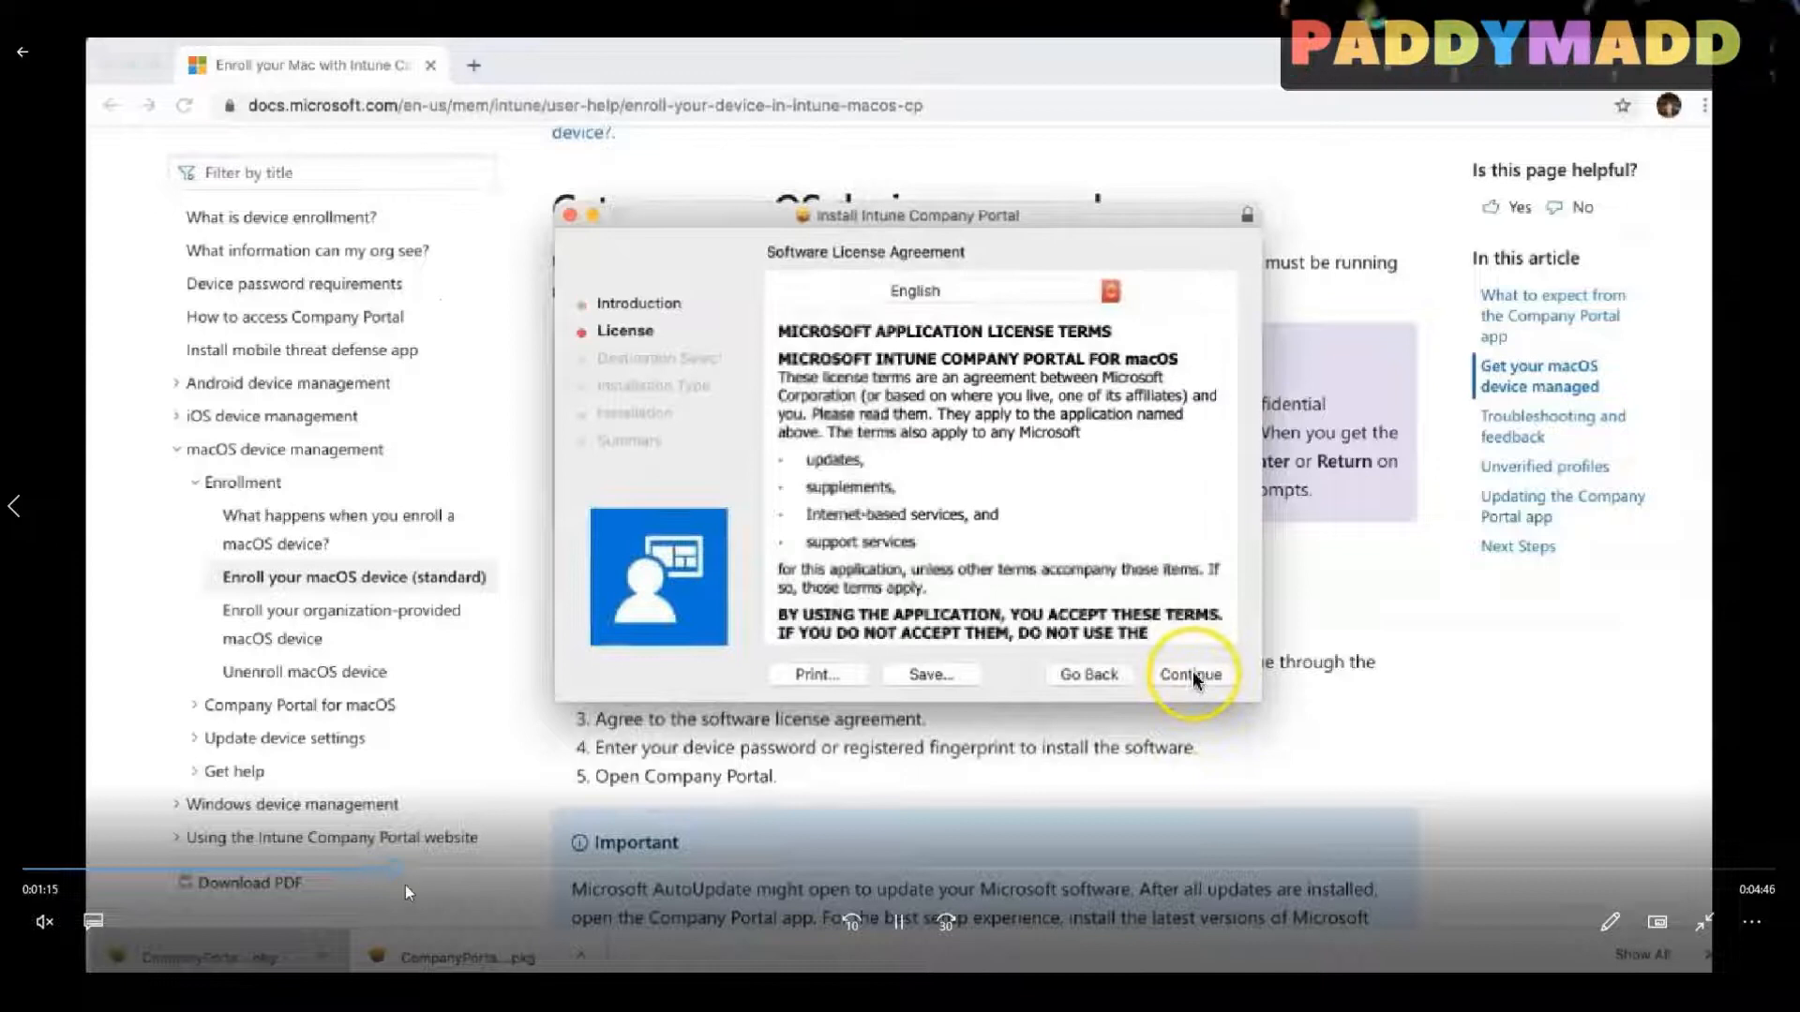
Step: Move the Mac enrollment video to the Company Portal installer's license agreement, pause it there, and resume playback
{"action": "left_click", "coordinate": [365, 870]}
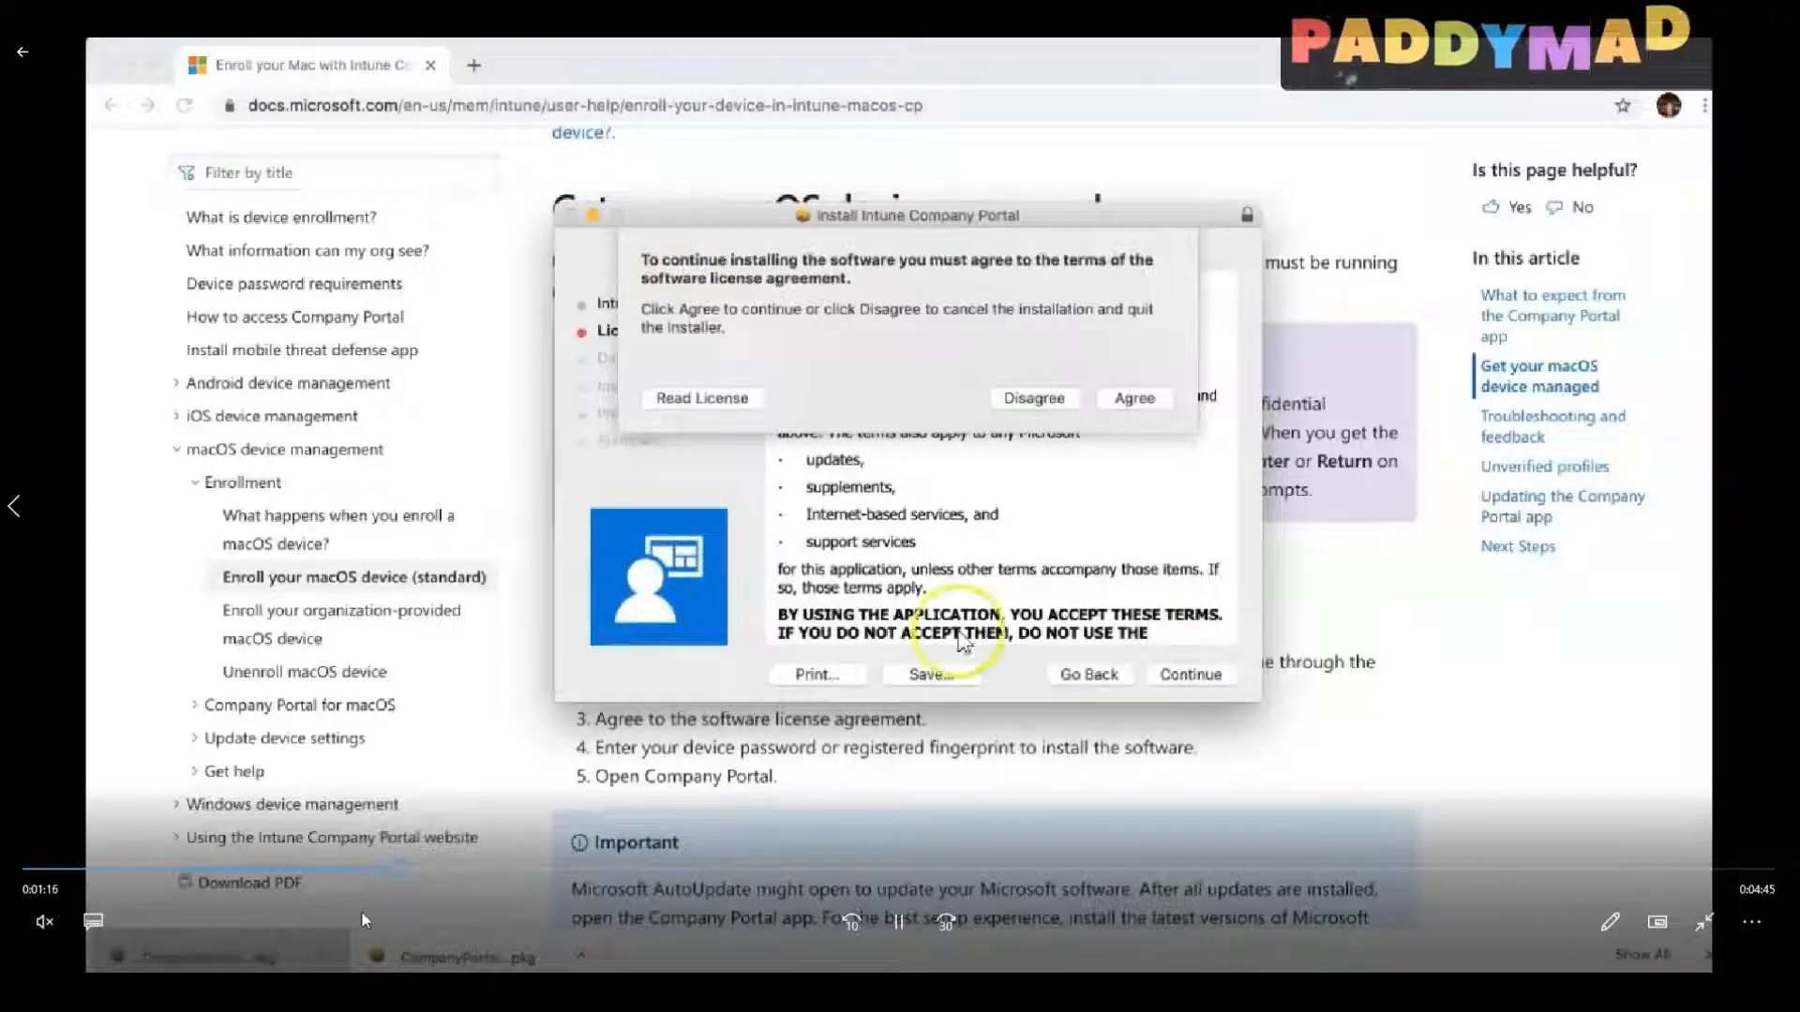
{"action": "left_click", "coordinate": [895, 923]}
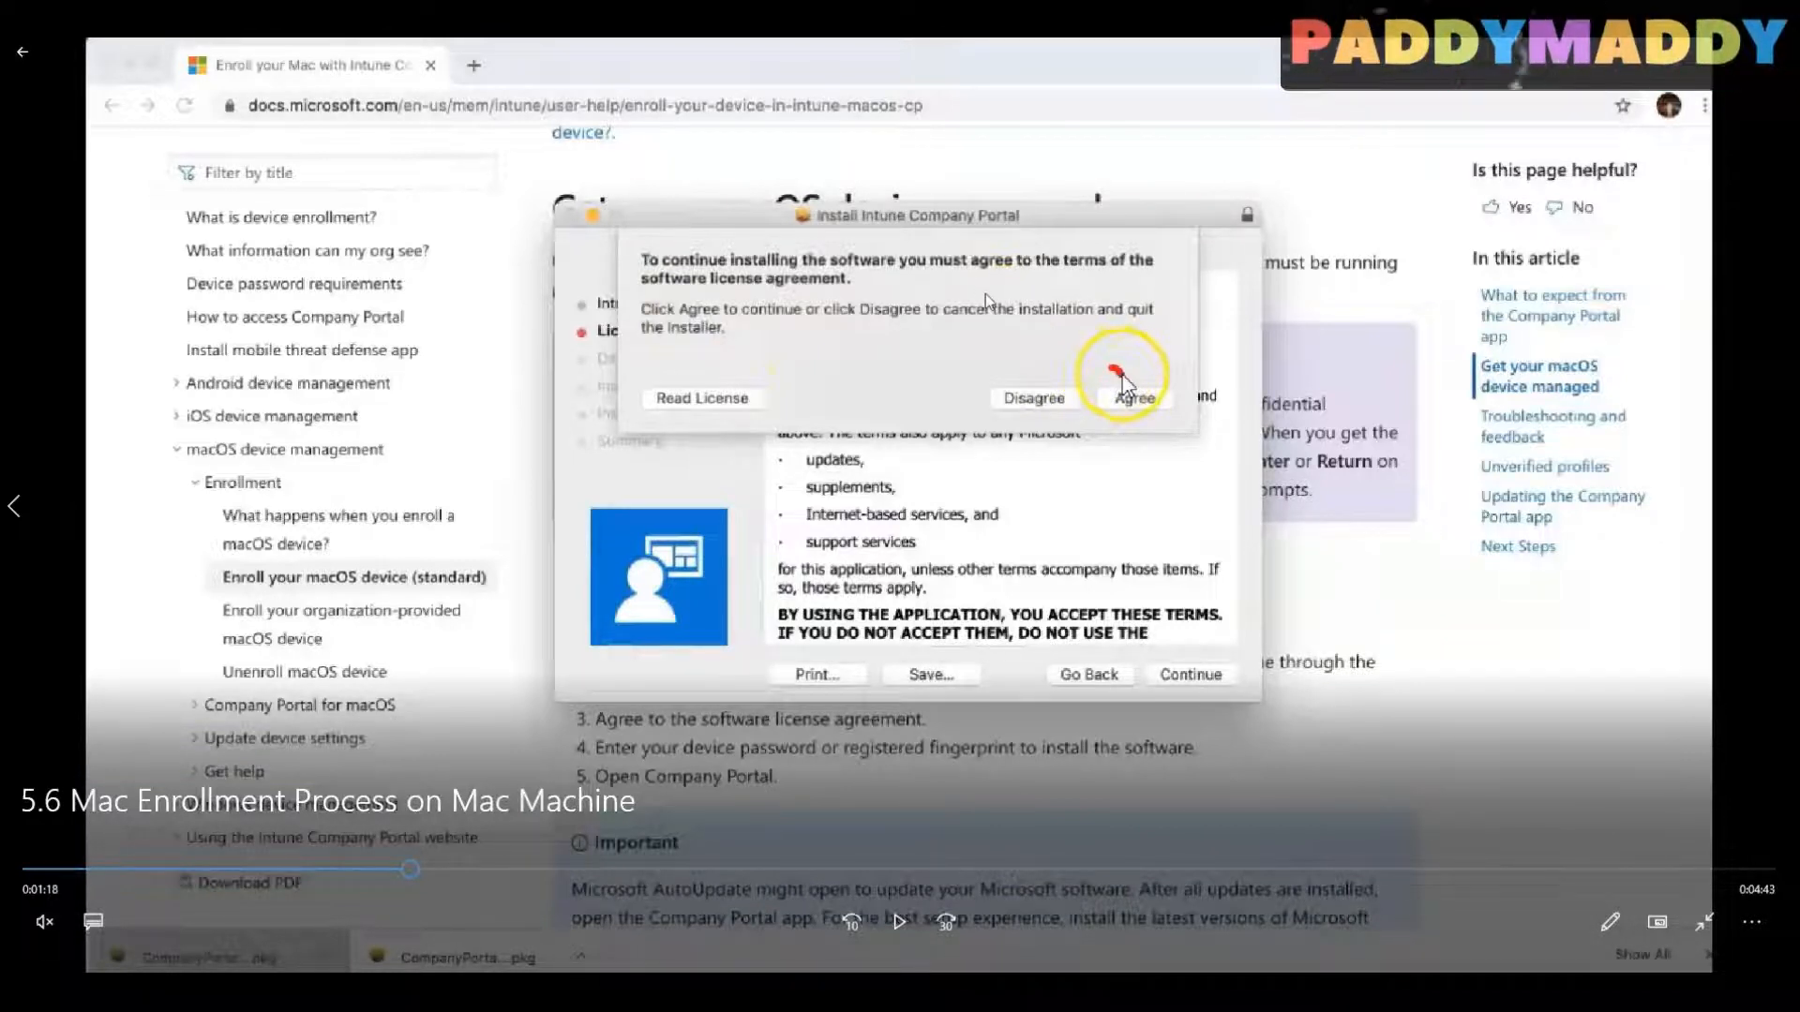
{"action": "left_click", "coordinate": [898, 920]}
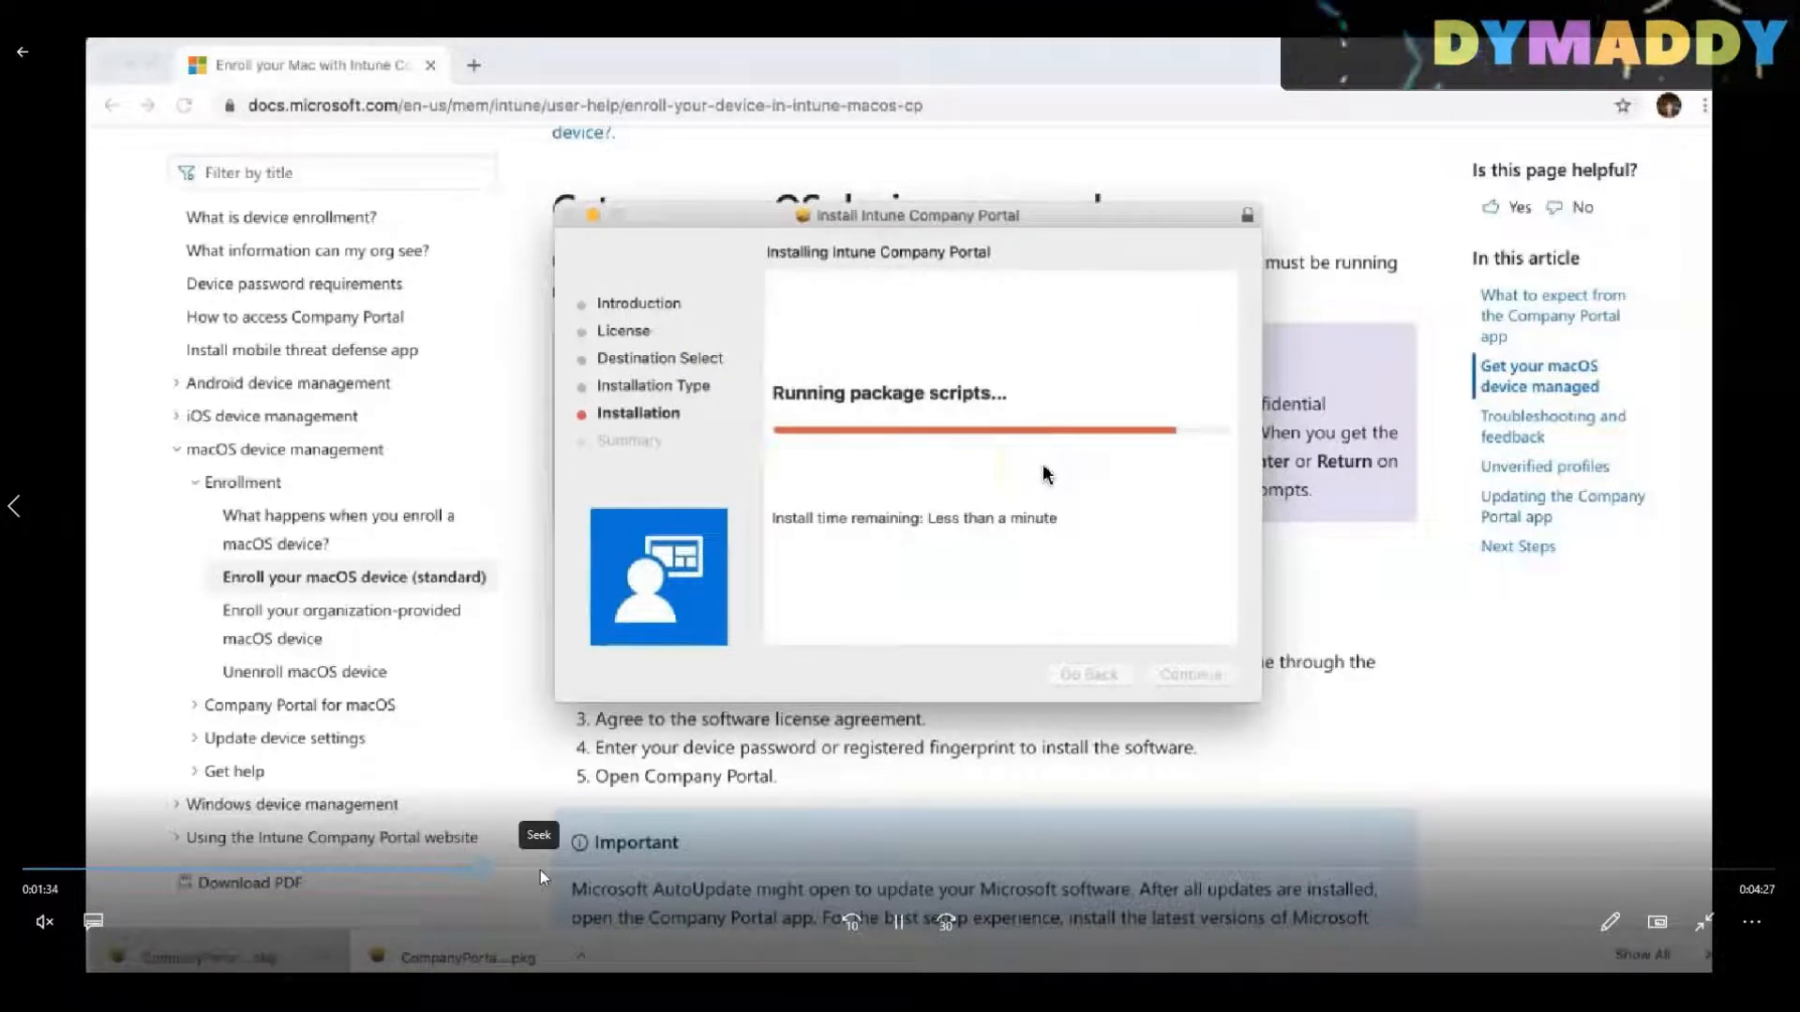
Step: Skip the video ahead past the Company Portal installation to the Microsoft Intune sign-in part
{"action": "left_click", "coordinate": [540, 869]}
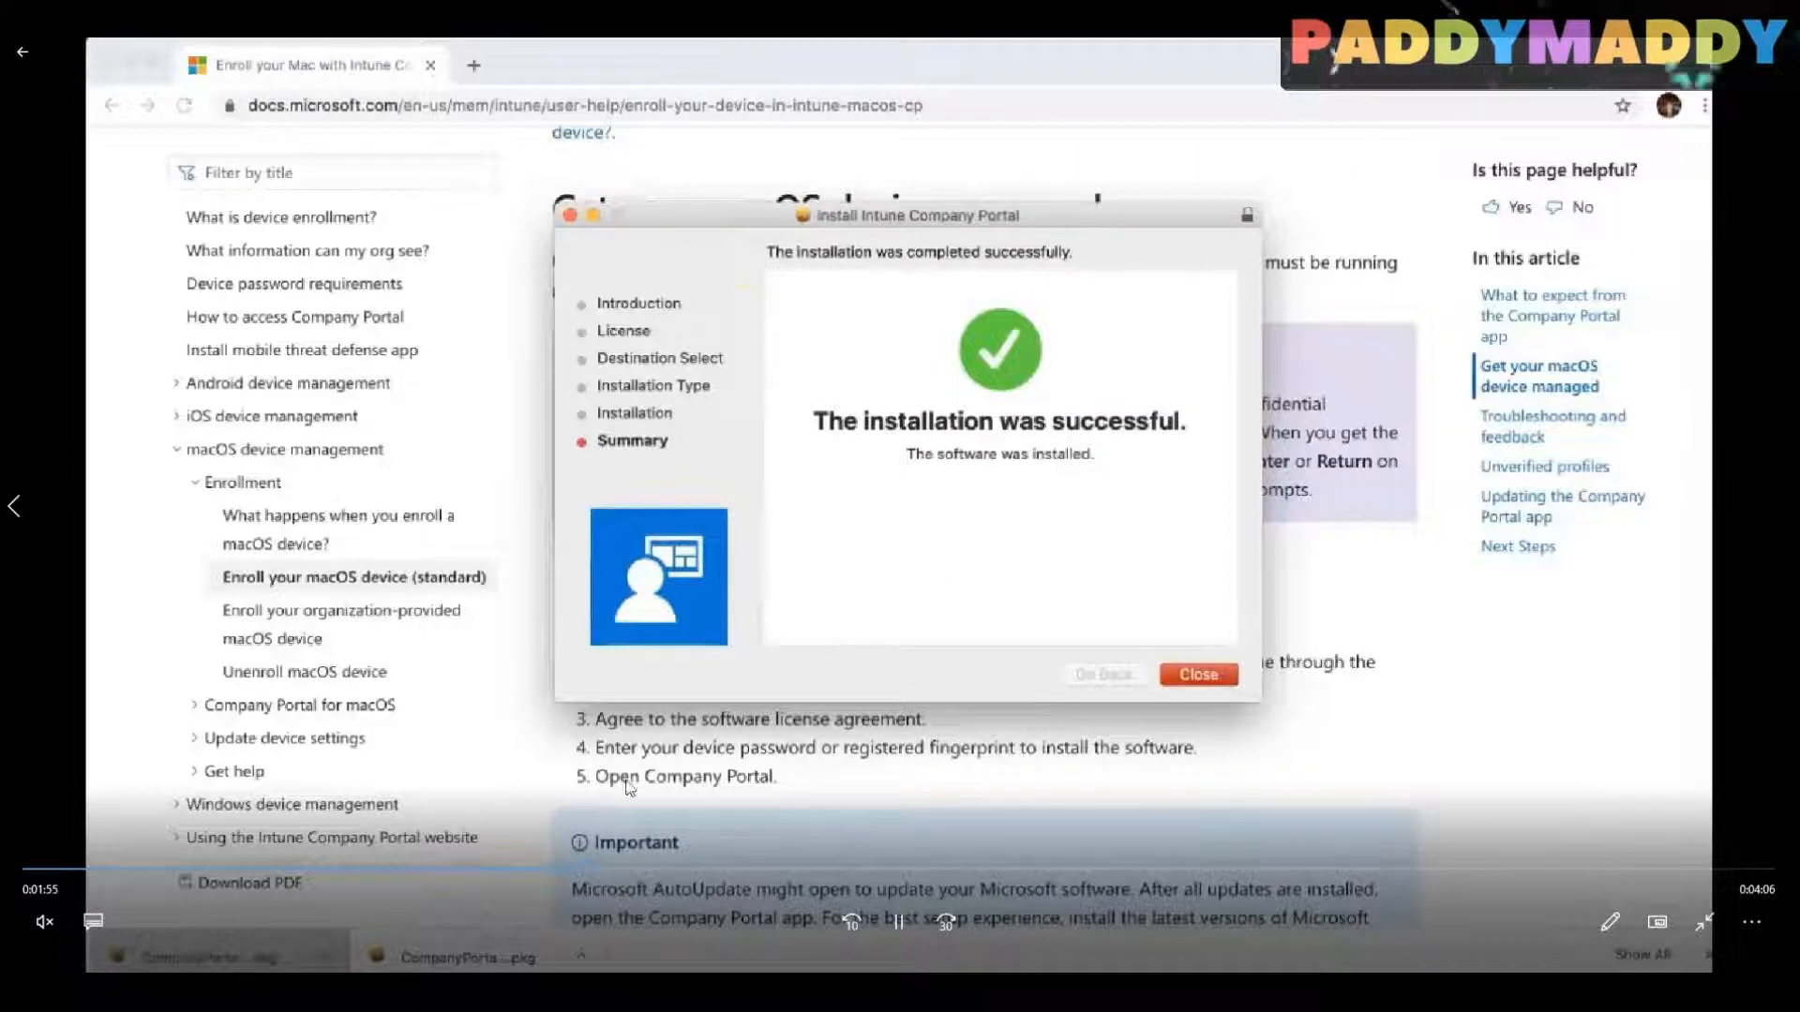
{"action": "left_click", "coordinate": [639, 868]}
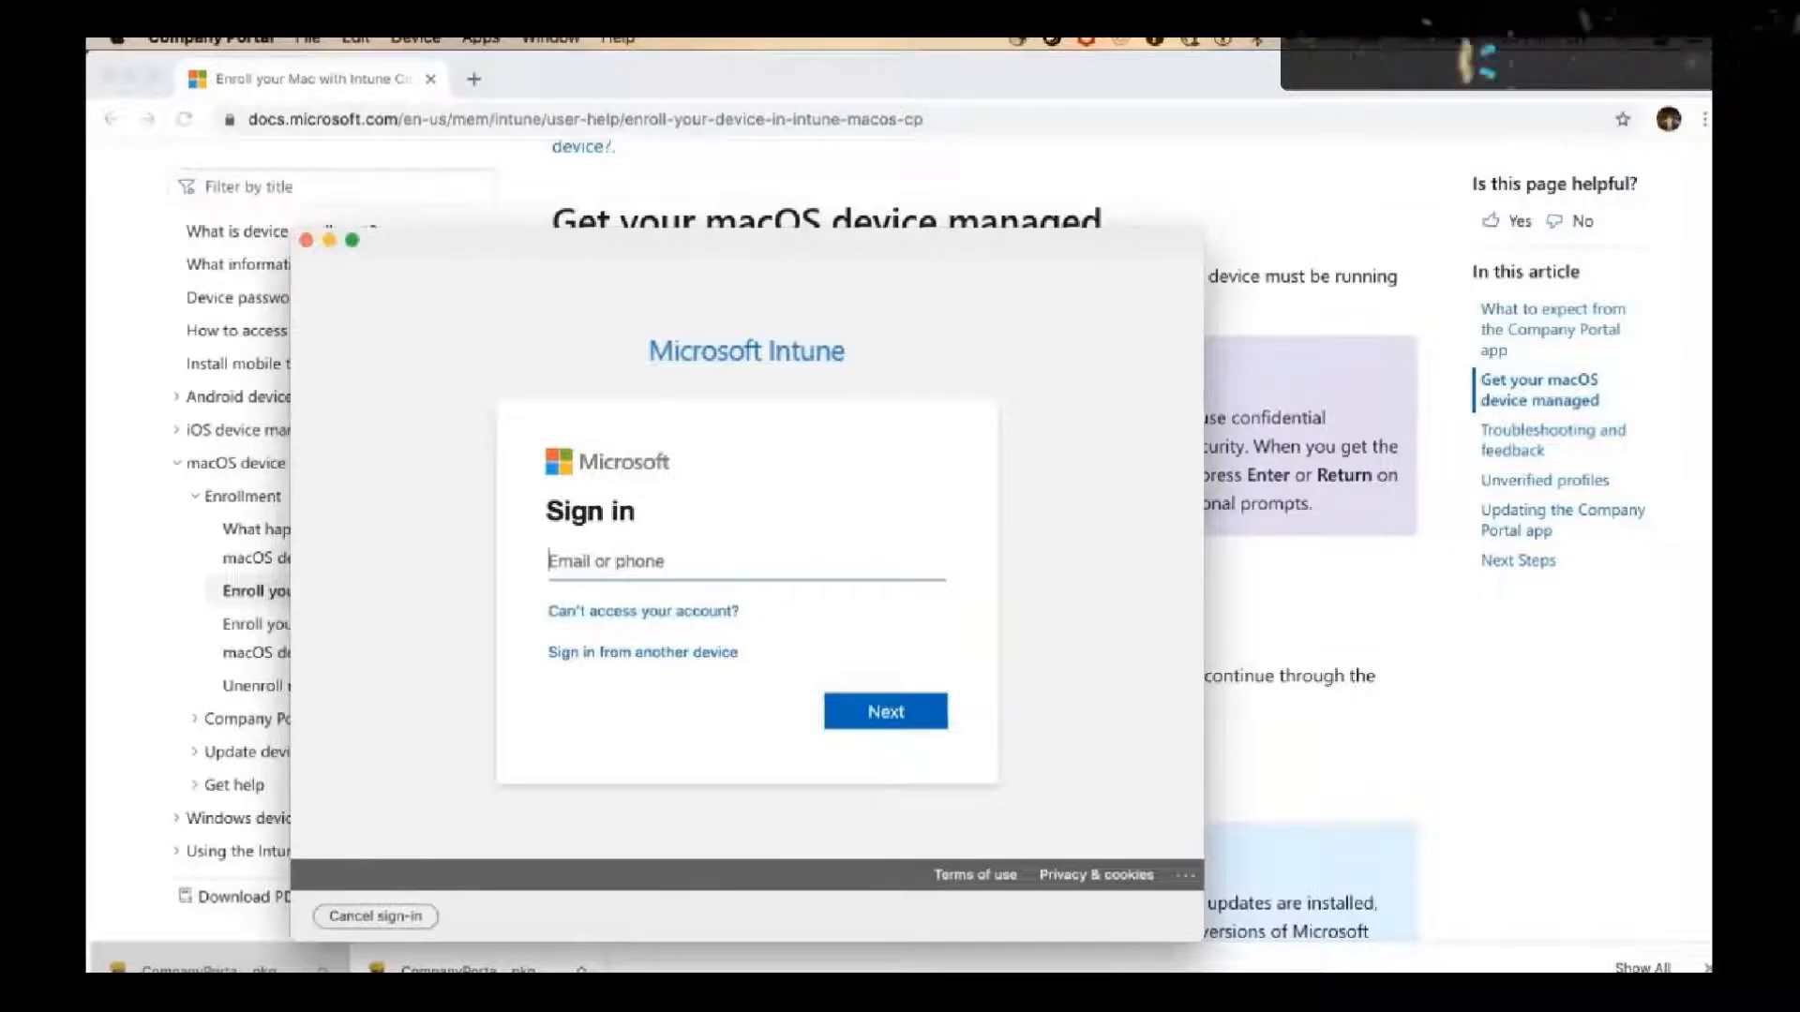
{"action": "mouse_move", "coordinate": [729, 969]}
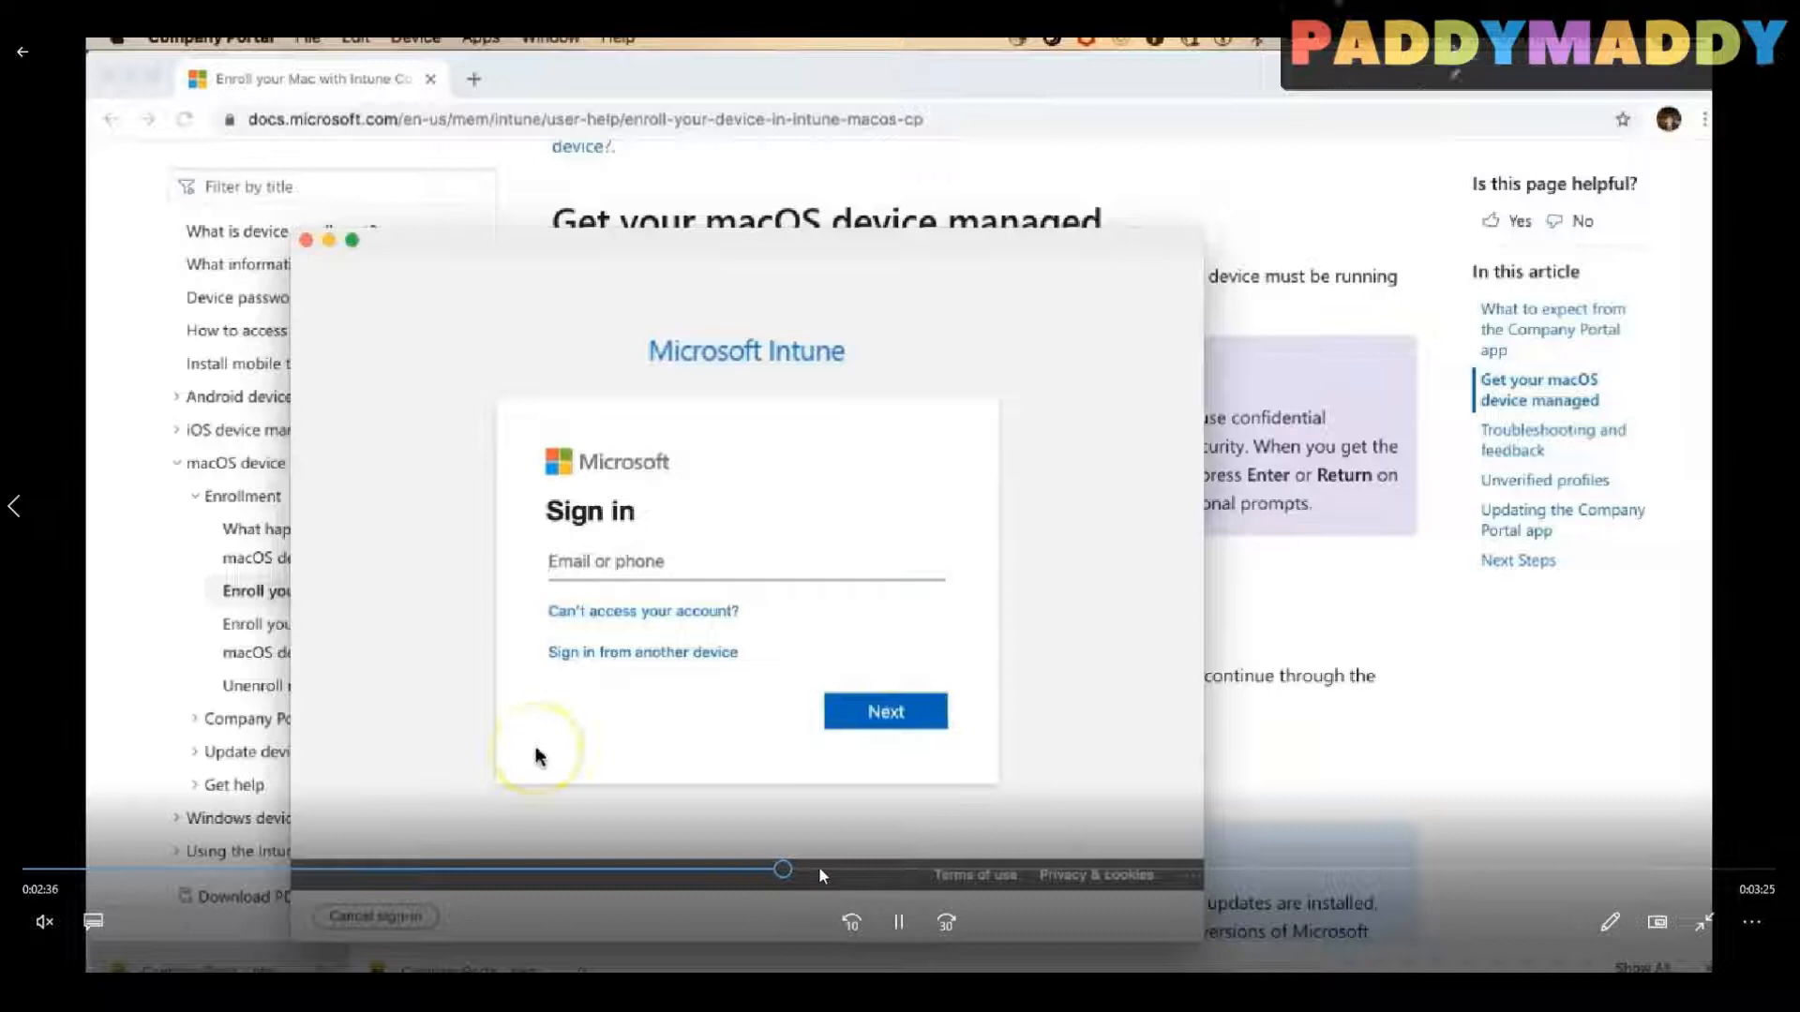
{"action": "left_click", "coordinate": [888, 869]}
{"action": "left_click_drag", "start_coordinate": [889, 869], "coordinate": [815, 869]}
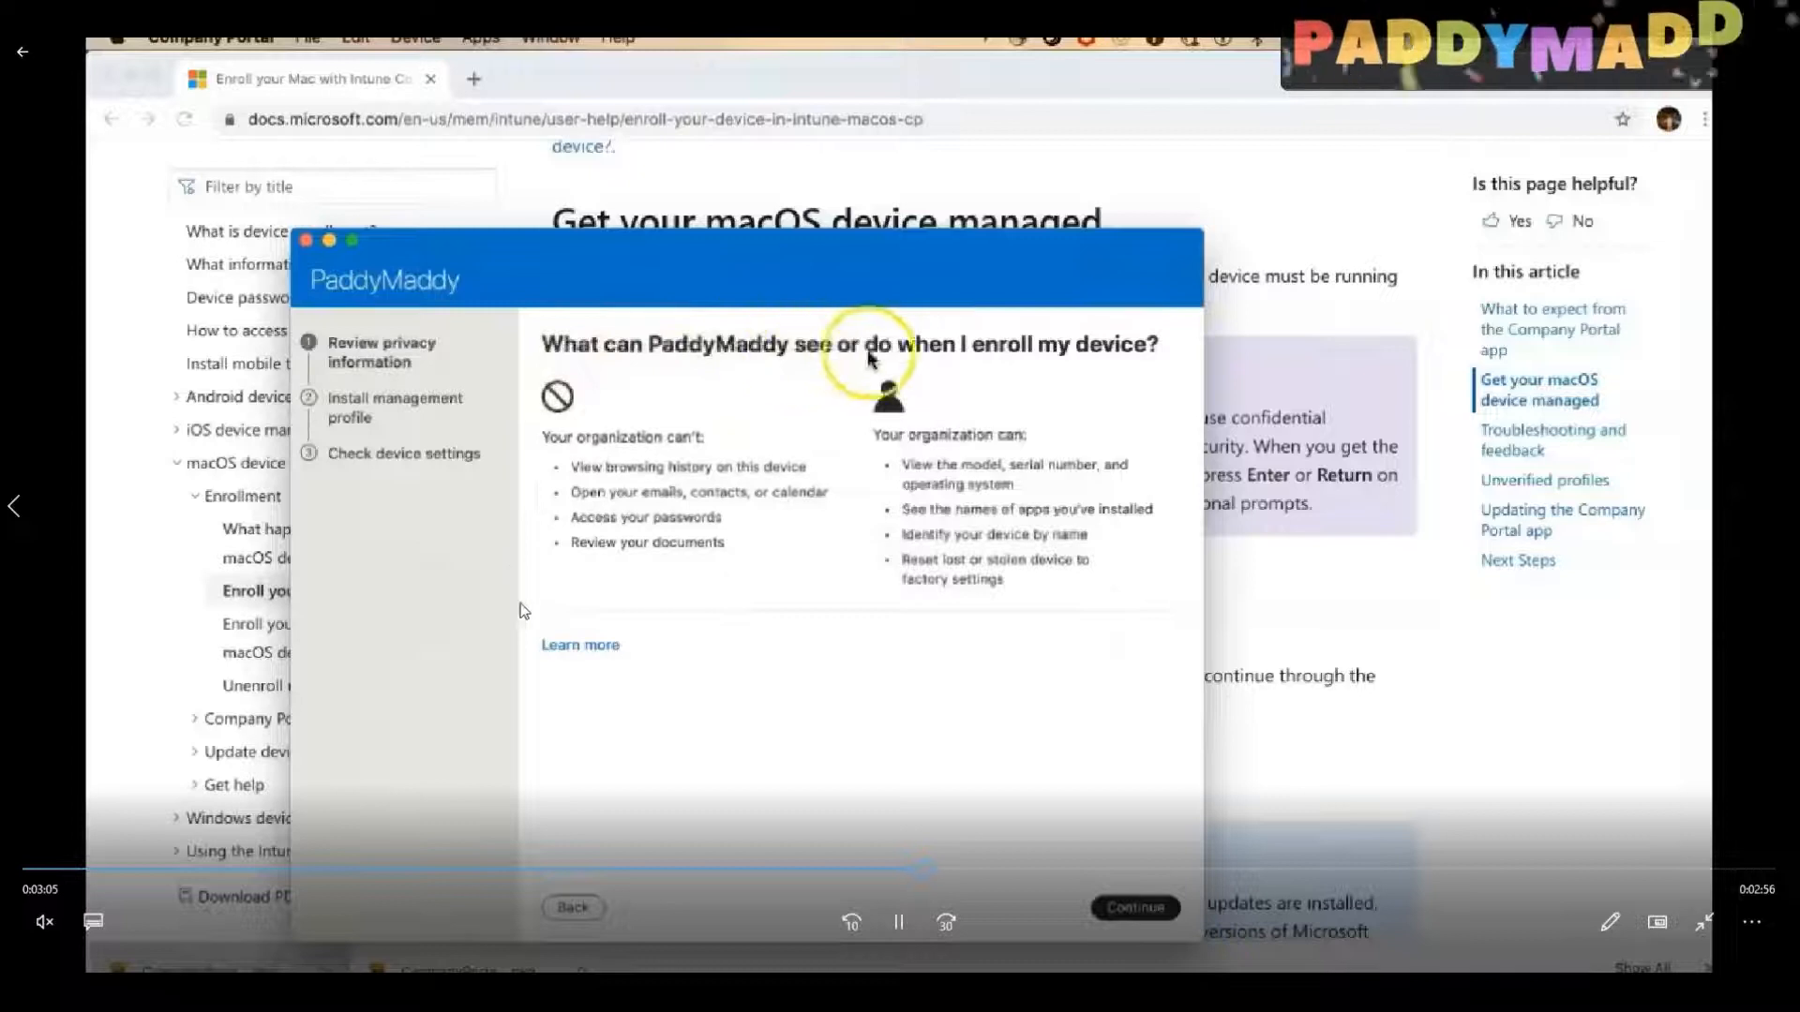
Step: Pause and resume the video at the privacy information page, and skip ahead past the privacy review
{"action": "left_click", "coordinate": [908, 924]}
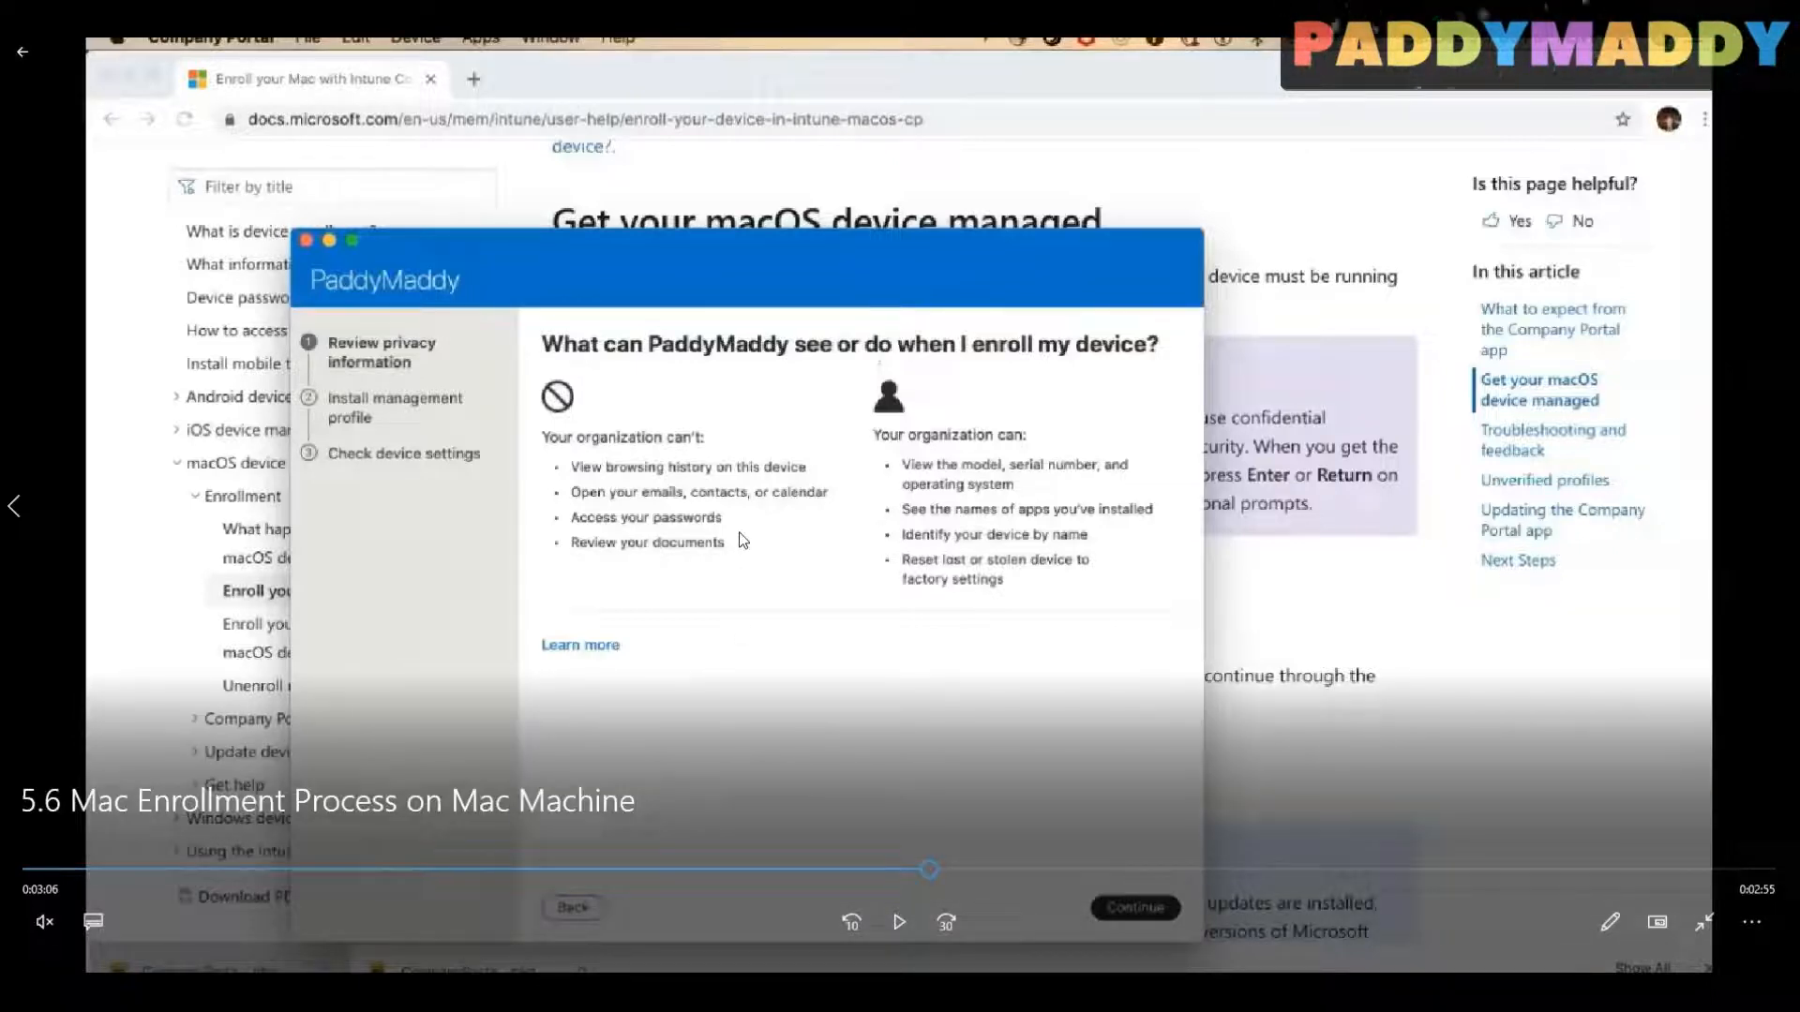
{"action": "left_click", "coordinate": [898, 922]}
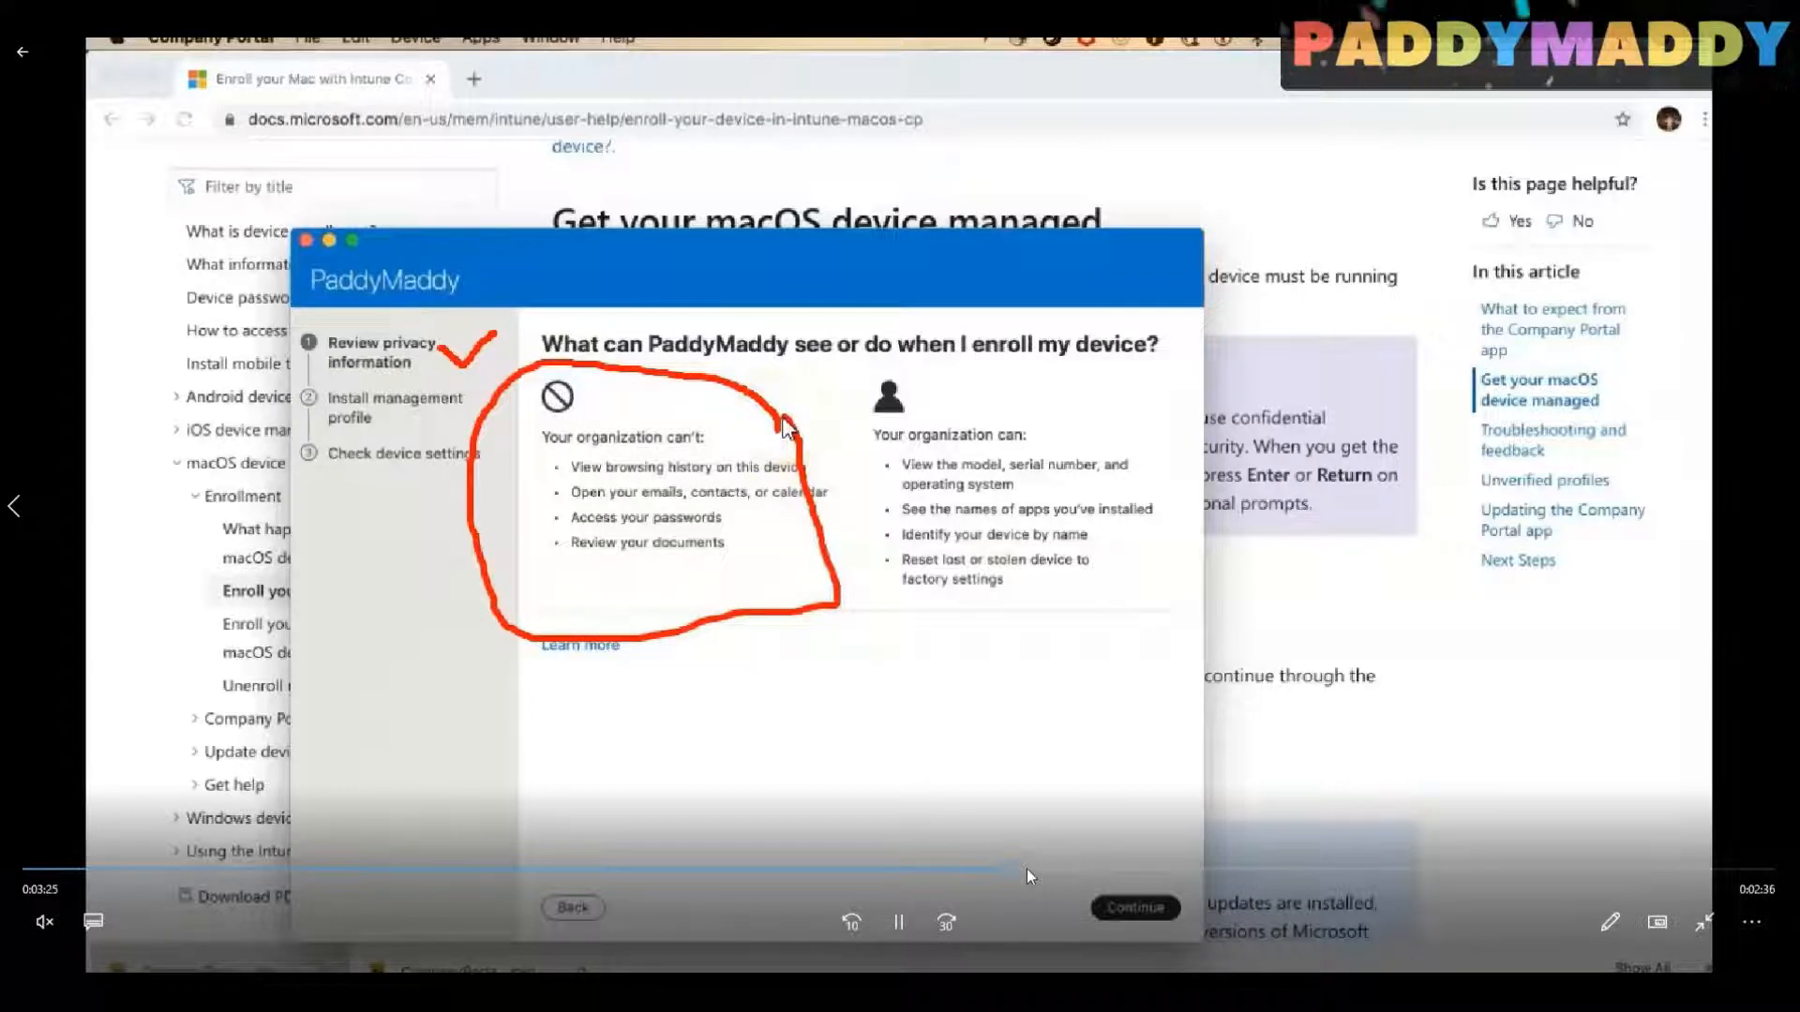
{"action": "left_click", "coordinate": [1072, 869]}
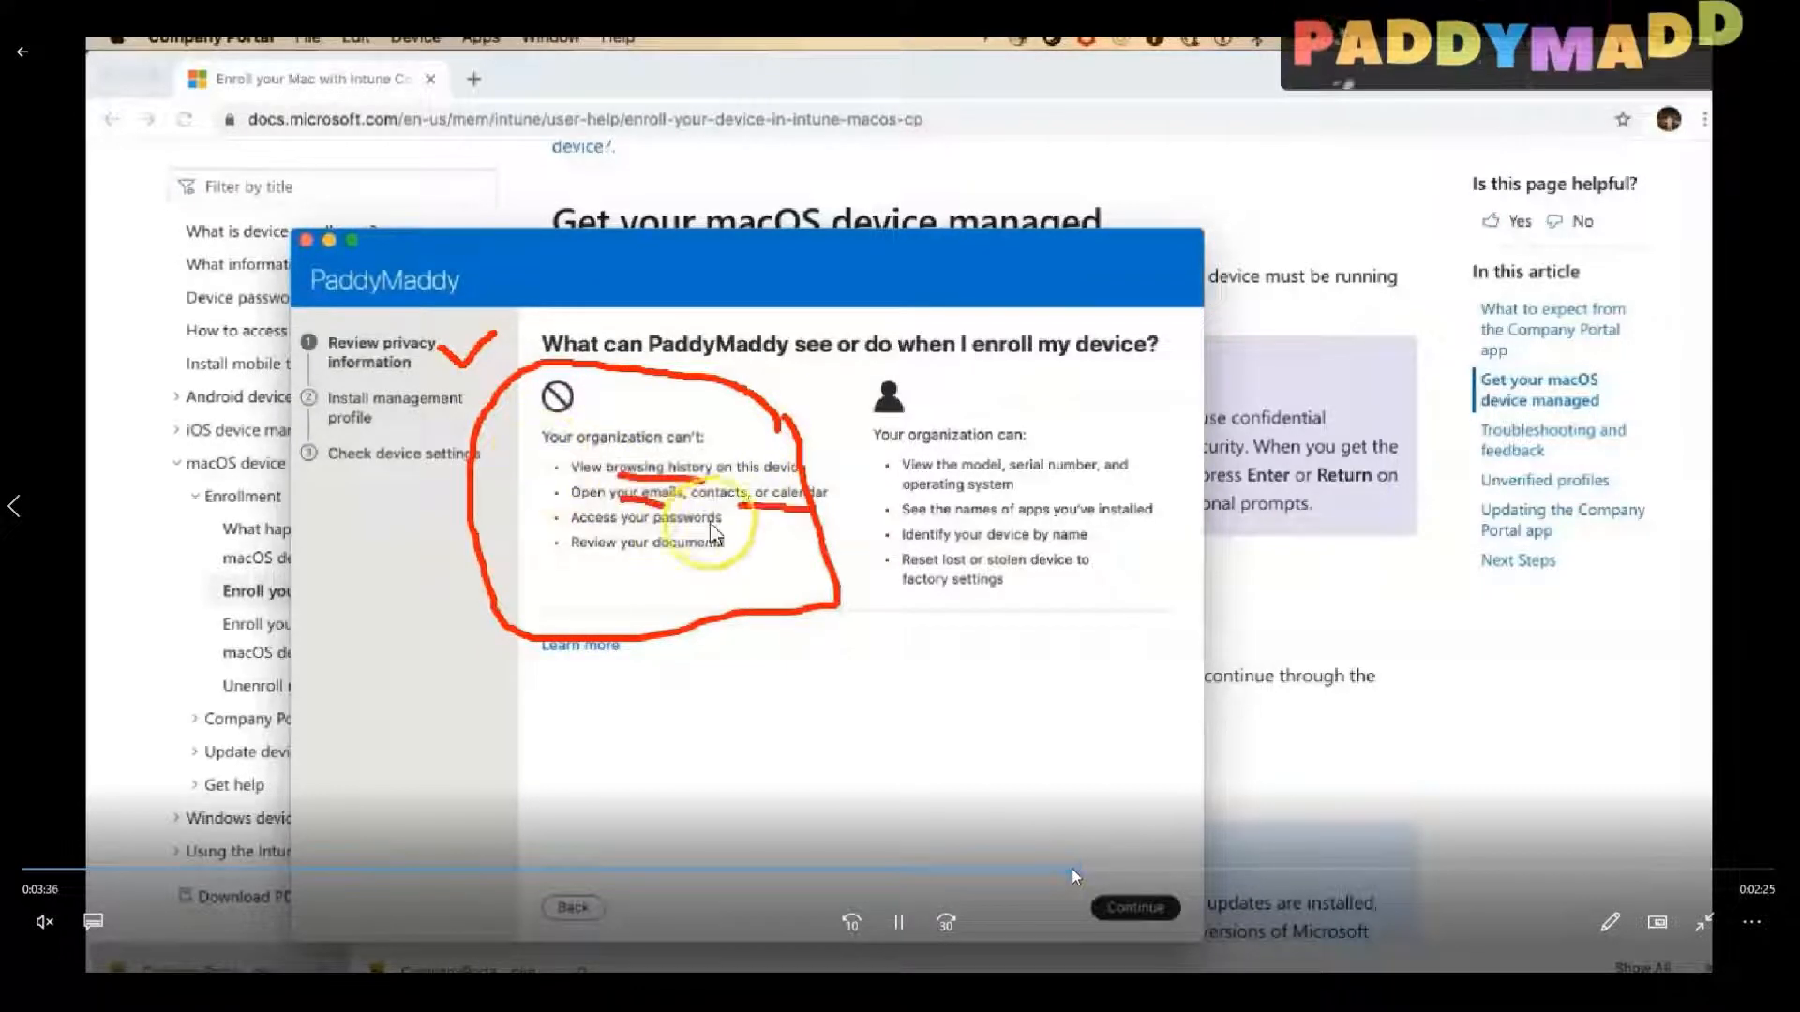
{"action": "left_click", "coordinate": [1183, 869]}
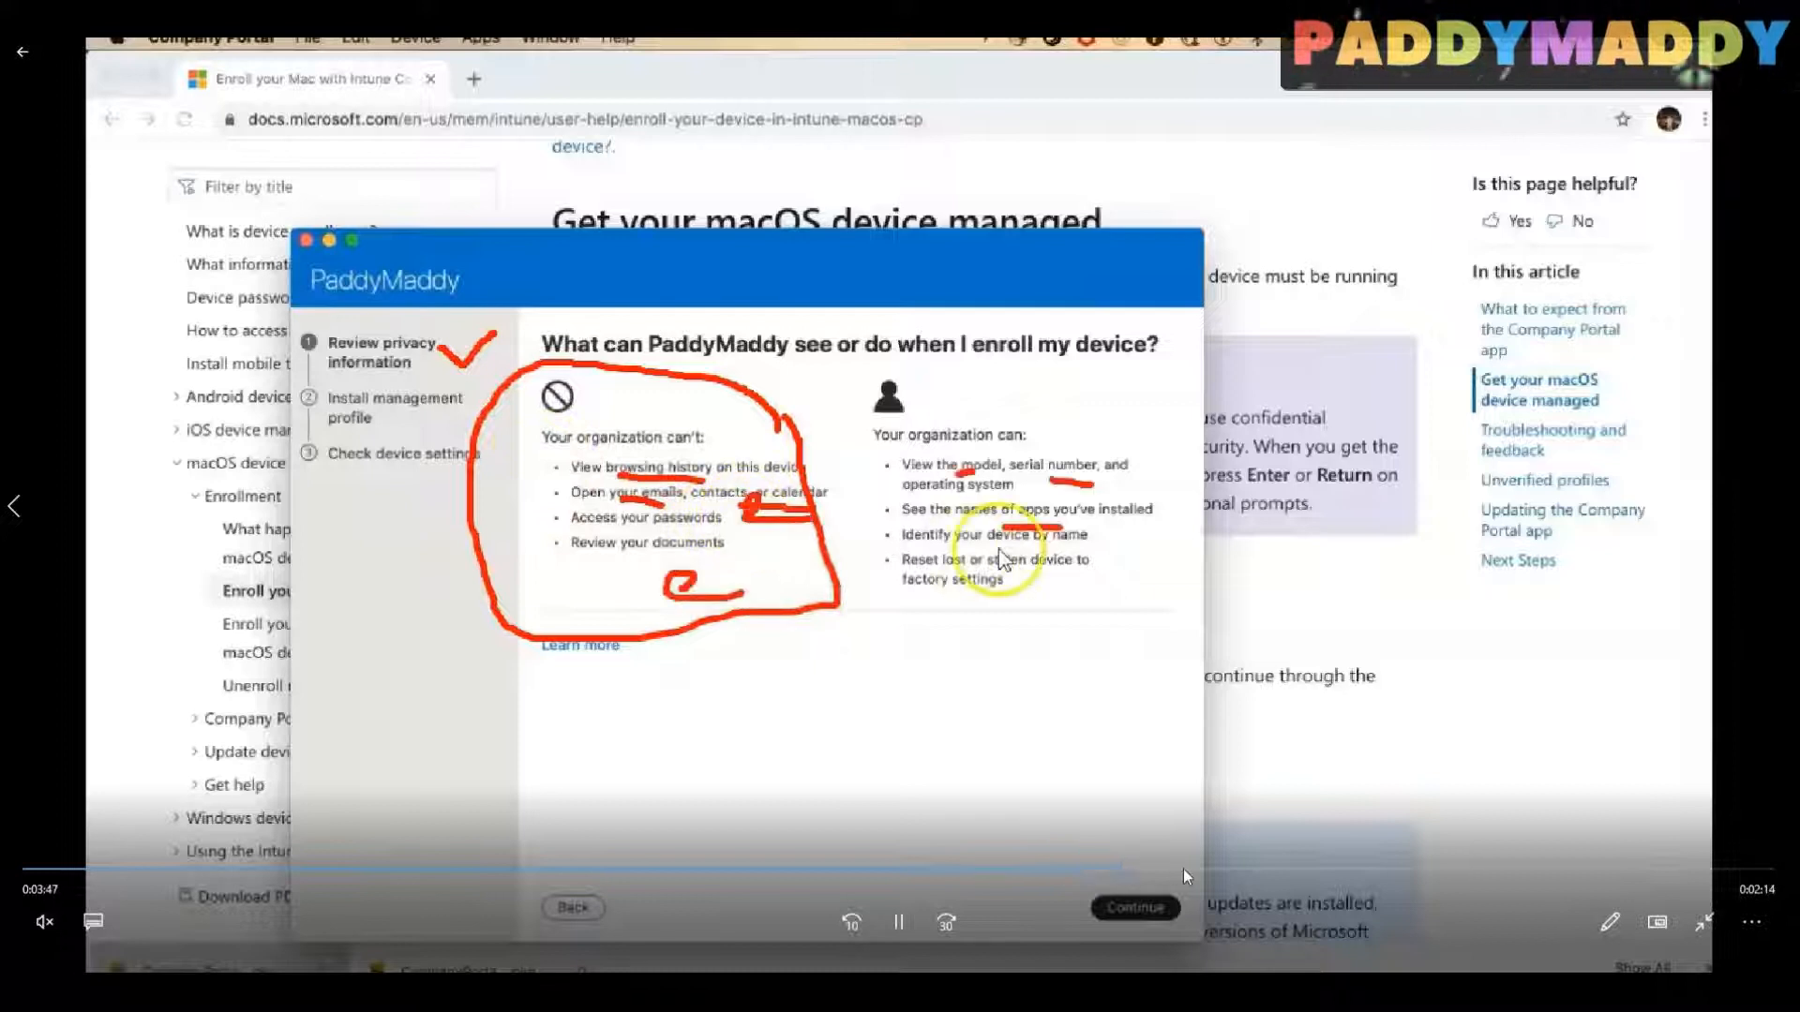
{"action": "left_click", "coordinate": [1243, 870]}
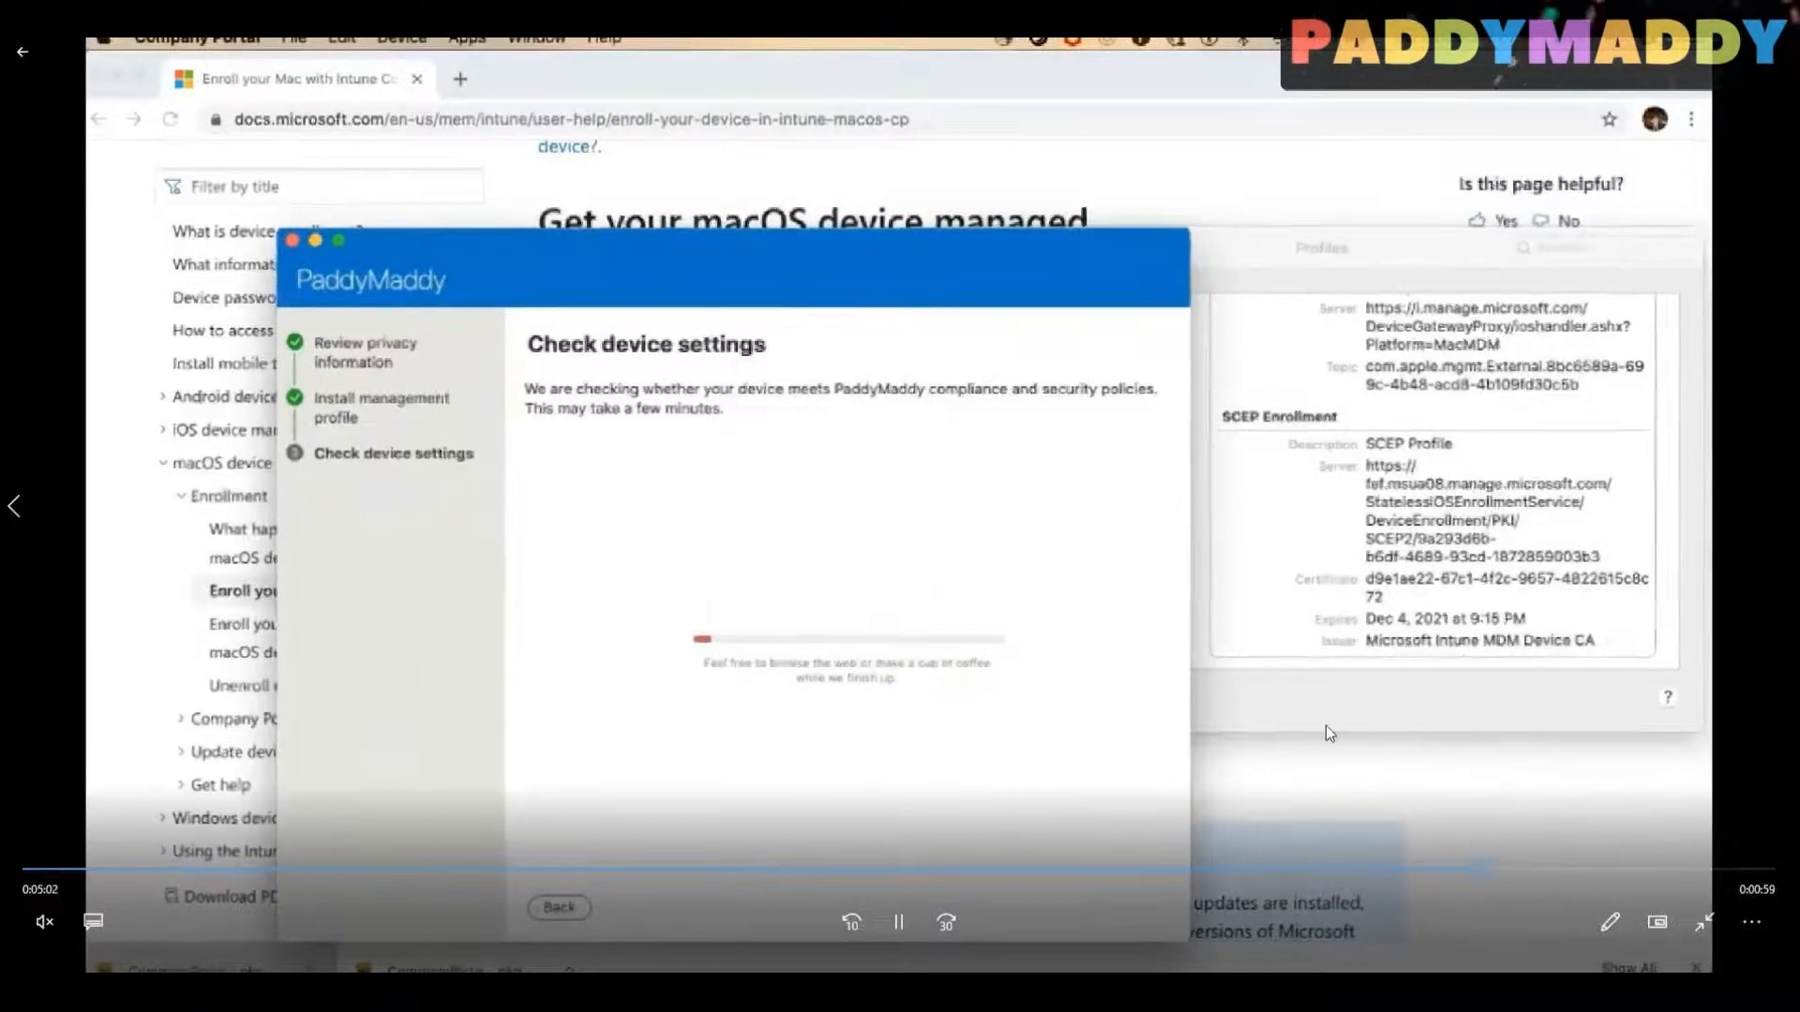
Step: Skip through the device settings check to the enrolled MacBook13 page, and return the video to the settings check
{"action": "left_click", "coordinate": [1539, 870]}
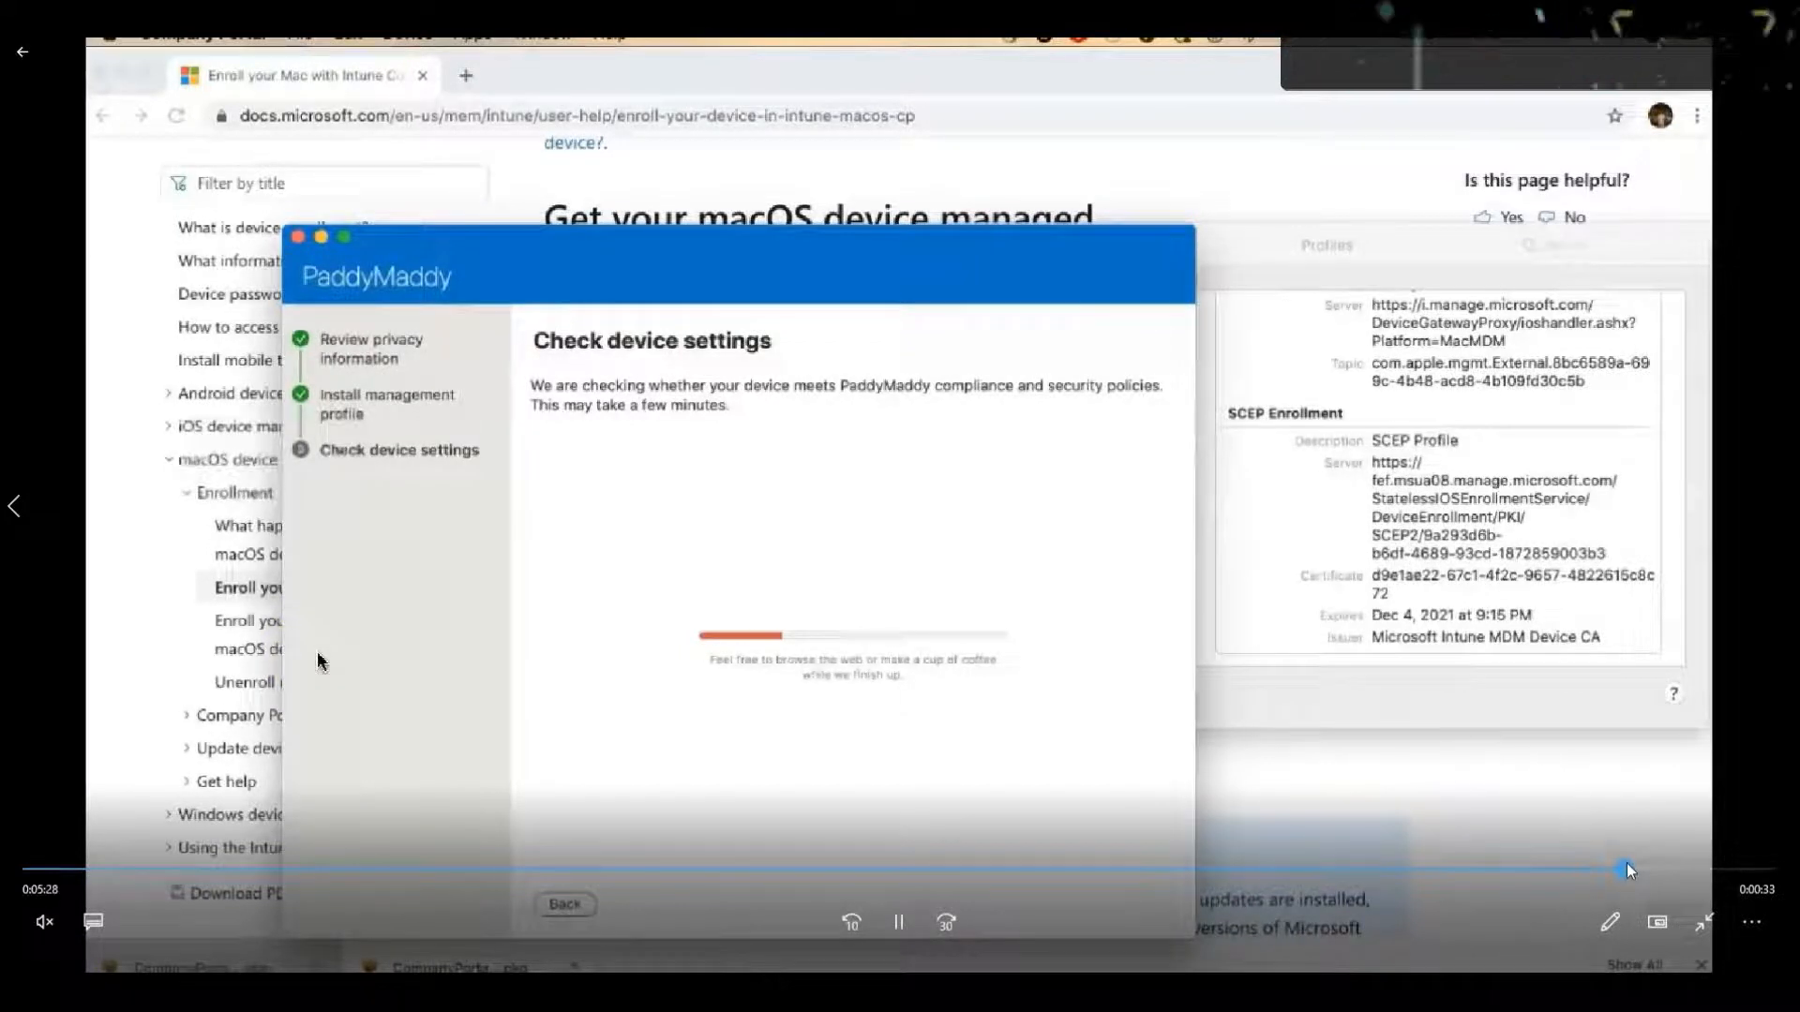
{"action": "left_click", "coordinate": [1695, 868]}
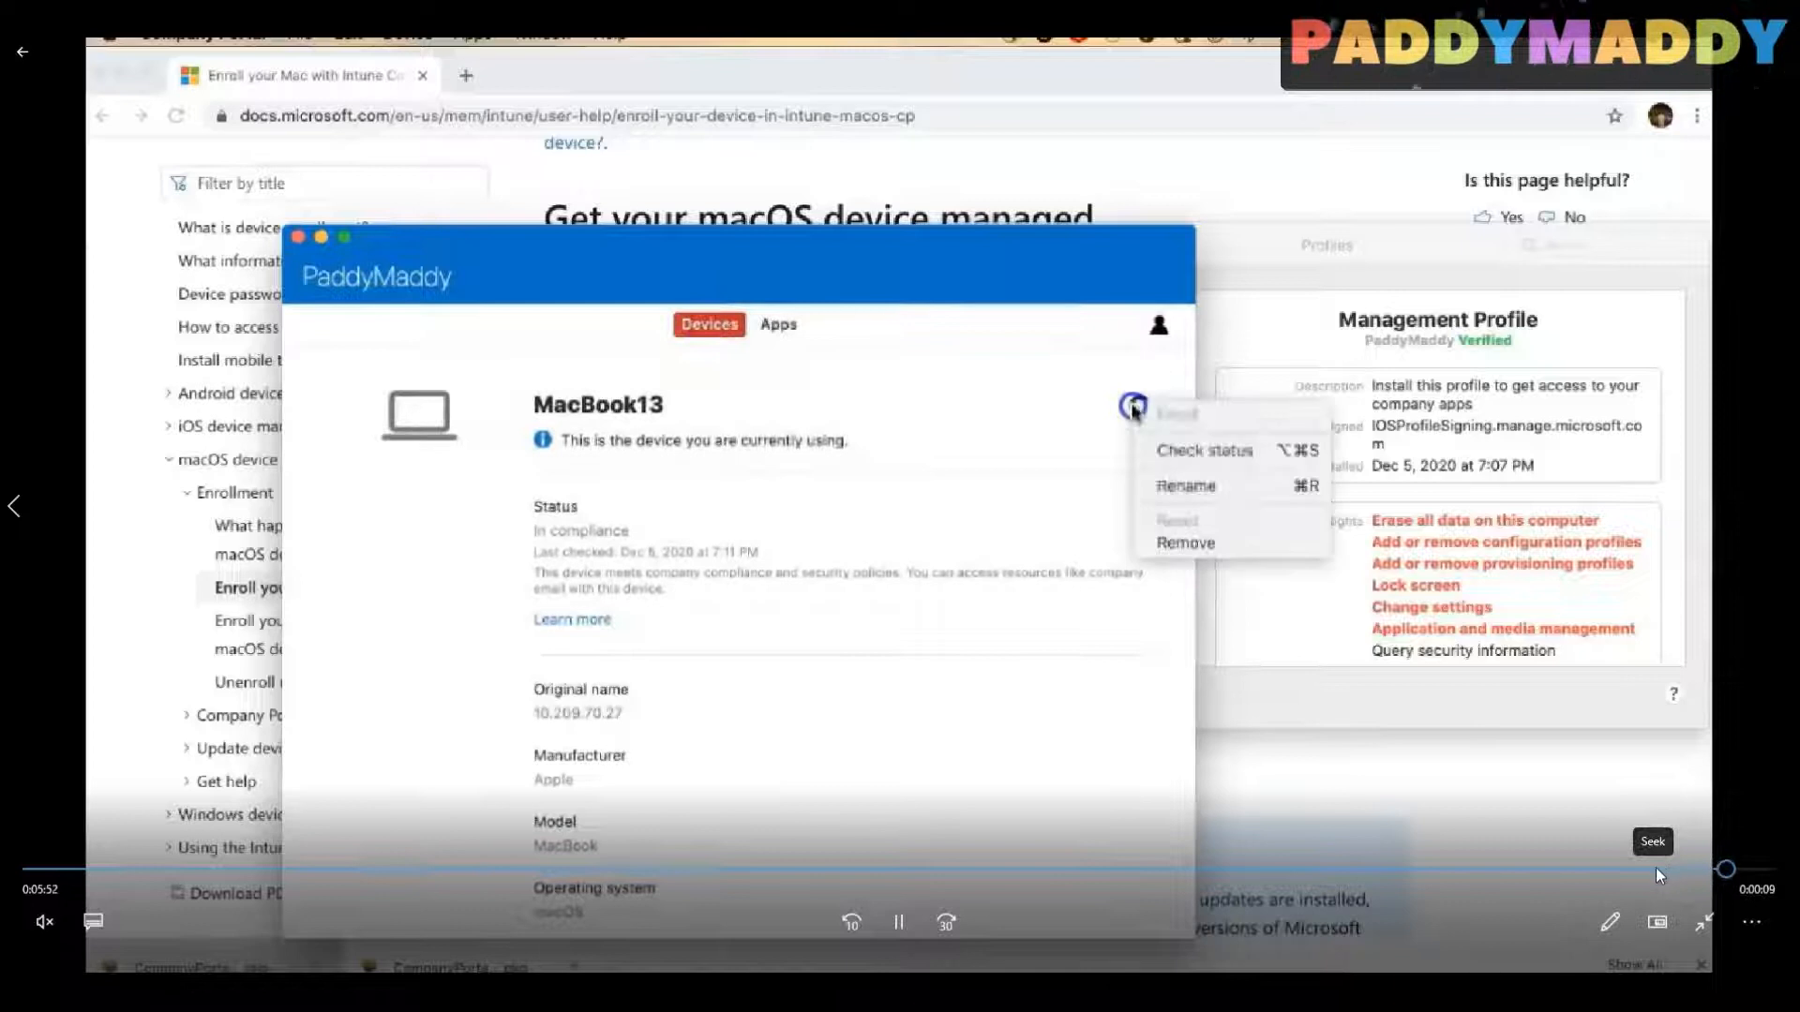
{"action": "left_click", "coordinate": [1608, 868]}
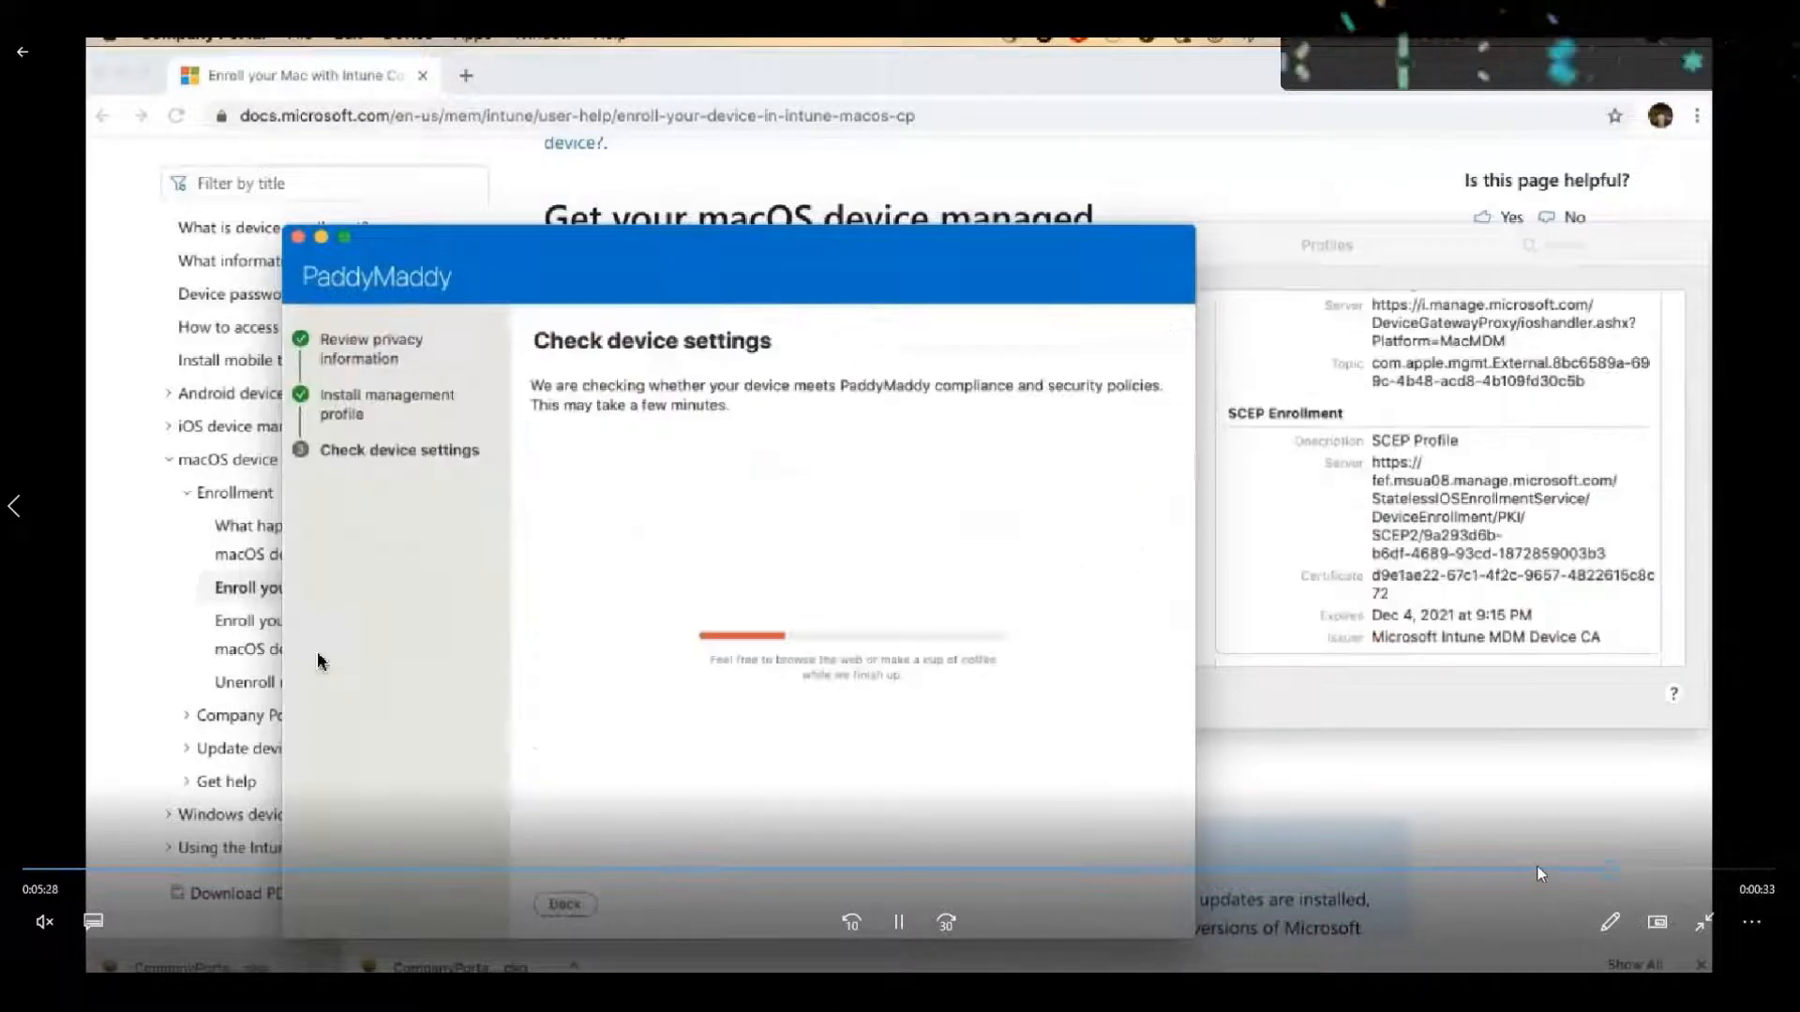
{"action": "left_click", "coordinate": [1538, 866]}
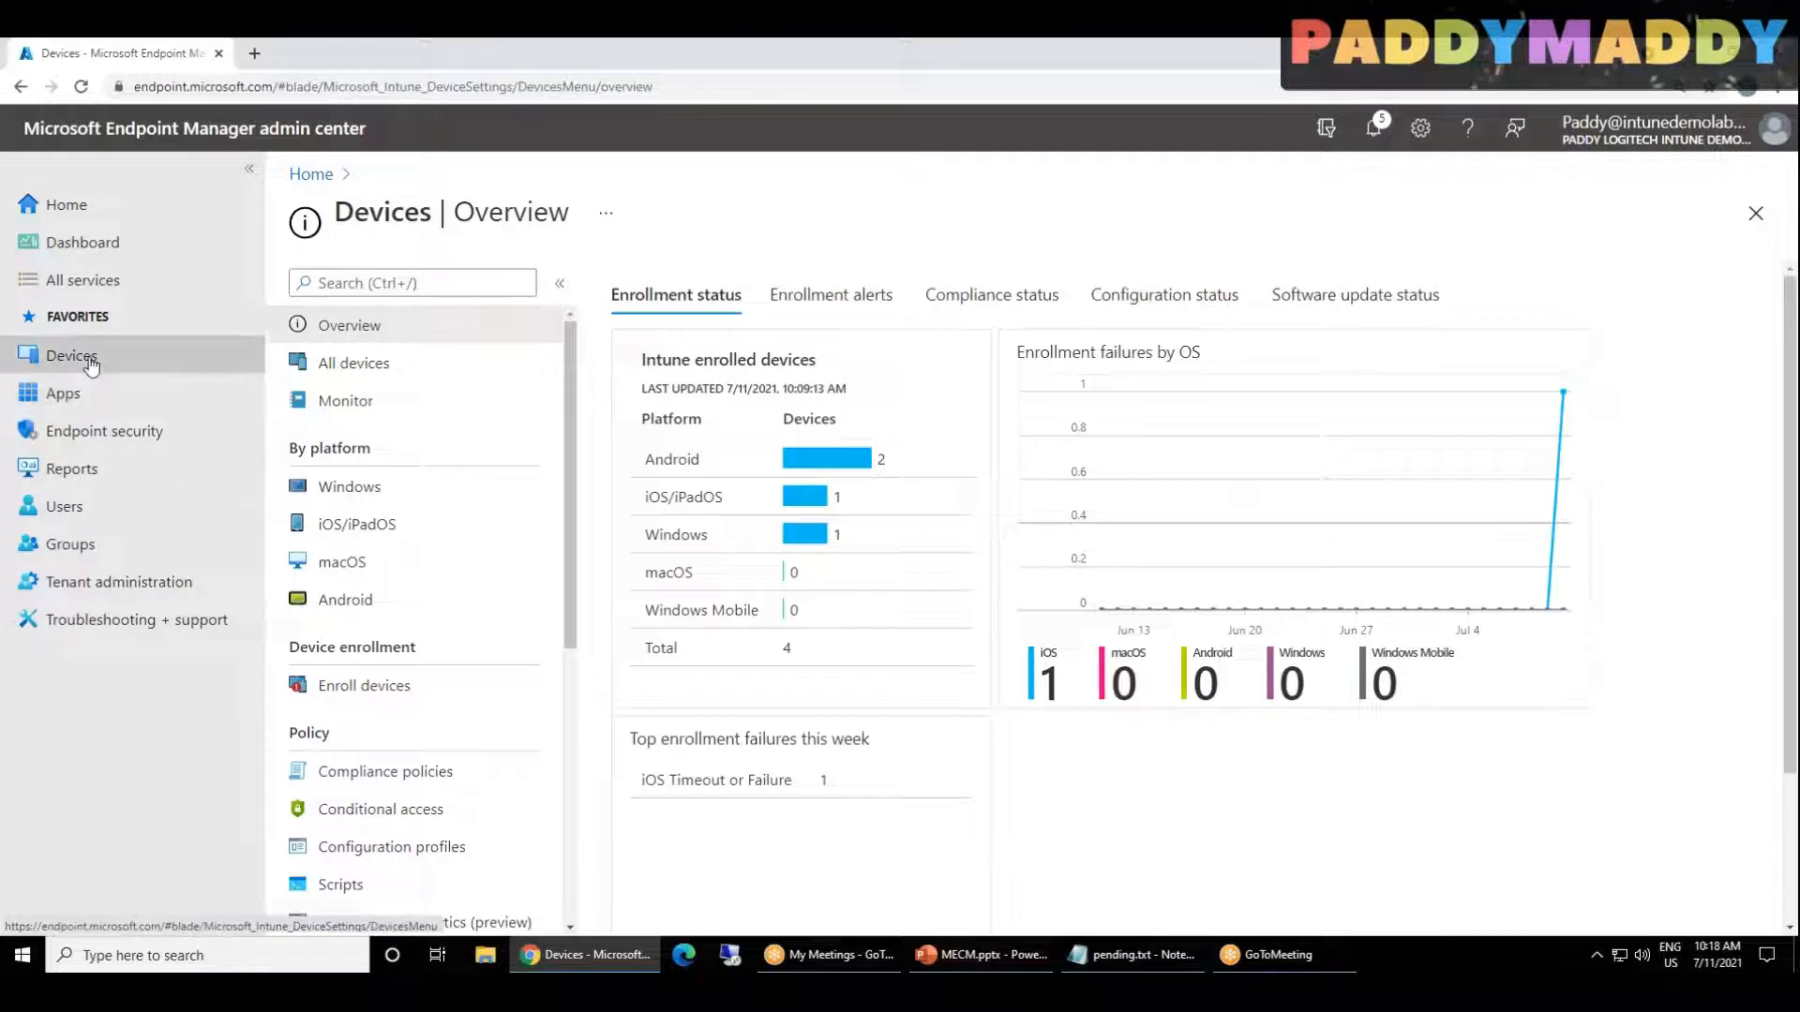
Step: Switch to the Microsoft Endpoint Manager admin center to review the Devices overview, and go on to the Mobile Application Management slide
{"action": "left_click", "coordinate": [90, 360]}
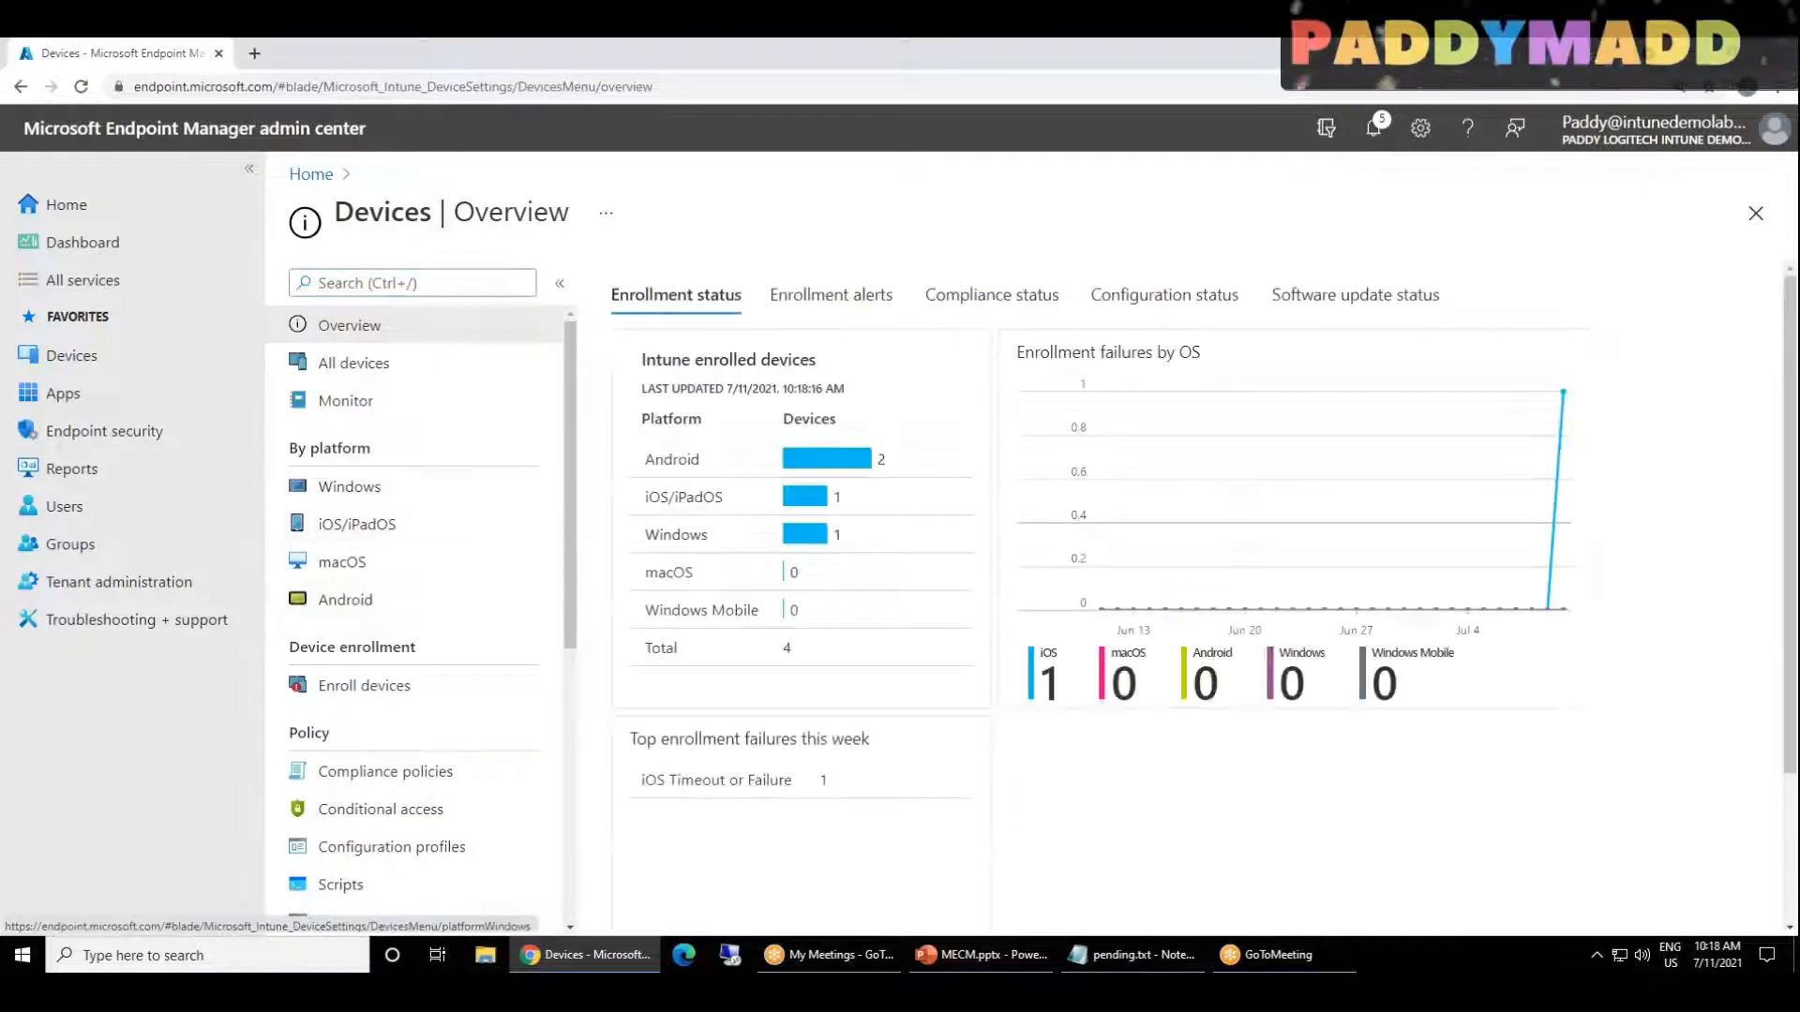
{"action": "triple_click", "coordinate": [393, 455]}
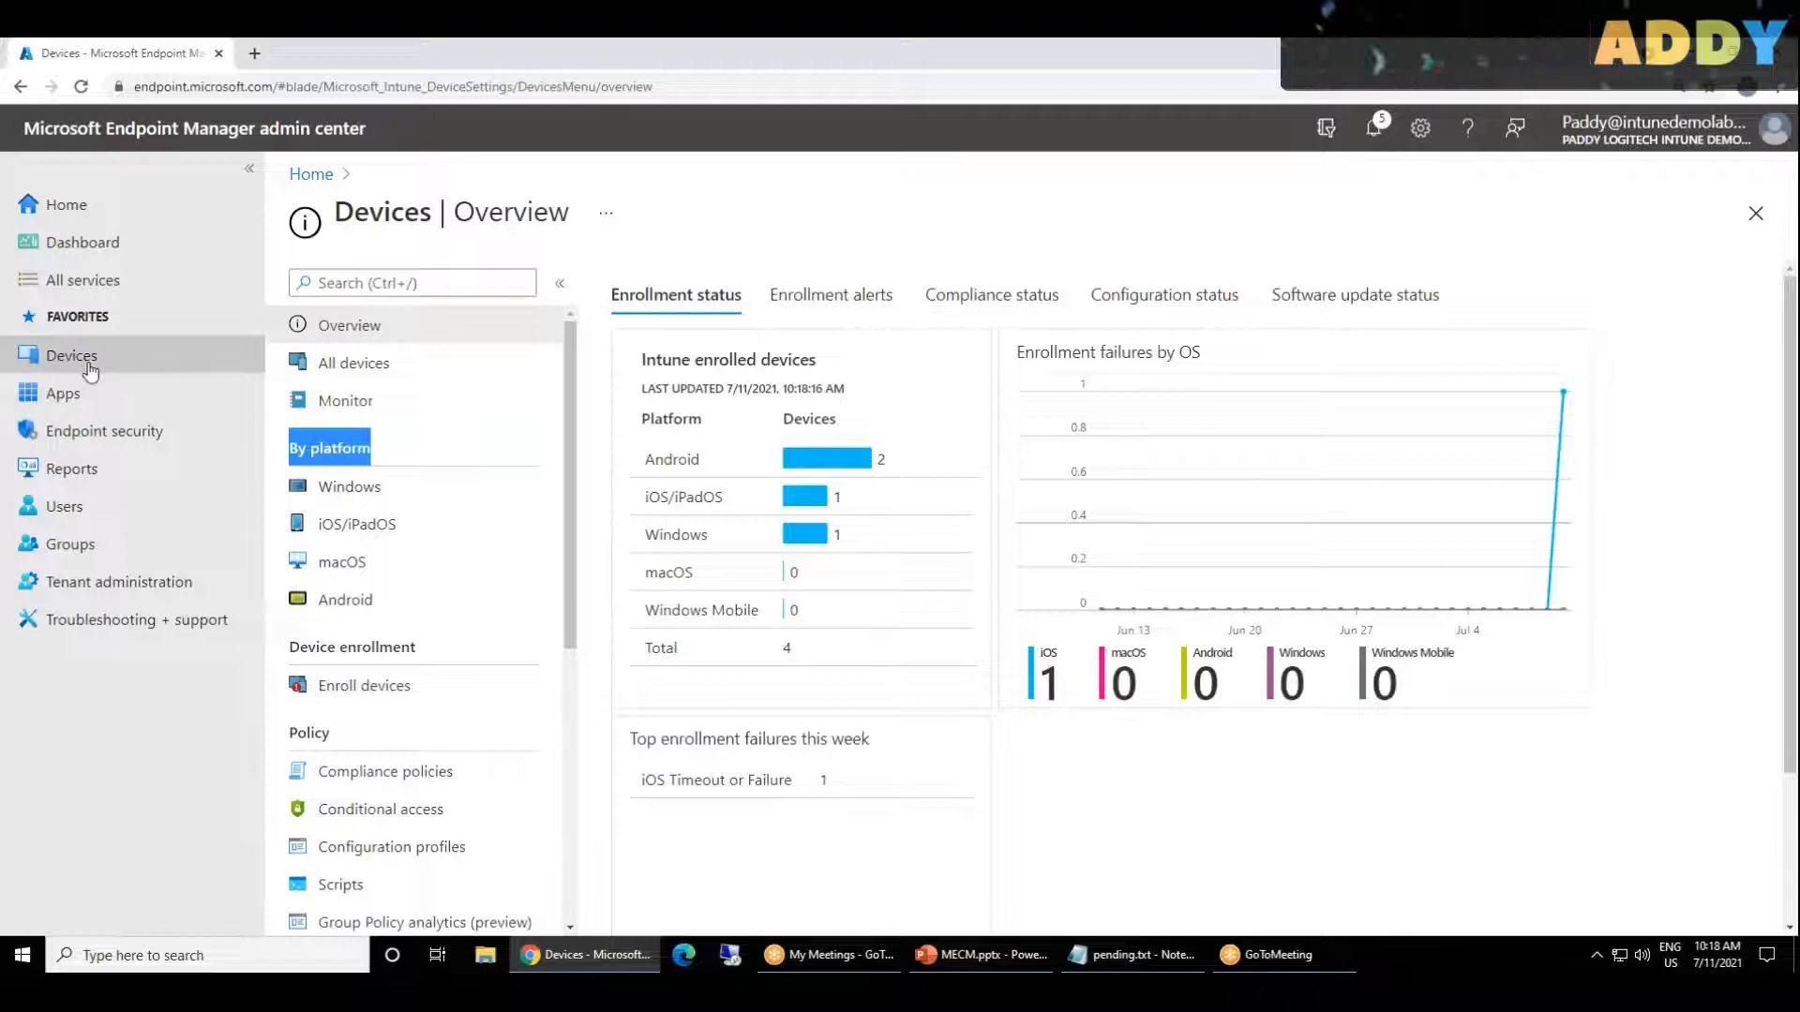
{"action": "left_click", "coordinate": [89, 366]}
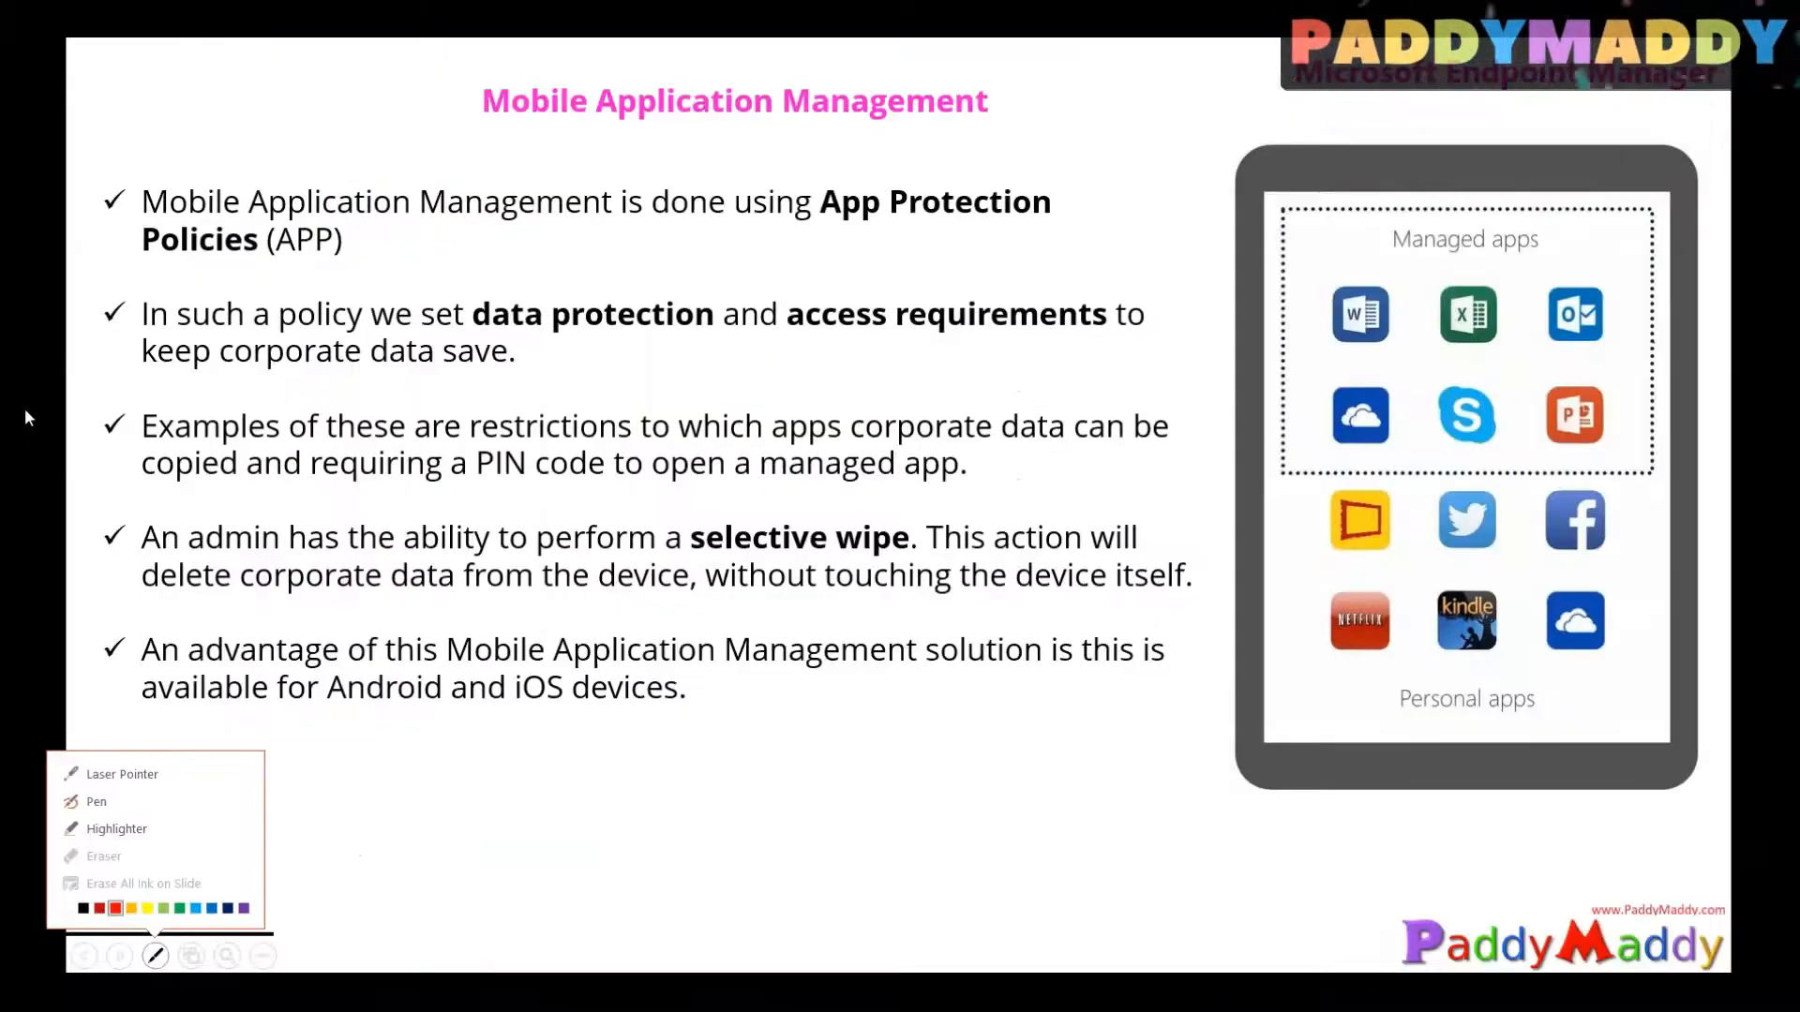
{"action": "left_click", "coordinate": [97, 801]}
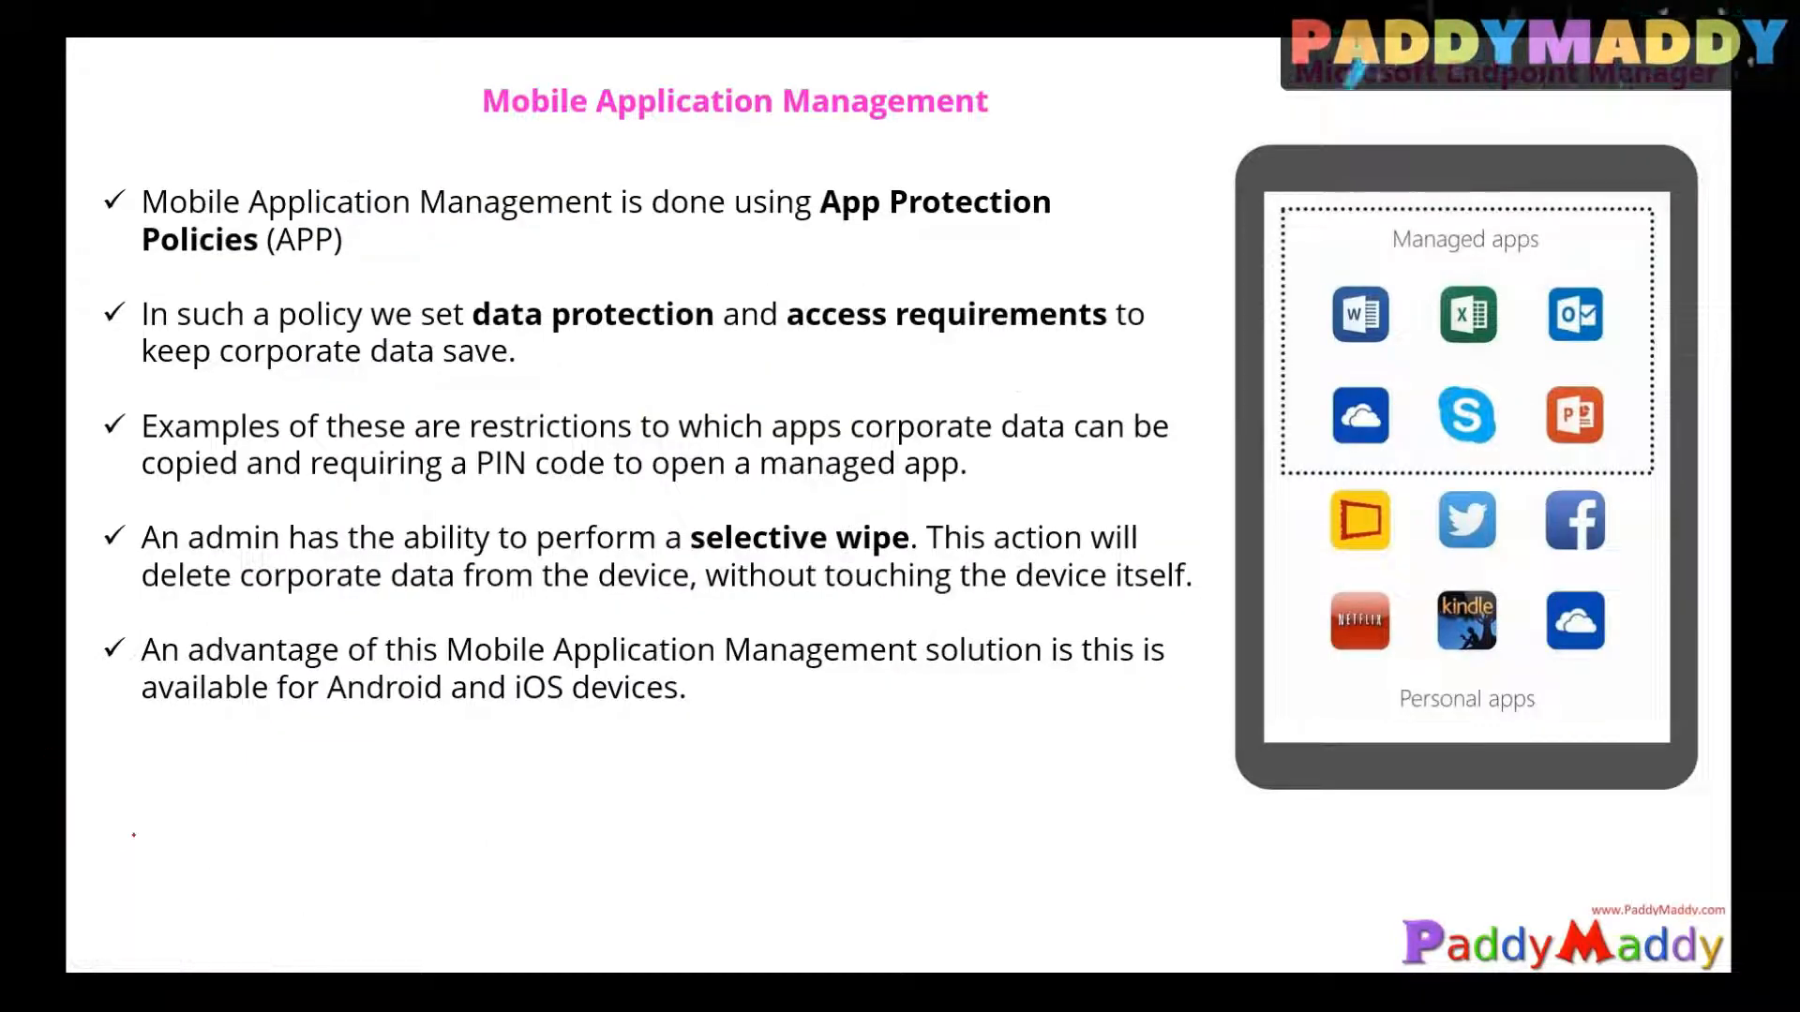
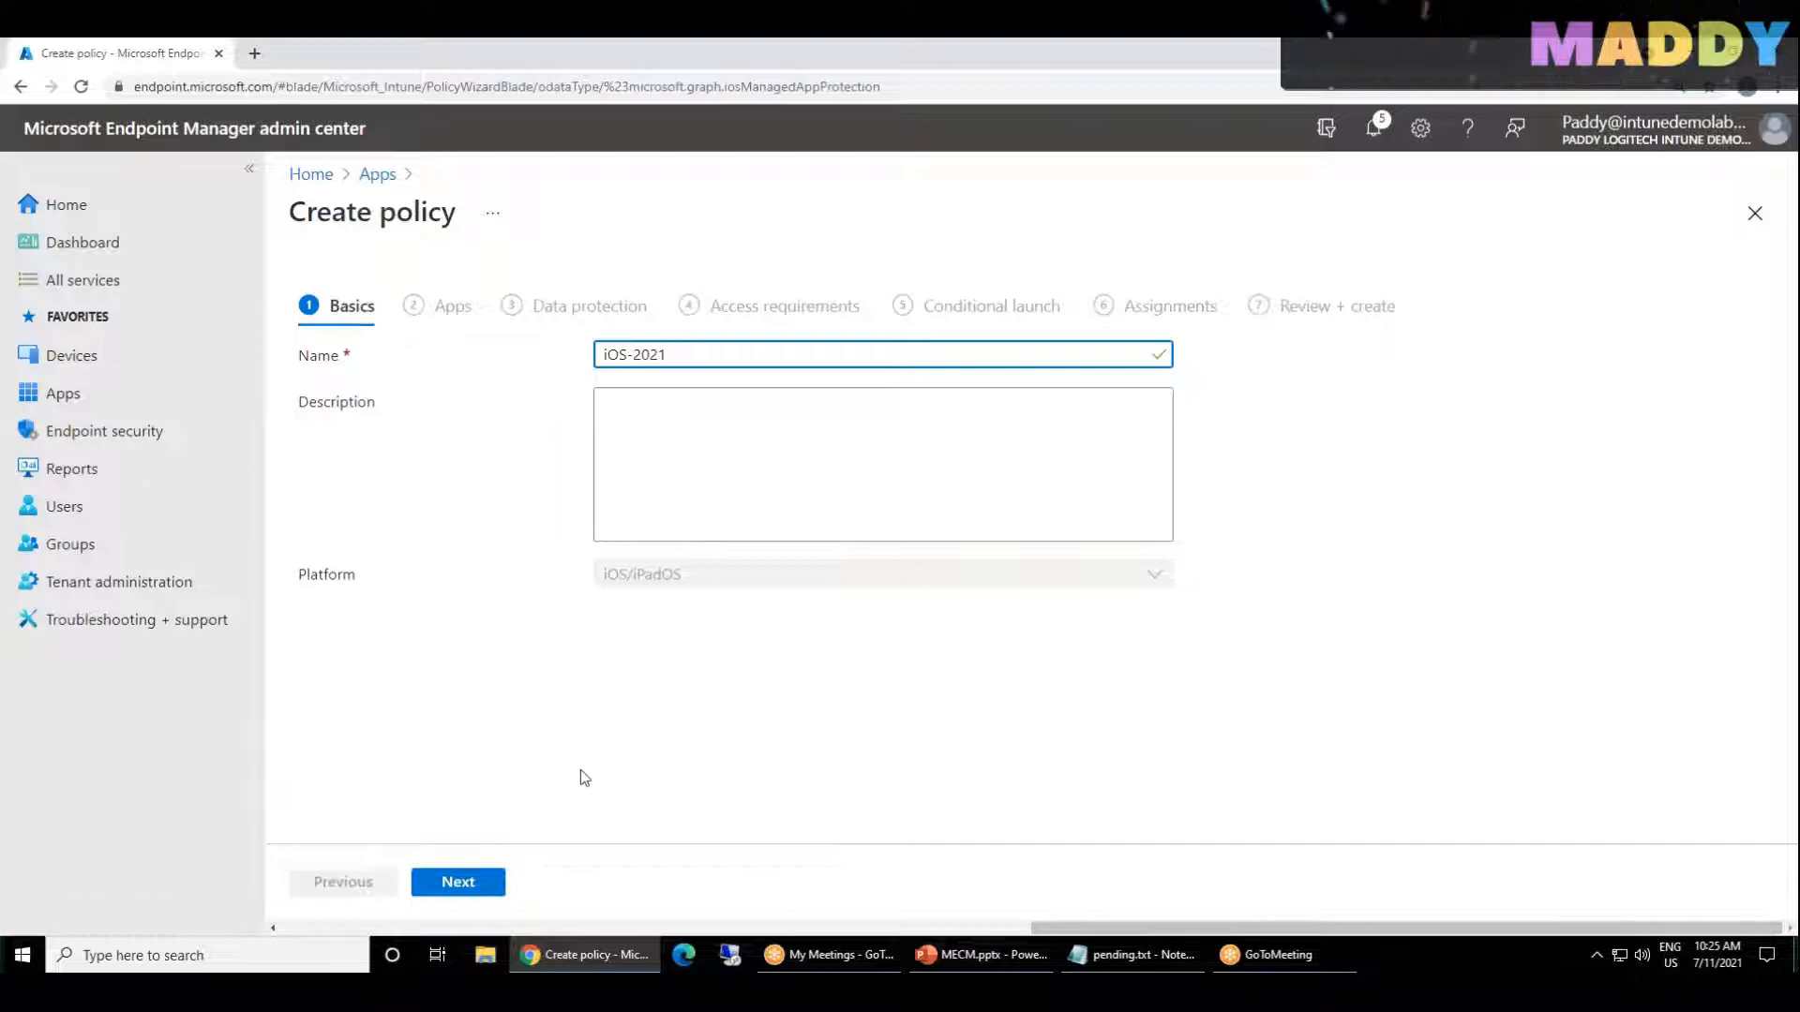
Step: Advance the iOS-2021 policy to its Apps stage, and check the platform choices offered for new app protection policies
{"action": "left_click_drag", "start_coordinate": [667, 355], "coordinate": [261, 375]}
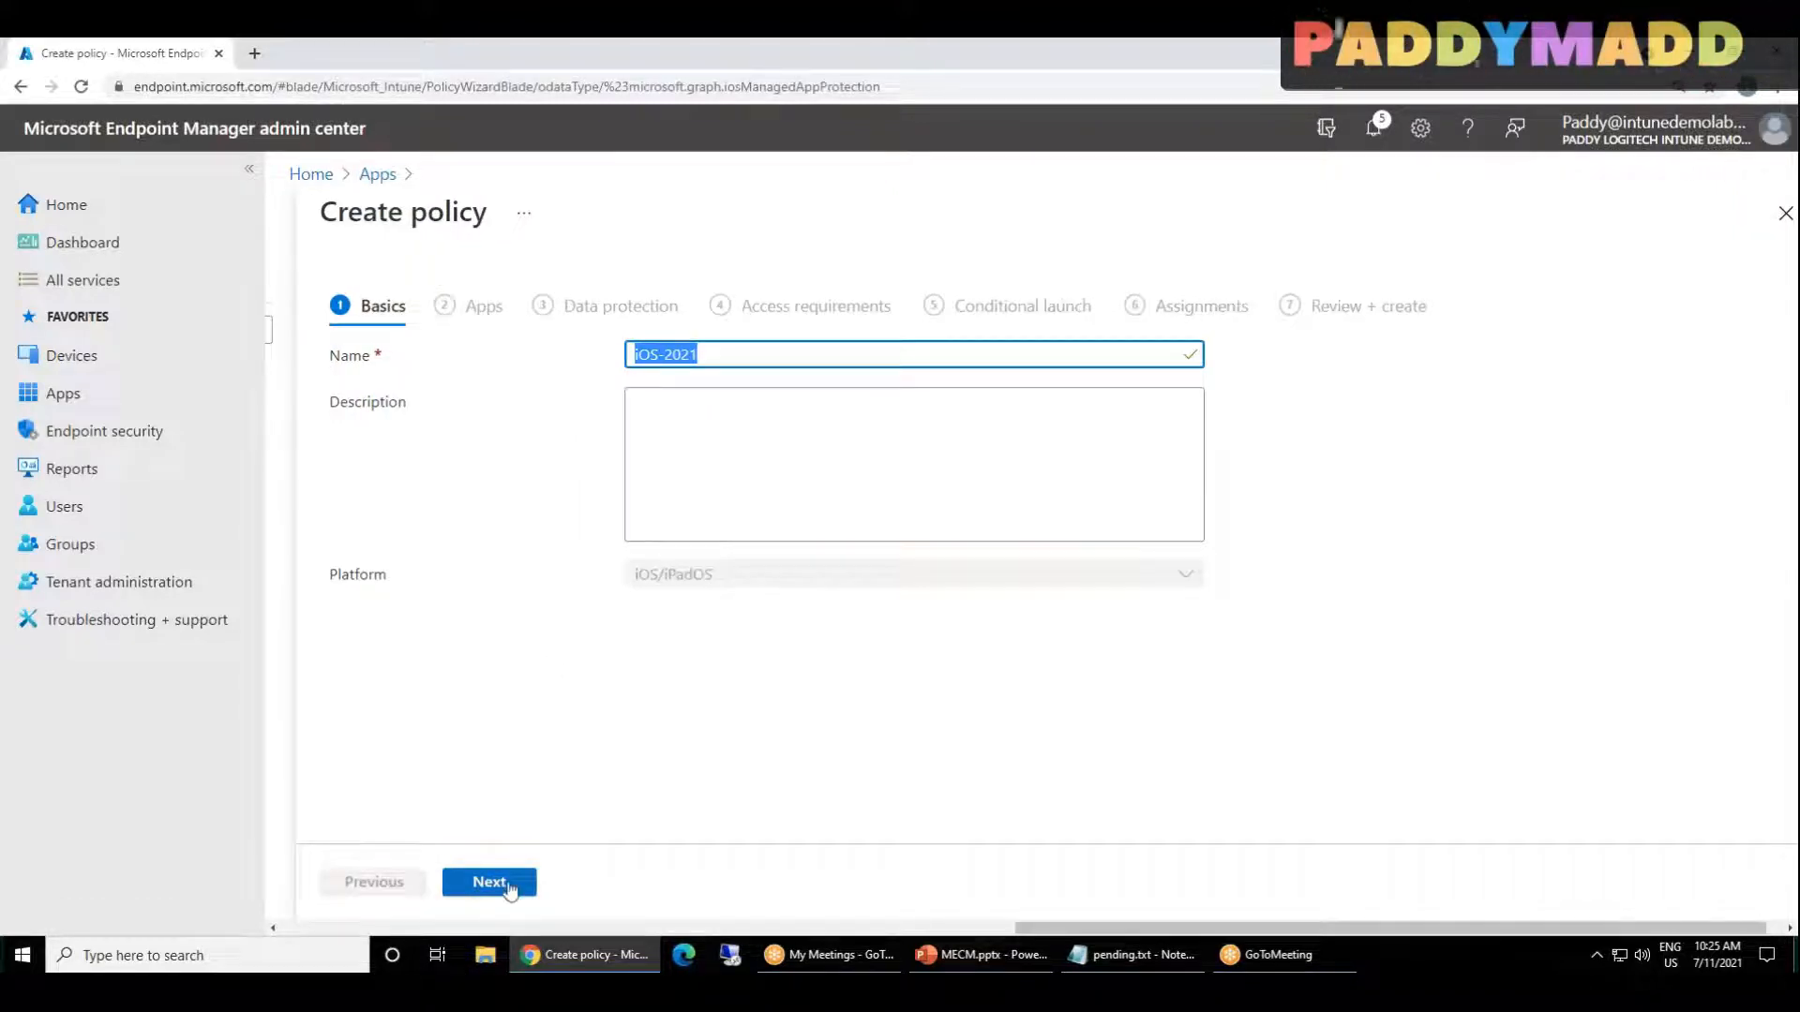
{"action": "left_click", "coordinate": [511, 883]}
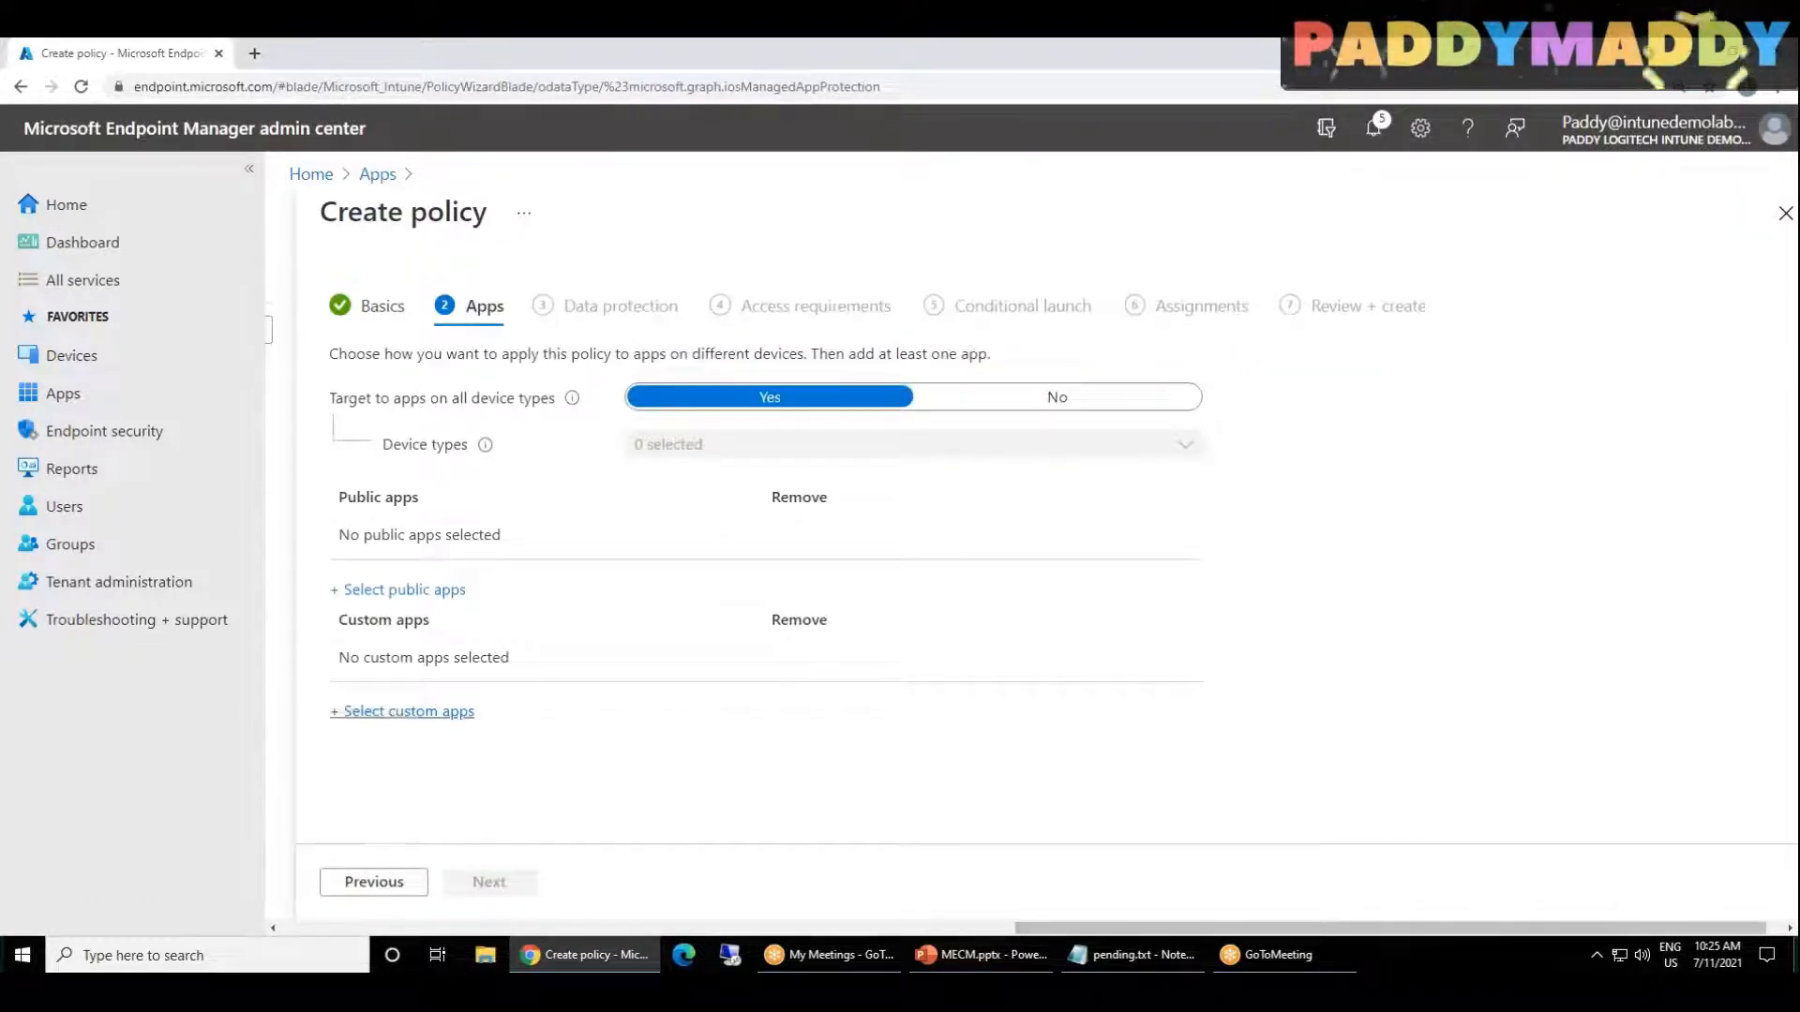
{"action": "left_click_drag", "start_coordinate": [1214, 928], "coordinate": [647, 926]}
{"action": "left_click", "coordinate": [694, 283]}
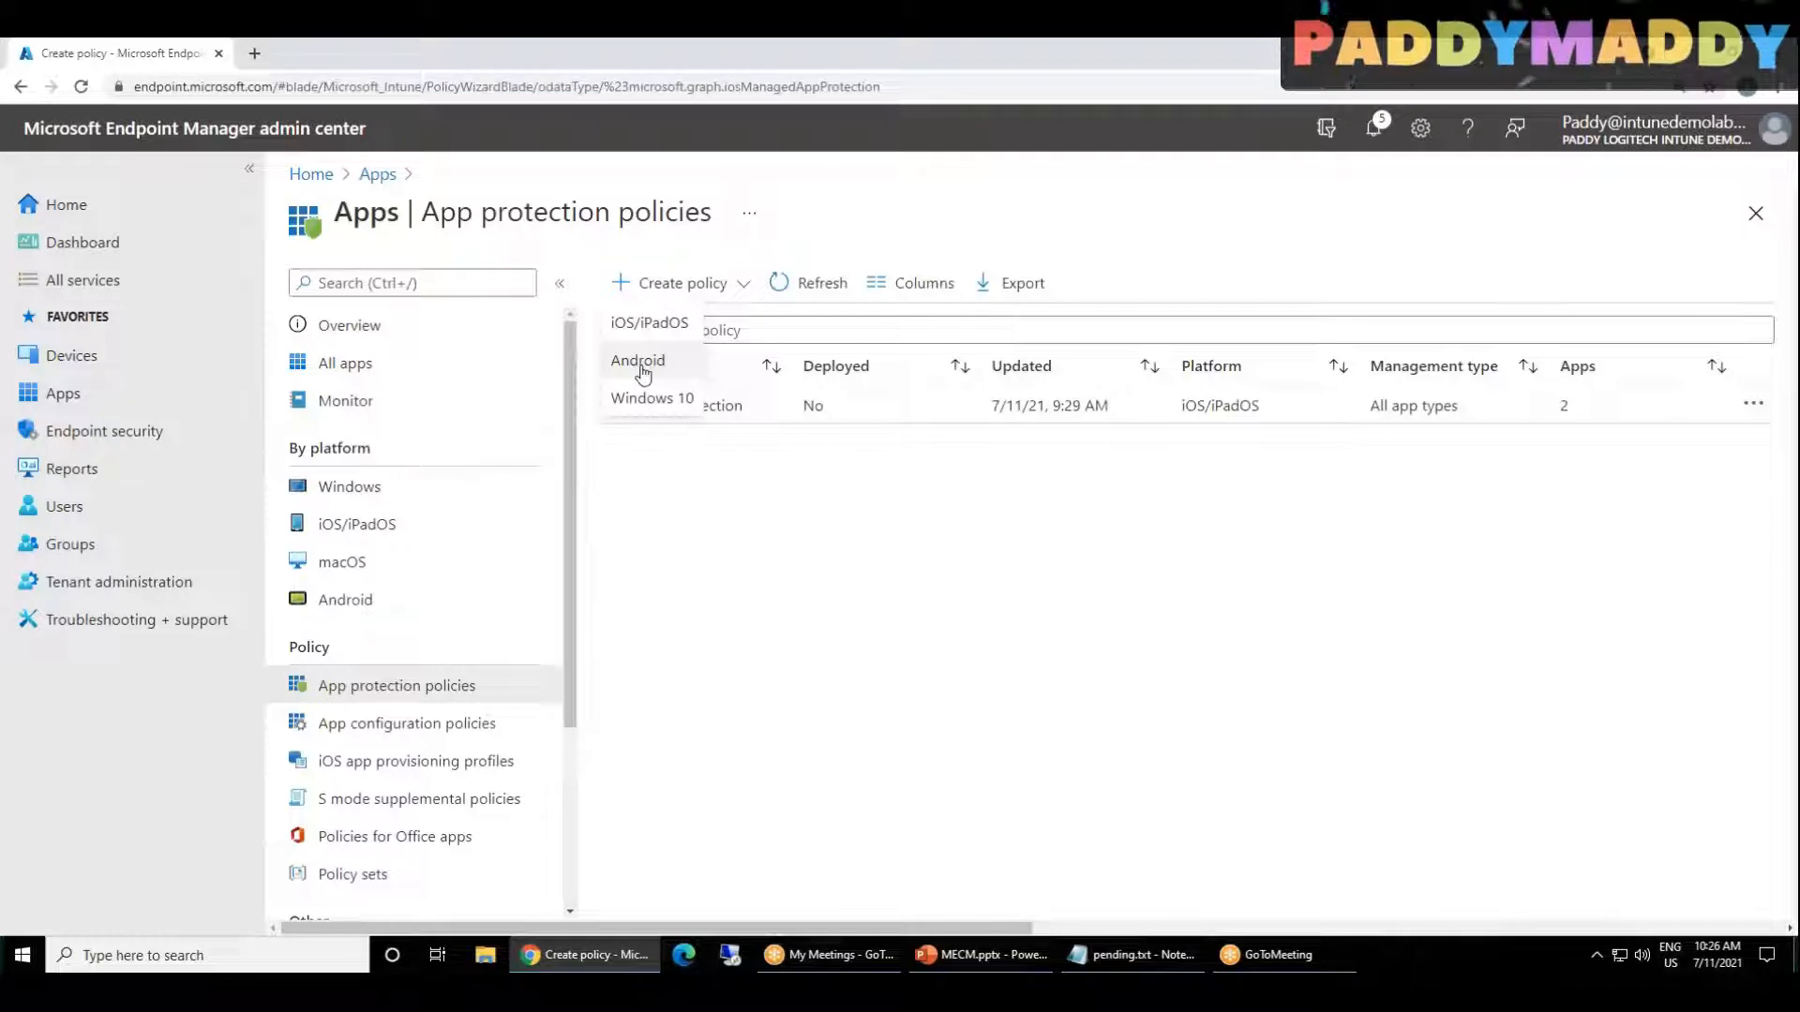
{"action": "left_click_drag", "start_coordinate": [770, 928], "coordinate": [1521, 928]}
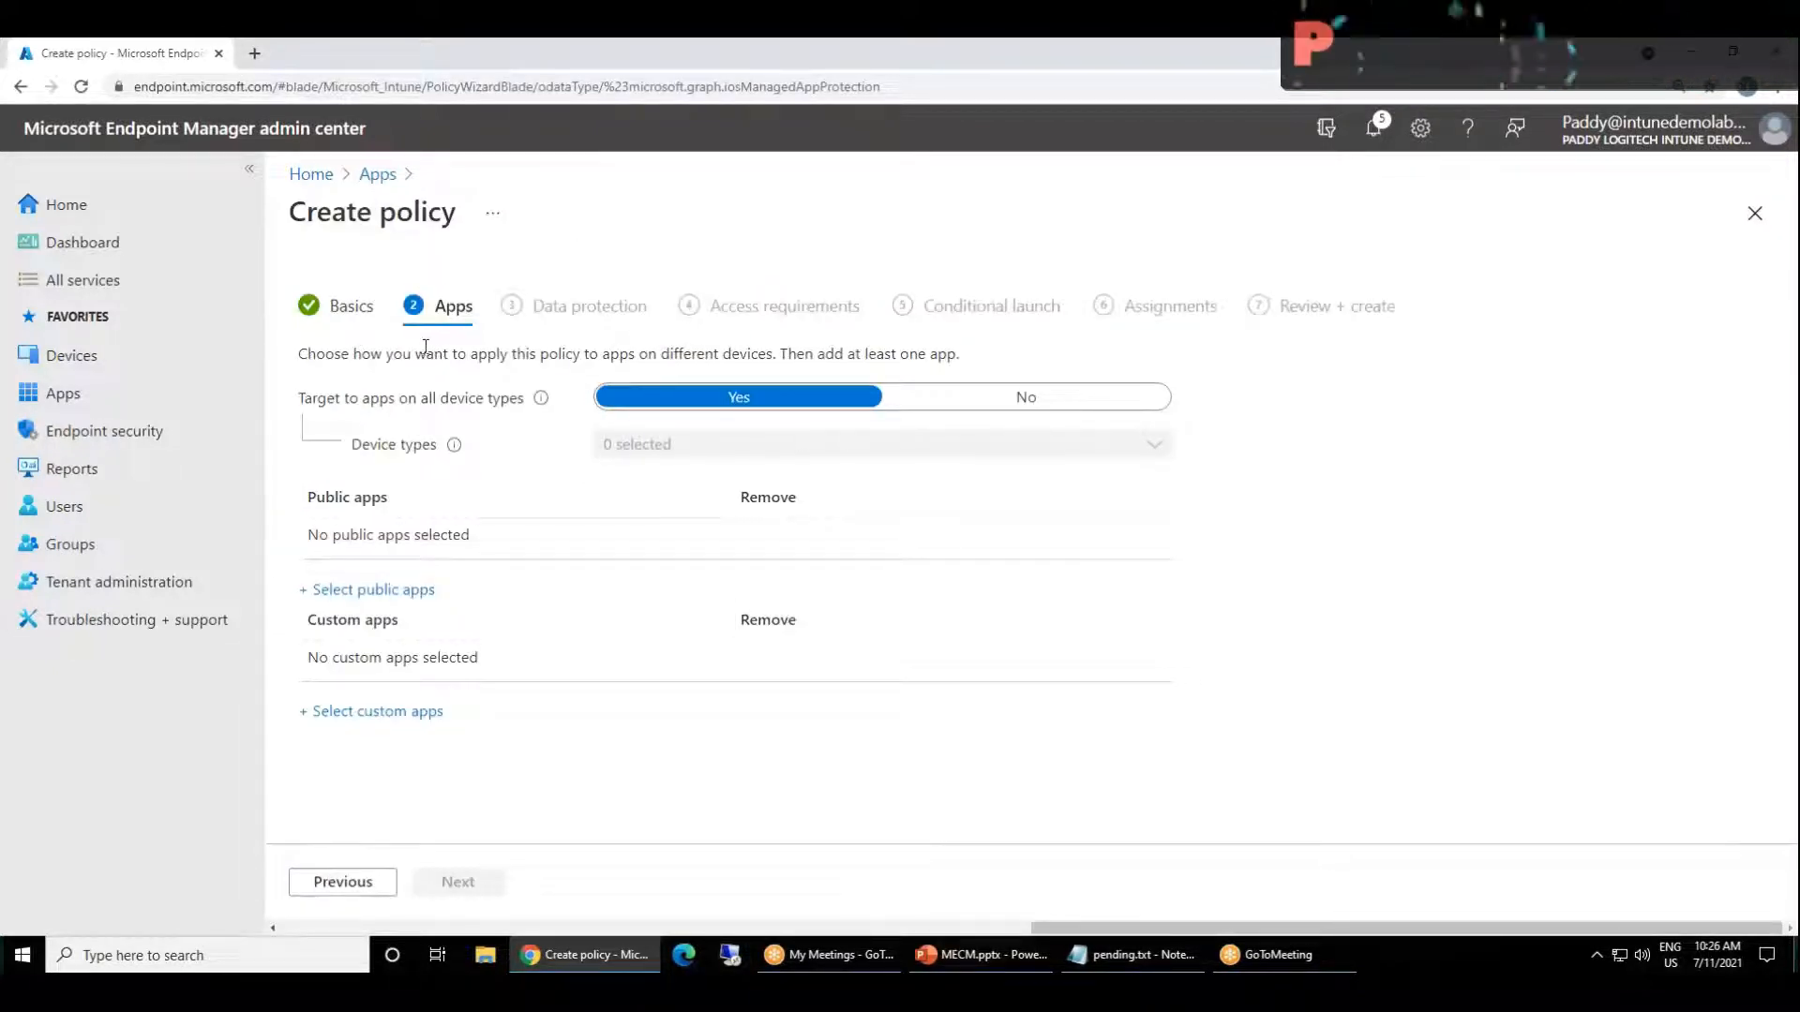
{"action": "left_click_drag", "start_coordinate": [370, 398], "coordinate": [496, 375]}
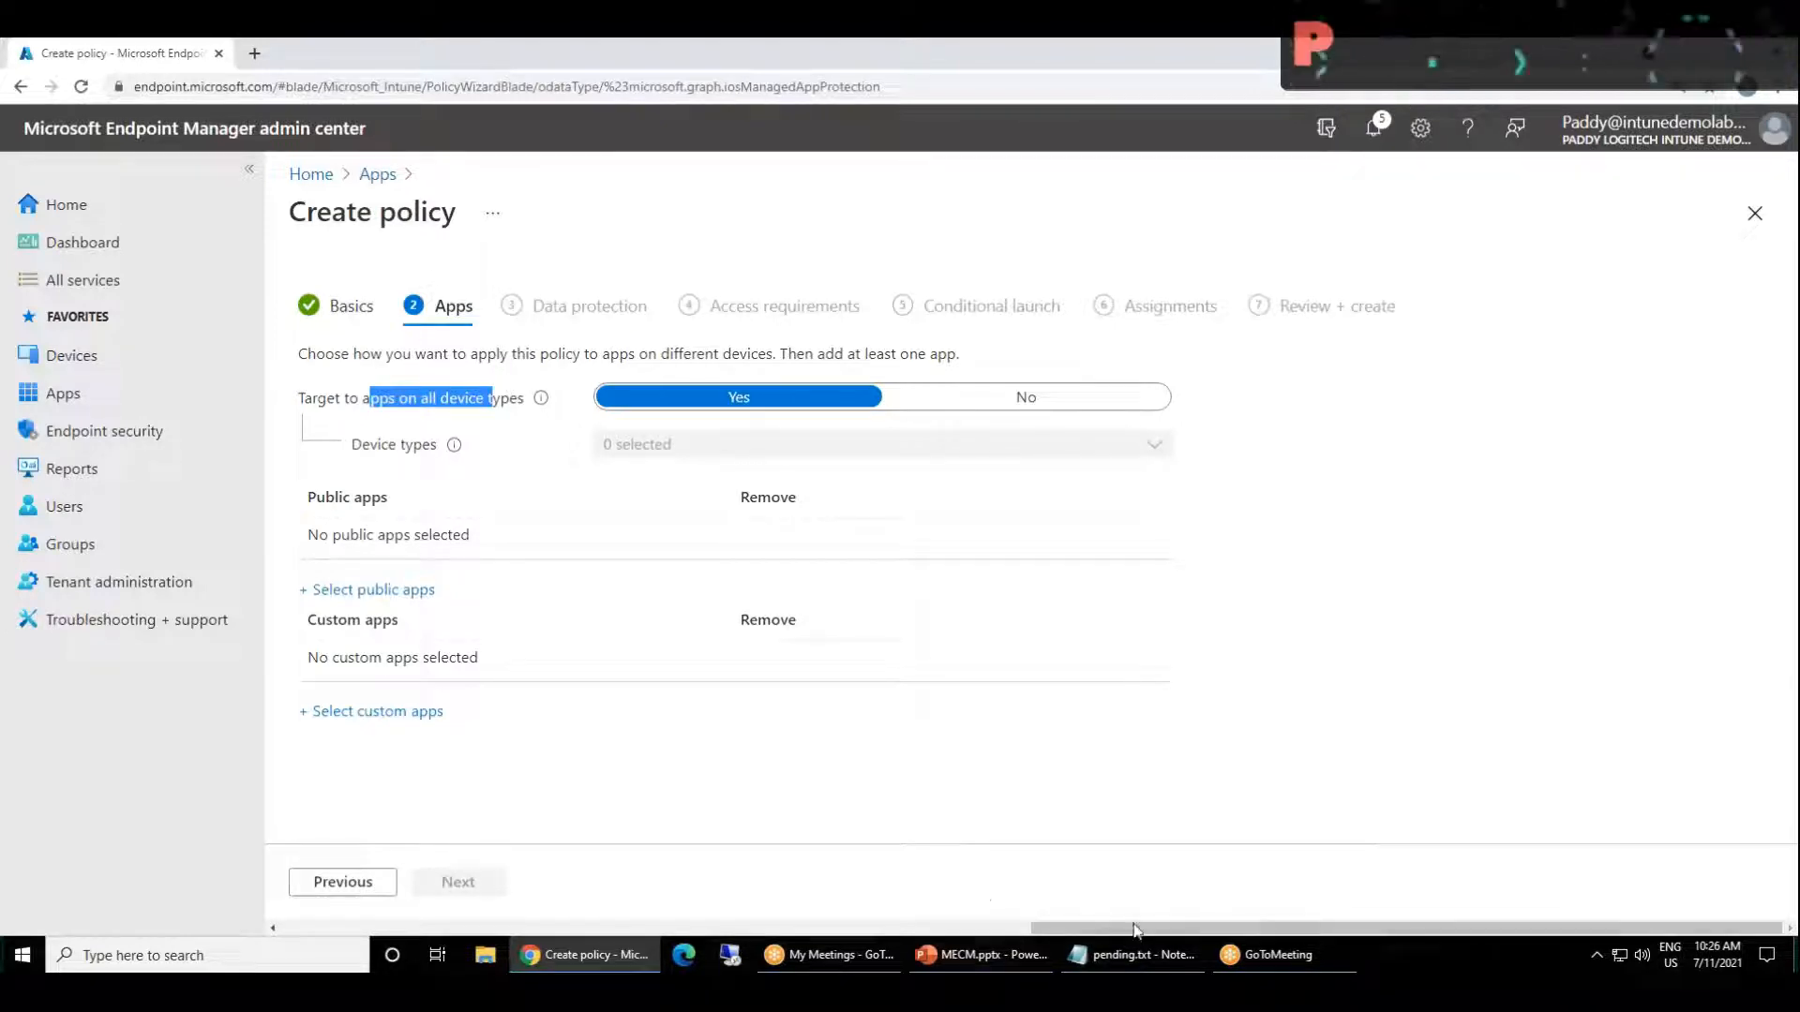
{"action": "left_click_drag", "start_coordinate": [1139, 931], "coordinate": [1089, 936]}
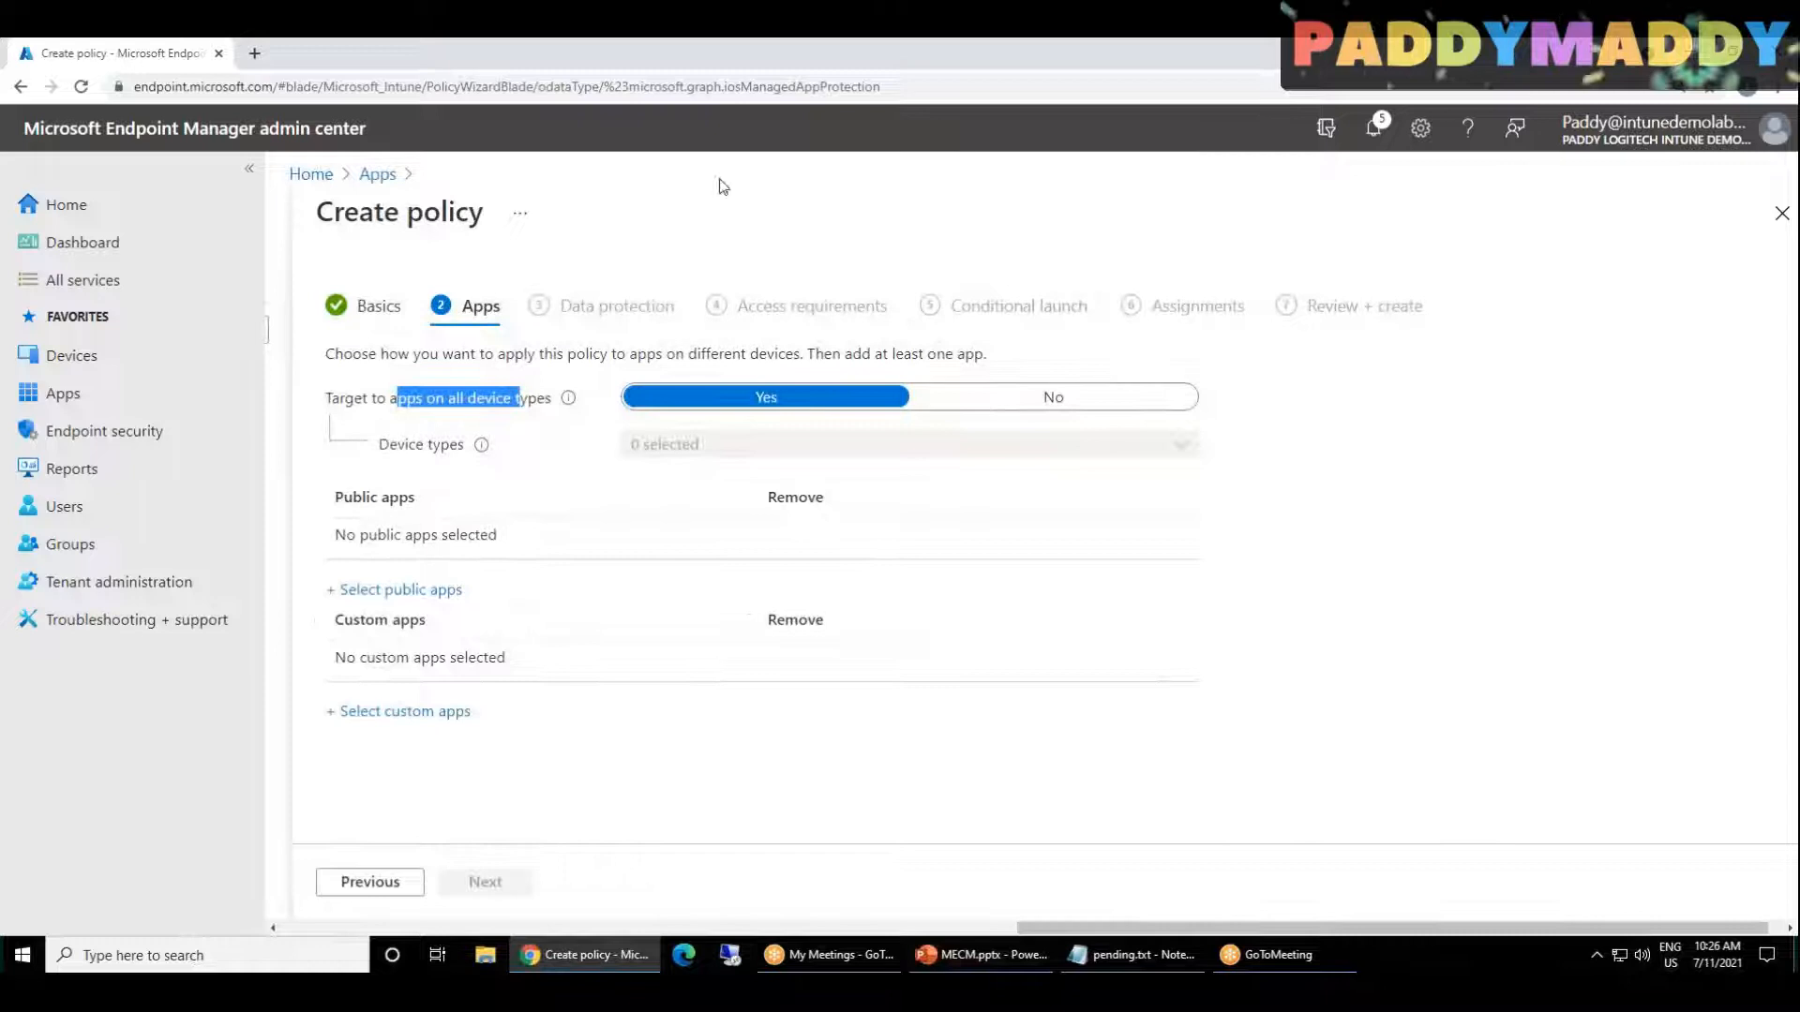
Step: Mark up the wizard stages in red pen, circling Apps and Assignments and writing DLP and Pin above their stages, and erase the marks
{"action": "left_click", "coordinate": [1108, 59]}
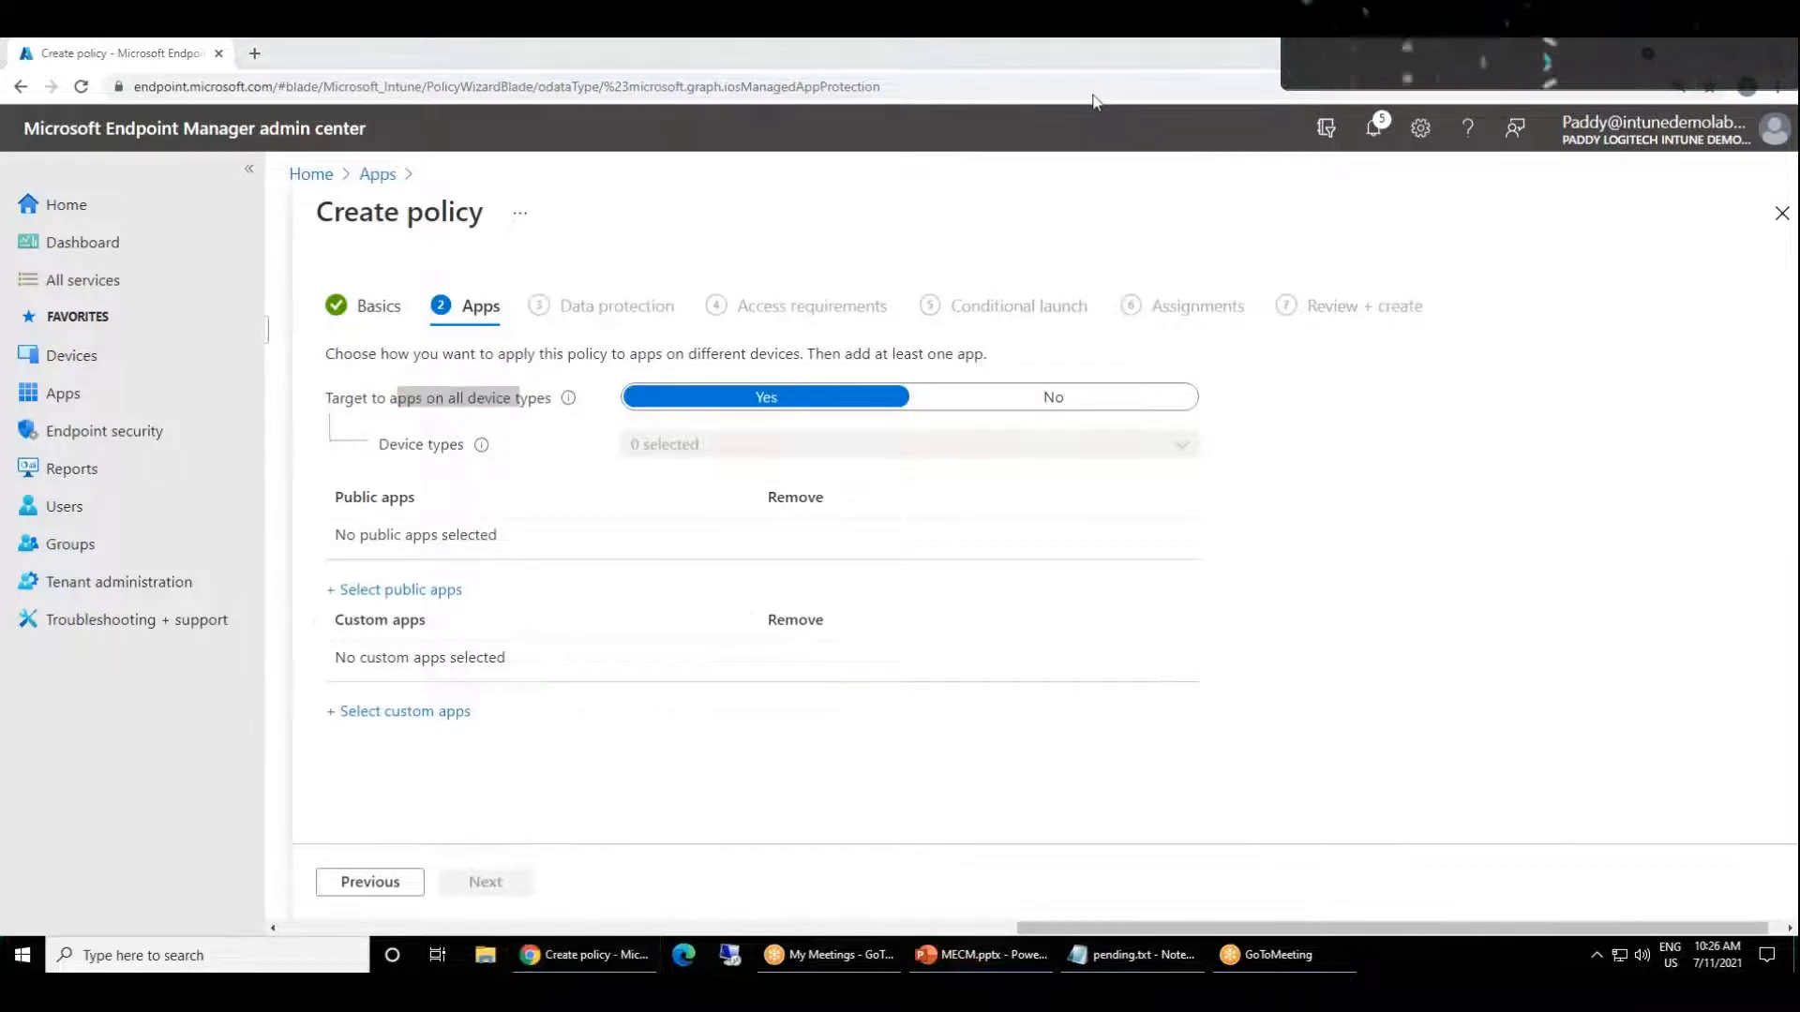
{"action": "mouse_move", "coordinate": [478, 270]}
{"action": "left_mouse_down"}
{"action": "mouse_move", "coordinate": [452, 283]}
{"action": "mouse_move", "coordinate": [509, 322]}
{"action": "mouse_move", "coordinate": [474, 251]}
{"action": "mouse_move", "coordinate": [467, 287]}
{"action": "mouse_move", "coordinate": [471, 257]}
{"action": "left_mouse_up"}
{"action": "left_click", "coordinate": [391, 249]}
{"action": "mouse_move", "coordinate": [594, 250]}
{"action": "left_mouse_down"}
{"action": "mouse_move", "coordinate": [585, 286]}
{"action": "mouse_move", "coordinate": [645, 270]}
{"action": "mouse_move", "coordinate": [677, 233]}
{"action": "mouse_move", "coordinate": [682, 258]}
{"action": "left_mouse_up"}
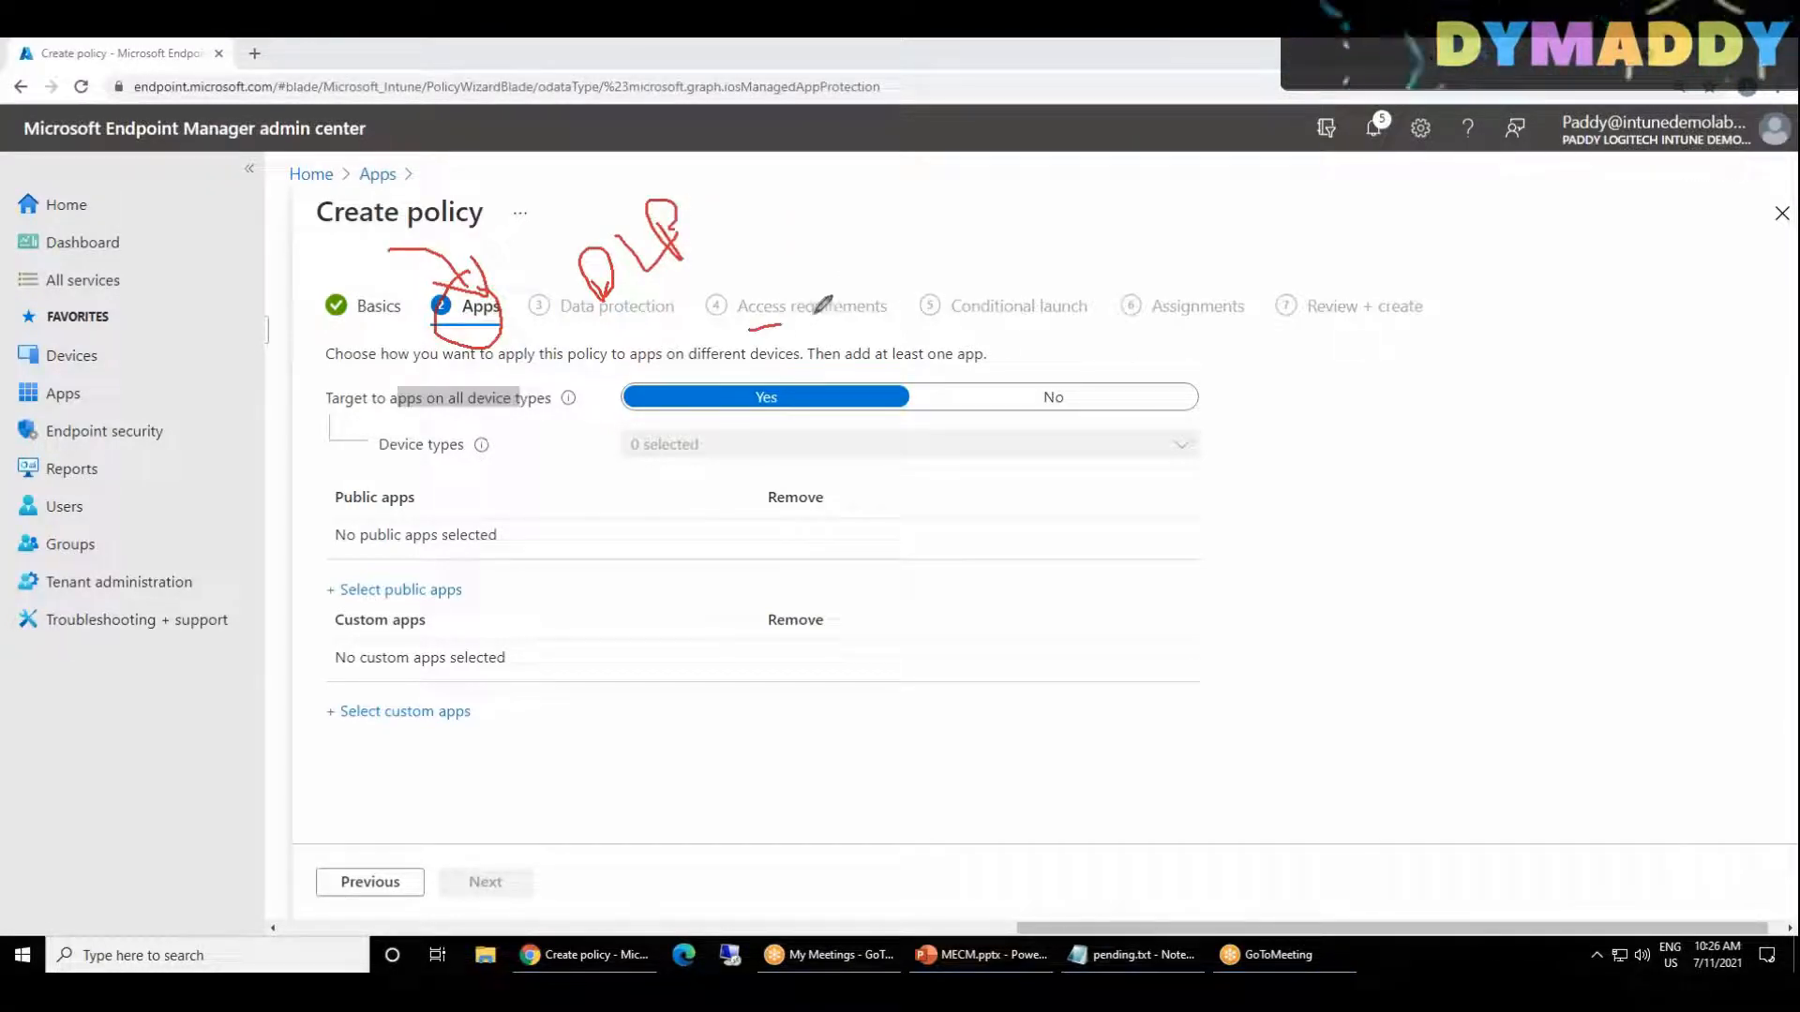
{"action": "mouse_move", "coordinate": [747, 210]}
{"action": "left_mouse_down"}
{"action": "mouse_move", "coordinate": [769, 255]}
{"action": "mouse_move", "coordinate": [799, 223]}
{"action": "mouse_move", "coordinate": [804, 240]}
{"action": "mouse_move", "coordinate": [795, 199]}
{"action": "left_mouse_up"}
{"action": "left_click_drag", "start_coordinate": [812, 223], "coordinate": [841, 203]}
{"action": "mouse_move", "coordinate": [764, 293]}
{"action": "left_mouse_down"}
{"action": "mouse_move", "coordinate": [837, 246]}
{"action": "mouse_move", "coordinate": [834, 312]}
{"action": "mouse_move", "coordinate": [837, 270]}
{"action": "left_mouse_up"}
{"action": "left_click_drag", "start_coordinate": [1156, 198], "coordinate": [1033, 291]}
{"action": "mouse_move", "coordinate": [1021, 260]}
{"action": "left_mouse_down"}
{"action": "mouse_move", "coordinate": [1046, 294]}
{"action": "mouse_move", "coordinate": [1076, 253]}
{"action": "left_mouse_up"}
{"action": "left_click_drag", "start_coordinate": [964, 209], "coordinate": [1059, 185]}
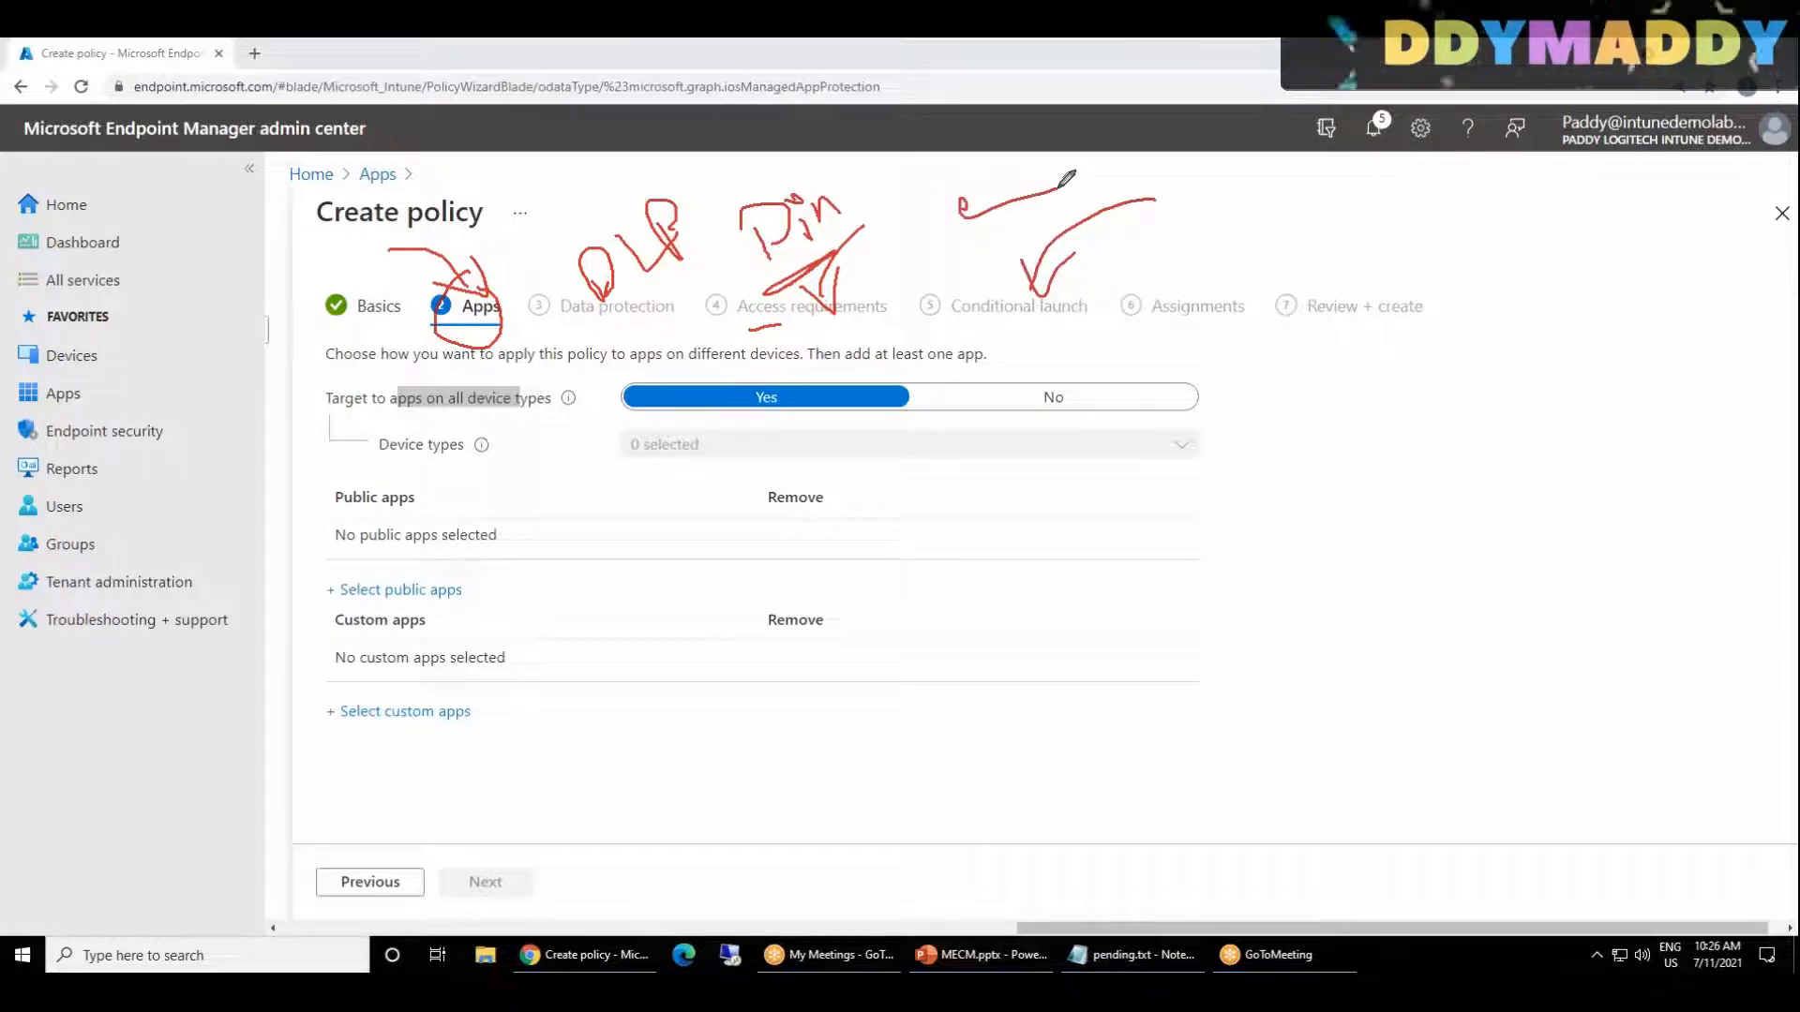
{"action": "mouse_move", "coordinate": [1223, 251]}
{"action": "left_mouse_down"}
{"action": "mouse_move", "coordinate": [1186, 334]}
{"action": "mouse_move", "coordinate": [1216, 259]}
{"action": "left_mouse_up"}
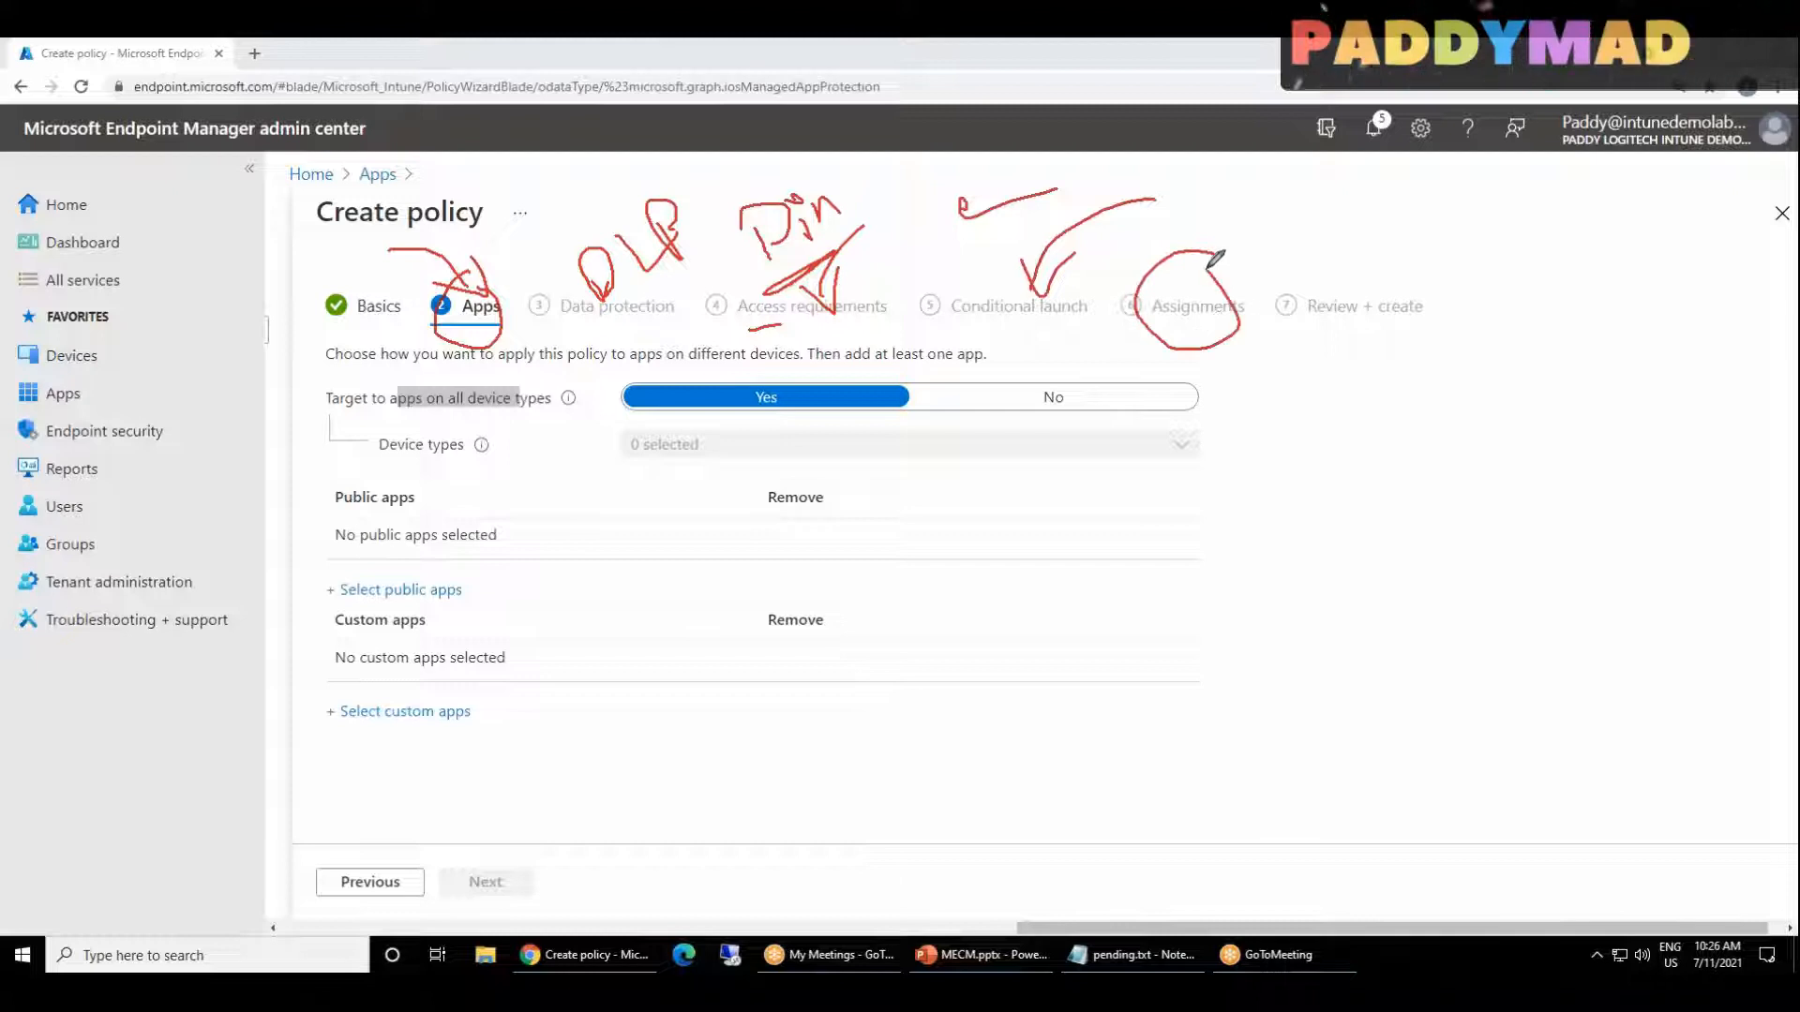
{"action": "left_click", "coordinate": [1073, 39]}
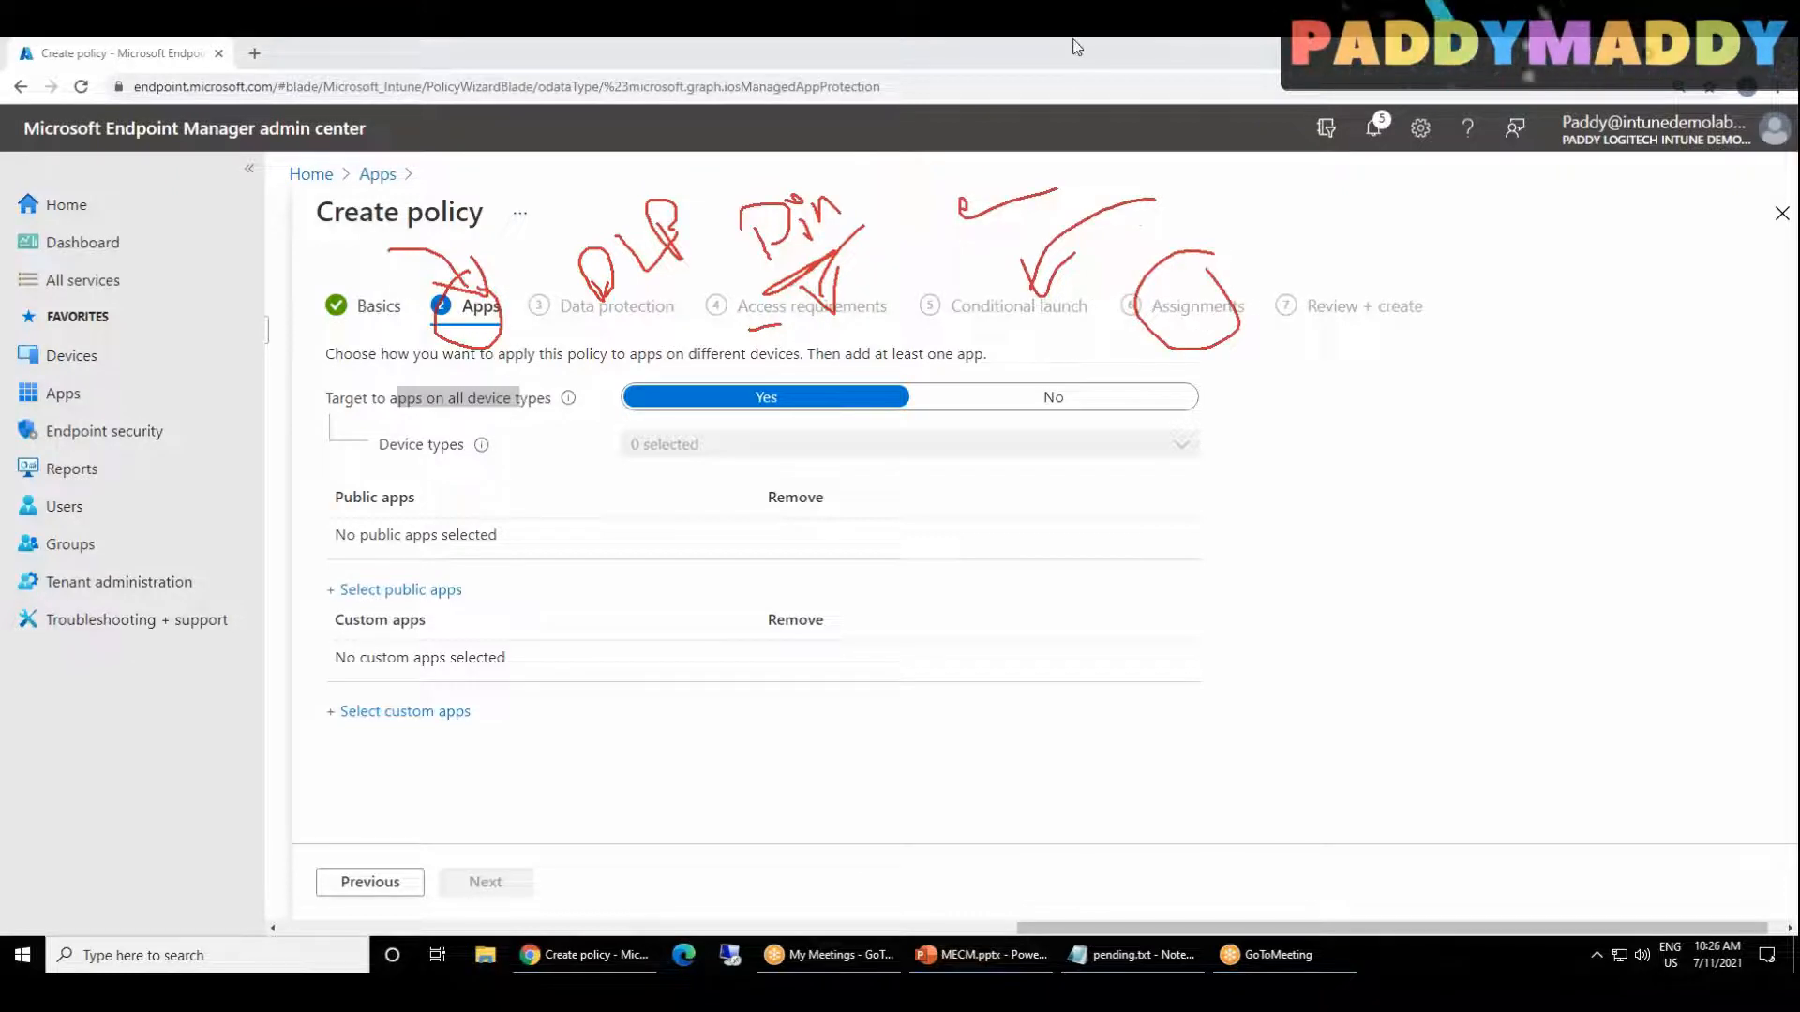
{"action": "left_click", "coordinate": [1085, 177]}
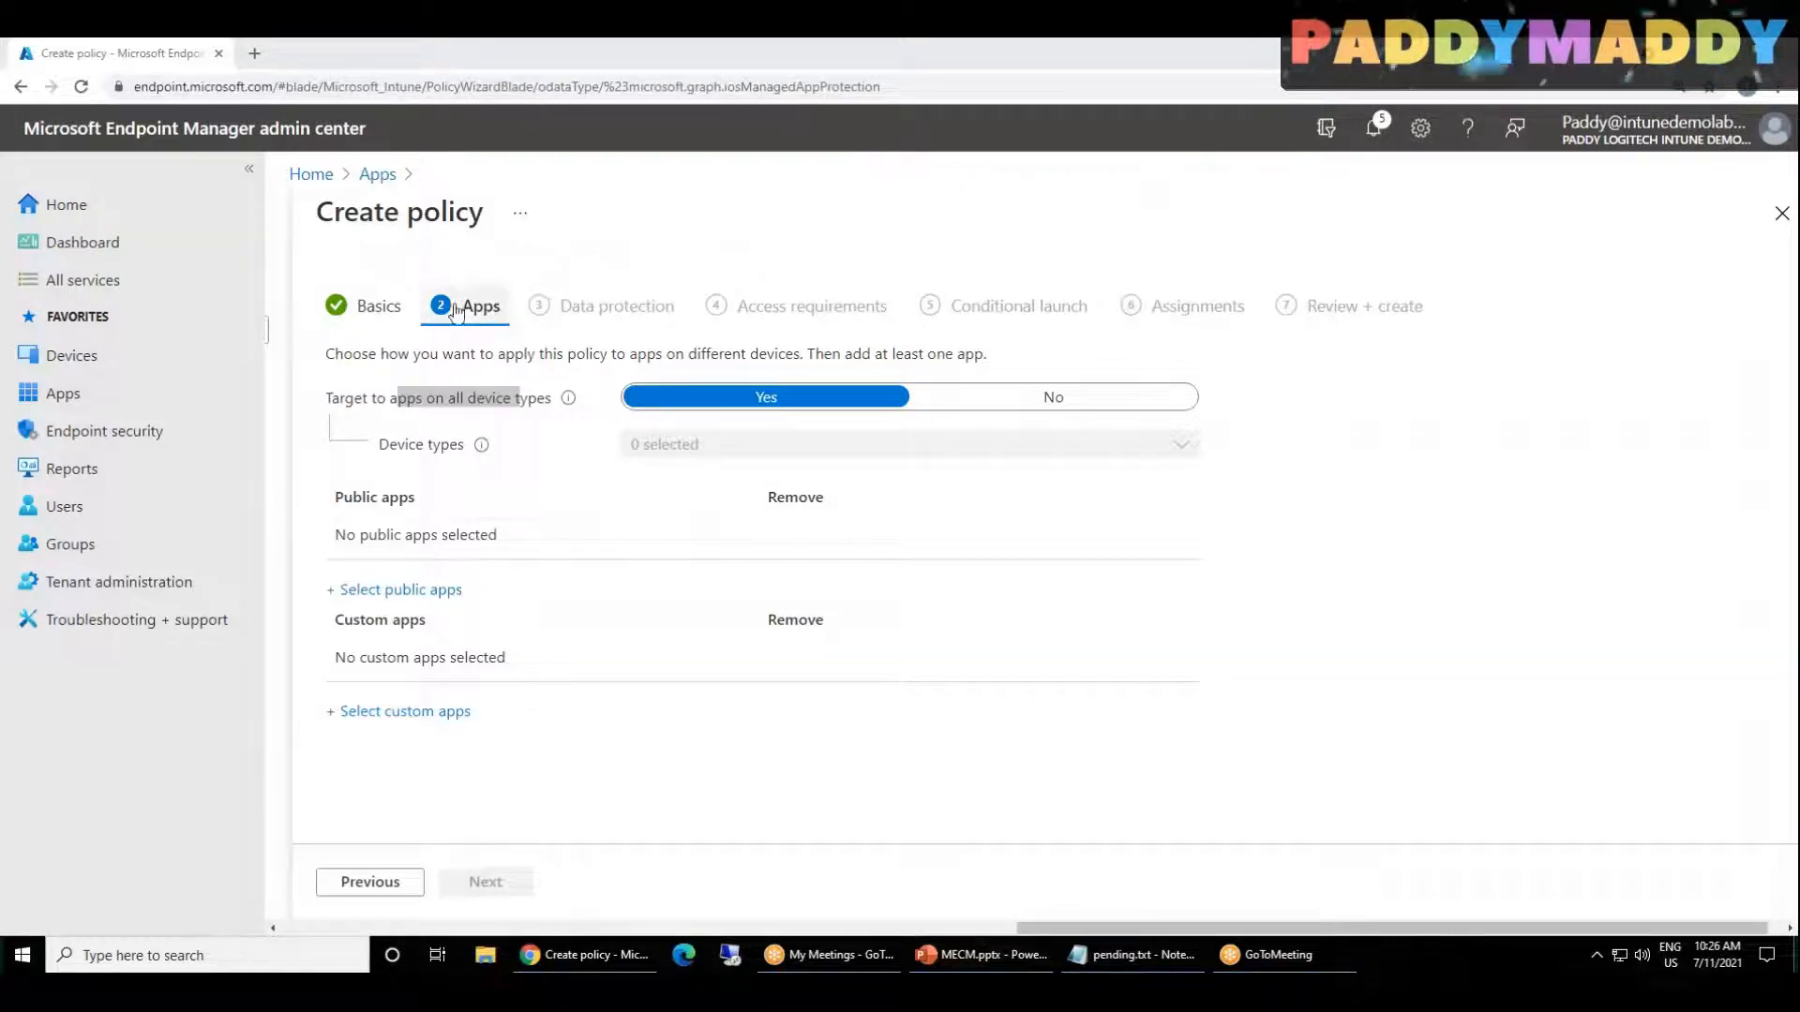
Step: Try restricting the policy to unmanaged device types, and restore targeting to apps on all device types
{"action": "left_click", "coordinate": [467, 452]}
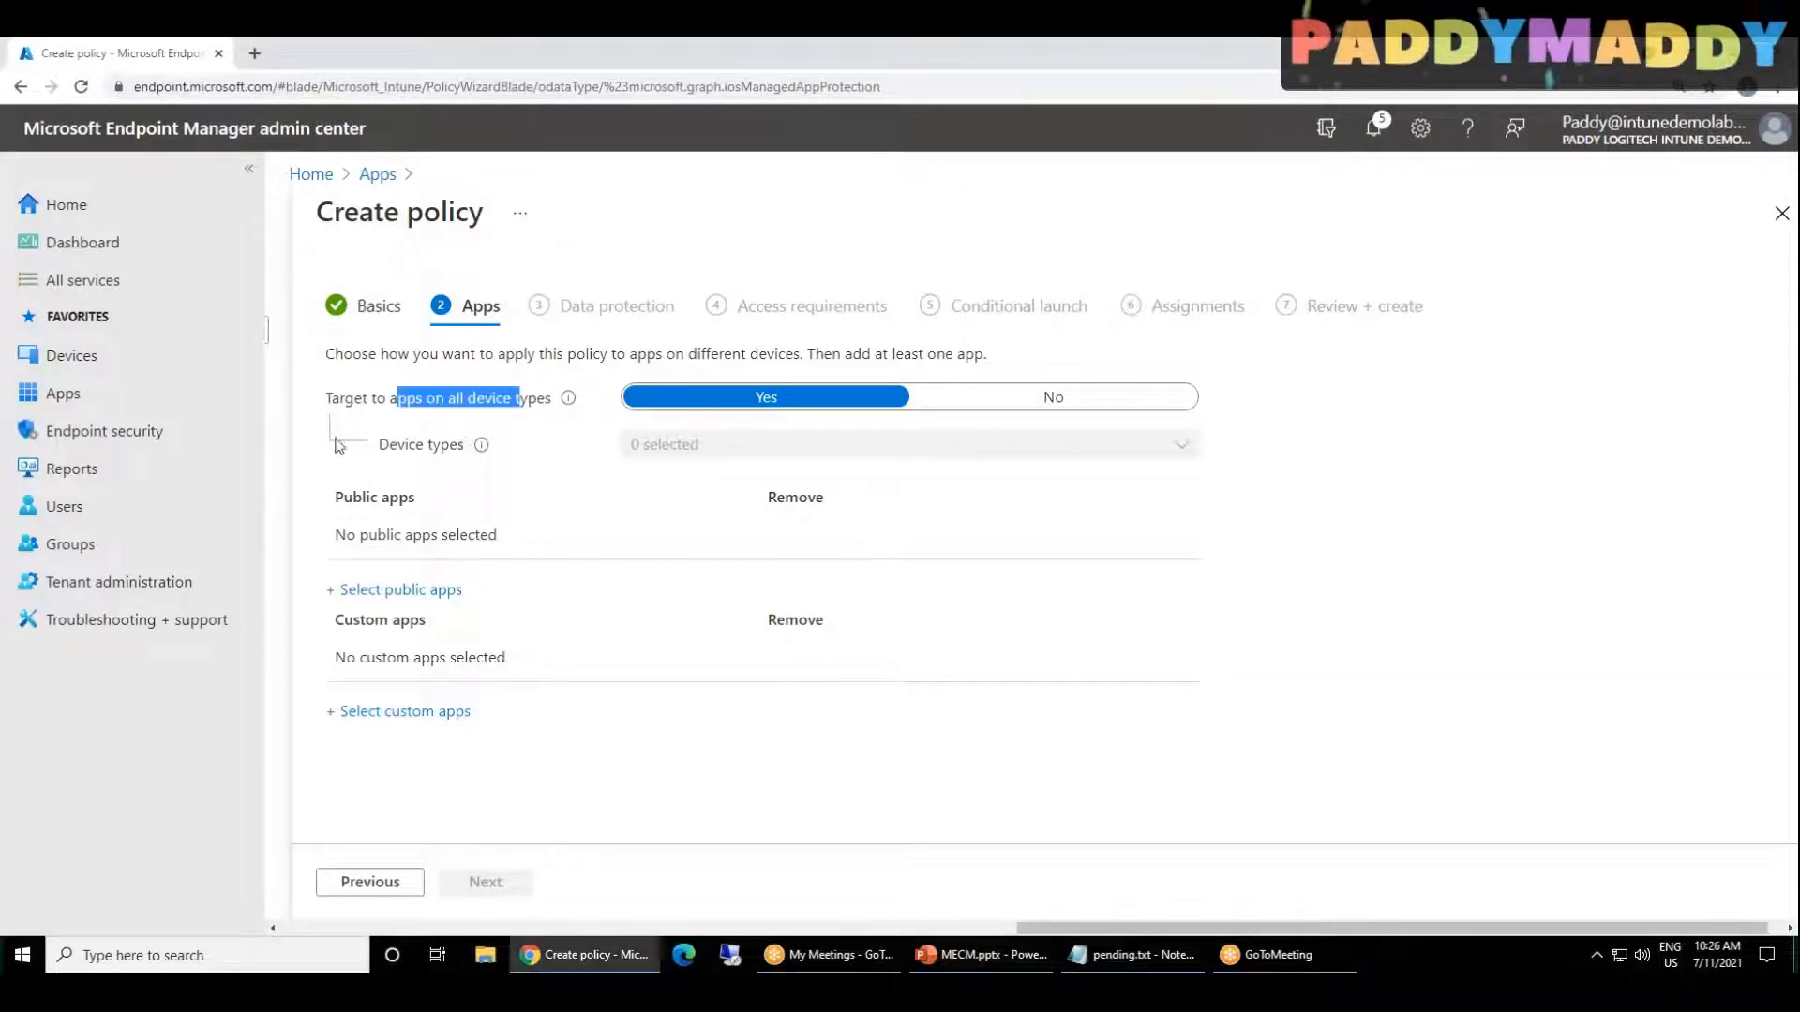
{"action": "left_click", "coordinate": [363, 408]}
{"action": "left_click_drag", "start_coordinate": [347, 409], "coordinate": [481, 416]}
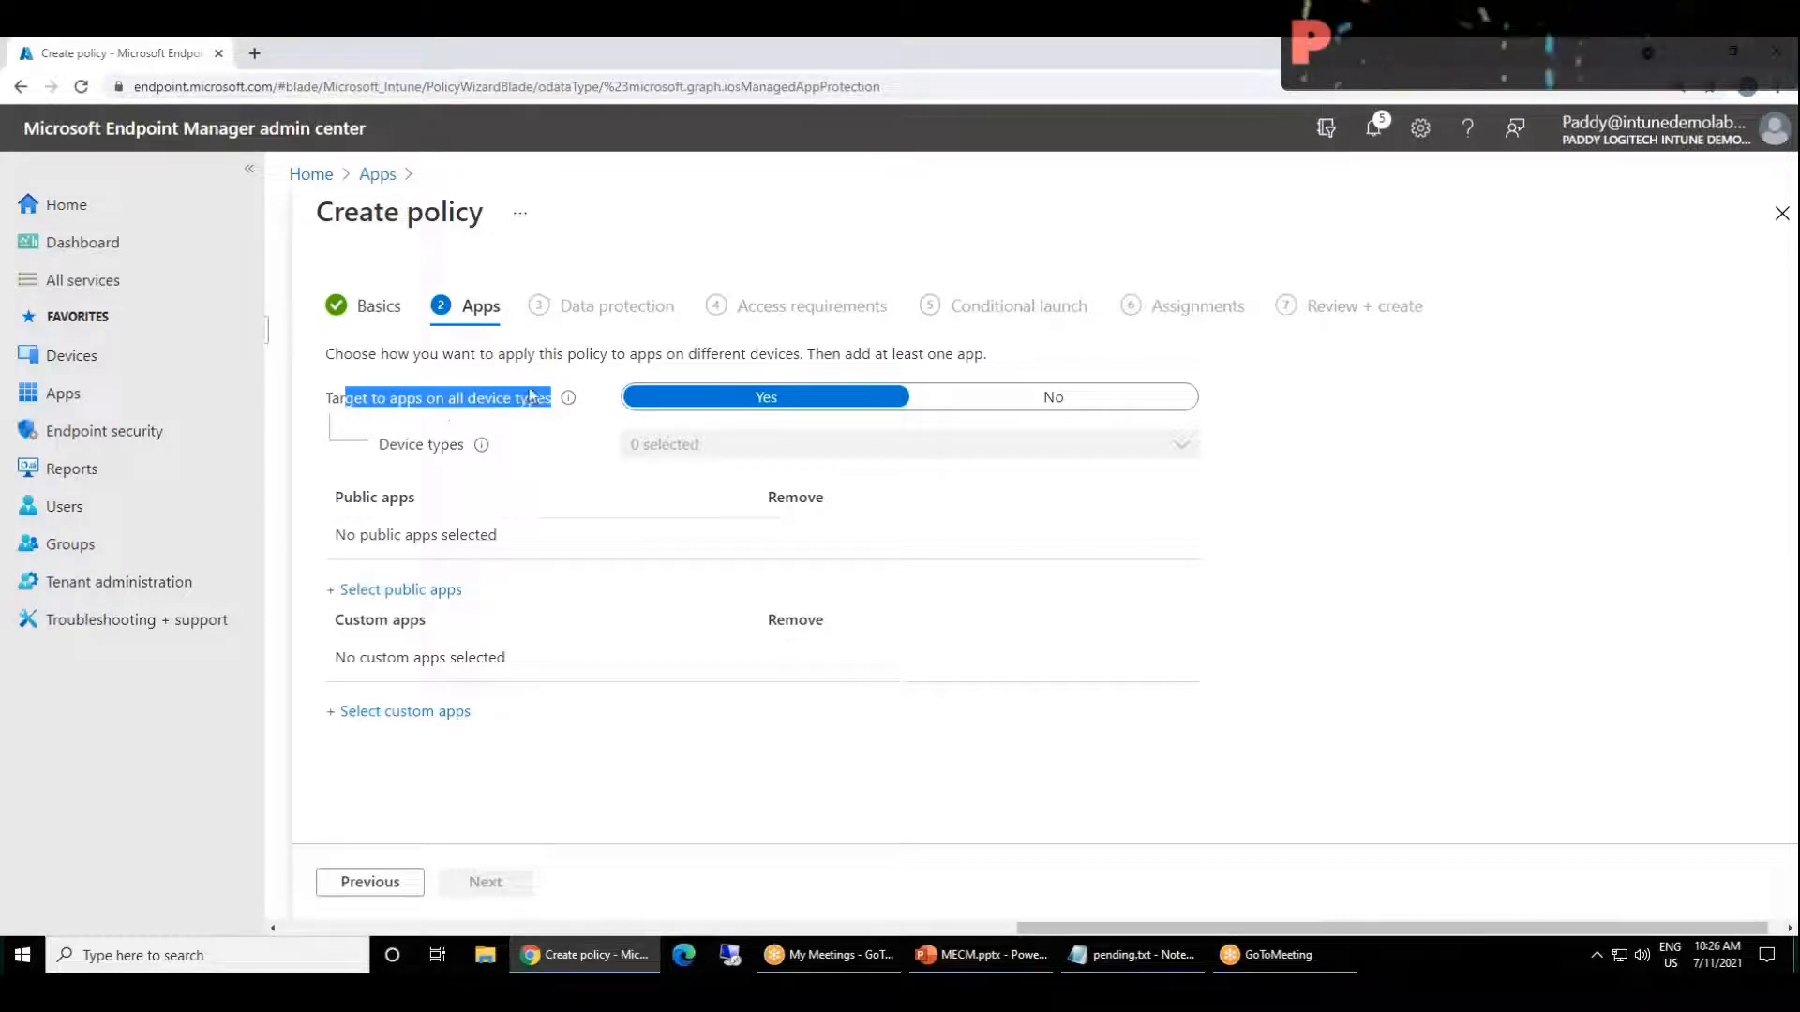
{"action": "left_click", "coordinate": [1088, 400]}
{"action": "left_click", "coordinate": [1027, 443]}
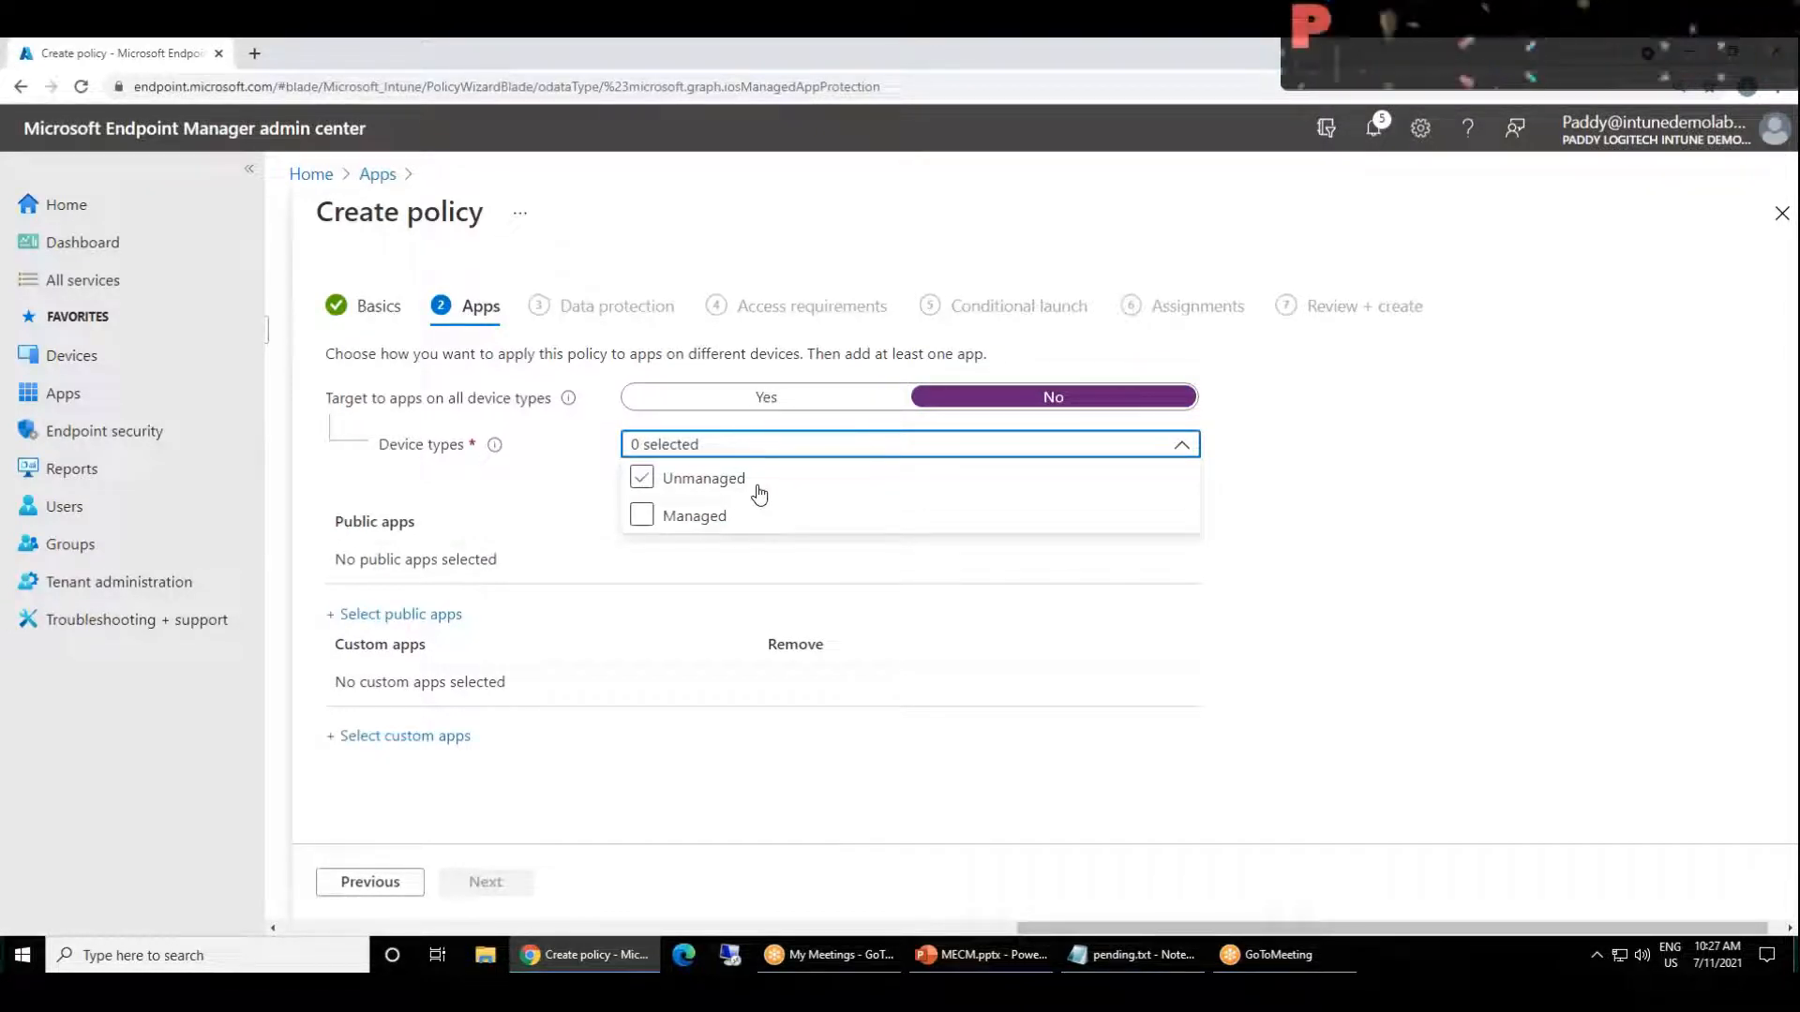
{"action": "left_click", "coordinate": [754, 493]}
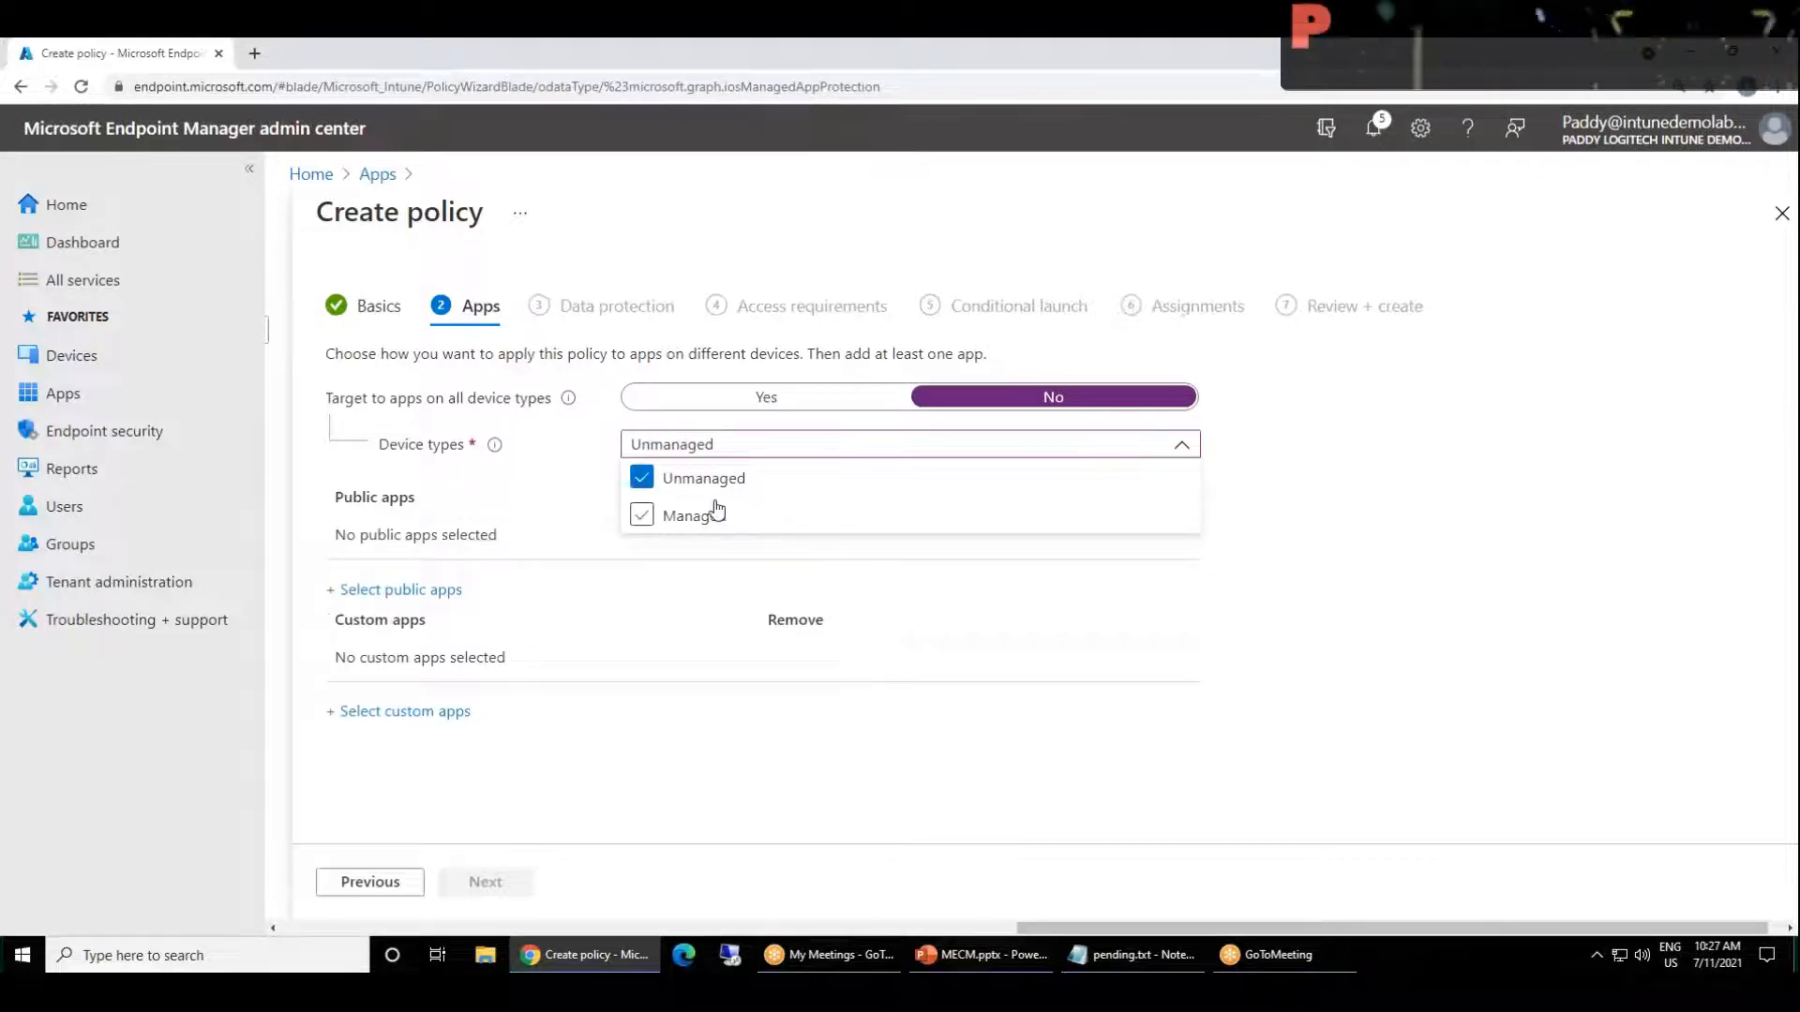
{"action": "left_click", "coordinate": [745, 443]}
{"action": "left_click", "coordinate": [717, 452]}
{"action": "left_click", "coordinate": [753, 399]}
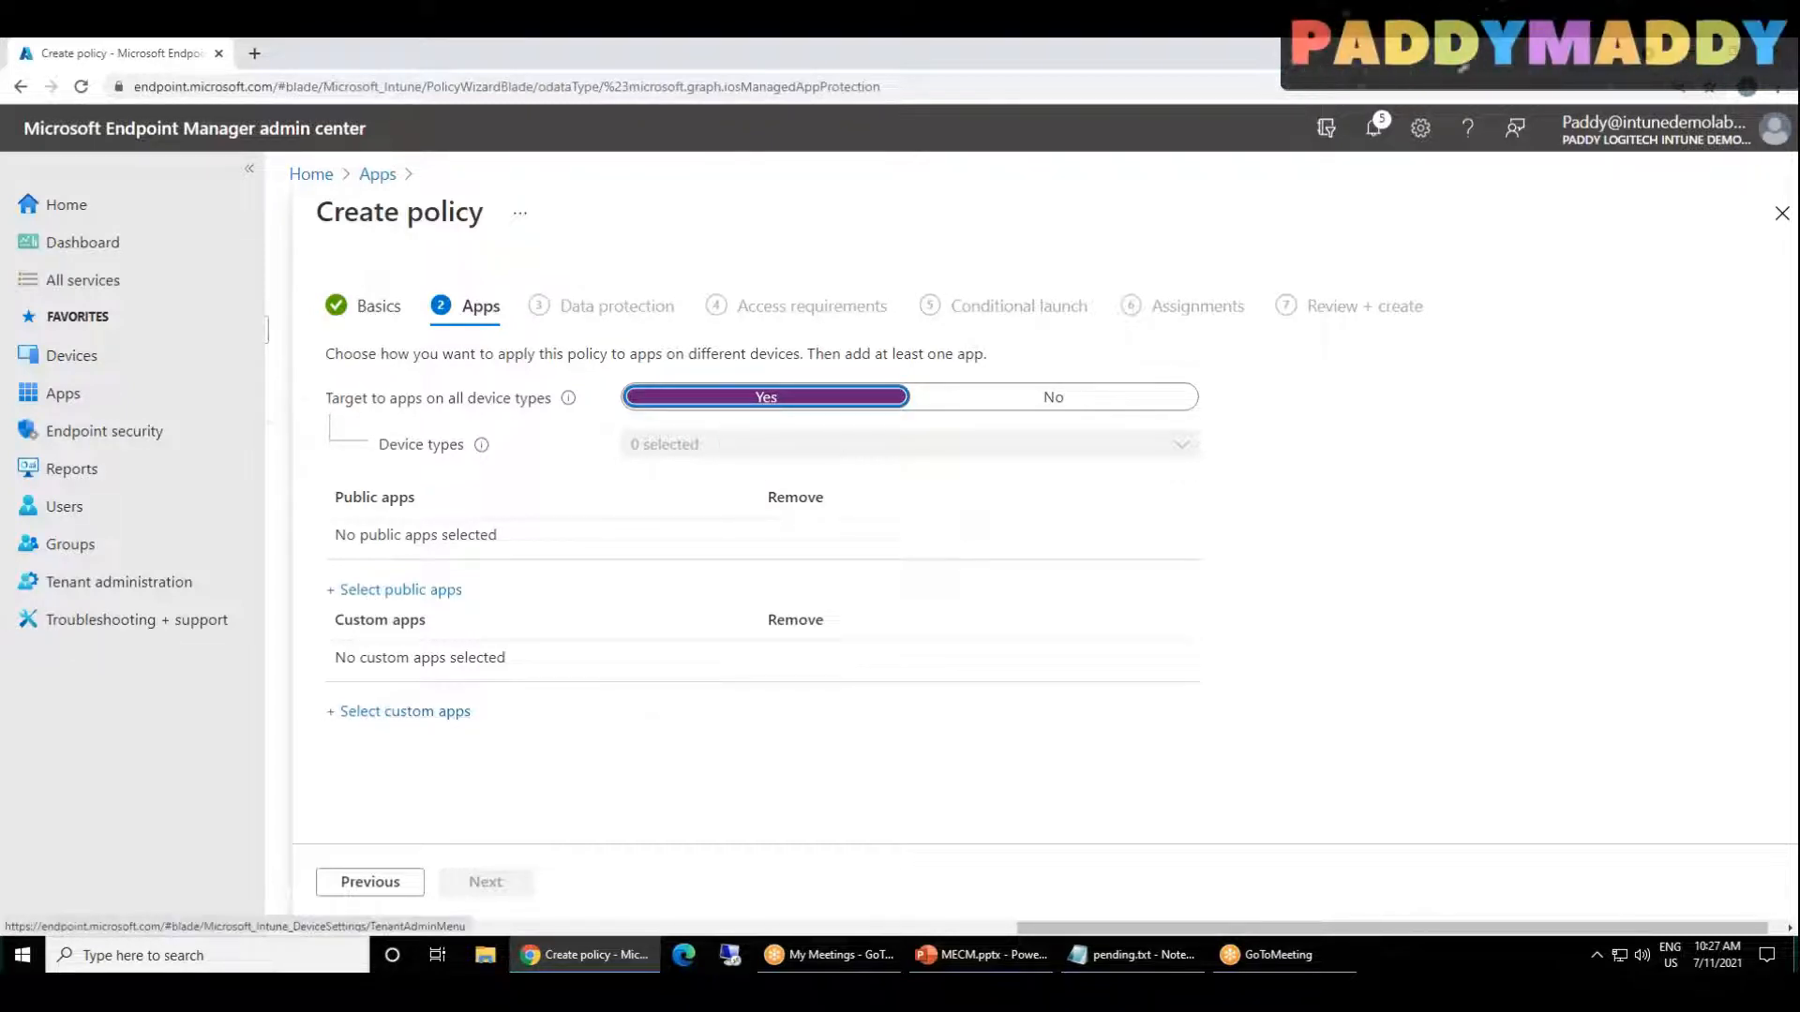
Step: Add Microsoft Outlook and Microsoft Teams as the policy's public apps, and continue to the Data protection stage
{"action": "mouse_move", "coordinate": [339, 506]}
{"action": "left_mouse_down"}
{"action": "mouse_move", "coordinate": [412, 509]}
{"action": "mouse_move", "coordinate": [333, 519]}
{"action": "mouse_move", "coordinate": [344, 502]}
{"action": "left_mouse_up"}
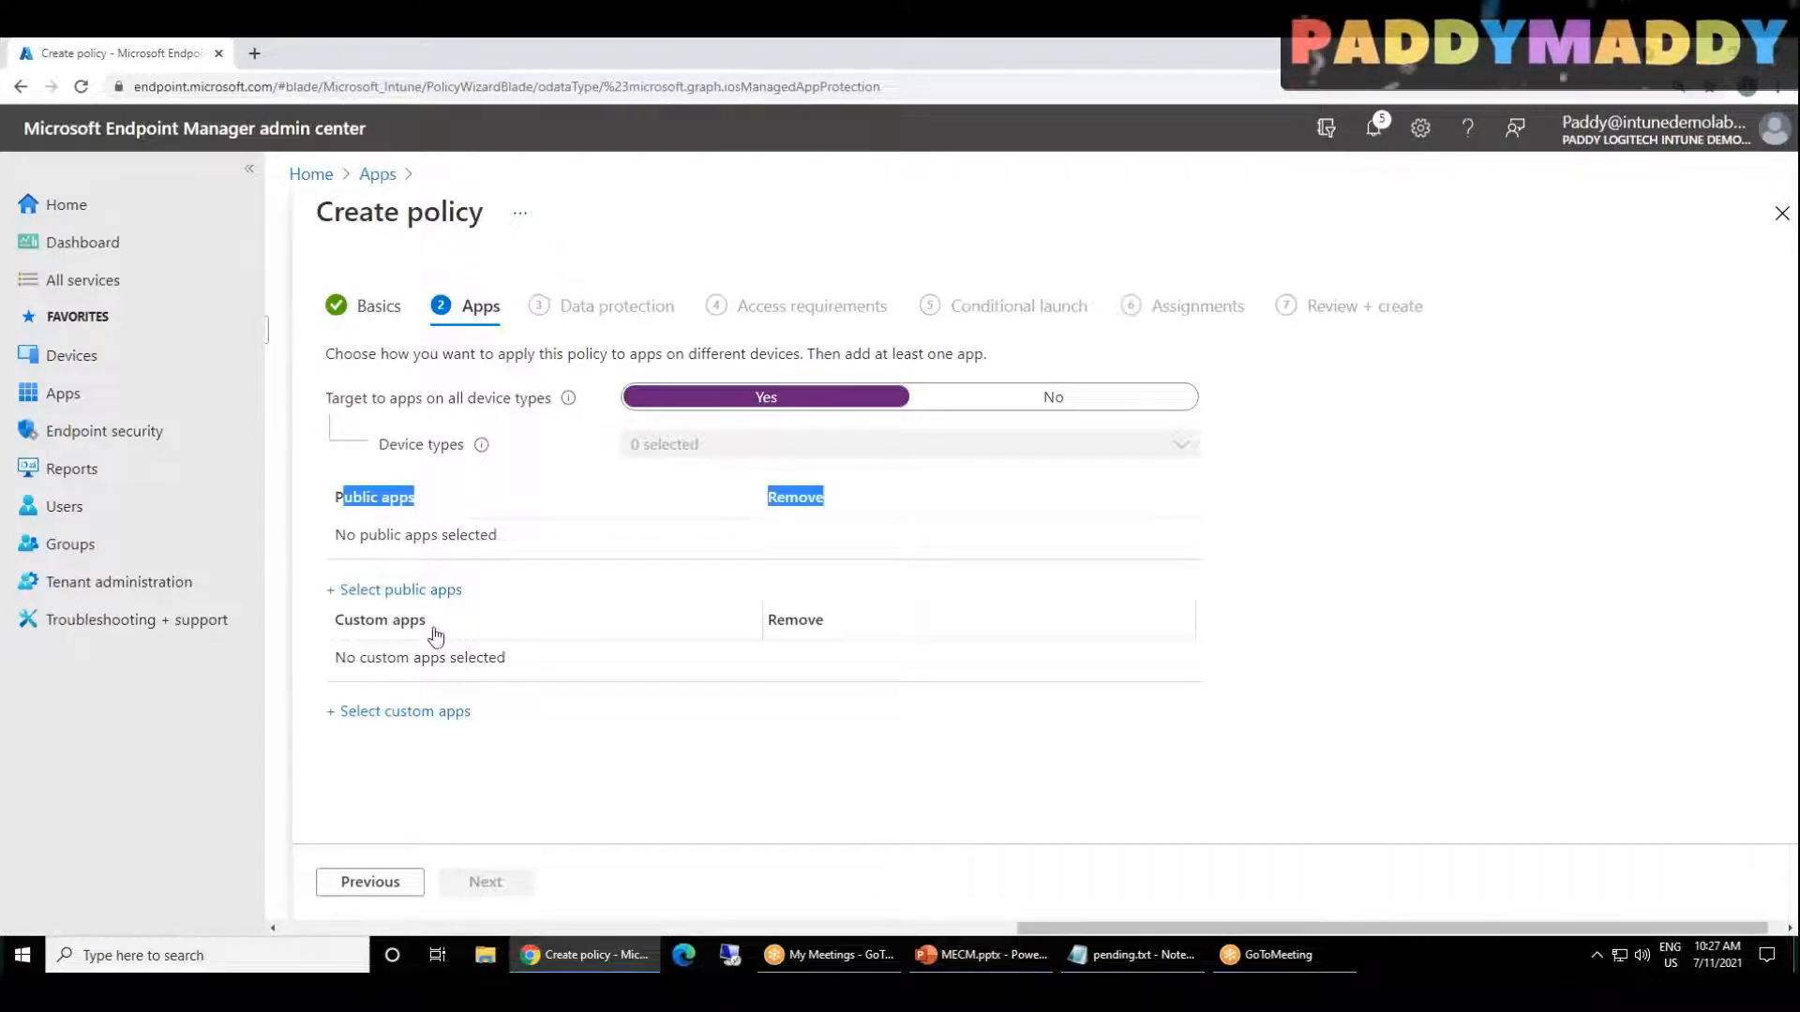
{"action": "left_click_drag", "start_coordinate": [430, 627], "coordinate": [411, 640]}
{"action": "left_click", "coordinate": [333, 631]}
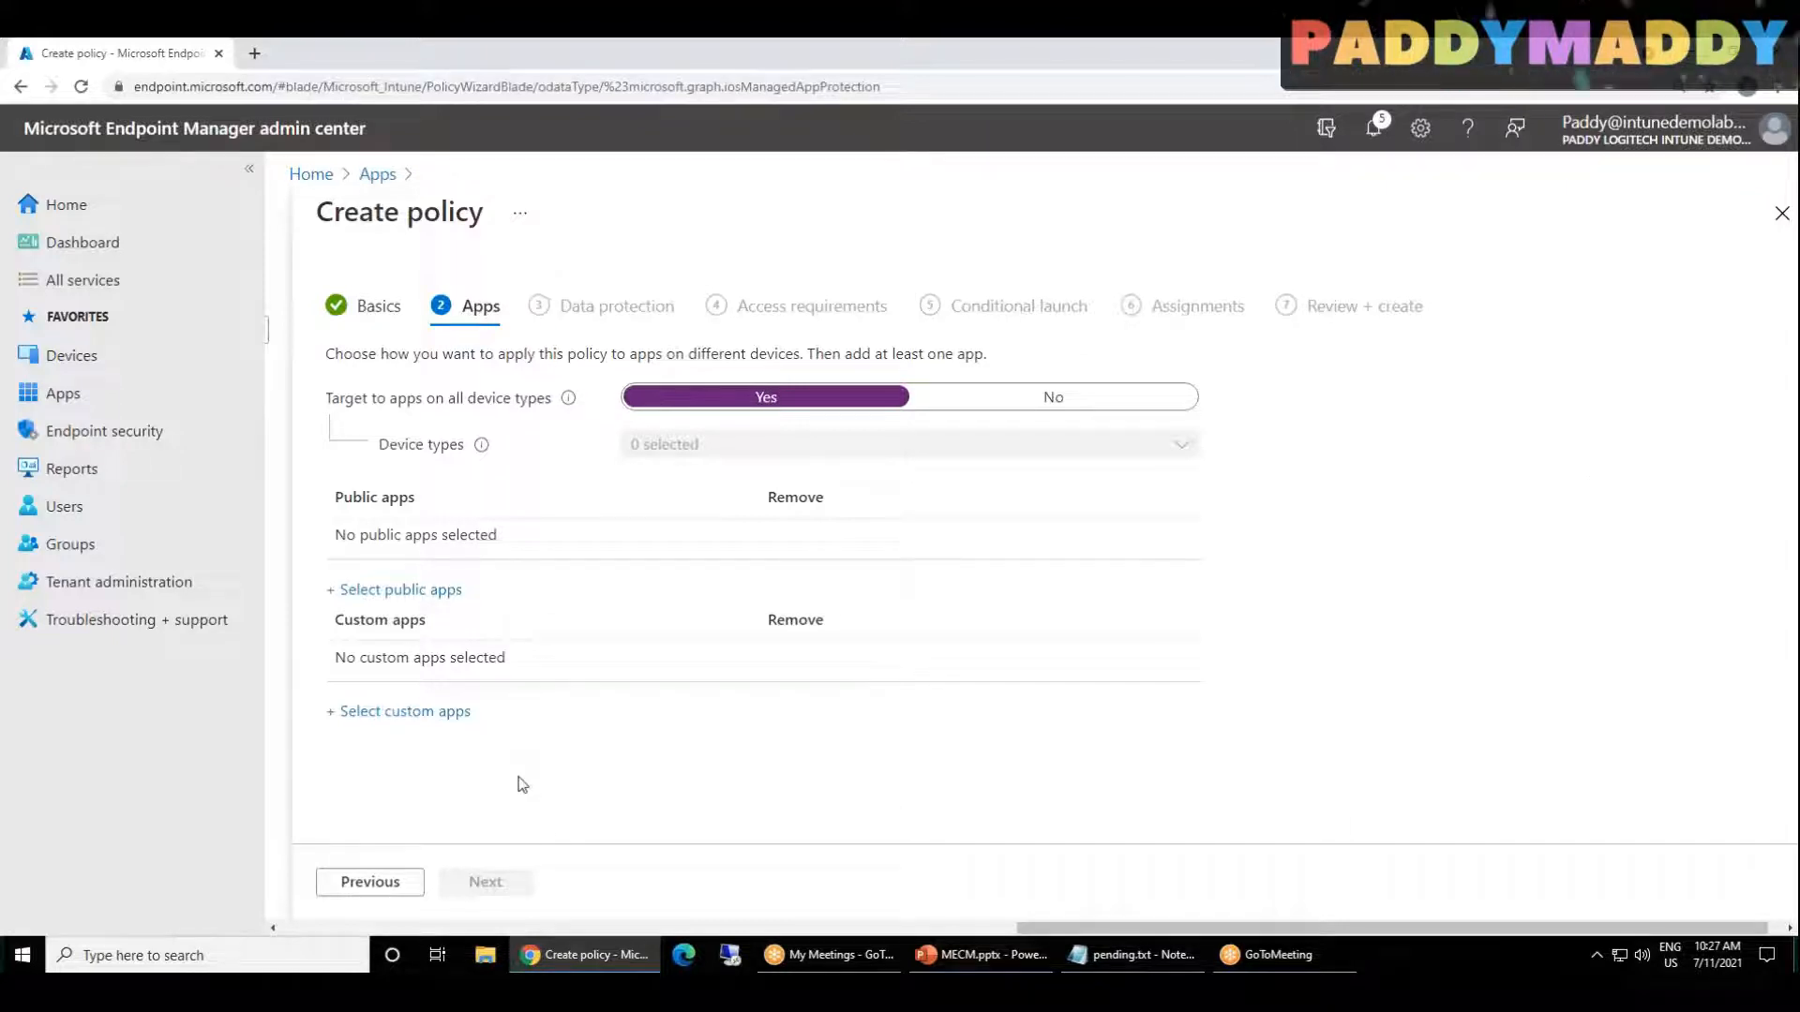
{"action": "left_click", "coordinate": [414, 592]}
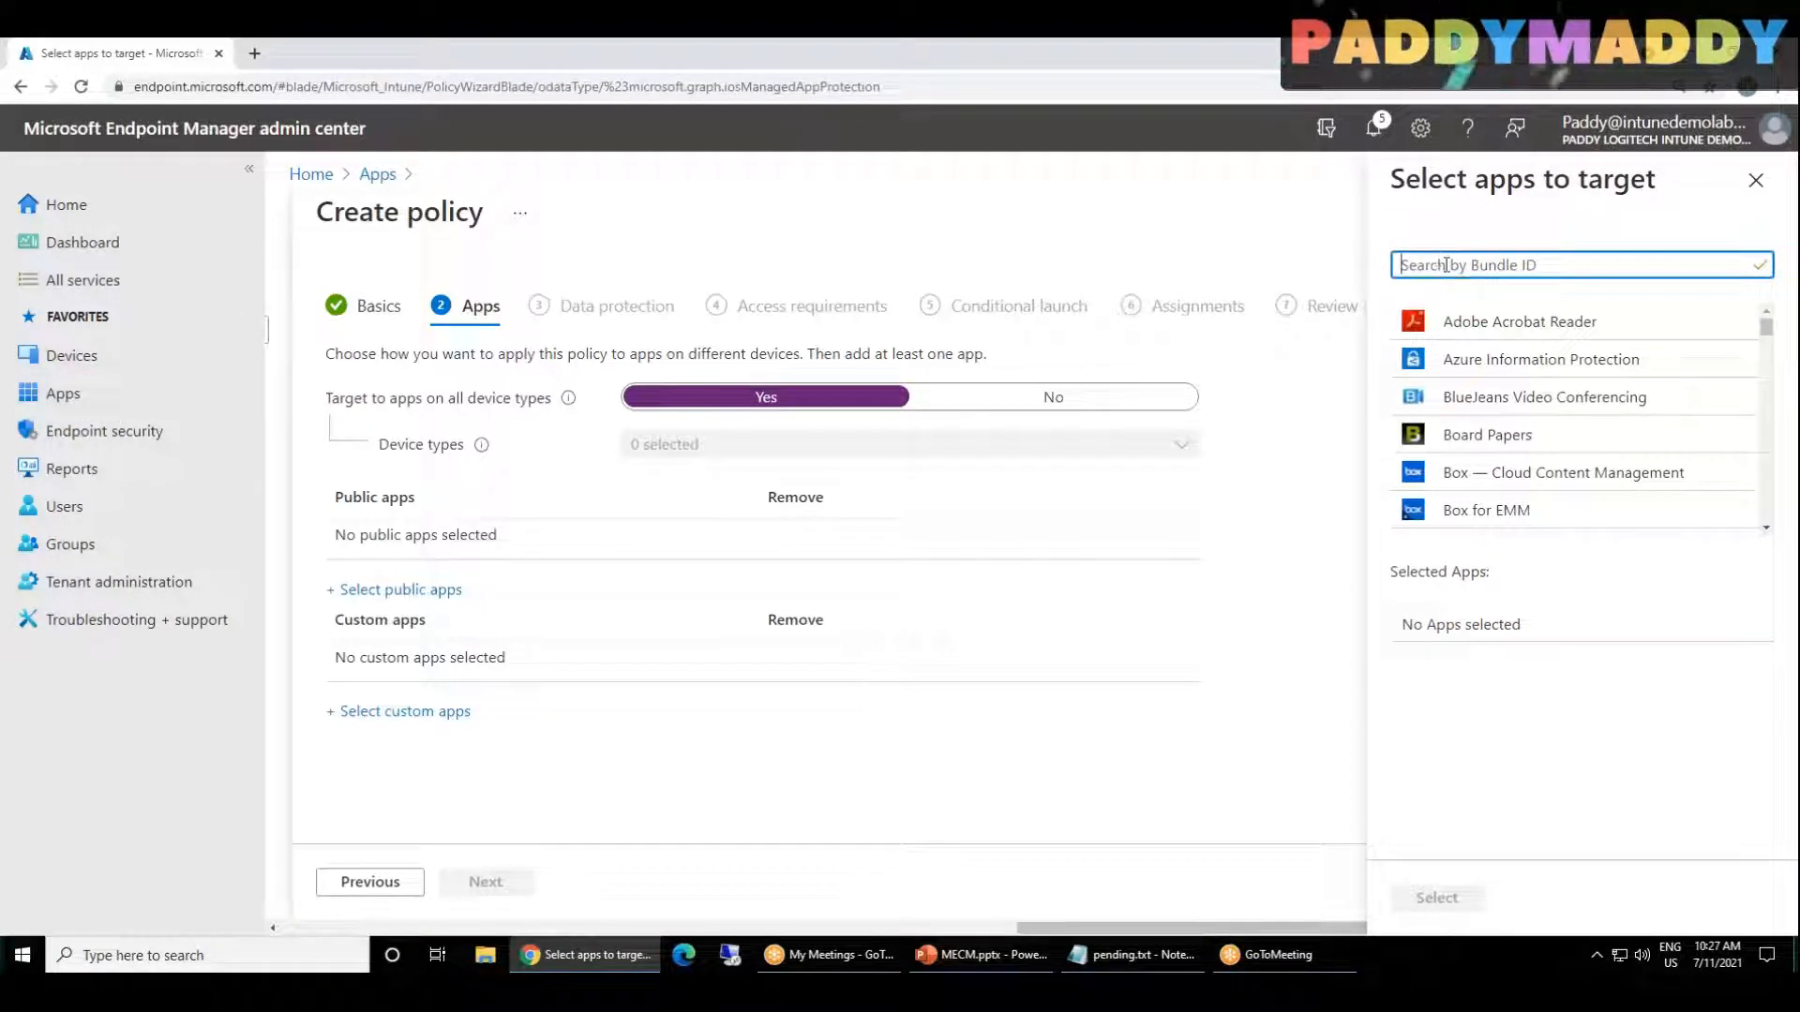
{"action": "type", "text": "MICROSOFT OUT"}
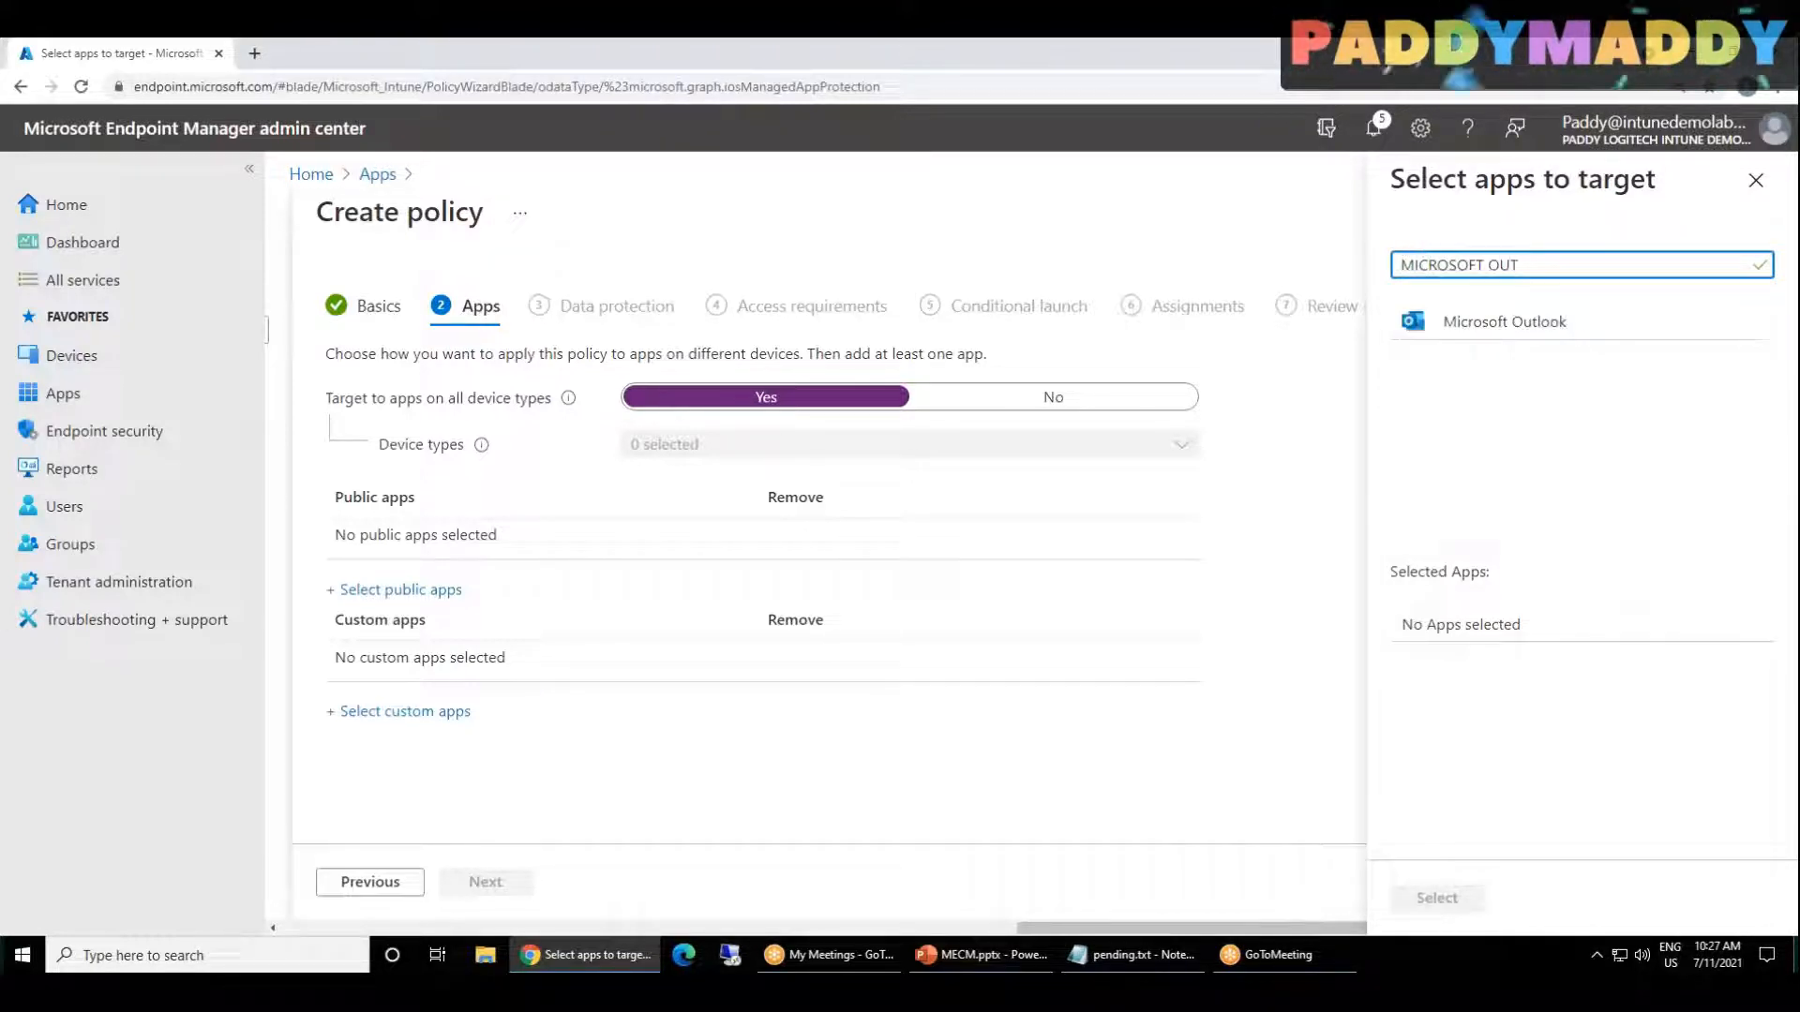
{"action": "left_click", "coordinate": [1481, 328]}
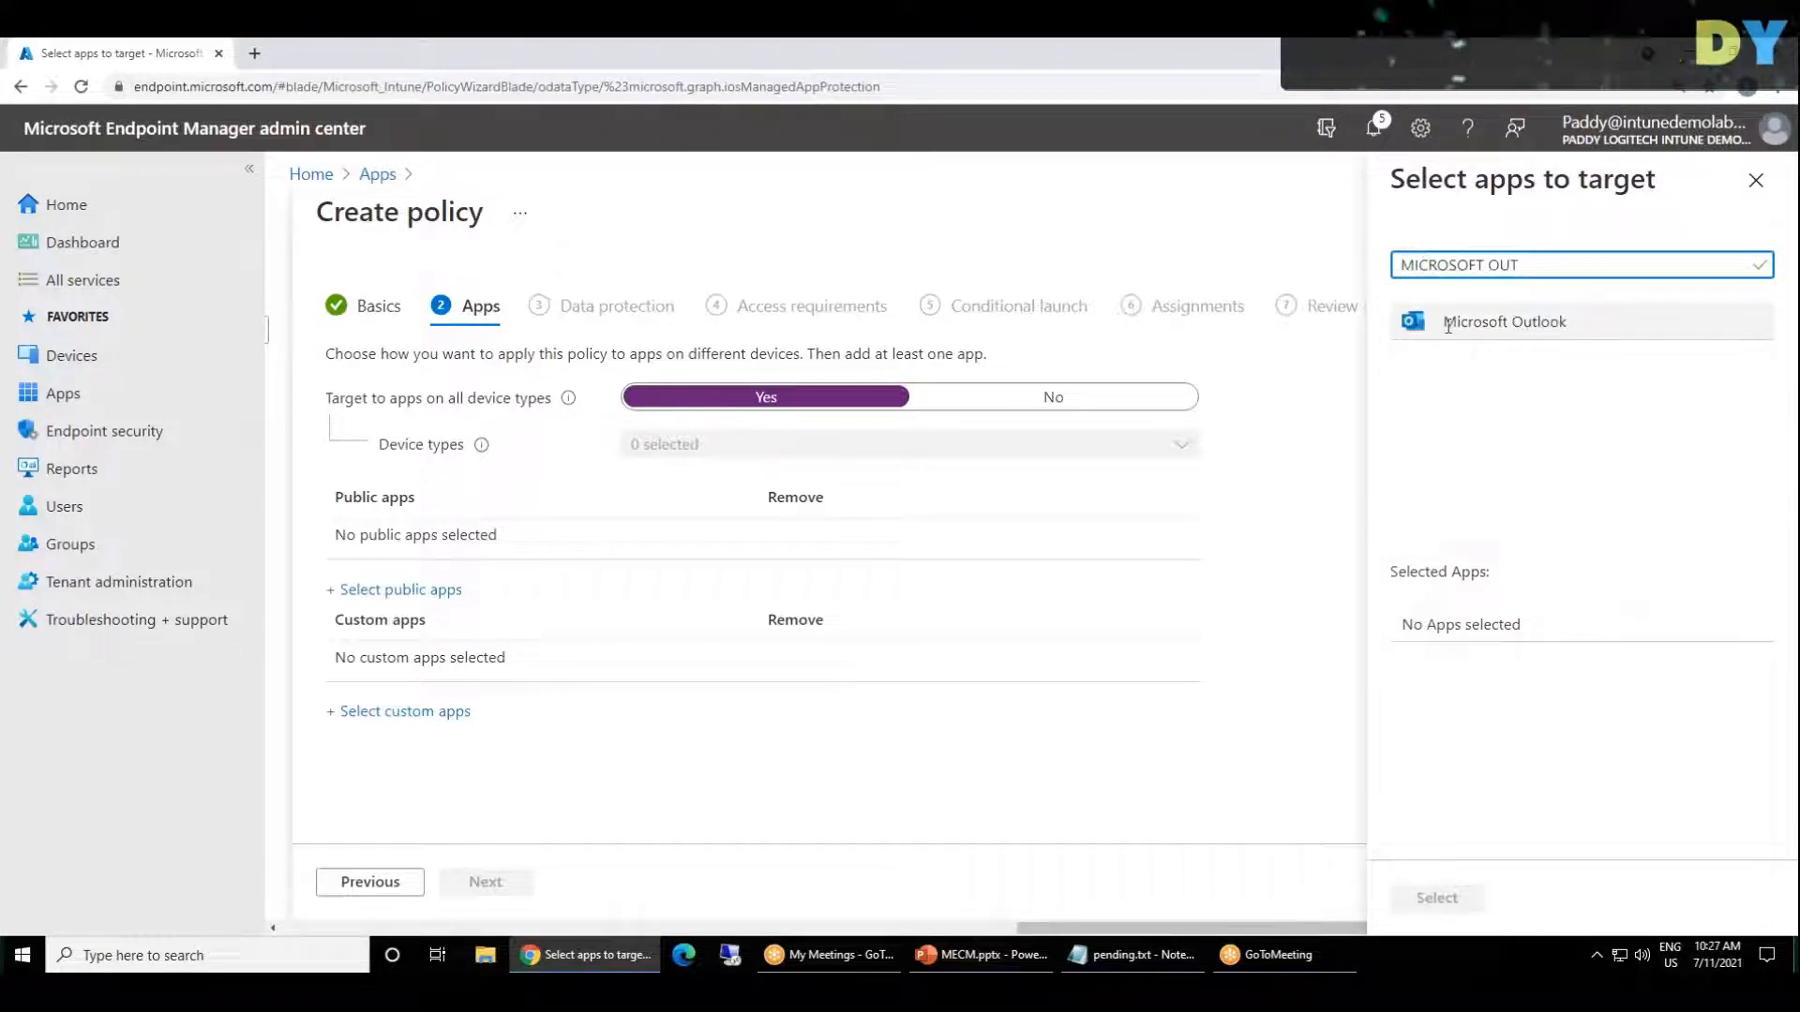
{"action": "double_click", "coordinate": [1498, 265]}
{"action": "type", "text": "TEAM"}
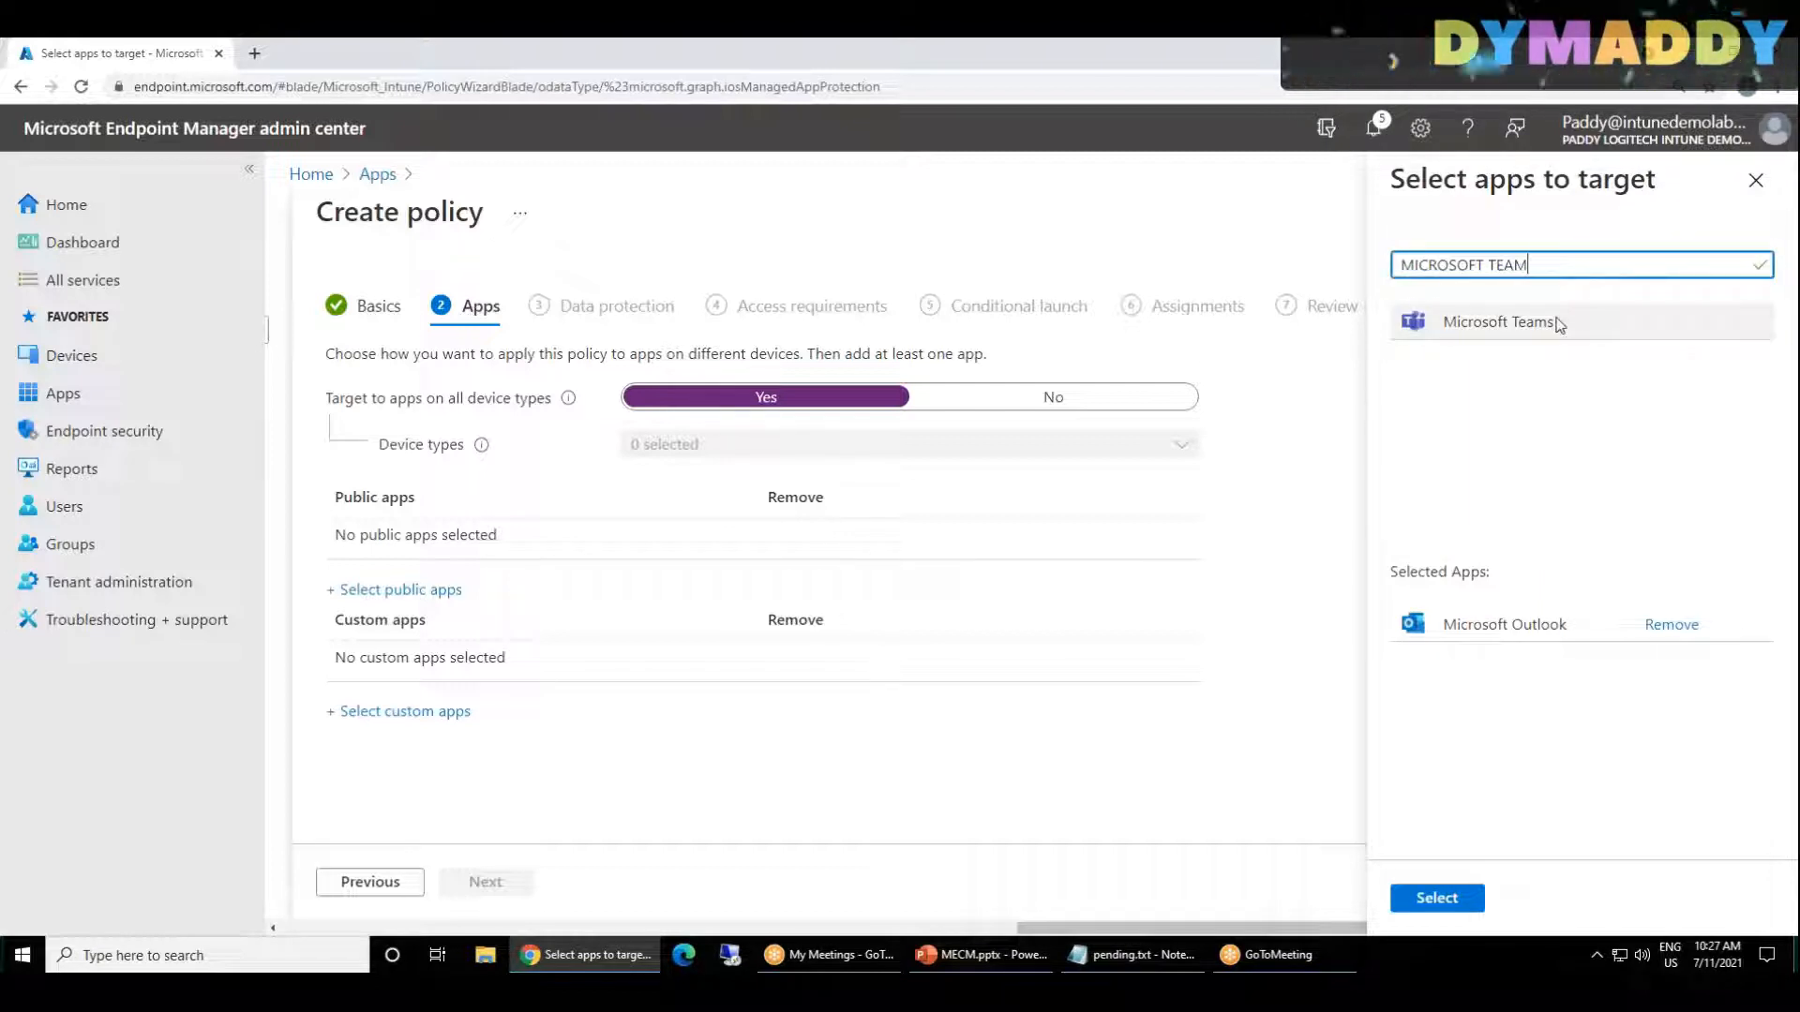
{"action": "left_click", "coordinate": [1552, 320]}
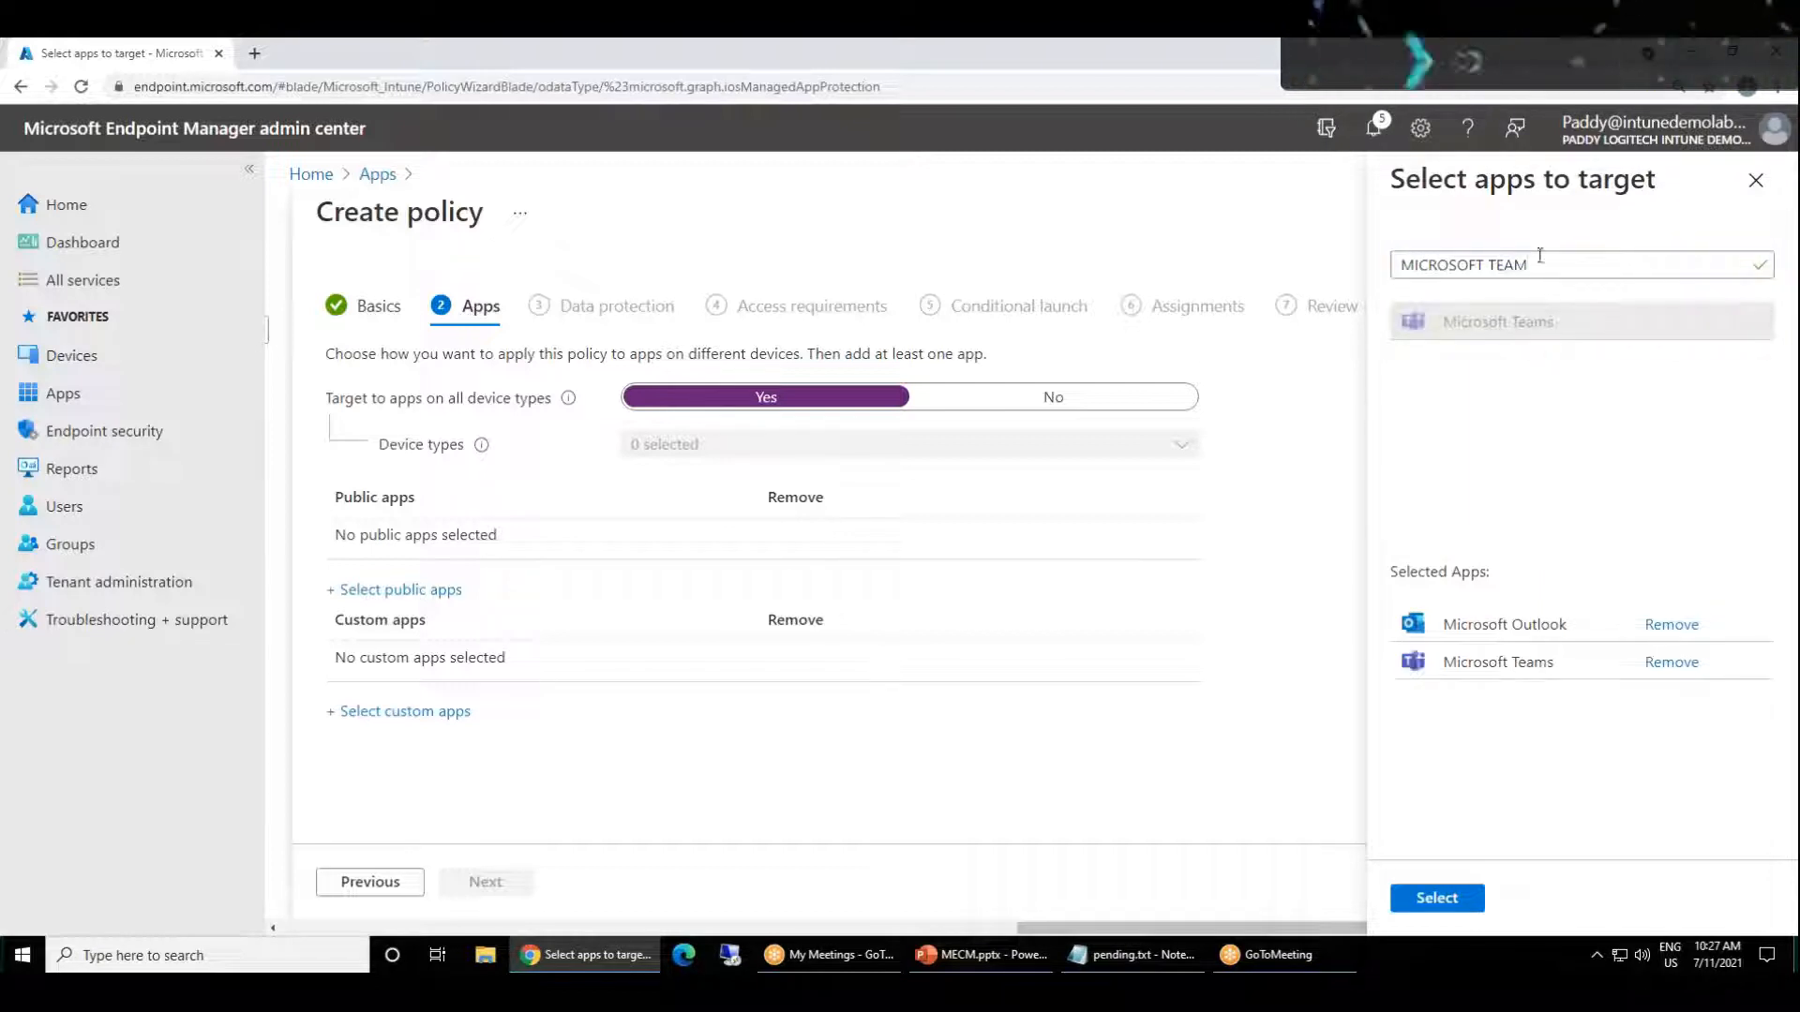
{"action": "left_click", "coordinate": [1441, 901]}
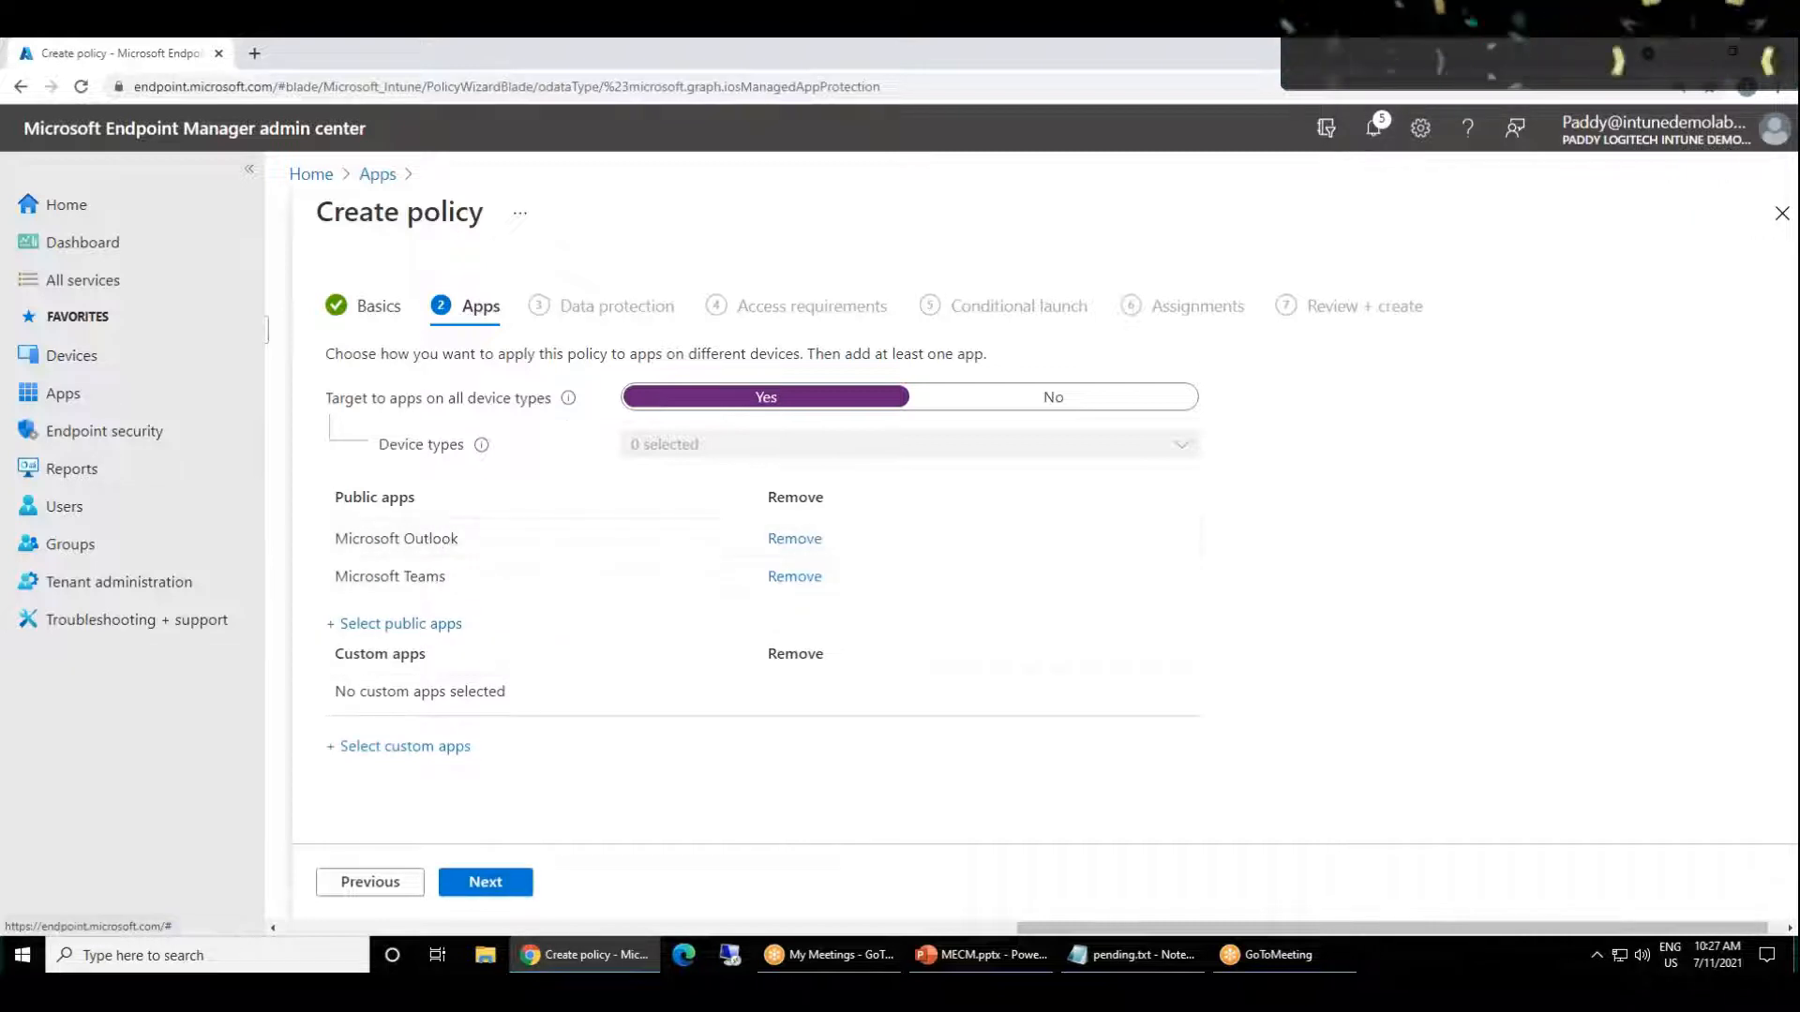
{"action": "left_click", "coordinate": [486, 882]}
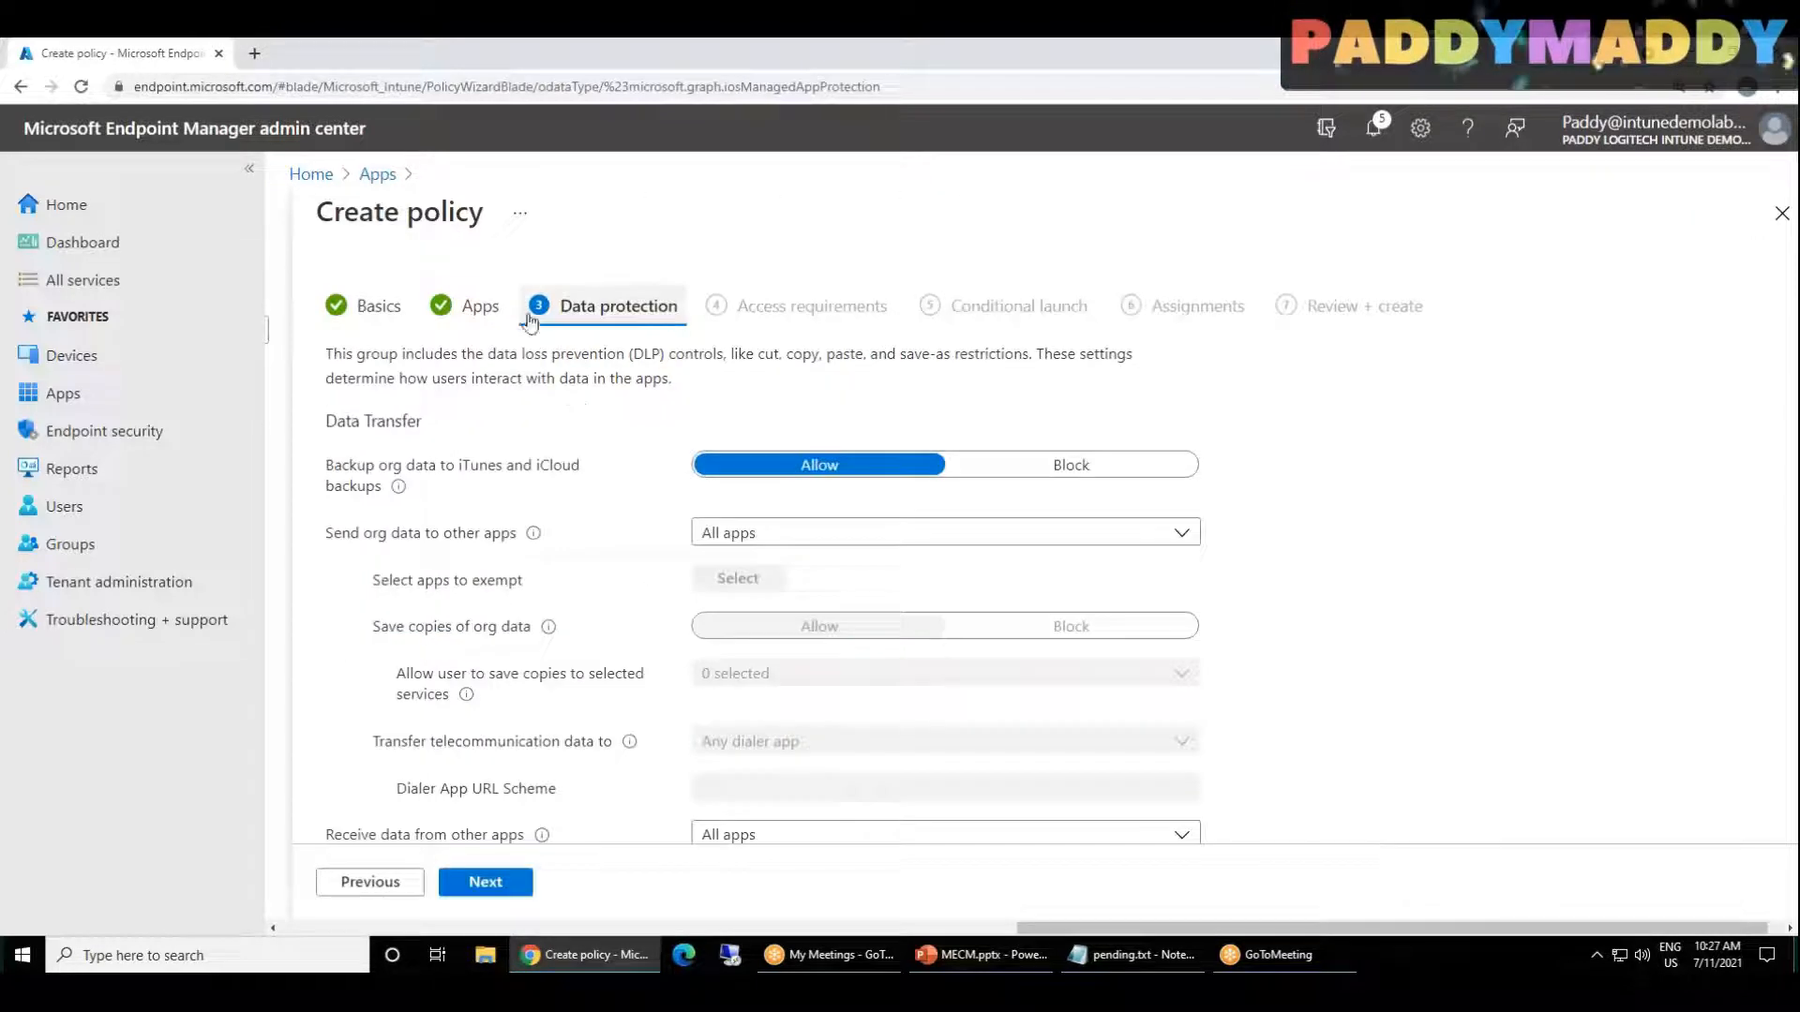
Step: Review the Data Transfer, Encryption and Functionality settings of the policy's Data protection stage
{"action": "scroll", "coordinate": [1371, 525], "scroll_direction": "down", "scroll_amount": 8}
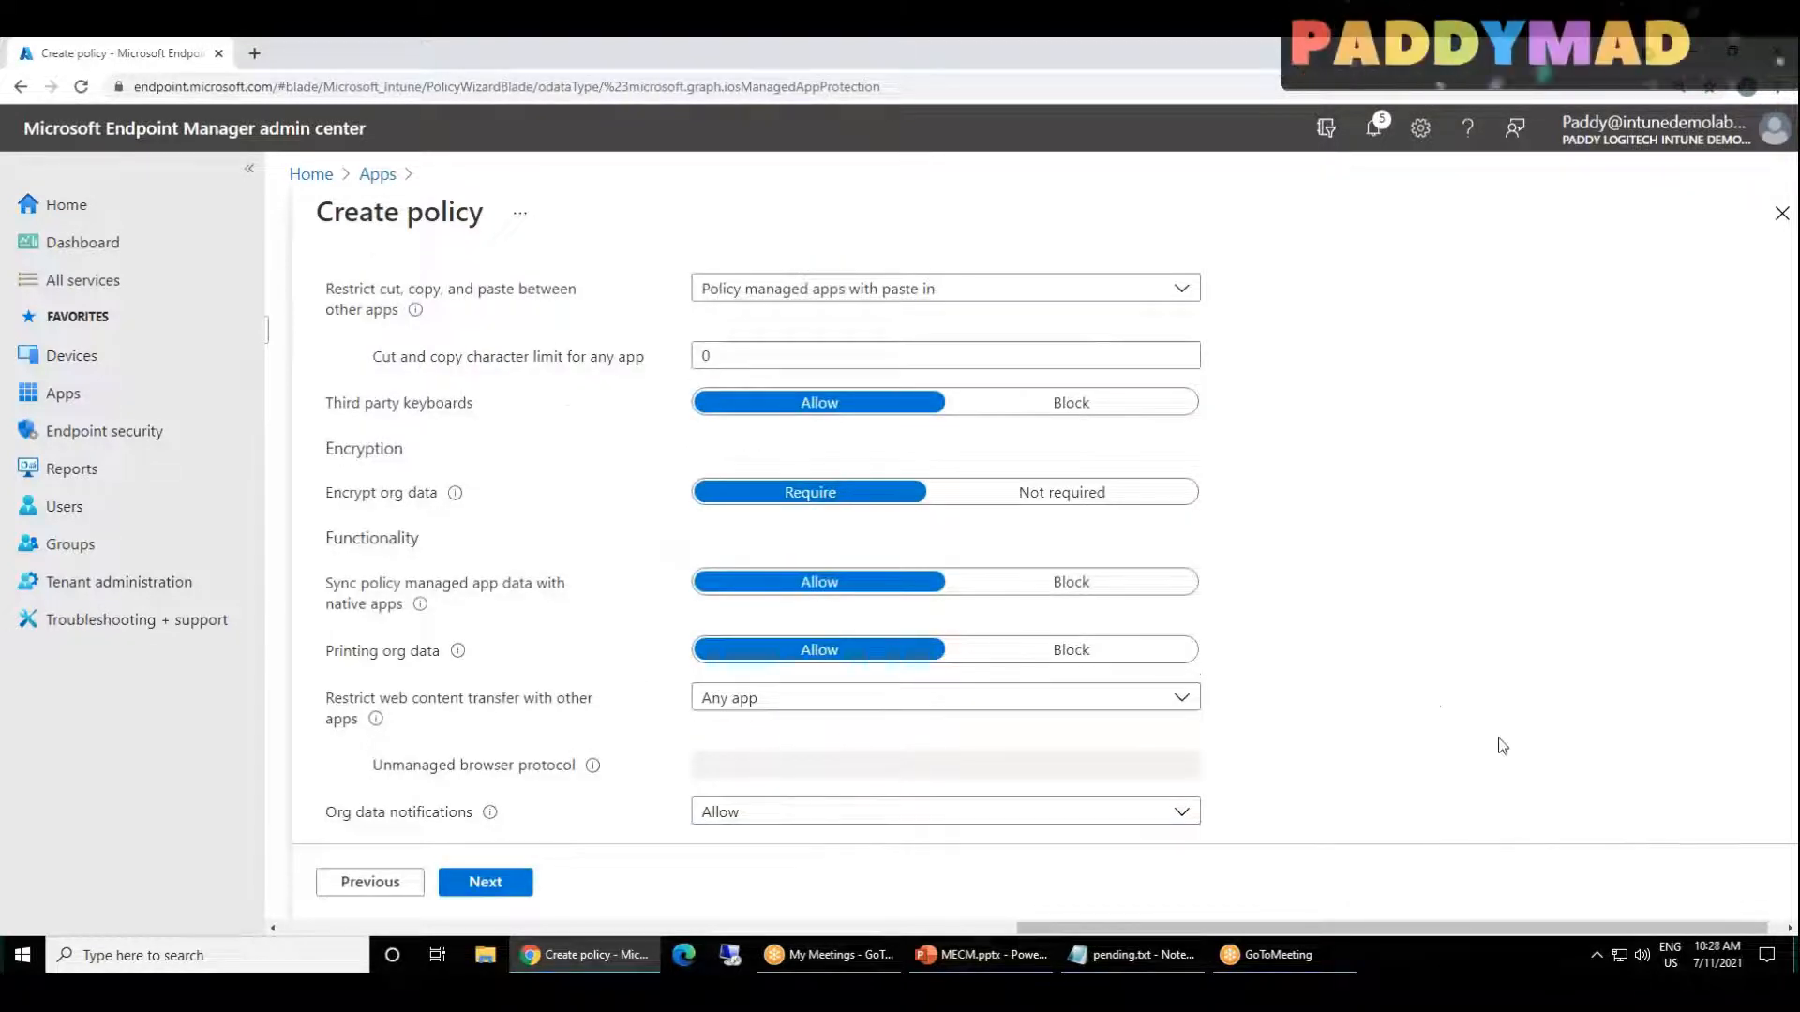
{"action": "scroll", "coordinate": [1357, 749], "scroll_direction": "up", "scroll_amount": 8}
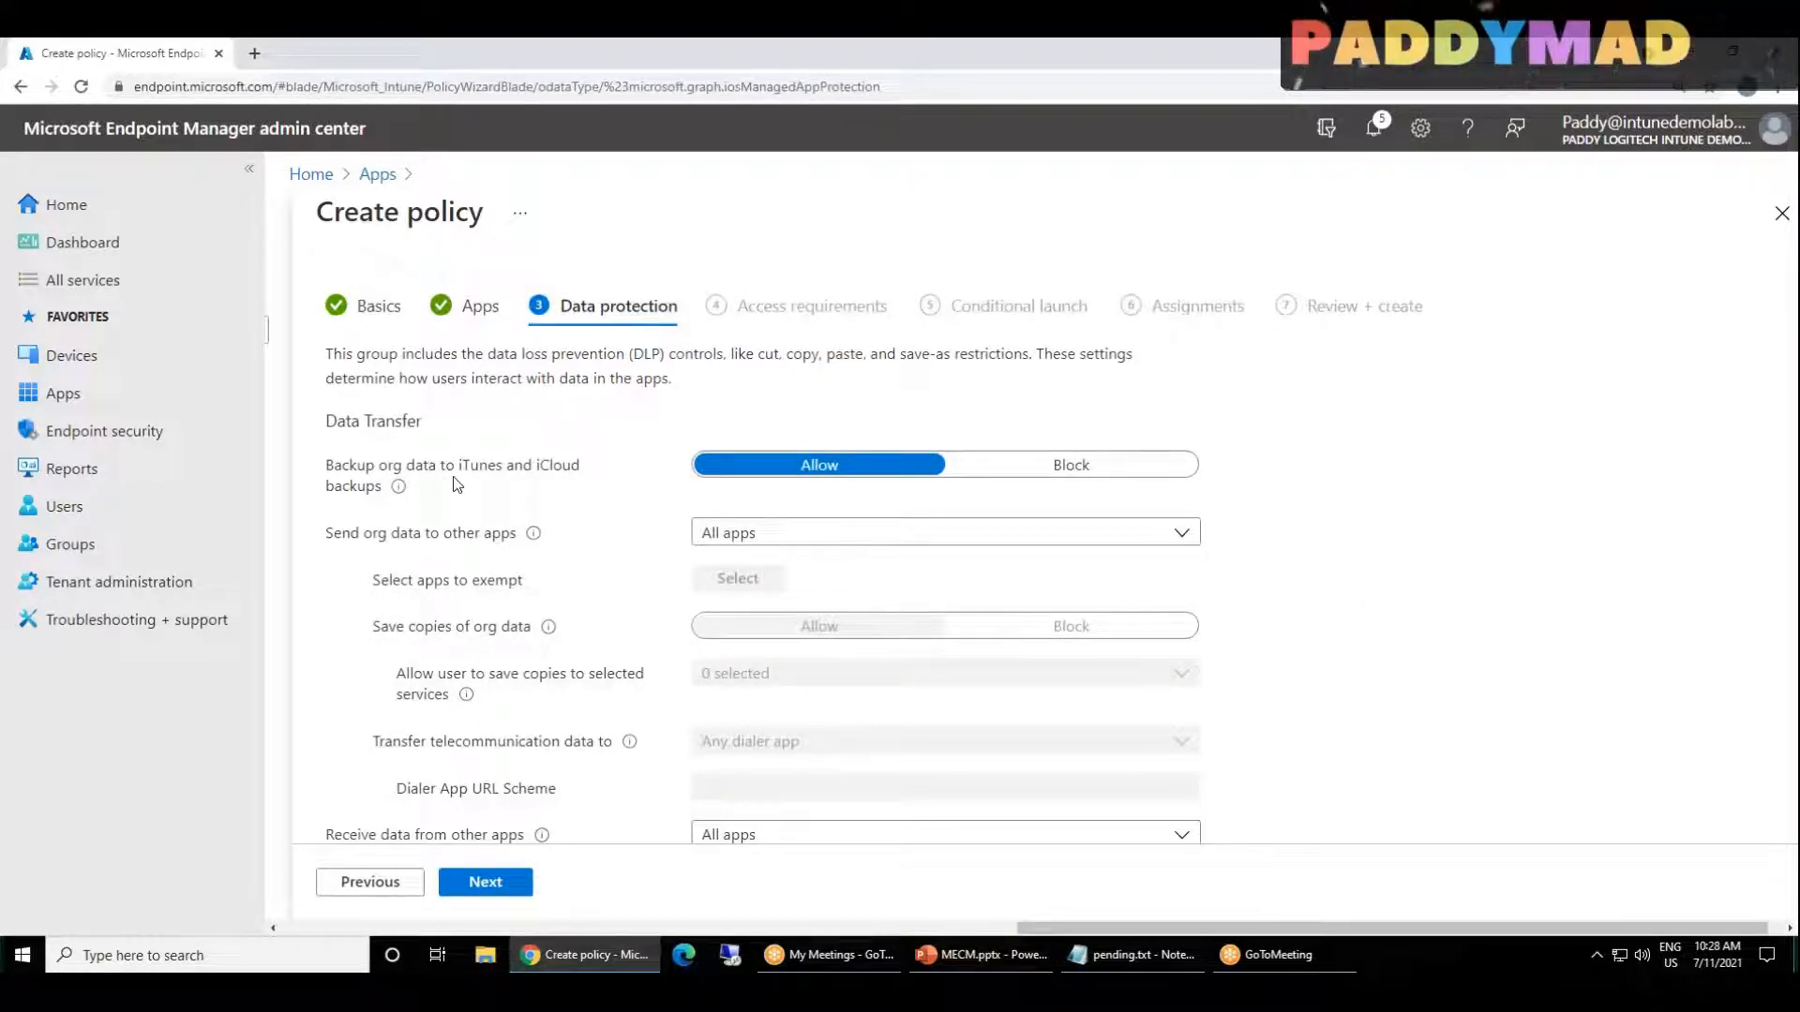
{"action": "mouse_move", "coordinate": [324, 421]}
{"action": "left_mouse_down"}
{"action": "mouse_move", "coordinate": [394, 464]}
{"action": "mouse_move", "coordinate": [417, 422]}
{"action": "mouse_move", "coordinate": [328, 422]}
{"action": "left_mouse_up"}
{"action": "left_click", "coordinate": [383, 420]}
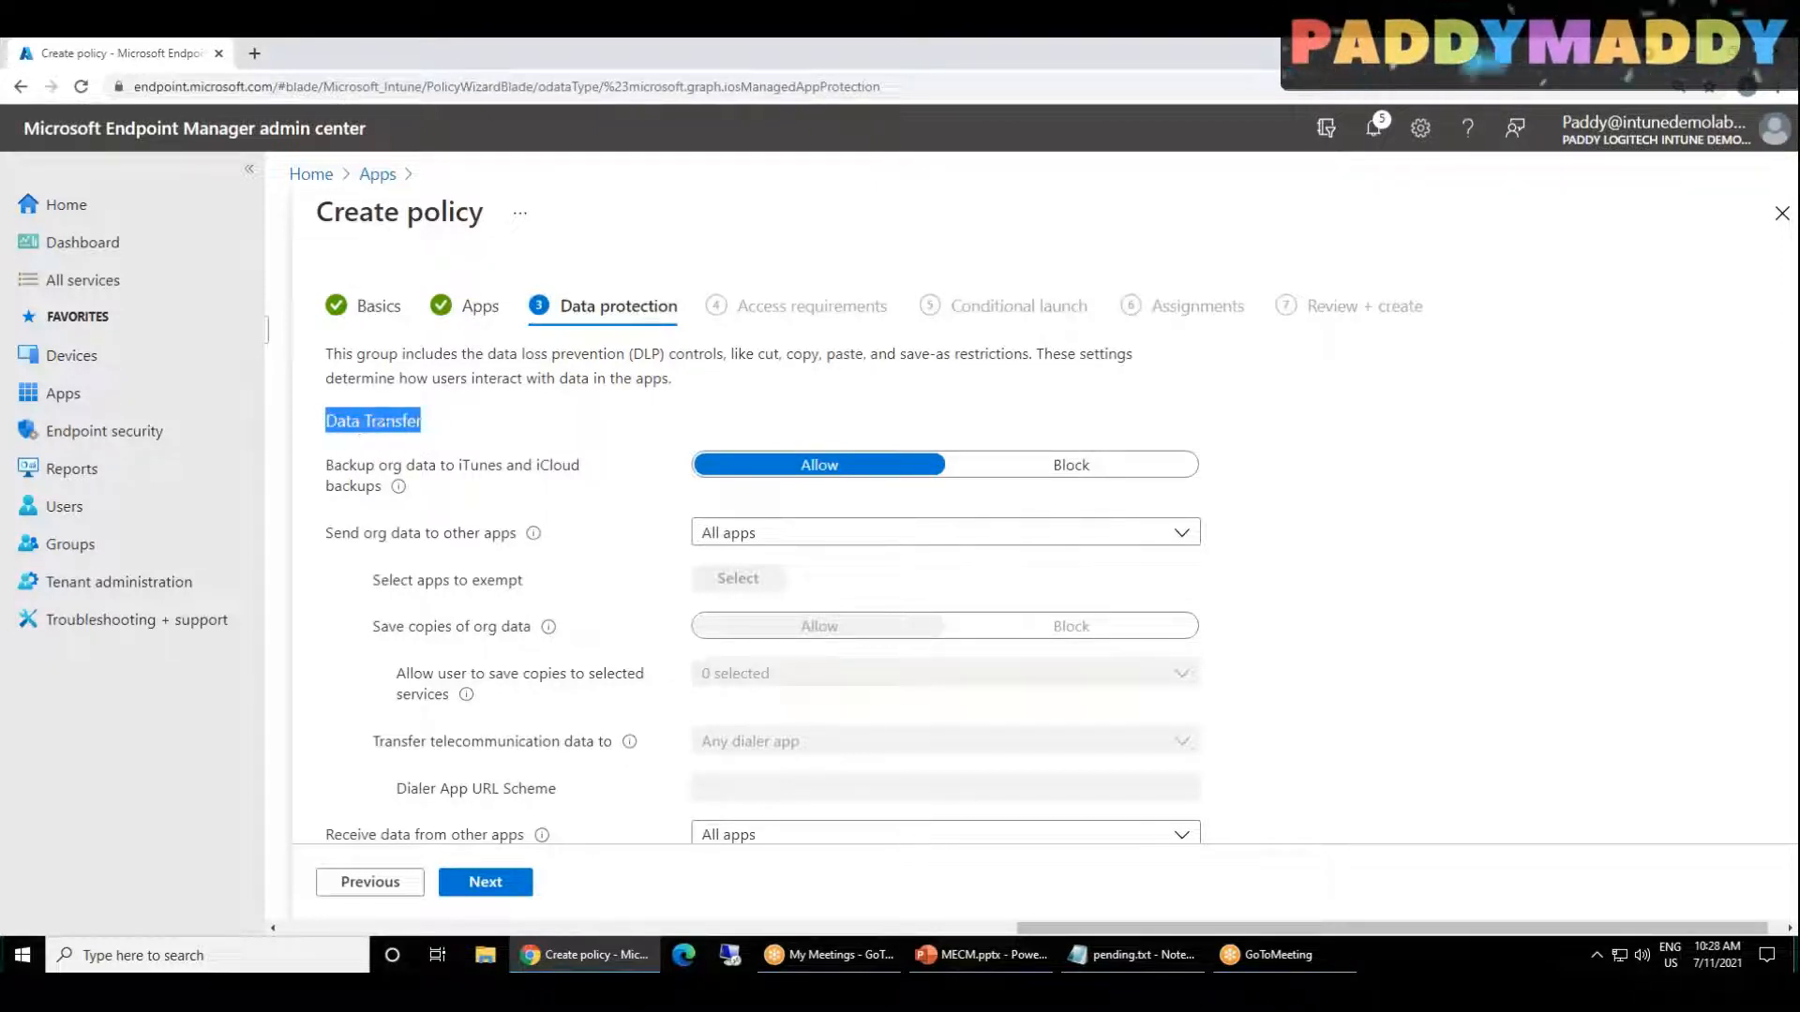
{"action": "scroll", "coordinate": [387, 616], "scroll_direction": "down", "scroll_amount": 5}
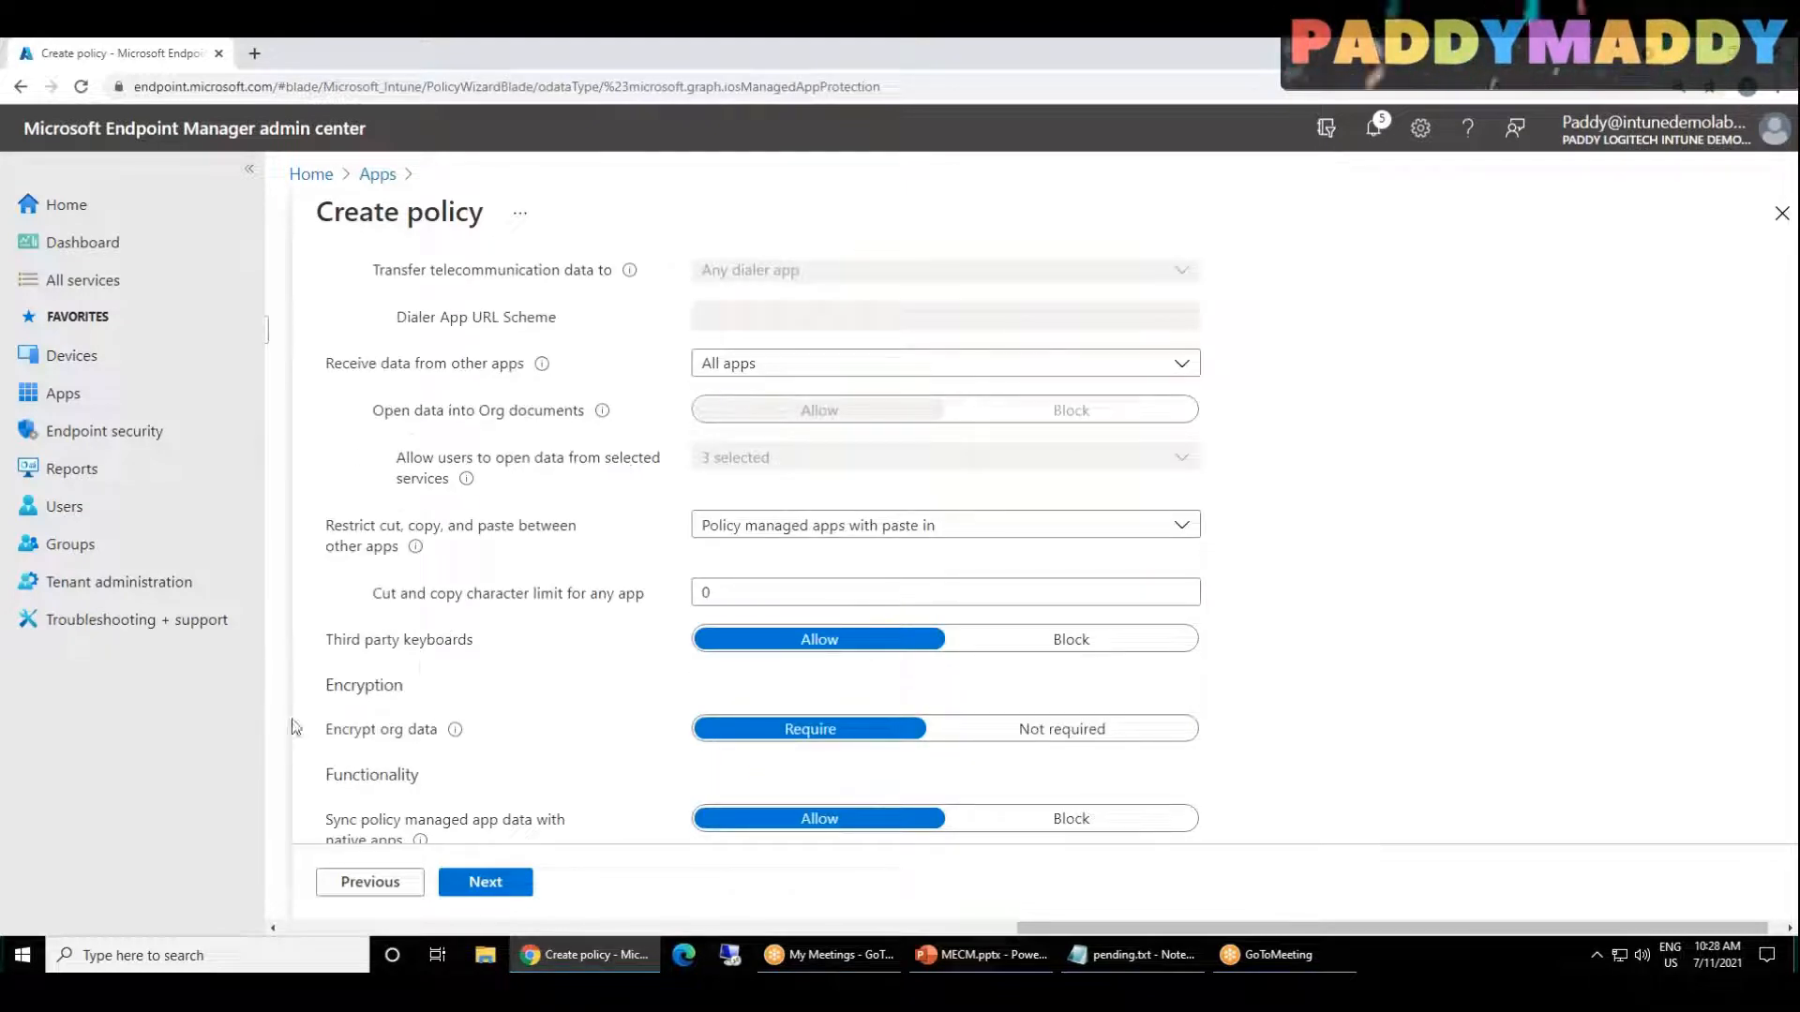
{"action": "scroll", "coordinate": [424, 666], "scroll_direction": "down", "scroll_amount": 3}
{"action": "left_click_drag", "start_coordinate": [327, 405], "coordinate": [457, 651]}
{"action": "scroll", "coordinate": [457, 652], "scroll_direction": "up", "scroll_amount": 3}
{"action": "scroll", "coordinate": [459, 656], "scroll_direction": "up", "scroll_amount": 5}
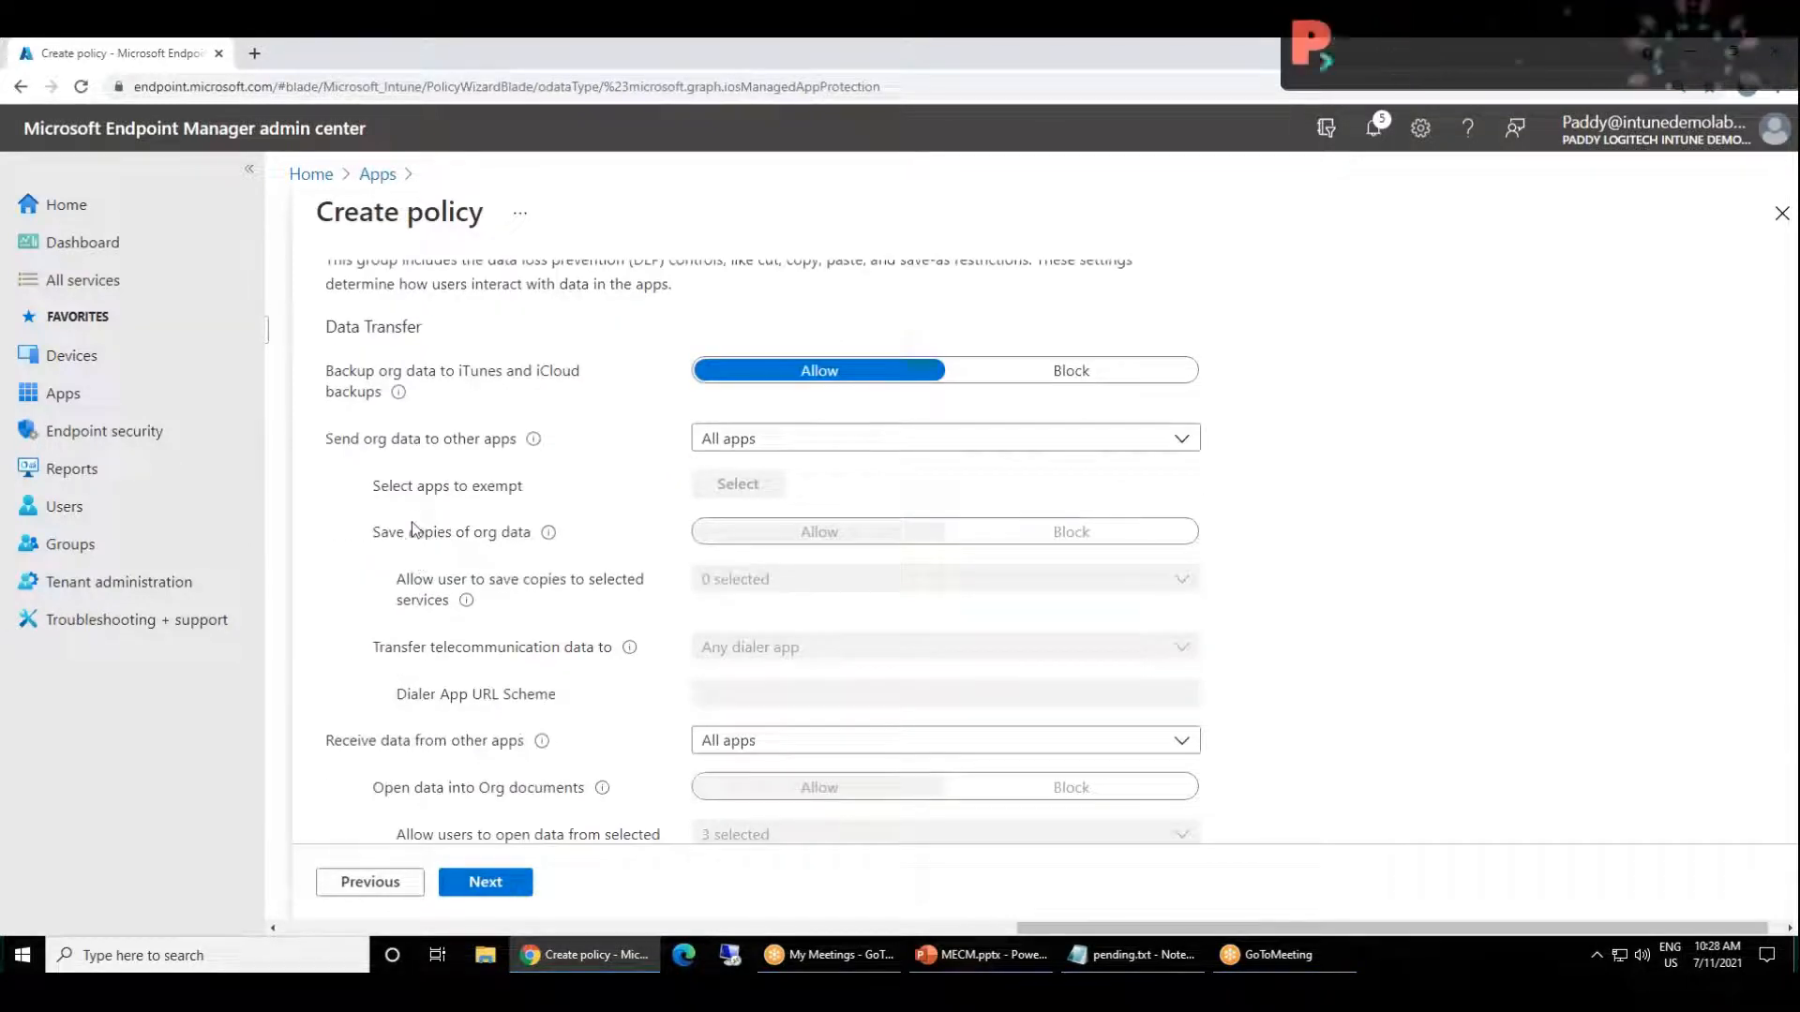
Step: Block the backup of org data to iTunes and iCloud backups
{"action": "left_click_drag", "start_coordinate": [374, 429], "coordinate": [410, 477]}
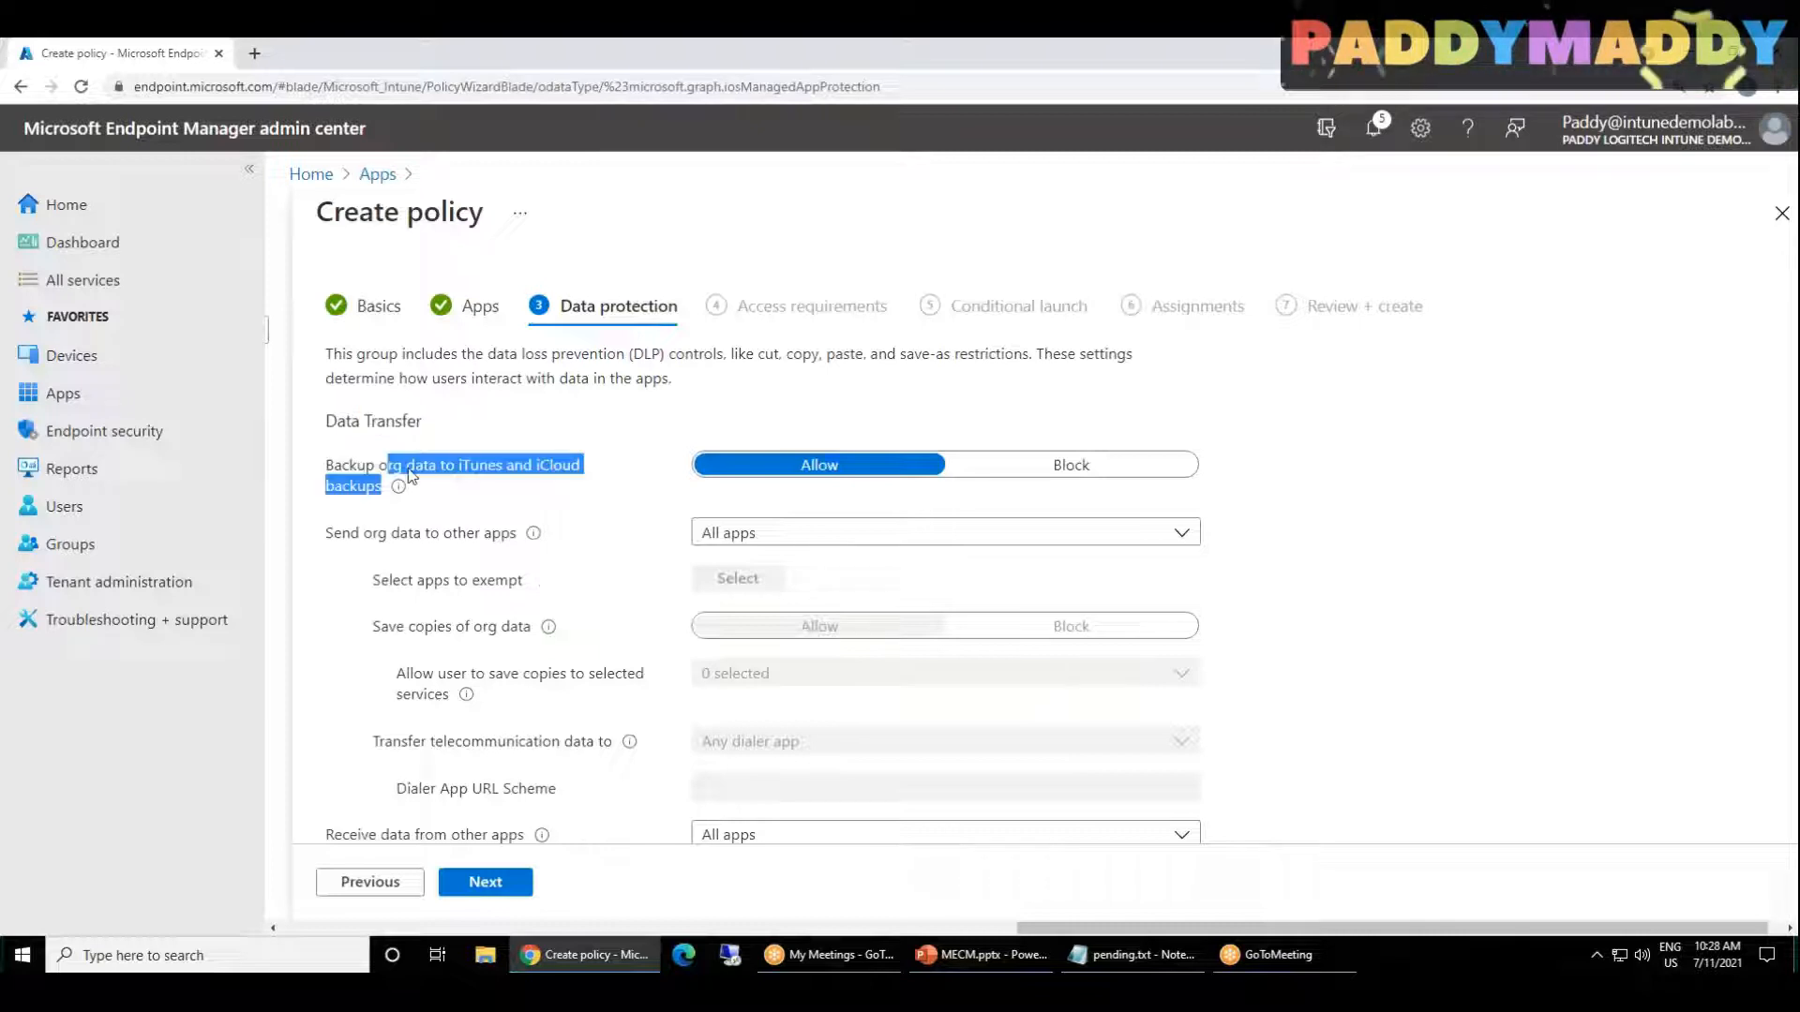
{"action": "left_click", "coordinate": [481, 488]}
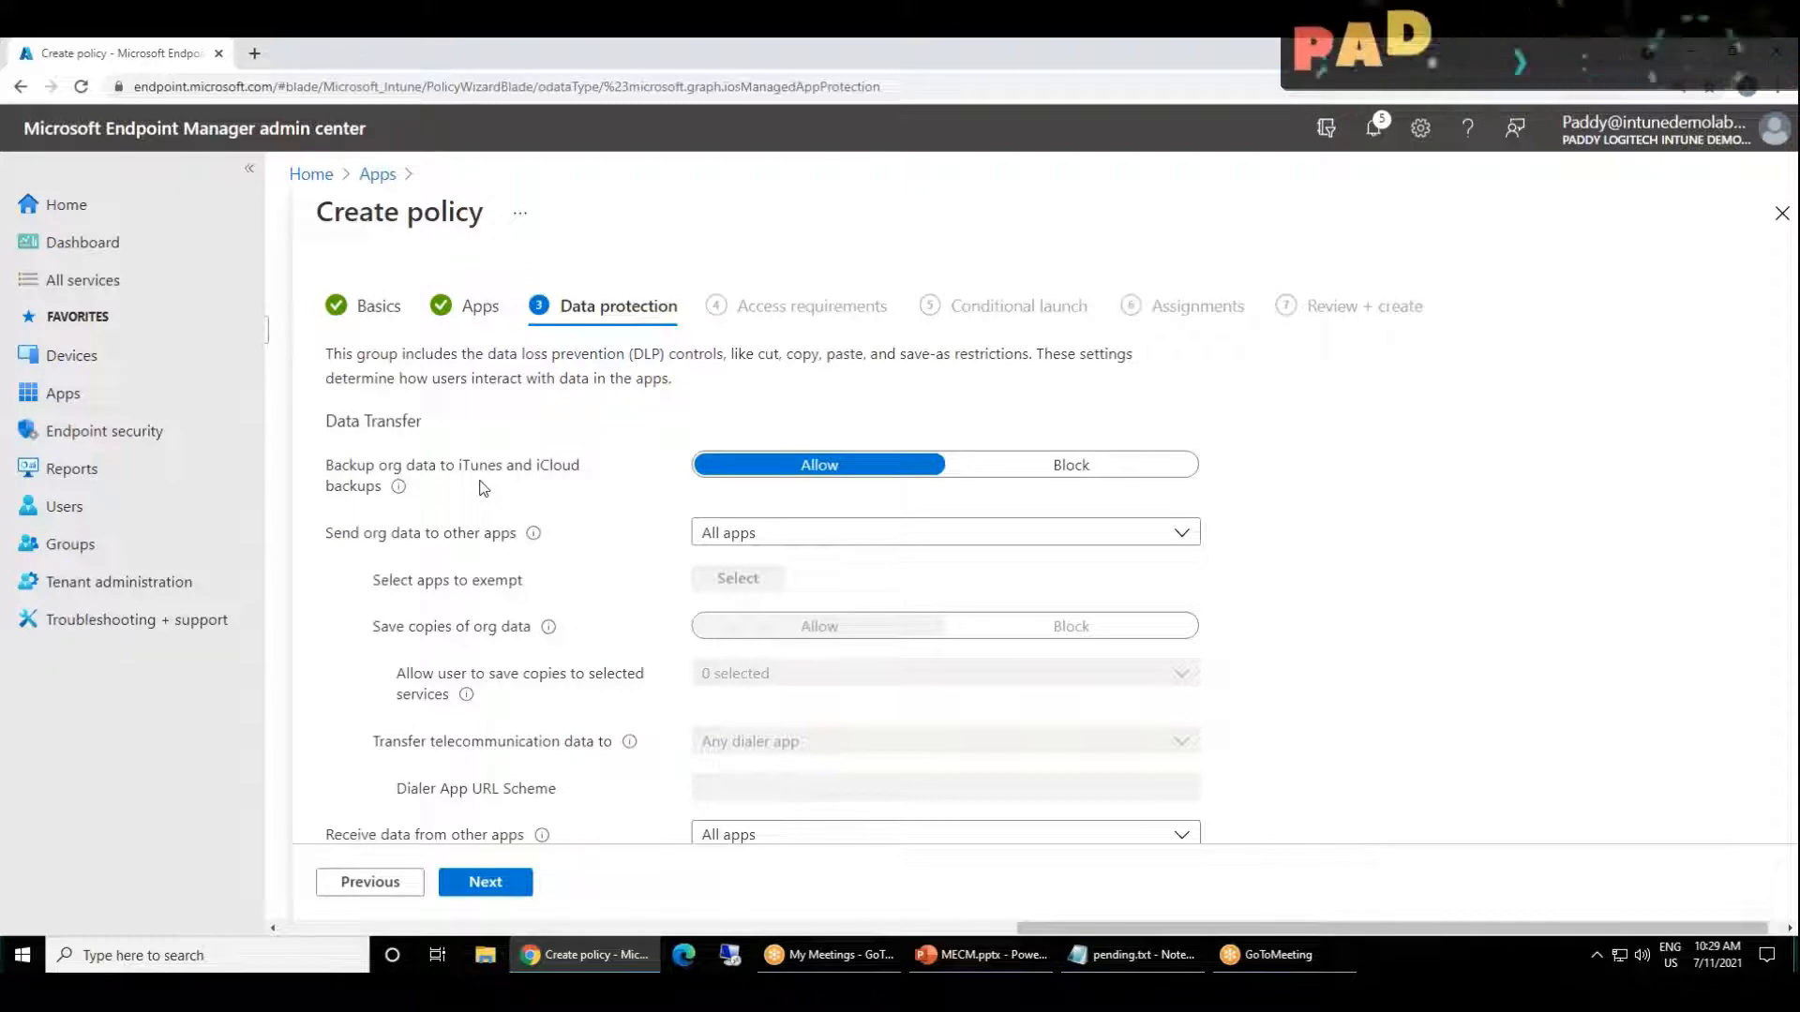
{"action": "left_click_drag", "start_coordinate": [429, 466], "coordinate": [495, 466]}
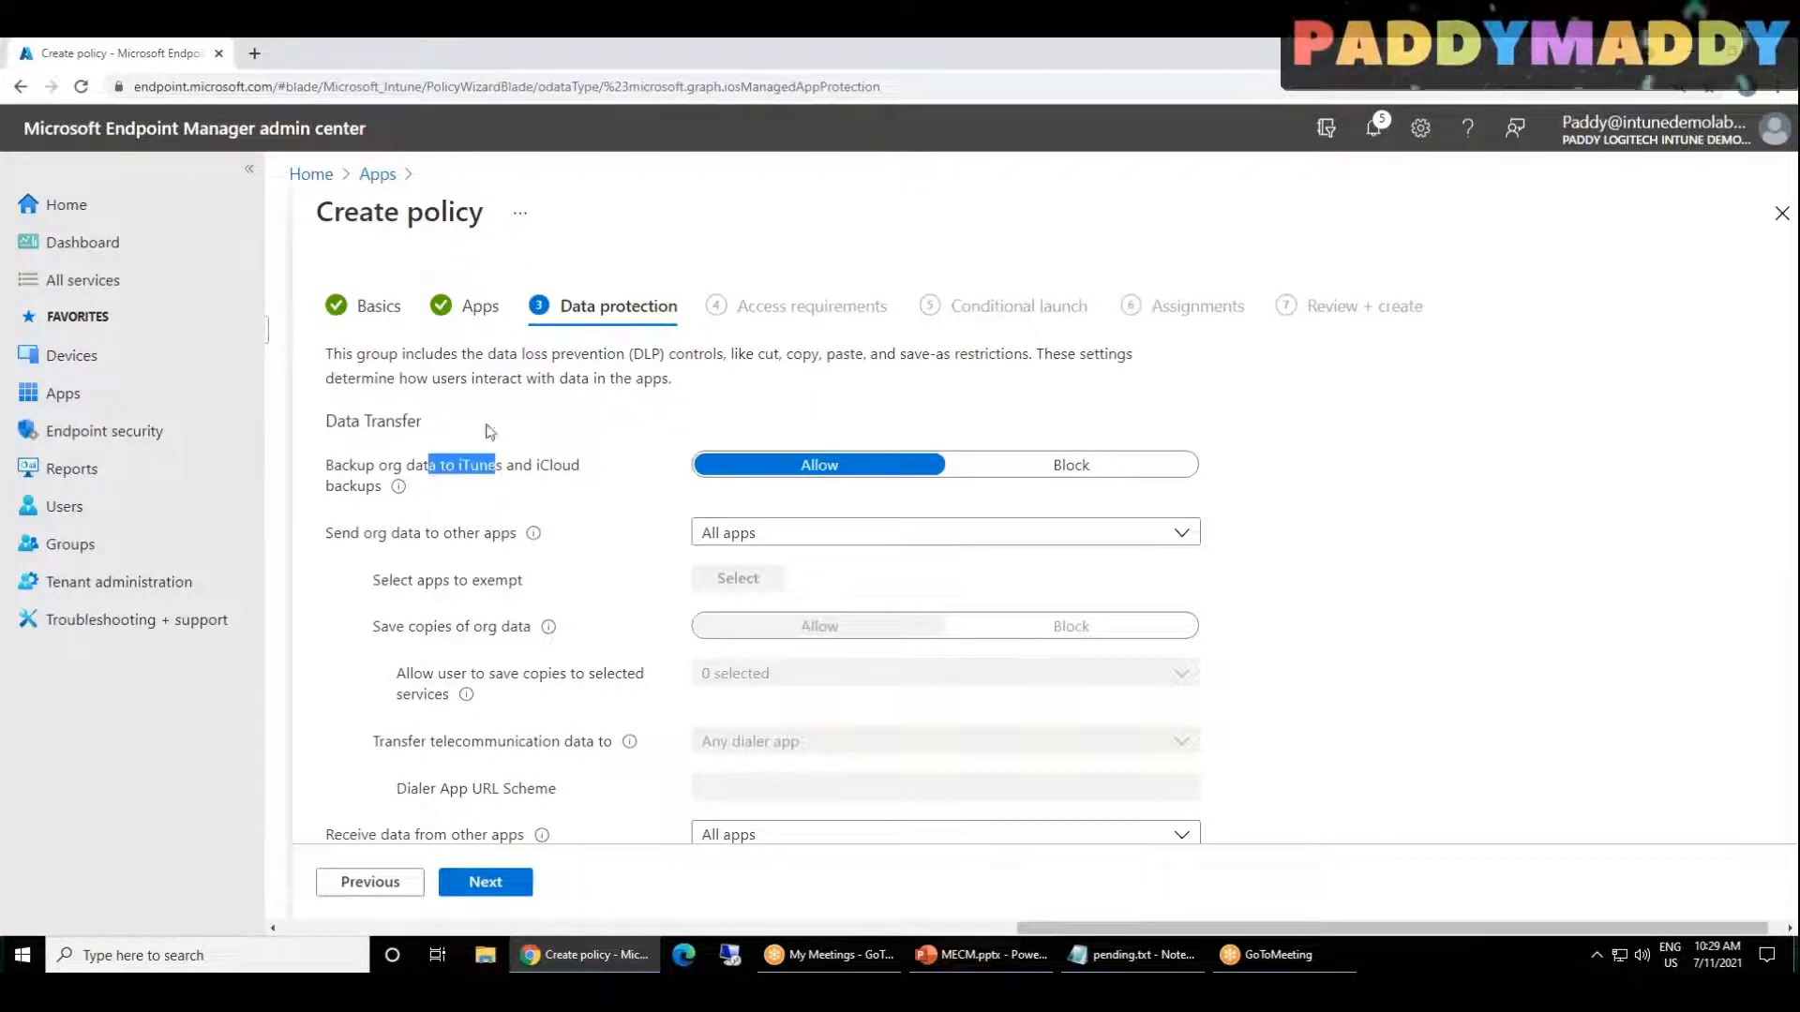
{"action": "left_click", "coordinate": [1071, 465]}
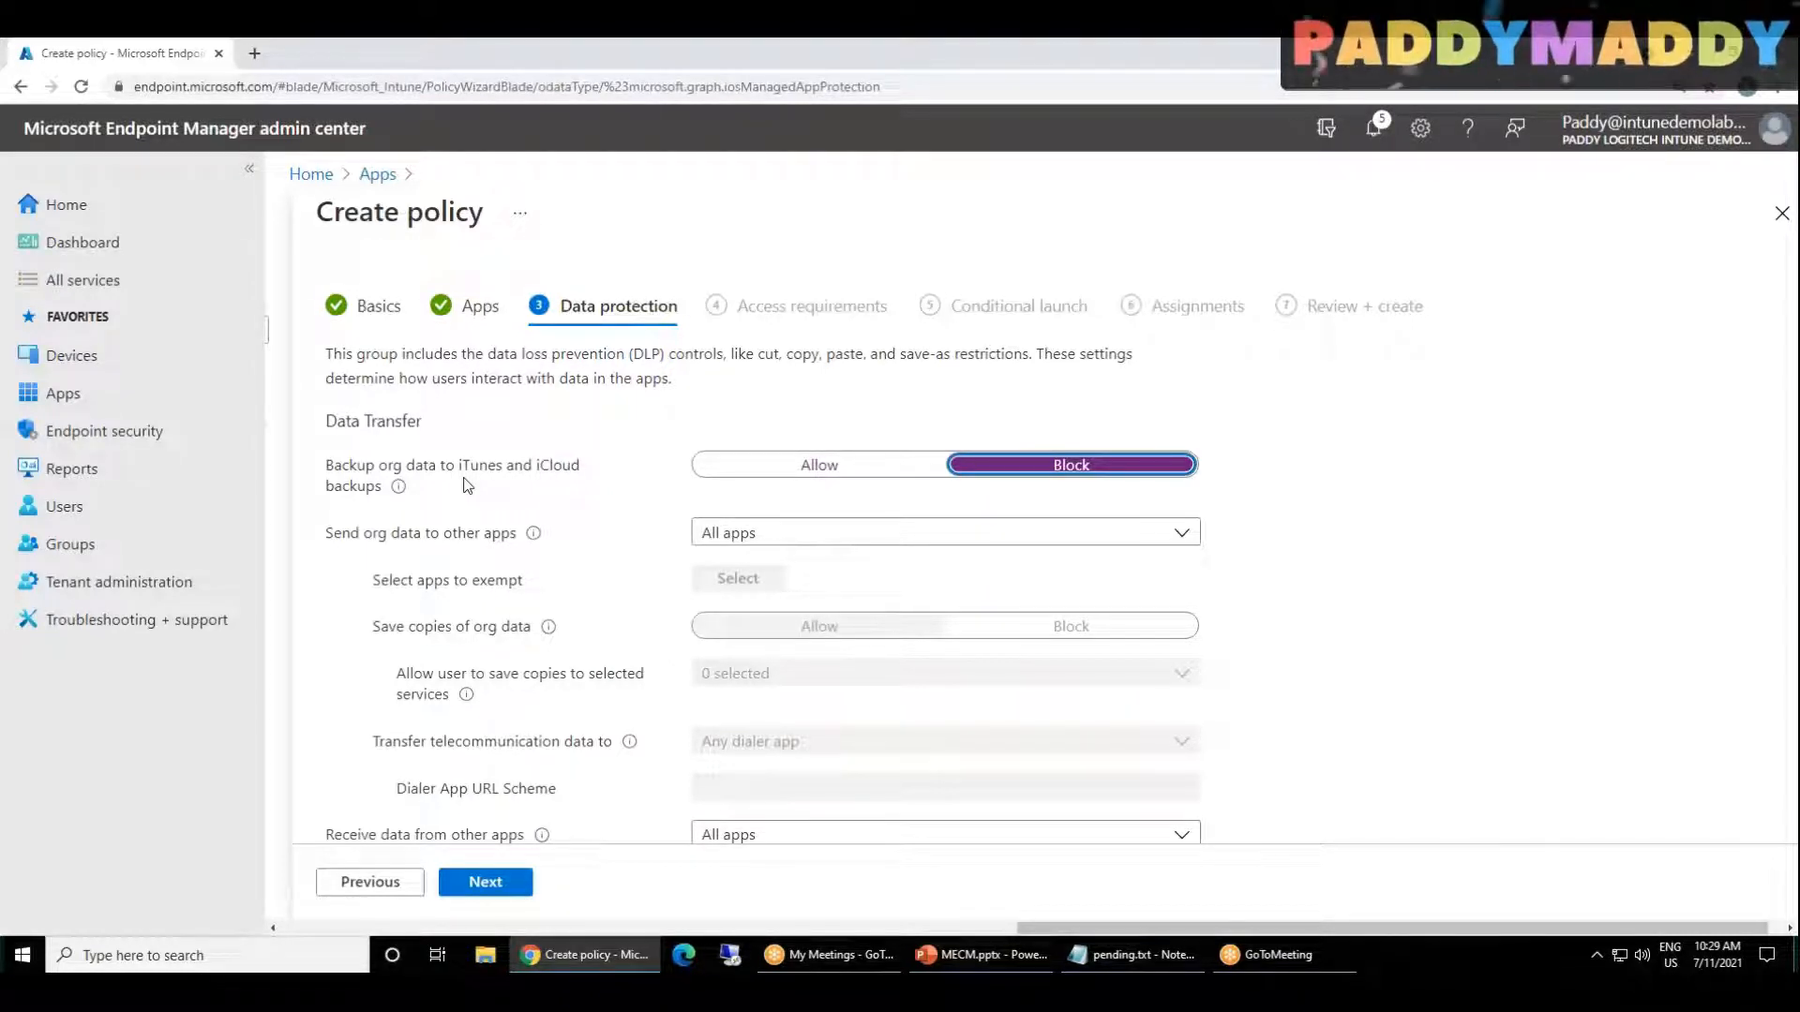
{"action": "left_click_drag", "start_coordinate": [357, 465], "coordinate": [602, 459]}
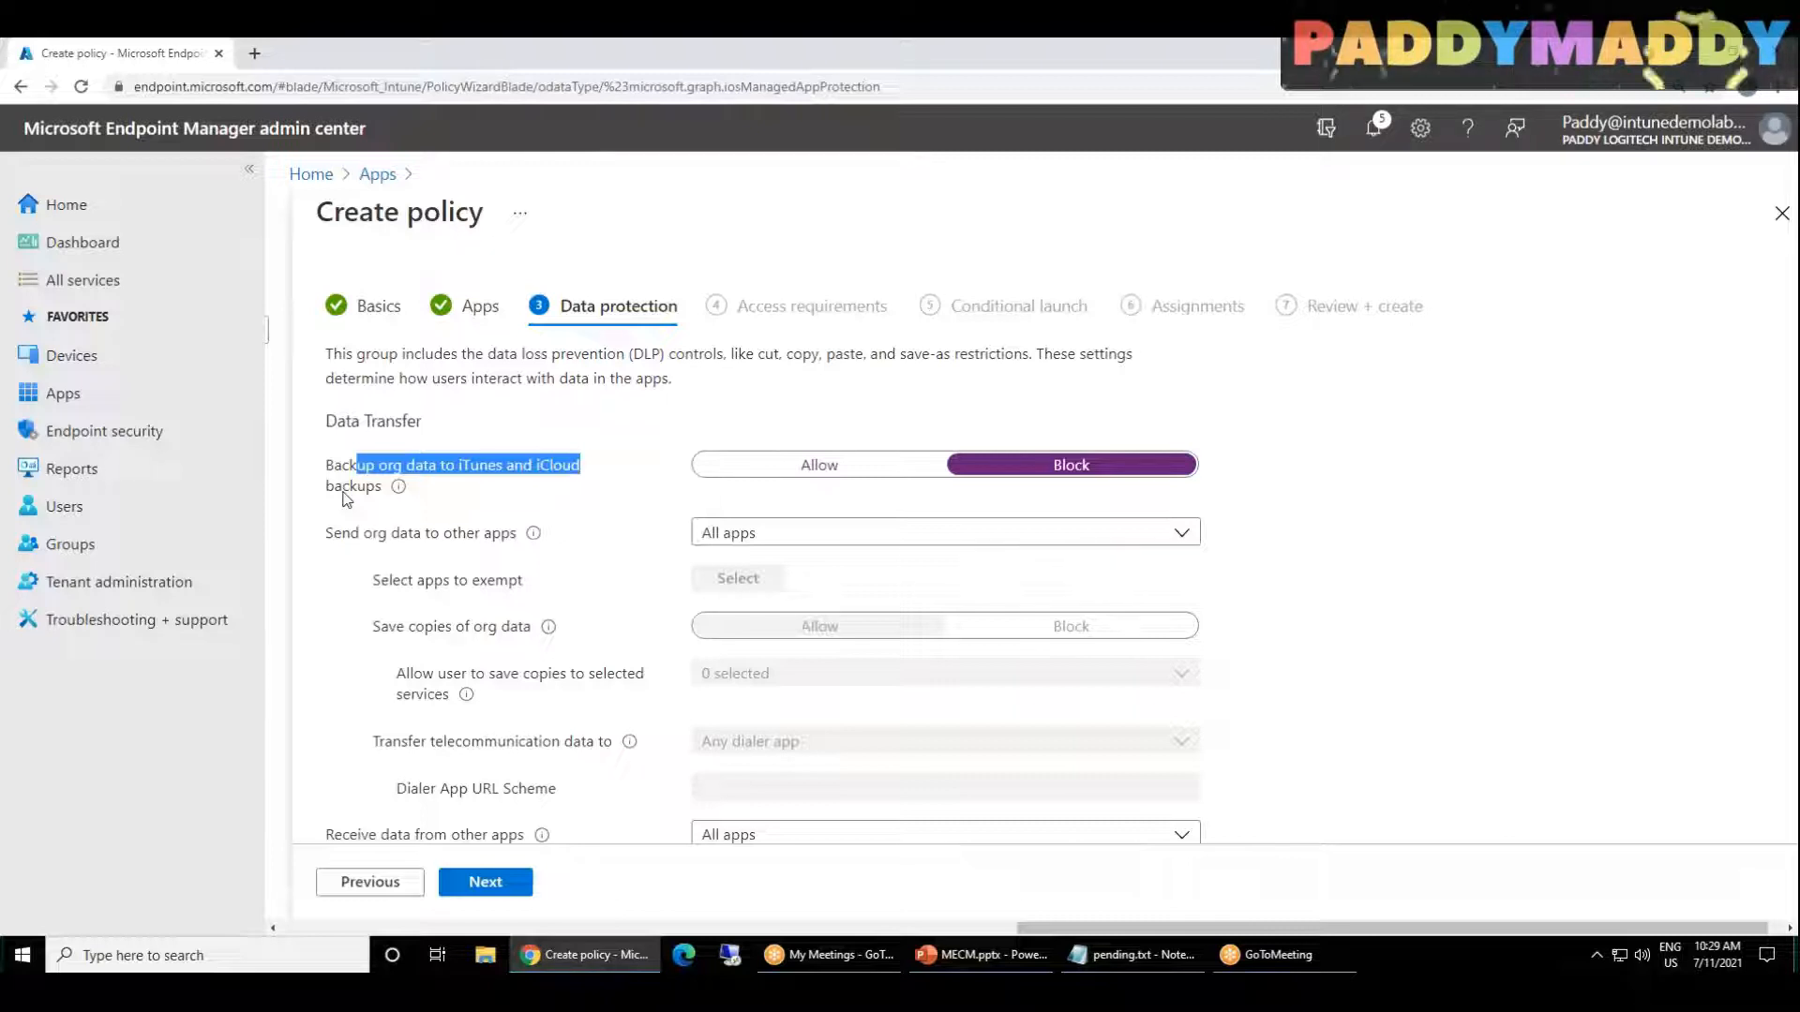
{"action": "left_click", "coordinate": [521, 472]}
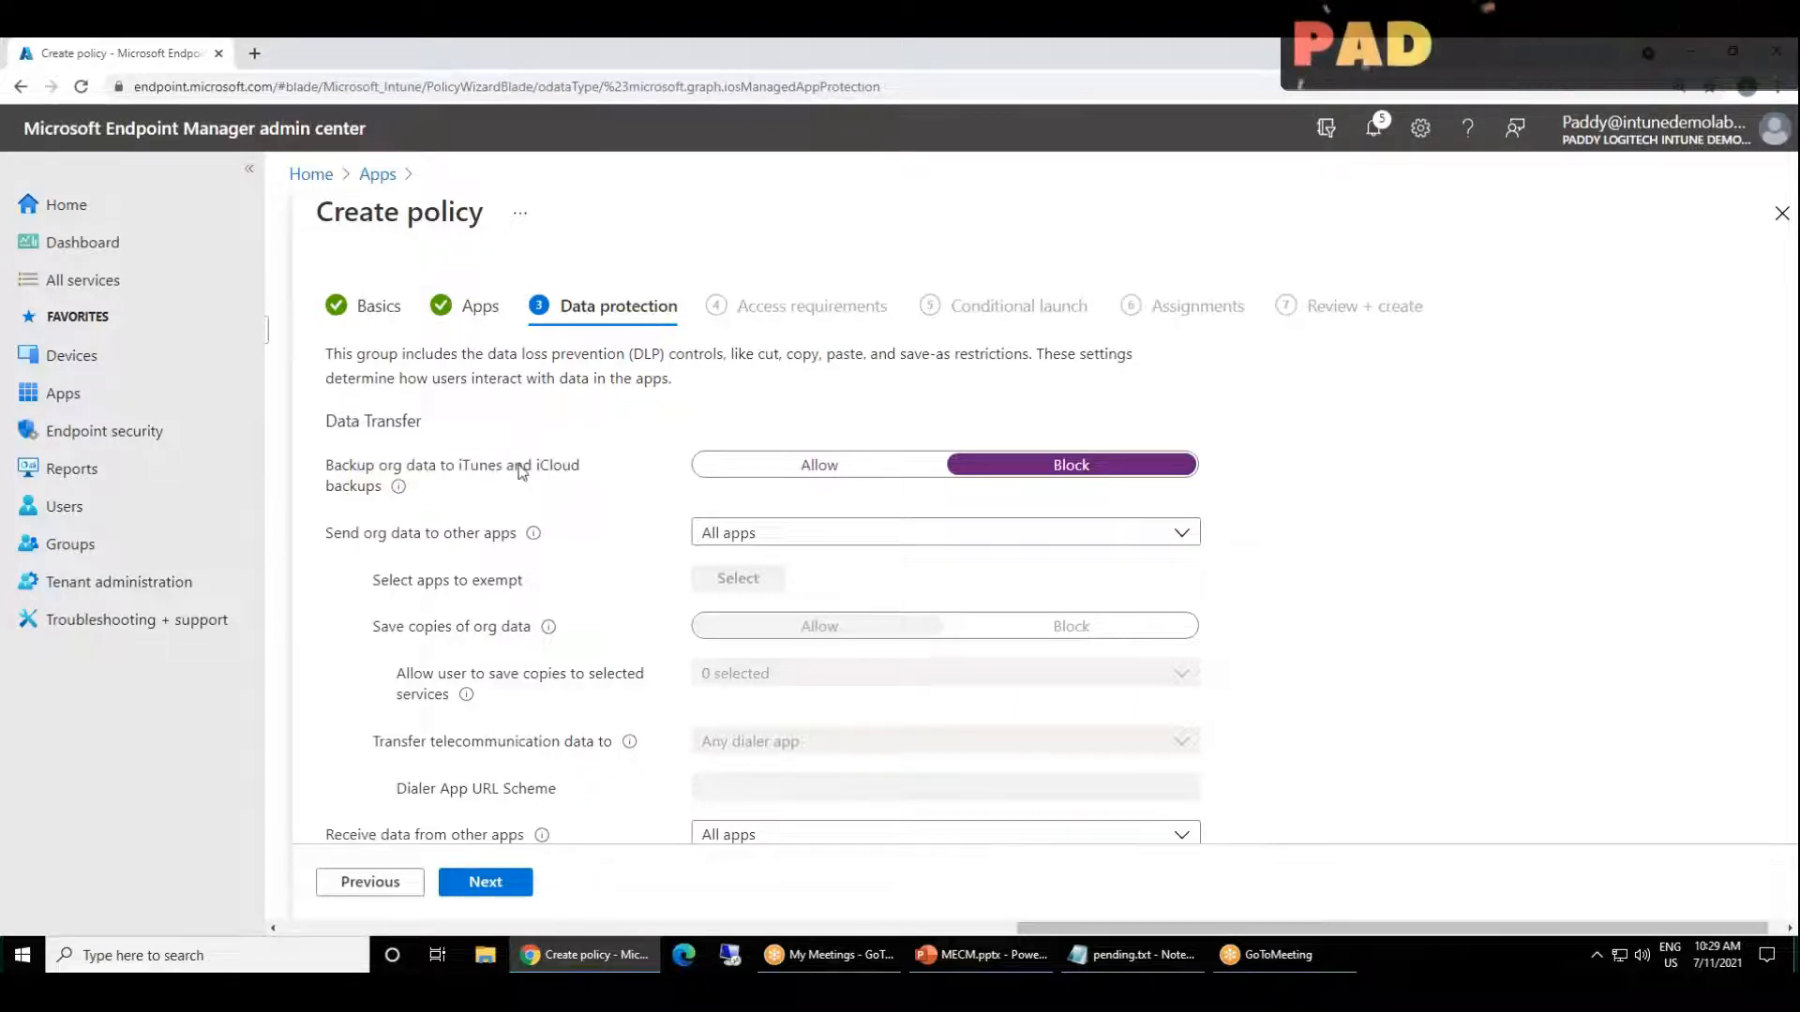
{"action": "triple_click", "coordinate": [521, 471]}
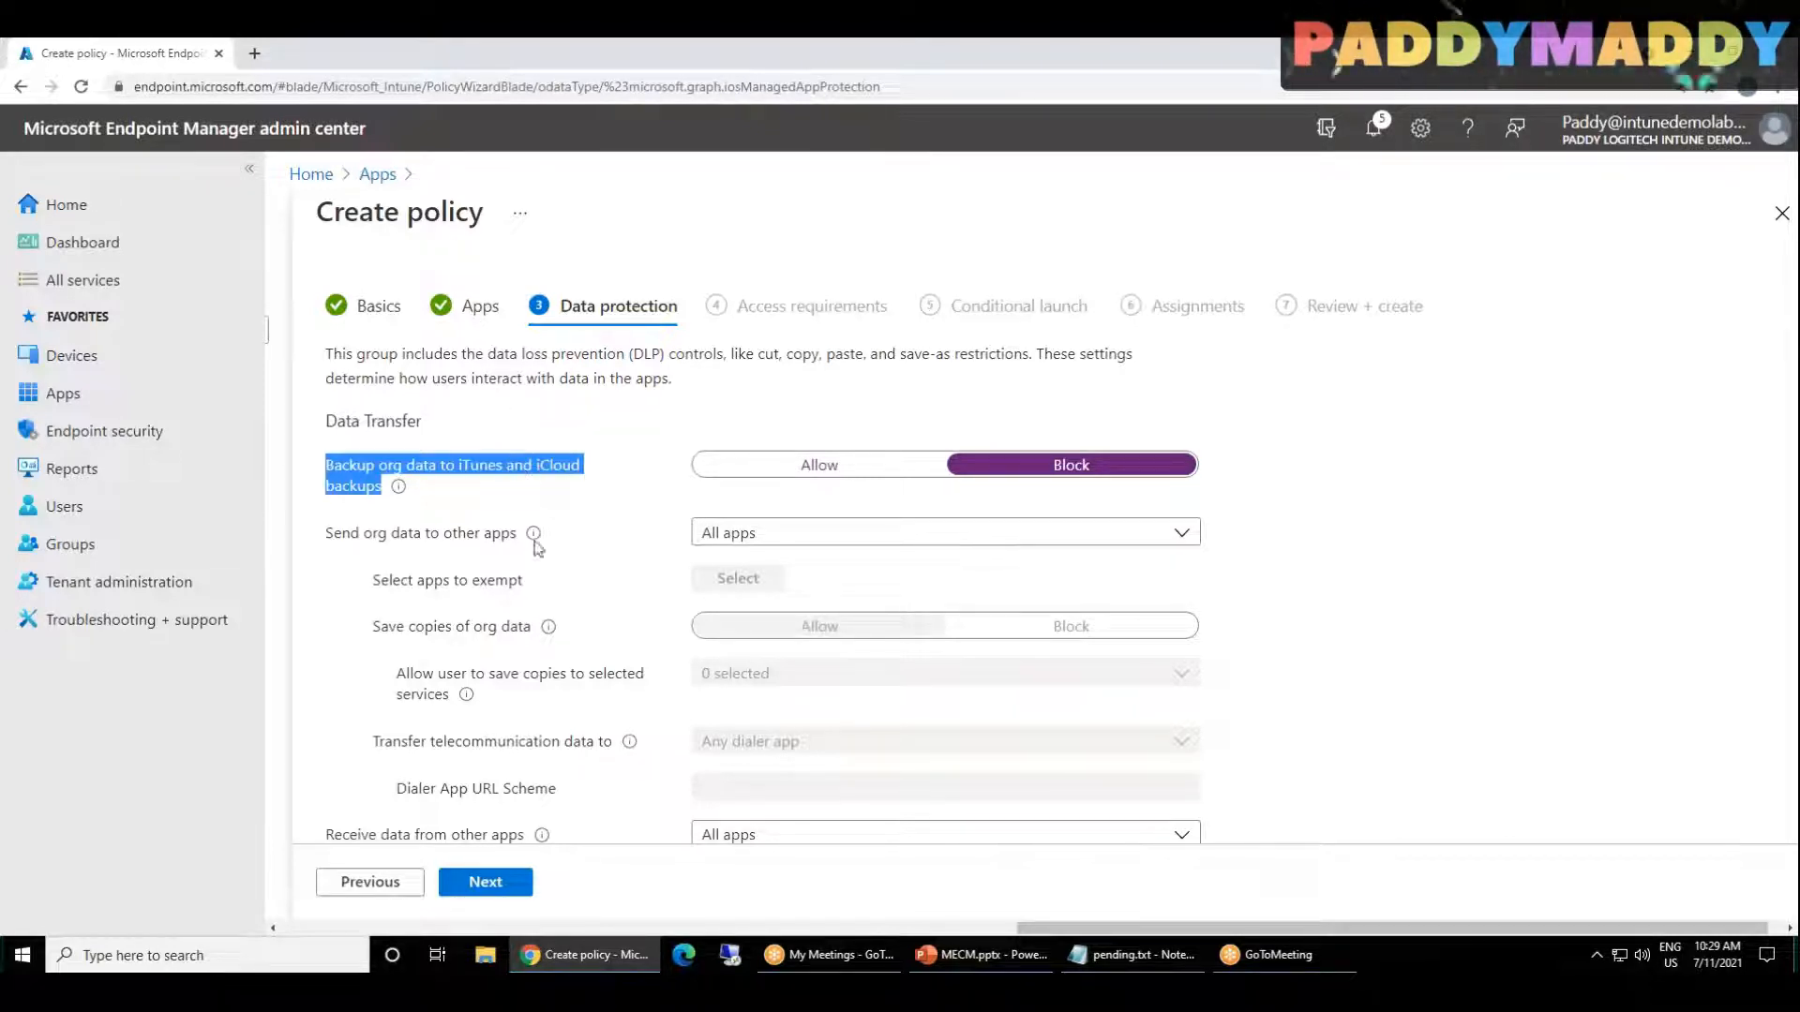
Step: Restrict sending org data to other apps to policy managed apps
{"action": "scroll", "coordinate": [518, 492], "scroll_direction": "down", "scroll_amount": 2}
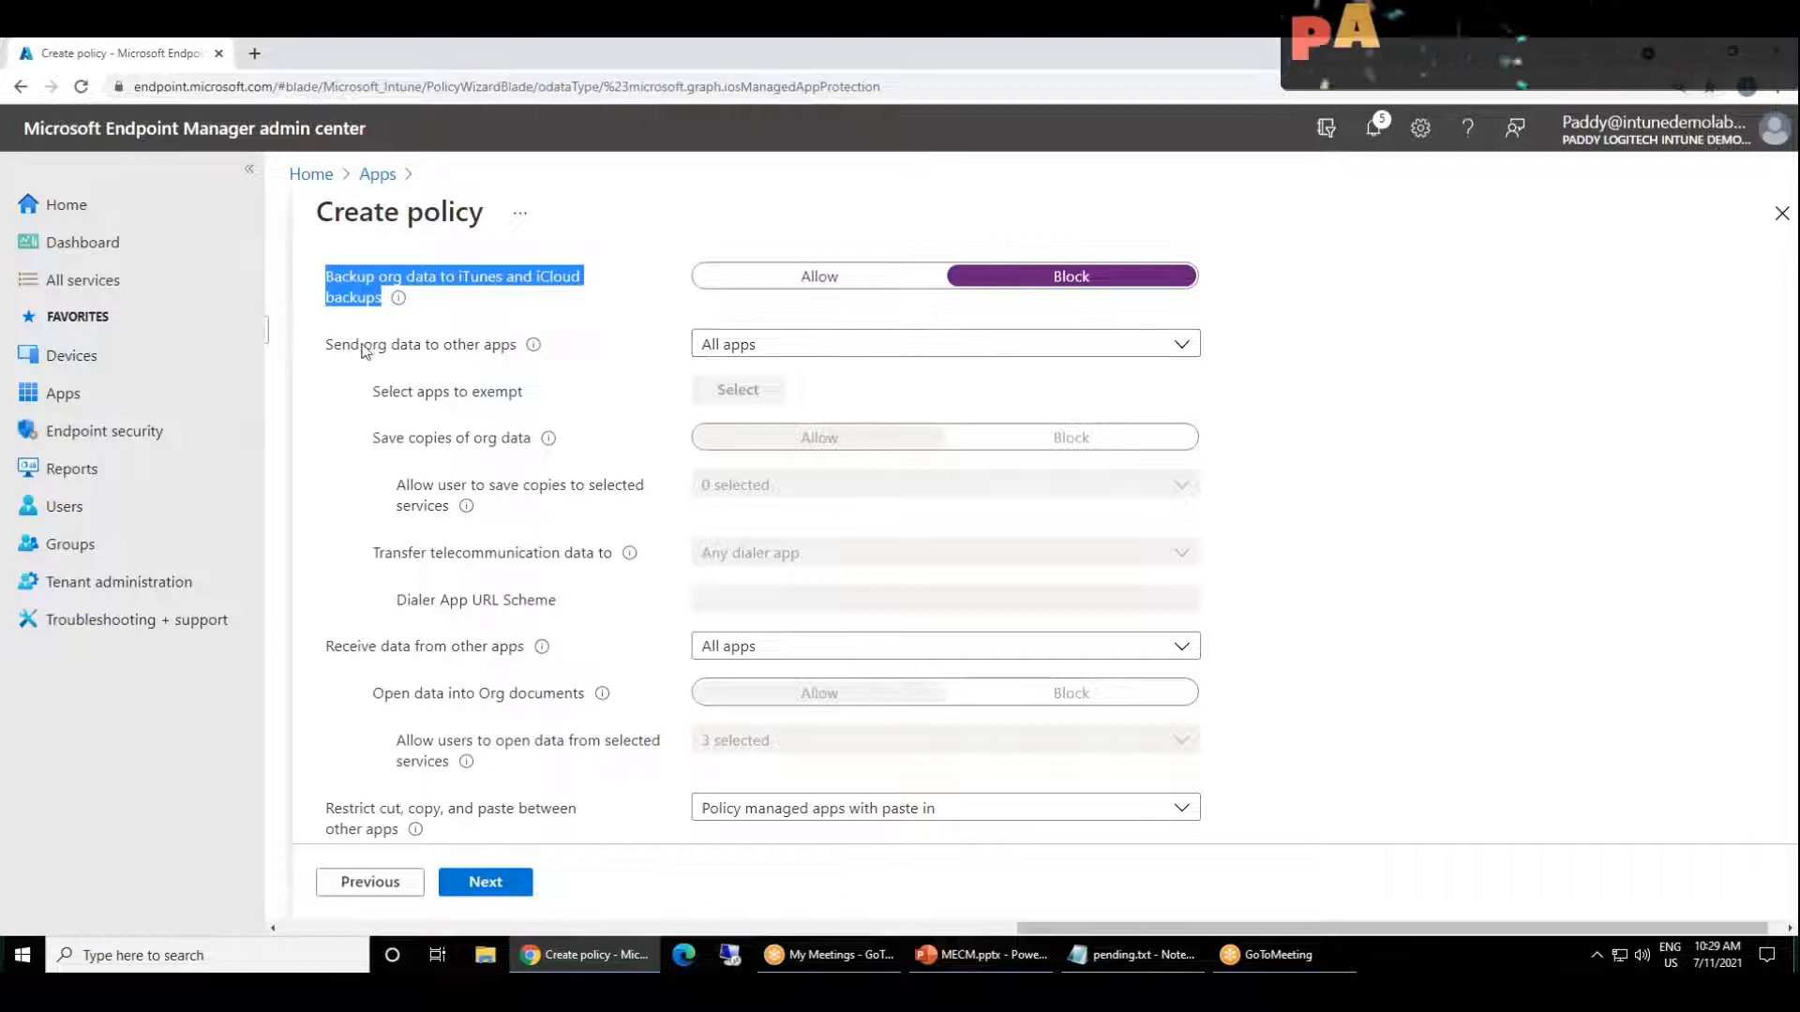
{"action": "left_click", "coordinate": [845, 345]}
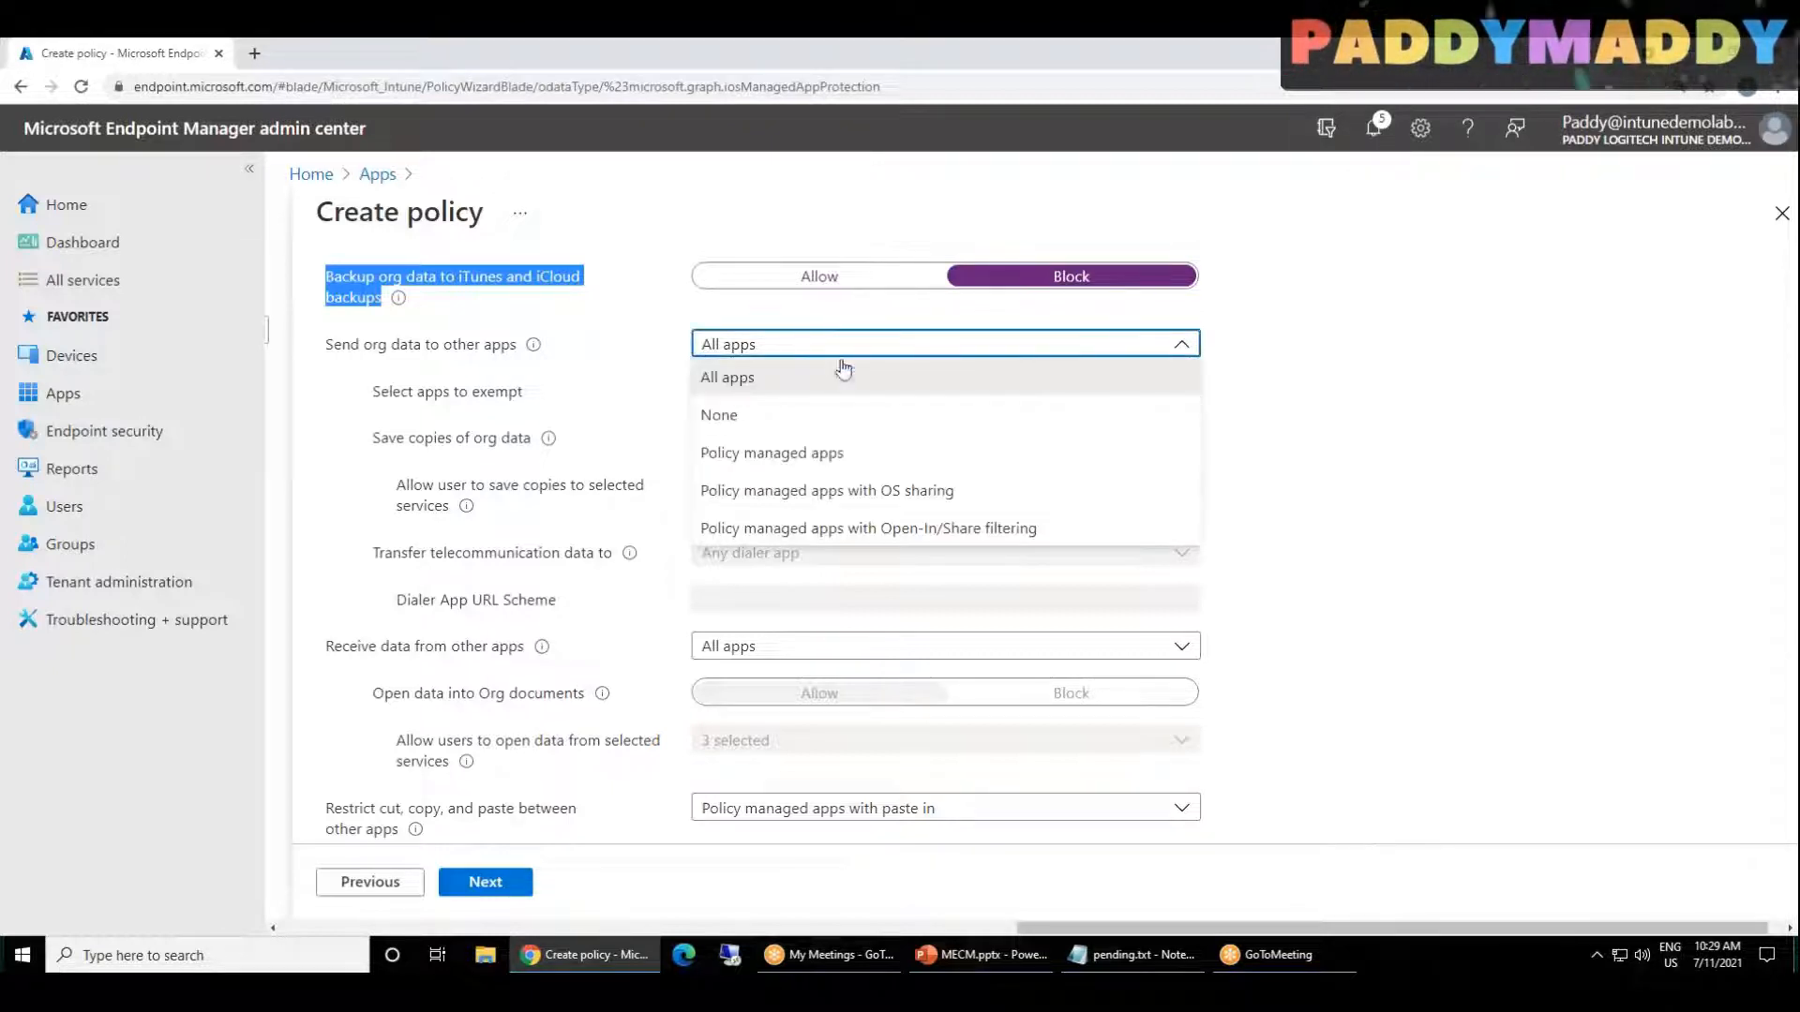
{"action": "left_click", "coordinate": [861, 458]}
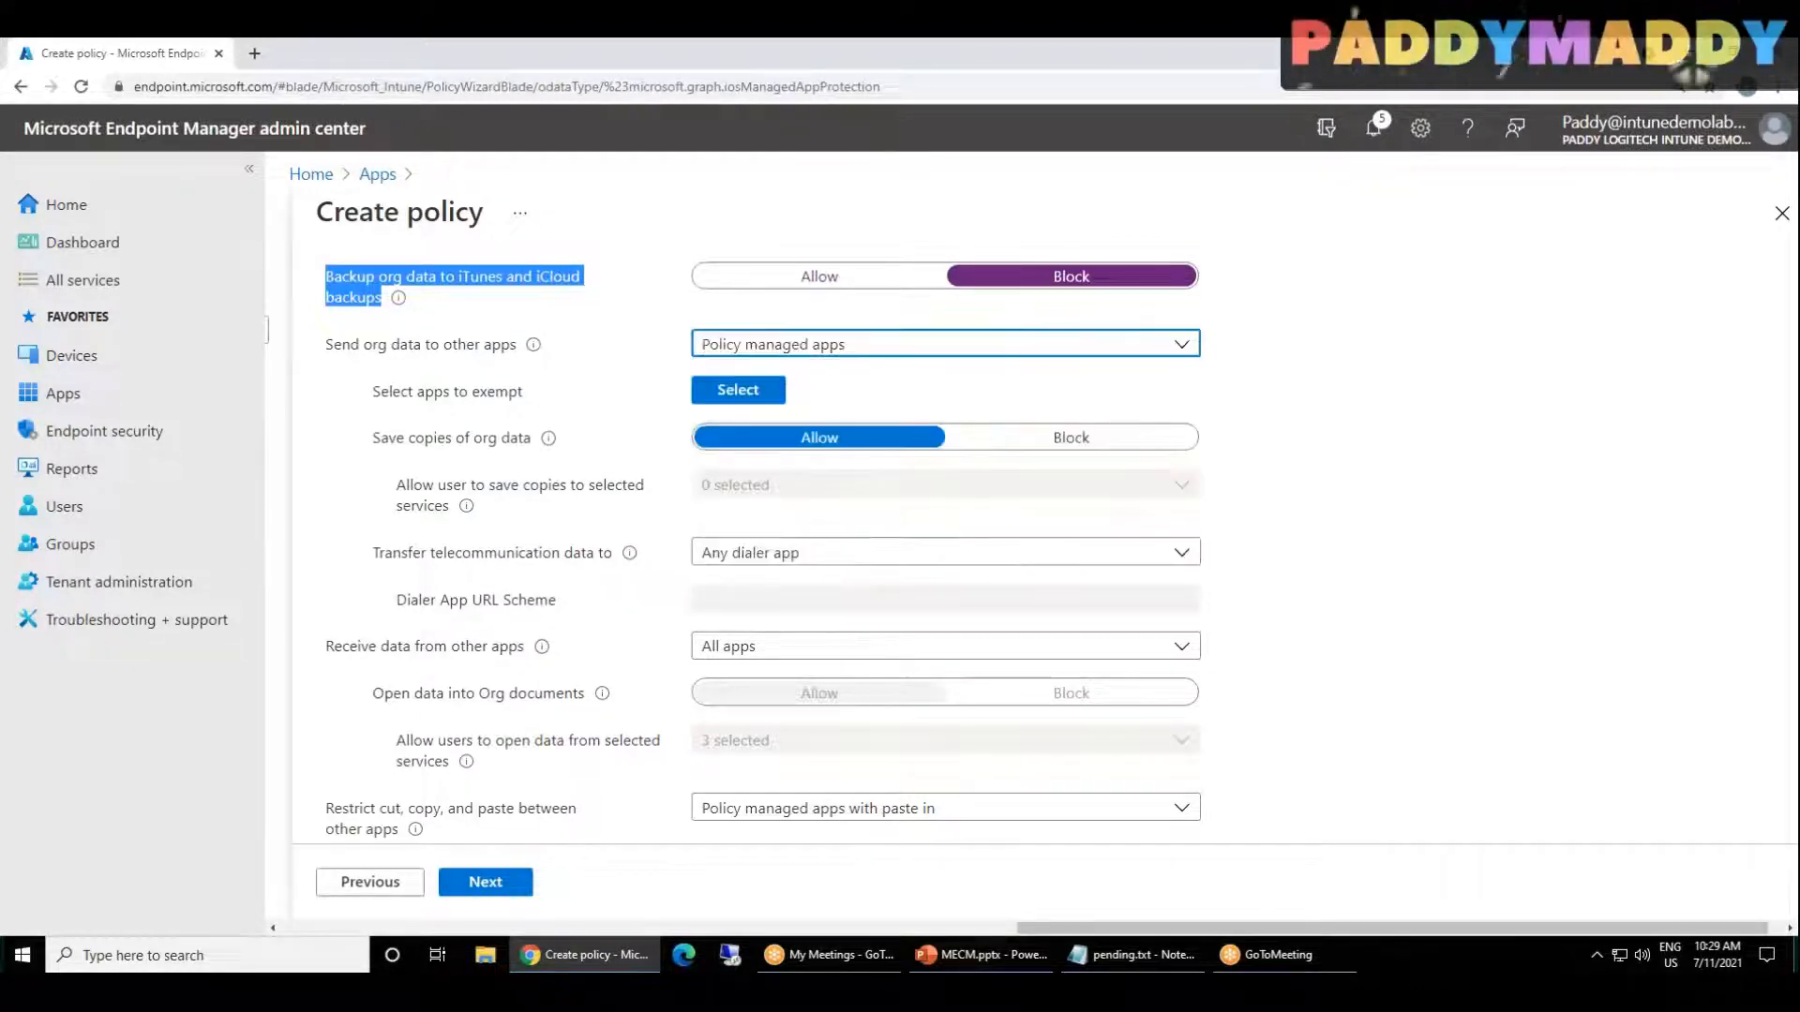
Step: Block saving copies of org data in the policy's Data Transfer settings
{"action": "scroll", "coordinate": [458, 465], "scroll_direction": "up", "scroll_amount": 2}
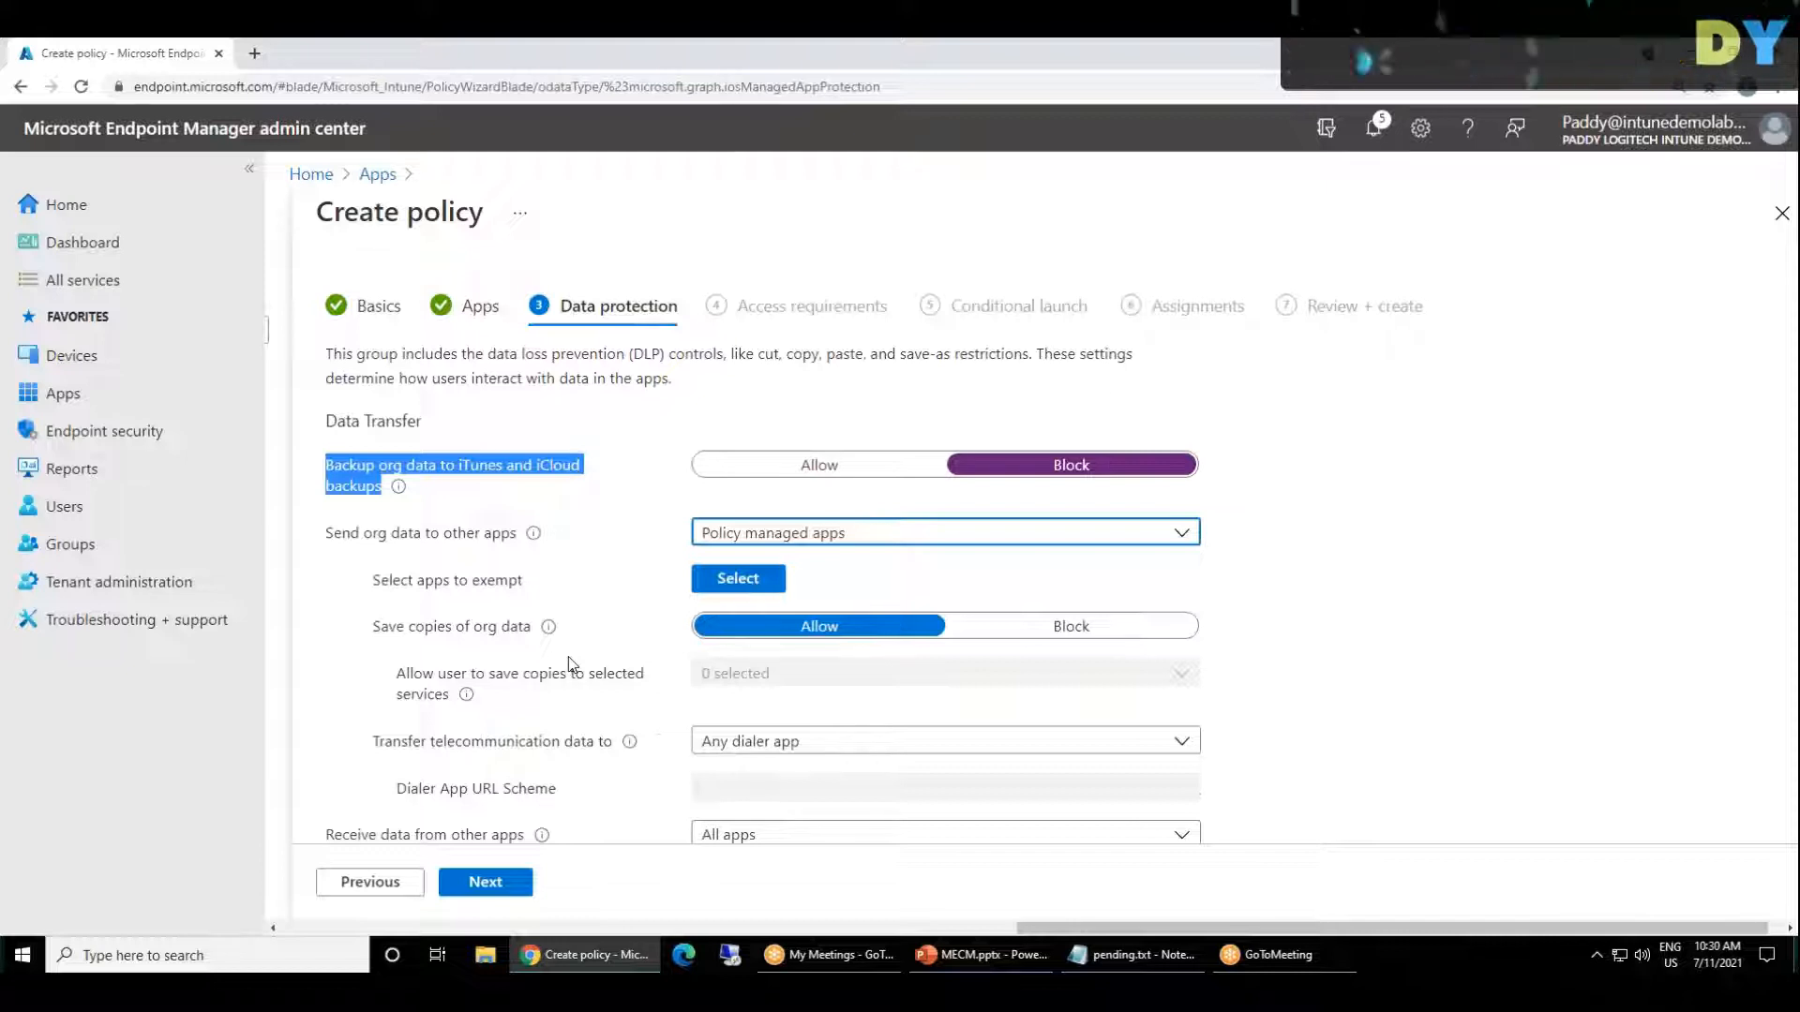
{"action": "double_click", "coordinate": [511, 628]}
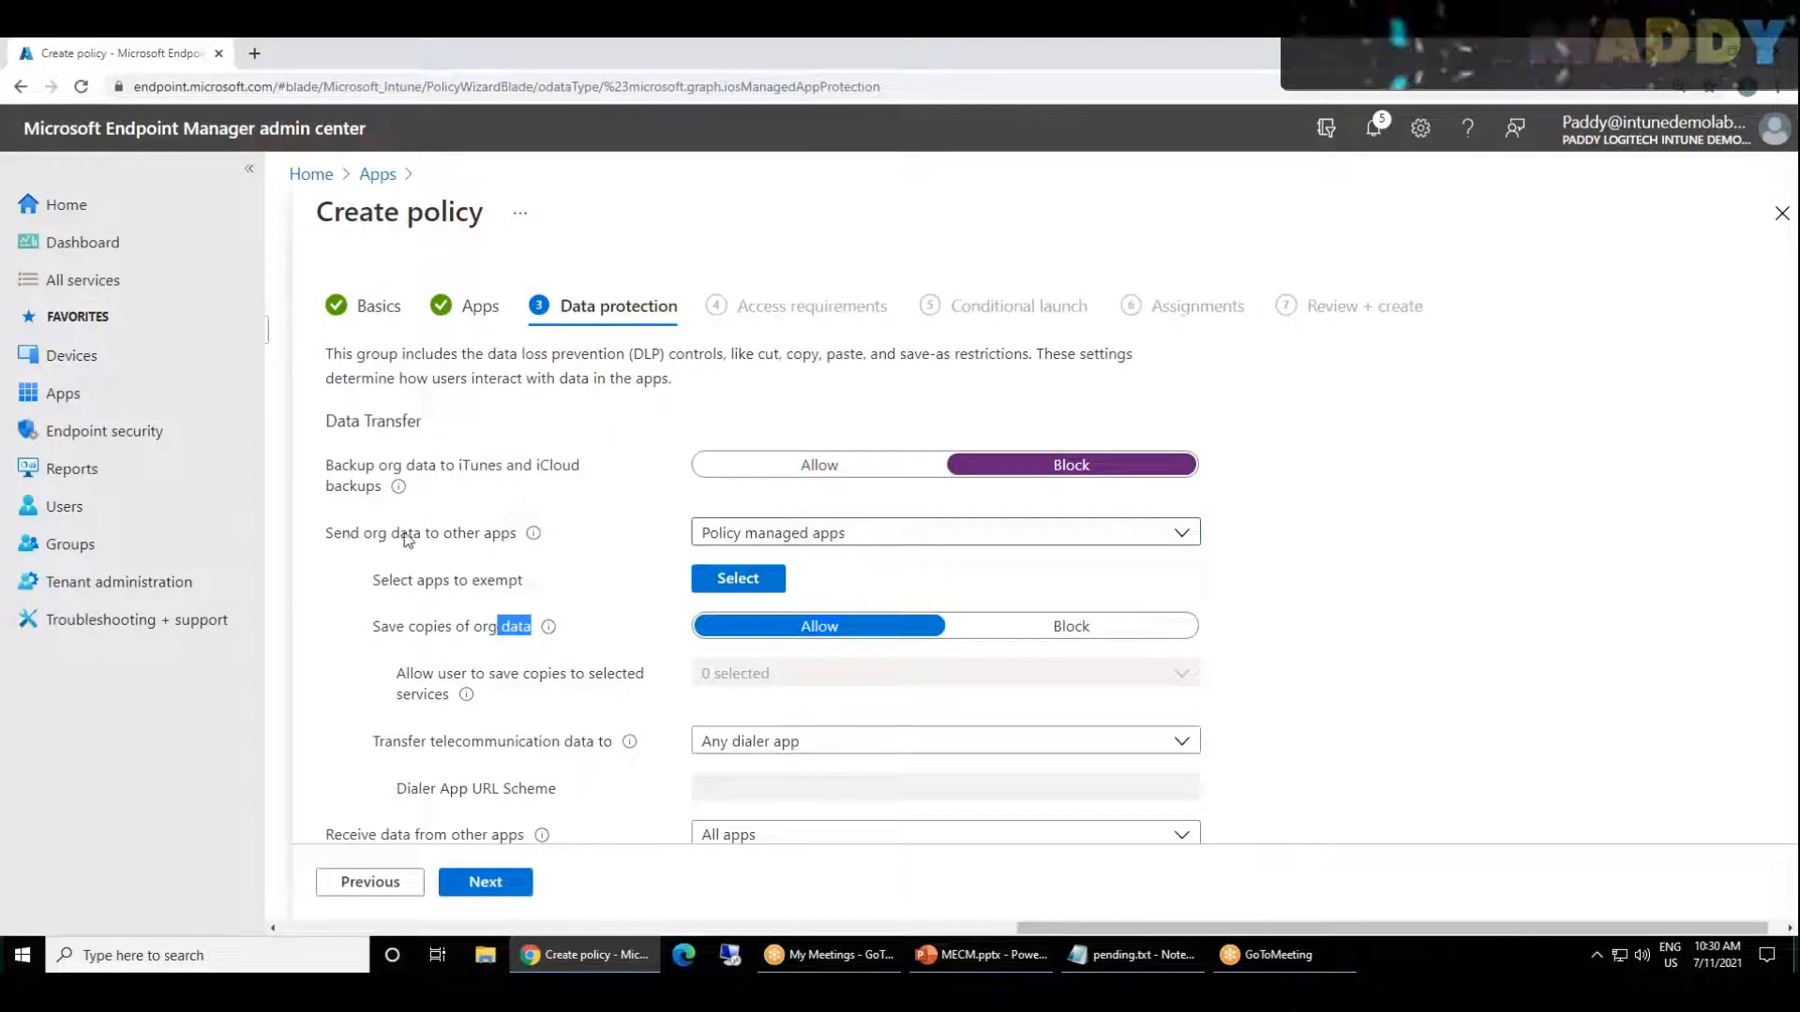
{"action": "left_click", "coordinate": [480, 666]}
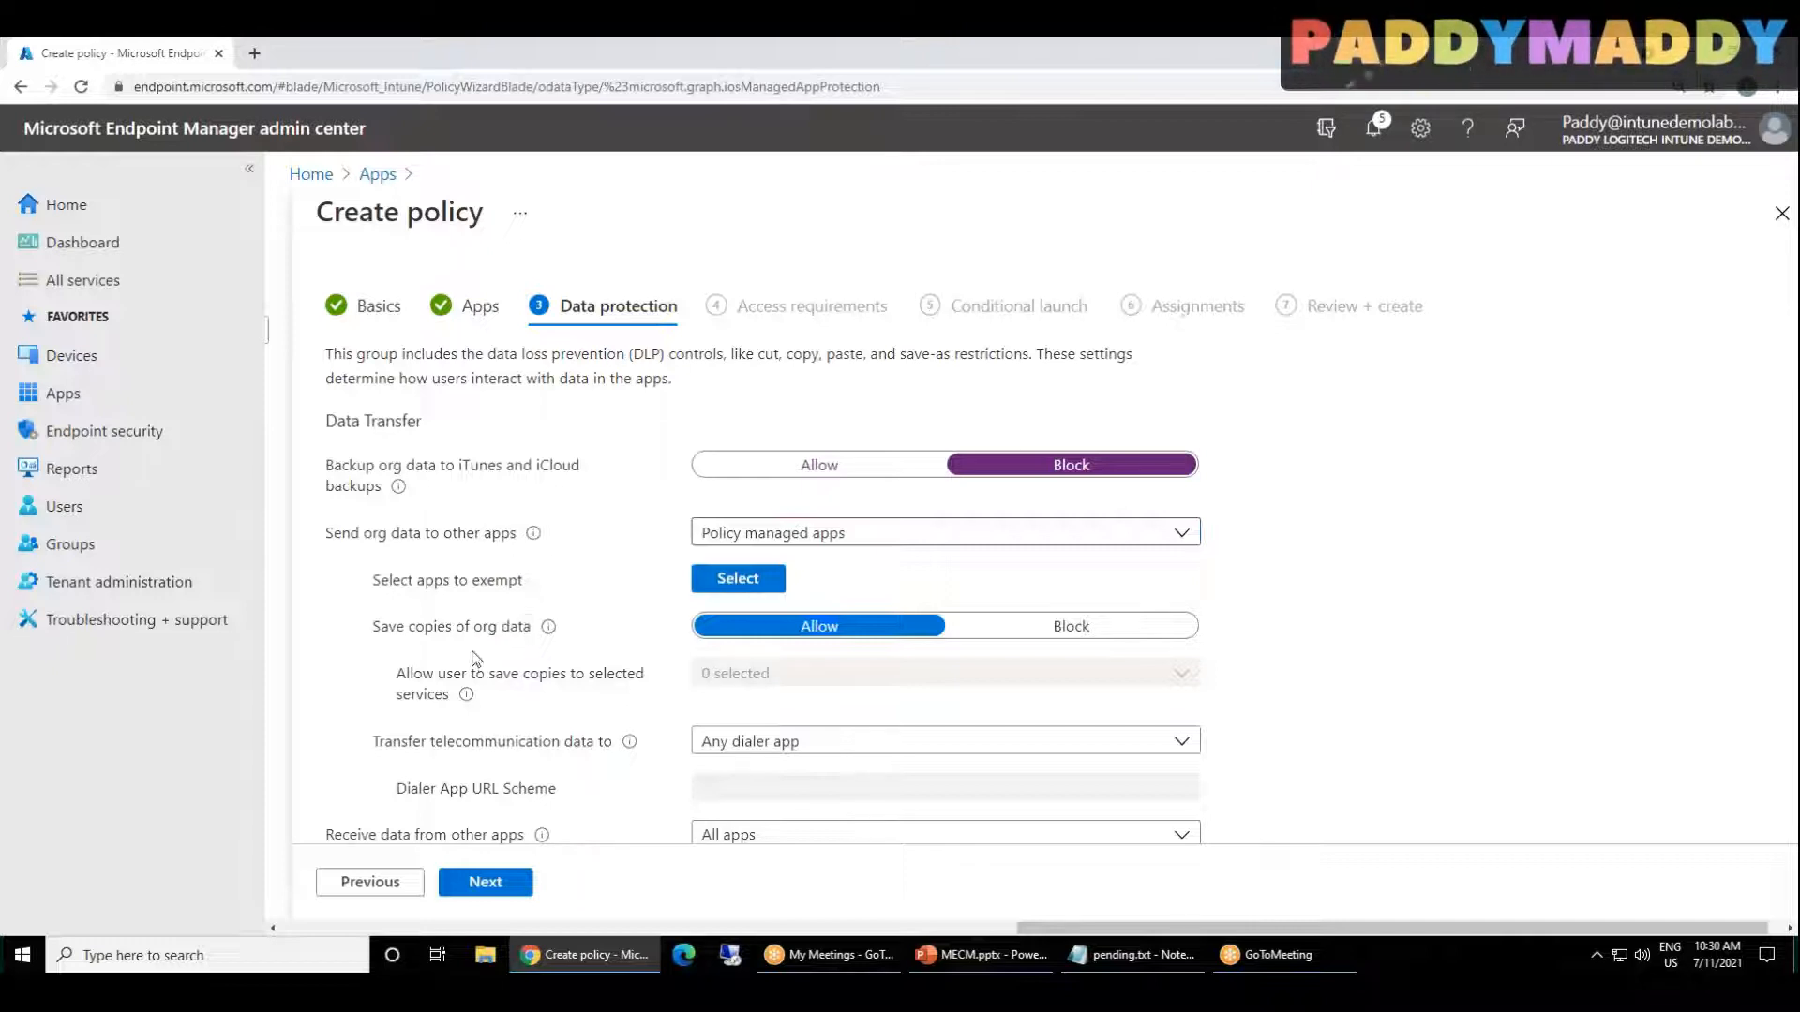
{"action": "scroll", "coordinate": [464, 626], "scroll_direction": "down", "scroll_amount": 2}
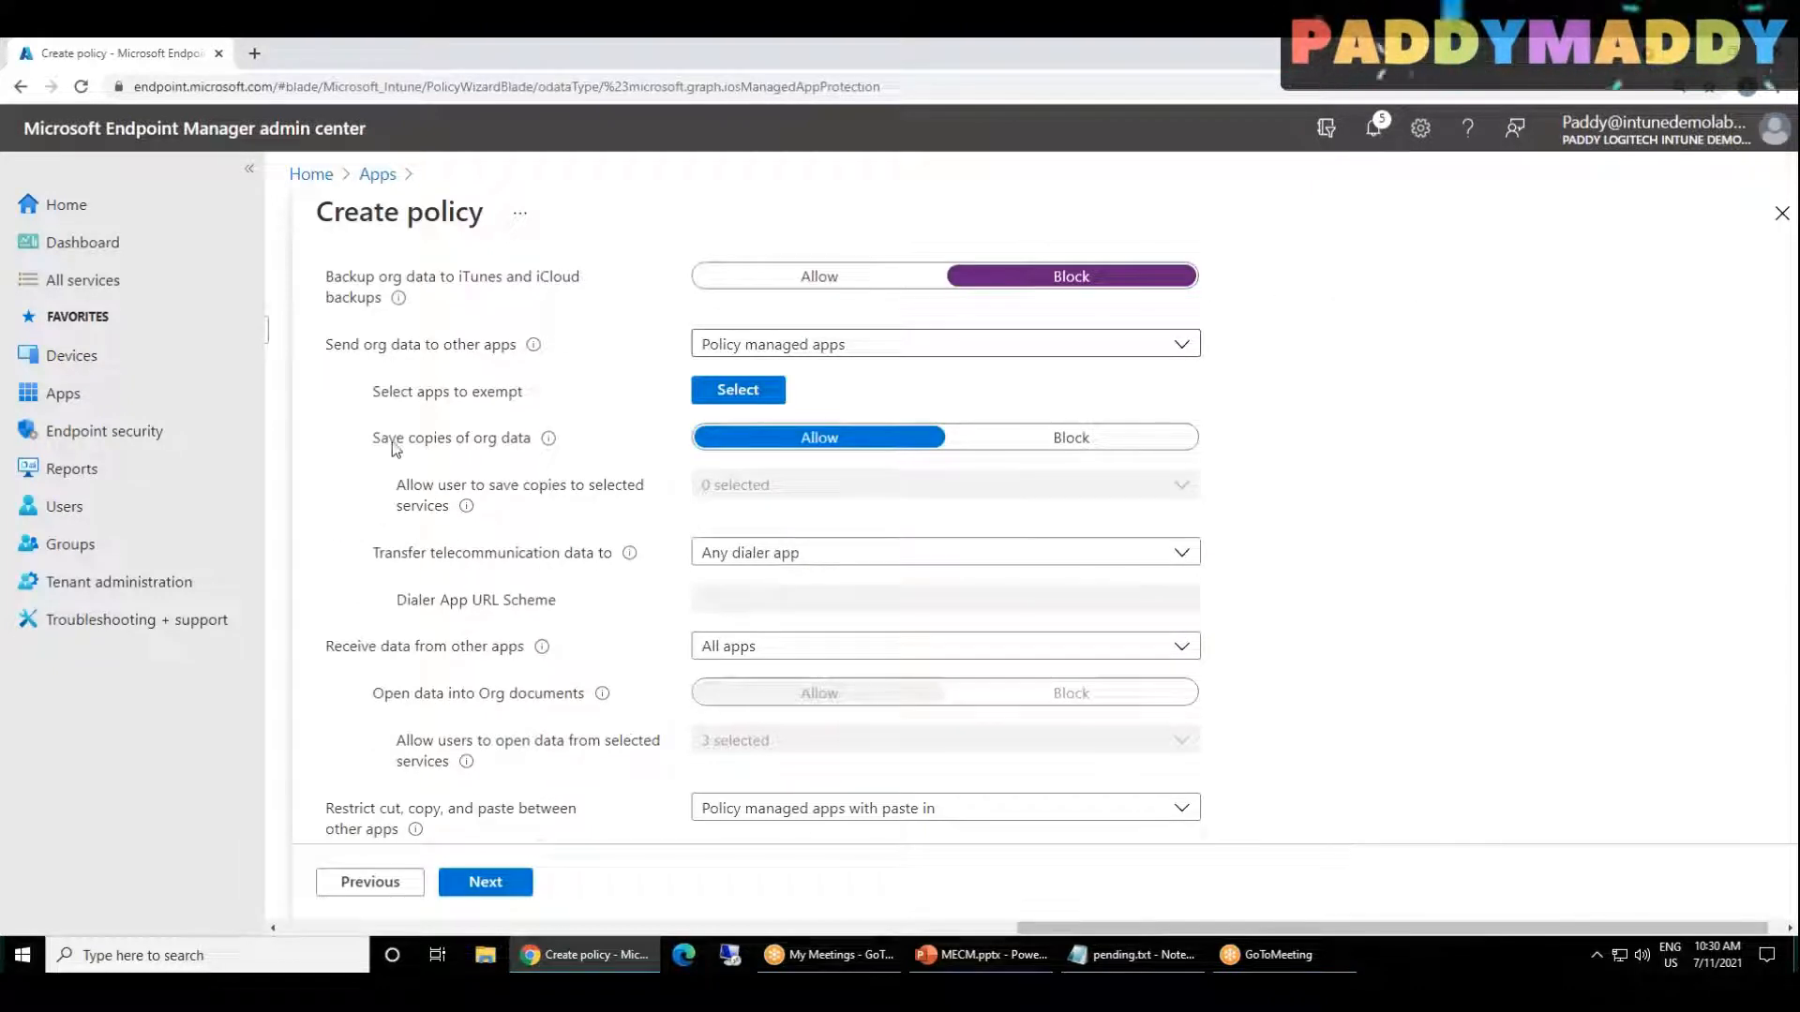
{"action": "scroll", "coordinate": [506, 511], "scroll_direction": "up", "scroll_amount": 1}
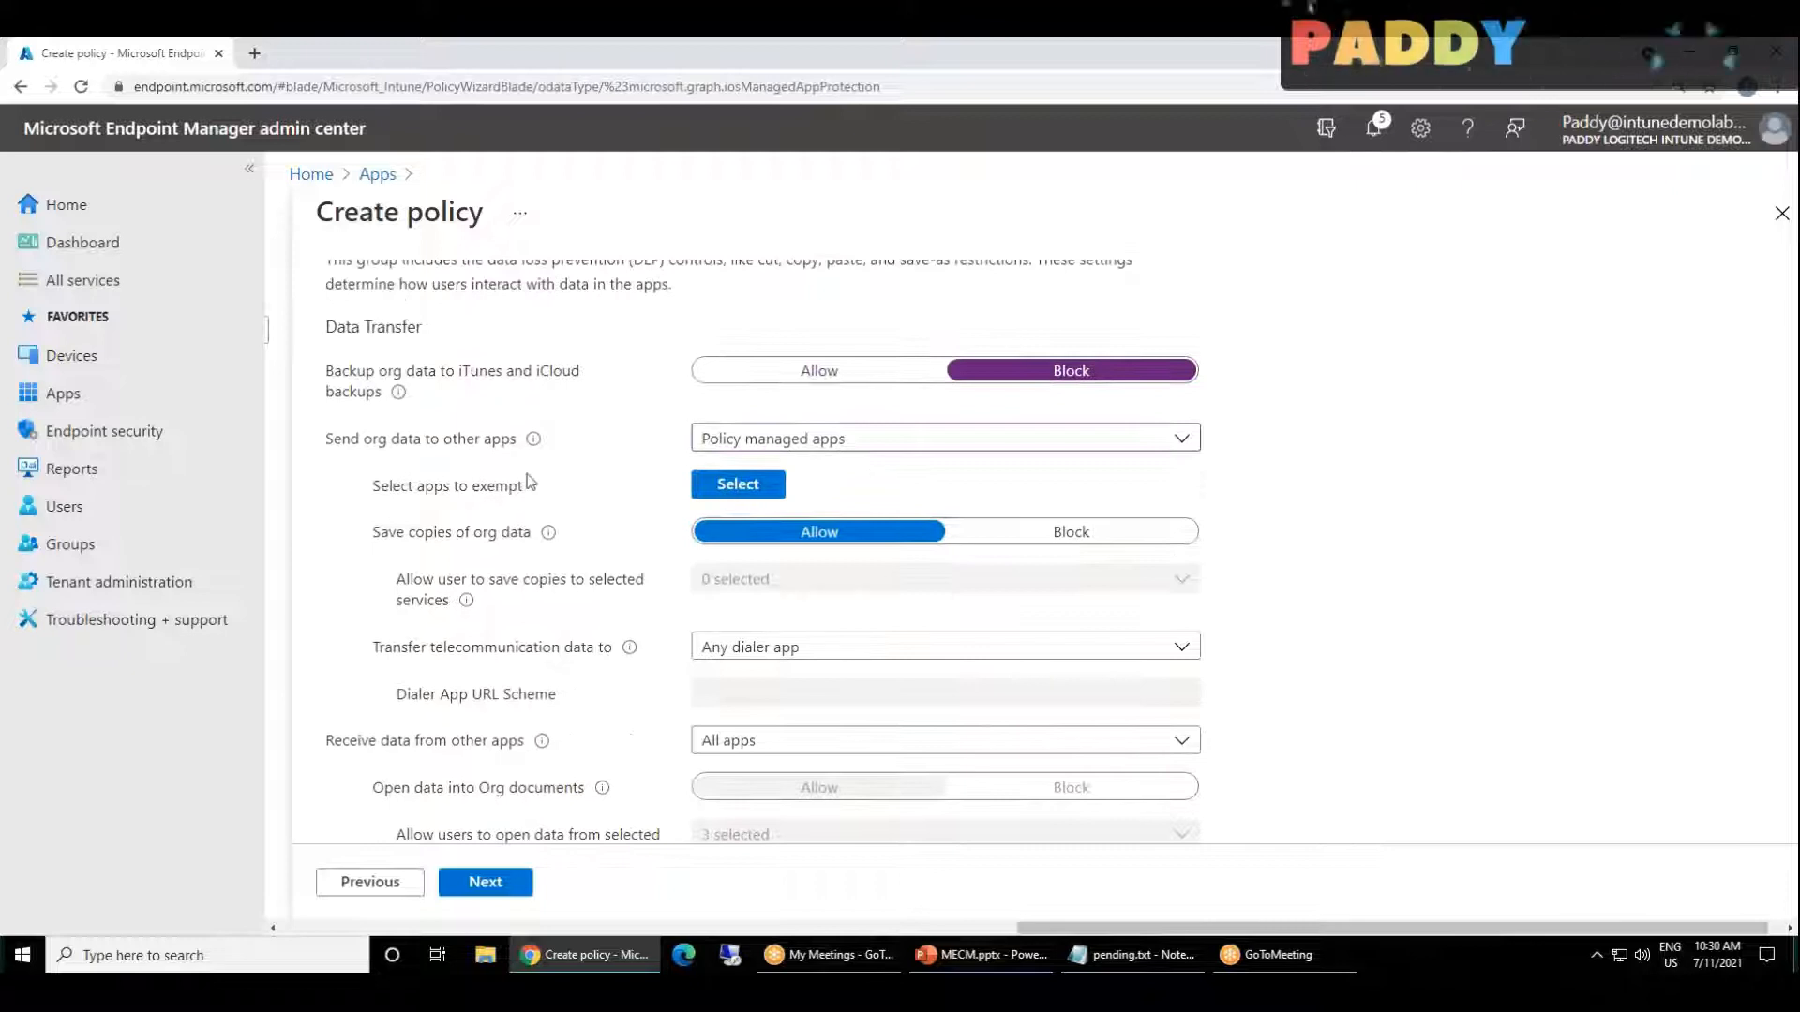
{"action": "left_click", "coordinate": [1085, 534]}
Step: Allow users to save copies only to OneDrive for Business and SharePoint, leaving Local Storage unselected
{"action": "left_click", "coordinate": [947, 586]}
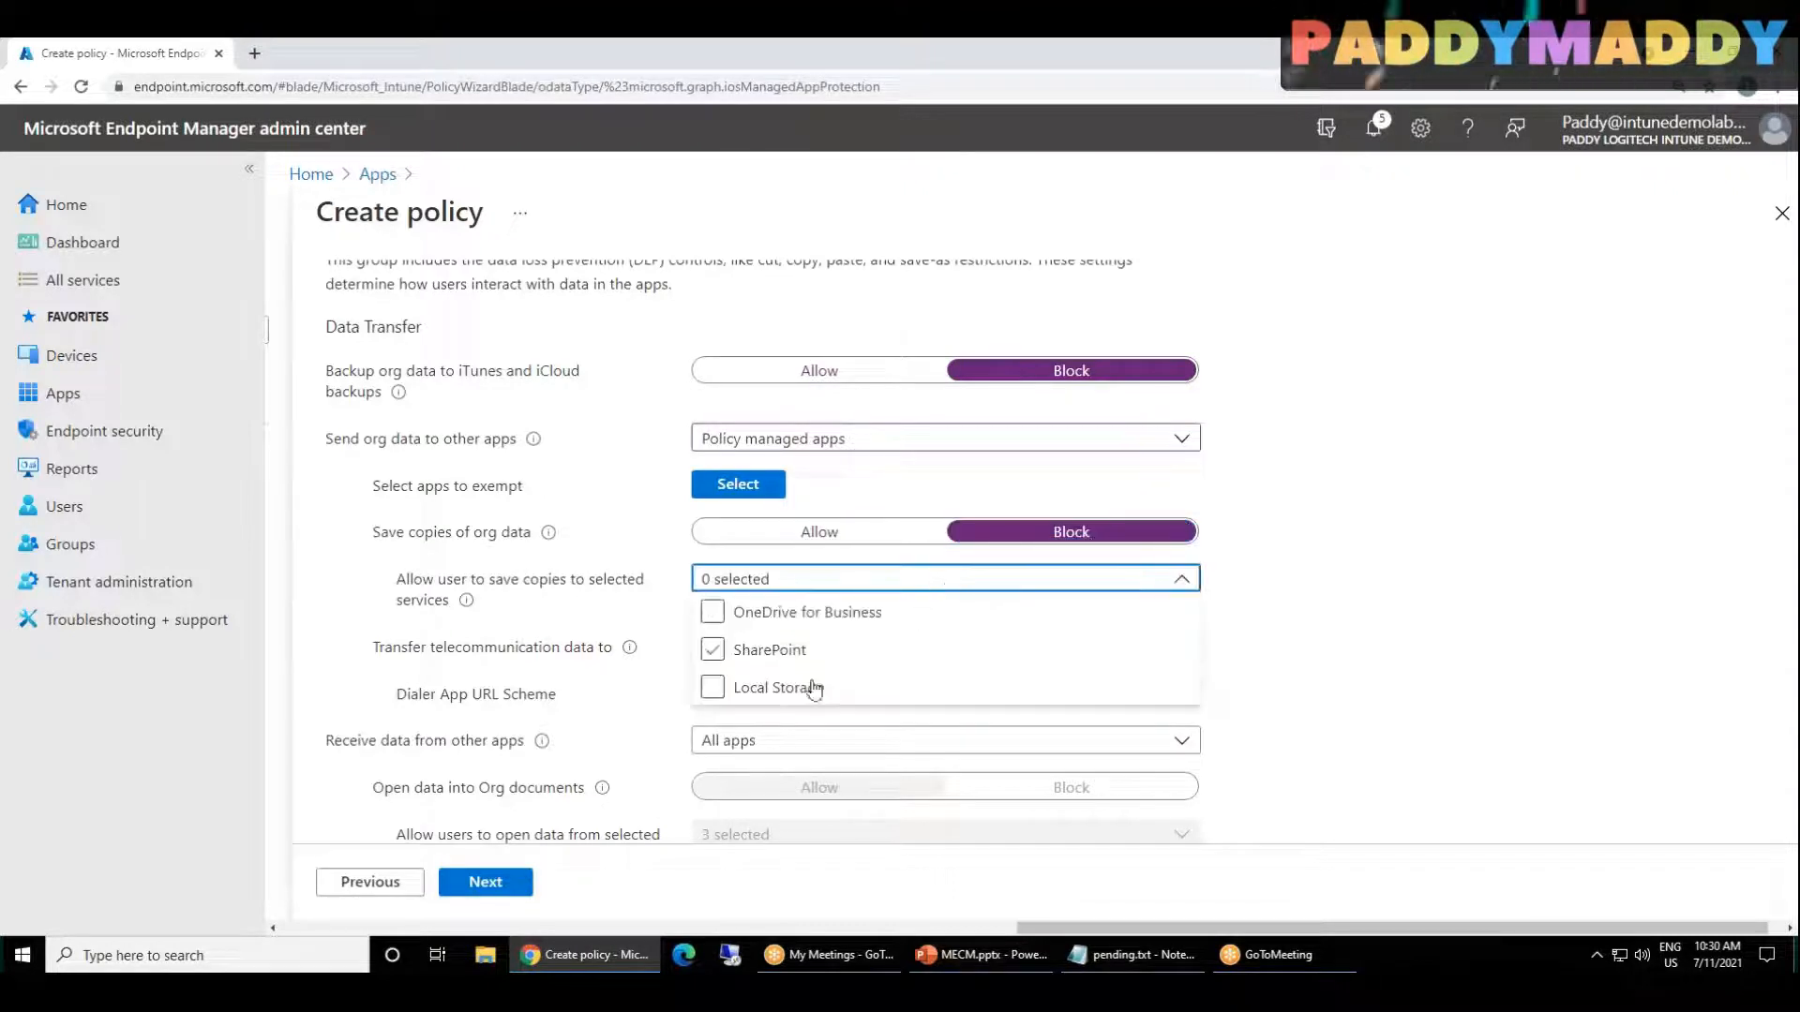
{"action": "left_click", "coordinate": [761, 701]}
{"action": "left_click", "coordinate": [729, 621]}
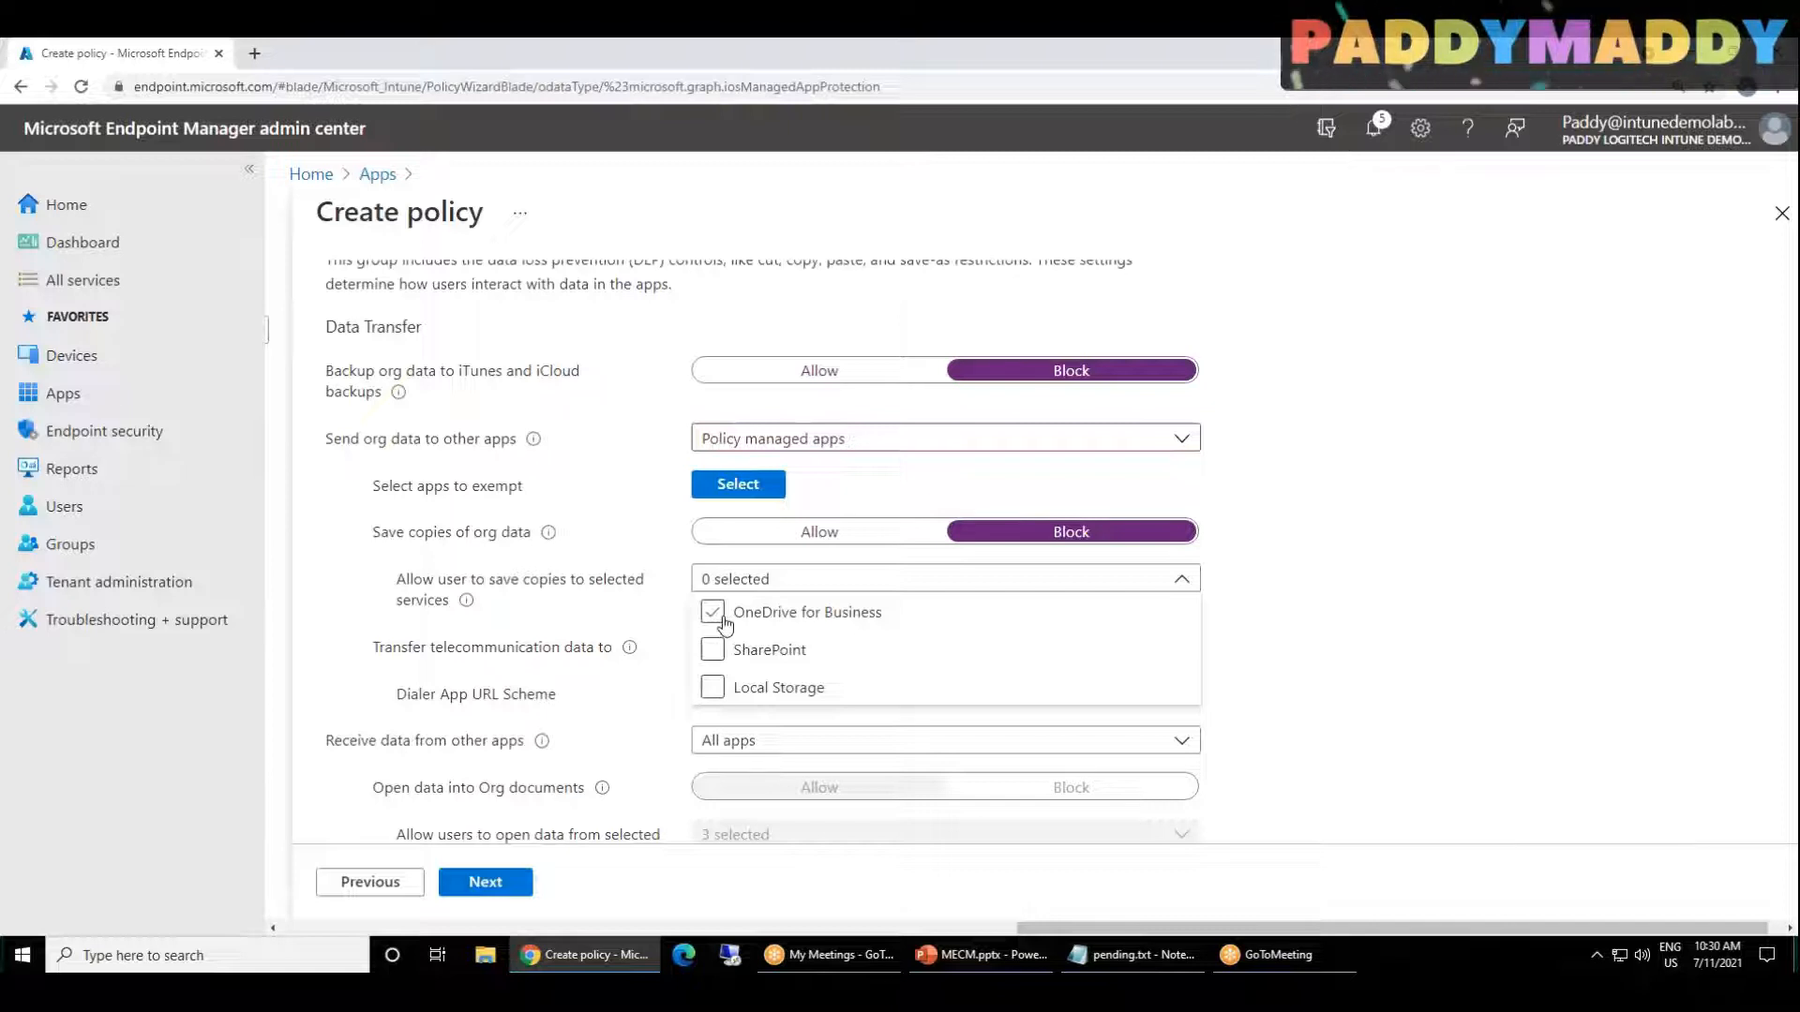
{"action": "left_click", "coordinate": [724, 622]}
{"action": "left_click", "coordinate": [717, 651]}
{"action": "left_click", "coordinate": [717, 652]}
{"action": "left_click", "coordinate": [717, 652]}
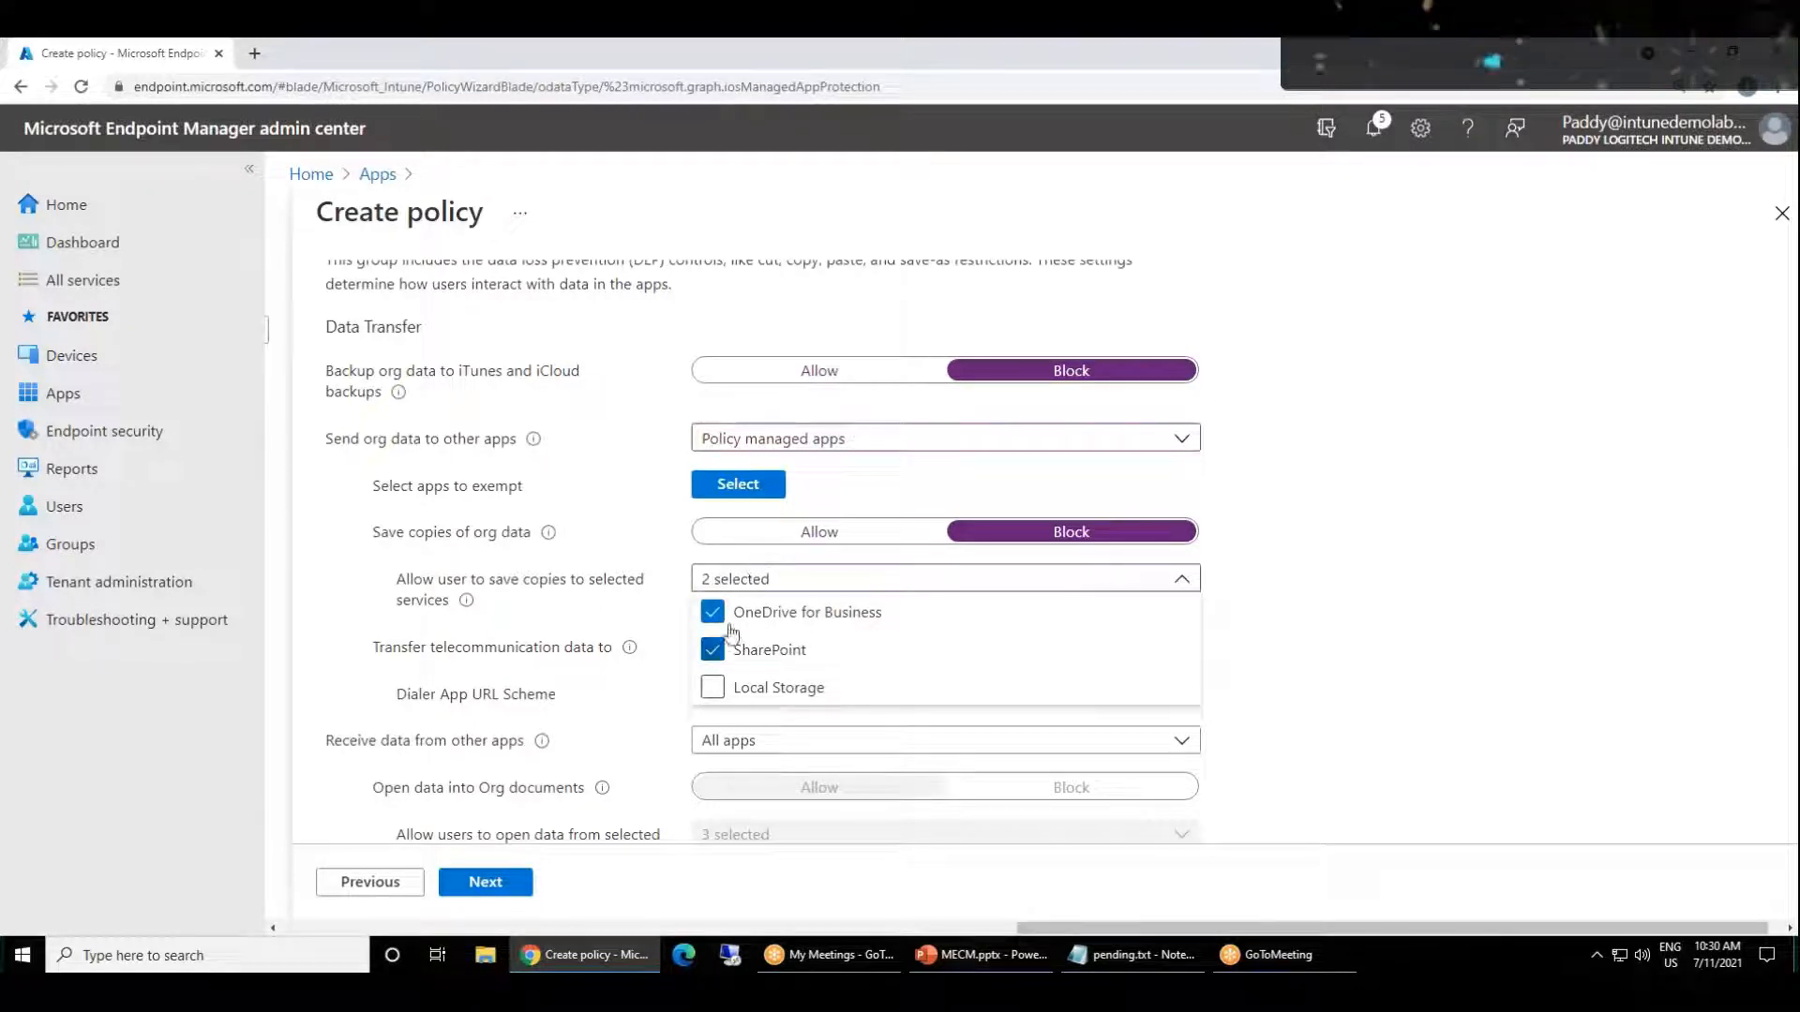
{"action": "left_click", "coordinate": [548, 594]}
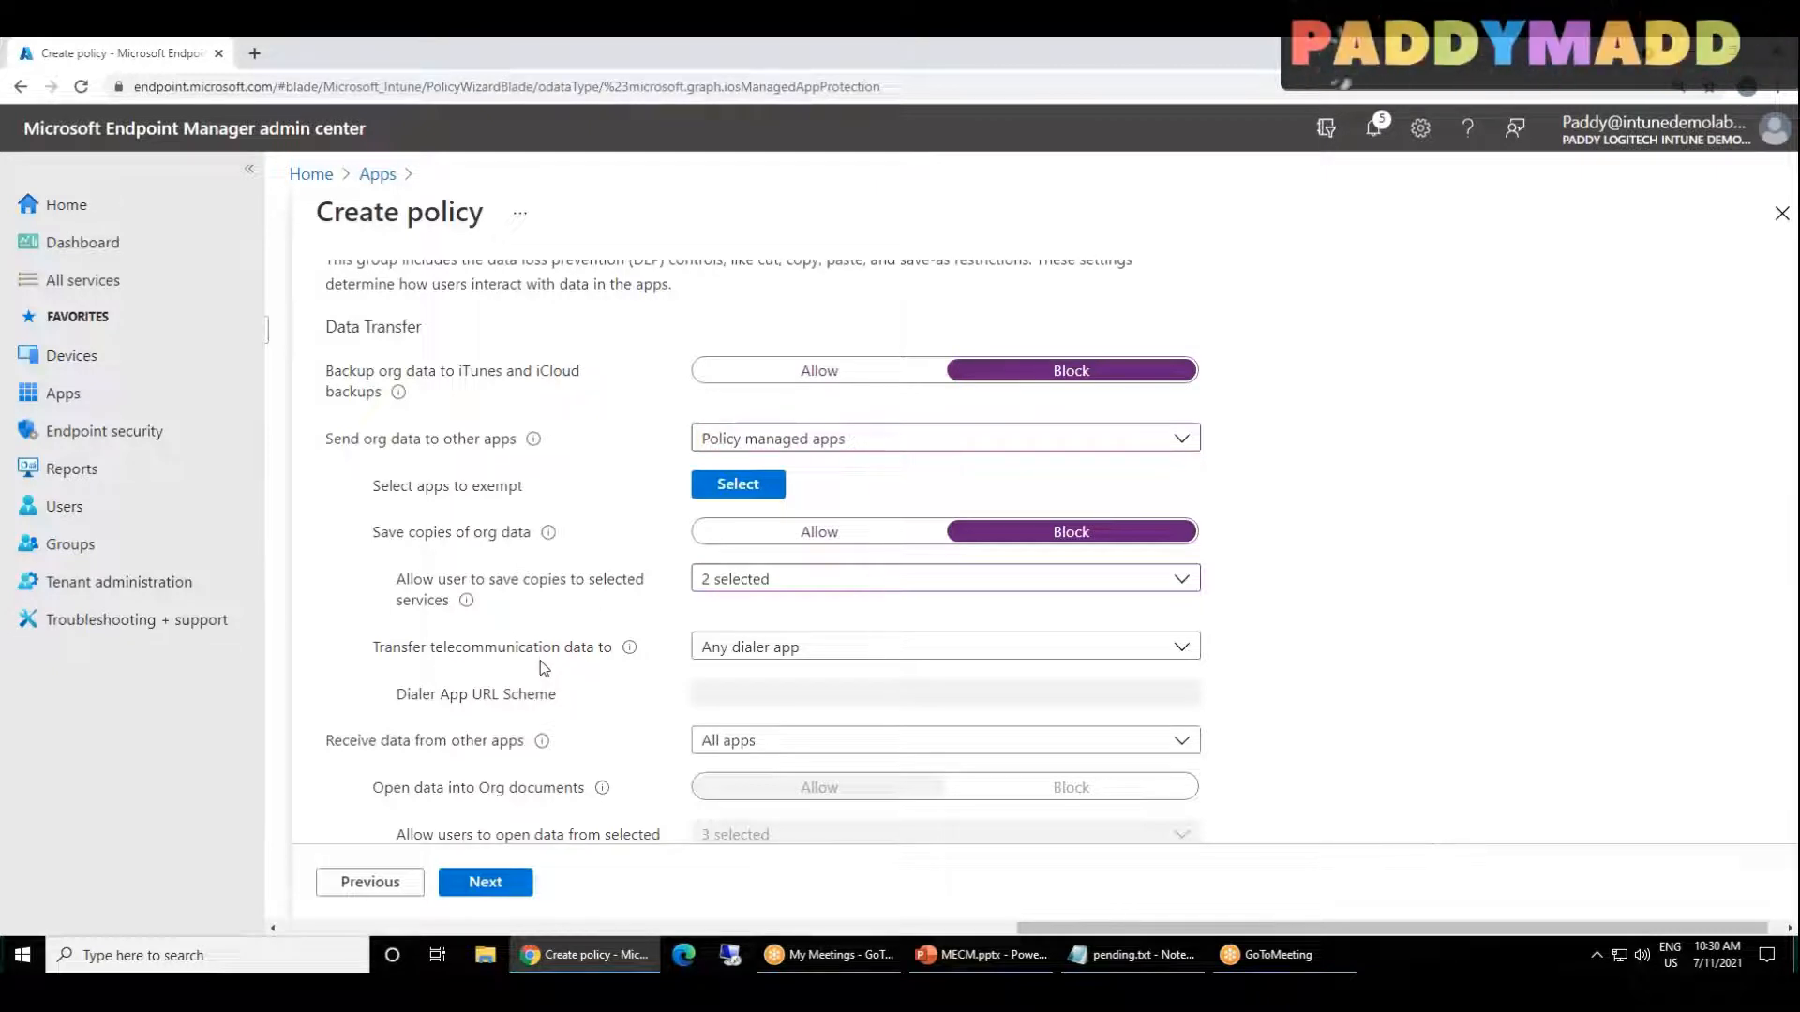
Step: Set telecommunication data transfer to None, and restrict cut, copy, and paste between other apps to policy managed apps
{"action": "left_click", "coordinate": [806, 648]}
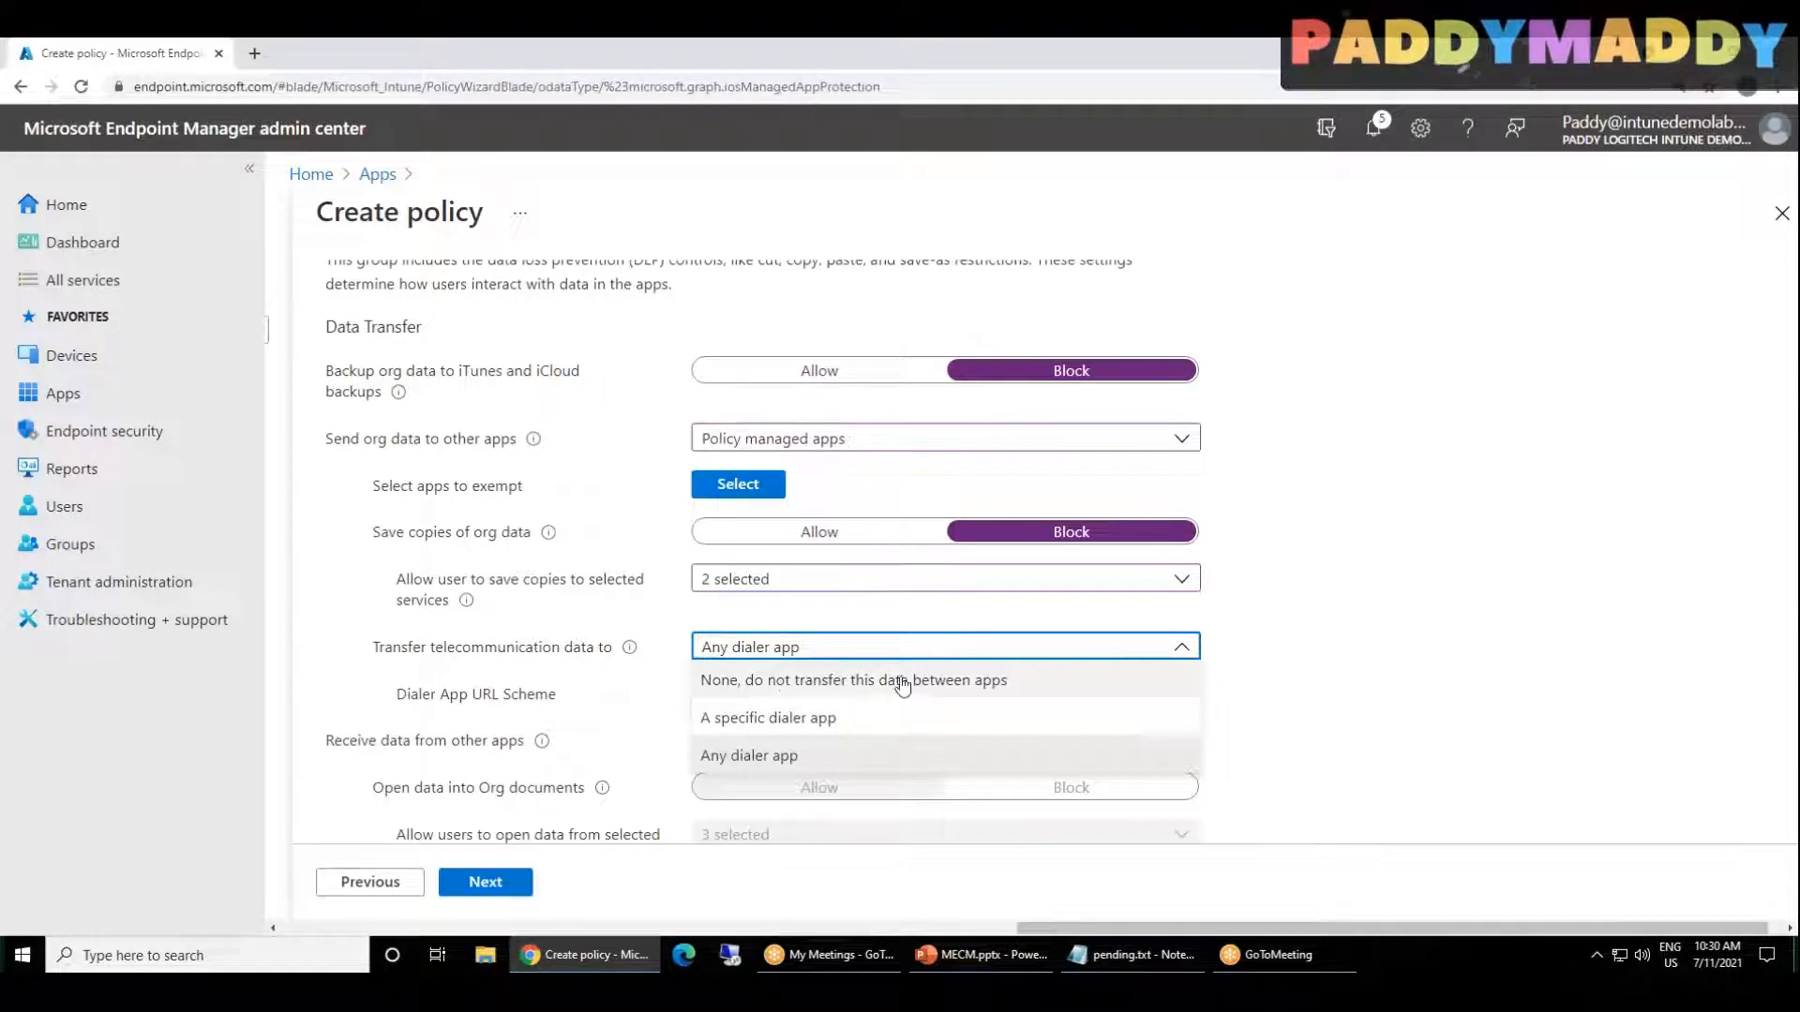
{"action": "left_click", "coordinate": [1026, 689]}
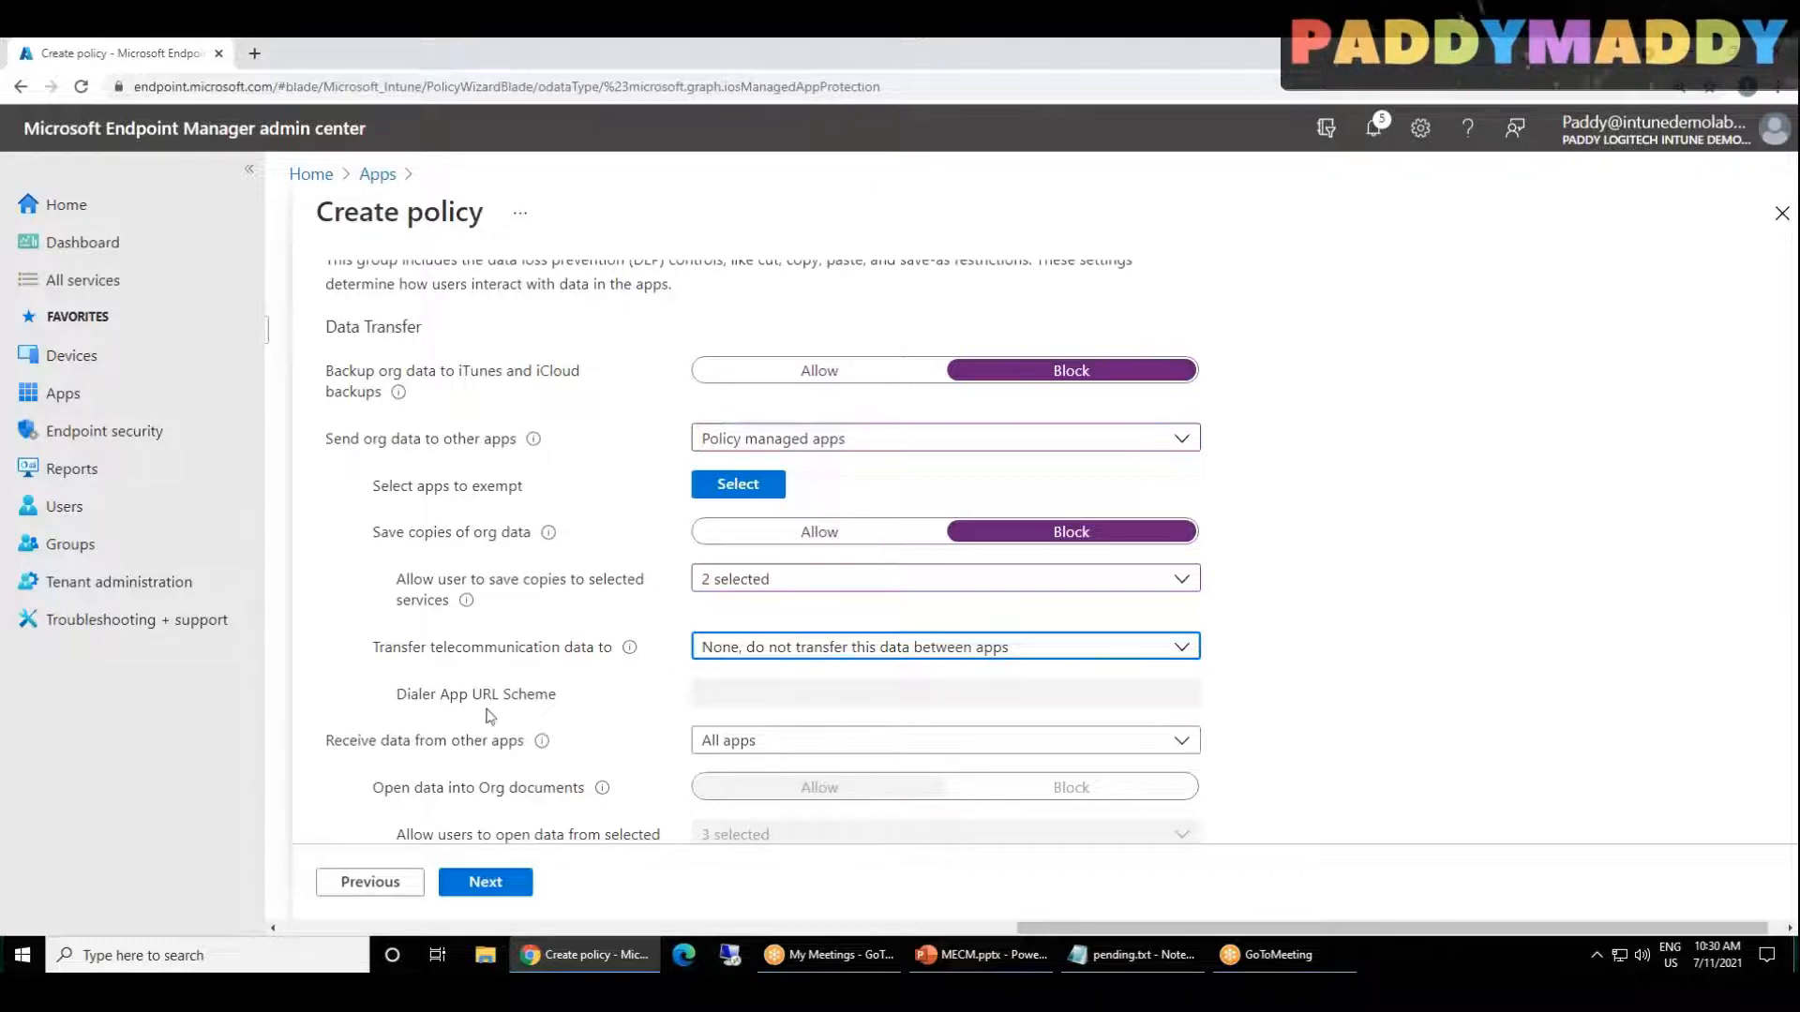
{"action": "scroll", "coordinate": [786, 600], "scroll_direction": "down", "scroll_amount": 2}
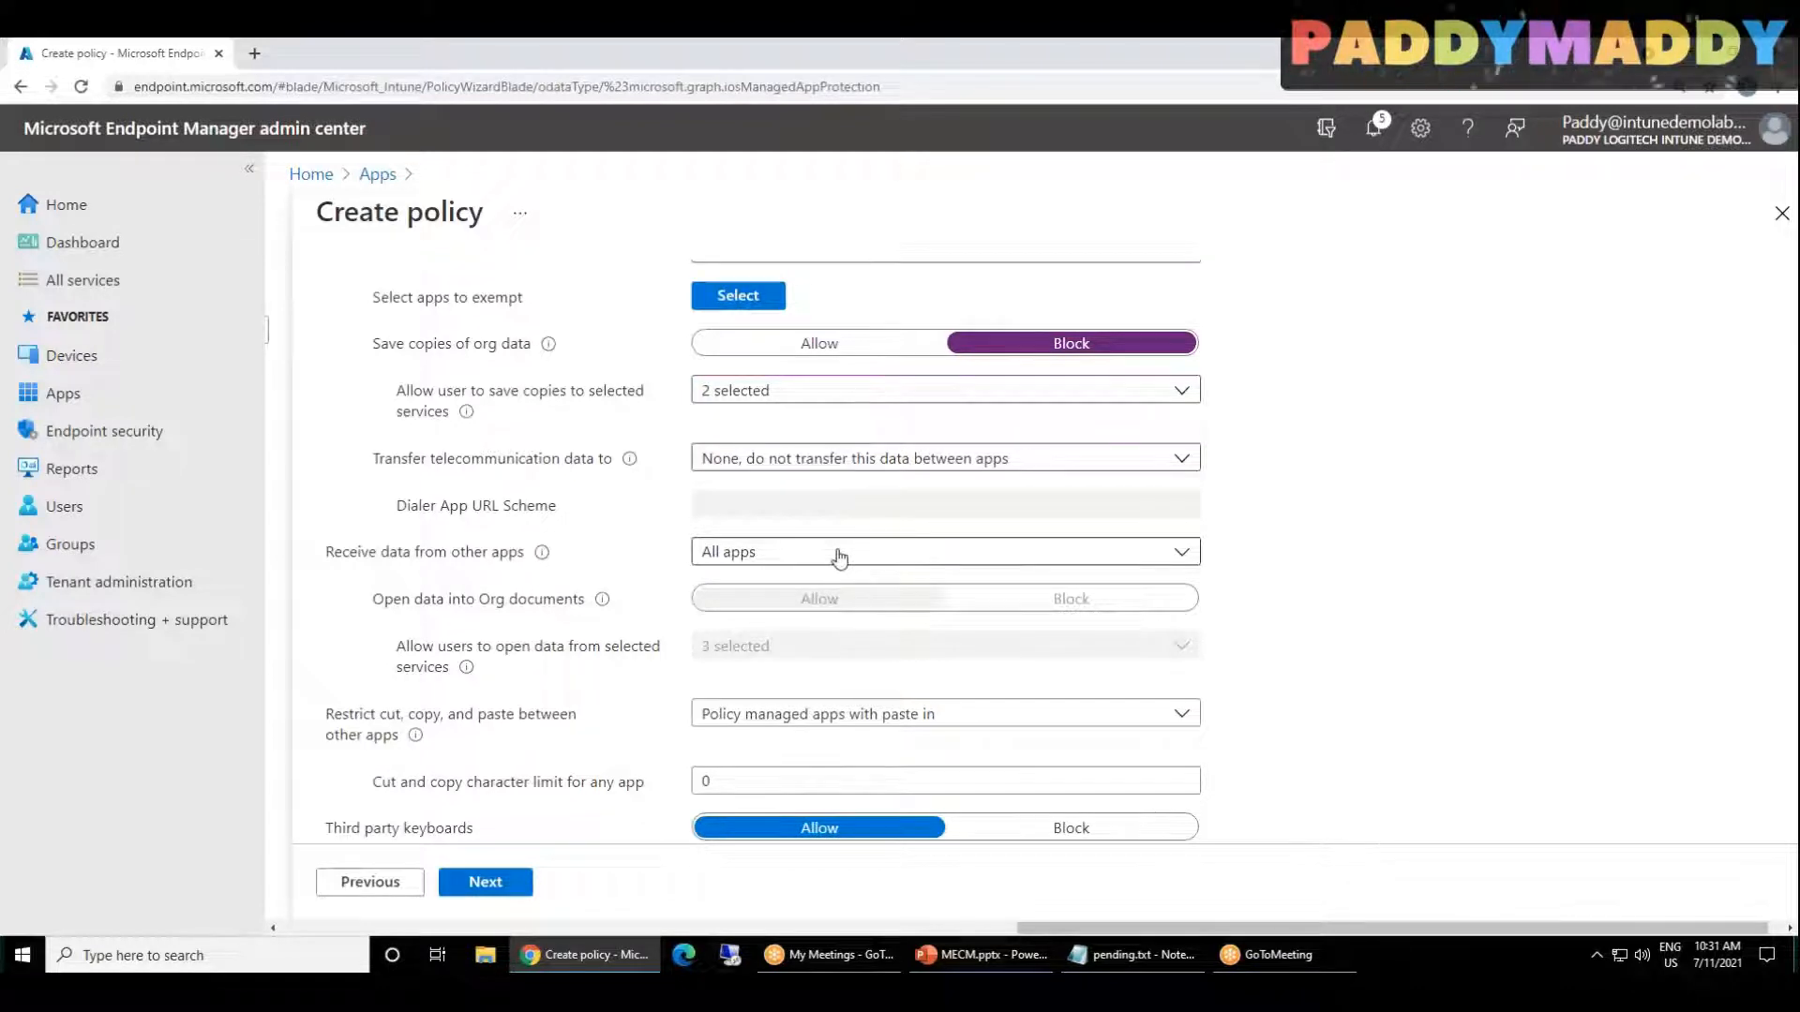
{"action": "scroll", "coordinate": [786, 695], "scroll_direction": "down", "scroll_amount": 2}
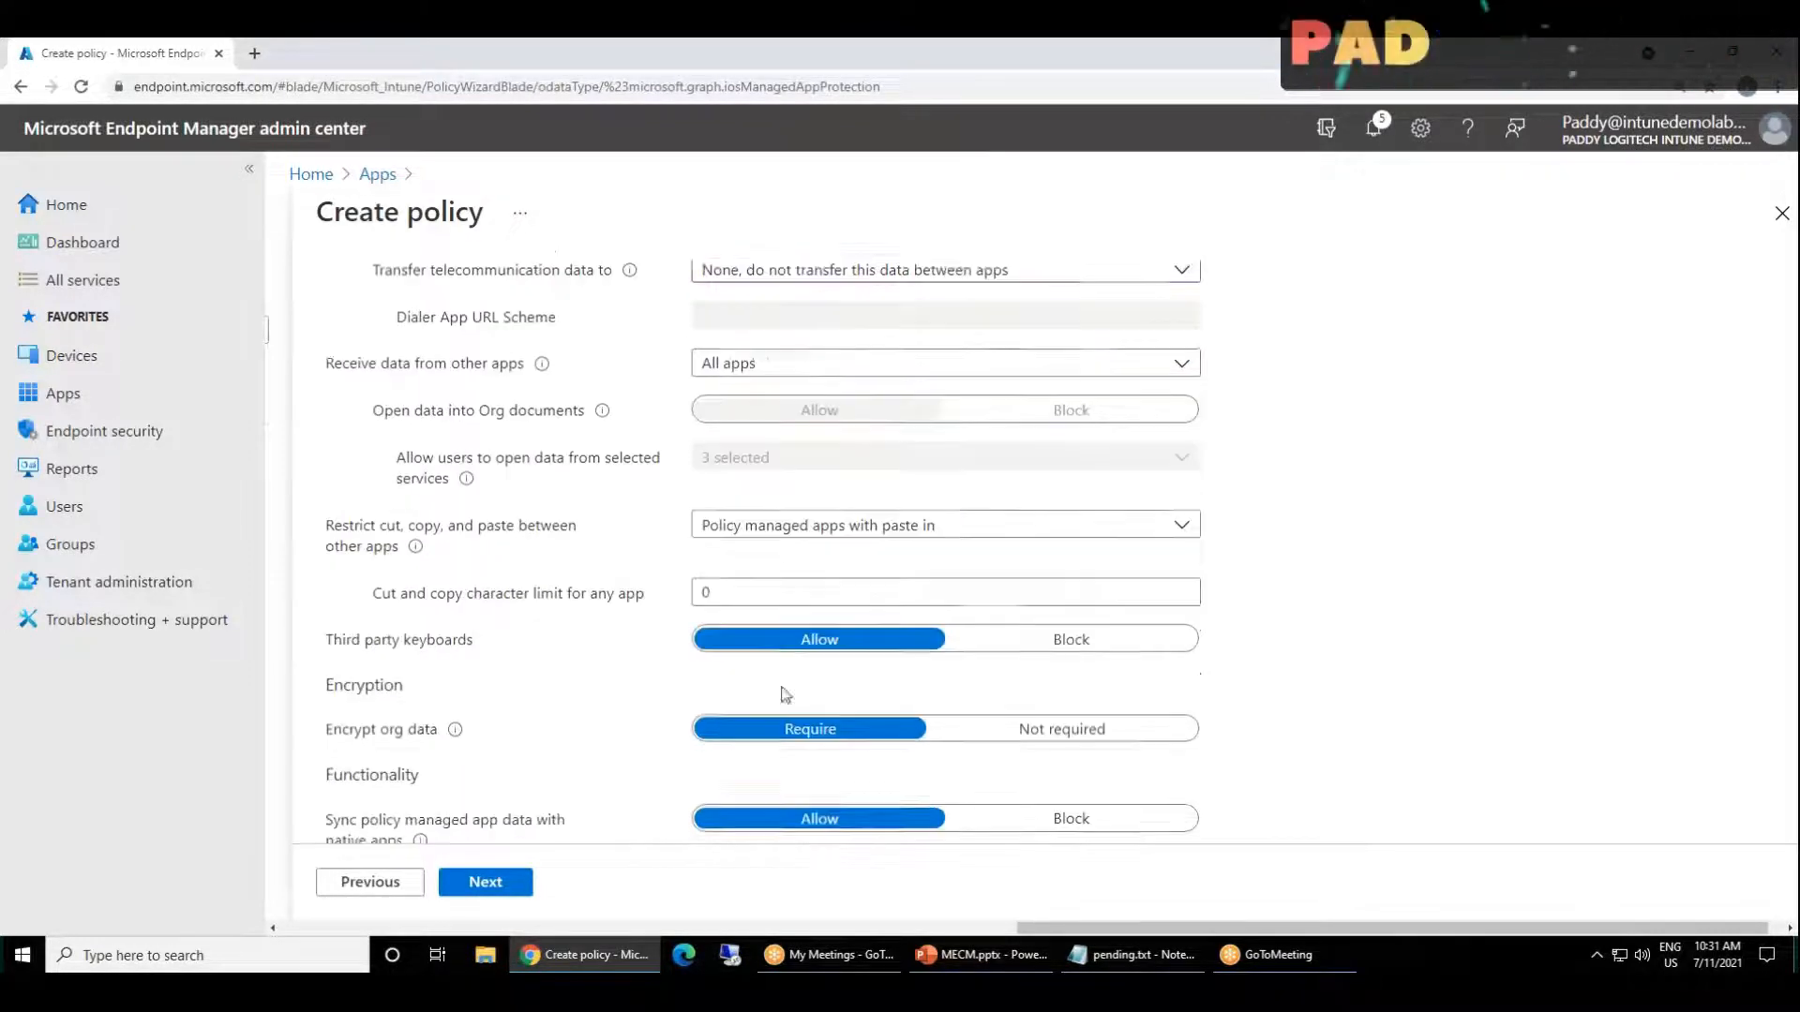
{"action": "scroll", "coordinate": [786, 694], "scroll_direction": "down", "scroll_amount": 1}
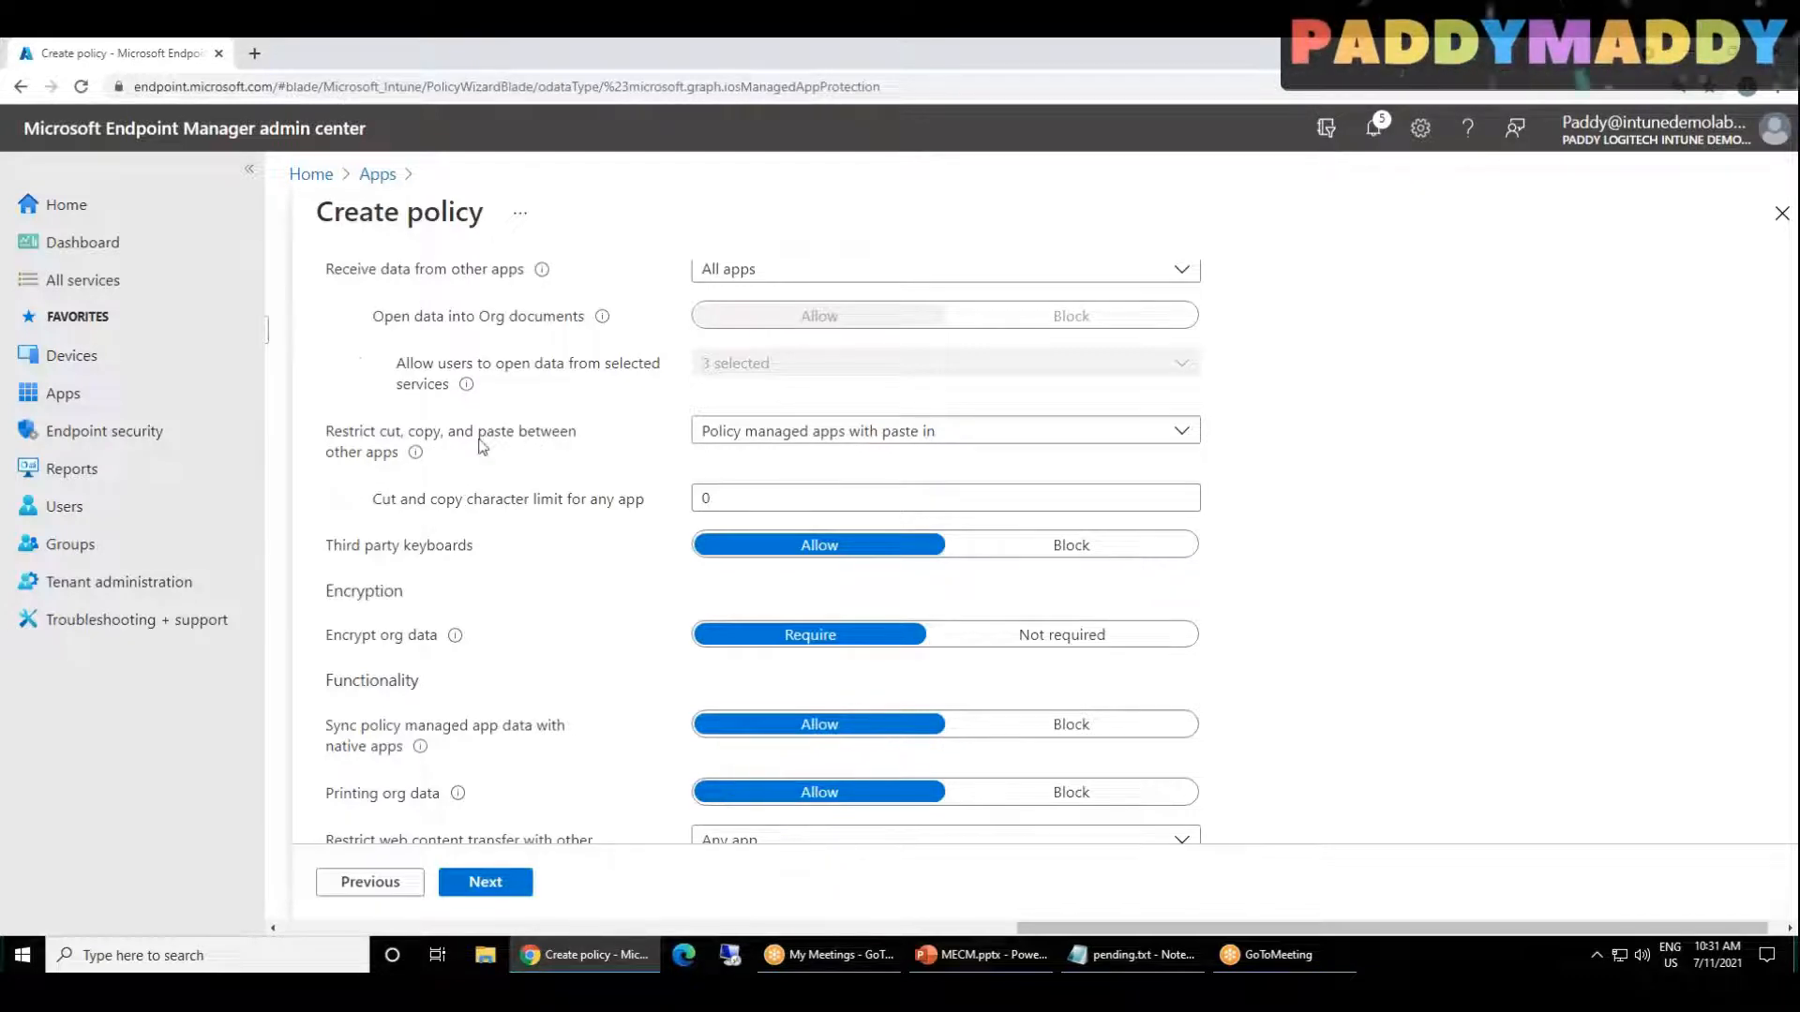
{"action": "left_click", "coordinate": [831, 432]}
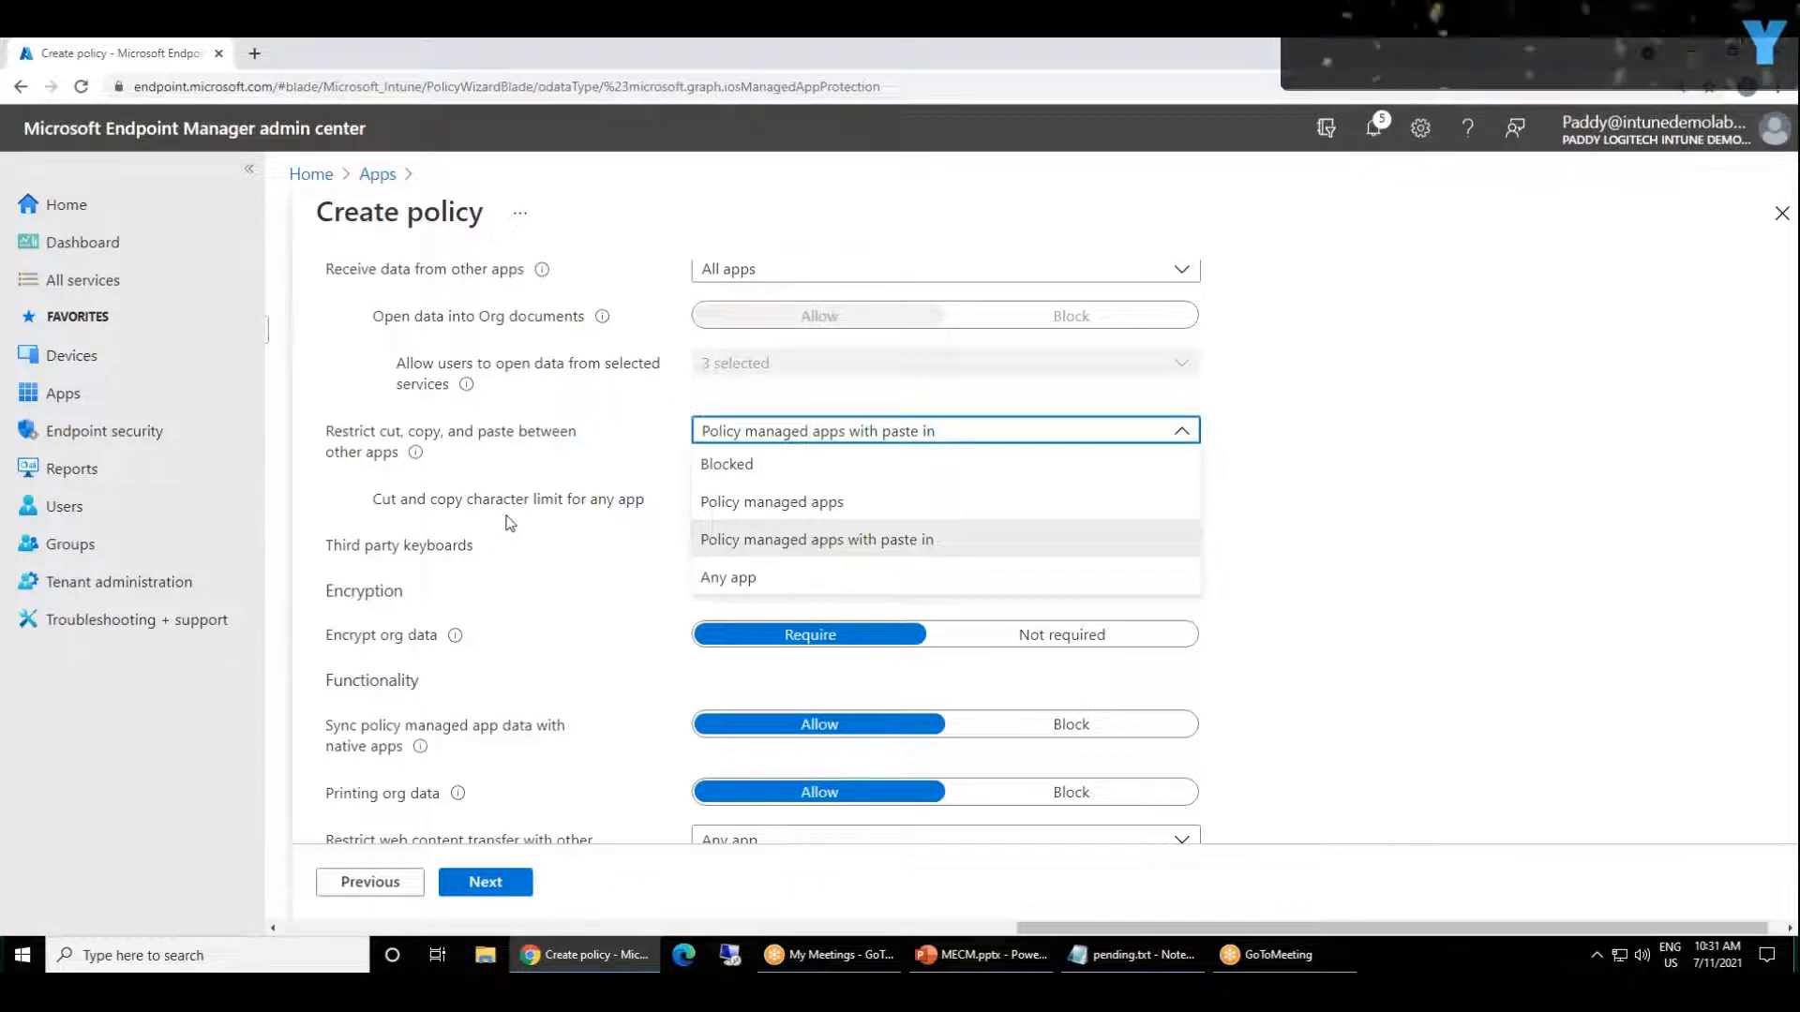
{"action": "left_click", "coordinate": [806, 511]}
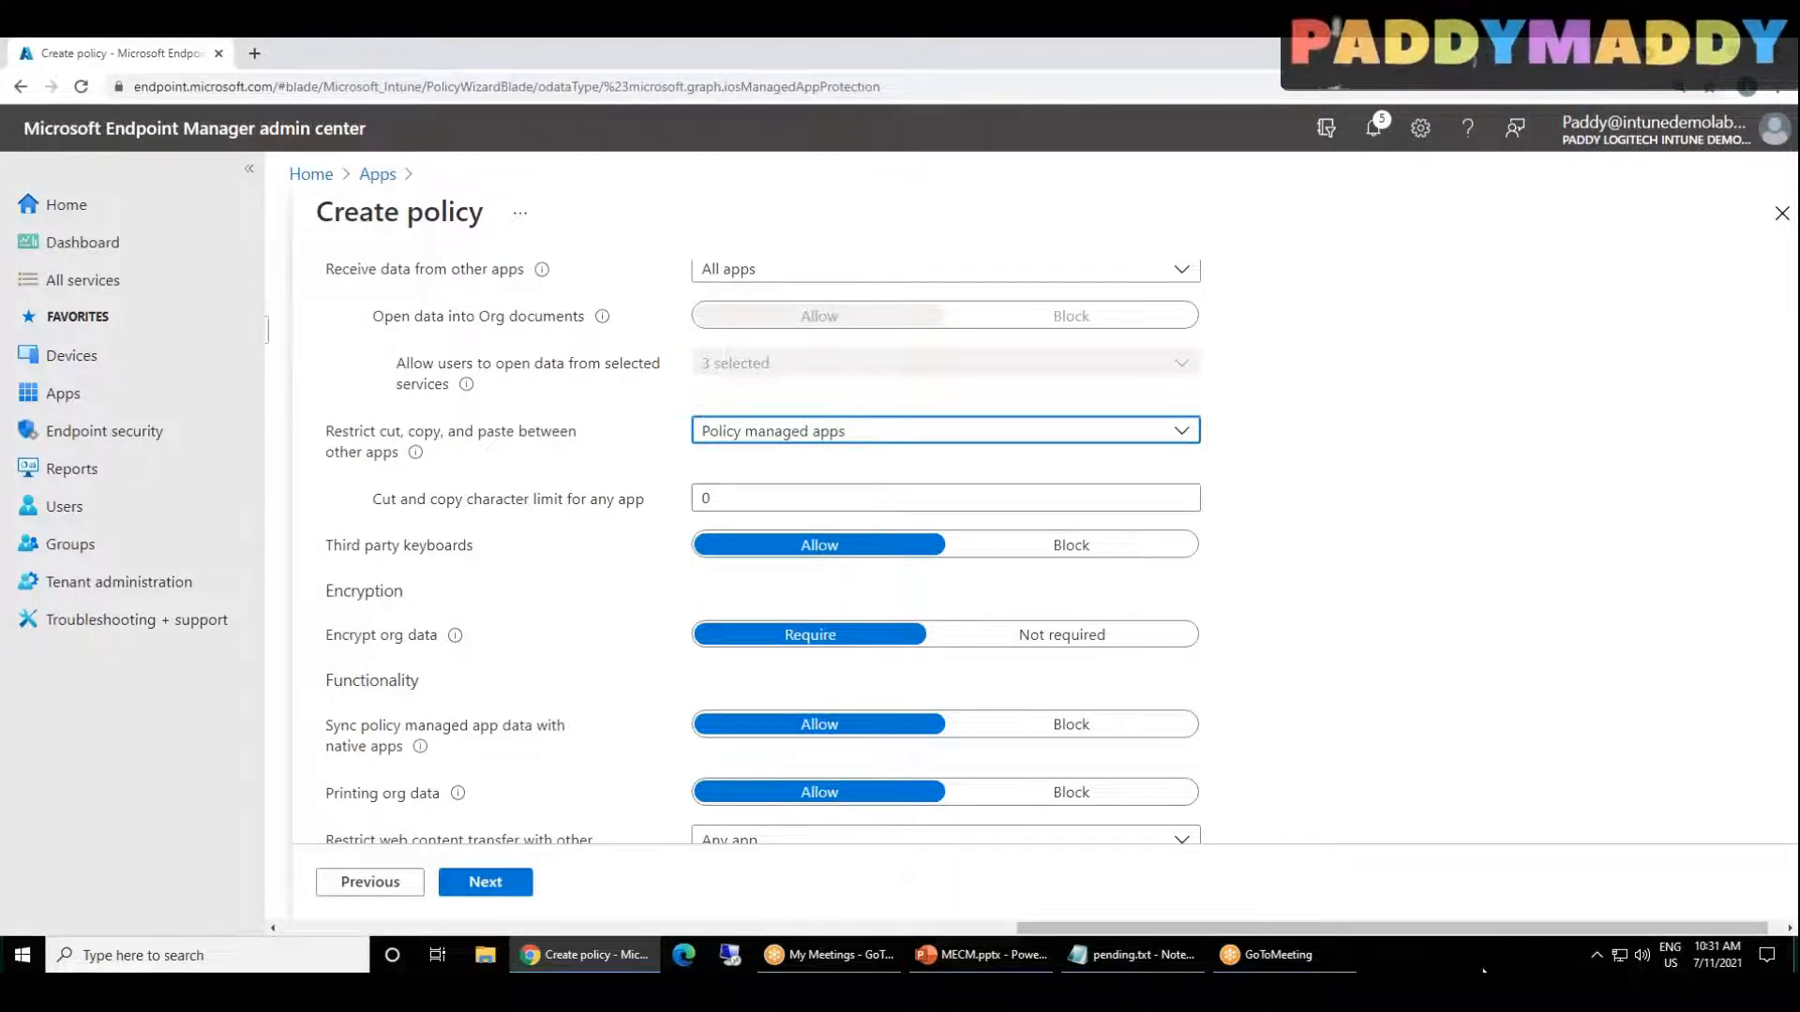
Step: Switch to the MECM.pptx presentation in PowerPoint to examine the Mobile Application Management slide, and return to the policy in Chrome
{"action": "left_click", "coordinate": [979, 954]}
{"action": "left_click", "coordinate": [155, 562]}
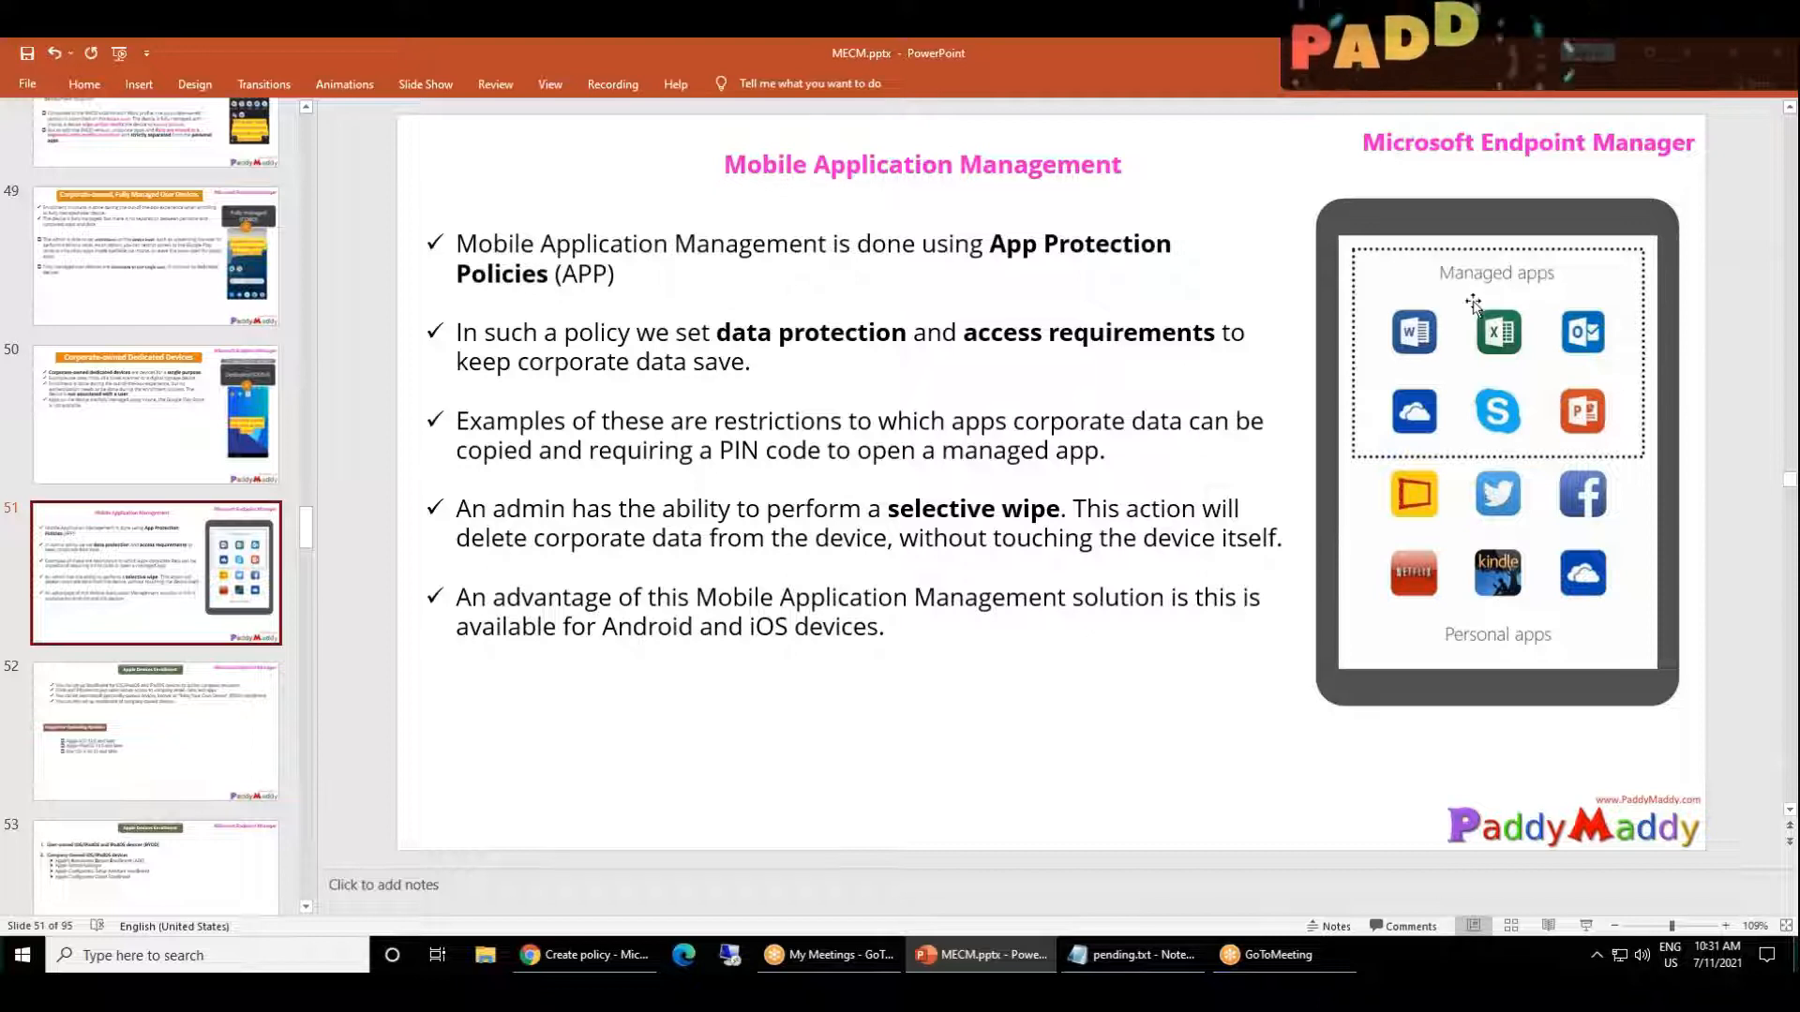
{"action": "left_click", "coordinate": [992, 949]}
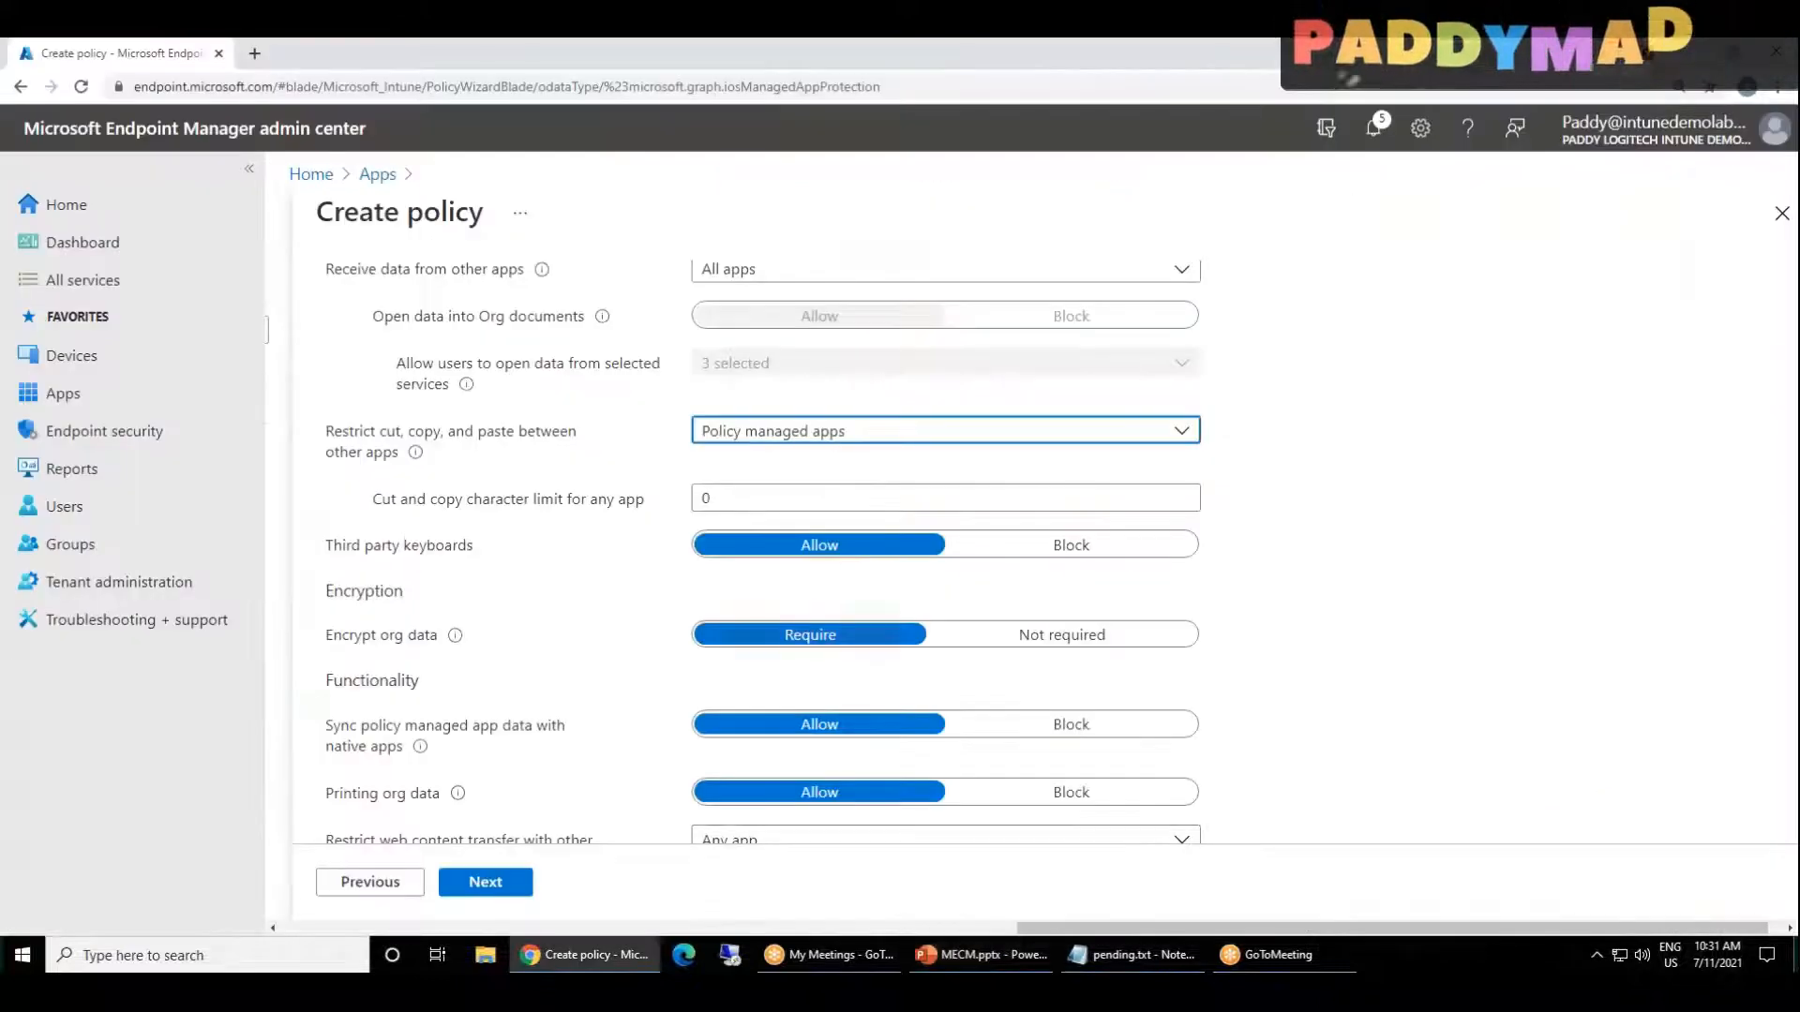
{"action": "left_click", "coordinate": [350, 447]}
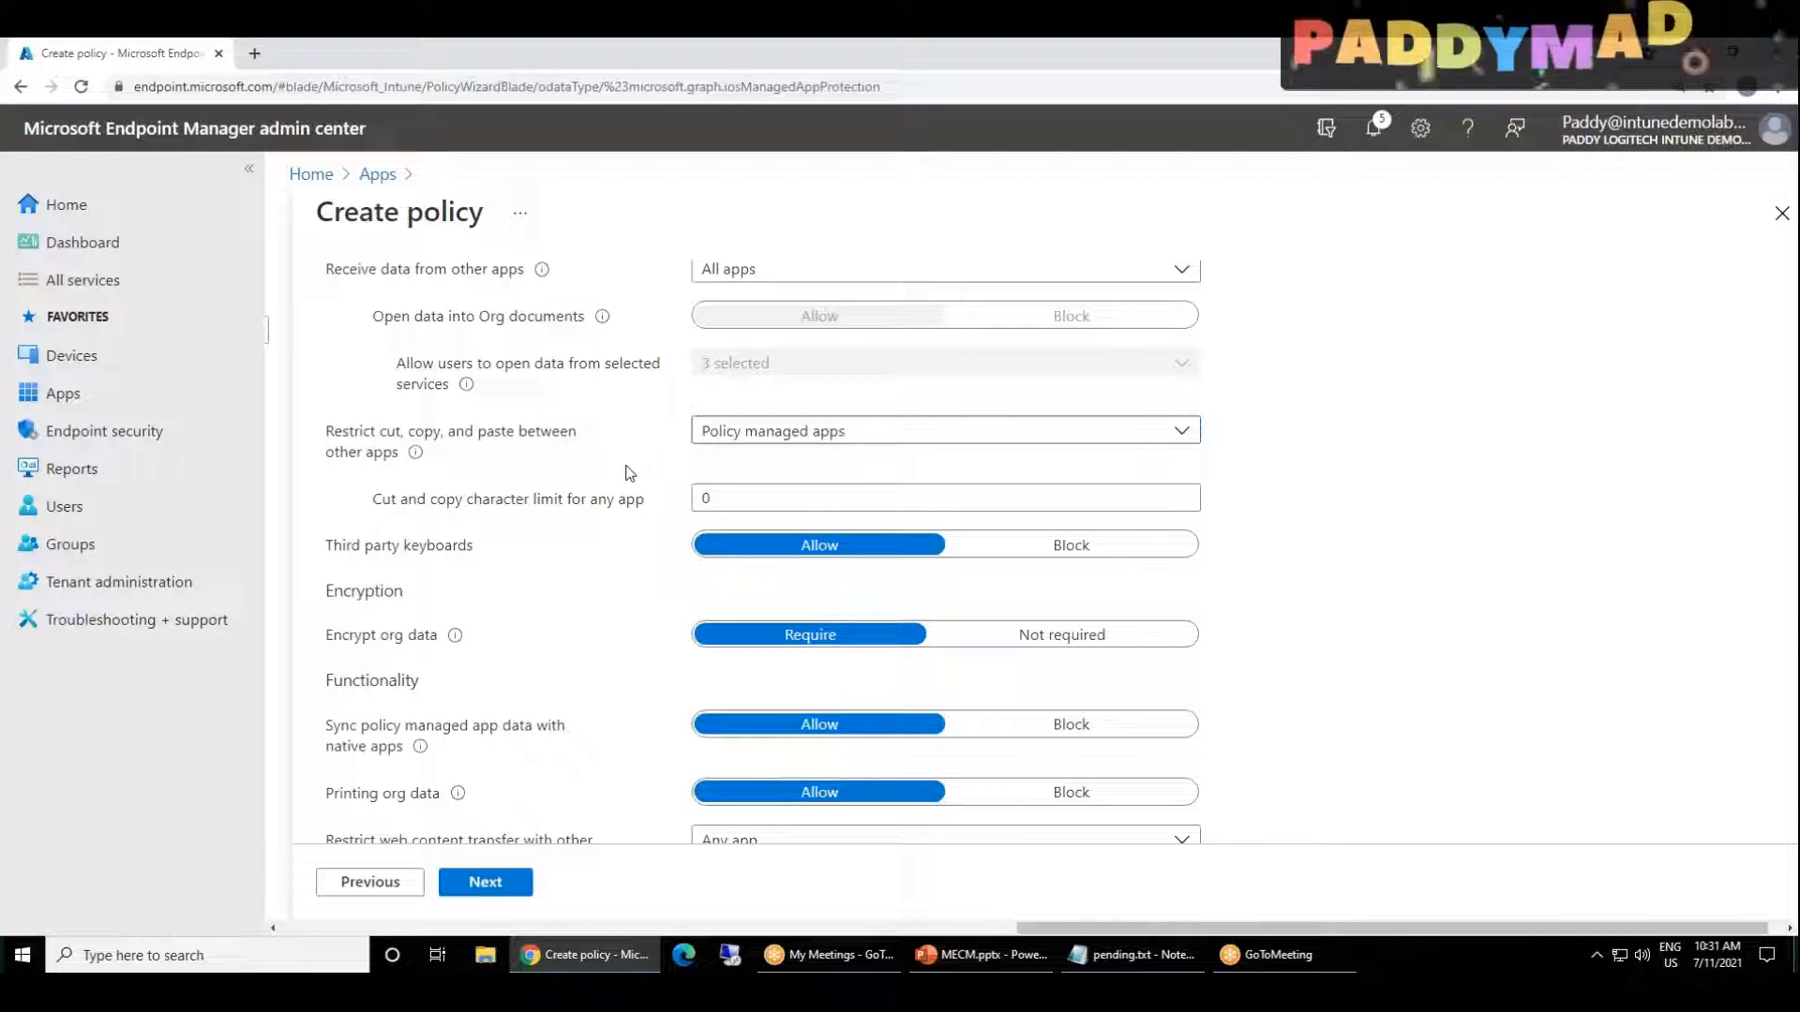
Step: Try blocking third party keyboards, examine the keyboard restriction notice, and restore the setting to Allow
{"action": "scroll", "coordinate": [629, 473], "scroll_direction": "down", "scroll_amount": 1}
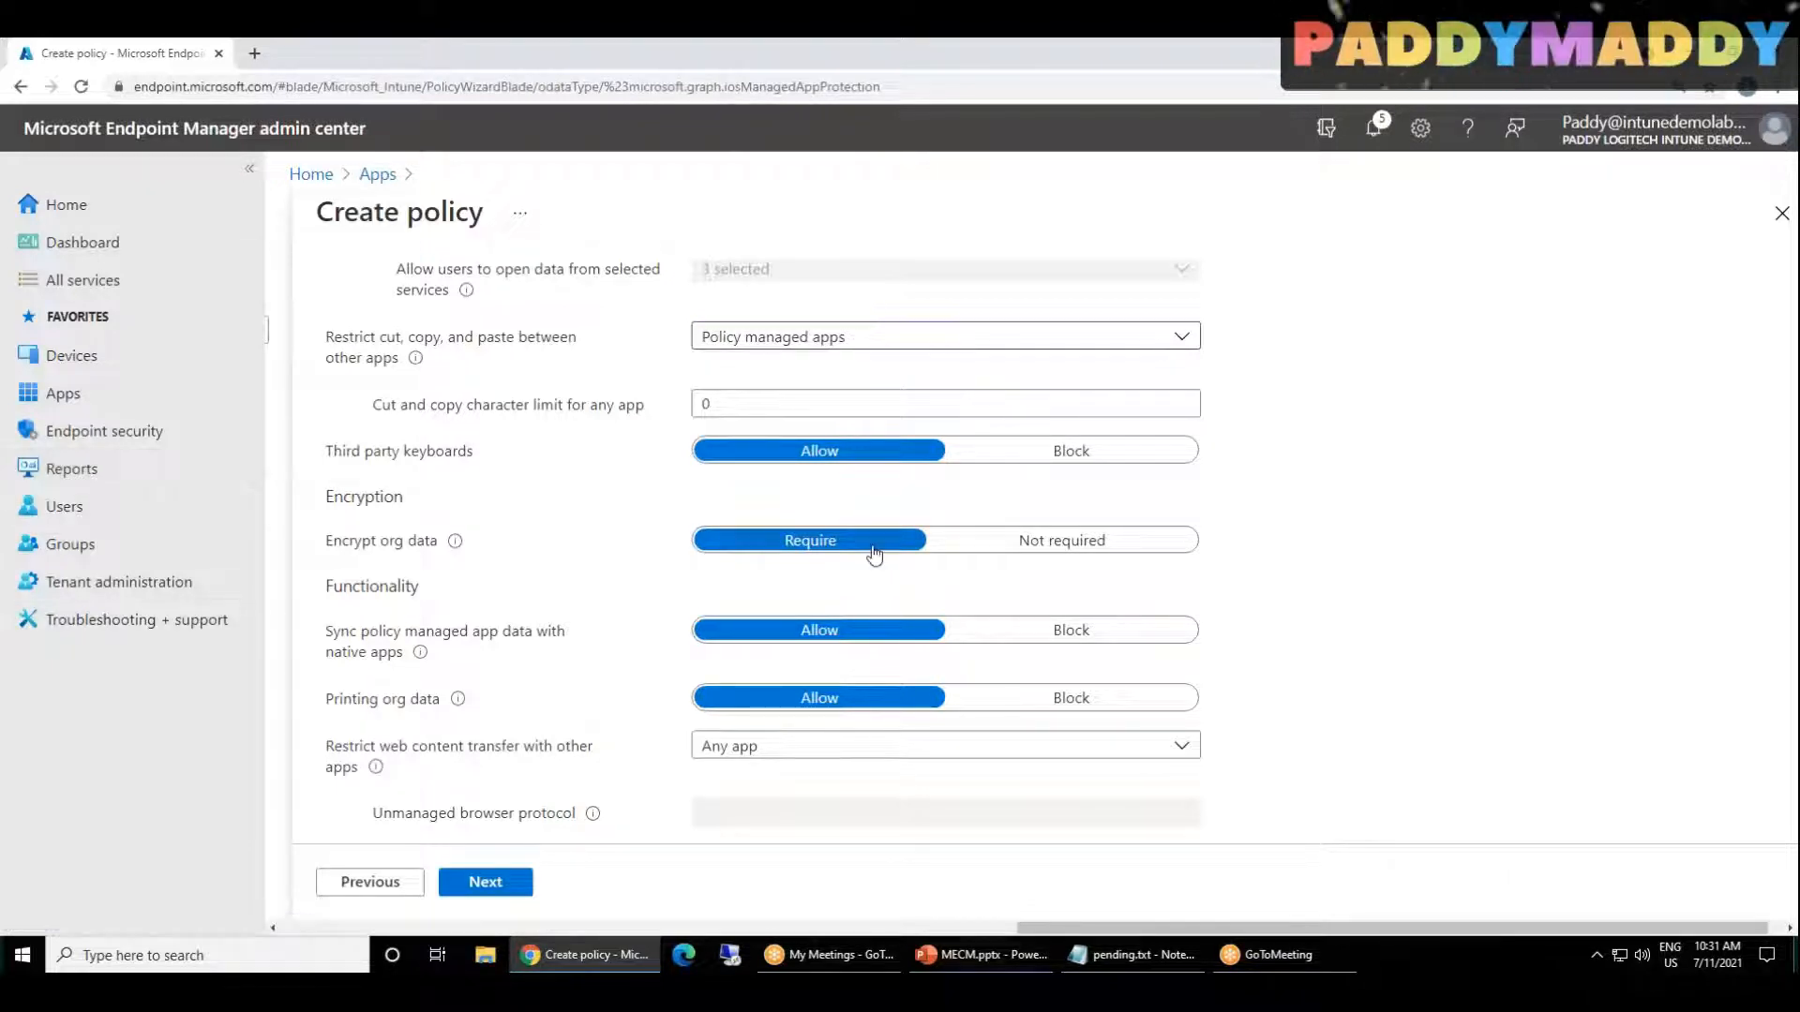
{"action": "left_click_drag", "start_coordinate": [342, 453], "coordinate": [467, 454]}
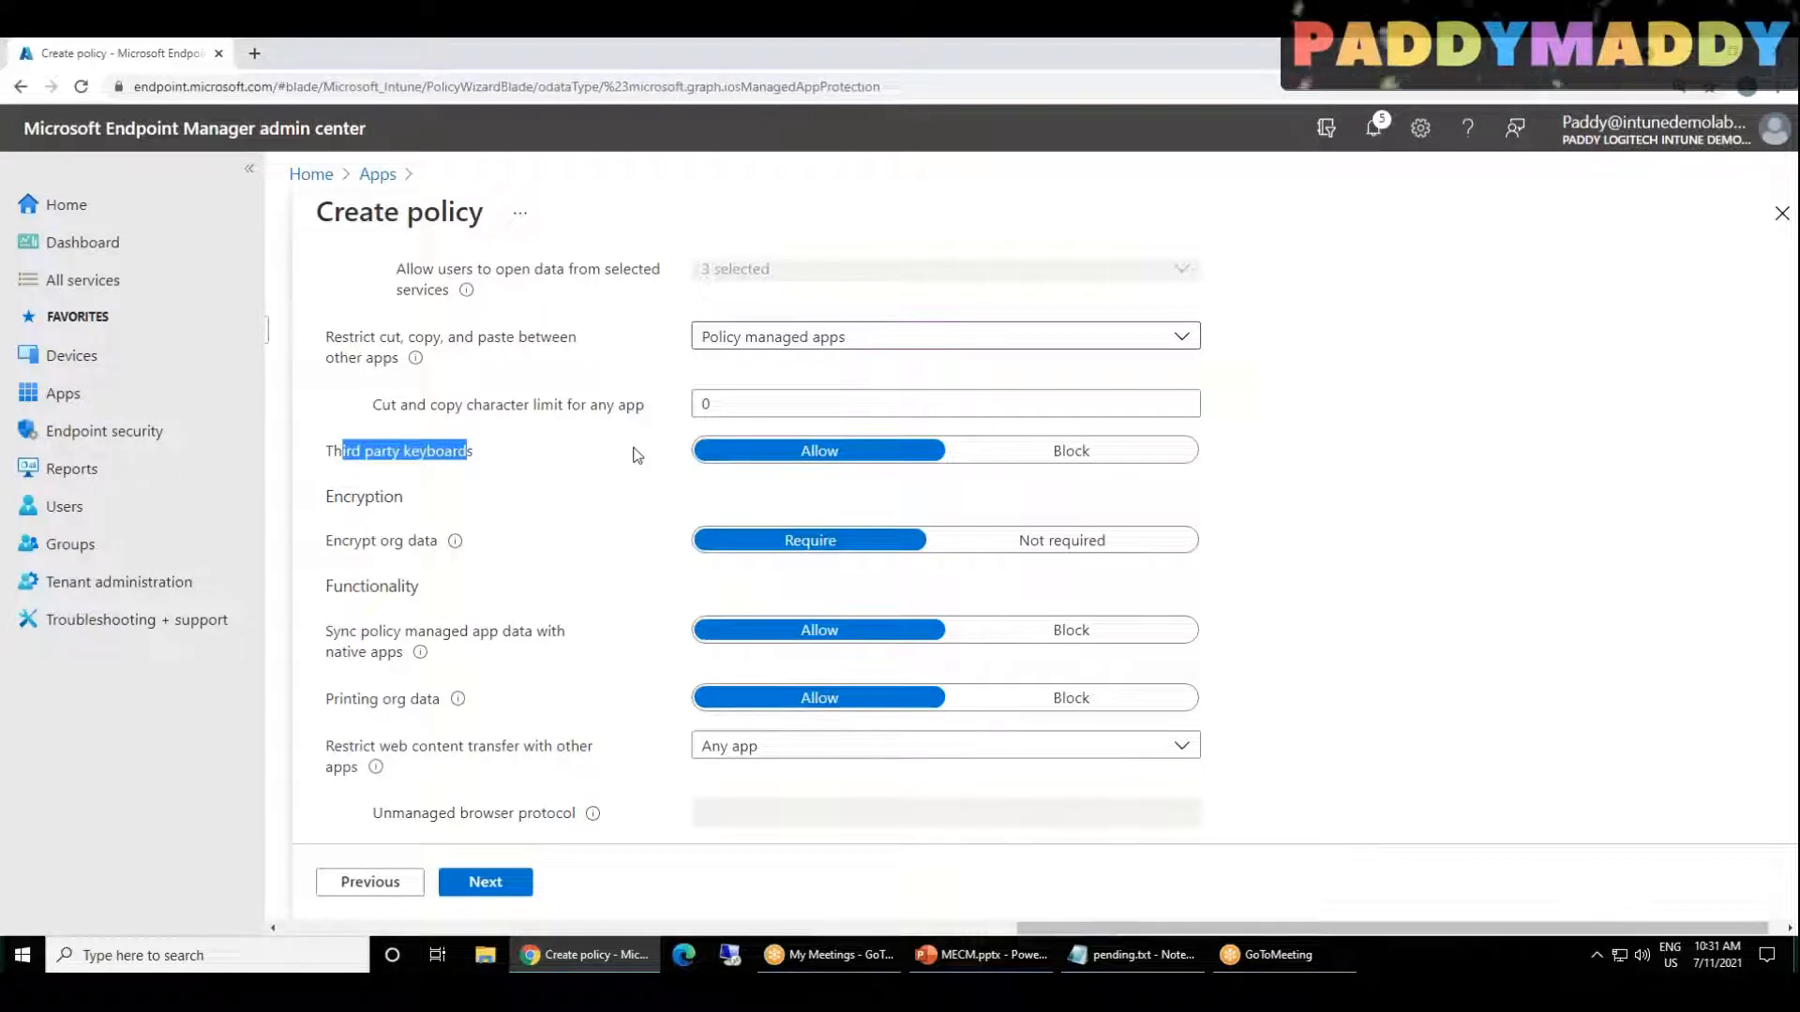
{"action": "left_click", "coordinate": [581, 487]}
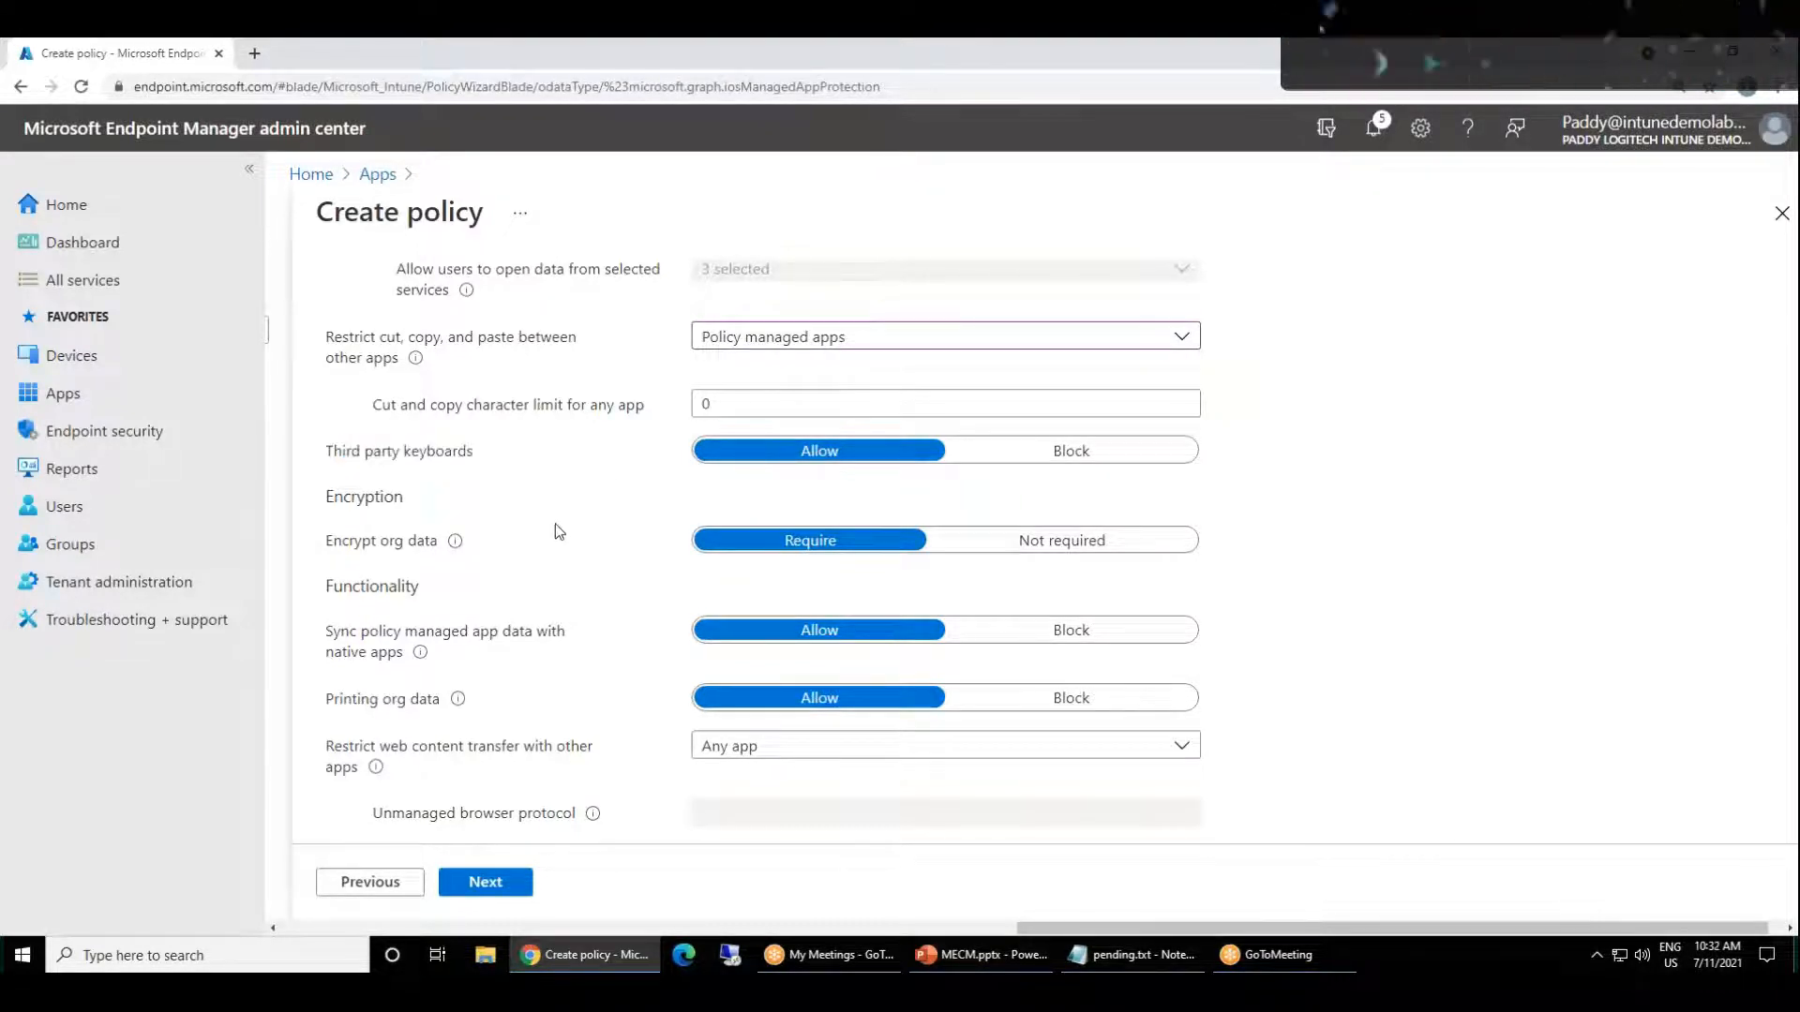
{"action": "scroll", "coordinate": [555, 523], "scroll_direction": "up", "scroll_amount": 2}
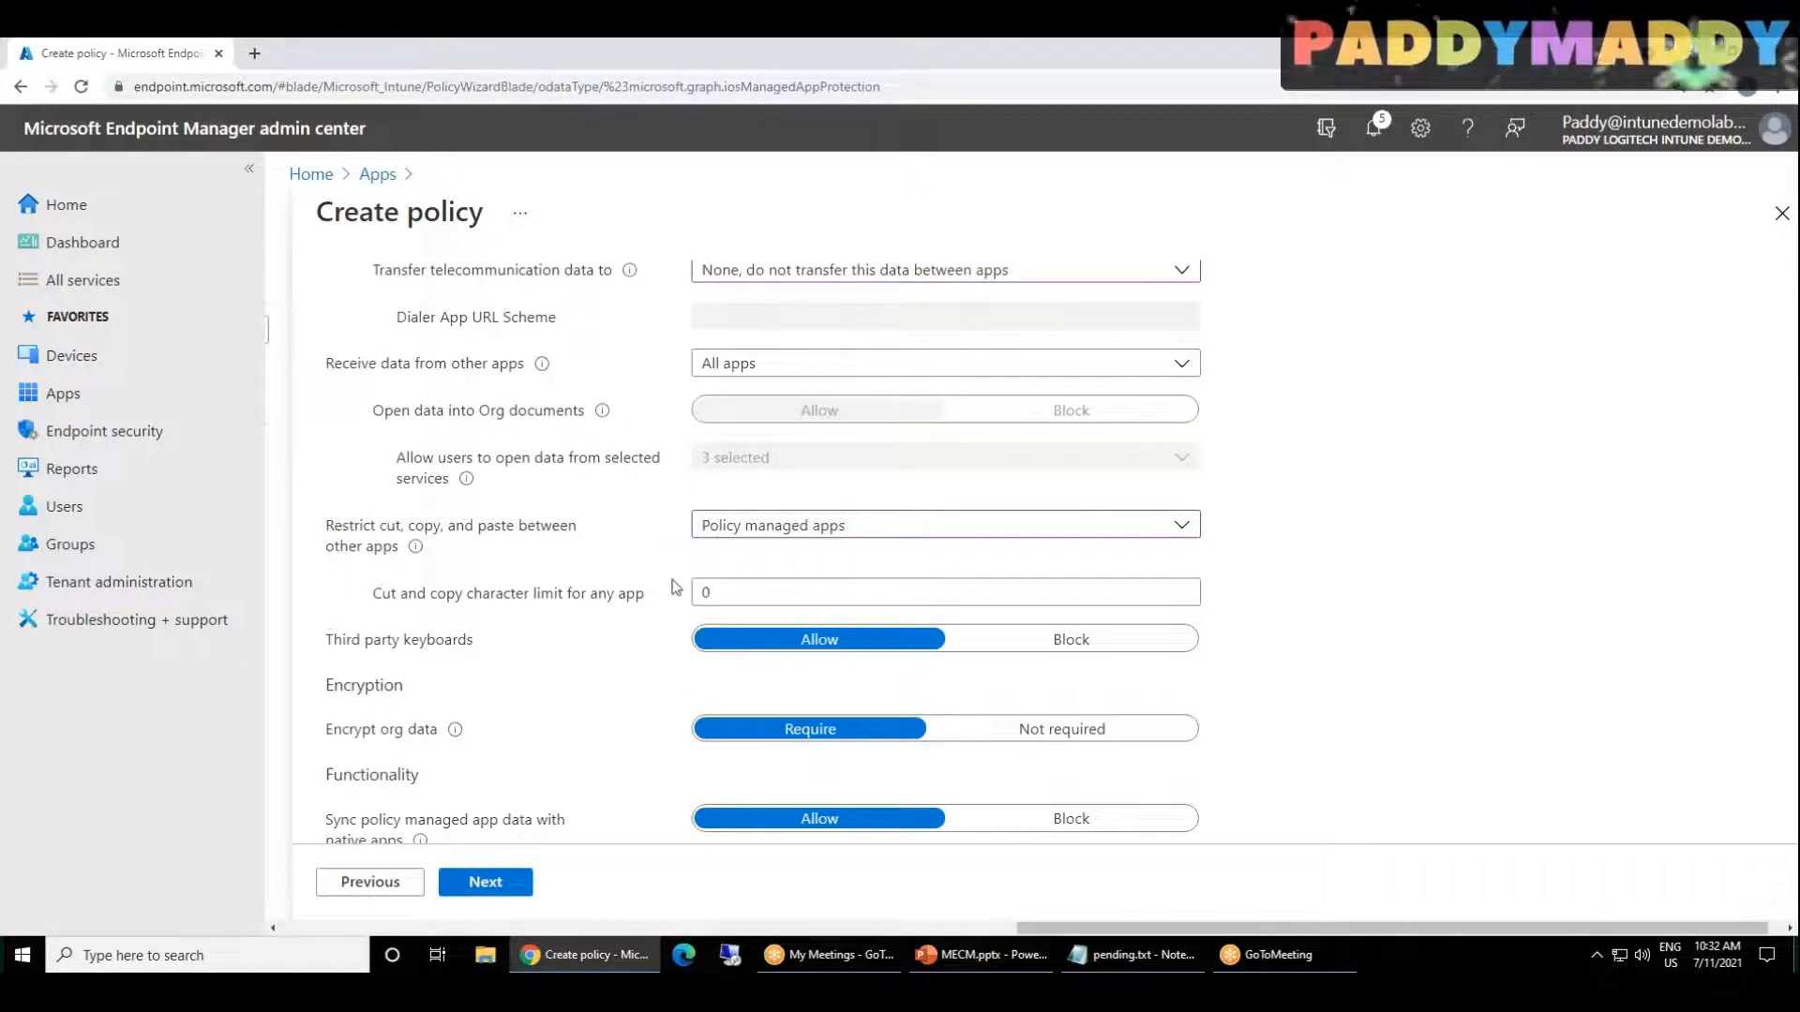
{"action": "left_click", "coordinate": [999, 645]}
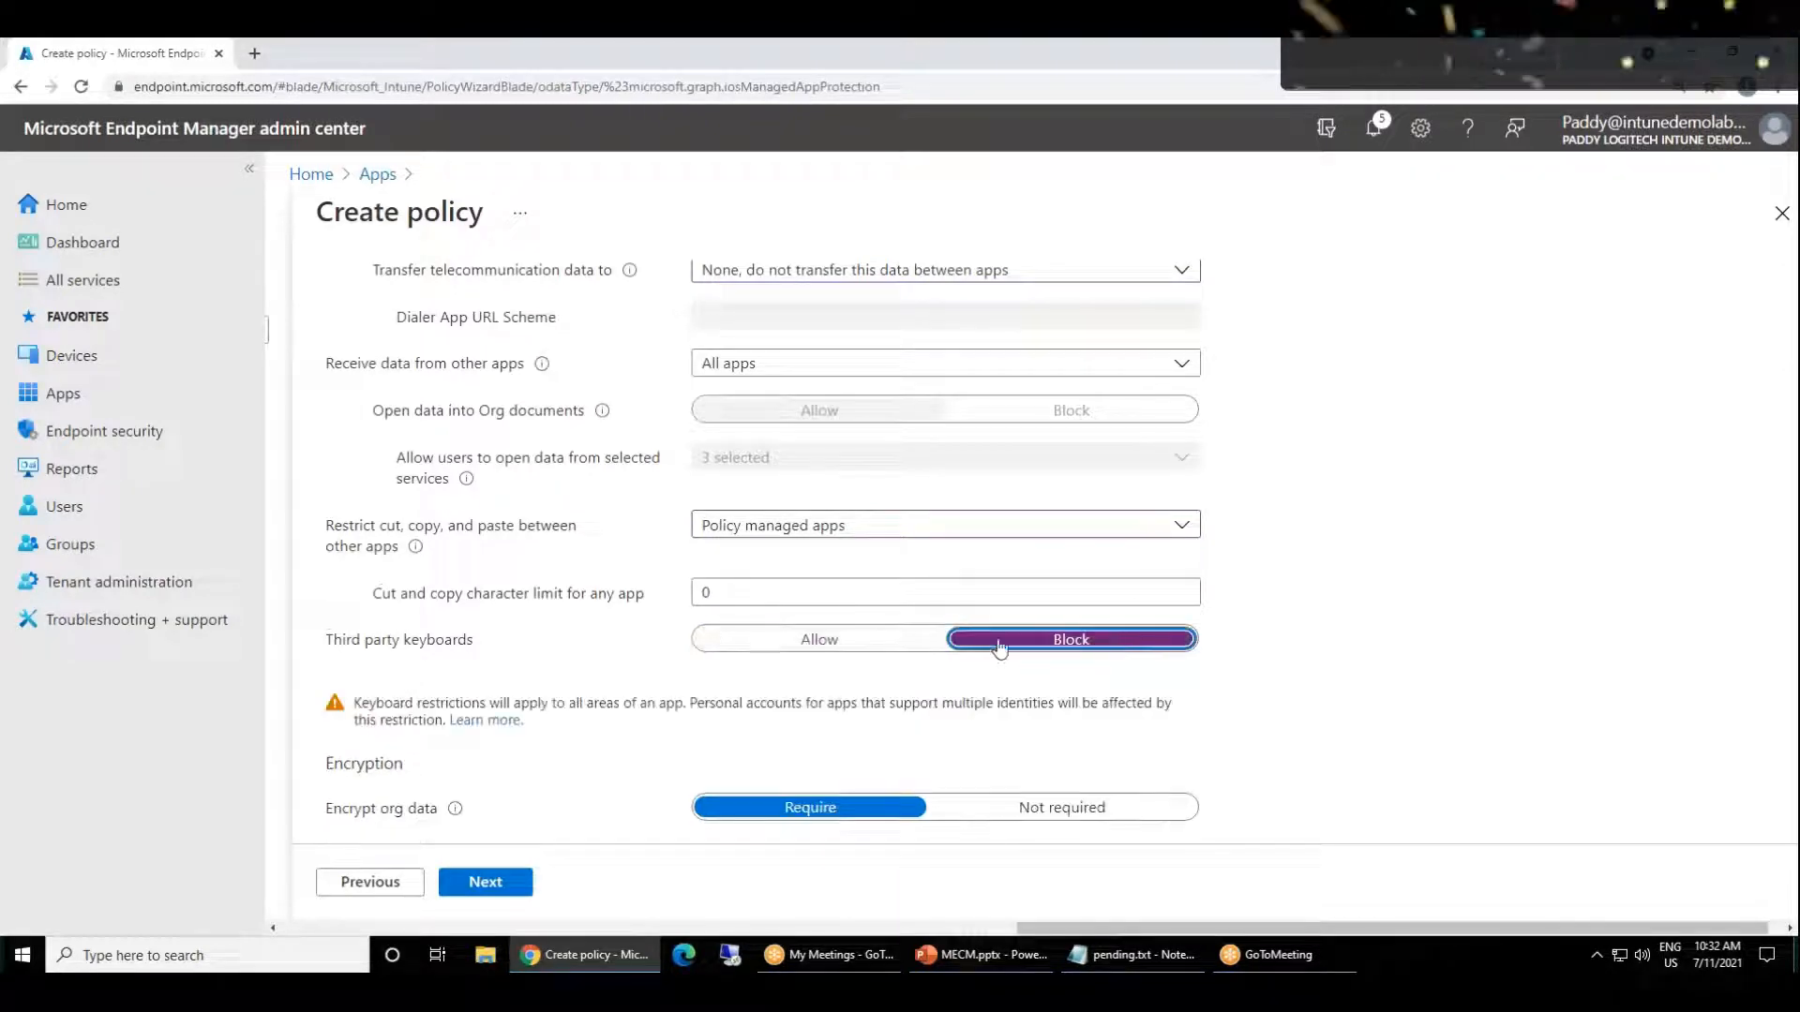
{"action": "left_click", "coordinate": [859, 645]}
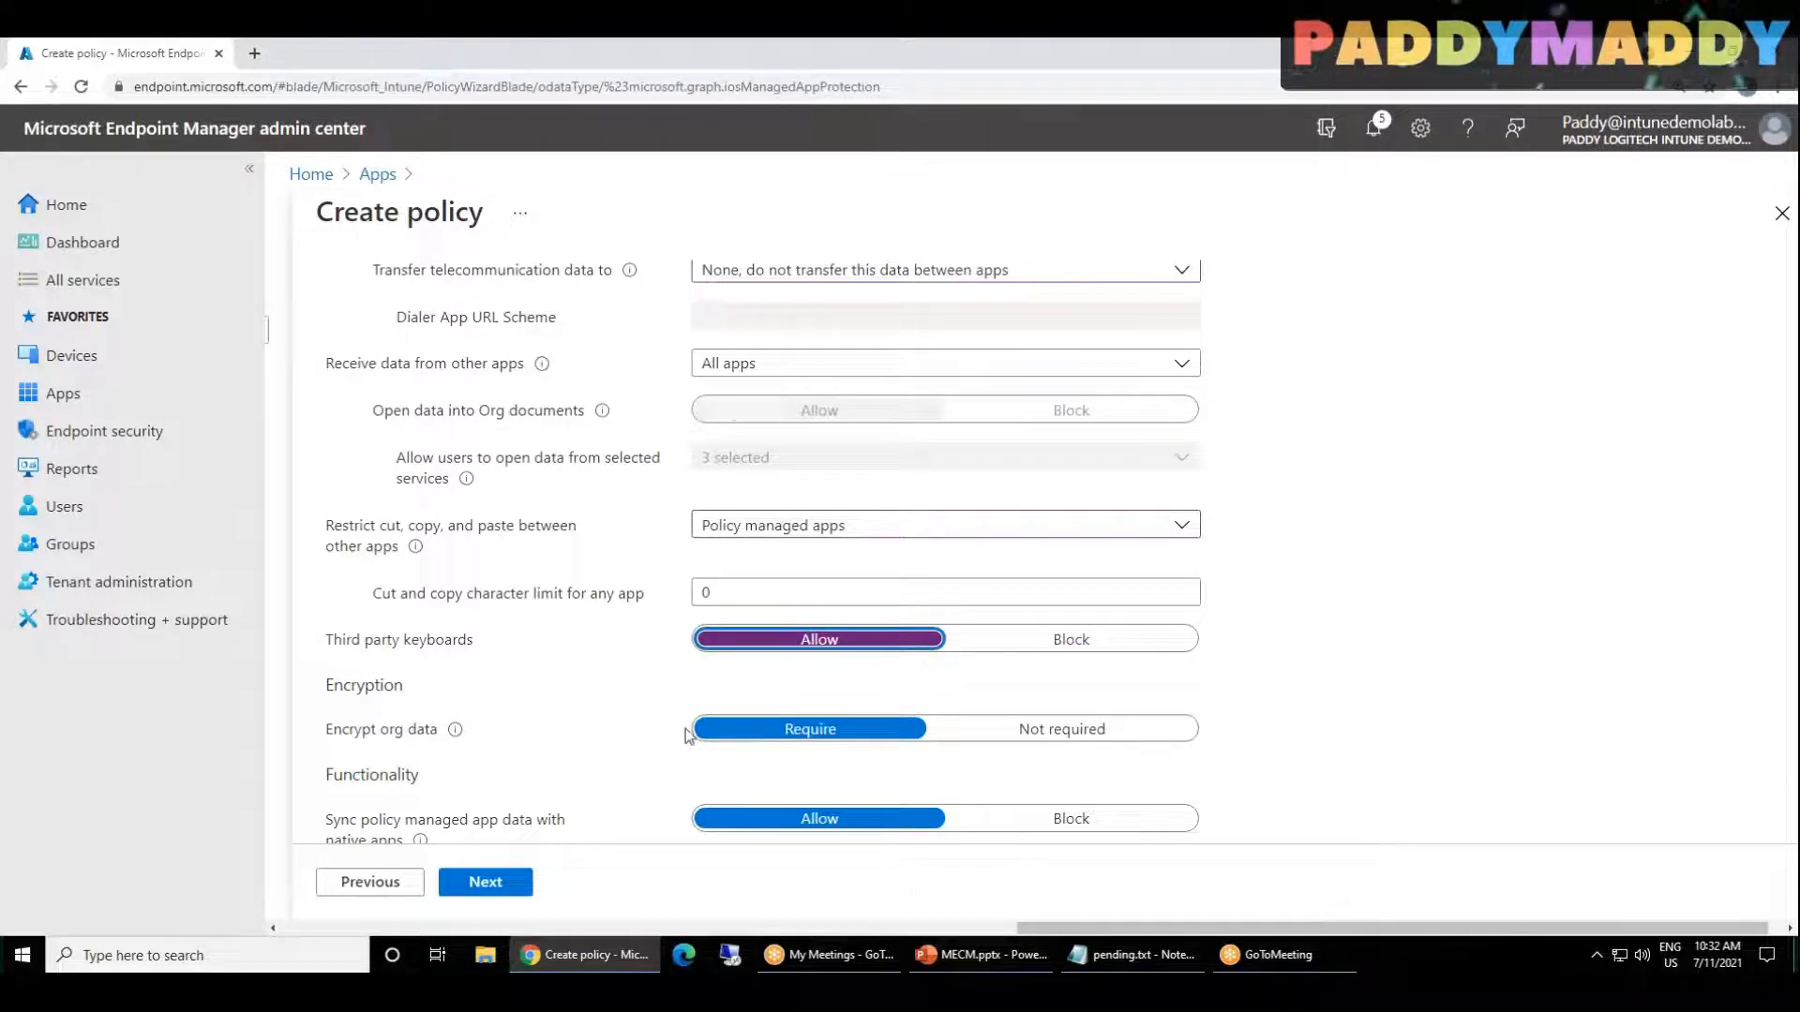
{"action": "left_click", "coordinate": [1085, 643]}
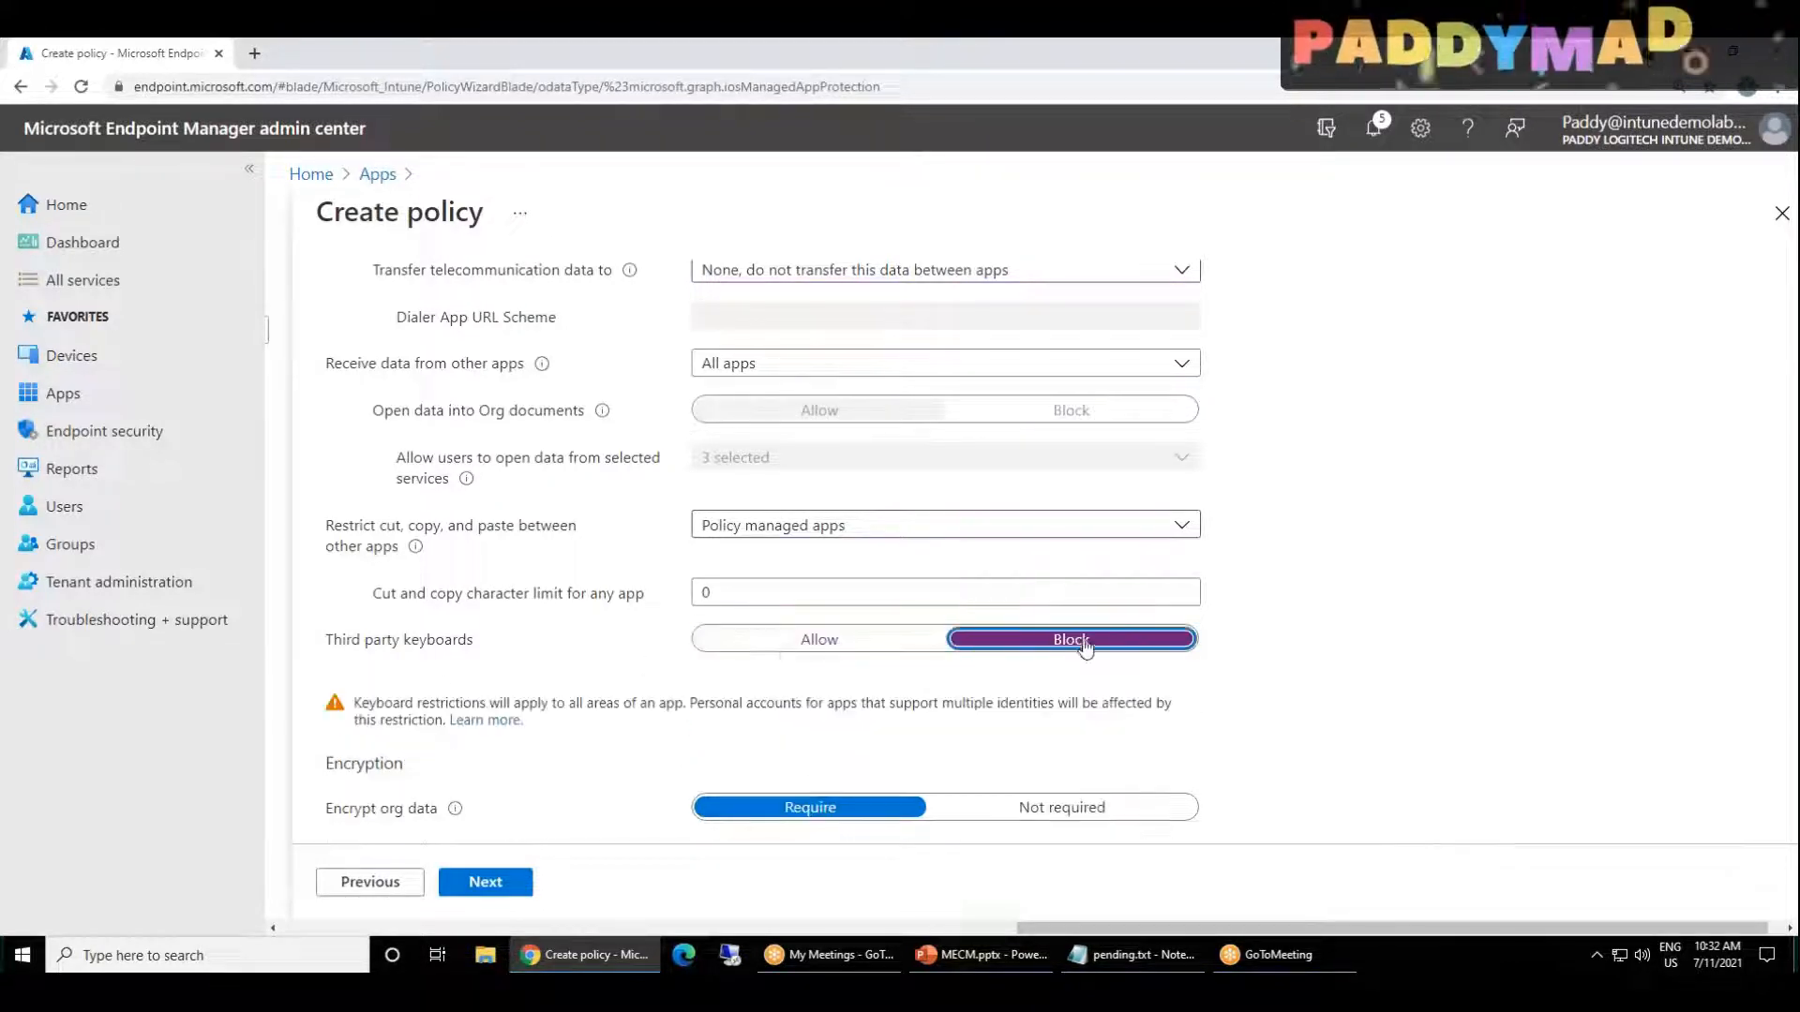
{"action": "left_click_drag", "start_coordinate": [361, 703], "coordinate": [723, 698]}
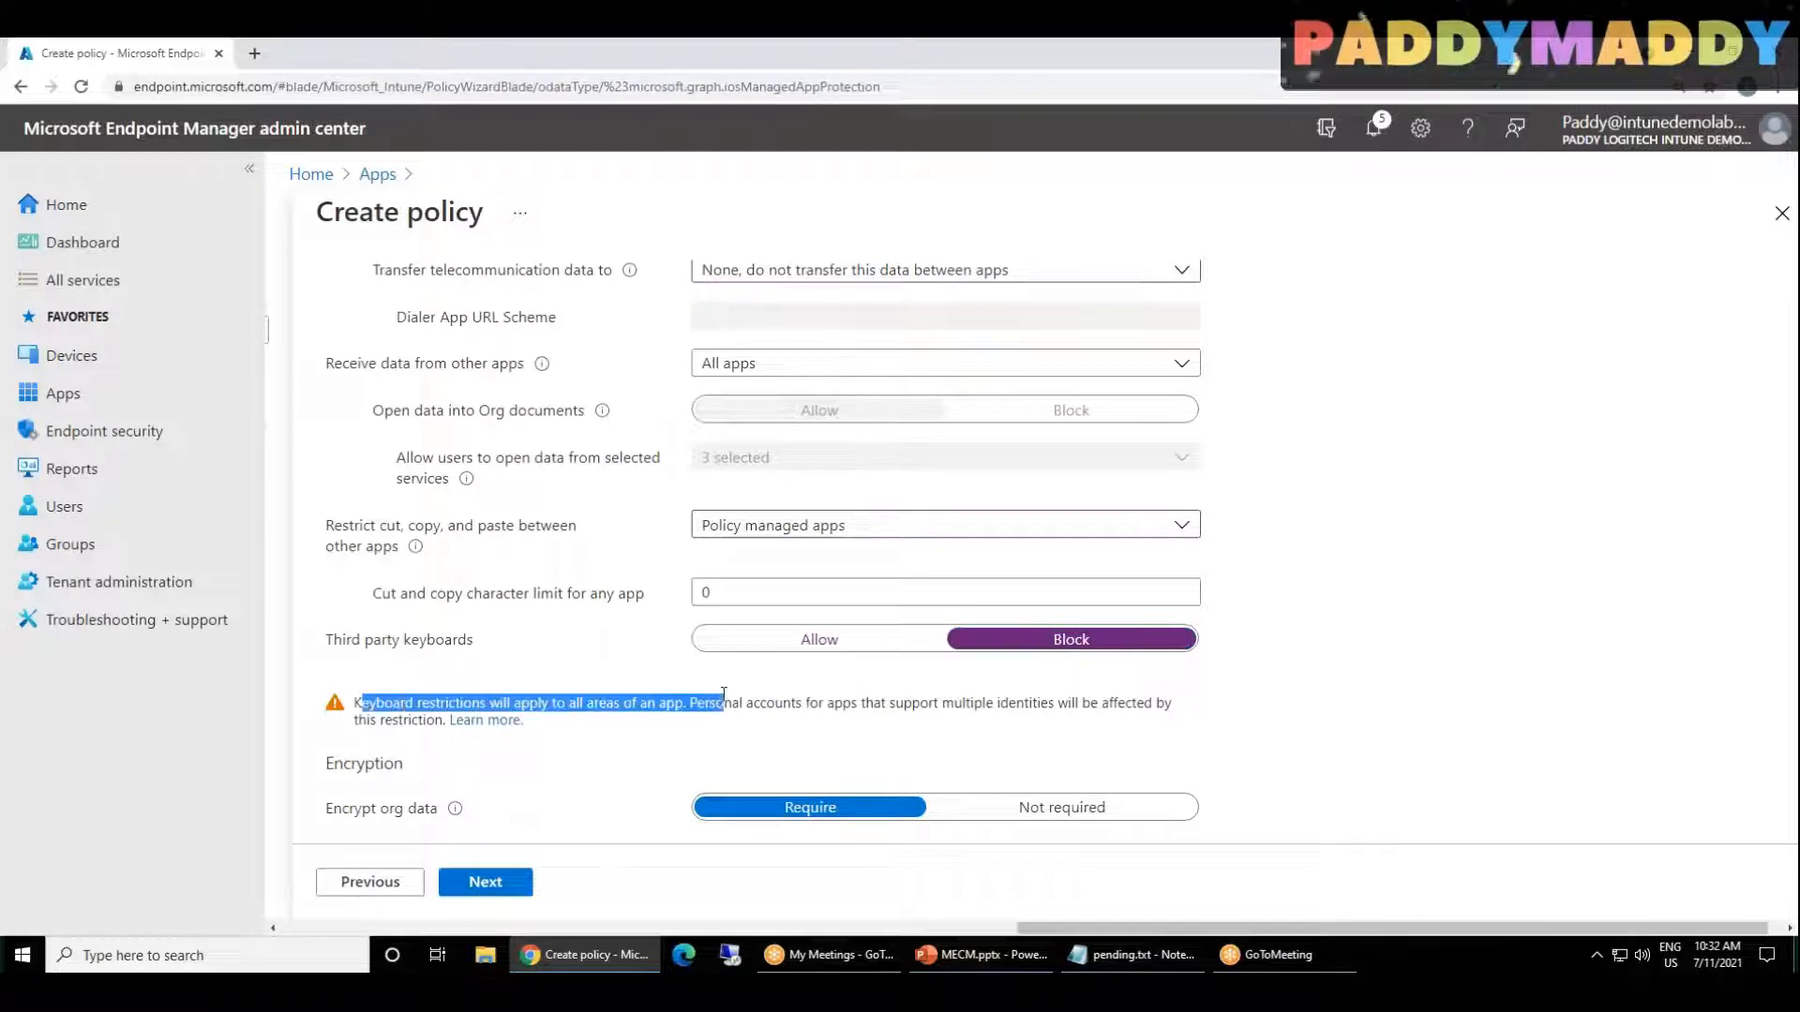
{"action": "left_click", "coordinate": [776, 722]}
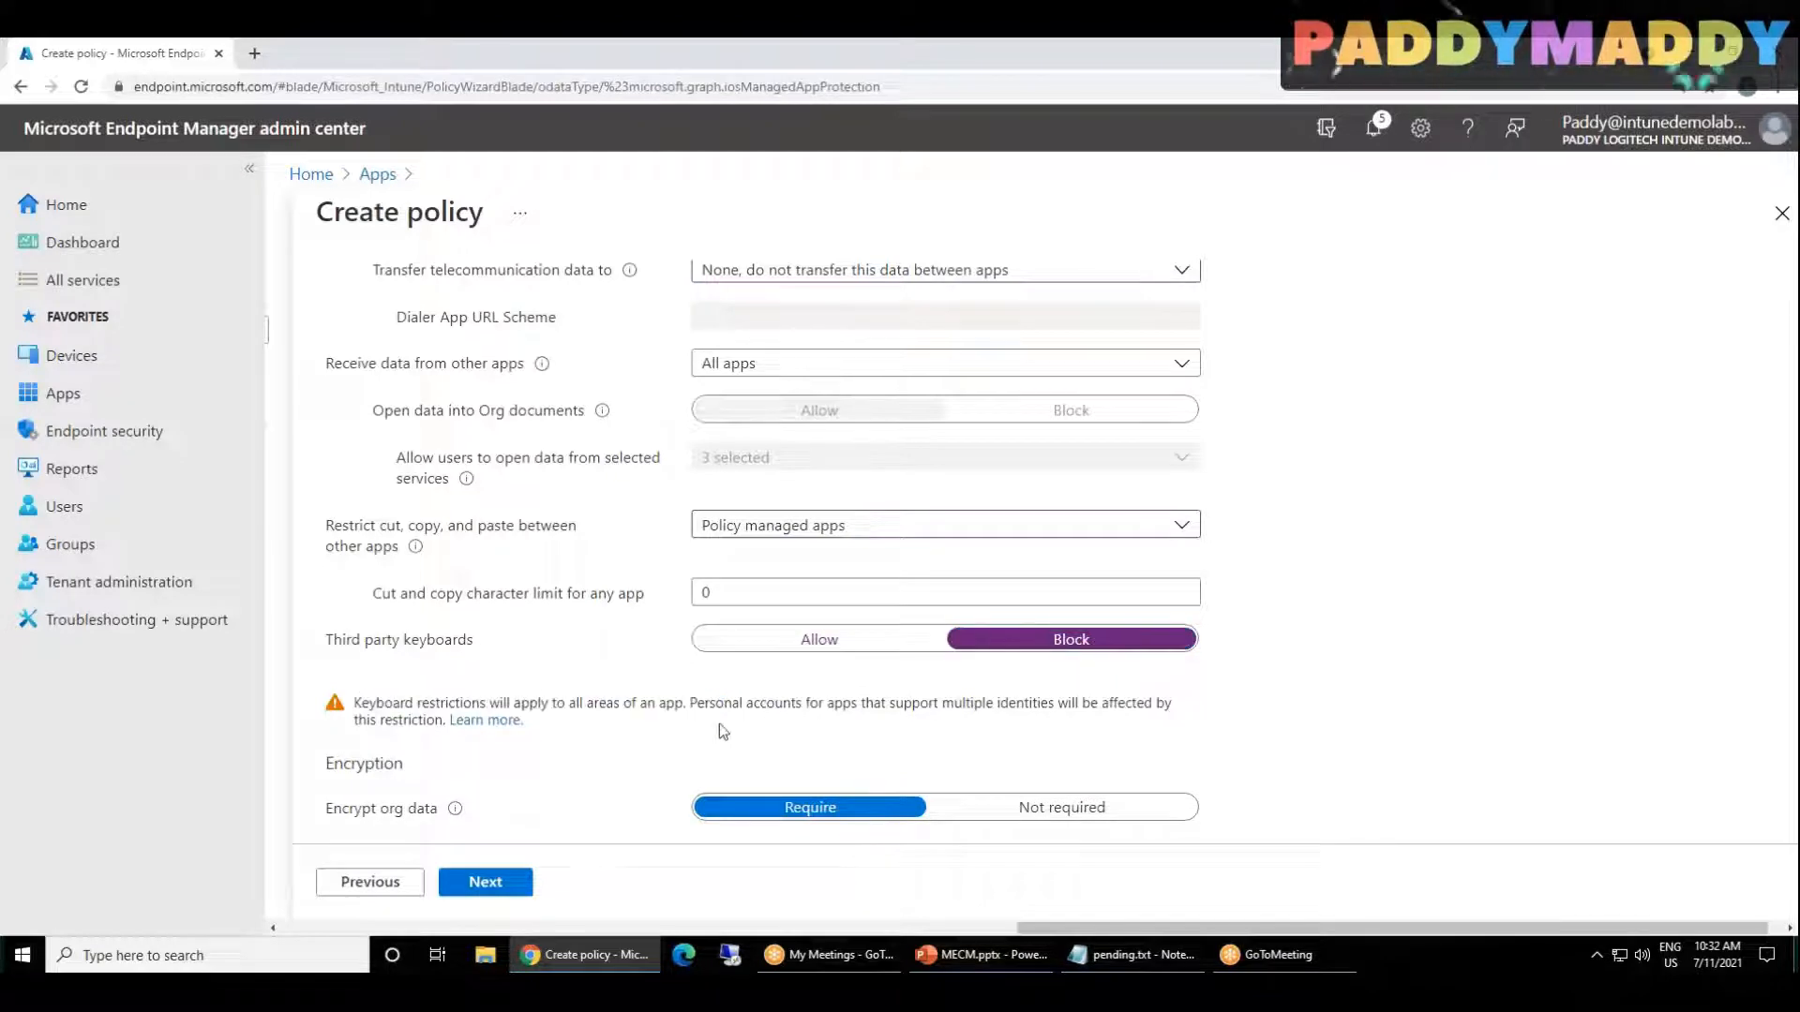
{"action": "left_click", "coordinate": [785, 650]}
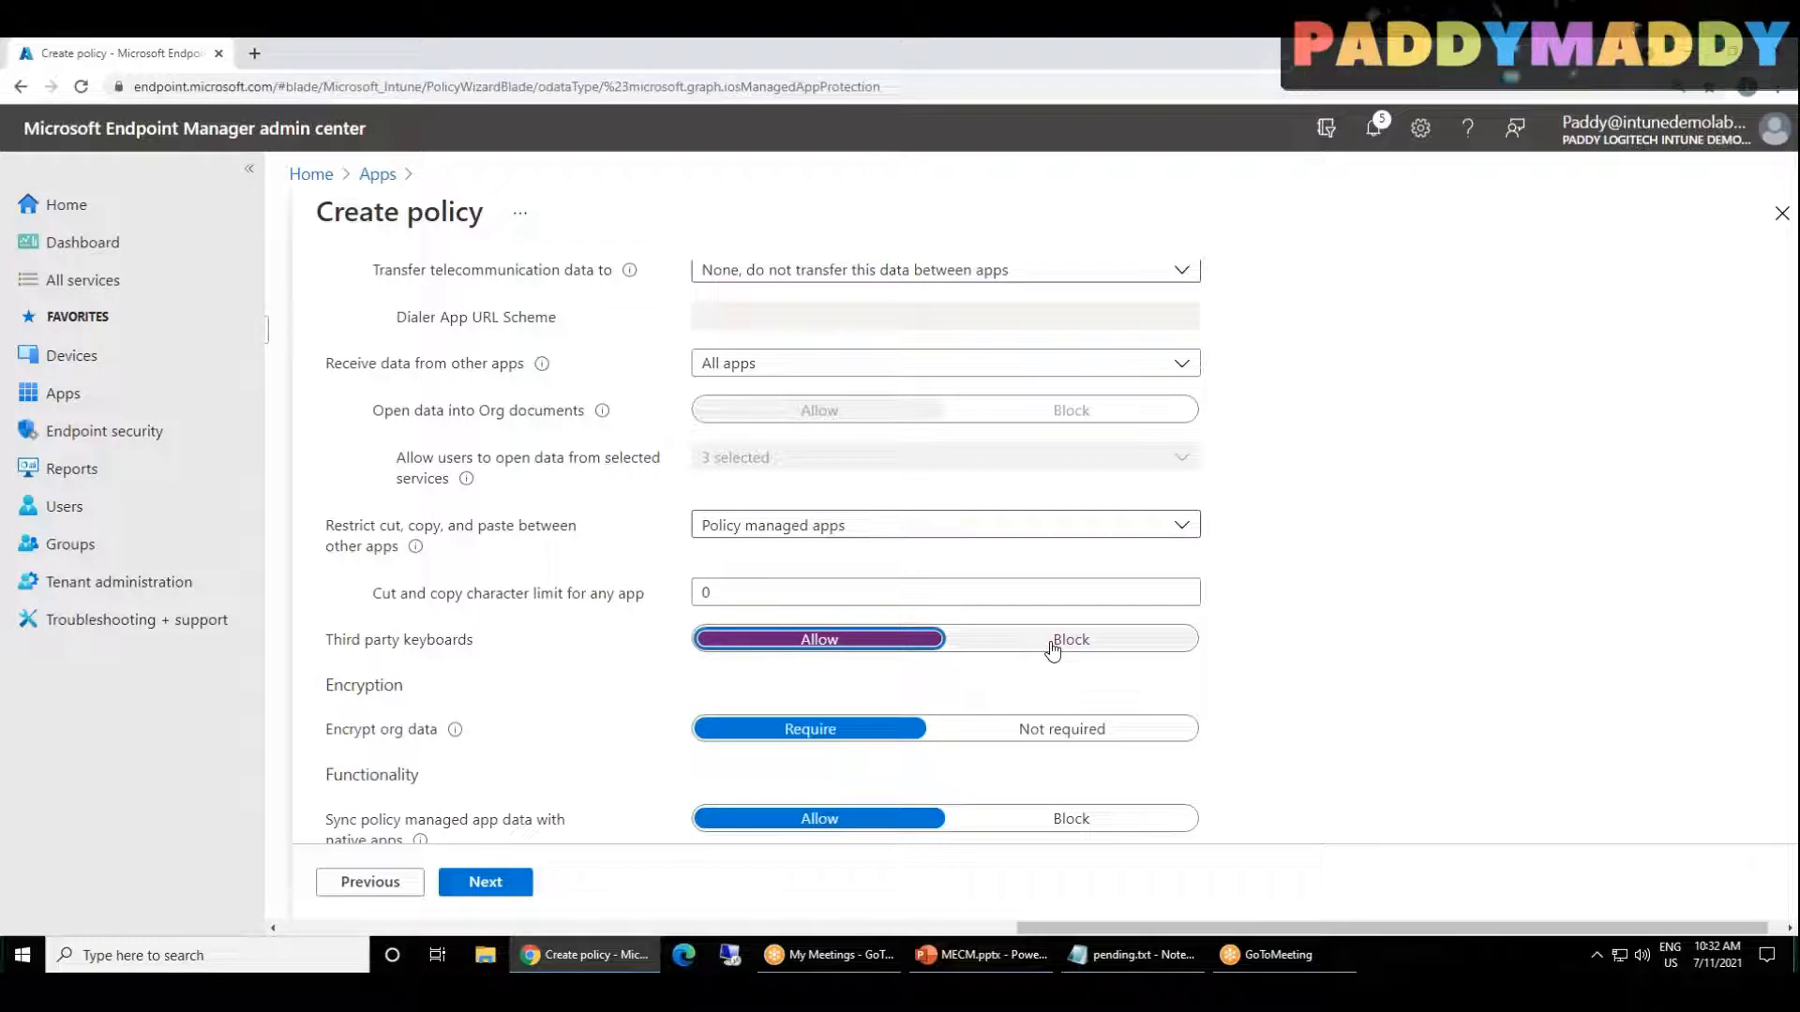
Step: Examine the settings for encrypting org data, syncing policy managed app data with native apps, and printing org data
{"action": "scroll", "coordinate": [1298, 623], "scroll_direction": "down", "scroll_amount": 2}
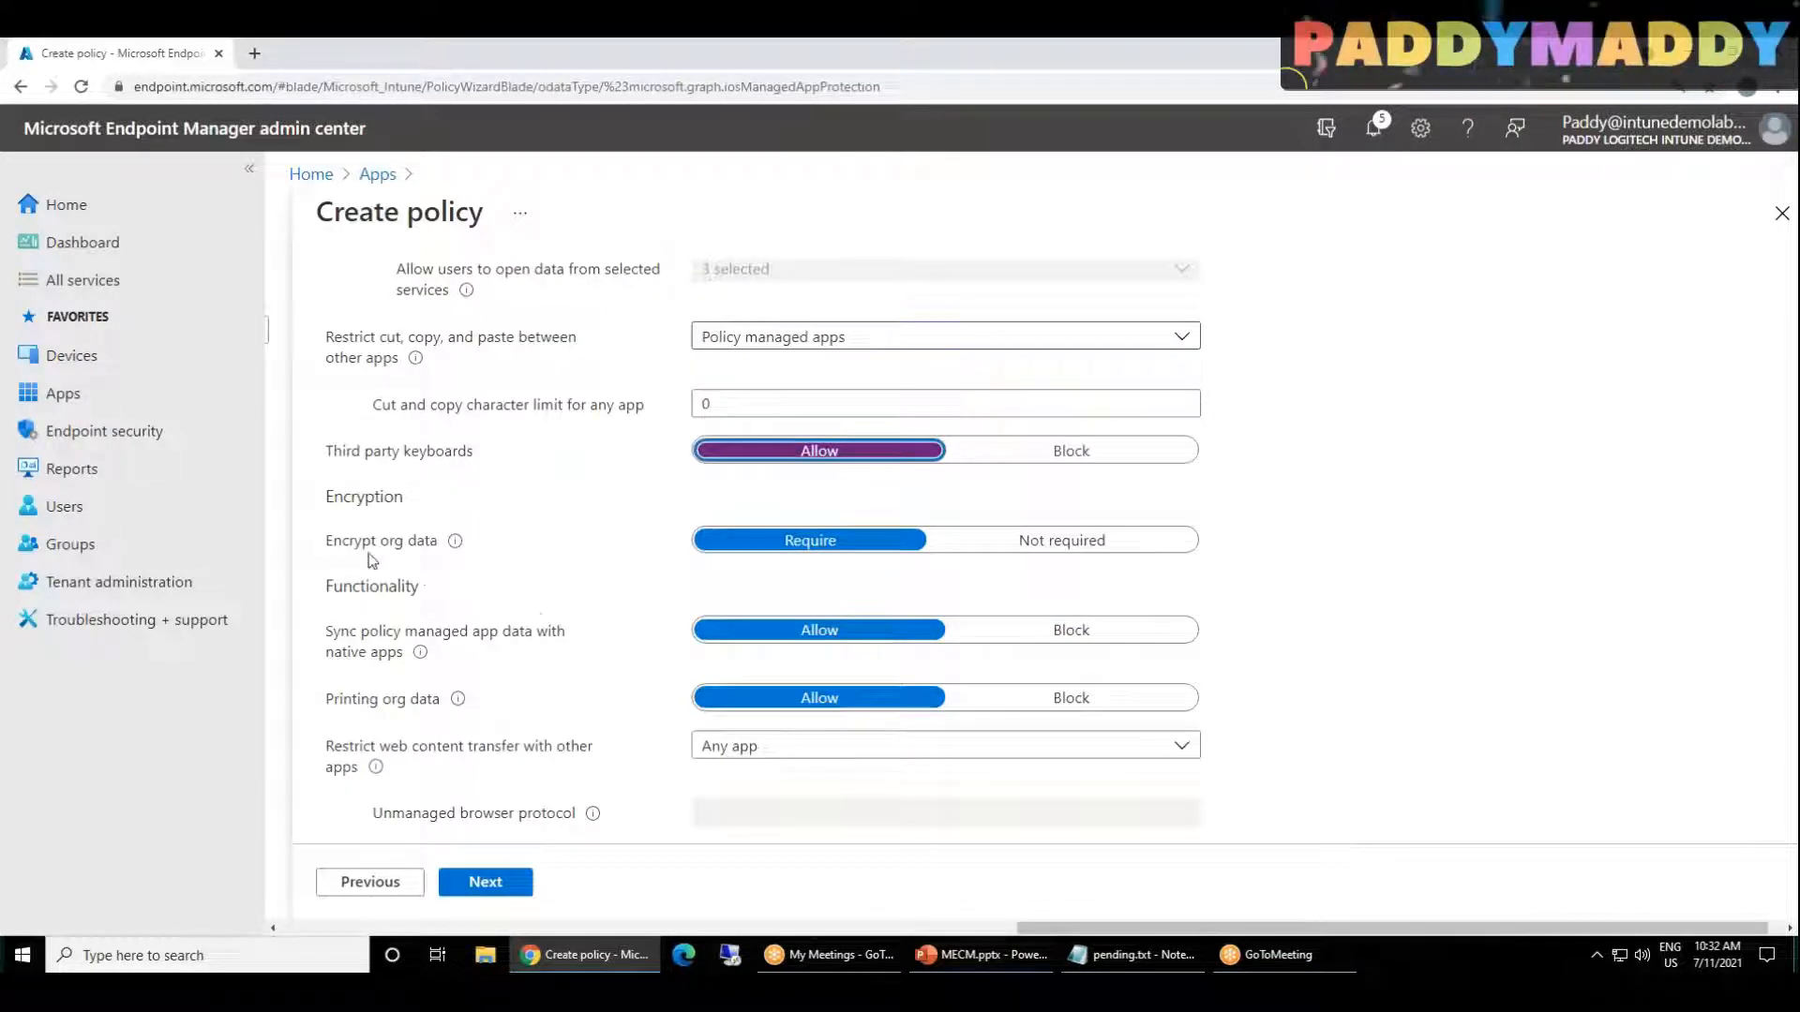
{"action": "left_click_drag", "start_coordinate": [337, 546], "coordinate": [357, 545]}
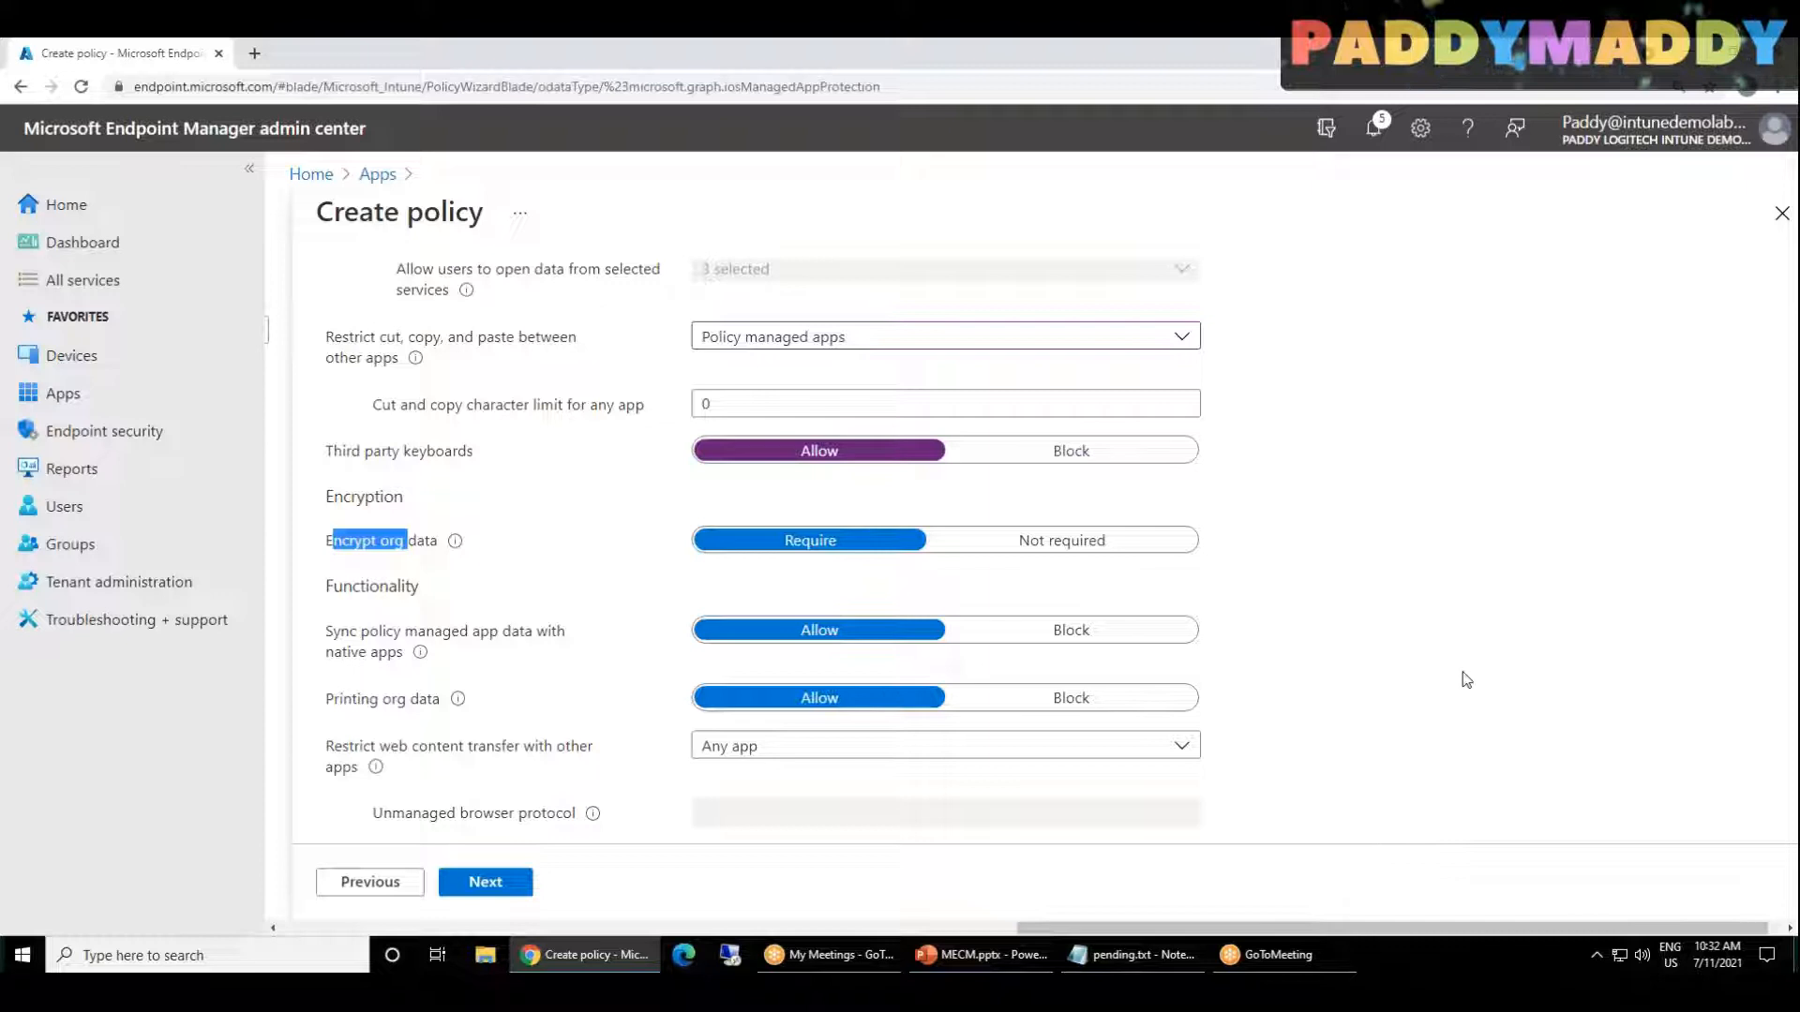
{"action": "scroll", "coordinate": [1022, 764], "scroll_direction": "down", "scroll_amount": 1}
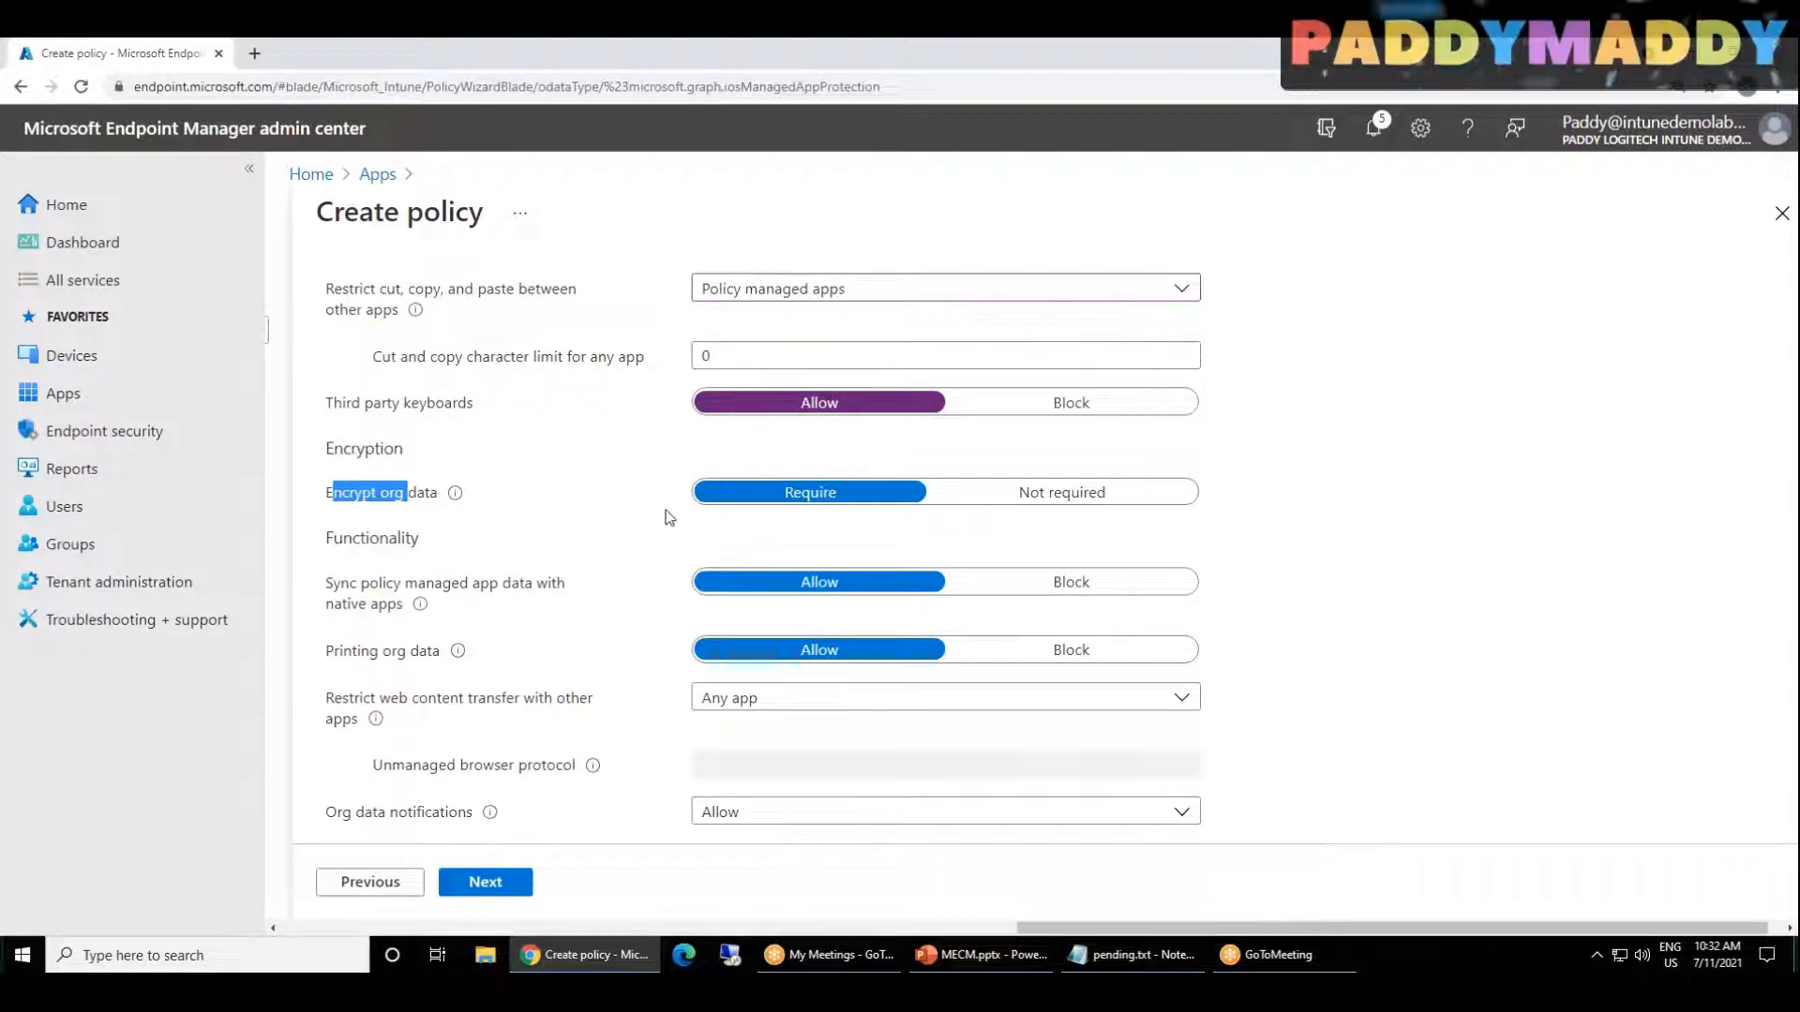
{"action": "left_click_drag", "start_coordinate": [333, 584], "coordinate": [559, 599]}
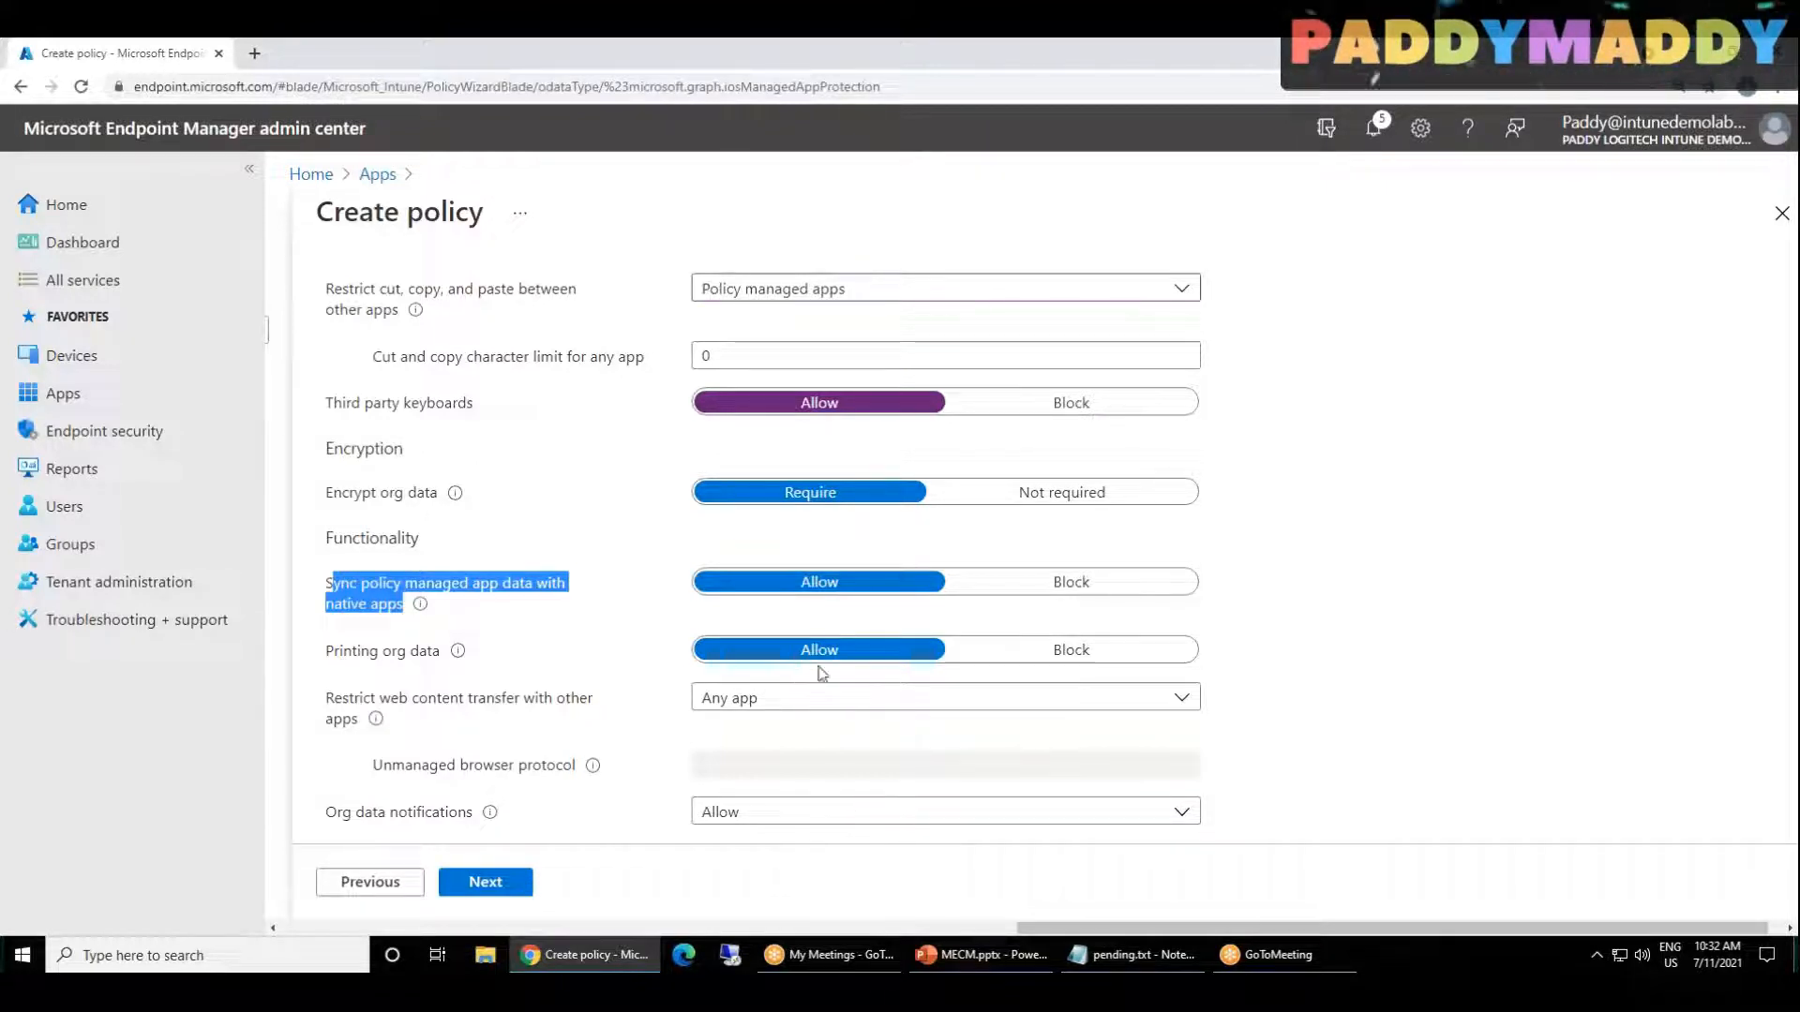
{"action": "left_click", "coordinate": [453, 664]}
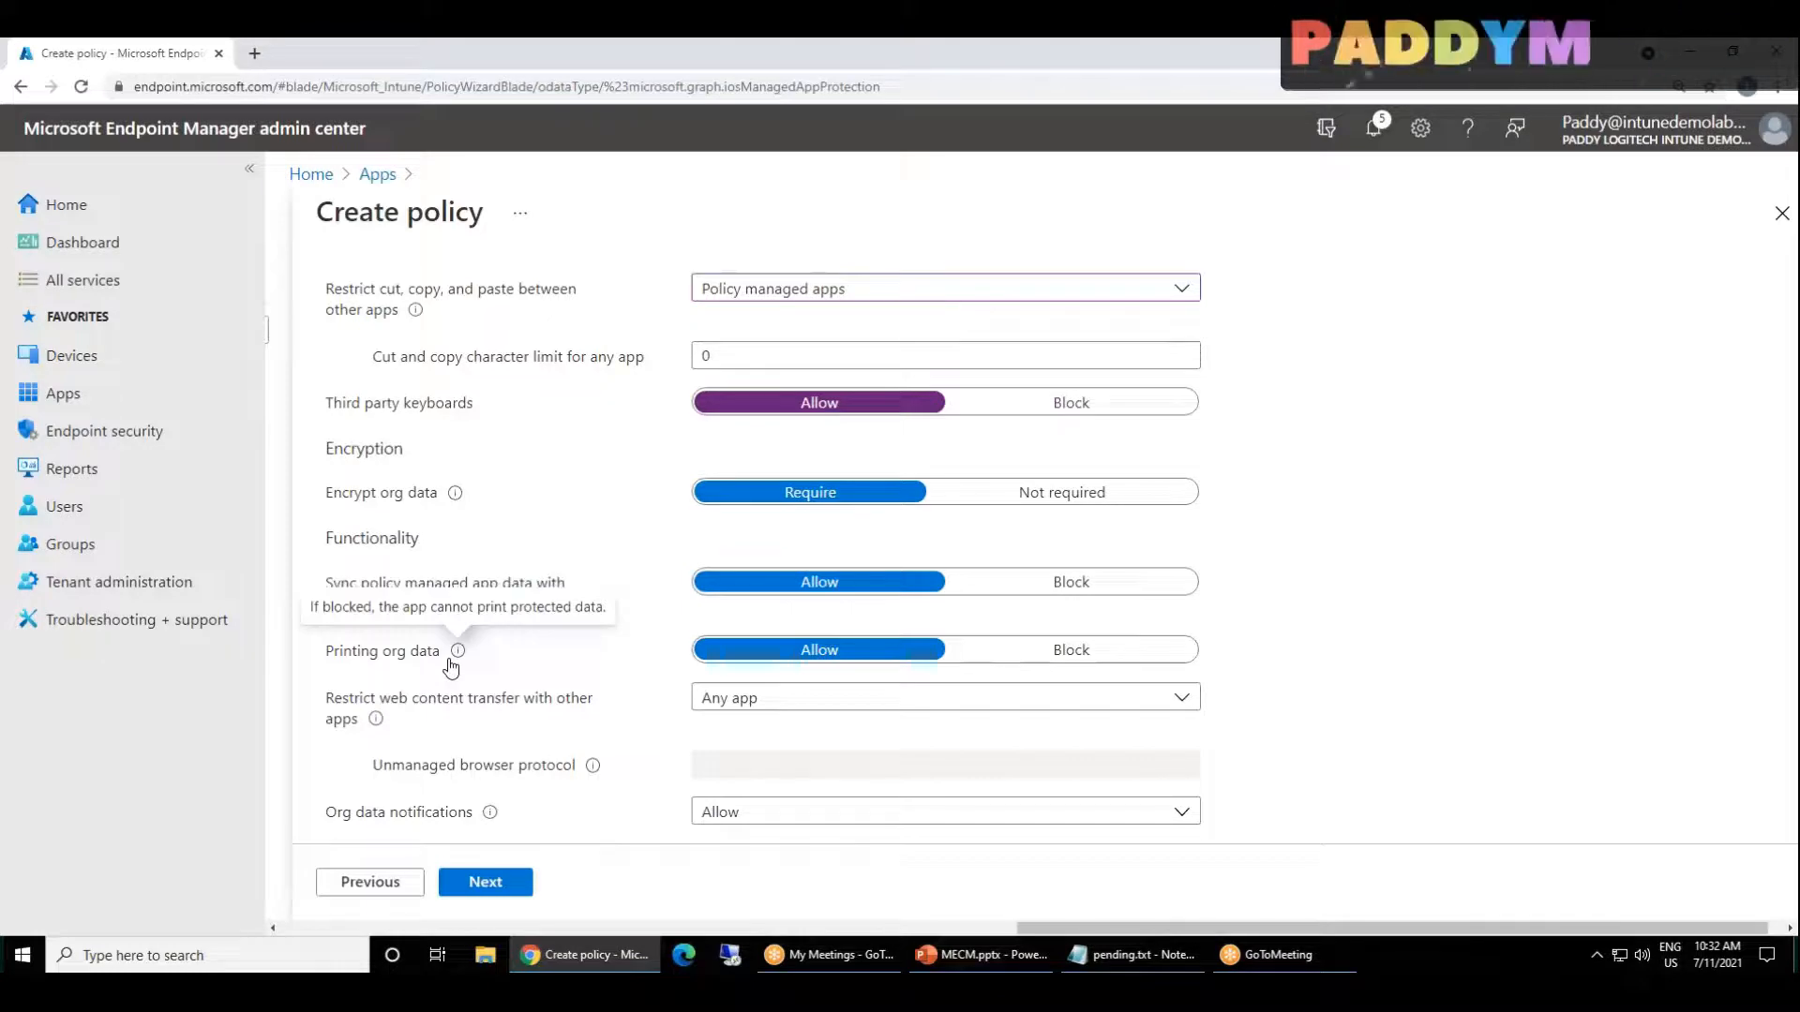
{"action": "left_click_drag", "start_coordinate": [379, 610], "coordinate": [541, 669]}
{"action": "left_click", "coordinate": [553, 667]}
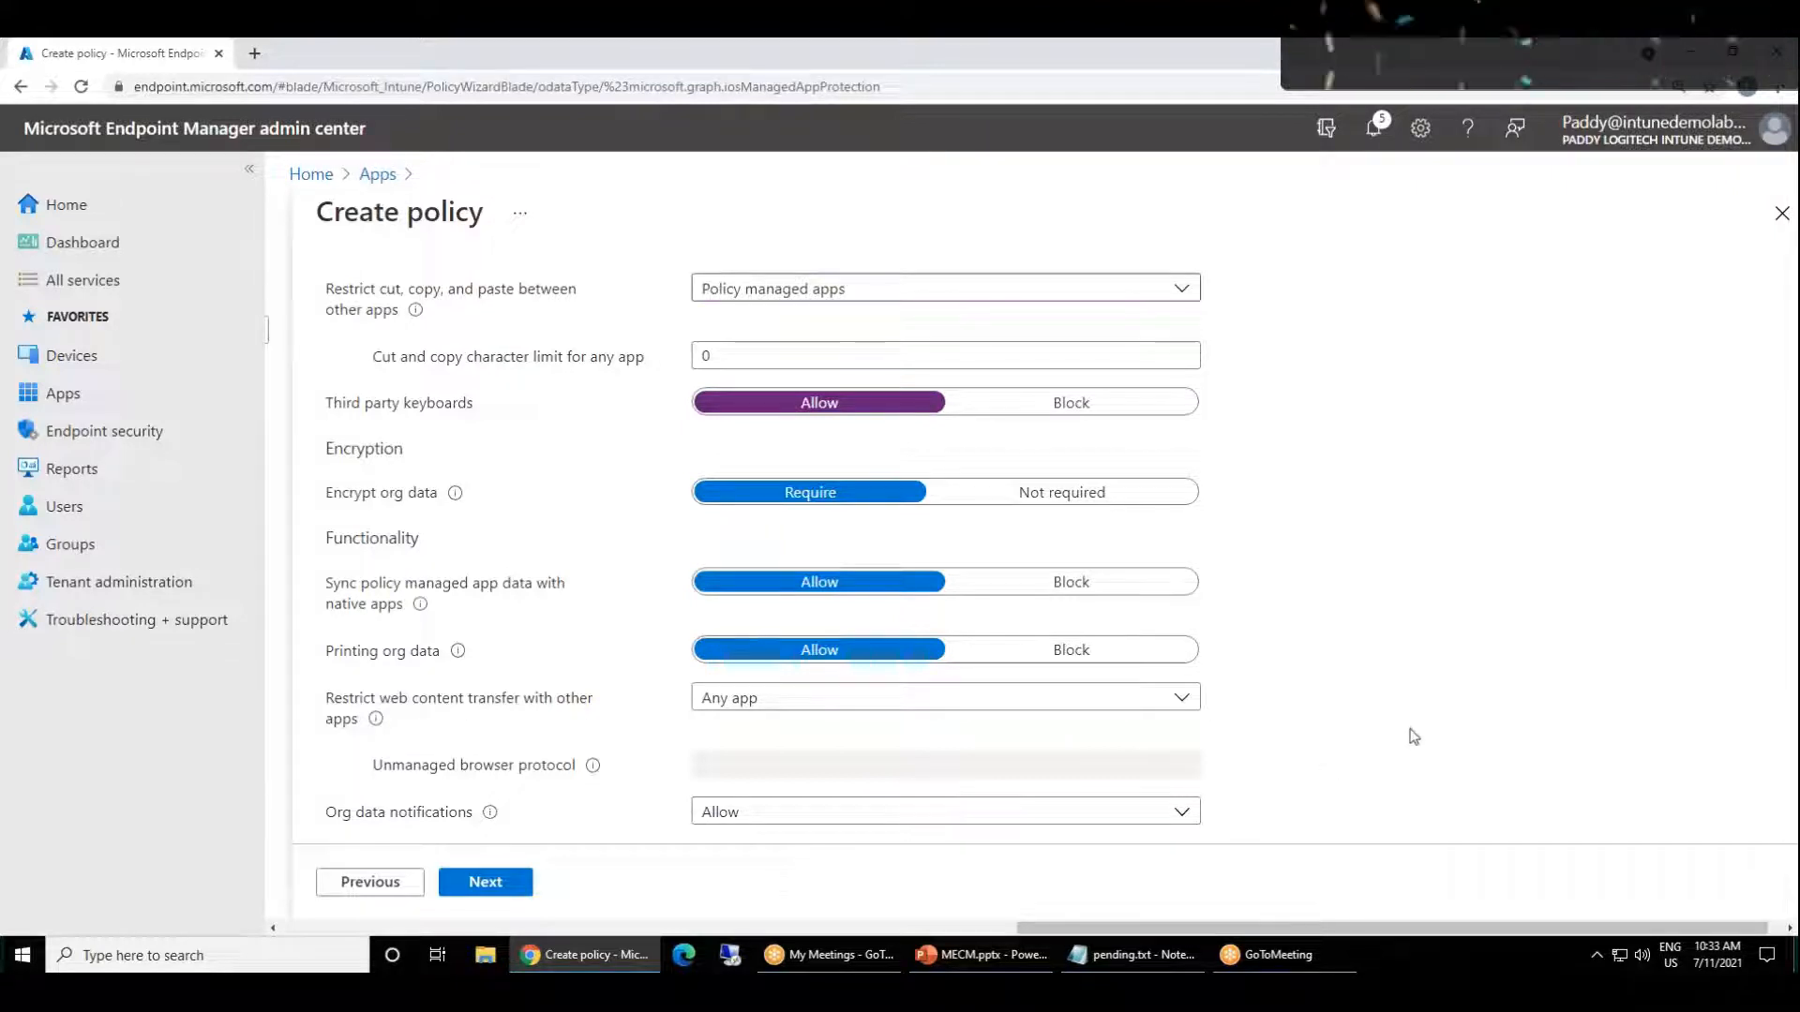
Step: Restrict web content transfer with other apps to Microsoft Edge
{"action": "left_click", "coordinate": [802, 709]}
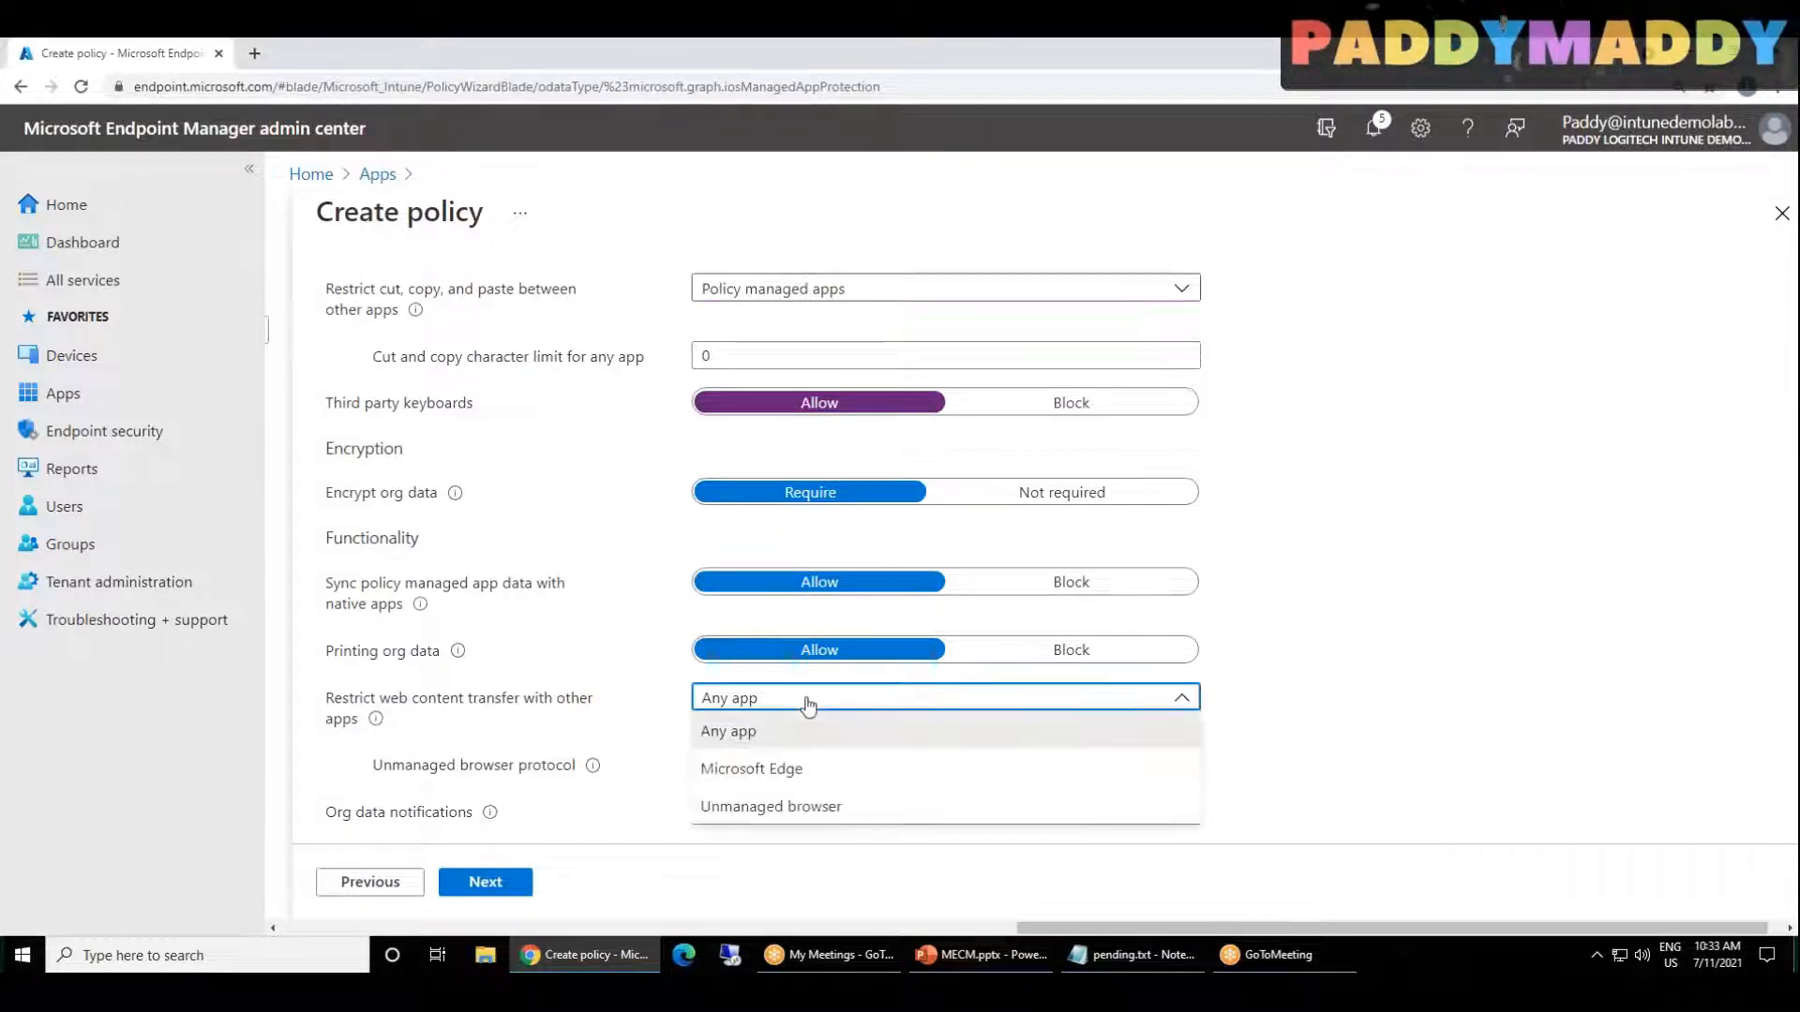
{"action": "left_click", "coordinate": [822, 778]}
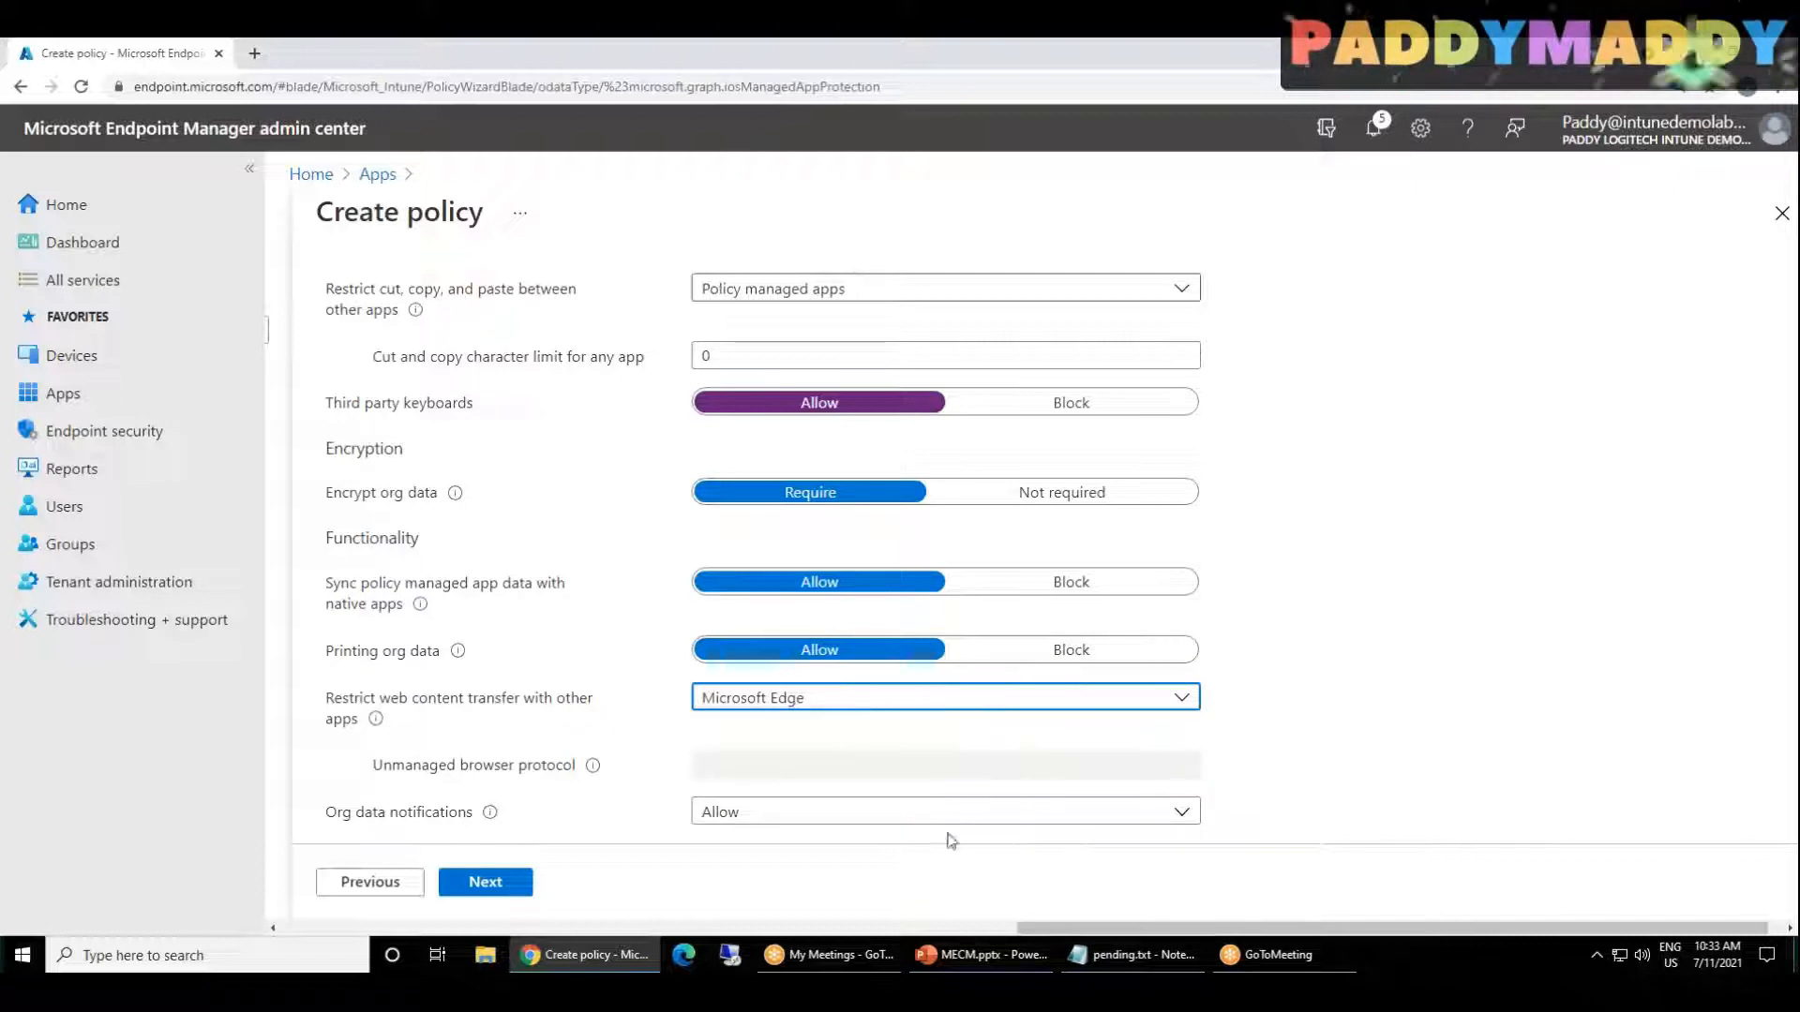
{"action": "left_click", "coordinate": [1534, 685]}
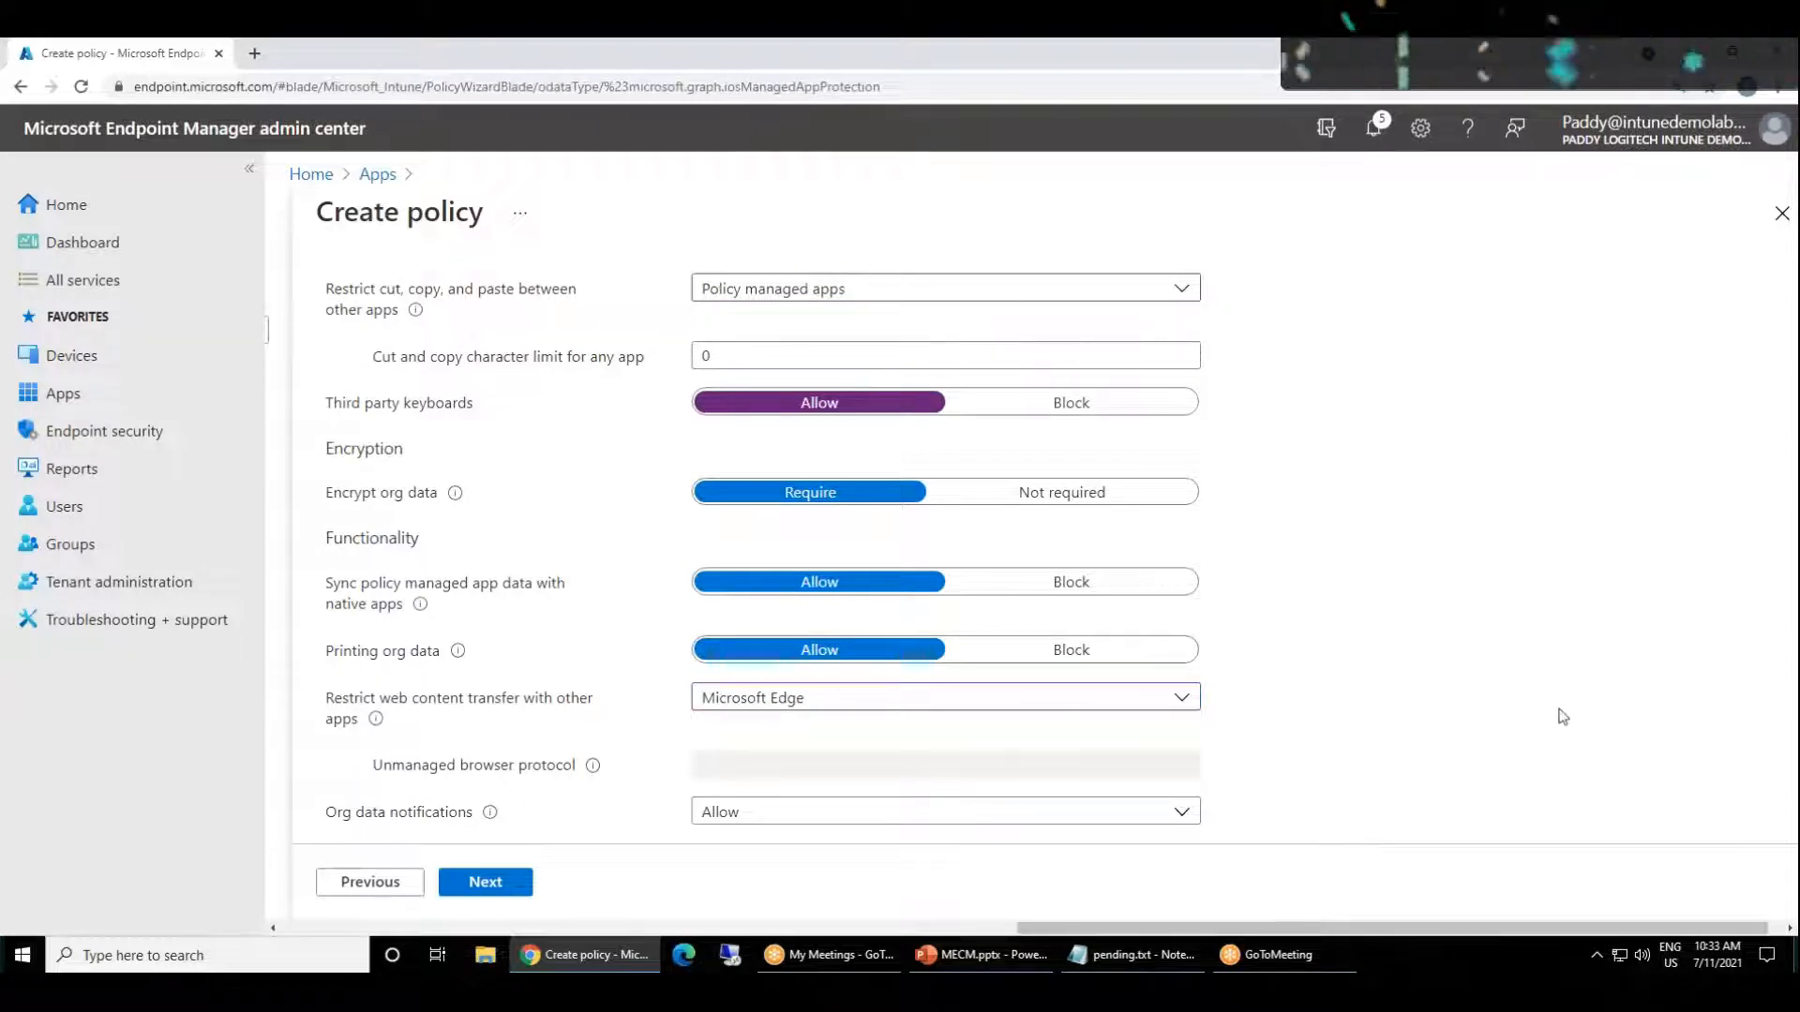
Step: Examine the unmanaged browser protocol and org data notifications settings, and review the Data protection description and data transfer settings
{"action": "left_click_drag", "start_coordinate": [575, 767], "coordinate": [484, 775]}
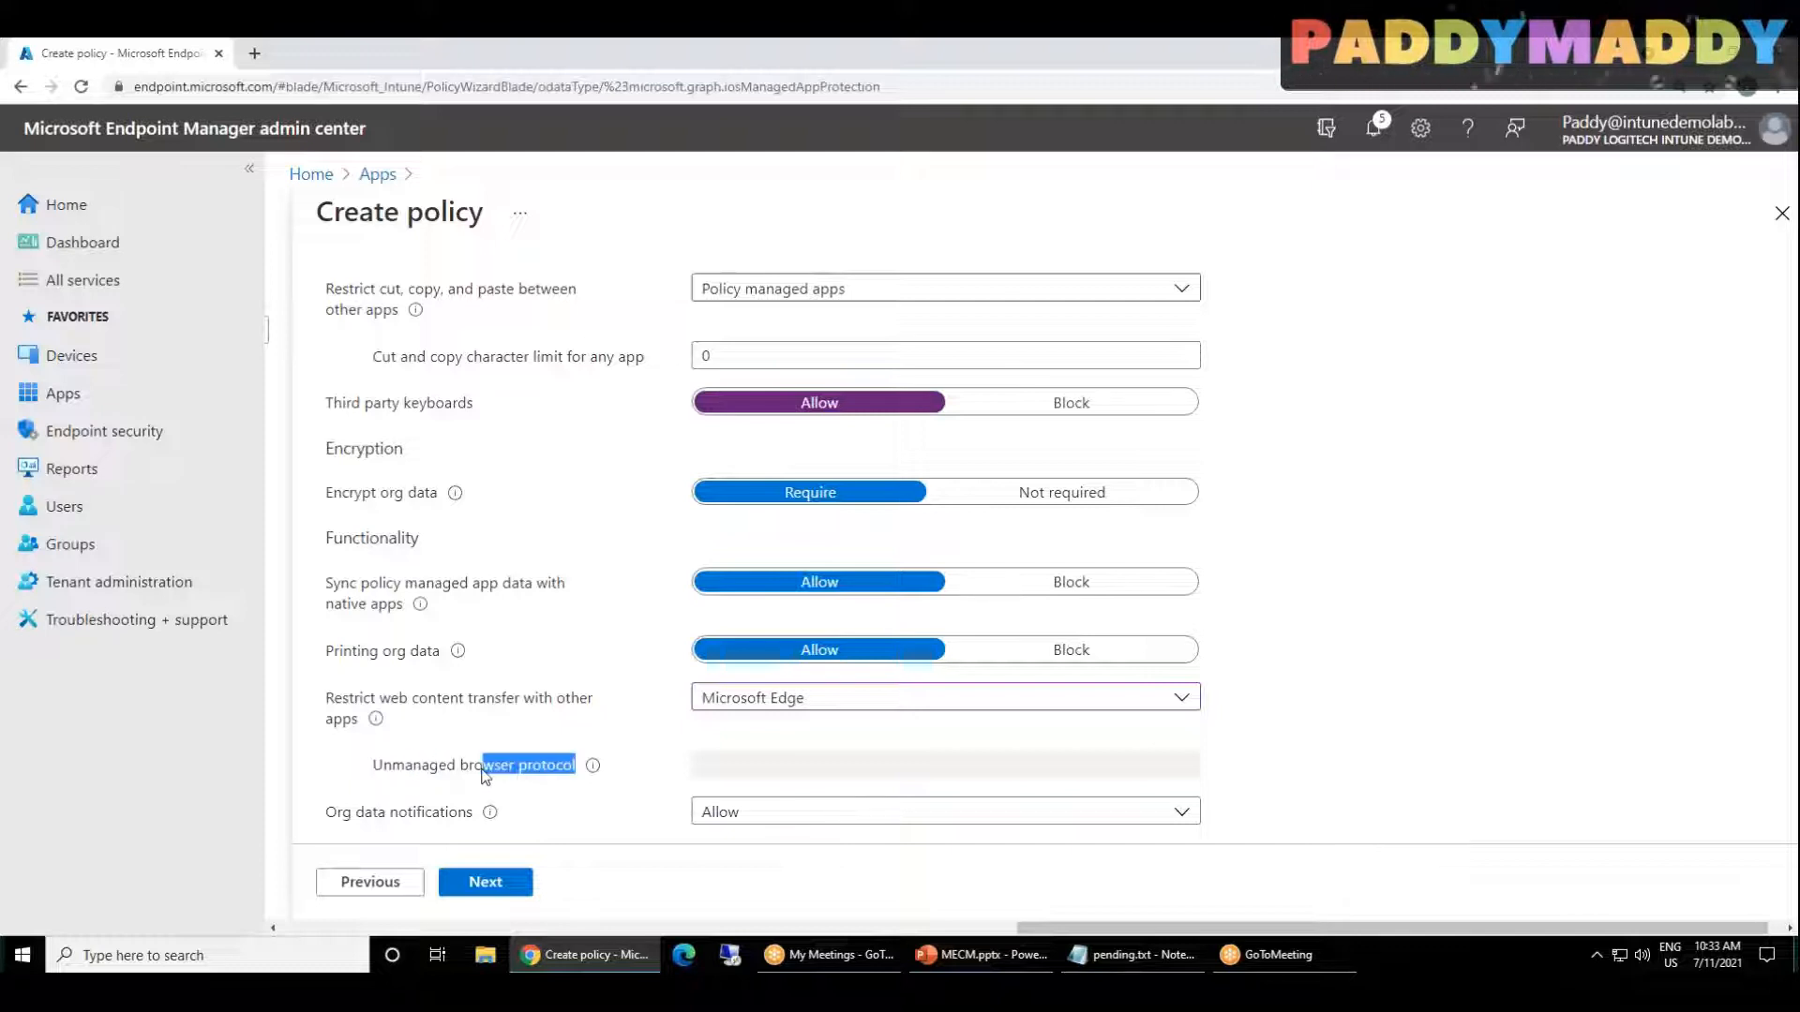
{"action": "left_click", "coordinate": [337, 812]}
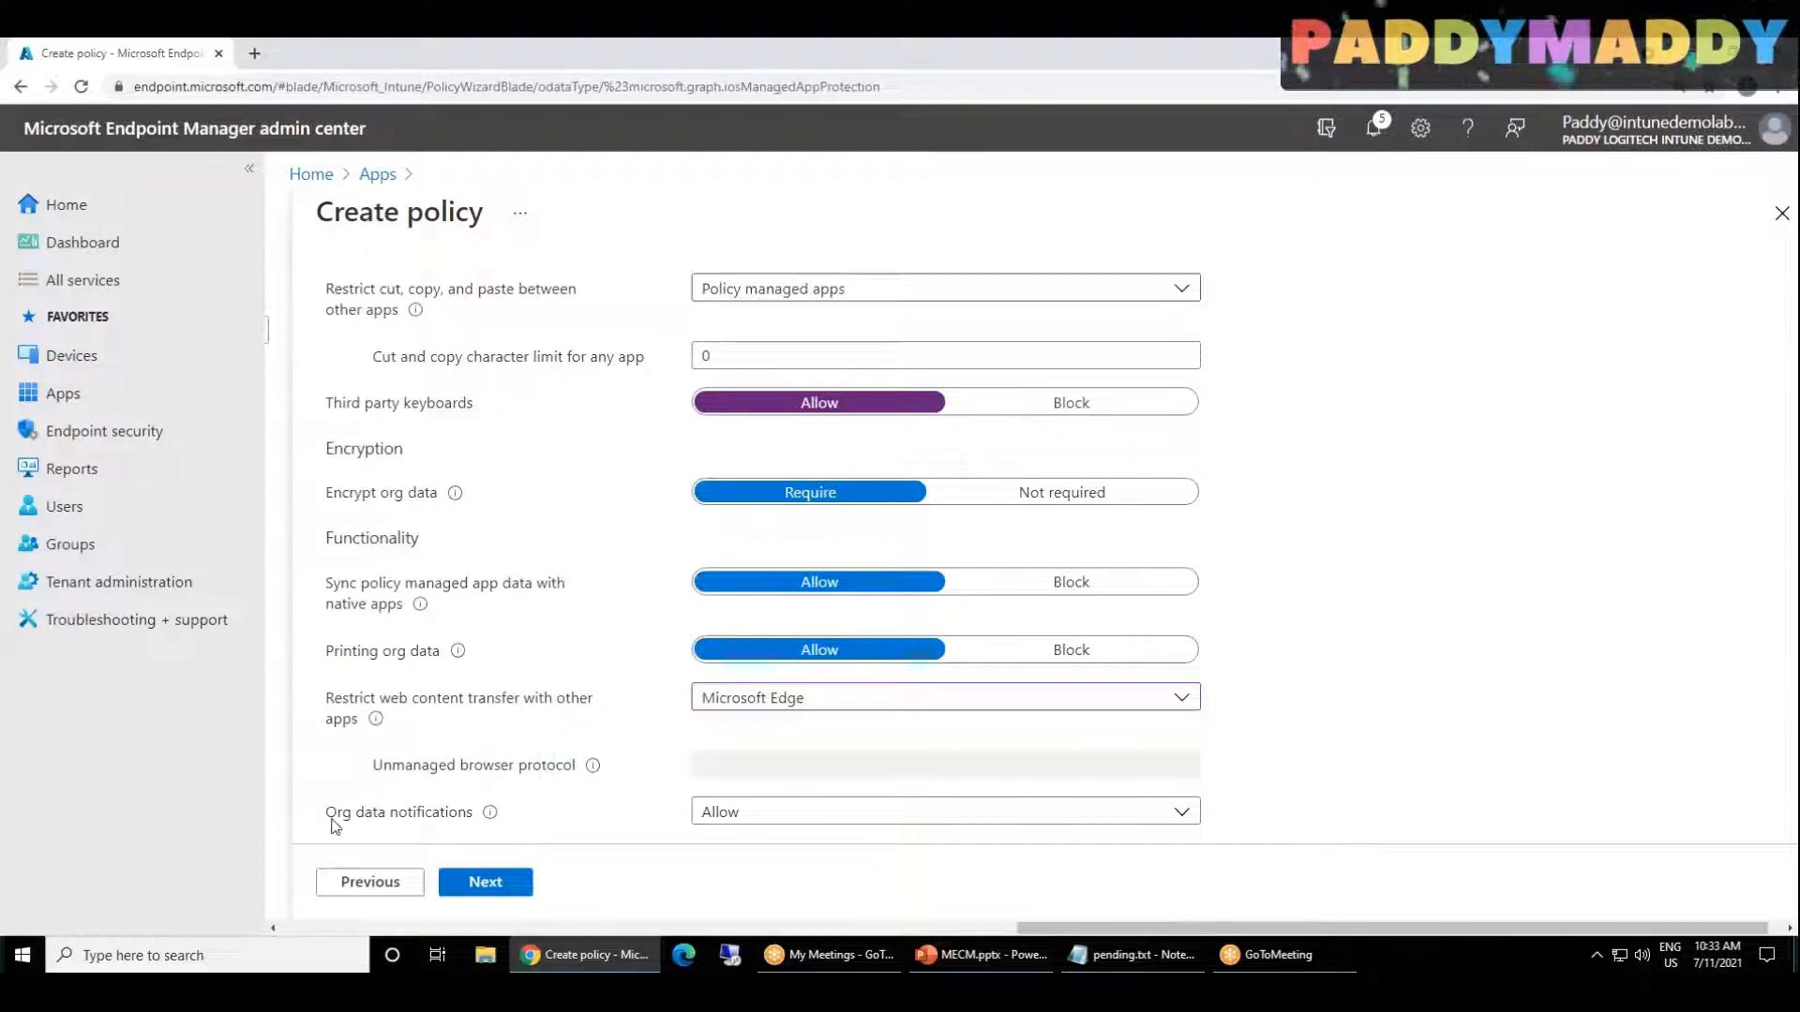
{"action": "left_click", "coordinate": [851, 827]}
{"action": "left_click", "coordinate": [854, 813]}
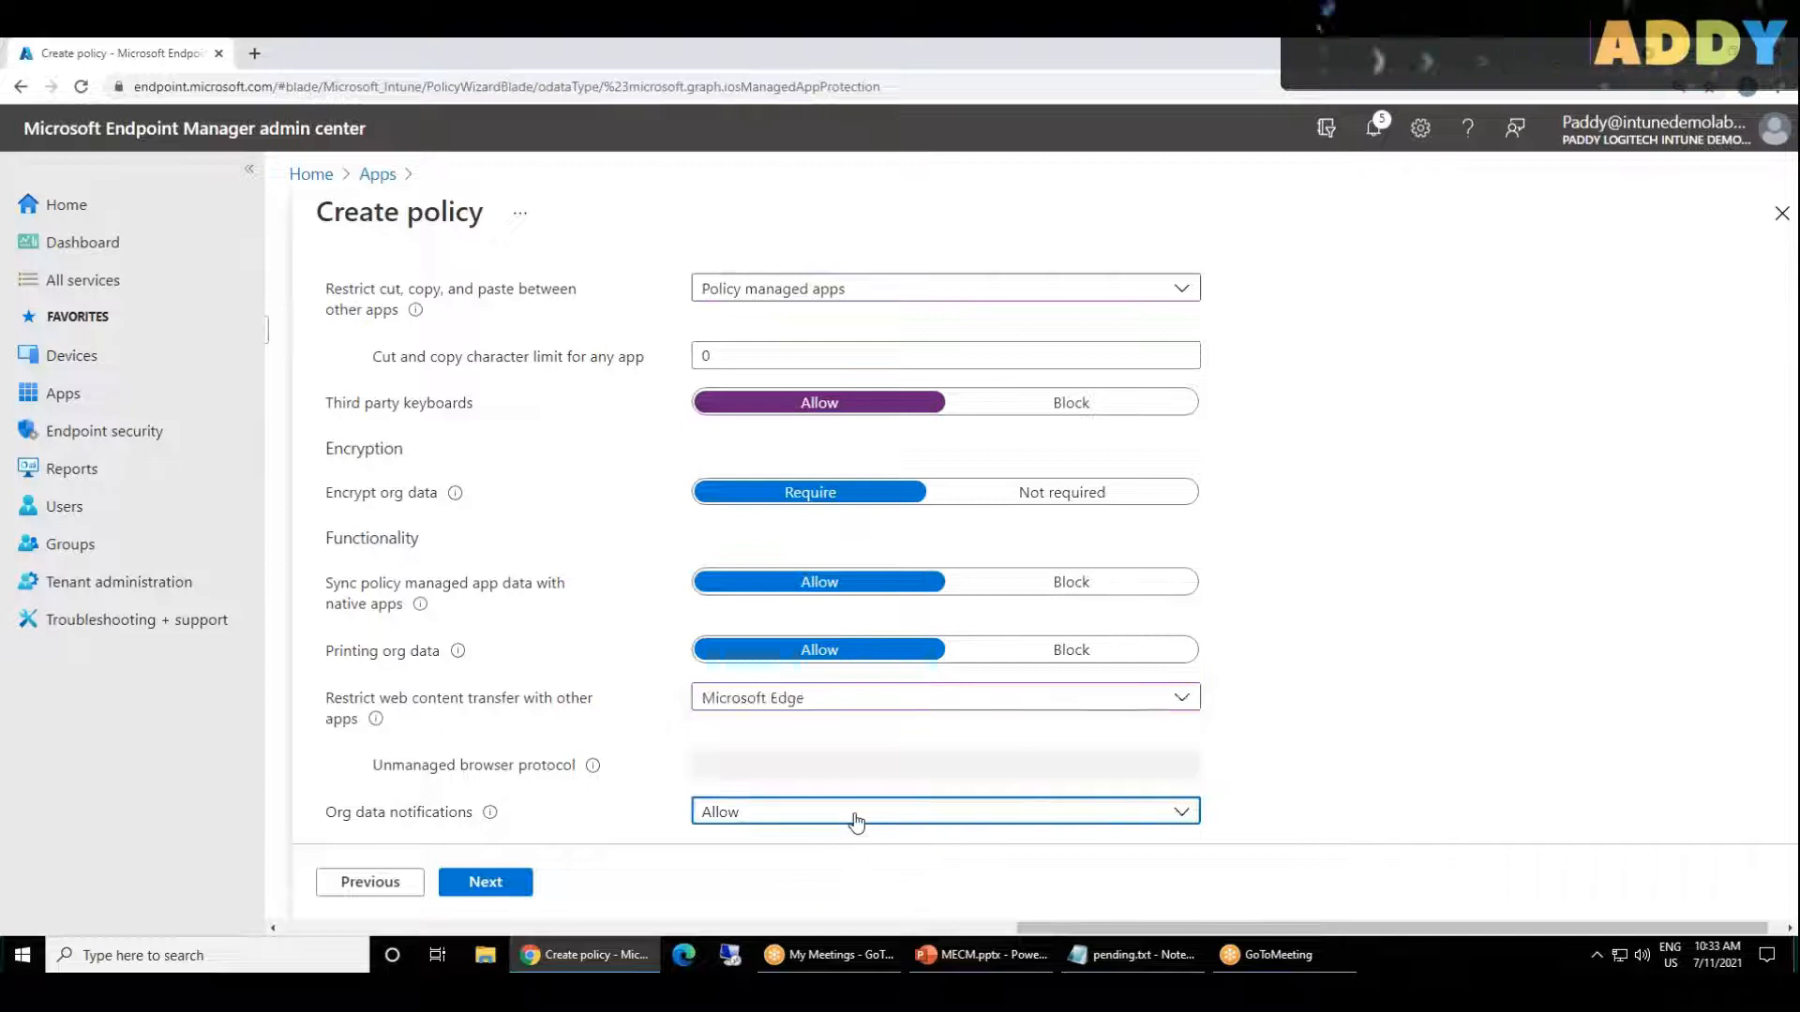
{"action": "scroll", "coordinate": [591, 442], "scroll_direction": "up", "scroll_amount": 15}
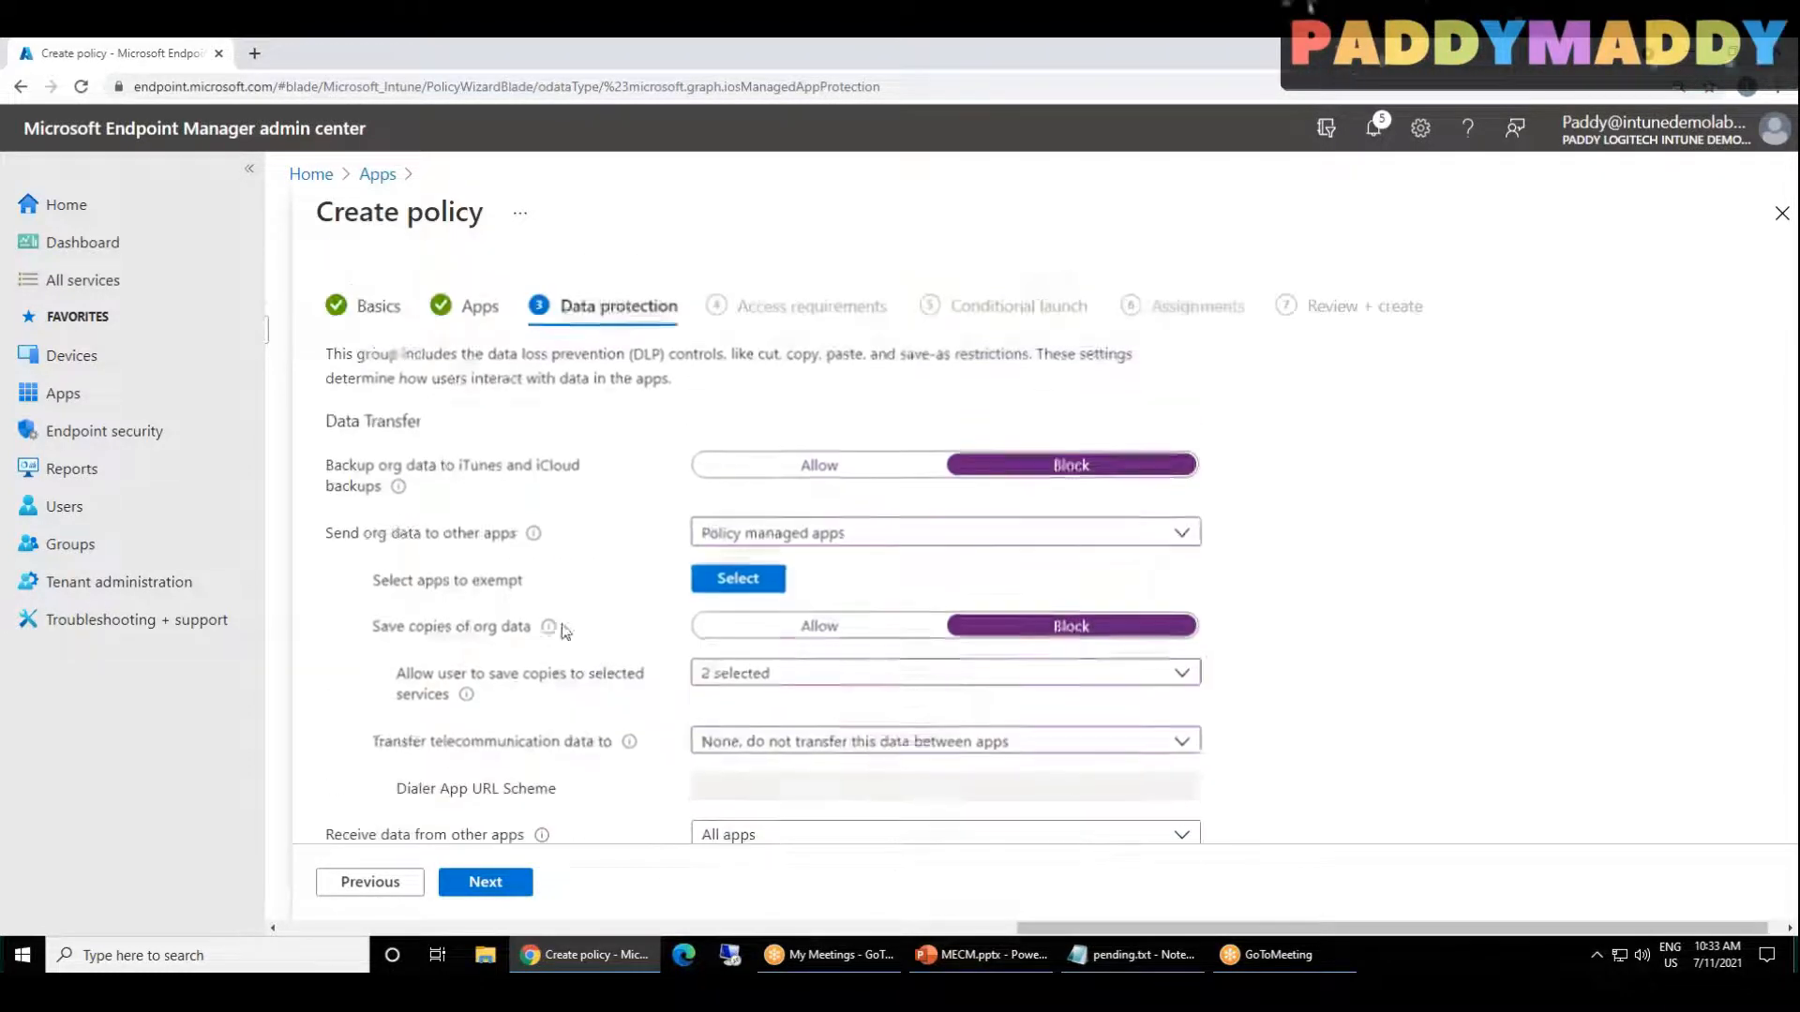
{"action": "left_click_drag", "start_coordinate": [344, 356], "coordinate": [655, 356]}
{"action": "left_click", "coordinate": [578, 378]}
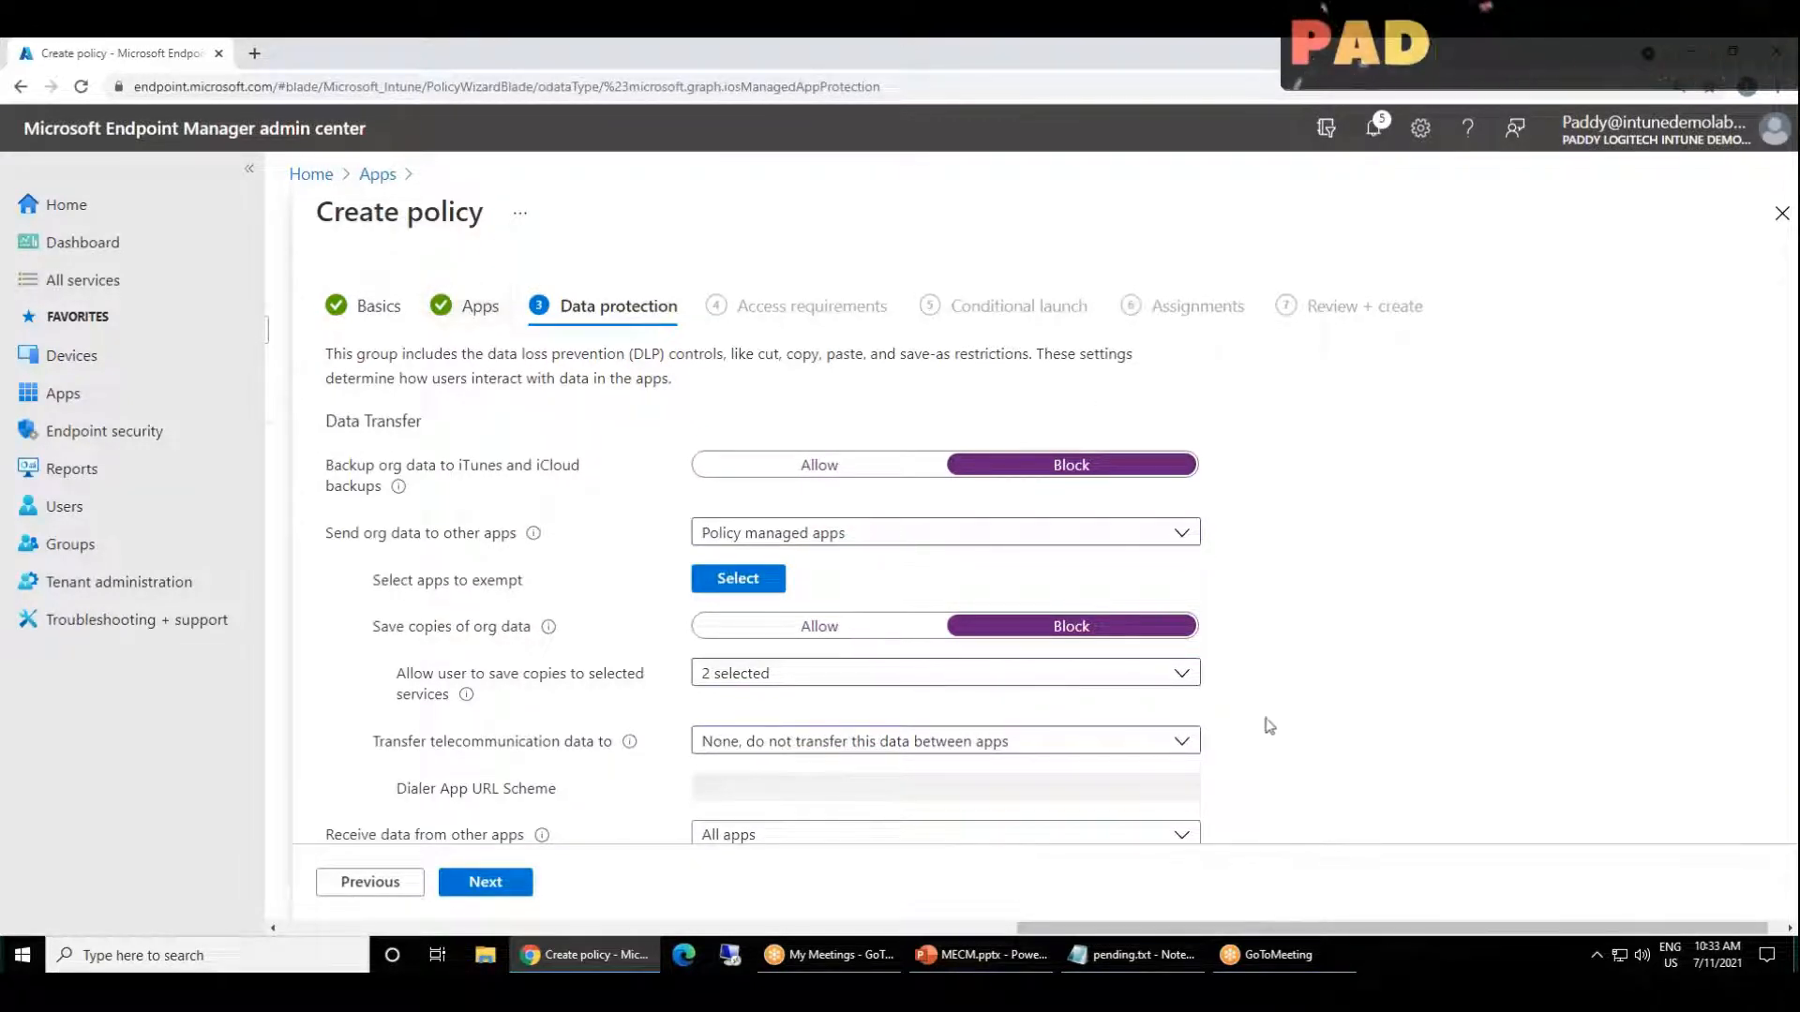
{"action": "scroll", "coordinate": [750, 763], "scroll_direction": "down", "scroll_amount": 5}
{"action": "scroll", "coordinate": [750, 764], "scroll_direction": "up", "scroll_amount": 5}
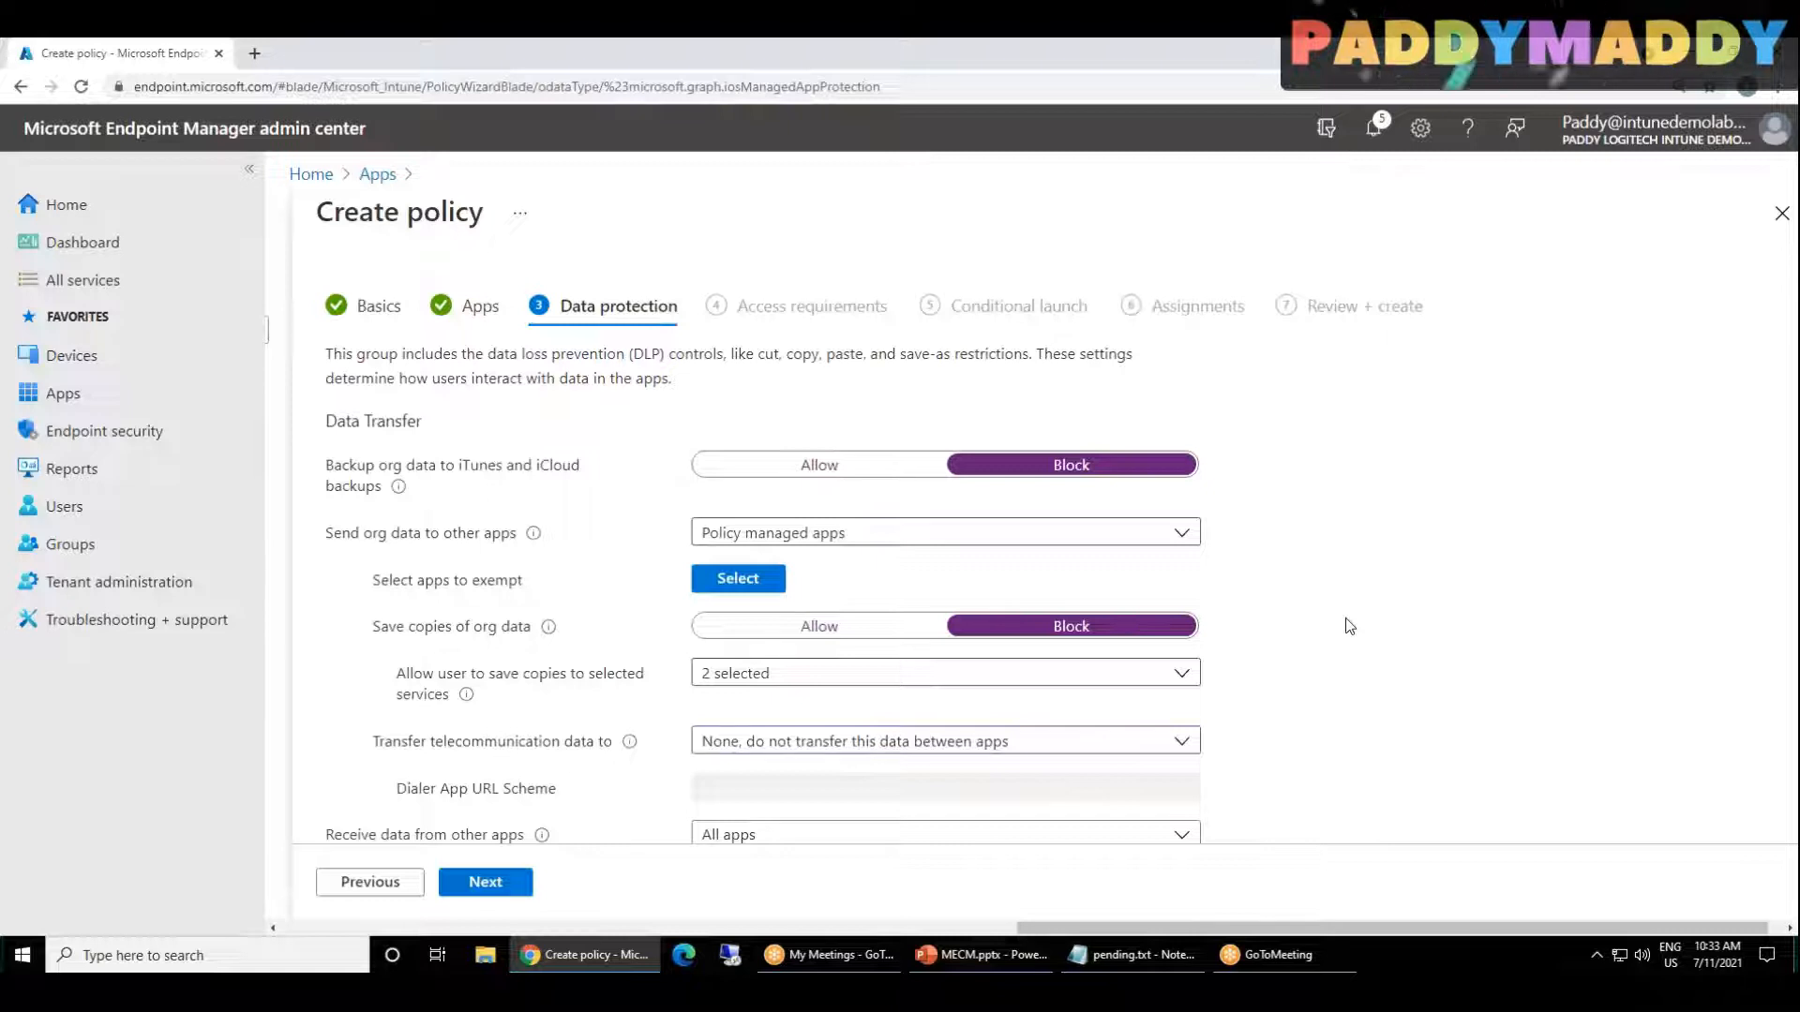
Step: Proceed to Access requirements, and check the Mobile Application Management slide in PowerPoint before returning to the policy in Chrome
{"action": "left_click", "coordinate": [517, 898]}
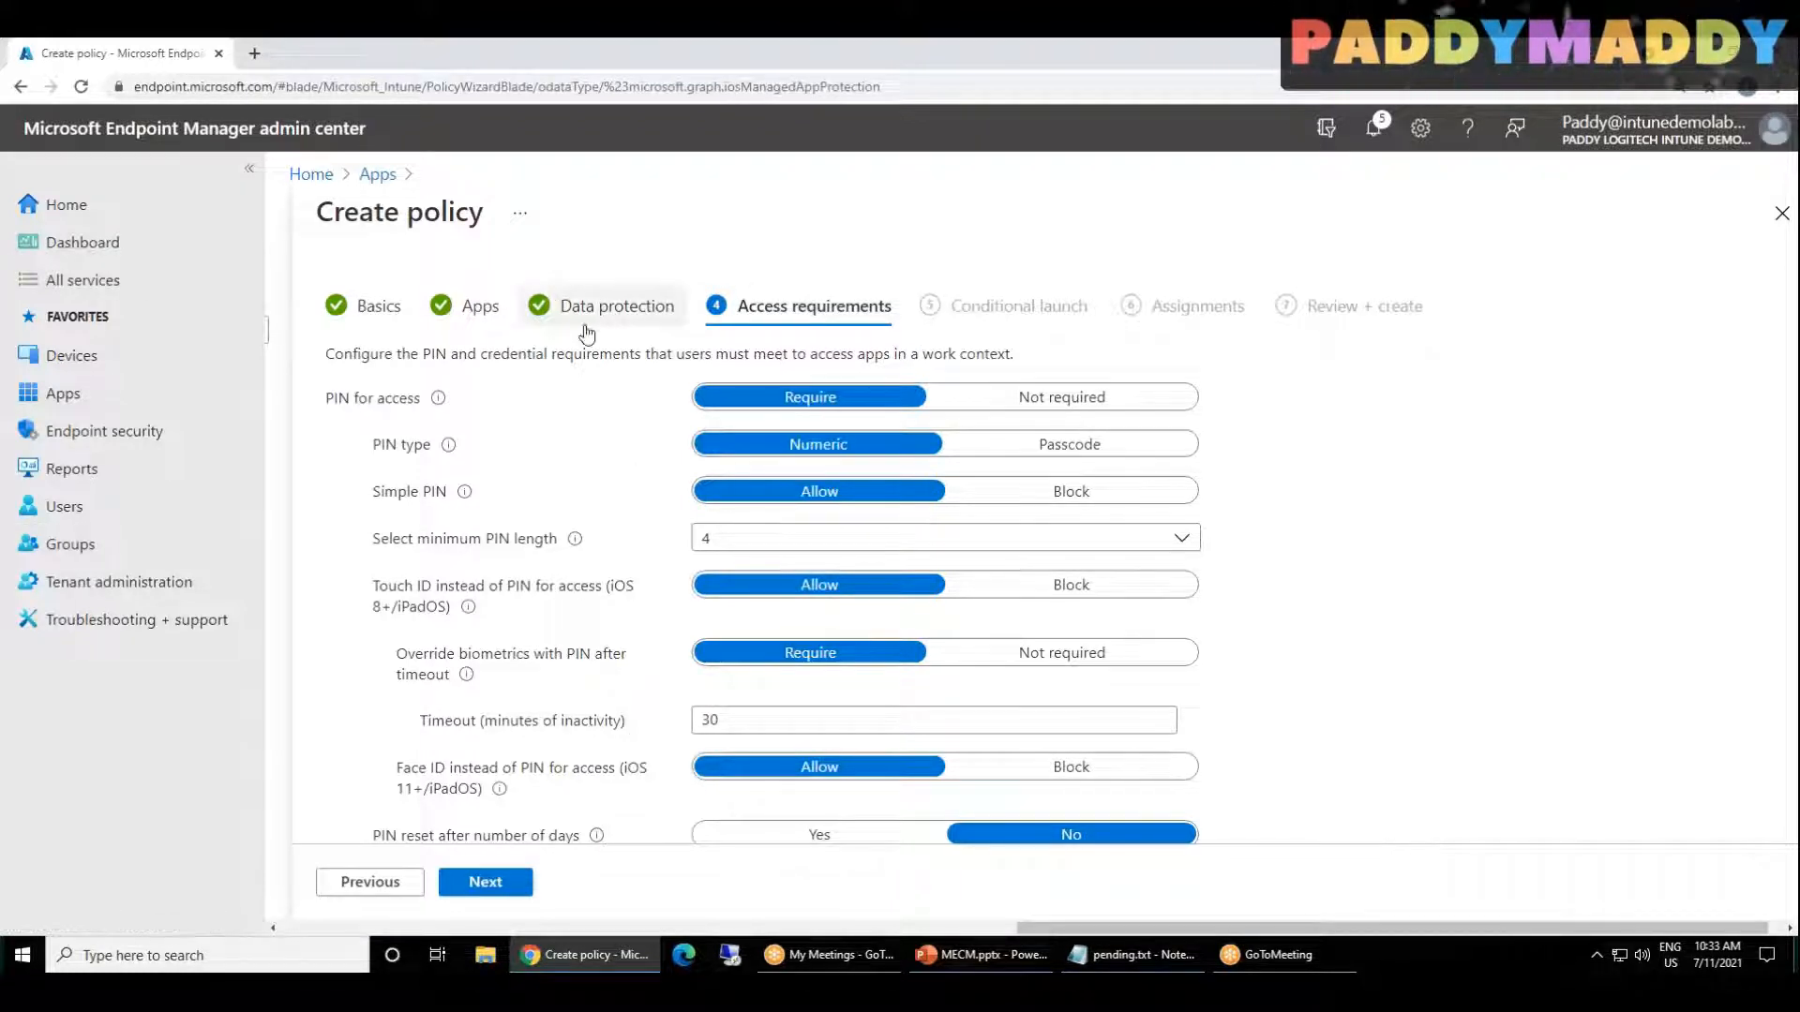
{"action": "left_click", "coordinate": [982, 954]}
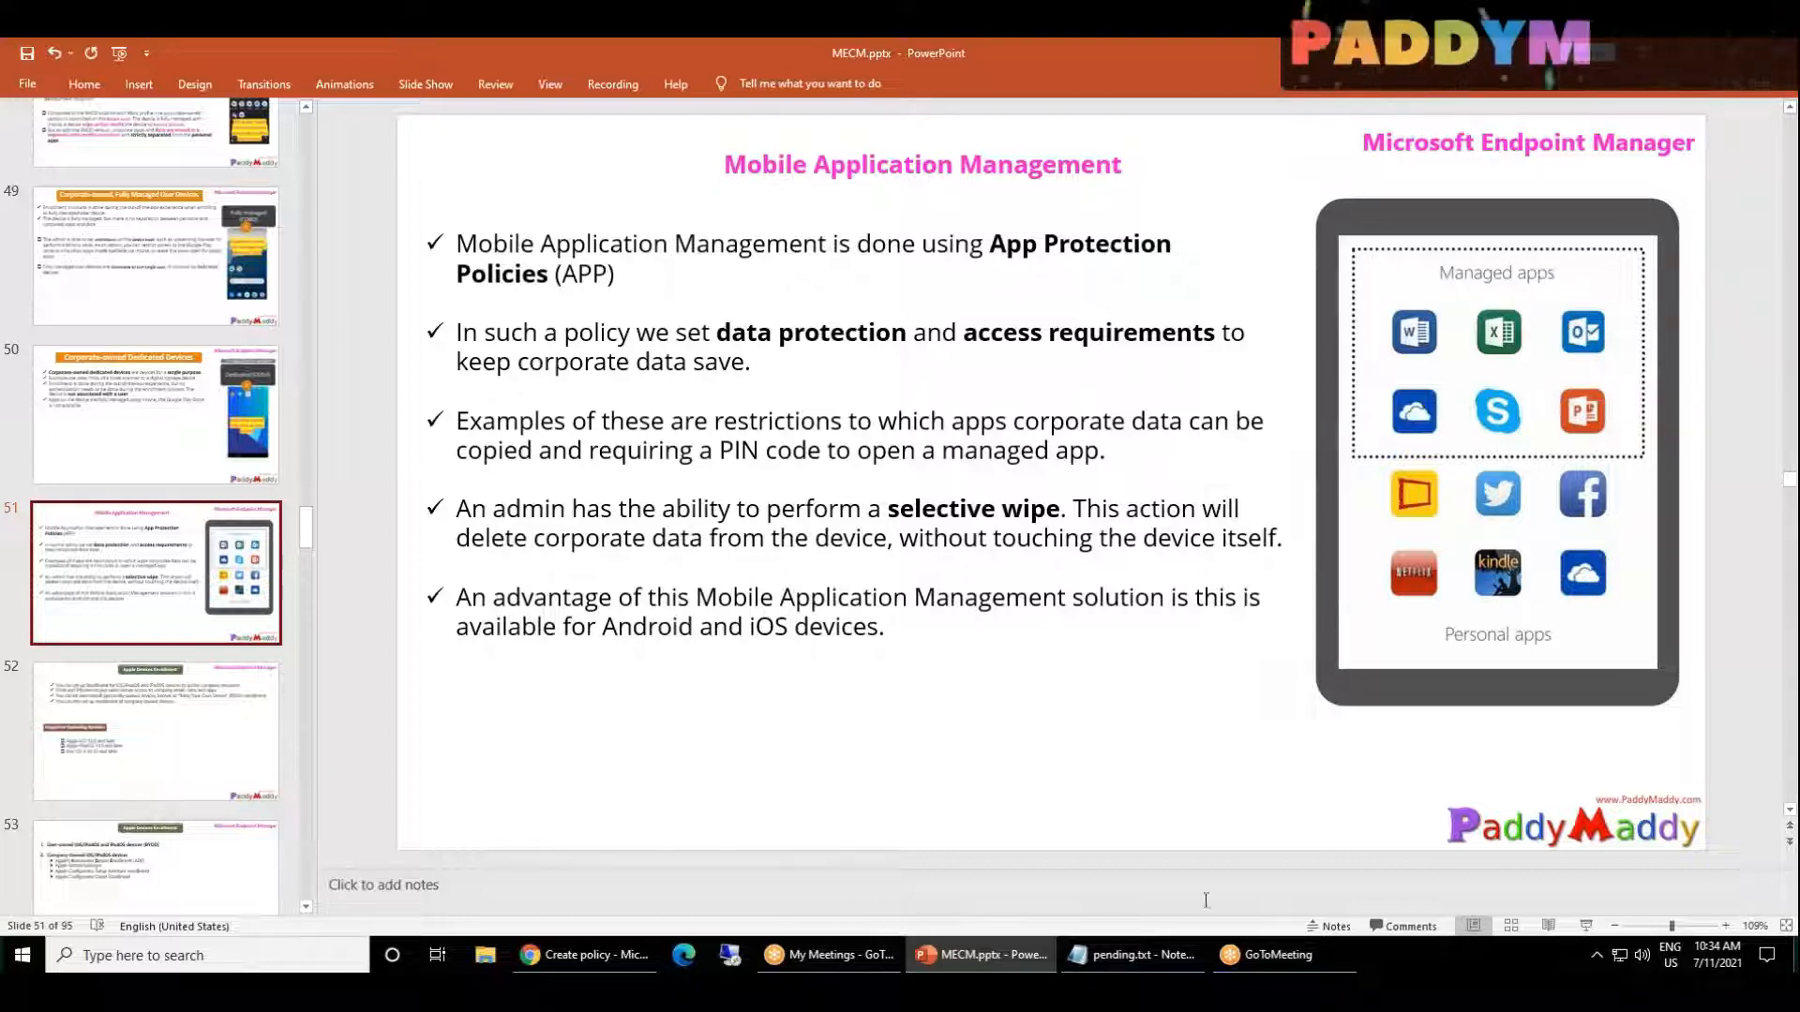
{"action": "left_click", "coordinate": [588, 961]}
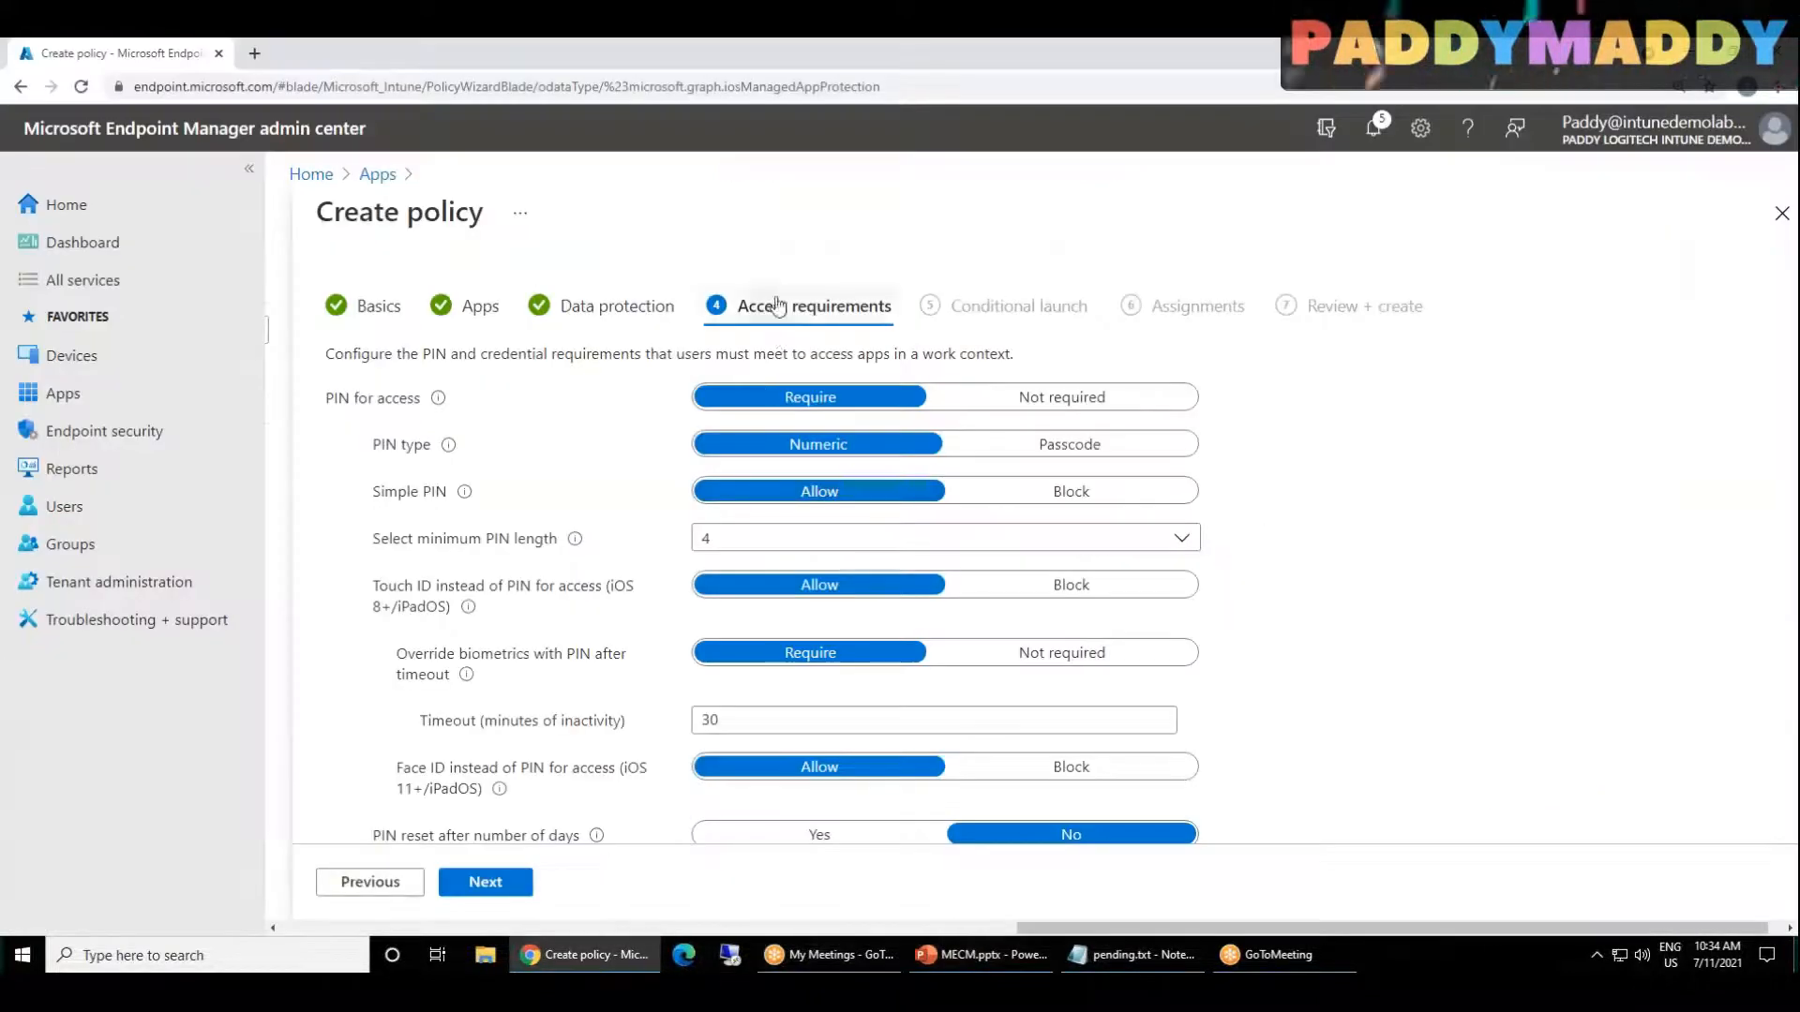
Step: Try the Passcode PIN type and blocking simple PINs, restoring the settings to Numeric and Allow
{"action": "left_click_drag", "start_coordinate": [335, 405], "coordinate": [413, 408]}
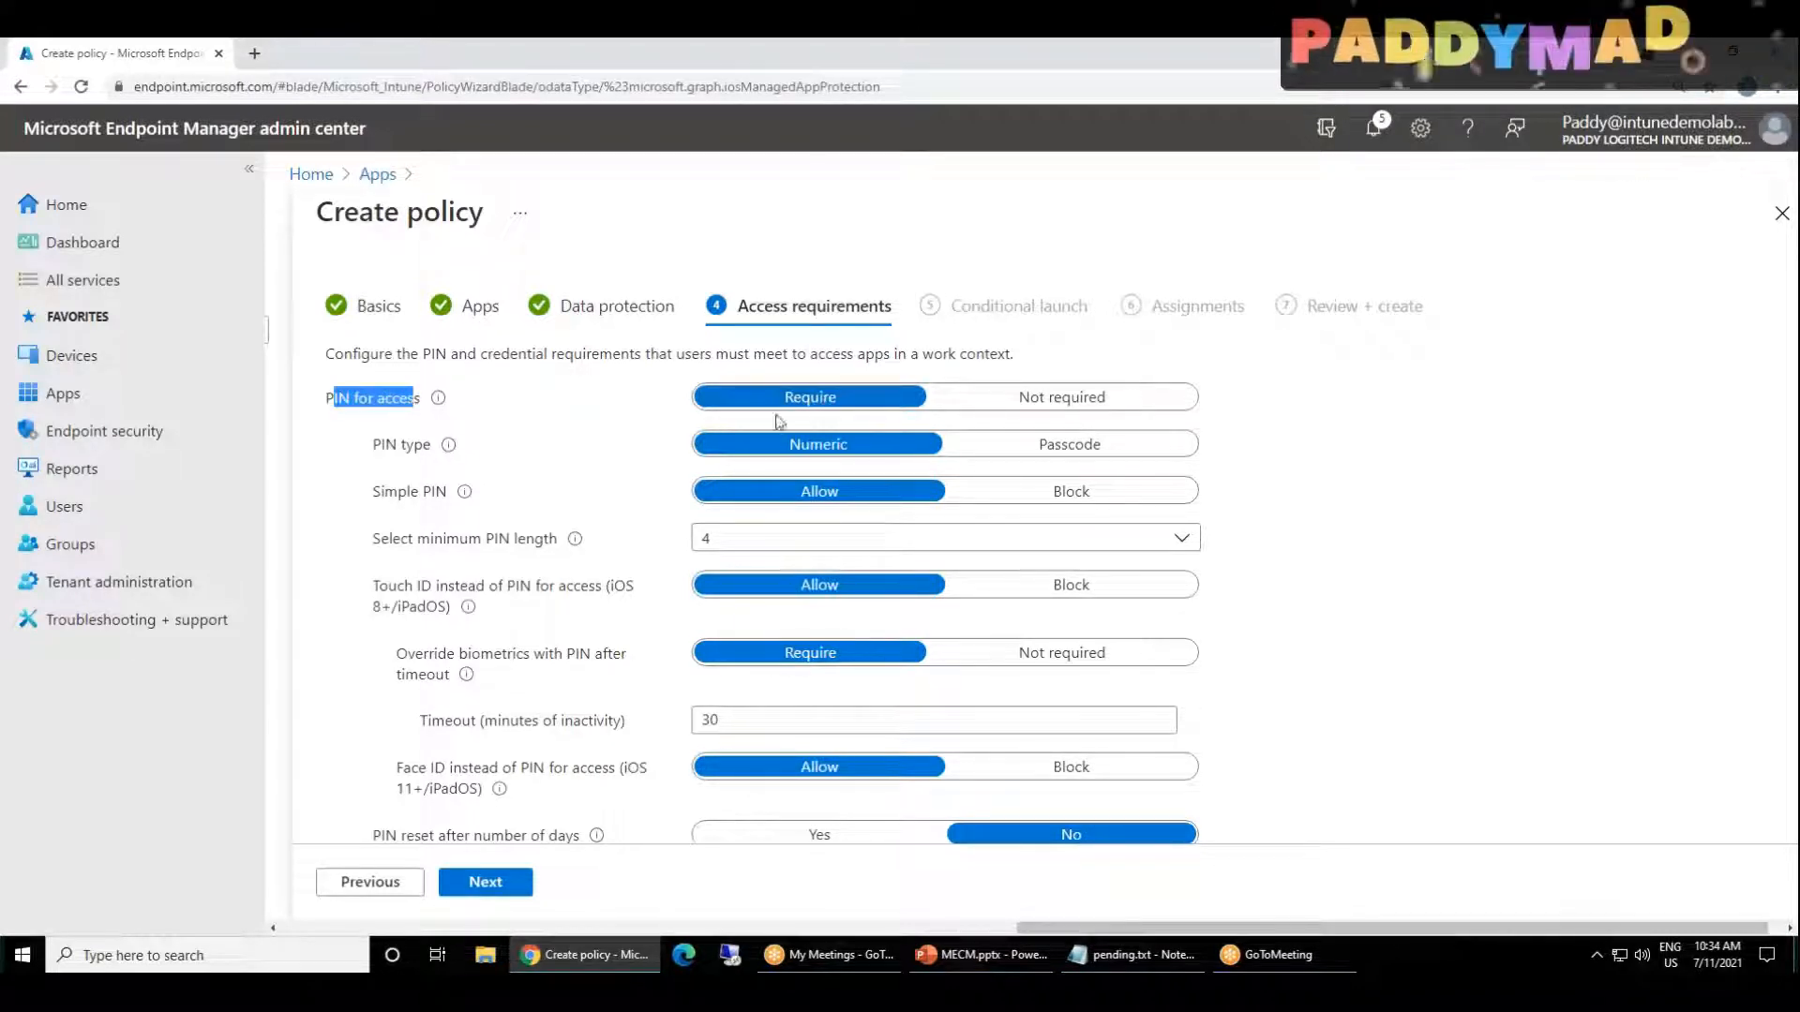
{"action": "left_click_drag", "start_coordinate": [431, 447], "coordinate": [403, 452]}
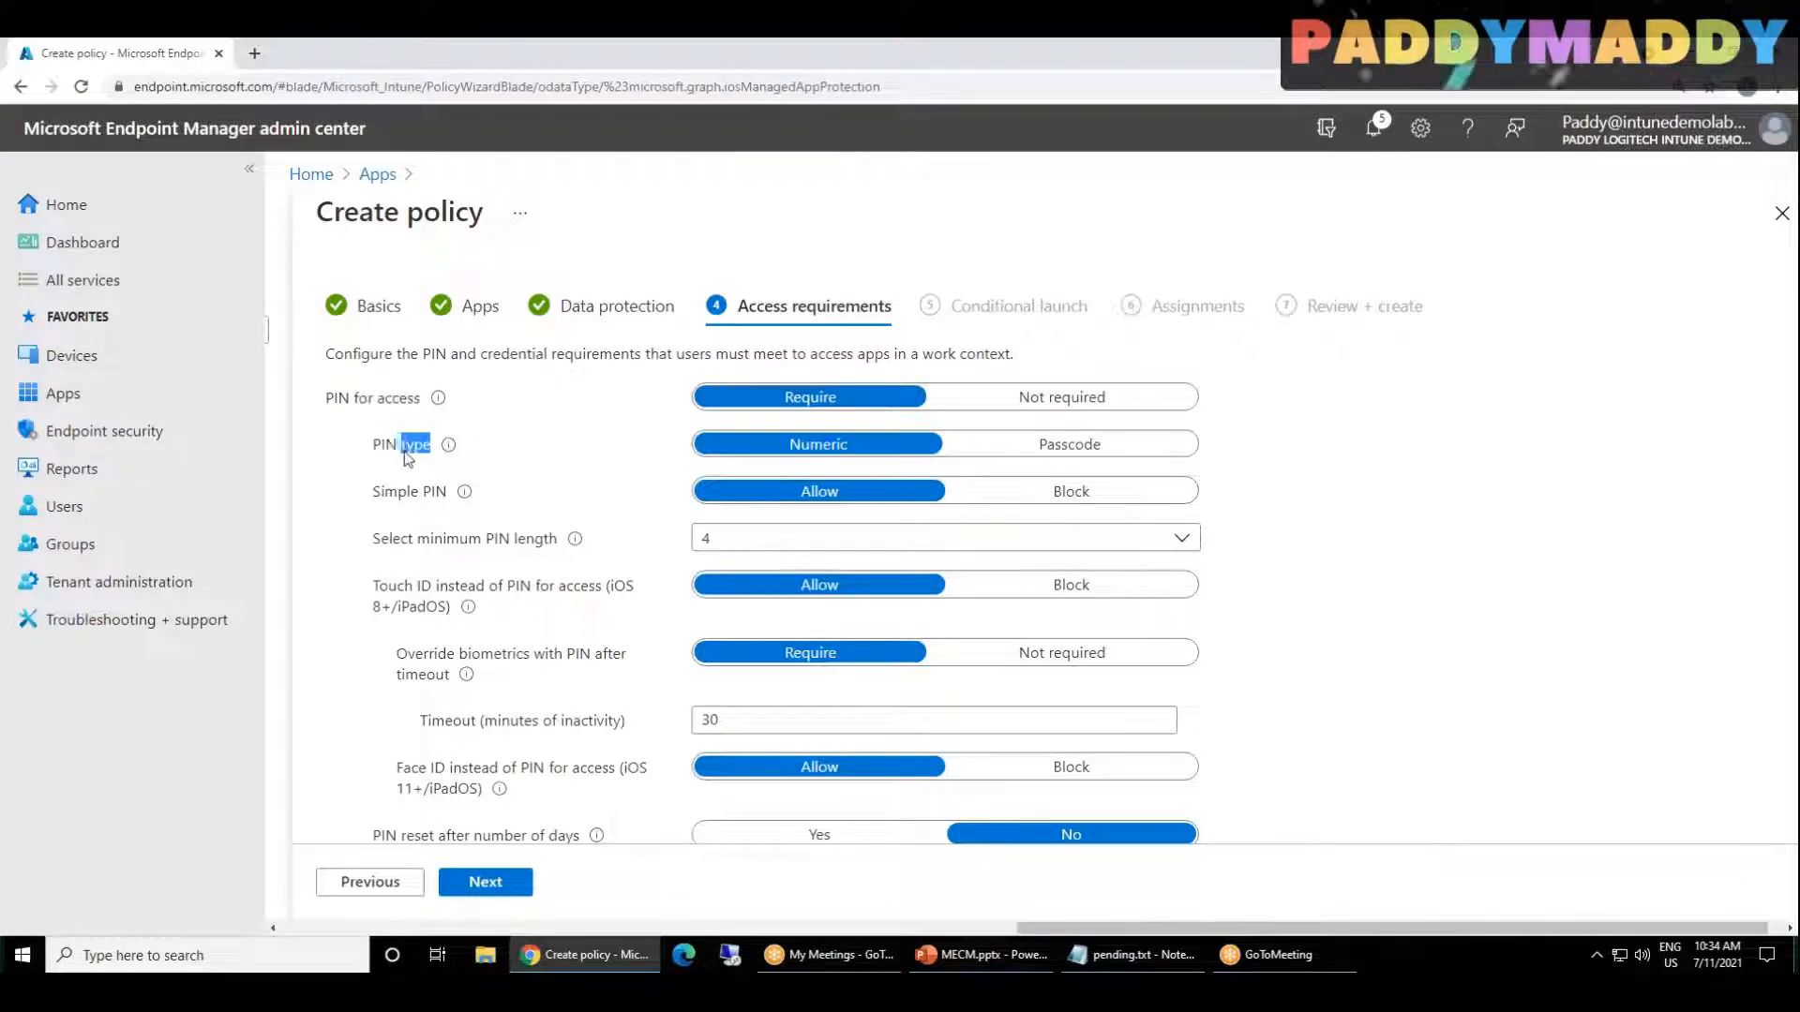
{"action": "left_click", "coordinate": [1061, 454]}
{"action": "left_click", "coordinate": [762, 452]}
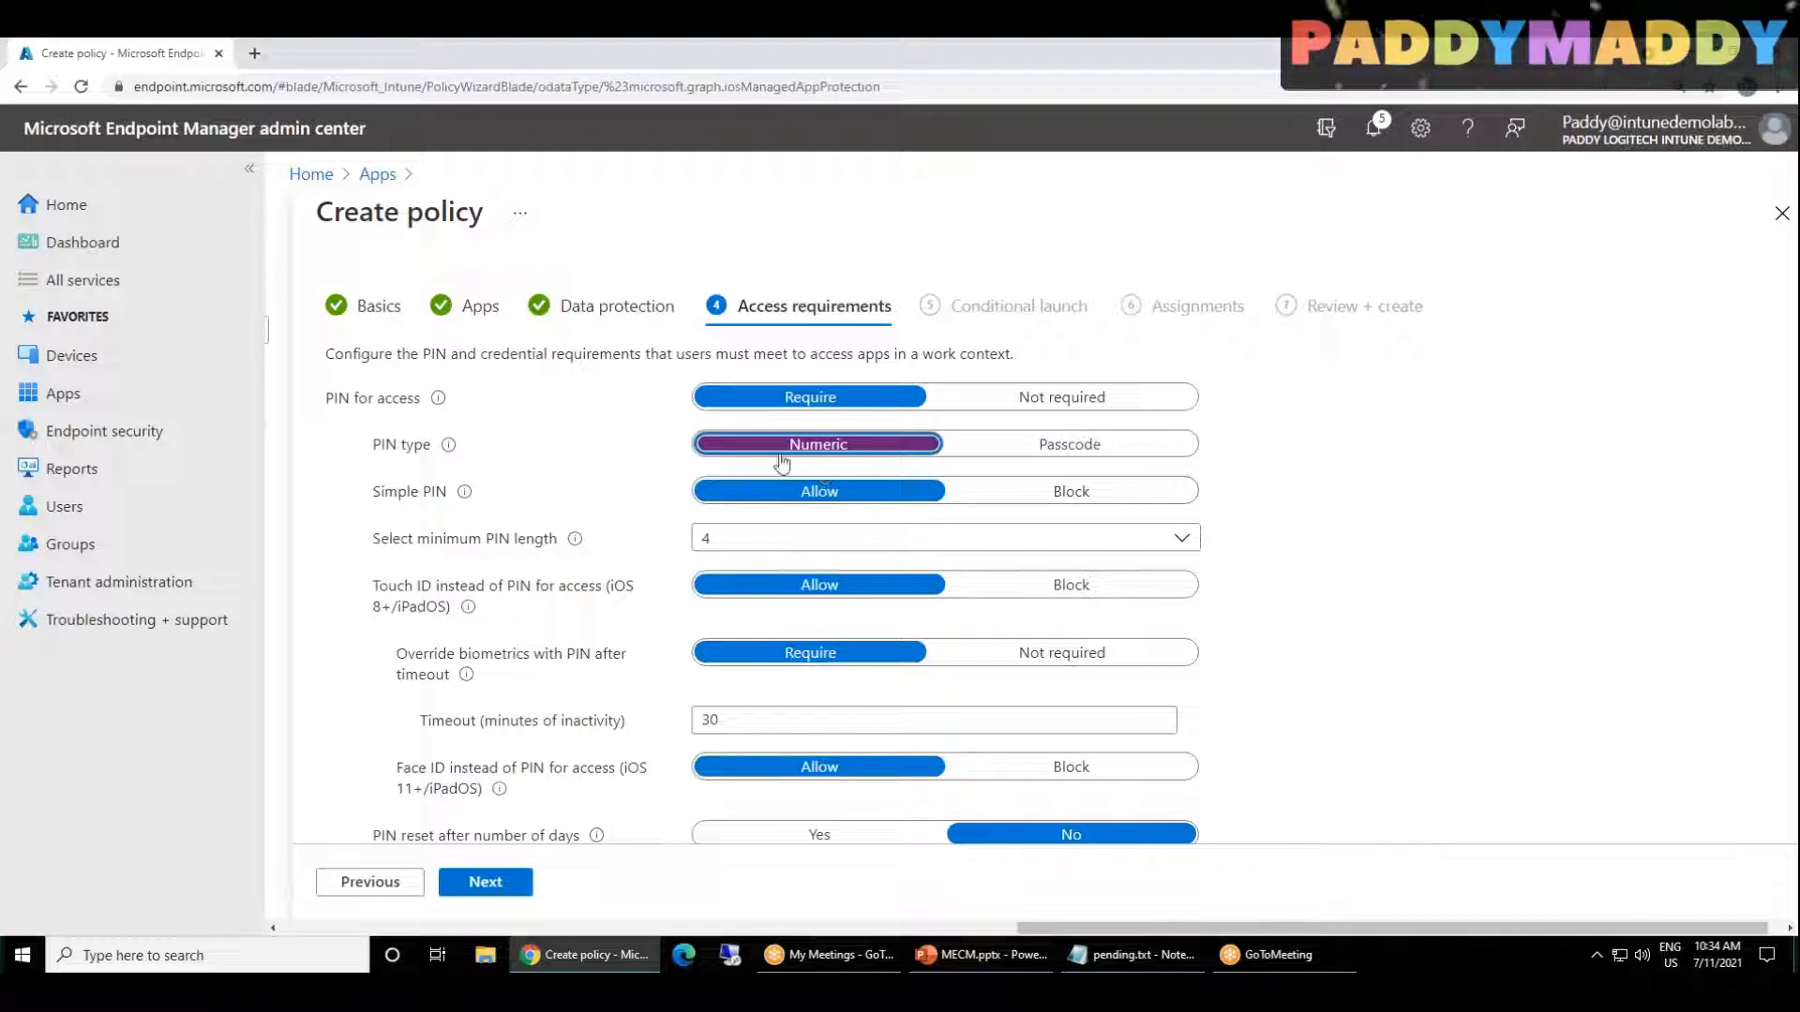
{"action": "scroll", "coordinate": [379, 539], "scroll_direction": "down", "scroll_amount": 1}
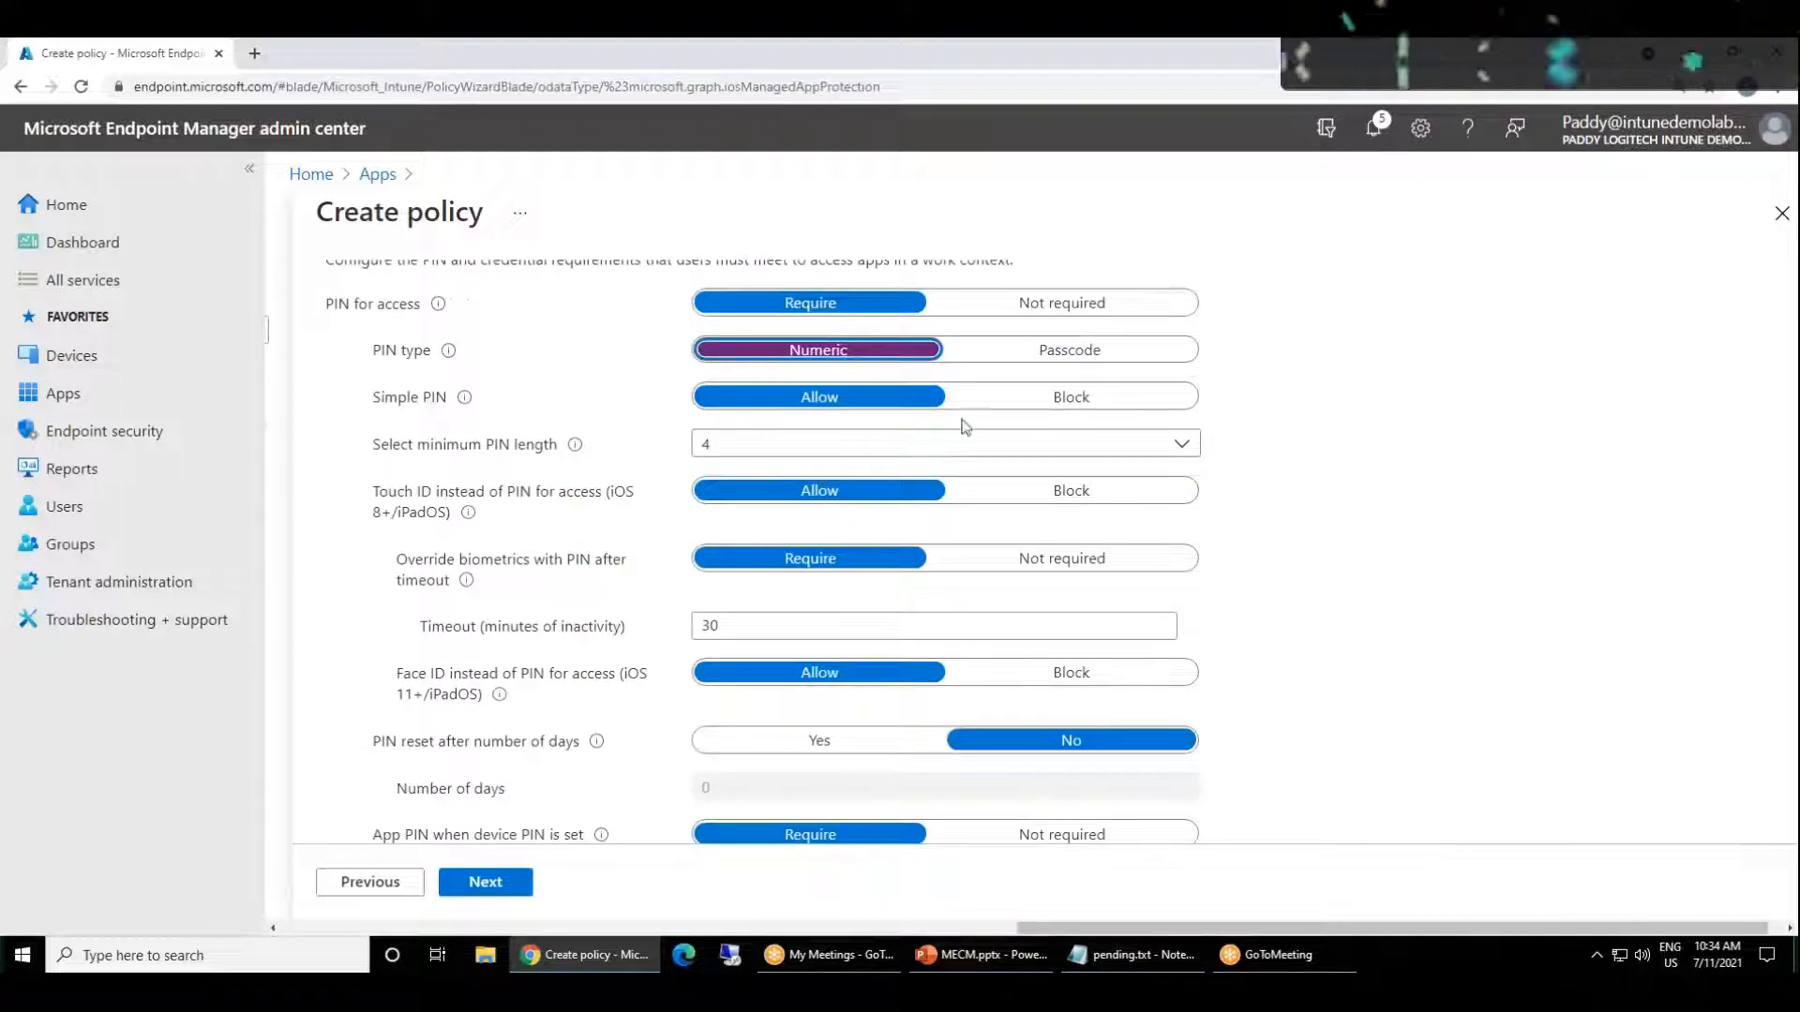
{"action": "left_click", "coordinate": [1103, 401]}
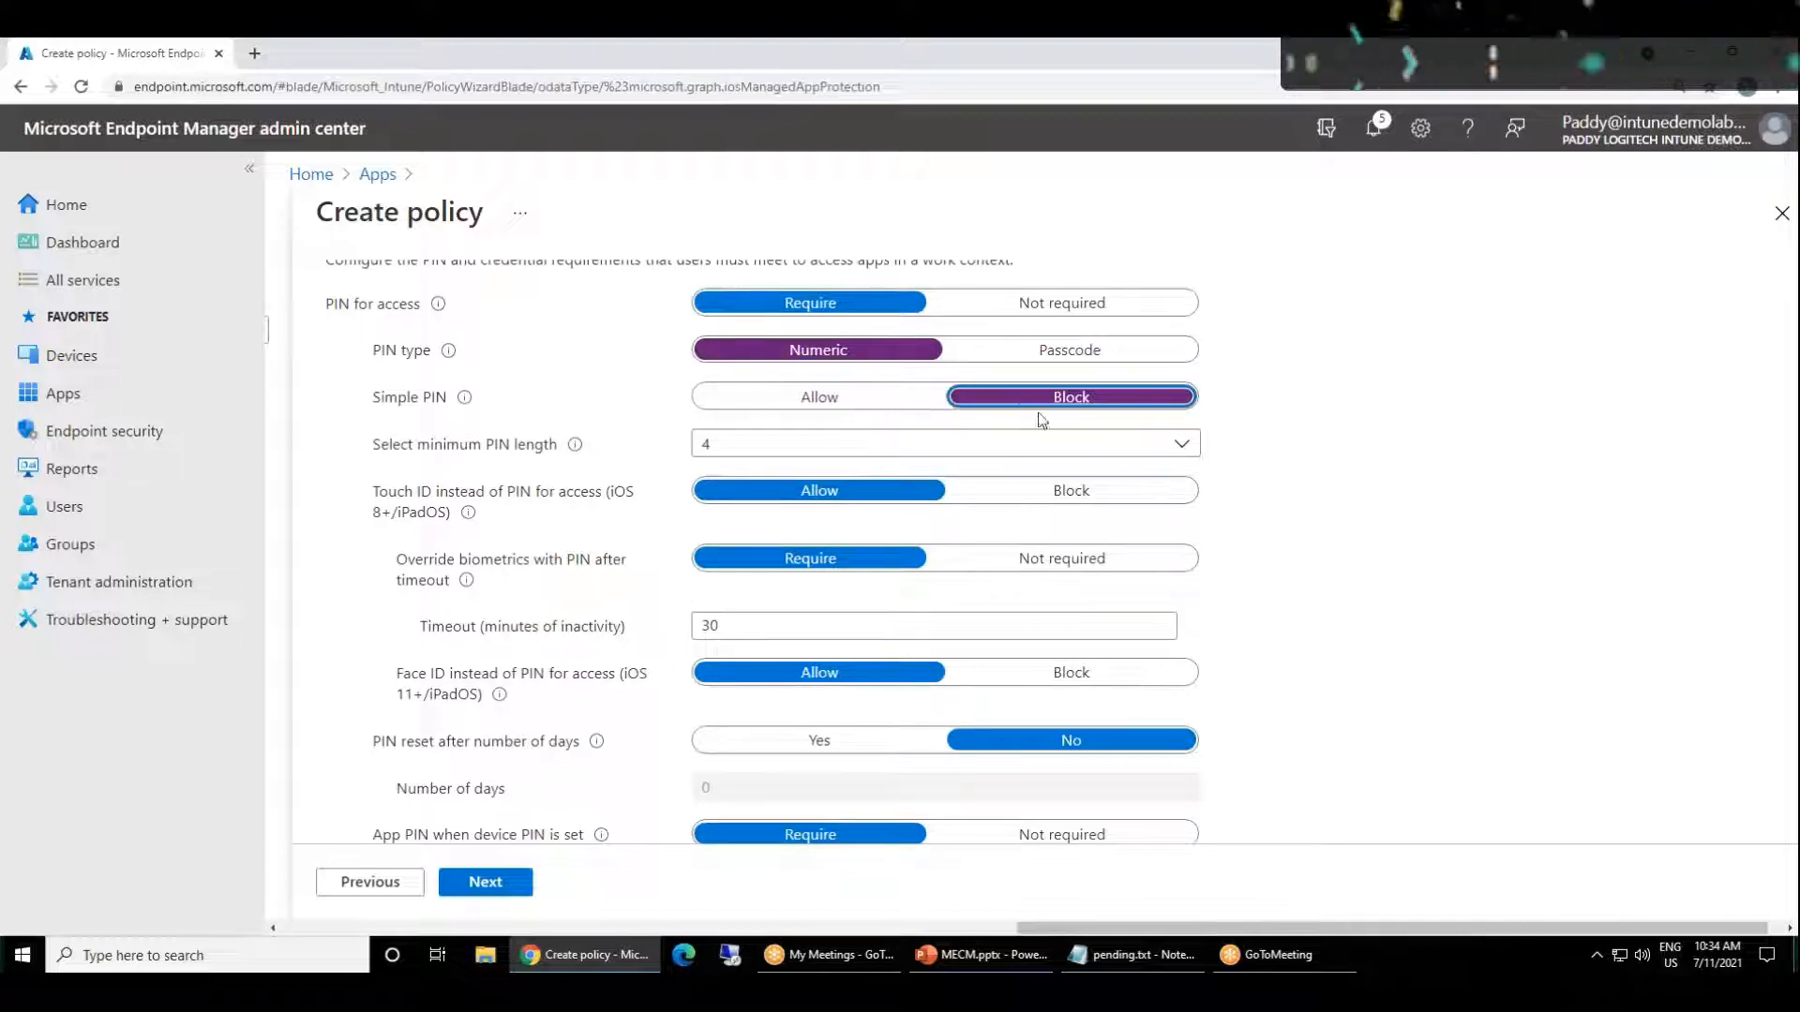
{"action": "left_click", "coordinate": [853, 403]}
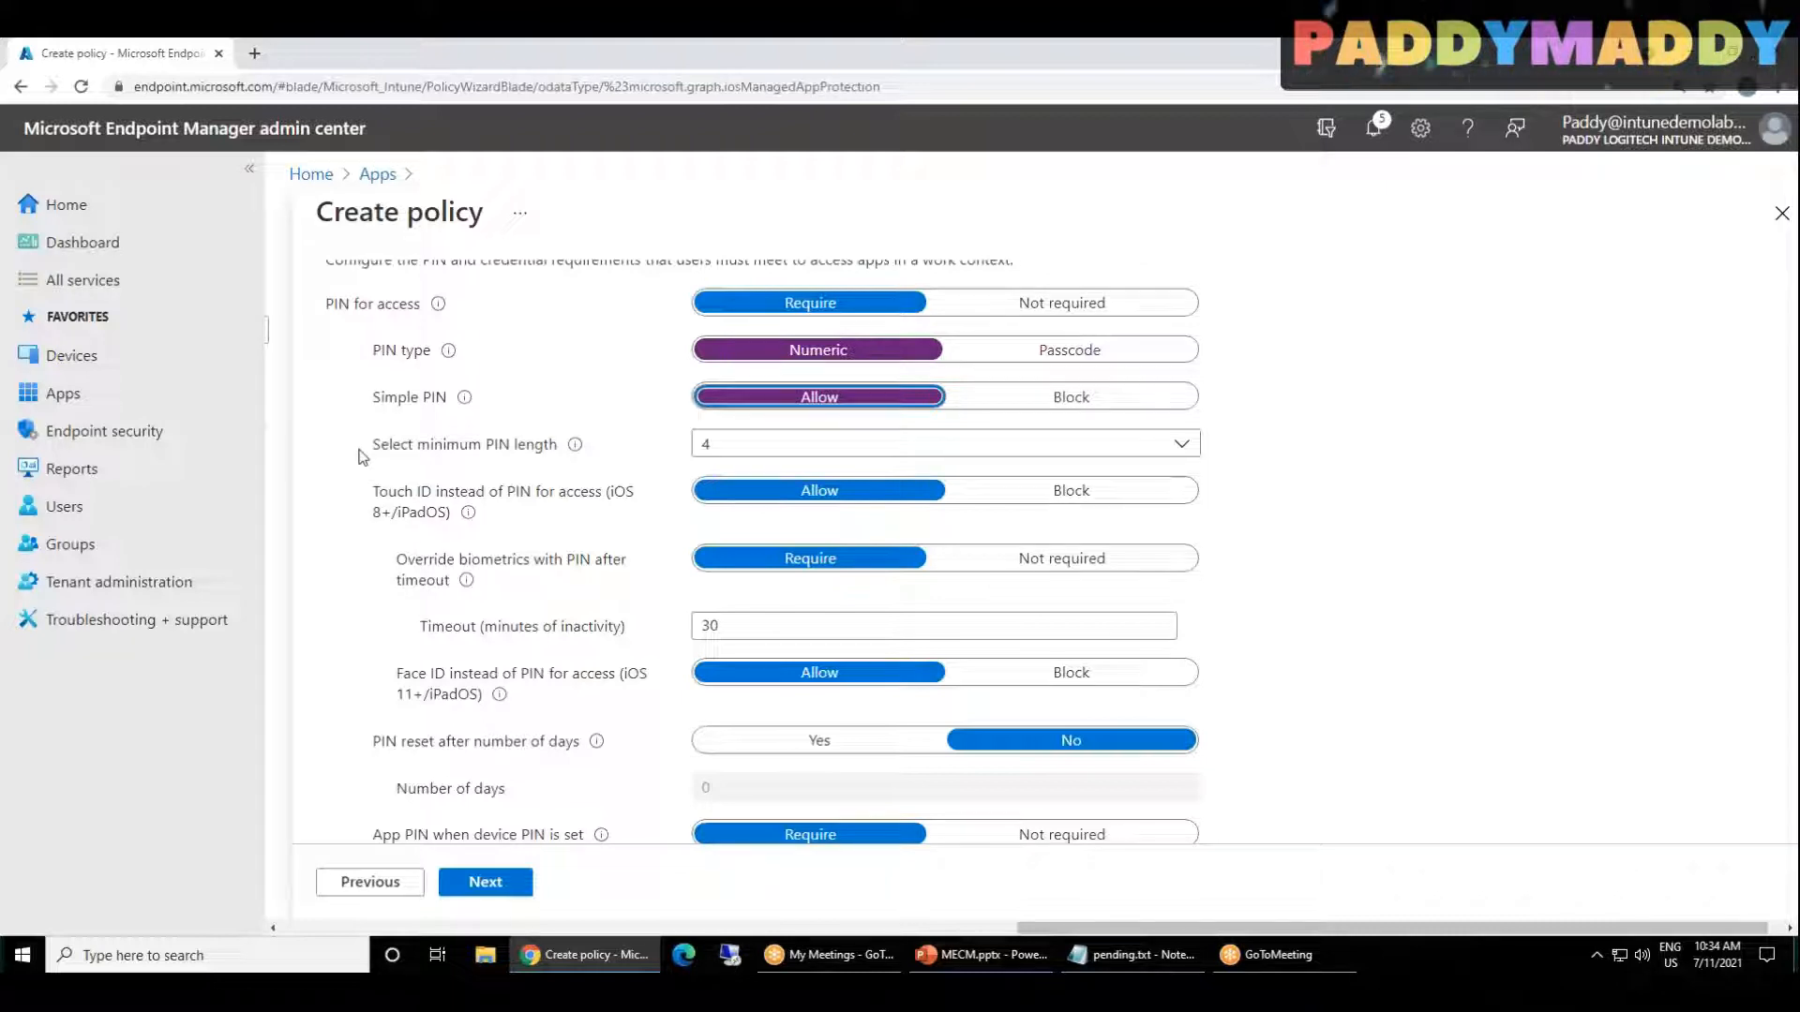
Step: Set the minimum PIN length to 4 and block Touch ID instead of PIN for access
{"action": "left_click", "coordinate": [754, 446]}
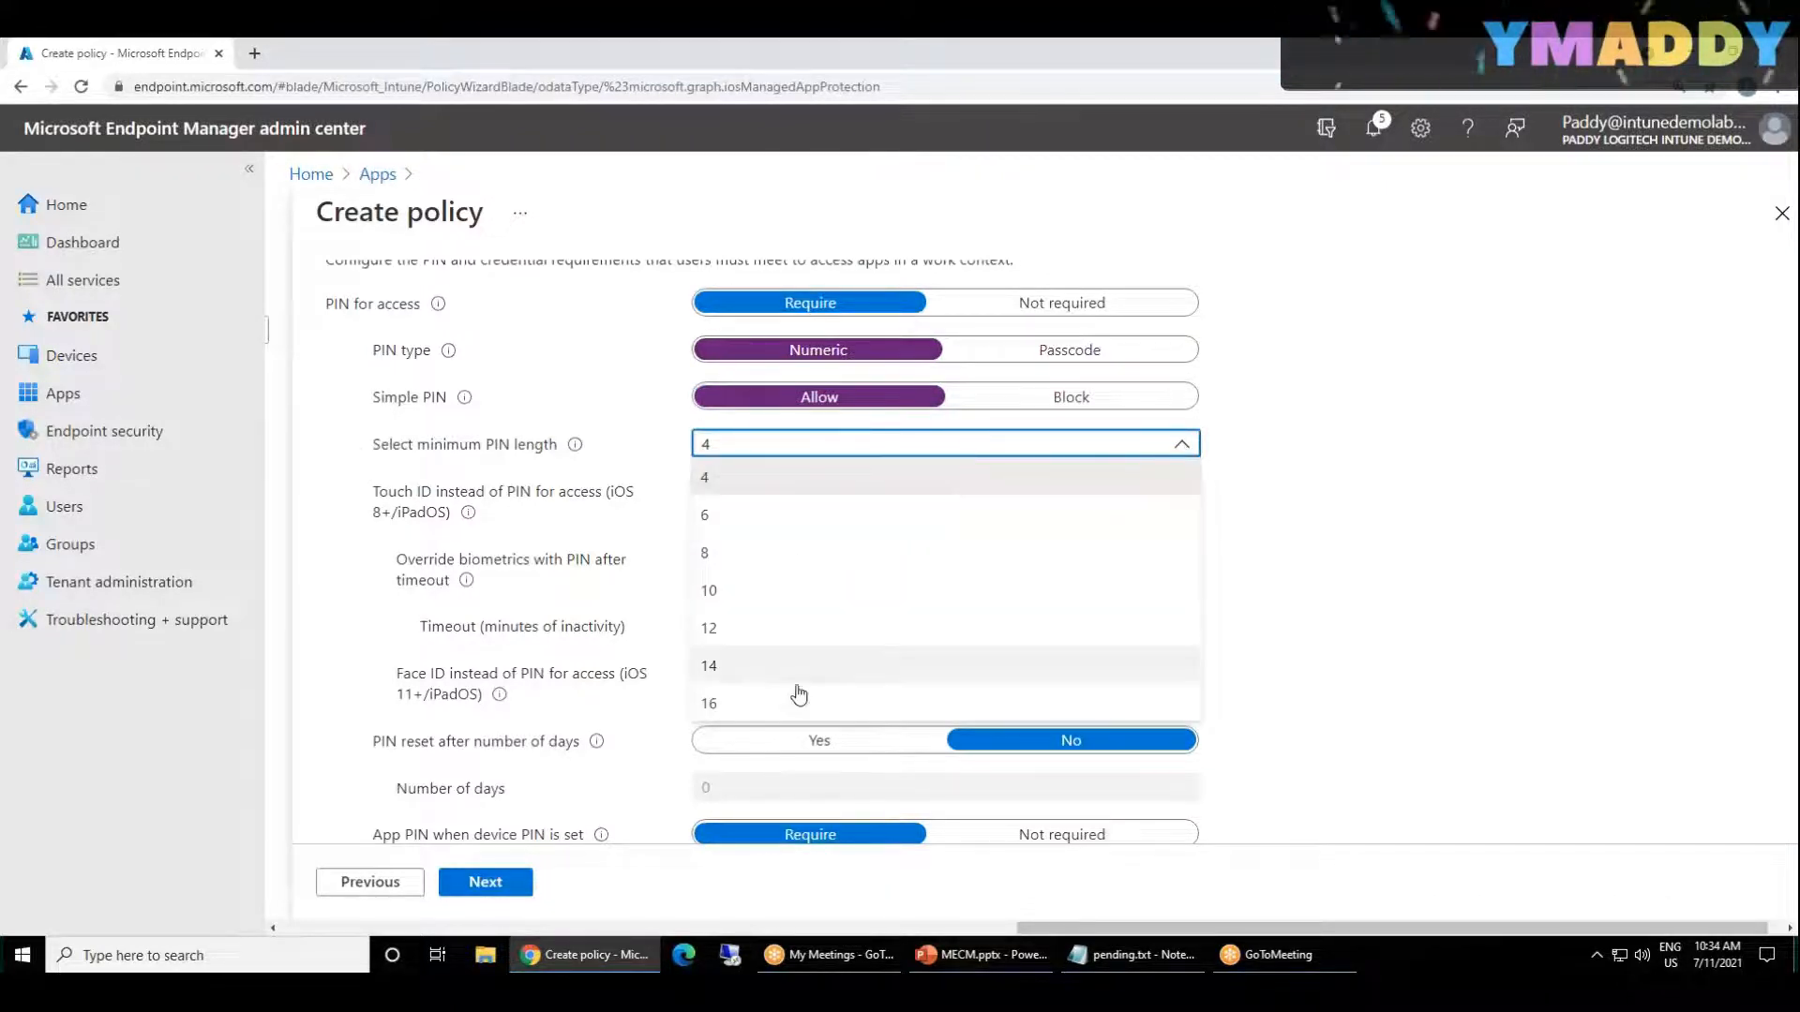
{"action": "left_click", "coordinate": [729, 481]}
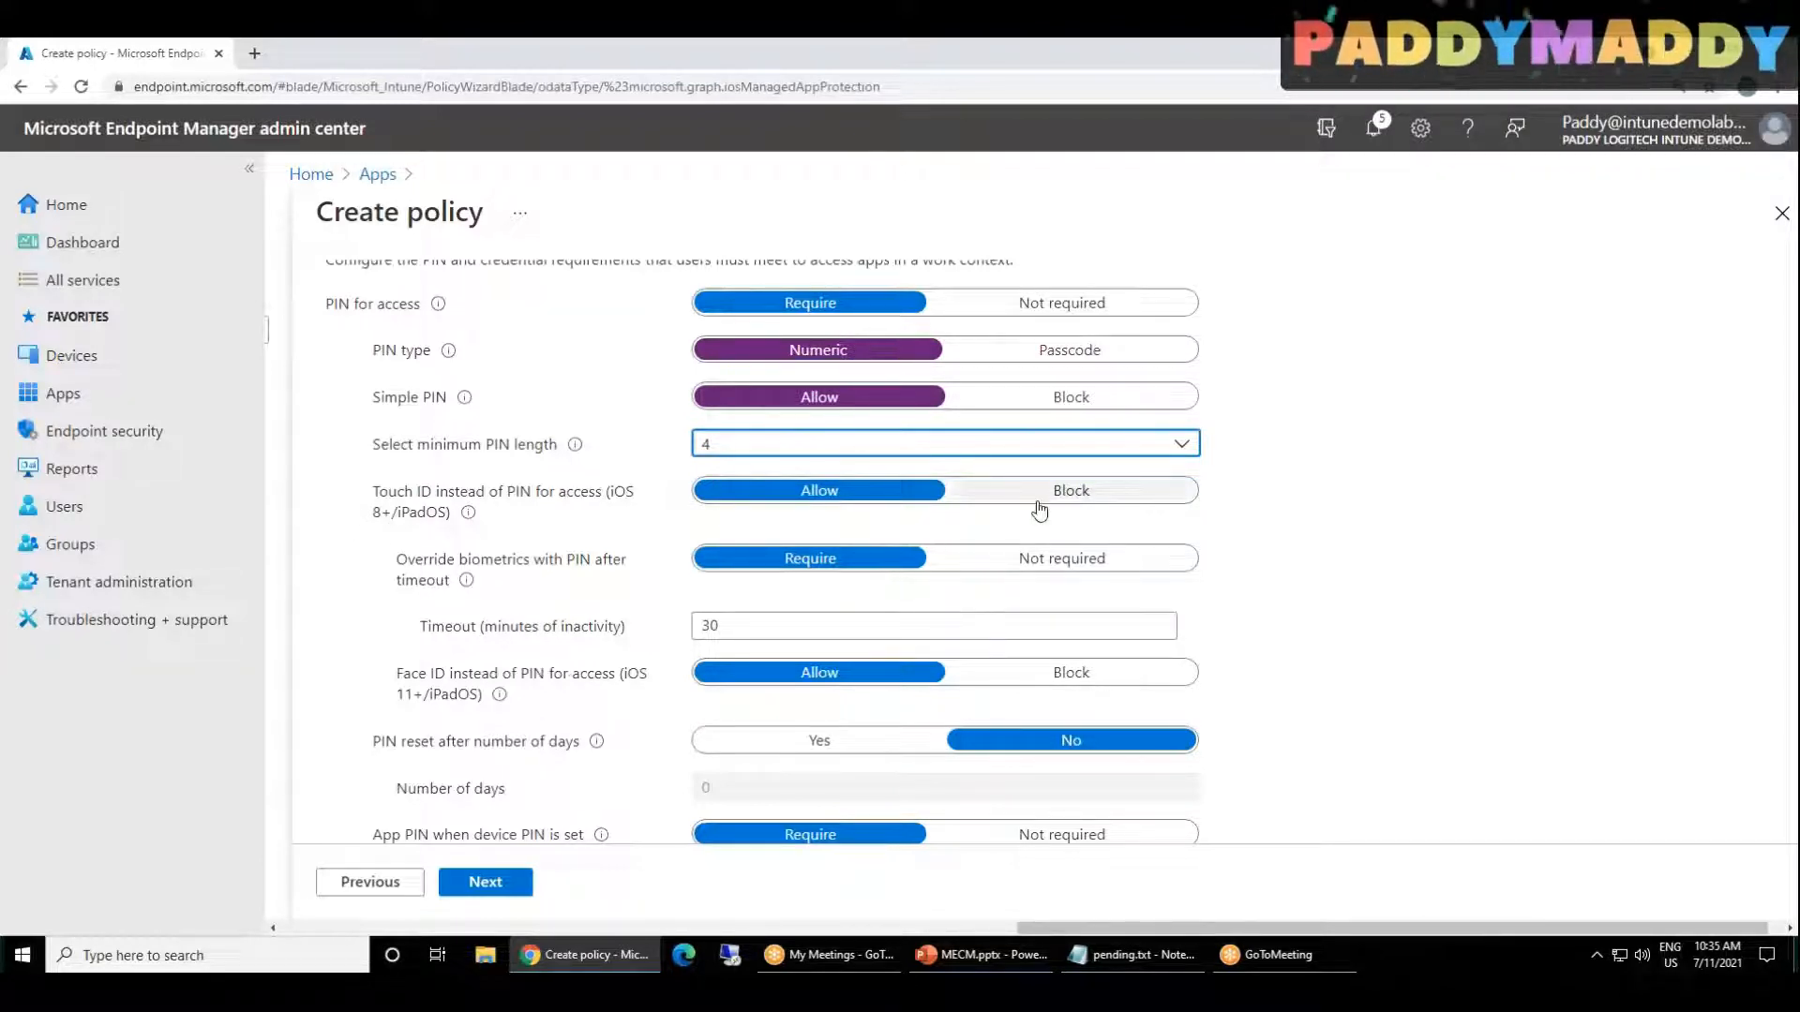
{"action": "left_click", "coordinate": [1069, 493]}
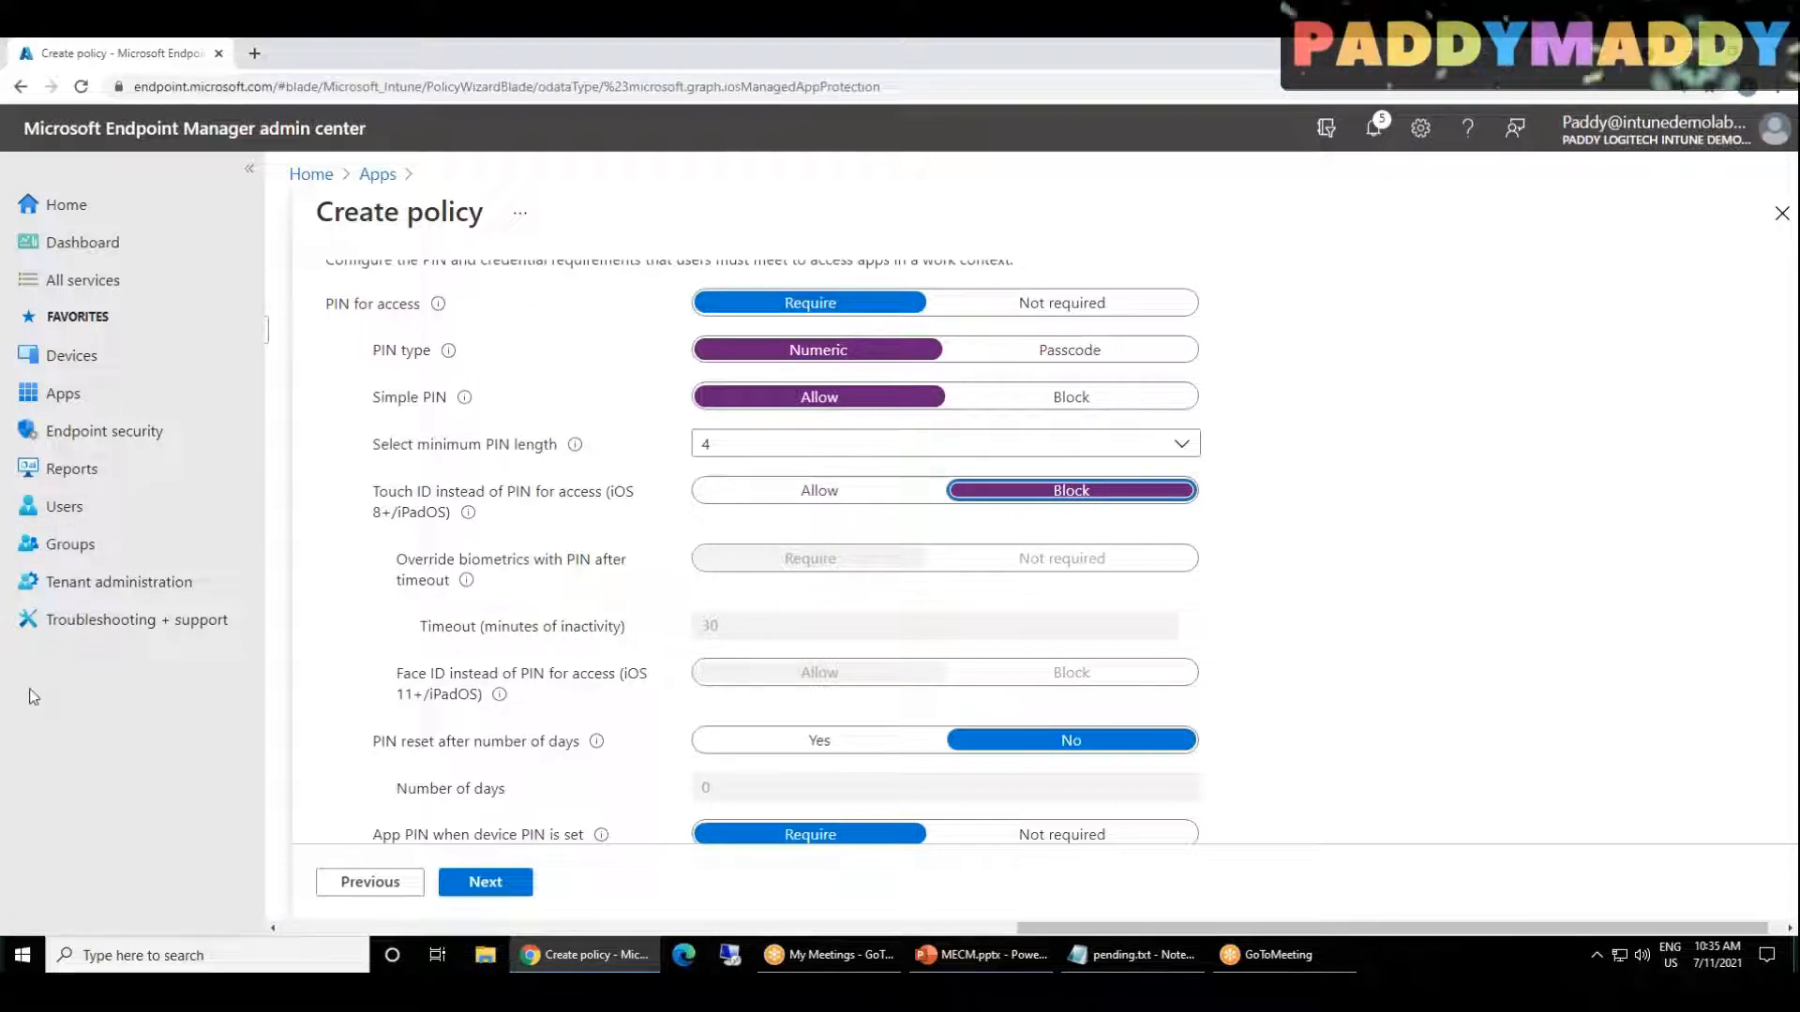
Step: Review the remaining access requirements and proceed to Conditional launch
{"action": "scroll", "coordinate": [1338, 594], "scroll_direction": "down", "scroll_amount": 2}
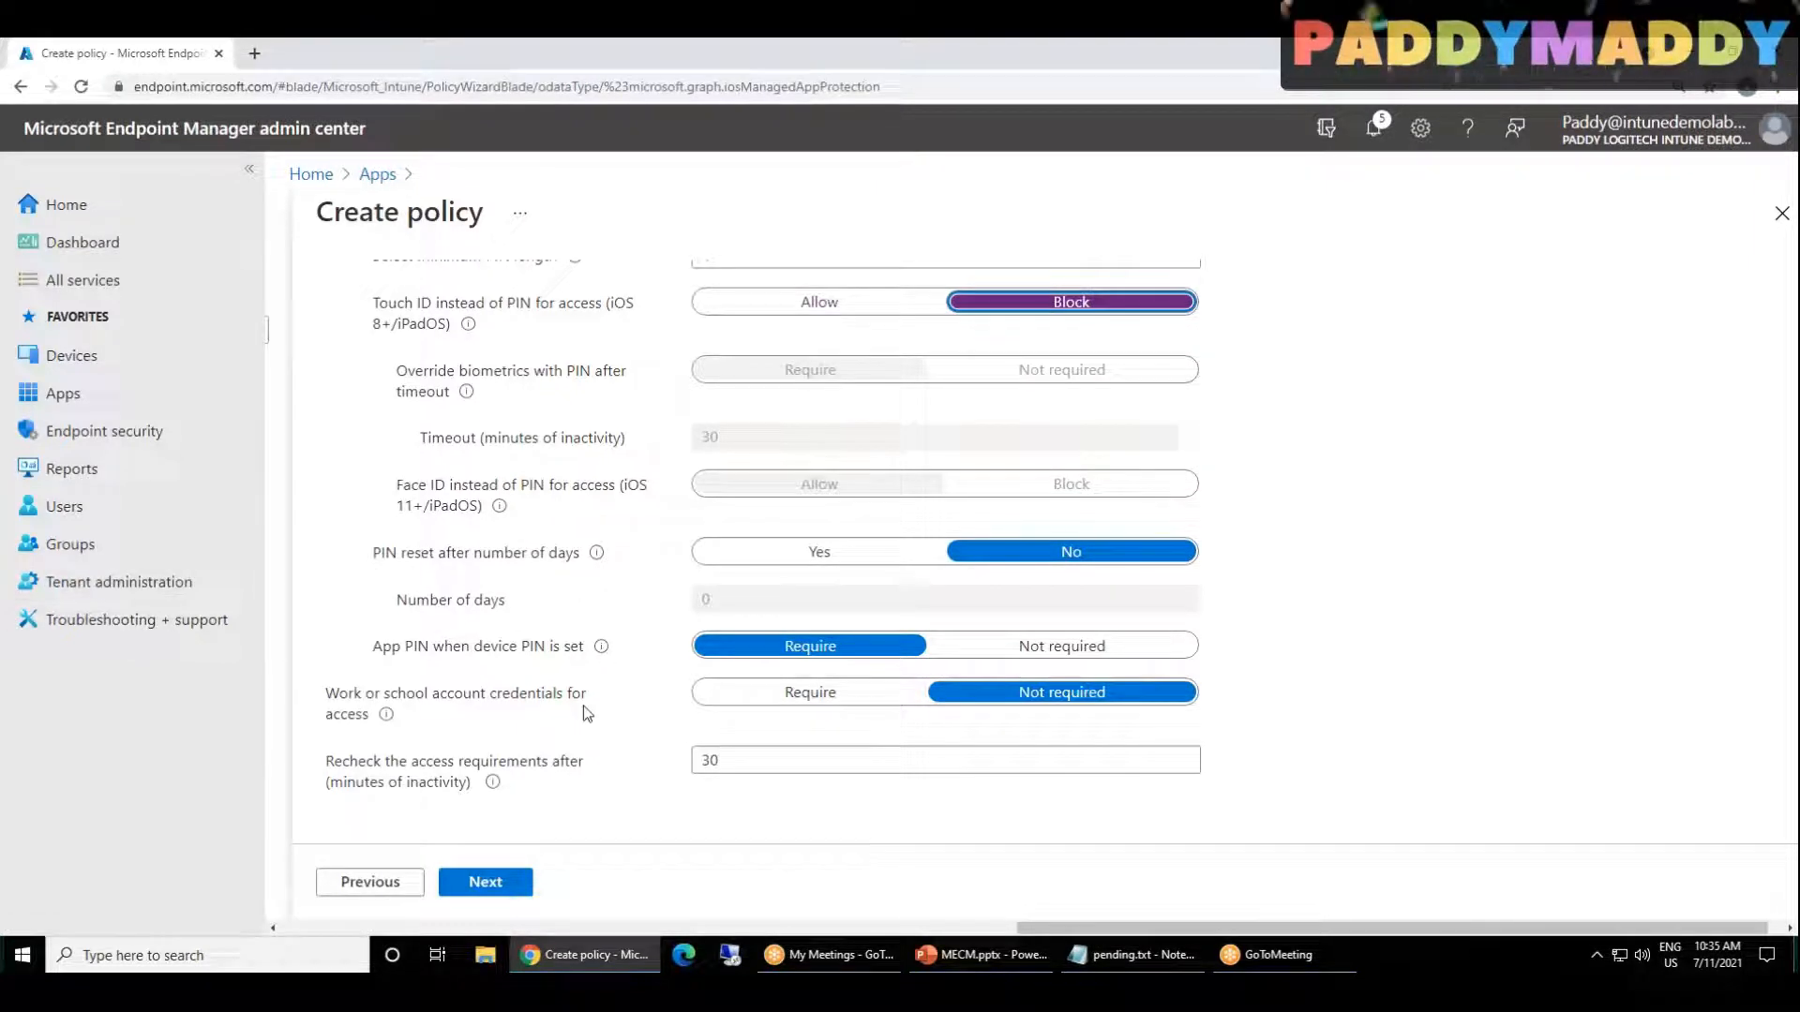
{"action": "scroll", "coordinate": [583, 712], "scroll_direction": "down", "scroll_amount": 1}
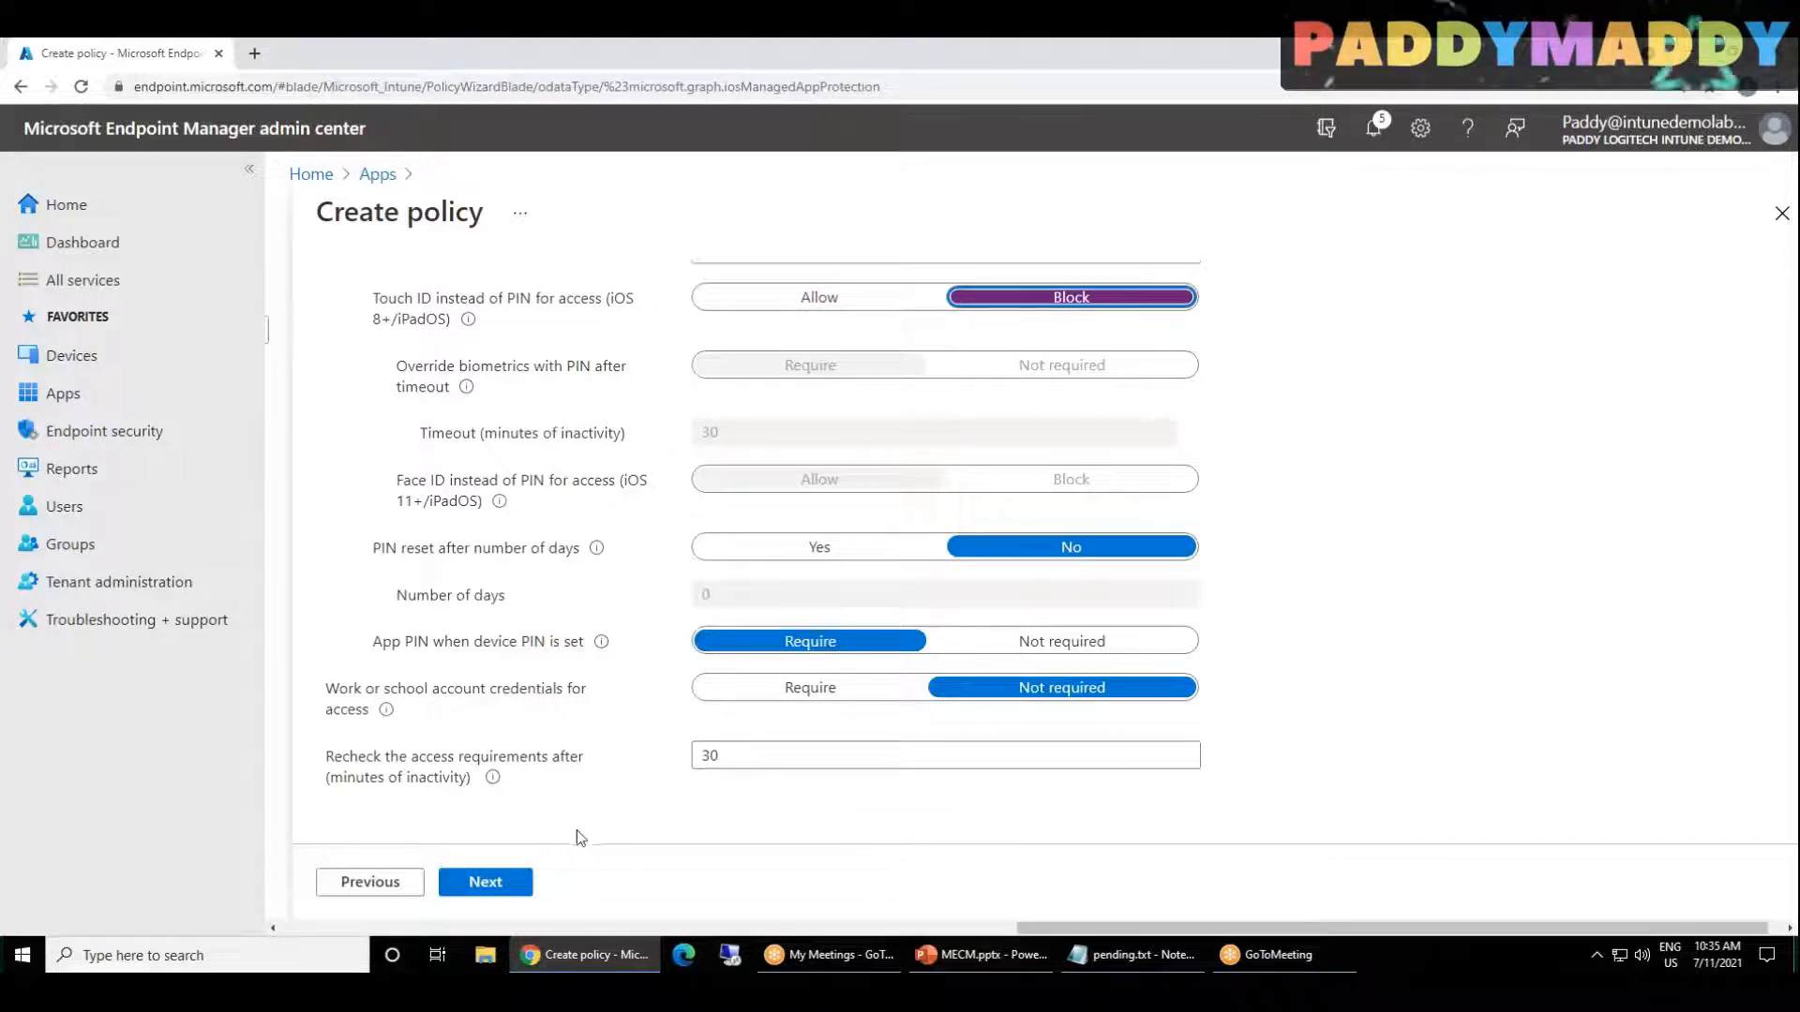
{"action": "scroll", "coordinate": [571, 646], "scroll_direction": "up", "scroll_amount": 1}
{"action": "scroll", "coordinate": [571, 647], "scroll_direction": "up", "scroll_amount": 2}
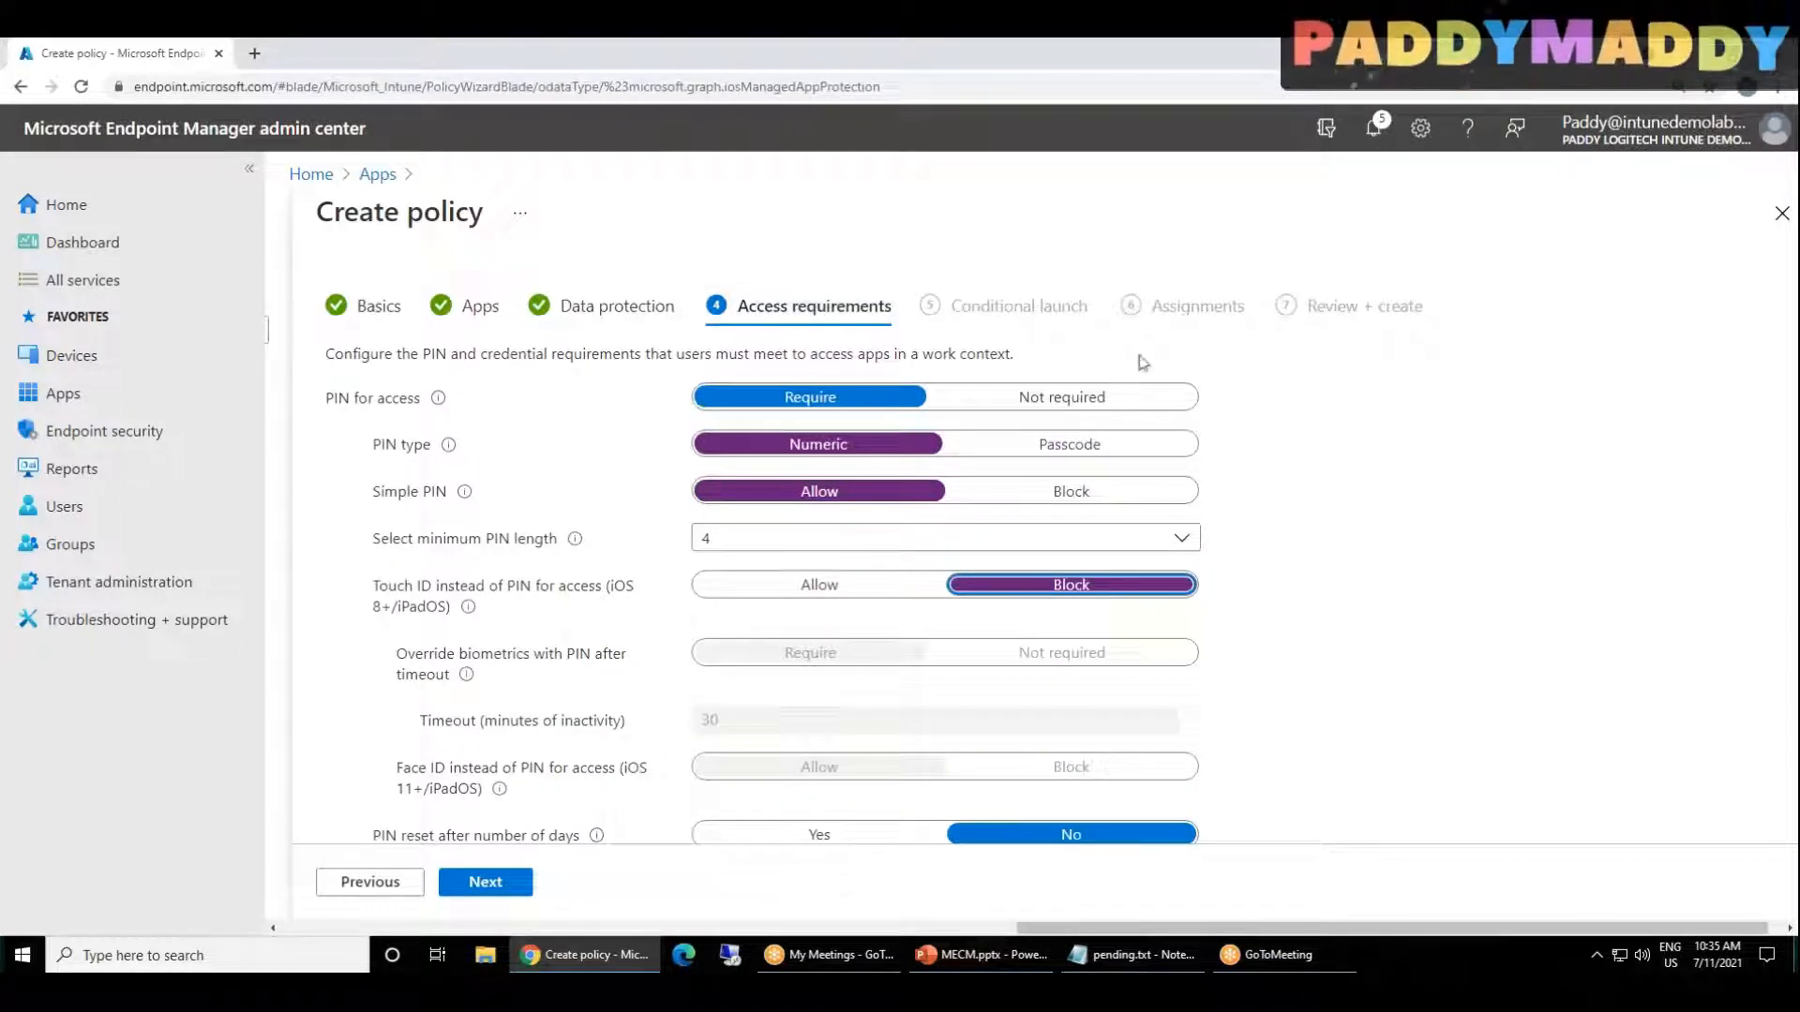
{"action": "left_click_drag", "start_coordinate": [694, 353], "coordinate": [894, 353]}
{"action": "left_click", "coordinate": [930, 347]}
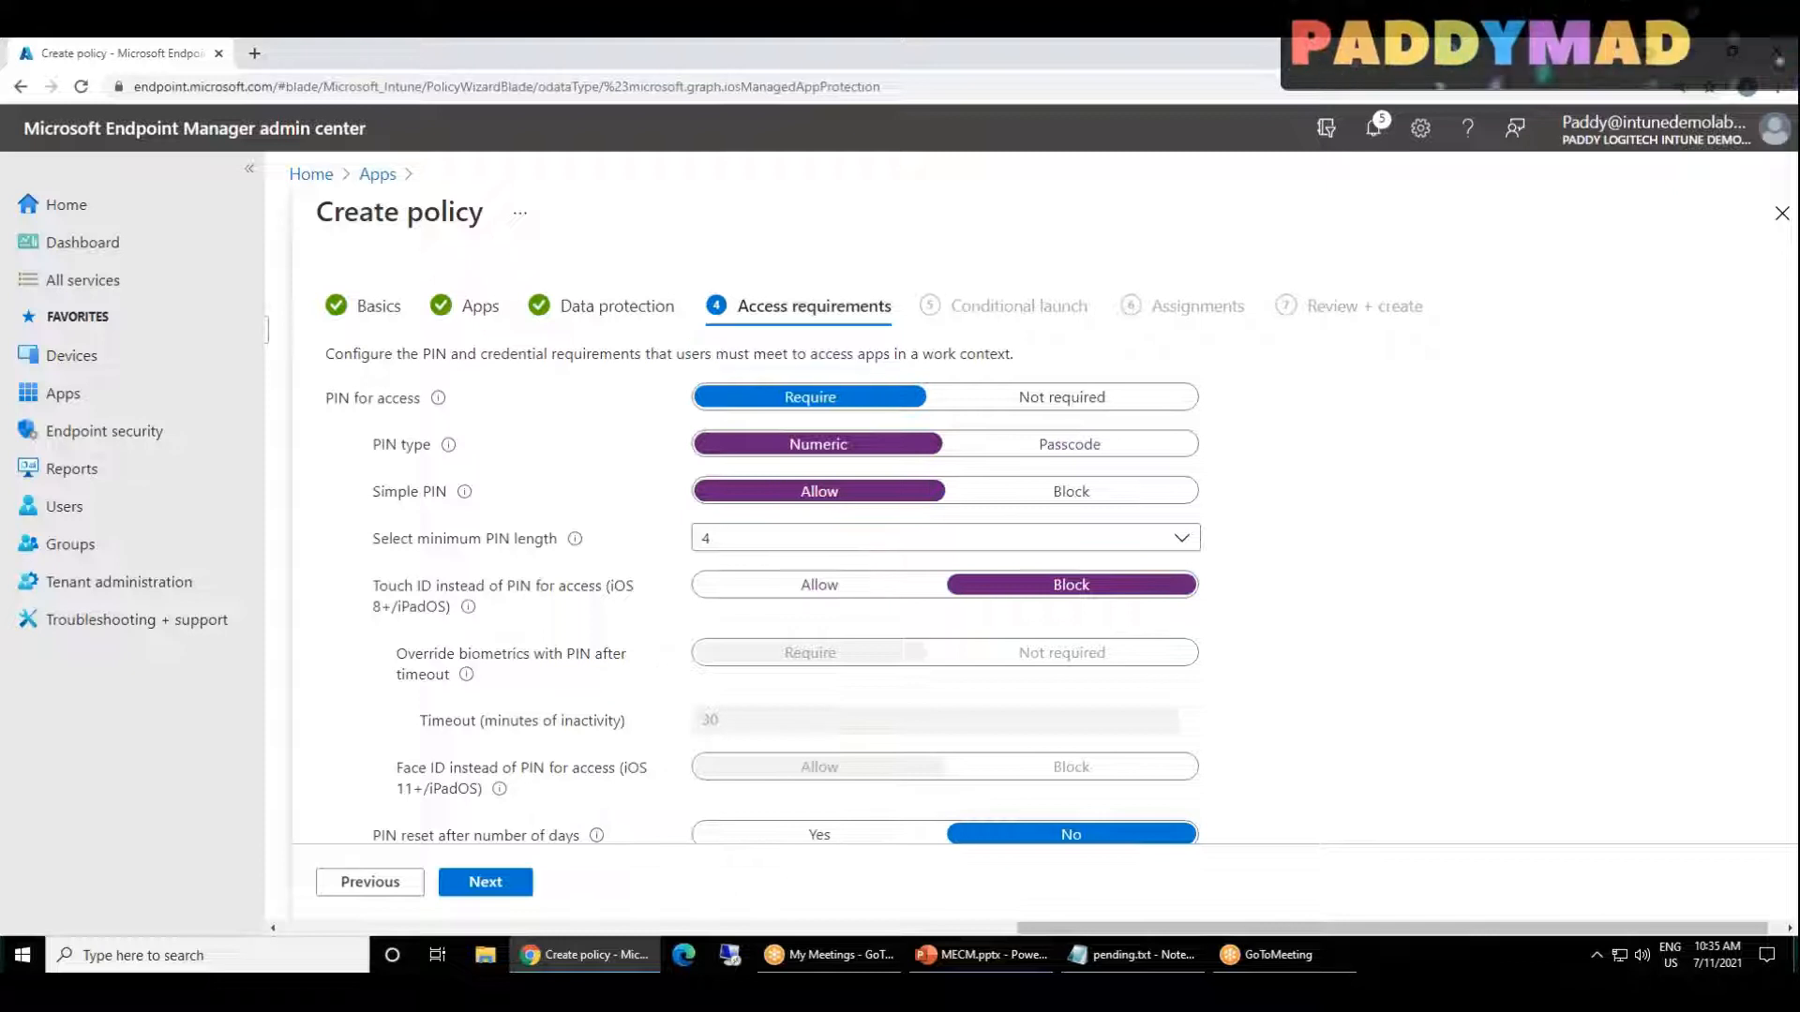
{"action": "left_click", "coordinate": [506, 886]}
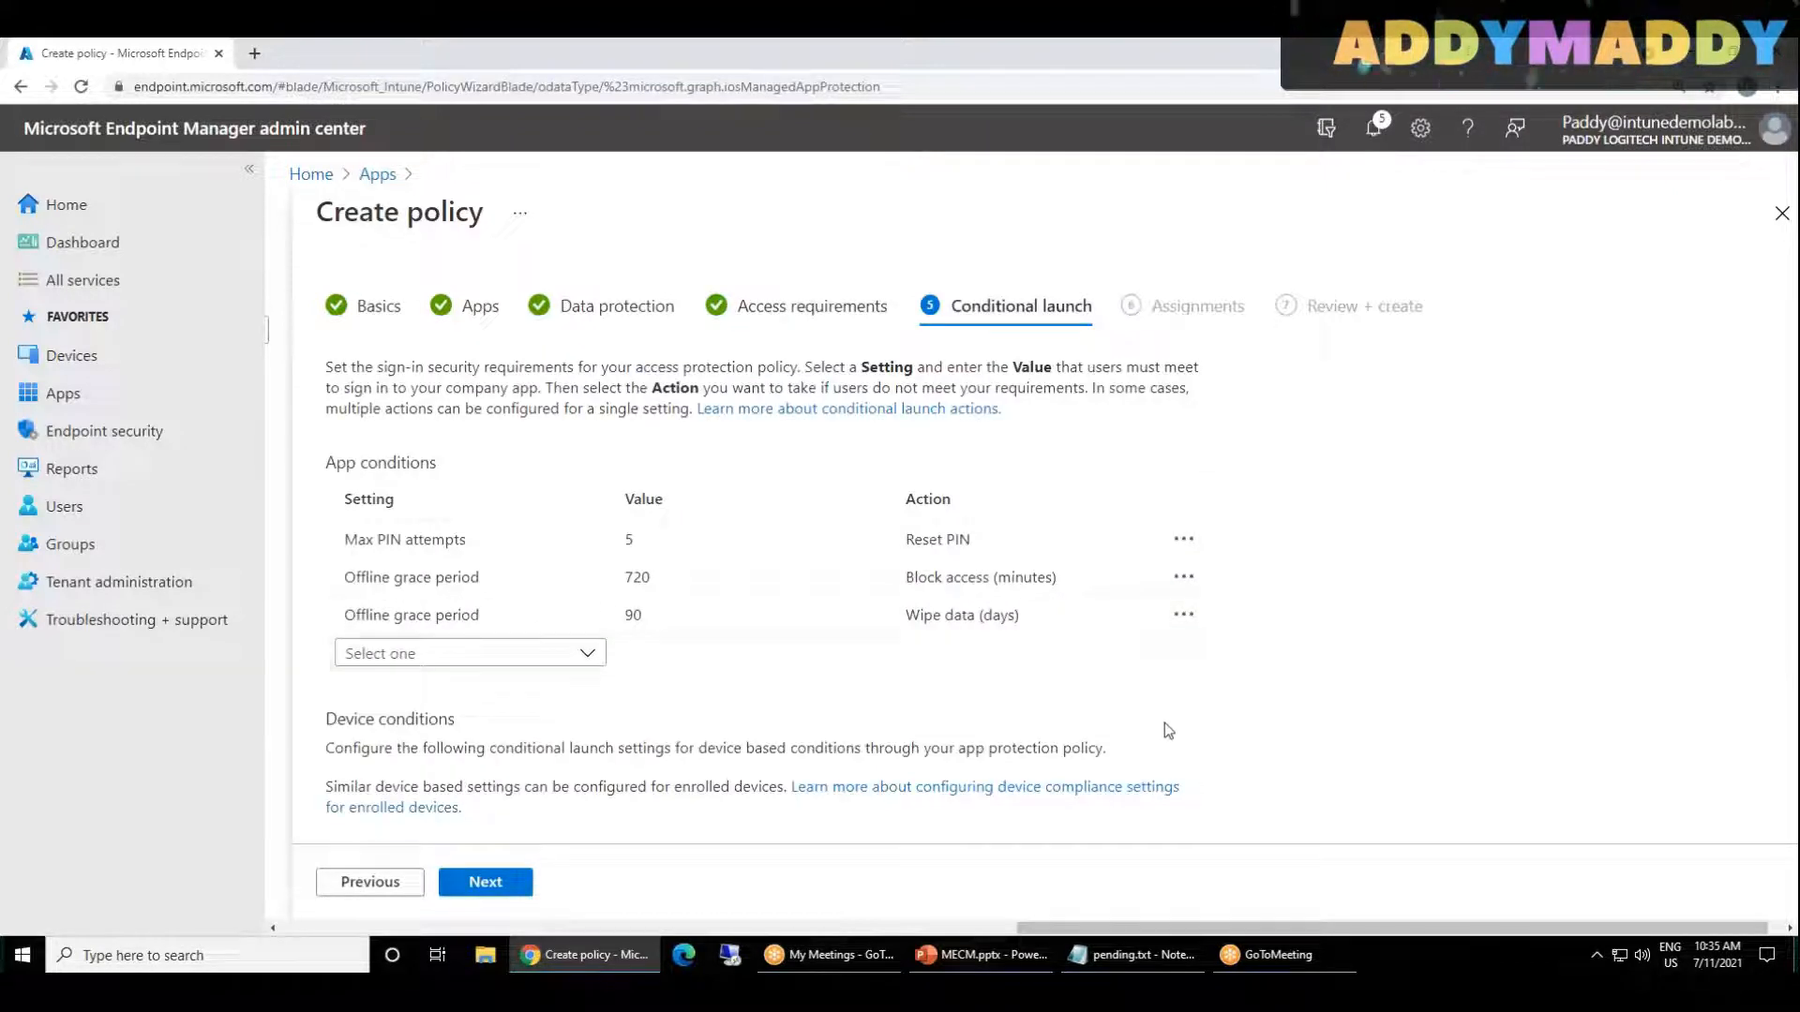
Step: Examine the Max PIN attempts condition and both Offline grace period conditions by opening each row for editing
{"action": "left_click", "coordinate": [423, 548]}
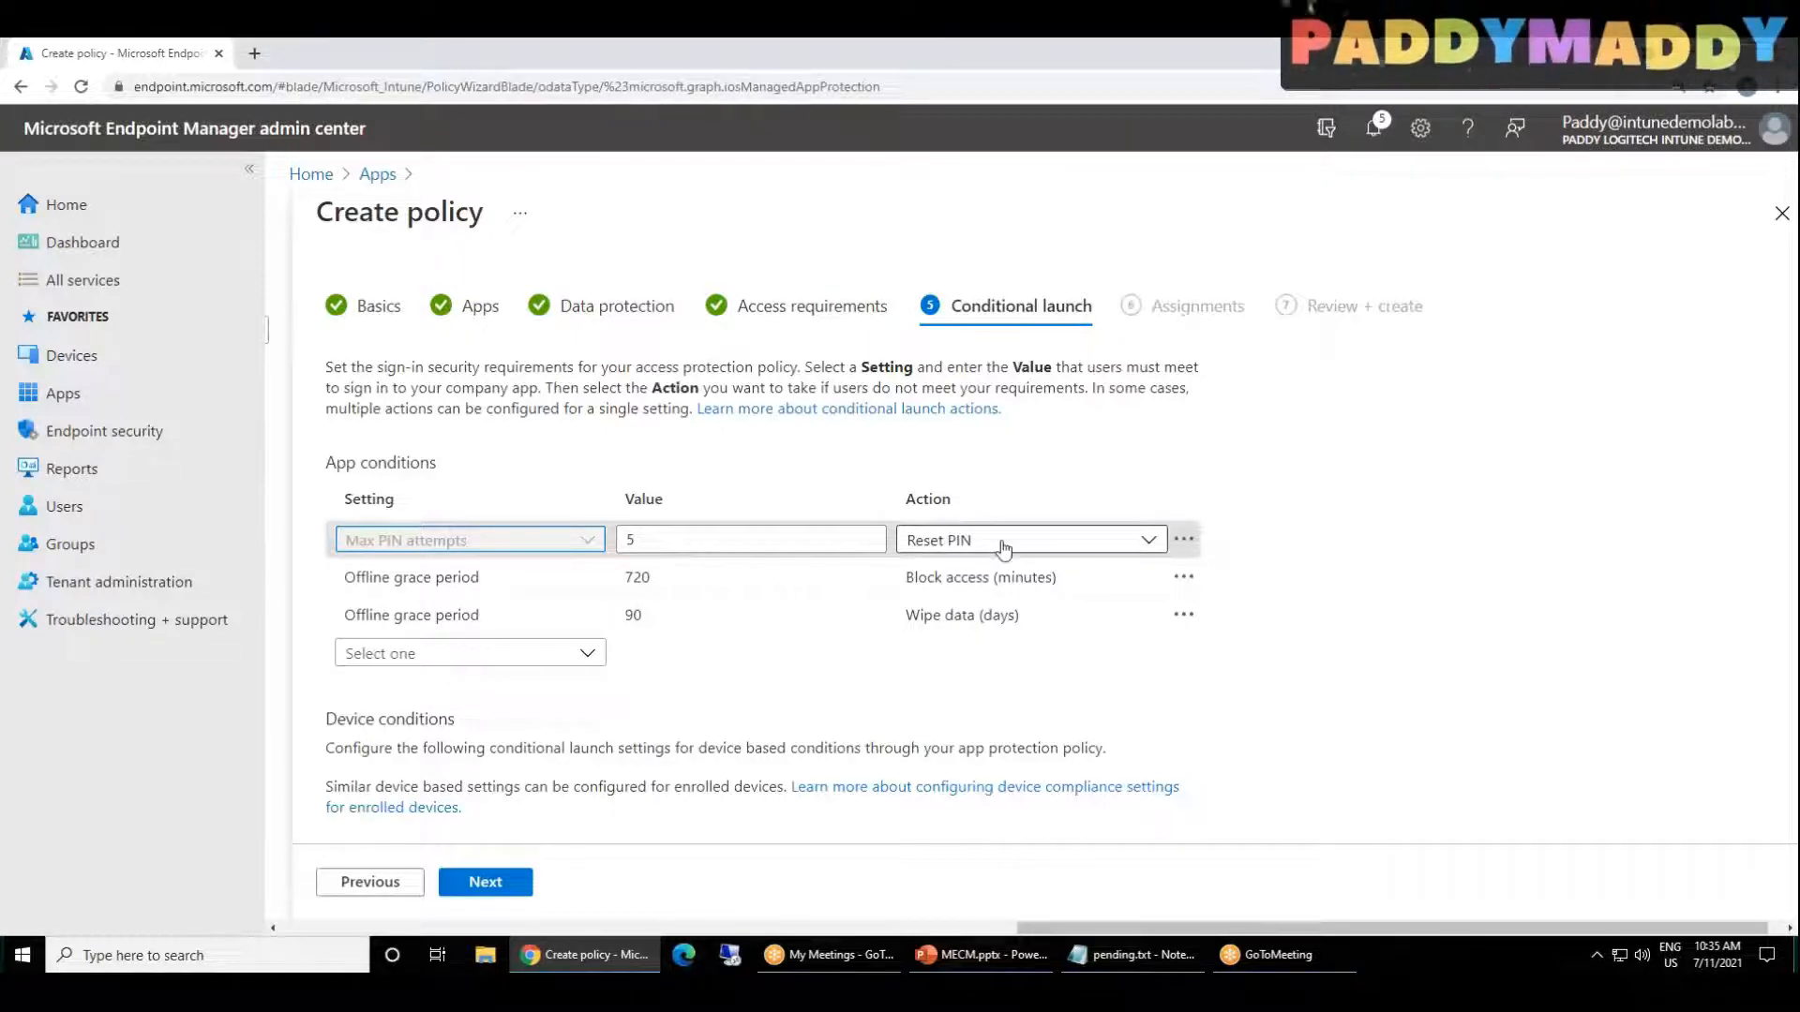
{"action": "left_click", "coordinate": [785, 578]}
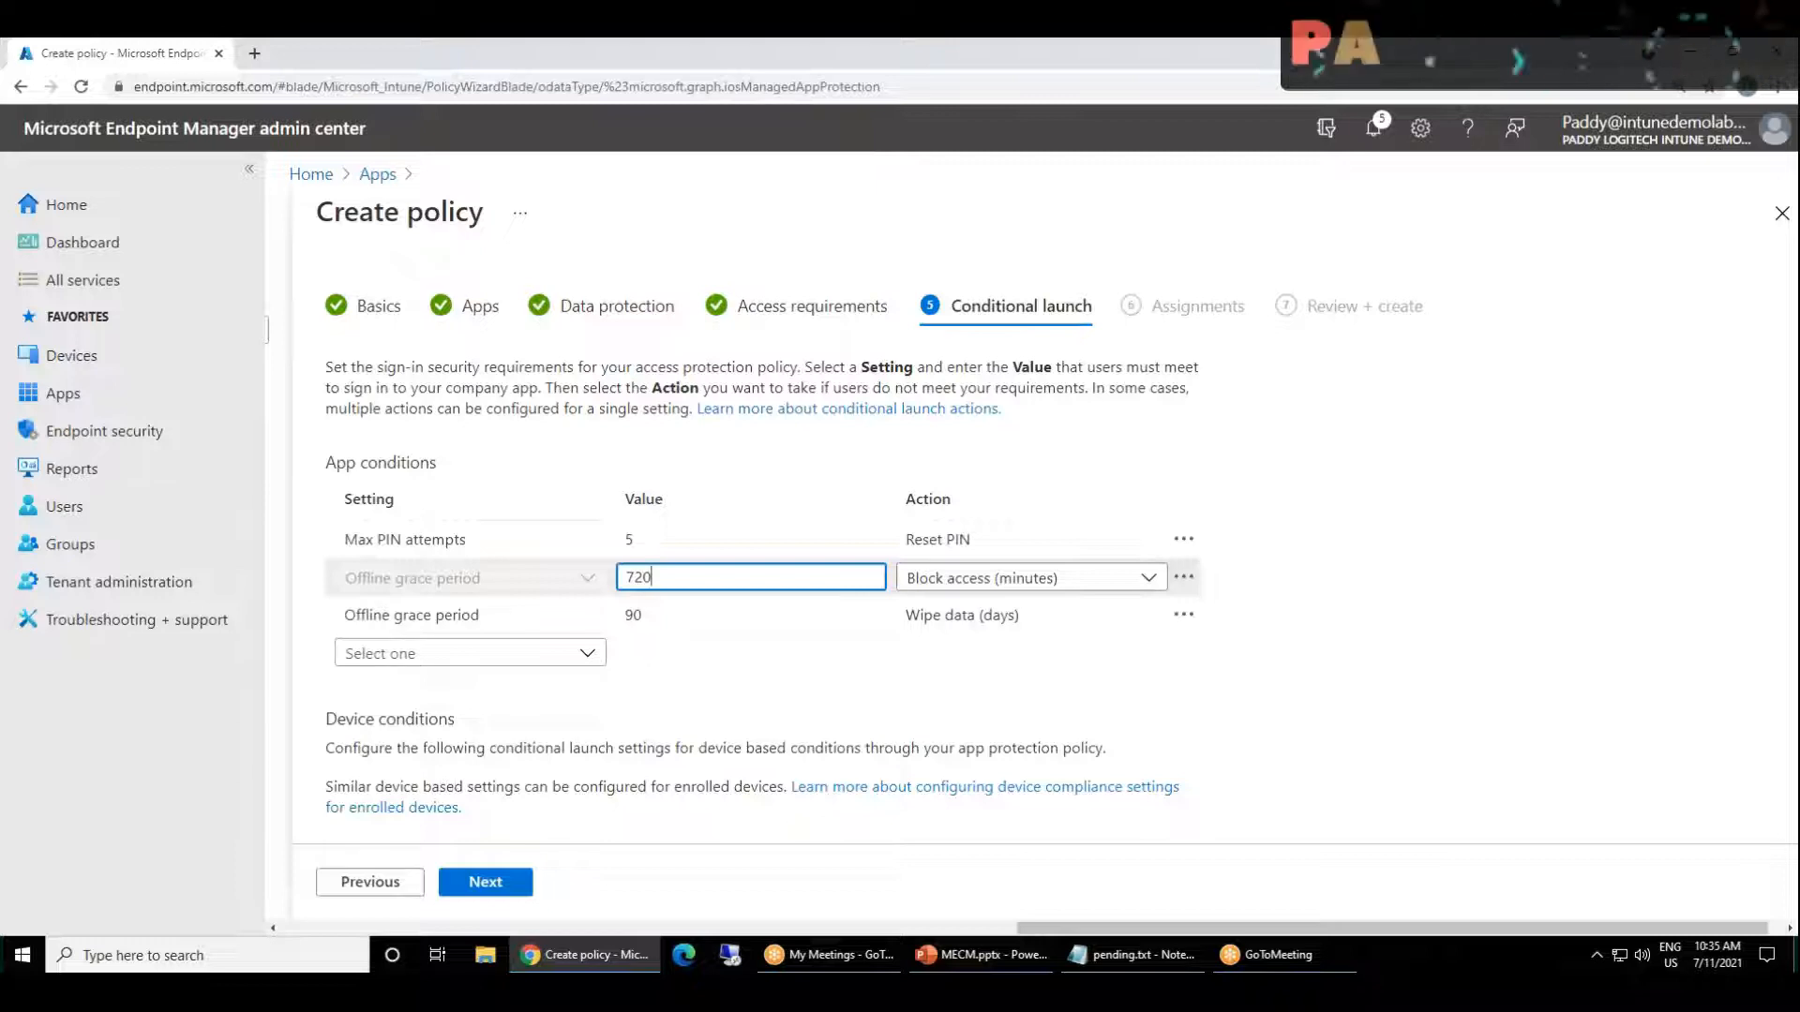
{"action": "left_click", "coordinate": [665, 625]}
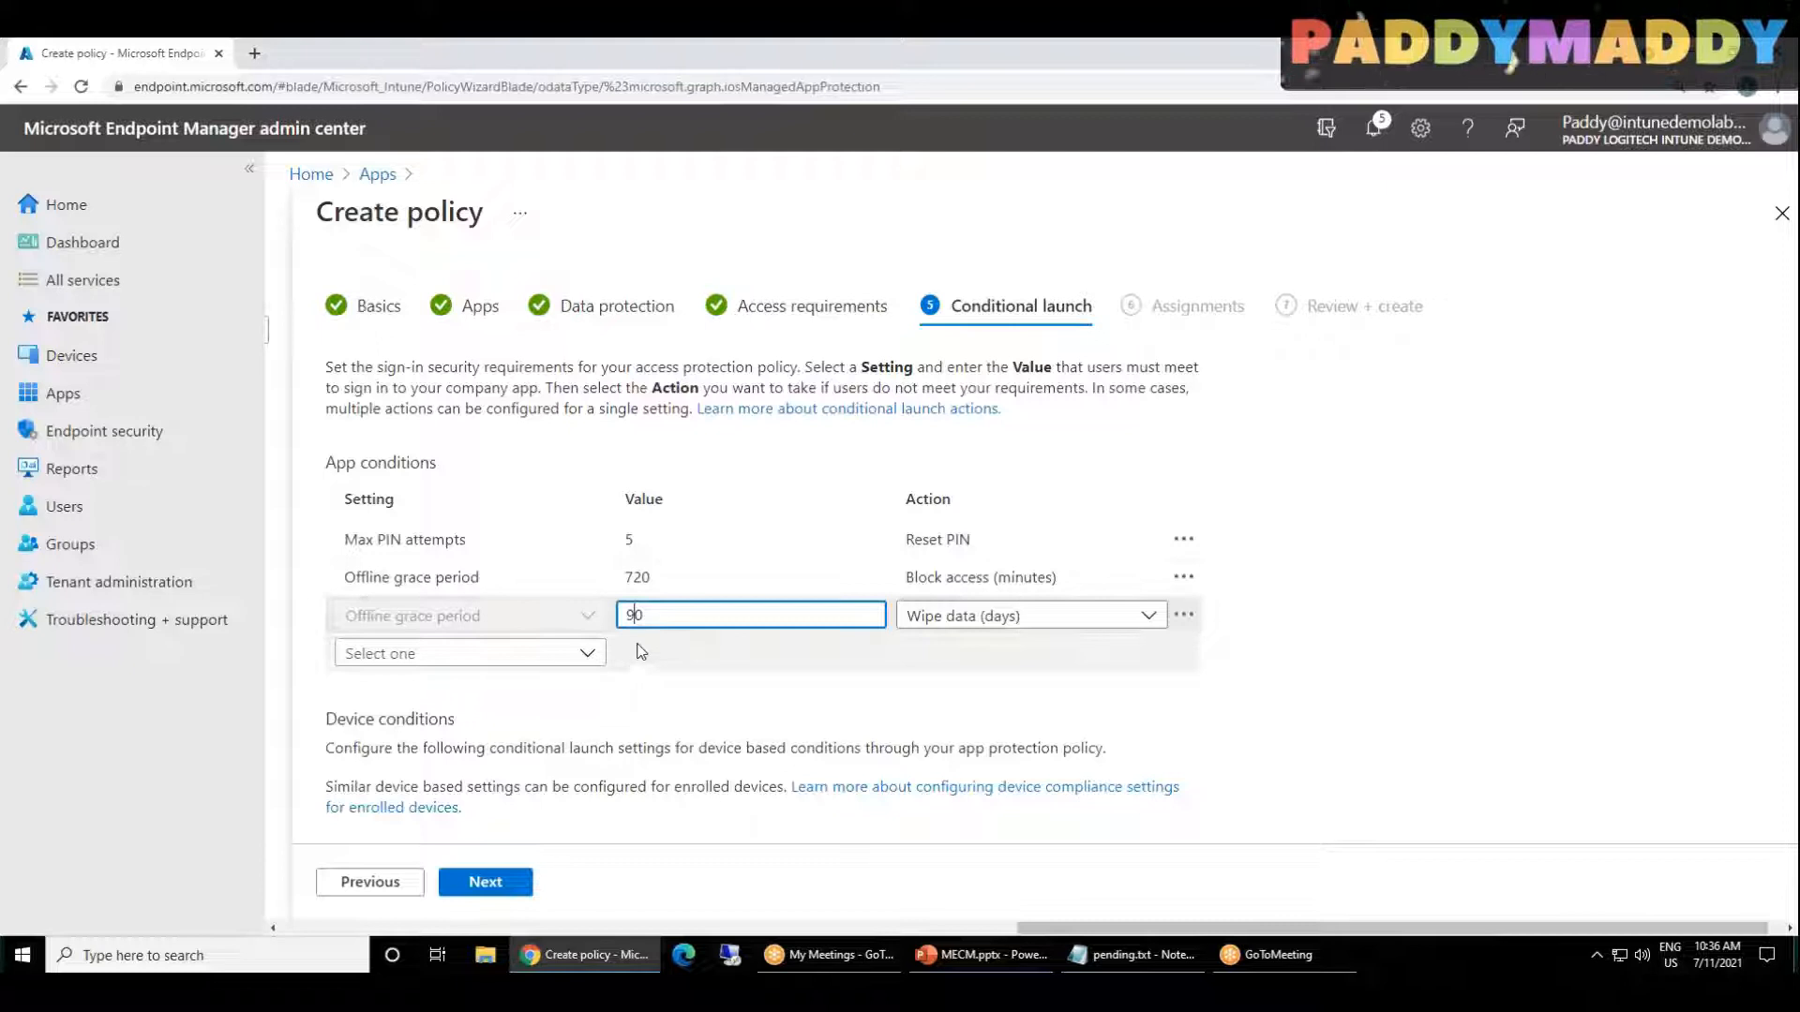
Step: Compare the block-access and wipe-data Offline grace period conditions and proceed to Assignments
{"action": "left_click", "coordinate": [670, 576]}
{"action": "left_click", "coordinate": [667, 613]}
{"action": "left_click", "coordinate": [662, 578]}
{"action": "left_click", "coordinate": [664, 614]}
{"action": "left_click", "coordinate": [662, 579]}
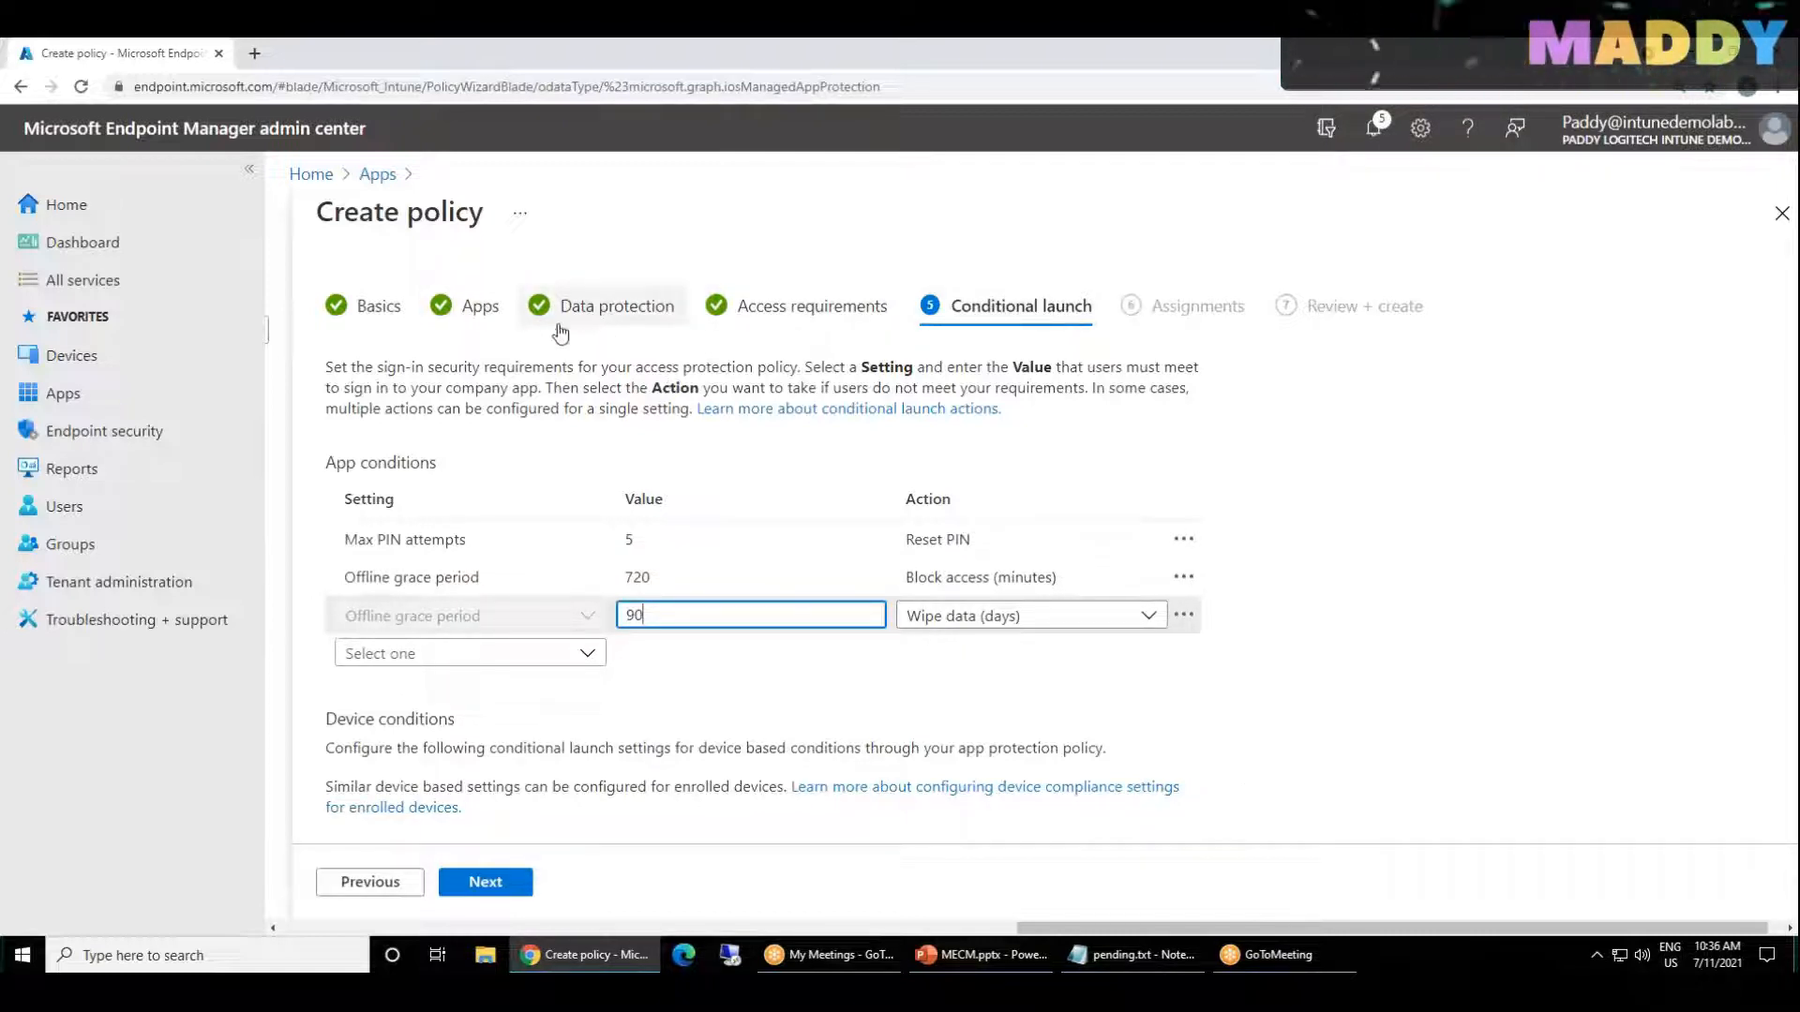
{"action": "left_click", "coordinate": [484, 889]}
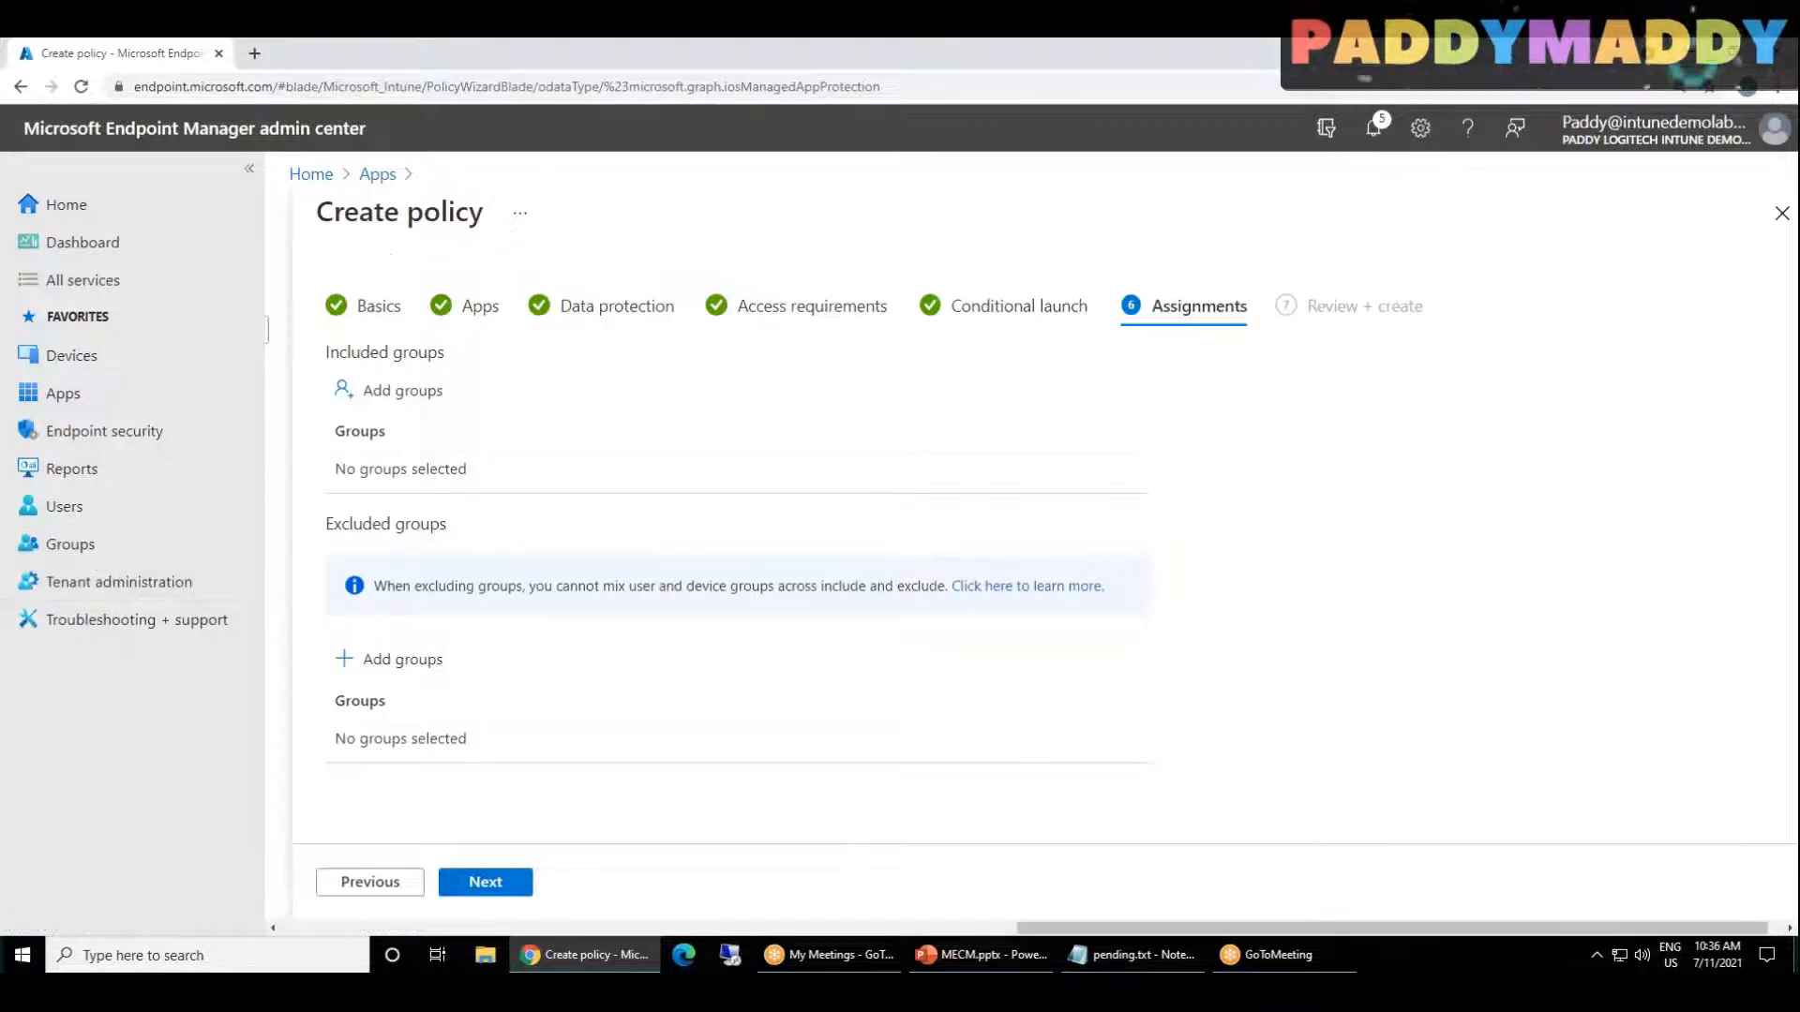
Step: Open Groups in a separate browser tab and skip the account protection setup for now during sign-in
{"action": "middle_click", "coordinate": [62, 554]}
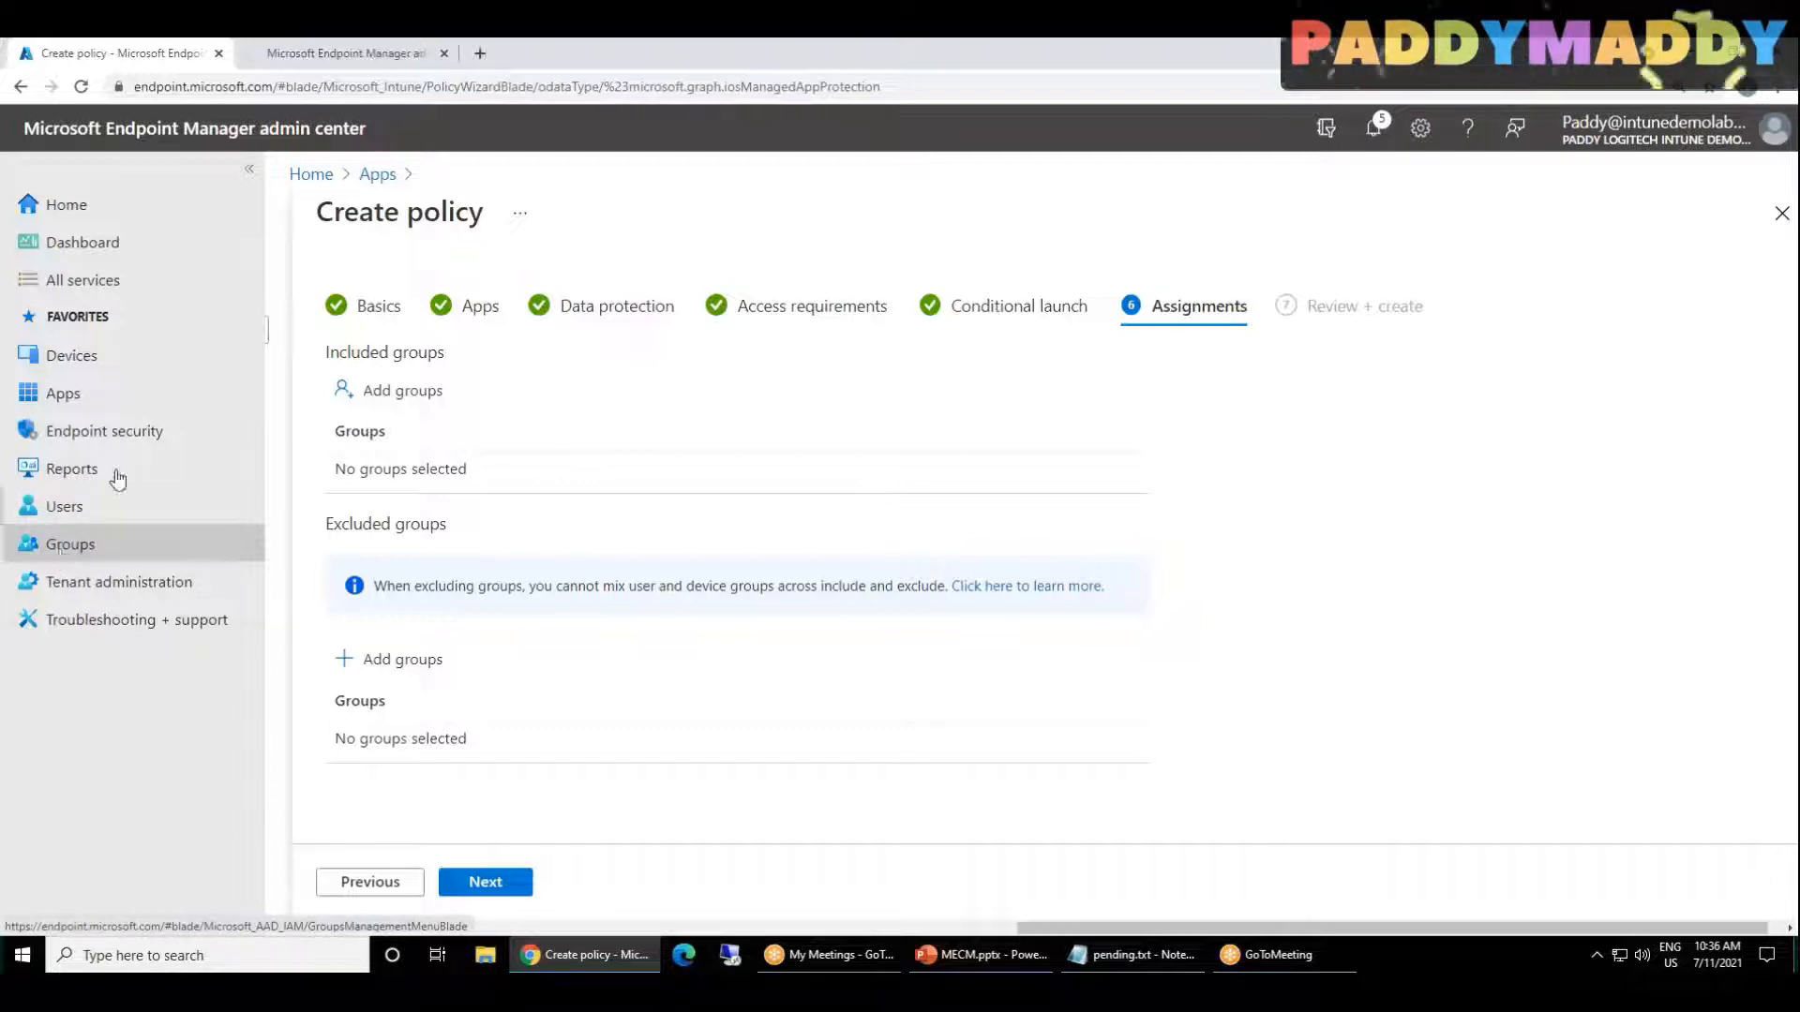
{"action": "left_click", "coordinate": [370, 59]}
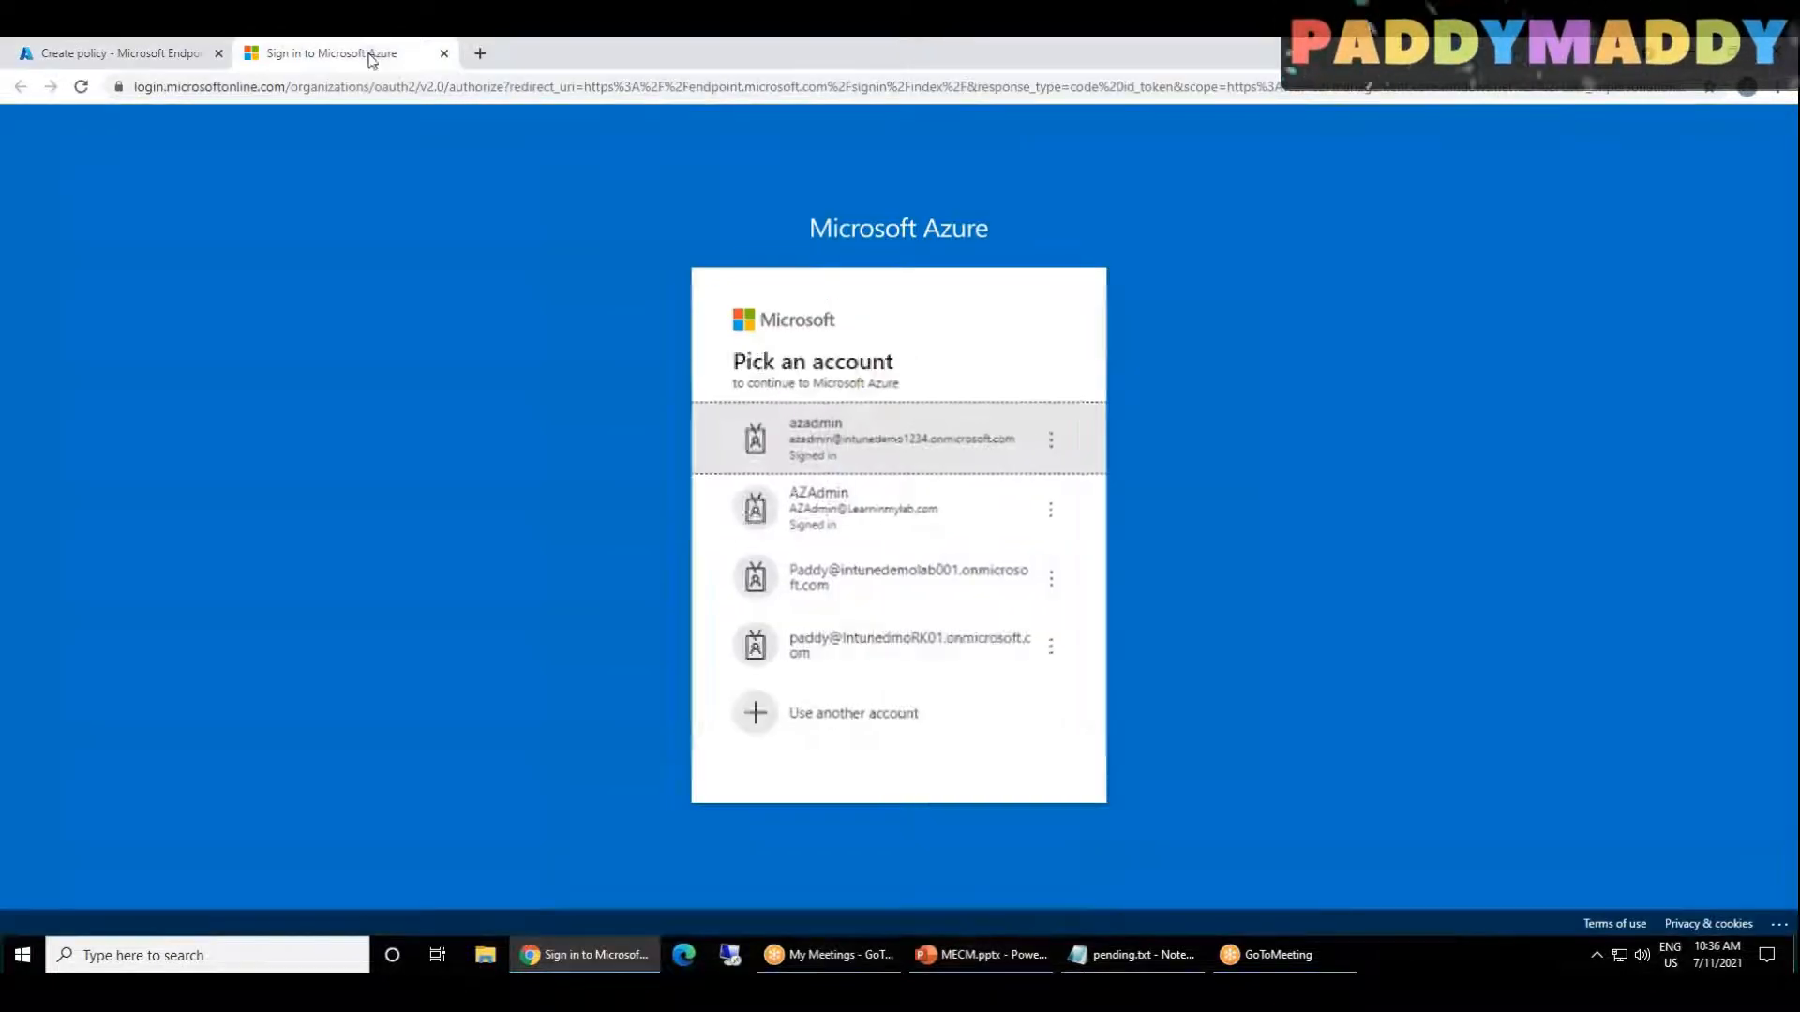
{"action": "left_click", "coordinate": [105, 54]}
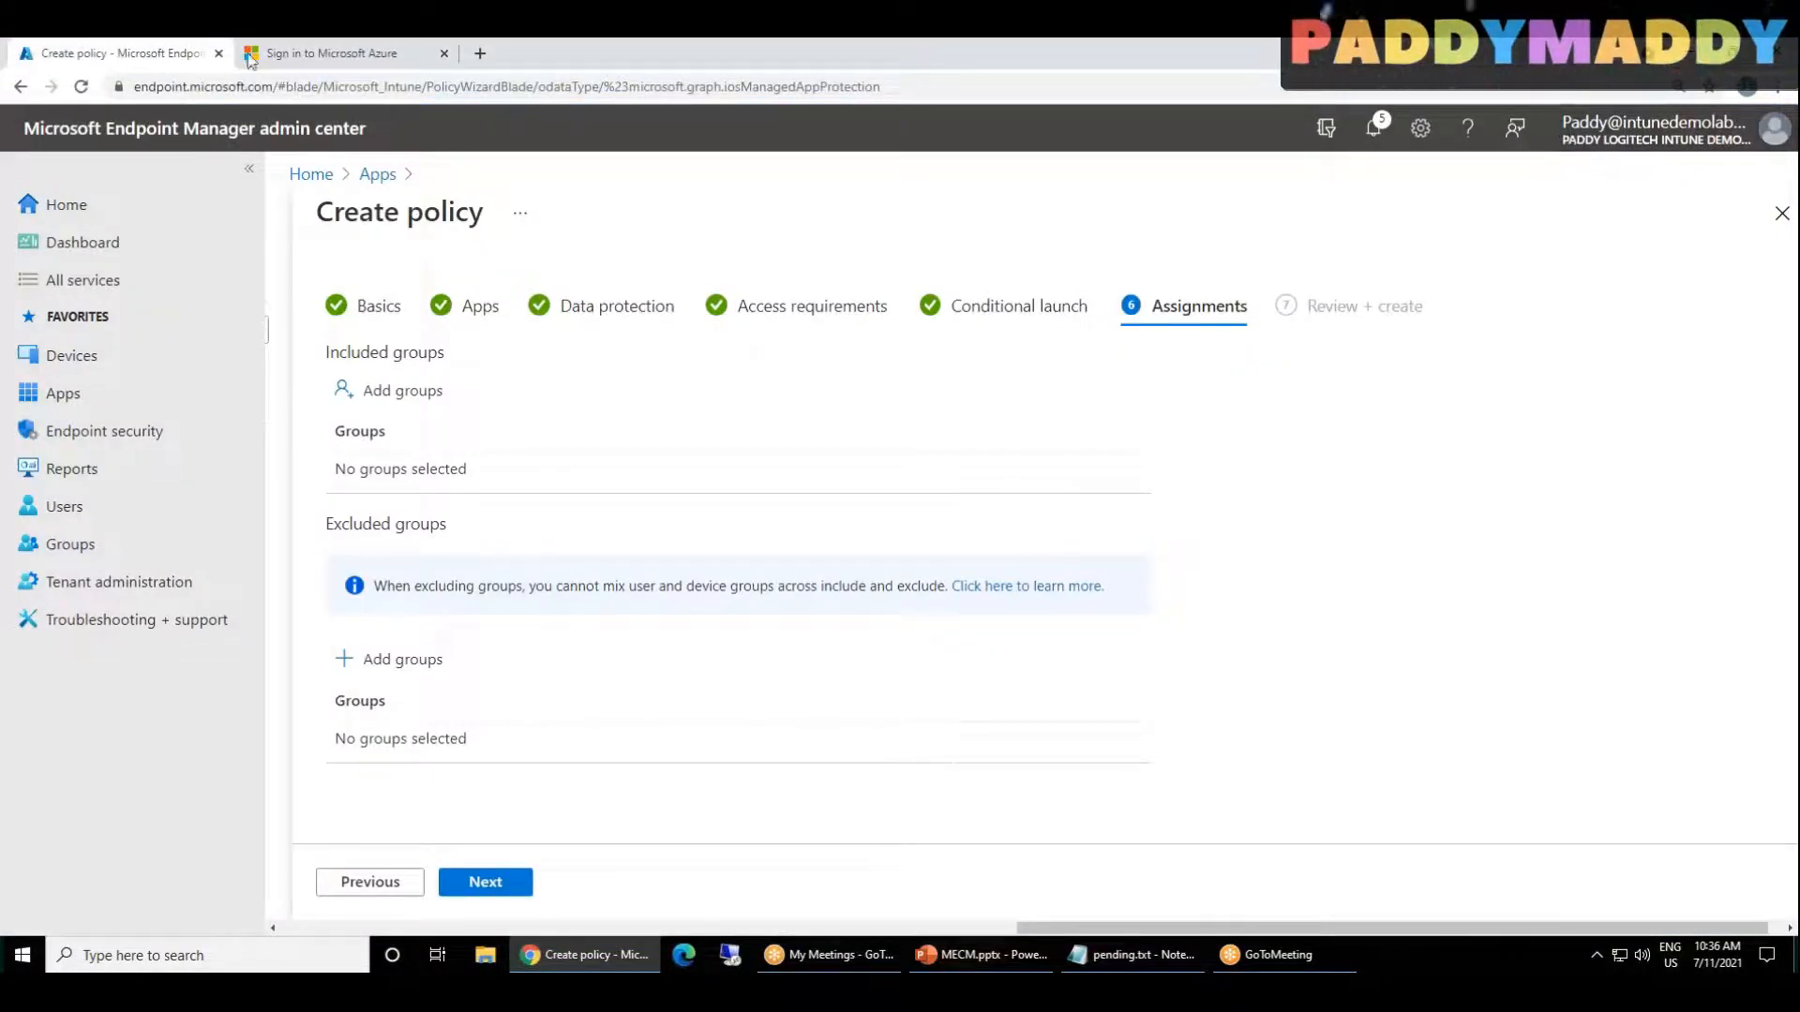
{"action": "left_click", "coordinate": [365, 56]}
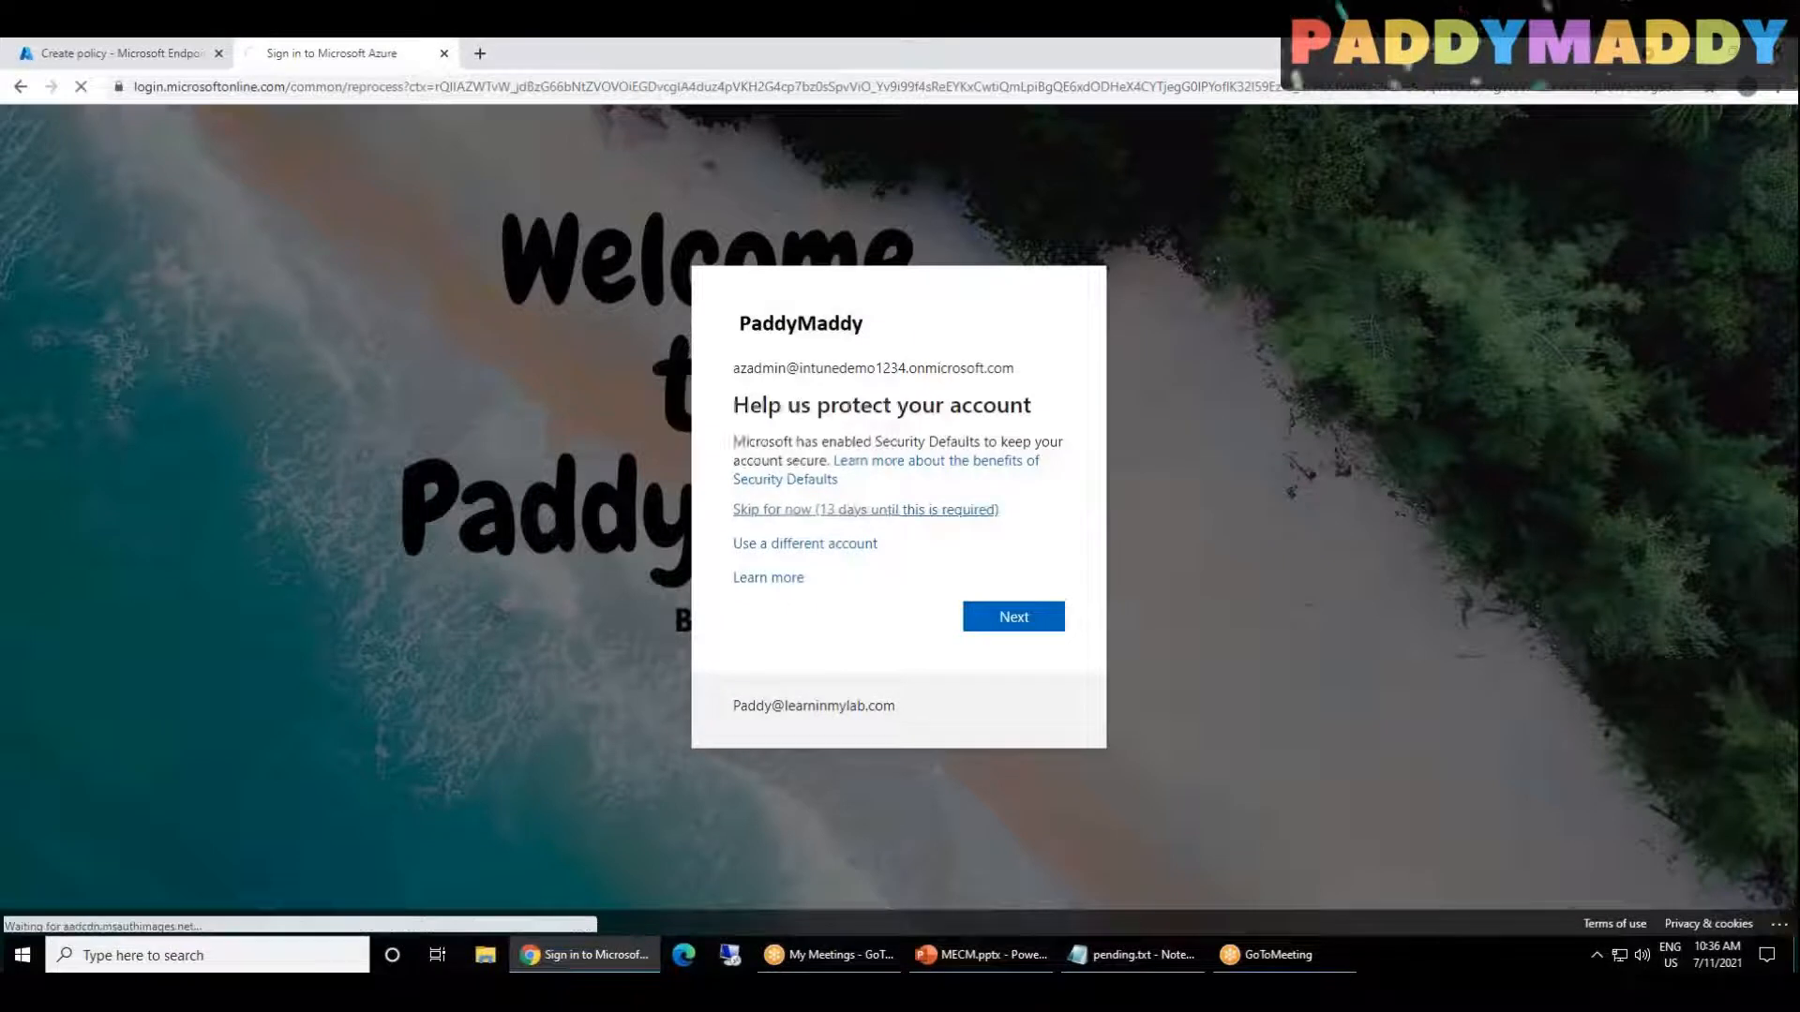
{"action": "left_click", "coordinate": [938, 518]}
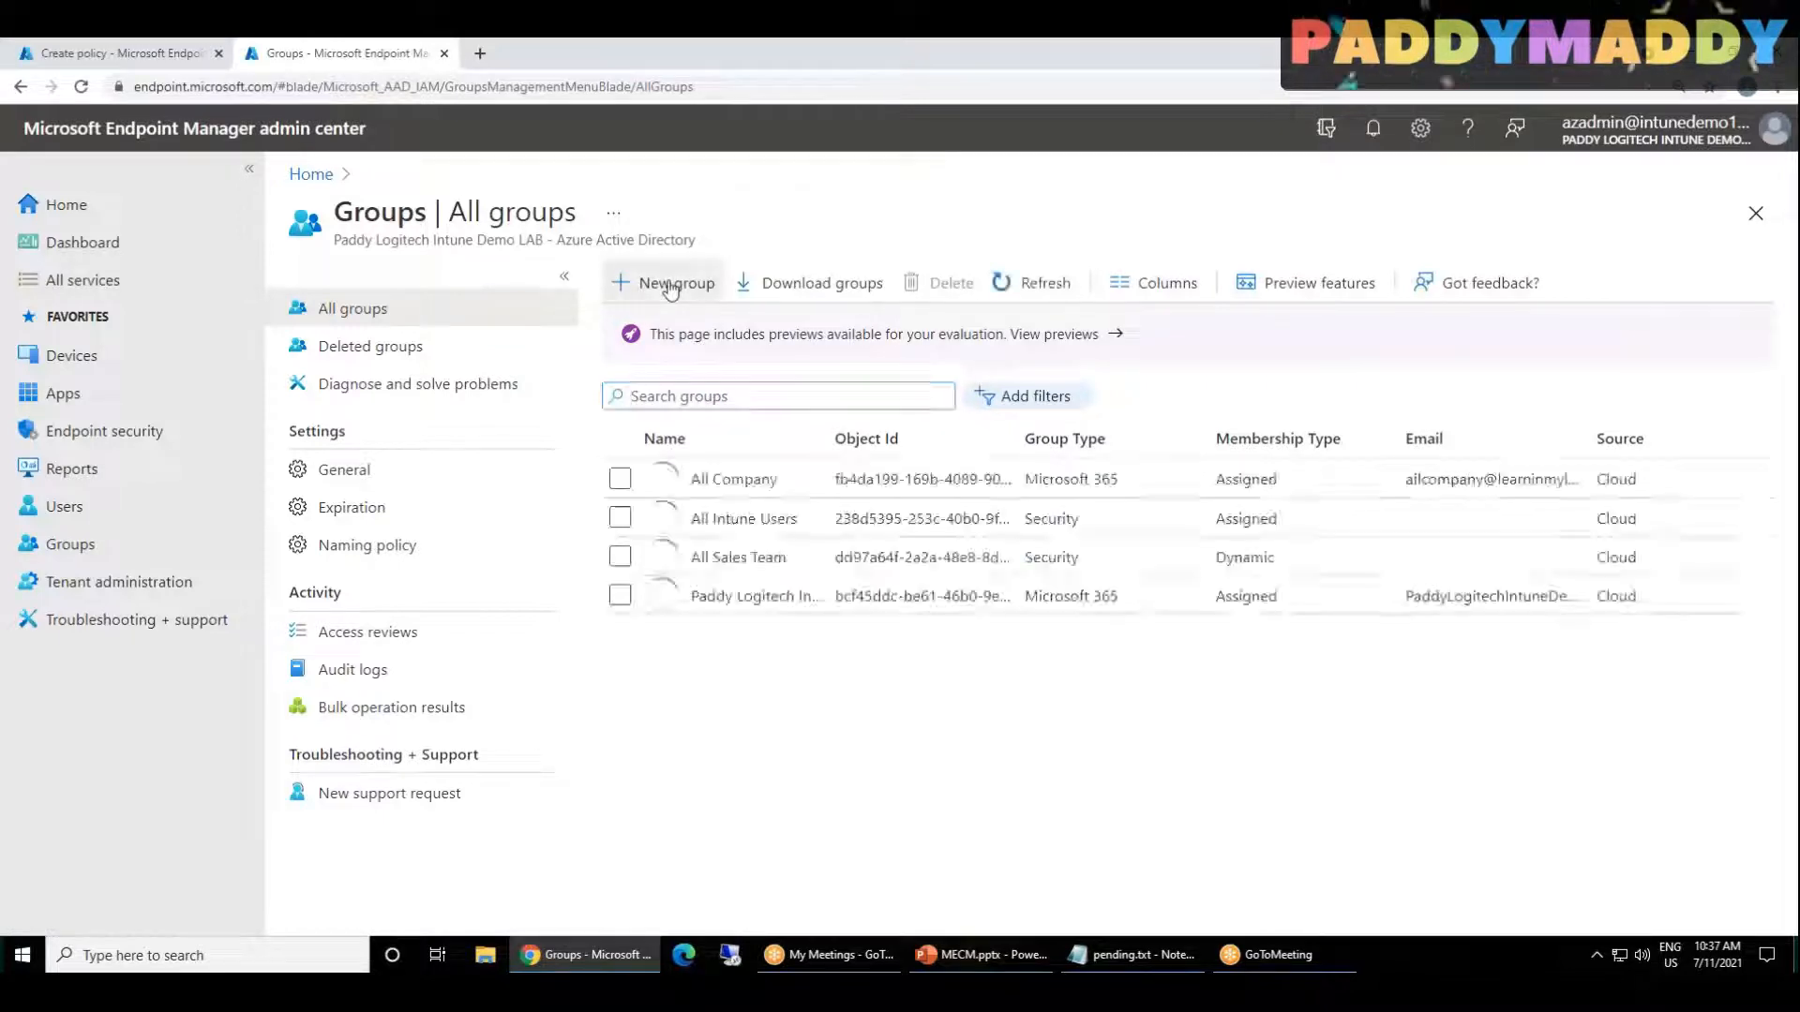
Step: Start a new Security group with the name App Protection Policy
{"action": "left_click", "coordinate": [654, 281]}
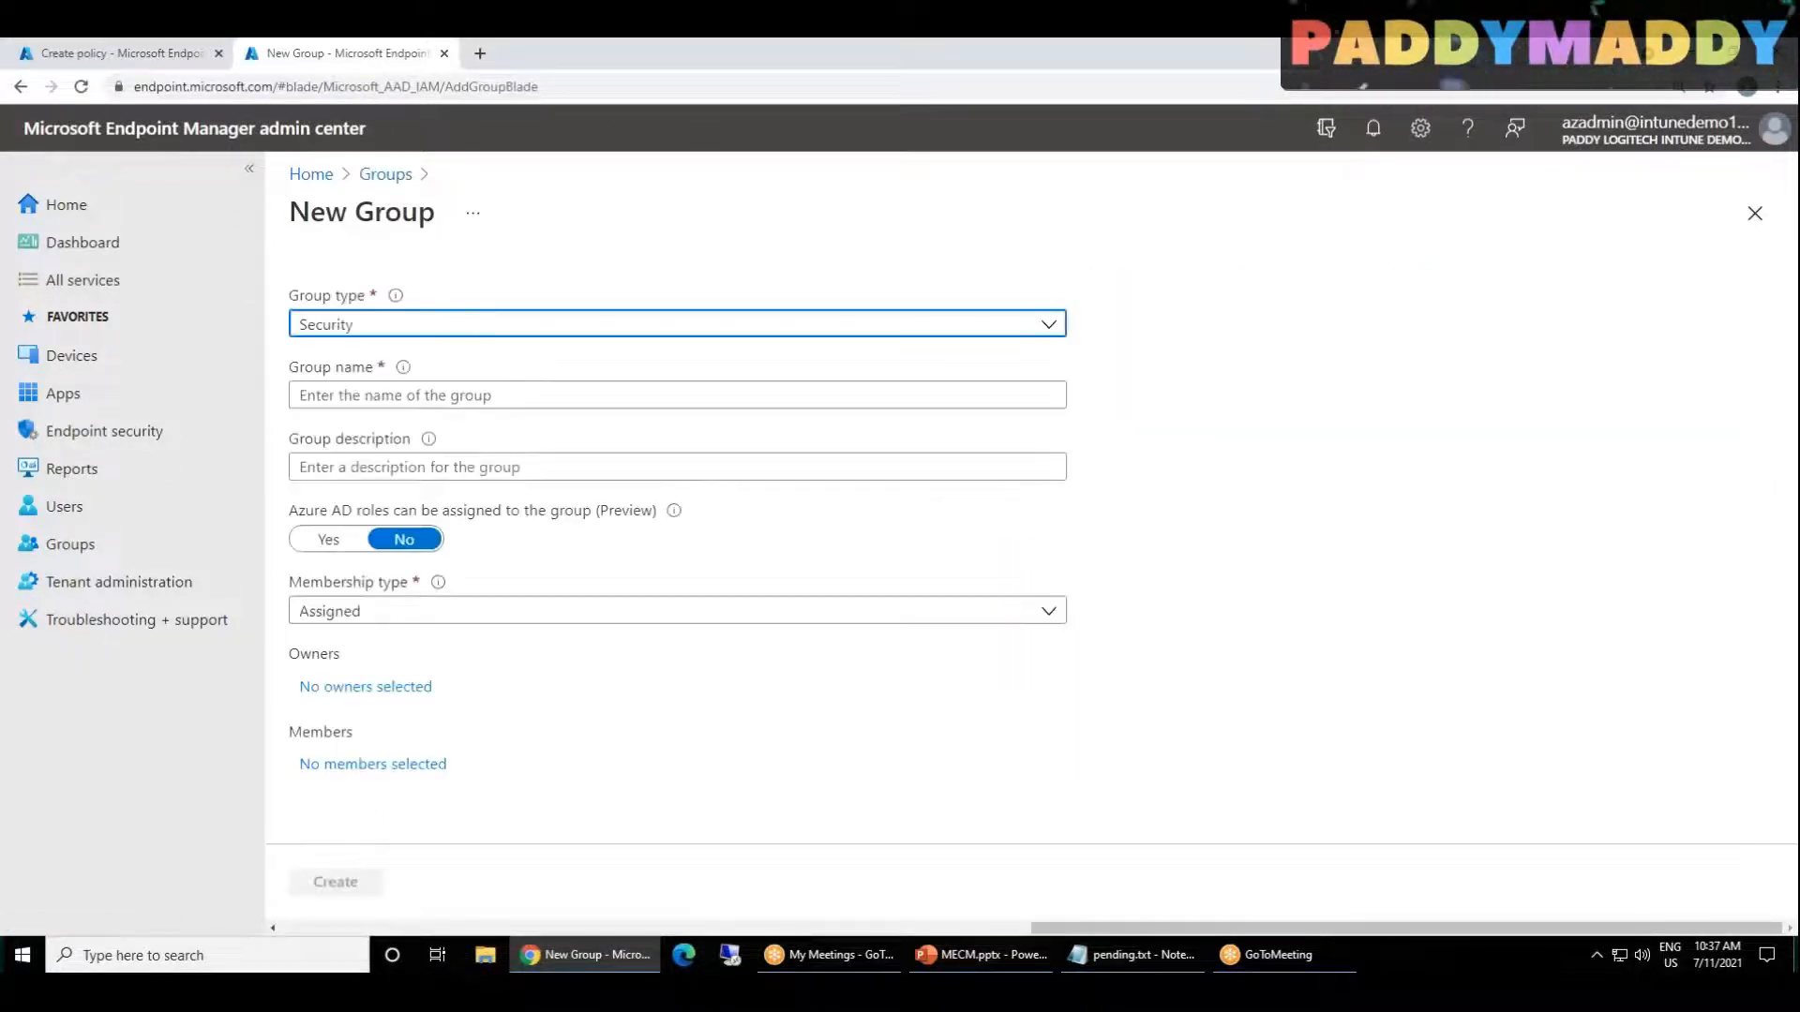
{"action": "left_click", "coordinate": [419, 395]}
{"action": "type", "text": "aPP p"}
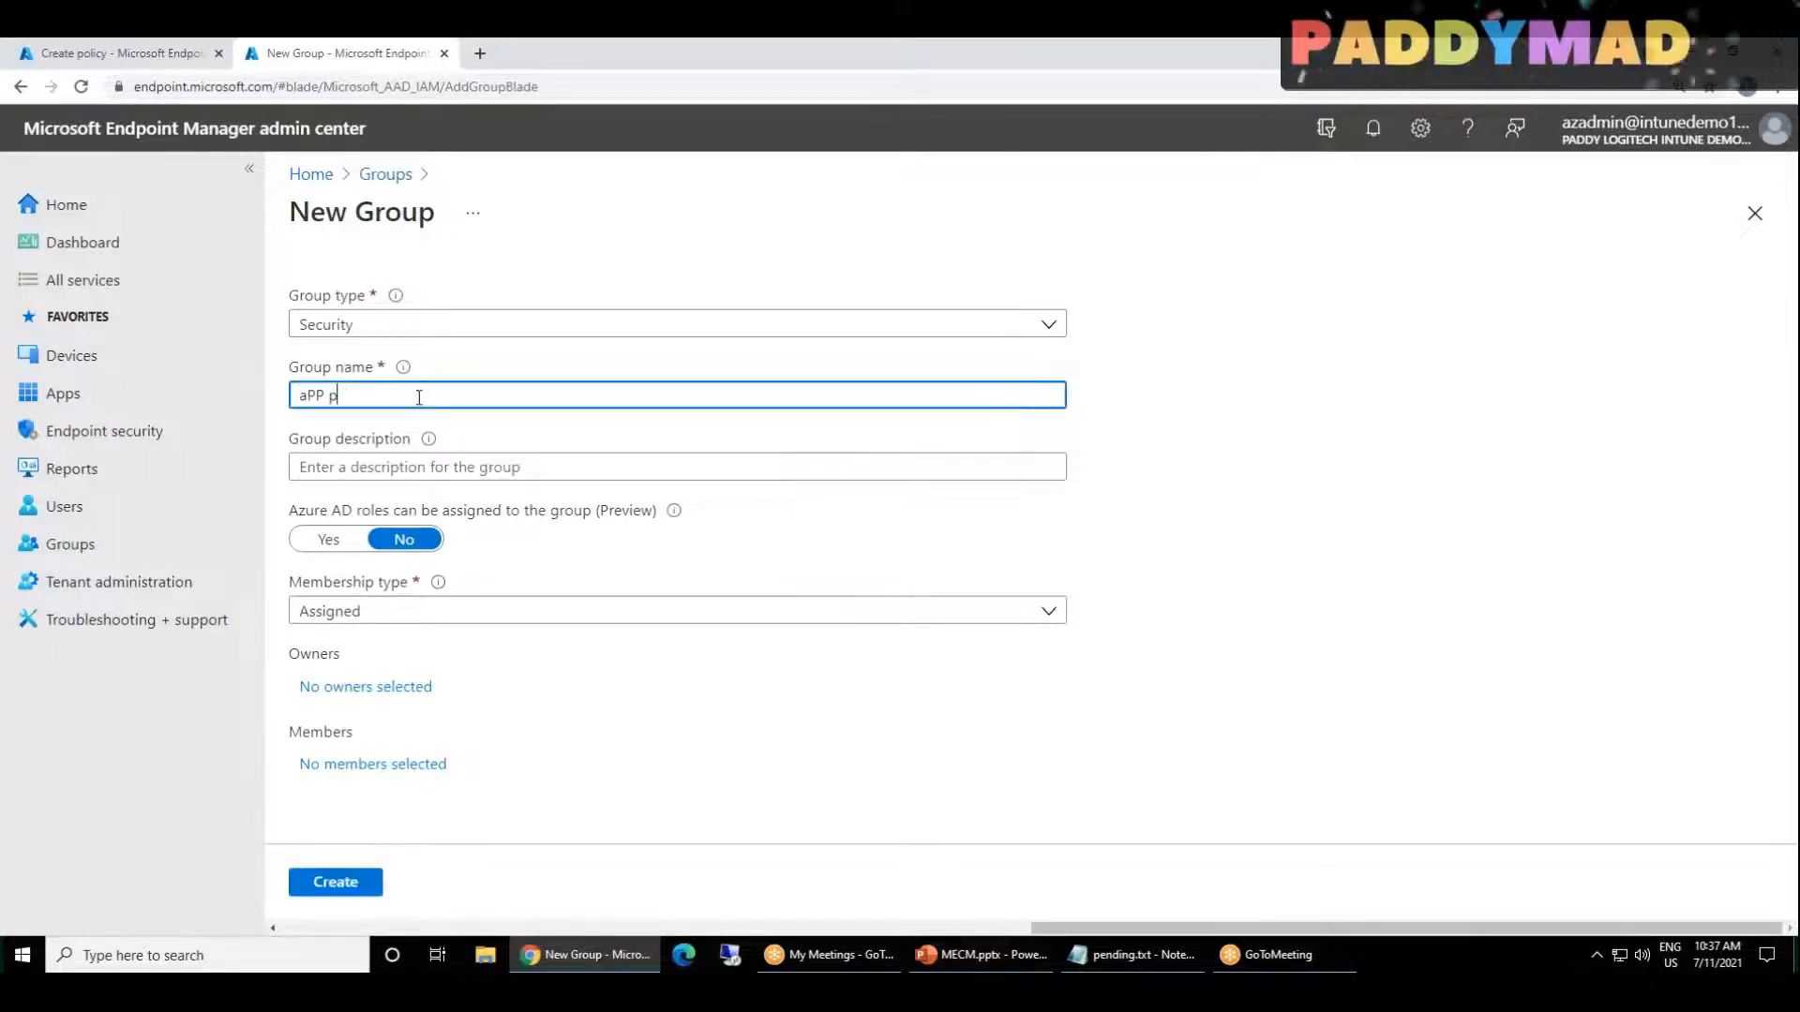
{"action": "key", "text": "BackSpace"}
{"action": "key", "text": "BackSpace"}
{"action": "key", "text": "BackSpace"}
{"action": "key", "text": "BackSpace"}
{"action": "key", "text": "BackSpace"}
{"action": "type", "text": "A"}
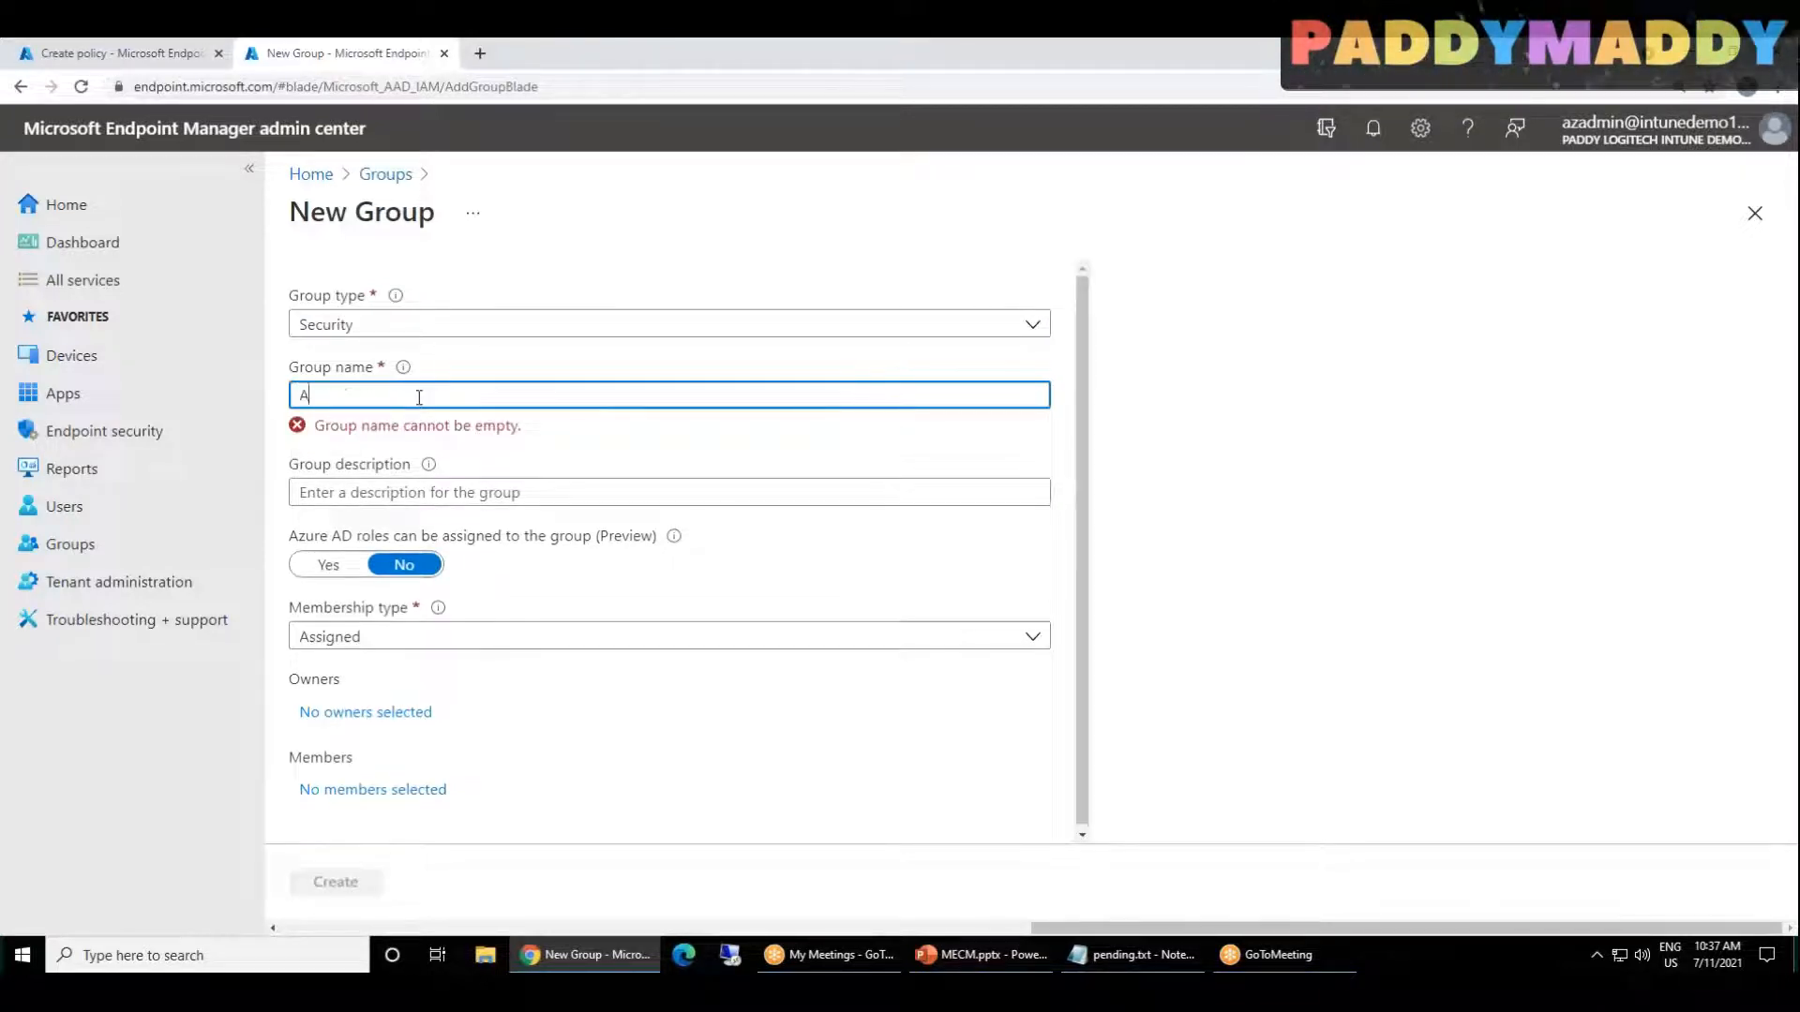
{"action": "type", "text": "pp Protecti"}
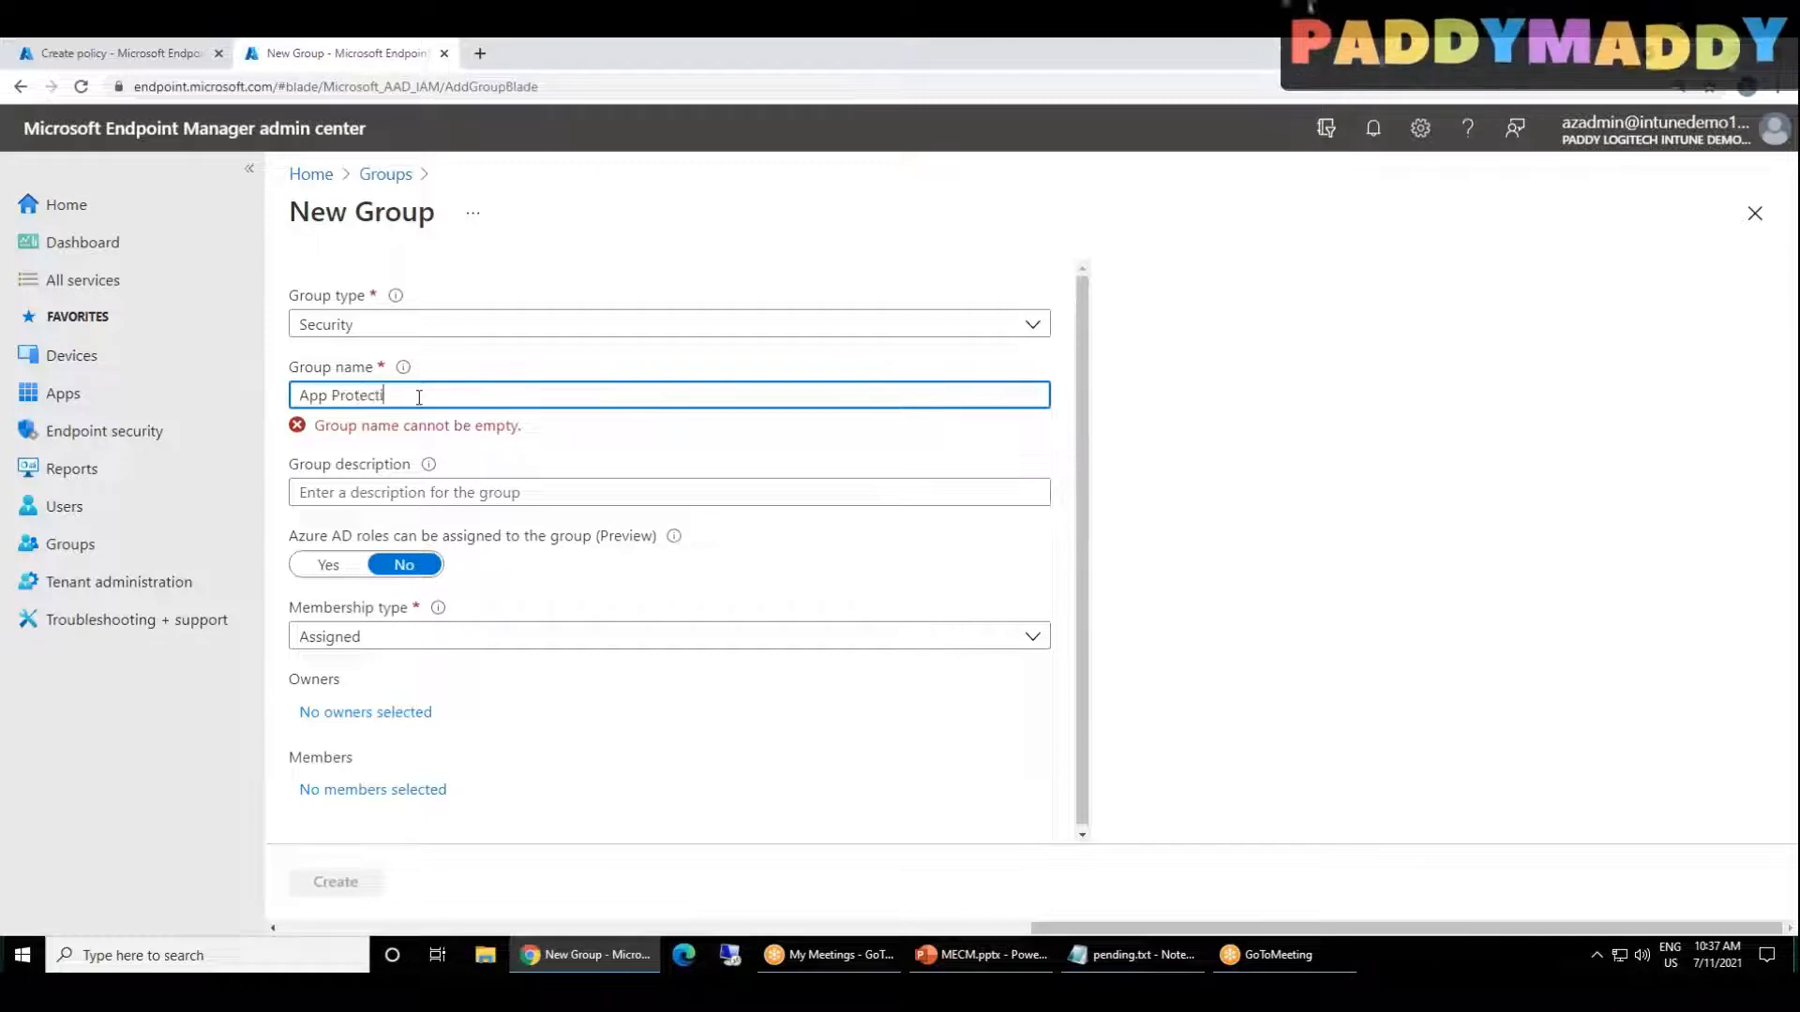
{"action": "type", "text": "on Pol"}
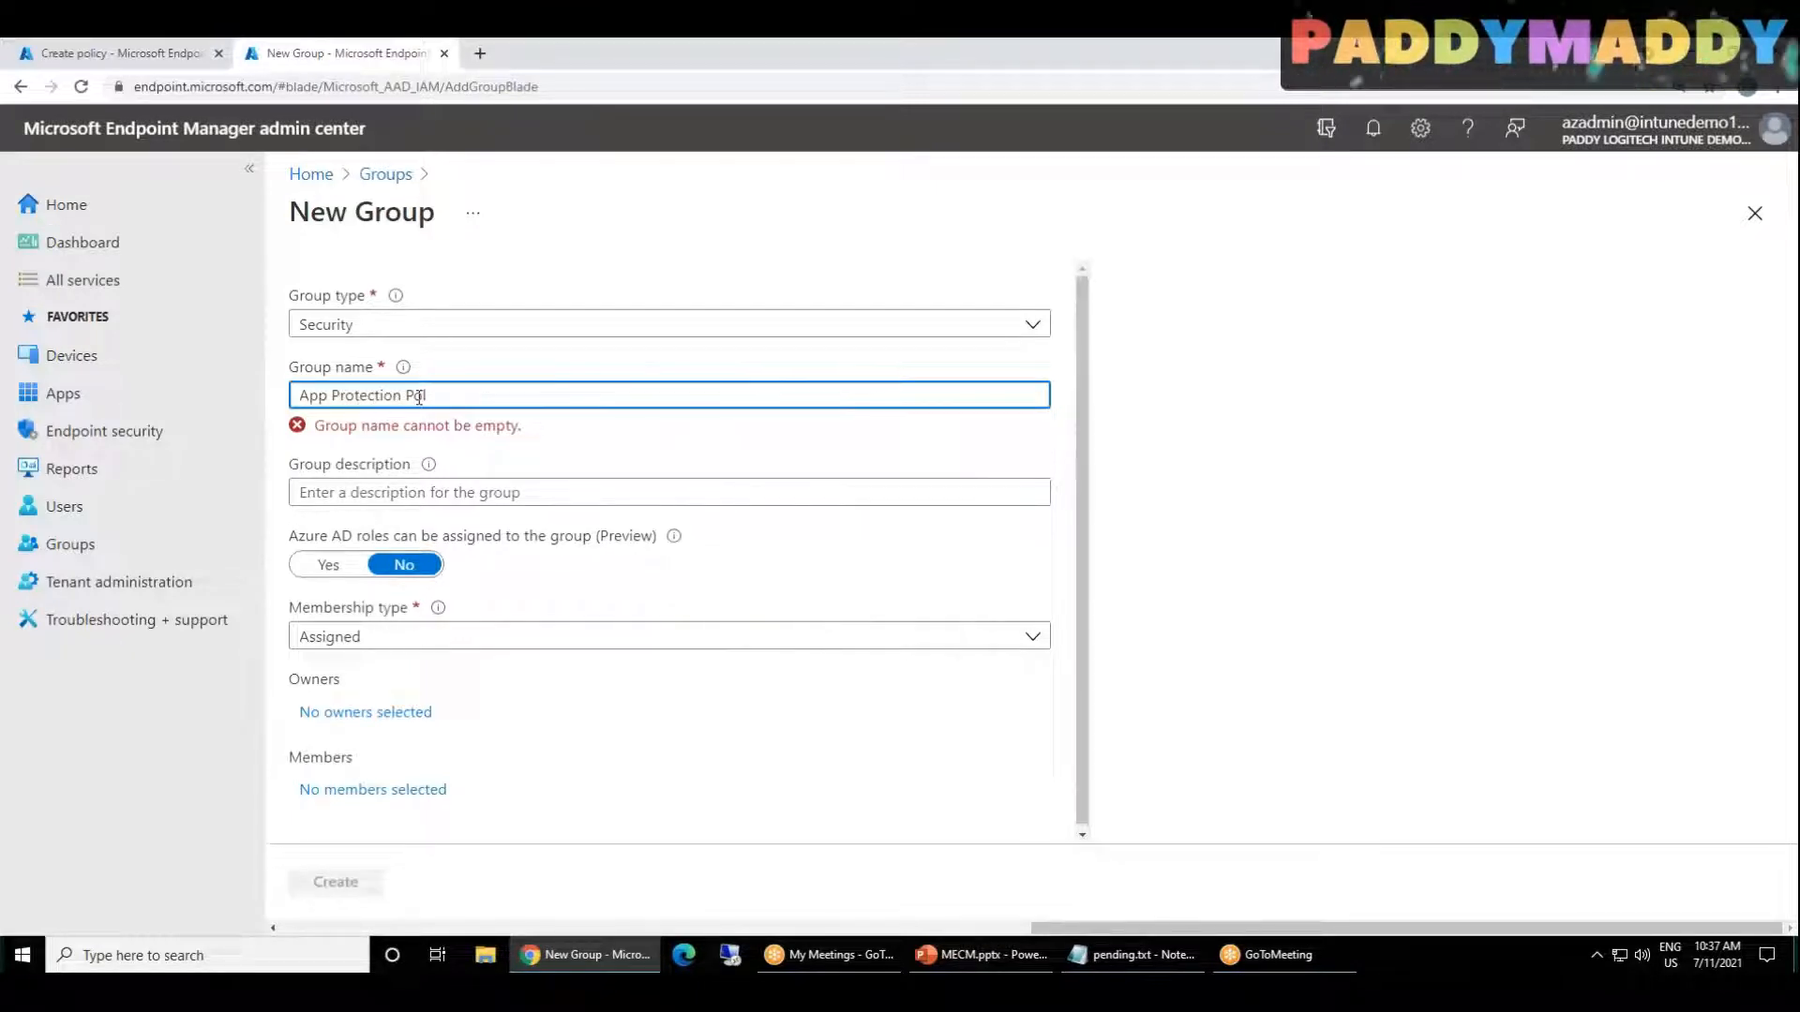
{"action": "type", "text": "uiicy"}
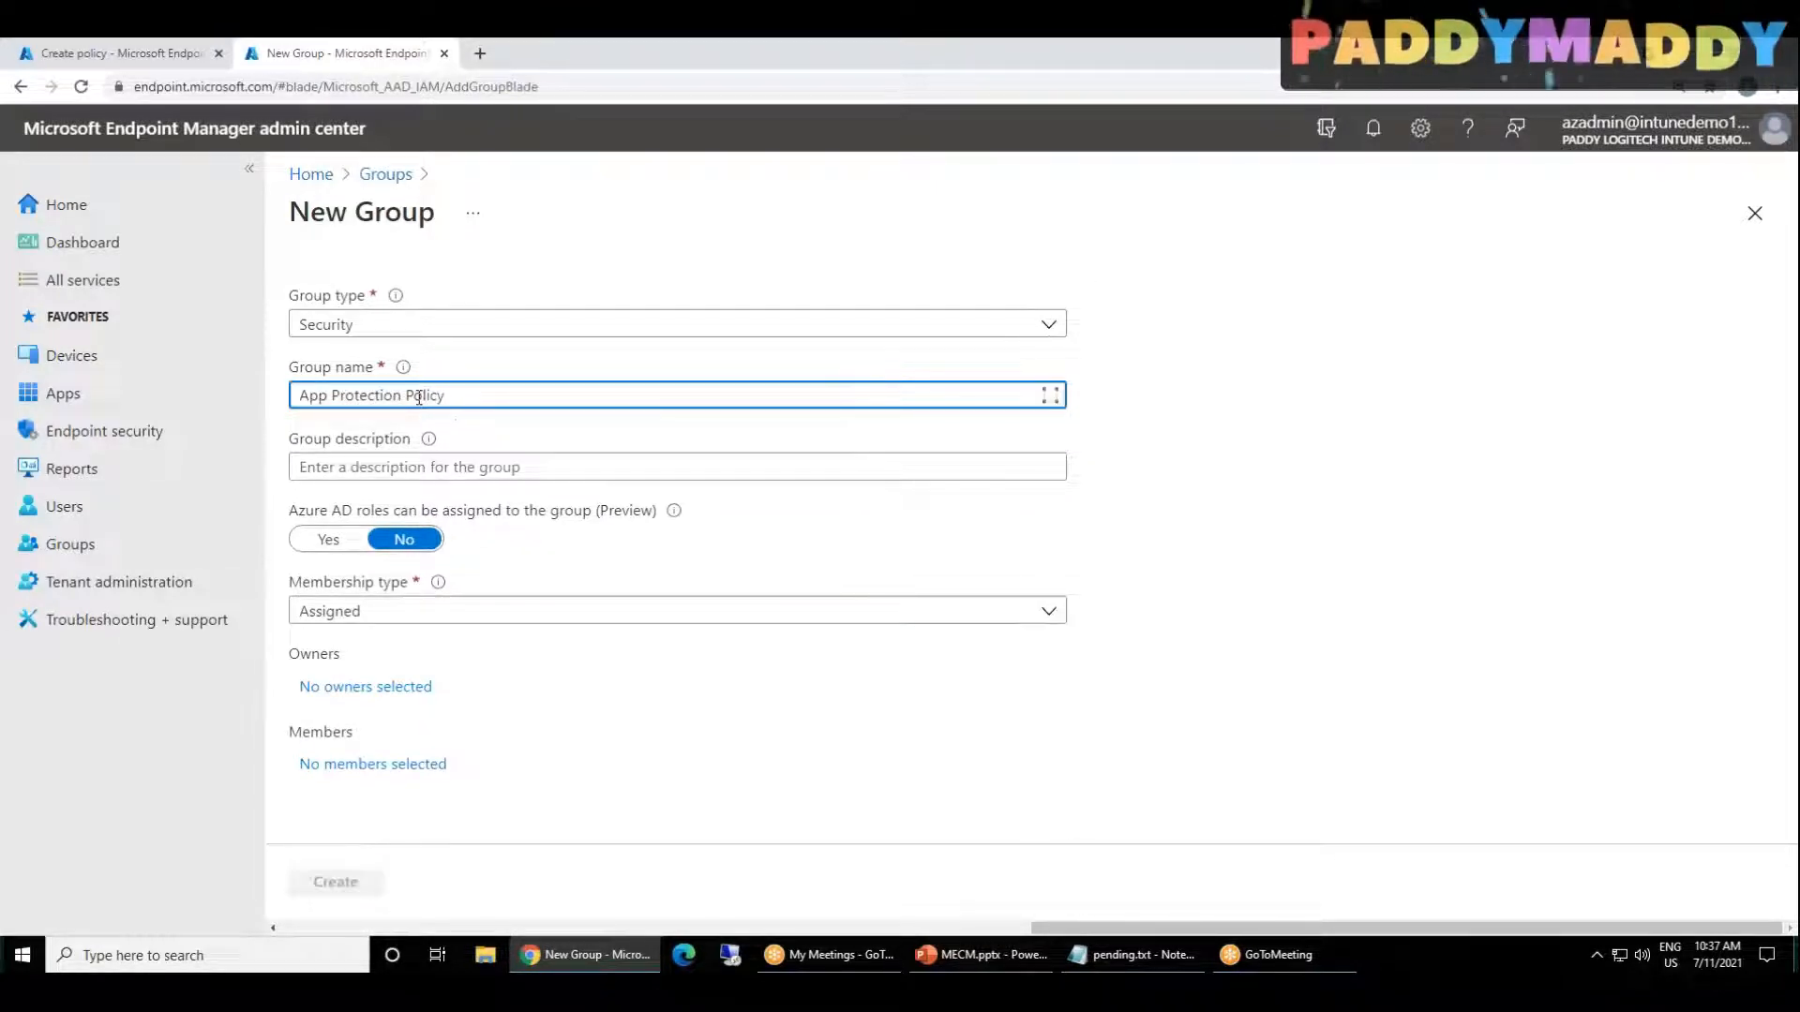
Step: Copy the group's name App Protection Policy into its group description
{"action": "key", "text": "ctrl+a"}
{"action": "key", "text": "ctrl+c"}
{"action": "key", "text": "Tab"}
{"action": "key", "text": "ctrl+v"}
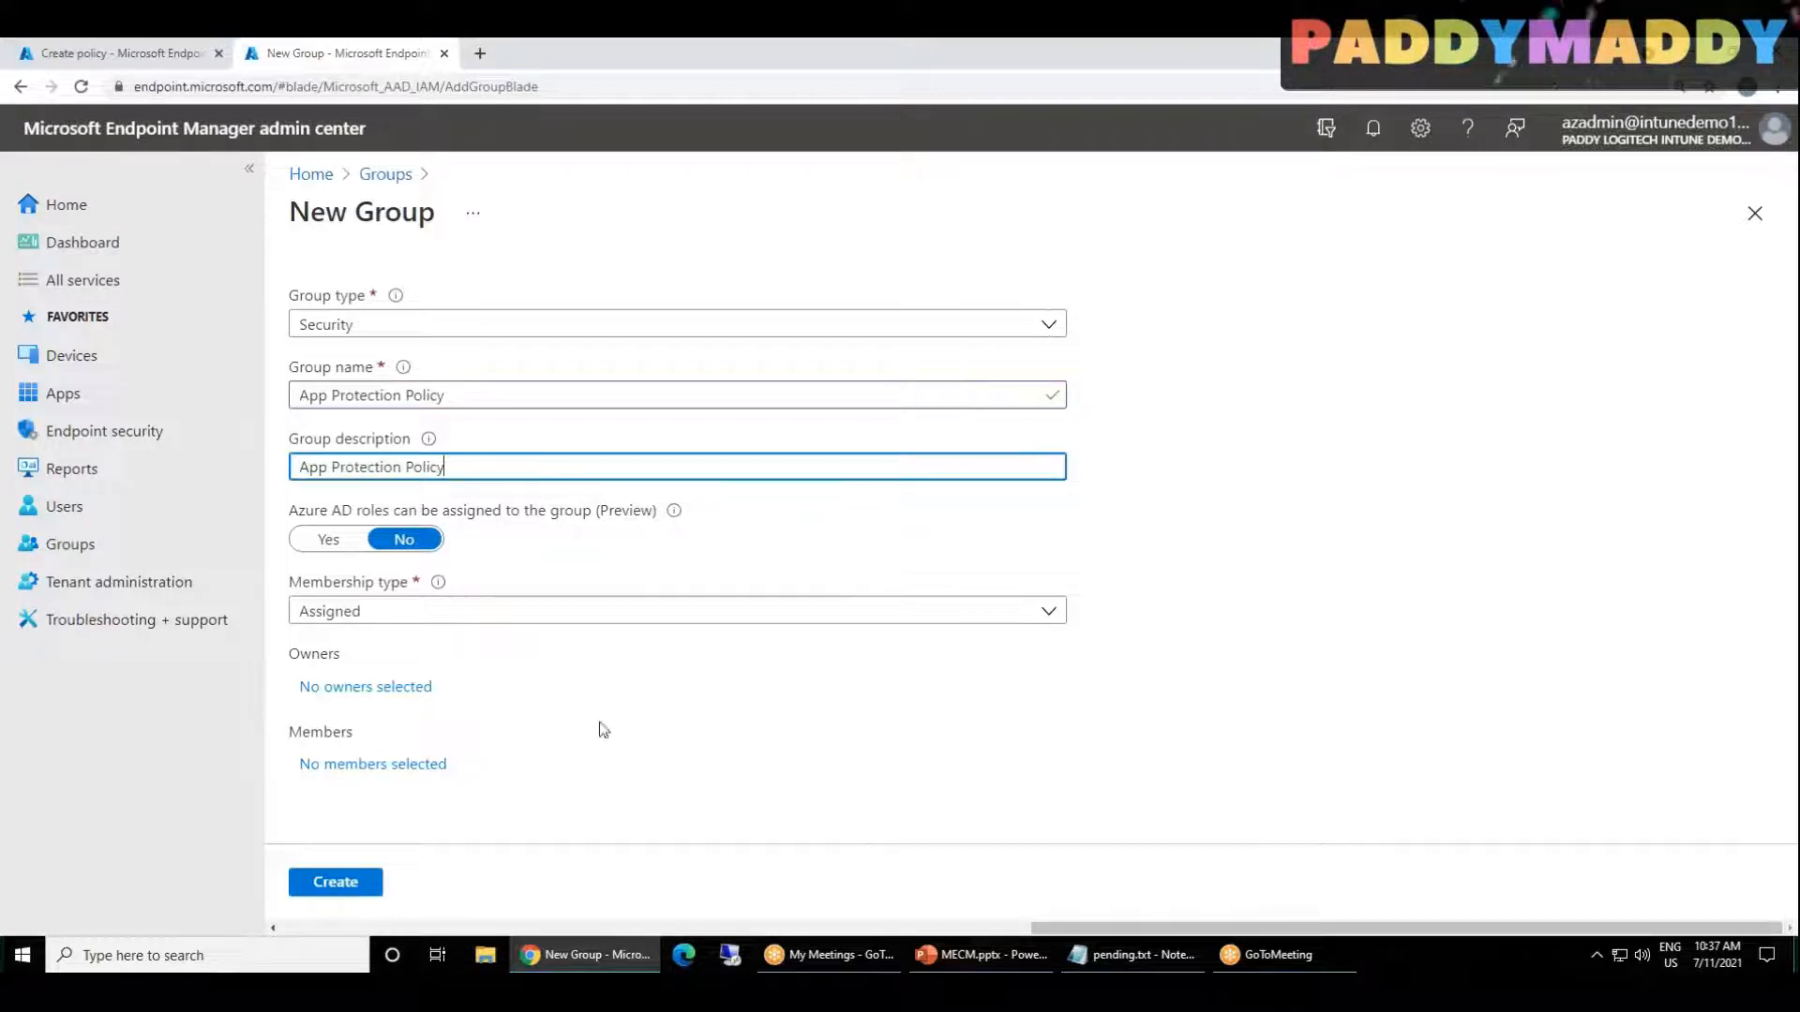
Step: Create the group with the chosen user as its owner and return to the policy's Assignments page
{"action": "left_click", "coordinate": [383, 691]}
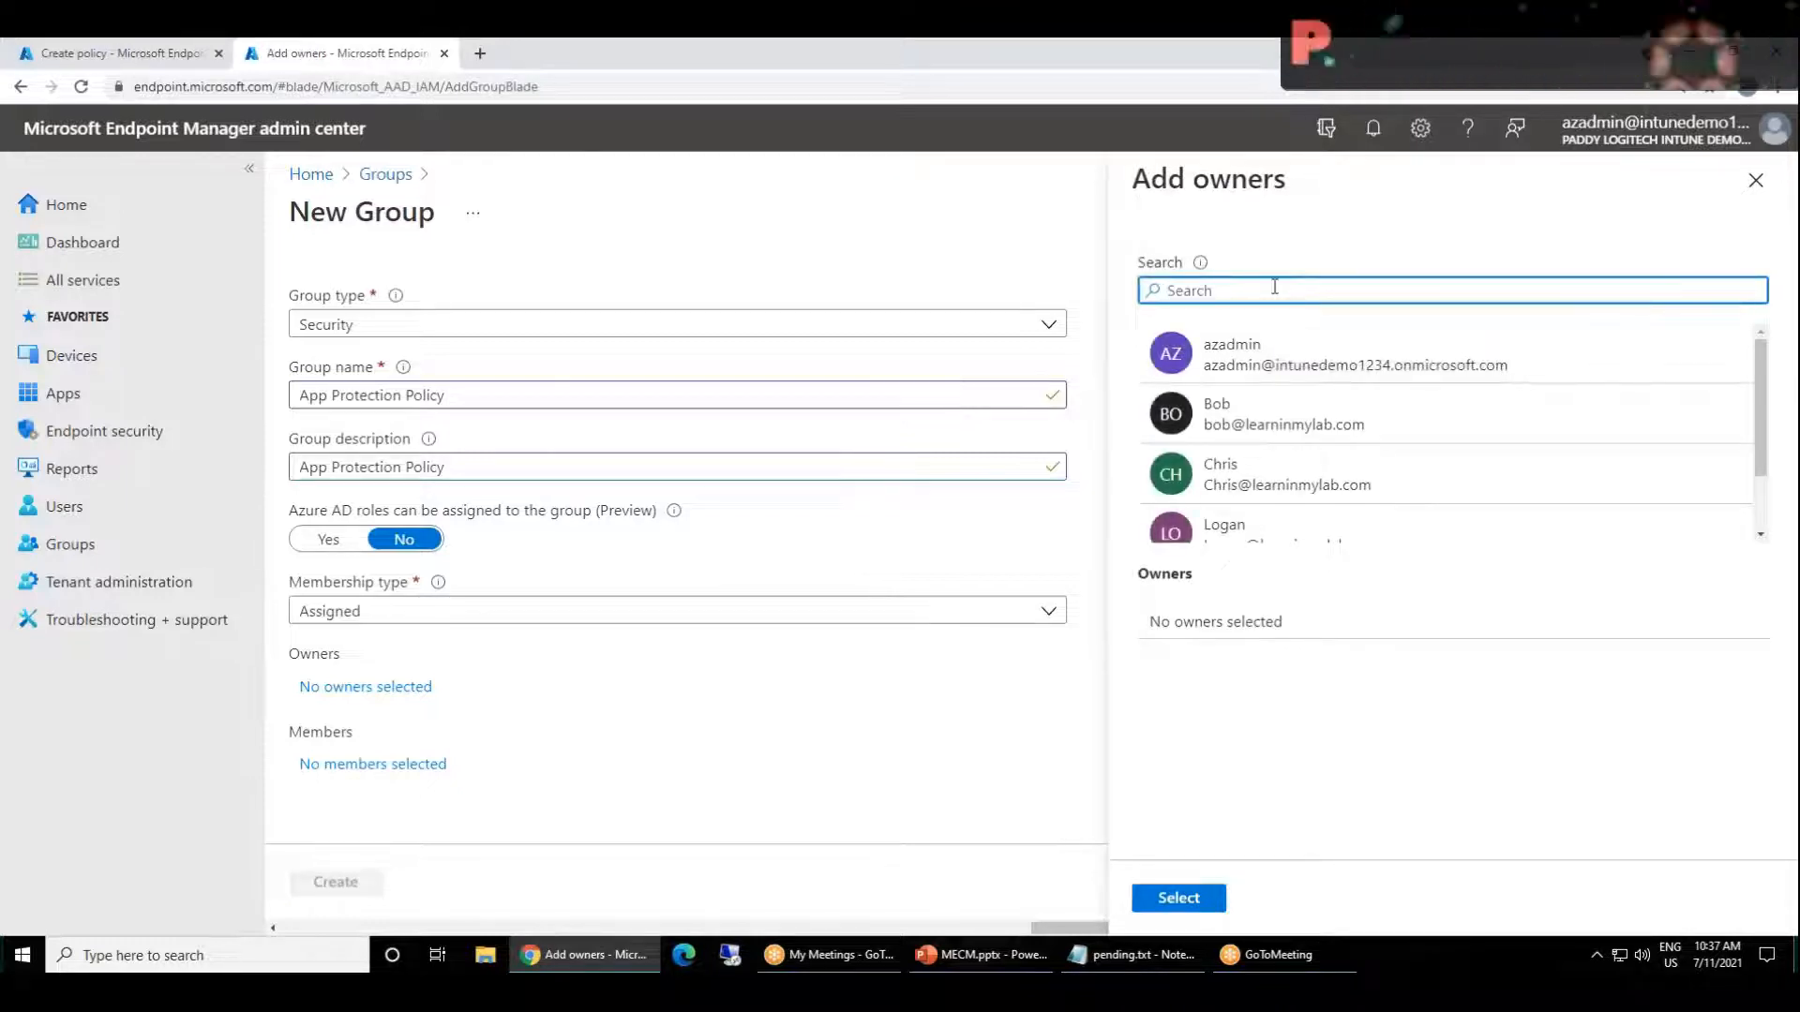
{"action": "type", "text": "loga"}
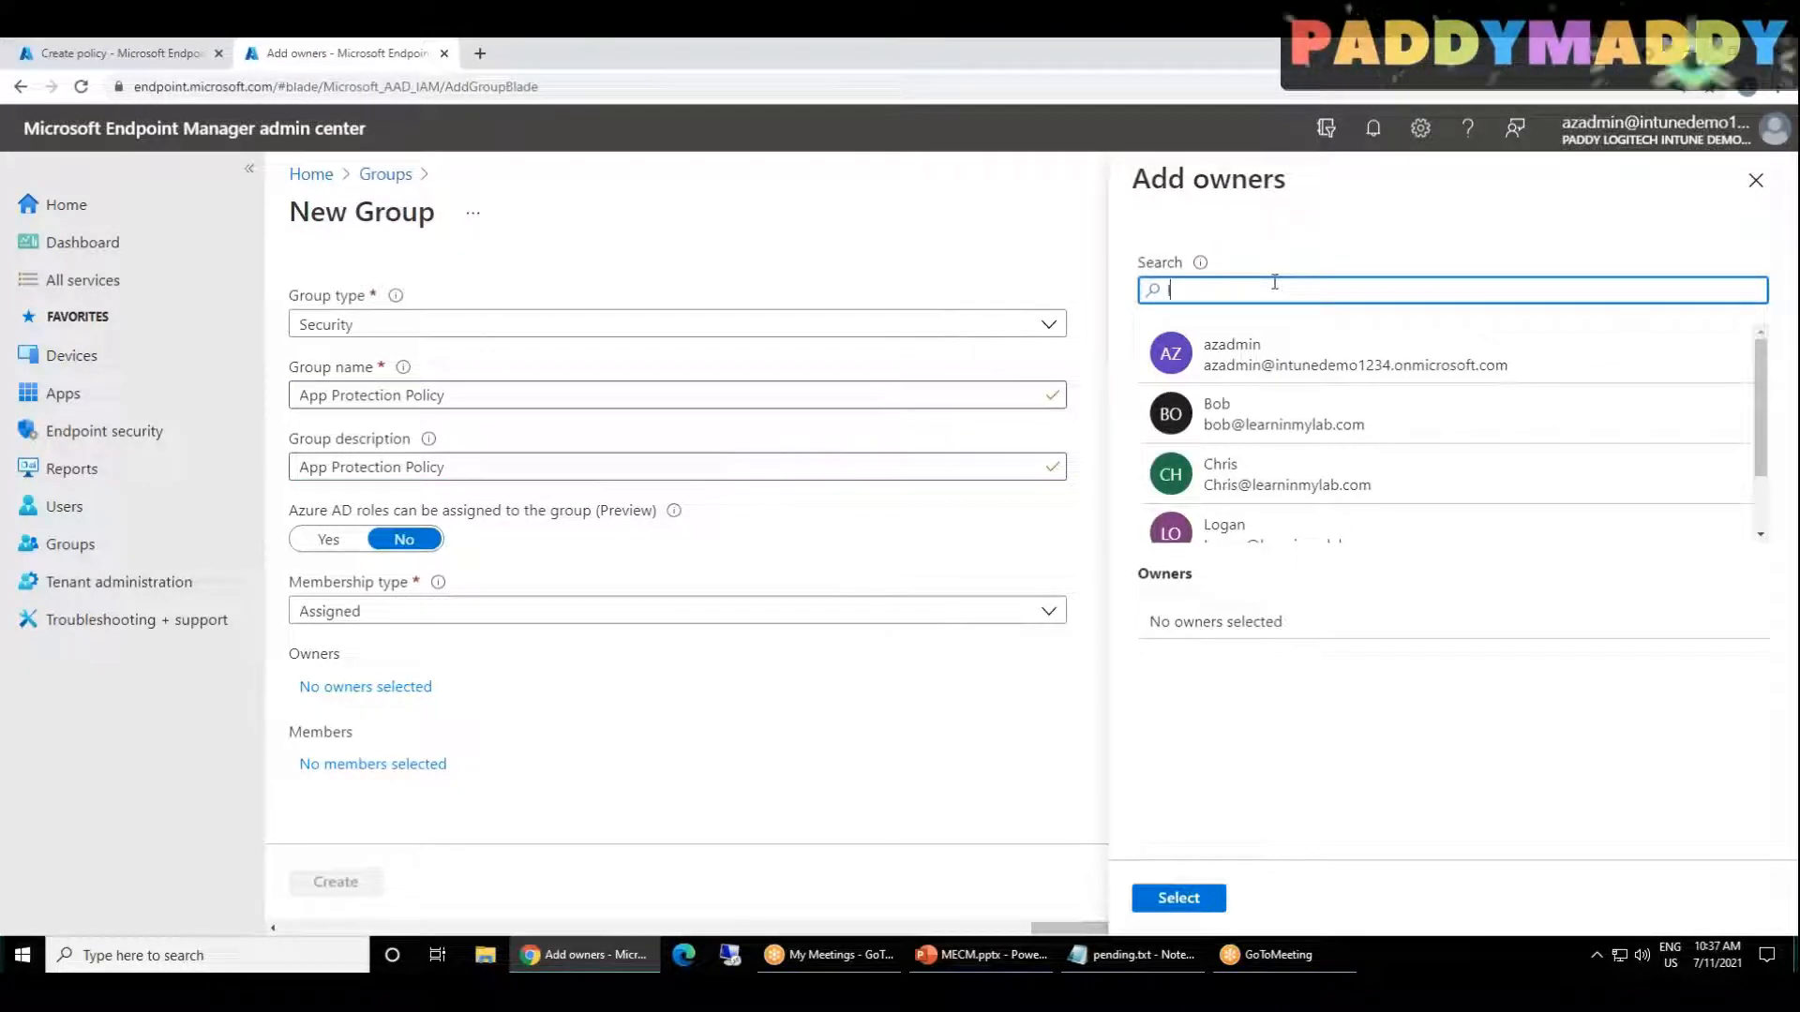
{"action": "left_click", "coordinate": [1271, 359]}
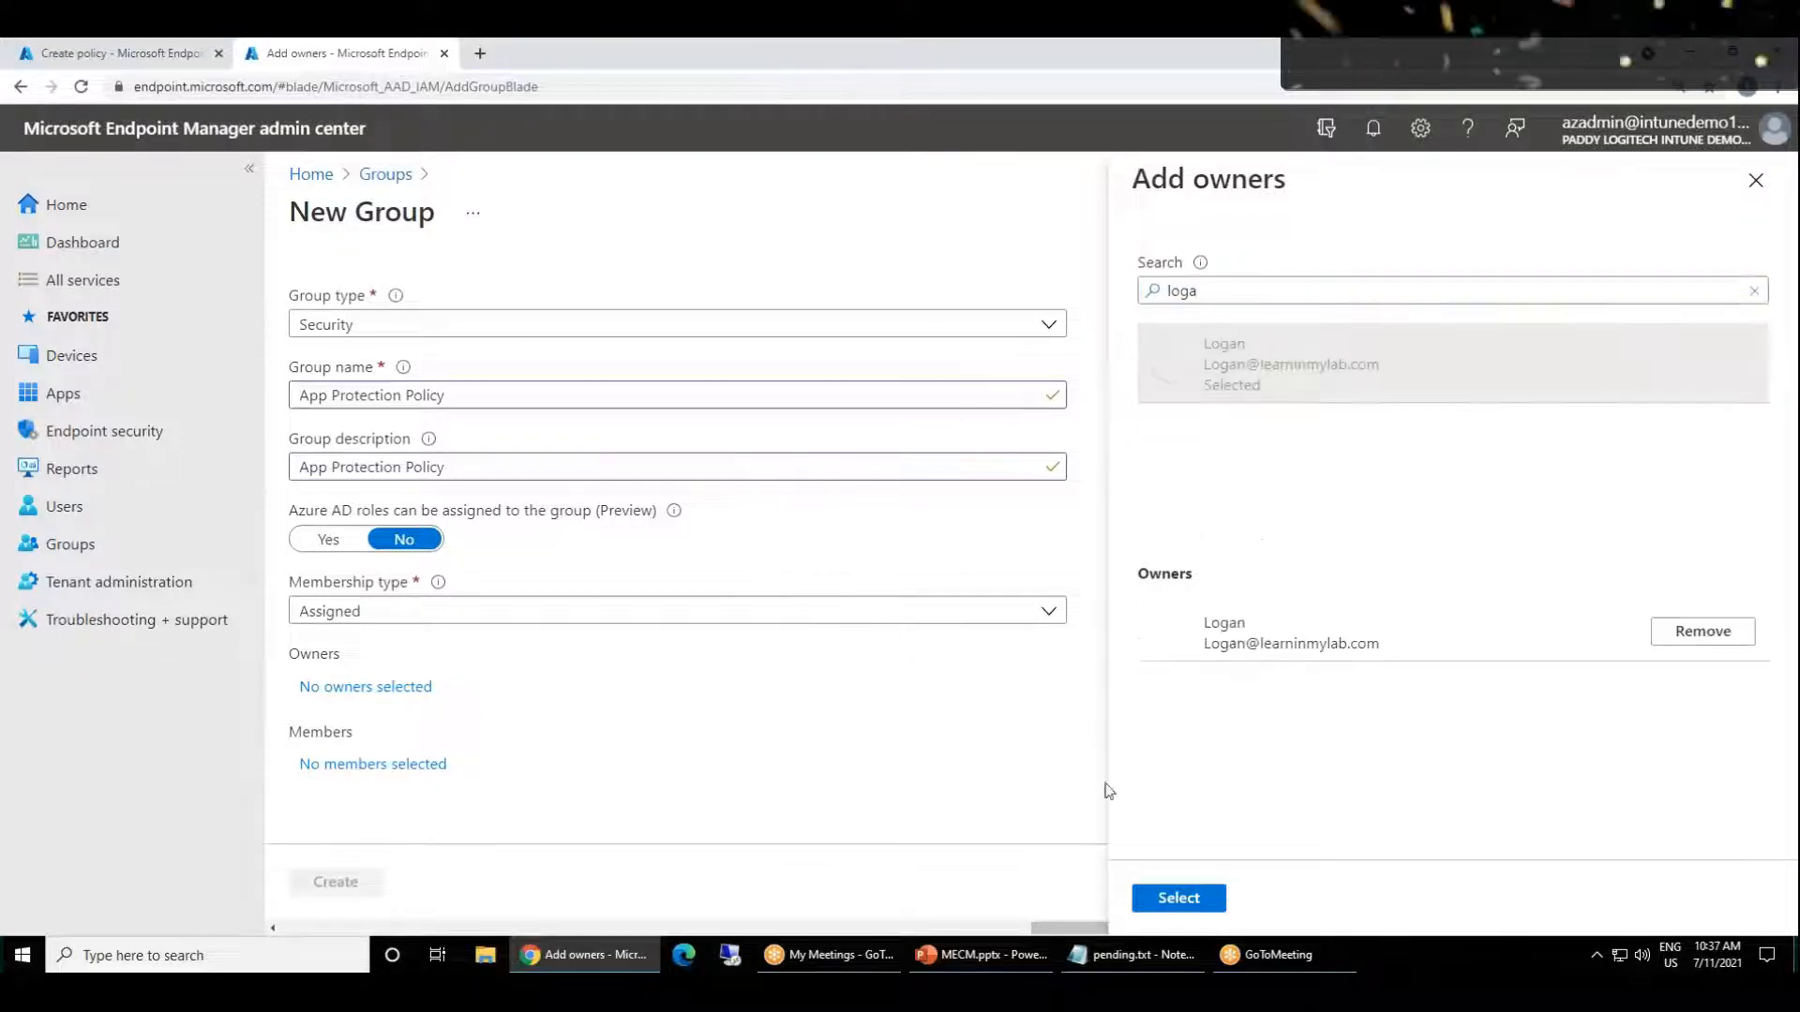
{"action": "left_click", "coordinate": [1178, 899]}
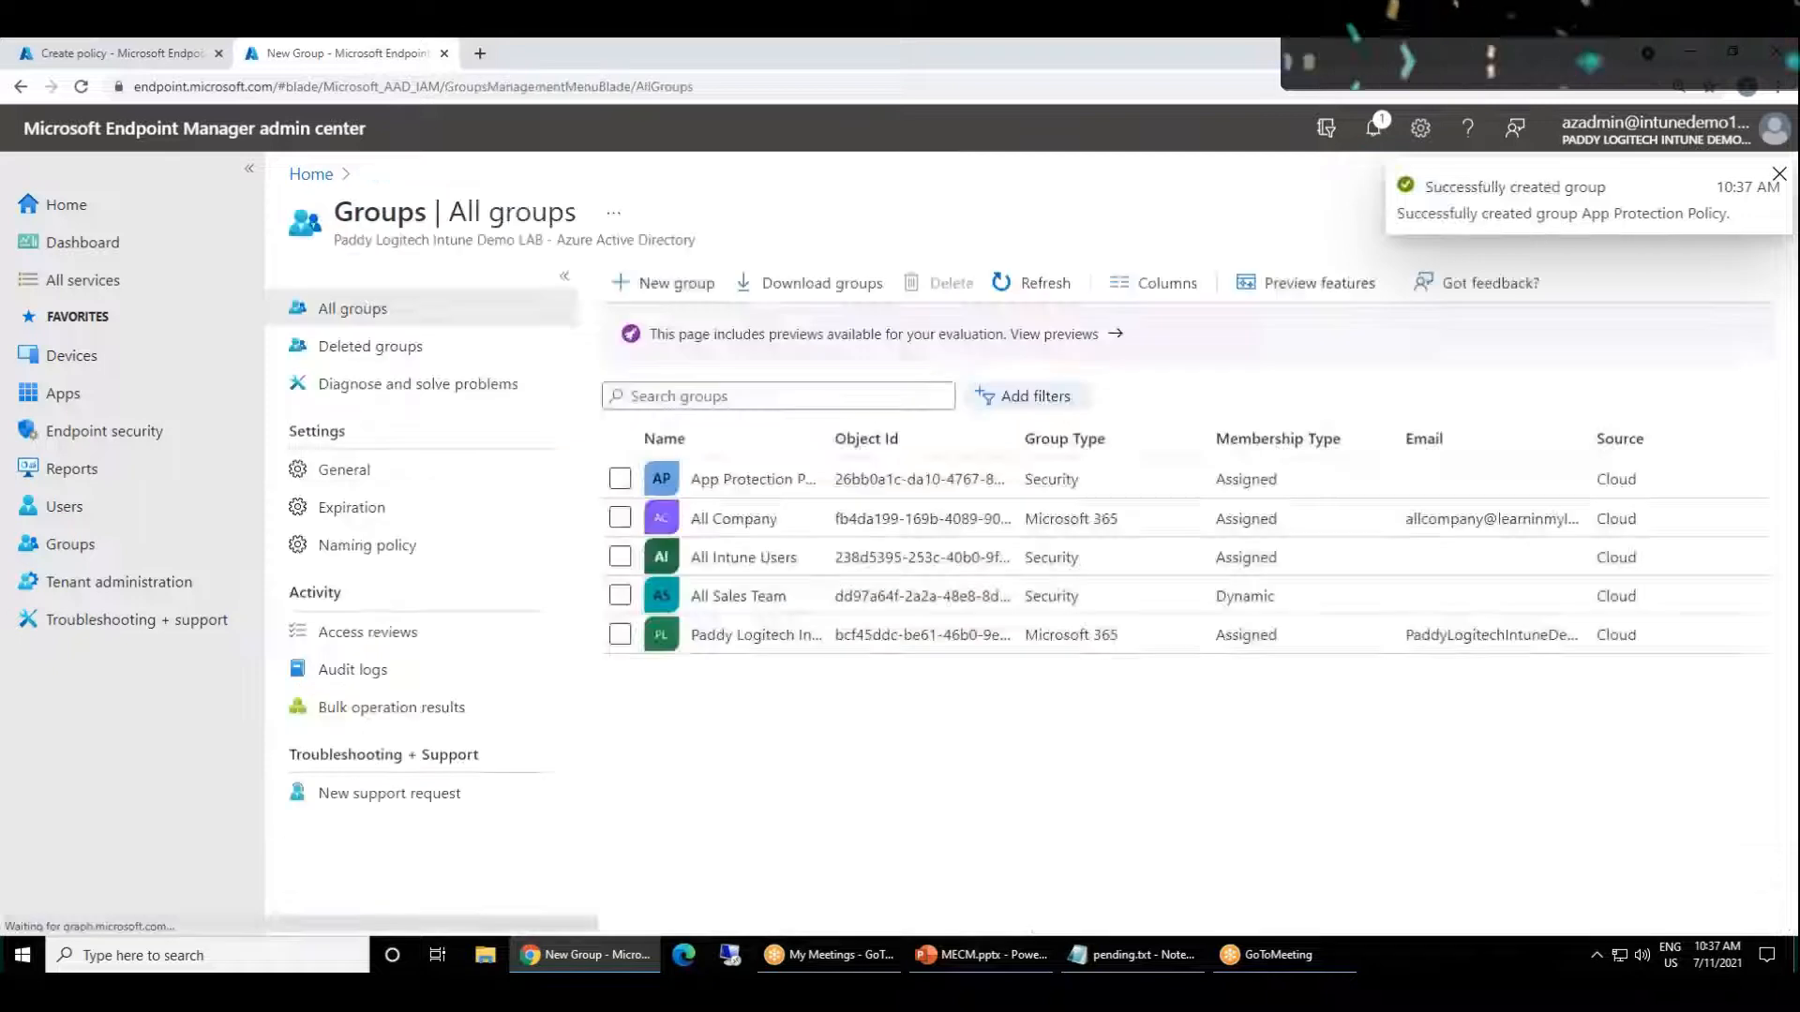
{"action": "left_click", "coordinate": [132, 54]}
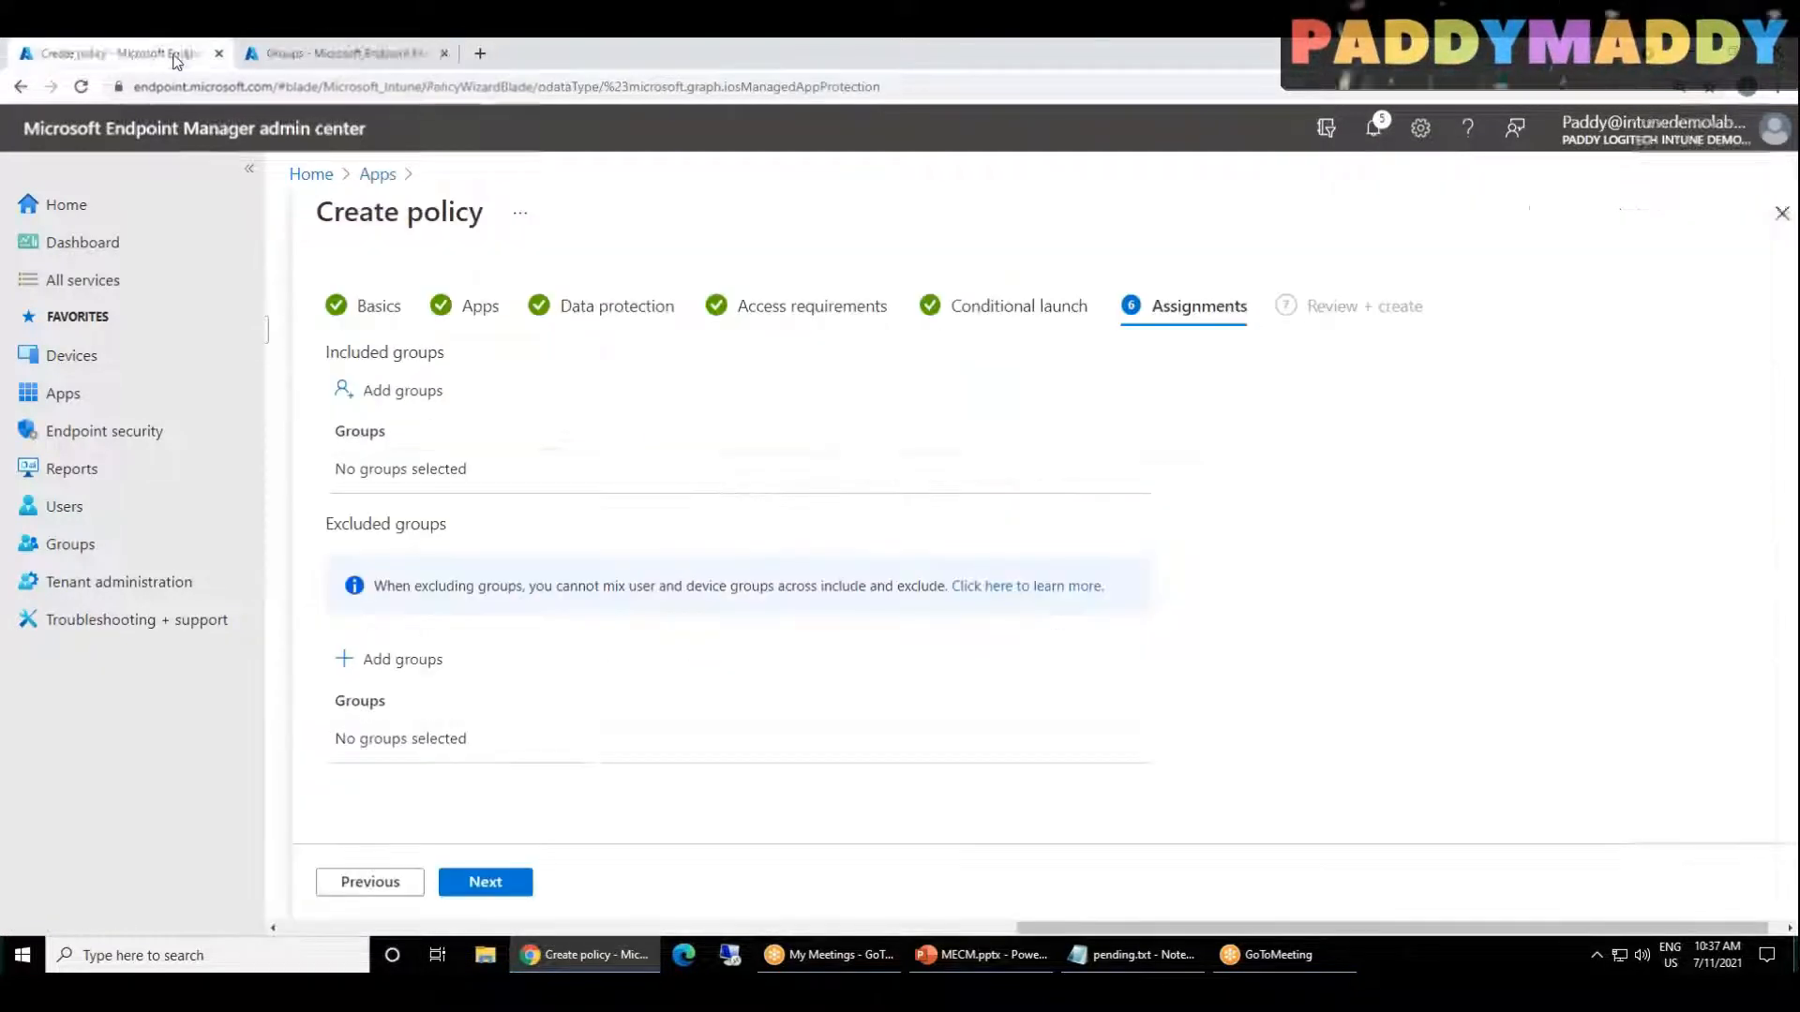
{"action": "left_click", "coordinate": [385, 391]}
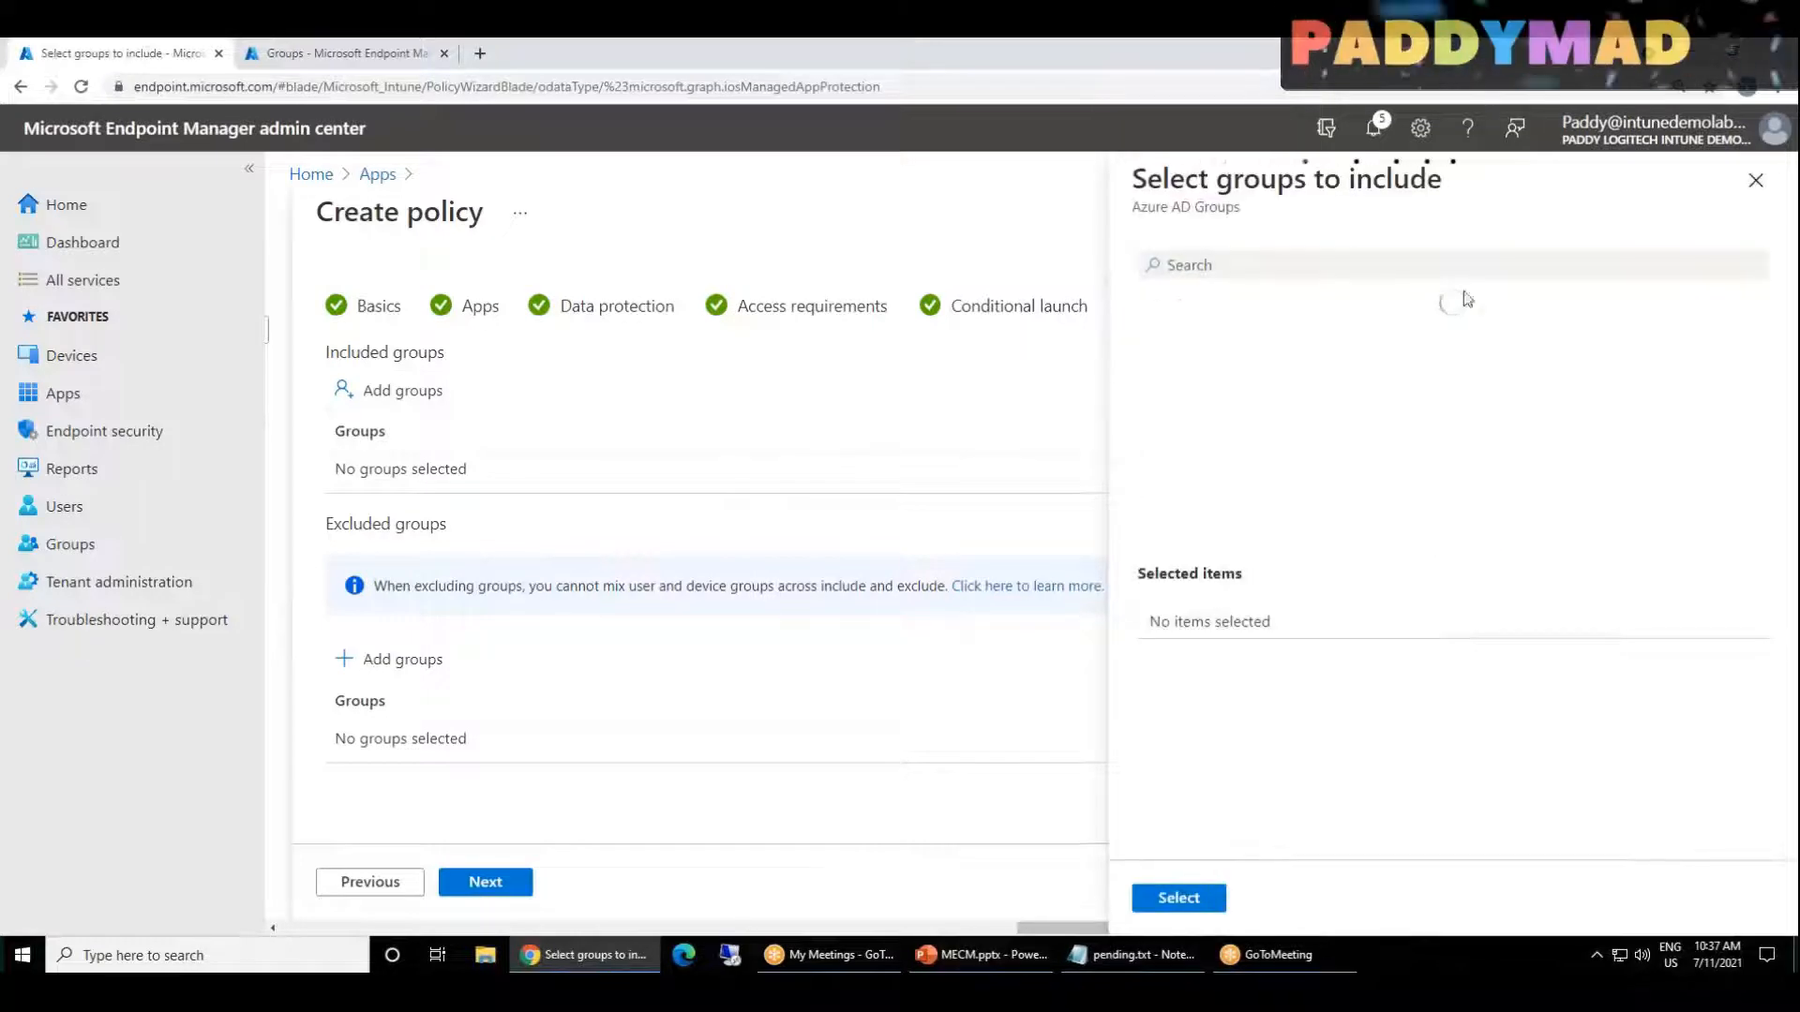
{"action": "left_click", "coordinate": [1262, 272]}
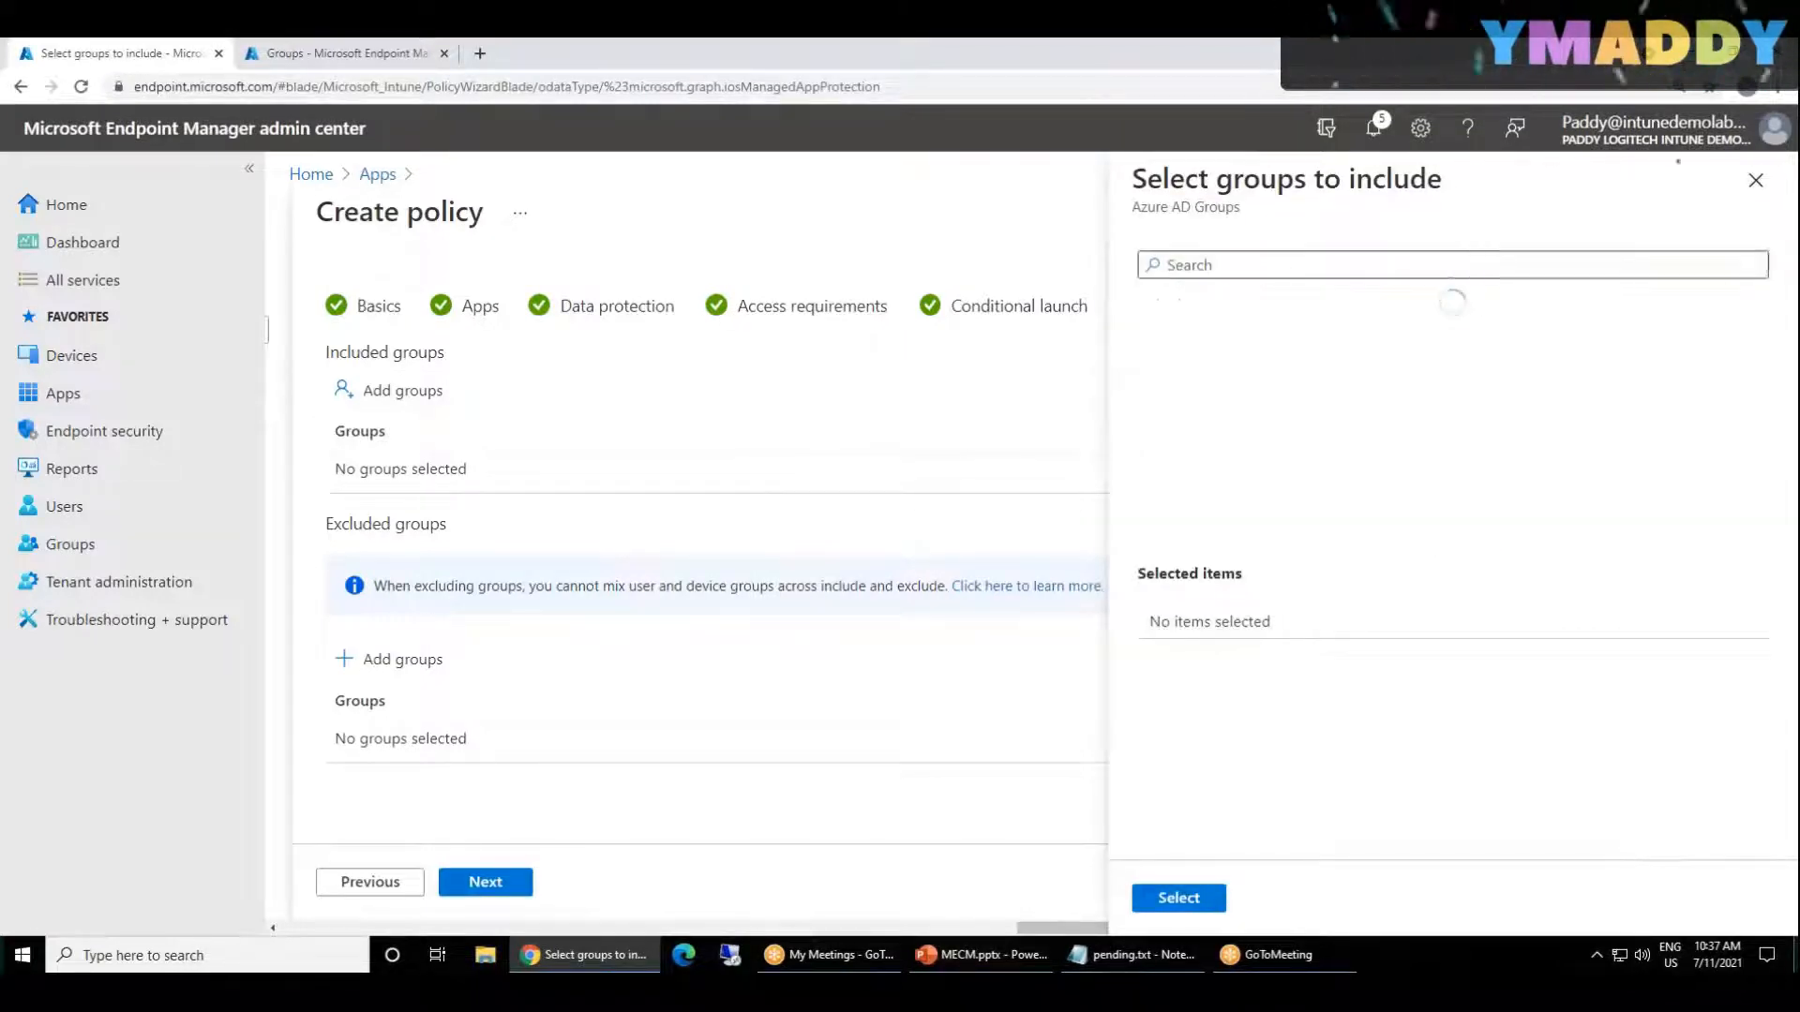
{"action": "type", "text": "app"}
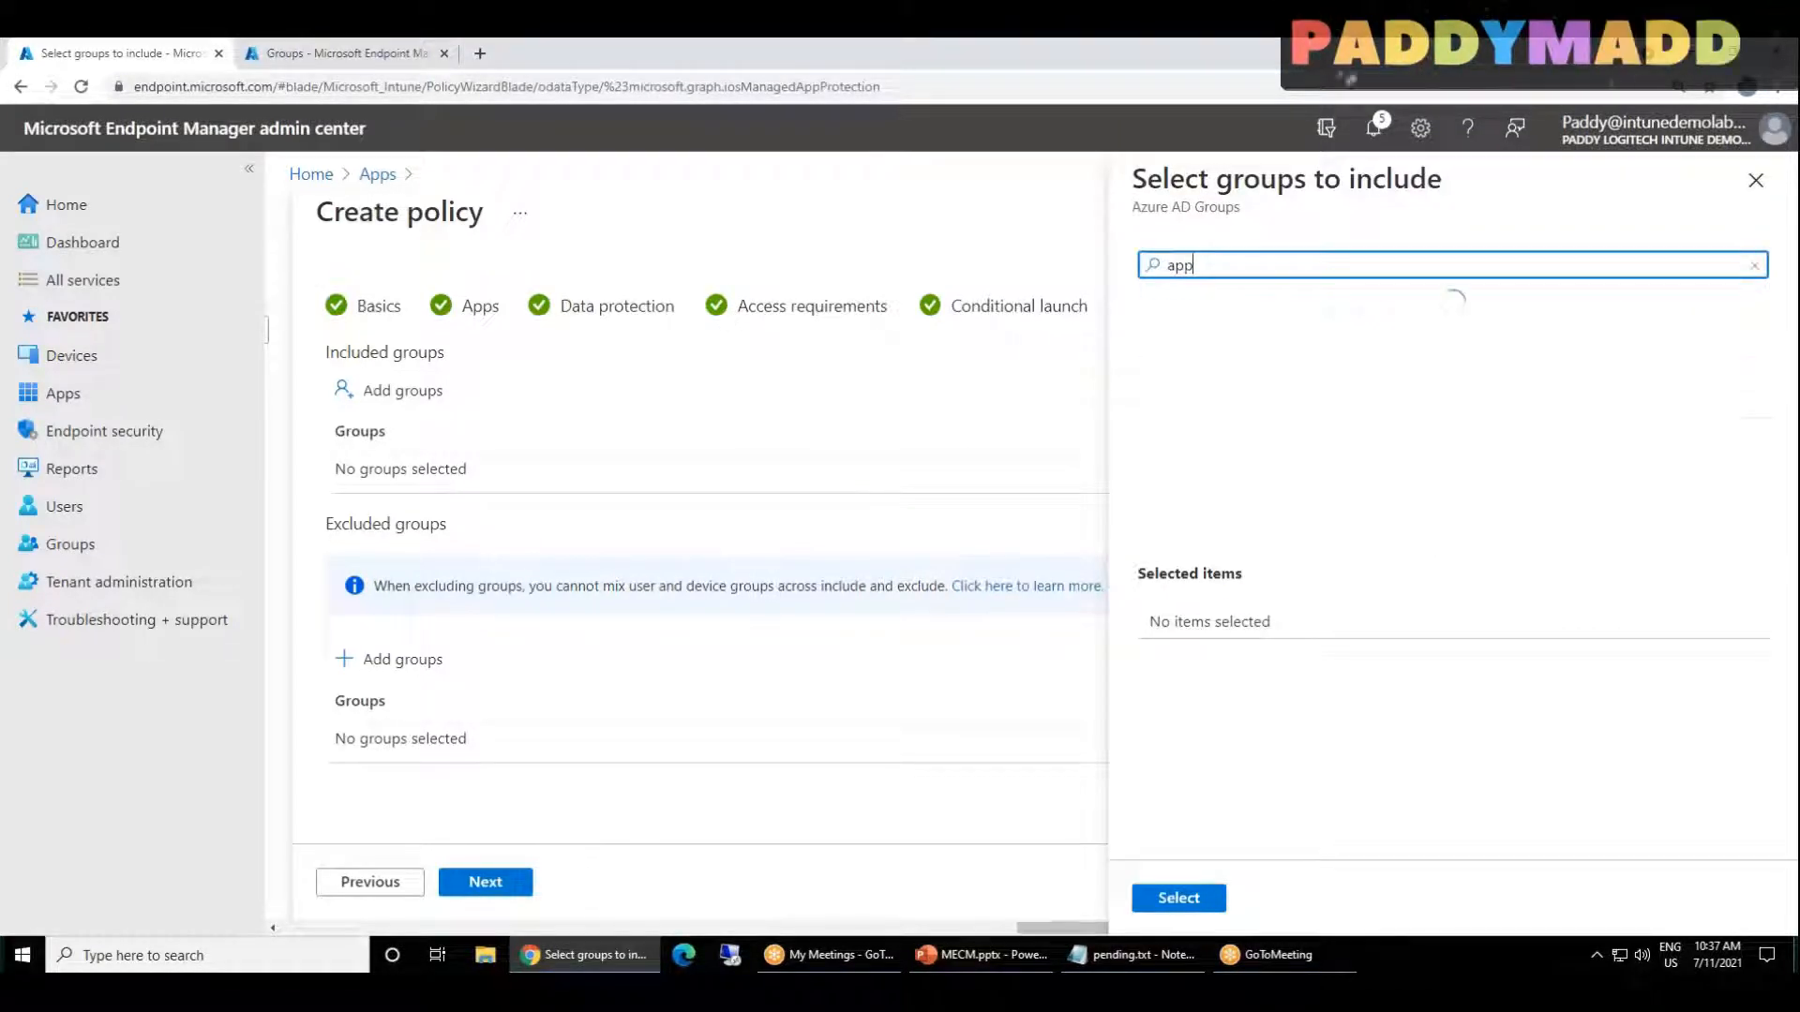
{"action": "left_click", "coordinate": [1756, 180]}
{"action": "left_click", "coordinate": [389, 390]}
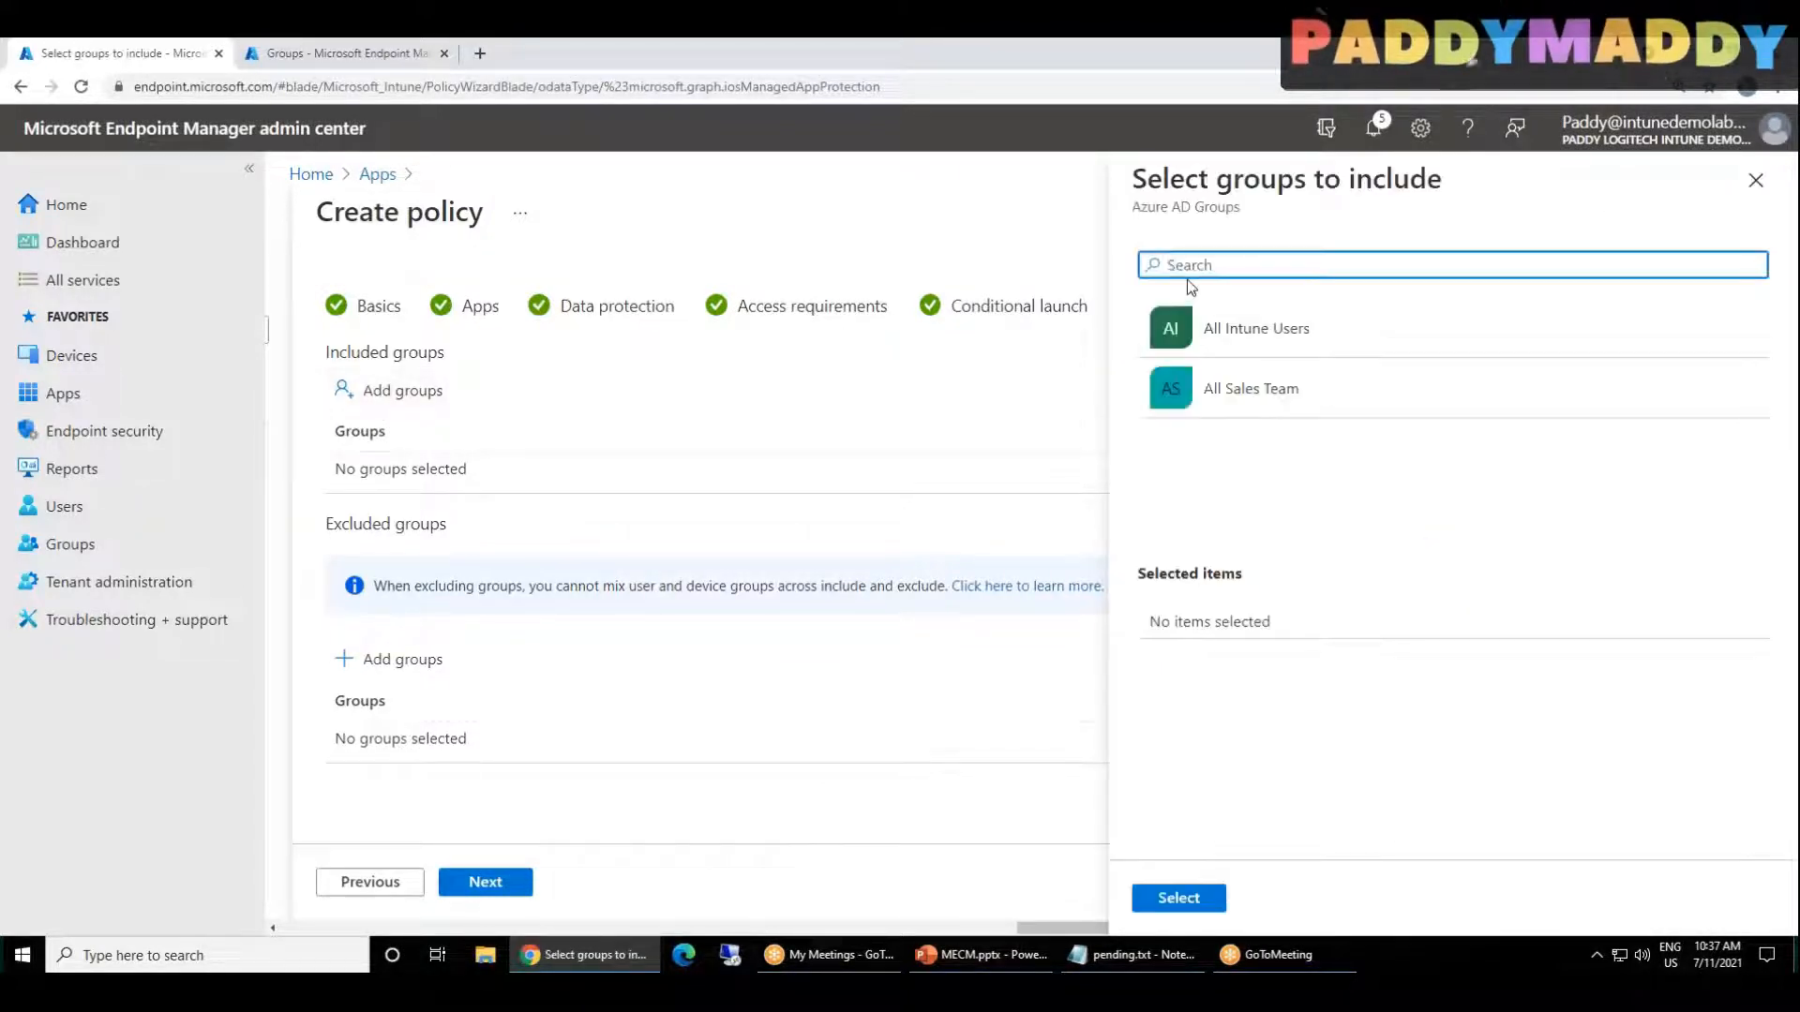
{"action": "left_click", "coordinate": [1769, 192]}
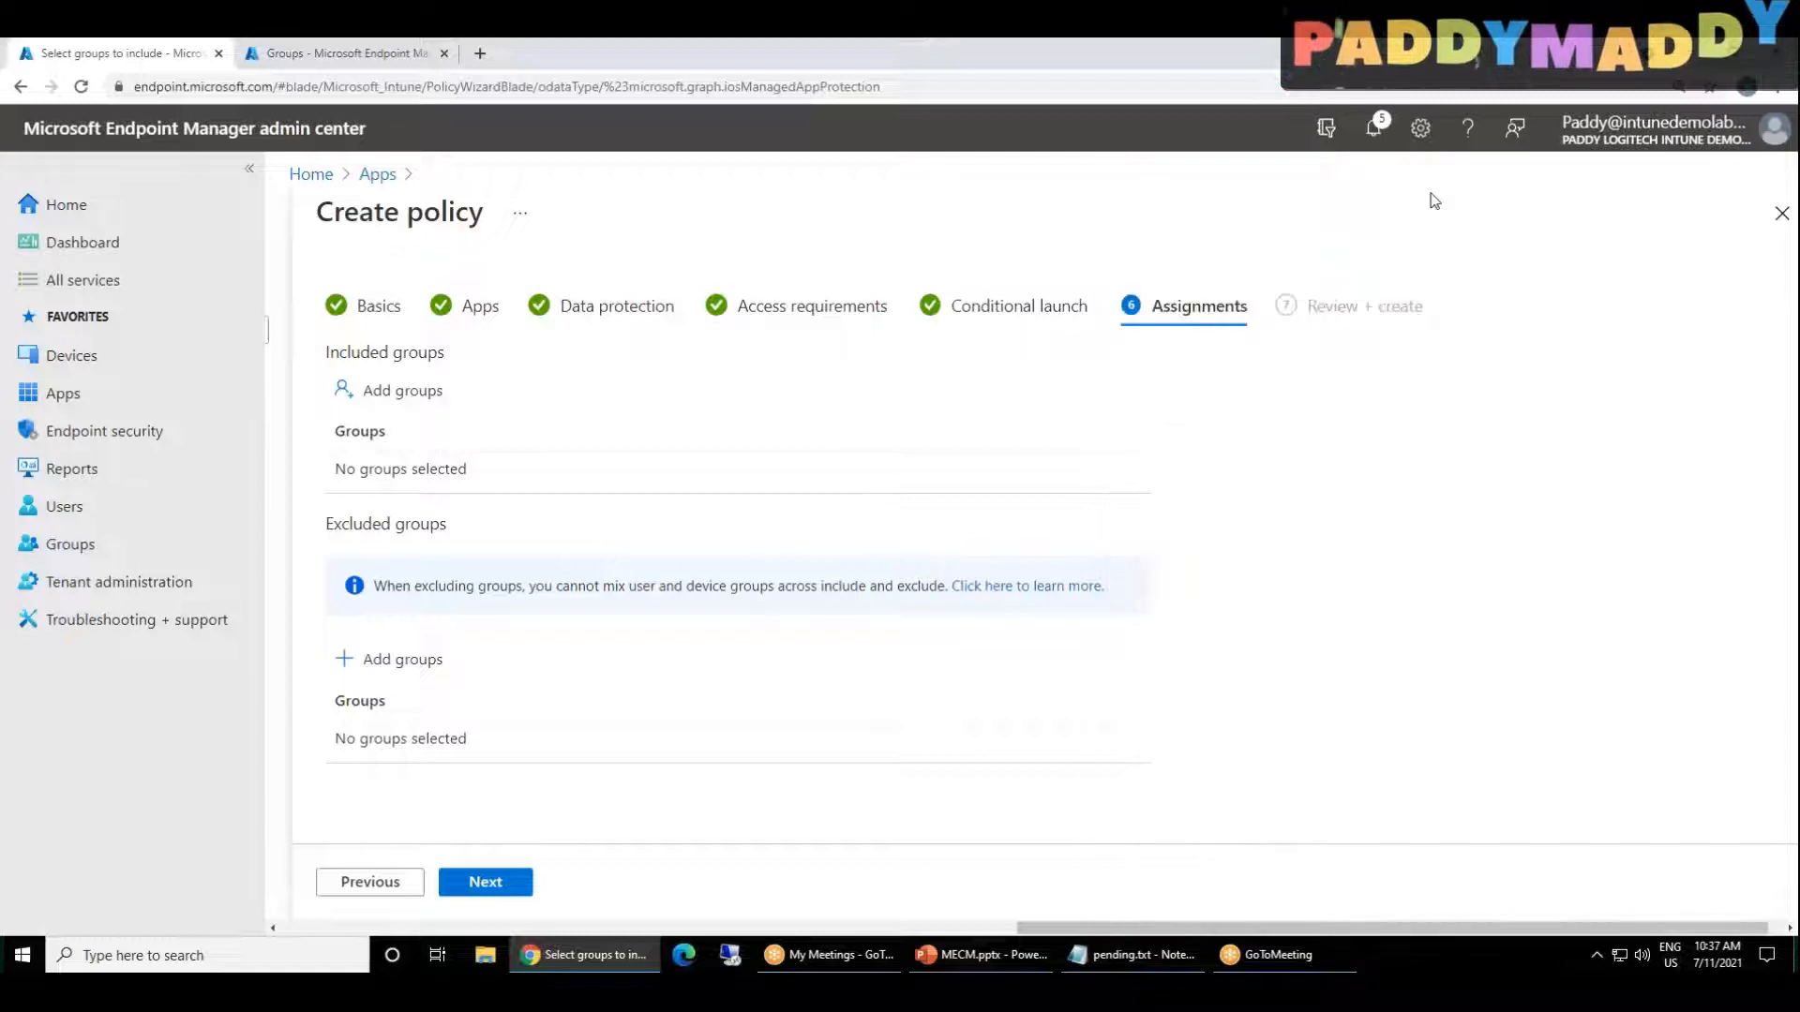
Step: Include the App Protection Policy group in the assignments and create the iOS-2021 policy
{"action": "left_click", "coordinate": [422, 390]}
{"action": "left_click", "coordinate": [1313, 460]}
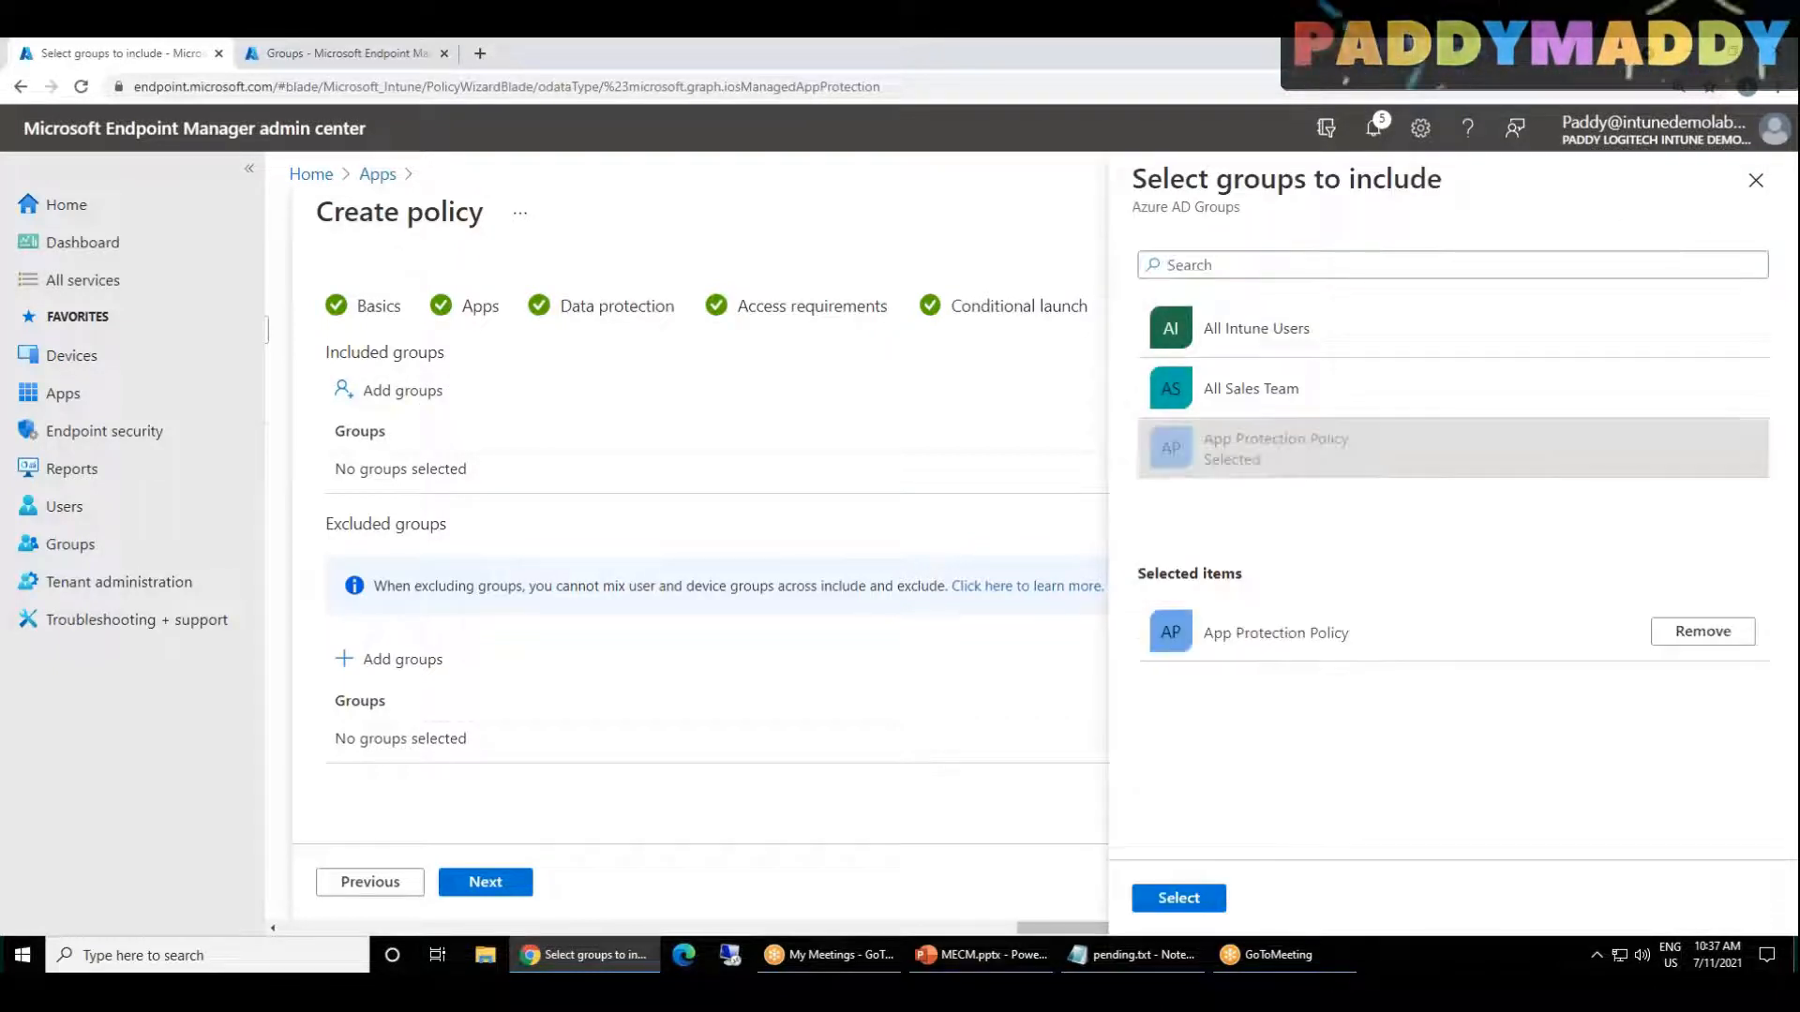
{"action": "left_click", "coordinate": [1179, 898]}
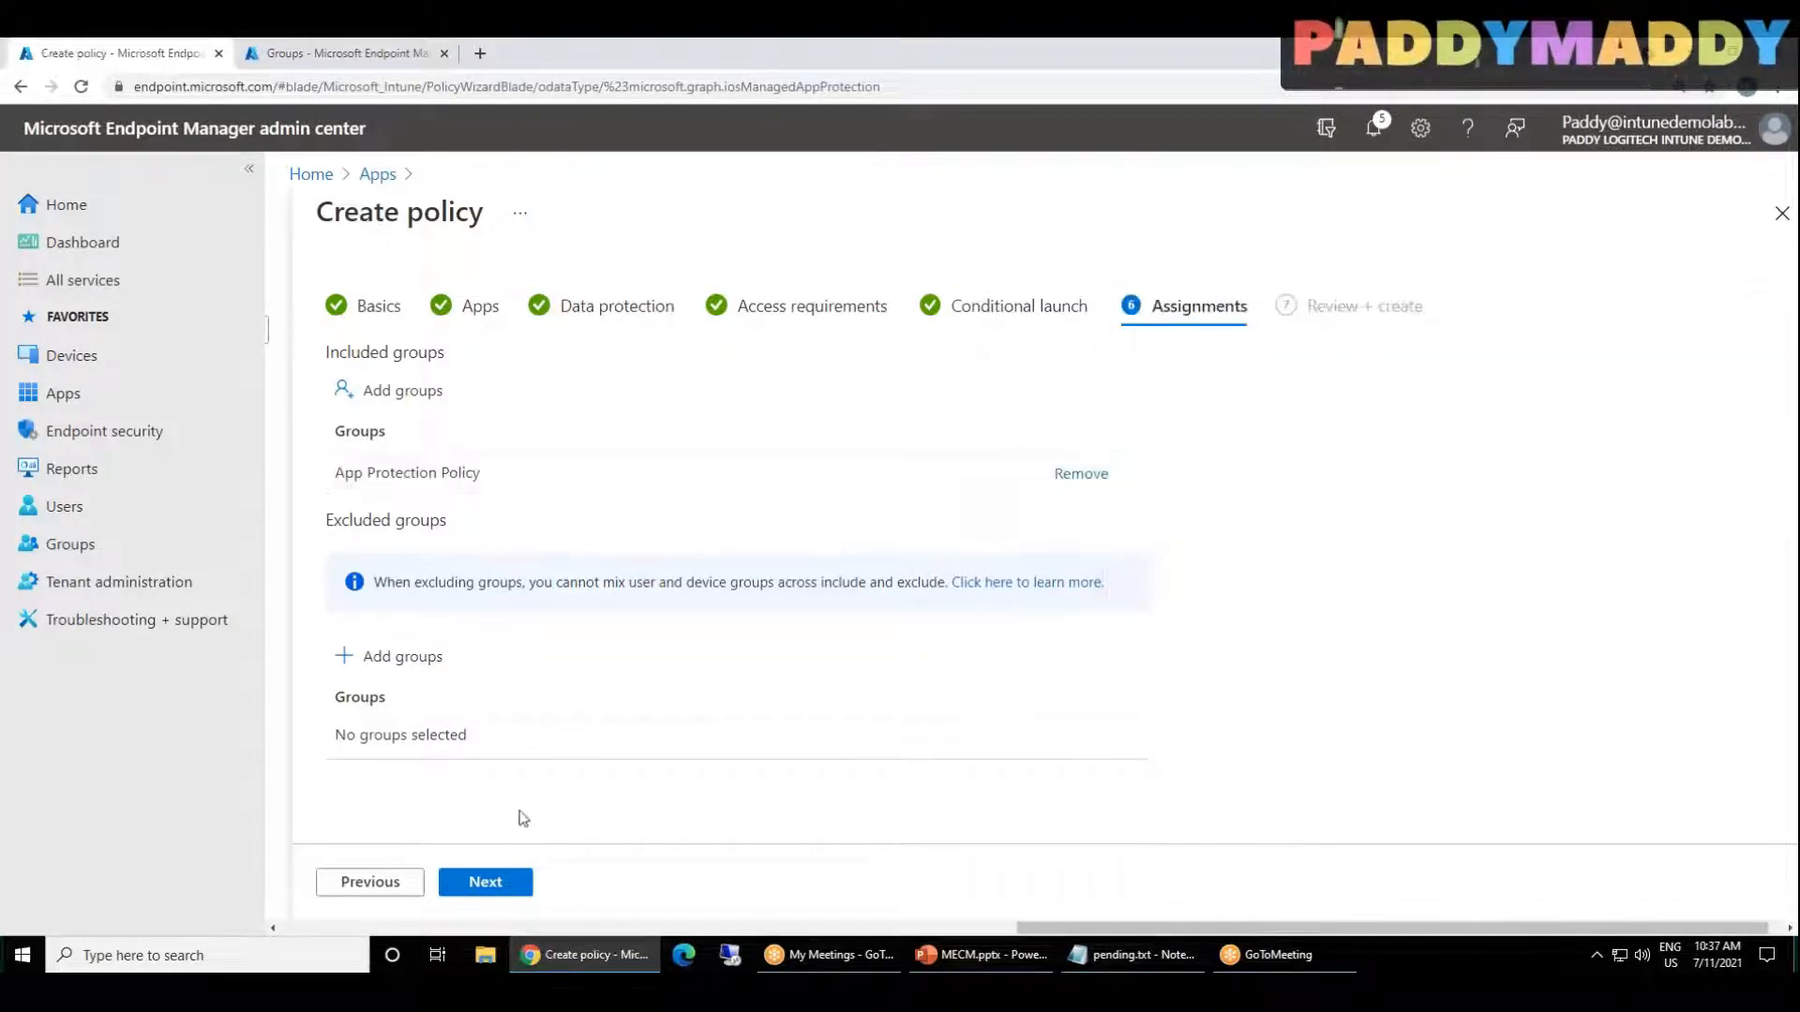
{"action": "left_click", "coordinate": [502, 885]}
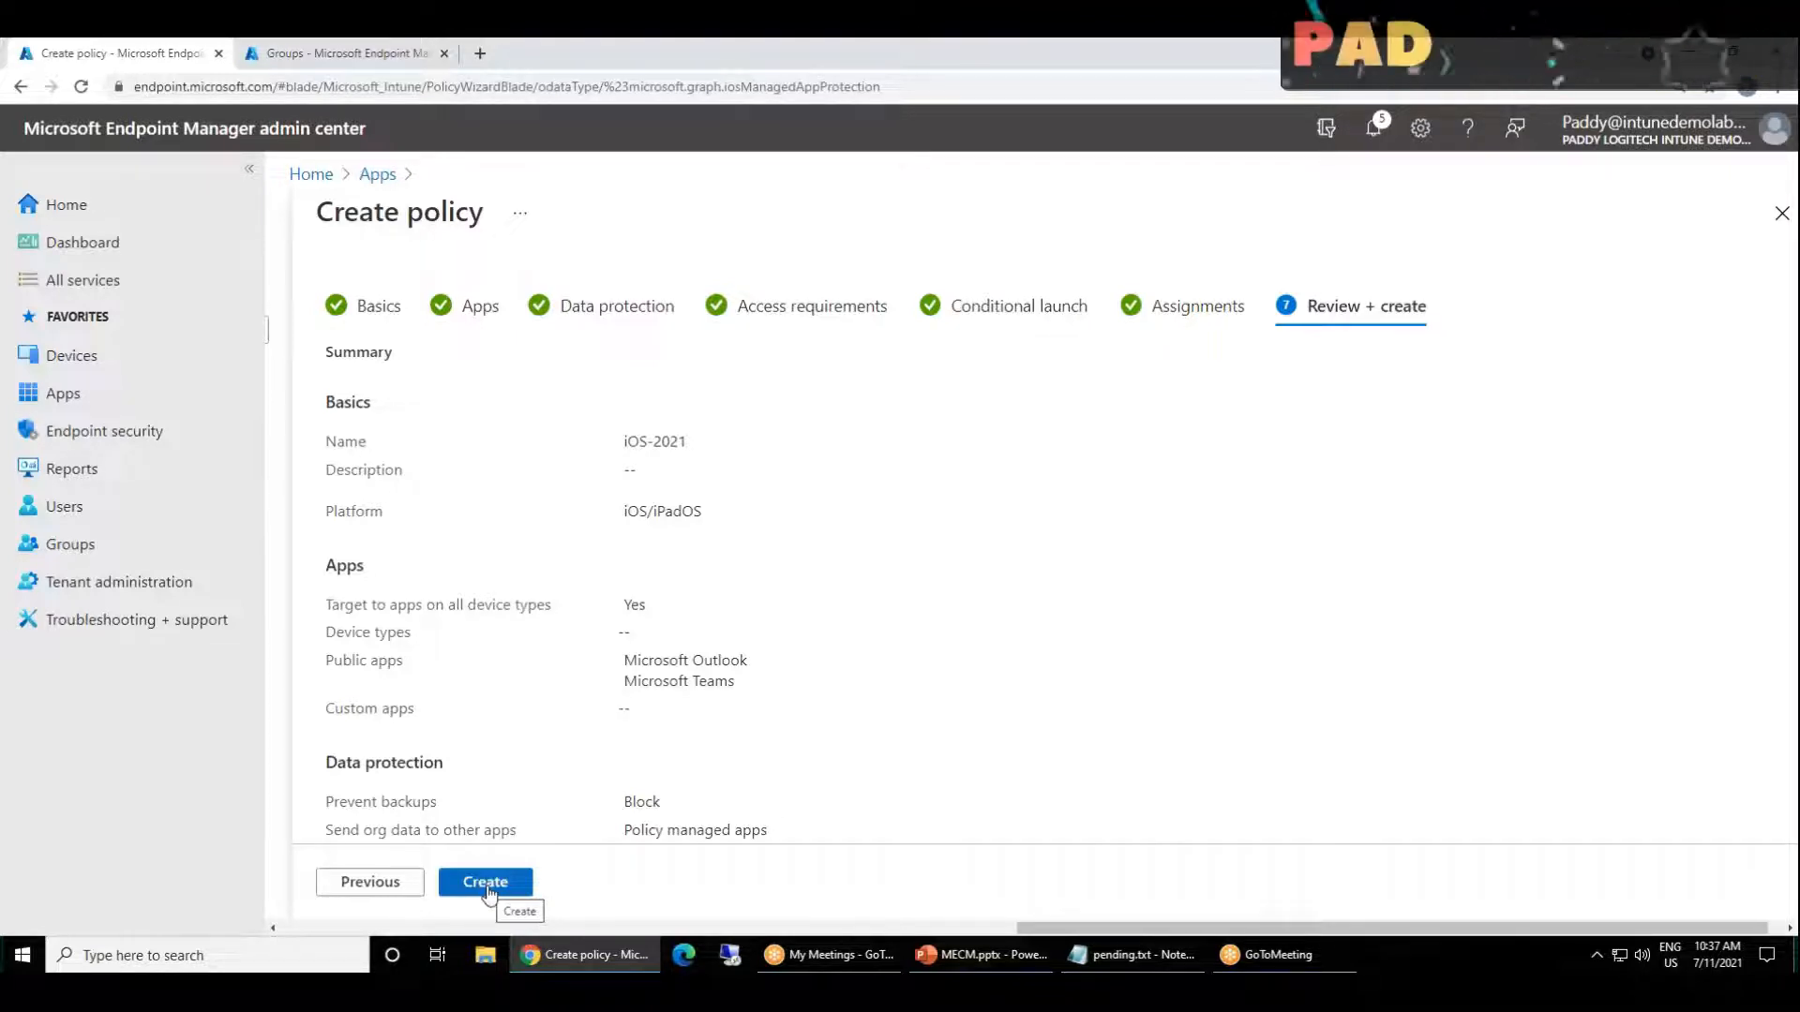
{"action": "left_click_drag", "start_coordinate": [691, 442], "coordinate": [611, 446]}
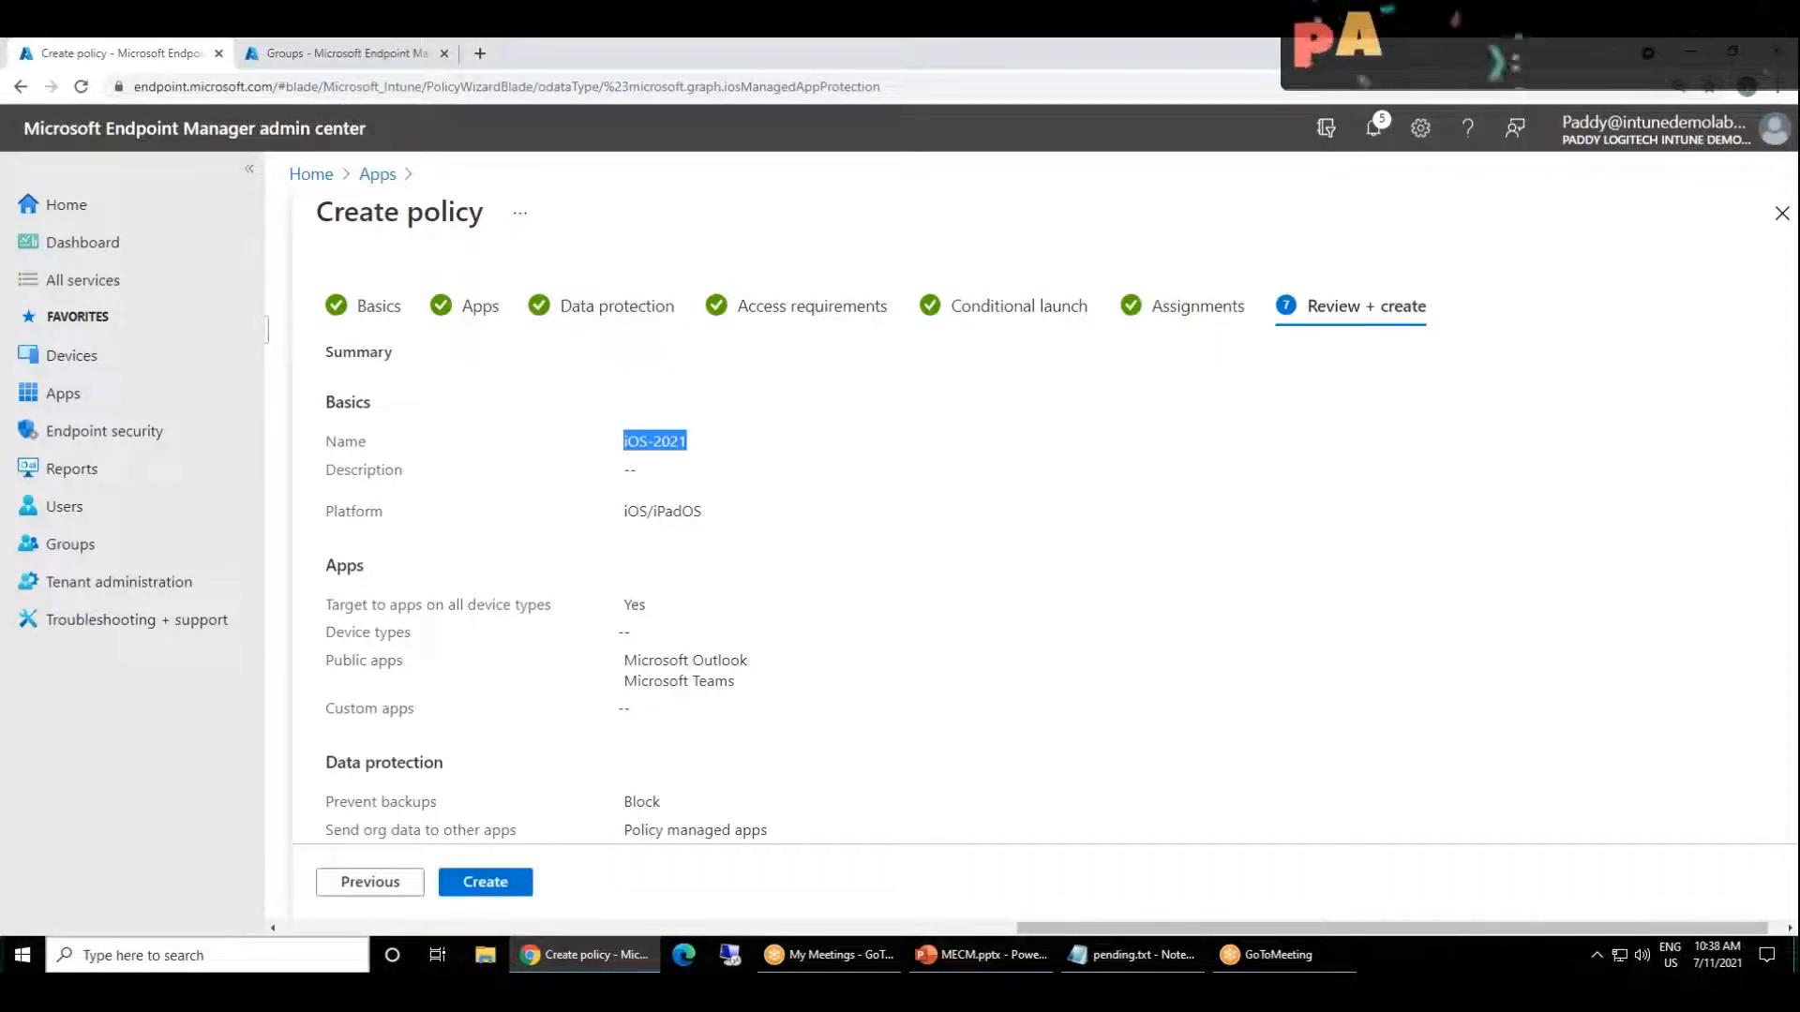
{"action": "left_click", "coordinate": [501, 886]}
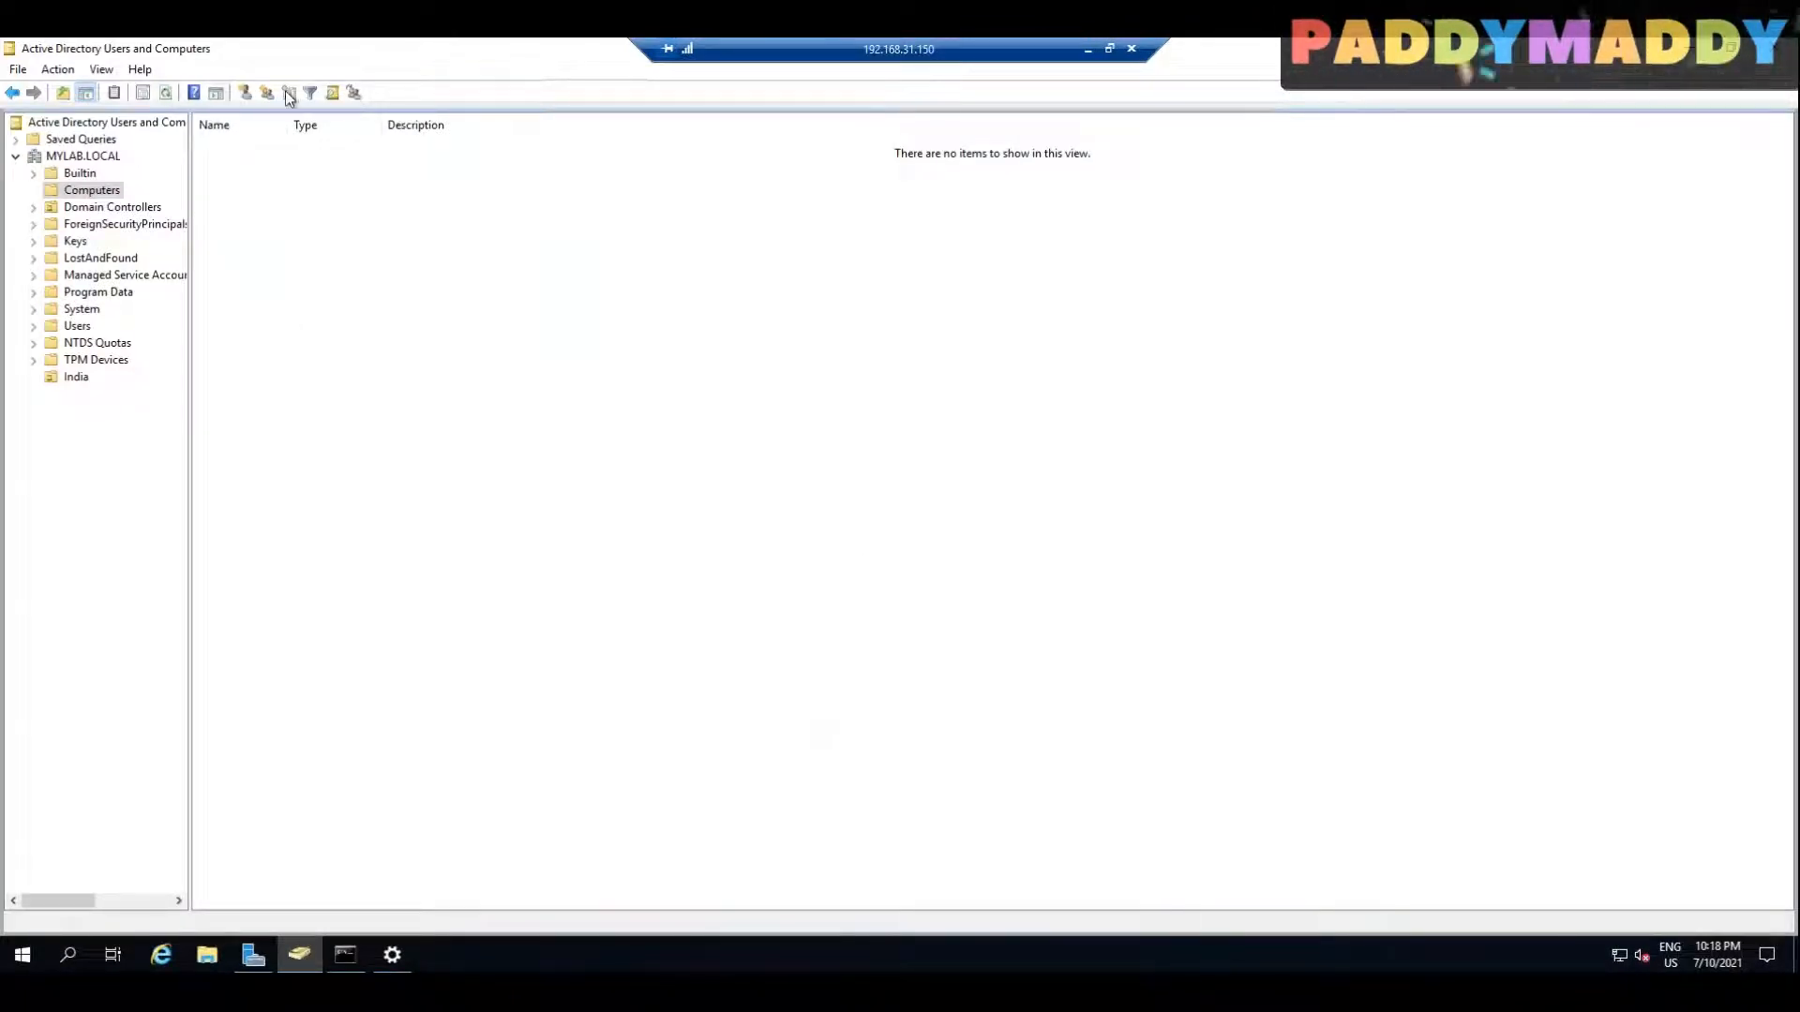
Step: Examine the computer objects in the refreshed Computers container and the India organizational unit, and minimize the remote session
{"action": "left_click", "coordinate": [166, 94]}
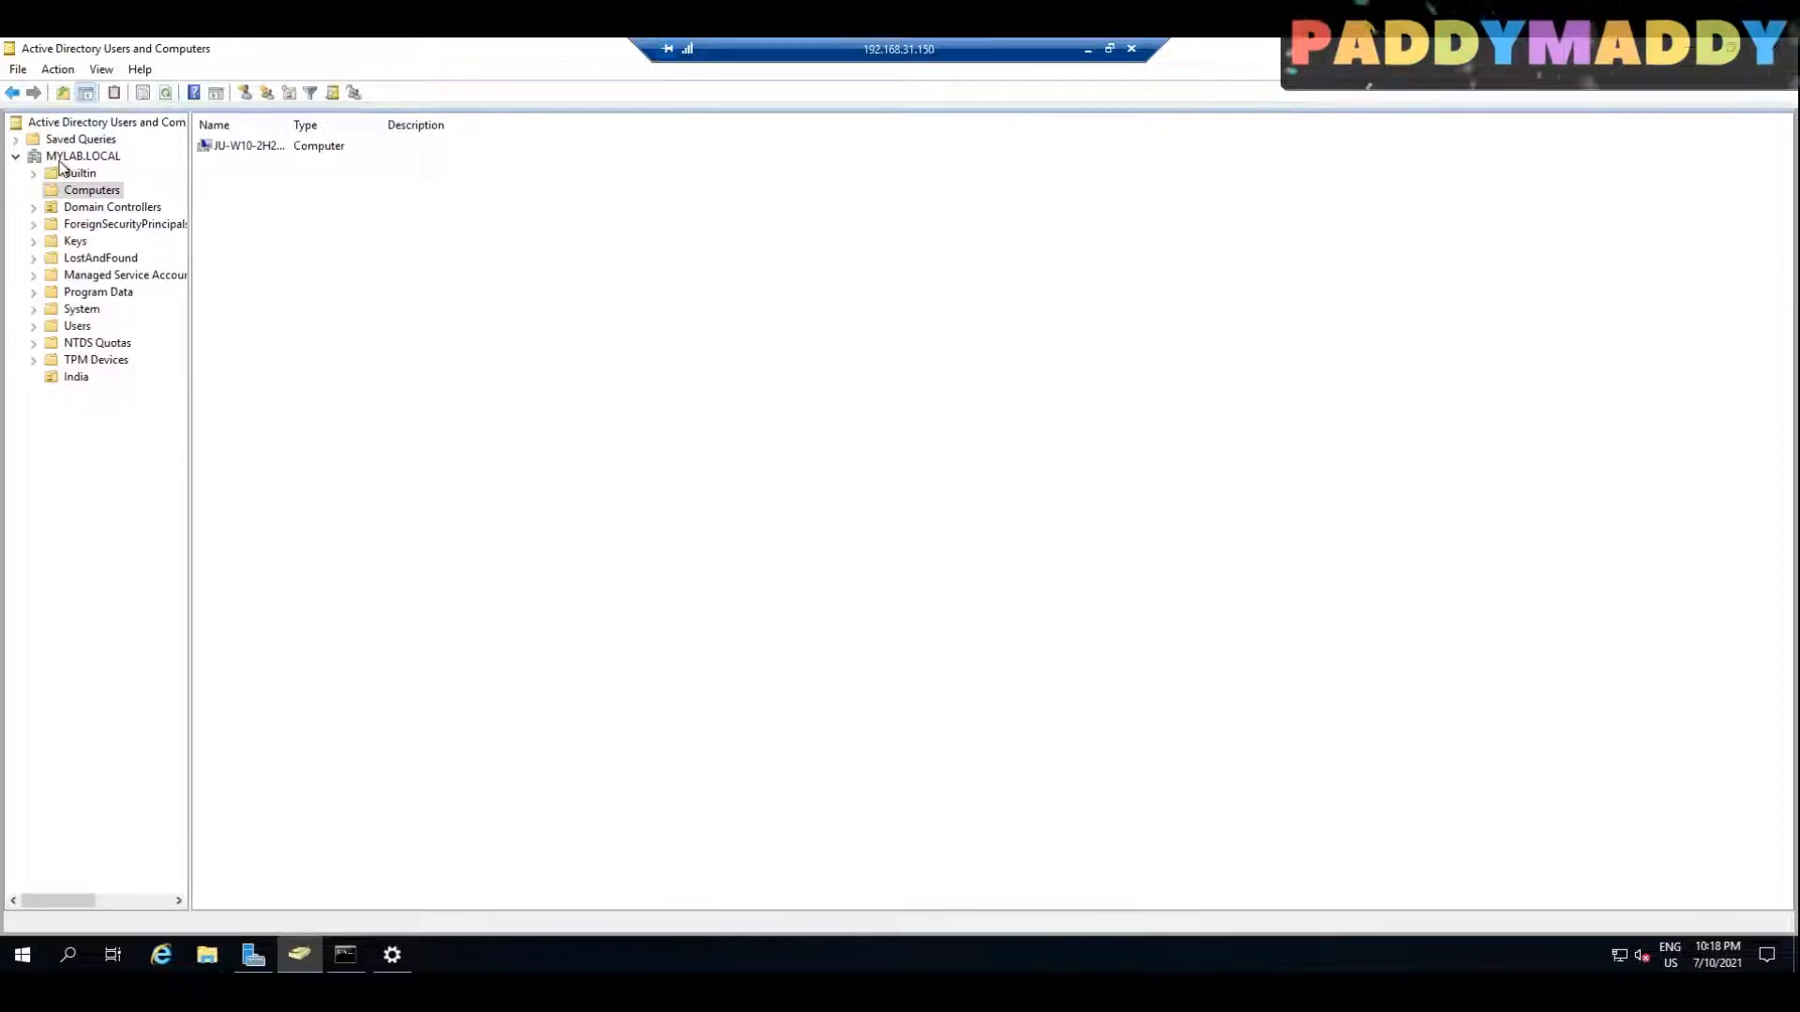
{"action": "left_click_drag", "start_coordinate": [288, 125], "coordinate": [395, 124]}
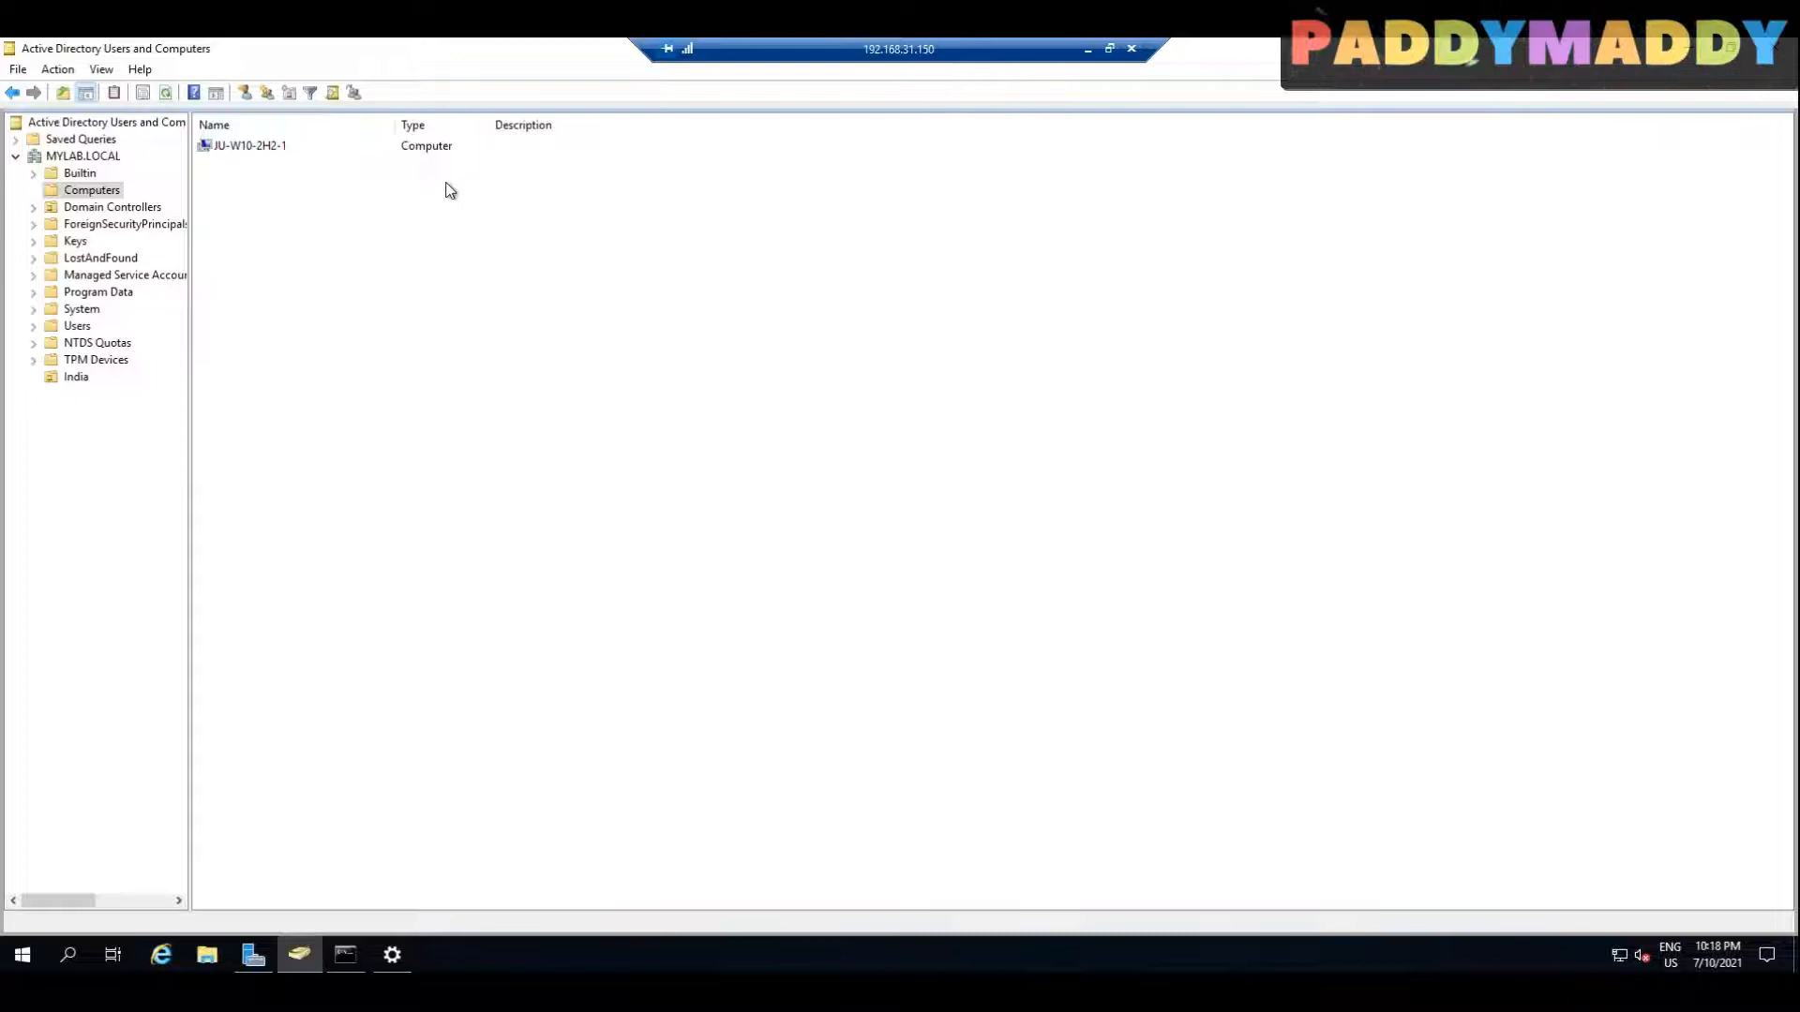
{"action": "left_click", "coordinate": [72, 378]}
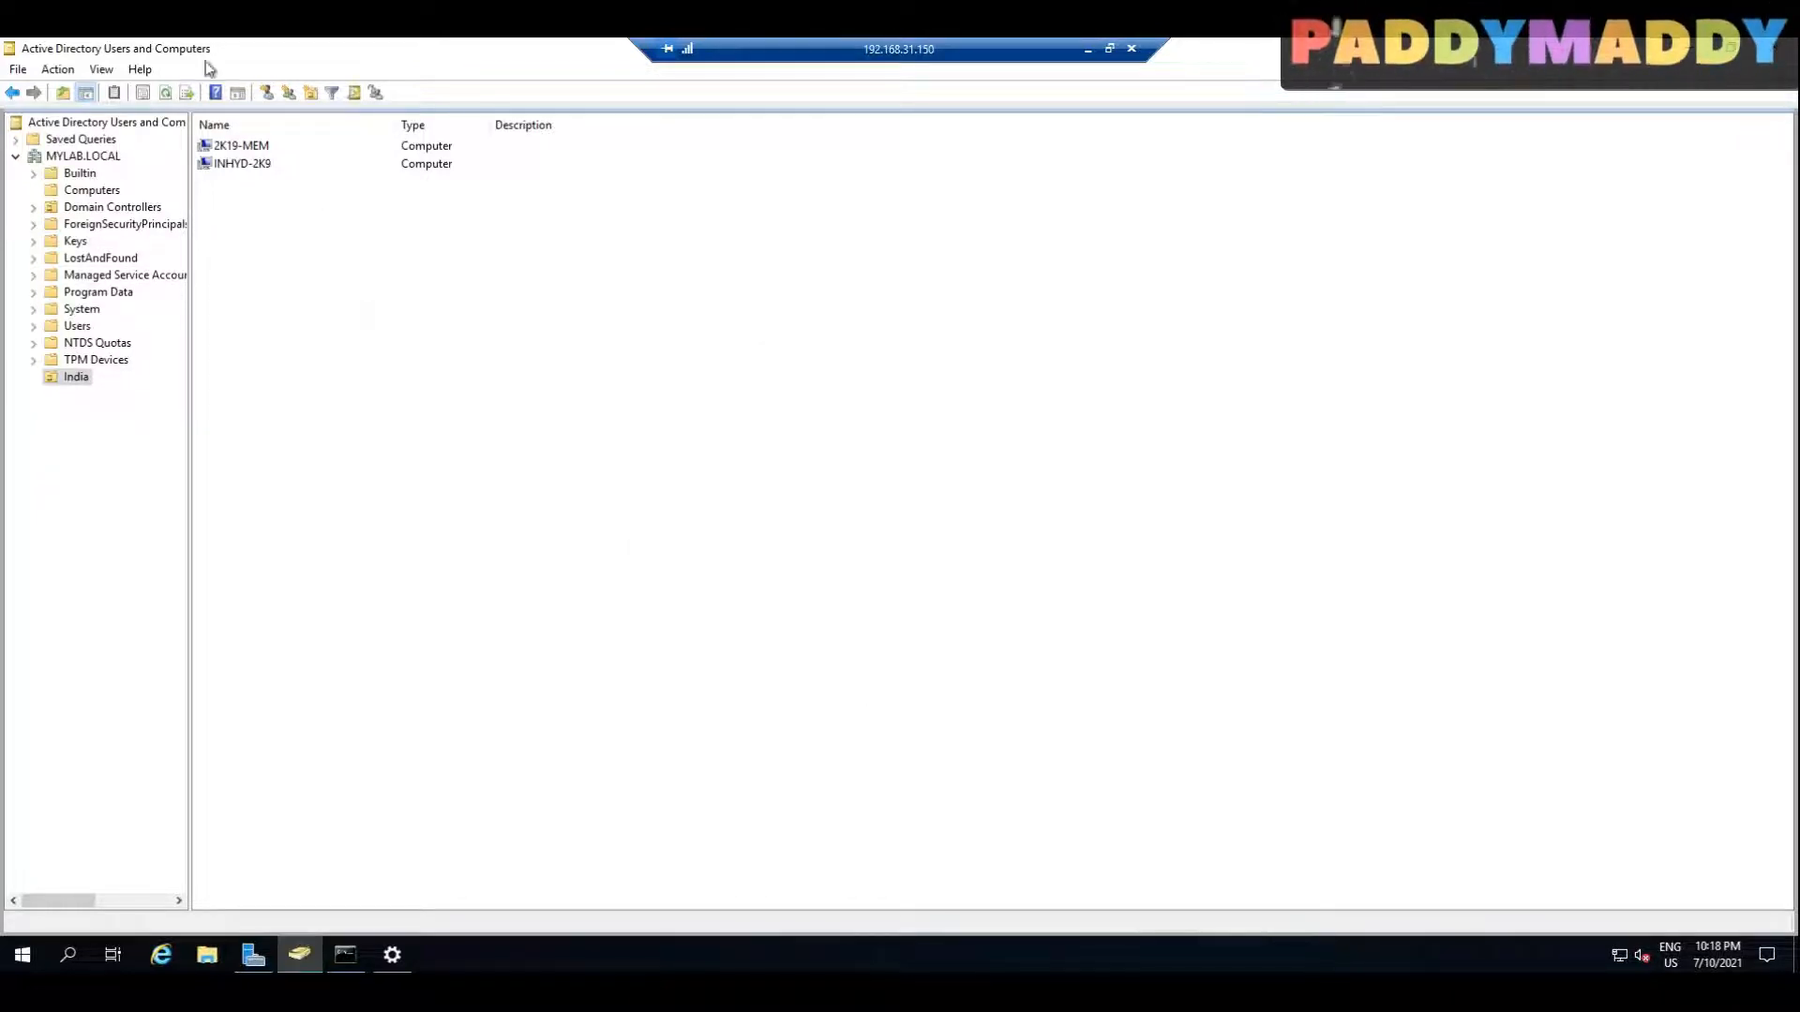
{"action": "left_click", "coordinate": [265, 152]}
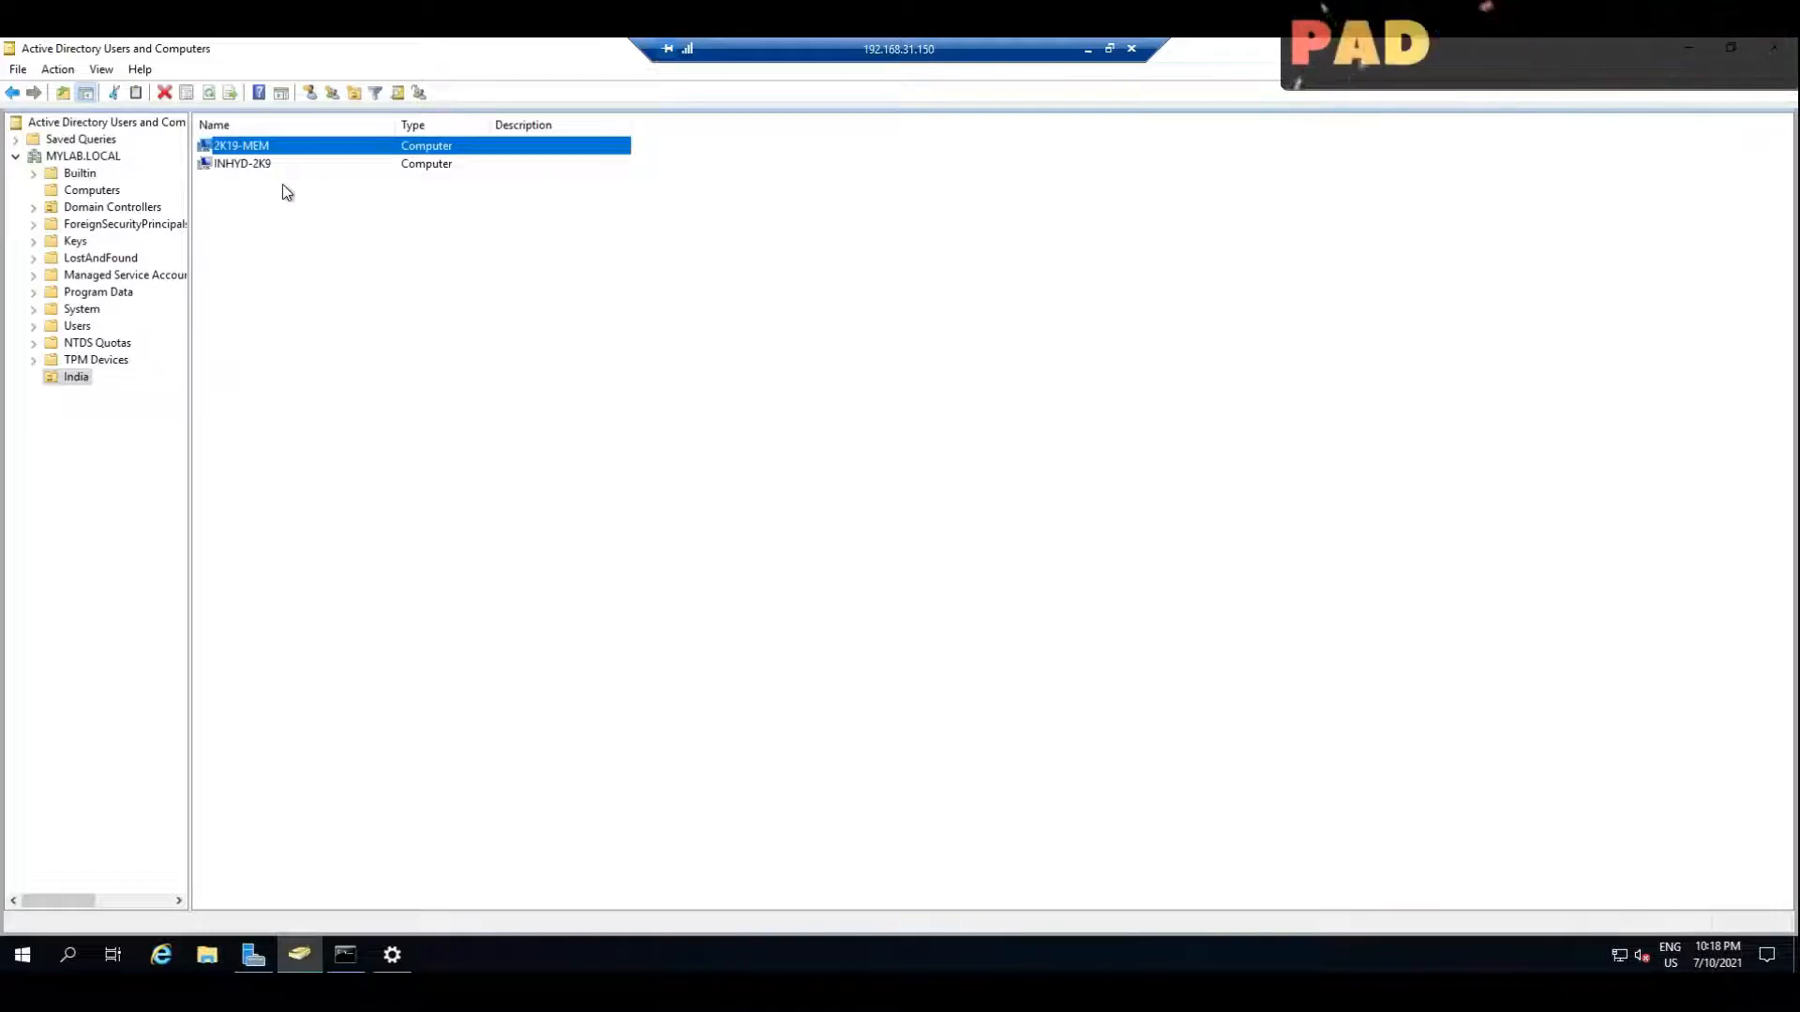
{"action": "left_click", "coordinate": [251, 167]}
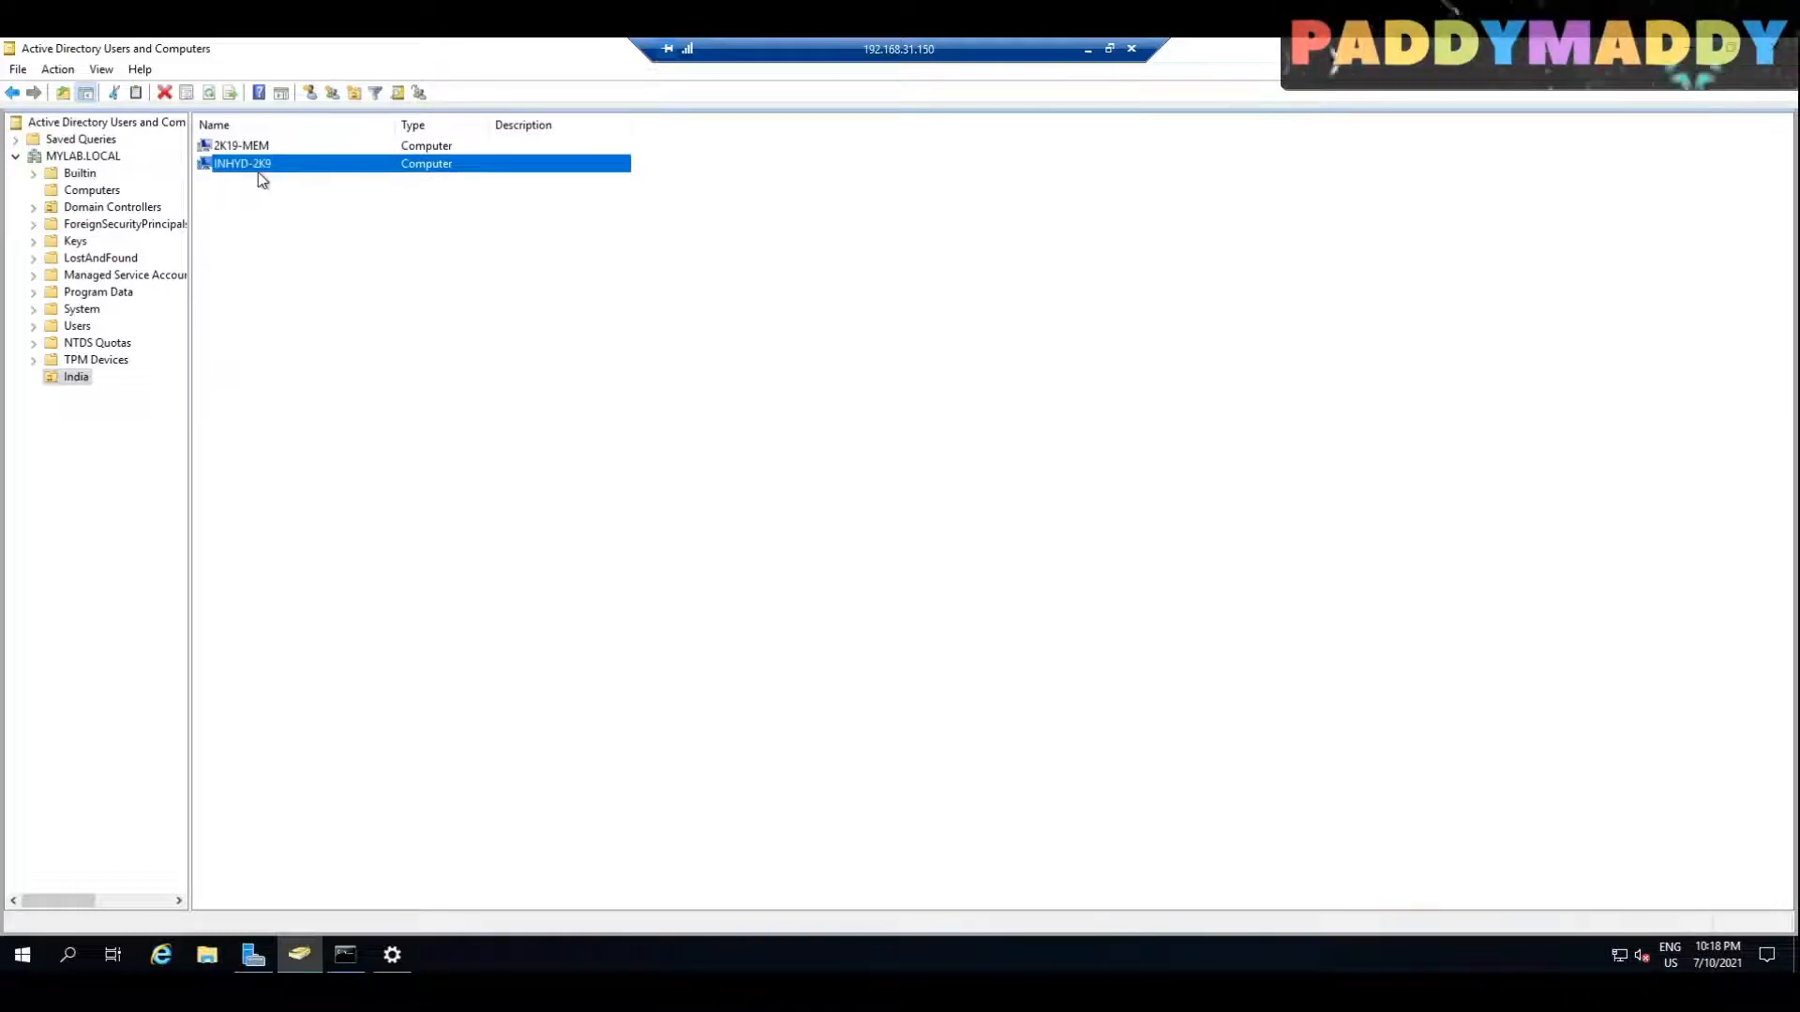
{"action": "left_click", "coordinate": [1087, 50]}
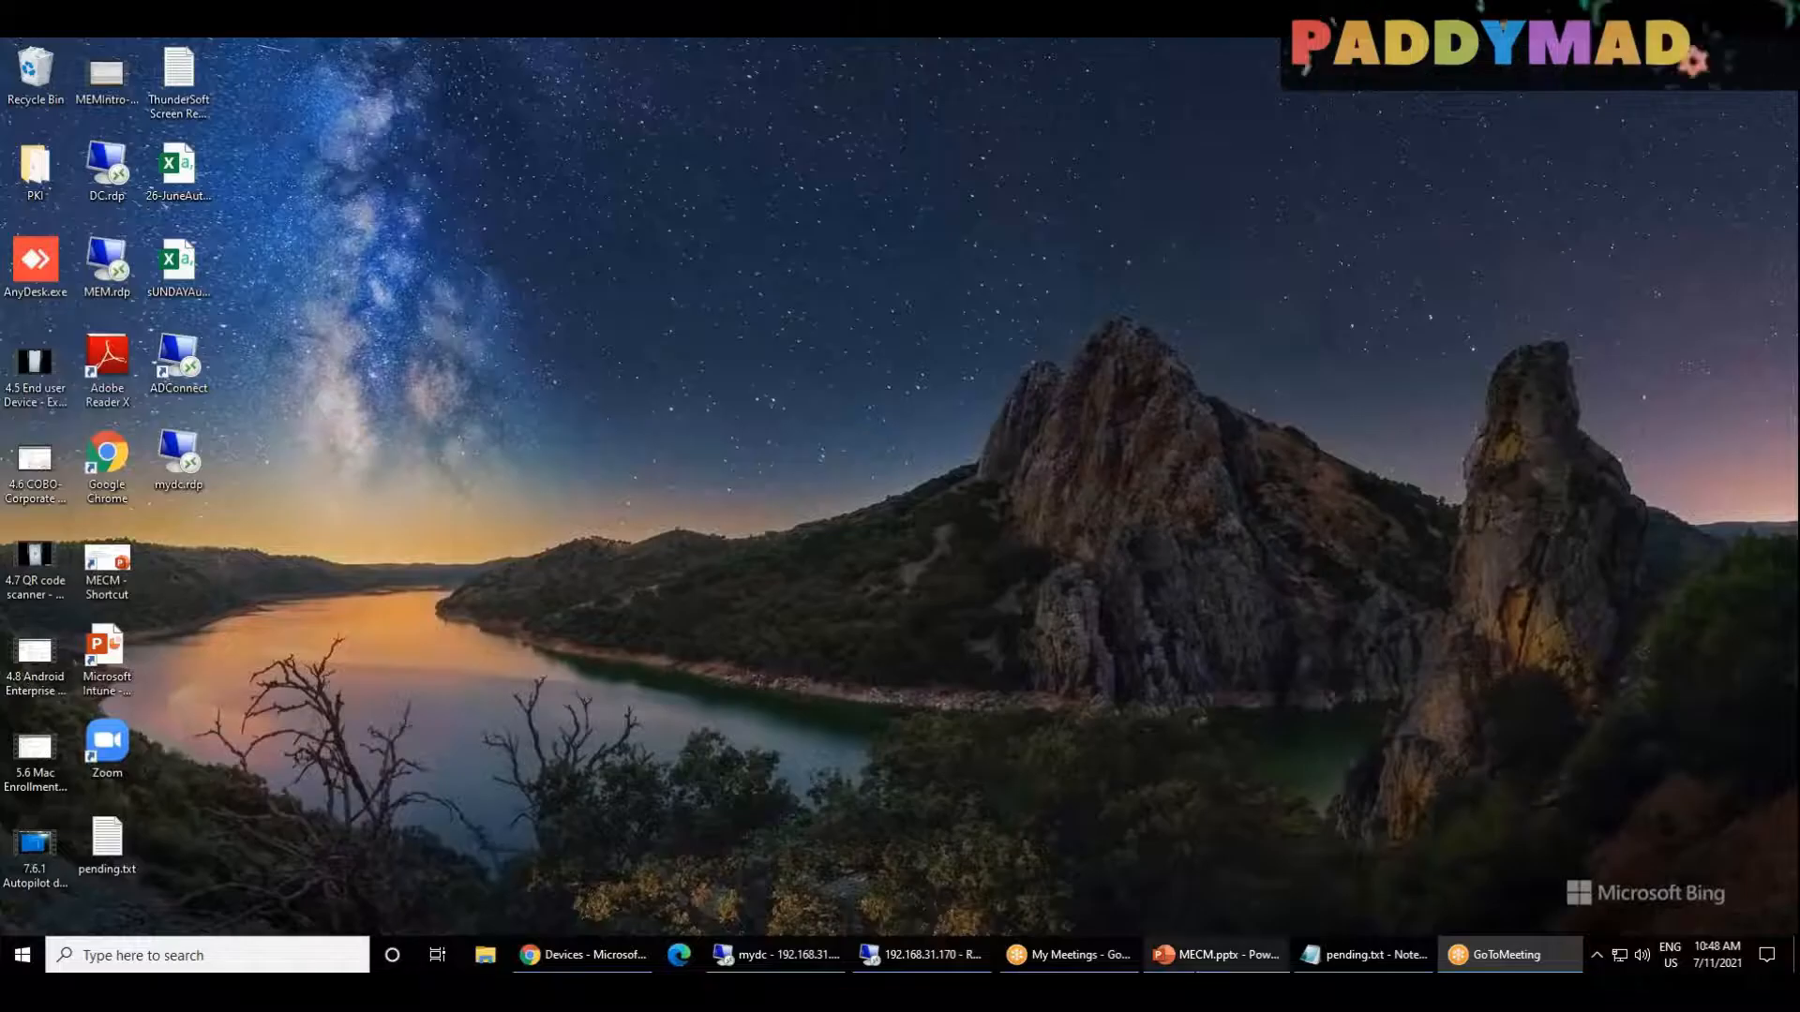
Step: Switch to the 192.168.31.170 remote session, start a Command Prompt and run HOSTNAME to query the computer name
{"action": "left_click", "coordinate": [950, 966]}
{"action": "right_click", "coordinate": [22, 956]}
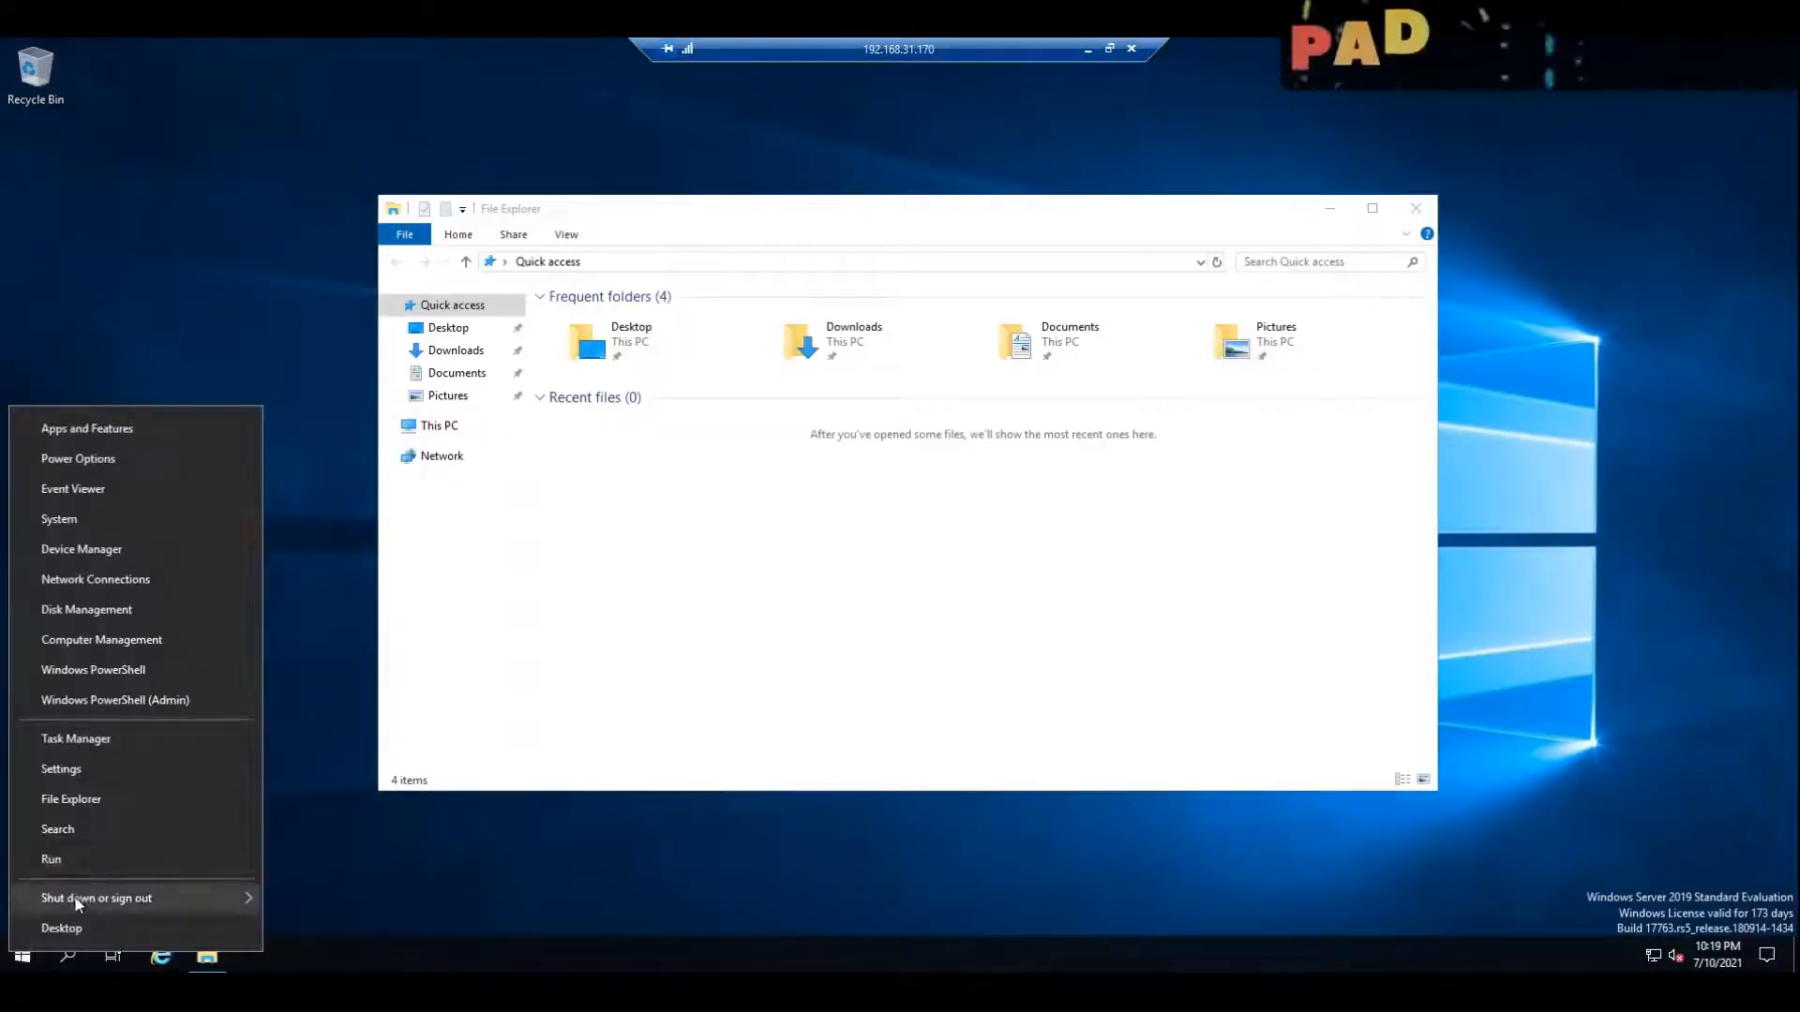
{"action": "left_click", "coordinate": [57, 860]}
{"action": "type", "text": "CMD"}
{"action": "key", "text": "Return"}
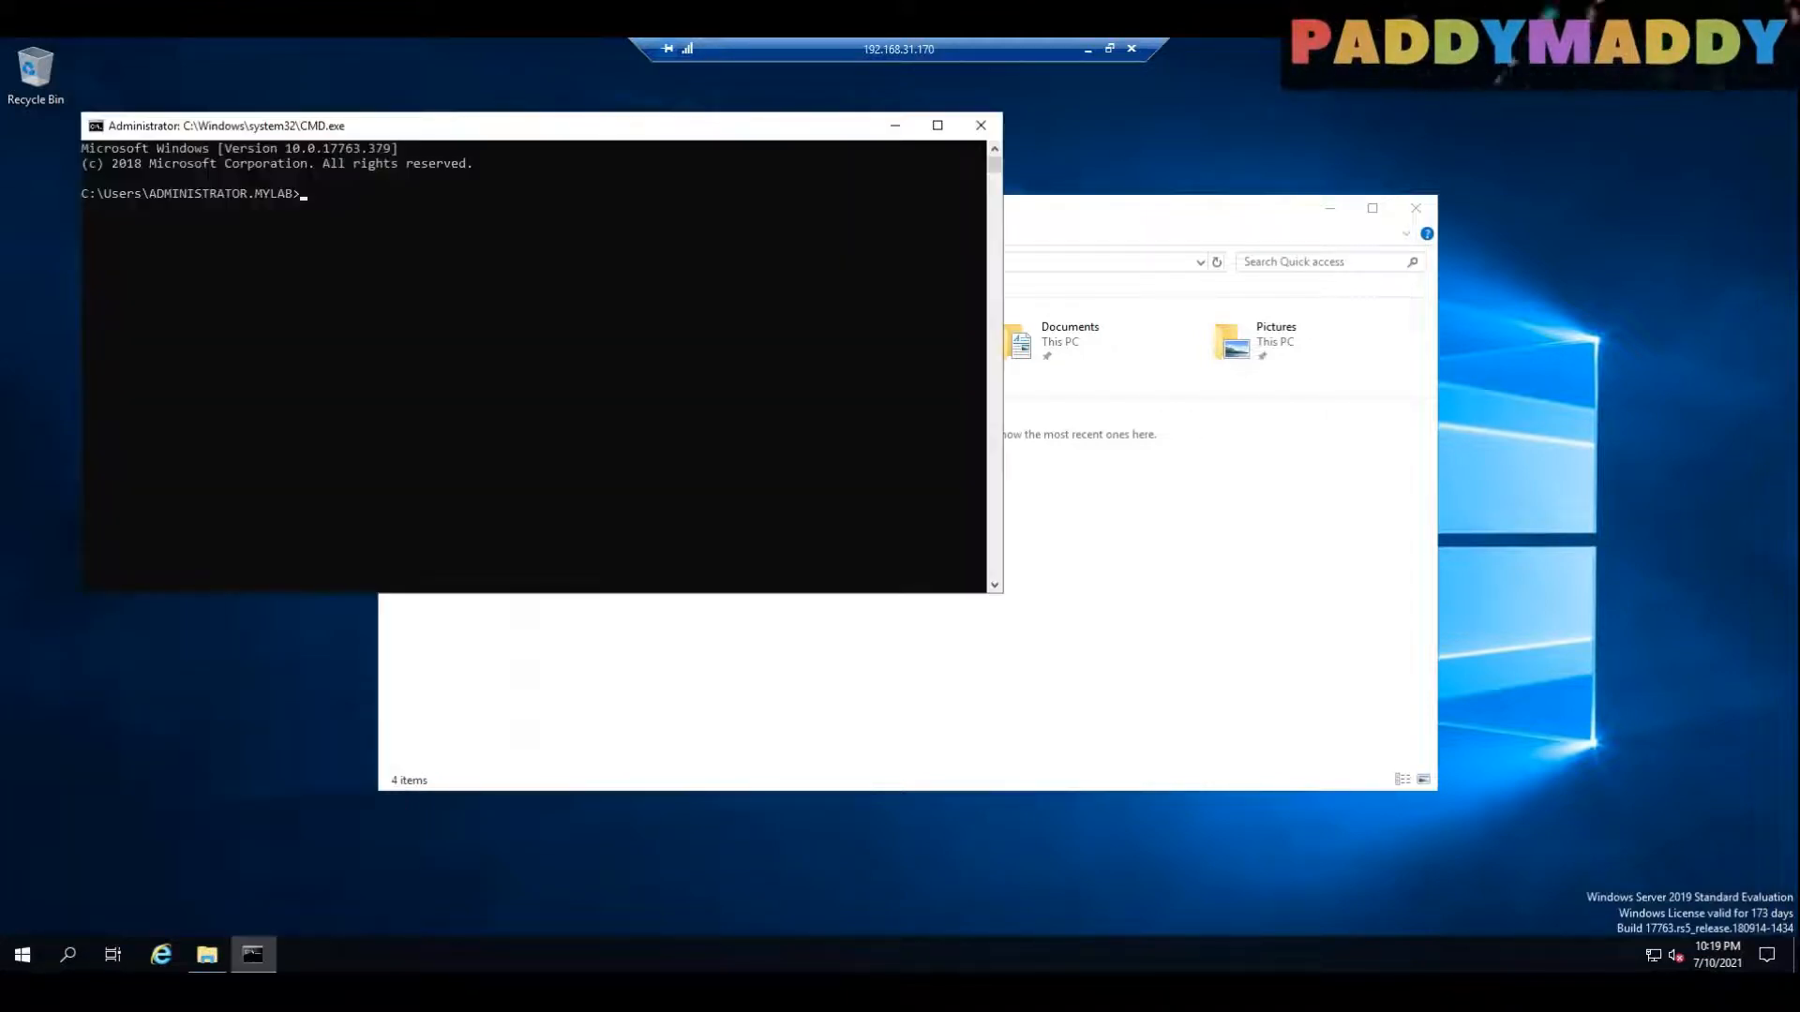
{"action": "type", "text": "HOSTNAME"}
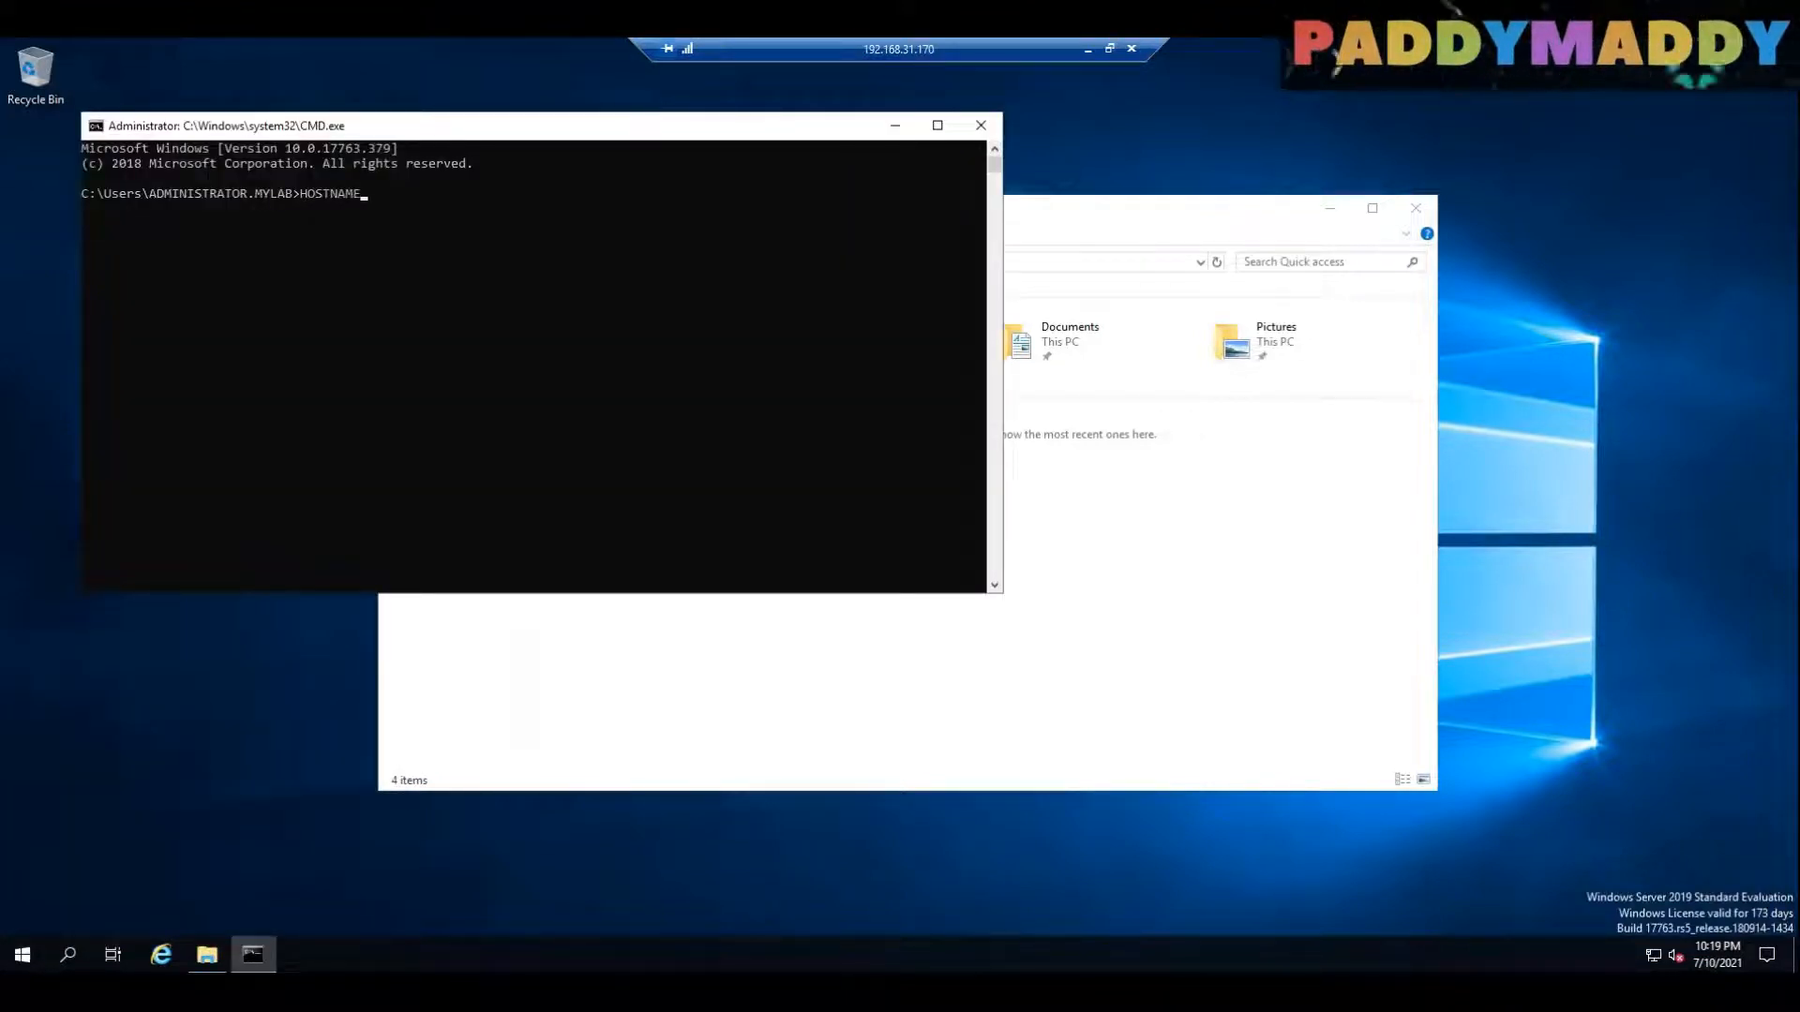
{"action": "key", "text": "Return"}
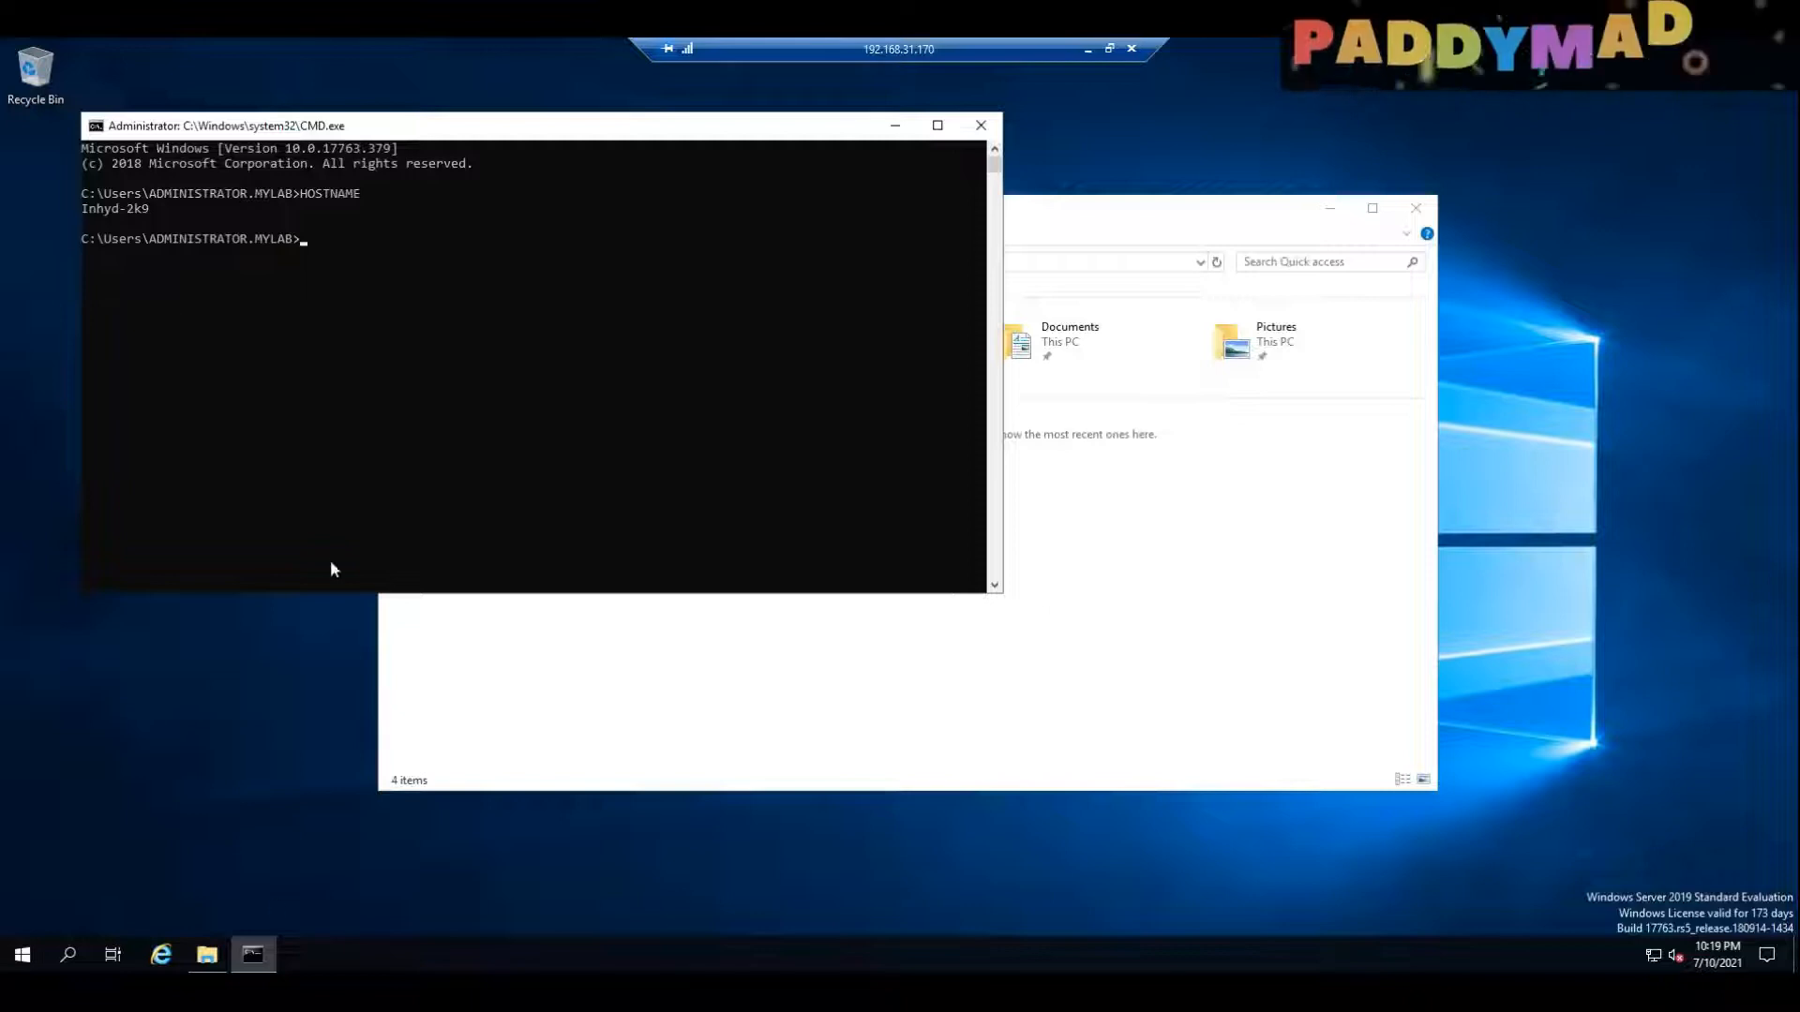
Step: Run SET L in the Command Prompt to look up the logon server, highlight the server name and minimize the session
{"action": "left_click", "coordinate": [22, 955]}
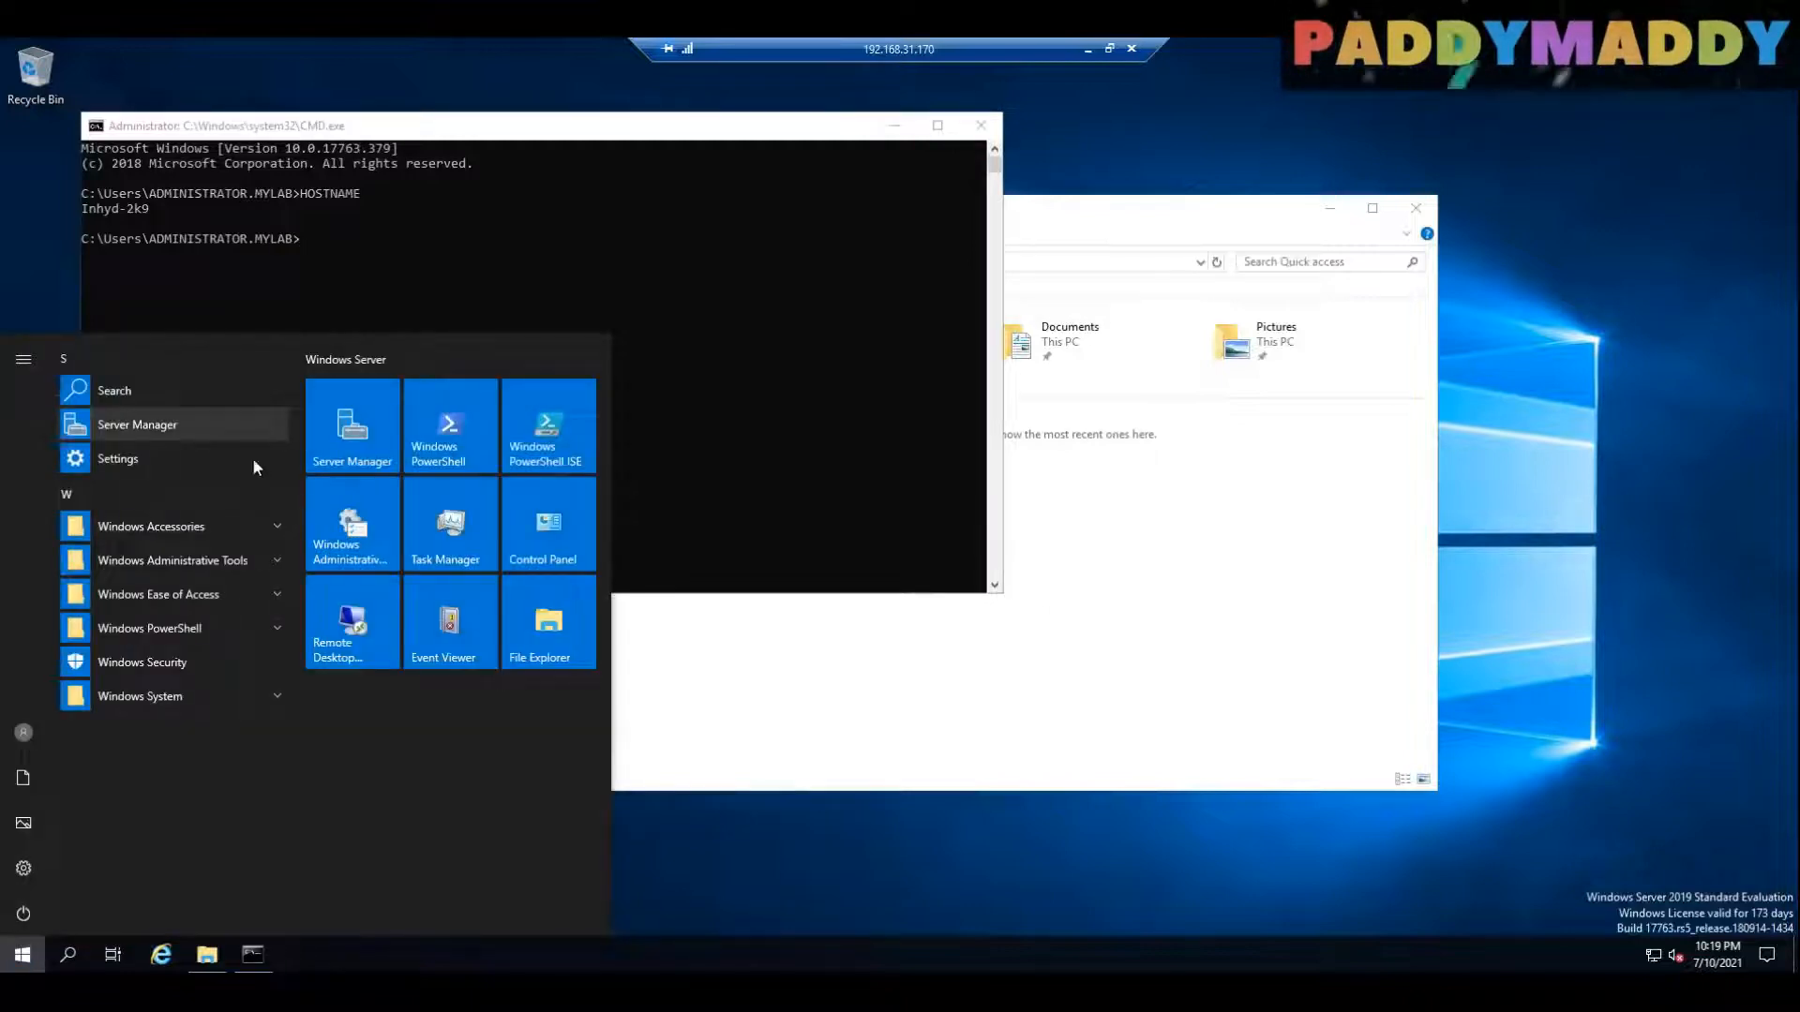
{"action": "left_click", "coordinate": [364, 273]}
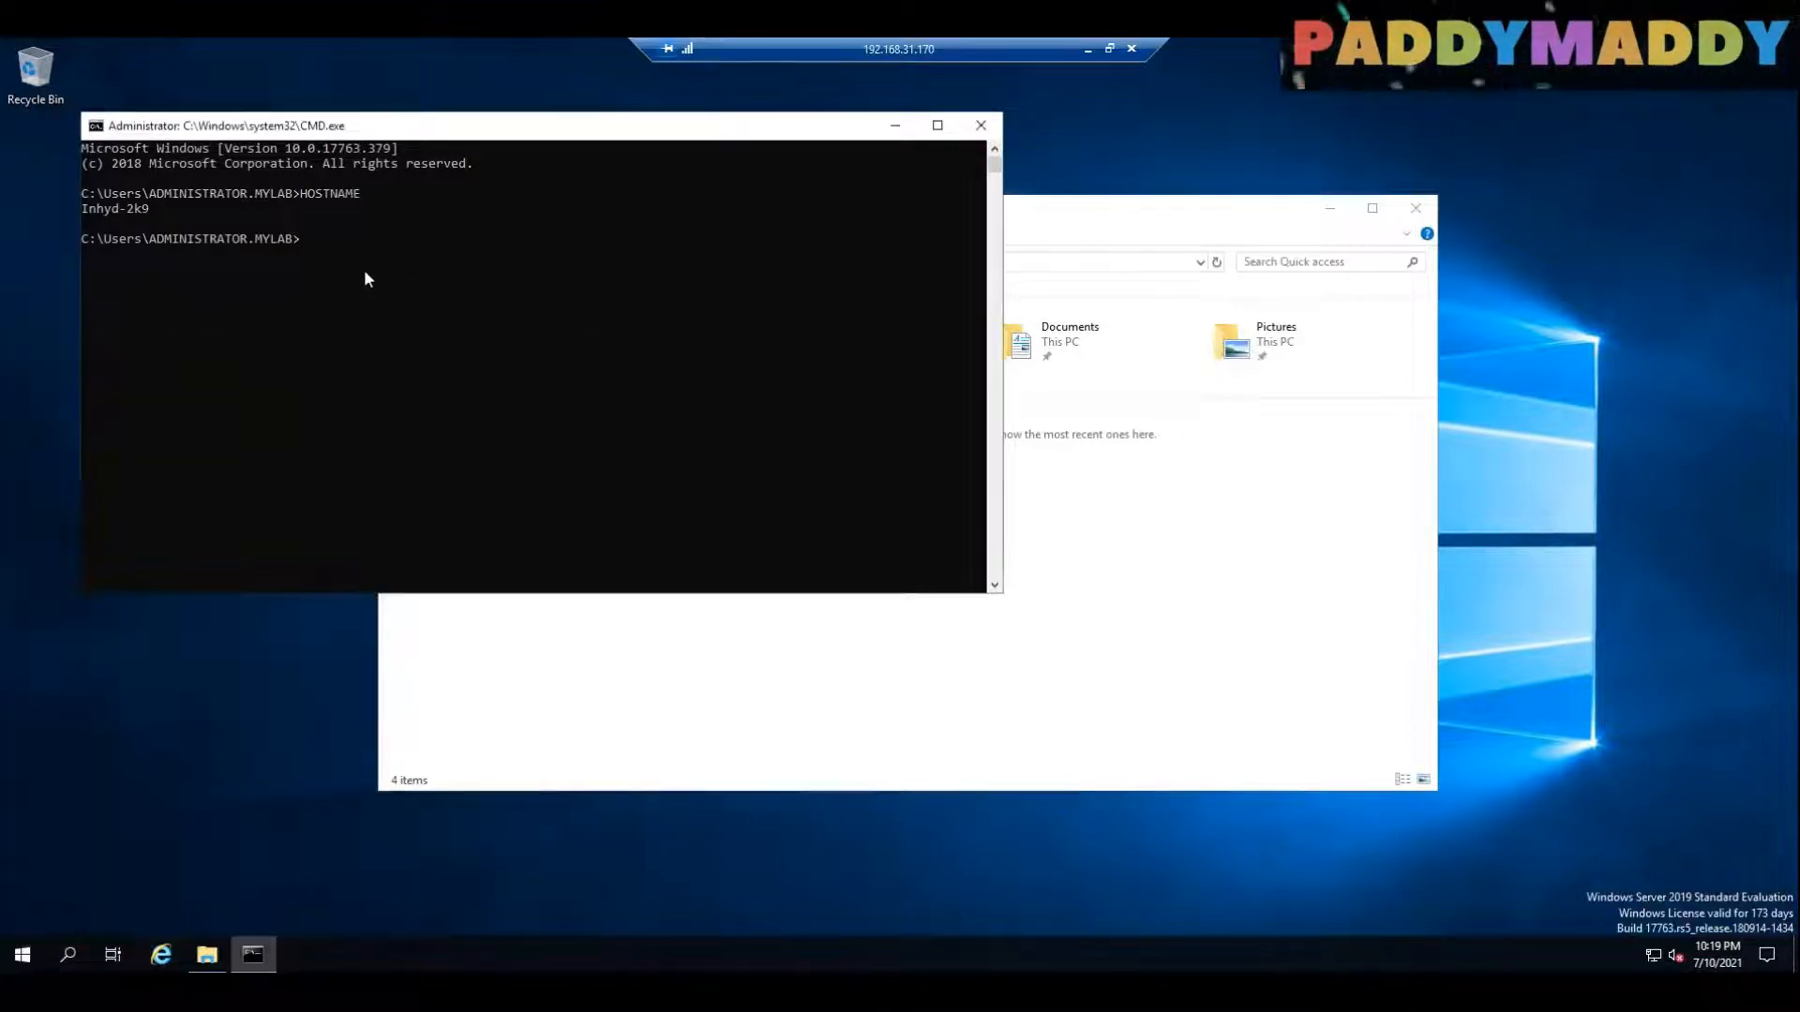
{"action": "type", "text": "SET L"}
{"action": "key", "text": "Return"}
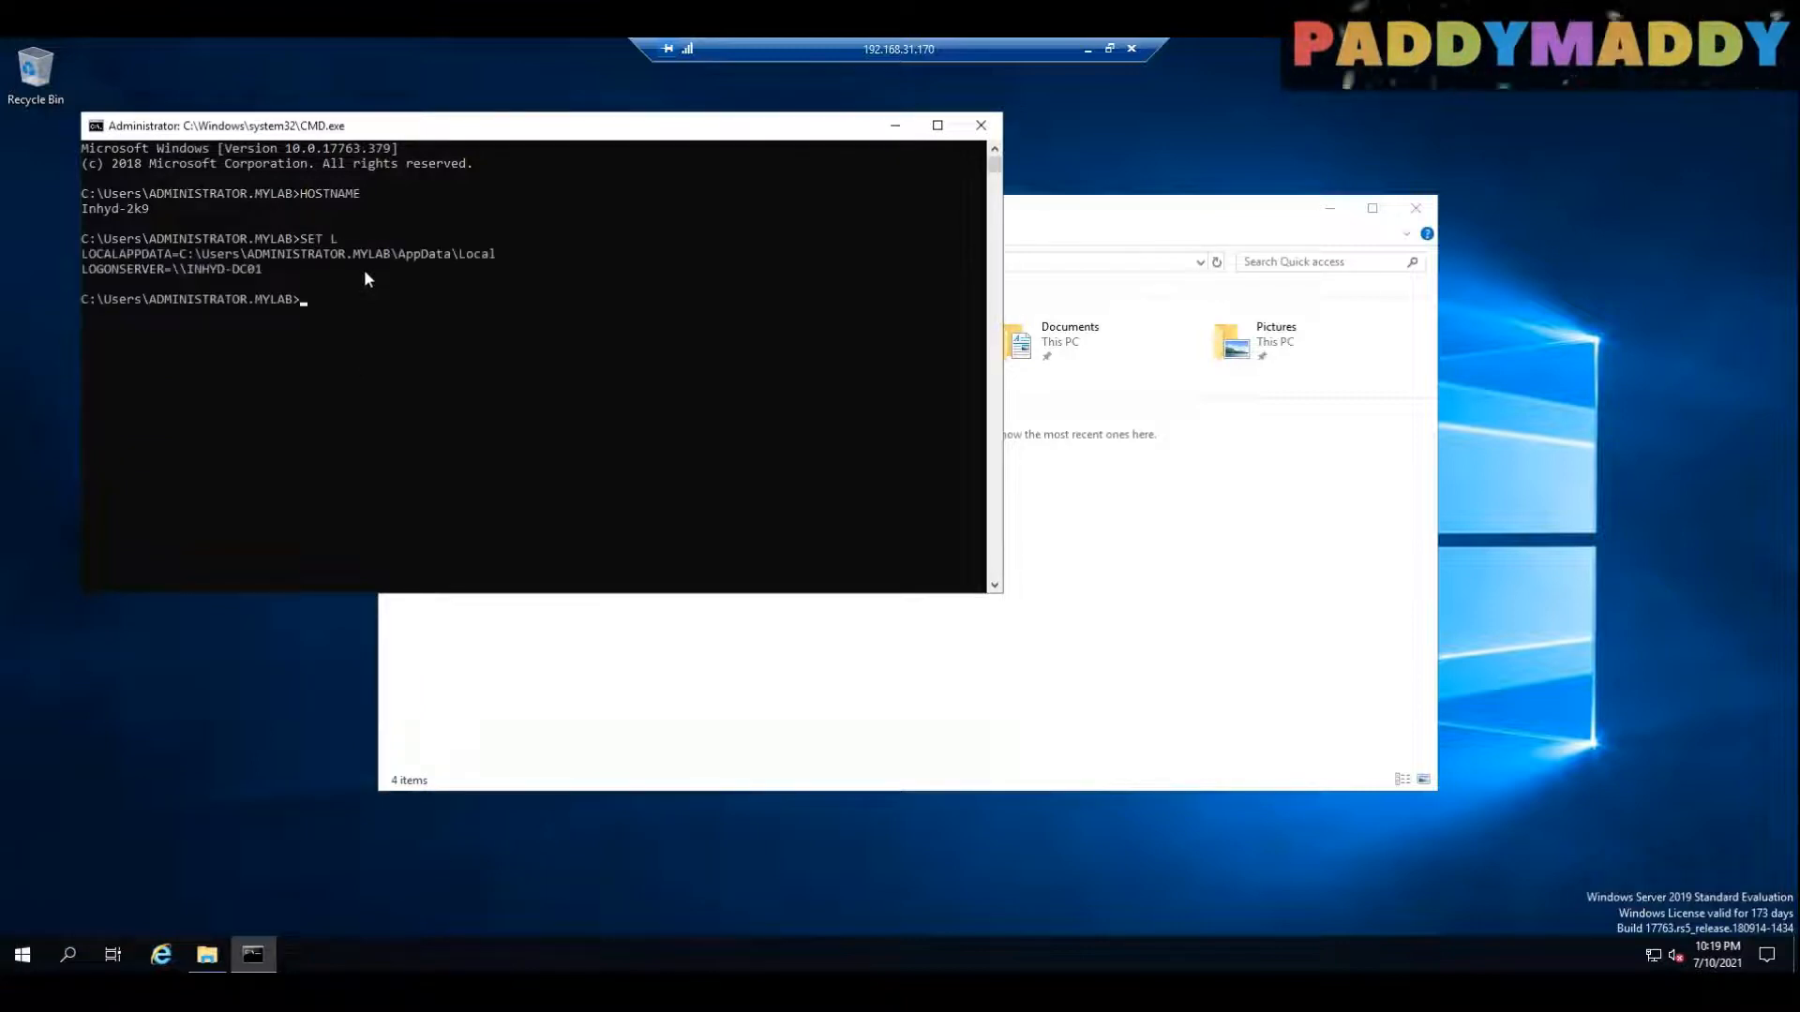
{"action": "left_click", "coordinate": [195, 268]}
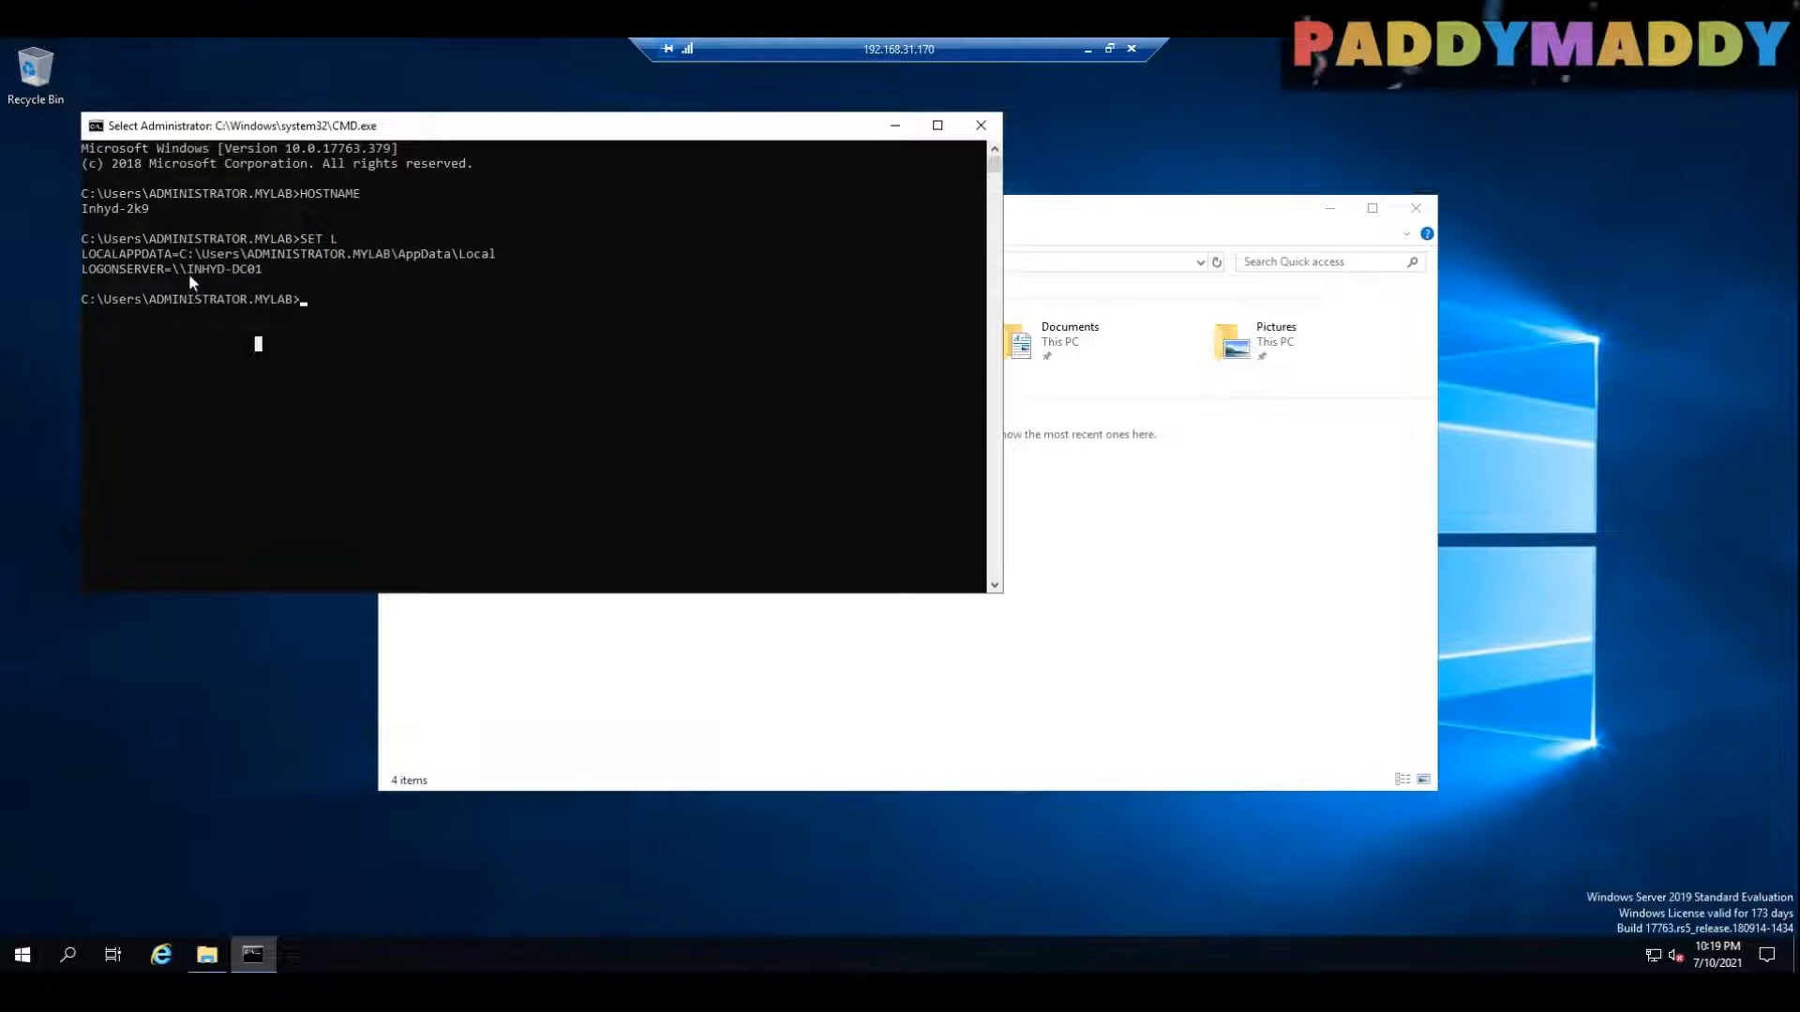
{"action": "left_click_drag", "start_coordinate": [188, 270], "coordinate": [269, 271]}
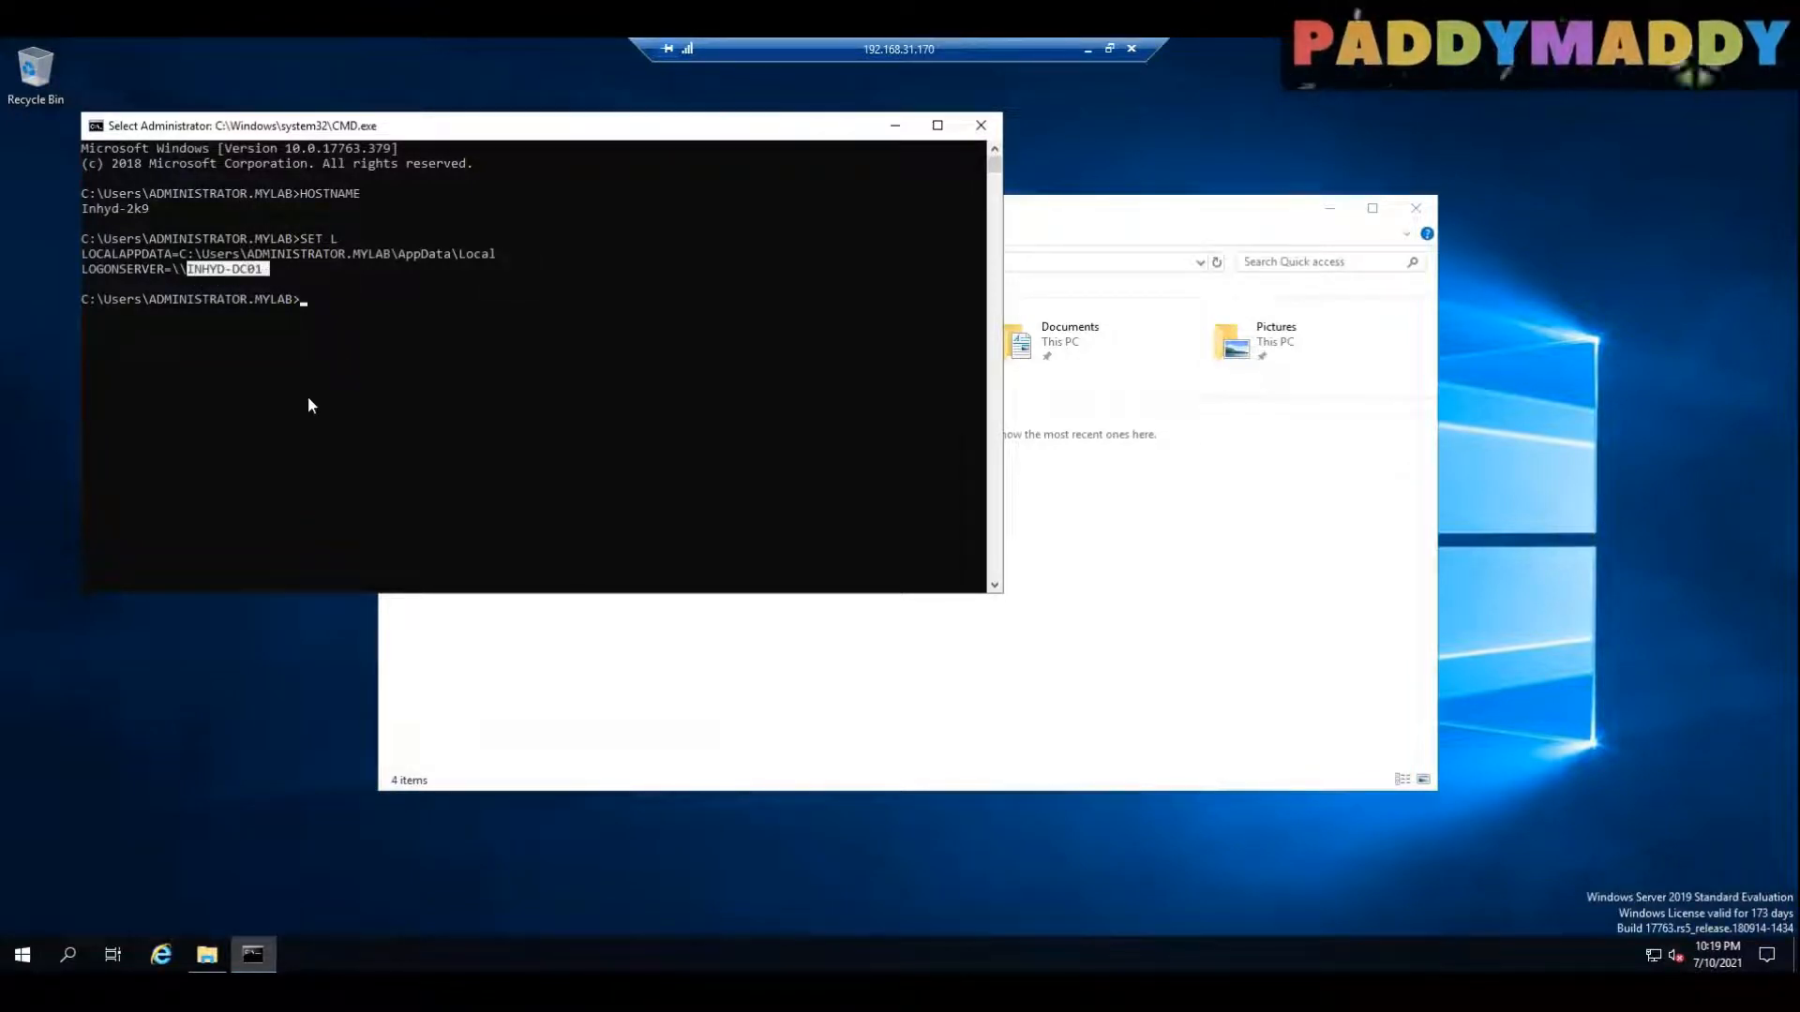
{"action": "left_click", "coordinate": [288, 418]}
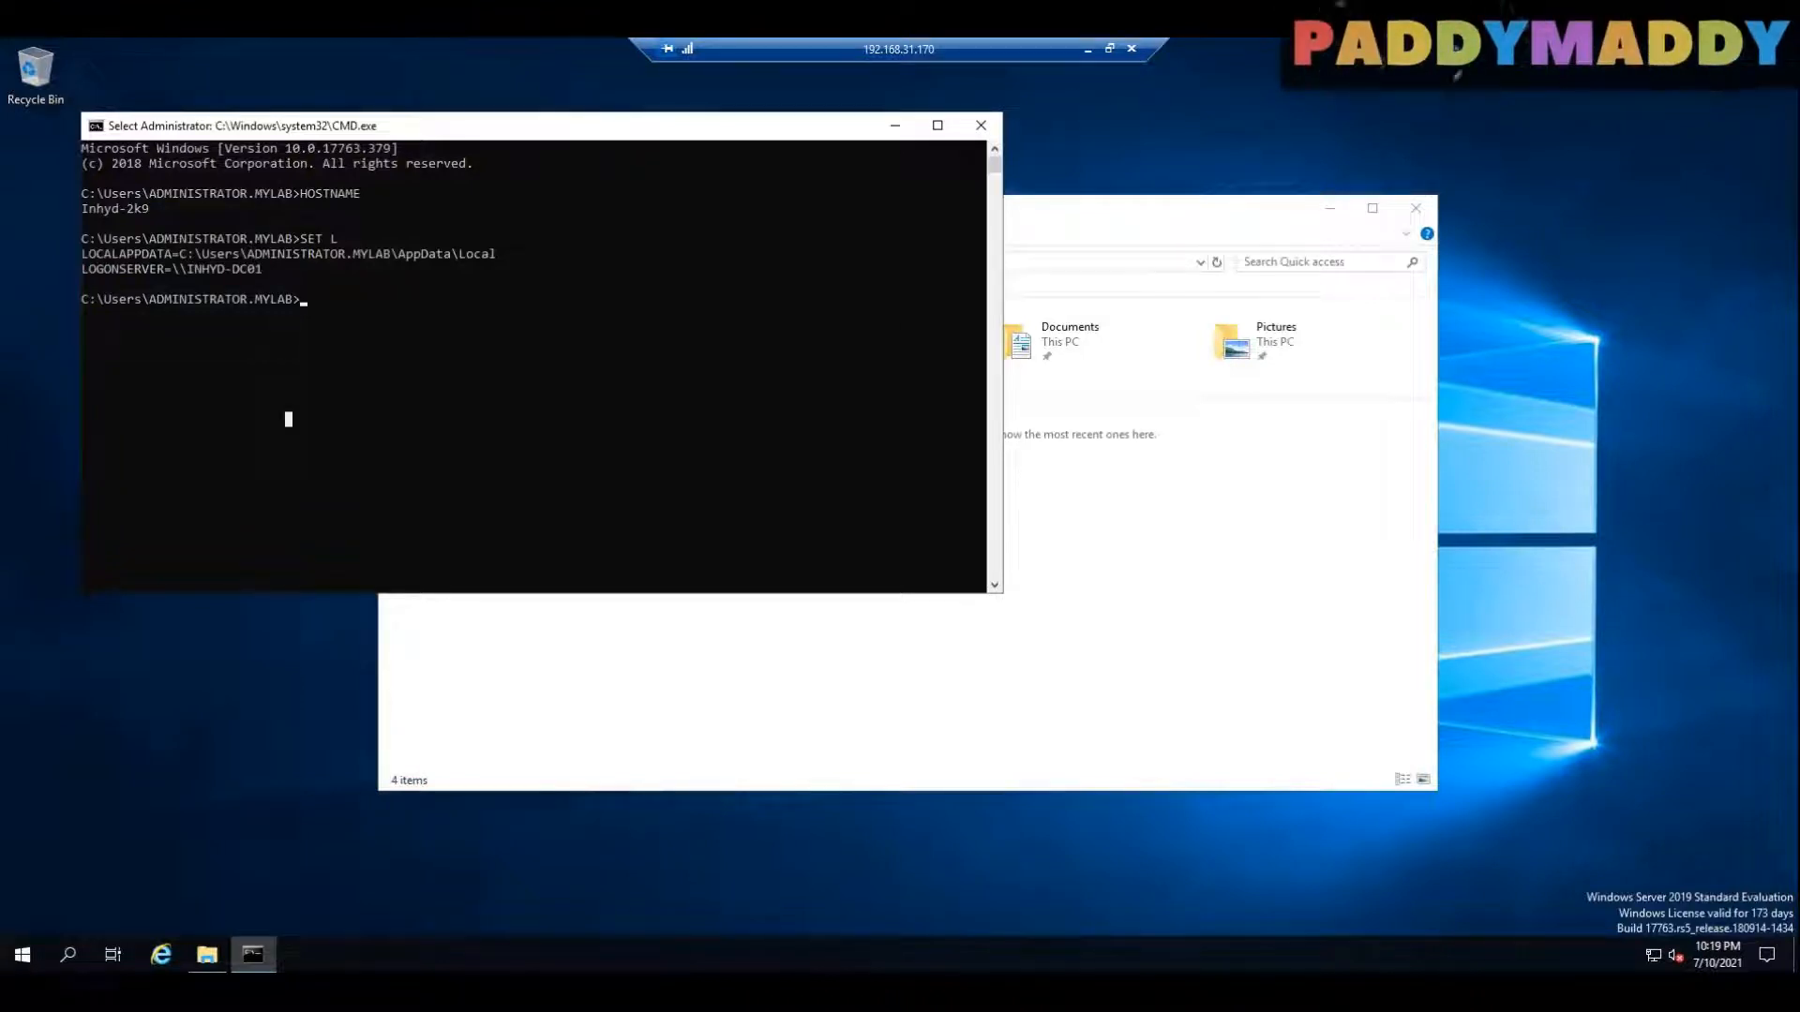
{"action": "left_click", "coordinate": [1087, 48]}
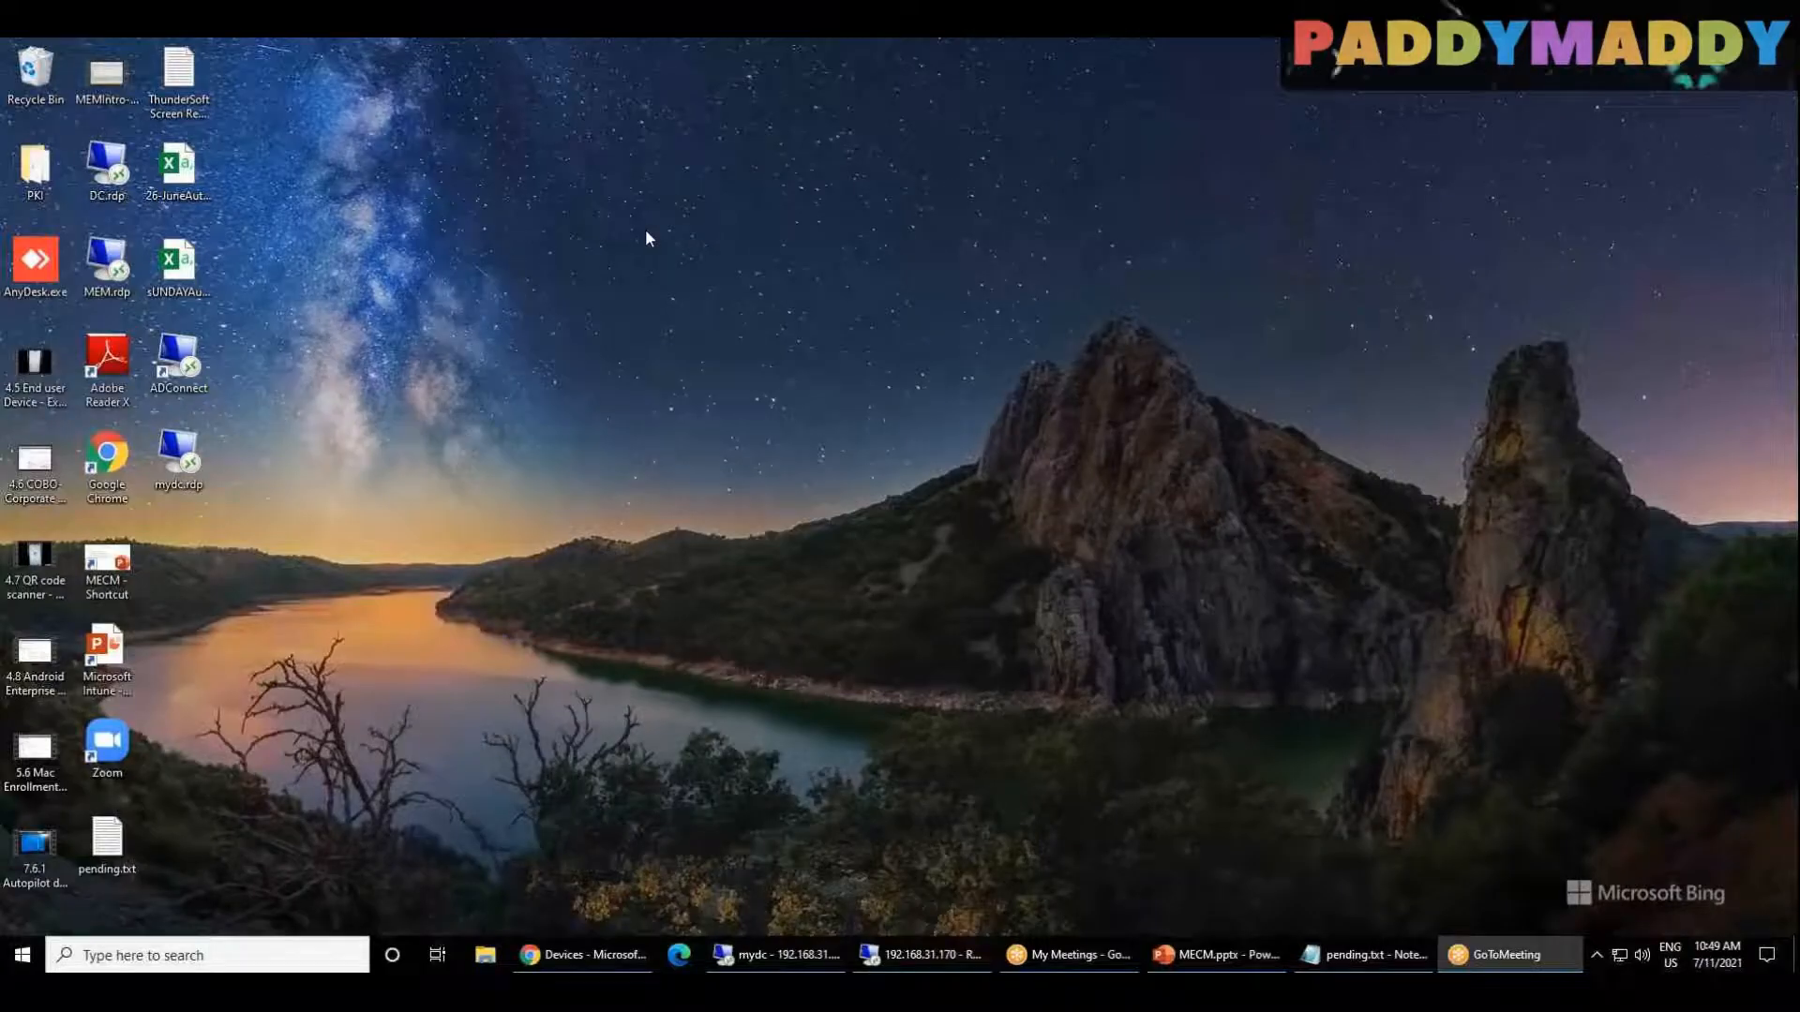
Step: Switch to the mydc remote session and view the India organizational unit and the Users container
{"action": "left_click", "coordinate": [783, 965]}
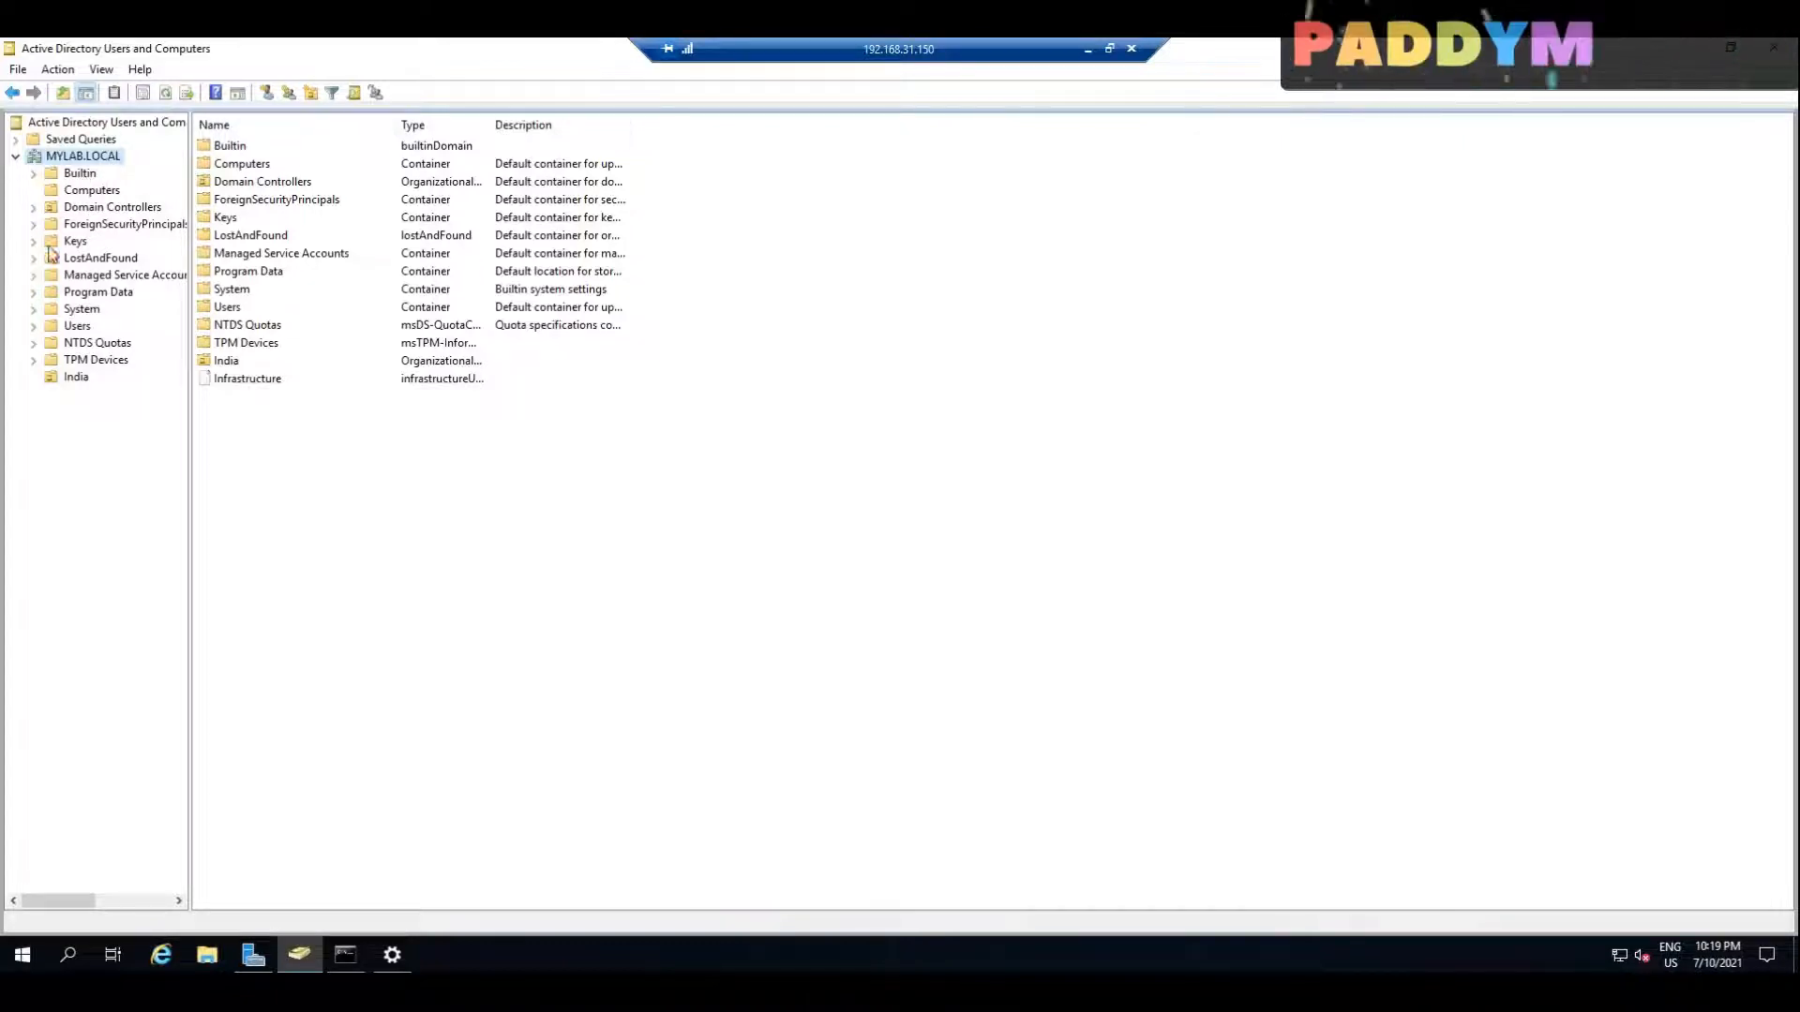
{"action": "left_click", "coordinate": [77, 378]}
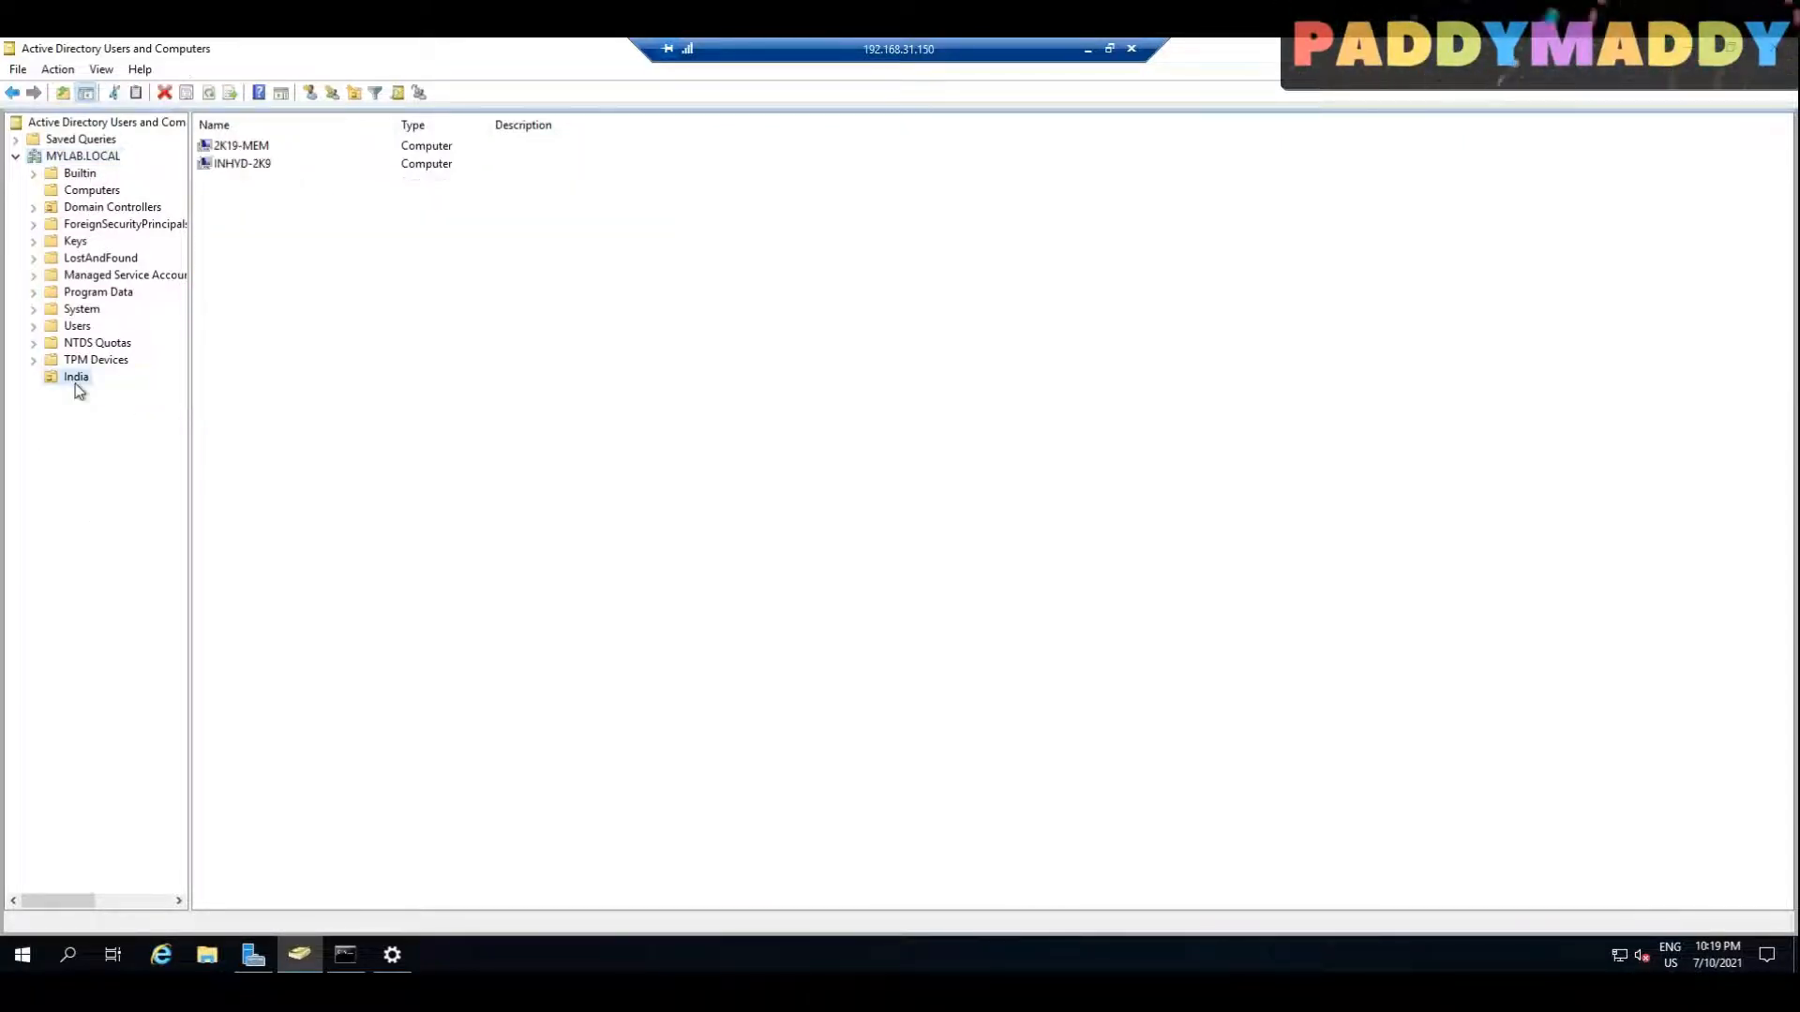
{"action": "left_click", "coordinate": [80, 328]}
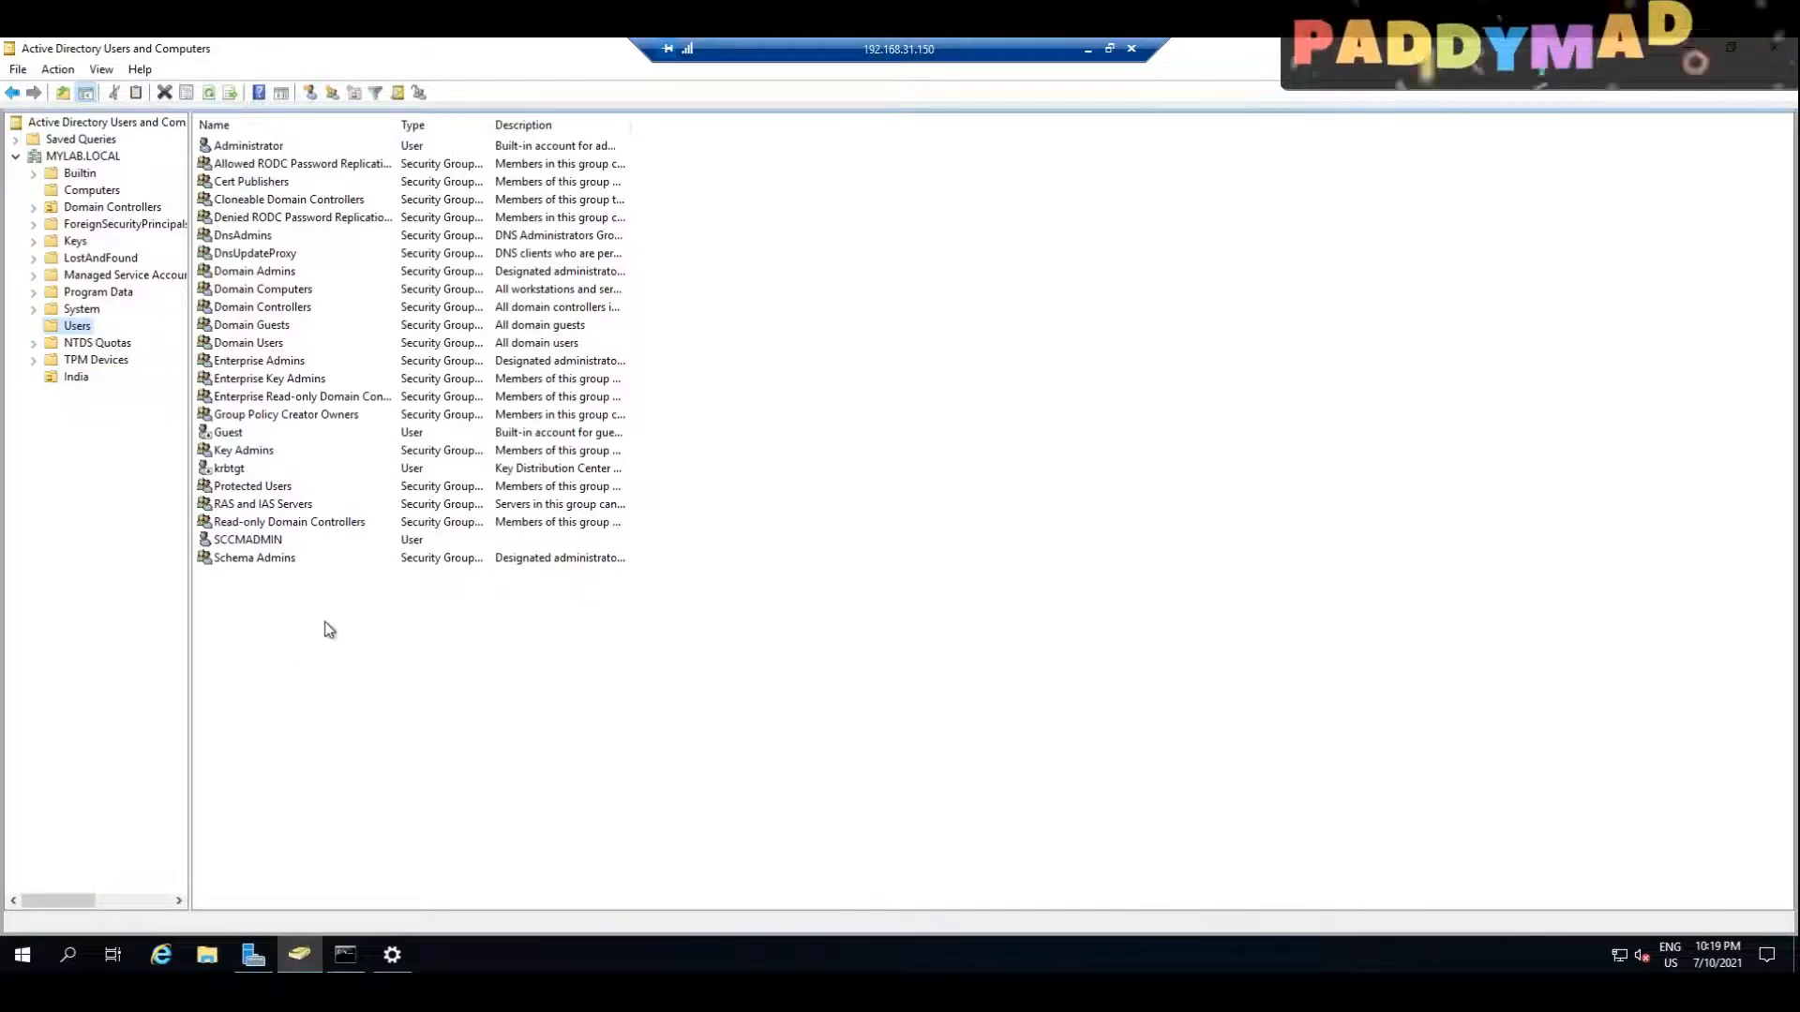
Step: Review the SCCMADMIN user's account properties, dismiss them without changes and minimize the remote session
{"action": "left_click", "coordinate": [269, 605]}
{"action": "double_click", "coordinate": [248, 540]}
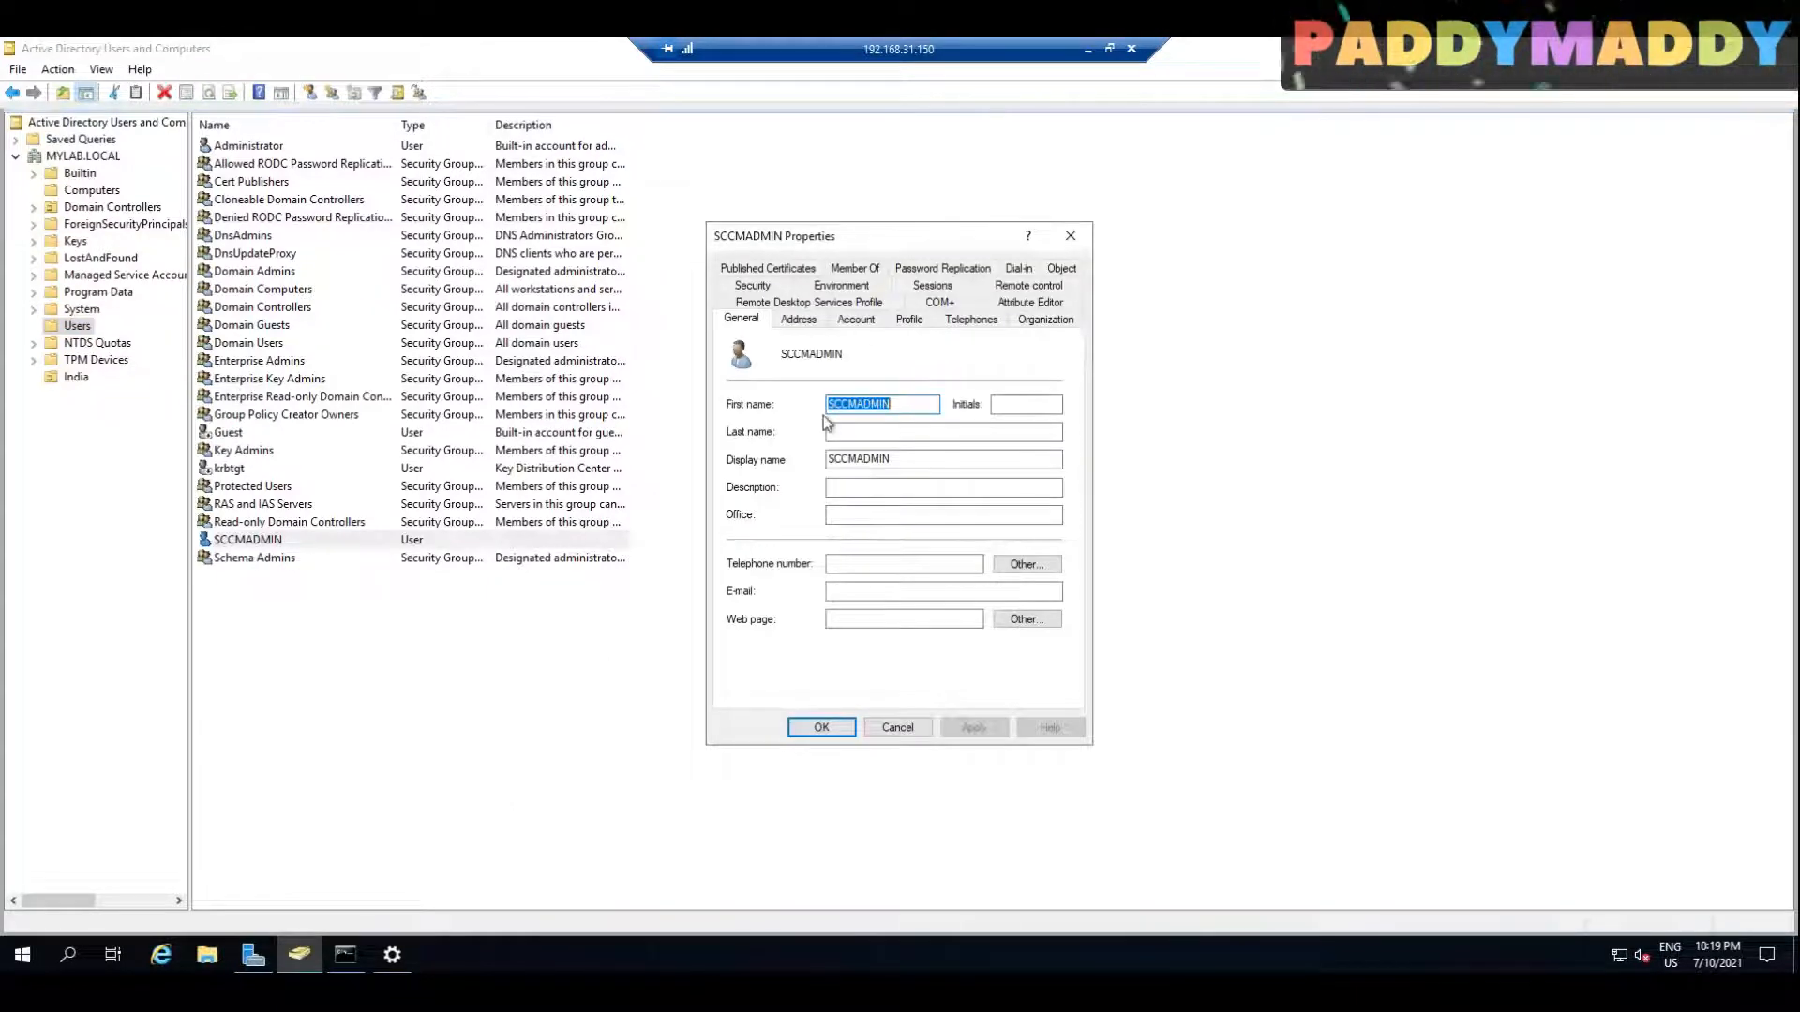
{"action": "left_click", "coordinate": [859, 320]}
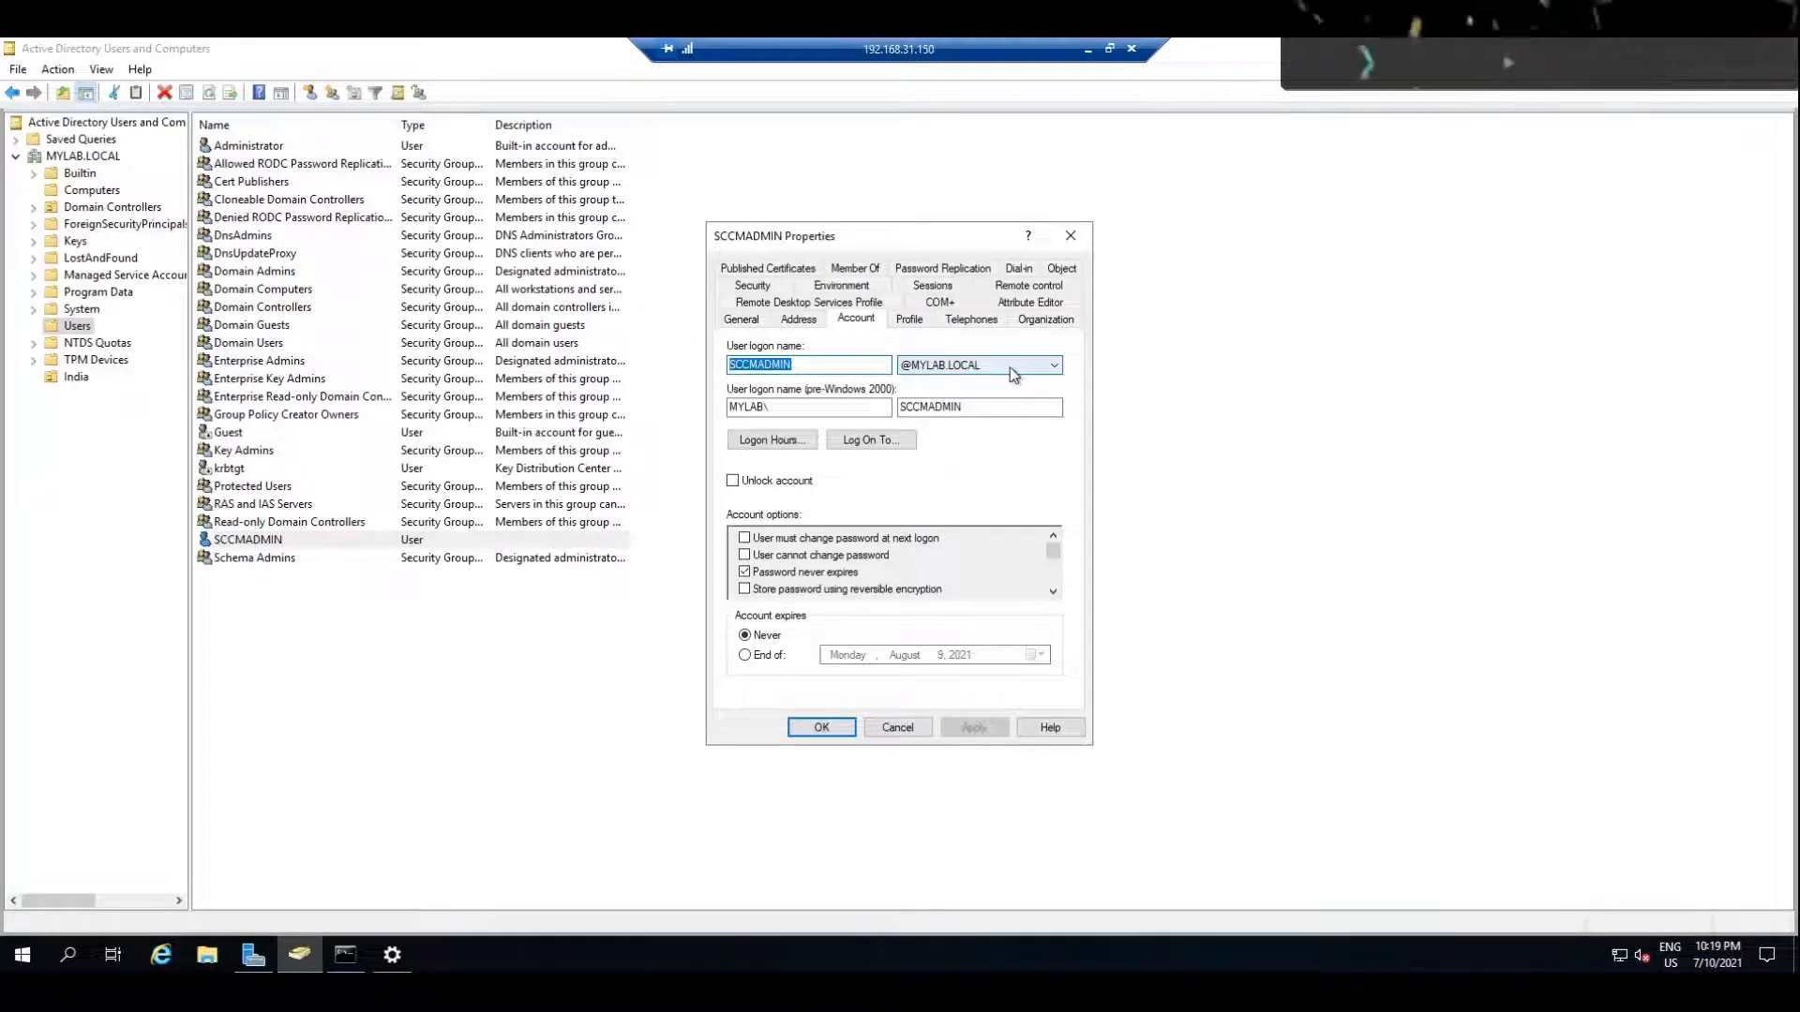
{"action": "left_click", "coordinate": [918, 734]}
{"action": "left_click", "coordinate": [687, 662]}
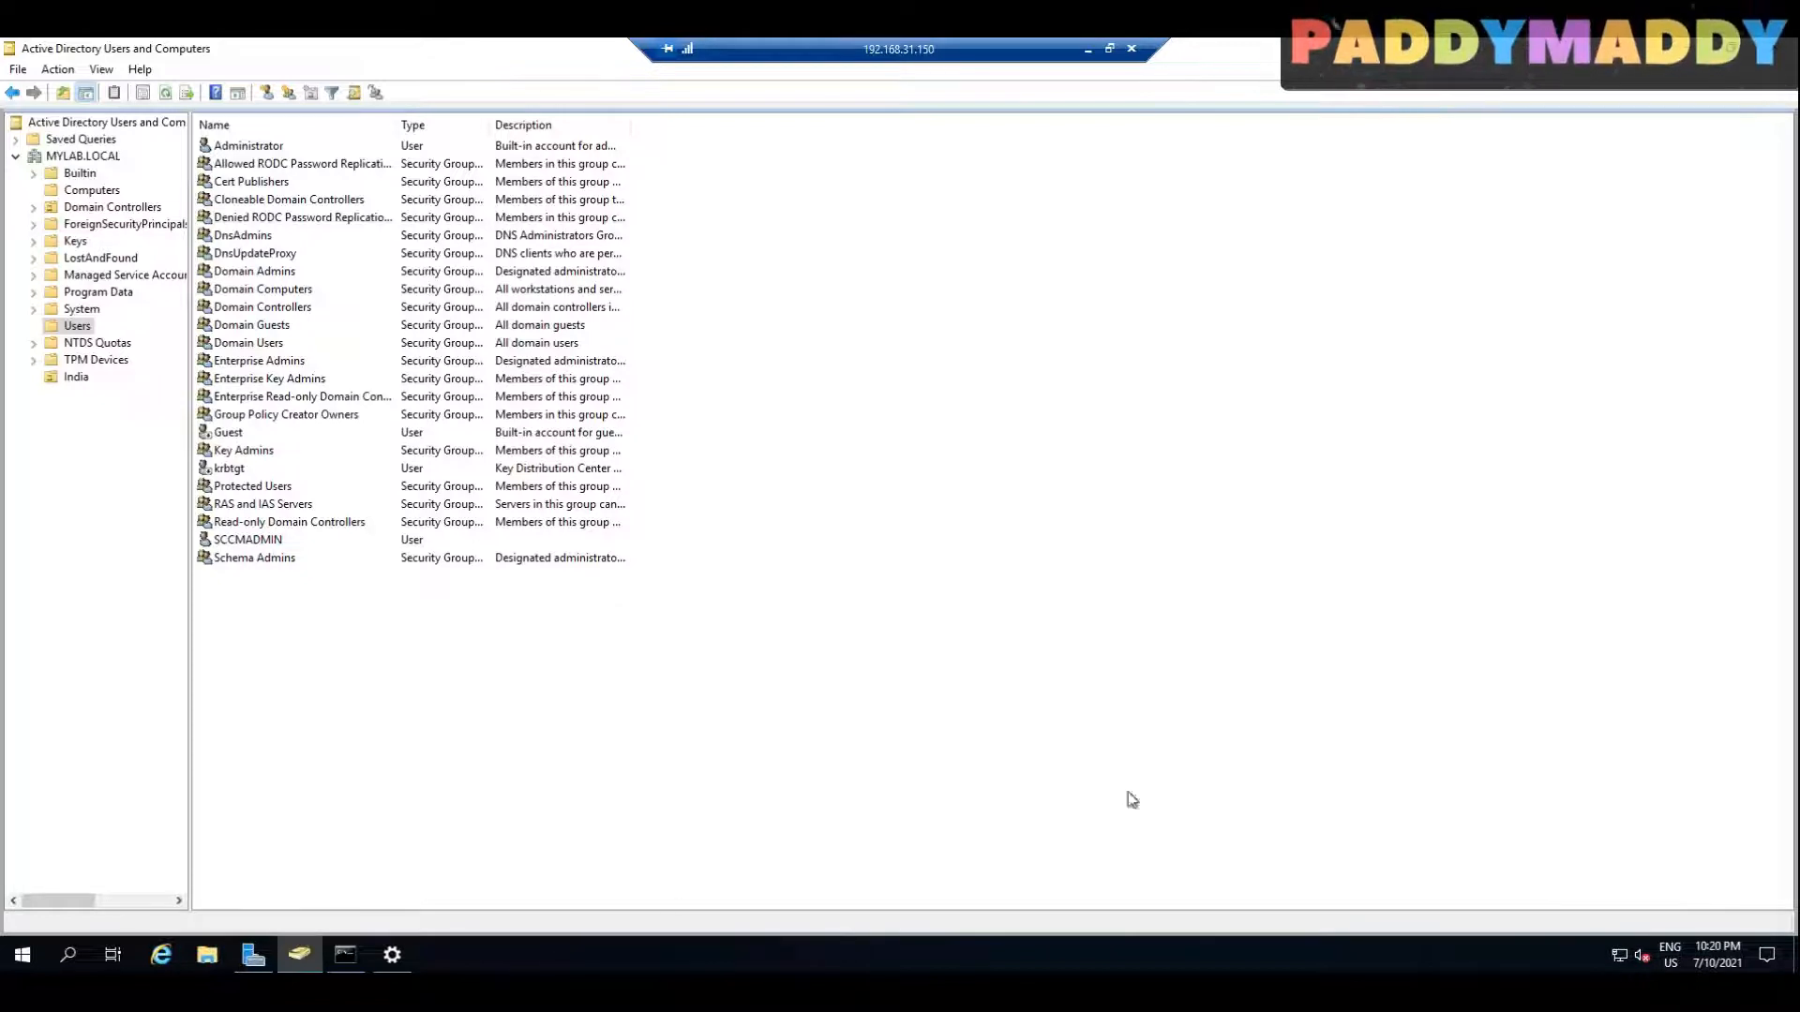
{"action": "left_click", "coordinate": [1085, 53]}
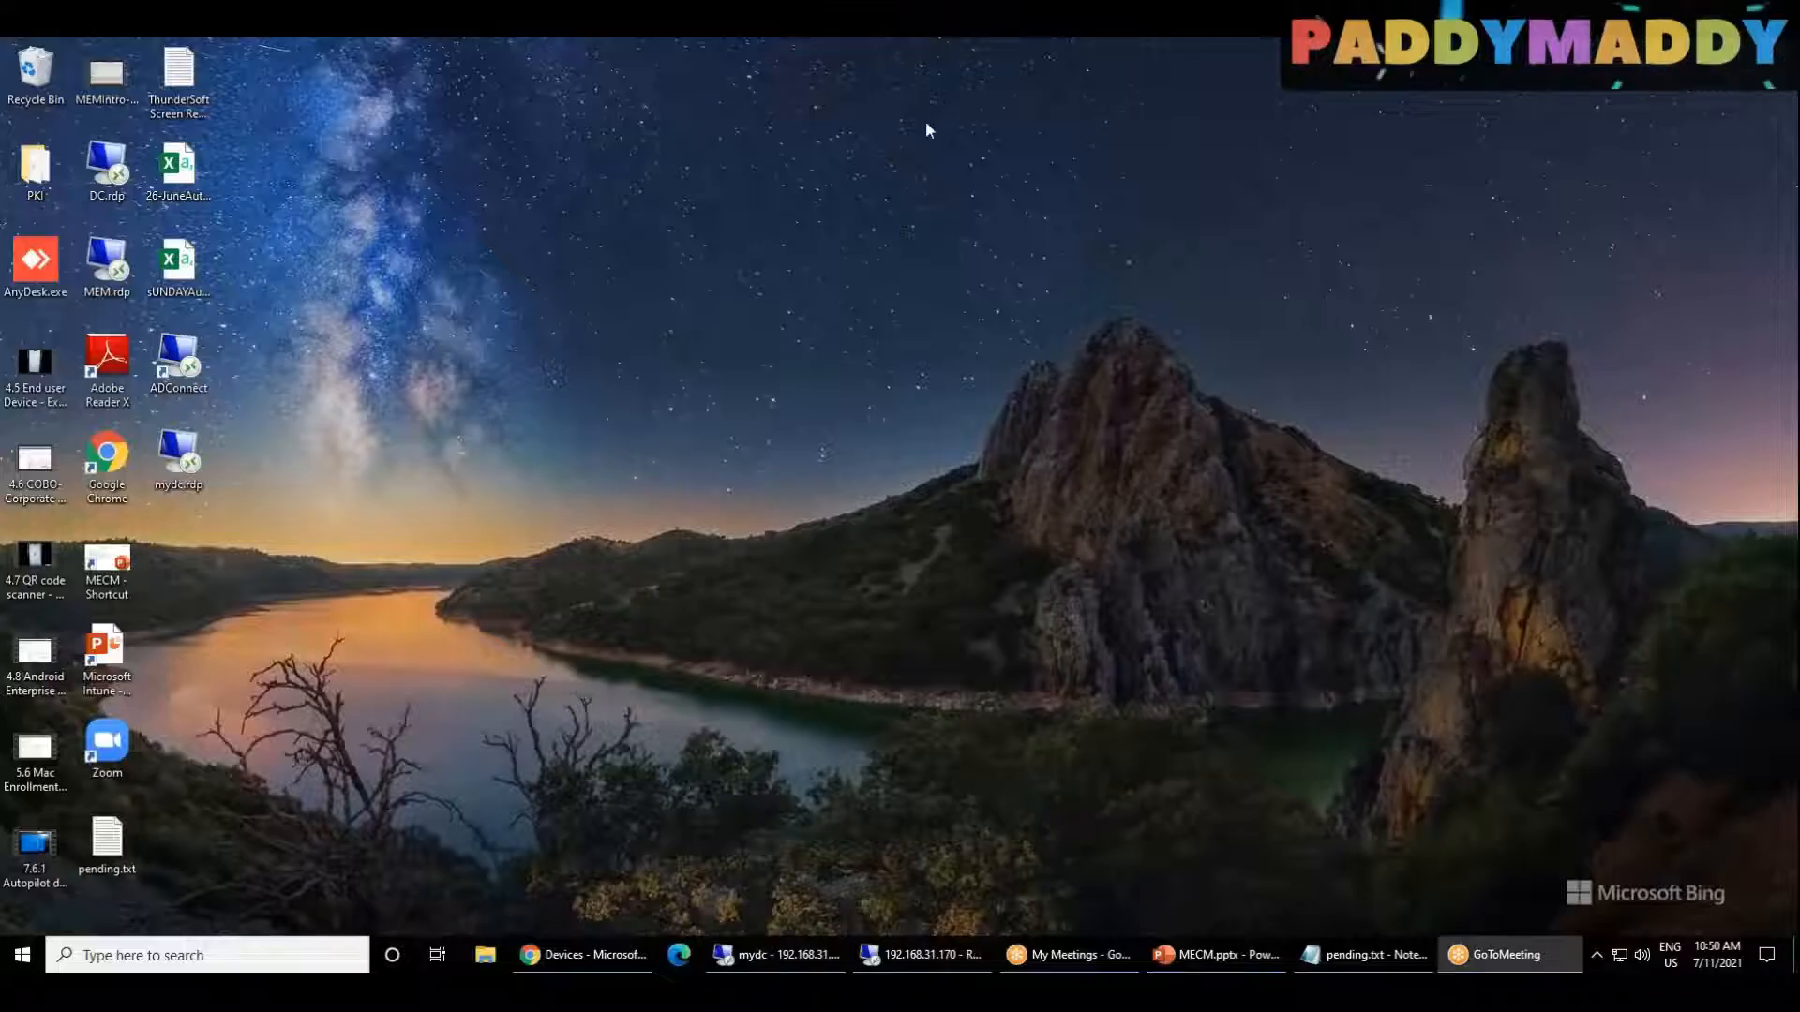
Step: Switch to Chrome, sign in to portal.azure.com in a new tab with the azadmin account and open Azure Active Directory
{"action": "left_click", "coordinate": [606, 952]}
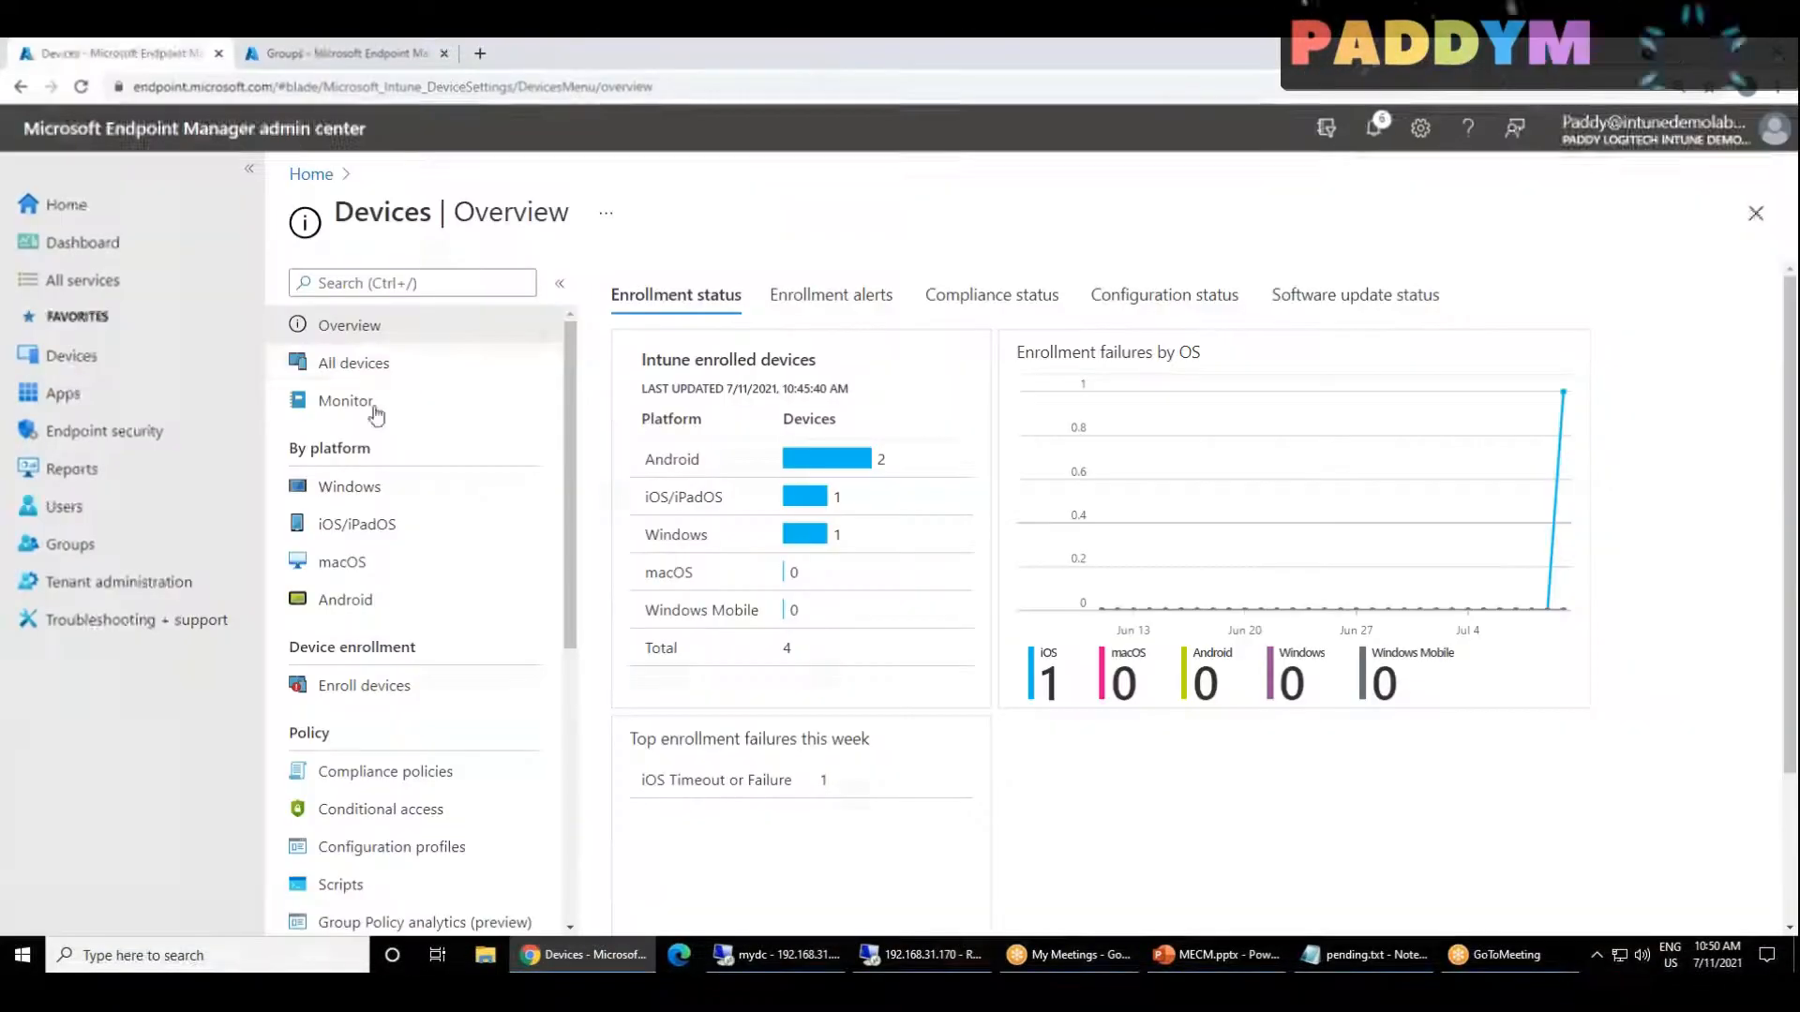
{"action": "left_click", "coordinate": [255, 64]}
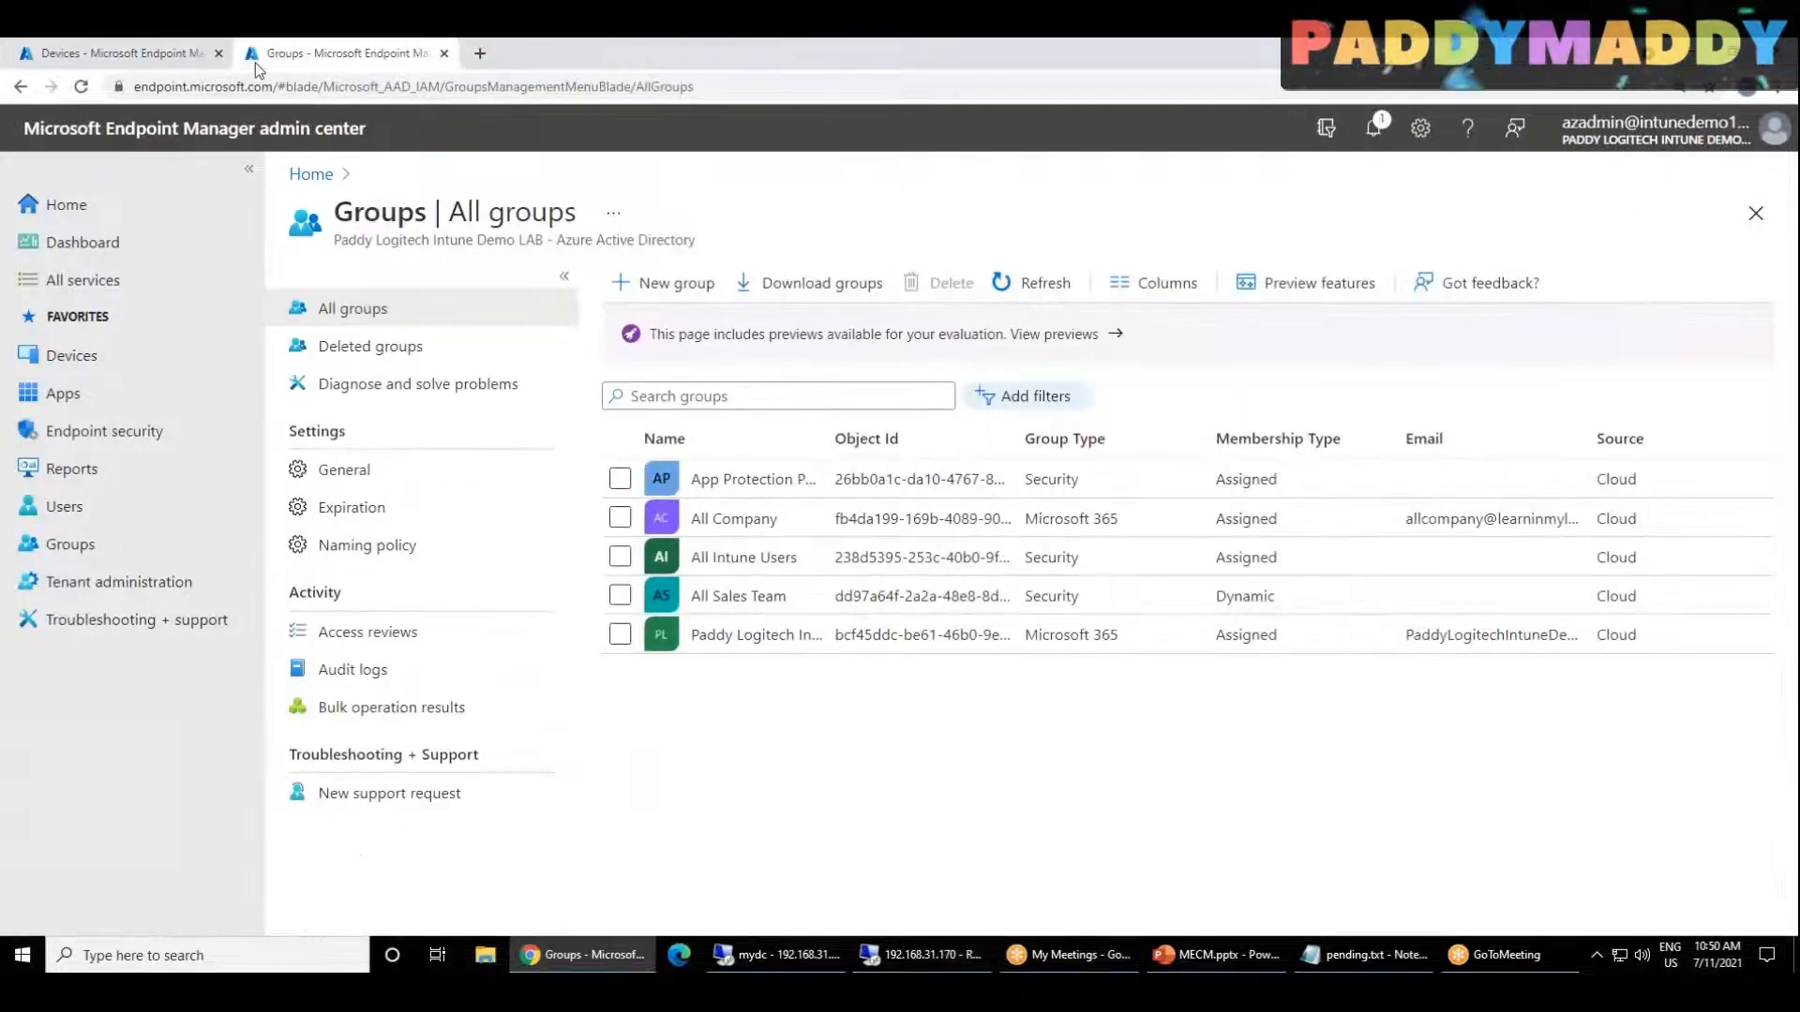
{"action": "key", "text": "ctrl+t"}
{"action": "type", "text": "PORTA"}
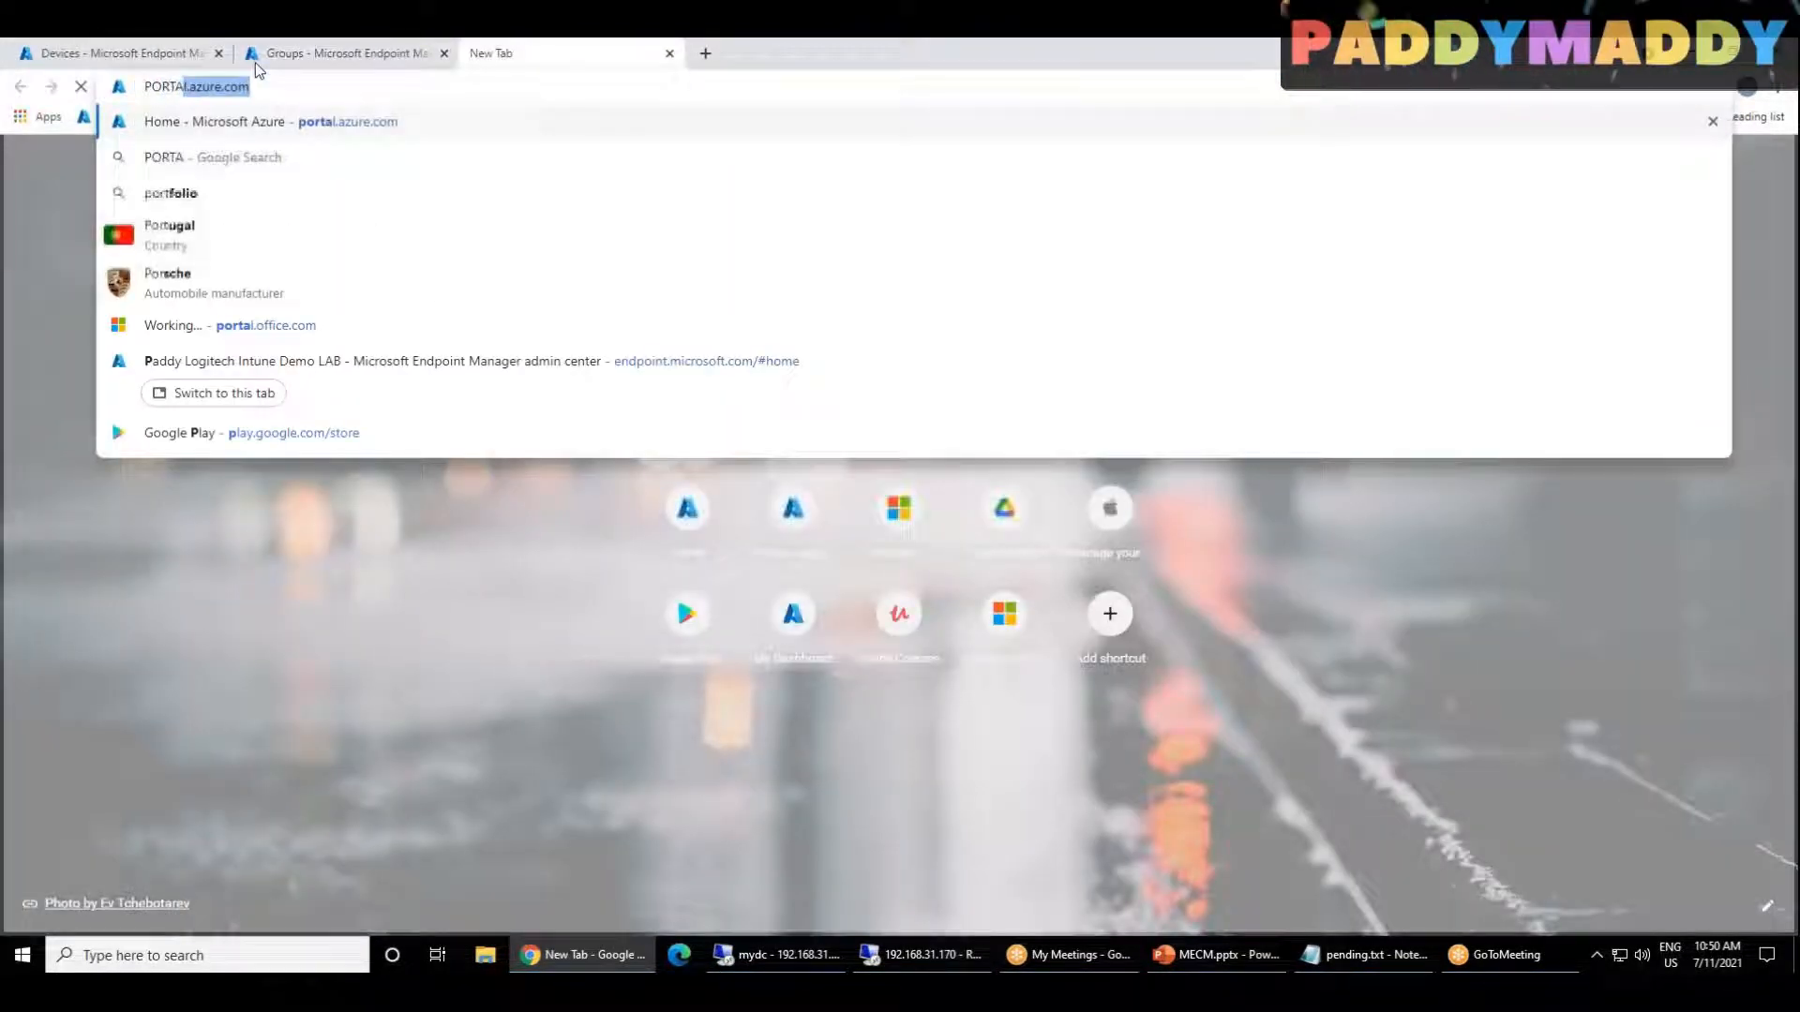
{"action": "key", "text": "Return"}
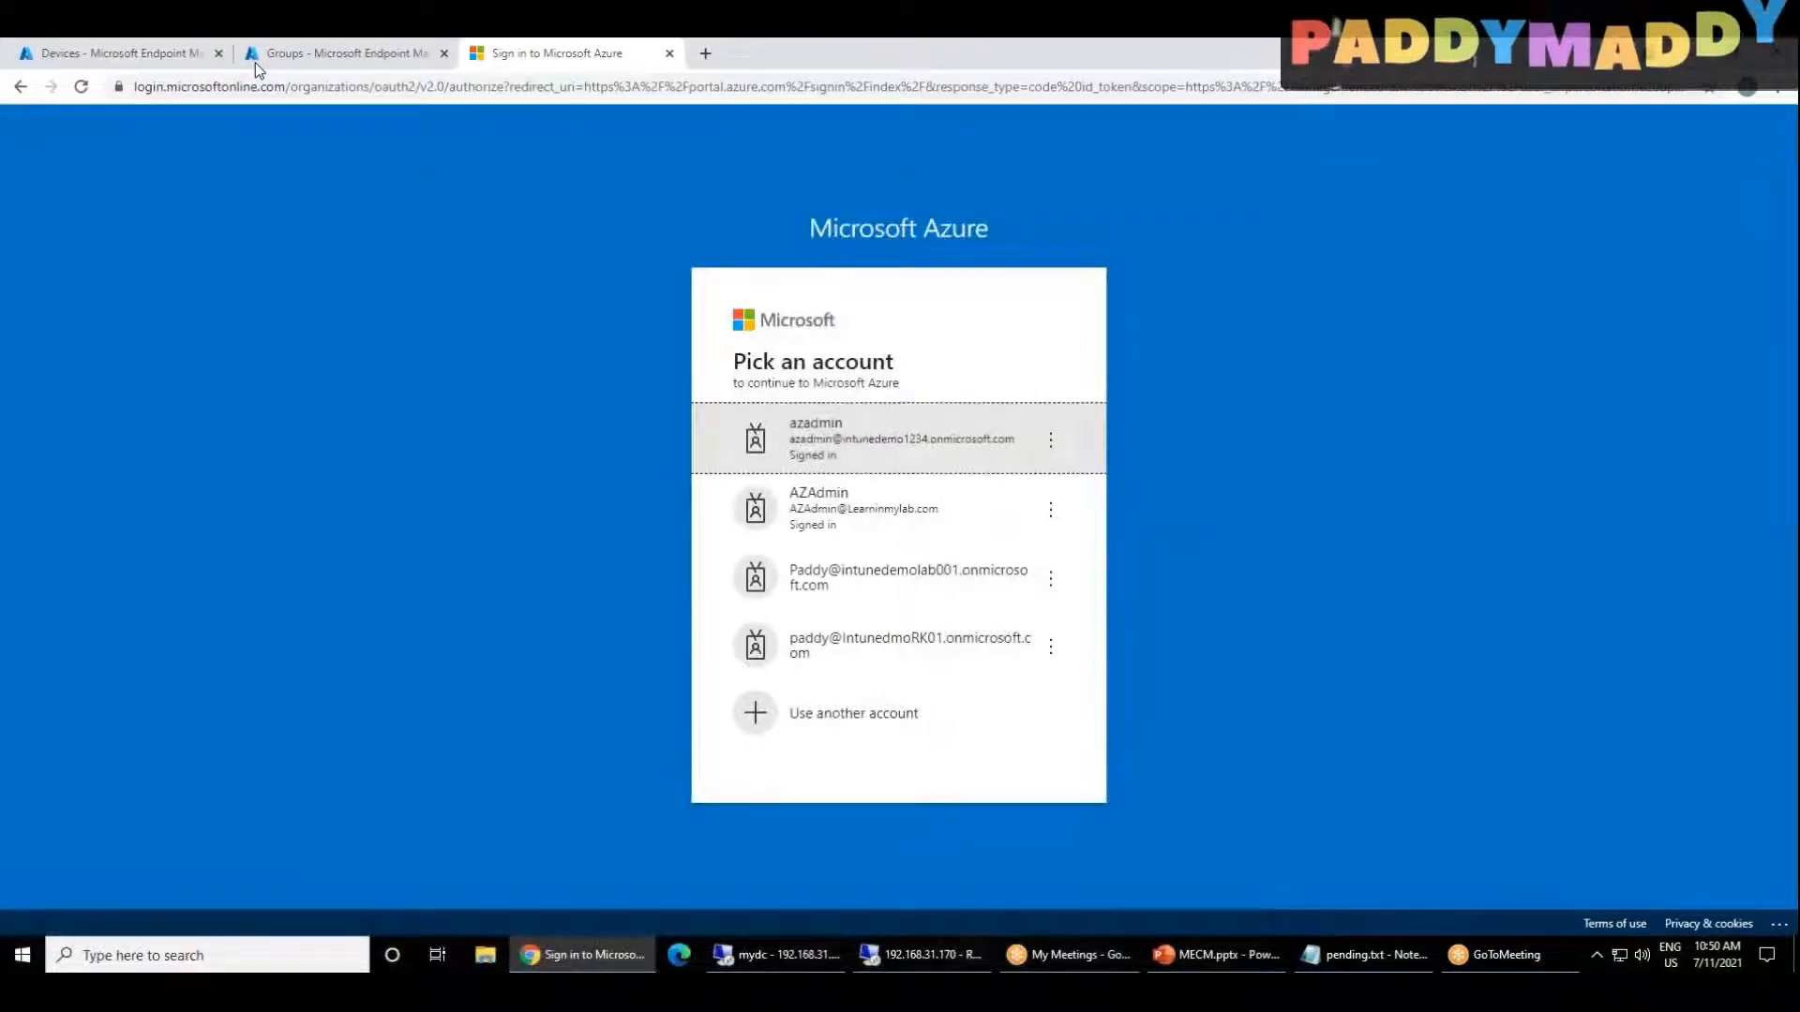
{"action": "left_click", "coordinate": [926, 442]}
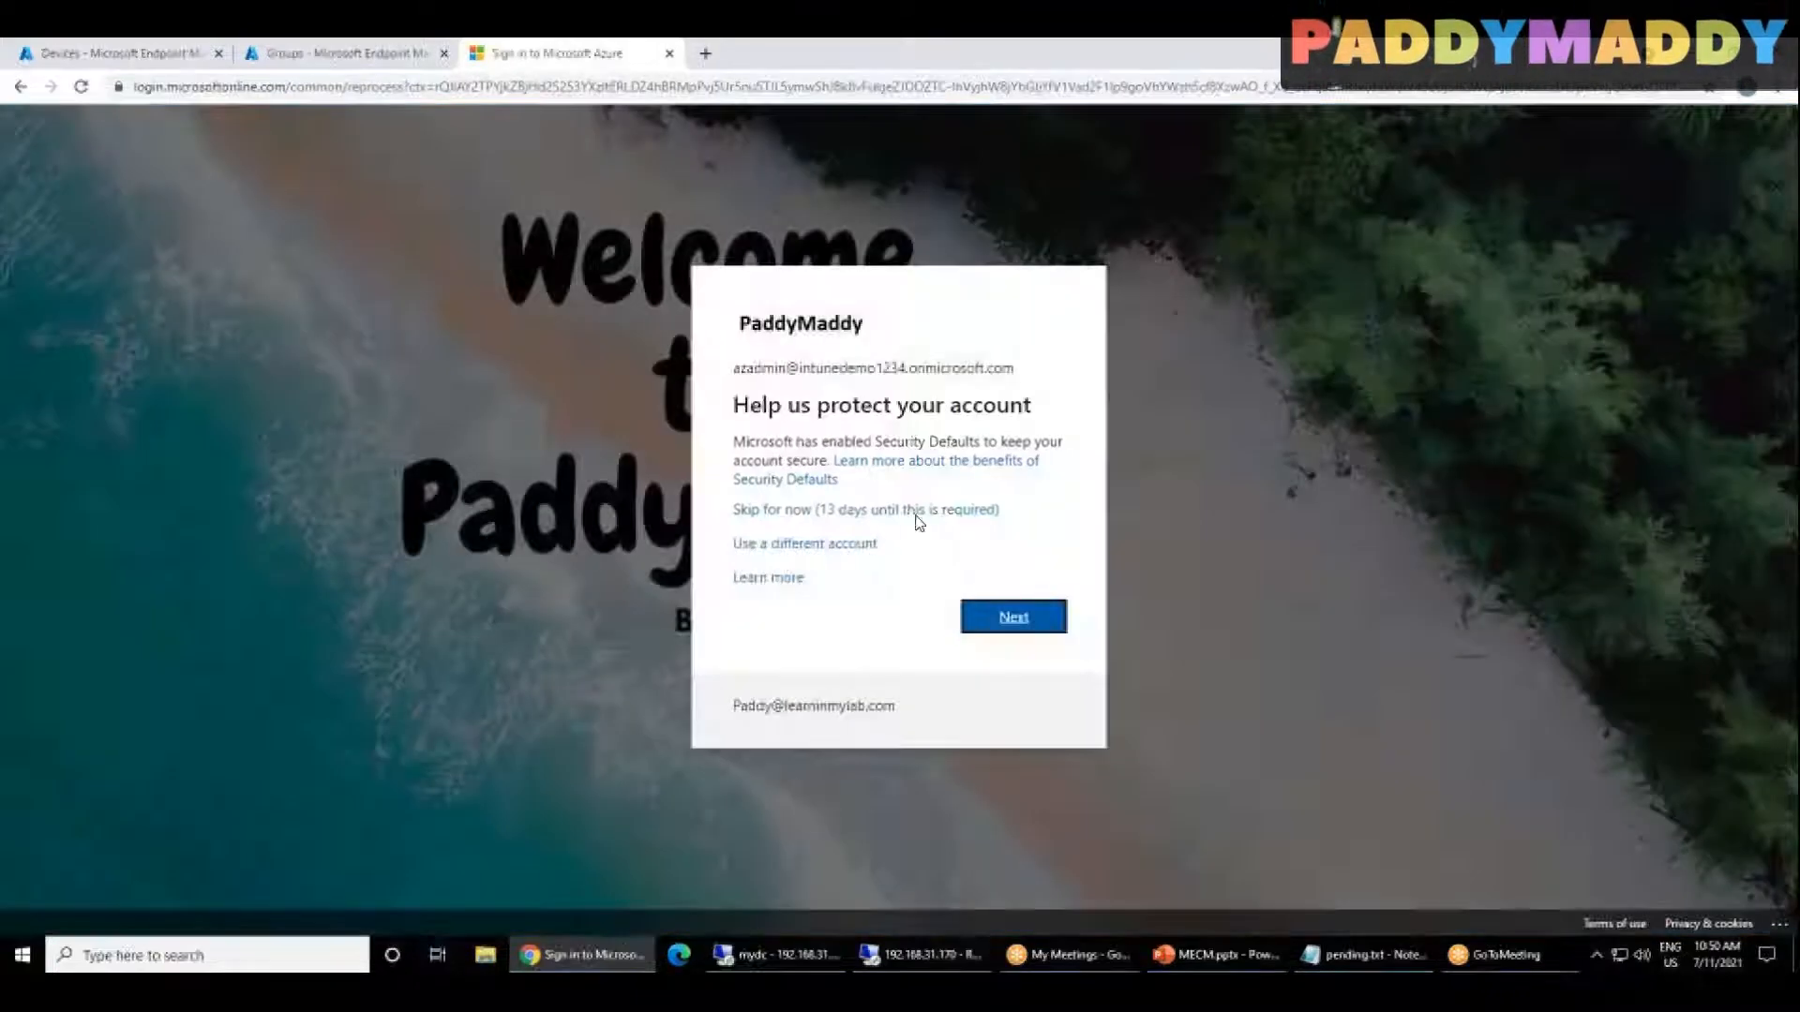
{"action": "left_click", "coordinate": [916, 515]}
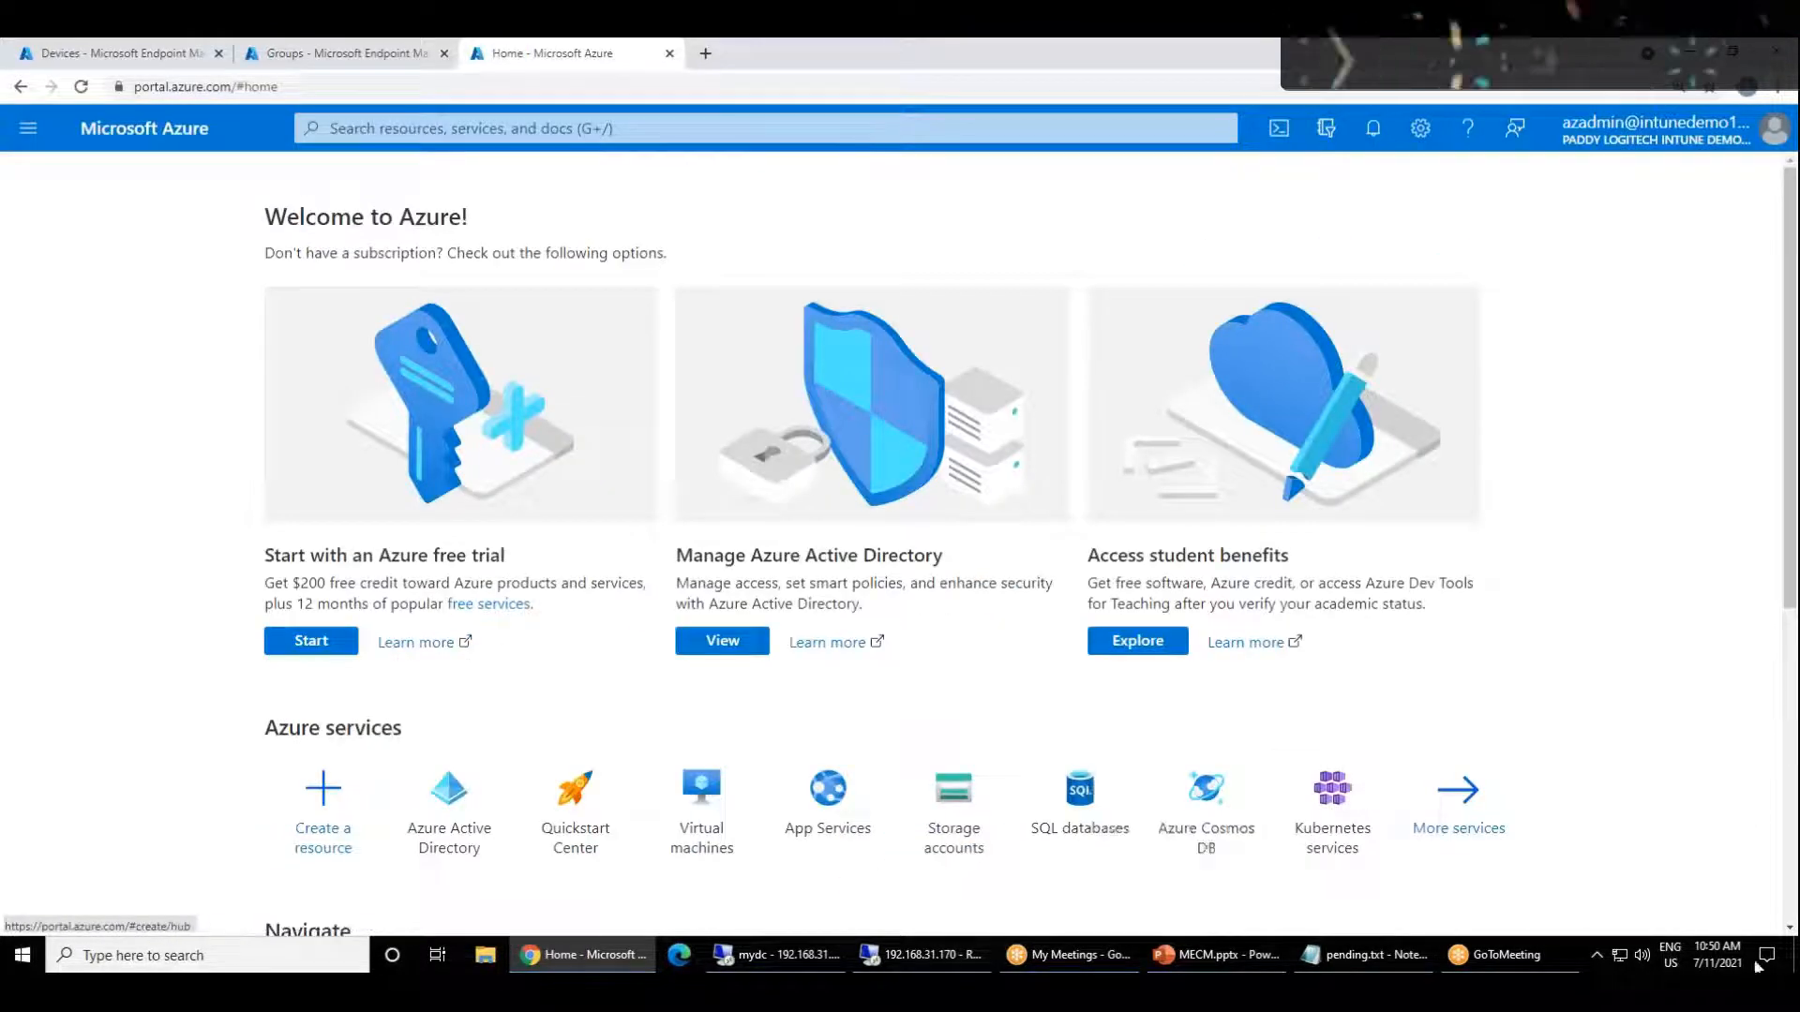
{"action": "mouse_move", "coordinate": [614, 851]}
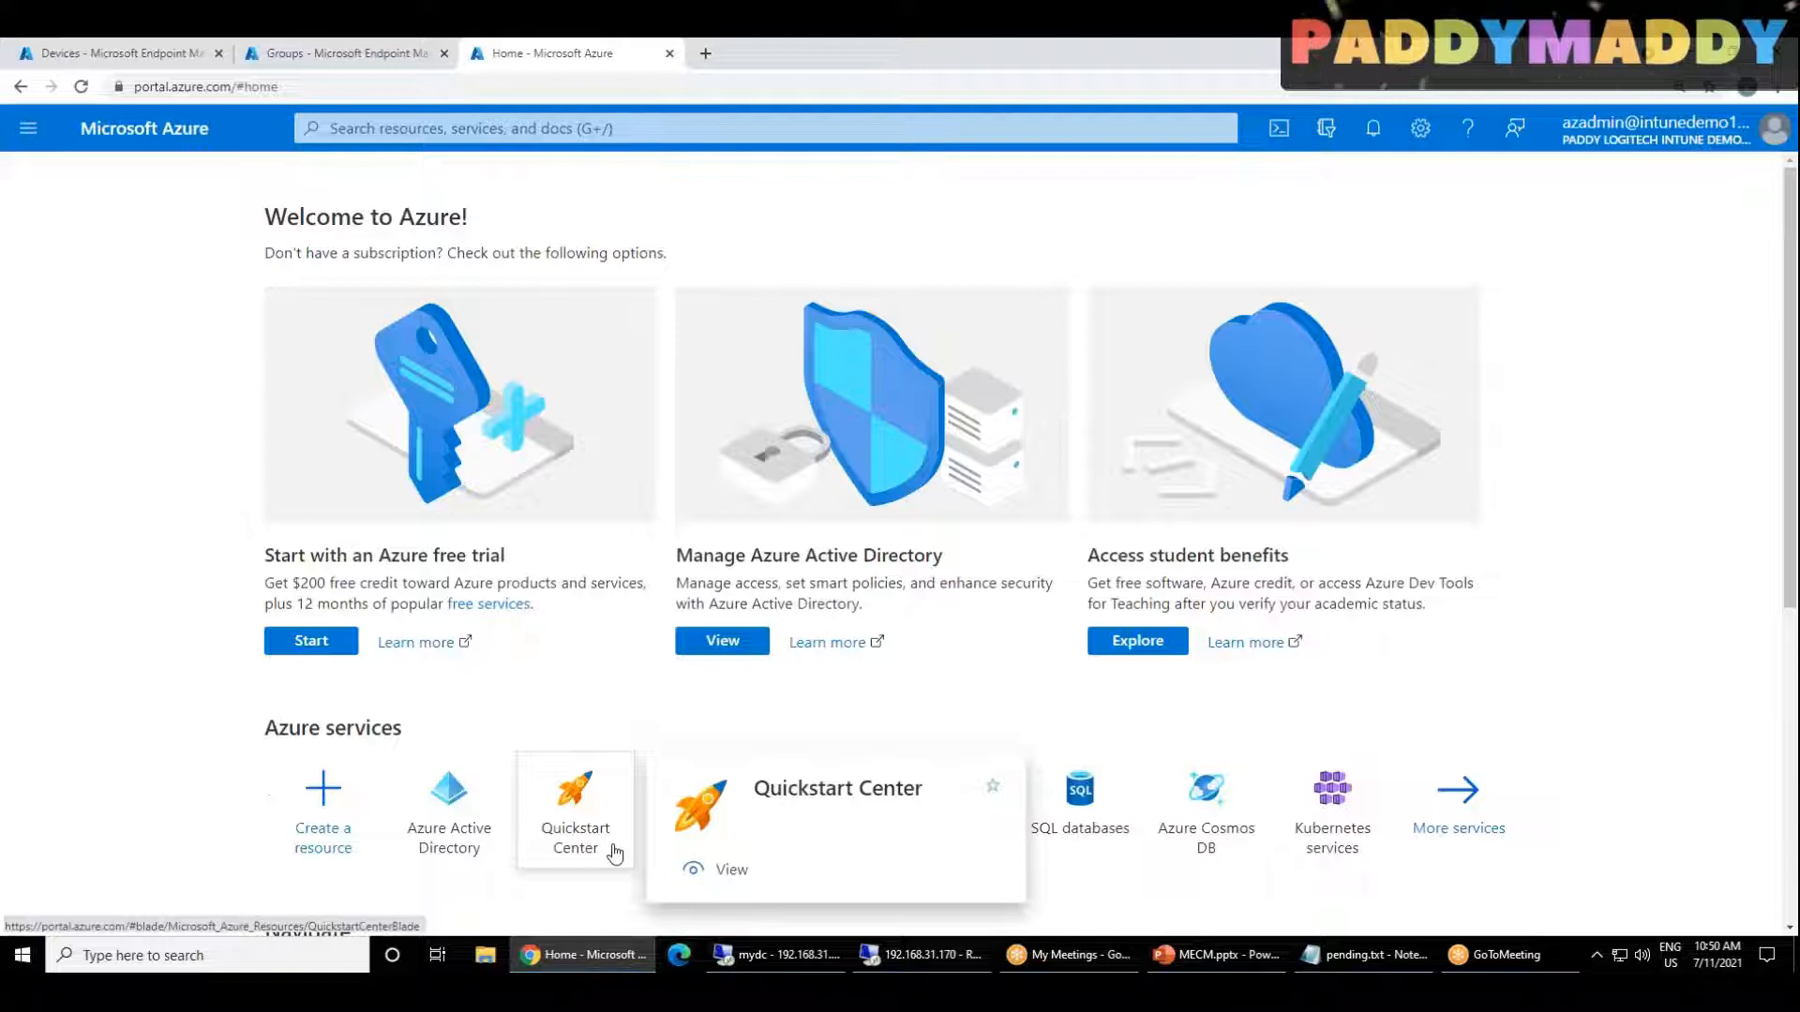
{"action": "left_click", "coordinate": [452, 830]}
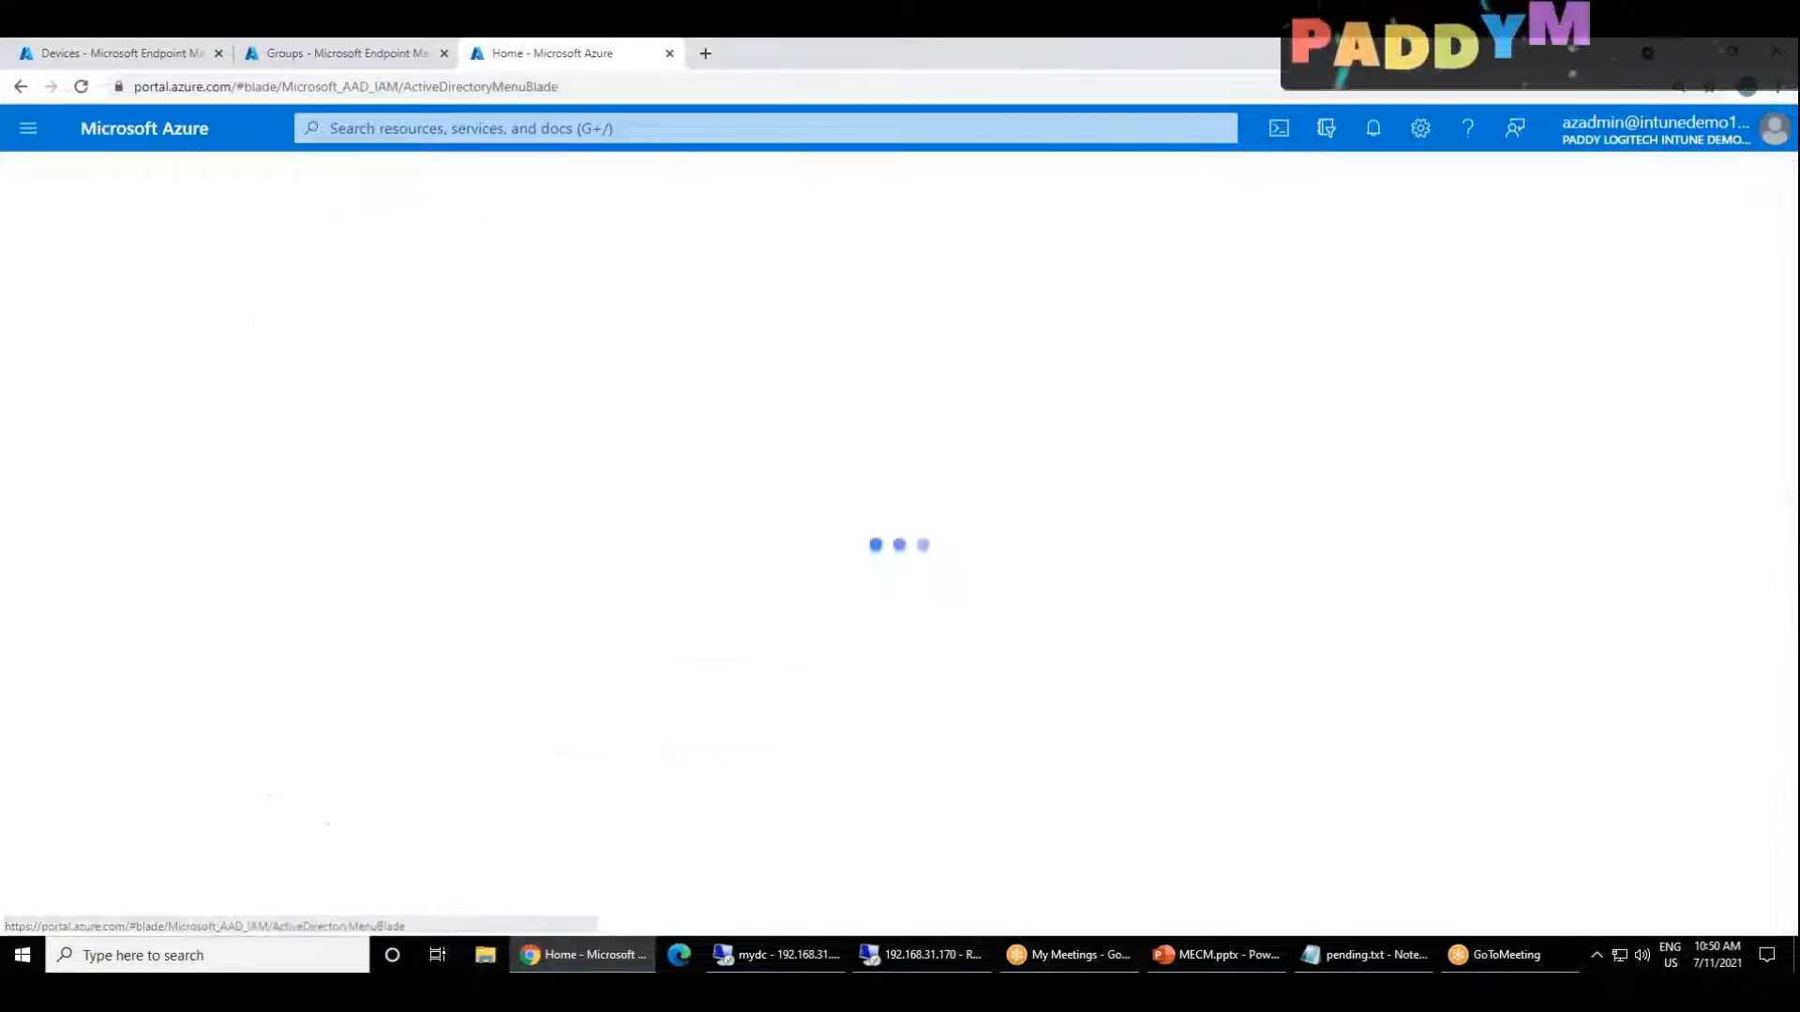
{"action": "left_click", "coordinate": [1392, 958]}
{"action": "key", "text": "ctrl+a"}
{"action": "left_click", "coordinate": [1392, 958]}
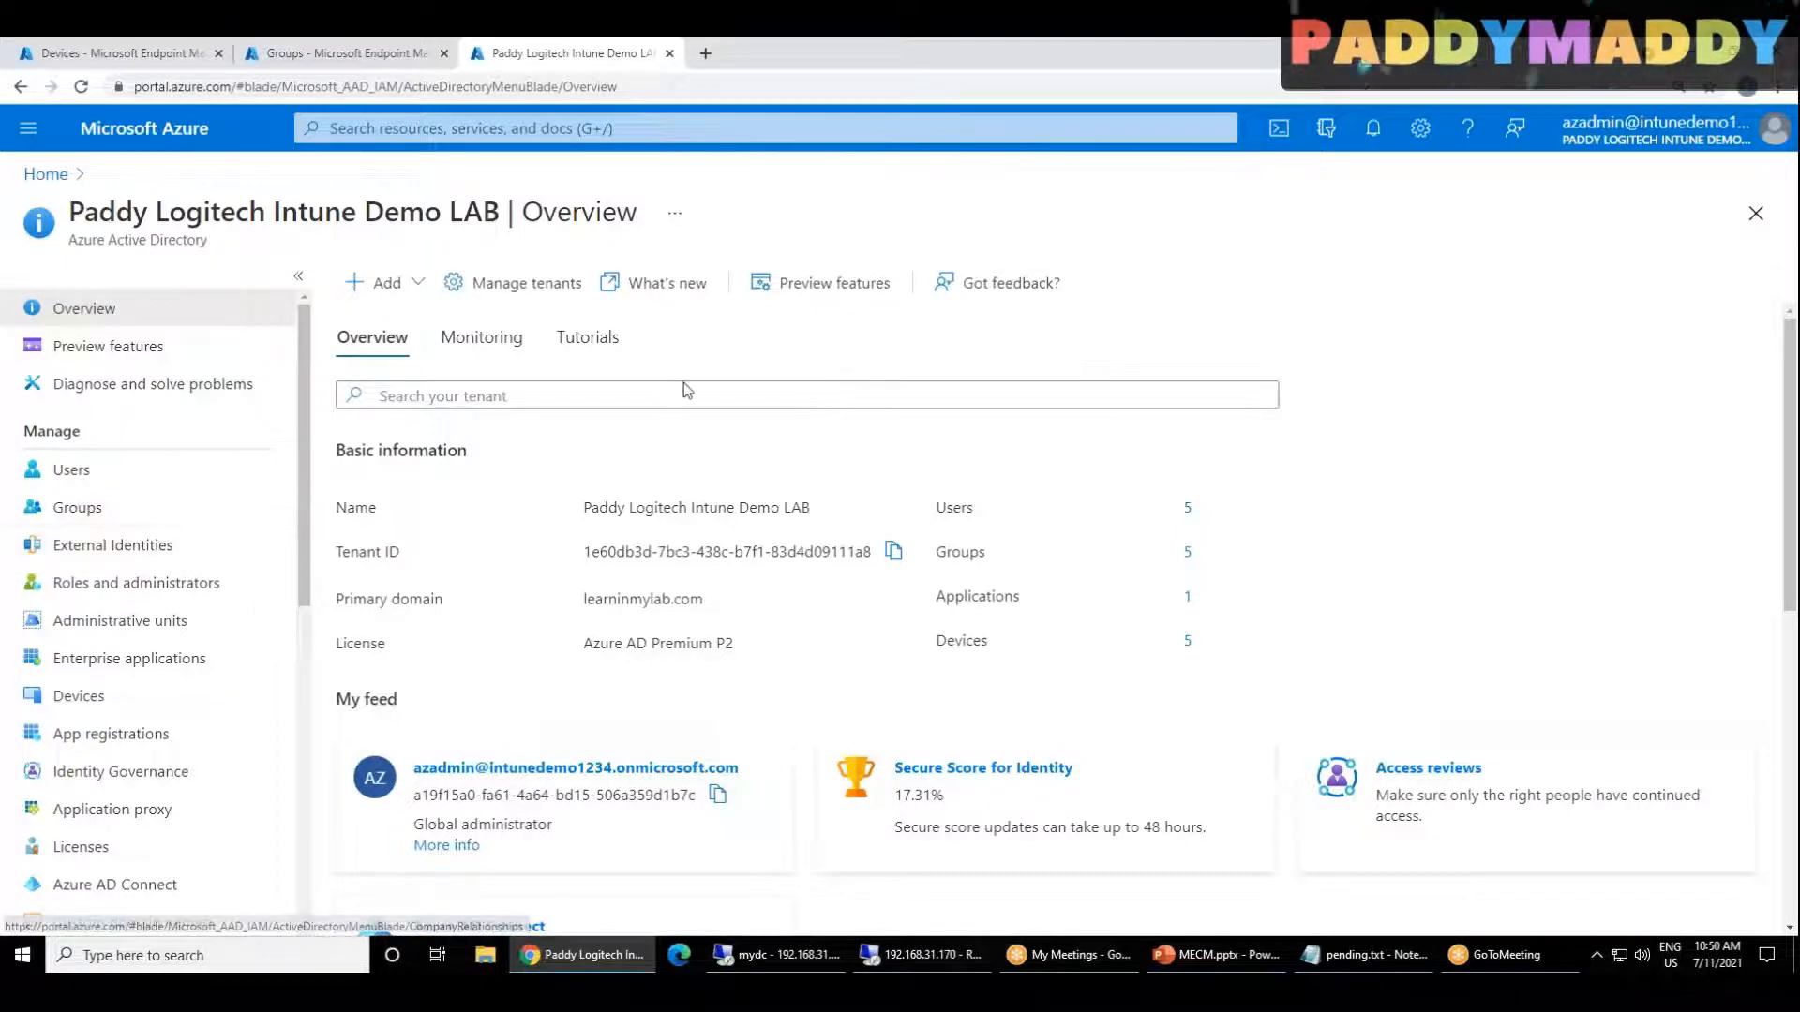
Step: Open the tenant's Custom domain names page in Azure Active Directory
{"action": "scroll", "coordinate": [683, 383], "scroll_direction": "down", "scroll_amount": 1}
{"action": "scroll", "coordinate": [103, 712], "scroll_direction": "down", "scroll_amount": 3}
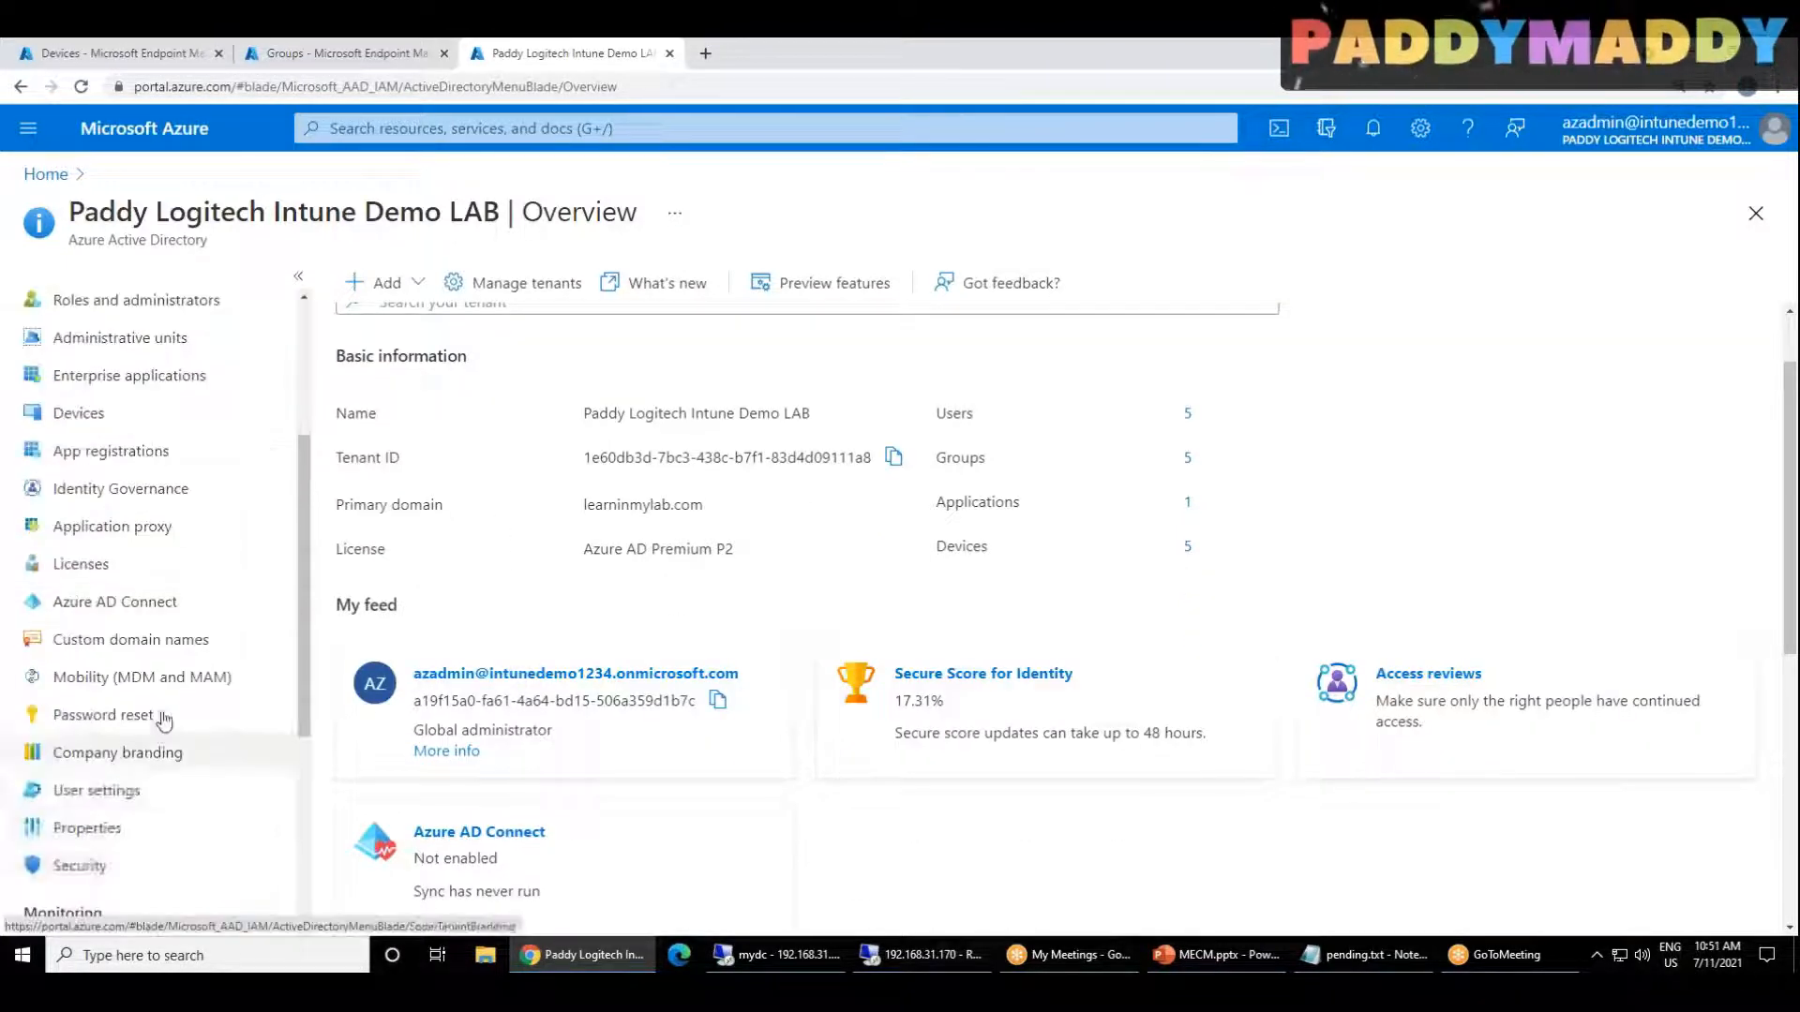
{"action": "left_click", "coordinate": [93, 642]}
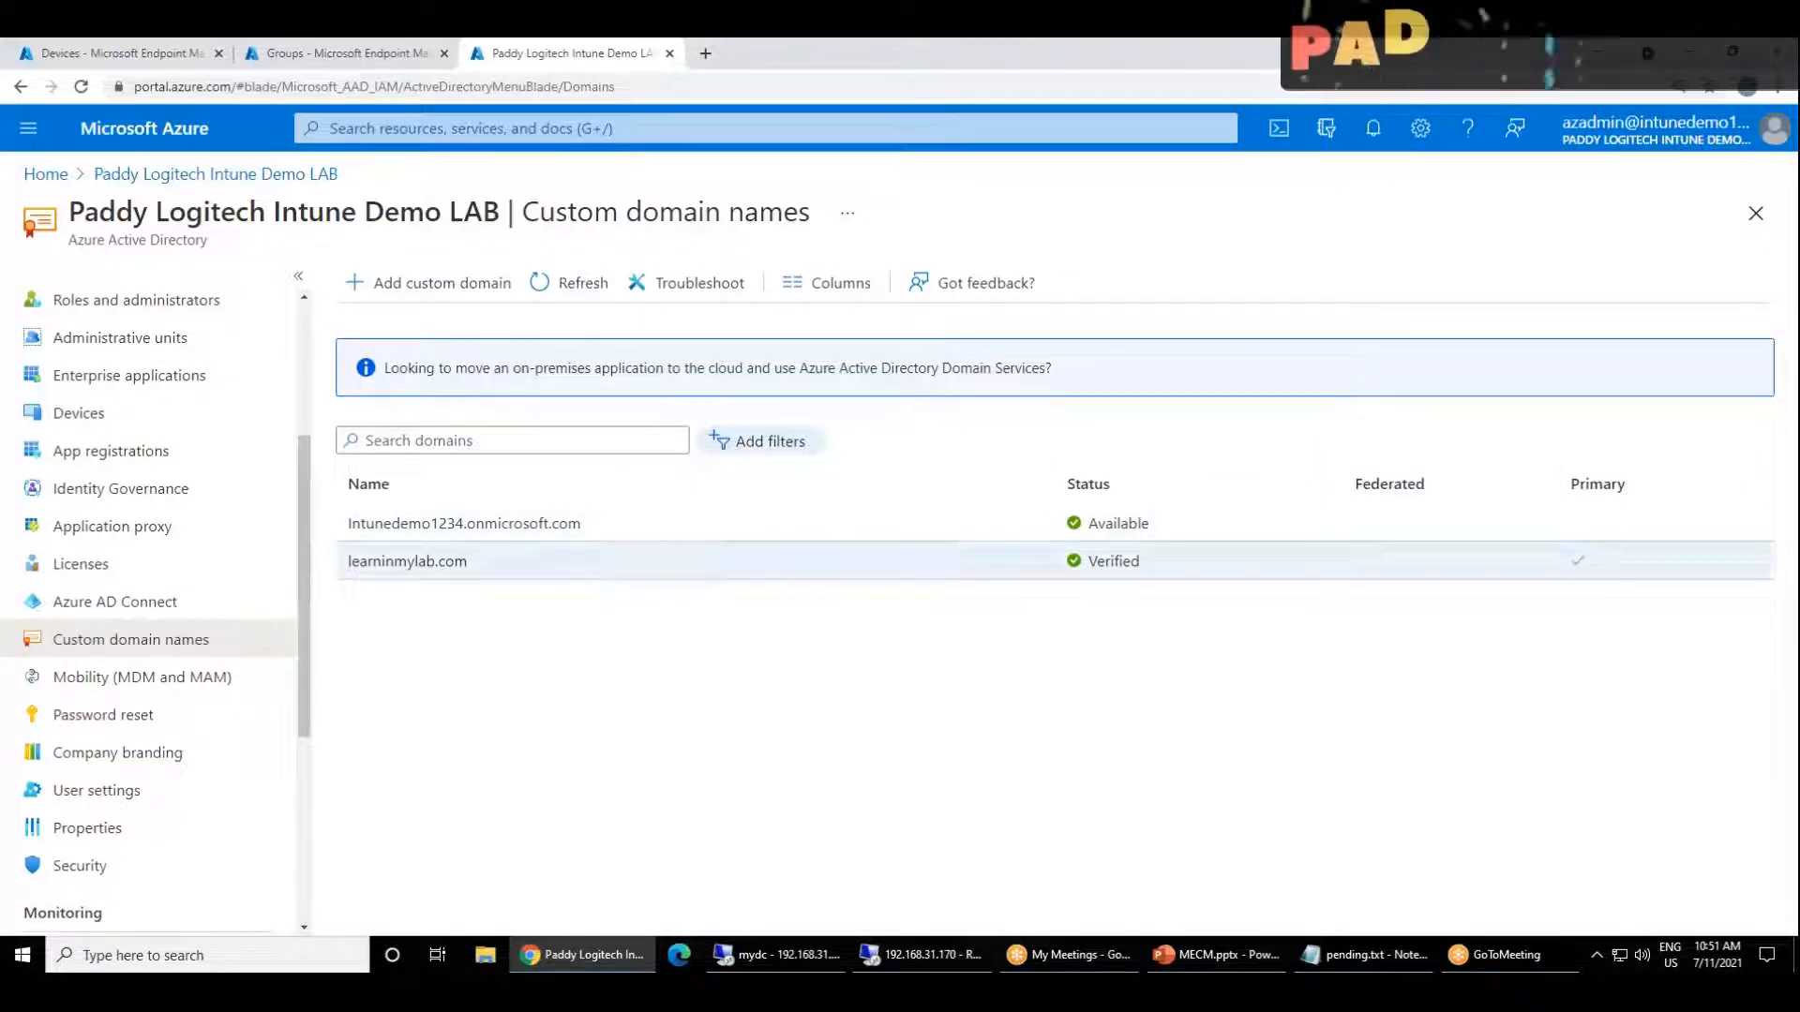
Step: Handwrite Hybrid AD in red above the custom domain names list with the screen drawing pen and circle it
{"action": "left_click", "coordinate": [707, 56]}
{"action": "left_click", "coordinate": [718, 89]}
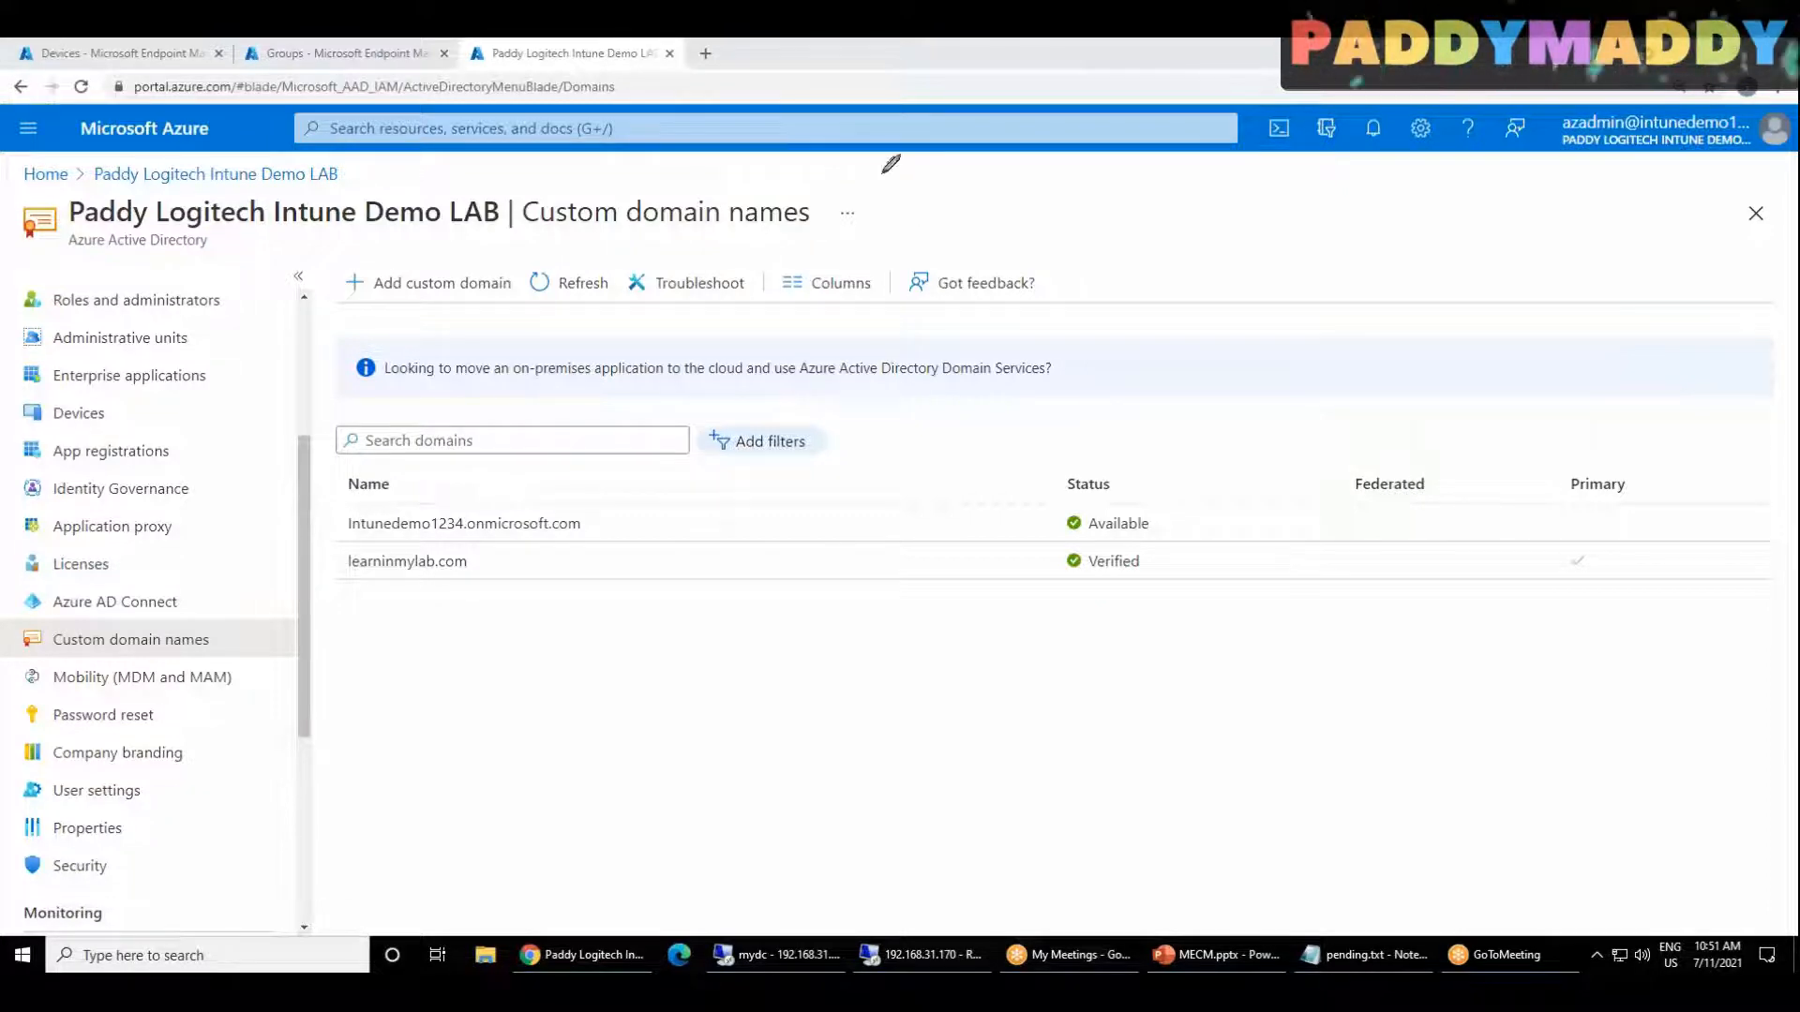
{"action": "mouse_move", "coordinate": [954, 220]}
{"action": "left_mouse_down"}
{"action": "mouse_move", "coordinate": [910, 155]}
{"action": "mouse_move", "coordinate": [909, 225]}
{"action": "mouse_move", "coordinate": [970, 159]}
{"action": "mouse_move", "coordinate": [1013, 141]}
{"action": "mouse_move", "coordinate": [1050, 155]}
{"action": "mouse_move", "coordinate": [1111, 75]}
{"action": "mouse_move", "coordinate": [1125, 122]}
{"action": "mouse_move", "coordinate": [1181, 103]}
{"action": "left_mouse_up"}
{"action": "left_click_drag", "start_coordinate": [1148, 182], "coordinate": [980, 61]}
{"action": "left_click_drag", "start_coordinate": [860, 131], "coordinate": [1092, 95]}
Step: Handwrite mylab.local in red over the domain search area, underline and circle it, and add small marks inside the circle
{"action": "mouse_move", "coordinate": [417, 379]}
{"action": "left_mouse_down"}
{"action": "mouse_move", "coordinate": [529, 324]}
{"action": "mouse_move", "coordinate": [647, 390]}
{"action": "mouse_move", "coordinate": [361, 492]}
{"action": "mouse_move", "coordinate": [434, 403]}
{"action": "mouse_move", "coordinate": [450, 422]}
{"action": "mouse_move", "coordinate": [466, 402]}
{"action": "mouse_move", "coordinate": [525, 419]}
{"action": "mouse_move", "coordinate": [568, 375]}
{"action": "mouse_move", "coordinate": [611, 380]}
{"action": "mouse_move", "coordinate": [679, 323]}
{"action": "mouse_move", "coordinate": [722, 319]}
{"action": "mouse_move", "coordinate": [426, 475]}
{"action": "mouse_move", "coordinate": [698, 386]}
{"action": "left_mouse_up"}
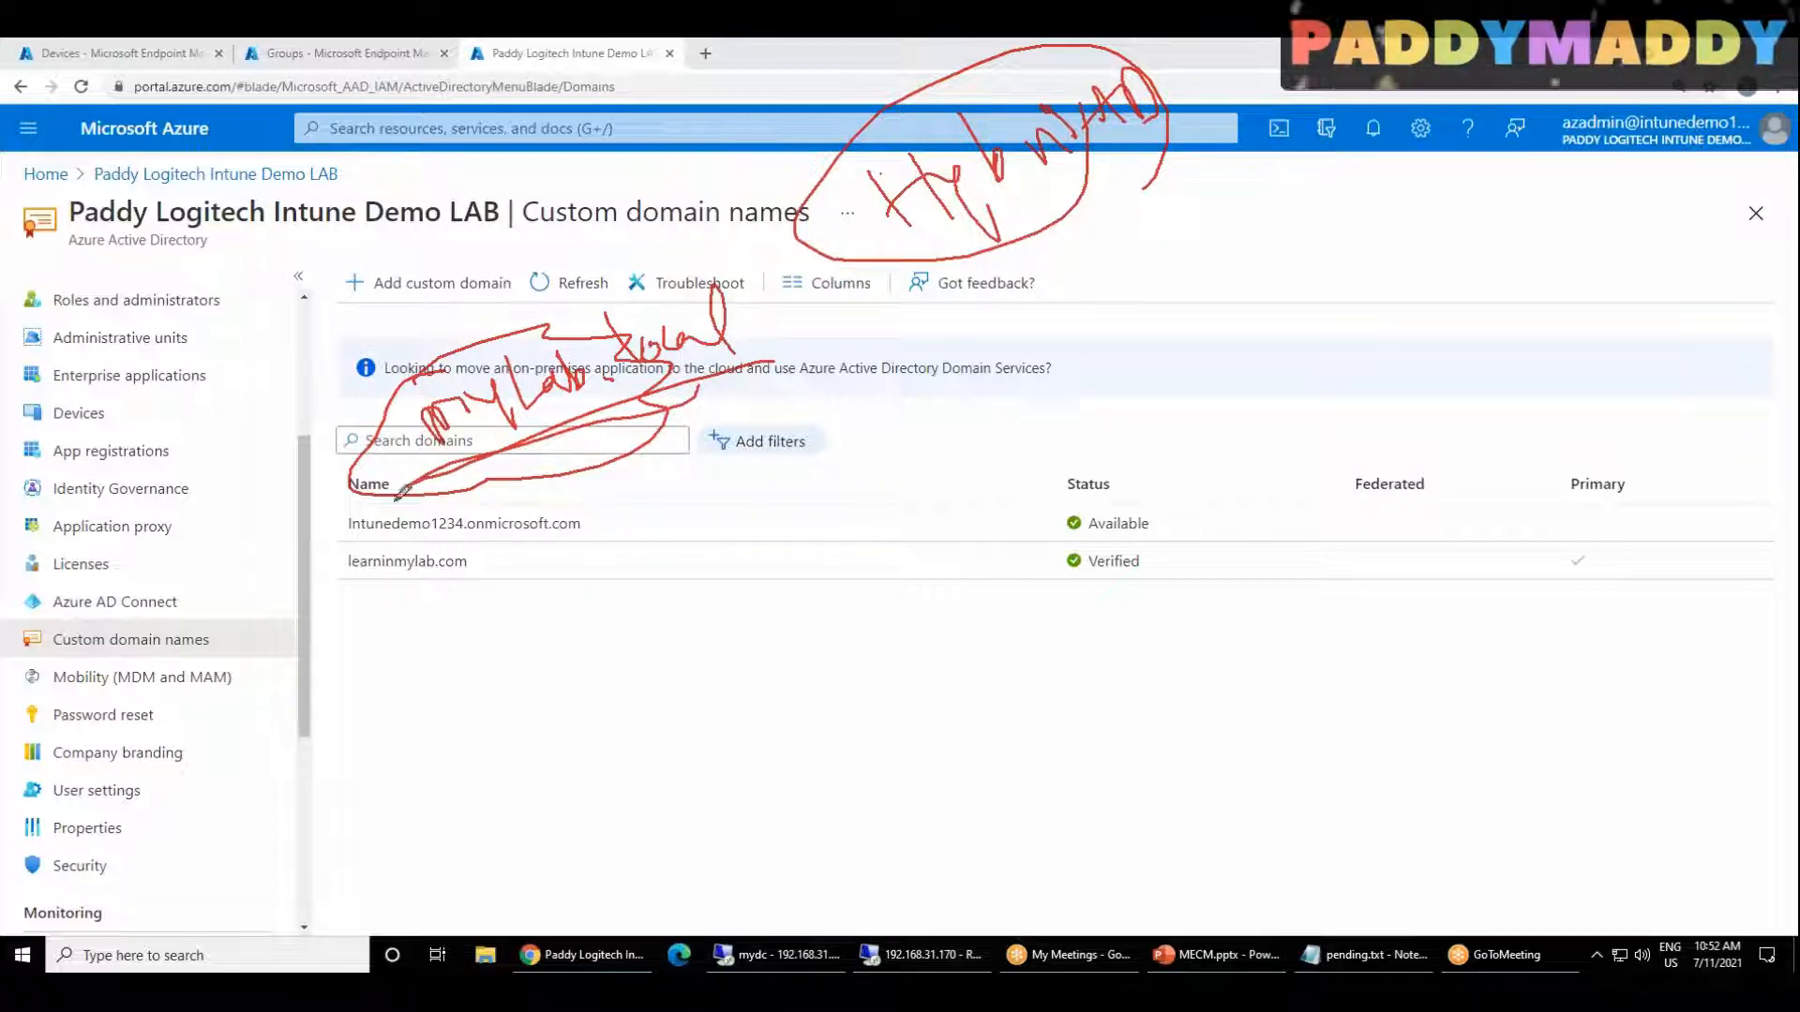
{"action": "mouse_move", "coordinate": [542, 433]}
{"action": "left_mouse_down"}
{"action": "mouse_move", "coordinate": [539, 466]}
{"action": "mouse_move", "coordinate": [617, 377]}
{"action": "mouse_move", "coordinate": [608, 435]}
{"action": "mouse_move", "coordinate": [617, 414]}
{"action": "mouse_move", "coordinate": [637, 430]}
{"action": "left_mouse_up"}
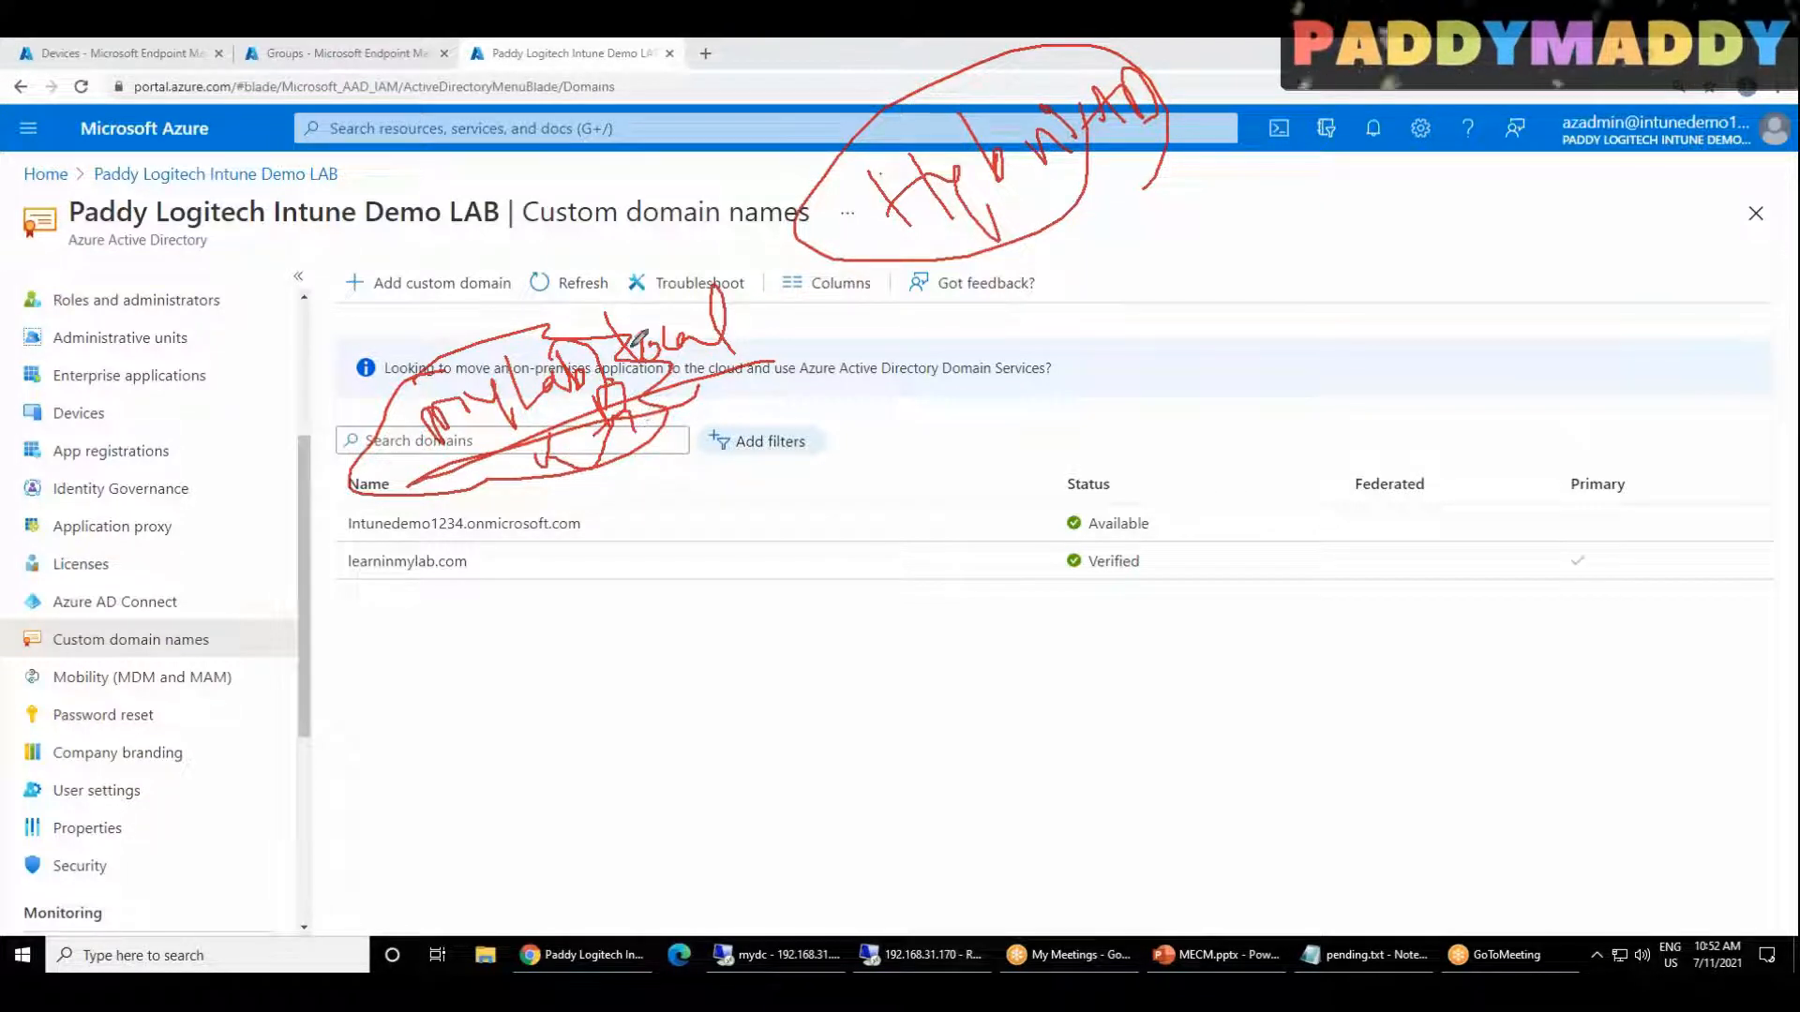
{"action": "left_click_drag", "start_coordinate": [548, 483], "coordinate": [569, 478]}
Step: Draw red connecting lines and a curved arrow from the mylab.local note to the Hybrid AD note
{"action": "mouse_move", "coordinate": [647, 355]}
{"action": "left_mouse_down"}
{"action": "mouse_move", "coordinate": [848, 215]}
{"action": "mouse_move", "coordinate": [829, 248]}
{"action": "left_mouse_up"}
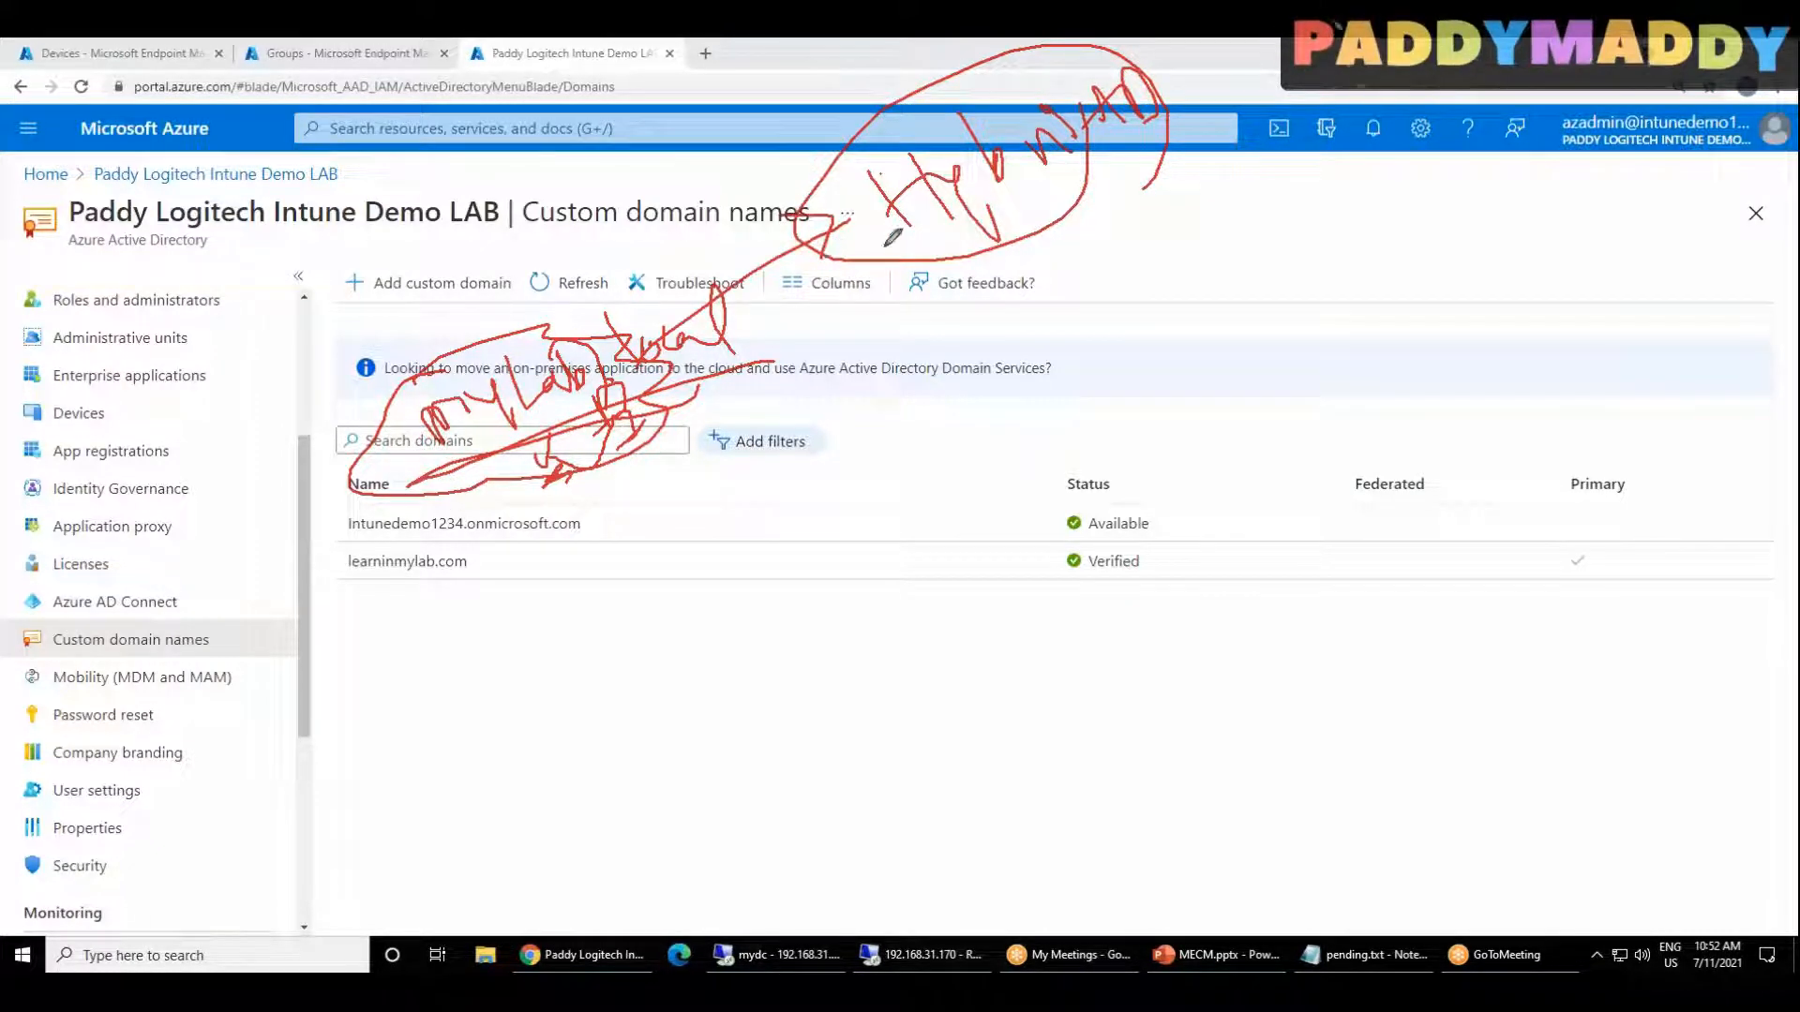
{"action": "left_click_drag", "start_coordinate": [645, 364], "coordinate": [844, 270]}
{"action": "left_click_drag", "start_coordinate": [641, 366], "coordinate": [940, 234]}
{"action": "left_click_drag", "start_coordinate": [610, 324], "coordinate": [748, 244]}
{"action": "left_click_drag", "start_coordinate": [958, 172], "coordinate": [943, 258]}
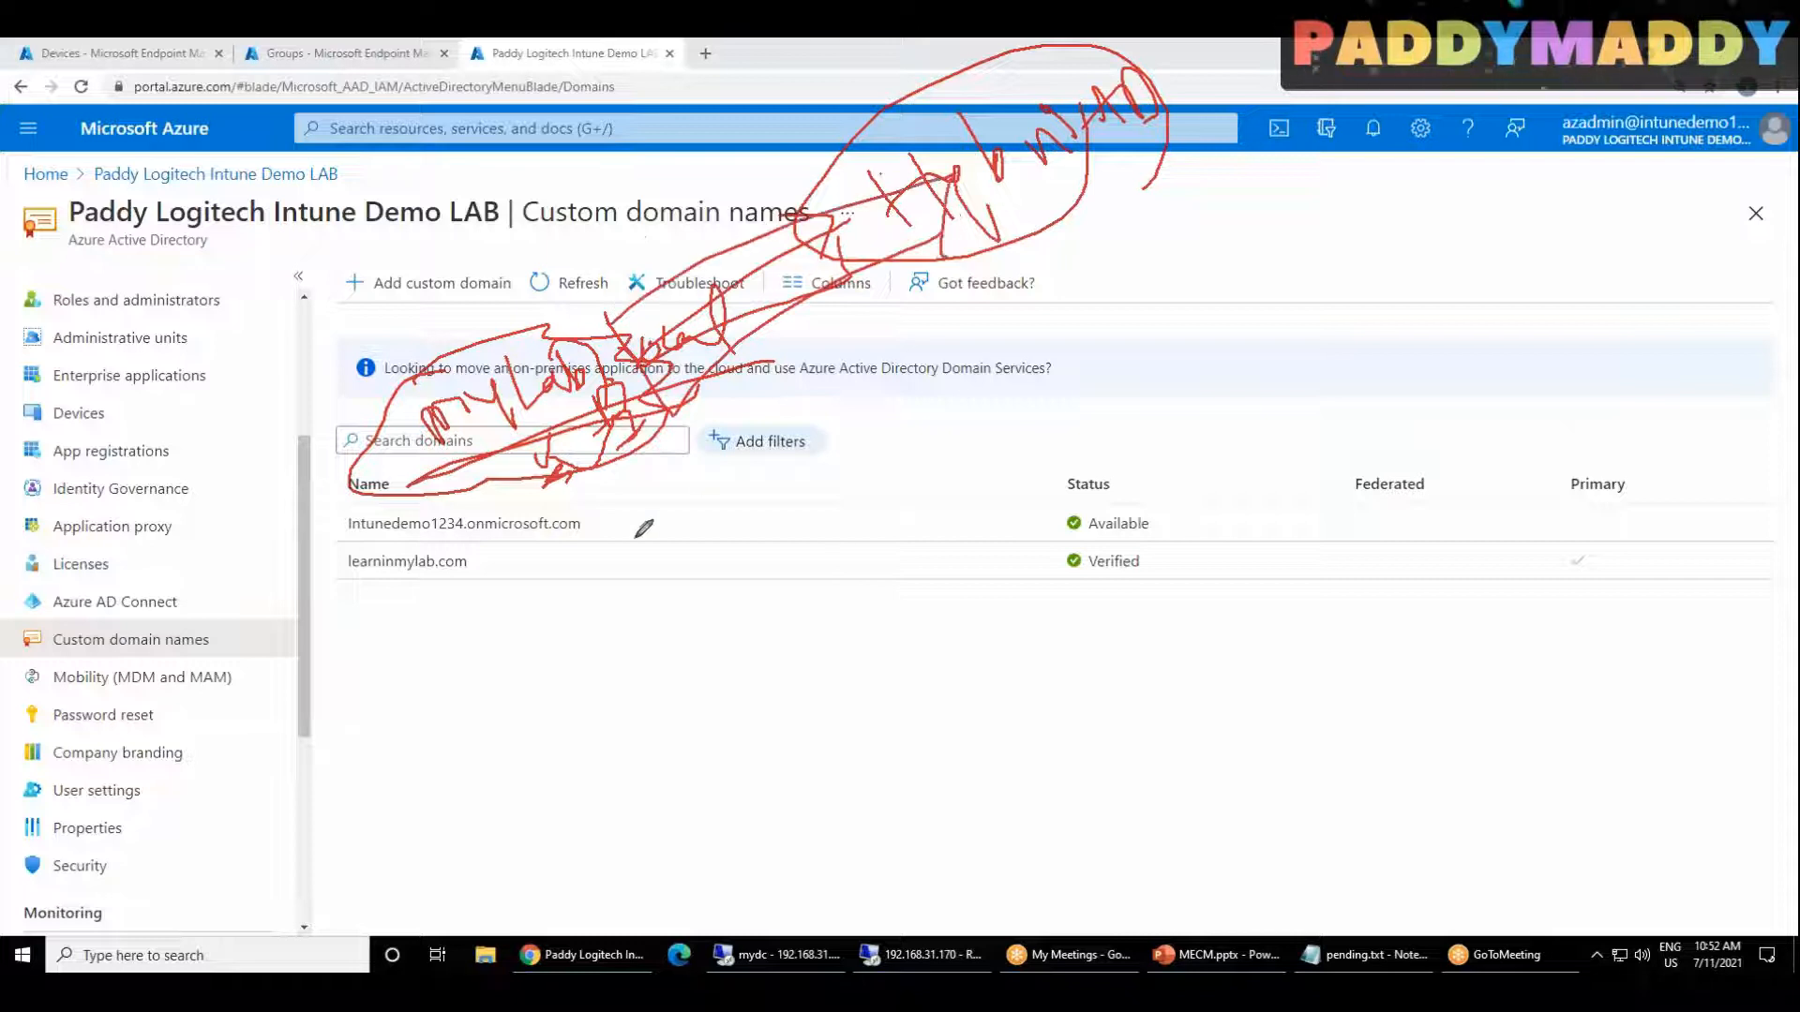
{"action": "mouse_move", "coordinate": [601, 467]}
{"action": "left_mouse_down"}
{"action": "mouse_move", "coordinate": [720, 580]}
{"action": "mouse_move", "coordinate": [934, 317]}
{"action": "mouse_move", "coordinate": [975, 330]}
{"action": "left_mouse_up"}
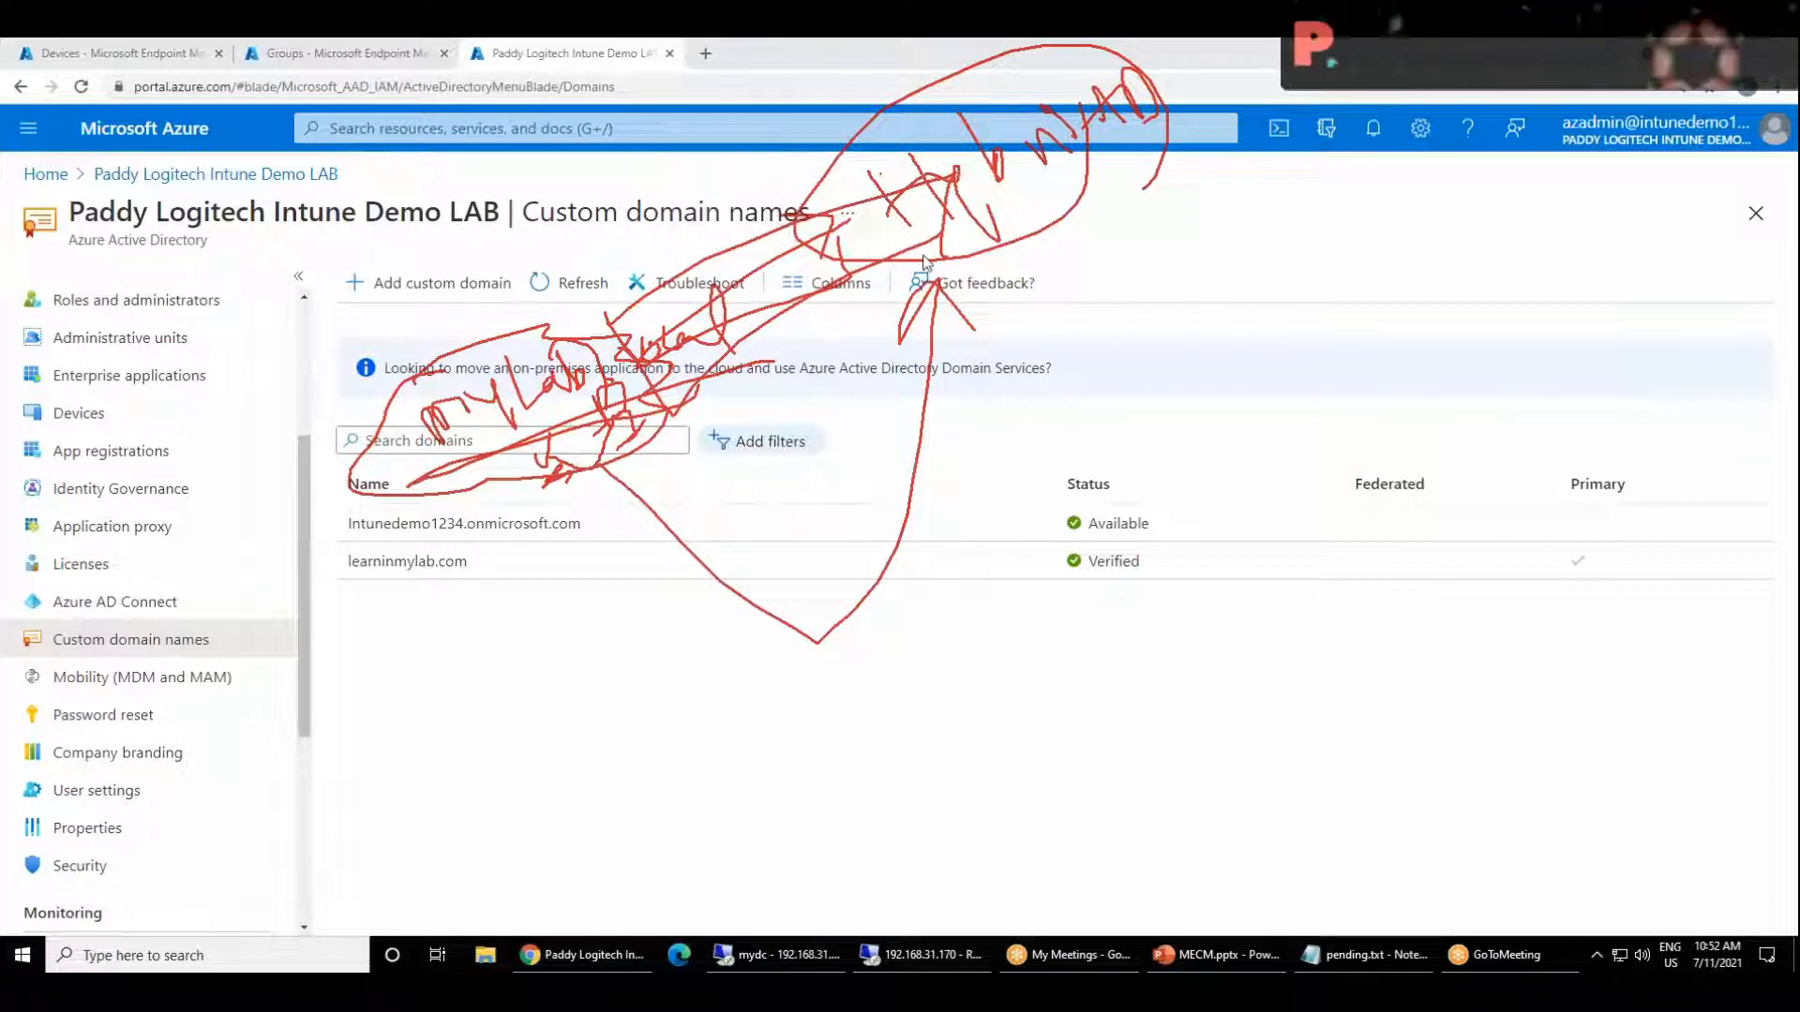
Step: Draw a green curve from the Hybrid AD note to the mylab.local note and cross it out with an X
{"action": "key", "text": "g"}
{"action": "mouse_move", "coordinate": [1100, 193]}
{"action": "left_mouse_down"}
{"action": "mouse_move", "coordinate": [1169, 497]}
{"action": "mouse_move", "coordinate": [639, 479]}
{"action": "mouse_move", "coordinate": [825, 503]}
{"action": "left_mouse_up"}
{"action": "left_click_drag", "start_coordinate": [1115, 464], "coordinate": [1195, 510]}
{"action": "left_click_drag", "start_coordinate": [1201, 436], "coordinate": [1200, 532]}
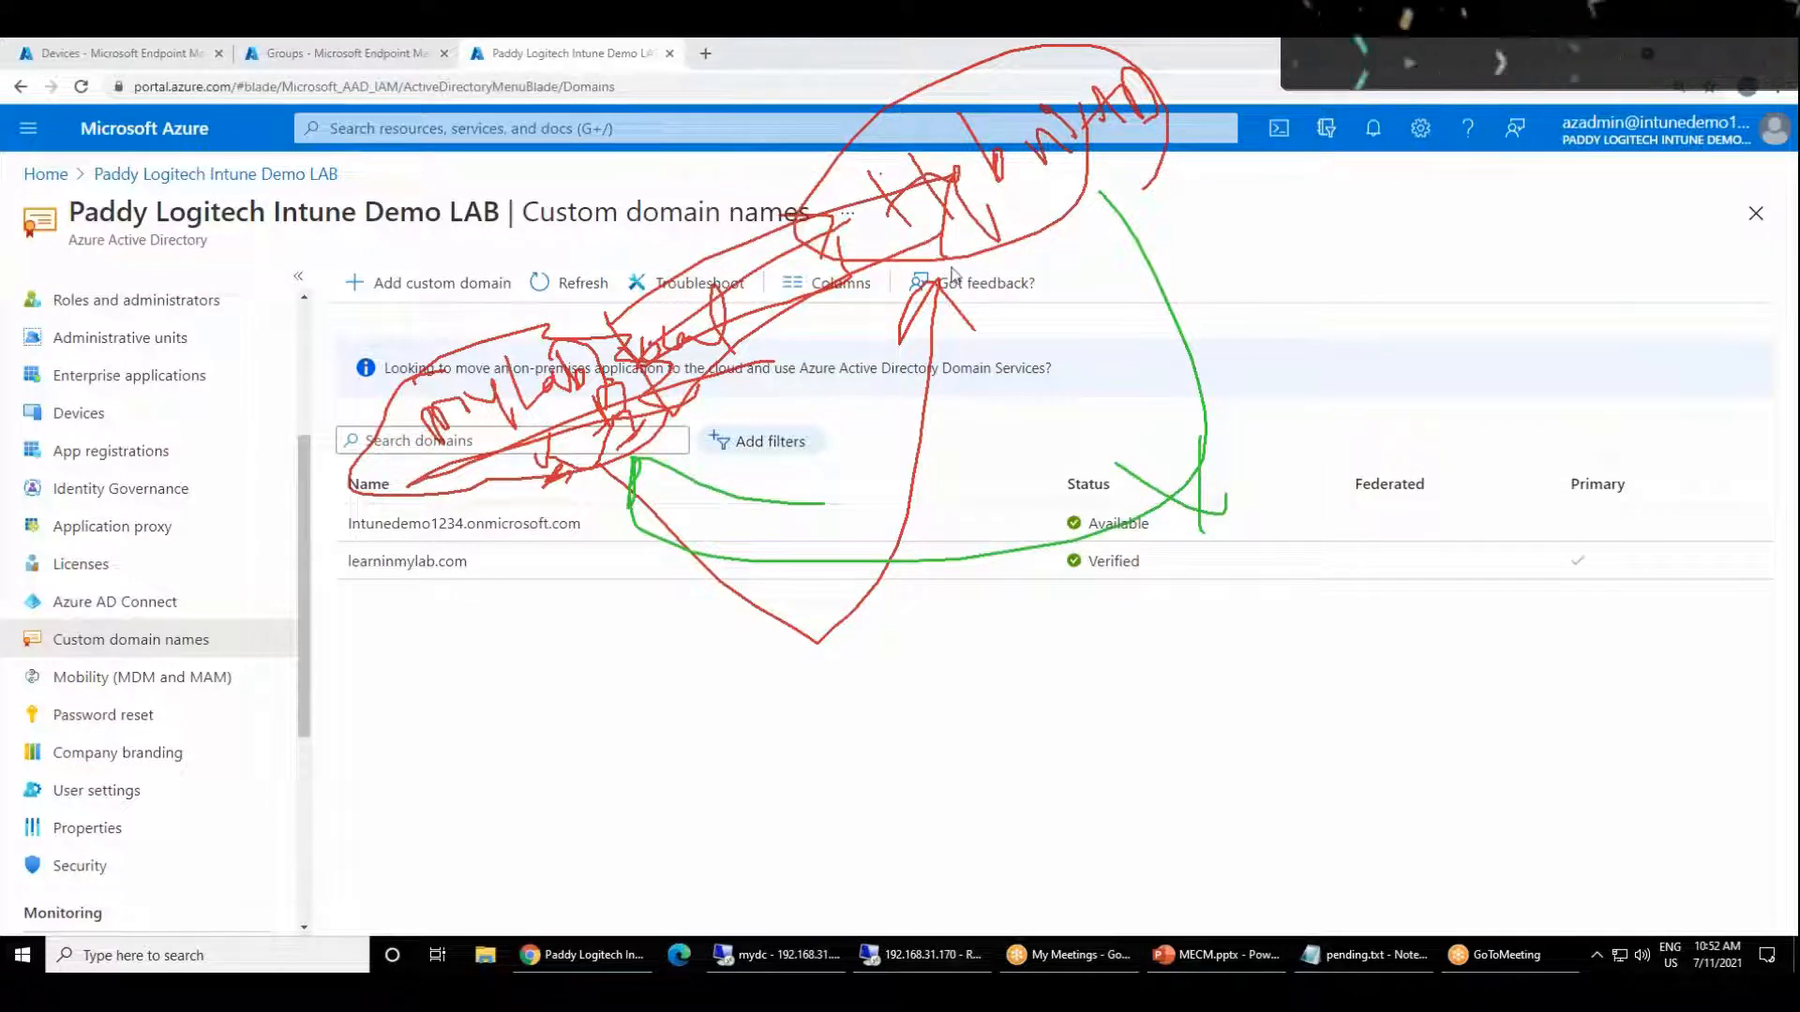
Step: Draw blue arrows to the Hybrid AD note from mylab.local, from a small circled label and from a loop over the side menu
{"action": "mouse_move", "coordinate": [621, 379]}
{"action": "left_mouse_down"}
{"action": "mouse_move", "coordinate": [891, 413]}
{"action": "mouse_move", "coordinate": [986, 217]}
{"action": "mouse_move", "coordinate": [1016, 234]}
{"action": "left_mouse_up"}
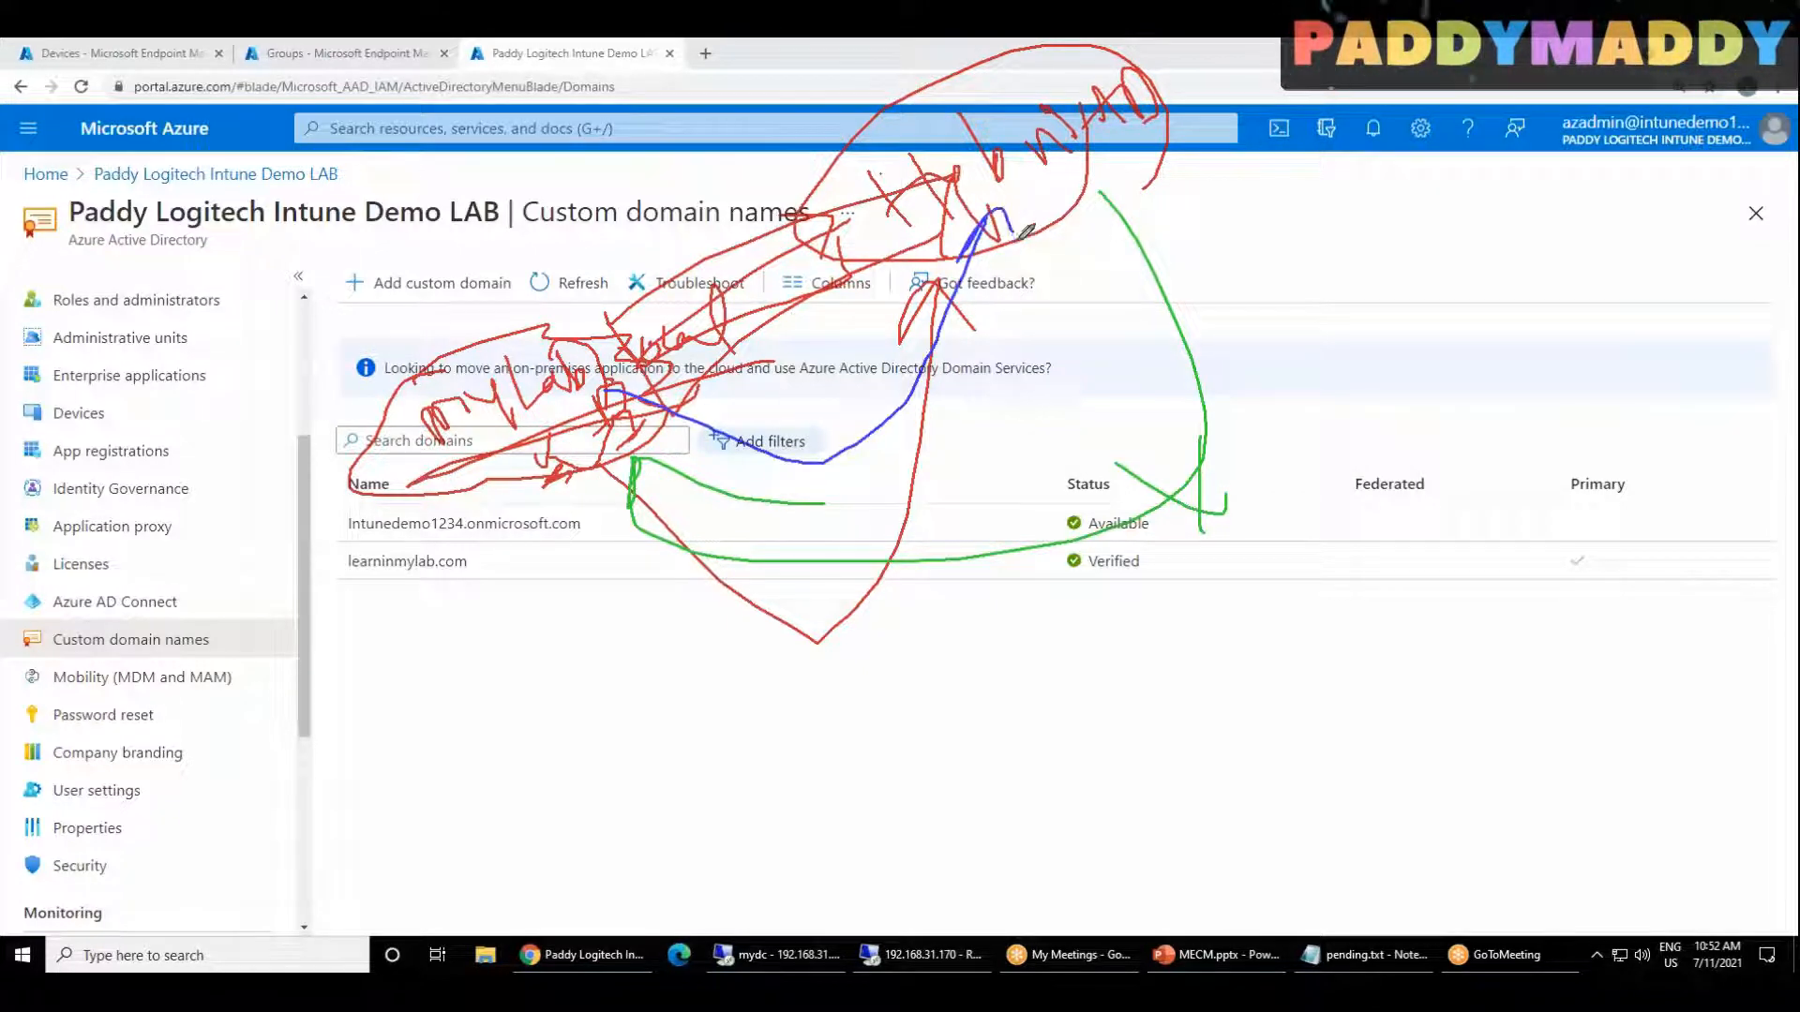
{"action": "mouse_move", "coordinate": [388, 328]}
{"action": "left_mouse_down"}
{"action": "mouse_move", "coordinate": [412, 364]}
{"action": "mouse_move", "coordinate": [434, 317]}
{"action": "mouse_move", "coordinate": [450, 361]}
{"action": "mouse_move", "coordinate": [375, 298]}
{"action": "mouse_move", "coordinate": [442, 349]}
{"action": "mouse_move", "coordinate": [436, 232]}
{"action": "mouse_move", "coordinate": [560, 148]}
{"action": "mouse_move", "coordinate": [699, 121]}
{"action": "mouse_move", "coordinate": [883, 143]}
{"action": "mouse_move", "coordinate": [898, 167]}
{"action": "mouse_move", "coordinate": [891, 134]}
{"action": "left_mouse_up"}
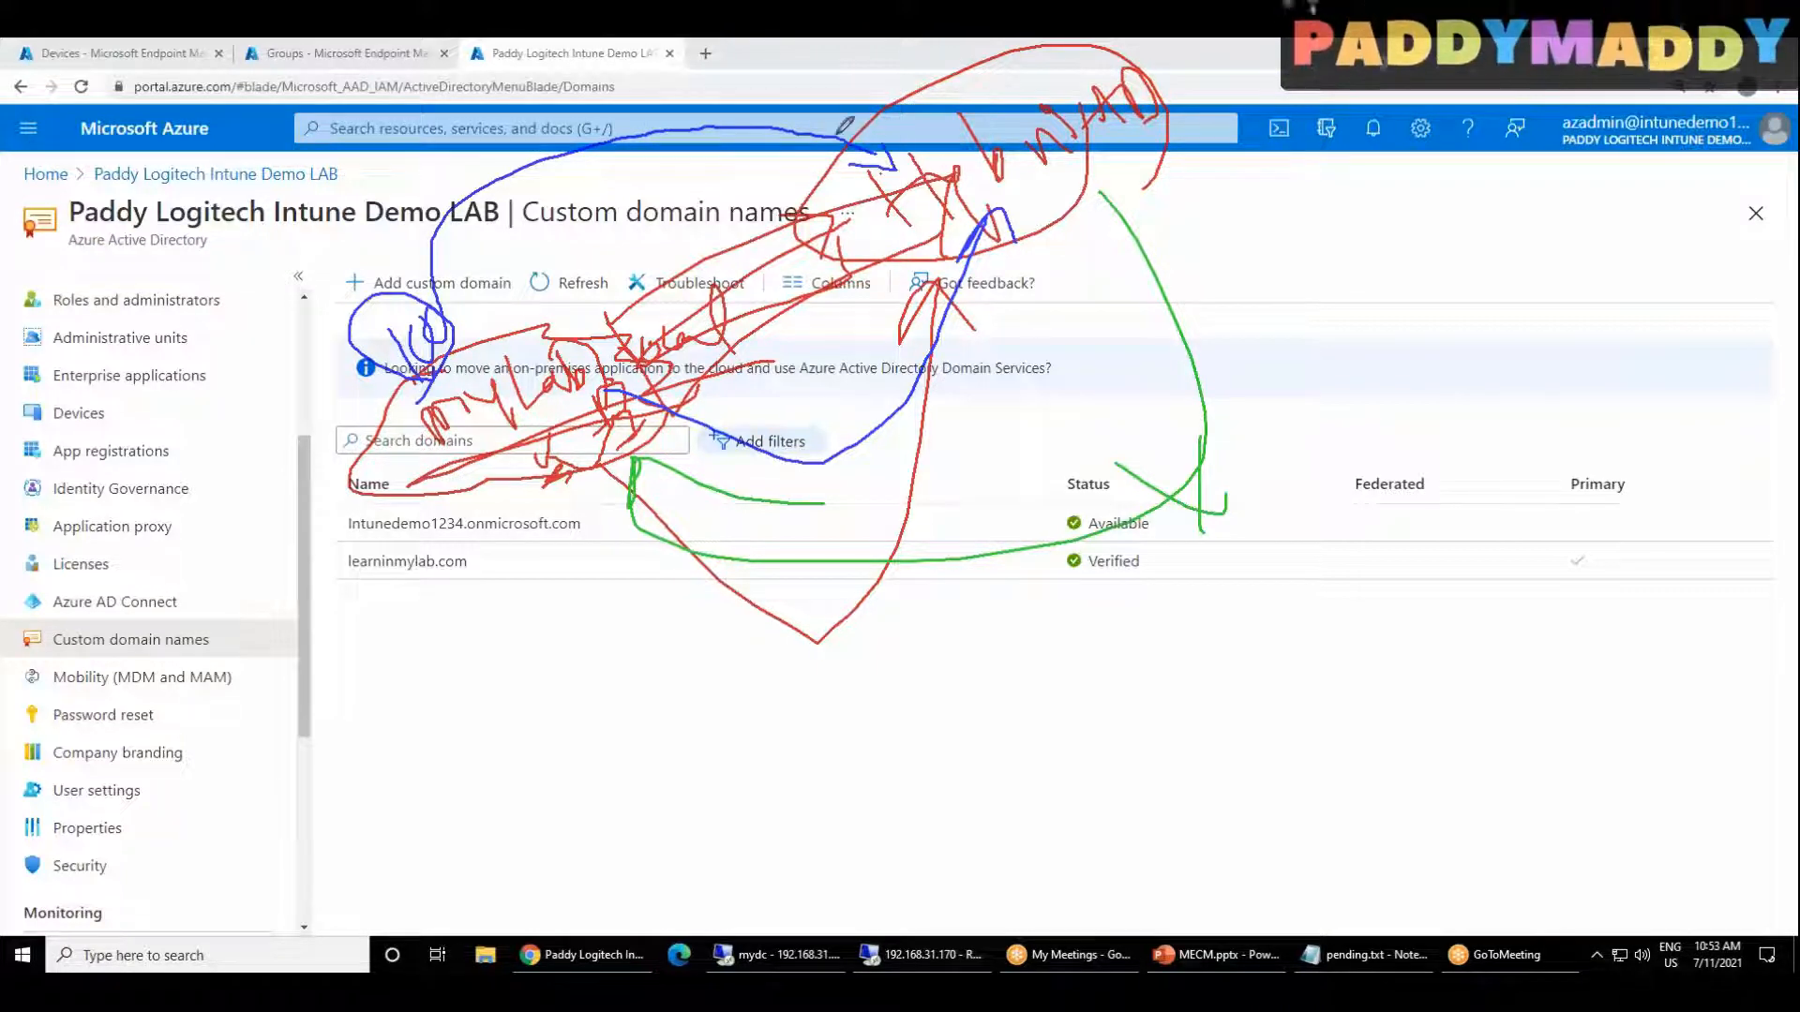
{"action": "mouse_move", "coordinate": [1012, 216]}
{"action": "left_mouse_down"}
{"action": "mouse_move", "coordinate": [1092, 161]}
{"action": "mouse_move", "coordinate": [1125, 178]}
{"action": "left_mouse_up"}
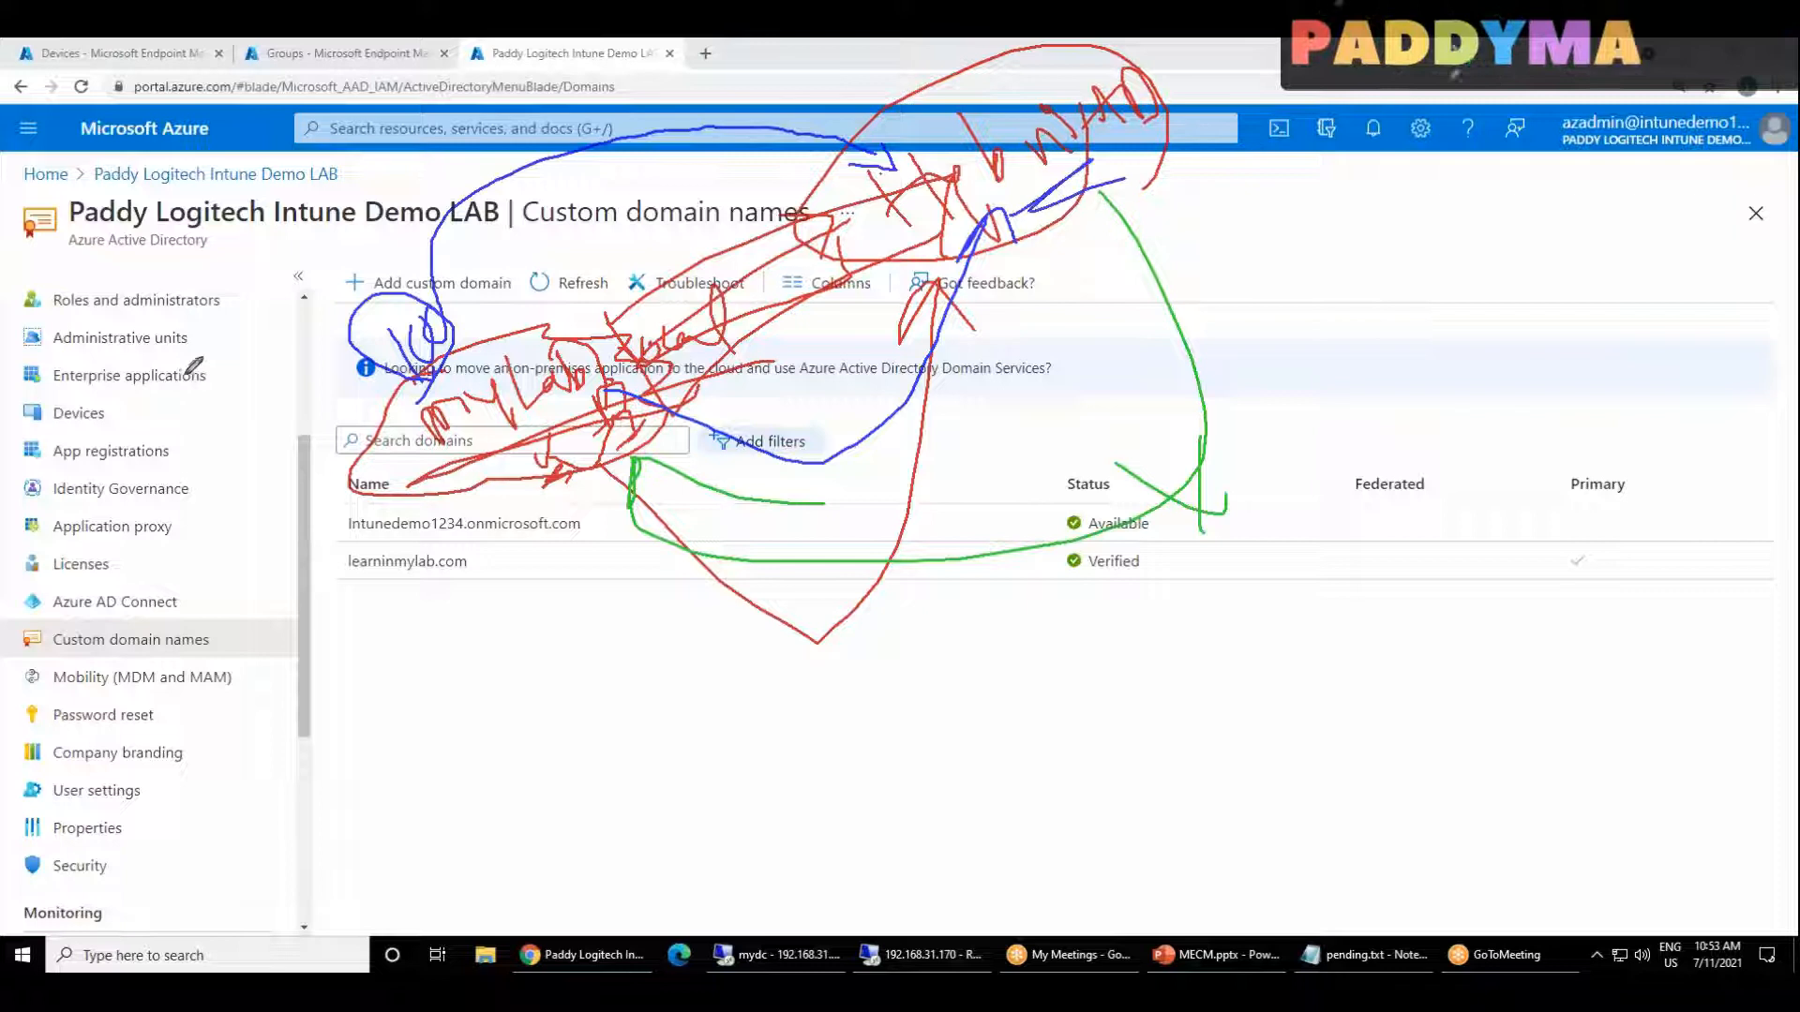
{"action": "mouse_move", "coordinate": [197, 234]}
{"action": "left_mouse_down"}
{"action": "mouse_move", "coordinate": [68, 252]}
{"action": "mouse_move", "coordinate": [776, 177]}
{"action": "mouse_move", "coordinate": [896, 142]}
{"action": "mouse_move", "coordinate": [914, 162]}
{"action": "left_mouse_up"}
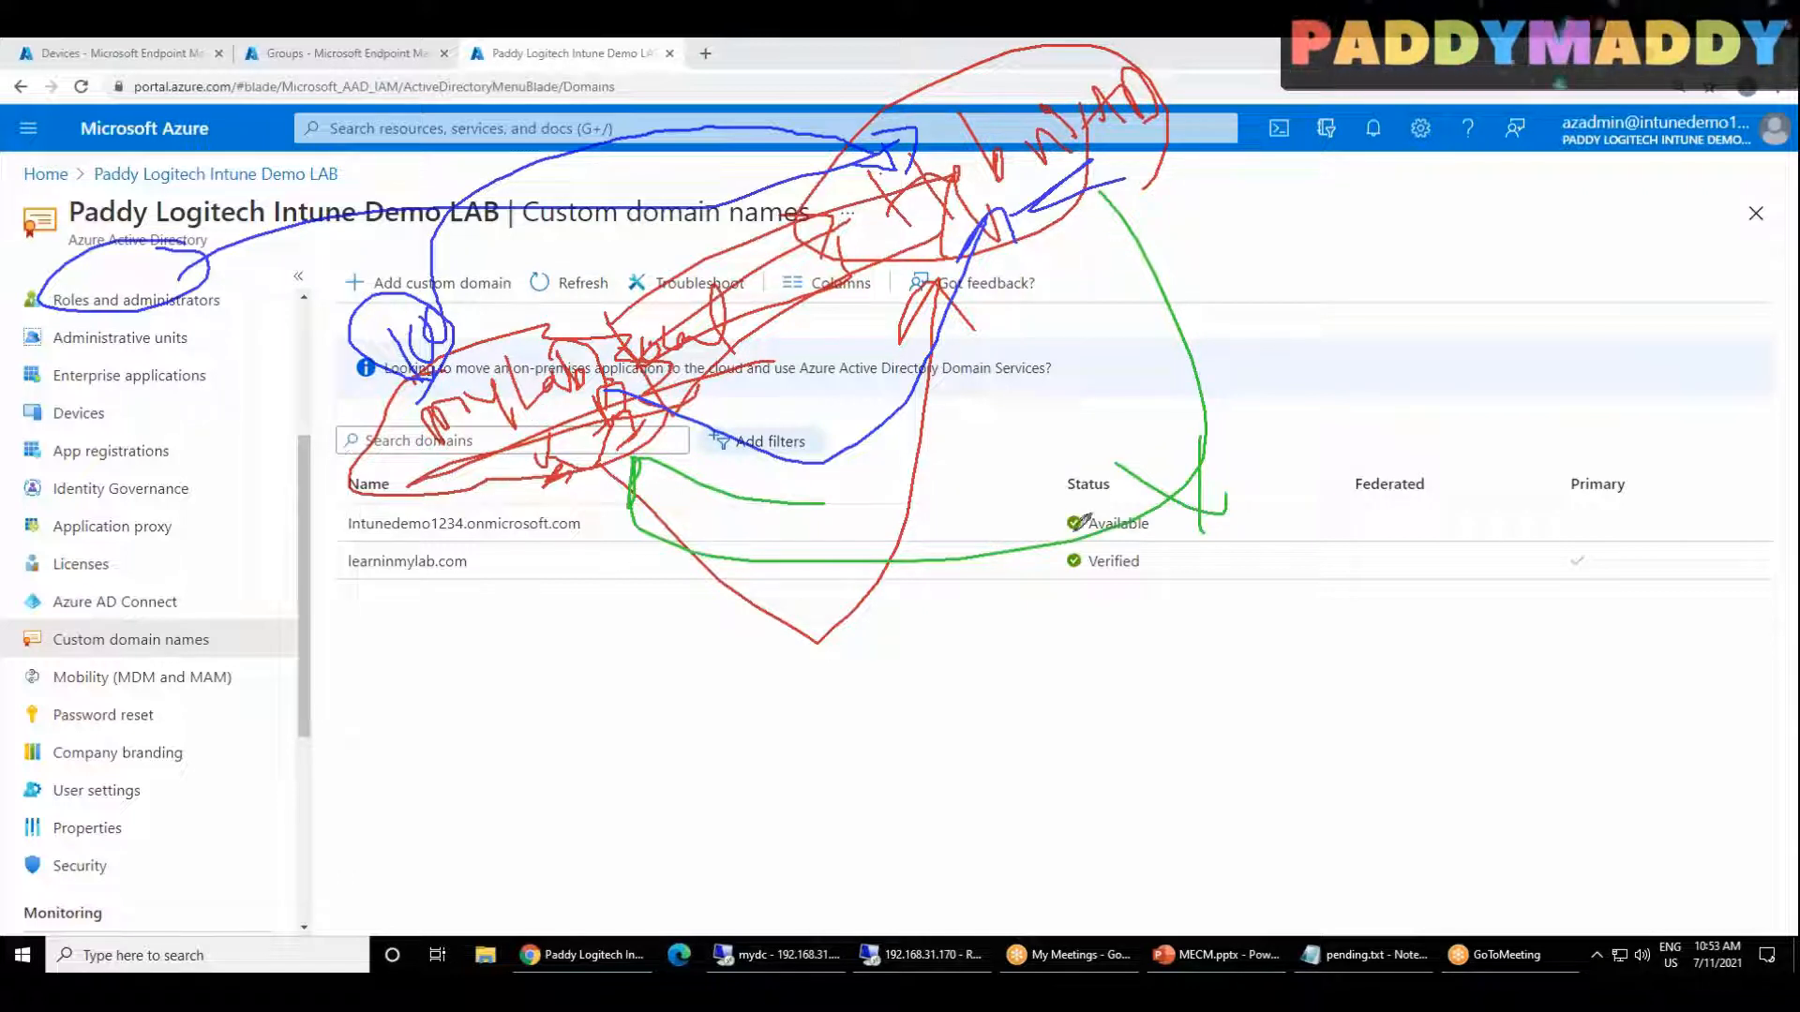
Step: Write an underlined AD Connect label in blue above mylab.local and draw a squared arrow beneath the notes up to Hybrid AD
{"action": "left_click_drag", "start_coordinate": [897, 712], "coordinate": [908, 740]}
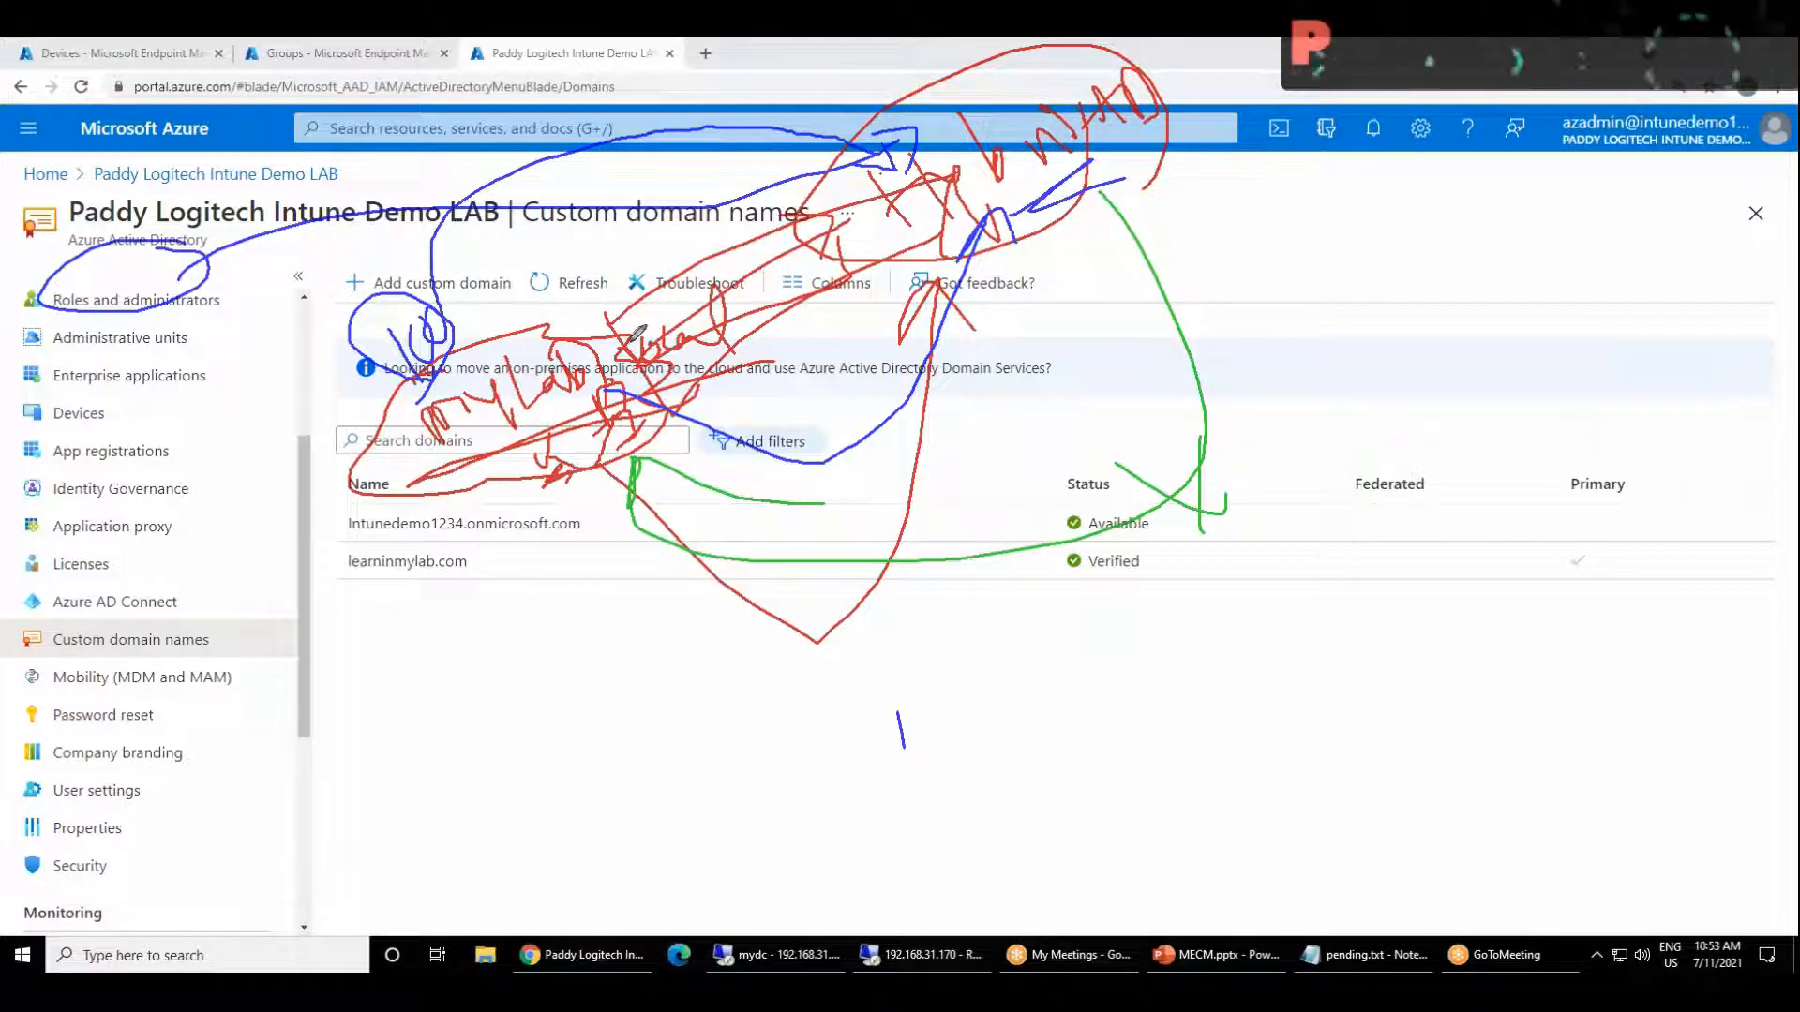
{"action": "mouse_move", "coordinate": [597, 306]}
{"action": "left_mouse_down"}
{"action": "mouse_move", "coordinate": [574, 262]}
{"action": "mouse_move", "coordinate": [586, 291]}
{"action": "mouse_move", "coordinate": [619, 242]}
{"action": "mouse_move", "coordinate": [670, 250]}
{"action": "mouse_move", "coordinate": [712, 159]}
{"action": "mouse_move", "coordinate": [746, 220]}
{"action": "mouse_move", "coordinate": [656, 281]}
{"action": "mouse_move", "coordinate": [737, 241]}
{"action": "left_mouse_up"}
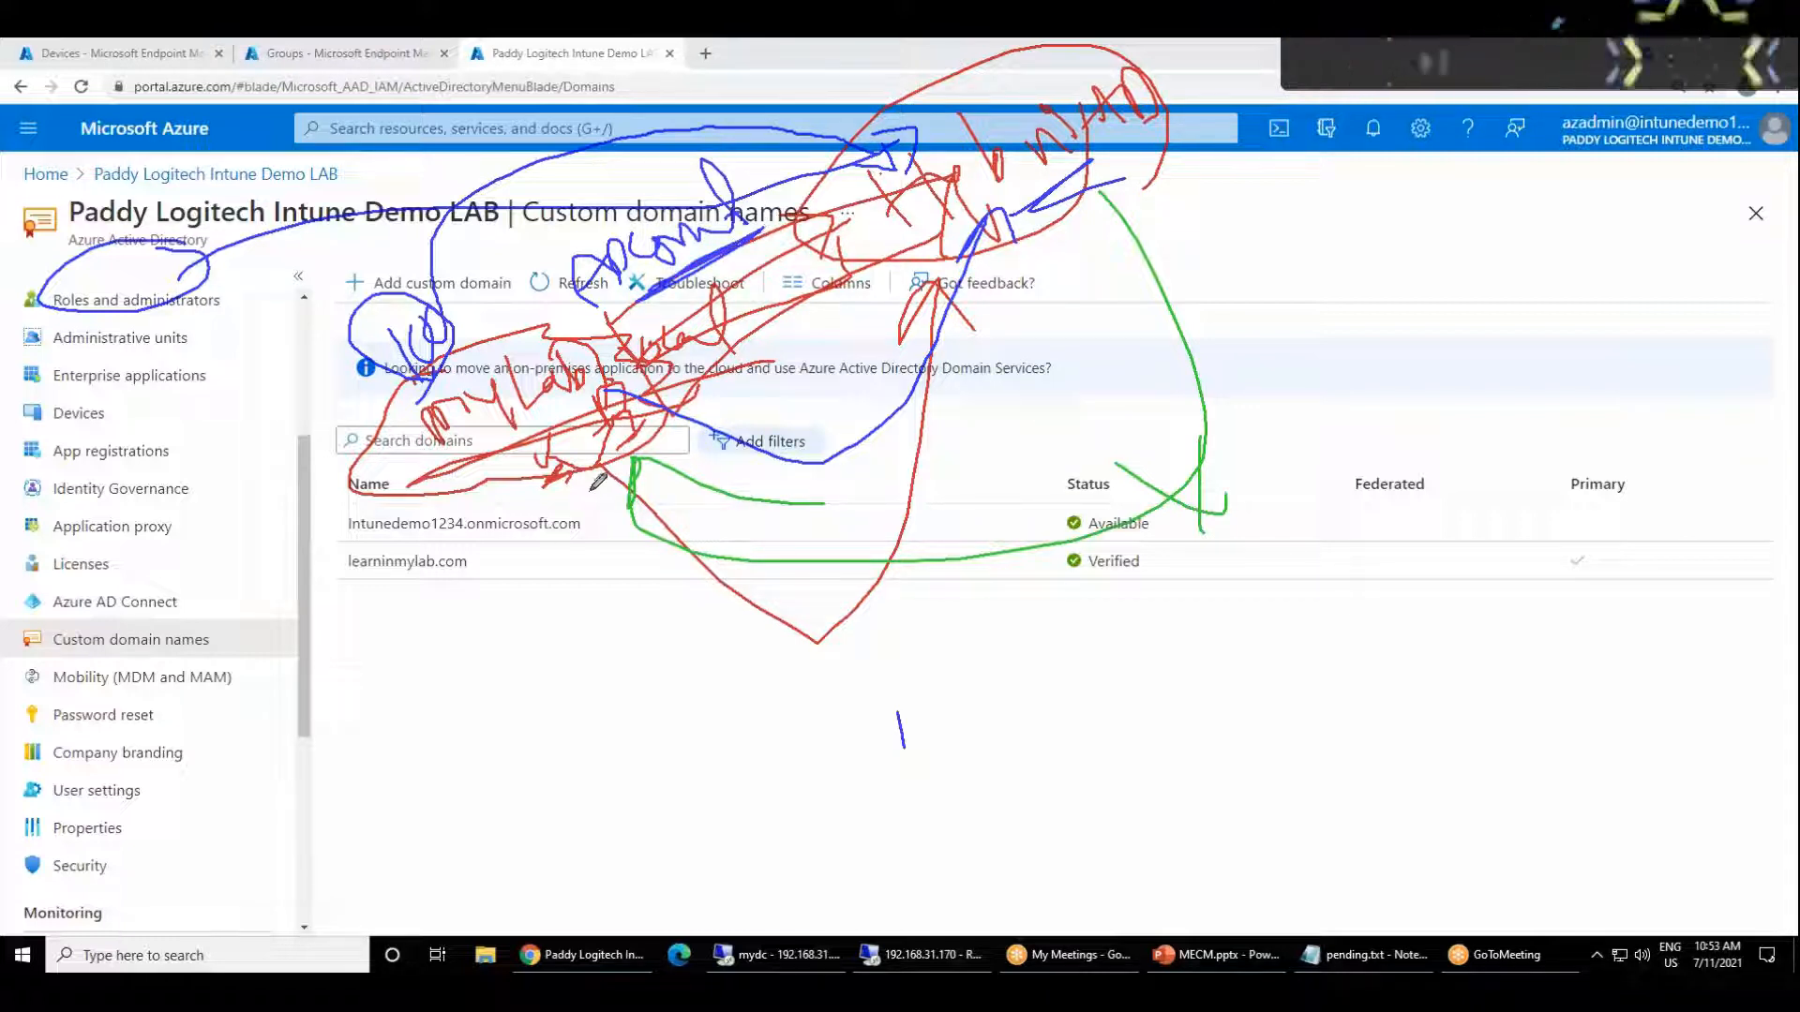
{"action": "mouse_move", "coordinate": [533, 462]}
{"action": "left_mouse_down"}
{"action": "mouse_move", "coordinate": [759, 693]}
{"action": "mouse_move", "coordinate": [1078, 634]}
{"action": "mouse_move", "coordinate": [1113, 600]}
{"action": "mouse_move", "coordinate": [1123, 520]}
{"action": "mouse_move", "coordinate": [1078, 187]}
{"action": "mouse_move", "coordinate": [1057, 225]}
{"action": "mouse_move", "coordinate": [1130, 215]}
{"action": "left_mouse_up"}
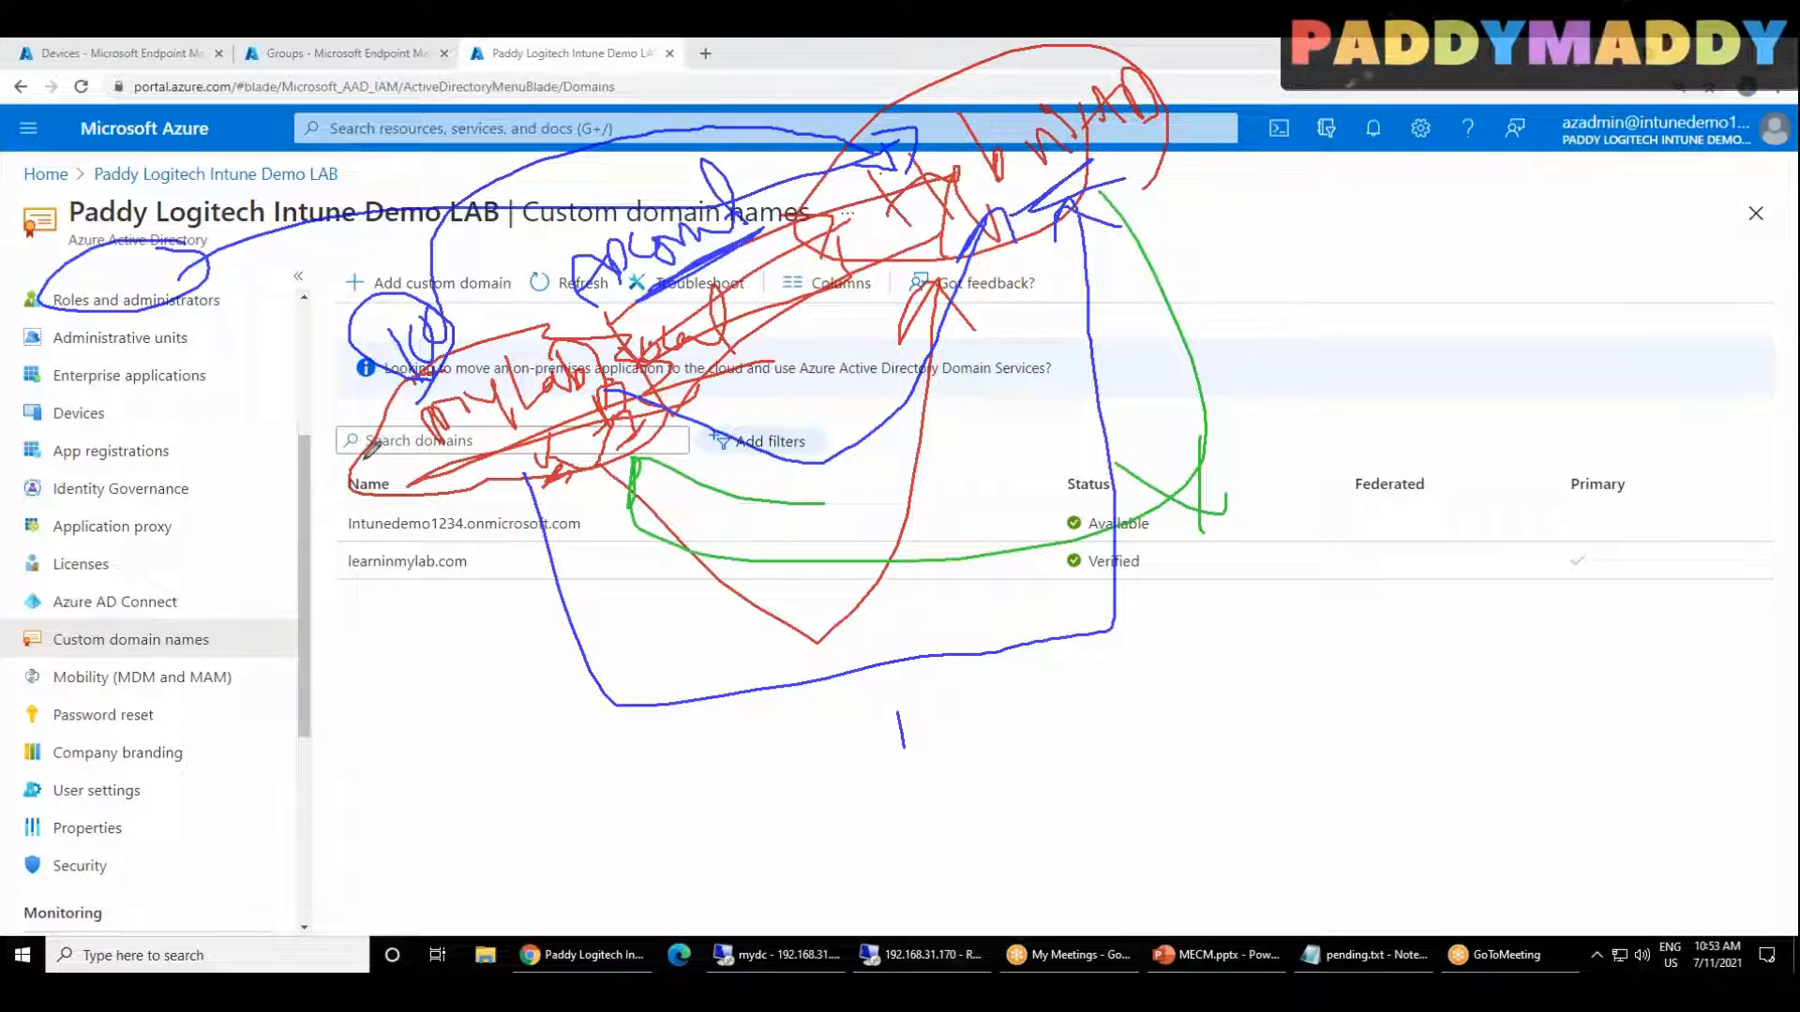
Step: Add small blue marks beside the mylab.local and Hybrid AD notes and write a doubly underlined label over the side menu
{"action": "left_click_drag", "start_coordinate": [325, 423], "coordinate": [333, 384]}
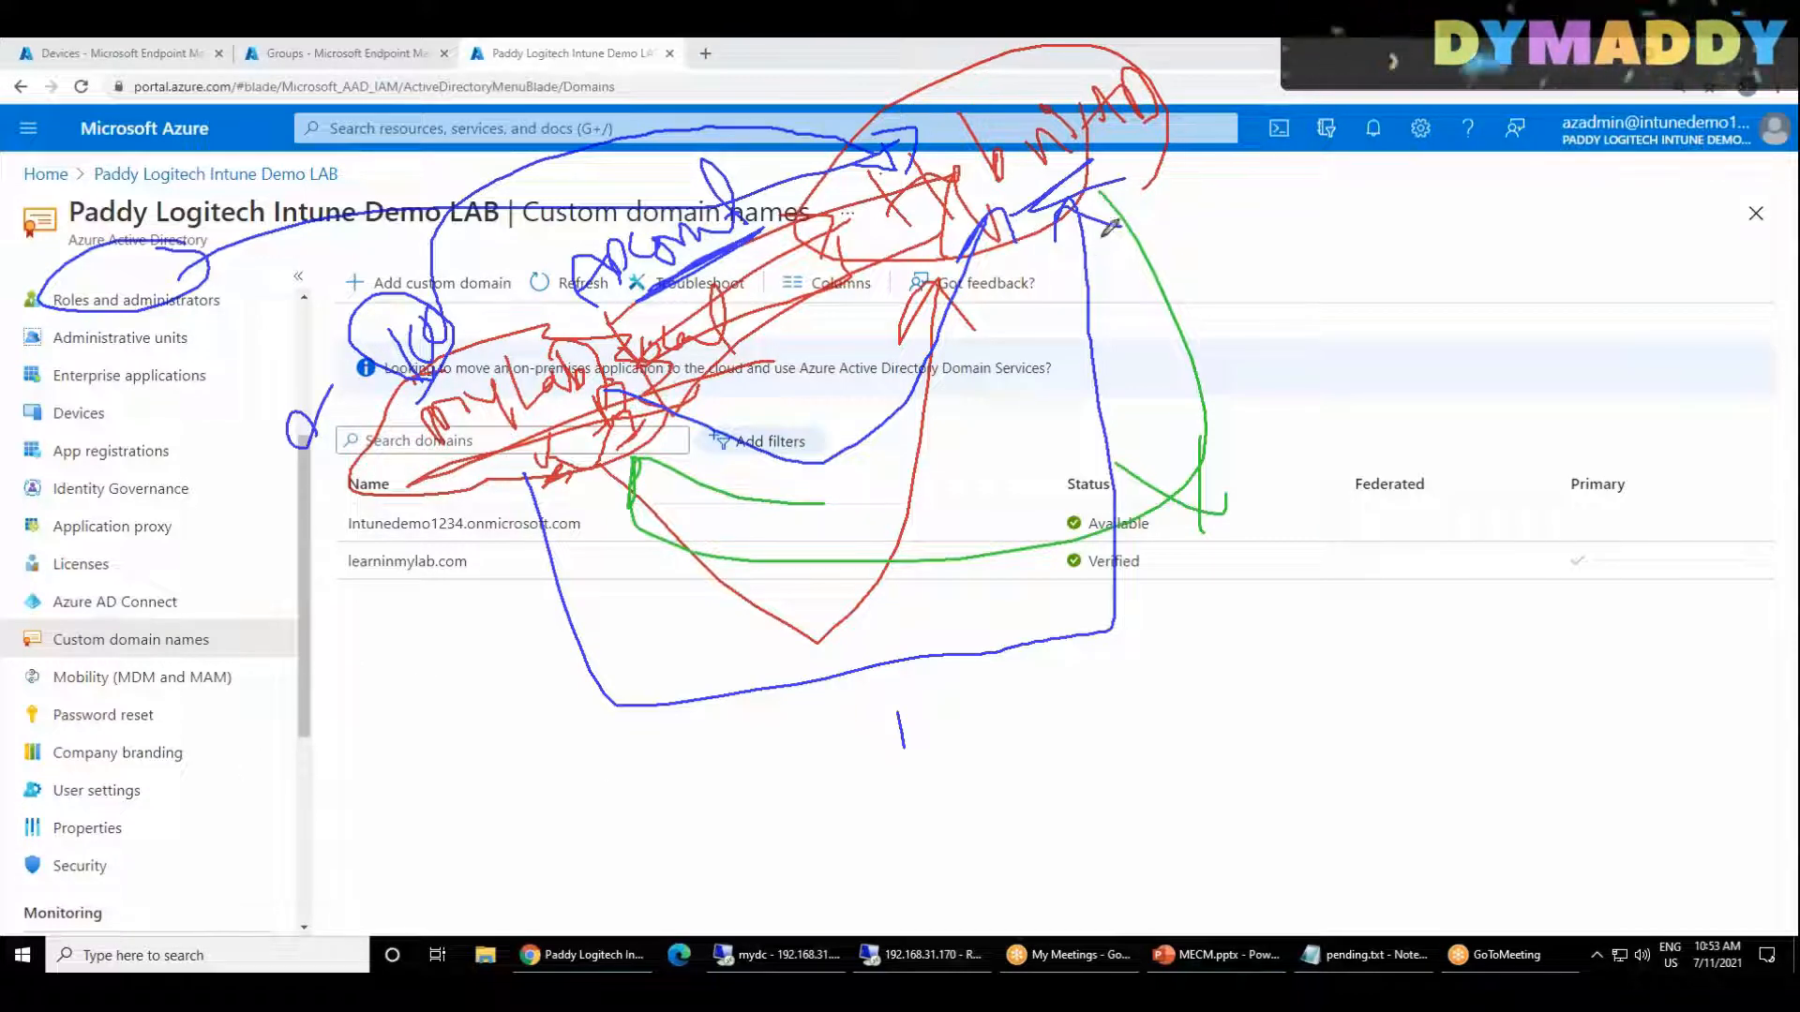
{"action": "left_click_drag", "start_coordinate": [1247, 134], "coordinate": [1388, 120]}
{"action": "mouse_move", "coordinate": [116, 443]}
{"action": "left_mouse_down"}
{"action": "mouse_move", "coordinate": [75, 502]}
{"action": "mouse_move", "coordinate": [161, 473]}
{"action": "mouse_move", "coordinate": [104, 459]}
{"action": "mouse_move", "coordinate": [192, 389]}
{"action": "mouse_move", "coordinate": [243, 384]}
{"action": "mouse_move", "coordinate": [286, 431]}
{"action": "left_mouse_up"}
{"action": "left_click_drag", "start_coordinate": [249, 459], "coordinate": [75, 532]}
Step: Draw a blue arrow from Hybrid AD to an underlined, handwritten Goto label and a line down from the side menu label
{"action": "mouse_move", "coordinate": [1114, 183]}
{"action": "left_mouse_down"}
{"action": "mouse_move", "coordinate": [1364, 242]}
{"action": "mouse_move", "coordinate": [1369, 281]}
{"action": "left_mouse_up"}
{"action": "mouse_move", "coordinate": [1477, 186]}
{"action": "left_mouse_down"}
{"action": "mouse_move", "coordinate": [1507, 286]}
{"action": "mouse_move", "coordinate": [1448, 267]}
{"action": "left_mouse_up"}
{"action": "mouse_move", "coordinate": [1546, 194]}
{"action": "left_mouse_down"}
{"action": "mouse_move", "coordinate": [1586, 231]}
{"action": "mouse_move", "coordinate": [1560, 281]}
{"action": "left_mouse_up"}
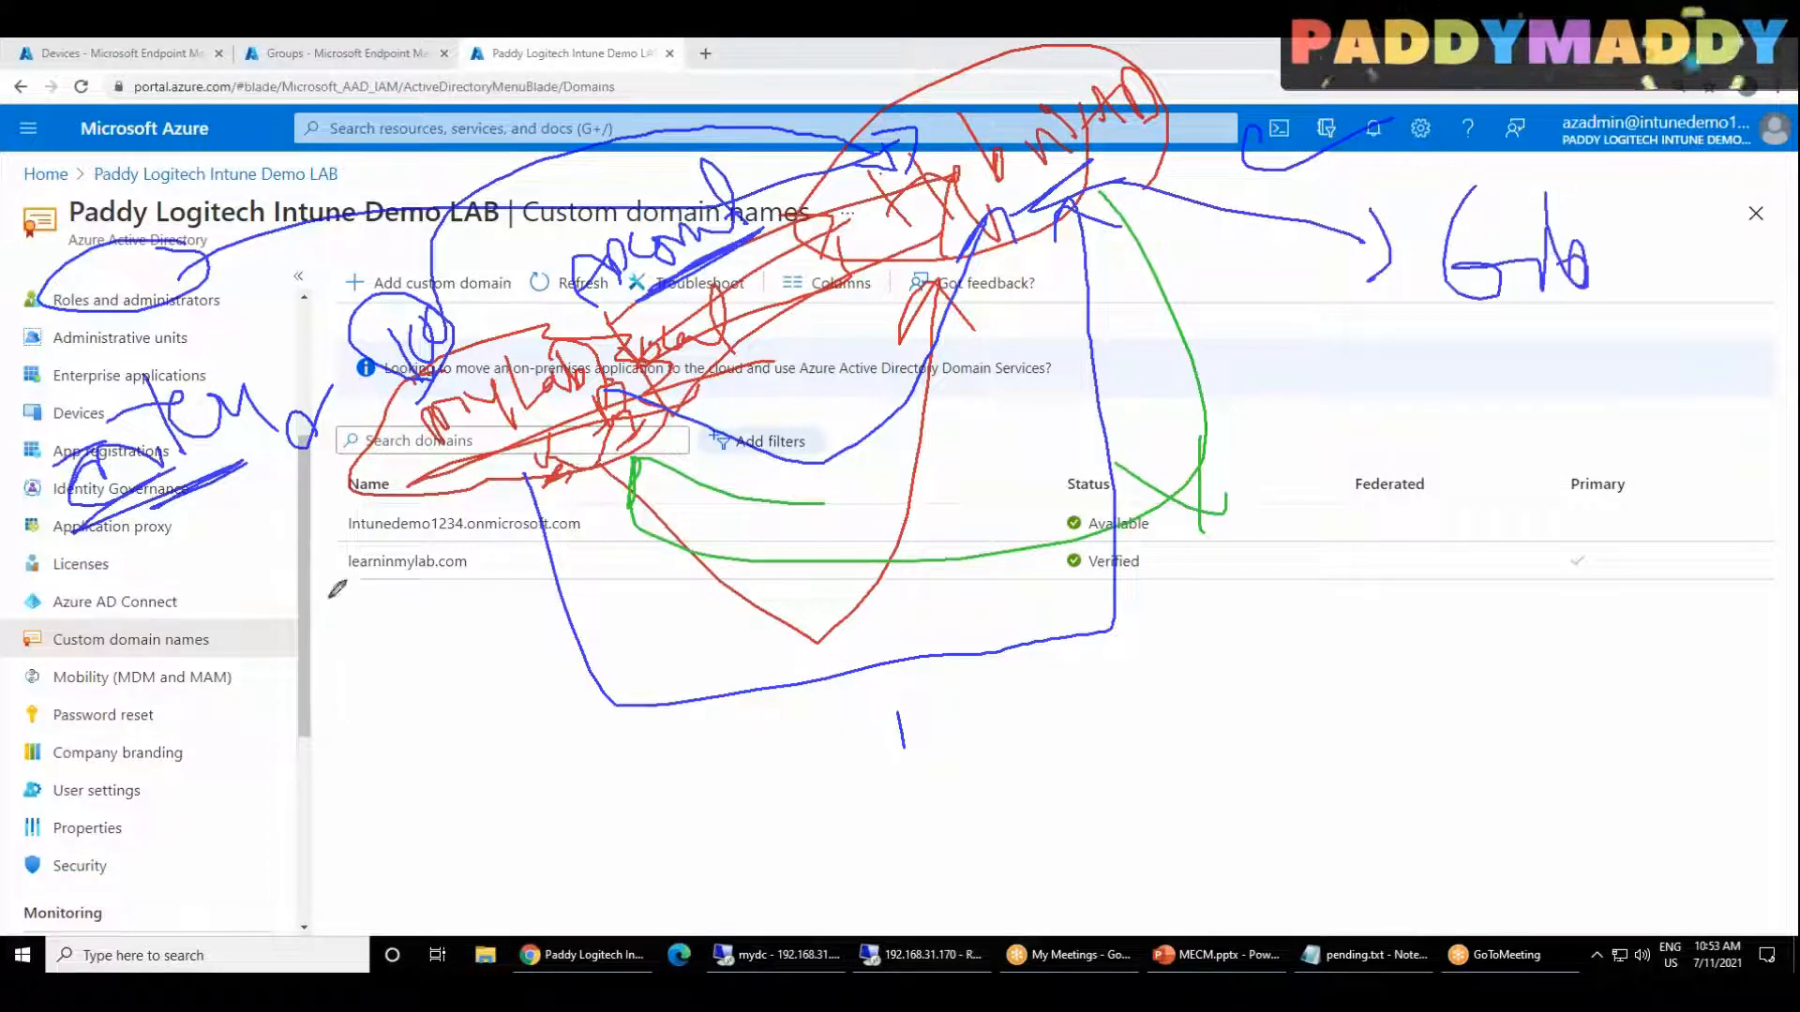
{"action": "mouse_move", "coordinate": [161, 491]}
{"action": "left_mouse_down"}
{"action": "mouse_move", "coordinate": [230, 760]}
{"action": "mouse_move", "coordinate": [229, 839]}
{"action": "left_mouse_up"}
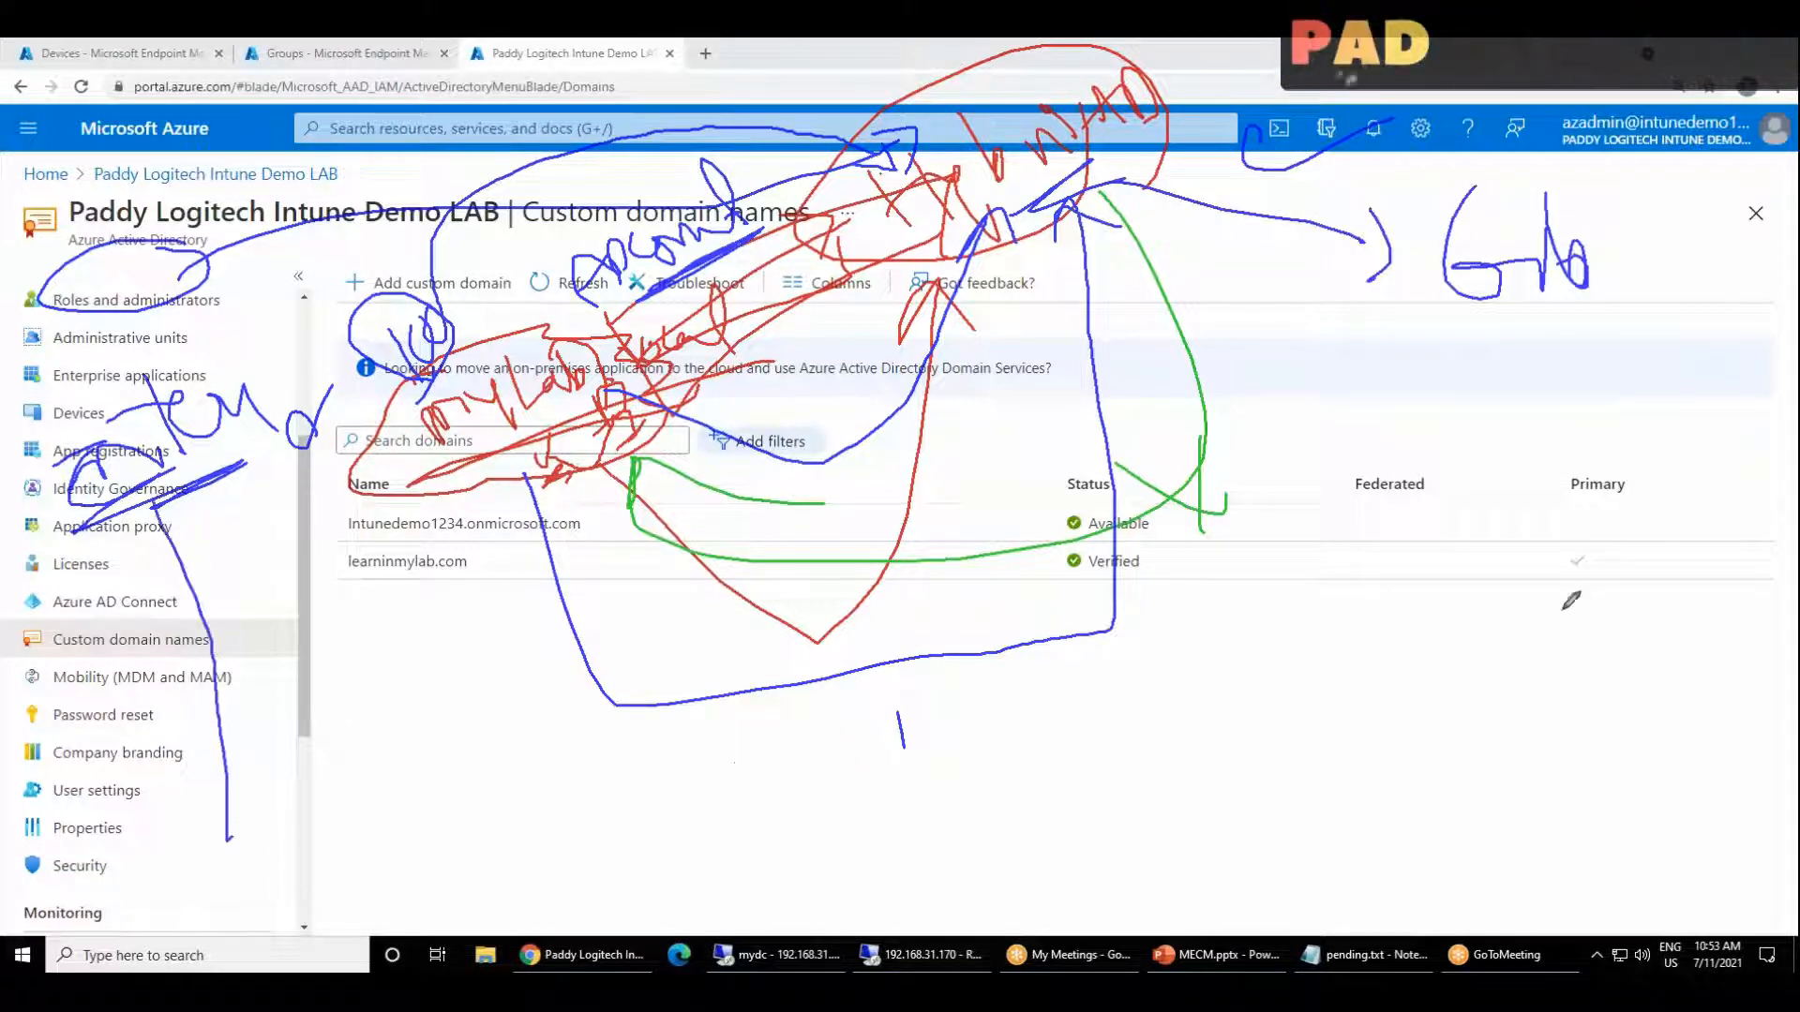
{"action": "left_click", "coordinate": [1489, 361]}
{"action": "left_click_drag", "start_coordinate": [1491, 356], "coordinate": [1467, 354]}
Step: Draw a blue rectangle below the domain list and connect it to the side menu label and the Goto label
{"action": "mouse_move", "coordinate": [705, 764]}
{"action": "left_mouse_down"}
{"action": "mouse_move", "coordinate": [744, 879]}
{"action": "mouse_move", "coordinate": [1041, 720]}
{"action": "mouse_move", "coordinate": [709, 783]}
{"action": "left_mouse_up"}
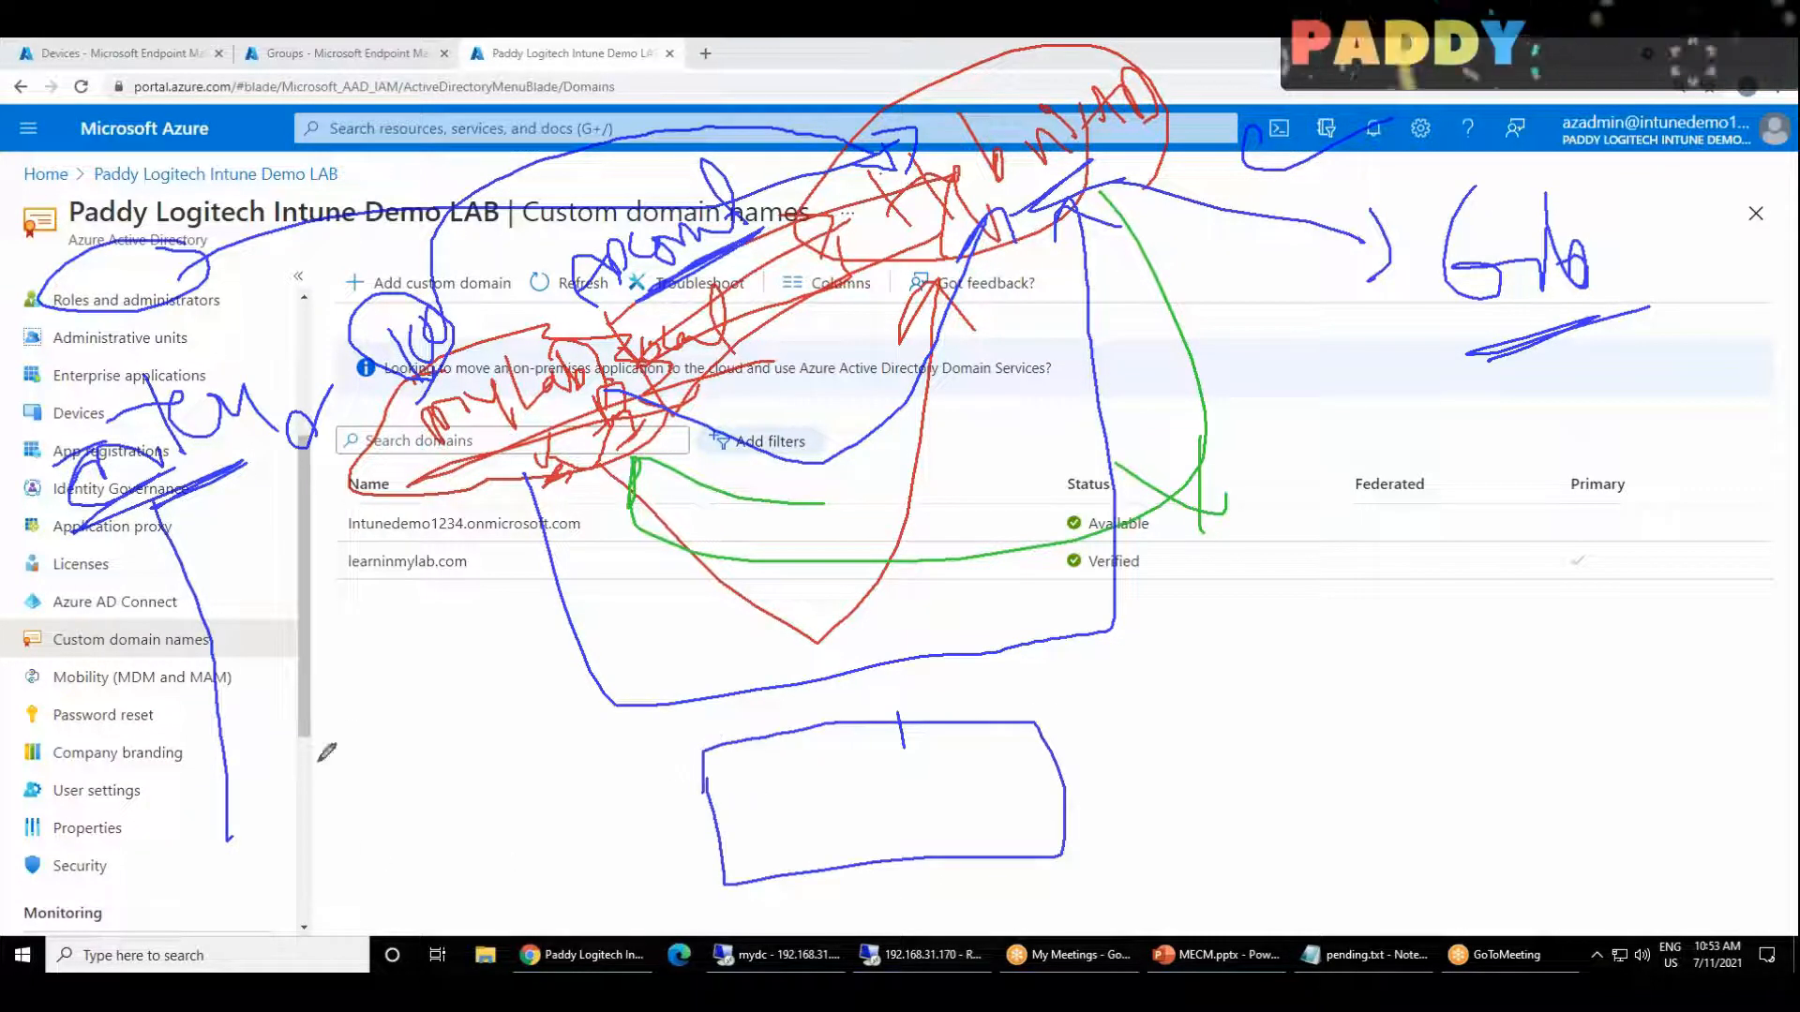
{"action": "mouse_move", "coordinate": [180, 449]}
{"action": "left_mouse_down"}
{"action": "mouse_move", "coordinate": [348, 870]}
{"action": "mouse_move", "coordinate": [799, 817]}
{"action": "left_mouse_up"}
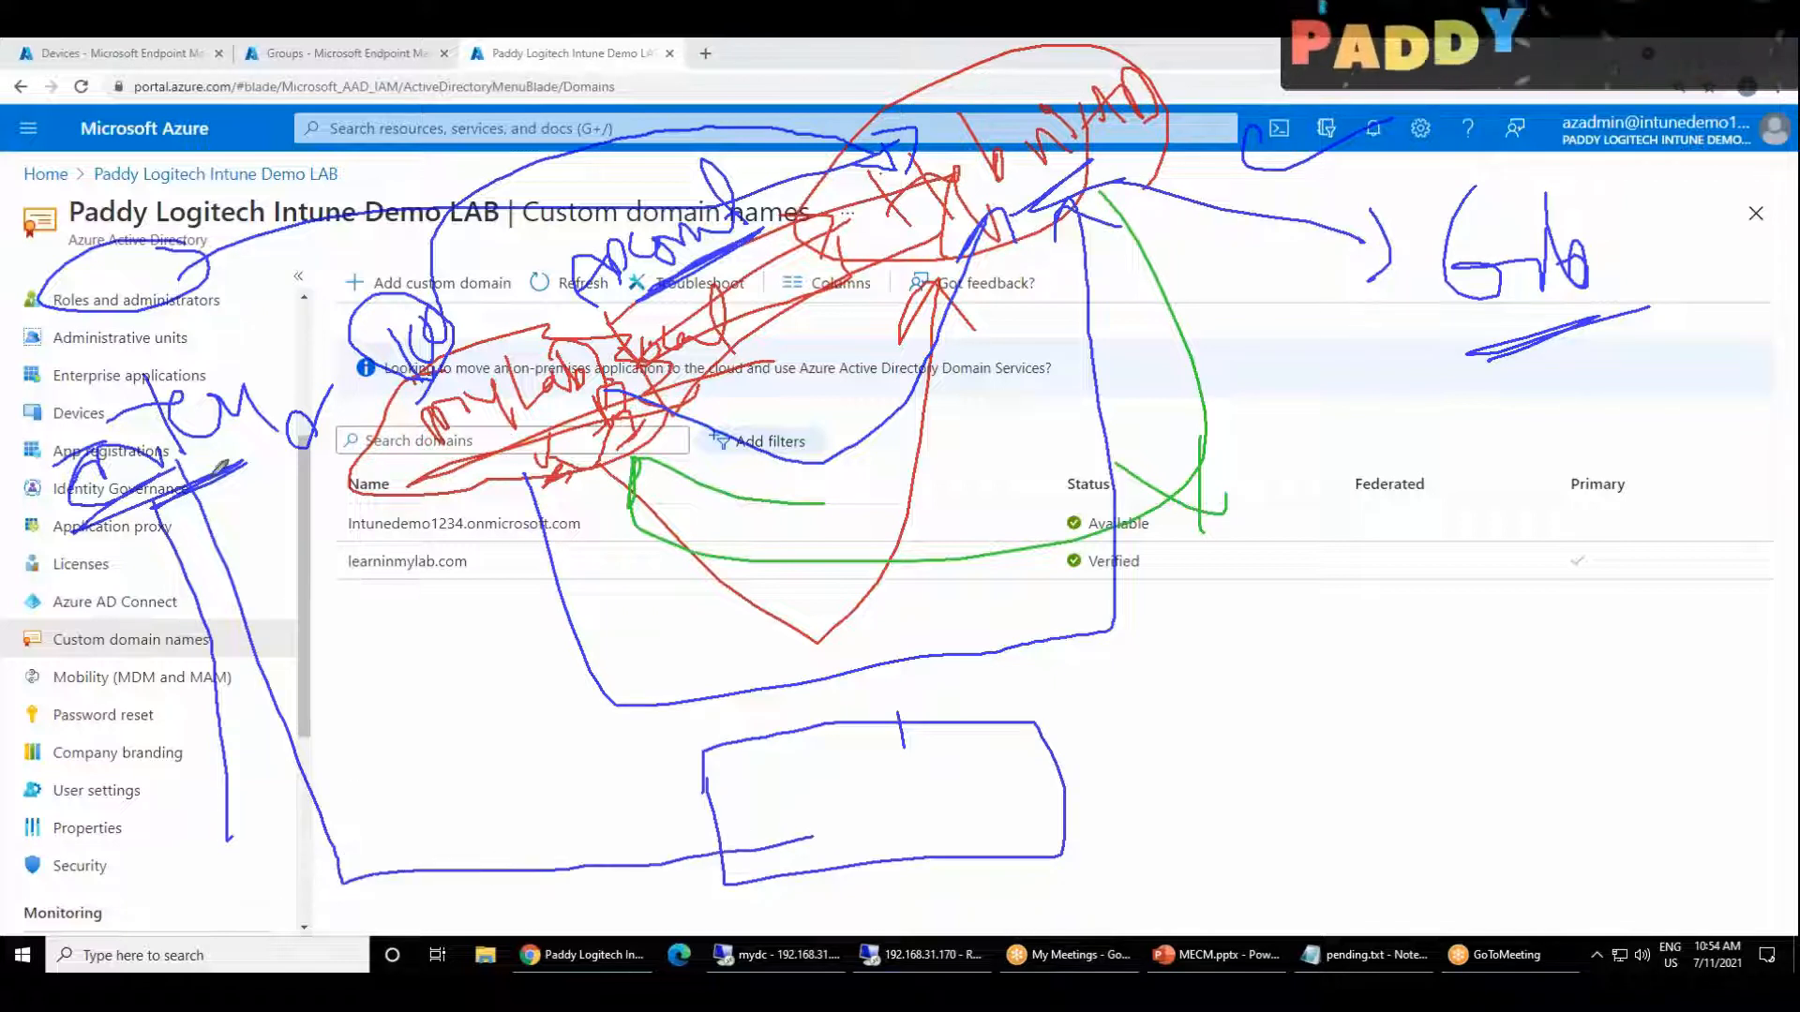
{"action": "mouse_move", "coordinate": [169, 469]}
{"action": "left_mouse_down"}
{"action": "mouse_move", "coordinate": [375, 873]}
{"action": "mouse_move", "coordinate": [812, 851]}
{"action": "mouse_move", "coordinate": [821, 868]}
{"action": "left_mouse_up"}
{"action": "mouse_move", "coordinate": [988, 818]}
{"action": "left_mouse_down"}
{"action": "mouse_move", "coordinate": [1189, 829]}
{"action": "mouse_move", "coordinate": [1378, 258]}
{"action": "mouse_move", "coordinate": [1350, 328]}
{"action": "left_mouse_up"}
{"action": "left_click_drag", "start_coordinate": [1369, 240], "coordinate": [1409, 296]}
Step: Write a blue label along the rectangle's upper edge and add several underlines inside the rectangle
{"action": "mouse_move", "coordinate": [787, 722]}
{"action": "left_mouse_down"}
{"action": "mouse_move", "coordinate": [768, 736]}
{"action": "mouse_move", "coordinate": [919, 731]}
{"action": "left_mouse_up"}
{"action": "left_click_drag", "start_coordinate": [724, 802], "coordinate": [919, 767]}
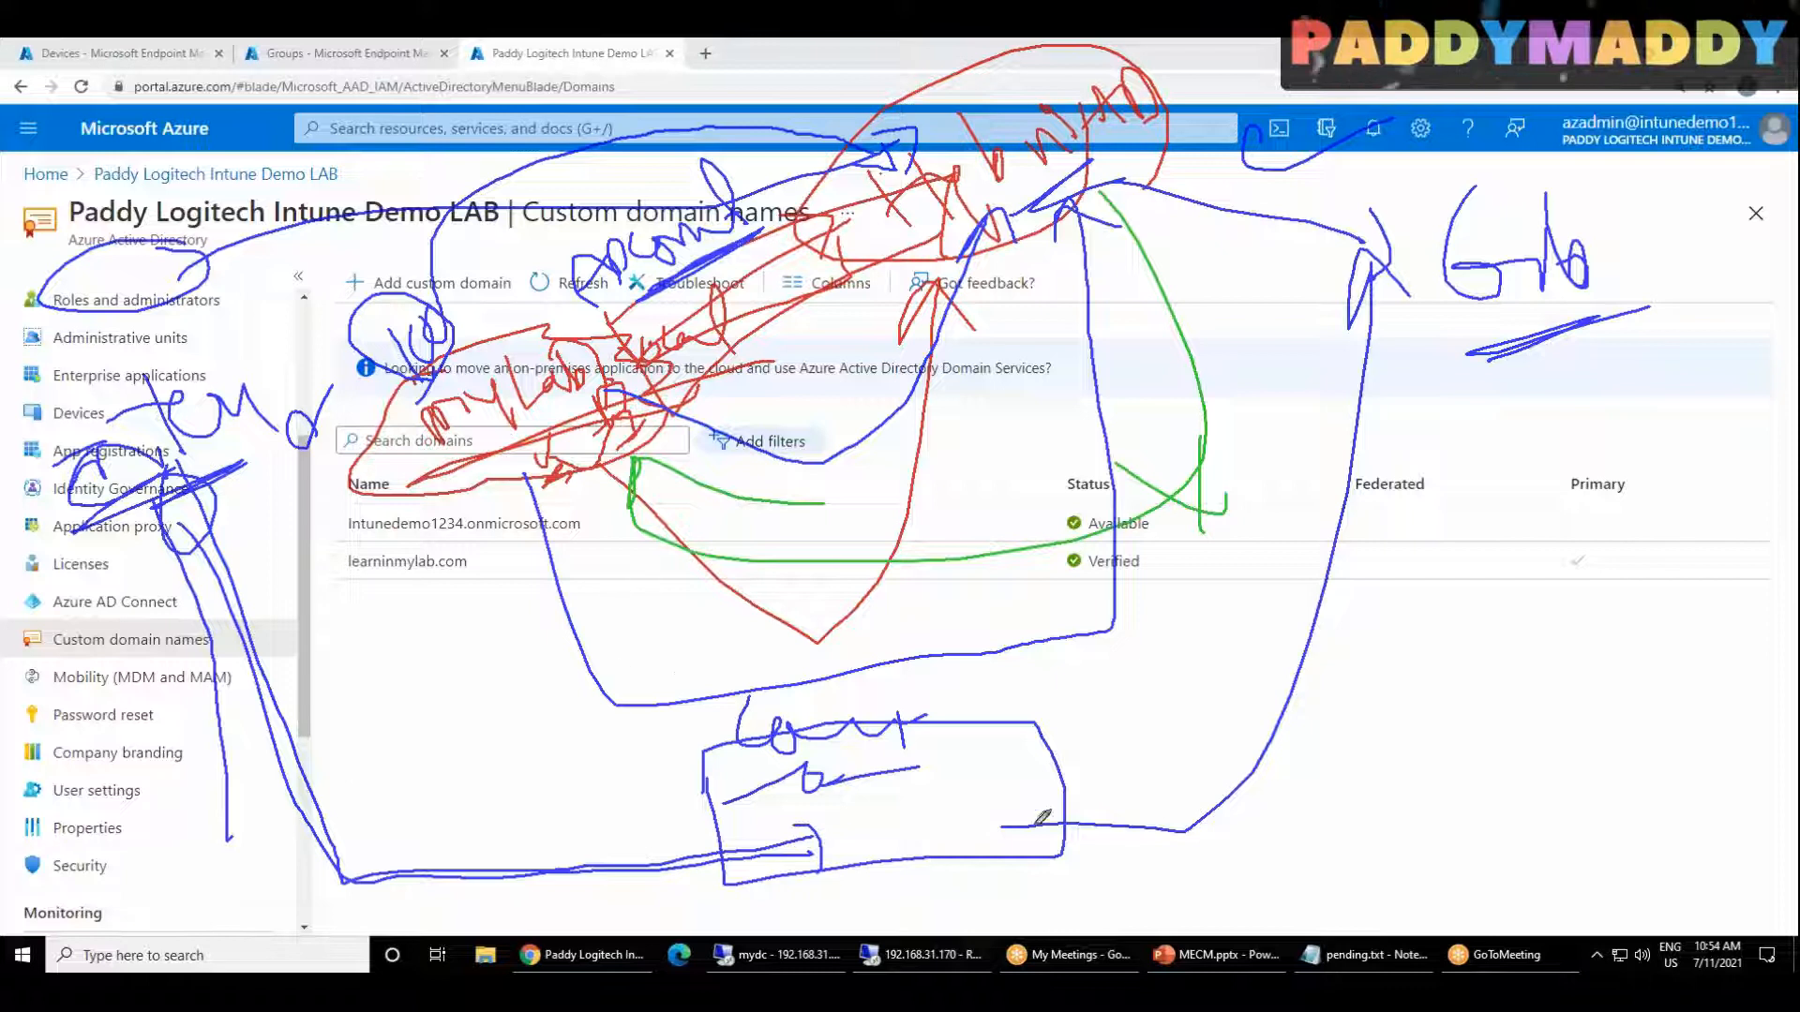
{"action": "left_click_drag", "start_coordinate": [764, 792], "coordinate": [841, 787]}
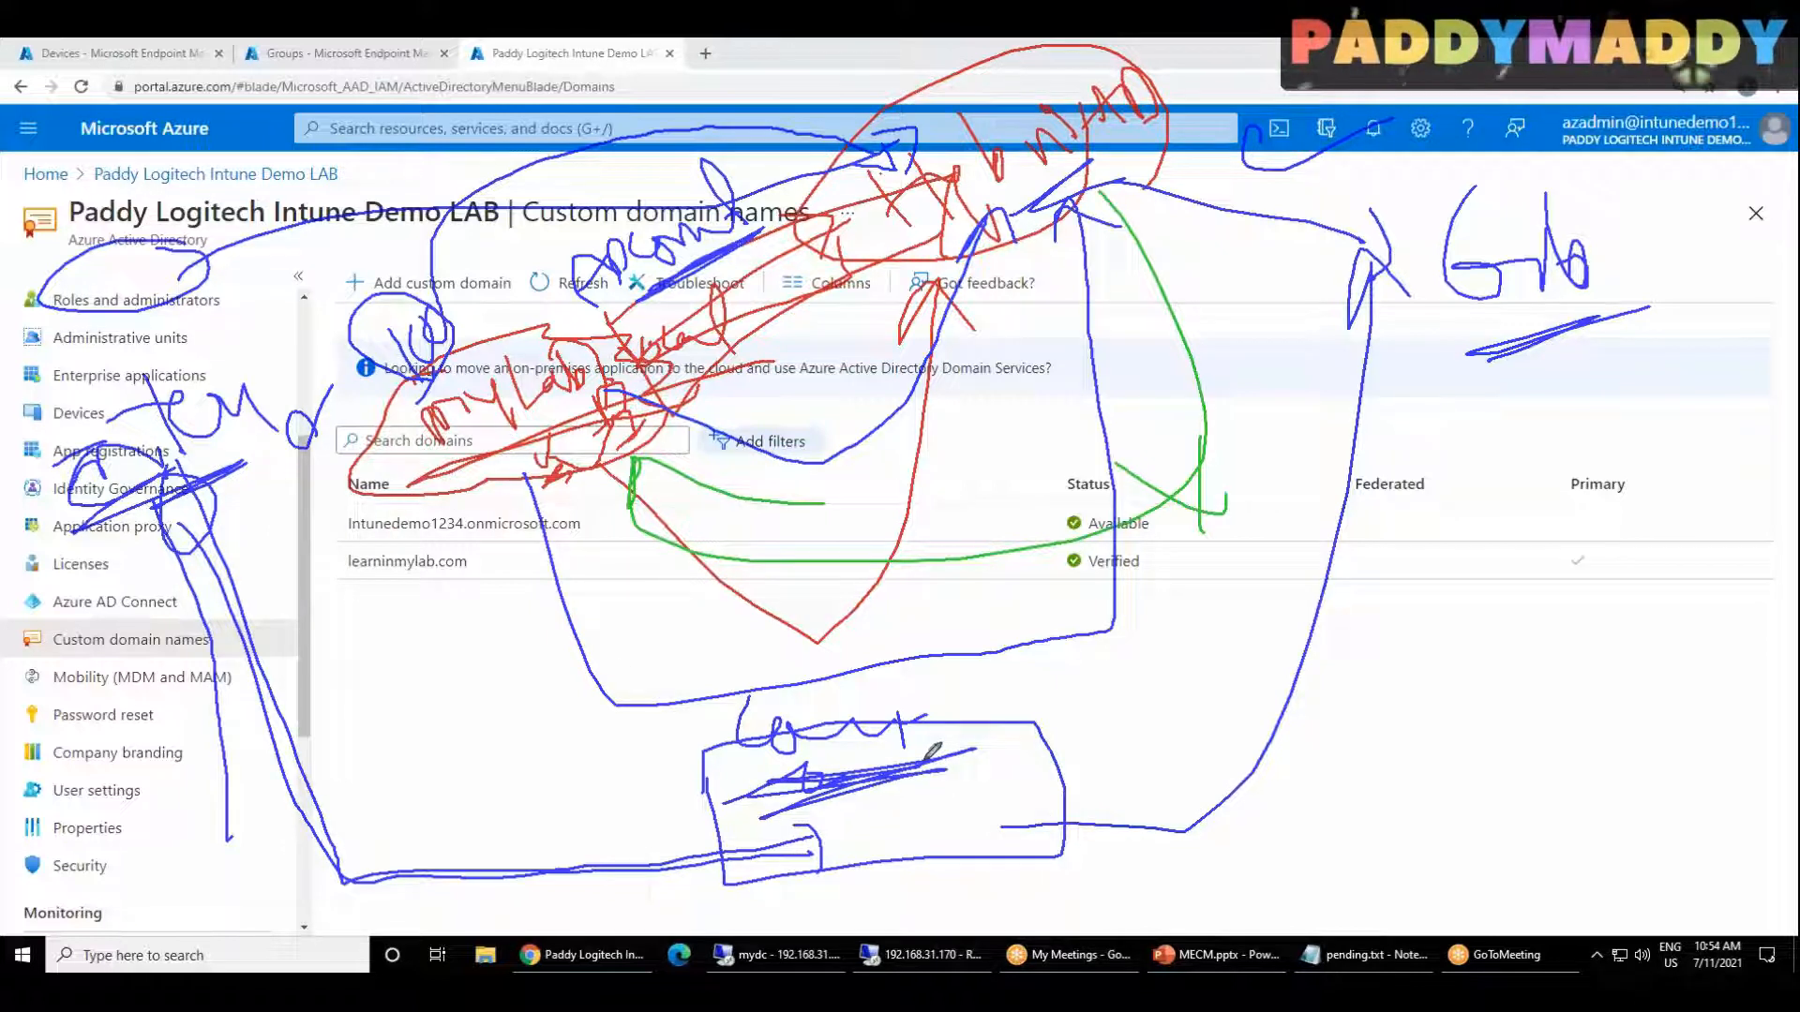
Step: Write SSO beside the rectangle, circle and number it 1, and draw another line from the side menu label to the rectangle
{"action": "left_click_drag", "start_coordinate": [1123, 724], "coordinate": [1088, 785]}
{"action": "mouse_move", "coordinate": [1188, 727]}
{"action": "left_mouse_down"}
{"action": "mouse_move", "coordinate": [1160, 785]}
{"action": "mouse_move", "coordinate": [1216, 741]}
{"action": "mouse_move", "coordinate": [1209, 830]}
{"action": "mouse_move", "coordinate": [1265, 702]}
{"action": "left_mouse_up"}
{"action": "mouse_move", "coordinate": [180, 554]}
{"action": "left_mouse_down"}
{"action": "mouse_move", "coordinate": [306, 796]}
{"action": "mouse_move", "coordinate": [975, 750]}
{"action": "left_mouse_up"}
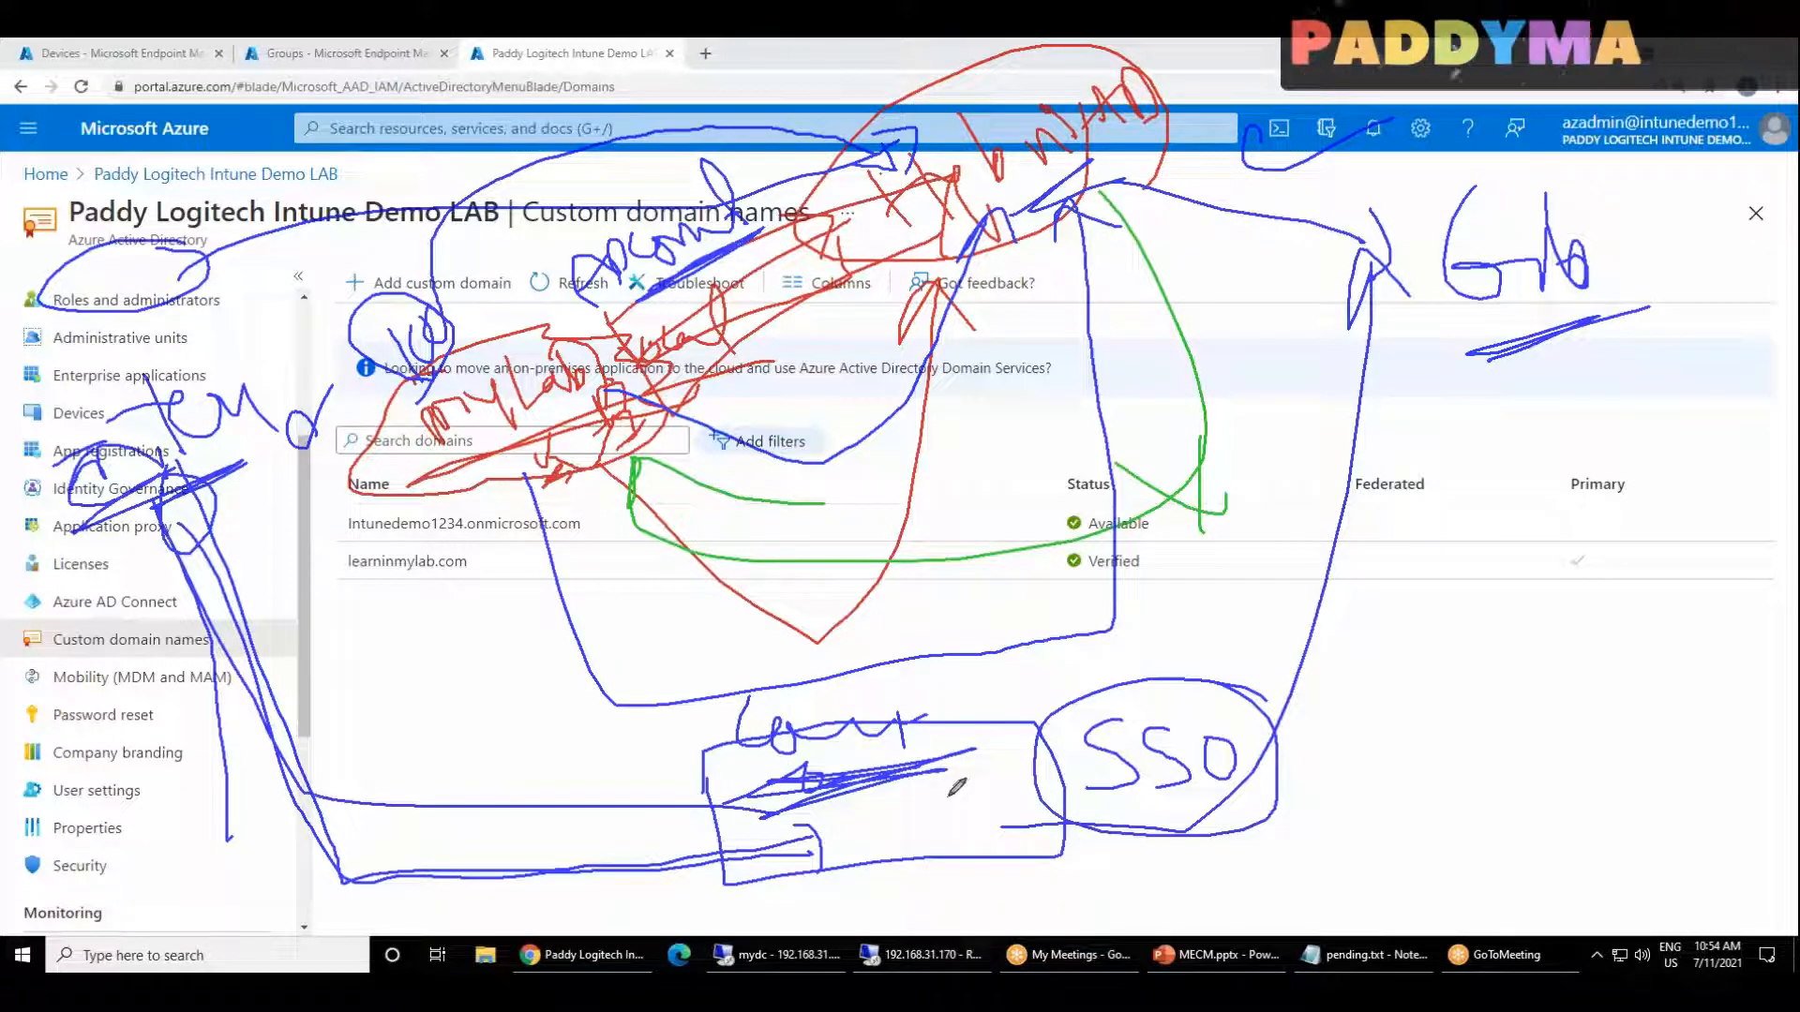
{"action": "mouse_move", "coordinate": [1083, 691]}
{"action": "left_mouse_down"}
{"action": "mouse_move", "coordinate": [1041, 713]}
{"action": "mouse_move", "coordinate": [1088, 667]}
{"action": "left_mouse_up"}
Step: Draw an arrow from the rectangle to a circled number 2 and write Hybrid beside it in blue
{"action": "mouse_move", "coordinate": [1032, 857]}
{"action": "left_mouse_down"}
{"action": "mouse_move", "coordinate": [1097, 897]}
{"action": "mouse_move", "coordinate": [1299, 900]}
{"action": "mouse_move", "coordinate": [1304, 917]}
{"action": "left_mouse_up"}
{"action": "mouse_move", "coordinate": [1358, 847]}
{"action": "left_mouse_down"}
{"action": "mouse_move", "coordinate": [1391, 869]}
{"action": "mouse_move", "coordinate": [1373, 841]}
{"action": "mouse_move", "coordinate": [1337, 900]}
{"action": "mouse_move", "coordinate": [1382, 806]}
{"action": "mouse_move", "coordinate": [1519, 834]}
{"action": "left_mouse_up"}
{"action": "mouse_move", "coordinate": [1510, 764]}
{"action": "left_mouse_down"}
{"action": "mouse_move", "coordinate": [1533, 802]}
{"action": "mouse_move", "coordinate": [1528, 772]}
{"action": "left_mouse_up"}
{"action": "left_click_drag", "start_coordinate": [1543, 757], "coordinate": [1594, 802]}
{"action": "left_click", "coordinate": [1569, 695]}
{"action": "mouse_move", "coordinate": [1642, 695]}
{"action": "left_mouse_down"}
{"action": "mouse_move", "coordinate": [1605, 760]}
{"action": "mouse_move", "coordinate": [1698, 678]}
{"action": "left_mouse_up"}
{"action": "left_click_drag", "start_coordinate": [1601, 647], "coordinate": [1739, 679]}
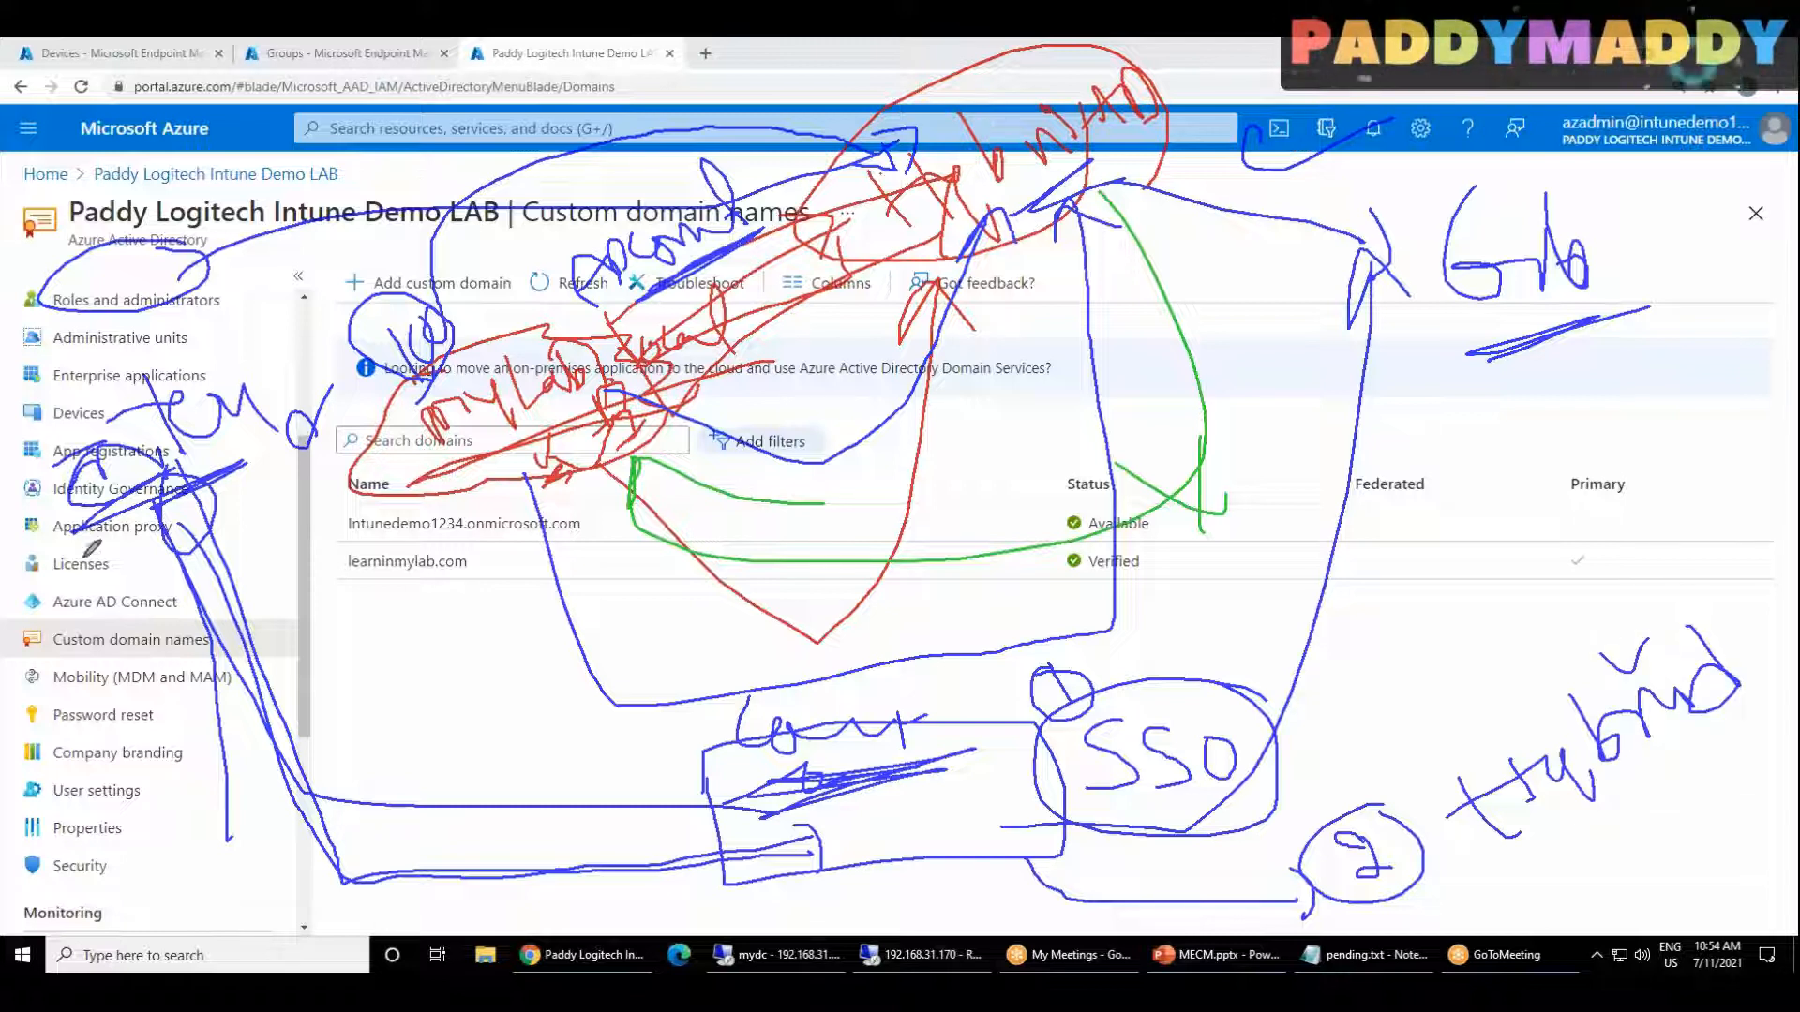
Step: Sketch a circled figure over the side menu and draw blue arrows from it to the mylab.local and Hybrid AD notes
{"action": "mouse_move", "coordinate": [85, 634]}
{"action": "left_mouse_down"}
{"action": "mouse_move", "coordinate": [52, 685]}
{"action": "mouse_move", "coordinate": [69, 681]}
{"action": "mouse_move", "coordinate": [66, 744]}
{"action": "mouse_move", "coordinate": [44, 741]}
{"action": "mouse_move", "coordinate": [129, 721]}
{"action": "mouse_move", "coordinate": [60, 740]}
{"action": "mouse_move", "coordinate": [67, 785]}
{"action": "left_mouse_up"}
{"action": "left_click_drag", "start_coordinate": [72, 780], "coordinate": [78, 796]}
{"action": "mouse_move", "coordinate": [86, 762]}
{"action": "left_mouse_down"}
{"action": "mouse_move", "coordinate": [99, 770]}
{"action": "mouse_move", "coordinate": [80, 767]}
{"action": "left_mouse_up"}
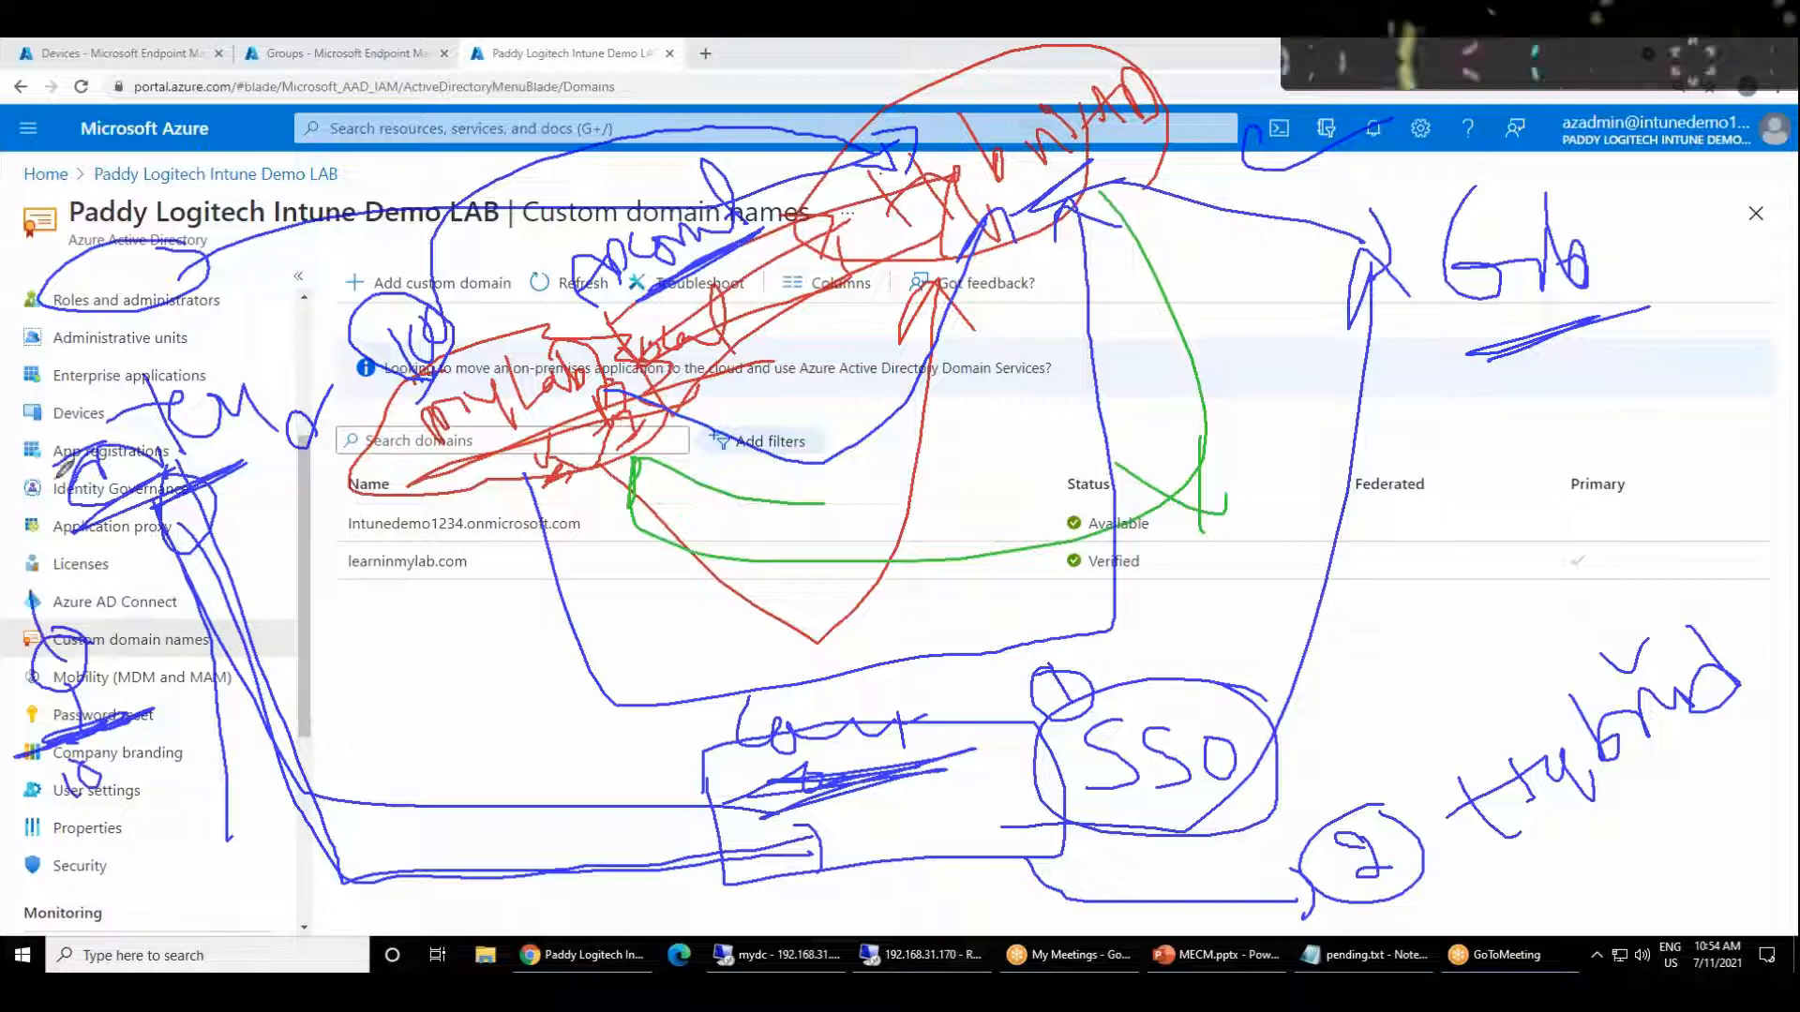
{"action": "mouse_move", "coordinate": [37, 507]}
{"action": "left_mouse_down"}
{"action": "mouse_move", "coordinate": [668, 398]}
{"action": "mouse_move", "coordinate": [625, 388]}
{"action": "mouse_move", "coordinate": [467, 523]}
{"action": "left_mouse_up"}
{"action": "left_click_drag", "start_coordinate": [467, 523], "coordinate": [626, 419]}
{"action": "mouse_move", "coordinate": [626, 419]}
{"action": "left_mouse_down"}
{"action": "mouse_move", "coordinate": [507, 509]}
{"action": "mouse_move", "coordinate": [600, 449]}
{"action": "left_mouse_up"}
{"action": "mouse_move", "coordinate": [137, 699]}
{"action": "left_mouse_down"}
{"action": "mouse_move", "coordinate": [101, 580]}
{"action": "mouse_move", "coordinate": [48, 861]}
{"action": "mouse_move", "coordinate": [143, 616]}
{"action": "mouse_move", "coordinate": [158, 714]}
{"action": "mouse_move", "coordinate": [234, 692]}
{"action": "mouse_move", "coordinate": [1073, 187]}
{"action": "mouse_move", "coordinate": [1088, 229]}
{"action": "mouse_move", "coordinate": [1120, 188]}
{"action": "left_mouse_up"}
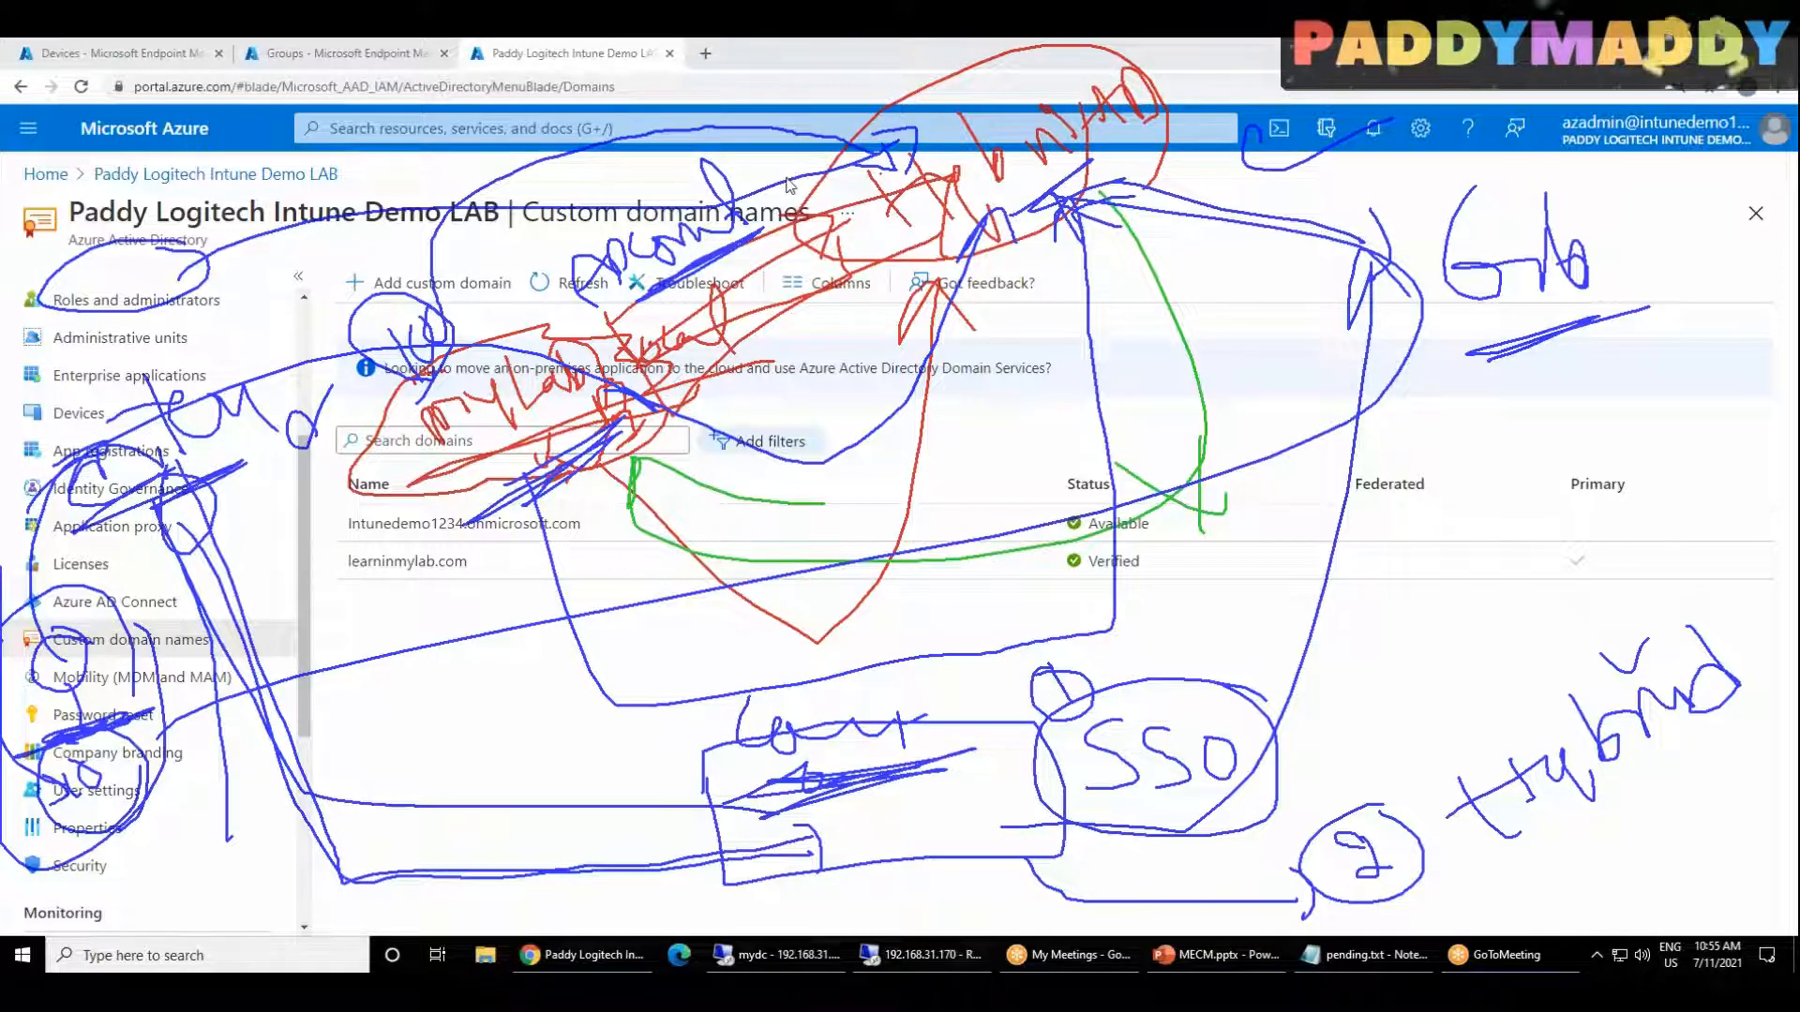
Step: Clear all screen drawings and mark the Intunedemo1234.onmicrosoft.com and learninmylab.com domains with blue ticks
{"action": "key", "text": "Escape"}
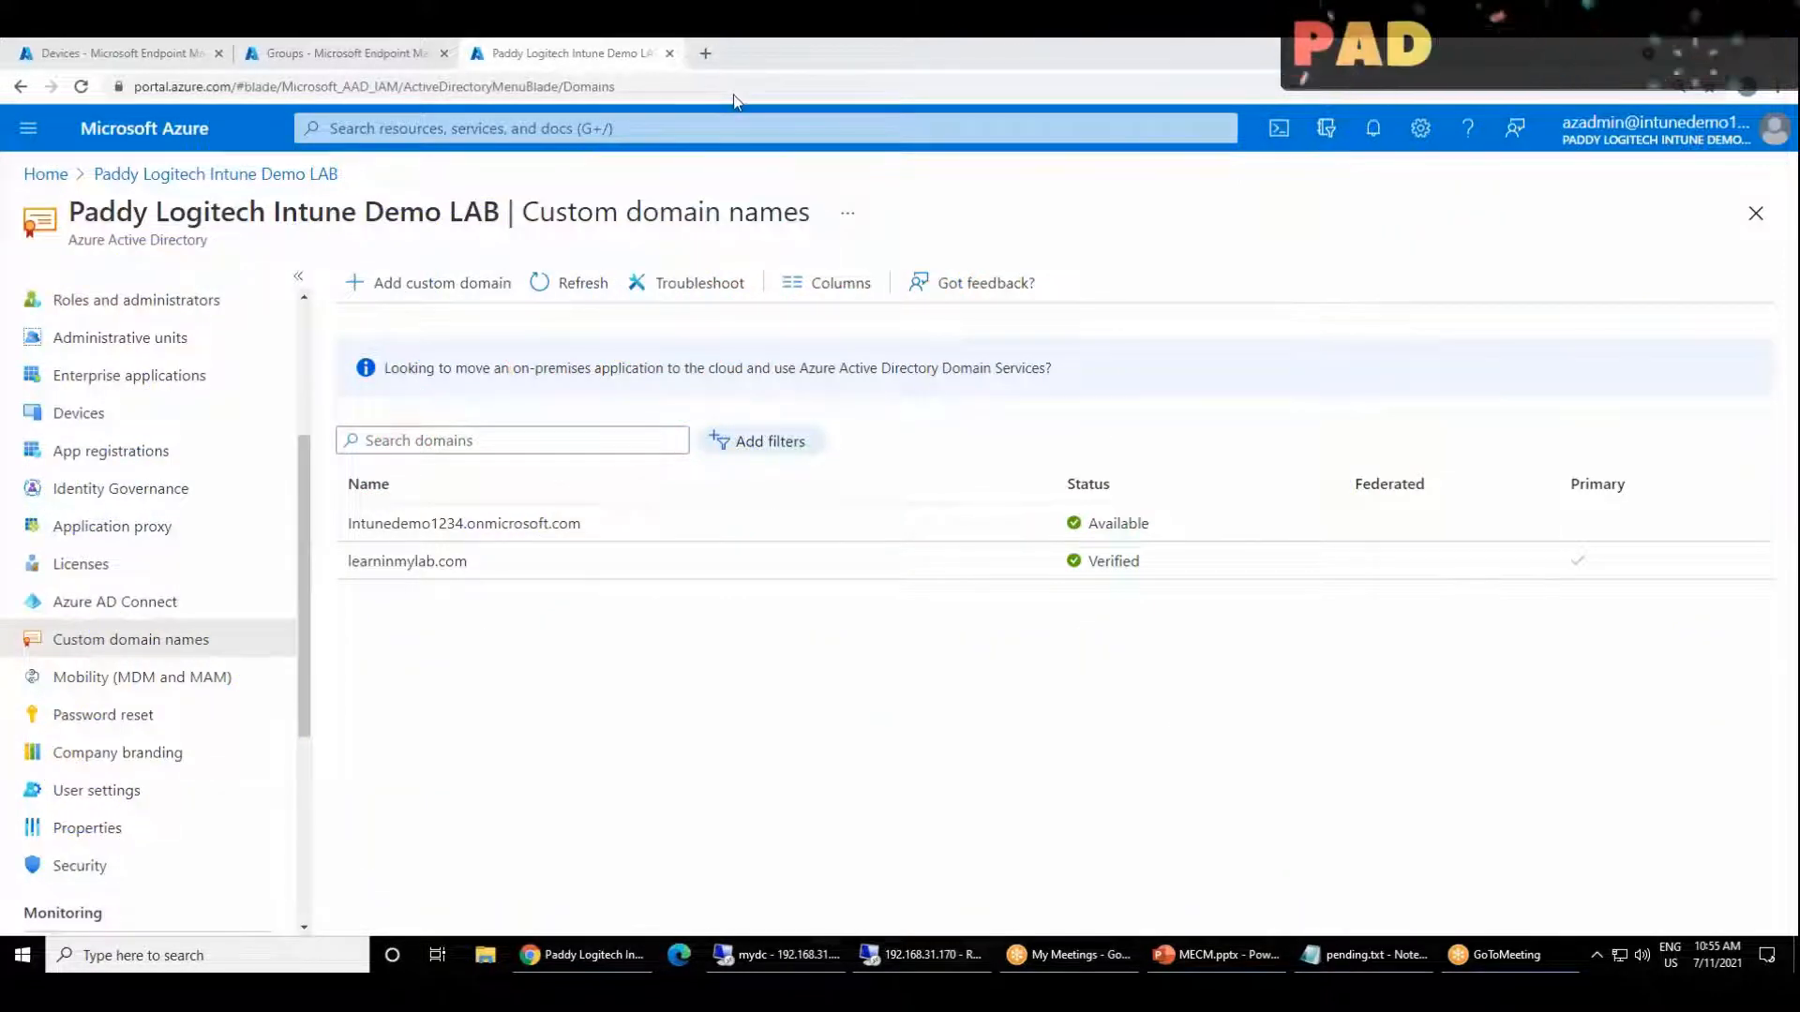
{"action": "left_click", "coordinate": [734, 95]}
{"action": "left_click", "coordinate": [737, 94]}
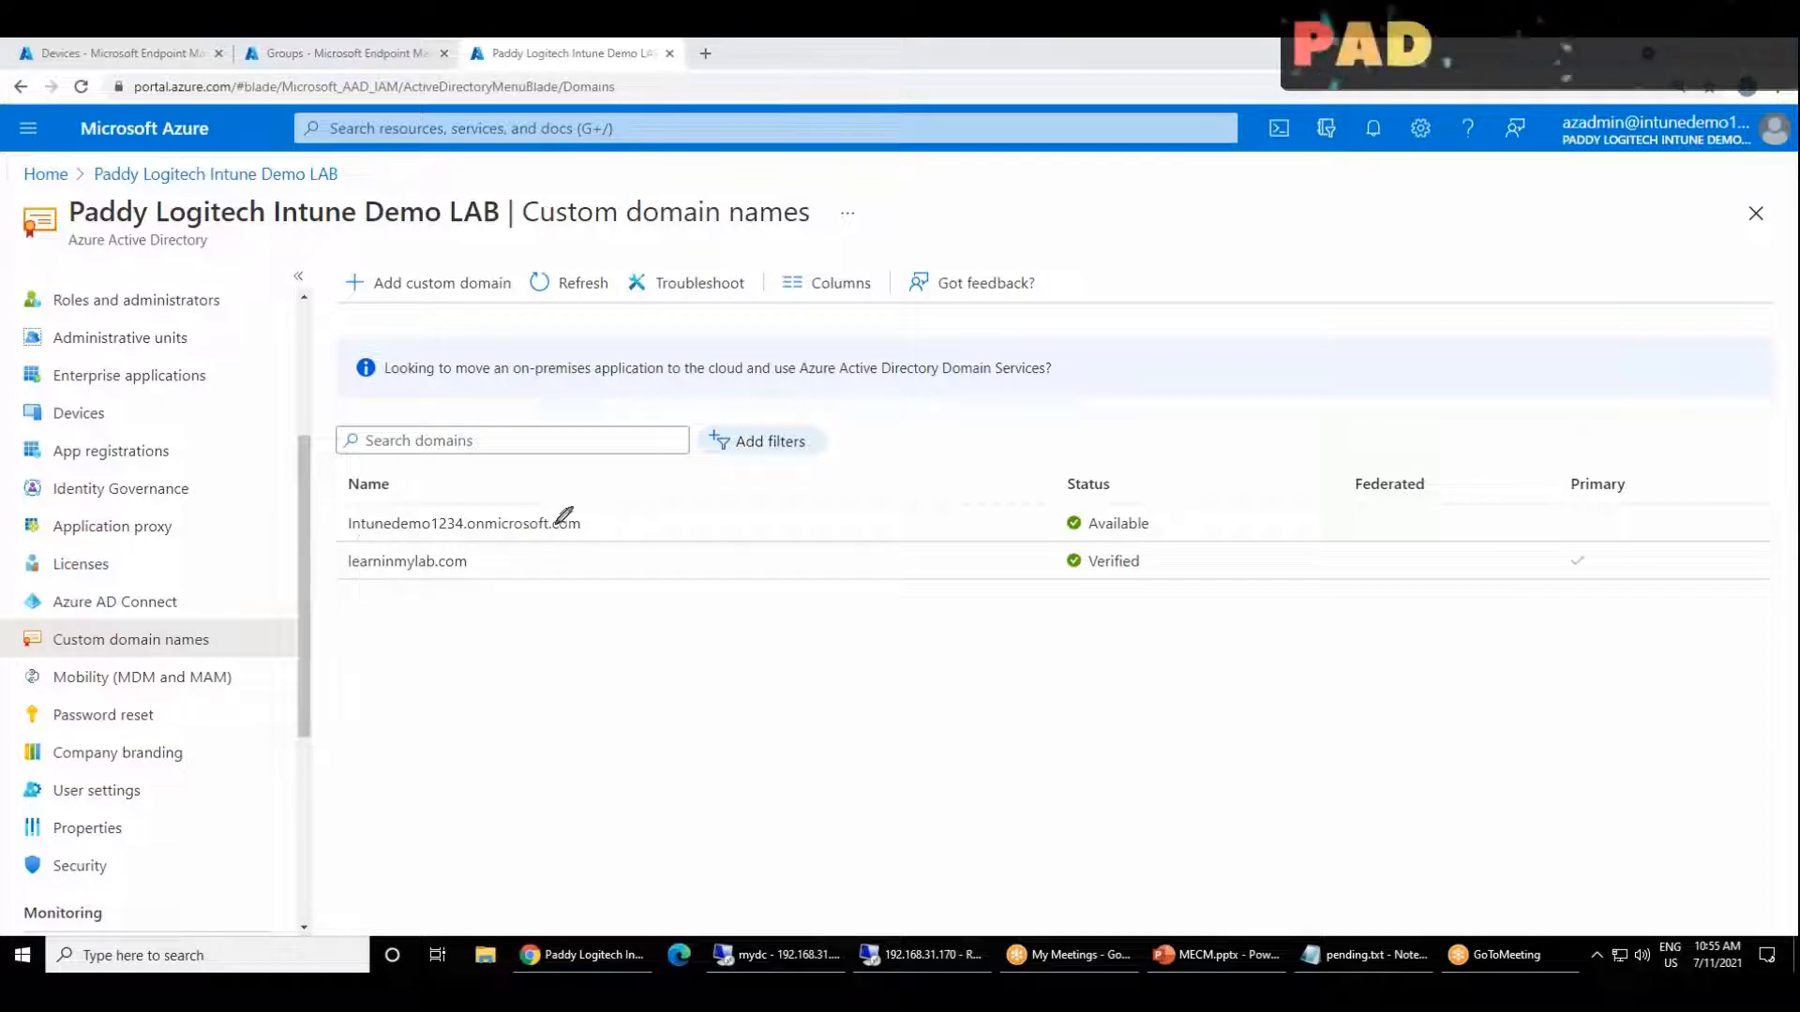
{"action": "left_click_drag", "start_coordinate": [618, 511], "coordinate": [705, 483]}
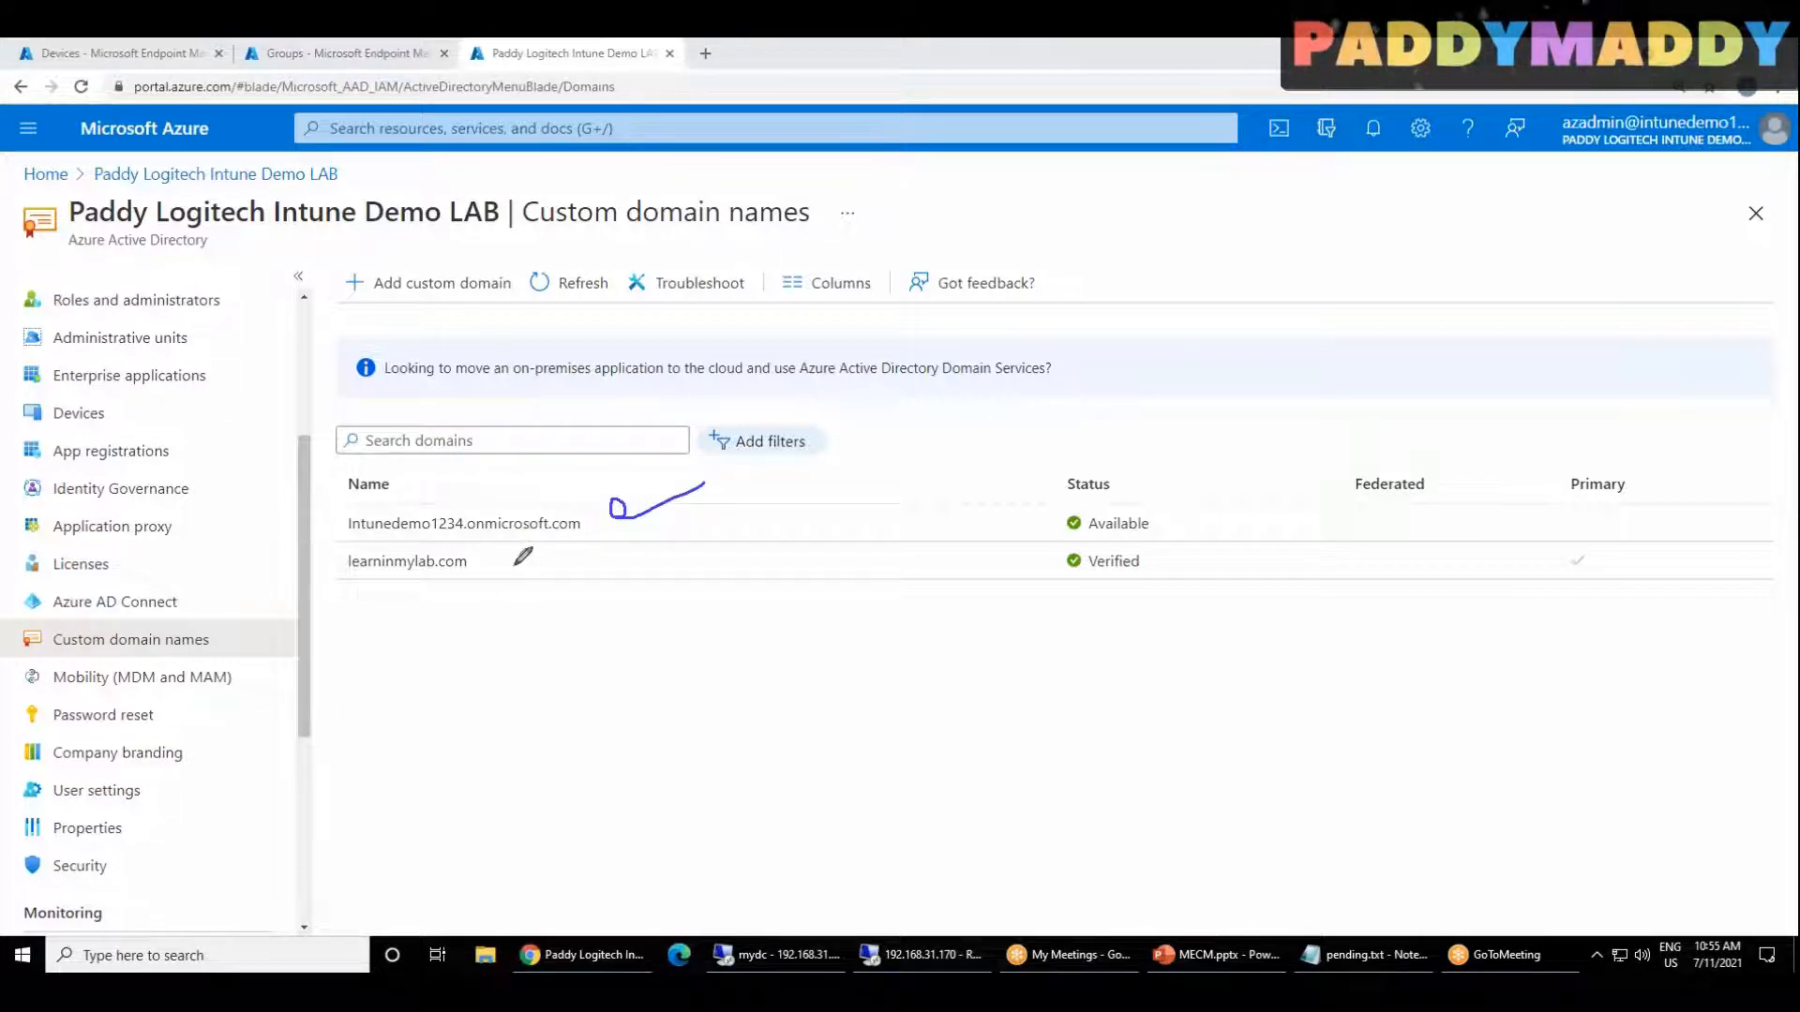
{"action": "left_click_drag", "start_coordinate": [521, 560], "coordinate": [637, 521]}
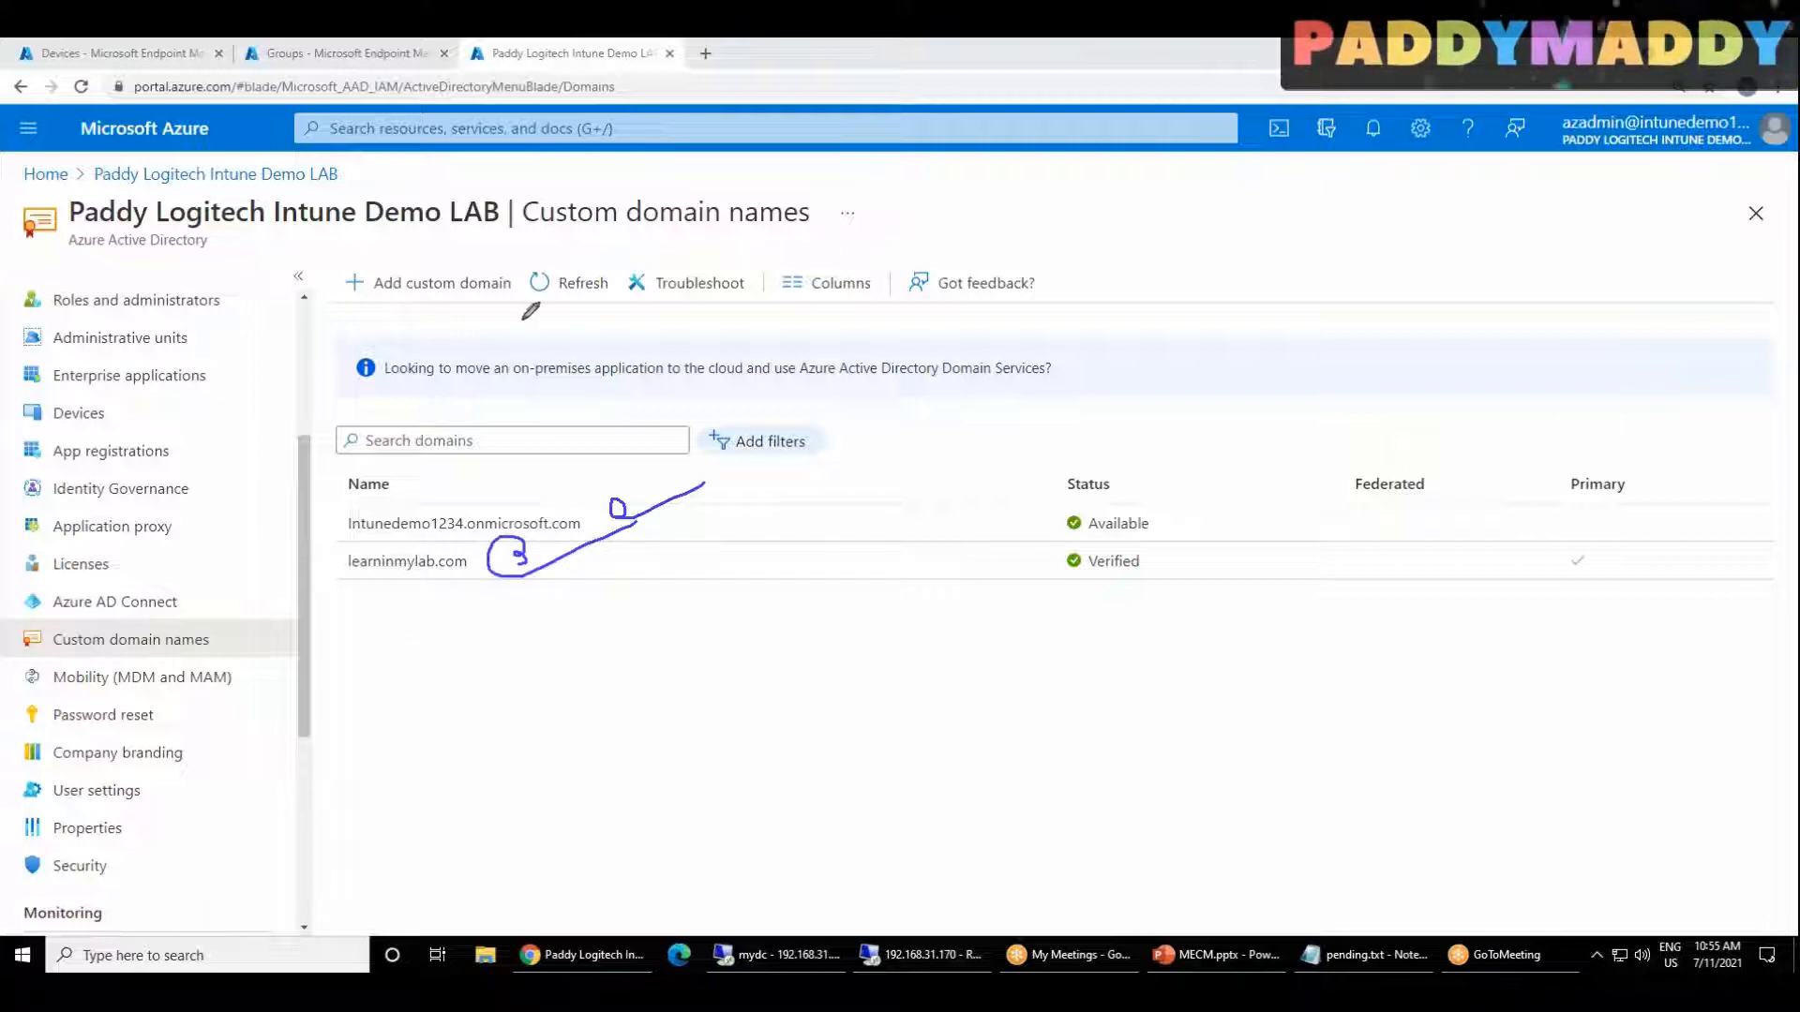
Step: Write mylab.local in blue below the domain list, box its first part, underline it and add a short label beneath
{"action": "mouse_move", "coordinate": [409, 655]}
{"action": "left_mouse_down"}
{"action": "mouse_move", "coordinate": [555, 619]}
{"action": "mouse_move", "coordinate": [463, 792]}
{"action": "mouse_move", "coordinate": [403, 658]}
{"action": "left_mouse_up"}
{"action": "mouse_move", "coordinate": [473, 739]}
{"action": "left_mouse_down"}
{"action": "mouse_move", "coordinate": [474, 691]}
{"action": "mouse_move", "coordinate": [513, 699]}
{"action": "mouse_move", "coordinate": [565, 671]}
{"action": "mouse_move", "coordinate": [631, 684]}
{"action": "mouse_move", "coordinate": [717, 609]}
{"action": "mouse_move", "coordinate": [739, 649]}
{"action": "left_mouse_up"}
{"action": "mouse_move", "coordinate": [790, 585]}
{"action": "left_mouse_down"}
{"action": "mouse_move", "coordinate": [856, 562]}
{"action": "mouse_move", "coordinate": [860, 592]}
{"action": "left_mouse_up"}
{"action": "mouse_move", "coordinate": [550, 855]}
{"action": "left_mouse_down"}
{"action": "mouse_move", "coordinate": [580, 839]}
{"action": "mouse_move", "coordinate": [624, 861]}
{"action": "mouse_move", "coordinate": [630, 817]}
{"action": "mouse_move", "coordinate": [664, 849]}
{"action": "left_mouse_up"}
{"action": "left_click_drag", "start_coordinate": [548, 764], "coordinate": [854, 680]}
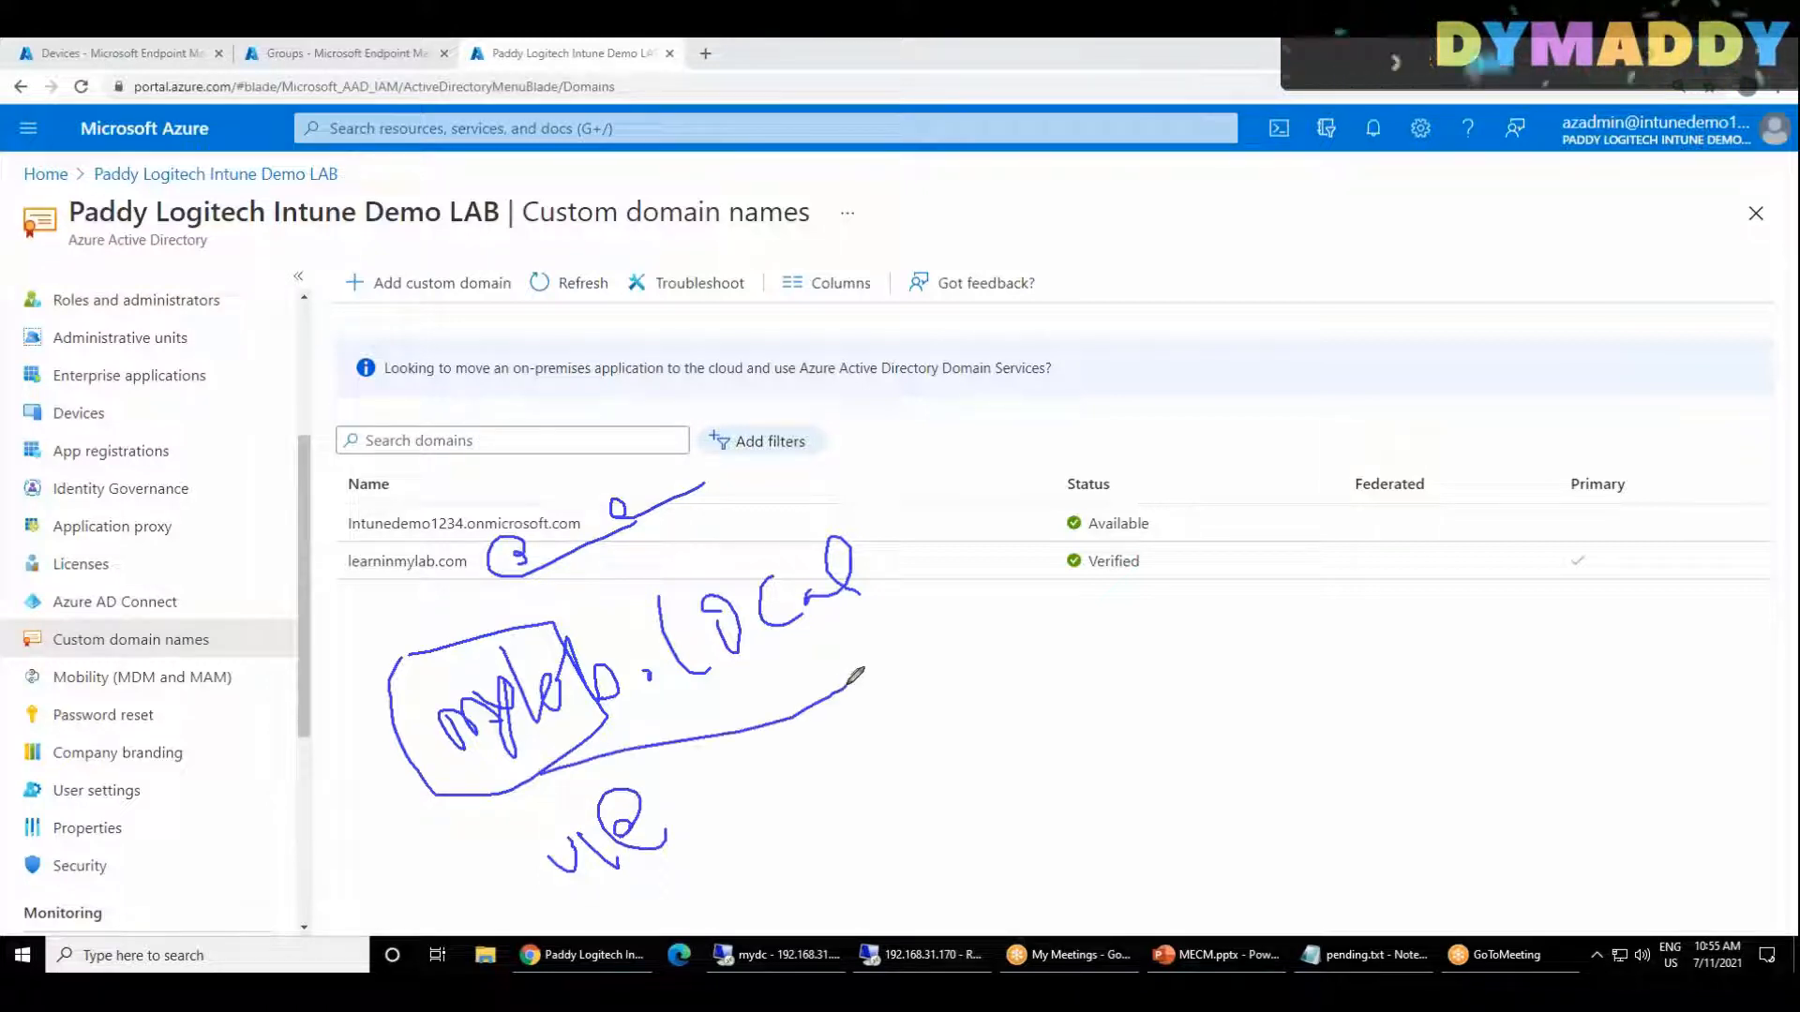
Step: Outline the short label under mylab.local, start writing it again below the Status column and re-mark learninmylab.com
{"action": "mouse_move", "coordinate": [643, 889]}
{"action": "left_mouse_down"}
{"action": "mouse_move", "coordinate": [514, 790]}
{"action": "mouse_move", "coordinate": [567, 928]}
{"action": "mouse_move", "coordinate": [740, 890]}
{"action": "left_mouse_up"}
{"action": "mouse_move", "coordinate": [1160, 684]}
{"action": "left_mouse_down"}
{"action": "mouse_move", "coordinate": [1247, 661]}
{"action": "mouse_move", "coordinate": [1296, 681]}
{"action": "mouse_move", "coordinate": [1385, 639]}
{"action": "left_mouse_up"}
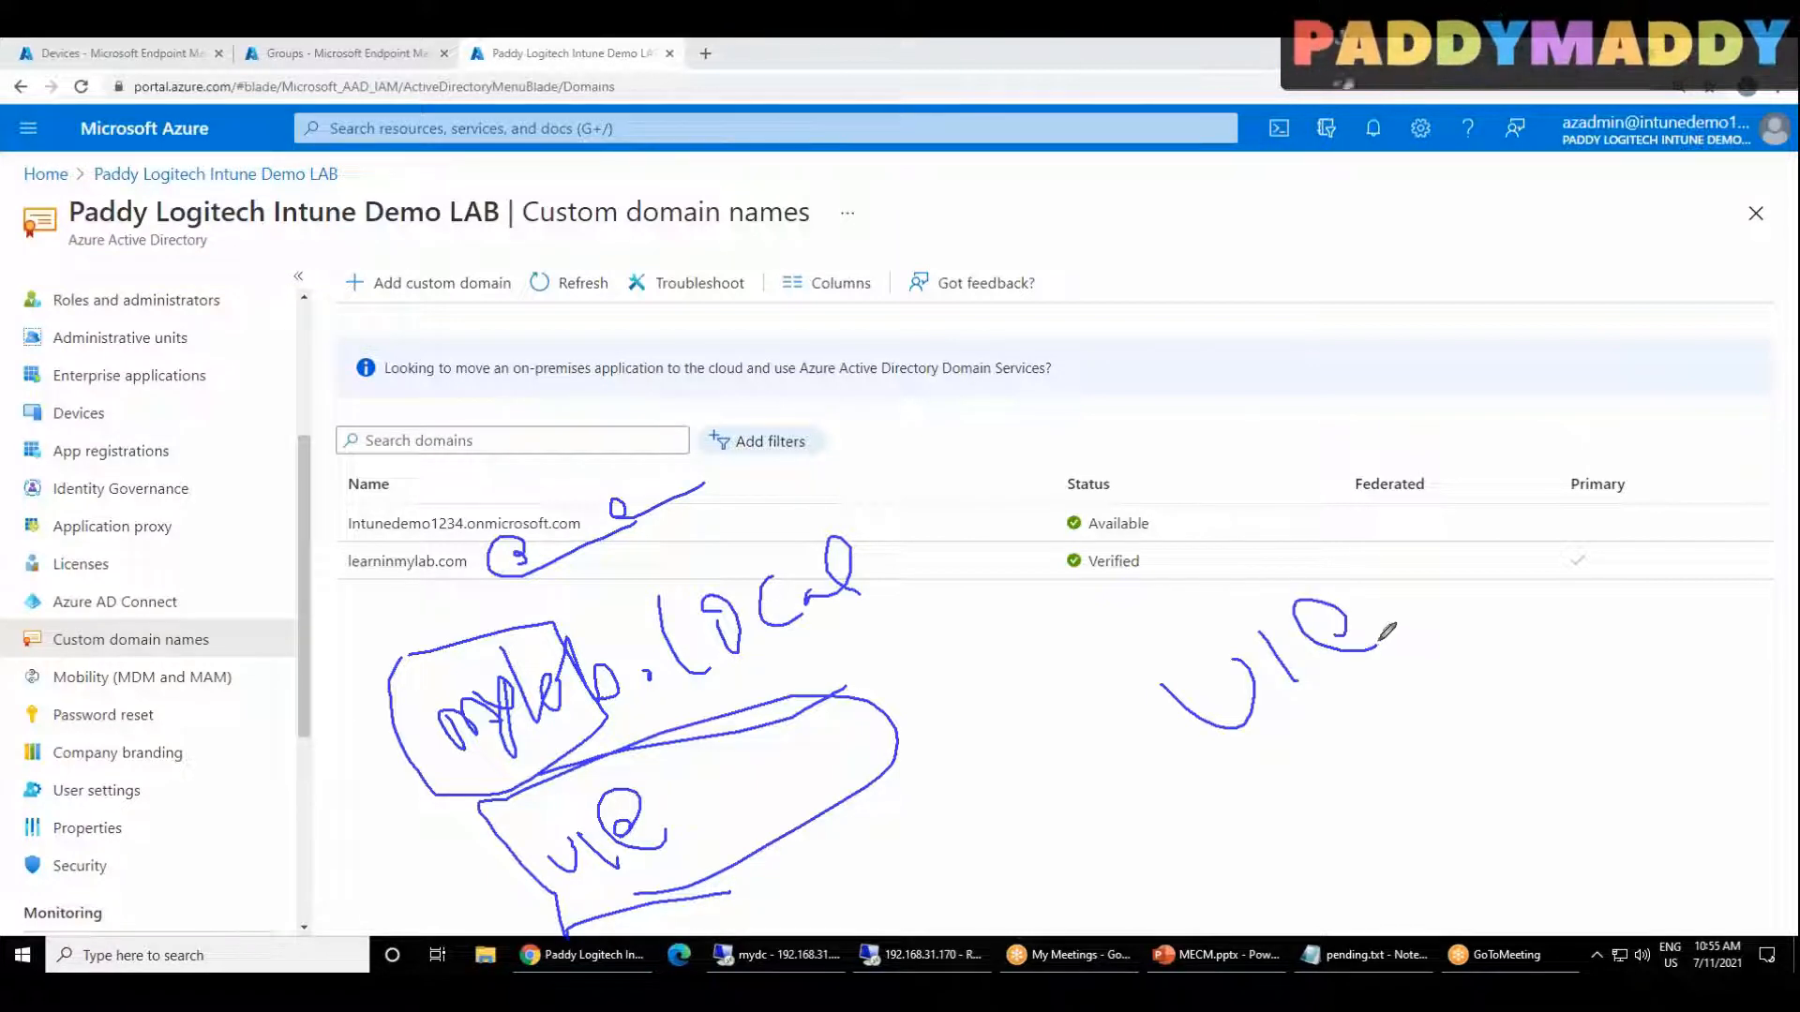
{"action": "left_click_drag", "start_coordinate": [518, 555], "coordinate": [596, 532]}
{"action": "left_click_drag", "start_coordinate": [853, 754], "coordinate": [989, 787]}
{"action": "left_click_drag", "start_coordinate": [327, 593], "coordinate": [336, 592]}
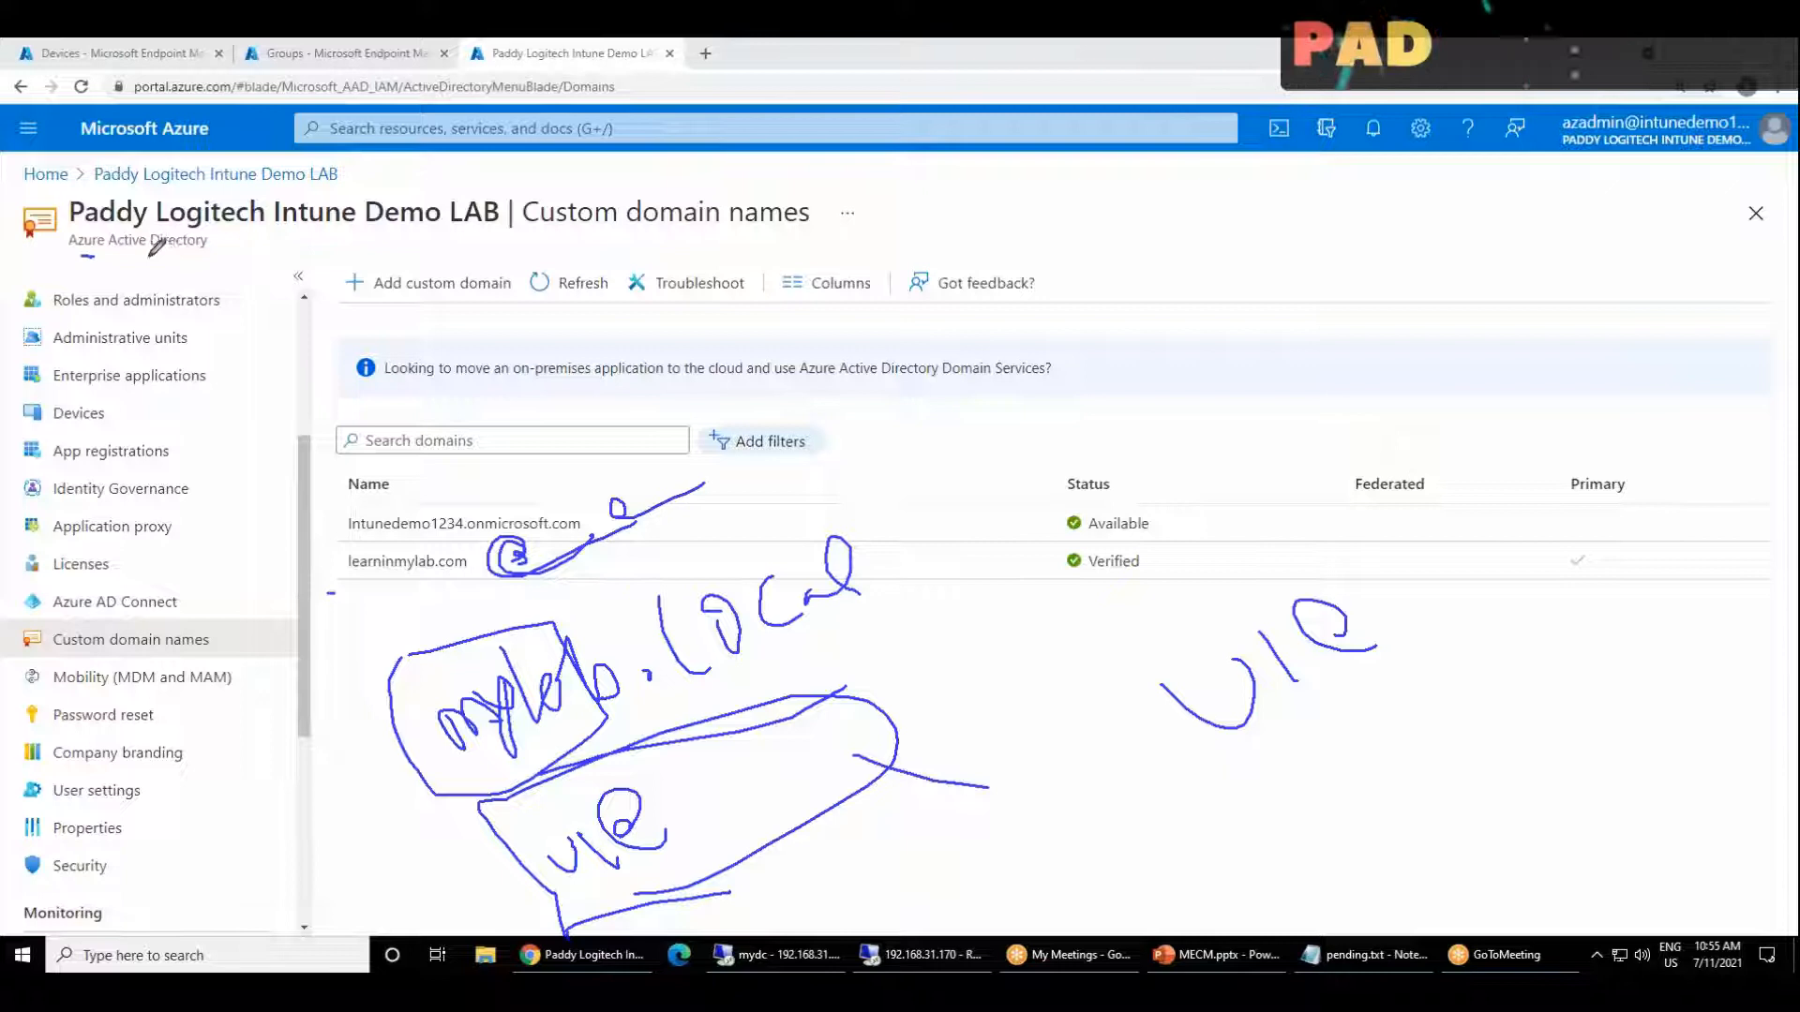
Step: Underline Azure Active Directory and learninmylab.com in blue, and complete and underline the handwritten label below the Status column
{"action": "left_click_drag", "start_coordinate": [155, 260], "coordinate": [105, 261]}
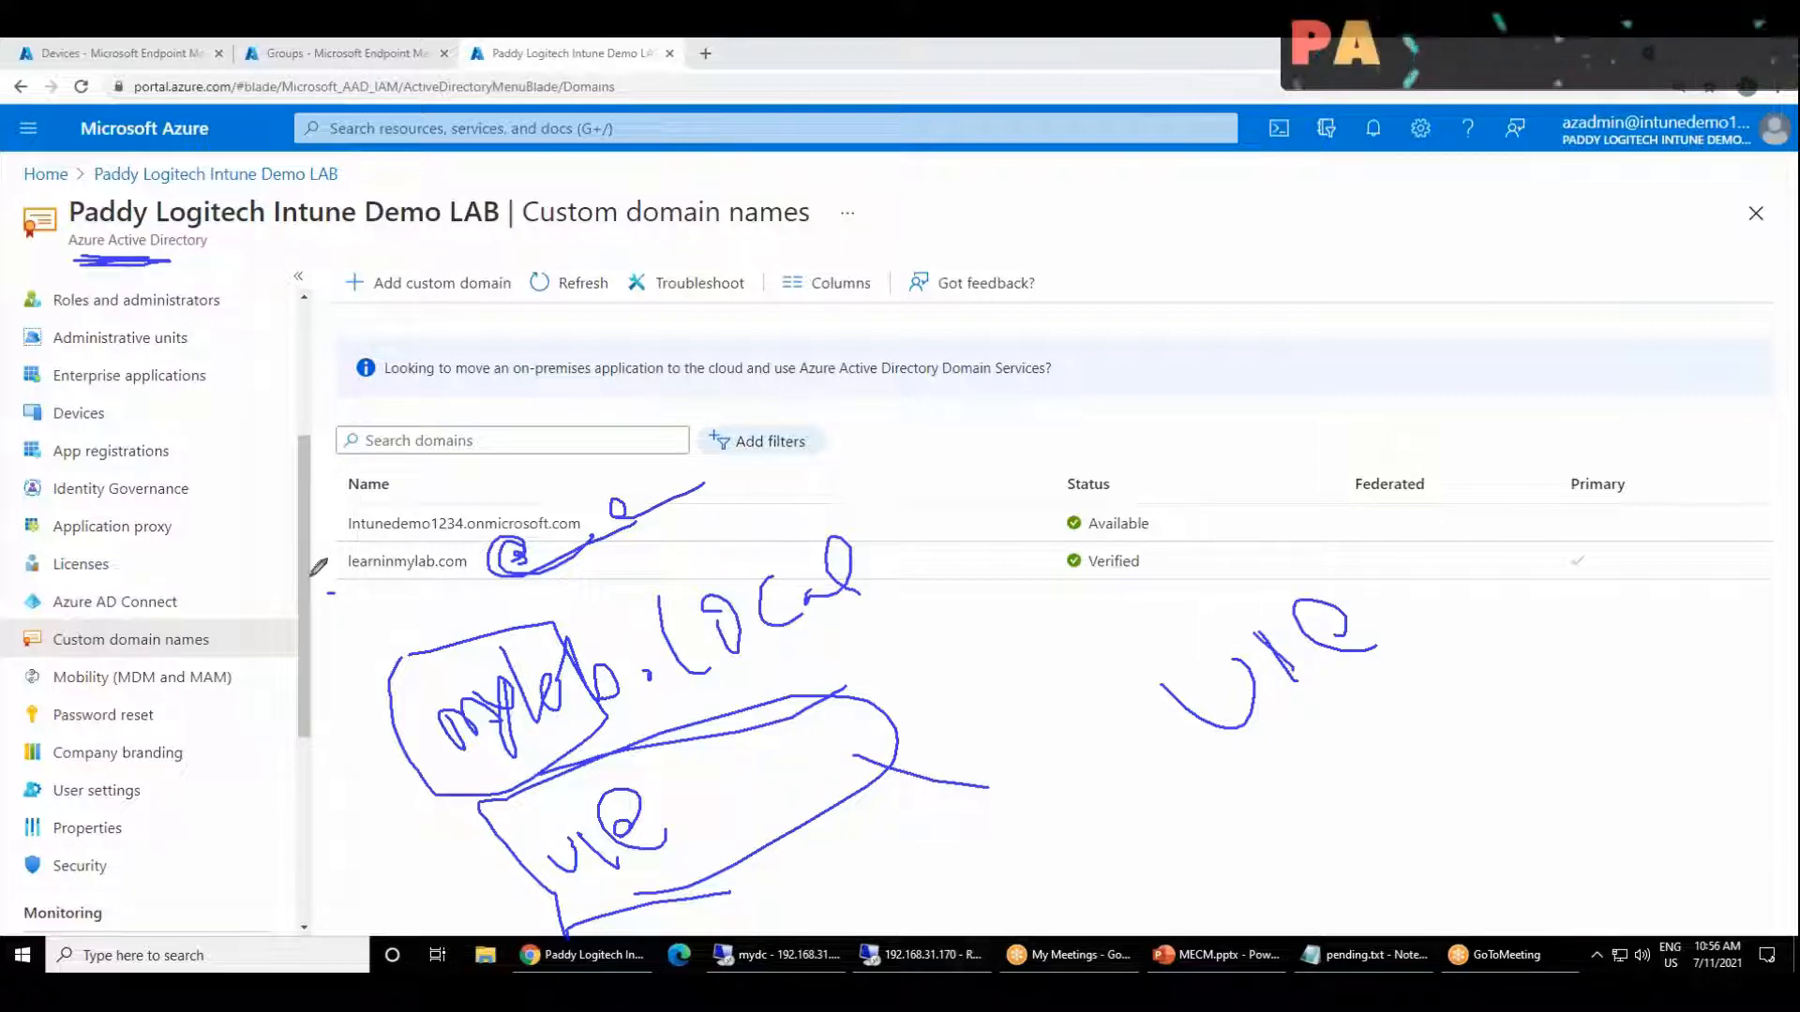
{"action": "left_click_drag", "start_coordinate": [314, 591], "coordinate": [406, 590]}
{"action": "mouse_move", "coordinate": [1316, 540]}
{"action": "left_mouse_down"}
{"action": "mouse_move", "coordinate": [1350, 586]}
{"action": "mouse_move", "coordinate": [1378, 559]}
{"action": "mouse_move", "coordinate": [1389, 581]}
{"action": "left_mouse_up"}
{"action": "left_click_drag", "start_coordinate": [1284, 733], "coordinate": [1429, 588]}
{"action": "left_click_drag", "start_coordinate": [1232, 736], "coordinate": [1378, 630]}
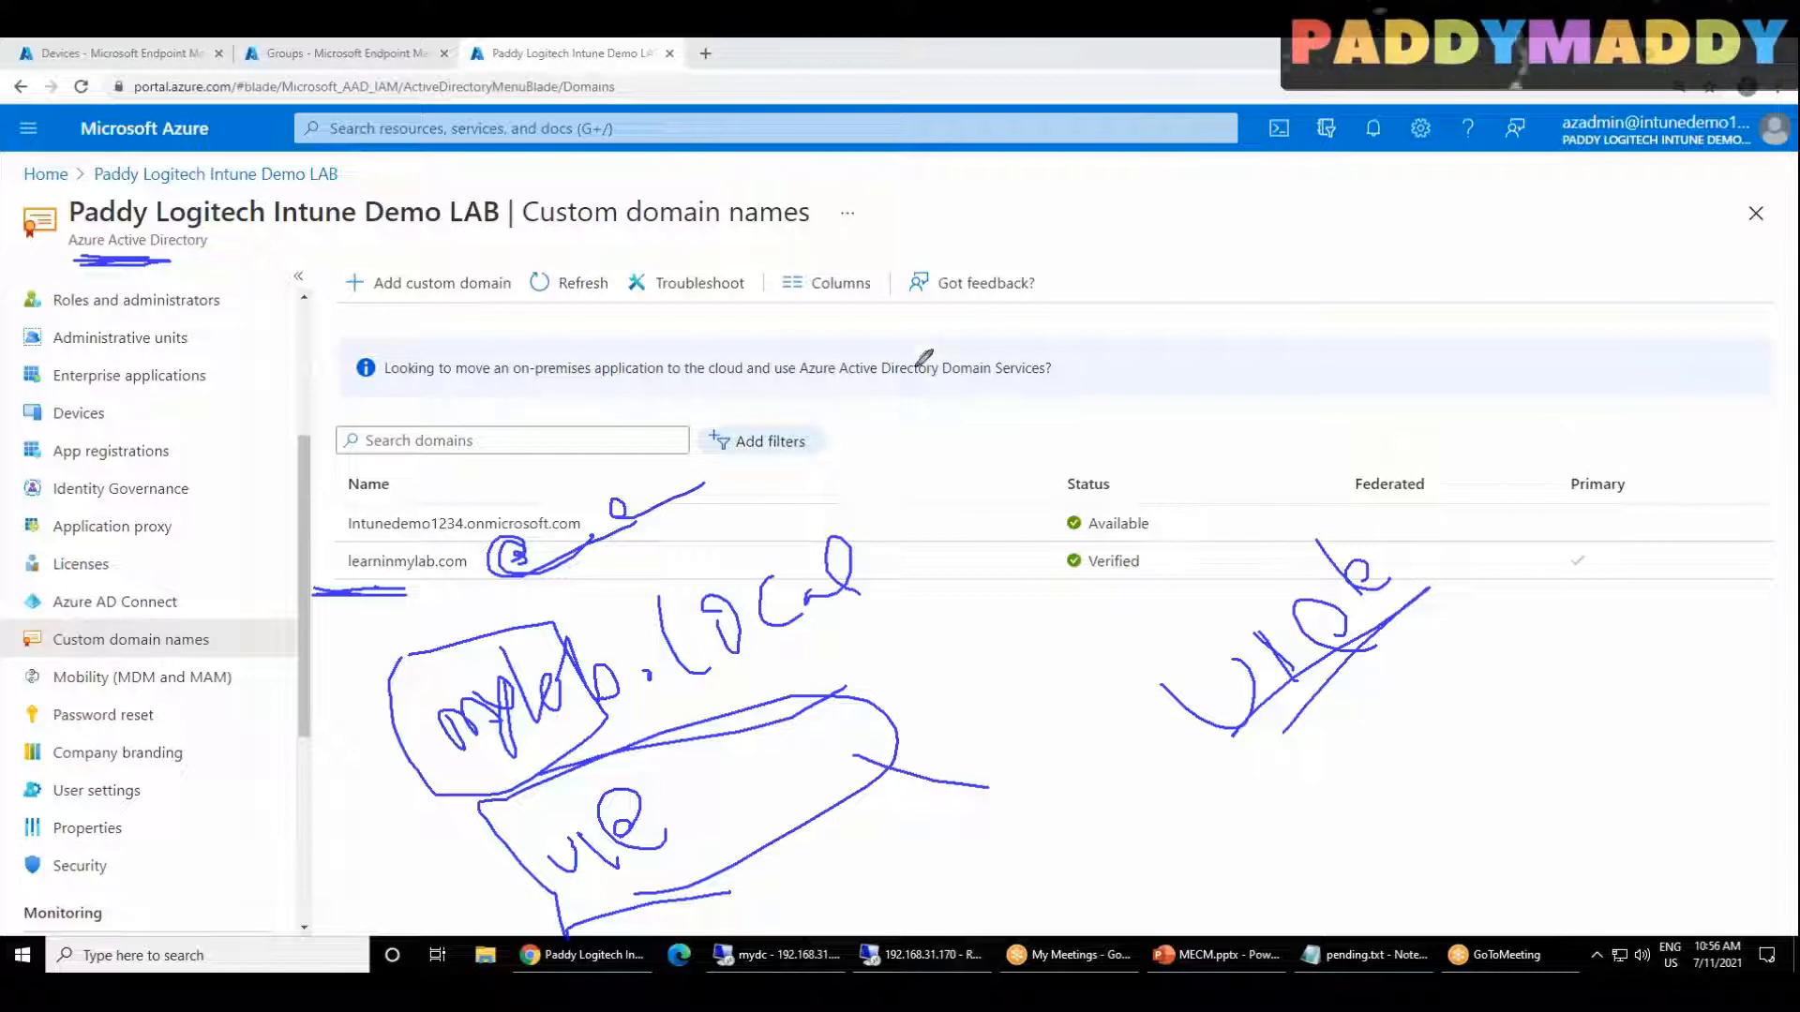
Step: Write and circle UPN above the domain list, connect it to the mylab.local note and circle learninmylab.com
{"action": "left_click_drag", "start_coordinate": [879, 242], "coordinate": [922, 224]}
{"action": "mouse_move", "coordinate": [1003, 276]}
{"action": "left_mouse_down"}
{"action": "mouse_move", "coordinate": [975, 206]}
{"action": "mouse_move", "coordinate": [1029, 225]}
{"action": "left_mouse_up"}
{"action": "mouse_move", "coordinate": [1022, 150]}
{"action": "left_mouse_down"}
{"action": "mouse_move", "coordinate": [1064, 183]}
{"action": "mouse_move", "coordinate": [998, 183]}
{"action": "left_mouse_up"}
{"action": "mouse_move", "coordinate": [1022, 300]}
{"action": "left_mouse_down"}
{"action": "mouse_move", "coordinate": [890, 173]}
{"action": "mouse_move", "coordinate": [1050, 274]}
{"action": "left_mouse_up"}
{"action": "mouse_move", "coordinate": [928, 265]}
{"action": "left_mouse_down"}
{"action": "mouse_move", "coordinate": [694, 300]}
{"action": "mouse_move", "coordinate": [521, 630]}
{"action": "mouse_move", "coordinate": [483, 618]}
{"action": "mouse_move", "coordinate": [548, 603]}
{"action": "mouse_move", "coordinate": [440, 534]}
{"action": "mouse_move", "coordinate": [361, 537]}
{"action": "mouse_move", "coordinate": [373, 574]}
{"action": "mouse_move", "coordinate": [469, 573]}
{"action": "left_mouse_up"}
Step: Write a second UPN in blue near the page title, circle it and connect it to learninmylab.com
{"action": "mouse_move", "coordinate": [319, 529]}
{"action": "left_mouse_down"}
{"action": "mouse_move", "coordinate": [308, 461]}
{"action": "mouse_move", "coordinate": [369, 379]}
{"action": "mouse_move", "coordinate": [372, 253]}
{"action": "mouse_move", "coordinate": [397, 249]}
{"action": "mouse_move", "coordinate": [434, 295]}
{"action": "left_mouse_up"}
{"action": "left_click_drag", "start_coordinate": [417, 207], "coordinate": [464, 255]}
{"action": "left_click_drag", "start_coordinate": [356, 266], "coordinate": [447, 269]}
{"action": "mouse_move", "coordinate": [463, 185]}
{"action": "left_mouse_down"}
{"action": "mouse_move", "coordinate": [365, 209]}
{"action": "mouse_move", "coordinate": [499, 178]}
{"action": "mouse_move", "coordinate": [494, 164]}
{"action": "left_mouse_up"}
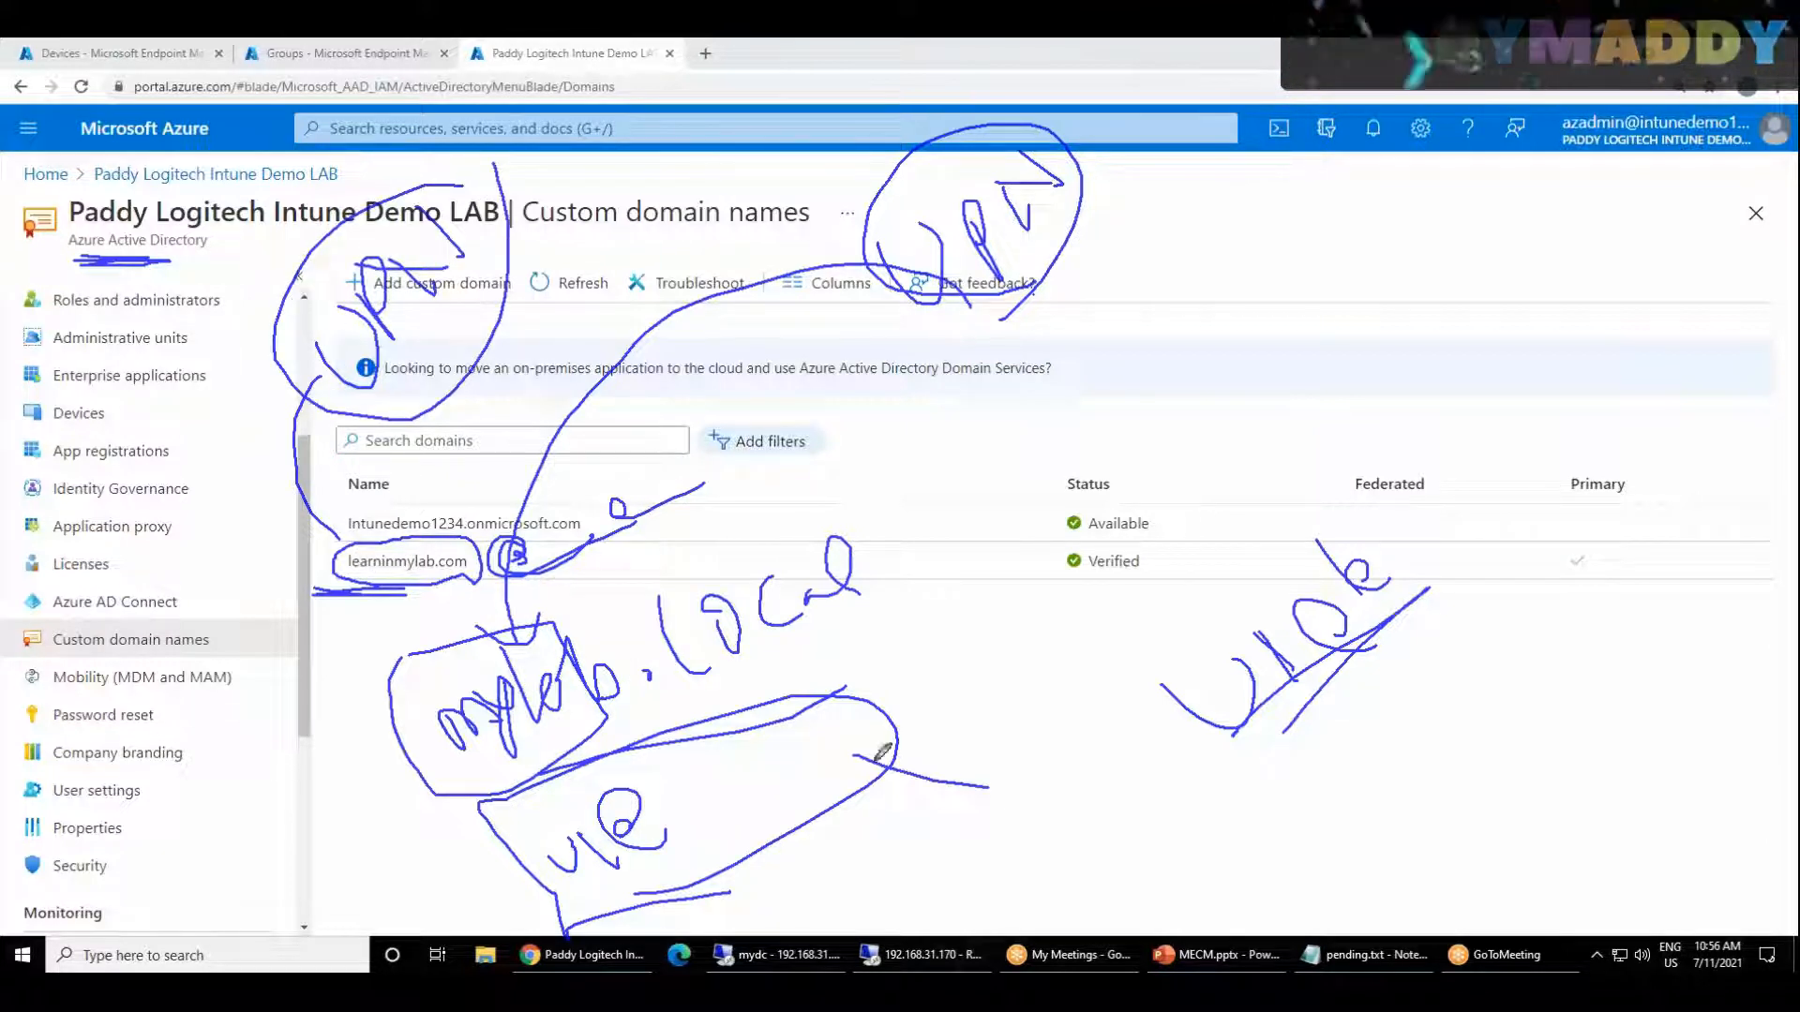
Step: Sketch a blue figure over the side menu with arrows to the mylab.local note and to learninmylab.com
{"action": "mouse_move", "coordinate": [251, 608]}
{"action": "left_mouse_down"}
{"action": "mouse_move", "coordinate": [295, 701]}
{"action": "mouse_move", "coordinate": [305, 830]}
{"action": "left_mouse_up"}
{"action": "left_click_drag", "start_coordinate": [305, 829], "coordinate": [446, 786]}
{"action": "left_click_drag", "start_coordinate": [446, 785], "coordinate": [433, 812]}
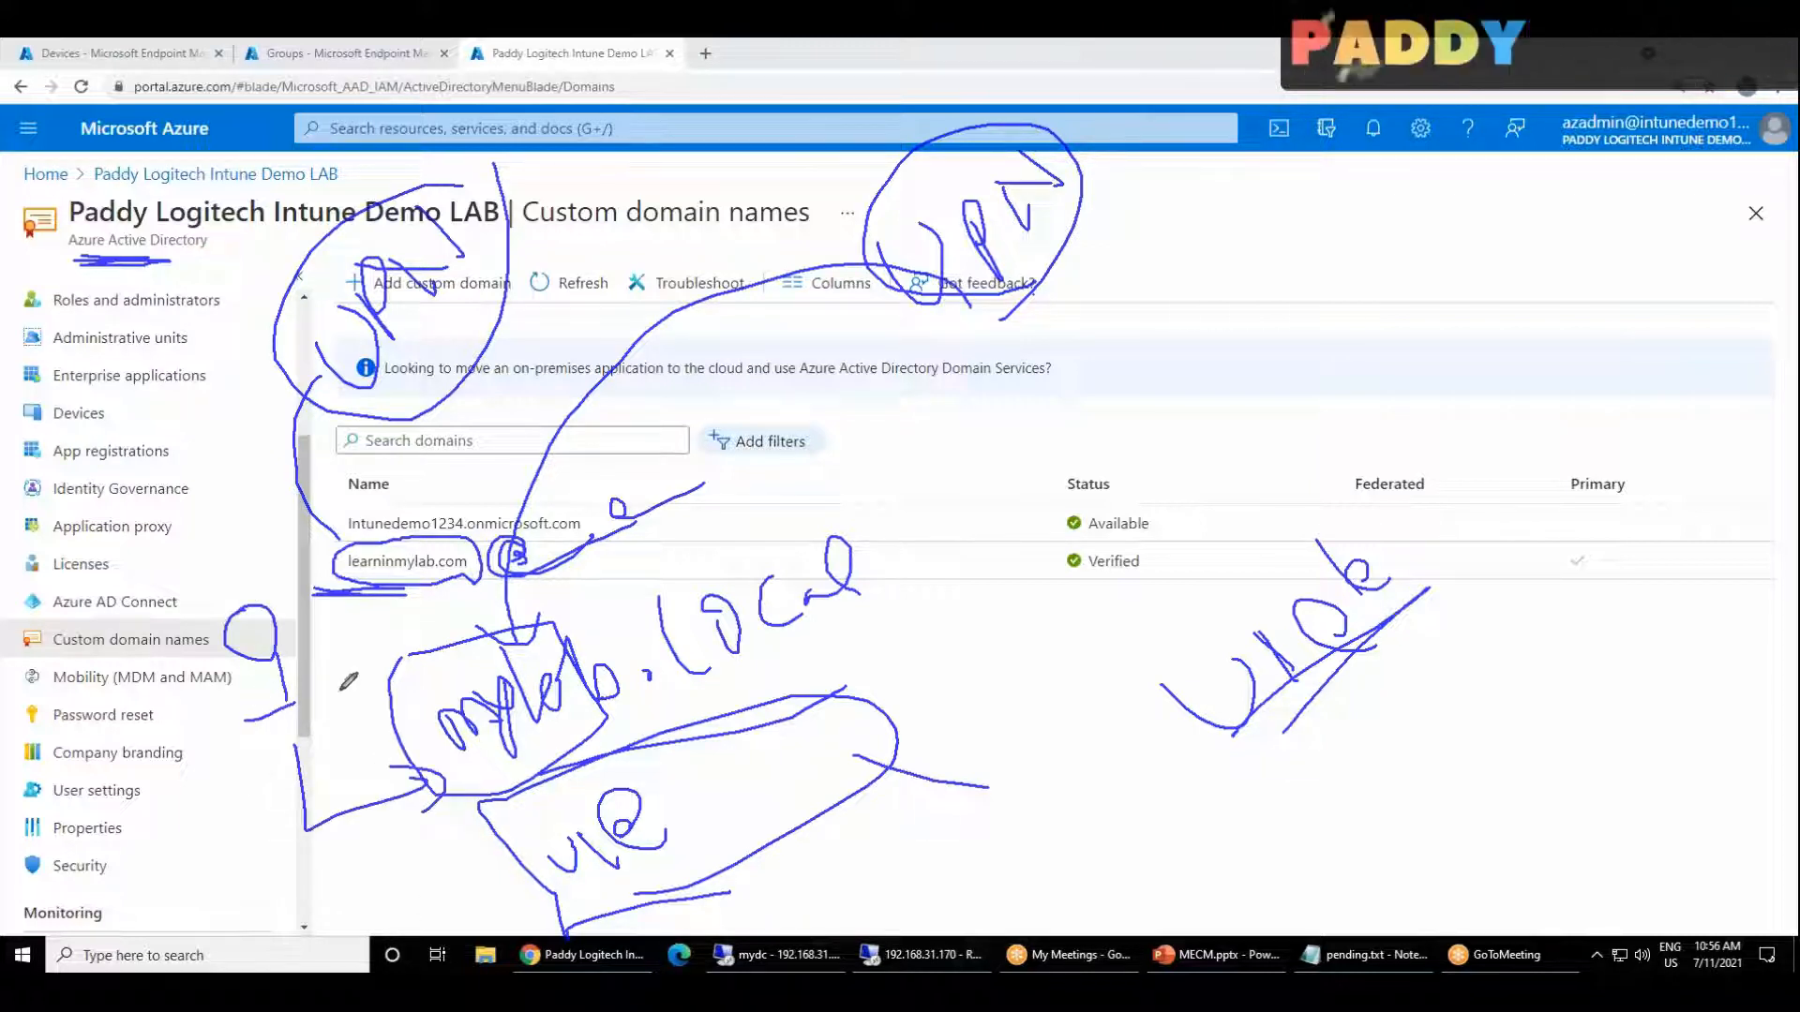
{"action": "mouse_move", "coordinate": [245, 630]}
{"action": "left_mouse_down"}
{"action": "mouse_move", "coordinate": [319, 705]}
{"action": "mouse_move", "coordinate": [394, 607]}
{"action": "left_mouse_up"}
{"action": "left_click_drag", "start_coordinate": [394, 608], "coordinate": [394, 625]}
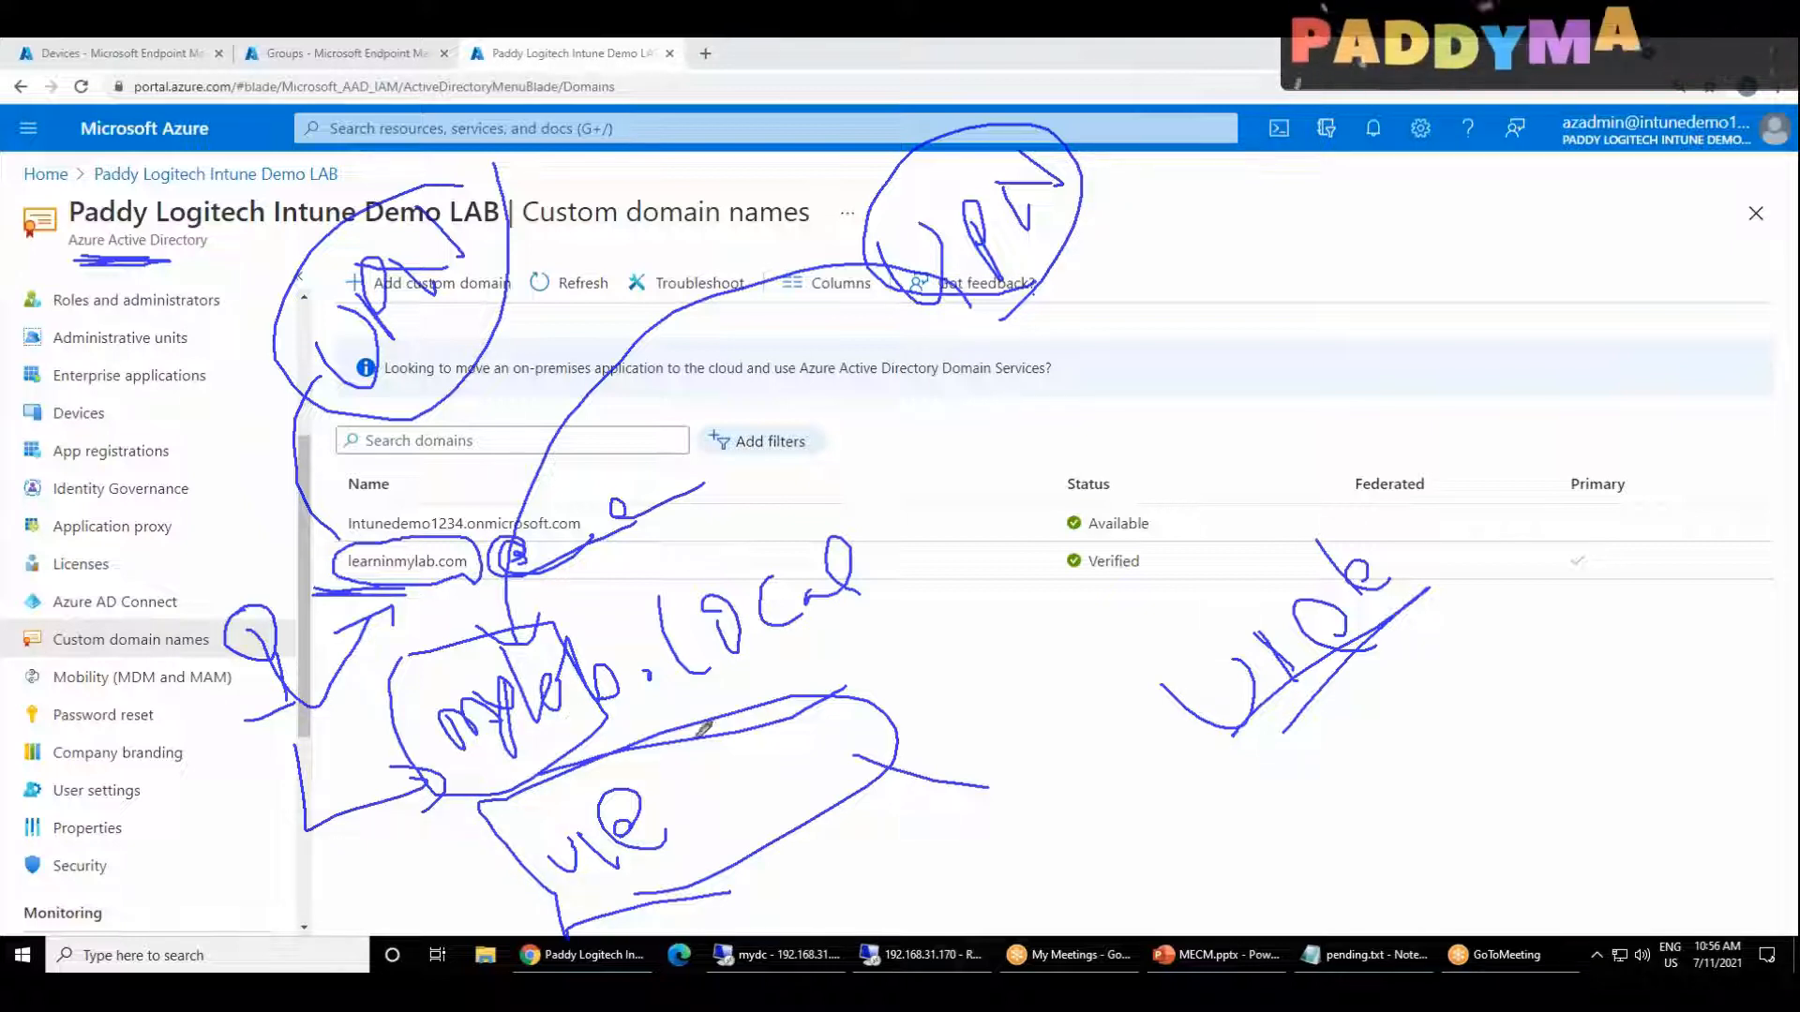
Step: Underline the mylab note, circle the Azure Active Directory heading and clear all the drawings from the screen
{"action": "mouse_move", "coordinate": [966, 450]}
{"action": "left_mouse_down"}
{"action": "mouse_move", "coordinate": [1001, 476]}
{"action": "mouse_move", "coordinate": [1010, 409]}
{"action": "left_mouse_up"}
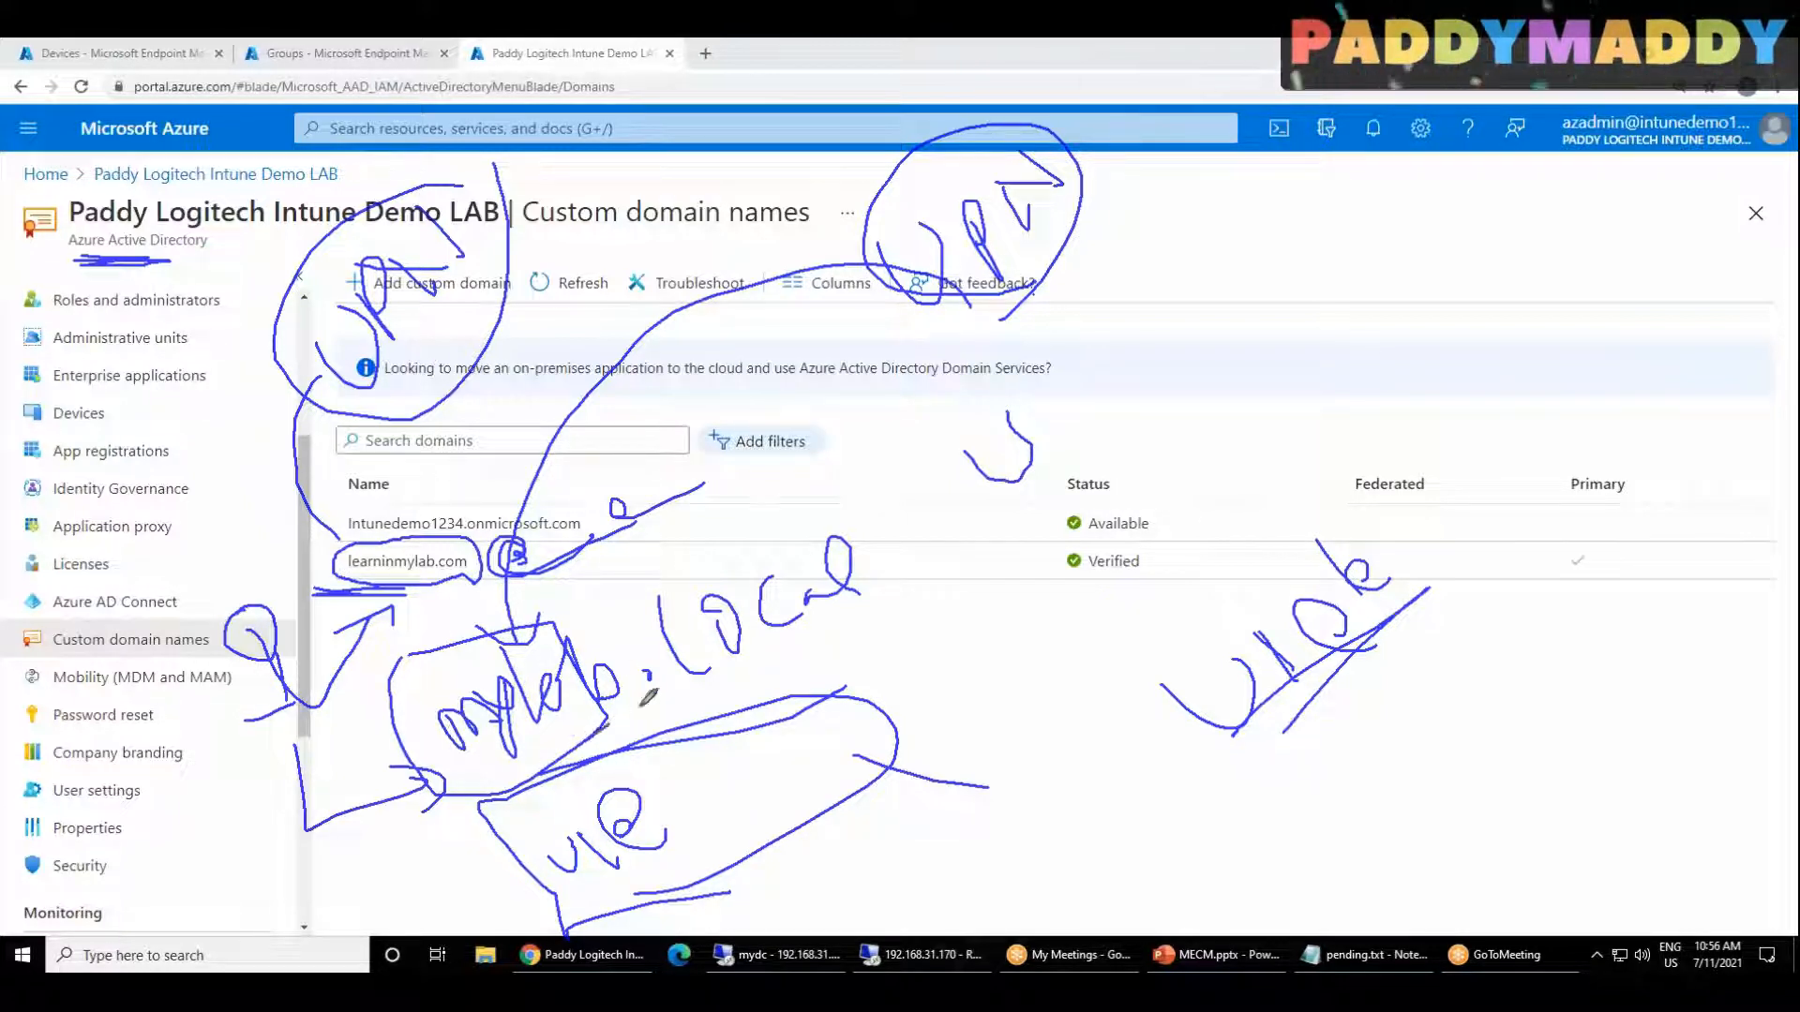
{"action": "left_click_drag", "start_coordinate": [651, 701], "coordinate": [657, 703]}
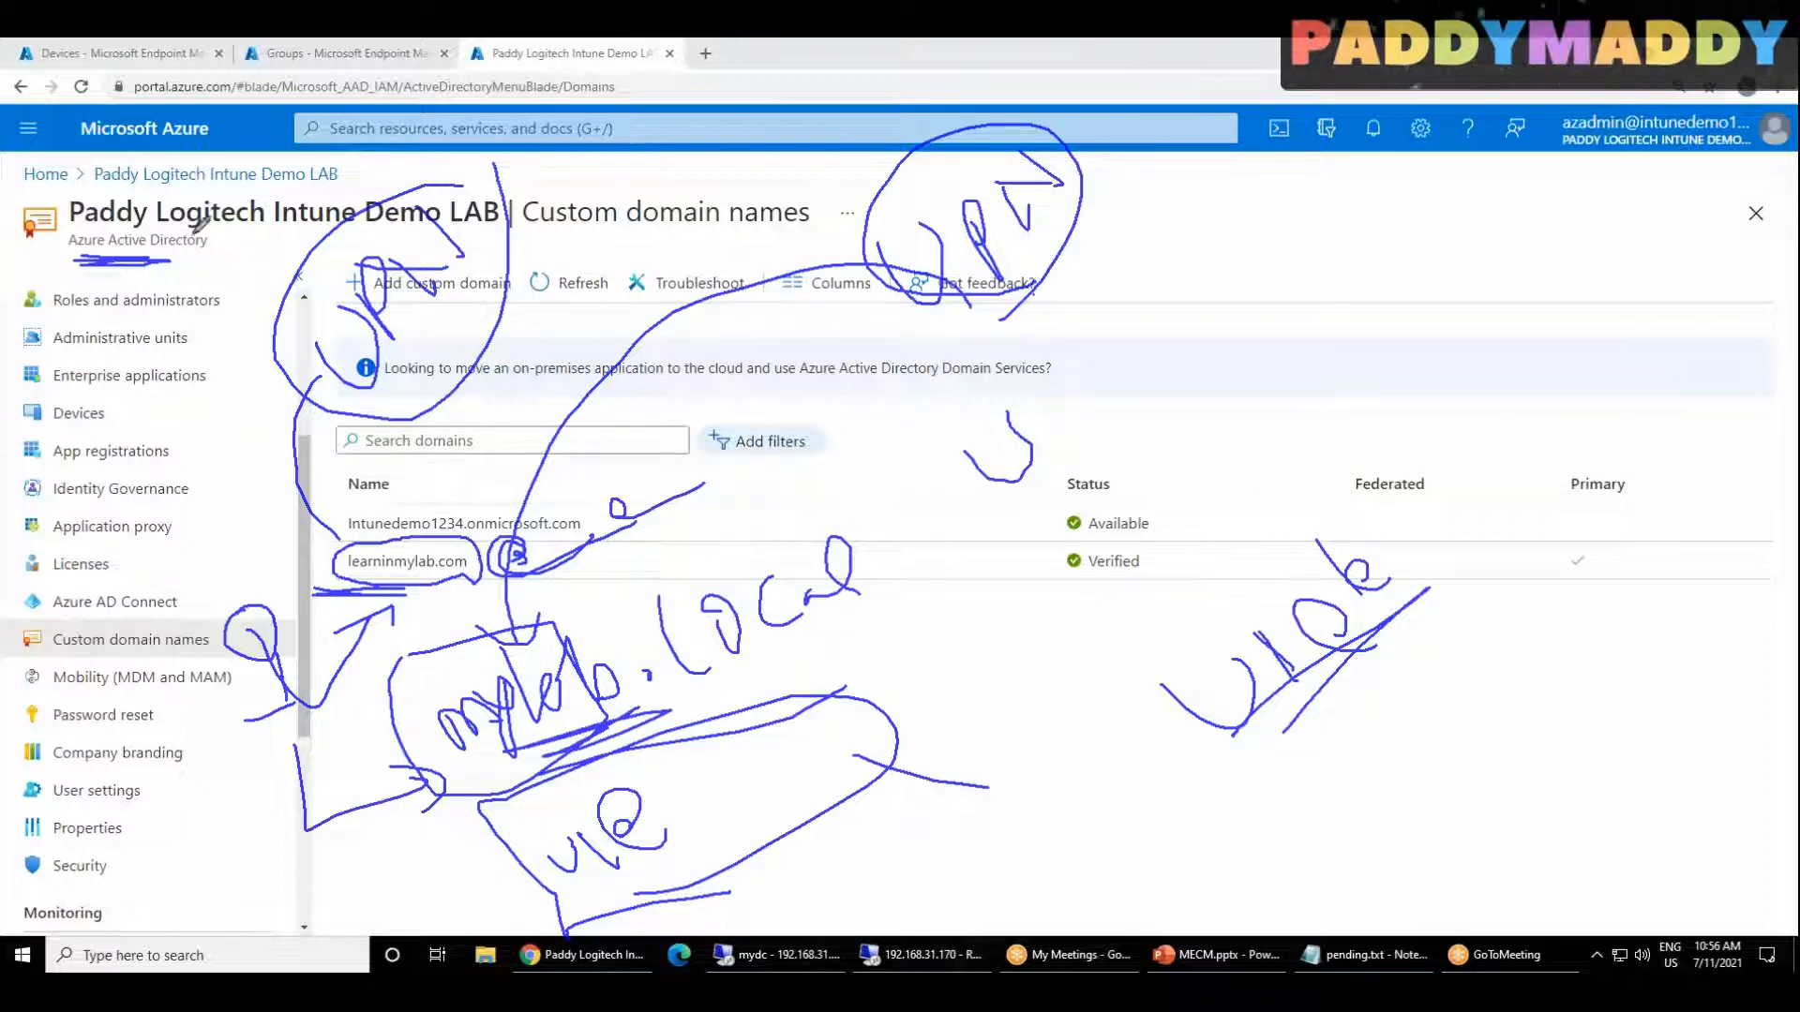
{"action": "mouse_move", "coordinate": [220, 247]}
{"action": "left_mouse_down"}
{"action": "mouse_move", "coordinate": [182, 261]}
{"action": "mouse_move", "coordinate": [151, 198]}
{"action": "left_mouse_up"}
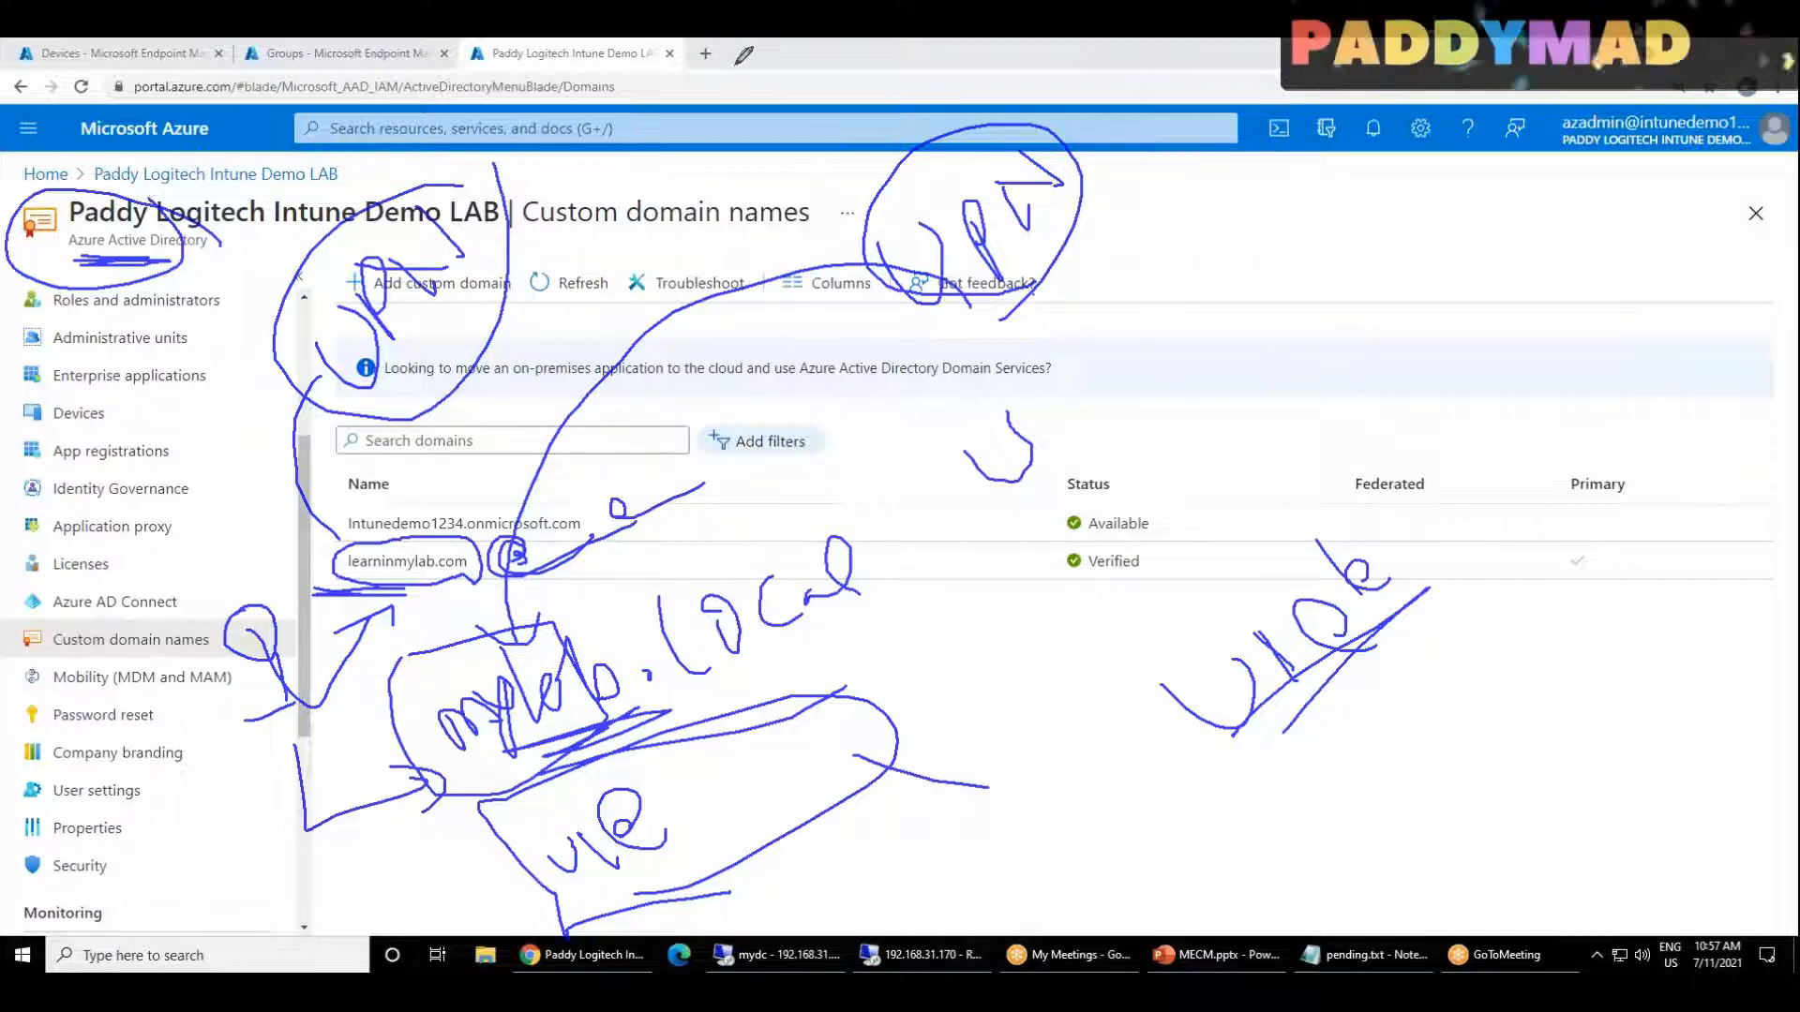
{"action": "left_click", "coordinate": [767, 184]}
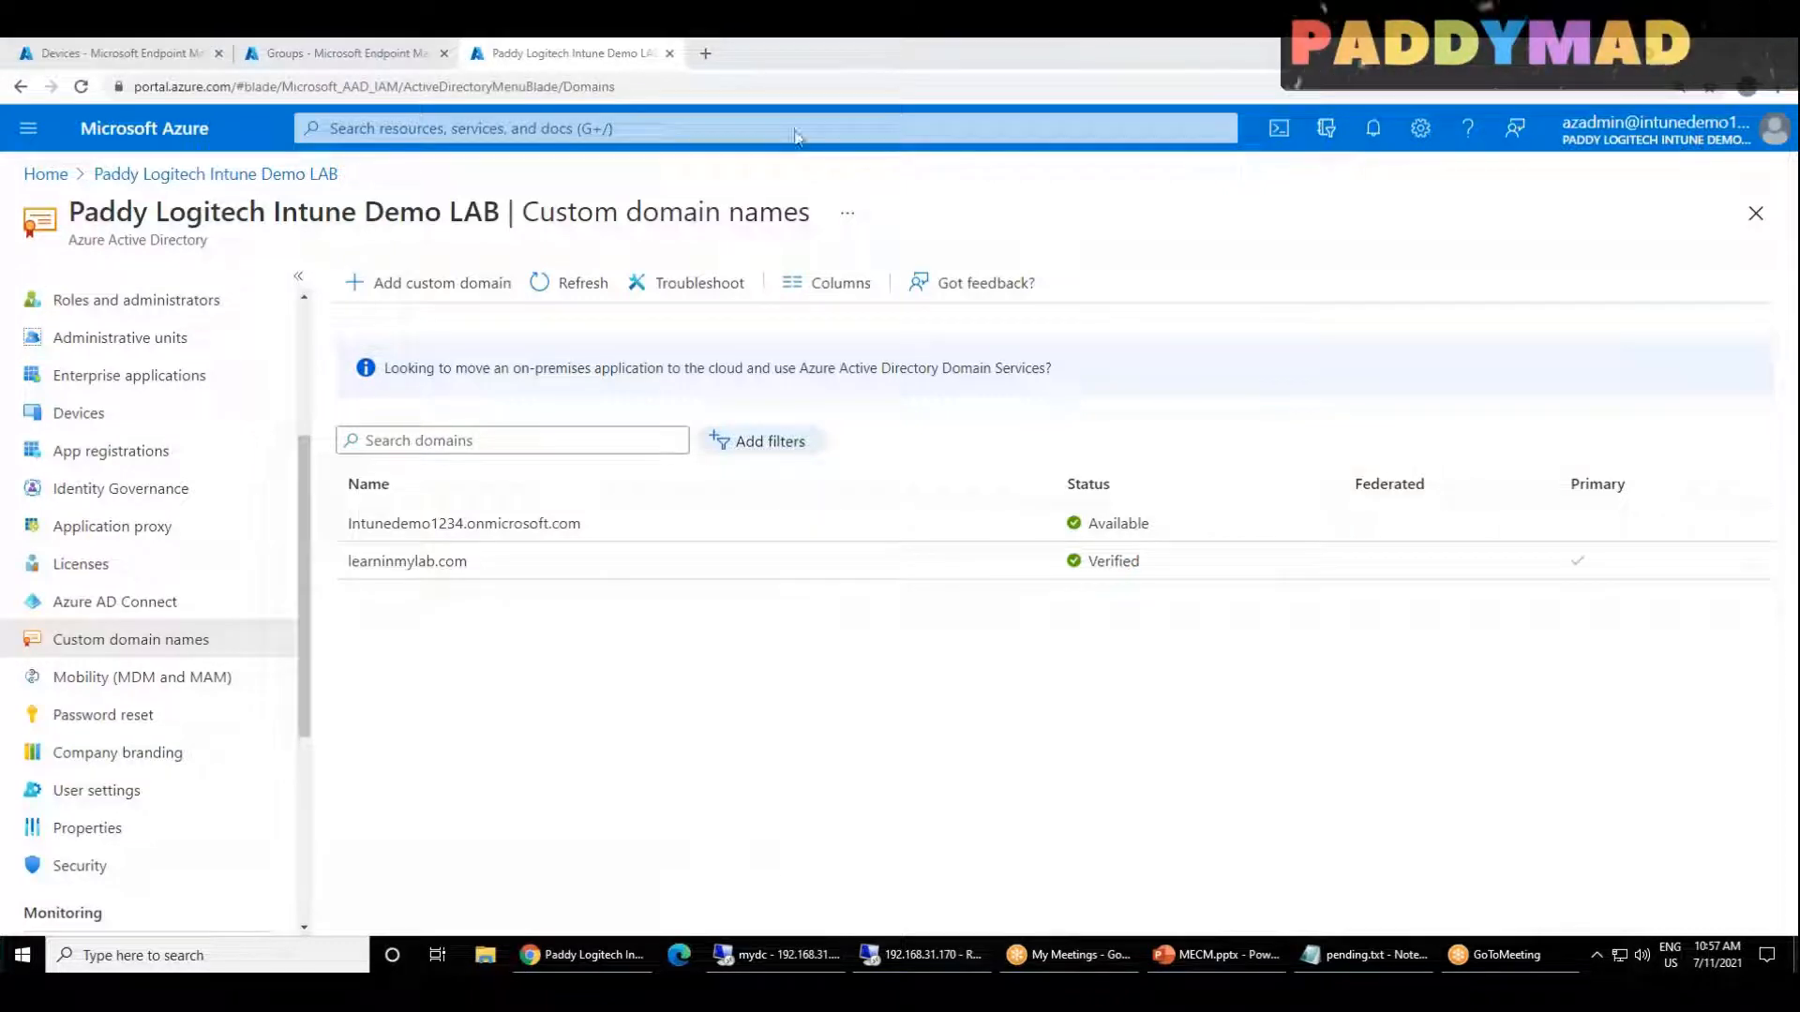
Step: Switch to the mydc remote session and view the India and Users containers of MYLAB.LOCAL, selecting the SCCMADMIN account
{"action": "left_click", "coordinate": [750, 954]}
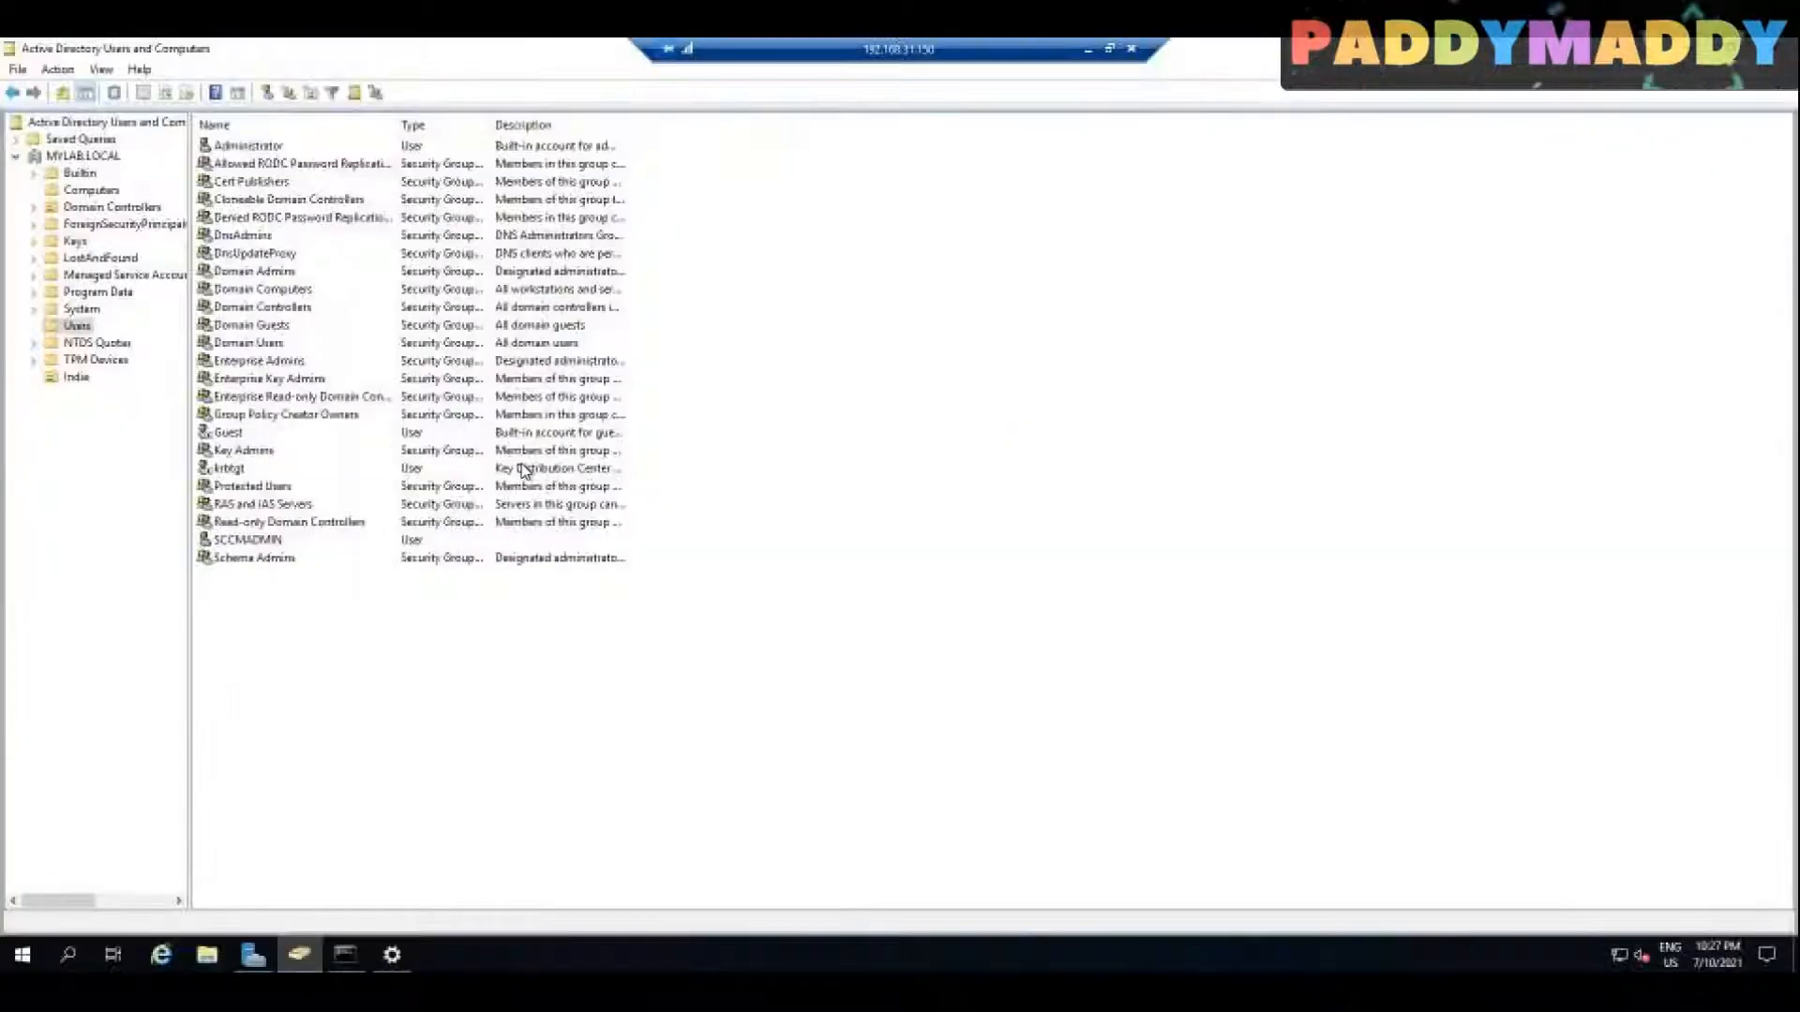
{"action": "left_click", "coordinate": [75, 377]}
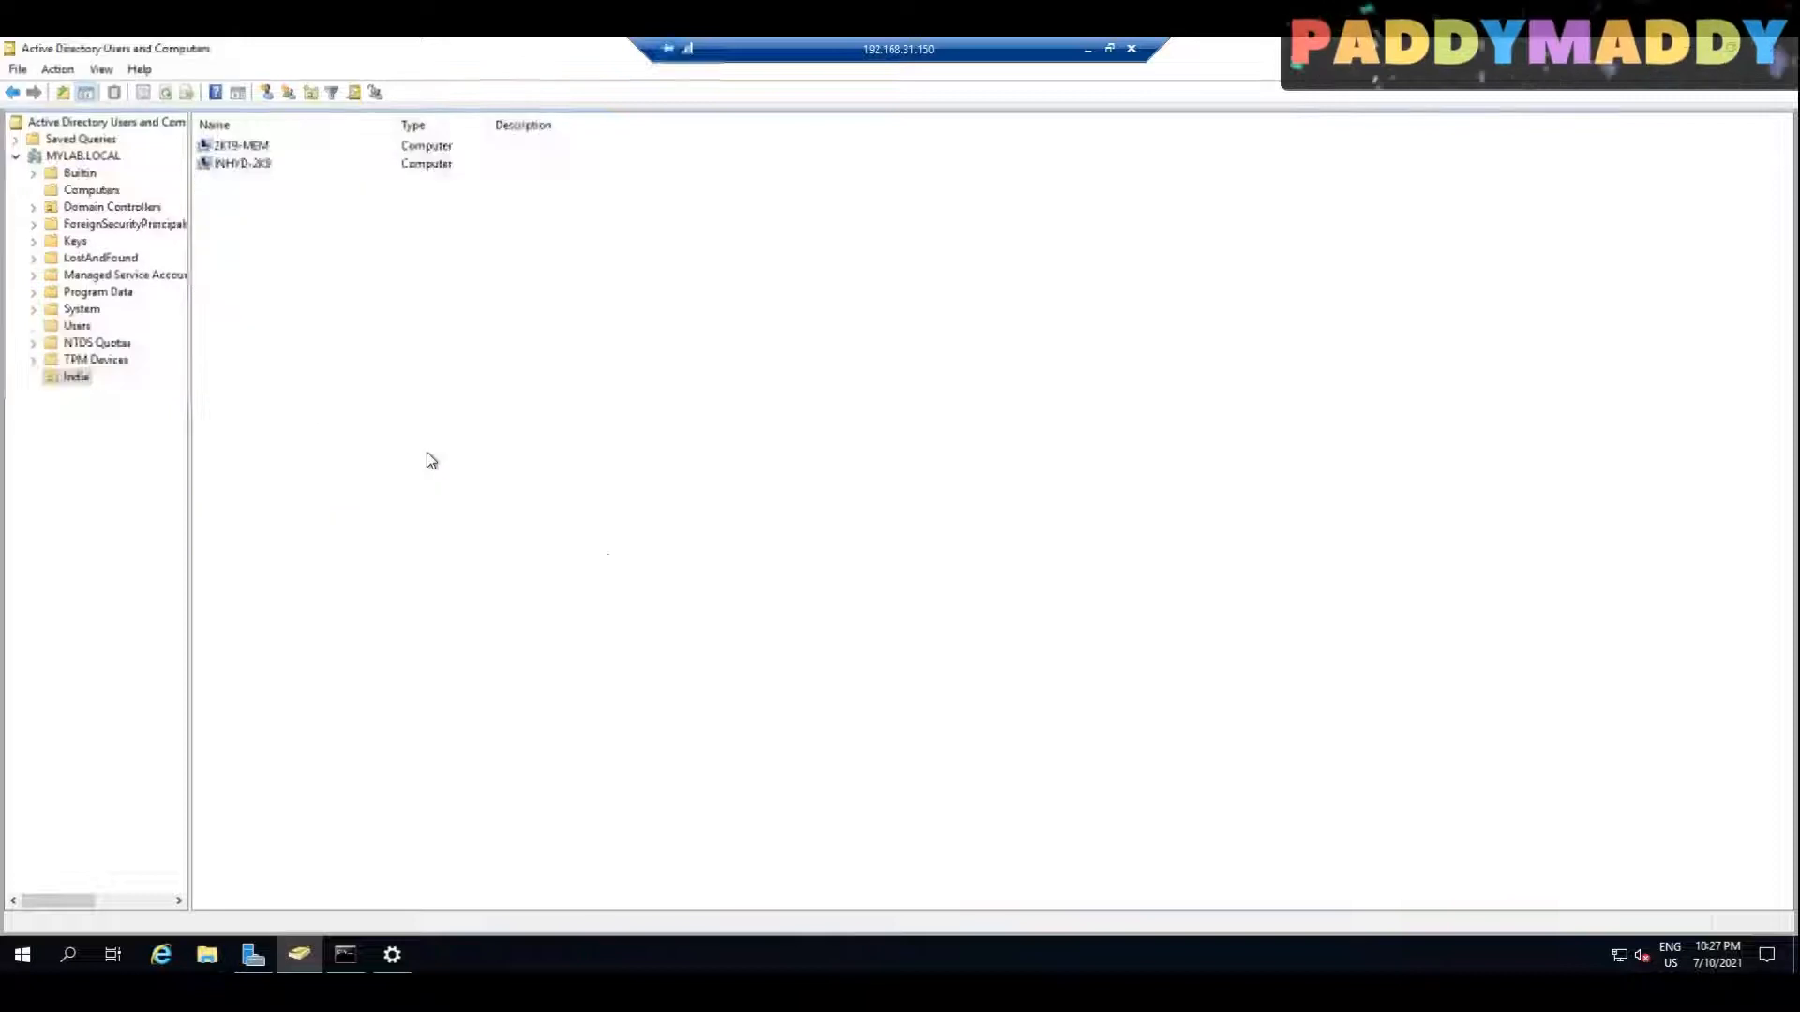
{"action": "left_click", "coordinate": [77, 326]}
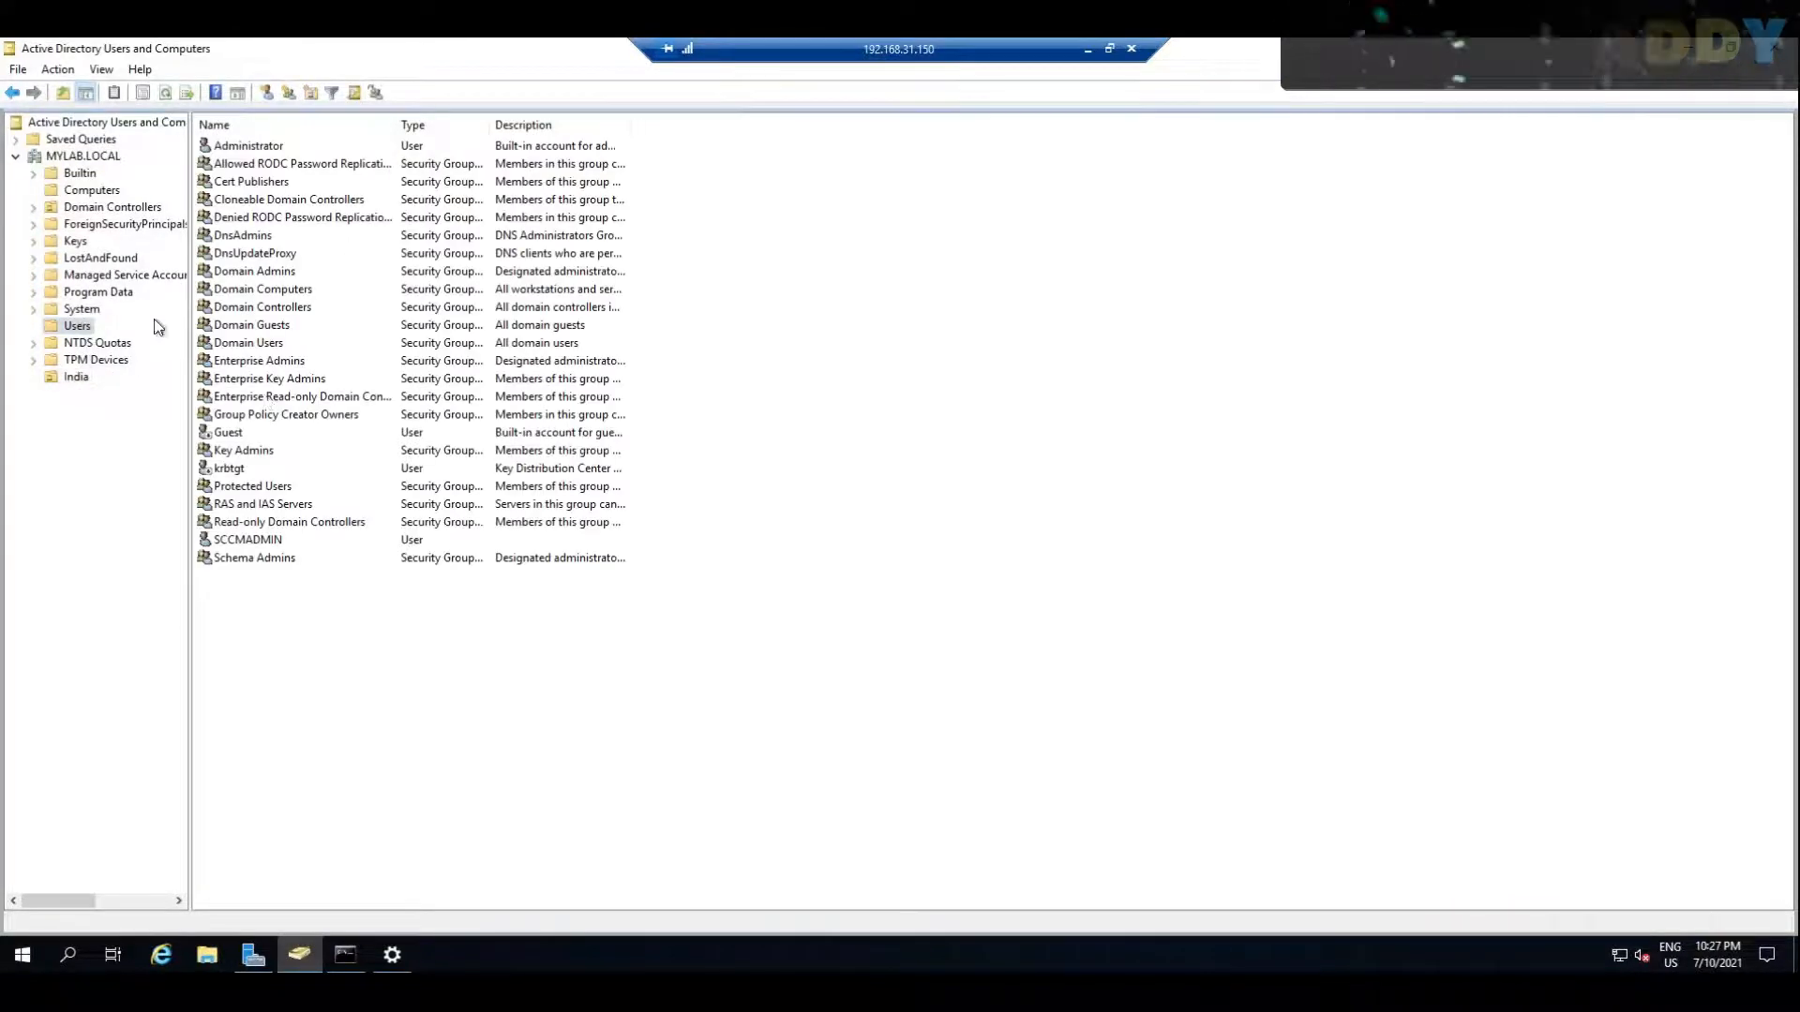
{"action": "left_click", "coordinate": [266, 542]}
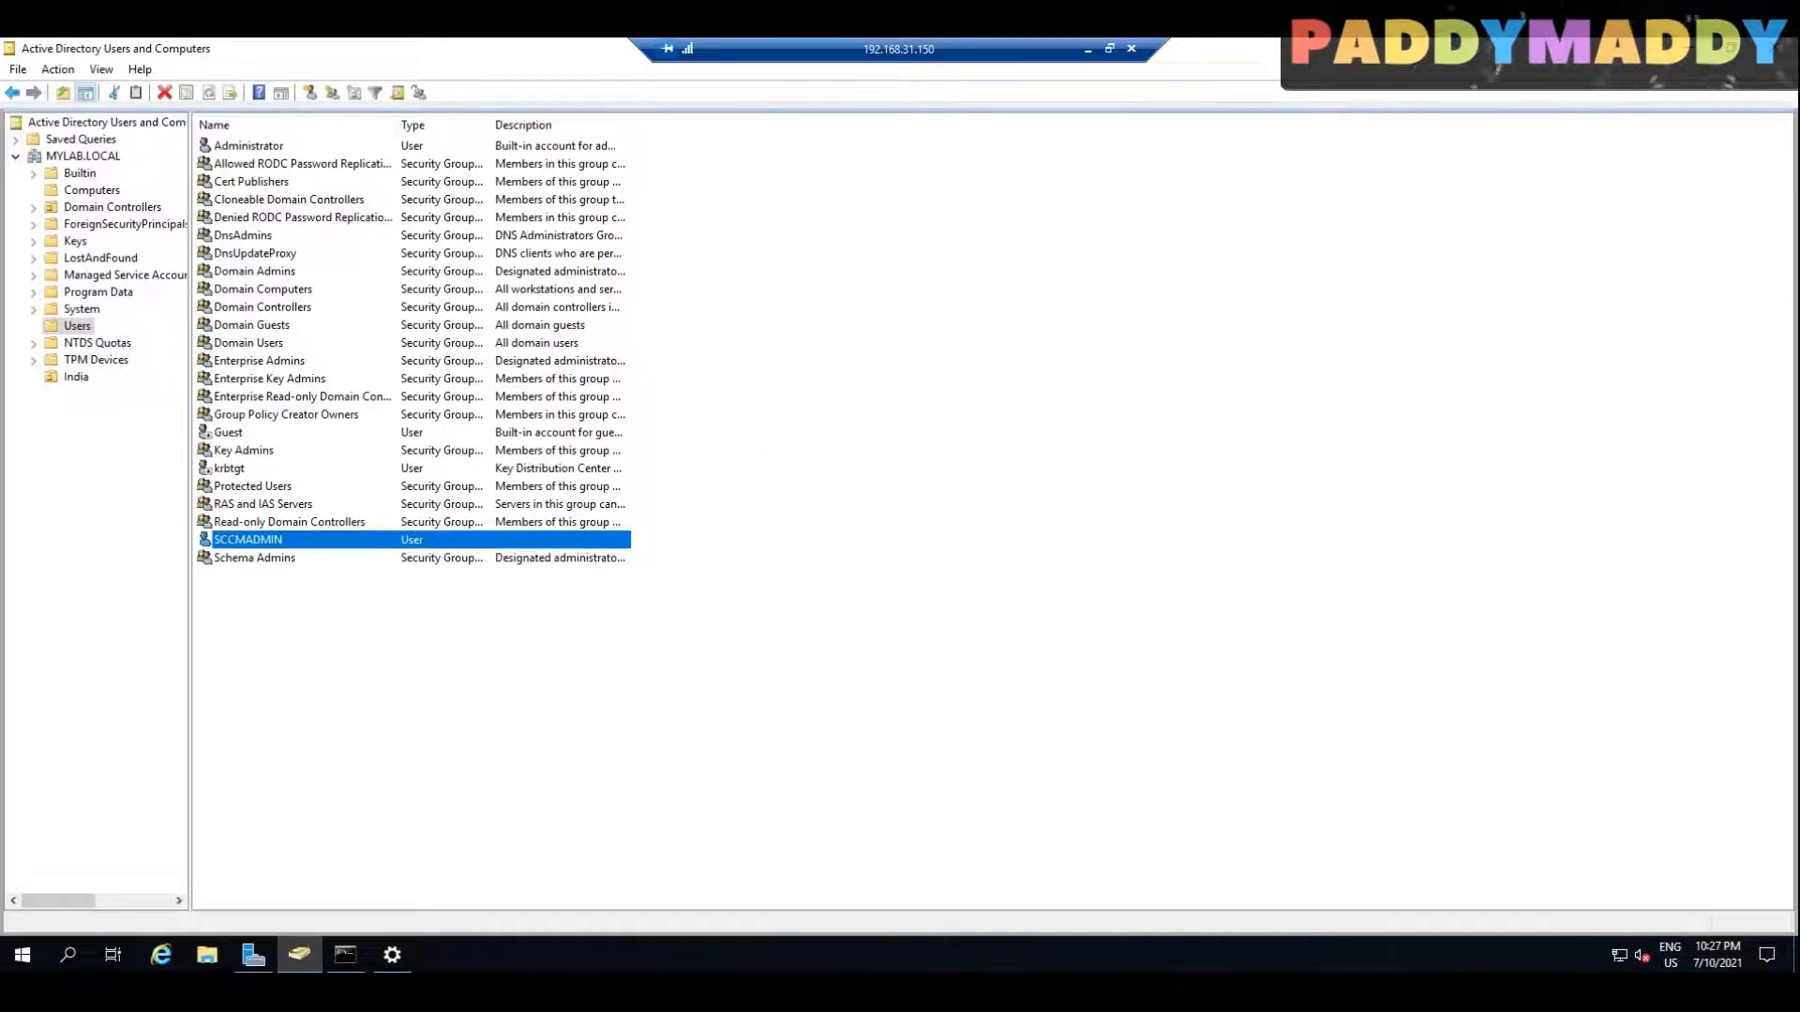
Step: Switch to the 192.168.31.170 remote session to look at its command prompt, and return to the Azure portal
{"action": "left_click", "coordinate": [1088, 53]}
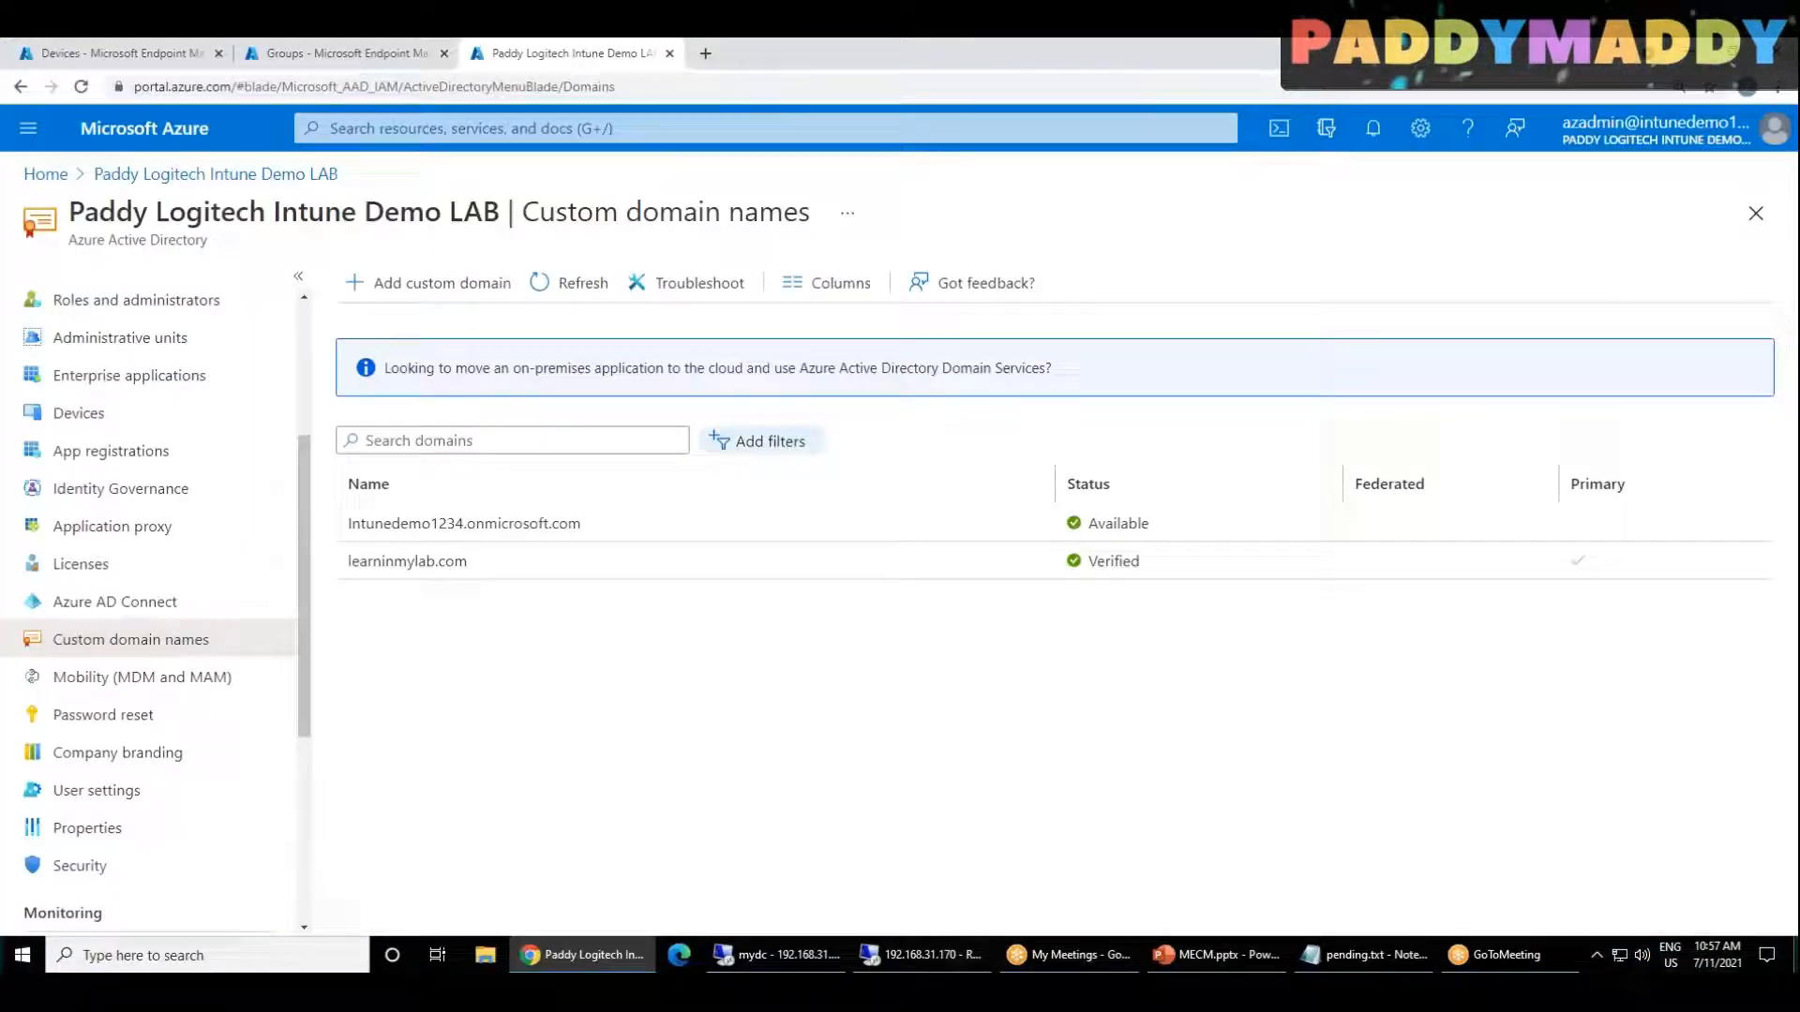
{"action": "left_click", "coordinate": [914, 956]}
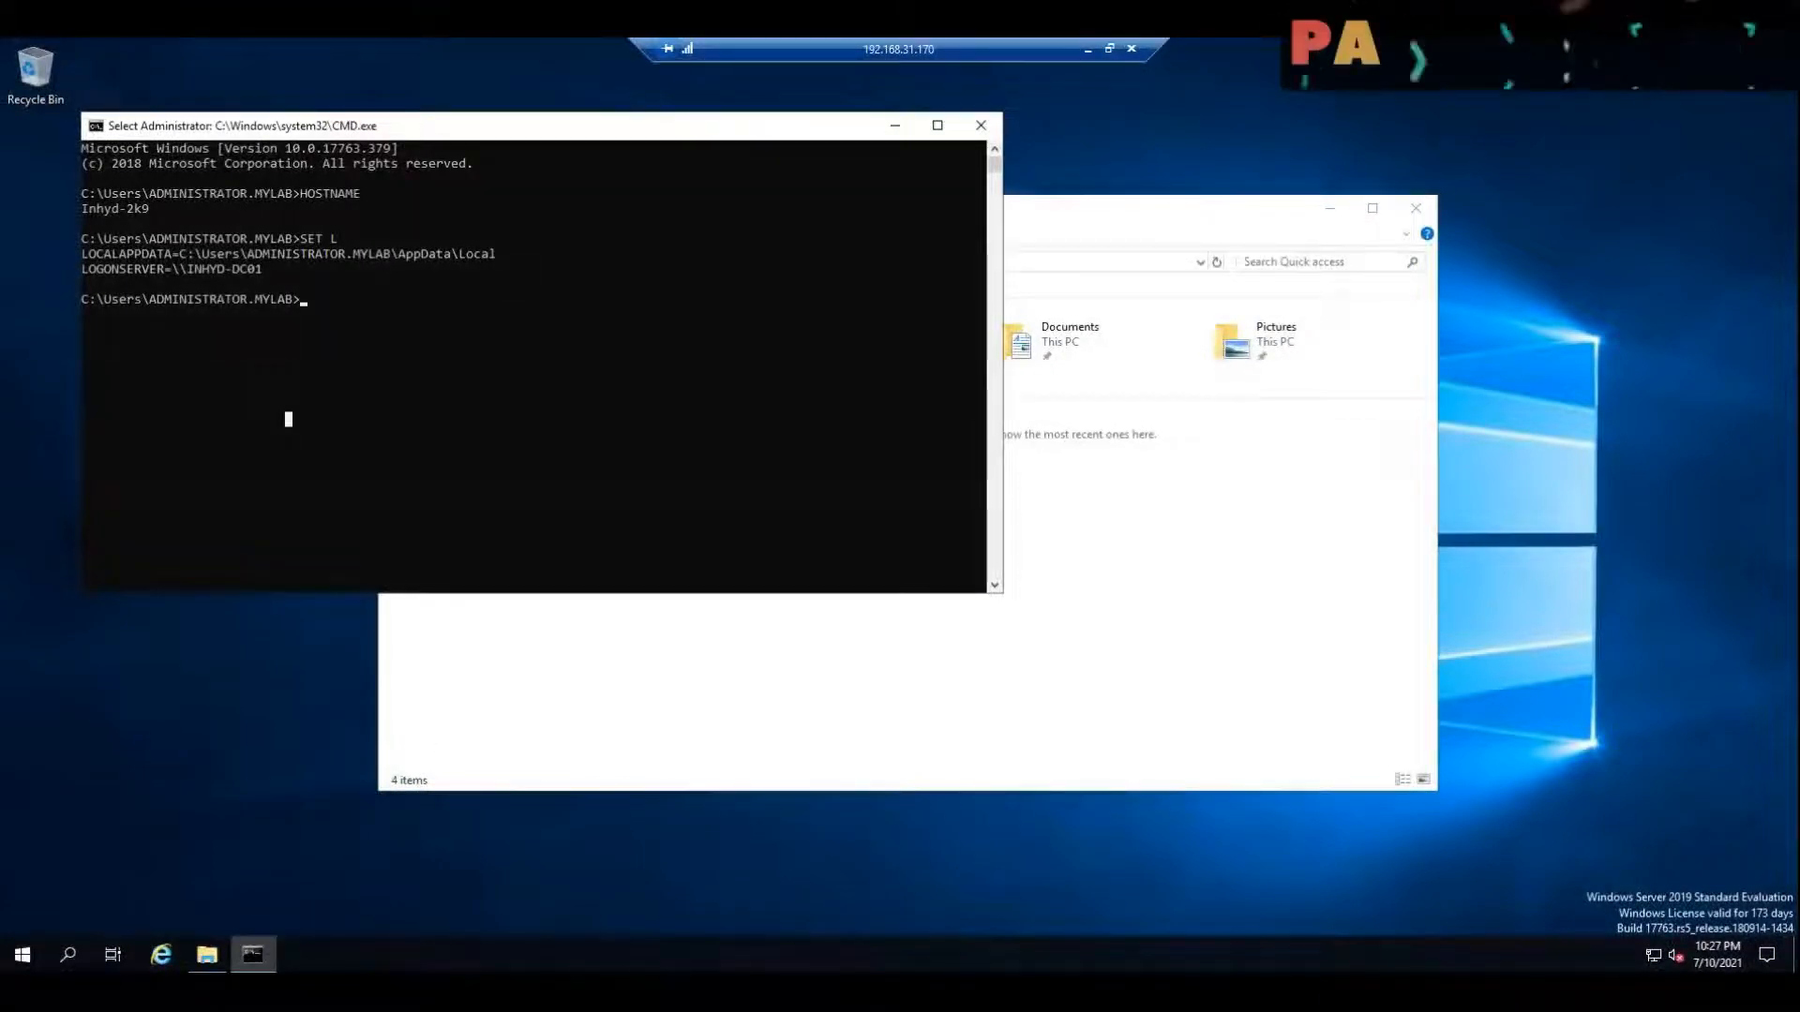
{"action": "left_click", "coordinate": [1088, 49]}
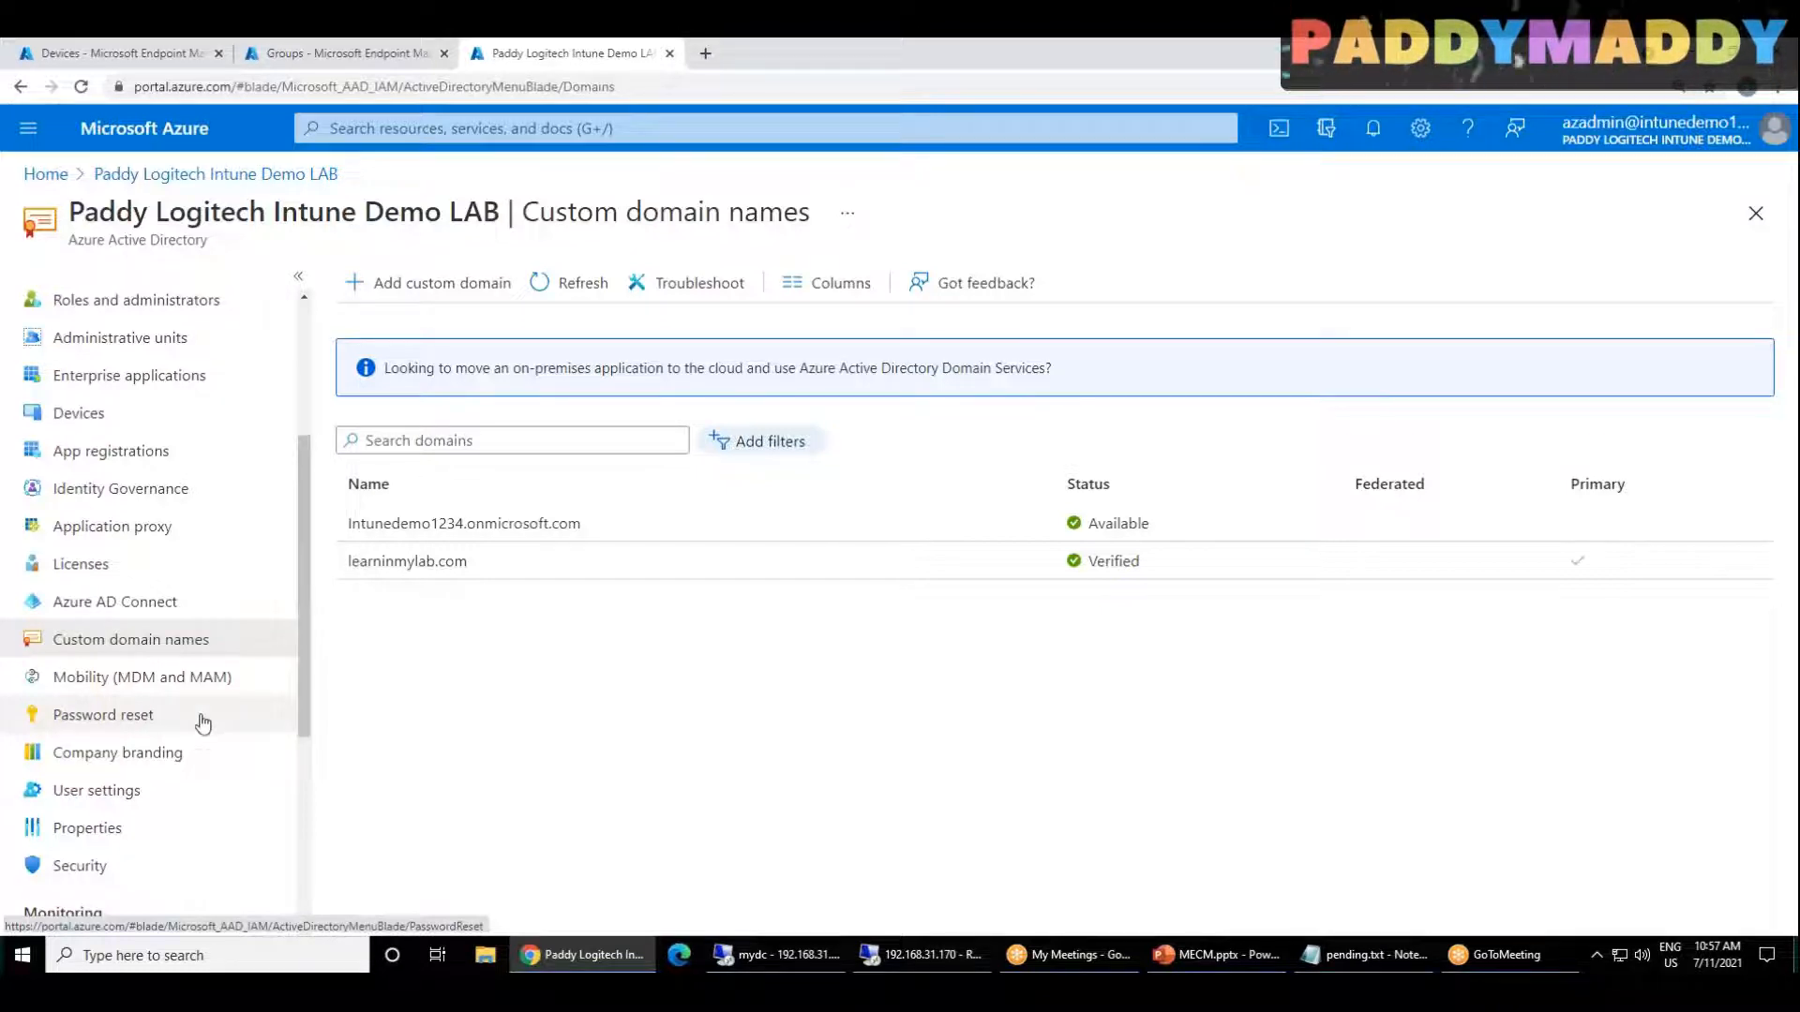
Step: Go back to the Paddy Logitech Intune Demo LAB overview and open its Azure AD Connect page
{"action": "left_click", "coordinate": [187, 175]}
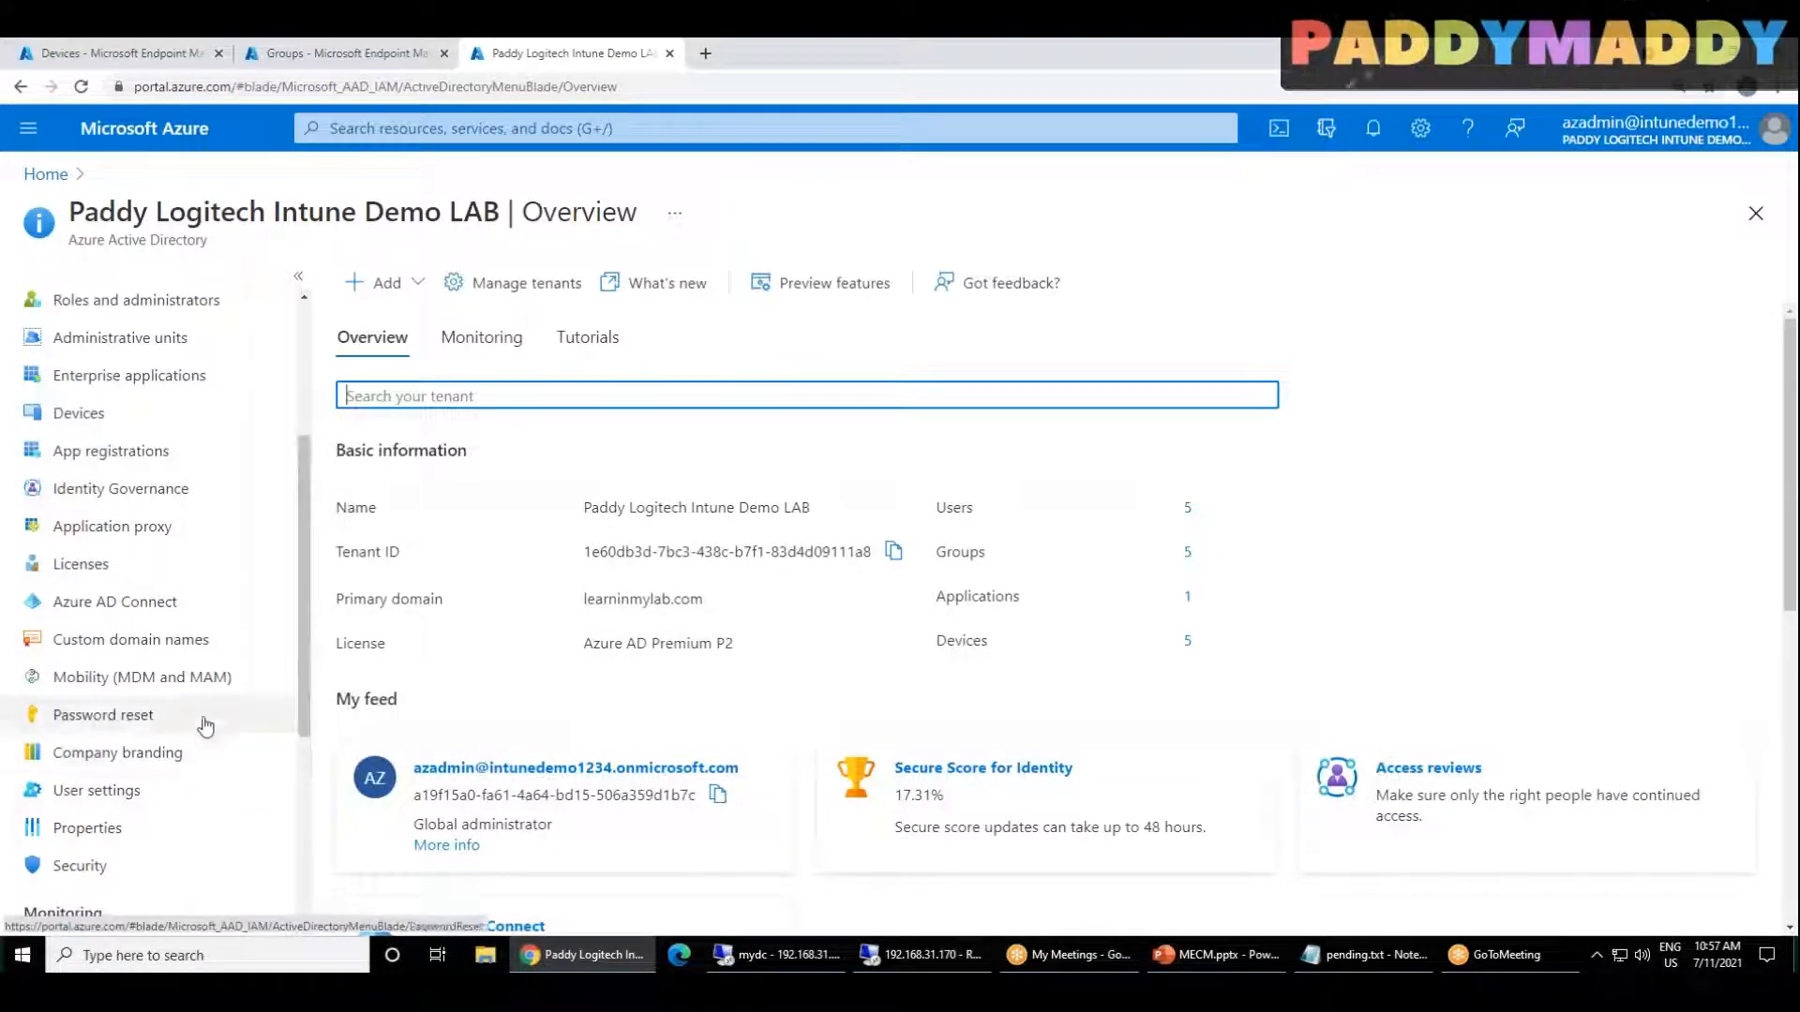
{"action": "scroll", "coordinate": [200, 679], "scroll_direction": "down", "scroll_amount": 1}
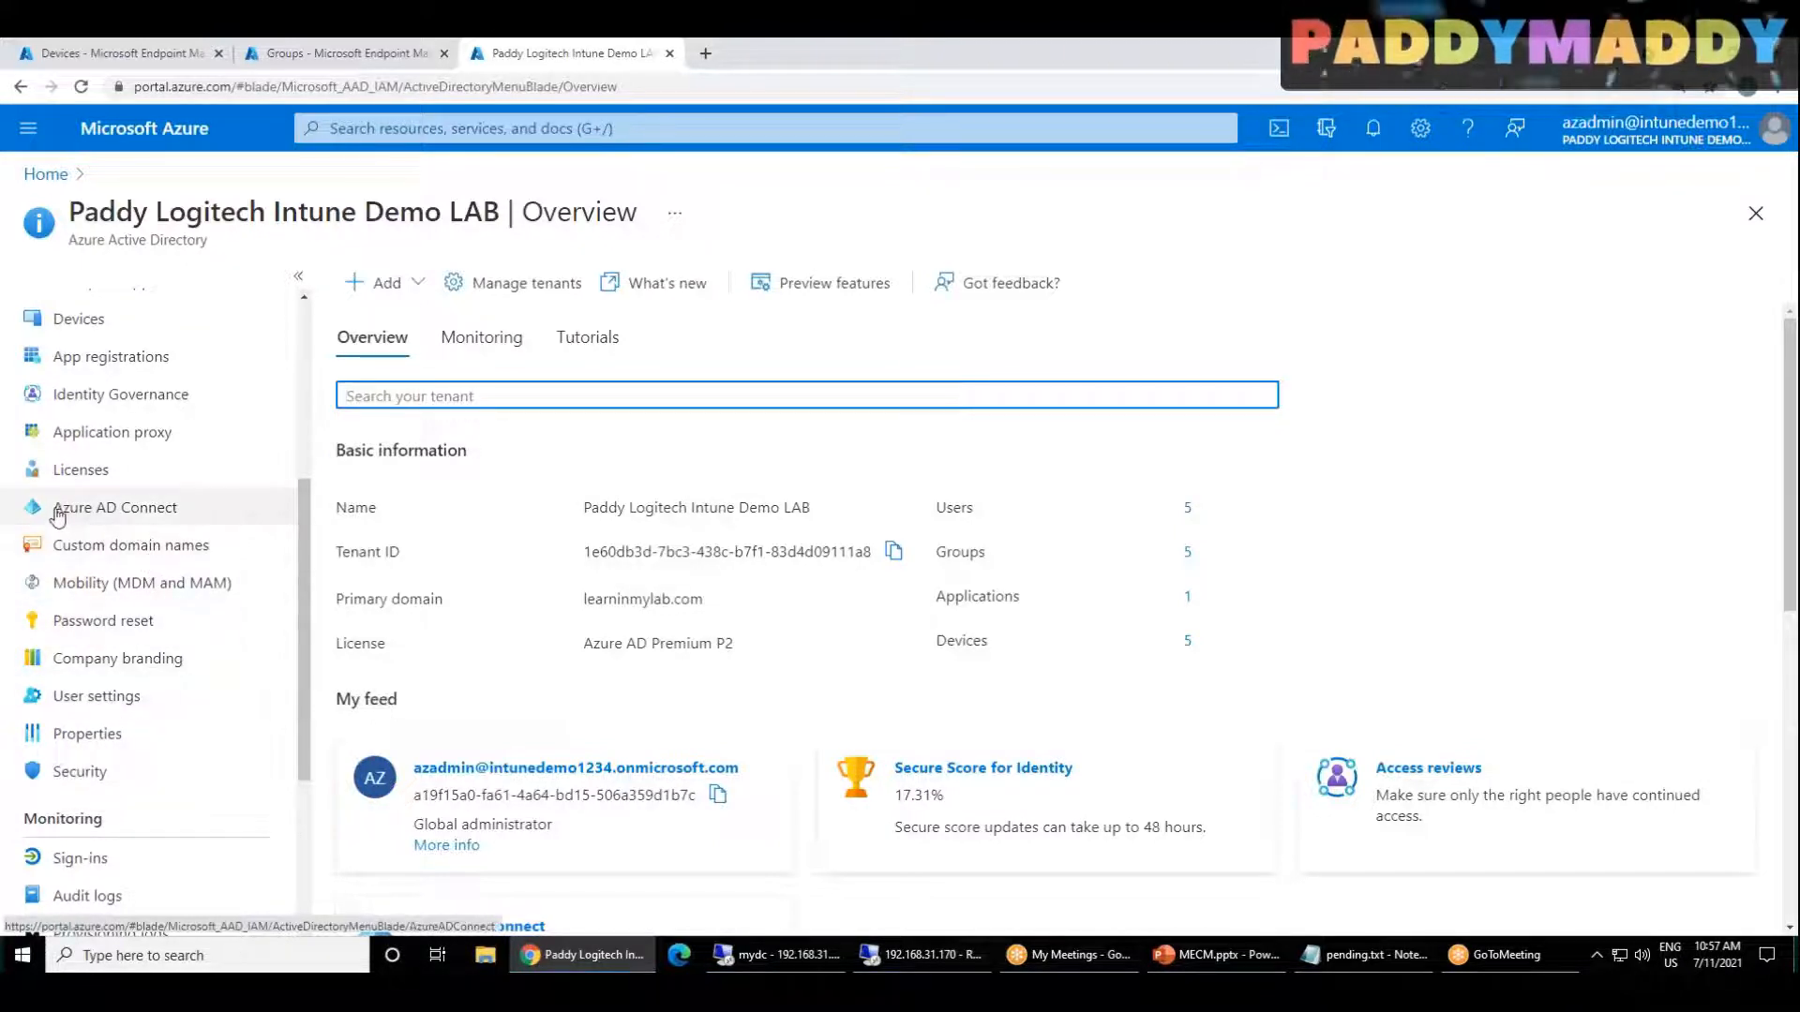
{"action": "left_click", "coordinate": [104, 518]}
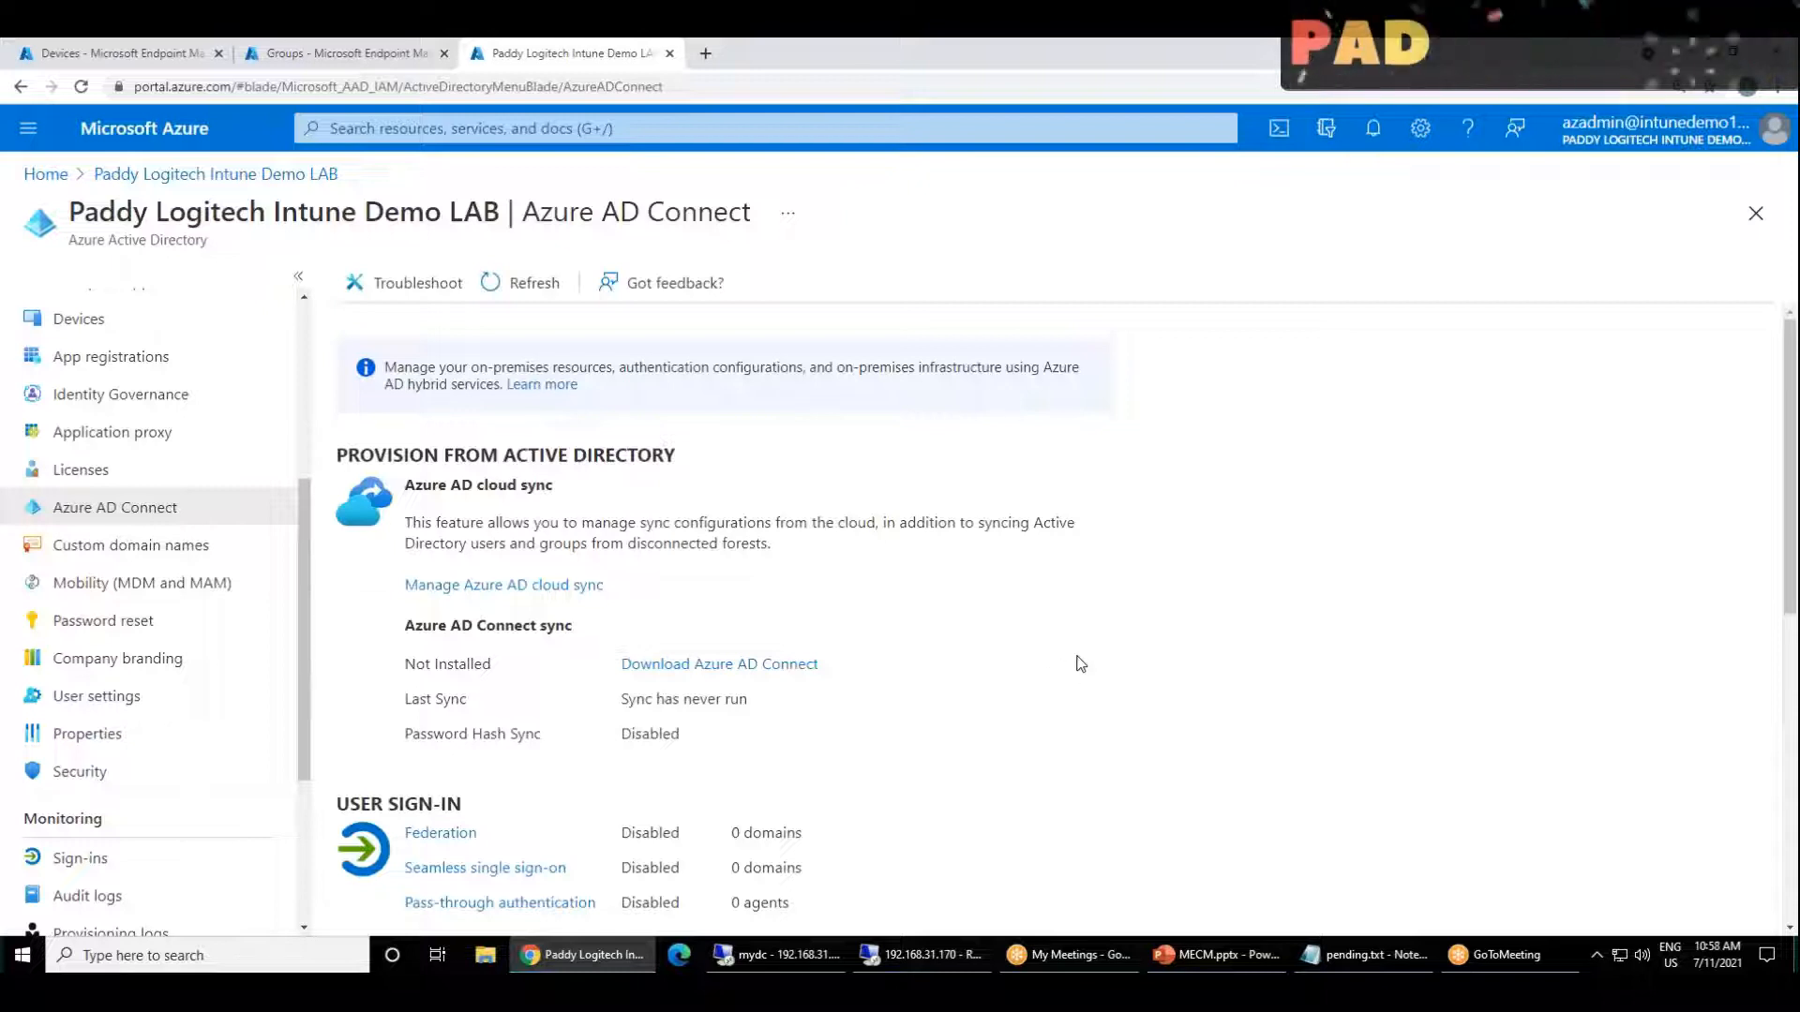
Step: Highlight the Last Sync and Password Hash Sync statuses and review the user sign-in and staged rollout sections
{"action": "left_click_drag", "start_coordinate": [414, 485], "coordinate": [665, 518]}
{"action": "left_click_drag", "start_coordinate": [617, 701], "coordinate": [772, 712]}
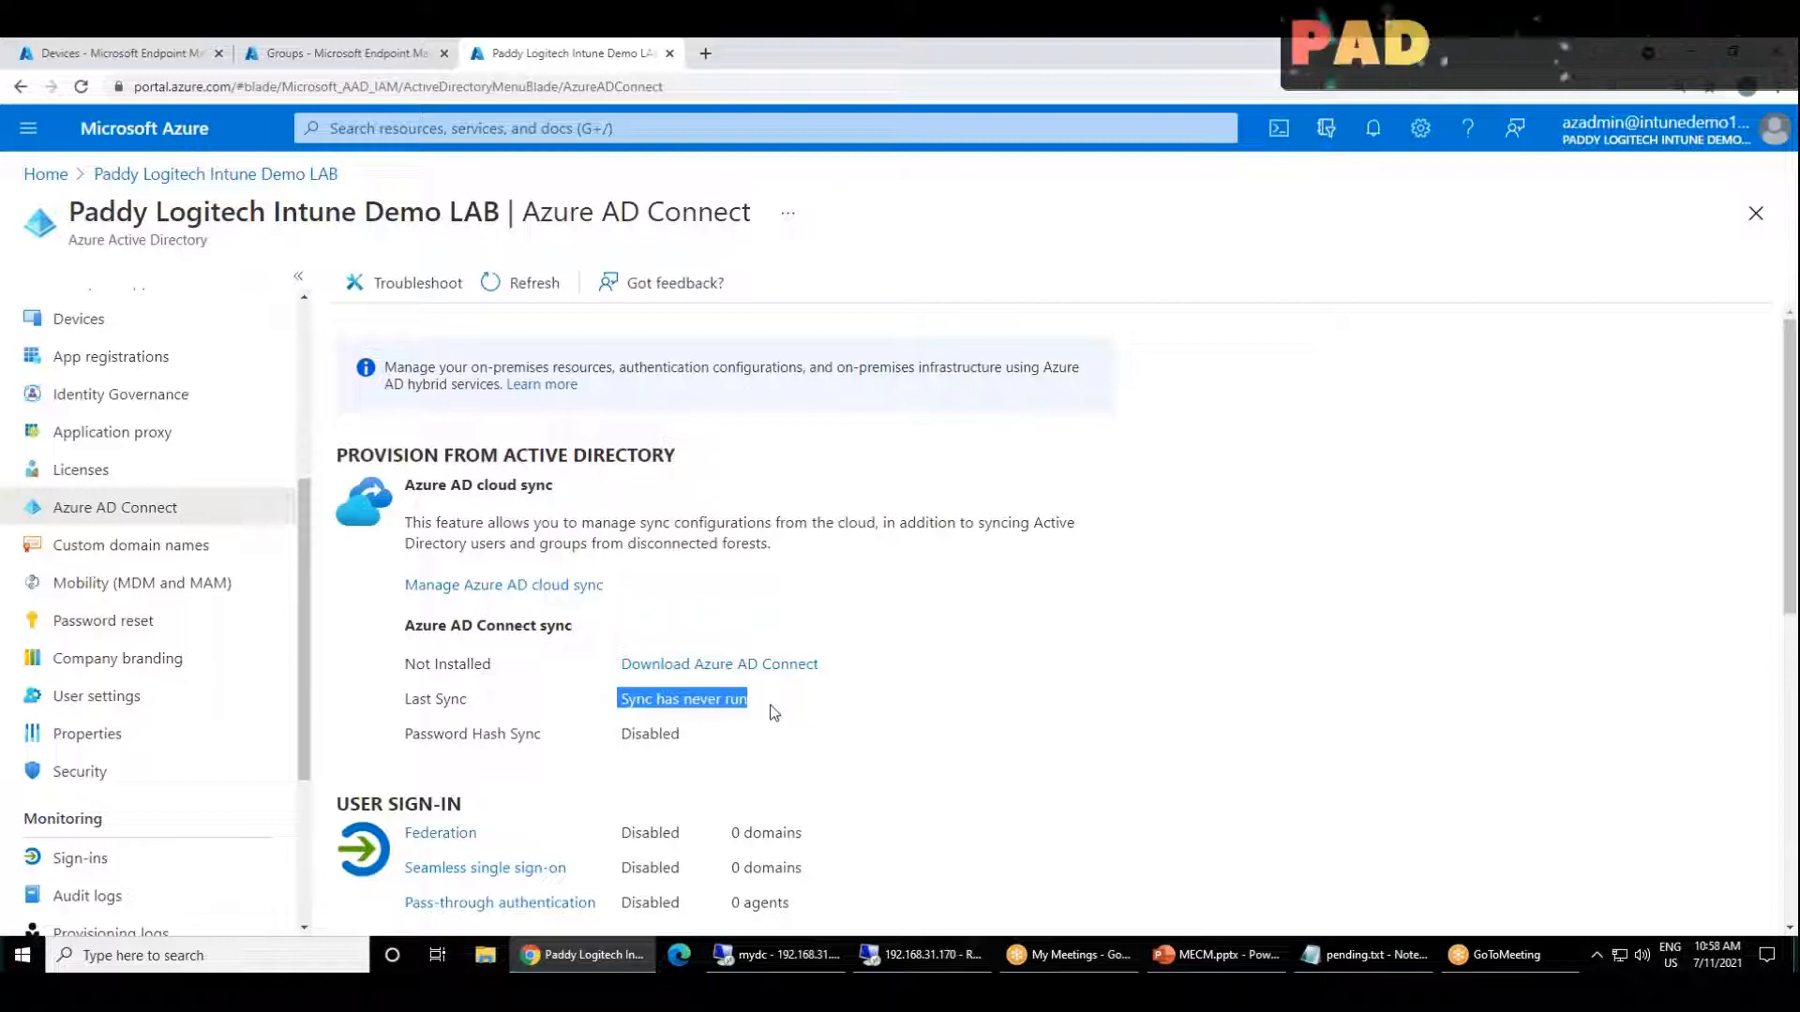
{"action": "double_click", "coordinate": [594, 747]}
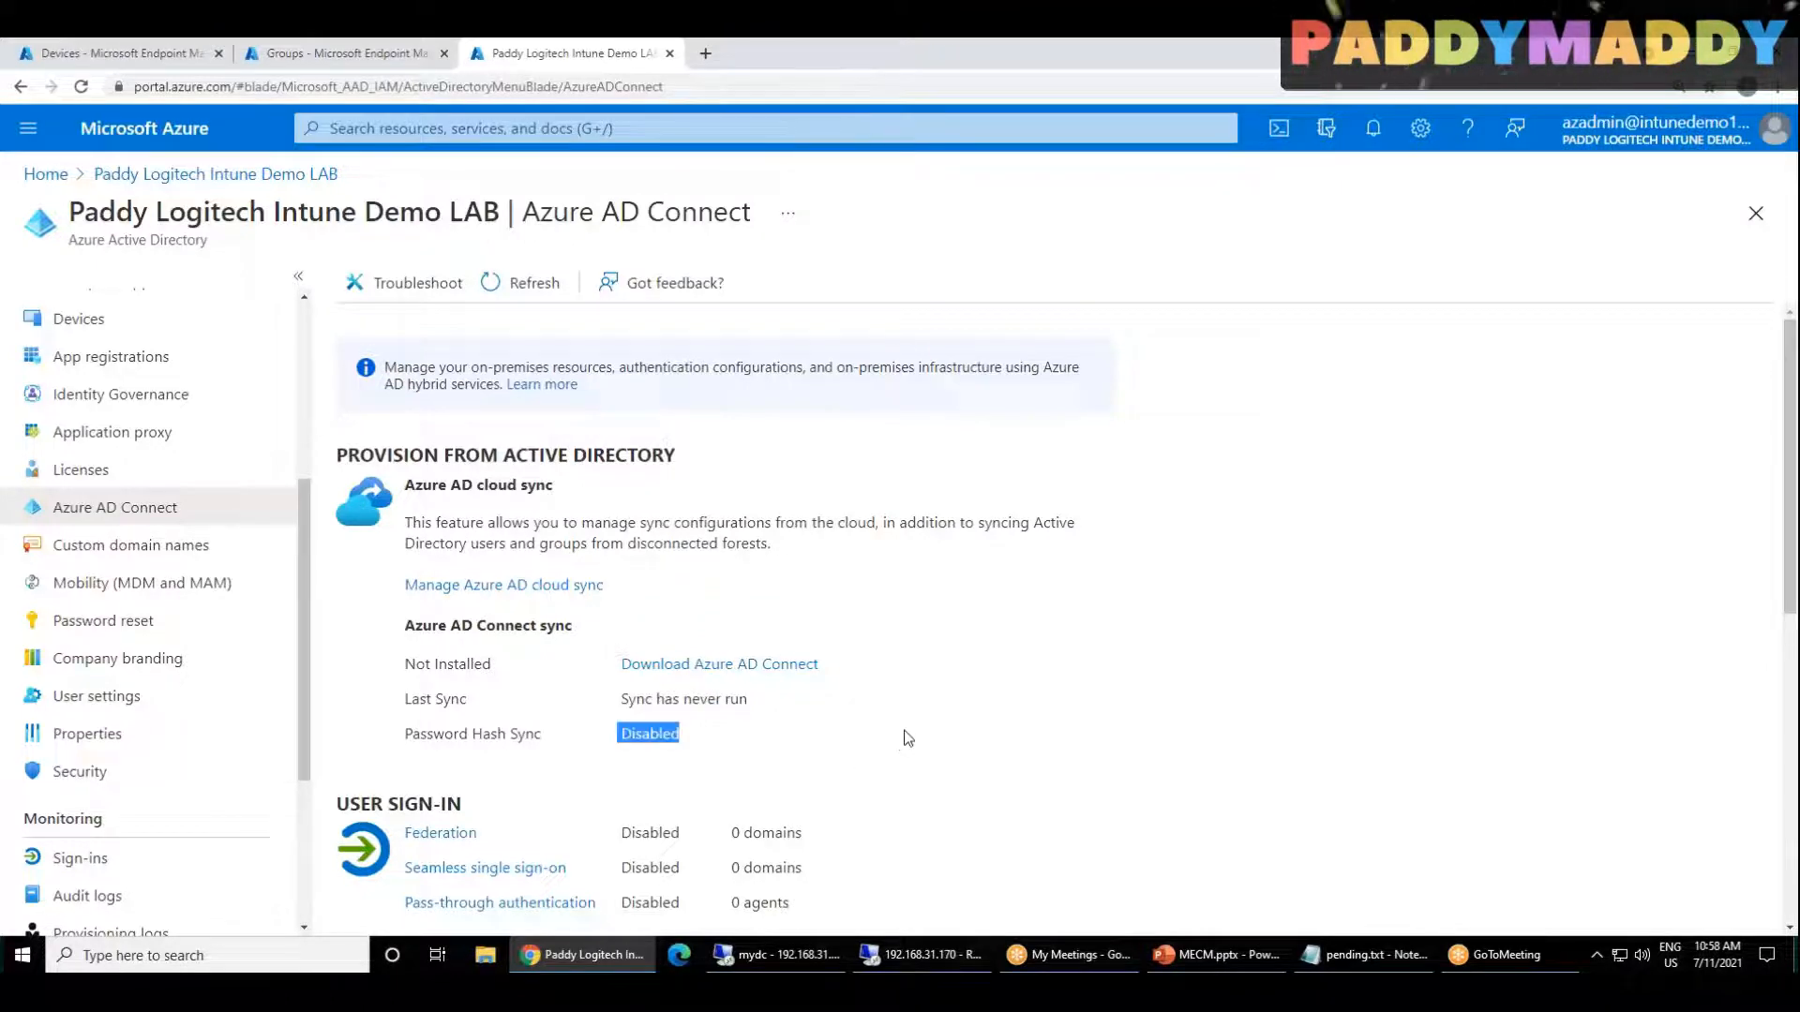
{"action": "scroll", "coordinate": [898, 872], "scroll_direction": "down", "scroll_amount": 5}
{"action": "scroll", "coordinate": [898, 872], "scroll_direction": "up", "scroll_amount": 3}
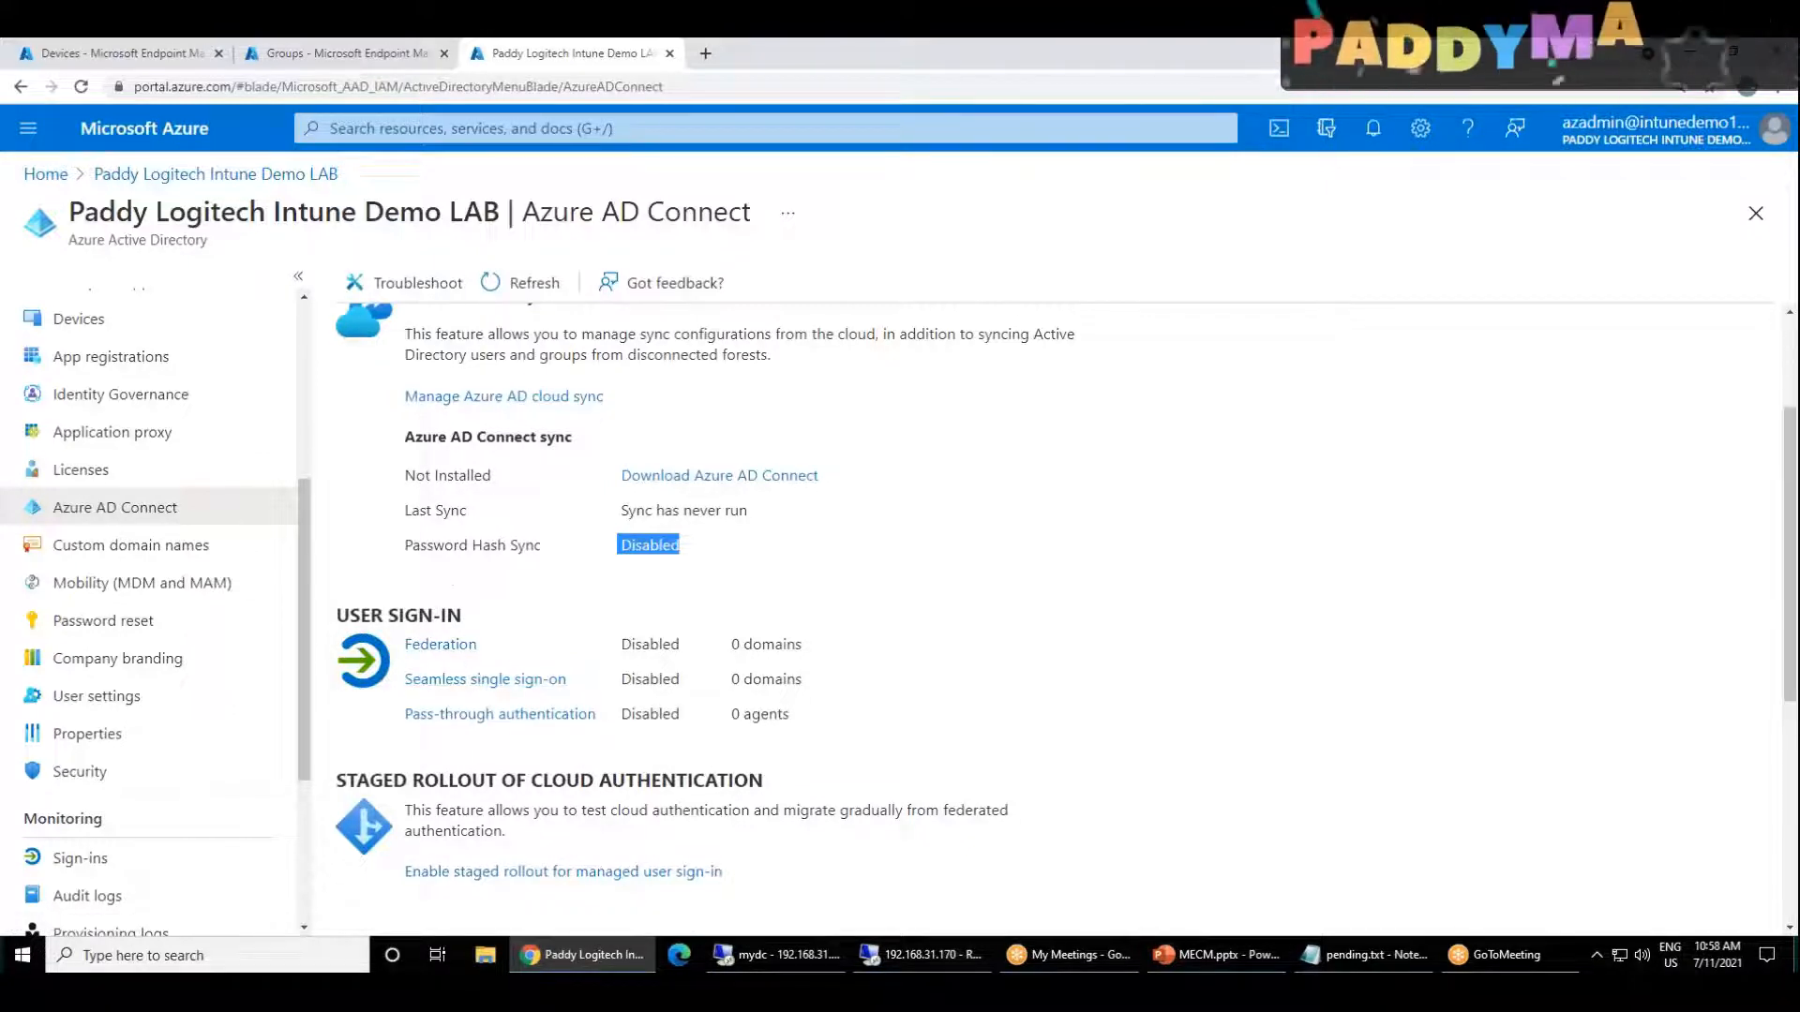
{"action": "left_click_drag", "start_coordinate": [427, 546], "coordinate": [659, 541]}
{"action": "left_click", "coordinate": [762, 516]}
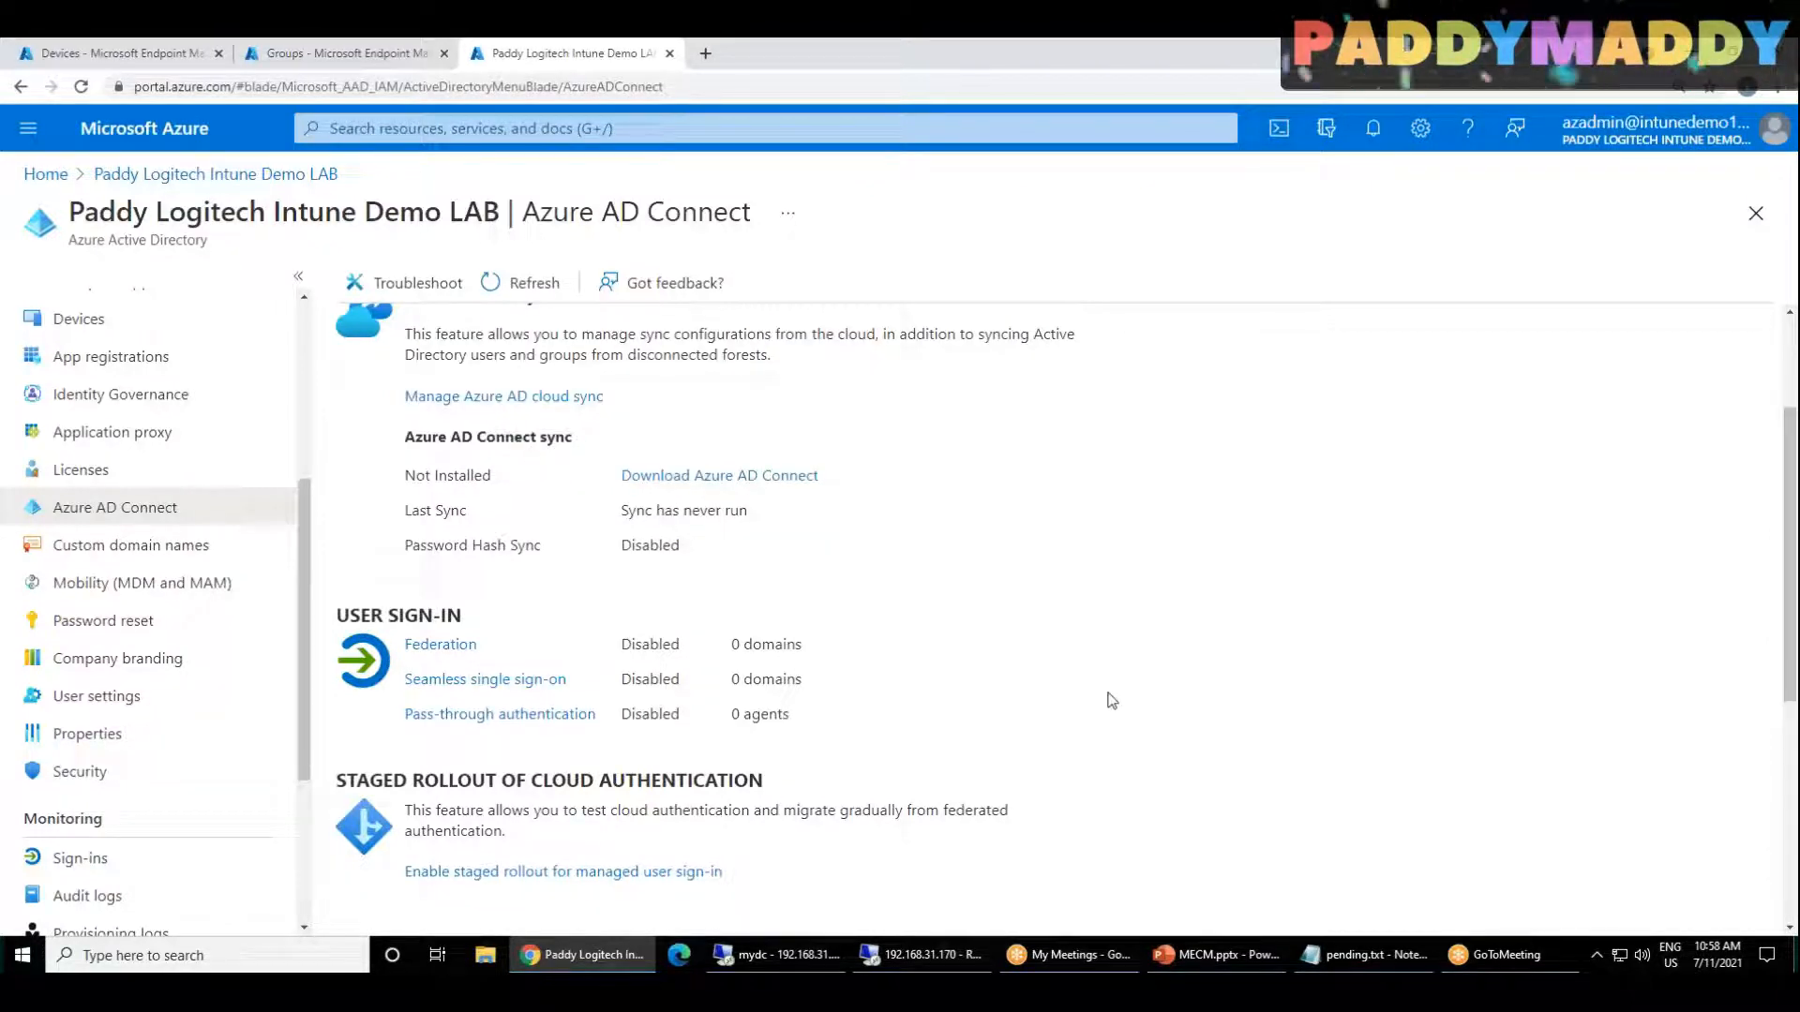
{"action": "scroll", "coordinate": [1109, 698], "scroll_direction": "down", "scroll_amount": 3}
{"action": "scroll", "coordinate": [1105, 691], "scroll_direction": "up", "scroll_amount": 2}
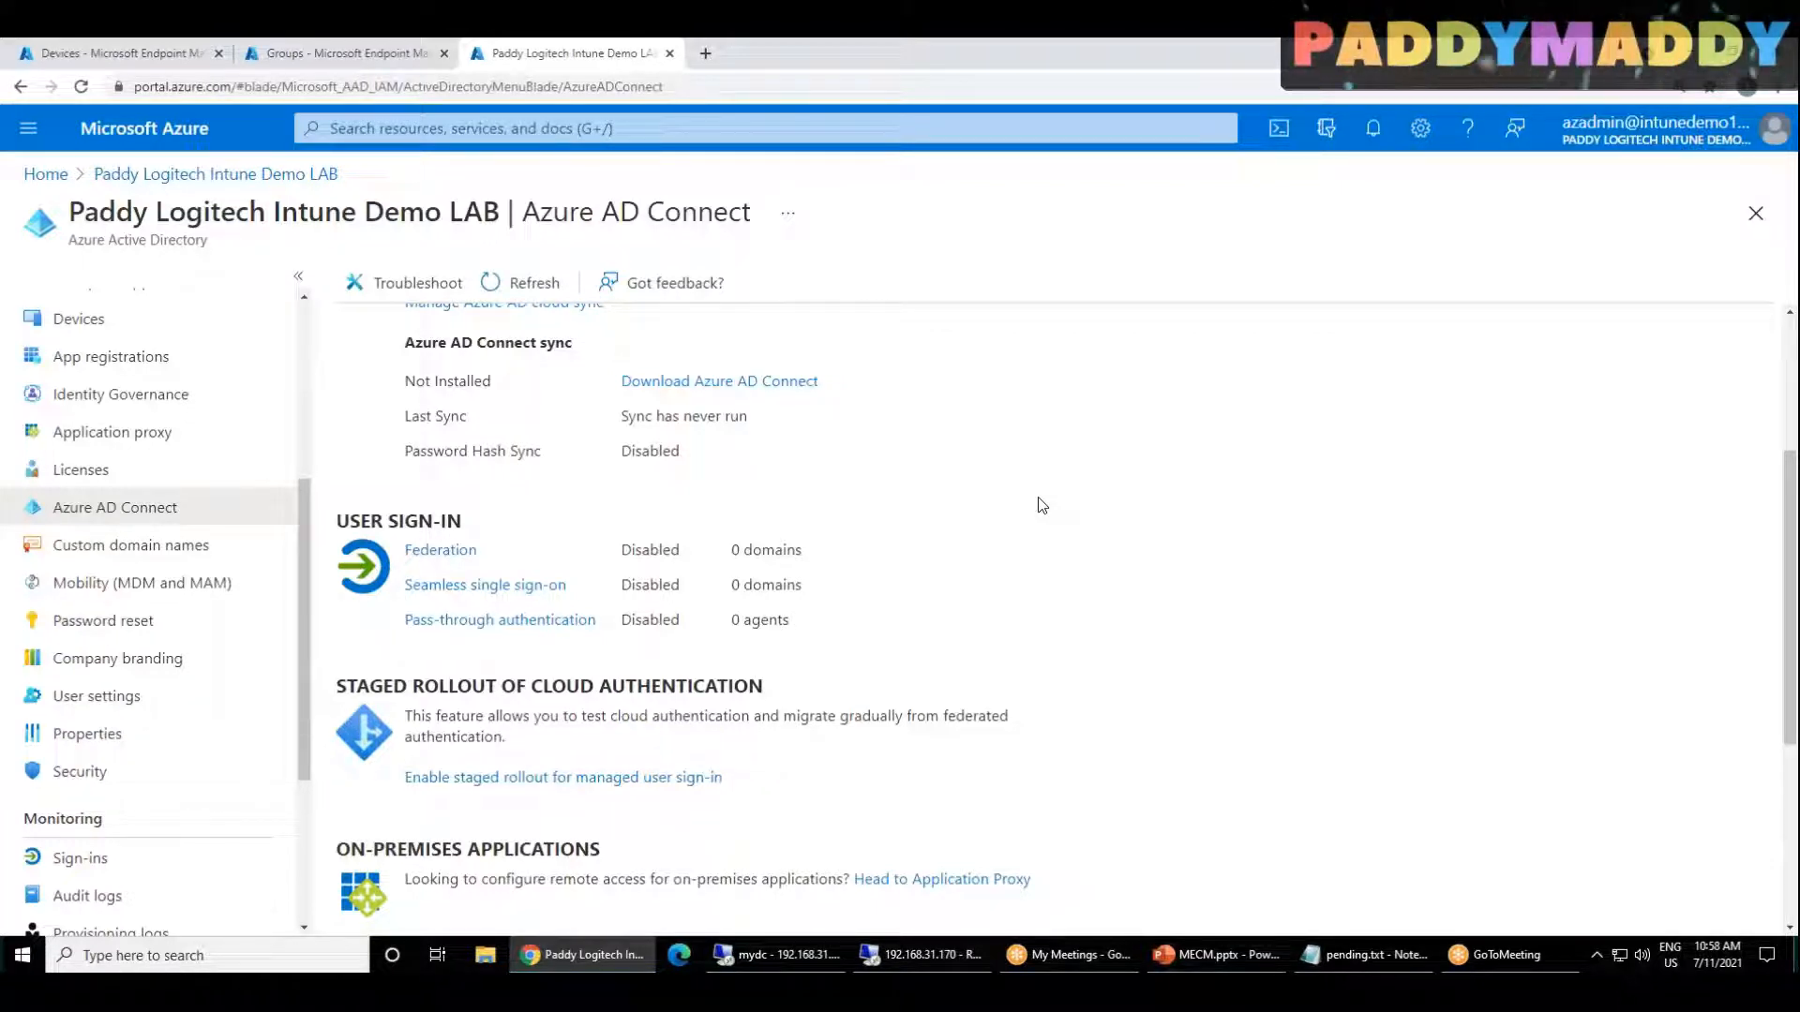
Step: Search Google in a new browser tab for "hybrid ad requirements"
{"action": "key", "text": "ctrl+t"}
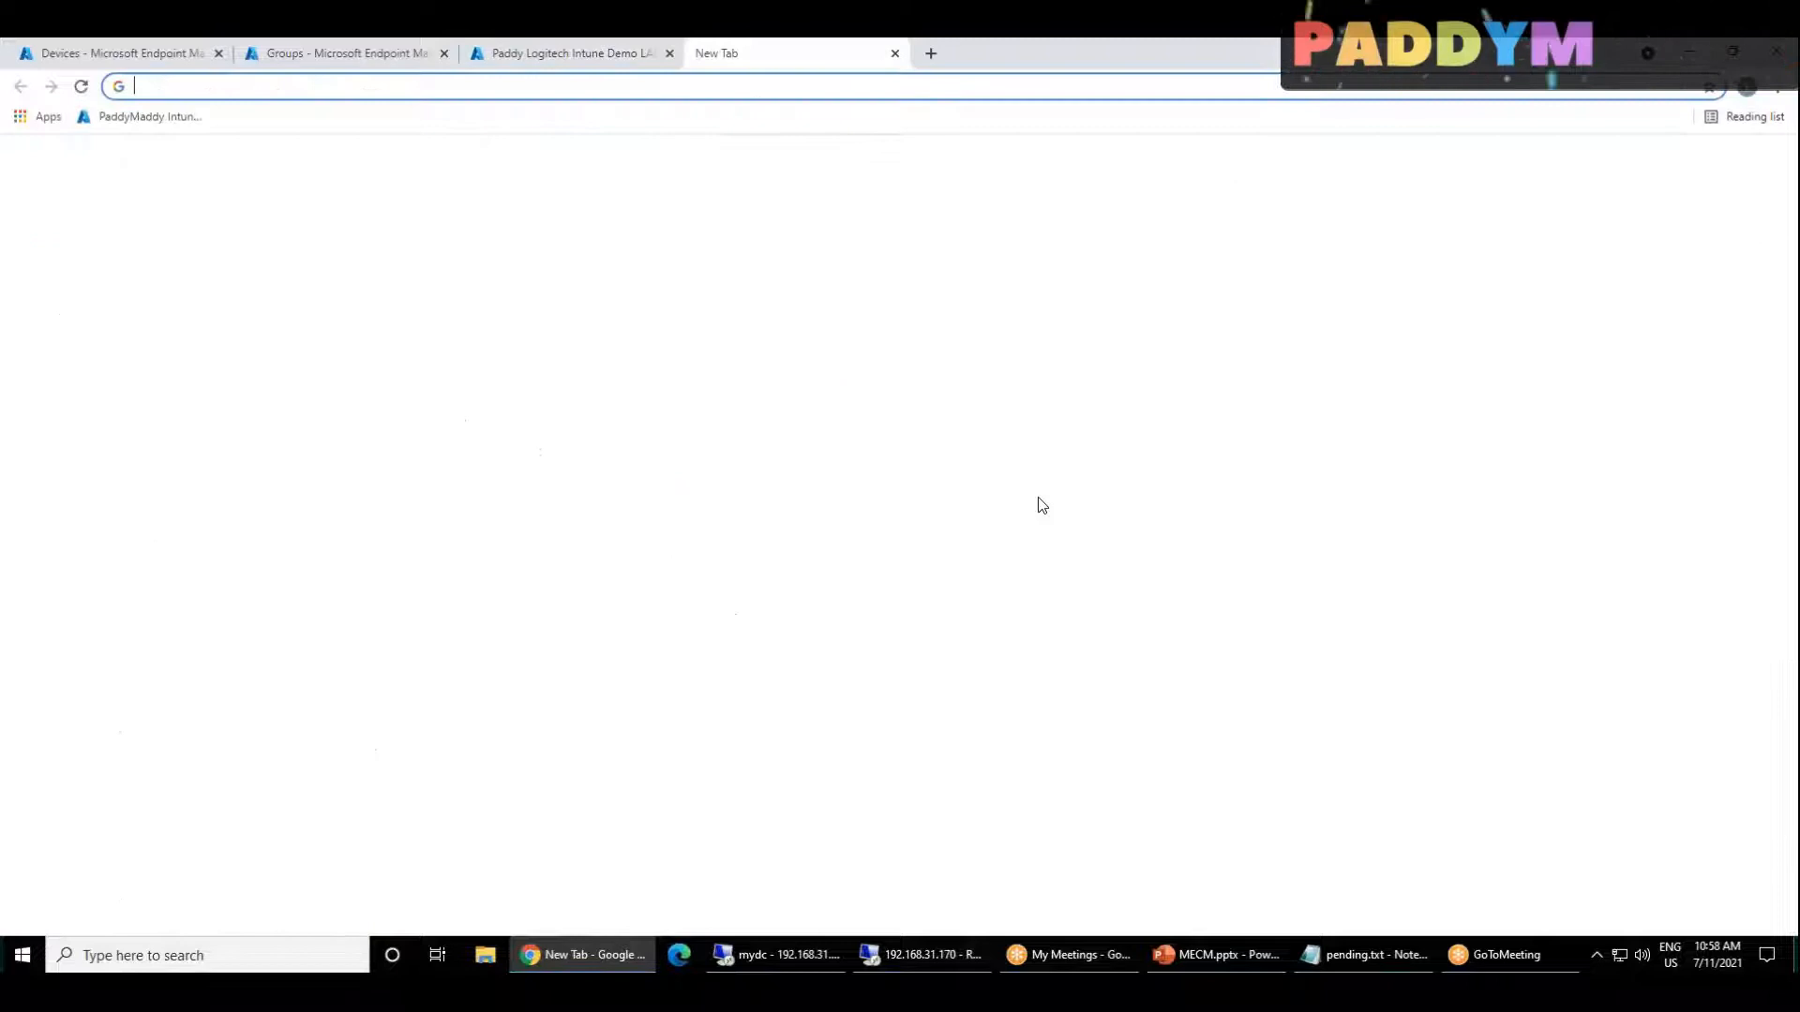
{"action": "type", "text": "HYRBID AD"}
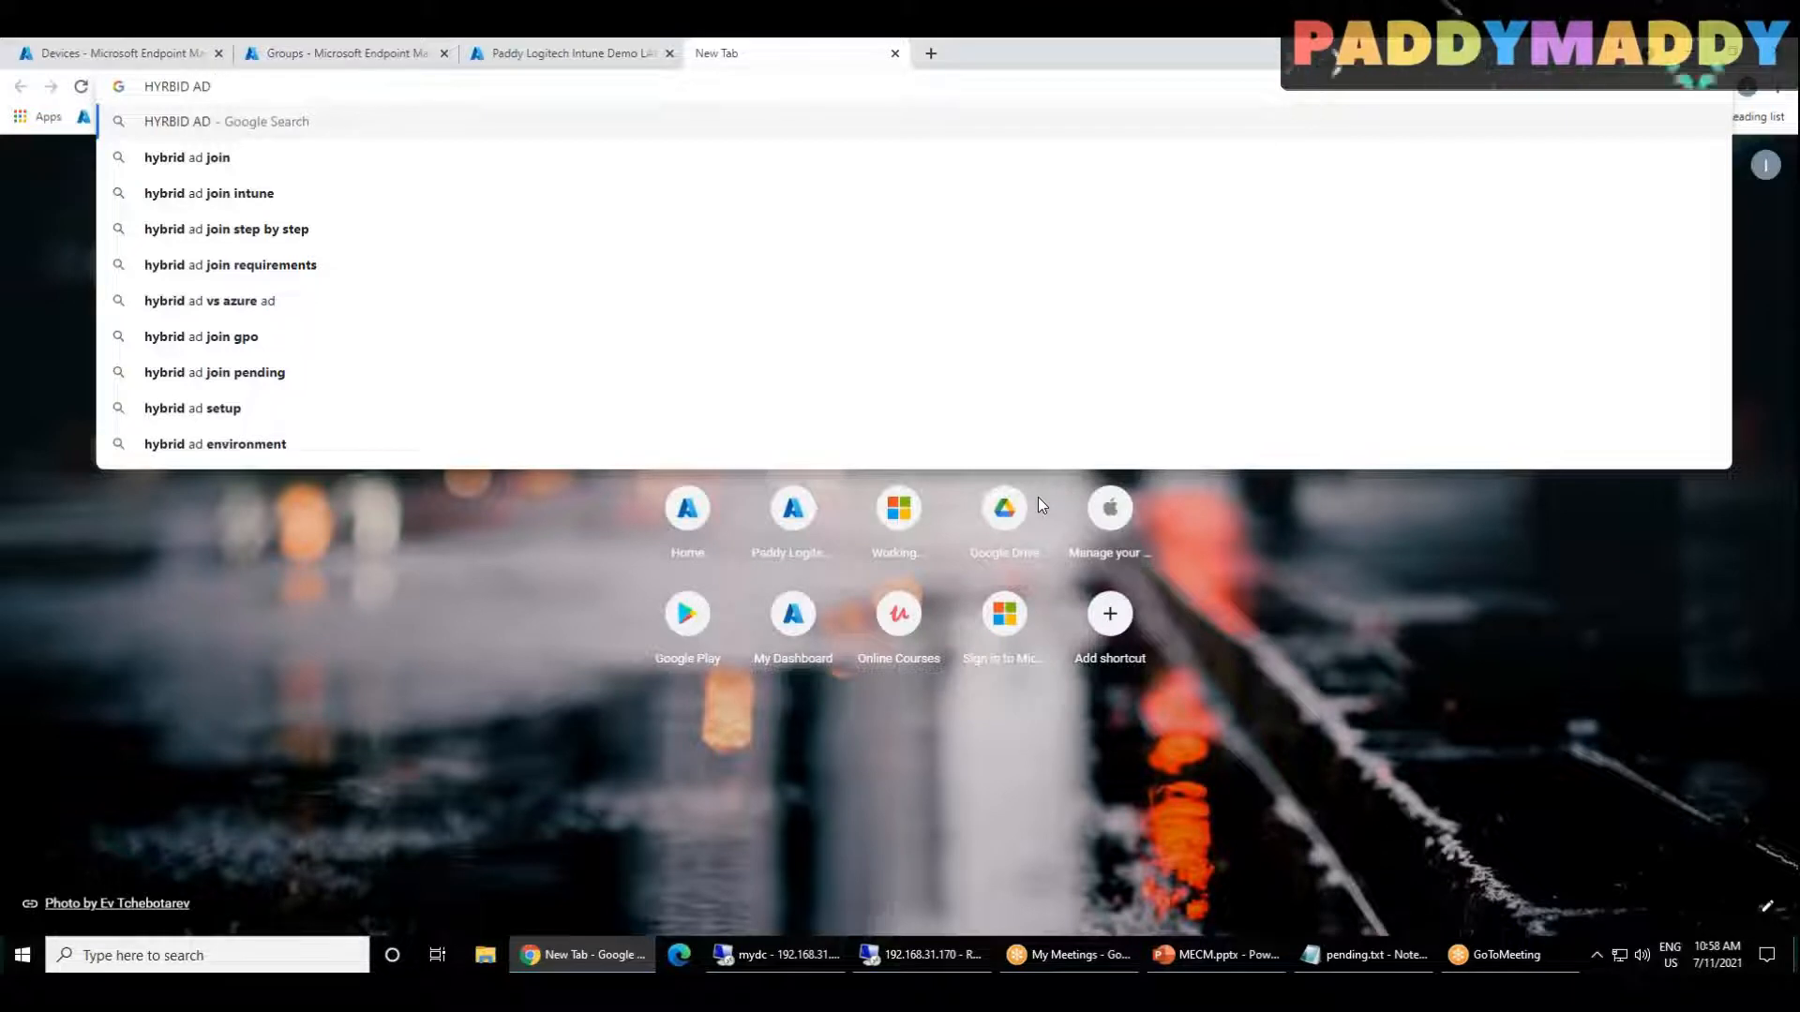
{"action": "type", "text": "RE"}
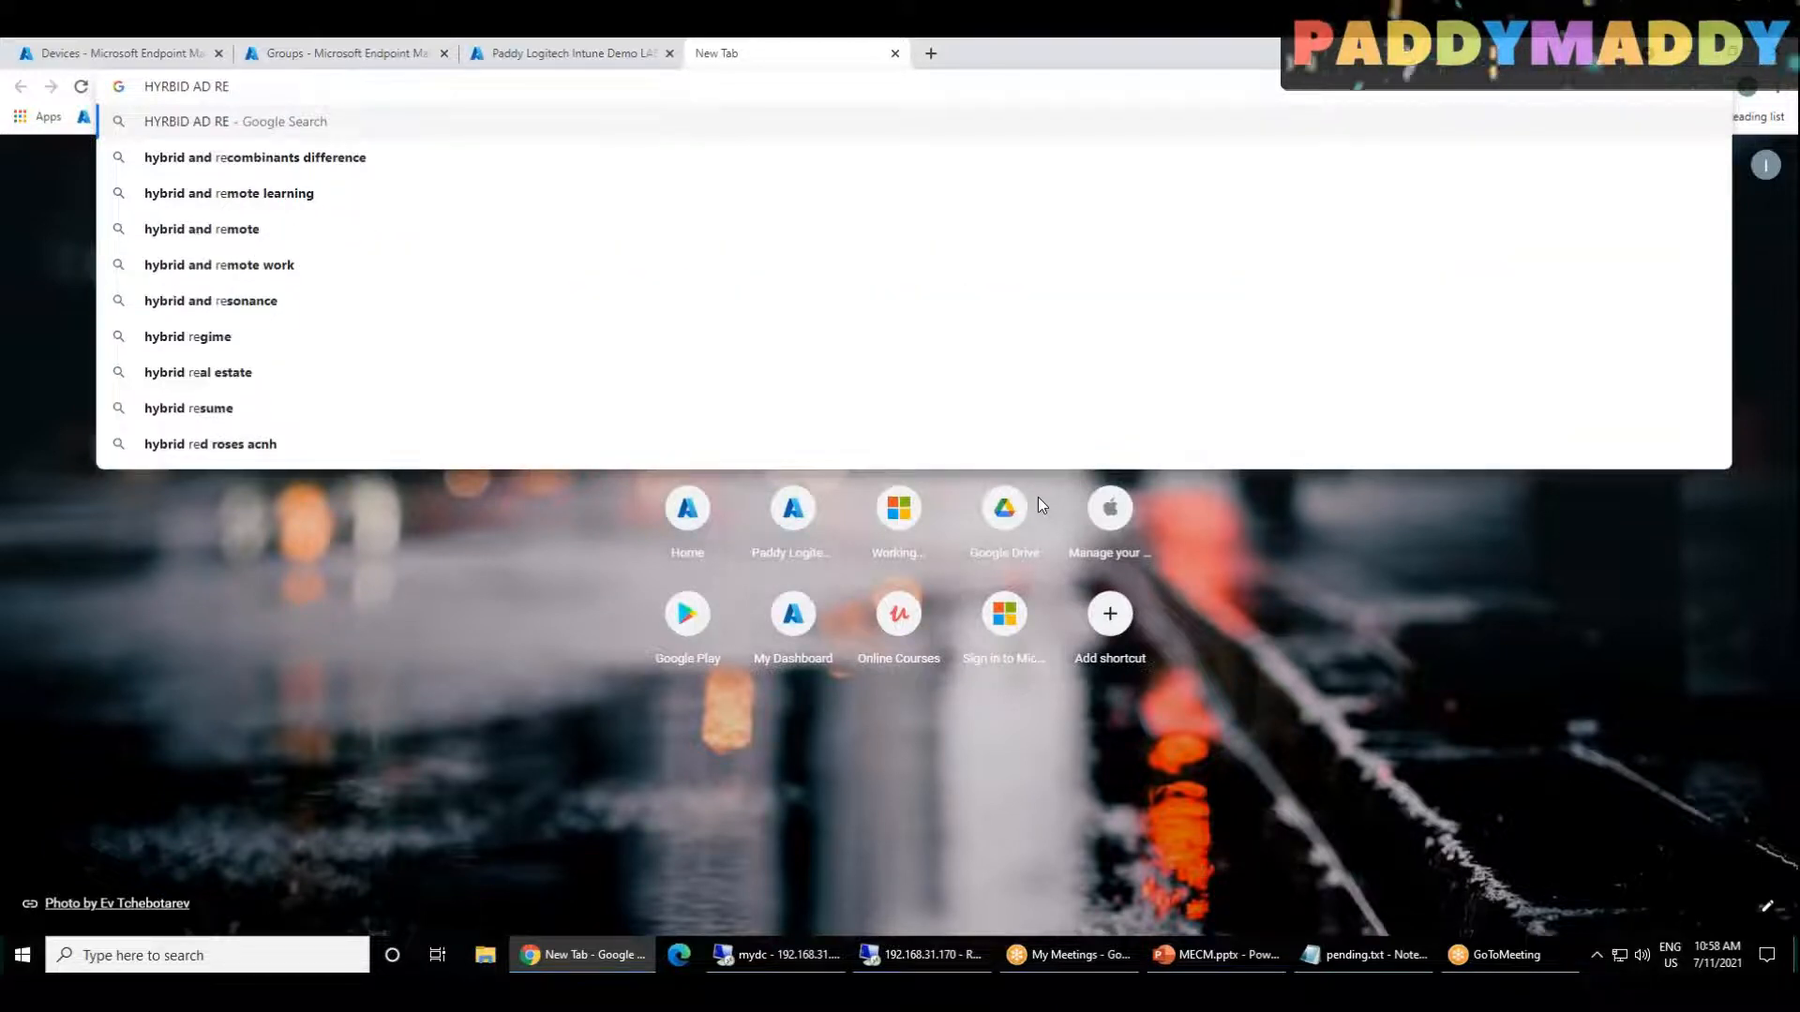
{"action": "type", "text": "UIREMENT"}
{"action": "key", "text": "Down"}
{"action": "key", "text": "Return"}
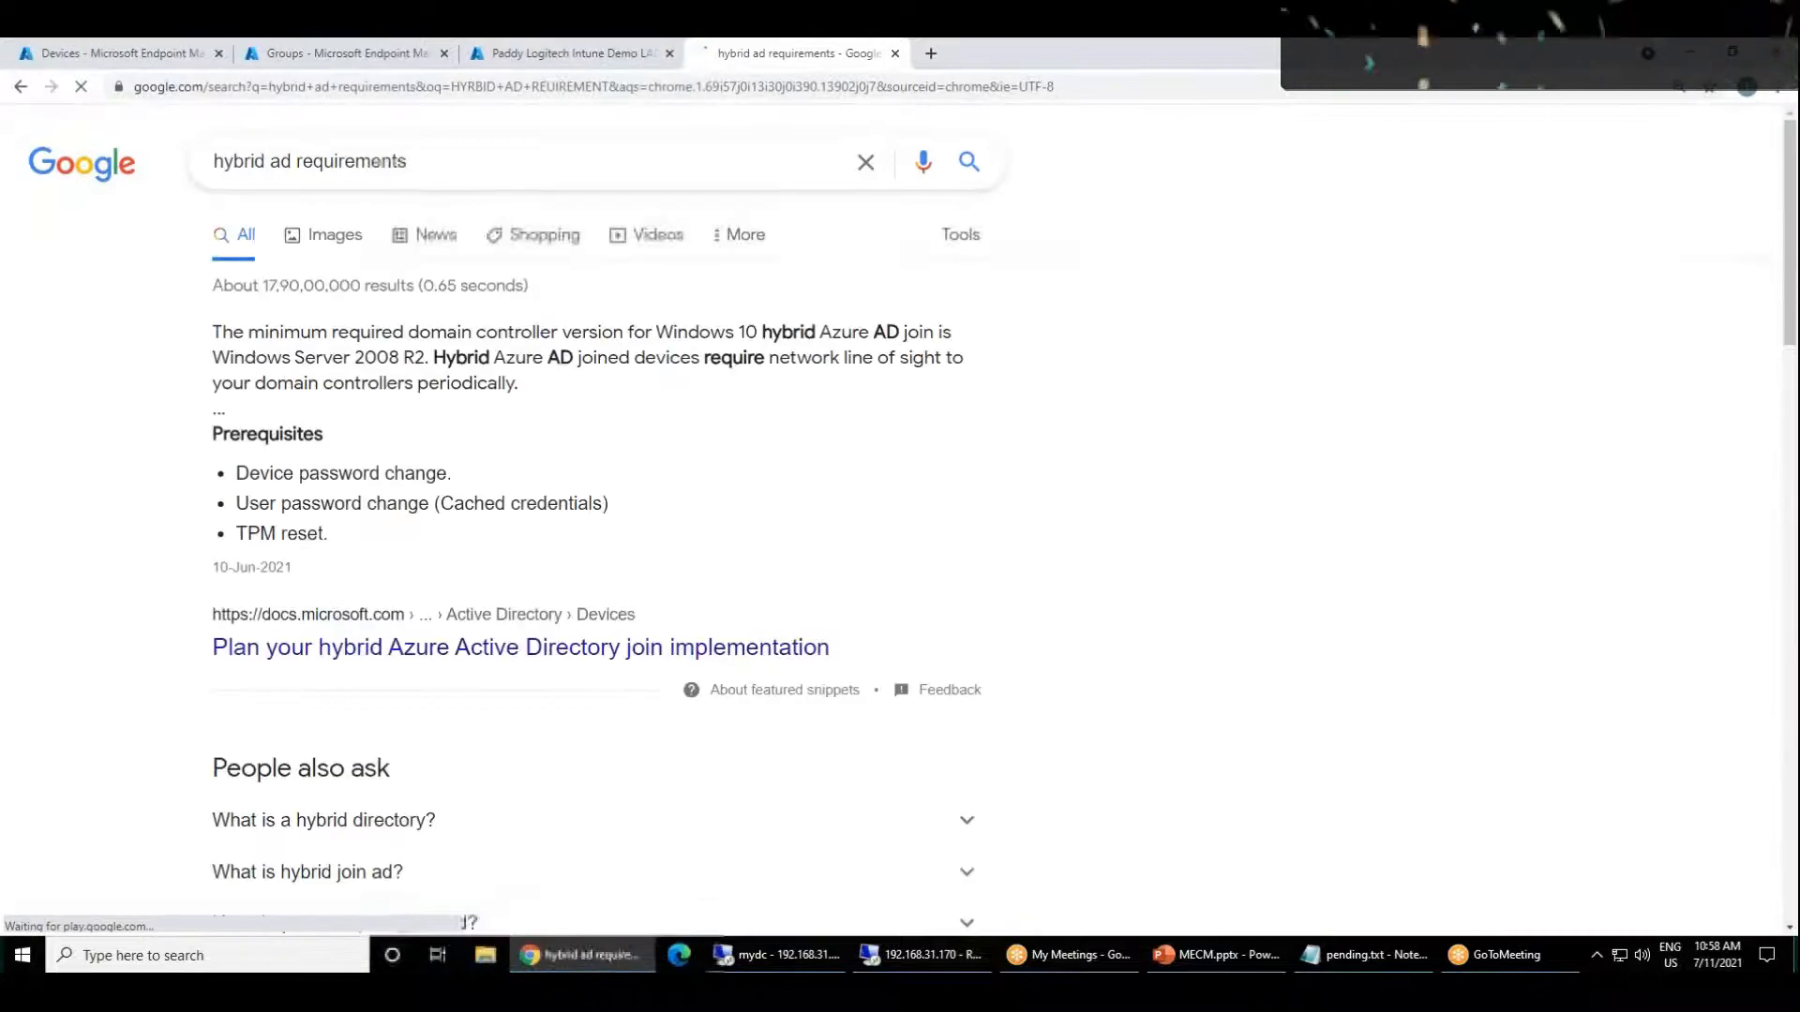
Step: Open the Microsoft Docs article on planning a hybrid Azure Active Directory join implementation and look over its introduction and prerequisites
{"action": "left_click", "coordinate": [464, 647]}
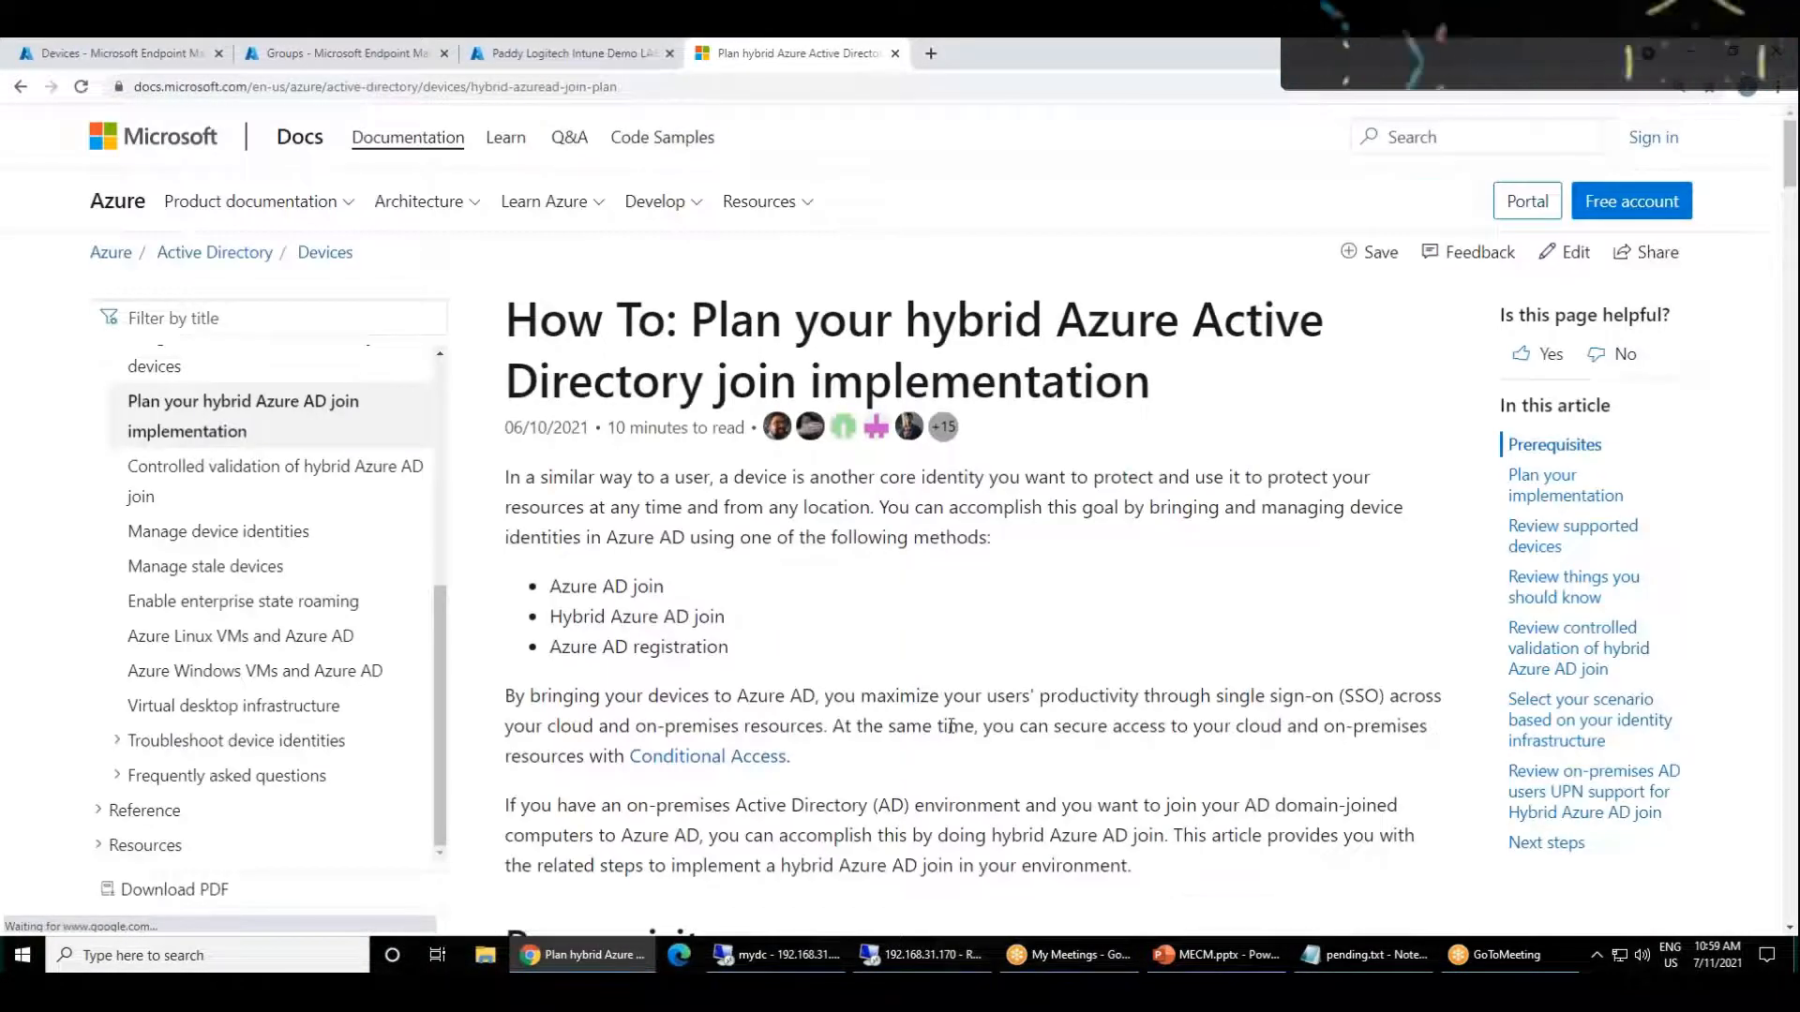
{"action": "scroll", "coordinate": [951, 727], "scroll_direction": "down", "scroll_amount": 4}
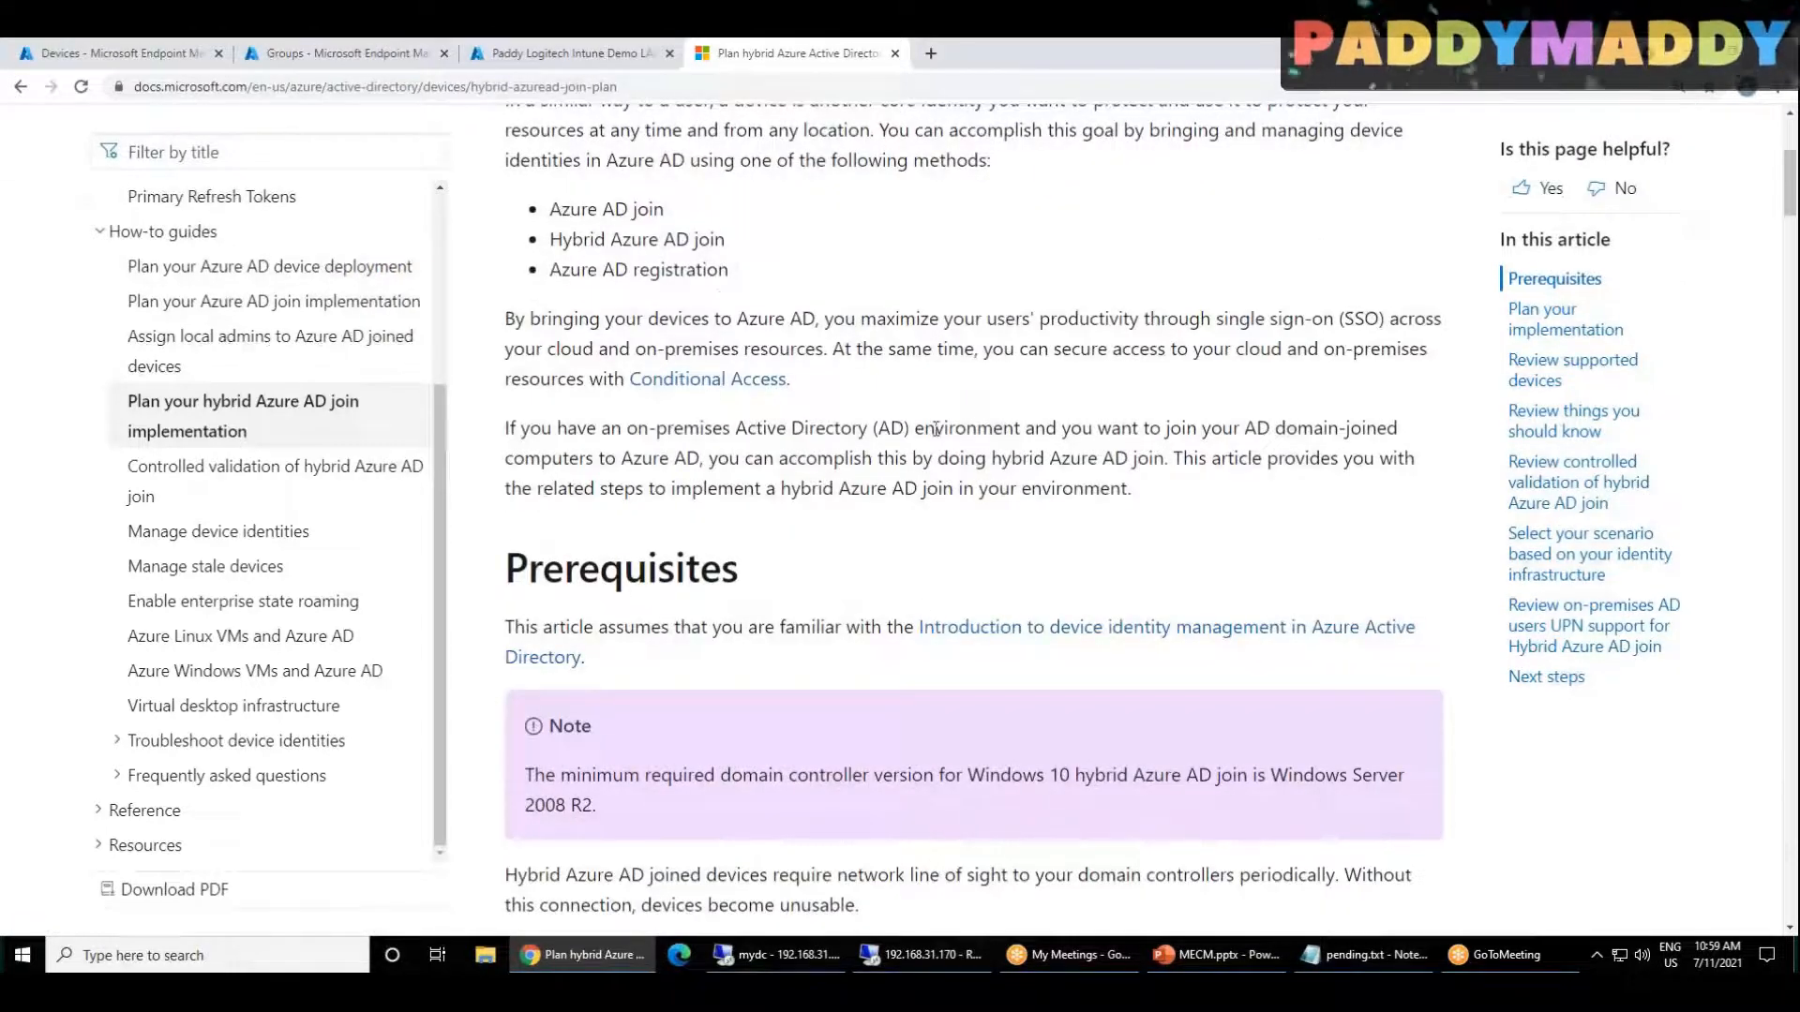
{"action": "scroll", "coordinate": [970, 781], "scroll_direction": "down", "scroll_amount": 3}
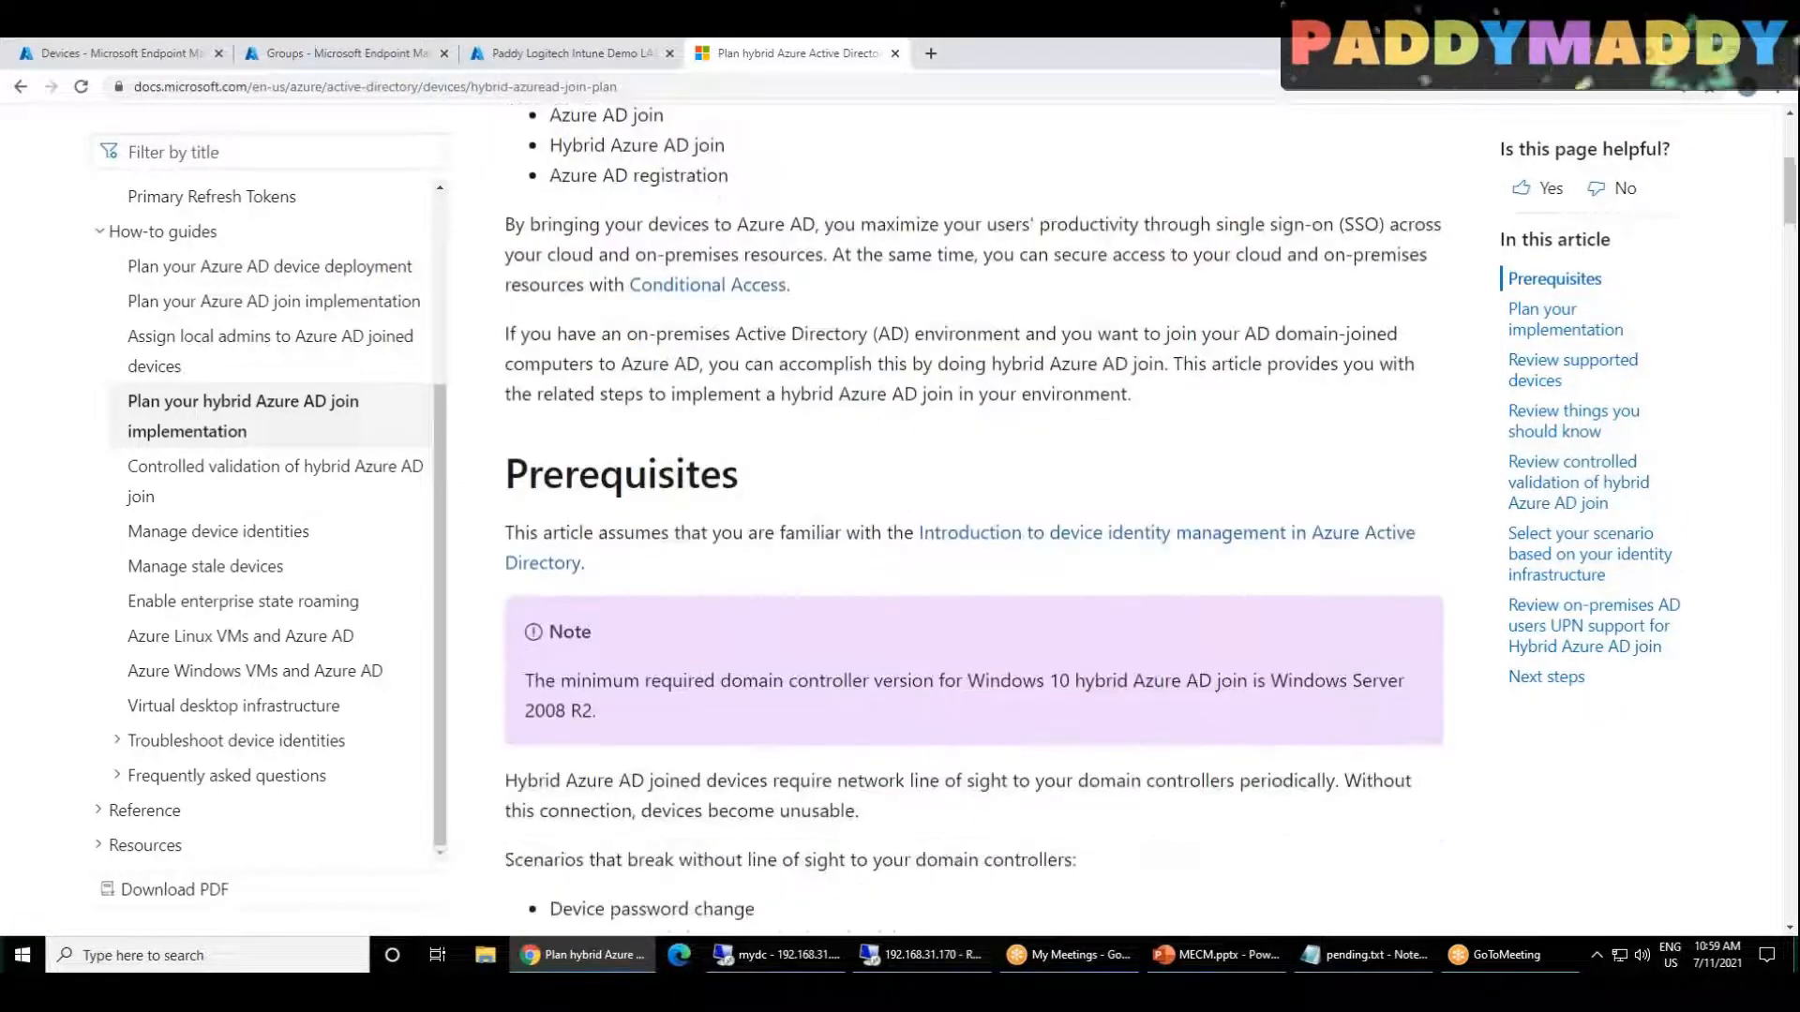
{"action": "scroll", "coordinate": [849, 615], "scroll_direction": "up", "scroll_amount": 7}
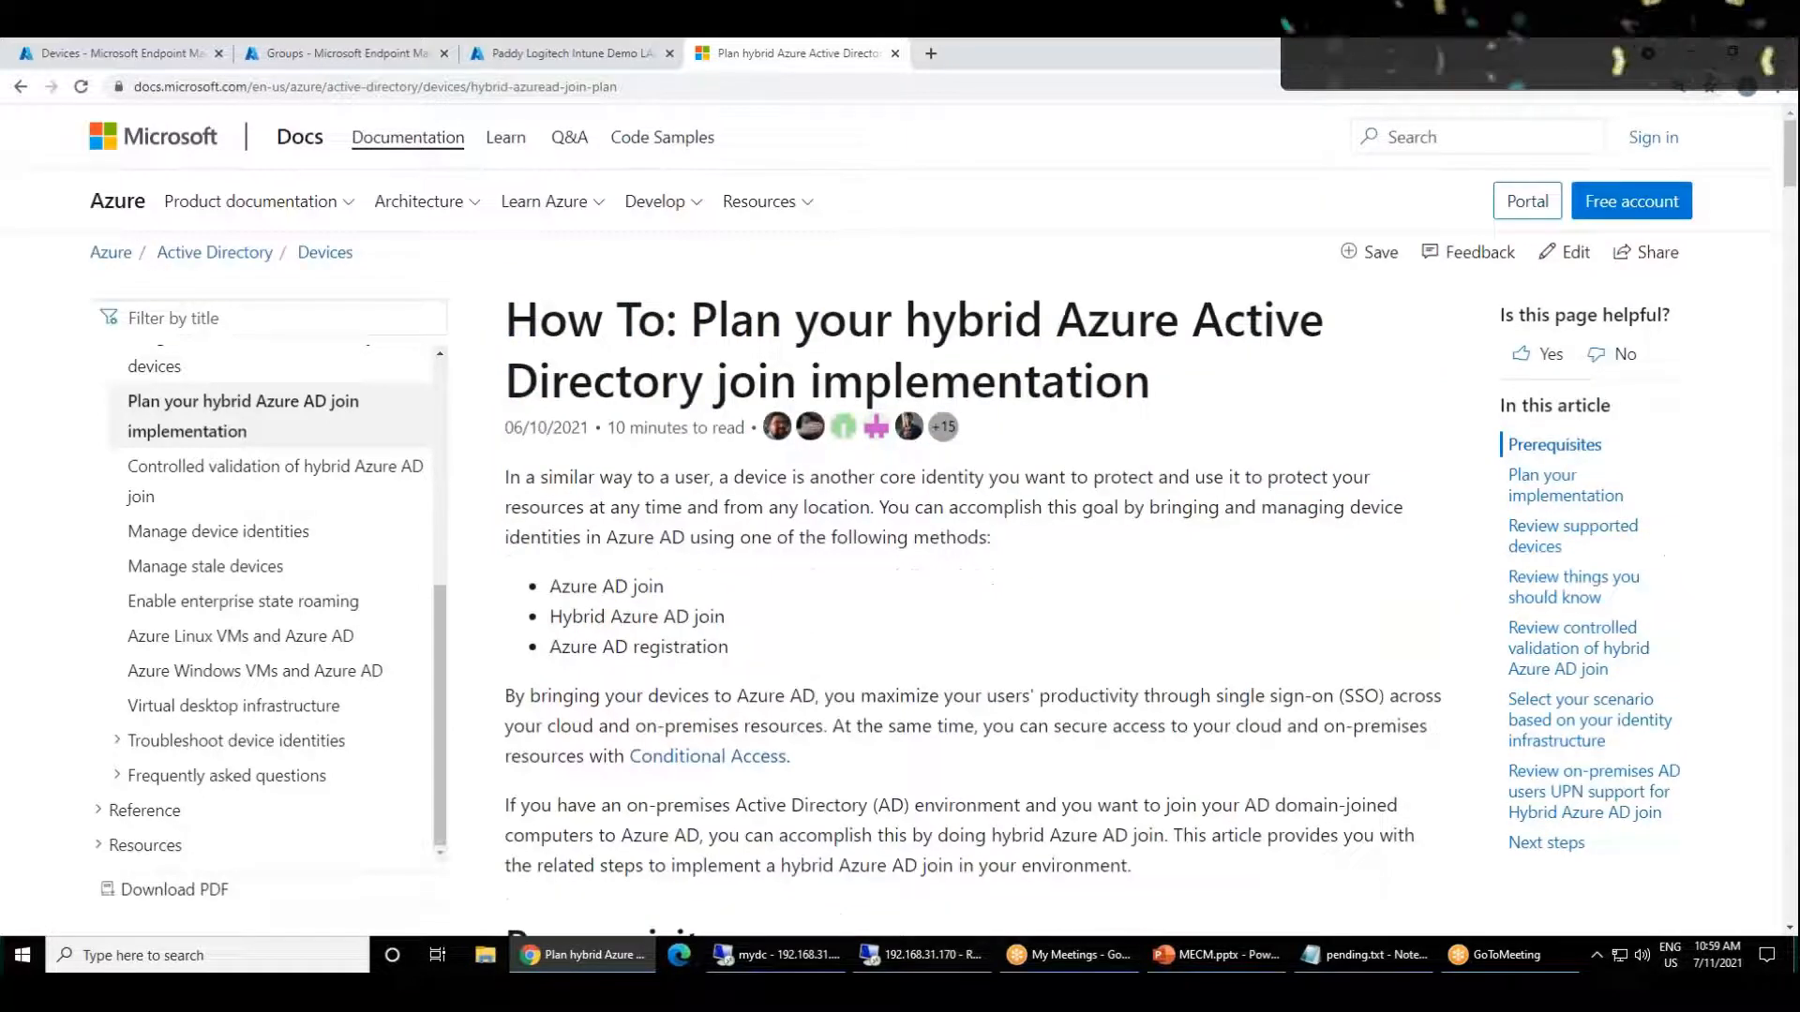
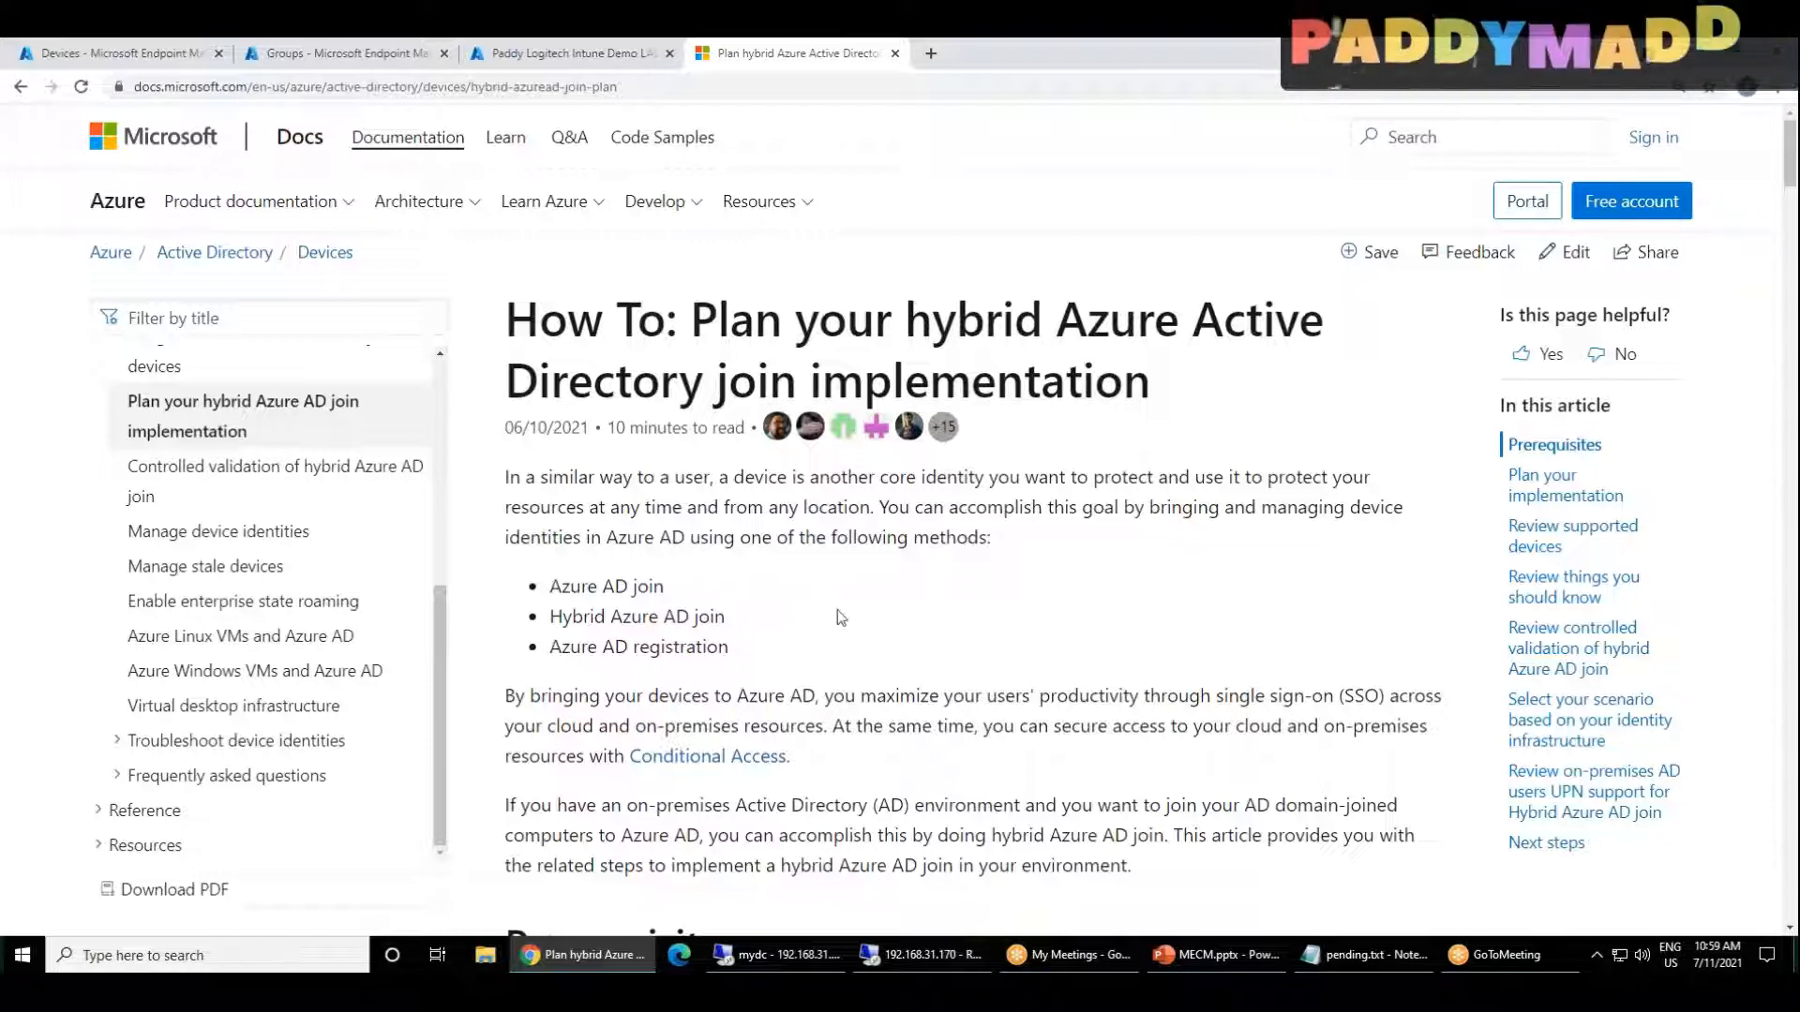
Step: Read through the hybrid join article's supported devices, unsupported scenarios and identity infrastructure sections, highlighting the Windows current devices list
{"action": "scroll", "coordinate": [1021, 651], "scroll_direction": "down", "scroll_amount": 8}
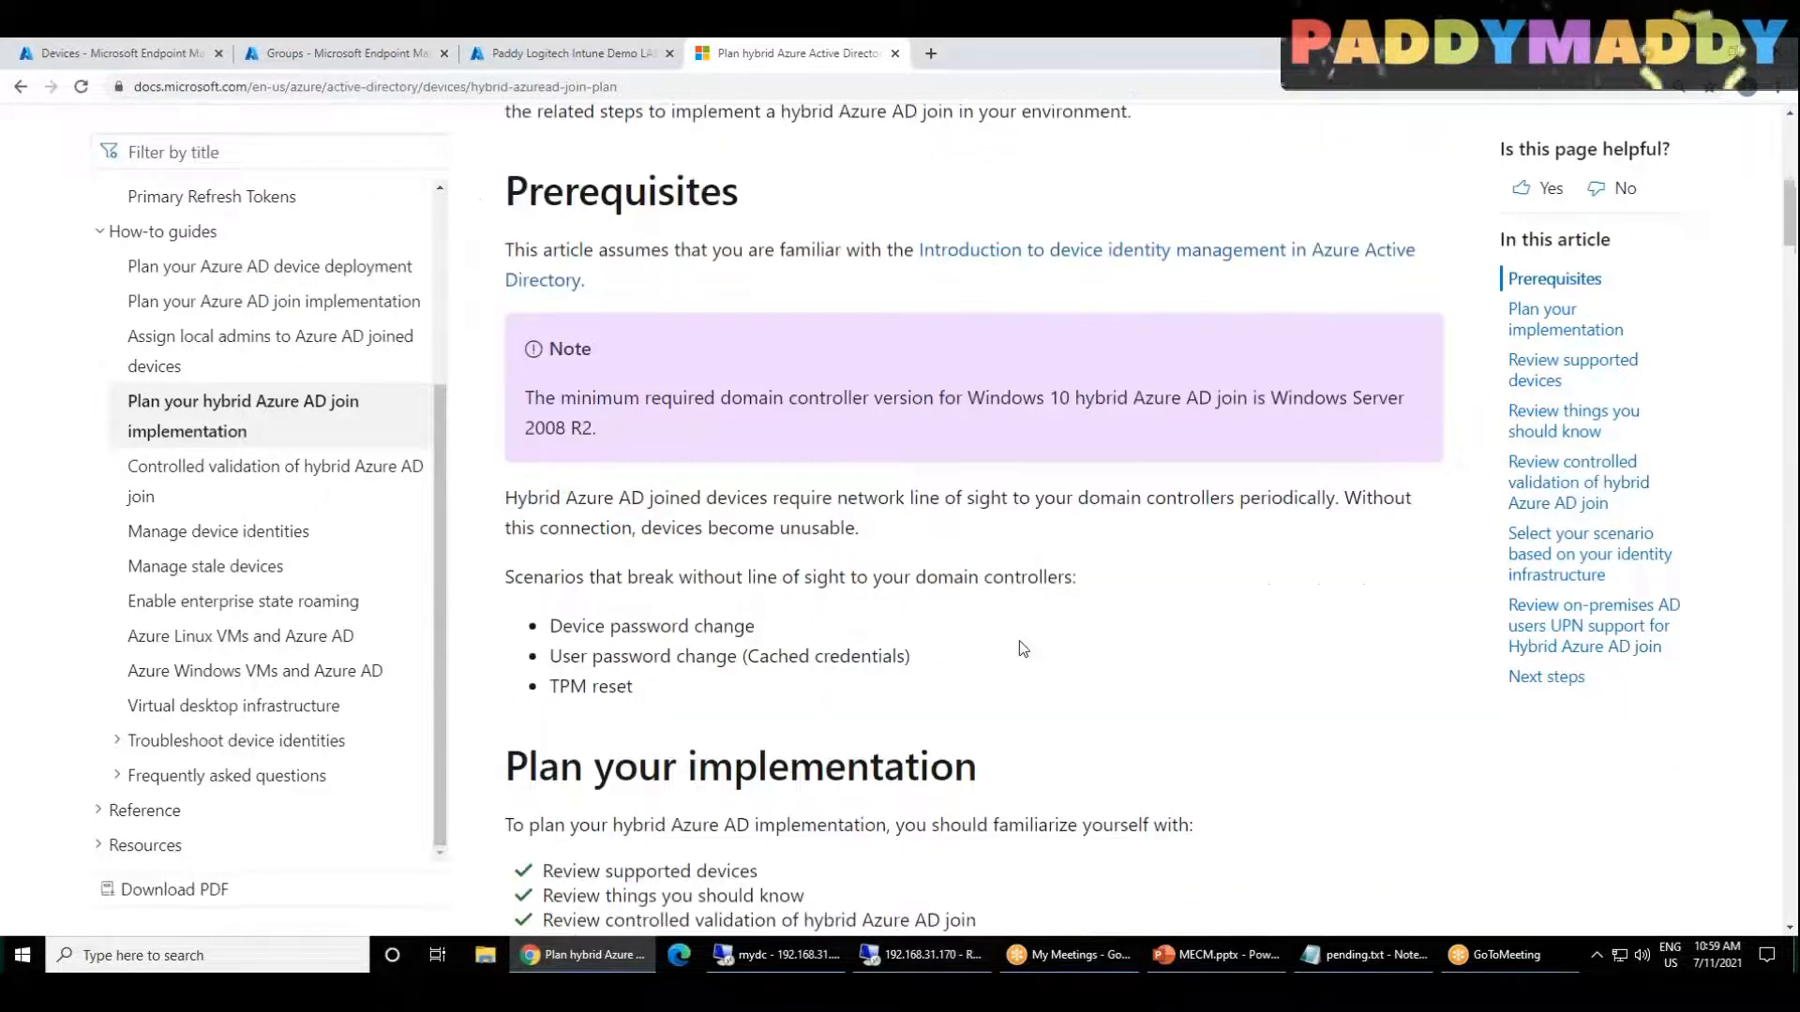
{"action": "scroll", "coordinate": [1022, 649], "scroll_direction": "down", "scroll_amount": 6}
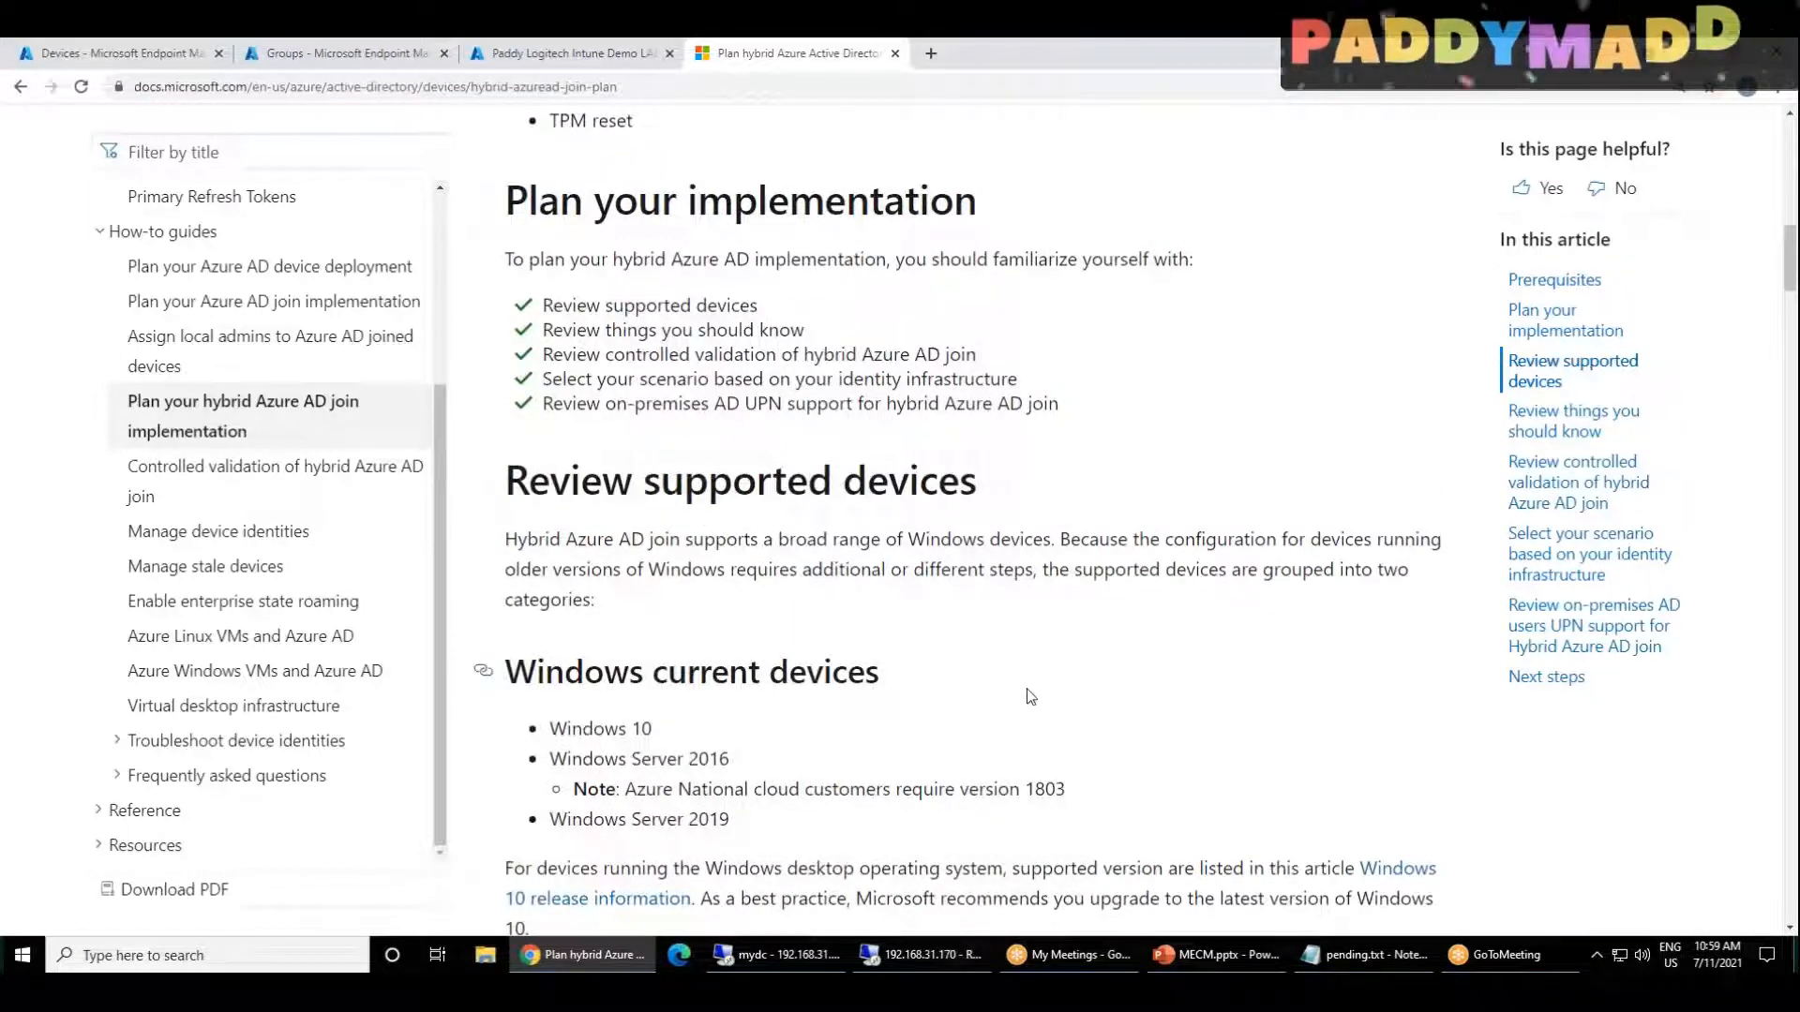
{"action": "scroll", "coordinate": [1029, 695], "scroll_direction": "down", "scroll_amount": 15}
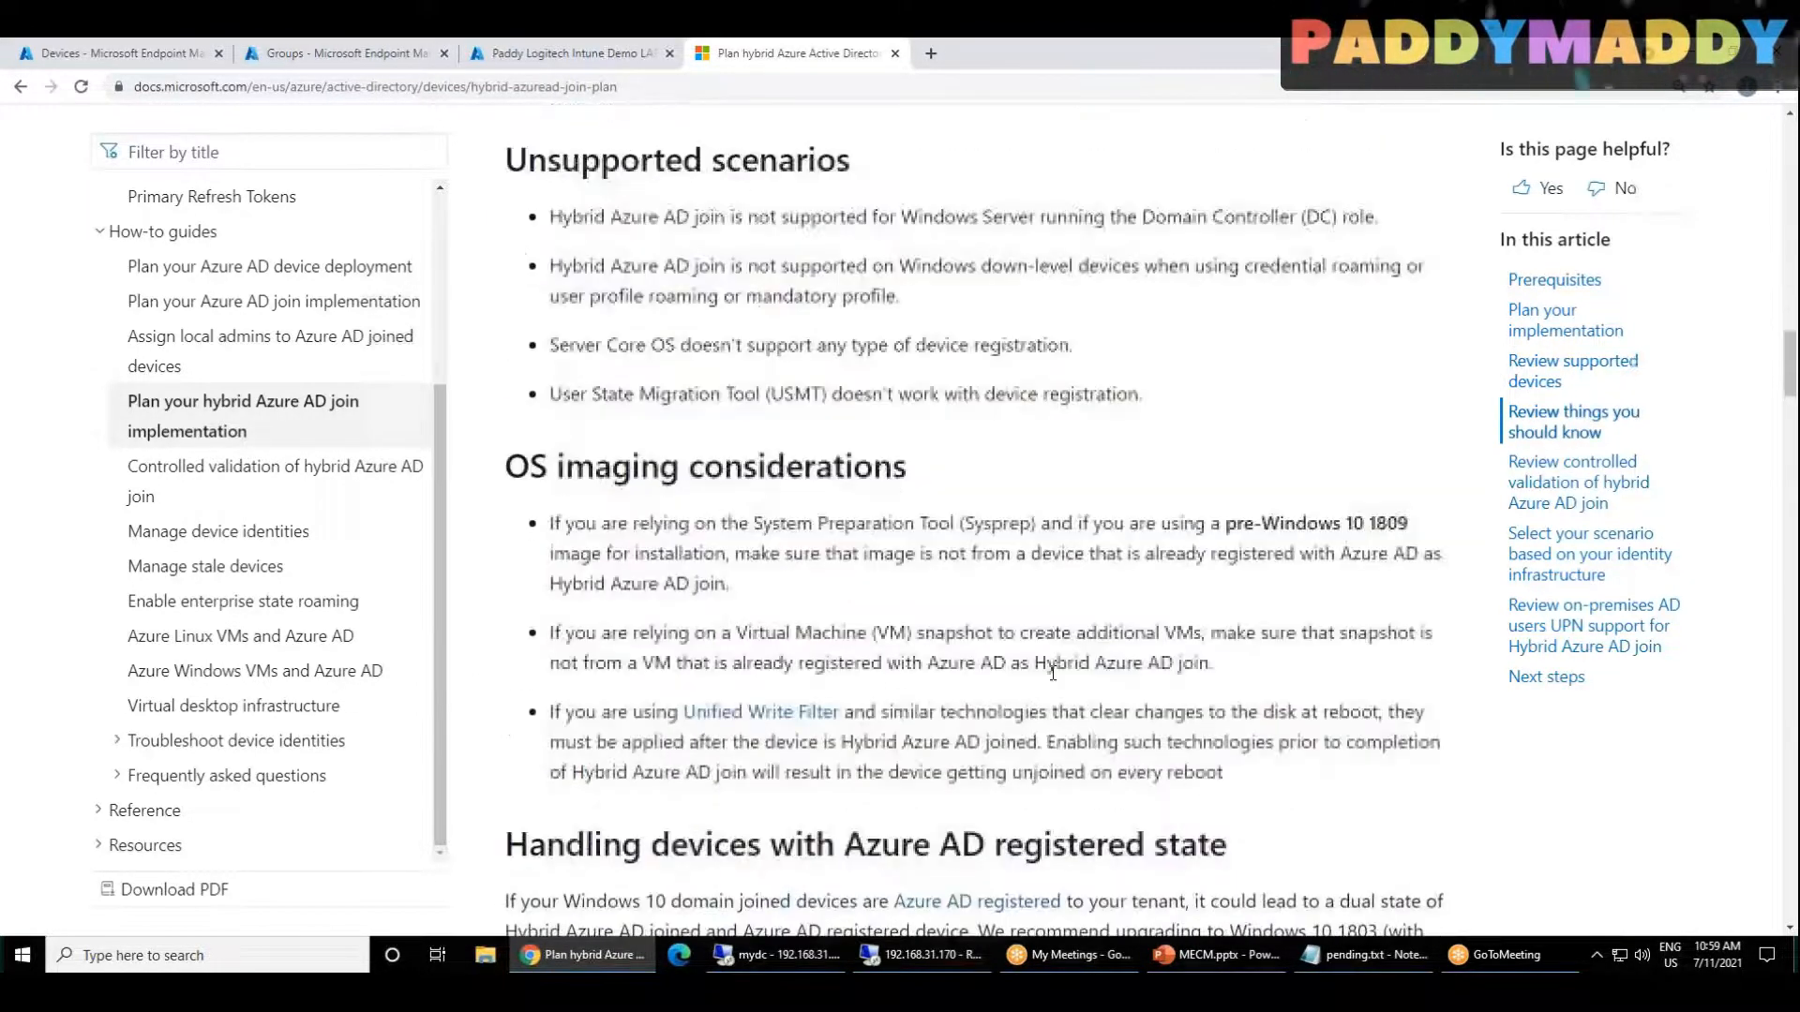
{"action": "scroll", "coordinate": [1053, 672], "scroll_direction": "up", "scroll_amount": 7}
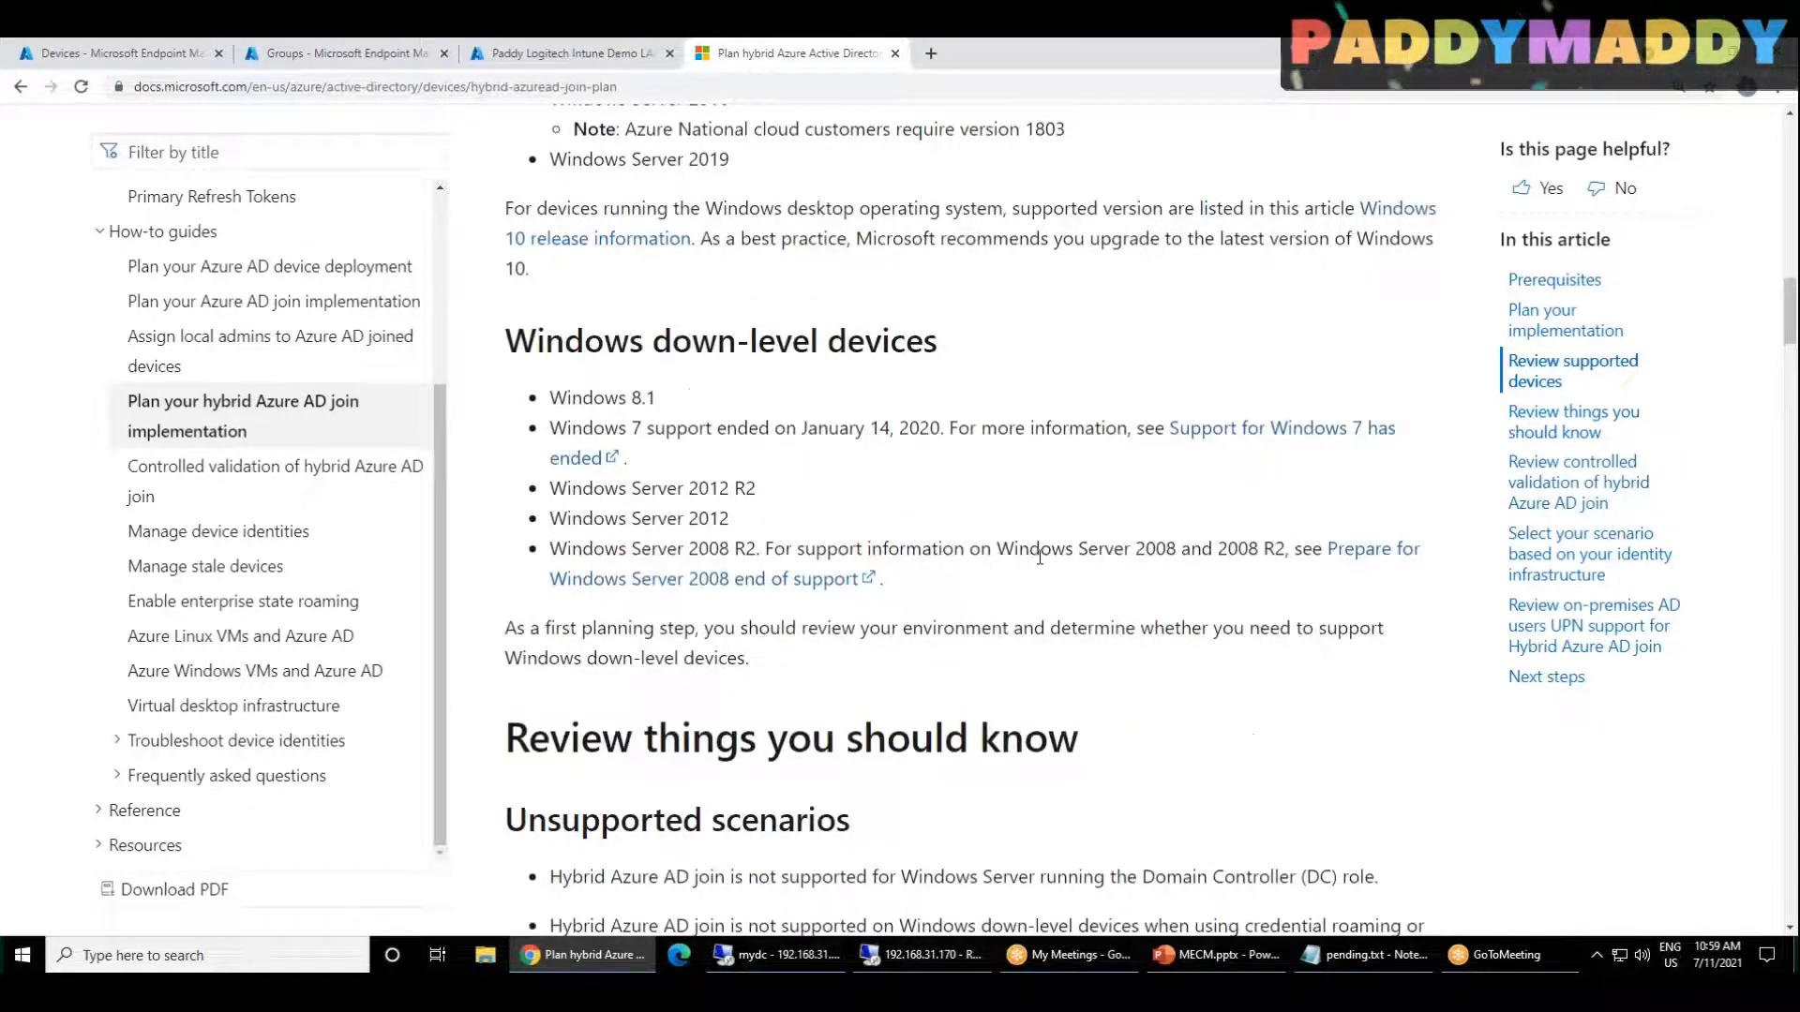
{"action": "scroll", "coordinate": [1039, 557], "scroll_direction": "up", "scroll_amount": 4}
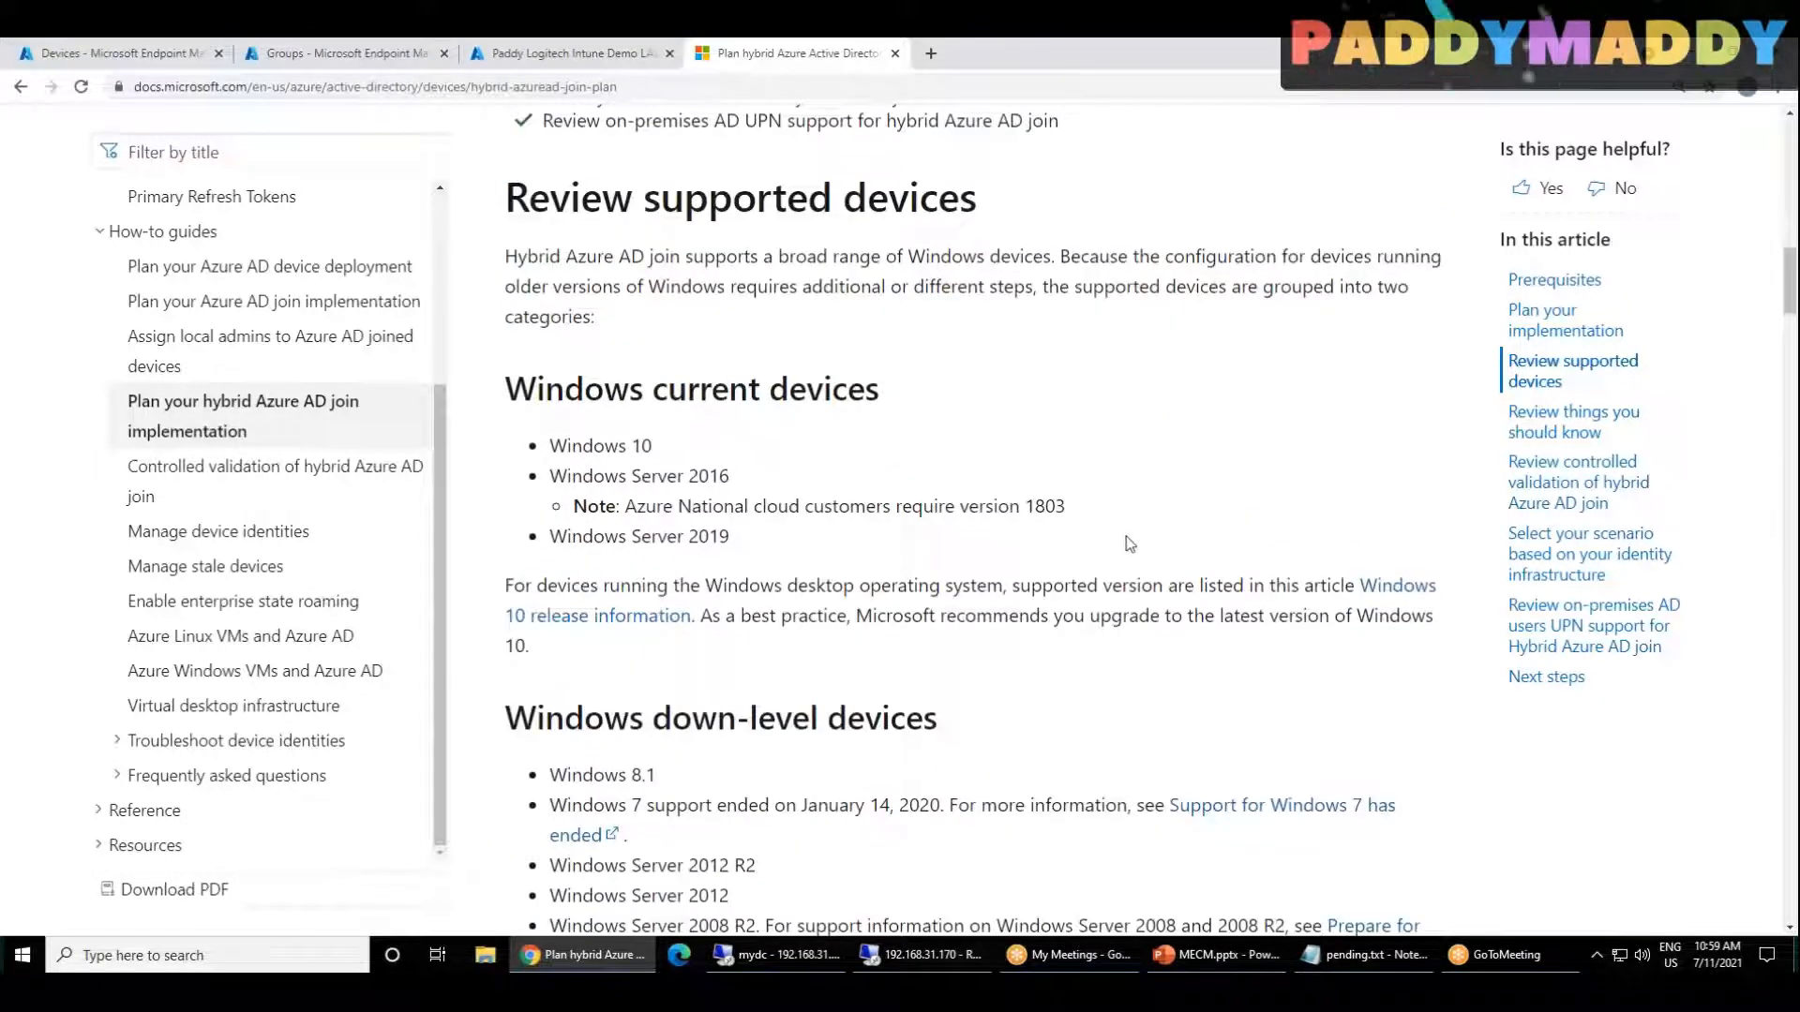
{"action": "left_click_drag", "start_coordinate": [792, 507], "coordinate": [583, 446]}
{"action": "scroll", "coordinate": [975, 516], "scroll_direction": "down", "scroll_amount": 13}
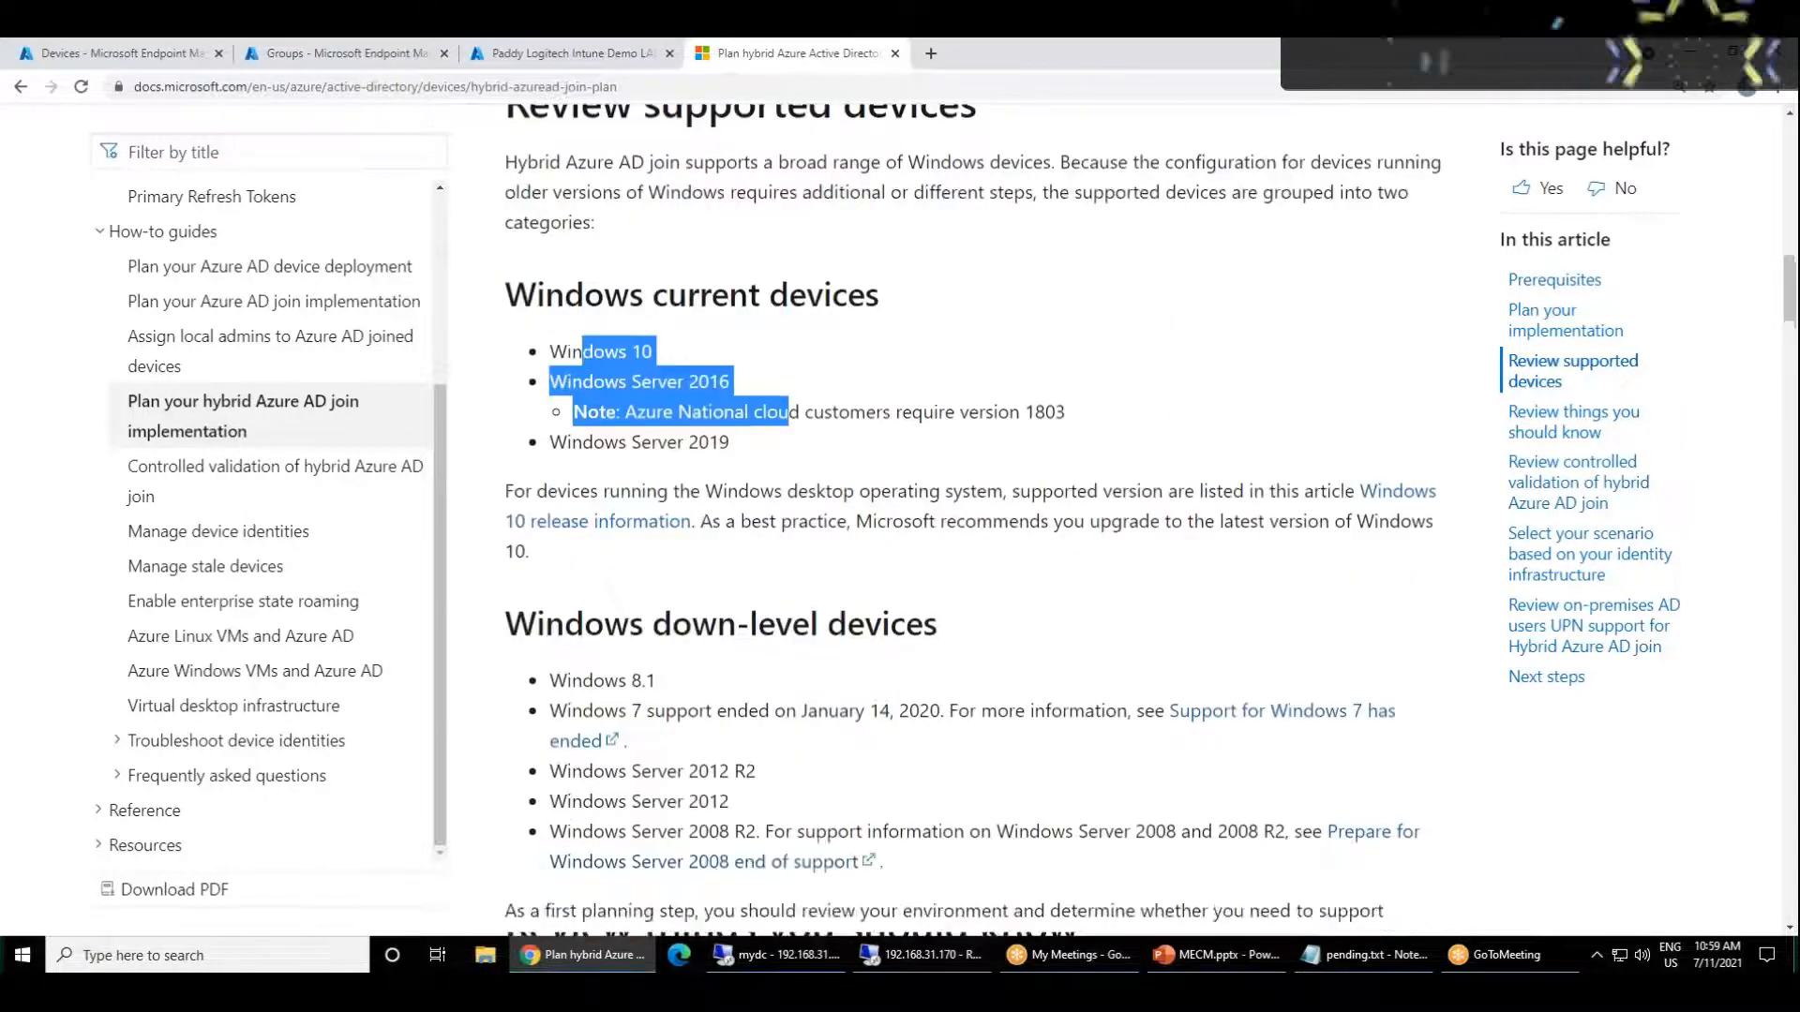
{"action": "scroll", "coordinate": [975, 515], "scroll_direction": "down", "scroll_amount": 1}
{"action": "scroll", "coordinate": [1180, 788], "scroll_direction": "down", "scroll_amount": 6}
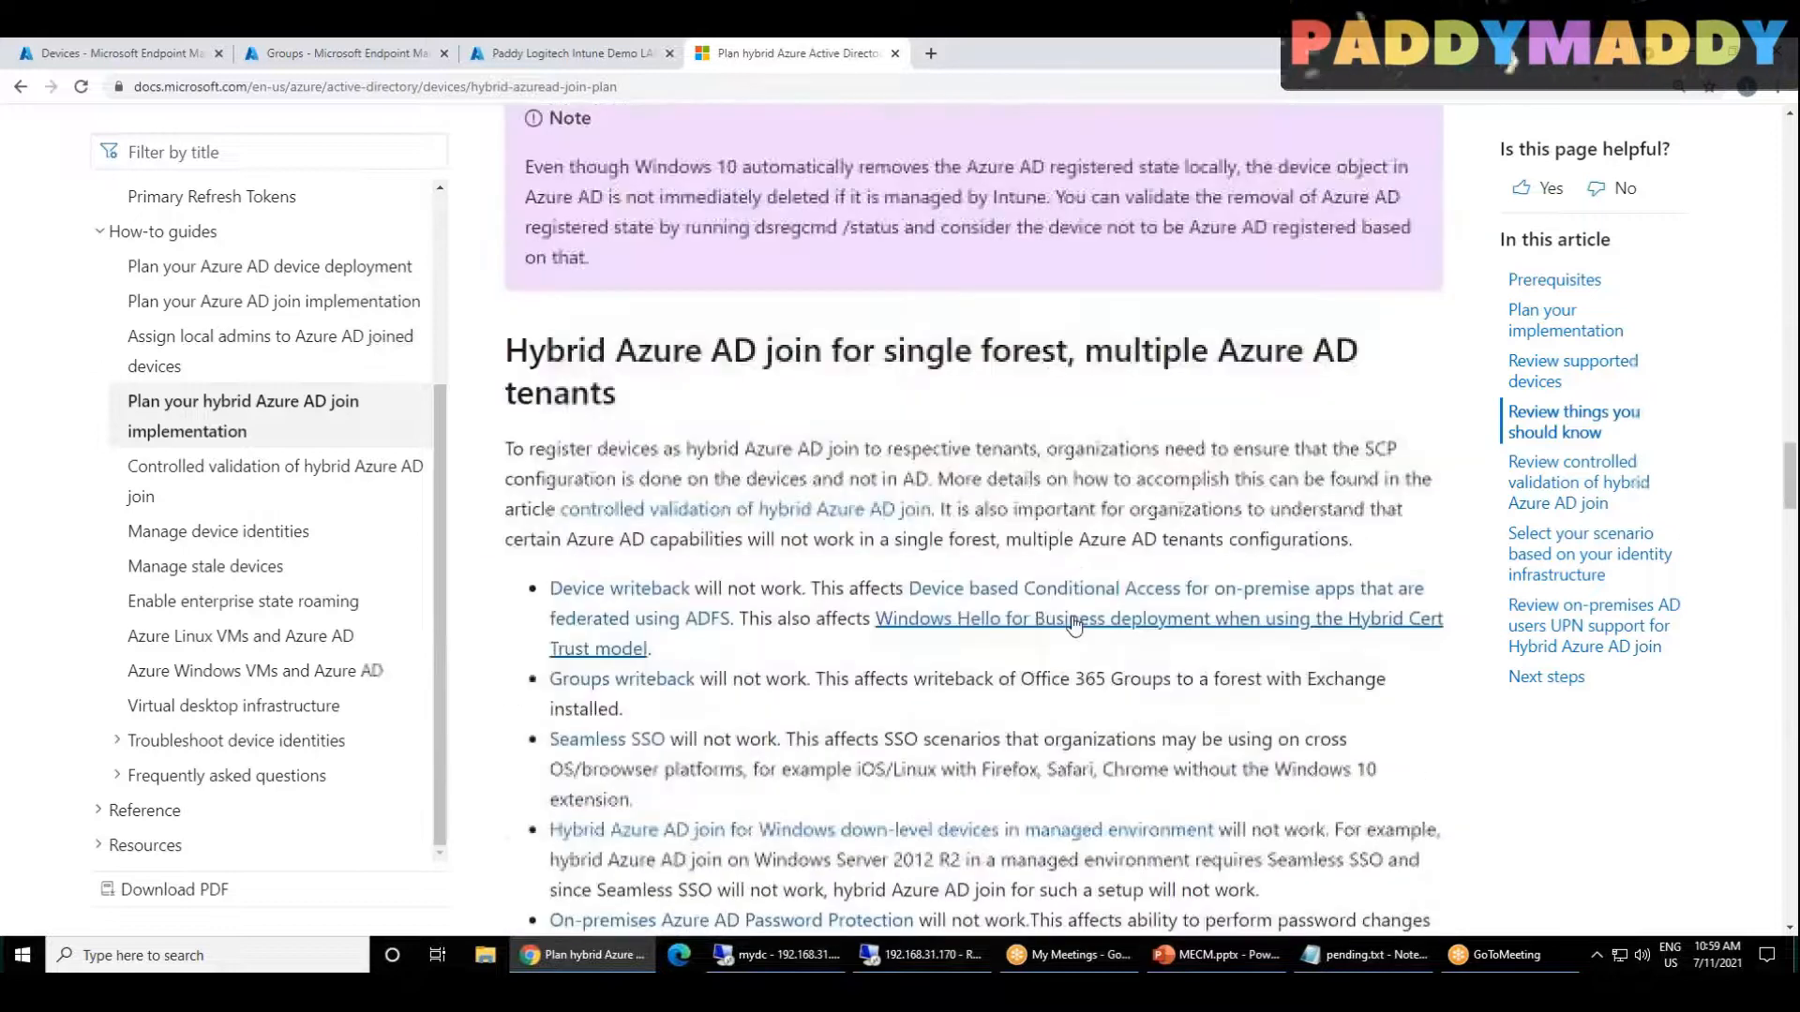
{"action": "scroll", "coordinate": [1179, 789], "scroll_direction": "down", "scroll_amount": 10}
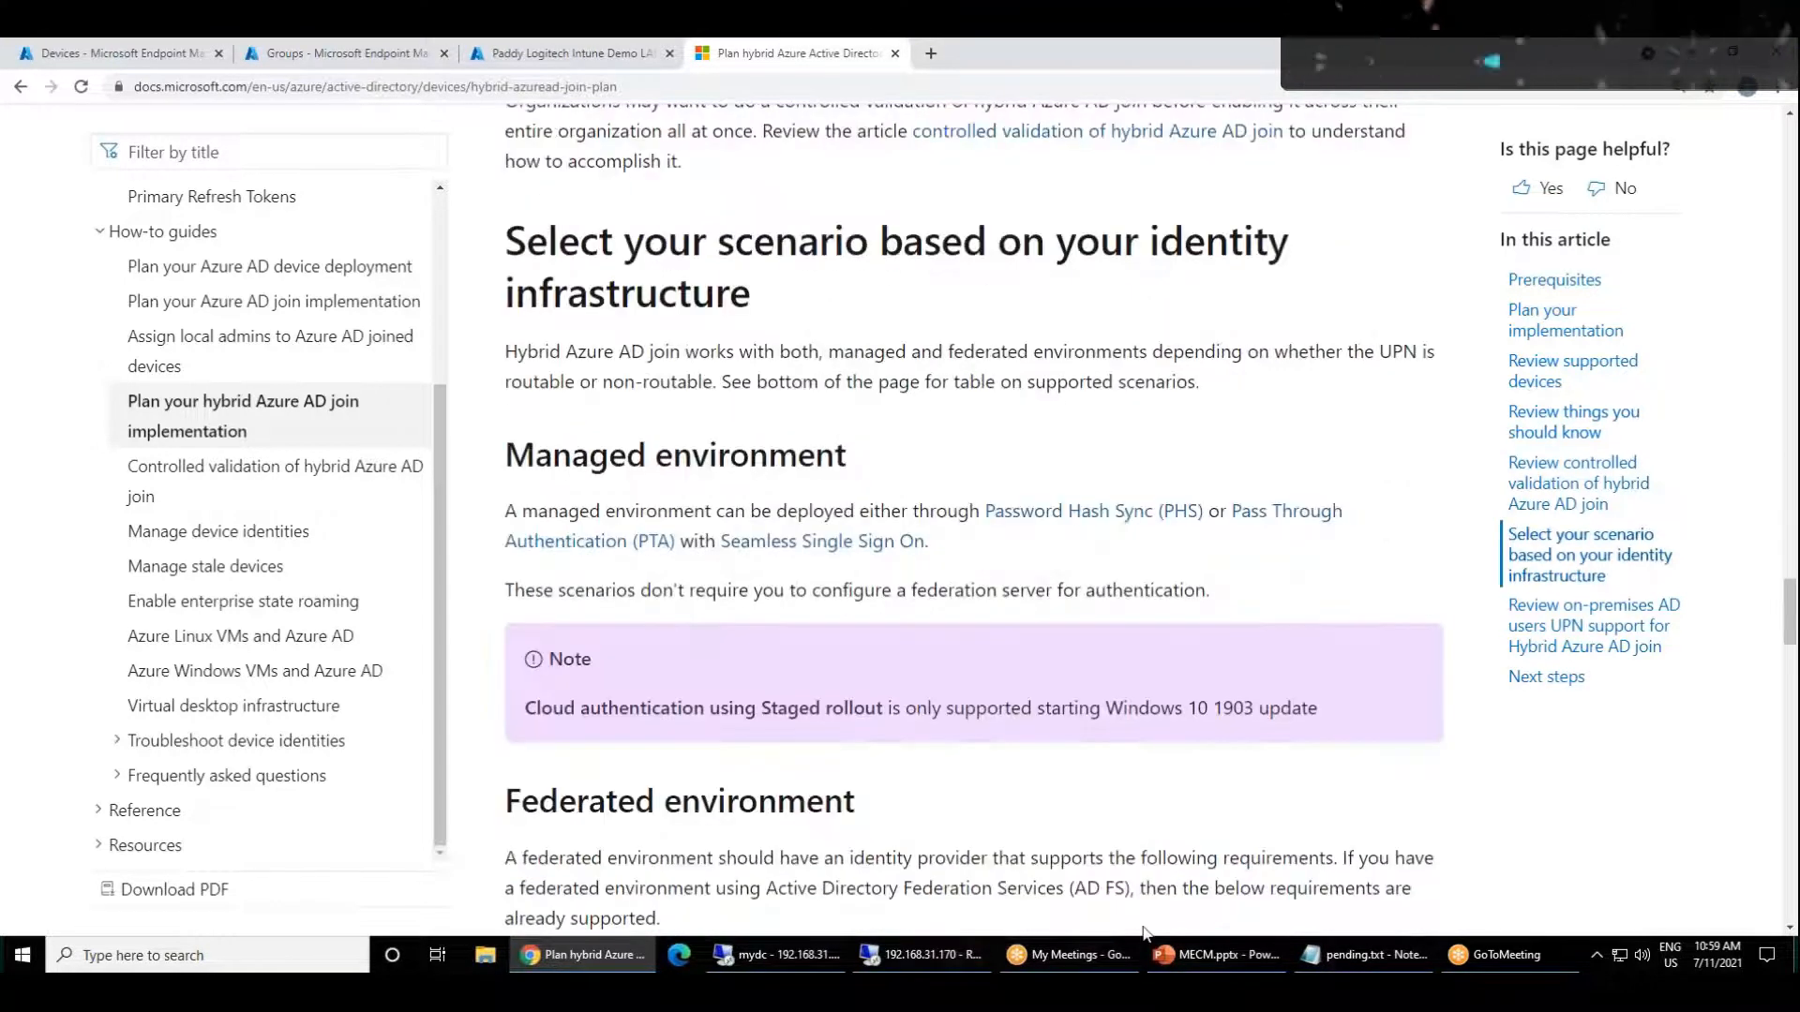
Step: Switch to the 192.168.31.170 remote session and open the Local Server properties in Server Manager
{"action": "left_click", "coordinate": [780, 955]}
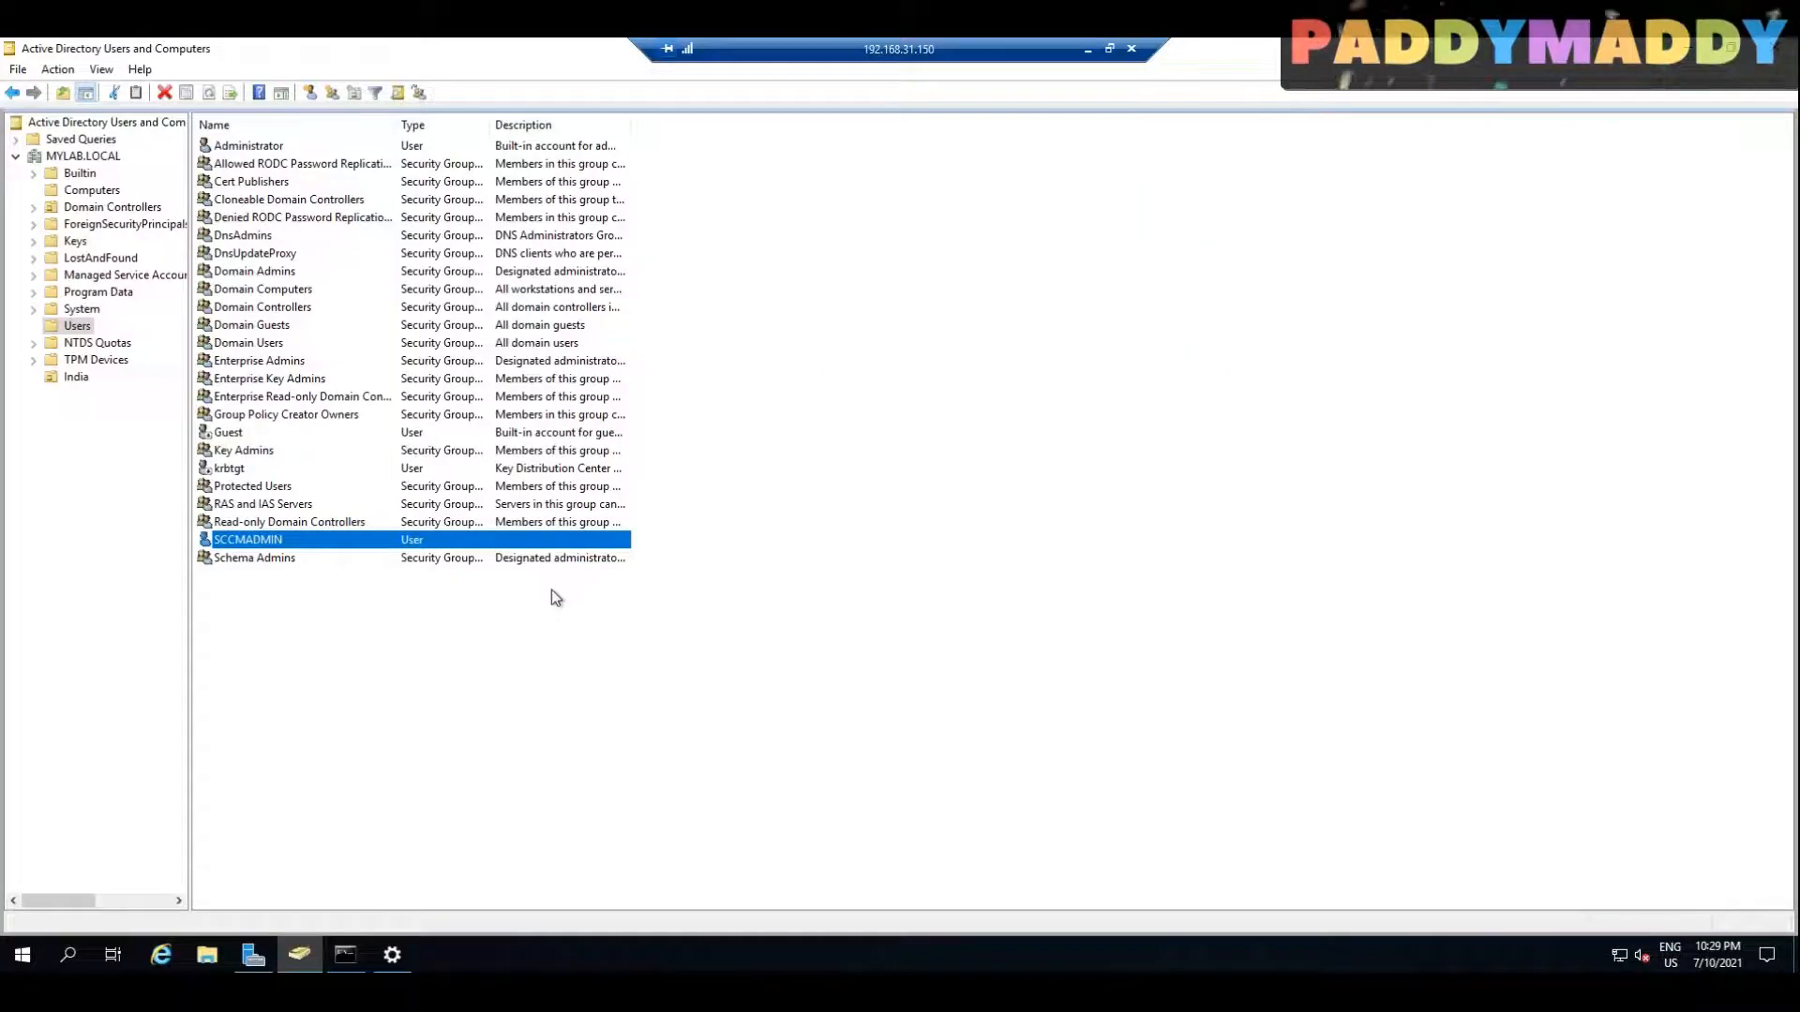
{"action": "left_click", "coordinate": [1087, 49]}
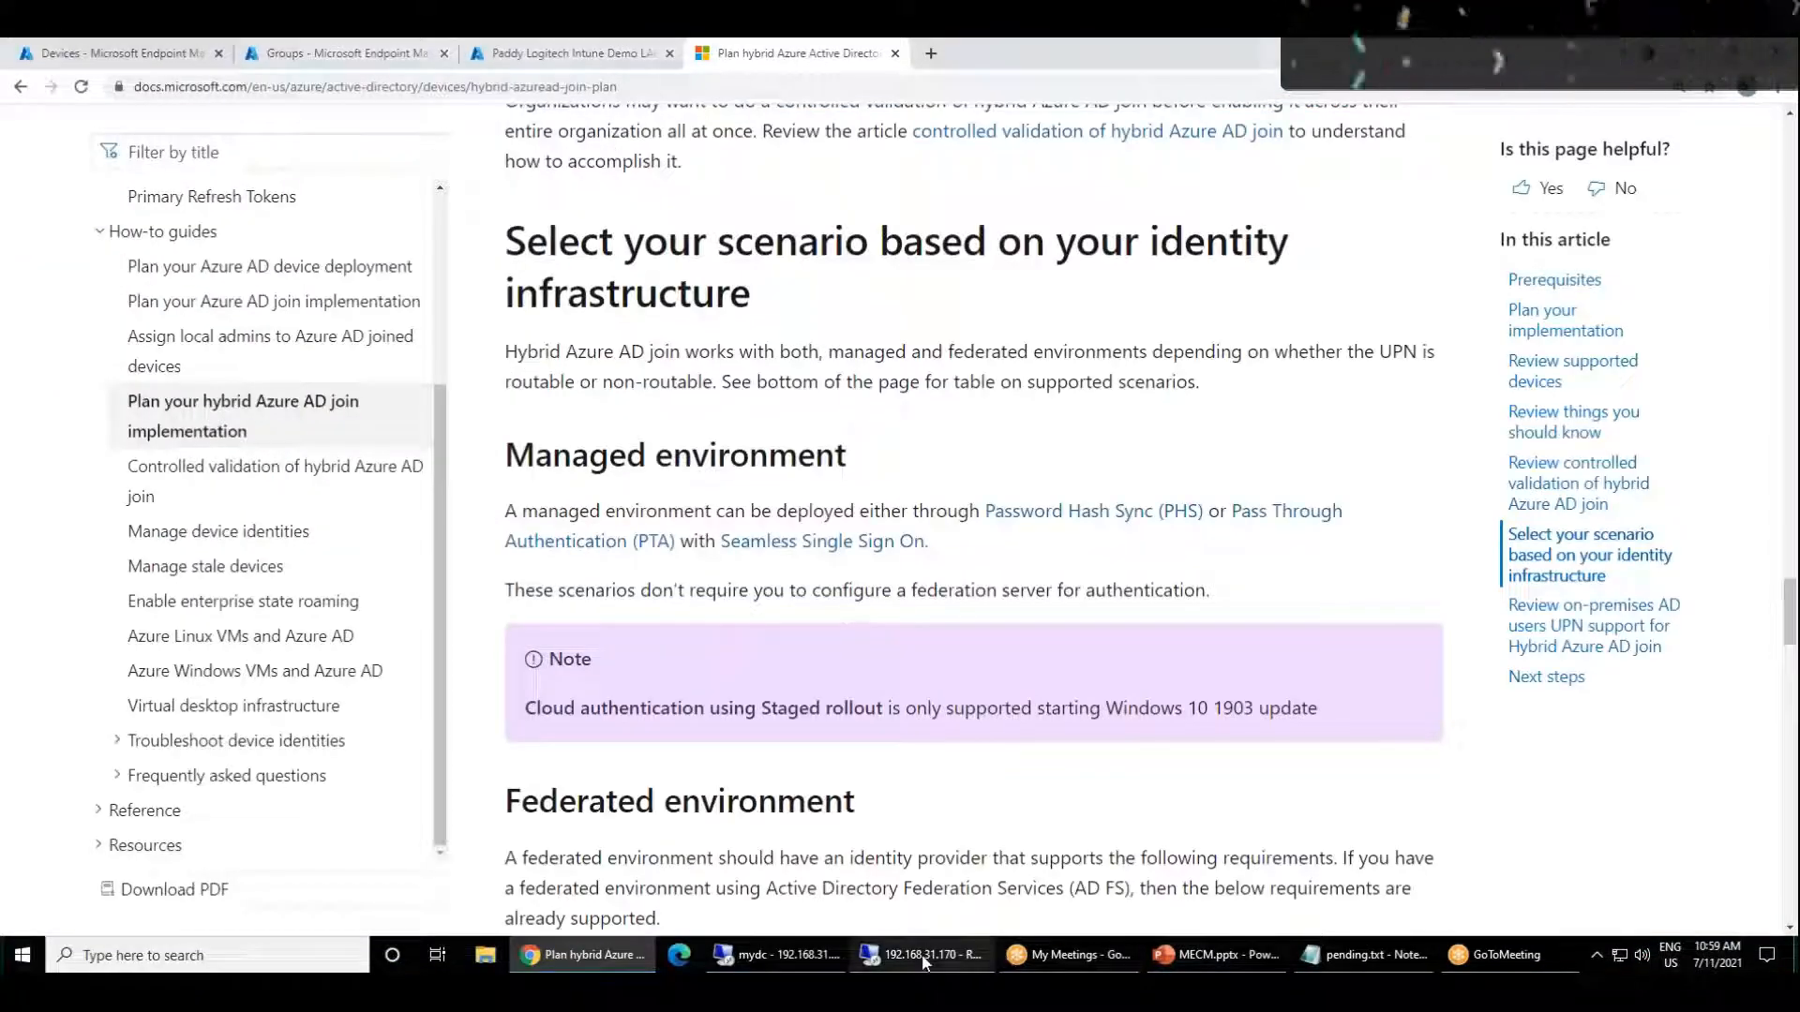
{"action": "left_click", "coordinate": [773, 954]}
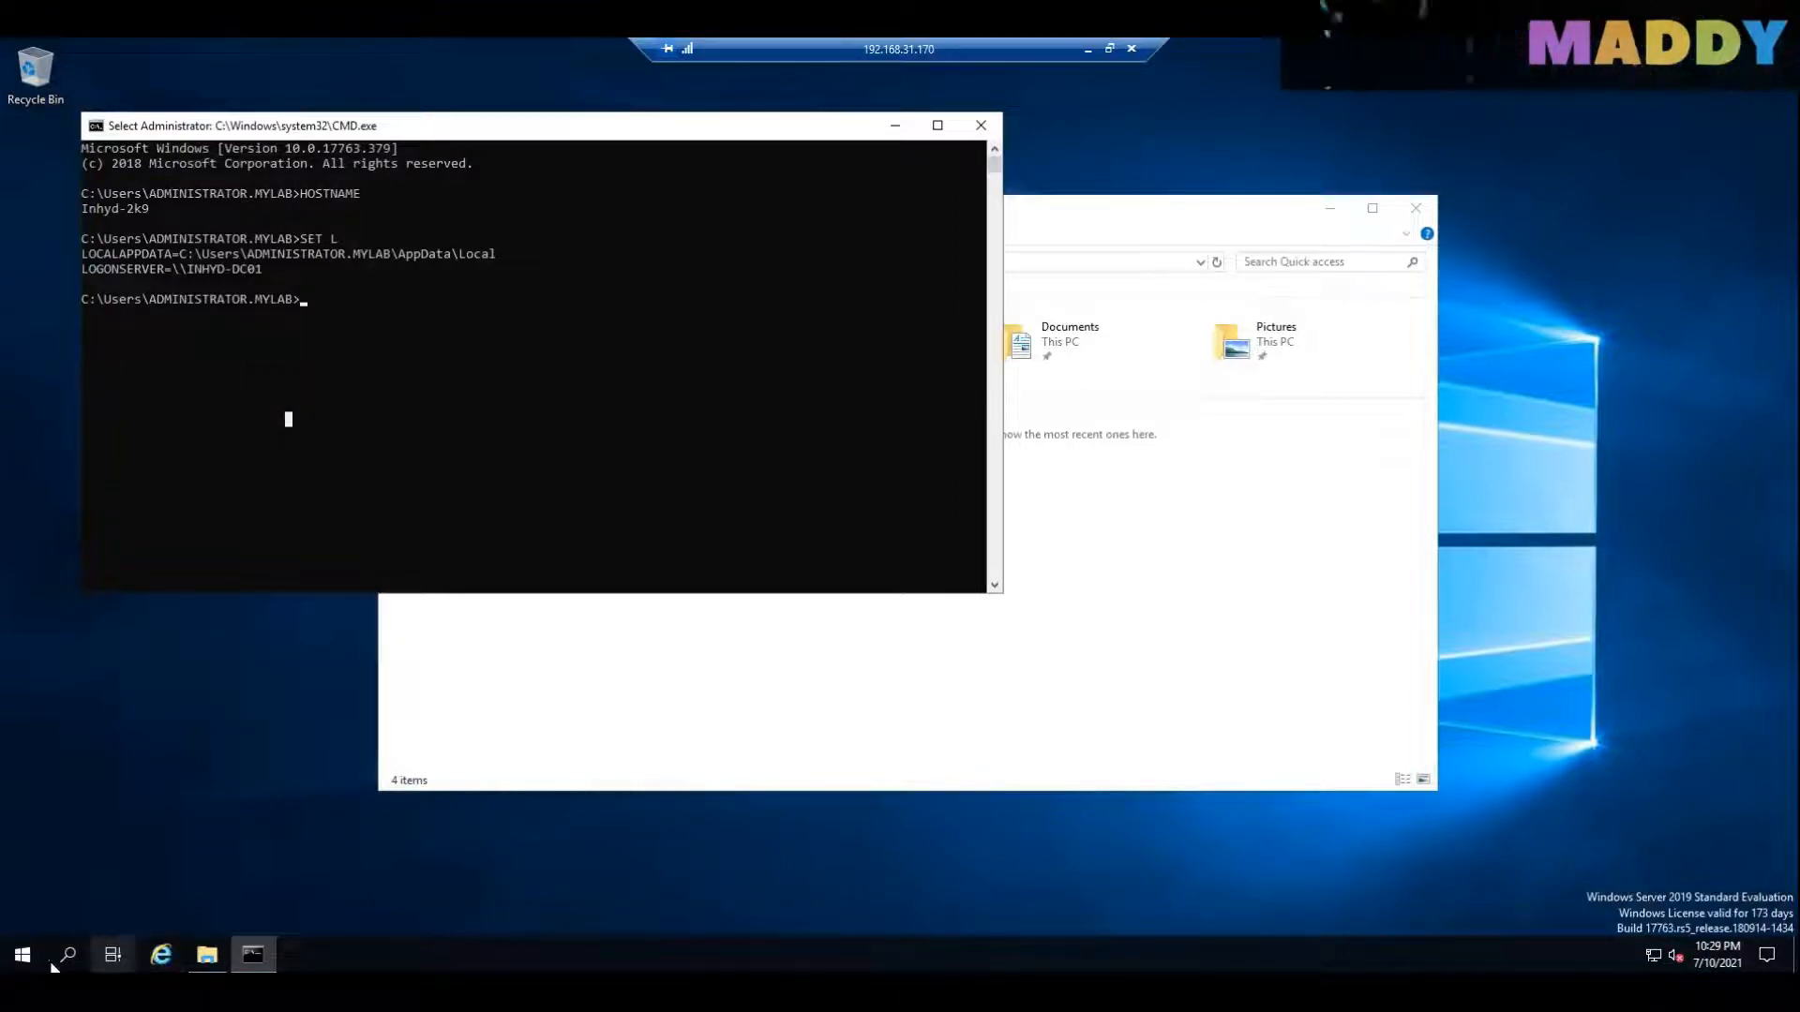
{"action": "left_click", "coordinate": [23, 954]}
{"action": "left_click", "coordinate": [397, 394]}
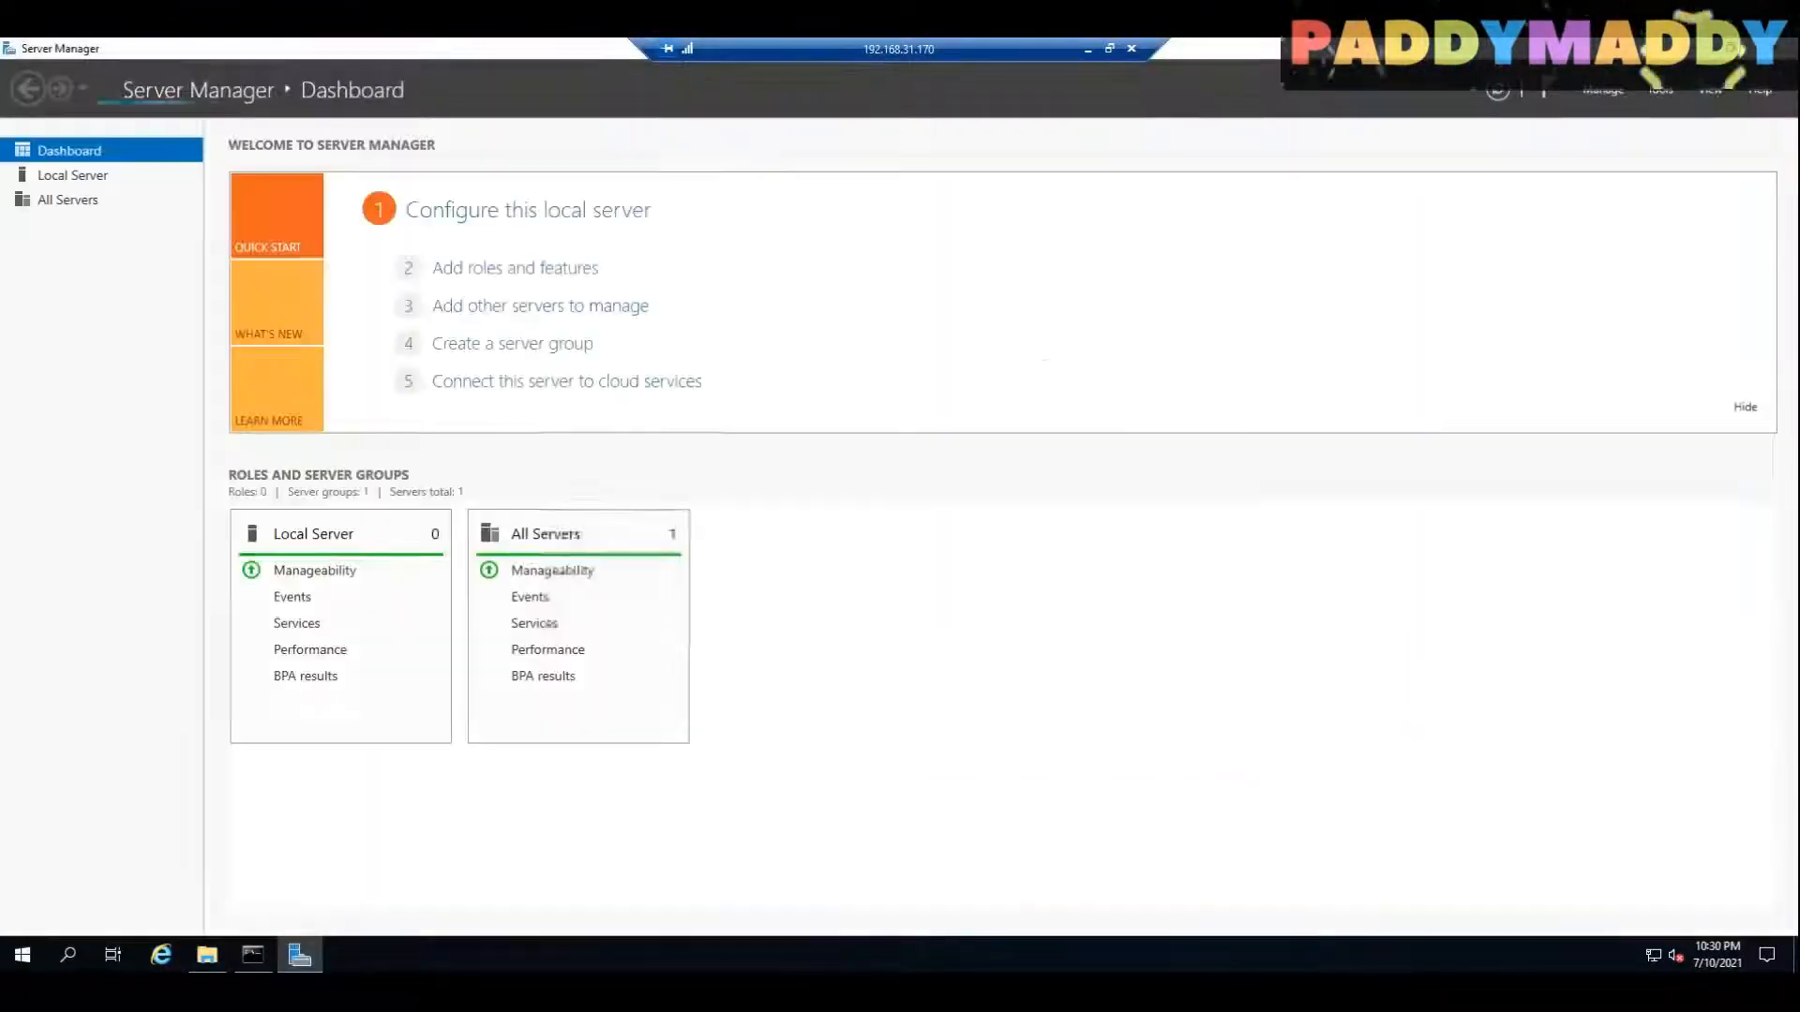
{"action": "left_click", "coordinate": [58, 179]}
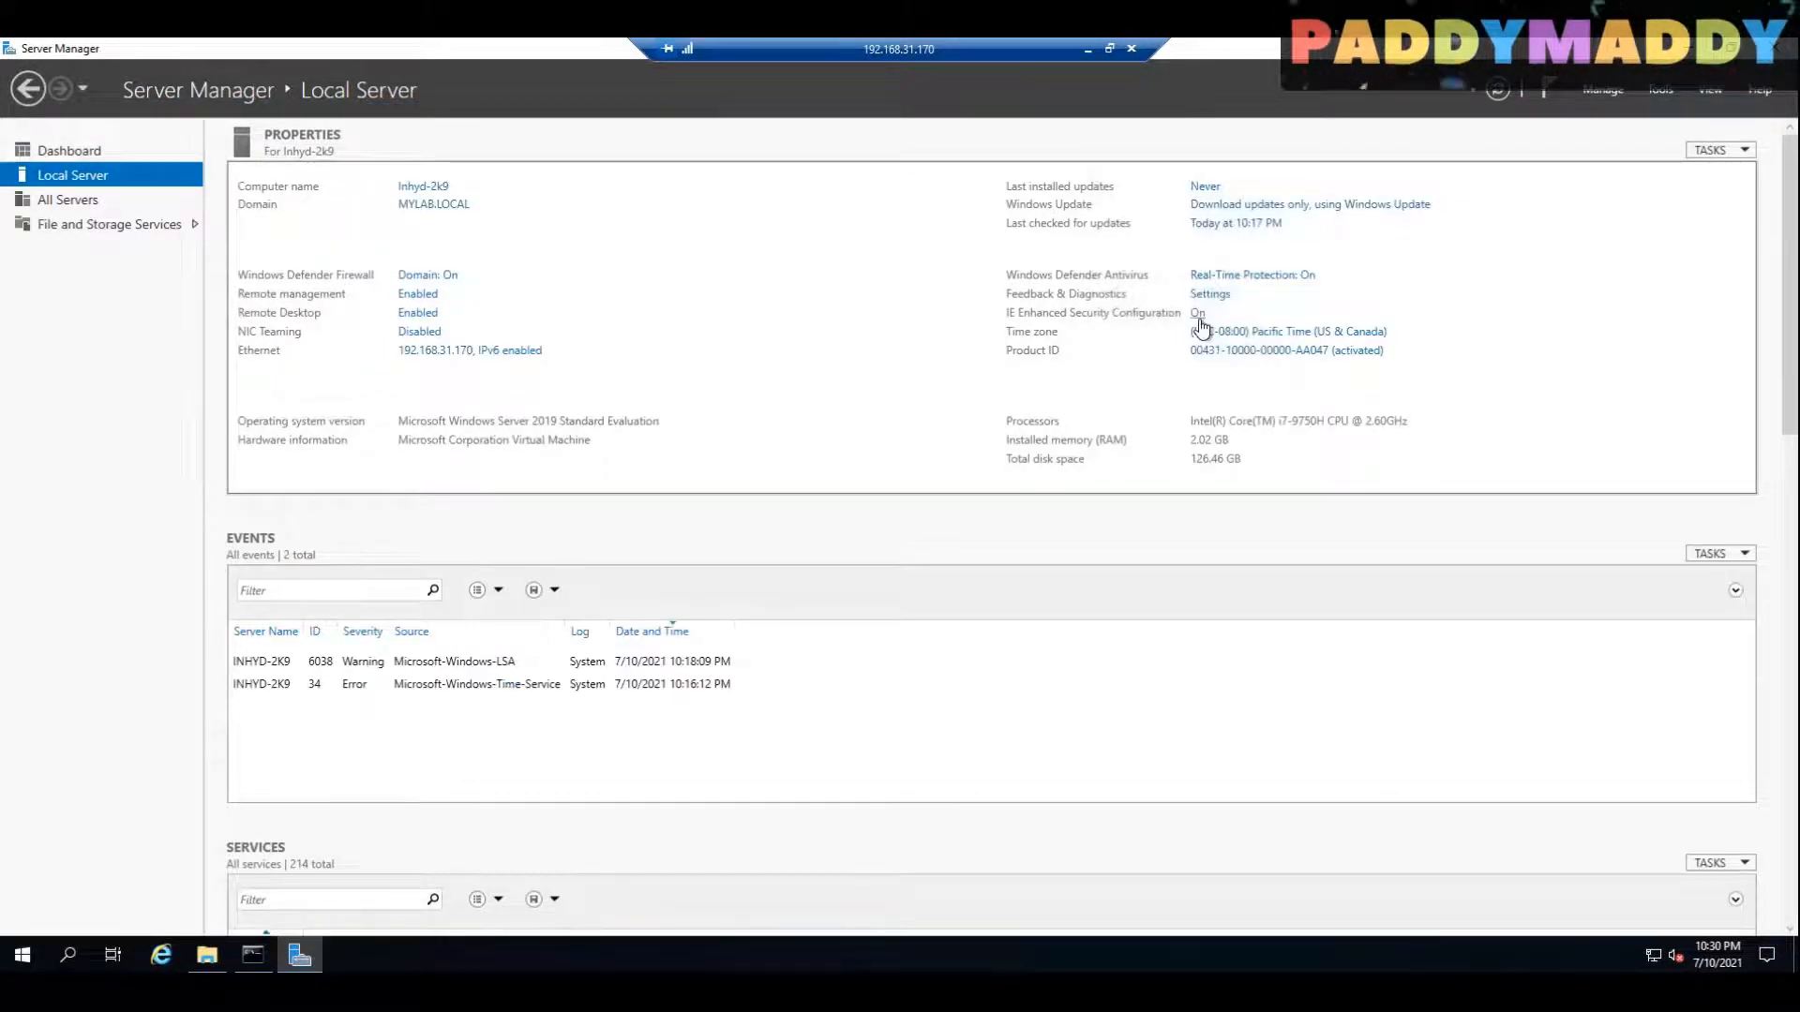
Step: Turn off IE Enhanced Security Configuration for both administrators and users on the Inhyd-2k9 server
{"action": "left_click", "coordinate": [1198, 313]}
{"action": "left_click", "coordinate": [777, 470]}
{"action": "left_click", "coordinate": [777, 582]}
{"action": "left_click", "coordinate": [973, 675]}
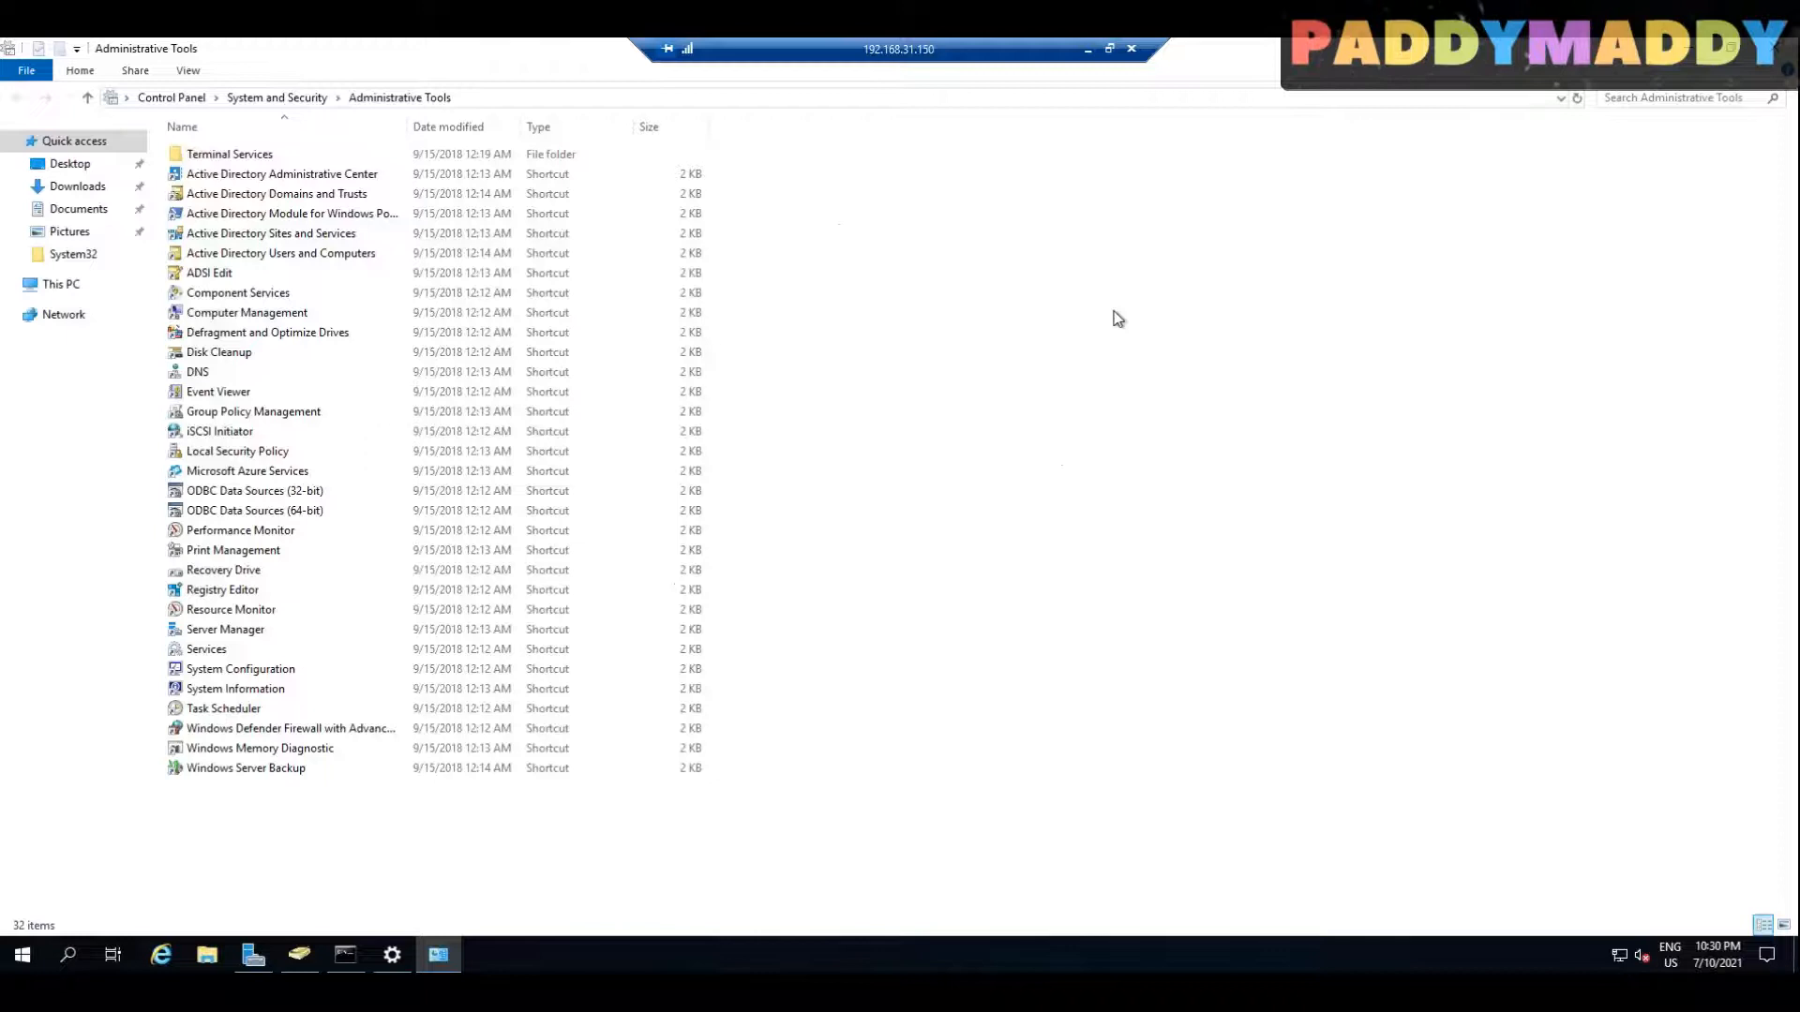
Step: Minimize the domain controller session and disconnect the remote desktop session to 192.168.31.170
{"action": "left_click", "coordinate": [1087, 49]}
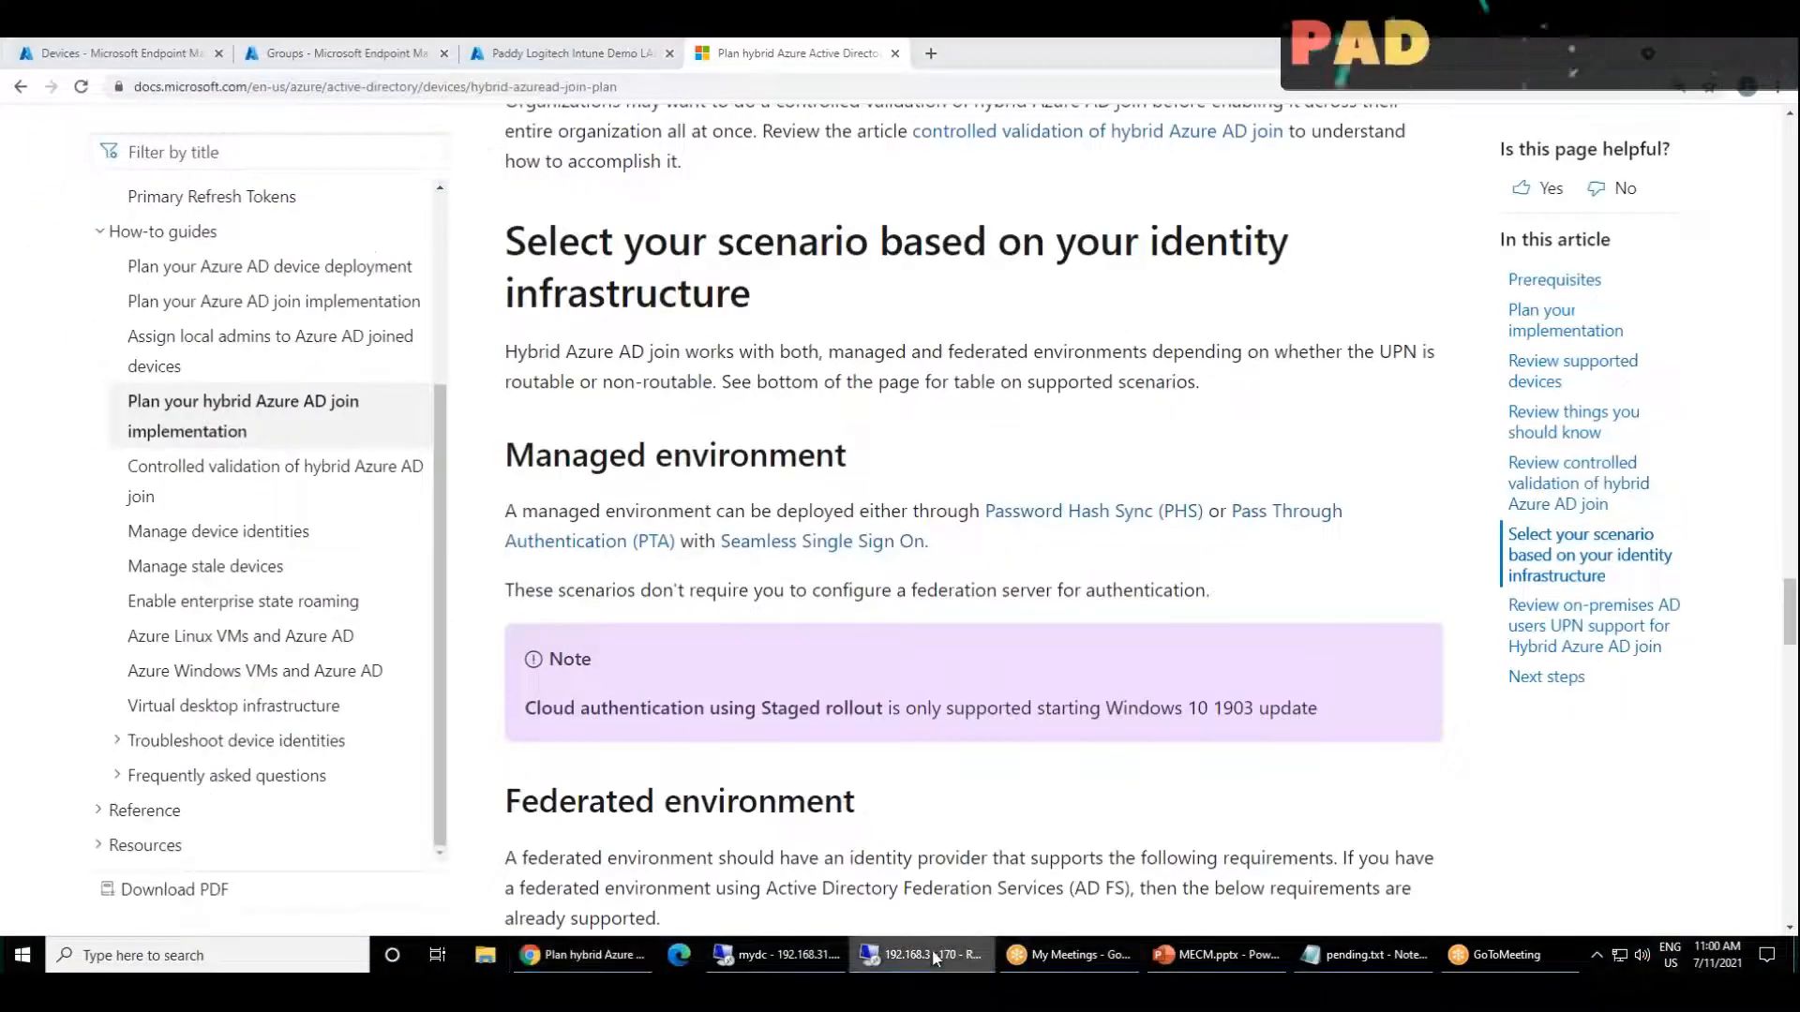
{"action": "left_click", "coordinate": [909, 919]}
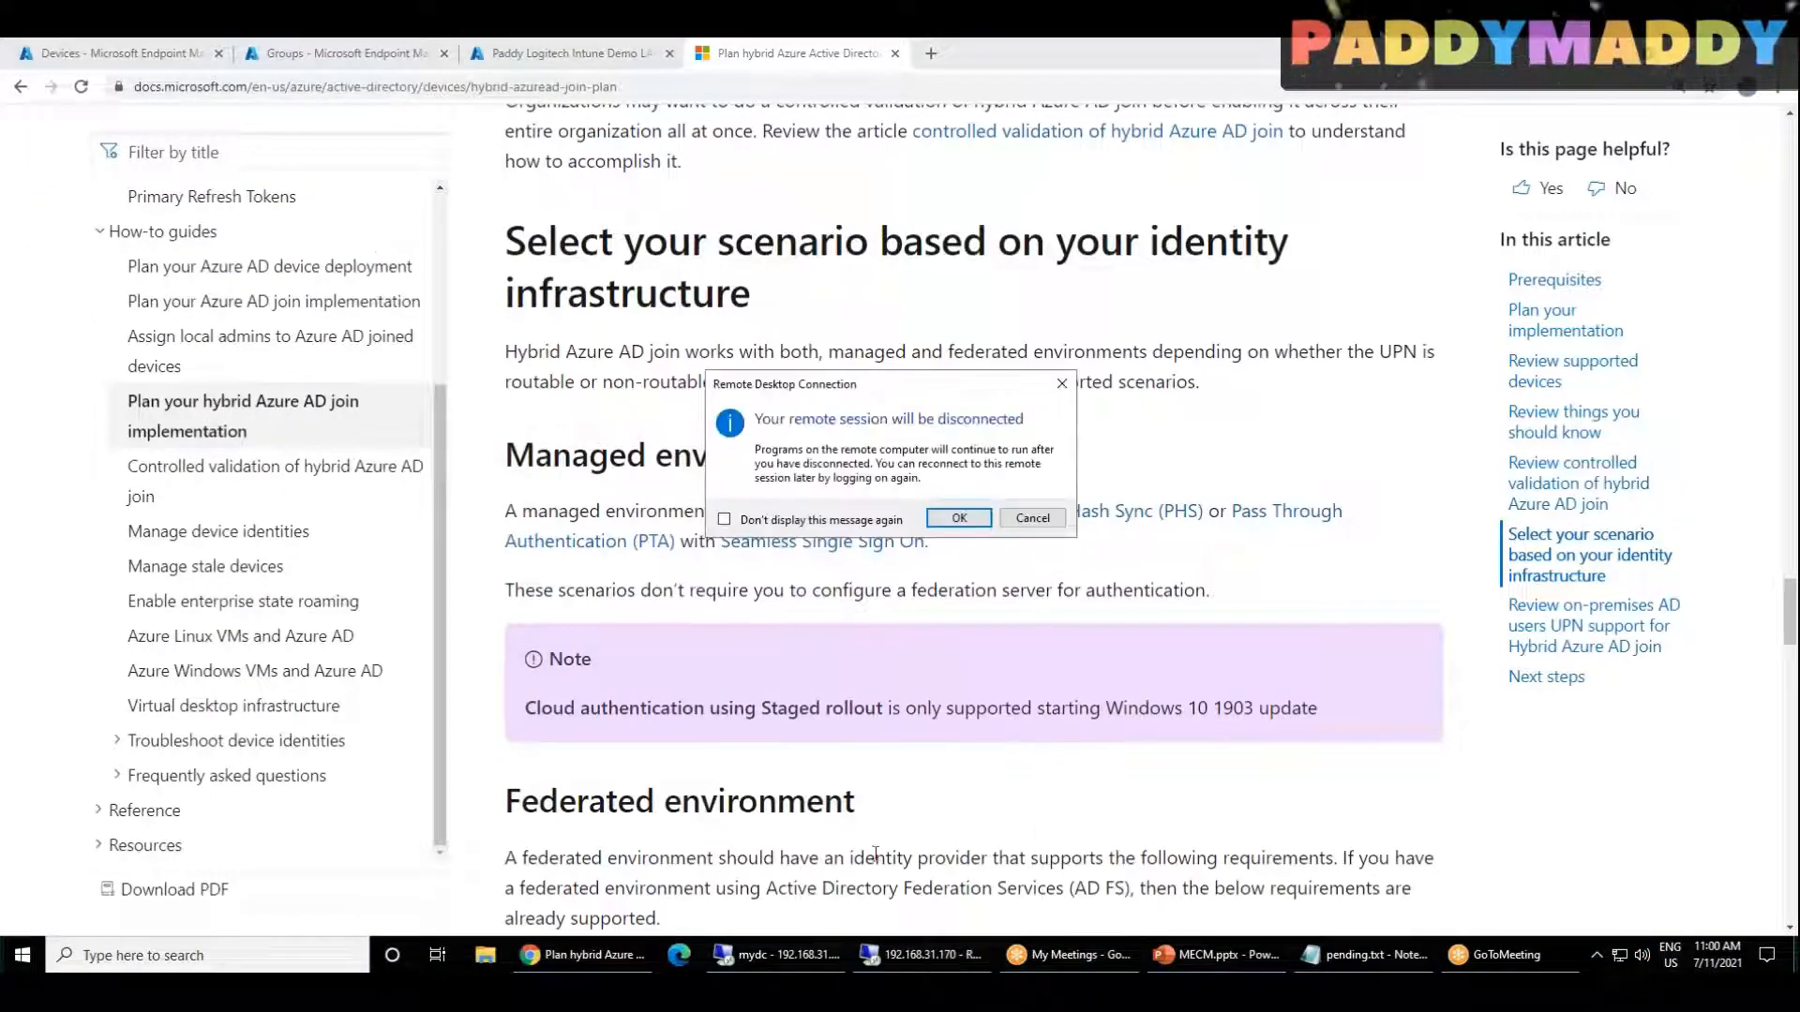
{"action": "left_click", "coordinate": [954, 527]}
Step: Return to the mydc session, launch Active Directory Domains and Trusts maximized, and open its root properties for UPN suffixes
{"action": "left_click", "coordinate": [783, 954]}
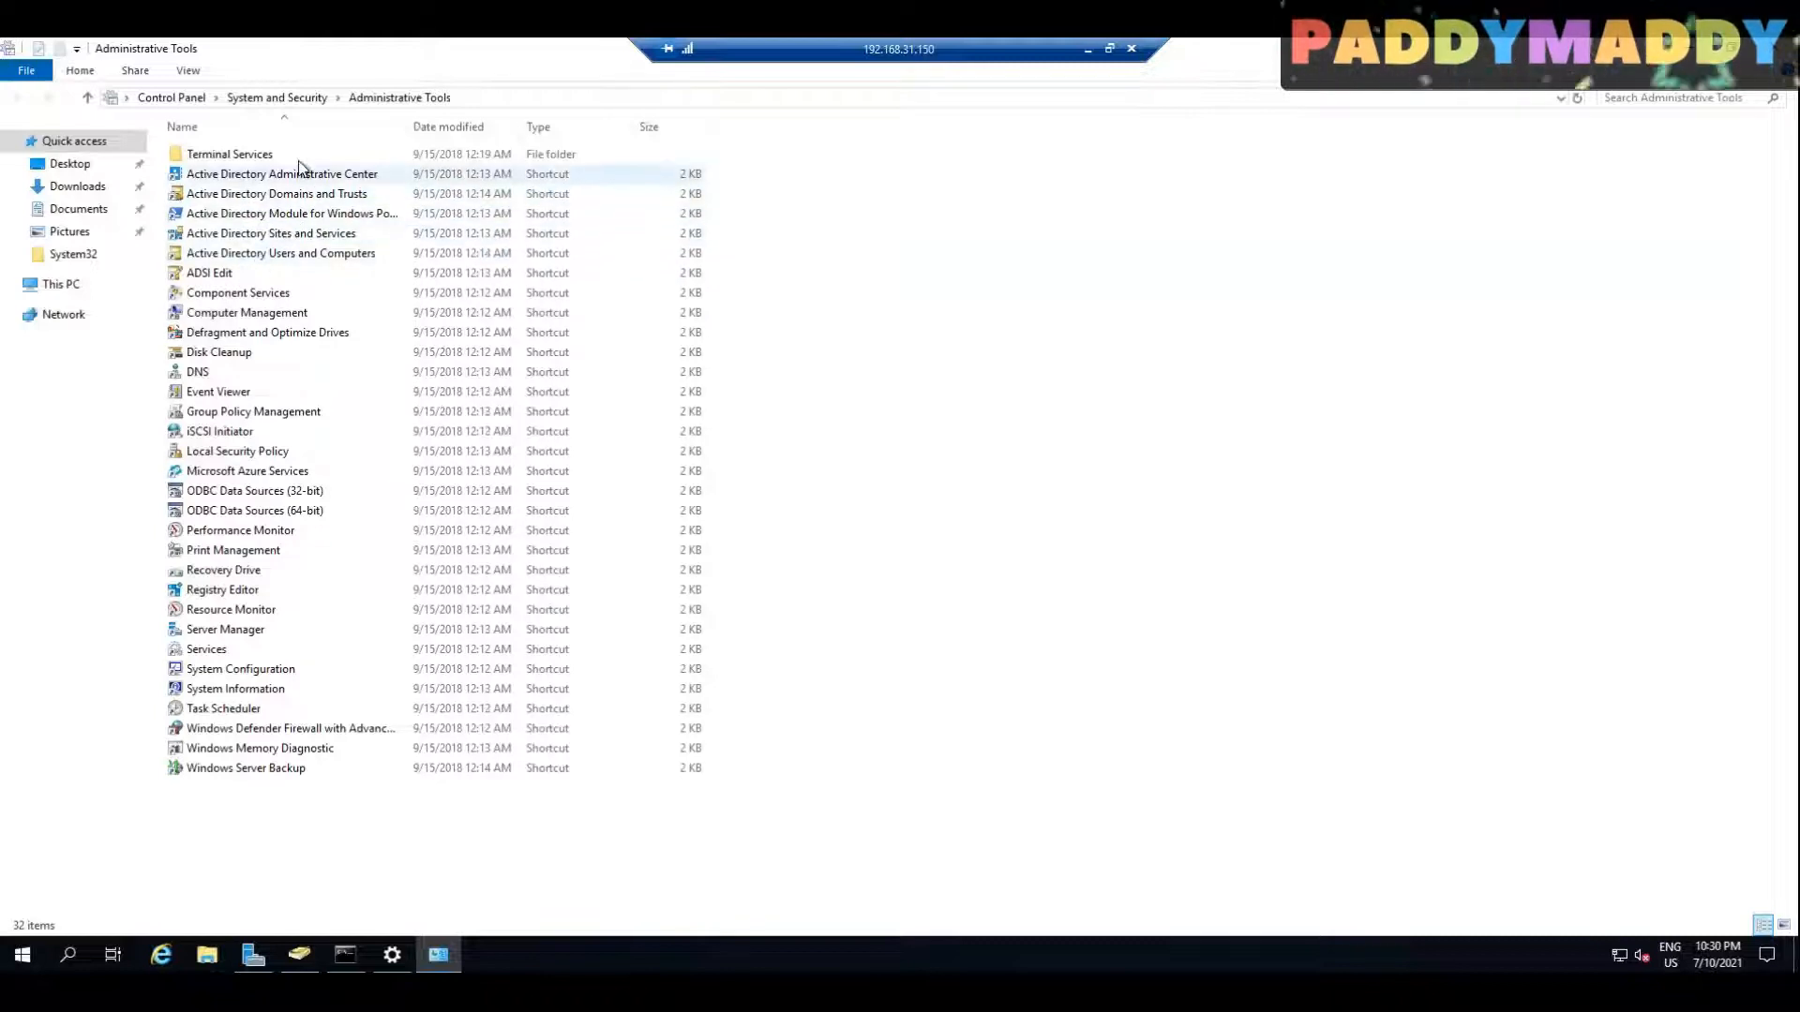
{"action": "double_click", "coordinate": [360, 192]}
{"action": "left_click_drag", "start_coordinate": [383, 76], "coordinate": [916, 472]}
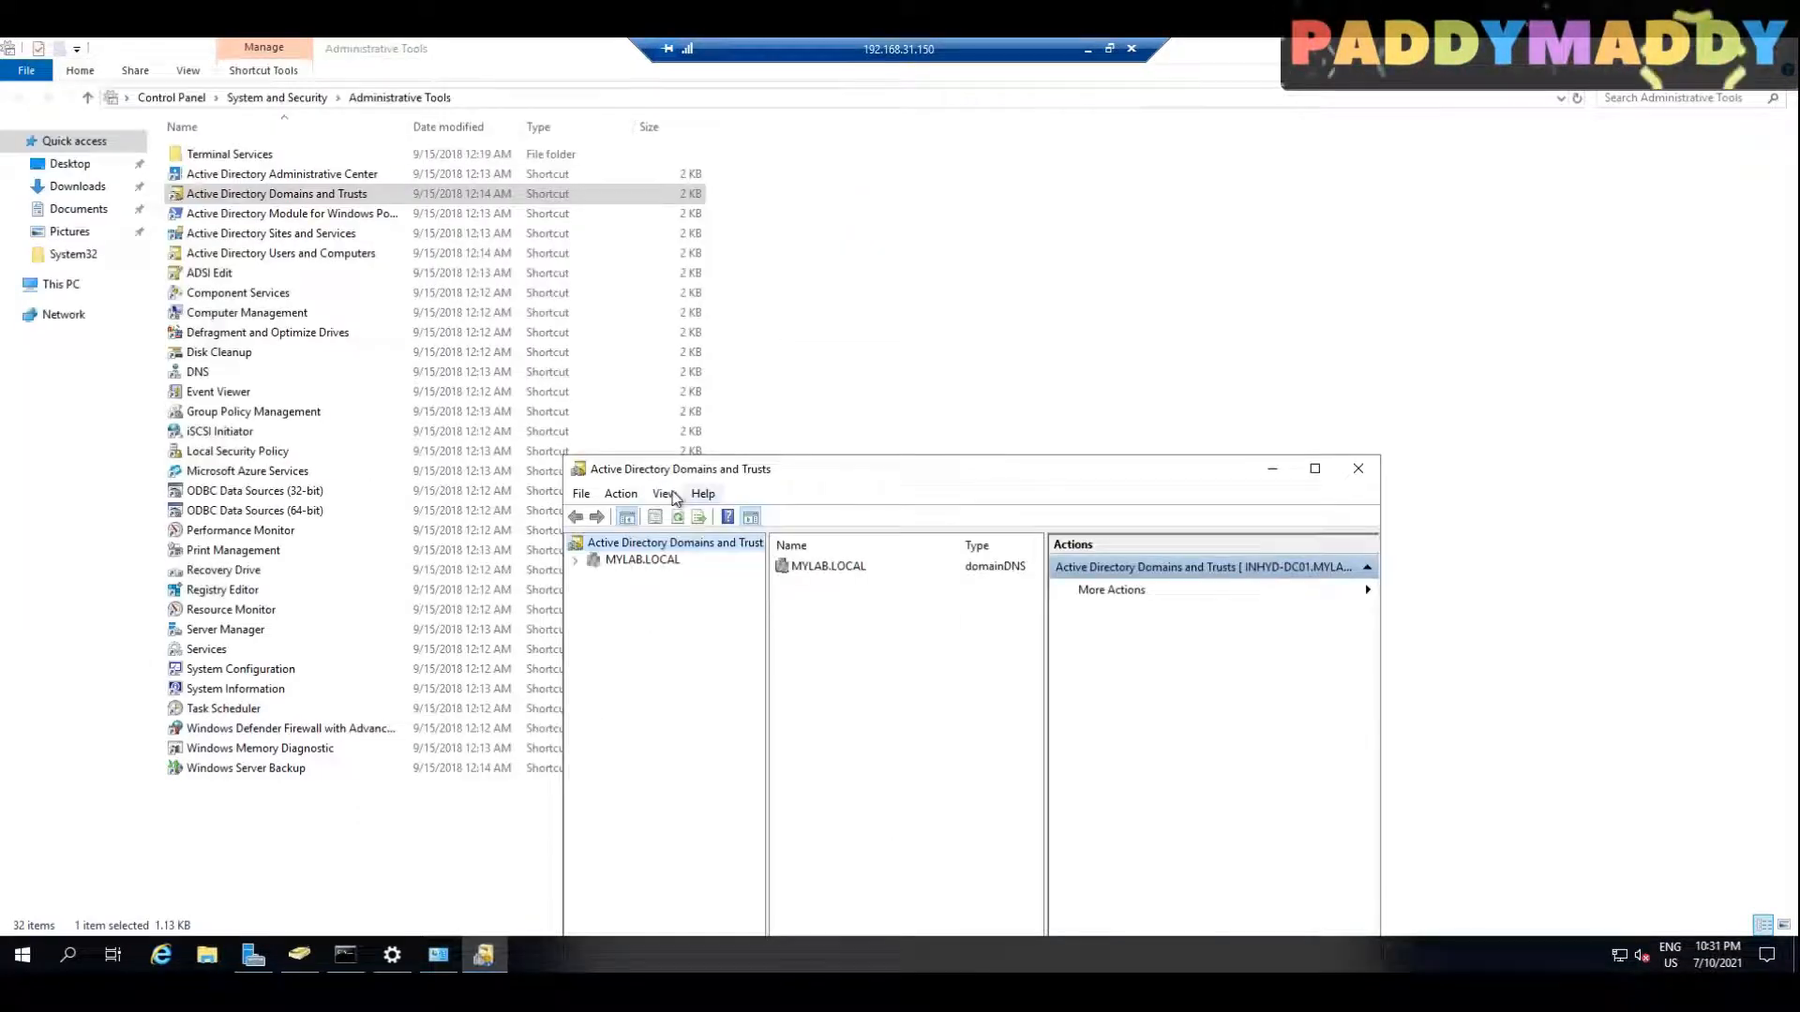
{"action": "double_click", "coordinate": [792, 473]}
{"action": "right_click", "coordinate": [83, 127]}
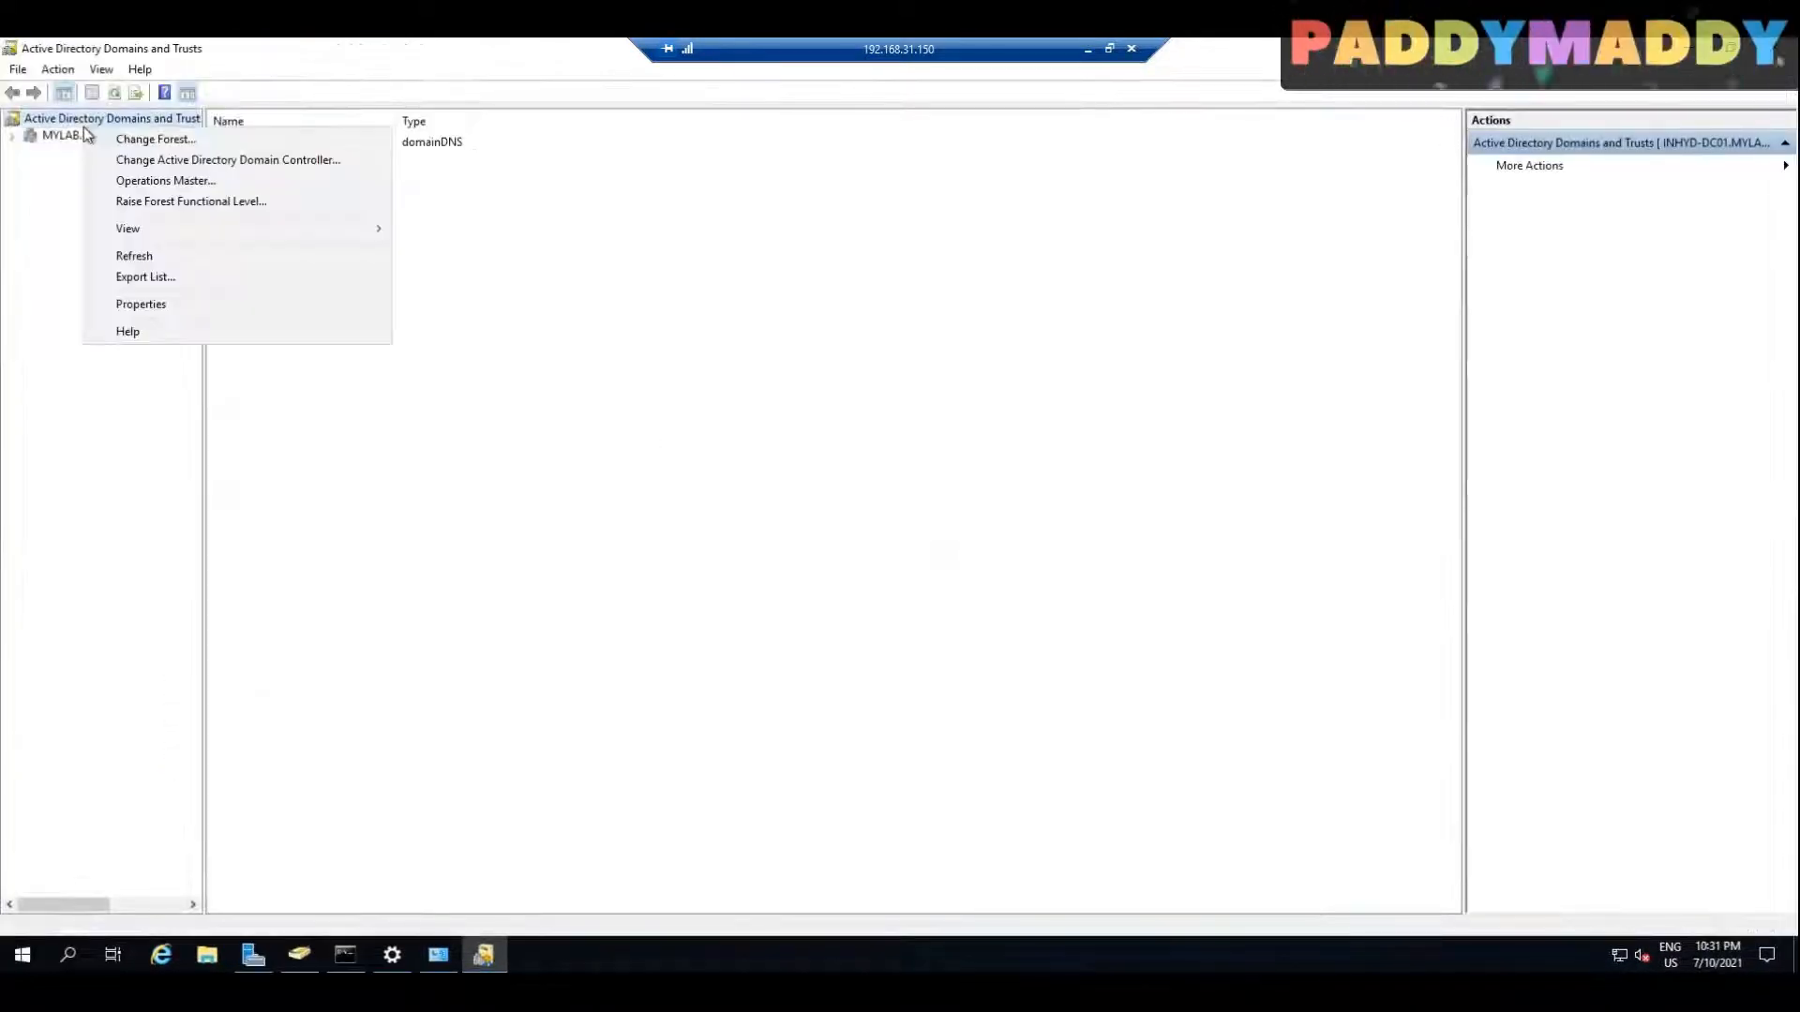
{"action": "left_click", "coordinate": [150, 304]}
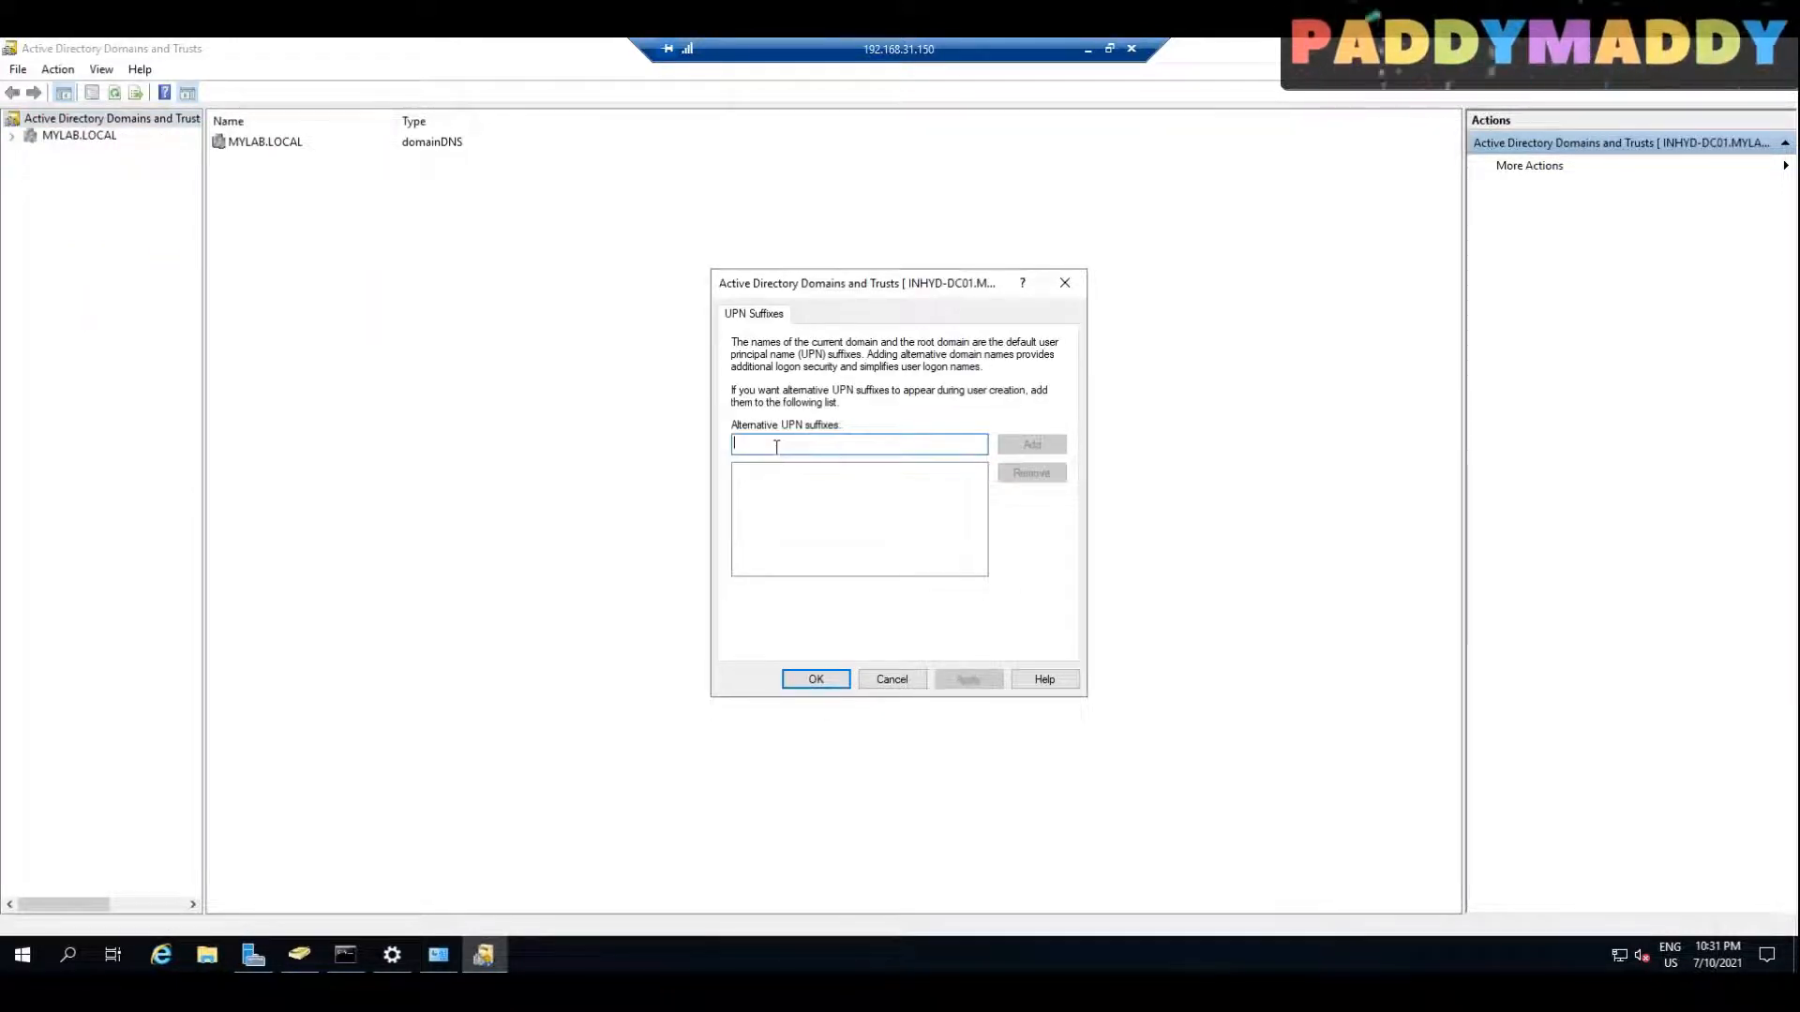
{"action": "type", "text": "LEARN"}
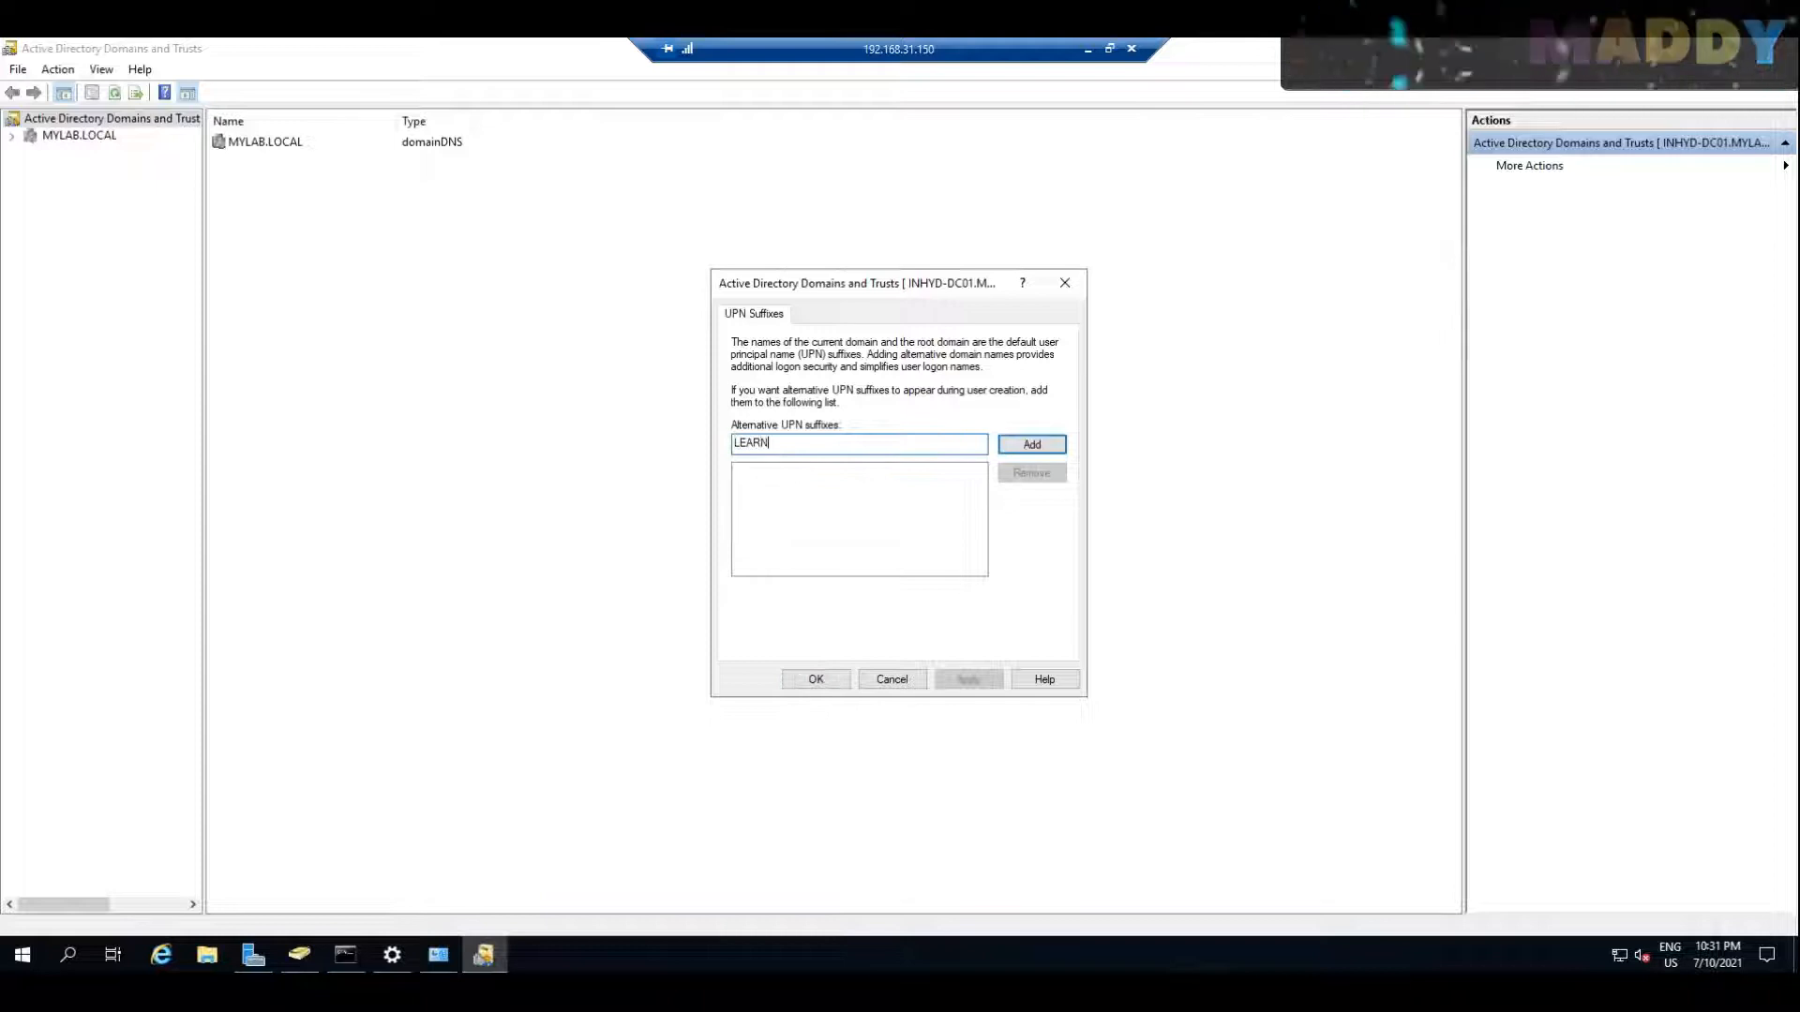
{"action": "type", "text": "INMY"}
{"action": "key", "text": "BackSpace"}
{"action": "key", "text": "BackSpace"}
{"action": "key", "text": "BackSpace"}
{"action": "key", "text": "BackSpace"}
{"action": "key", "text": "BackSpace"}
{"action": "key", "text": "BackSpace"}
{"action": "key", "text": "BackSpace"}
{"action": "key", "text": "BackSpace"}
{"action": "key", "text": "BackSpace"}
{"action": "type", "text": "Lera"}
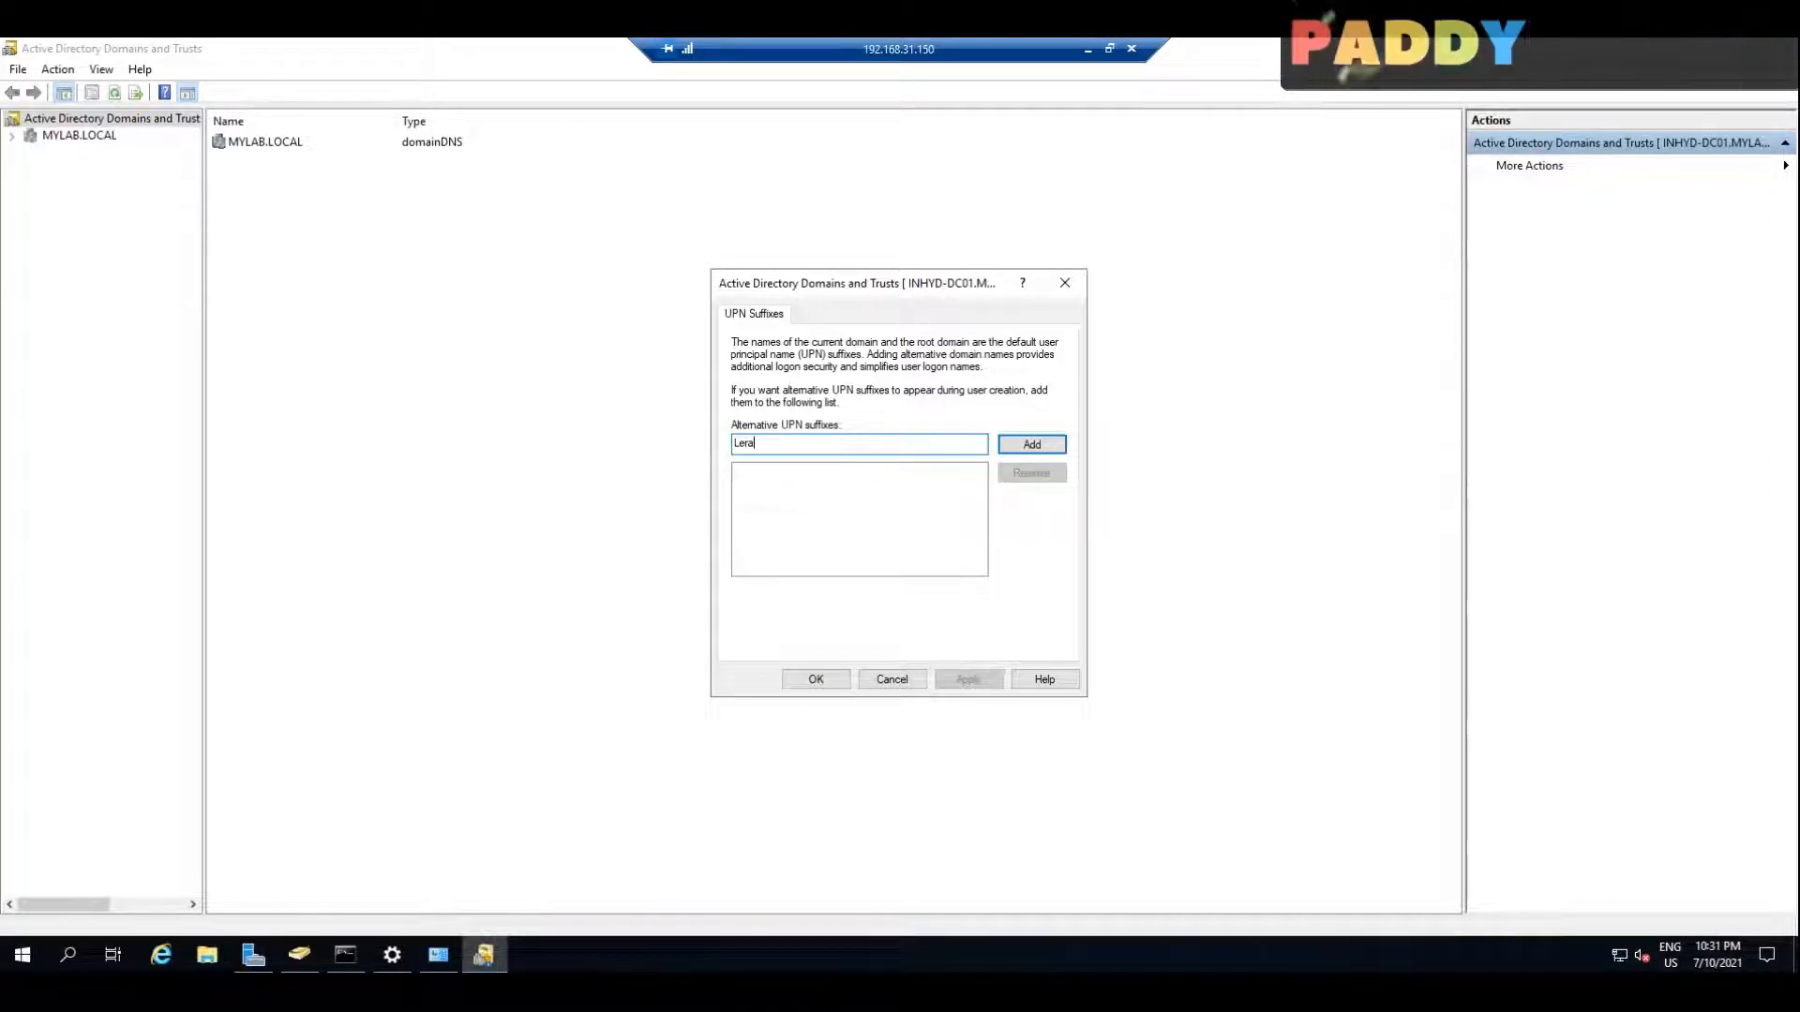
{"action": "key", "text": "BackSpace"}
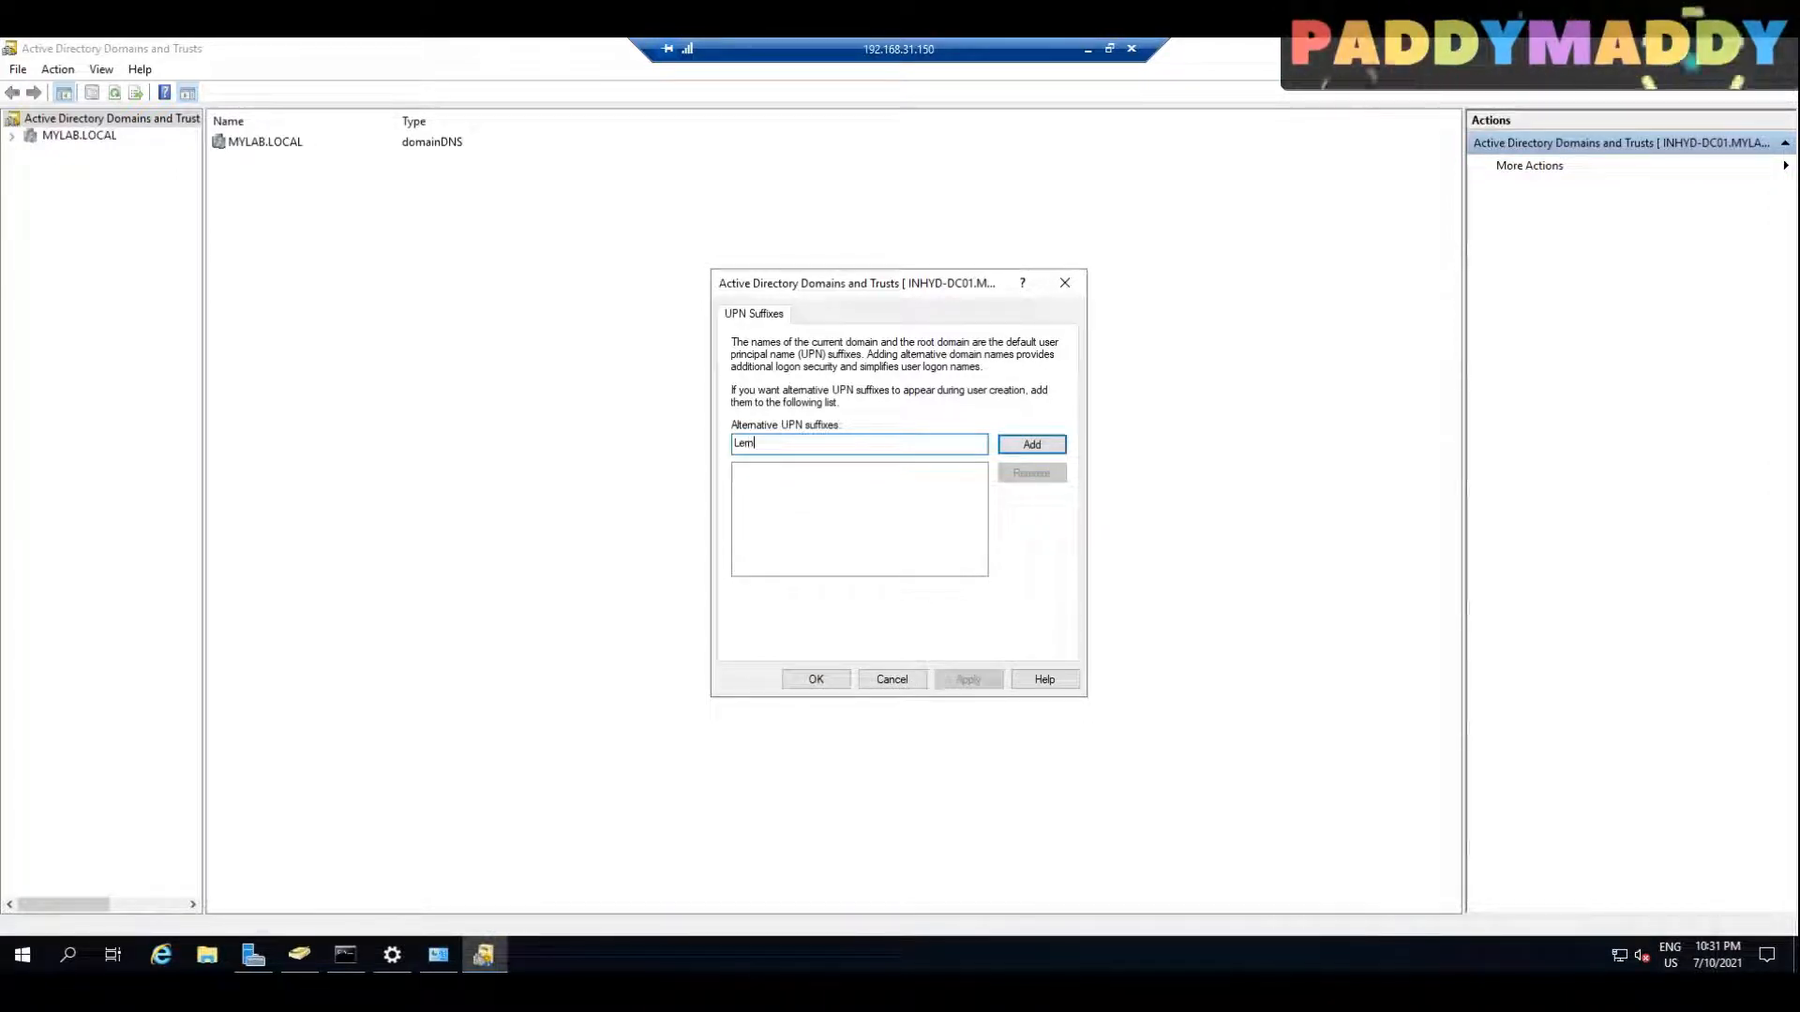
{"action": "key", "text": "BackSpace"}
{"action": "key", "text": "BackSpace"}
{"action": "key", "text": "BackSpace"}
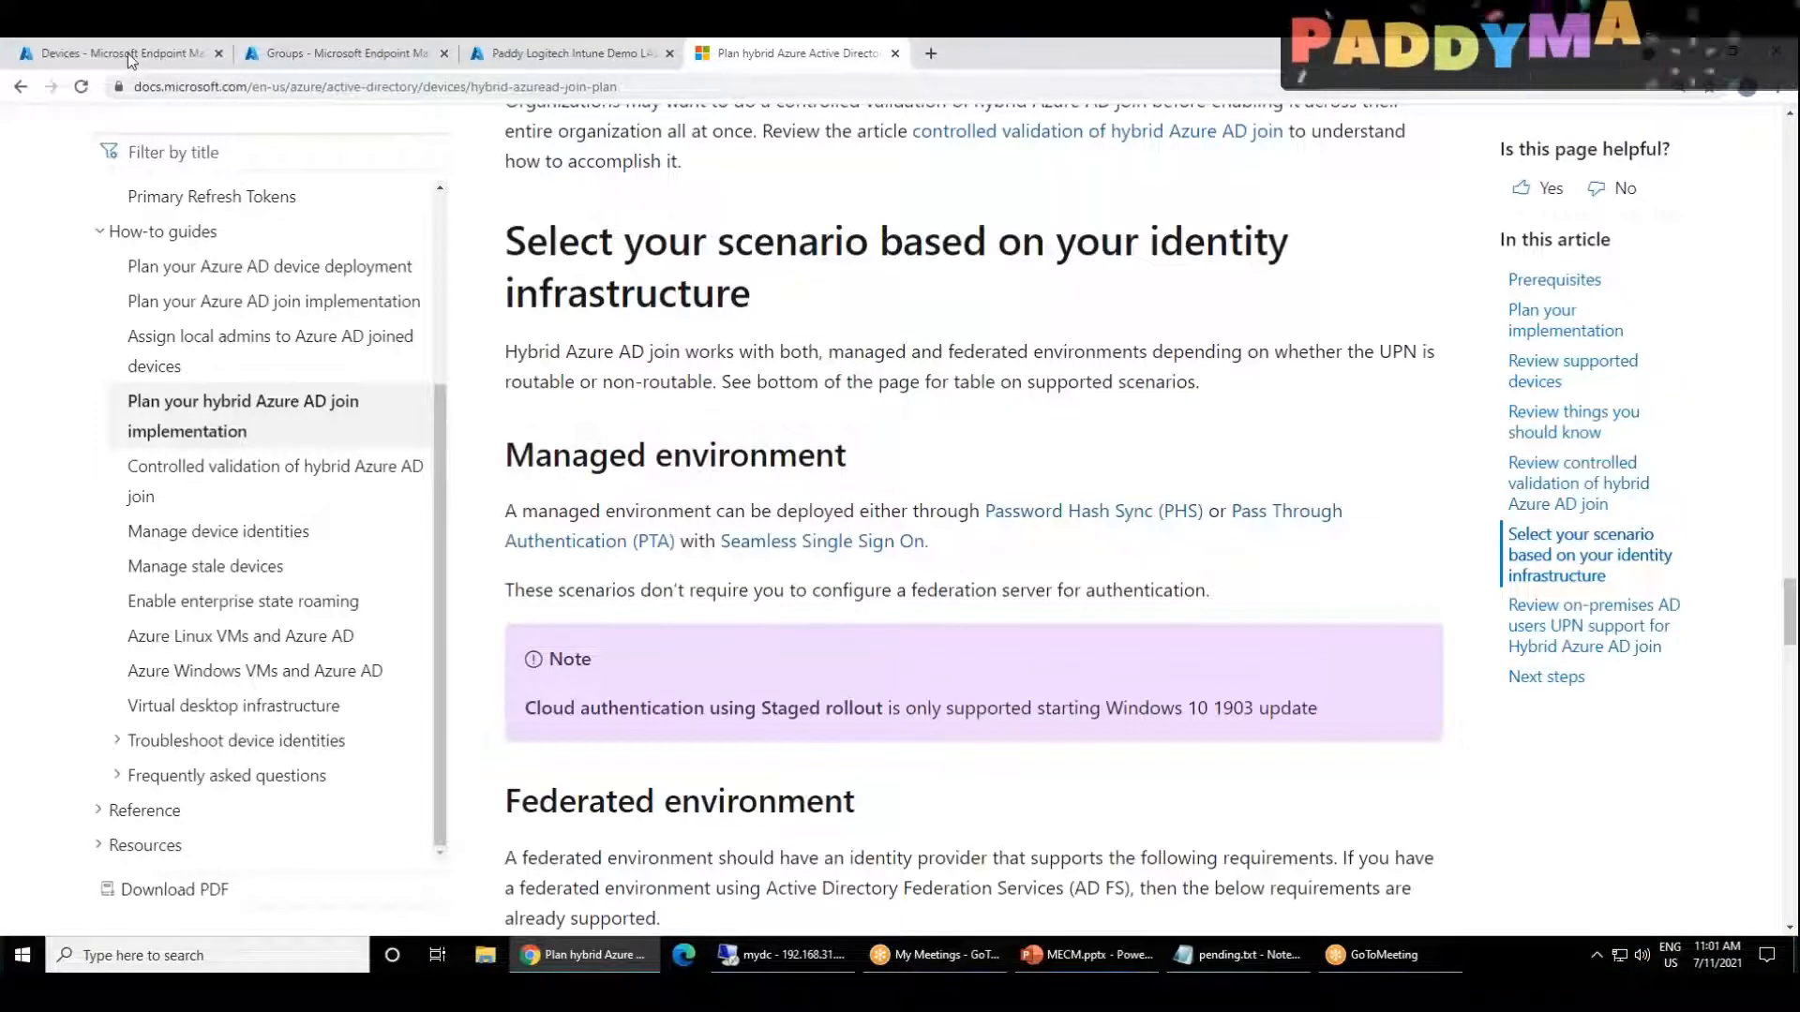
Step: Close the Microsoft Docs article and select the learninmylab.com domain on the tenant's Custom domain names page for copying
{"action": "left_click", "coordinate": [127, 52]}
{"action": "left_click", "coordinate": [253, 54]}
{"action": "left_click", "coordinate": [740, 54]}
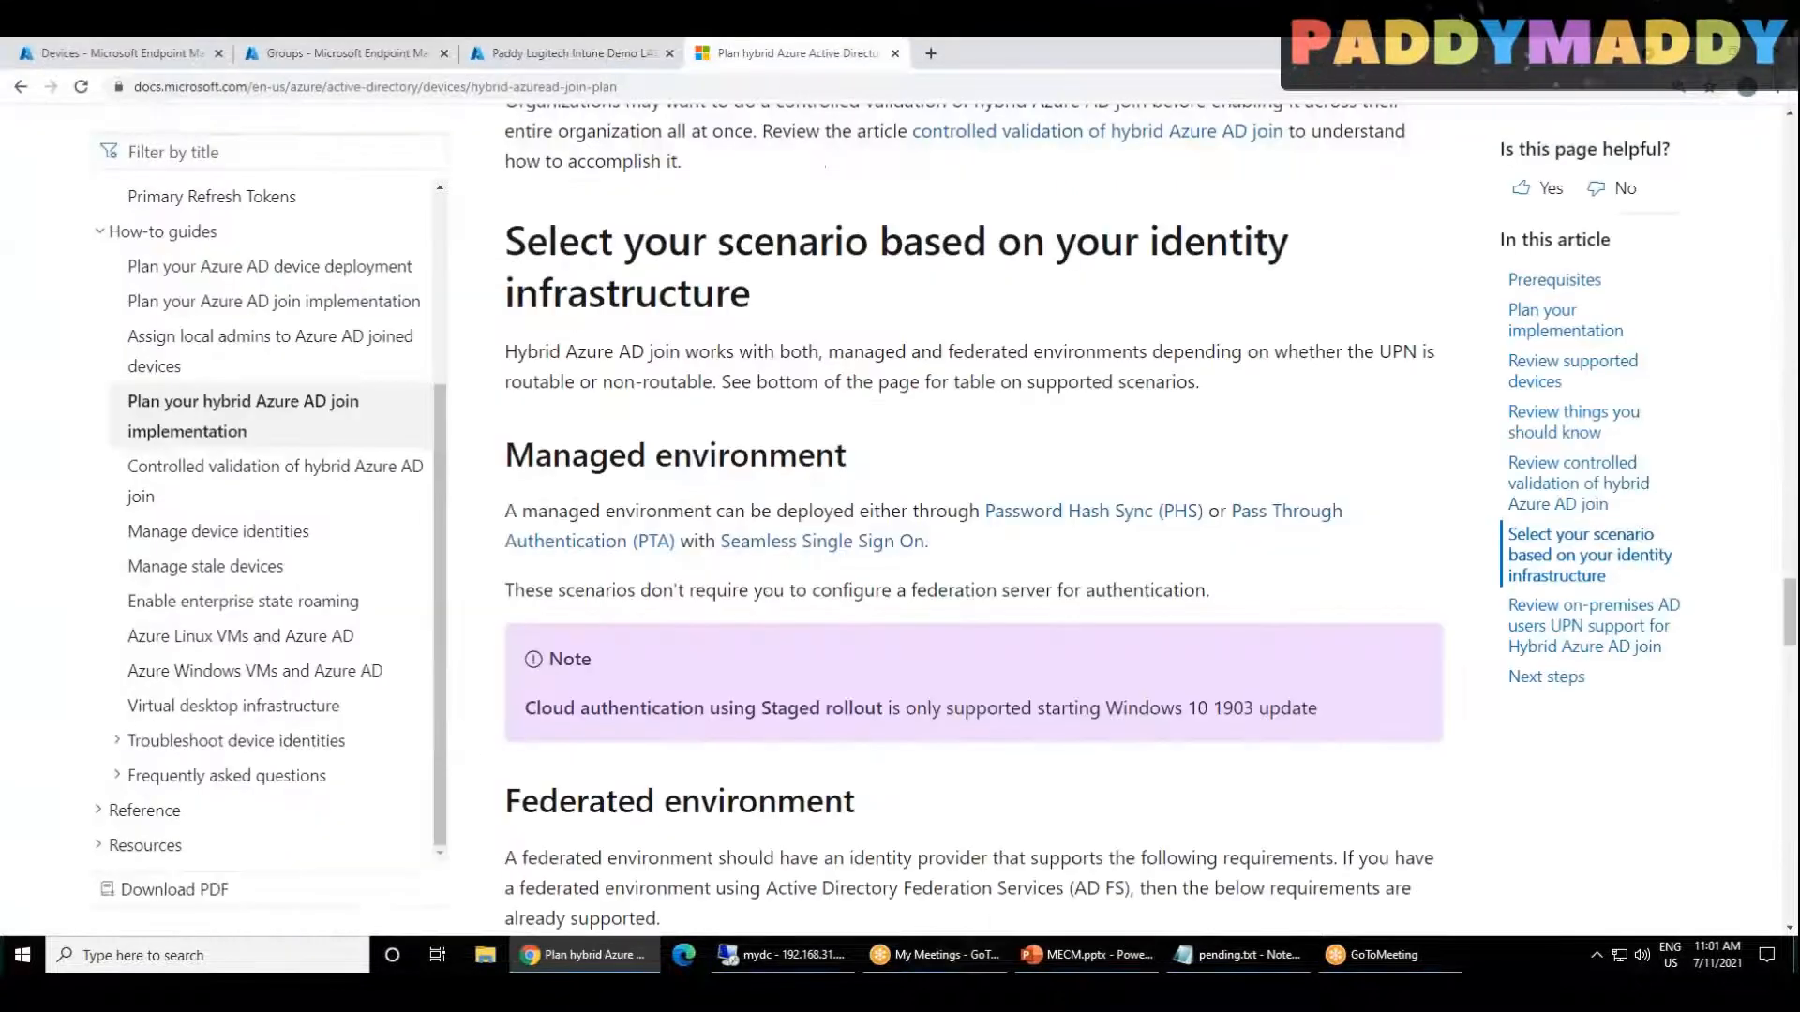
{"action": "left_click", "coordinate": [896, 54]}
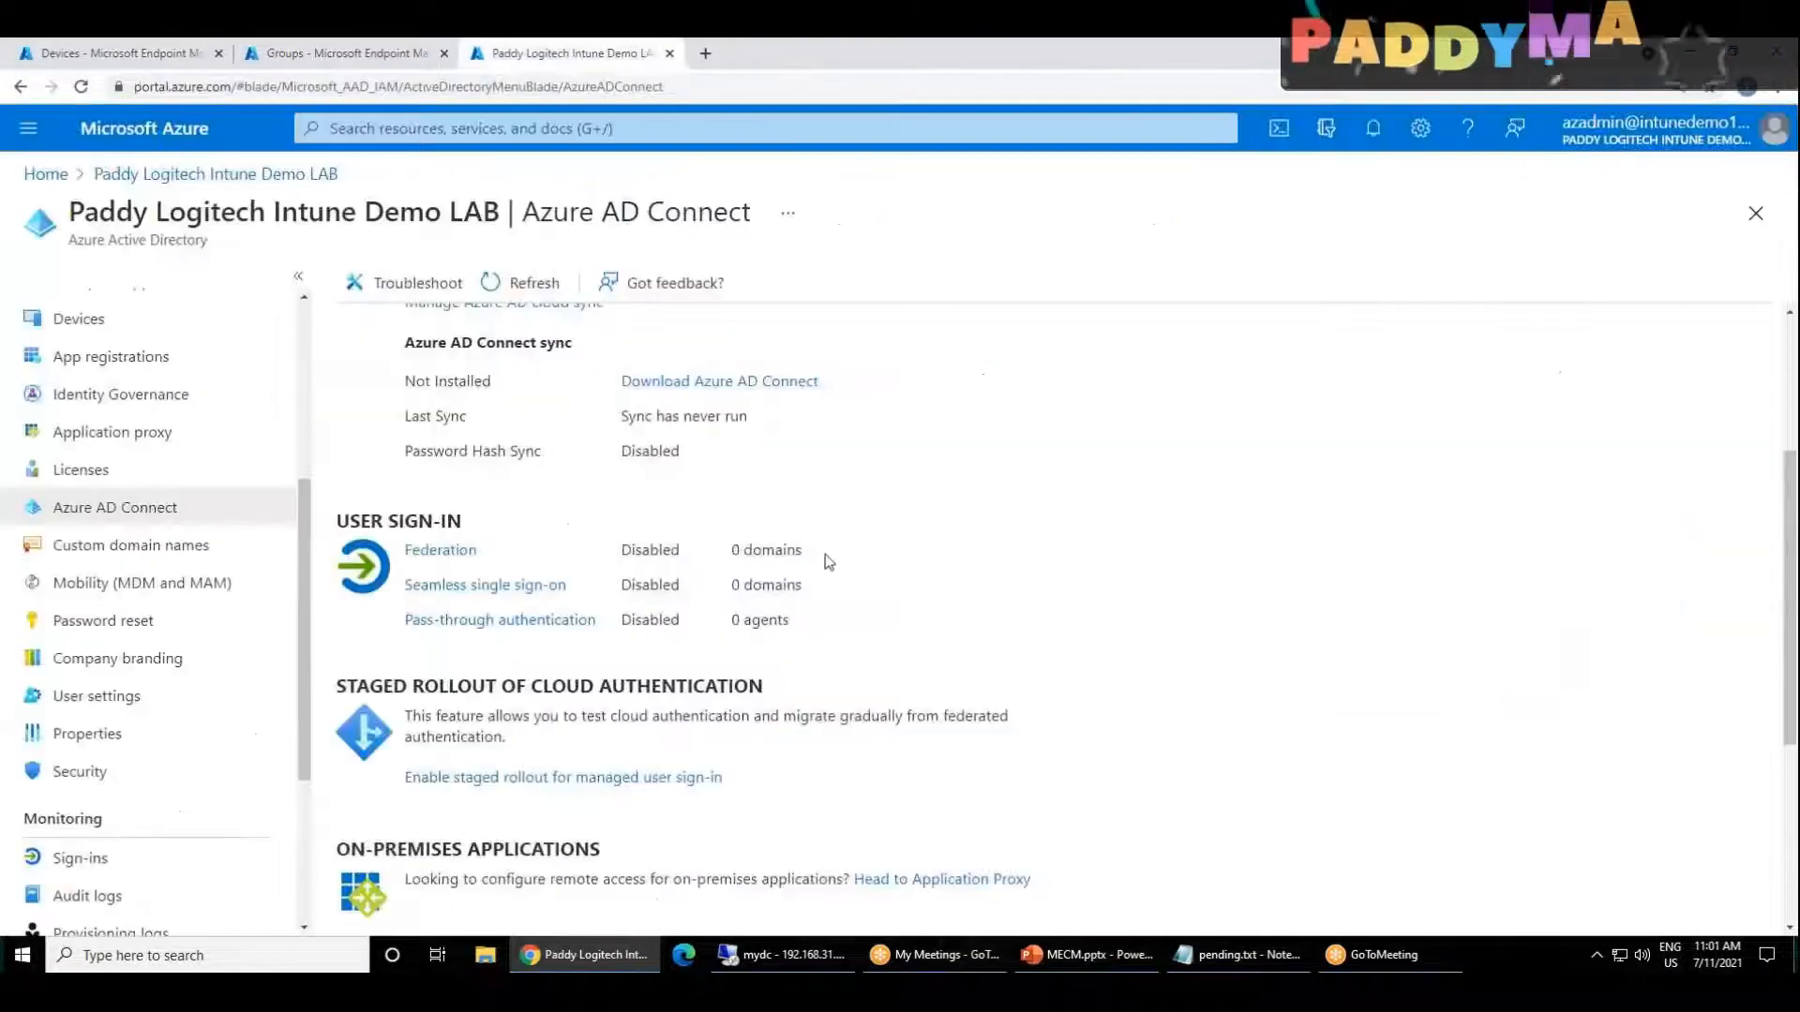
{"action": "scroll", "coordinate": [766, 544], "scroll_direction": "up", "scroll_amount": 3}
{"action": "scroll", "coordinate": [766, 544], "scroll_direction": "down", "scroll_amount": 5}
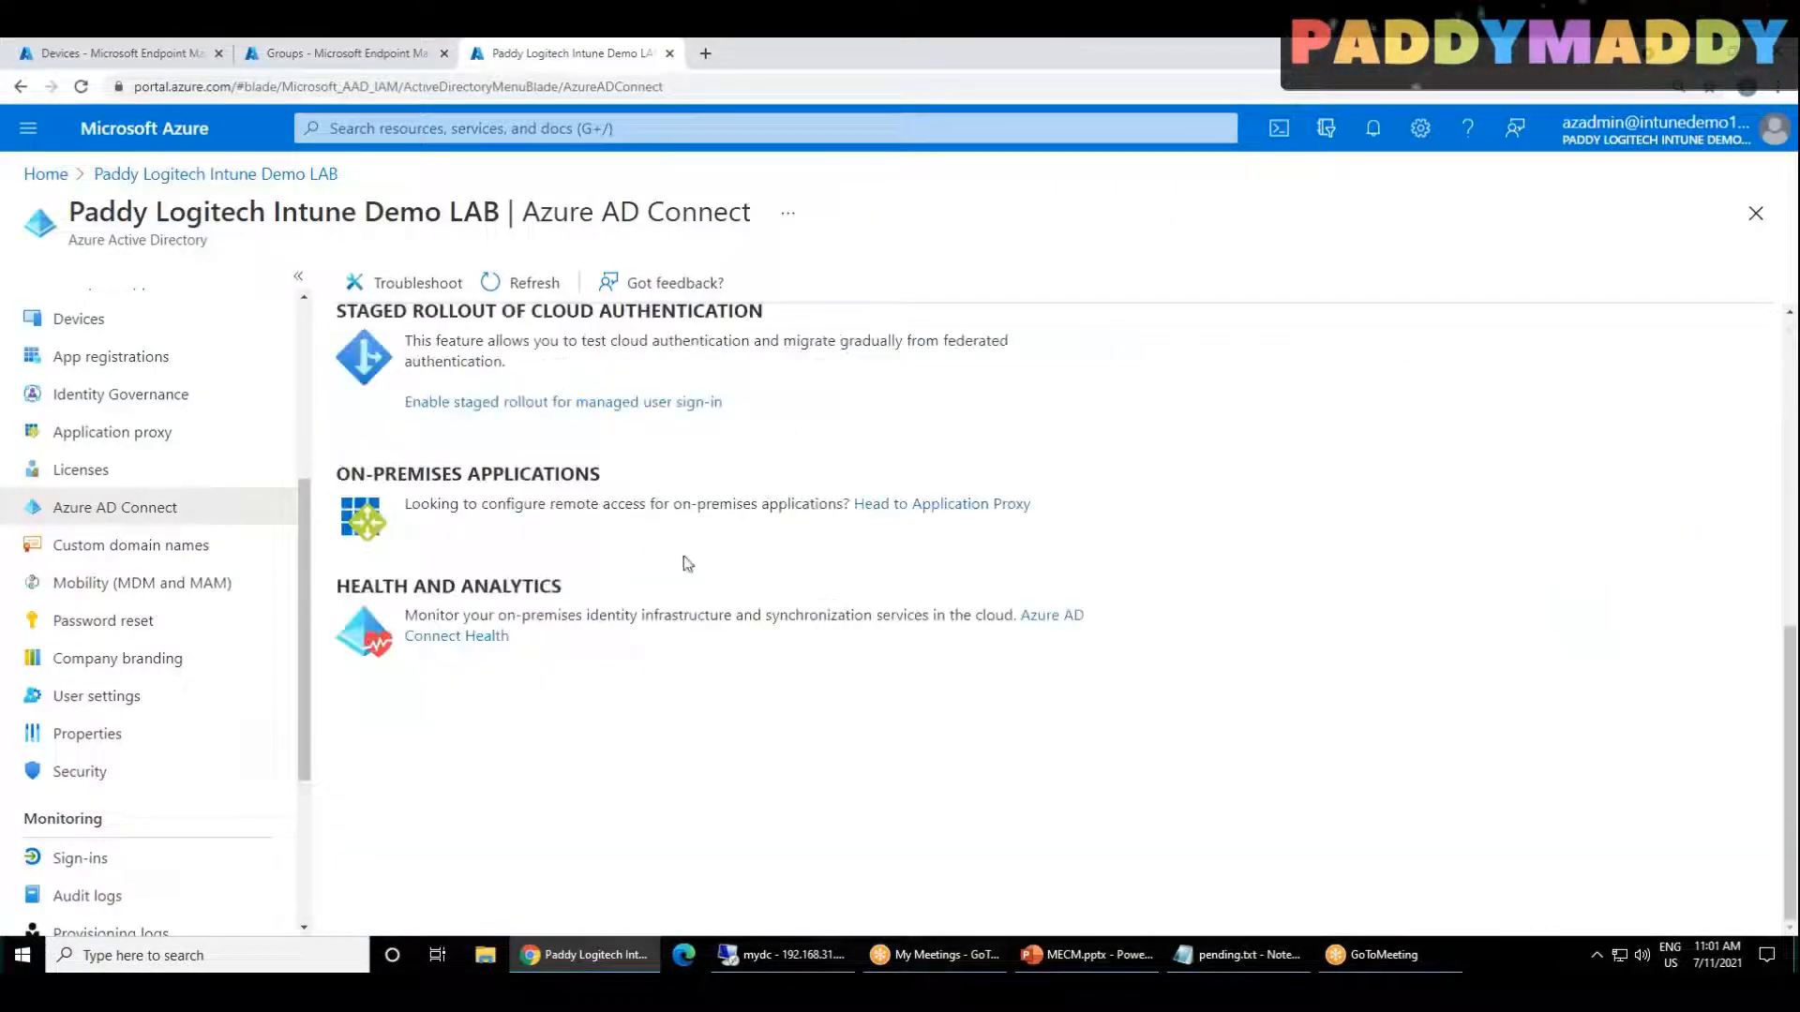
{"action": "left_click", "coordinate": [148, 548]}
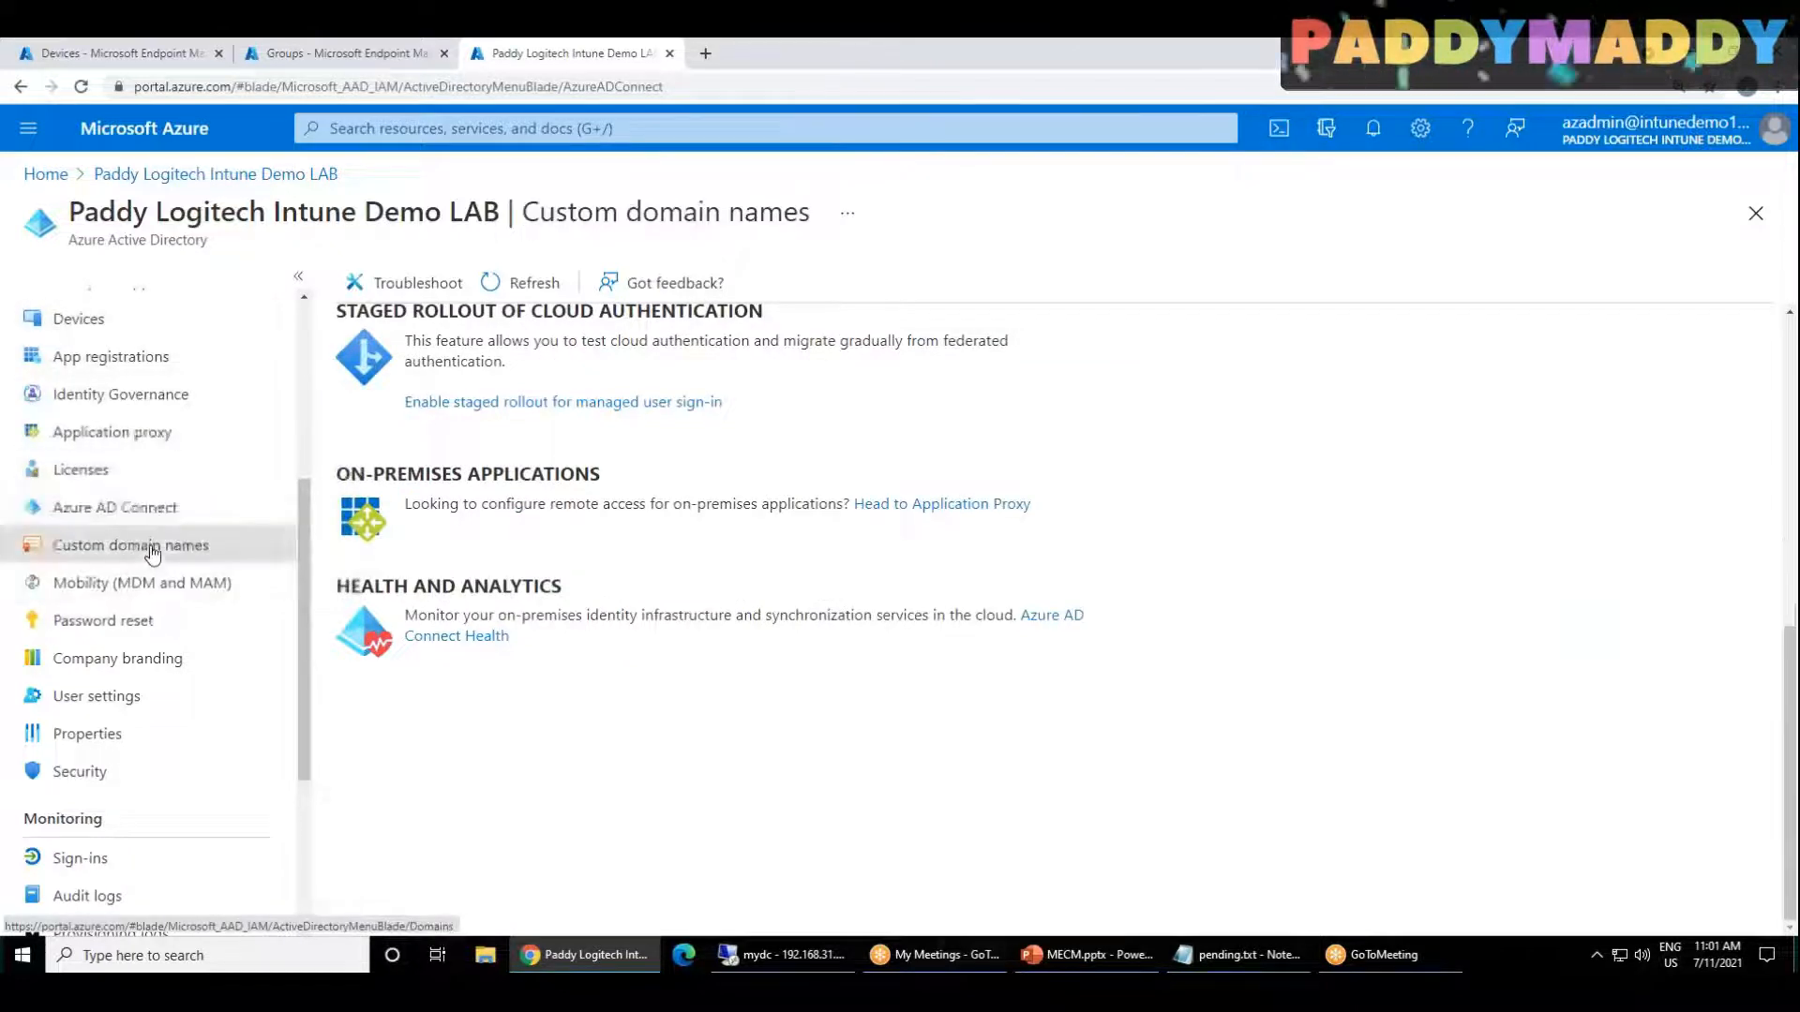
{"action": "left_click_drag", "start_coordinate": [359, 568], "coordinate": [480, 576]}
{"action": "key", "text": "ctrl+c"}
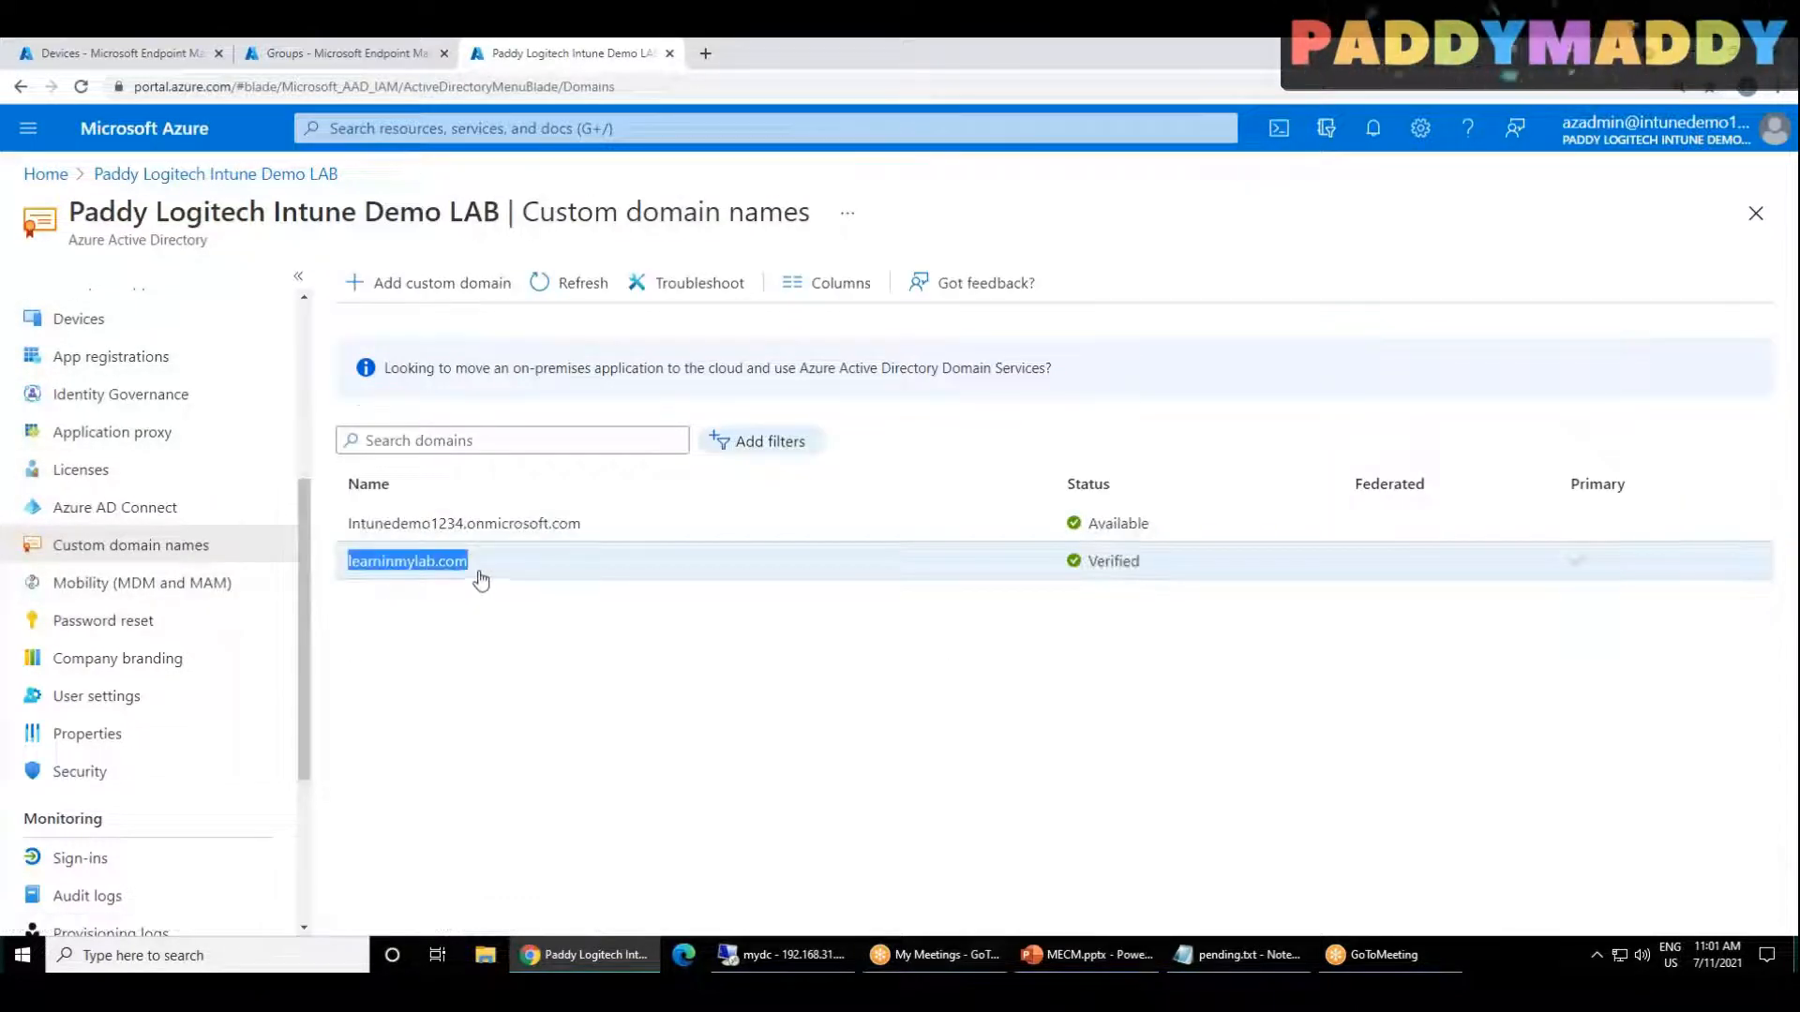
Step: Add learninmylab.com as an alternative UPN suffix in Active Directory Domains and Trusts and apply the change
{"action": "left_click", "coordinate": [782, 955]}
{"action": "key", "text": "ctrl+v"}
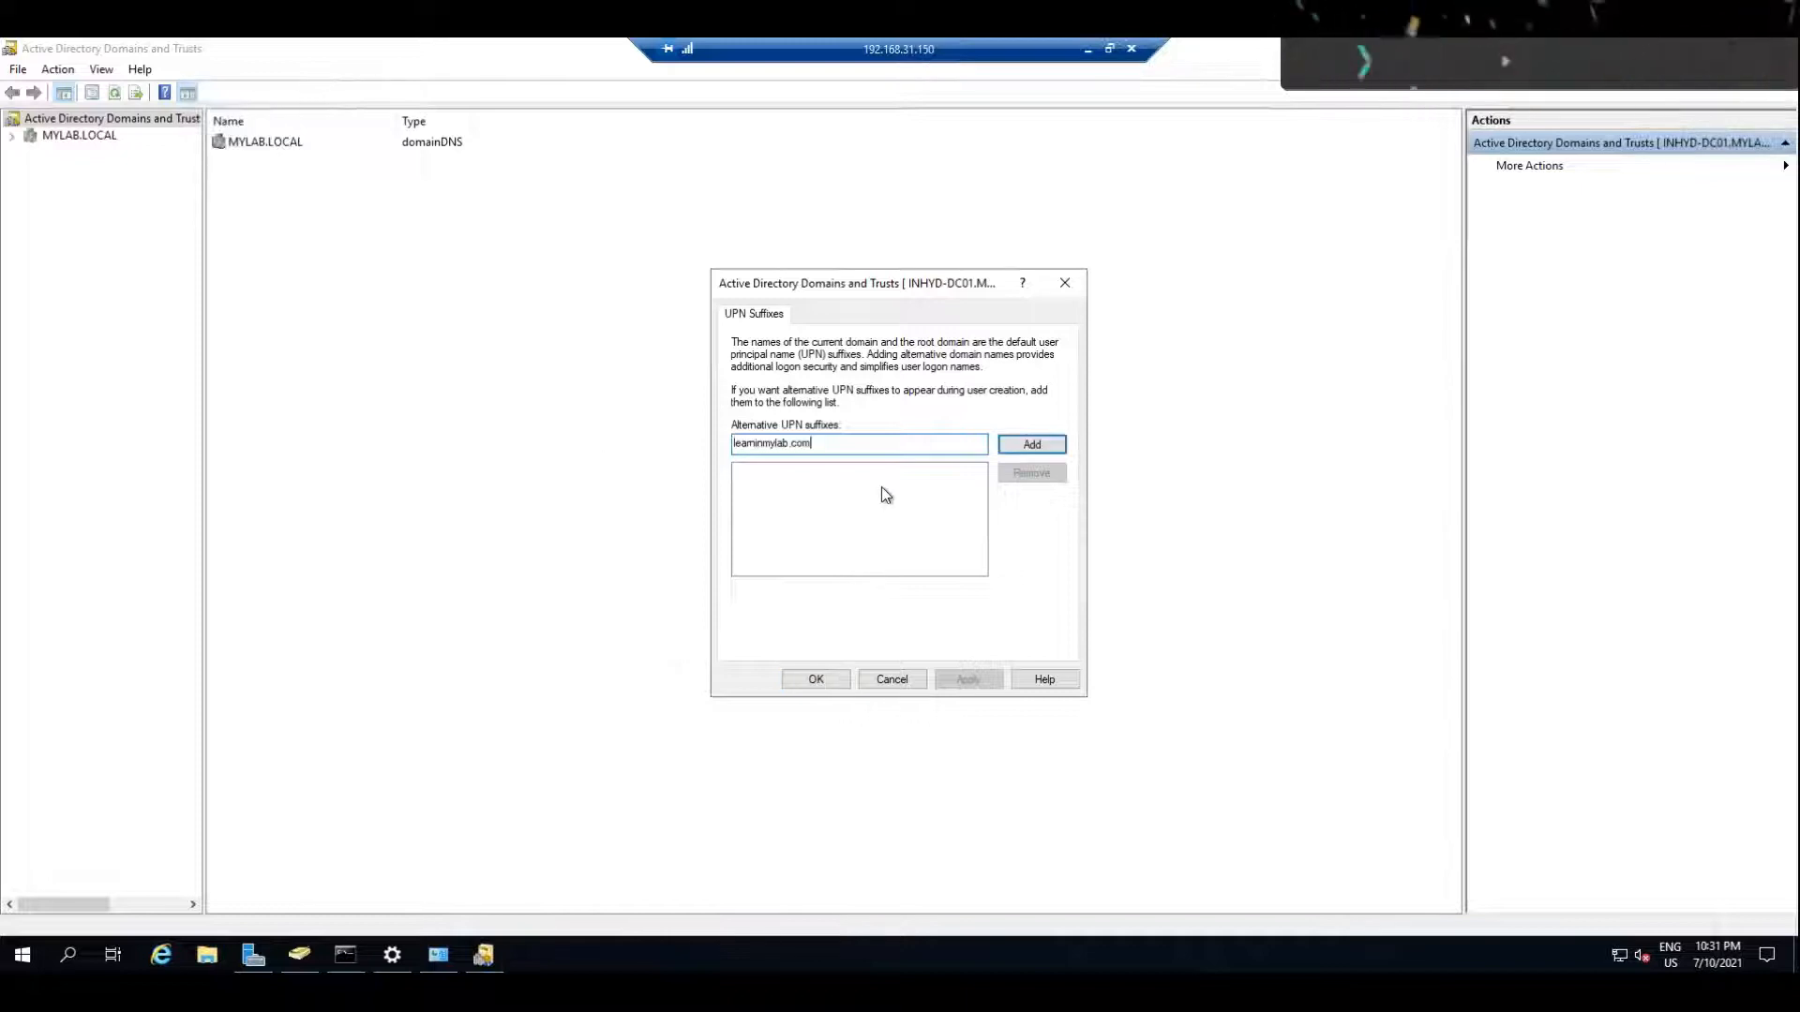
{"action": "left_click", "coordinate": [1053, 446]}
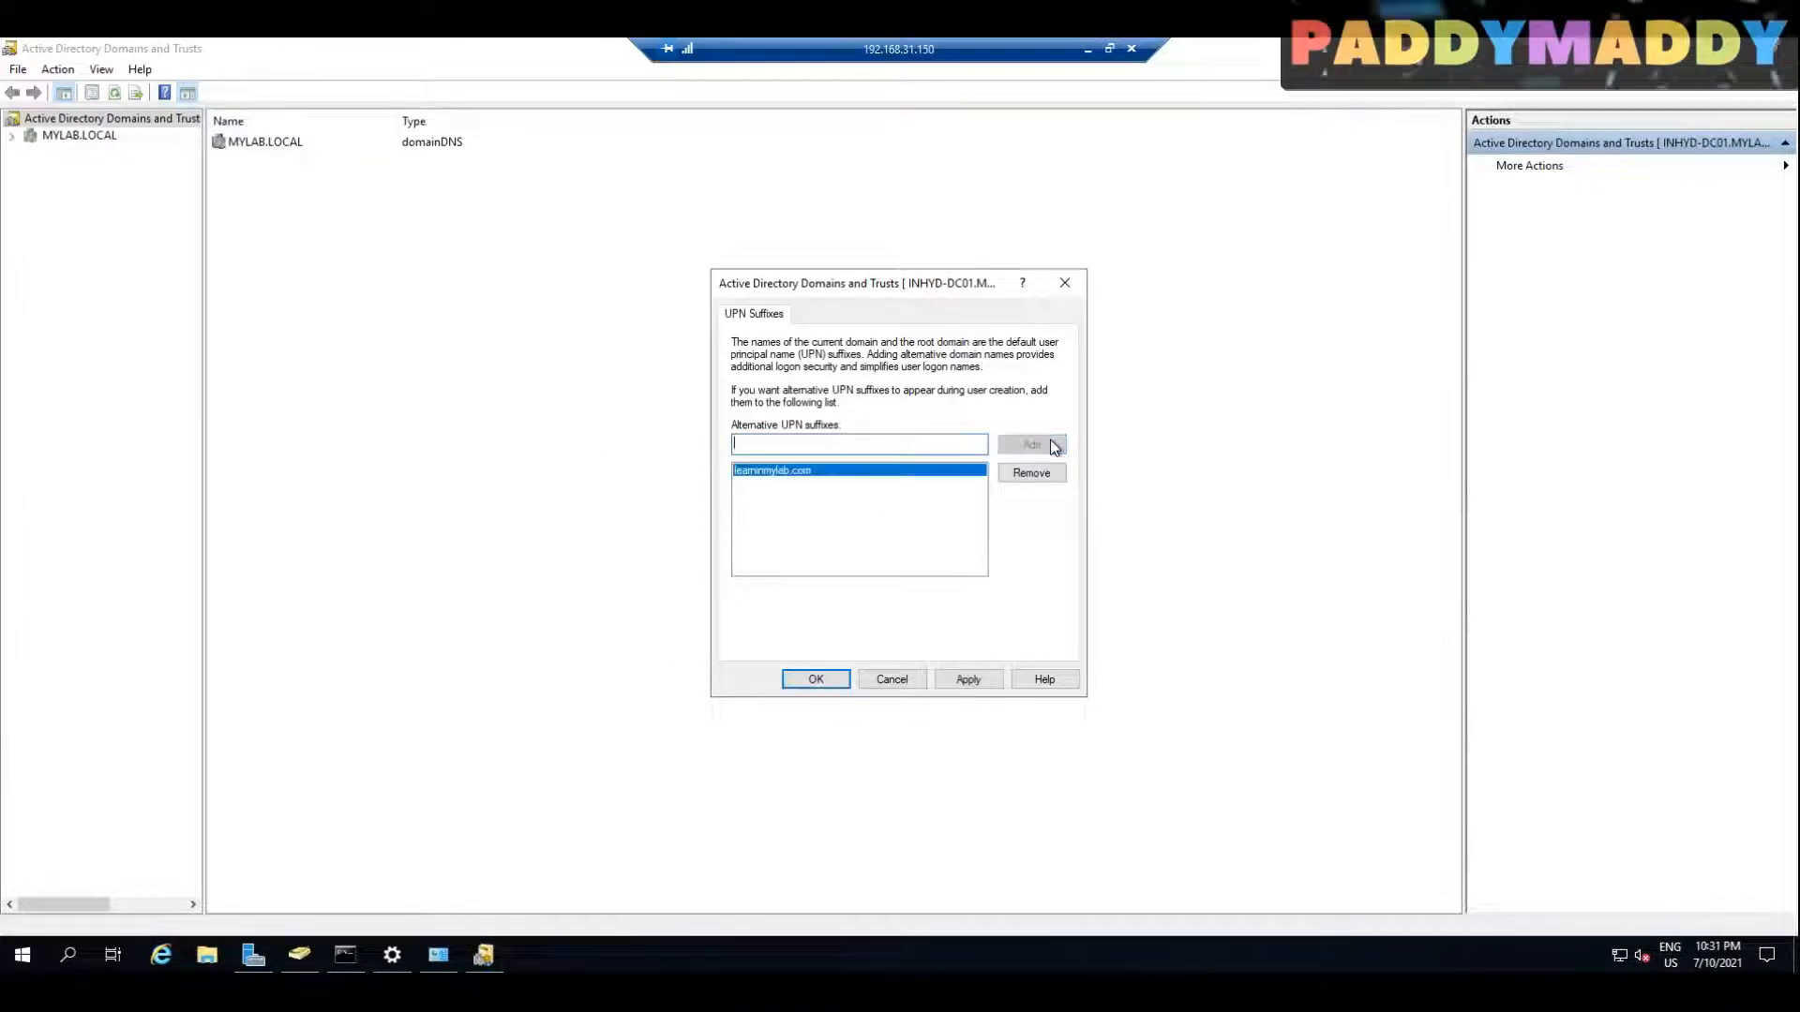
{"action": "left_click", "coordinate": [966, 686]}
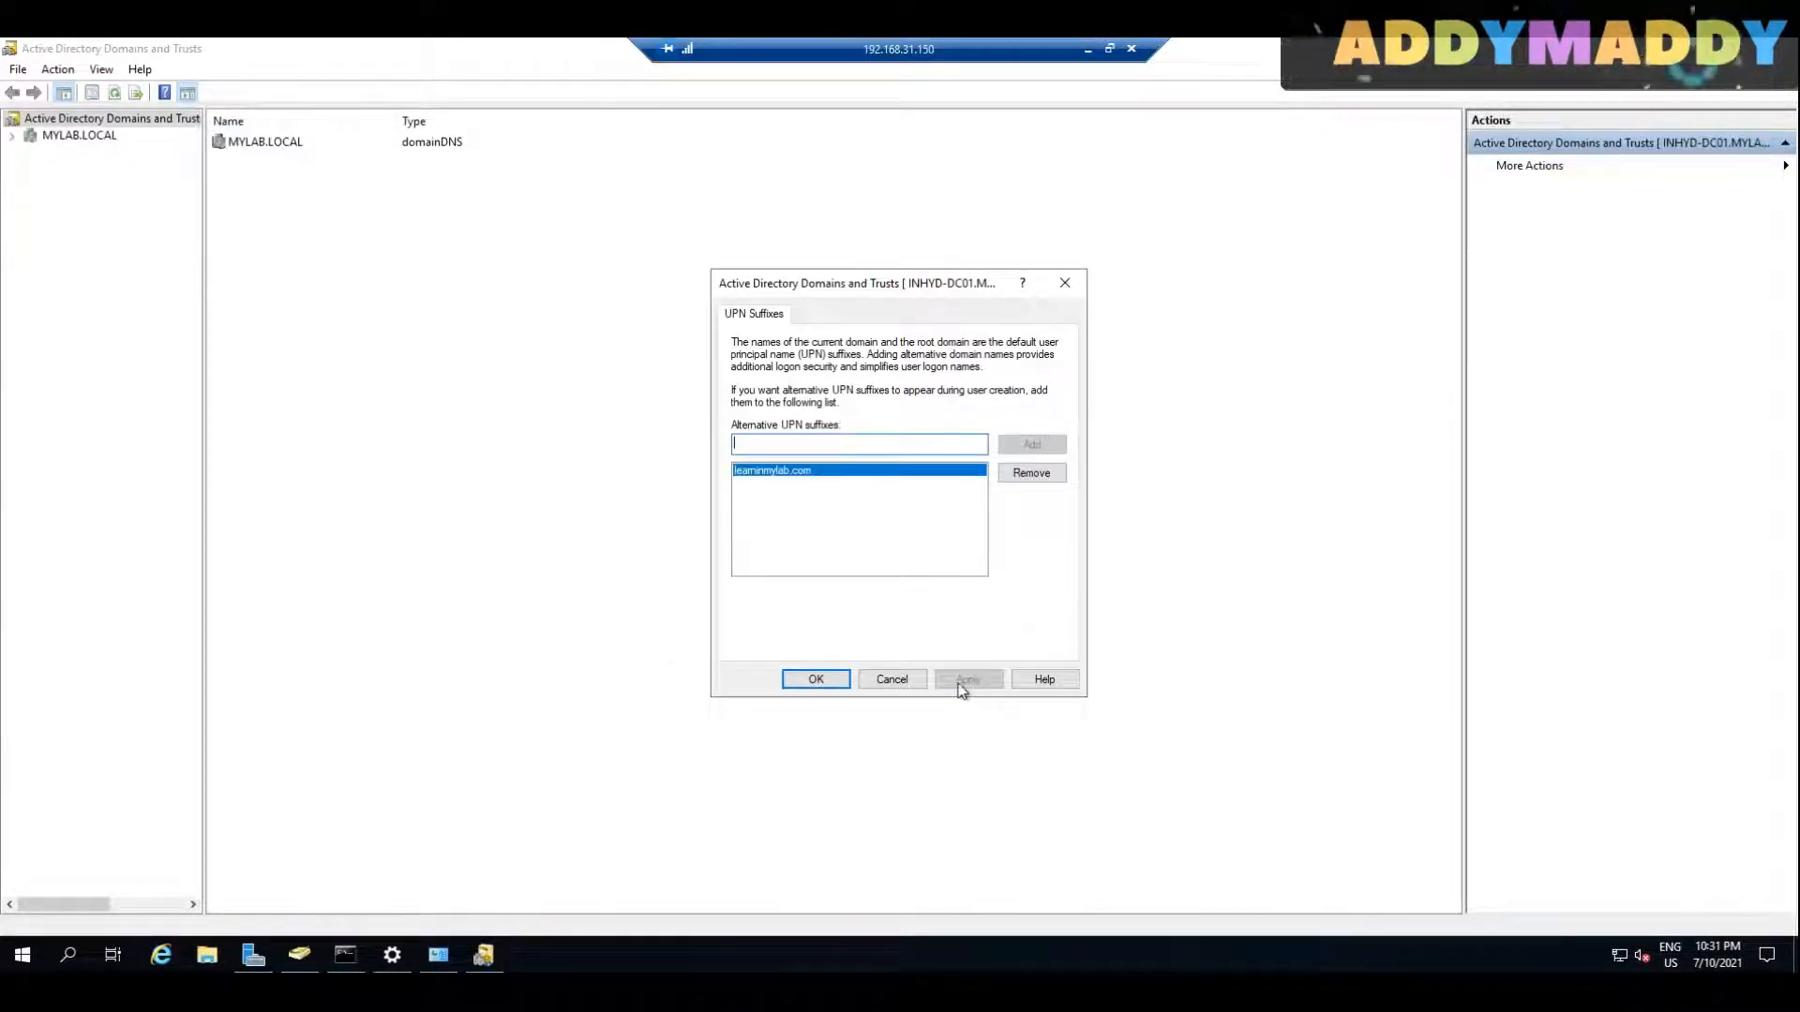
{"action": "left_click", "coordinate": [817, 683]}
{"action": "left_click", "coordinate": [283, 965]}
{"action": "left_click", "coordinate": [283, 970]}
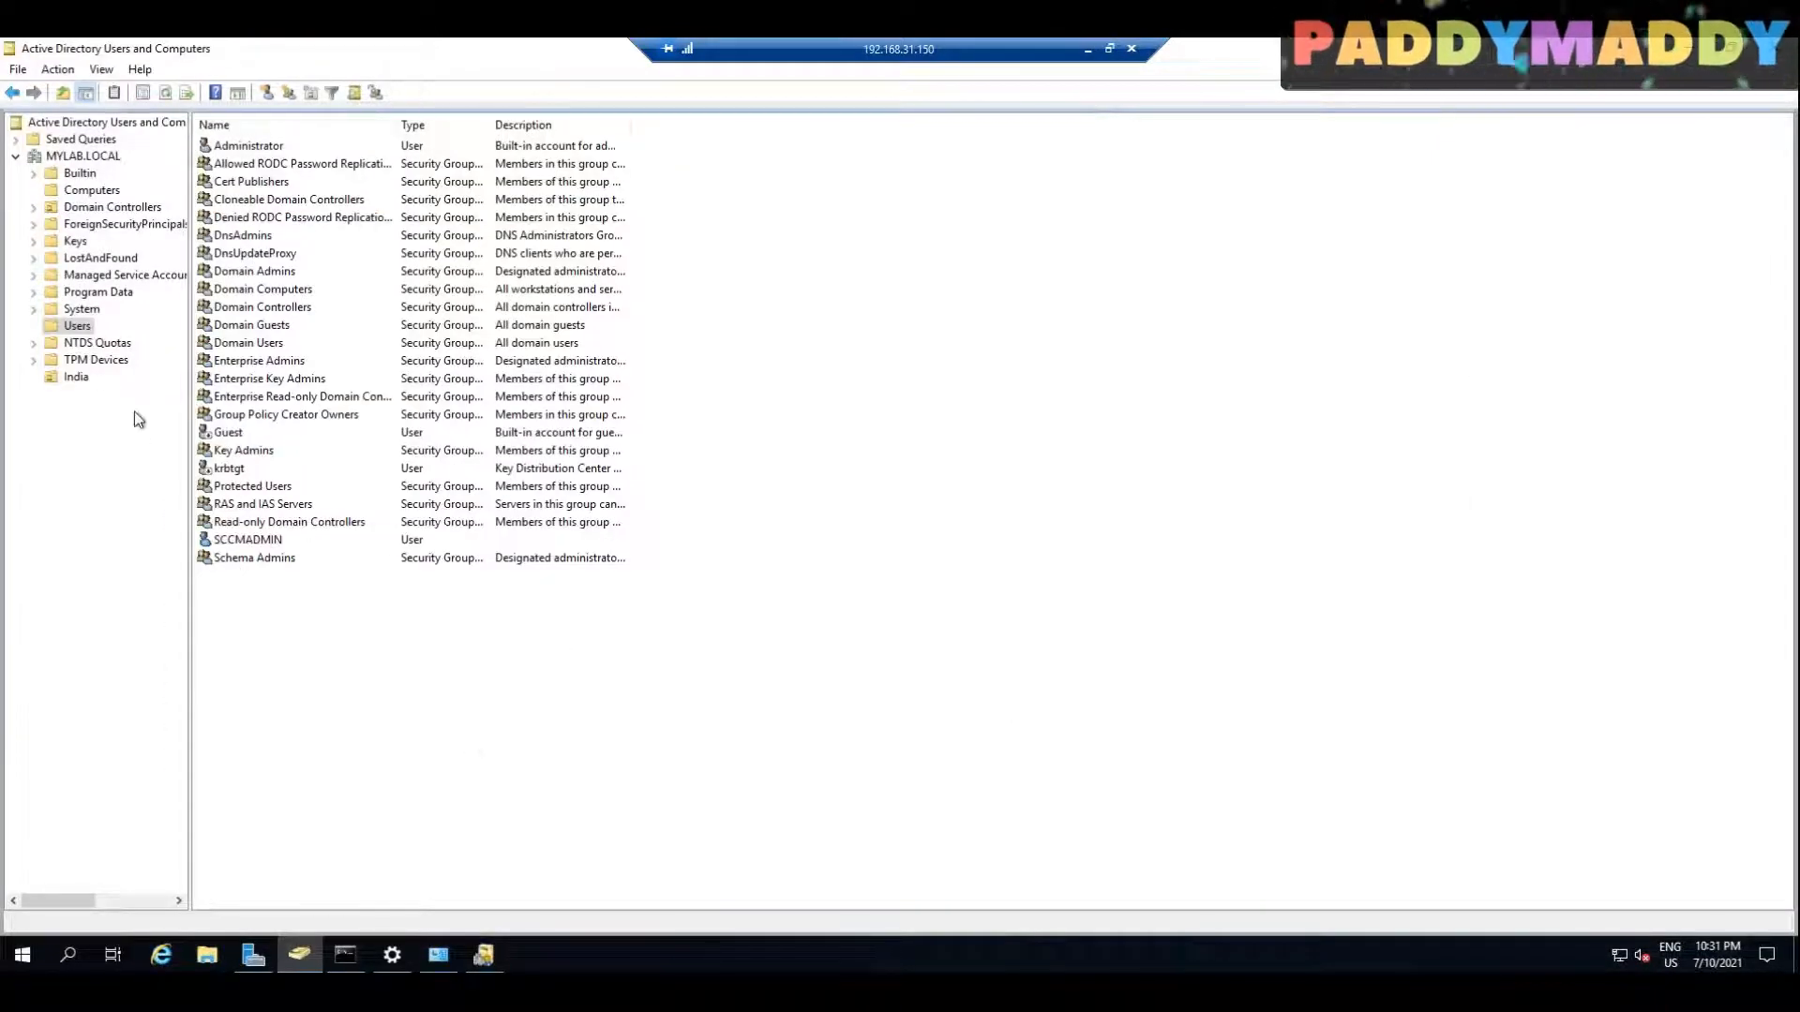
{"action": "left_click", "coordinate": [258, 541]}
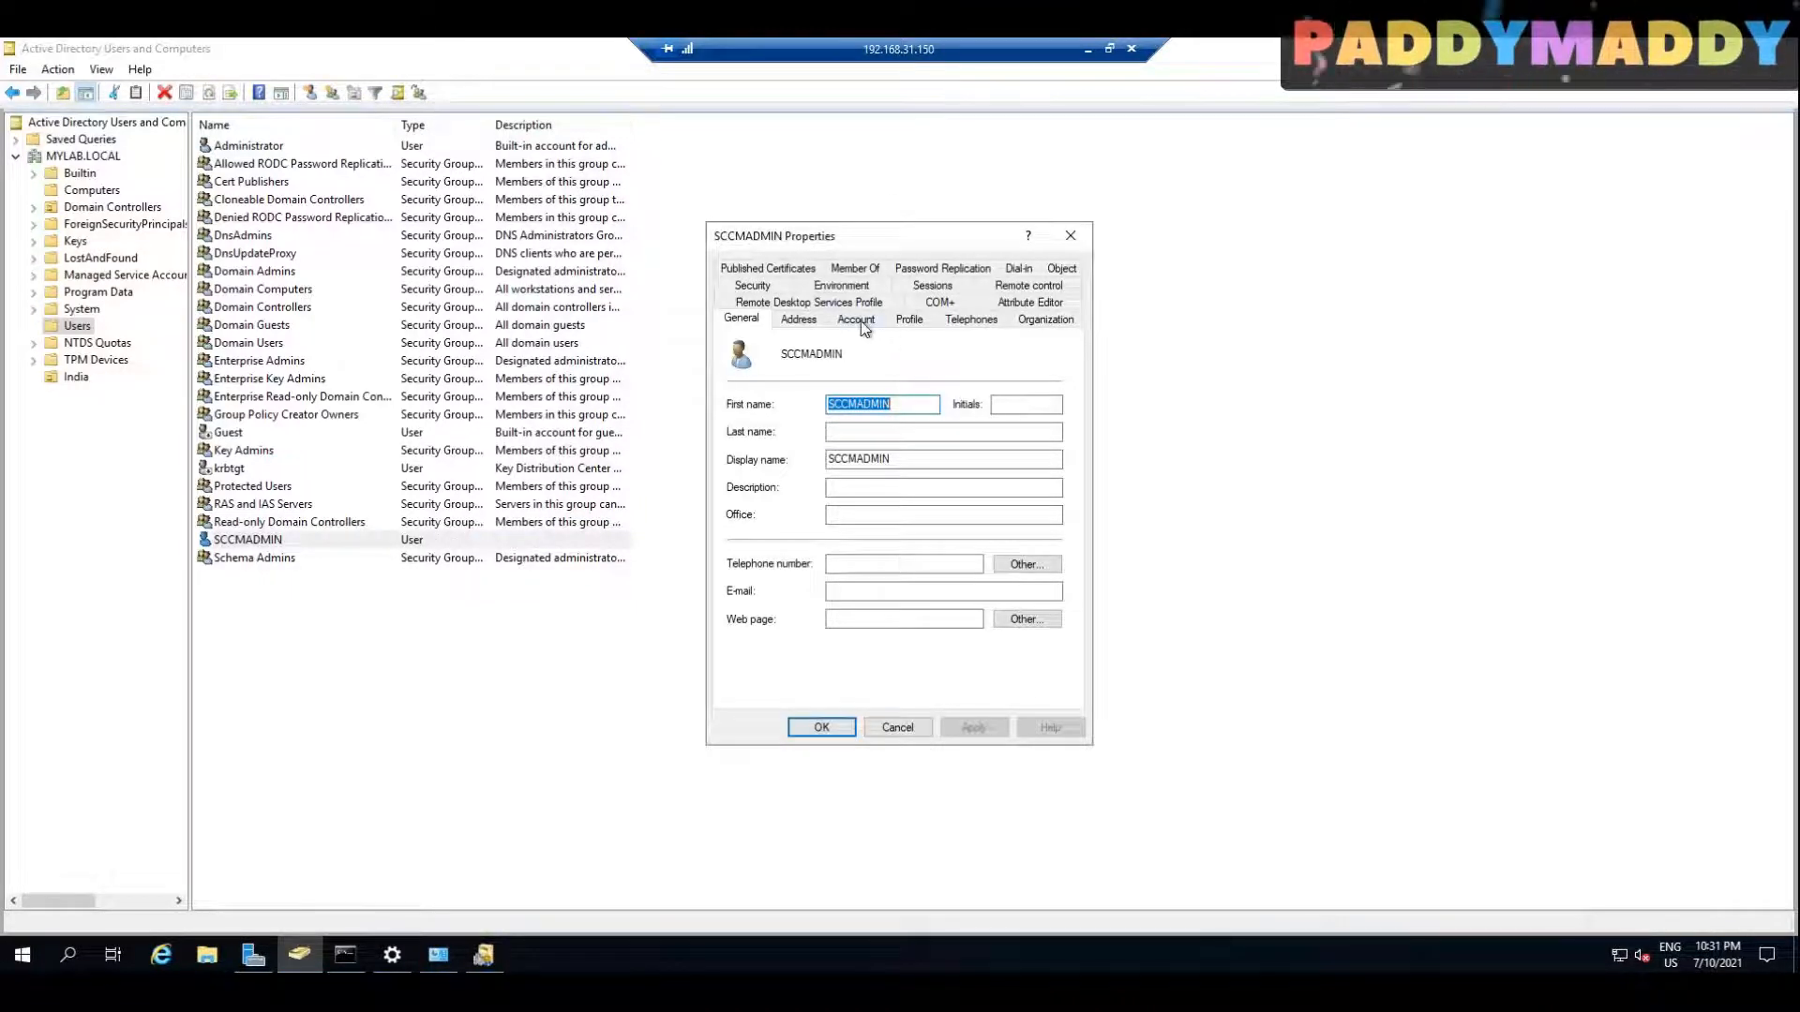
{"action": "left_click", "coordinate": [856, 320]}
{"action": "left_click", "coordinate": [980, 365]}
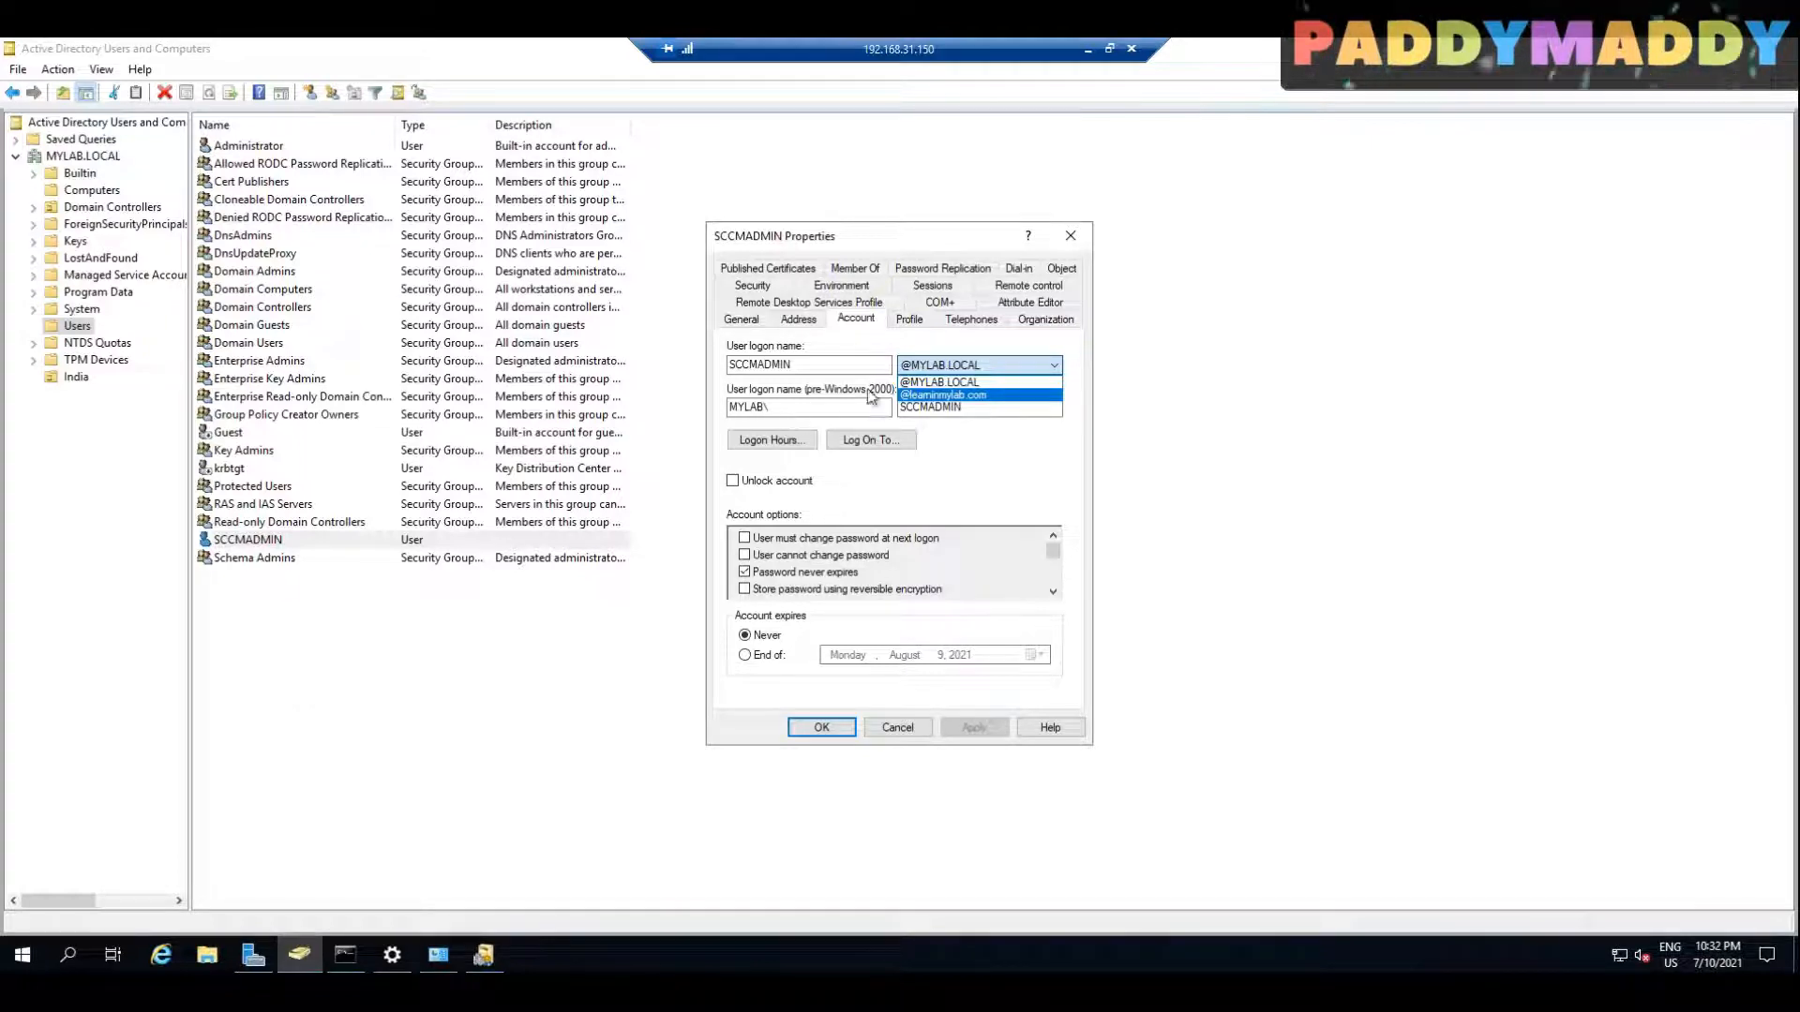
{"action": "left_click", "coordinate": [932, 395]}
{"action": "left_click", "coordinate": [971, 730]}
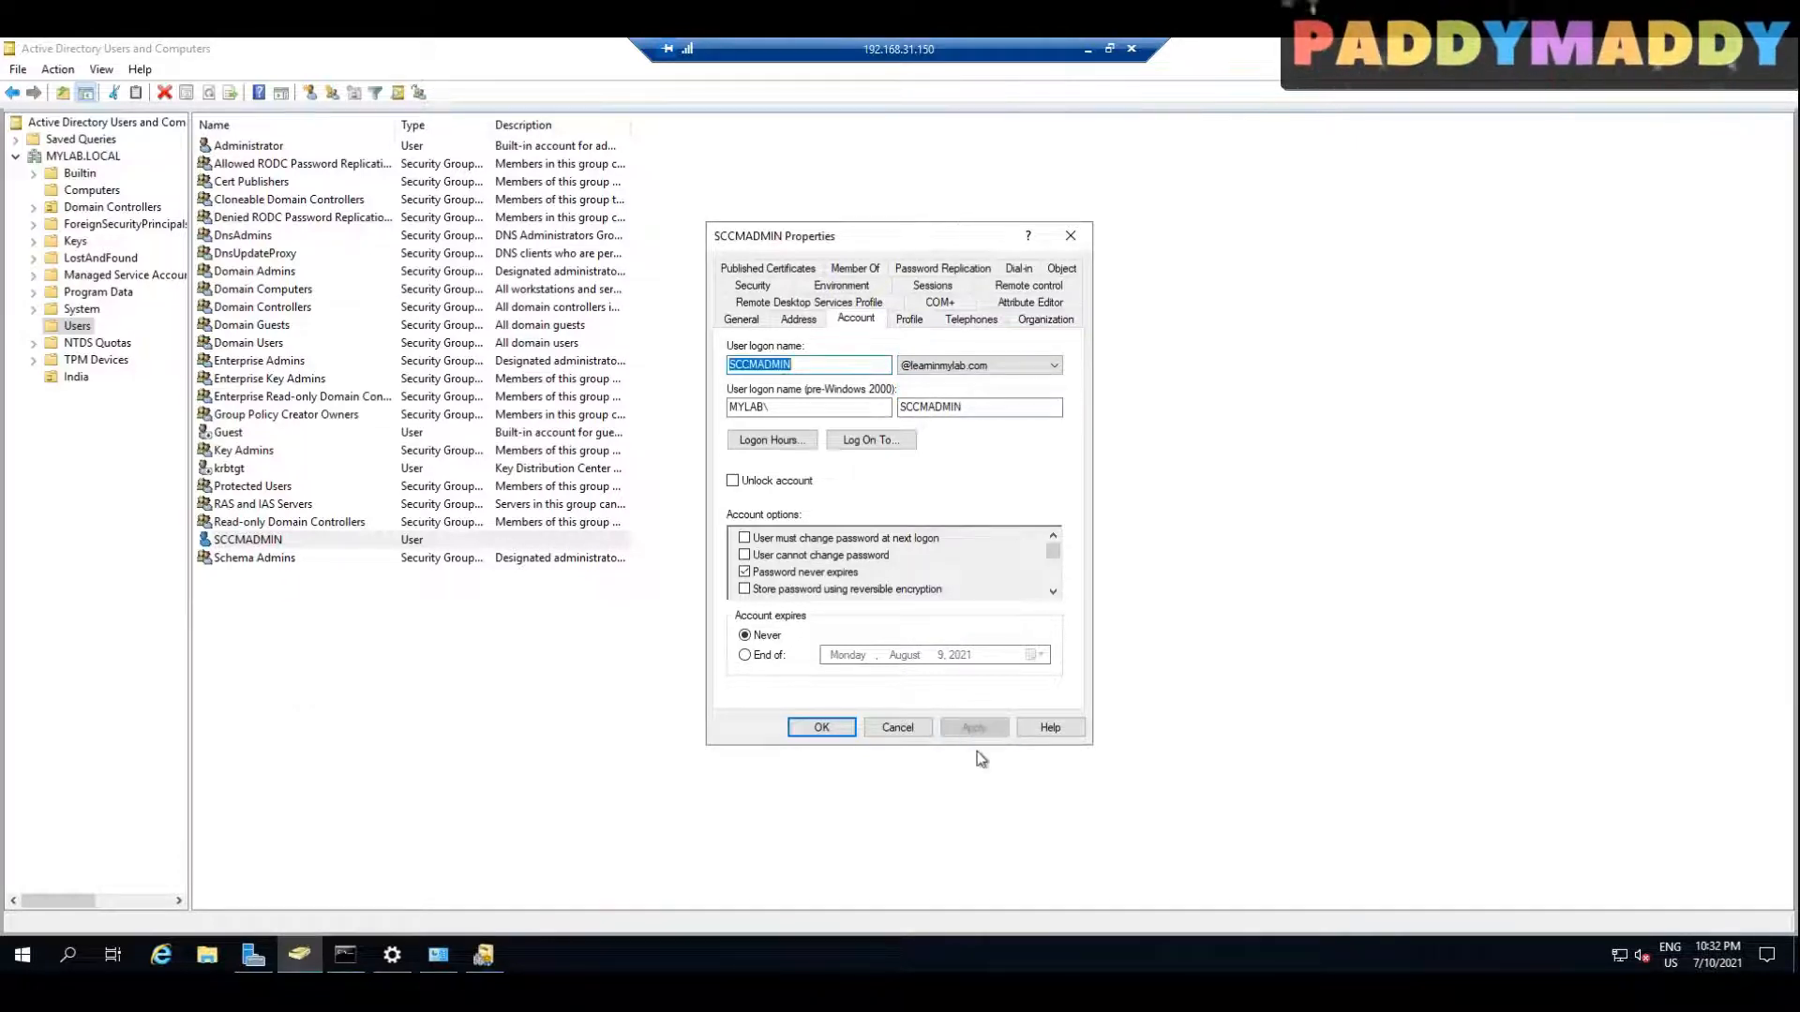
{"action": "left_click", "coordinate": [815, 729]}
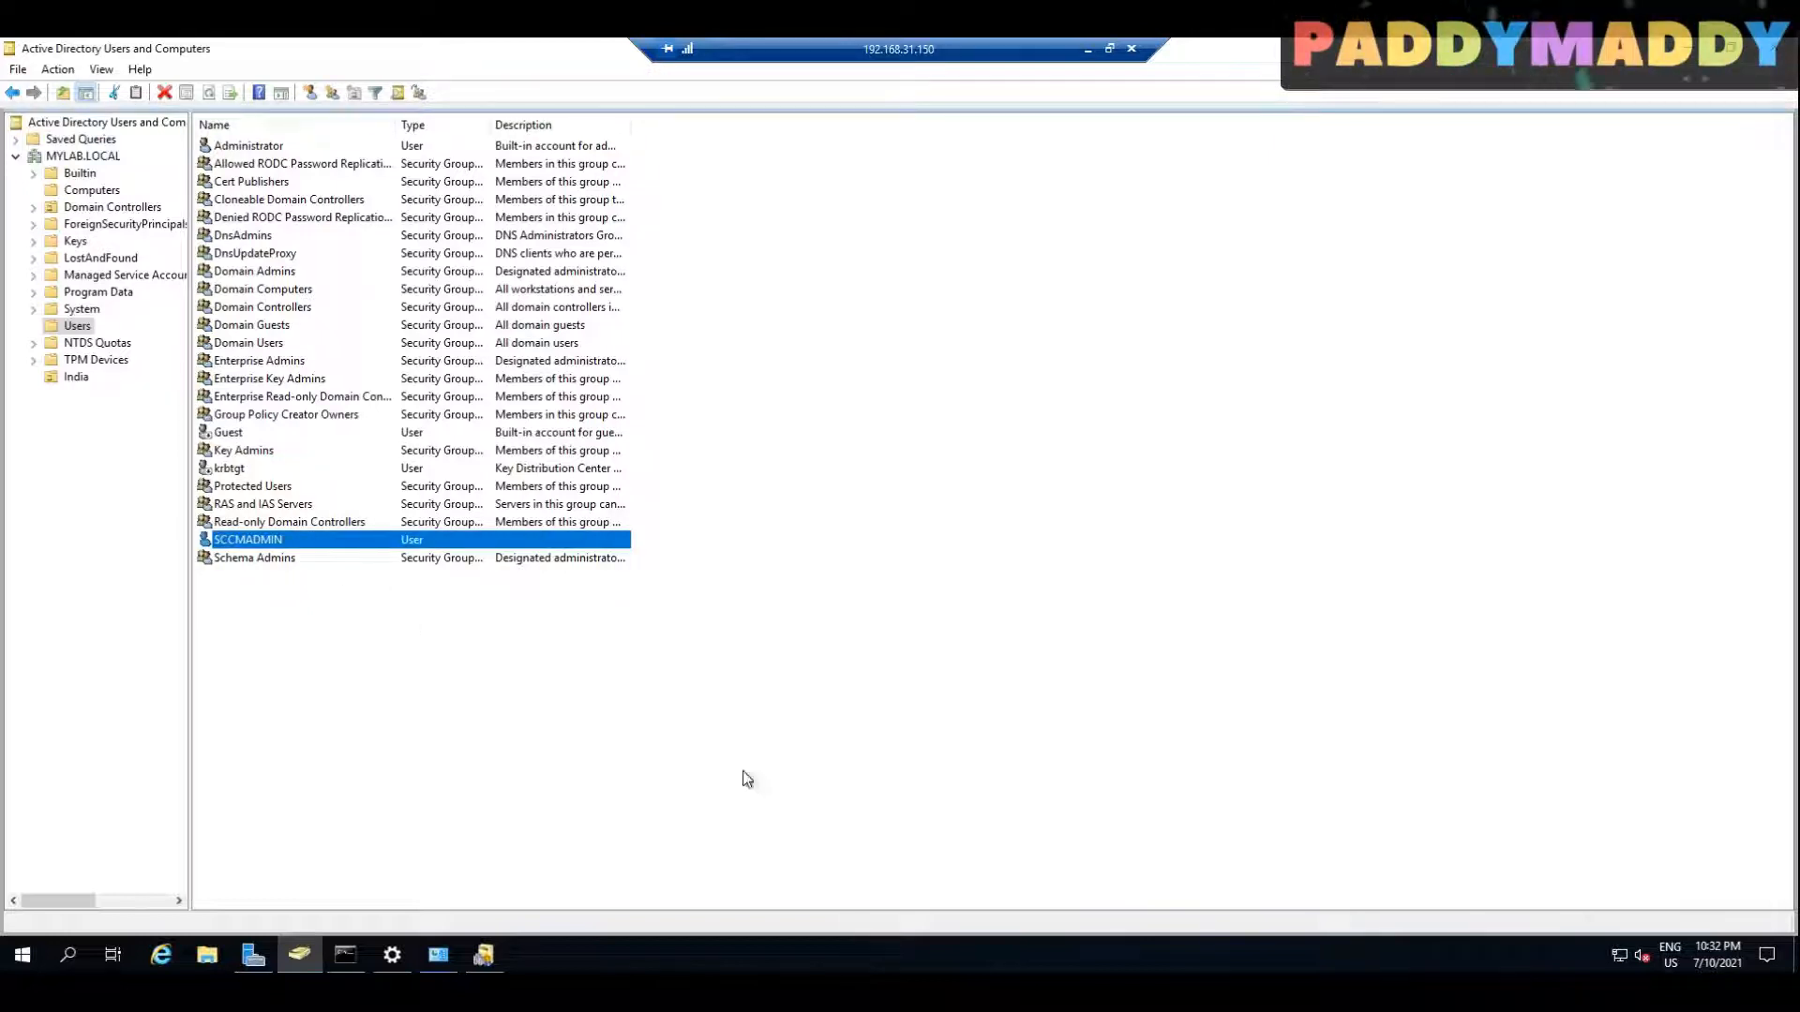
Step: Reopen the SCCMADMIN account properties to check the logon name suffix, leaving them without changes
{"action": "double_click", "coordinate": [255, 542]}
{"action": "left_click", "coordinate": [865, 319]}
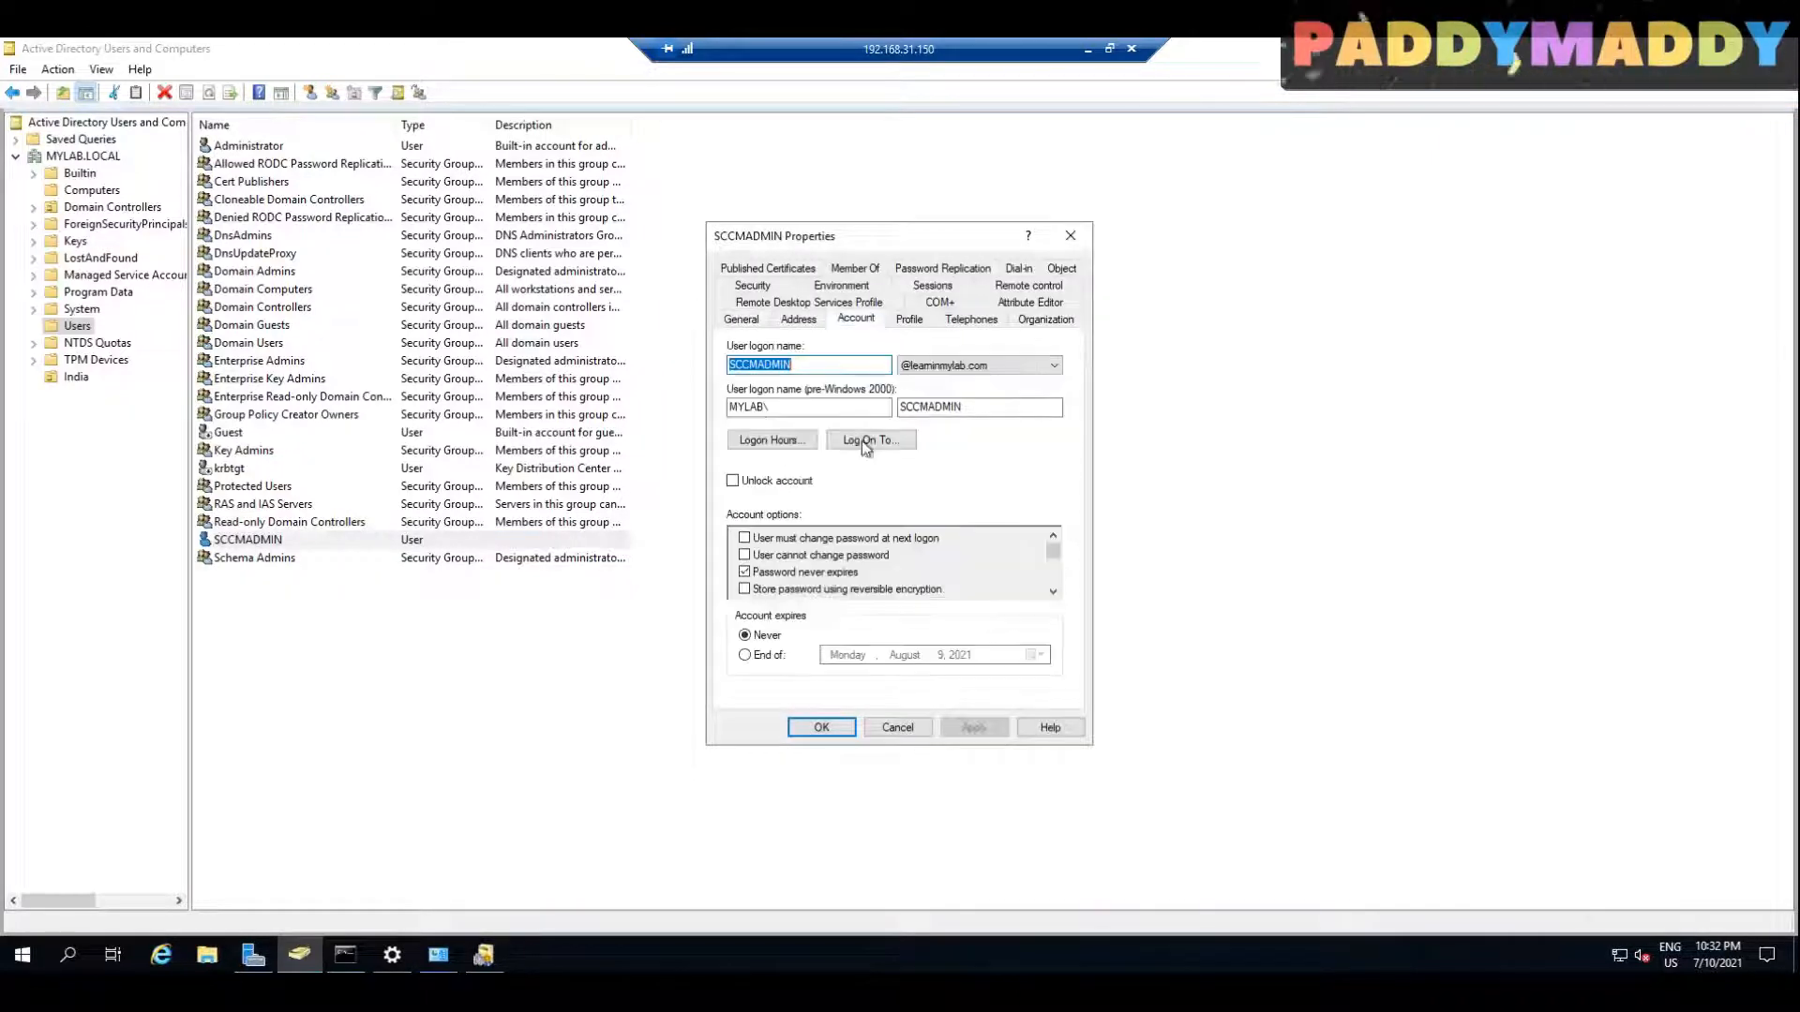
{"action": "left_click", "coordinate": [926, 727]}
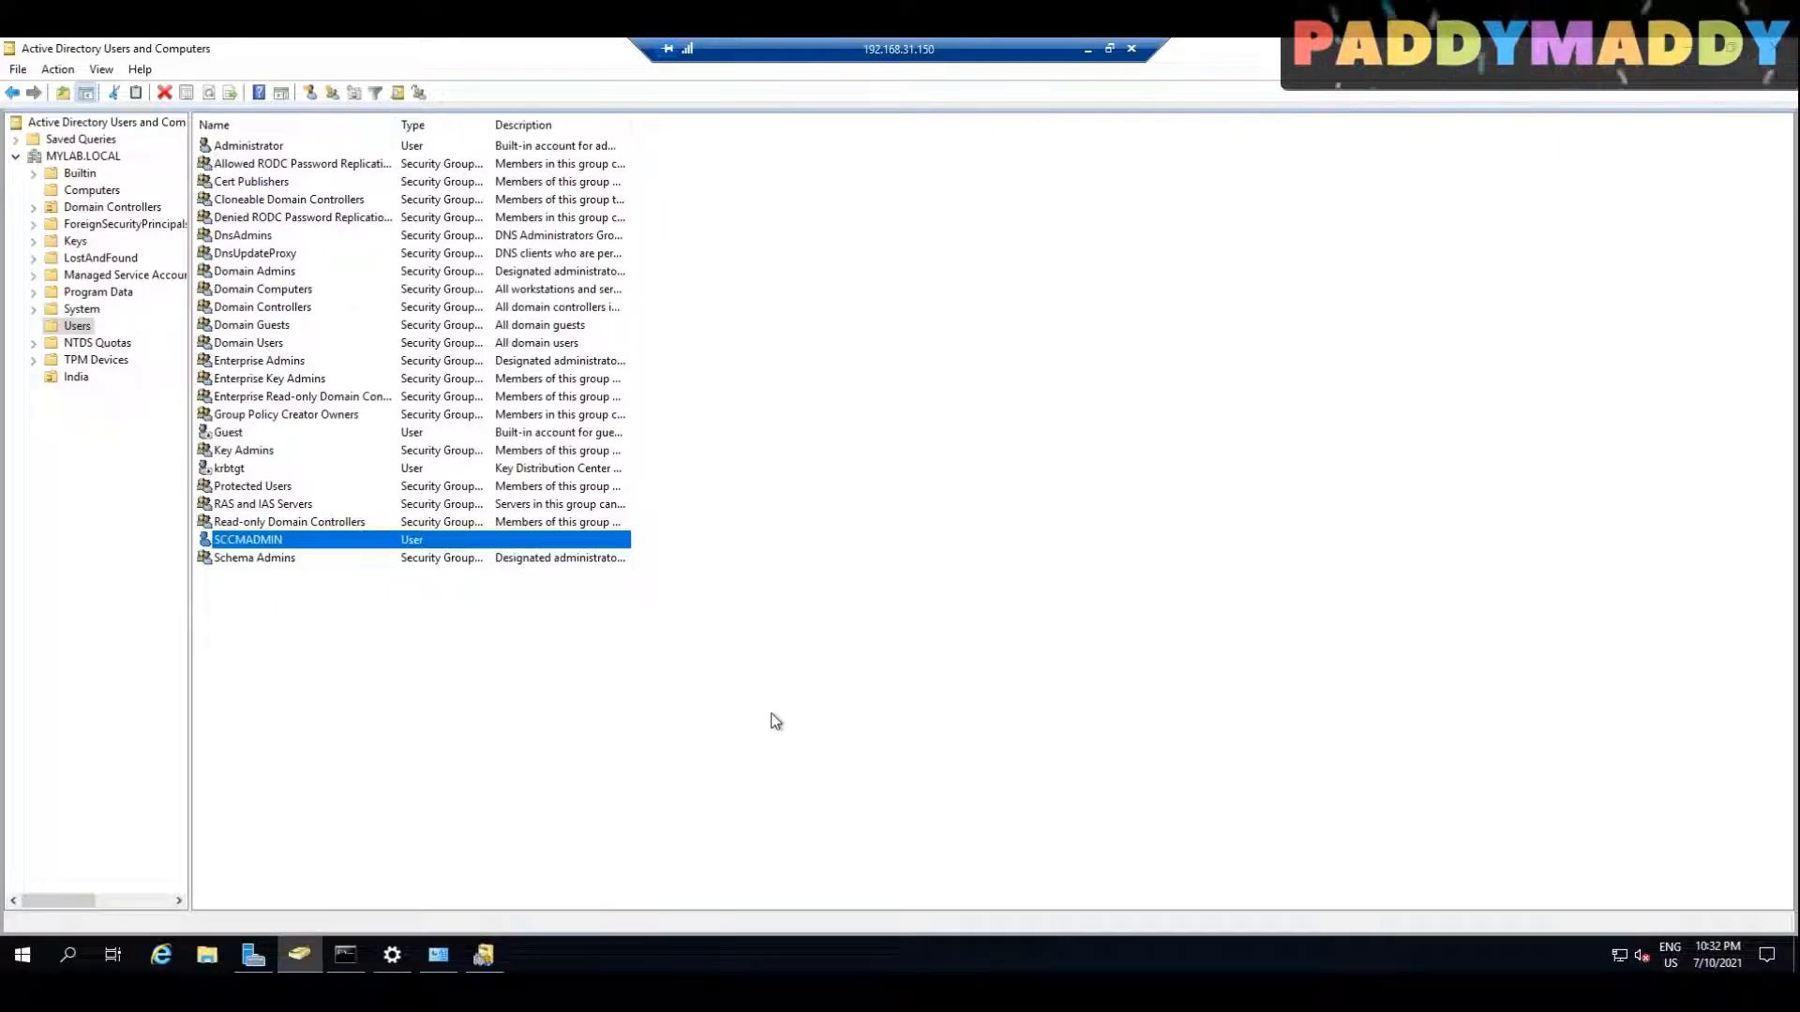
Step: Launch Internet Explorer on the server with the recommended security settings, maximize it, and browse to google
{"action": "left_click", "coordinate": [439, 955]}
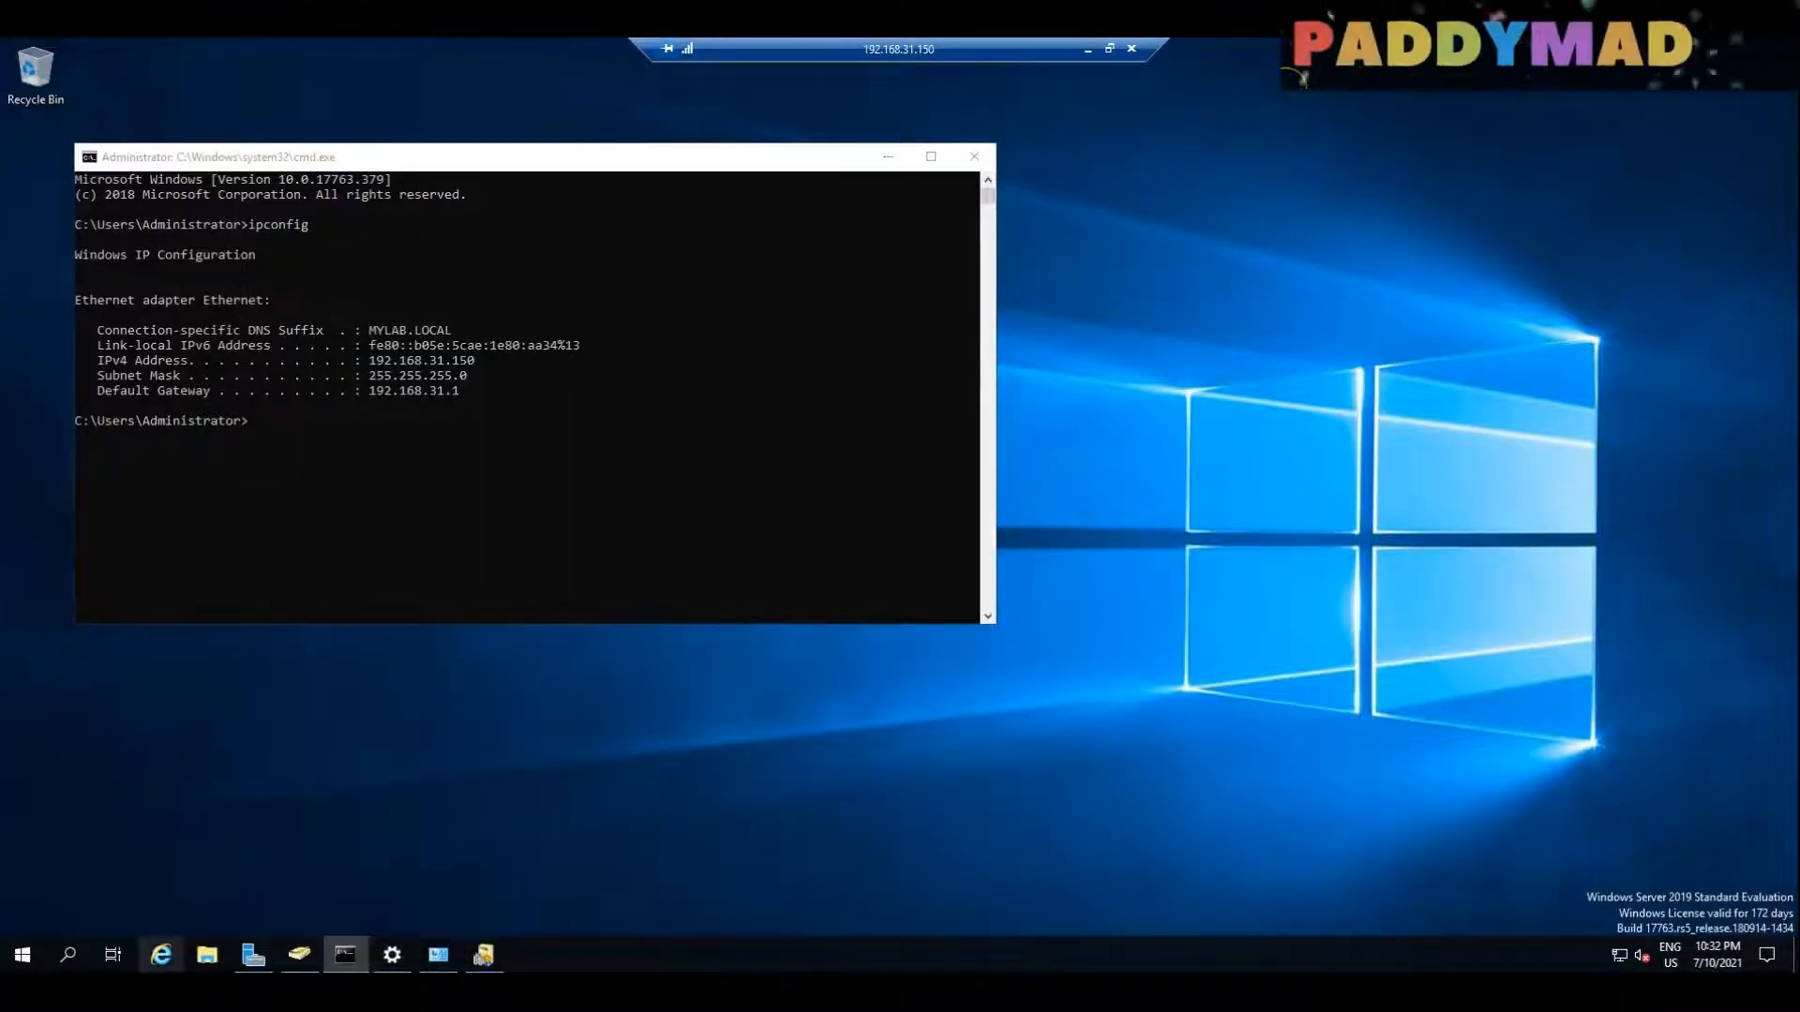
{"action": "left_click", "coordinate": [161, 954]}
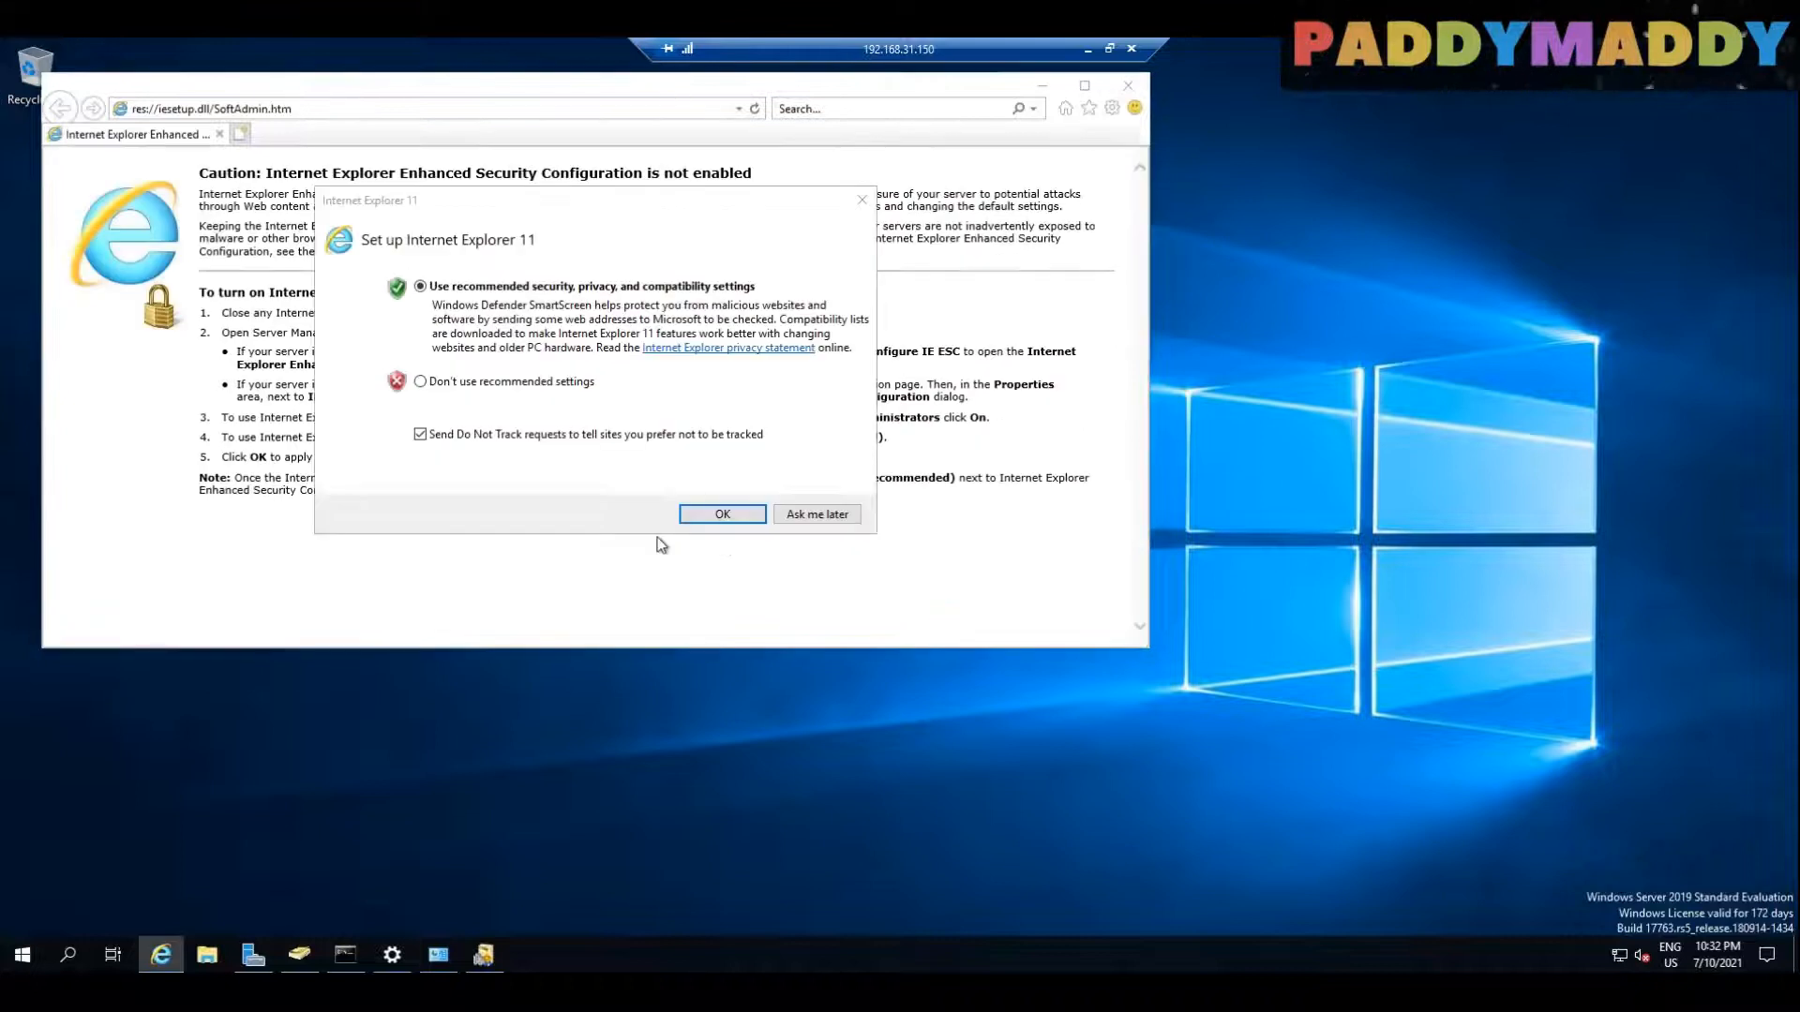
{"action": "left_click", "coordinate": [722, 514]}
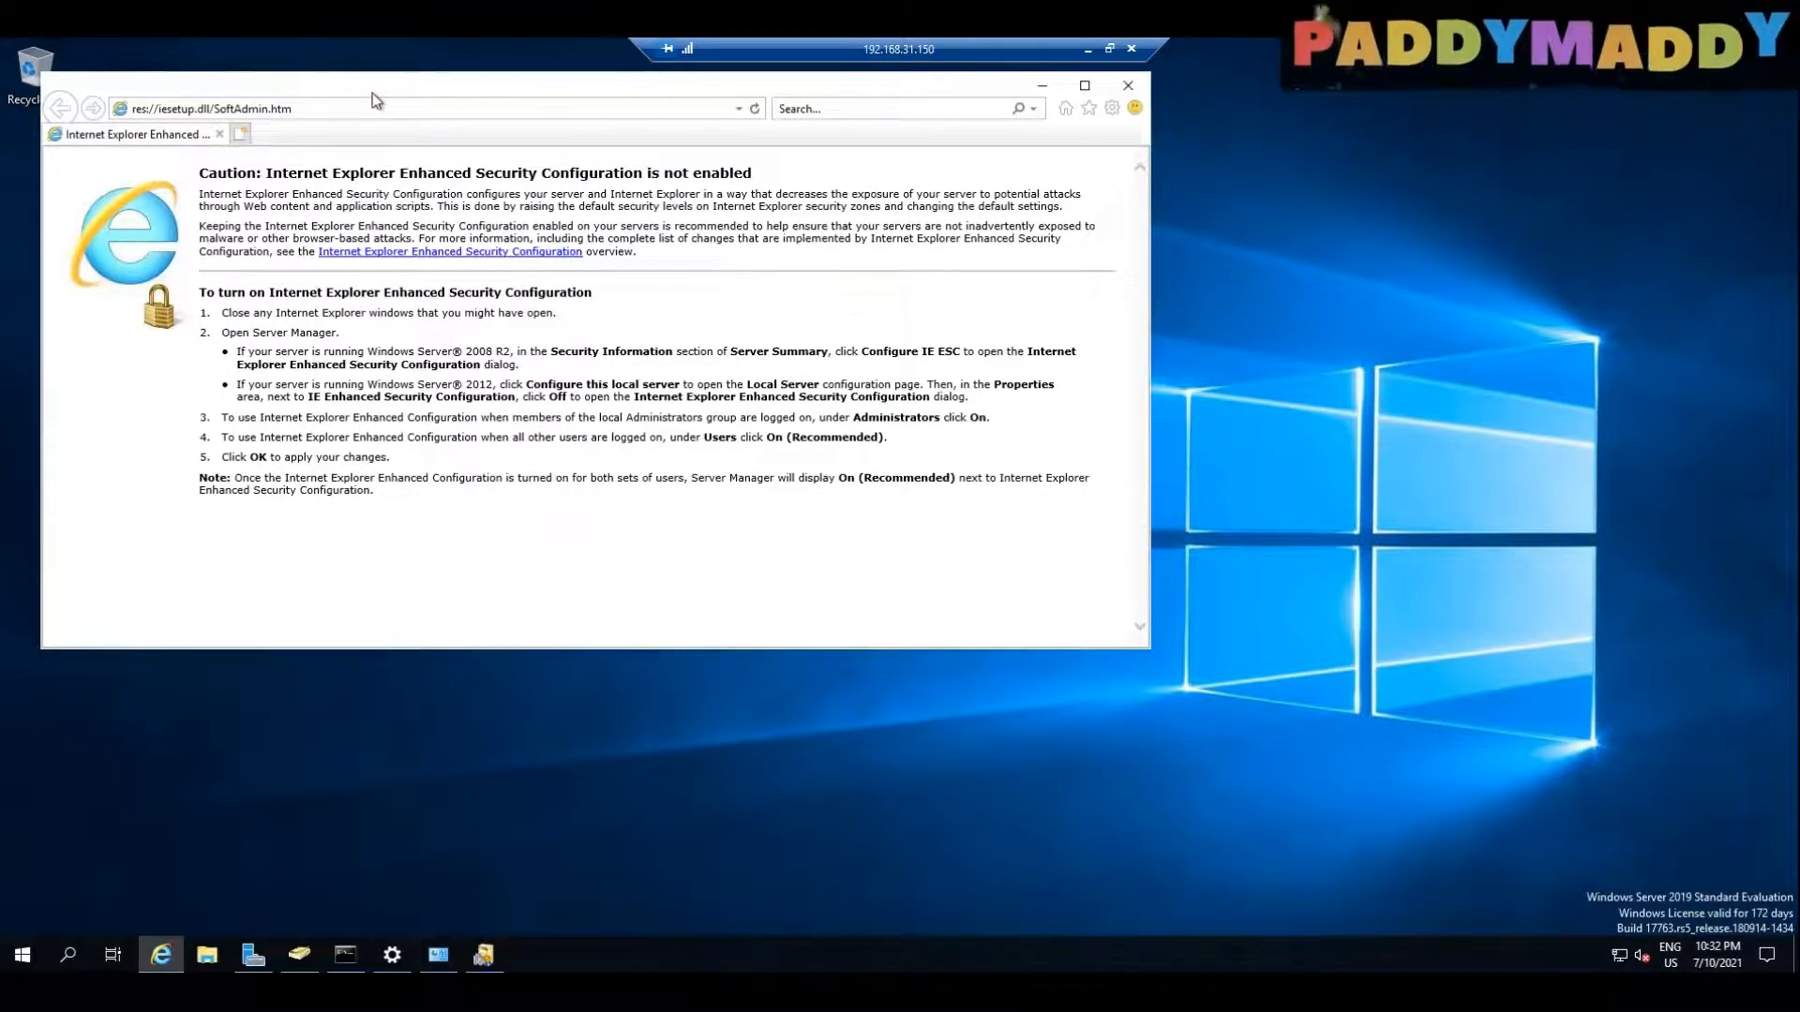
{"action": "double_click", "coordinate": [373, 92]}
{"action": "type", "text": "google"}
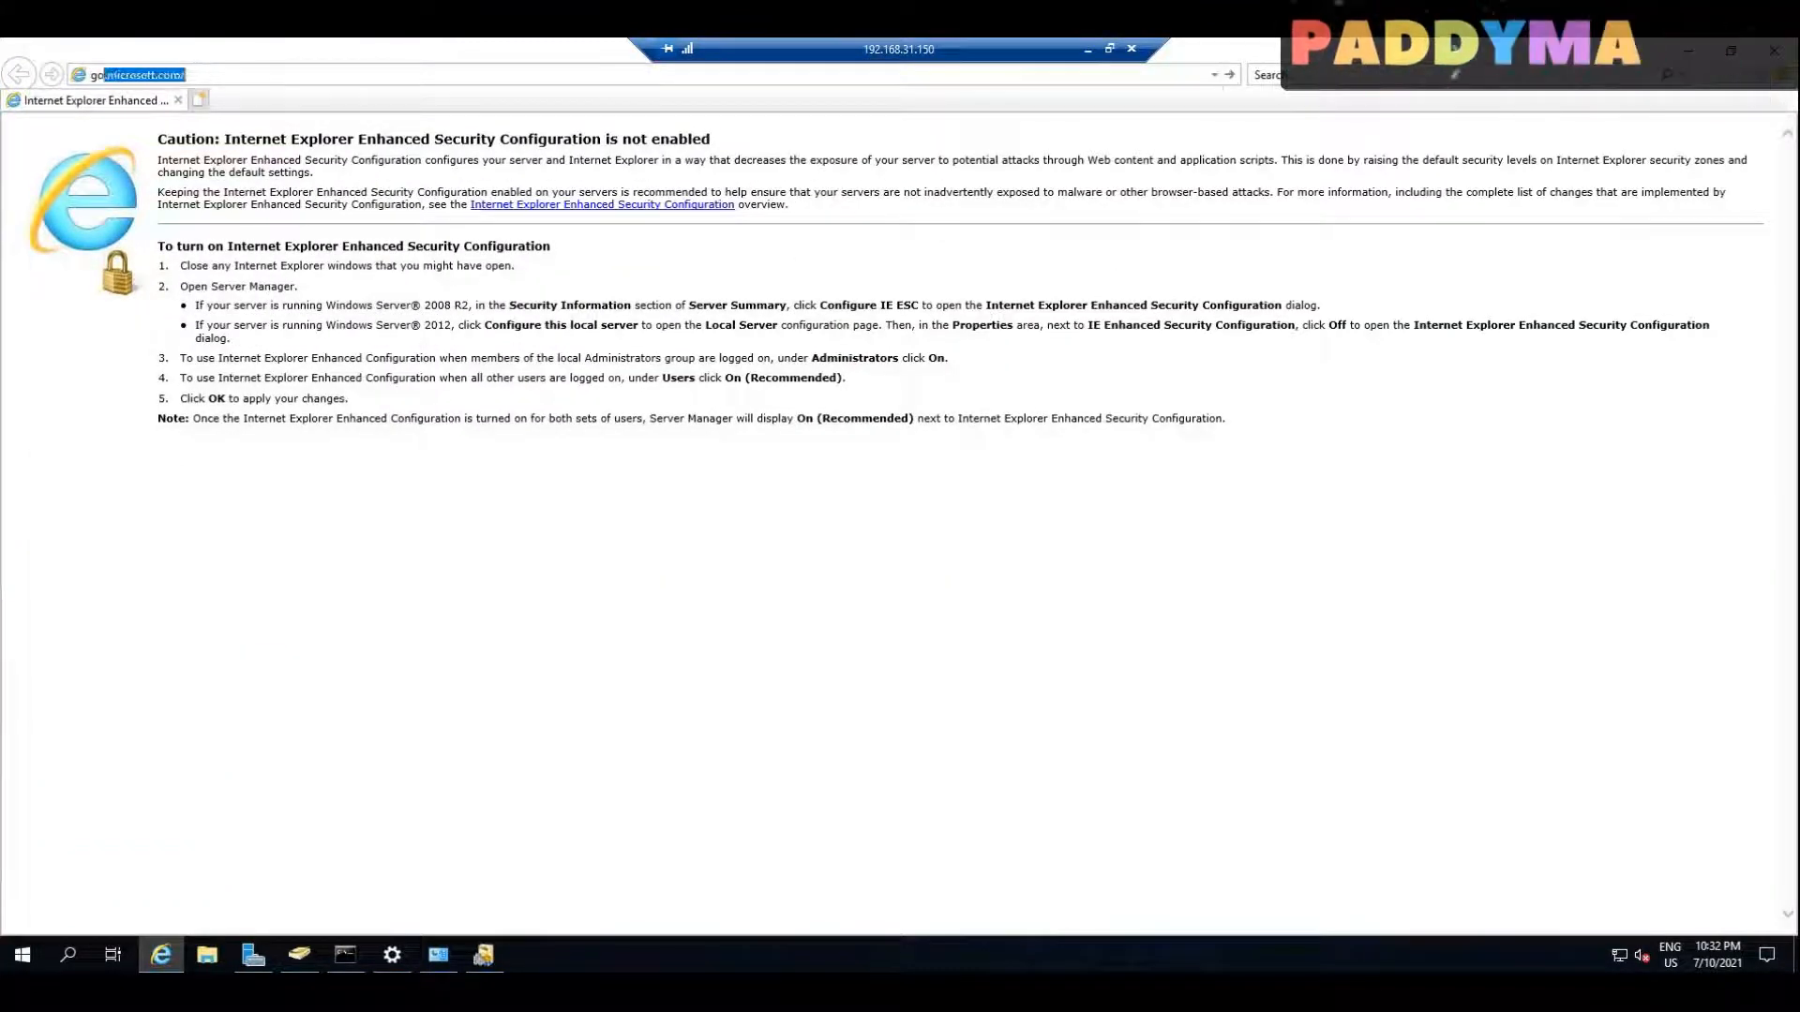
{"action": "key", "text": "Return"}
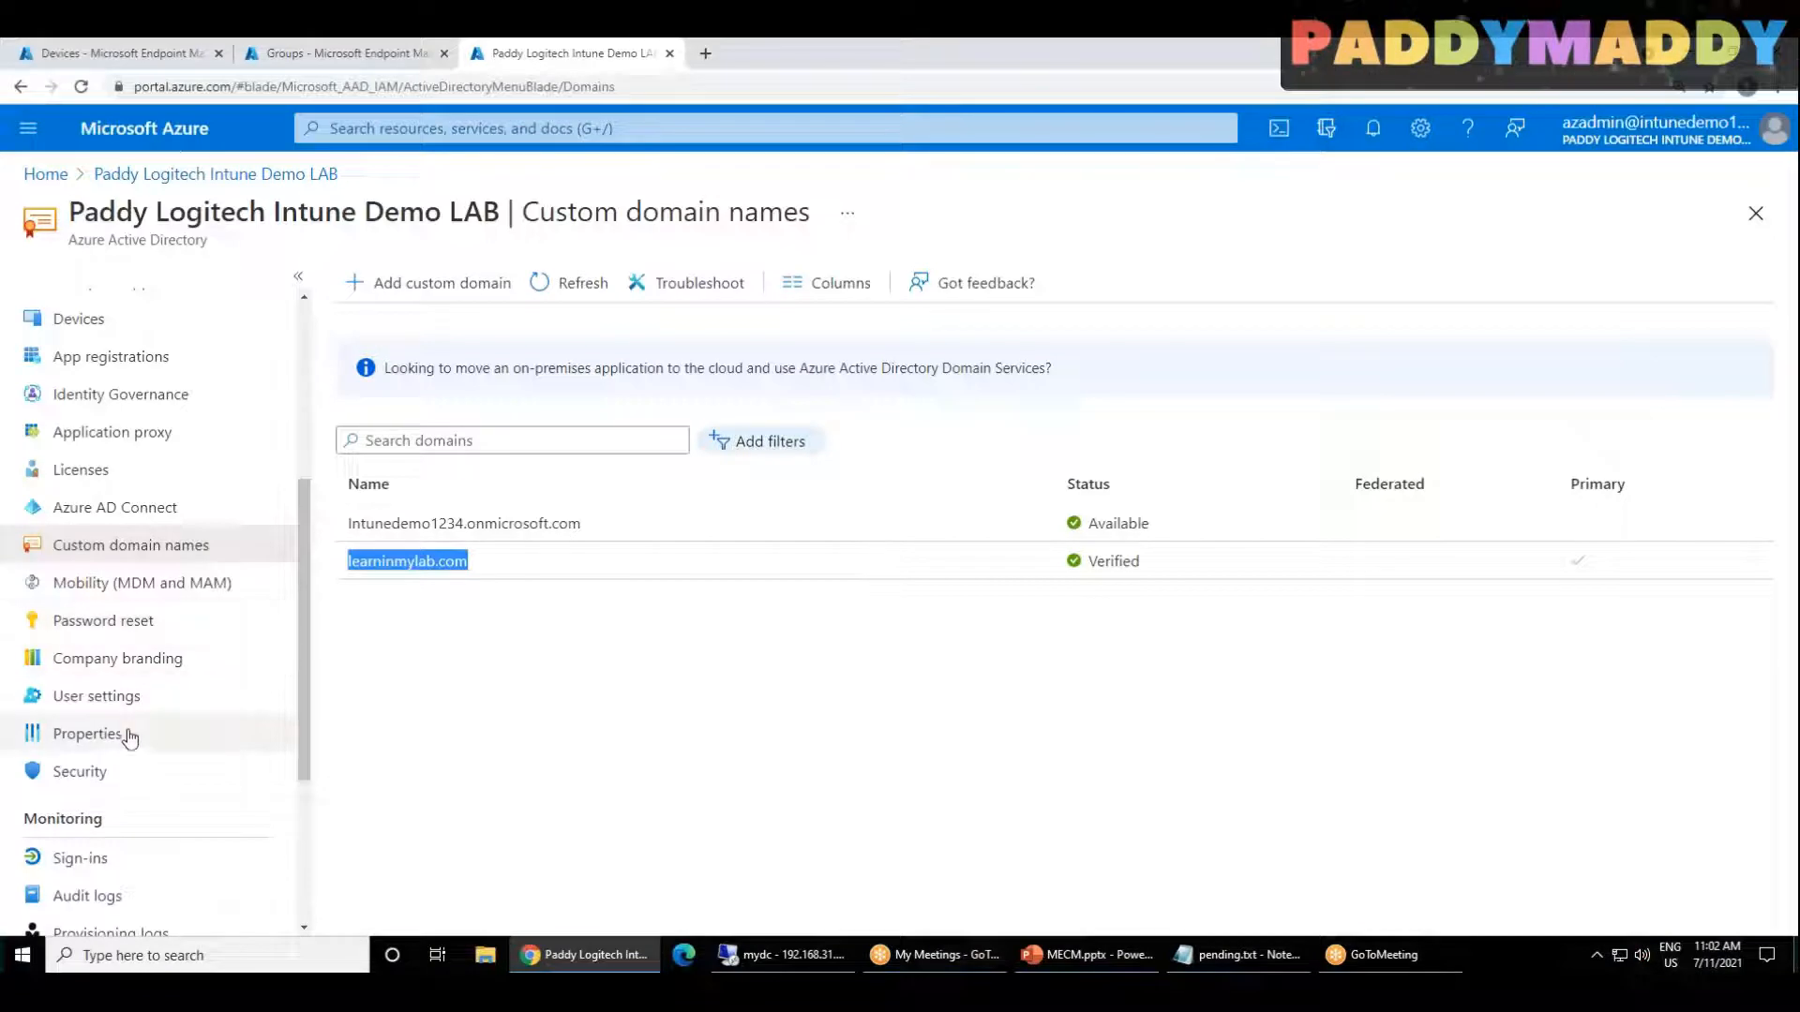
Step: Open the tenant's Azure AD Connect page in the Azure portal and copy the Download Azure AD Connect link address
{"action": "scroll", "coordinate": [130, 737], "scroll_direction": "up", "scroll_amount": 2}
{"action": "left_click_drag", "start_coordinate": [89, 511], "coordinate": [140, 691]}
{"action": "left_click", "coordinate": [140, 693]}
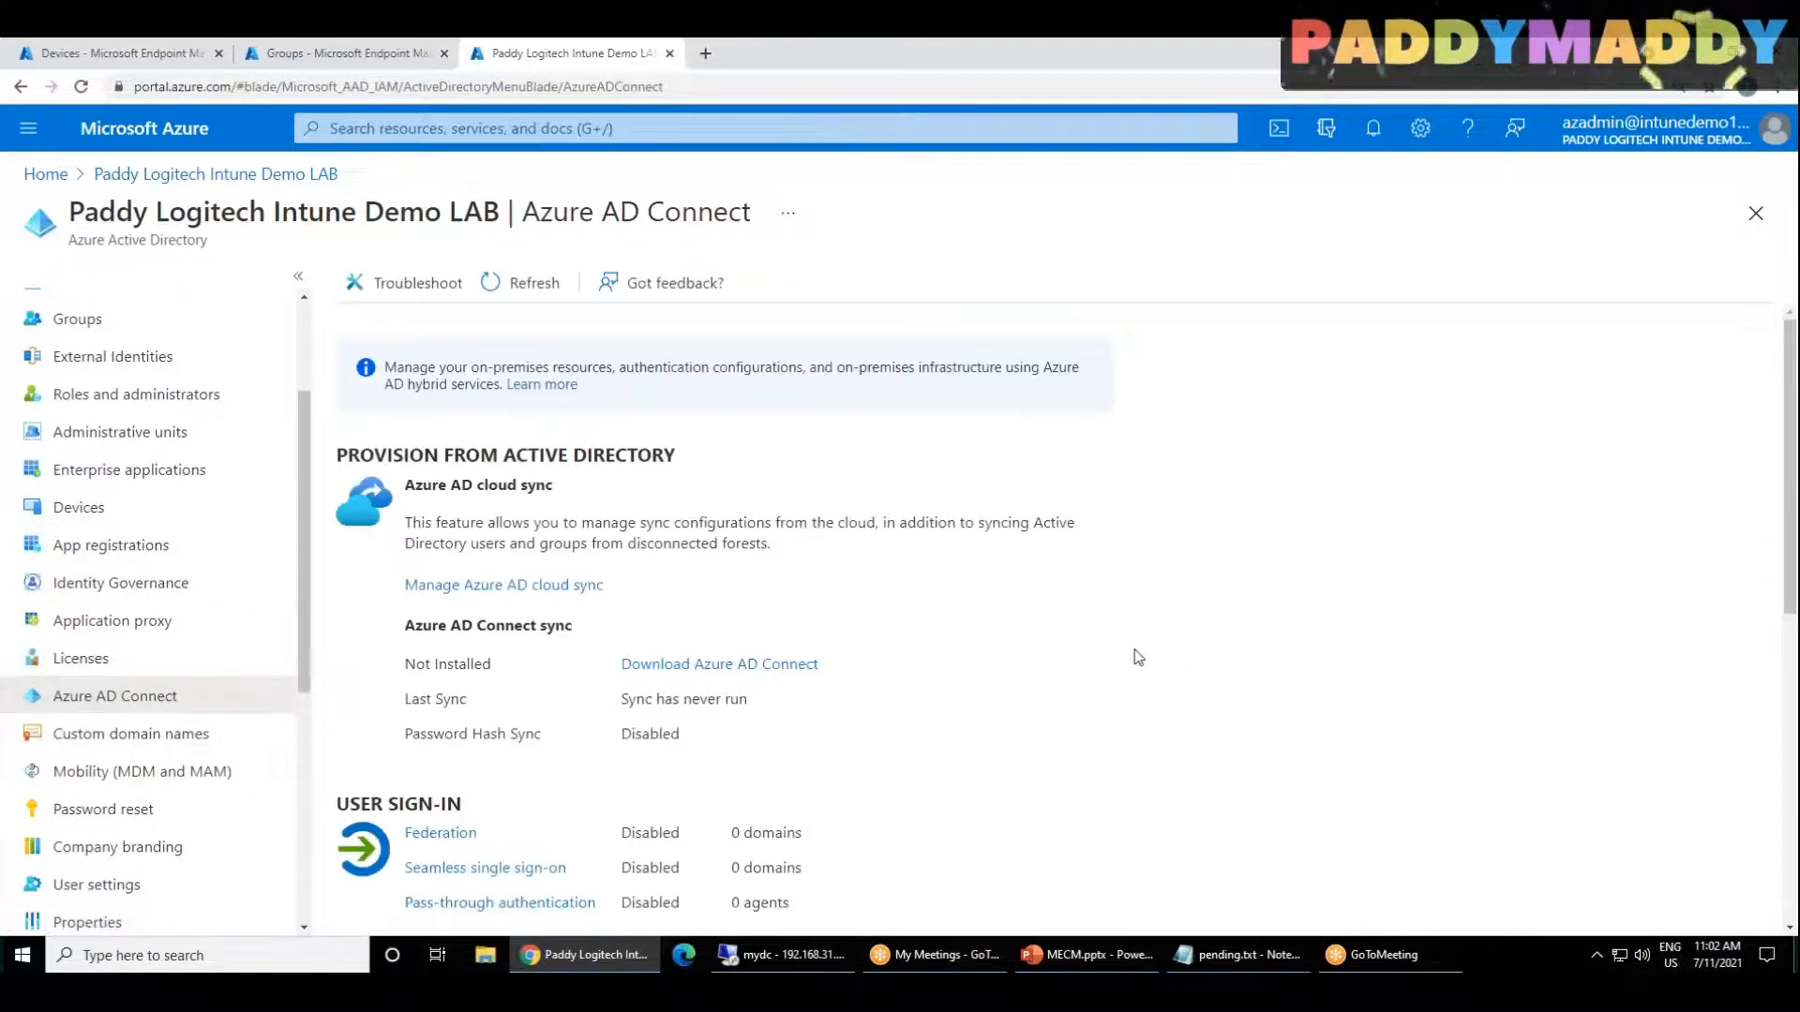
{"action": "right_click", "coordinate": [680, 666]}
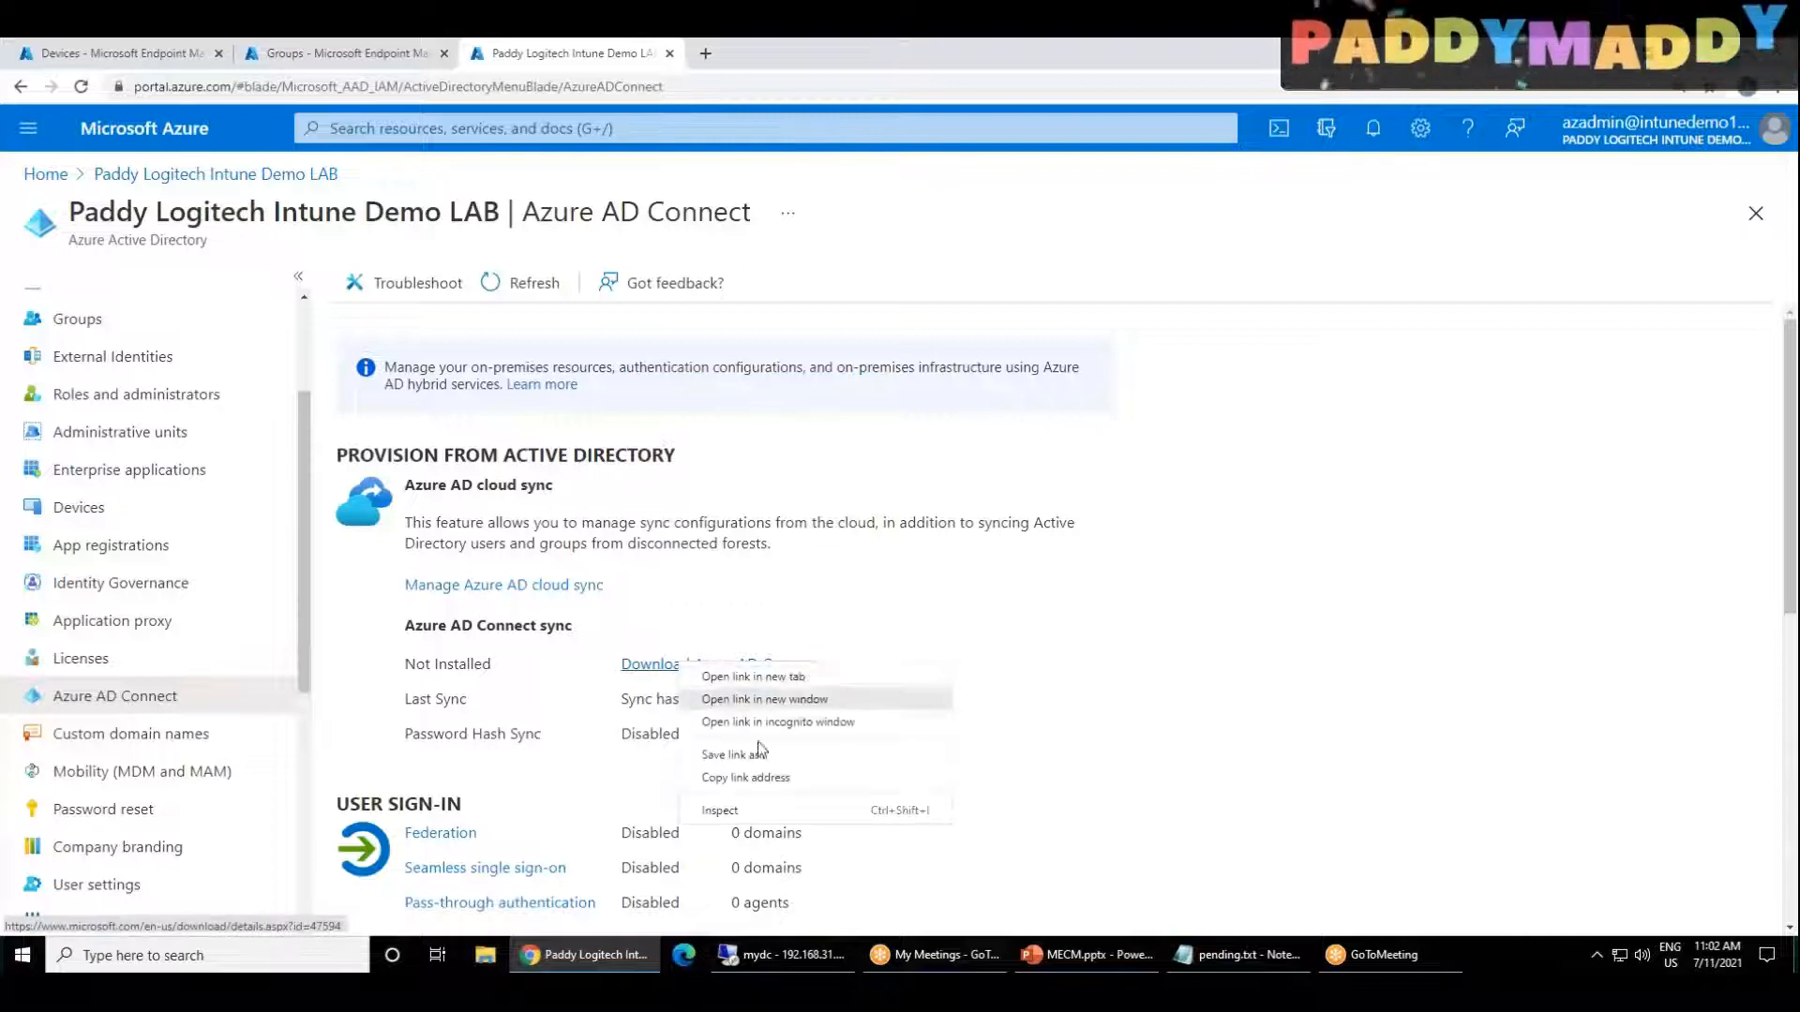
{"action": "left_click", "coordinate": [770, 779]}
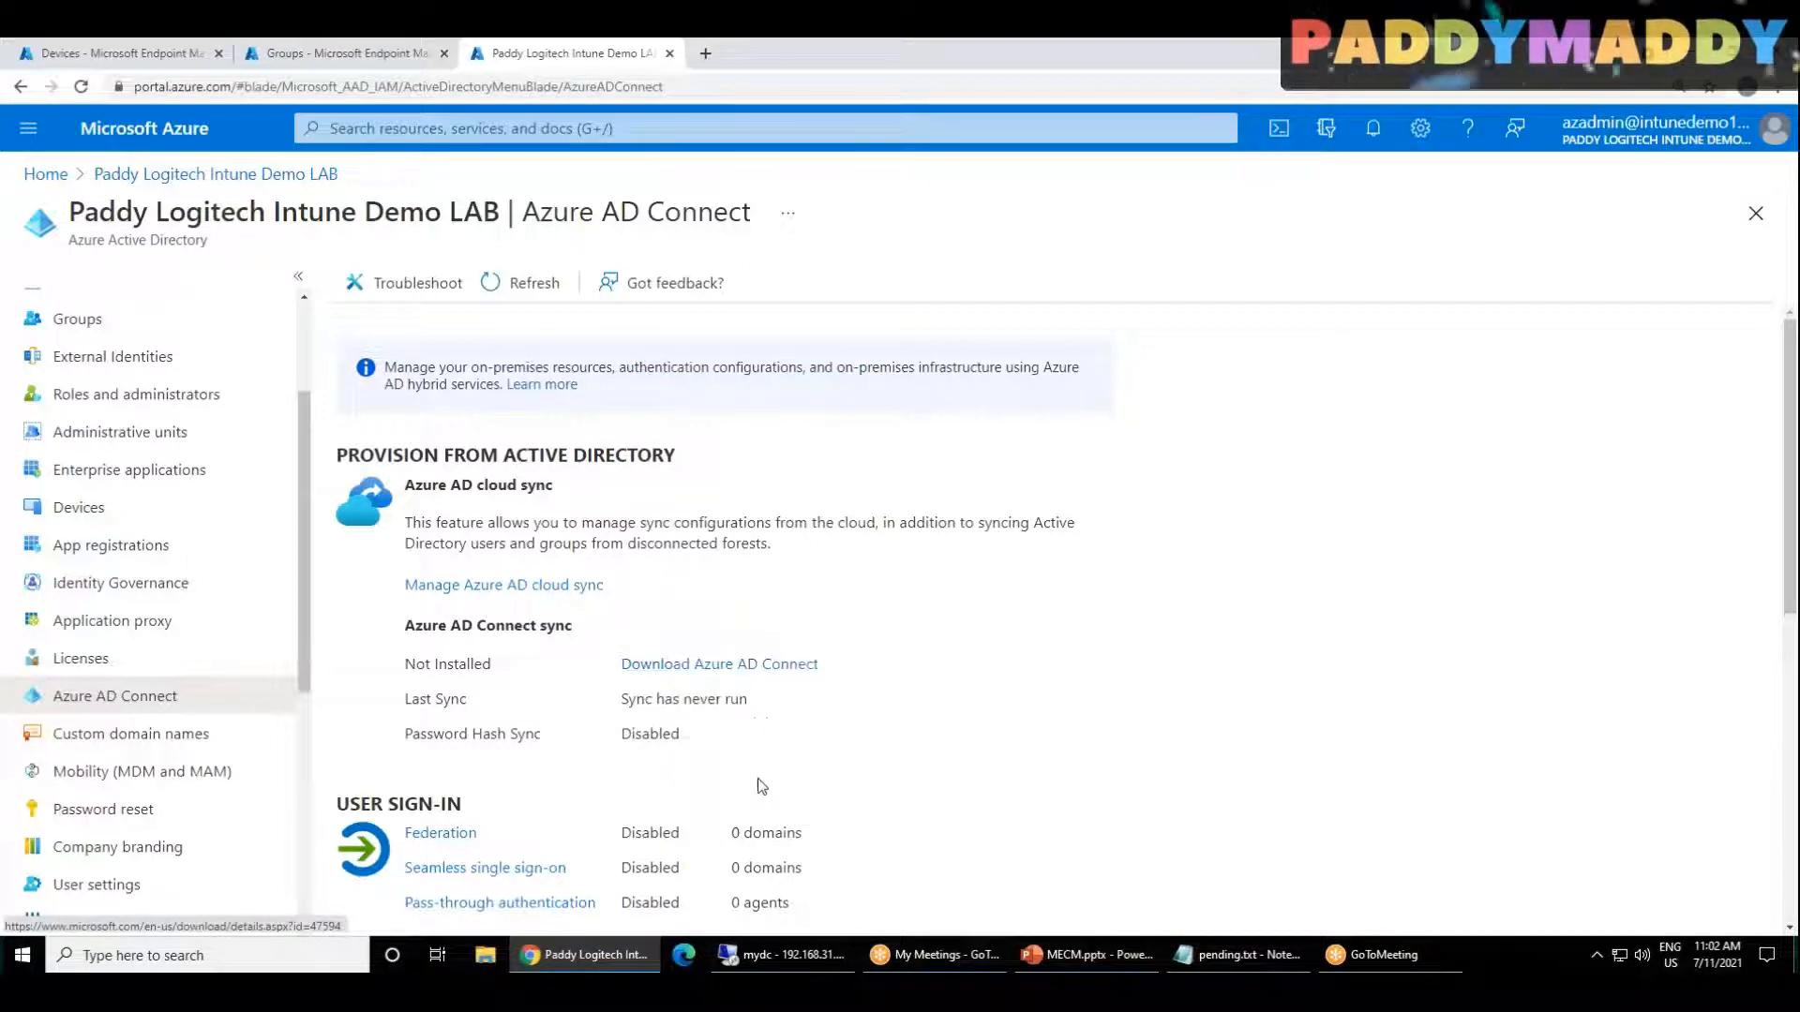
Step: Return to the mydc session, load the copied link in Internet Explorer, and download and save AzureADConnect.msi
{"action": "left_click", "coordinate": [817, 971]}
{"action": "left_click", "coordinate": [384, 75]}
{"action": "key", "text": "ctrl+v"}
{"action": "key", "text": "Return"}
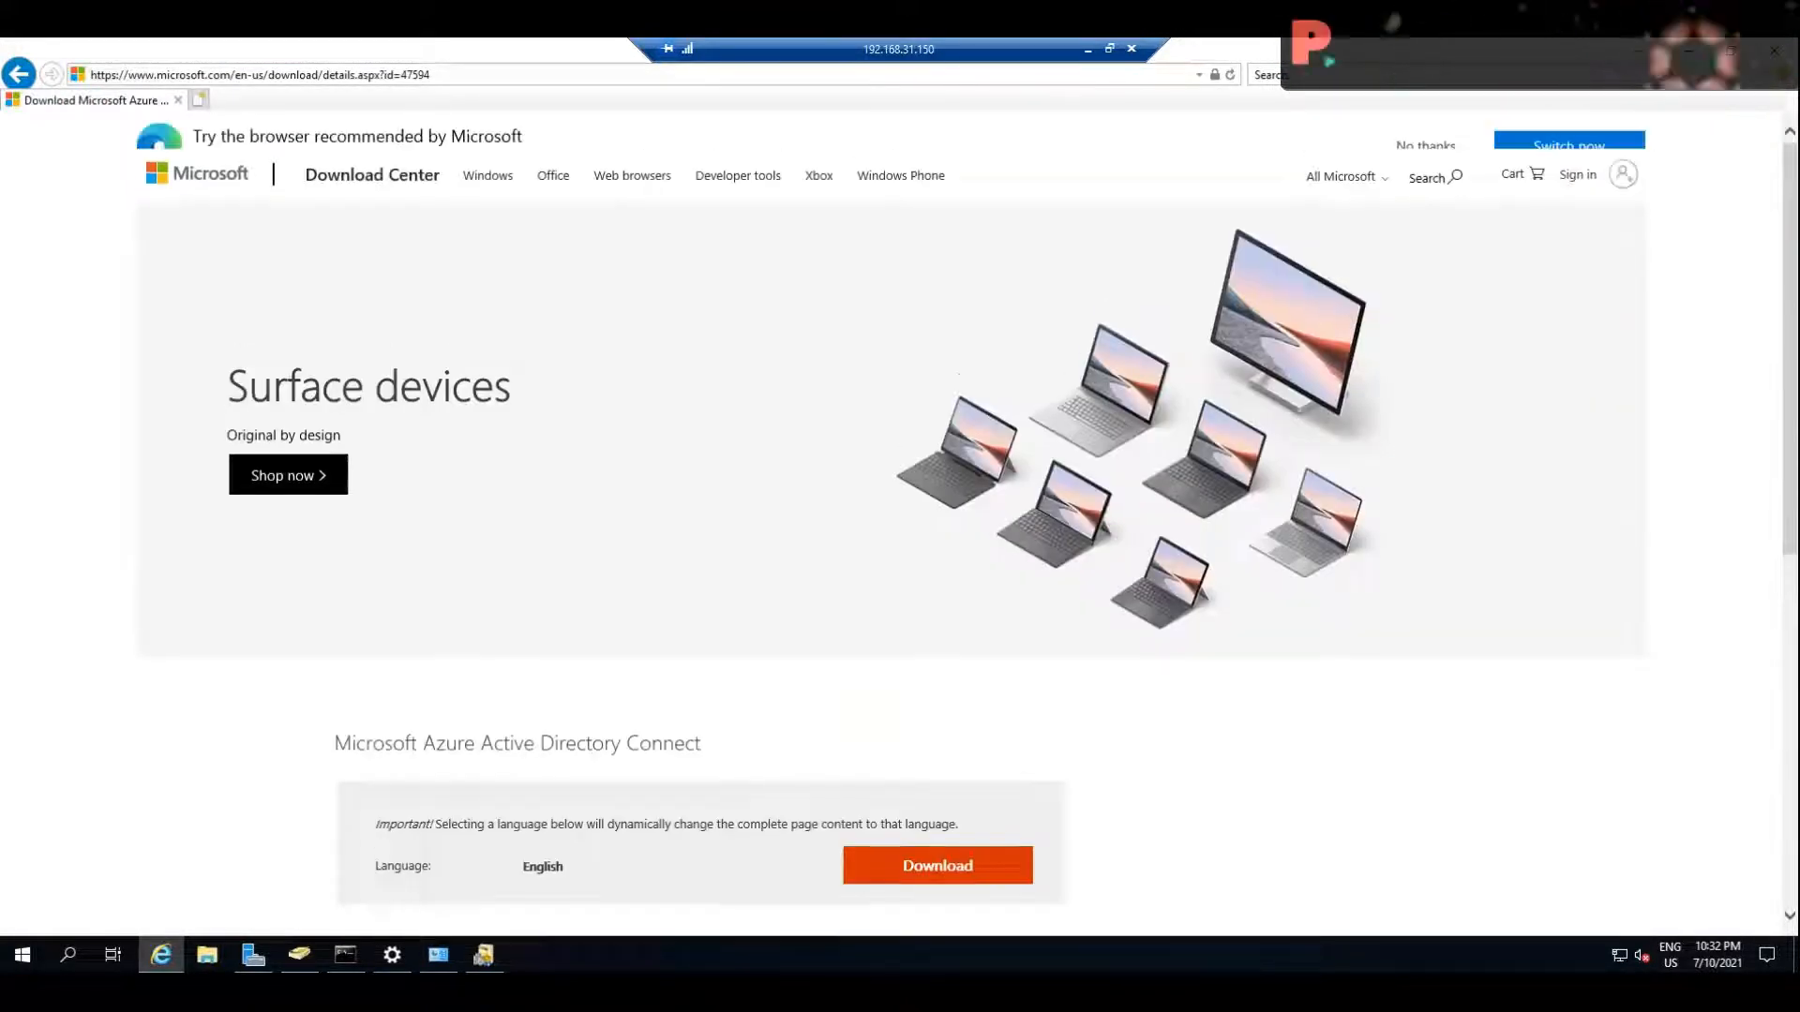
{"action": "scroll", "coordinate": [1234, 851], "scroll_direction": "down", "scroll_amount": 2}
{"action": "left_click", "coordinate": [916, 792]}
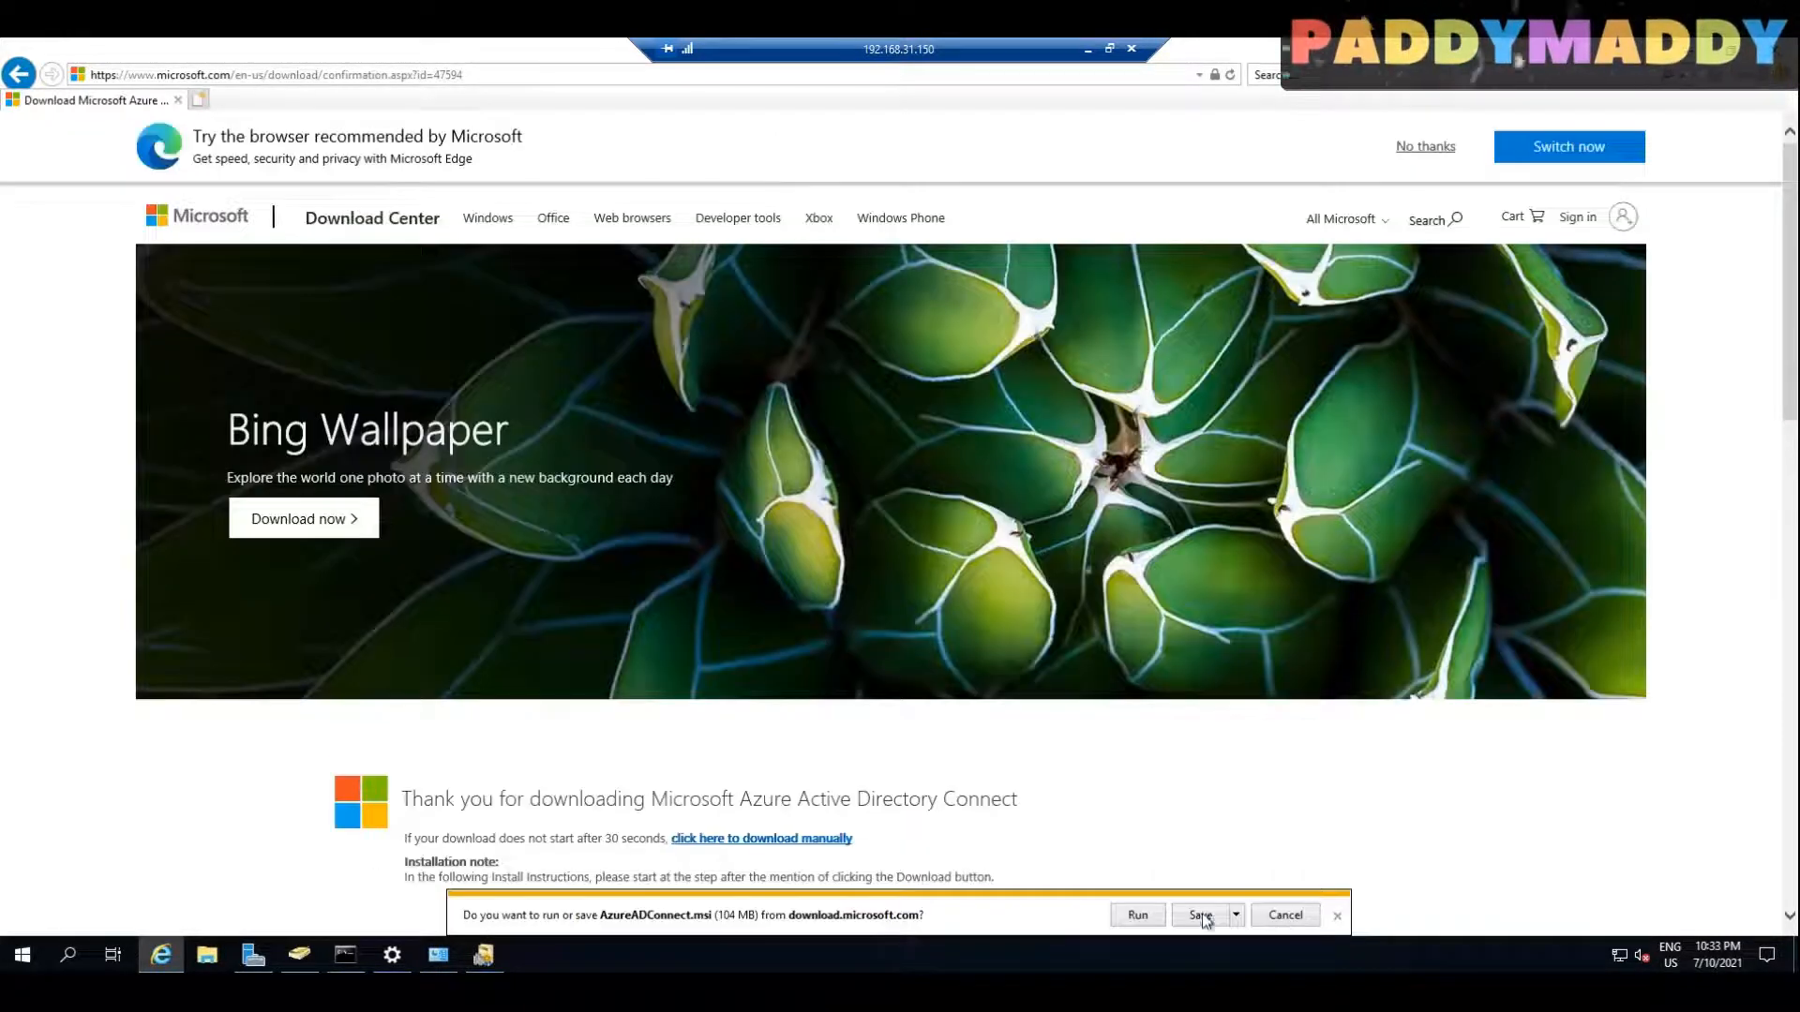
{"action": "left_click", "coordinate": [1201, 916]}
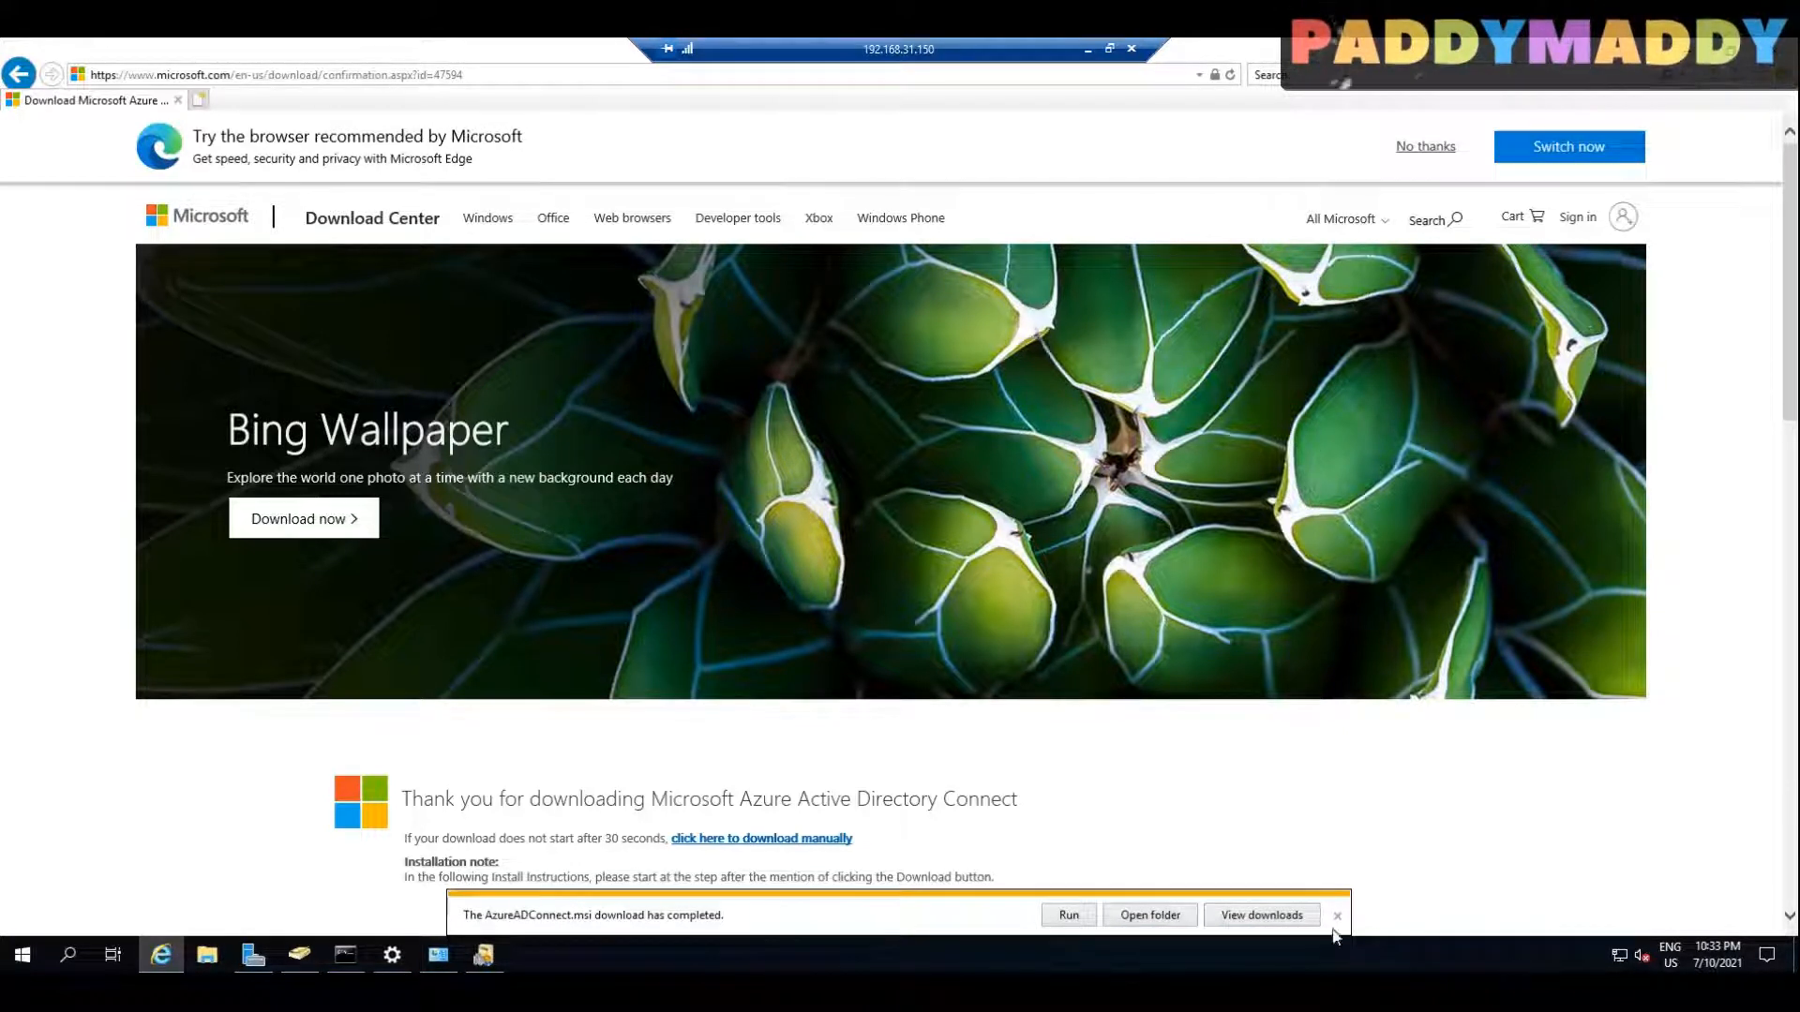
Step: Run the downloaded AzureADConnect.msi installer, then close the browser page and minimize the command prompt
{"action": "left_click", "coordinate": [1066, 915]}
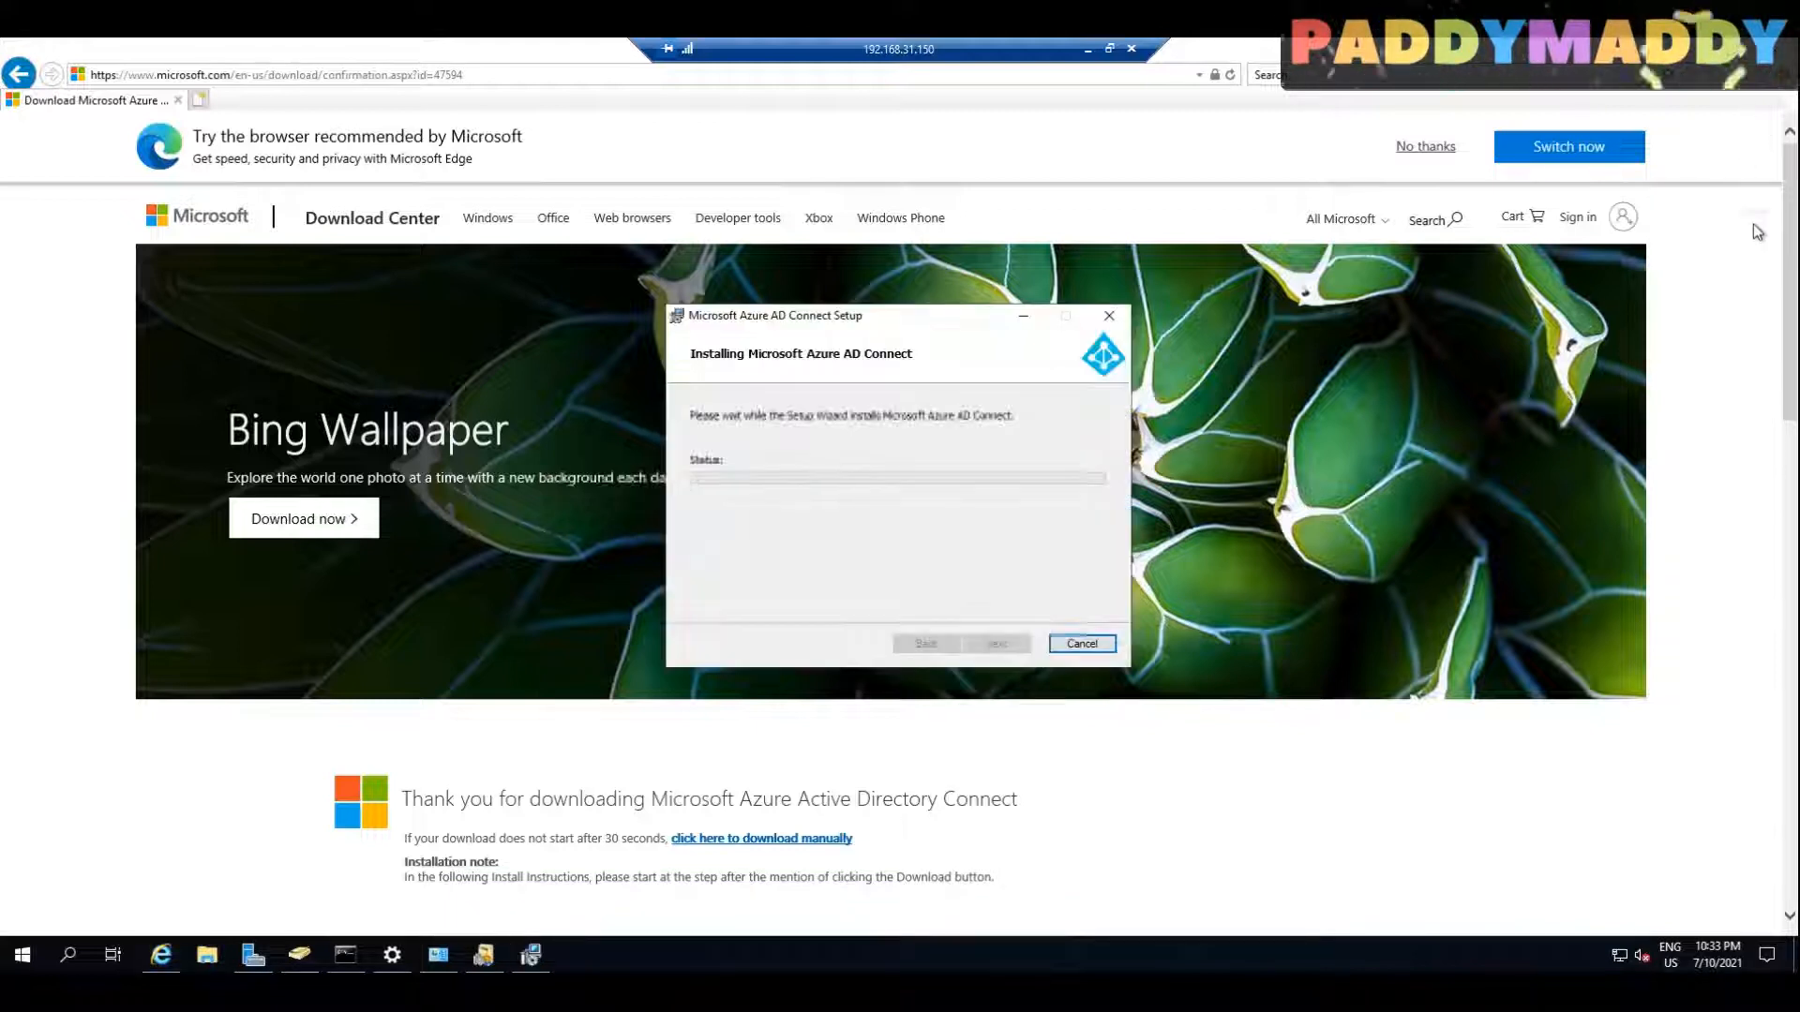
{"action": "left_click", "coordinate": [1053, 677]}
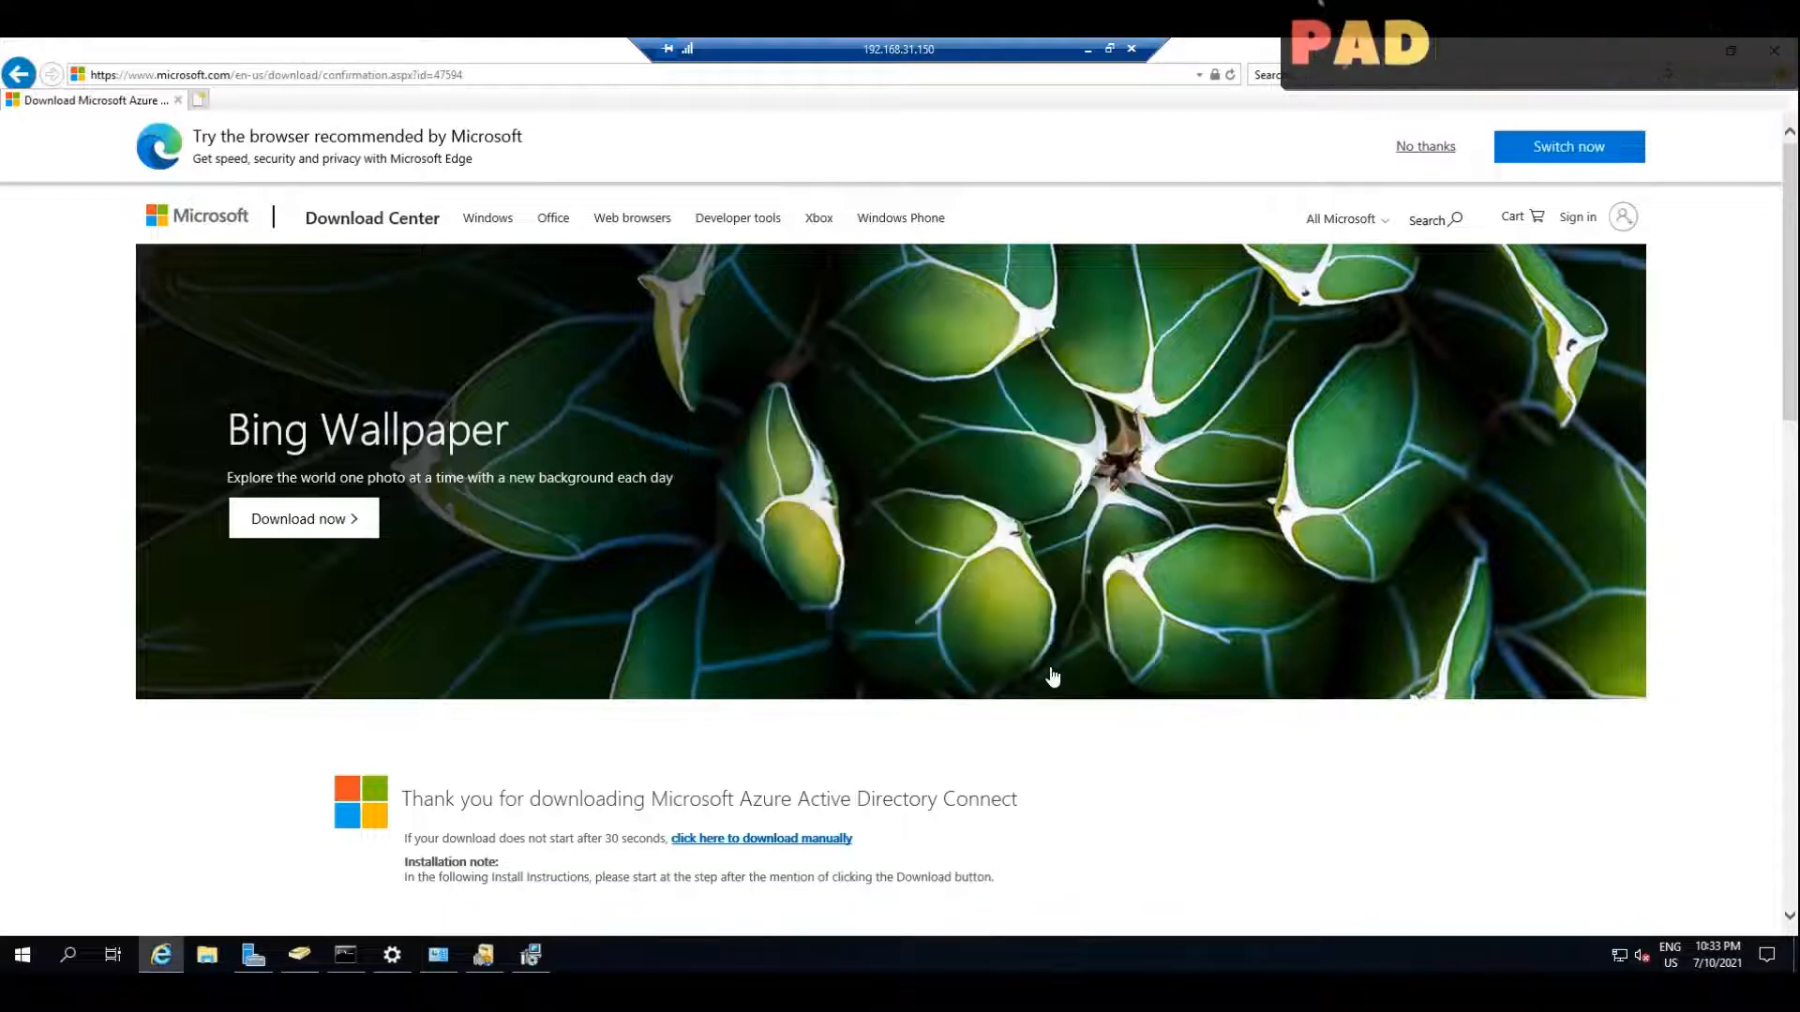
{"action": "left_click", "coordinate": [178, 101]}
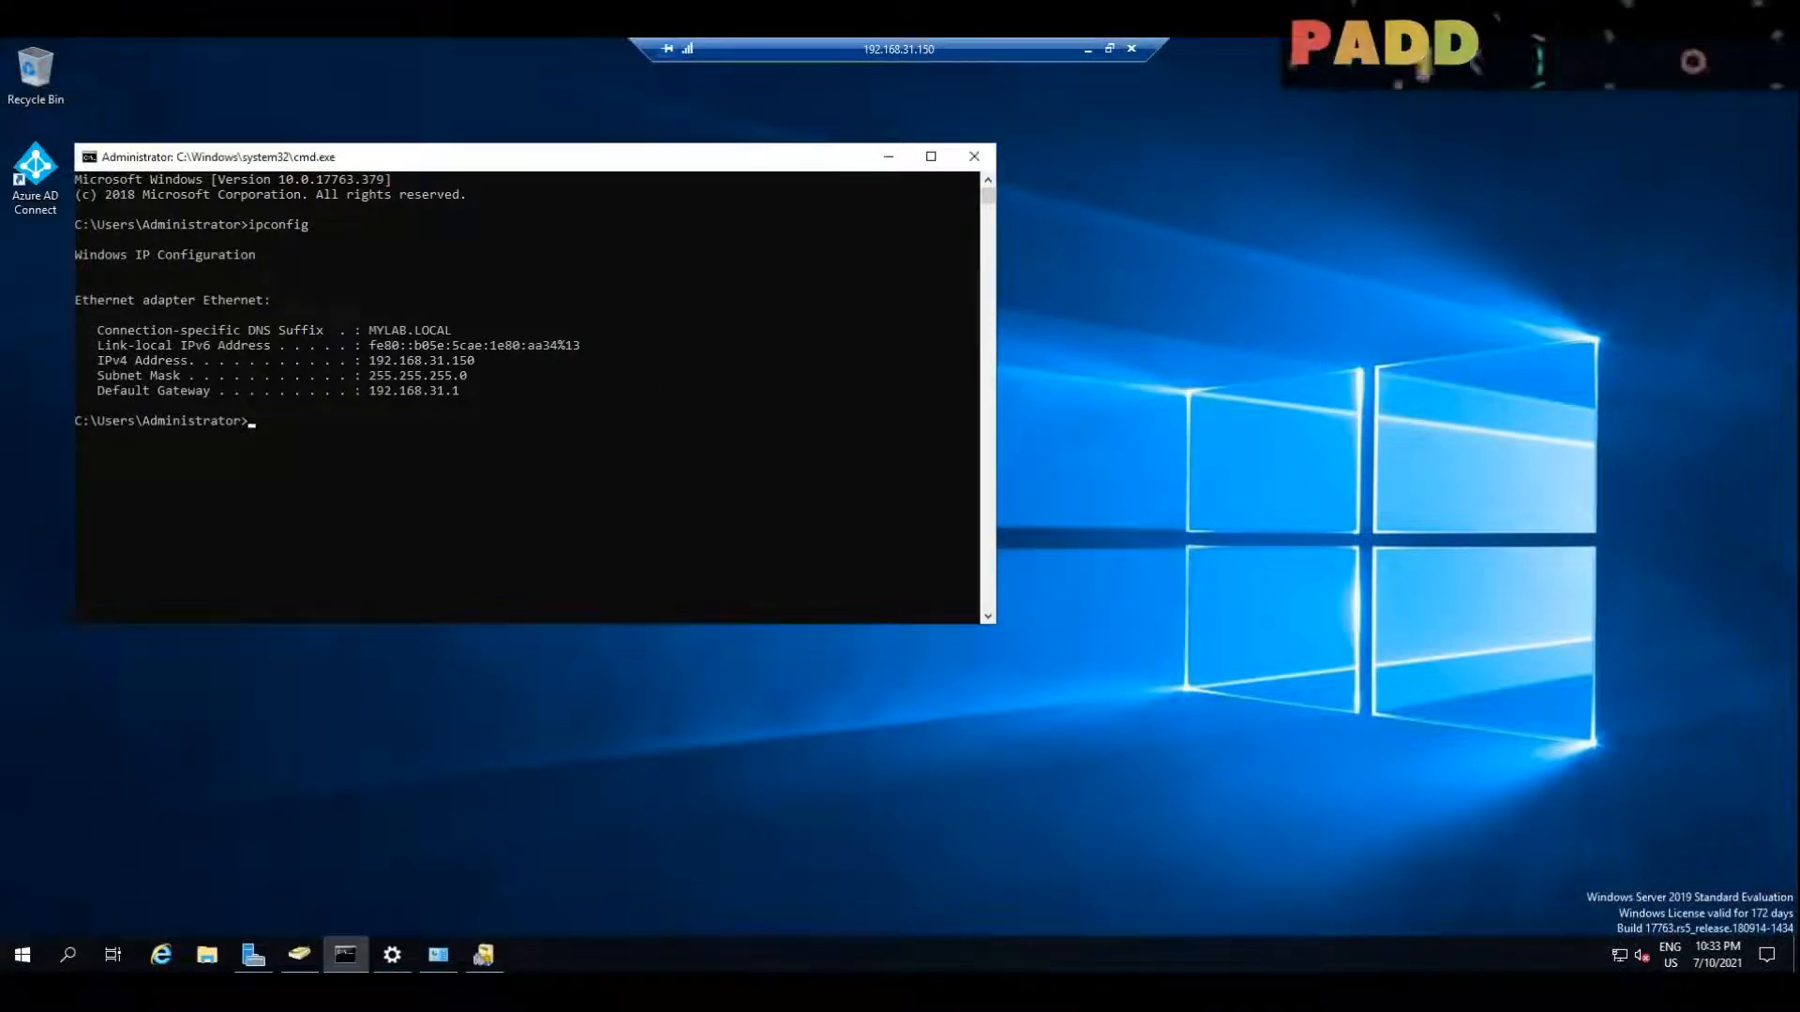
{"action": "left_click_drag", "start_coordinate": [812, 156], "coordinate": [988, 169]}
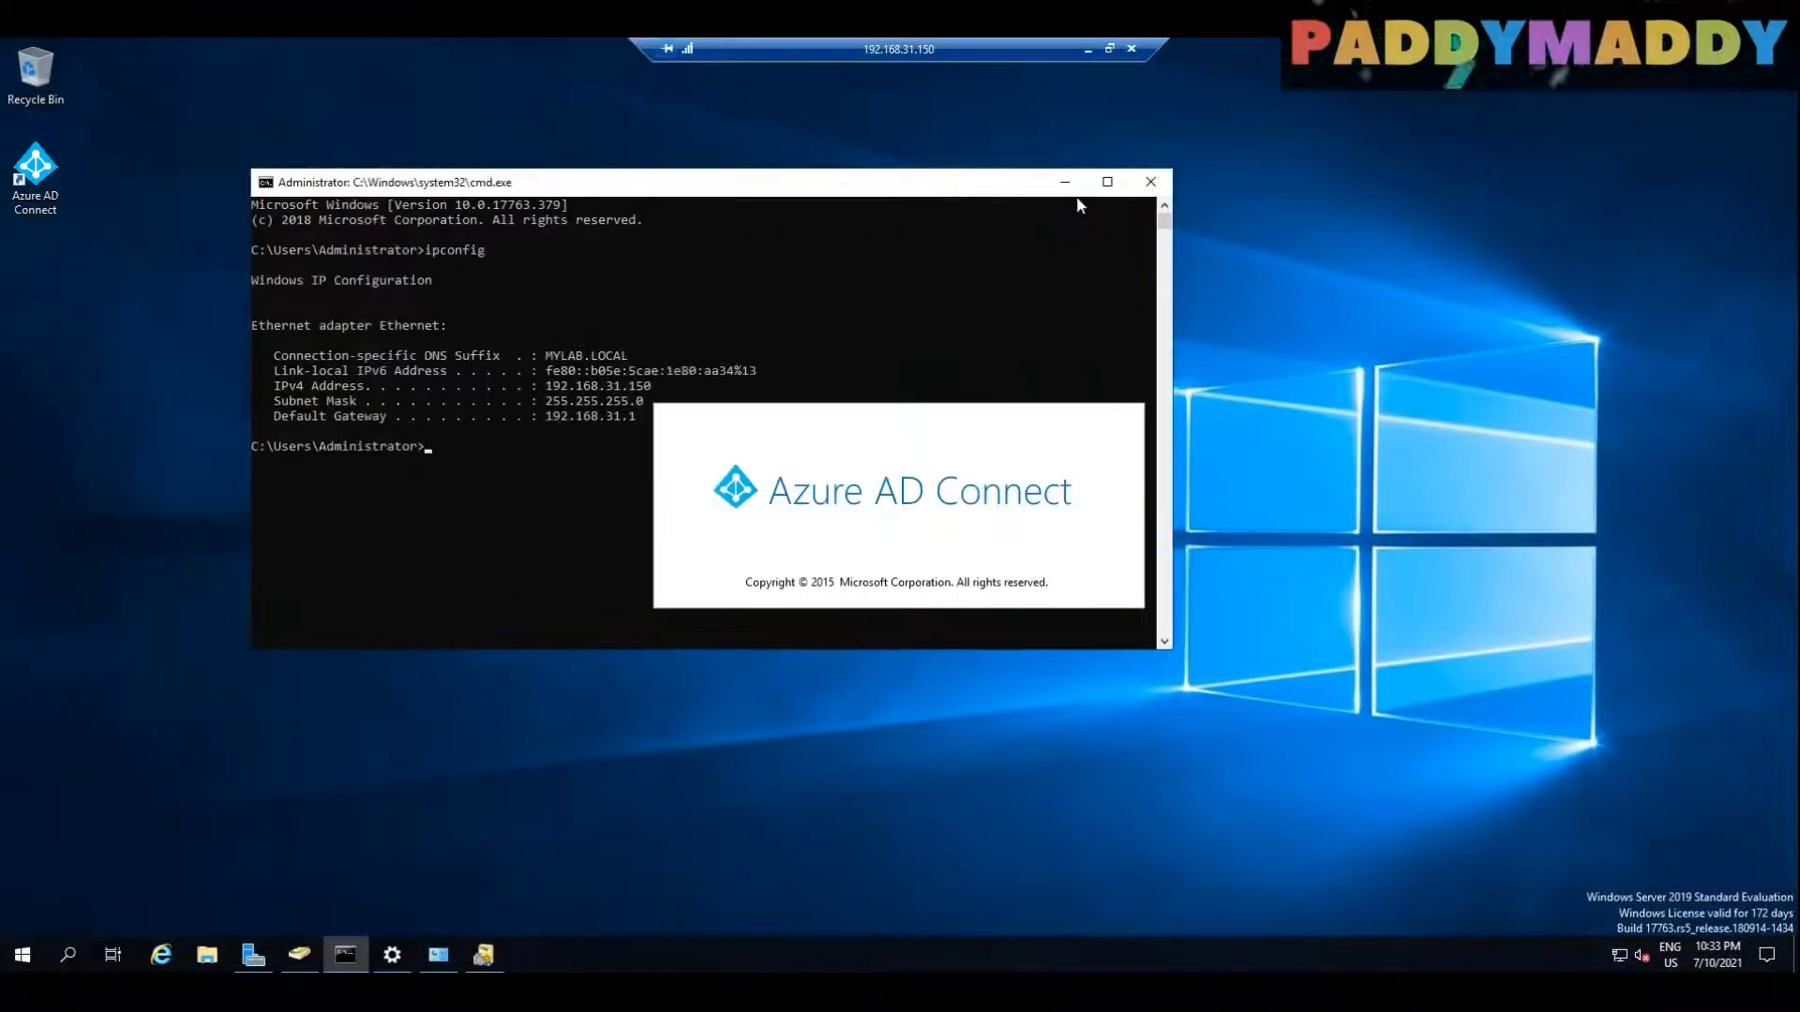
{"action": "left_click", "coordinate": [1062, 171]}
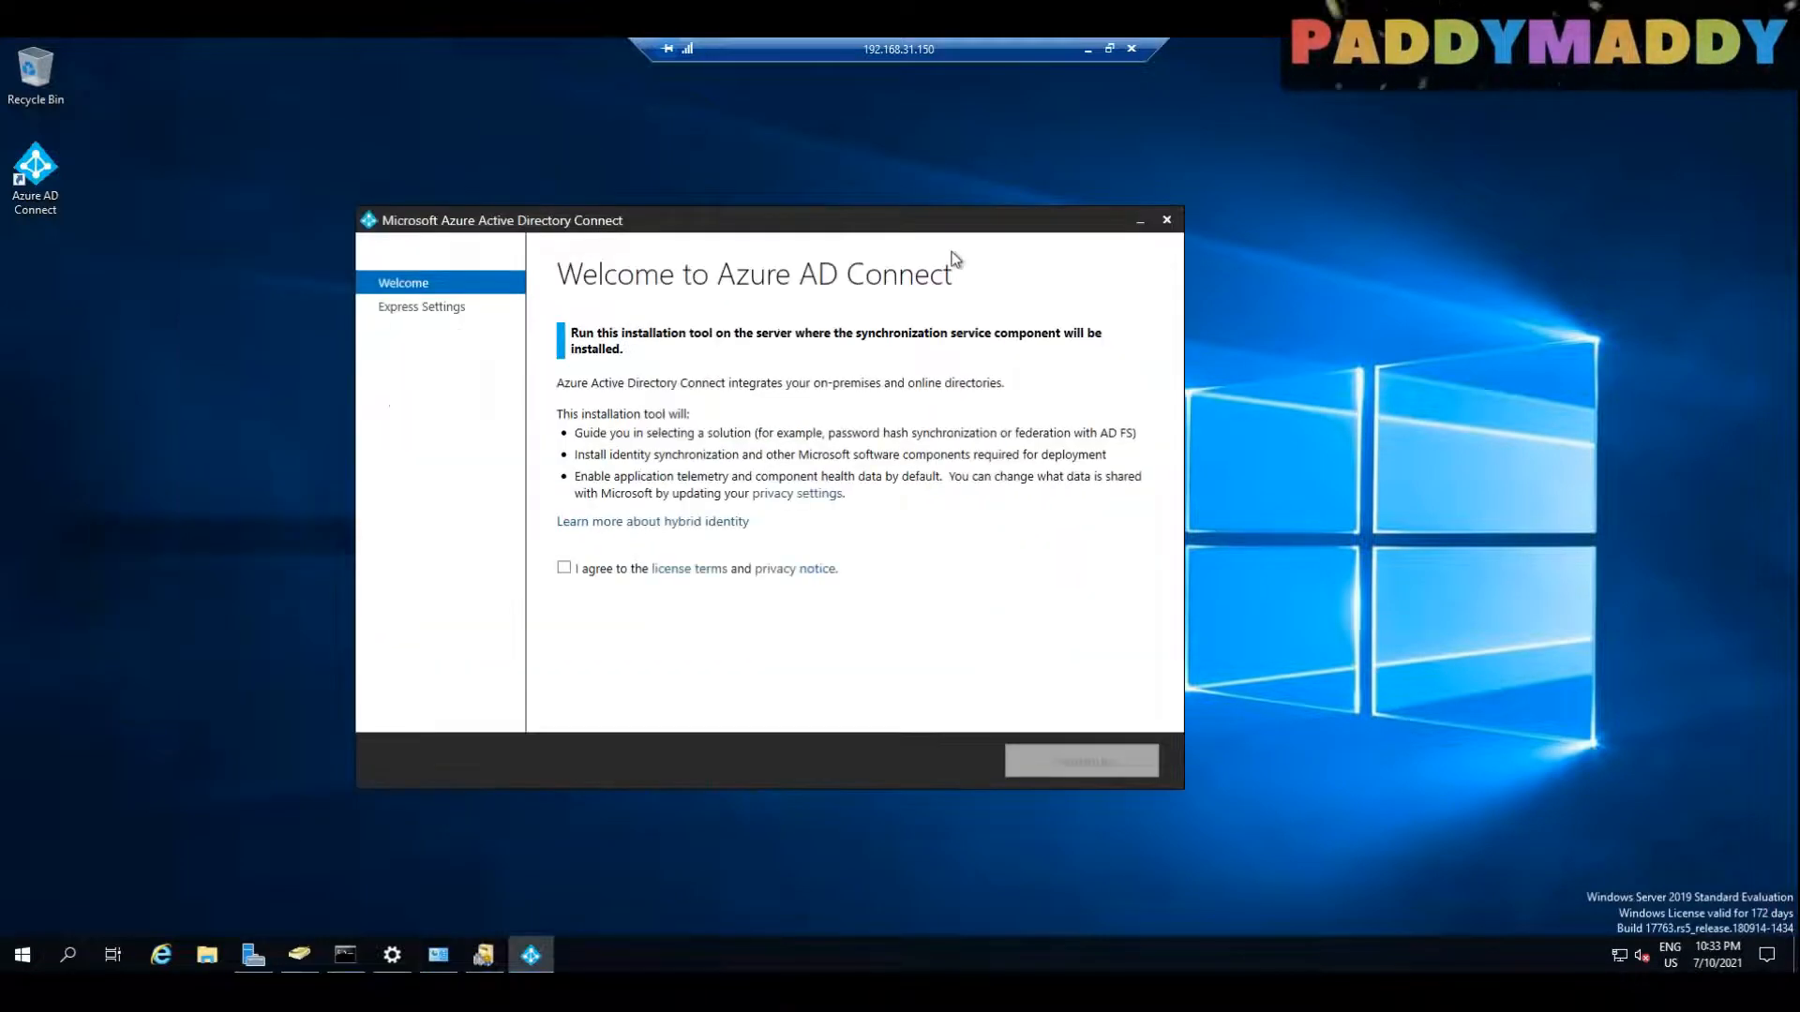
Step: Close the Azure AD Connect wizard and look through the server's installed programs for its entry
{"action": "left_click", "coordinate": [1166, 219]}
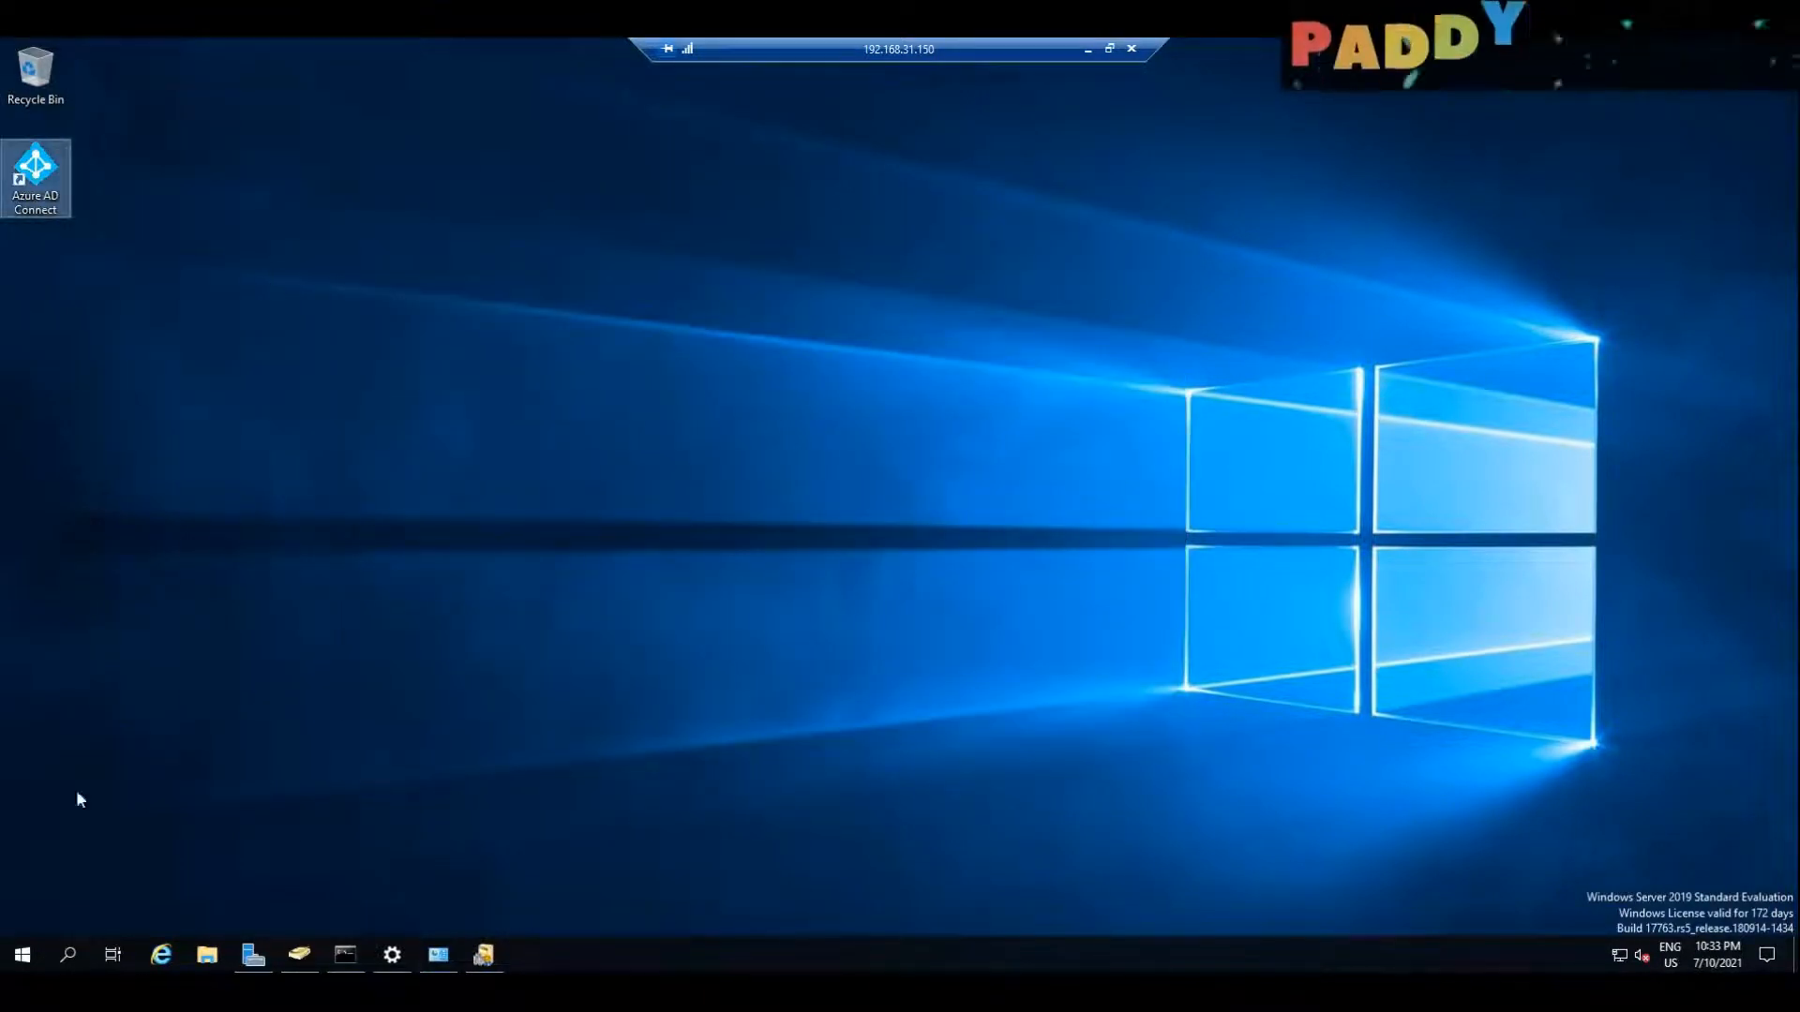
{"action": "left_click", "coordinate": [21, 956]}
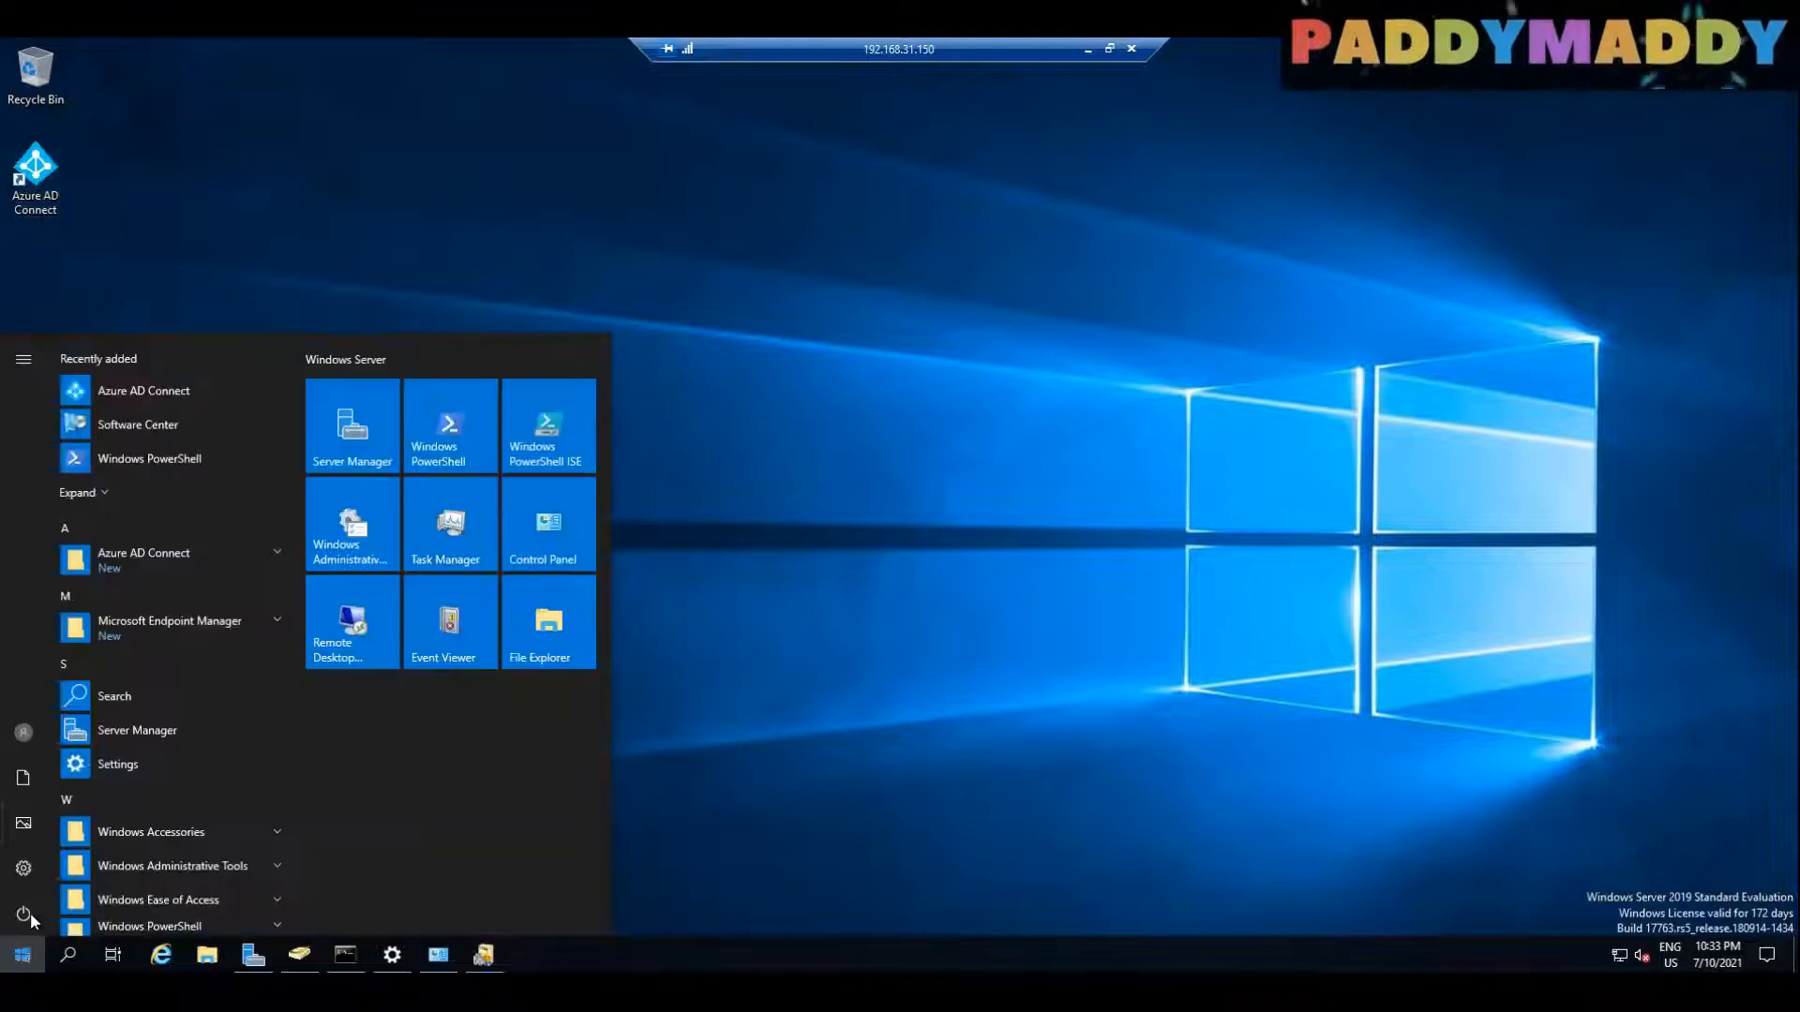
{"action": "left_click", "coordinate": [169, 627]}
{"action": "left_click", "coordinate": [169, 627]}
{"action": "left_click", "coordinate": [160, 560]}
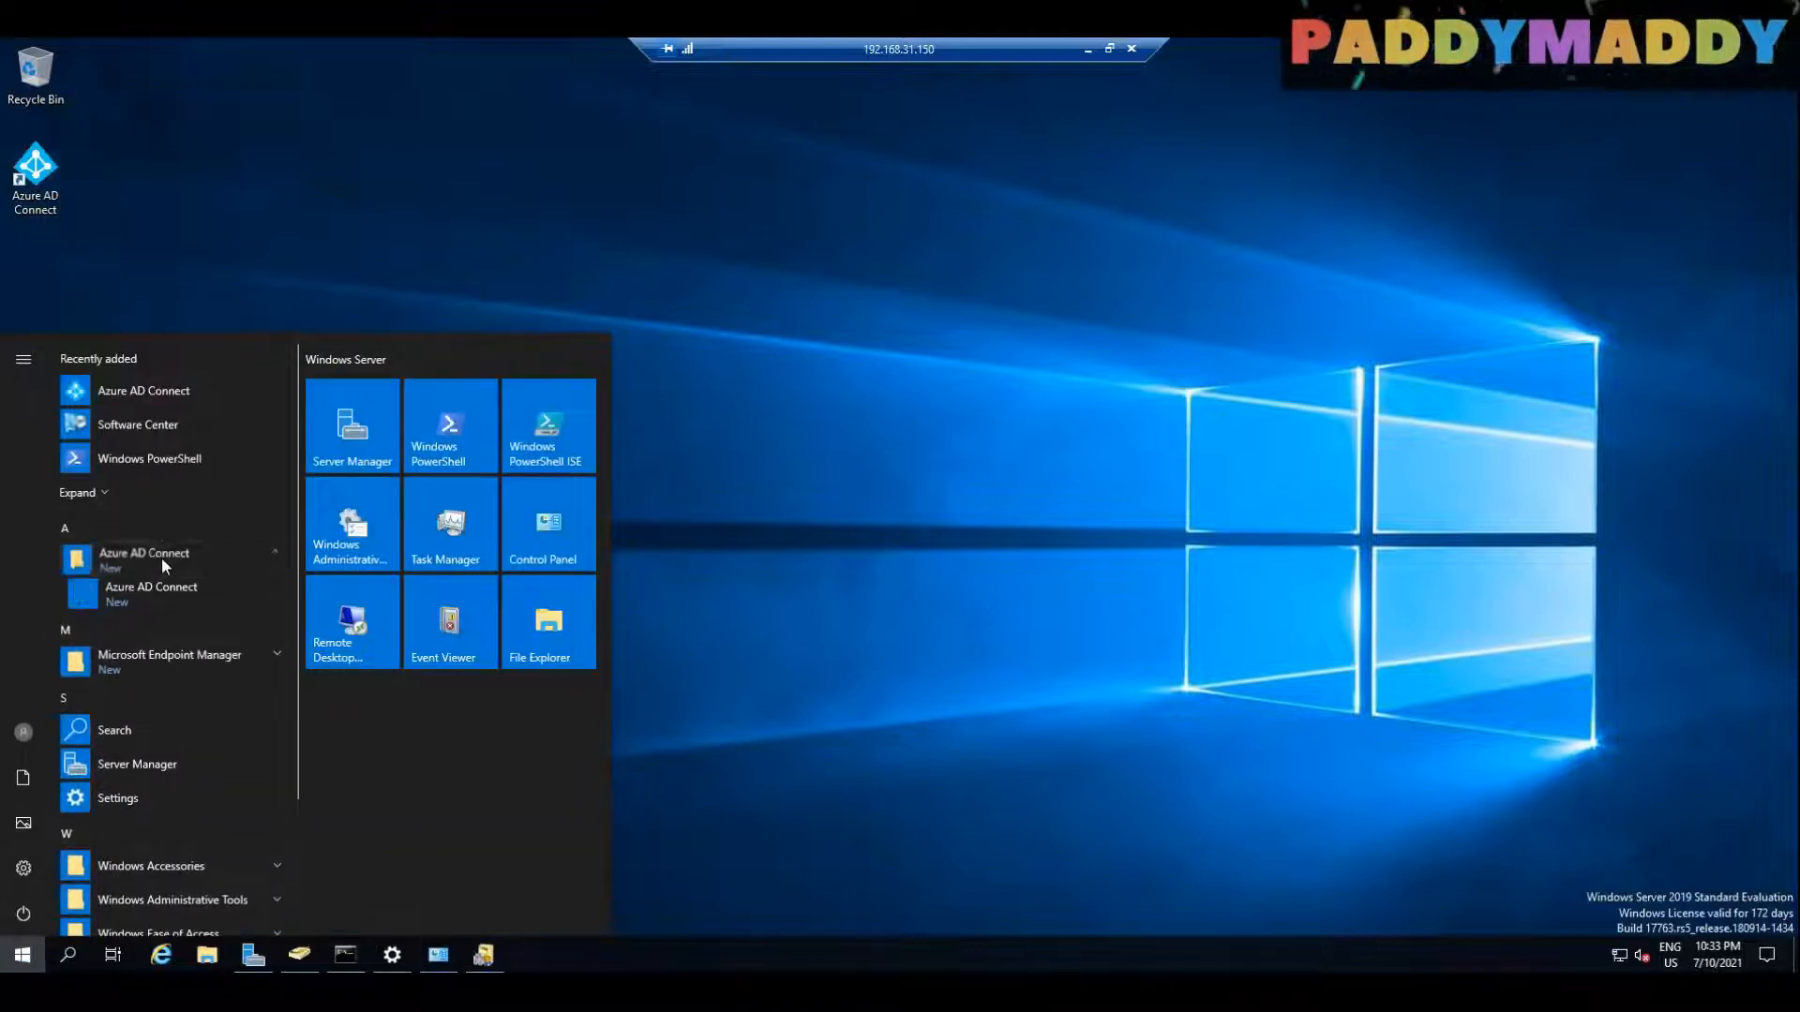
{"action": "left_click", "coordinate": [166, 553]}
{"action": "left_click", "coordinate": [166, 553]}
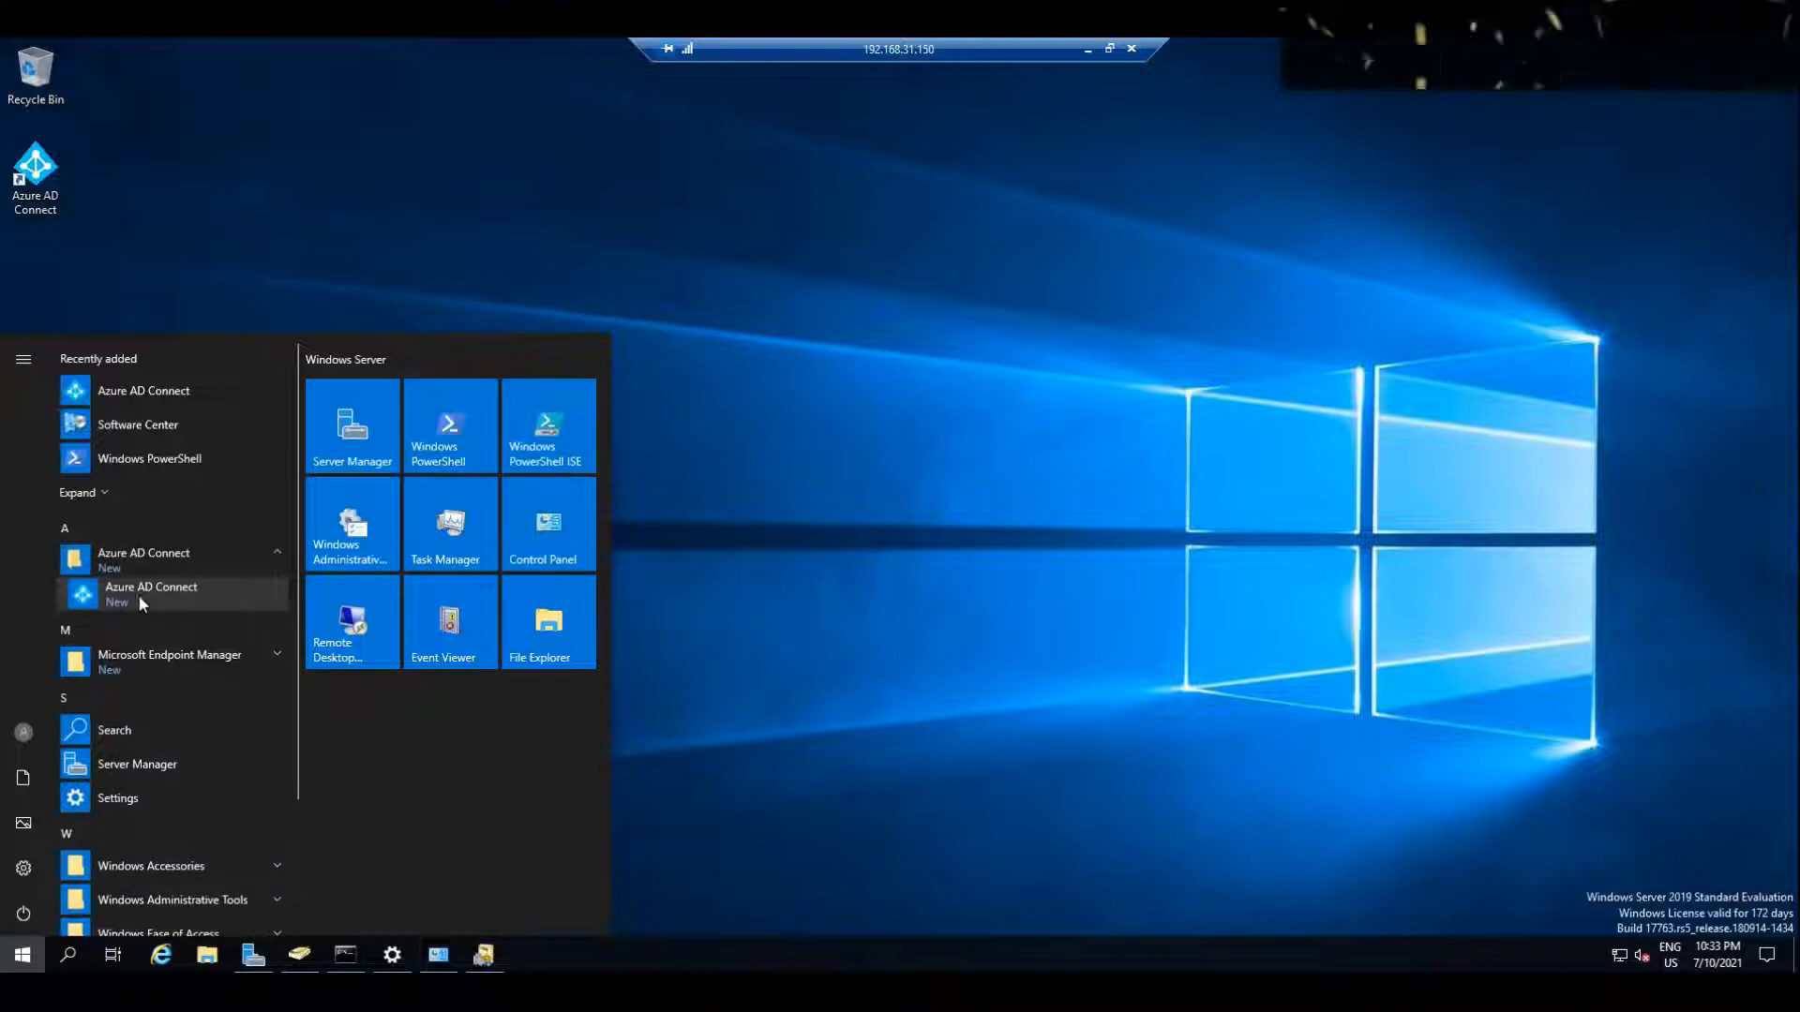
Step: Launch Azure AD Connect from its desktop shortcut, agree to the license terms and privacy notice, and continue
{"action": "left_click", "coordinate": [39, 186]}
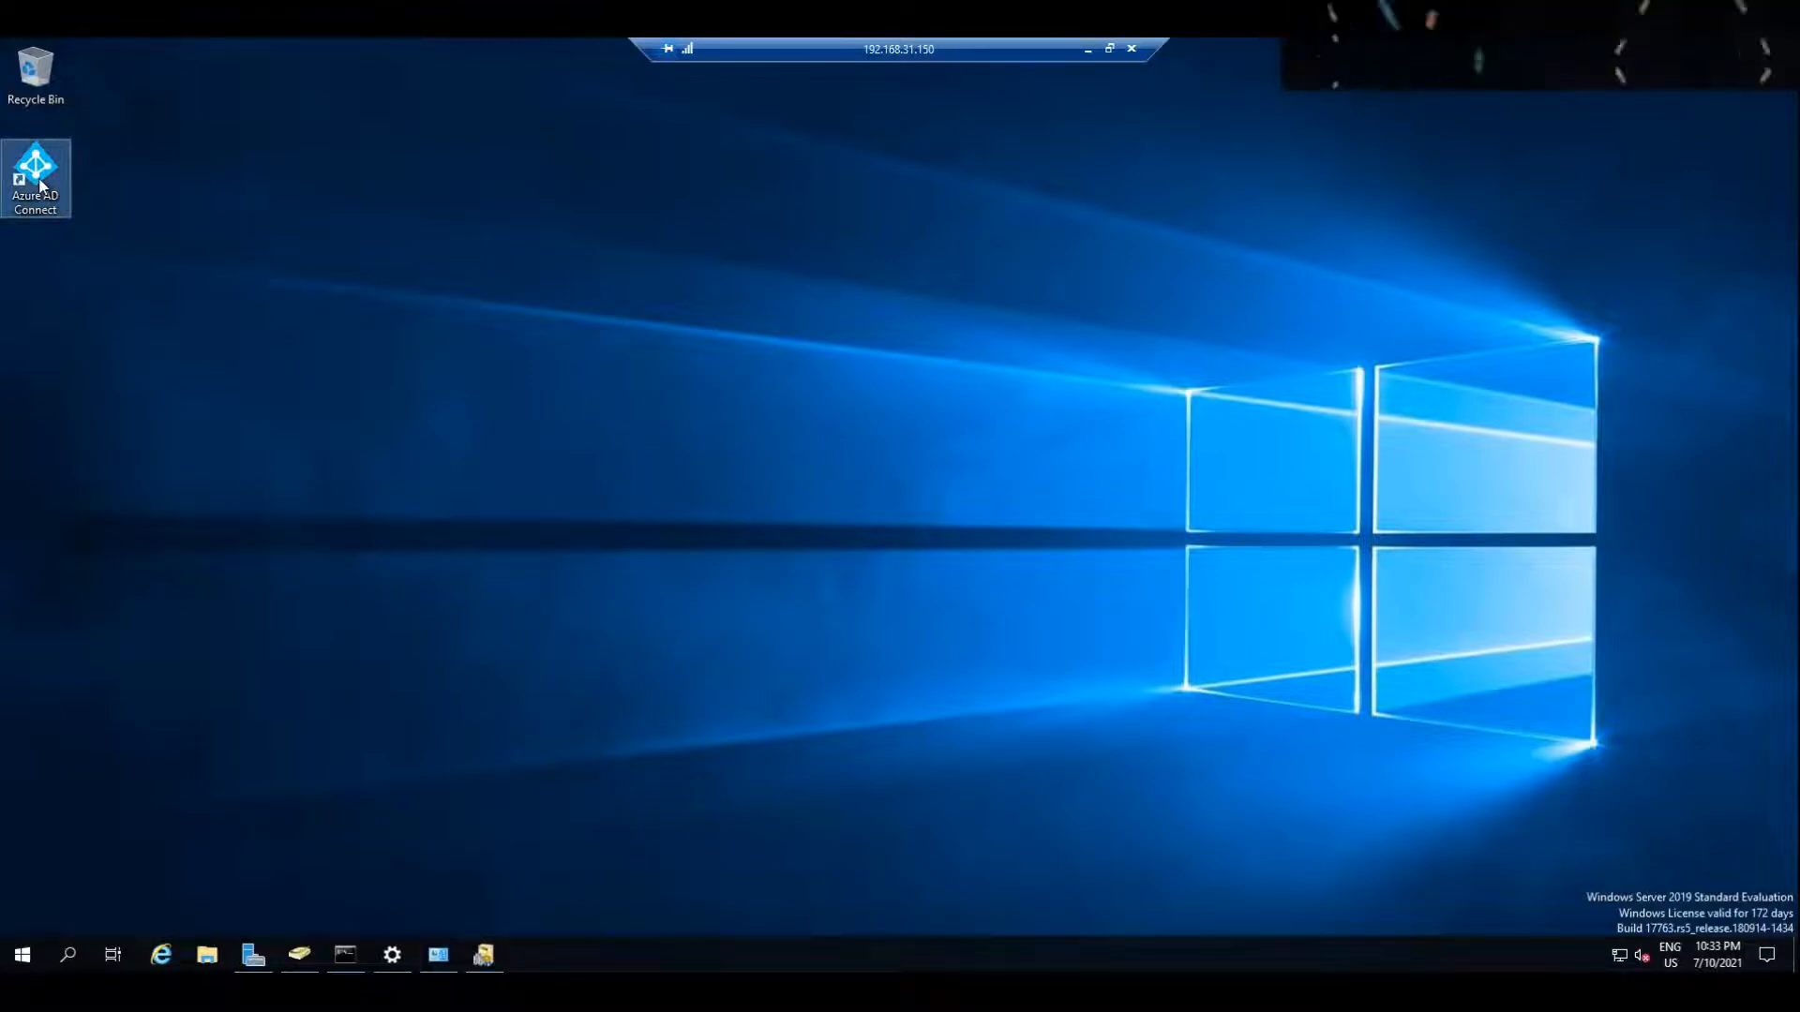
{"action": "double_click", "coordinate": [39, 185]}
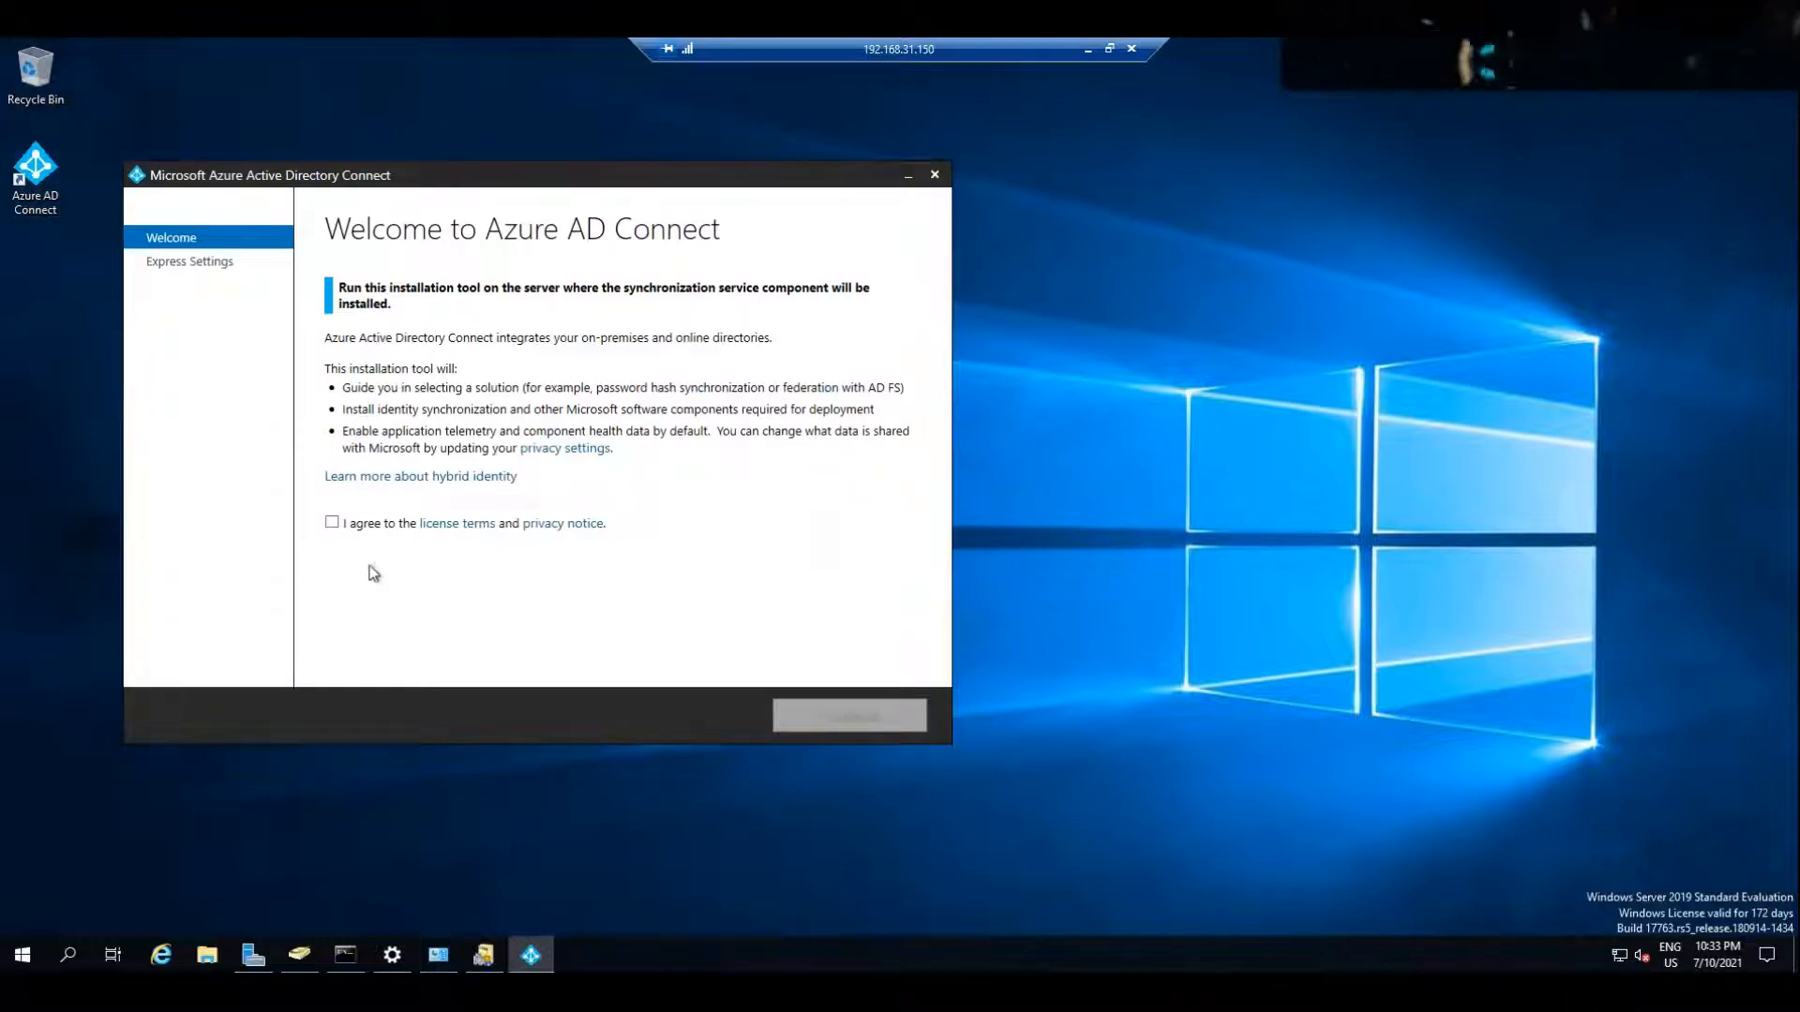
{"action": "left_click", "coordinate": [332, 522]}
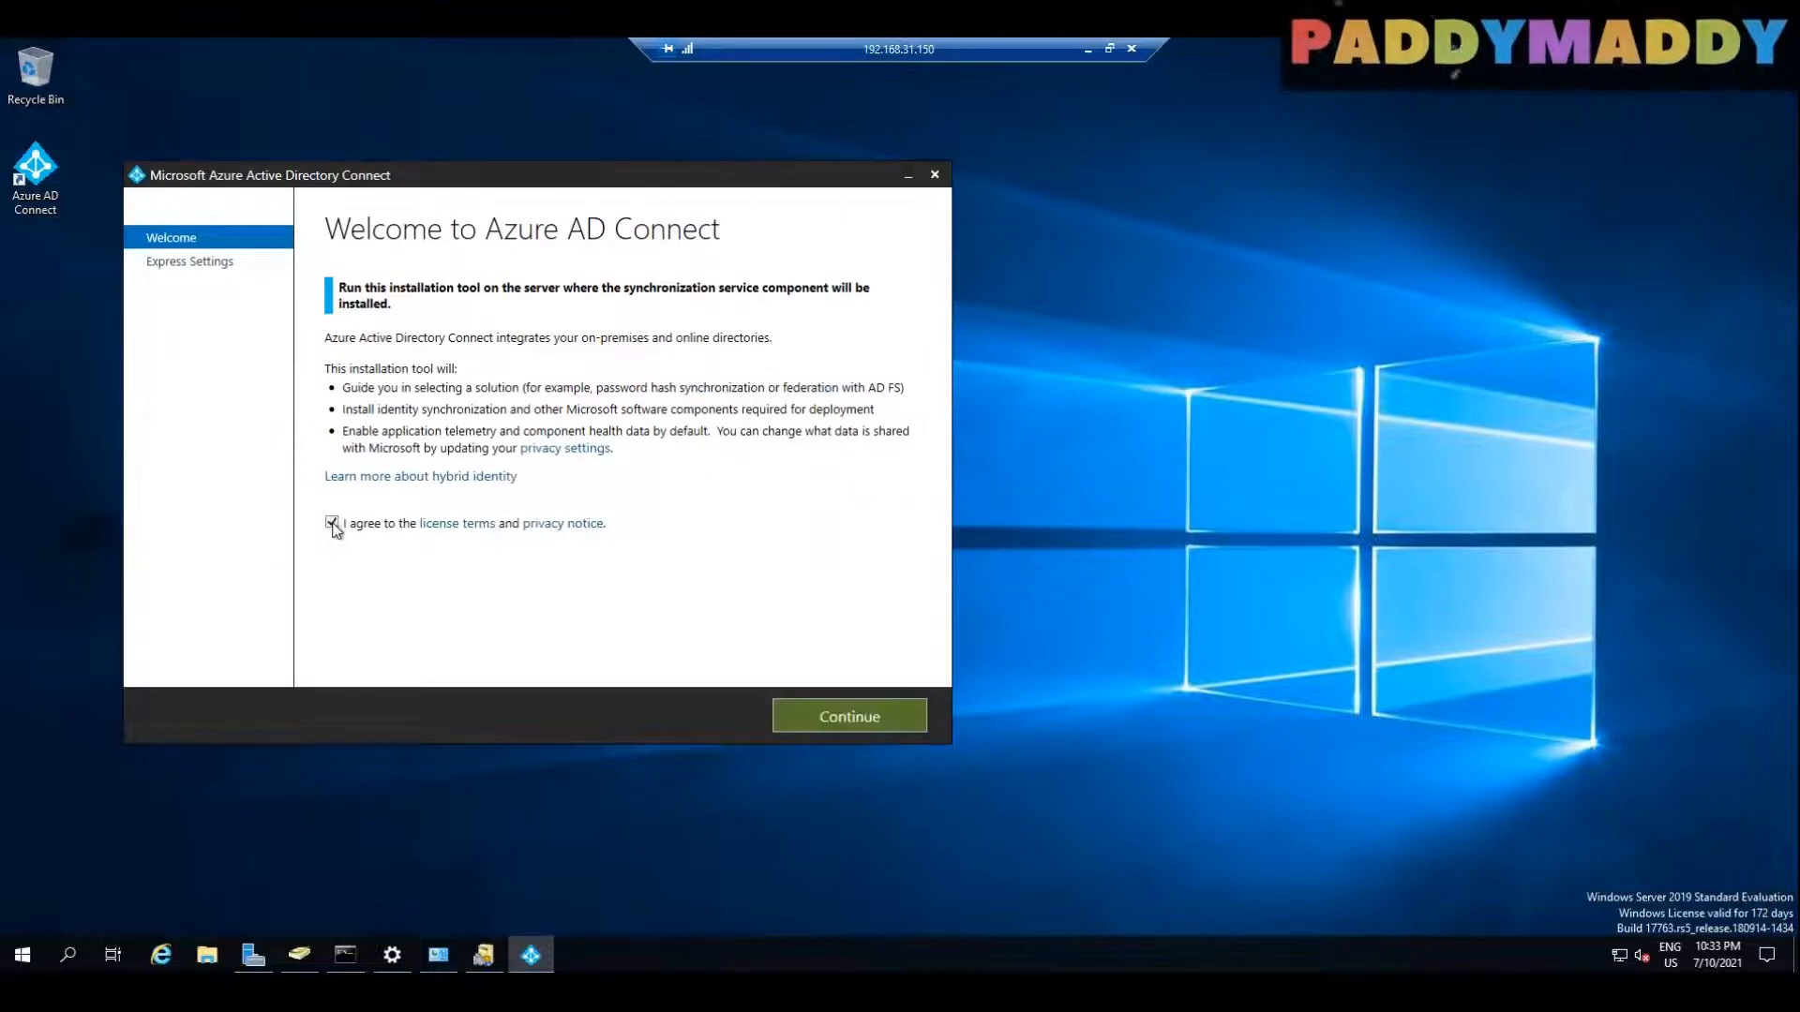
{"action": "left_click", "coordinate": [835, 722]}
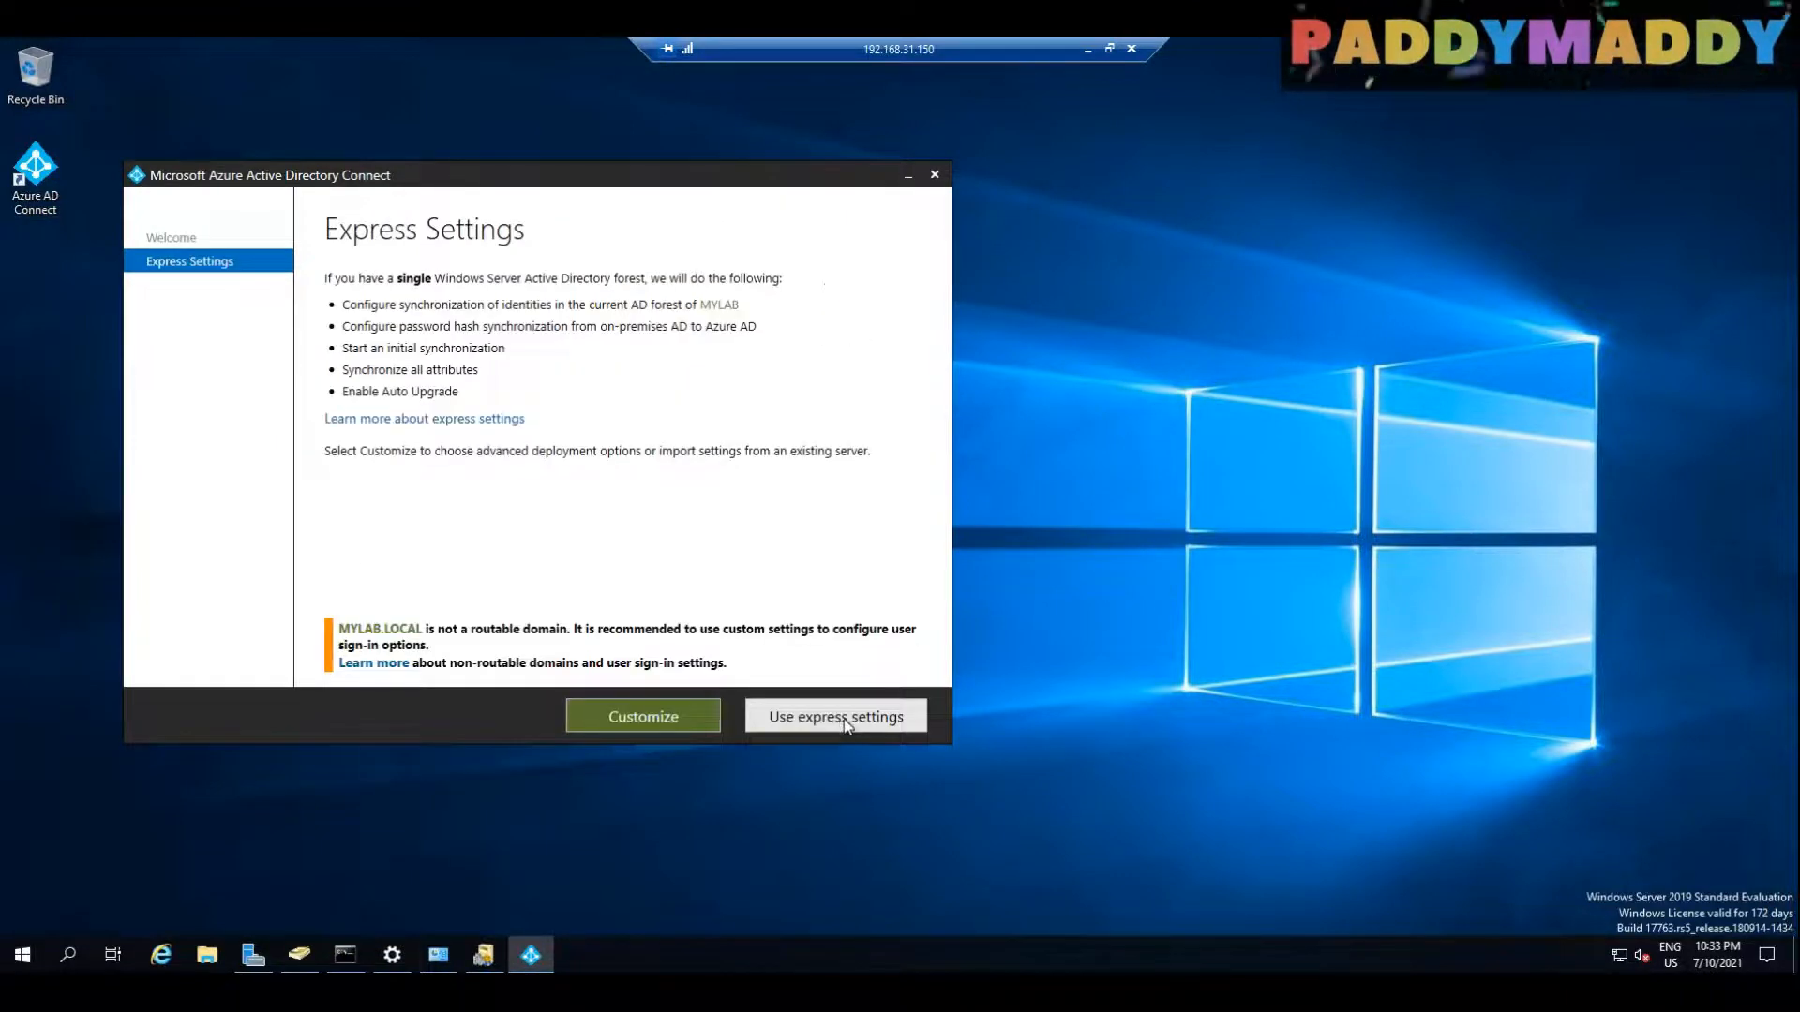
Step: Reposition the Azure AD Connect wizard on the desktop and proceed with express settings
{"action": "left_click_drag", "start_coordinate": [492, 176], "coordinate": [639, 145]}
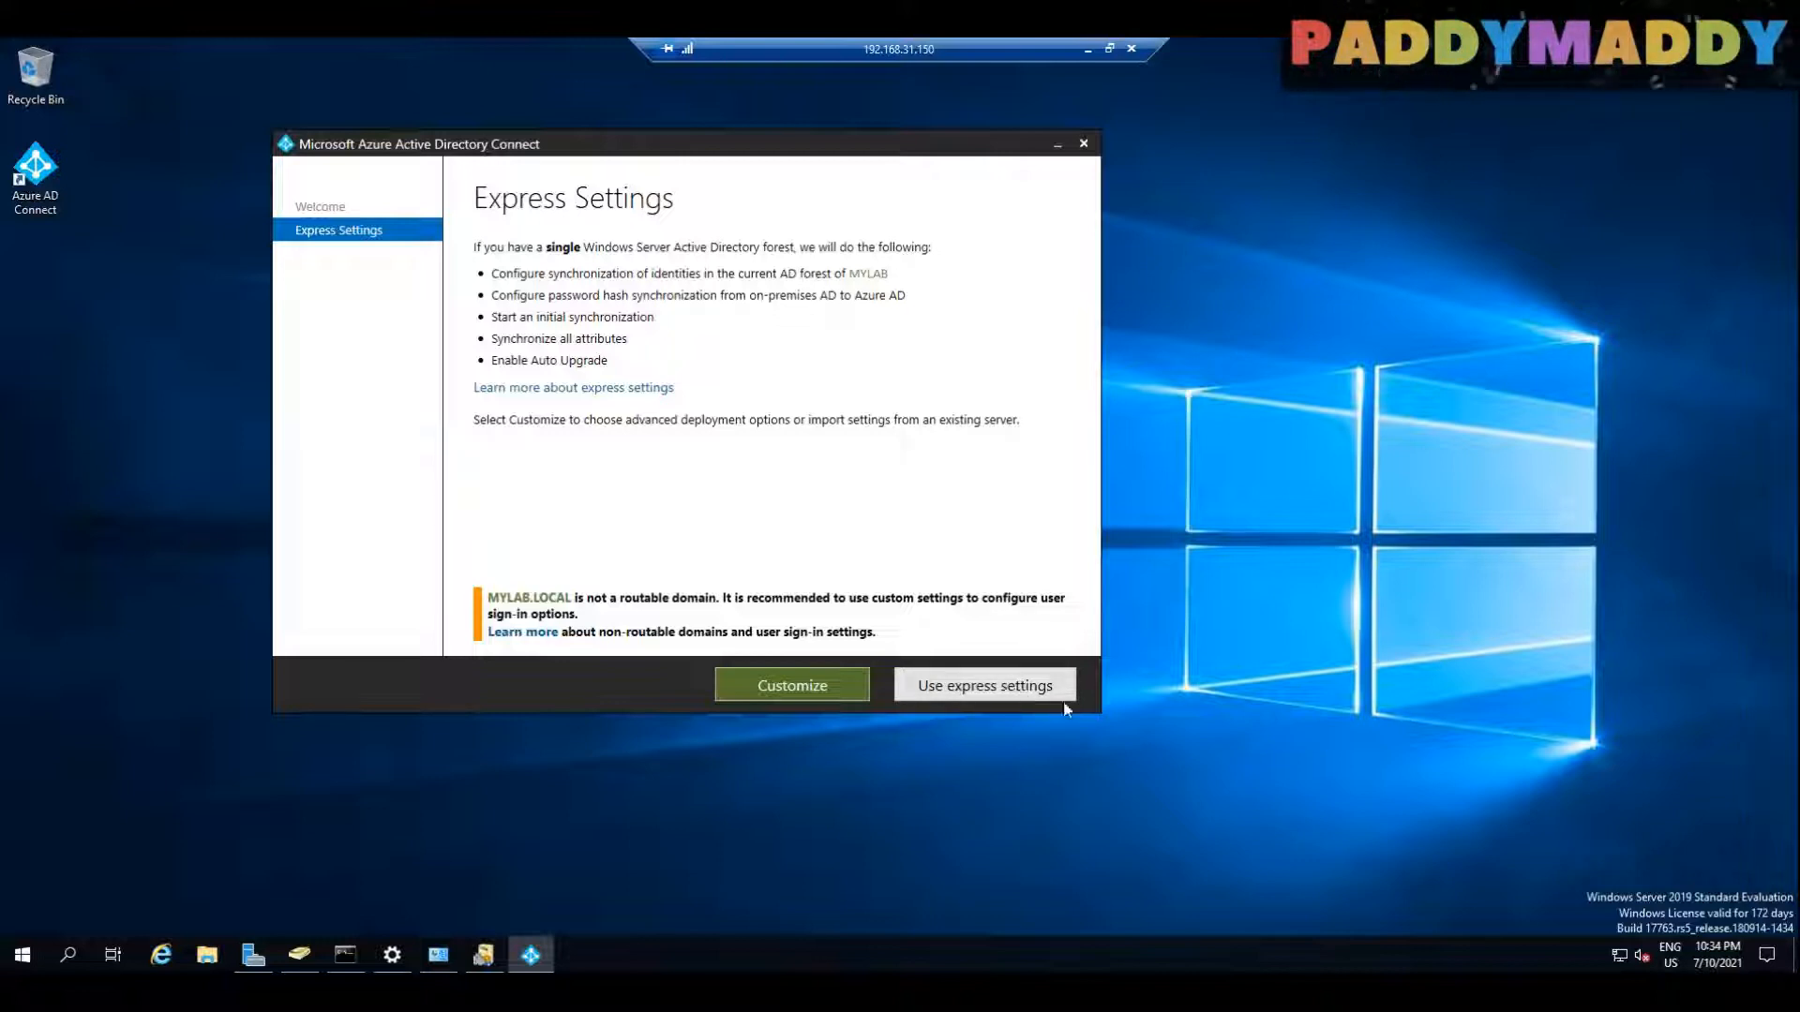
{"action": "left_click_drag", "start_coordinate": [607, 149], "coordinate": [601, 193]}
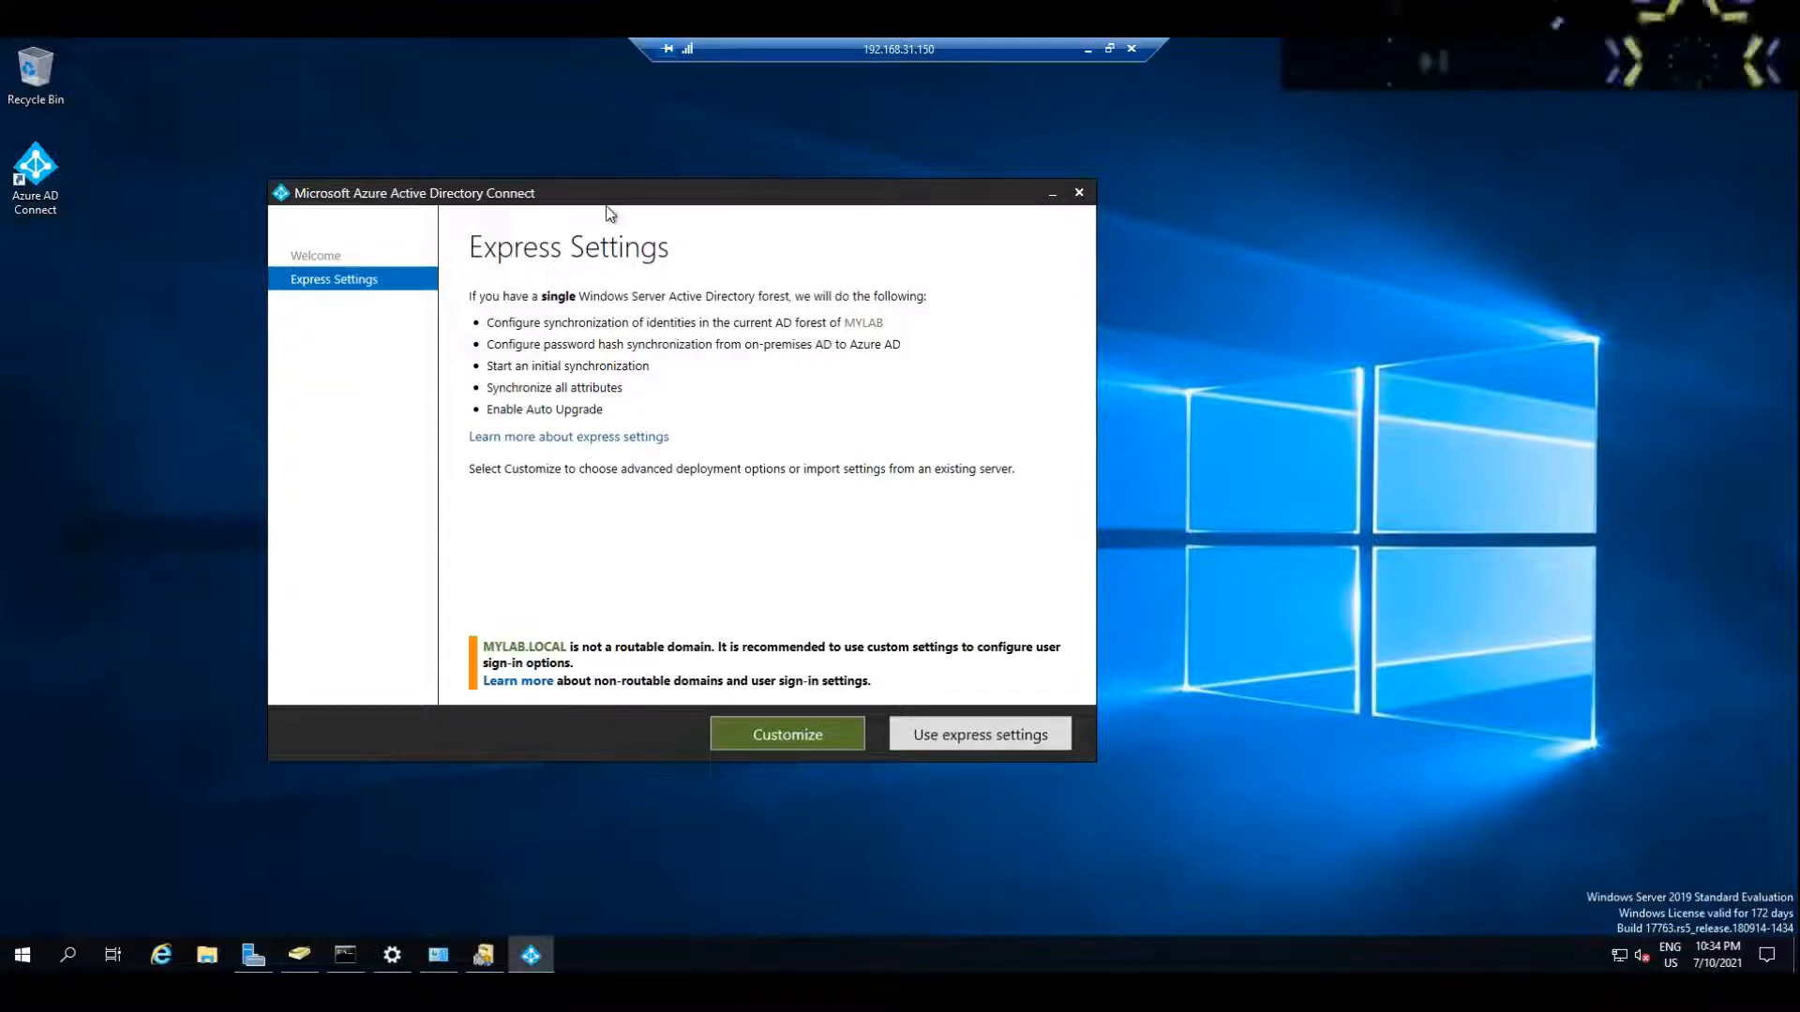
{"action": "left_click_drag", "start_coordinate": [628, 210], "coordinate": [671, 211]}
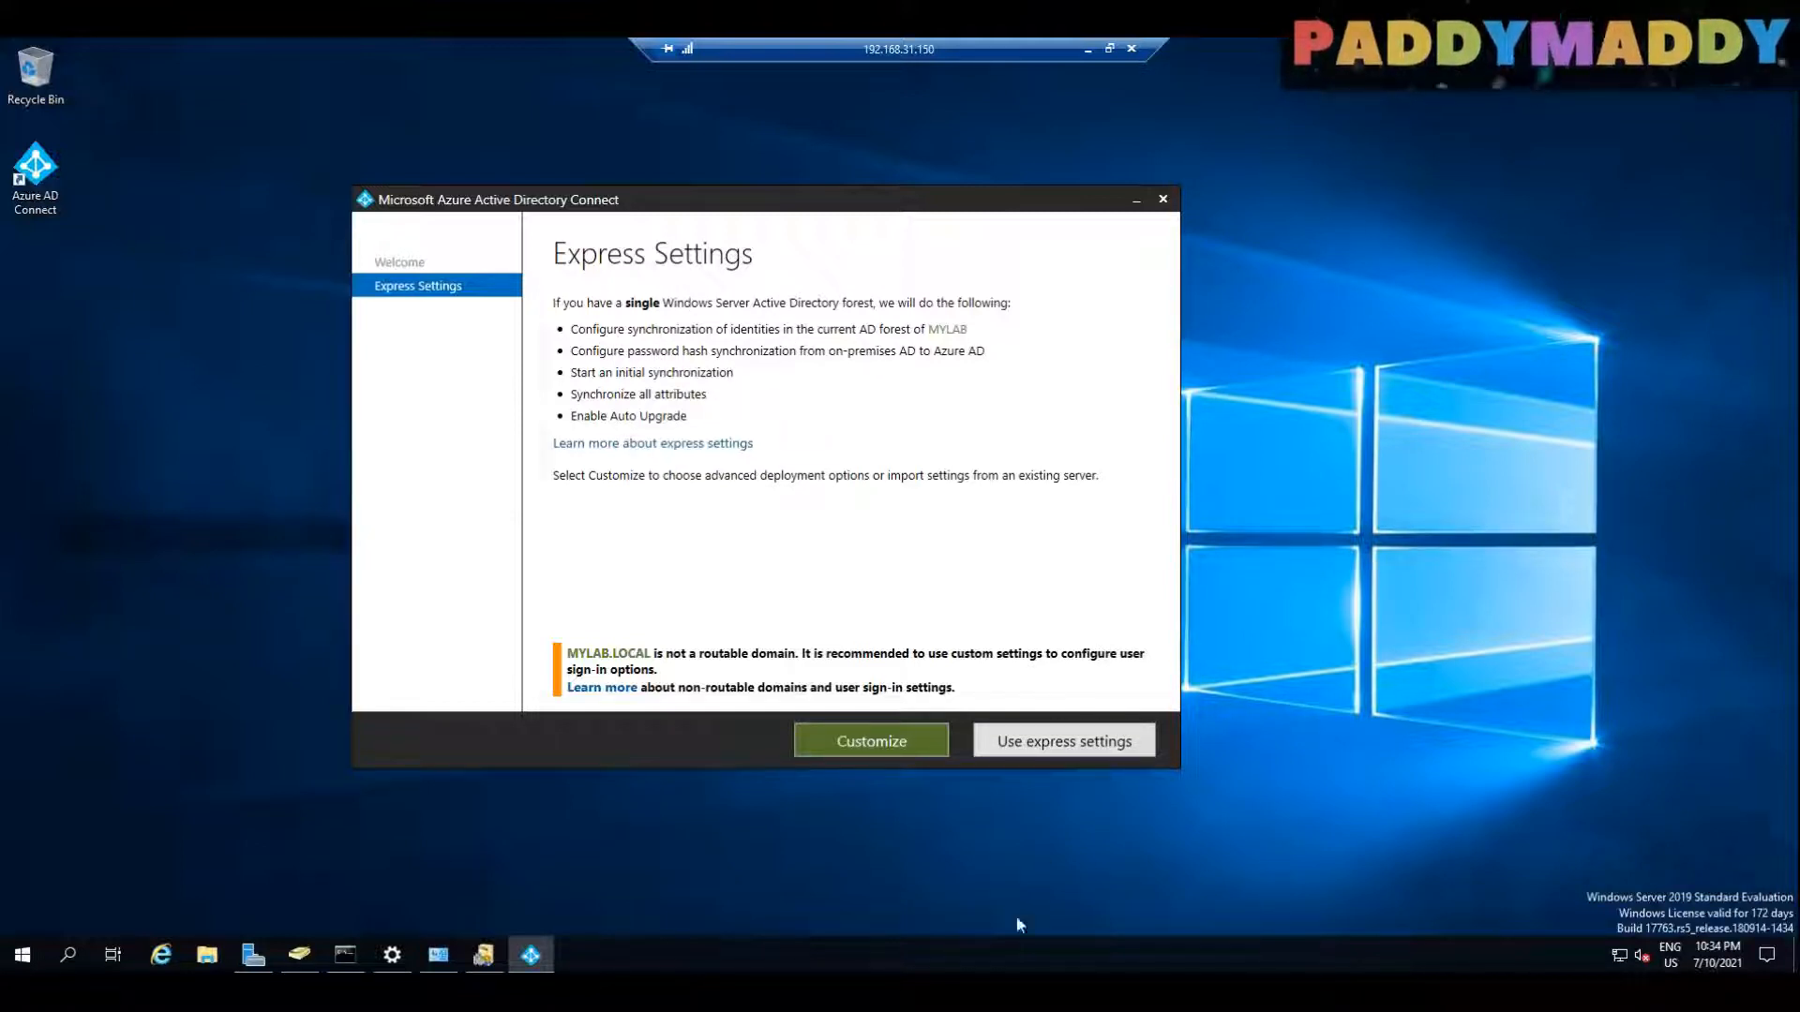
{"action": "left_click", "coordinate": [1098, 748]}
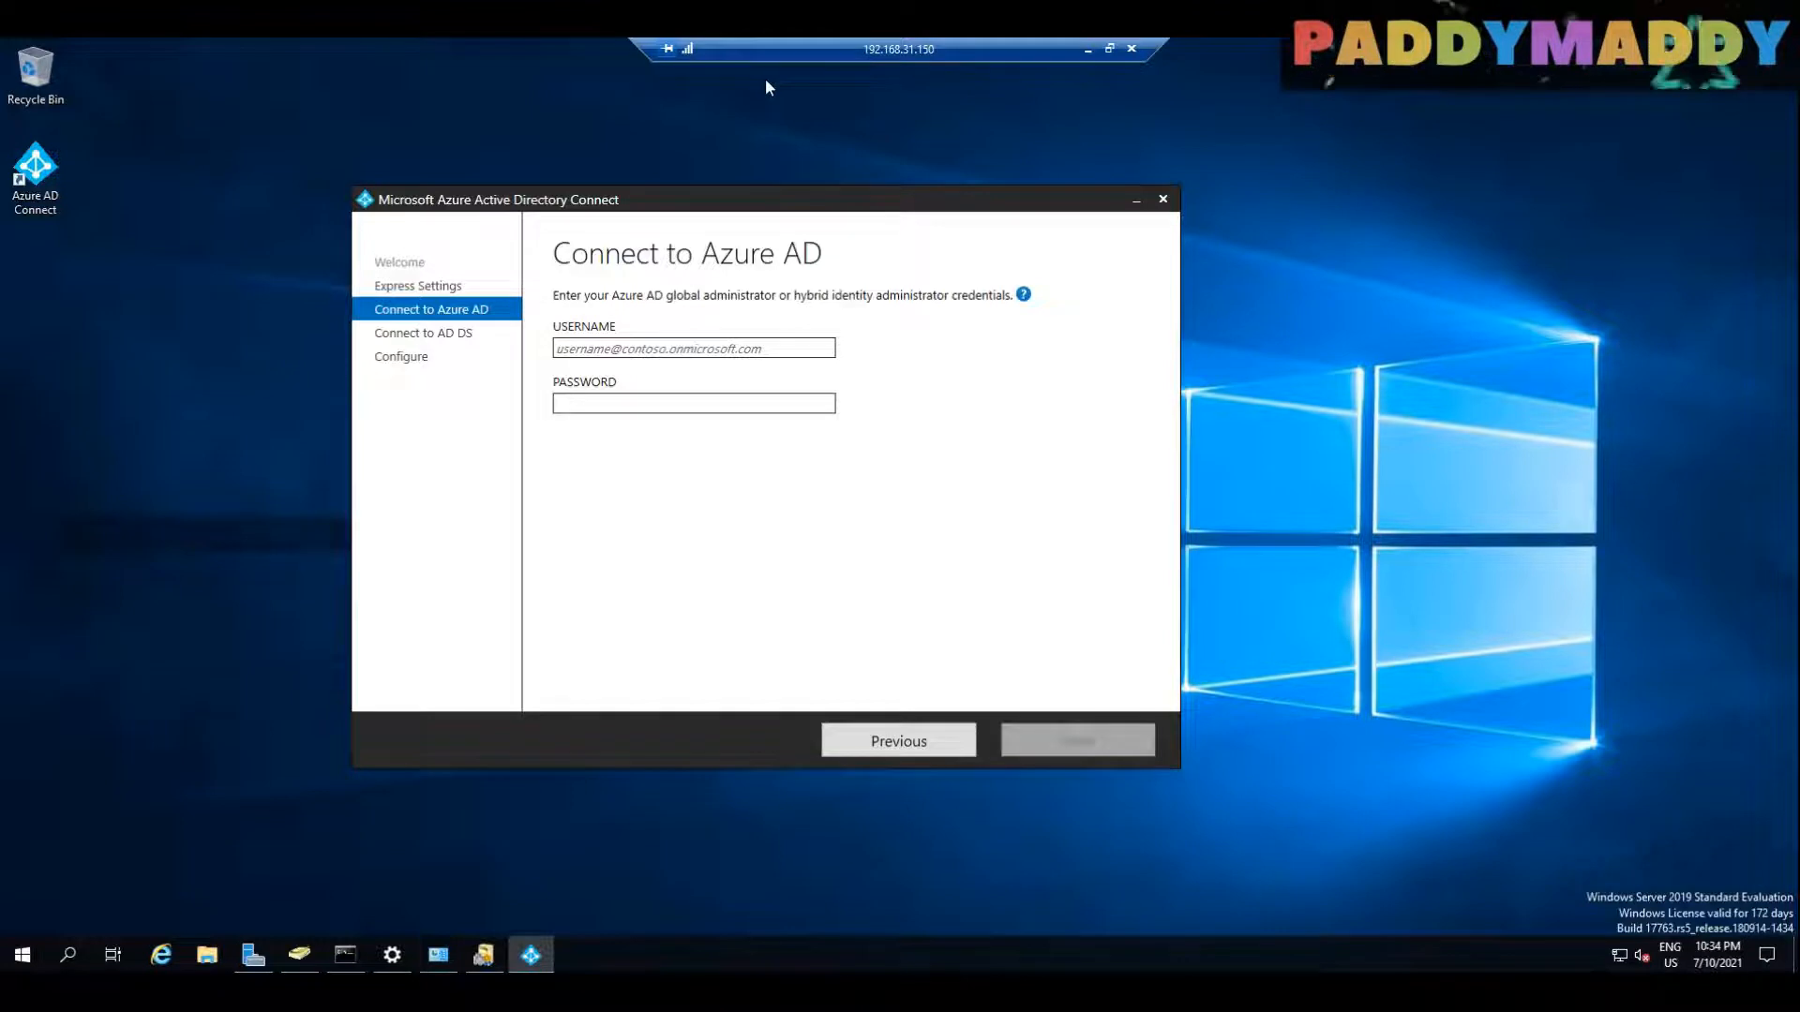
Step: Try to connect to Azure AD with the learninmylab.com administrator's username and password
{"action": "mouse_move", "coordinate": [459, 292]}
{"action": "left_mouse_down"}
{"action": "mouse_move", "coordinate": [355, 300]}
{"action": "mouse_move", "coordinate": [506, 307]}
{"action": "mouse_move", "coordinate": [490, 338]}
{"action": "mouse_move", "coordinate": [394, 355]}
{"action": "mouse_move", "coordinate": [474, 335]}
{"action": "mouse_move", "coordinate": [473, 272]}
{"action": "mouse_move", "coordinate": [525, 217]}
{"action": "mouse_move", "coordinate": [600, 232]}
{"action": "mouse_move", "coordinate": [575, 237]}
{"action": "left_mouse_up"}
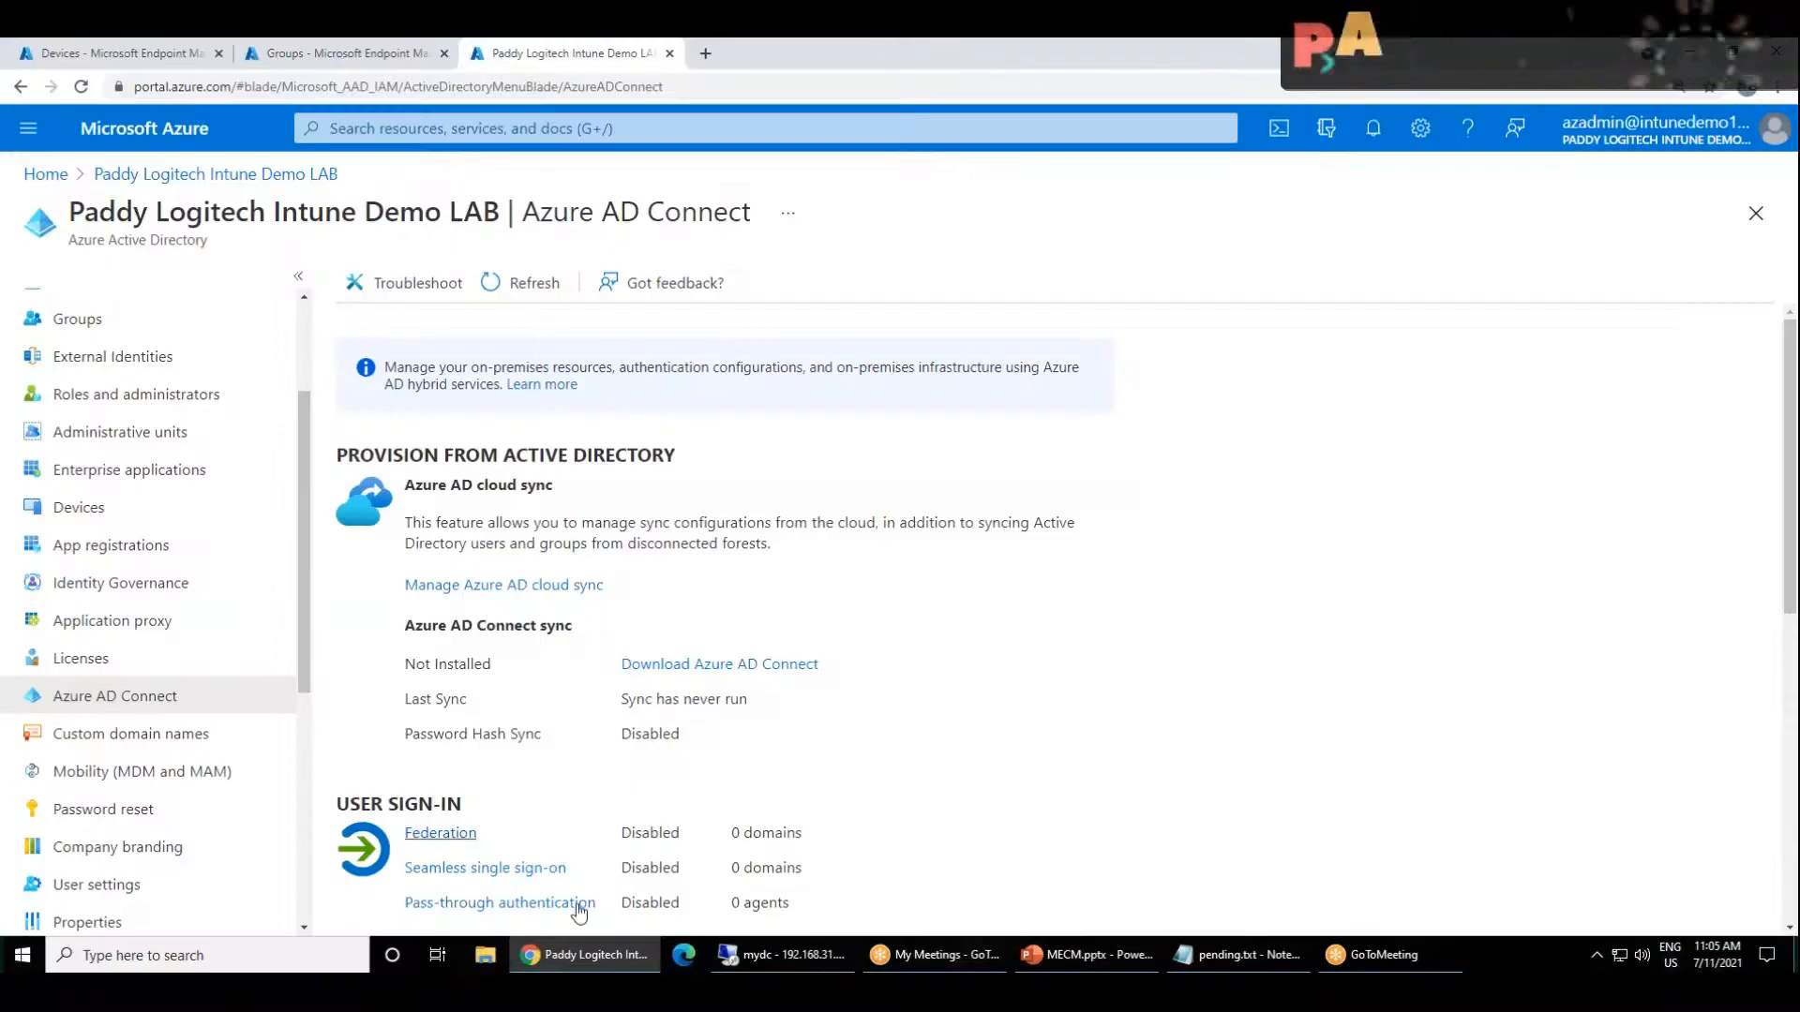
{"action": "left_click", "coordinate": [783, 954]}
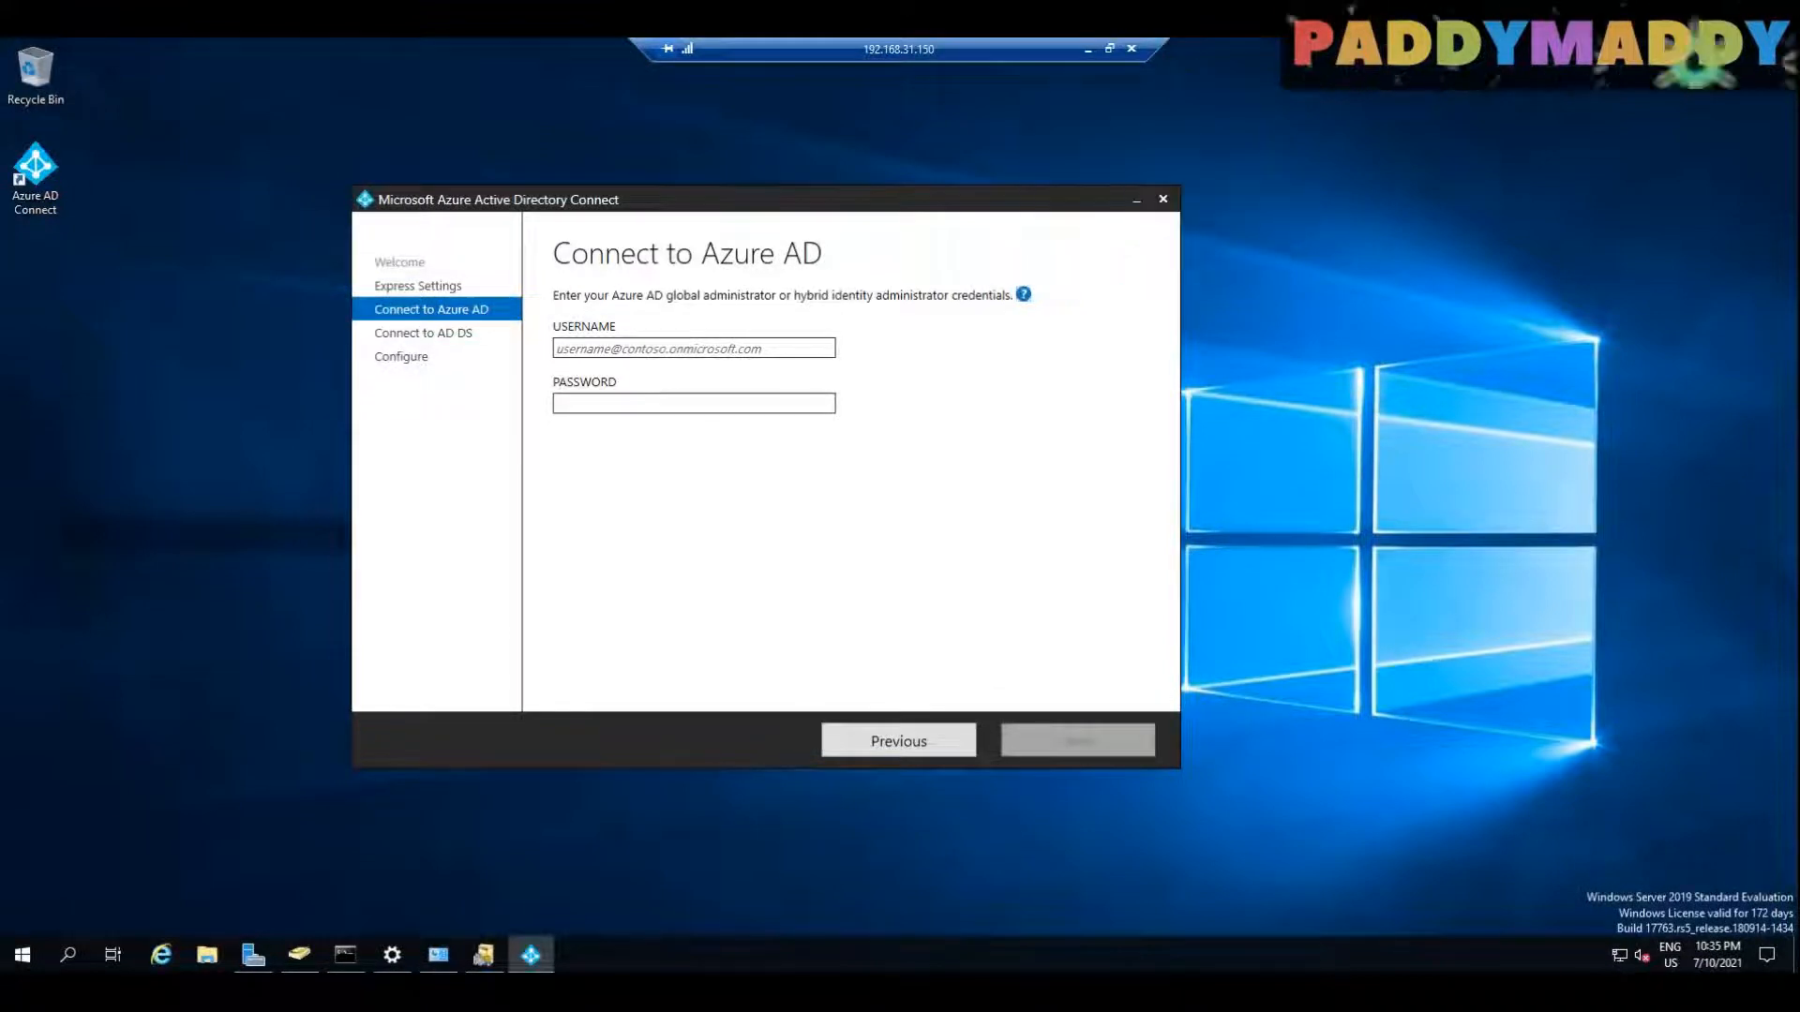
{"action": "key", "text": "ctrl+v"}
{"action": "left_click", "coordinate": [669, 402]}
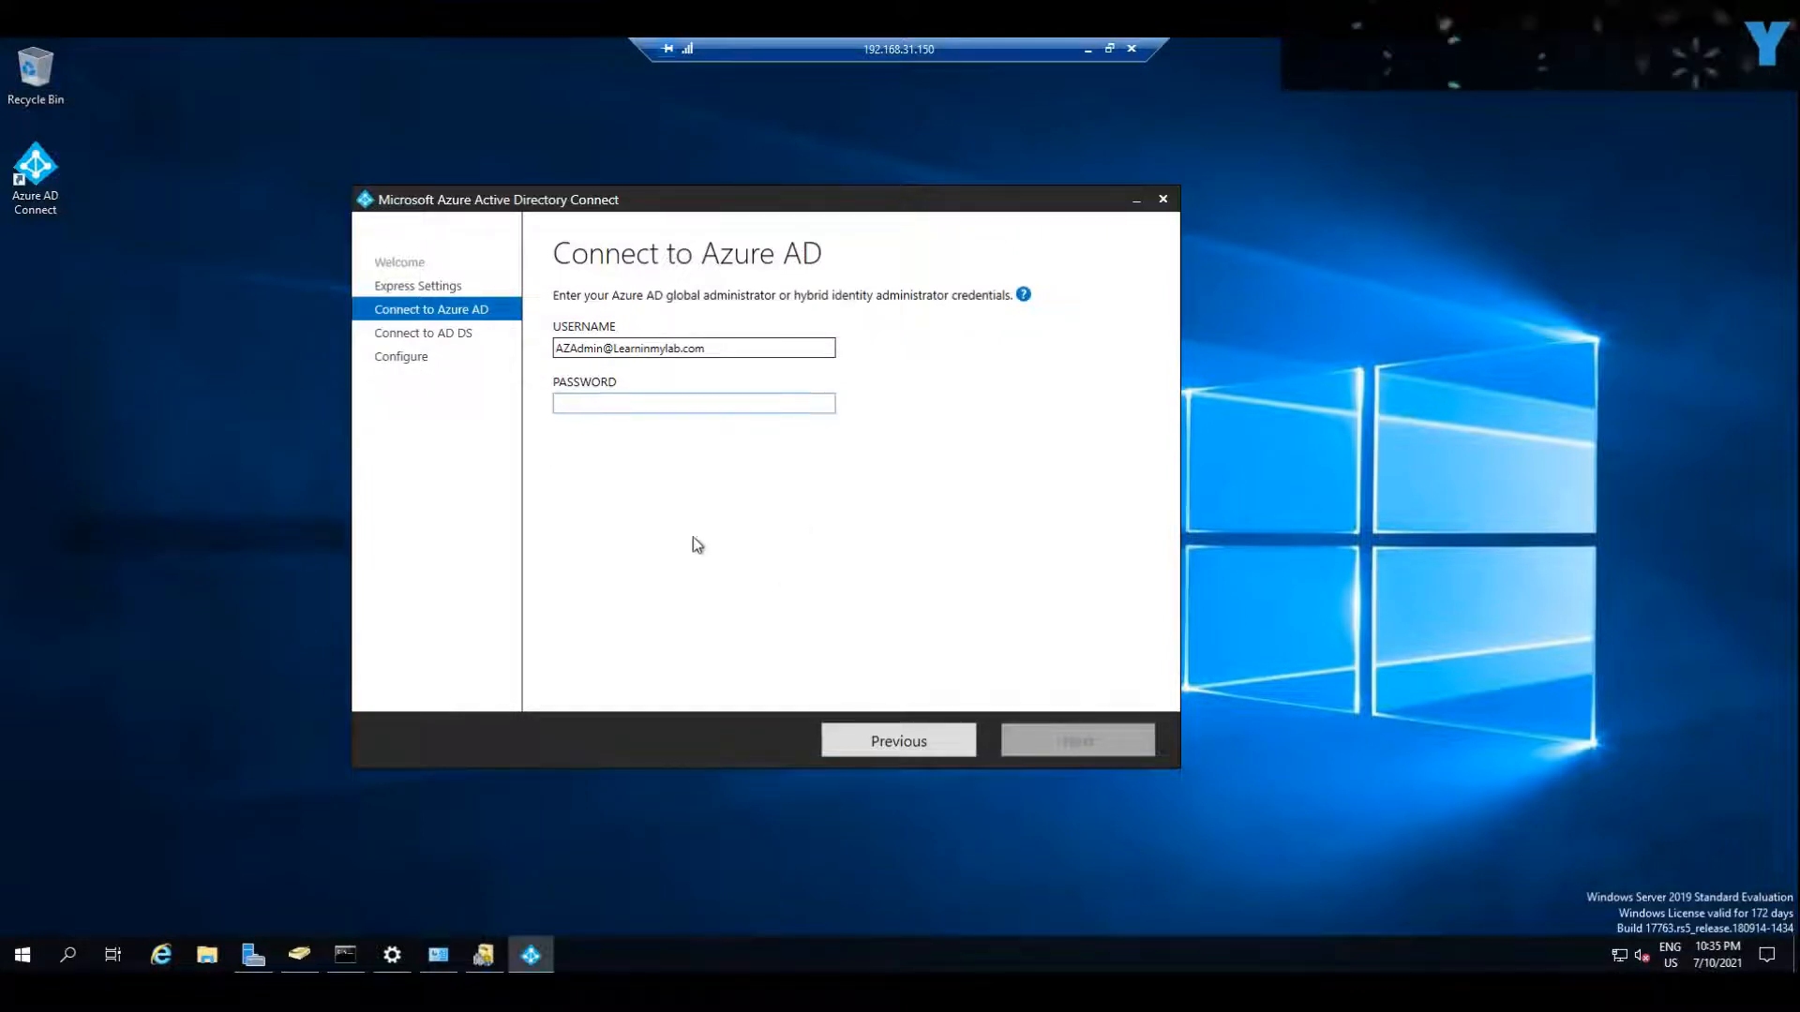
{"action": "key", "text": "ctrl+v"}
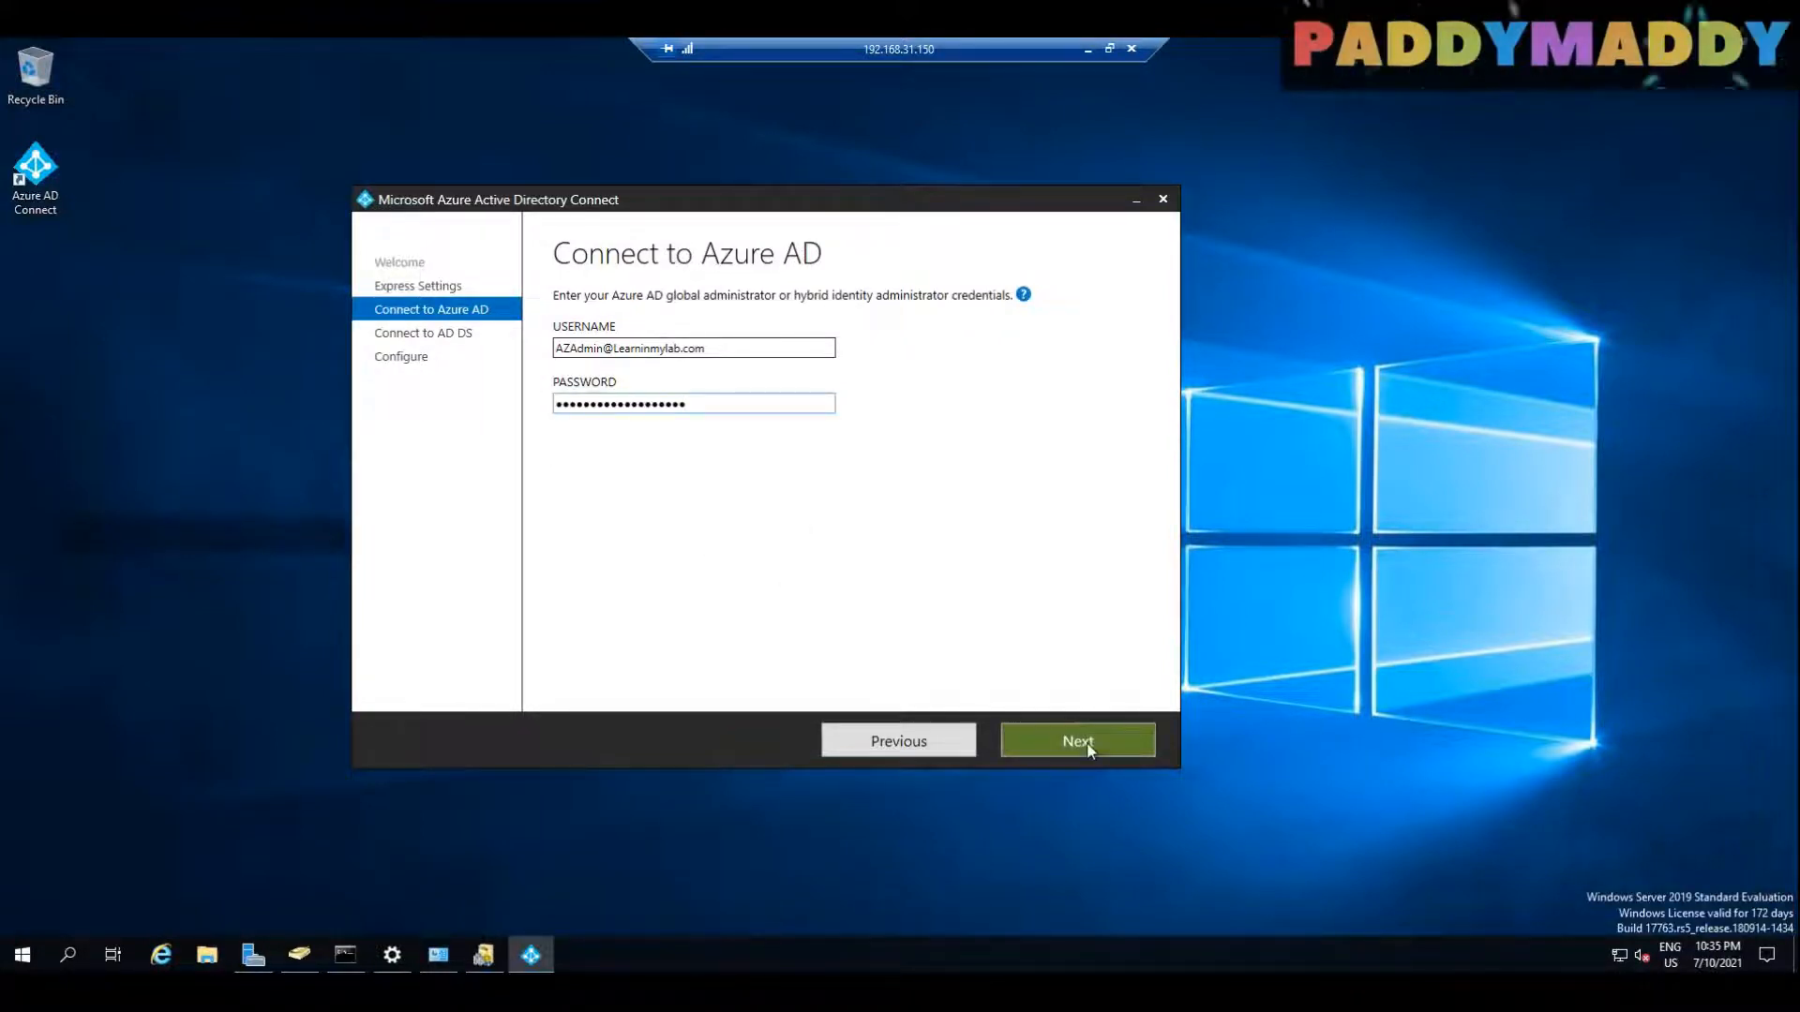
{"action": "left_click", "coordinate": [1078, 741]}
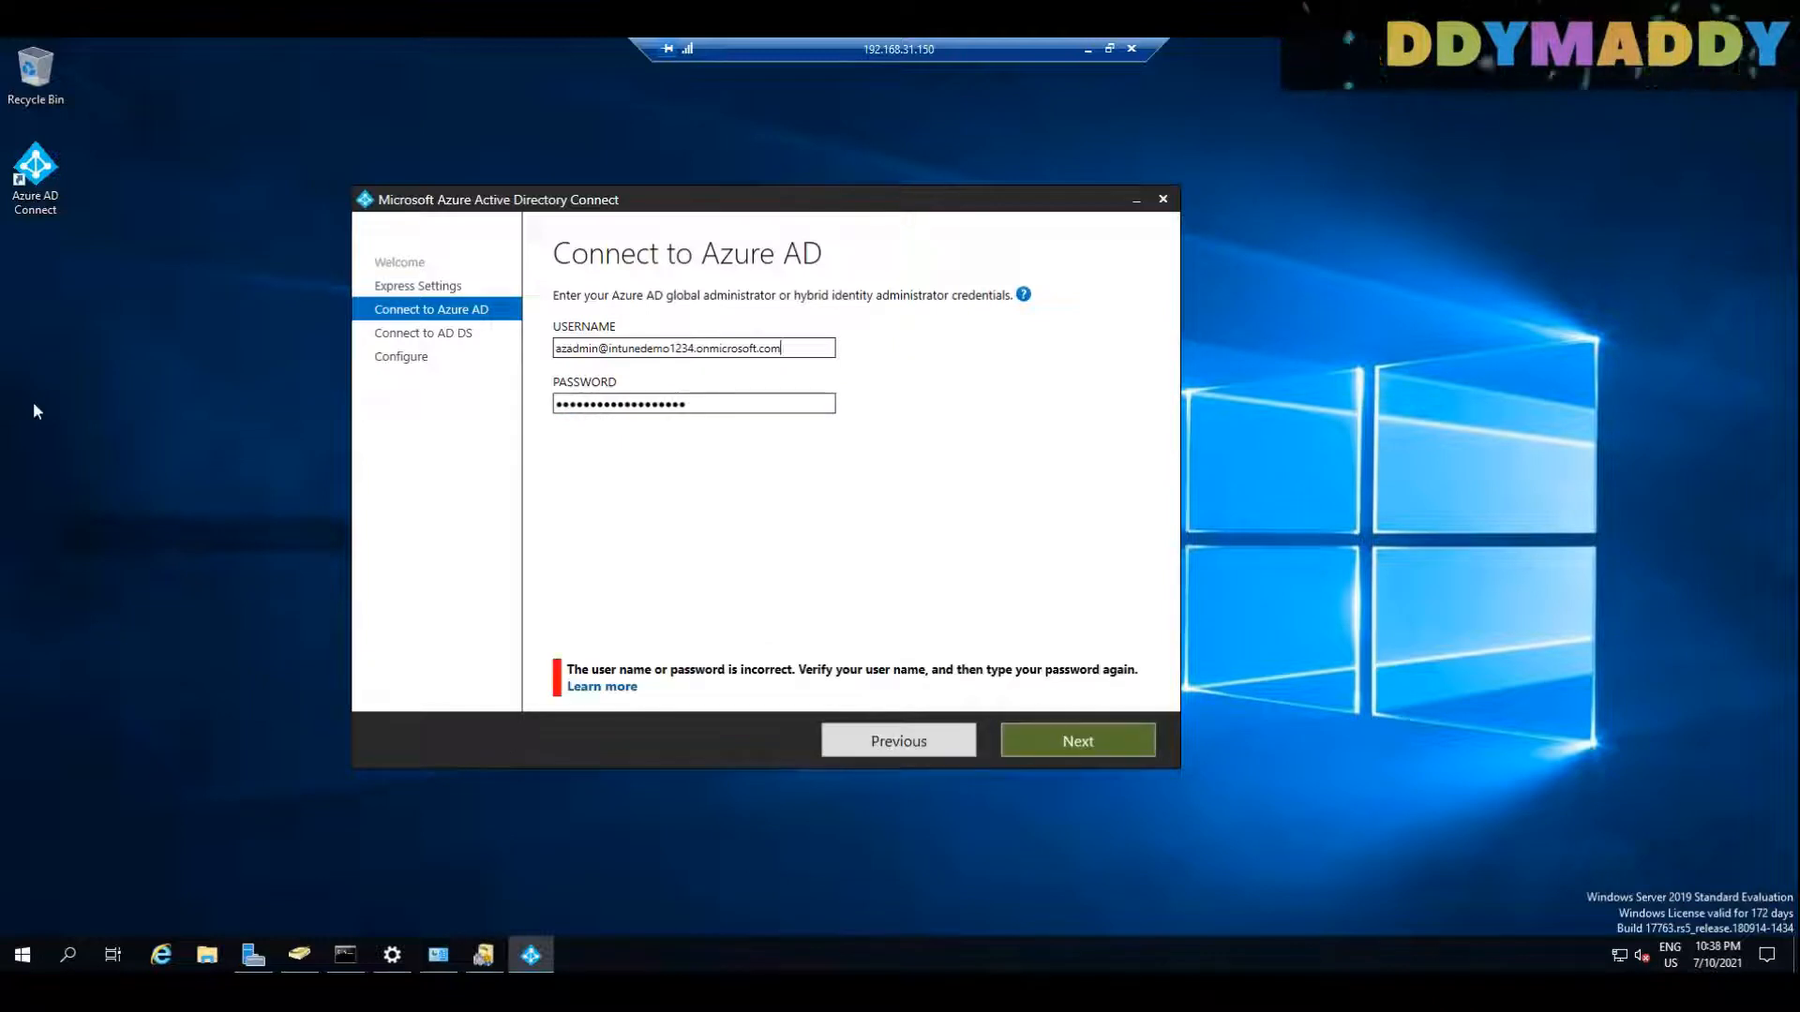
Step: Re-enter the account password for the onmicrosoft.com Azure AD administrator and continue
{"action": "left_click_drag", "start_coordinate": [717, 406], "coordinate": [143, 410]}
{"action": "key", "text": "ctrl+v"}
{"action": "left_click", "coordinate": [1051, 734]}
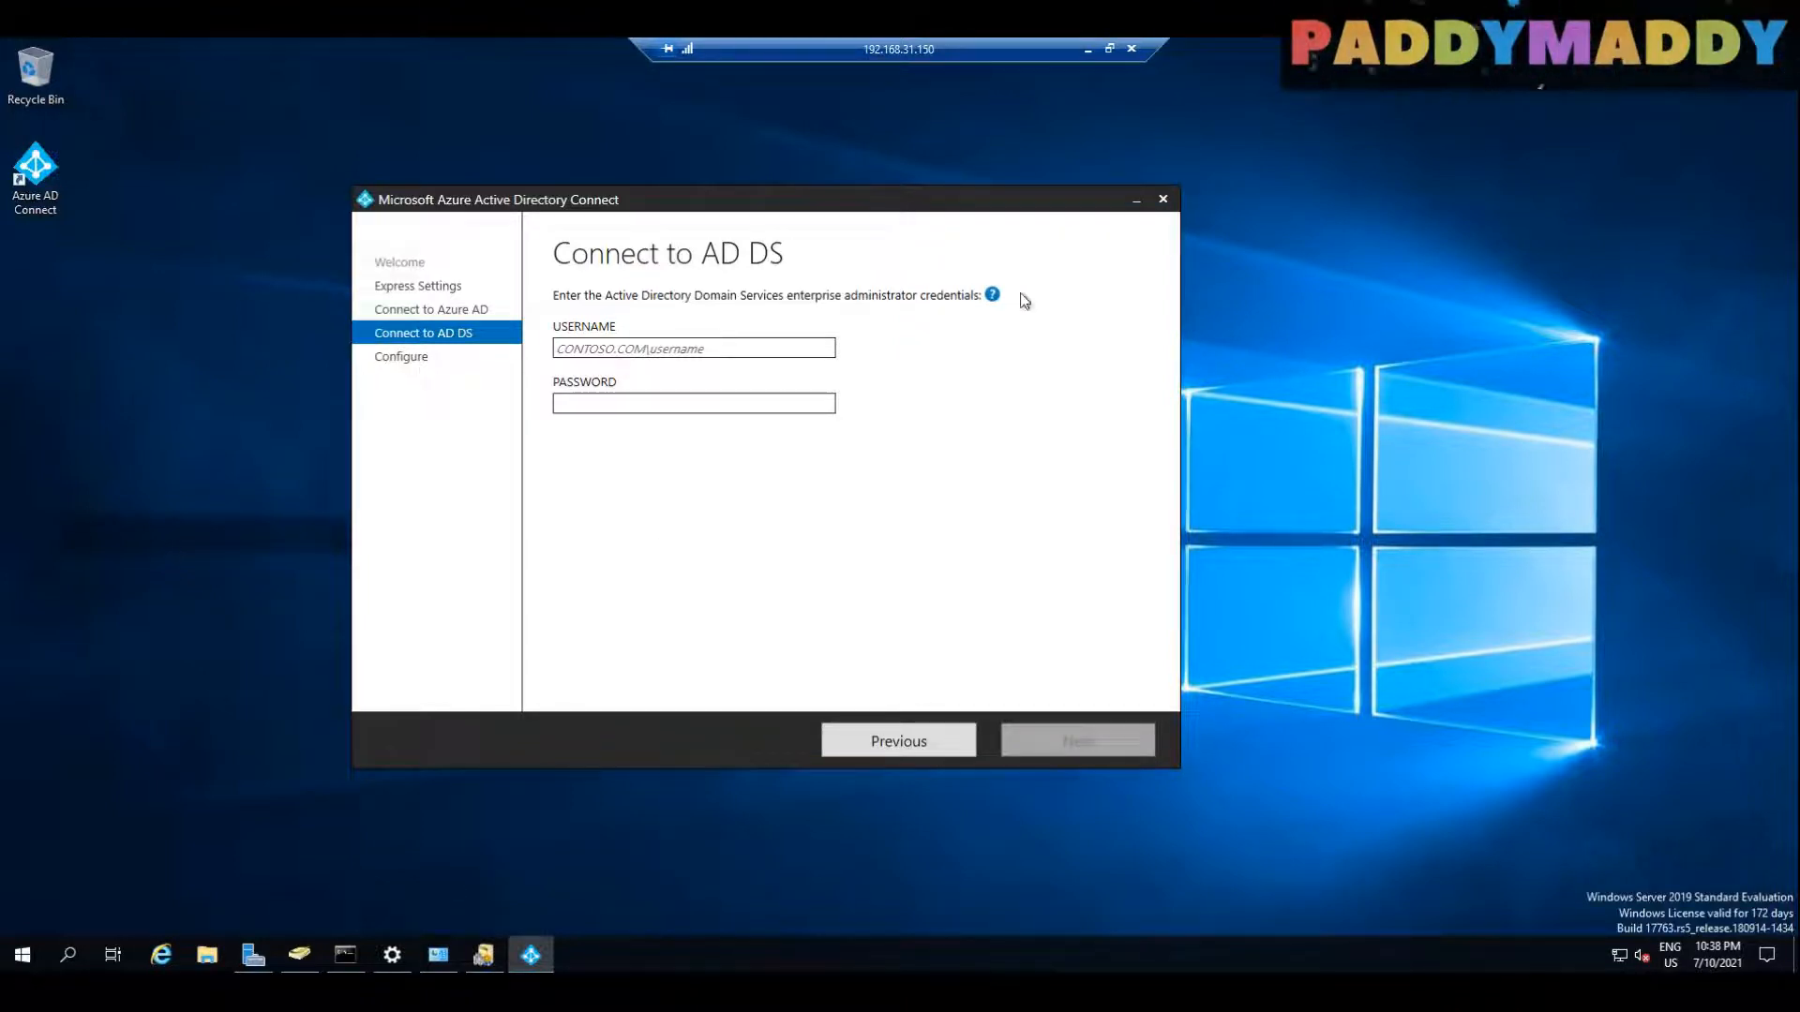
Step: Enter MYLAB.LOCAL\administrator and its account password as the AD DS enterprise administrator credentials, and continue
{"action": "left_click", "coordinate": [992, 294]}
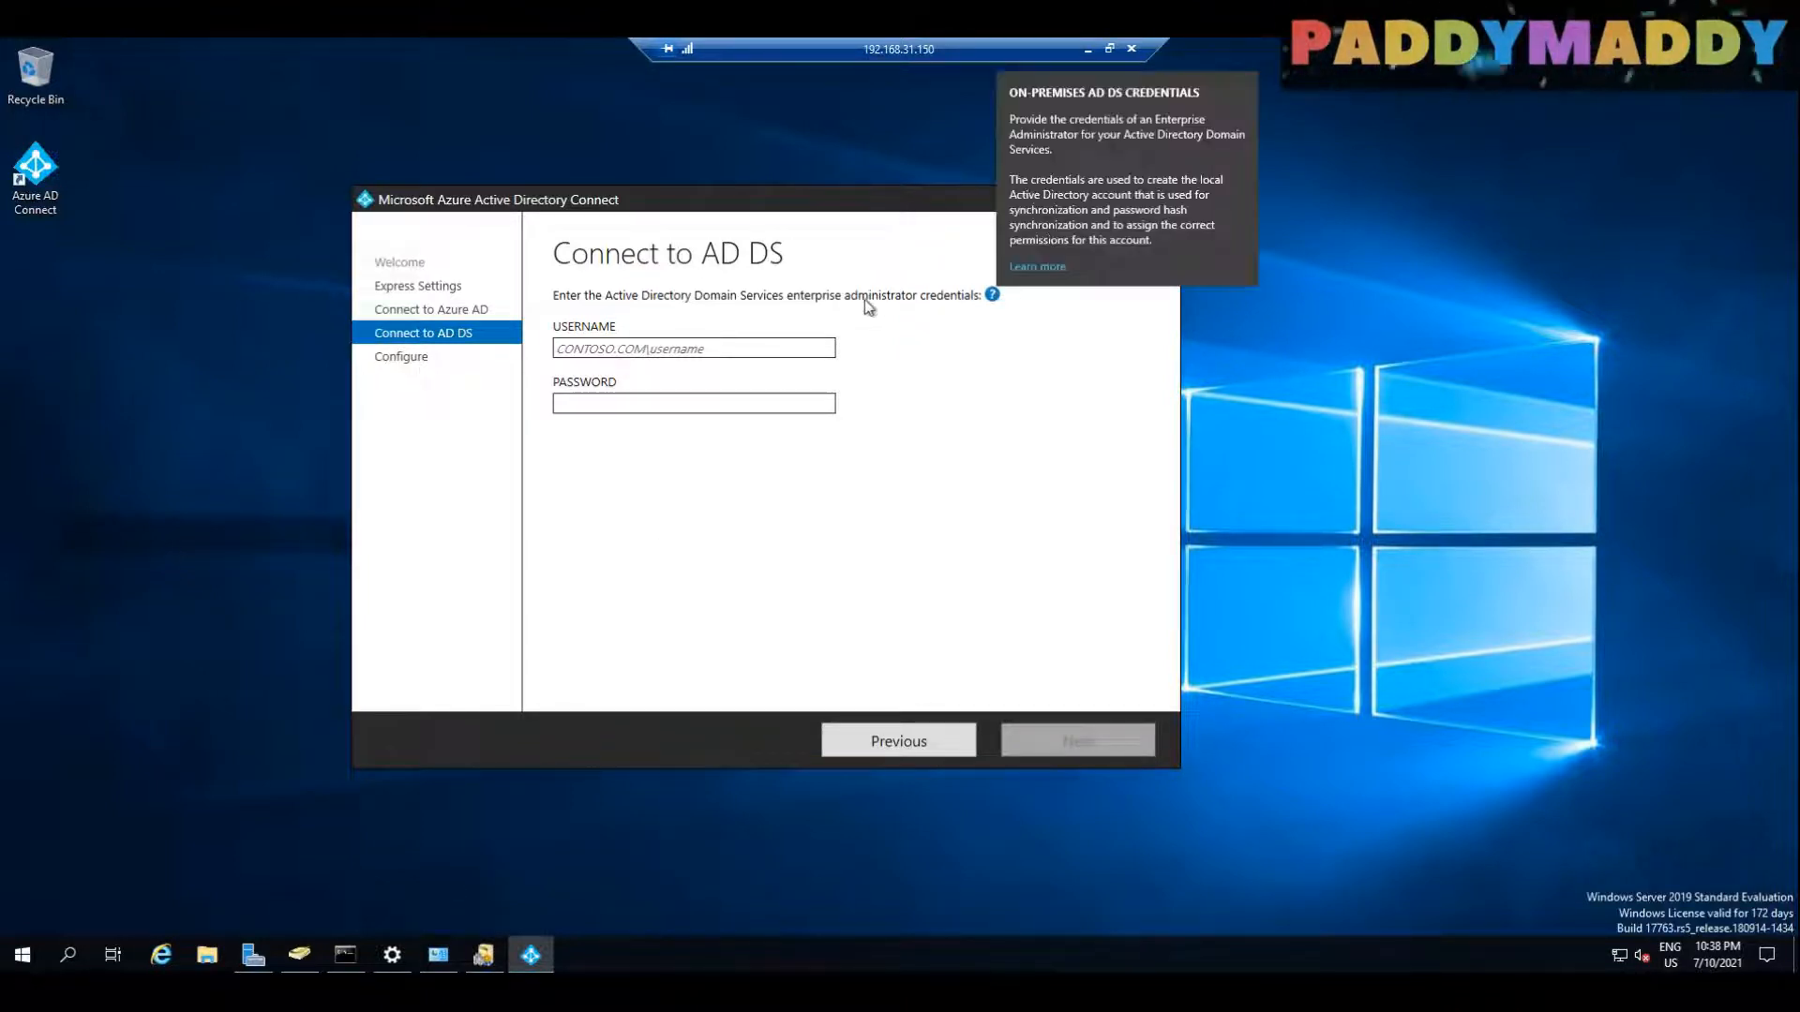
{"action": "left_click", "coordinate": [724, 346]}
{"action": "type", "text": "mylab.local"}
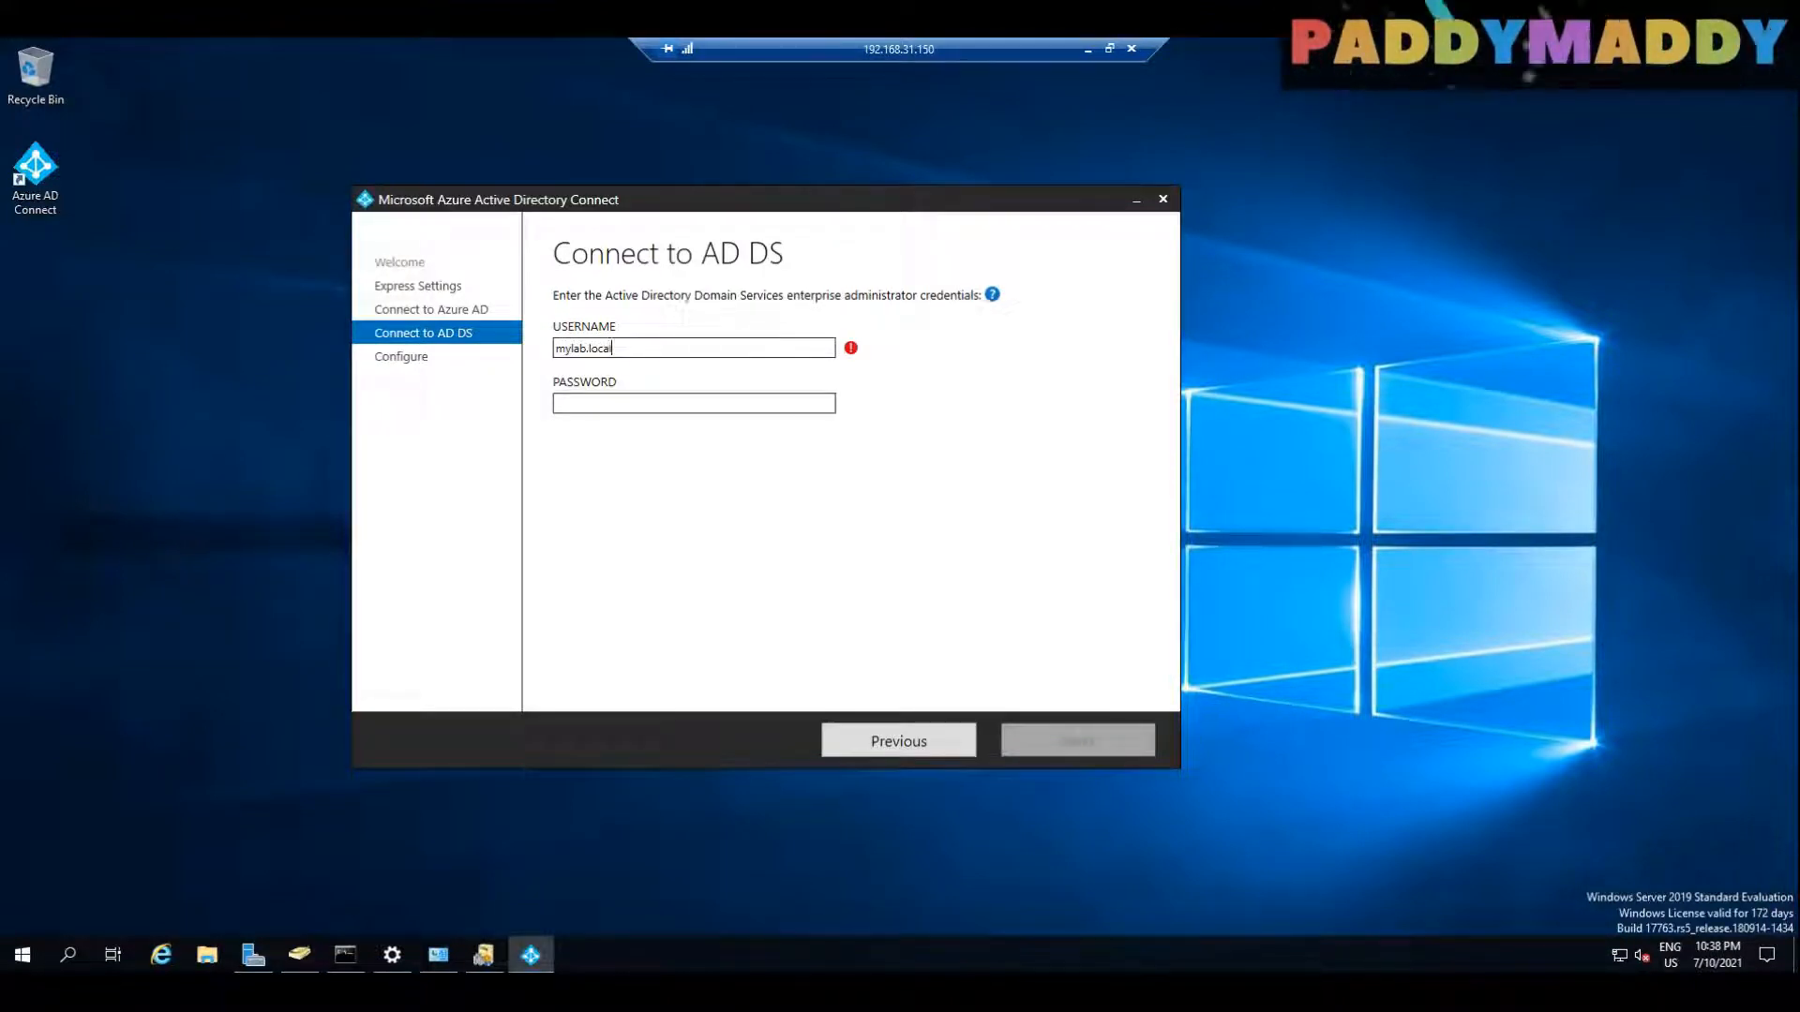
{"action": "type", "text": "\\"}
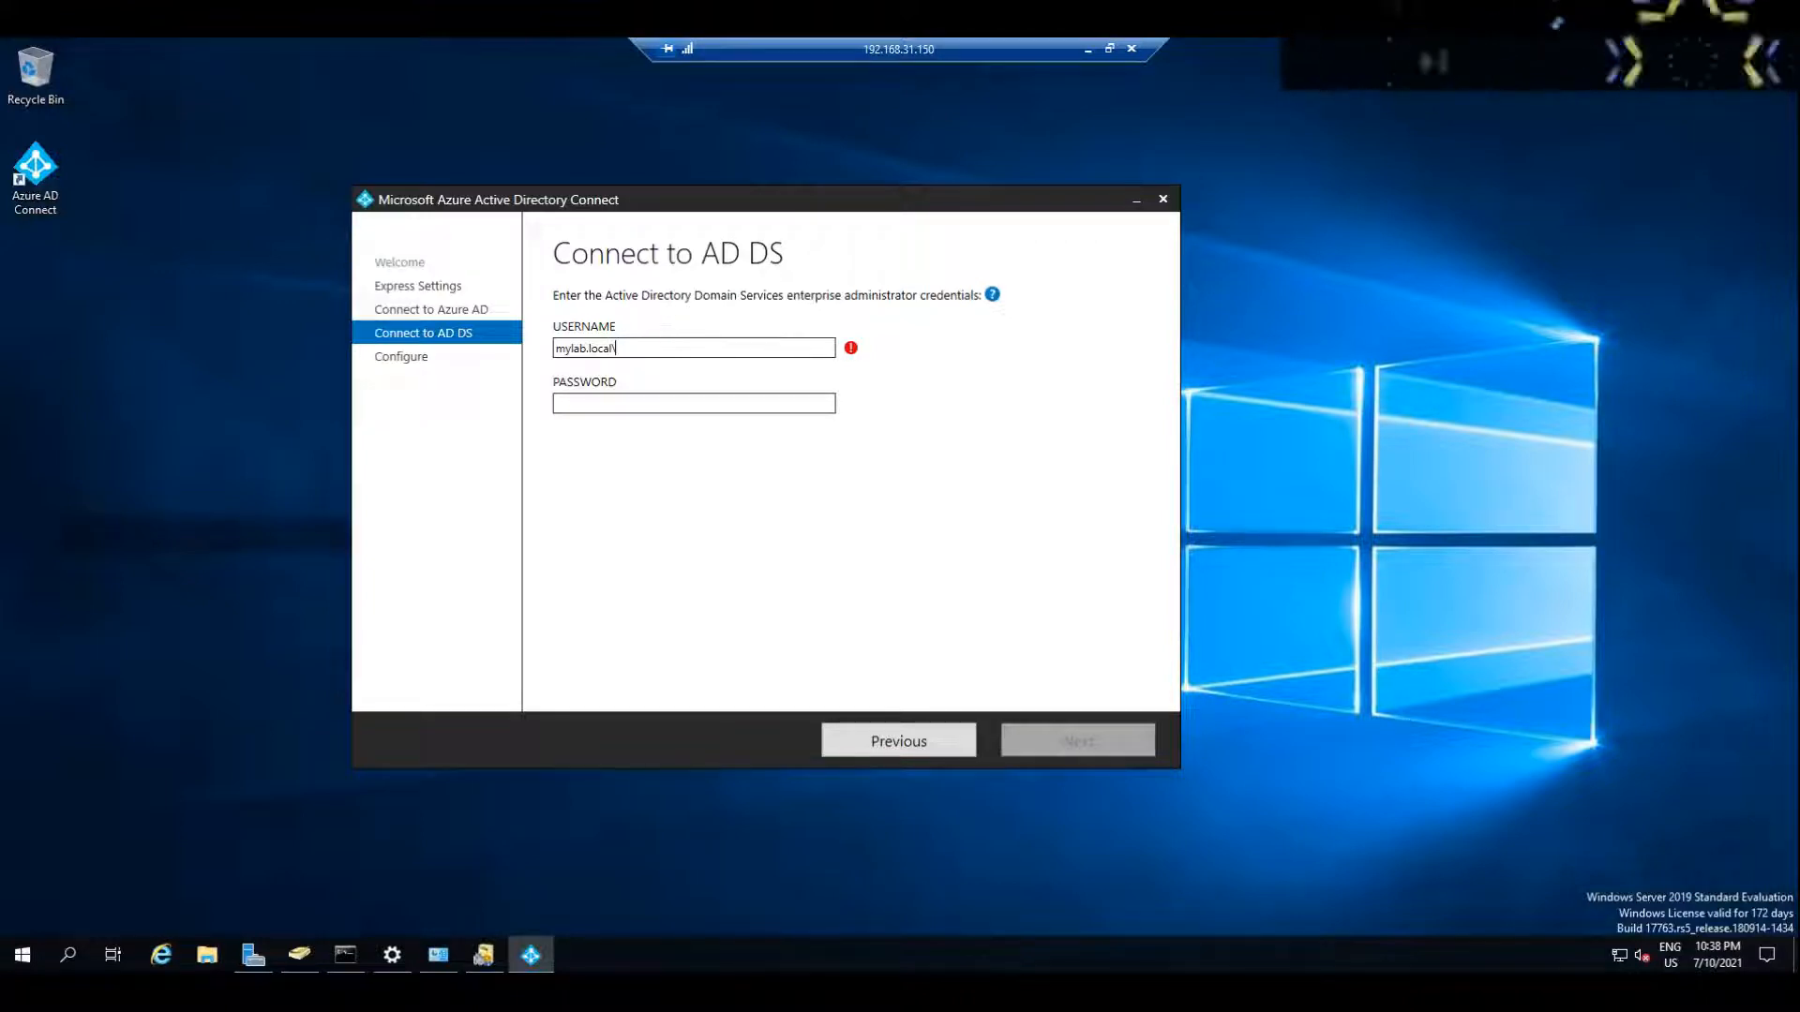
{"action": "type", "text": "administrator"}
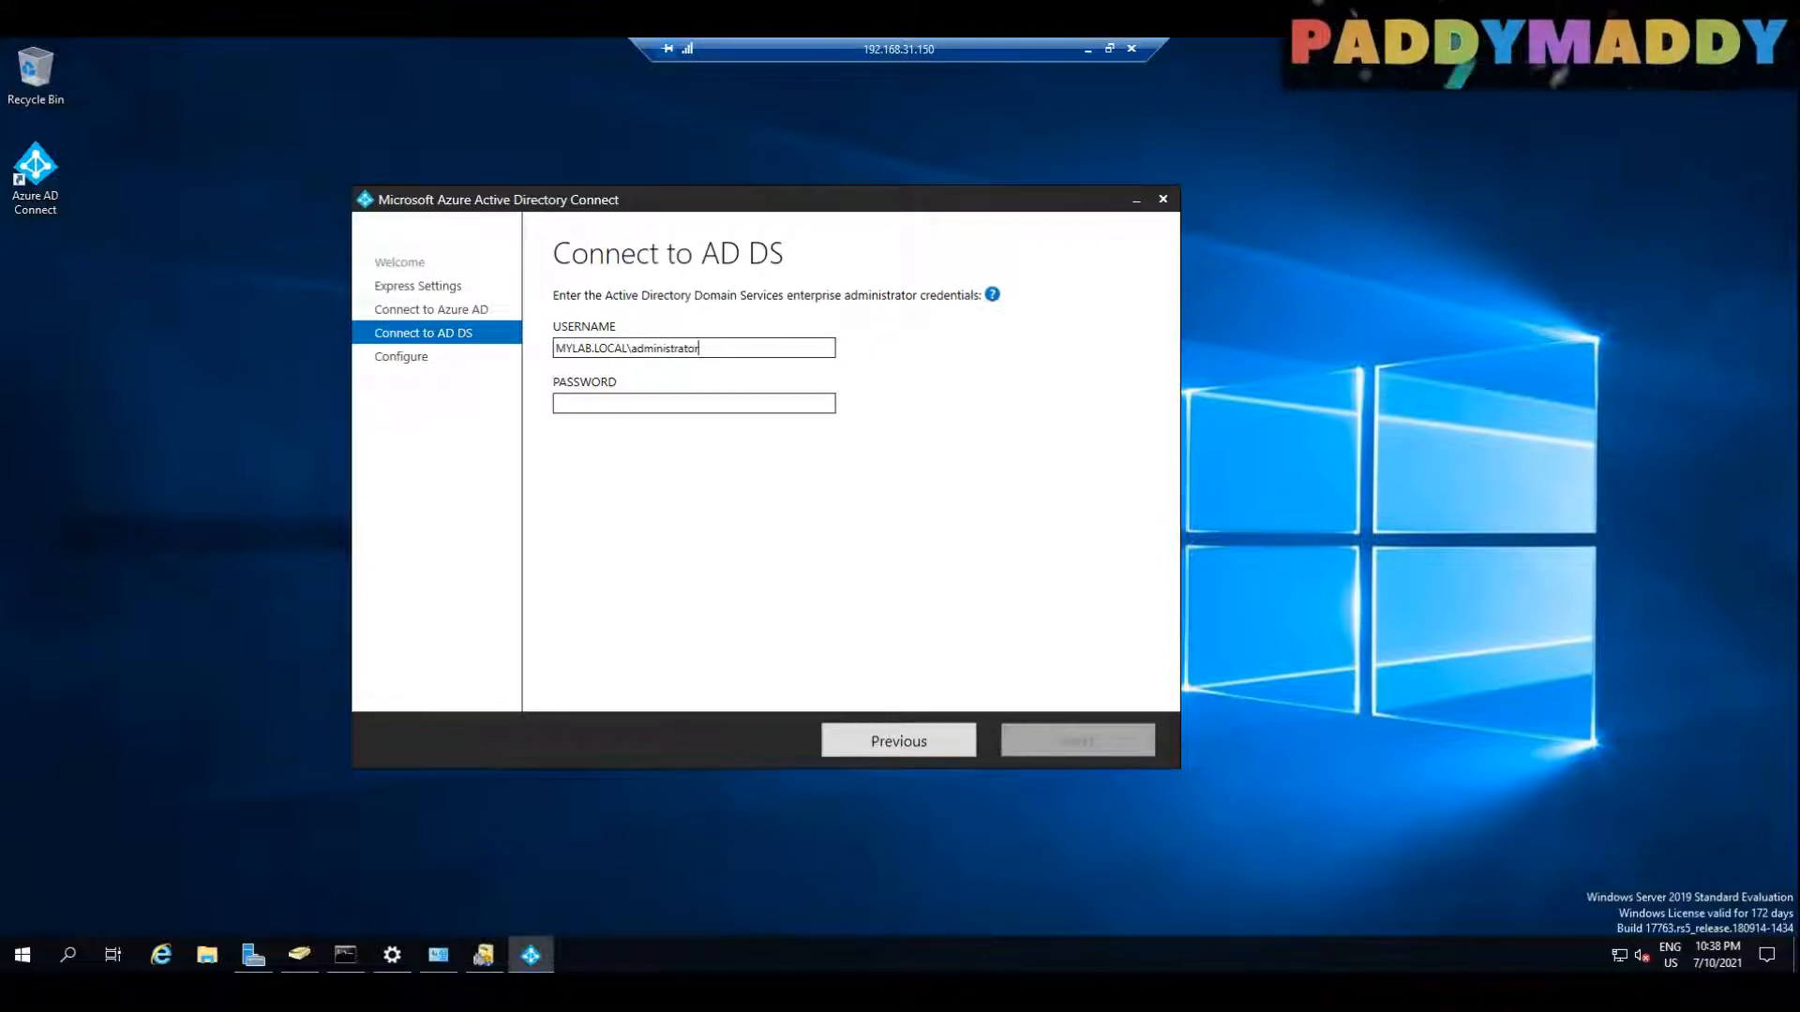
{"action": "key", "text": "Tab"}
{"action": "key", "text": "Caps_Lock"}
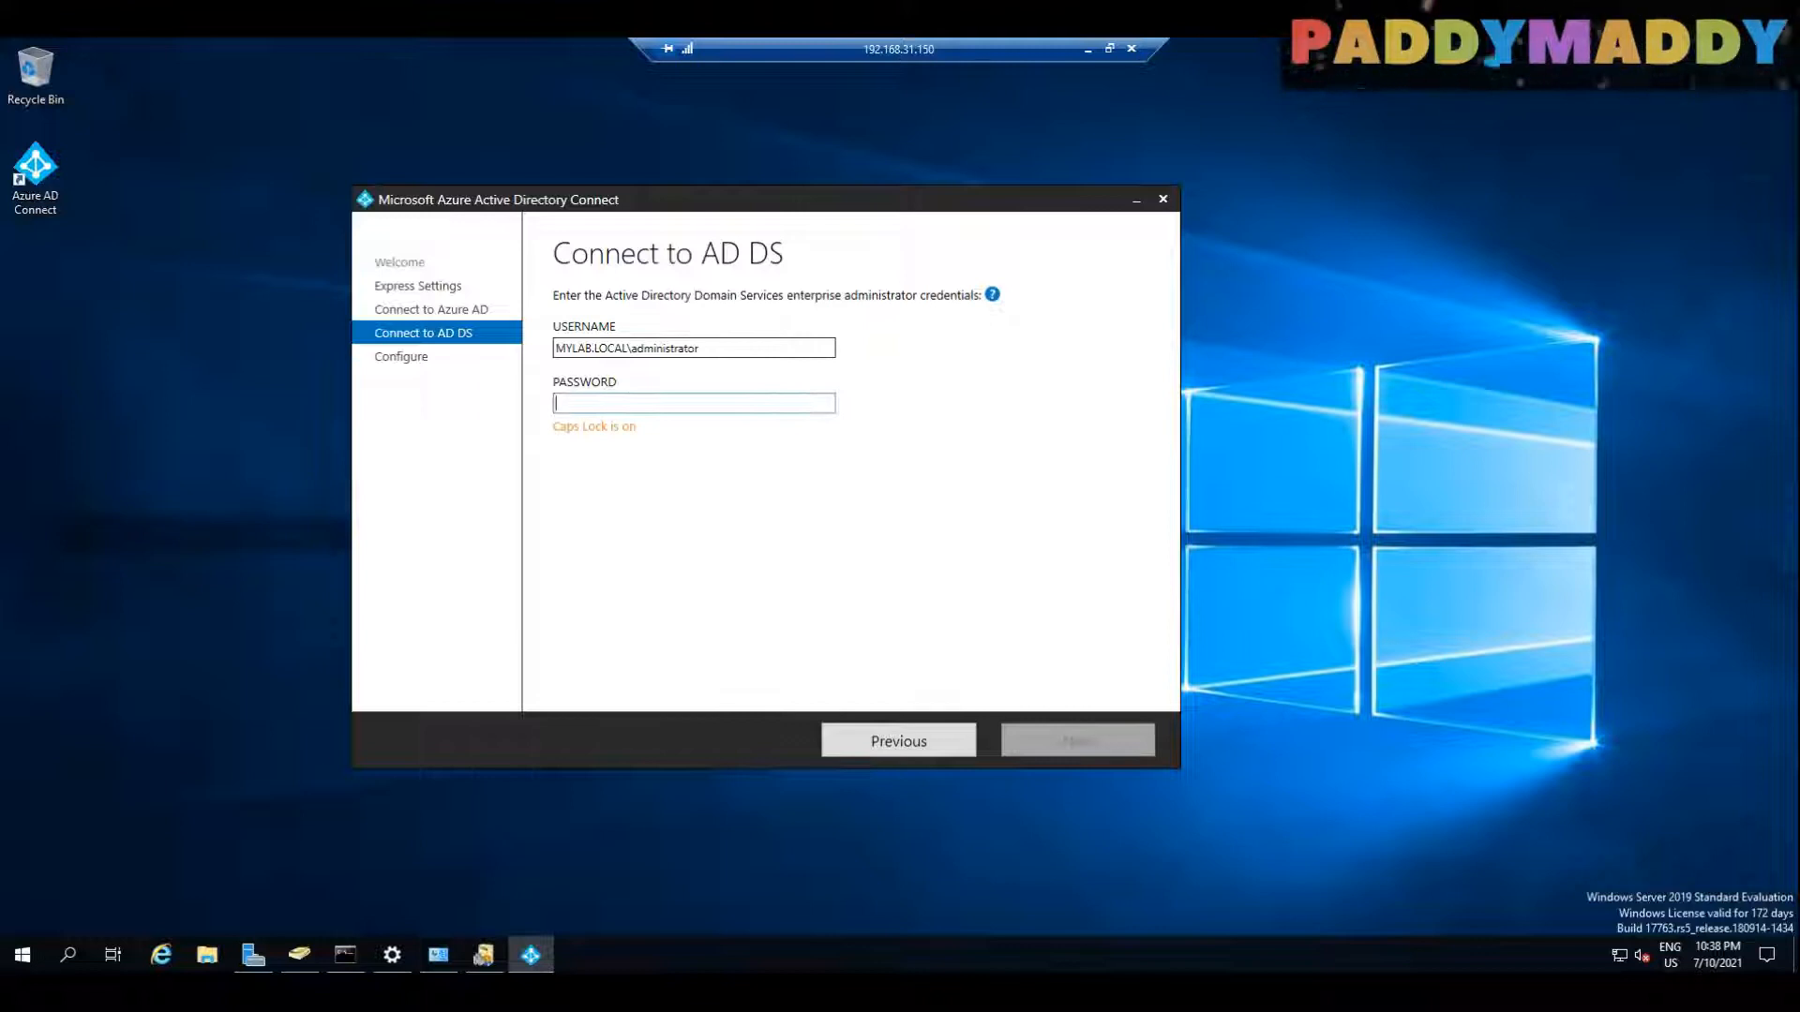
{"action": "type", "text": "***"}
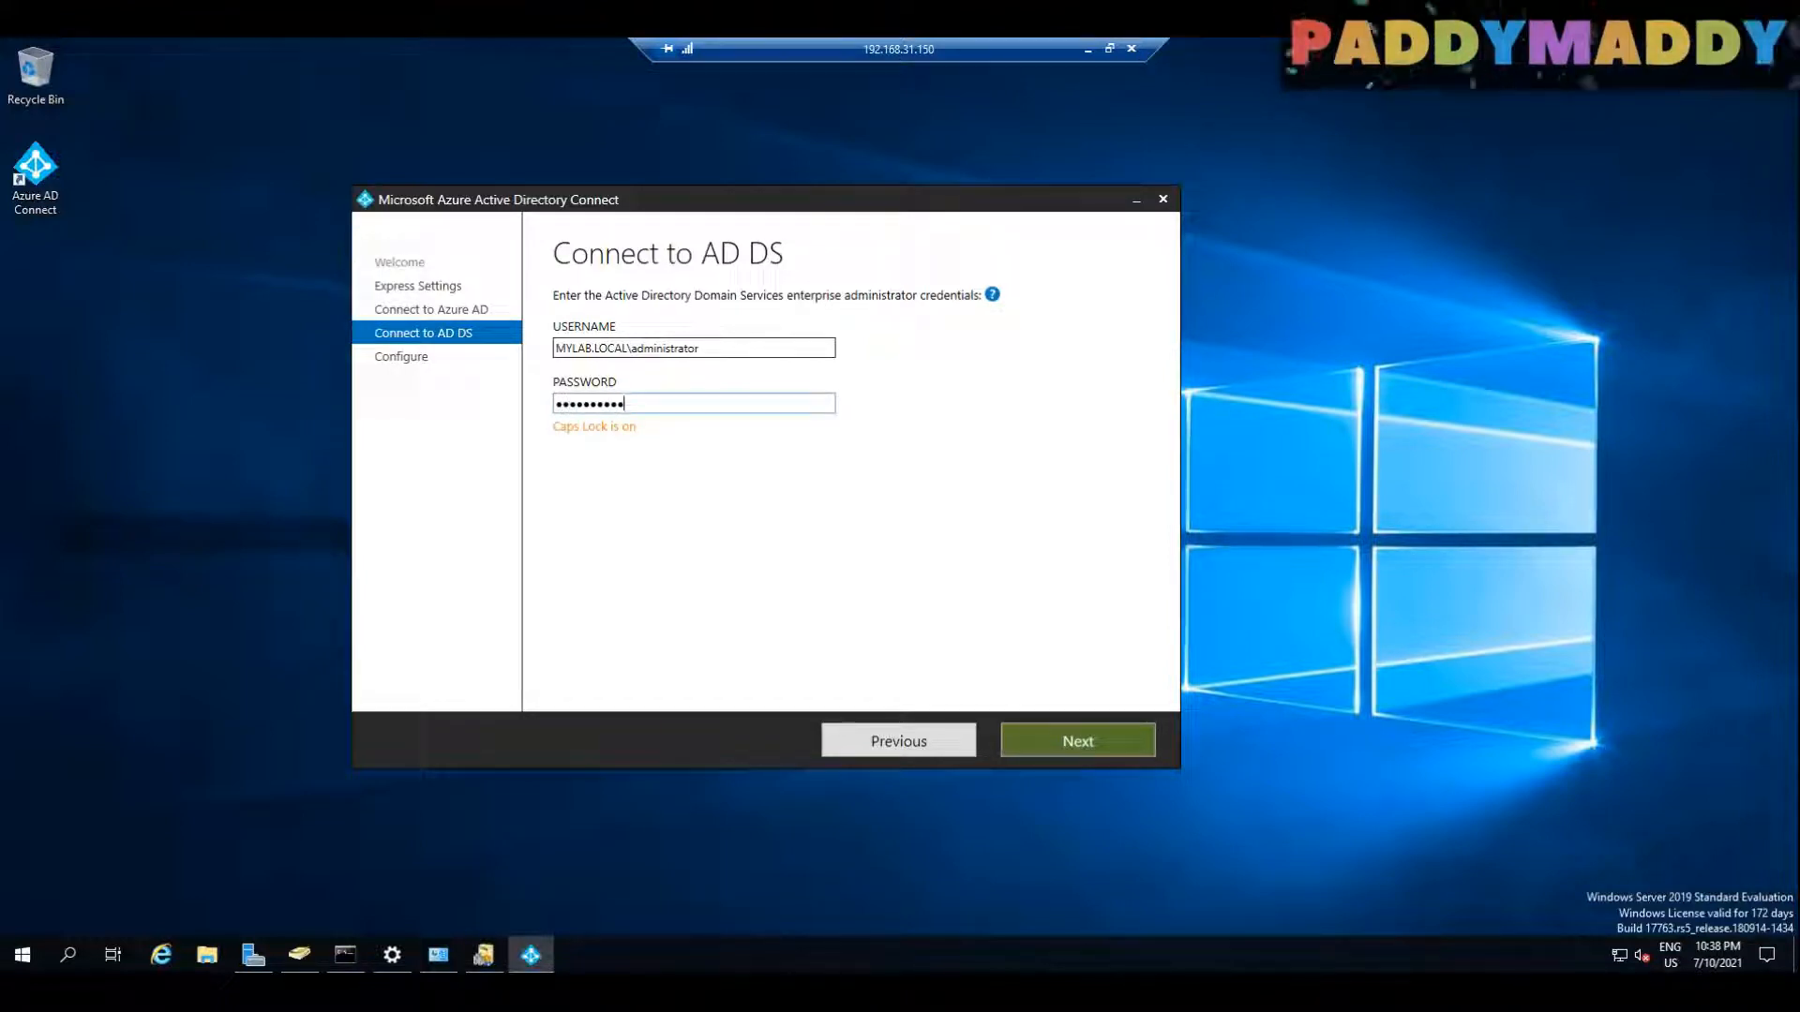
{"action": "key", "text": "Caps_Lock"}
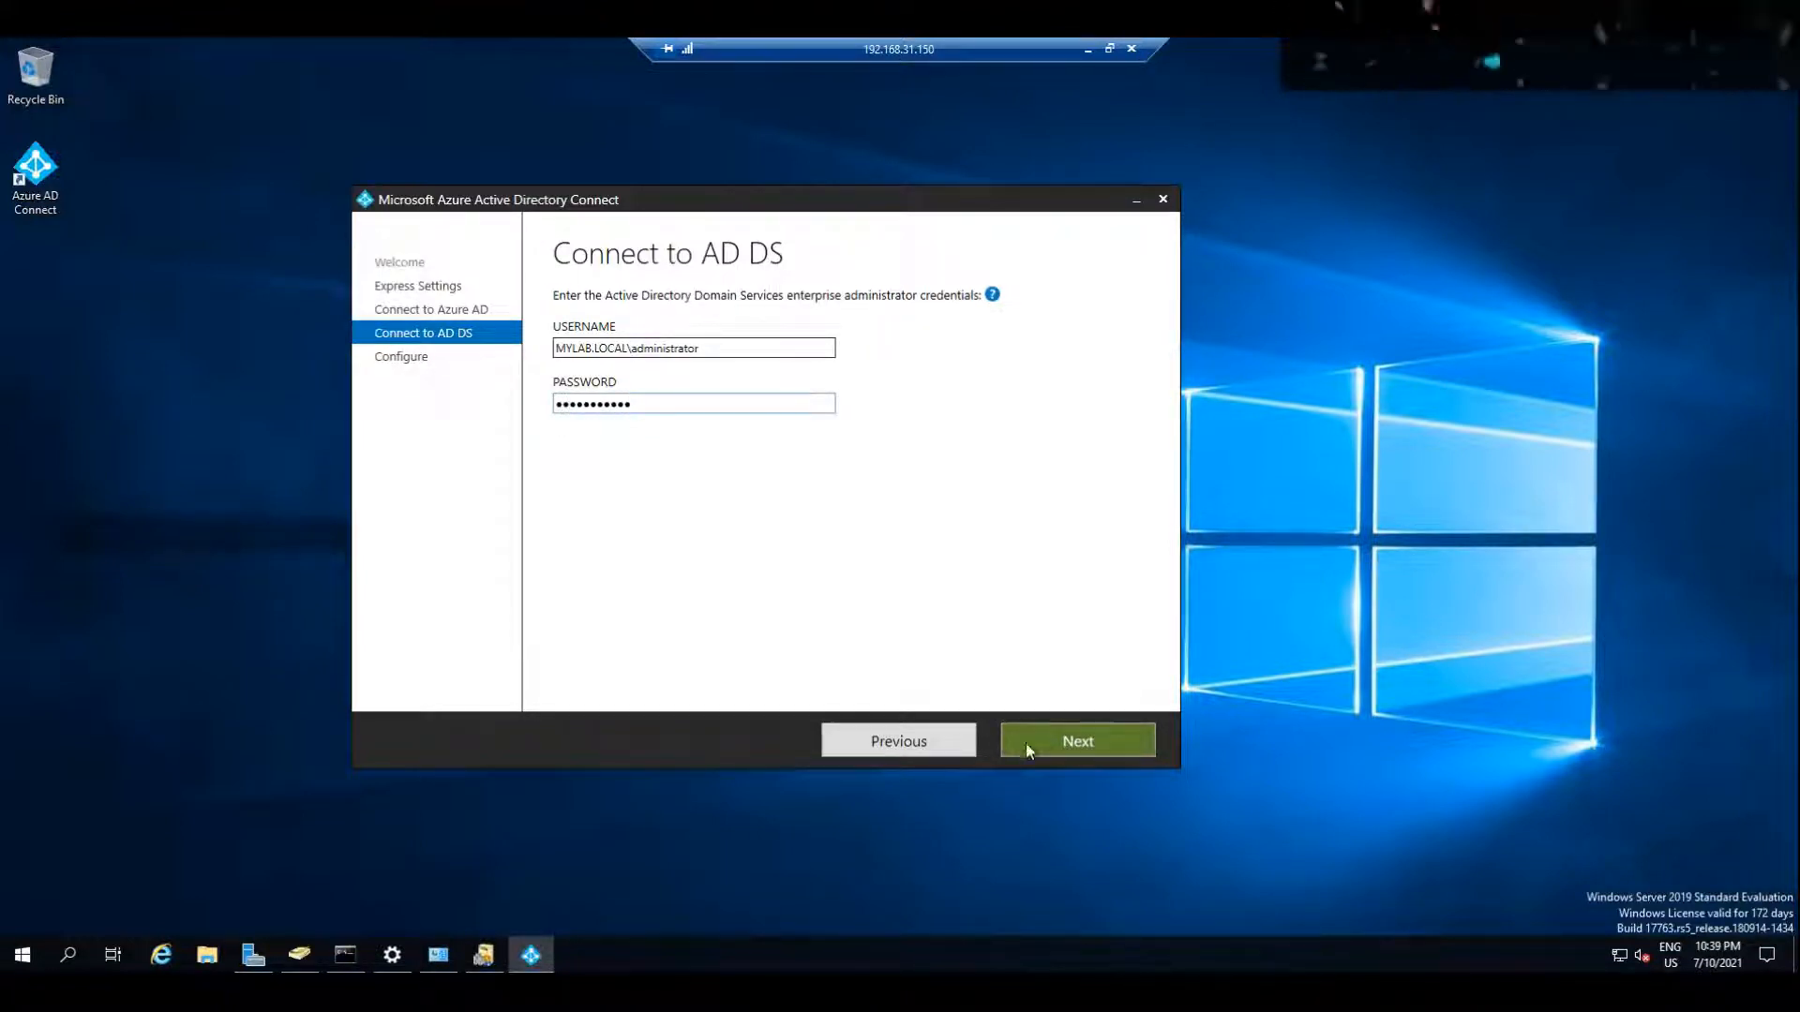
{"action": "left_click", "coordinate": [1071, 747]}
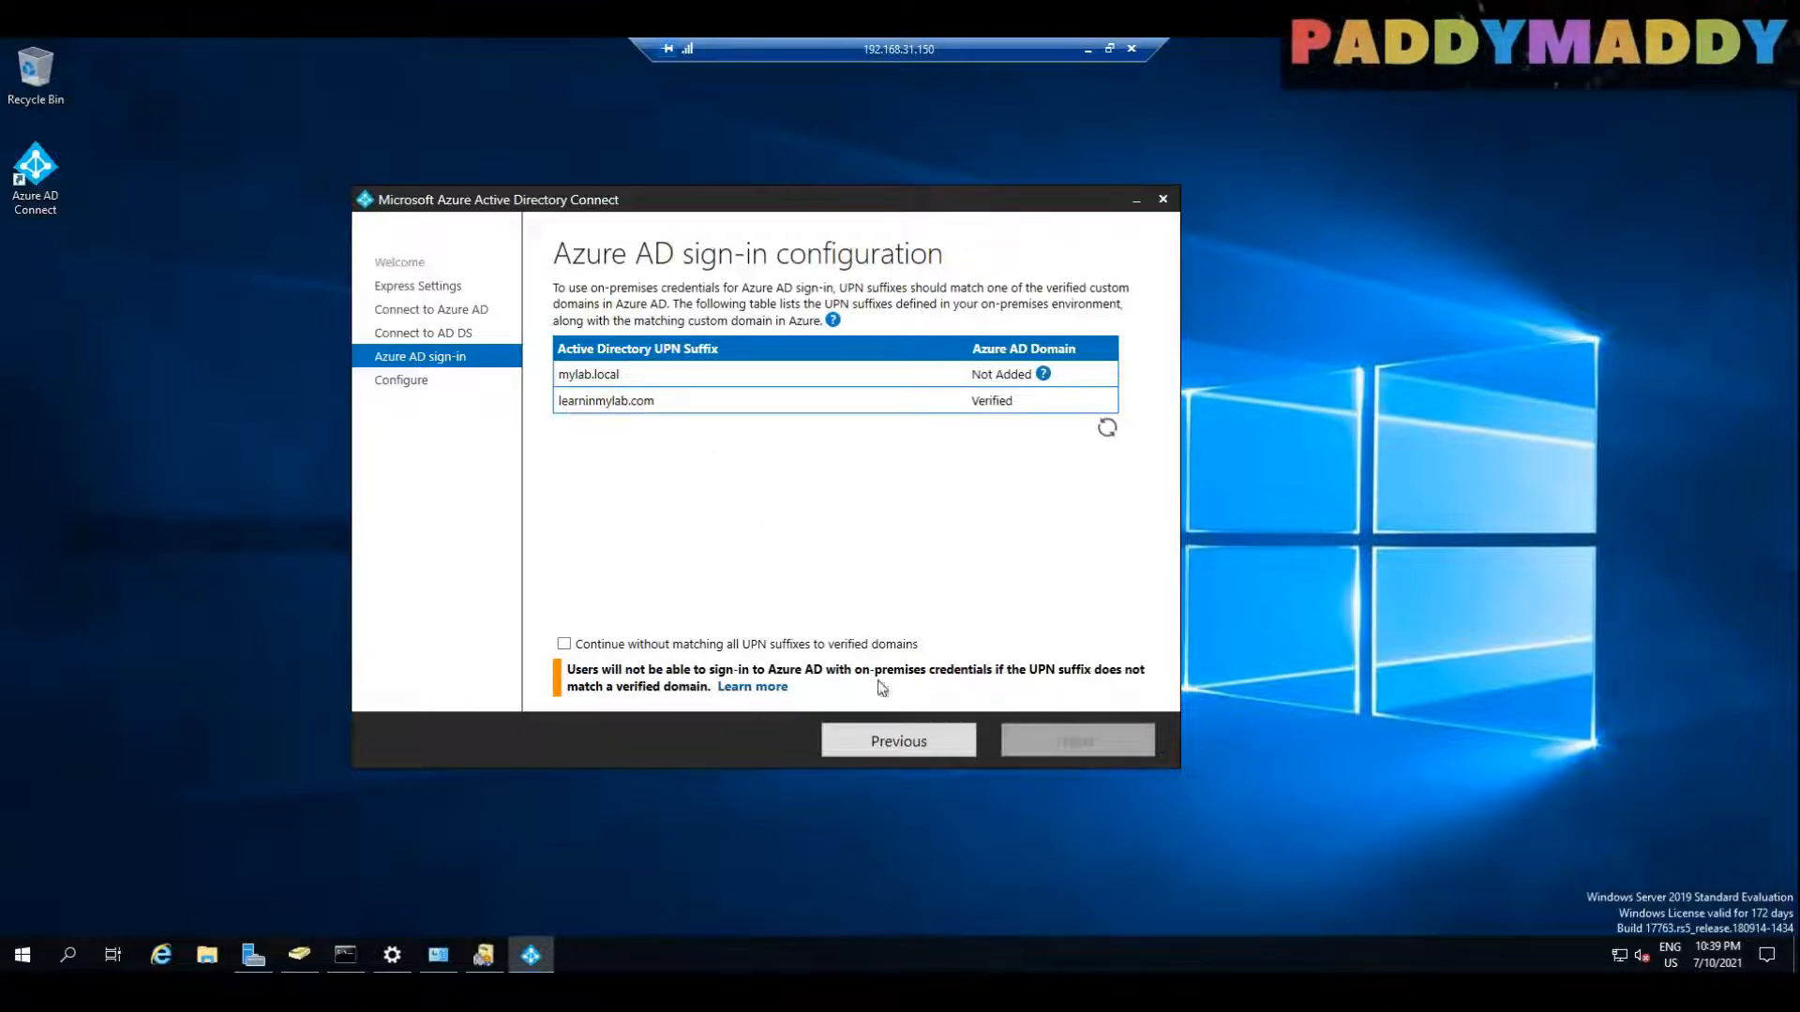
Step: Choose to continue without matching all UPN suffixes to verified domains, and start the installation with synchronization when configuration completes
{"action": "left_click", "coordinate": [618, 643]}
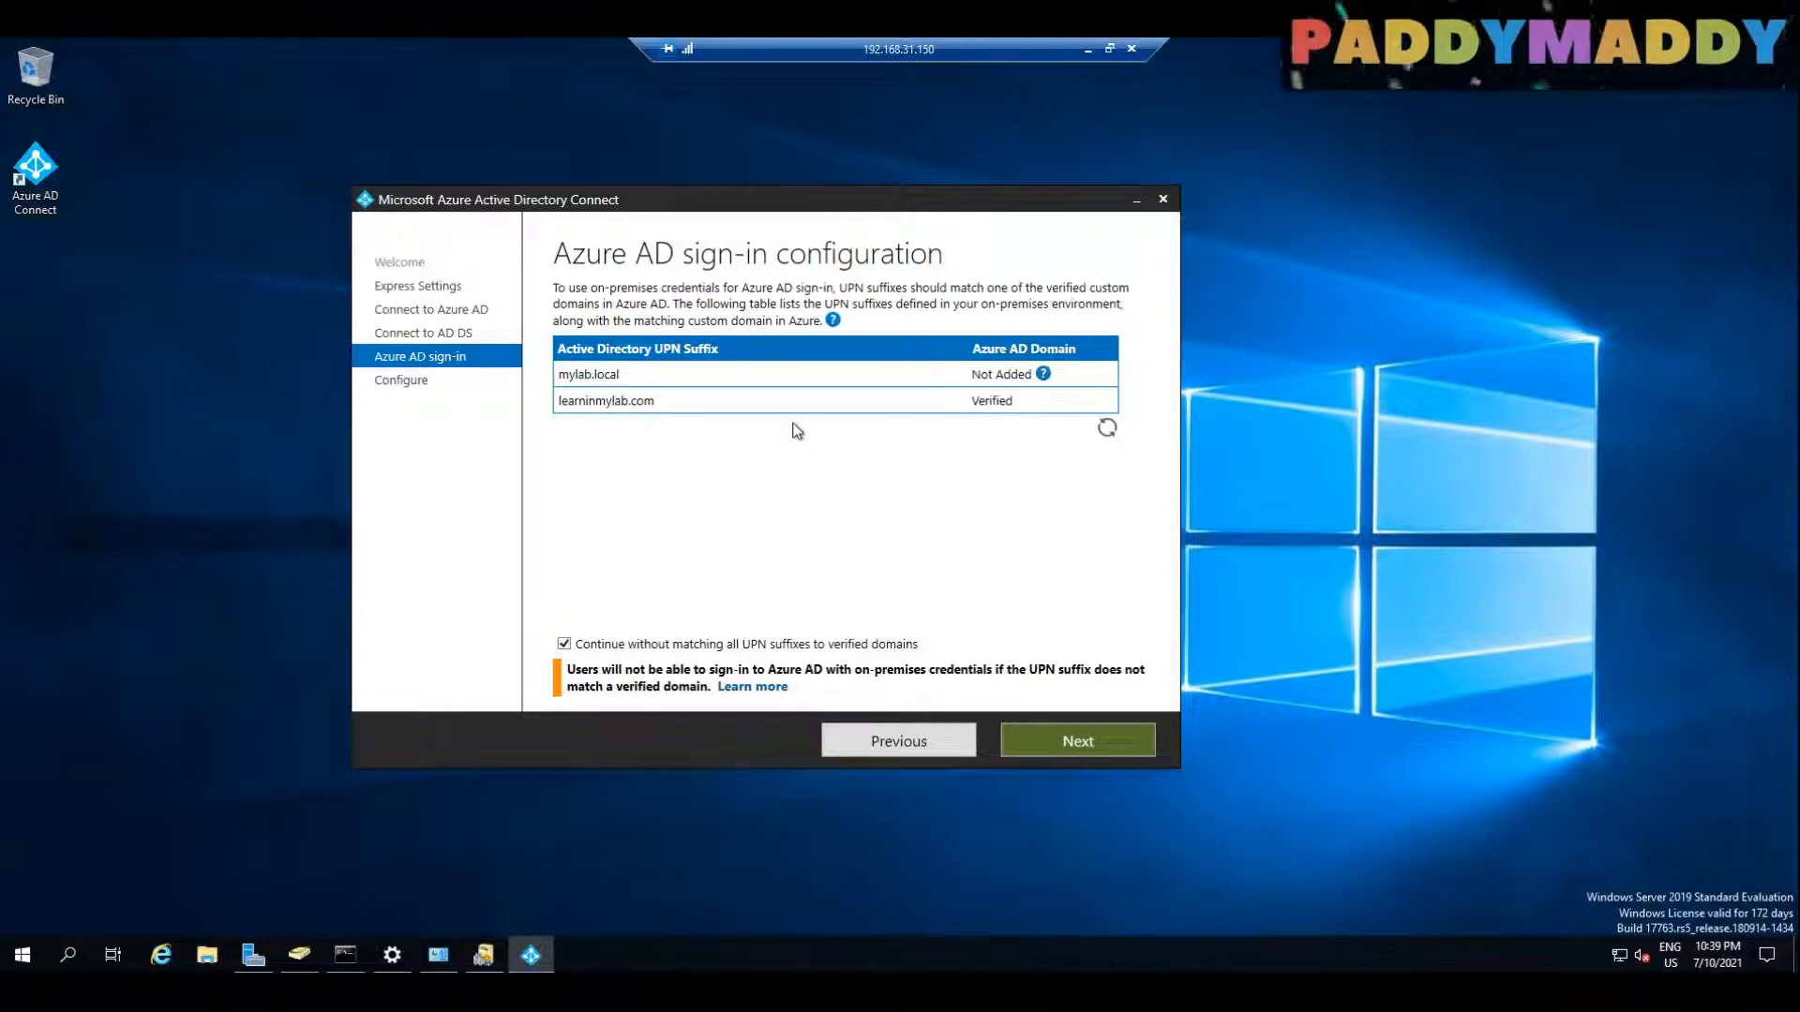
{"action": "left_click", "coordinate": [1085, 736]}
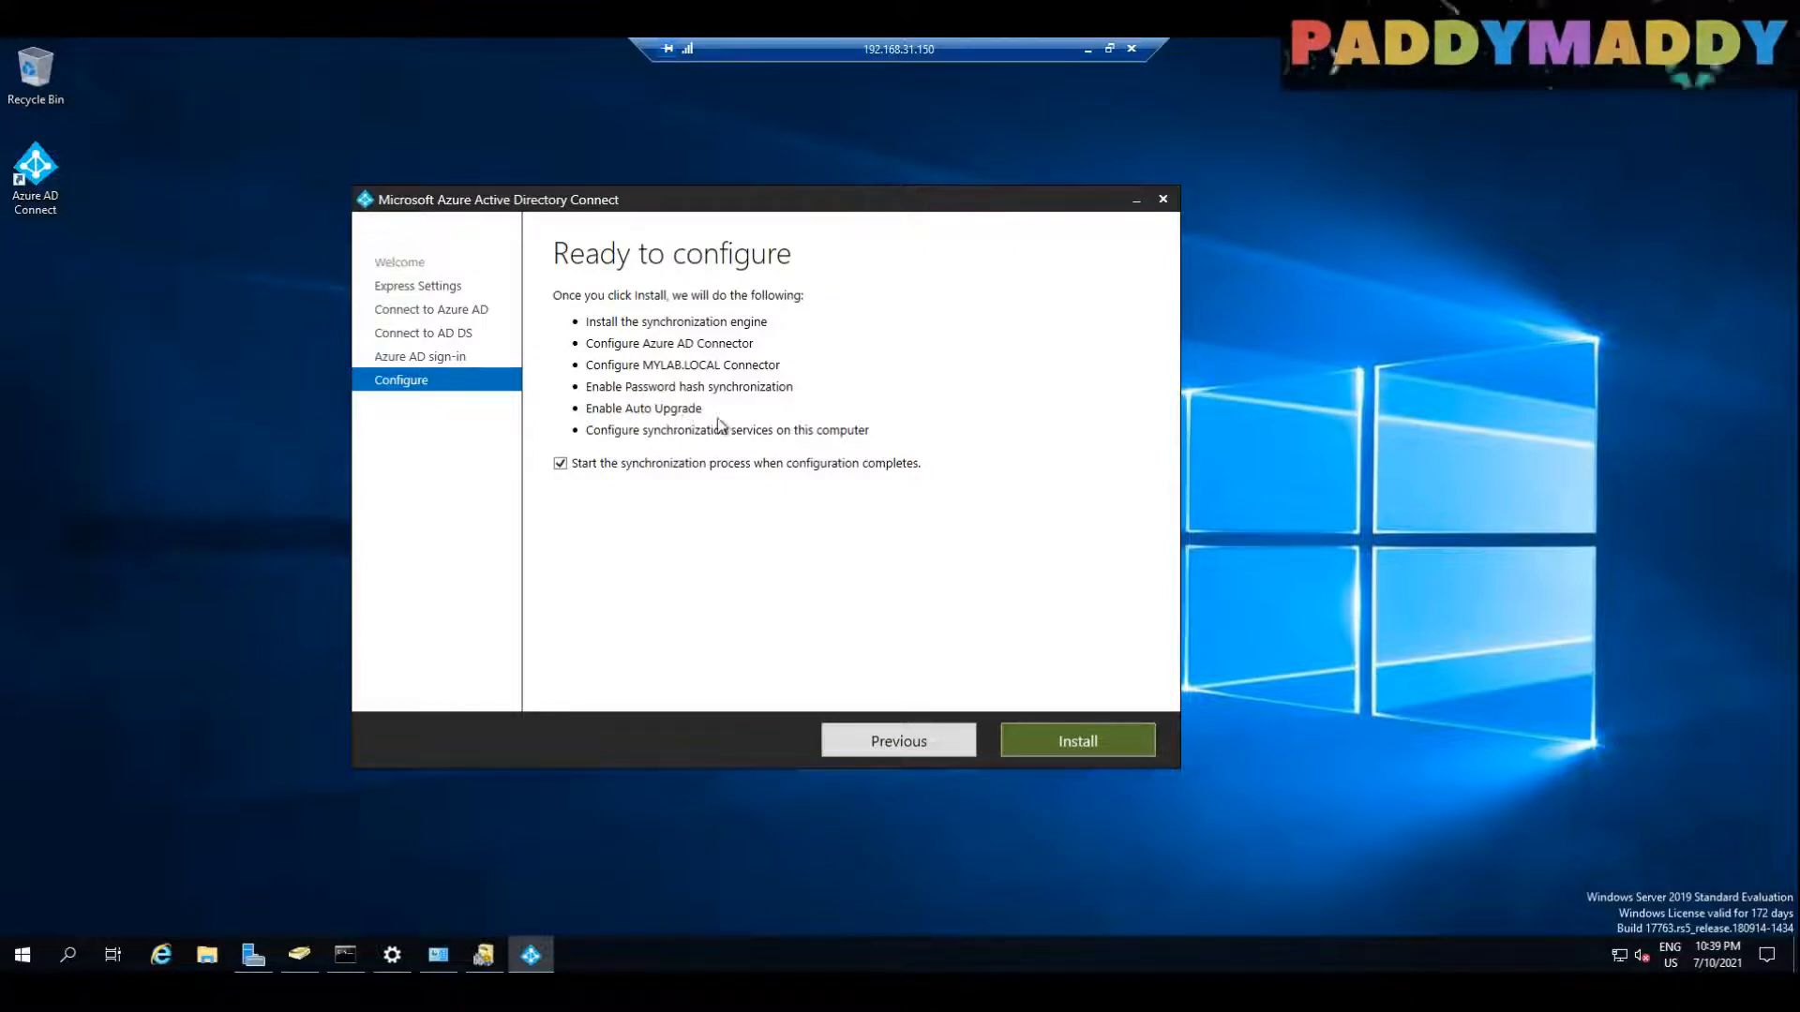
{"action": "left_click", "coordinate": [1087, 745]}
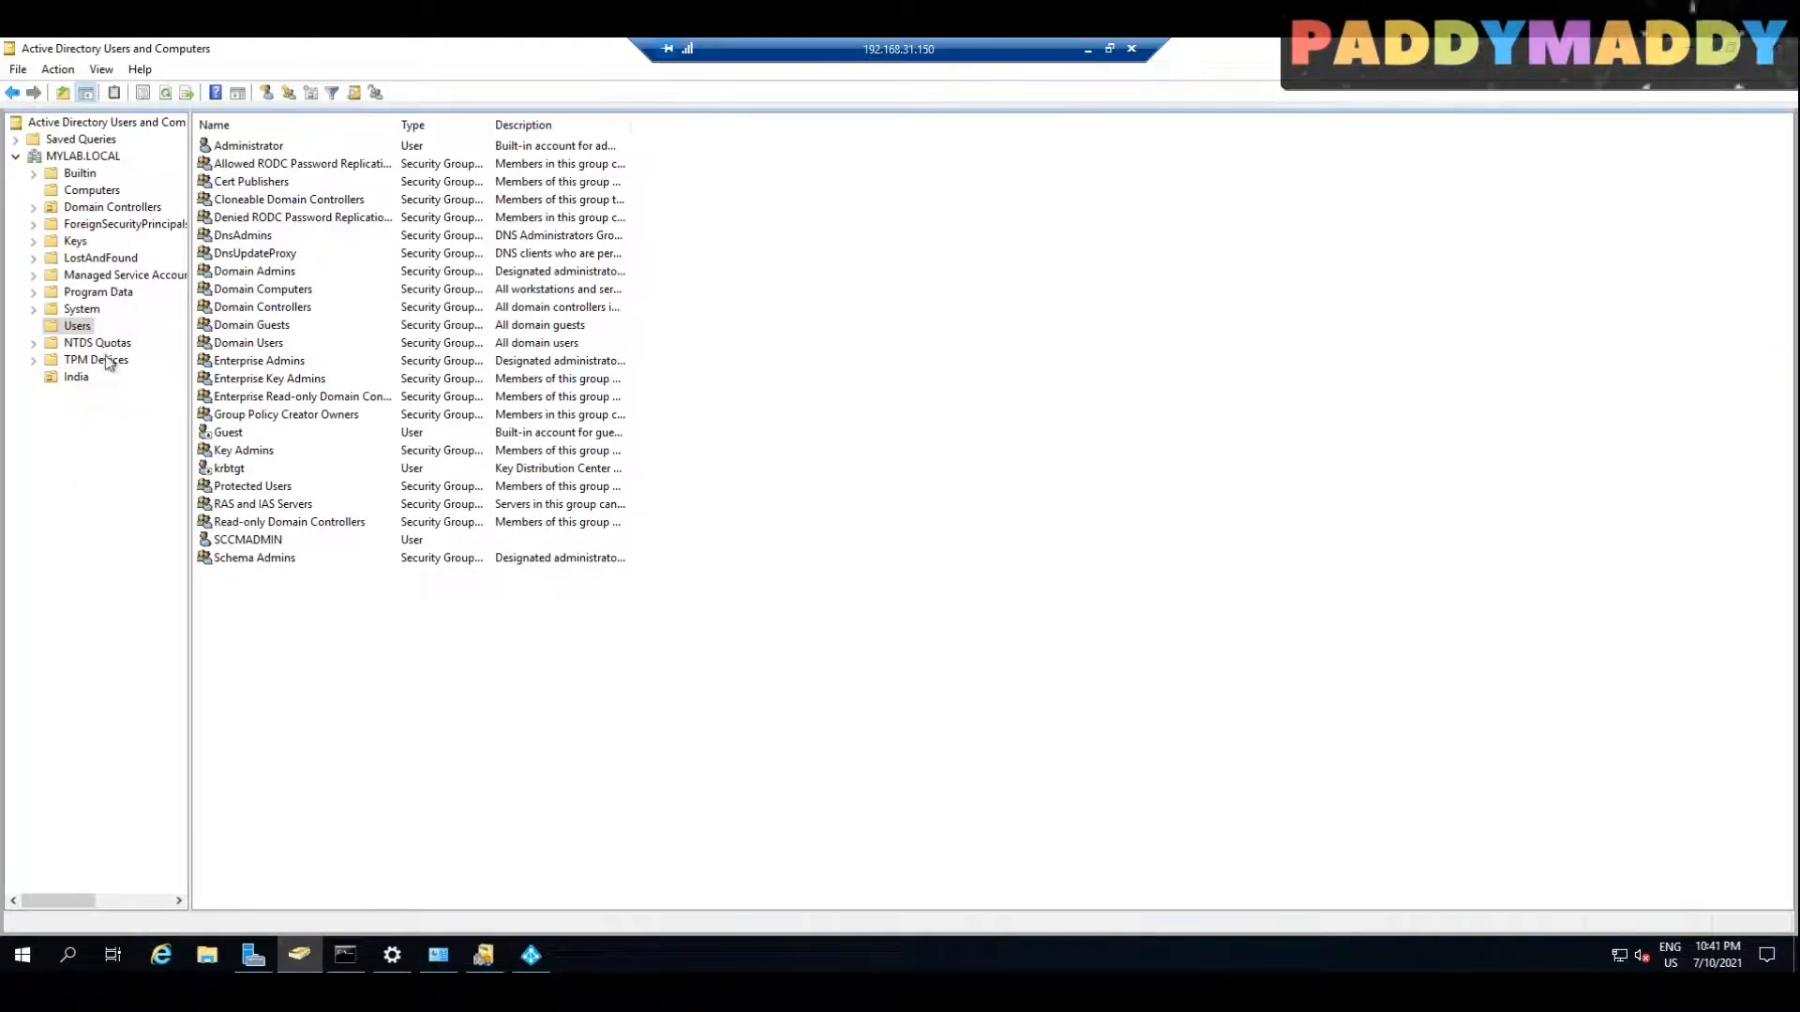
Step: Check the Azure AD Connect configuration progress and move the wizard aside to uncover the Users container
{"action": "right_click", "coordinate": [84, 327]}
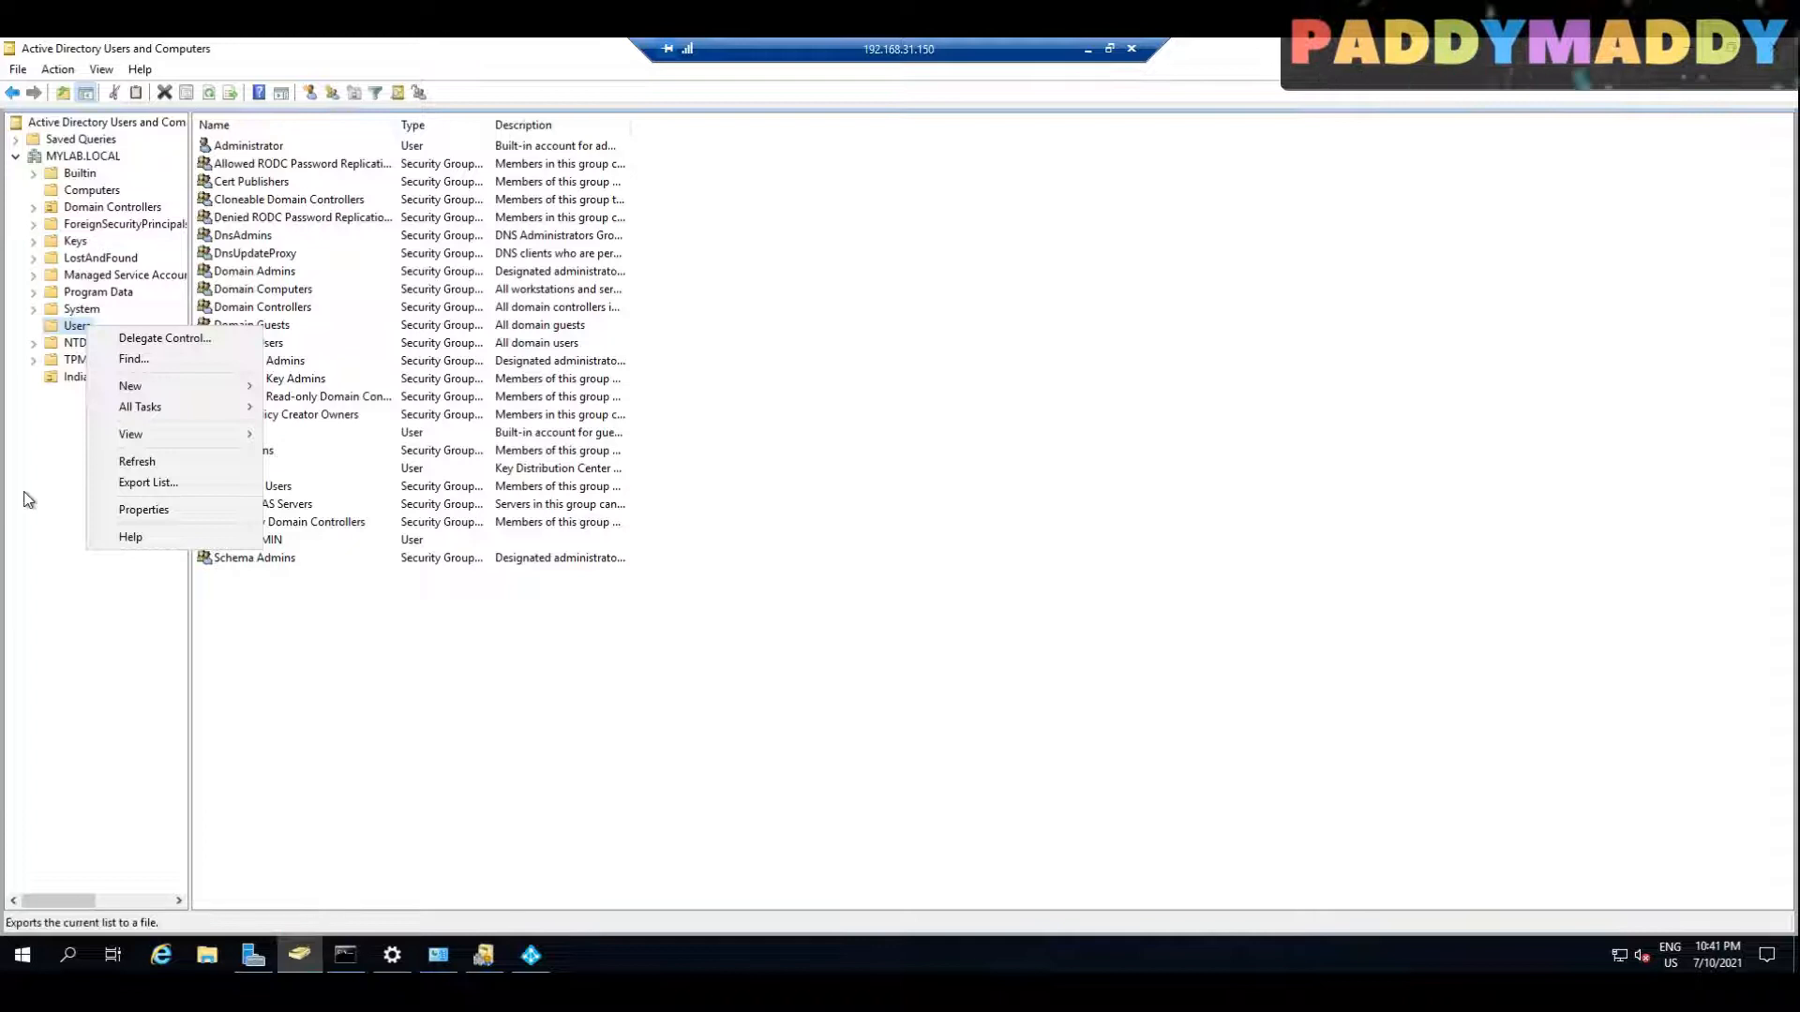
{"action": "left_click", "coordinate": [531, 955]}
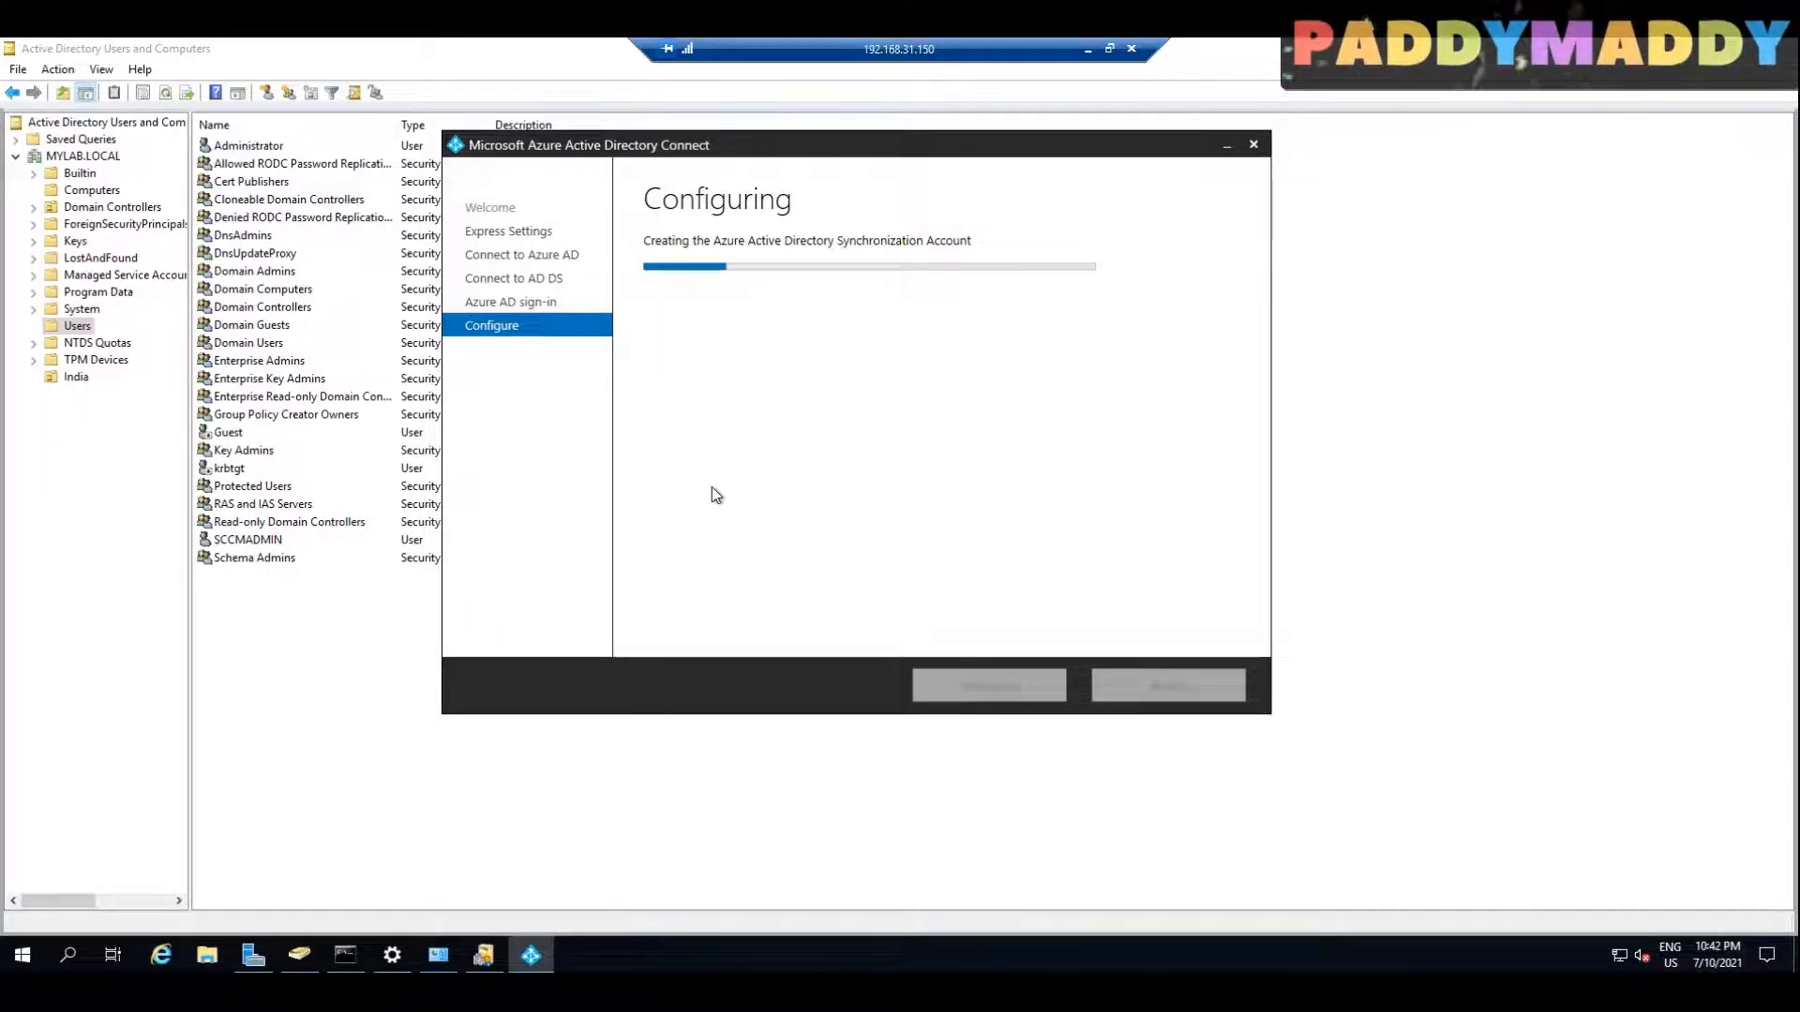
{"action": "left_click_drag", "start_coordinate": [798, 161], "coordinate": [885, 172]}
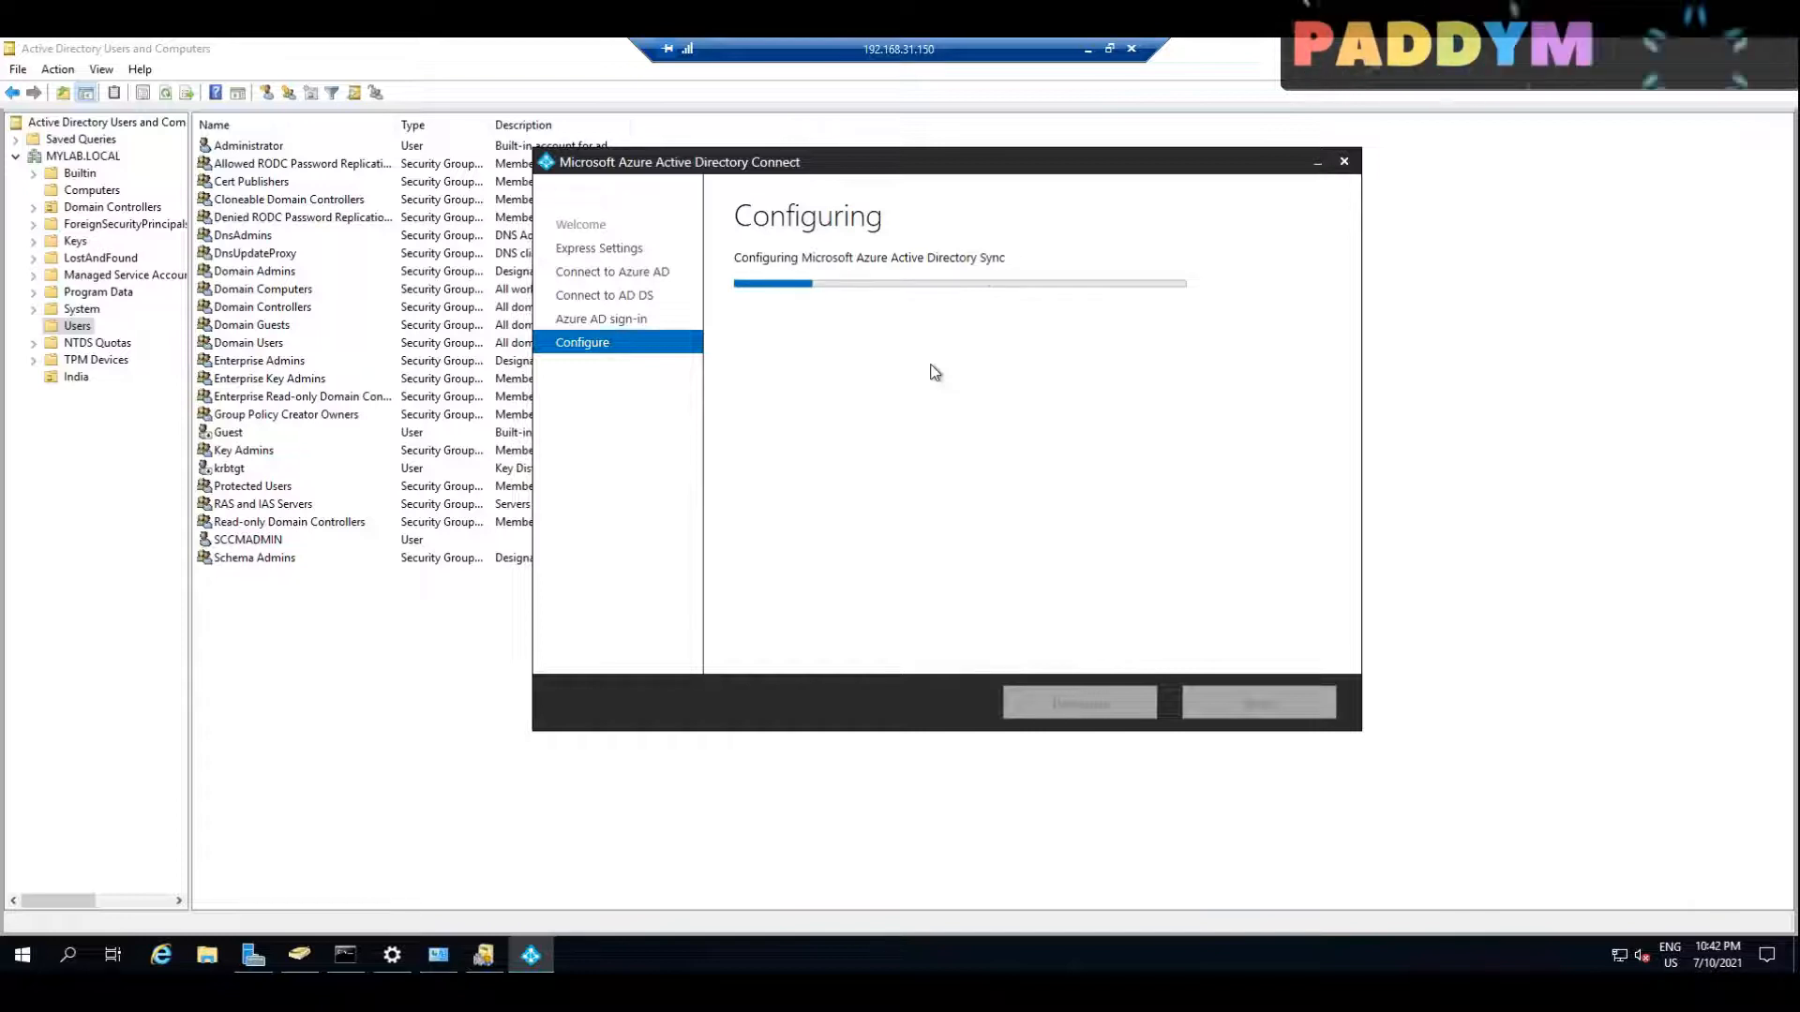
{"action": "left_click_drag", "start_coordinate": [962, 169], "coordinate": [885, 165]}
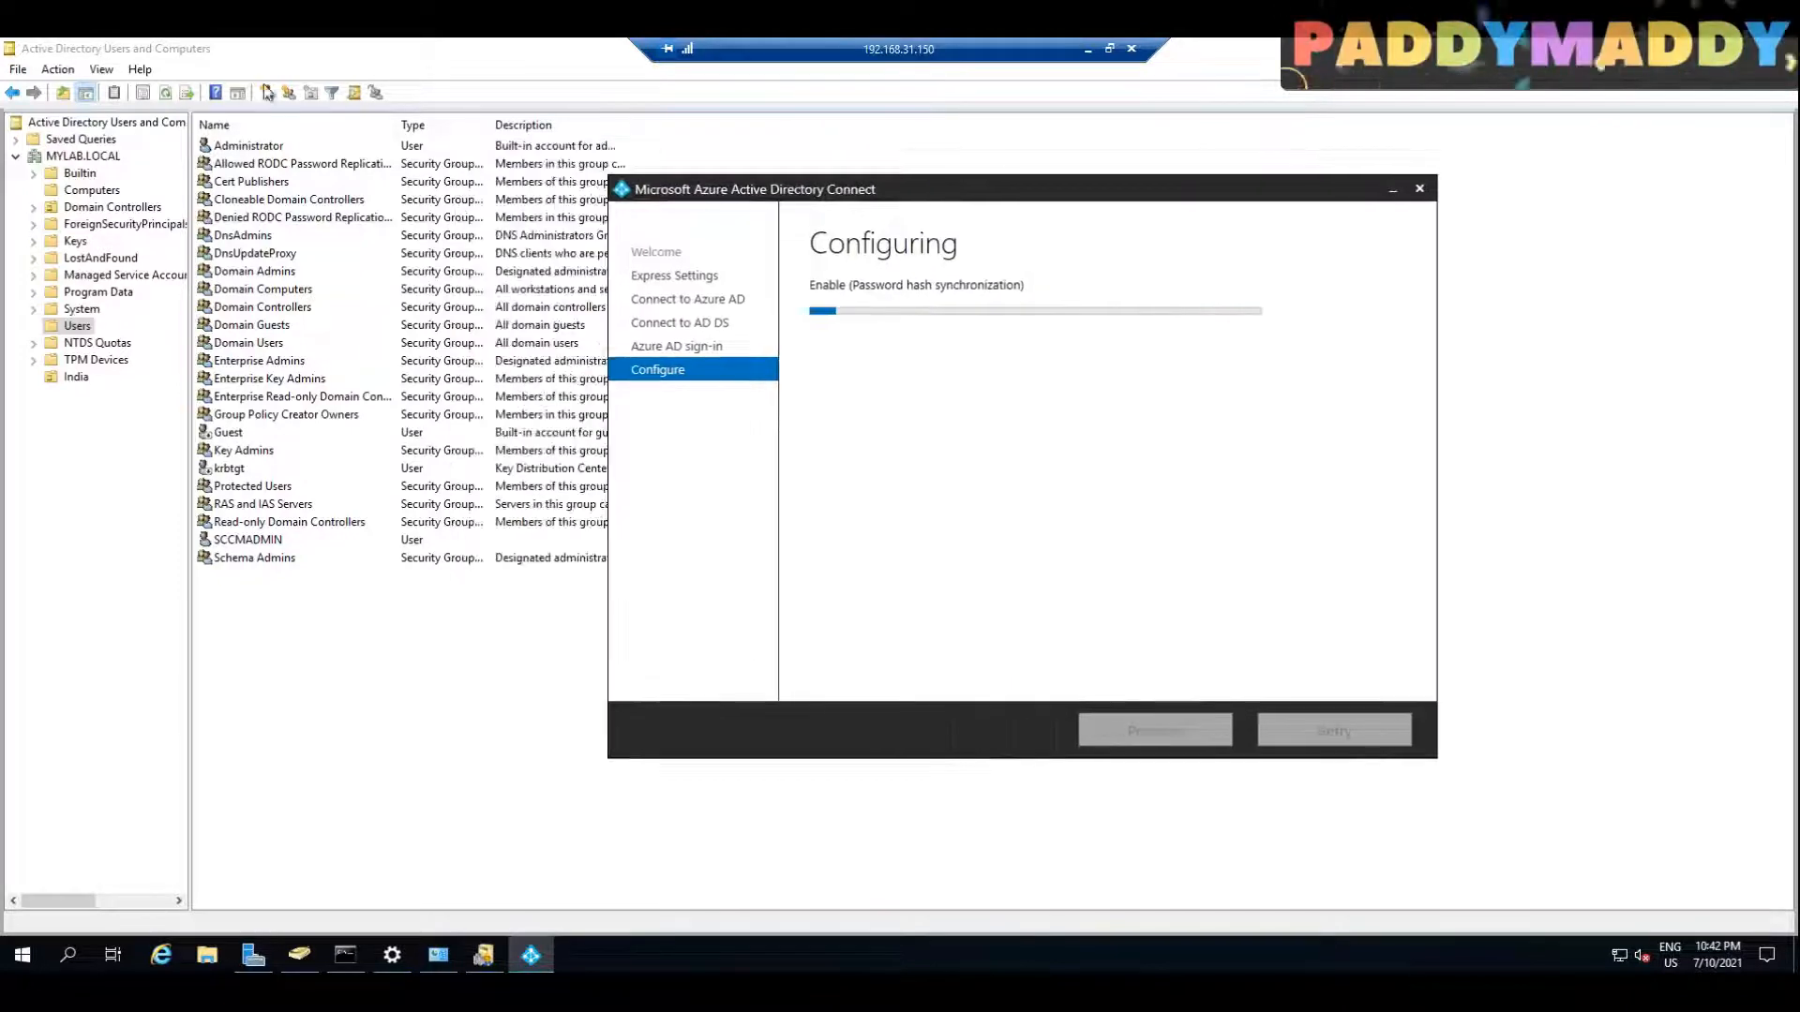
Step: Refresh the Users container and examine the new MSOL account and the ADSync security groups
{"action": "left_click", "coordinate": [165, 91]}
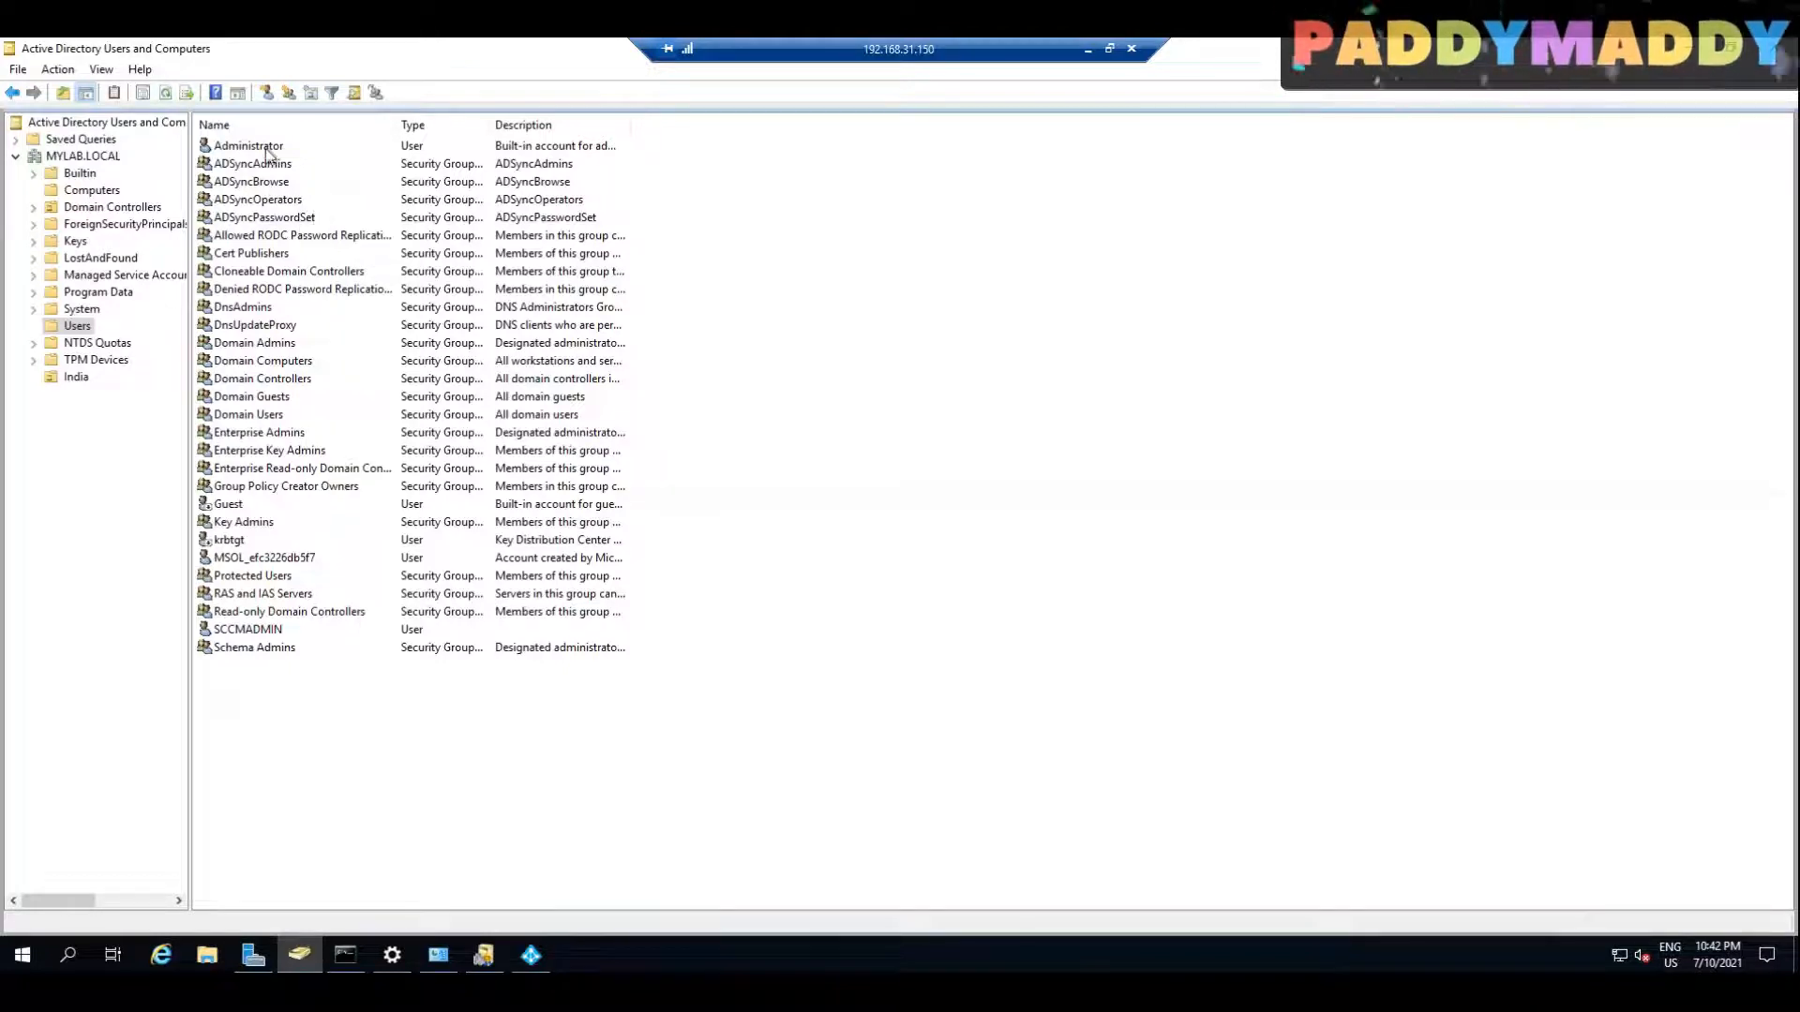
{"action": "left_click", "coordinate": [274, 560]}
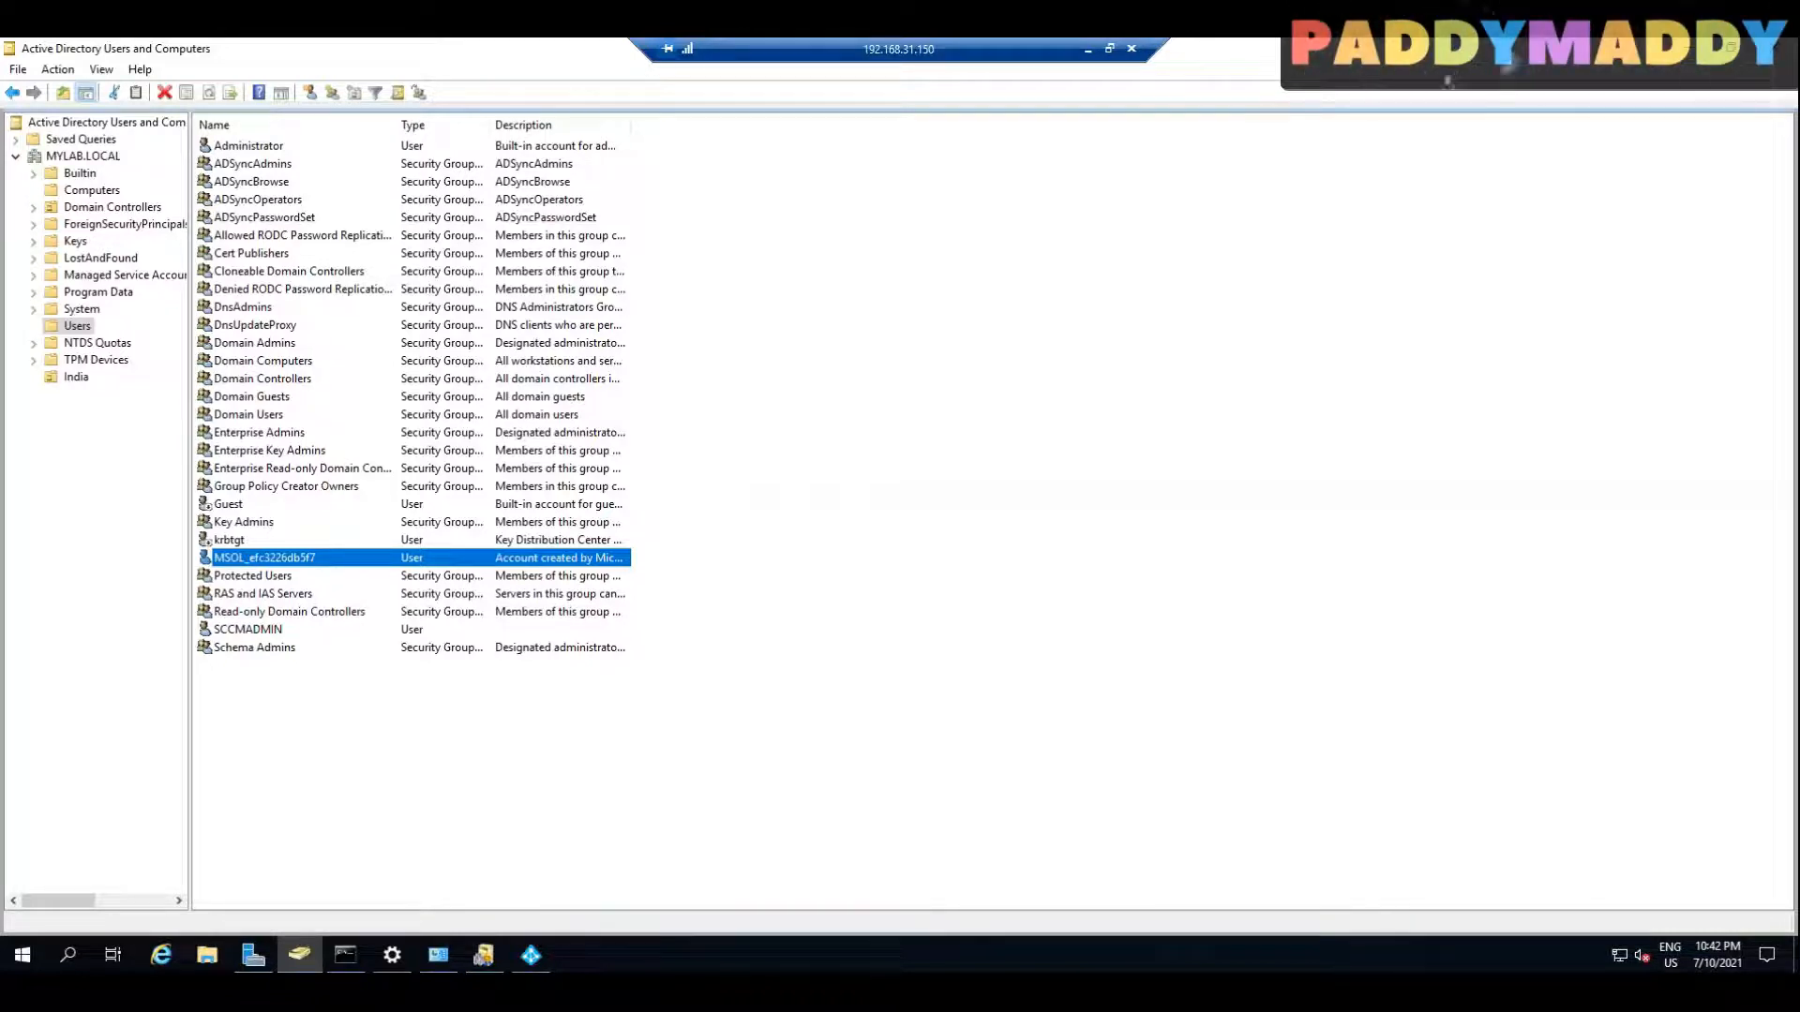
{"action": "left_click", "coordinate": [273, 163]}
{"action": "left_click", "coordinate": [267, 199]}
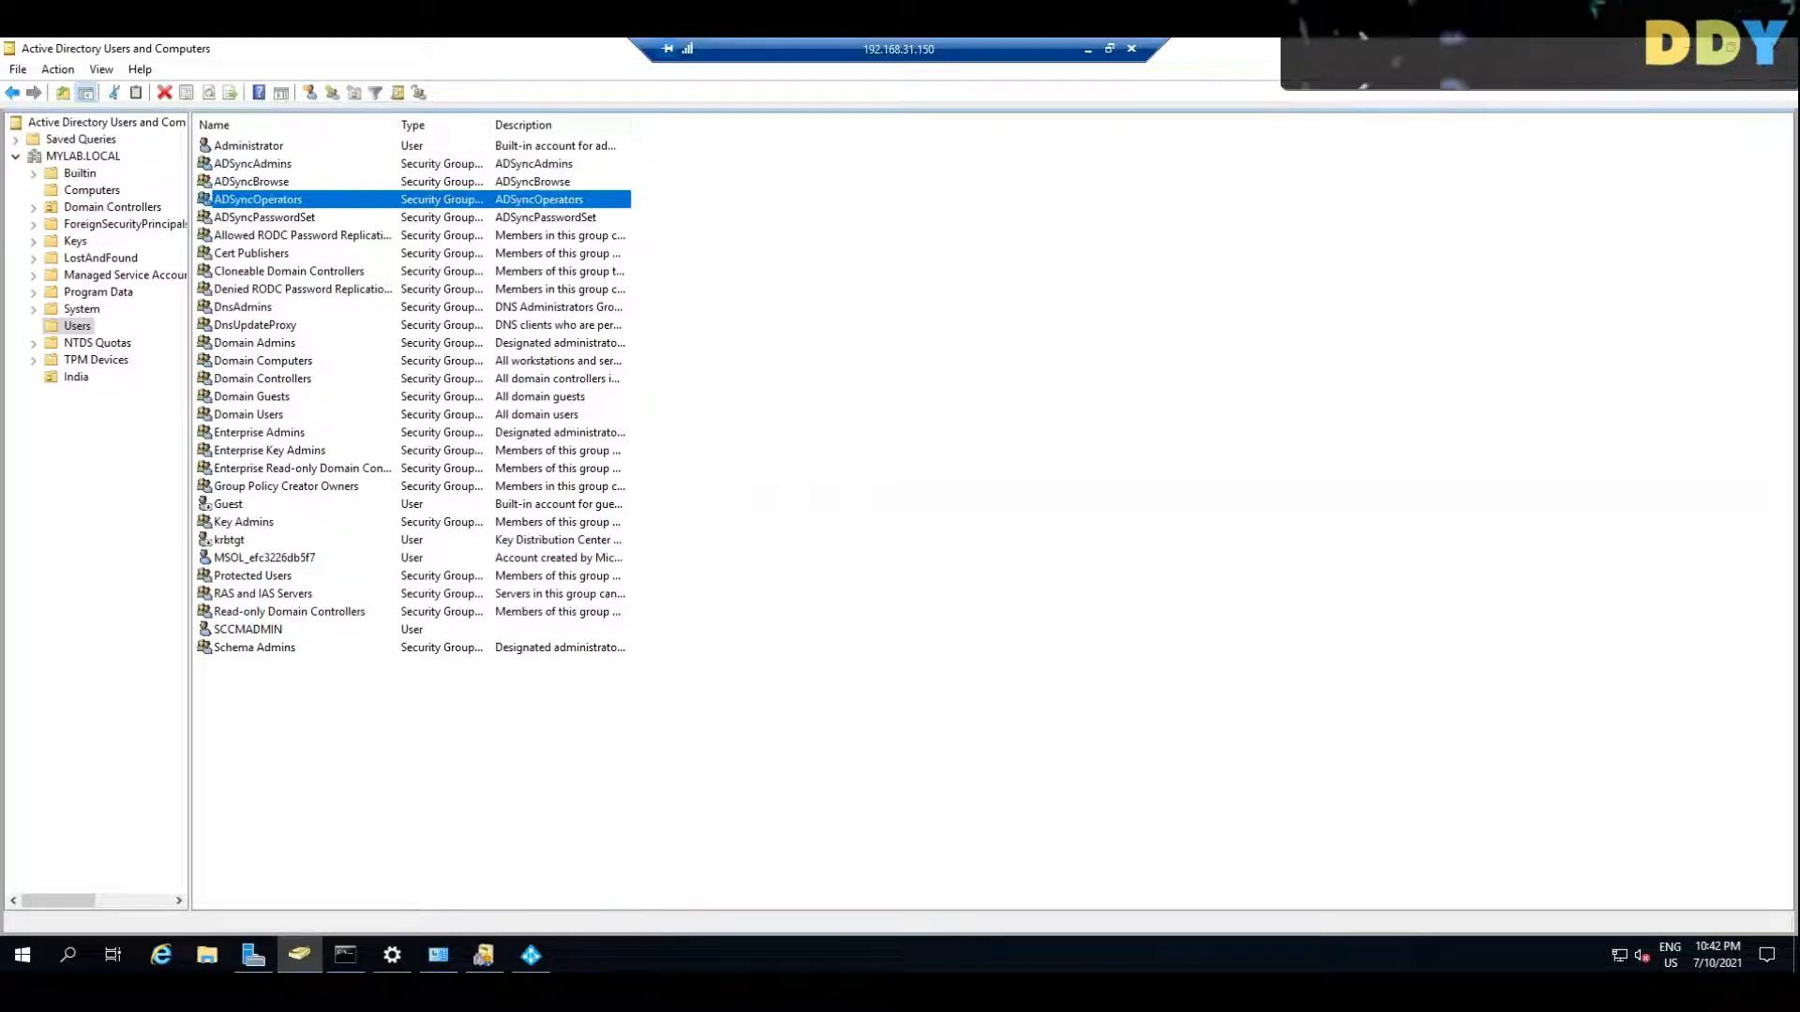
{"action": "left_click", "coordinate": [270, 182]}
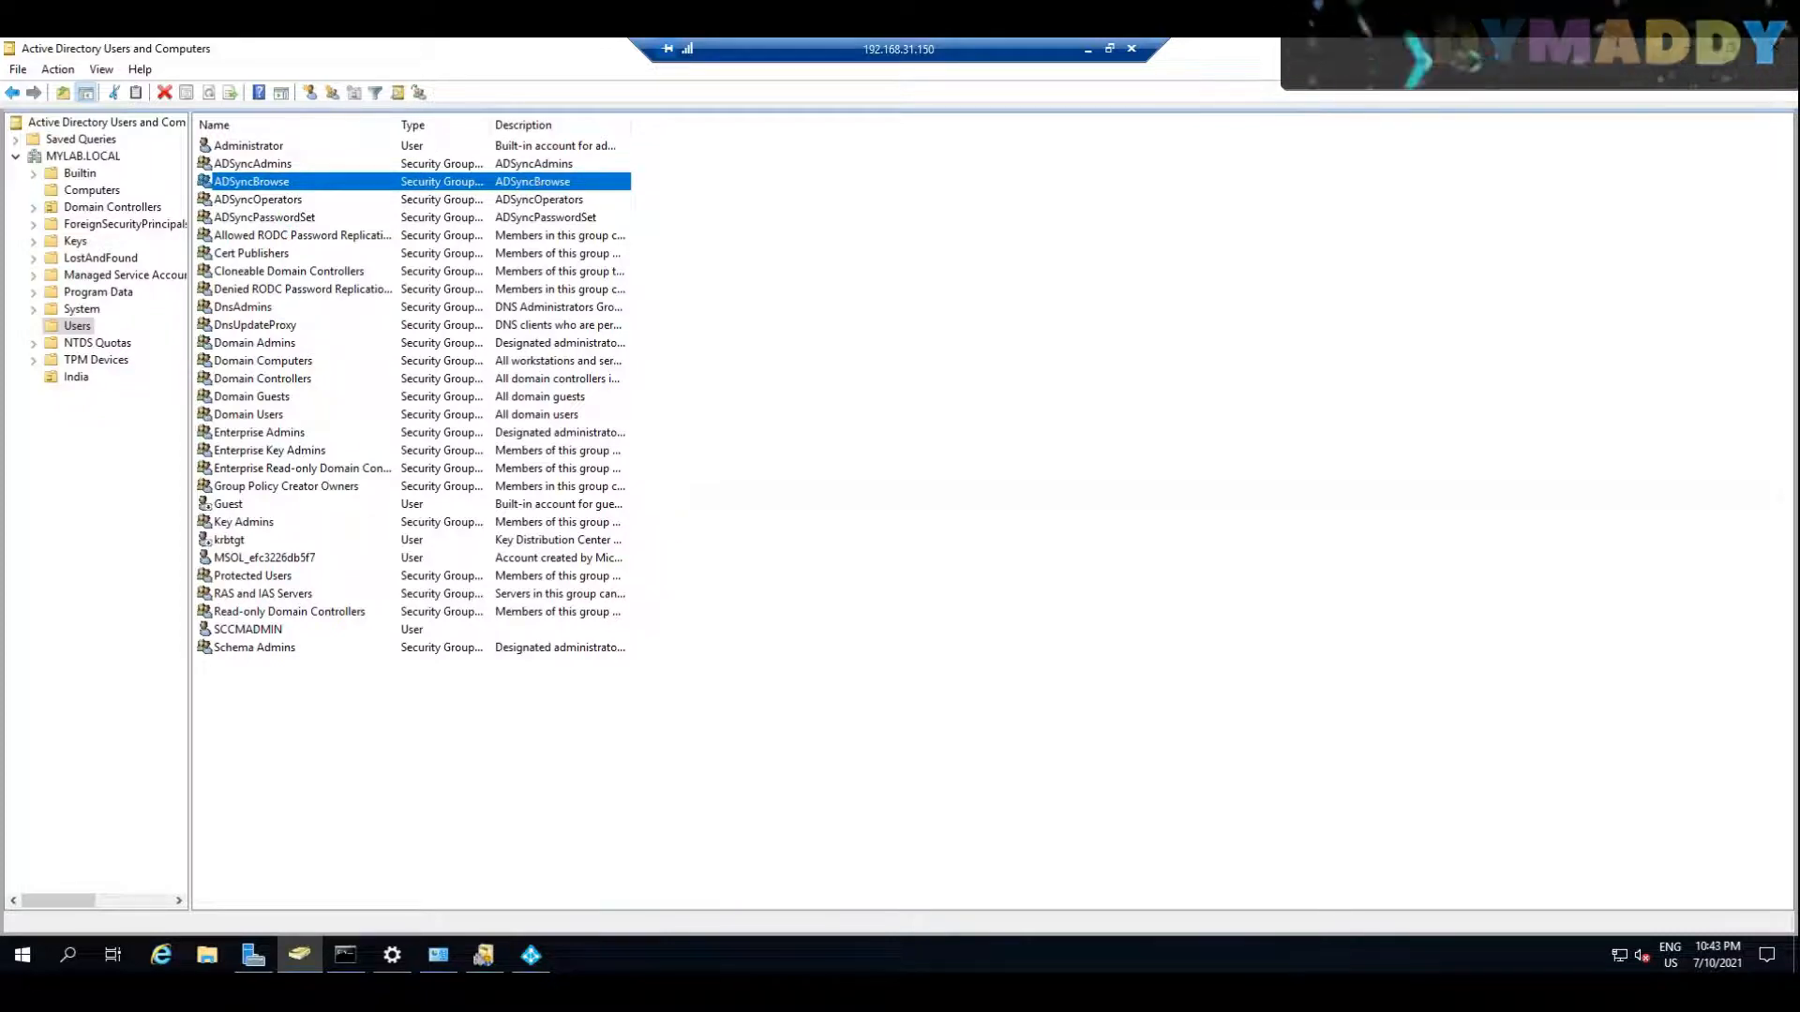
Step: Exit the completed Azure AD Connect wizard, show the desktop, and look at the server's recently added programs
{"action": "left_click", "coordinate": [531, 955]}
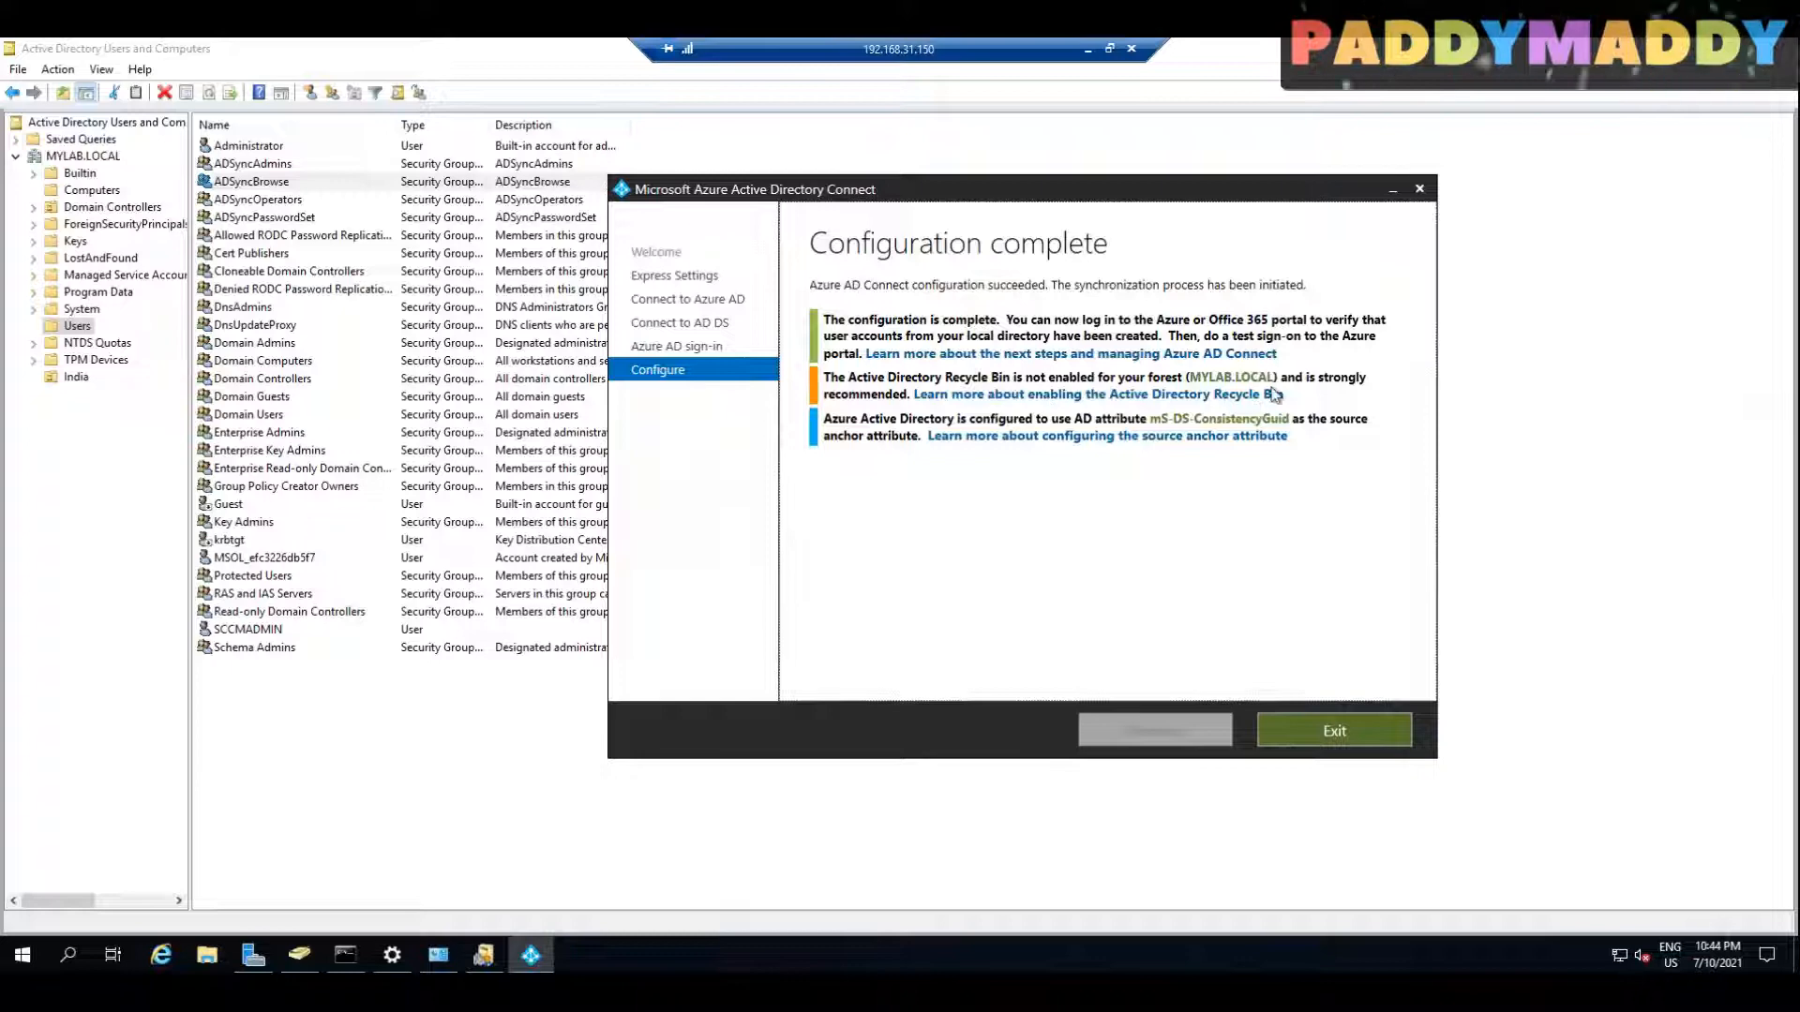
{"action": "left_click", "coordinate": [1334, 730]}
{"action": "key", "text": "super+d"}
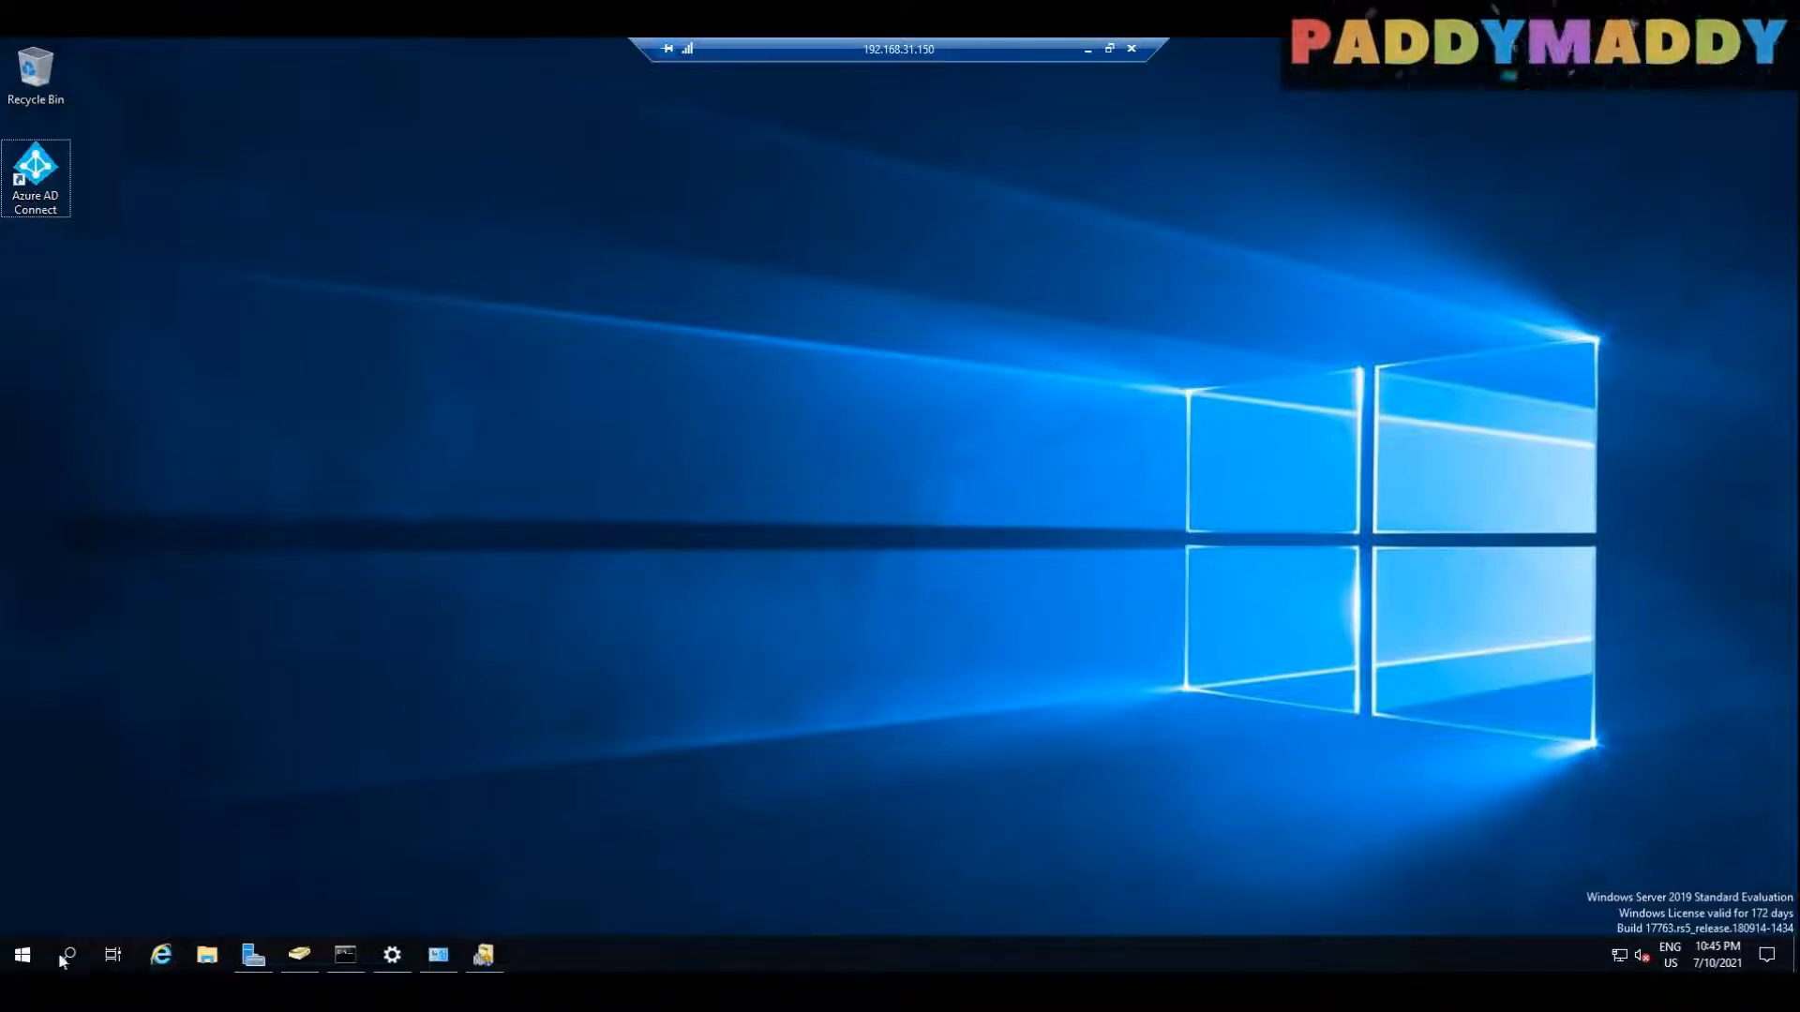
{"action": "left_click", "coordinate": [22, 954]}
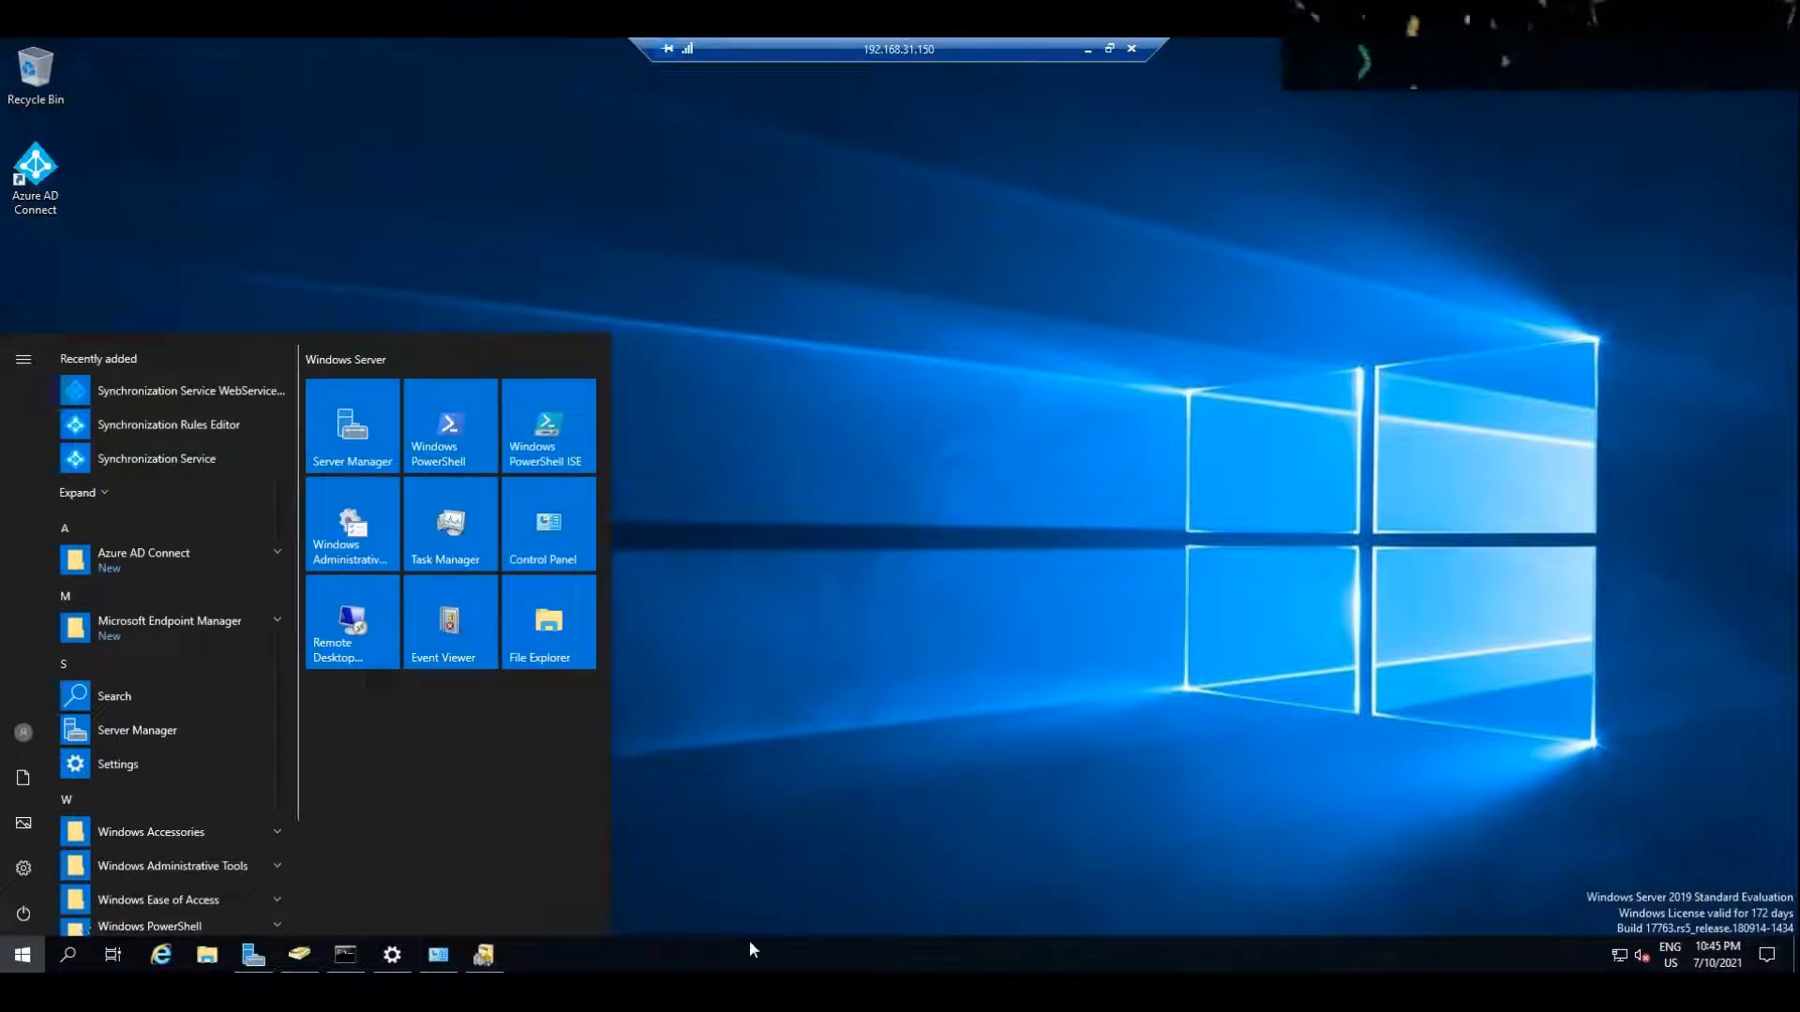
{"action": "left_click", "coordinate": [299, 954]}
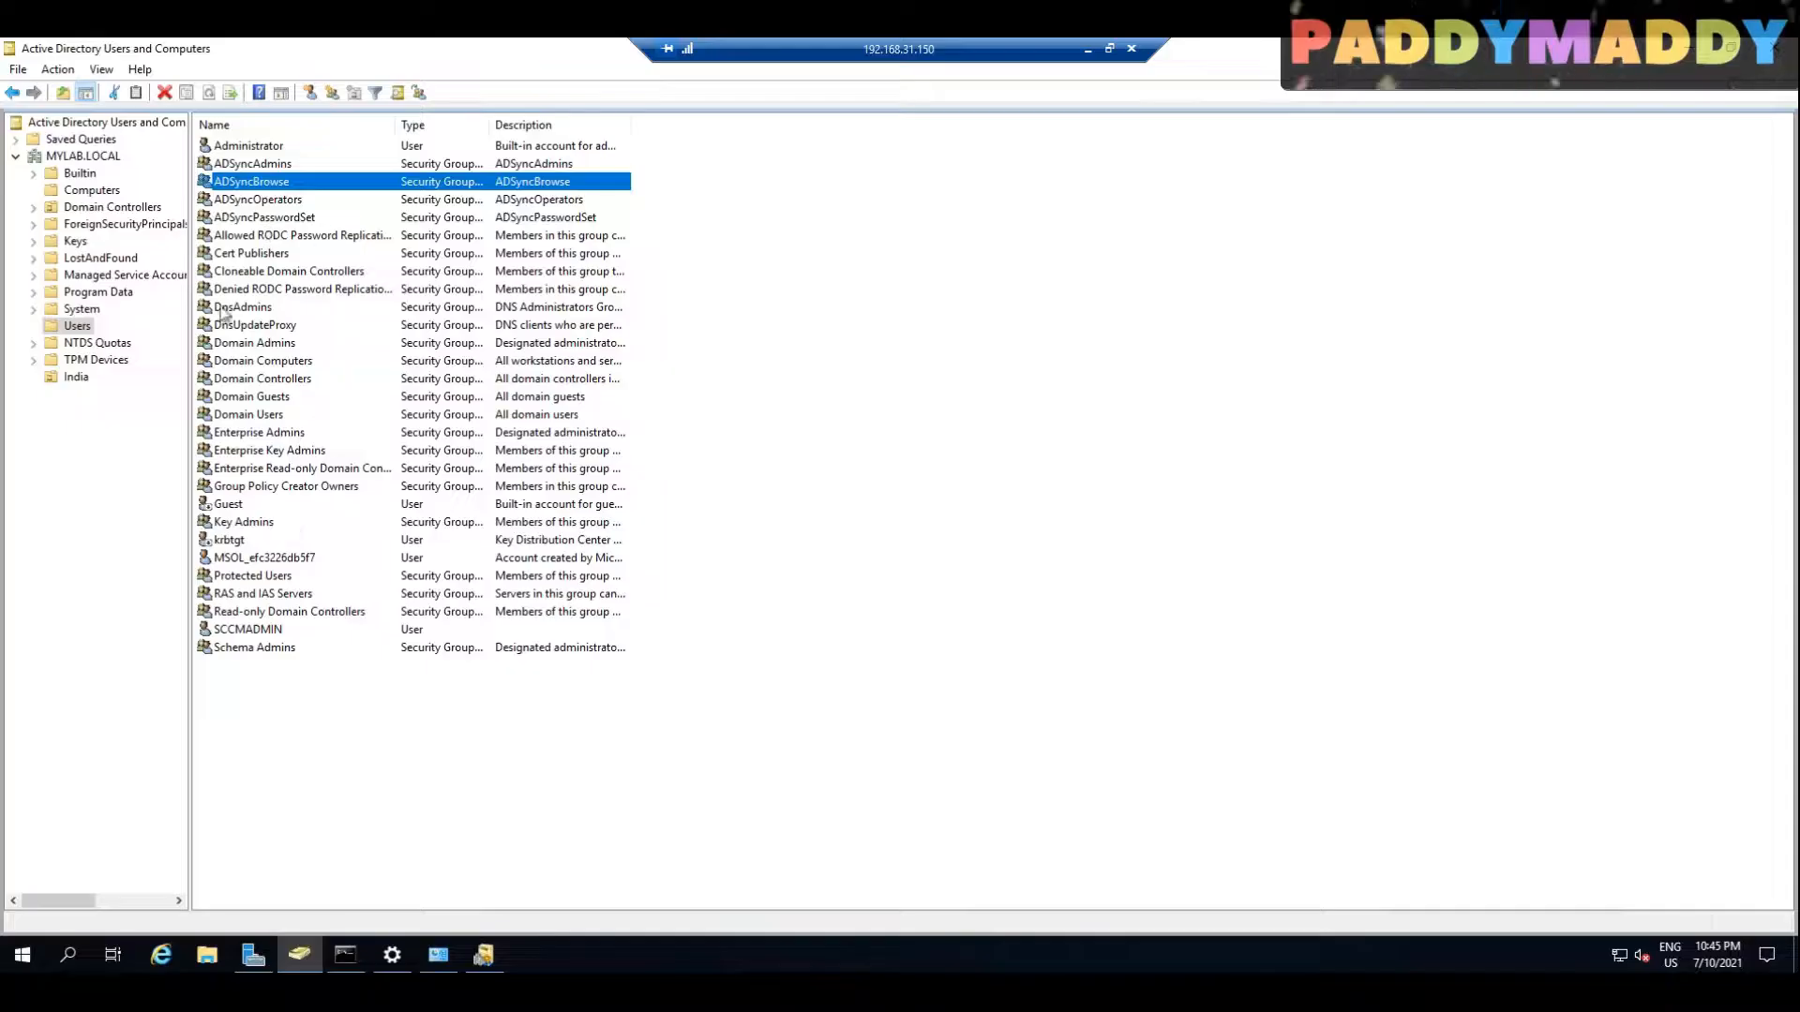
{"action": "left_click", "coordinate": [556, 687]}
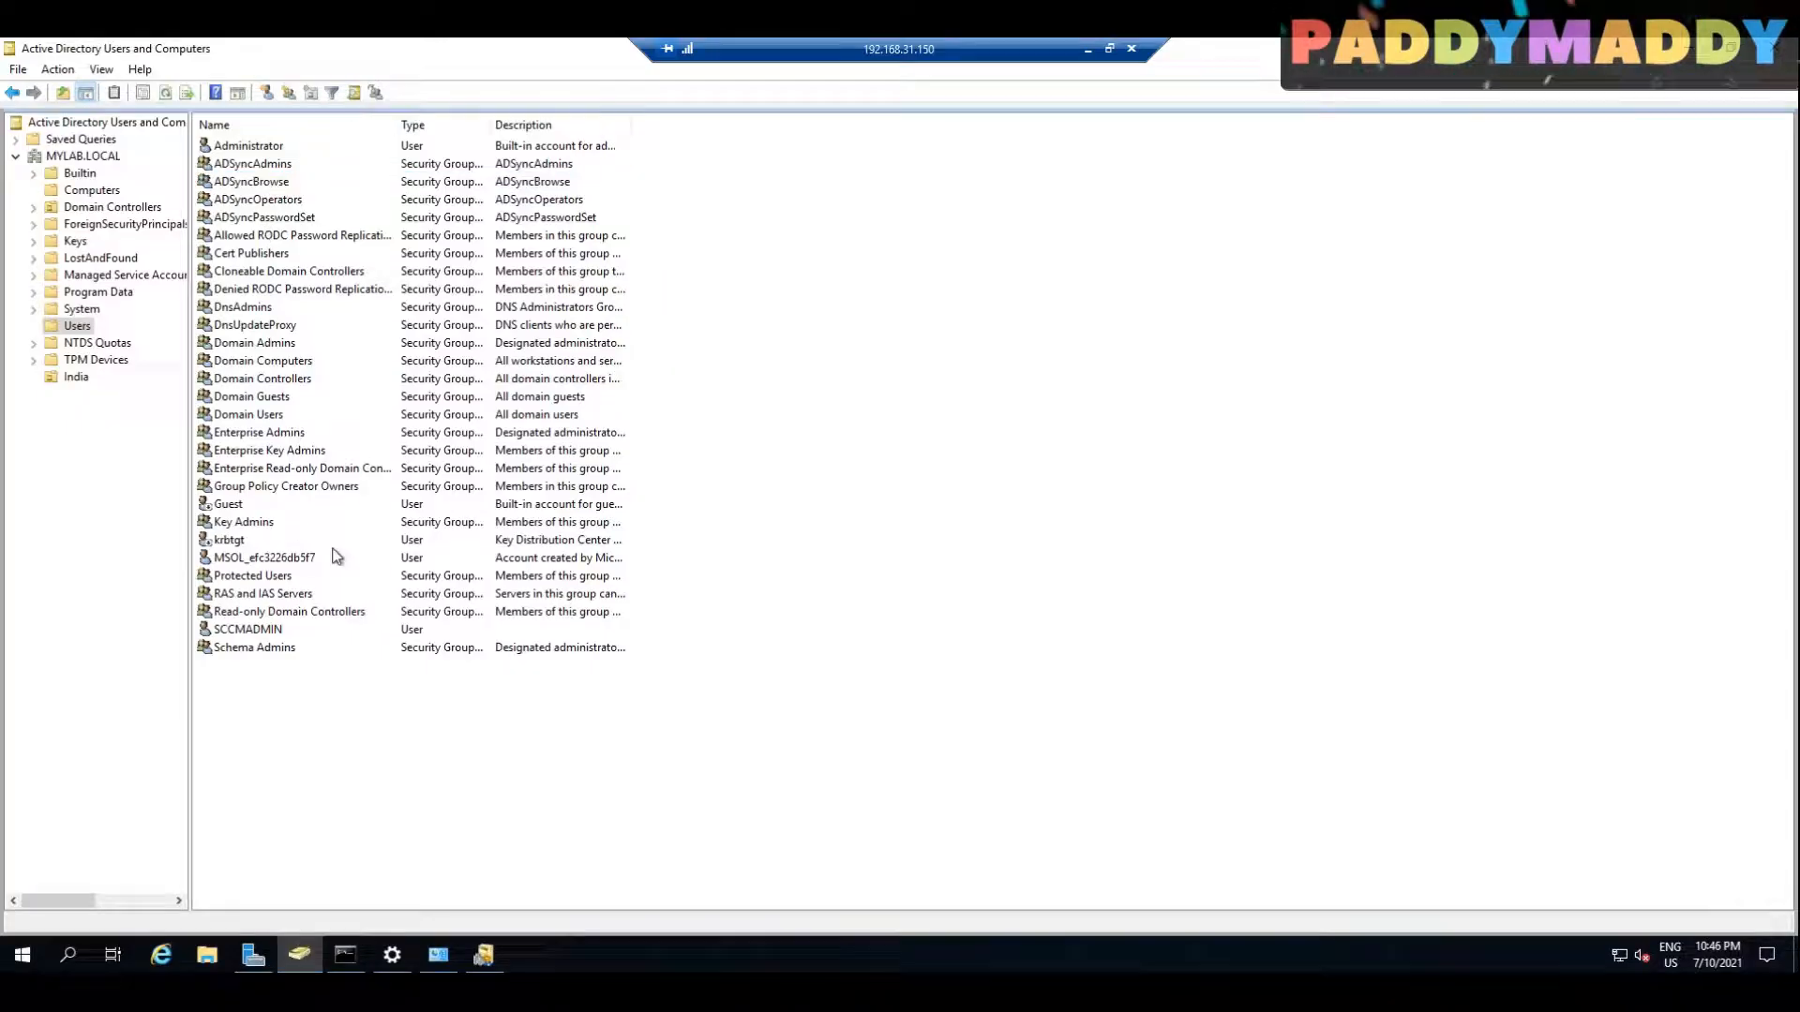
{"action": "left_click", "coordinate": [260, 629]}
{"action": "double_click", "coordinate": [265, 631]}
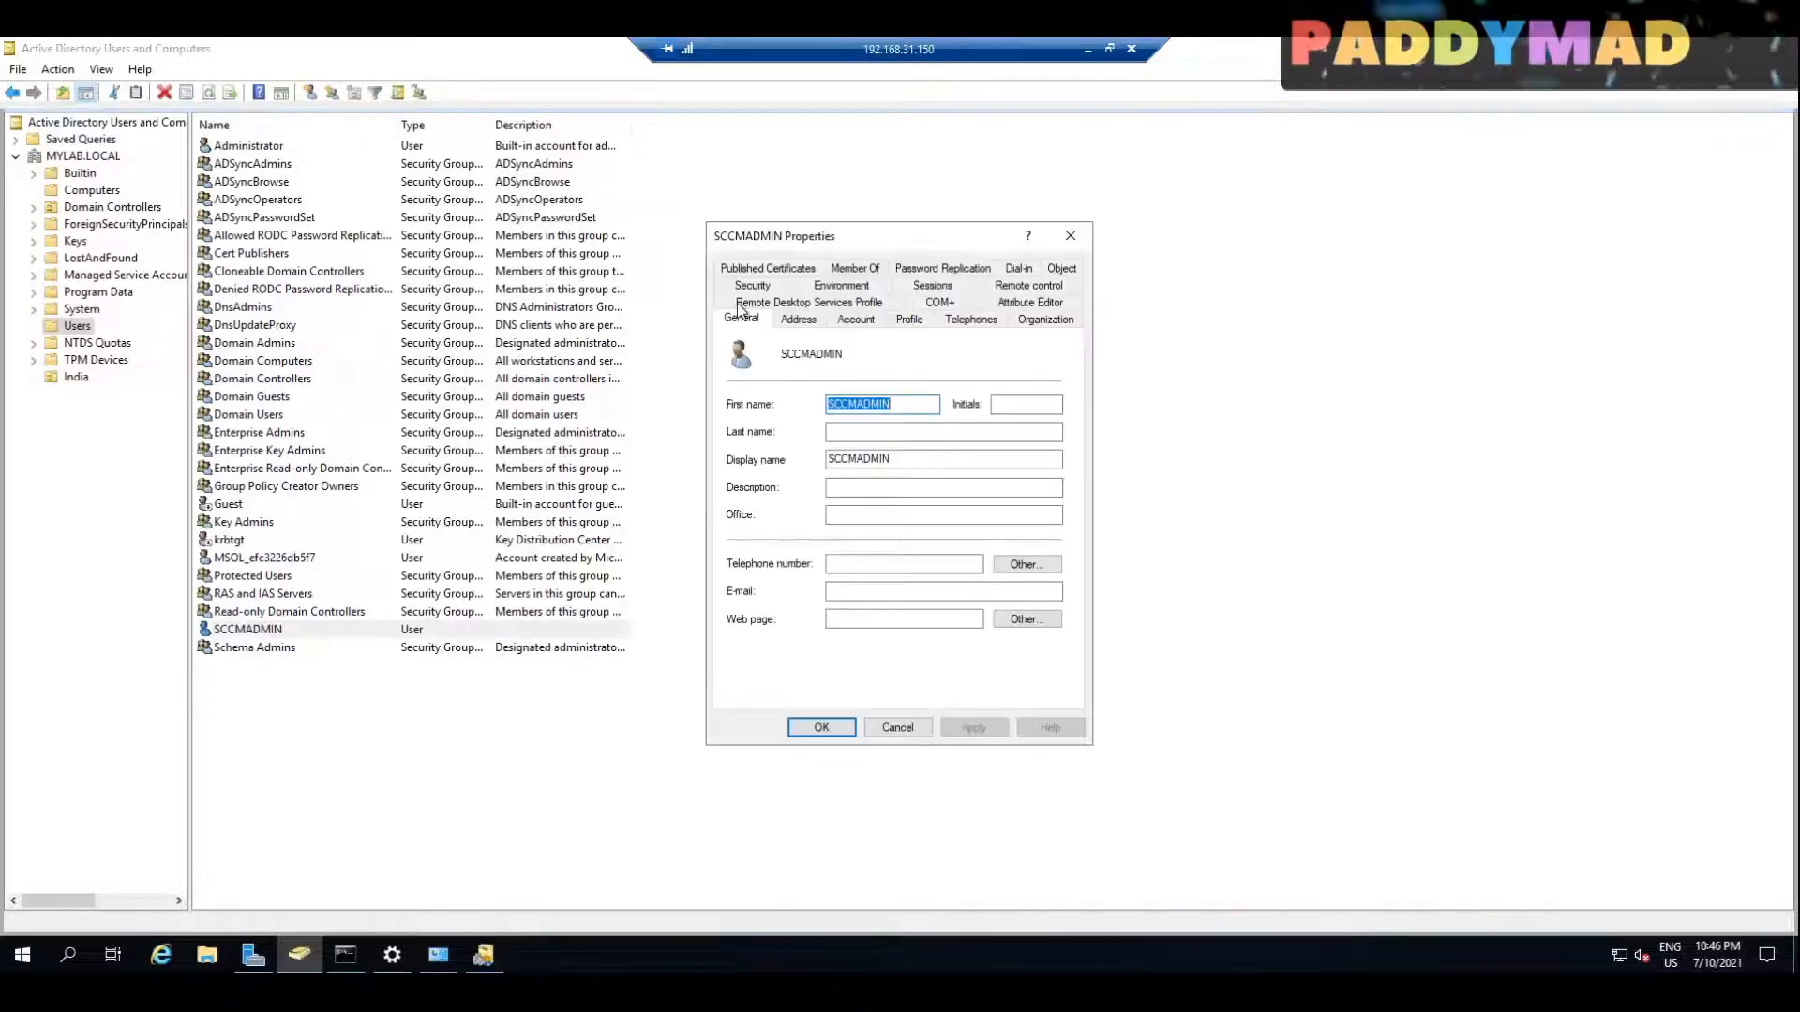
{"action": "left_click", "coordinate": [858, 320]}
{"action": "left_click", "coordinate": [991, 366]}
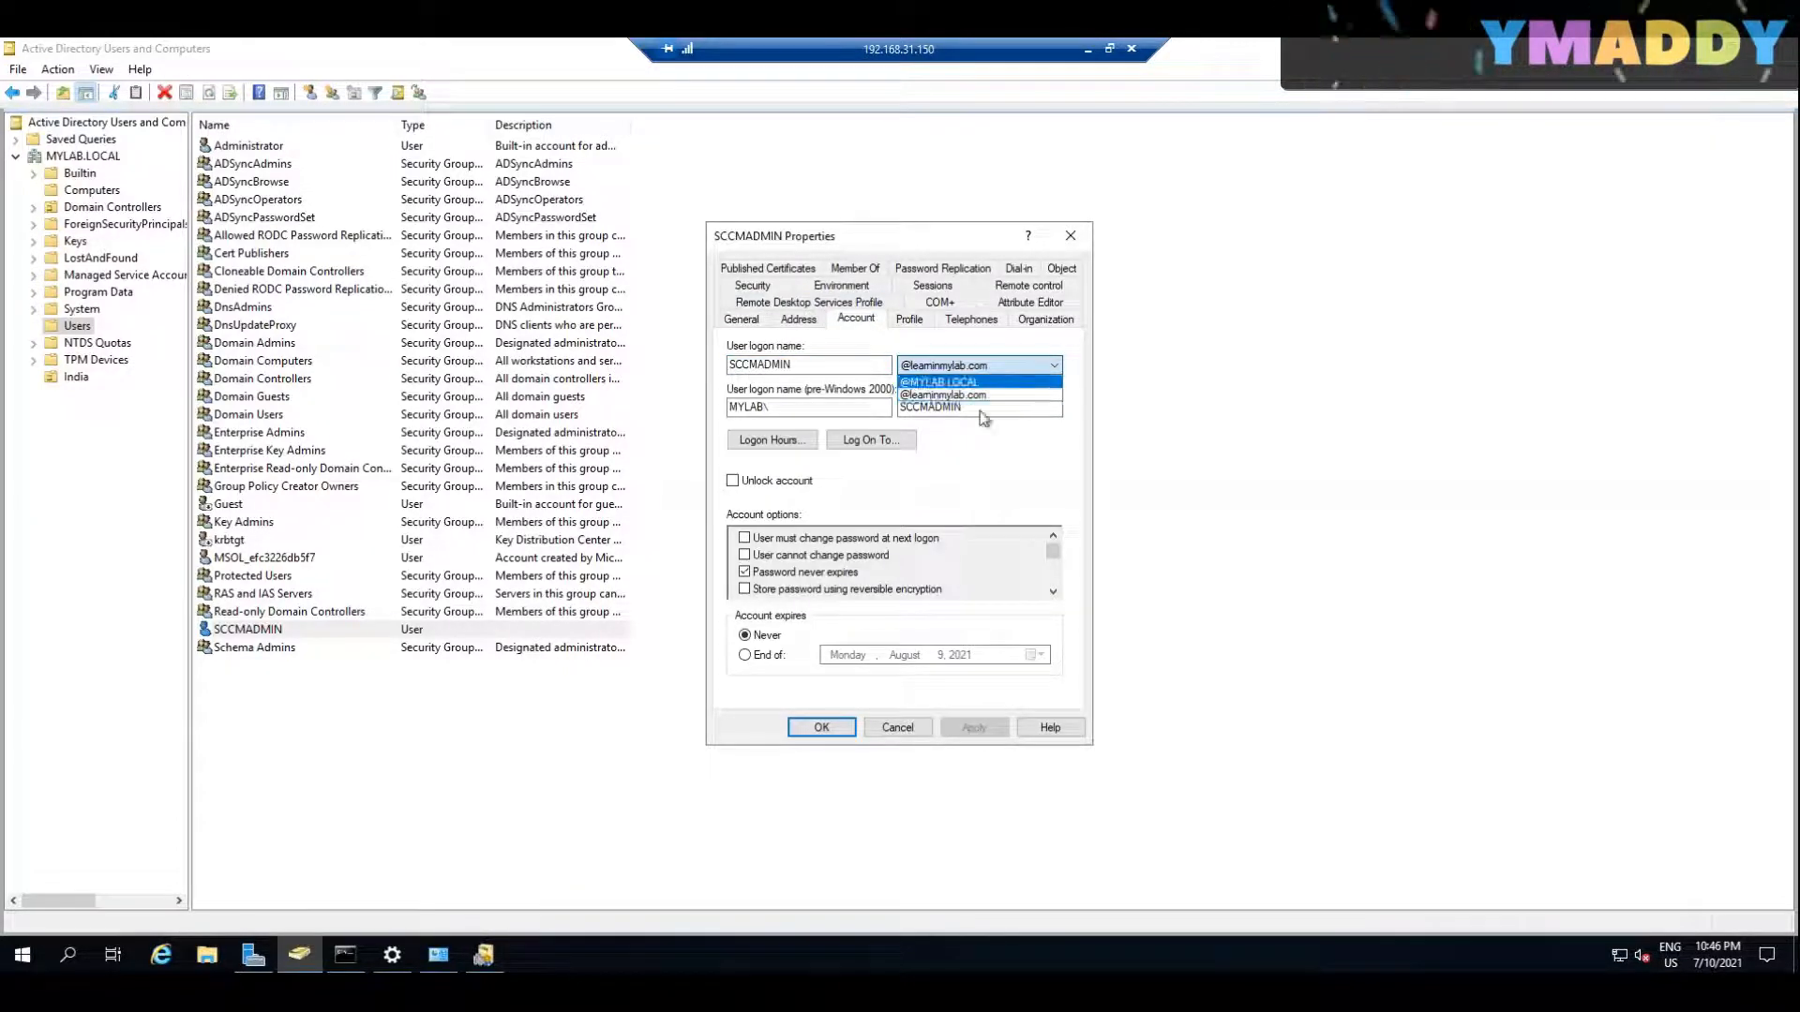
{"action": "left_click", "coordinate": [973, 395]}
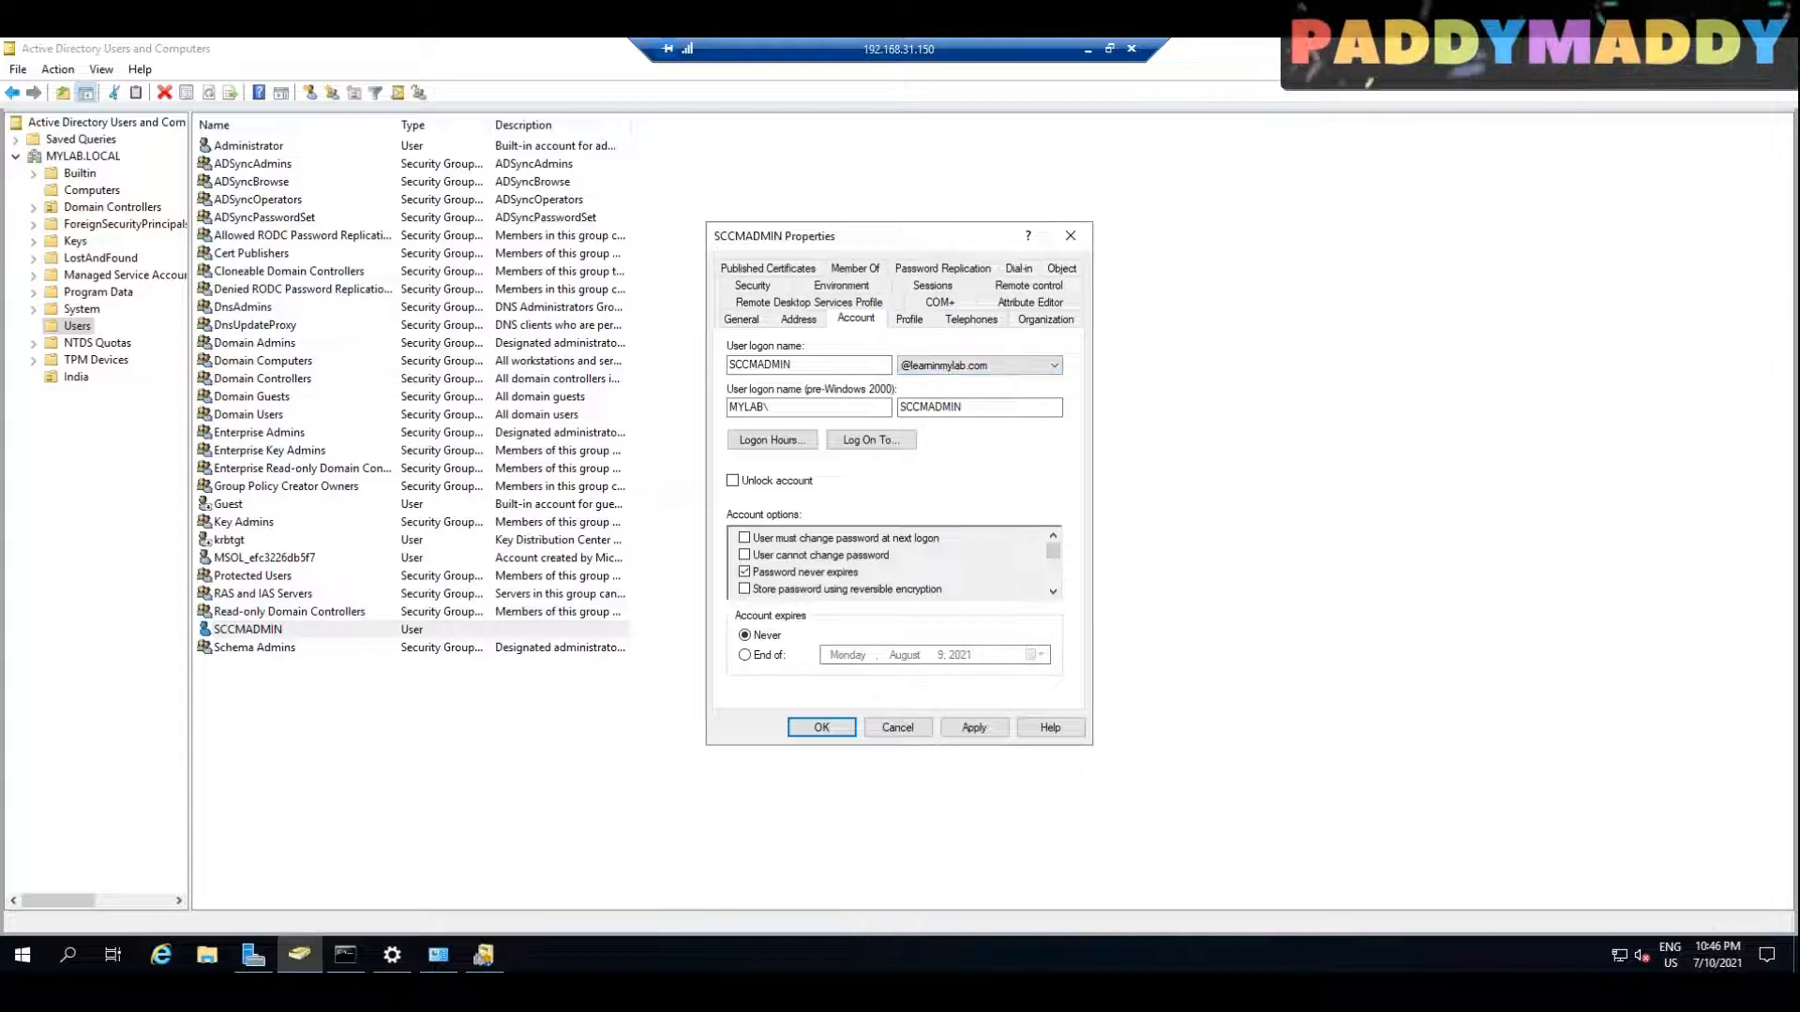
{"action": "left_click", "coordinate": [821, 728]}
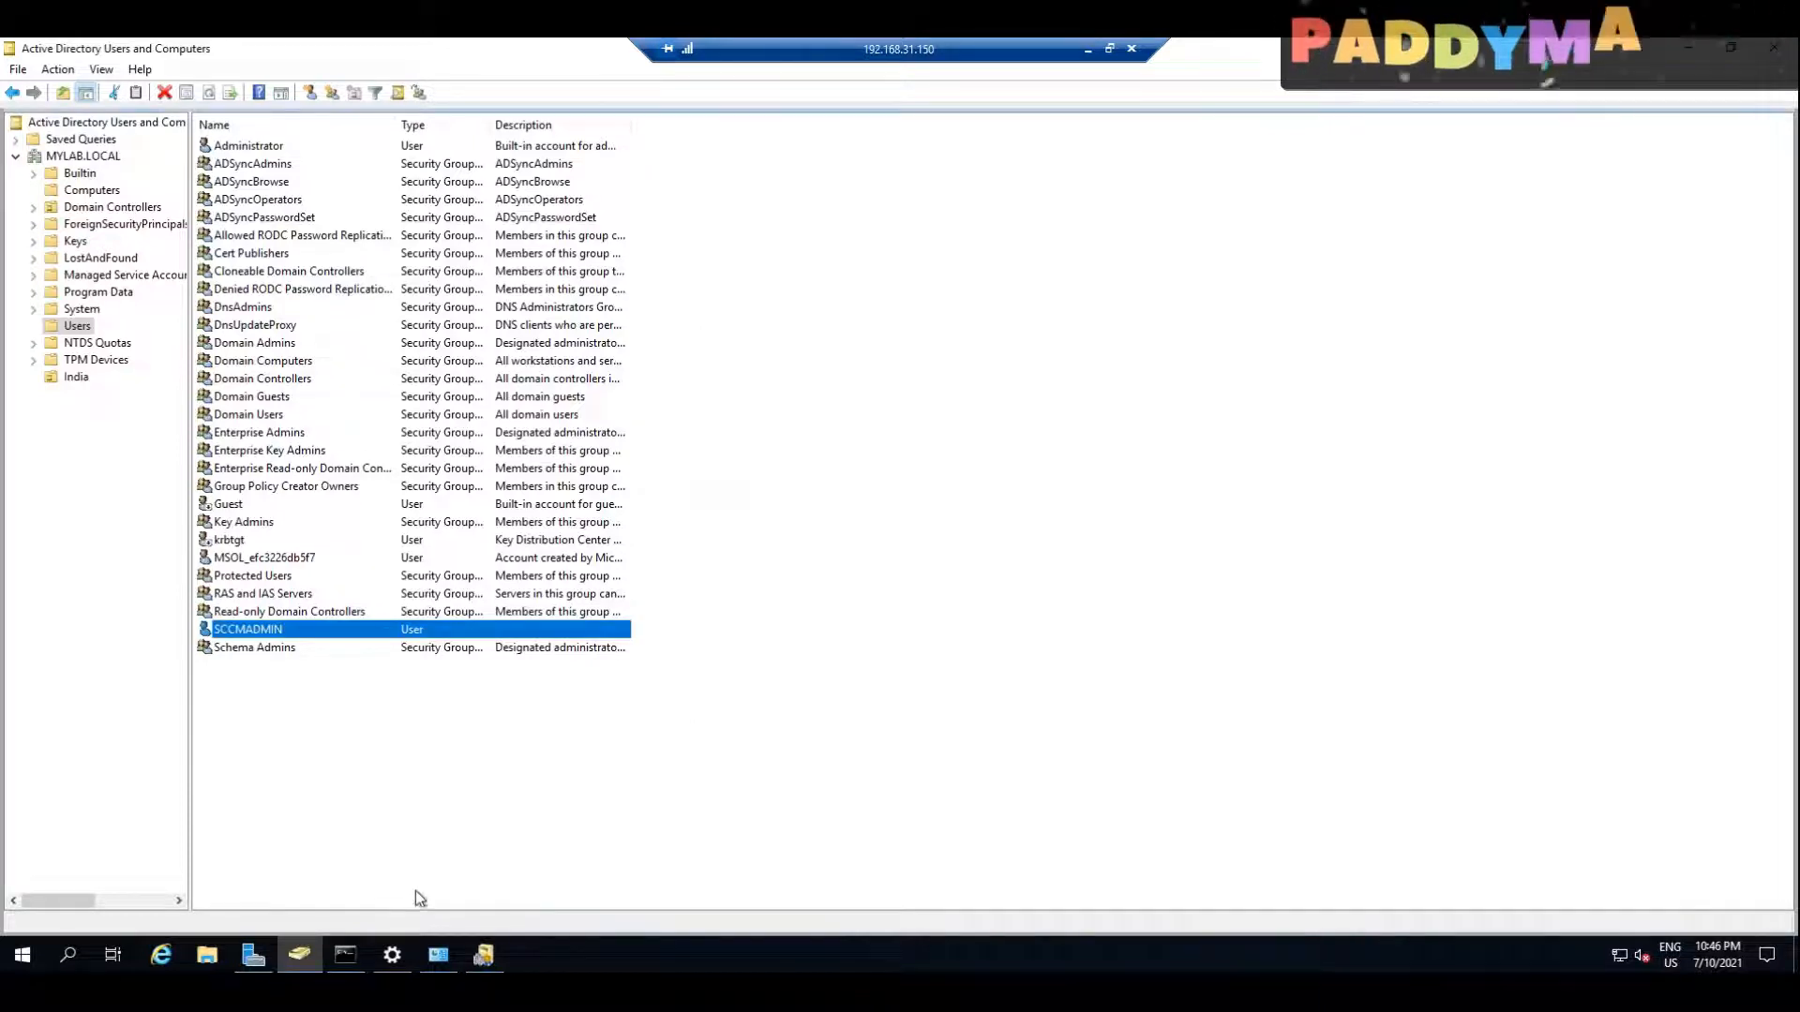
Step: Review the forest's alternative UPN suffixes in Active Directory Domains and Trusts, then dismiss the properties without changes
{"action": "left_click", "coordinate": [484, 954]}
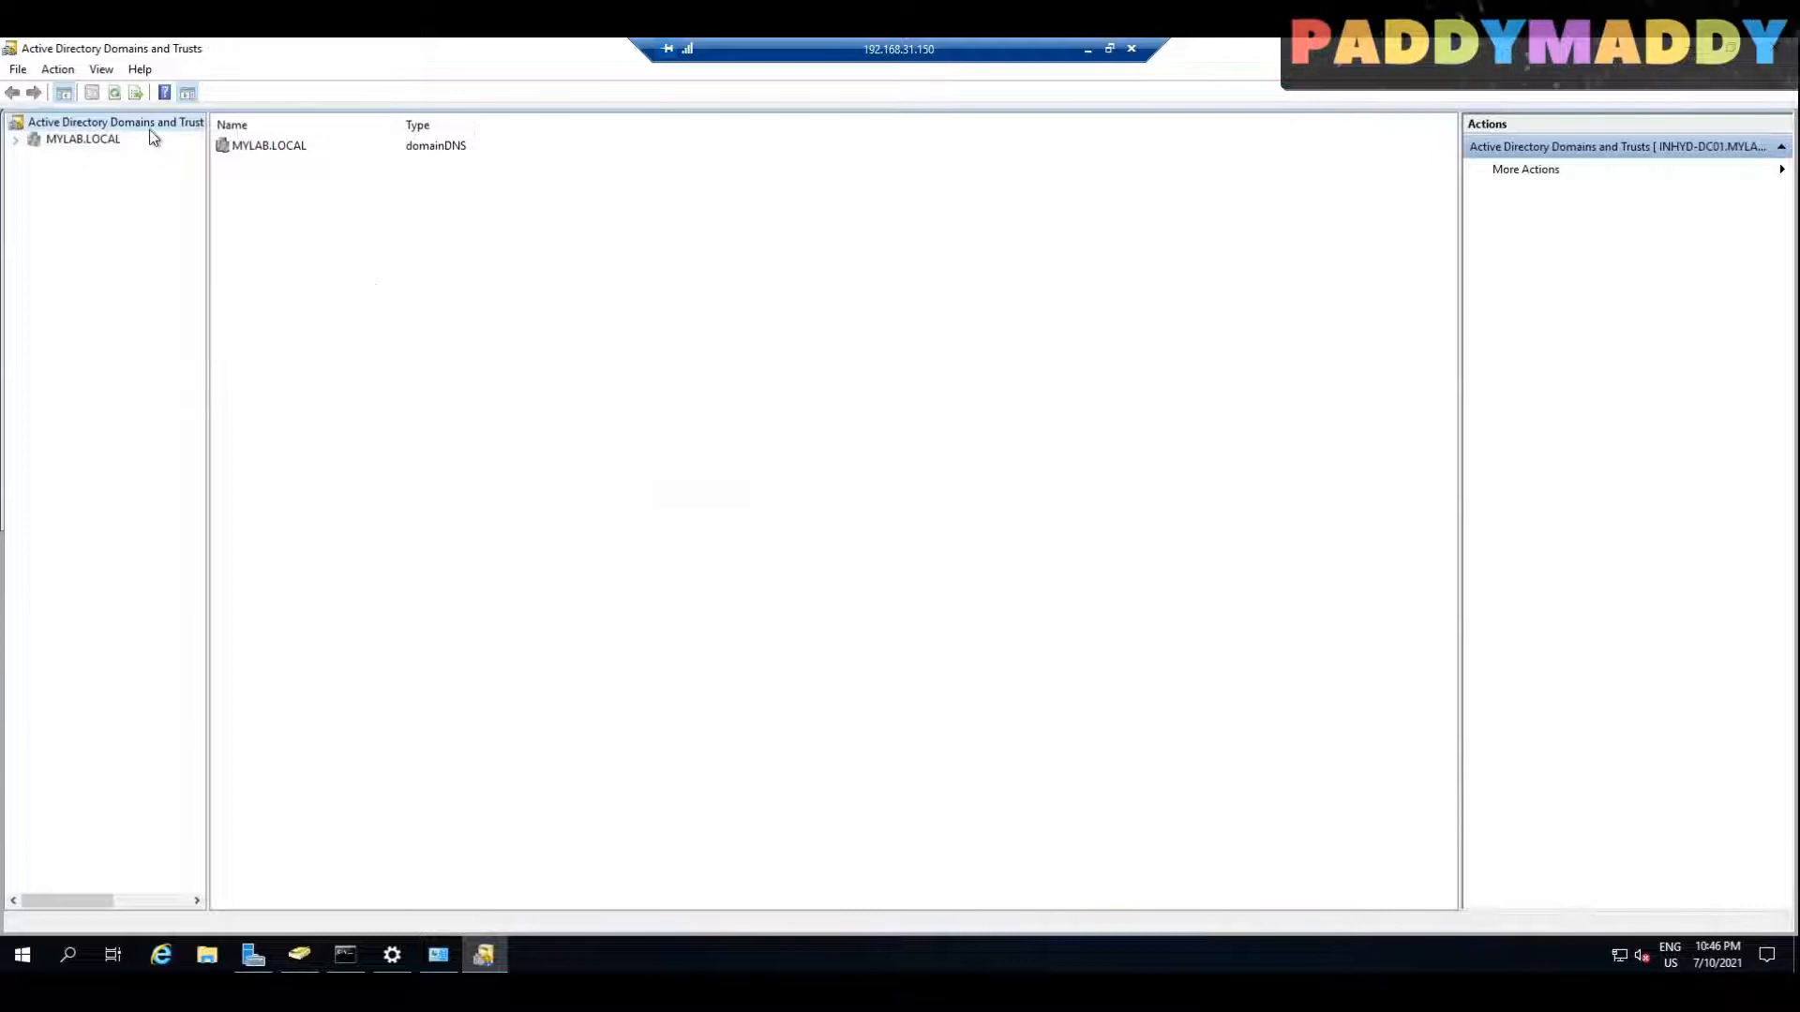
{"action": "left_click", "coordinate": [85, 139]}
{"action": "right_click", "coordinate": [89, 138]}
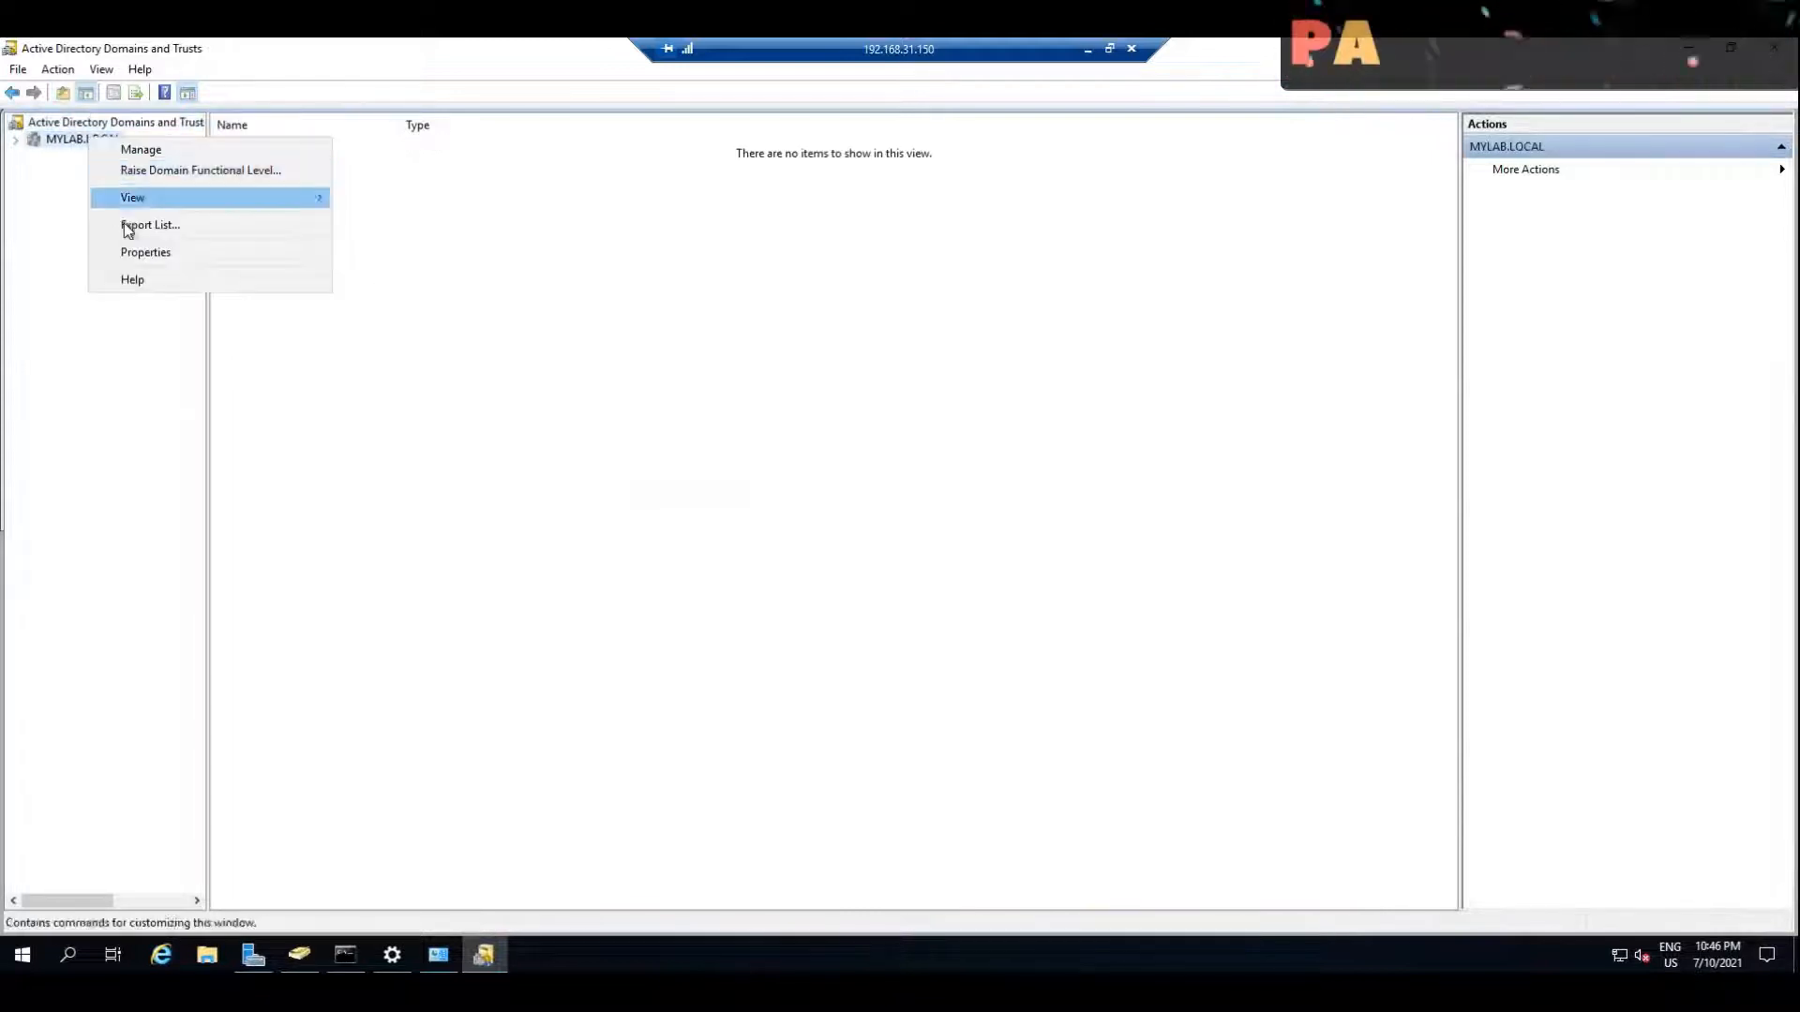
{"action": "right_click", "coordinate": [90, 122]}
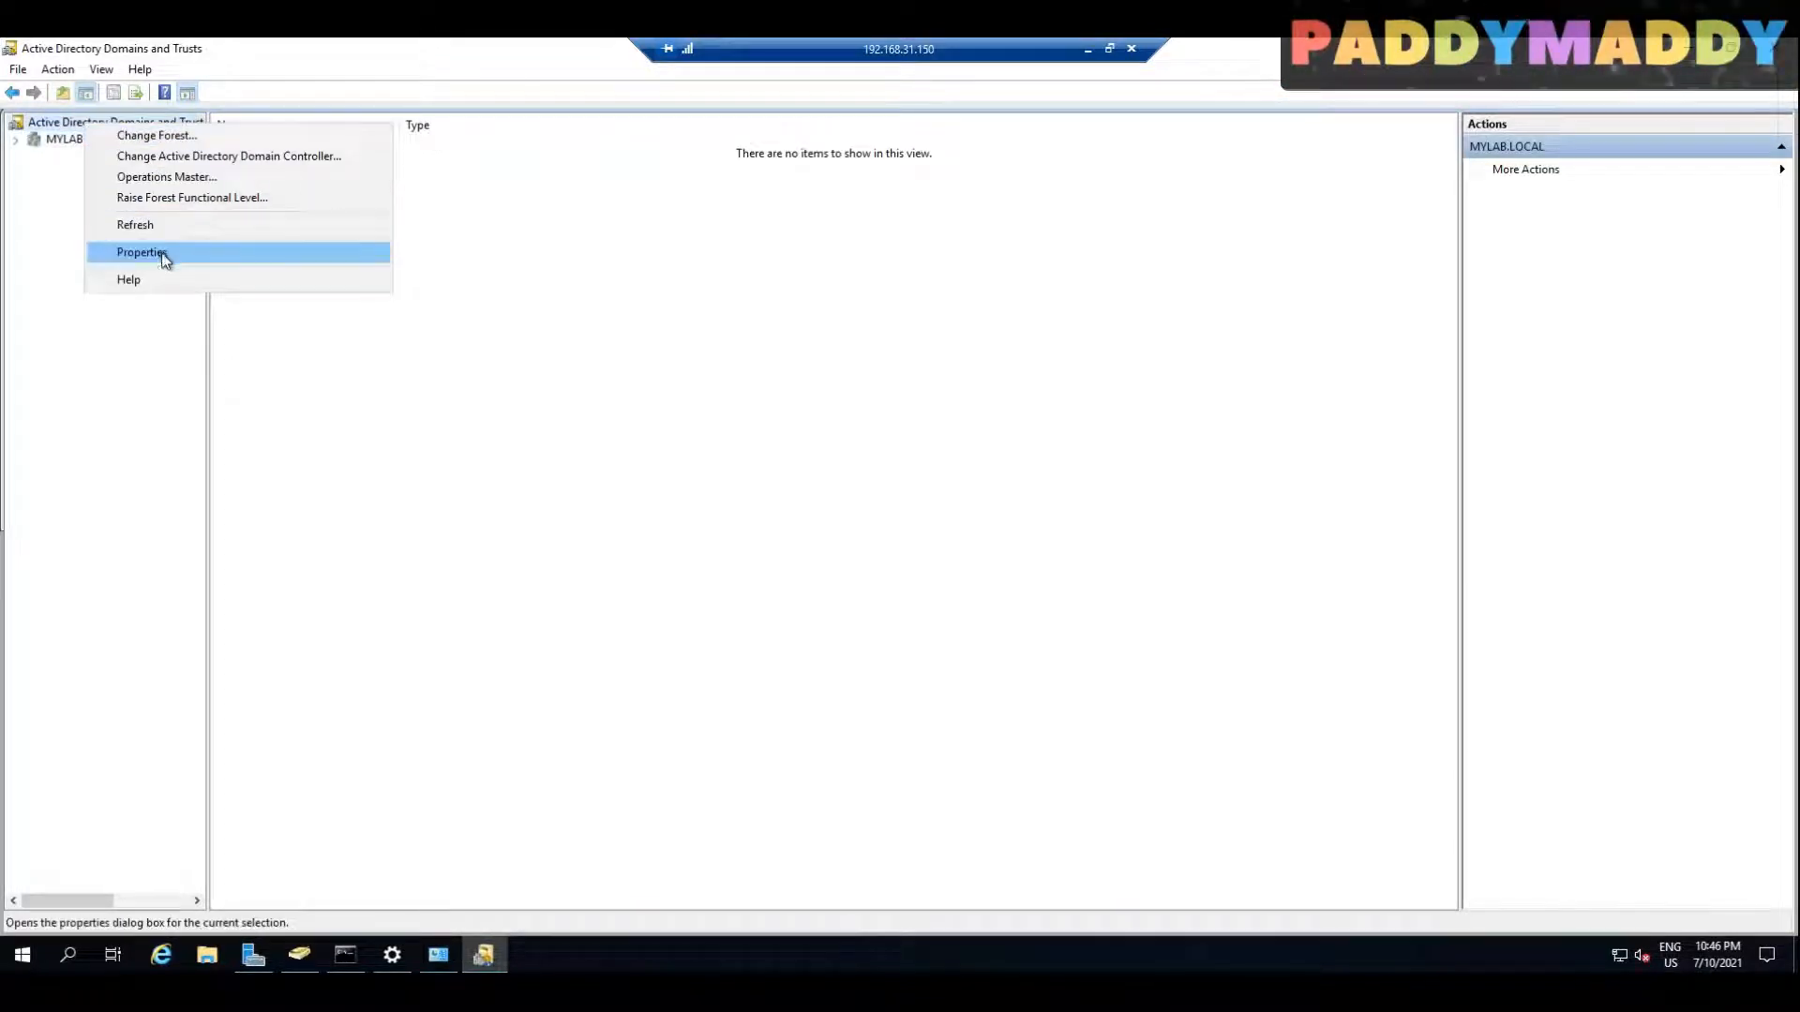
{"action": "left_click", "coordinate": [161, 251]}
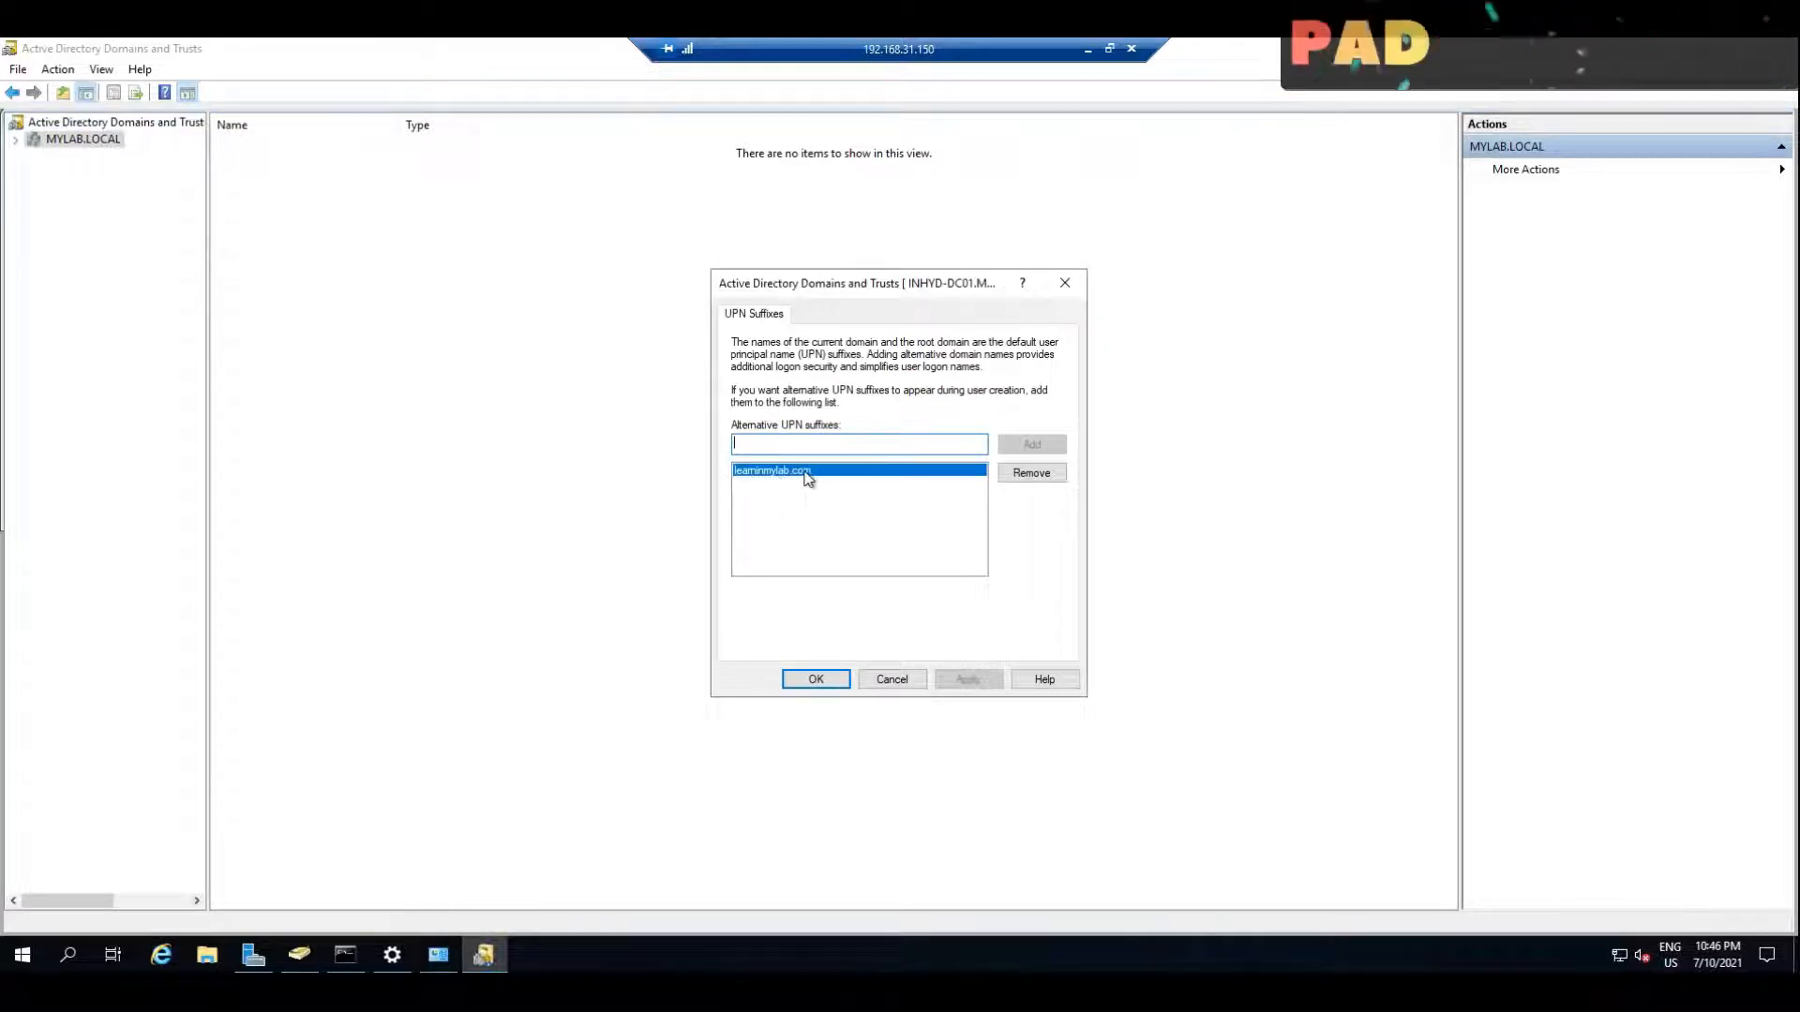
{"action": "left_click", "coordinate": [892, 679]}
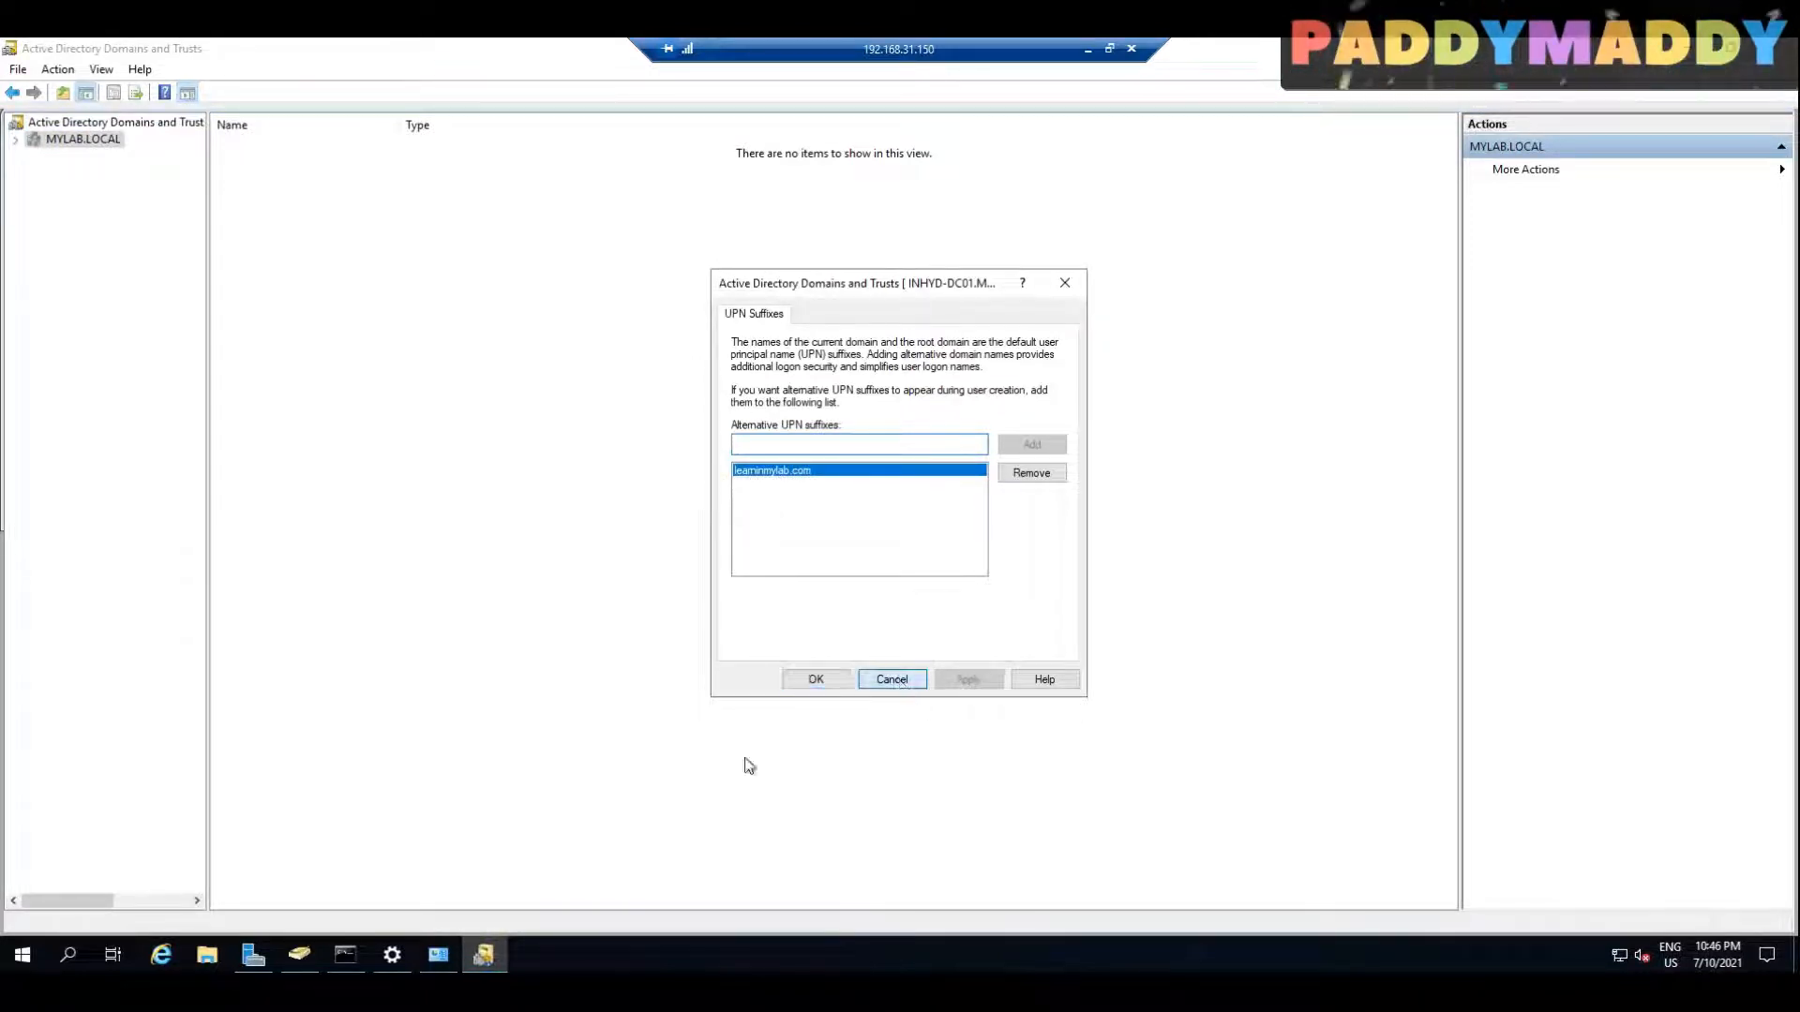
Step: Check the SCCMADMIN user's logon suffix in Active Directory Users and Computers, then close the properties and show the server desktop
{"action": "left_click", "coordinate": [298, 954]}
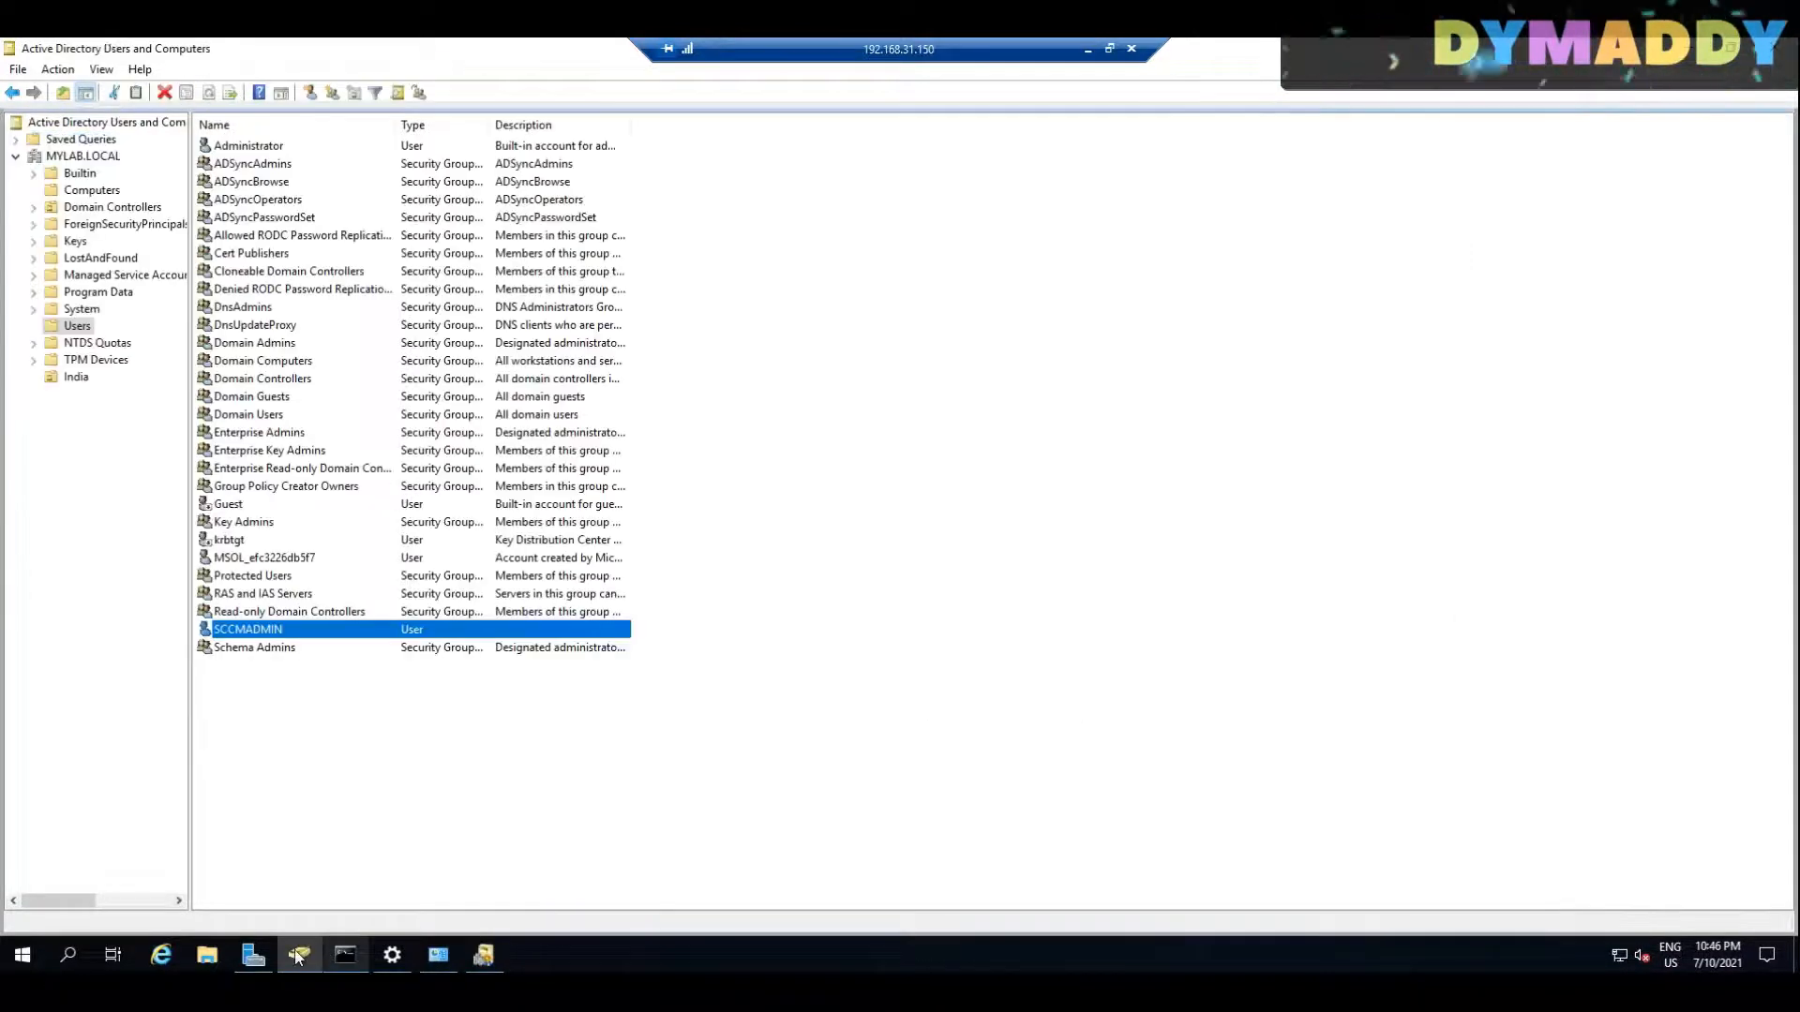
{"action": "double_click", "coordinate": [304, 632]}
{"action": "left_click", "coordinate": [868, 321]}
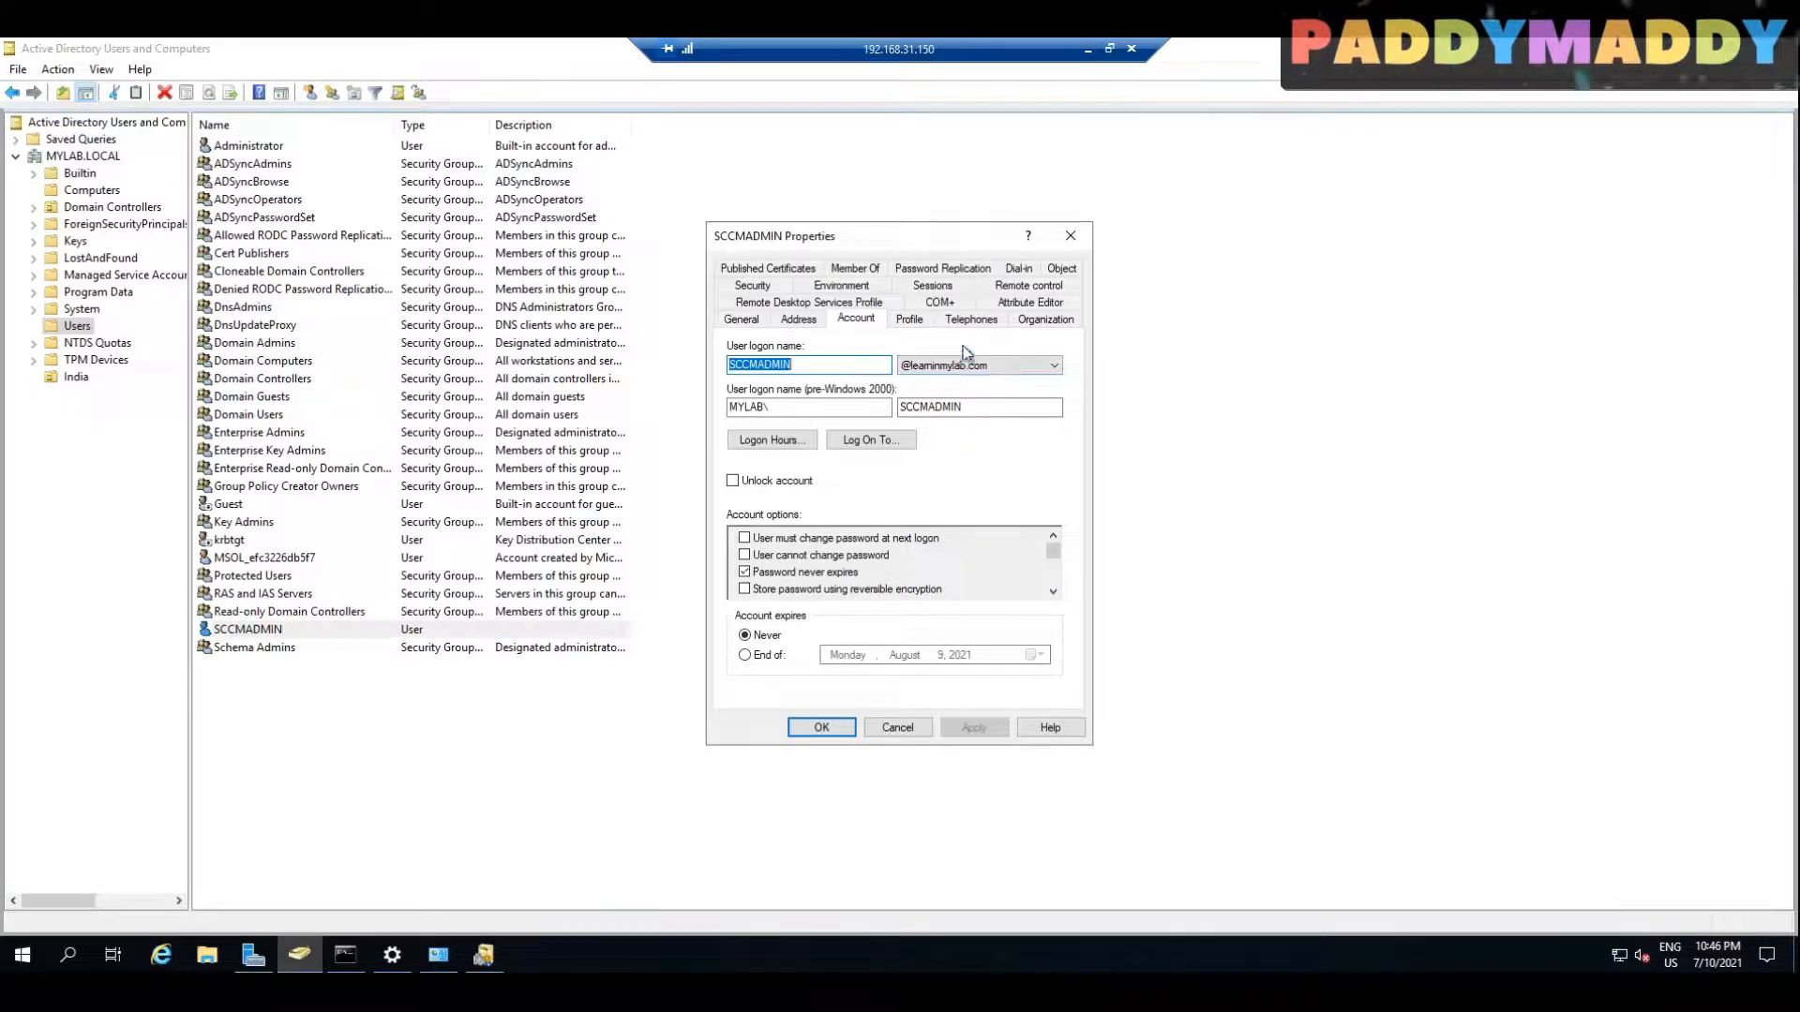
{"action": "left_click", "coordinate": [427, 825]}
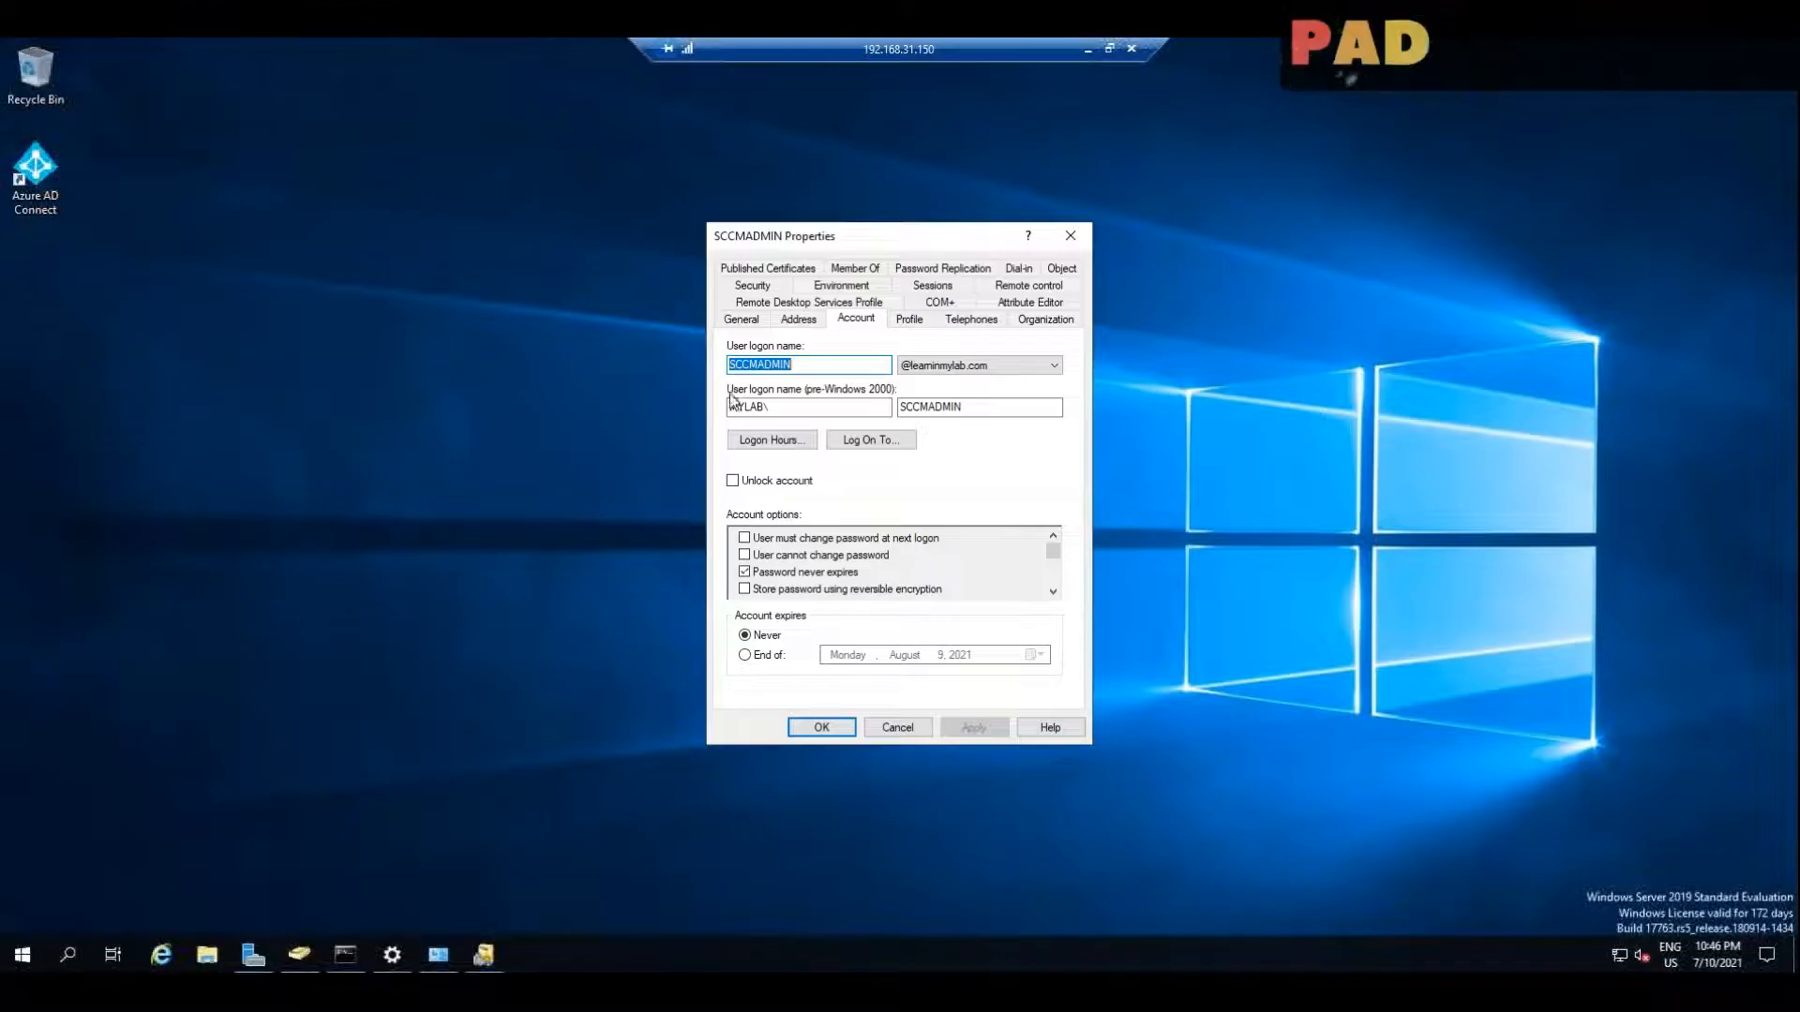
{"action": "left_click", "coordinate": [914, 729]}
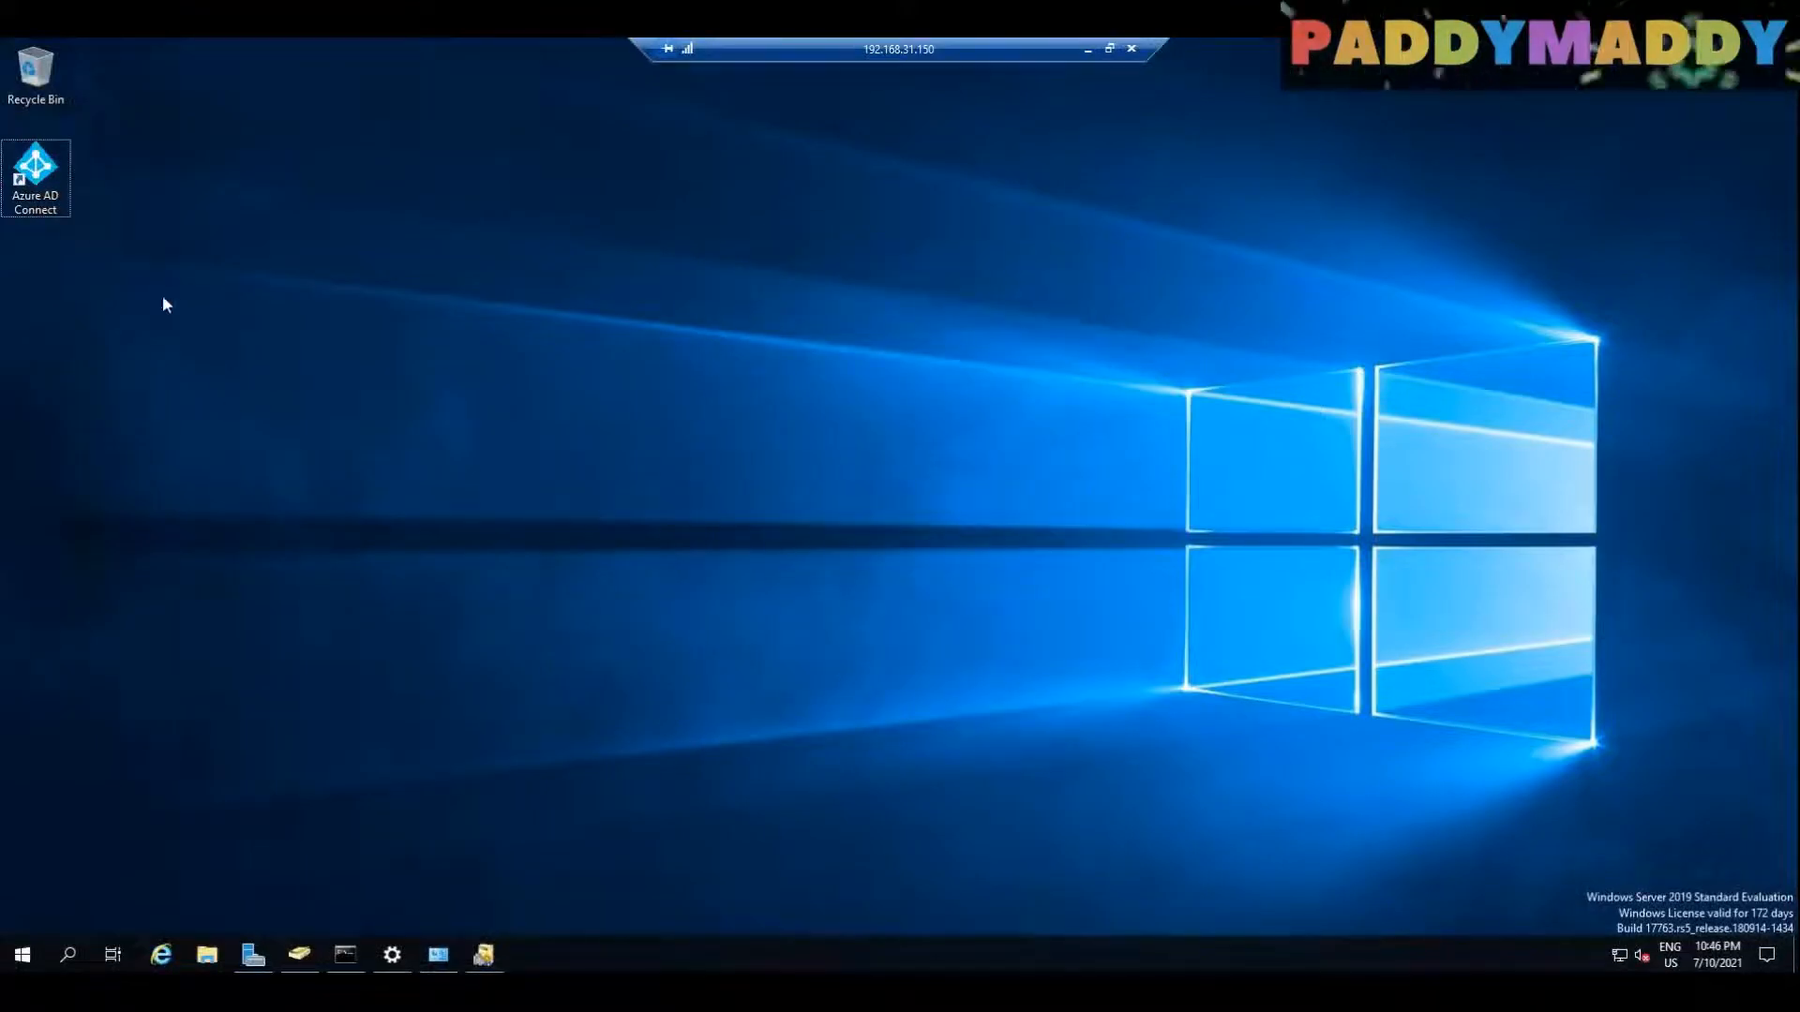
Step: Switch to the Azure portal, refresh the All users list, and widen the User principal name column to read the synced accounts
{"action": "left_click", "coordinate": [1088, 54]}
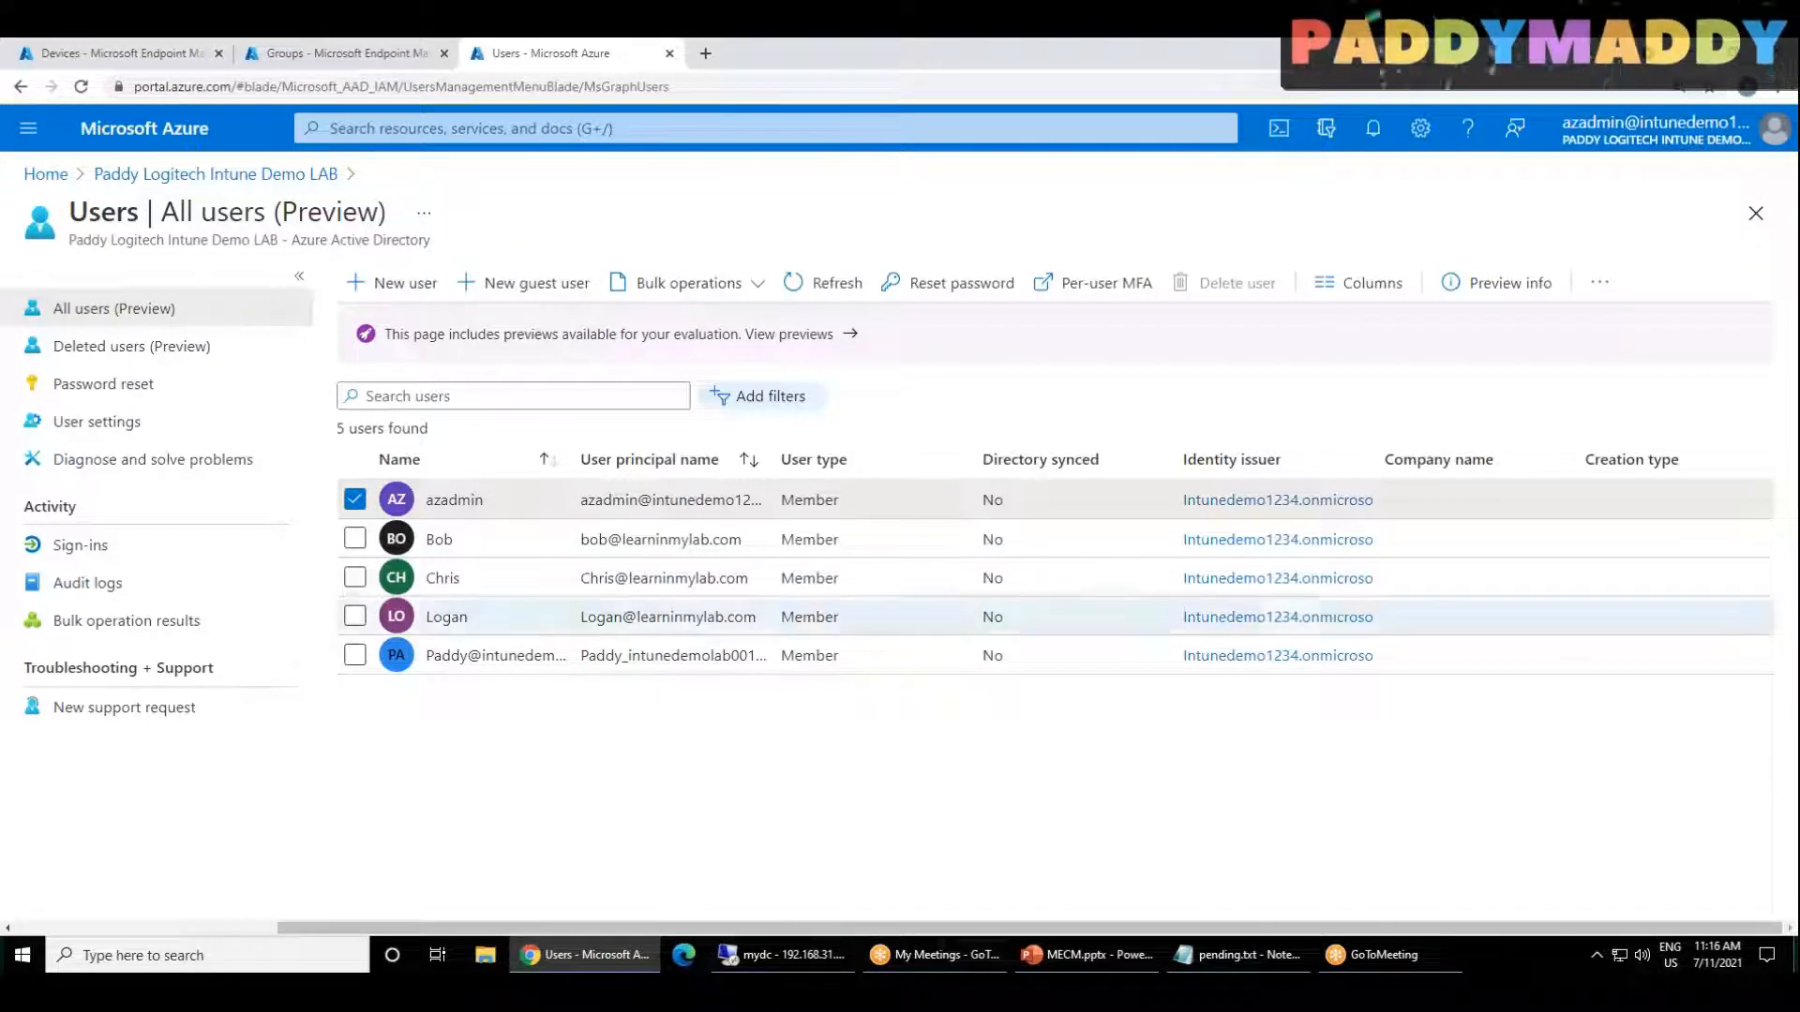
{"action": "left_click", "coordinate": [833, 287]}
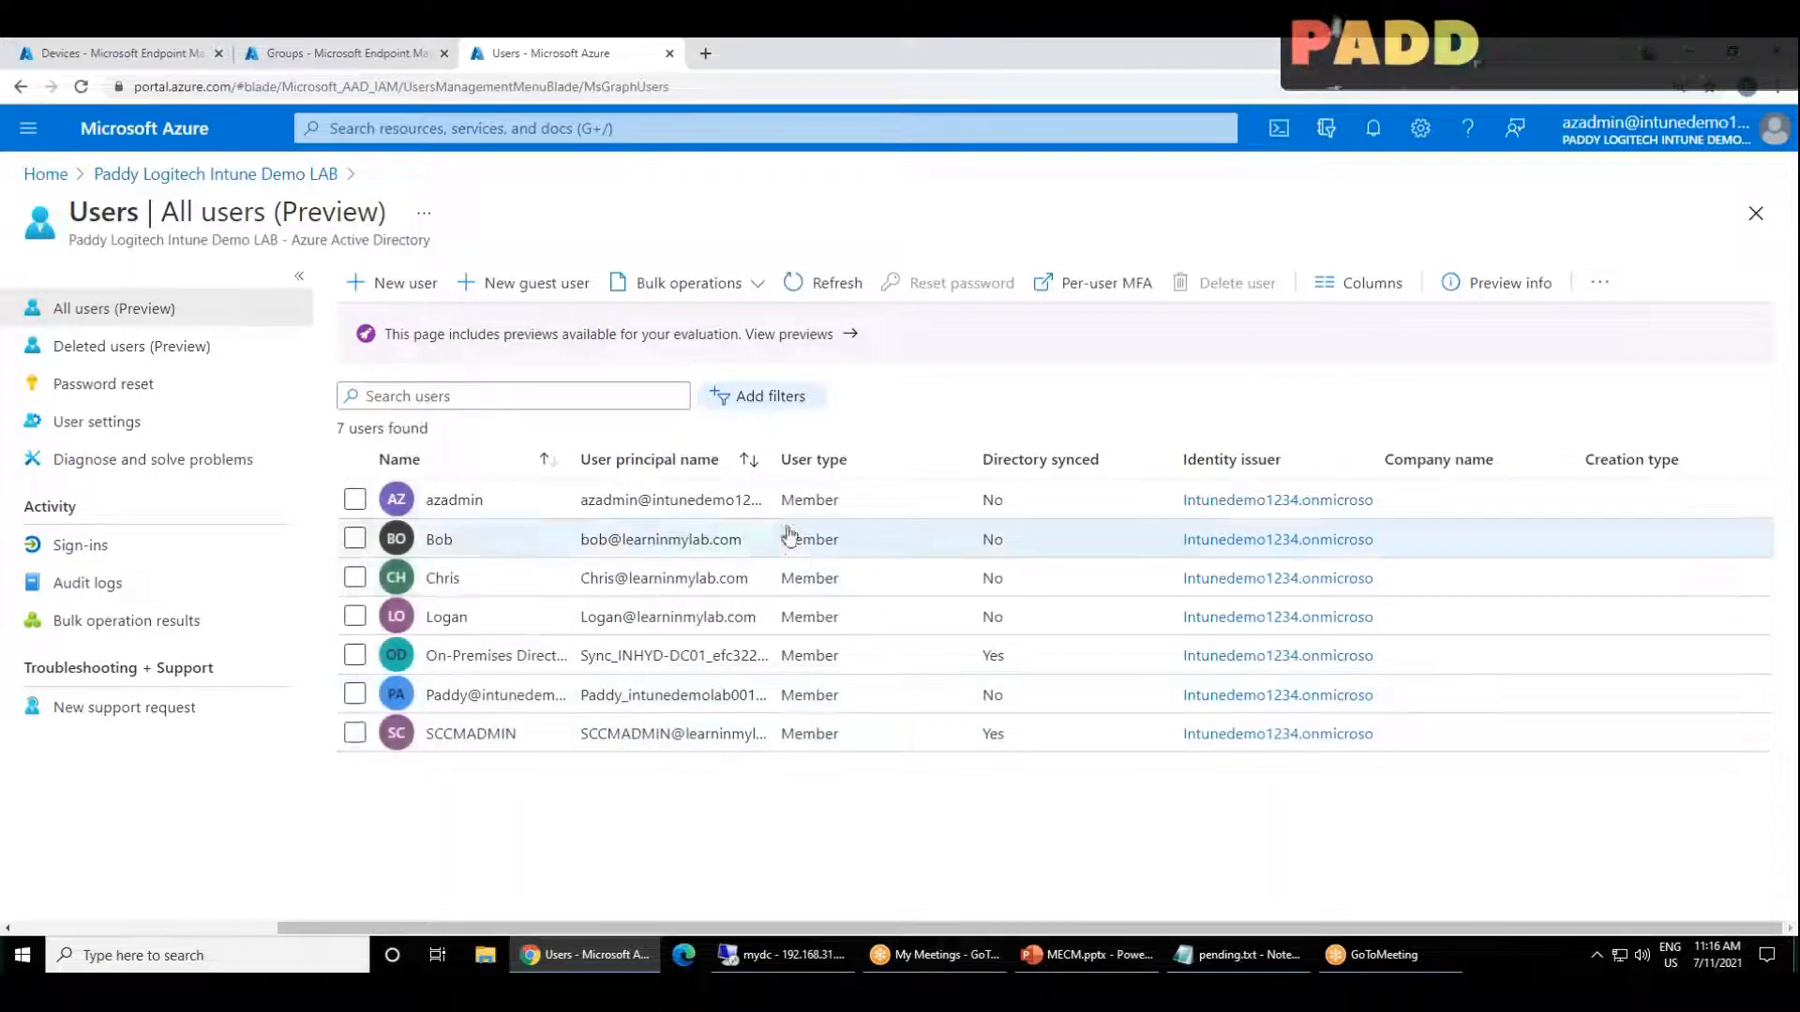
{"action": "left_click_drag", "start_coordinate": [773, 459], "coordinate": [864, 464]}
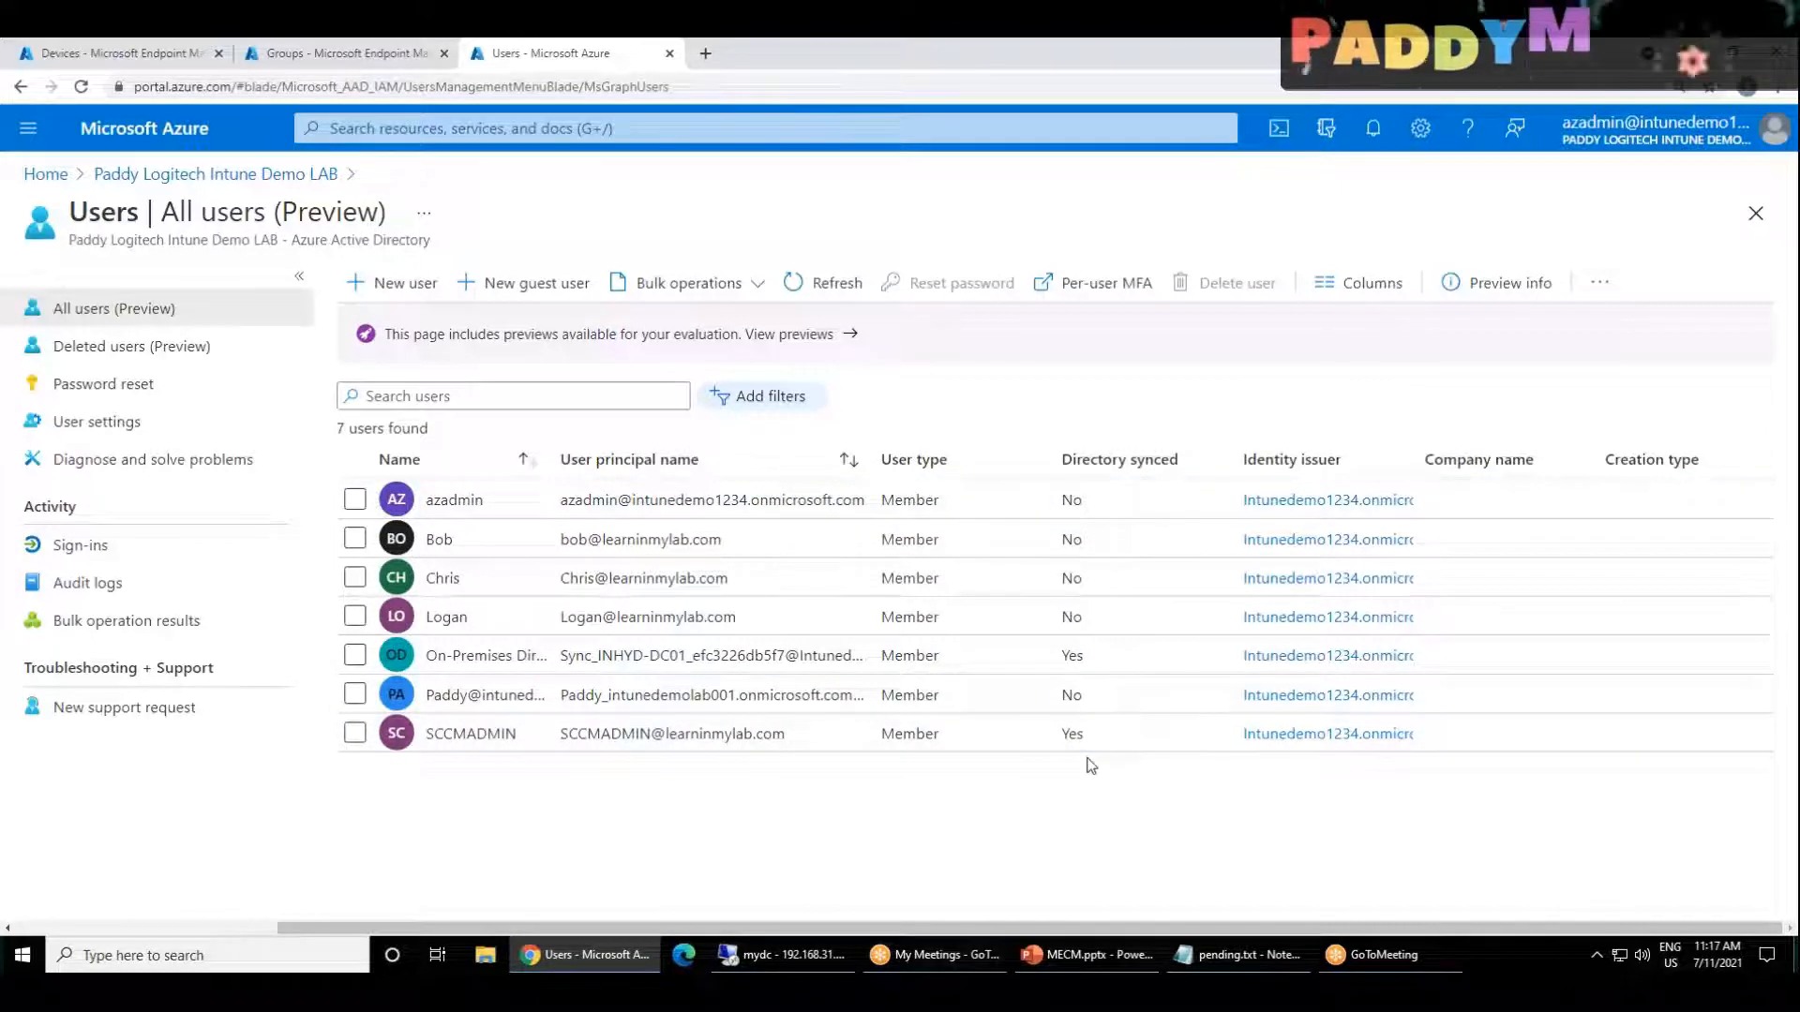
Step: Examine the tenant's groups and their sources in Azure Active Directory, then try to open the tenant's Devices page
{"action": "left_click", "coordinate": [213, 178]}
{"action": "left_click", "coordinate": [91, 507]}
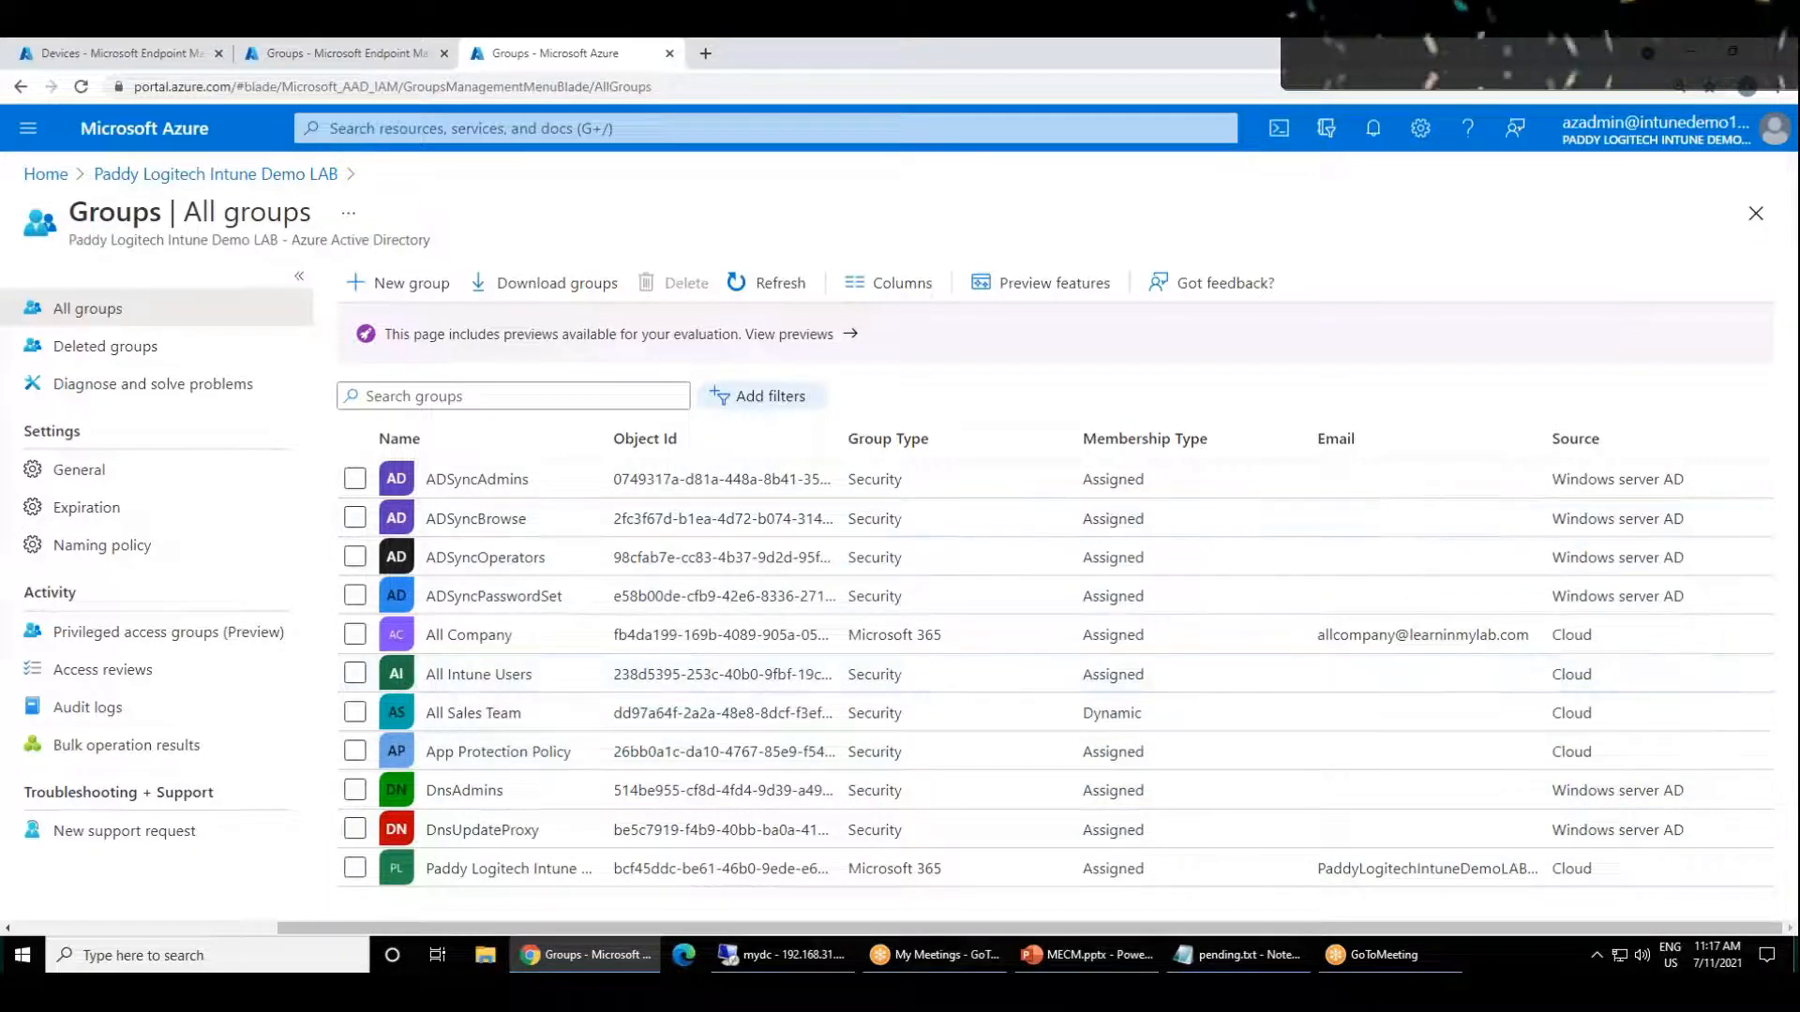
{"action": "left_click", "coordinate": [216, 174]}
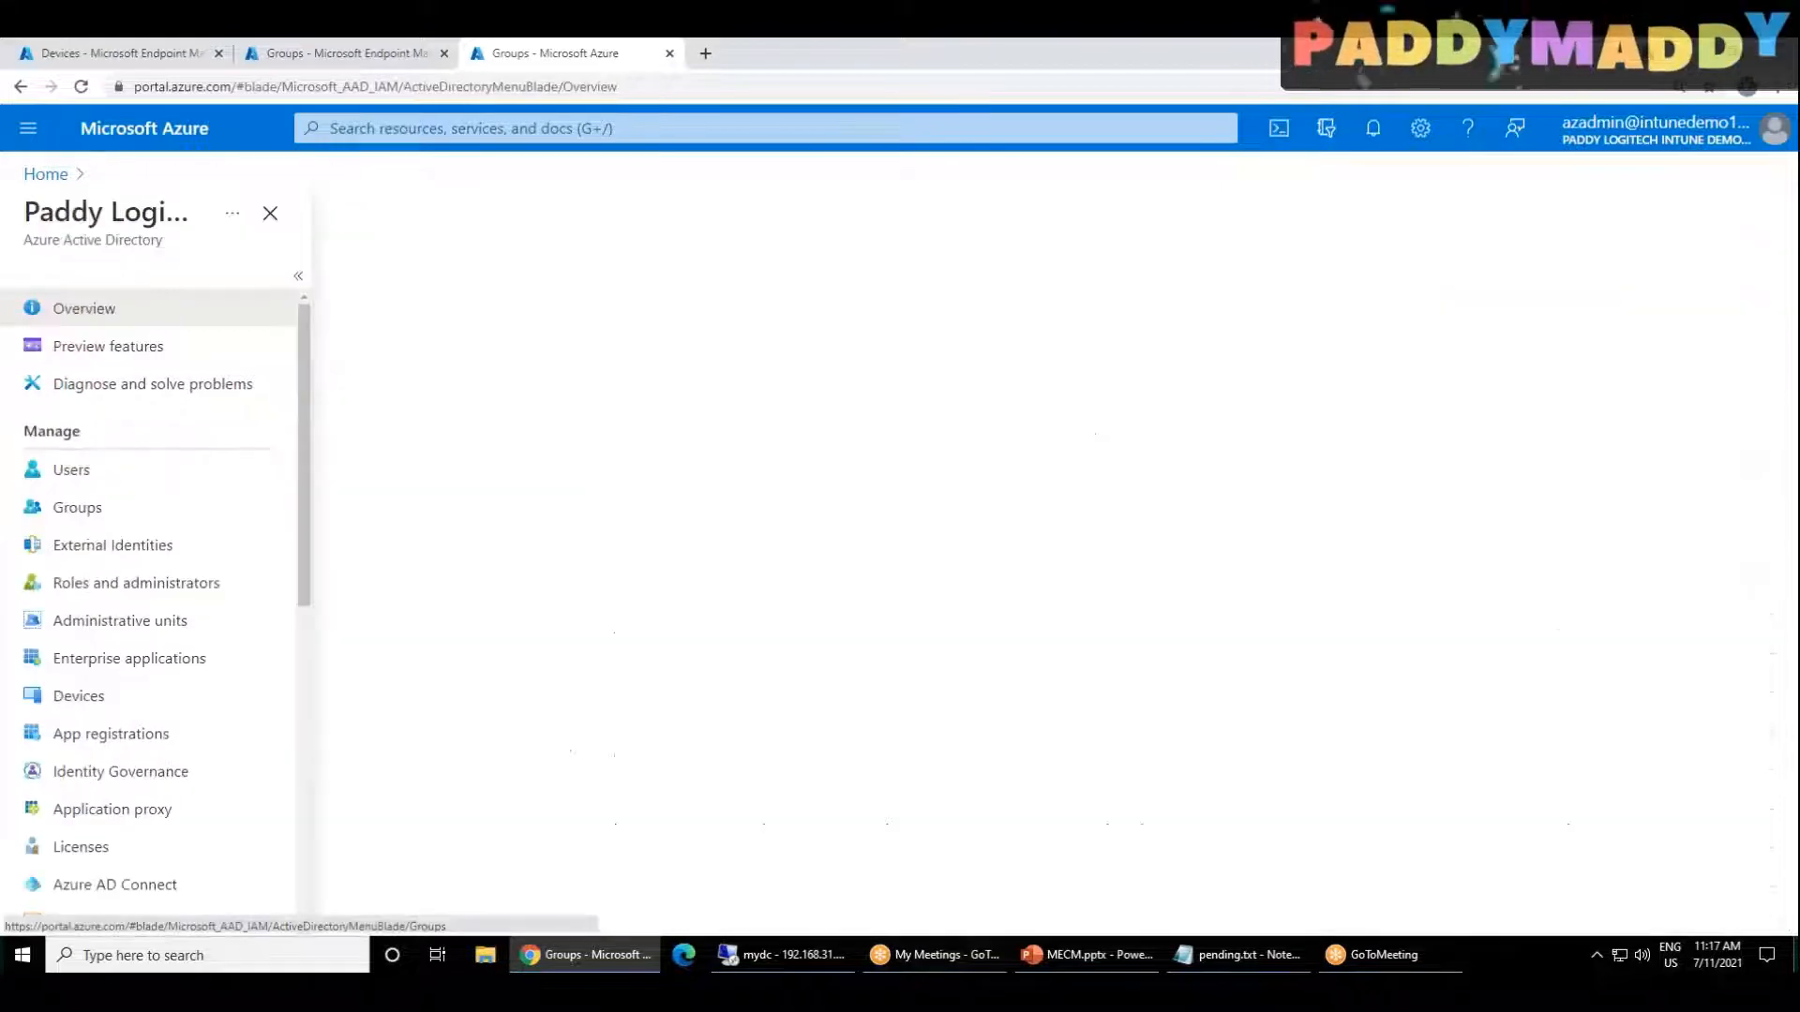
{"action": "left_click", "coordinate": [79, 710]}
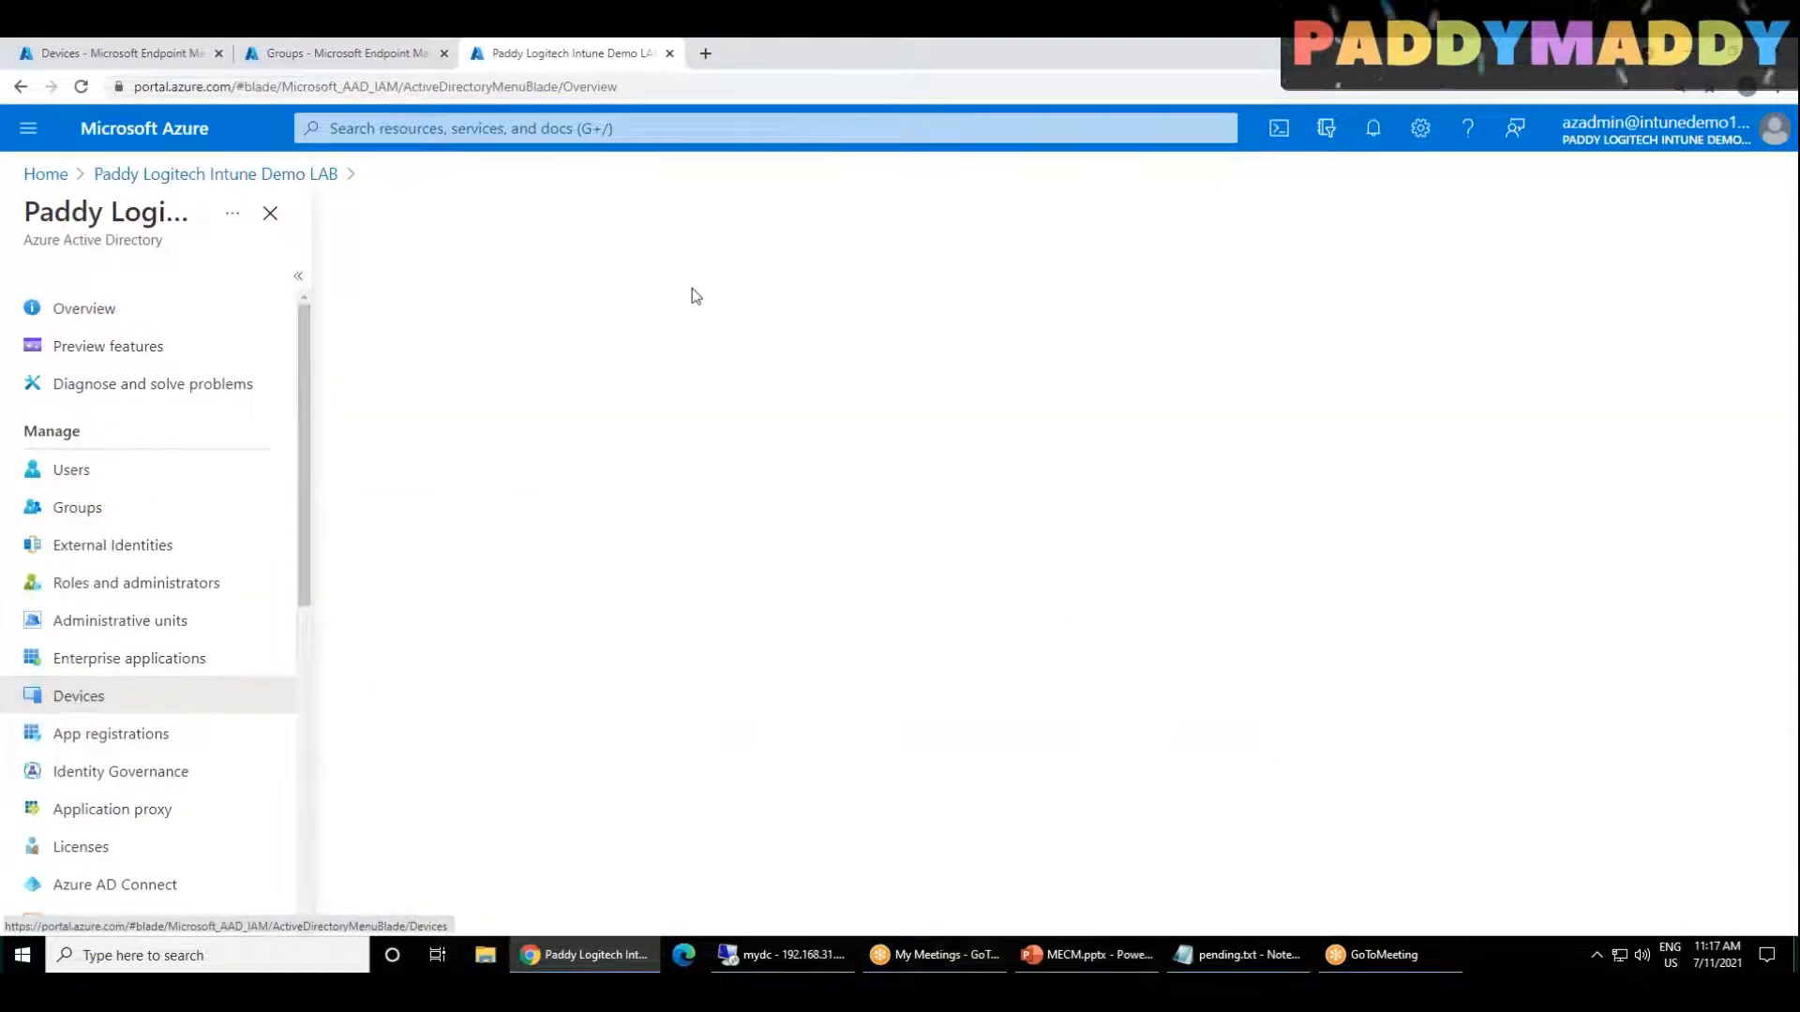
Step: Back on the domain controller, examine the computers in the India OU and the Computers container, then return to the Azure portal
{"action": "left_click", "coordinate": [781, 954]}
{"action": "left_click", "coordinate": [299, 954]}
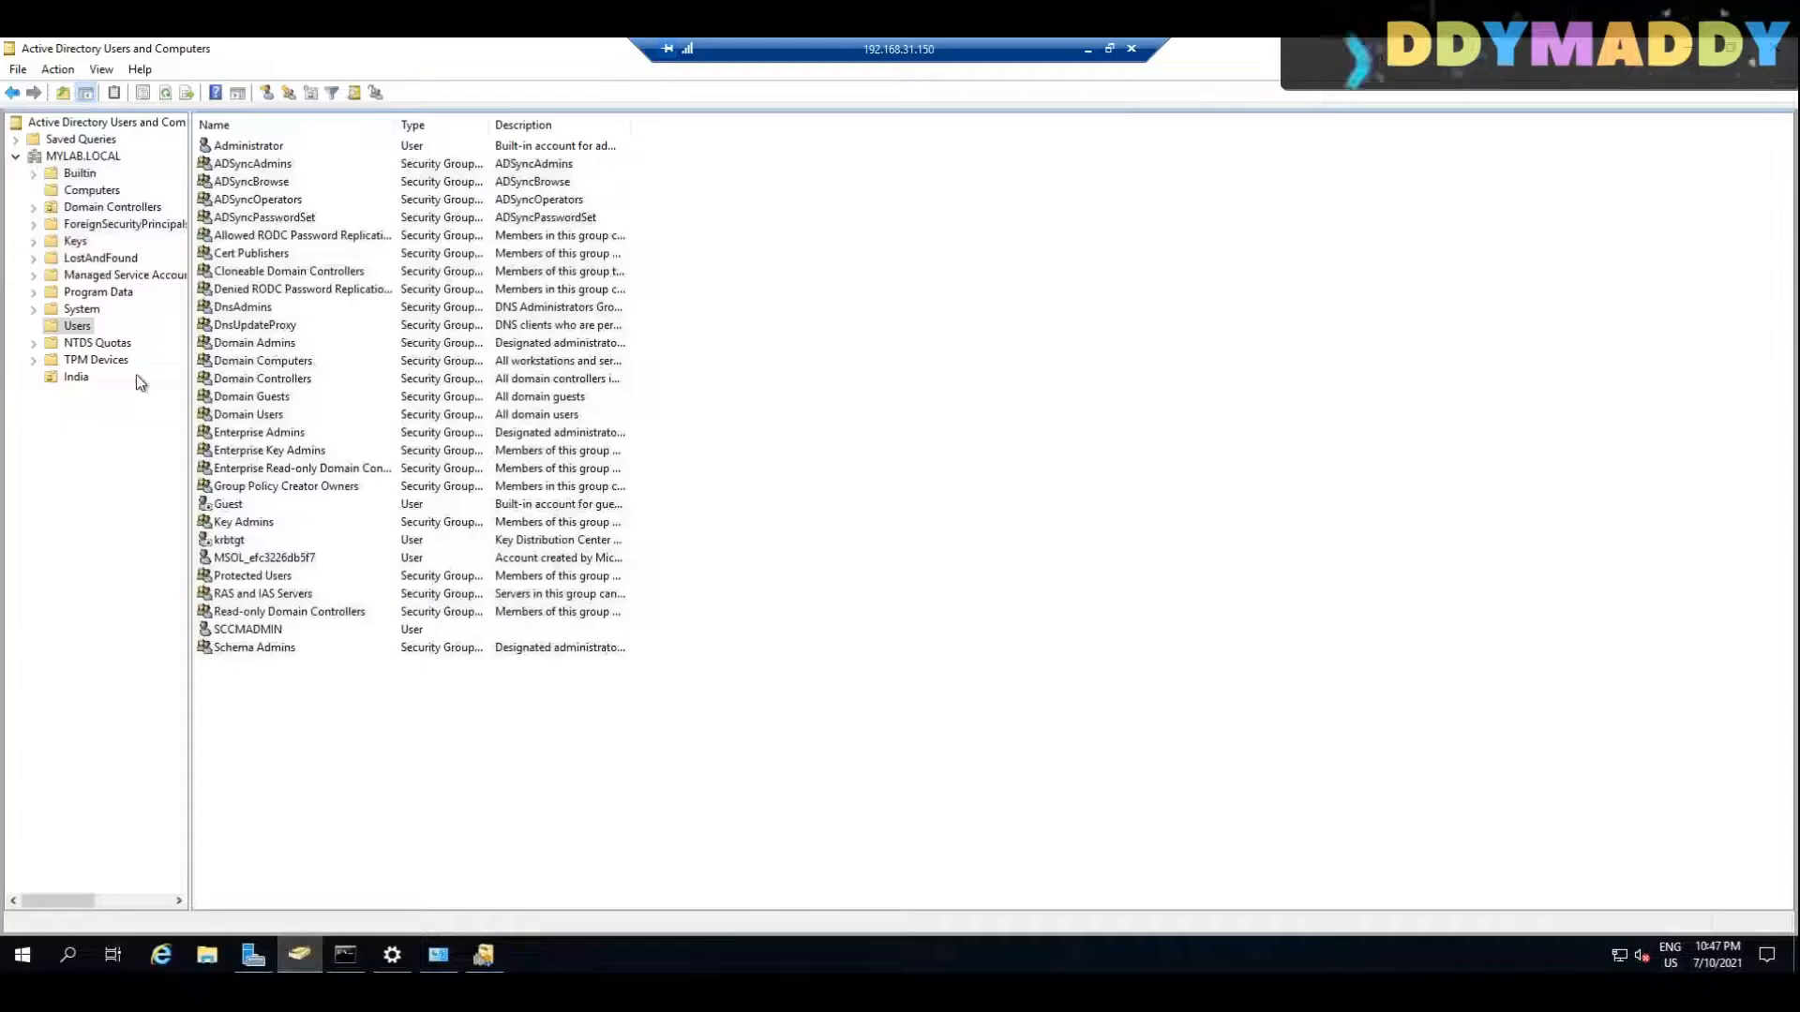
{"action": "left_click", "coordinate": [73, 377]}
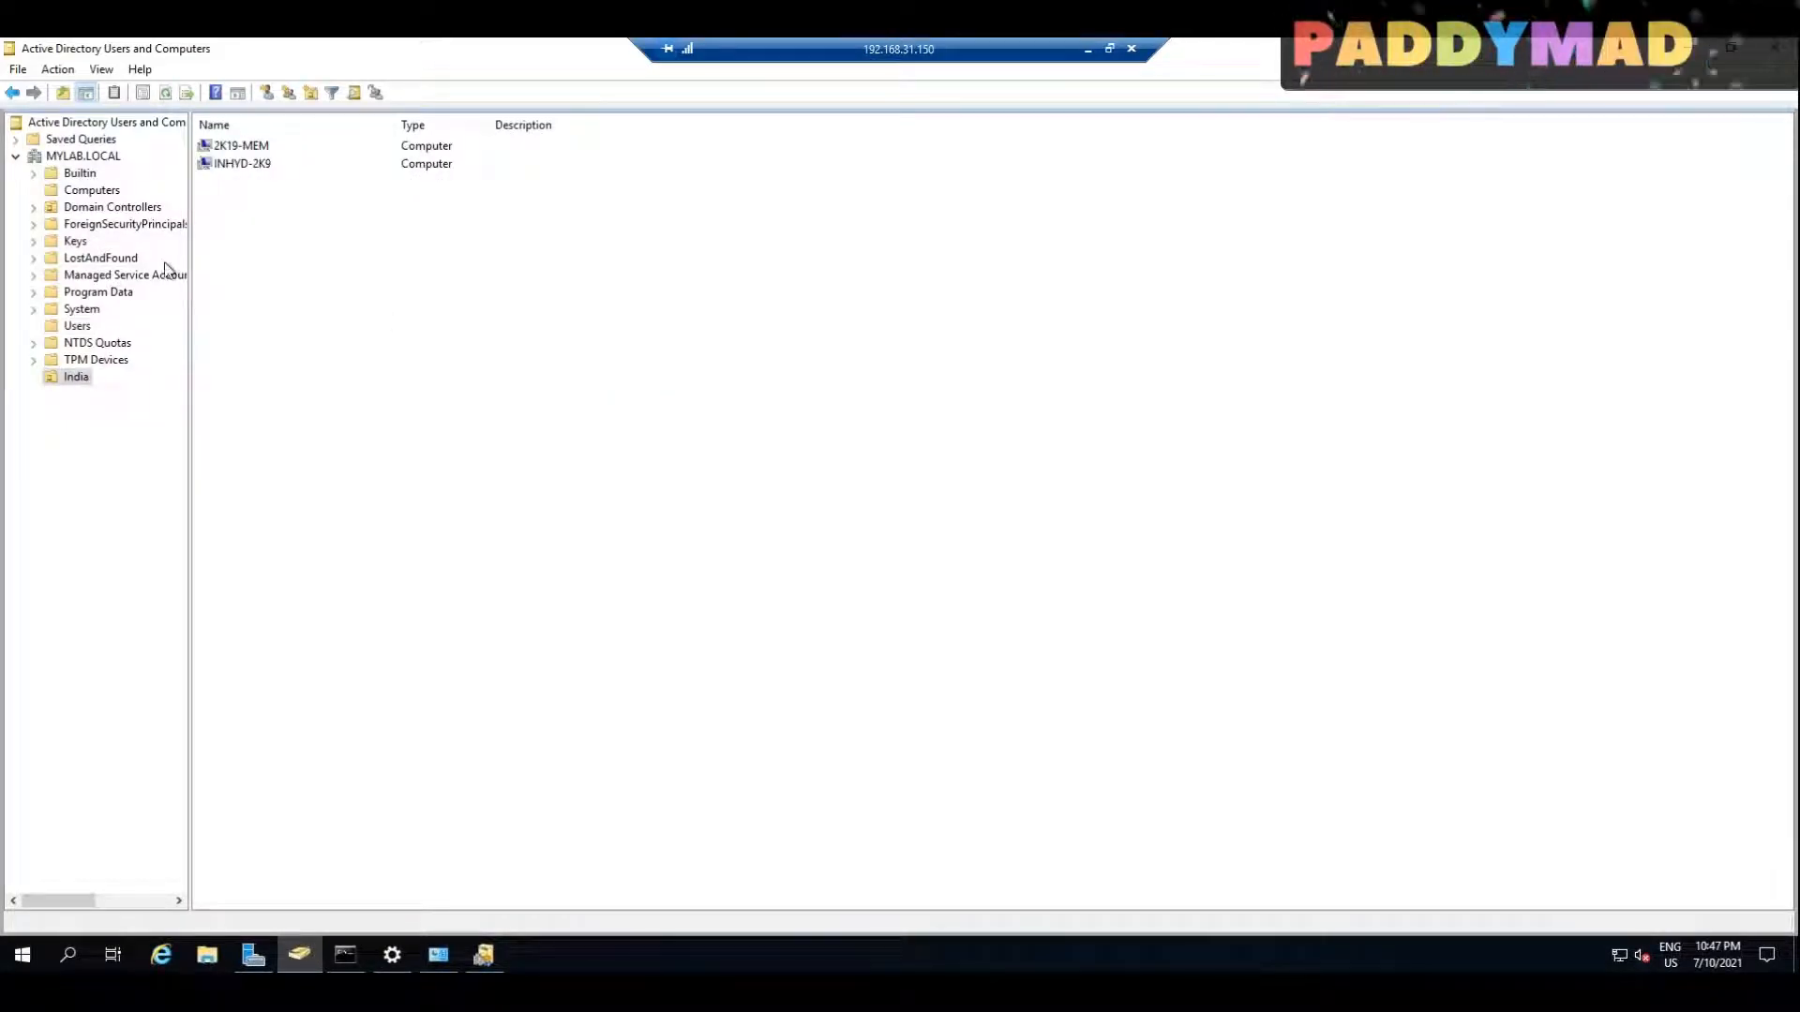
{"action": "left_click", "coordinate": [89, 190]}
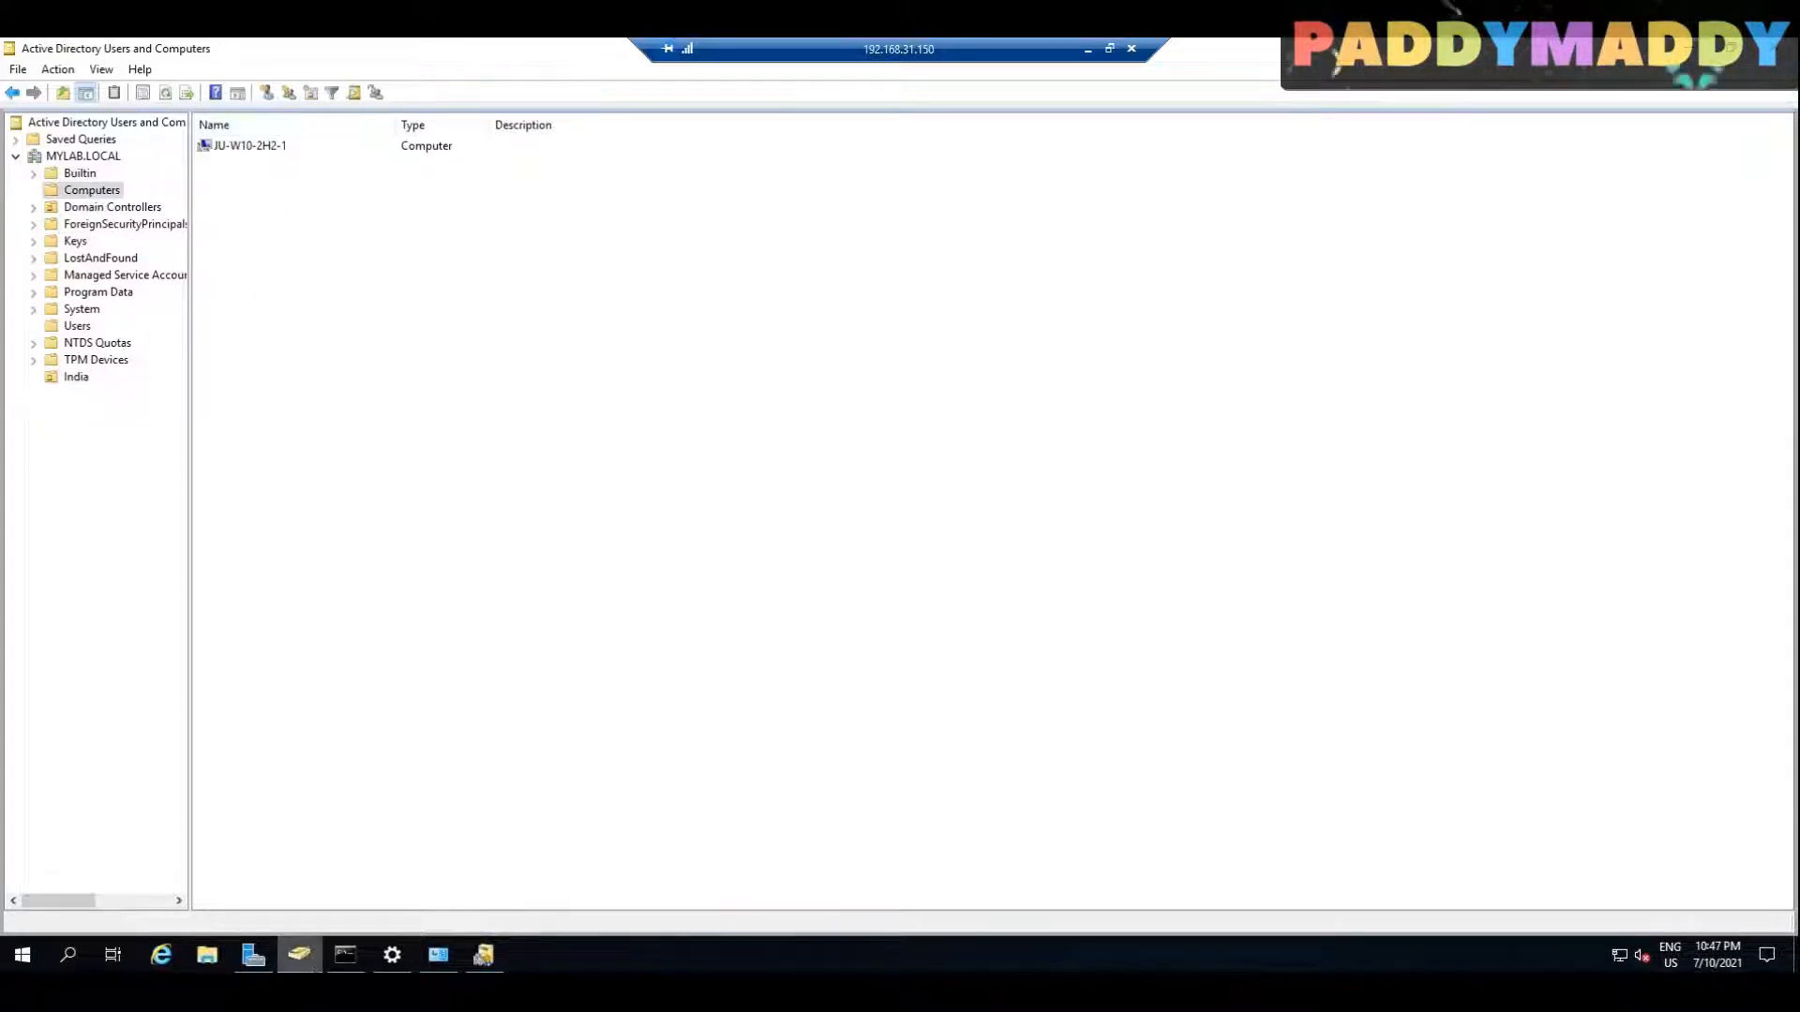
{"action": "left_click", "coordinate": [1693, 50]}
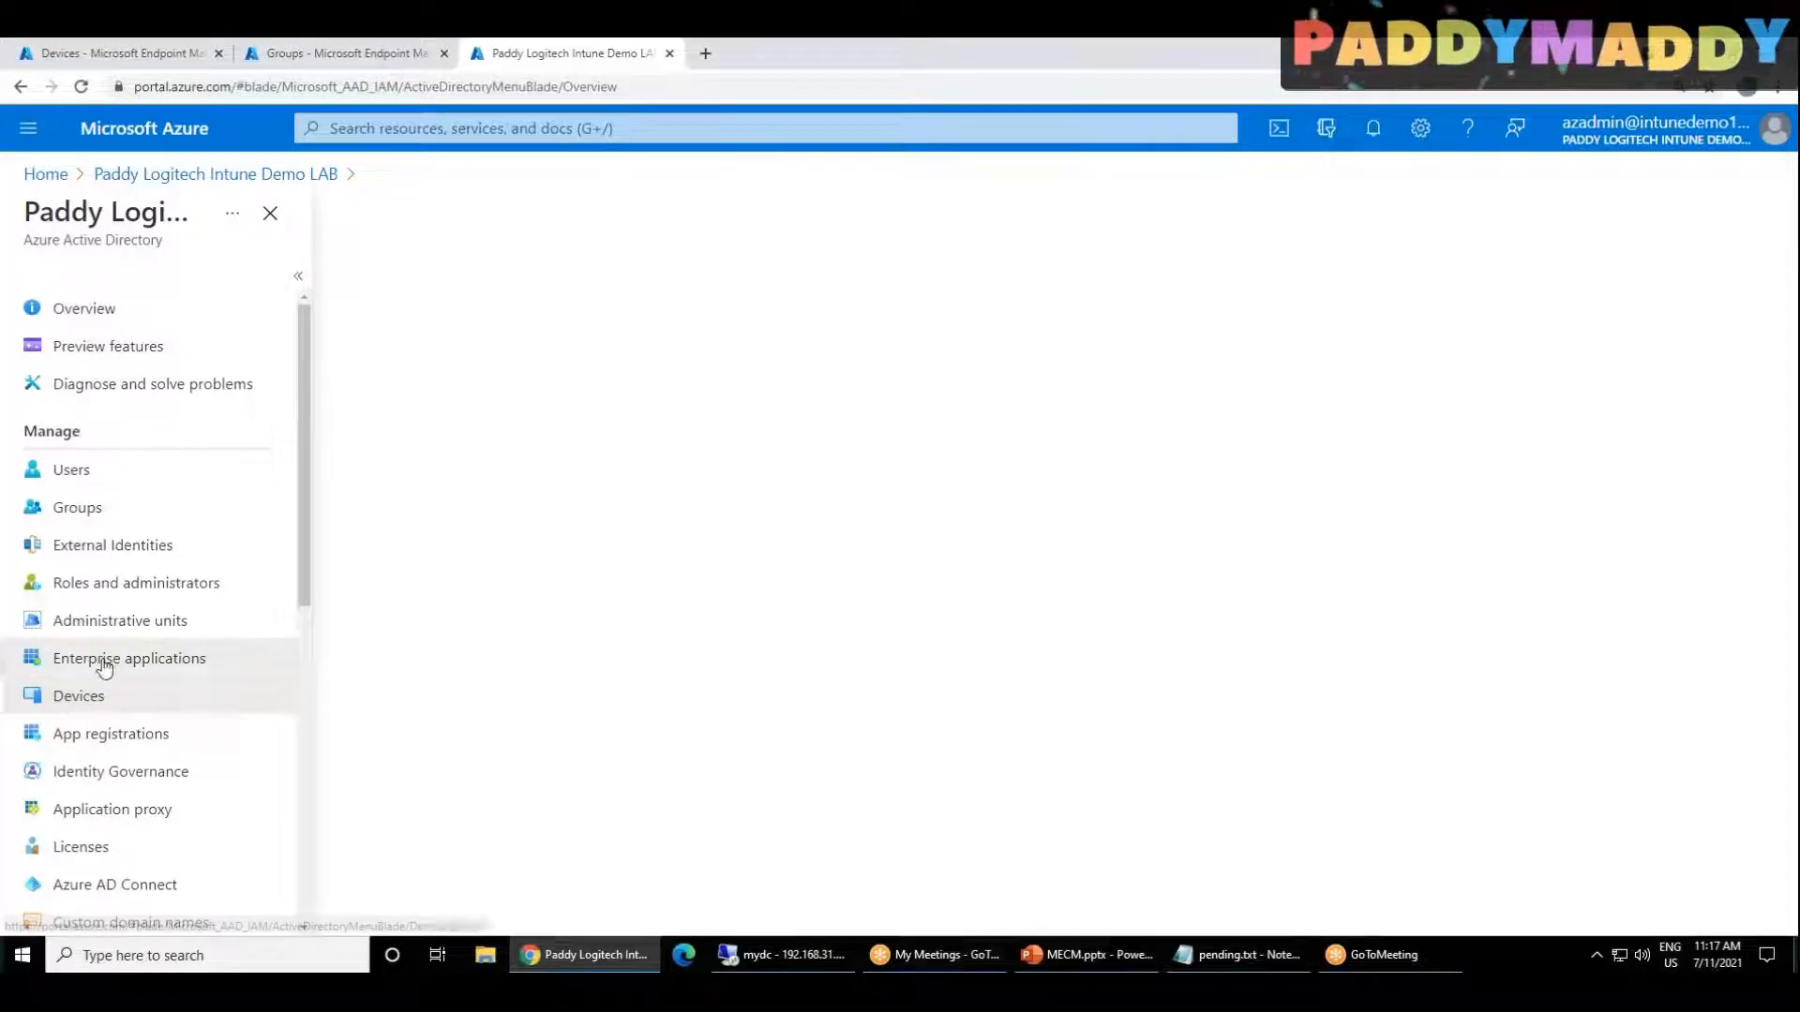
Step: Try to open the tenant's Devices page again, reload the portal, and look over the Enterprise applications pages
{"action": "left_click", "coordinate": [82, 712]}
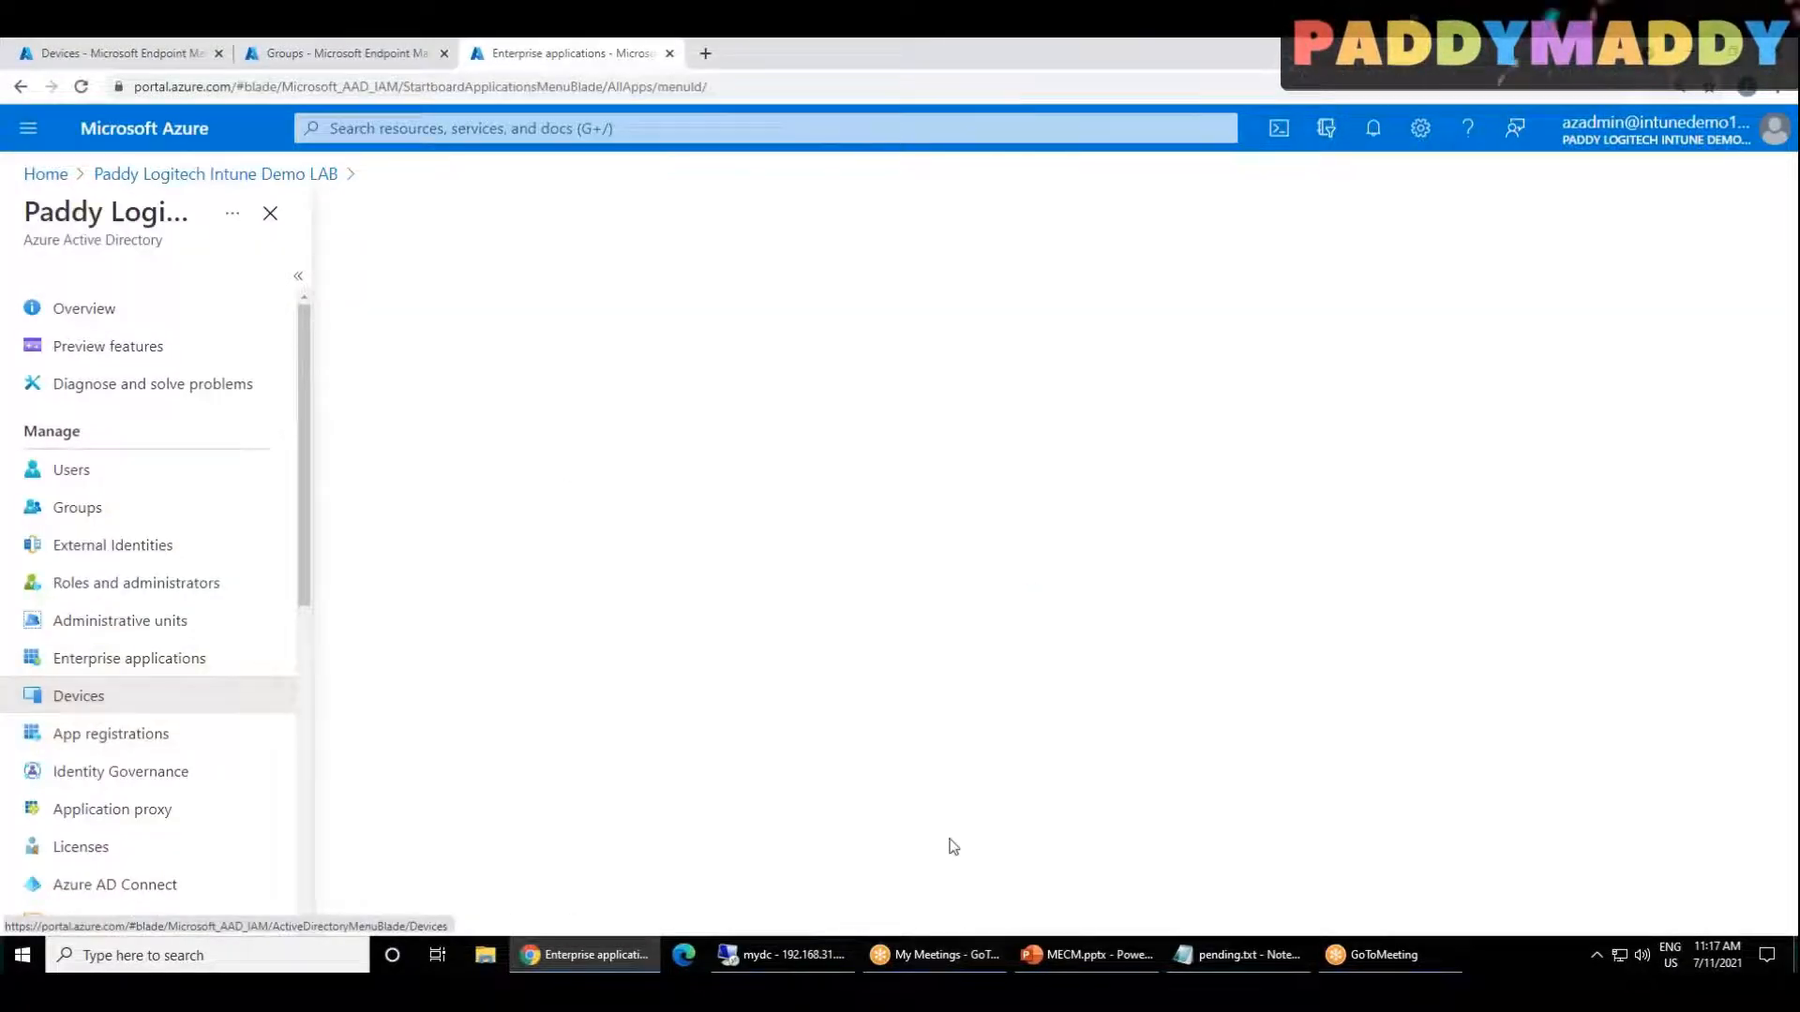
{"action": "left_click", "coordinate": [81, 87]}
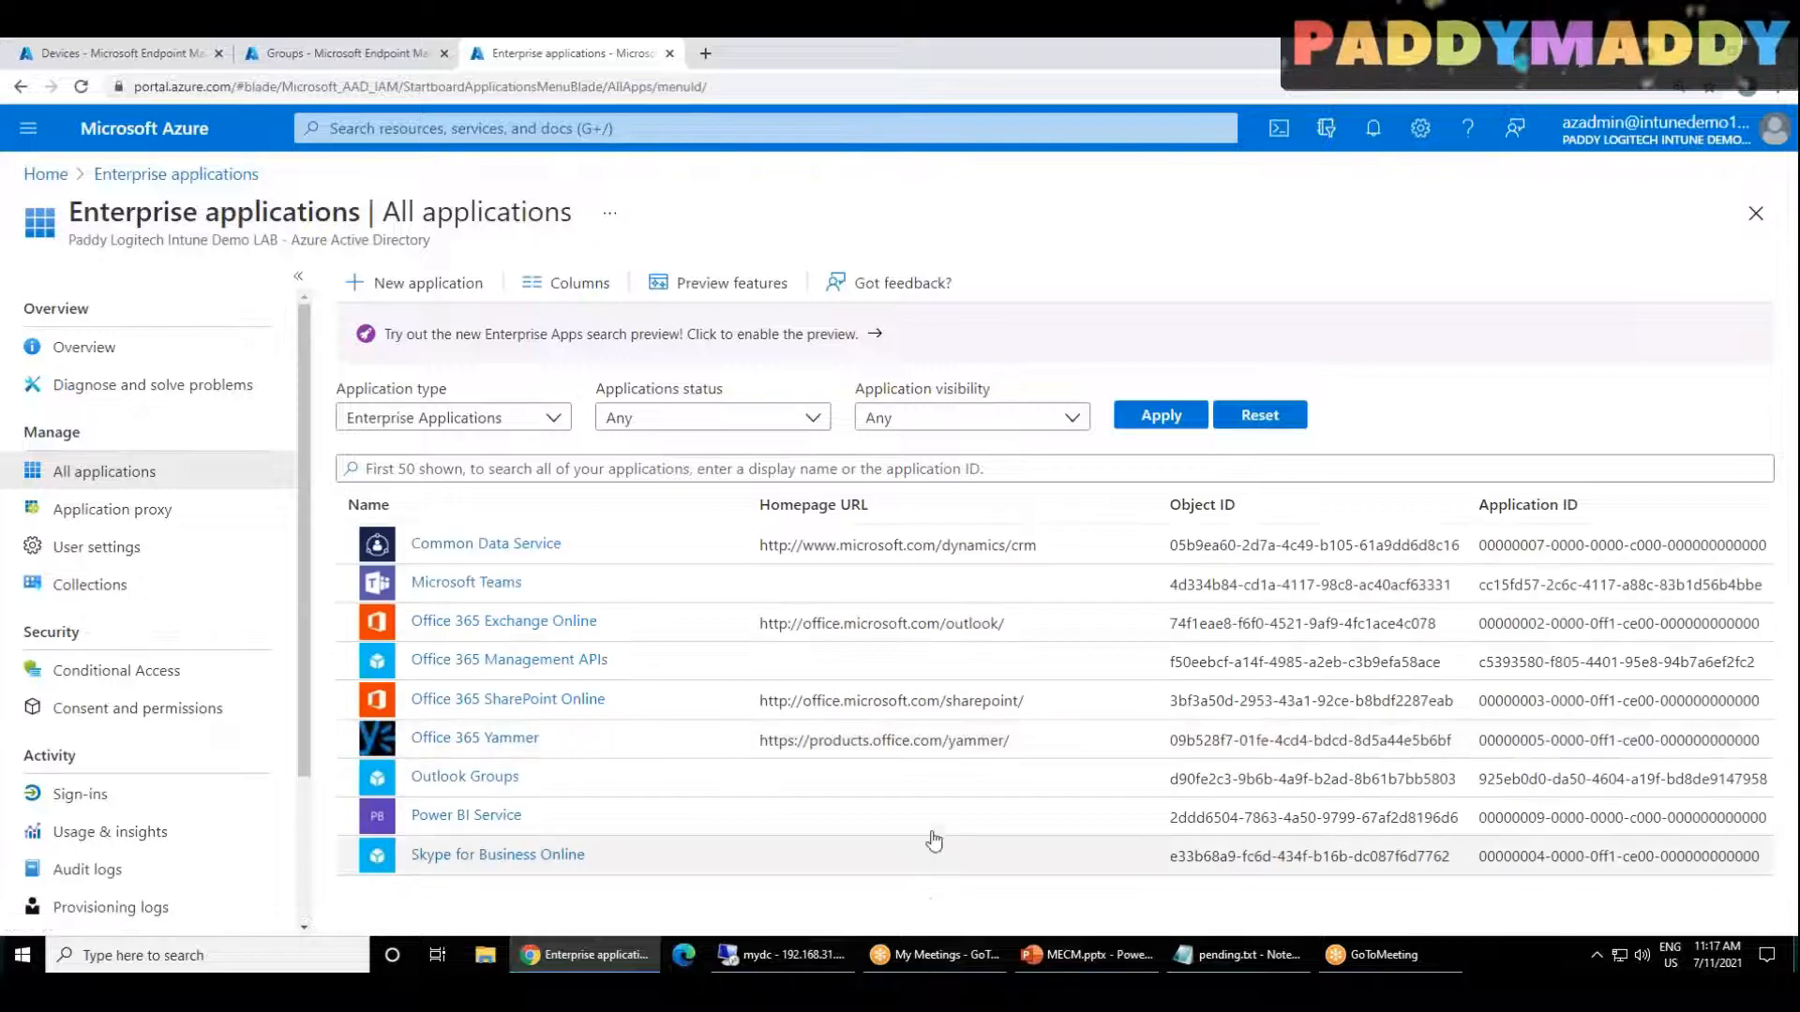
{"action": "left_click", "coordinate": [158, 175]}
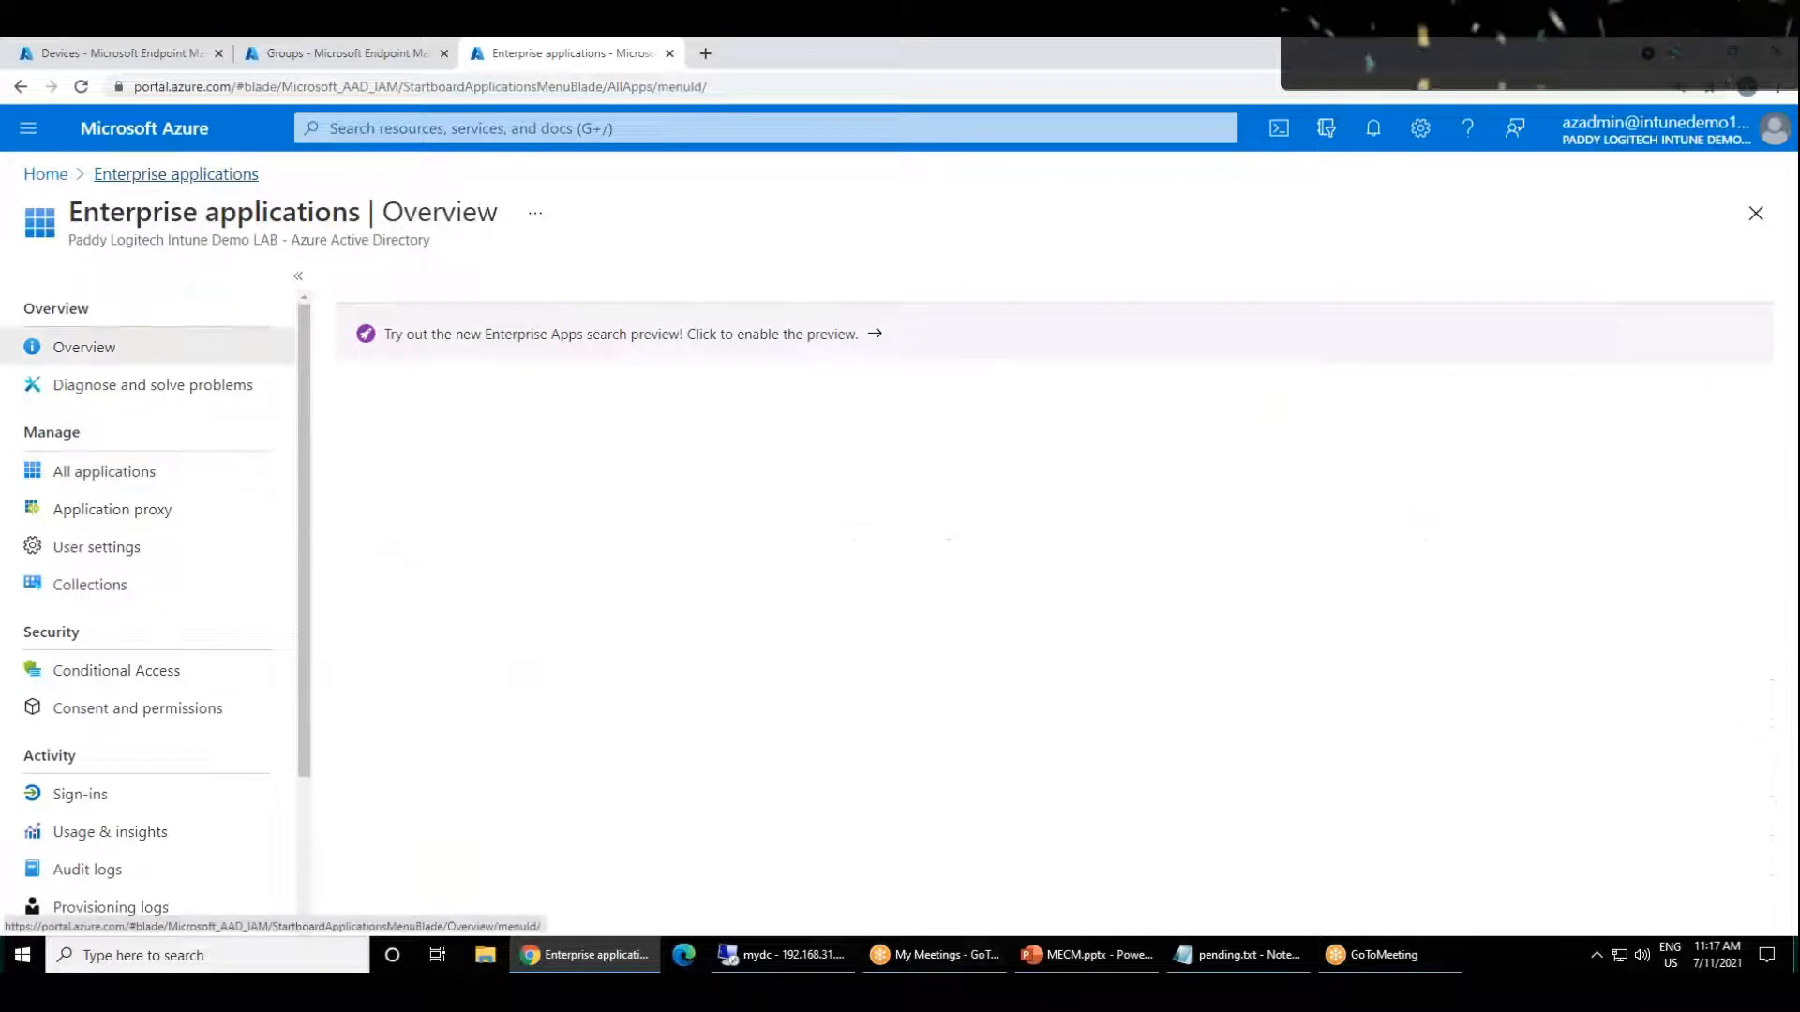
{"action": "scroll", "coordinate": [150, 641], "scroll_direction": "down", "scroll_amount": 3}
{"action": "scroll", "coordinate": [169, 768], "scroll_direction": "up", "scroll_amount": 3}
Step: Reopen Azure Active Directory from the portal home, retry its Devices page with a reload, and glance at the Endpoint Manager groups
{"action": "left_click", "coordinate": [173, 128]}
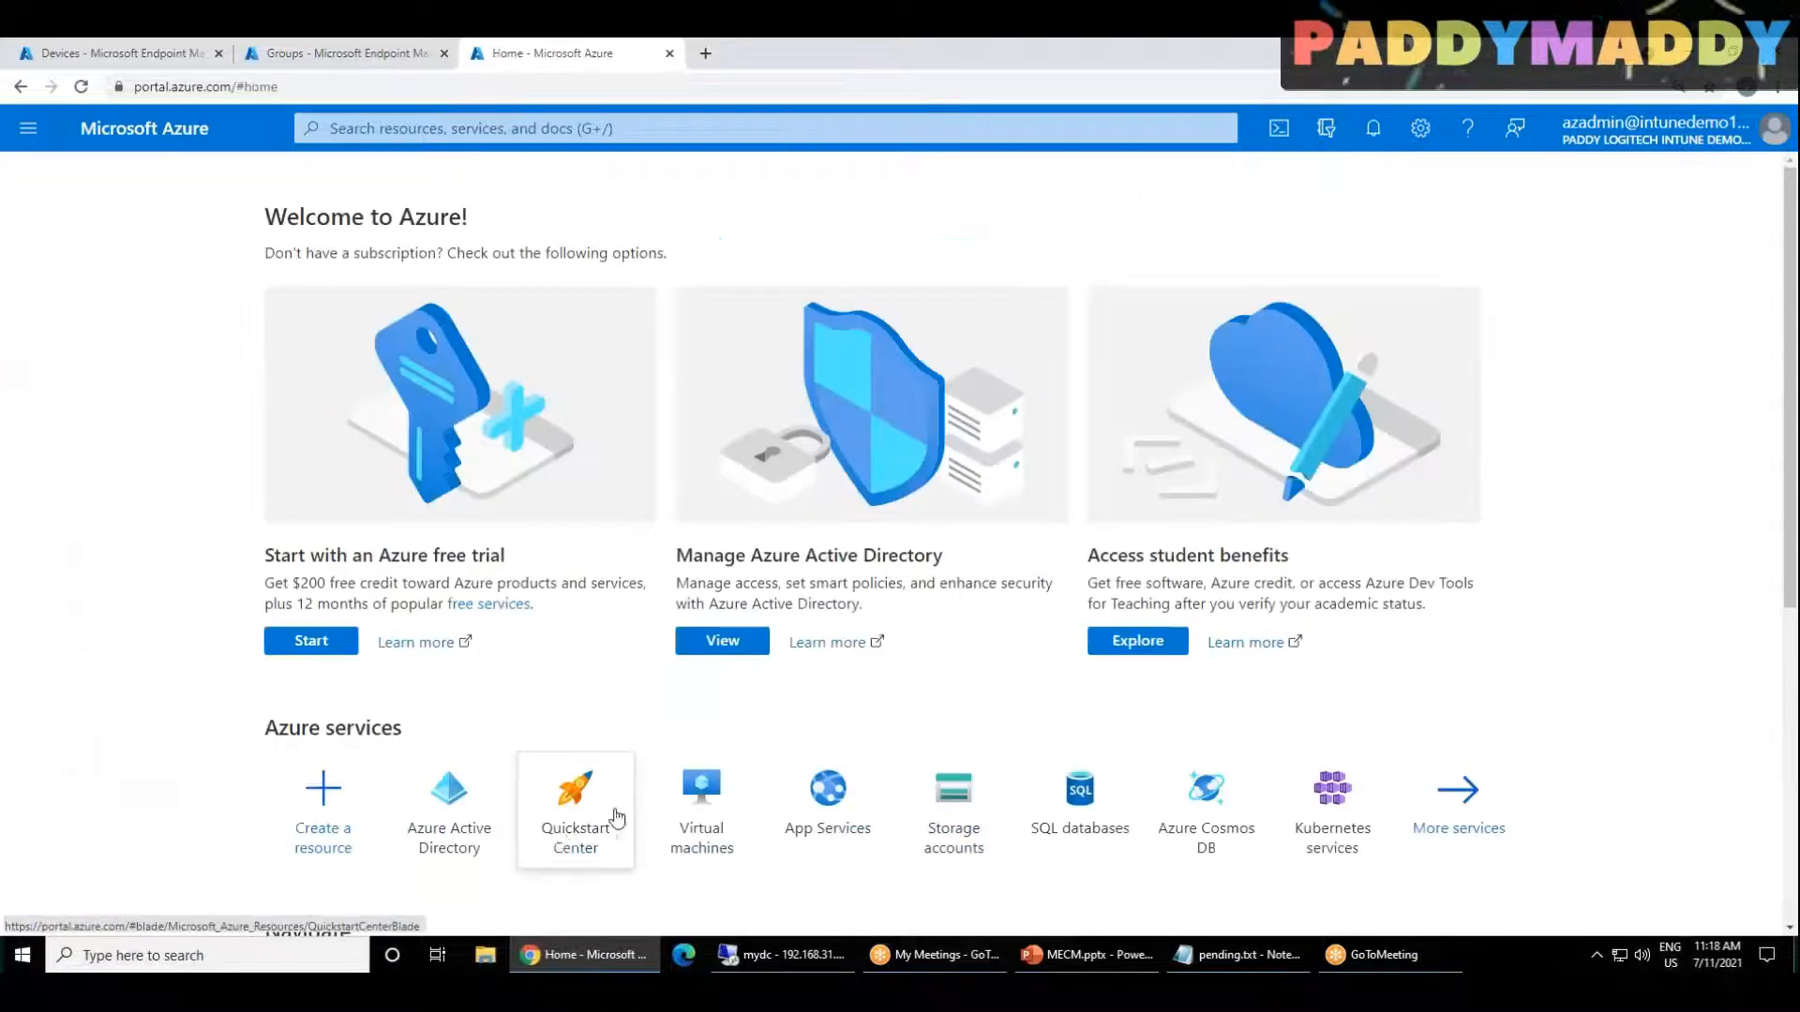
{"action": "left_click", "coordinate": [458, 818]}
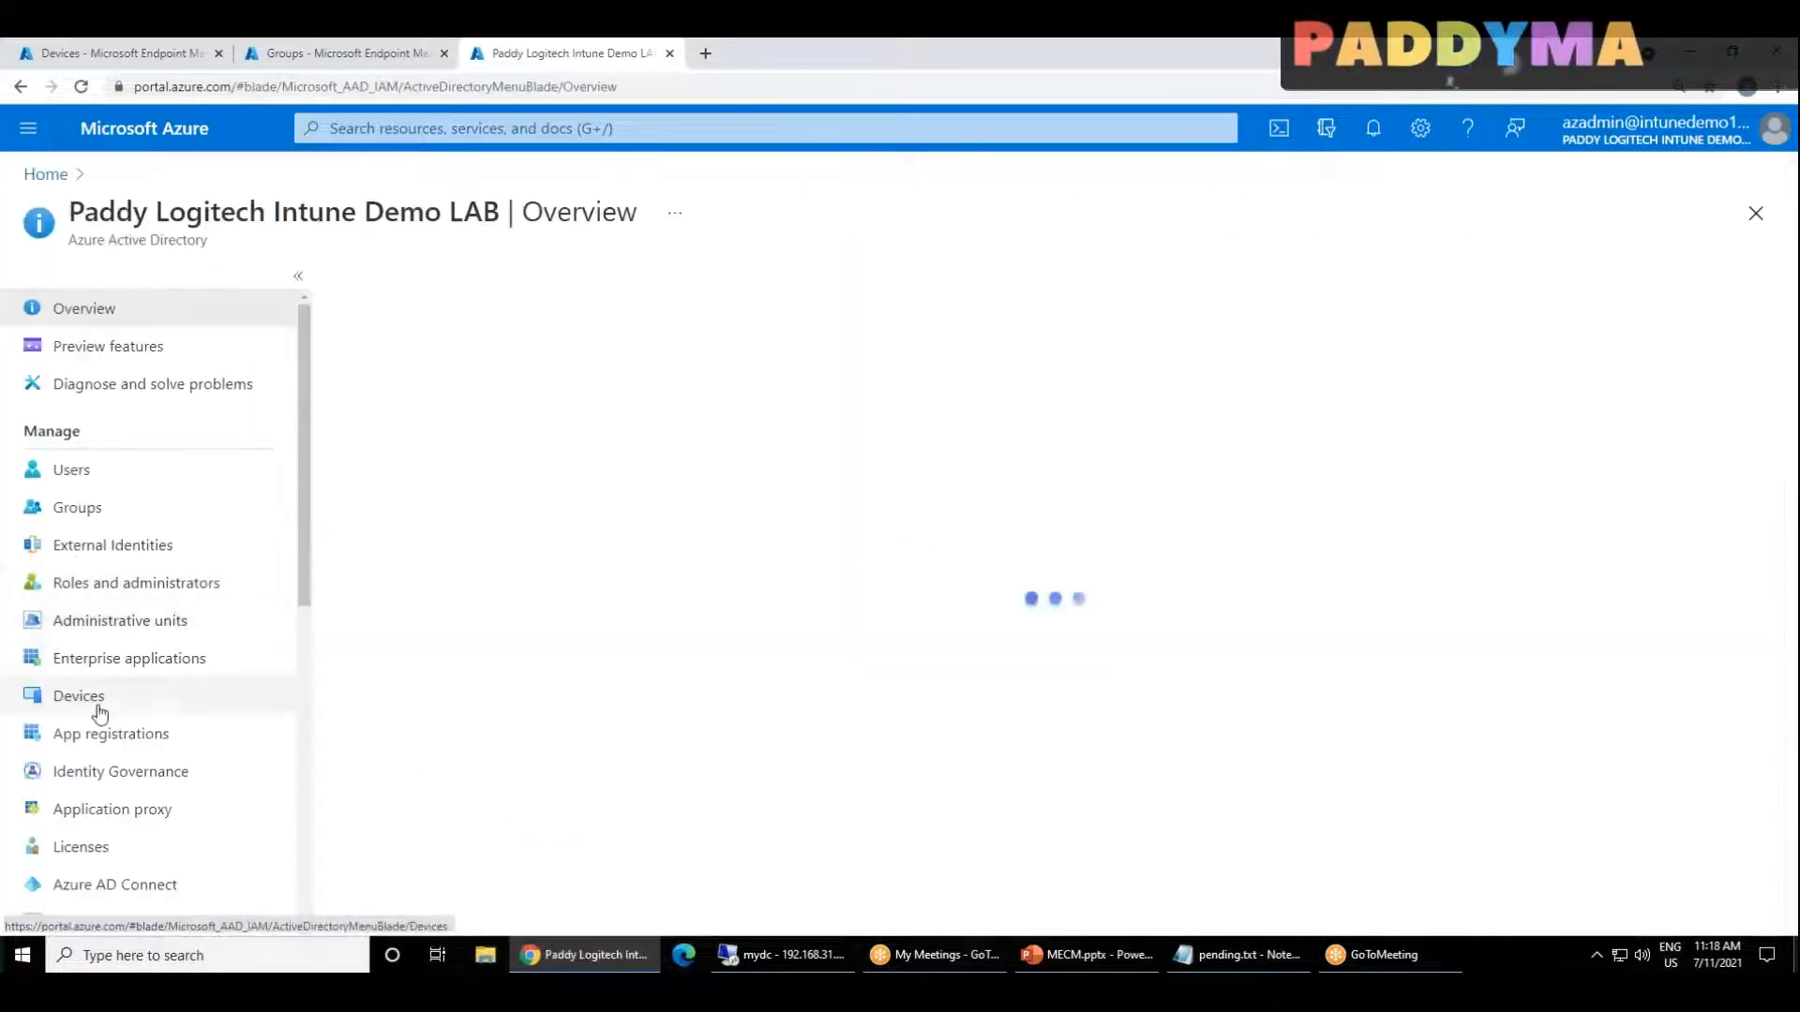
{"action": "left_click", "coordinate": [92, 703]}
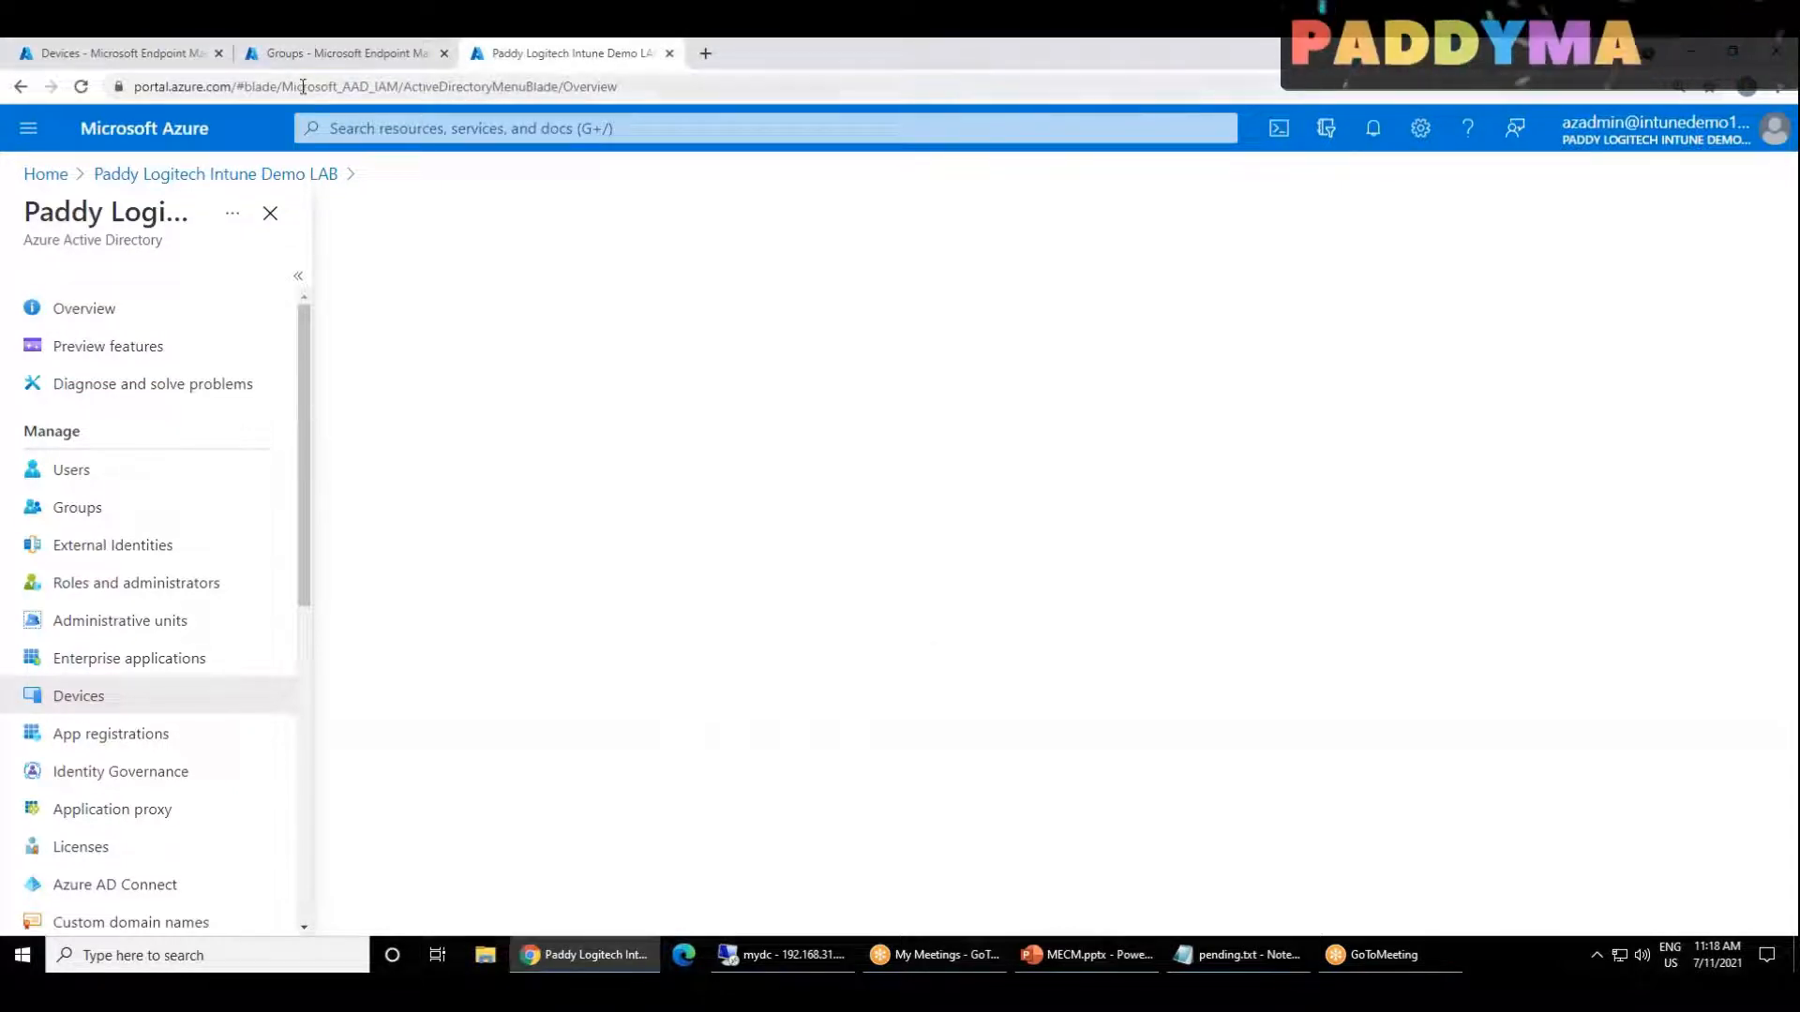
{"action": "left_click", "coordinate": [86, 85]}
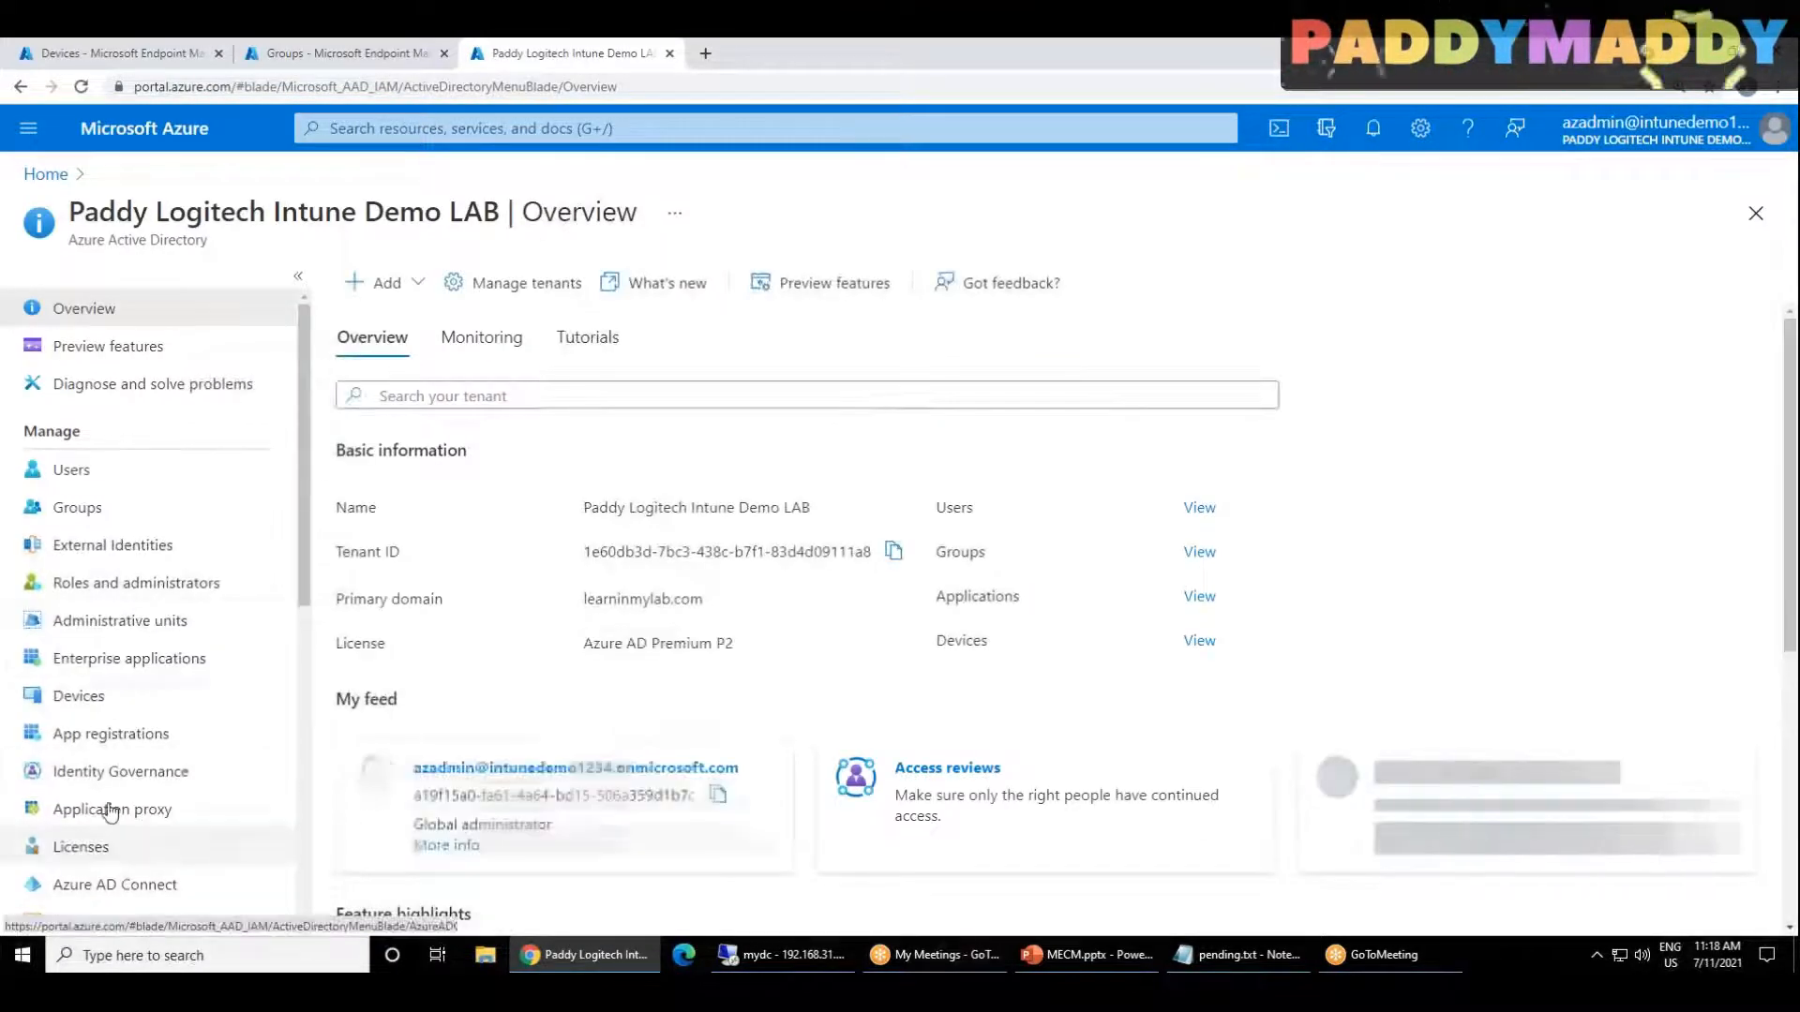
{"action": "left_click", "coordinate": [107, 696]}
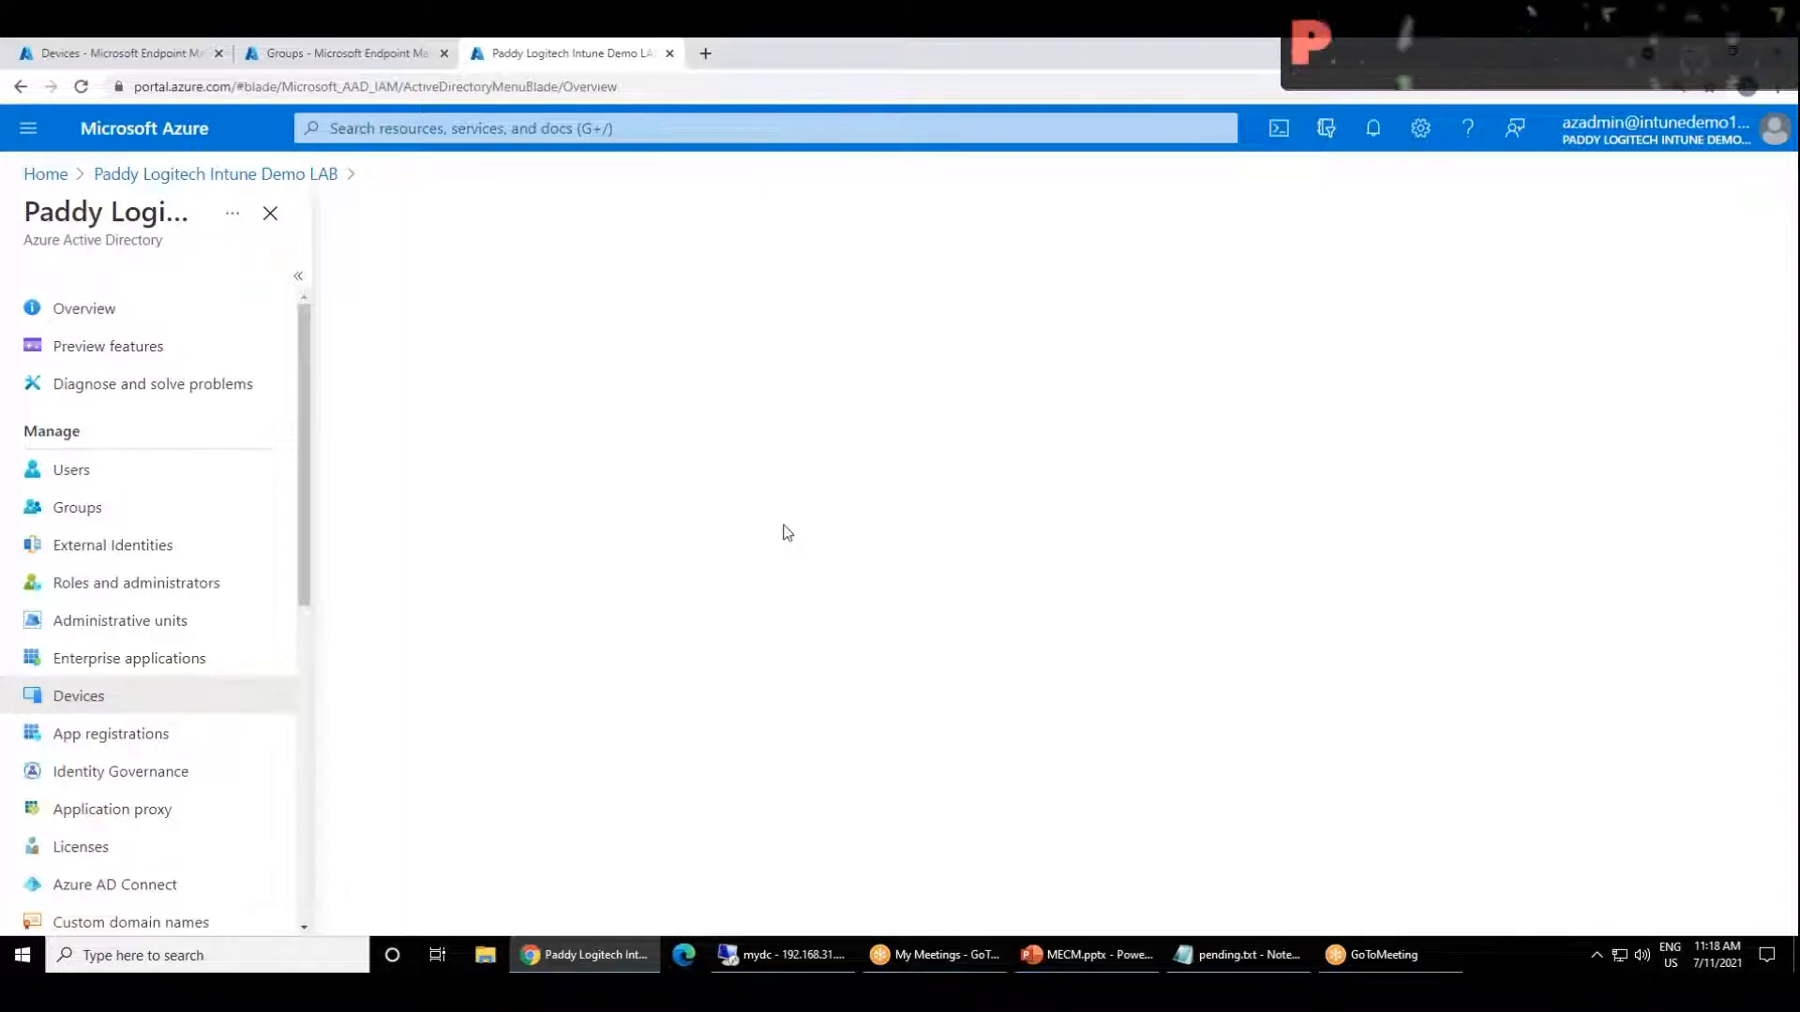
{"action": "left_click", "coordinate": [379, 56]}
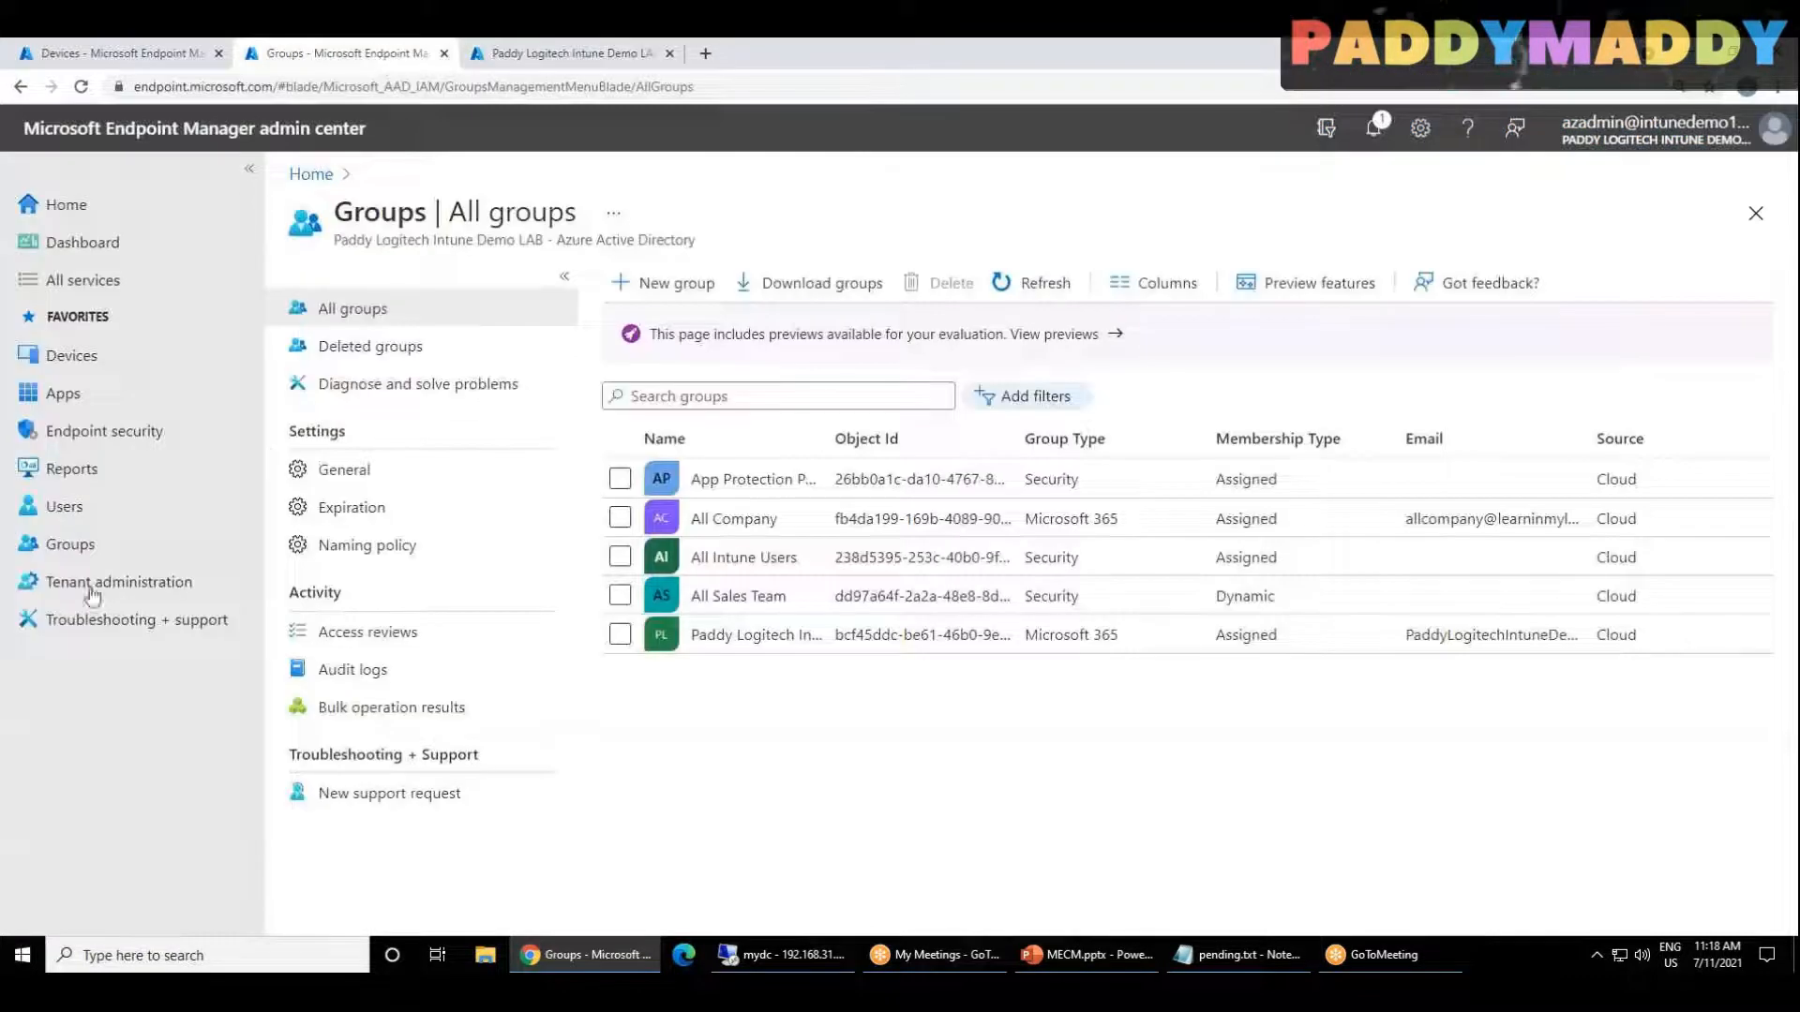
{"action": "left_click", "coordinate": [541, 59]}
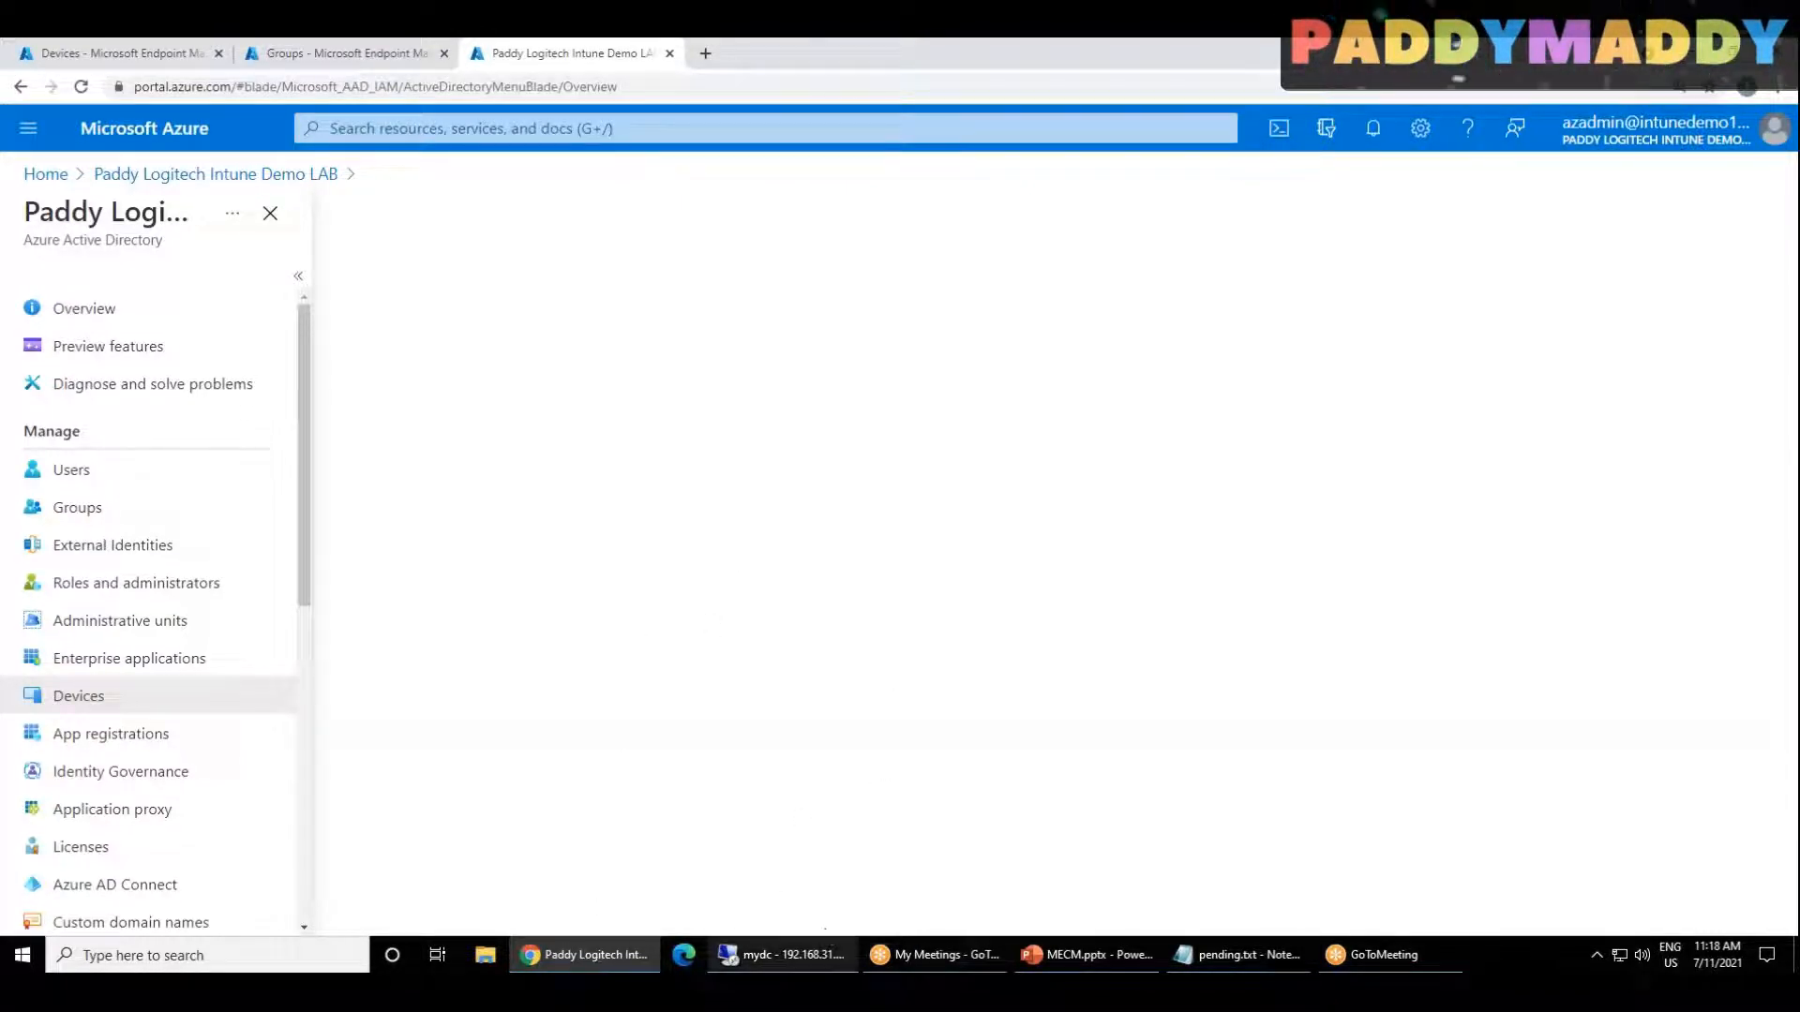
Step: Return to the domain controller, look at its recently added programs, and compare the computers in India and the Computers container
{"action": "left_click", "coordinate": [808, 965]}
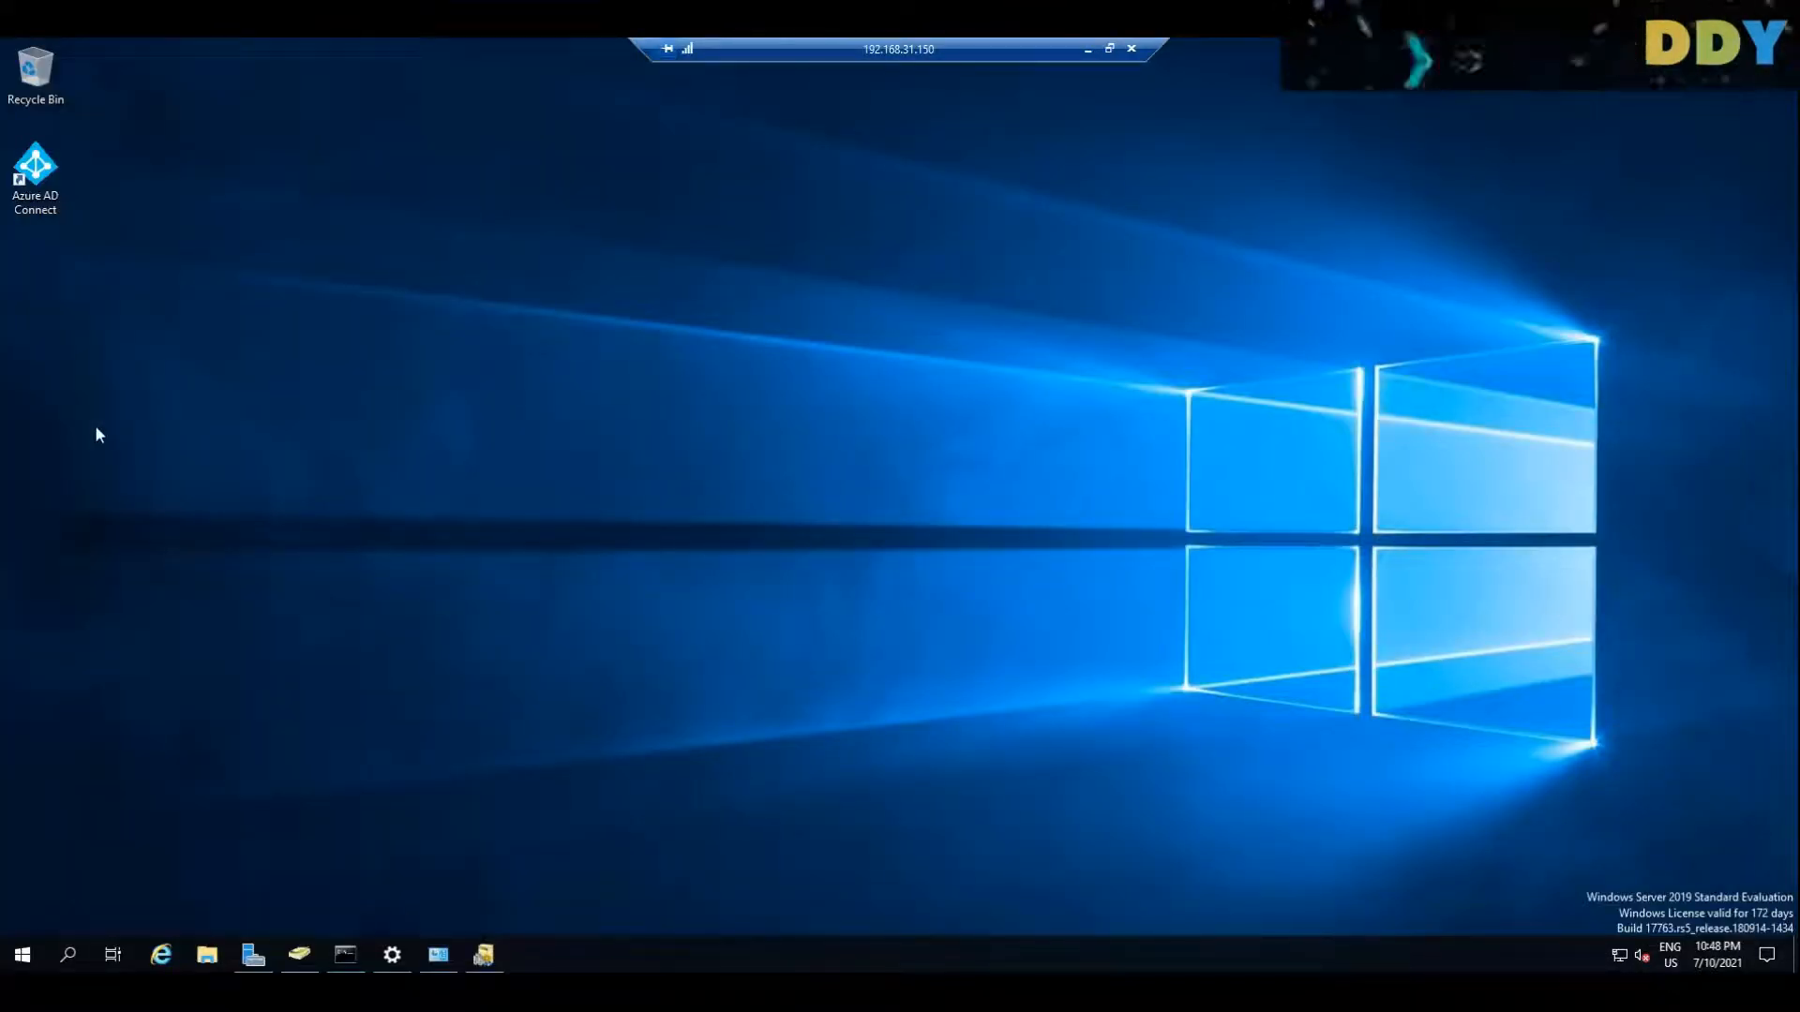
{"action": "left_click", "coordinate": [25, 958]}
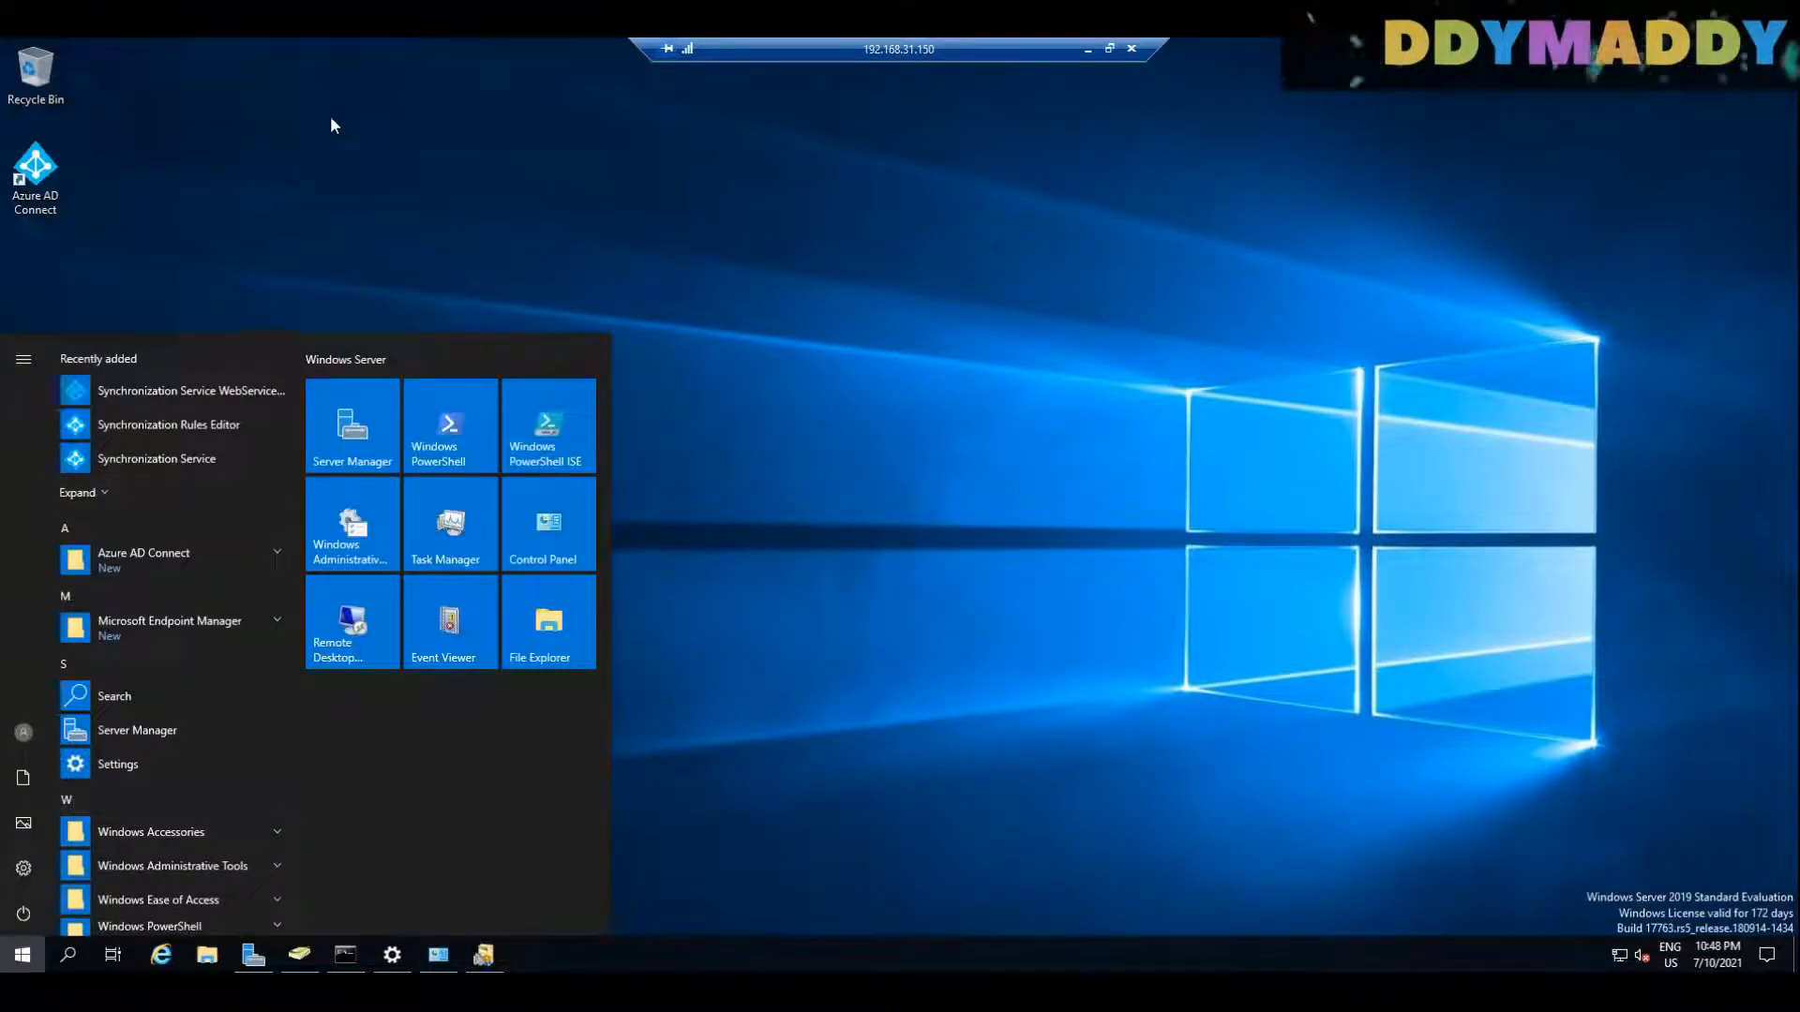
{"action": "left_click", "coordinate": [24, 956]}
{"action": "left_click", "coordinate": [300, 954]}
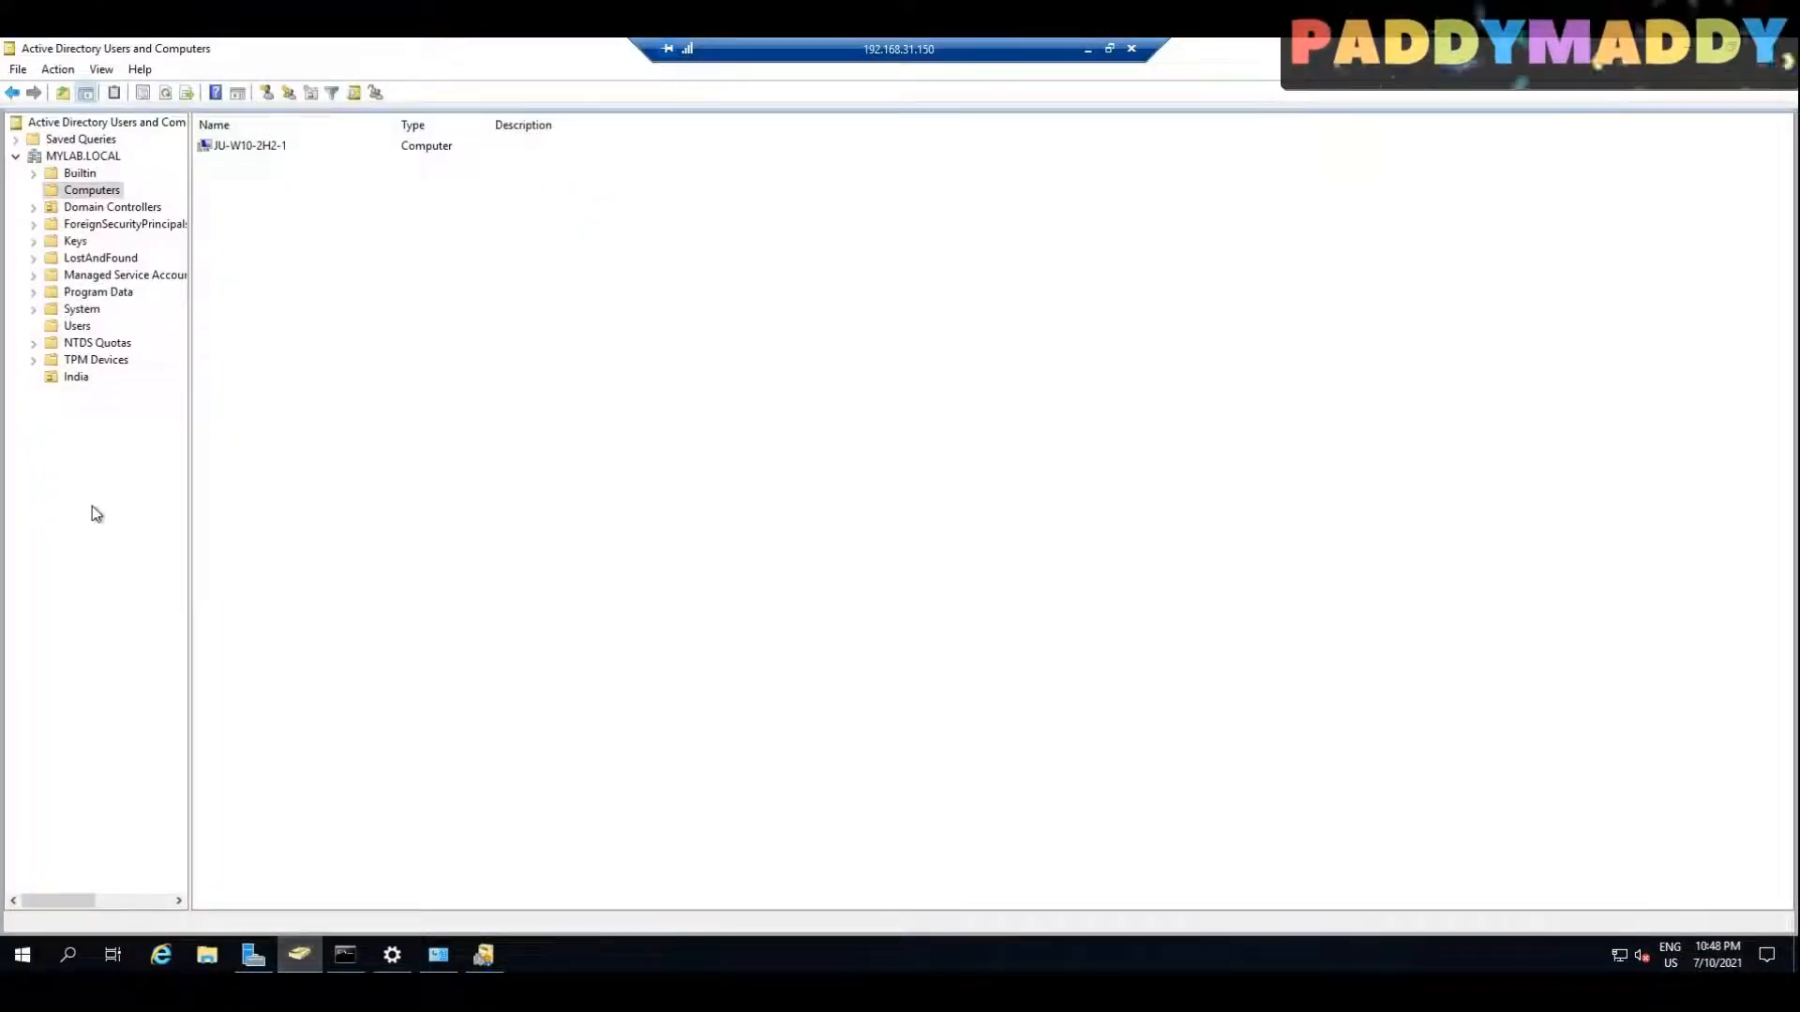
{"action": "left_click", "coordinate": [74, 378]}
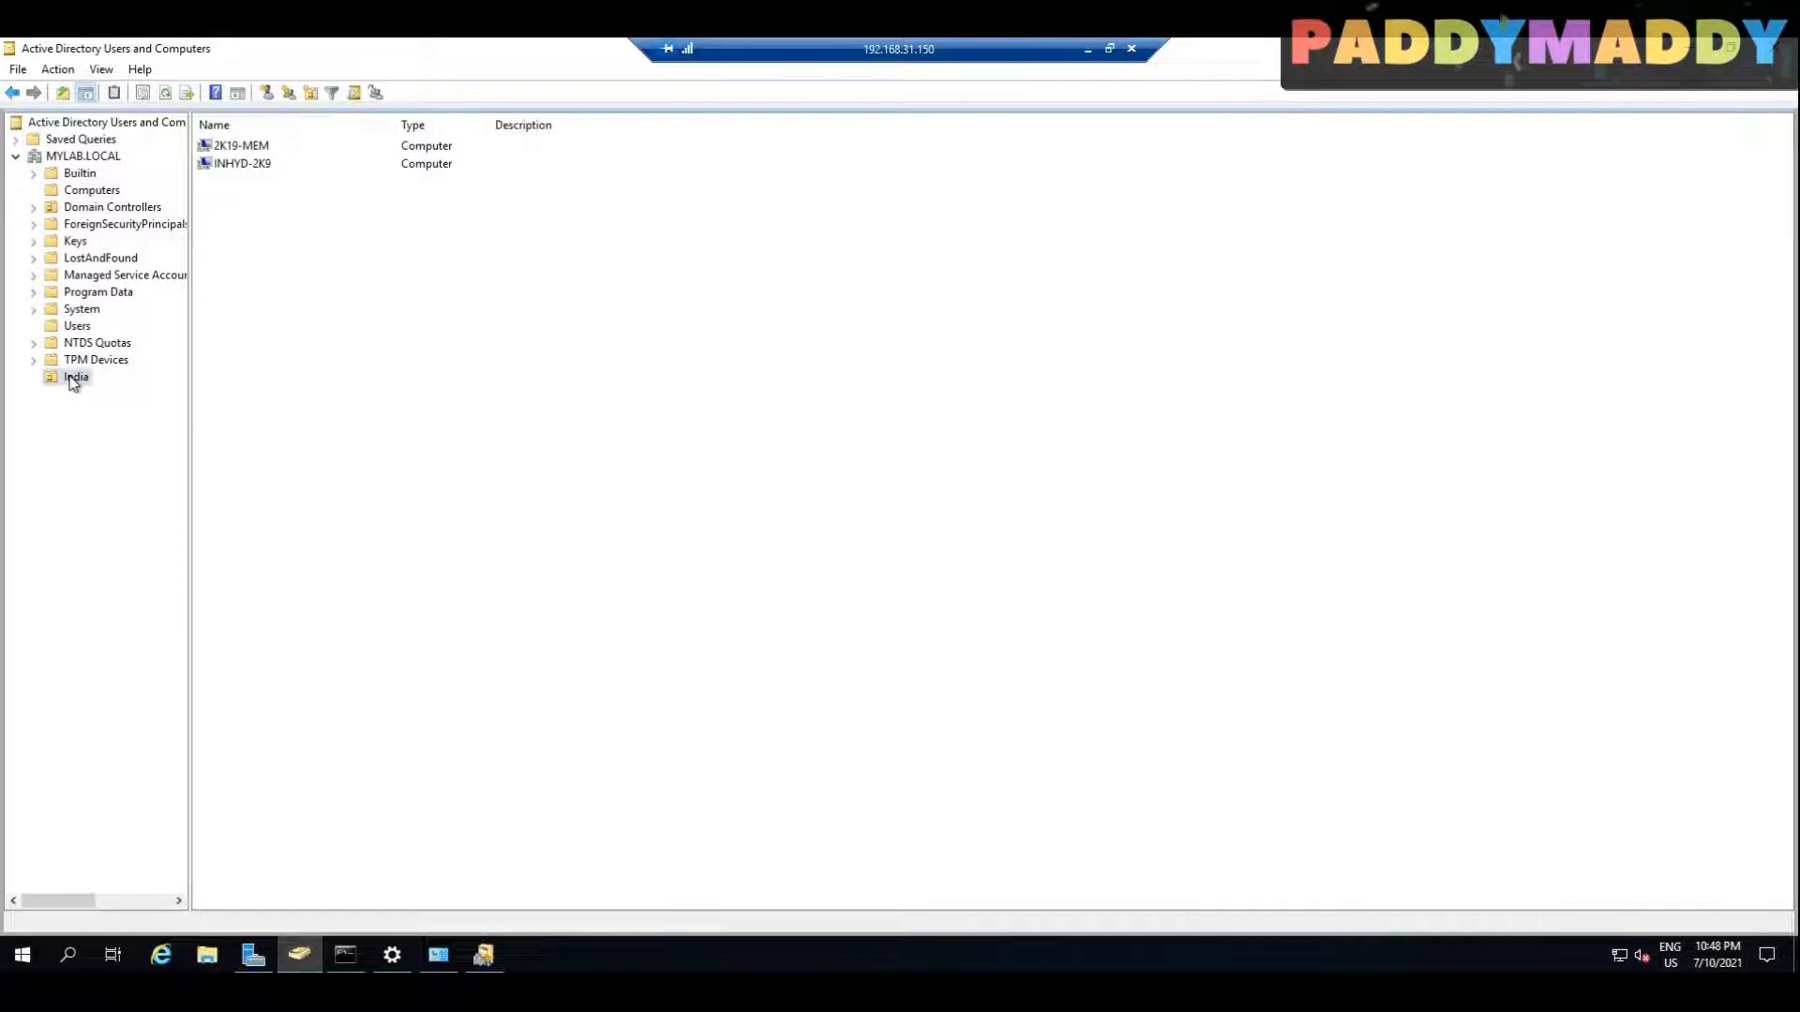
{"action": "left_click", "coordinate": [91, 190]}
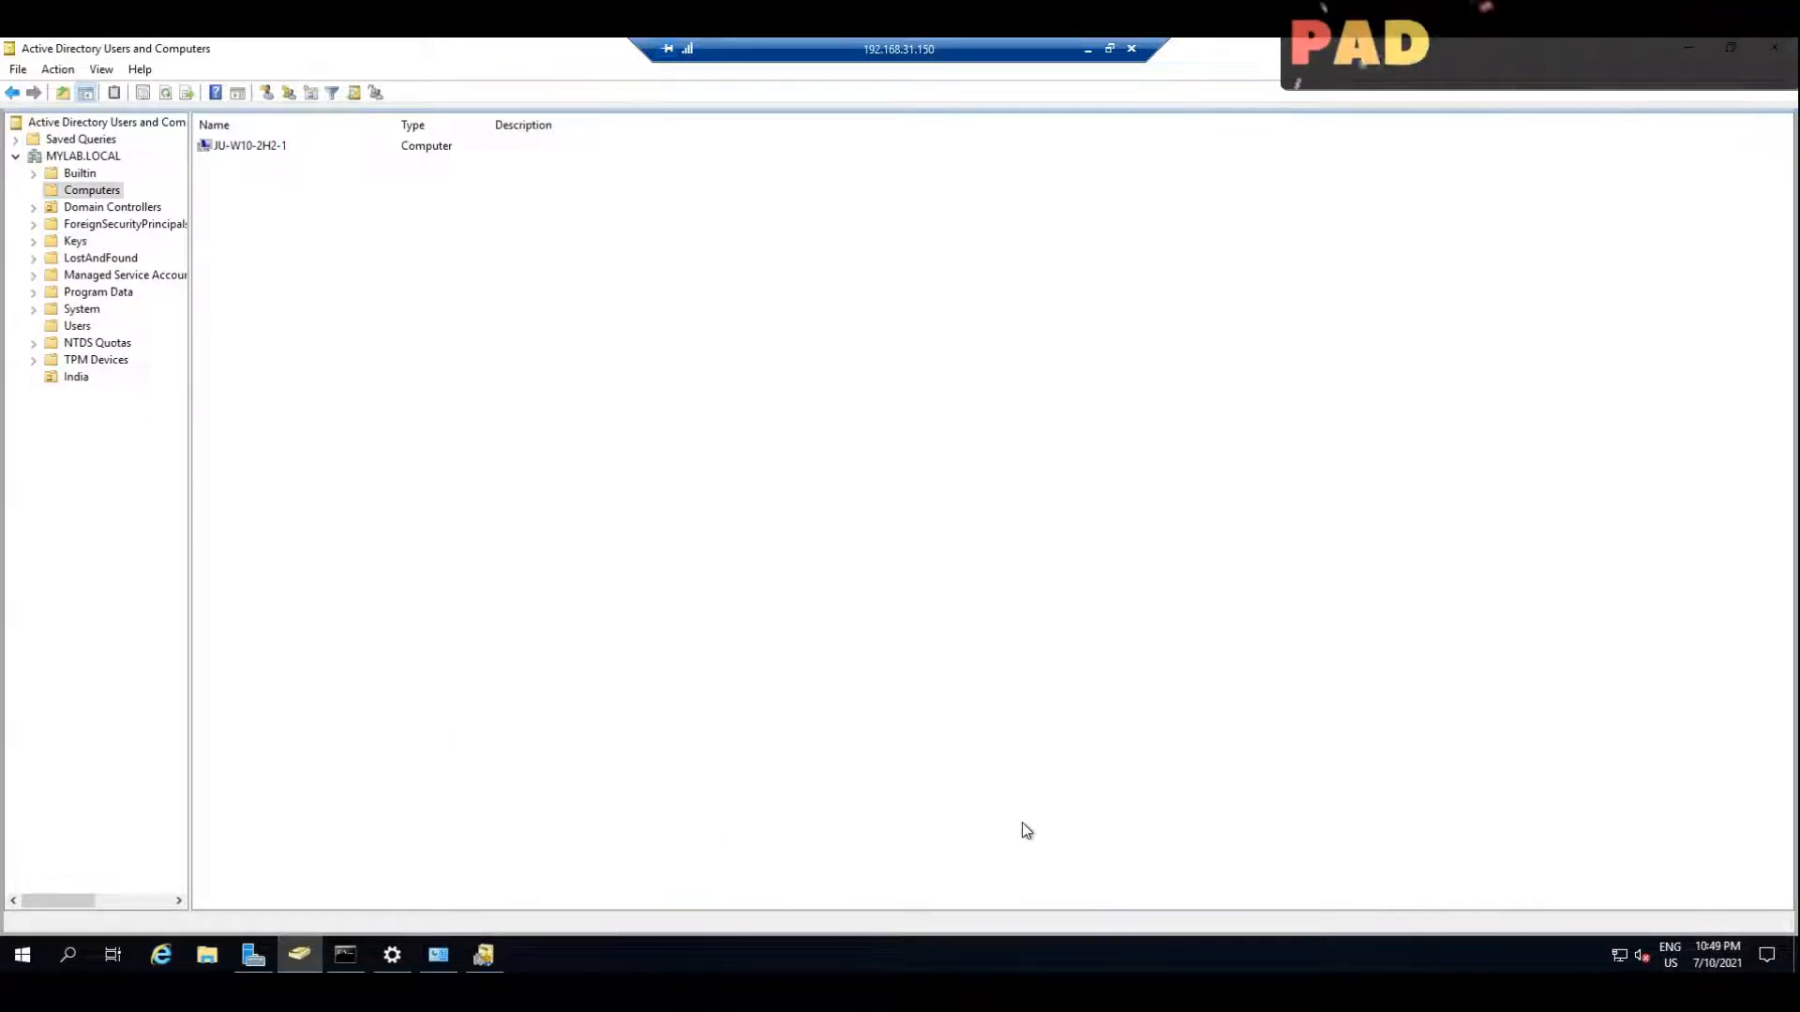
{"action": "left_click", "coordinate": [75, 377]}
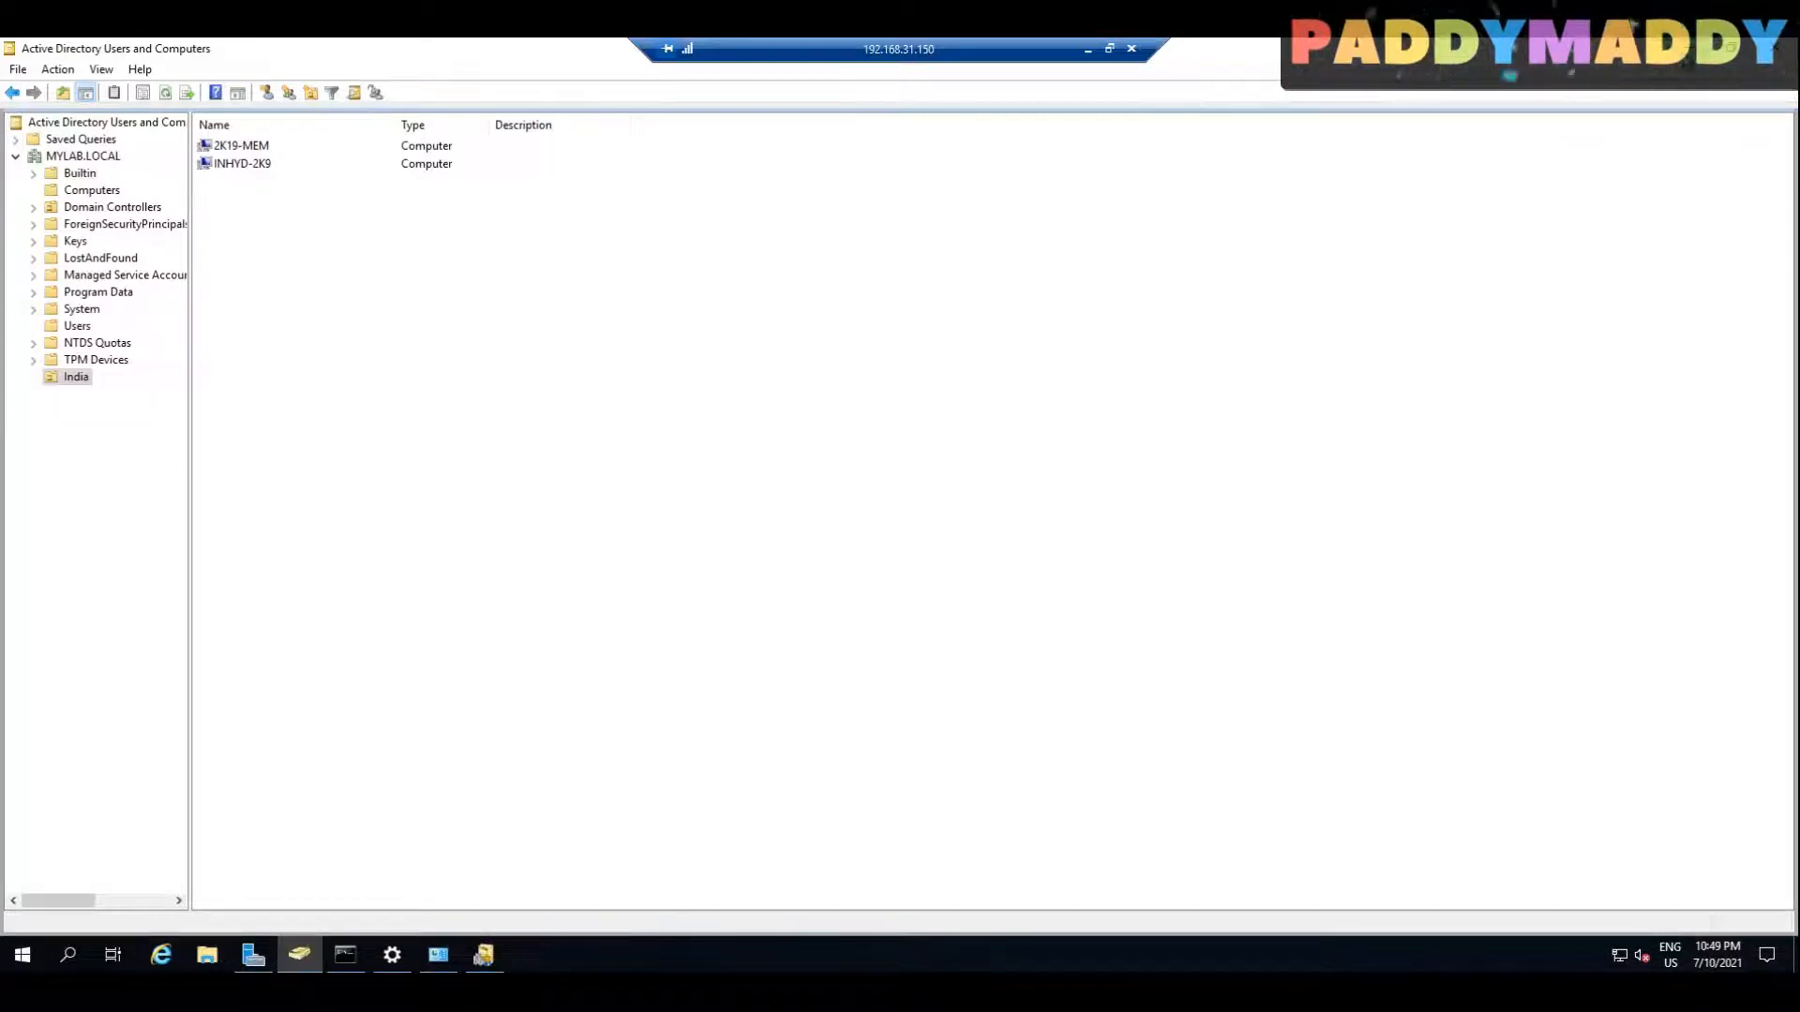
{"action": "left_click", "coordinate": [1689, 48]}
{"action": "left_click", "coordinate": [43, 188]}
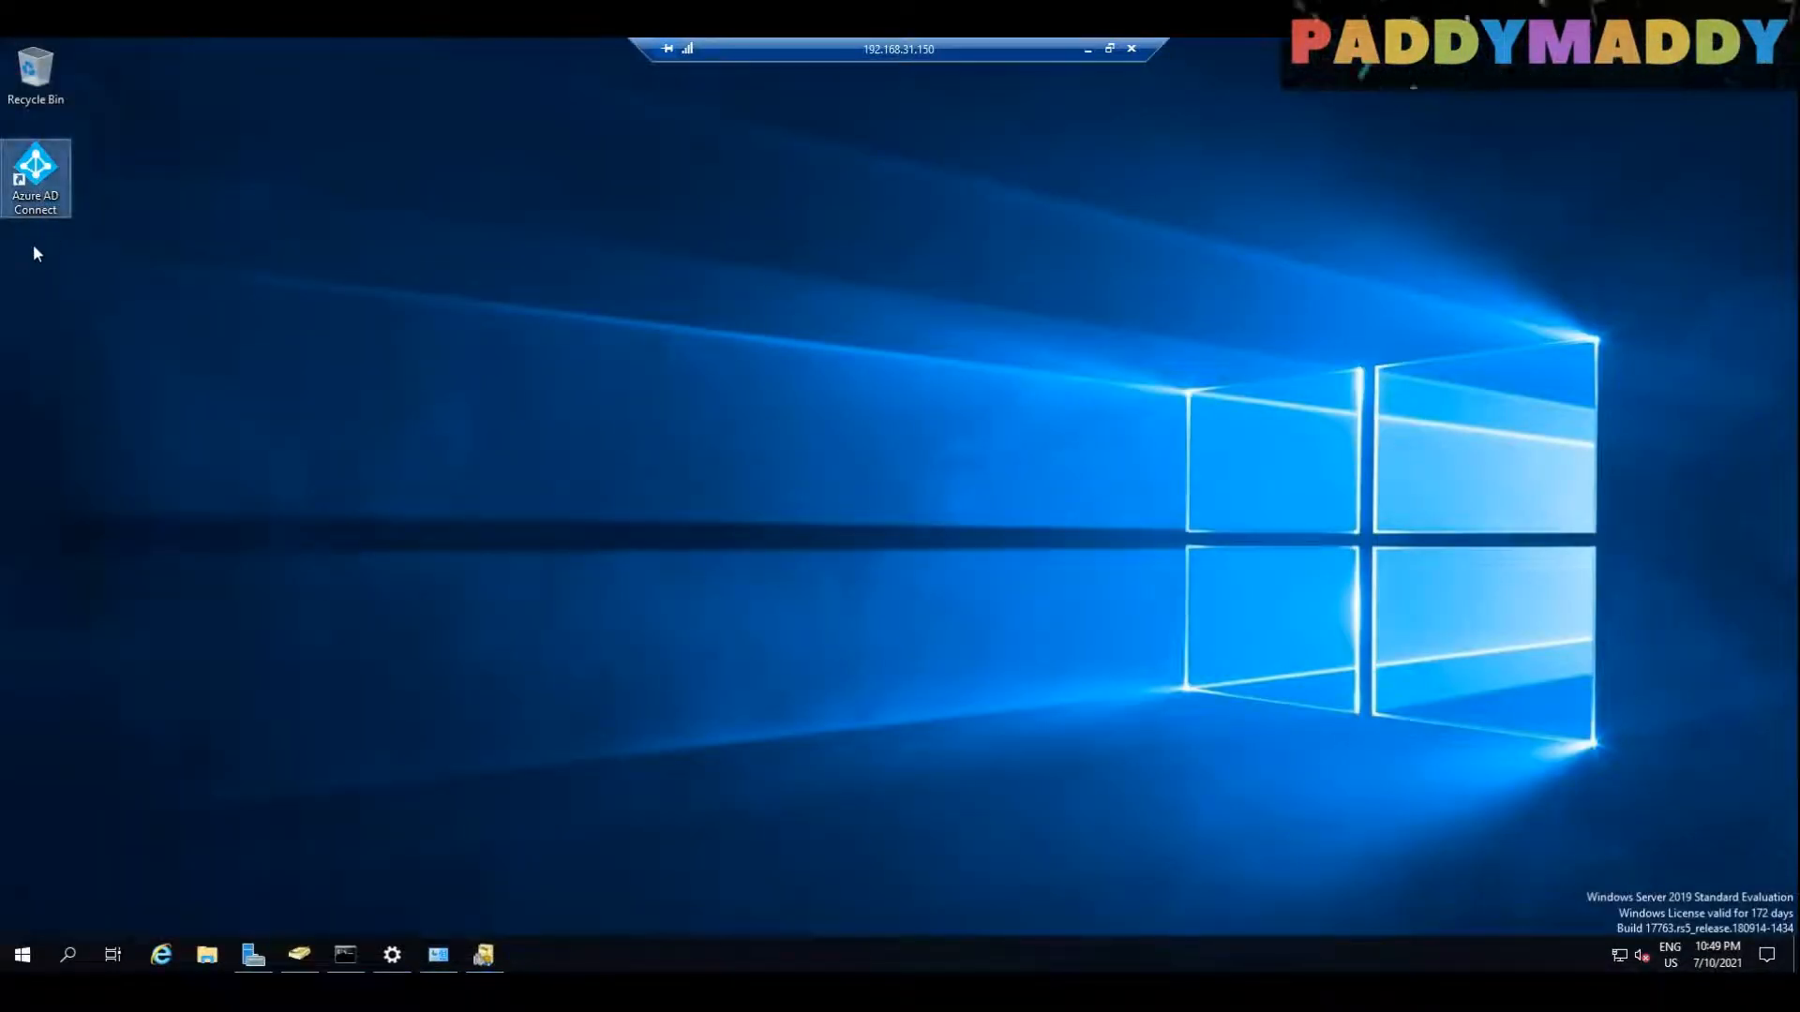
{"action": "left_click", "coordinate": [484, 956]}
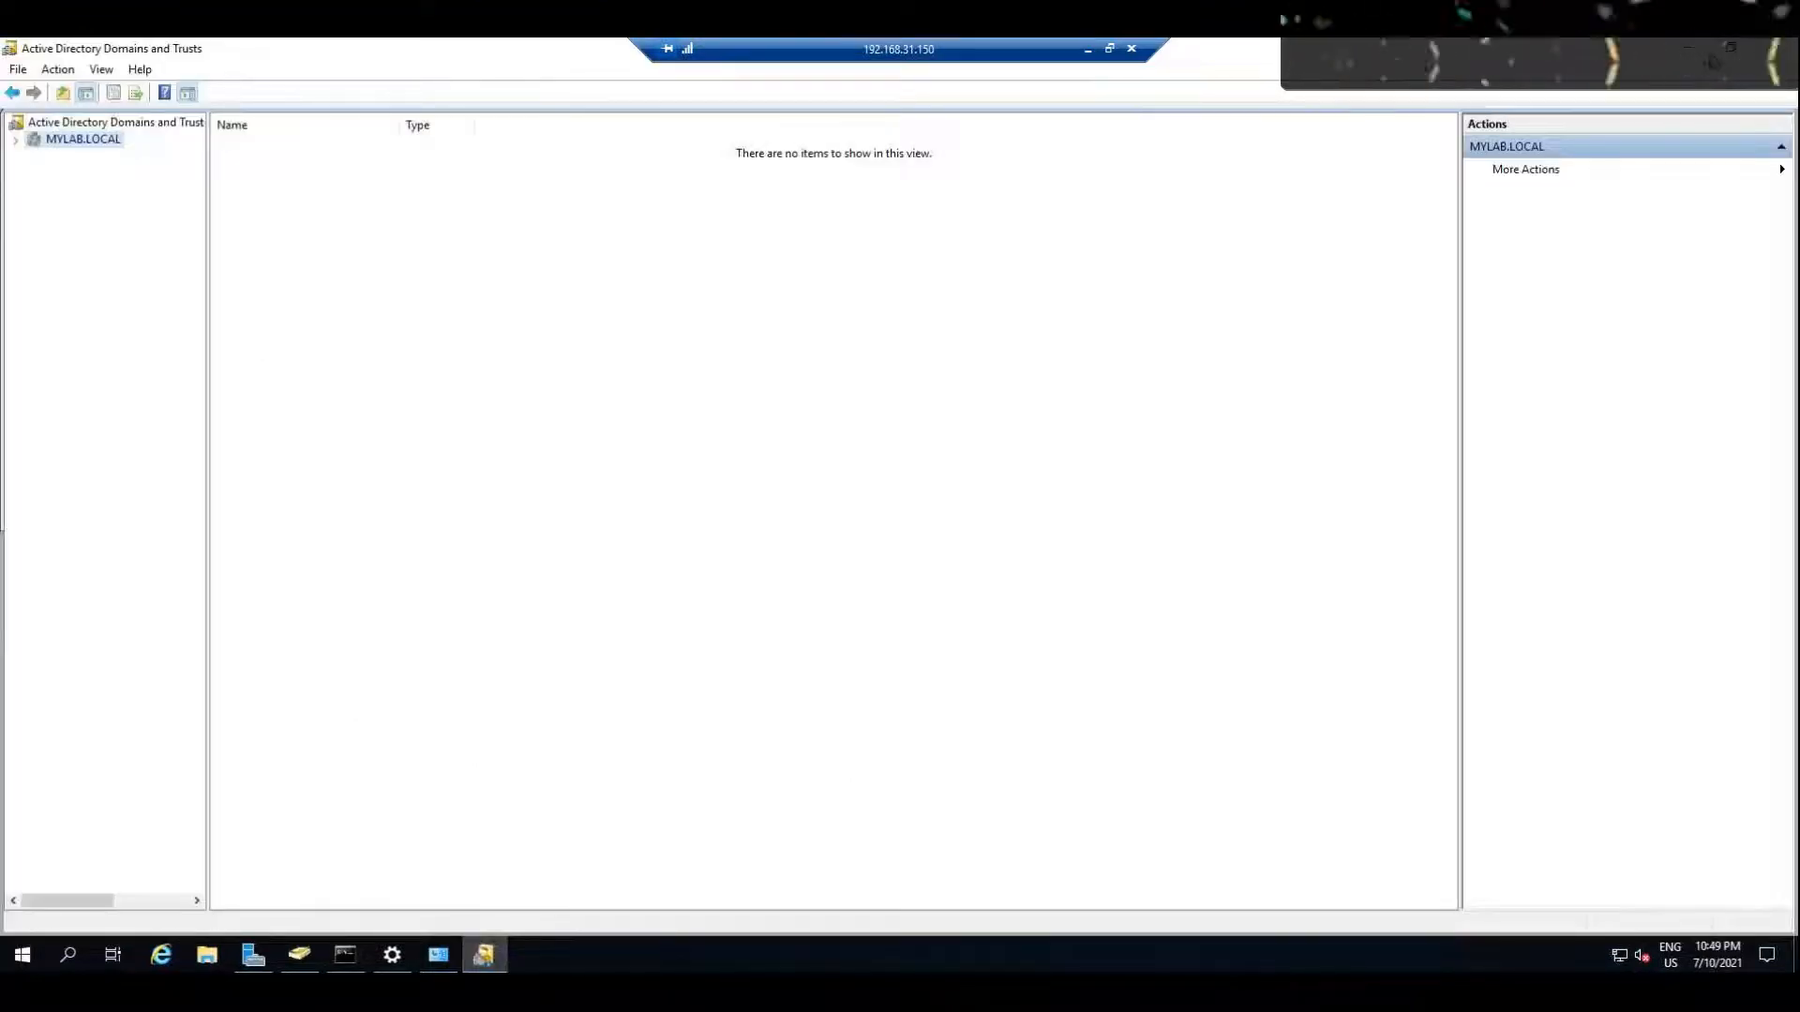
{"action": "left_click", "coordinate": [484, 956]}
{"action": "left_click", "coordinate": [293, 952]}
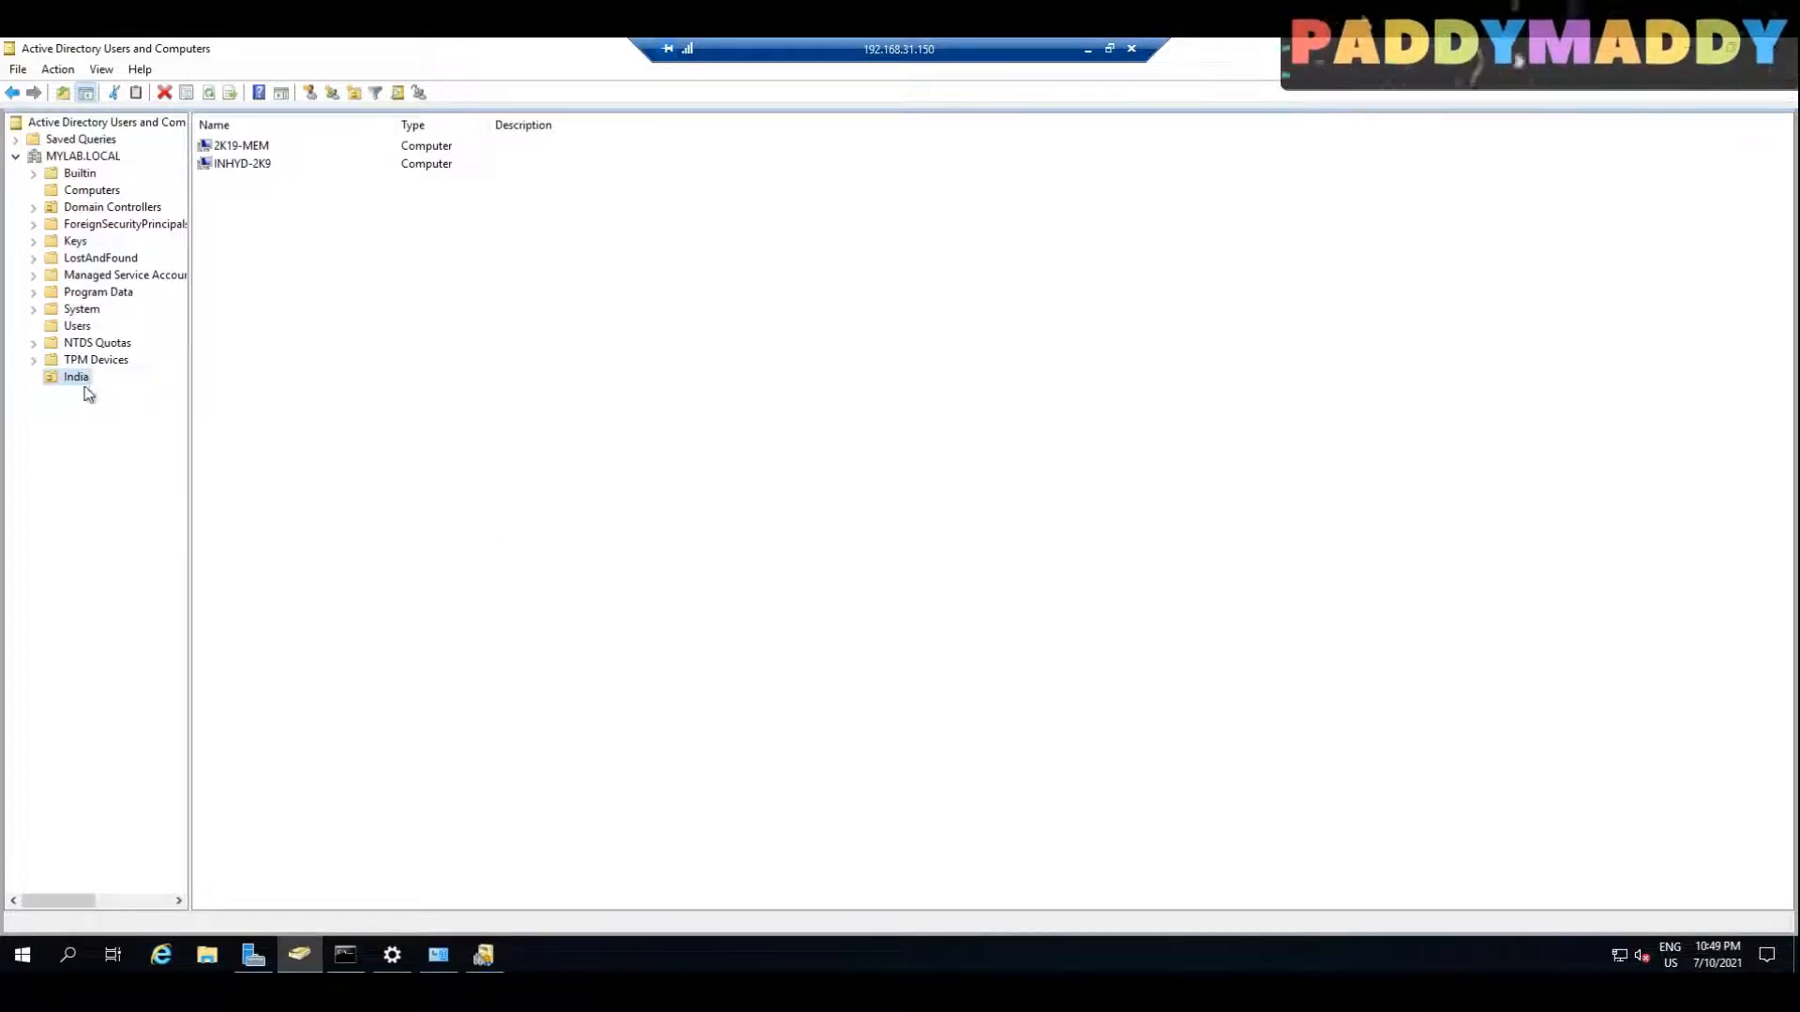
{"action": "left_click", "coordinate": [274, 92]}
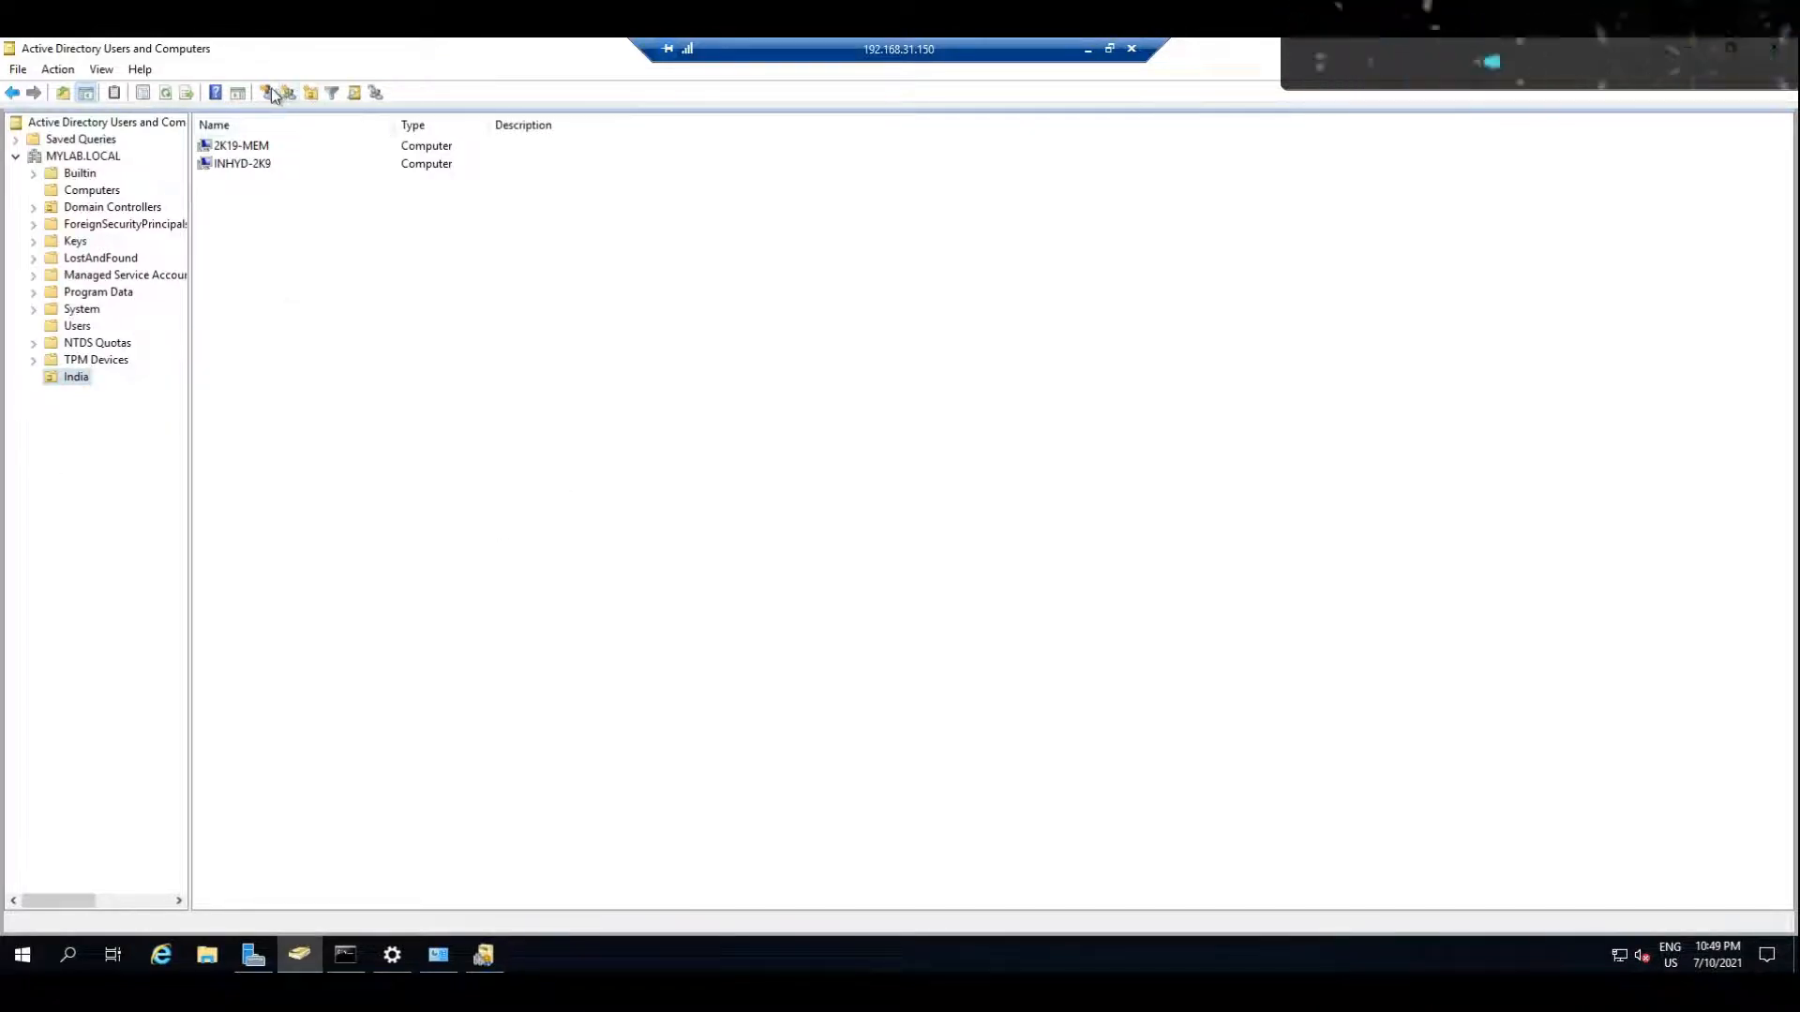
{"action": "type", "text": "use"}
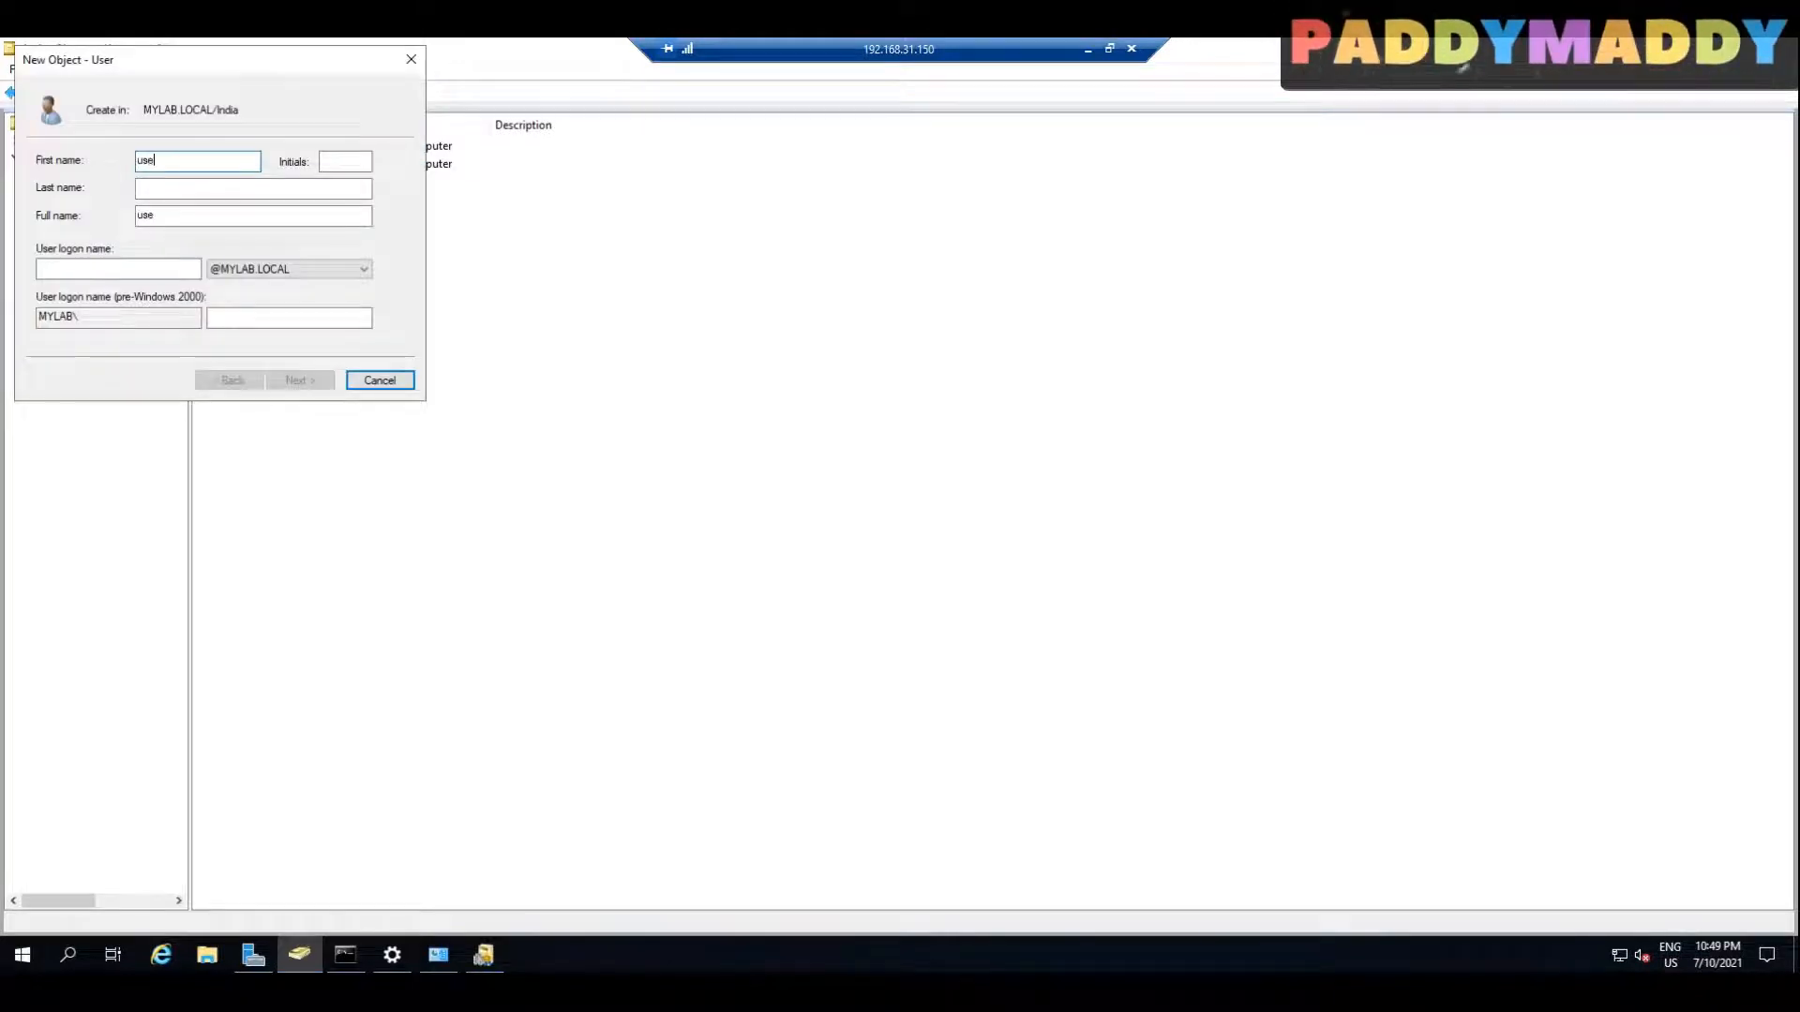
{"action": "type", "text": "r1"}
{"action": "key", "text": "ctrl+a"}
{"action": "key", "text": "ctrl+c"}
{"action": "left_click", "coordinate": [121, 271]}
{"action": "key", "text": "ctrl+v"}
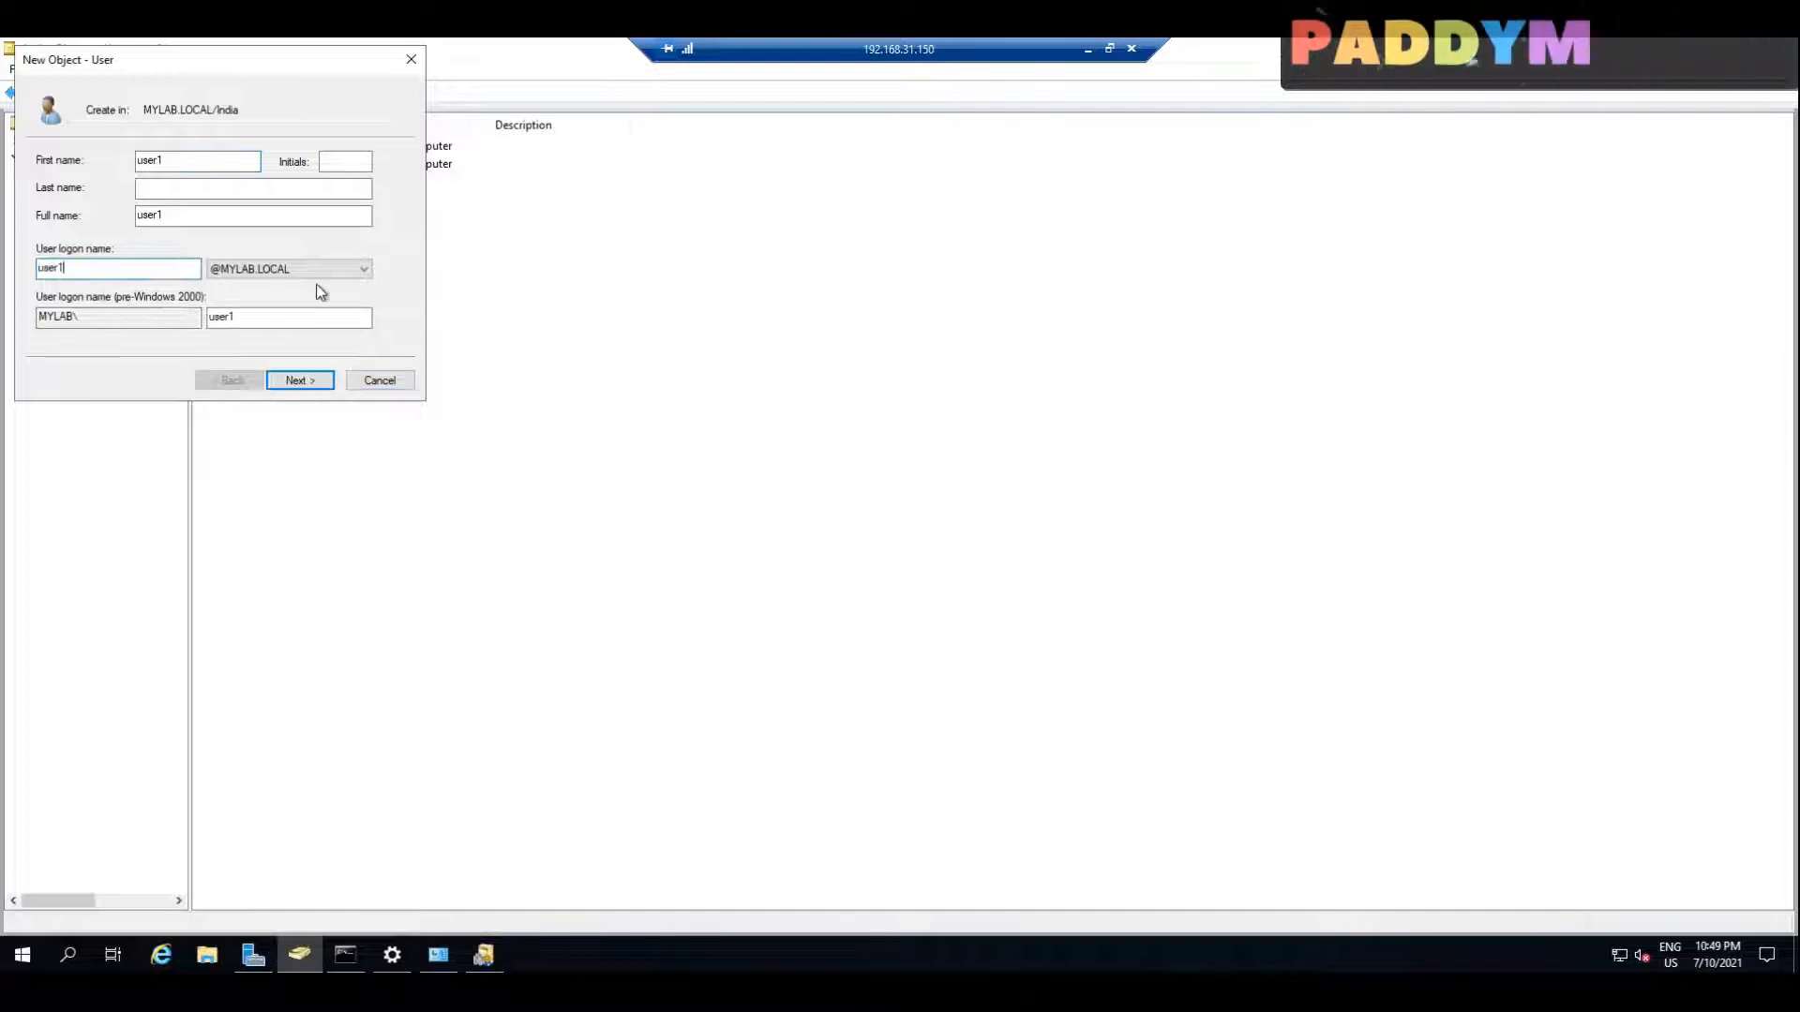
{"action": "left_click", "coordinate": [317, 269]}
{"action": "left_click", "coordinate": [261, 287]}
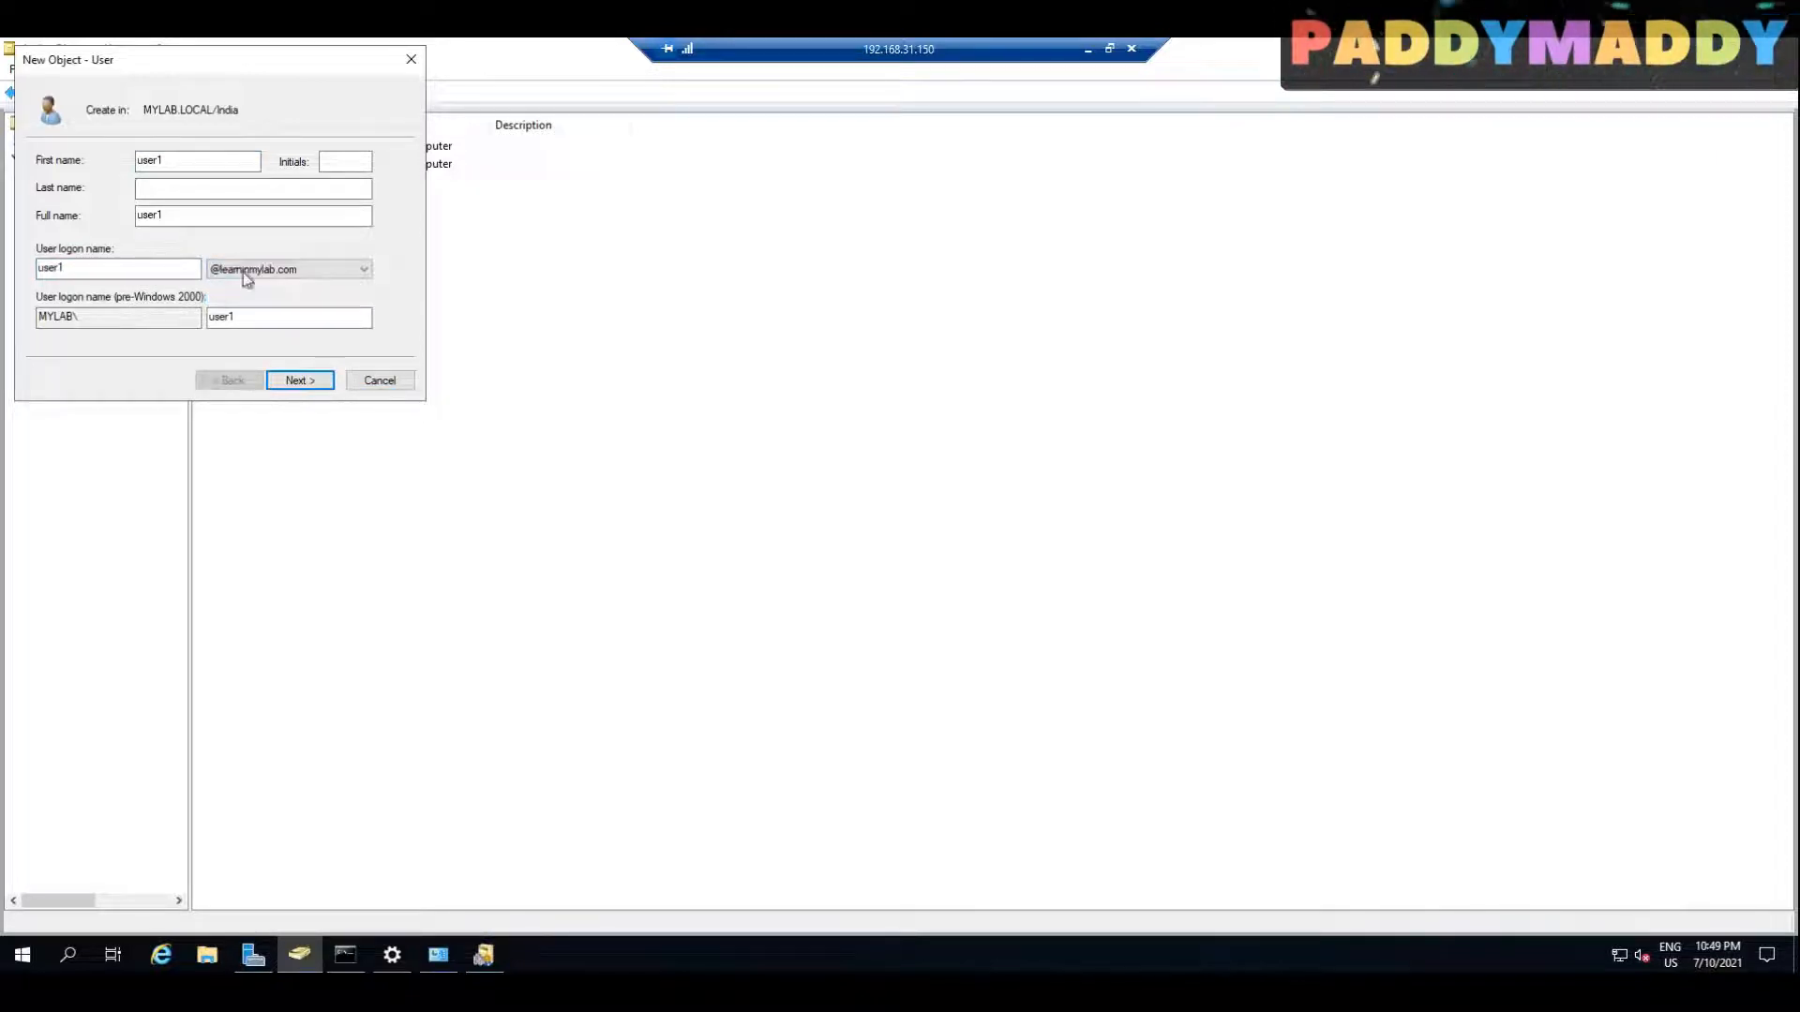
{"action": "left_click", "coordinate": [296, 379]}
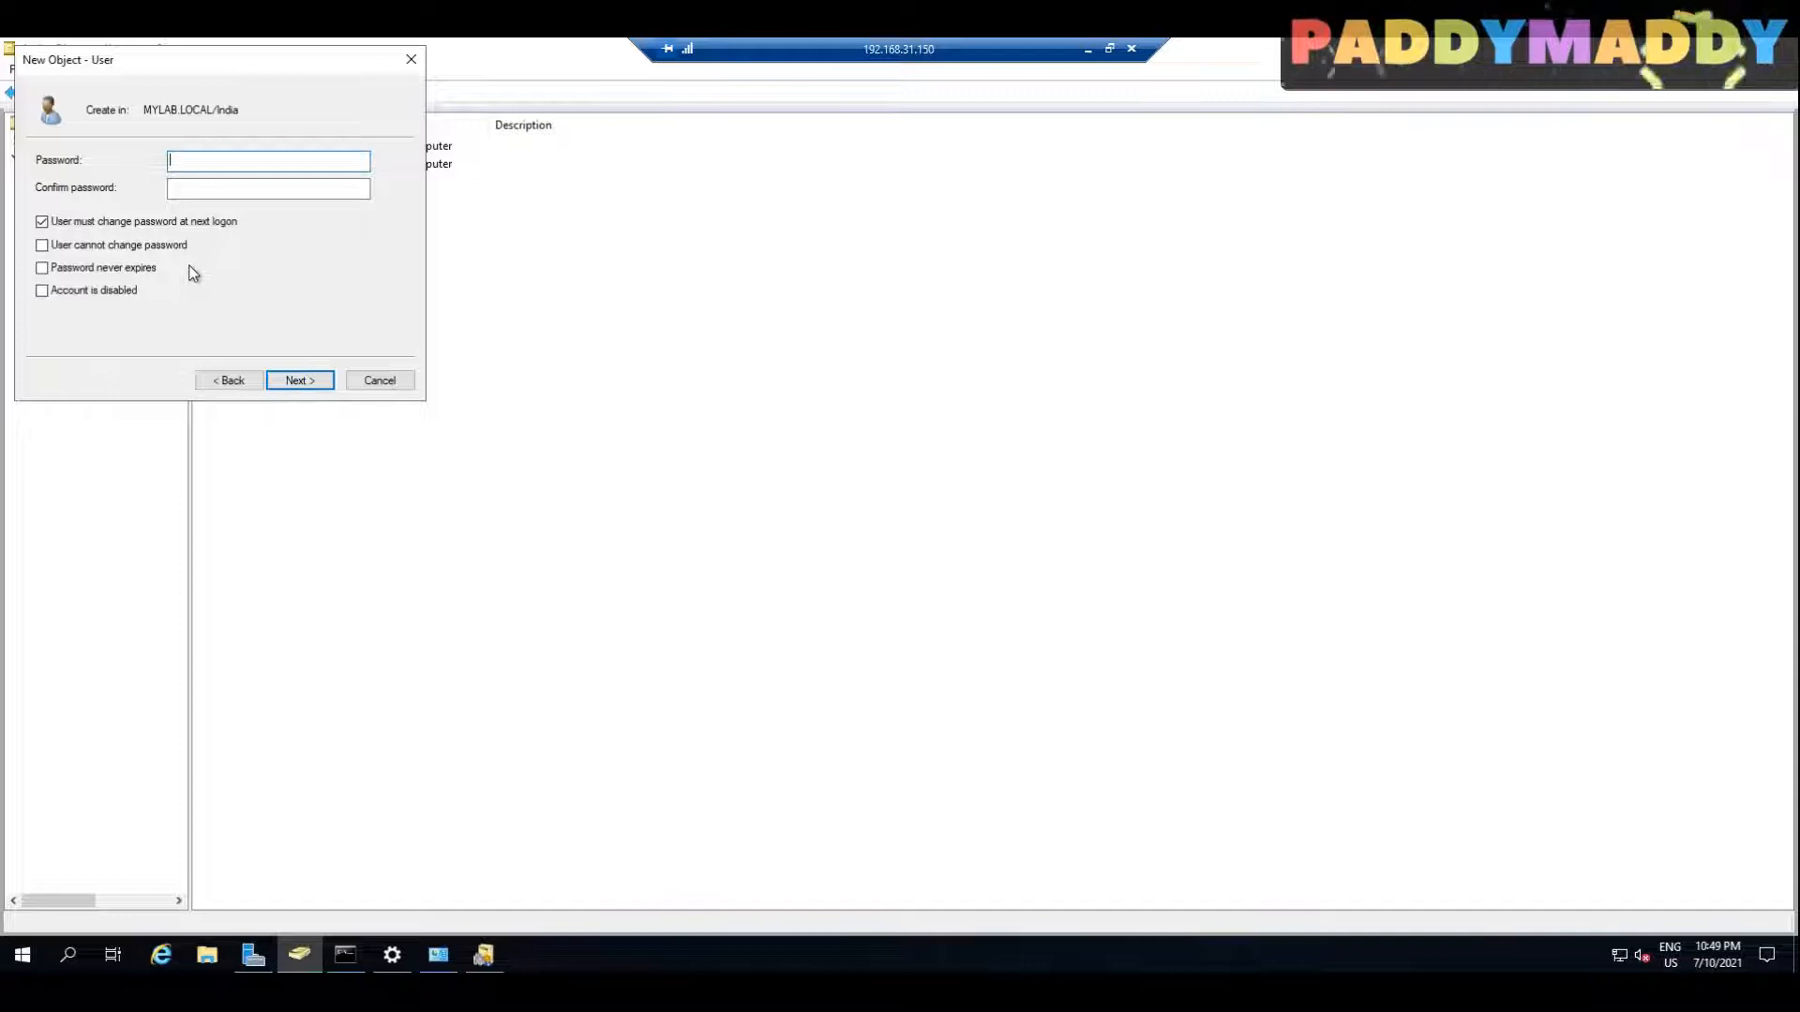
Step: Enter and confirm the new user's password, set it to never expire, and finish creating the account
{"action": "key", "text": "Caps_Lock"}
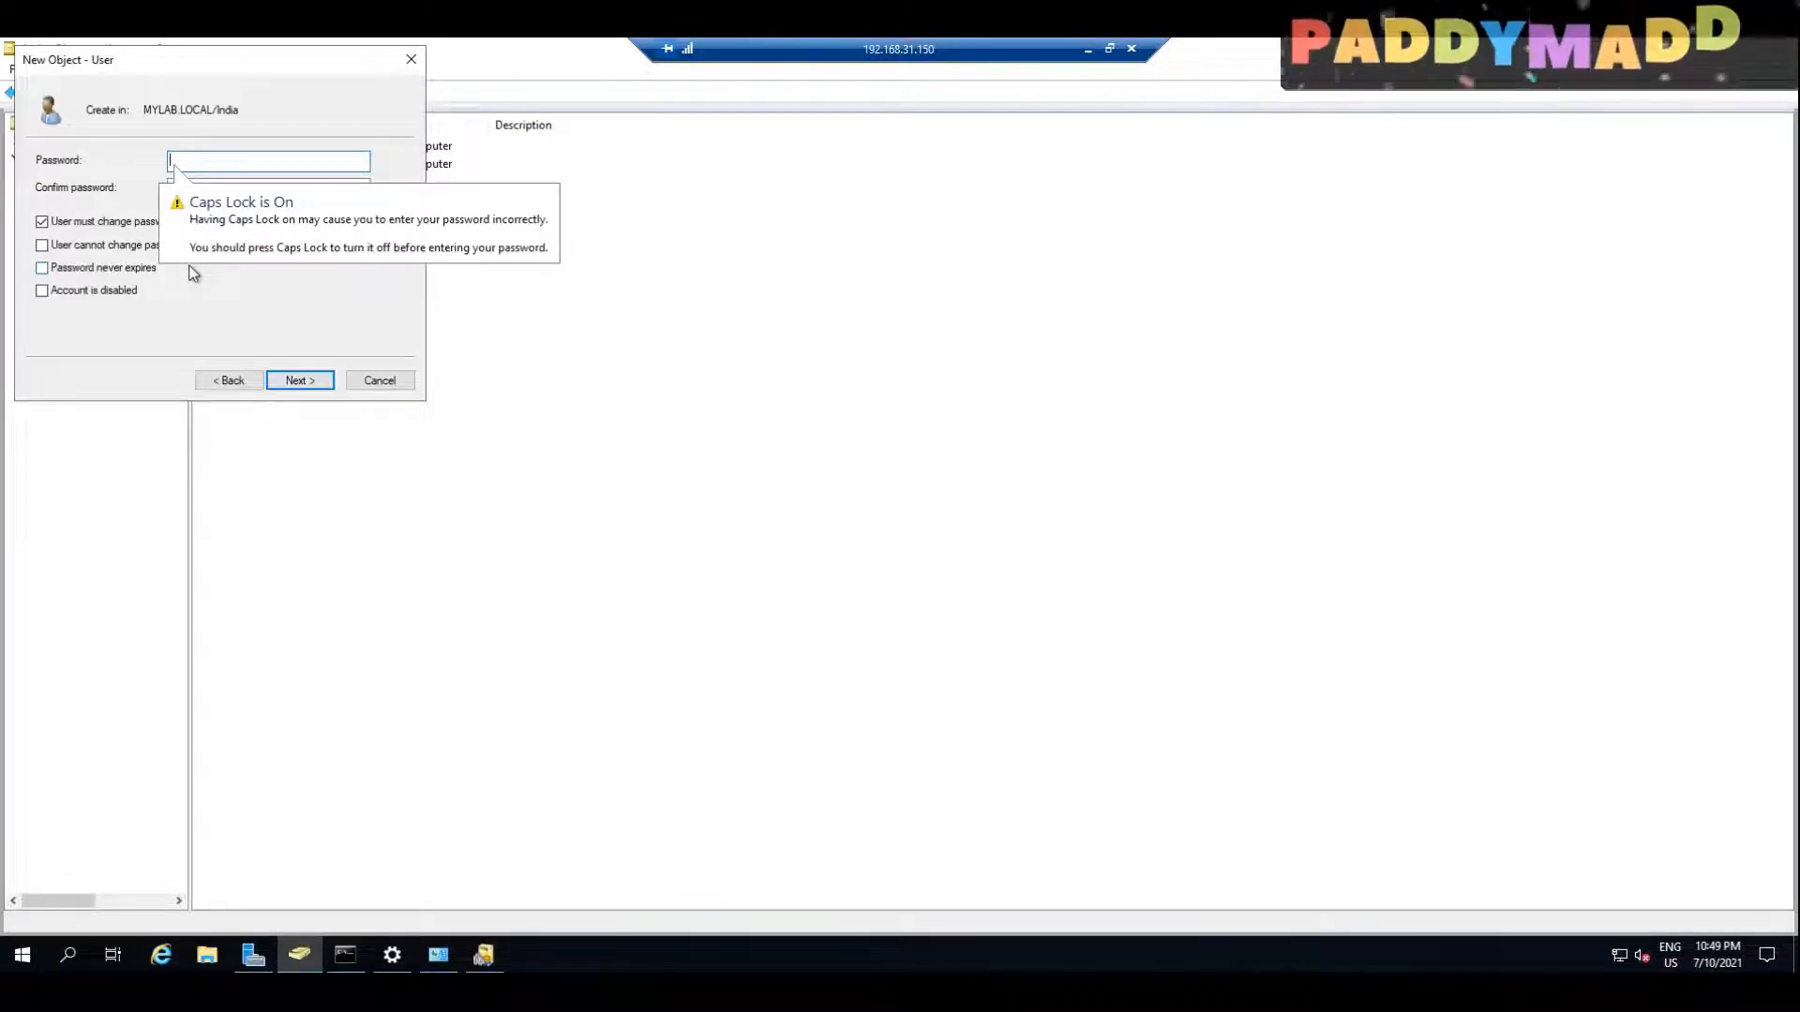
{"action": "type", "text": "•••••••••••"}
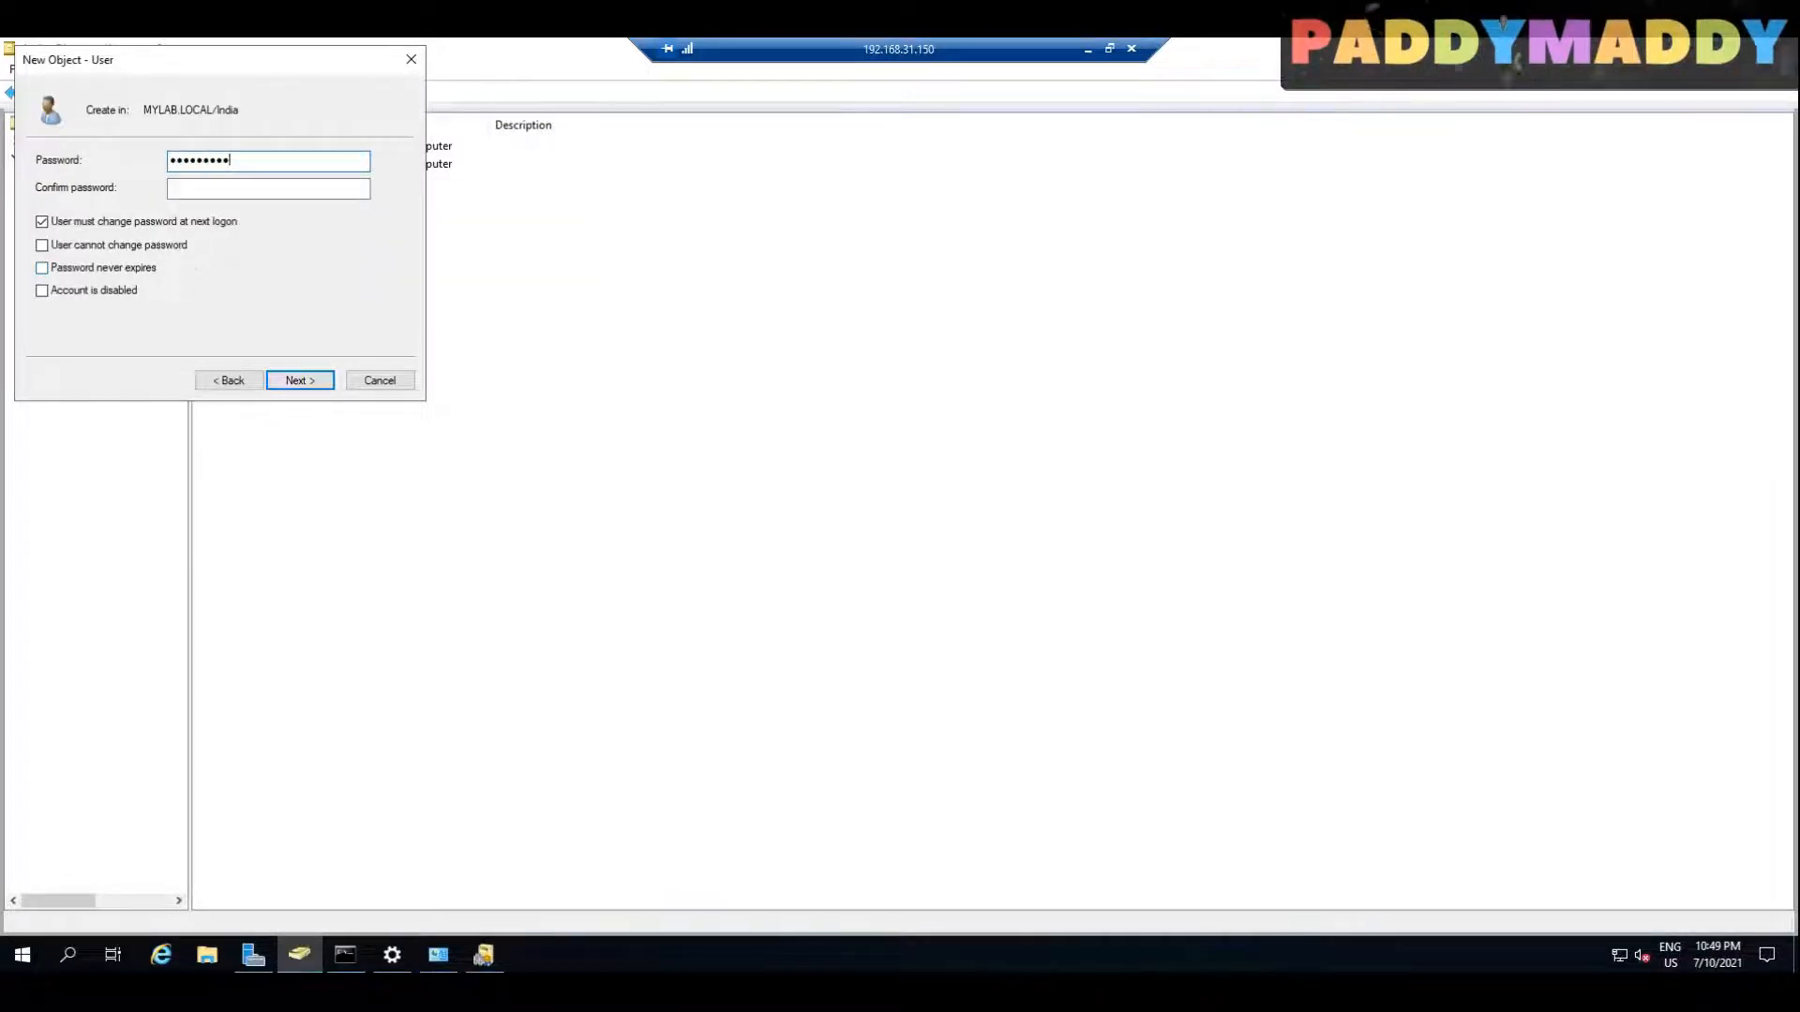
{"action": "key", "text": "Tab"}
{"action": "type", "text": "••••••••"}
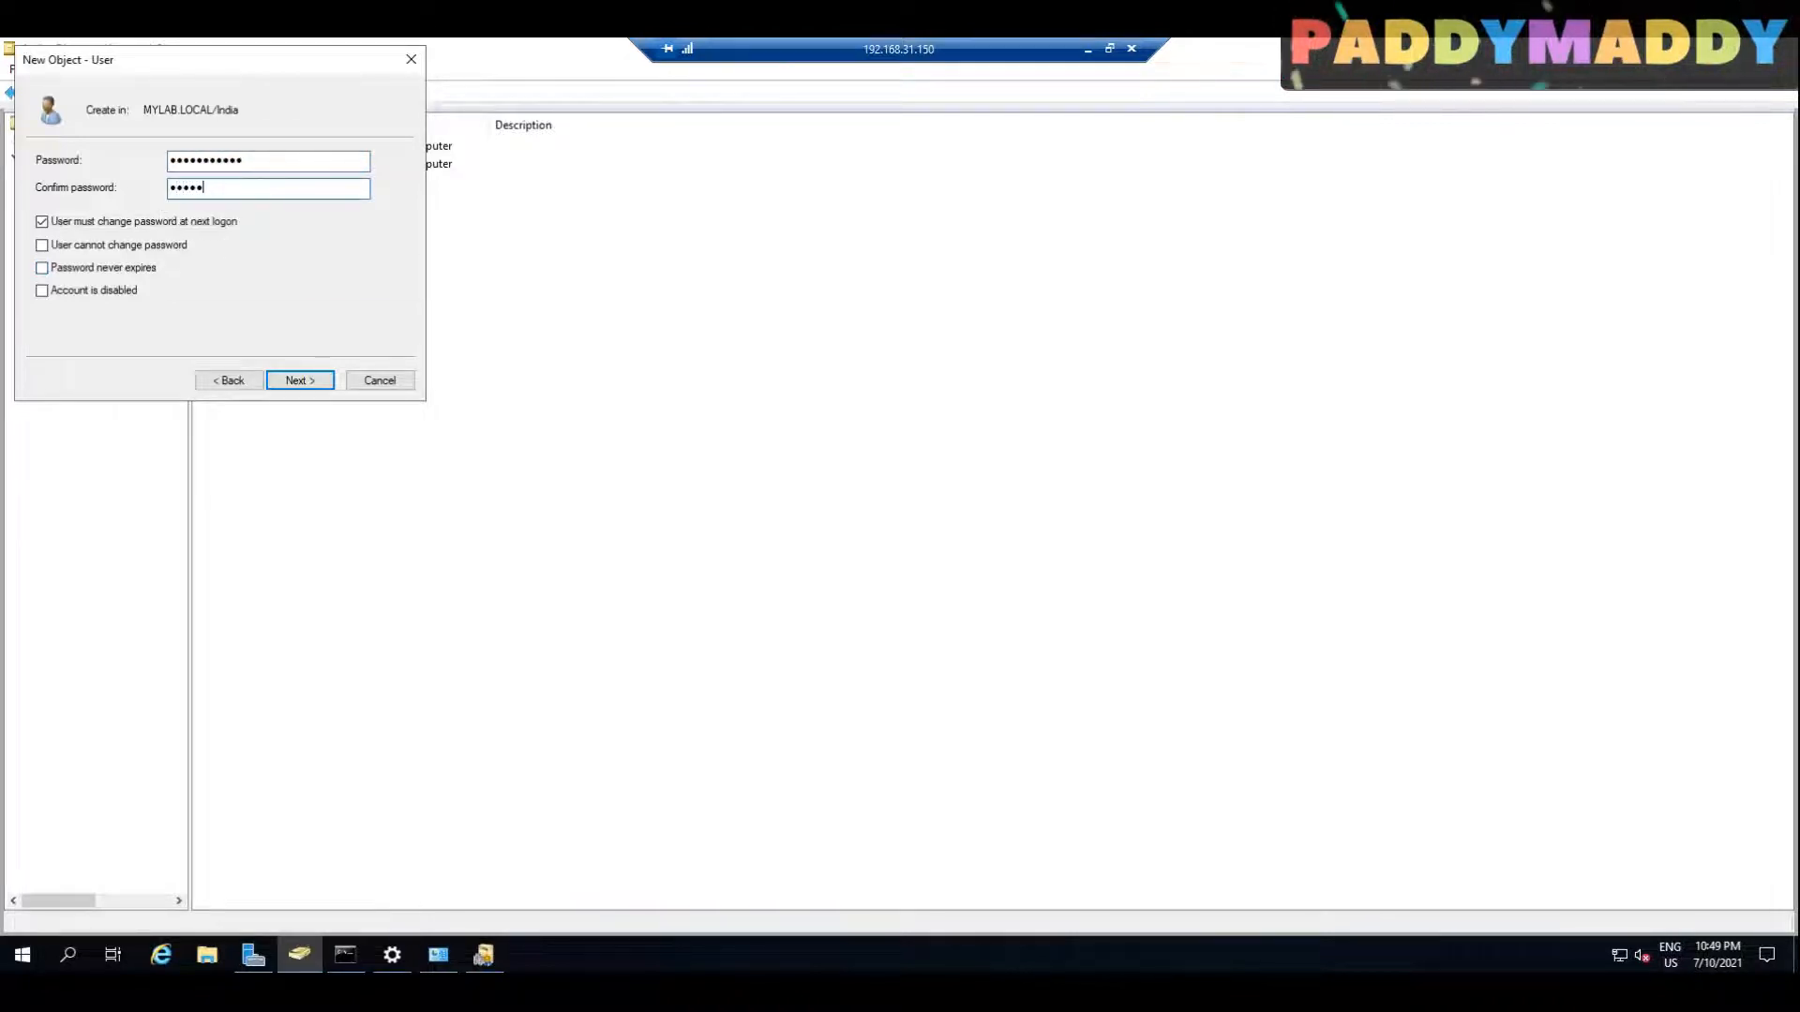
{"action": "type", "text": "•••"}
{"action": "key", "text": "Tab"}
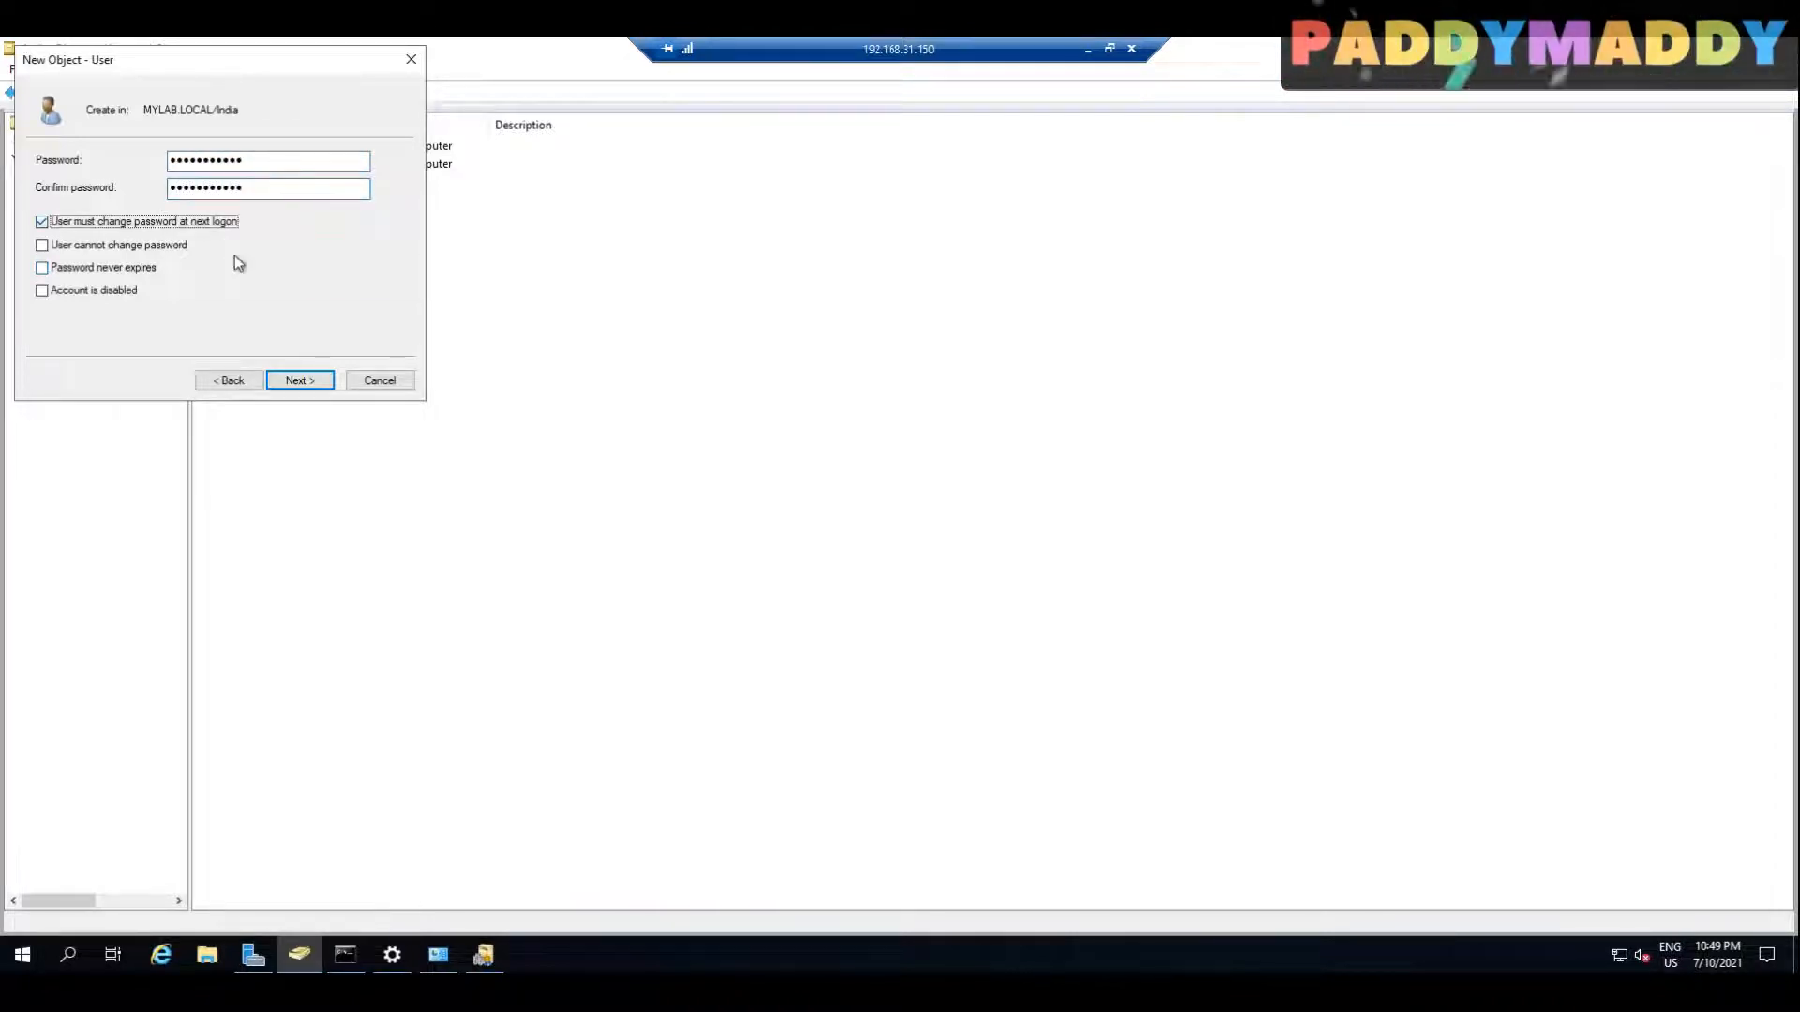
{"action": "left_click", "coordinate": [142, 268]}
{"action": "left_click", "coordinate": [300, 379]}
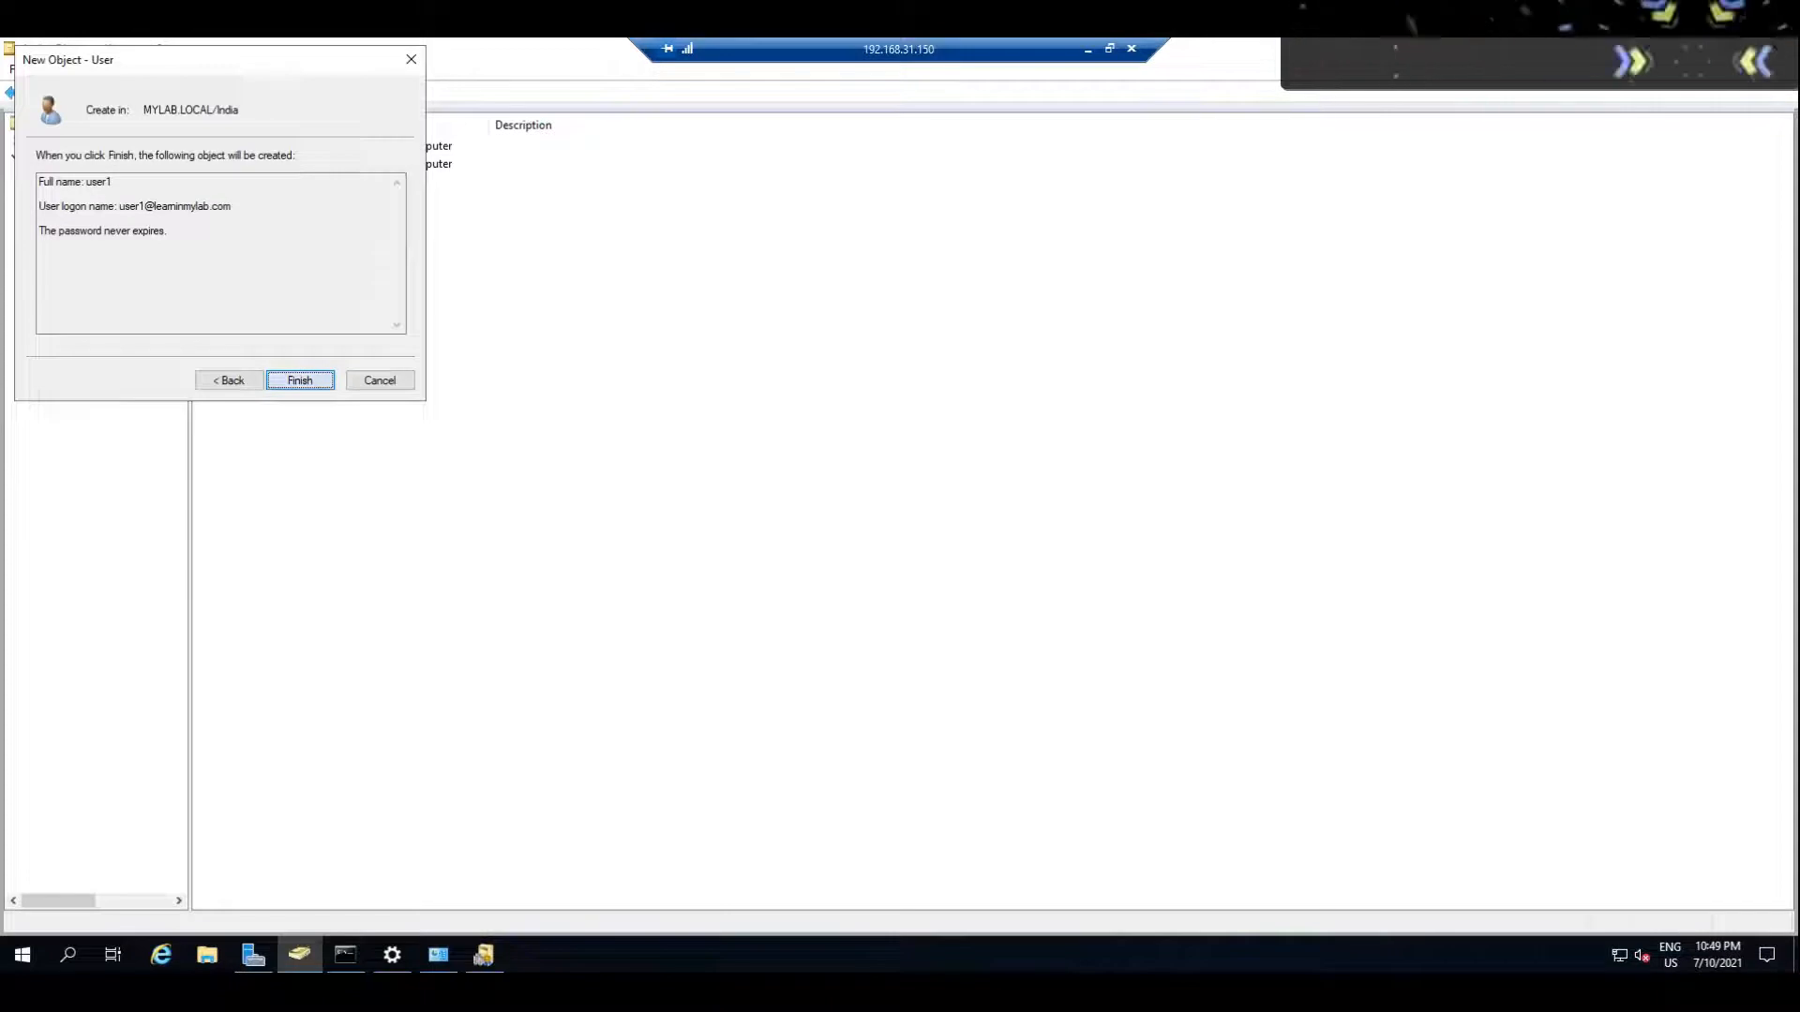
{"action": "left_click", "coordinate": [300, 380]}
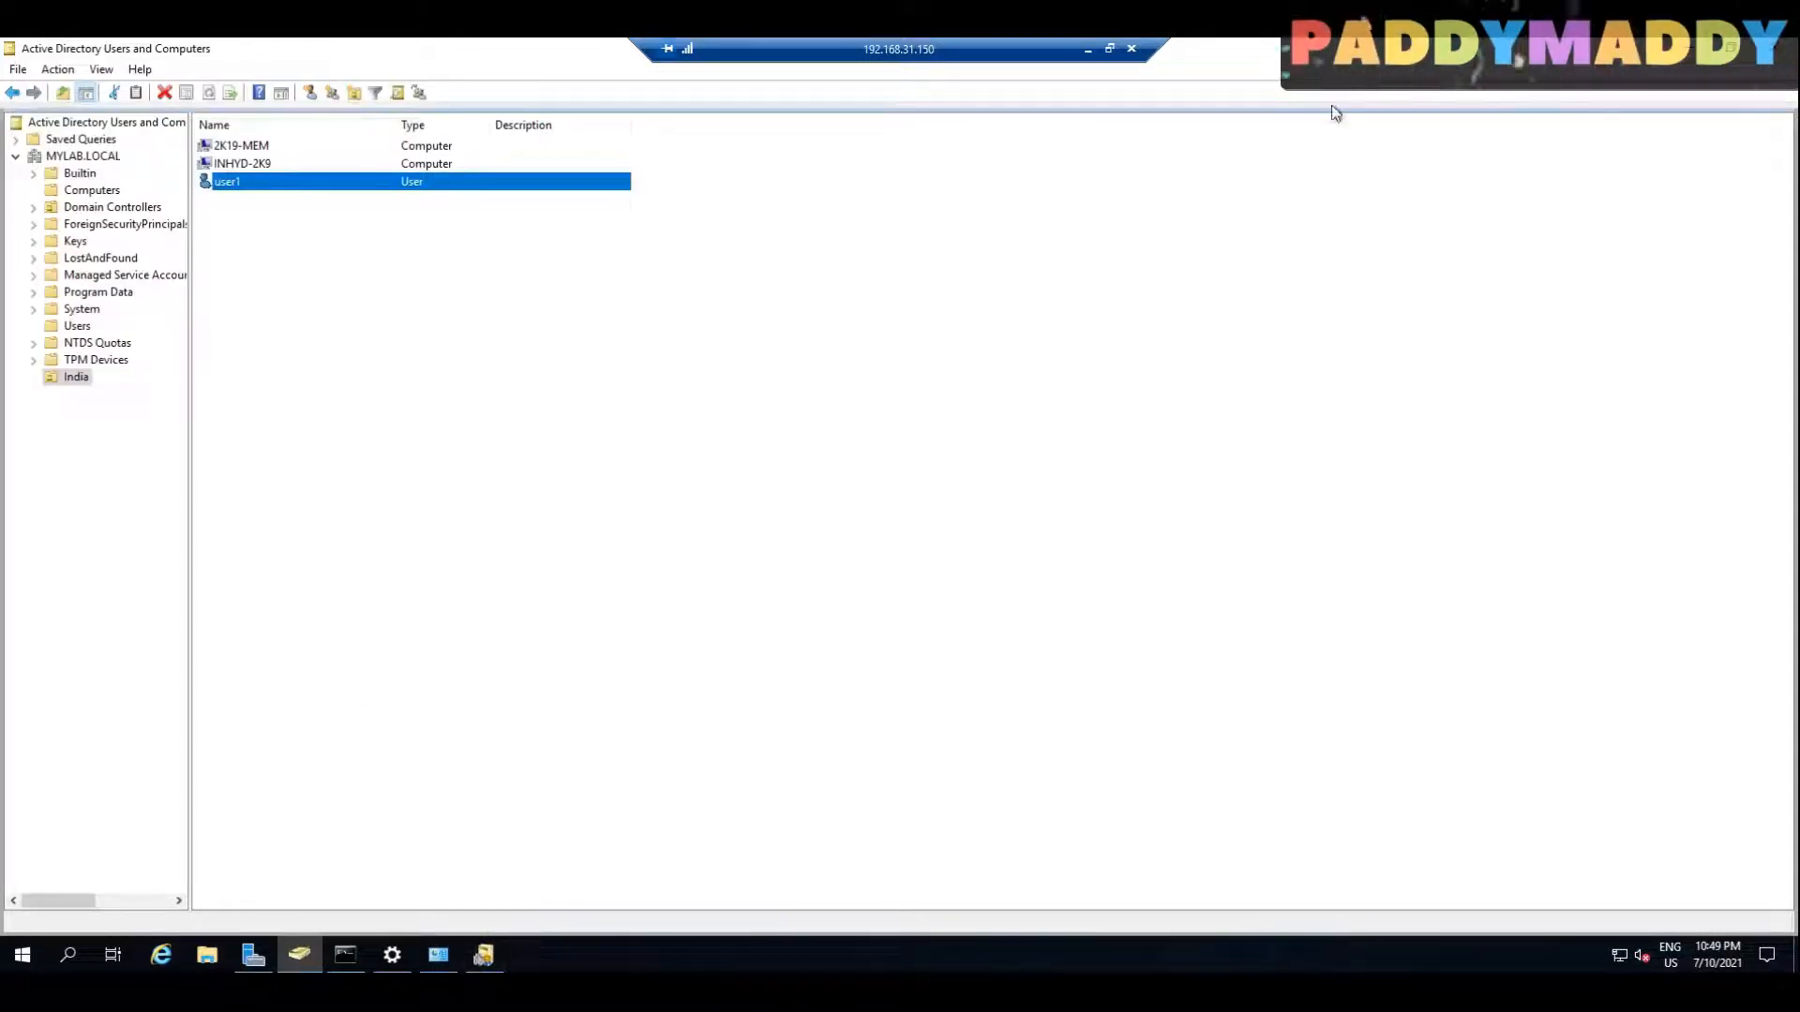
Step: Return to the domain controller session and start PowerShell inside the open Command Prompt
{"action": "left_click_drag", "start_coordinate": [884, 54], "coordinate": [378, 54]}
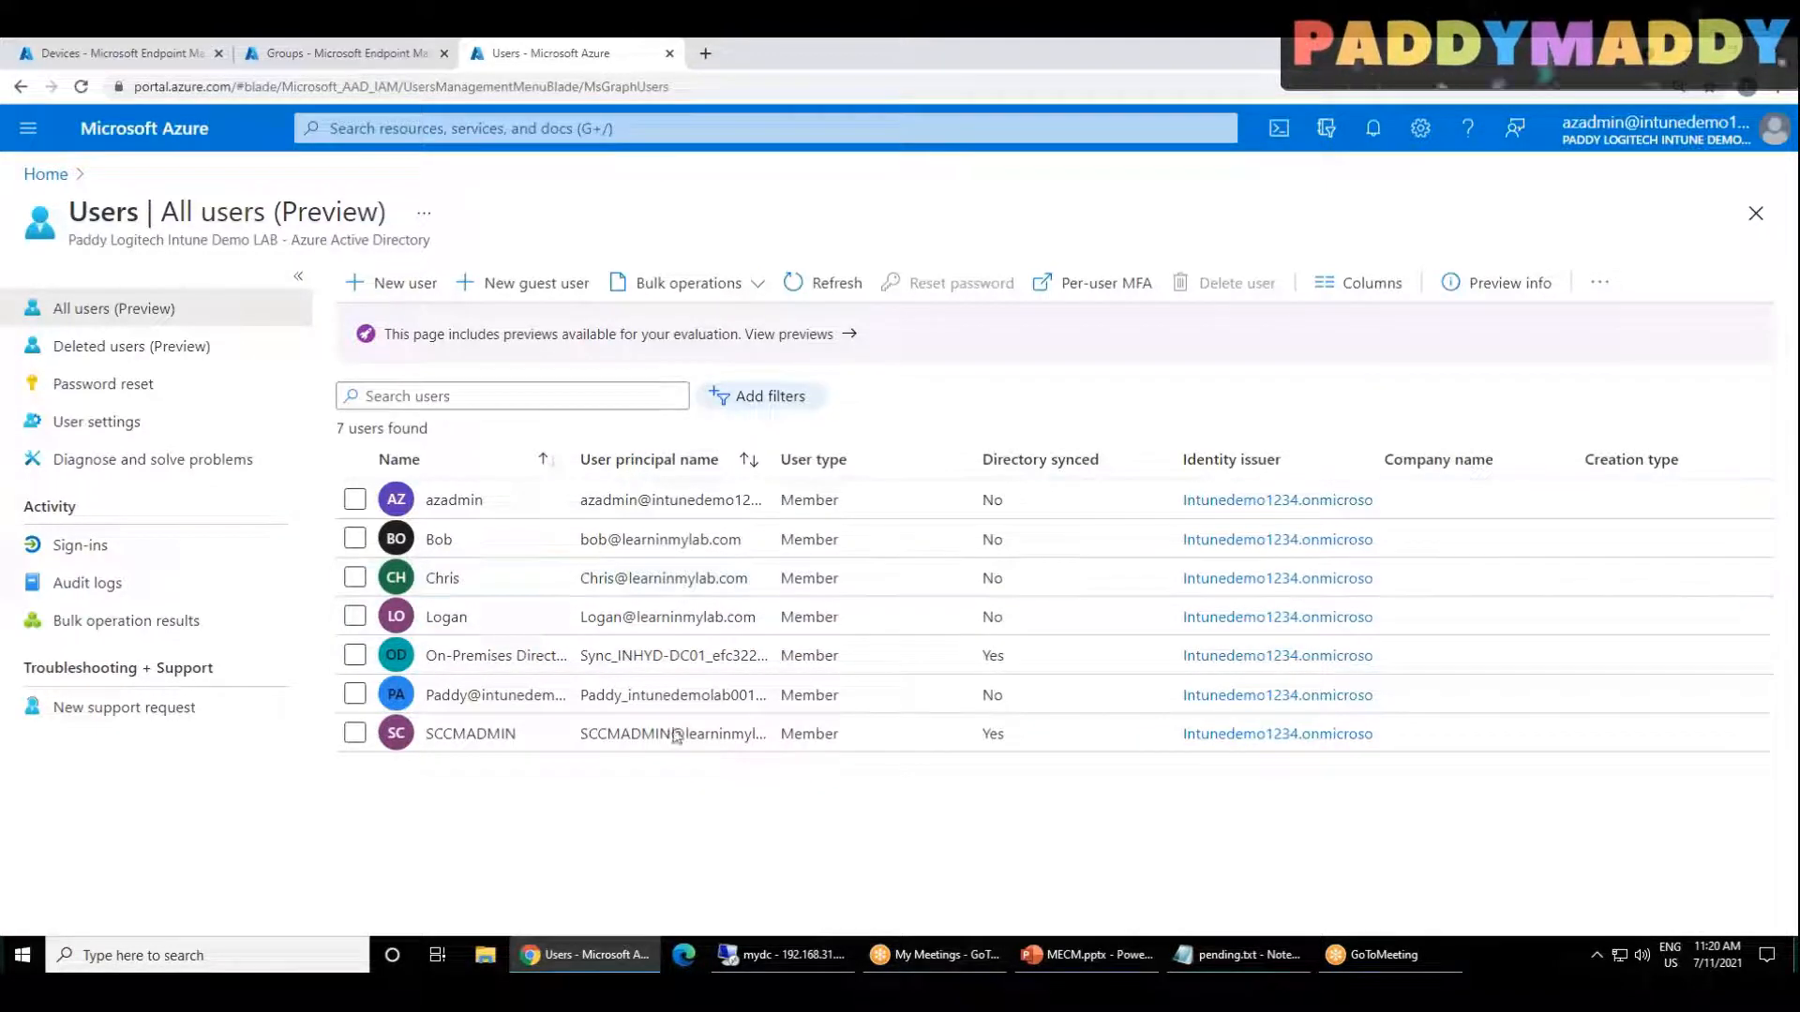
{"action": "left_click", "coordinate": [795, 956]}
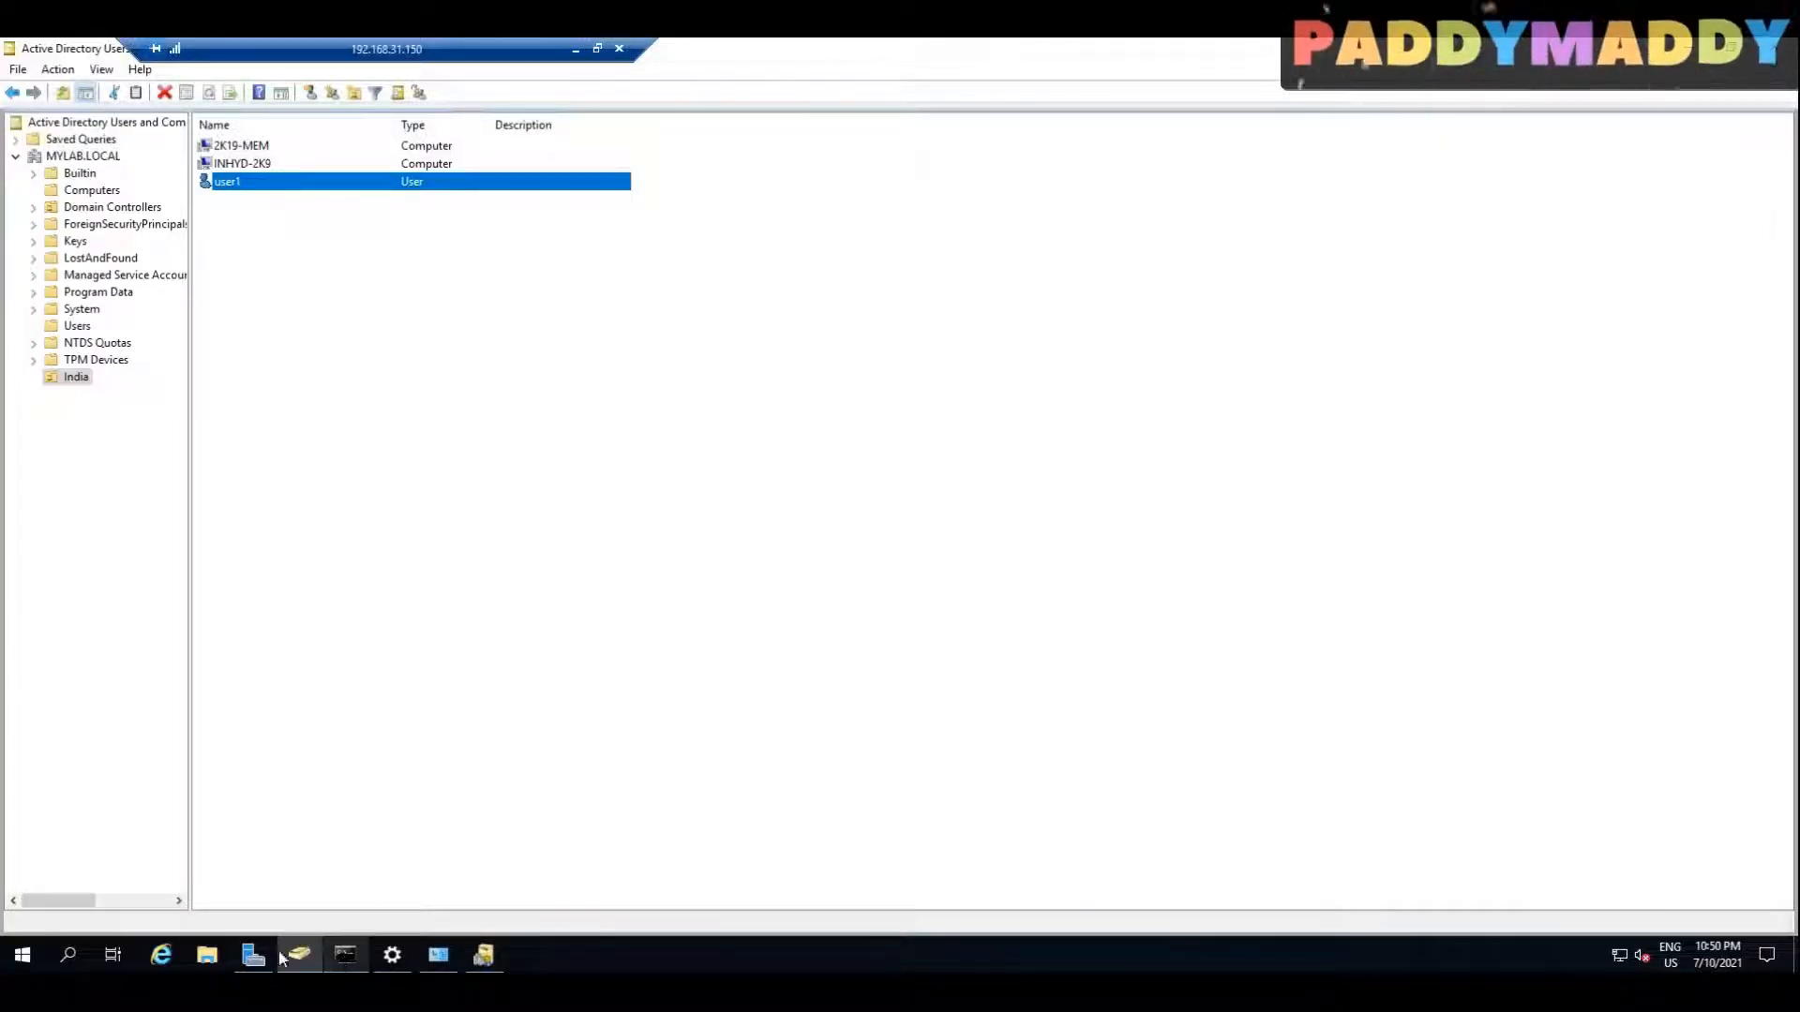
{"action": "left_click", "coordinate": [345, 956]}
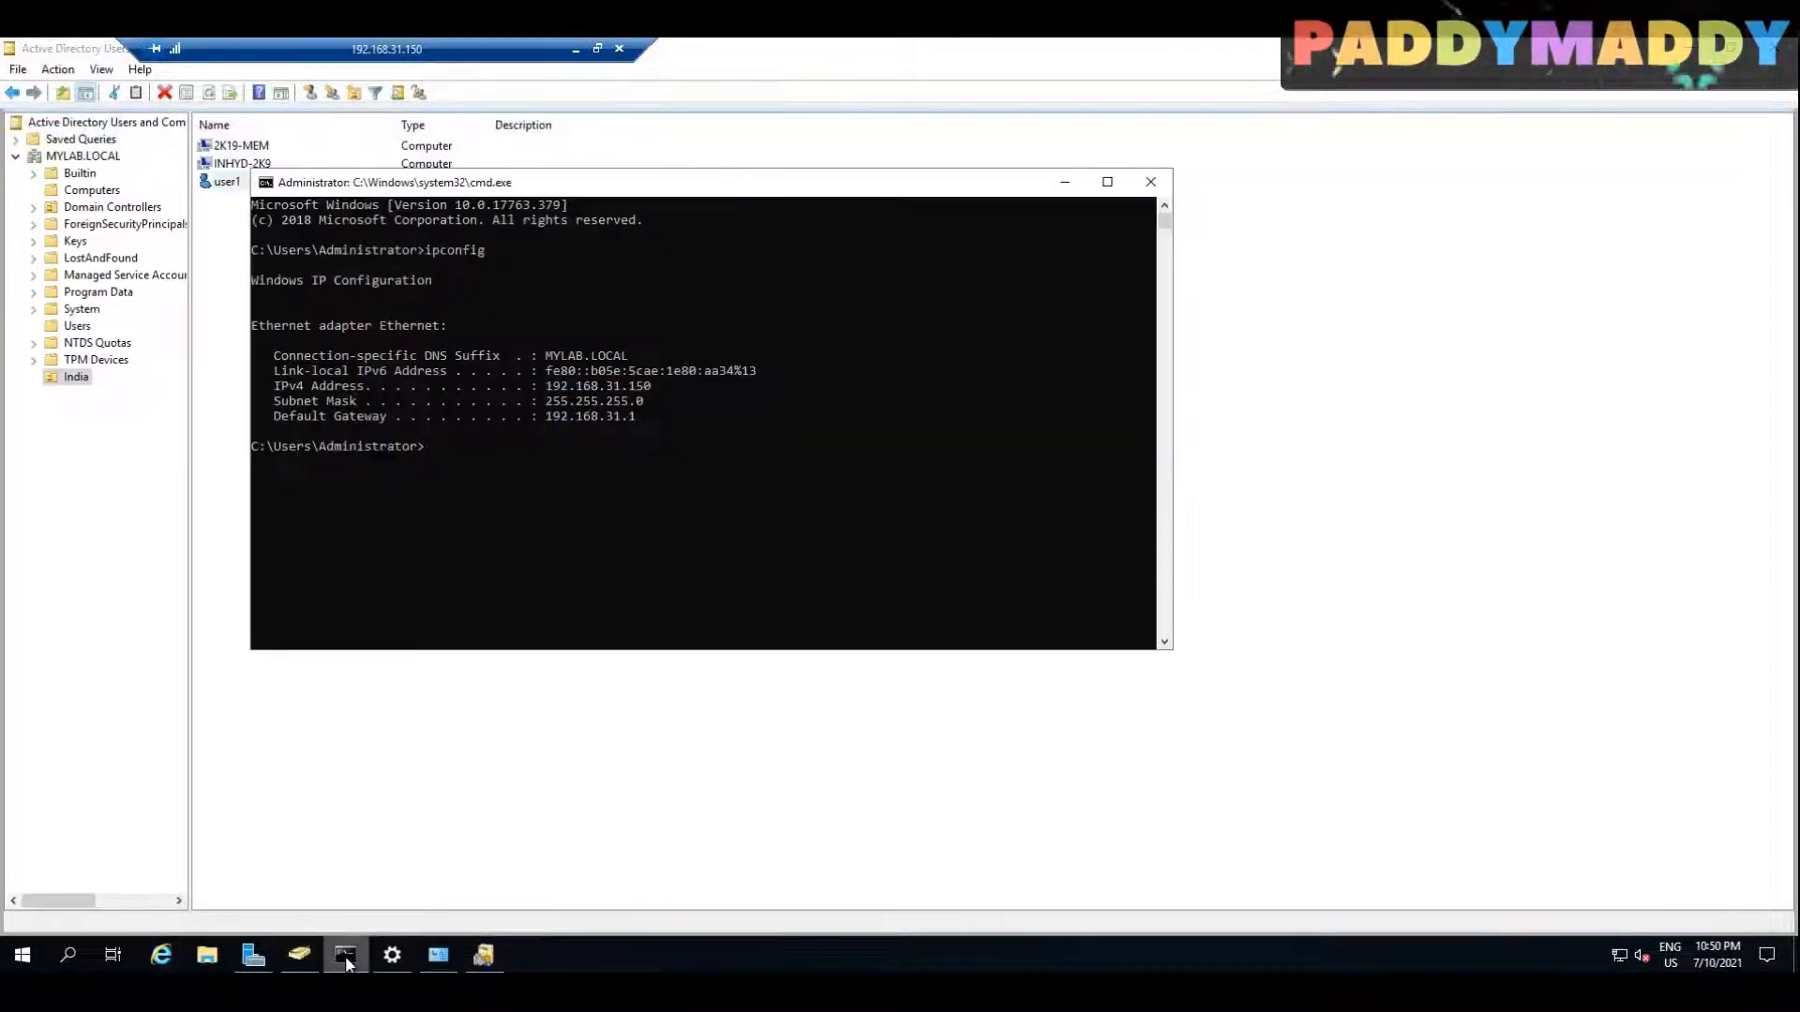
{"action": "type", "text": "POWERSHELL"}
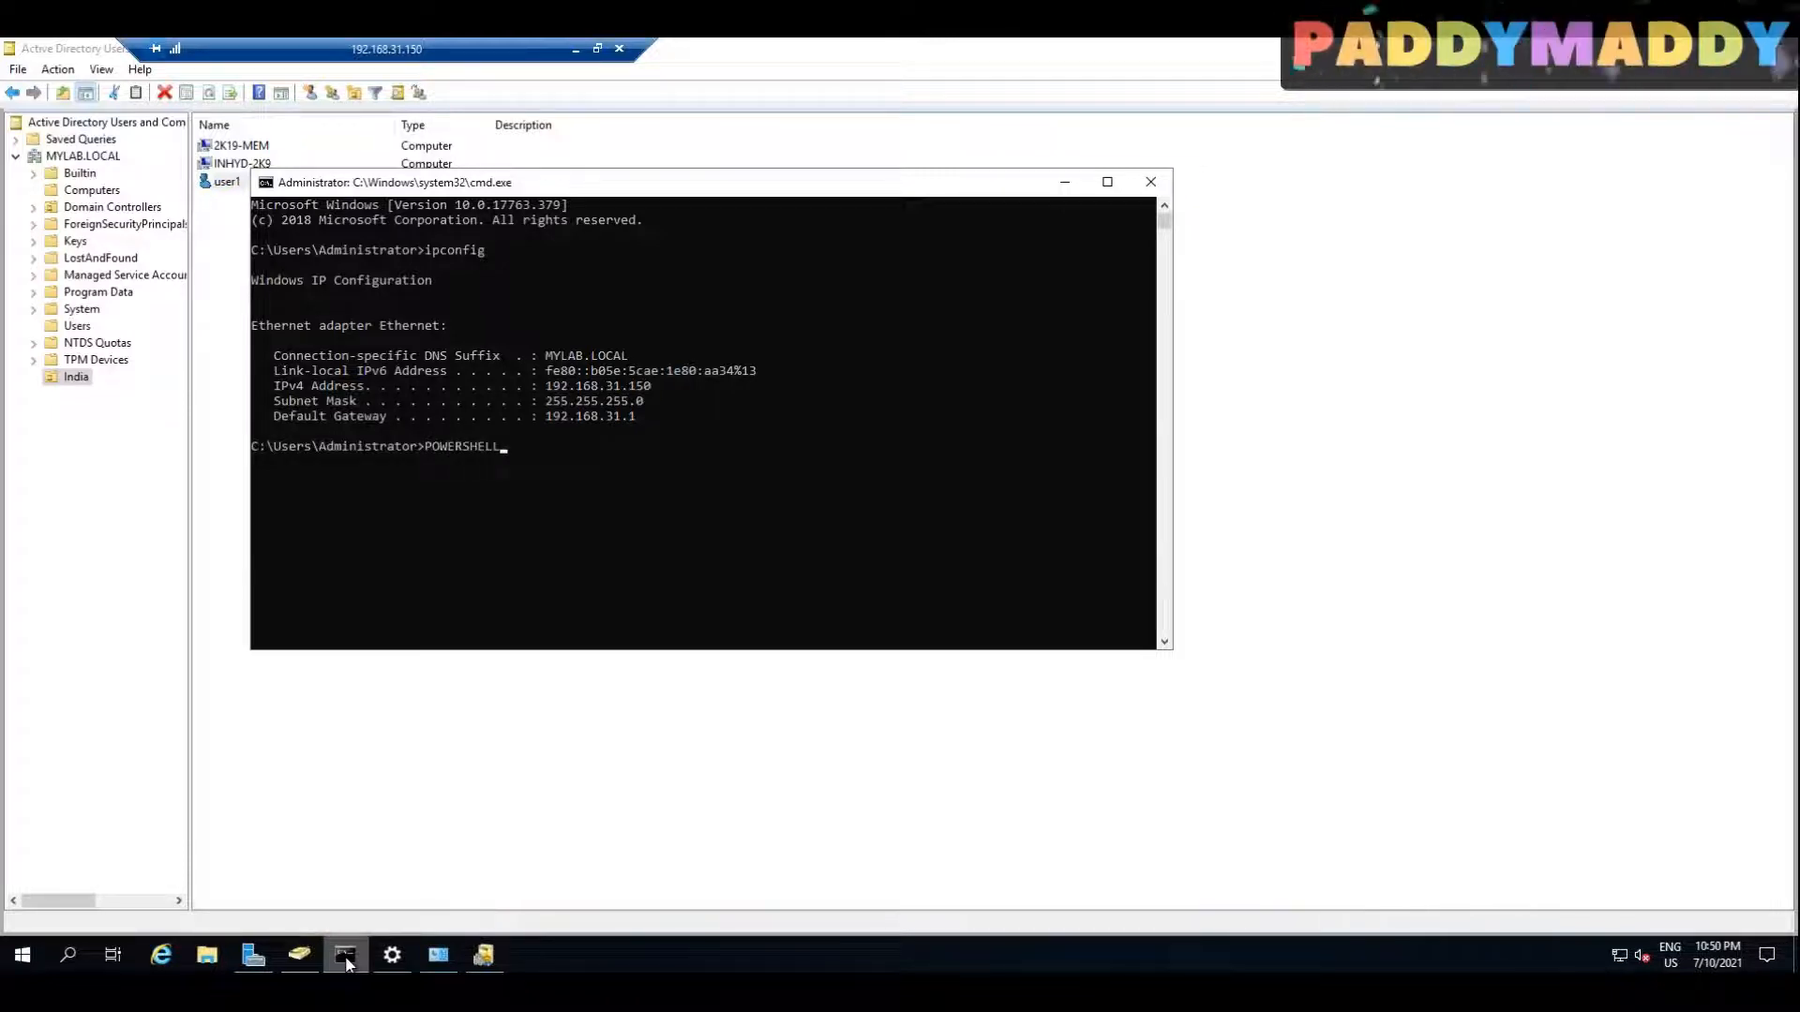
{"action": "key", "text": "Return"}
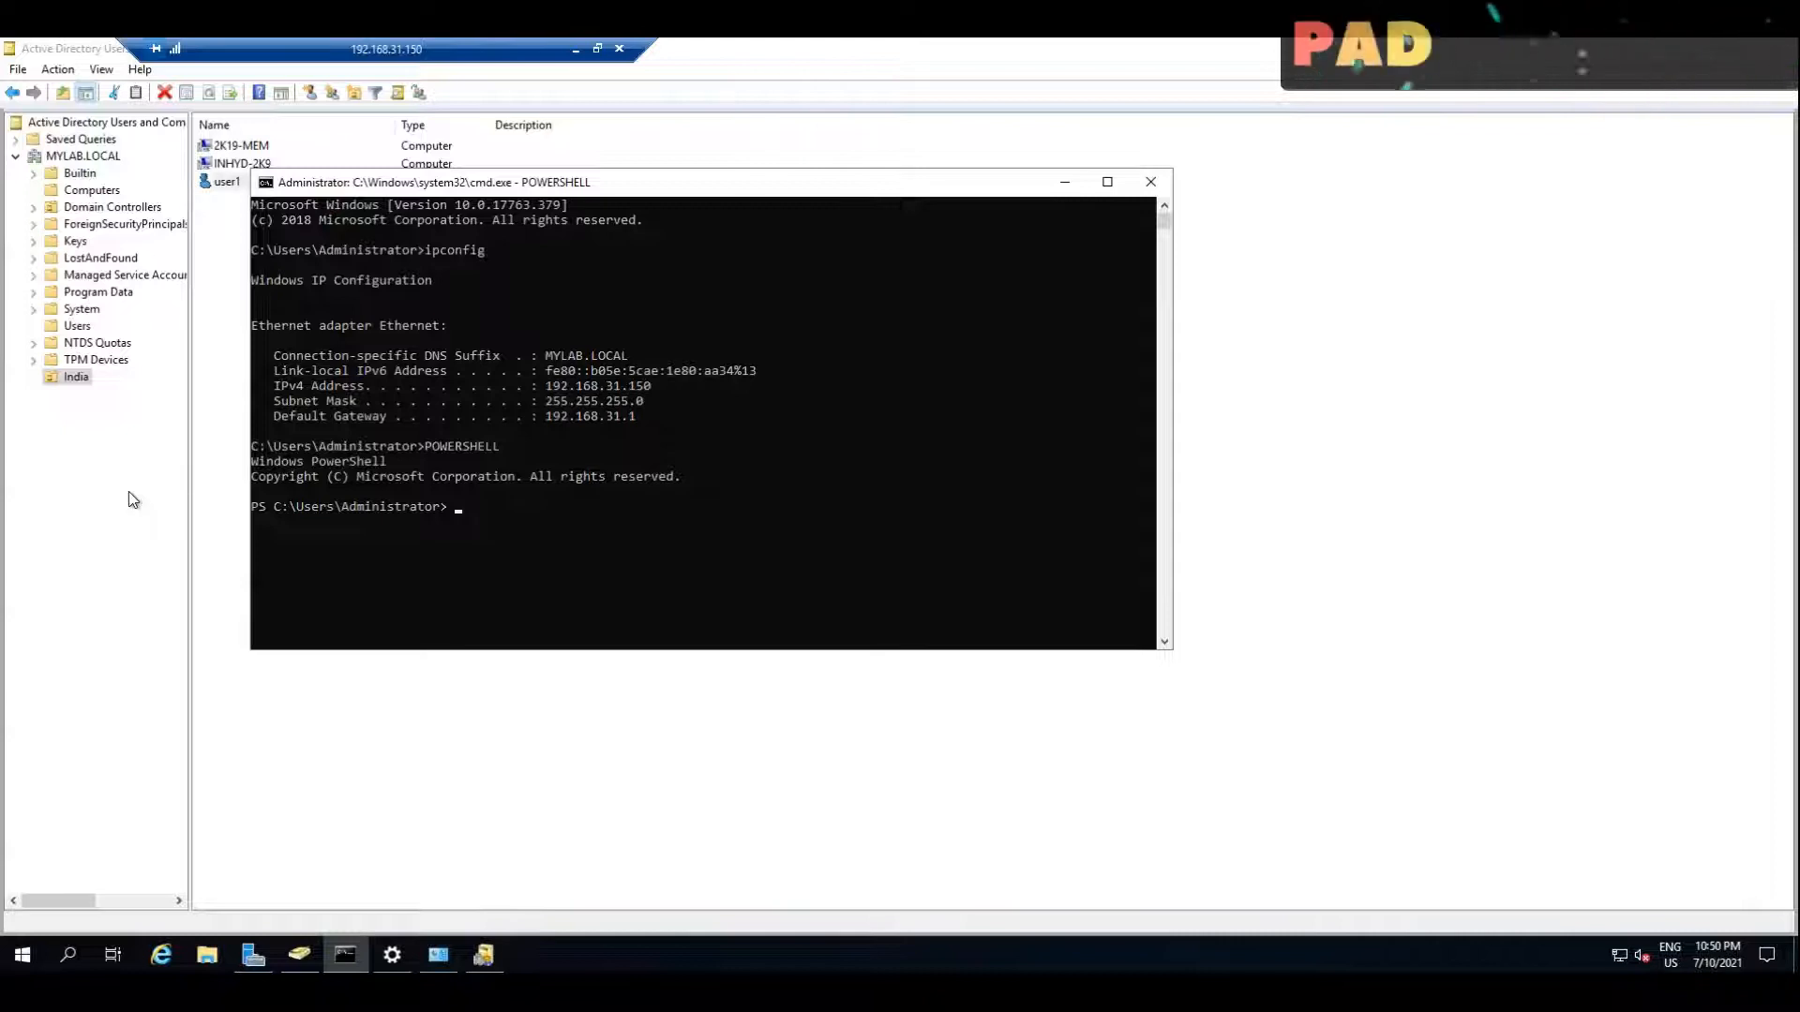
Step: Try to run Start-ADSyncSyncCycle -PolicyType Delta in this console, and close the console window
{"action": "right_click", "coordinate": [778, 455]}
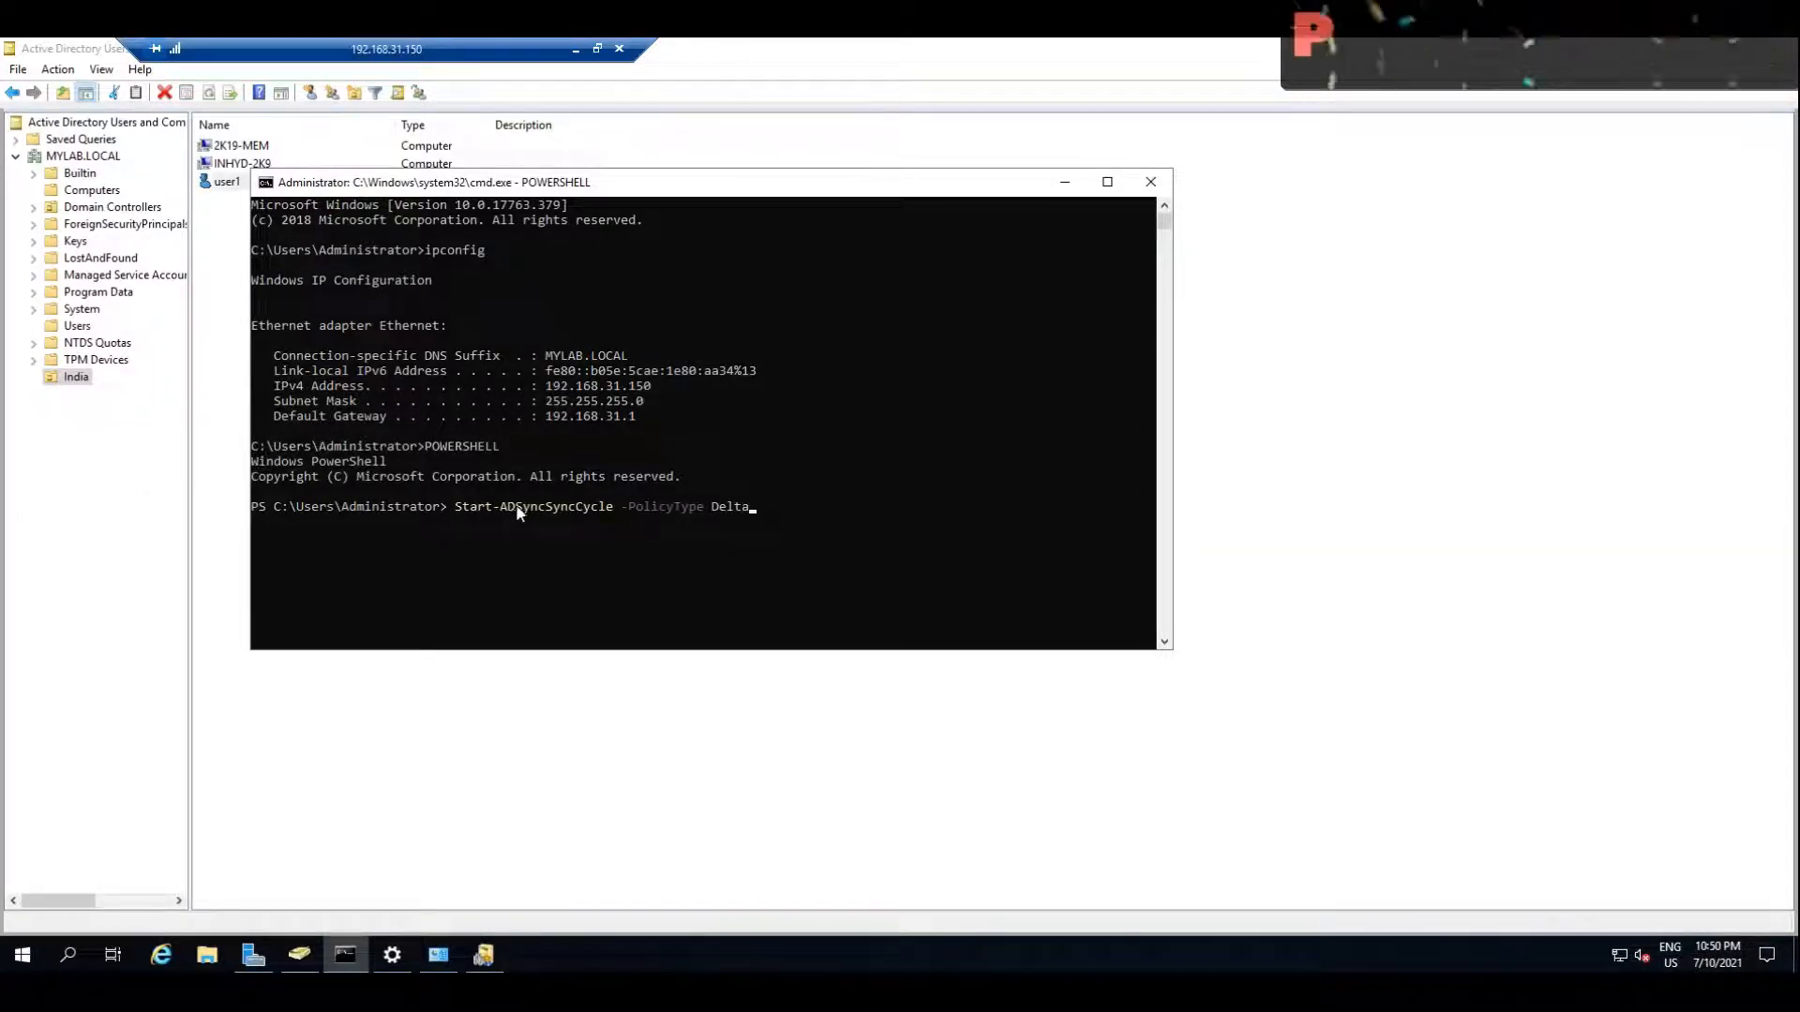
{"action": "left_click", "coordinate": [549, 509]}
{"action": "left_click_drag", "start_coordinate": [552, 512], "coordinate": [575, 521]}
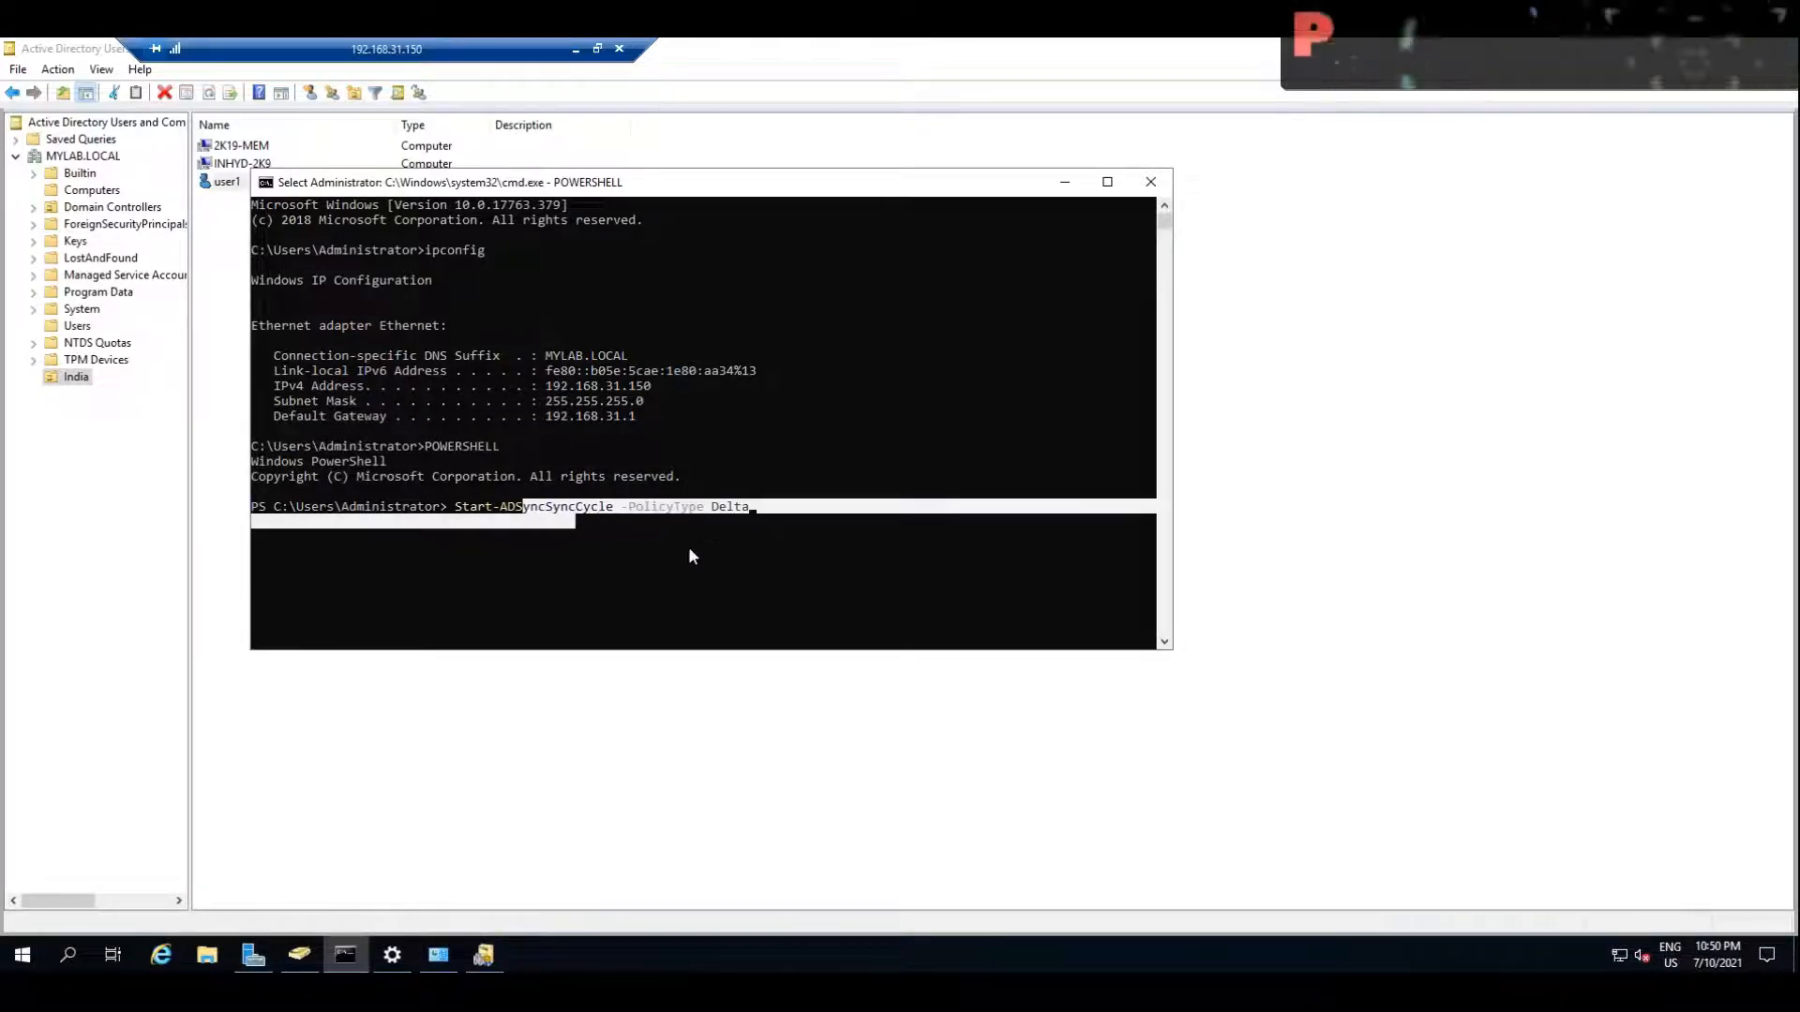
{"action": "left_click", "coordinate": [698, 549]}
{"action": "left_click", "coordinate": [795, 512]}
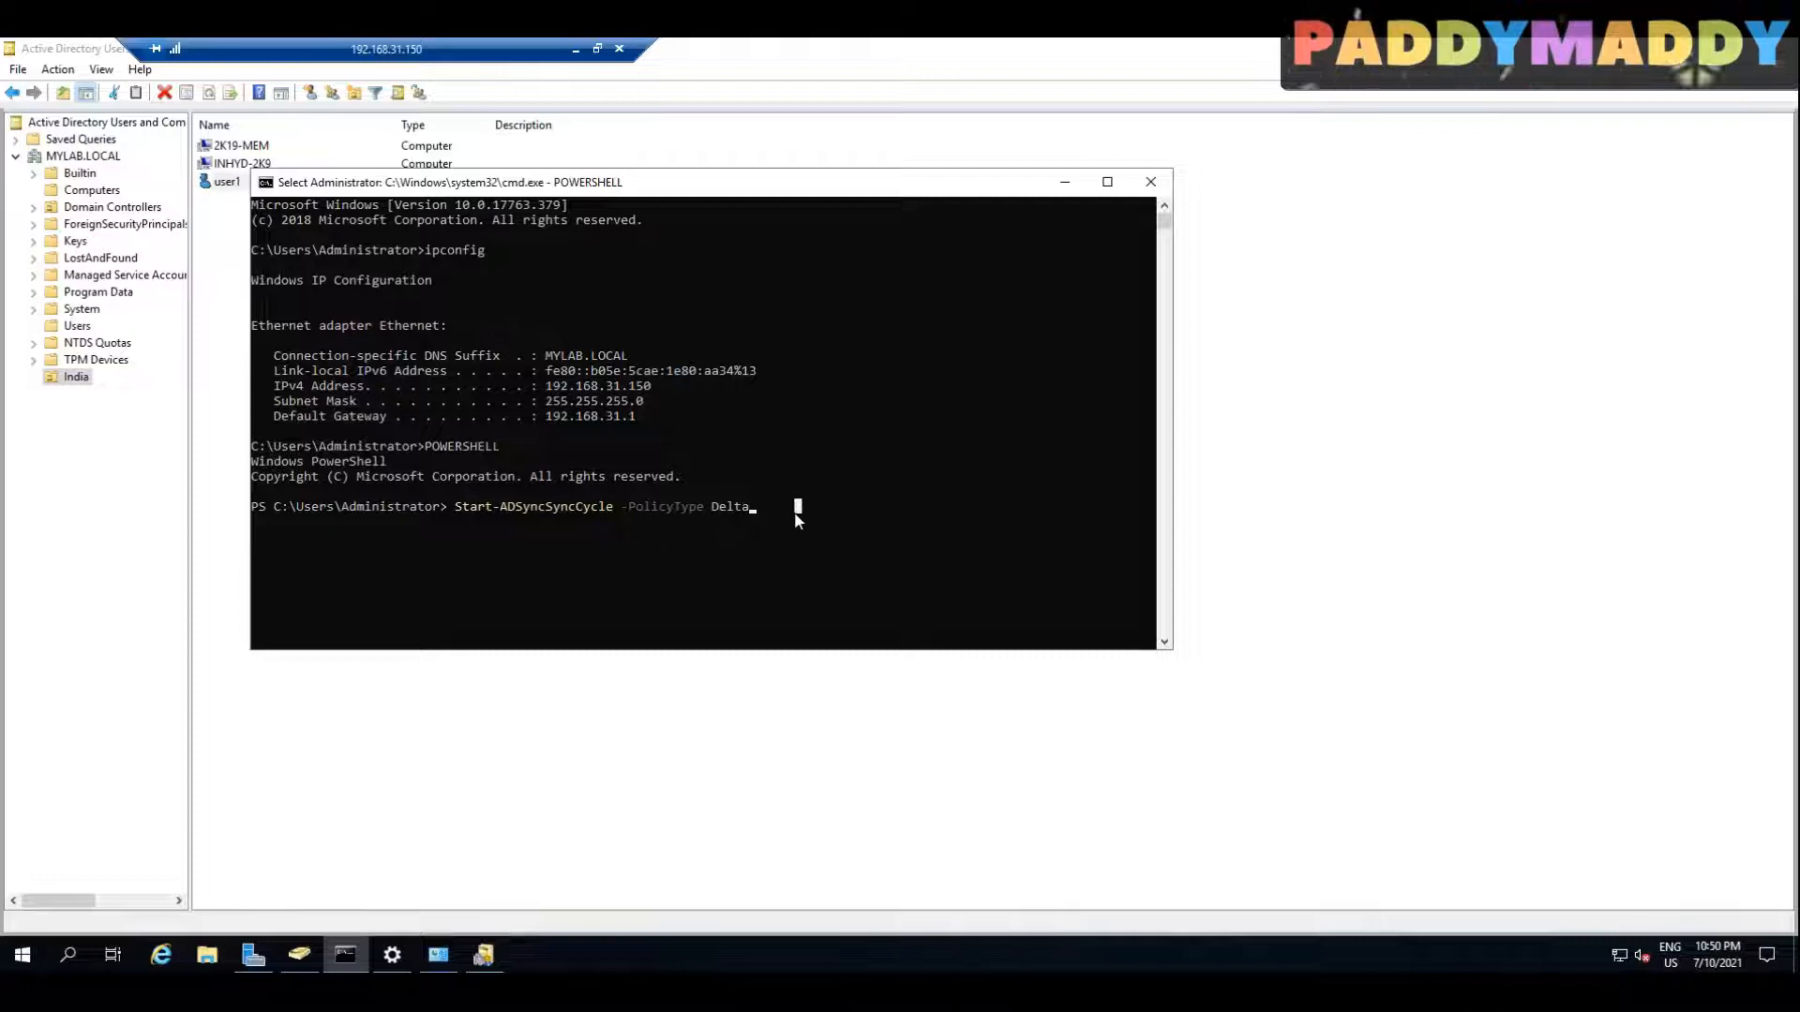
{"action": "key", "text": "Return"}
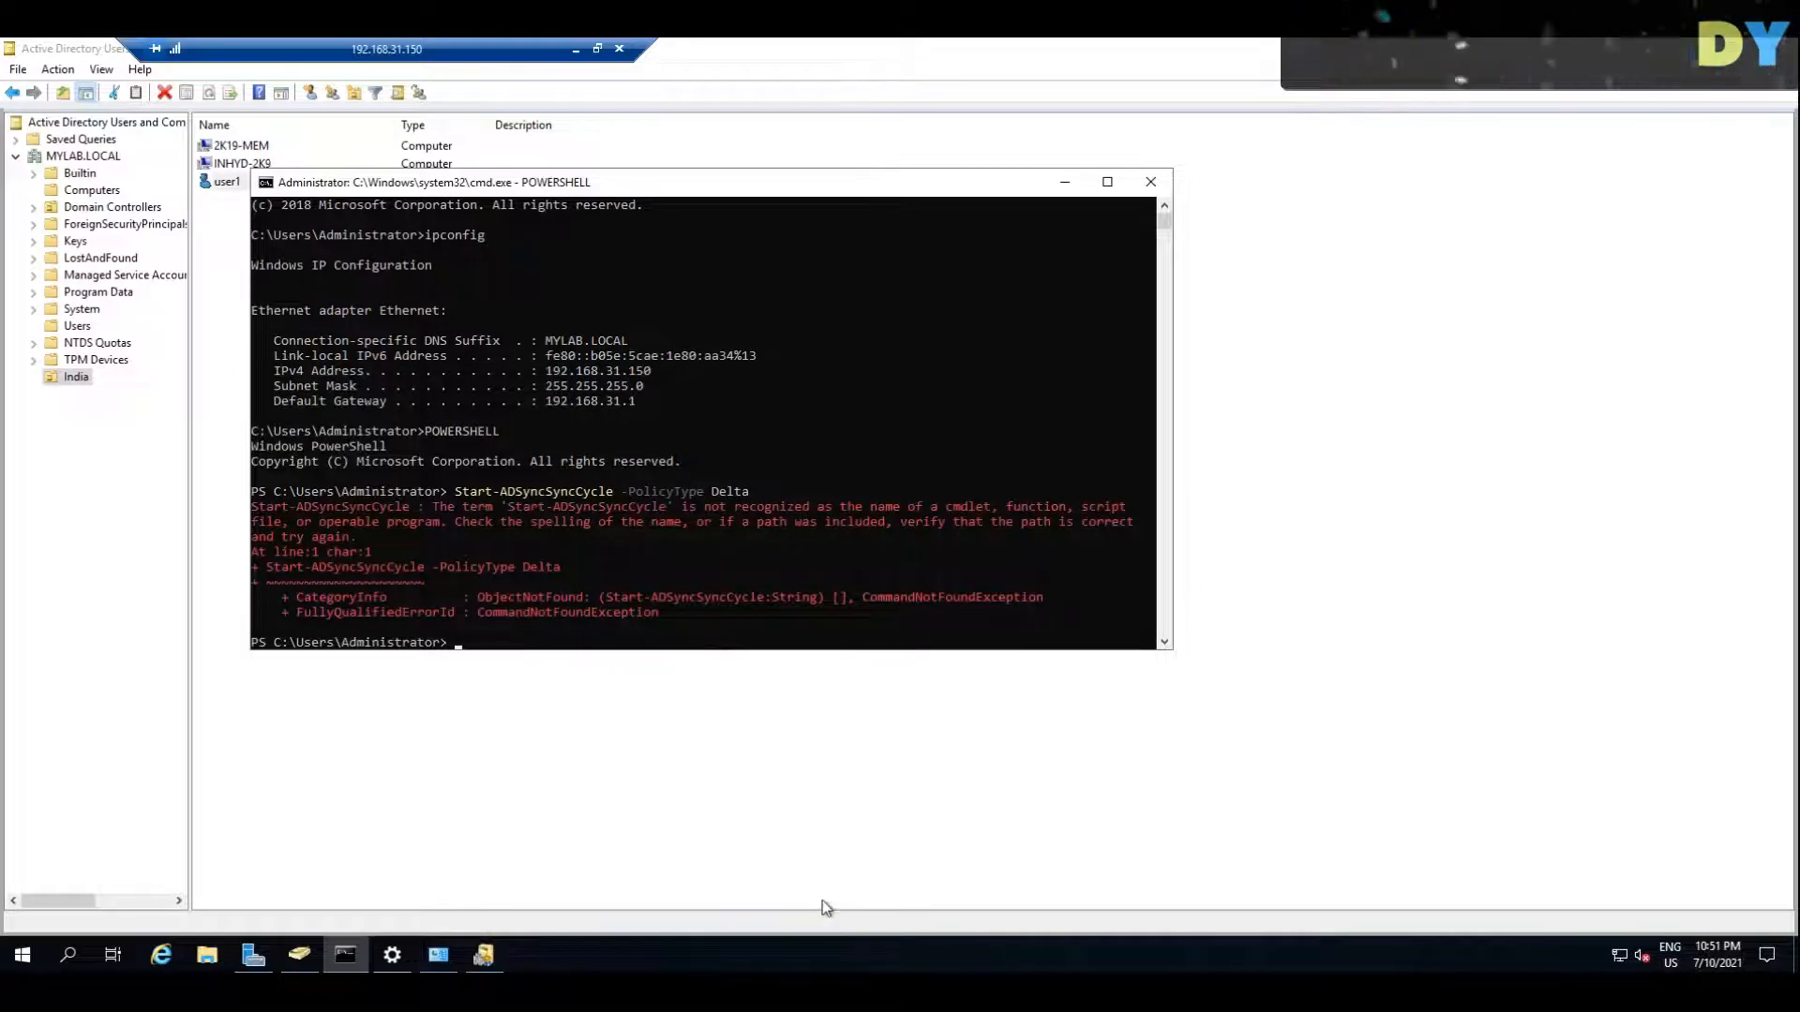
{"action": "left_click", "coordinate": [461, 492]}
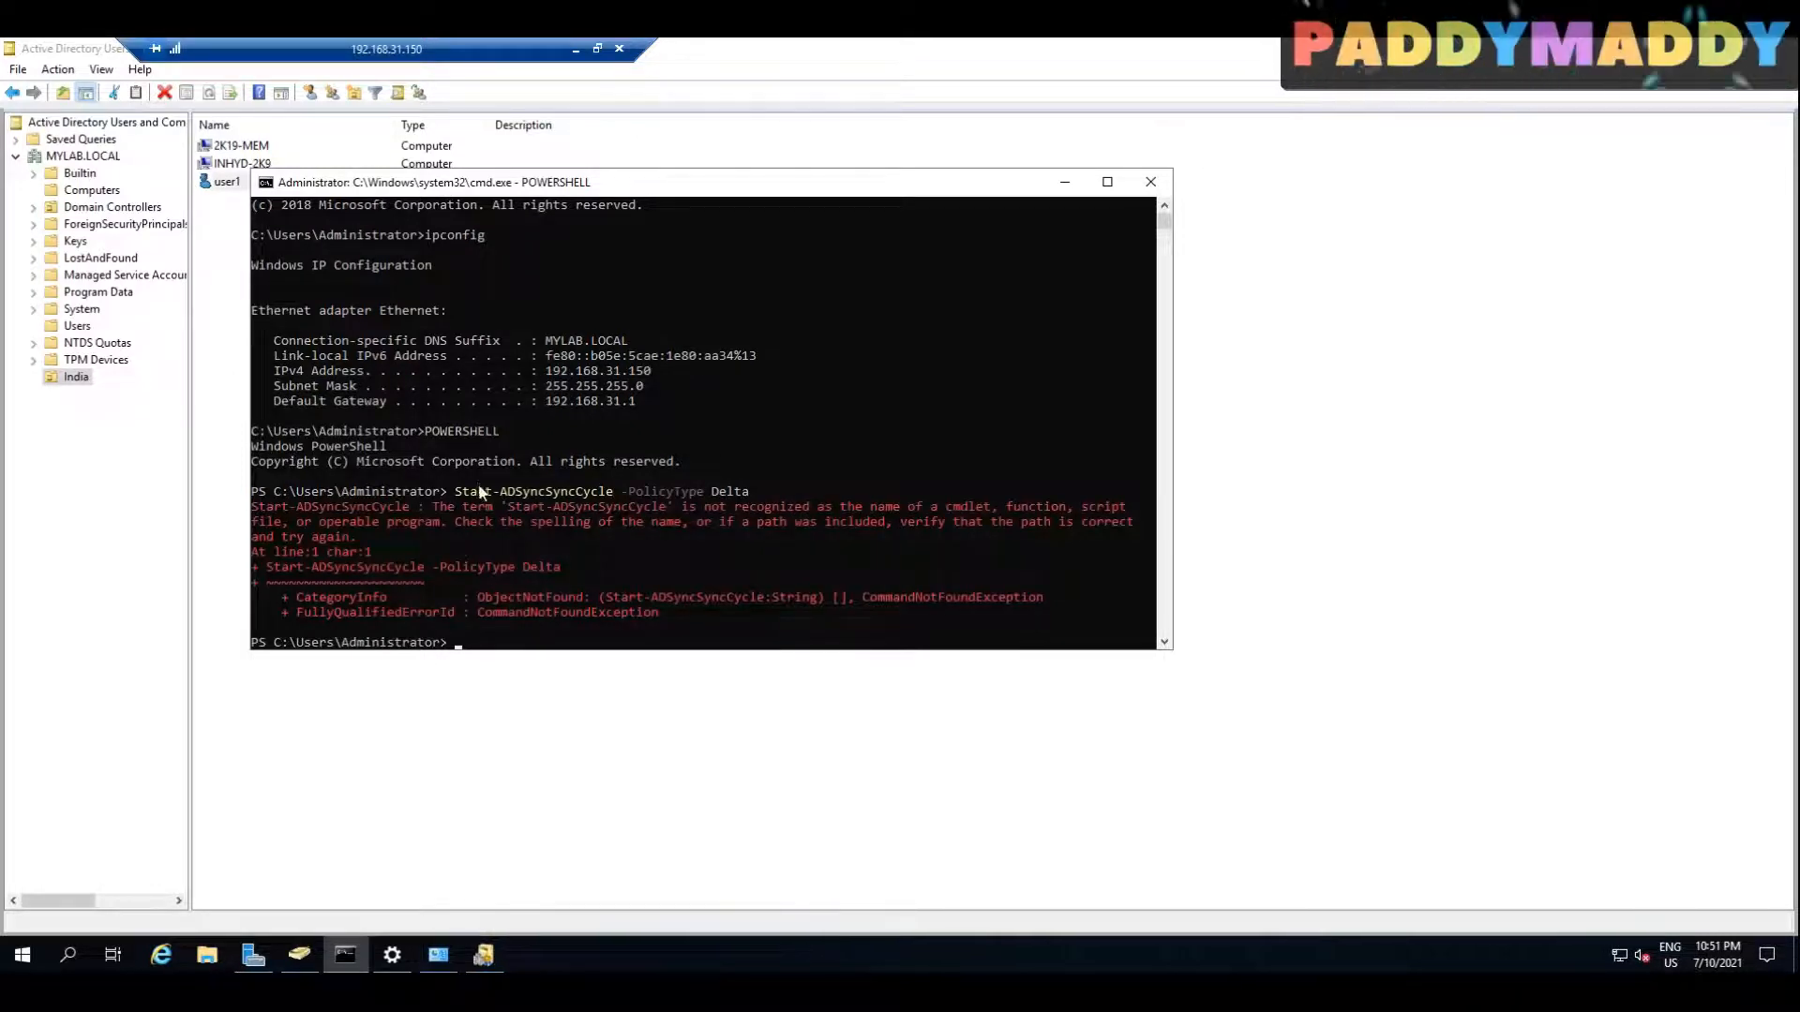
{"action": "left_click_drag", "start_coordinate": [465, 492], "coordinate": [790, 493]}
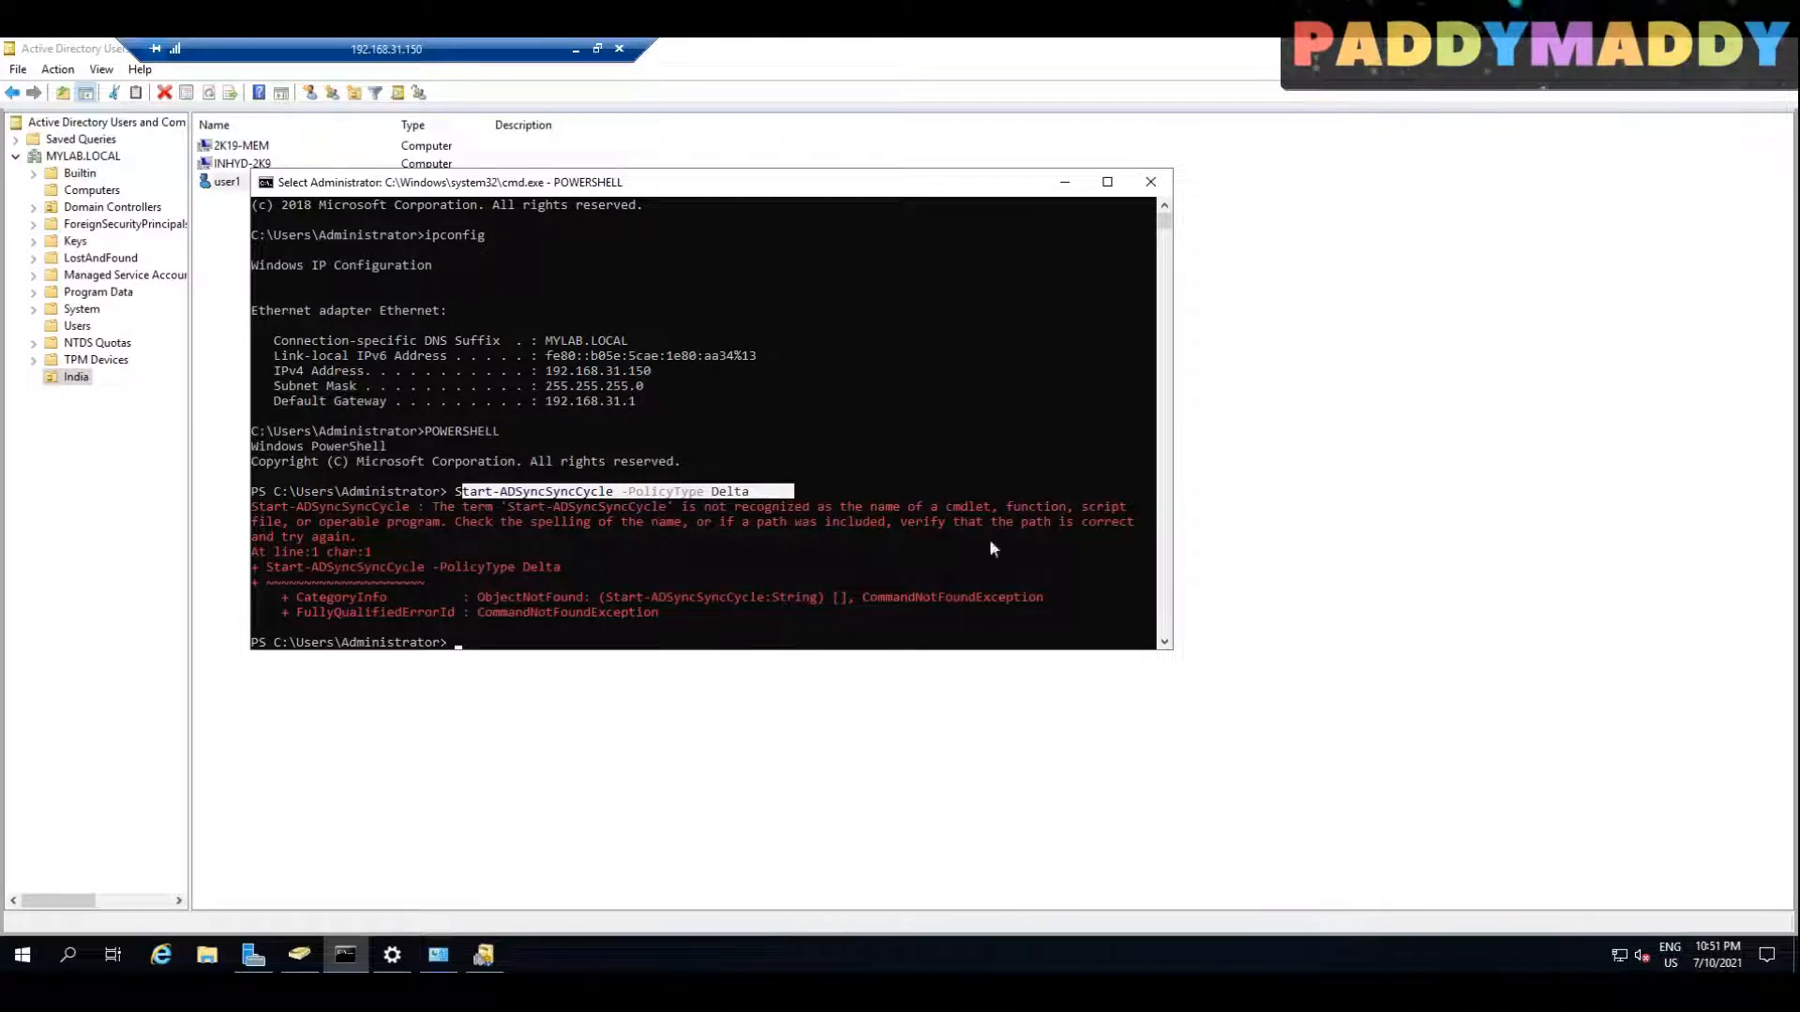
{"action": "left_click", "coordinate": [1150, 181]}
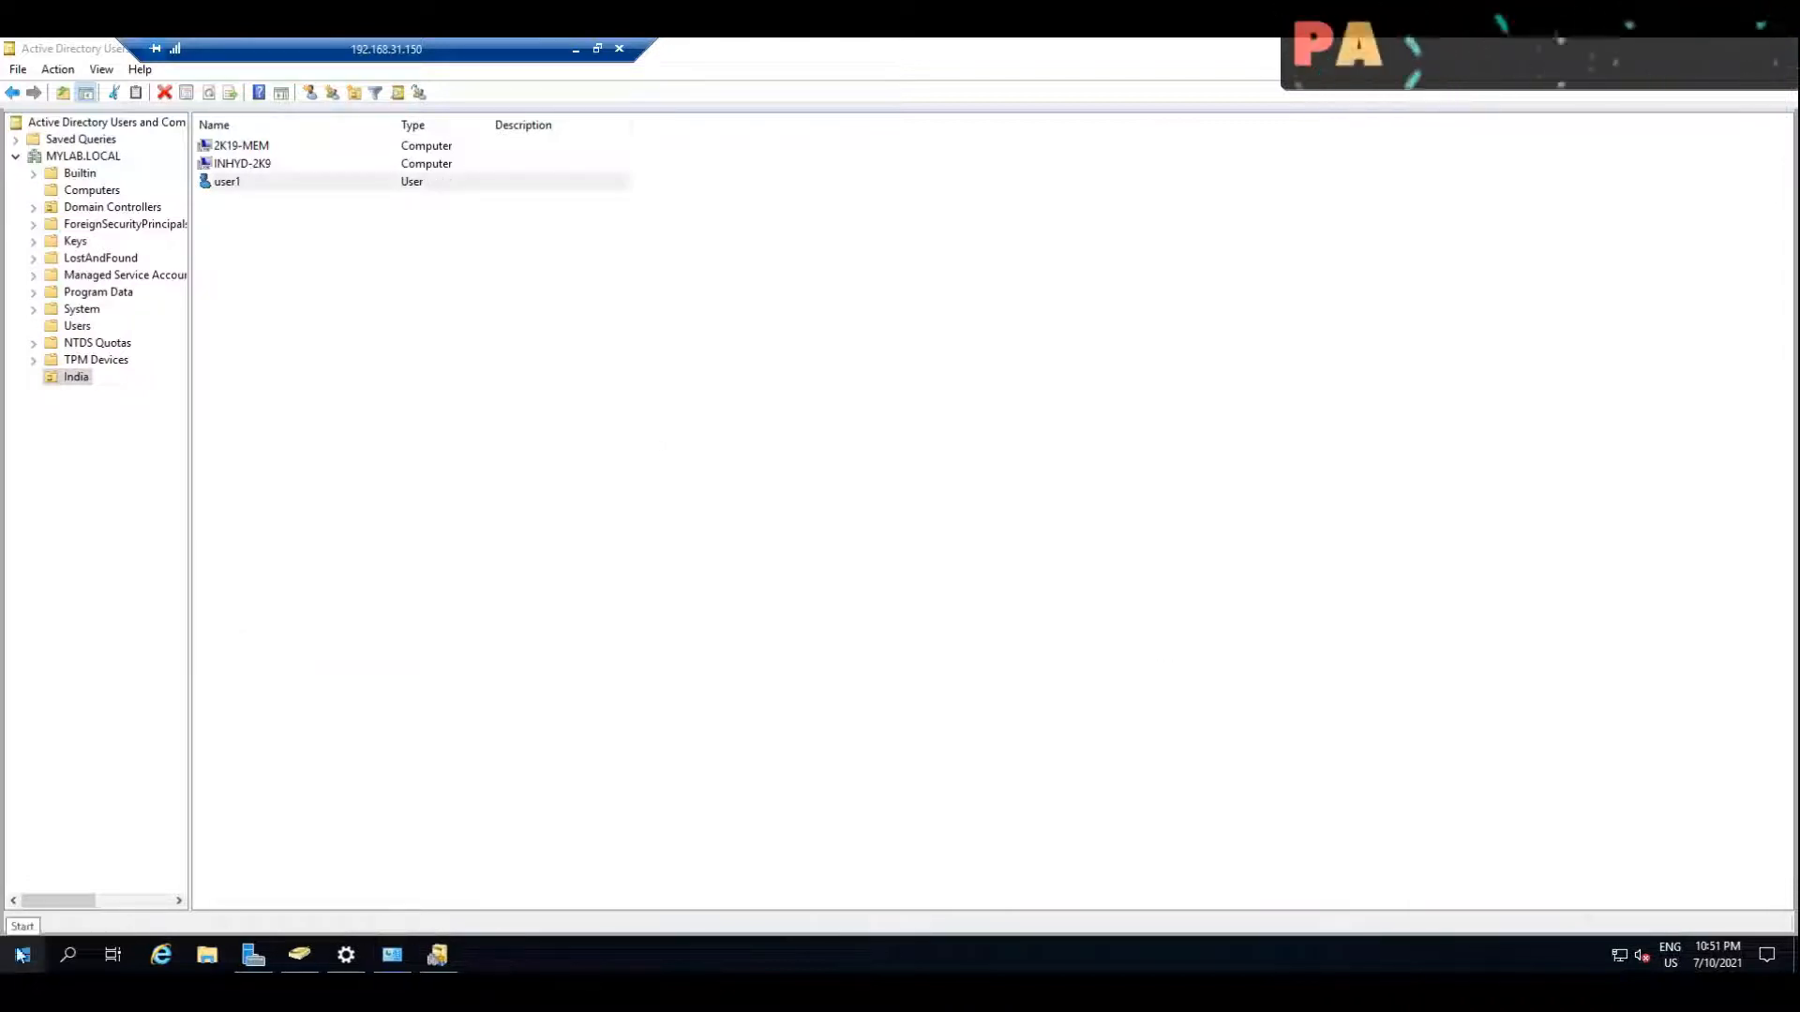
Step: Look over the Azure AD Connect programs installed on the domain controller
{"action": "left_click", "coordinate": [9, 955]}
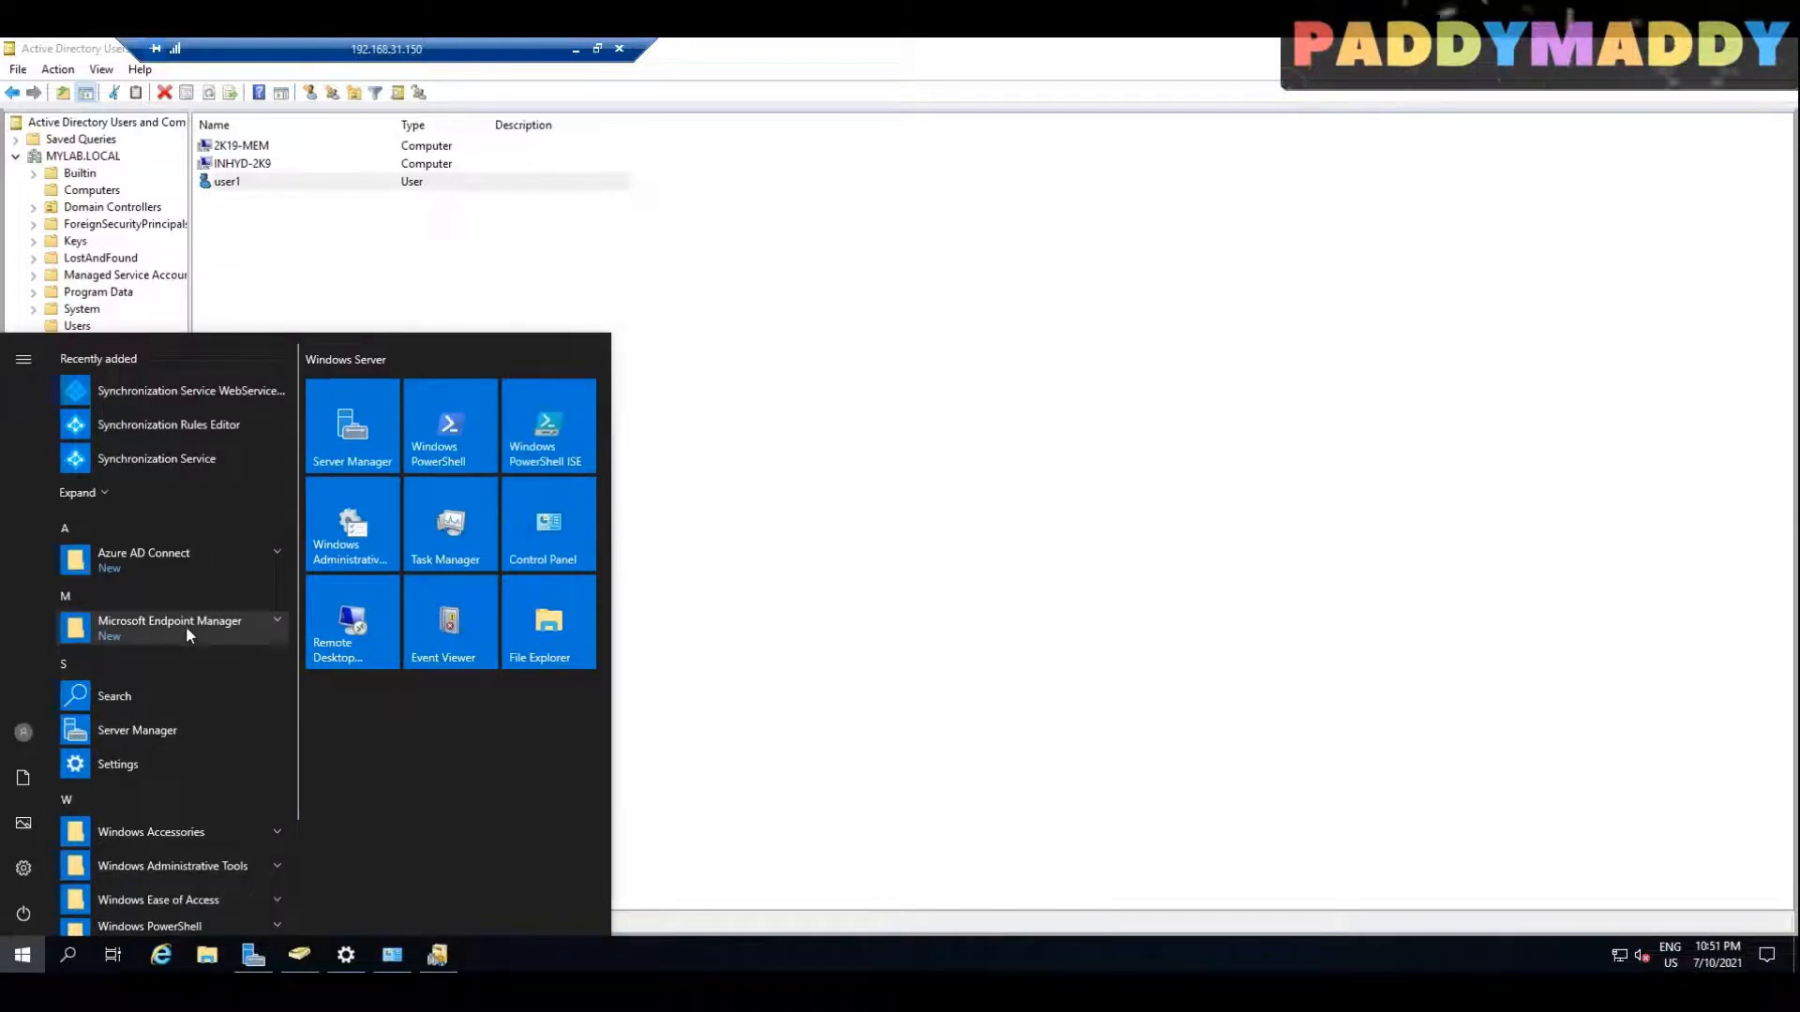
{"action": "left_click", "coordinate": [180, 554]}
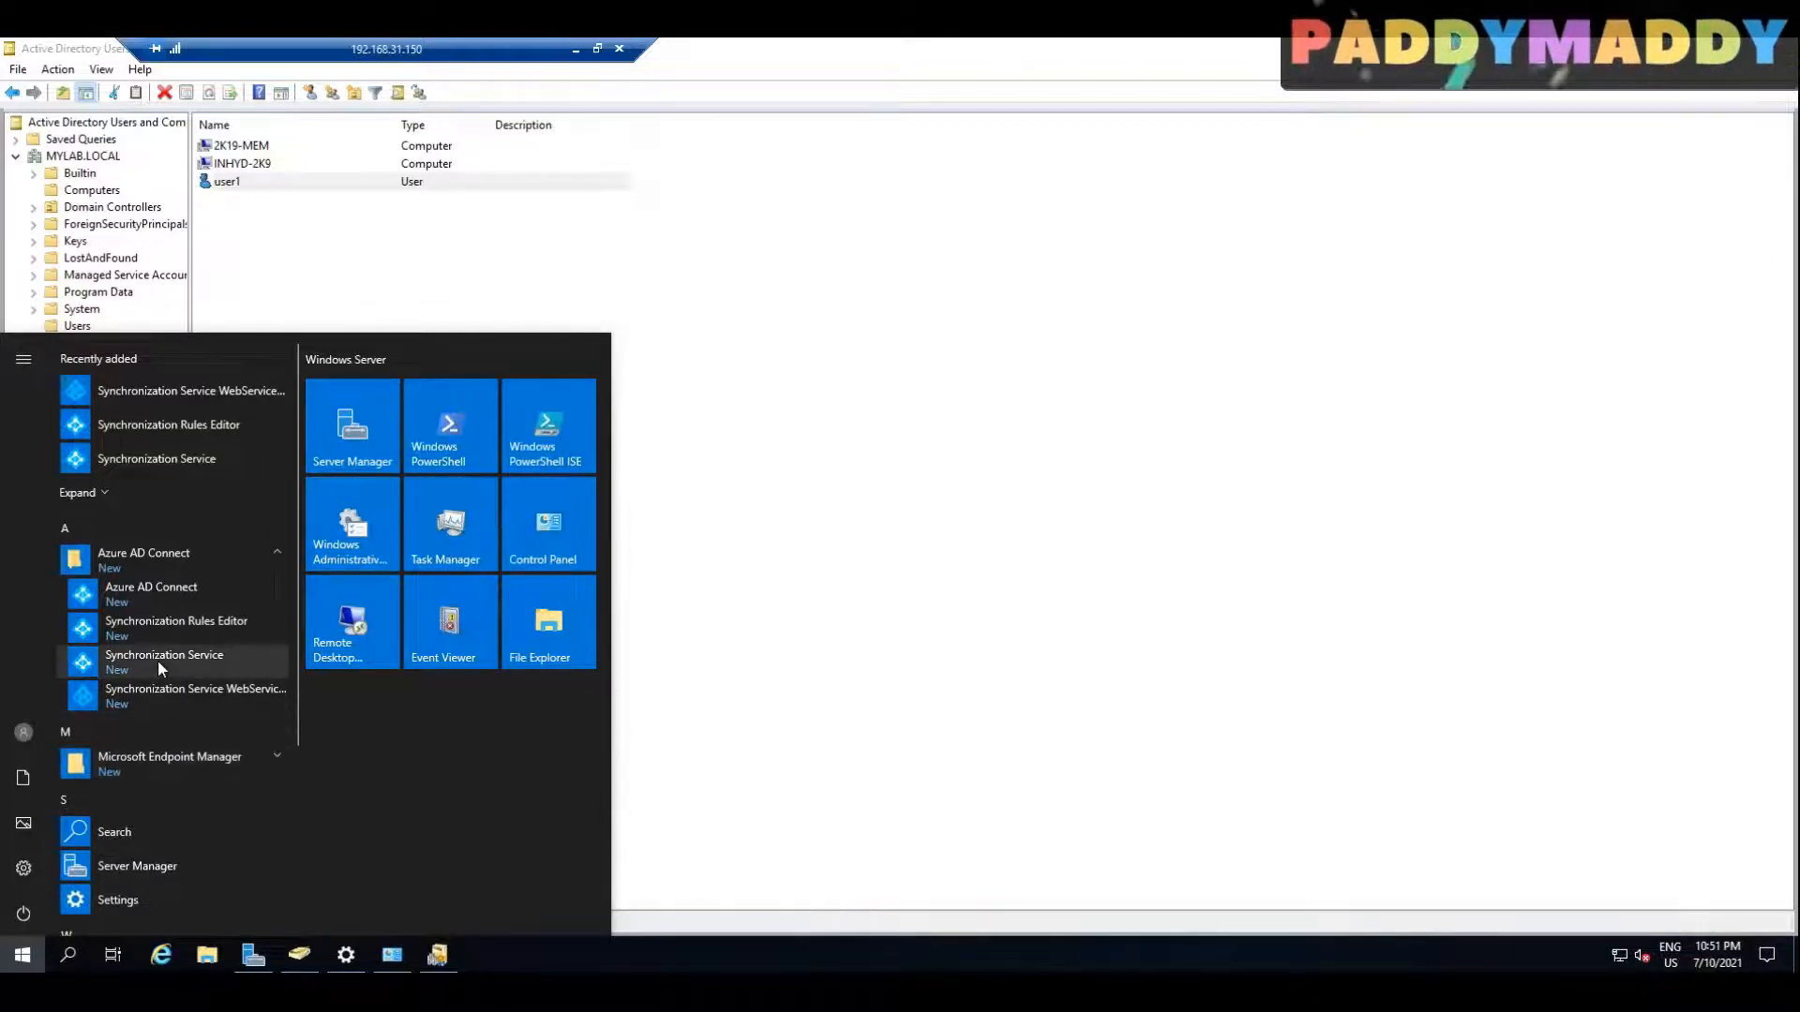
{"action": "left_click", "coordinate": [28, 954]}
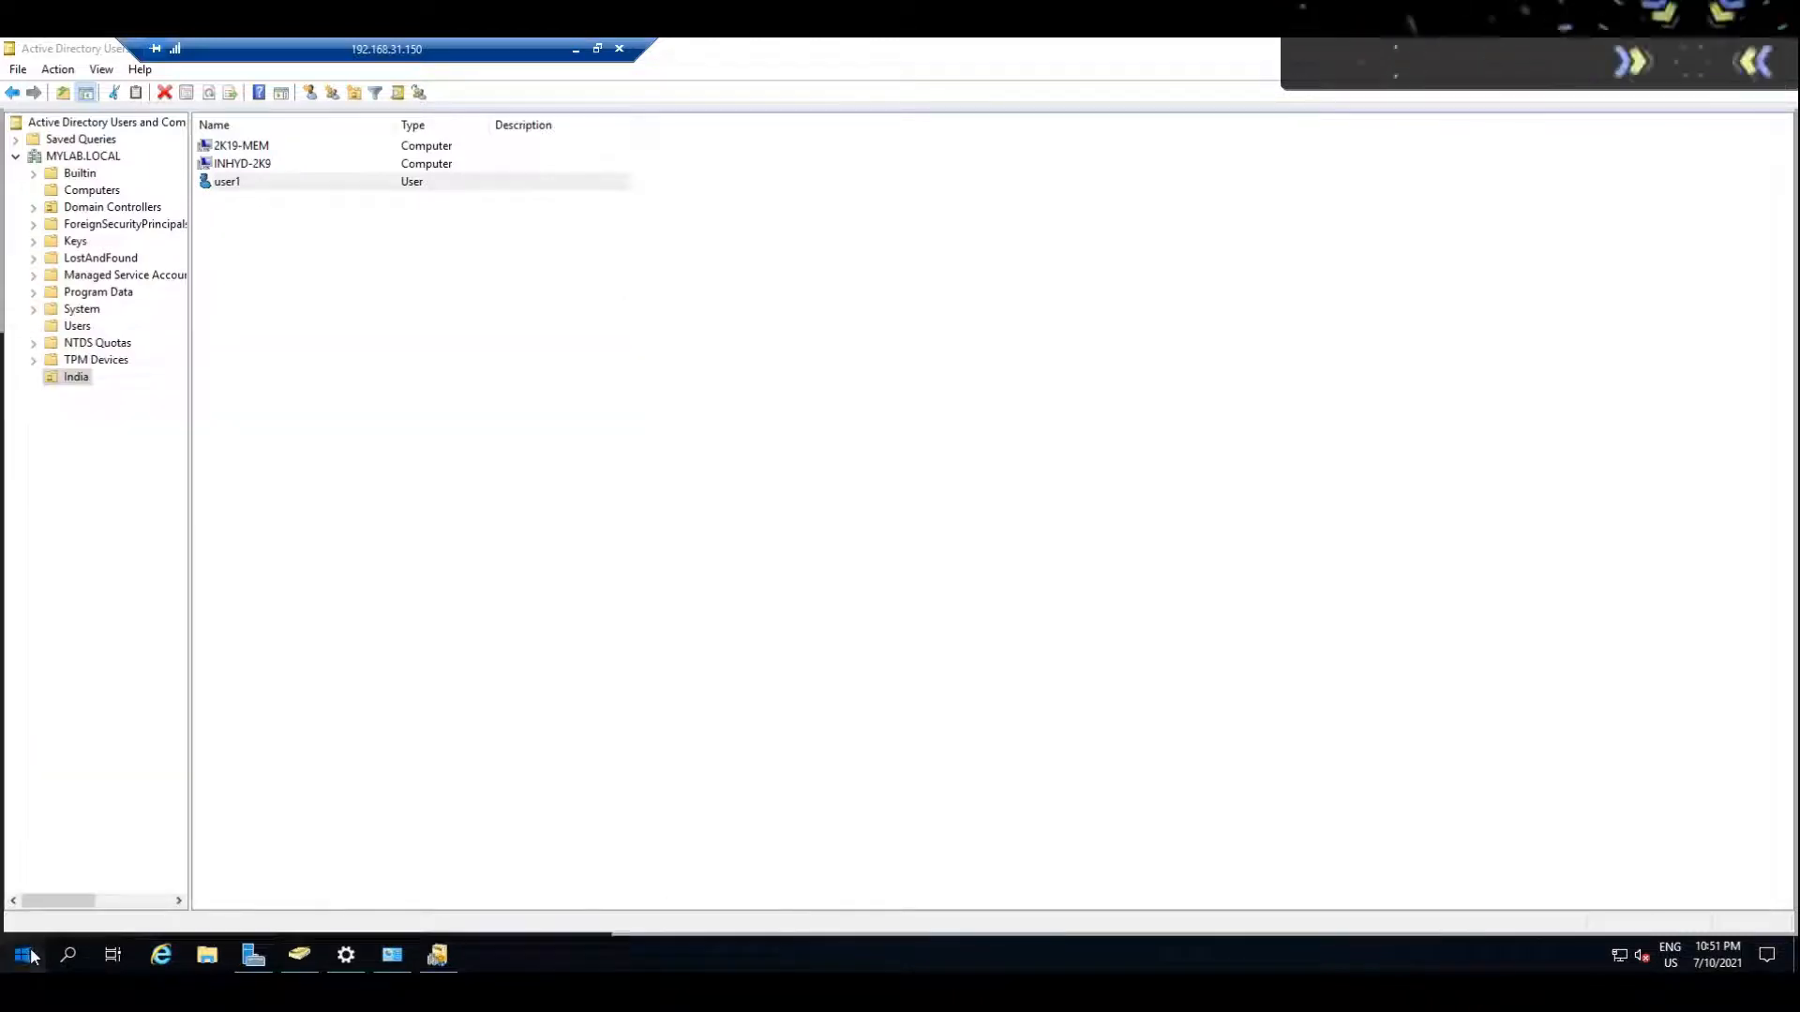
Step: In Windows PowerShell run as administrator, import the ADSync module and run Start-ADSyncSyncCycle -PolicyType Delta
{"action": "left_click", "coordinate": [31, 955]}
{"action": "type", "text": "POWER"}
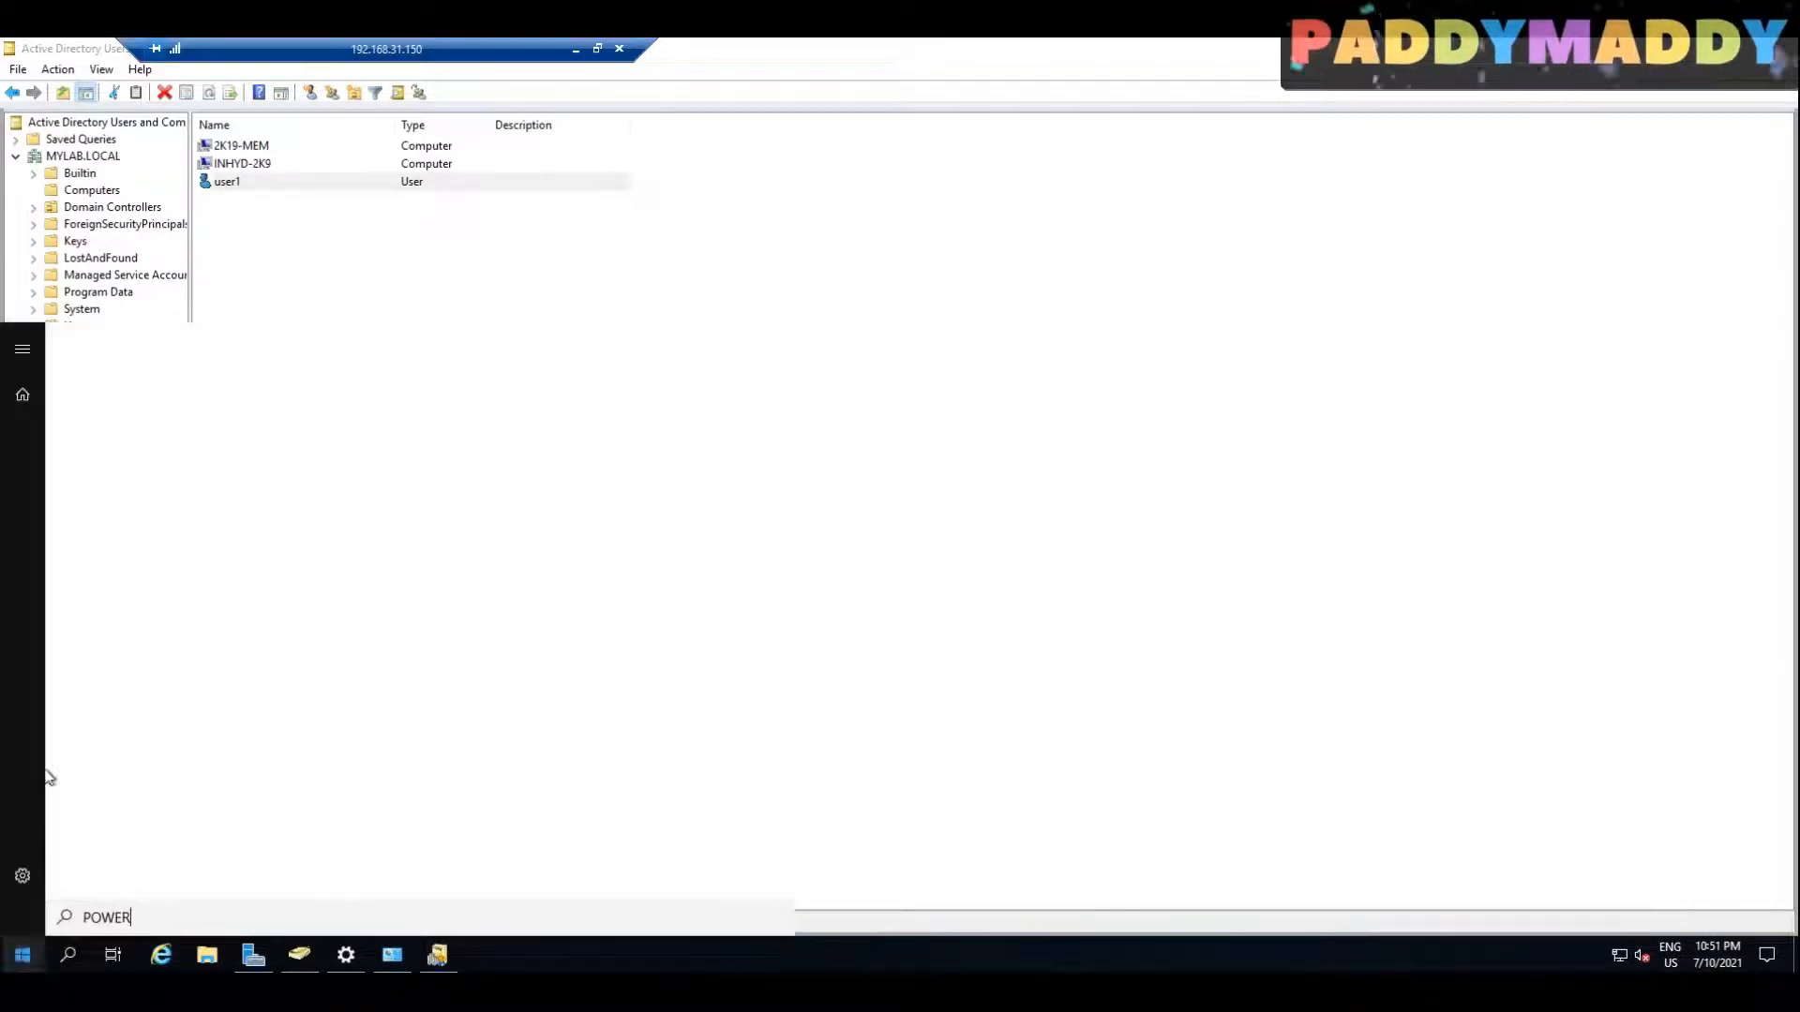
{"action": "right_click", "coordinate": [221, 509]}
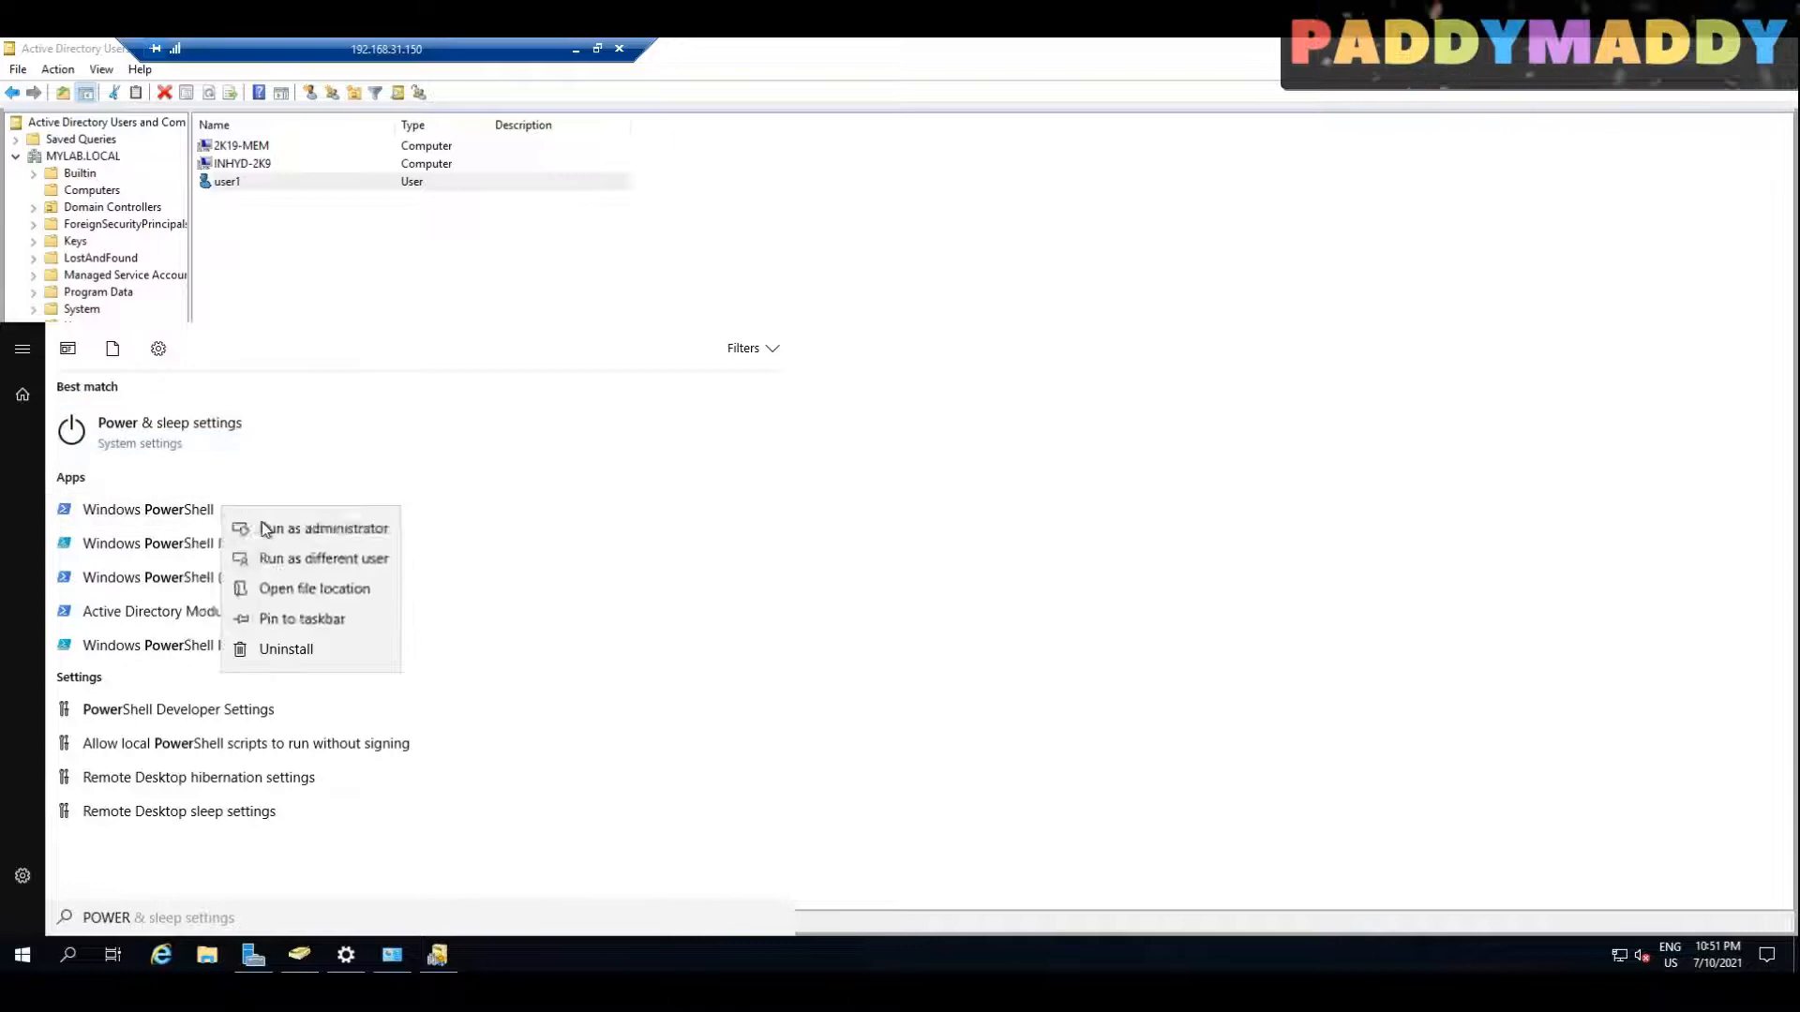
{"action": "left_click", "coordinate": [290, 532]}
{"action": "right_click", "coordinate": [399, 441]}
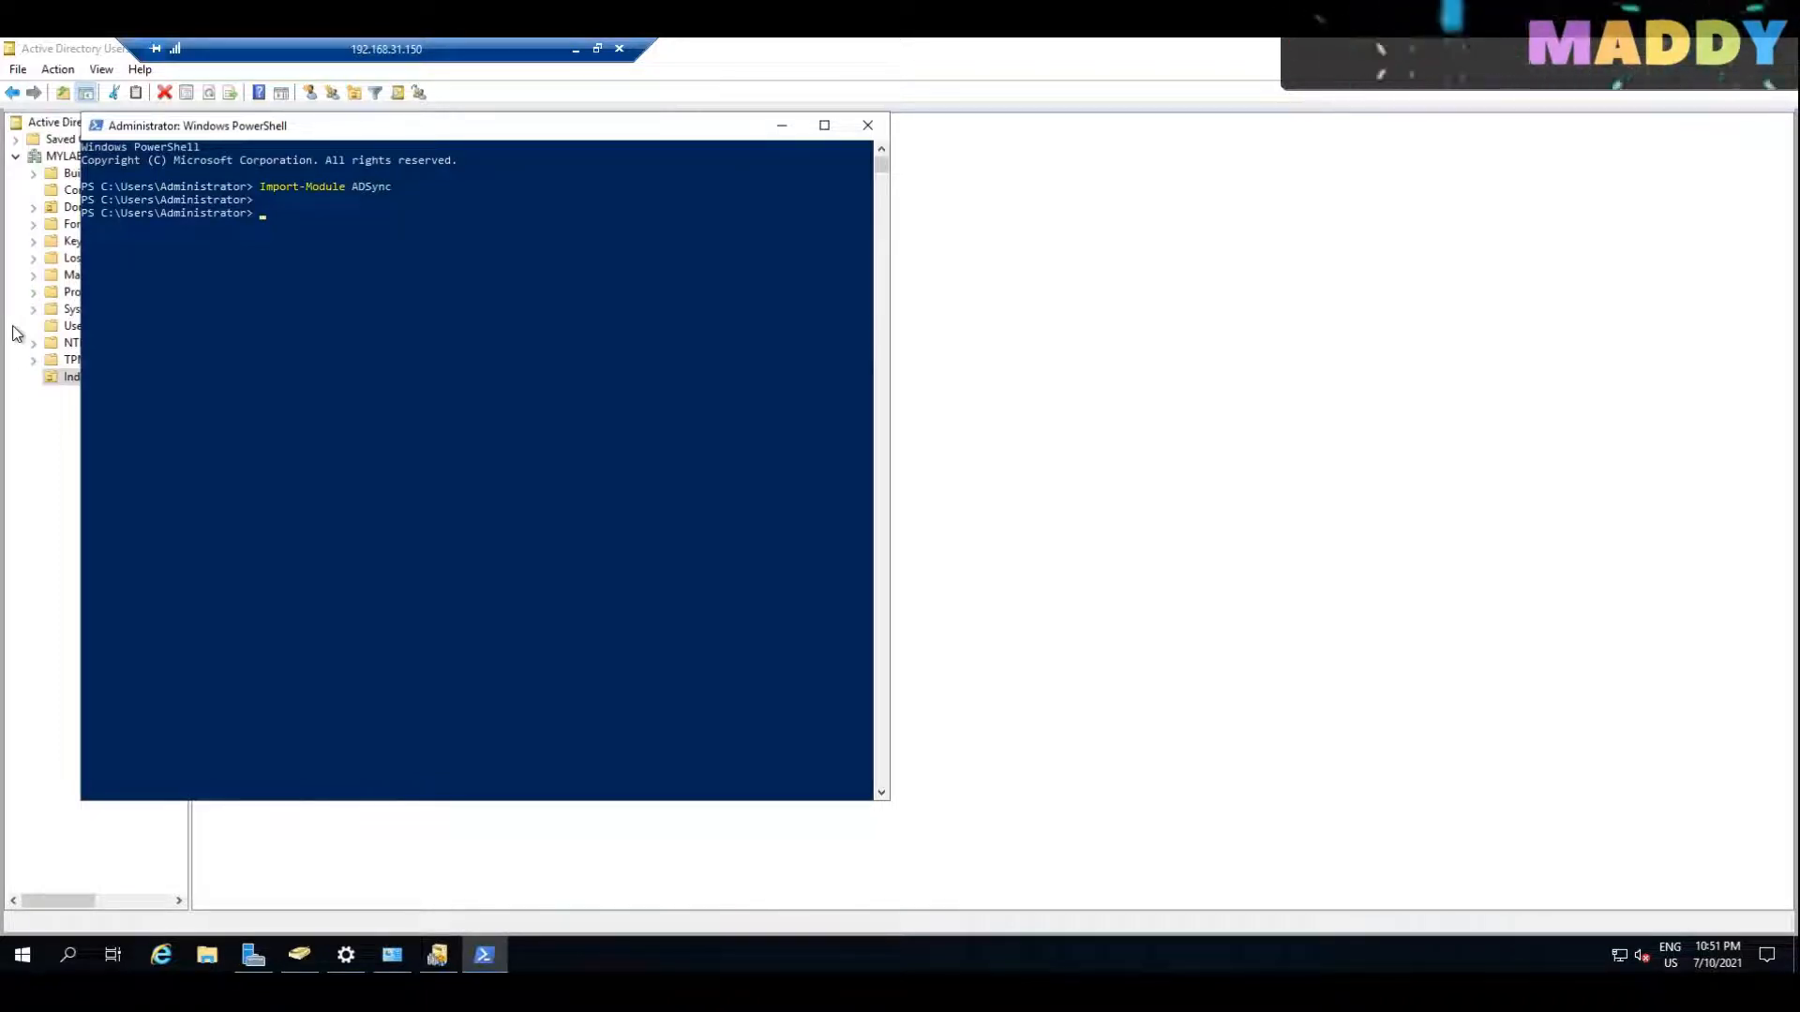
{"action": "right_click", "coordinate": [329, 477]}
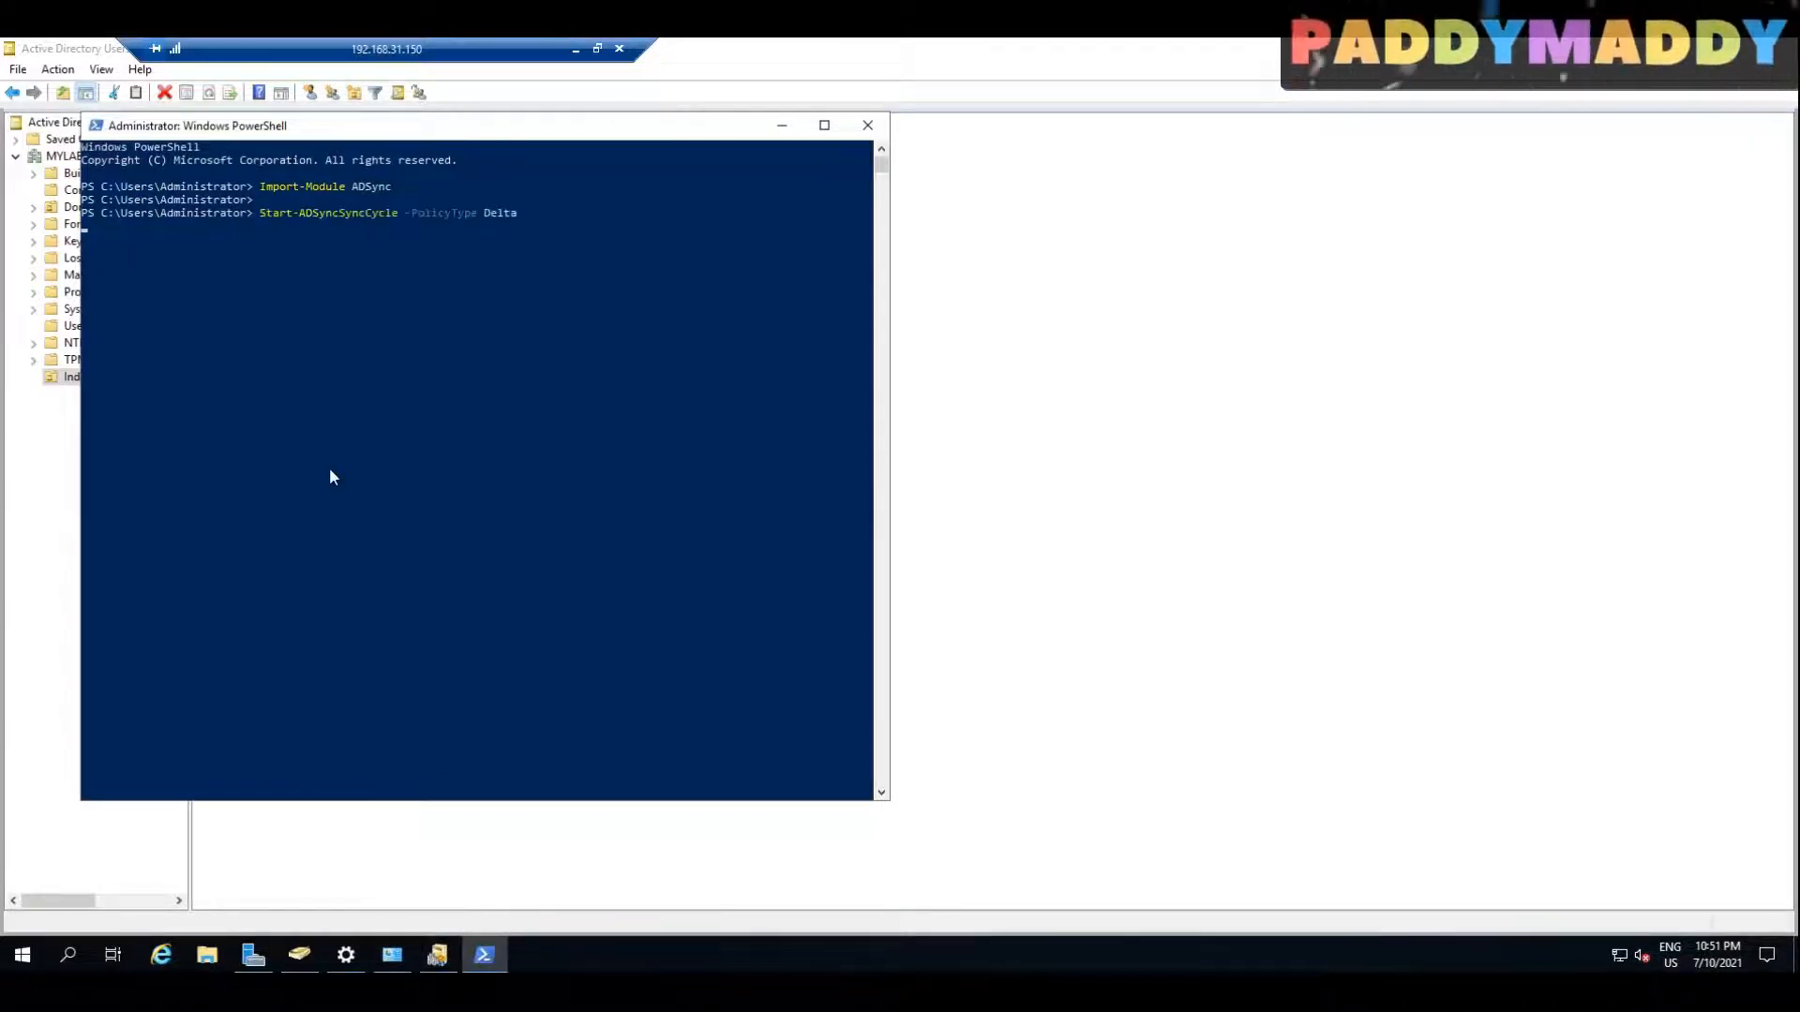
Step: Try to change the font settings of the PowerShell console window
{"action": "right_click", "coordinate": [440, 131]}
{"action": "left_click", "coordinate": [519, 305]}
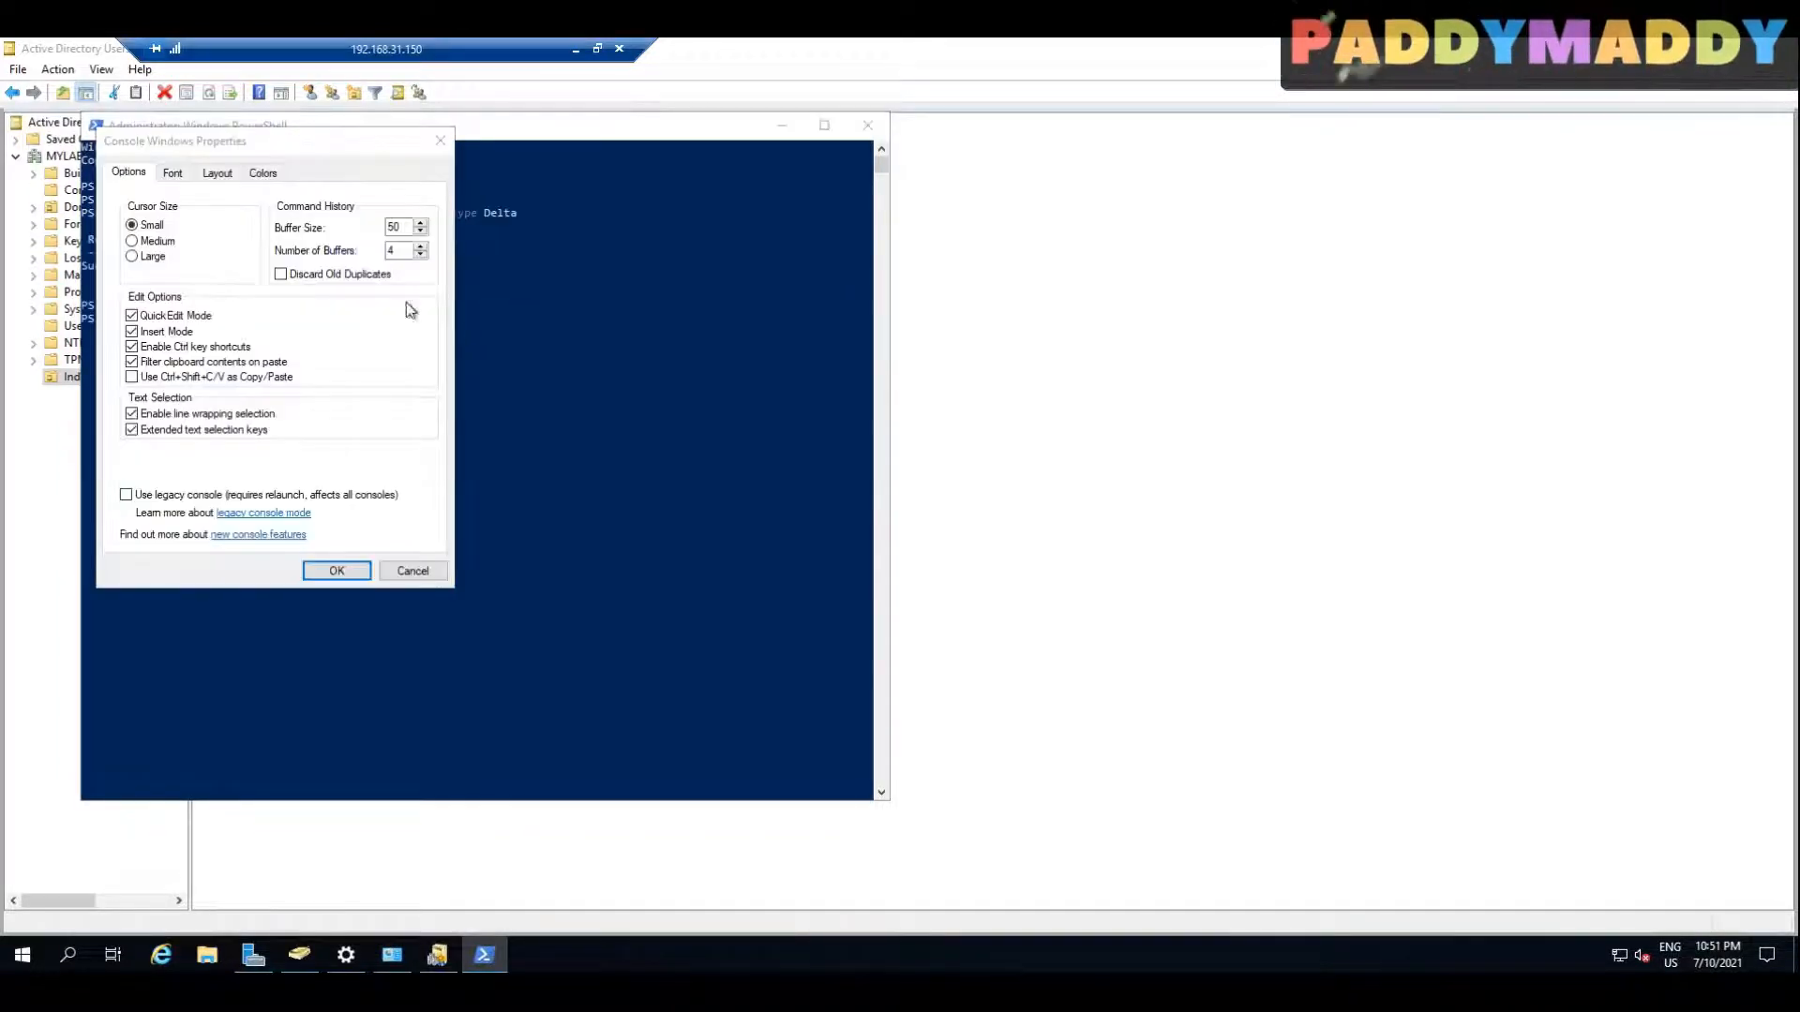
{"action": "left_click", "coordinate": [169, 171]}
{"action": "left_click", "coordinate": [134, 285]}
{"action": "left_click", "coordinate": [323, 570]}
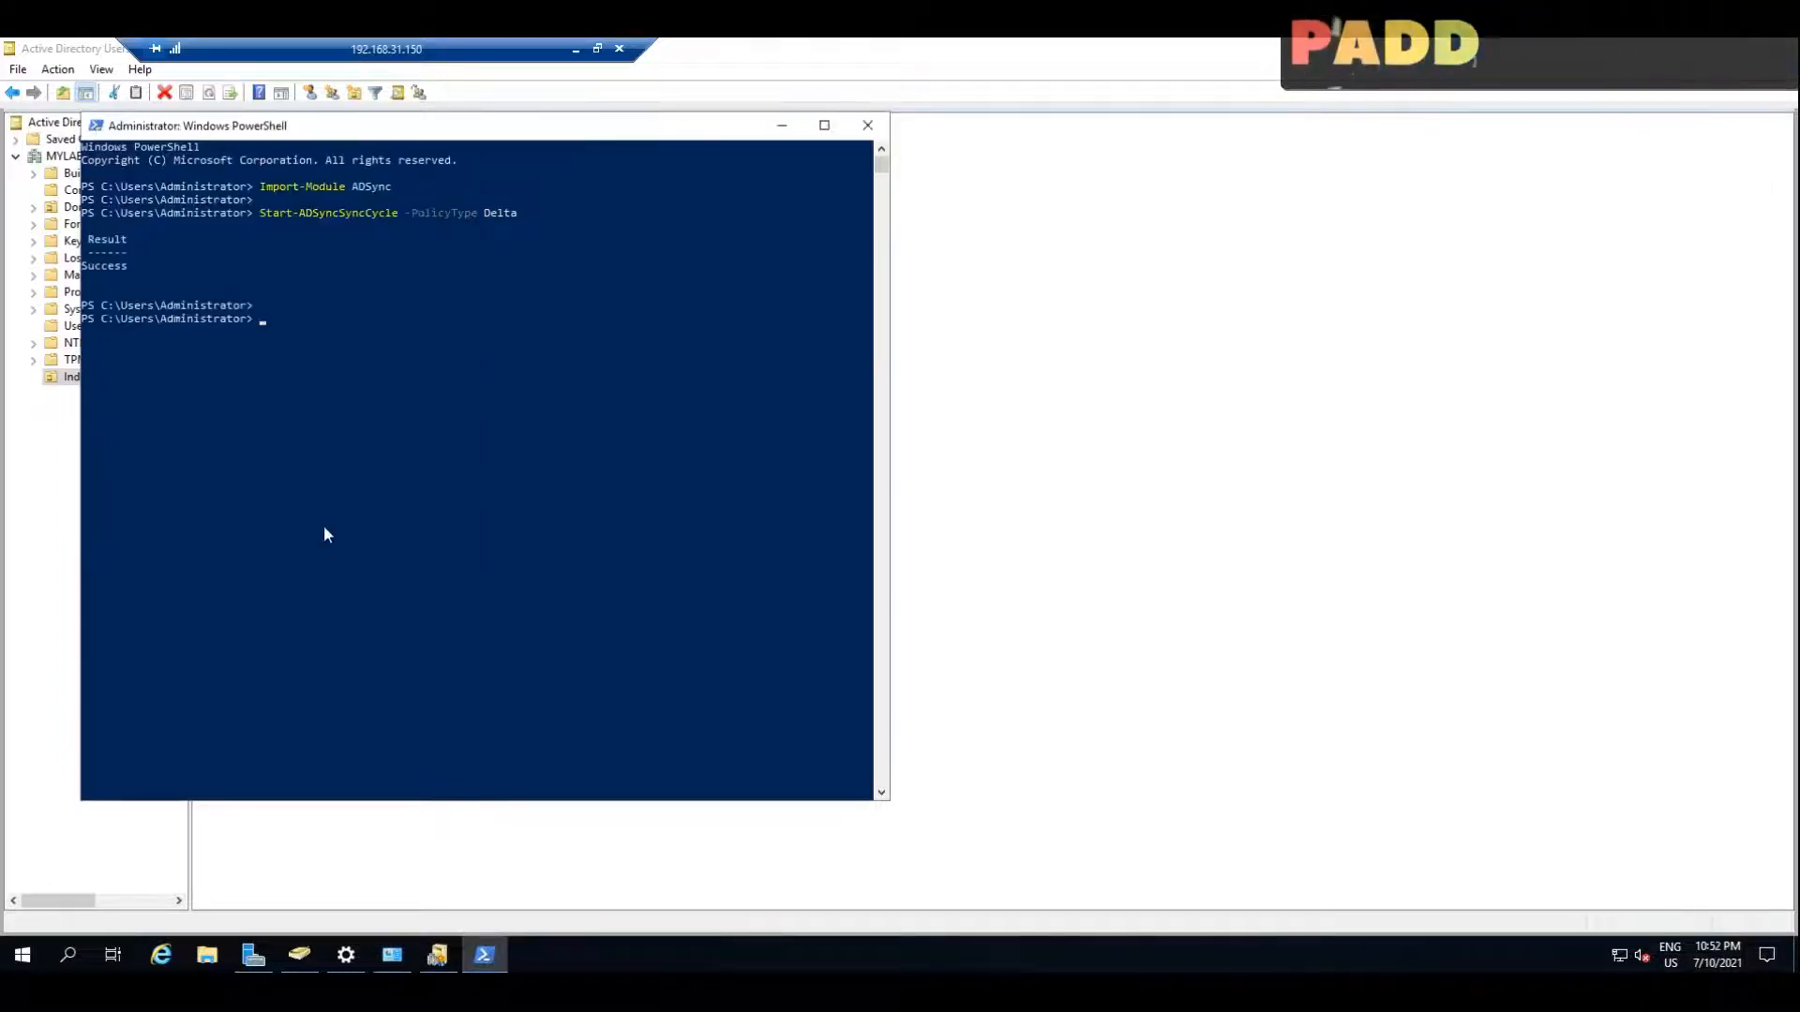
Step: Set the PowerShell console font size to 28 and highlight the sync command's result in the output
{"action": "right_click", "coordinate": [453, 132]}
{"action": "left_click", "coordinate": [526, 307]}
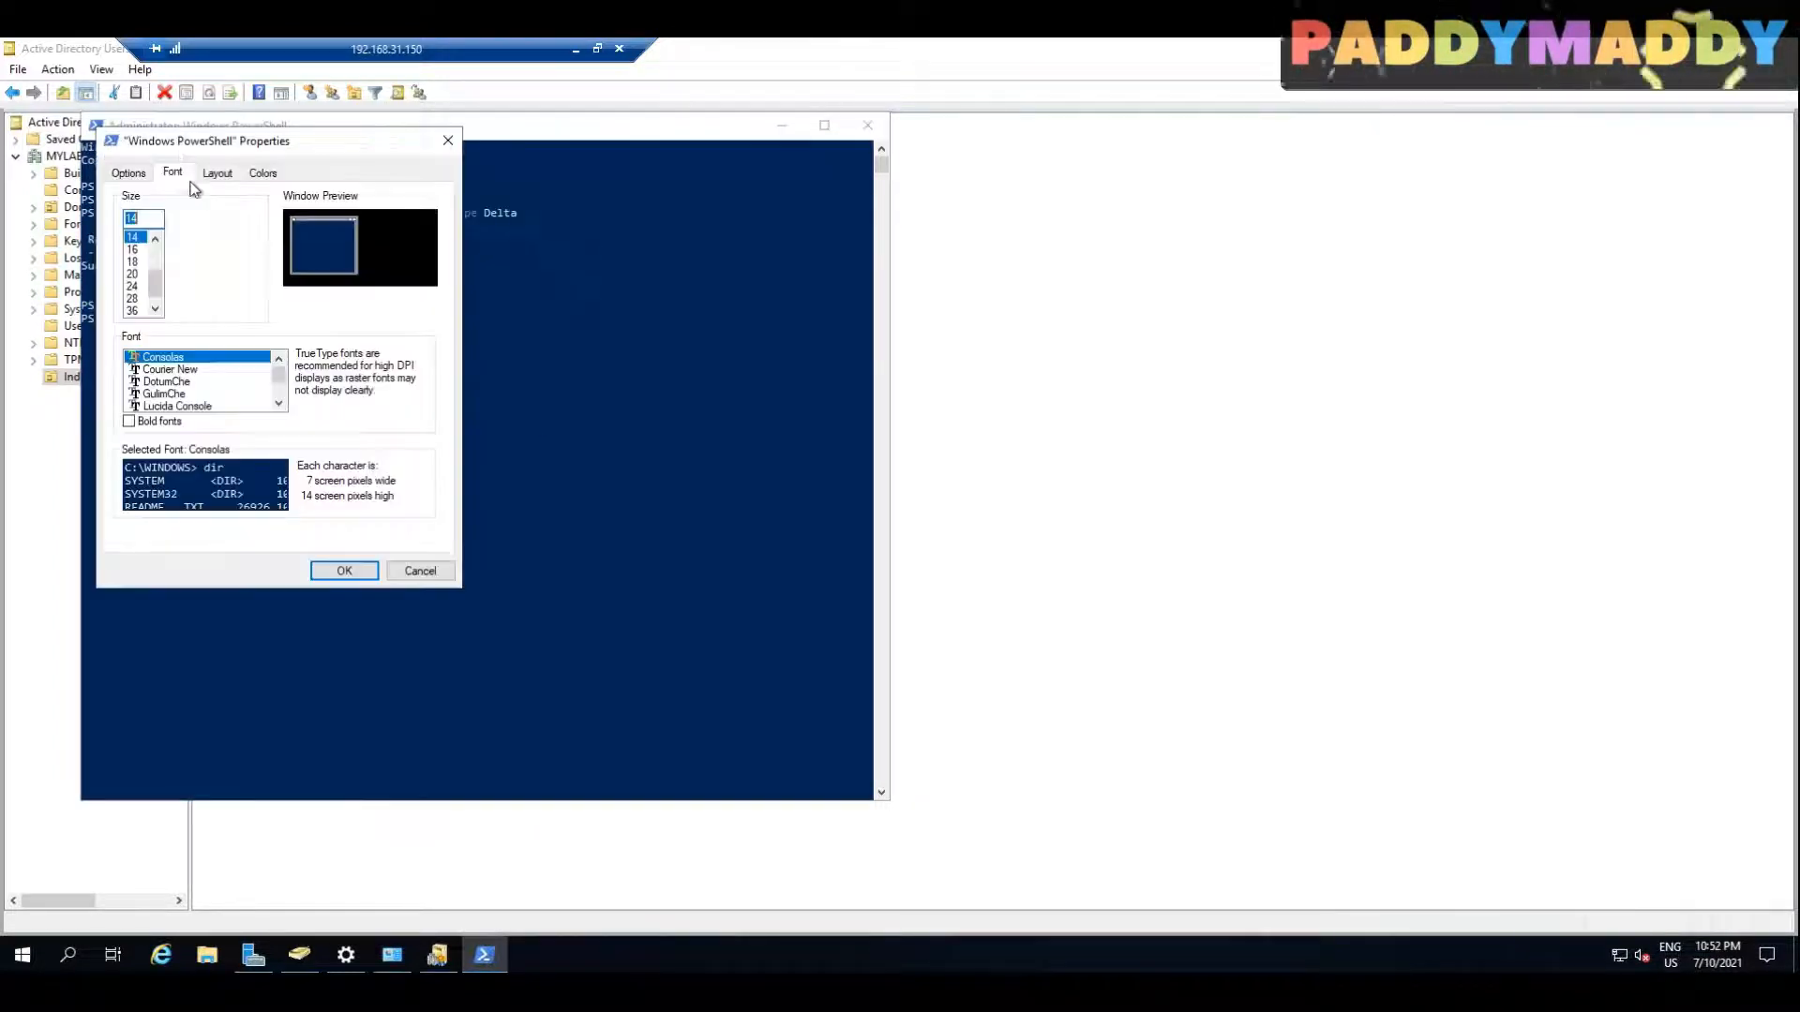
{"action": "left_click", "coordinate": [137, 298]}
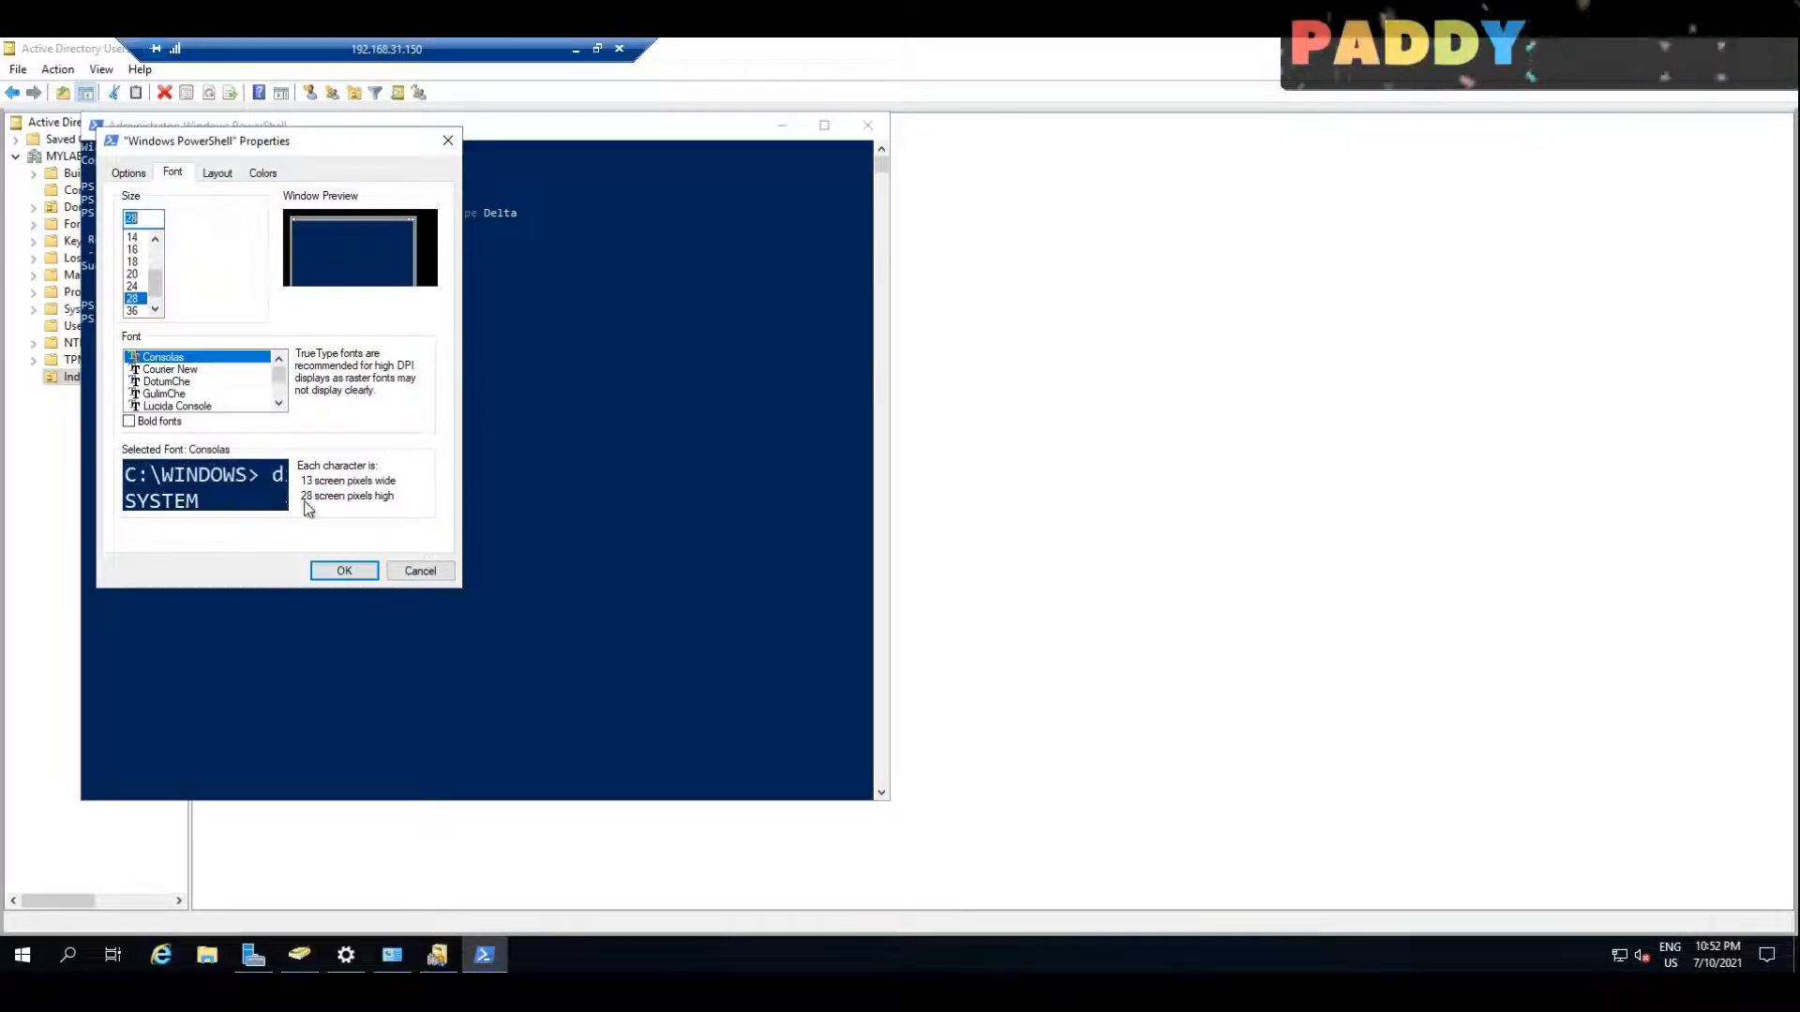
{"action": "left_click", "coordinate": [344, 569]}
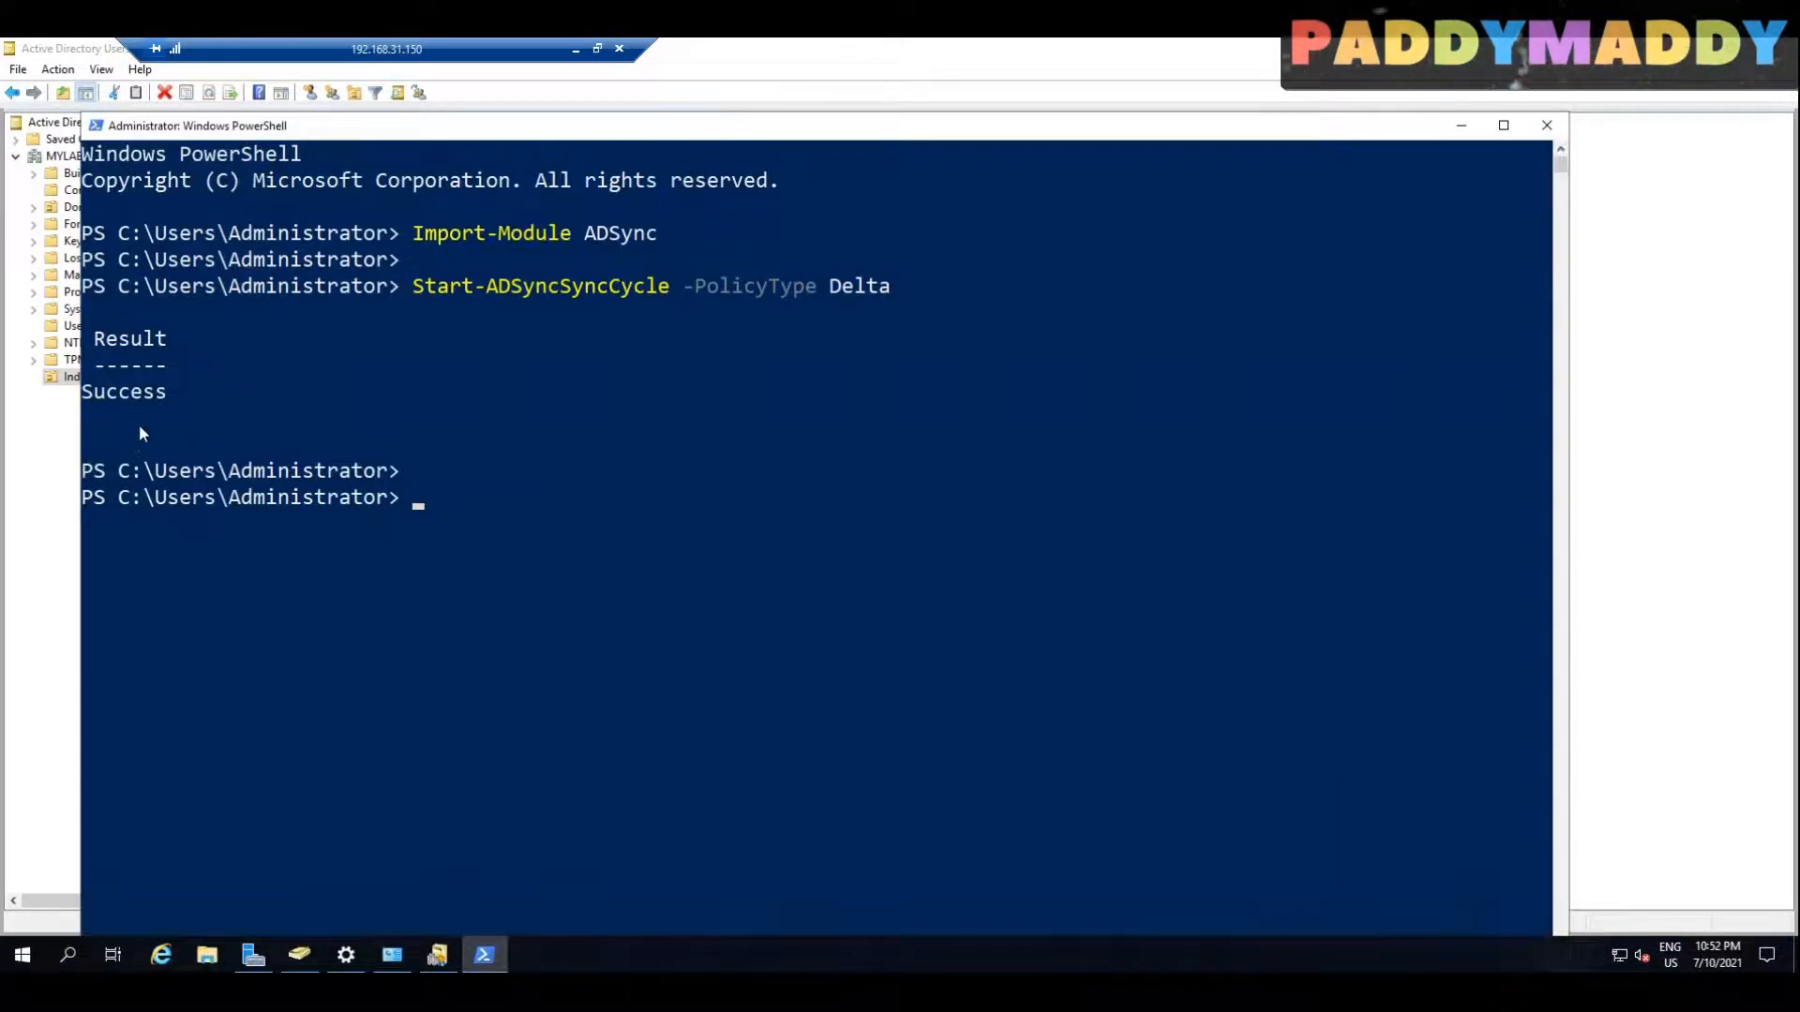
{"action": "left_click_drag", "start_coordinate": [186, 422], "coordinate": [100, 345]}
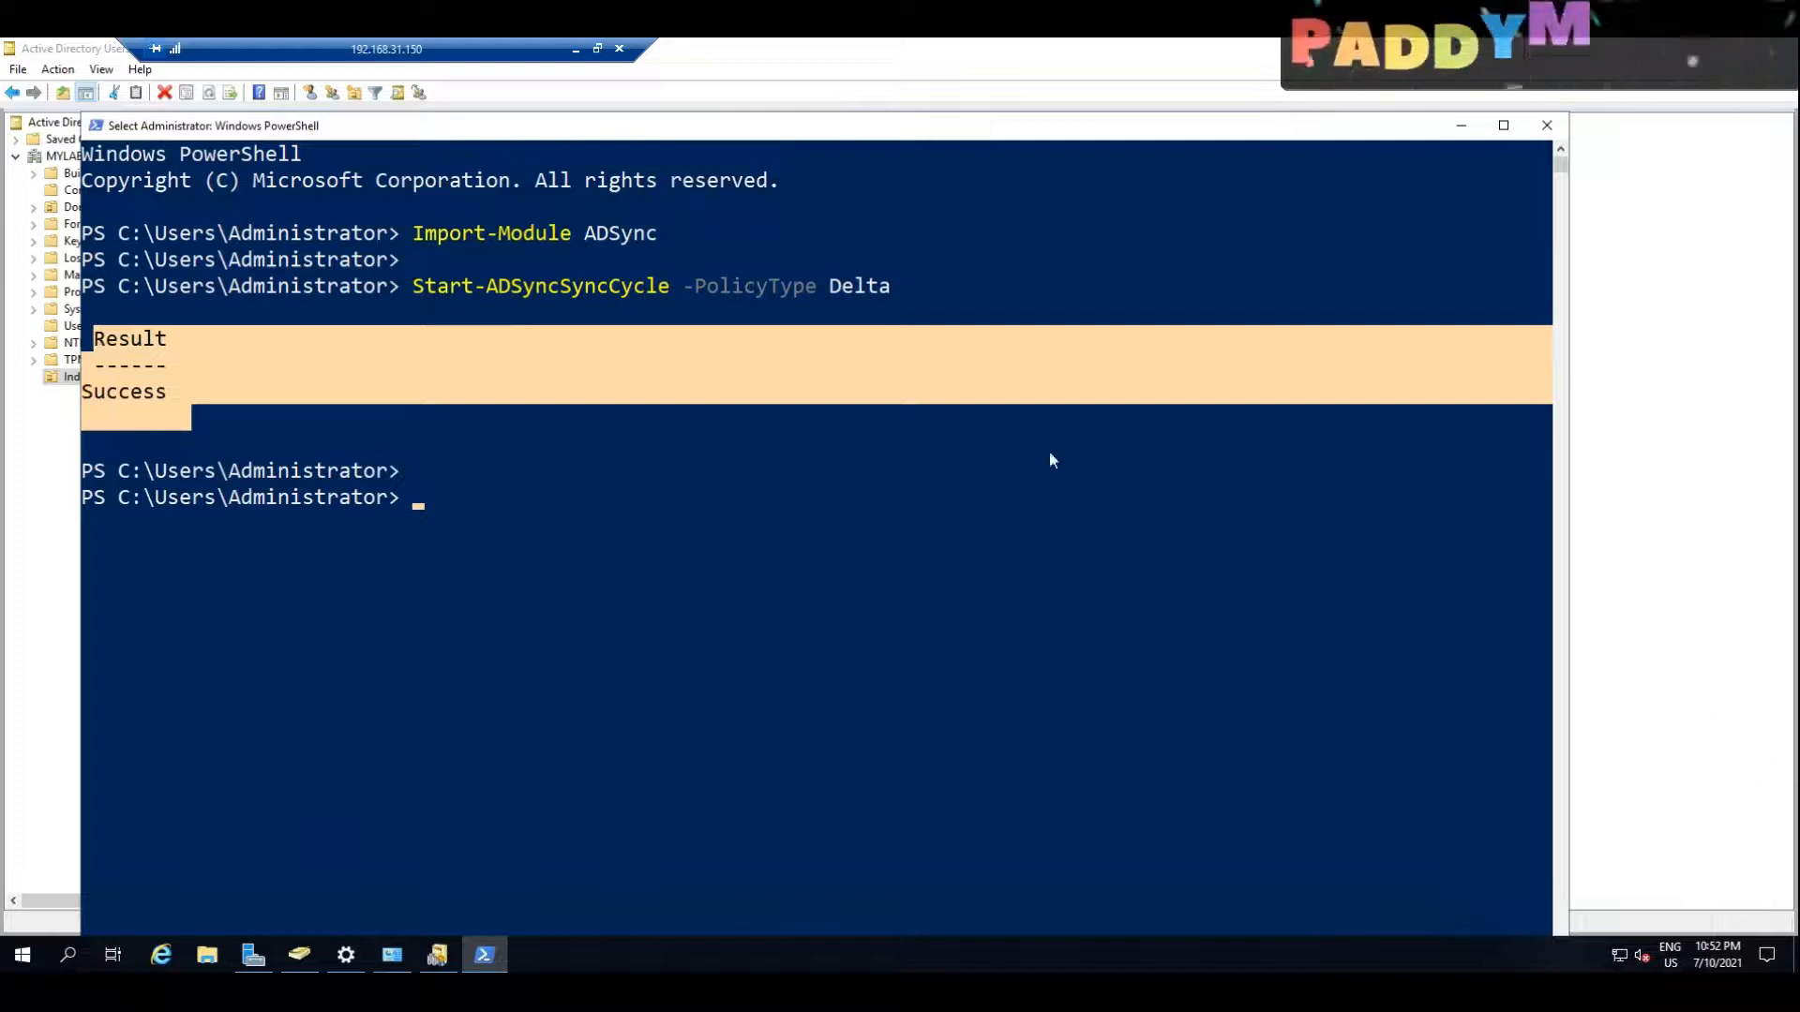
Step: Open Synchronization Service from the recently added programs on the domain controller
{"action": "left_click", "coordinate": [1611, 637]}
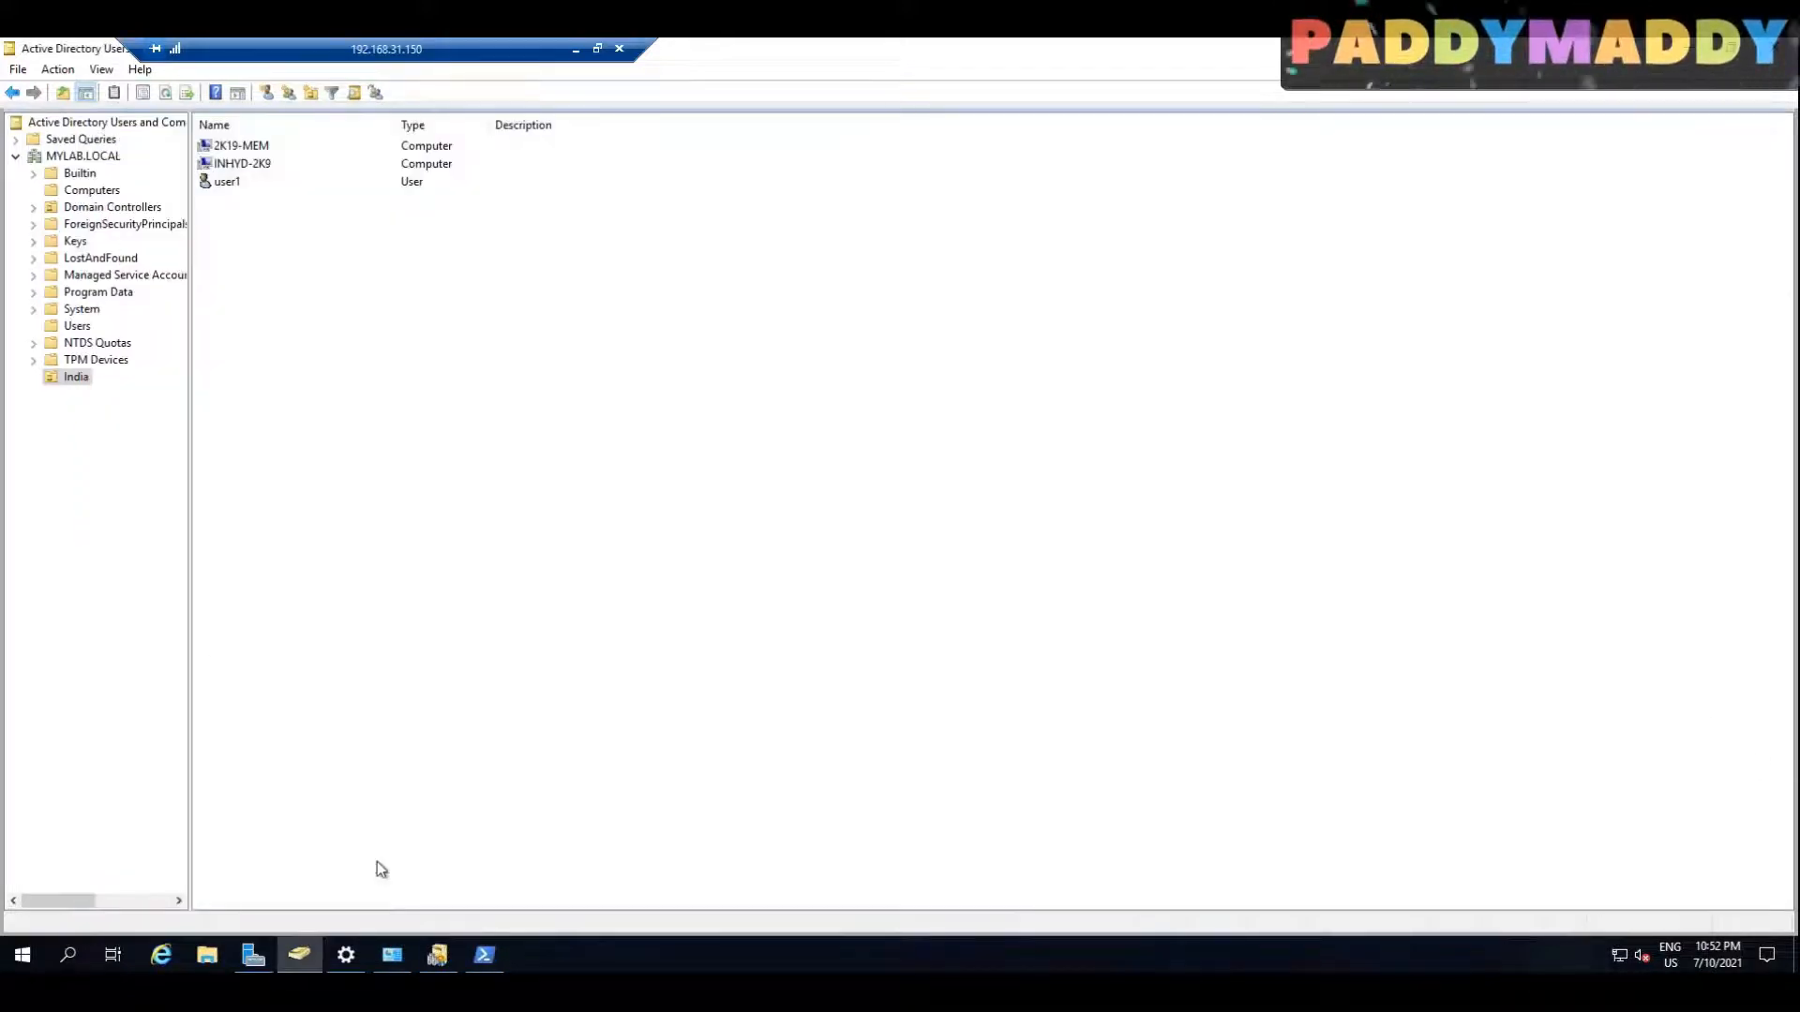
{"action": "right_click", "coordinate": [25, 954]}
{"action": "left_click", "coordinate": [57, 935]}
{"action": "left_click", "coordinate": [22, 954]}
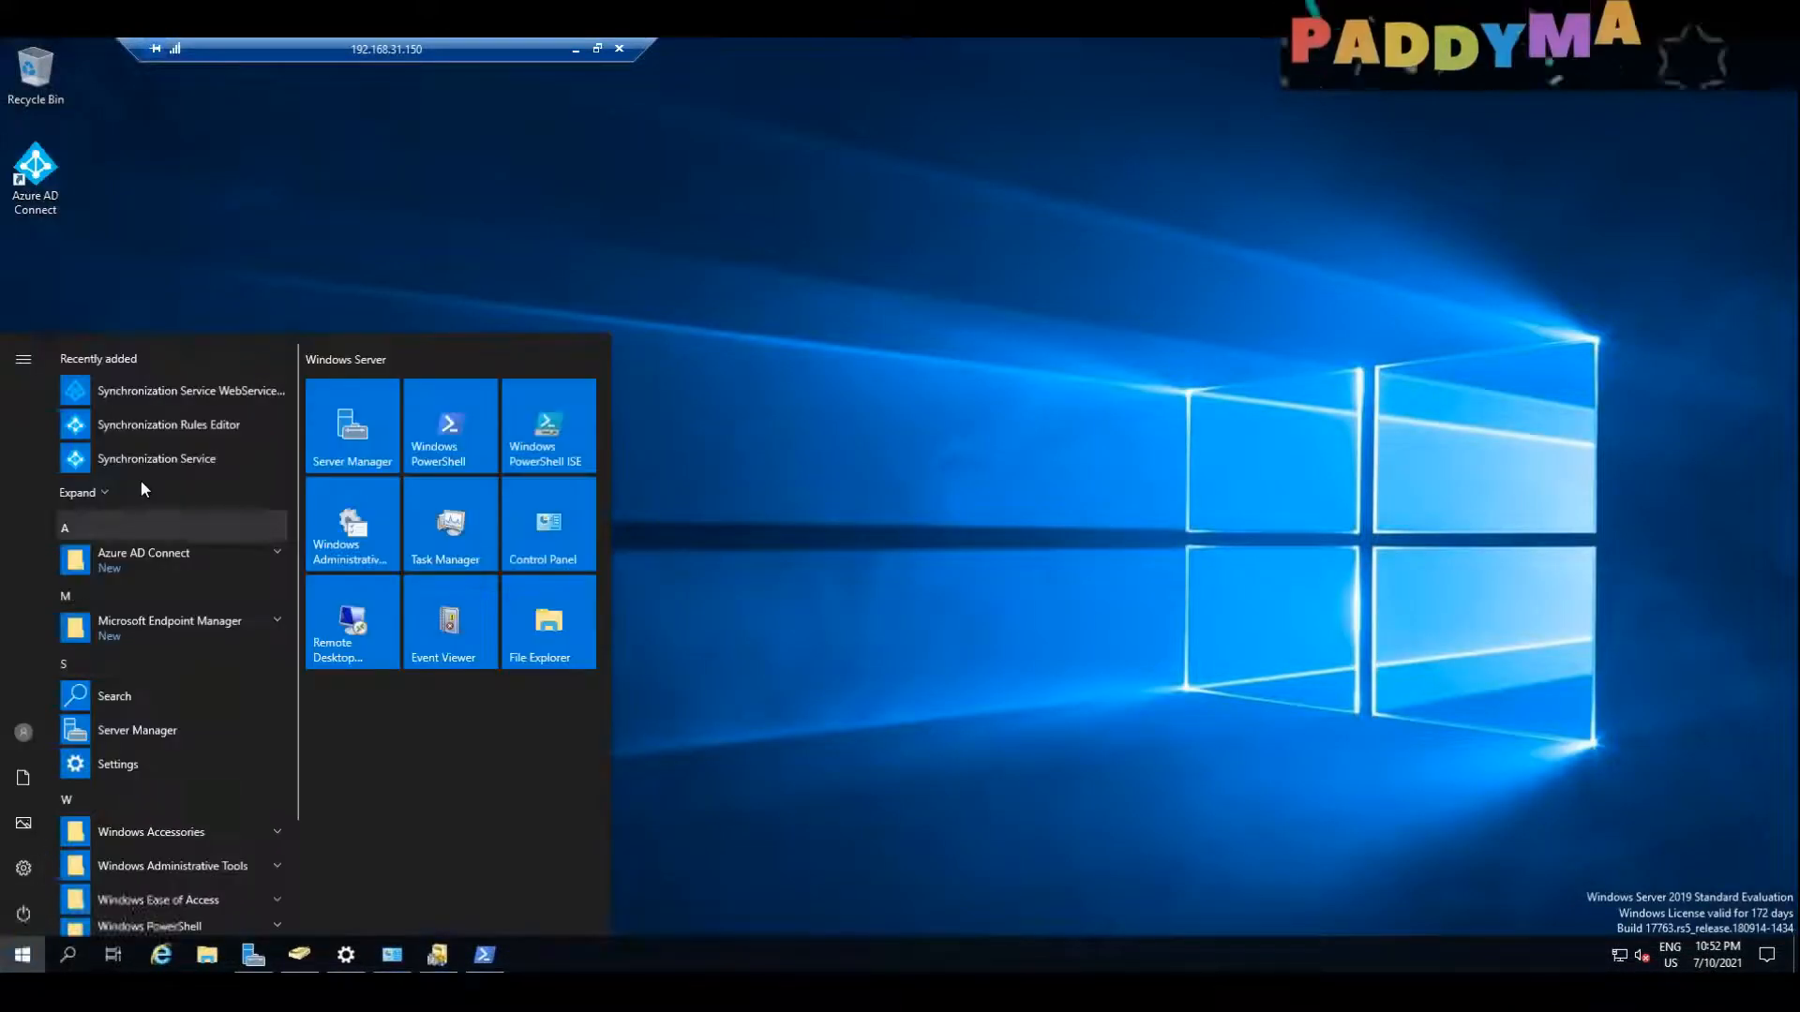
{"action": "left_click", "coordinate": [79, 492]}
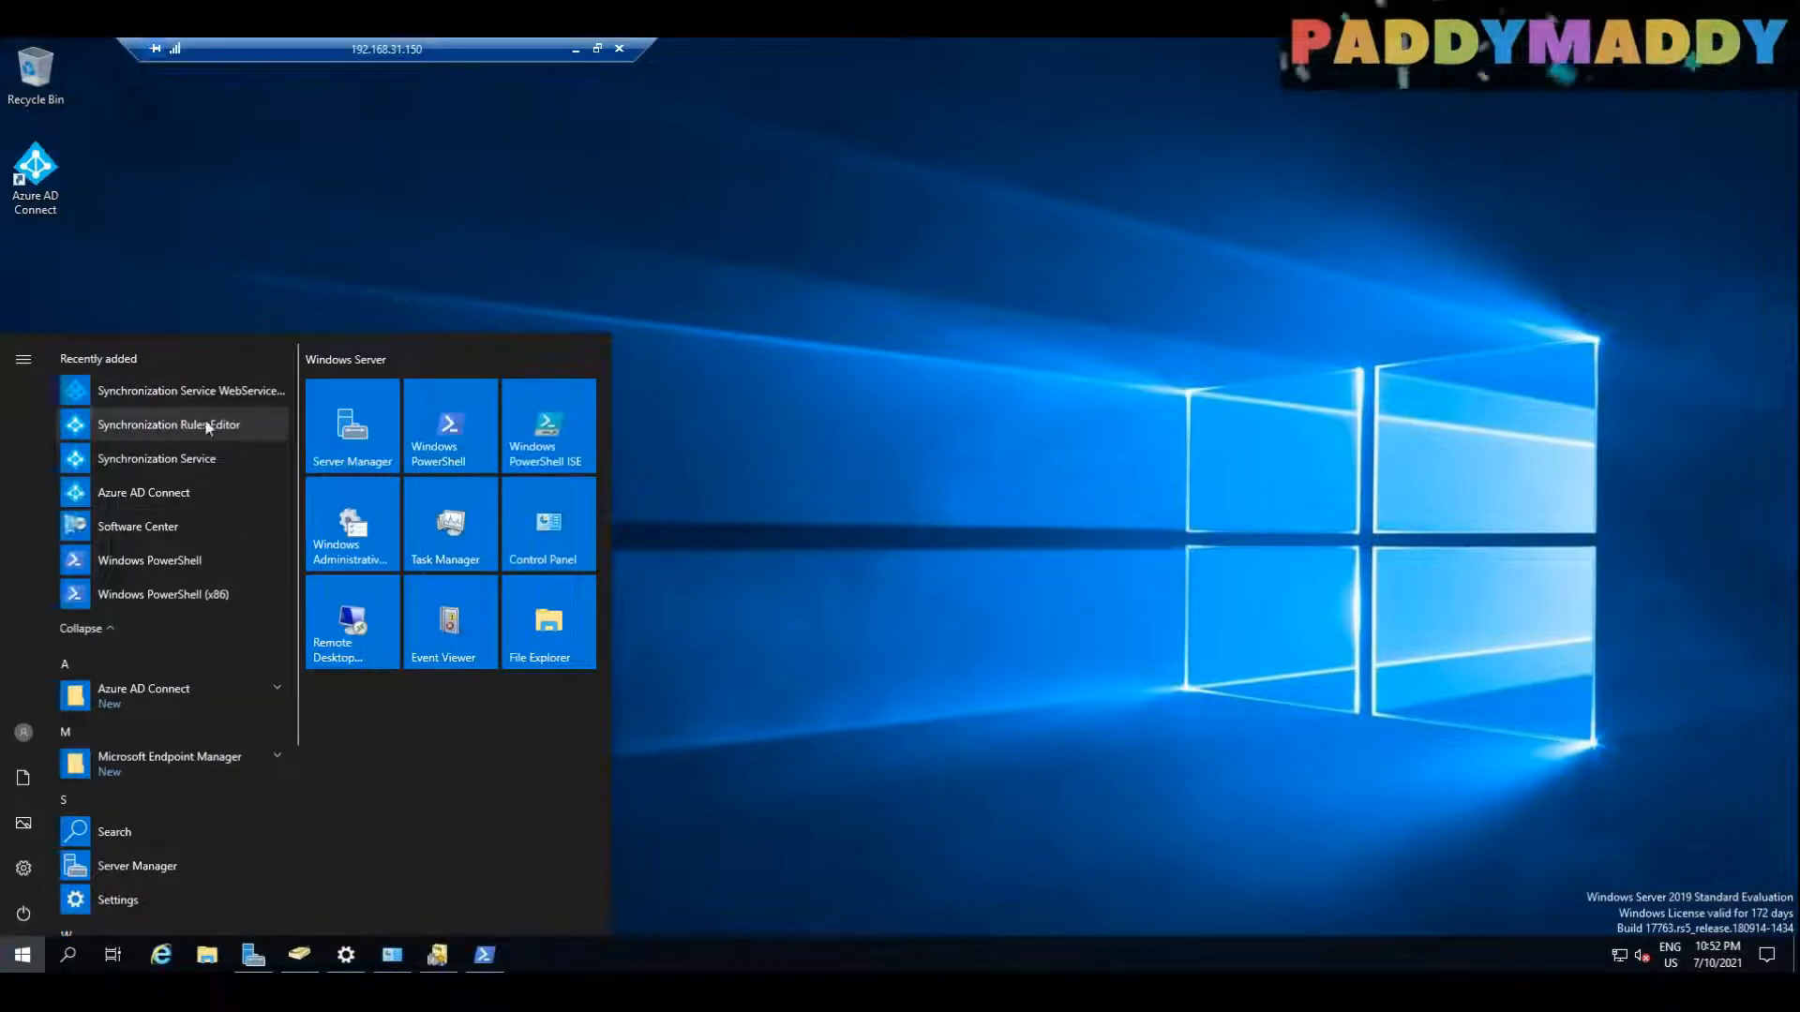
{"action": "left_click", "coordinate": [145, 473]}
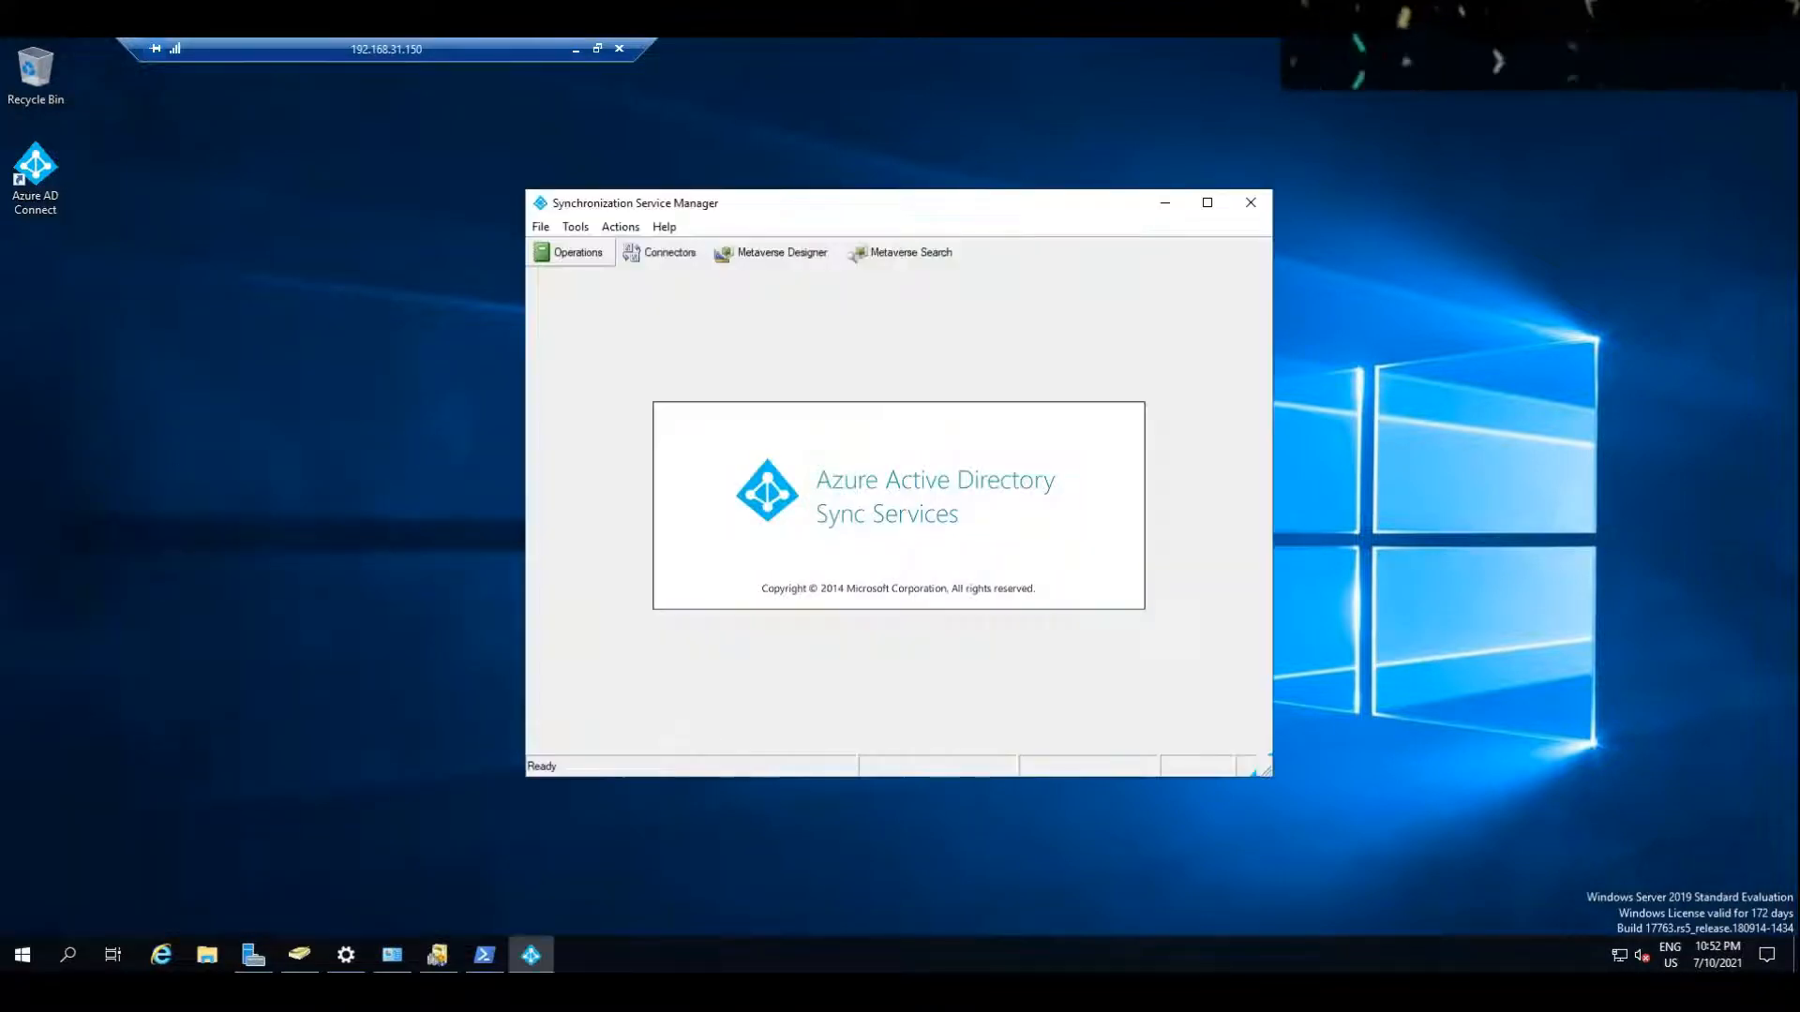
Step: Show the connectors in the maximized Synchronization Service Manager, widening the Name and Type columns to read both entries
{"action": "left_click", "coordinate": [670, 253]}
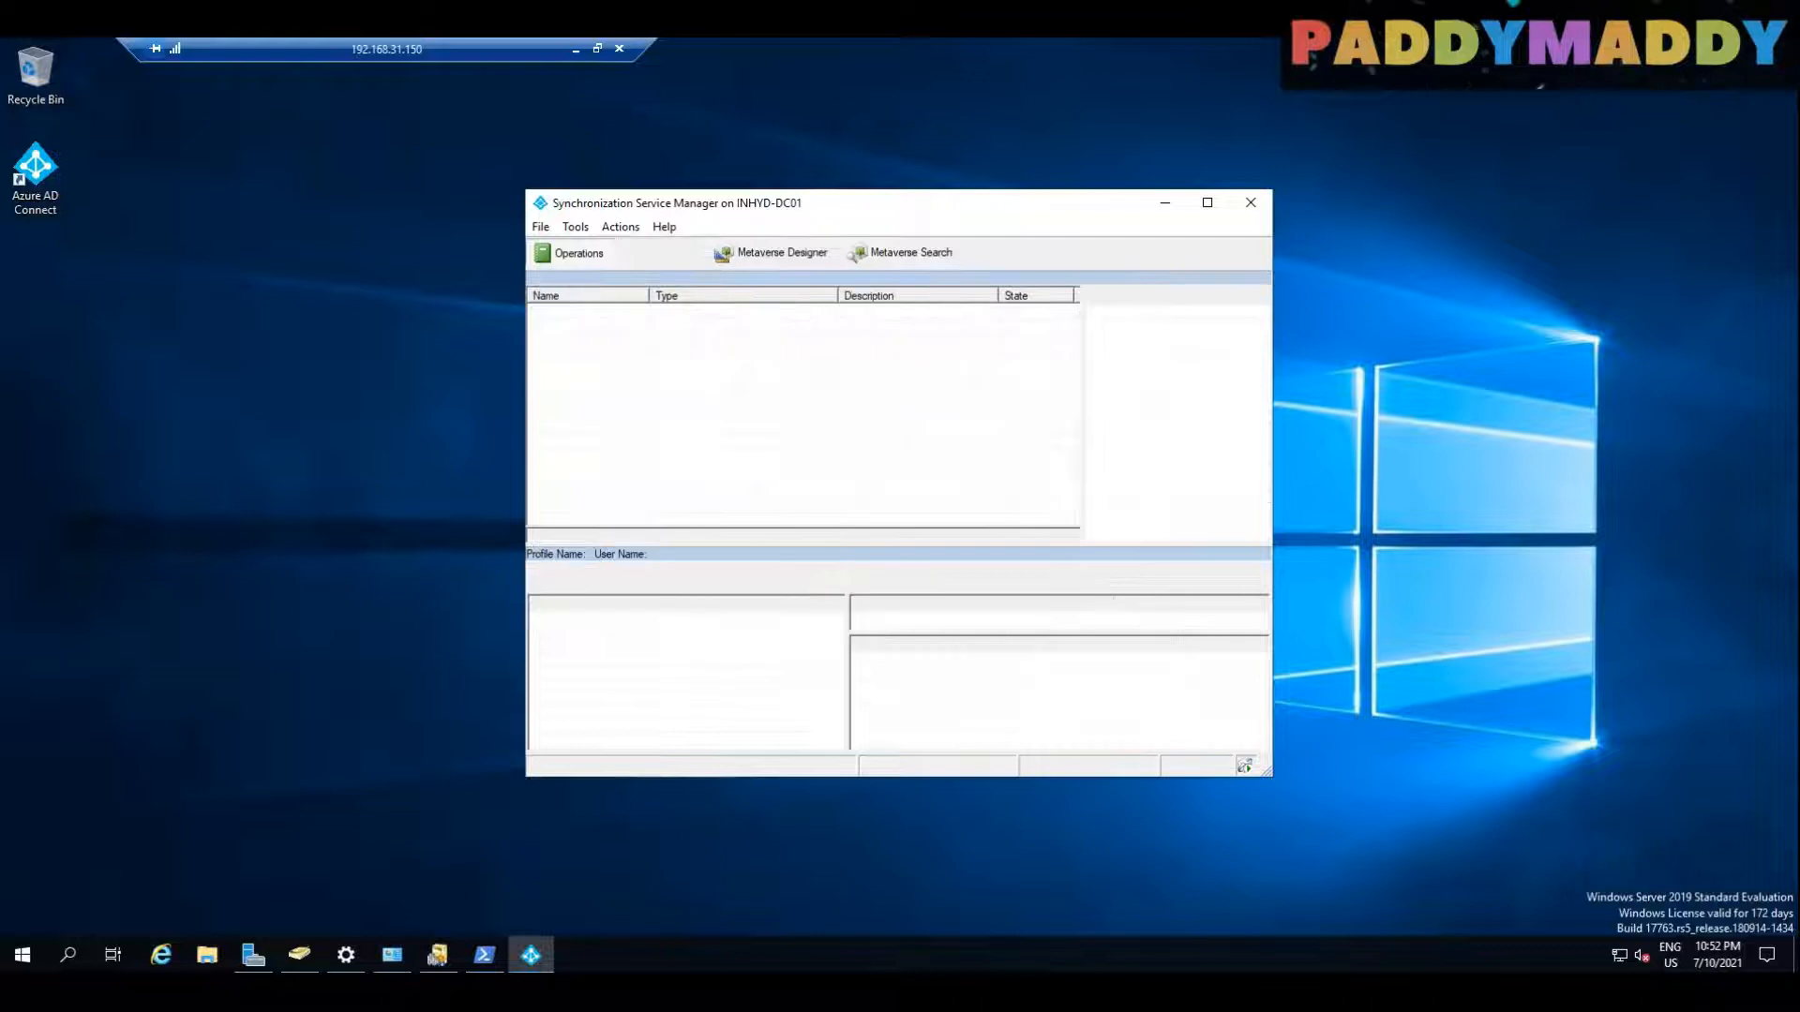
{"action": "double_click", "coordinate": [758, 200]}
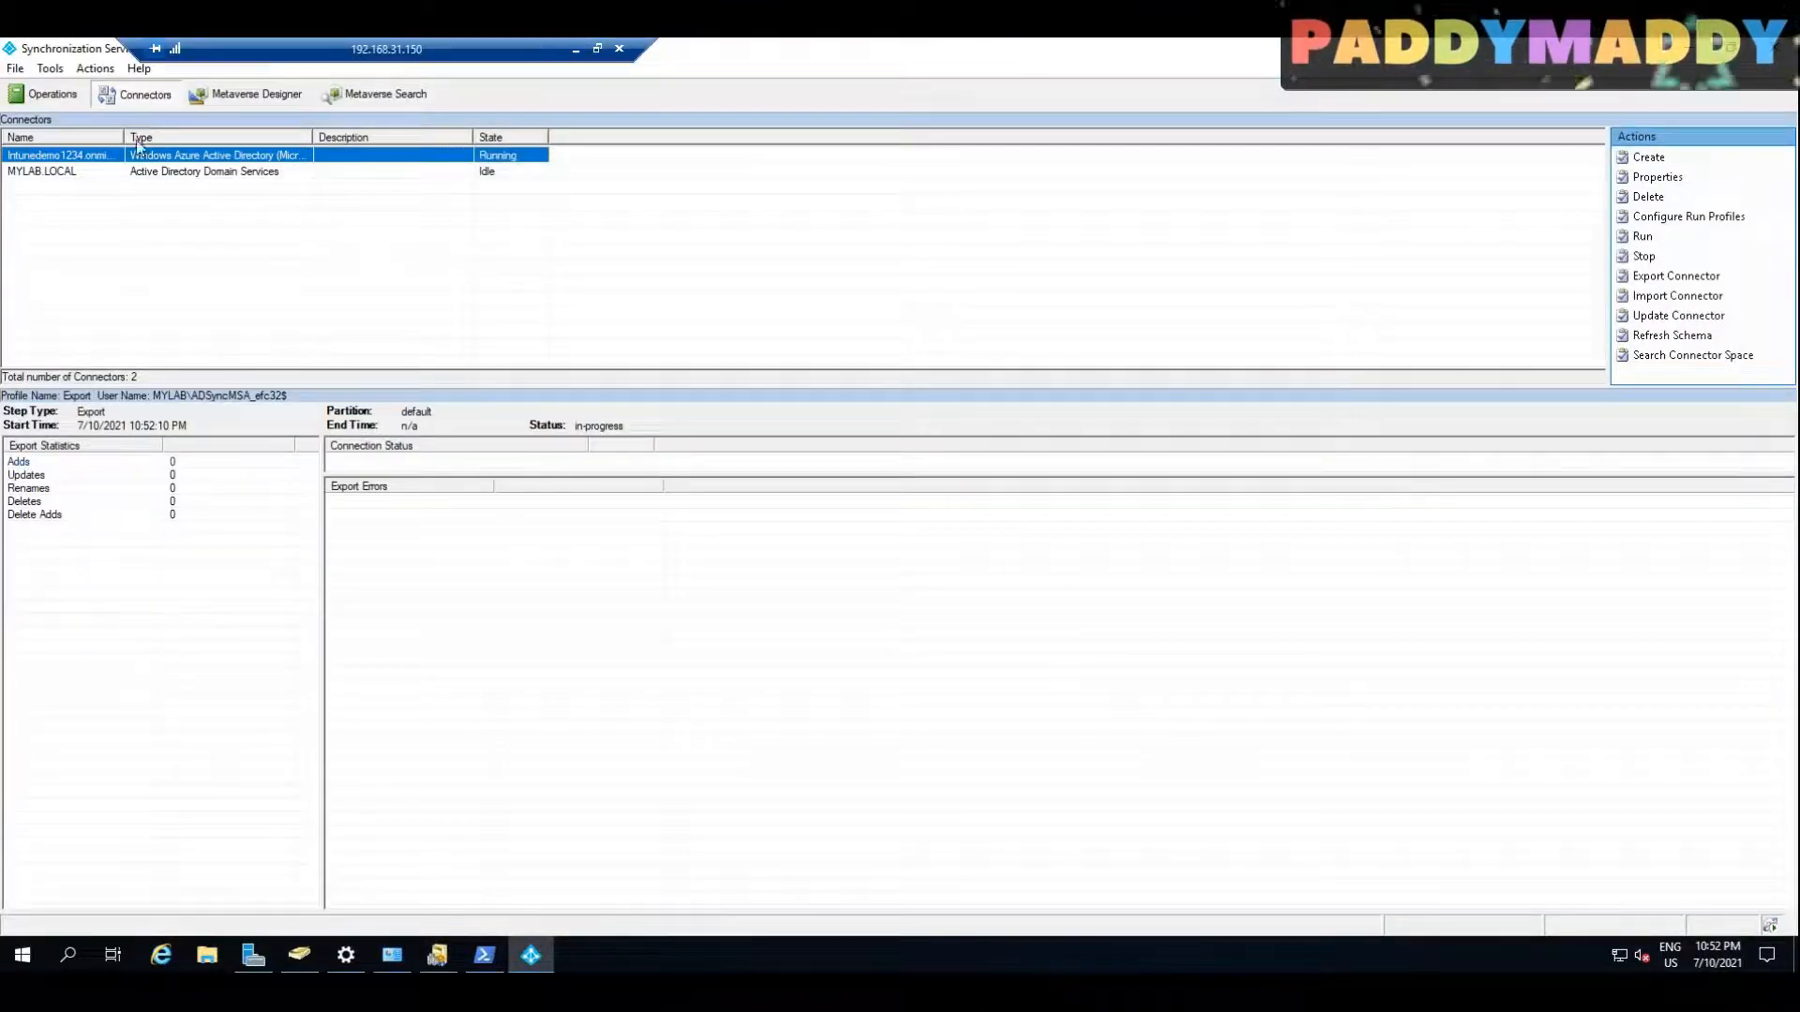
{"action": "left_click_drag", "start_coordinate": [123, 141], "coordinate": [310, 141]}
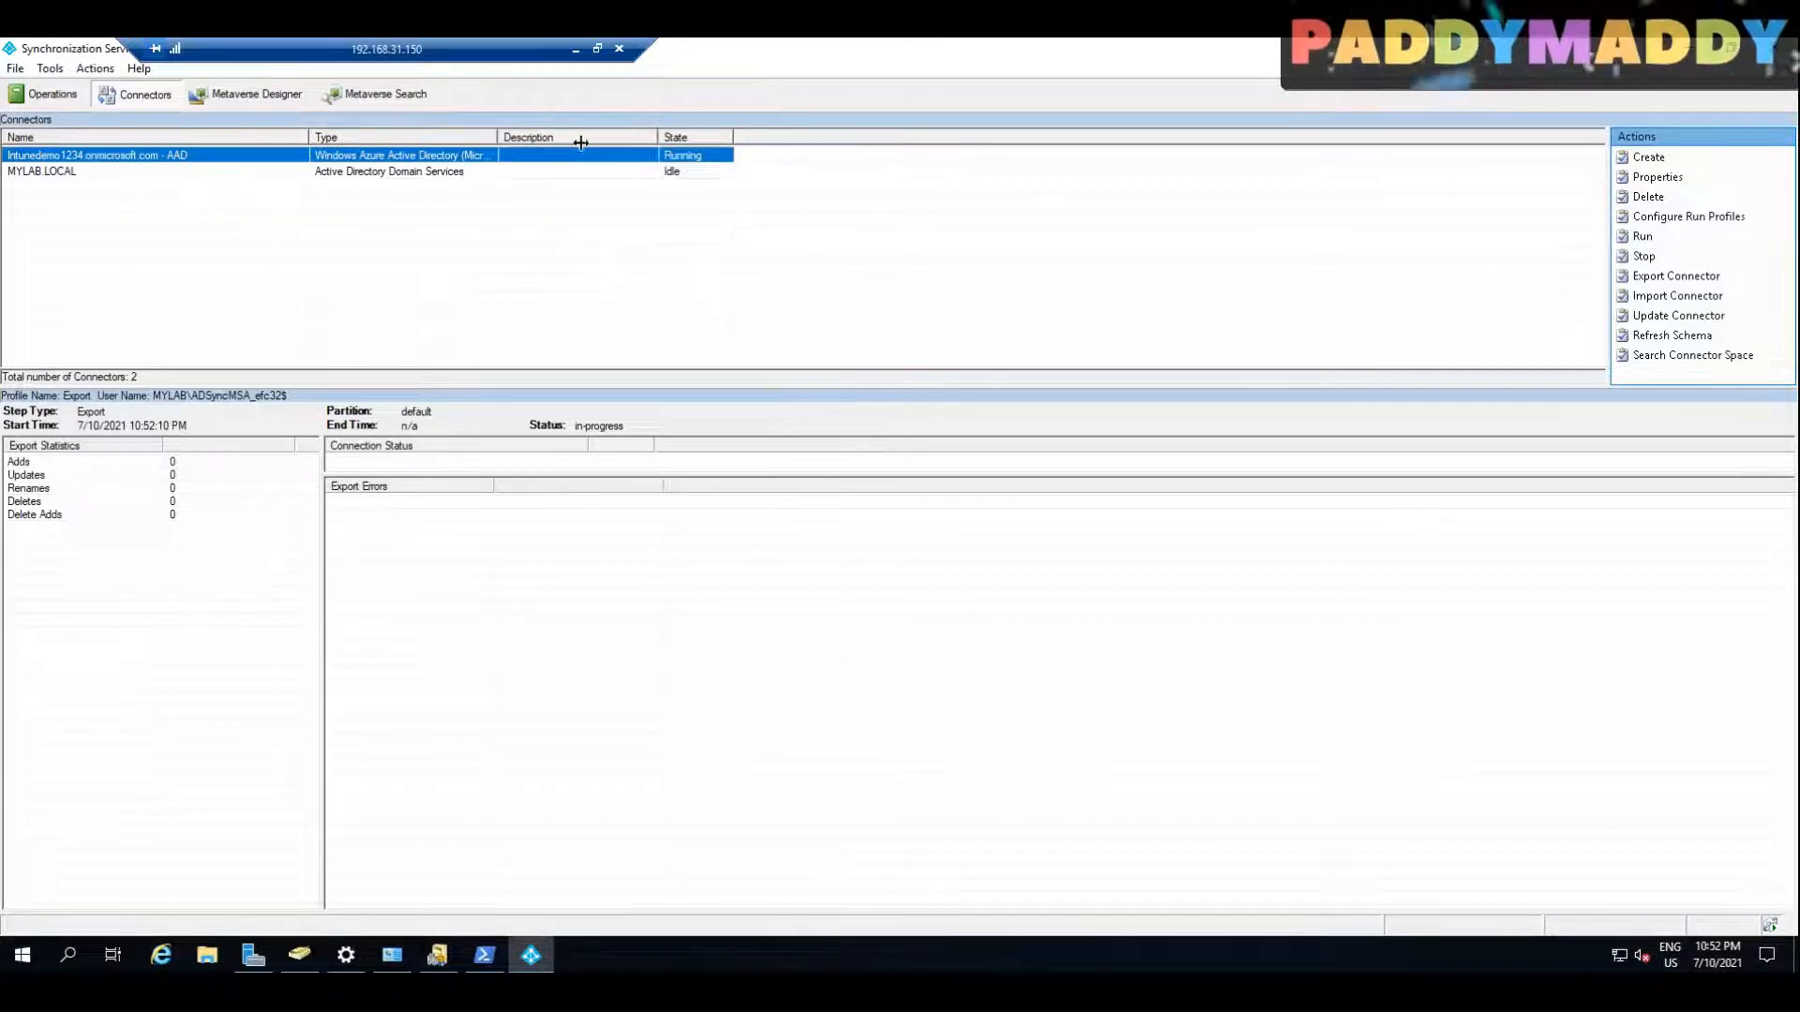
{"action": "left_click_drag", "start_coordinate": [581, 142], "coordinate": [577, 142]}
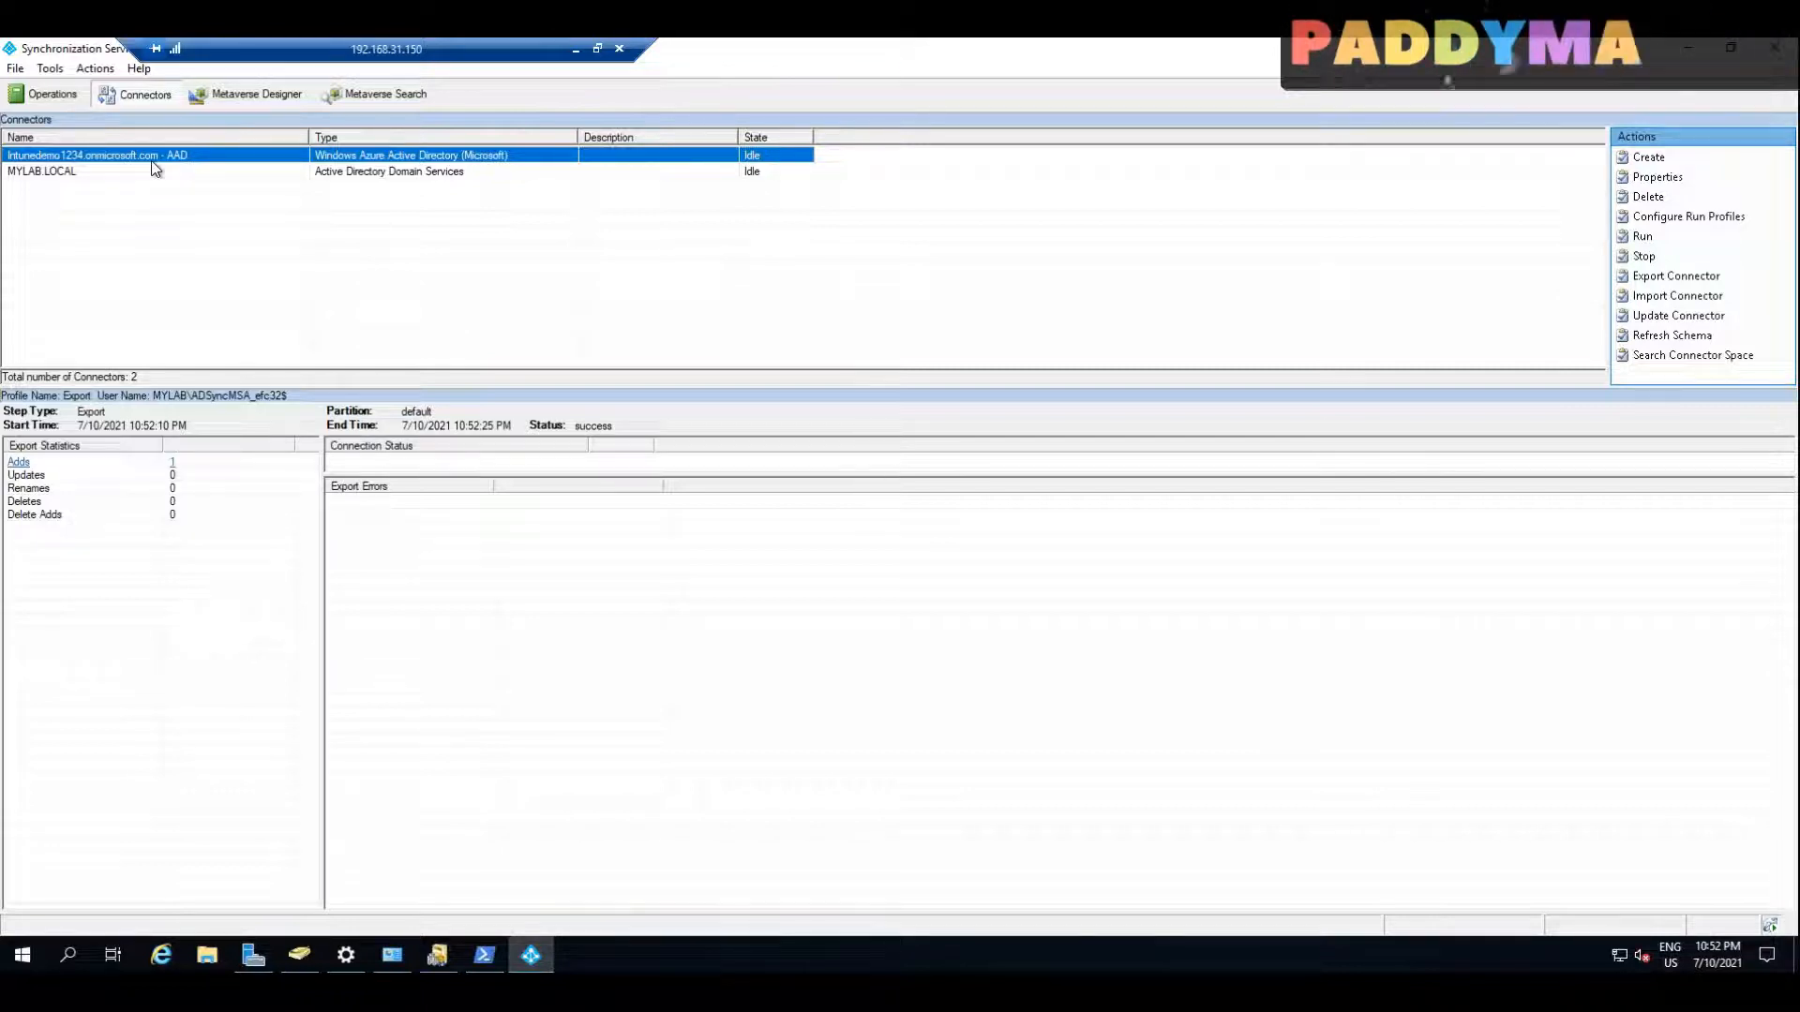
{"action": "left_click", "coordinate": [70, 173]}
{"action": "left_click", "coordinate": [86, 157]}
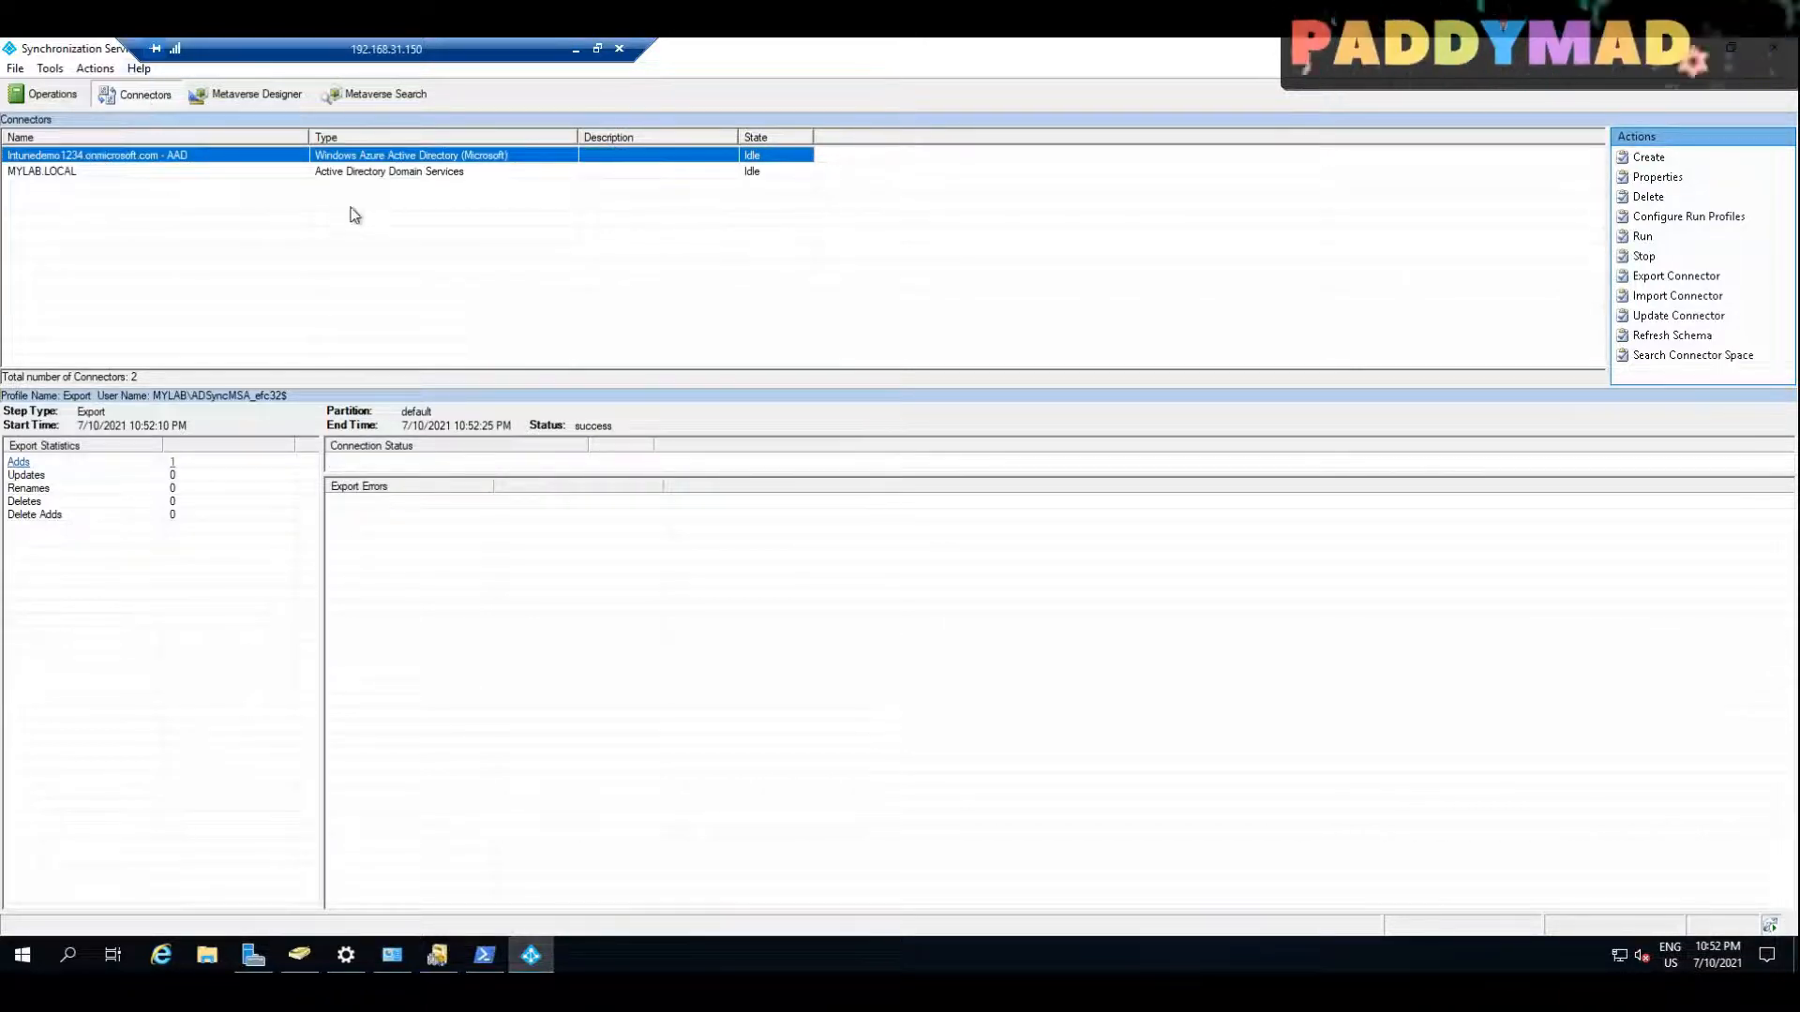
Step: Review the Azure AD connector's connectivity, object types, attributes and anchors in its properties, and leave without saving
{"action": "right_click", "coordinate": [304, 162]}
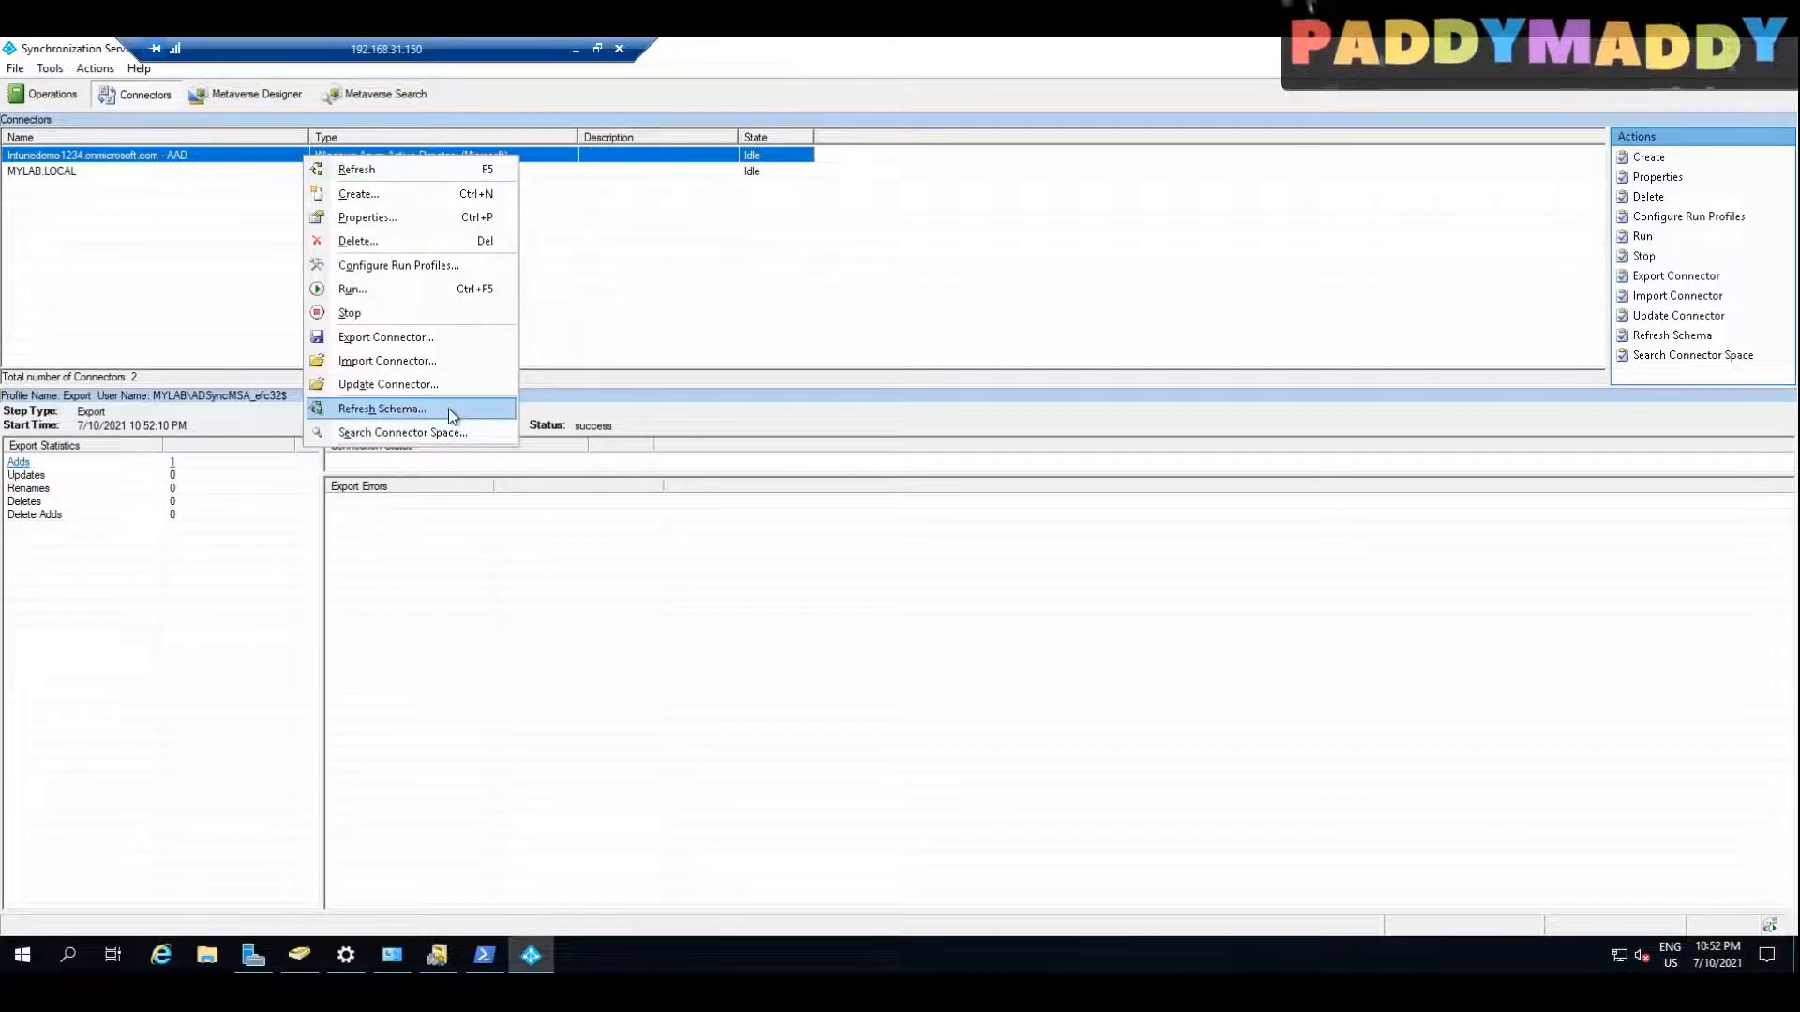
{"action": "left_click", "coordinate": [369, 217]}
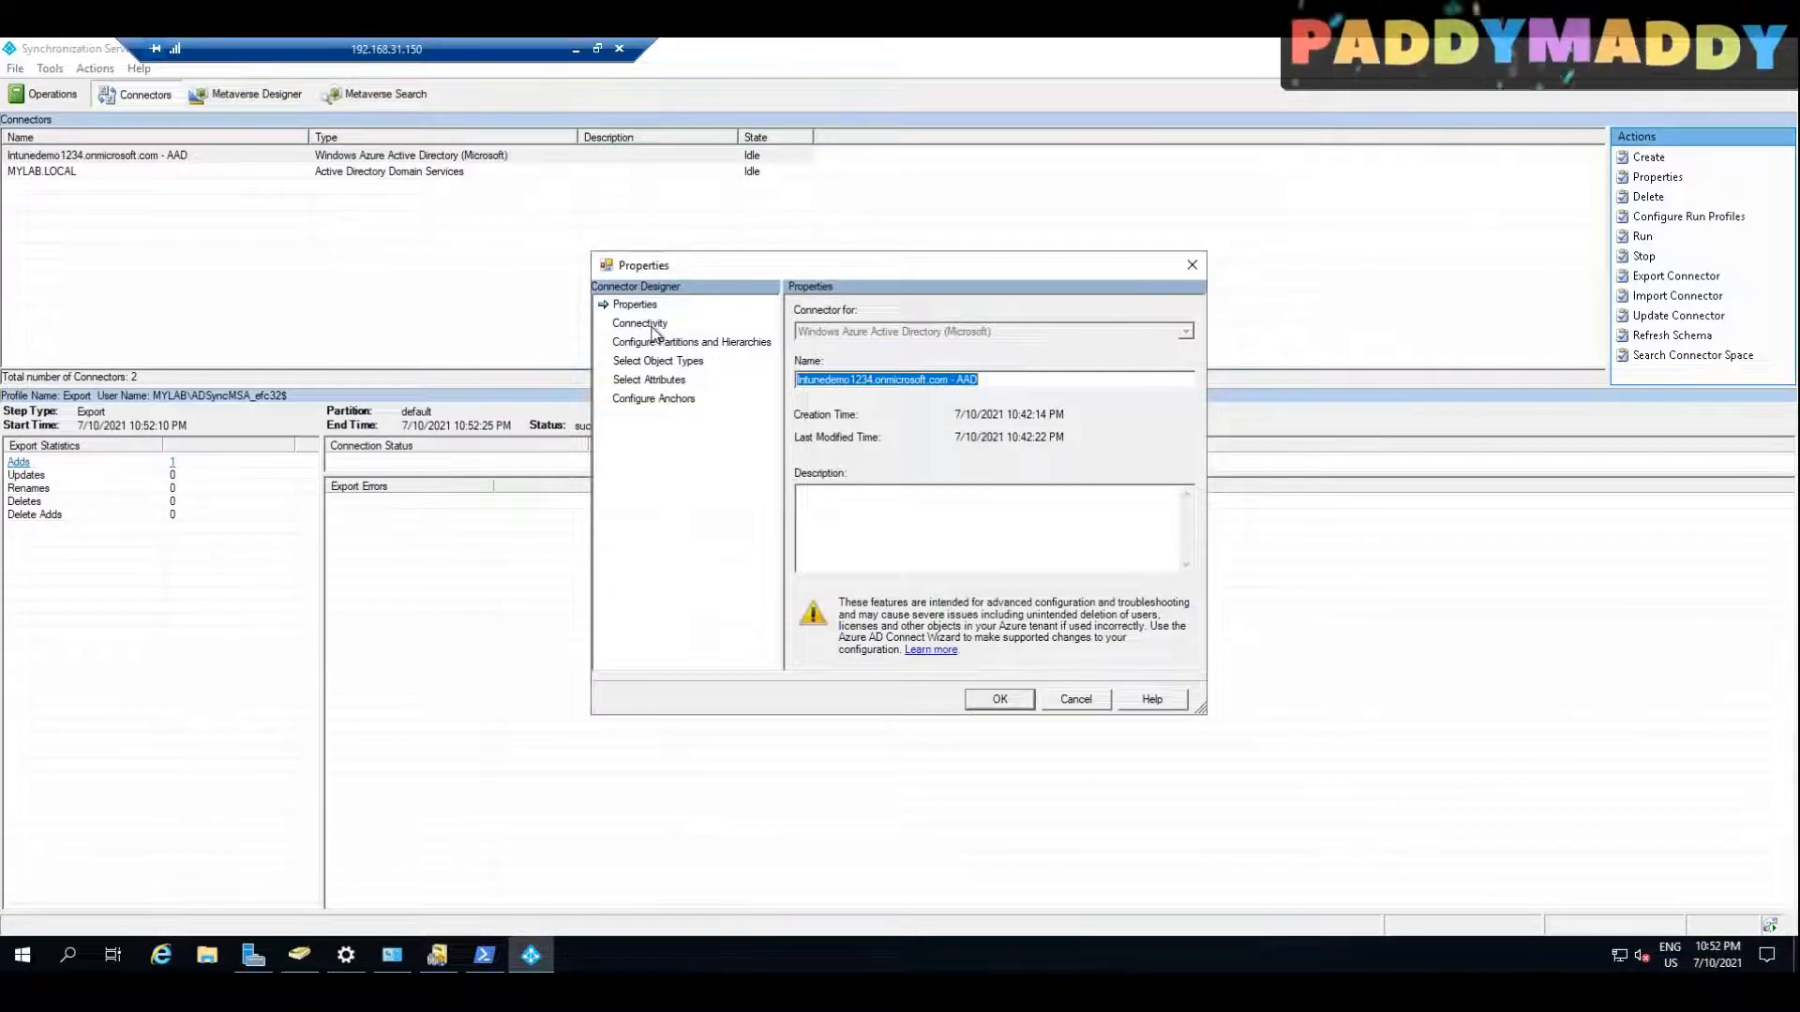
{"action": "left_click", "coordinate": [654, 326]}
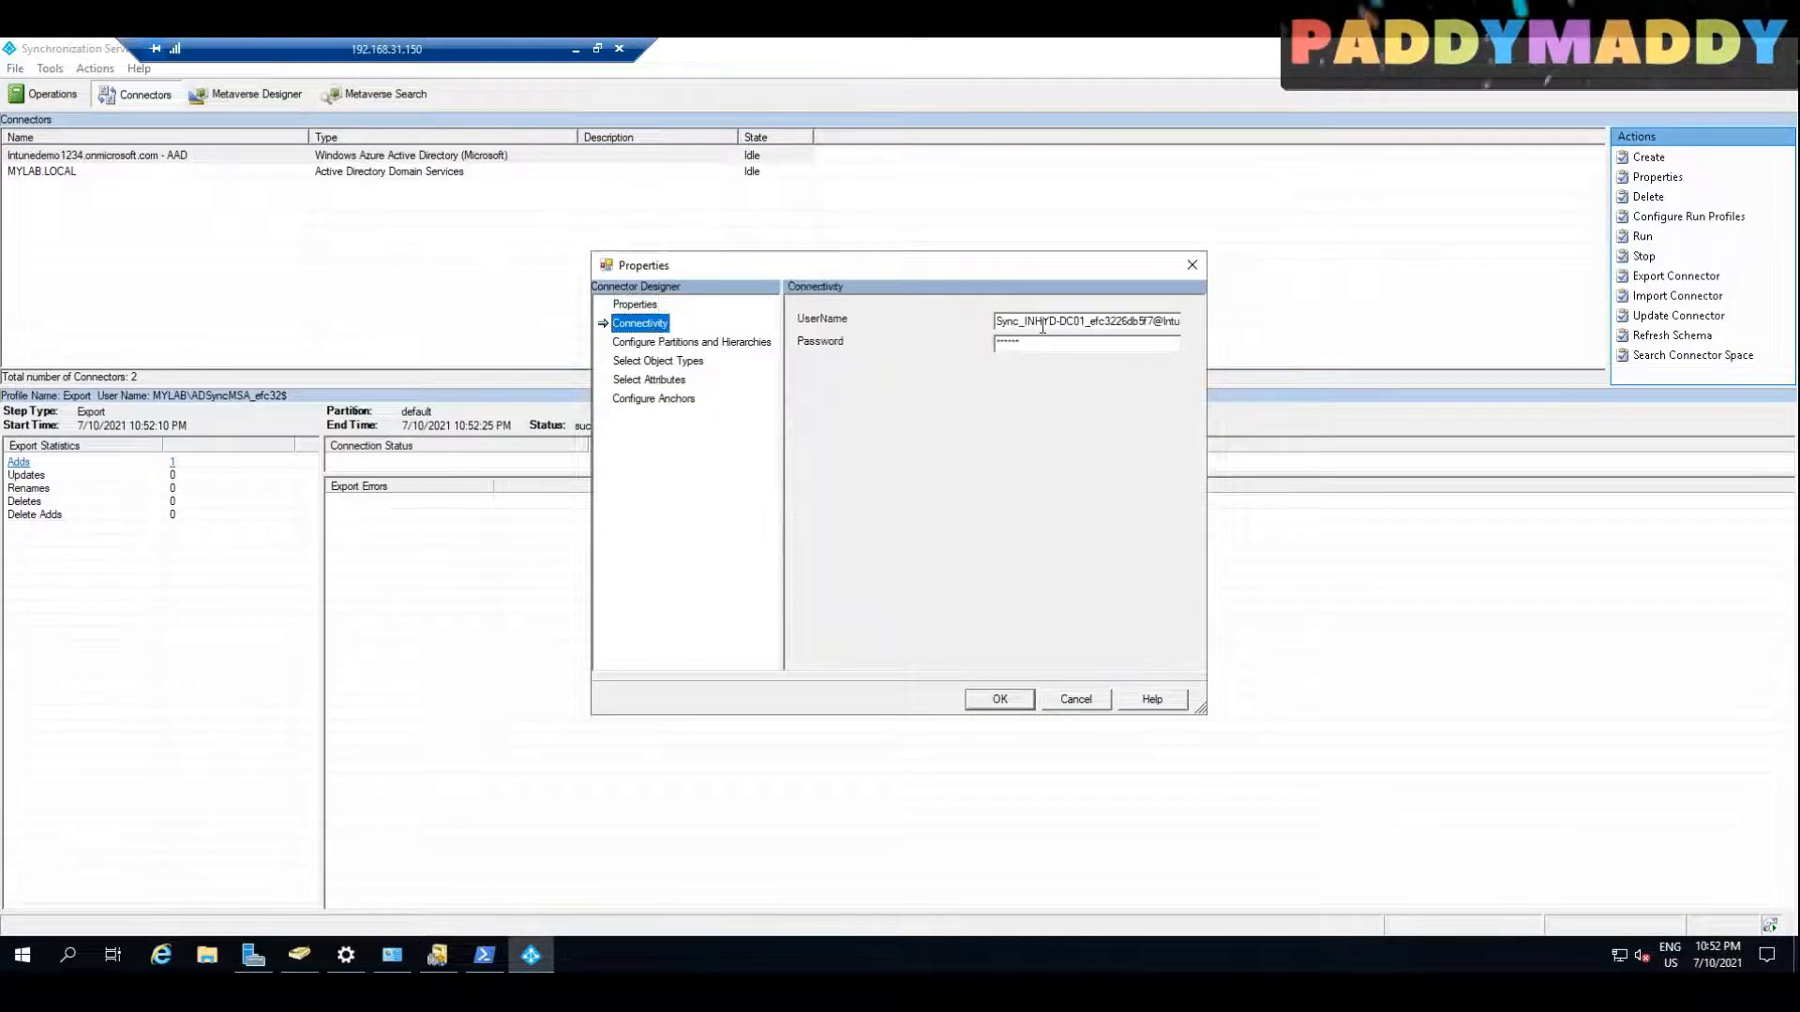
{"action": "left_click", "coordinate": [699, 357]}
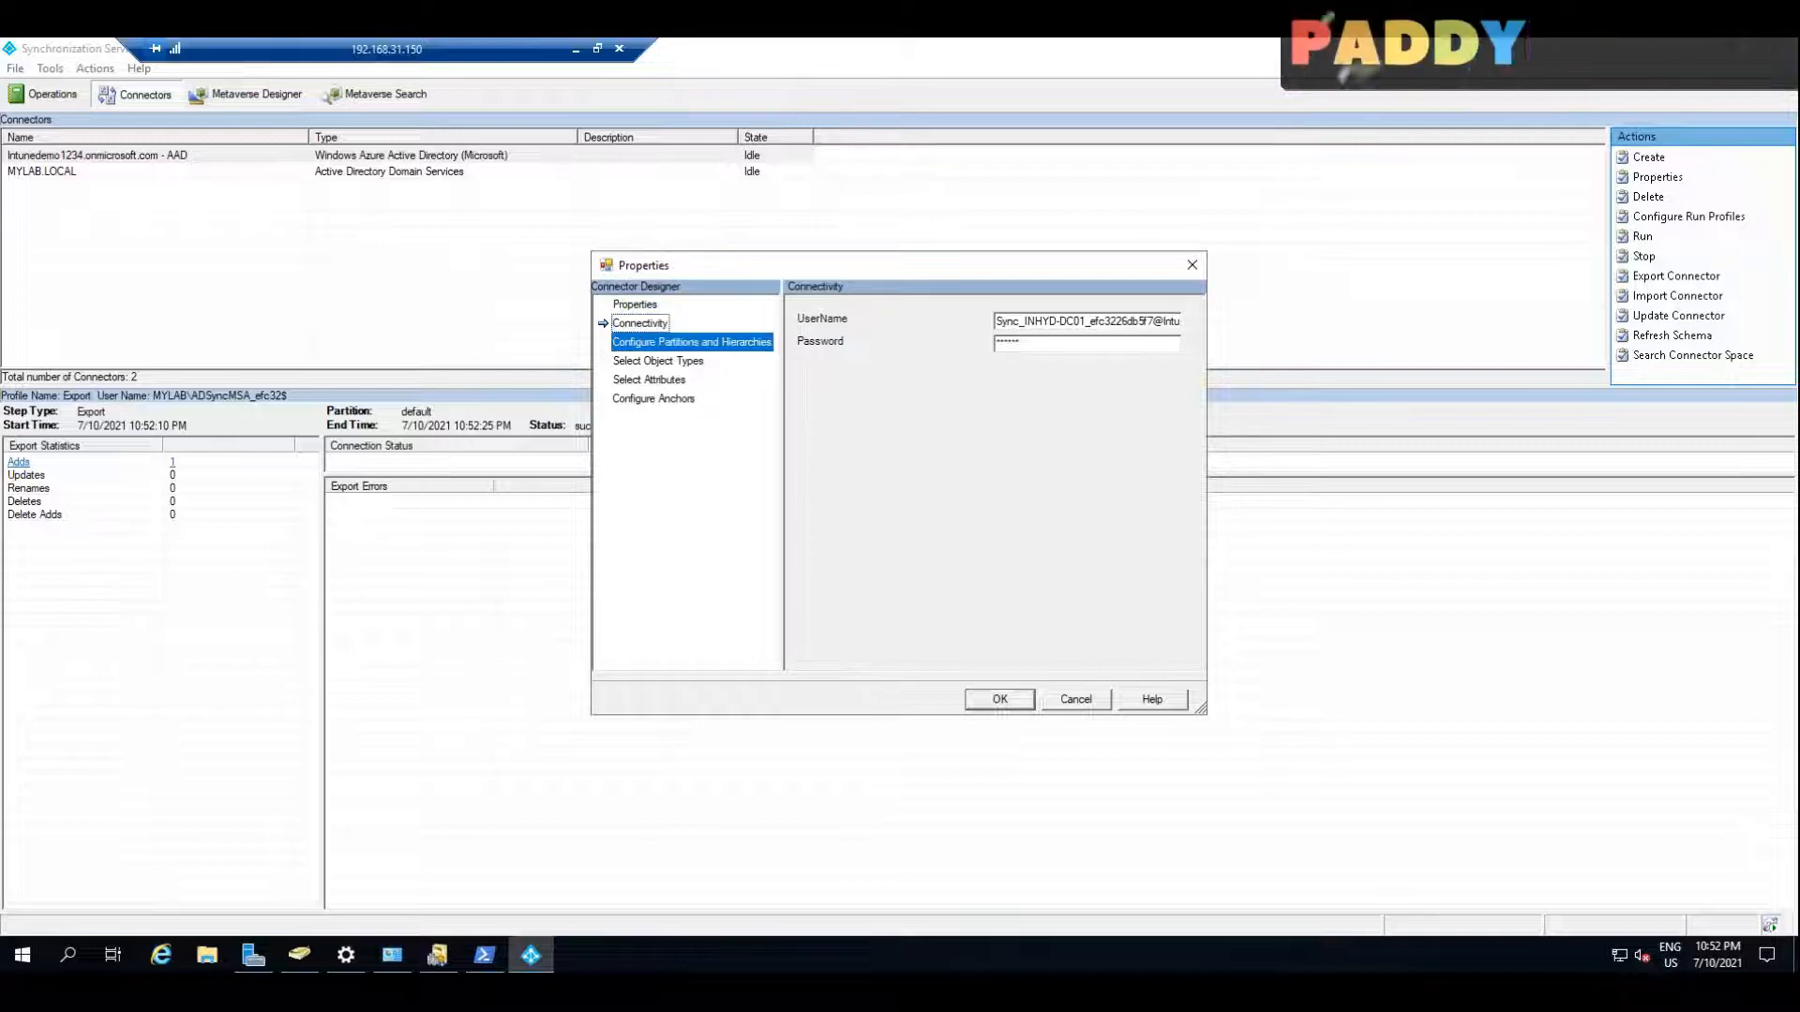
{"action": "left_click", "coordinate": [650, 380]}
{"action": "left_click", "coordinate": [654, 398]}
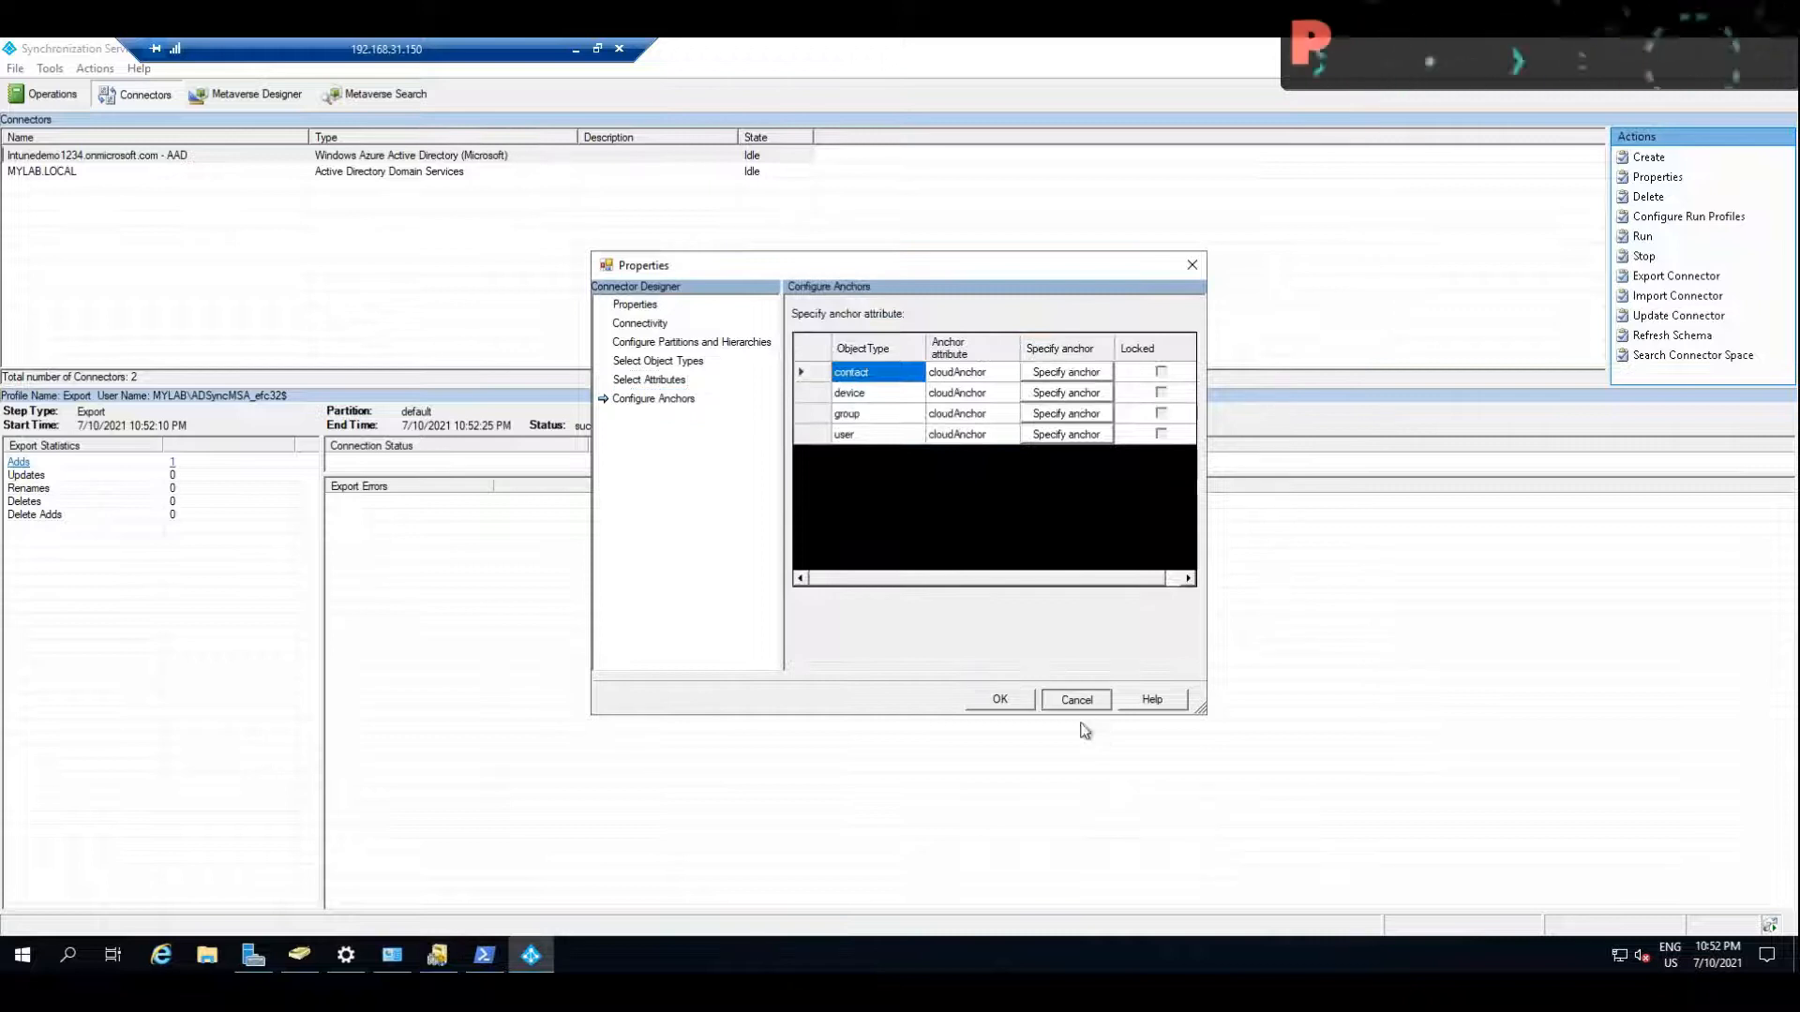
{"action": "left_click", "coordinate": [1076, 699]}
Step: Show the connector operations with a wider Status column, sorted by start time with the newest first
{"action": "left_click", "coordinate": [51, 95]}
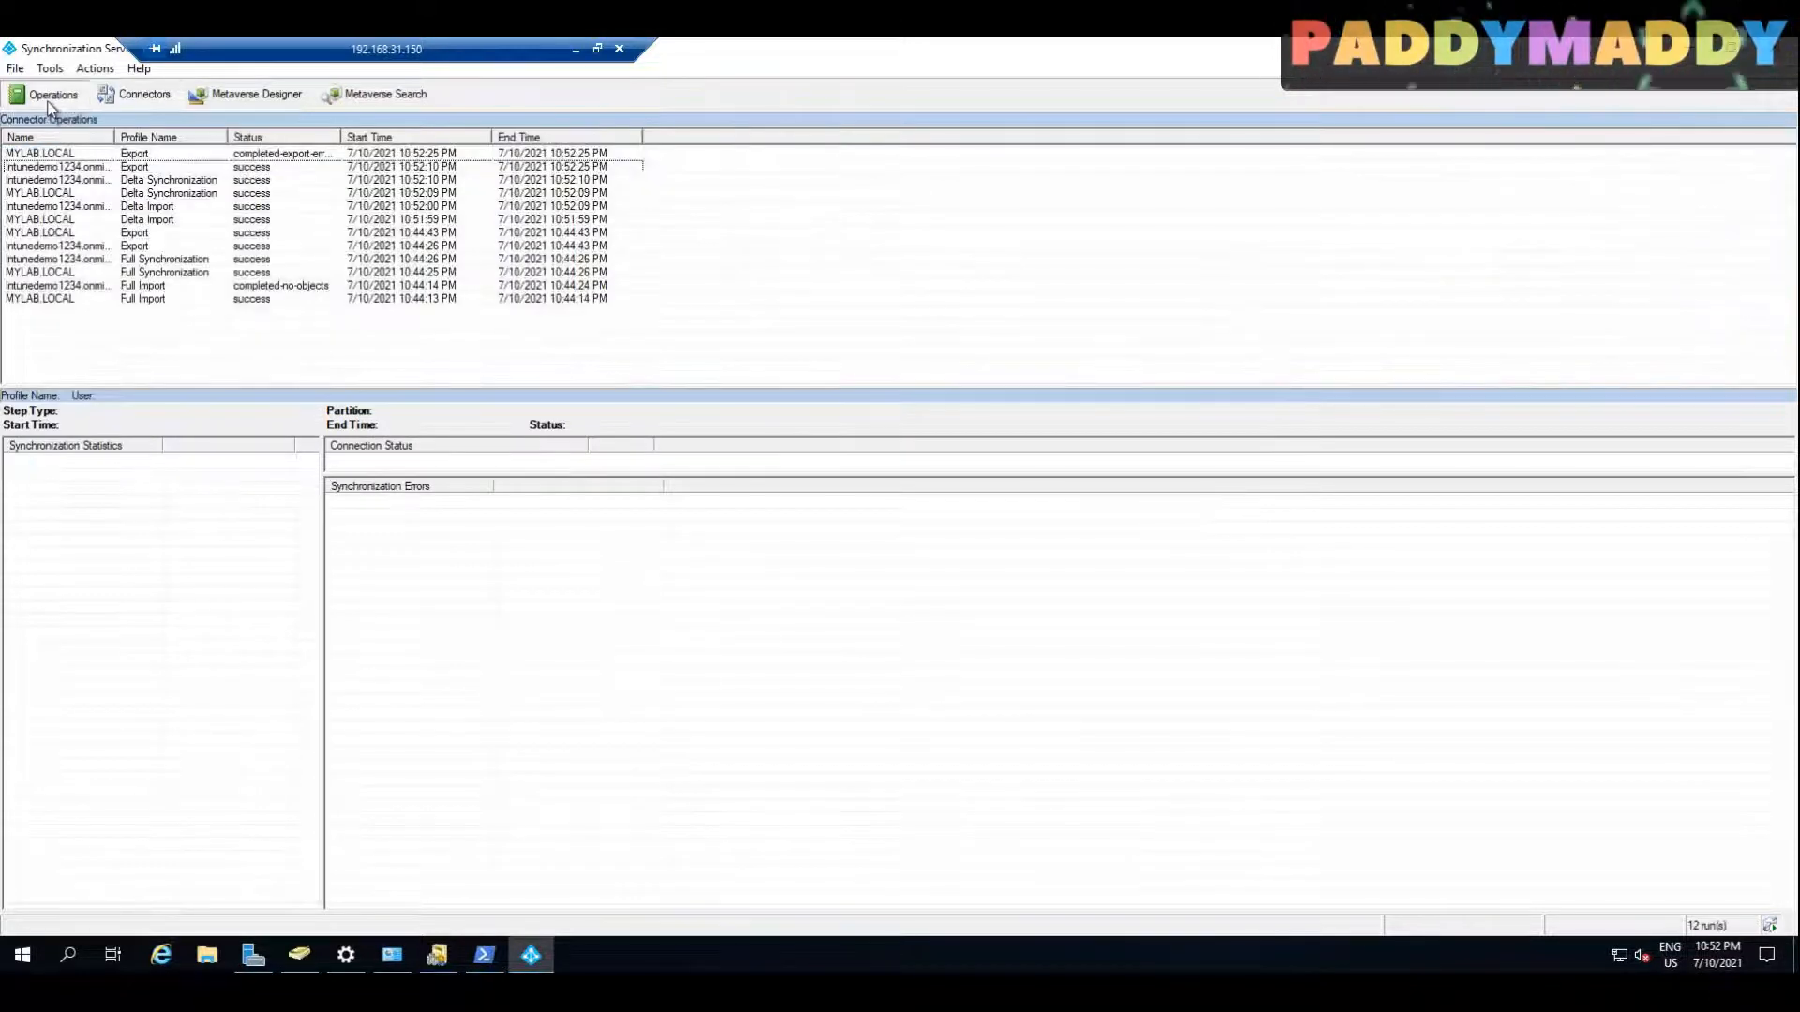
{"action": "left_click_drag", "start_coordinate": [340, 138], "coordinate": [430, 138]}
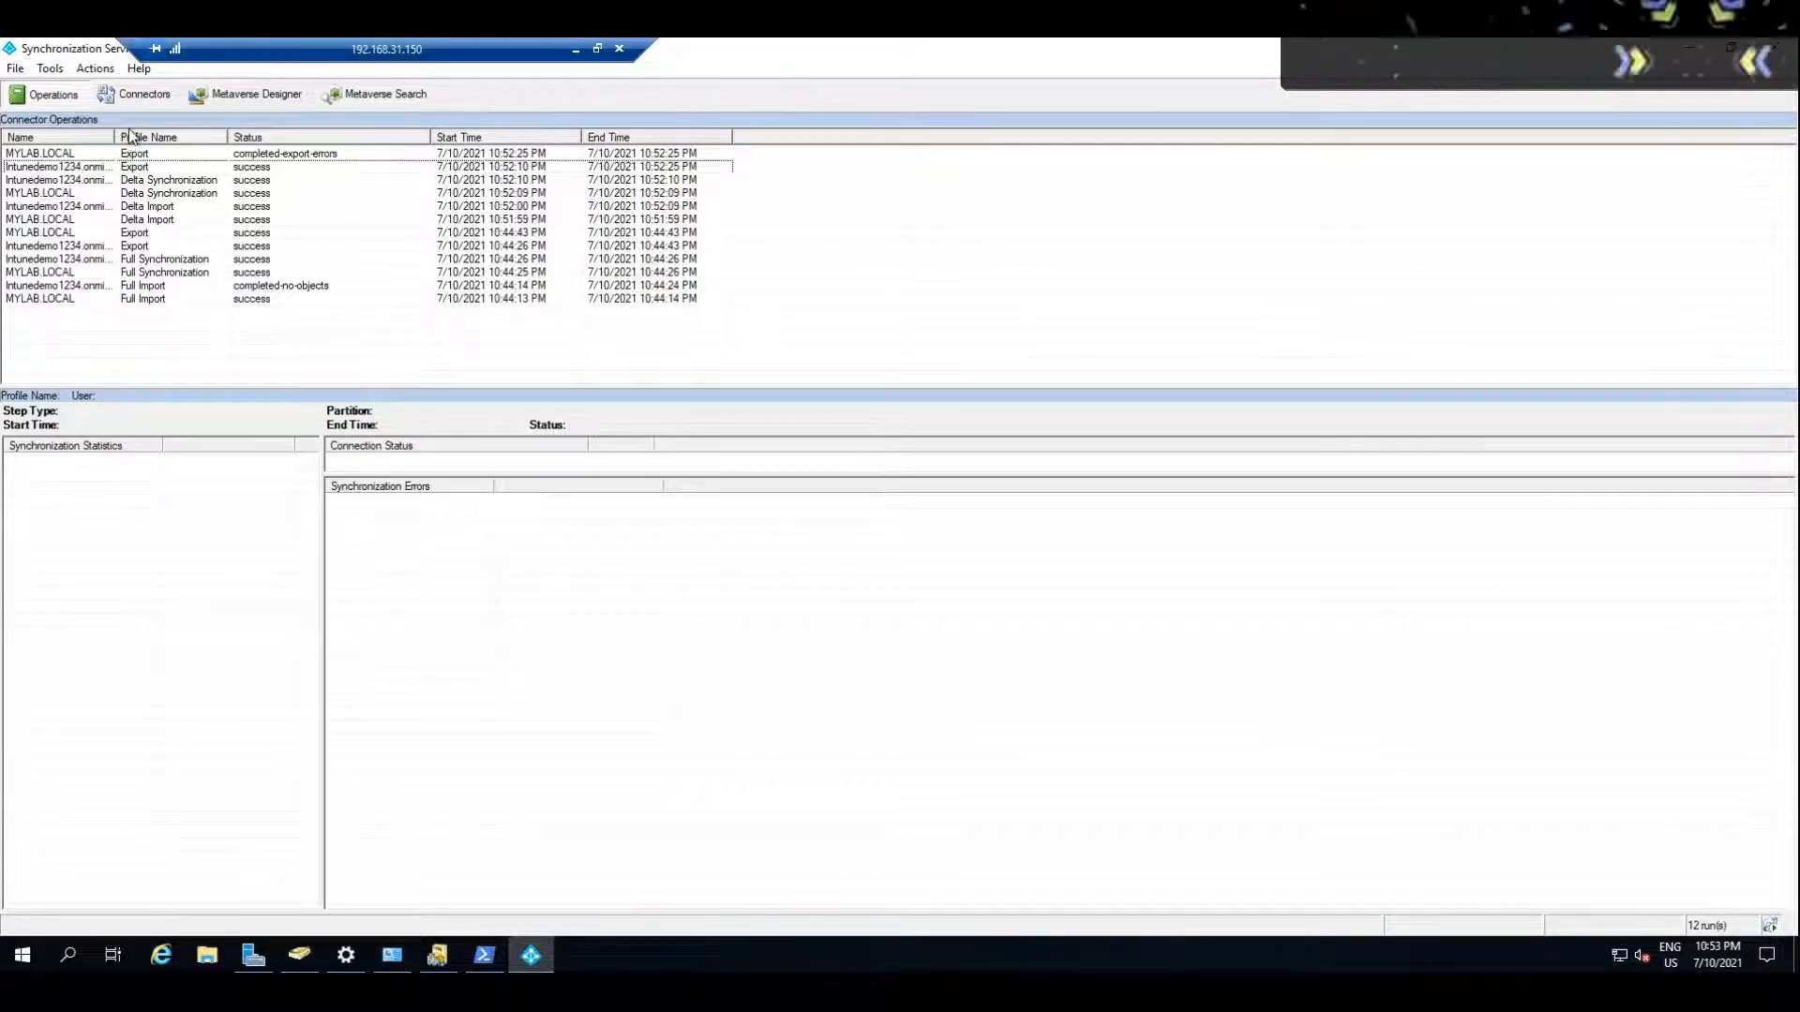
{"action": "left_click", "coordinate": [506, 142]}
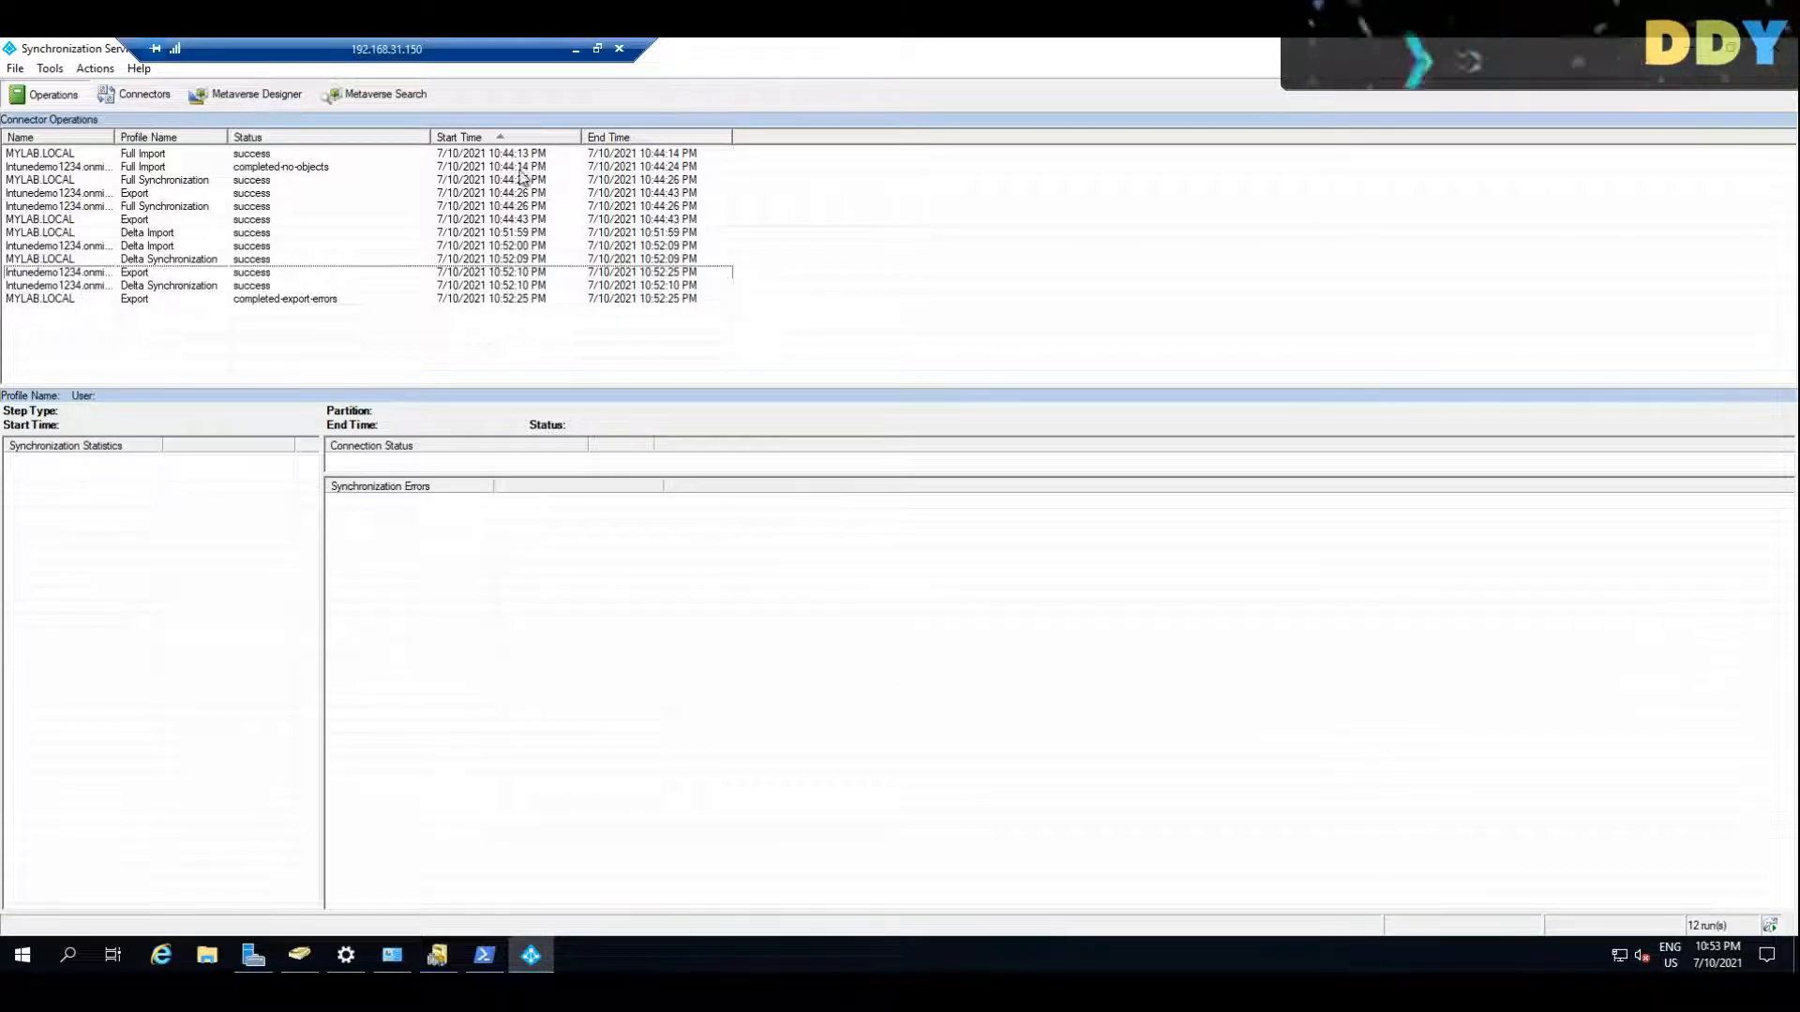
{"action": "left_click", "coordinate": [504, 137]}
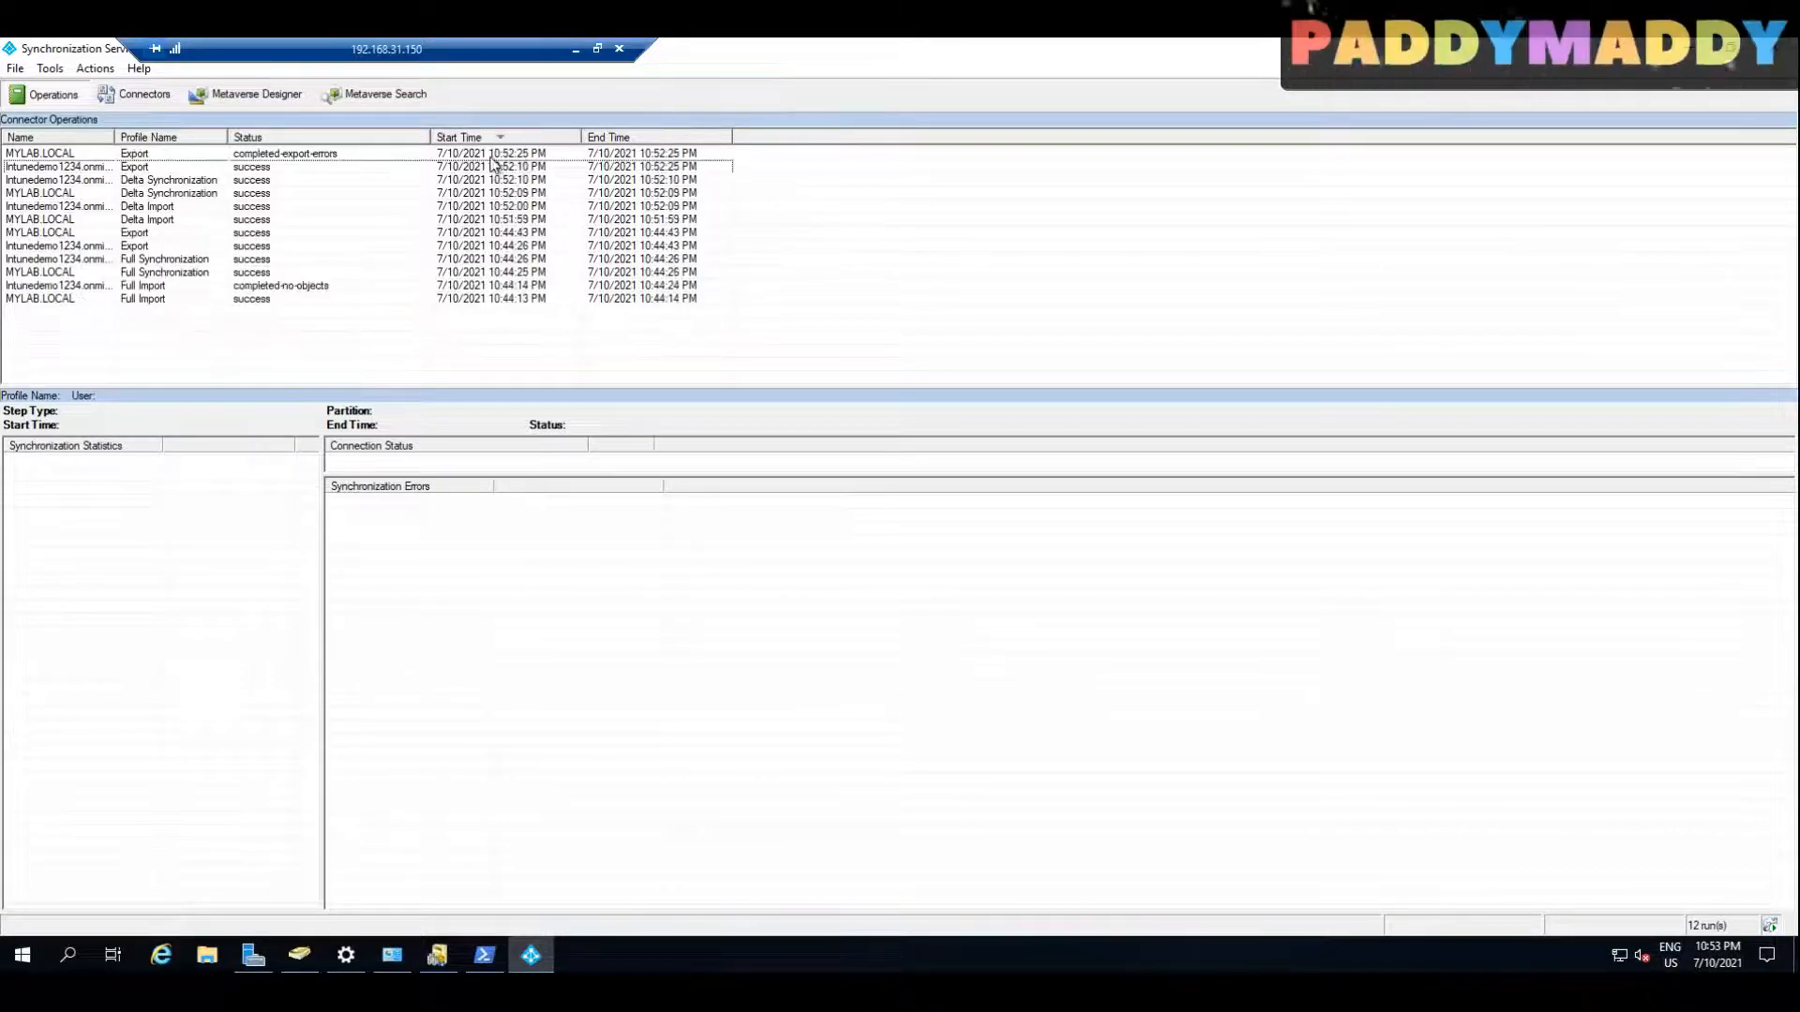
Step: Examine the details of the latest MYLAB.LOCAL export, Azure AD export and Azure AD delta synchronization runs
{"action": "left_click", "coordinate": [491, 158]}
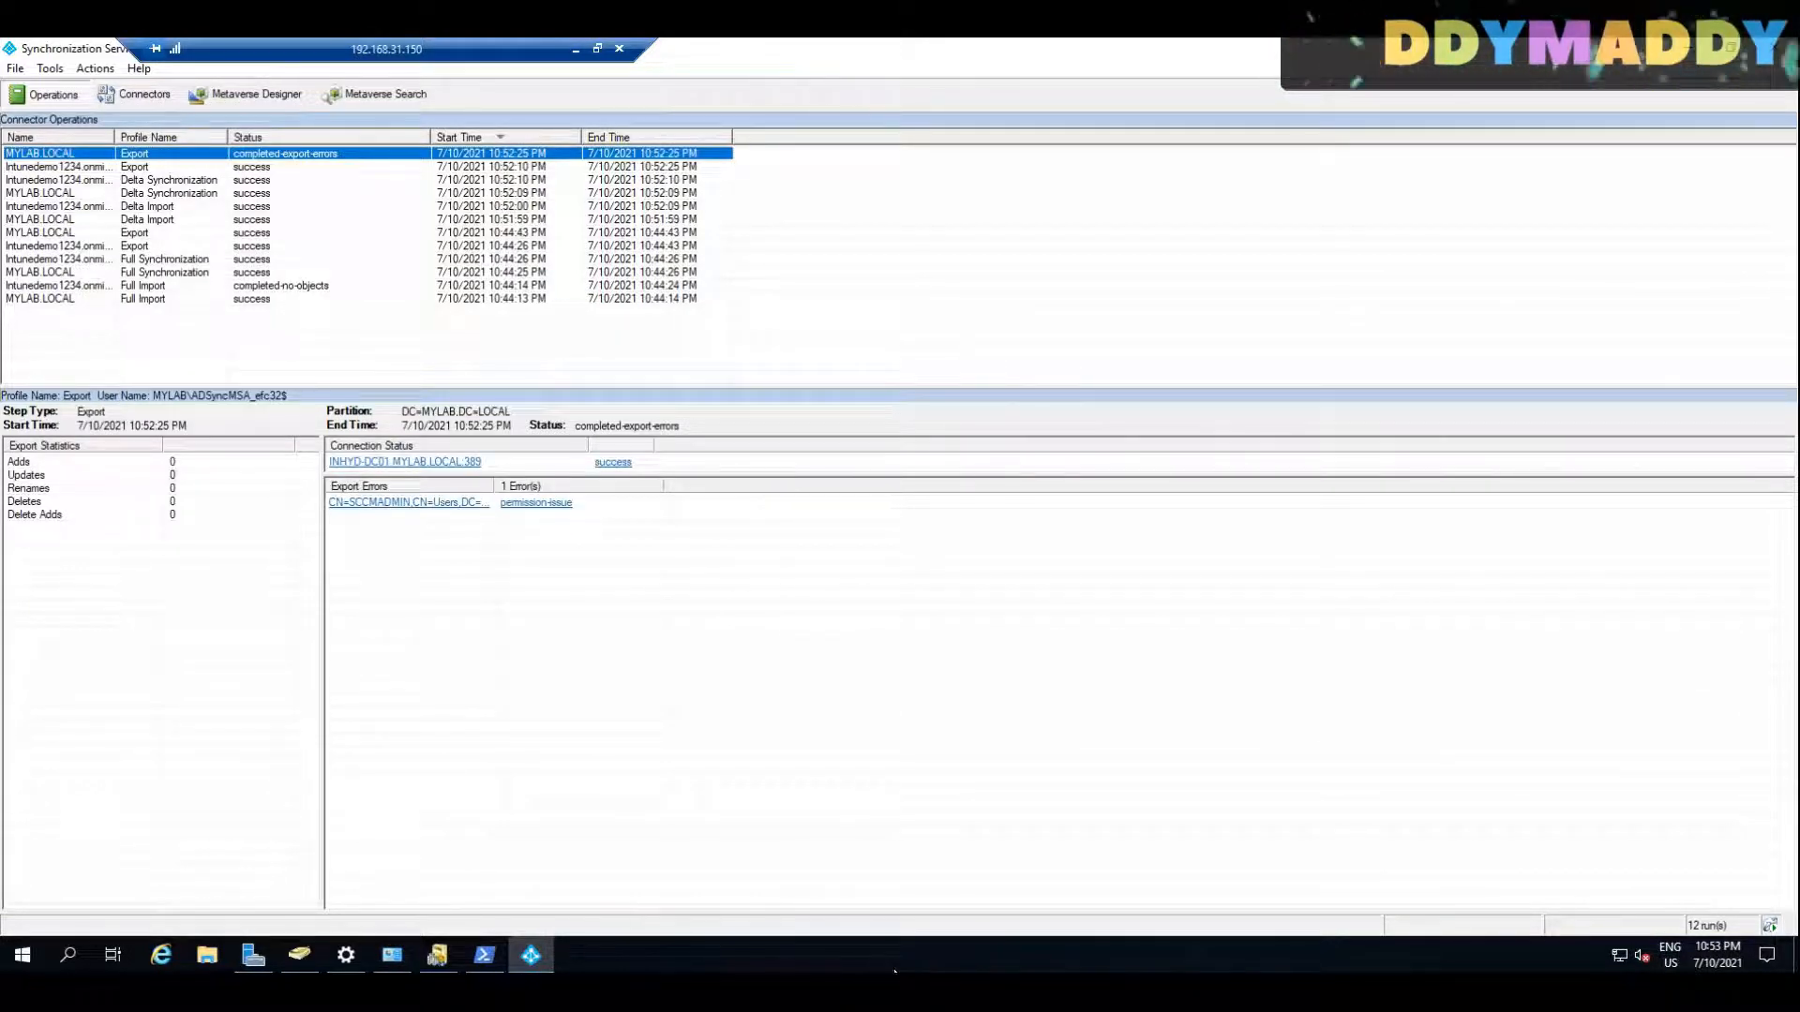
{"action": "left_click", "coordinate": [148, 169]}
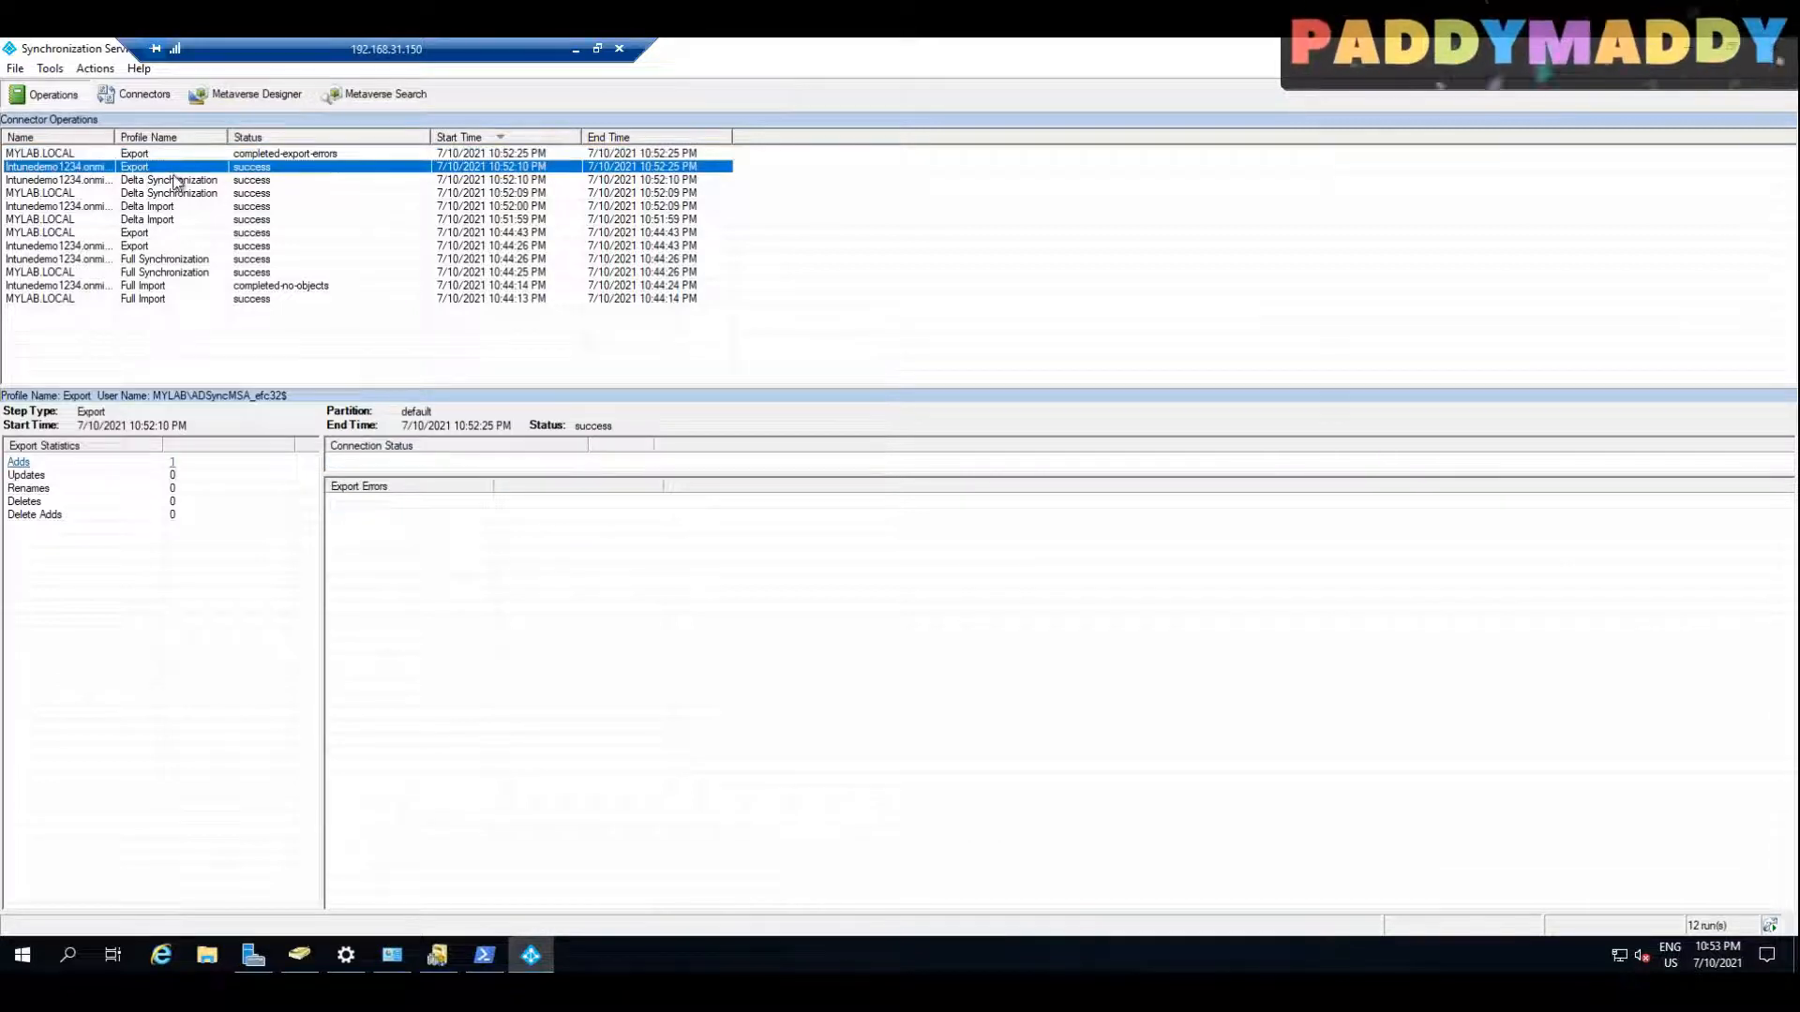
{"action": "left_click", "coordinate": [171, 181]}
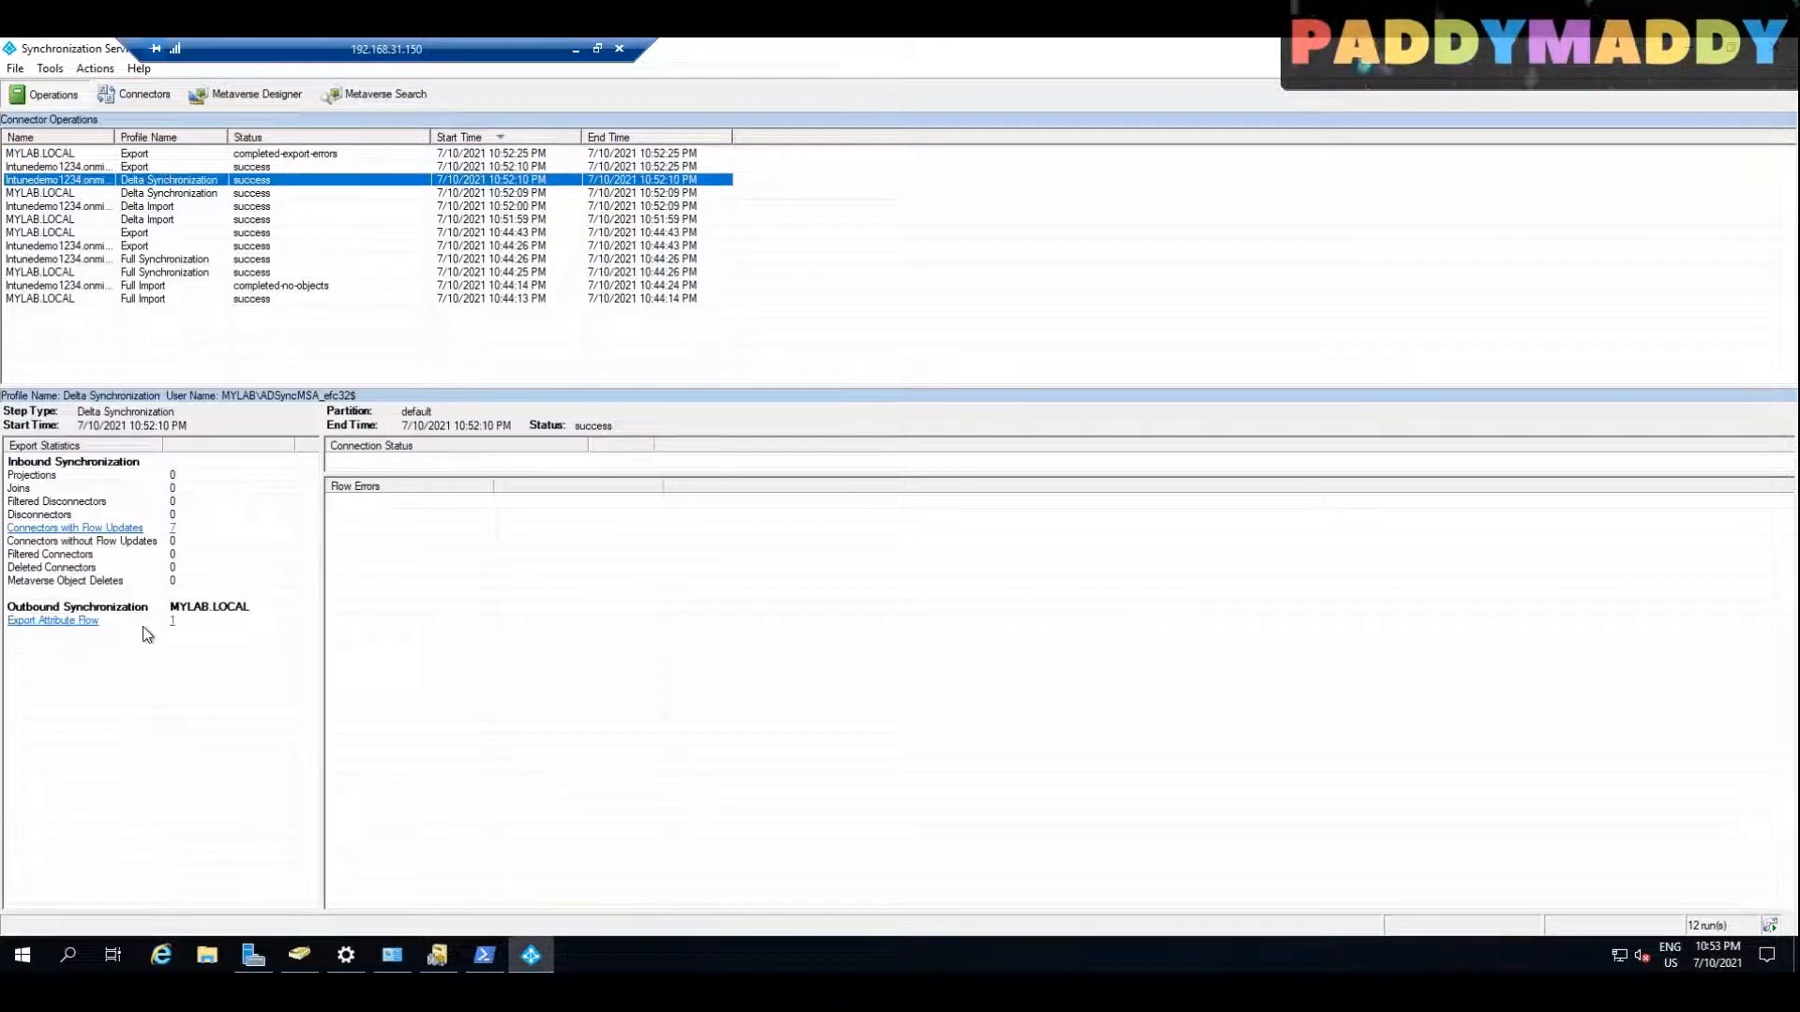
Step: Inspect the attributes of the object under Export Attribute Flow in the Azure AD delta synchronization run, and close its details
{"action": "left_click", "coordinate": [174, 621]}
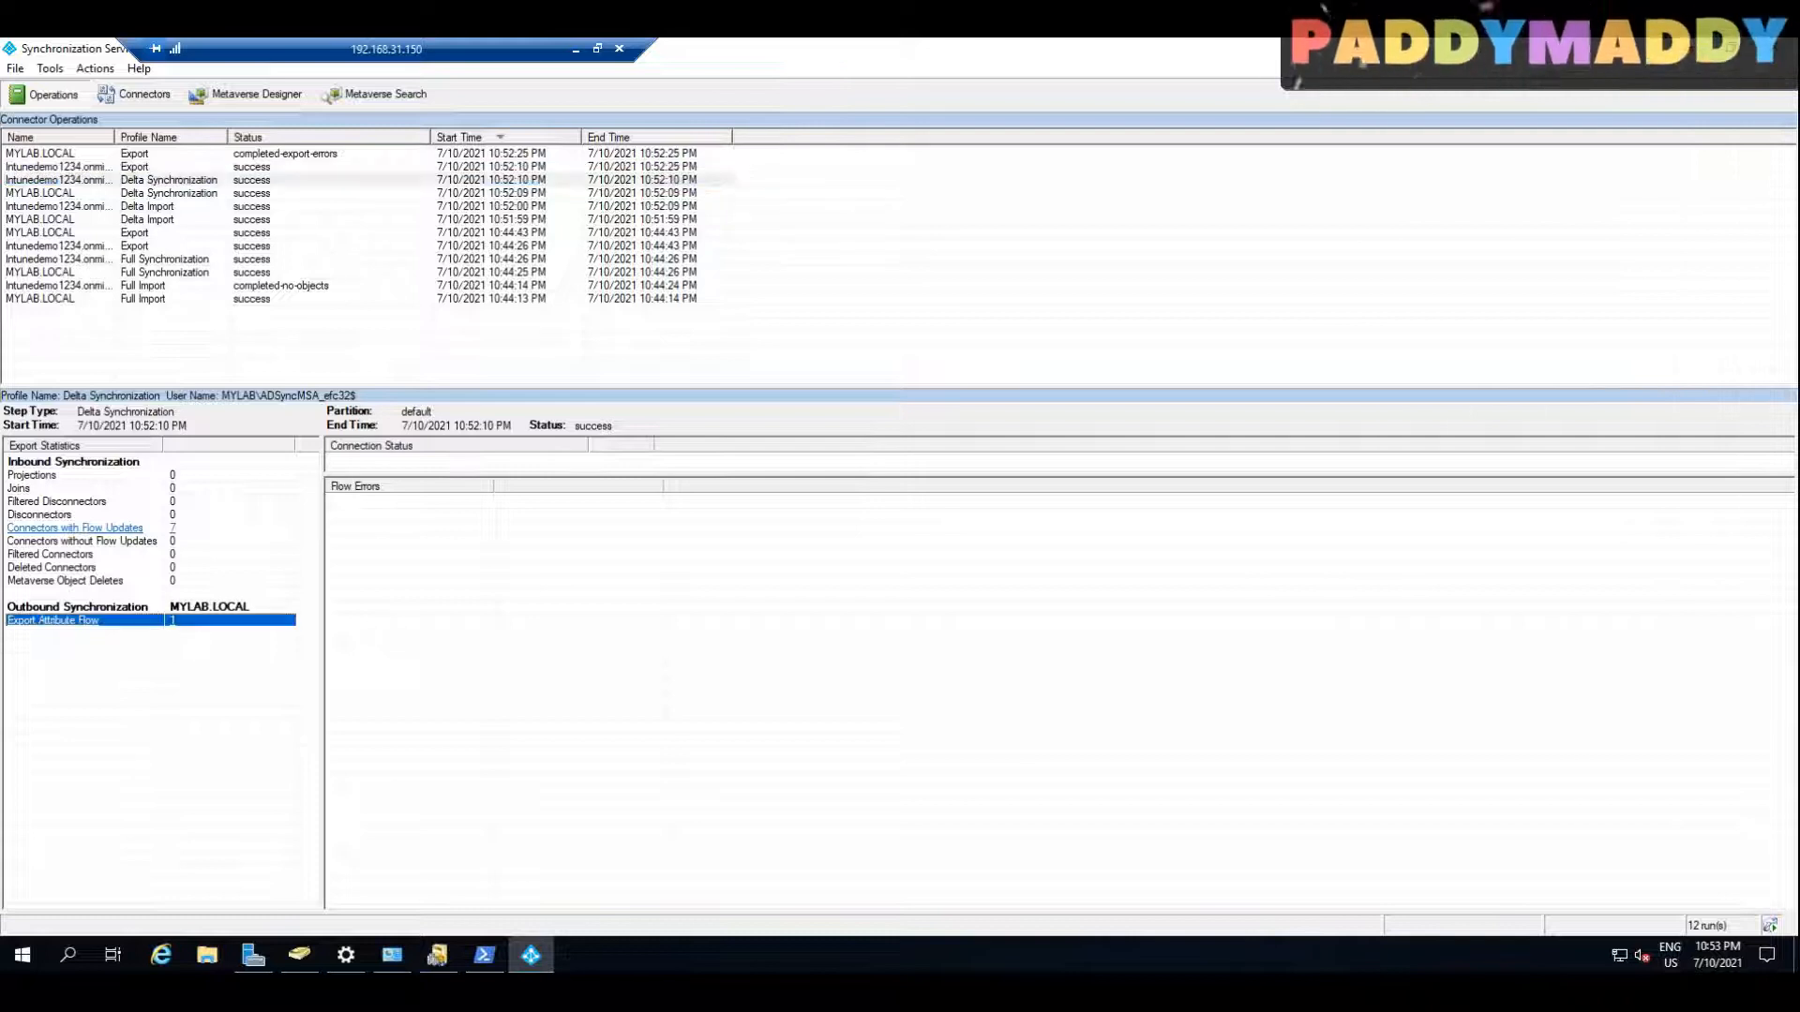
{"action": "left_click", "coordinate": [802, 385]}
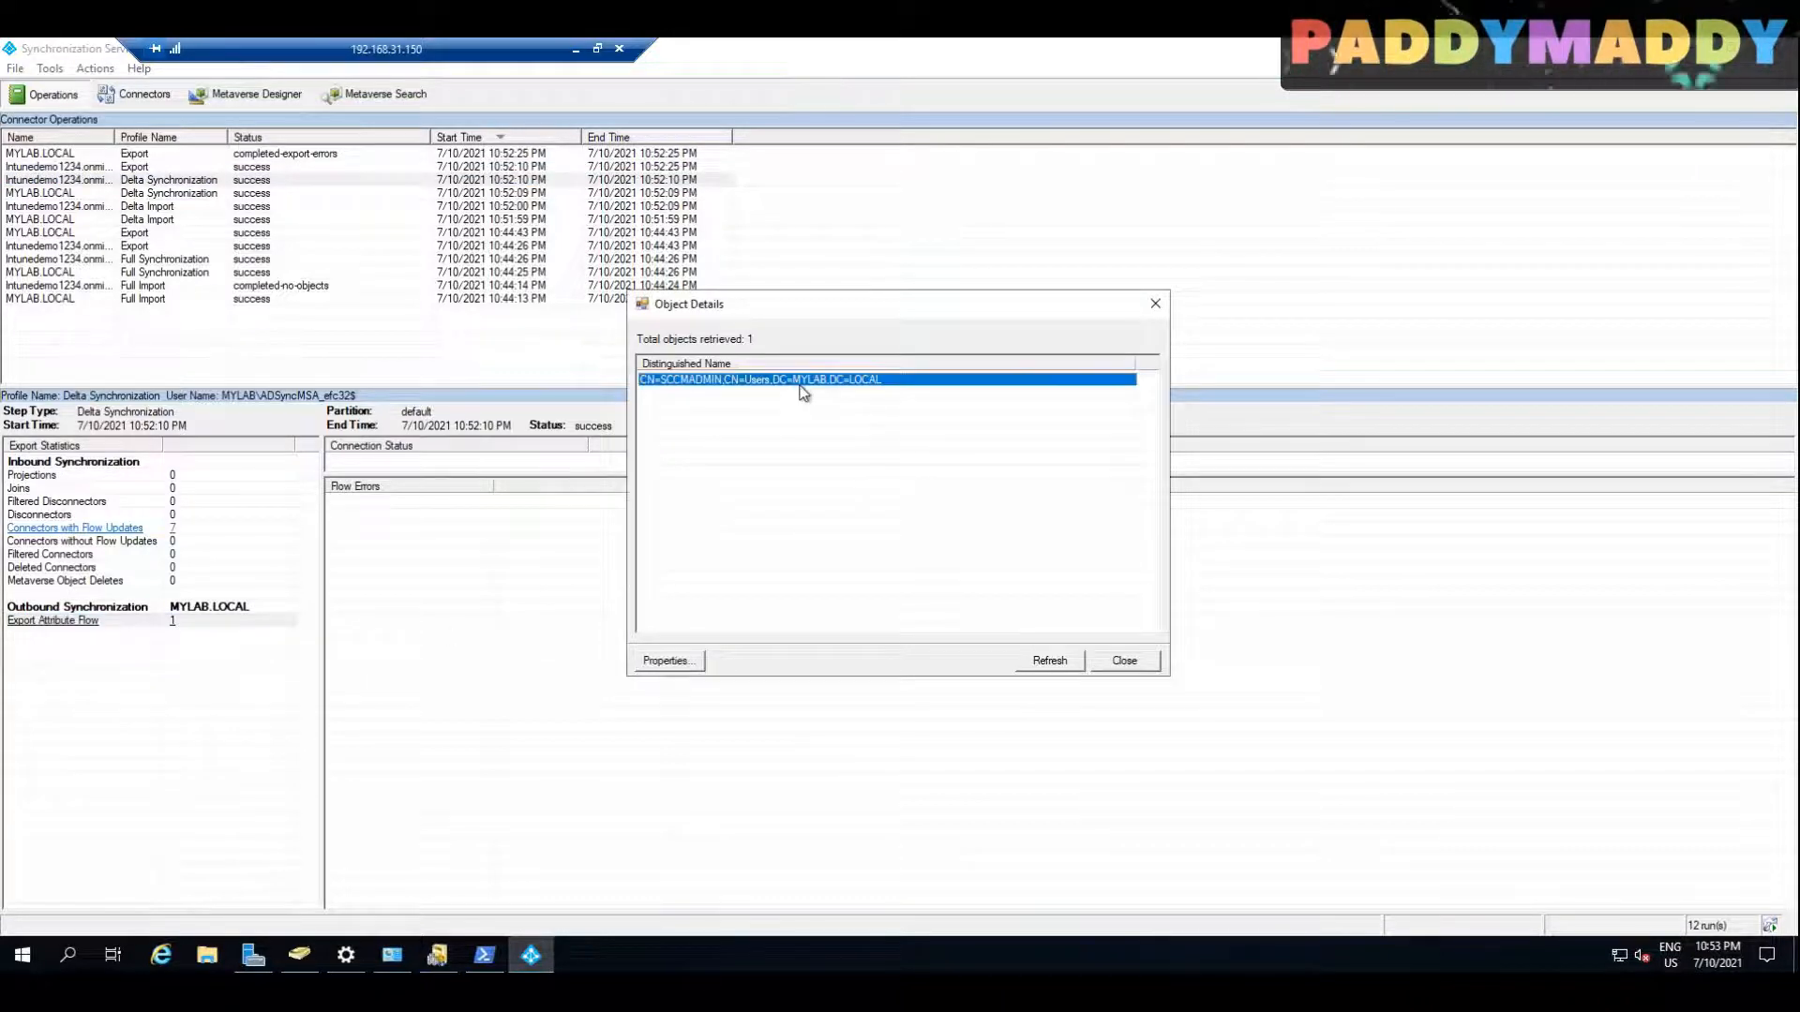
{"action": "double_click", "coordinate": [802, 380]}
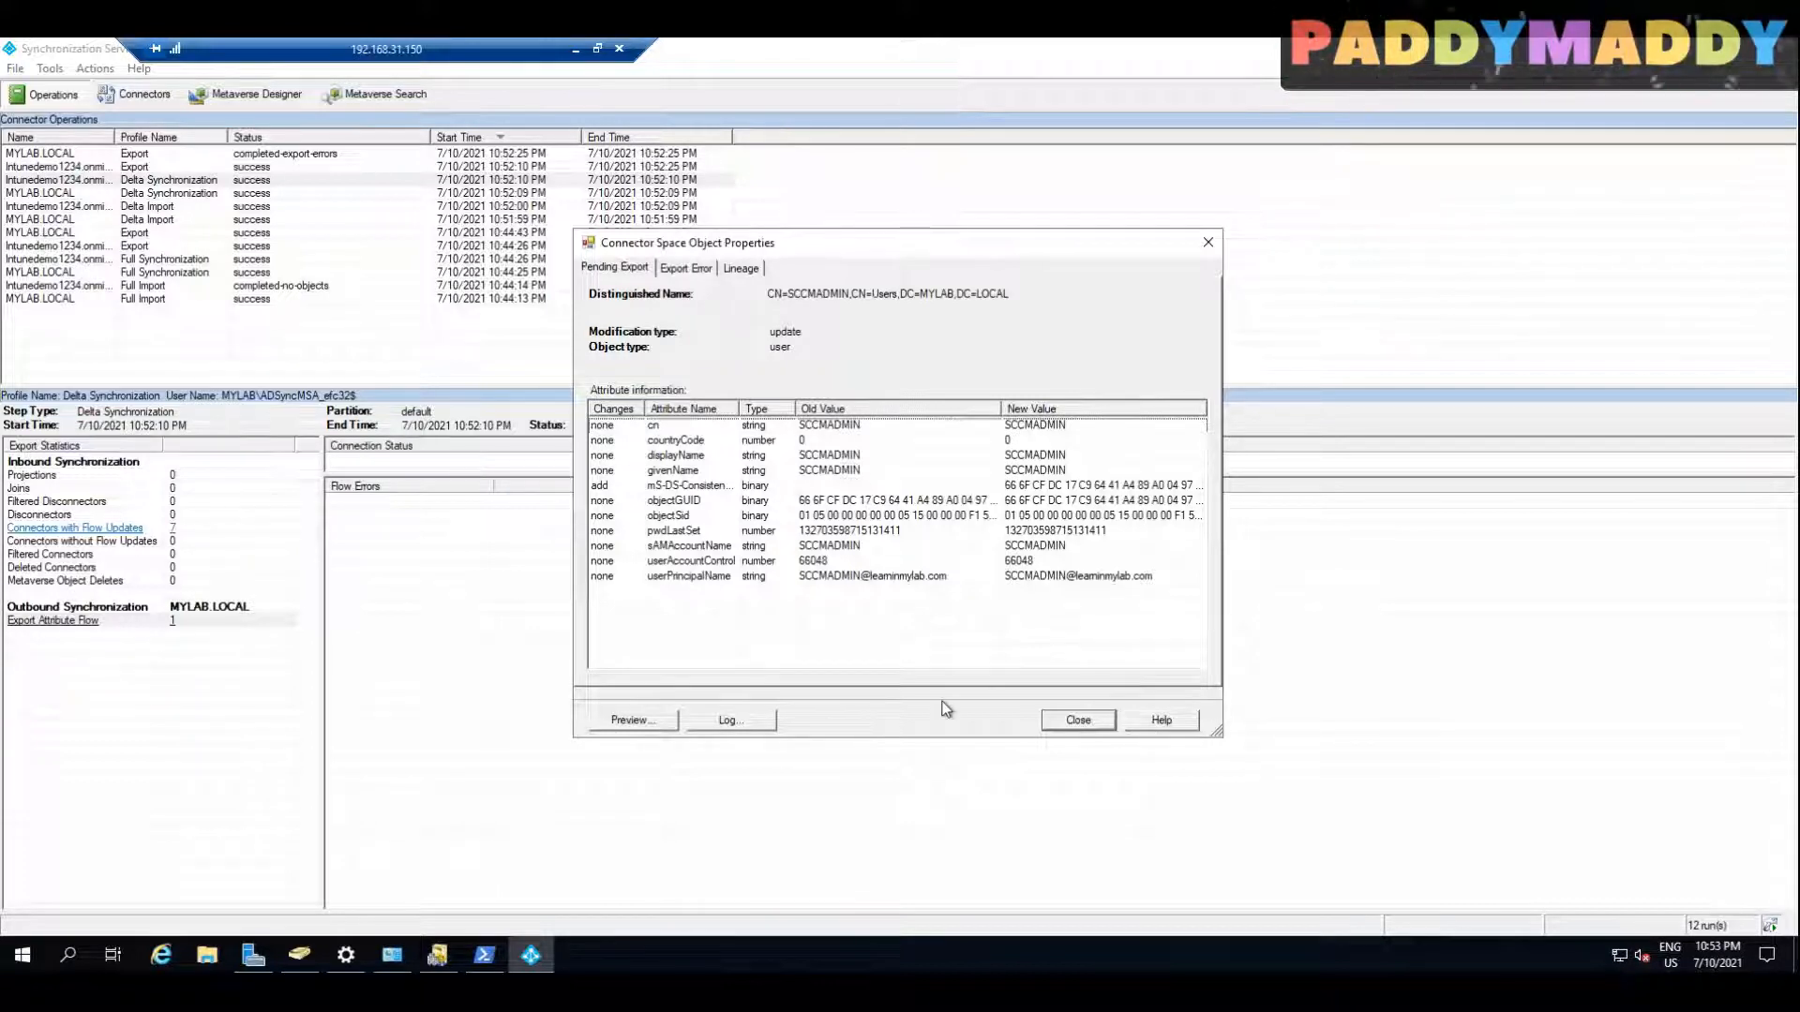
{"action": "left_click", "coordinate": [818, 579]}
{"action": "left_click", "coordinate": [1088, 721]}
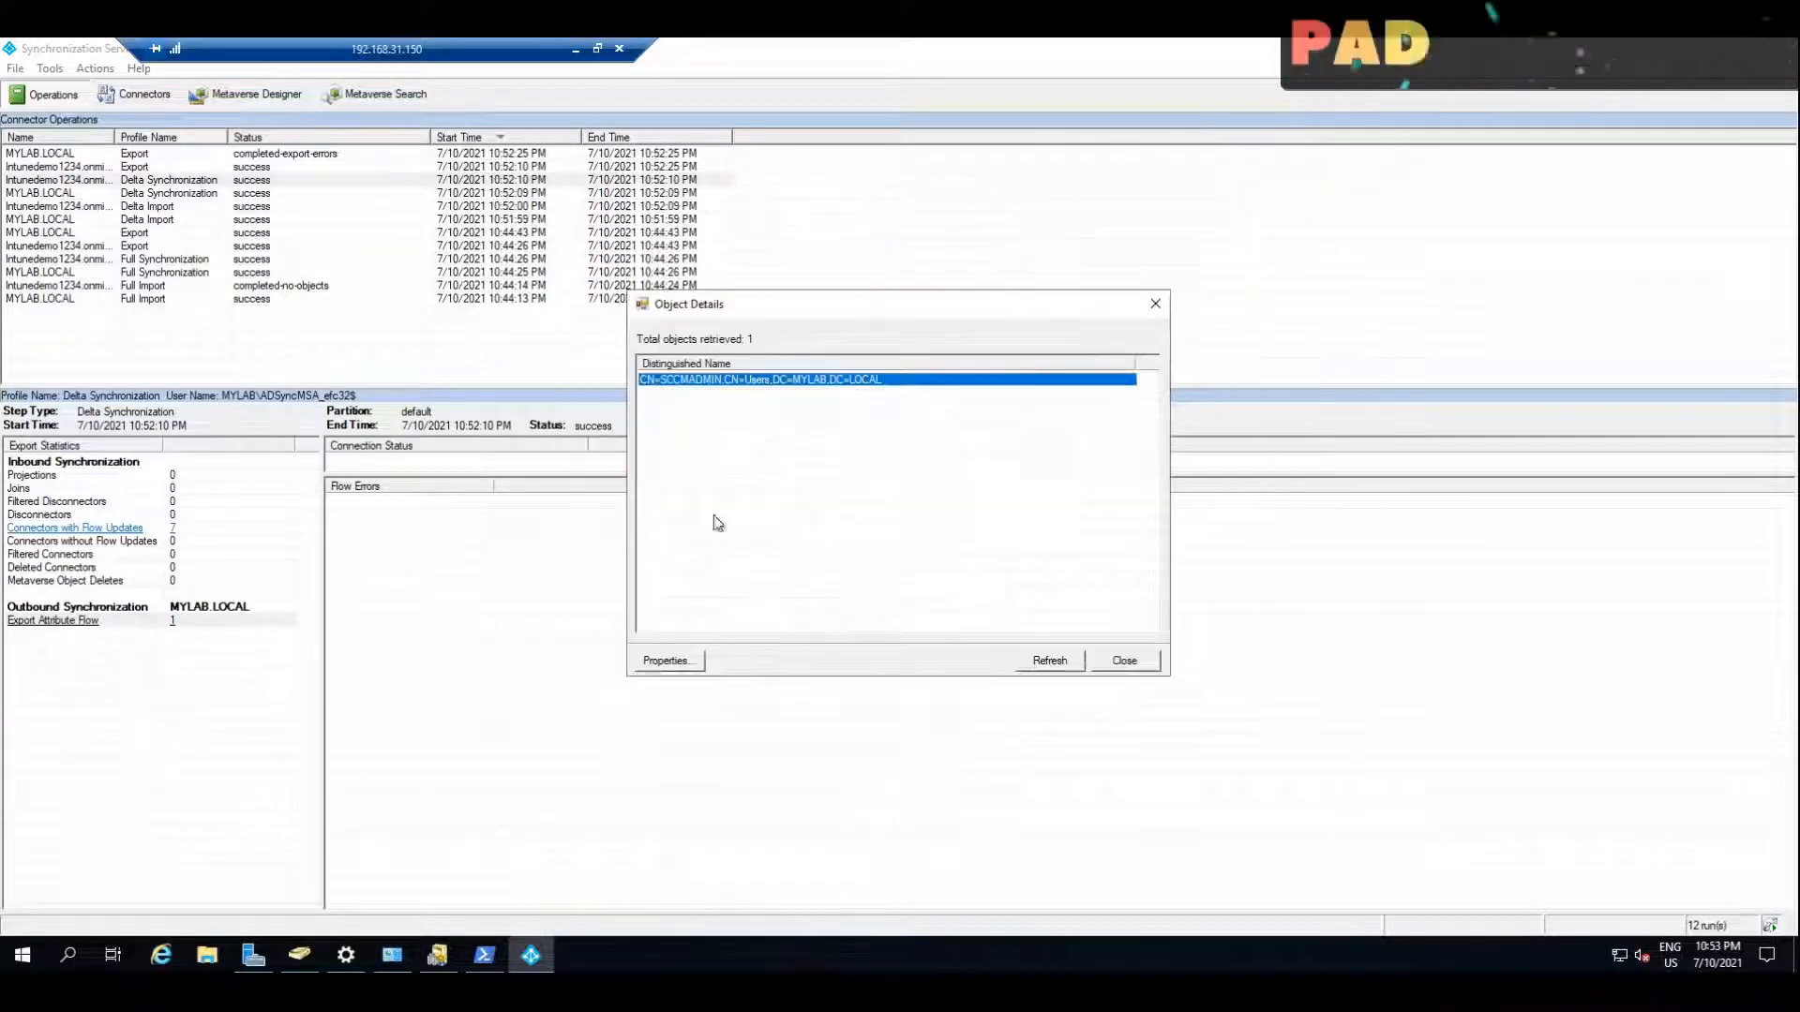
{"action": "left_click", "coordinate": [1130, 667]}
Step: Recheck the recent export and delta synchronization runs, glance at the connectors and metaverse object types, and close Synchronization Service Manager
{"action": "left_click", "coordinate": [183, 194]}
{"action": "left_click", "coordinate": [177, 169]}
{"action": "left_click", "coordinate": [174, 181]}
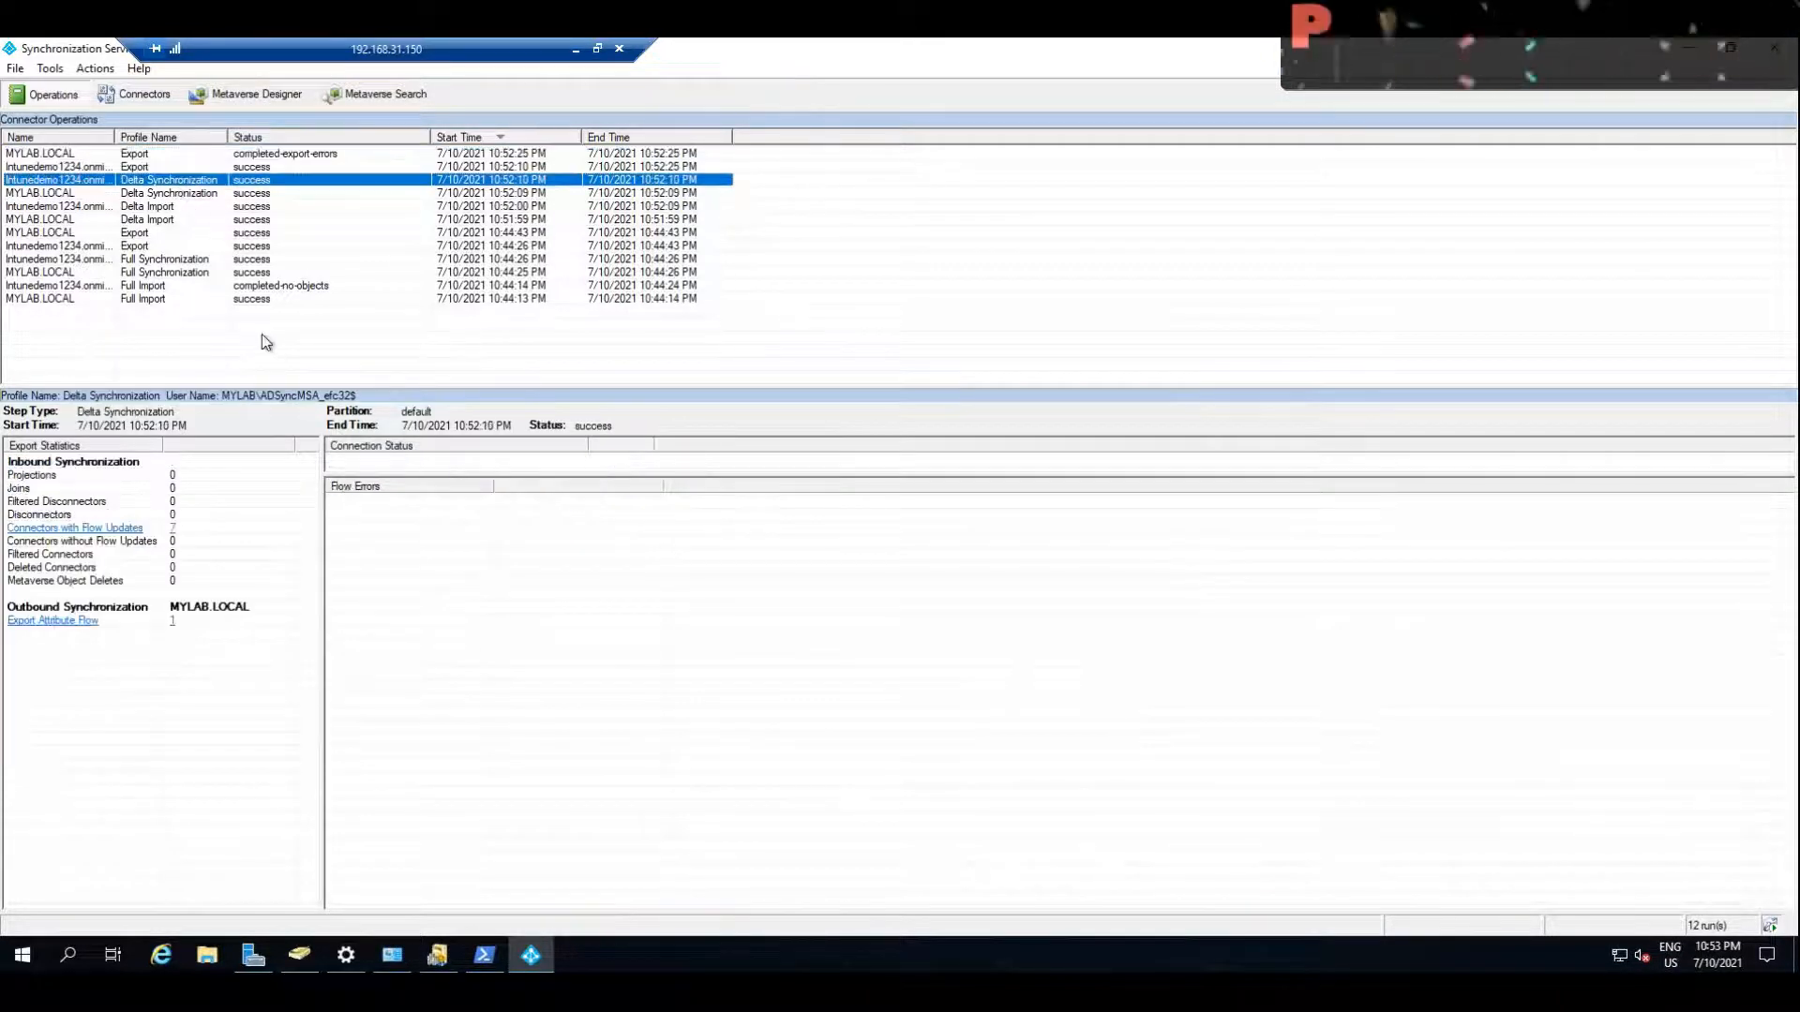
{"action": "left_click", "coordinate": [144, 98]}
{"action": "left_click", "coordinate": [233, 100]}
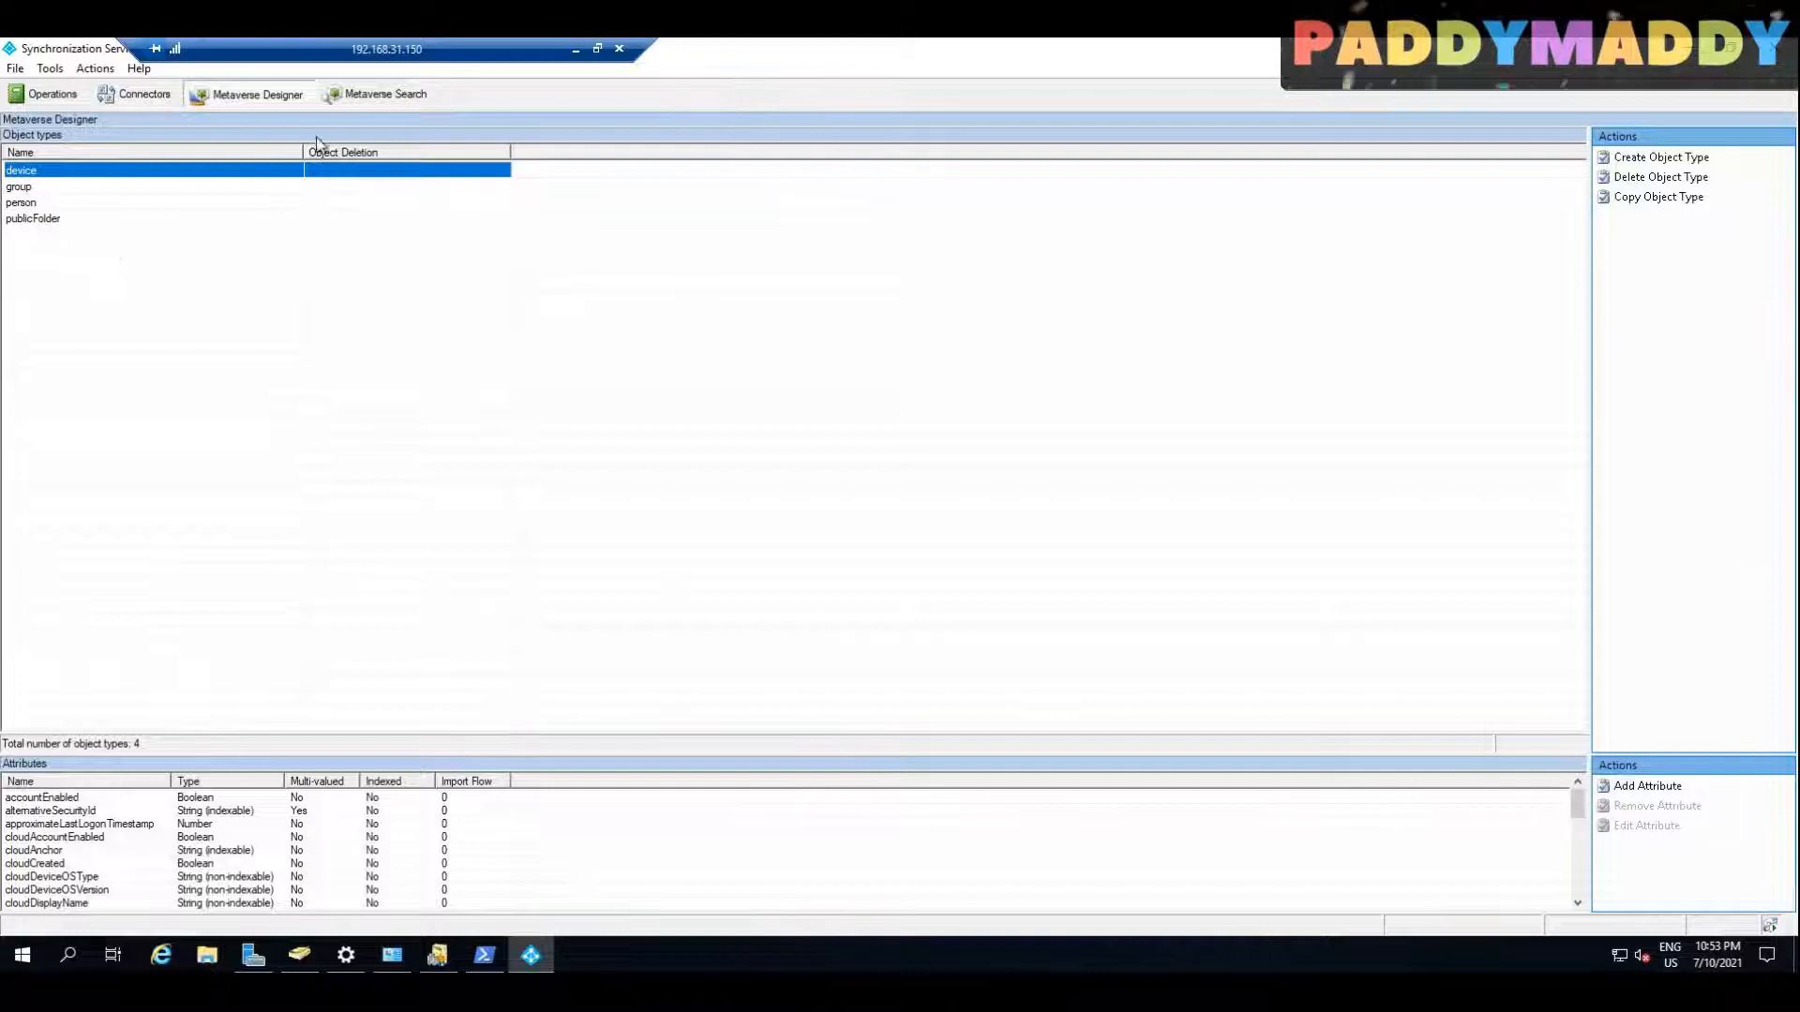
{"action": "left_click", "coordinate": [145, 99]}
{"action": "left_click", "coordinate": [44, 94]}
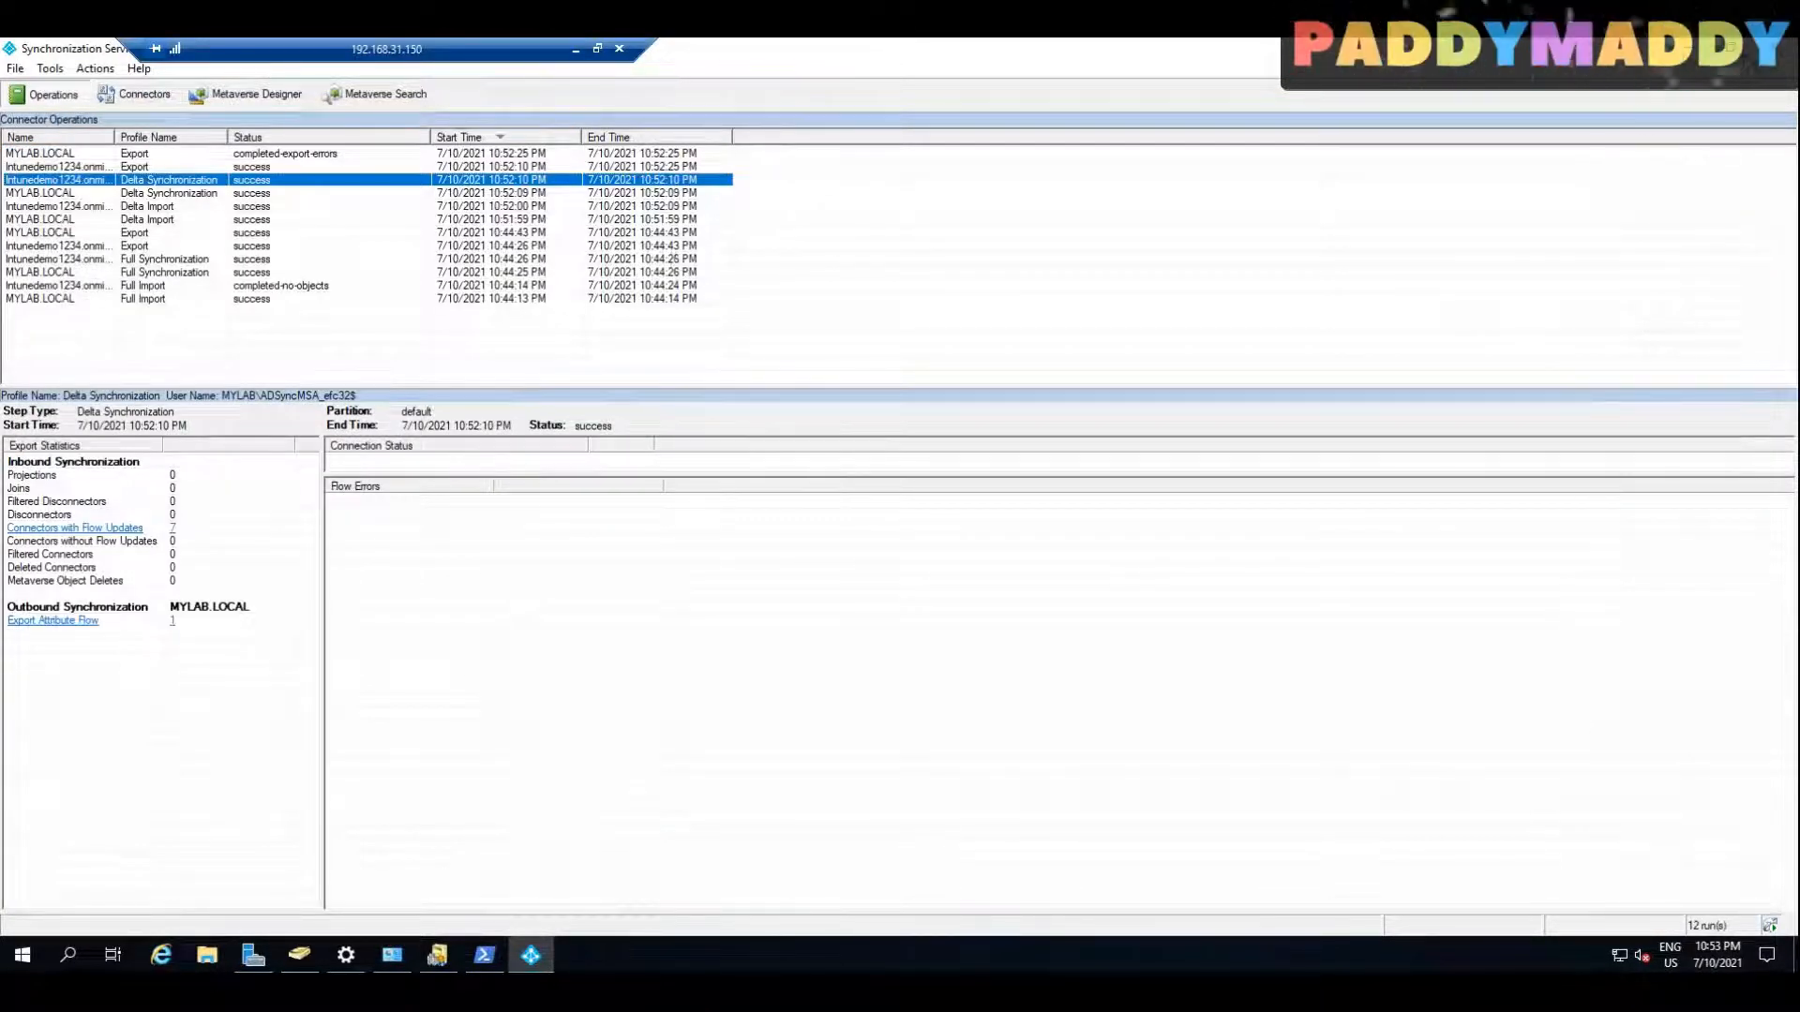
{"action": "left_click", "coordinate": [1774, 48]}
Step: Launch Azure AD Connect from the desktop and proceed to its list of additional configuration tasks
{"action": "double_click", "coordinate": [53, 194]}
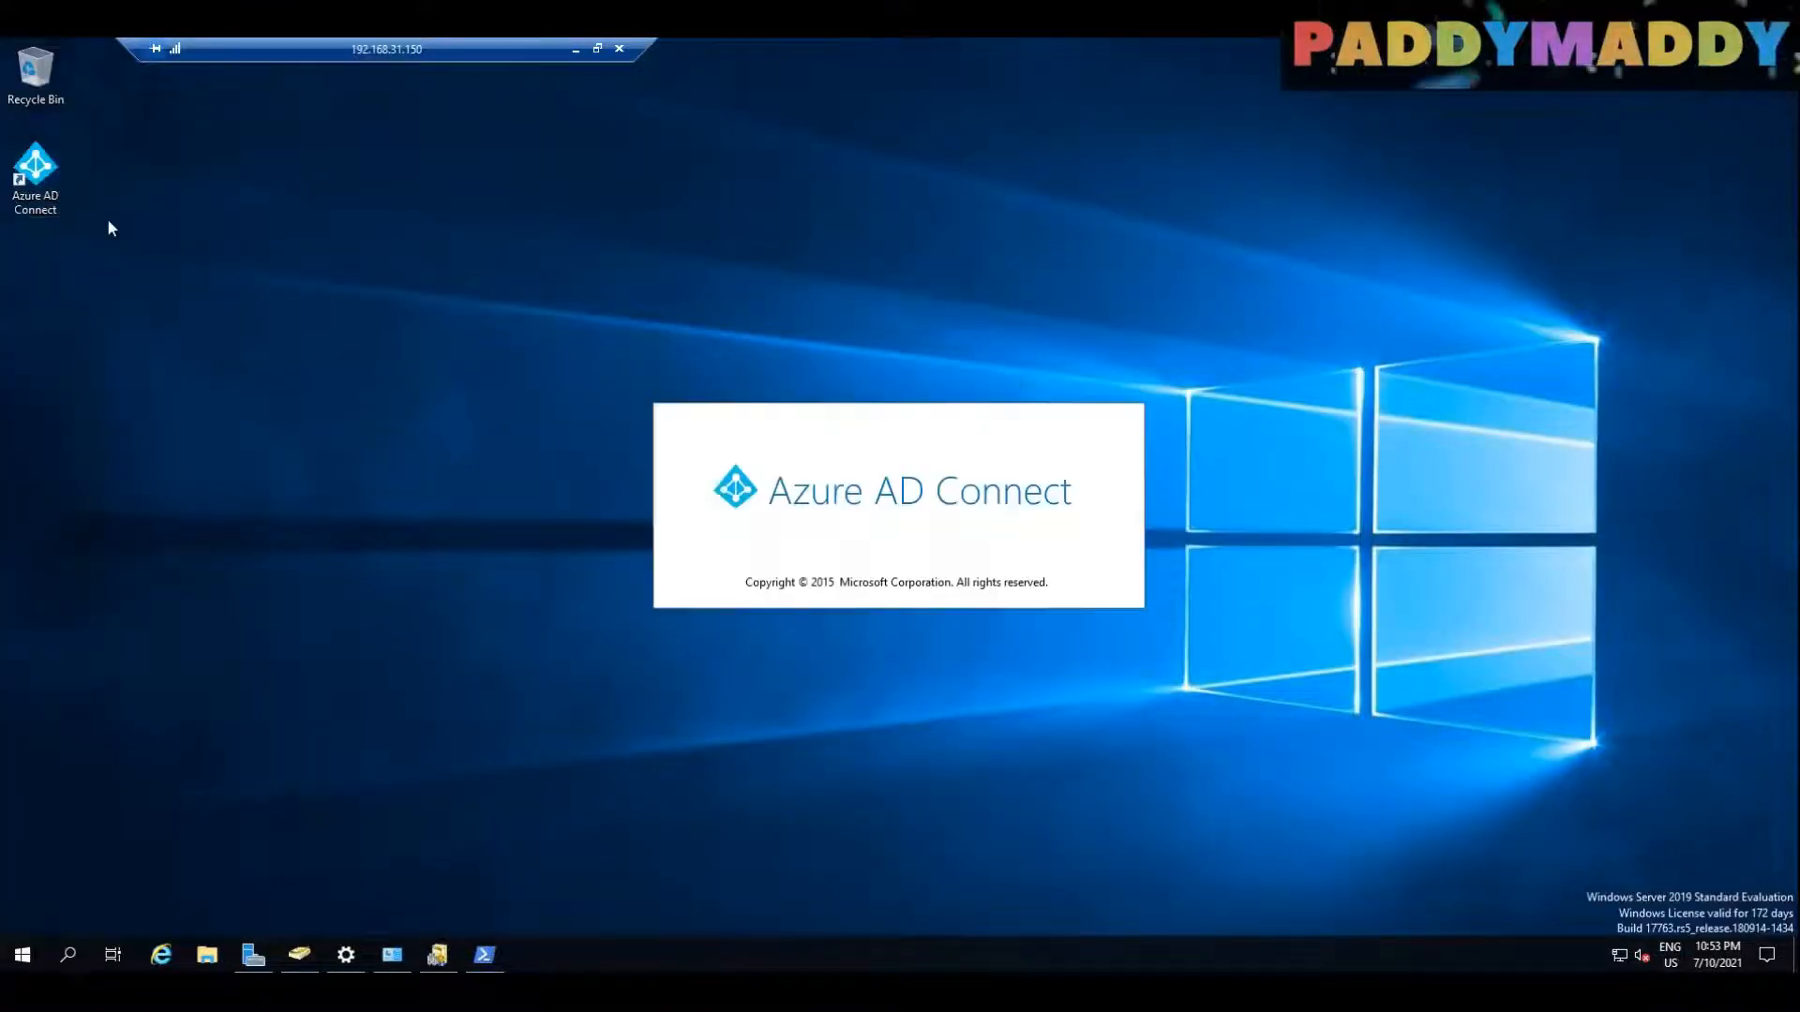
{"action": "left_click_drag", "start_coordinate": [445, 161], "coordinate": [739, 235]}
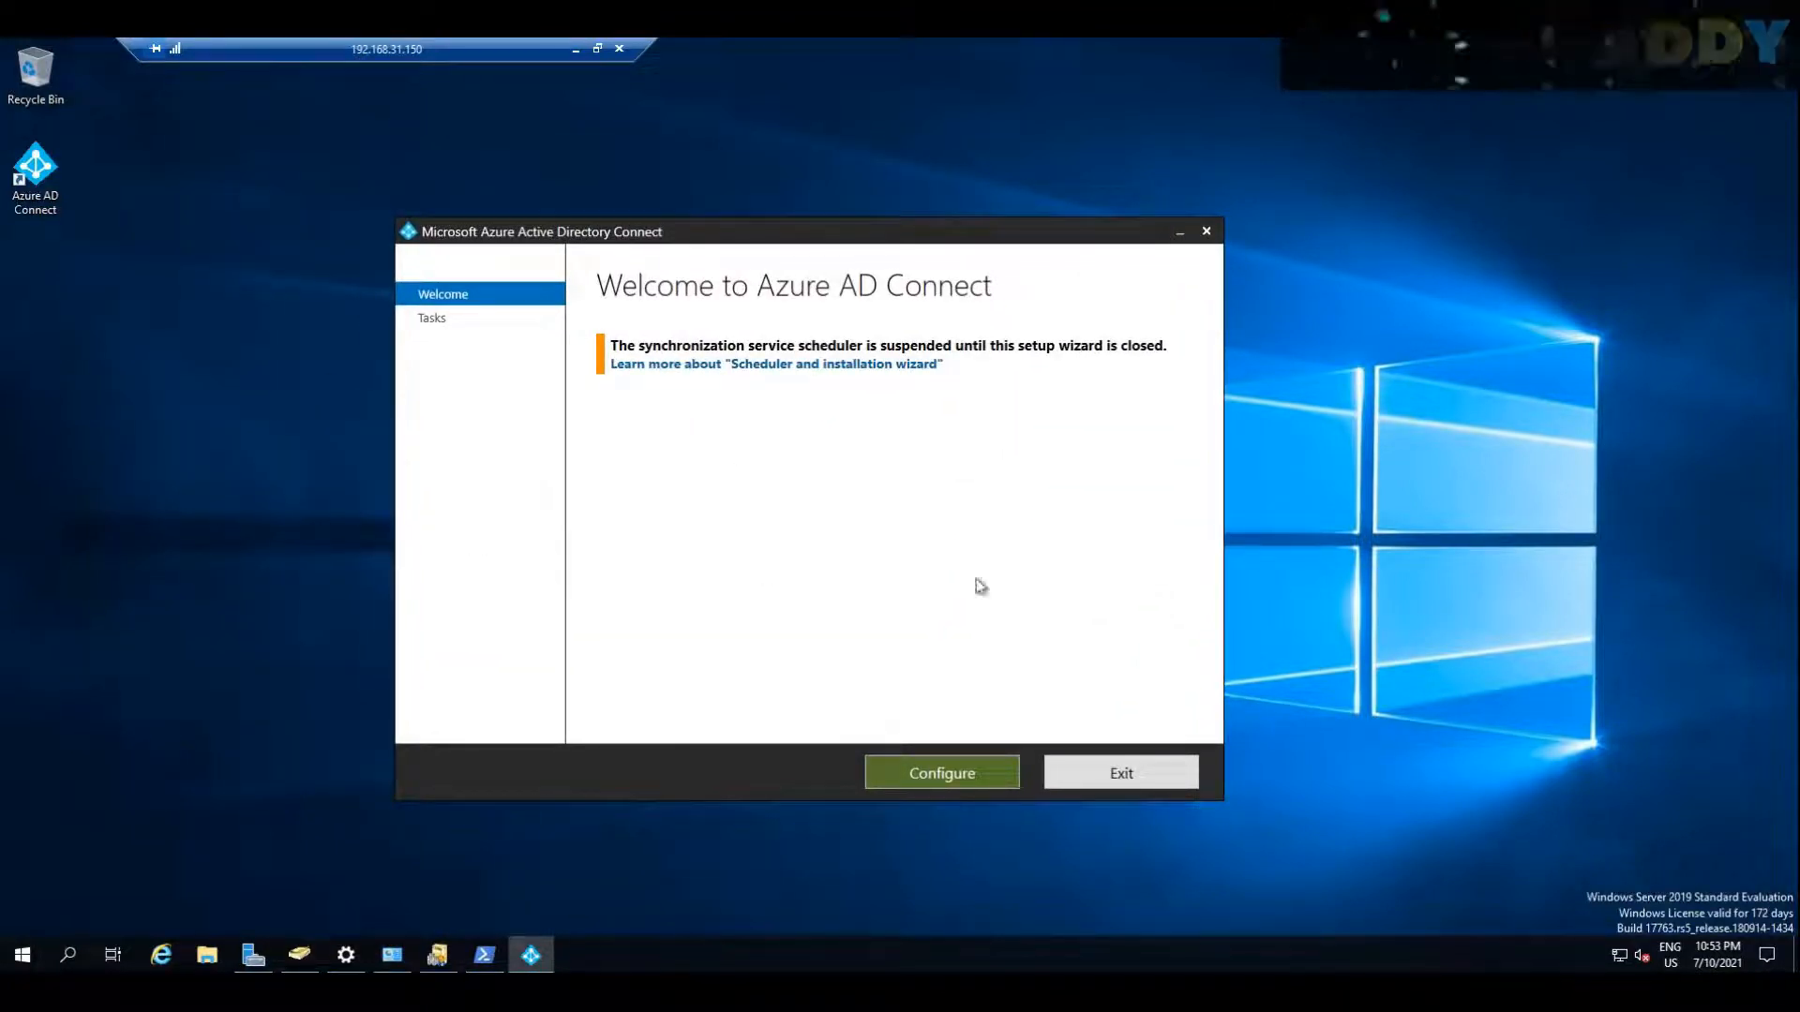
{"action": "left_click", "coordinate": [977, 763]}
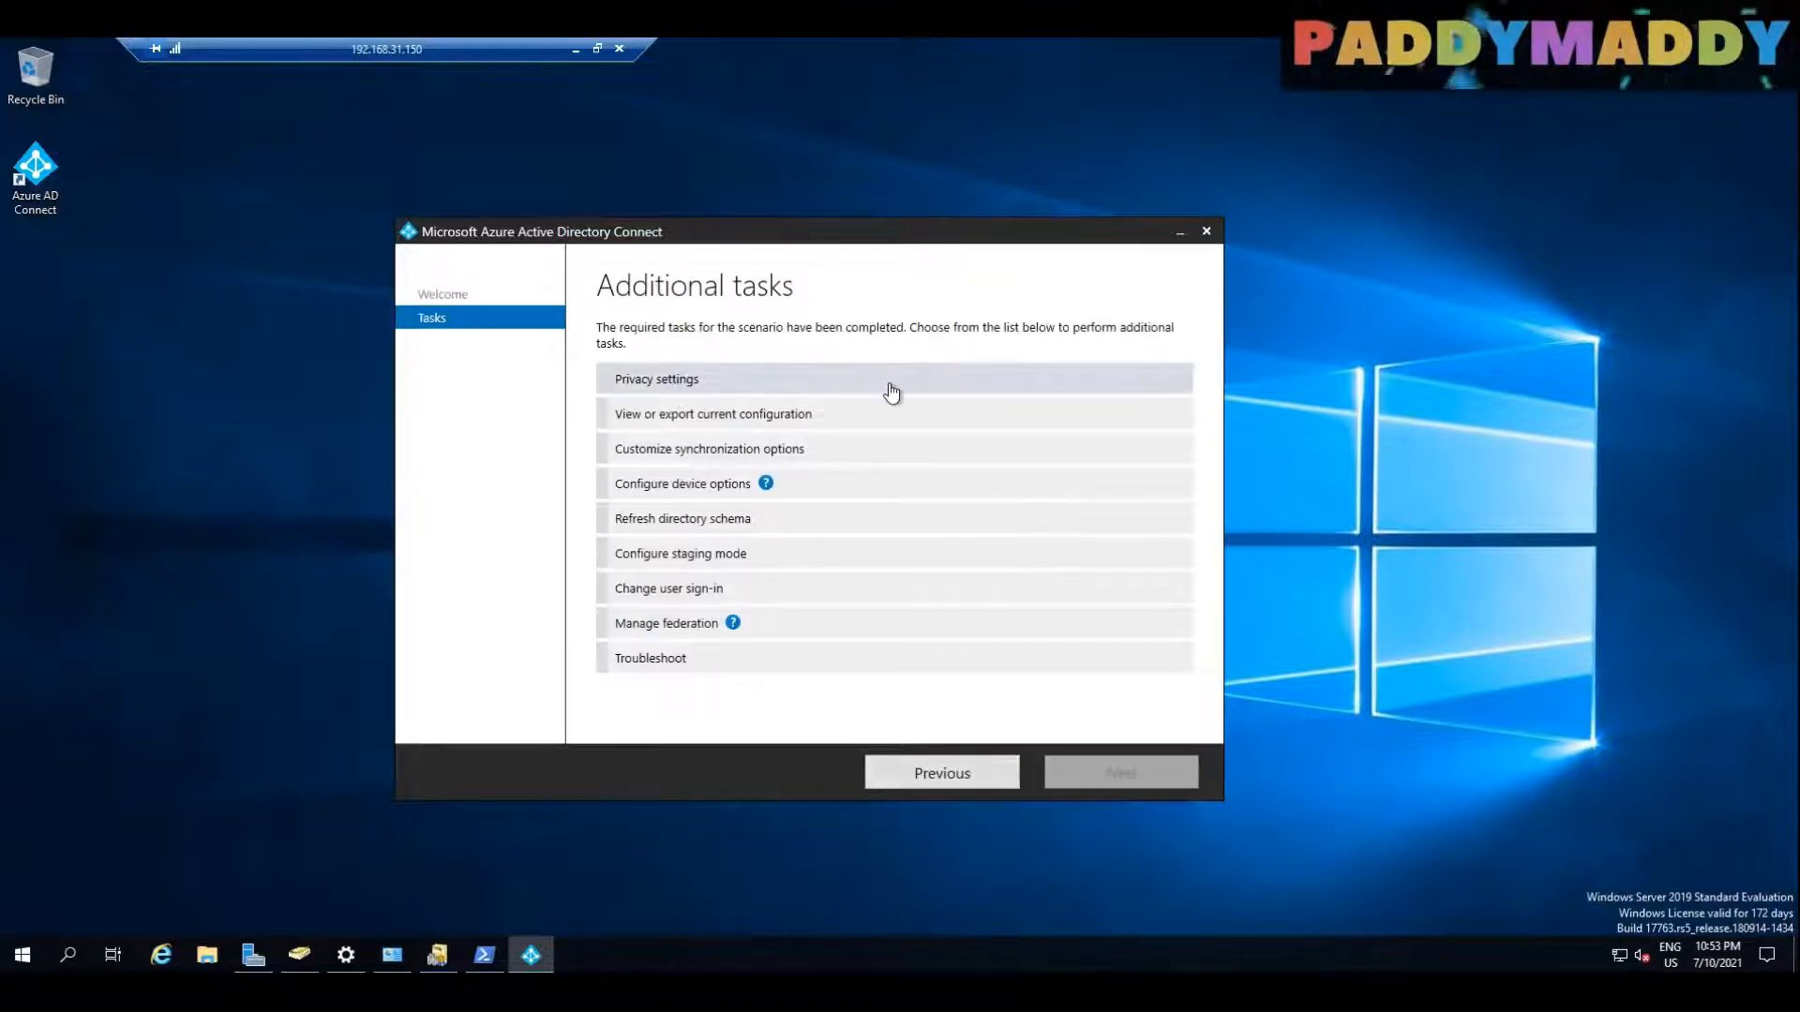
Step: Open the current Azure AD Connect configuration, examine its directory and synchronization settings, and return to the additional tasks
{"action": "left_click", "coordinate": [857, 417]}
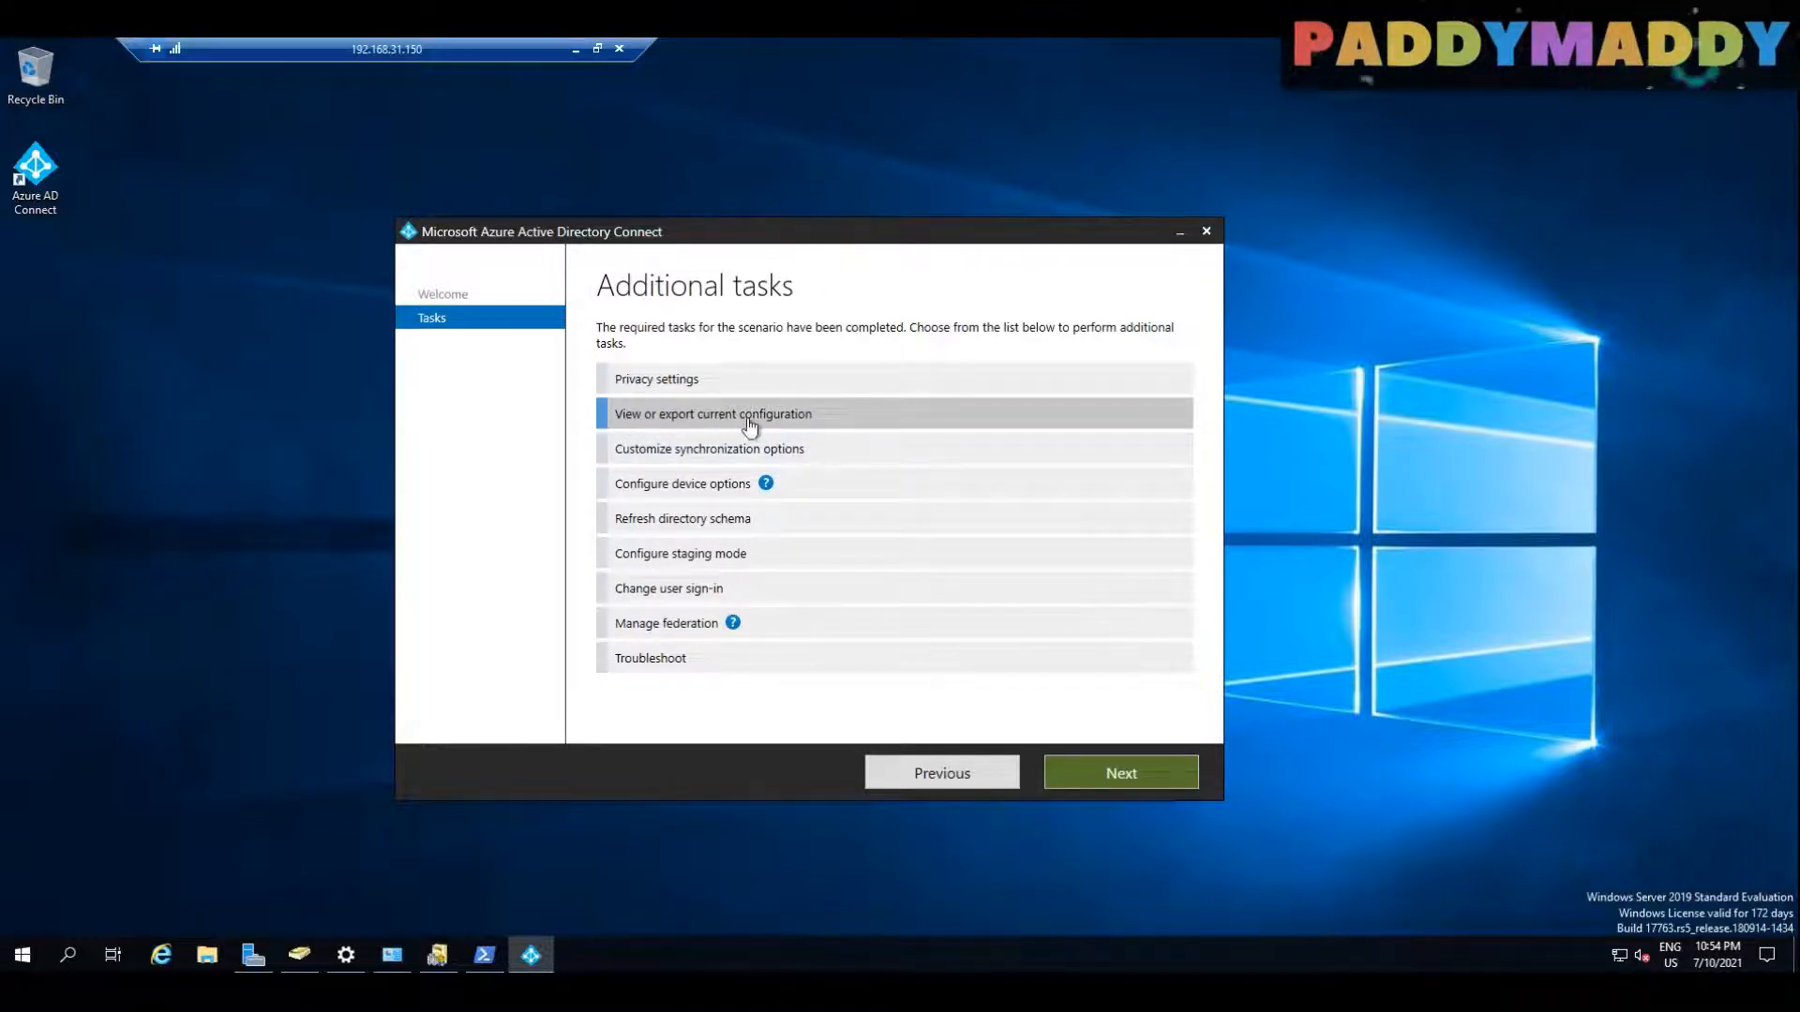
{"action": "left_click", "coordinate": [1143, 784]}
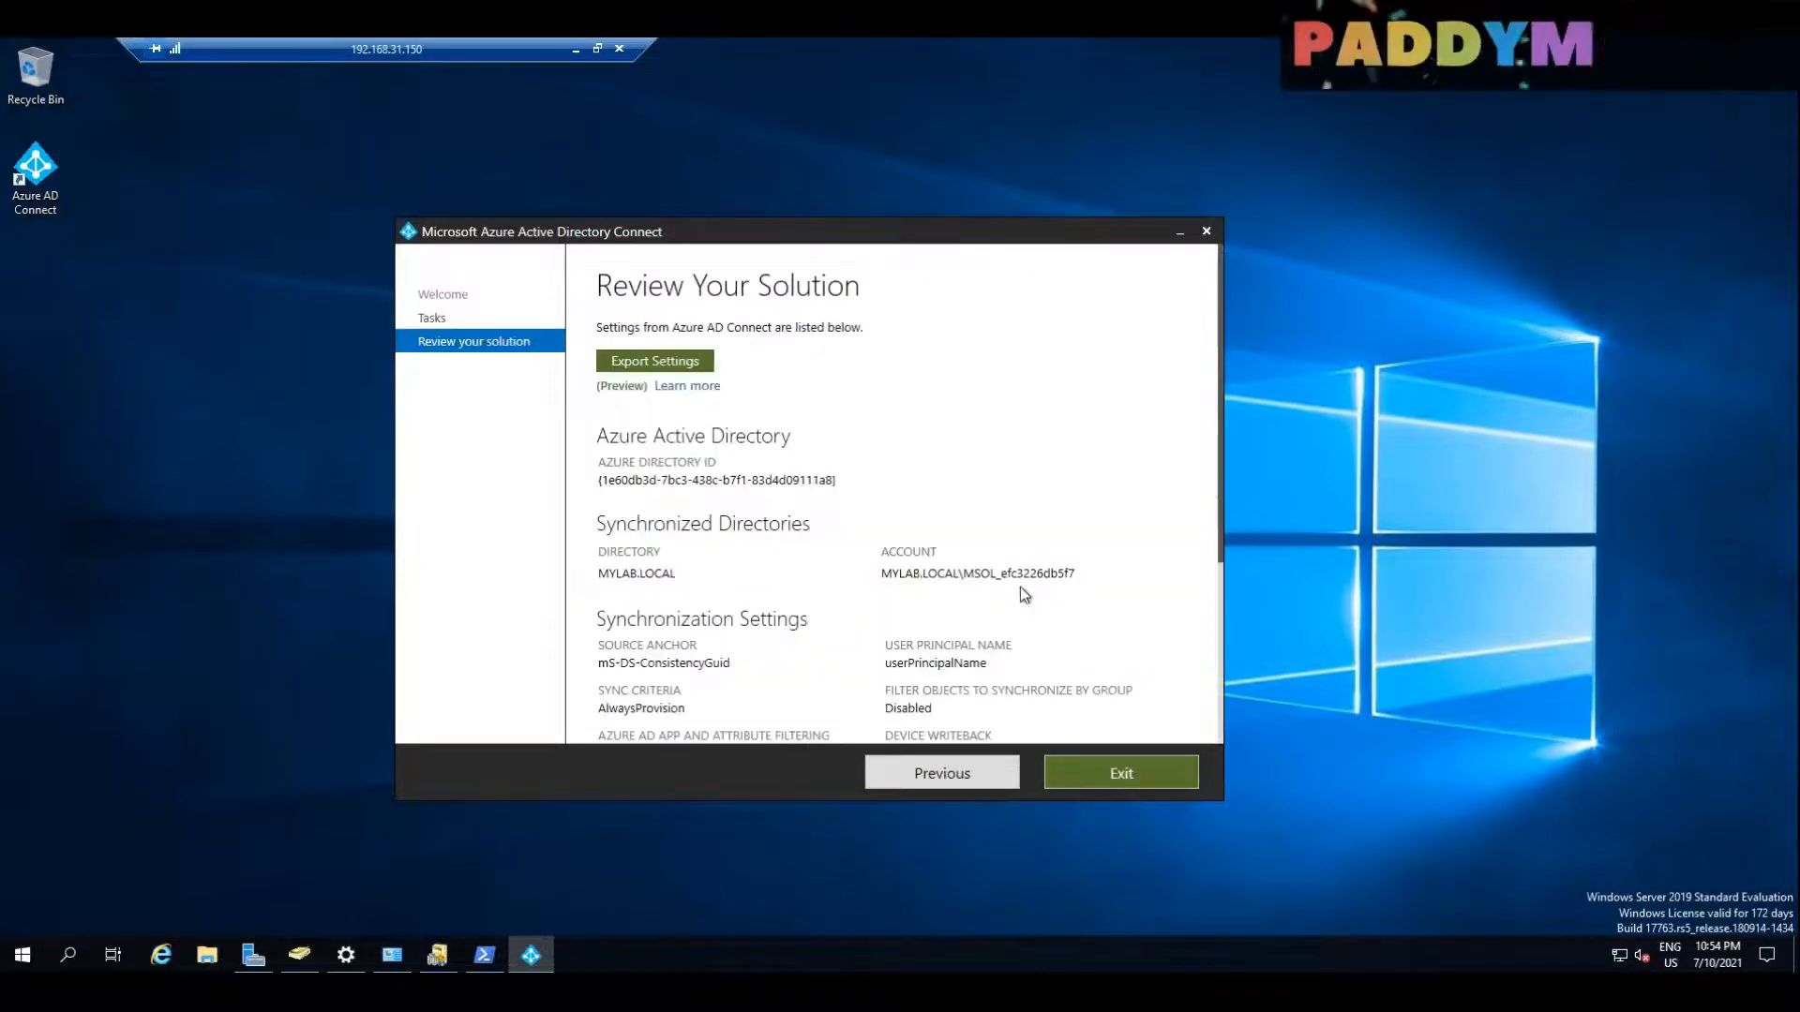
{"action": "scroll", "coordinate": [1022, 595], "scroll_direction": "down", "scroll_amount": 3}
{"action": "scroll", "coordinate": [1022, 588], "scroll_direction": "down", "scroll_amount": 2}
{"action": "scroll", "coordinate": [1025, 589], "scroll_direction": "up", "scroll_amount": 5}
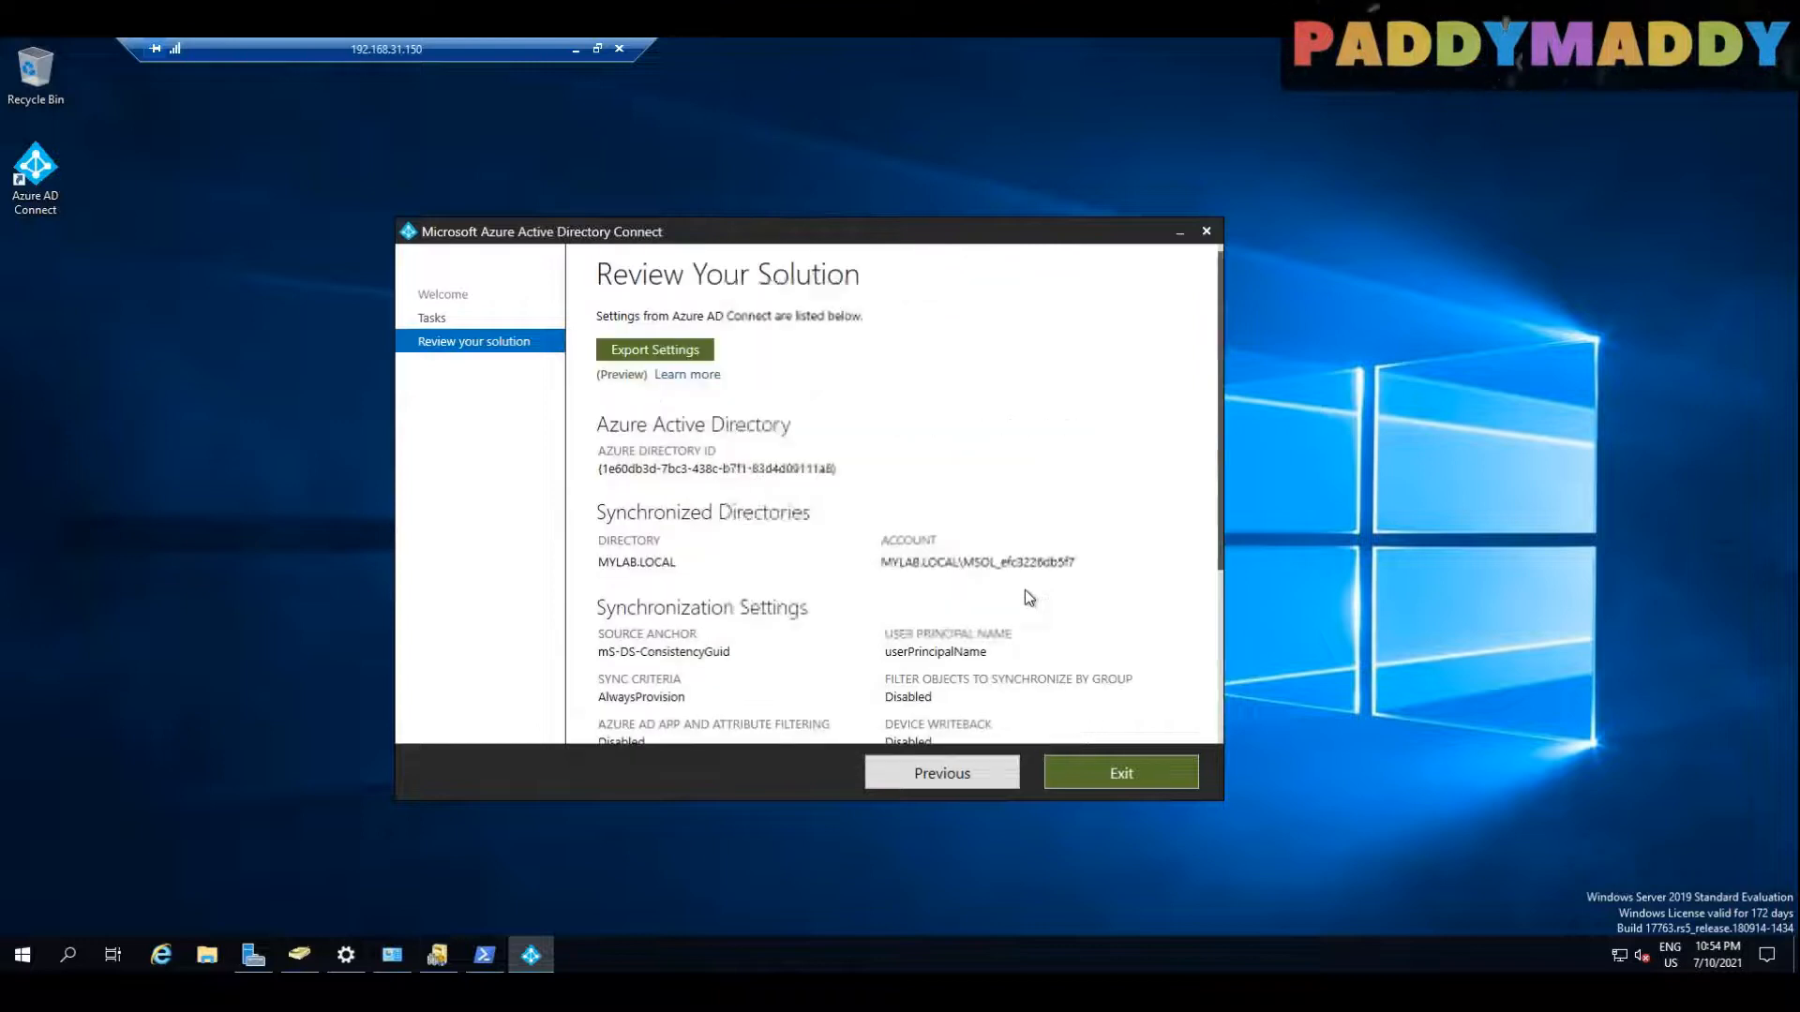
{"action": "left_click", "coordinate": [682, 358]}
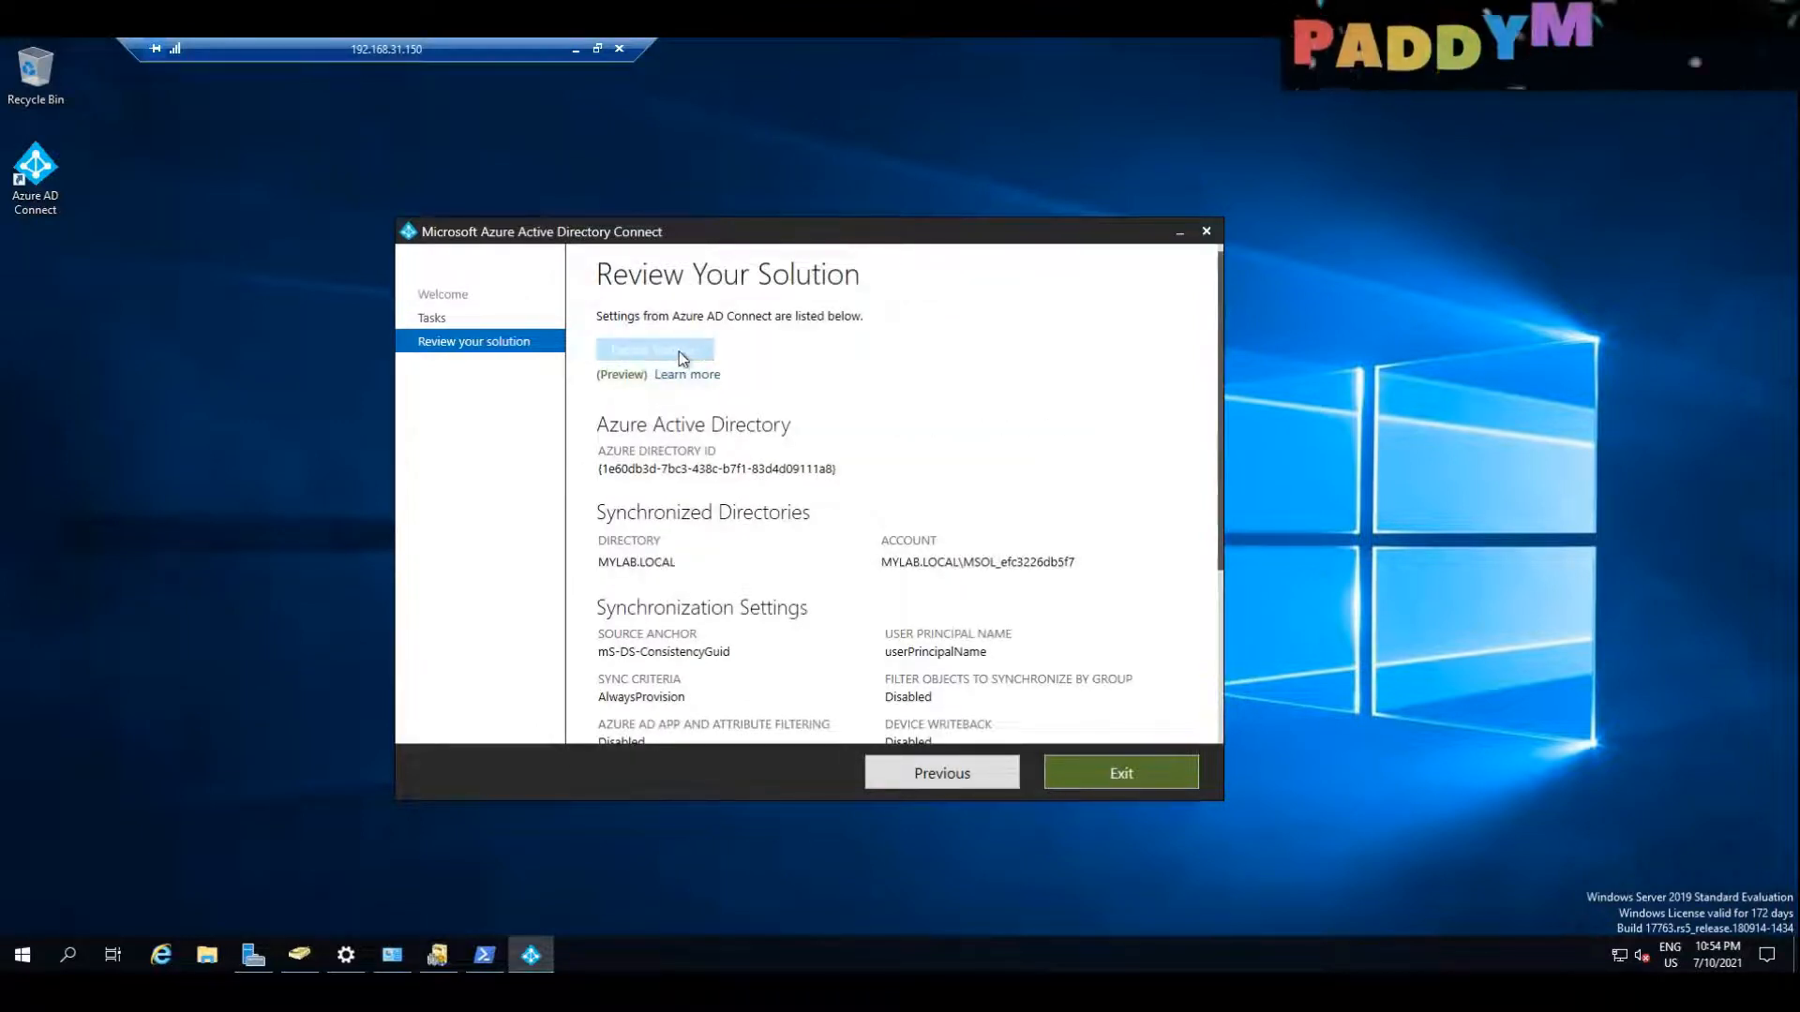
{"action": "scroll", "coordinate": [997, 474], "scroll_direction": "down", "scroll_amount": 1}
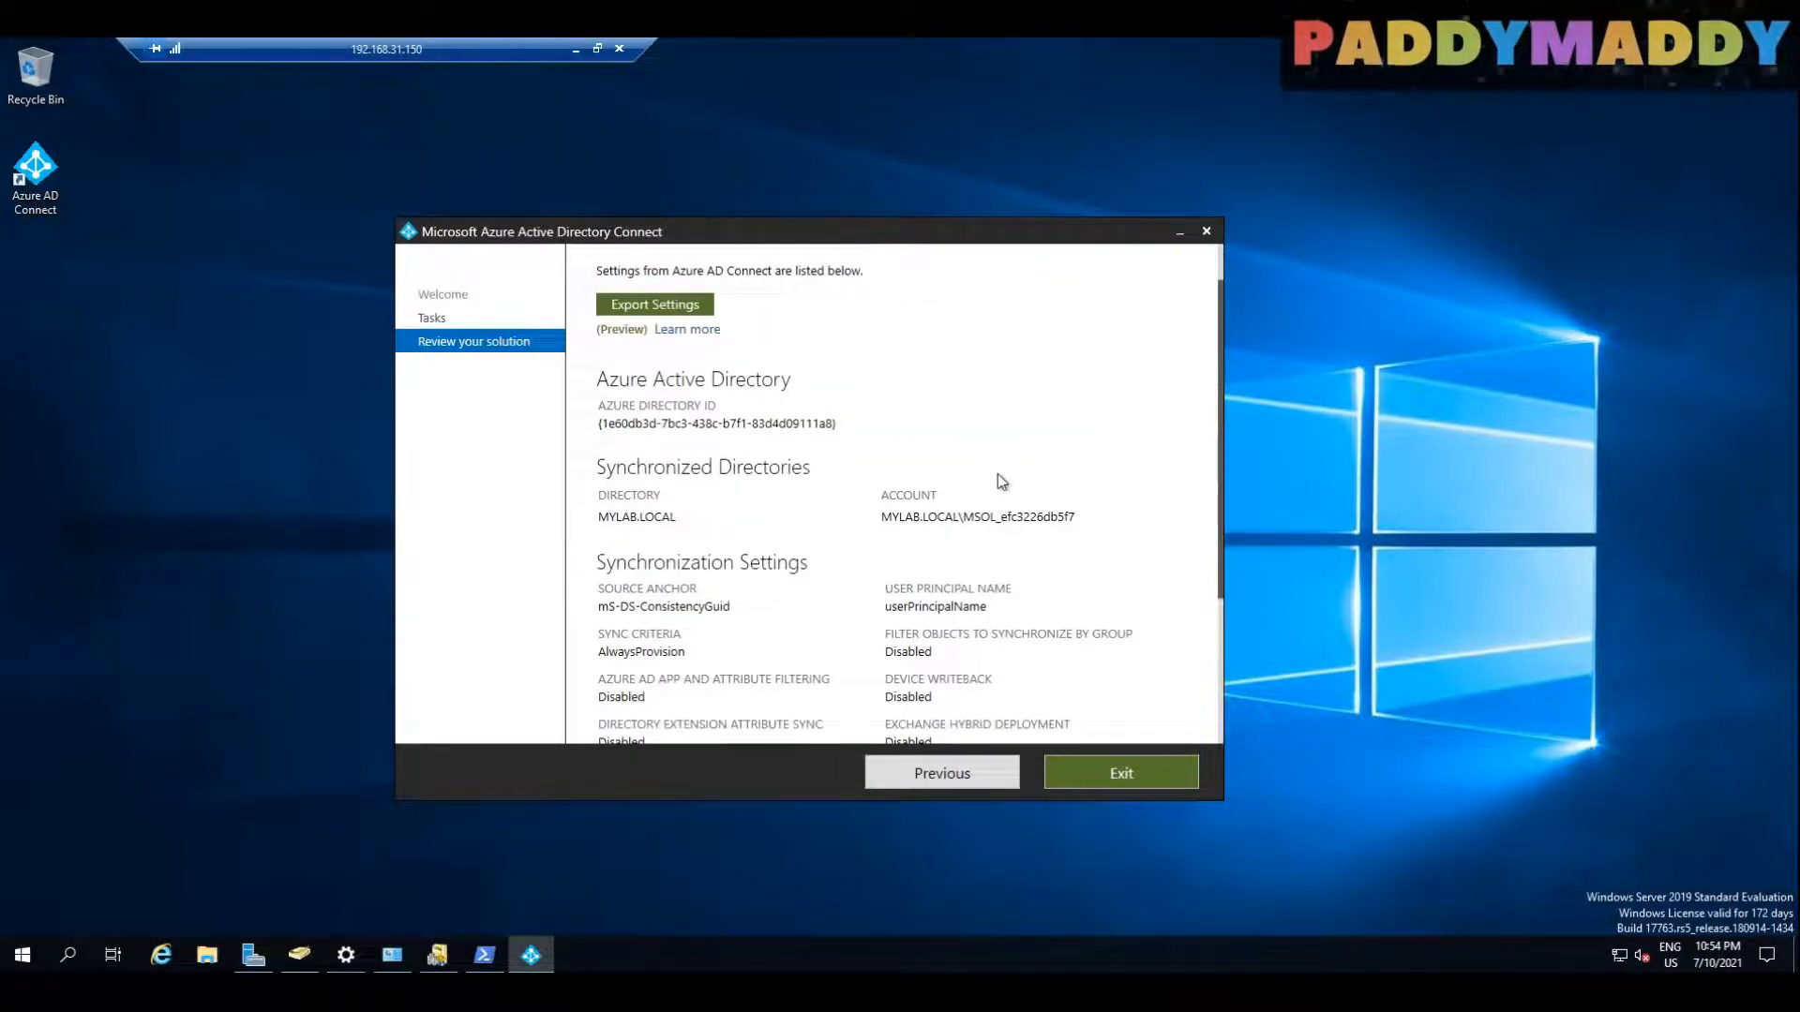
{"action": "scroll", "coordinate": [997, 474], "scroll_direction": "down", "scroll_amount": 3}
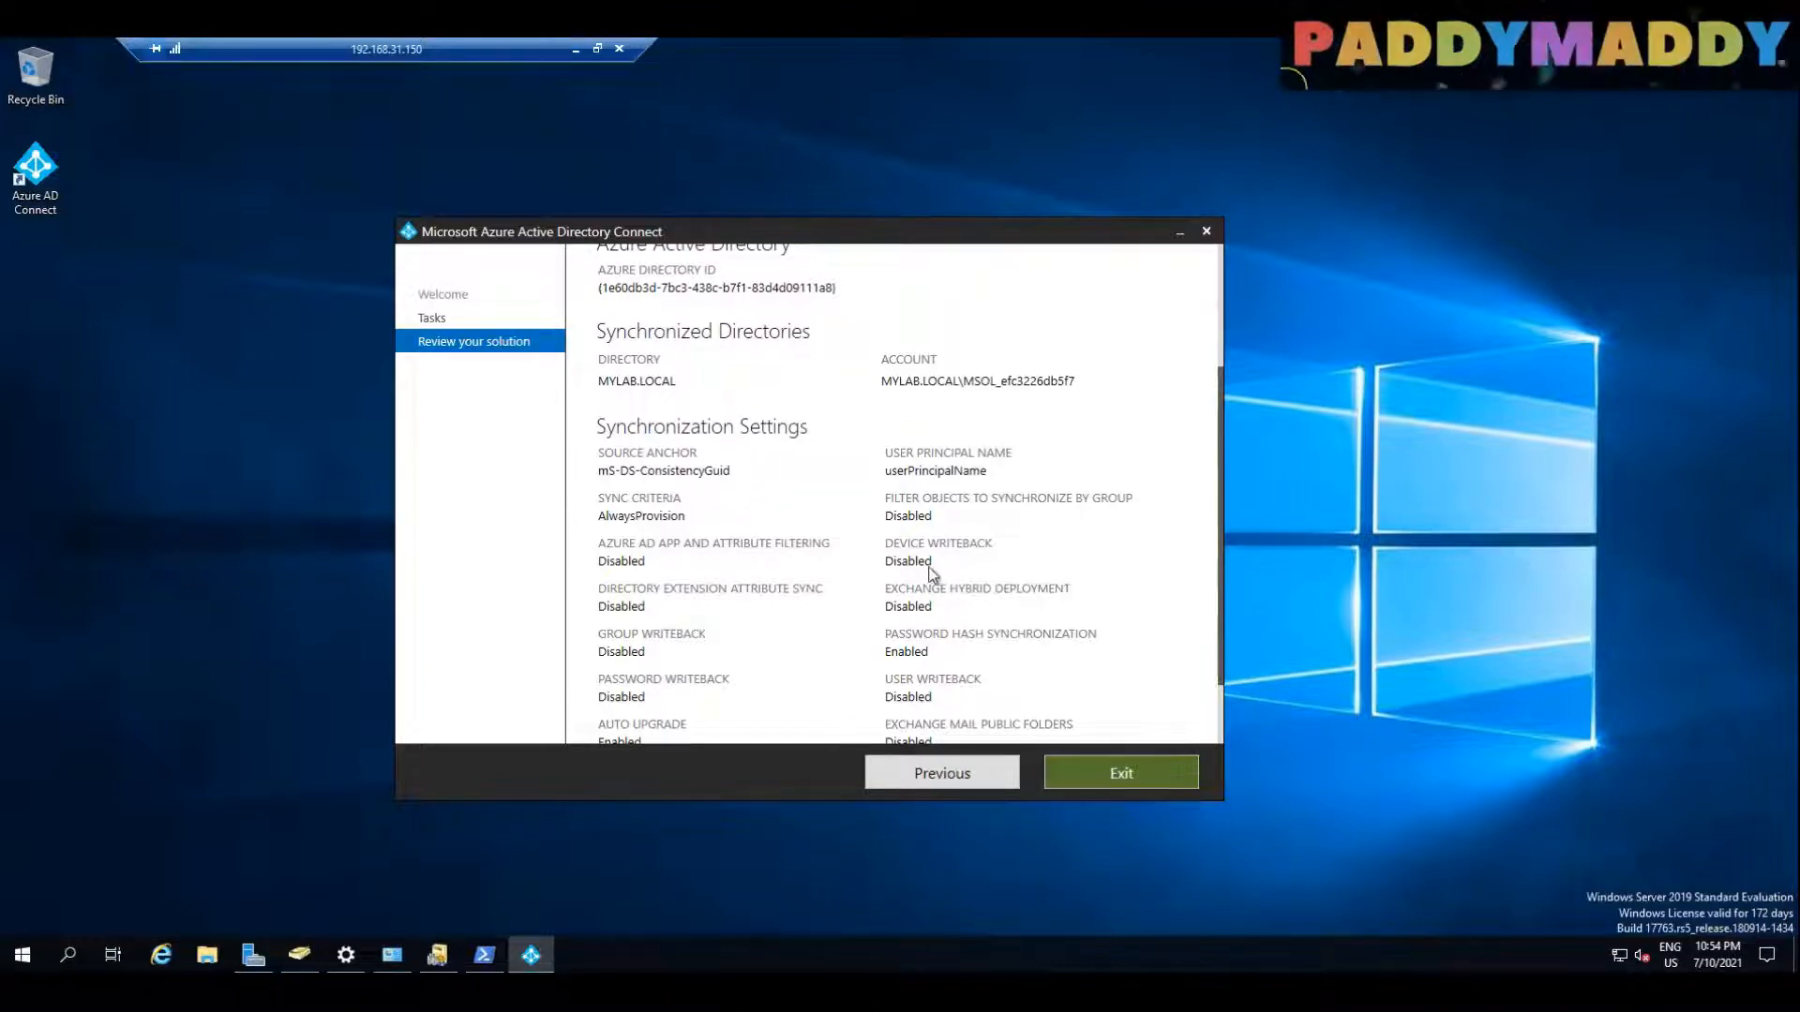
{"action": "scroll", "coordinate": [998, 555], "scroll_direction": "down", "scroll_amount": 1}
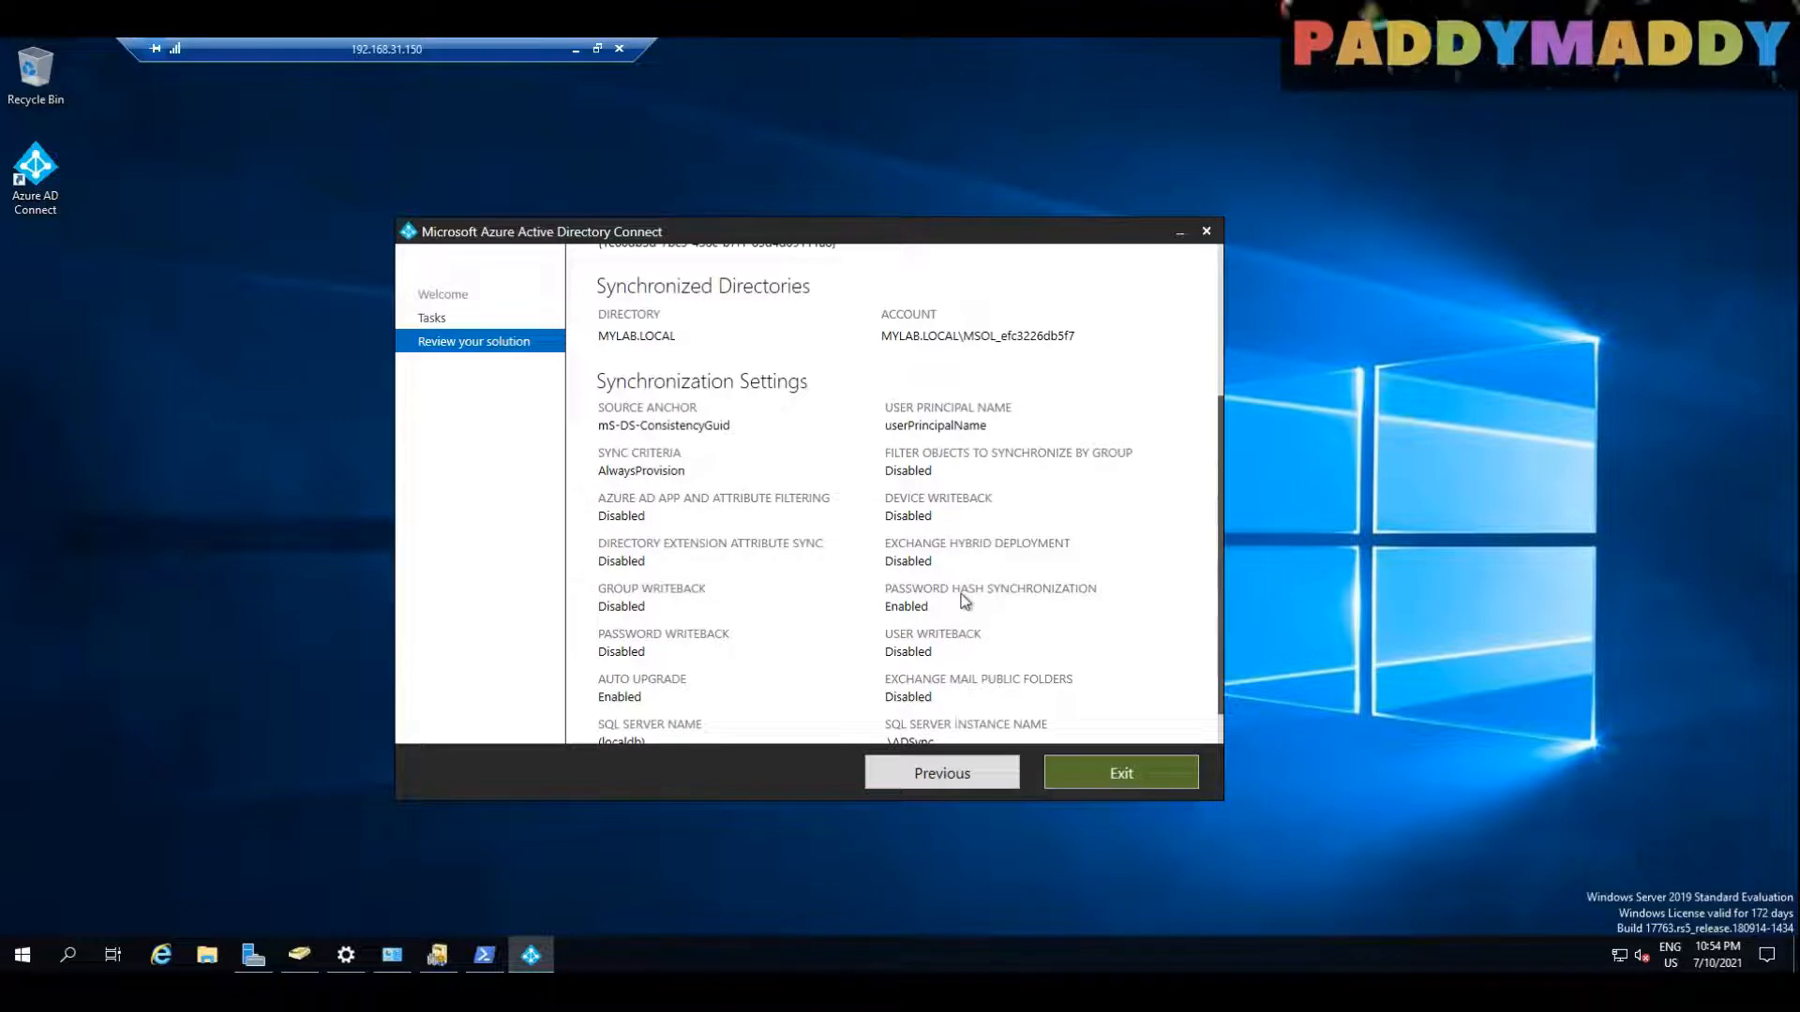
{"action": "scroll", "coordinate": [965, 600], "scroll_direction": "down", "scroll_amount": 1}
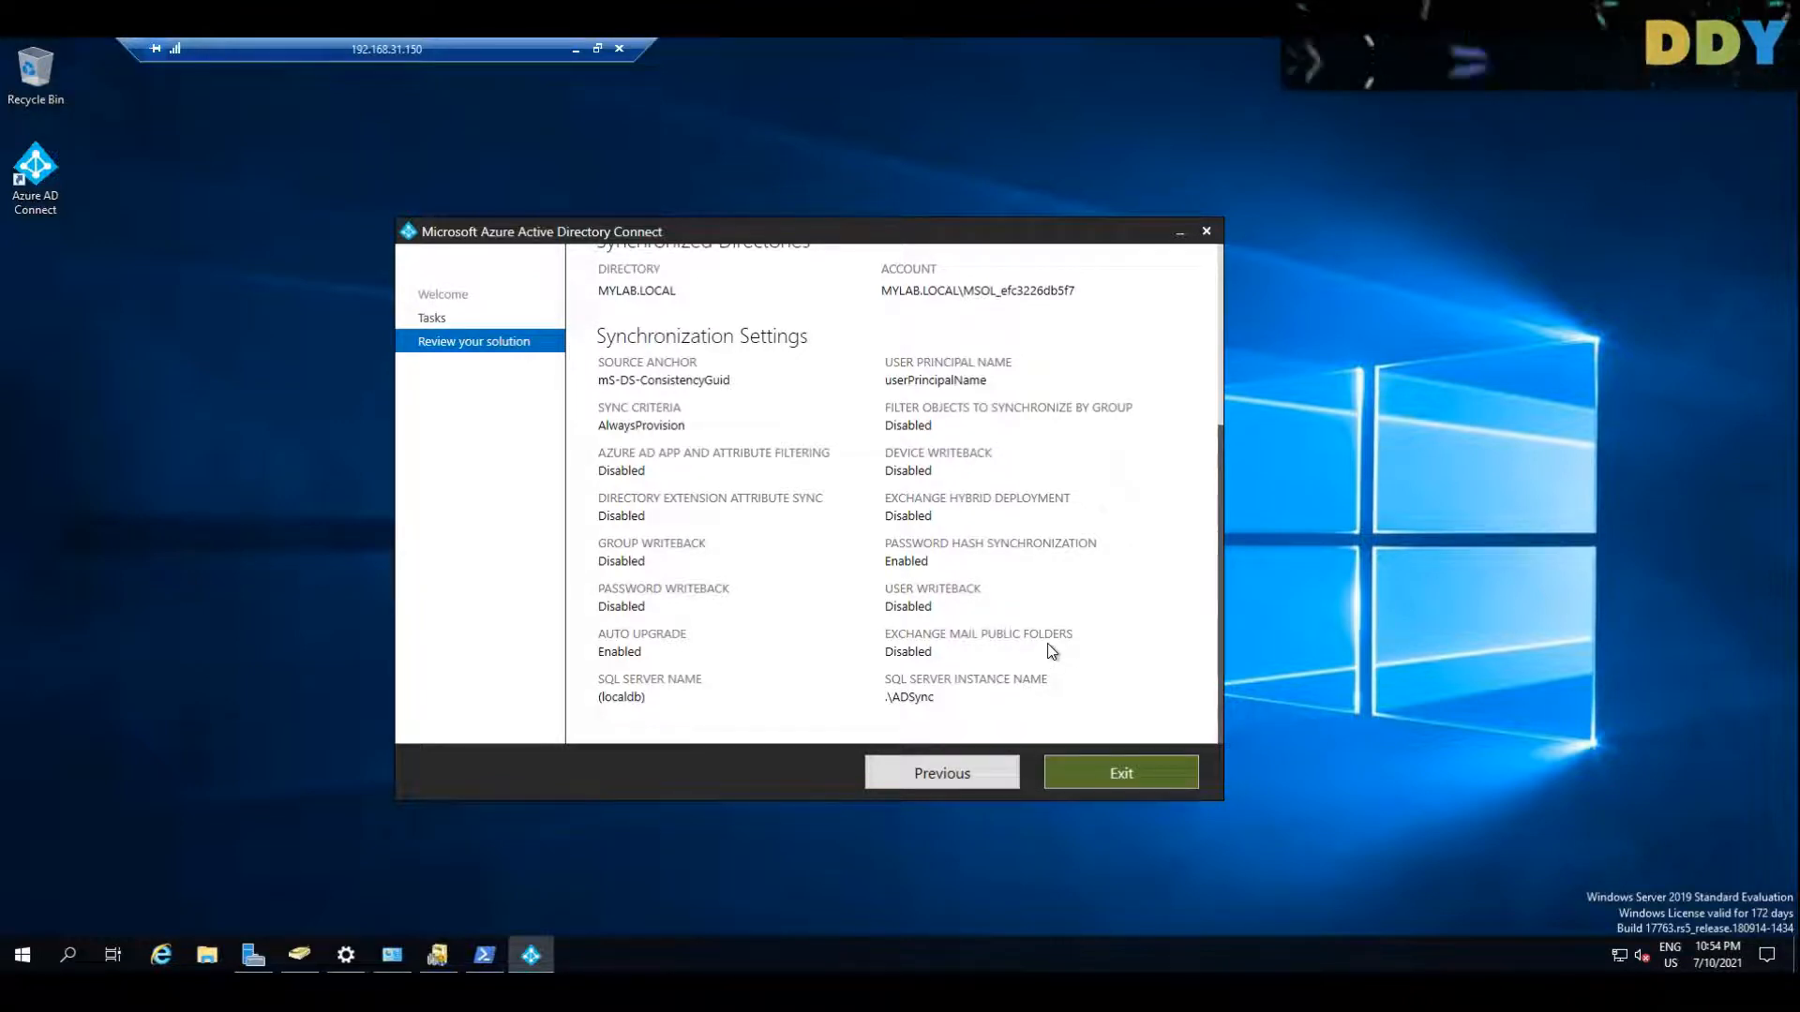
{"action": "scroll", "coordinate": [995, 610], "scroll_direction": "up", "scroll_amount": 2}
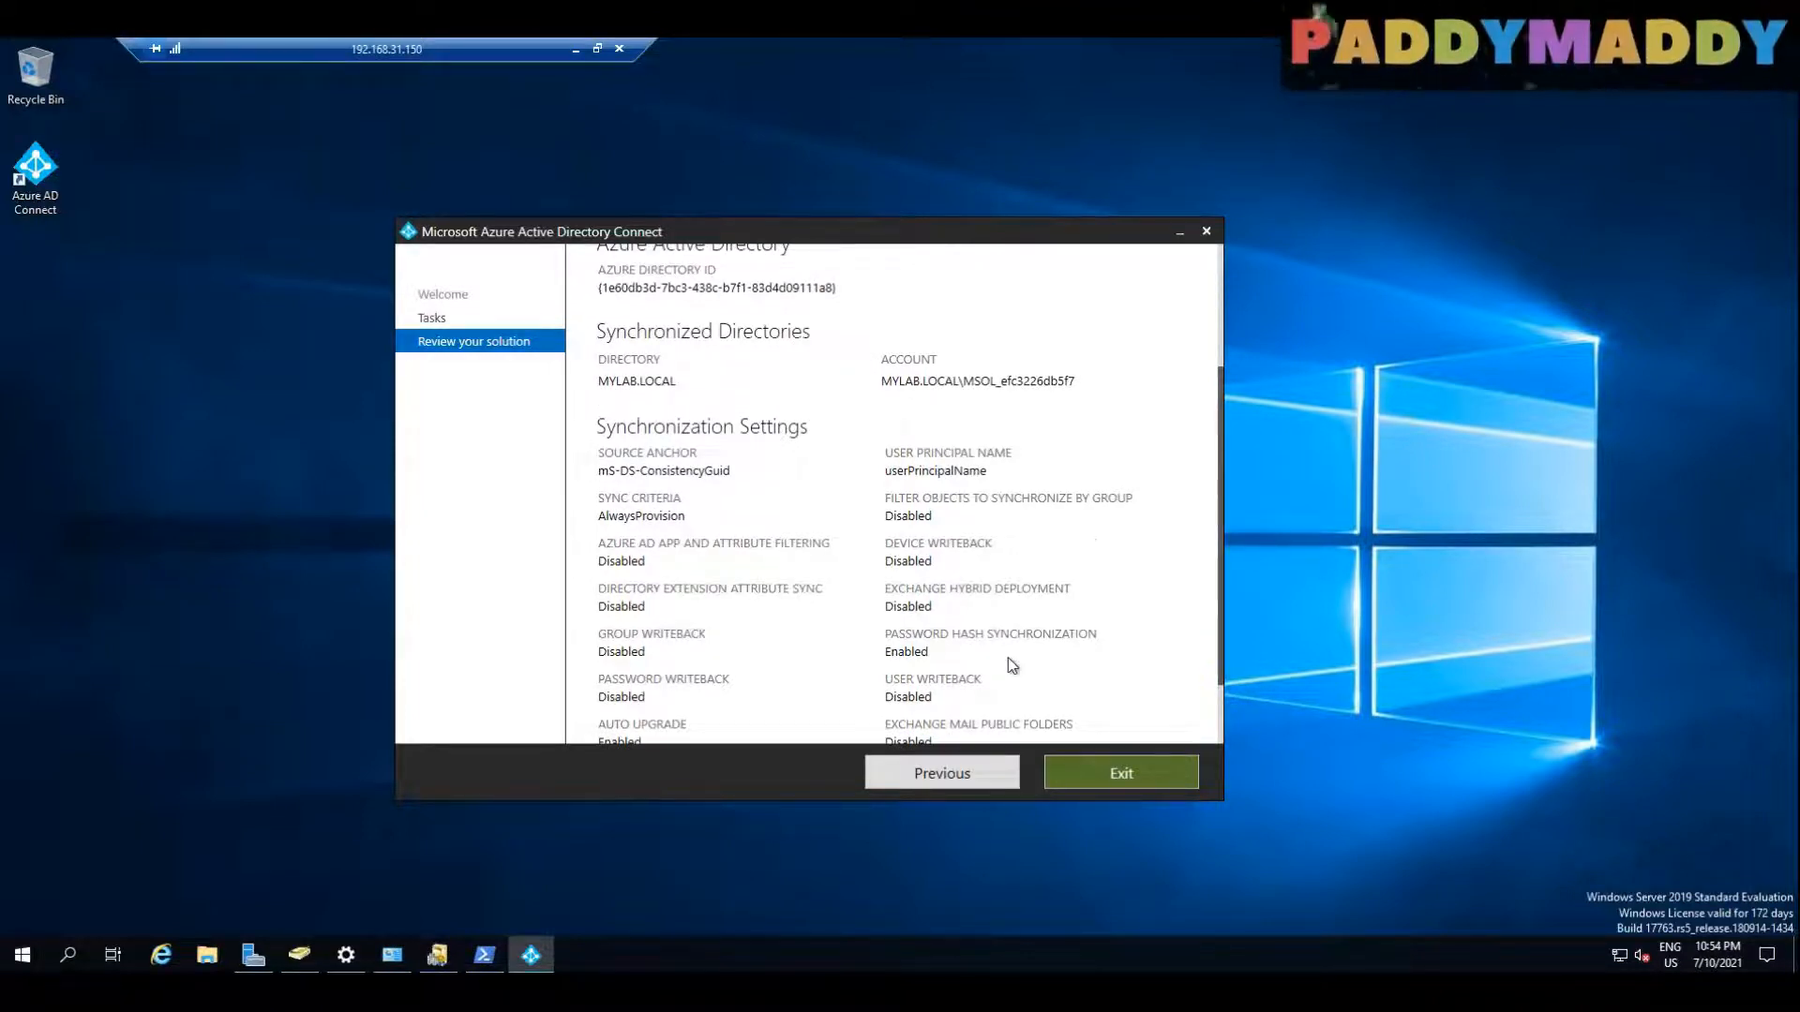
{"action": "scroll", "coordinate": [1008, 657], "scroll_direction": "up", "scroll_amount": 4}
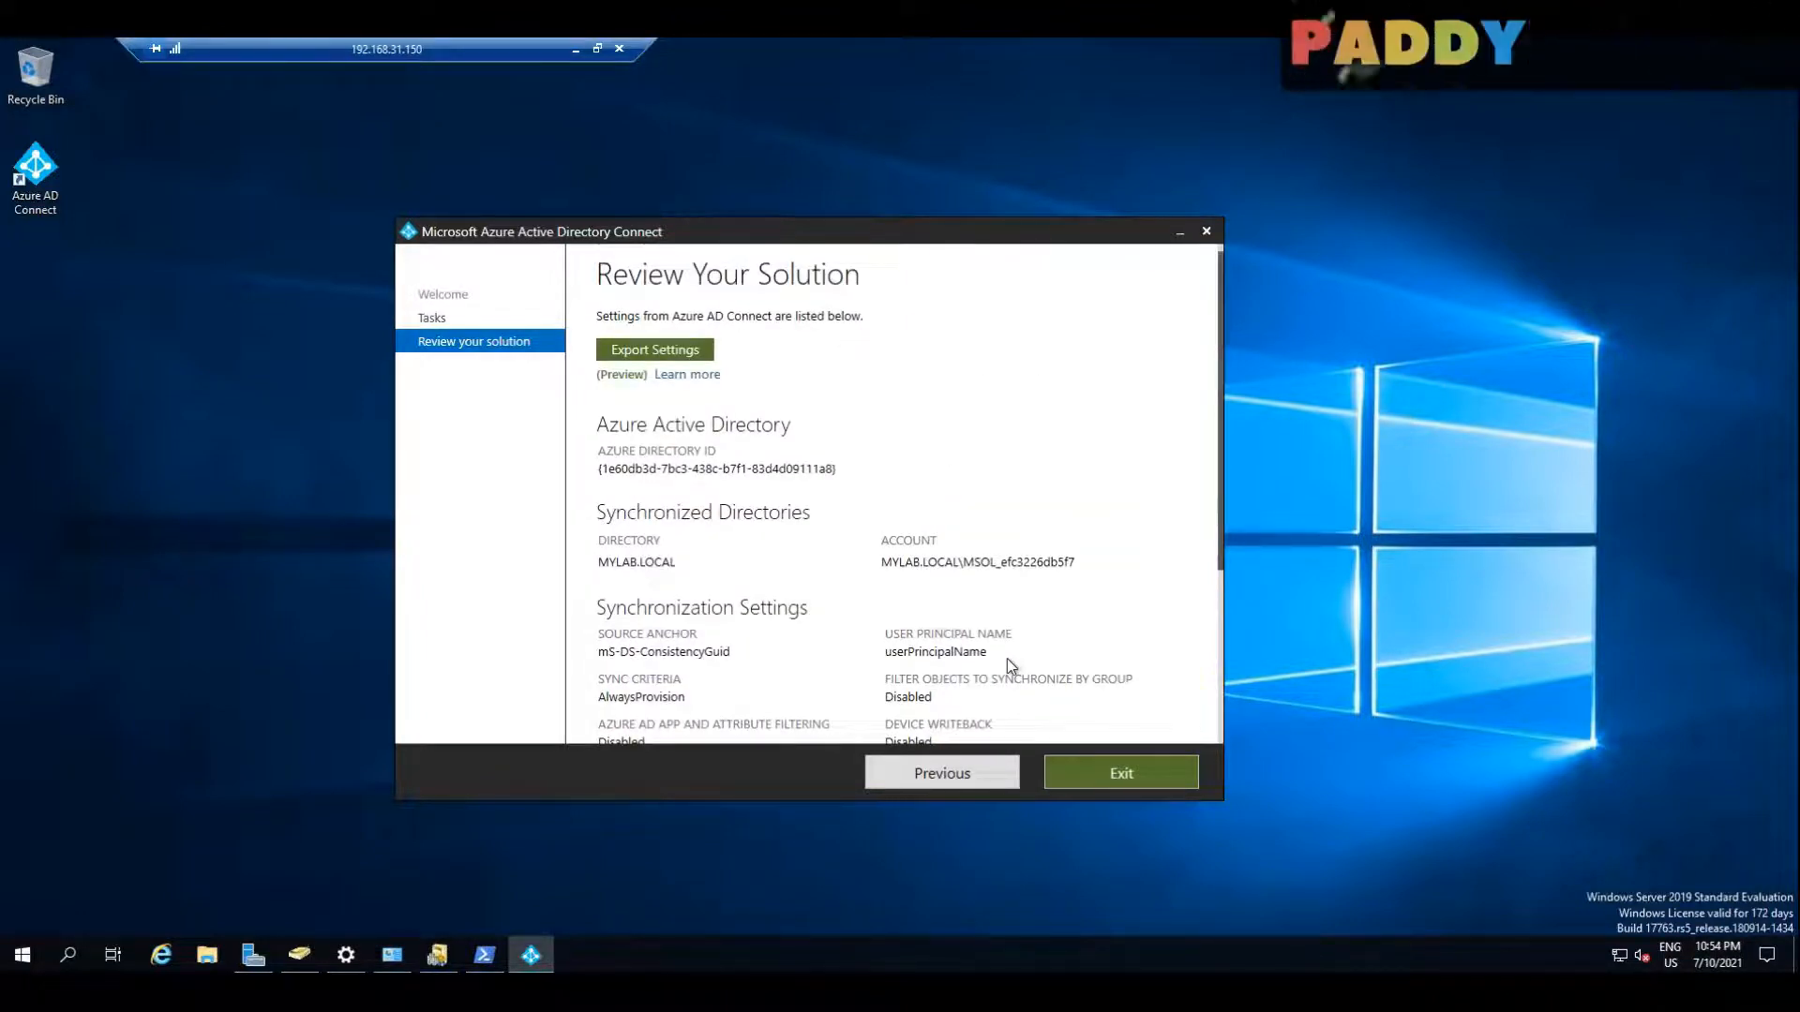
{"action": "left_click", "coordinate": [968, 791]}
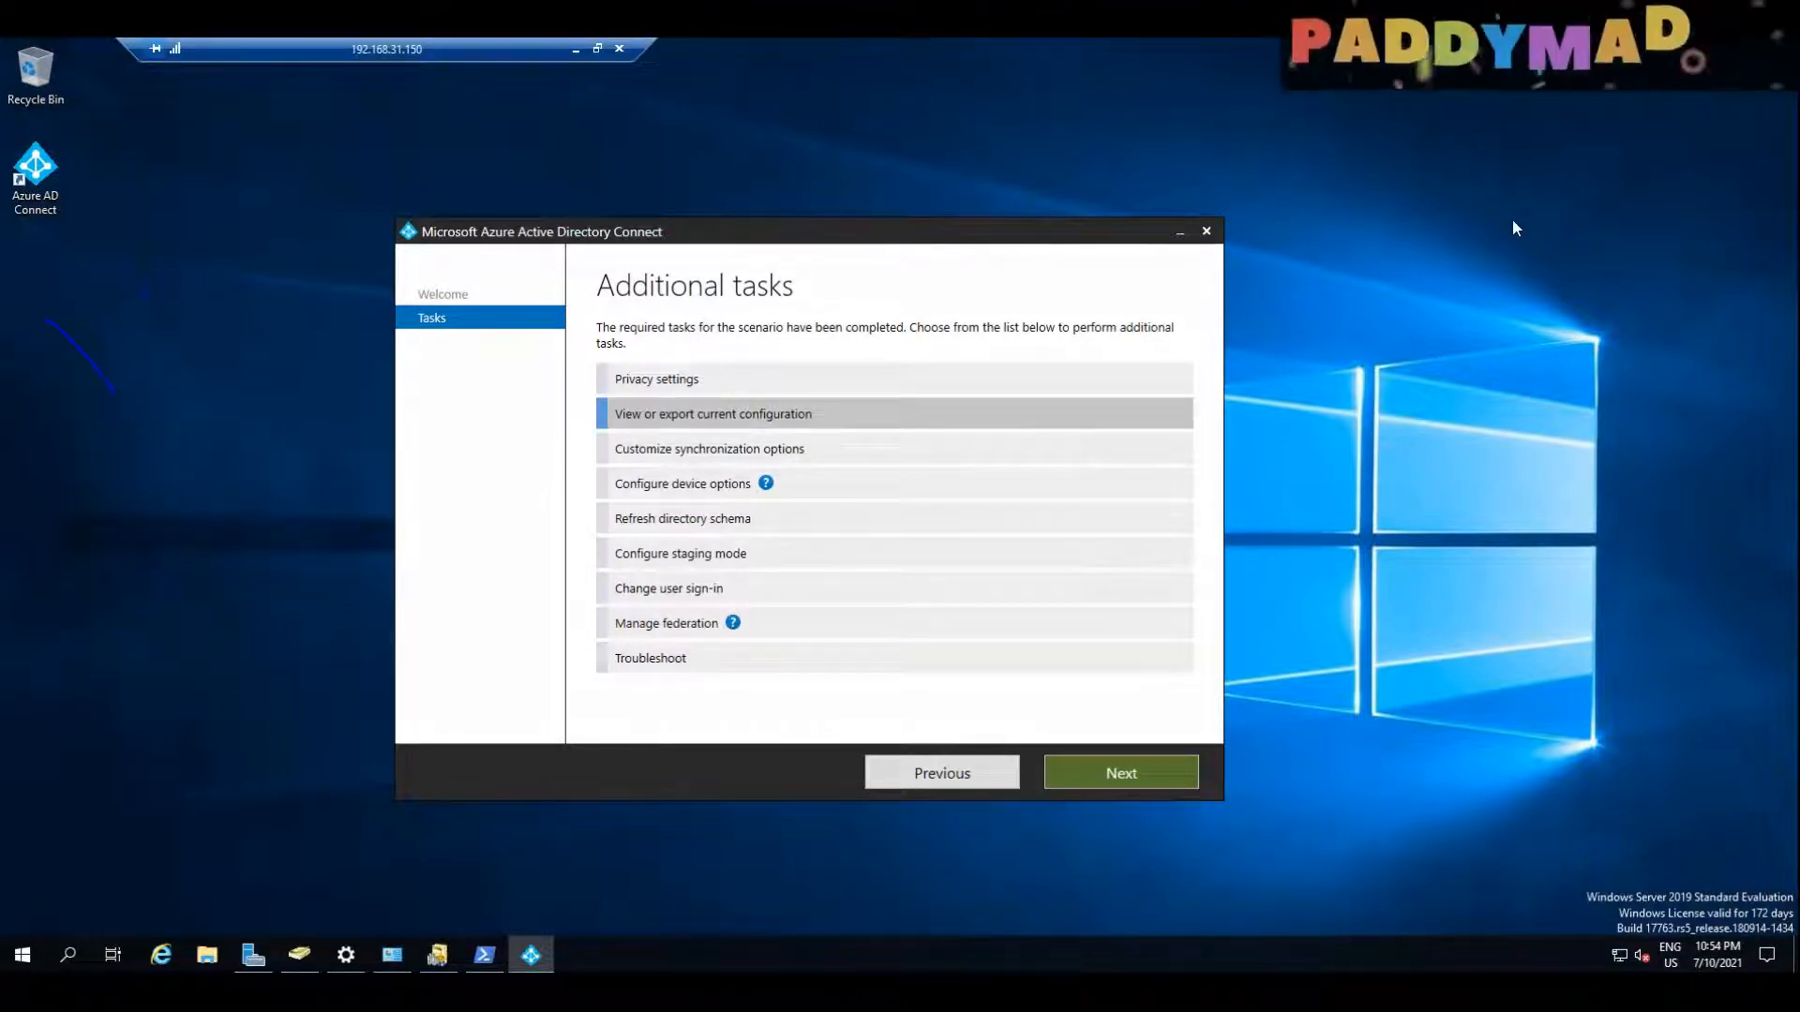
{"action": "left_click_drag", "start_coordinate": [54, 323], "coordinate": [150, 389]}
{"action": "mouse_move", "coordinate": [120, 286]}
{"action": "left_mouse_down"}
{"action": "mouse_move", "coordinate": [49, 363]}
{"action": "mouse_move", "coordinate": [115, 291]}
{"action": "left_mouse_up"}
{"action": "mouse_move", "coordinate": [260, 269]}
{"action": "left_mouse_down"}
{"action": "mouse_move", "coordinate": [225, 304]}
{"action": "mouse_move", "coordinate": [281, 225]}
{"action": "mouse_move", "coordinate": [297, 266]}
{"action": "left_mouse_up"}
{"action": "mouse_move", "coordinate": [273, 343]}
{"action": "left_mouse_down"}
{"action": "mouse_move", "coordinate": [485, 192]}
{"action": "mouse_move", "coordinate": [476, 244]}
{"action": "left_mouse_up"}
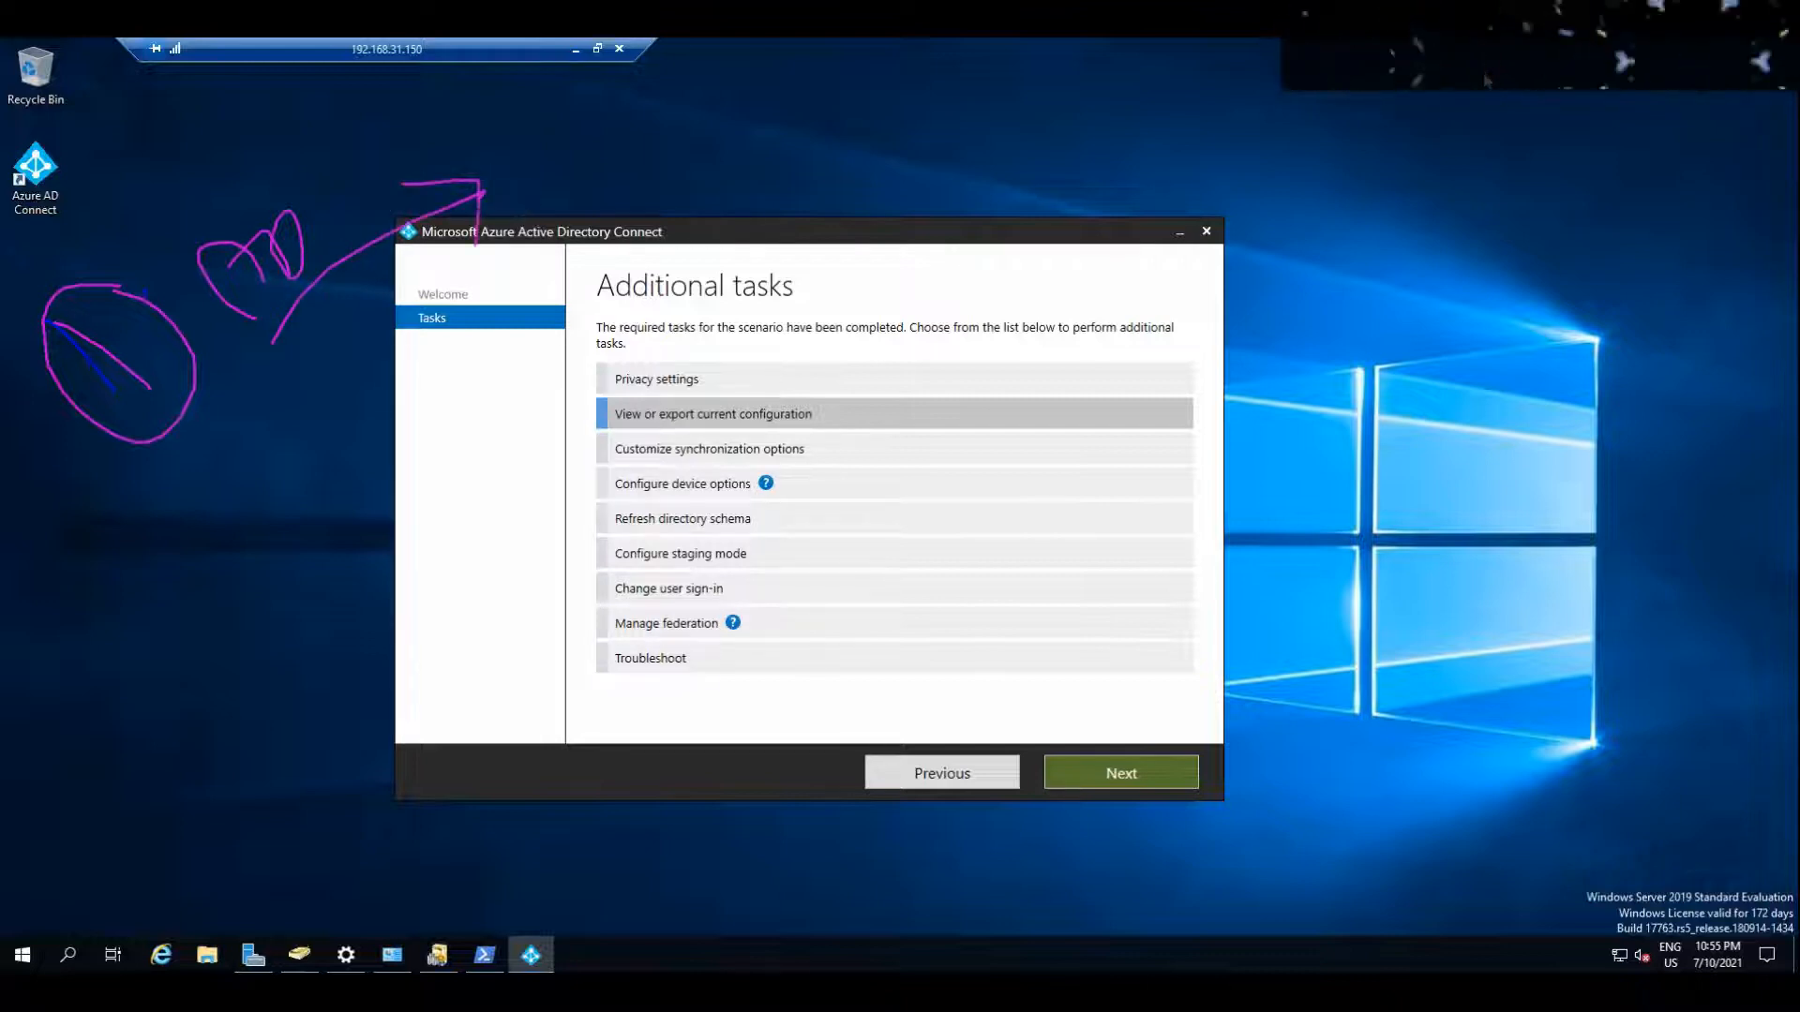
Step: Minimize the remote session to return to the Azure portal, and open the profile of user1 from the user list
{"action": "left_click", "coordinate": [577, 49]}
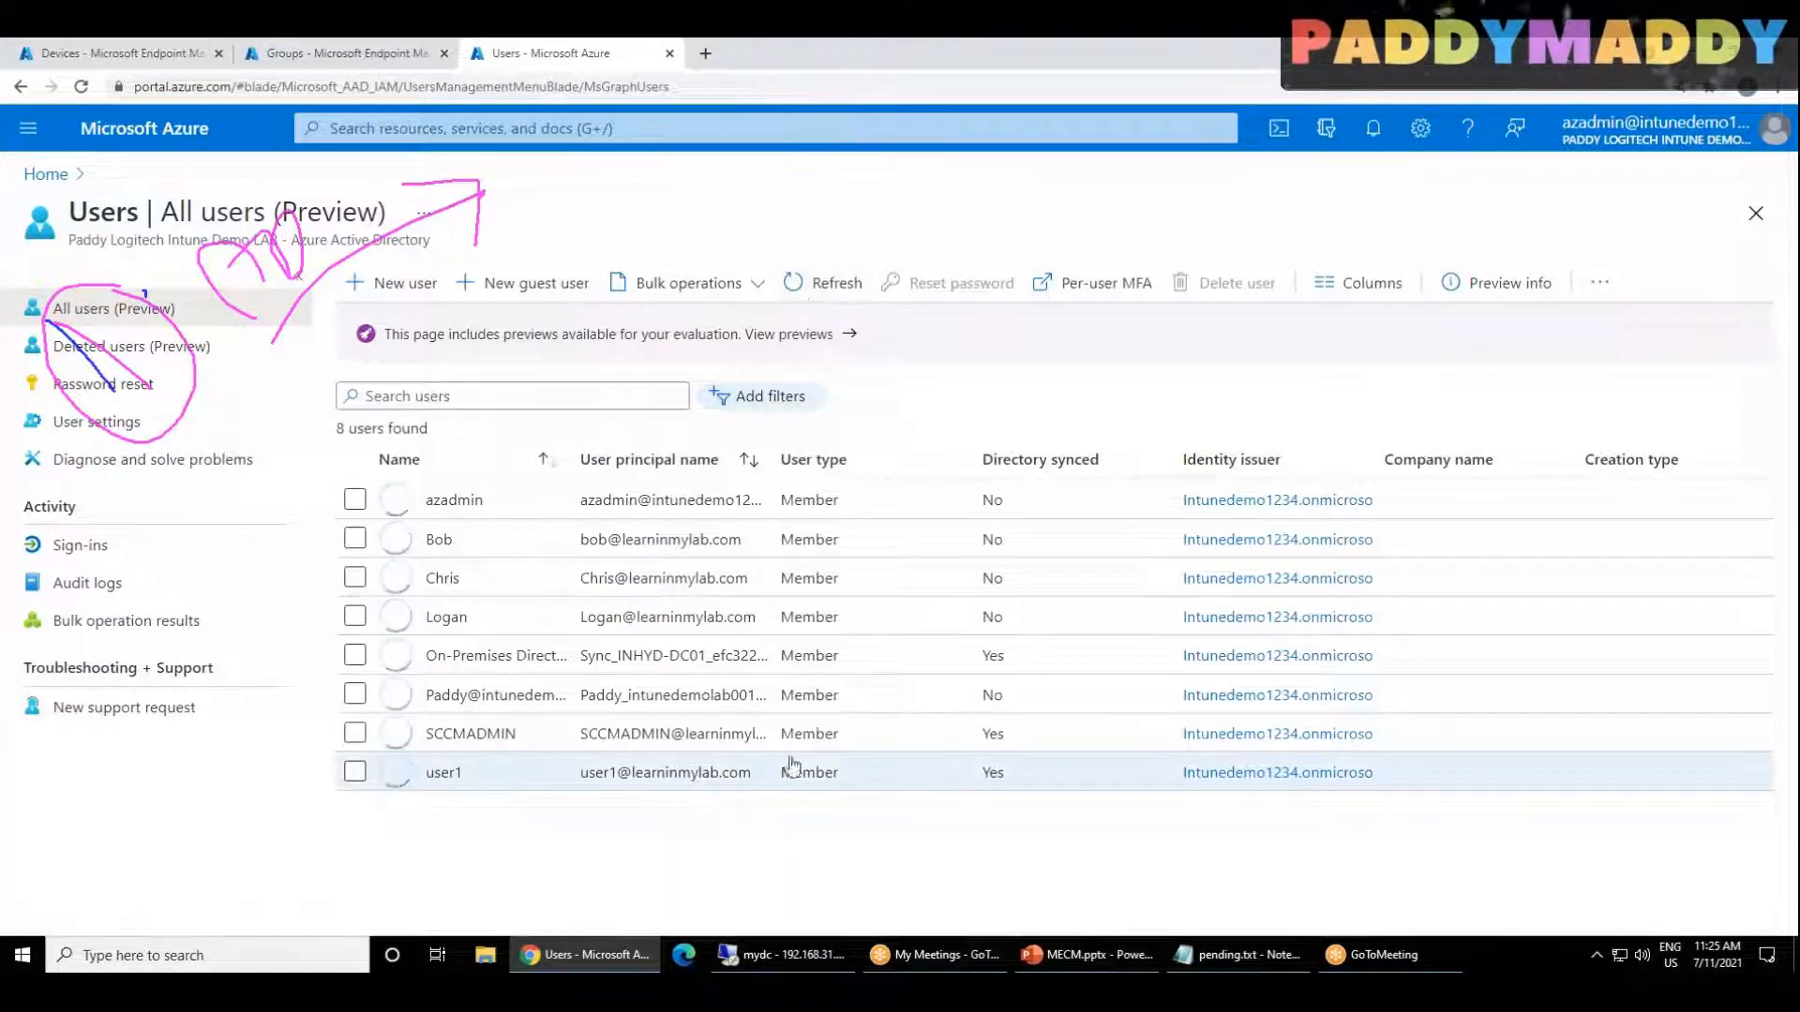
{"action": "left_click", "coordinate": [354, 771]}
{"action": "left_click", "coordinate": [444, 771]}
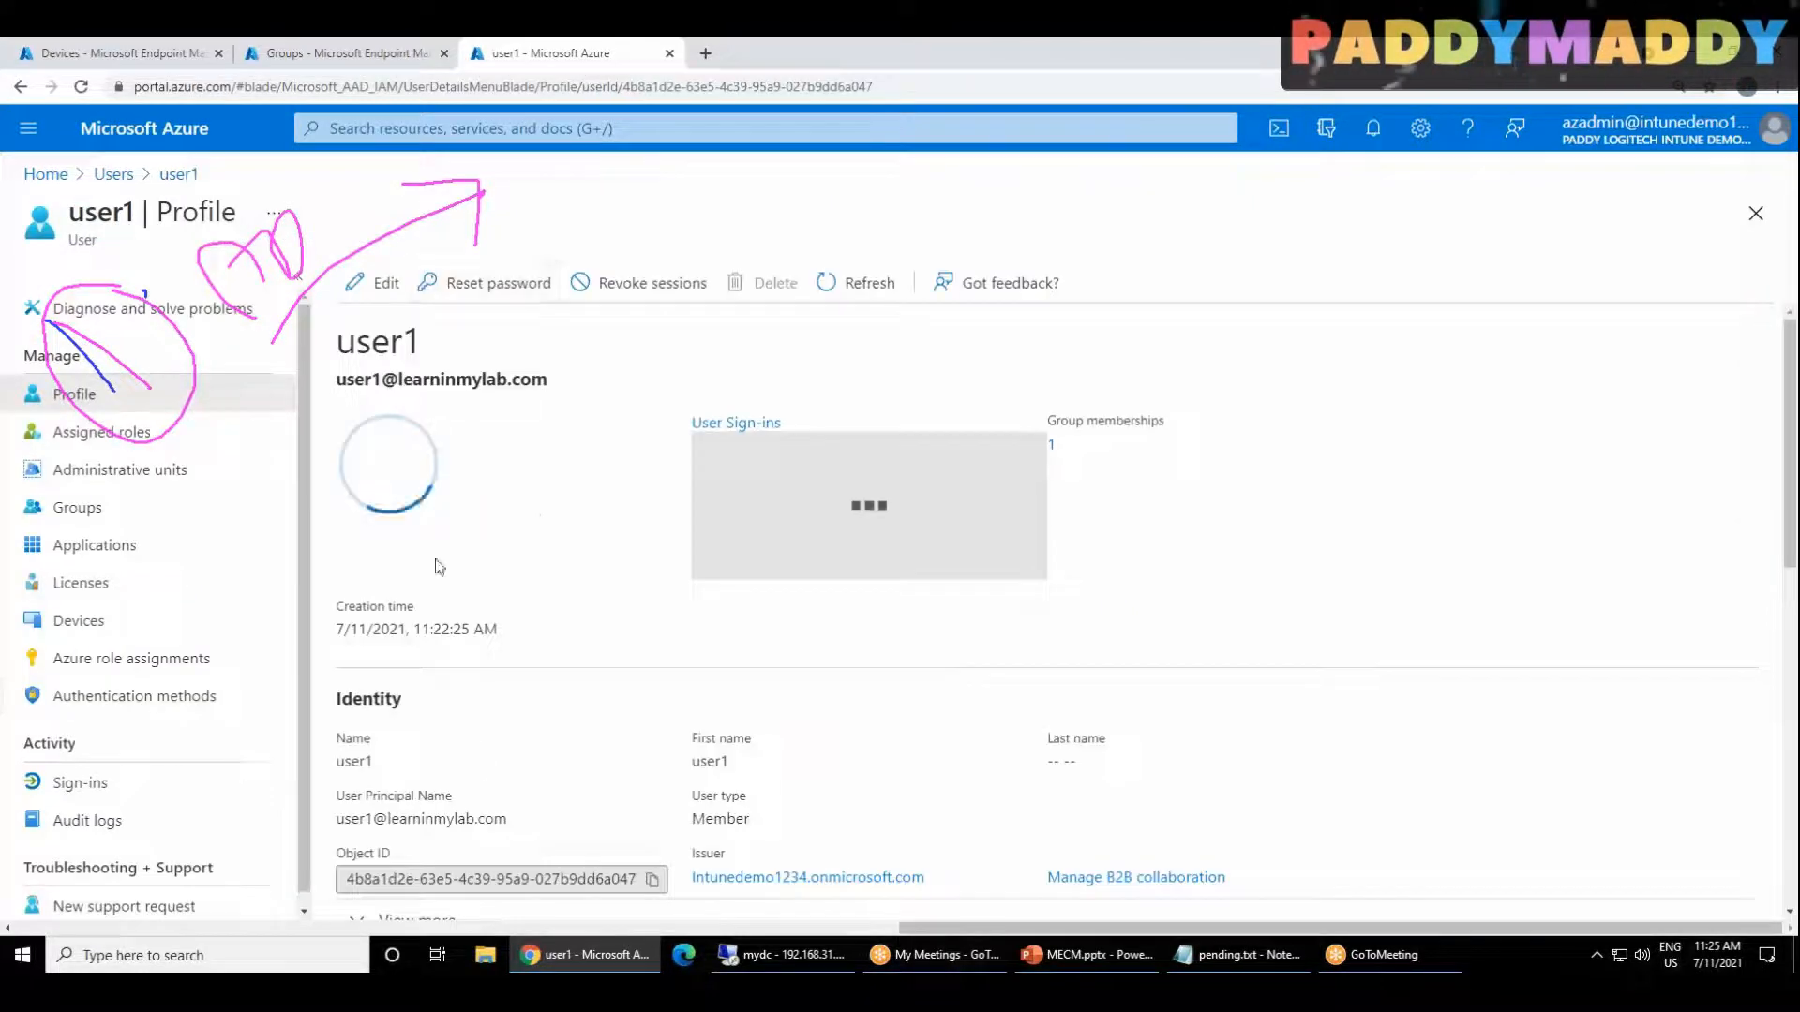
{"action": "scroll", "coordinate": [622, 739], "scroll_direction": "down", "scroll_amount": 5}
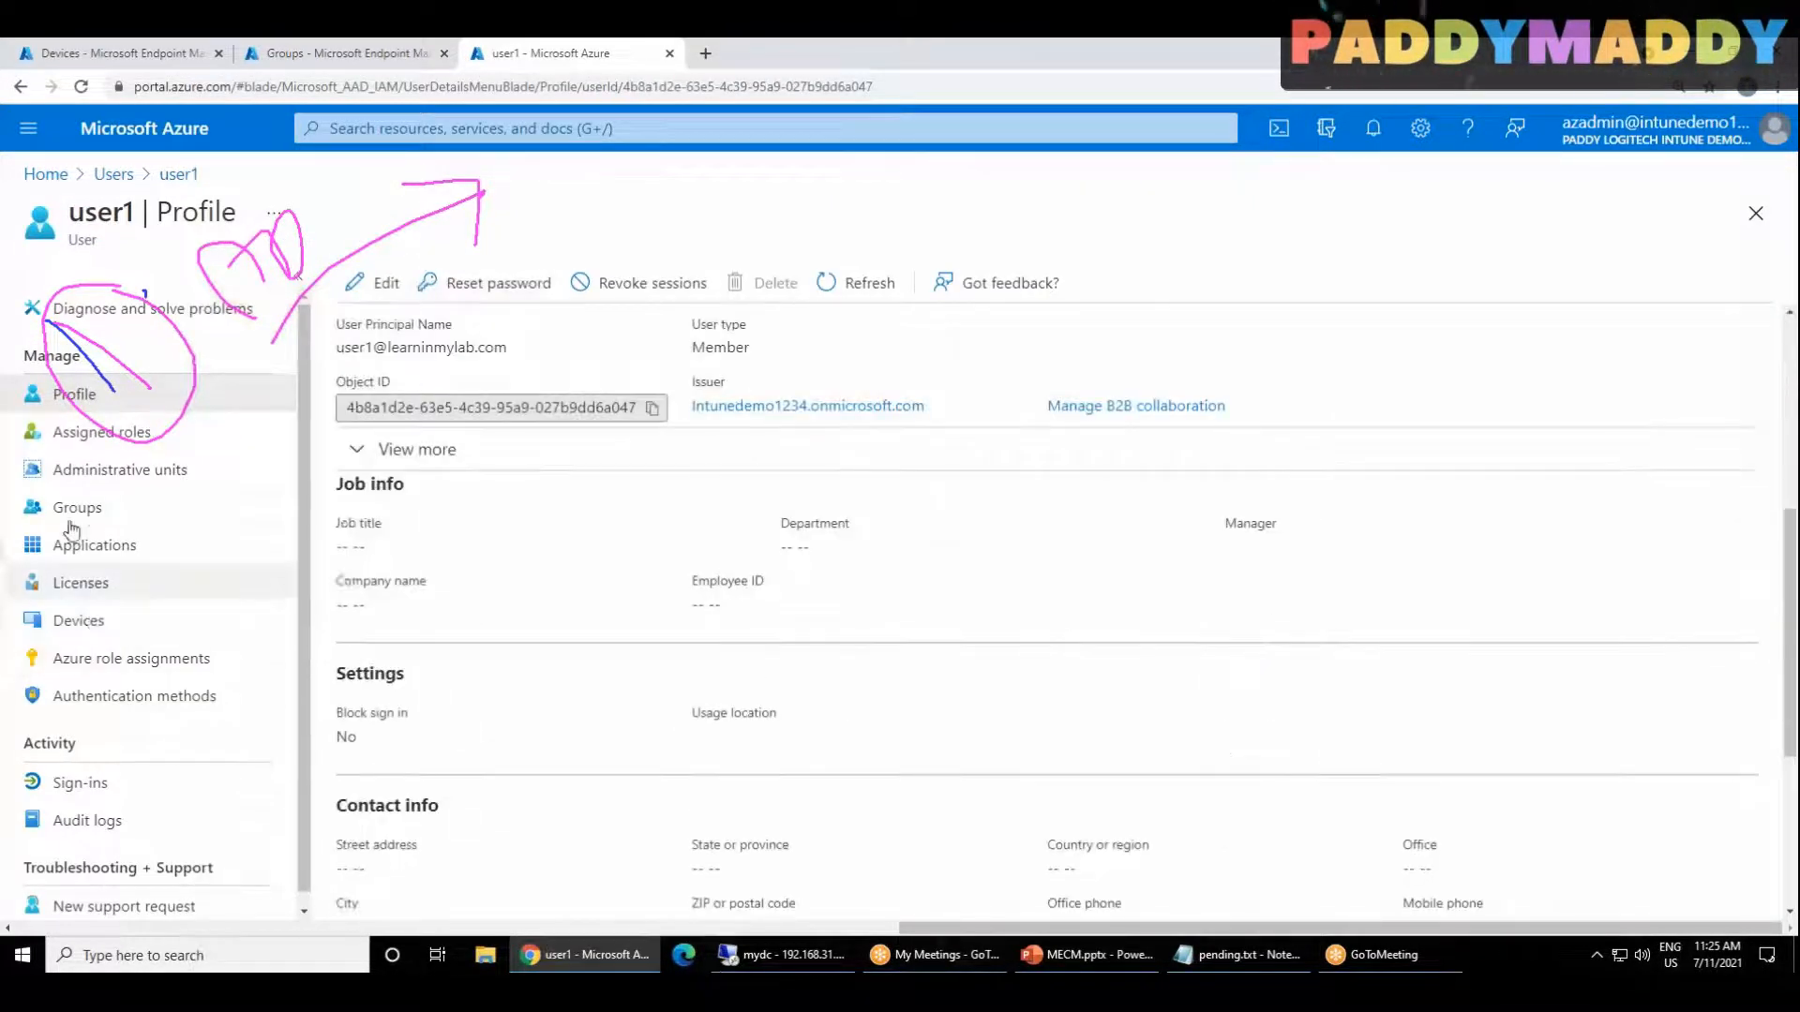
{"action": "scroll", "coordinate": [788, 747], "scroll_direction": "down", "scroll_amount": 3}
{"action": "scroll", "coordinate": [788, 747], "scroll_direction": "up", "scroll_amount": 5}
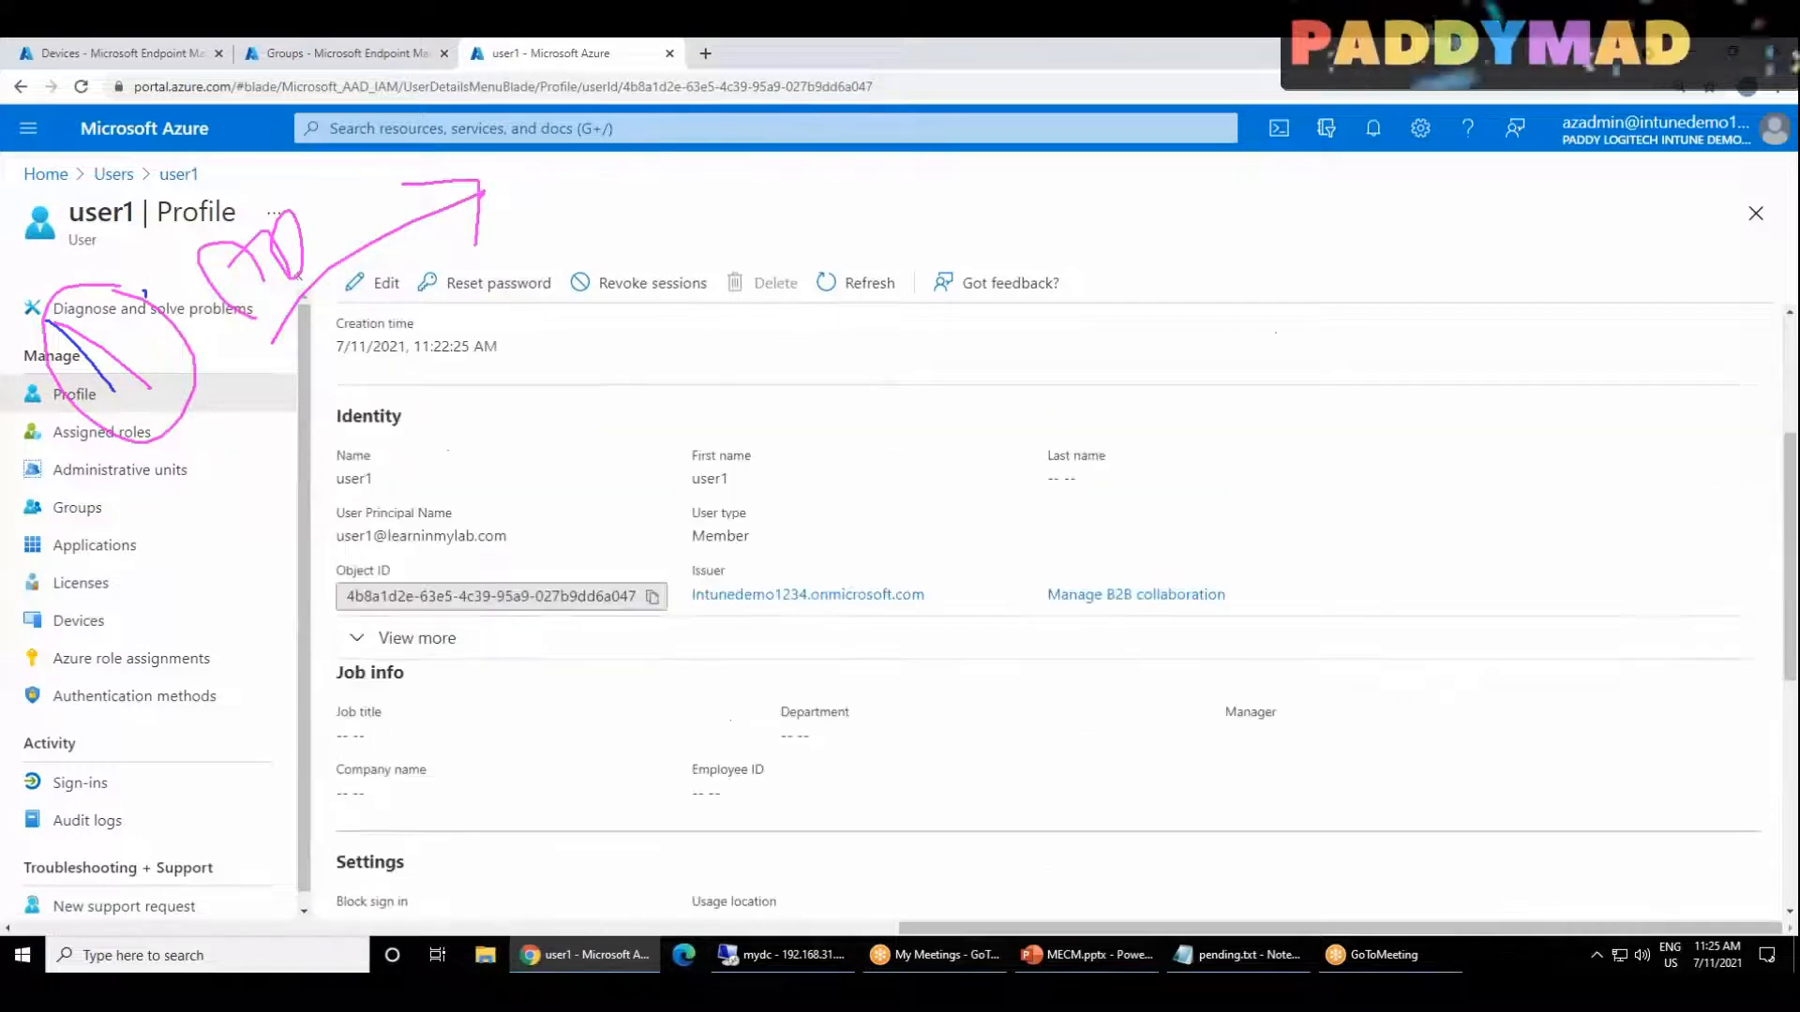
Step: Set the usage location of user1 to United States and save the profile
{"action": "left_click", "coordinate": [379, 284]}
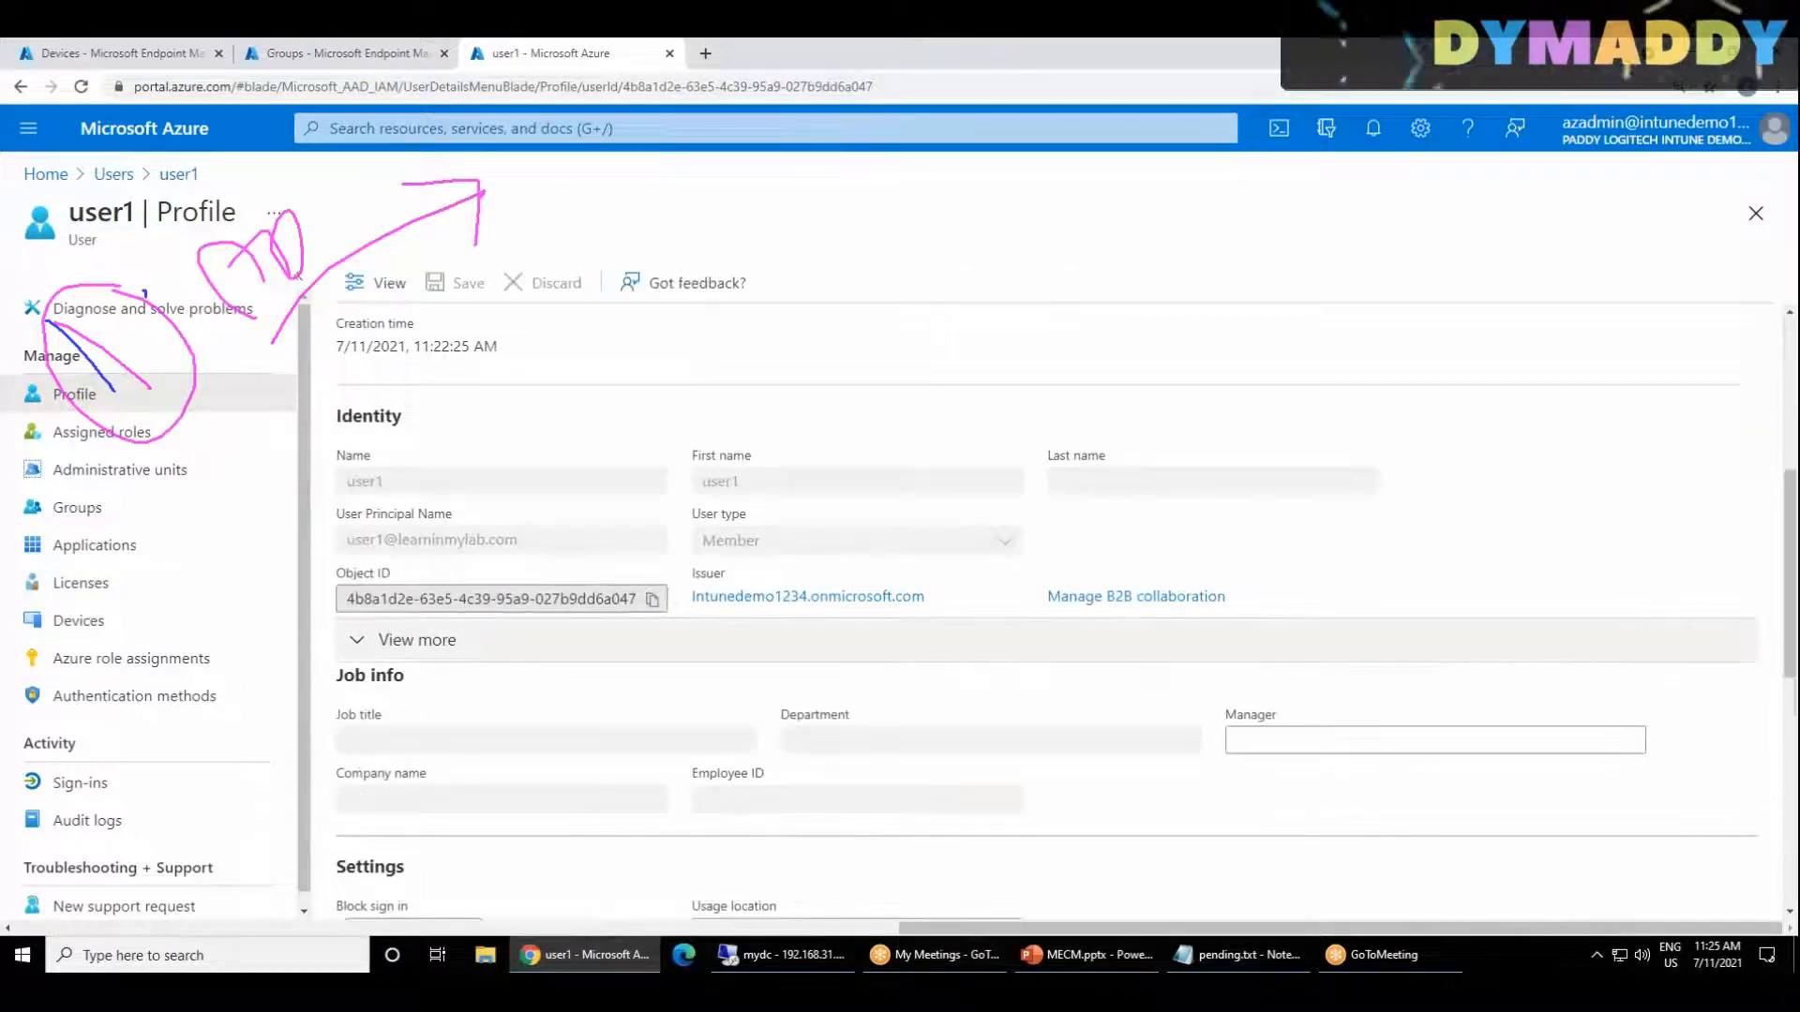
{"action": "scroll", "coordinate": [1047, 653], "scroll_direction": "down", "scroll_amount": 6}
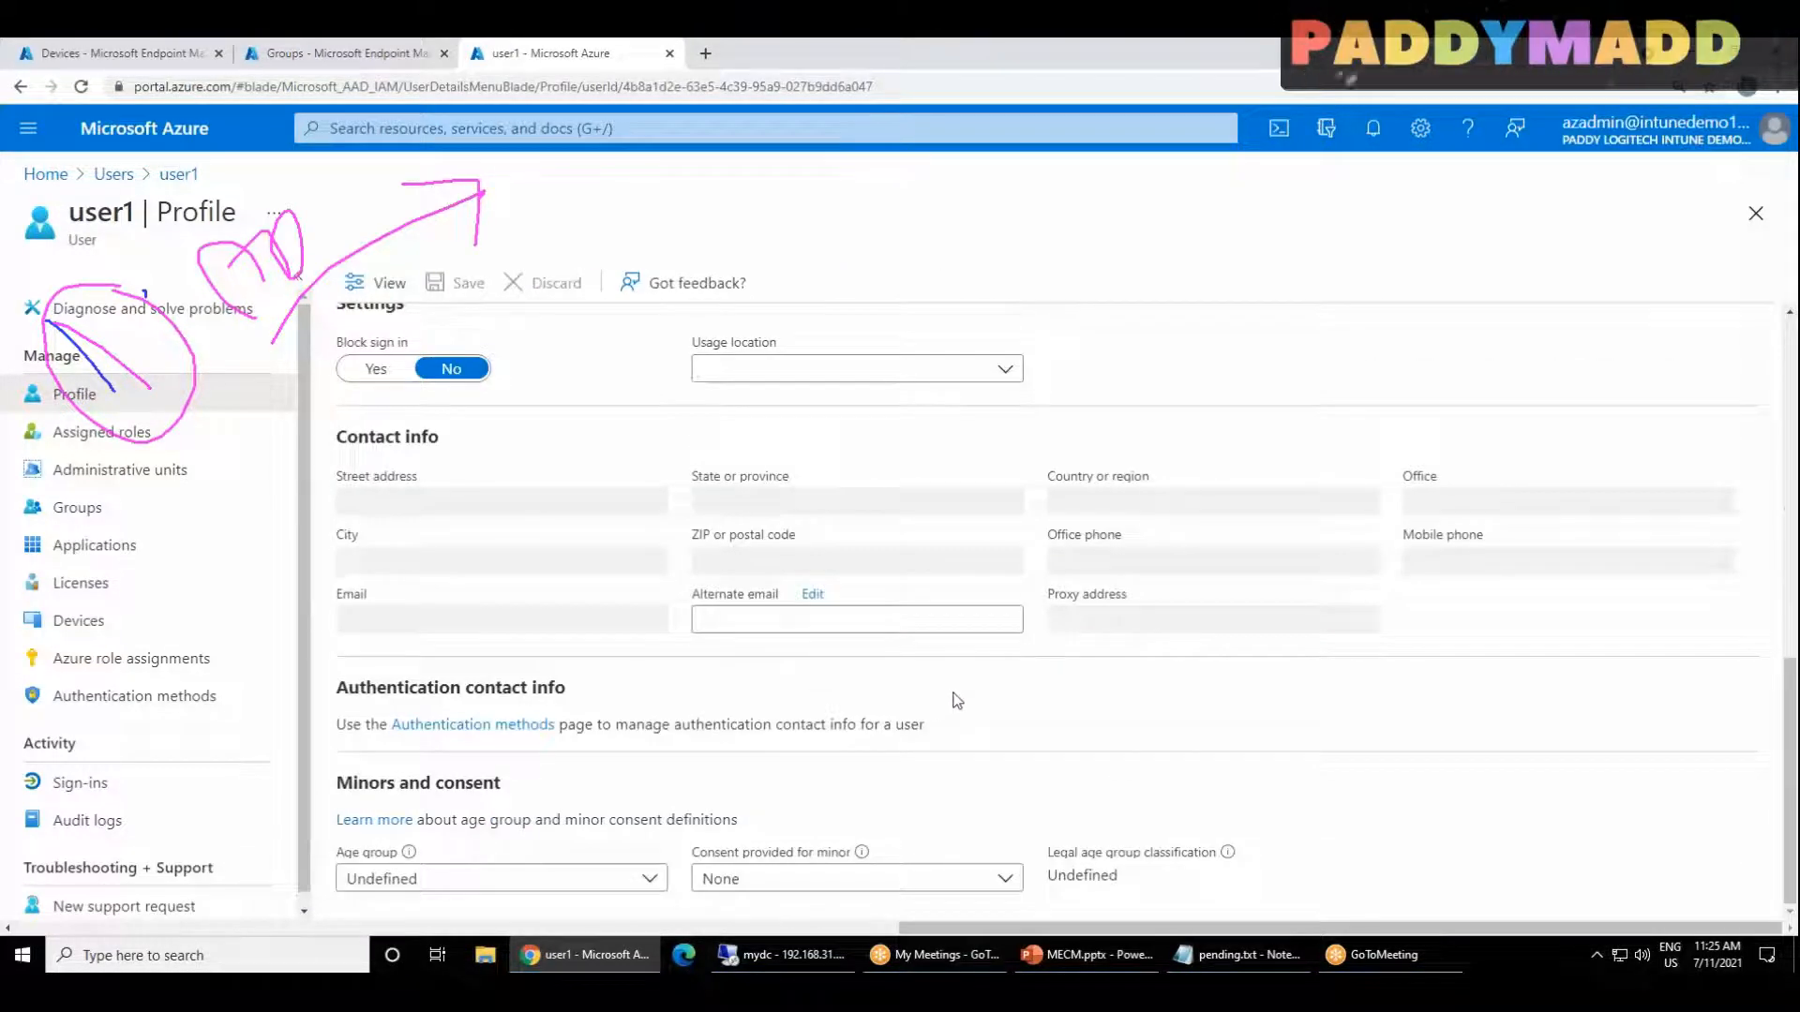
{"action": "scroll", "coordinate": [1123, 736], "scroll_direction": "up", "scroll_amount": 1}
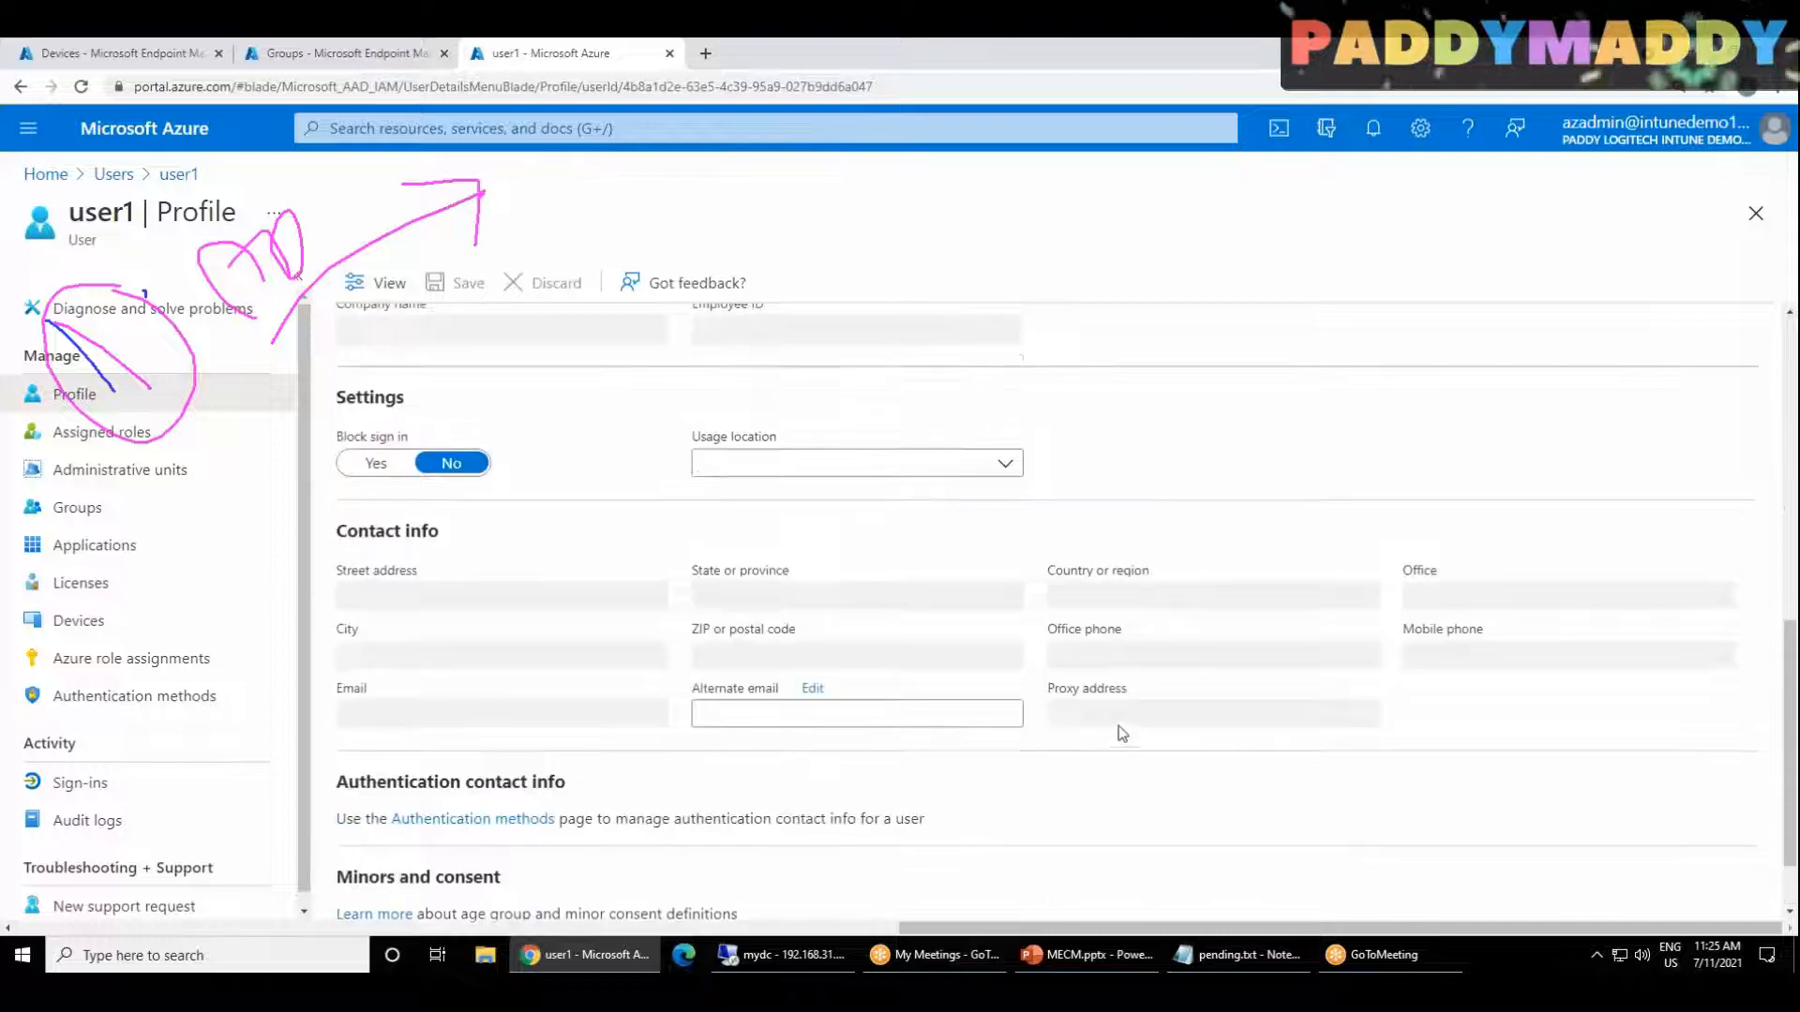
{"action": "left_click", "coordinate": [1004, 463]}
{"action": "type", "text": "UNITE"}
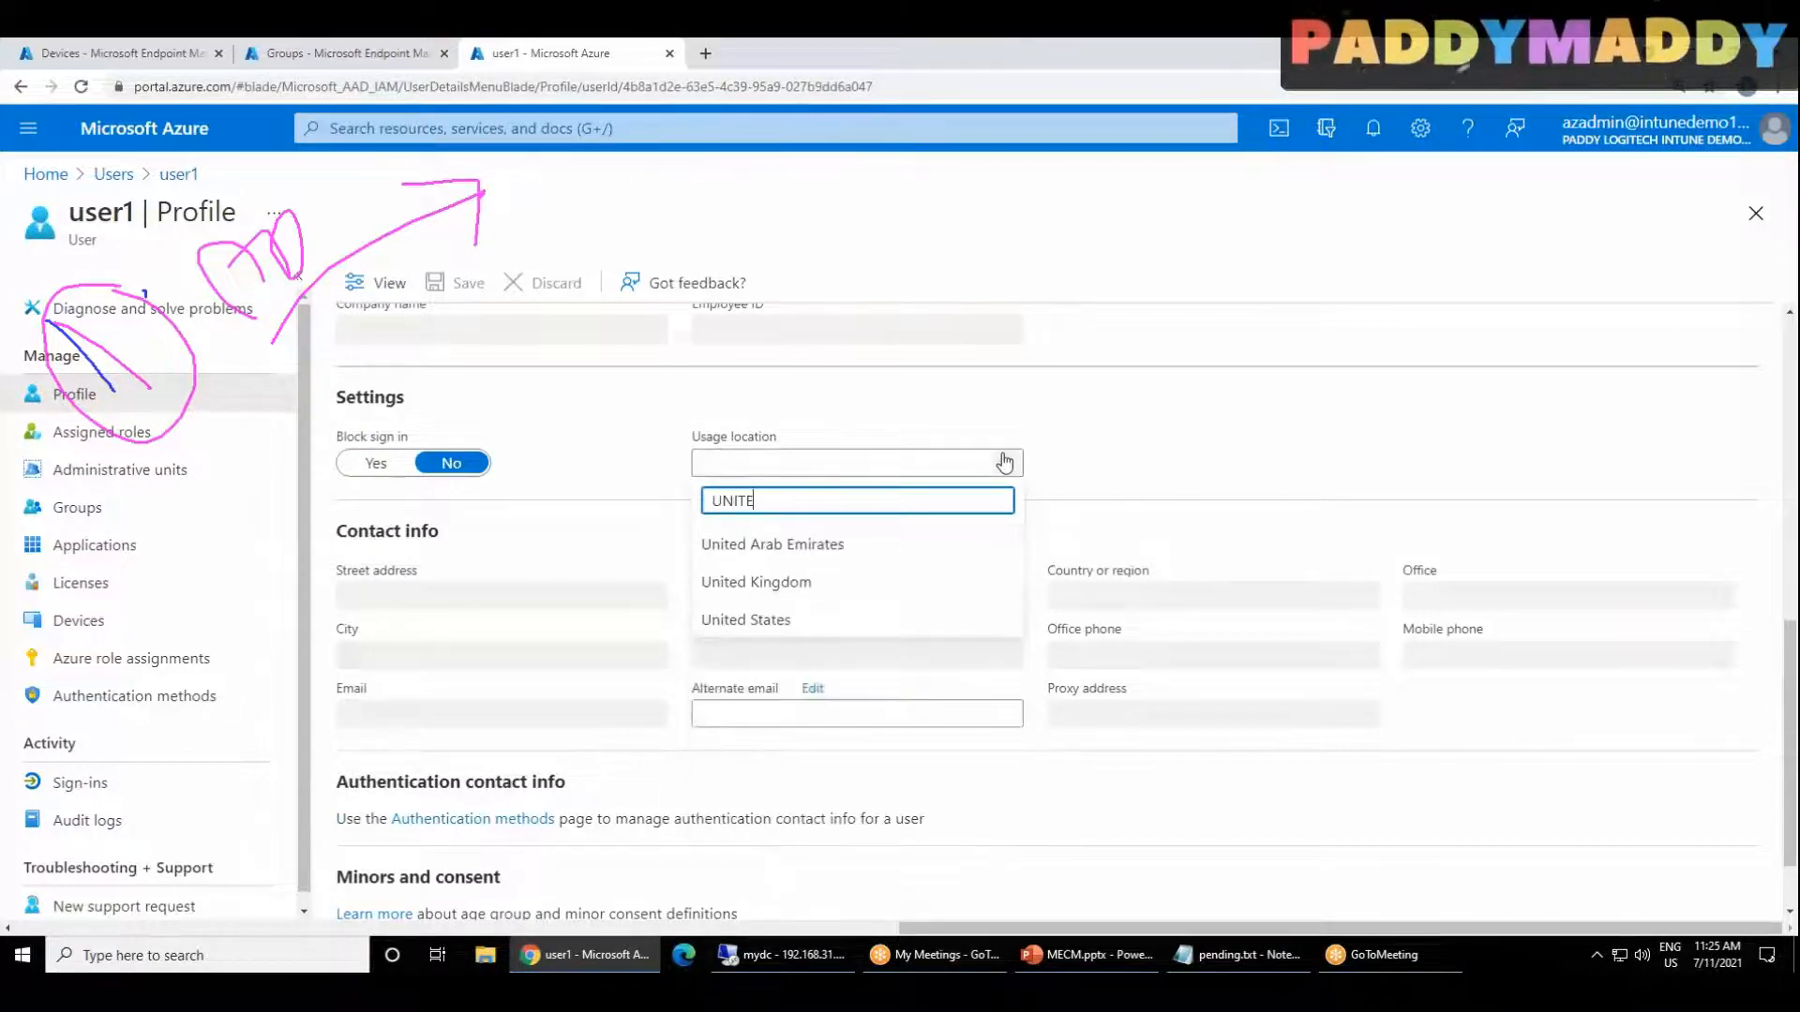
{"action": "left_click", "coordinate": [871, 623]}
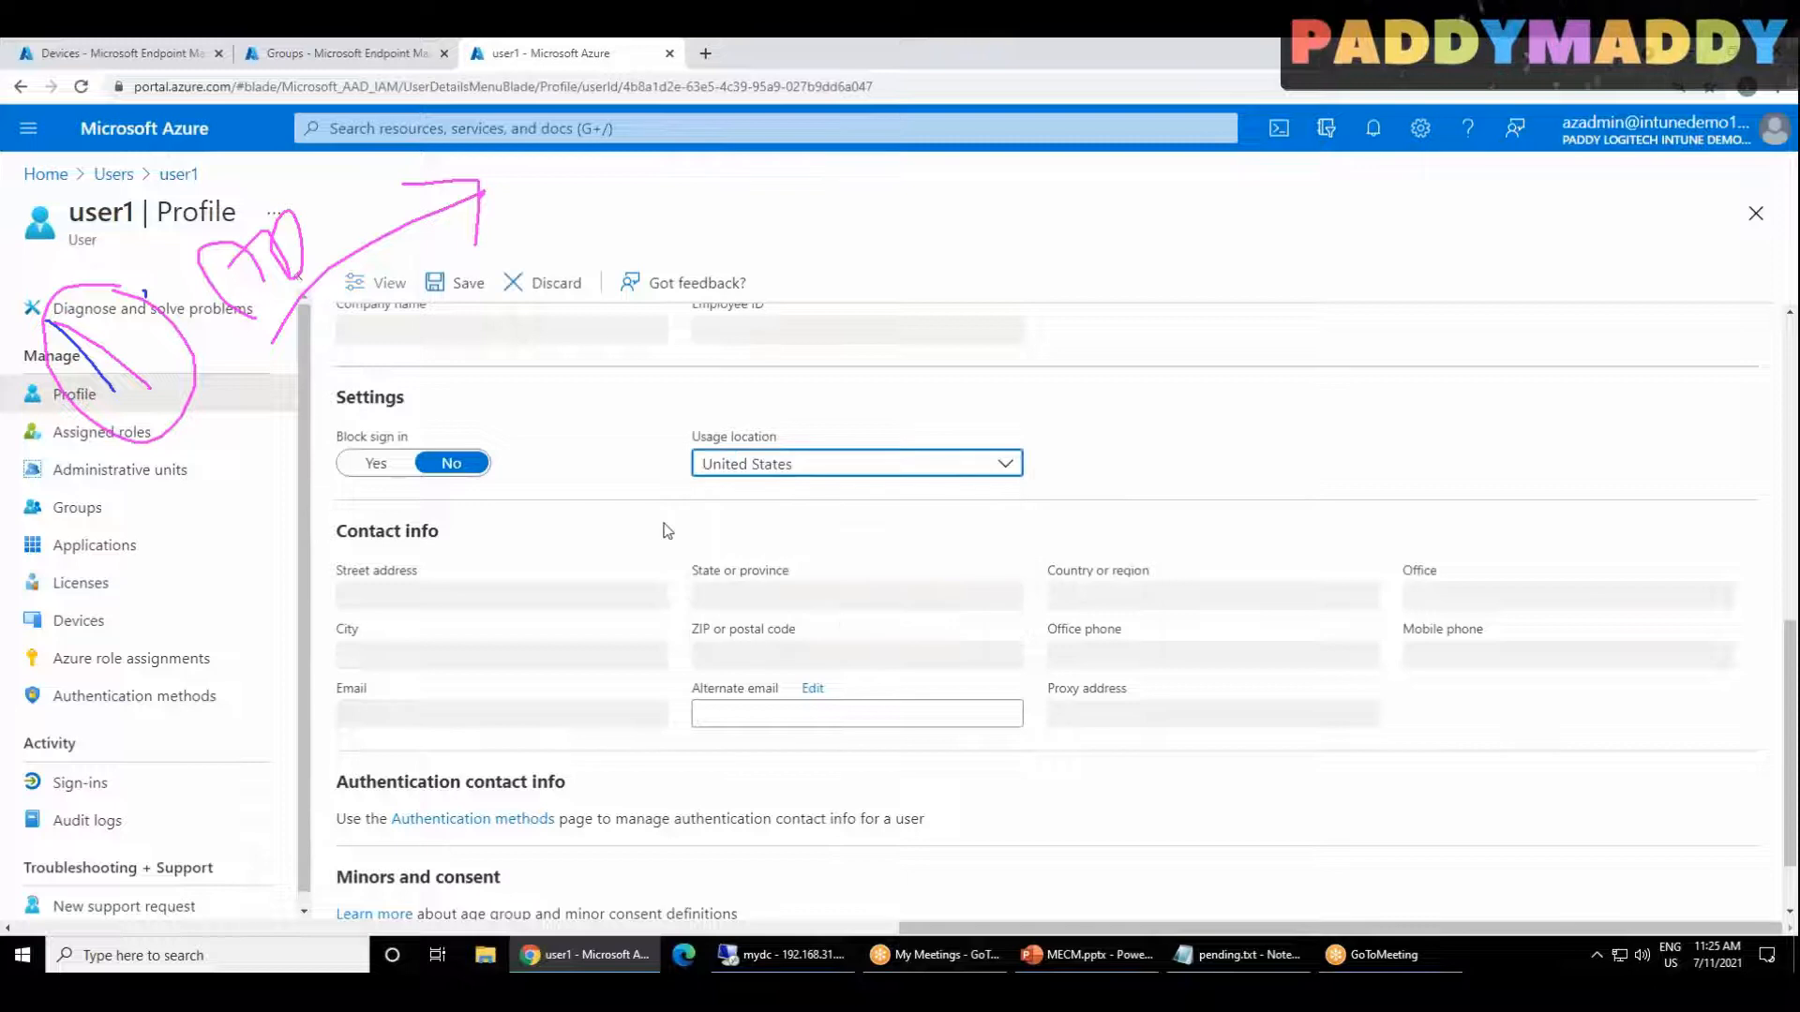
{"action": "left_click", "coordinate": [465, 282]}
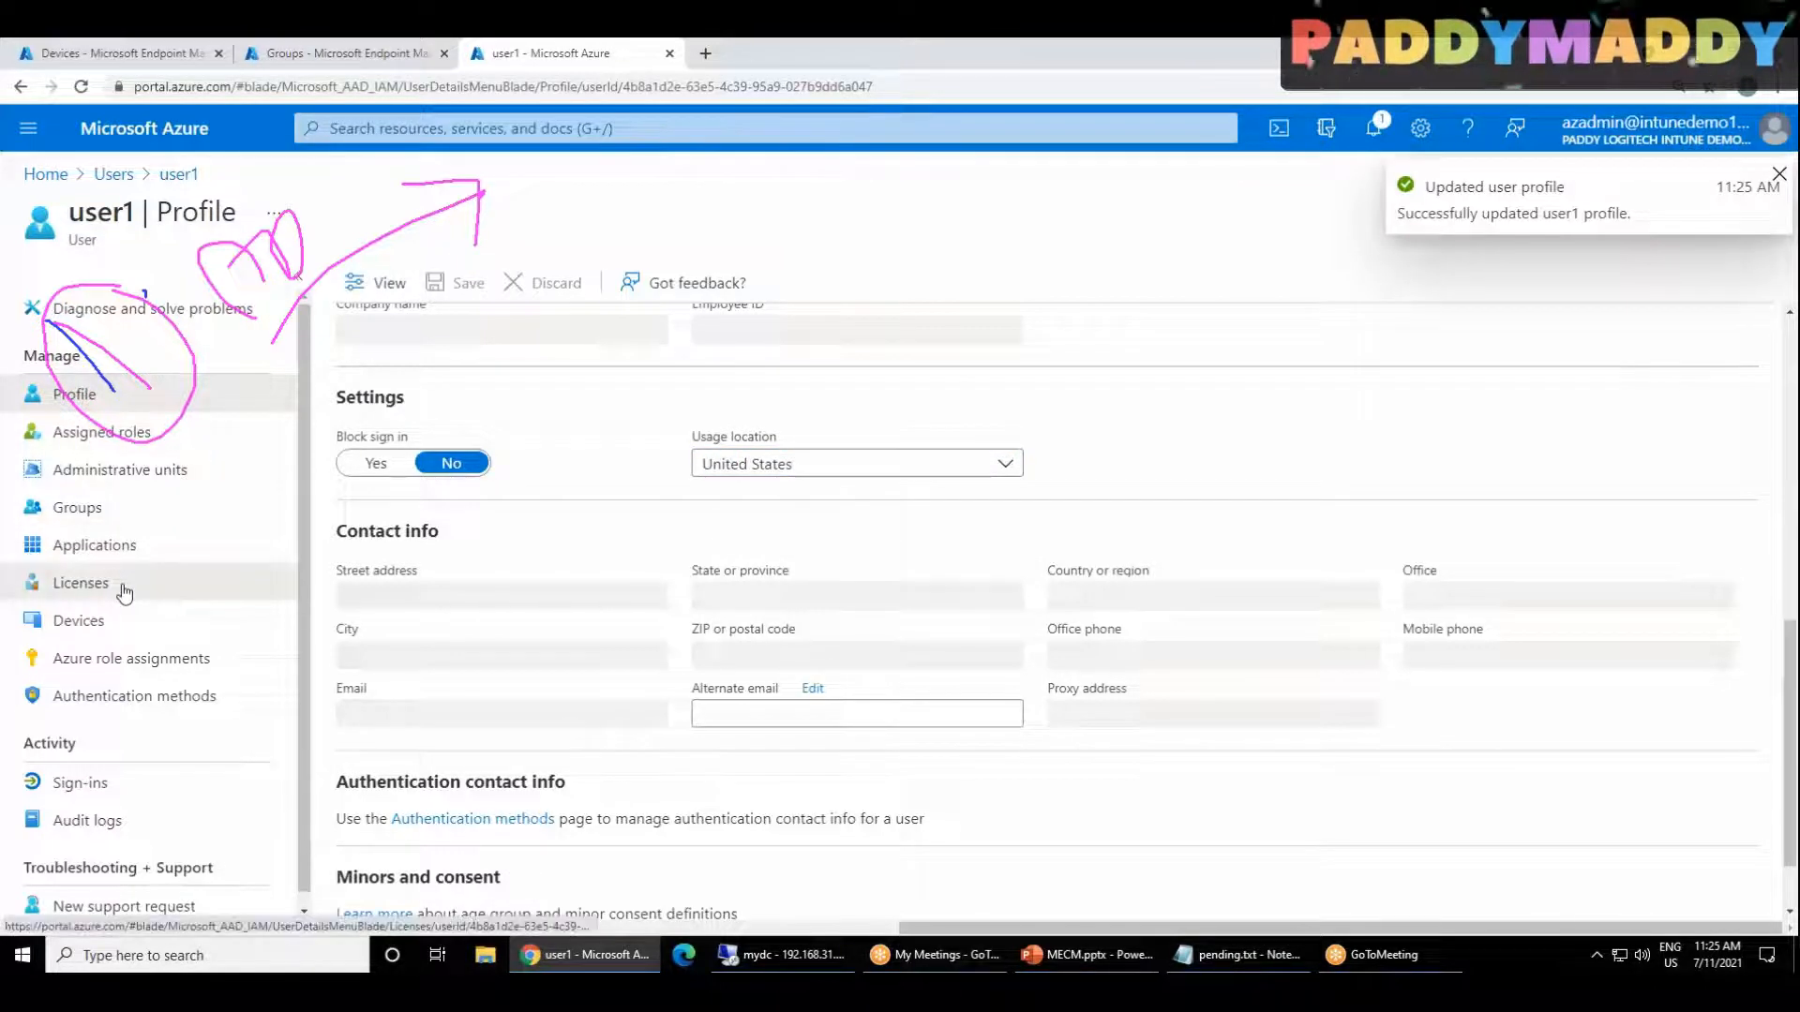
Step: Assign the Enterprise Mobility + Security E5 and Office 365 E5 licenses to user1 and save the assignments
{"action": "left_click", "coordinate": [80, 582]}
{"action": "left_click", "coordinate": [413, 286]}
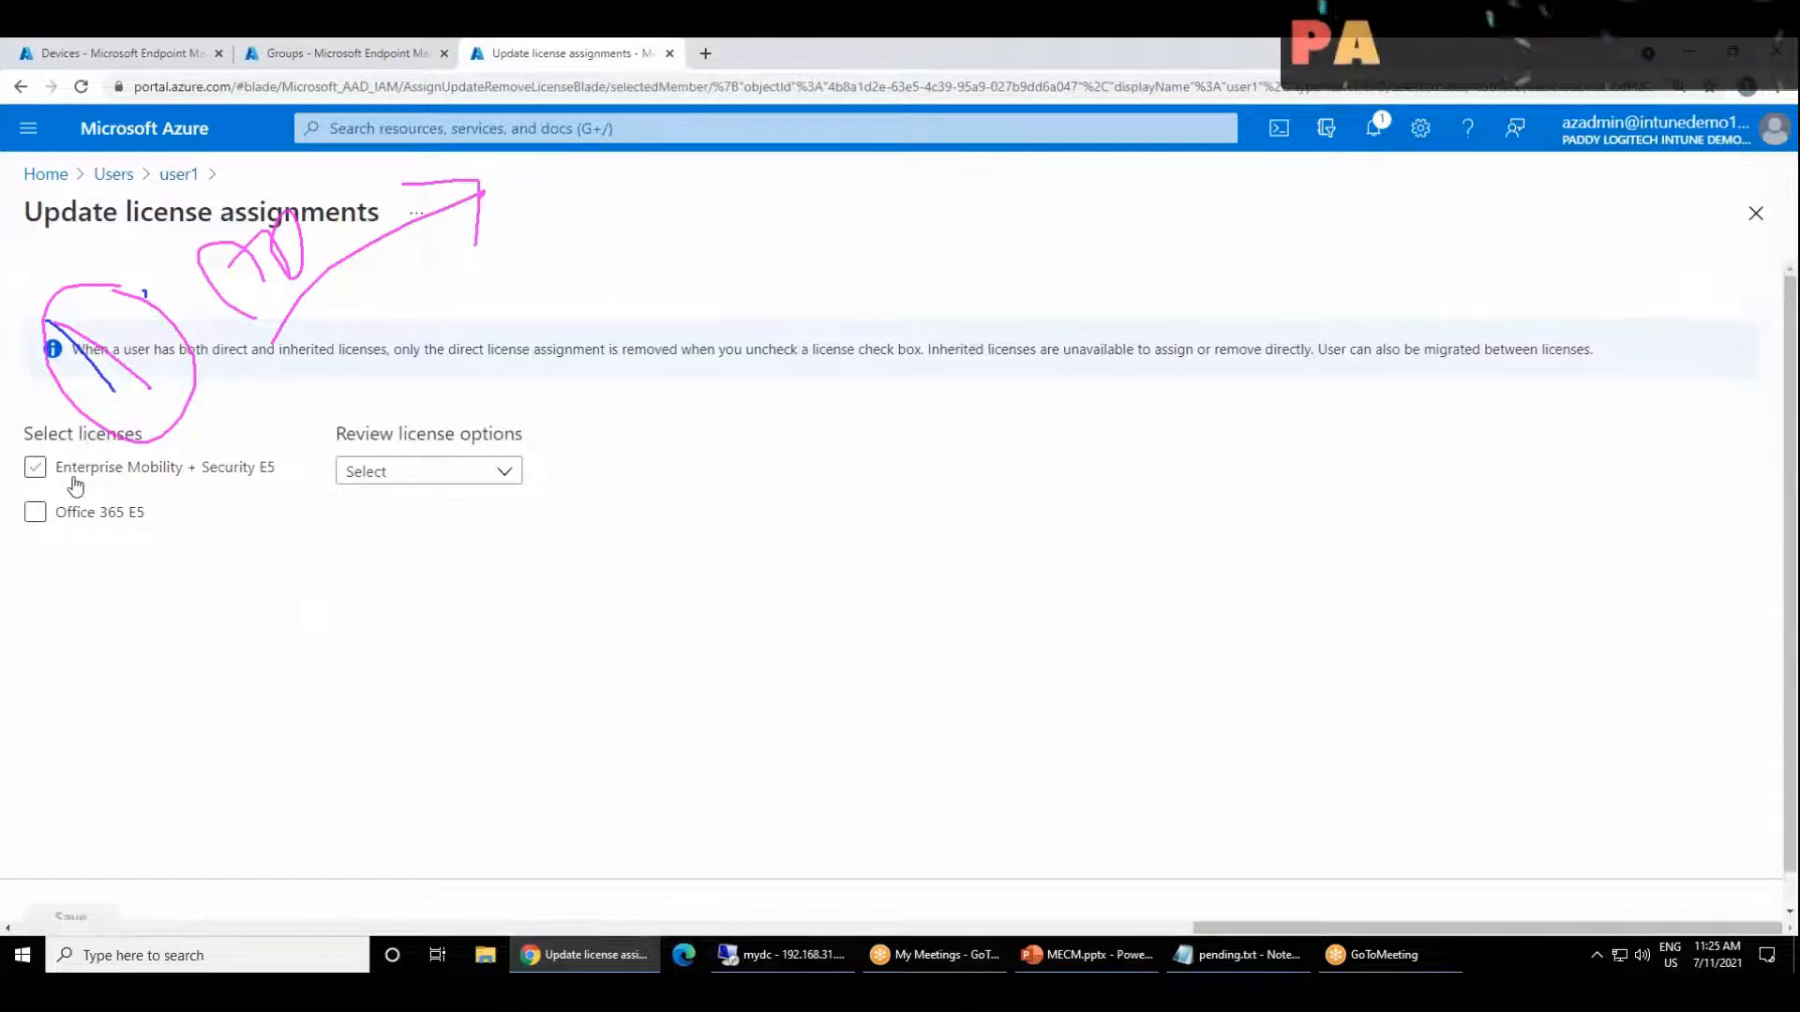
{"action": "left_click", "coordinate": [71, 473]}
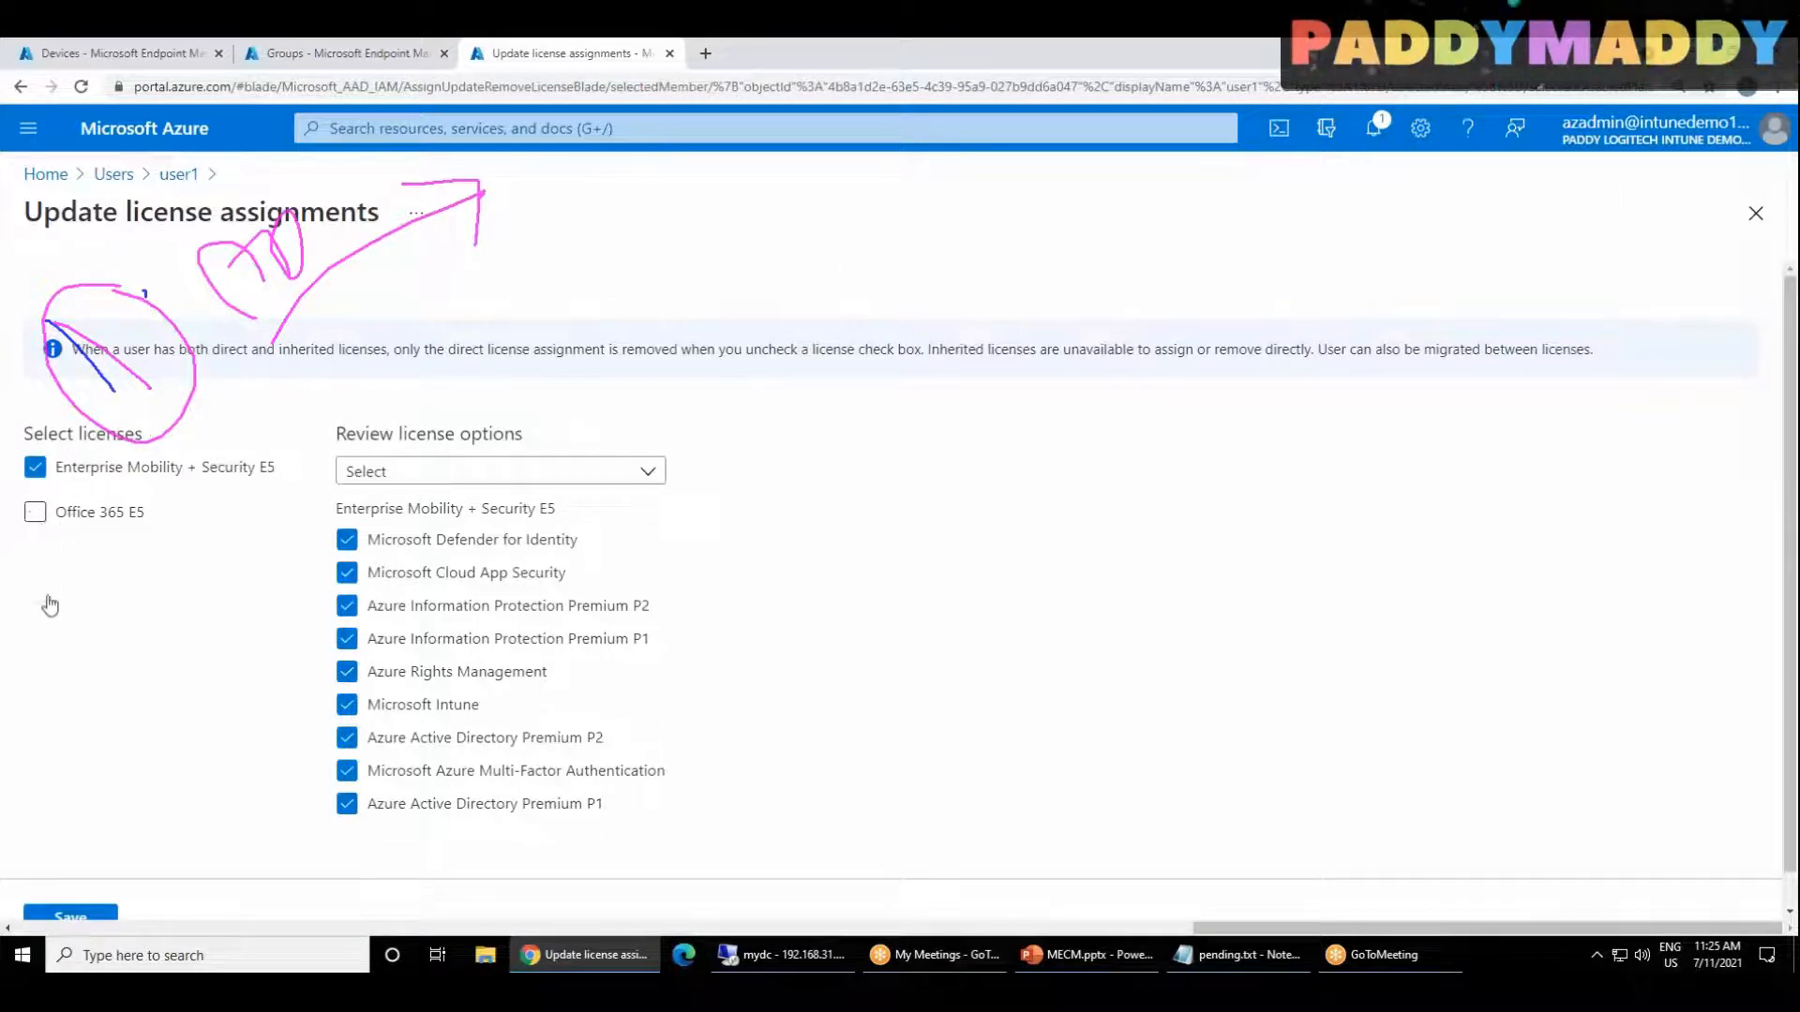
{"action": "left_click", "coordinate": [38, 528]}
{"action": "left_click", "coordinate": [68, 914]}
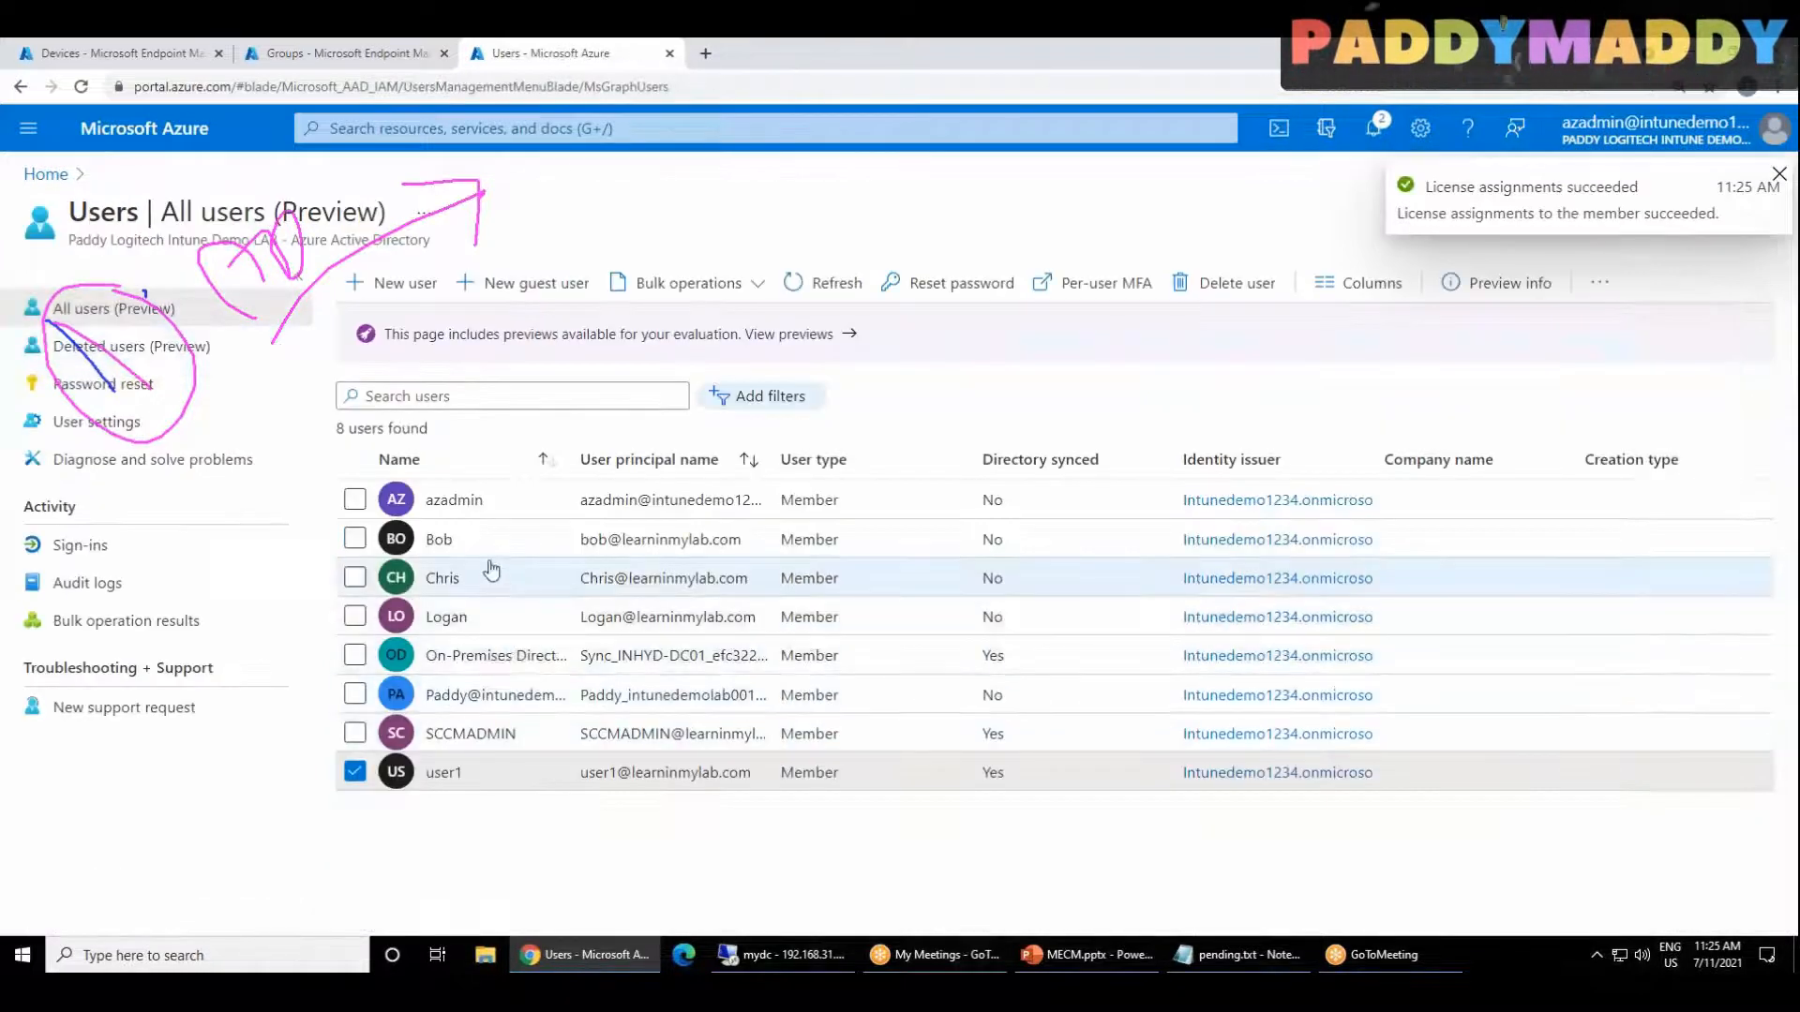
Step: Open the SCCMADMIN profile from the user list, set its usage location to United States and save it
{"action": "left_click", "coordinate": [479, 734]}
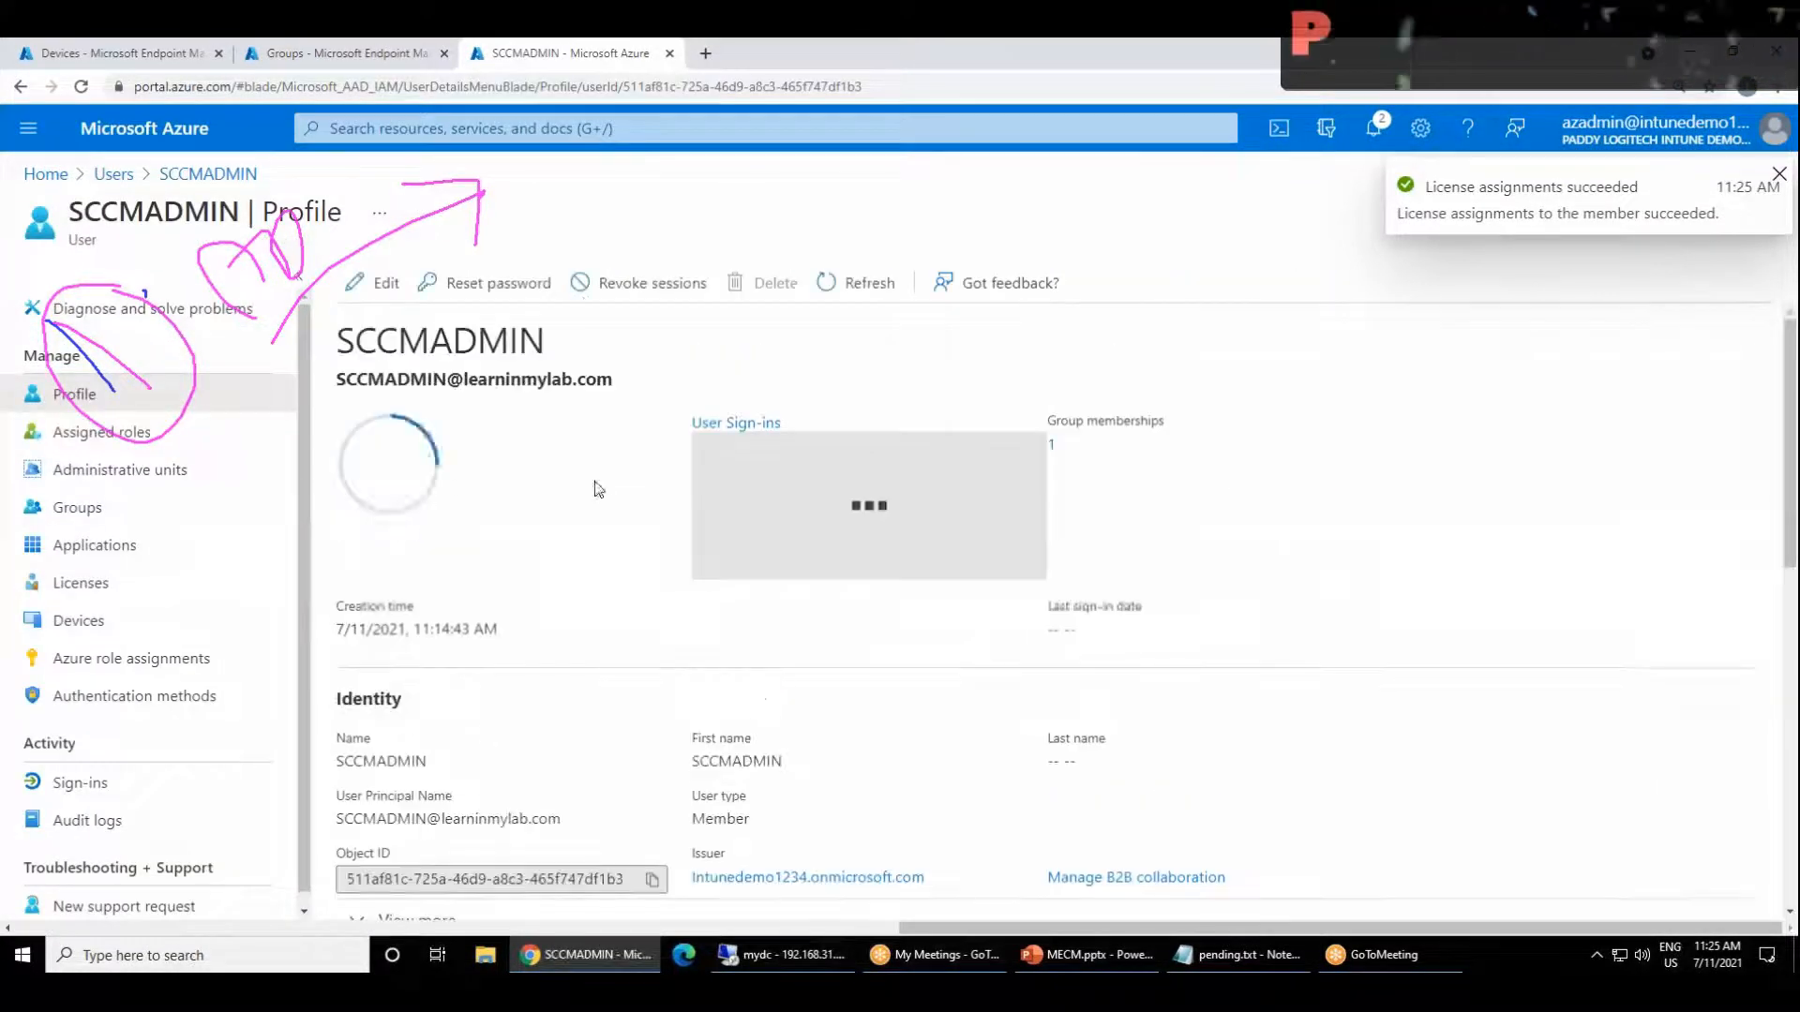
{"action": "left_click", "coordinate": [377, 283]}
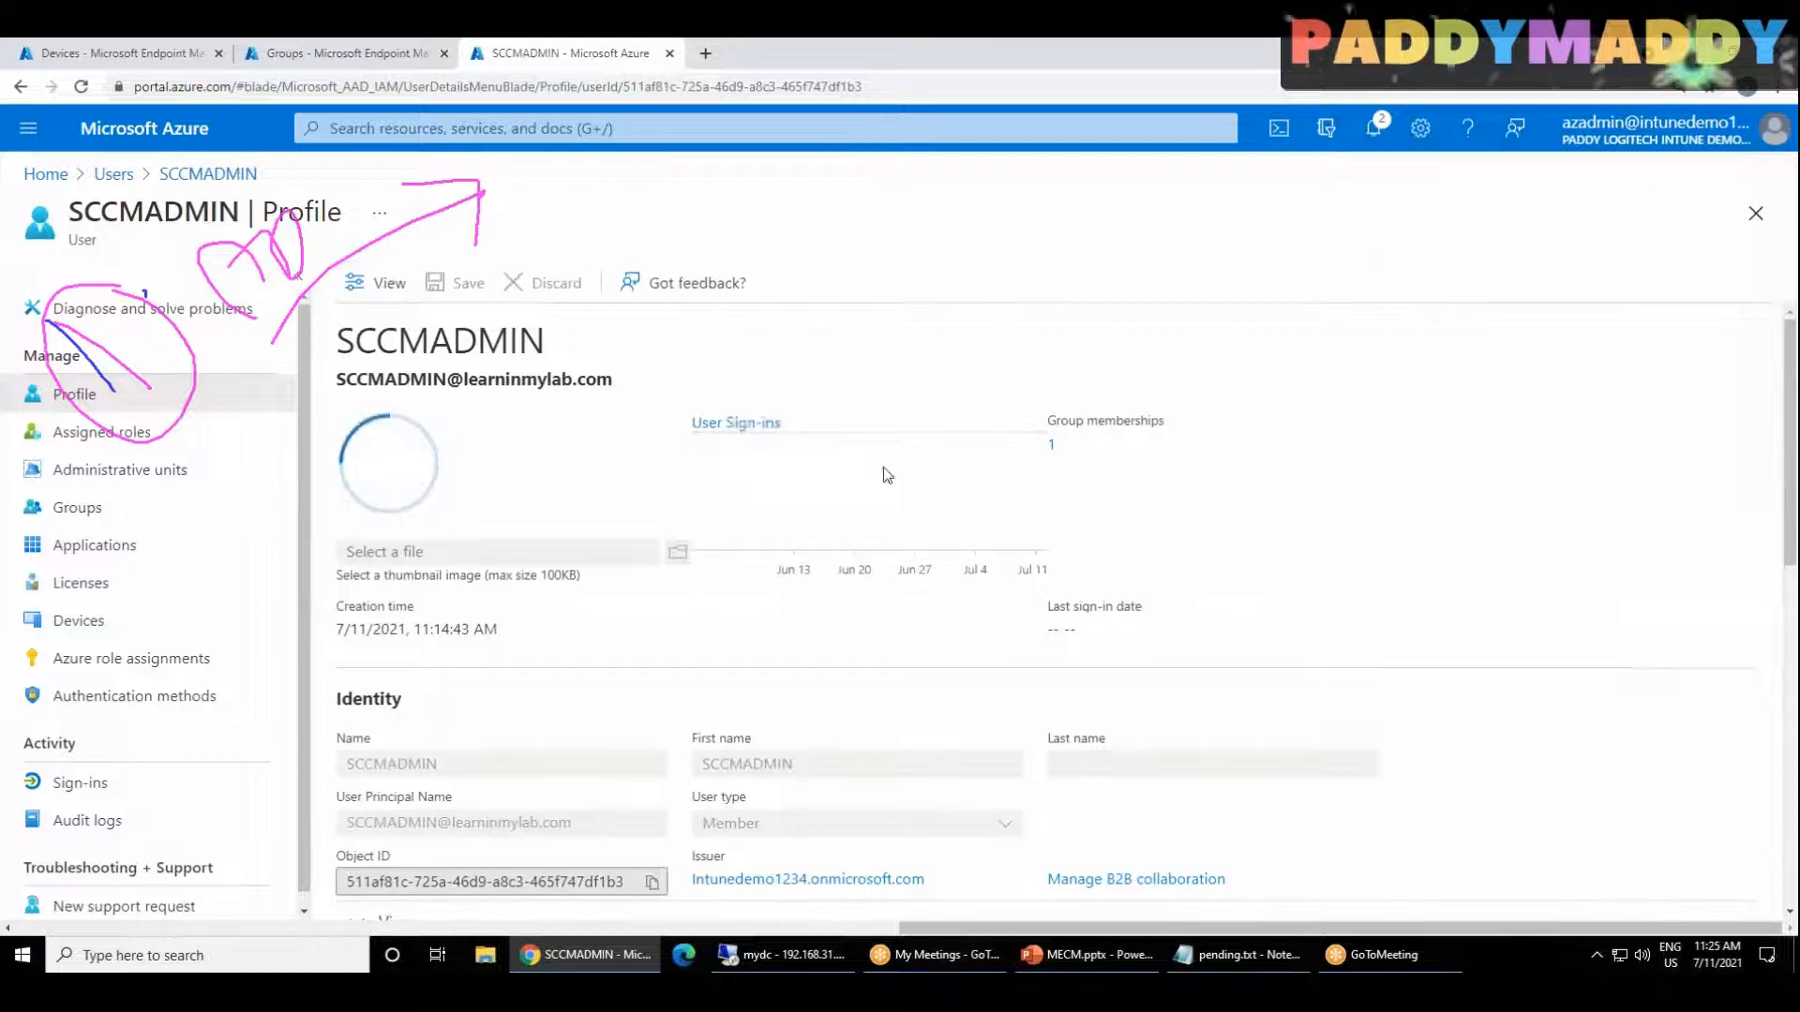
{"action": "scroll", "coordinate": [975, 577], "scroll_direction": "down", "scroll_amount": 2}
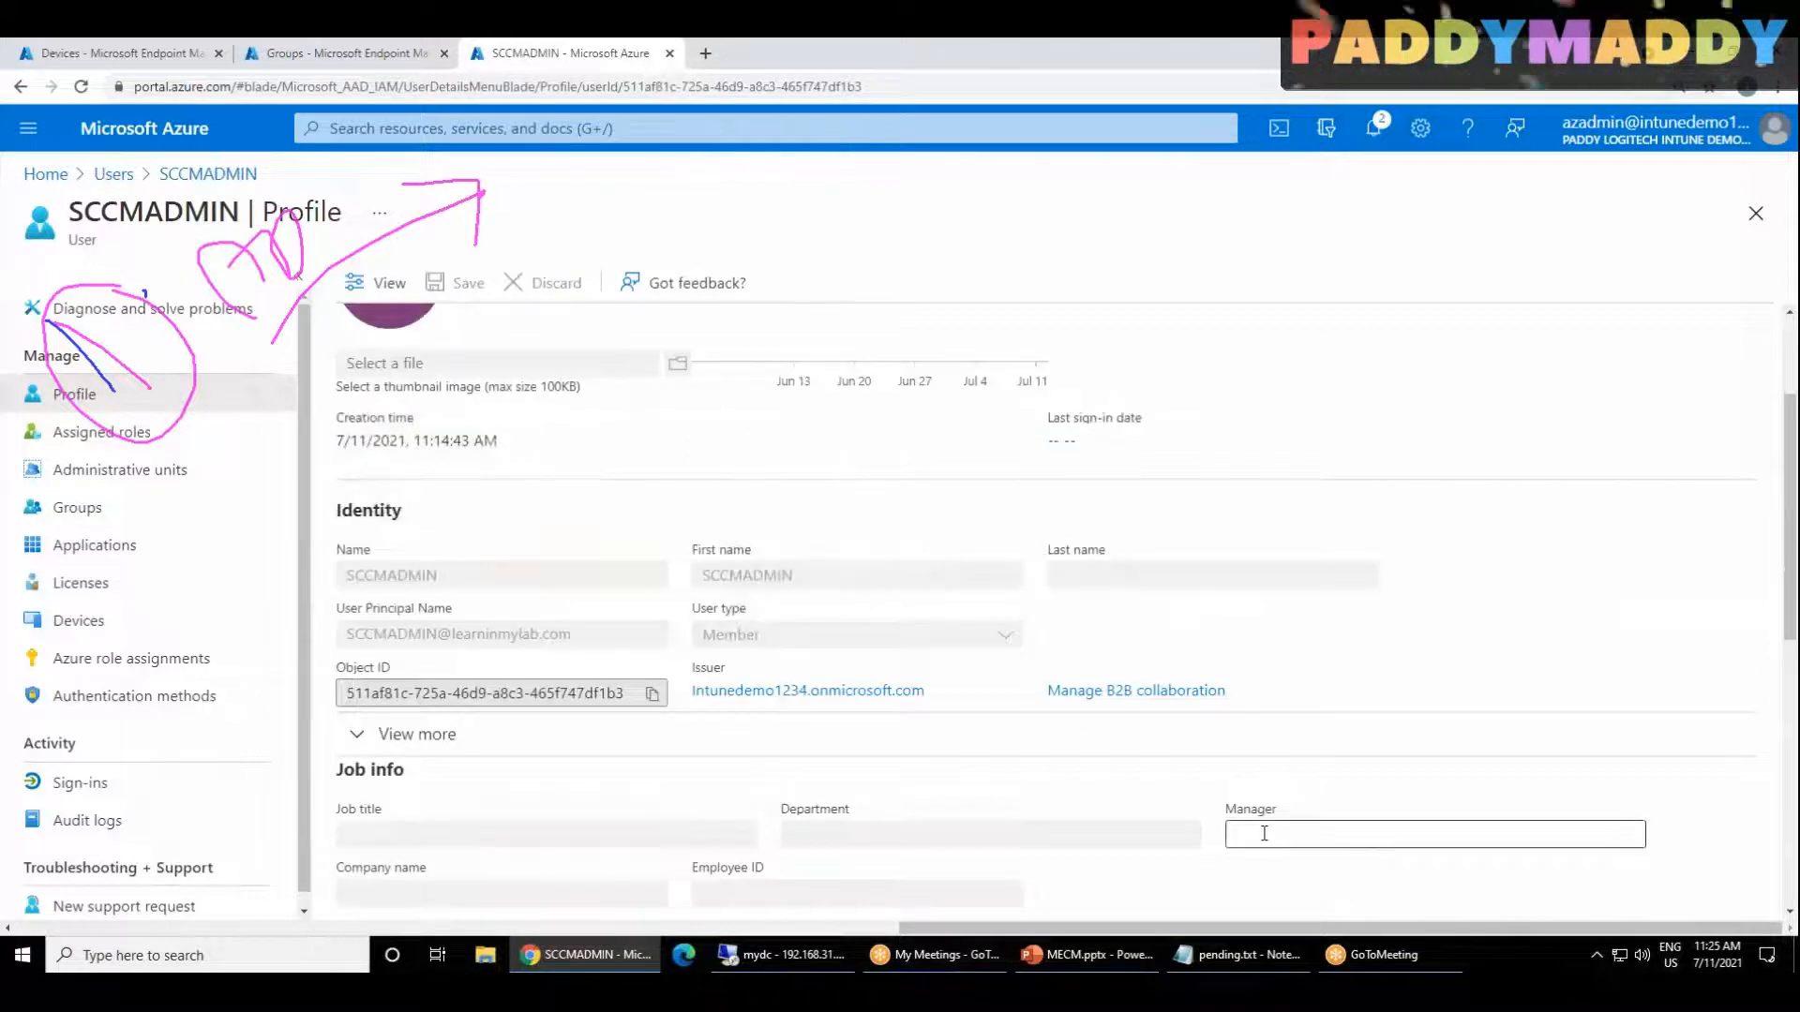
{"action": "scroll", "coordinate": [956, 797], "scroll_direction": "down", "scroll_amount": 4}
{"action": "left_click", "coordinate": [866, 653]}
{"action": "type", "text": "UNIT"}
{"action": "scroll", "coordinate": [858, 656], "scroll_direction": "up", "scroll_amount": 1}
{"action": "left_click", "coordinate": [818, 743]}
{"action": "type", "text": "UNITED"}
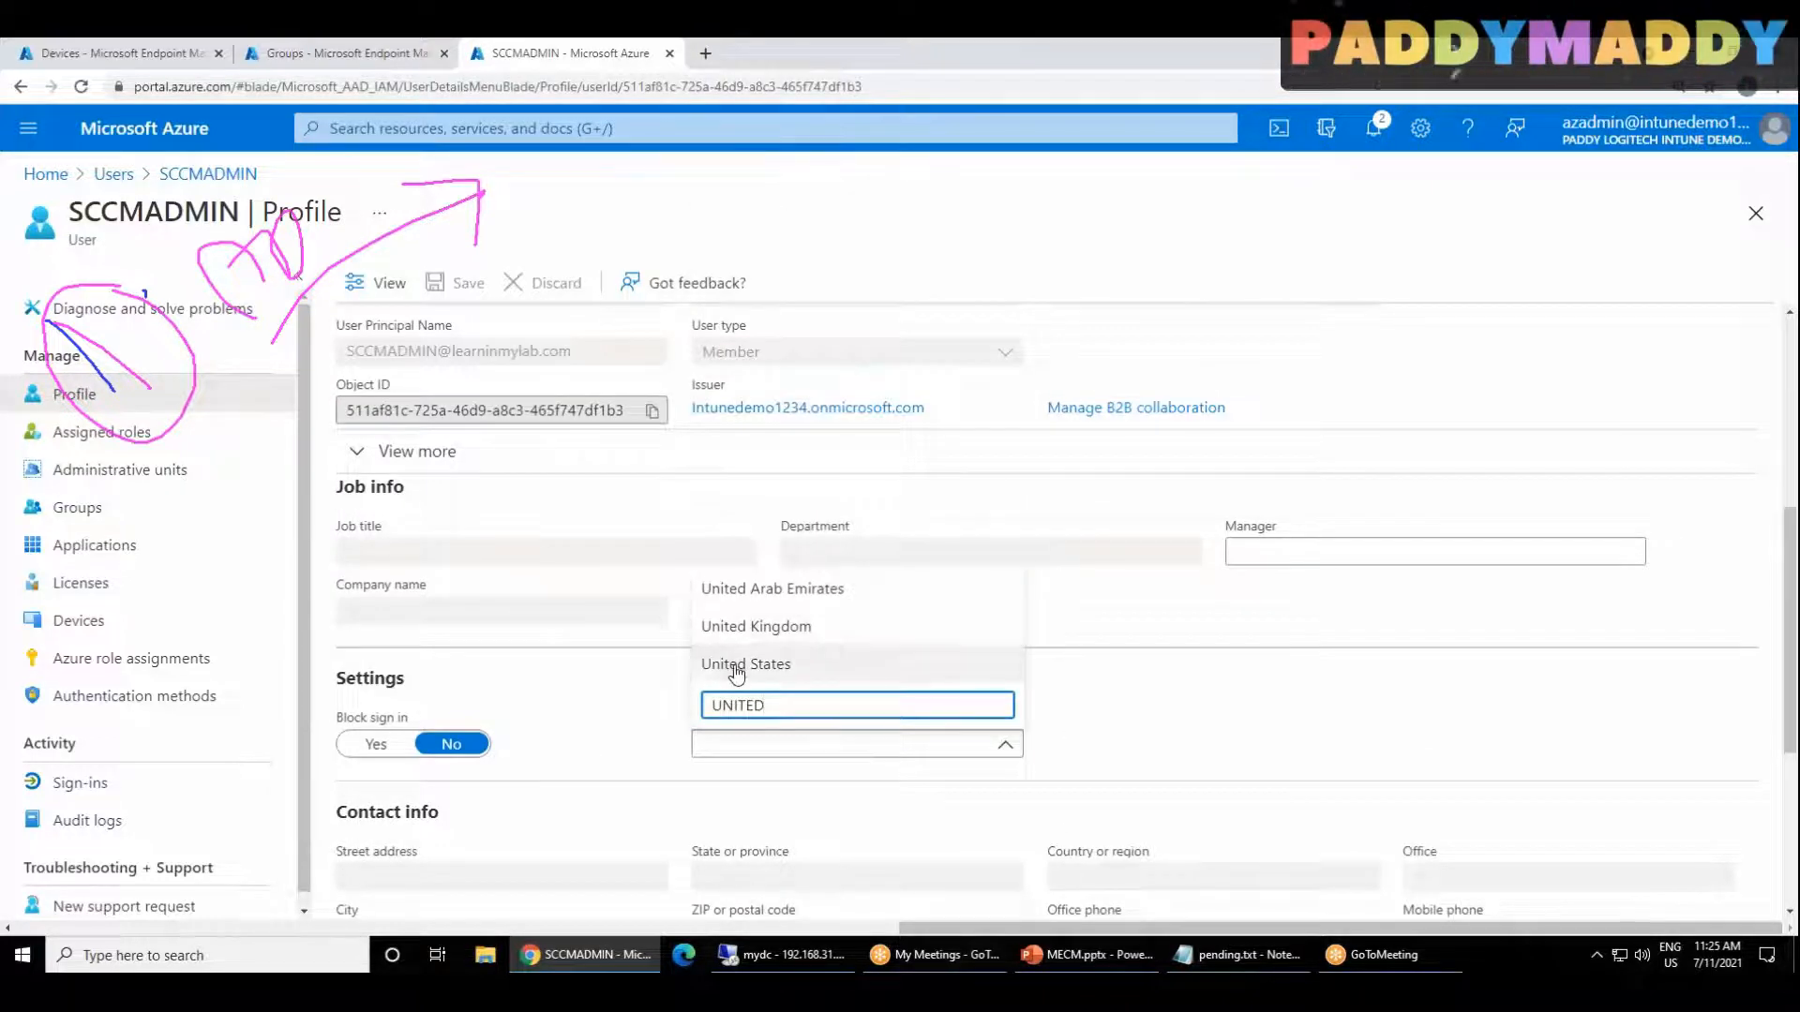
{"action": "left_click", "coordinate": [741, 663]}
{"action": "scroll", "coordinate": [610, 829], "scroll_direction": "down", "scroll_amount": 3}
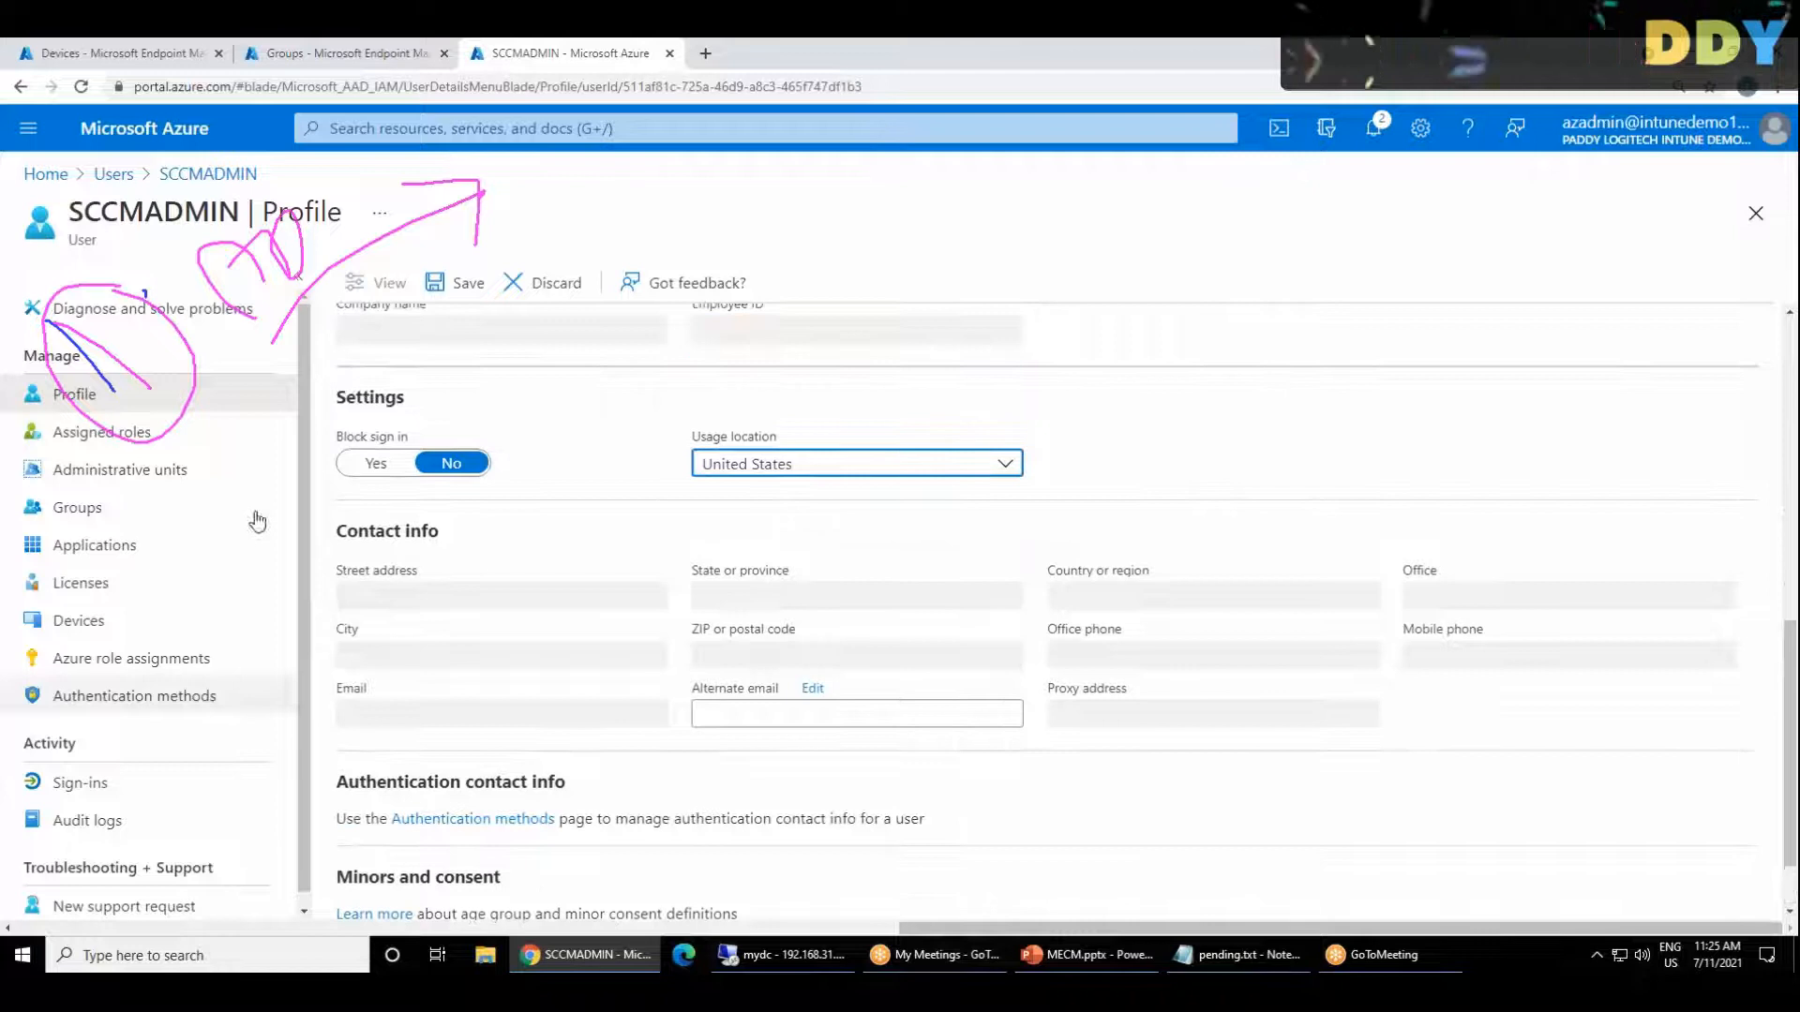
{"action": "left_click", "coordinate": [454, 282]}
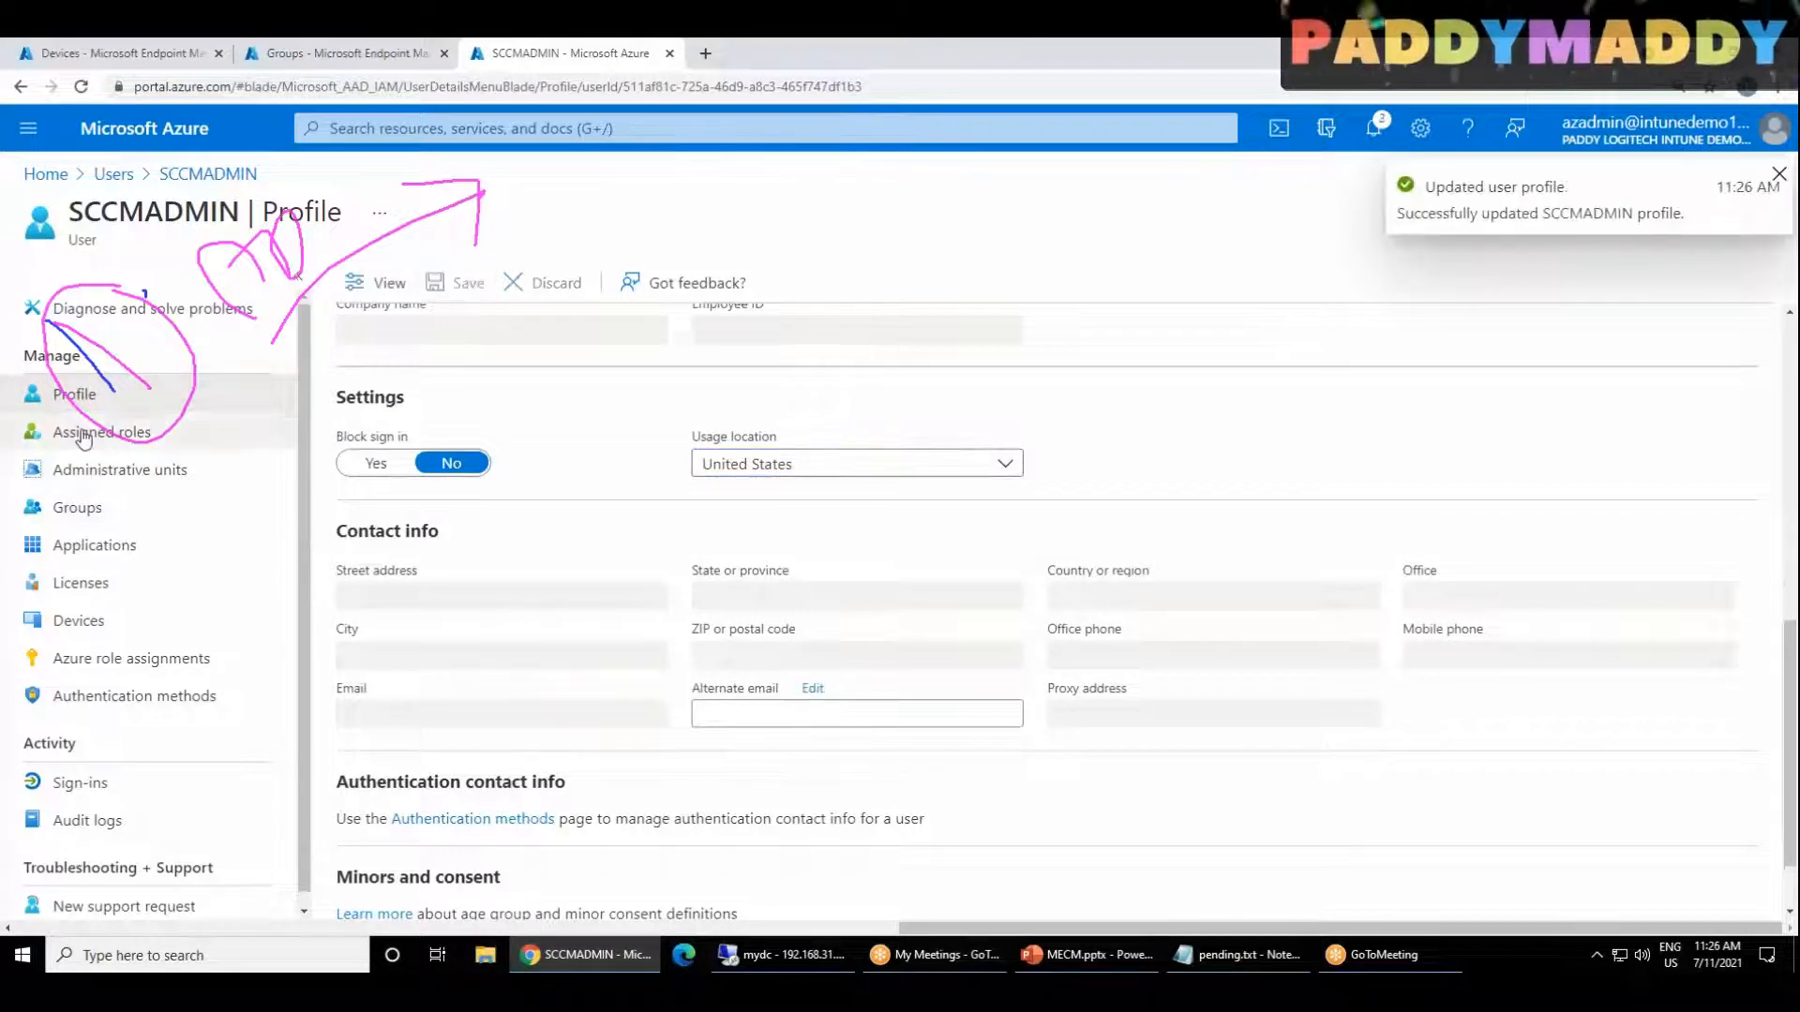
Step: Assign the Enterprise Mobility + Security E5 and Office 365 E5 licenses to SCCMADMIN and save the assignments
{"action": "left_click", "coordinate": [96, 589]}
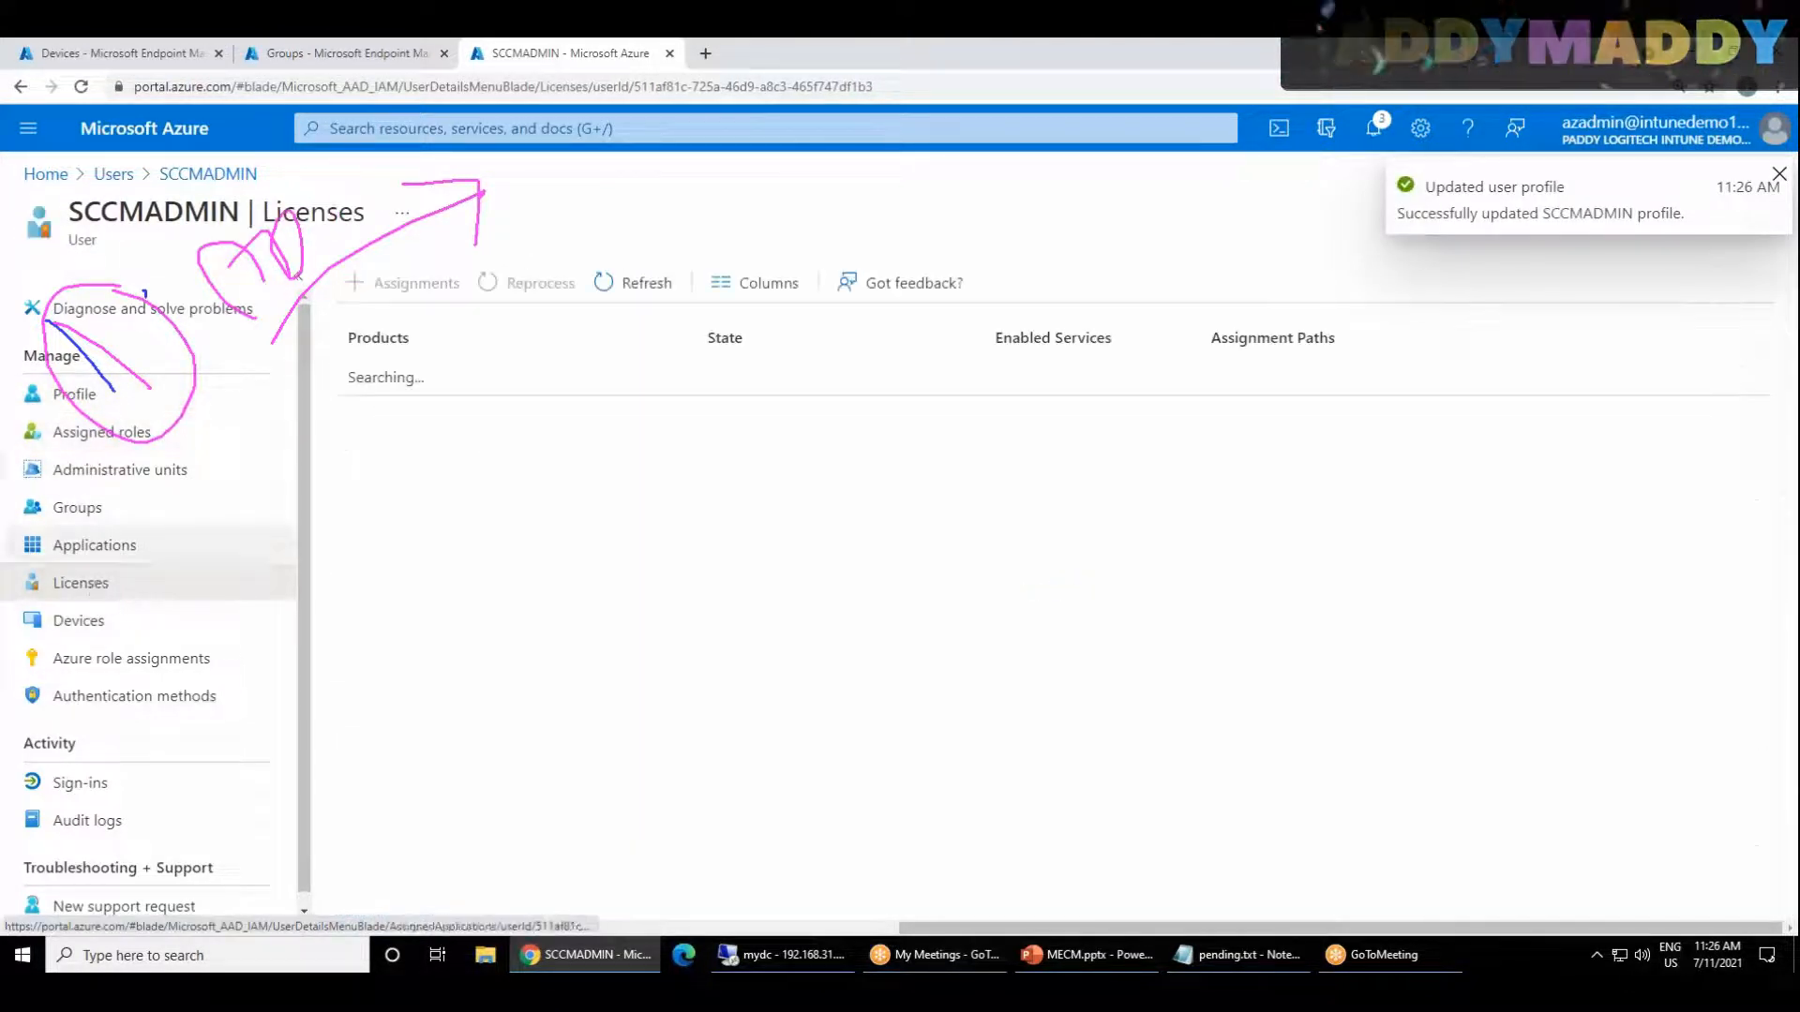
{"action": "left_click", "coordinate": [405, 282]}
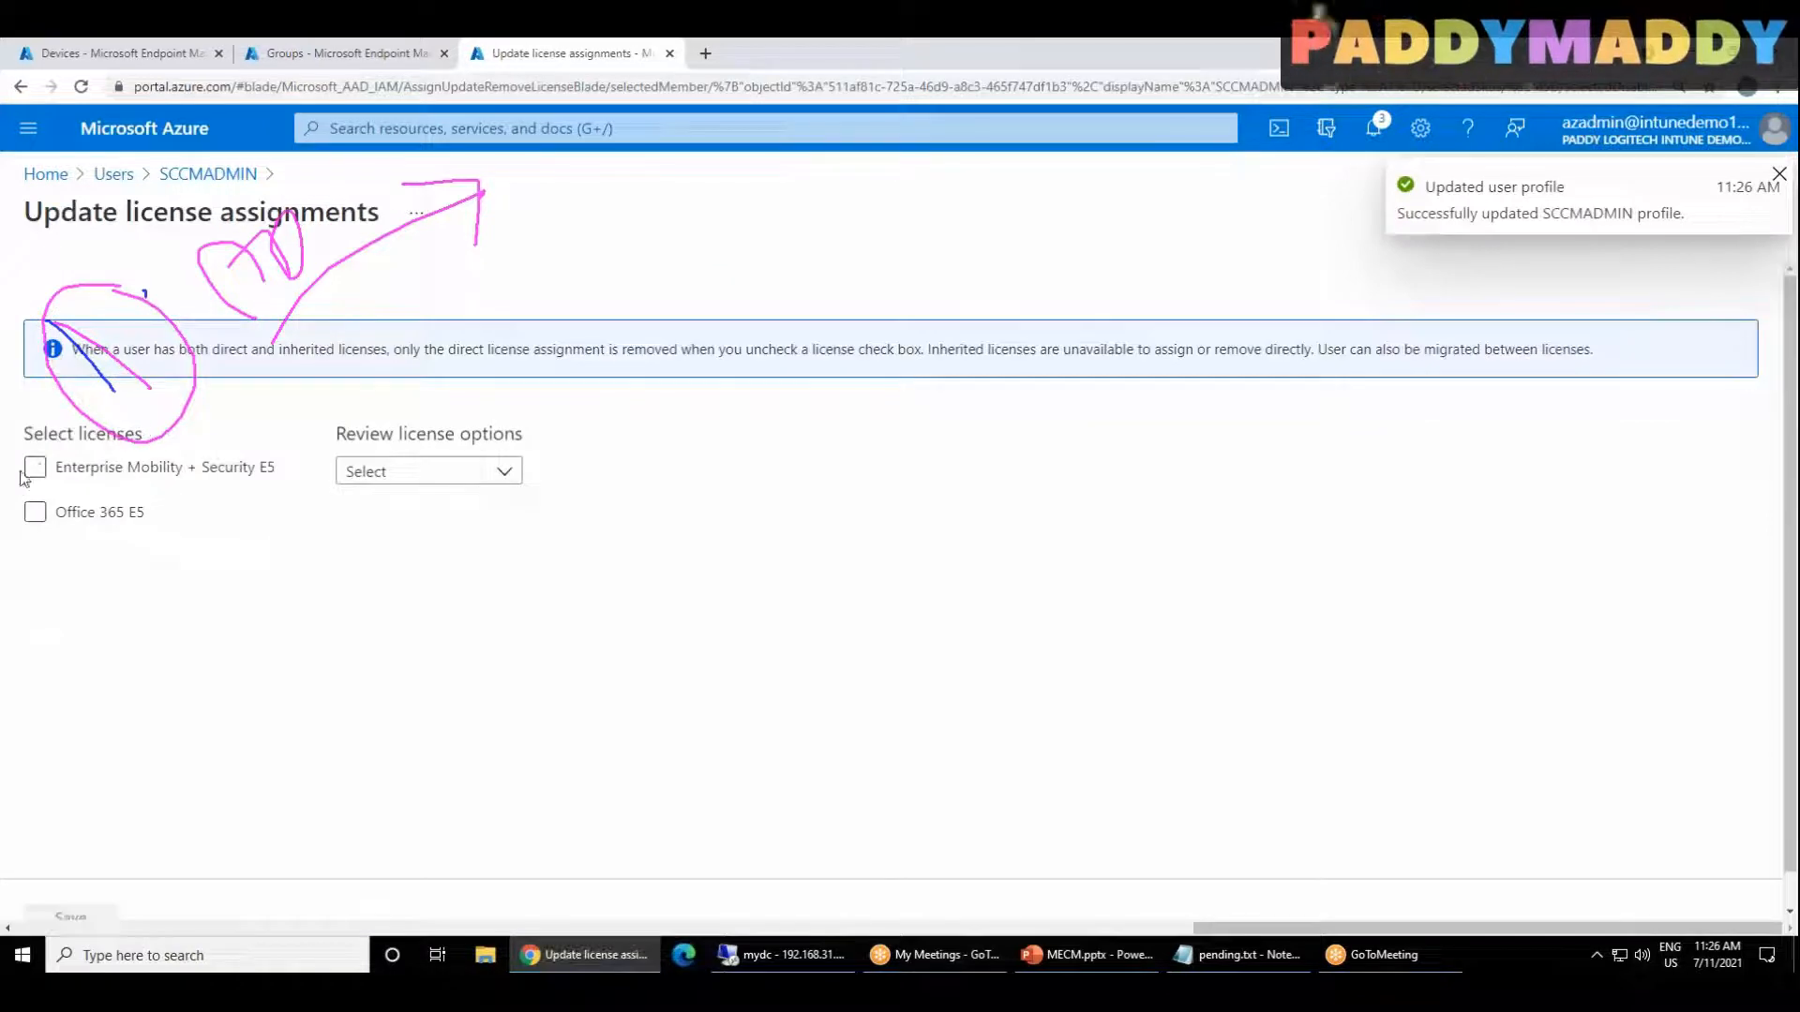
{"action": "left_click", "coordinate": [35, 480]}
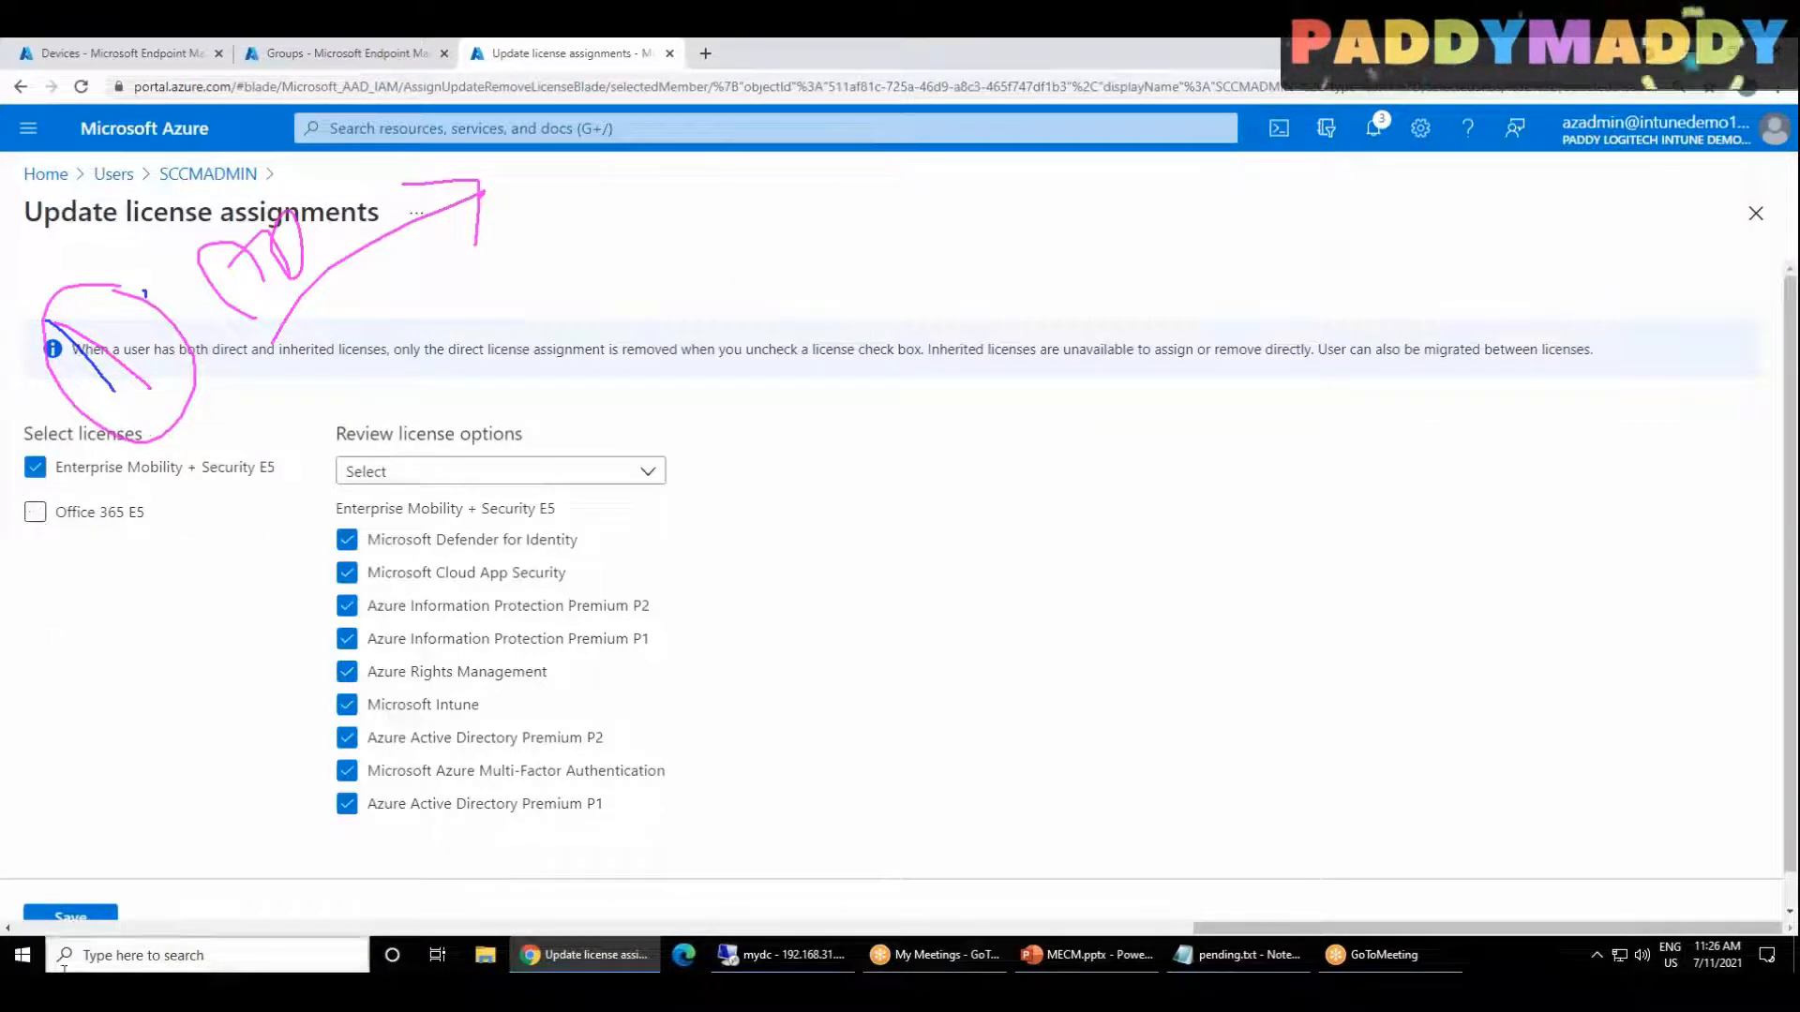
{"action": "left_click", "coordinate": [35, 512]}
{"action": "left_click", "coordinate": [90, 919]}
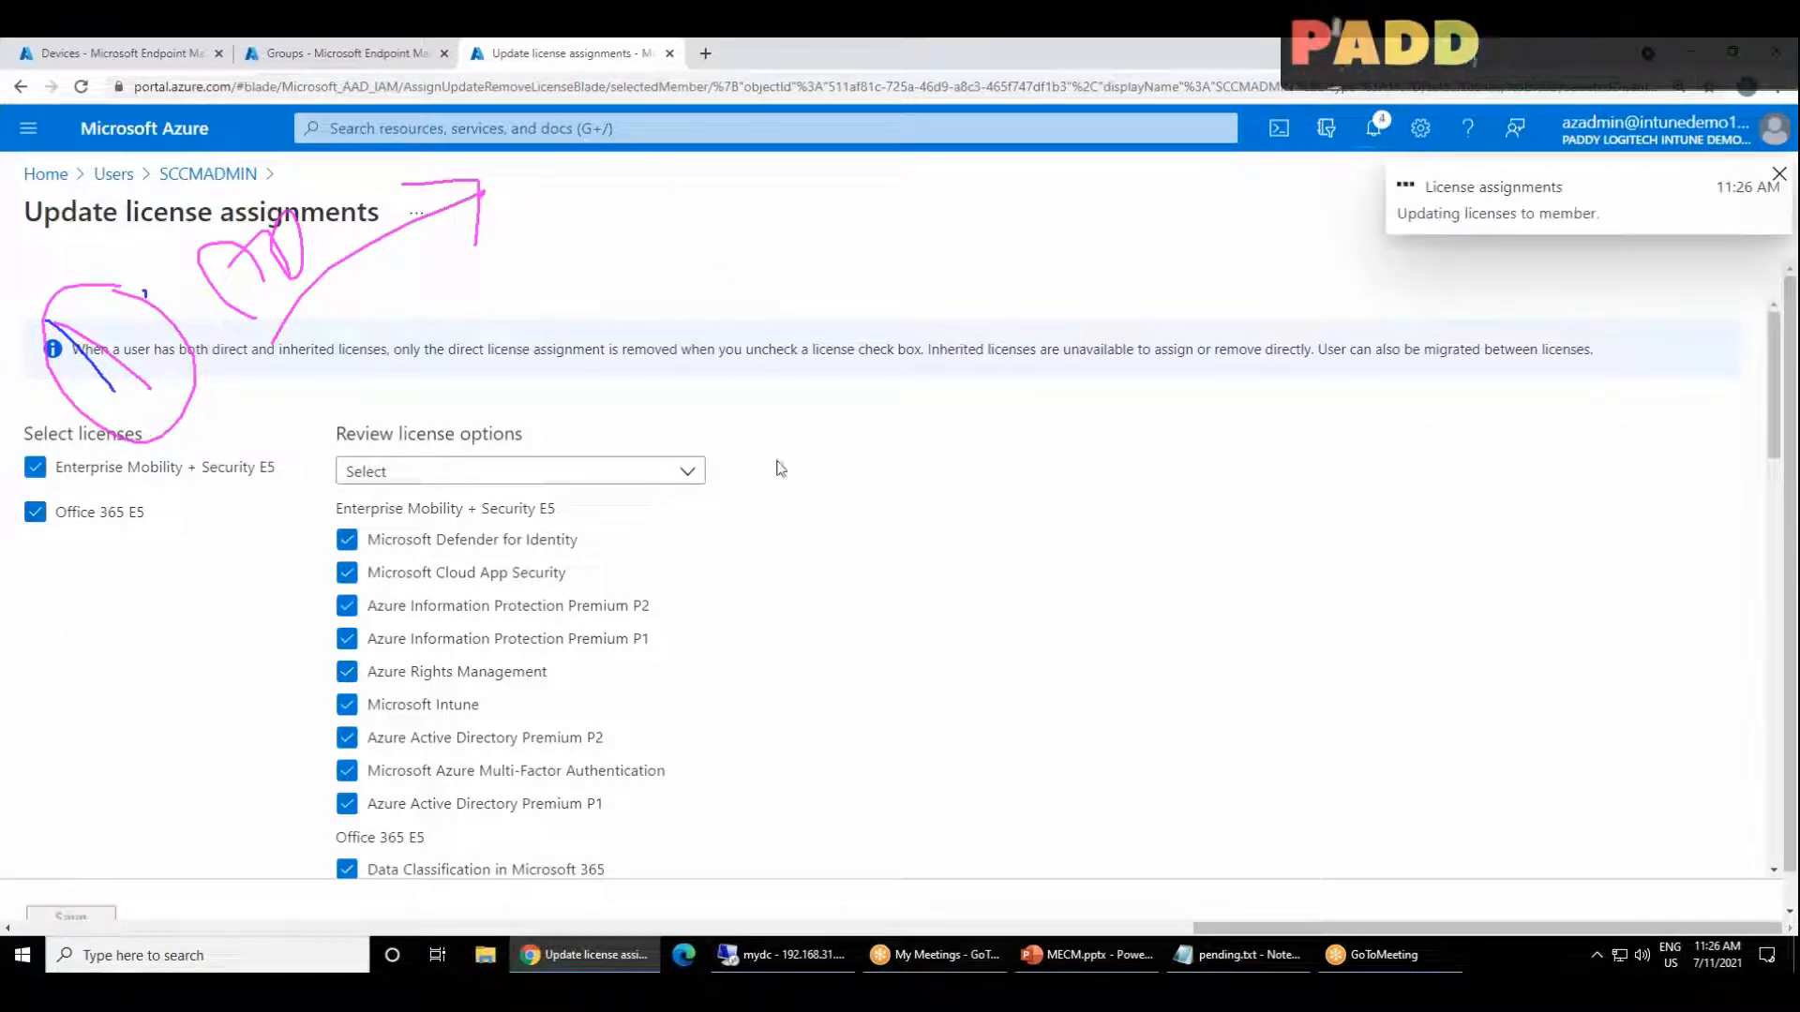
Step: Return to the Licenses page of the SCCMADMIN user
{"action": "left_click", "coordinate": [217, 176]}
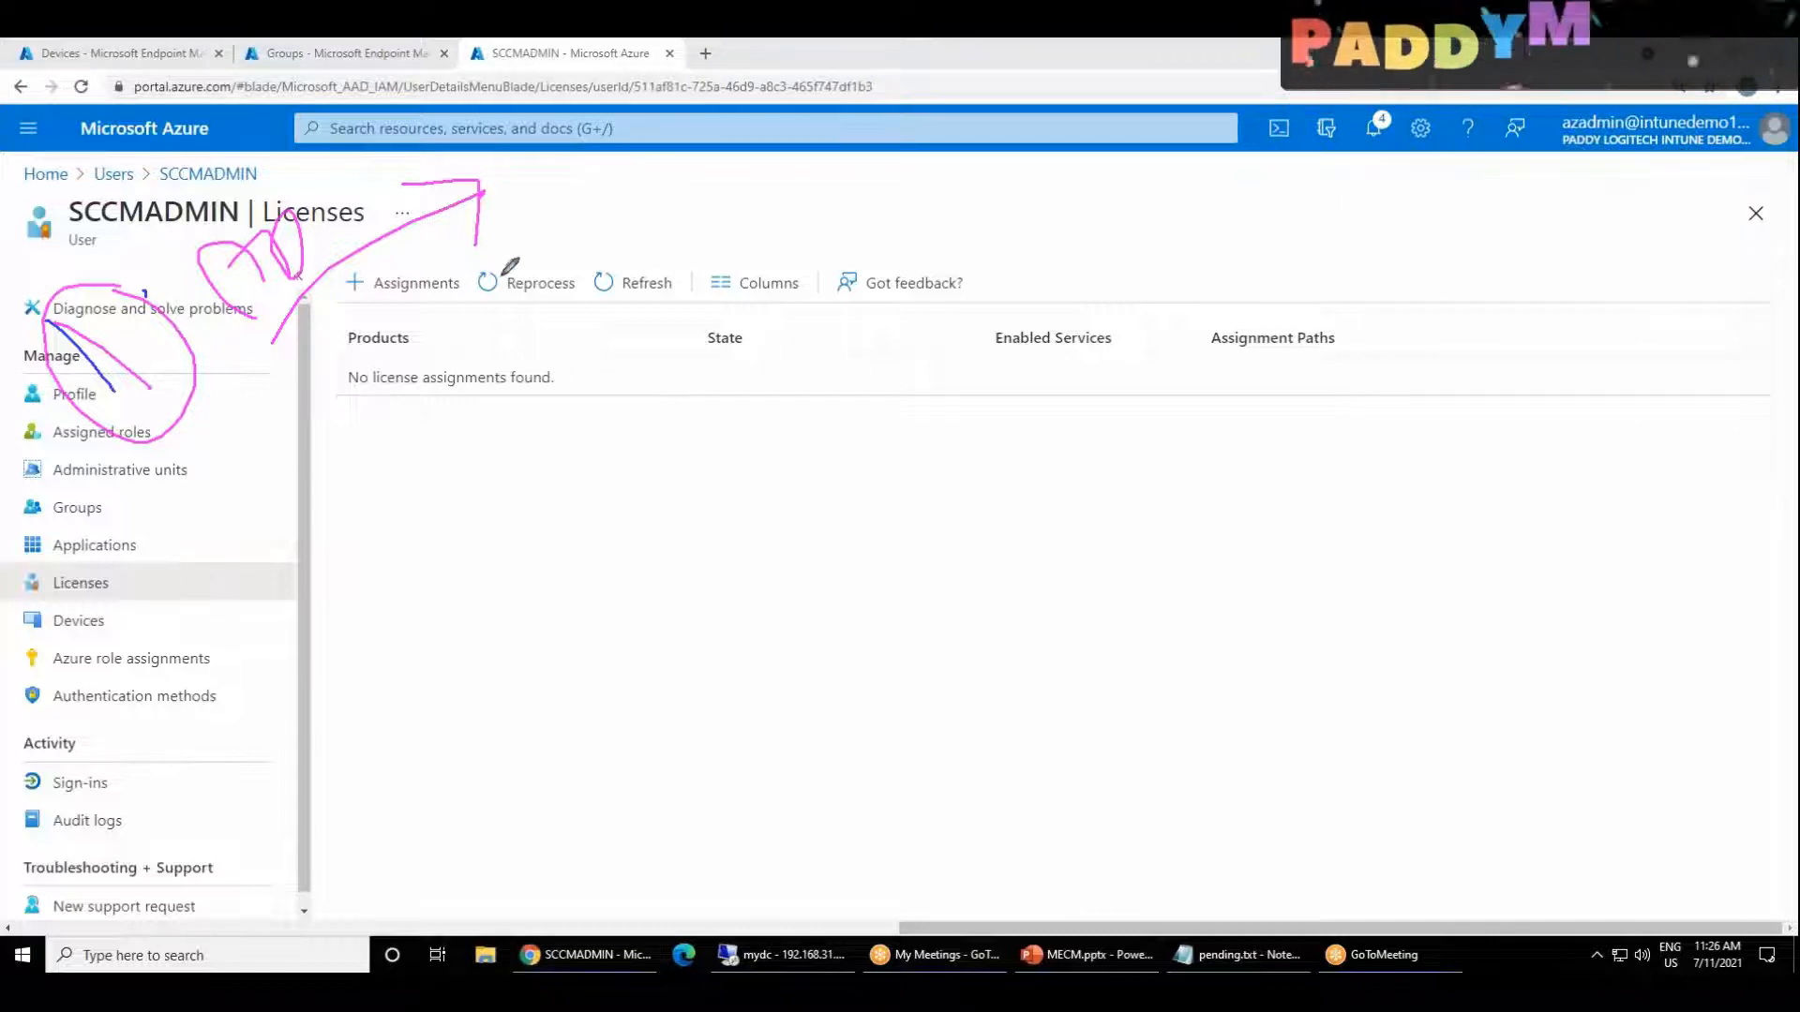
{"action": "left_click_drag", "start_coordinate": [524, 150], "coordinate": [600, 188]}
{"action": "left_click_drag", "start_coordinate": [528, 248], "coordinate": [670, 193]}
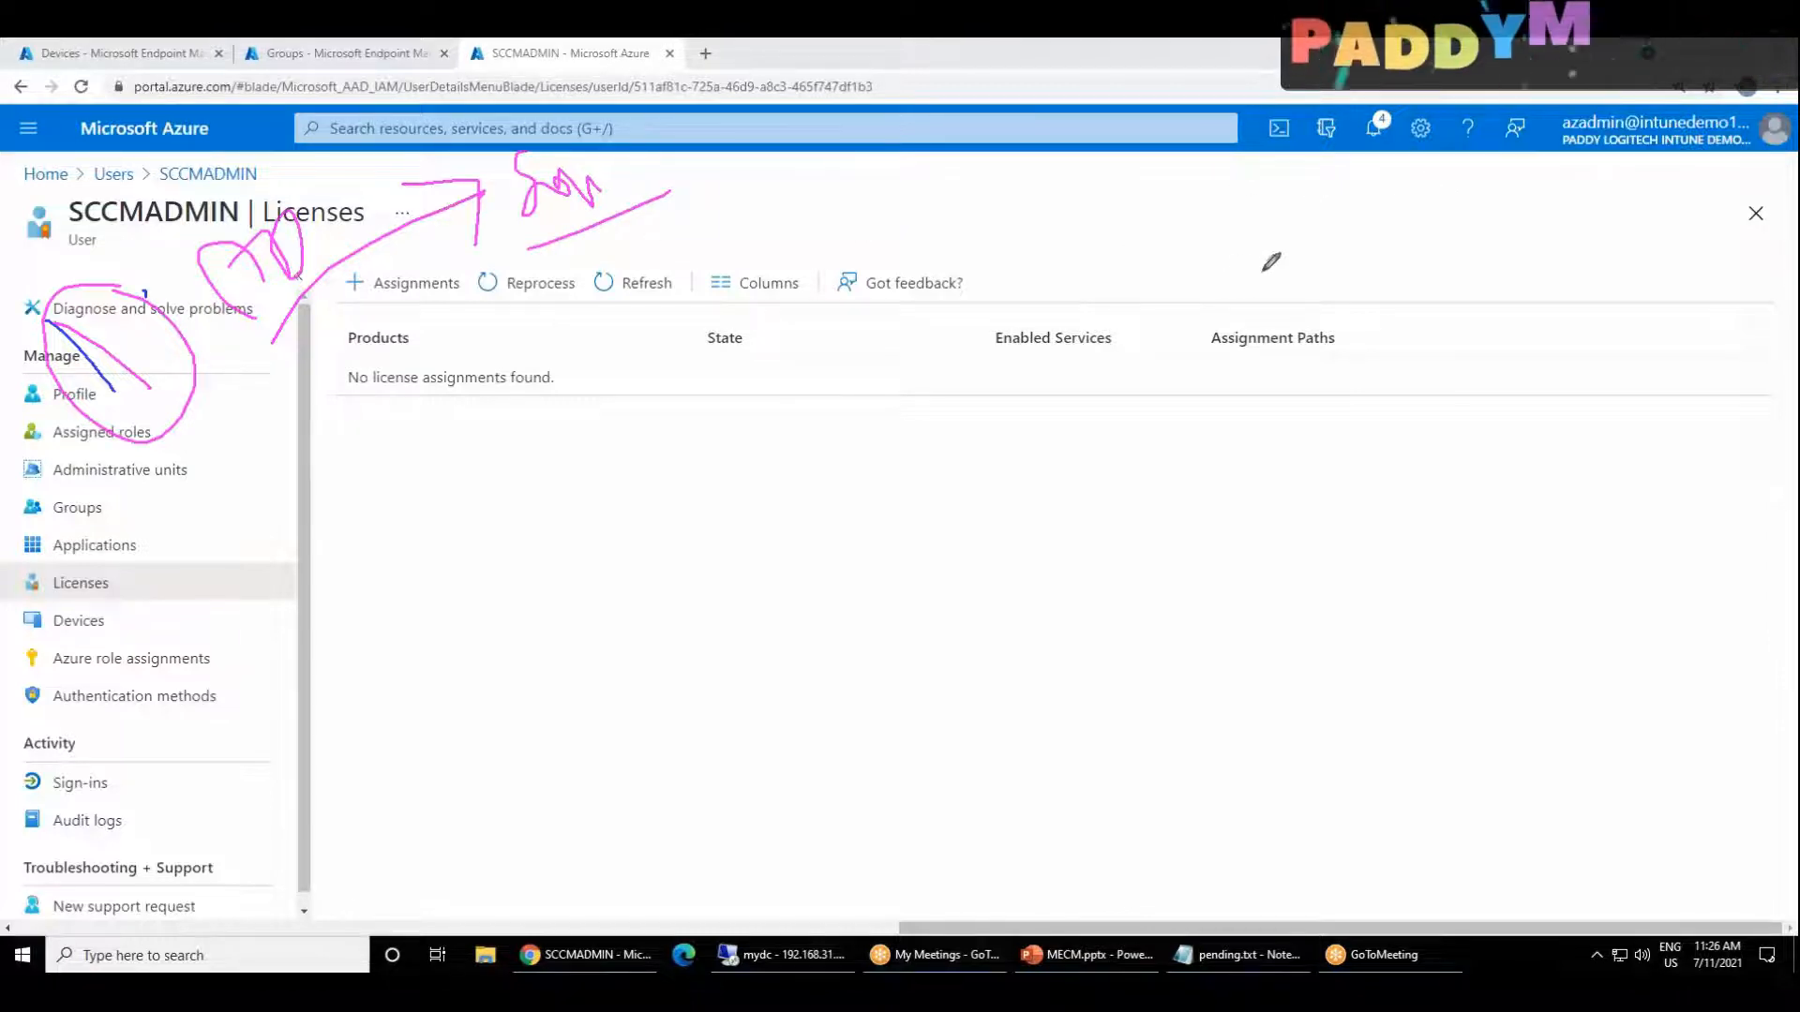
{"action": "left_click_drag", "start_coordinate": [139, 620], "coordinate": [158, 656]}
{"action": "mouse_move", "coordinate": [150, 574]}
{"action": "left_mouse_down"}
{"action": "mouse_move", "coordinate": [108, 646]}
{"action": "mouse_move", "coordinate": [154, 560]}
{"action": "left_mouse_up"}
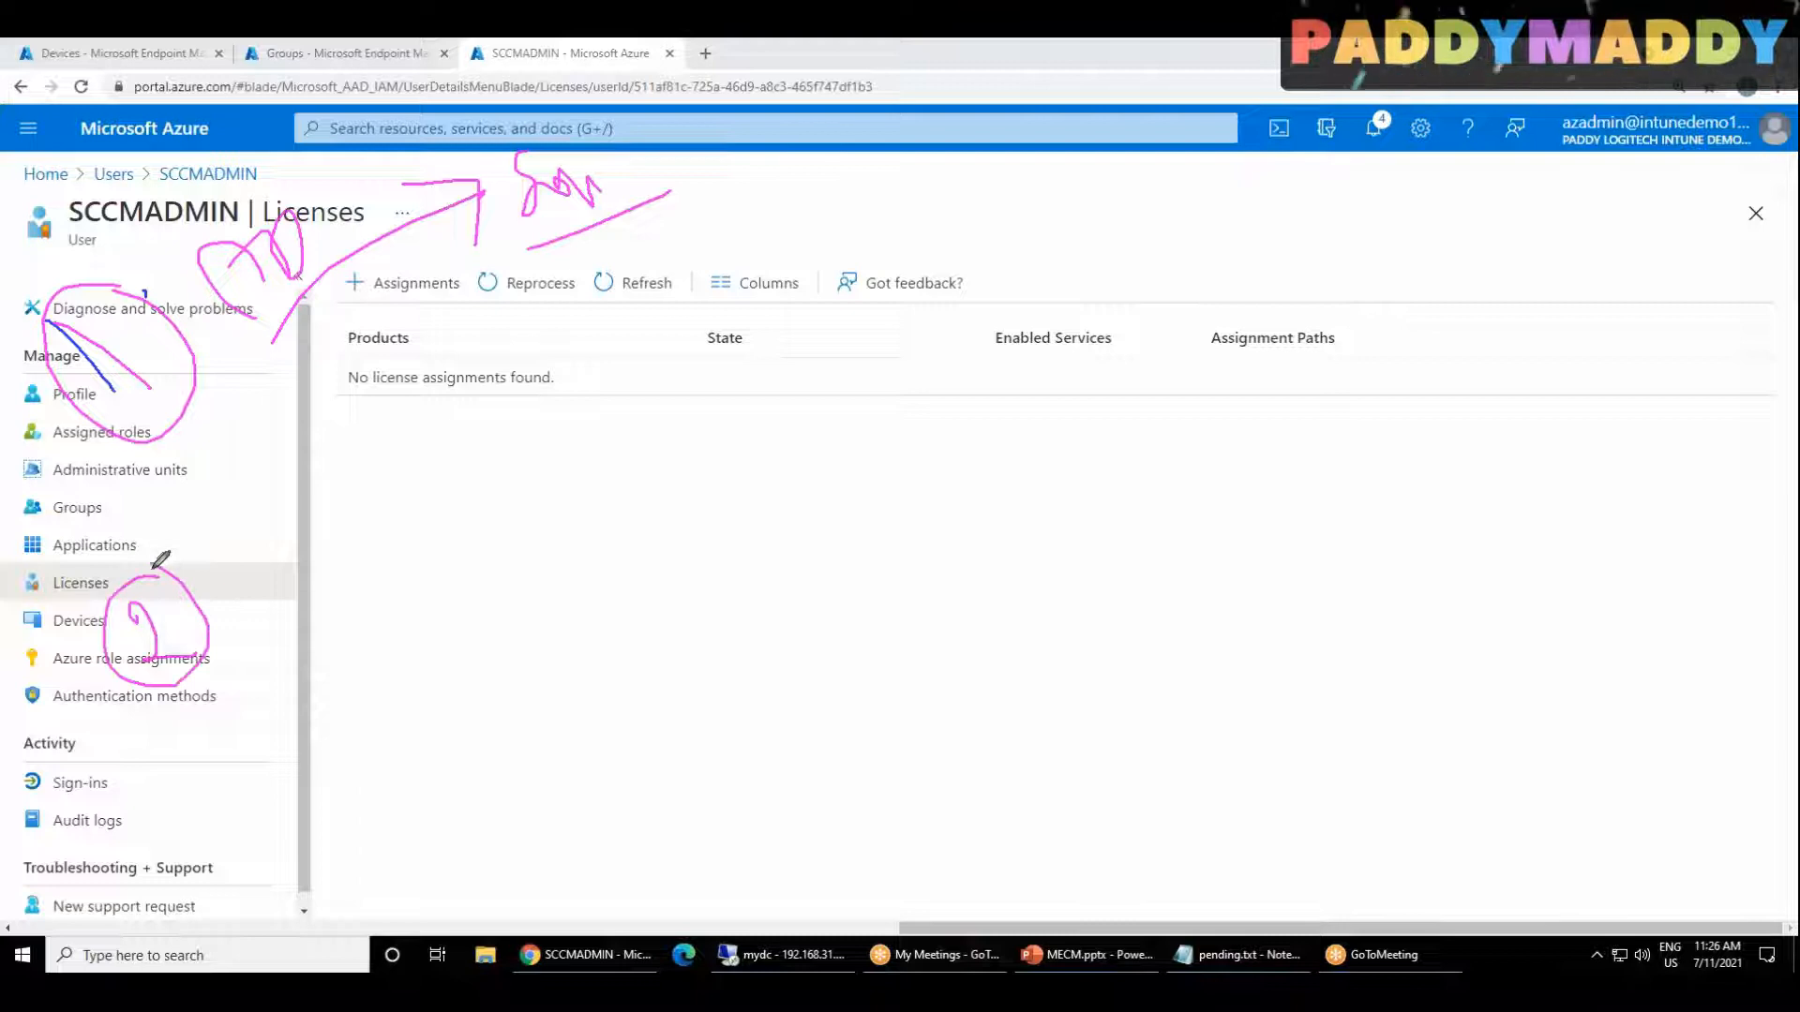
{"action": "left_click_drag", "start_coordinate": [249, 667], "coordinate": [99, 757]}
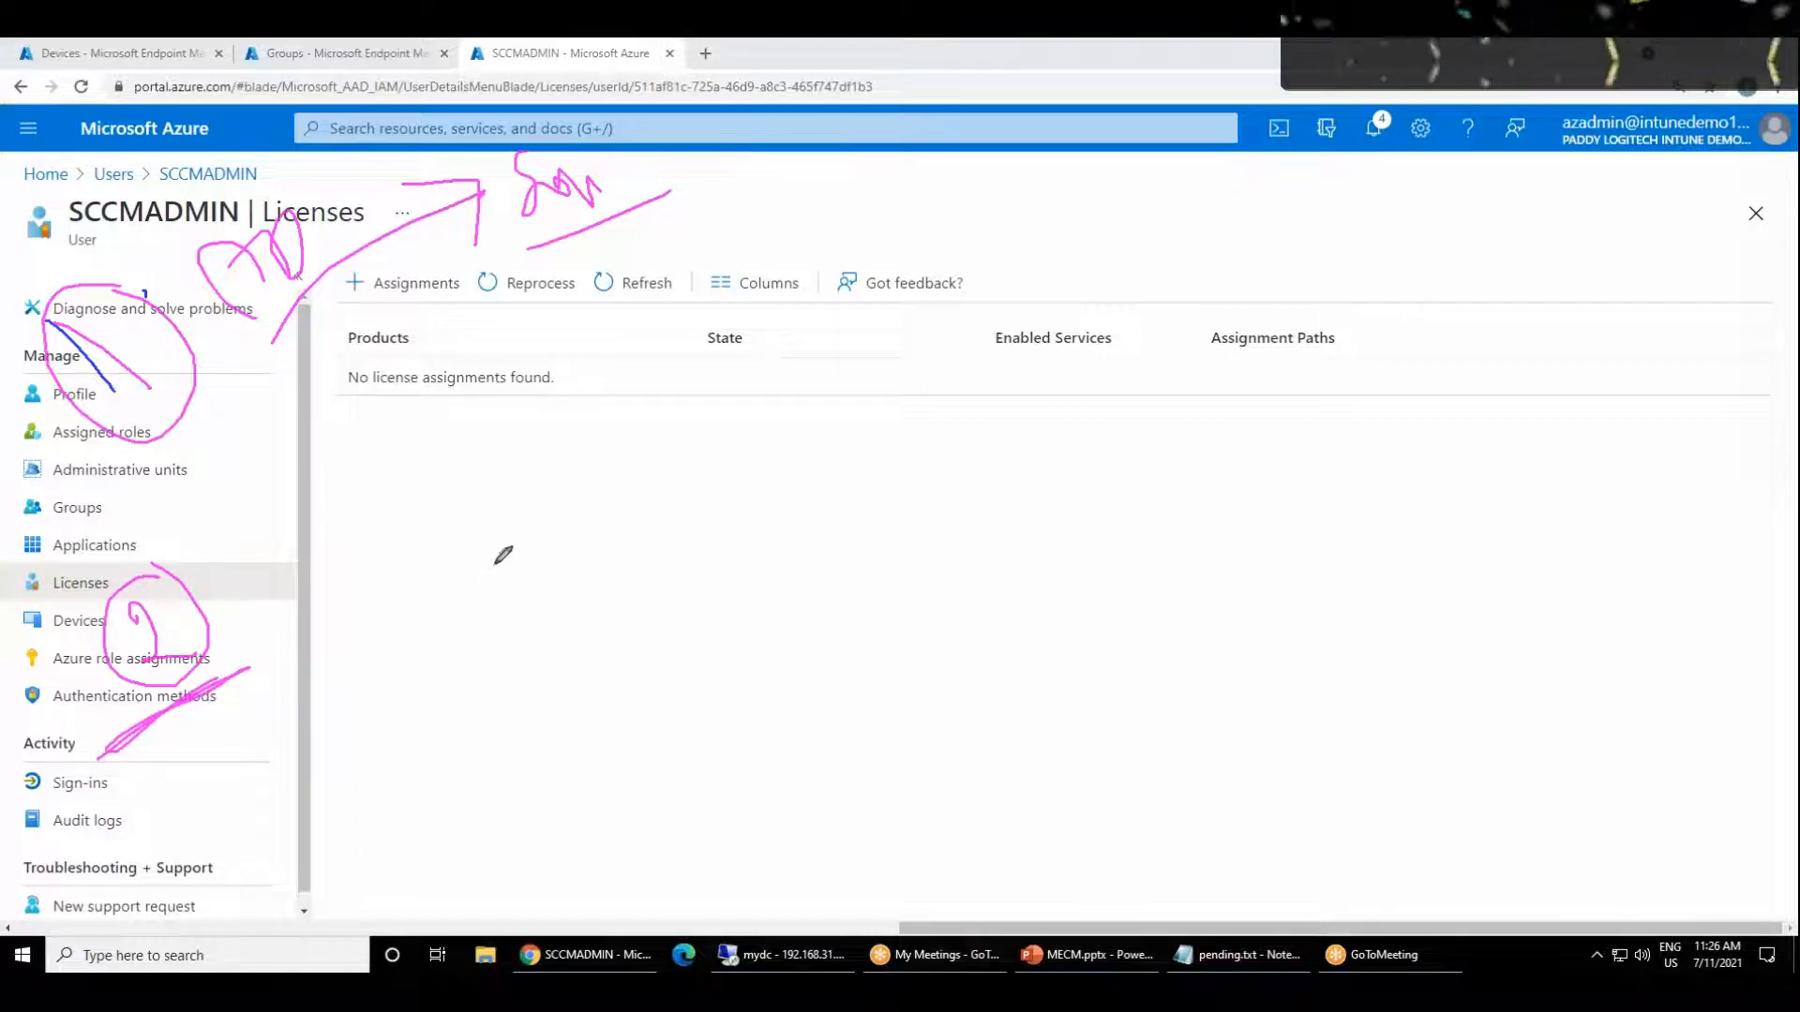
{"action": "mouse_move", "coordinate": [478, 673]}
{"action": "left_mouse_down"}
{"action": "mouse_move", "coordinate": [547, 647]}
{"action": "mouse_move", "coordinate": [480, 653]}
{"action": "left_mouse_up"}
{"action": "left_click_drag", "start_coordinate": [516, 736], "coordinate": [525, 778]}
{"action": "left_click_drag", "start_coordinate": [506, 800], "coordinate": [623, 757]}
{"action": "mouse_move", "coordinate": [512, 677]}
{"action": "left_mouse_down"}
{"action": "mouse_move", "coordinate": [482, 594]}
{"action": "mouse_move", "coordinate": [576, 468]}
{"action": "left_mouse_up"}
{"action": "mouse_move", "coordinate": [602, 473]}
{"action": "left_mouse_down"}
{"action": "mouse_move", "coordinate": [618, 440]}
{"action": "mouse_move", "coordinate": [680, 413]}
{"action": "mouse_move", "coordinate": [562, 354]}
{"action": "mouse_move", "coordinate": [633, 364]}
{"action": "left_mouse_up"}
{"action": "mouse_move", "coordinate": [1032, 386]}
{"action": "left_mouse_down"}
{"action": "mouse_move", "coordinate": [1053, 341]}
{"action": "mouse_move", "coordinate": [1085, 333]}
{"action": "mouse_move", "coordinate": [1078, 282]}
{"action": "mouse_move", "coordinate": [1146, 246]}
{"action": "mouse_move", "coordinate": [947, 290]}
{"action": "mouse_move", "coordinate": [1106, 228]}
{"action": "left_mouse_up"}
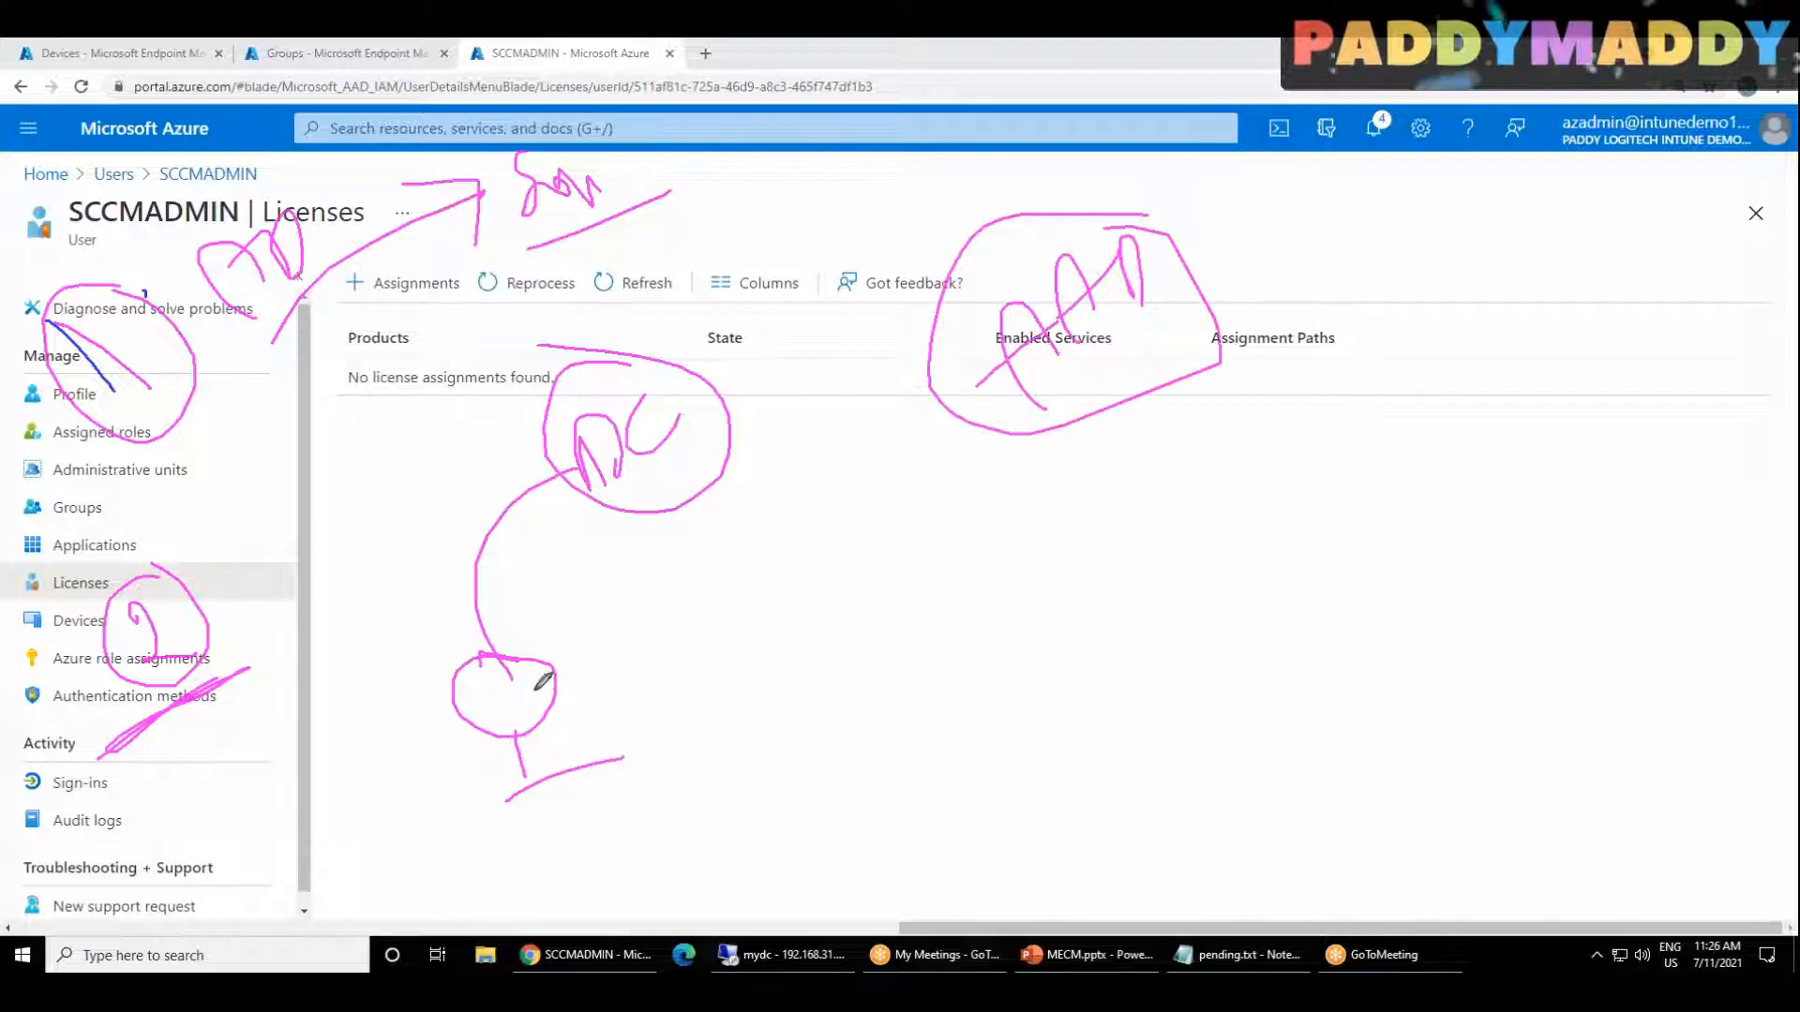
{"action": "mouse_move", "coordinate": [567, 586]}
{"action": "left_mouse_down"}
{"action": "mouse_move", "coordinate": [635, 594]}
{"action": "mouse_move", "coordinate": [707, 691]}
{"action": "mouse_move", "coordinate": [772, 619]}
{"action": "mouse_move", "coordinate": [788, 673]}
{"action": "left_mouse_up"}
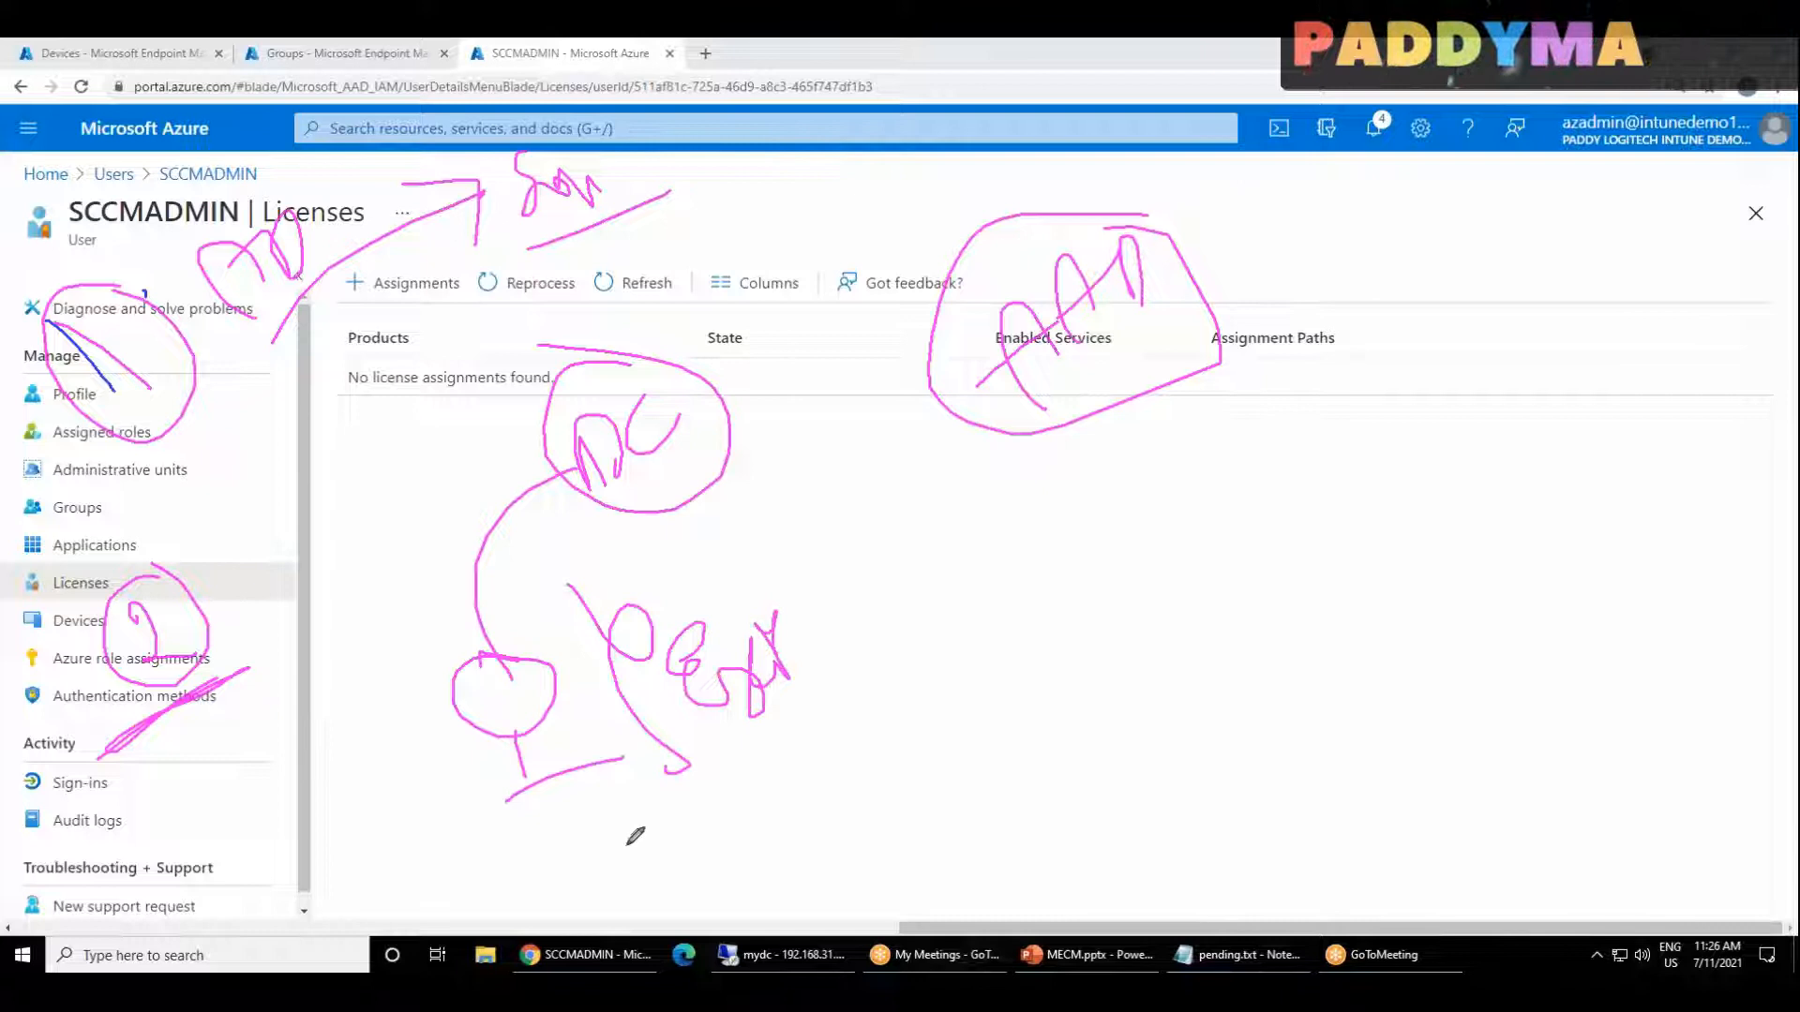
{"action": "mouse_move", "coordinate": [684, 801]}
{"action": "left_mouse_down"}
{"action": "mouse_move", "coordinate": [704, 796]}
{"action": "mouse_move", "coordinate": [735, 876]}
{"action": "mouse_move", "coordinate": [659, 869]}
{"action": "mouse_move", "coordinate": [579, 439]}
{"action": "left_mouse_up"}
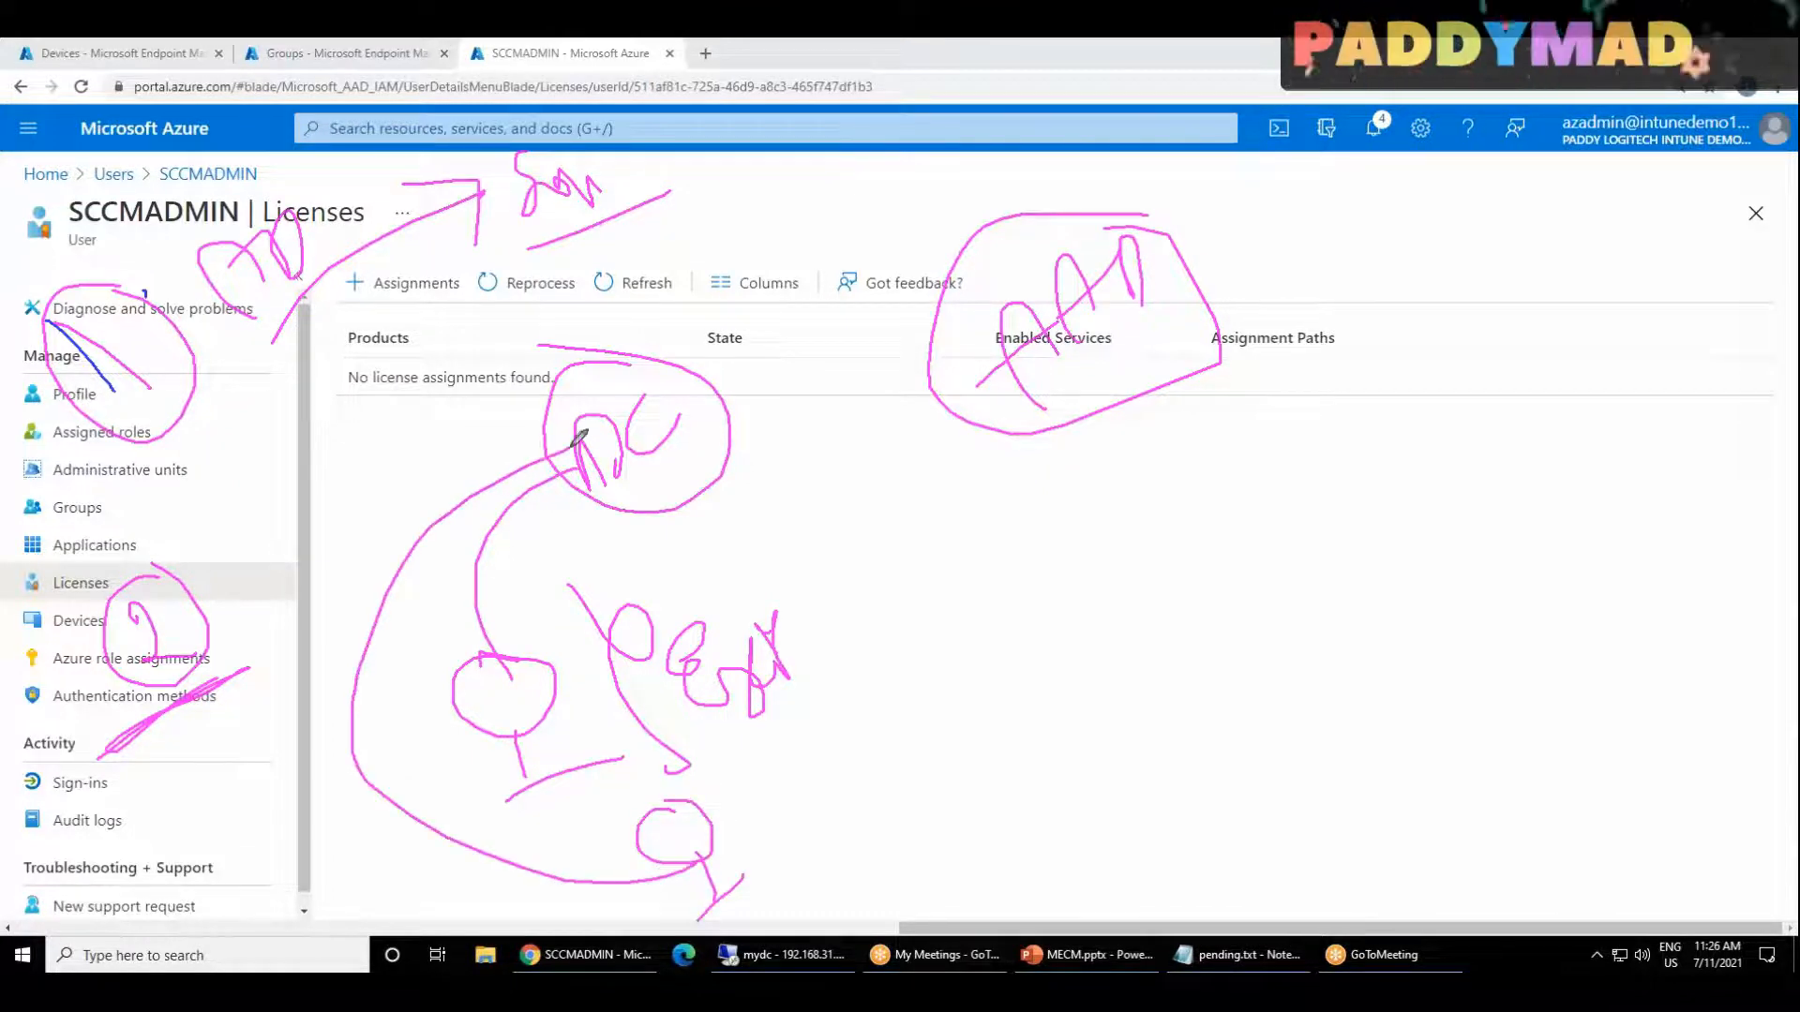
{"action": "mouse_move", "coordinate": [719, 833]}
{"action": "left_mouse_down"}
{"action": "mouse_move", "coordinate": [1198, 502]}
{"action": "mouse_move", "coordinate": [1142, 349]}
{"action": "mouse_move", "coordinate": [1223, 368]}
{"action": "left_mouse_up"}
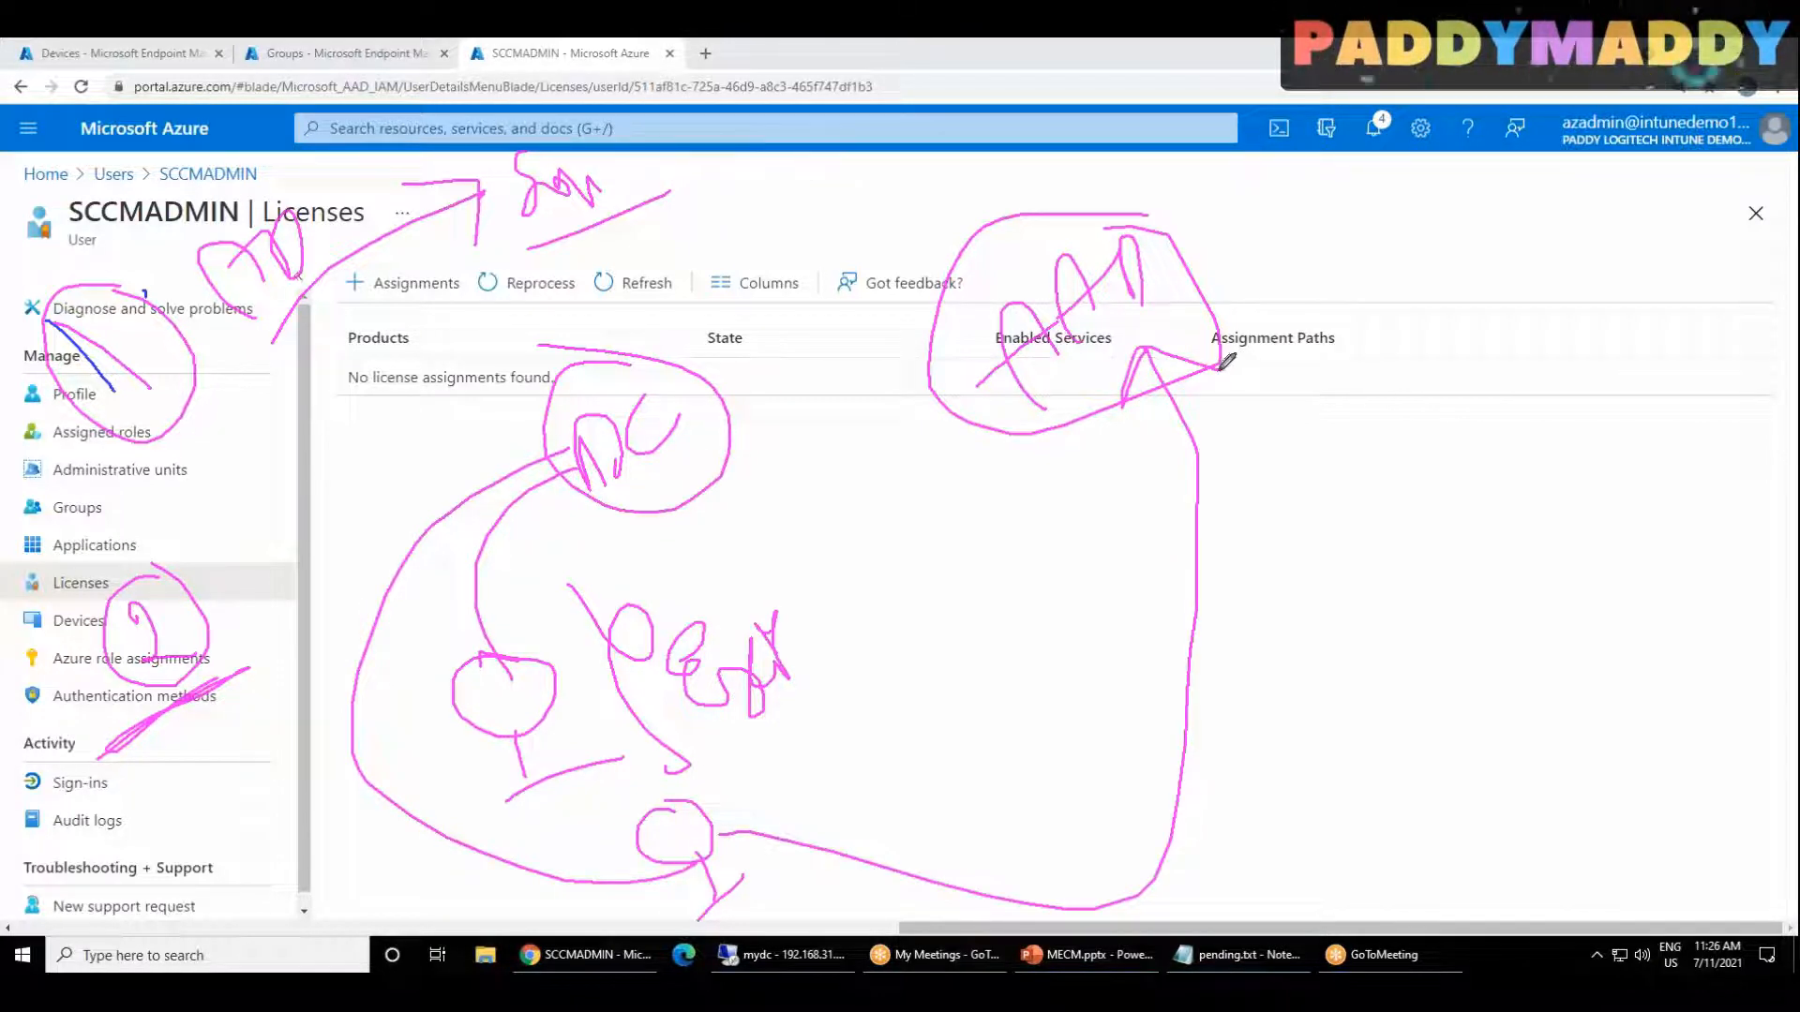
{"action": "mouse_move", "coordinate": [827, 234]}
{"action": "left_mouse_down"}
{"action": "mouse_move", "coordinate": [958, 361]}
{"action": "mouse_move", "coordinate": [1262, 581]}
{"action": "mouse_move", "coordinate": [1309, 242]}
{"action": "mouse_move", "coordinate": [1048, 157]}
{"action": "mouse_move", "coordinate": [823, 218]}
{"action": "left_mouse_up"}
{"action": "mouse_move", "coordinate": [1146, 343]}
{"action": "left_mouse_down"}
{"action": "mouse_move", "coordinate": [1128, 413]}
{"action": "mouse_move", "coordinate": [1152, 333]}
{"action": "mouse_move", "coordinate": [1216, 360]}
{"action": "mouse_move", "coordinate": [1130, 403]}
{"action": "mouse_move", "coordinate": [1134, 348]}
{"action": "left_mouse_up"}
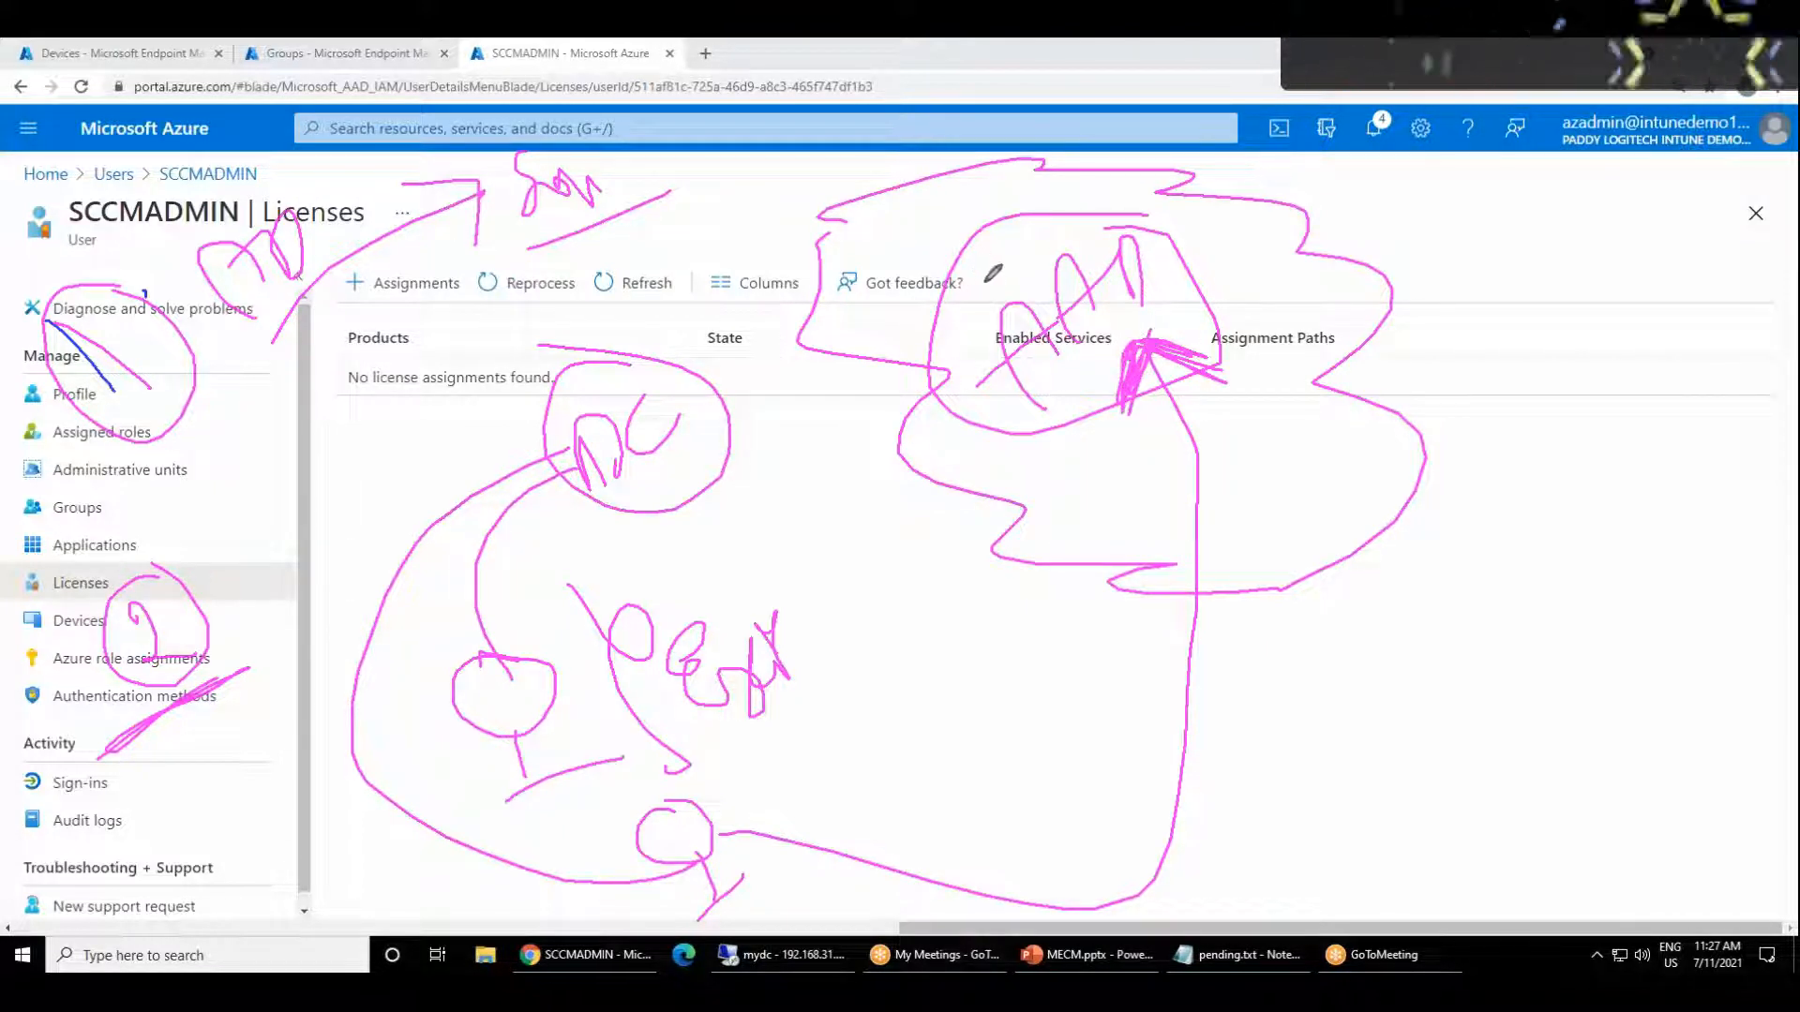
{"action": "left_click_drag", "start_coordinate": [943, 270], "coordinate": [753, 213]}
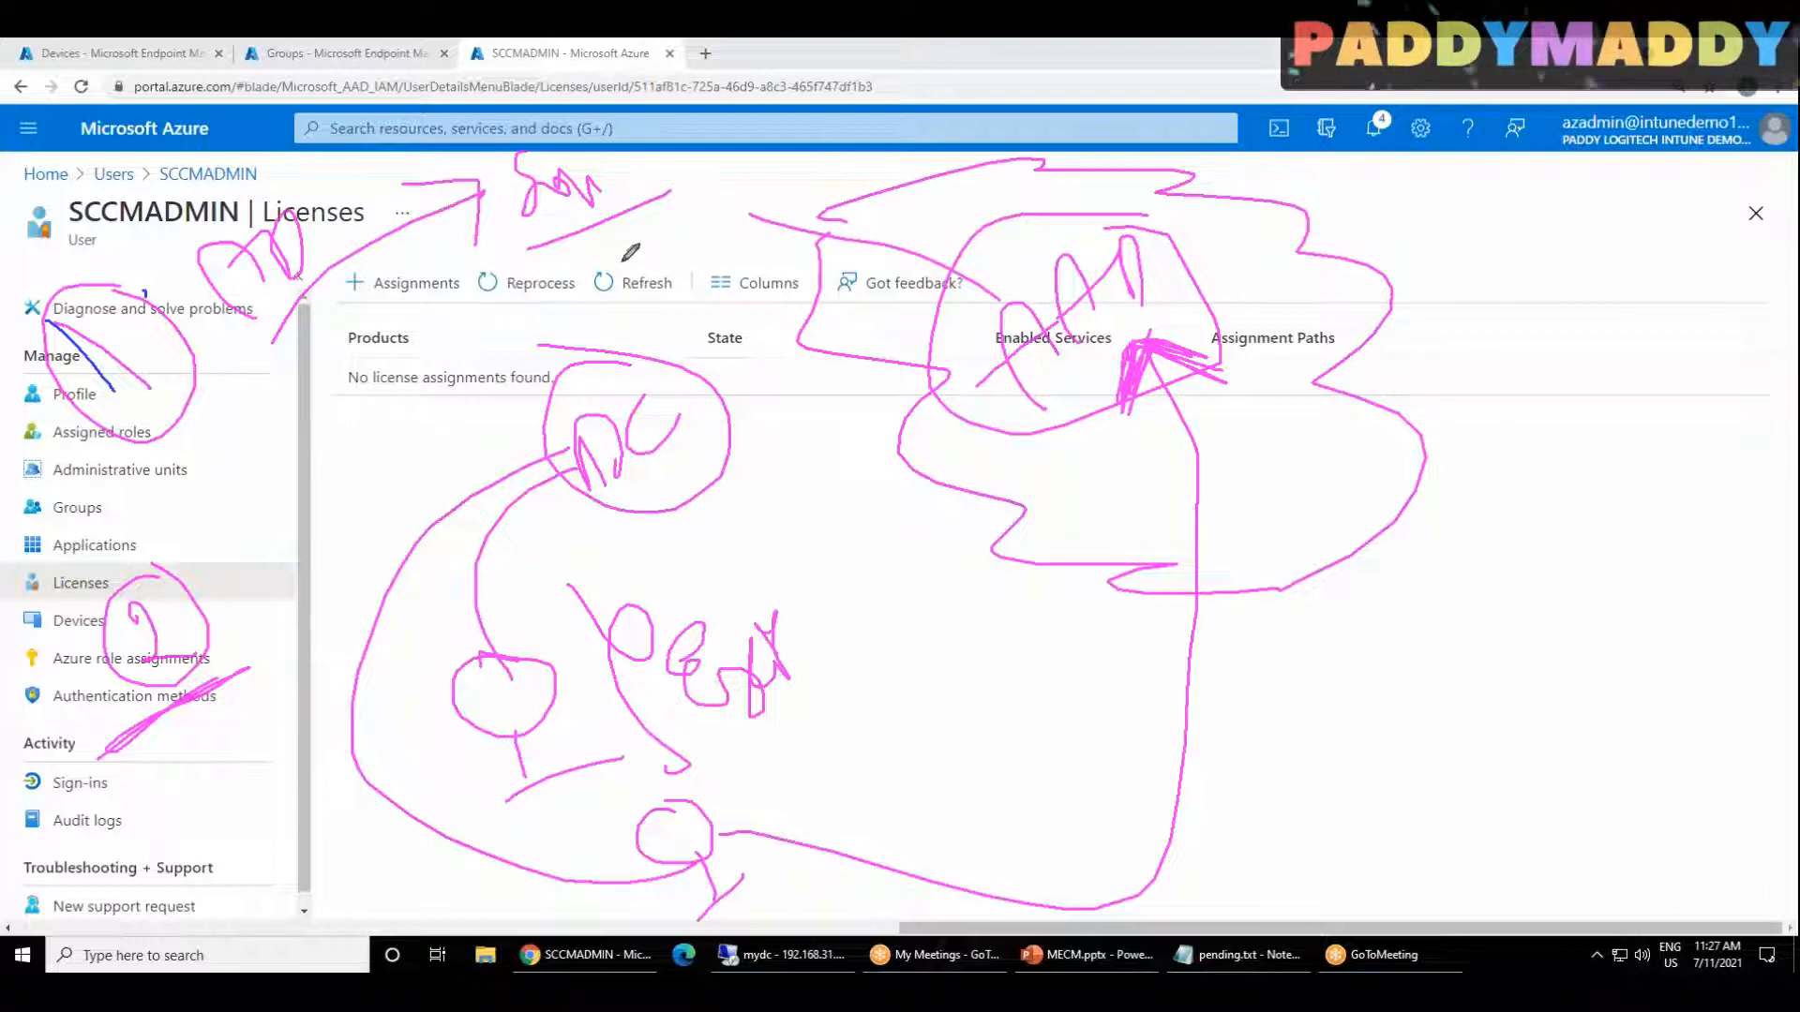
{"action": "mouse_move", "coordinate": [629, 246]}
{"action": "left_mouse_down"}
{"action": "mouse_move", "coordinate": [694, 229]}
{"action": "mouse_move", "coordinate": [722, 195]}
{"action": "mouse_move", "coordinate": [619, 262]}
{"action": "mouse_move", "coordinate": [755, 218]}
{"action": "left_mouse_up"}
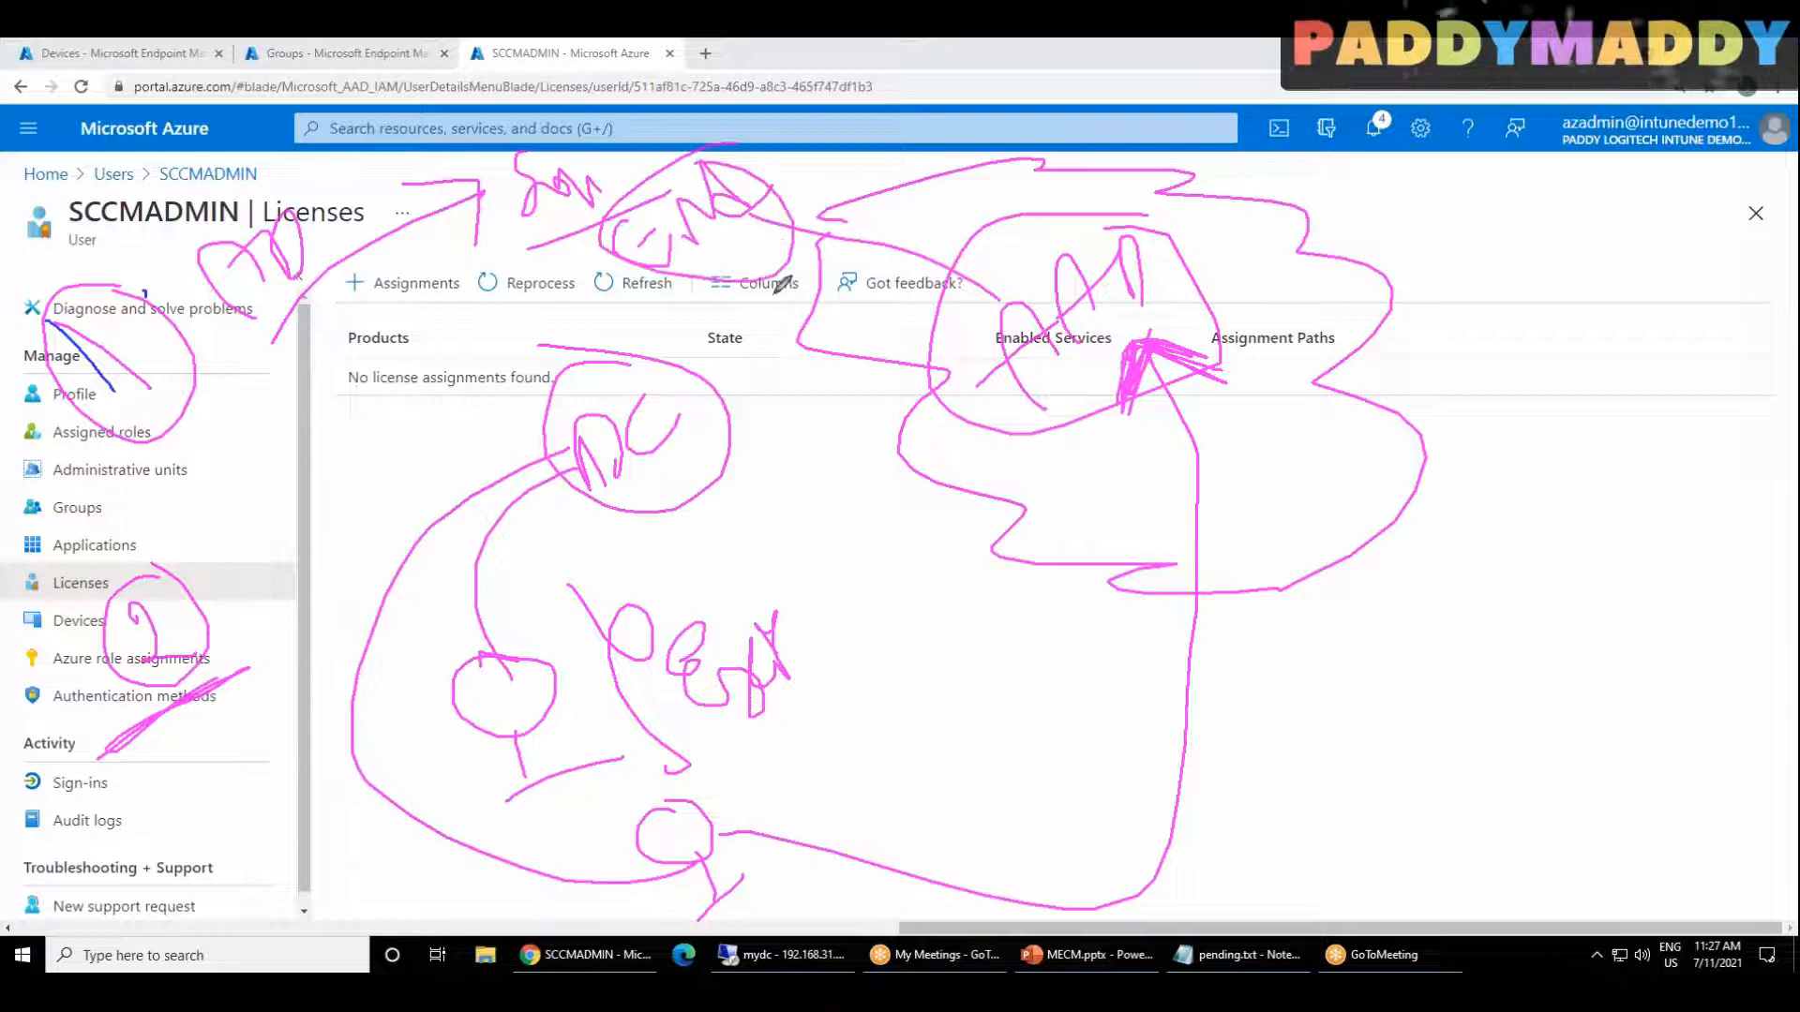
{"action": "left_click_drag", "start_coordinate": [830, 159], "coordinate": [1041, 264]}
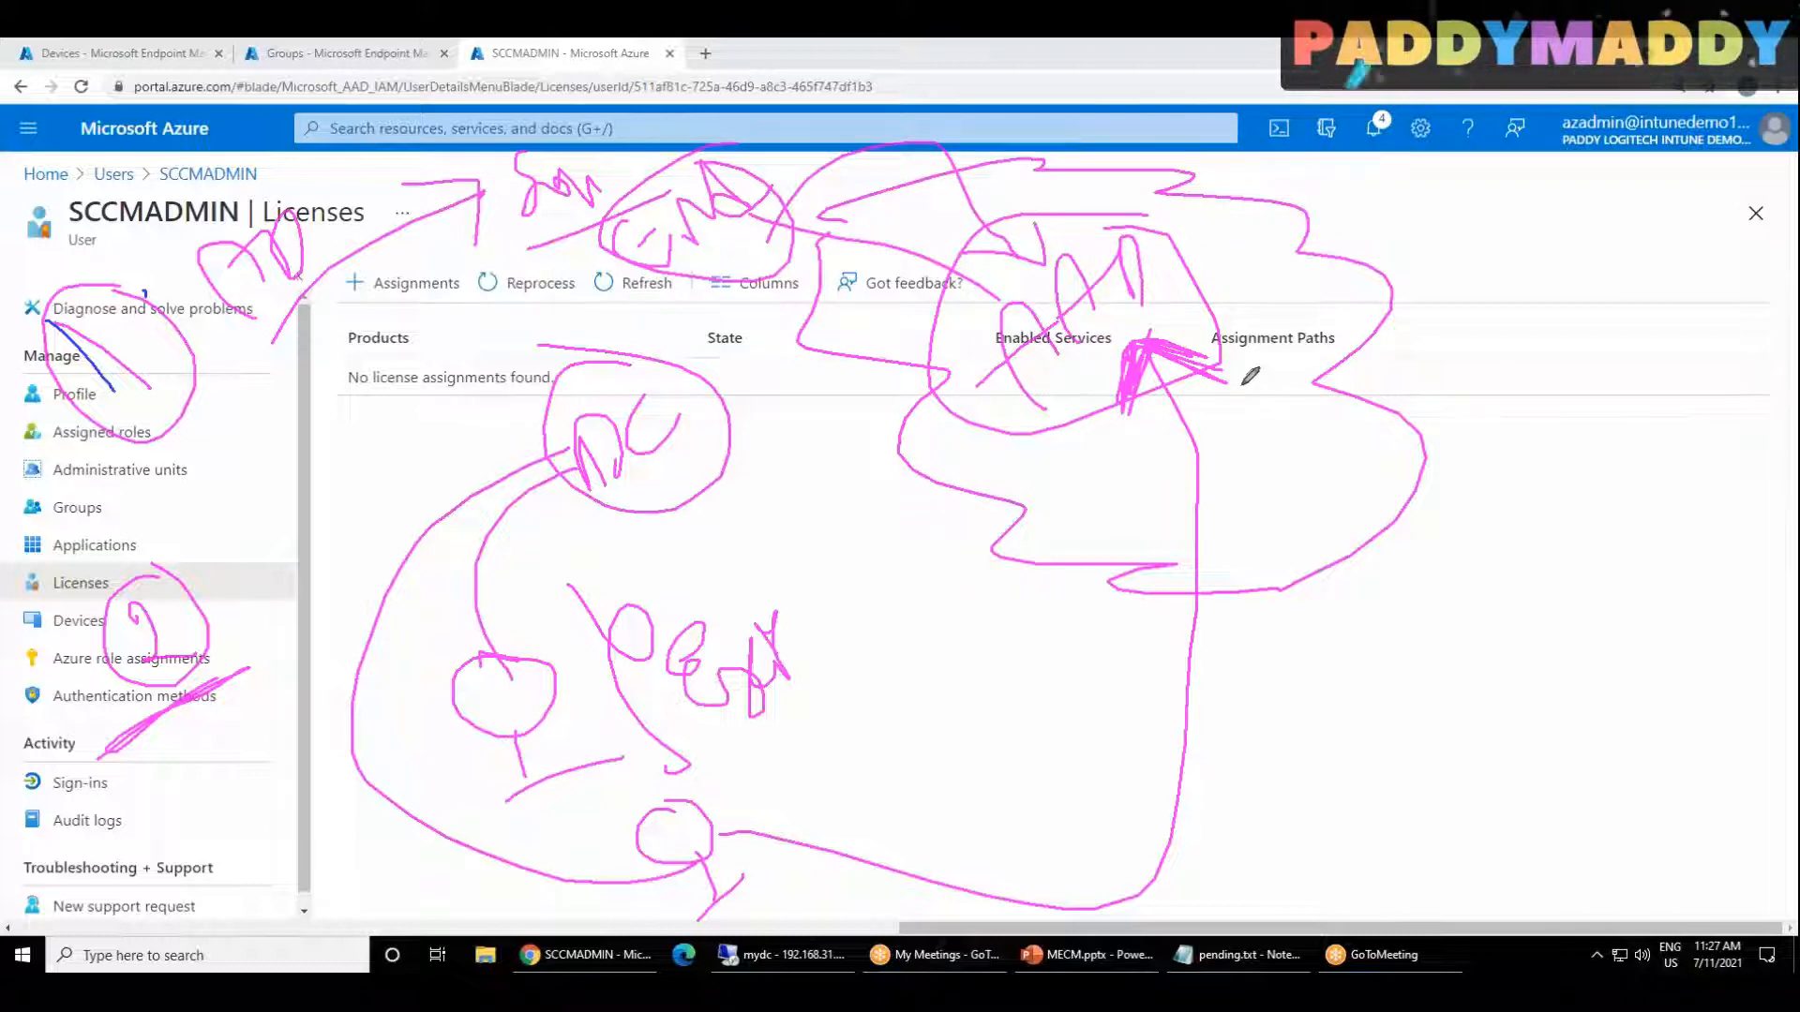
{"action": "left_click", "coordinate": [1486, 187]}
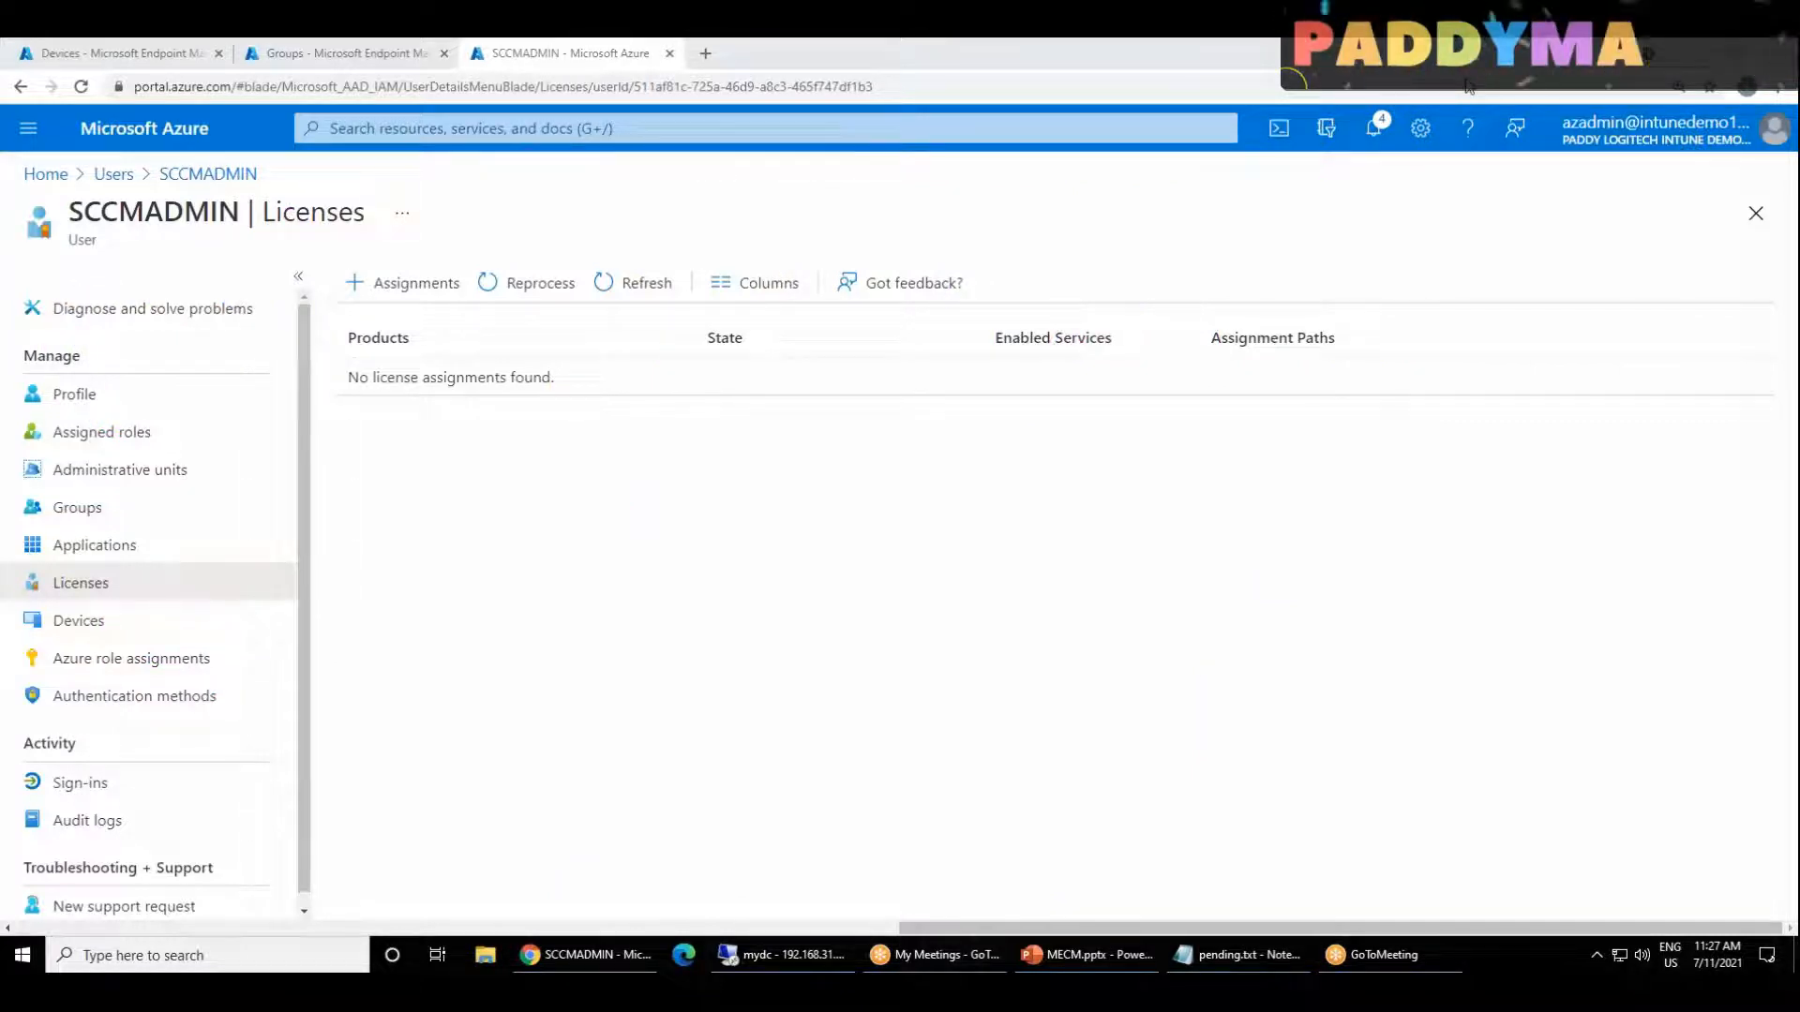
Step: Switch to the mydc remote session, reopen Azure AD Connect and proceed with the Configure device options task to its overview
{"action": "left_click", "coordinate": [771, 956]}
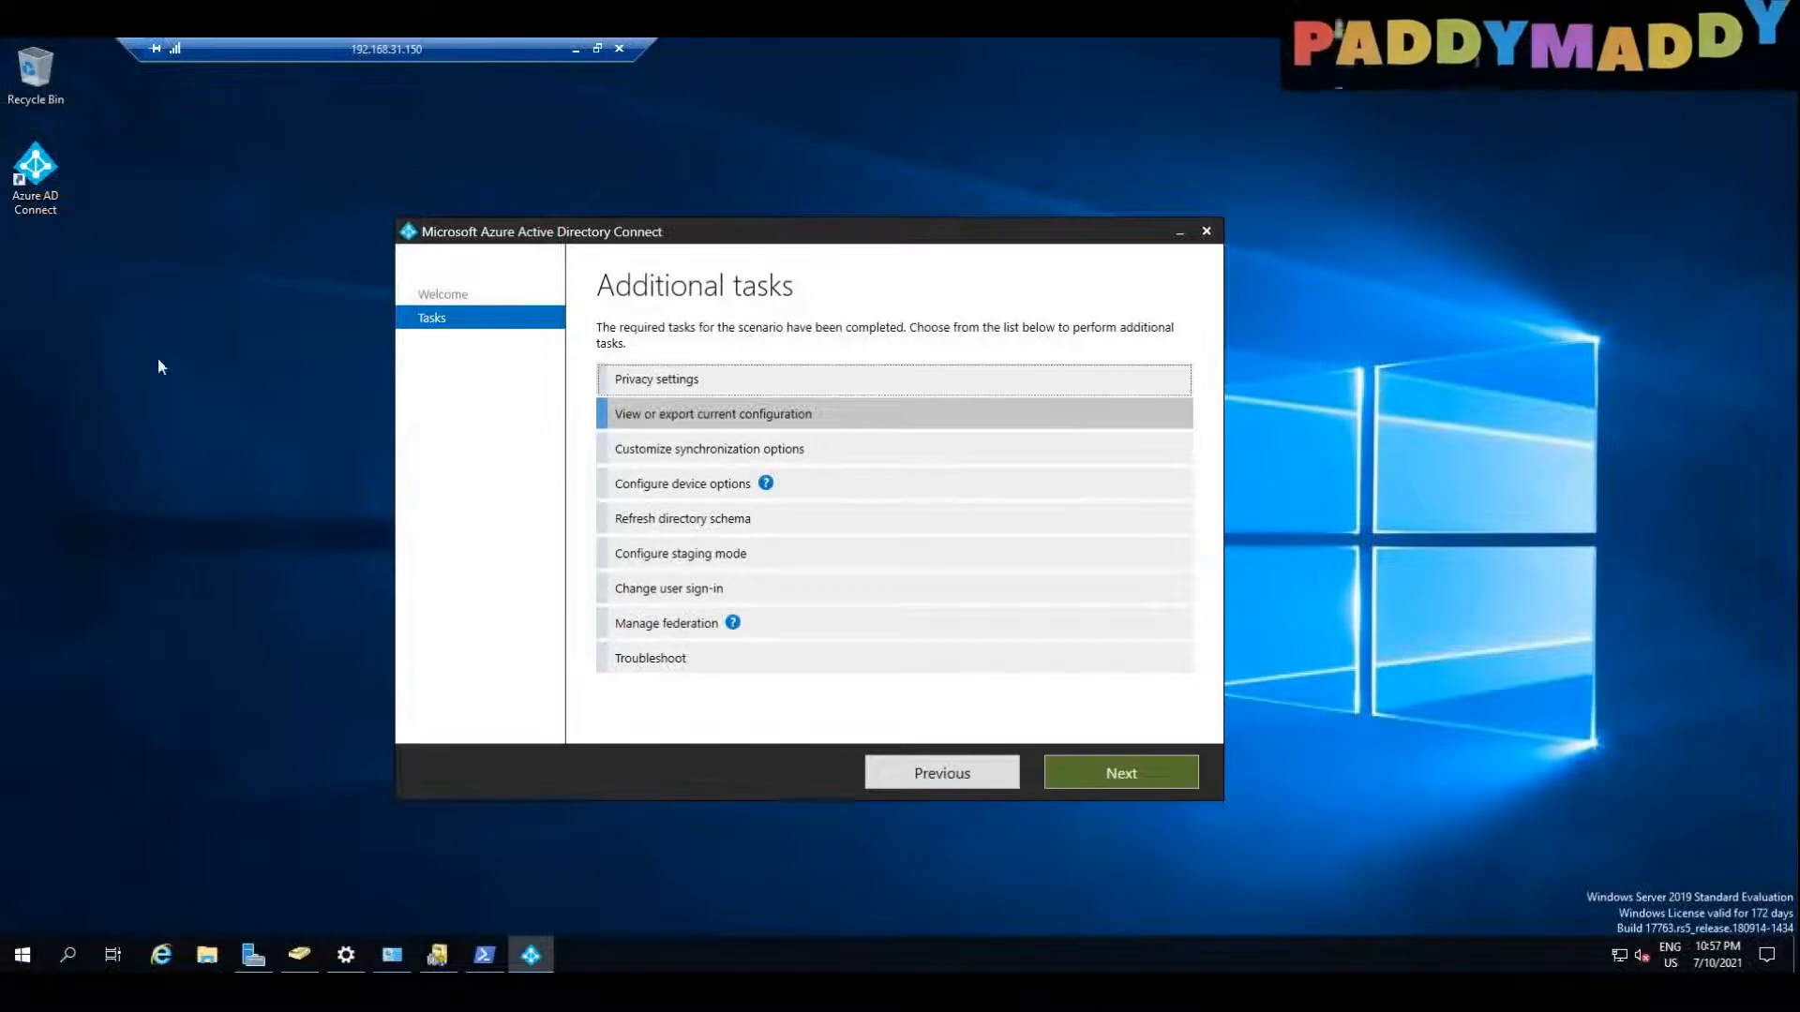
{"action": "left_click", "coordinate": [1206, 230]}
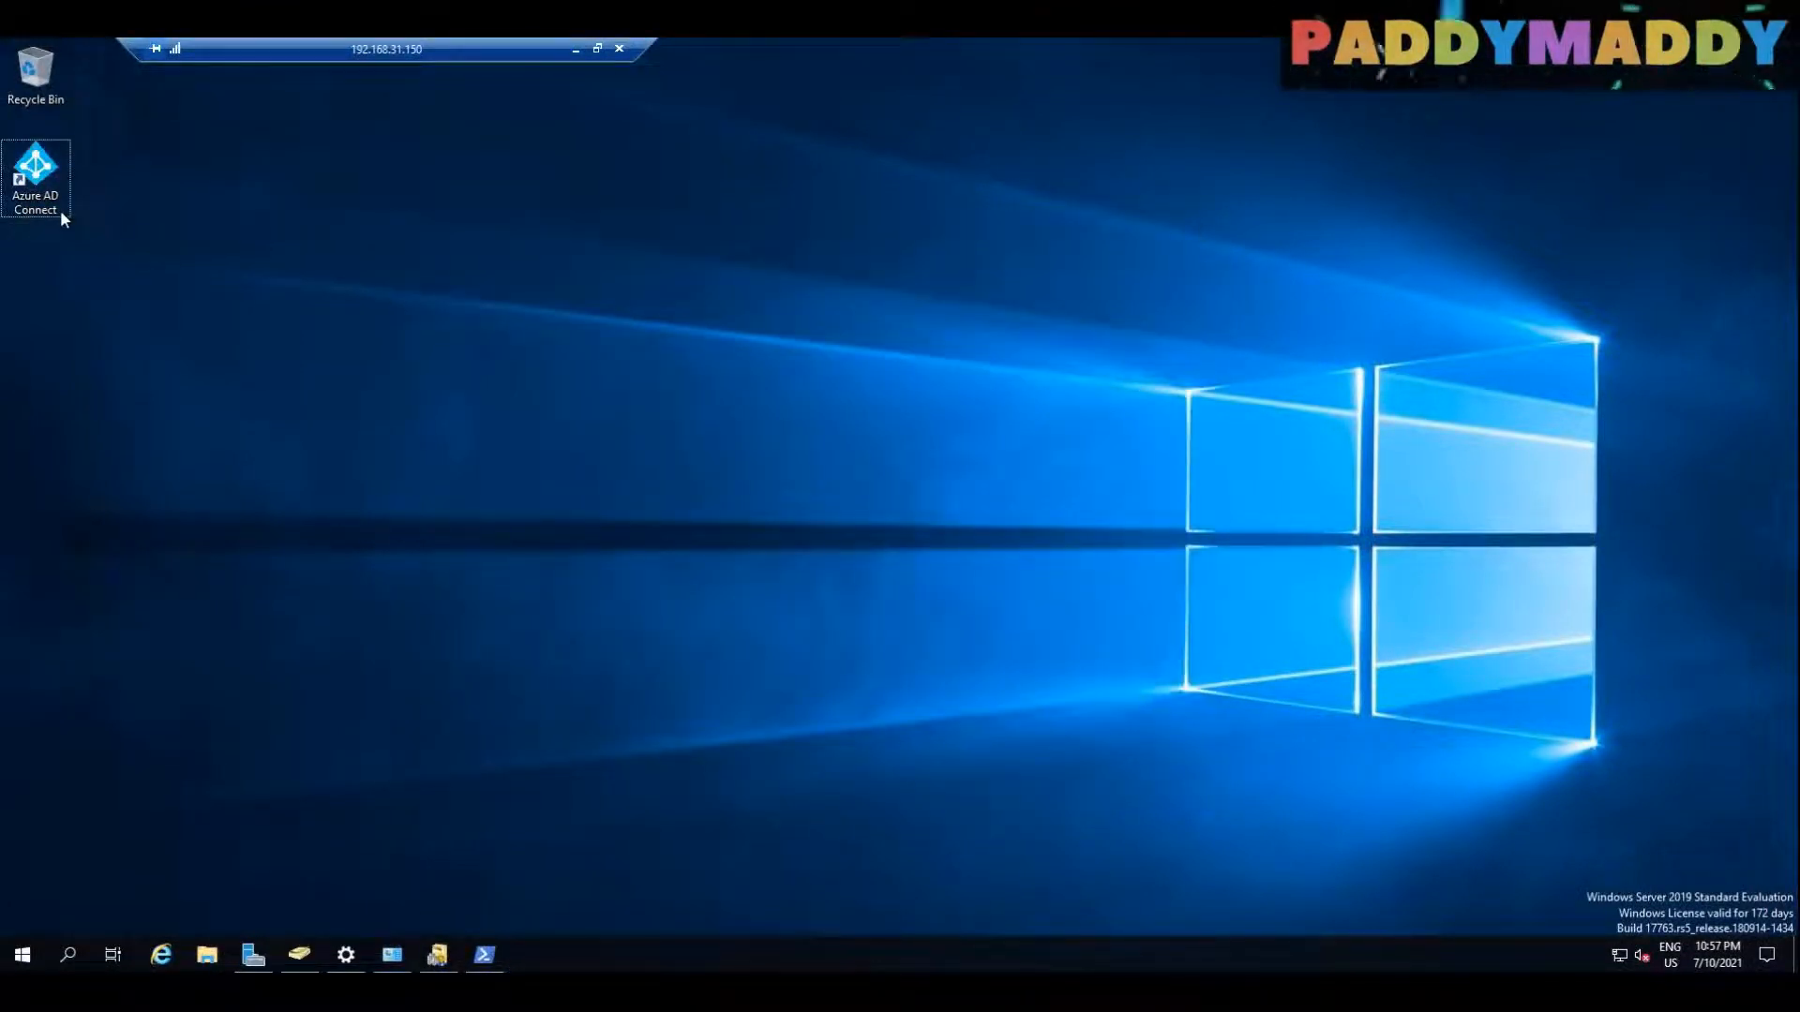
{"action": "double_click", "coordinate": [28, 178]}
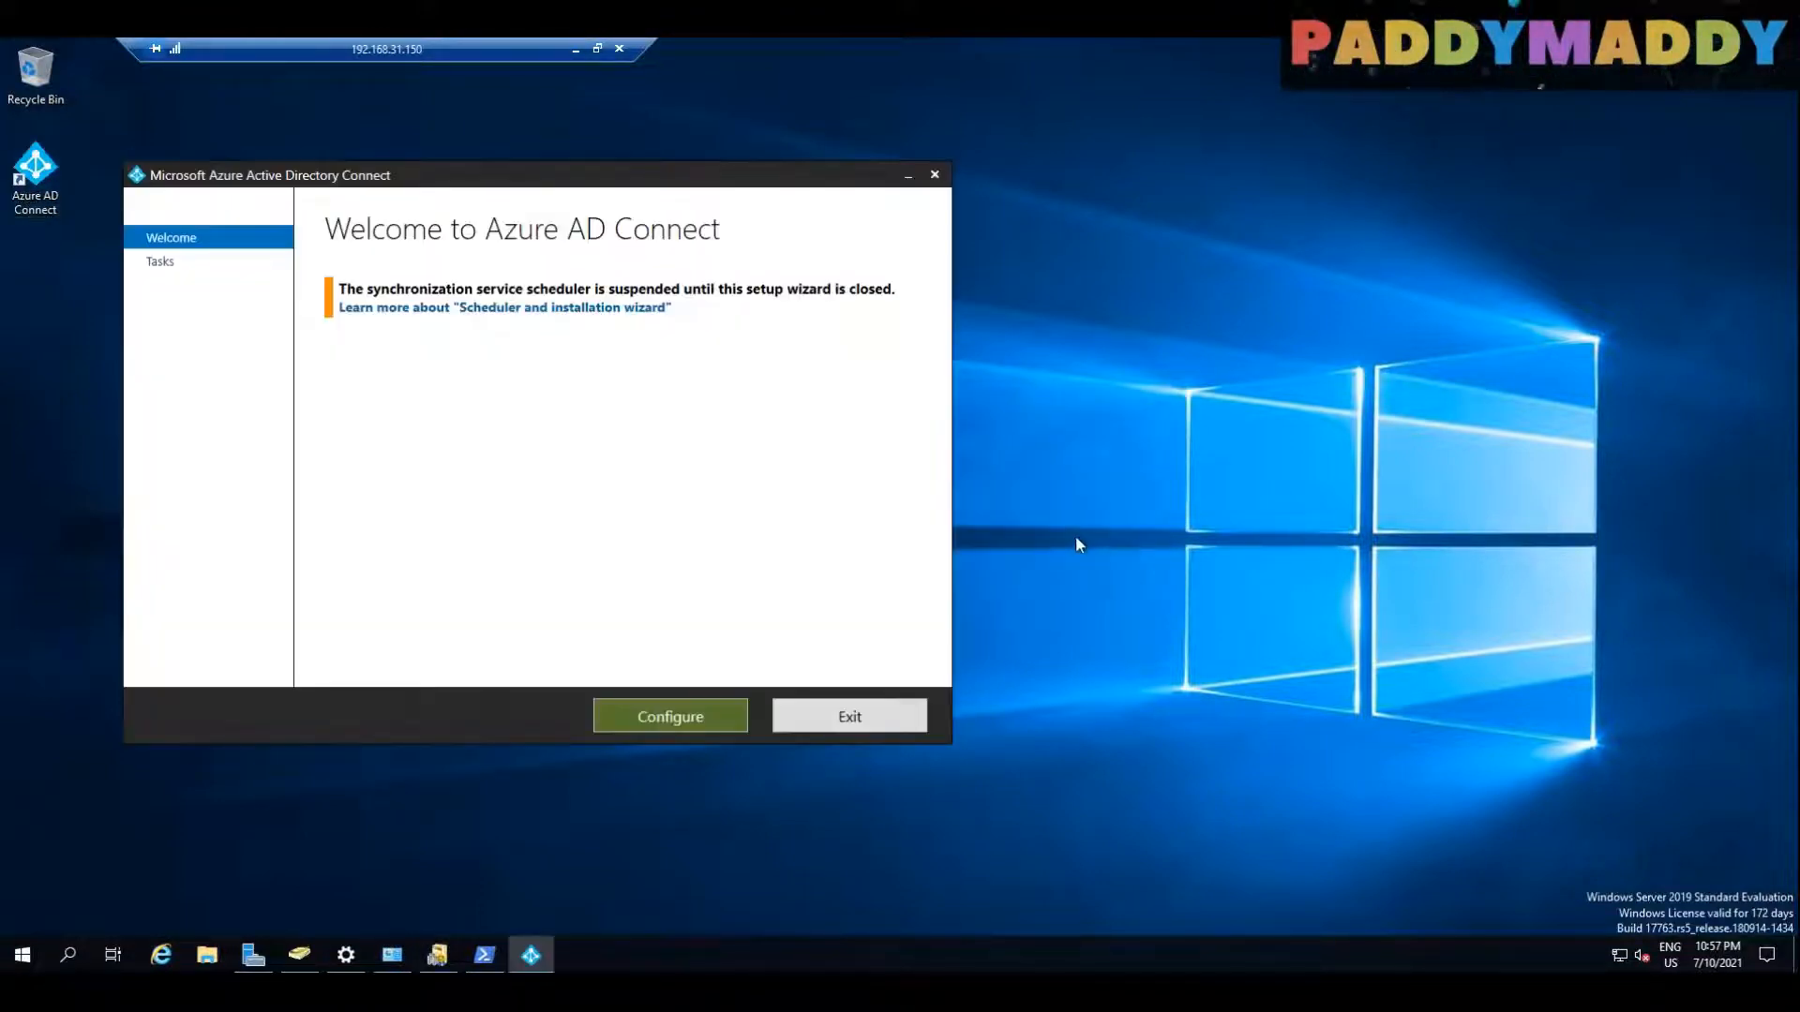
{"action": "left_click", "coordinate": [694, 716]}
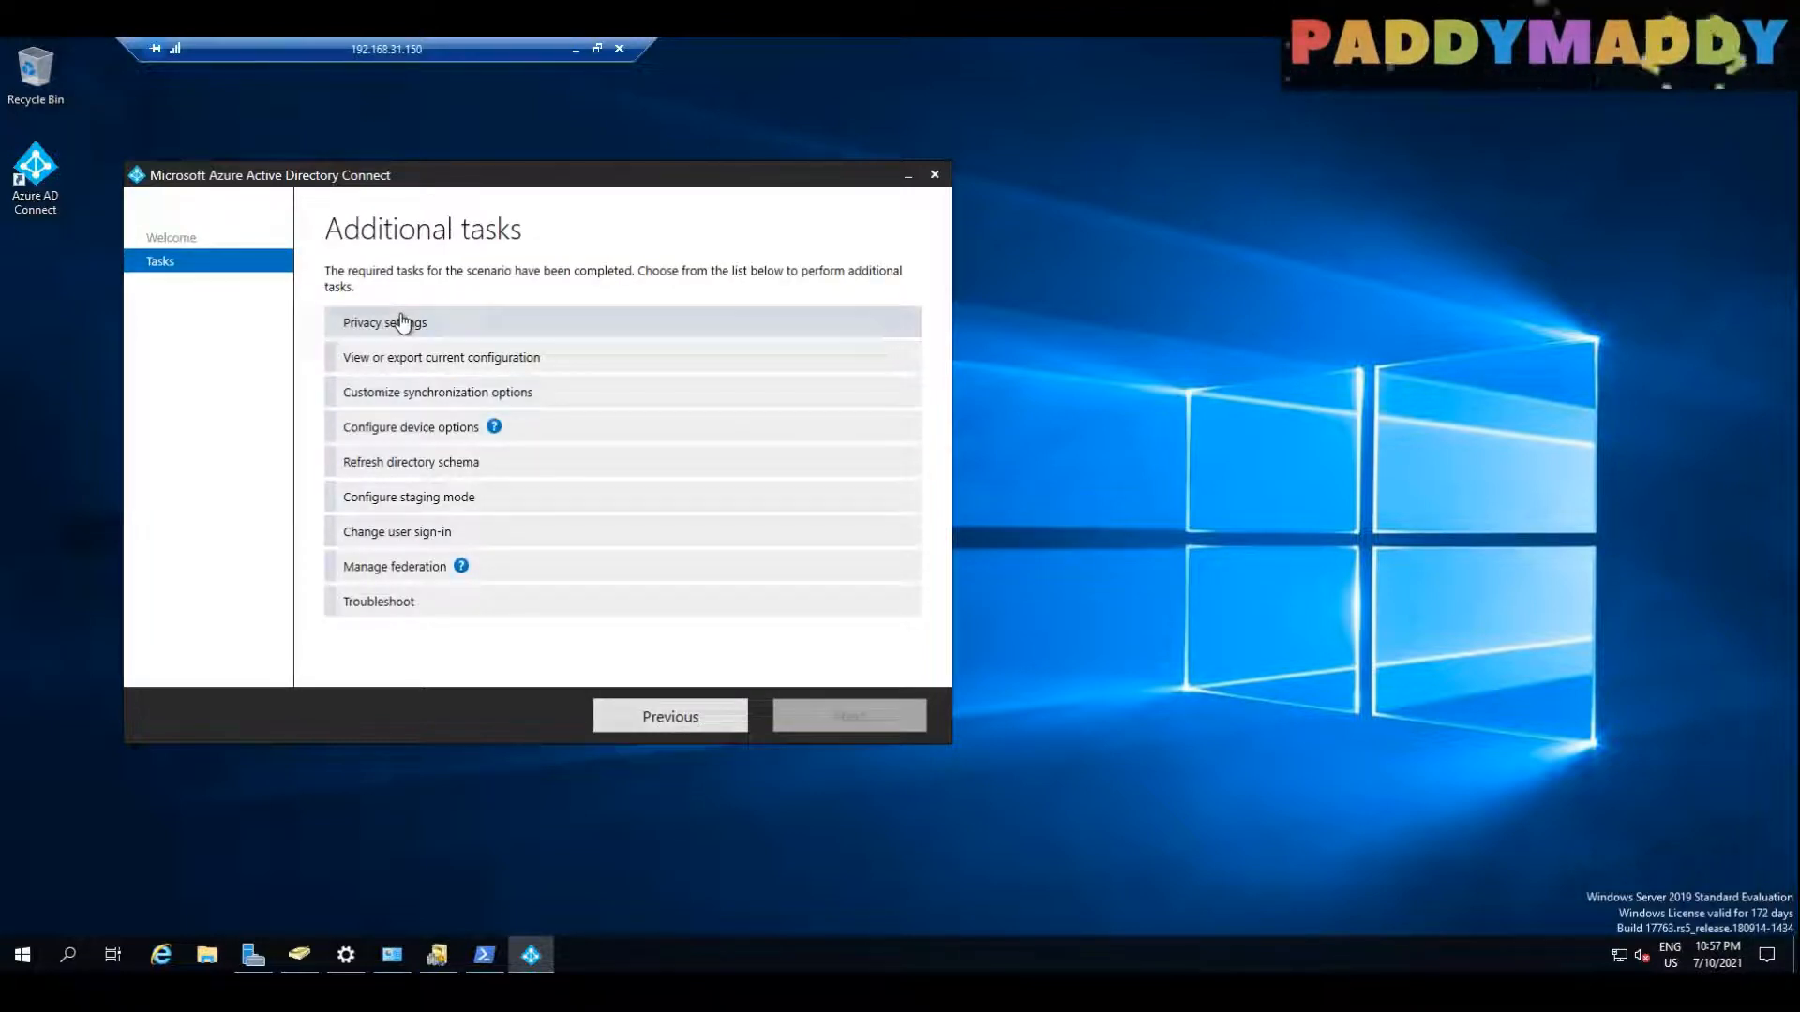
{"action": "left_click", "coordinate": [385, 427]}
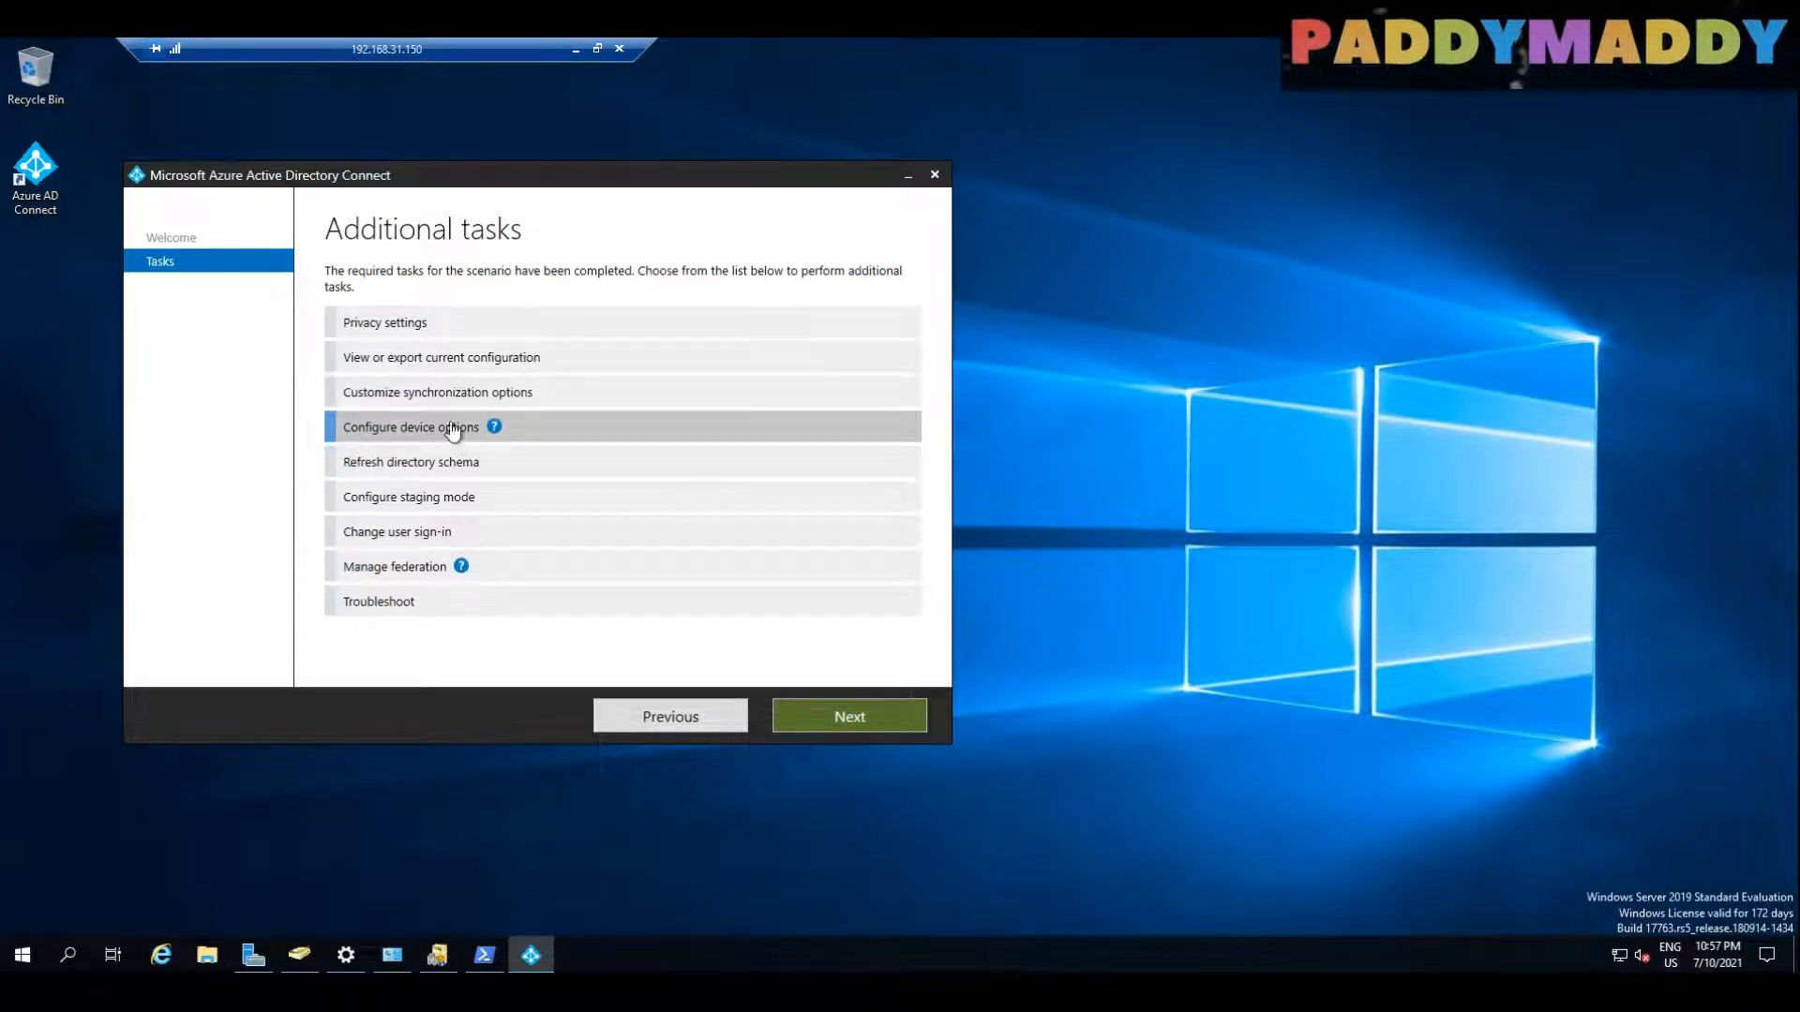
{"action": "left_click", "coordinate": [835, 723]}
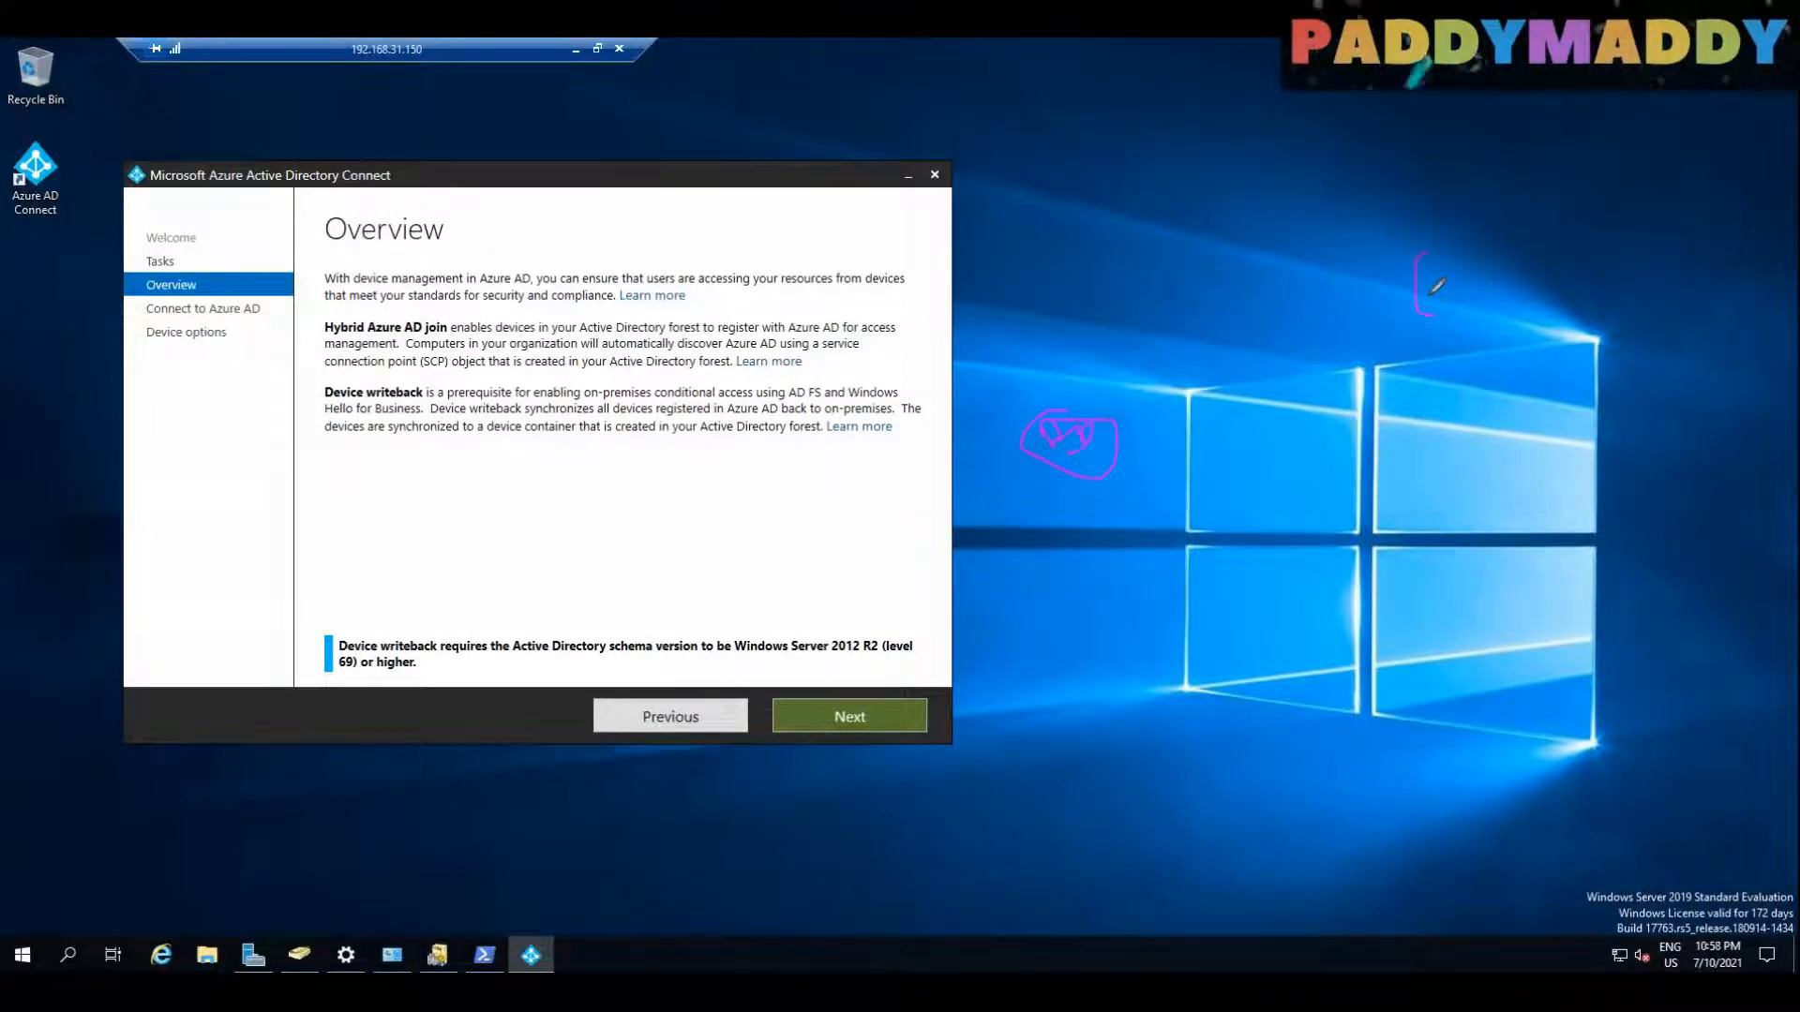
{"action": "mouse_move", "coordinate": [1486, 233]}
{"action": "left_mouse_down"}
{"action": "mouse_move", "coordinate": [1526, 225]}
{"action": "mouse_move", "coordinate": [1533, 255]}
{"action": "left_mouse_up"}
{"action": "mouse_move", "coordinate": [1497, 191]}
{"action": "left_mouse_down"}
{"action": "mouse_move", "coordinate": [1692, 207]}
{"action": "mouse_move", "coordinate": [1537, 225]}
{"action": "left_mouse_up"}
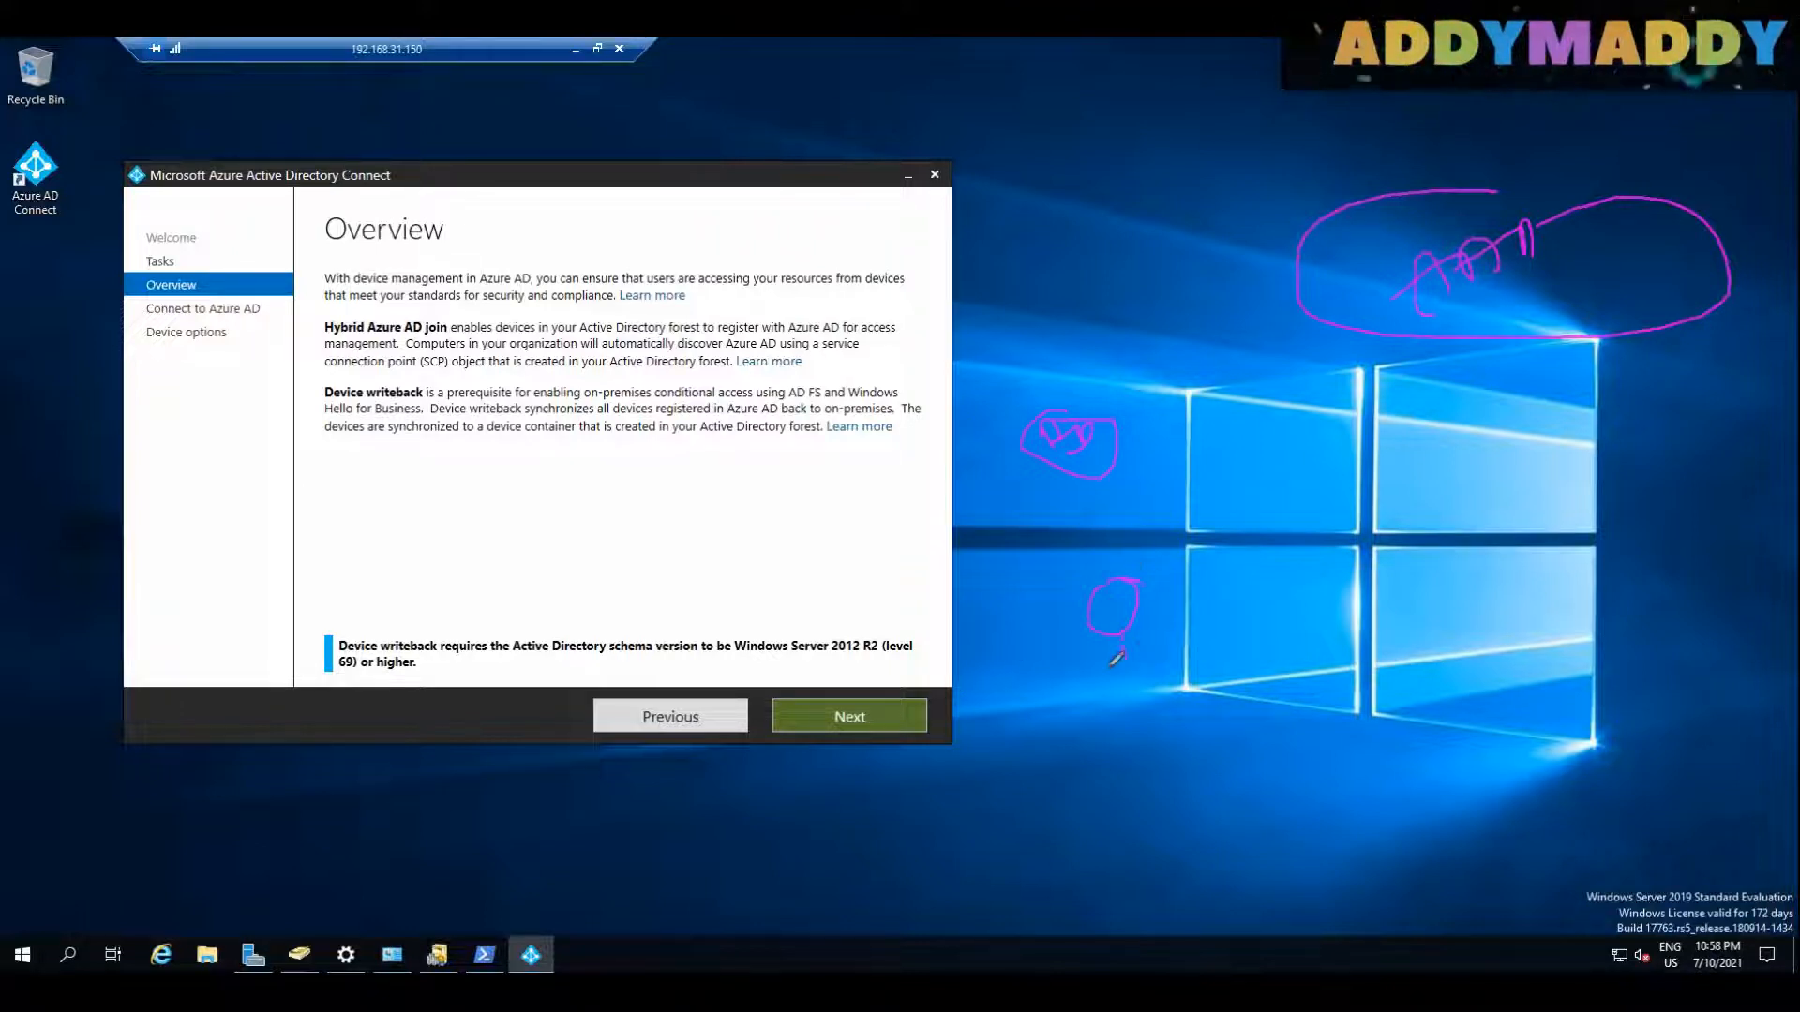
{"action": "left_click_drag", "start_coordinate": [1097, 671], "coordinate": [1160, 650]}
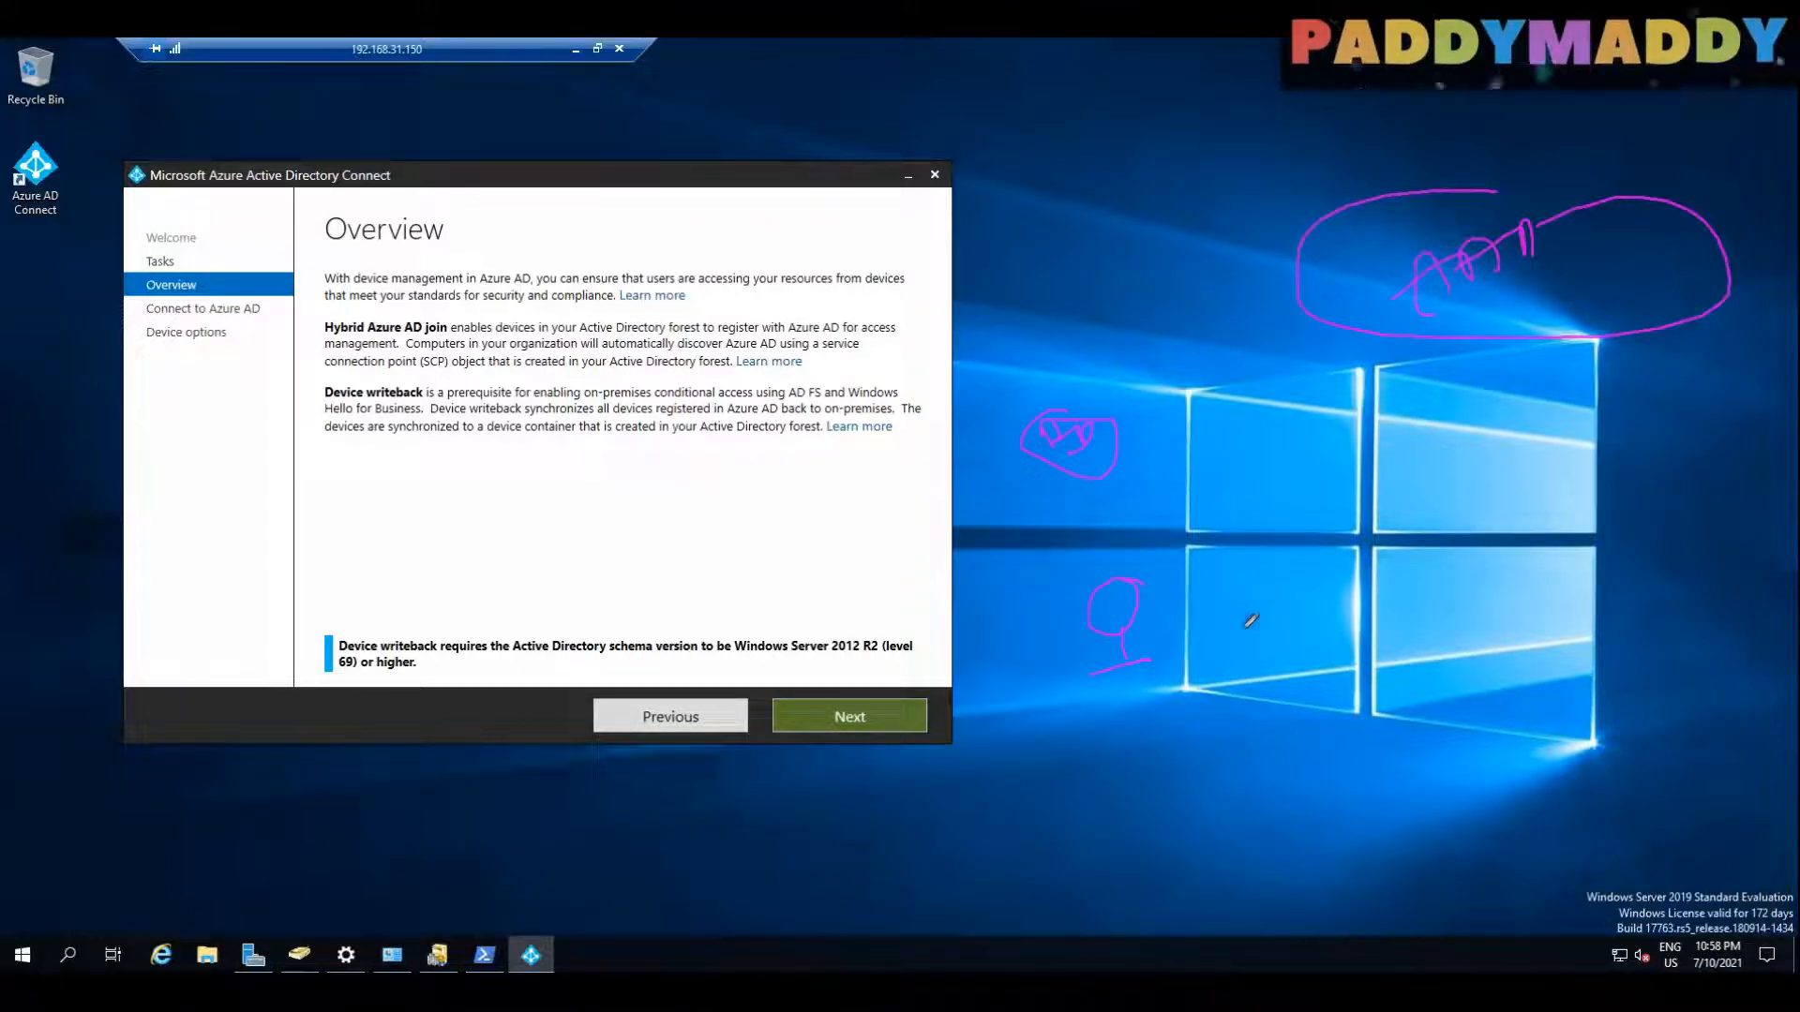
{"action": "left_click_drag", "start_coordinate": [1203, 614], "coordinate": [1200, 656]}
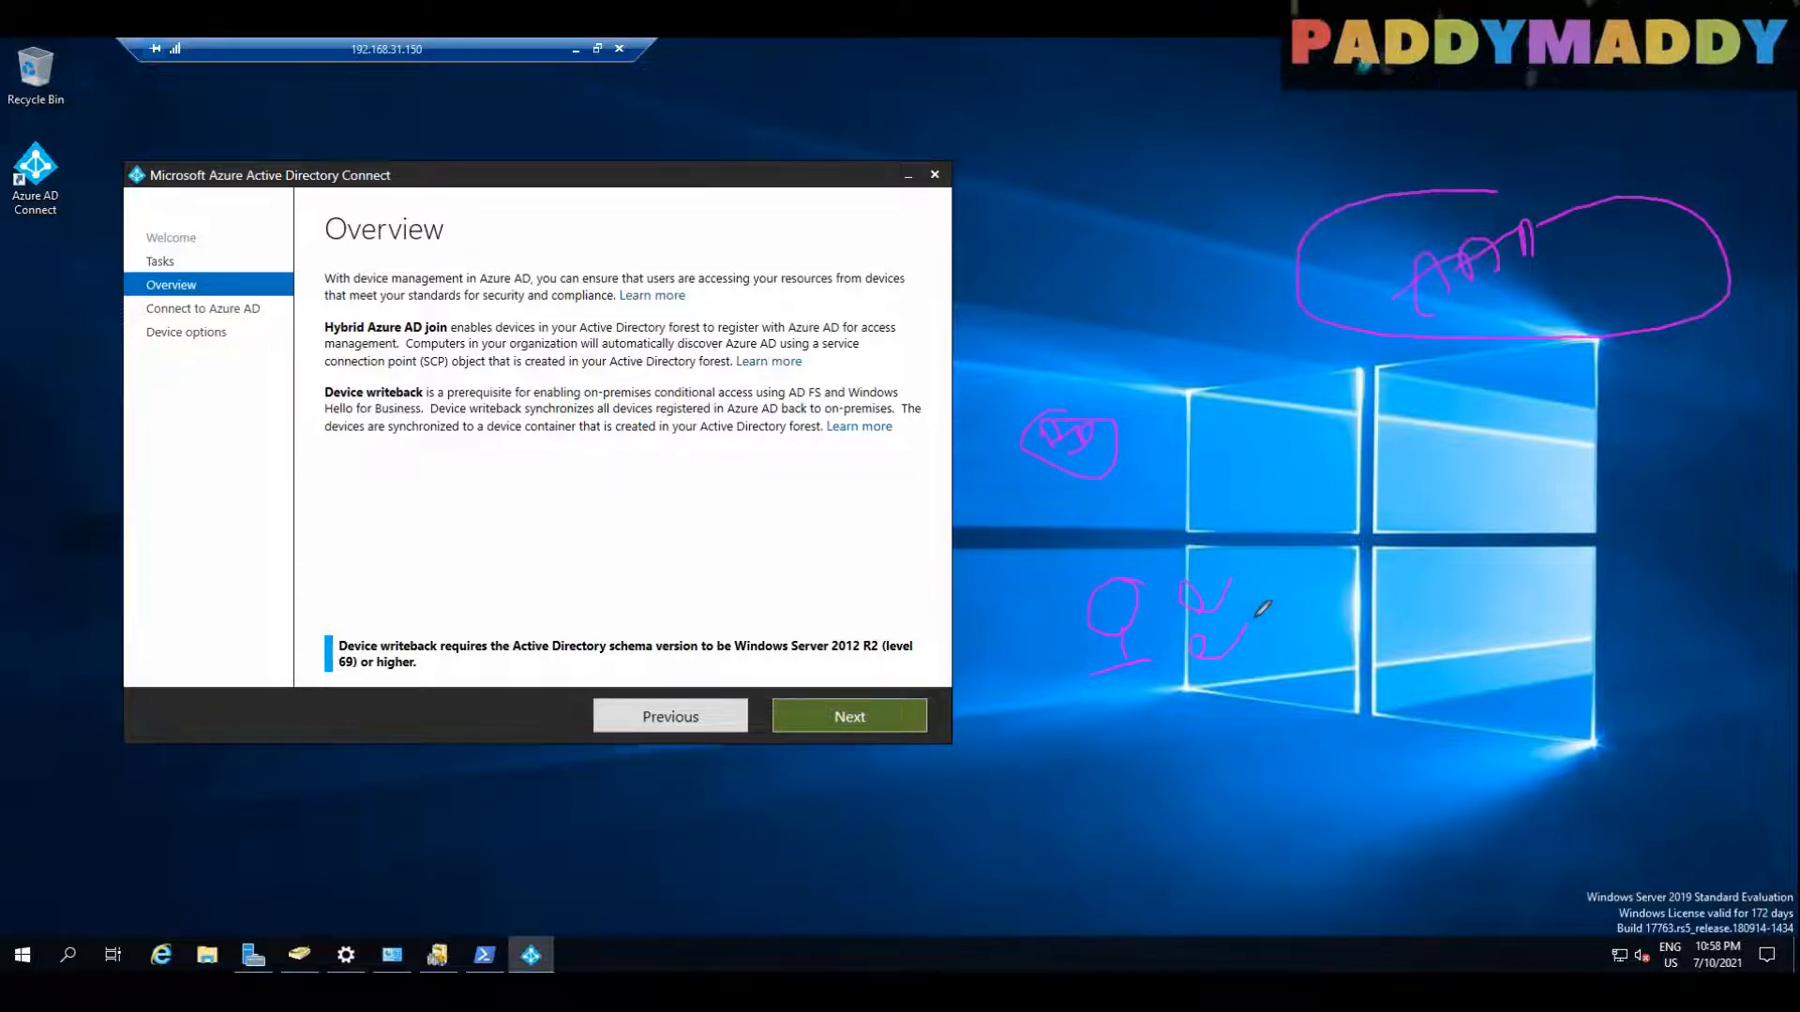
{"action": "left_click_drag", "start_coordinate": [1303, 602], "coordinate": [1308, 646]}
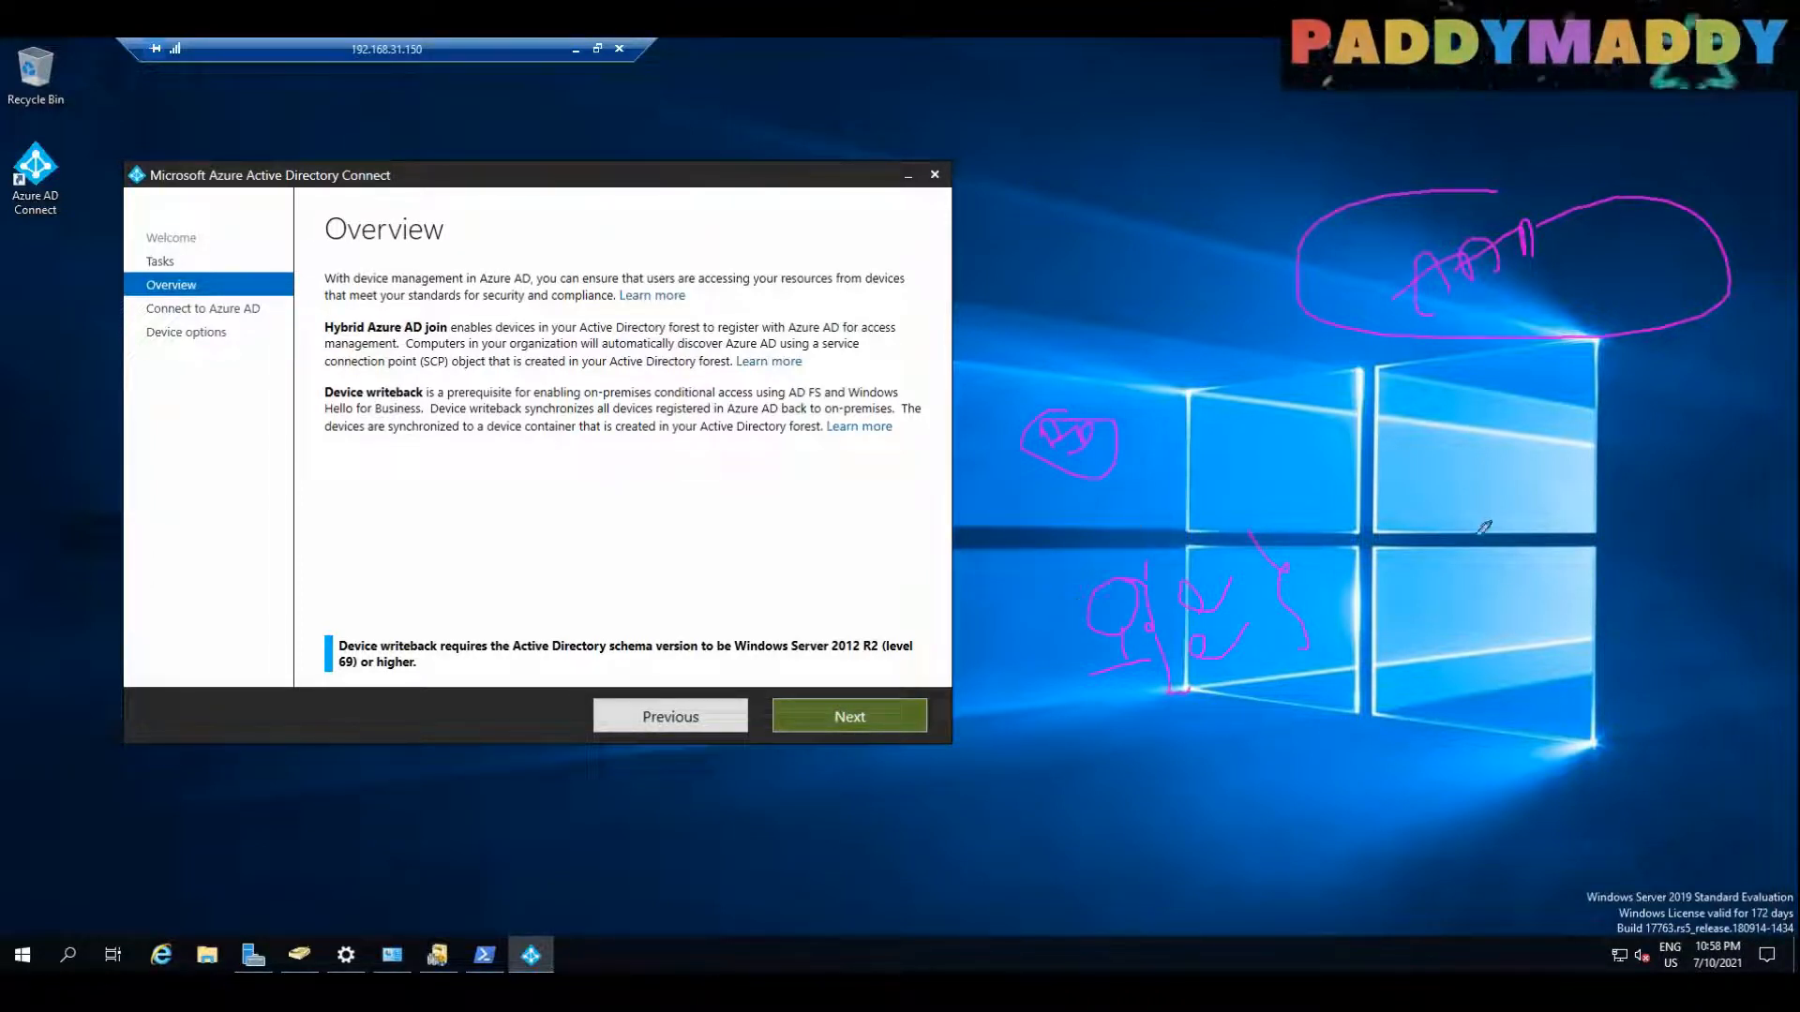
{"action": "mouse_move", "coordinate": [1378, 528]}
{"action": "left_mouse_down"}
{"action": "mouse_move", "coordinate": [1669, 586]}
{"action": "mouse_move", "coordinate": [1374, 563]}
{"action": "left_mouse_up"}
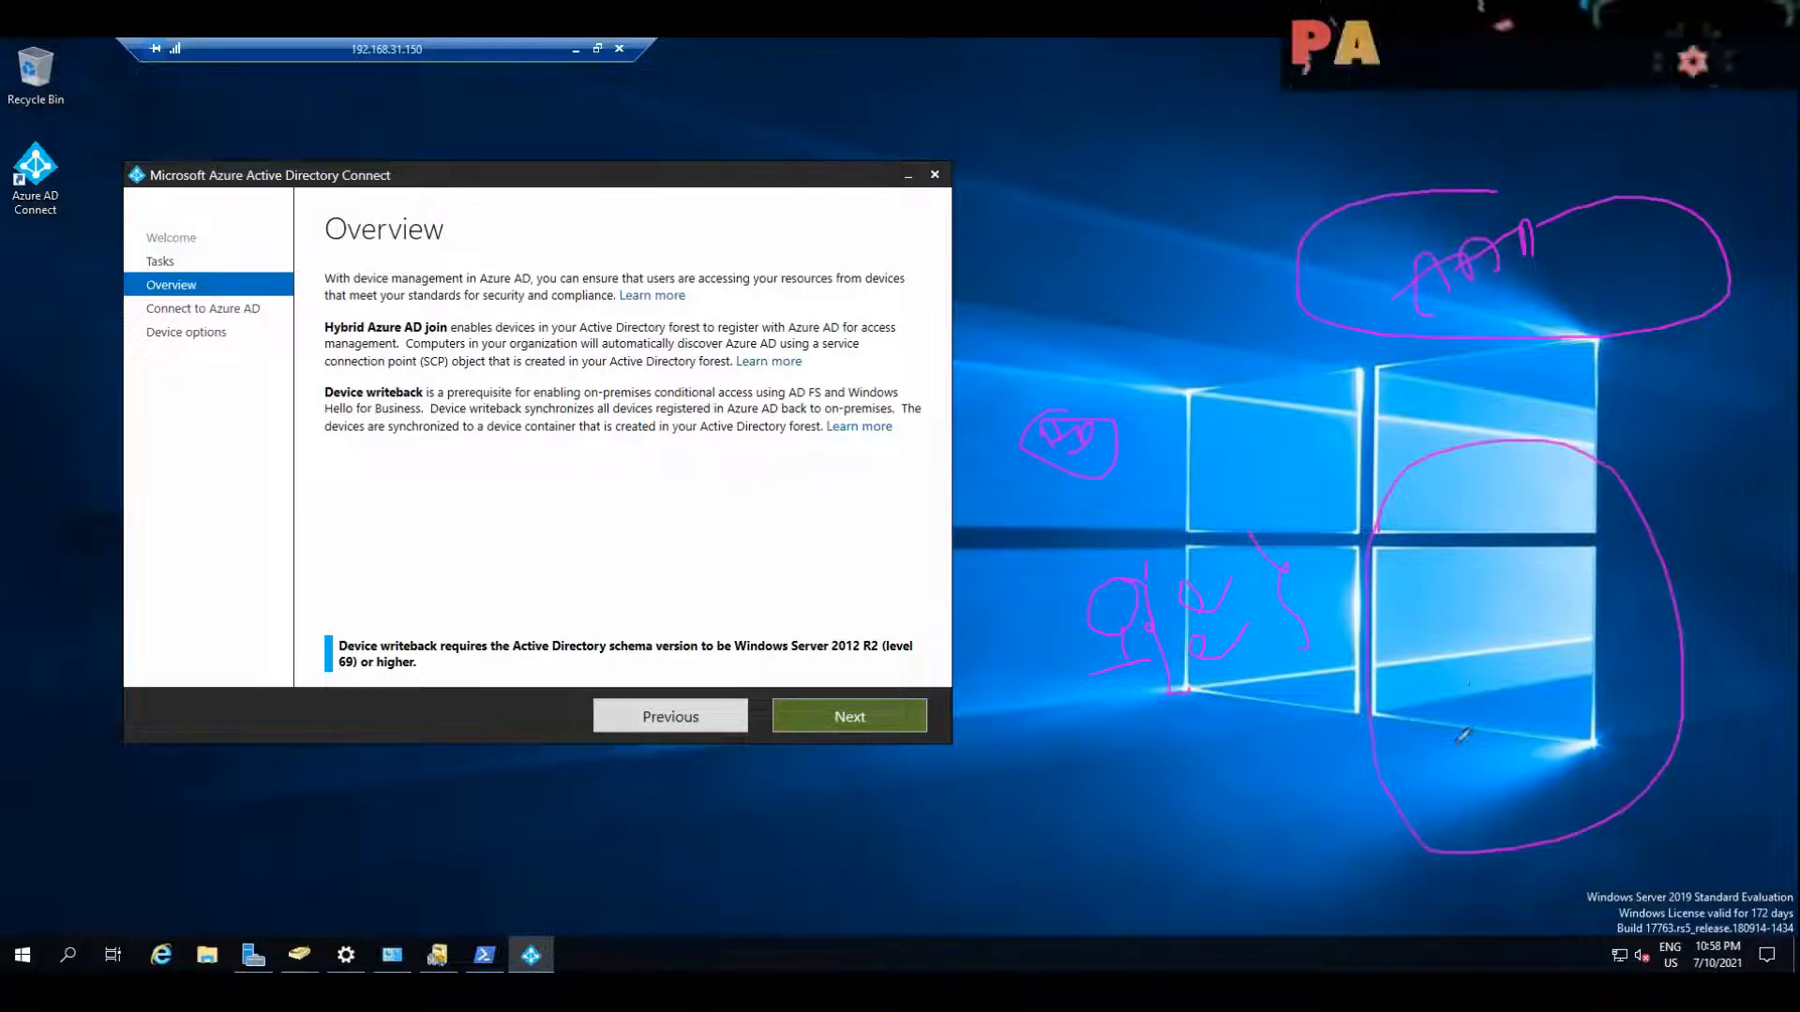
{"action": "left_click_drag", "start_coordinate": [1537, 736], "coordinate": [1593, 755]}
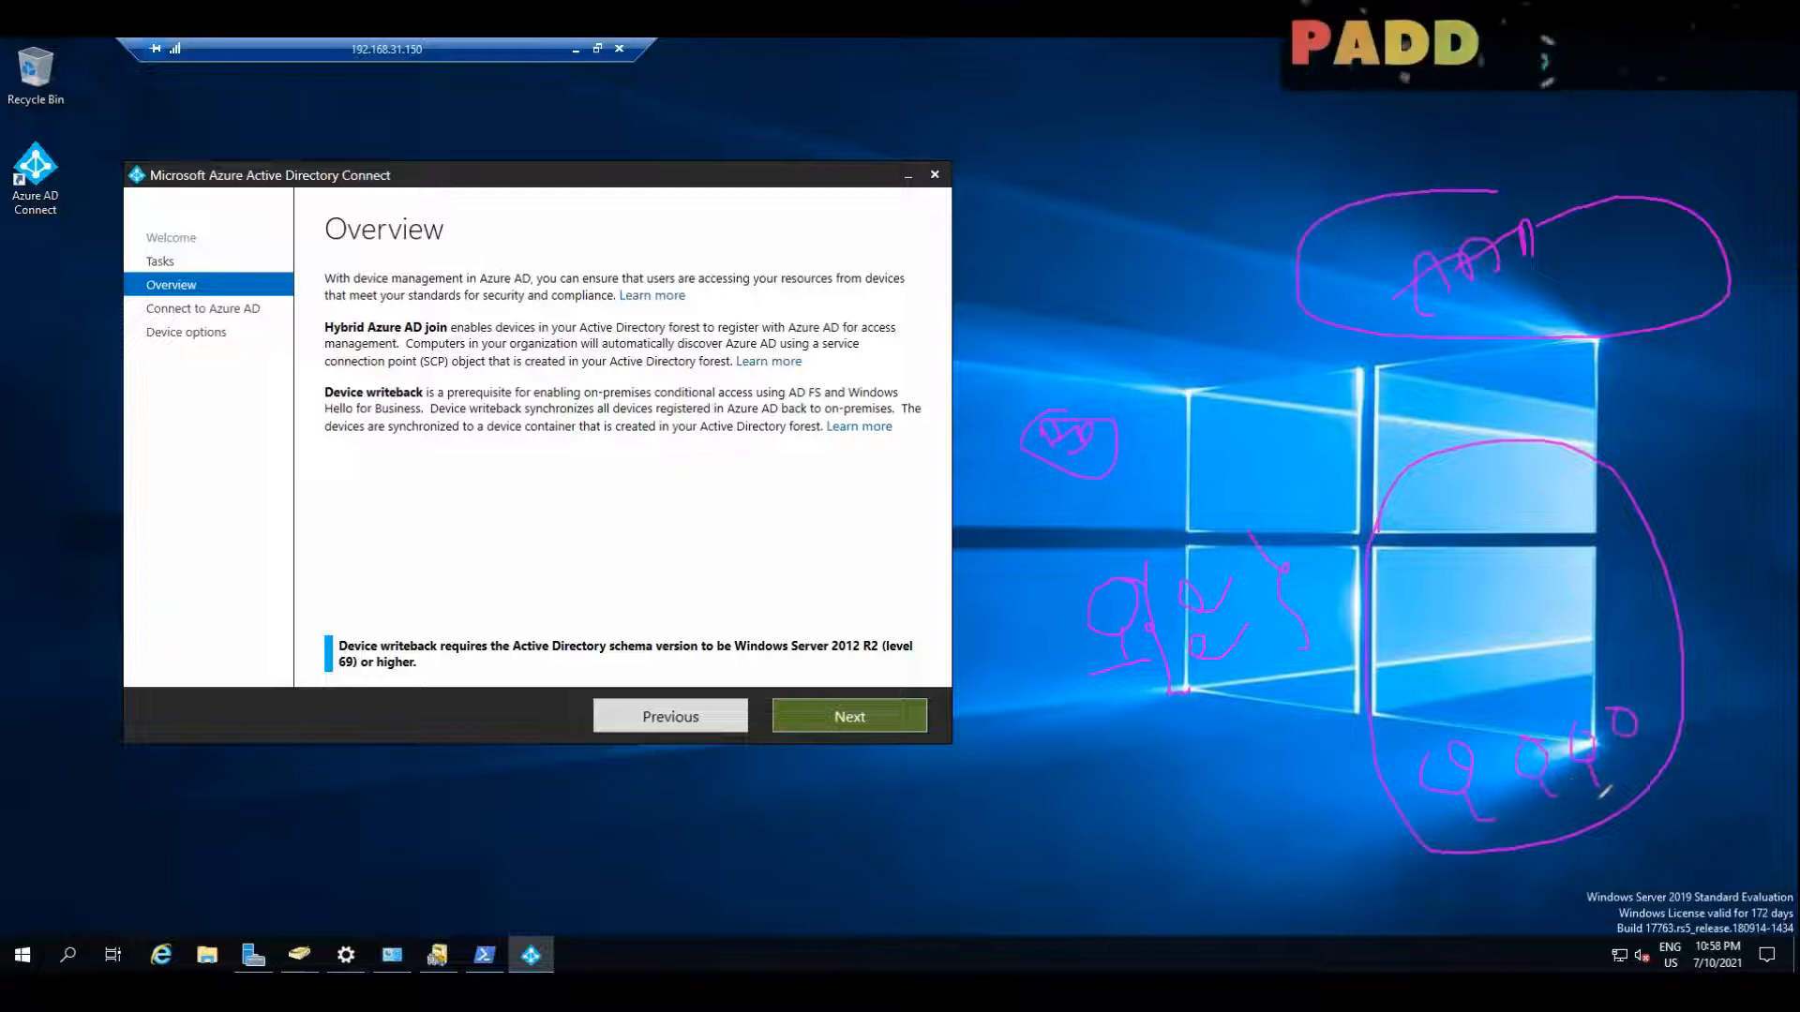
{"action": "left_click_drag", "start_coordinate": [1567, 808], "coordinate": [1543, 811]}
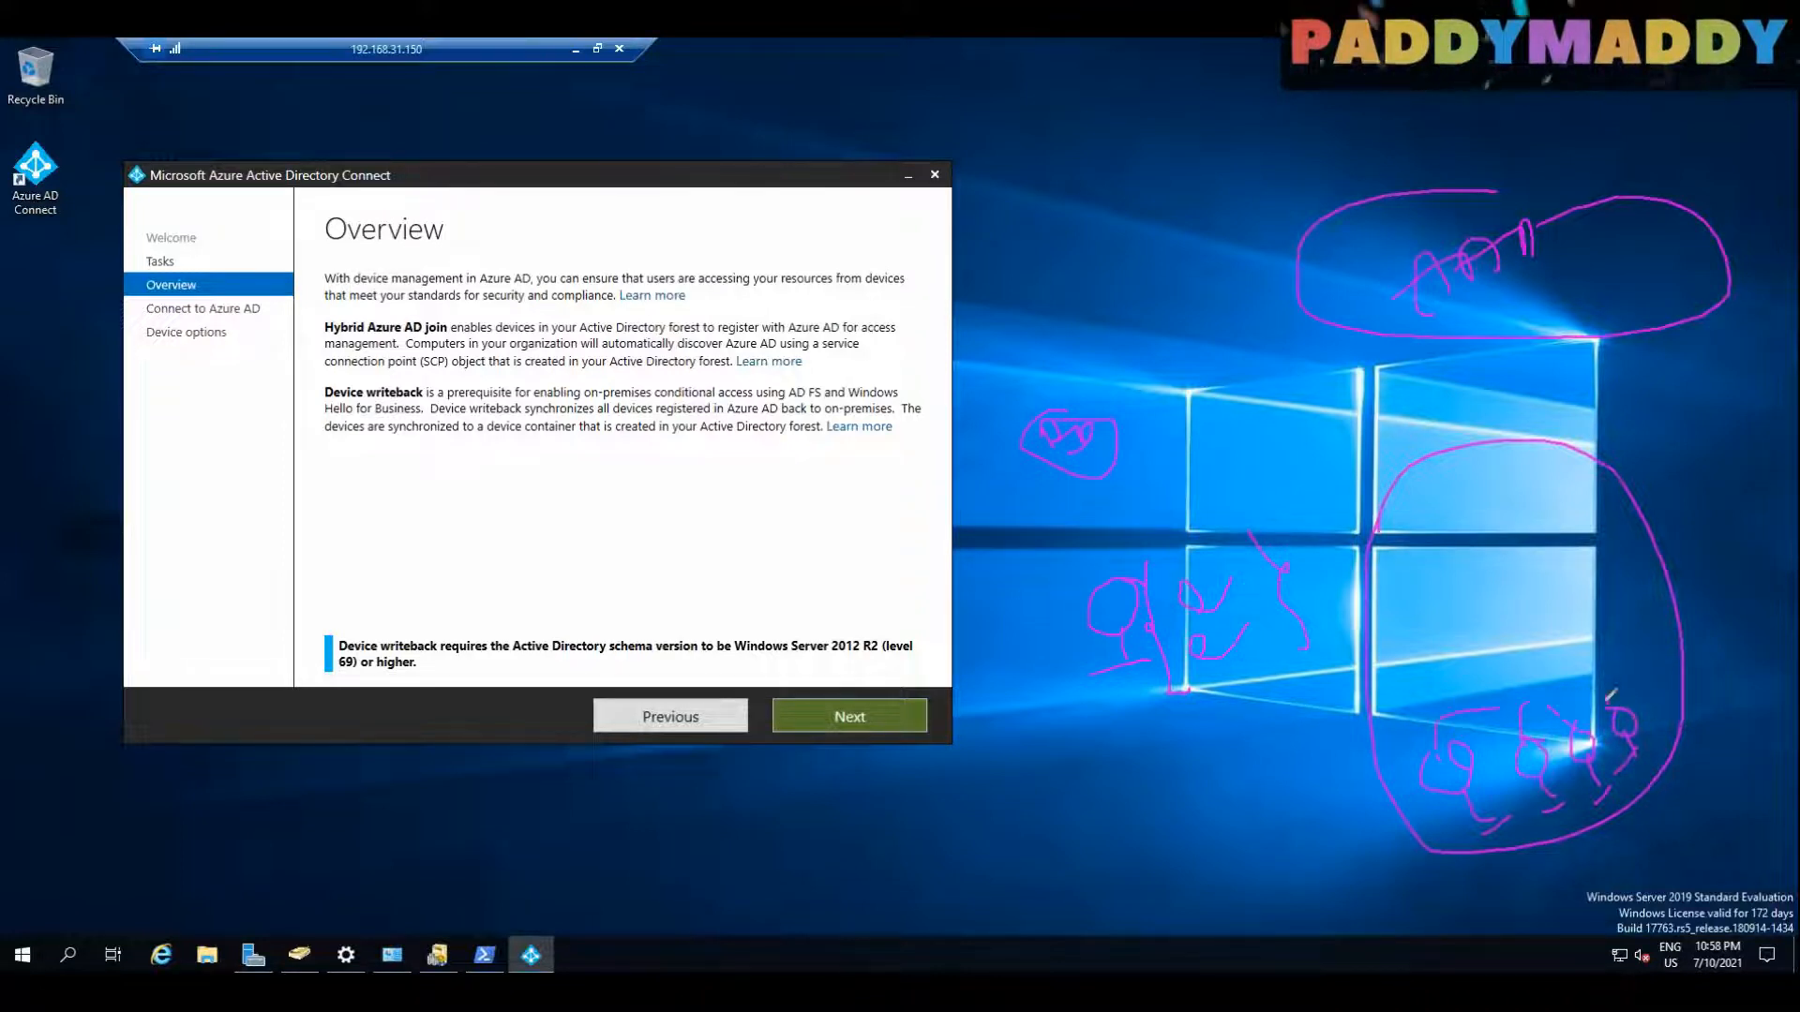
{"action": "mouse_move", "coordinate": [1449, 689]}
{"action": "left_mouse_down"}
{"action": "mouse_move", "coordinate": [1556, 668]}
{"action": "mouse_move", "coordinate": [1408, 717]}
{"action": "mouse_move", "coordinate": [1593, 744]}
{"action": "left_mouse_up"}
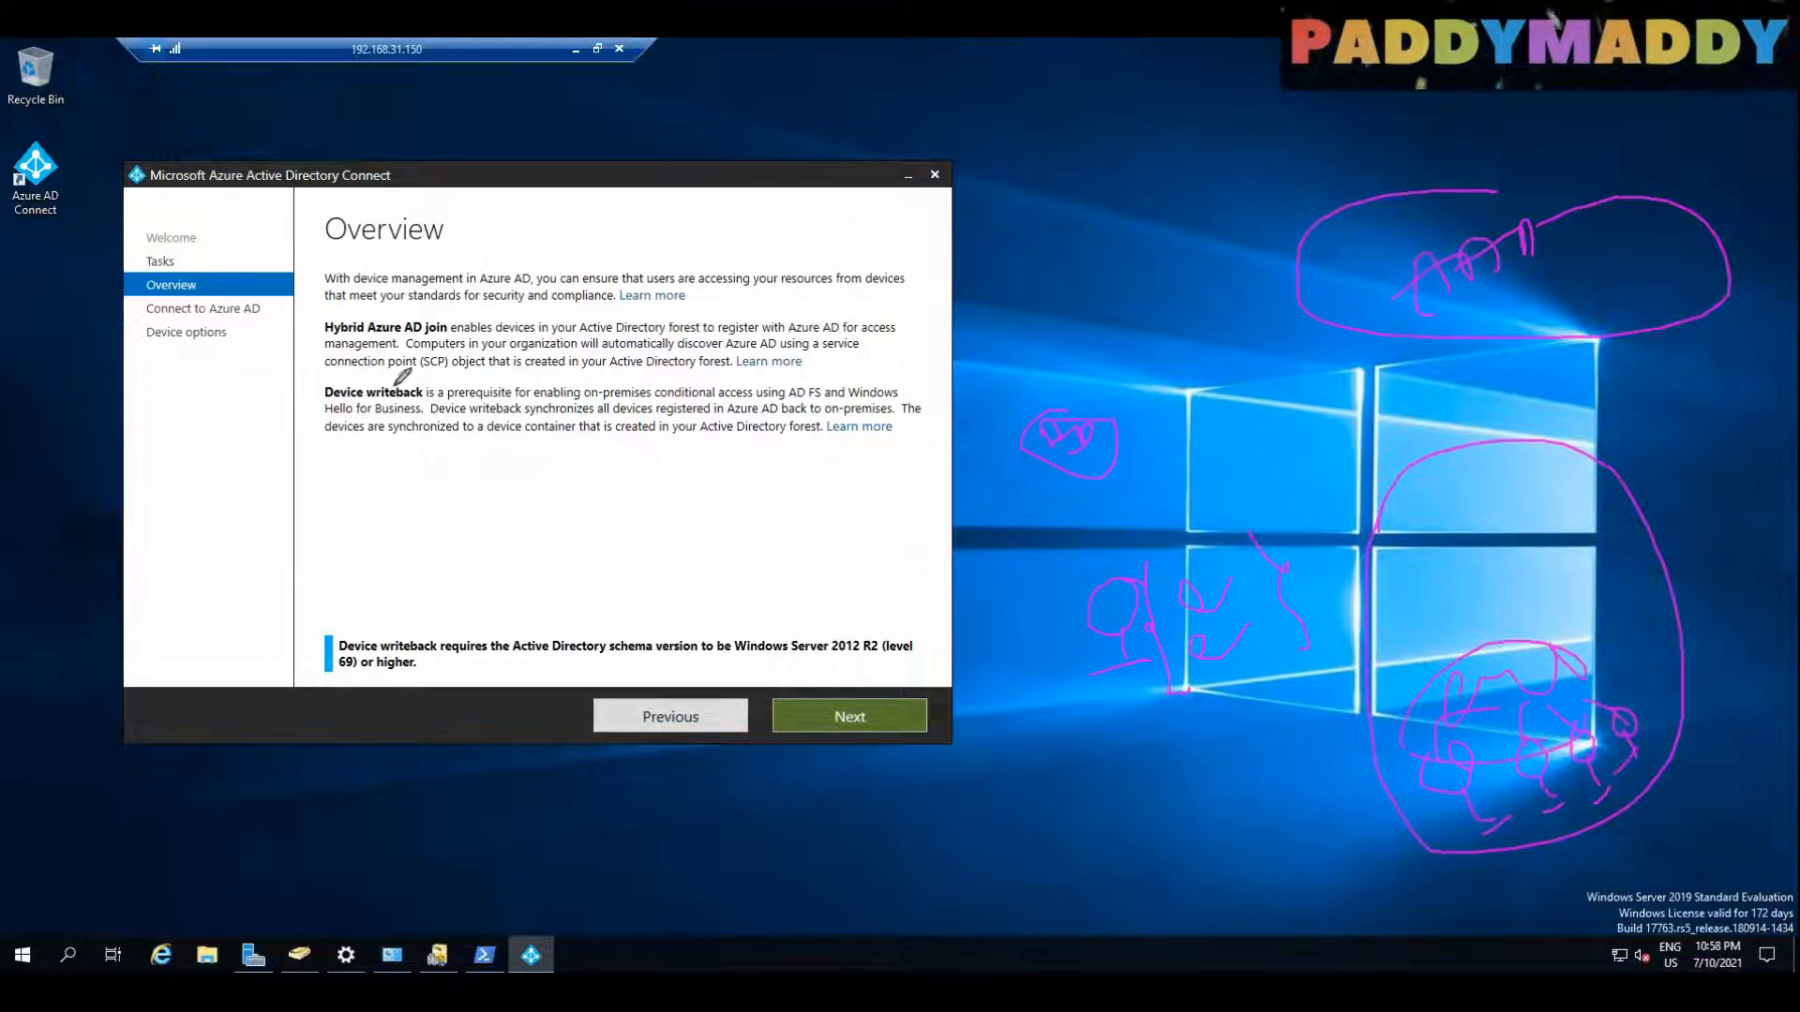
{"action": "left_click_drag", "start_coordinate": [215, 386], "coordinate": [322, 330]}
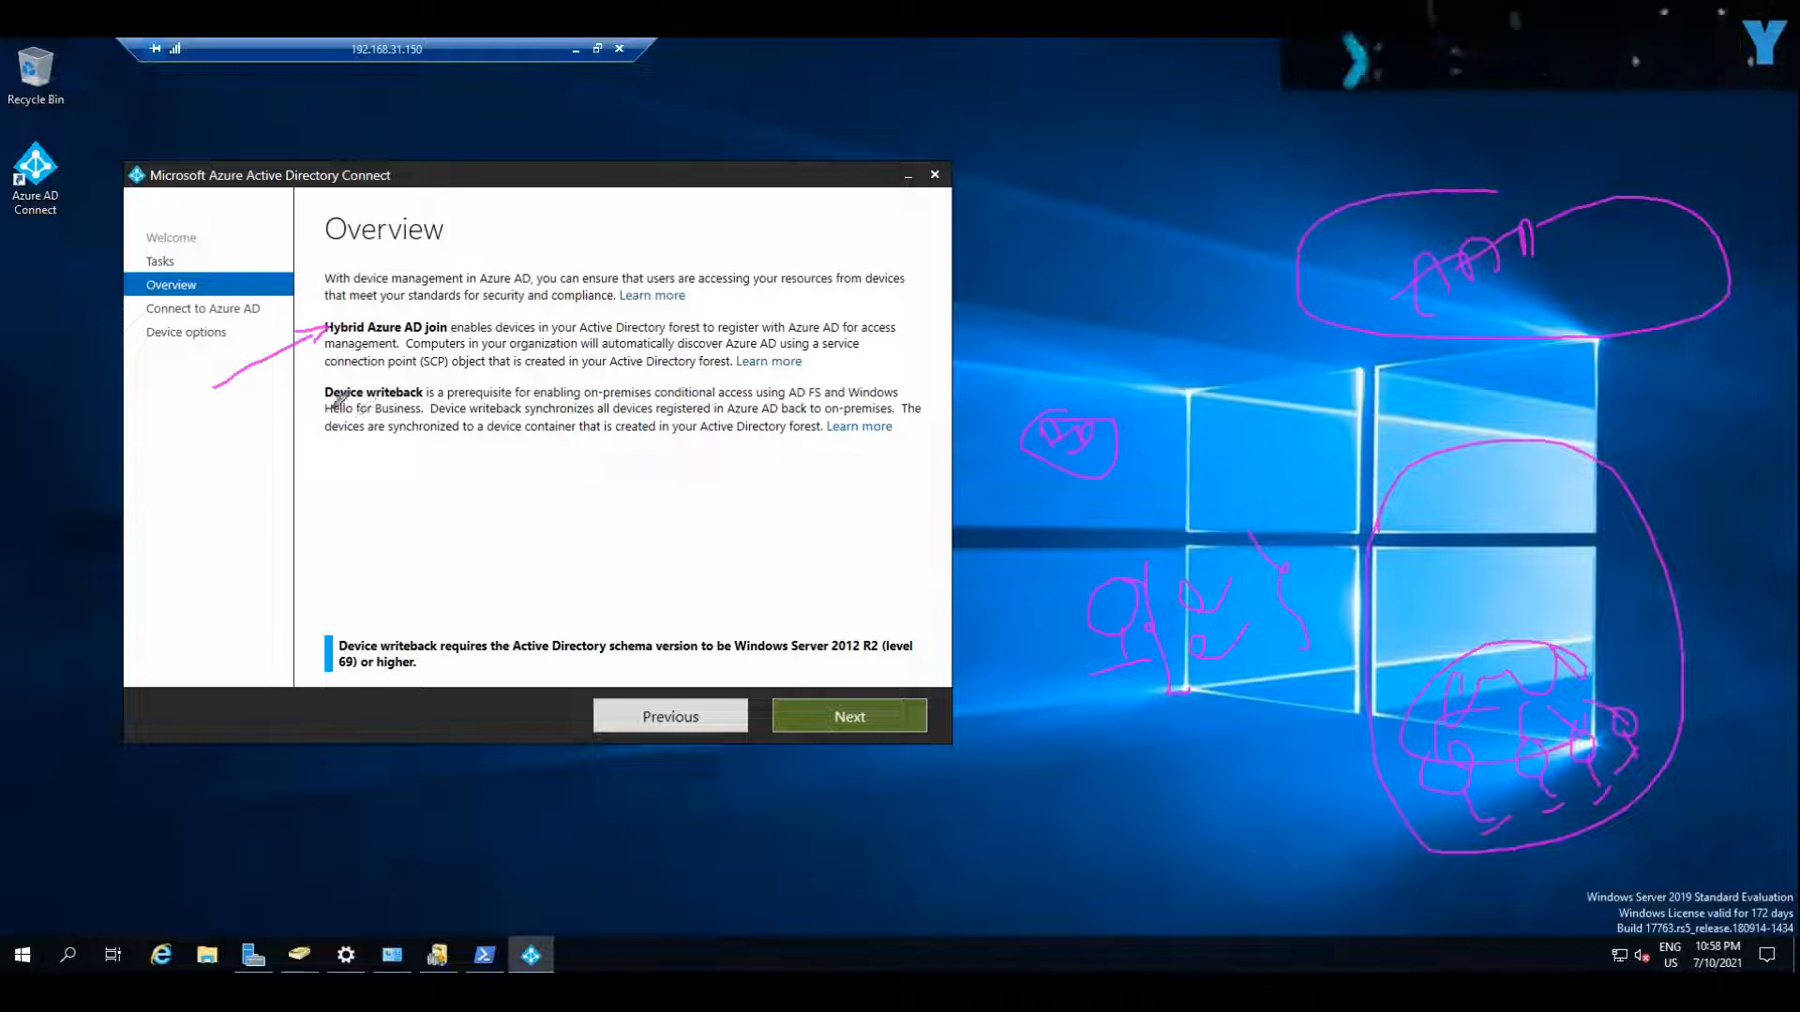
{"action": "mouse_move", "coordinate": [187, 475]}
{"action": "left_mouse_down"}
{"action": "mouse_move", "coordinate": [312, 409]}
{"action": "mouse_move", "coordinate": [274, 452]}
{"action": "left_mouse_up"}
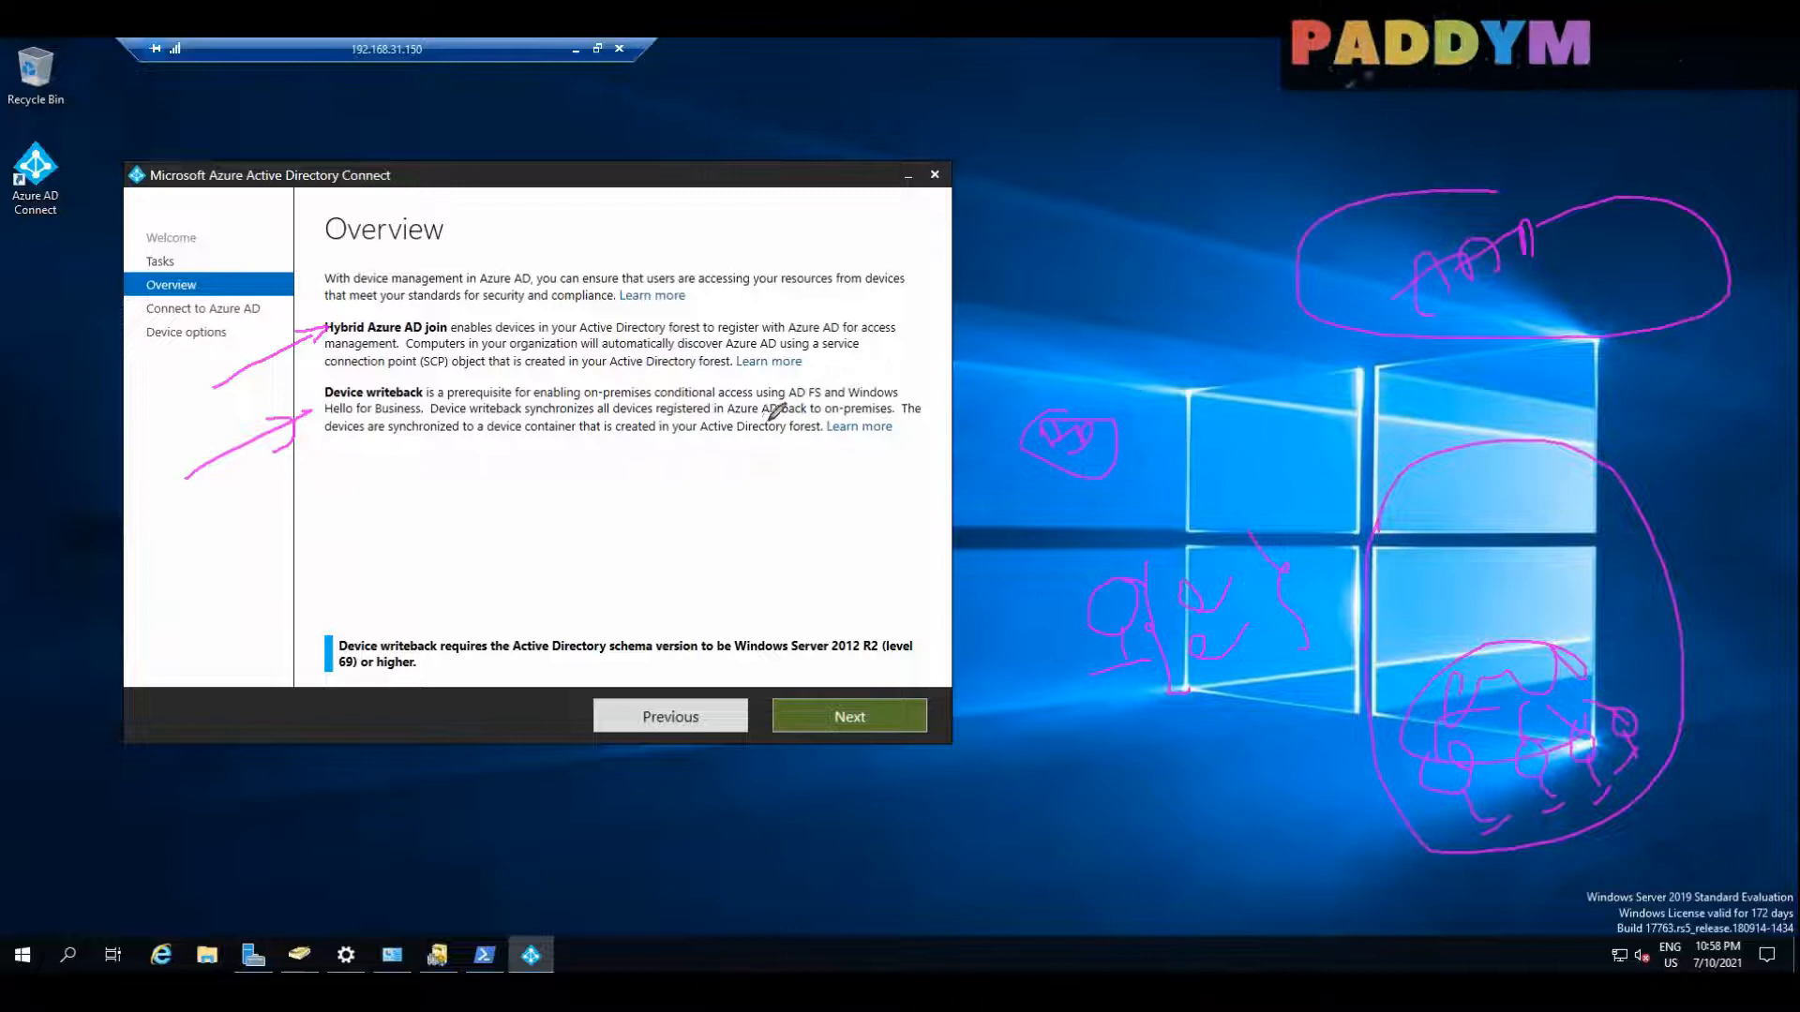
{"action": "left_click_drag", "start_coordinate": [724, 423], "coordinate": [877, 412]}
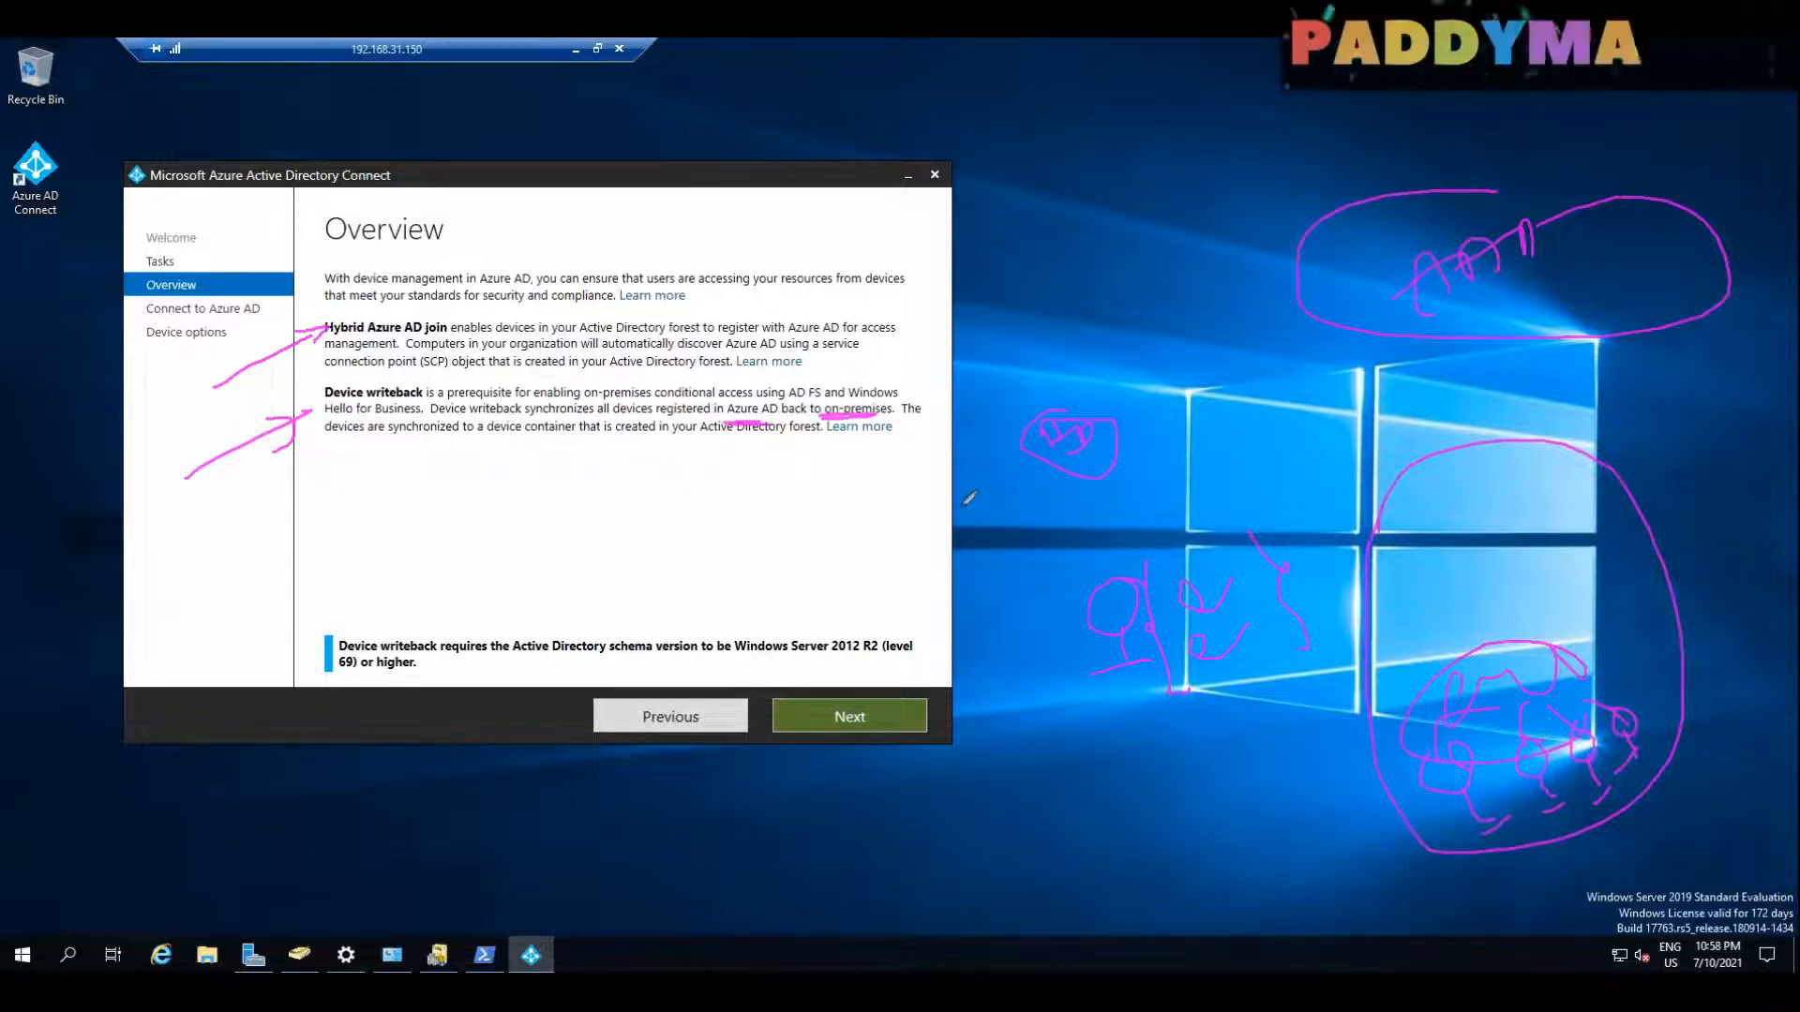
{"action": "left_click_drag", "start_coordinate": [314, 449], "coordinate": [822, 449]}
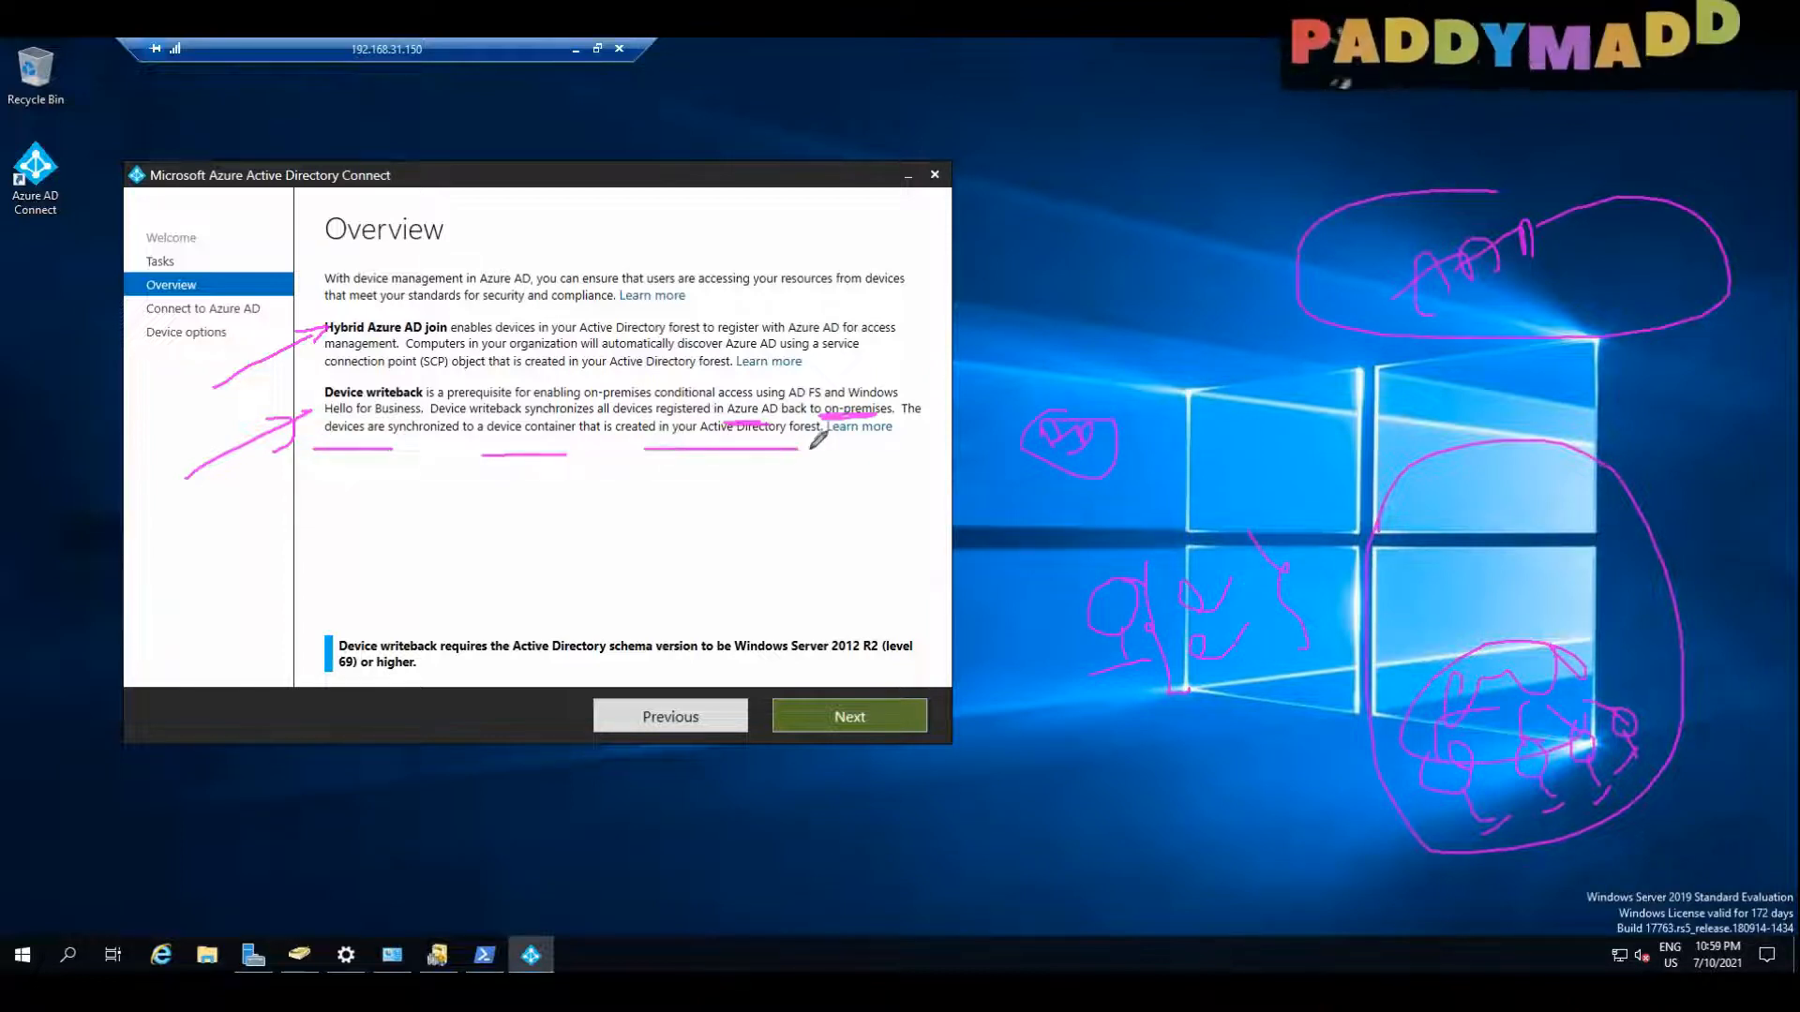
{"action": "mouse_move", "coordinate": [759, 499]}
{"action": "left_mouse_down"}
{"action": "mouse_move", "coordinate": [735, 498]}
{"action": "mouse_move", "coordinate": [829, 475]}
{"action": "left_mouse_up"}
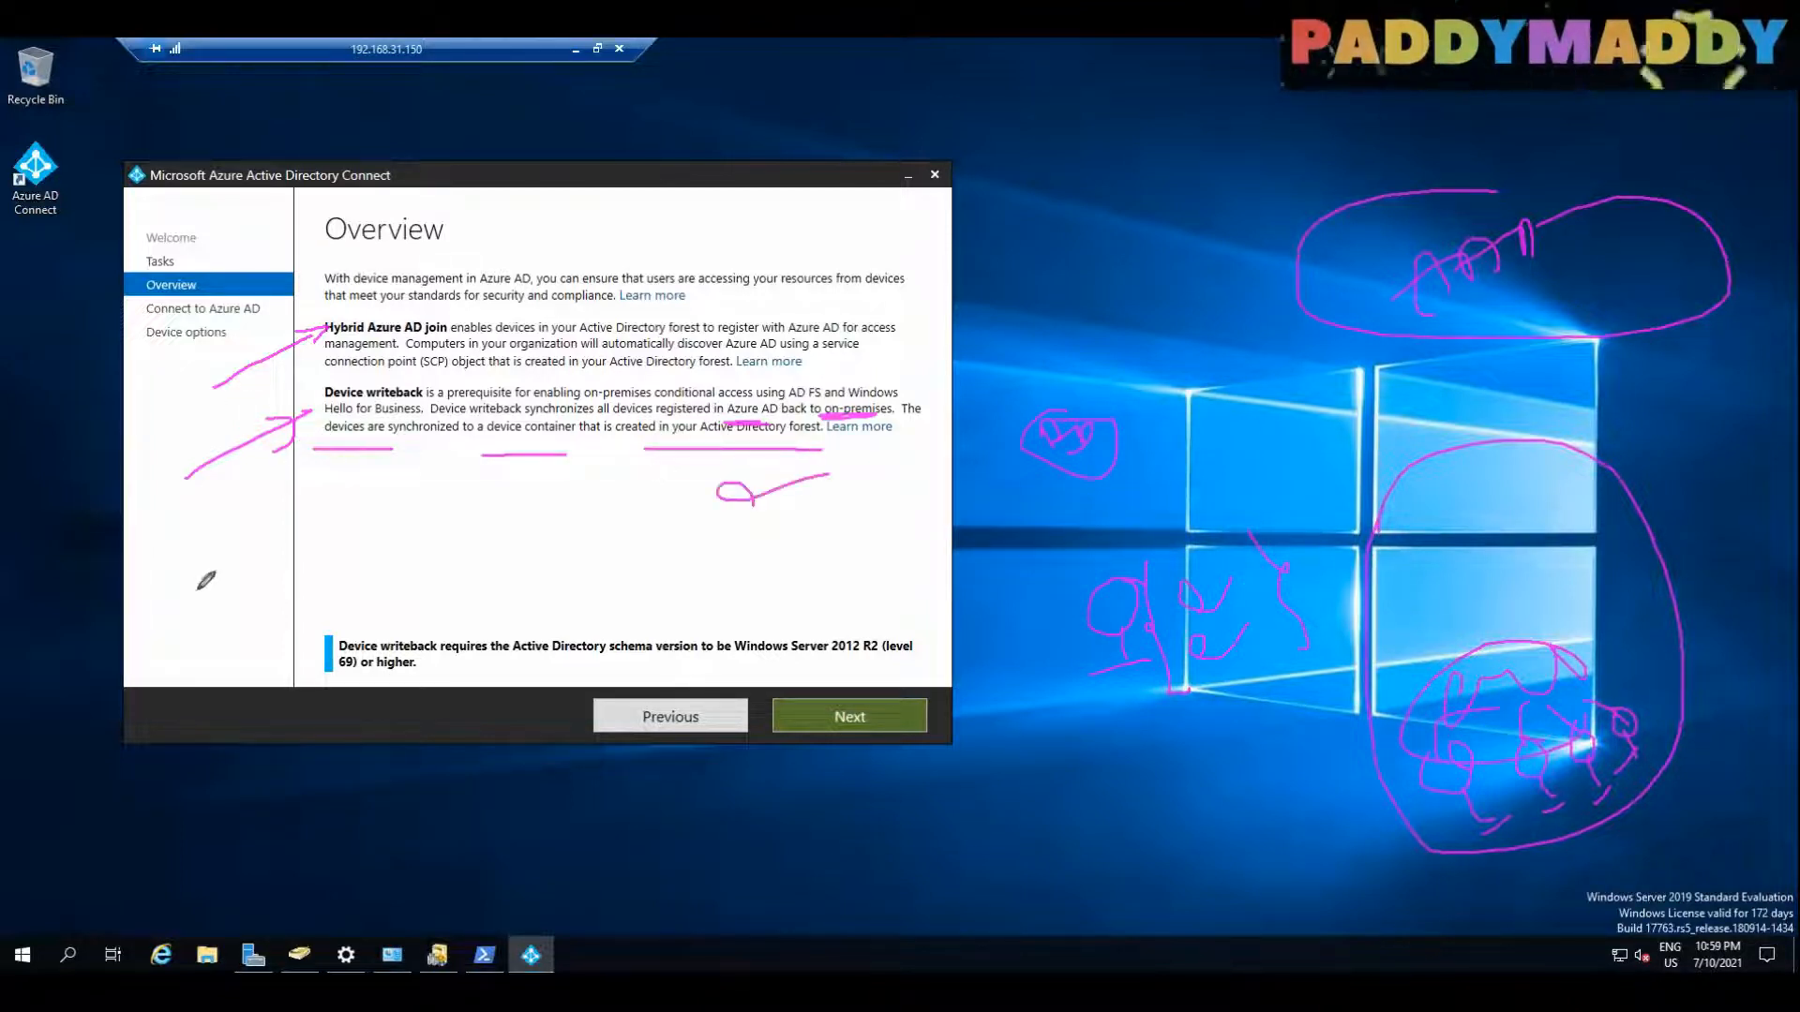
{"action": "mouse_move", "coordinate": [147, 574]}
{"action": "left_mouse_down"}
{"action": "mouse_move", "coordinate": [361, 440]}
{"action": "mouse_move", "coordinate": [408, 501]}
{"action": "left_mouse_up"}
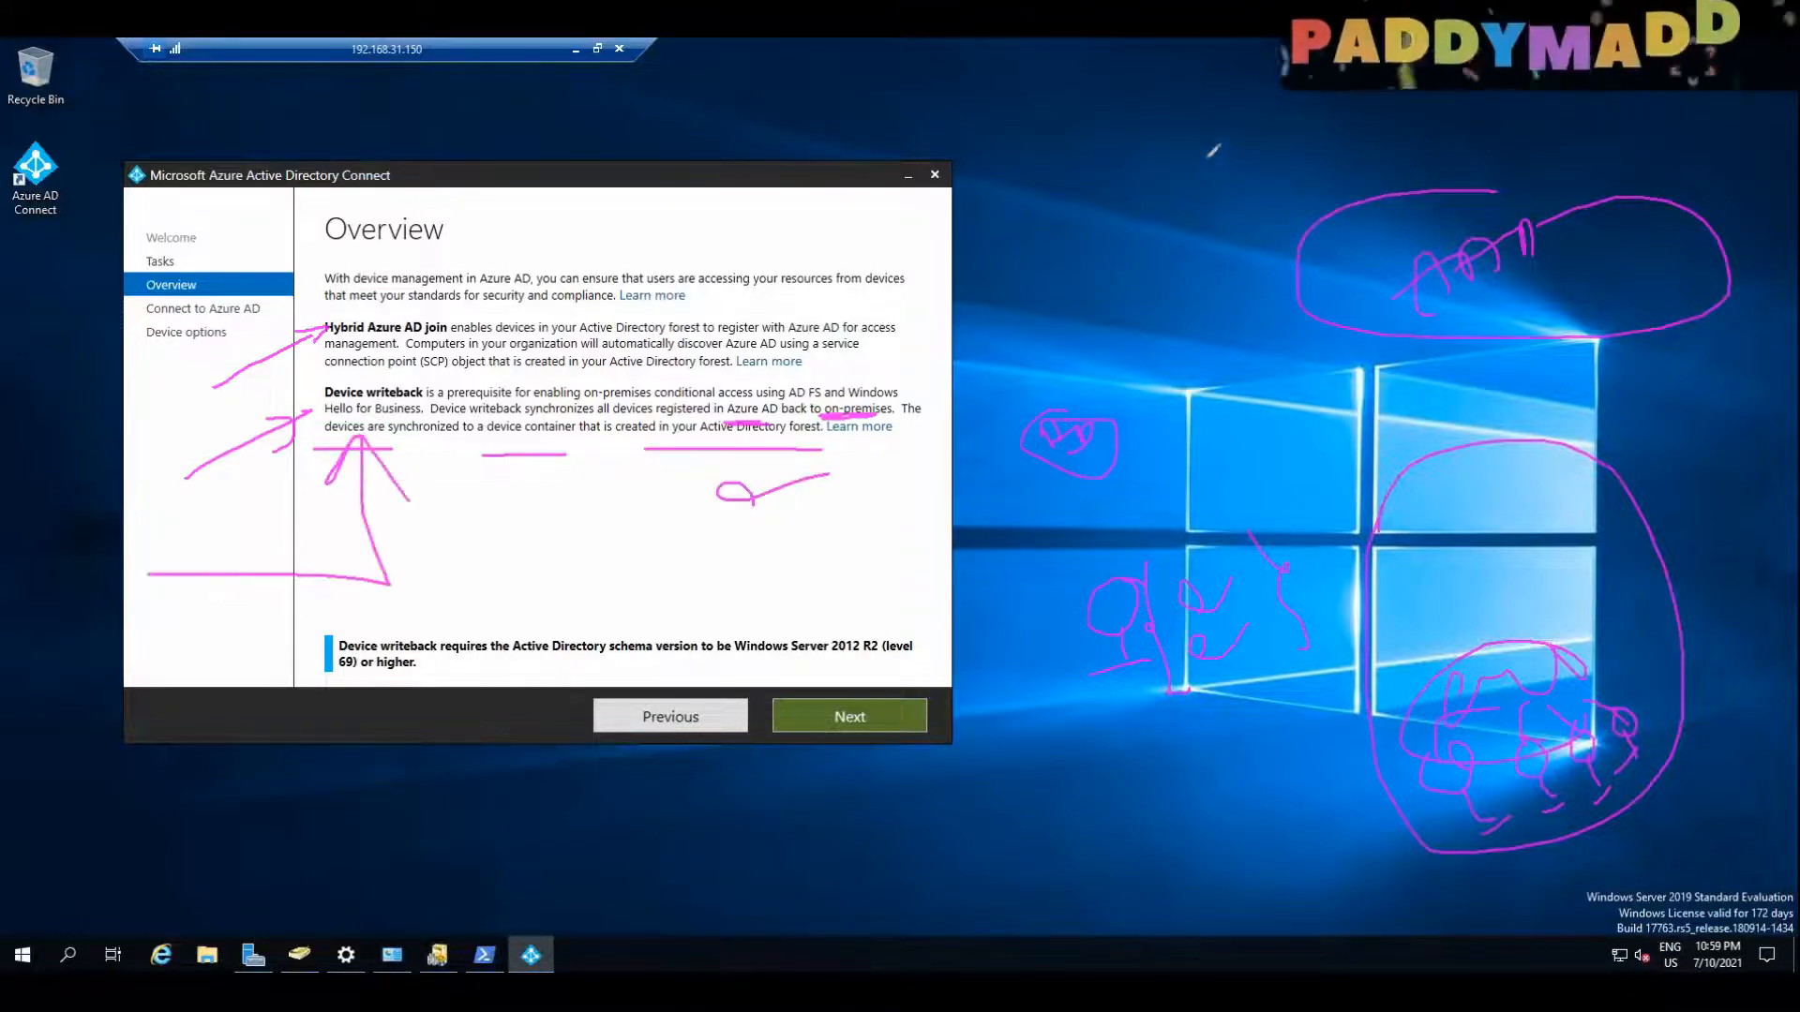
{"action": "left_click", "coordinate": [1442, 54]}
{"action": "left_click", "coordinate": [1463, 173]}
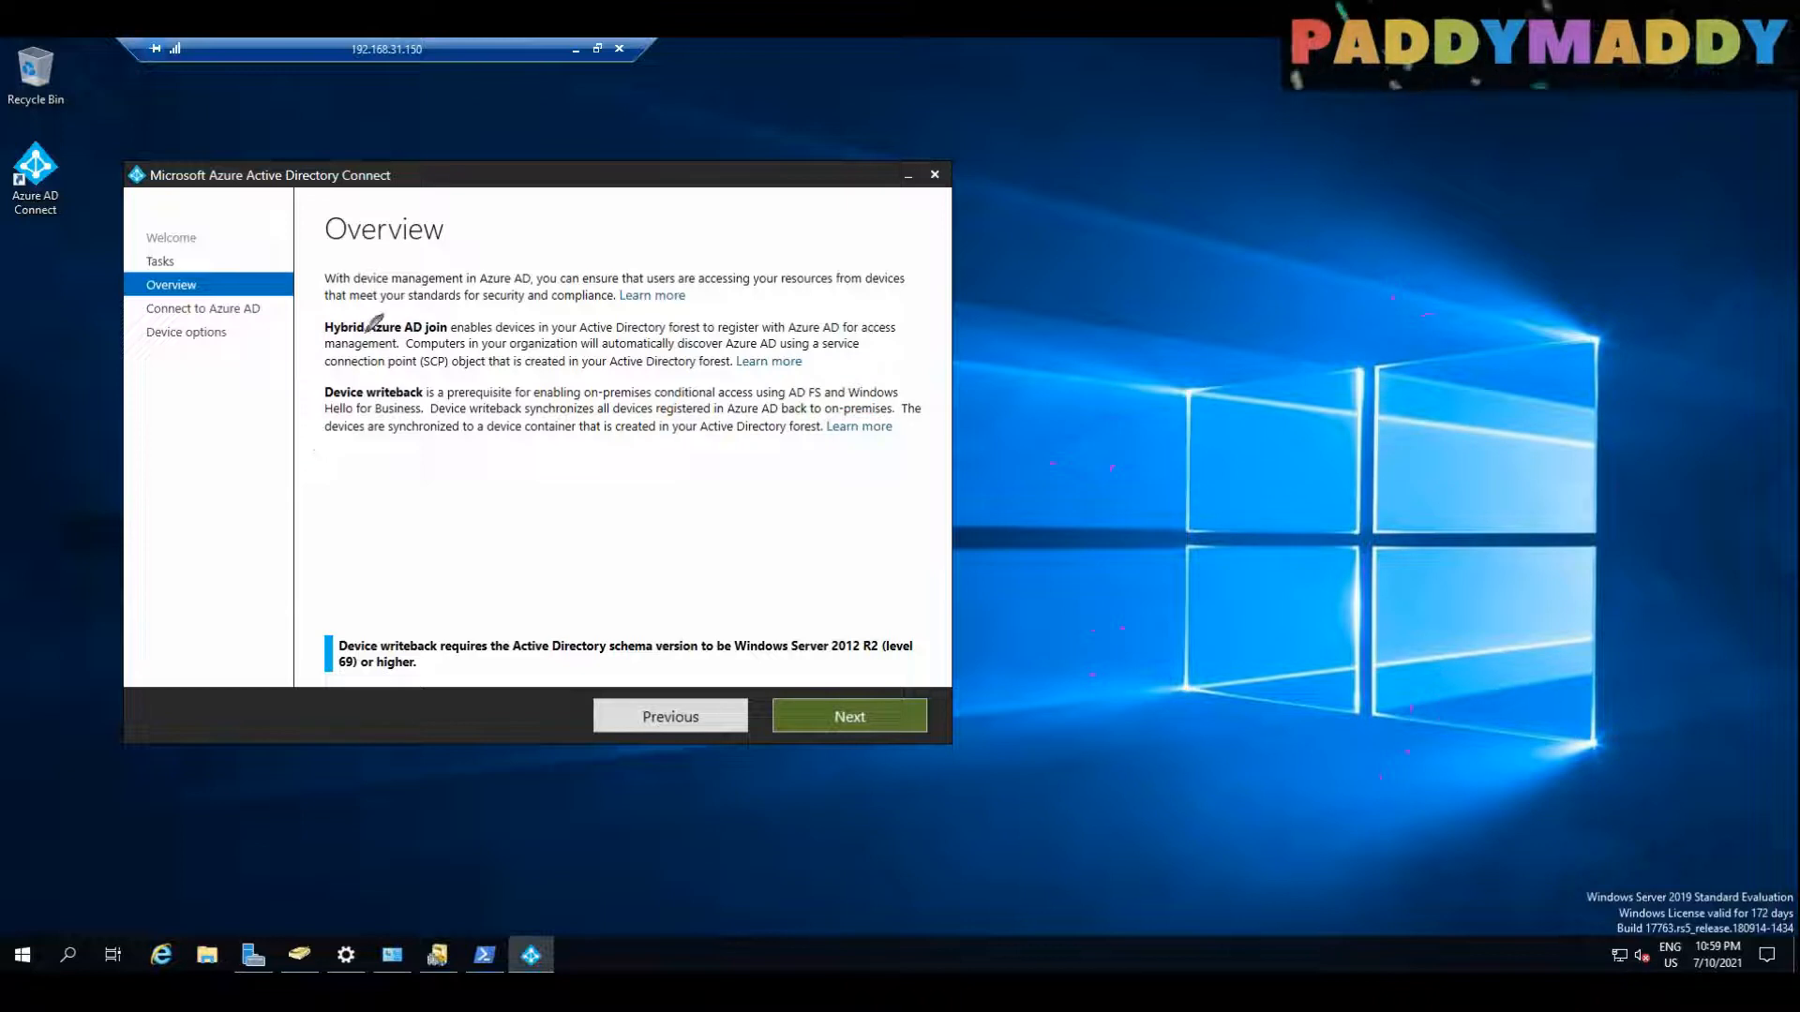
{"action": "left_click_drag", "start_coordinate": [342, 343], "coordinate": [336, 260]}
{"action": "left_click_drag", "start_coordinate": [159, 299], "coordinate": [155, 288]}
{"action": "left_click_drag", "start_coordinate": [187, 434], "coordinate": [163, 437]}
{"action": "left_click_drag", "start_coordinate": [191, 516], "coordinate": [189, 522]}
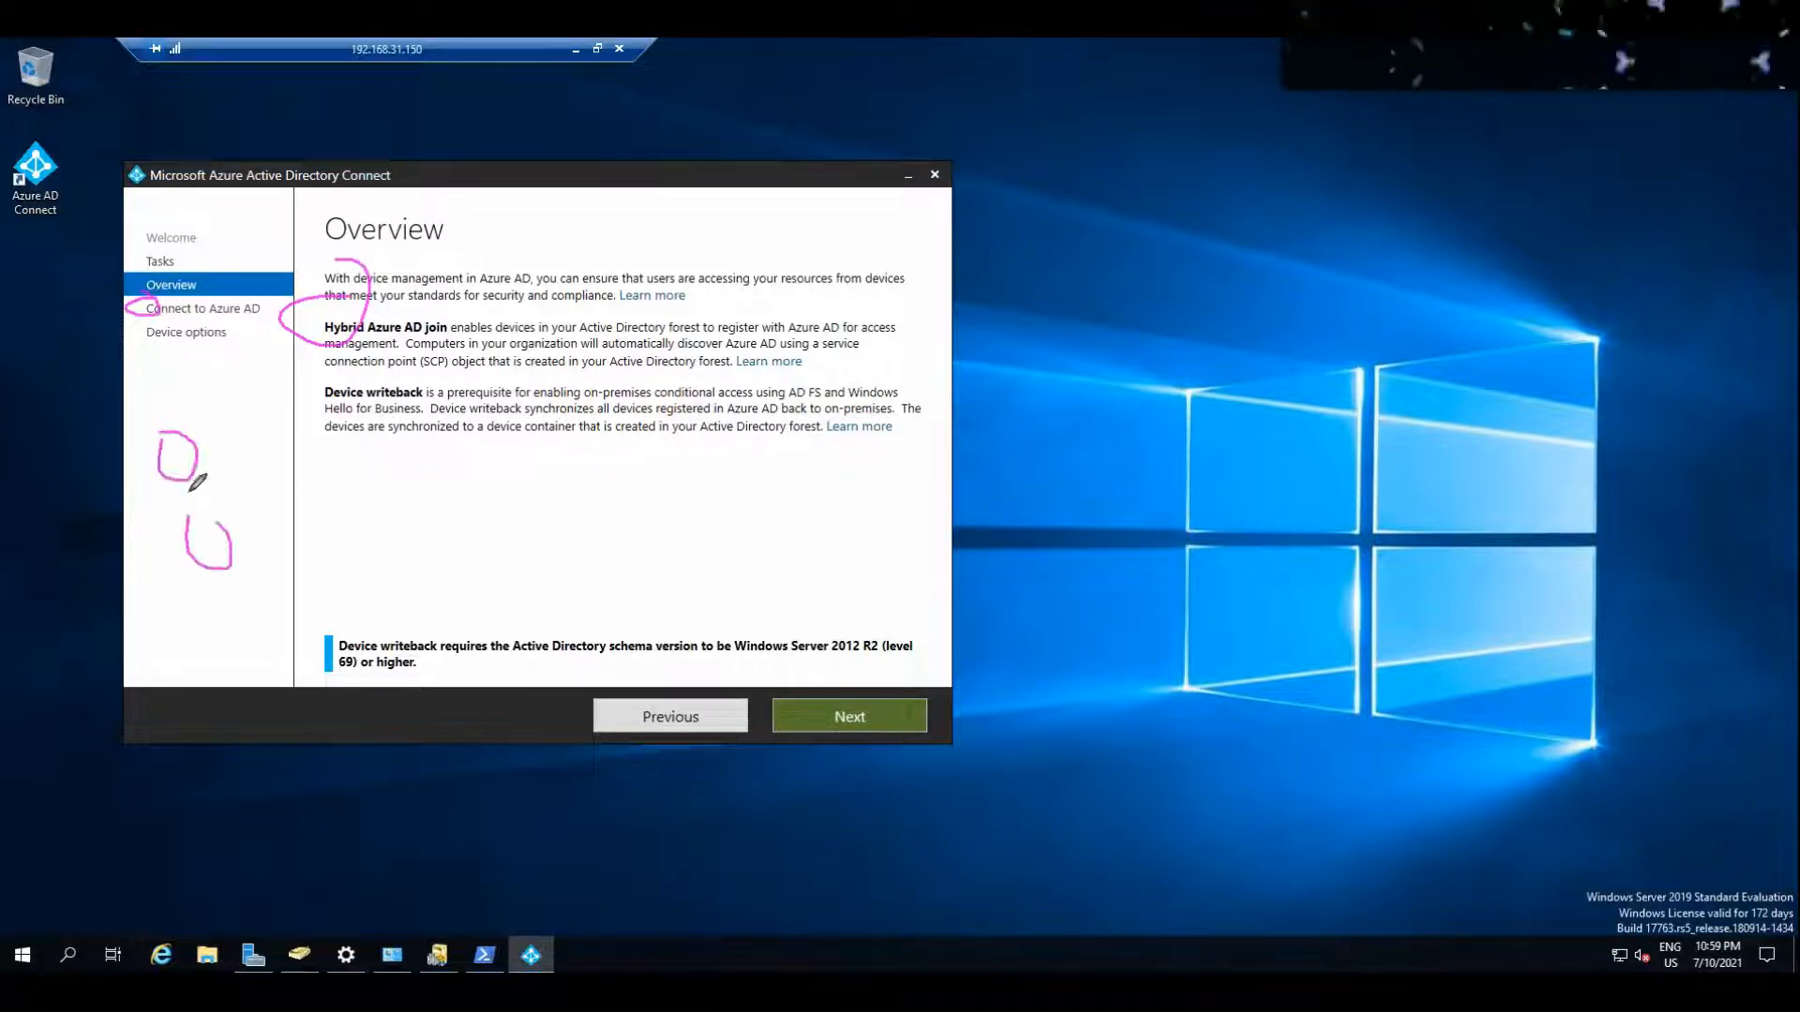
{"action": "left_click_drag", "start_coordinate": [211, 452], "coordinate": [251, 402]}
{"action": "left_click_drag", "start_coordinate": [245, 517], "coordinate": [352, 436]}
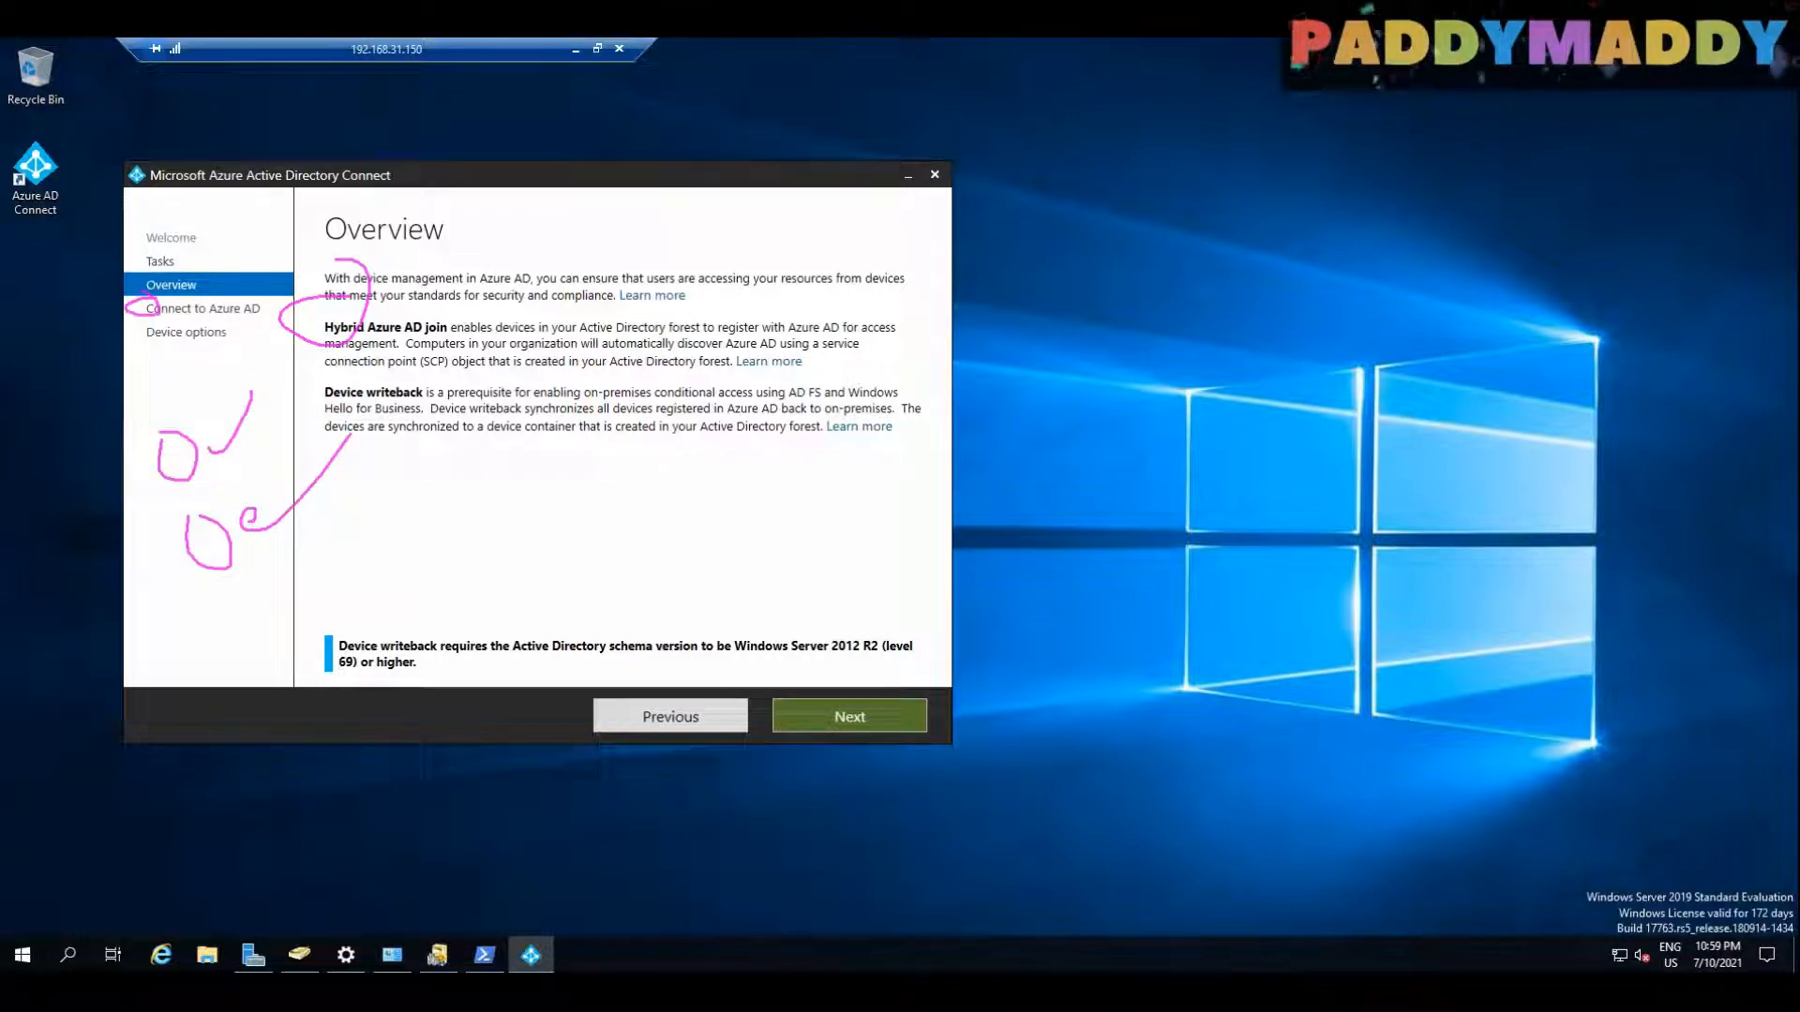
{"action": "left_click", "coordinate": [1472, 176]}
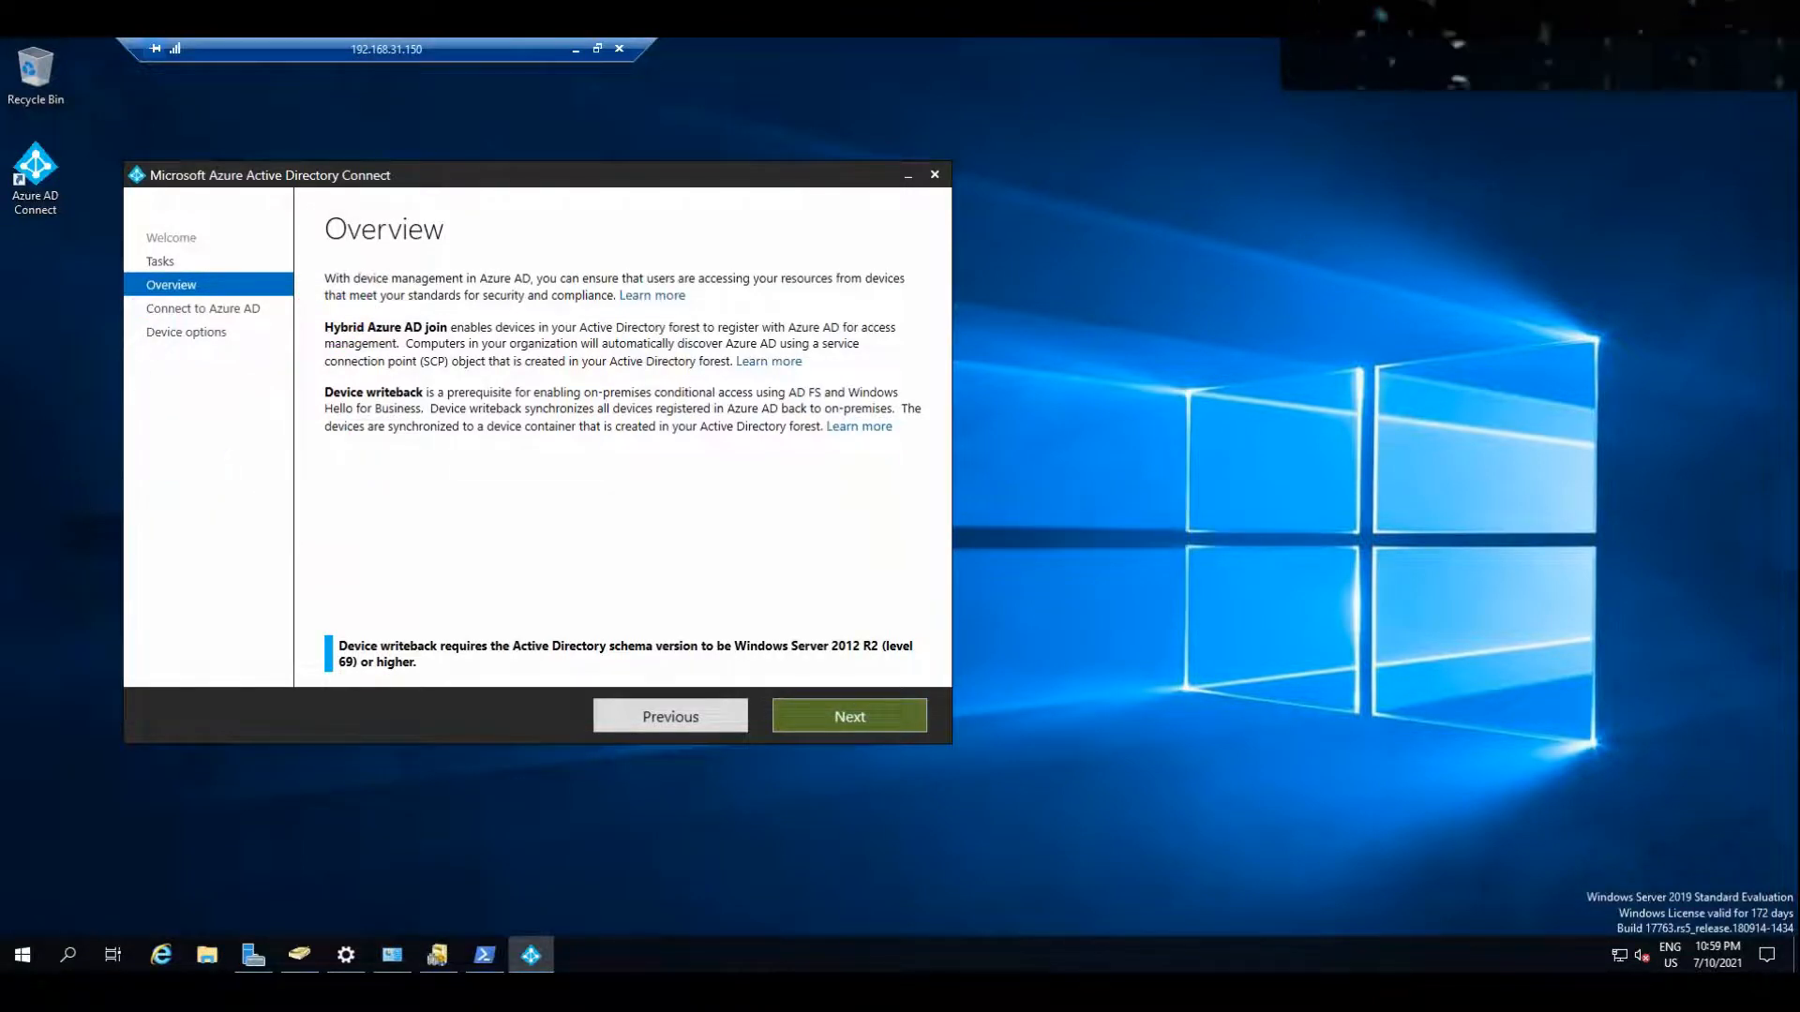
Step: Continue past the overview, enter the Azure AD administrator account's password and submit the credentials to connect to Azure AD
{"action": "left_click", "coordinate": [870, 712]}
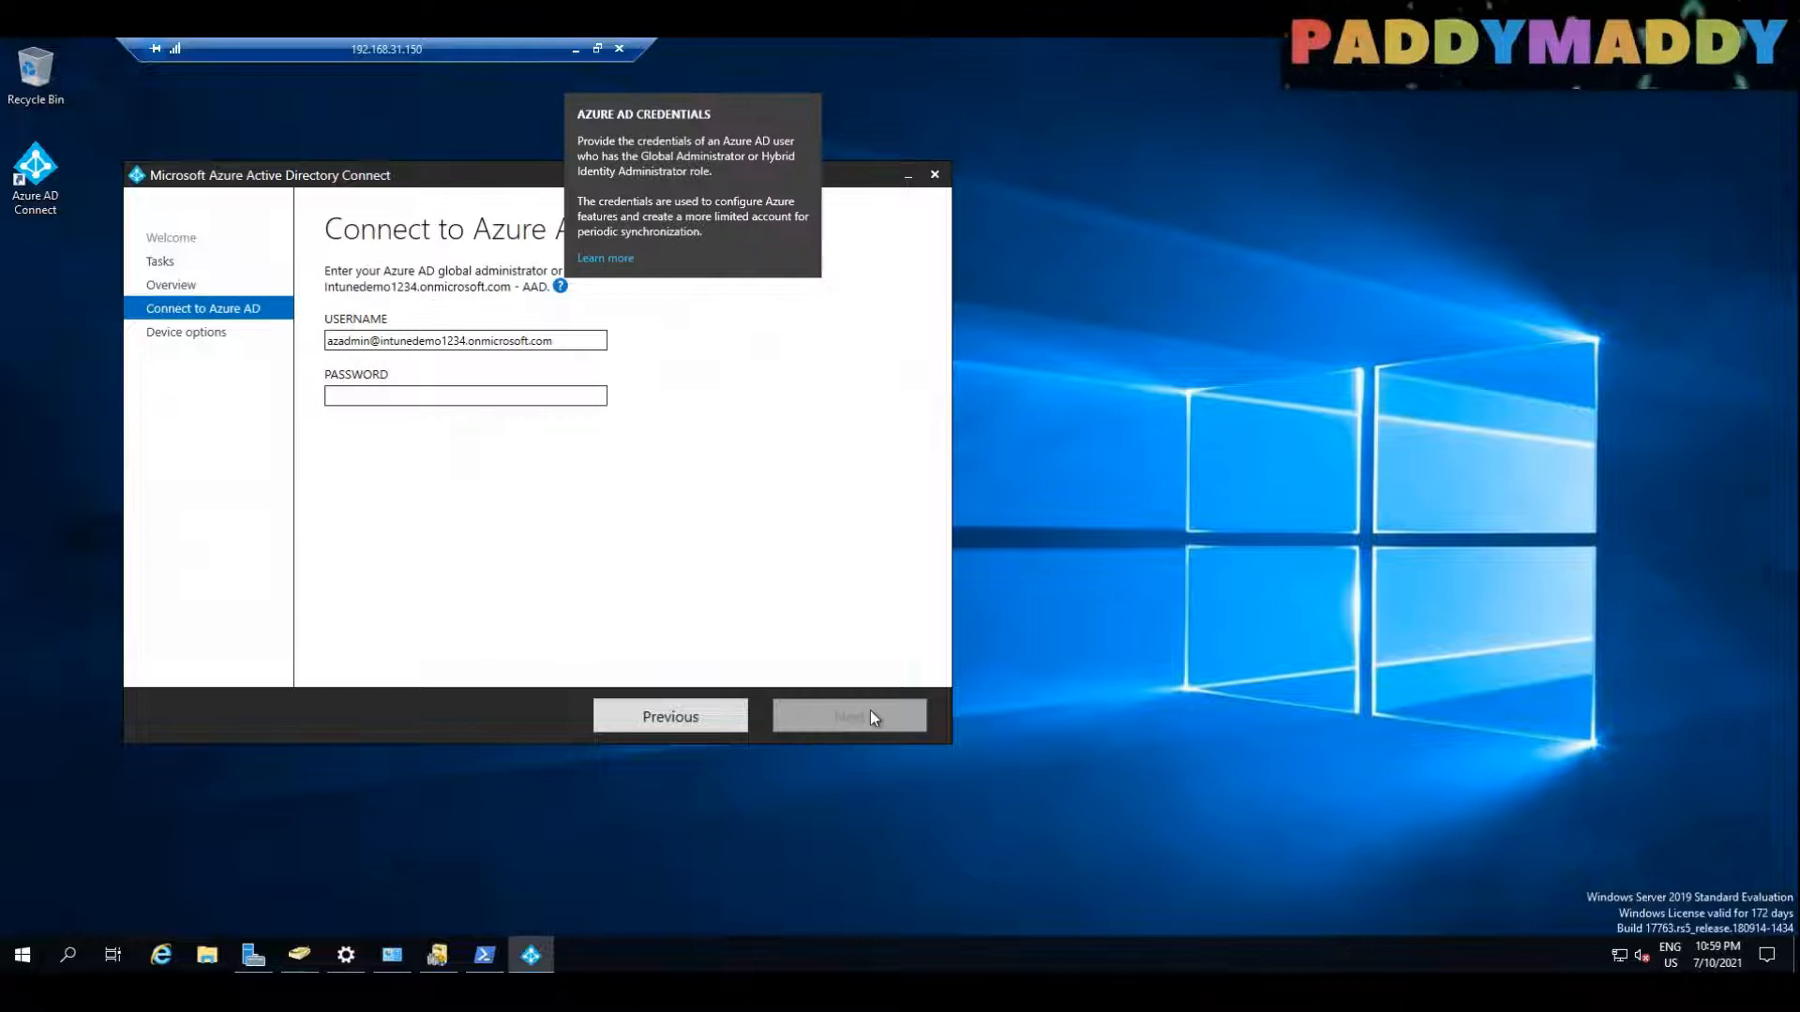
{"action": "left_click", "coordinate": [403, 393]}
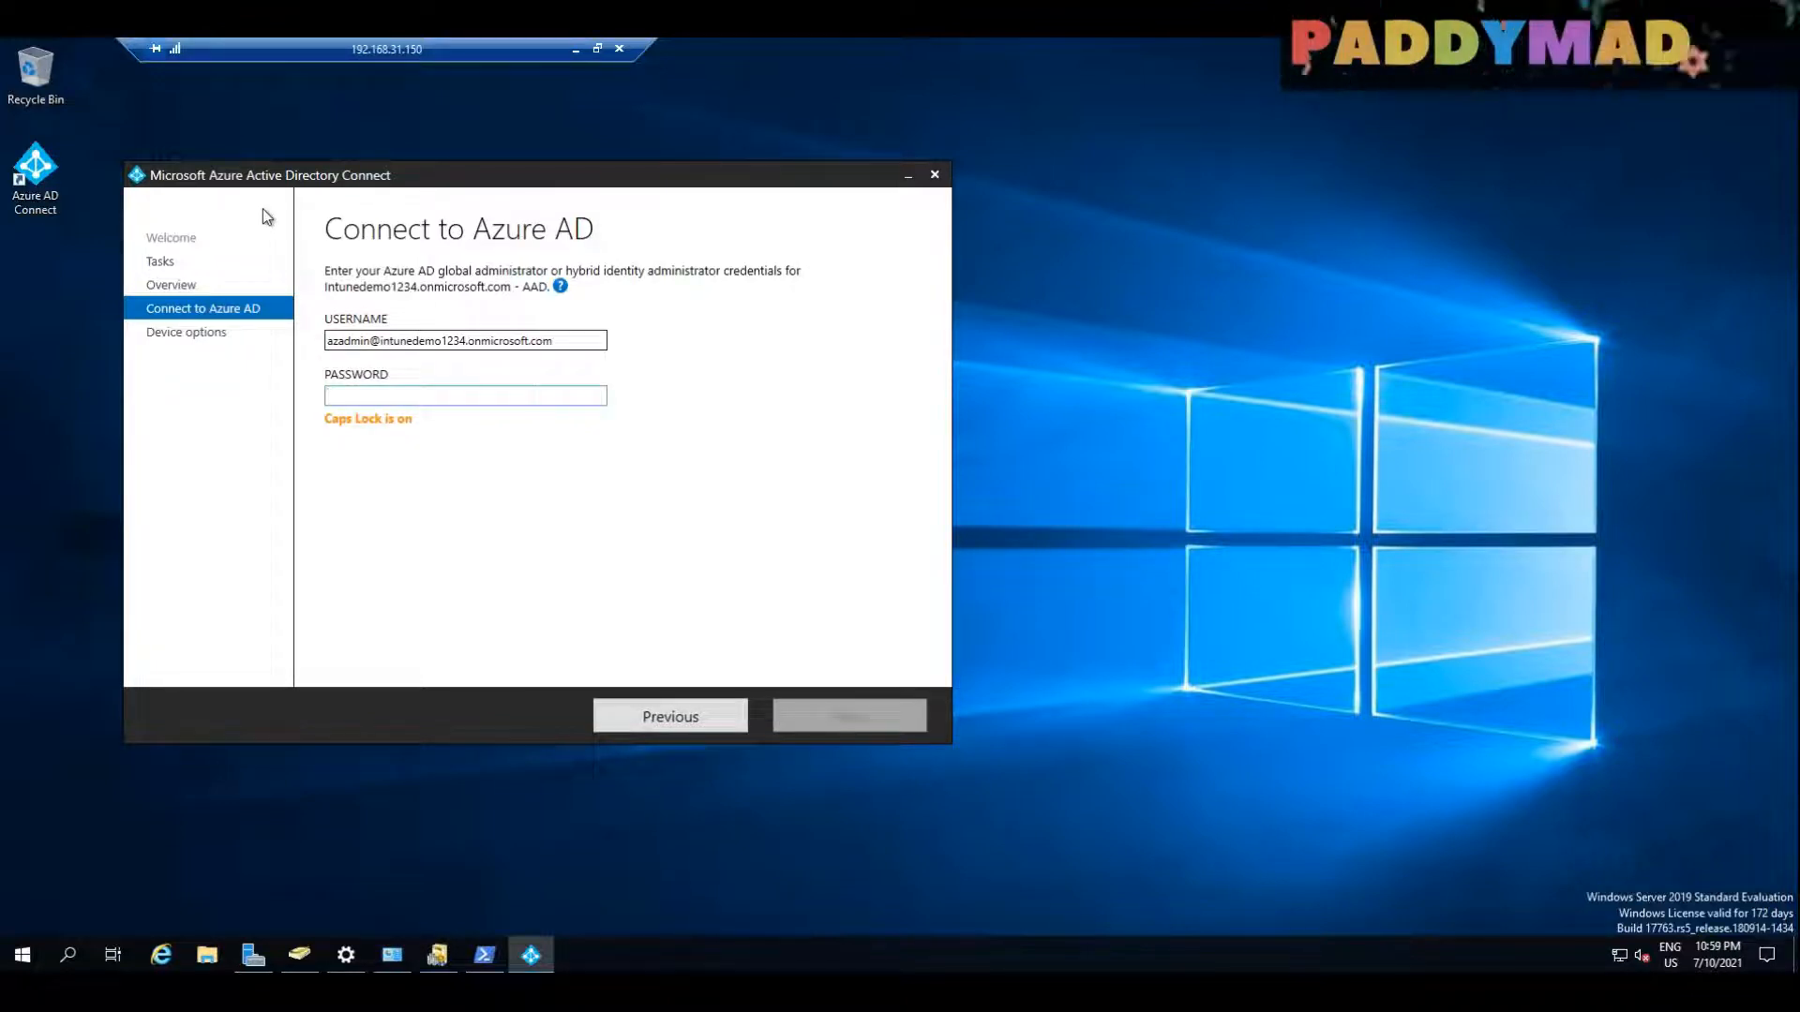
{"action": "key", "text": "Caps_Lock"}
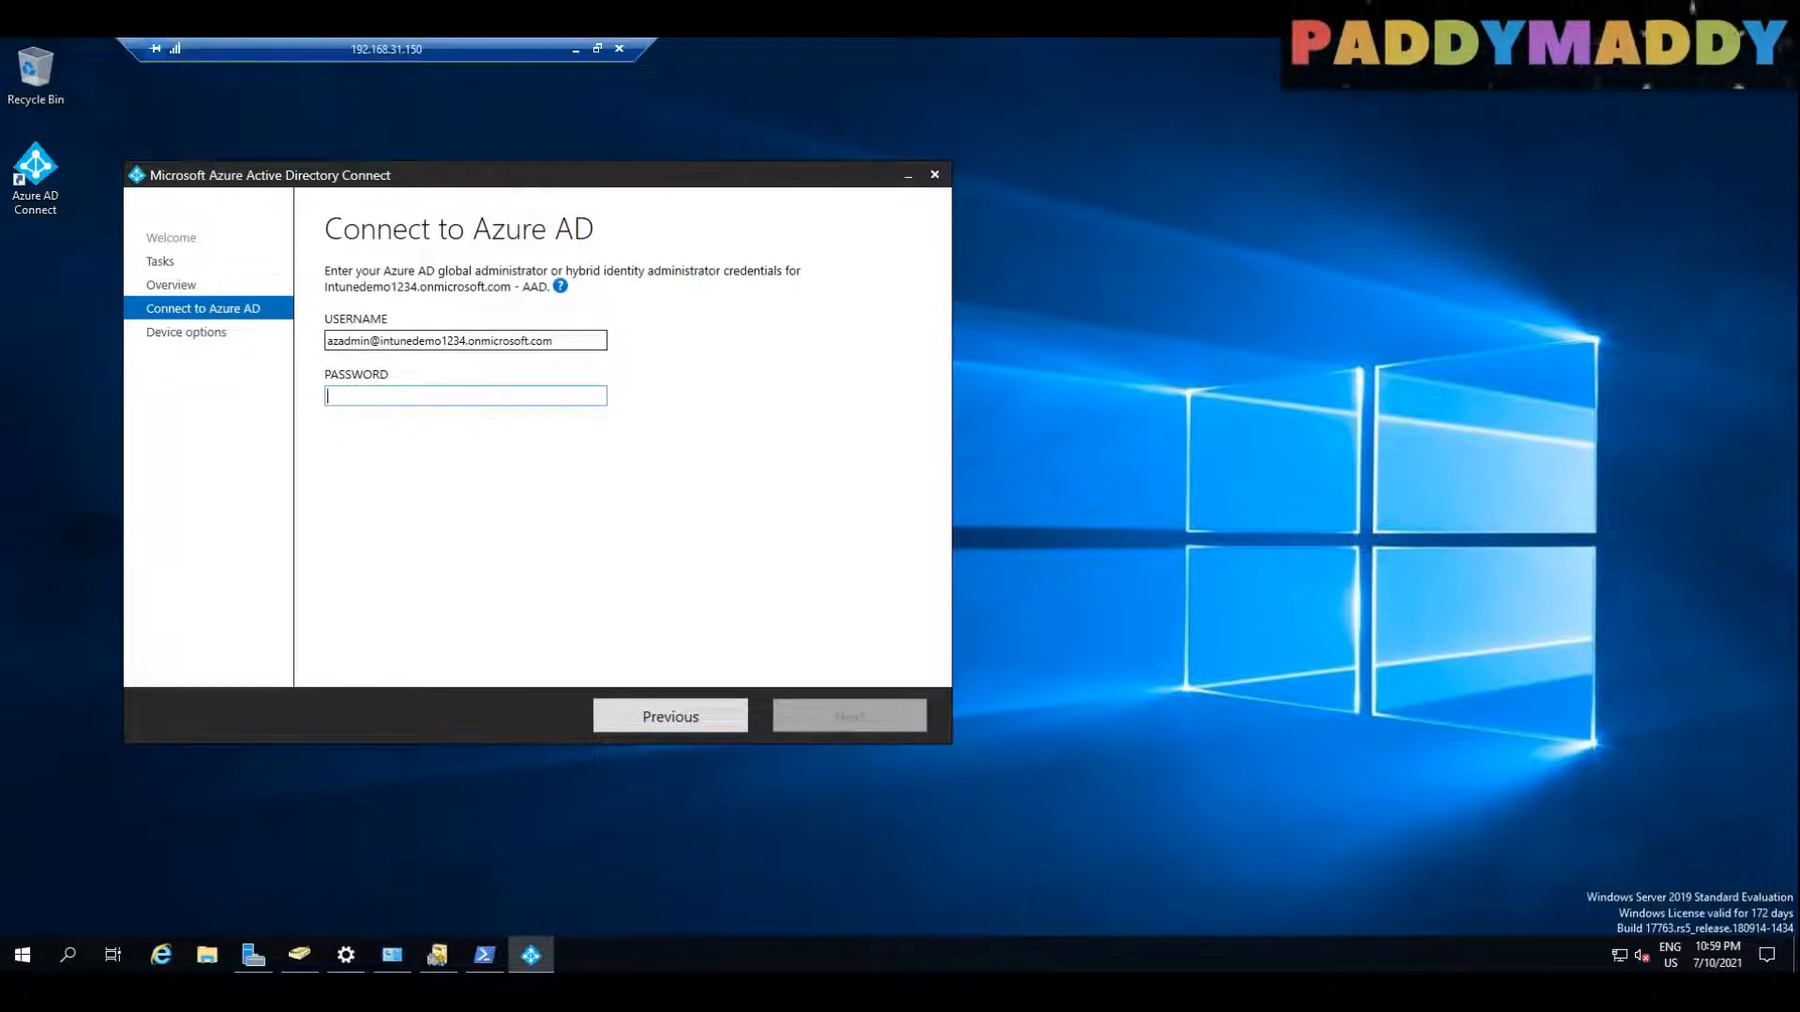
{"action": "key", "text": "ctrl+v"}
{"action": "left_click", "coordinate": [883, 727]}
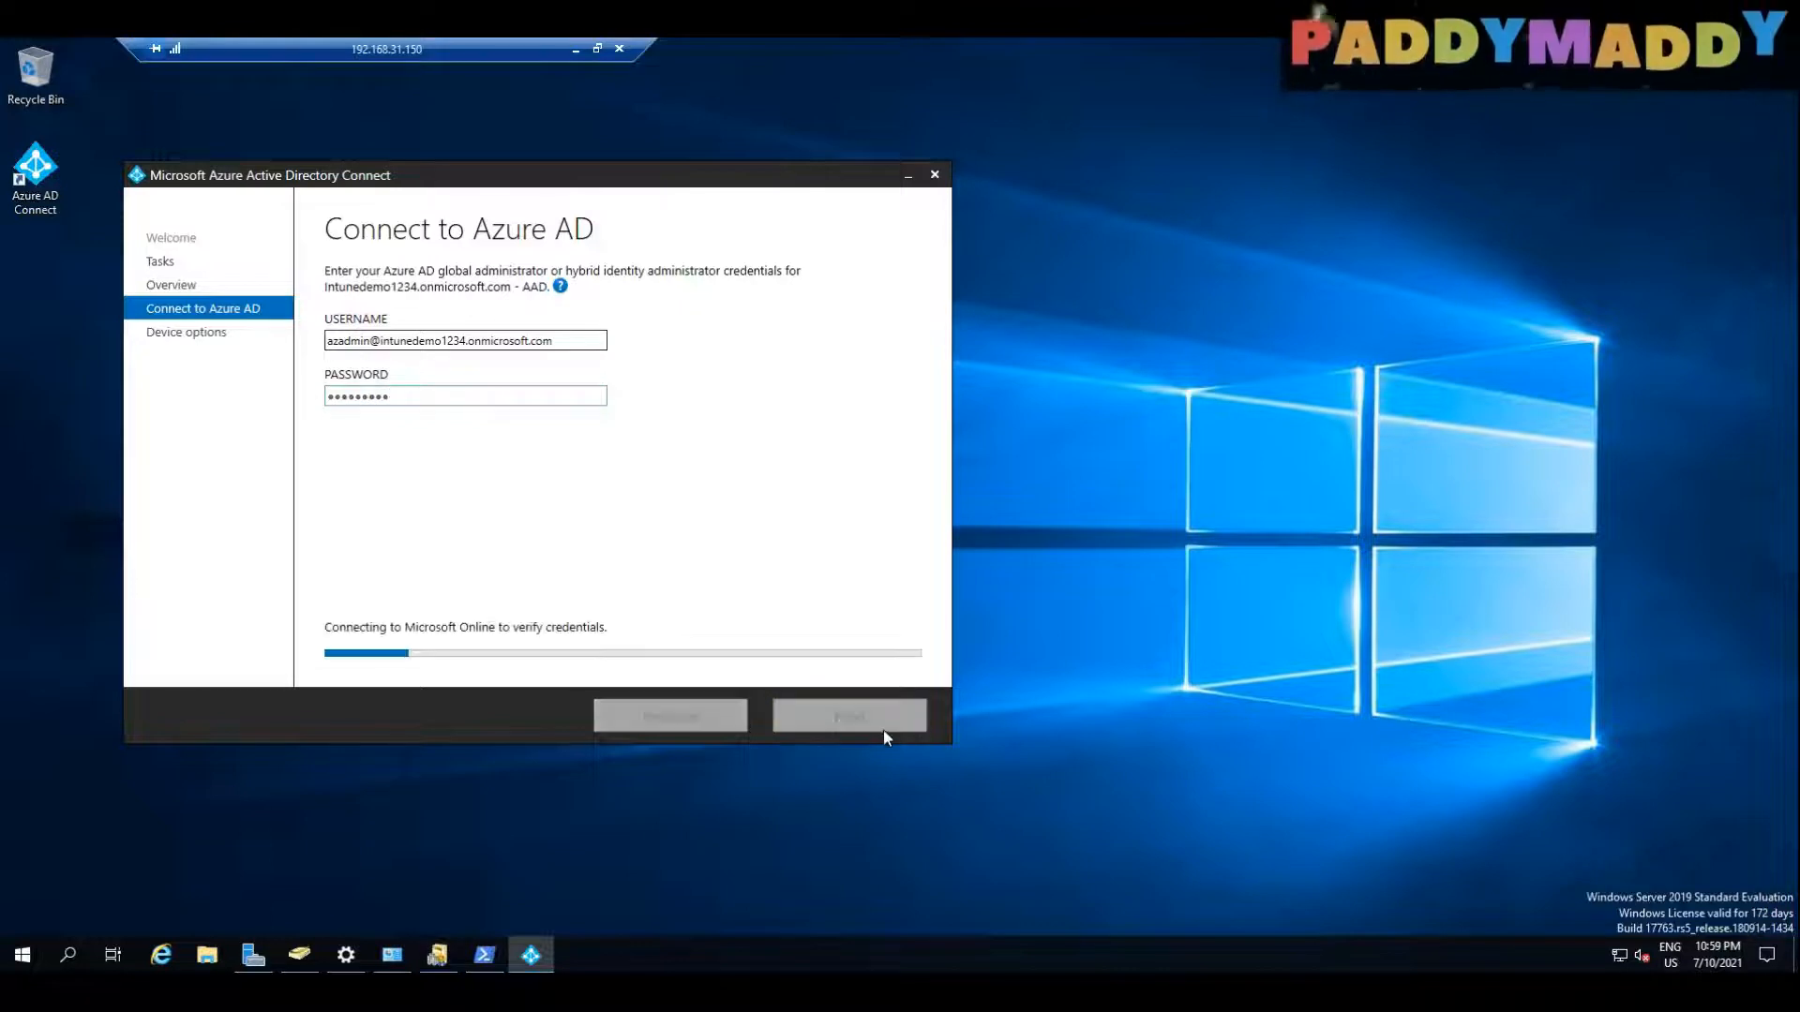
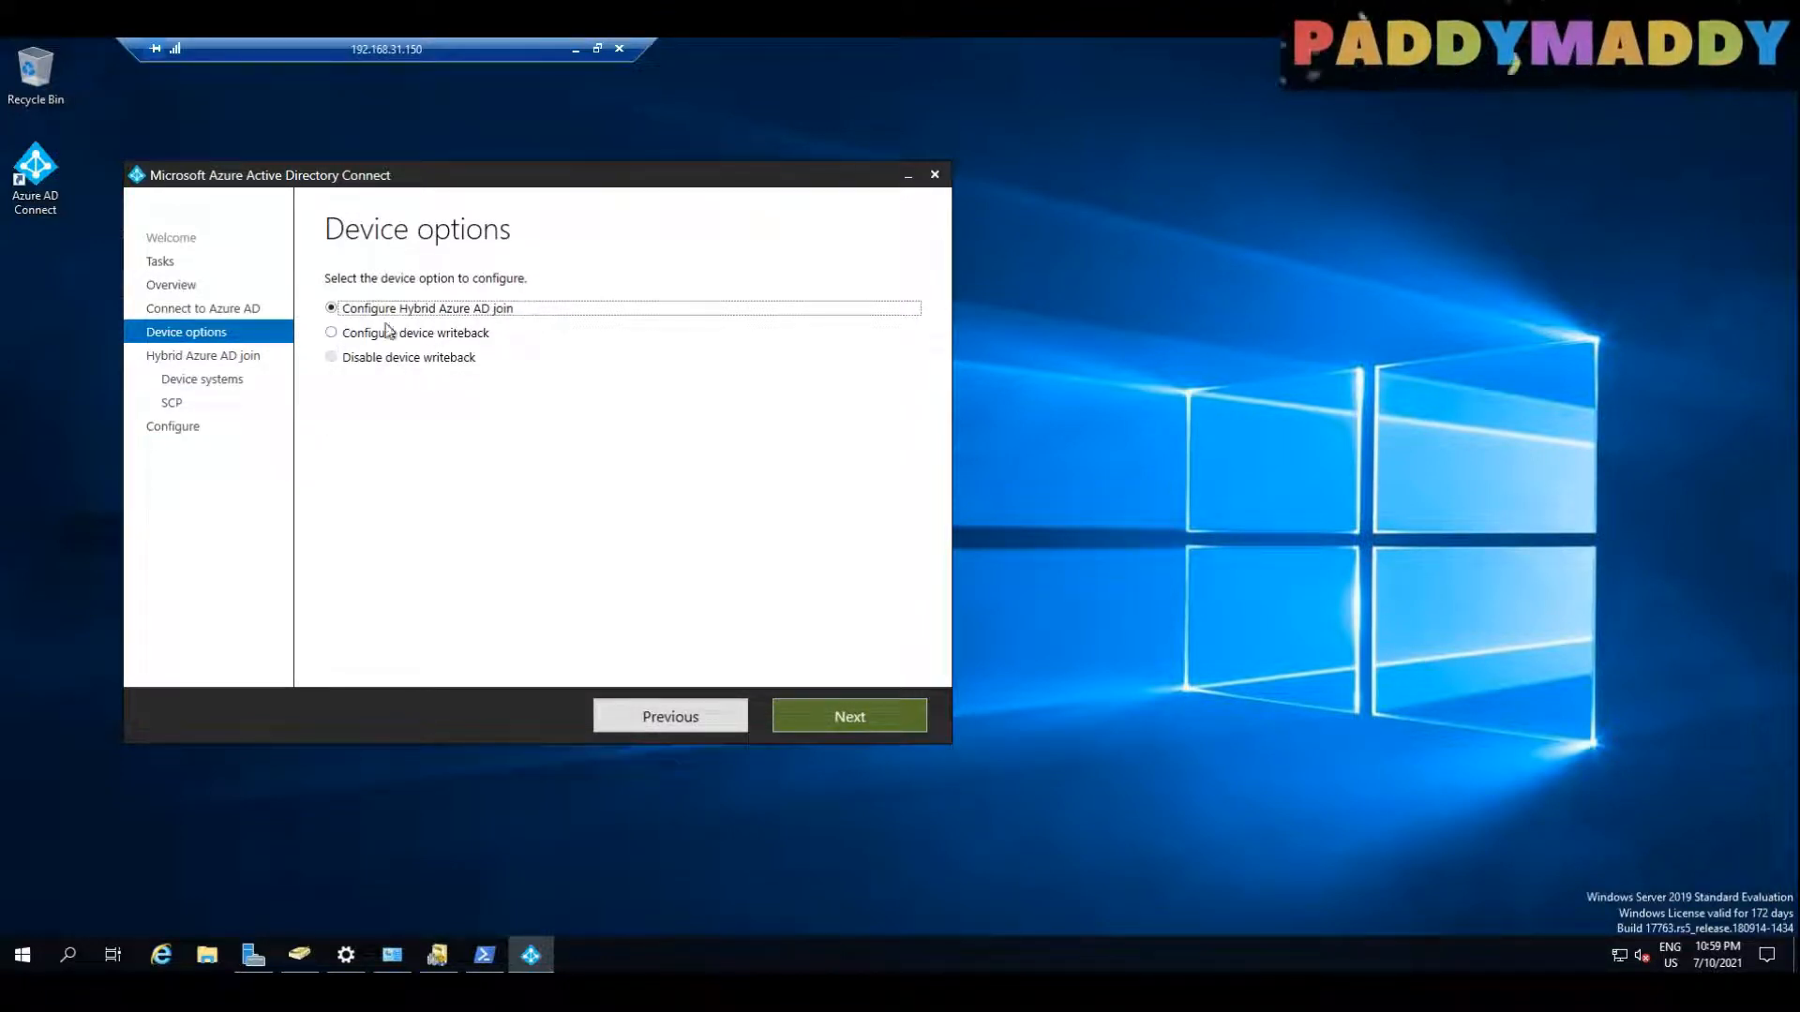
Step: Proceed with Configure Hybrid Azure AD join and select Windows 10 or later domain-joined devices as the operating systems, continuing to the SCP configuration
{"action": "left_click", "coordinate": [869, 717]}
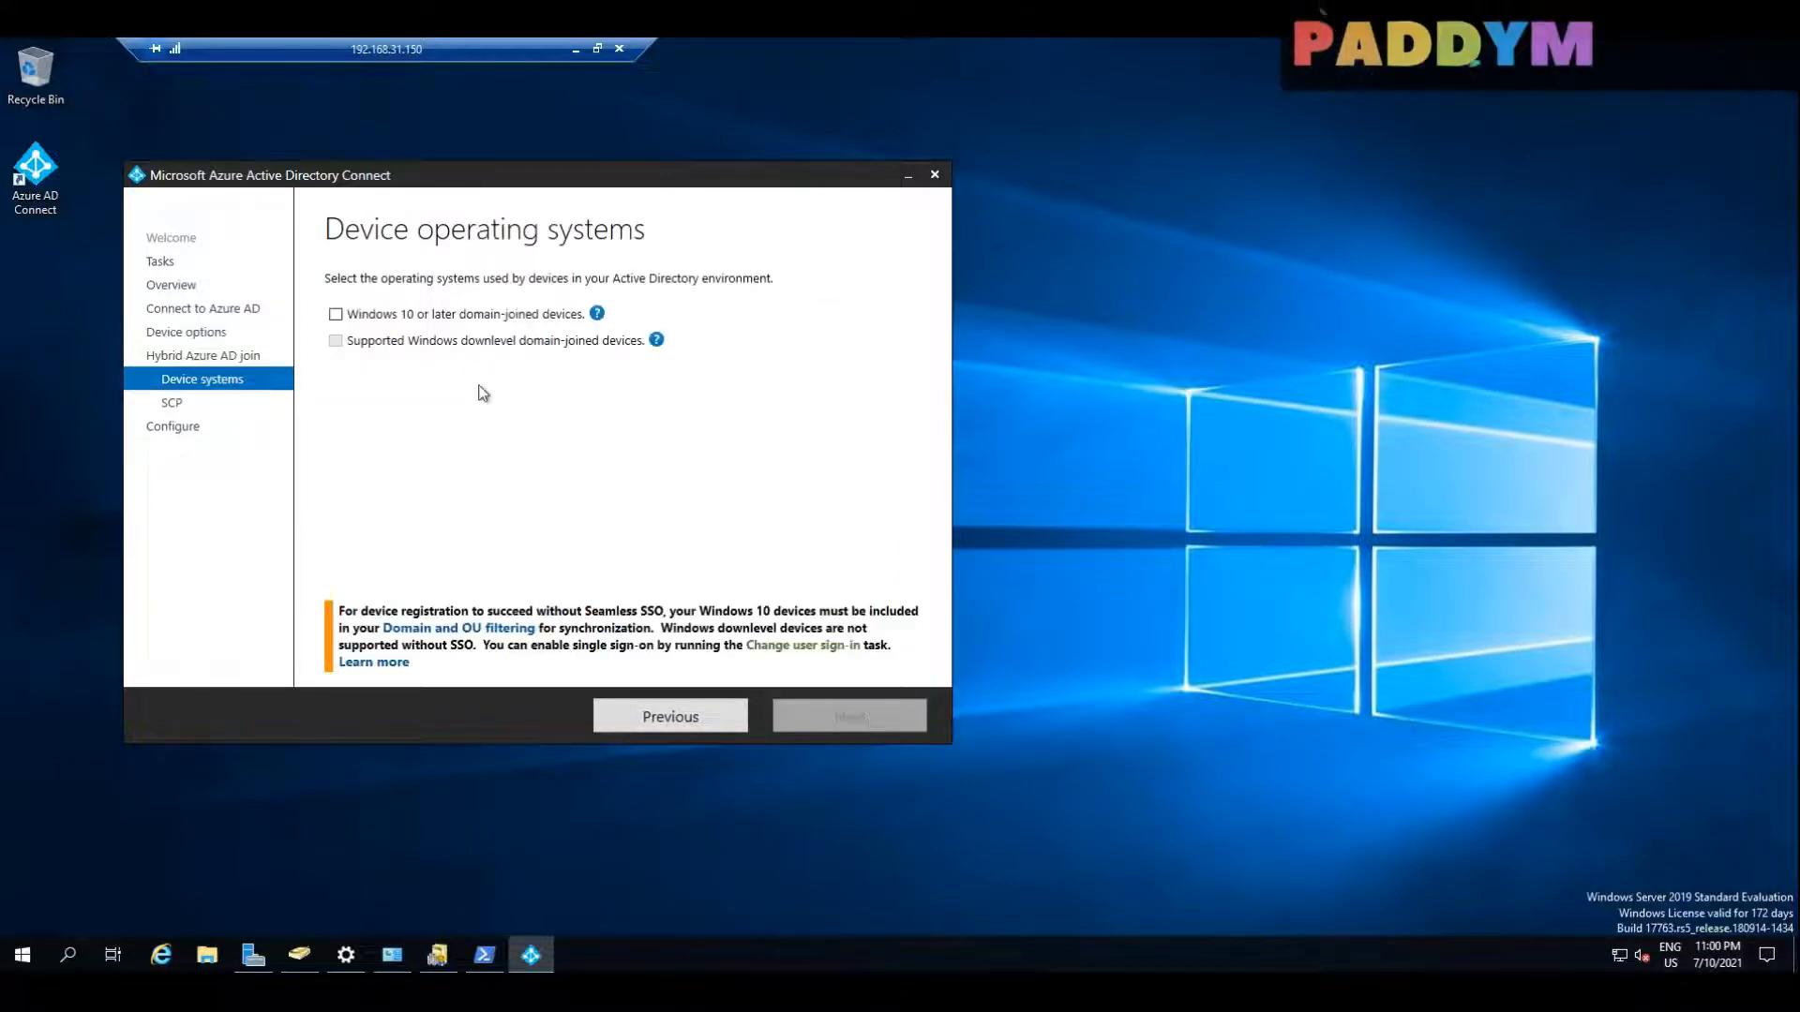
{"action": "left_click", "coordinate": [336, 315]}
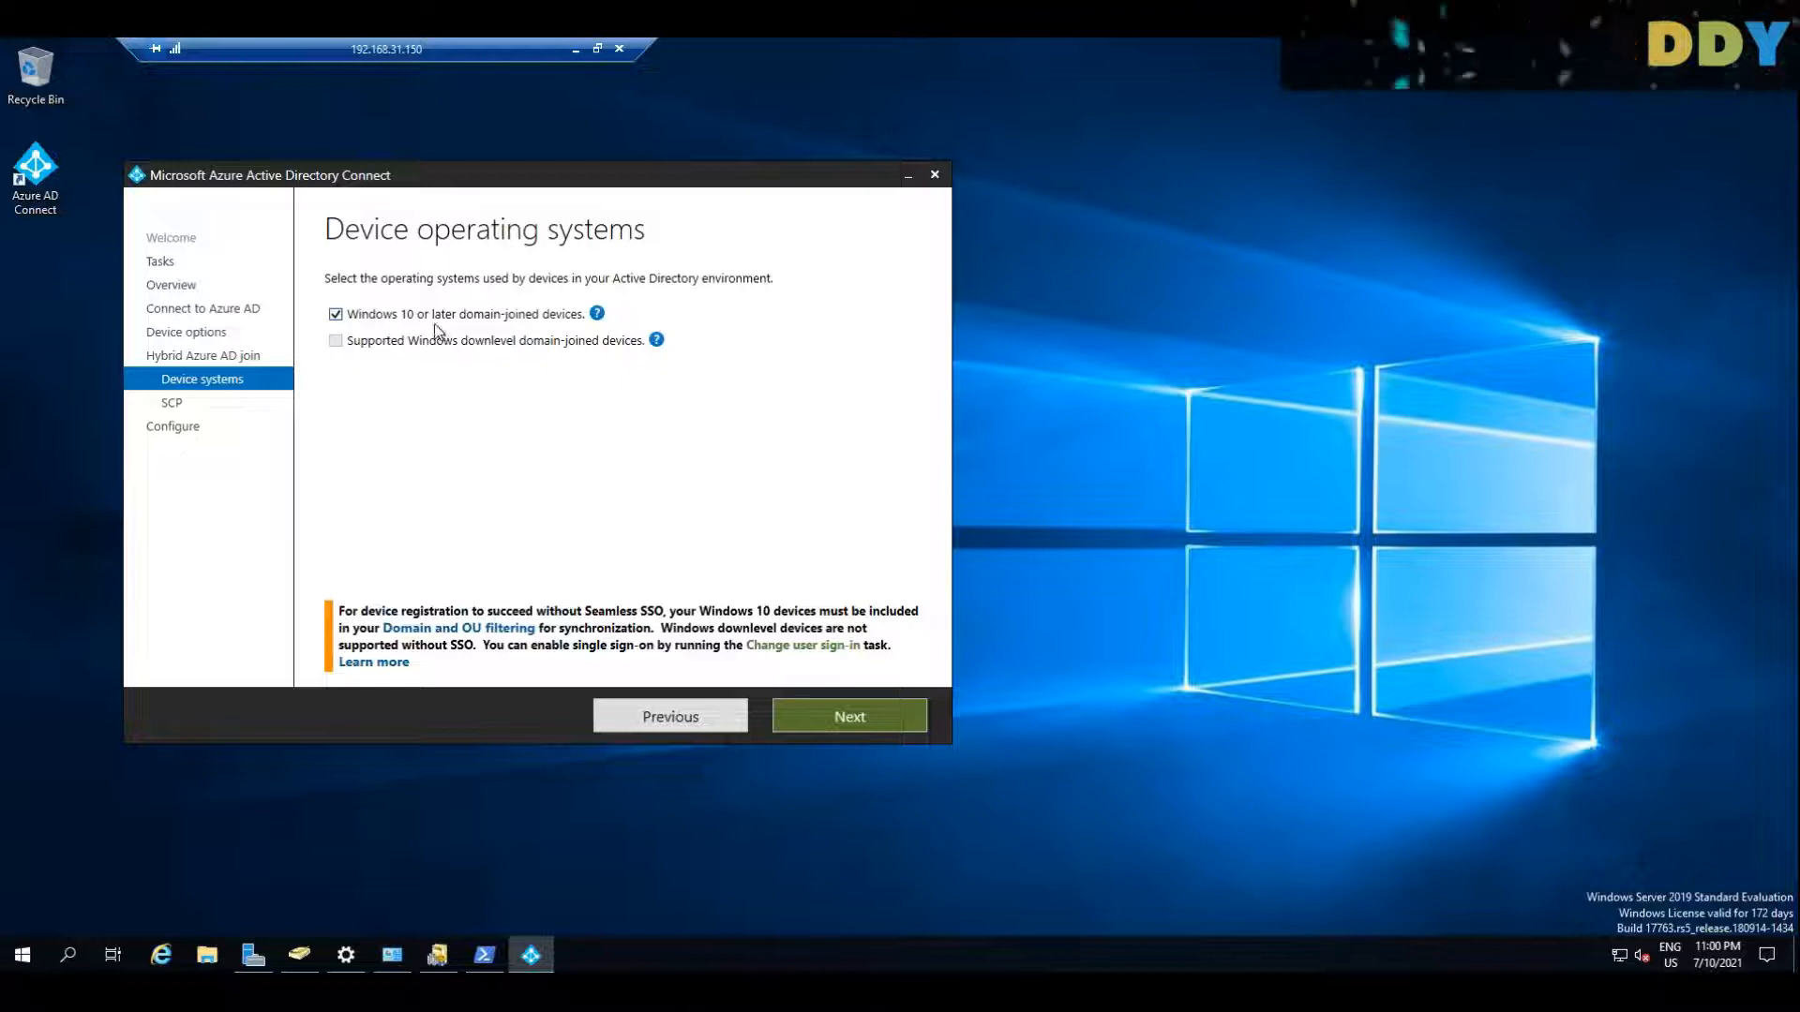
{"action": "left_click", "coordinate": [896, 716]}
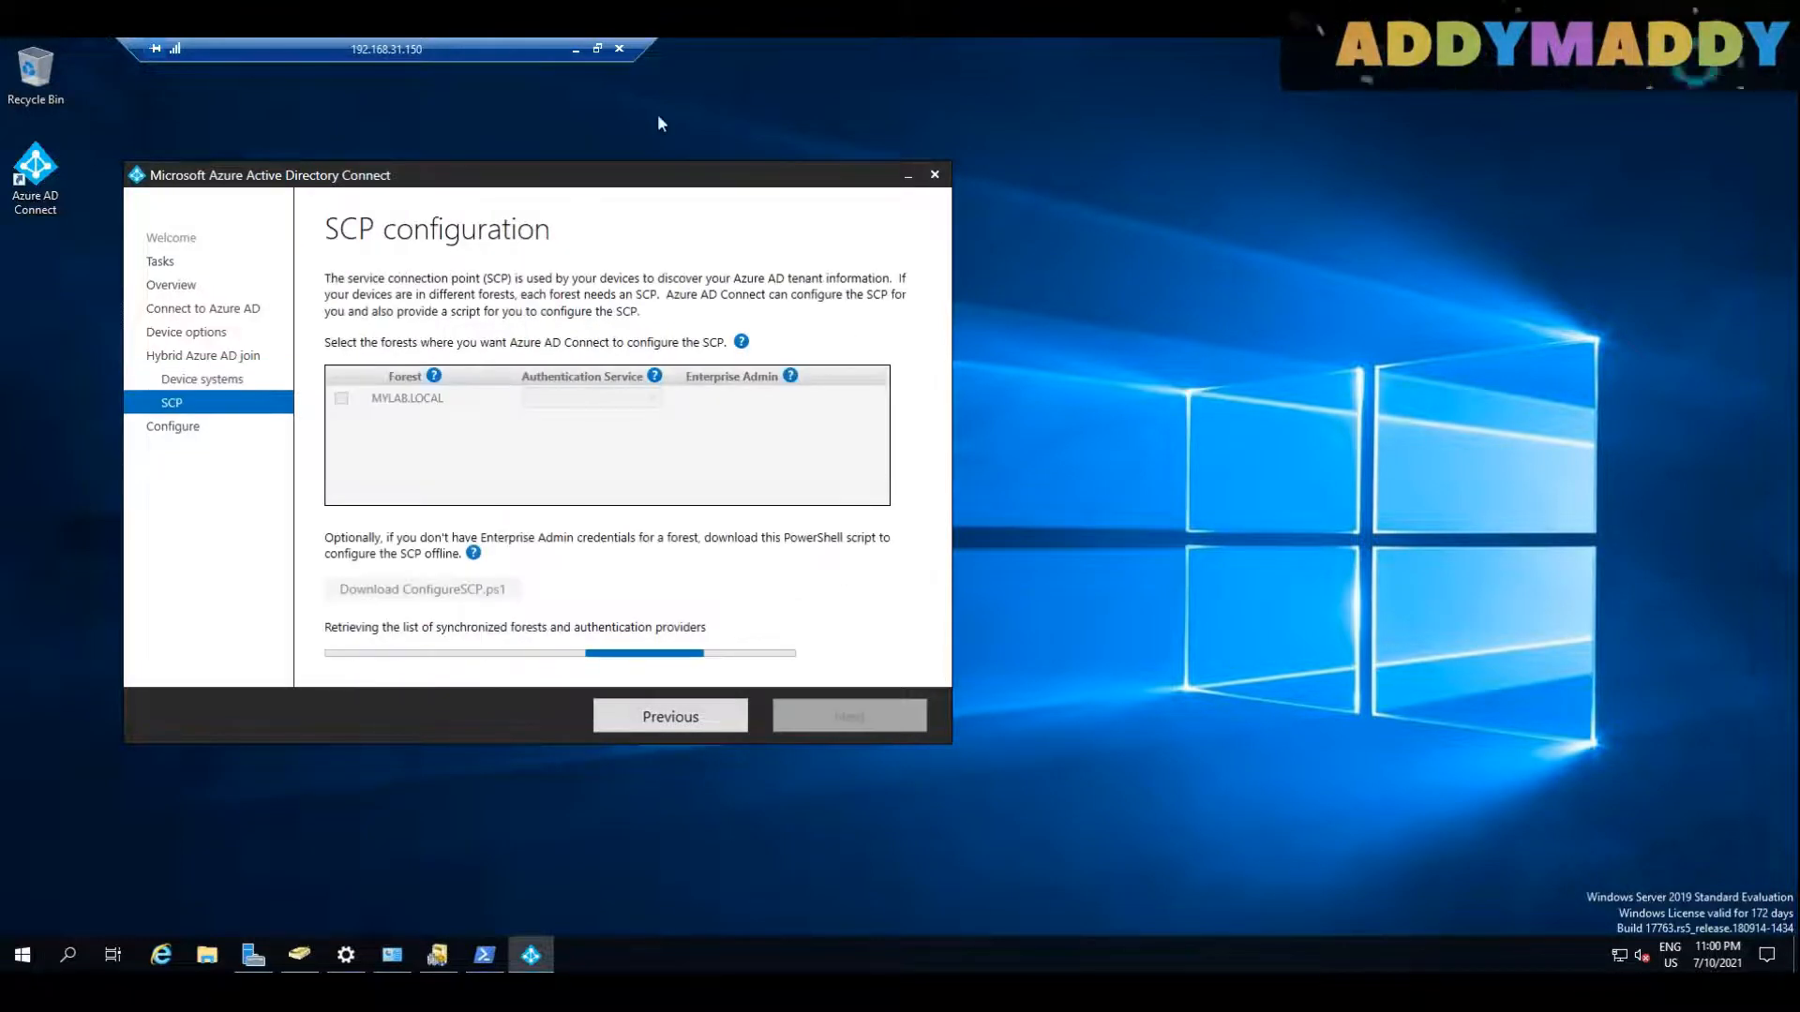
Step: Select the MYLAB.LOCAL forest for SCP configuration and set its authentication service to Azure Active Directory
{"action": "left_click", "coordinate": [340, 398]}
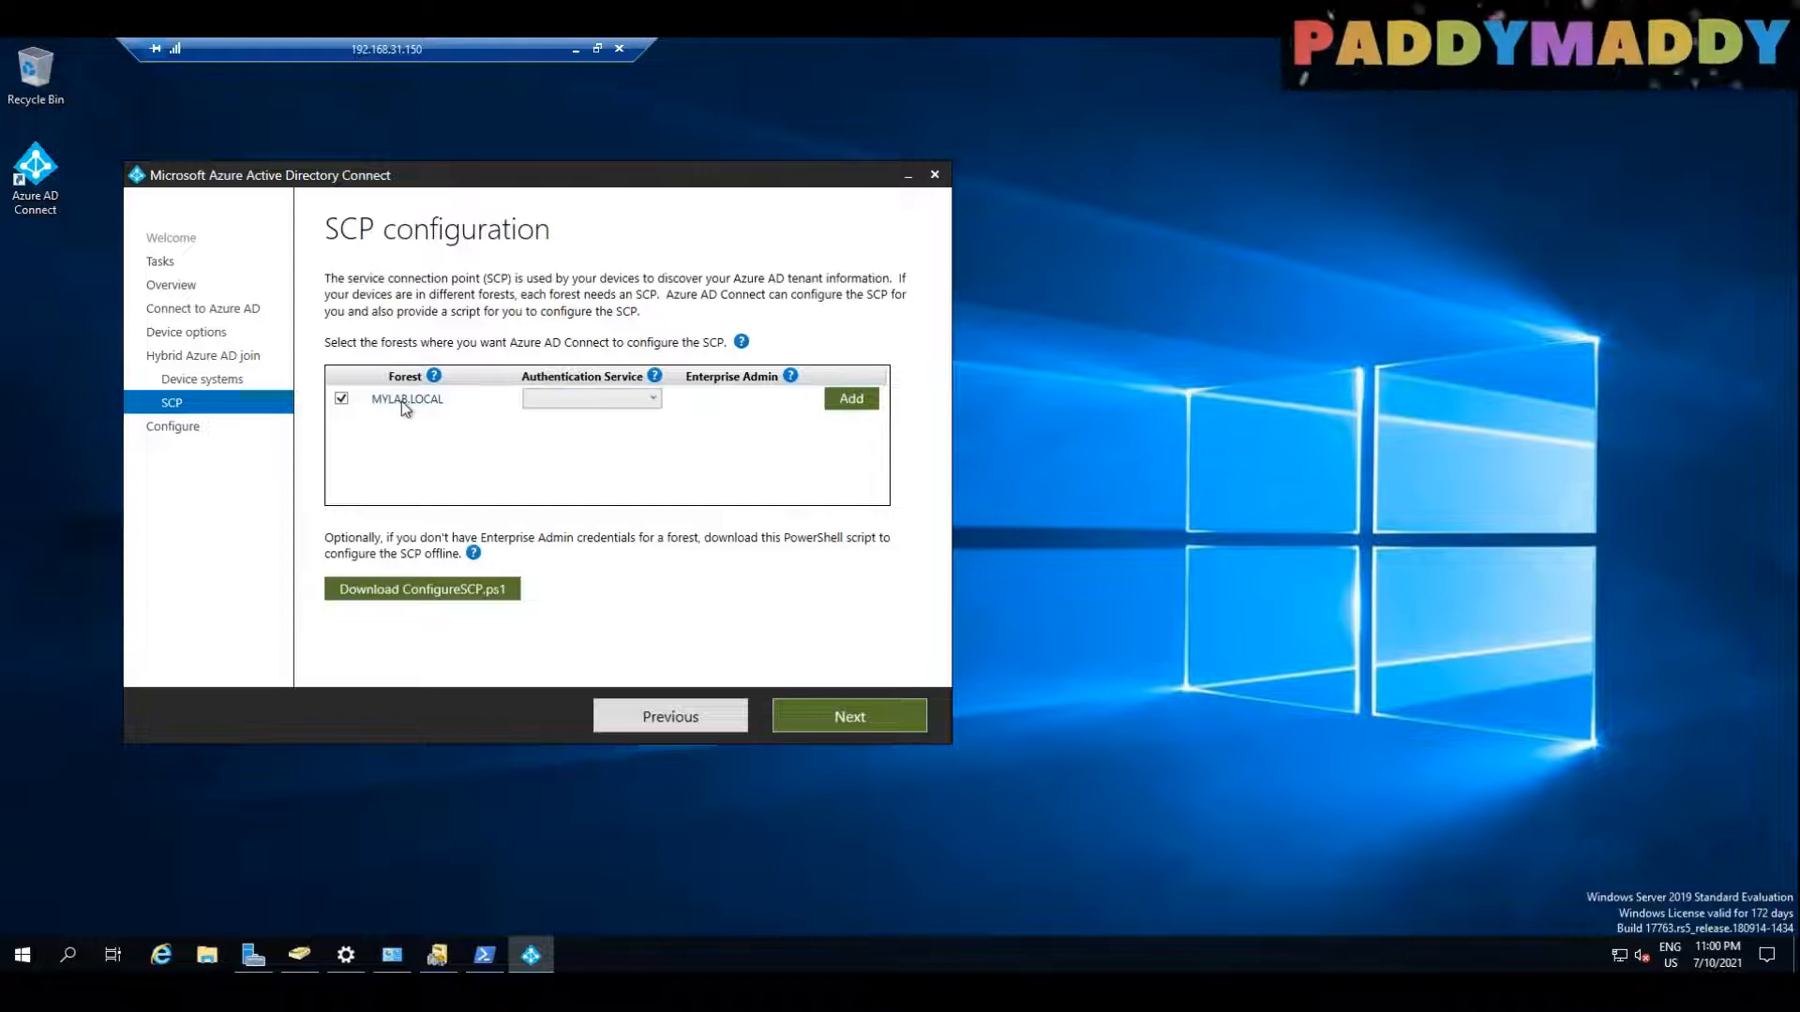
{"action": "left_click", "coordinate": [599, 404]}
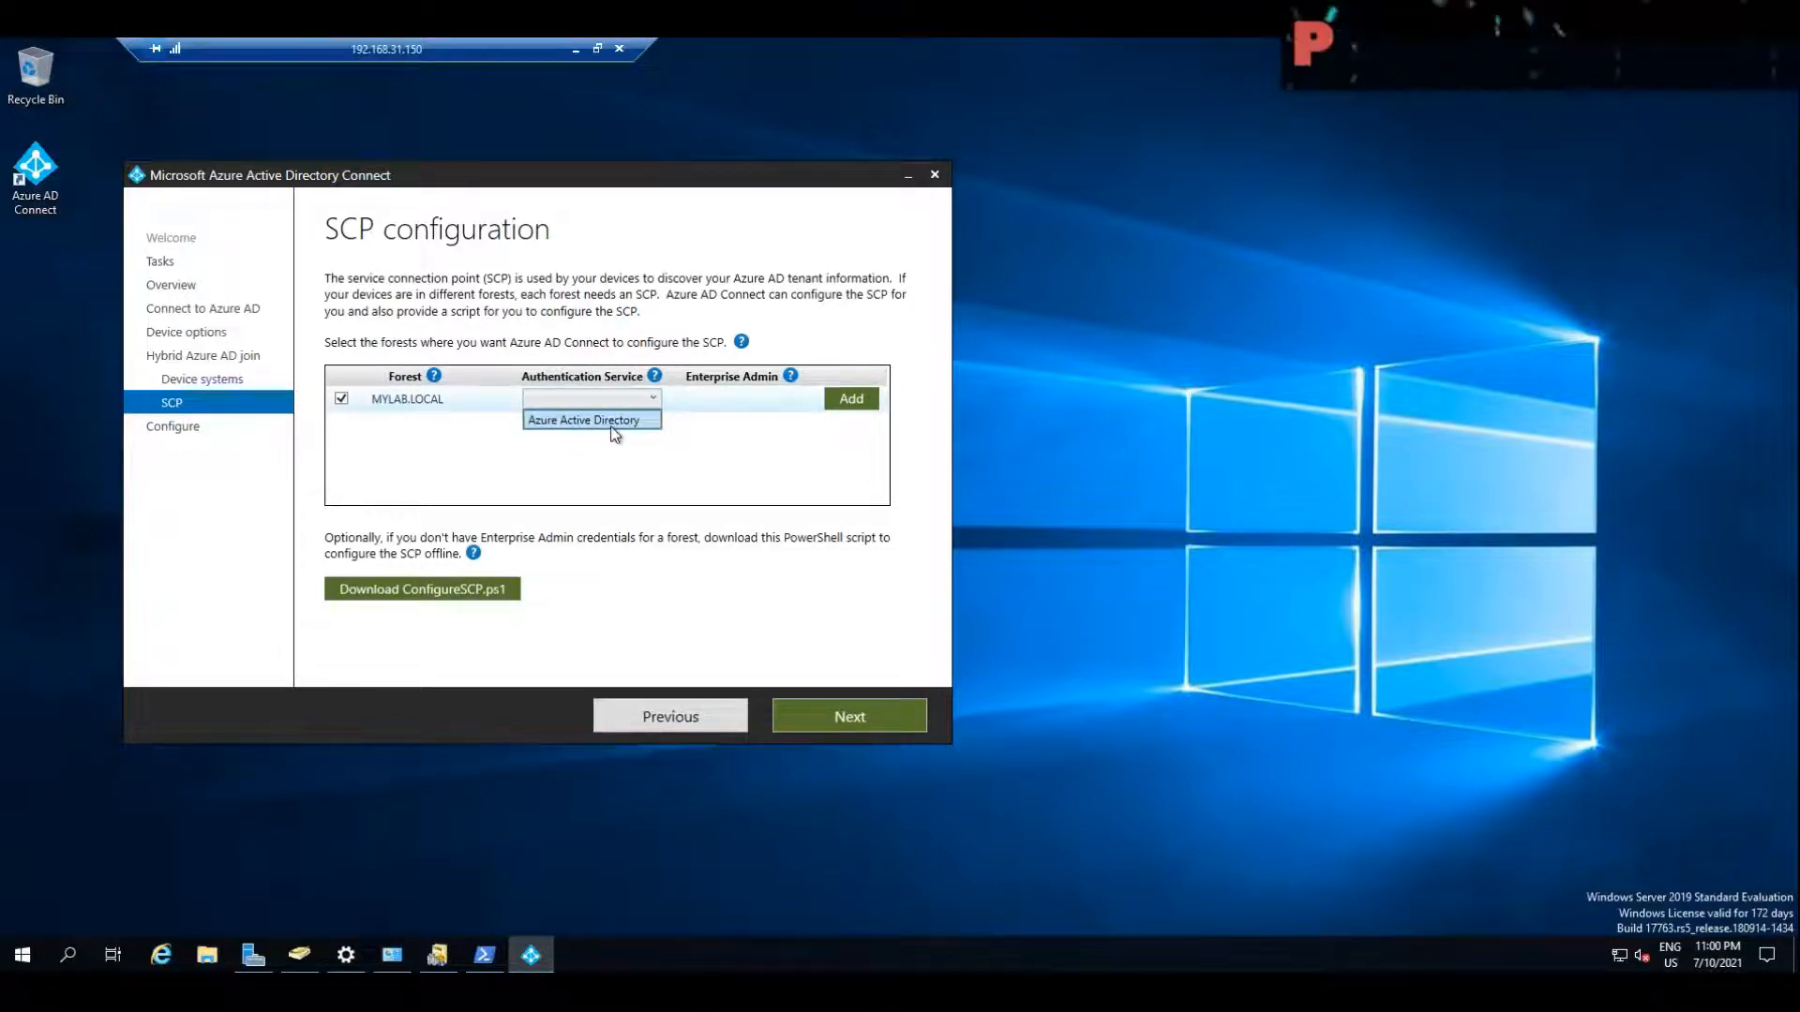
{"action": "left_click", "coordinate": [614, 421]}
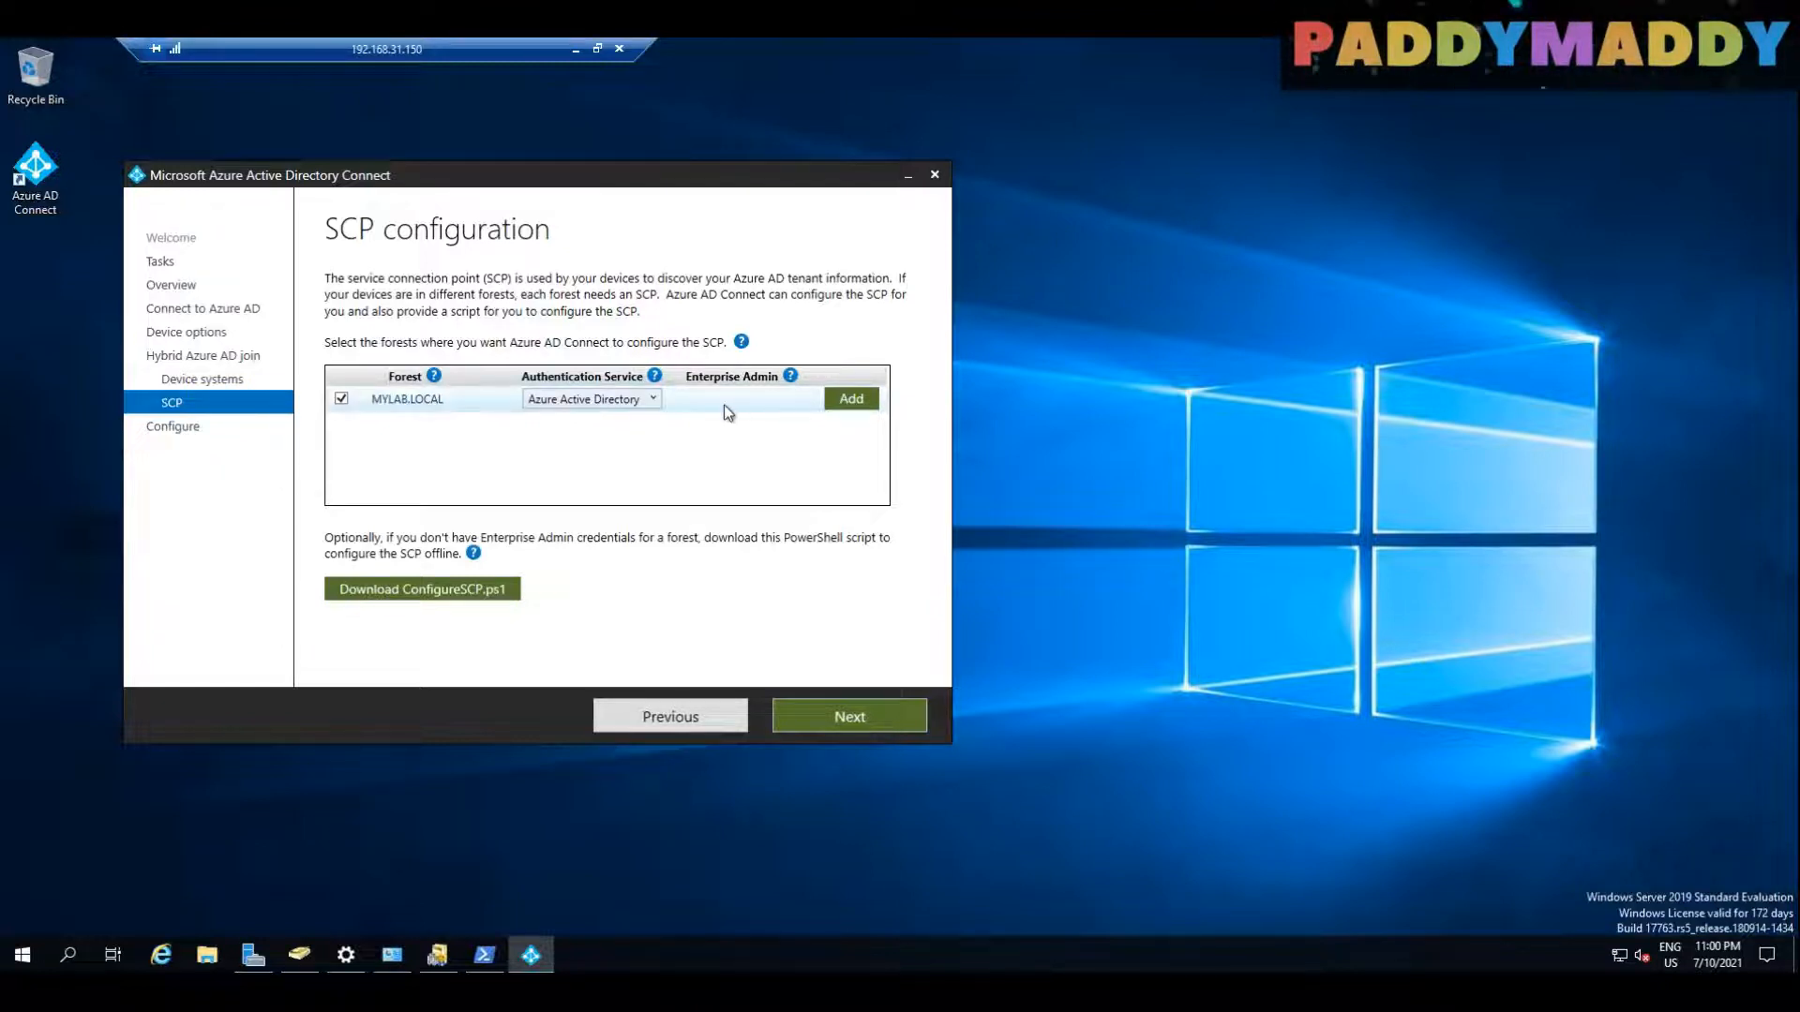
Step: Add the Enterprise Admin credentials for MYLAB.LOCAL with user name mylab\administrator and the account password, and continue past the SCP configuration
{"action": "left_click", "coordinate": [856, 402]}
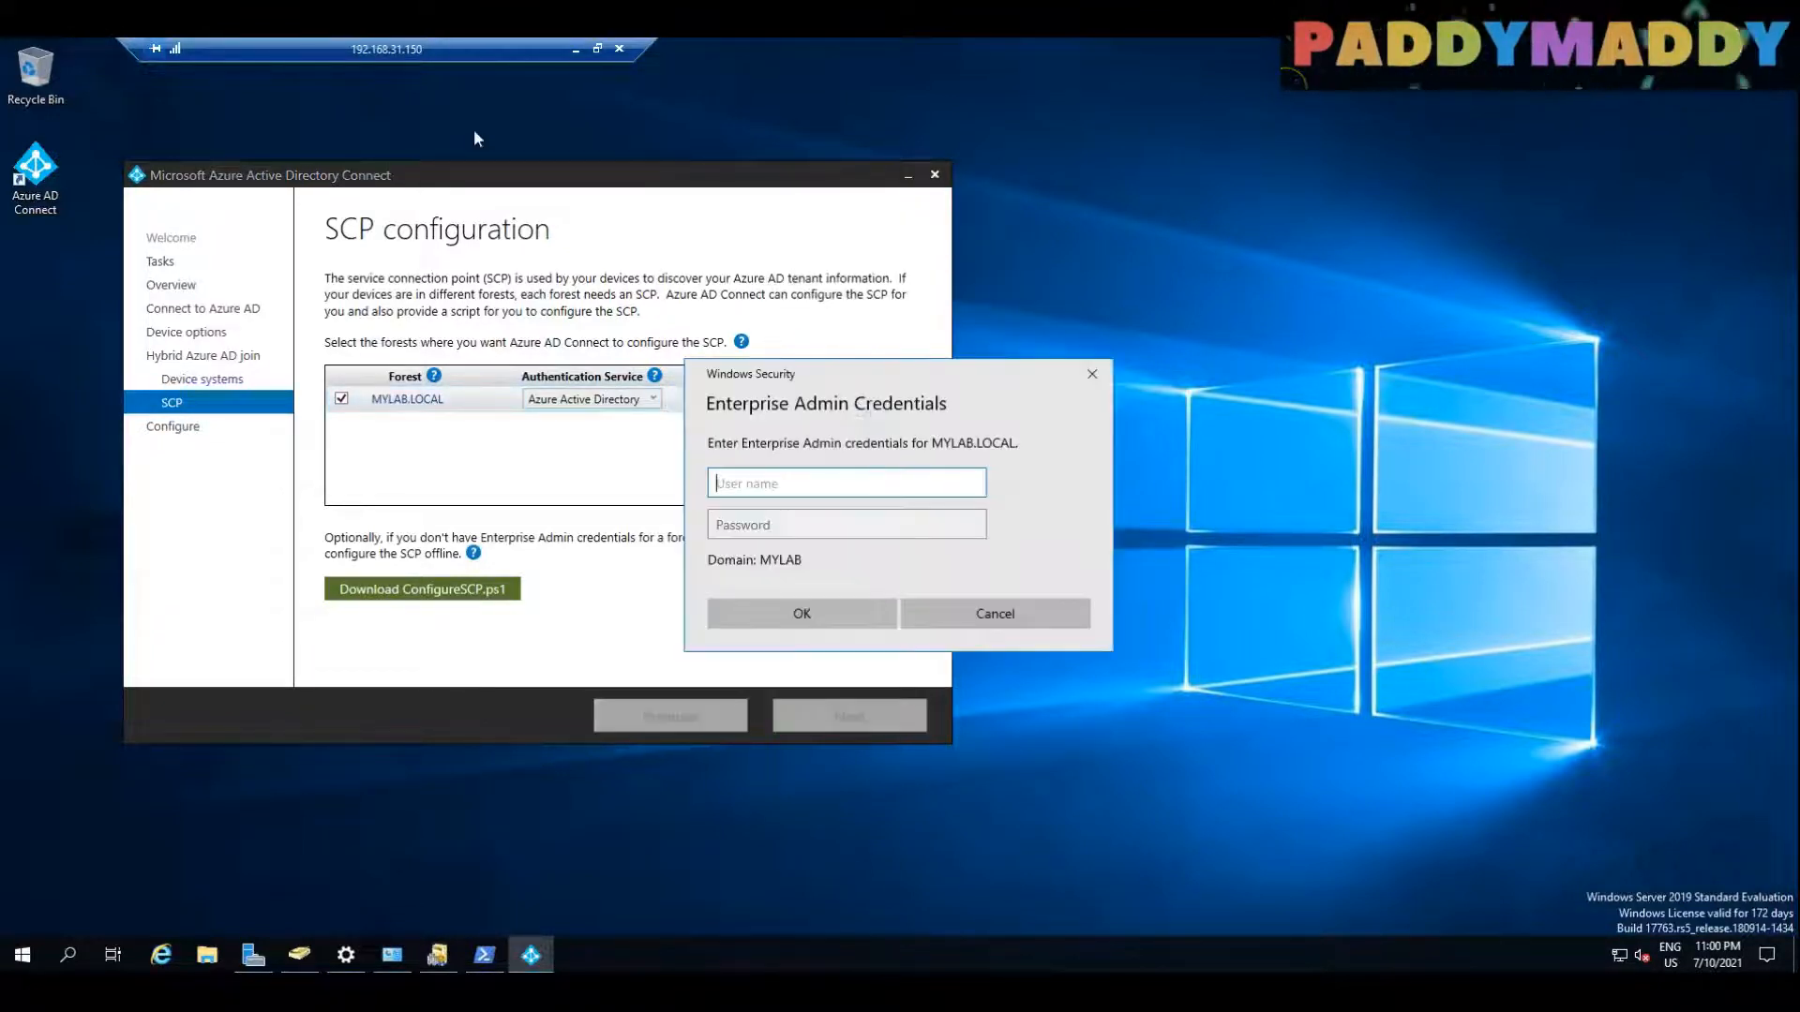
{"action": "type", "text": "mylab\\"}
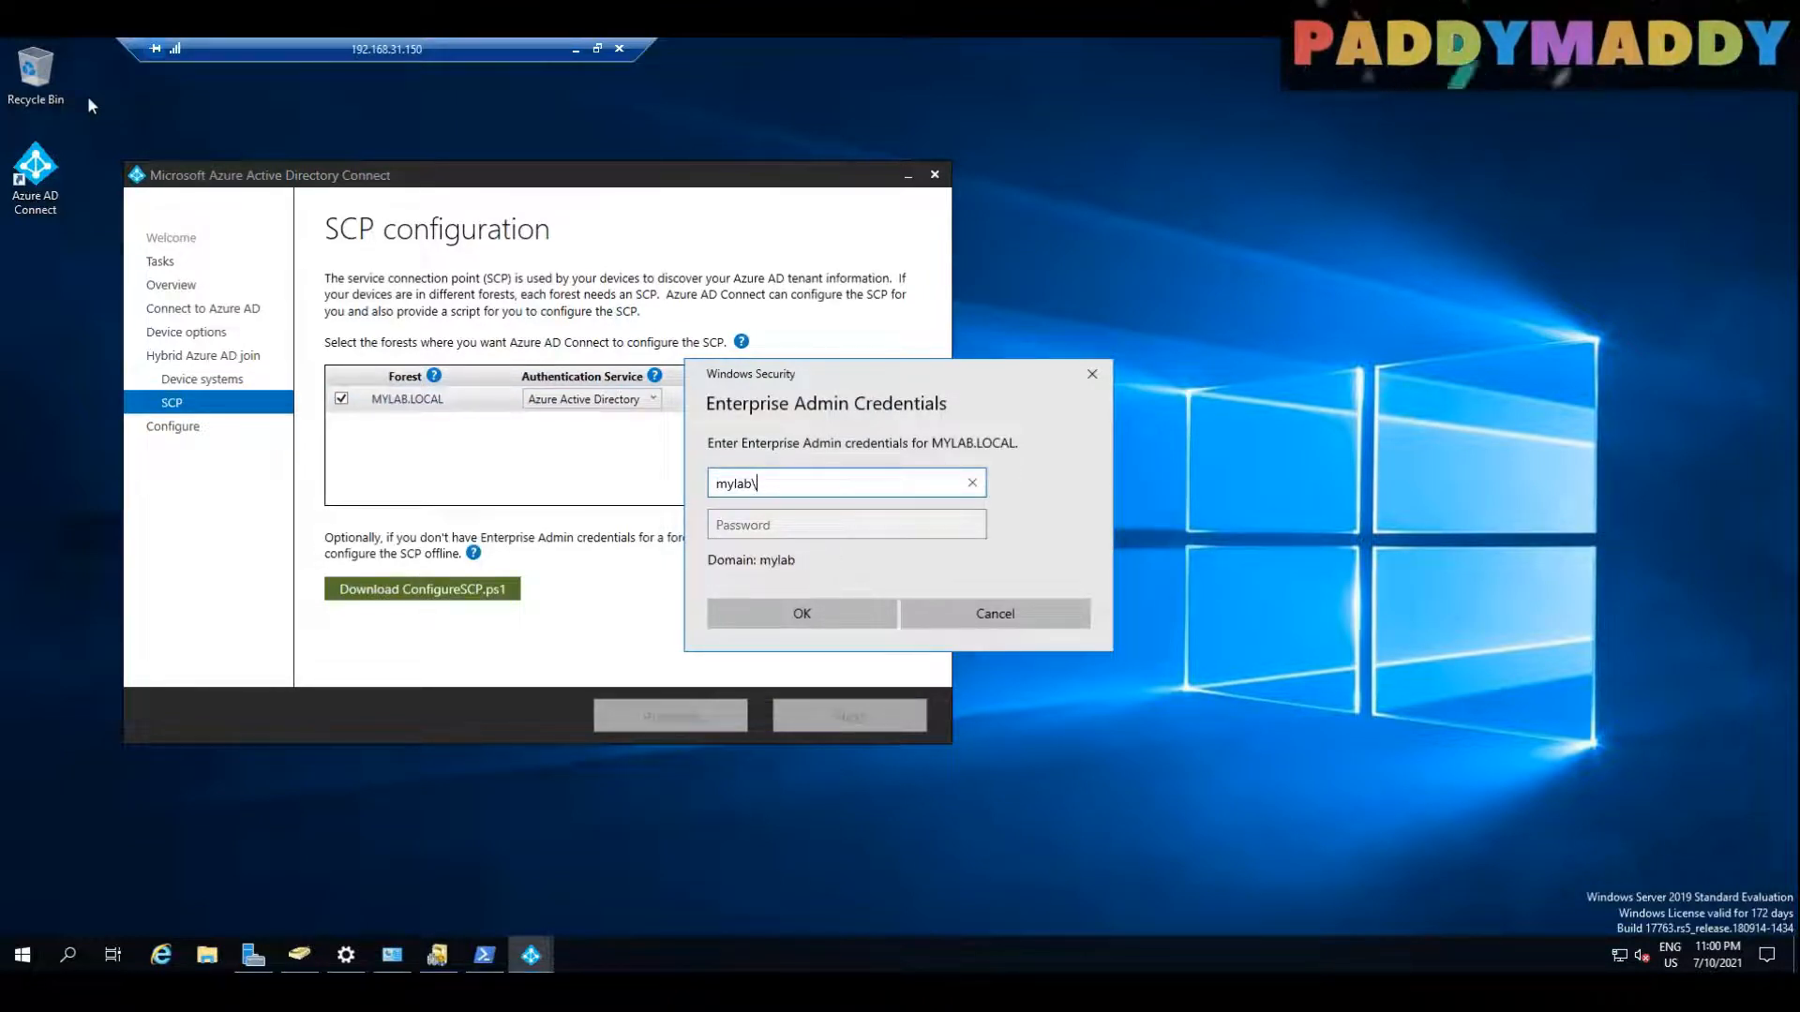
{"action": "type", "text": "administrator"}
{"action": "key", "text": "Tab"}
{"action": "key", "text": "Caps_Lock"}
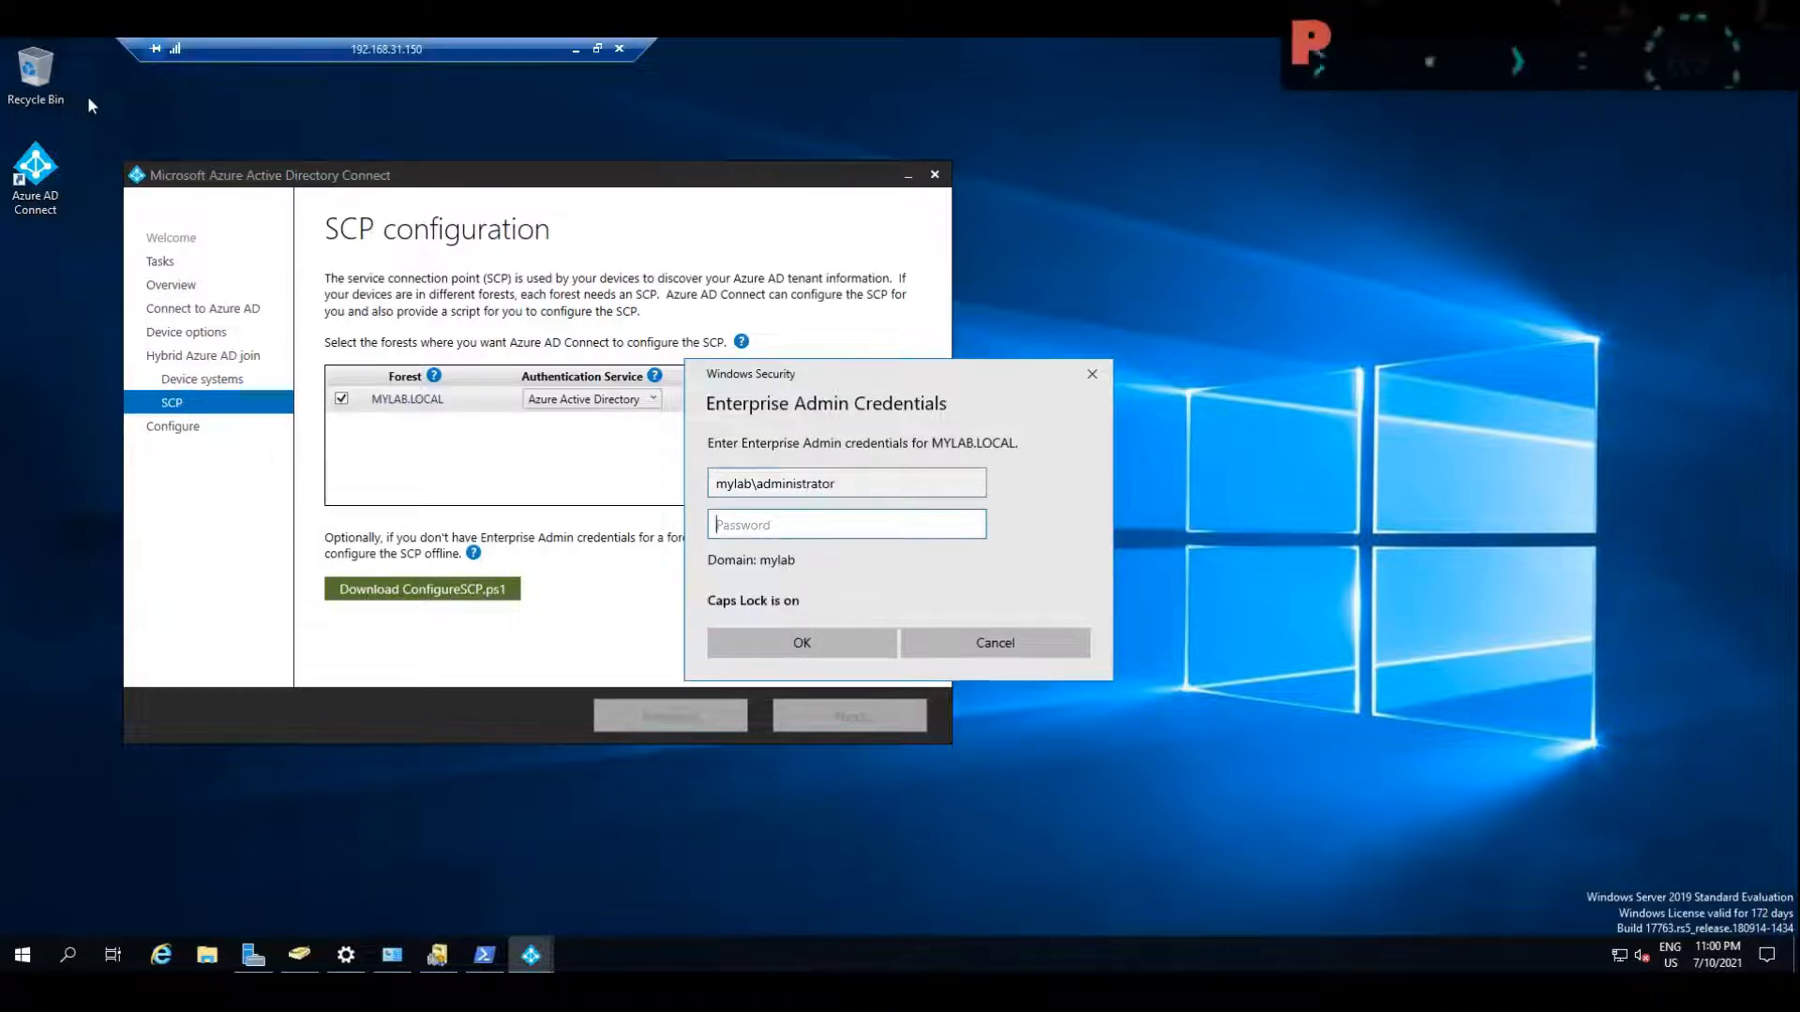
{"action": "type", "text": "******"}
{"action": "key", "text": "Return"}
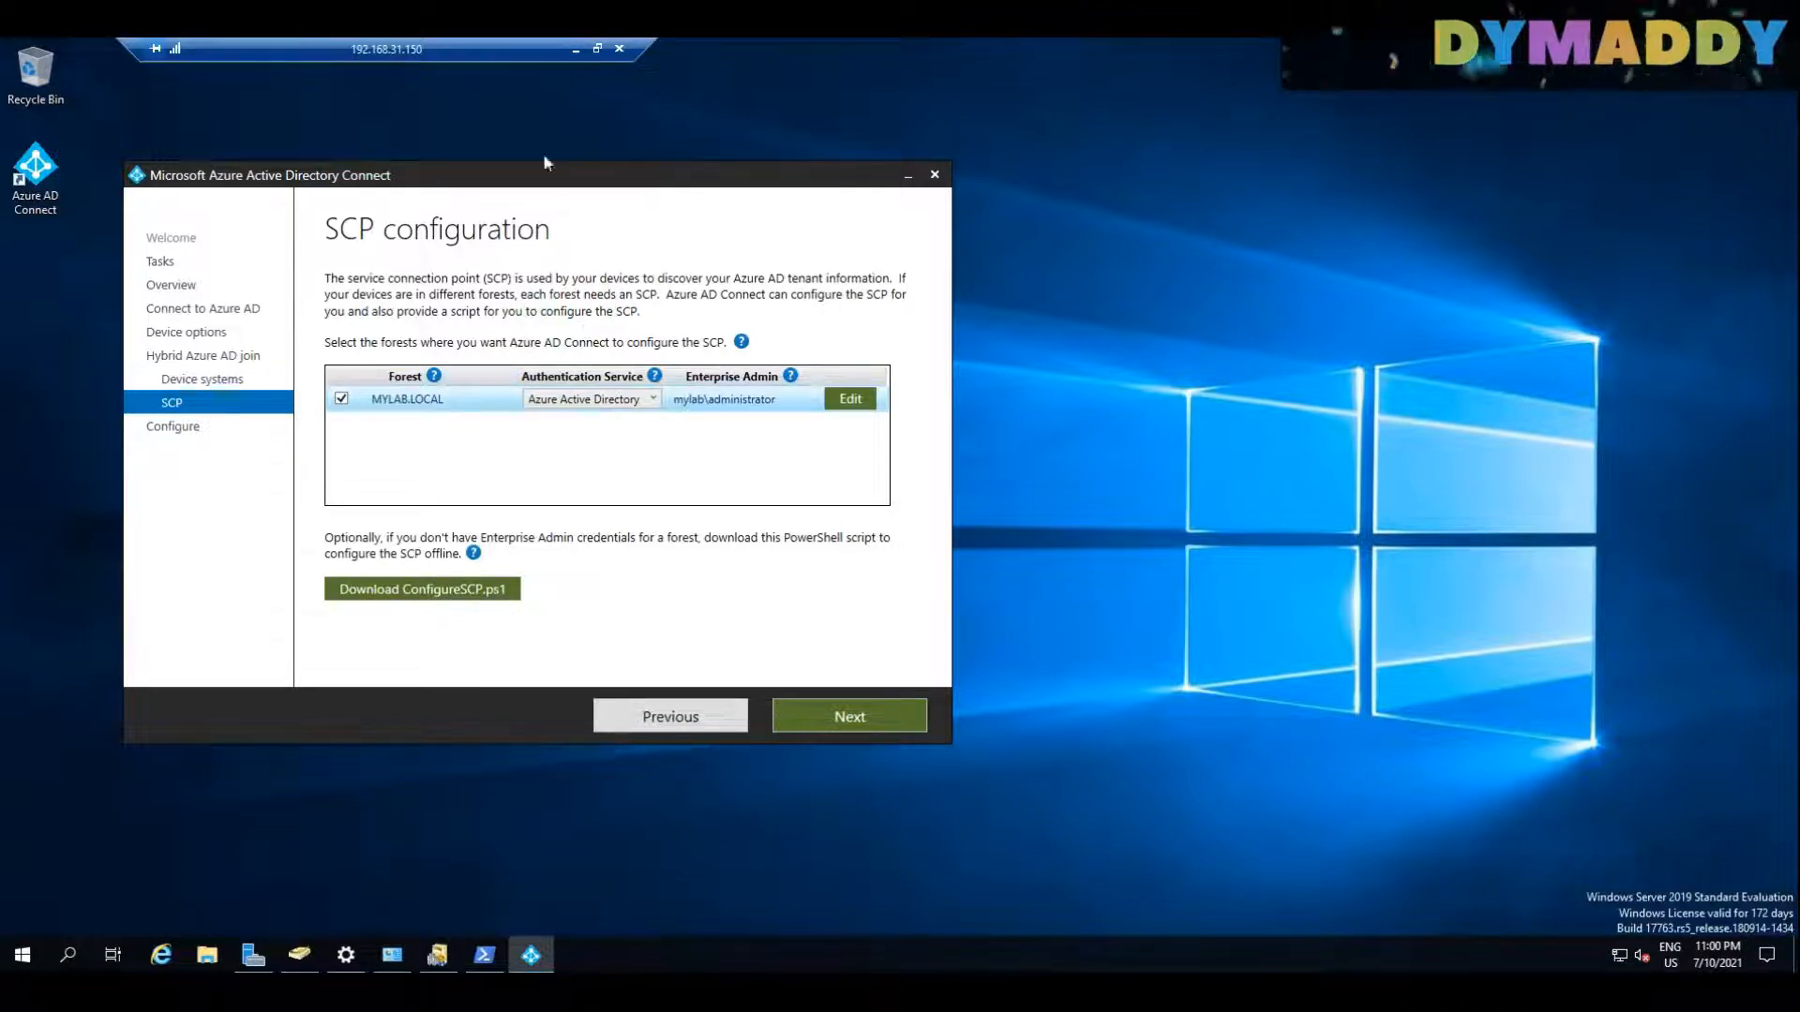
{"action": "left_click", "coordinate": [855, 715]}
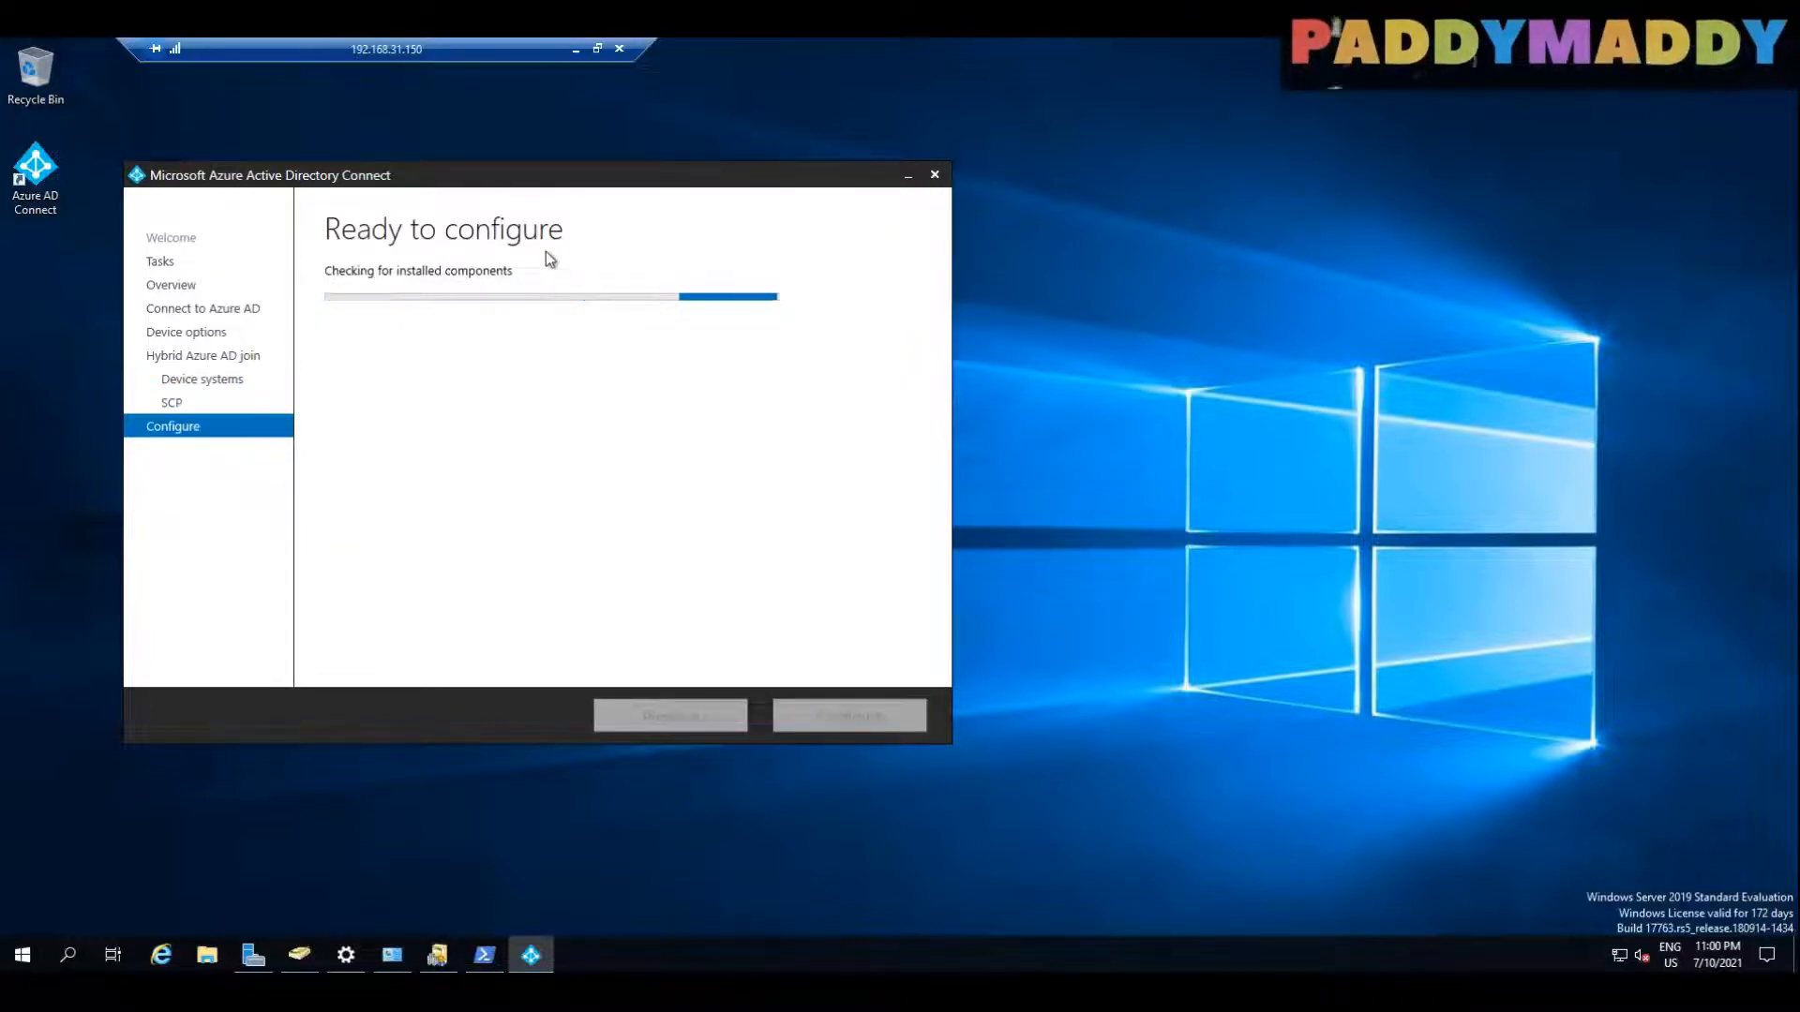
Step: Run the configuration of the SCP for device registration in MYLAB.LOCAL
{"action": "left_click_drag", "start_coordinate": [494, 180], "coordinate": [562, 181]}
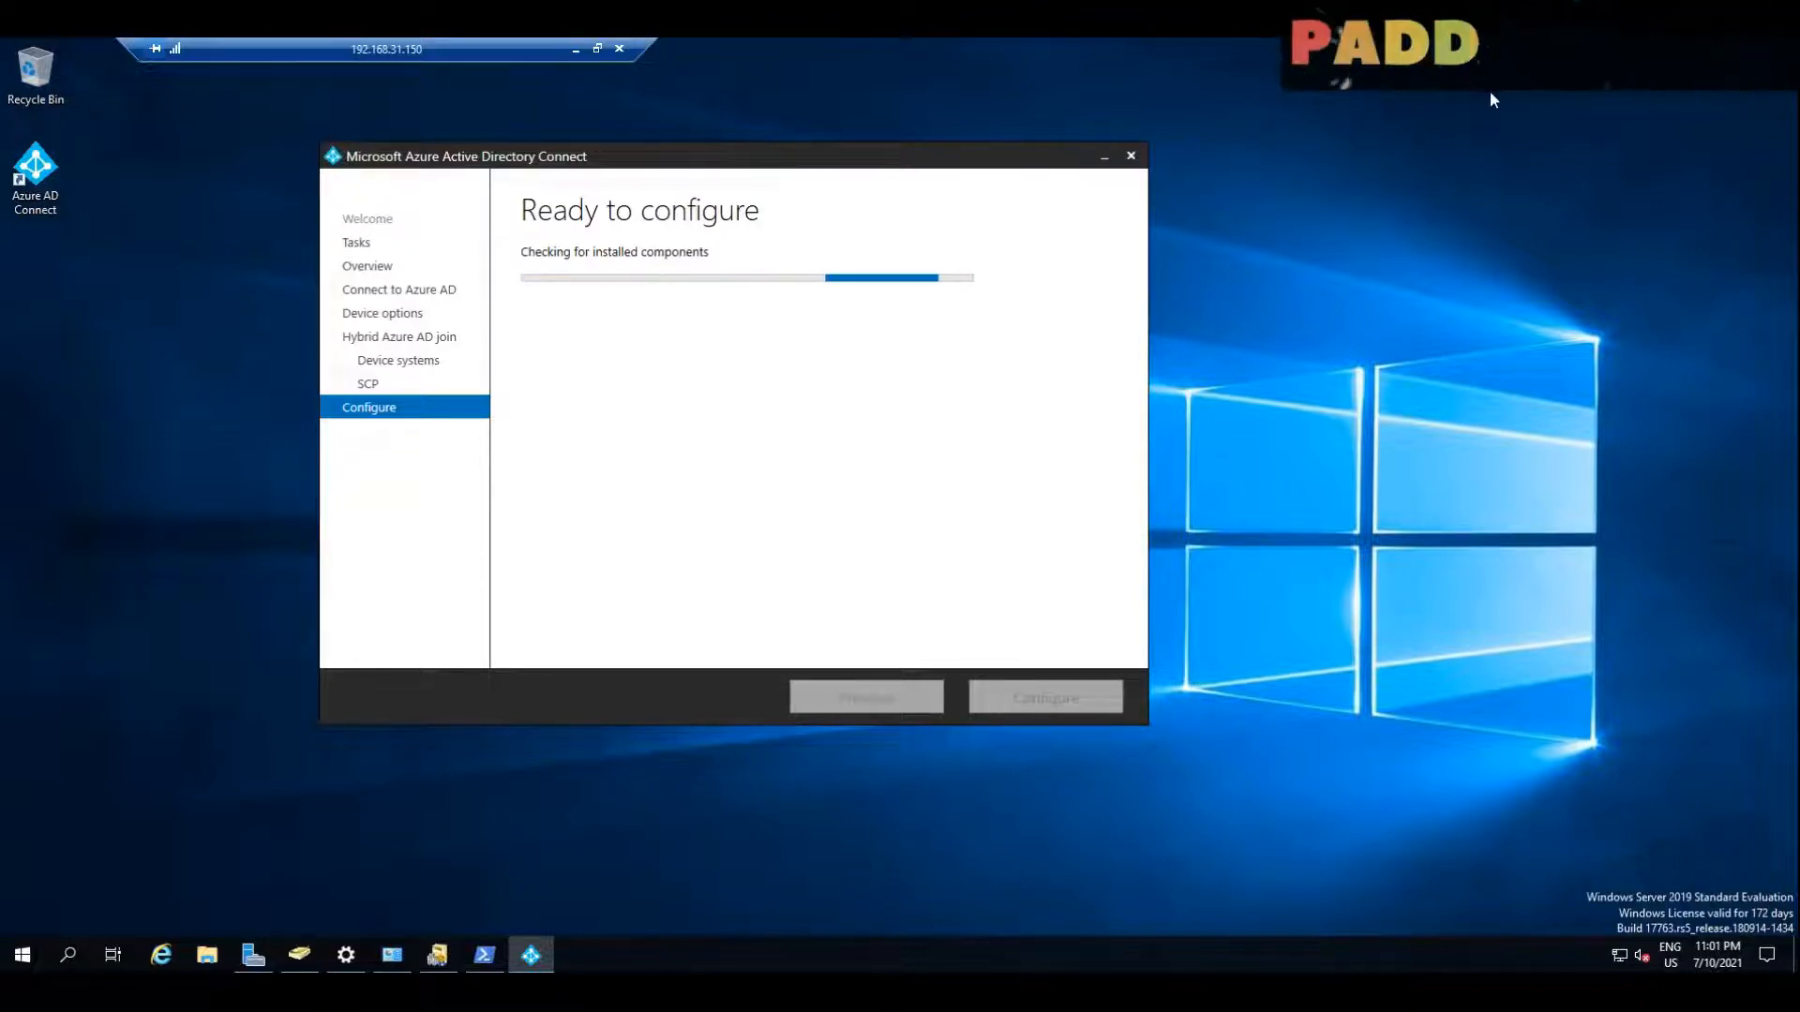
{"action": "mouse_move", "coordinate": [1000, 250]}
{"action": "left_mouse_down"}
{"action": "mouse_move", "coordinate": [1026, 281]}
{"action": "mouse_move", "coordinate": [1011, 294]}
{"action": "mouse_move", "coordinate": [1048, 234]}
{"action": "left_mouse_up"}
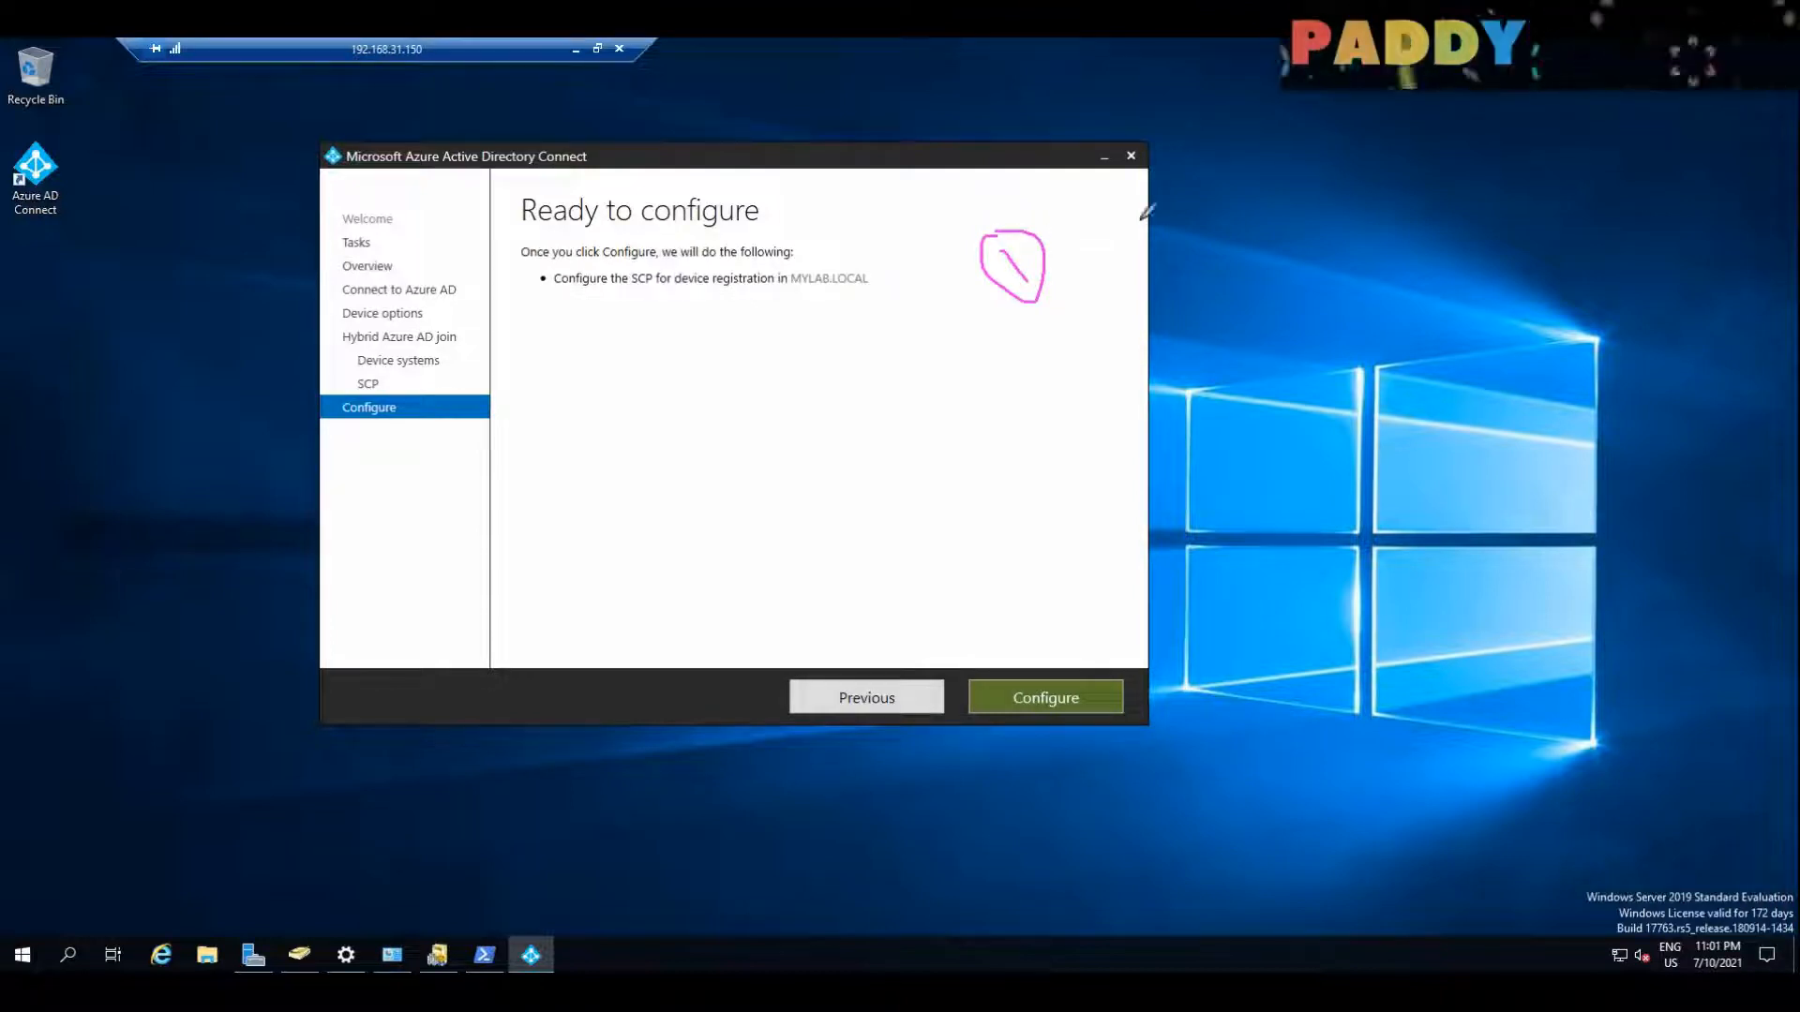
{"action": "left_click", "coordinate": [1039, 705]}
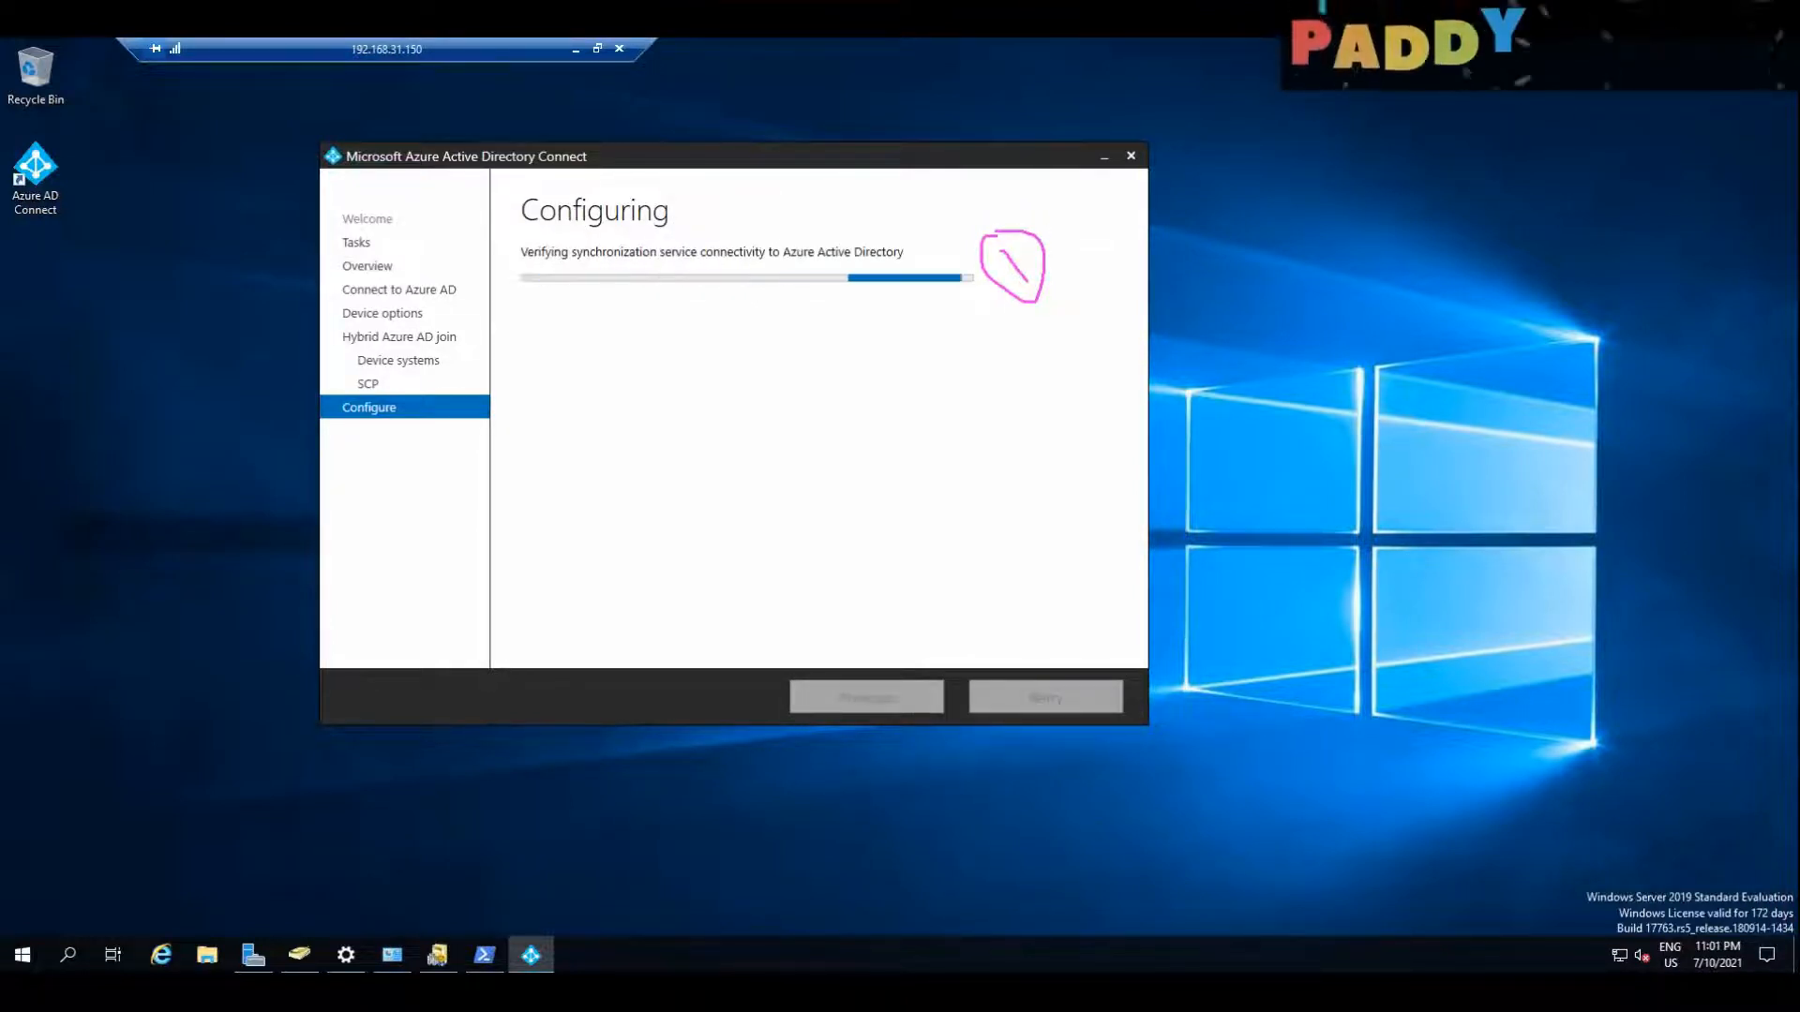
{"action": "mouse_move", "coordinate": [1073, 265]}
{"action": "left_mouse_down"}
{"action": "mouse_move", "coordinate": [1124, 225]}
{"action": "mouse_move", "coordinate": [1135, 265]}
{"action": "left_mouse_up"}
{"action": "left_click_drag", "start_coordinate": [1115, 212], "coordinate": [1199, 211]}
{"action": "left_click_drag", "start_coordinate": [1138, 303], "coordinate": [1295, 228]}
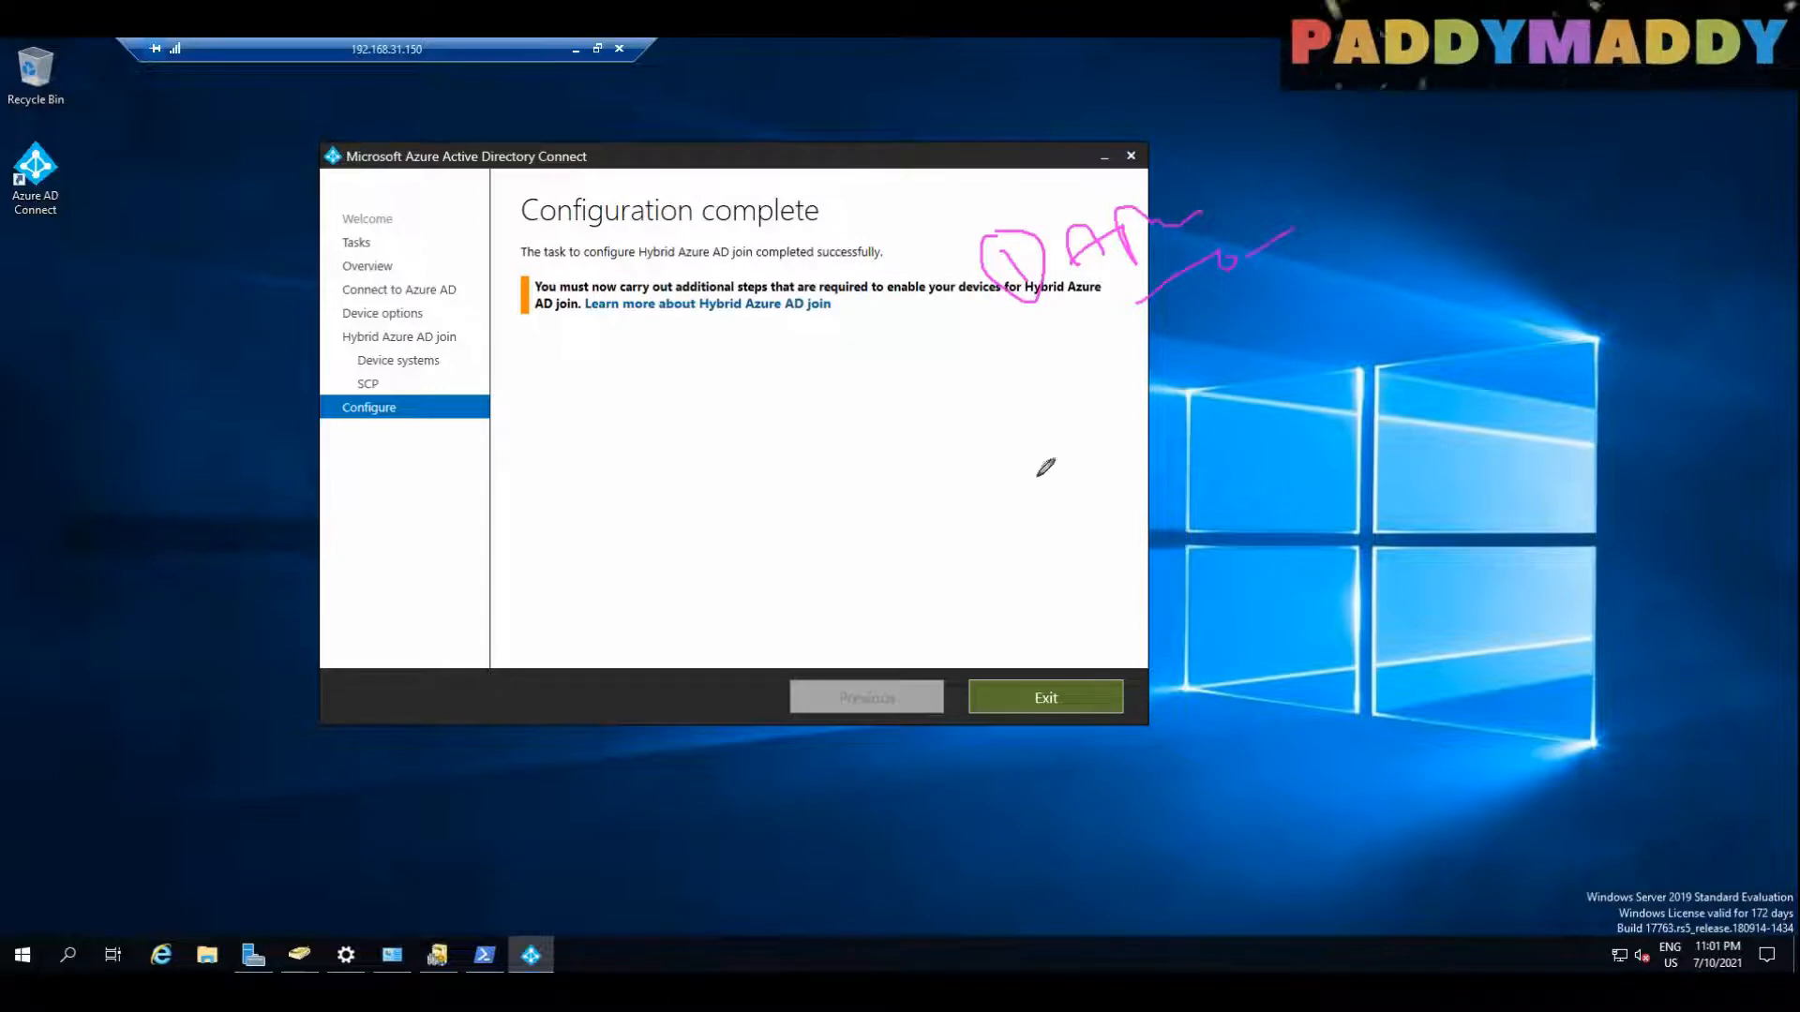
{"action": "mouse_move", "coordinate": [1056, 366]}
{"action": "left_mouse_down"}
{"action": "mouse_move", "coordinate": [1089, 405]}
{"action": "mouse_move", "coordinate": [1074, 355]}
{"action": "mouse_move", "coordinate": [1161, 377]}
{"action": "mouse_move", "coordinate": [1170, 342]}
{"action": "left_mouse_up"}
{"action": "mouse_move", "coordinate": [1167, 323]}
{"action": "left_mouse_down"}
{"action": "mouse_move", "coordinate": [1231, 328]}
{"action": "mouse_move", "coordinate": [1267, 358]}
{"action": "left_mouse_up"}
{"action": "left_click_drag", "start_coordinate": [1269, 269], "coordinate": [1327, 319]}
{"action": "left_click_drag", "start_coordinate": [1334, 248], "coordinate": [1369, 297]}
{"action": "left_click", "coordinate": [1097, 531]}
{"action": "mouse_move", "coordinate": [1149, 503]}
{"action": "left_mouse_down"}
{"action": "mouse_move", "coordinate": [1068, 548]}
{"action": "mouse_move", "coordinate": [1196, 562]}
{"action": "left_mouse_up"}
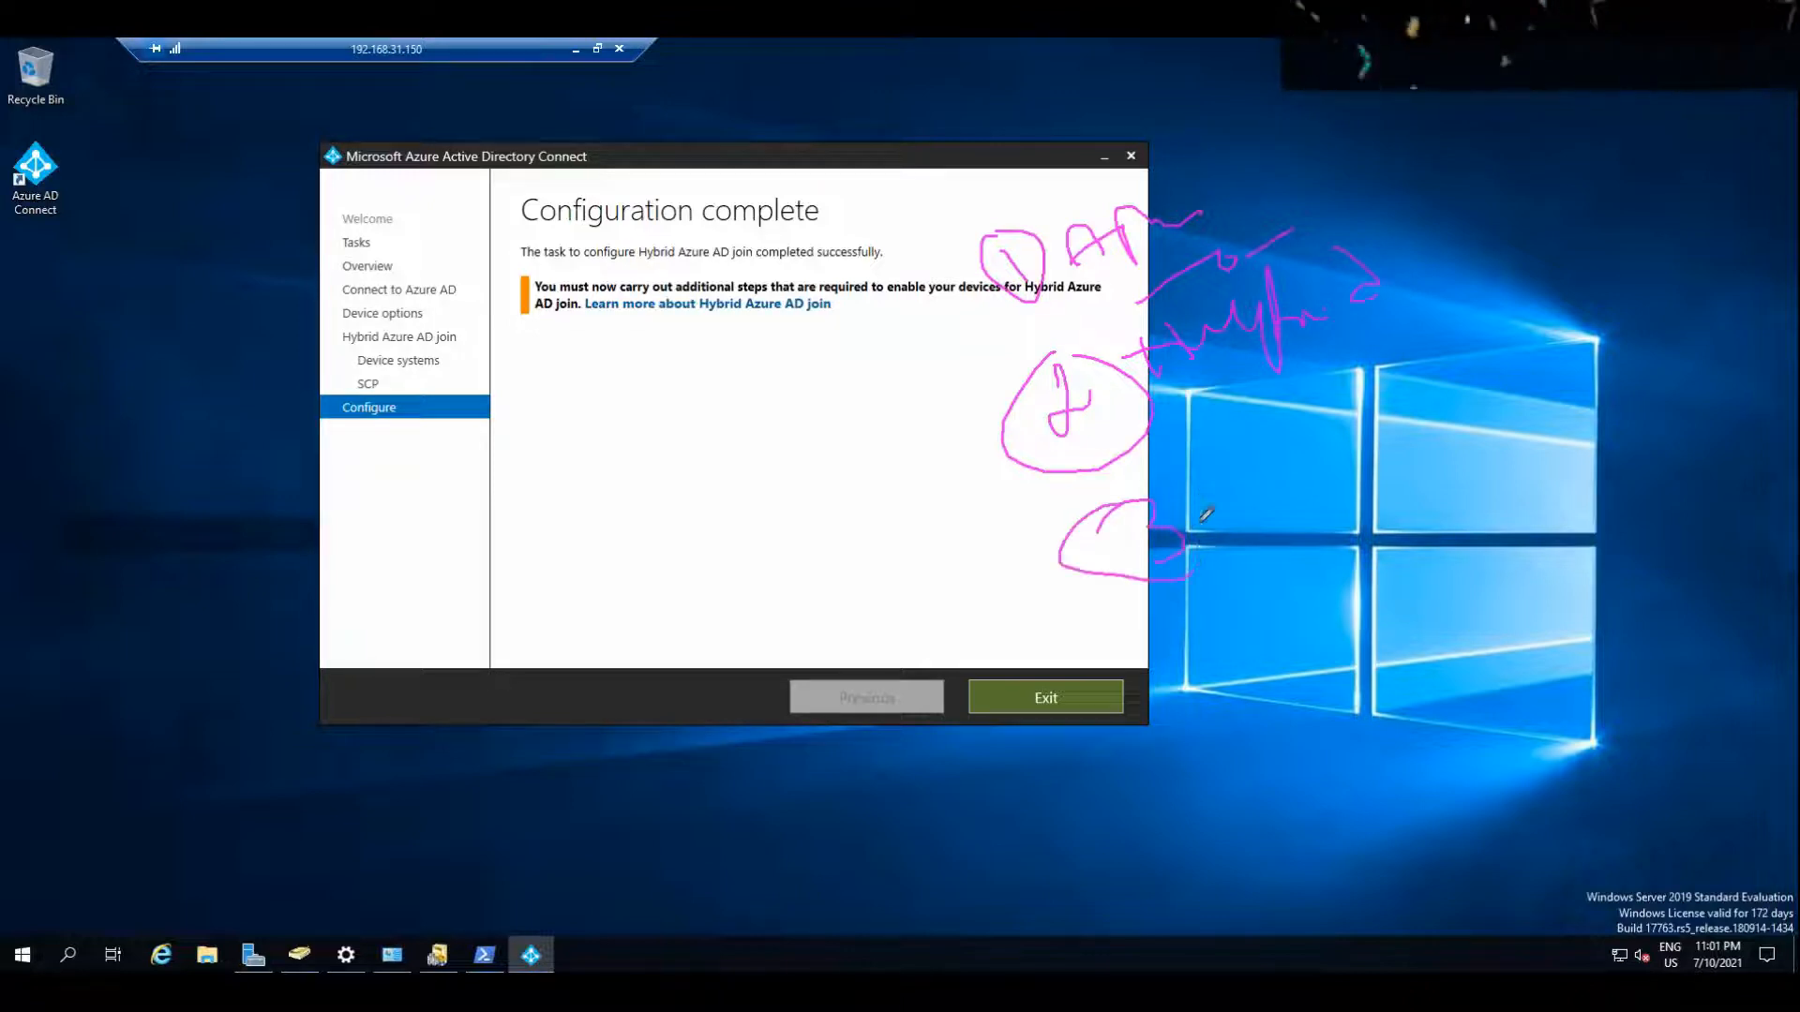
{"action": "left_click_drag", "start_coordinate": [1146, 507], "coordinate": [1158, 560]}
{"action": "mouse_move", "coordinate": [1259, 450]}
{"action": "left_mouse_down"}
{"action": "mouse_move", "coordinate": [1275, 504]}
{"action": "mouse_move", "coordinate": [1258, 537]}
{"action": "left_mouse_up"}
{"action": "left_click_drag", "start_coordinate": [1315, 442], "coordinate": [1268, 501]}
{"action": "mouse_move", "coordinate": [1348, 445]}
{"action": "left_mouse_down"}
{"action": "mouse_move", "coordinate": [1350, 461]}
{"action": "mouse_move", "coordinate": [1346, 444]}
{"action": "left_mouse_up"}
{"action": "left_click_drag", "start_coordinate": [1172, 614], "coordinate": [1485, 488]}
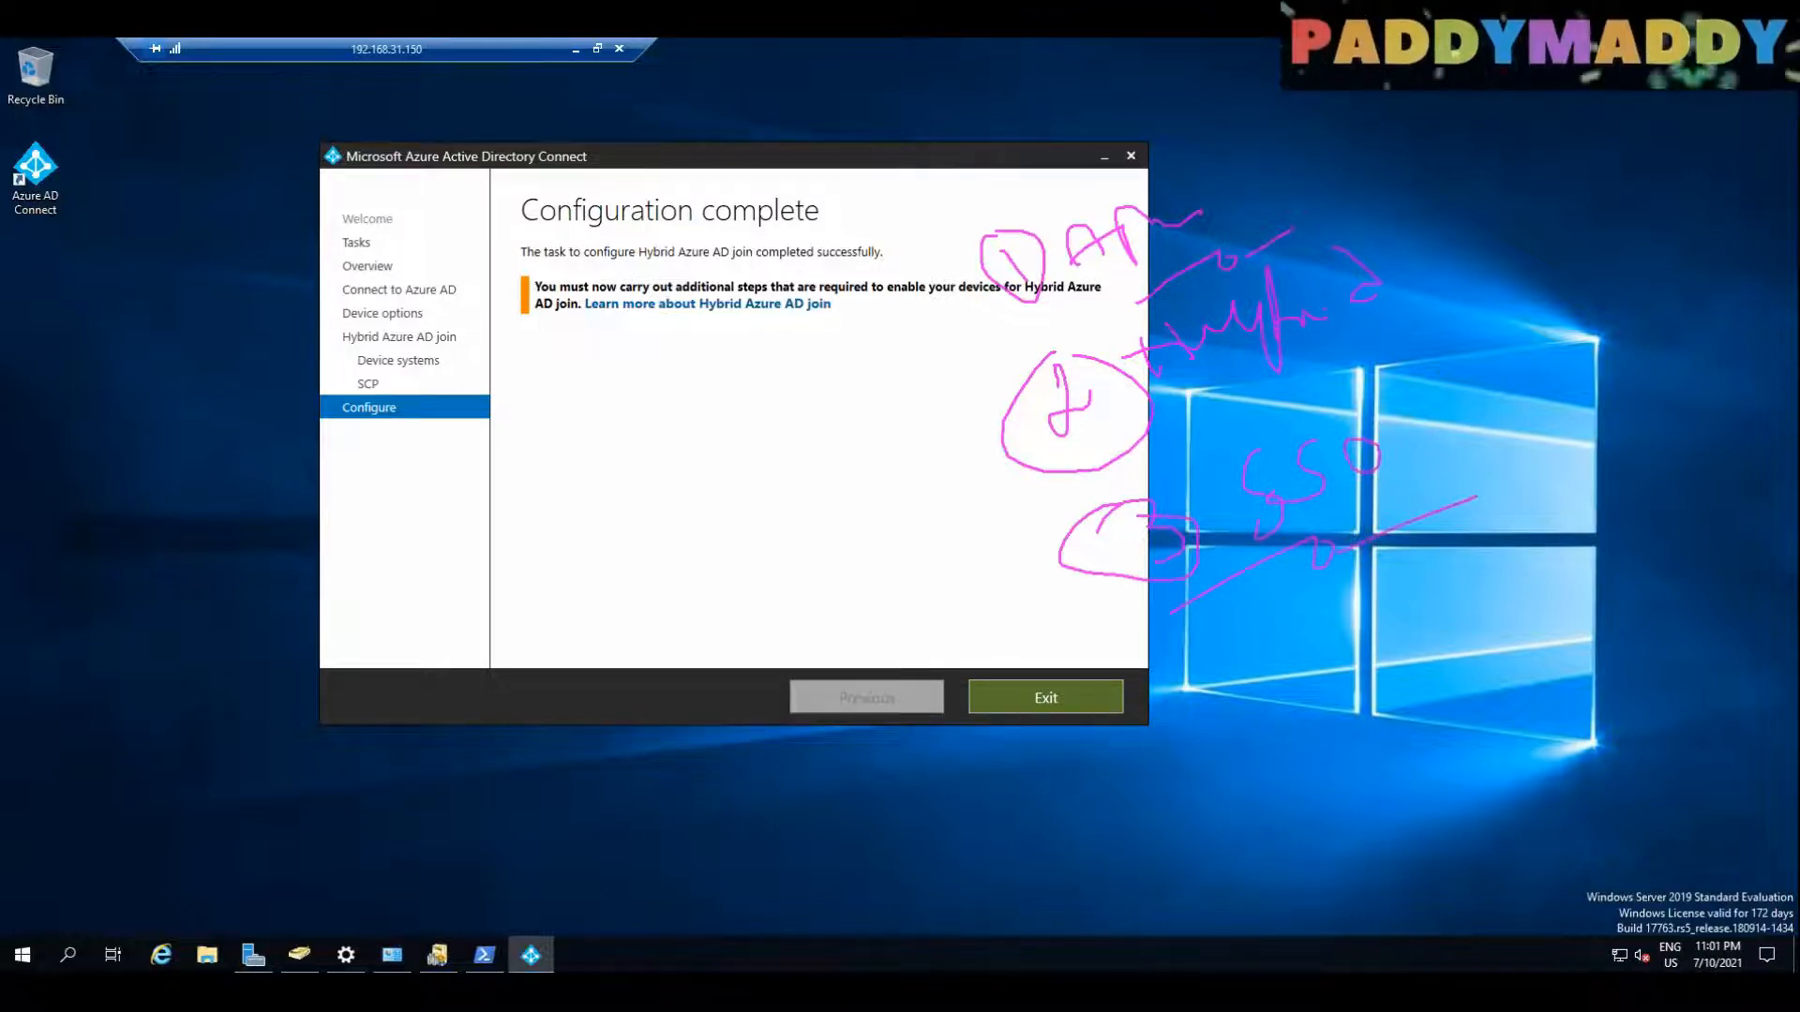
{"action": "left_click_drag", "start_coordinate": [1312, 740], "coordinate": [1483, 702]}
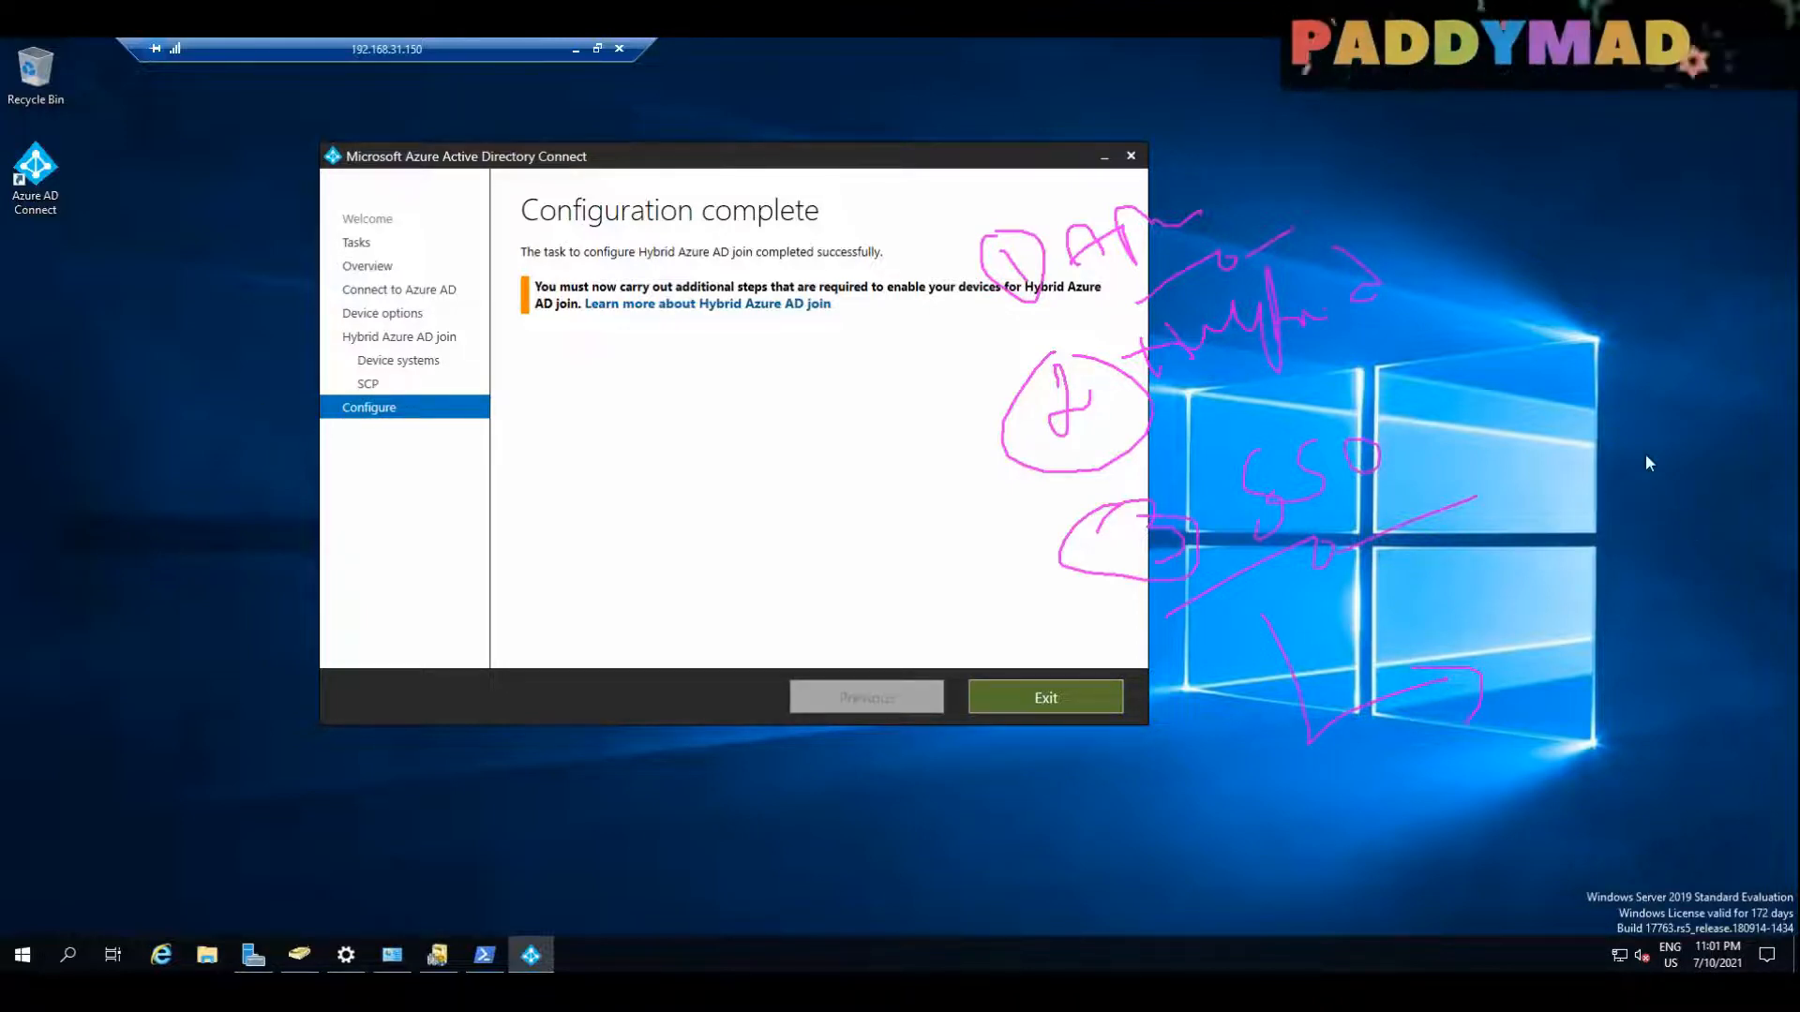
{"action": "left_click", "coordinate": [1465, 178]}
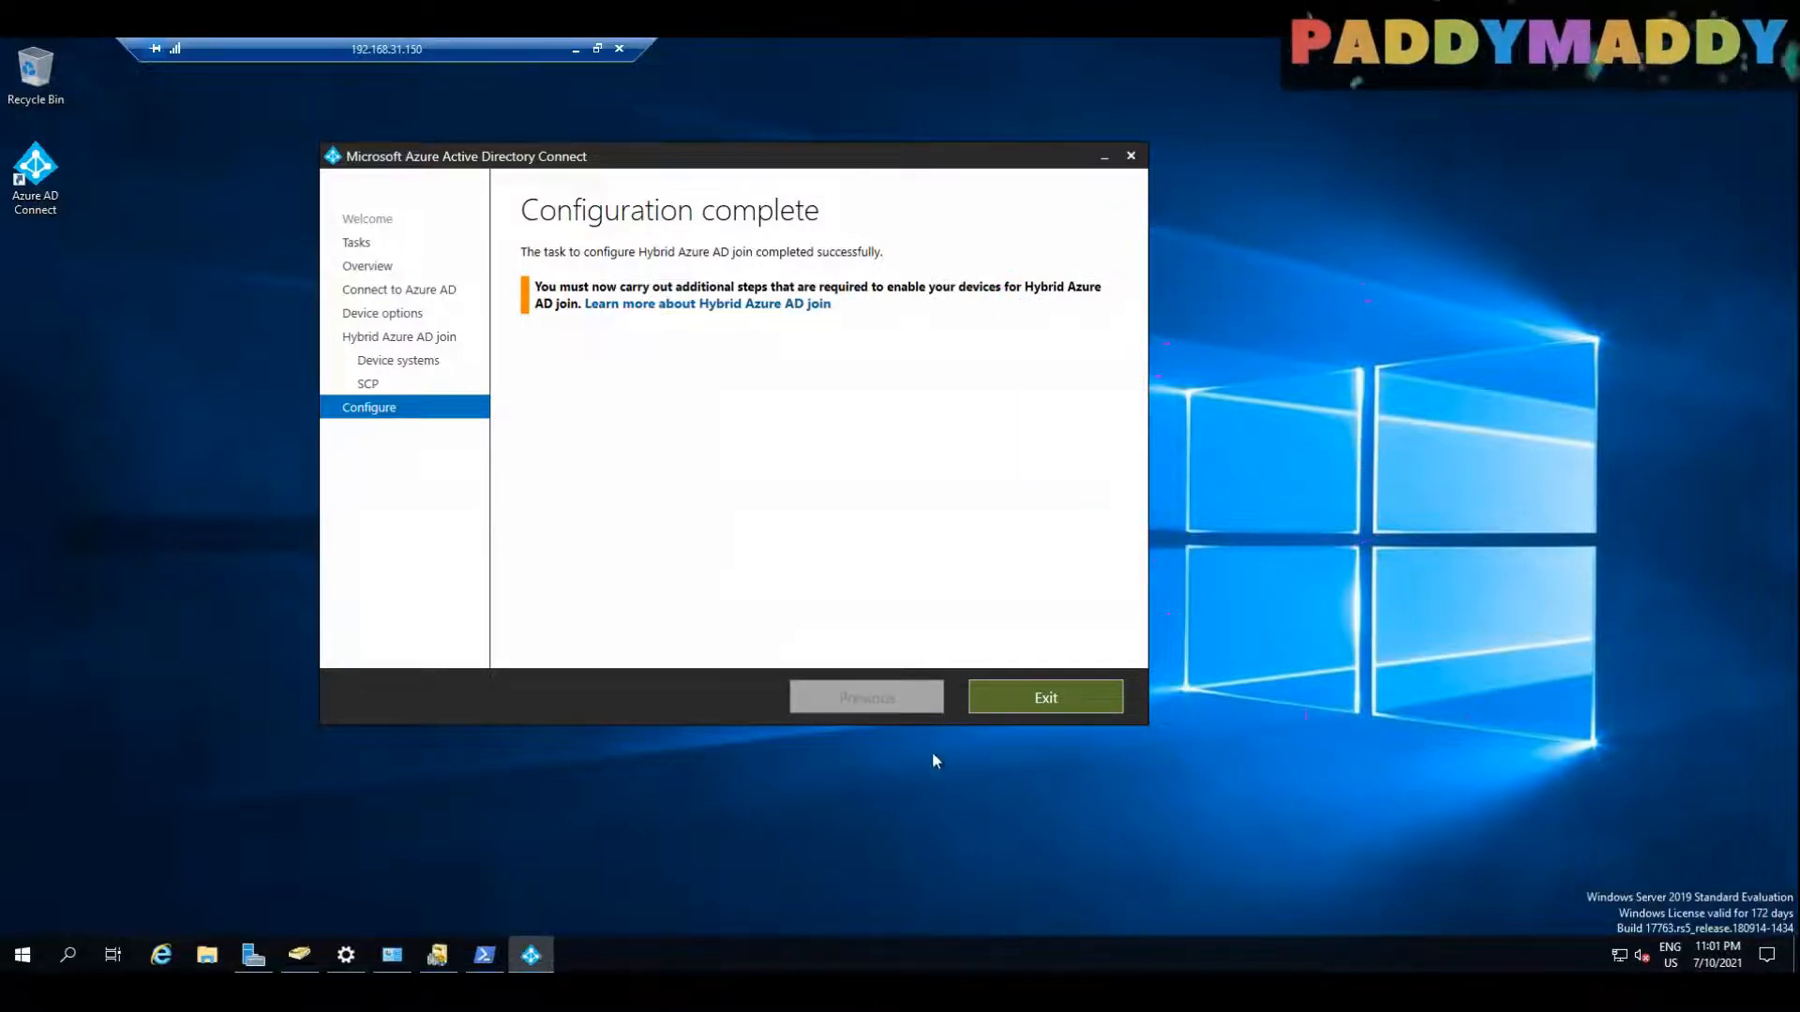
Step: Exit the completed wizard, reopen Azure AD Connect and proceed with the Change user sign-in task
{"action": "left_click", "coordinate": [1045, 694]}
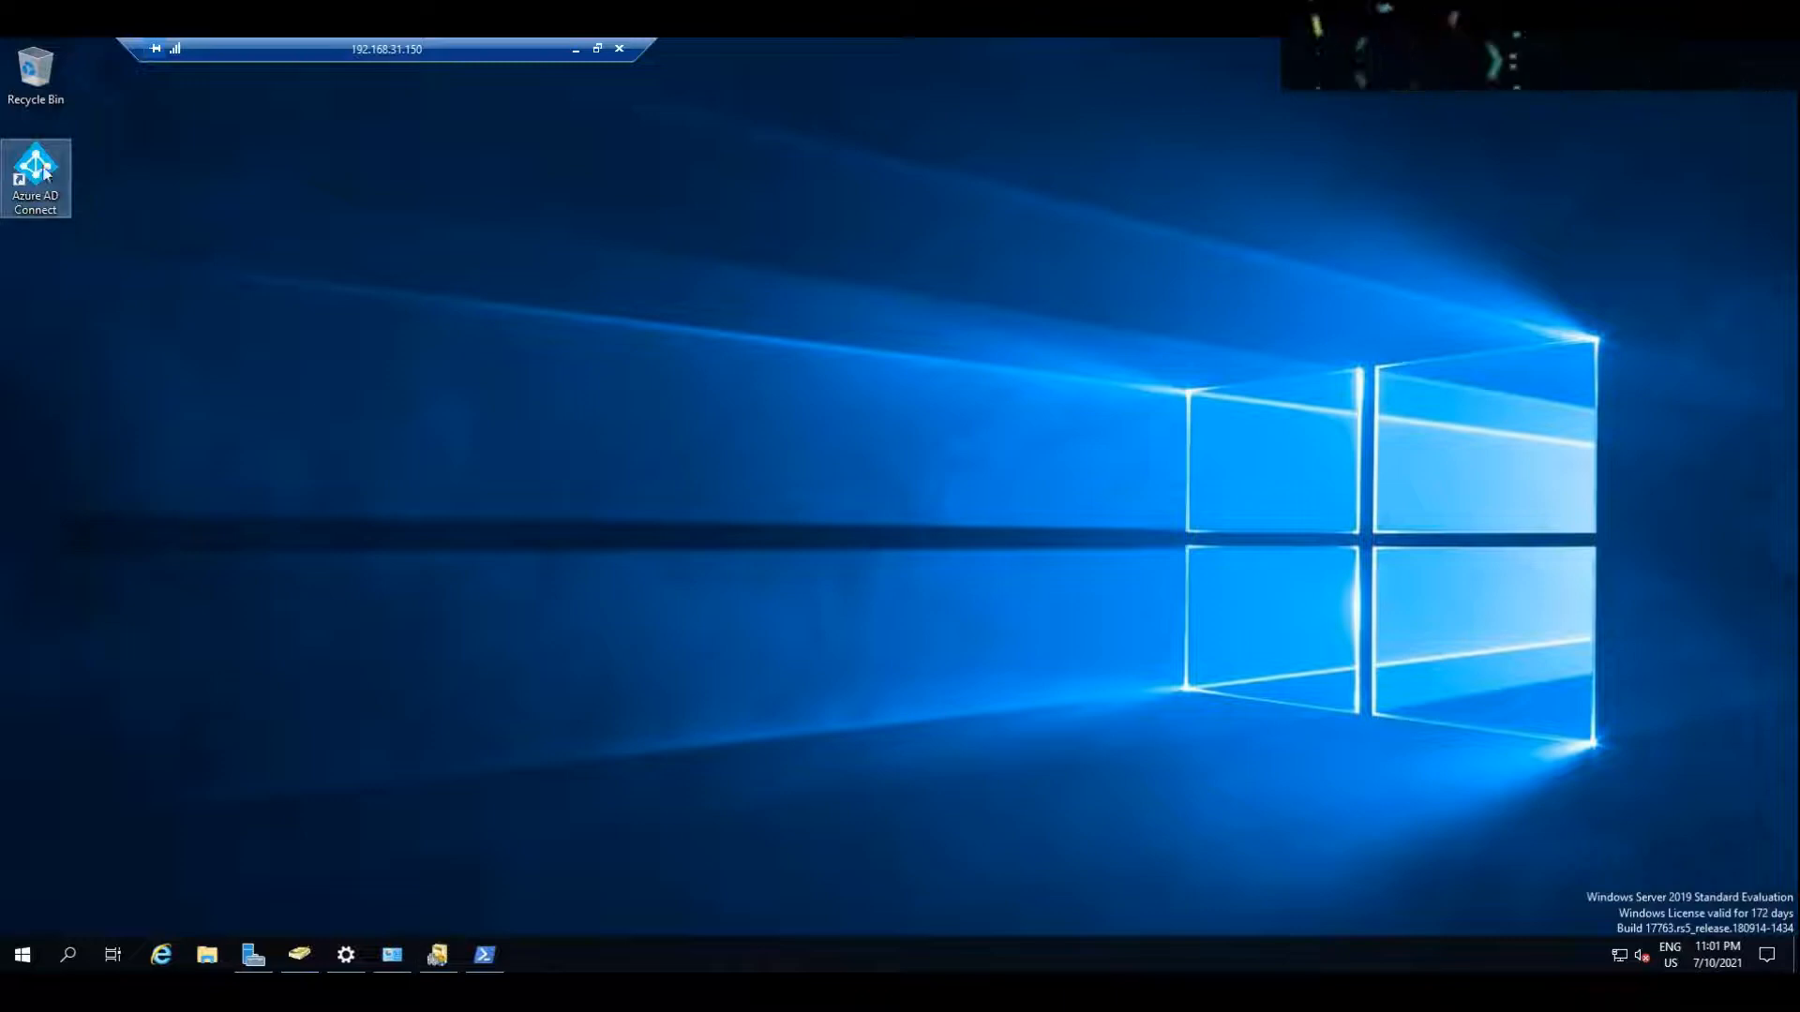
{"action": "double_click", "coordinate": [51, 199]}
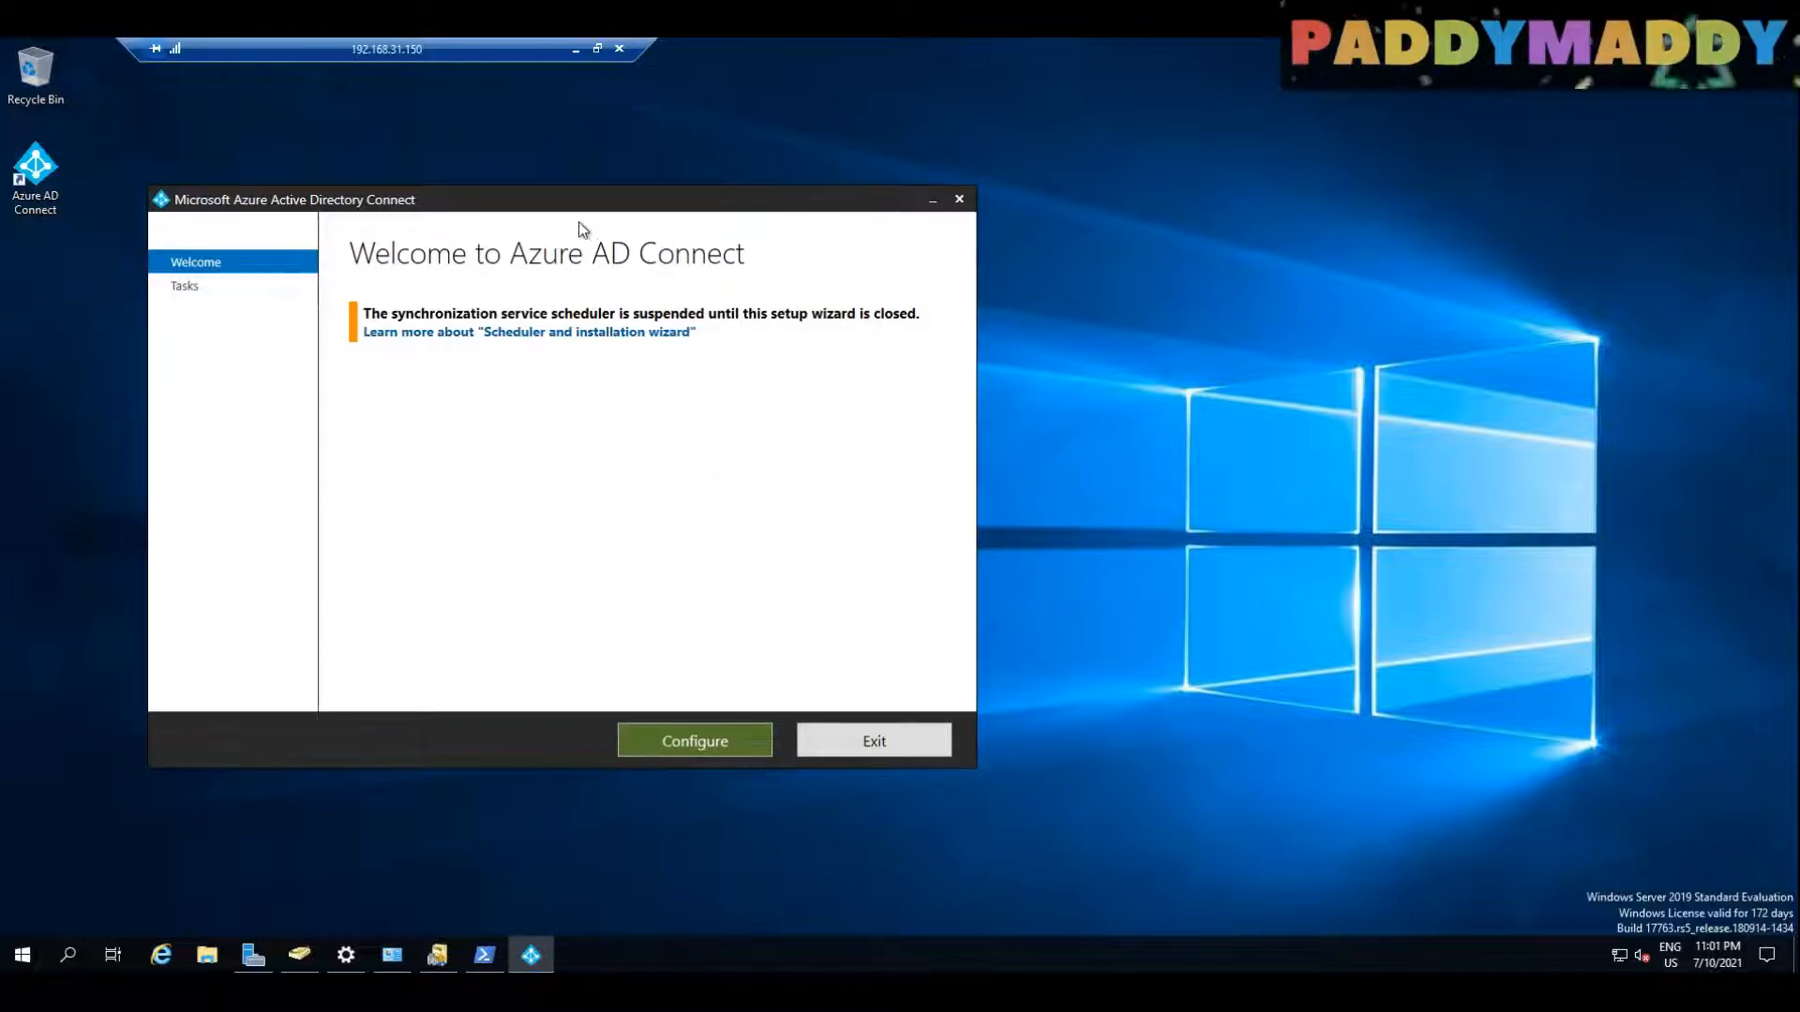
{"action": "left_click_drag", "start_coordinate": [734, 195], "coordinate": [999, 168]}
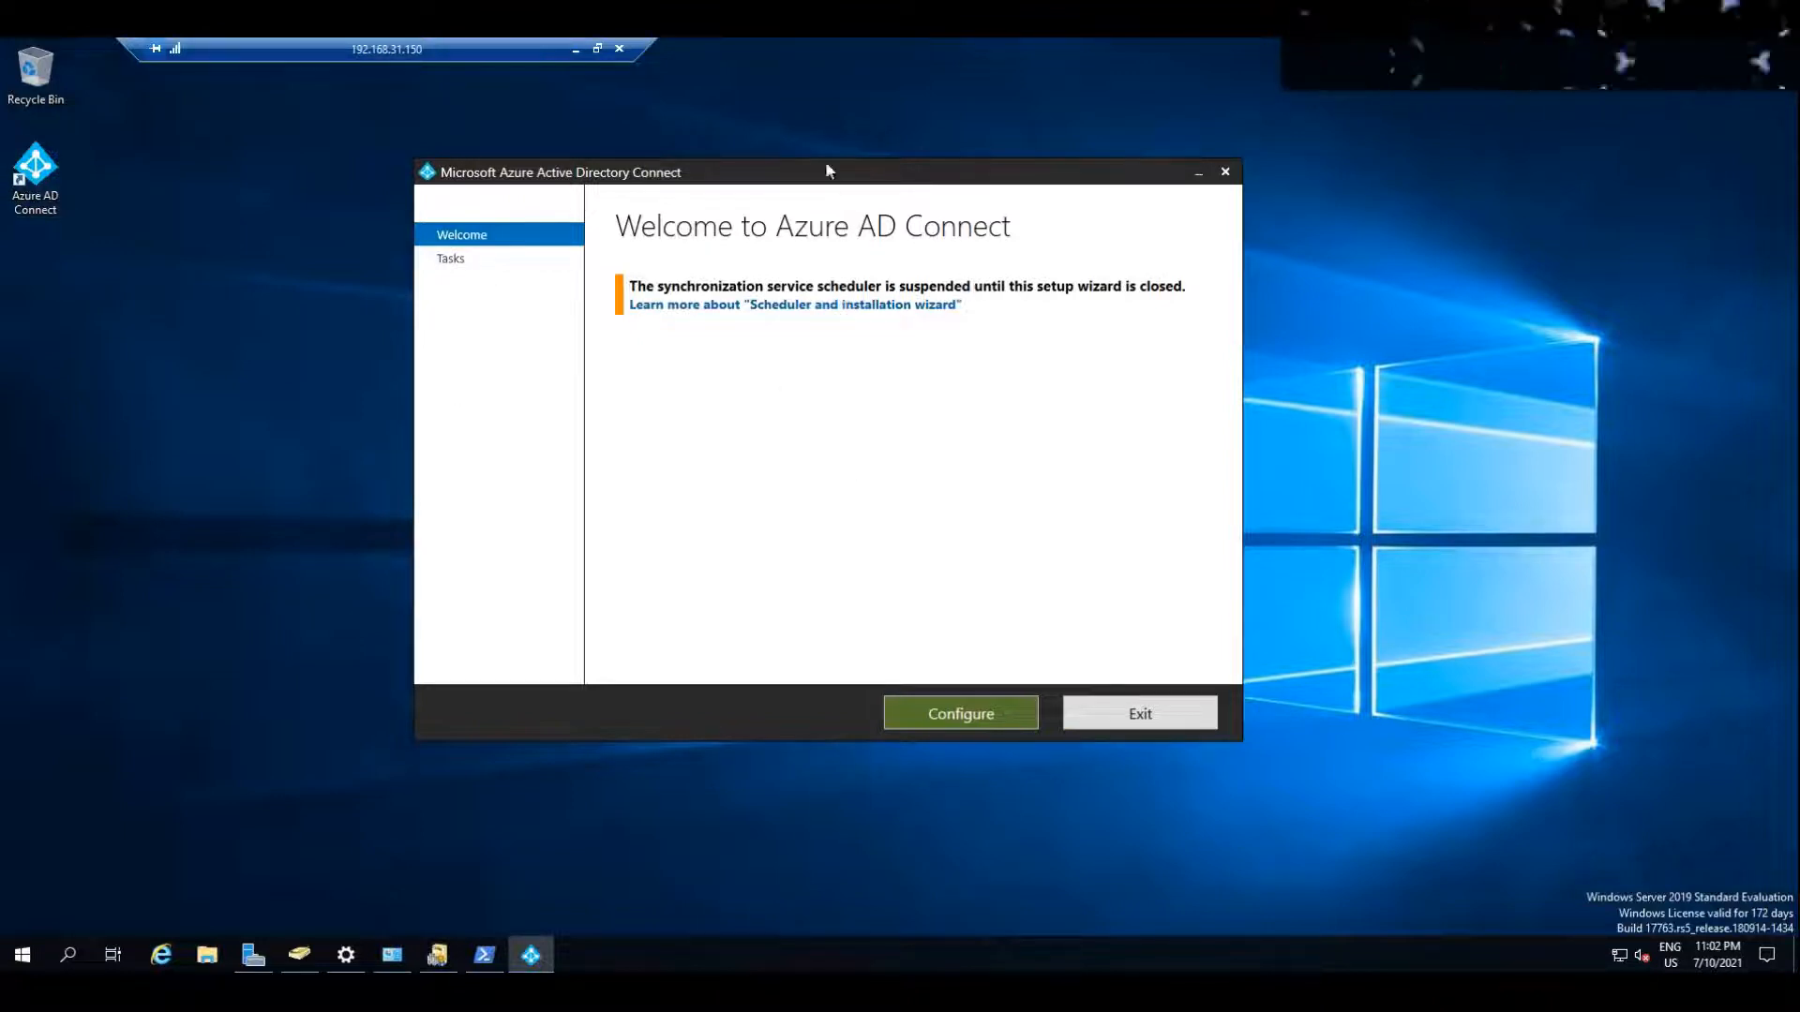
{"action": "left_click_drag", "start_coordinate": [825, 169], "coordinate": [826, 149]}
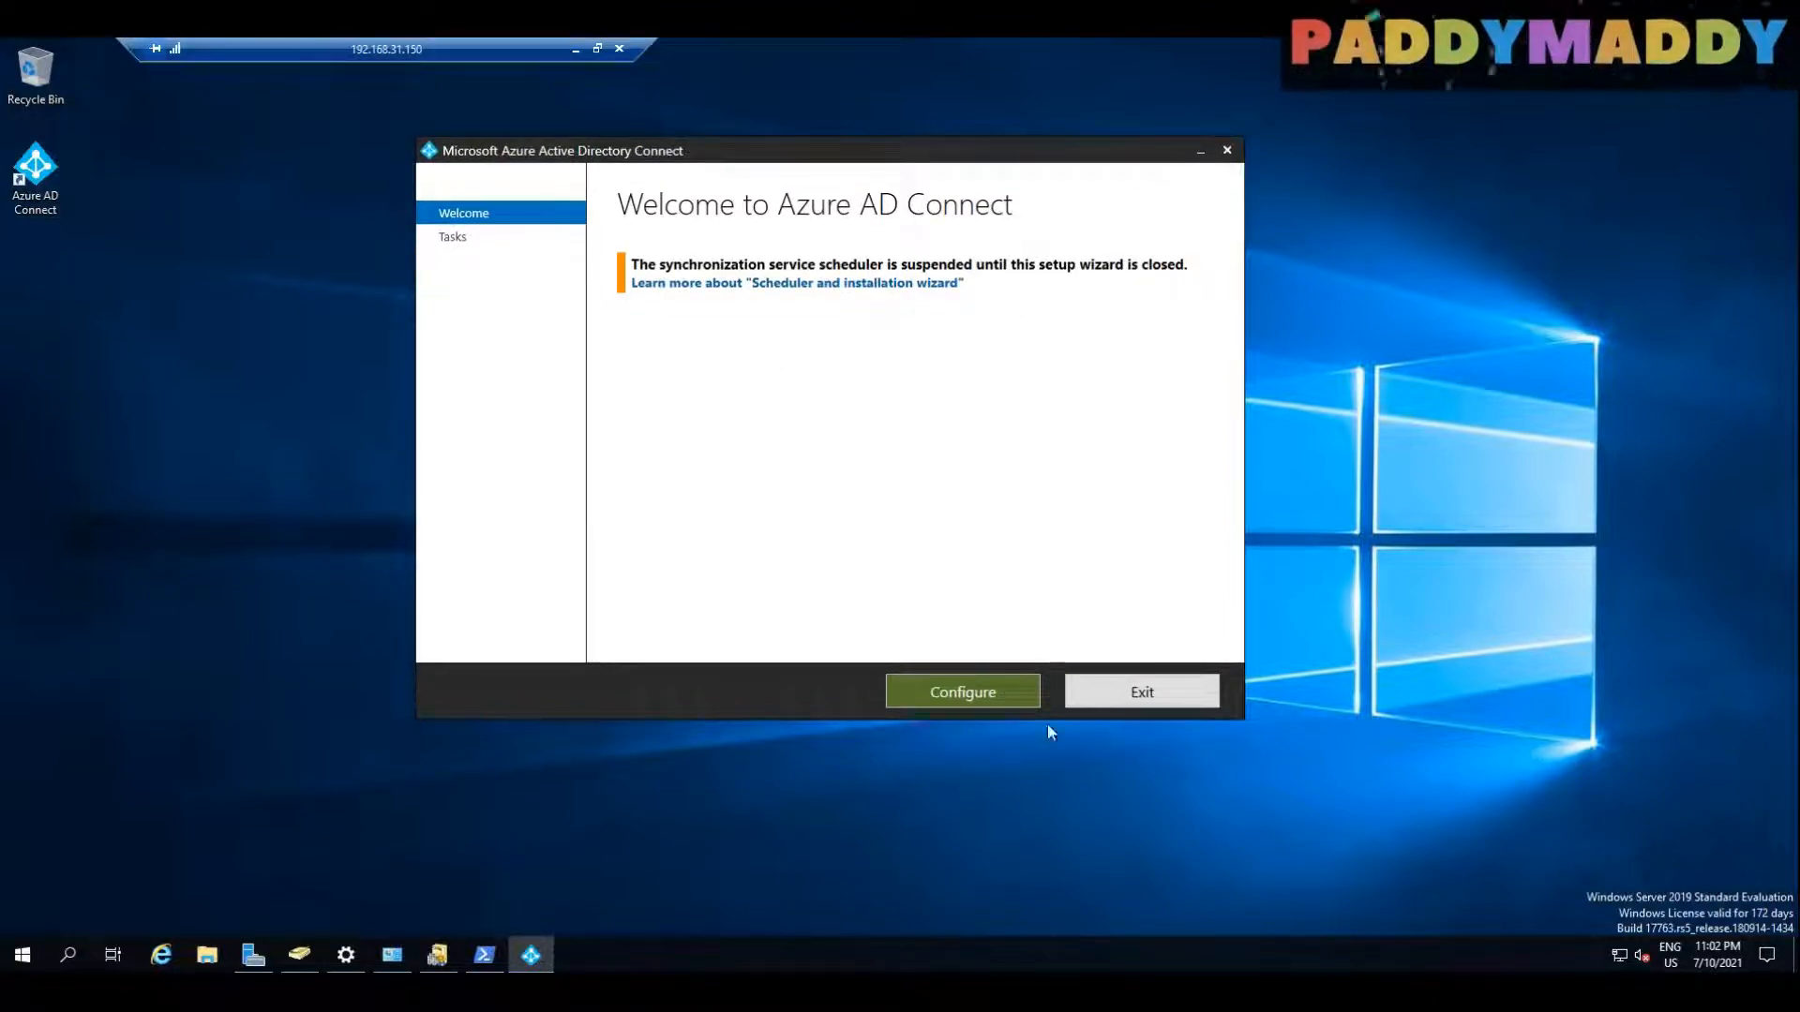
{"action": "left_click", "coordinate": [954, 692]}
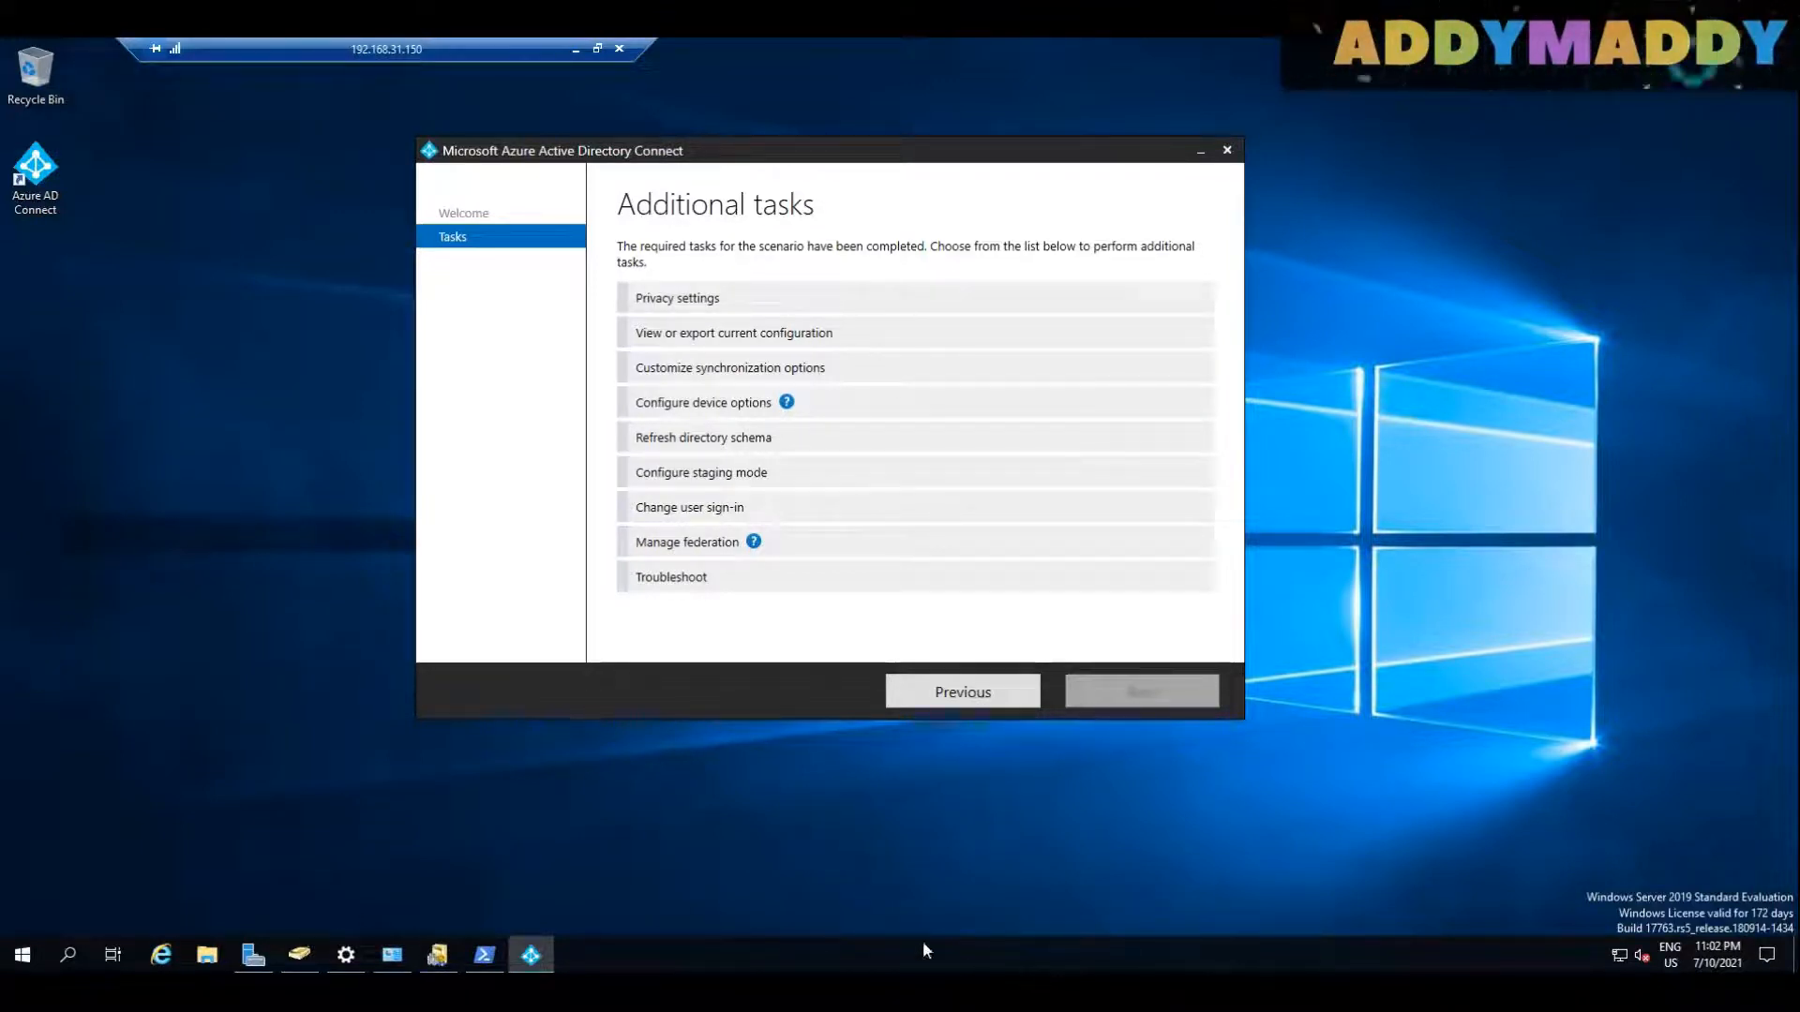
{"action": "left_click", "coordinate": [849, 514]}
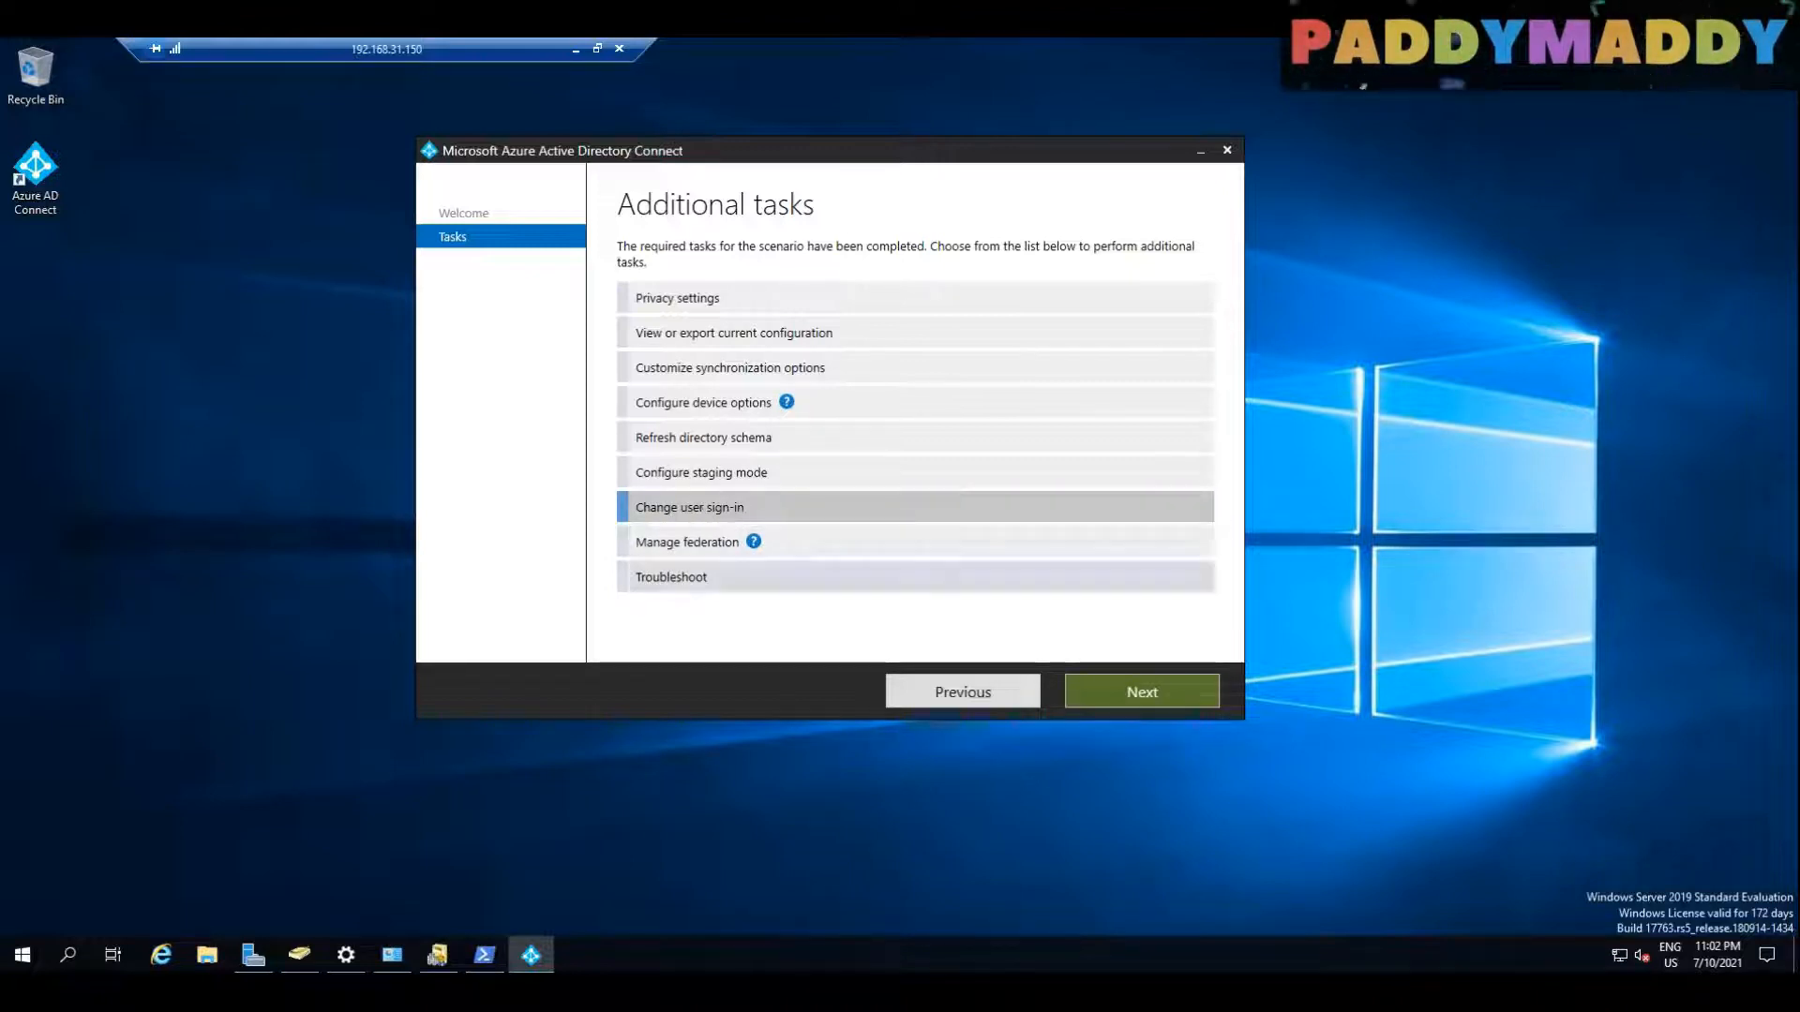
{"action": "left_click", "coordinate": [1145, 702]}
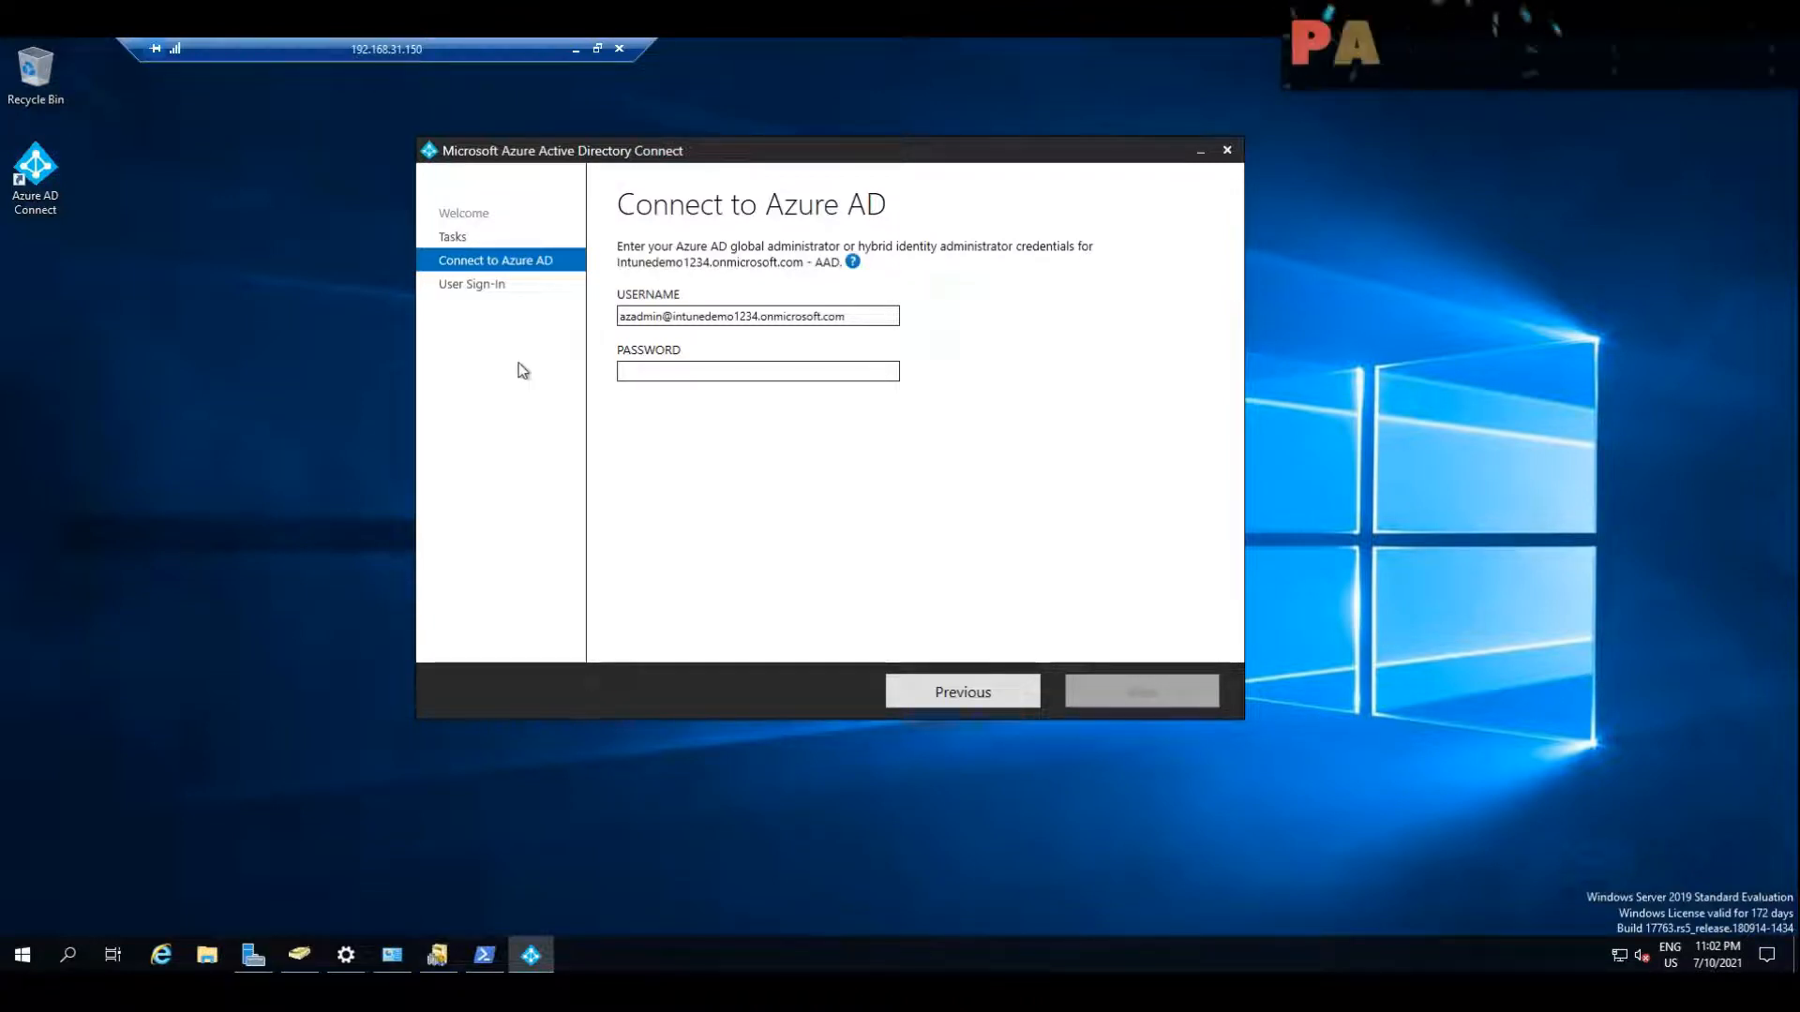
Step: Connect to Azure AD with the administrator account's password and enable single sign-on for the corporate desktop users
{"action": "left_click", "coordinate": [795, 379]}
{"action": "key", "text": "ctrl+v"}
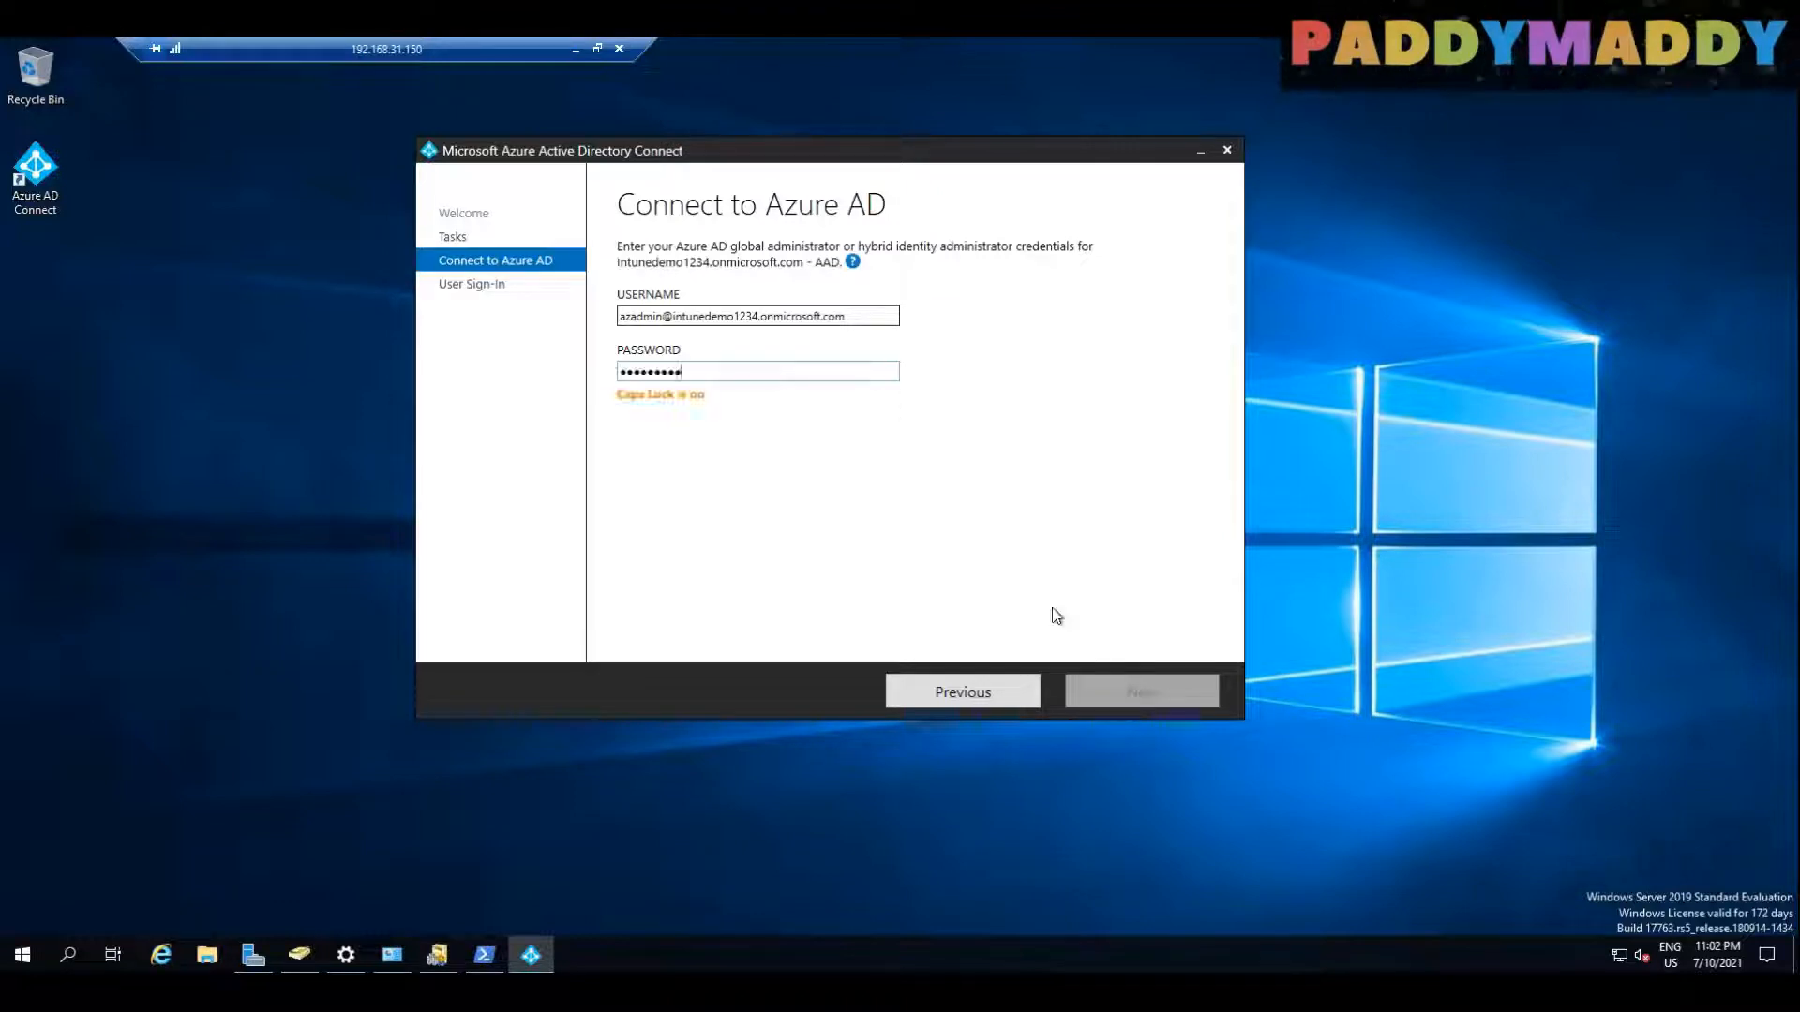
{"action": "left_click", "coordinate": [1129, 687]}
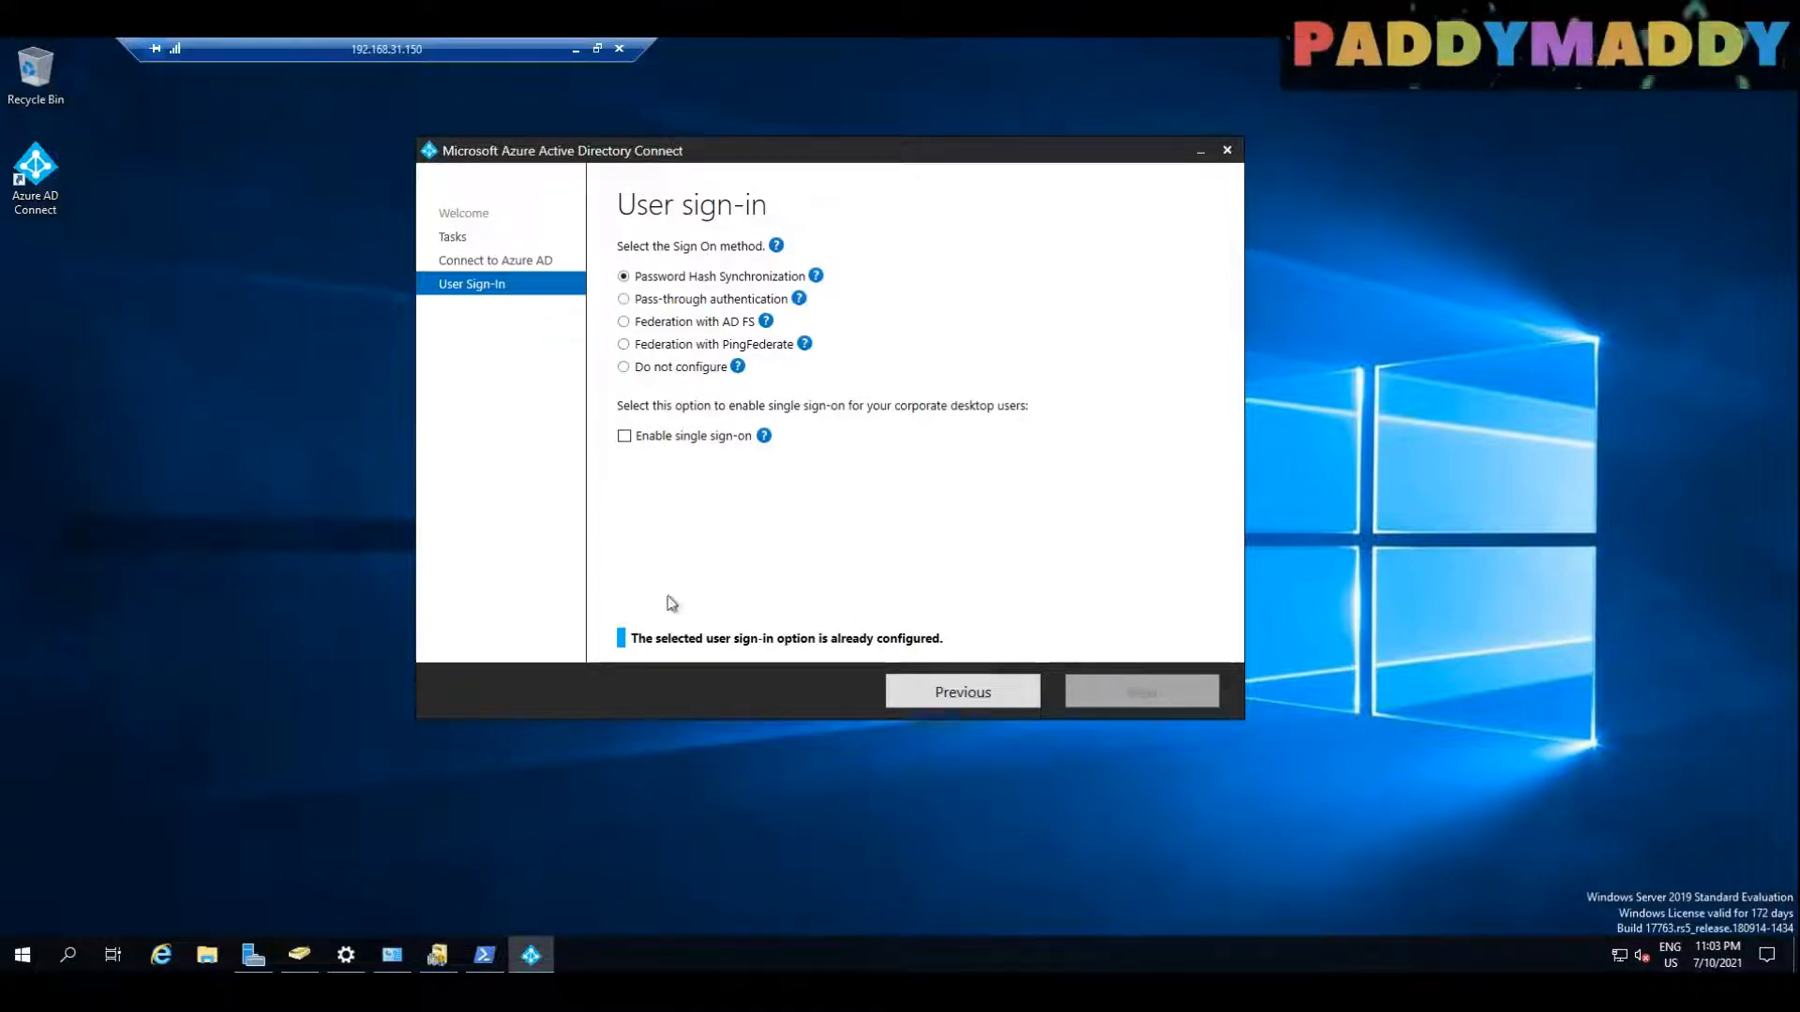
{"action": "left_click", "coordinate": [624, 438]}
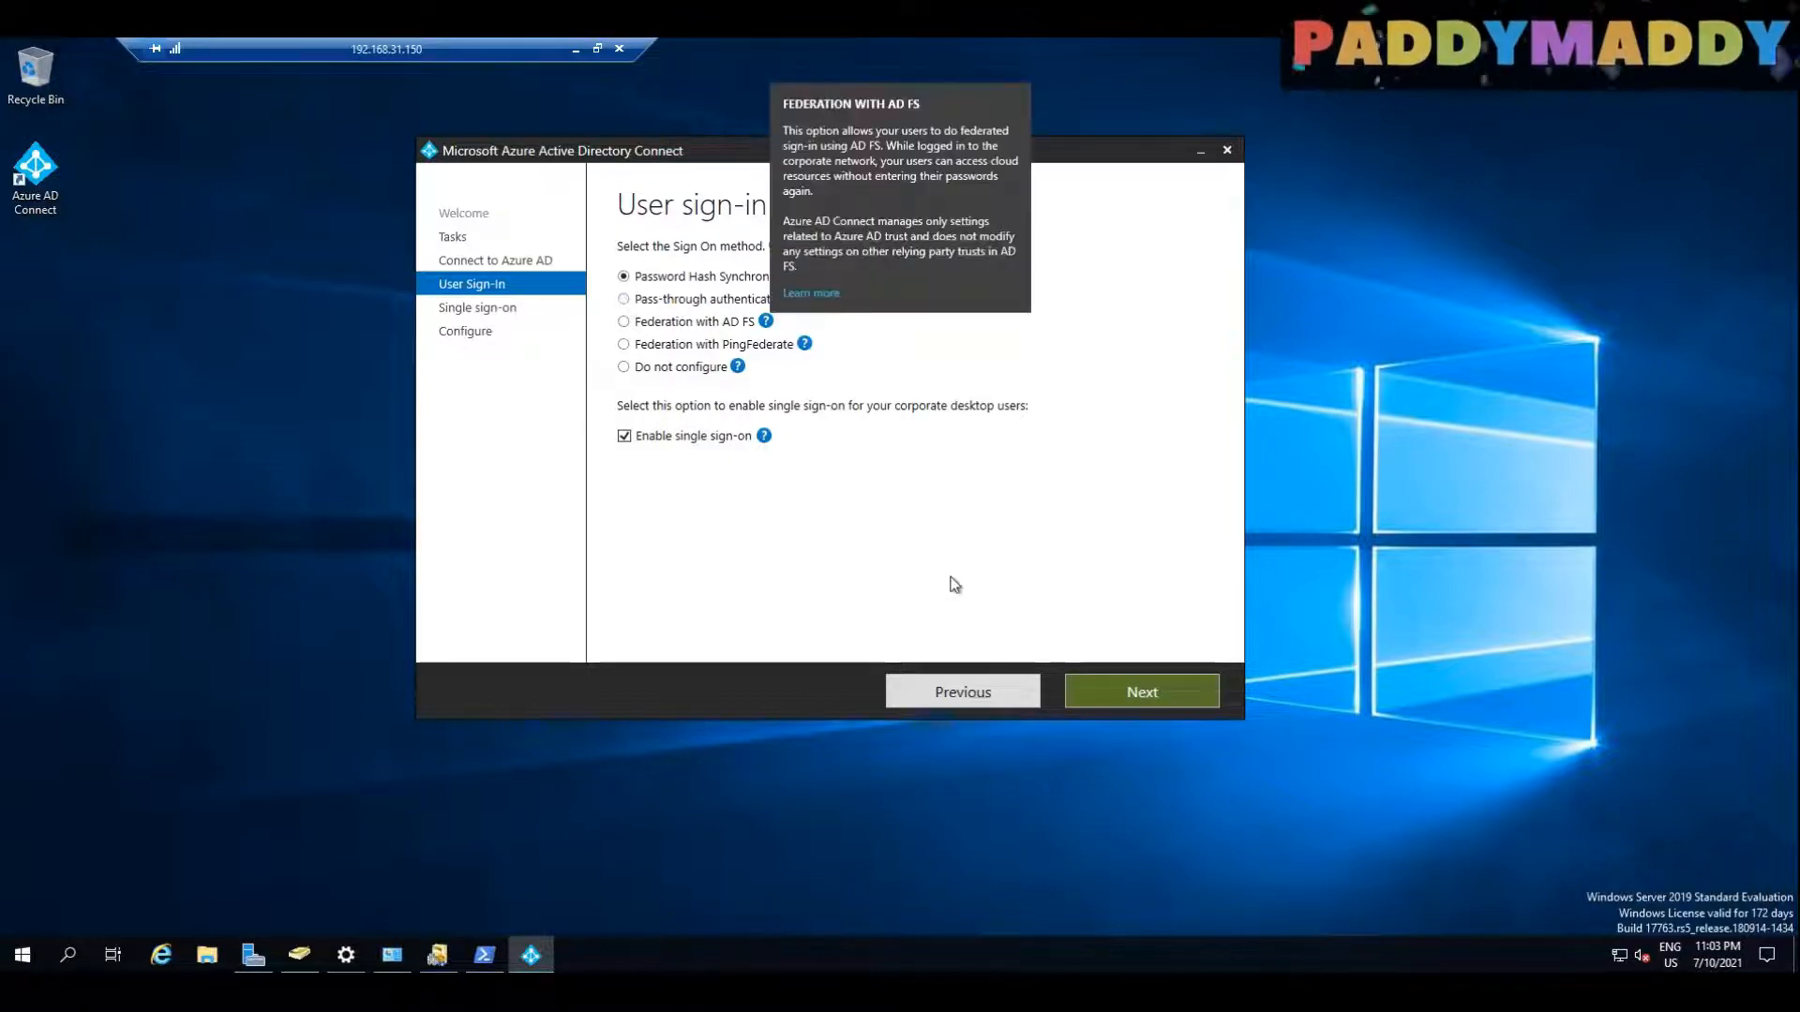
{"action": "mouse_move", "coordinate": [798, 307]}
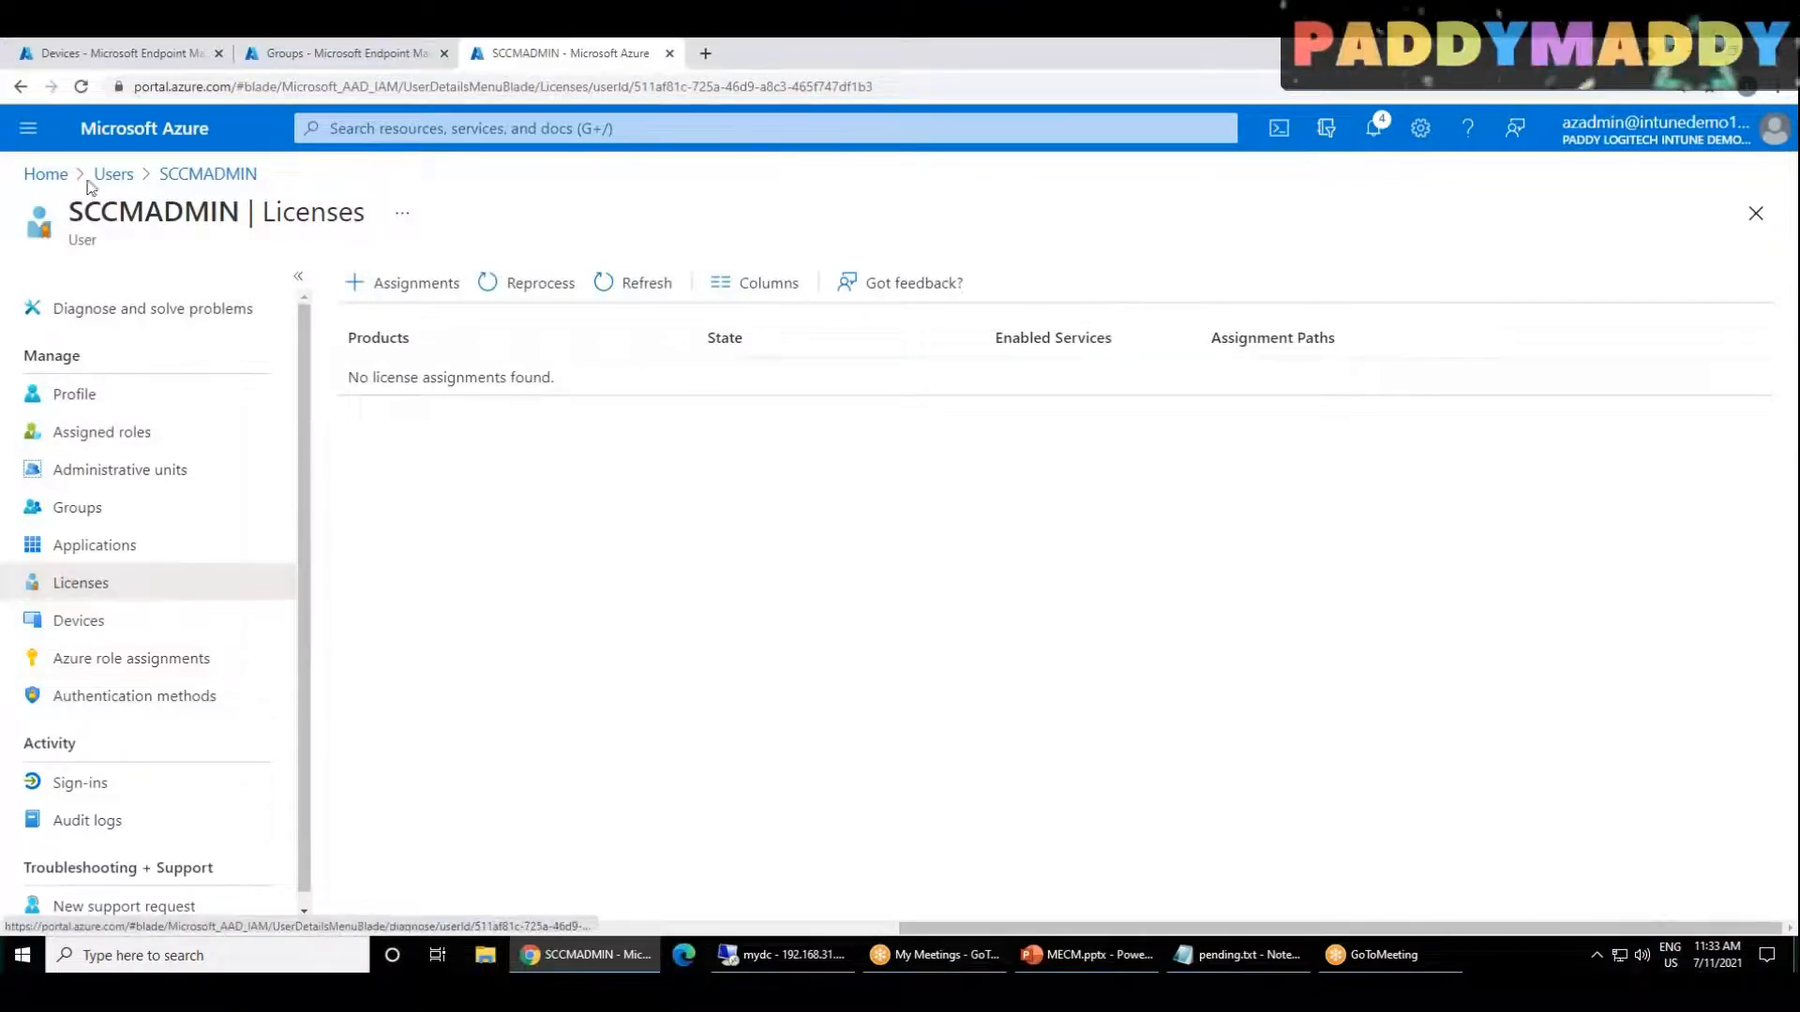
Step: Switch to the Azure portal and examine the sync status and user sign-in settings on Azure Active Directory's Azure AD Connect page
{"action": "left_click", "coordinate": [51, 175]}
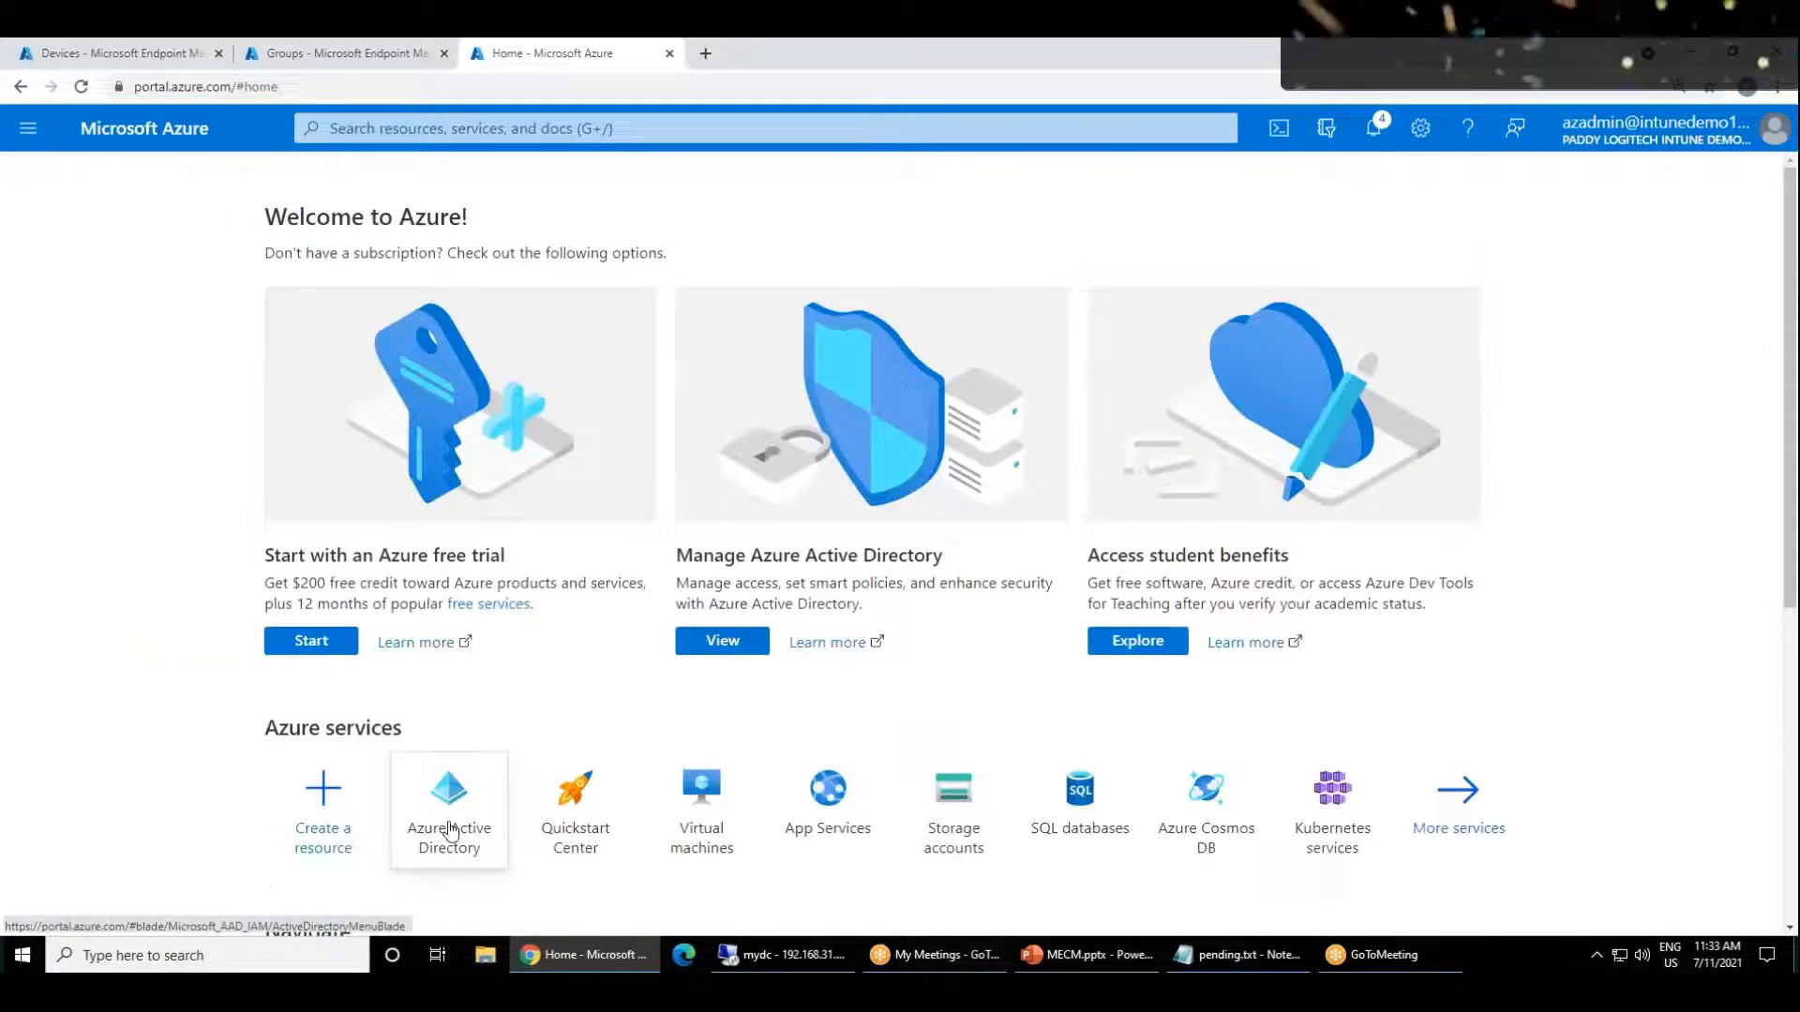
{"action": "left_click", "coordinate": [450, 831]}
{"action": "scroll", "coordinate": [244, 633], "scroll_direction": "down", "scroll_amount": 4}
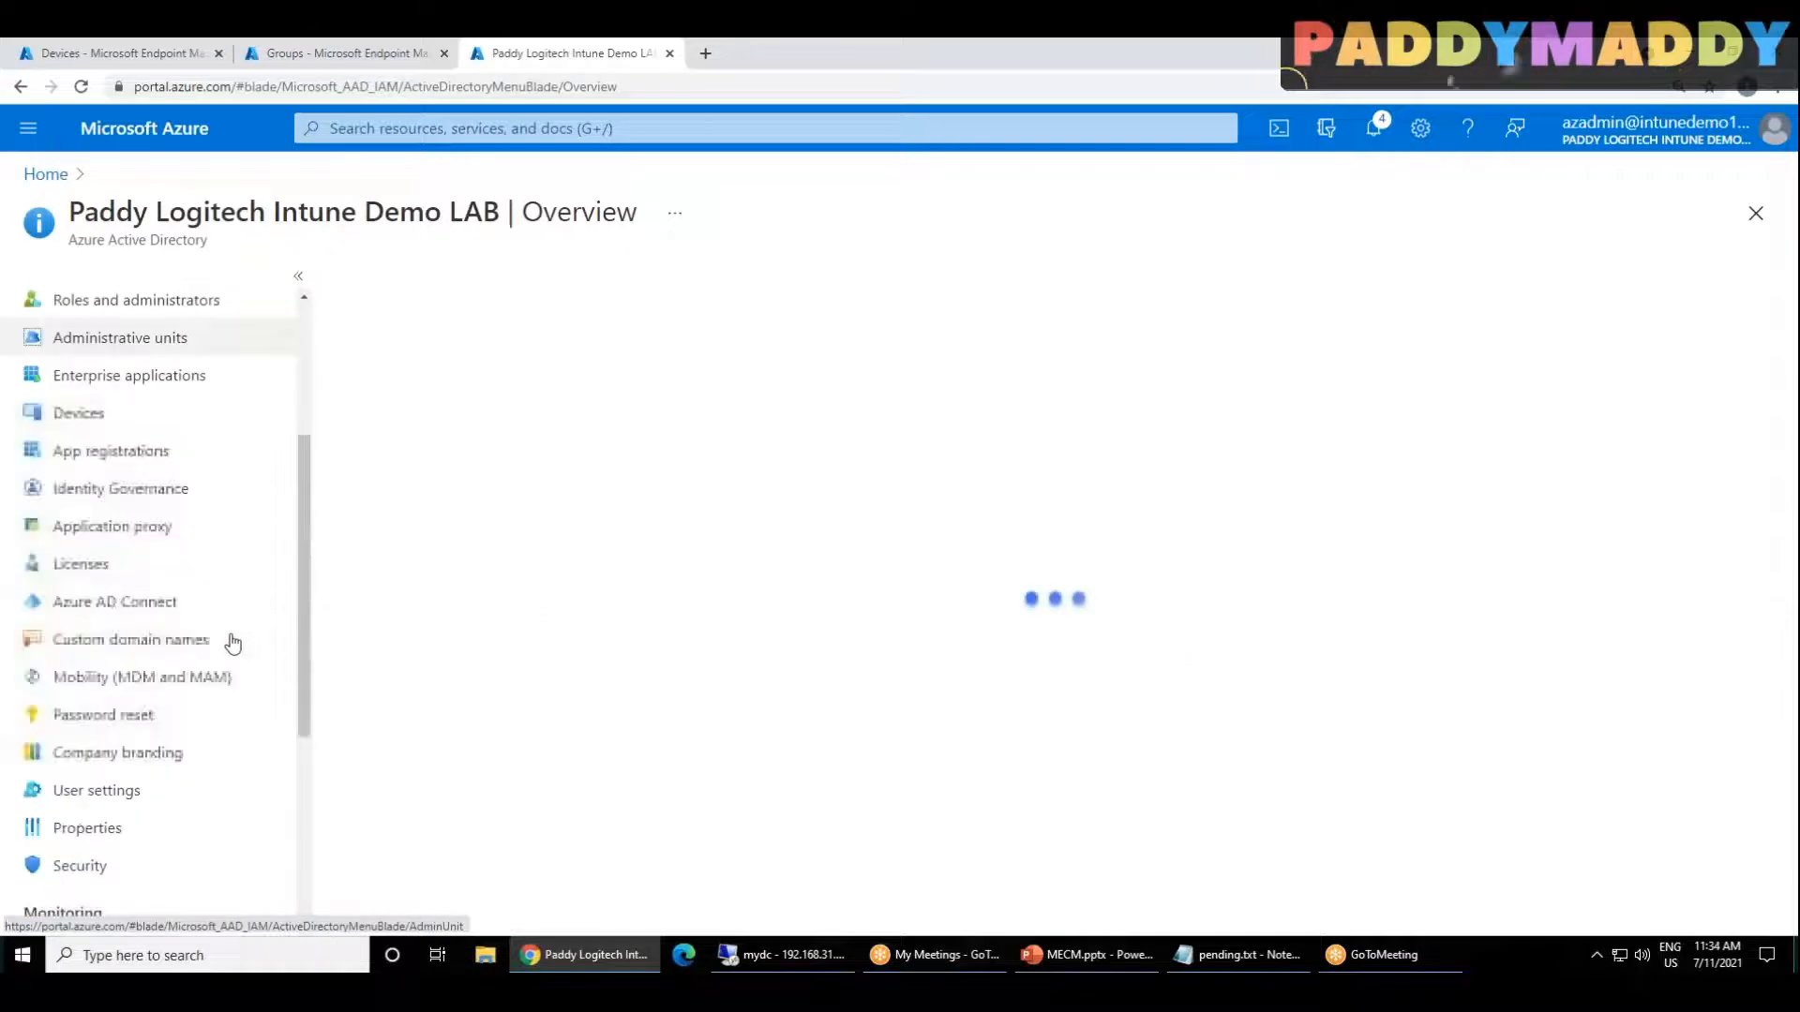
{"action": "left_click", "coordinate": [110, 605]}
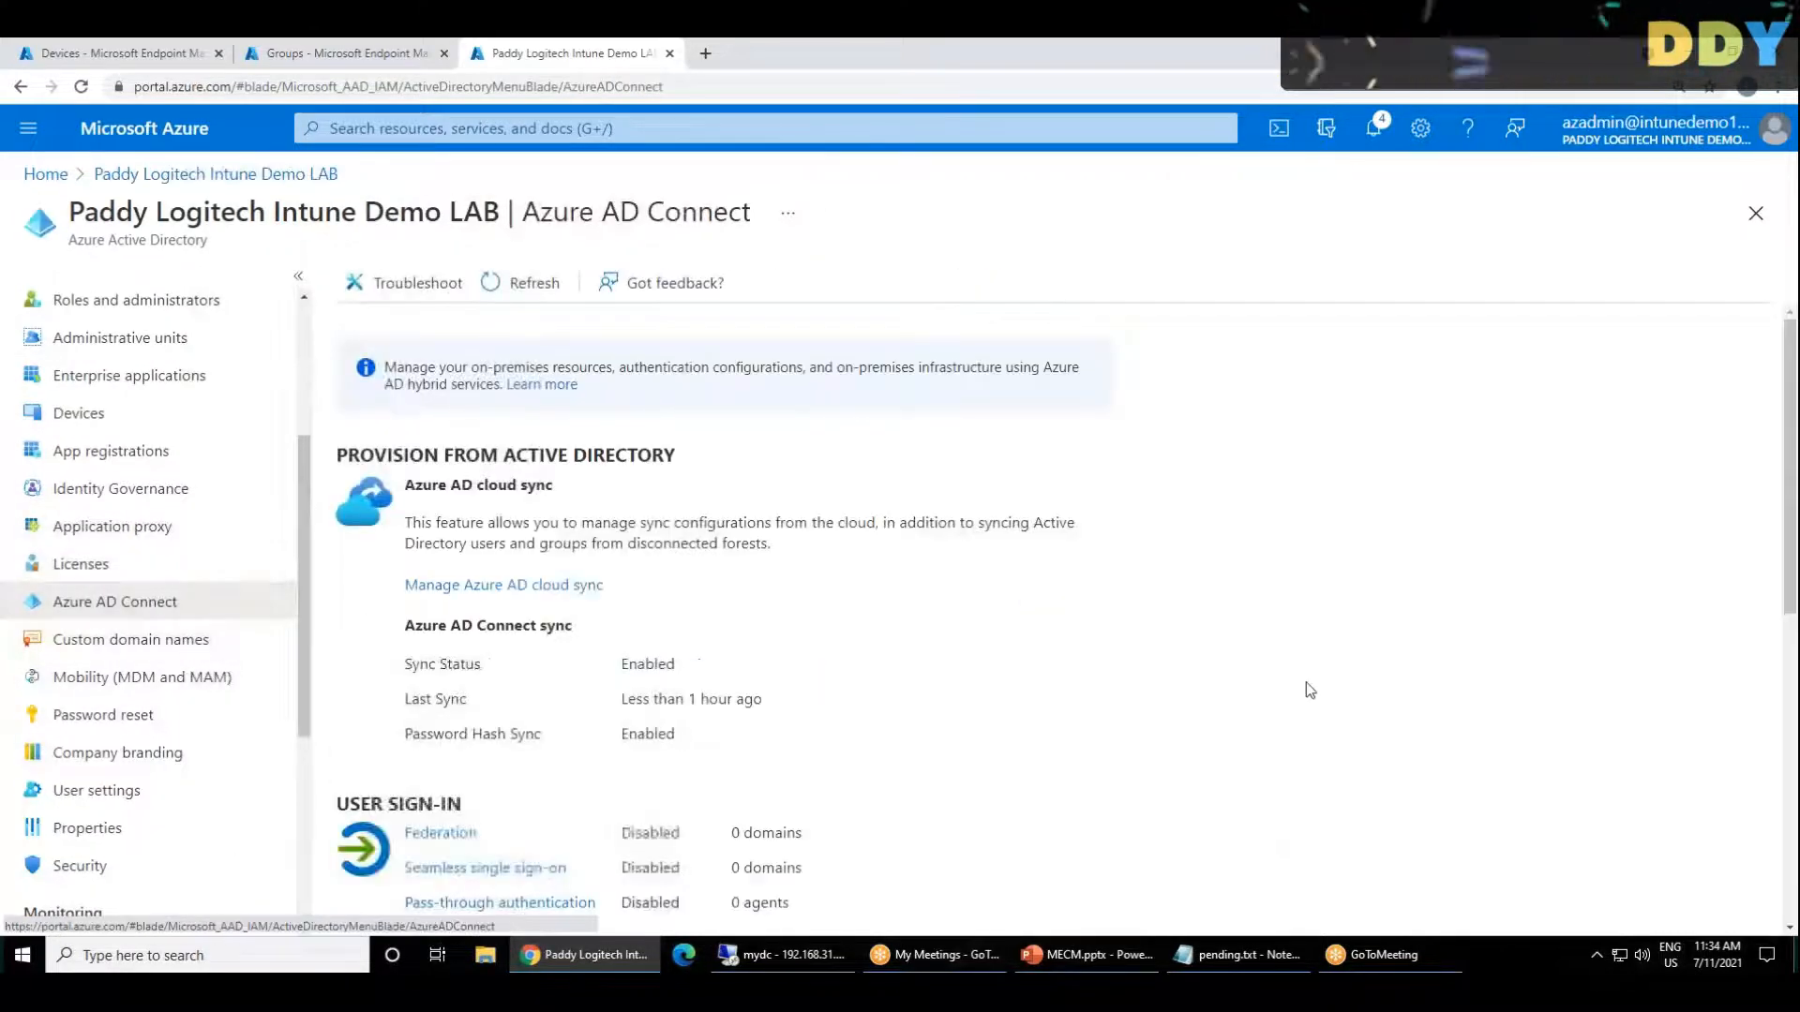
{"action": "left_click_drag", "start_coordinate": [410, 660], "coordinate": [740, 663]}
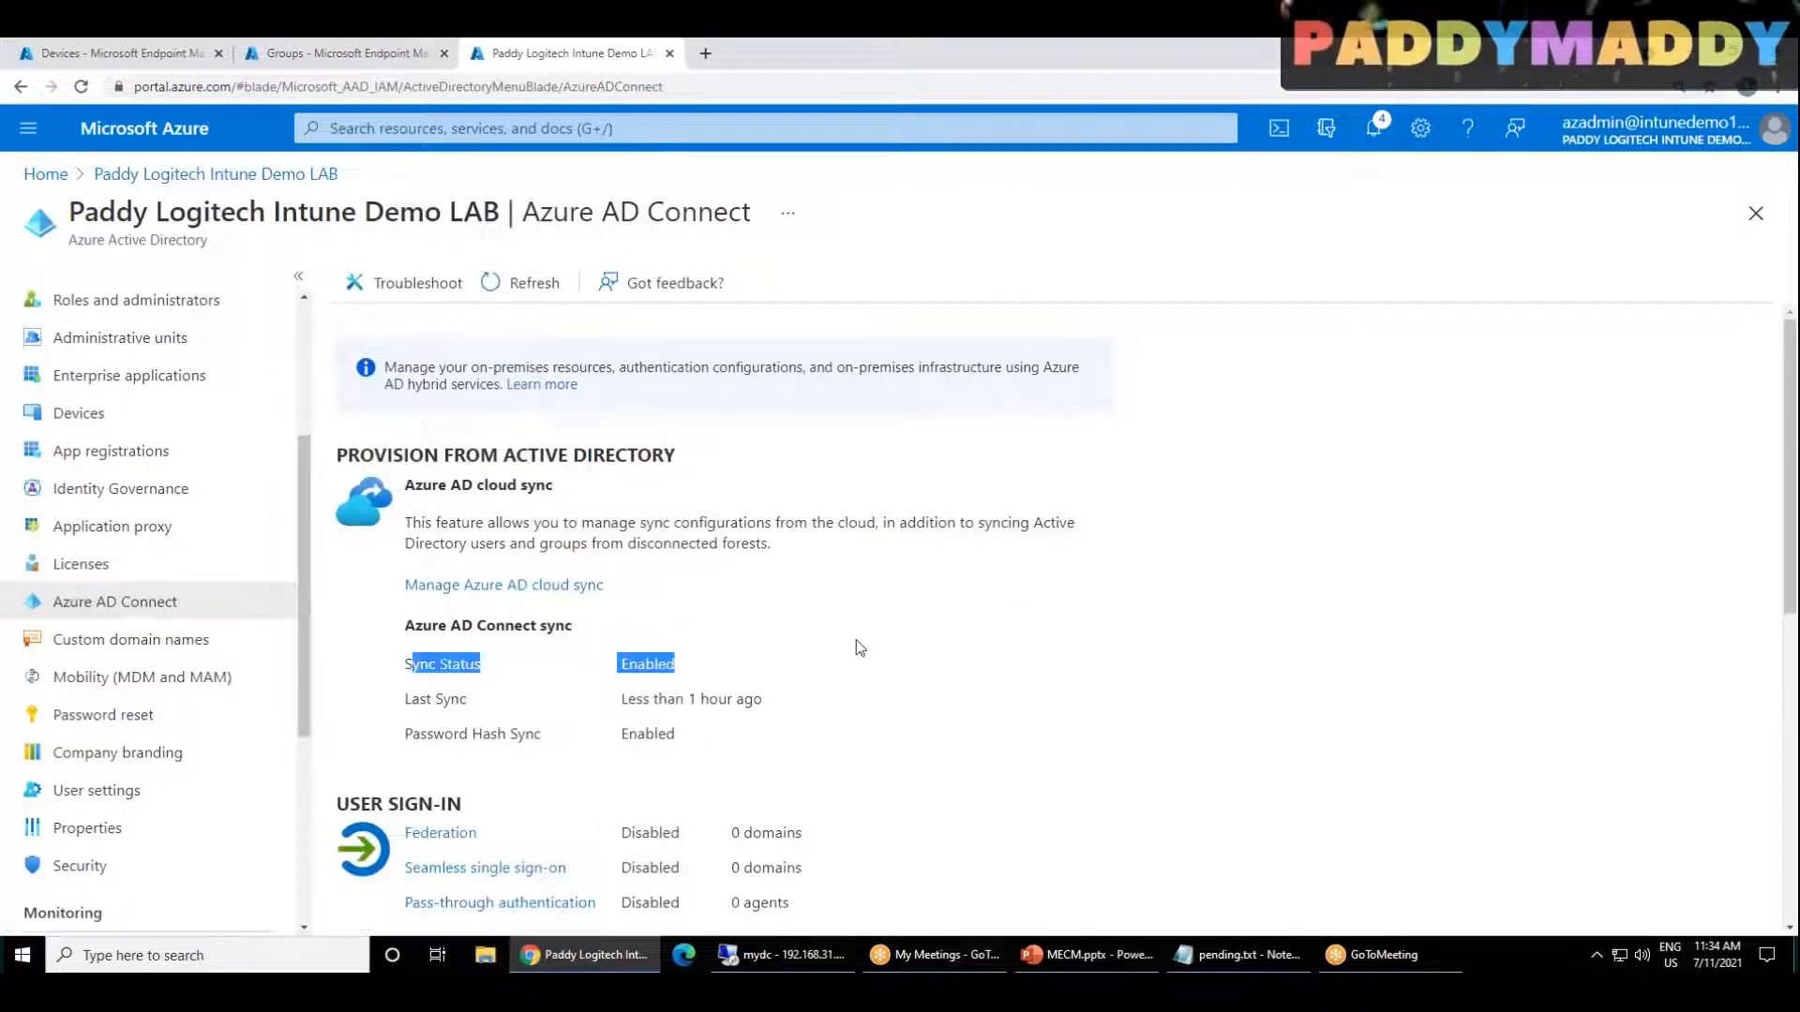
{"action": "scroll", "coordinate": [856, 643], "scroll_direction": "down", "scroll_amount": 3}
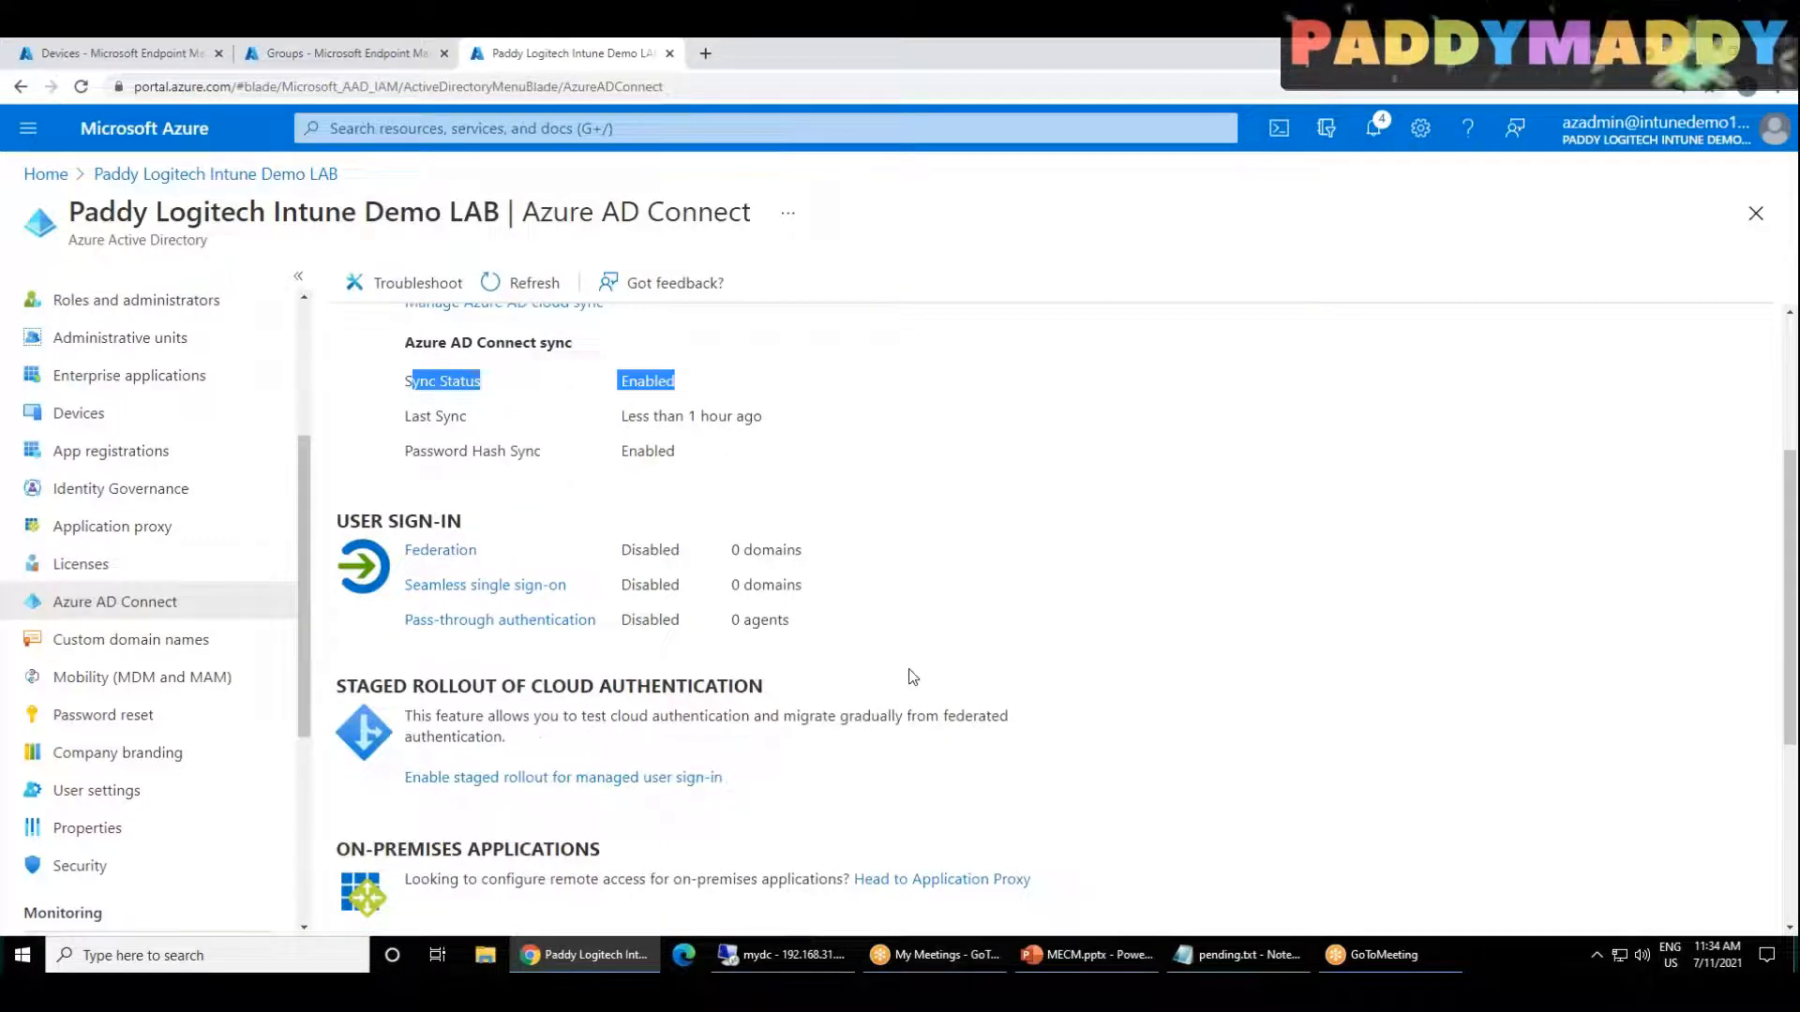
Step: Check the password hash sync status and open the Pass-through authentication page to view its agents
{"action": "left_click_drag", "start_coordinate": [445, 452], "coordinate": [513, 439]}
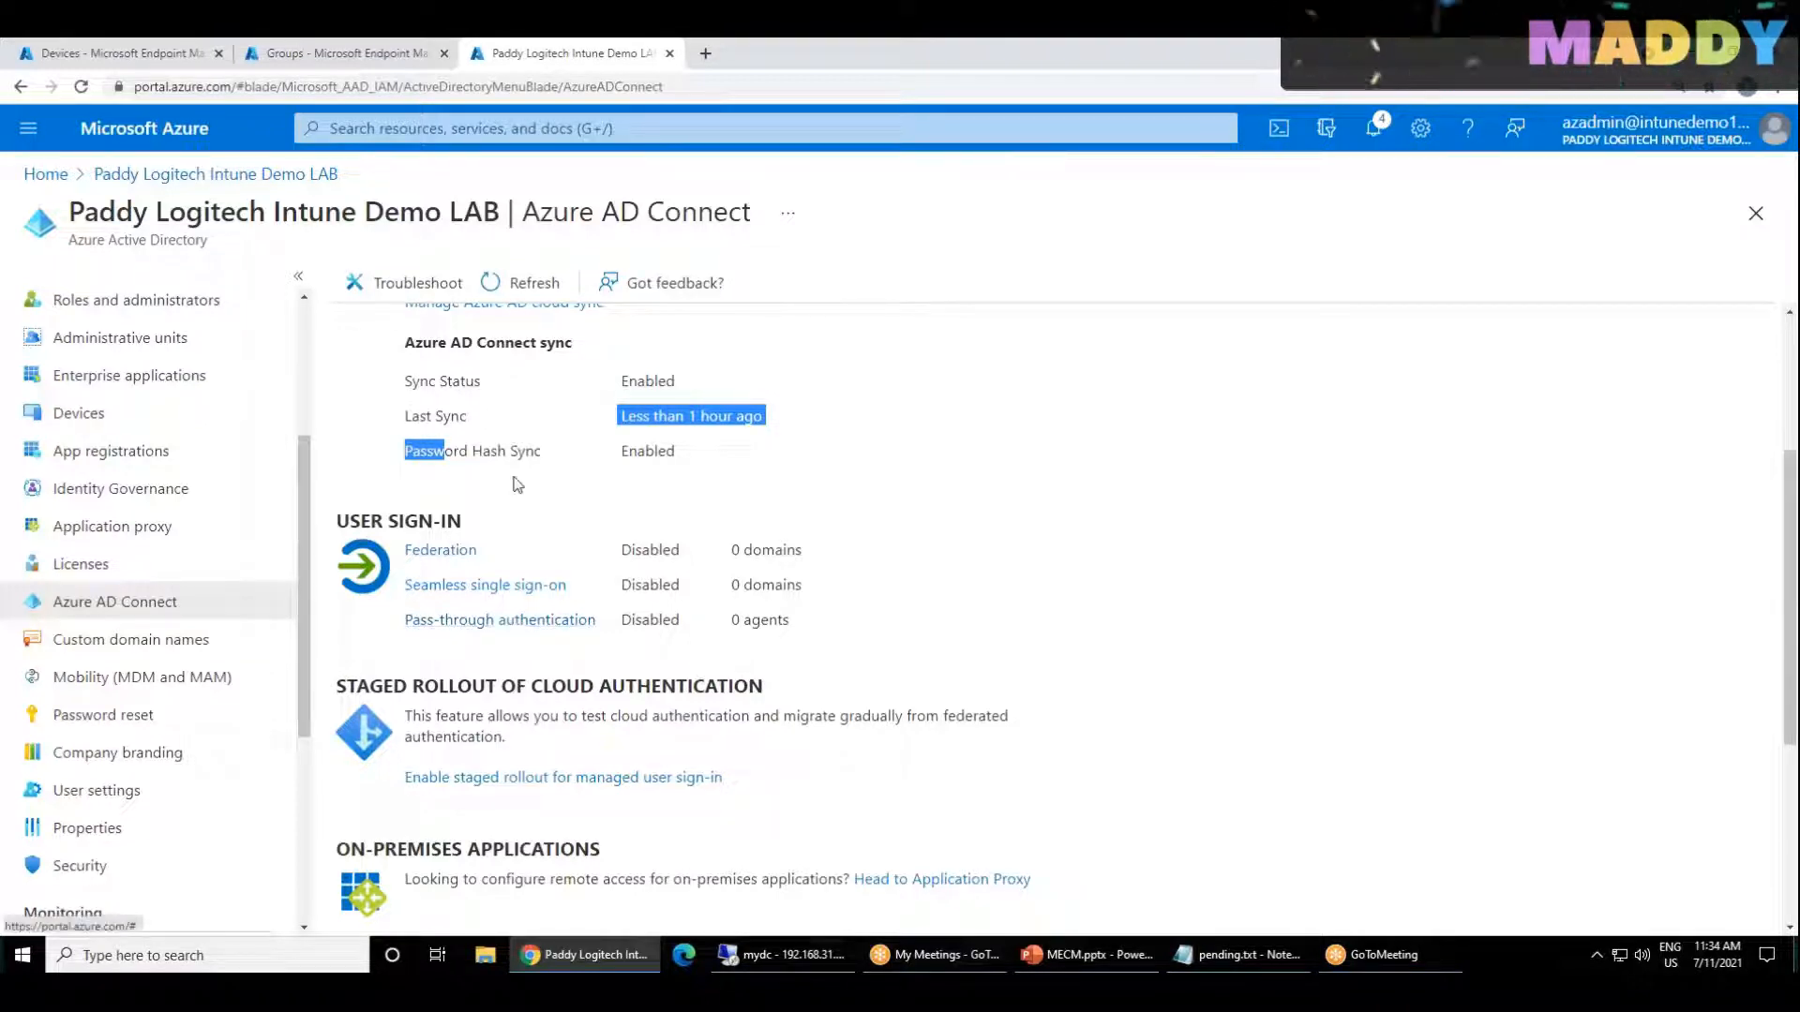
{"action": "left_click", "coordinate": [491, 621]}
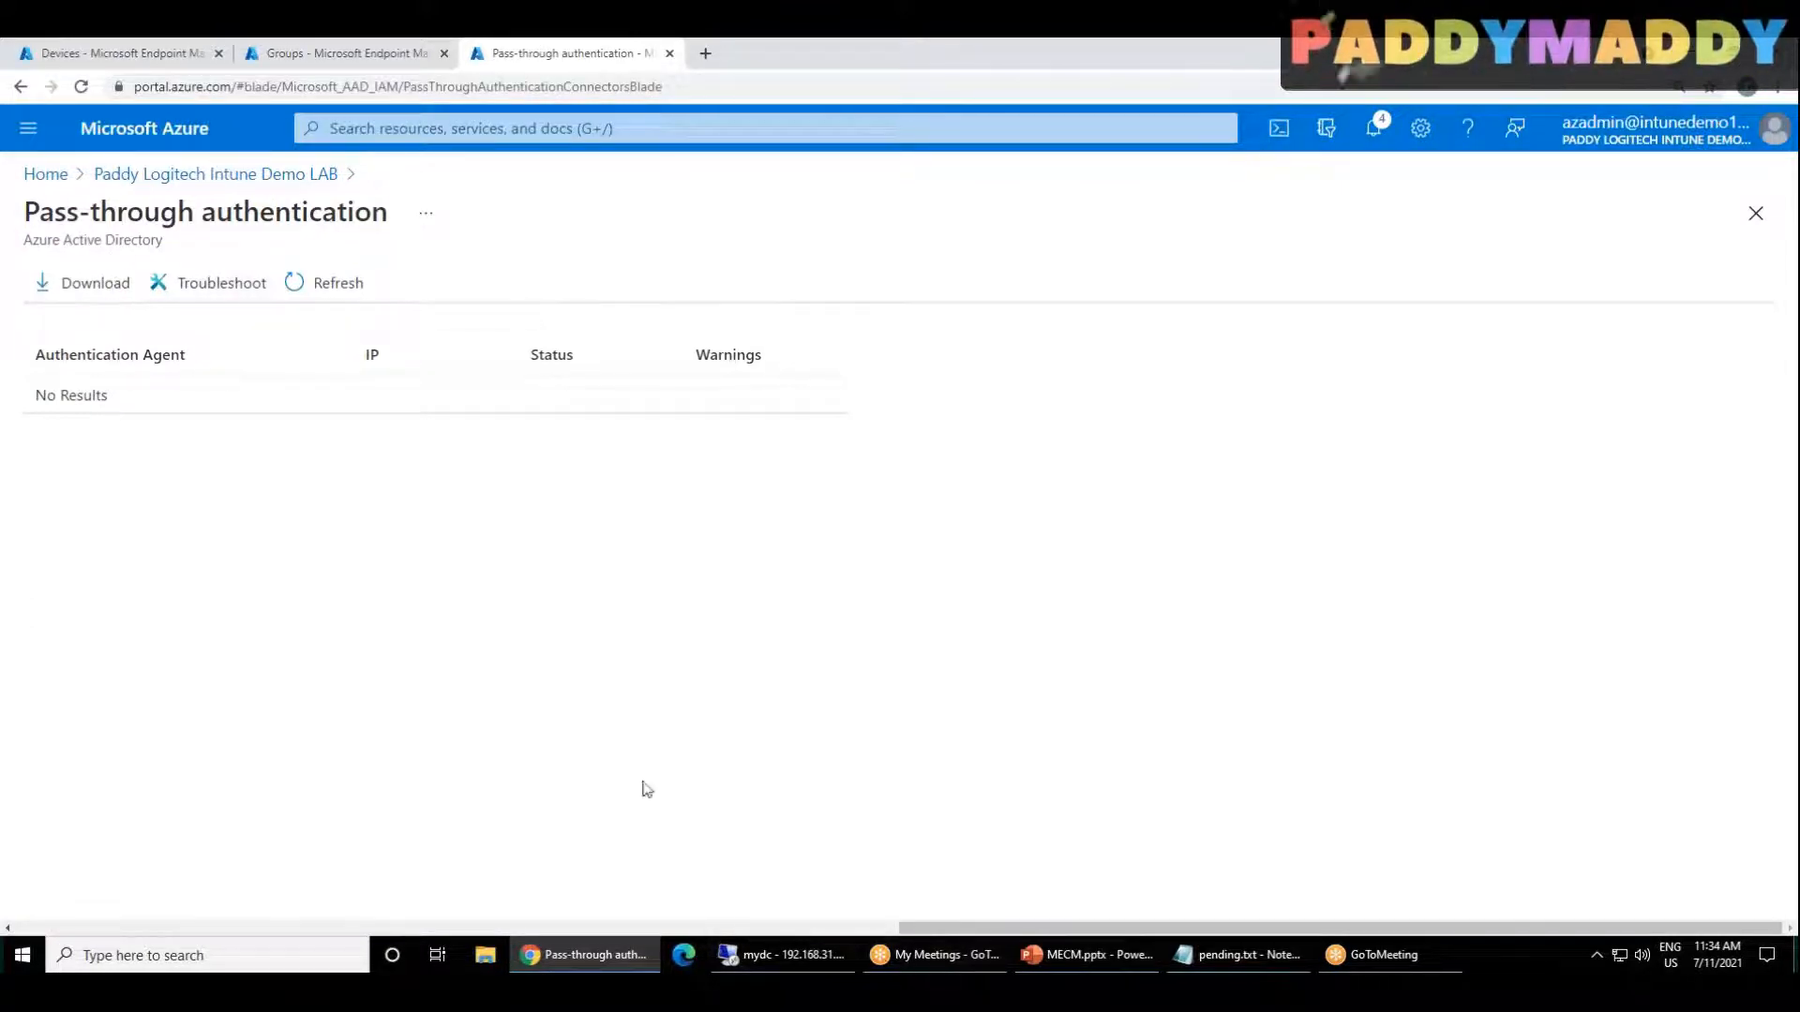
Step: Switch back to the server's Azure AD Connect wizard and change the sign-on method to Pass-through authentication with single sign-on enabled
{"action": "left_click", "coordinate": [792, 956]}
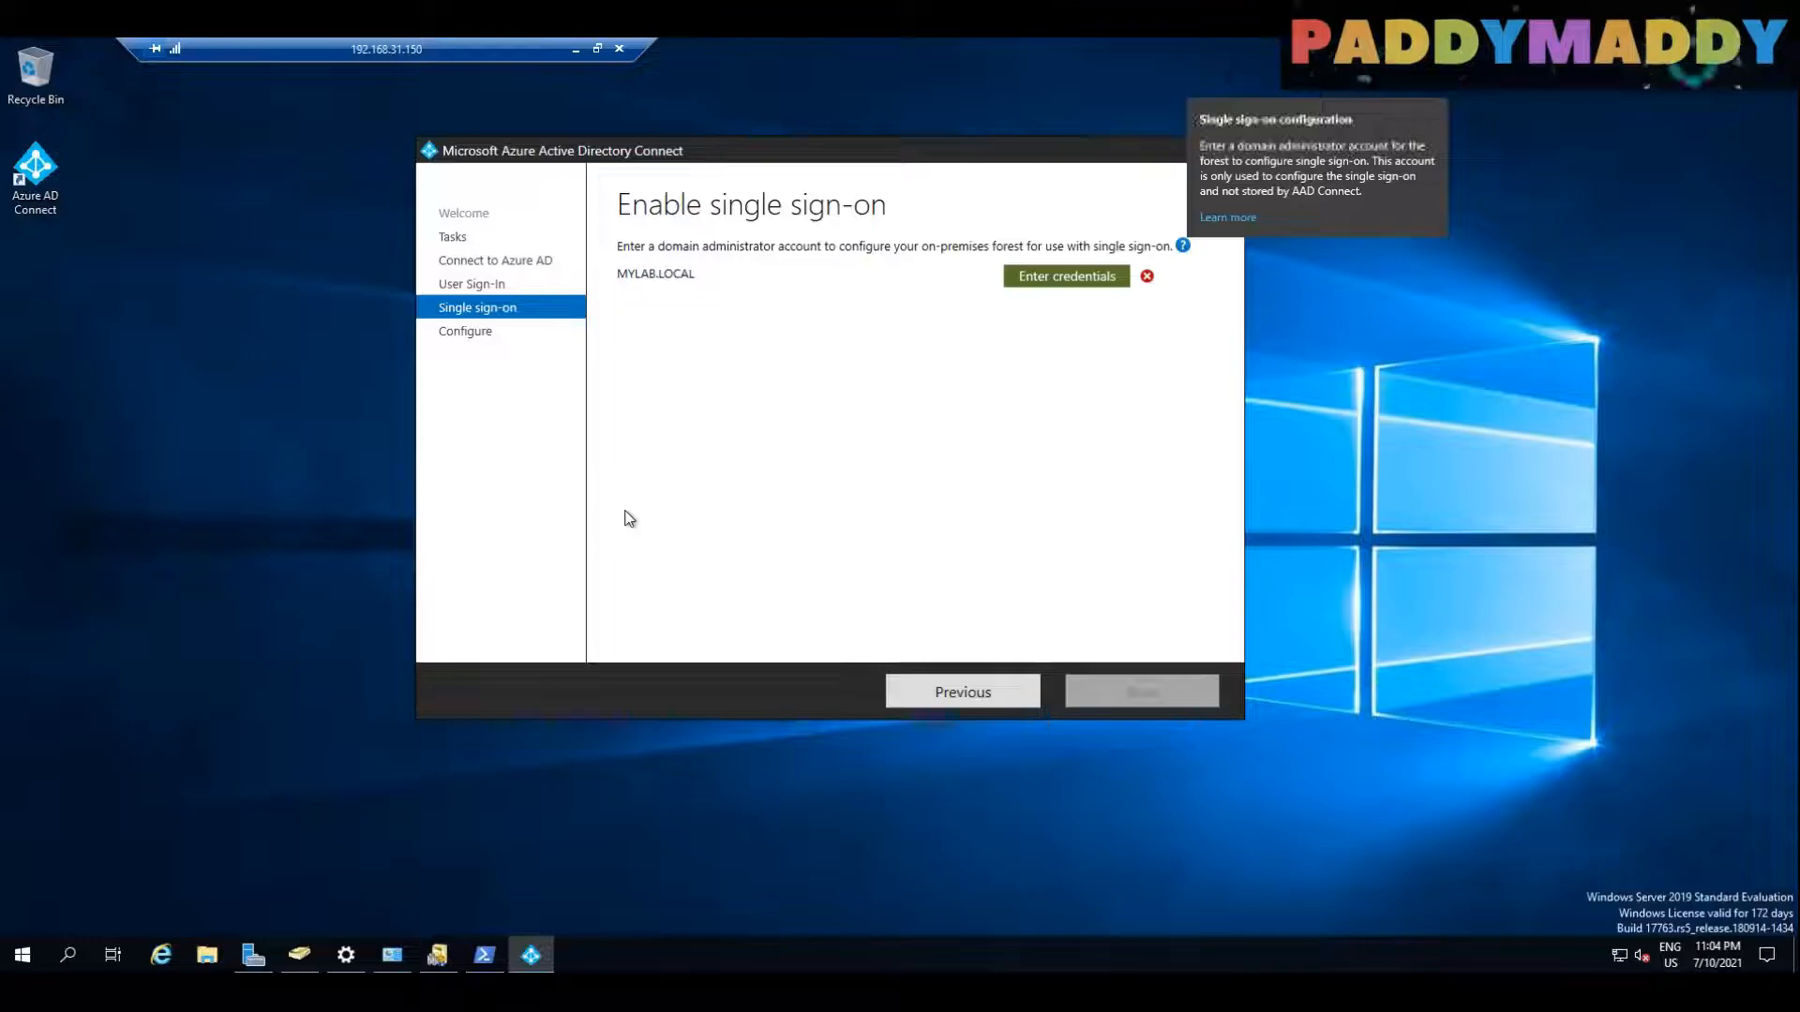
{"action": "left_click", "coordinate": [752, 871]}
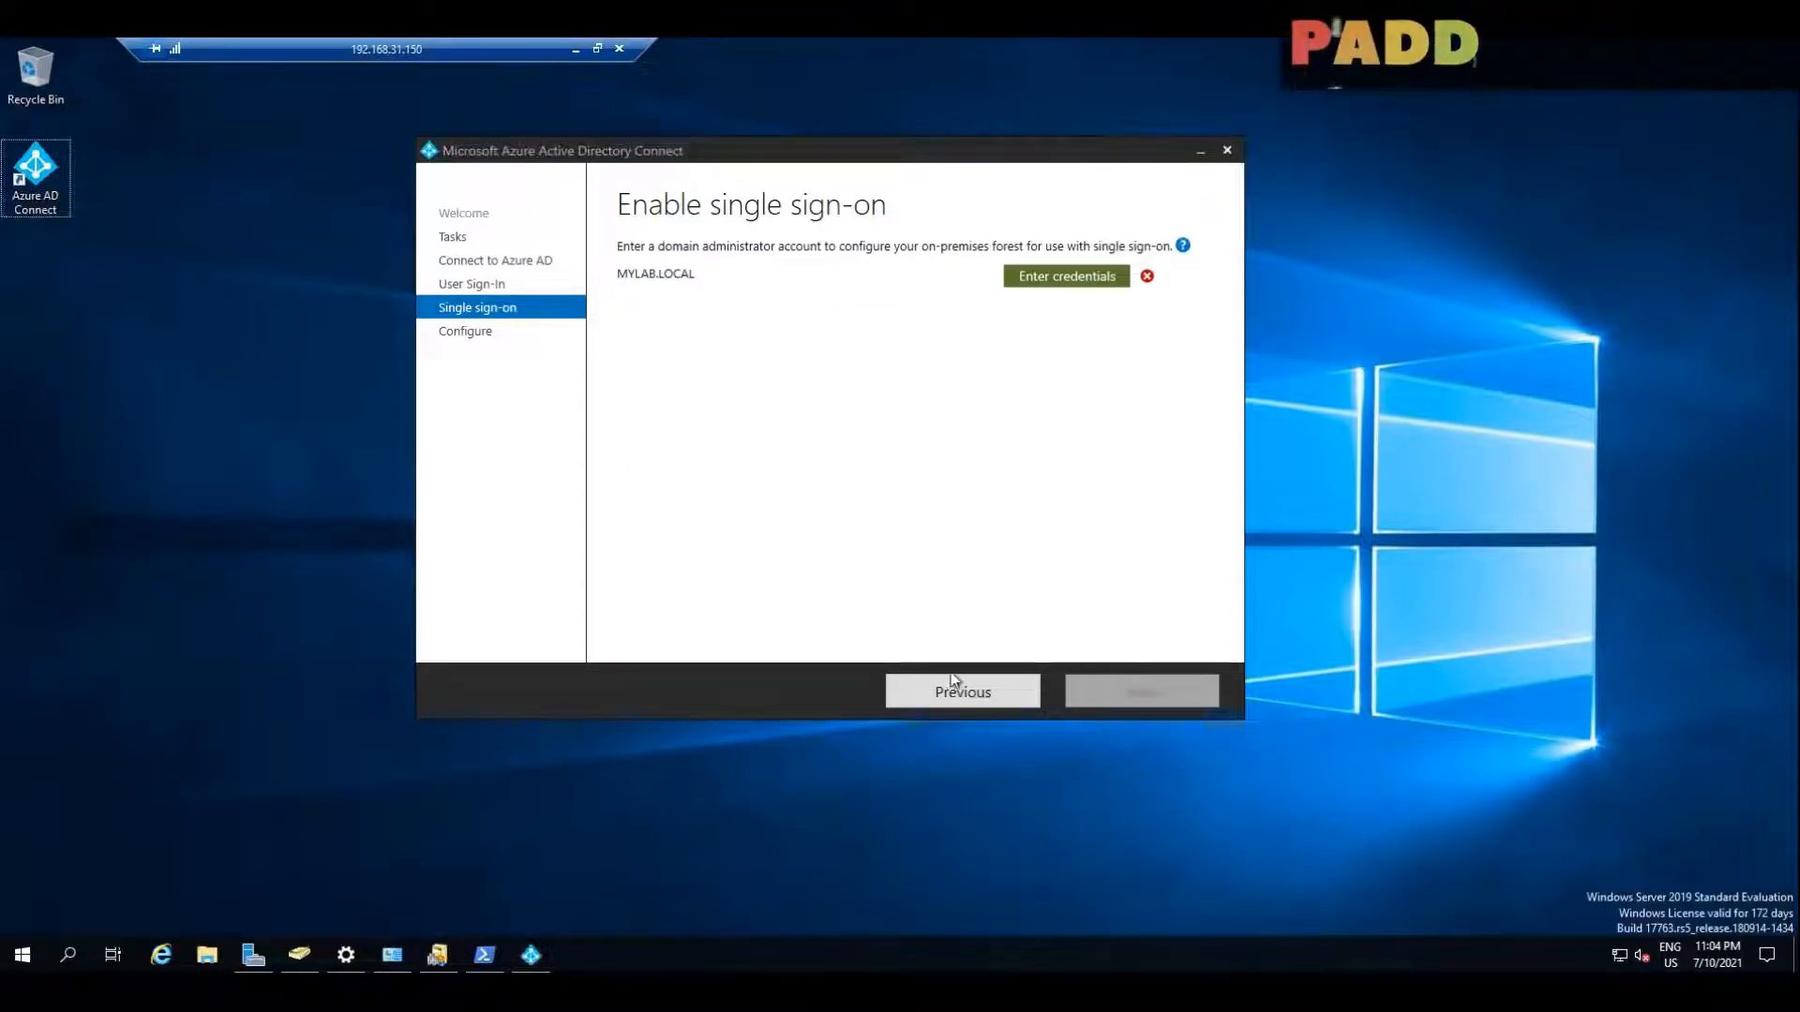
{"action": "left_click", "coordinate": [953, 694]}
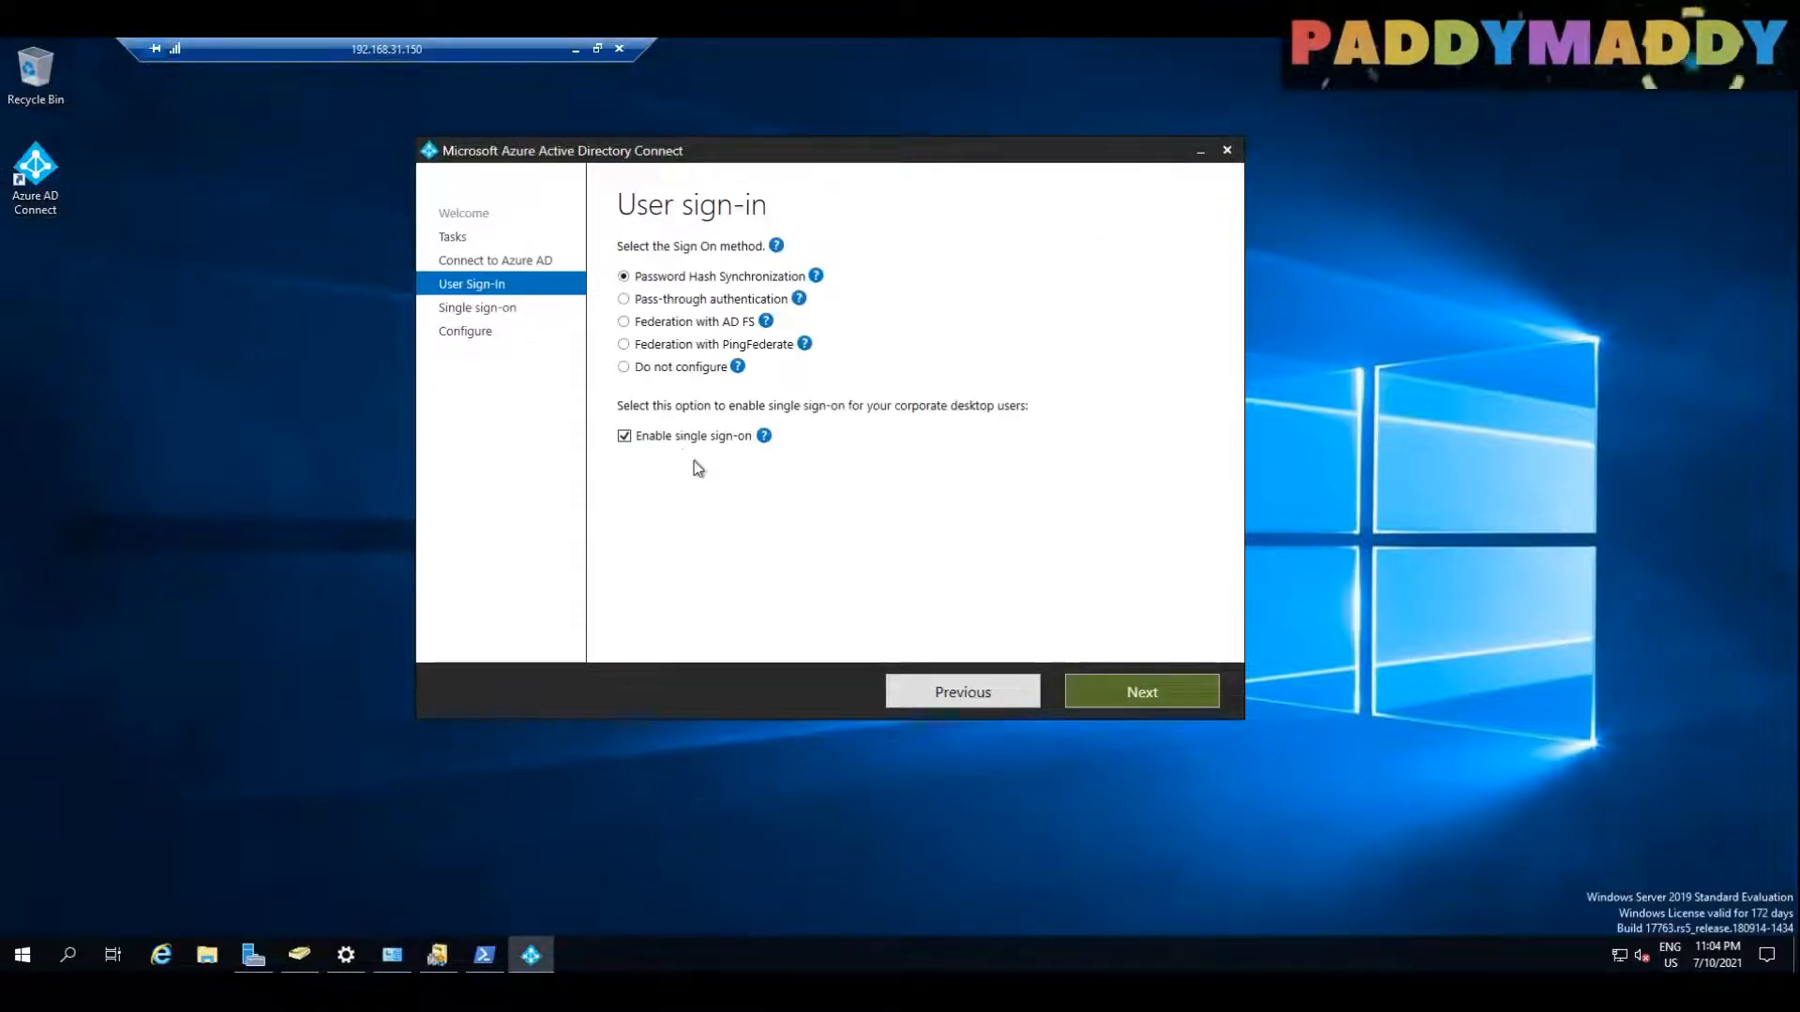
{"action": "left_click", "coordinate": [626, 299]}
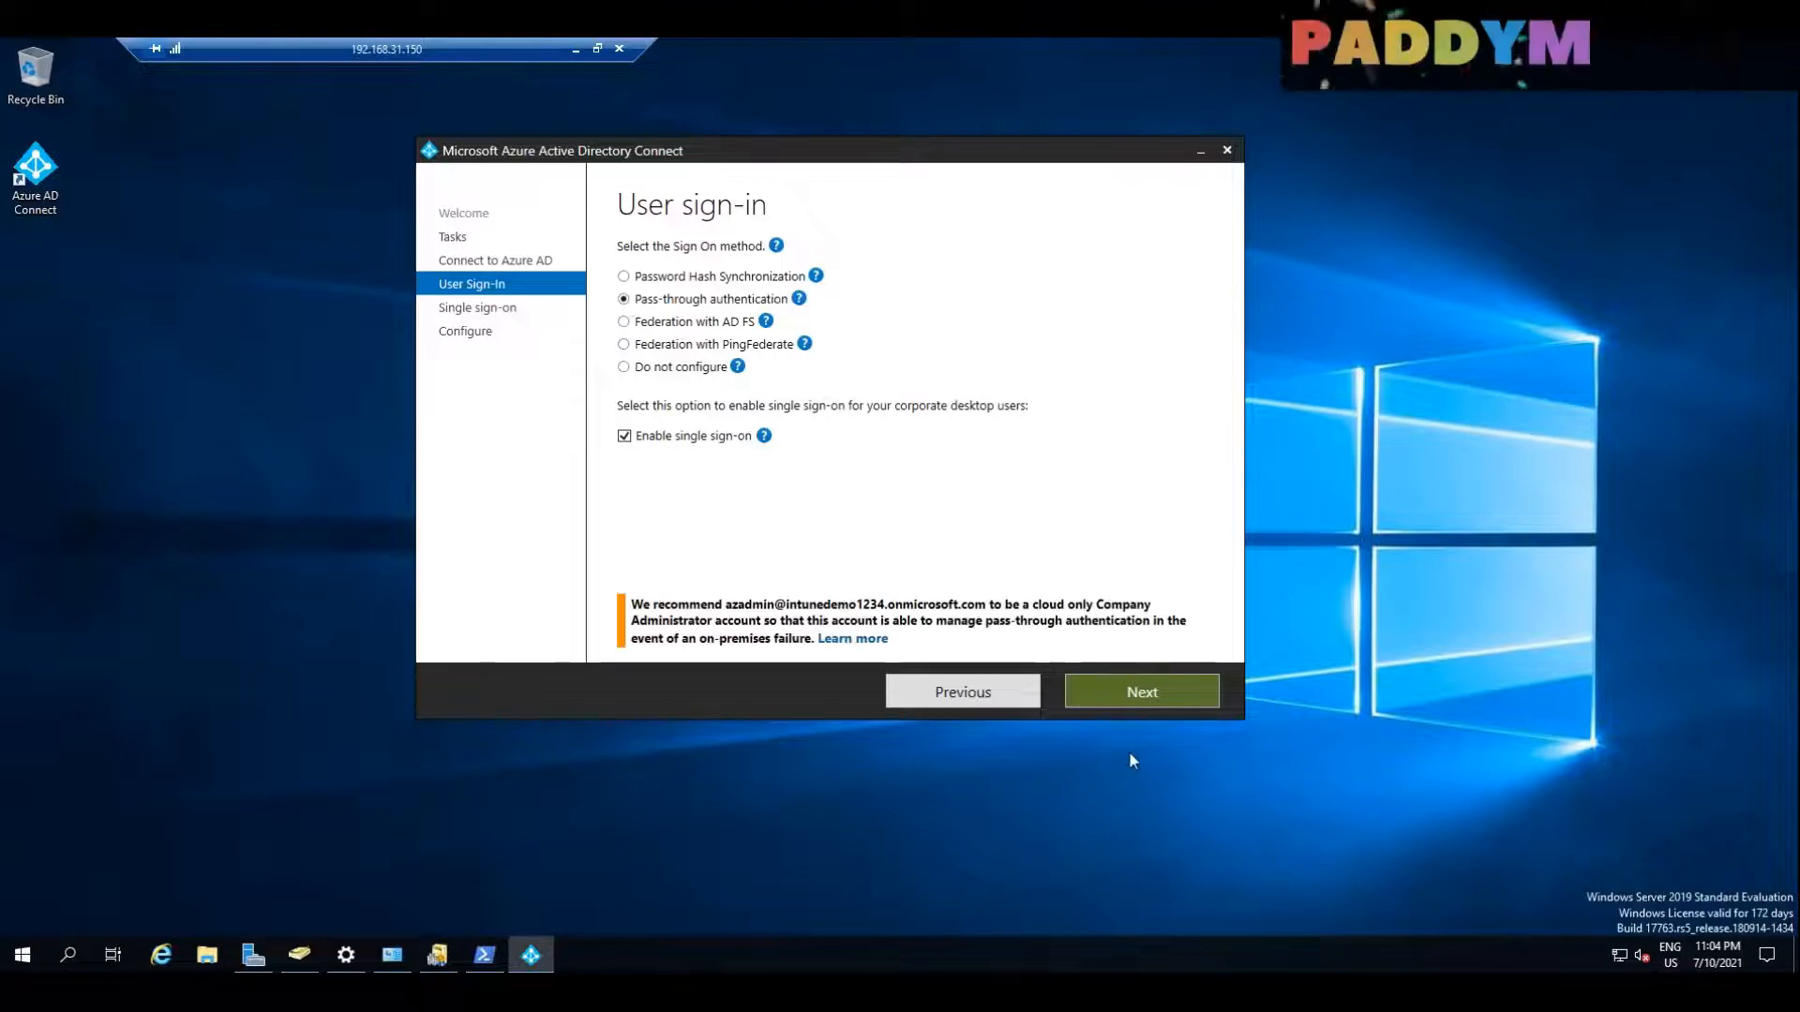
{"action": "left_click", "coordinate": [1166, 704]}
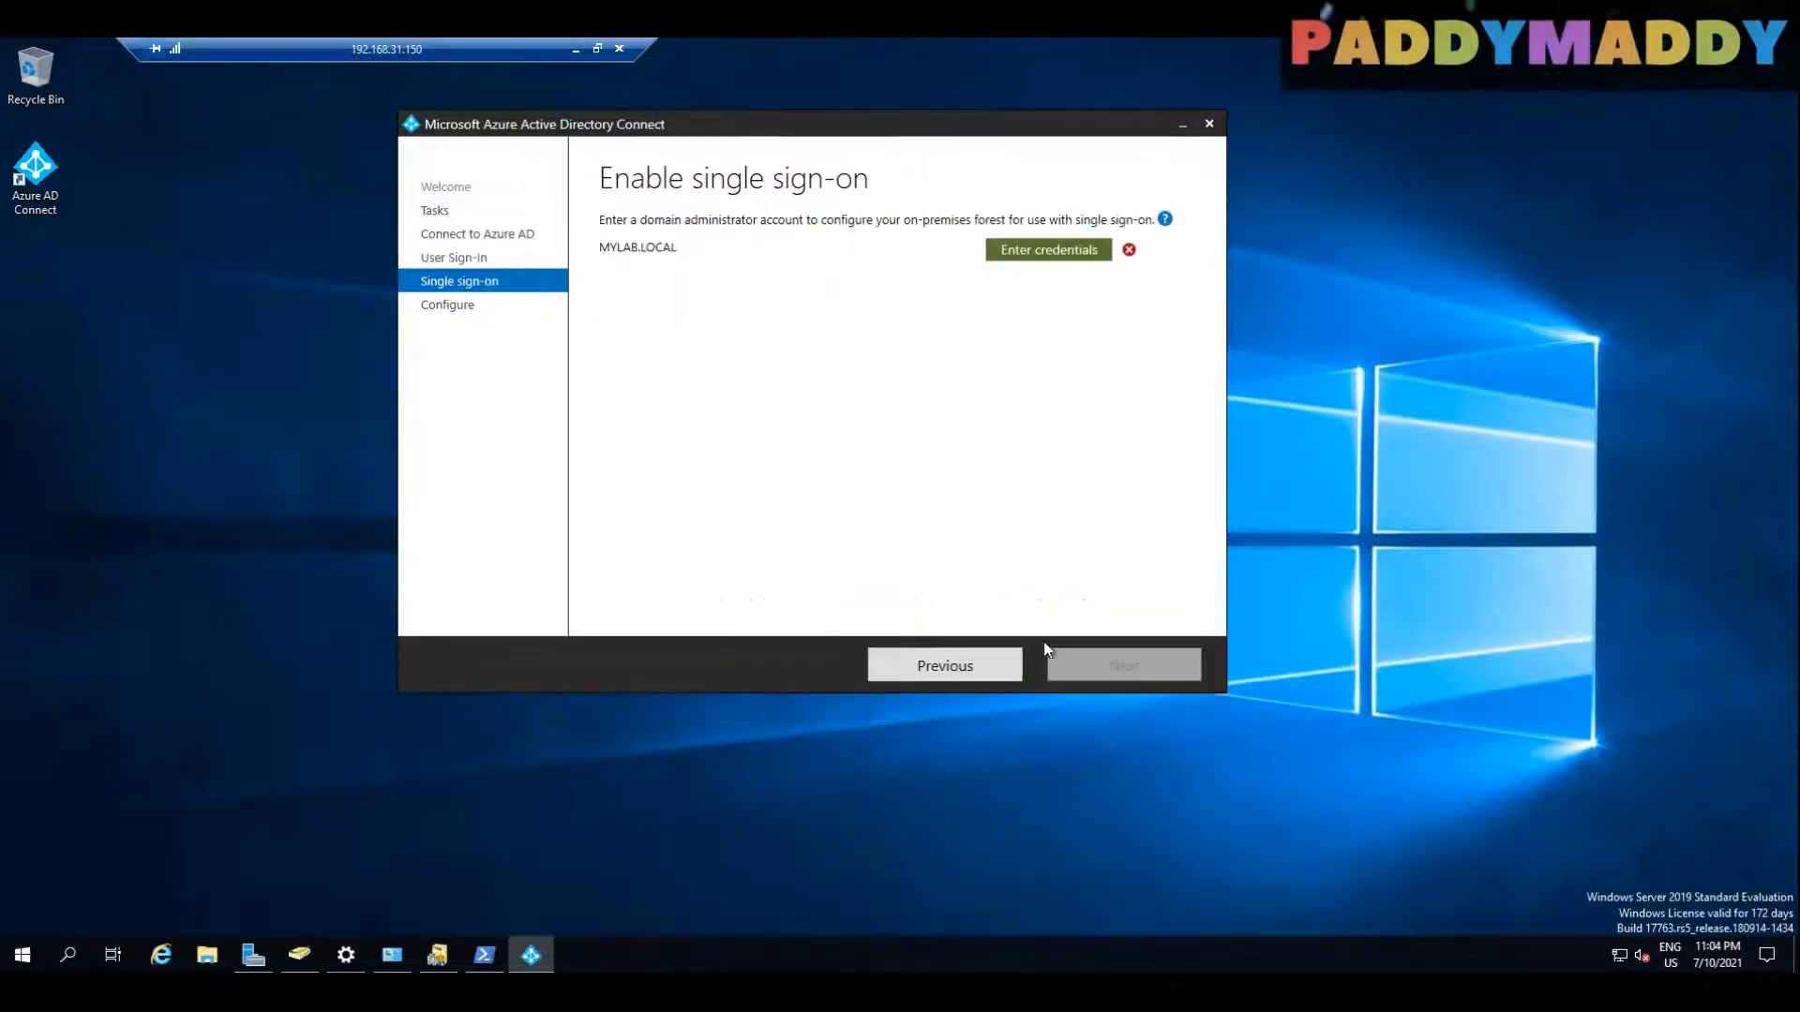
Step: Enter the domain administrator's user name and password as the forest credentials for MYLAB.LOCAL
{"action": "left_click", "coordinate": [1057, 251]}
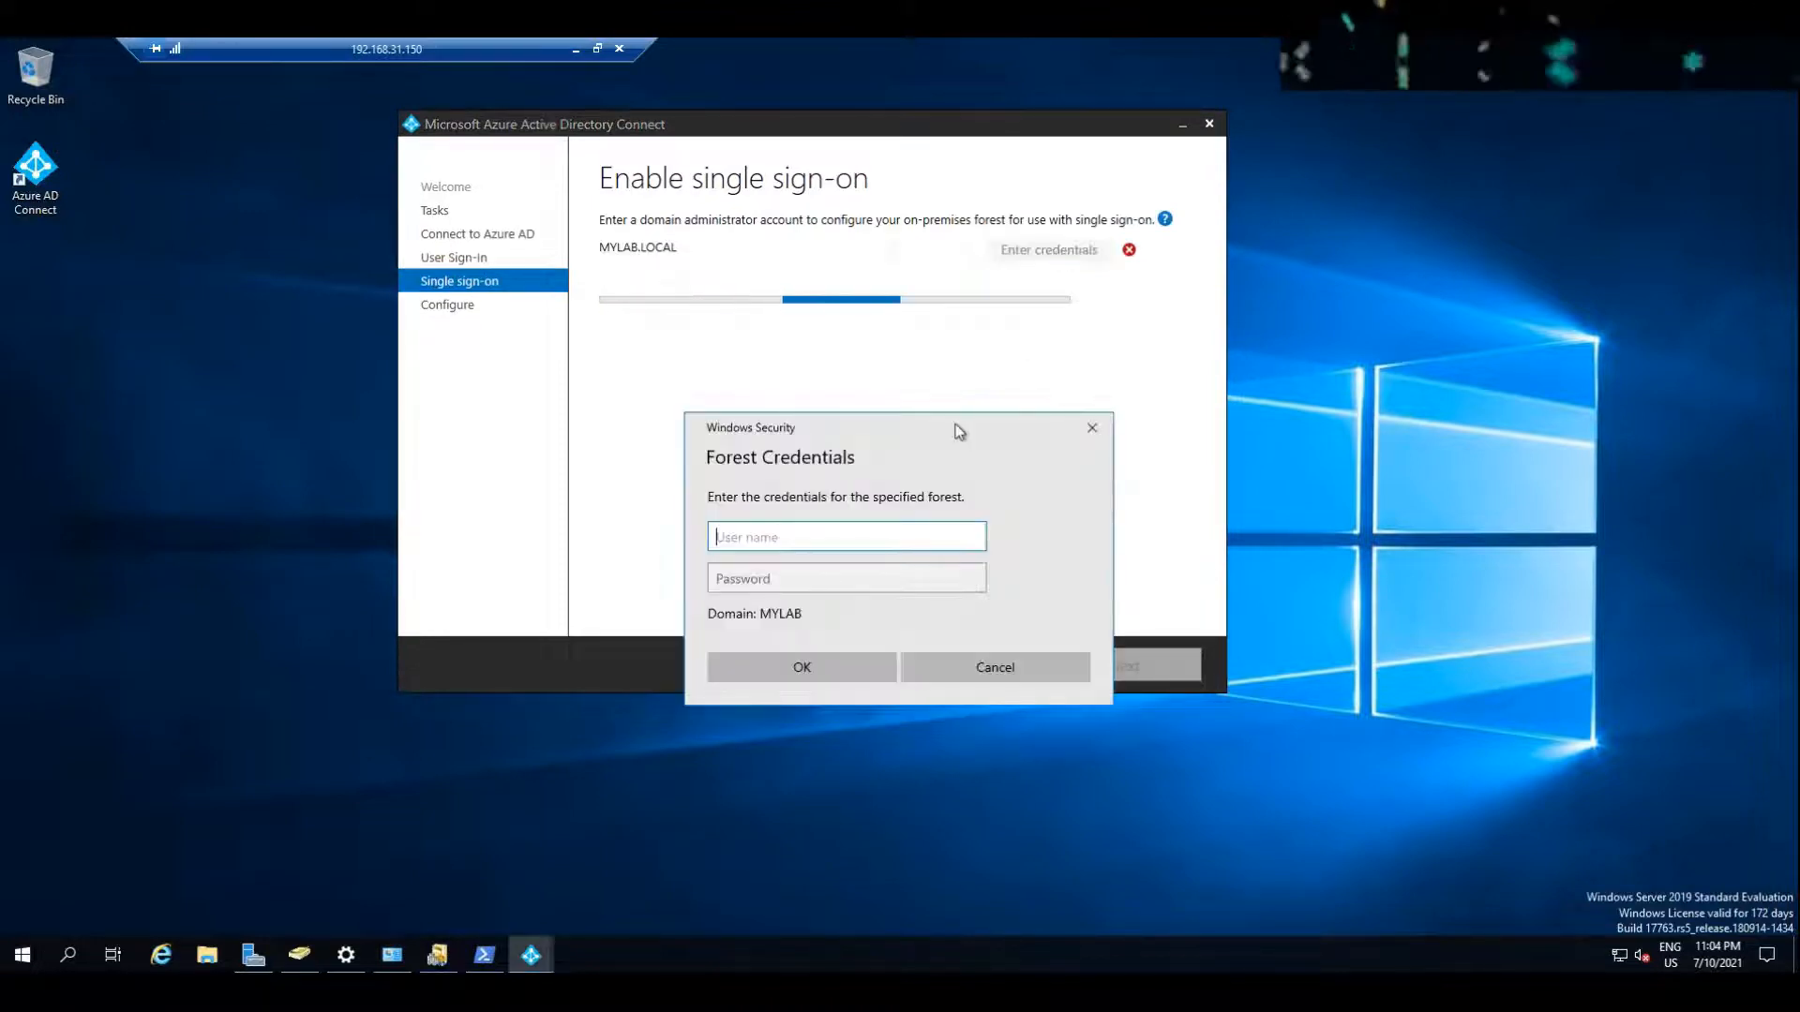
{"action": "type", "text": "adminis"}
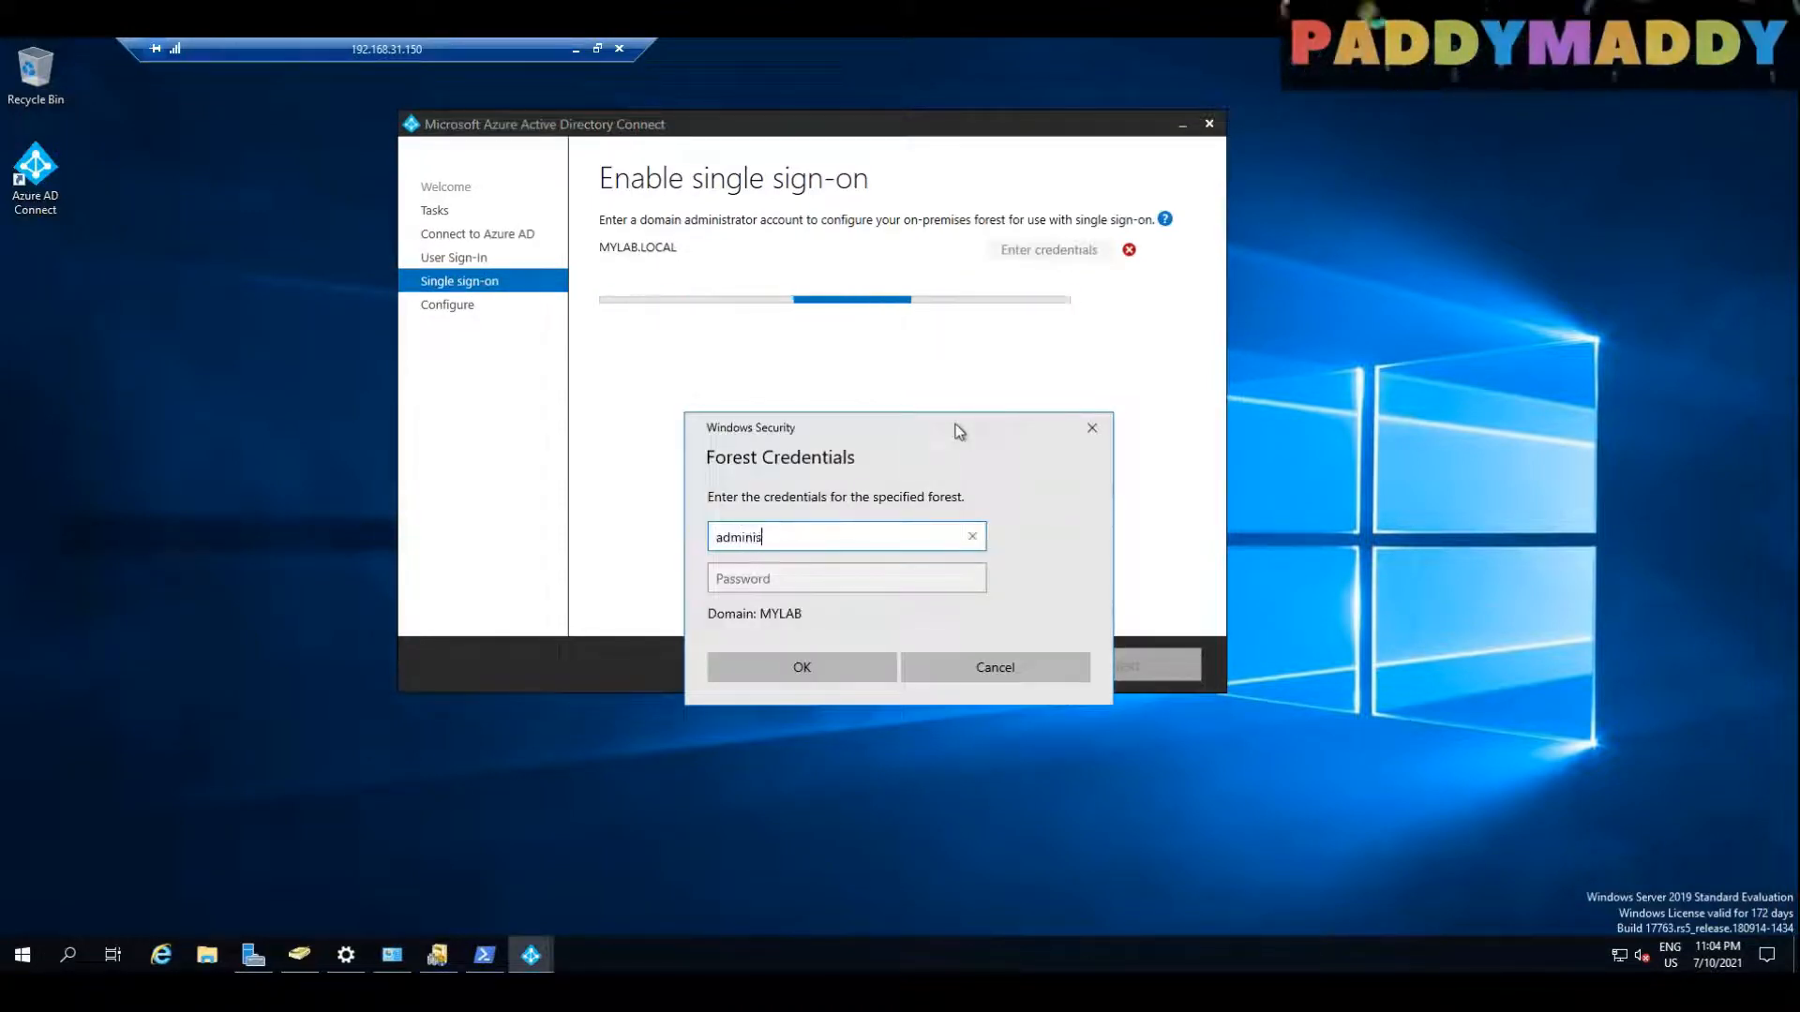
{"action": "type", "text": "trator"}
{"action": "key", "text": "Tab"}
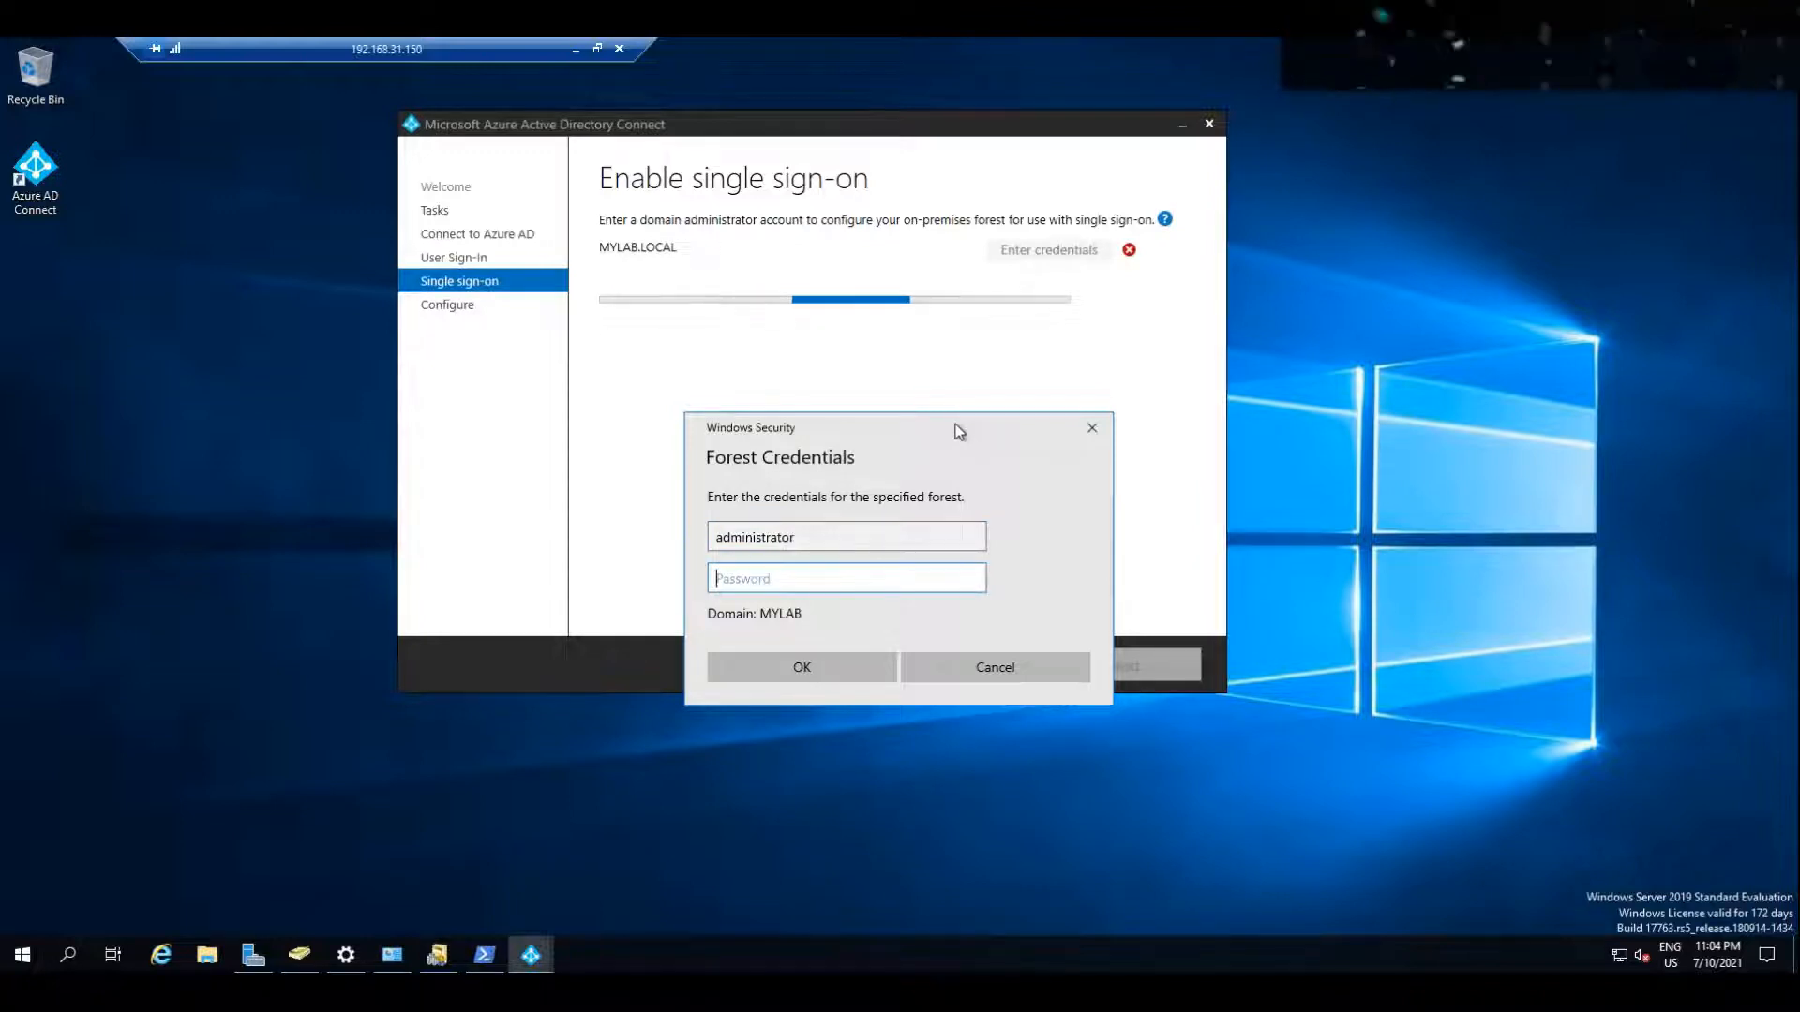
{"action": "key", "text": "Caps_Lock"}
{"action": "type", "text": "P@ssw0rd12"}
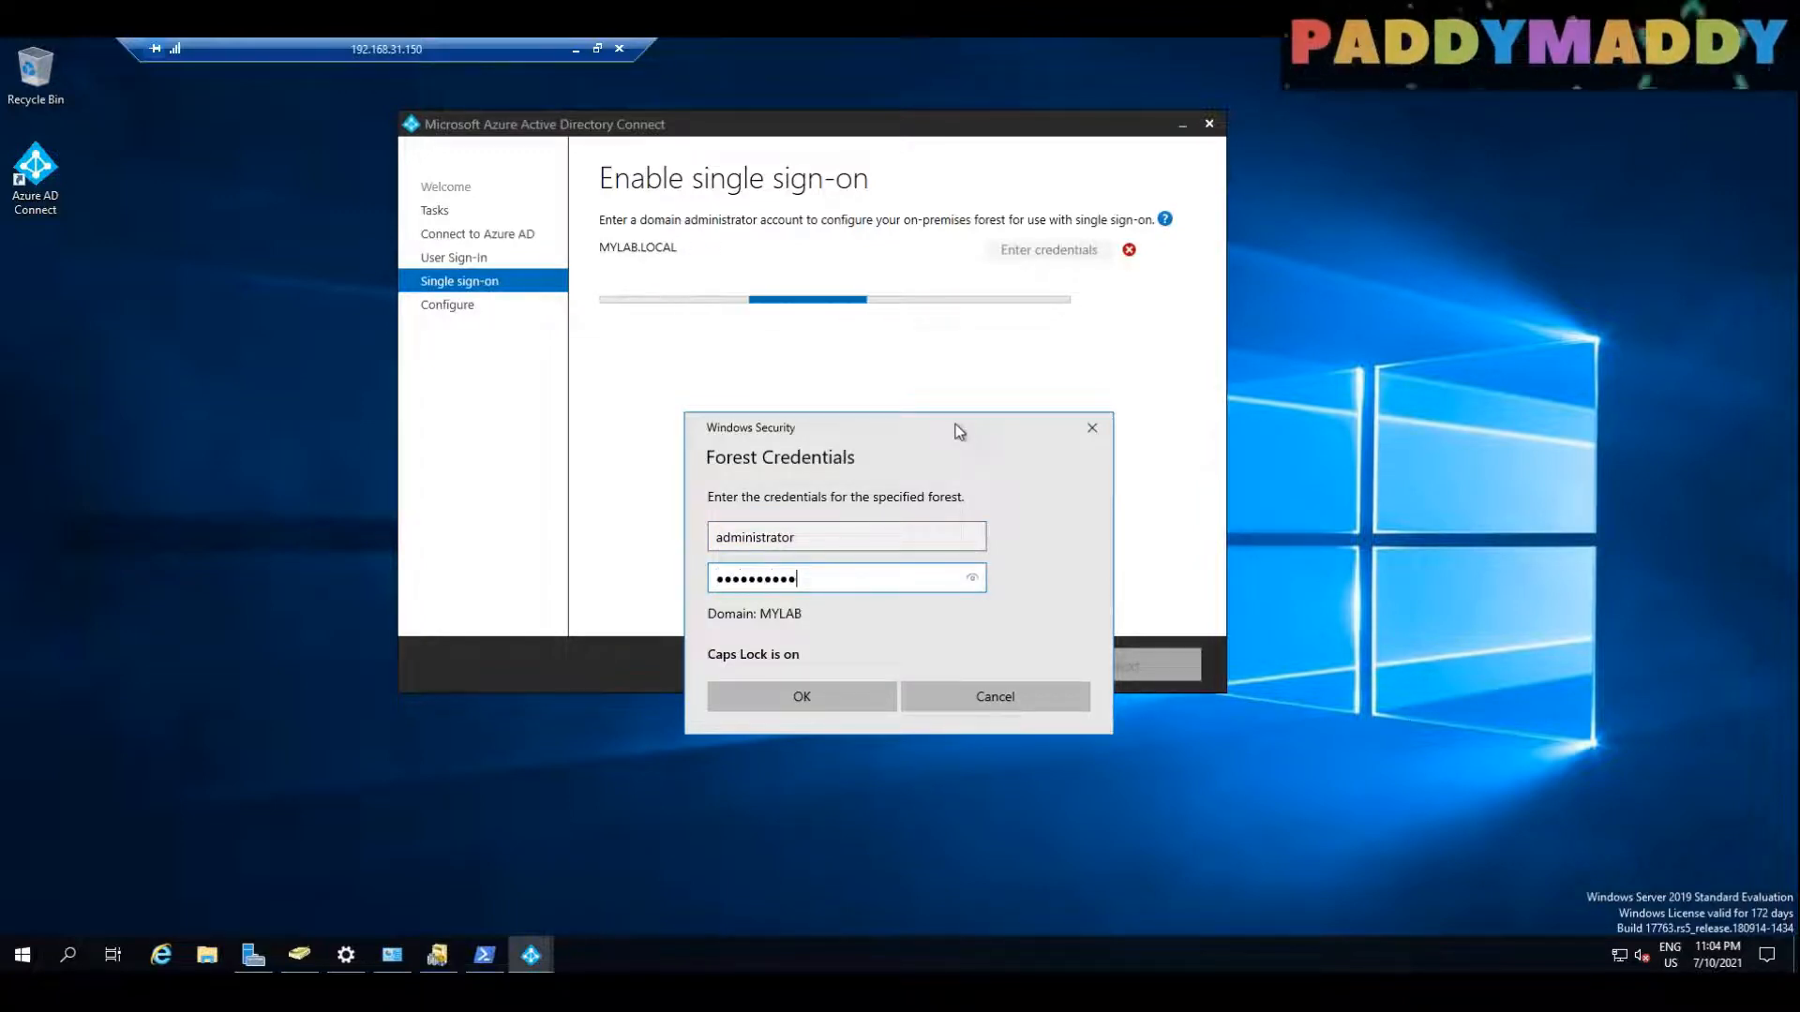
{"action": "key", "text": "Return"}
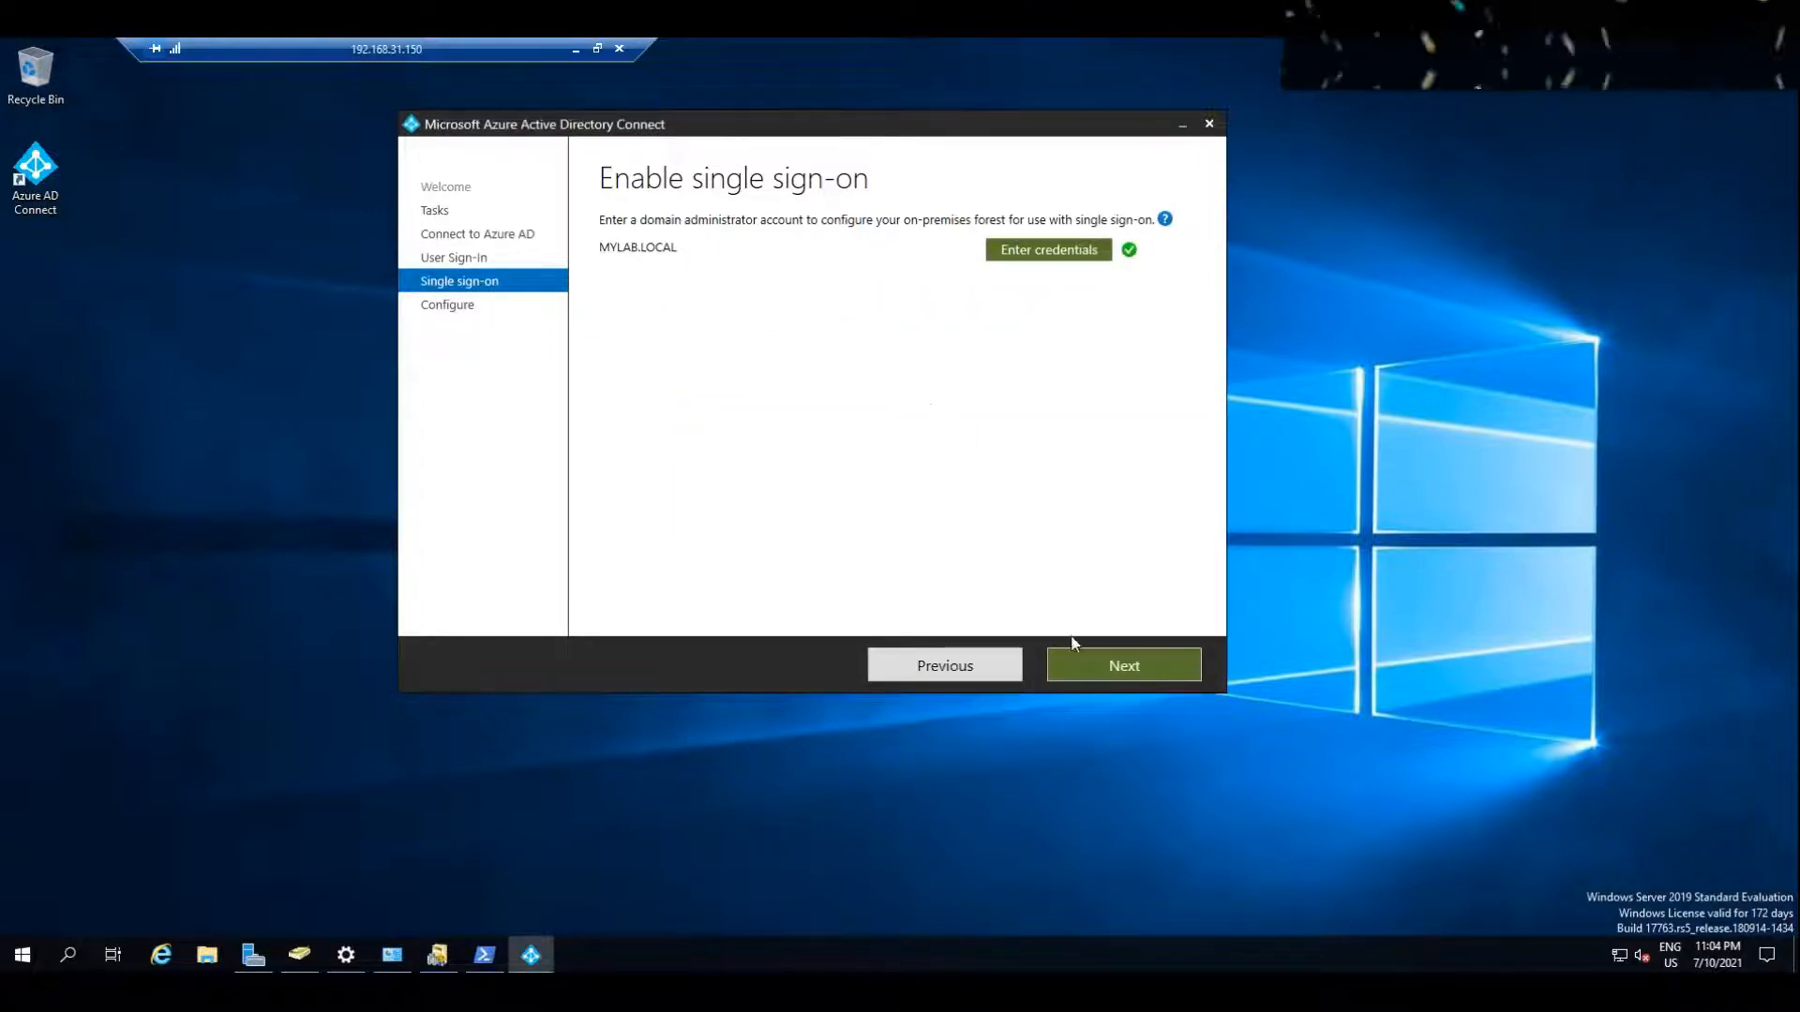
Step: Run the configuration of pass-through authentication and single sign-on, with synchronization starting on completion
{"action": "left_click", "coordinate": [1117, 660]}
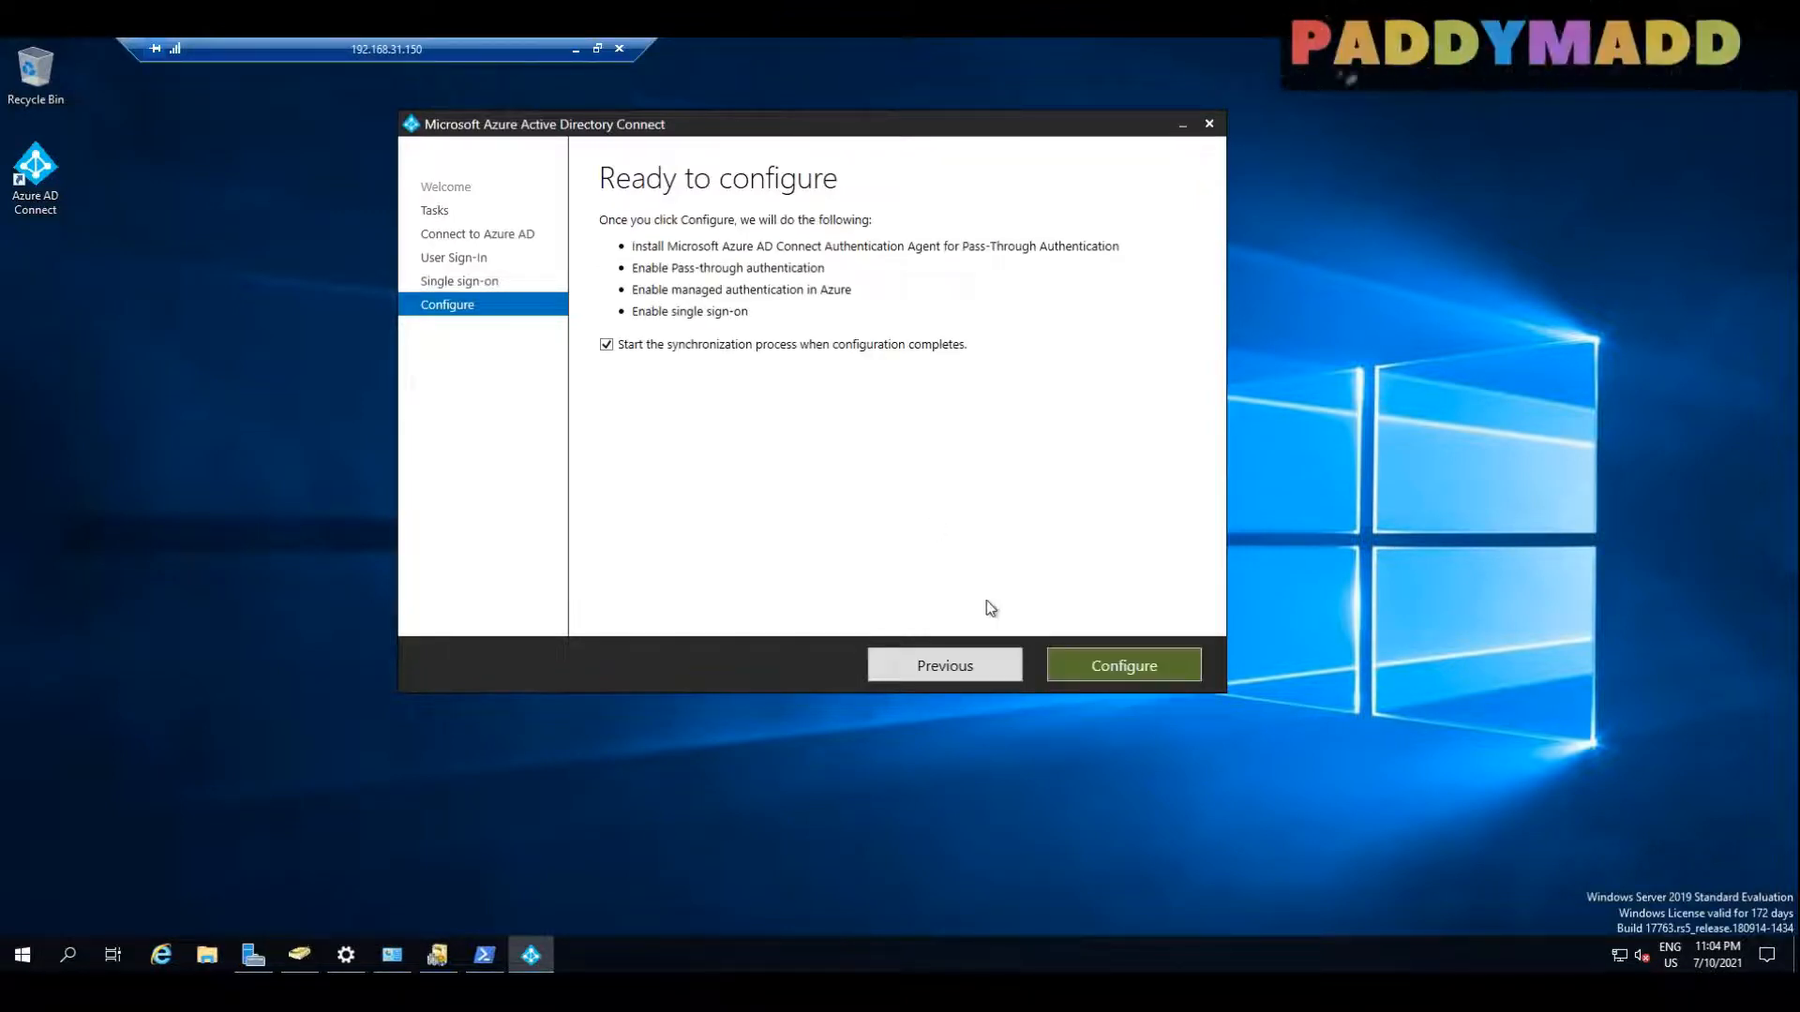
{"action": "left_click", "coordinate": [1153, 667]}
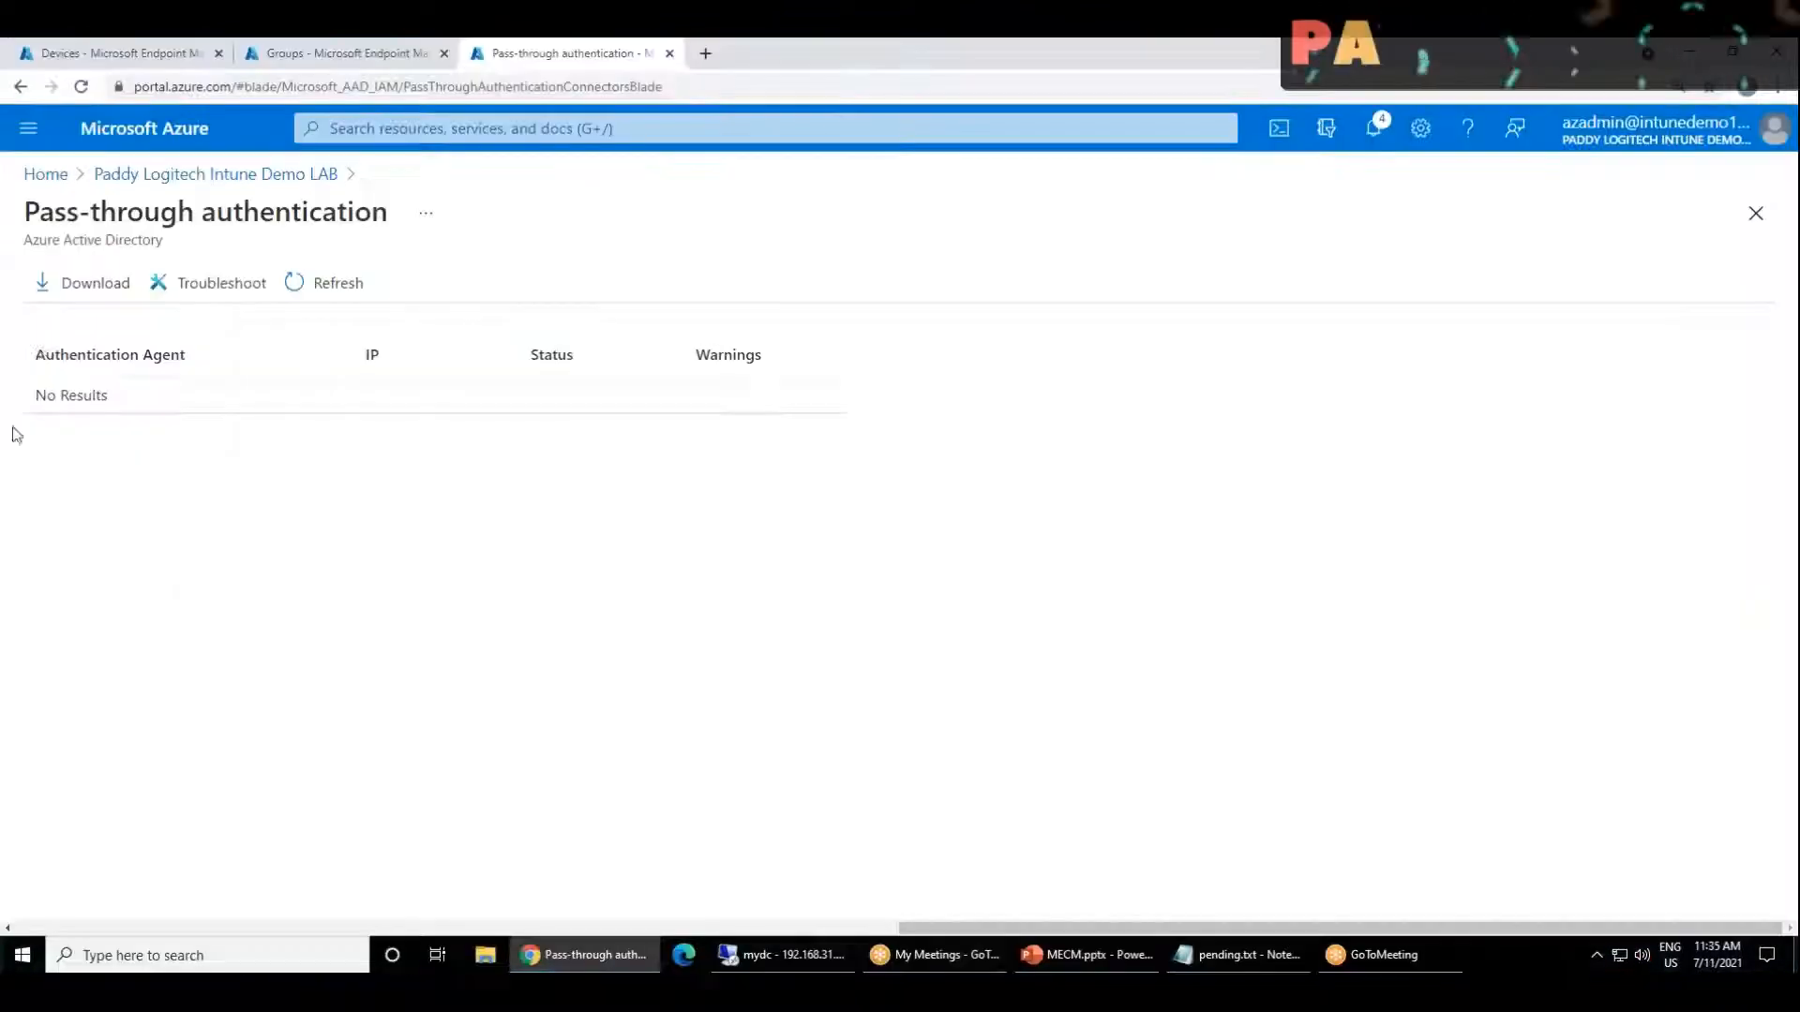
Step: Check the pass-through authentication agents in the Azure portal and return to the Azure AD Connect page's user sign-in settings
{"action": "left_click_drag", "start_coordinate": [66, 211], "coordinate": [238, 212]}
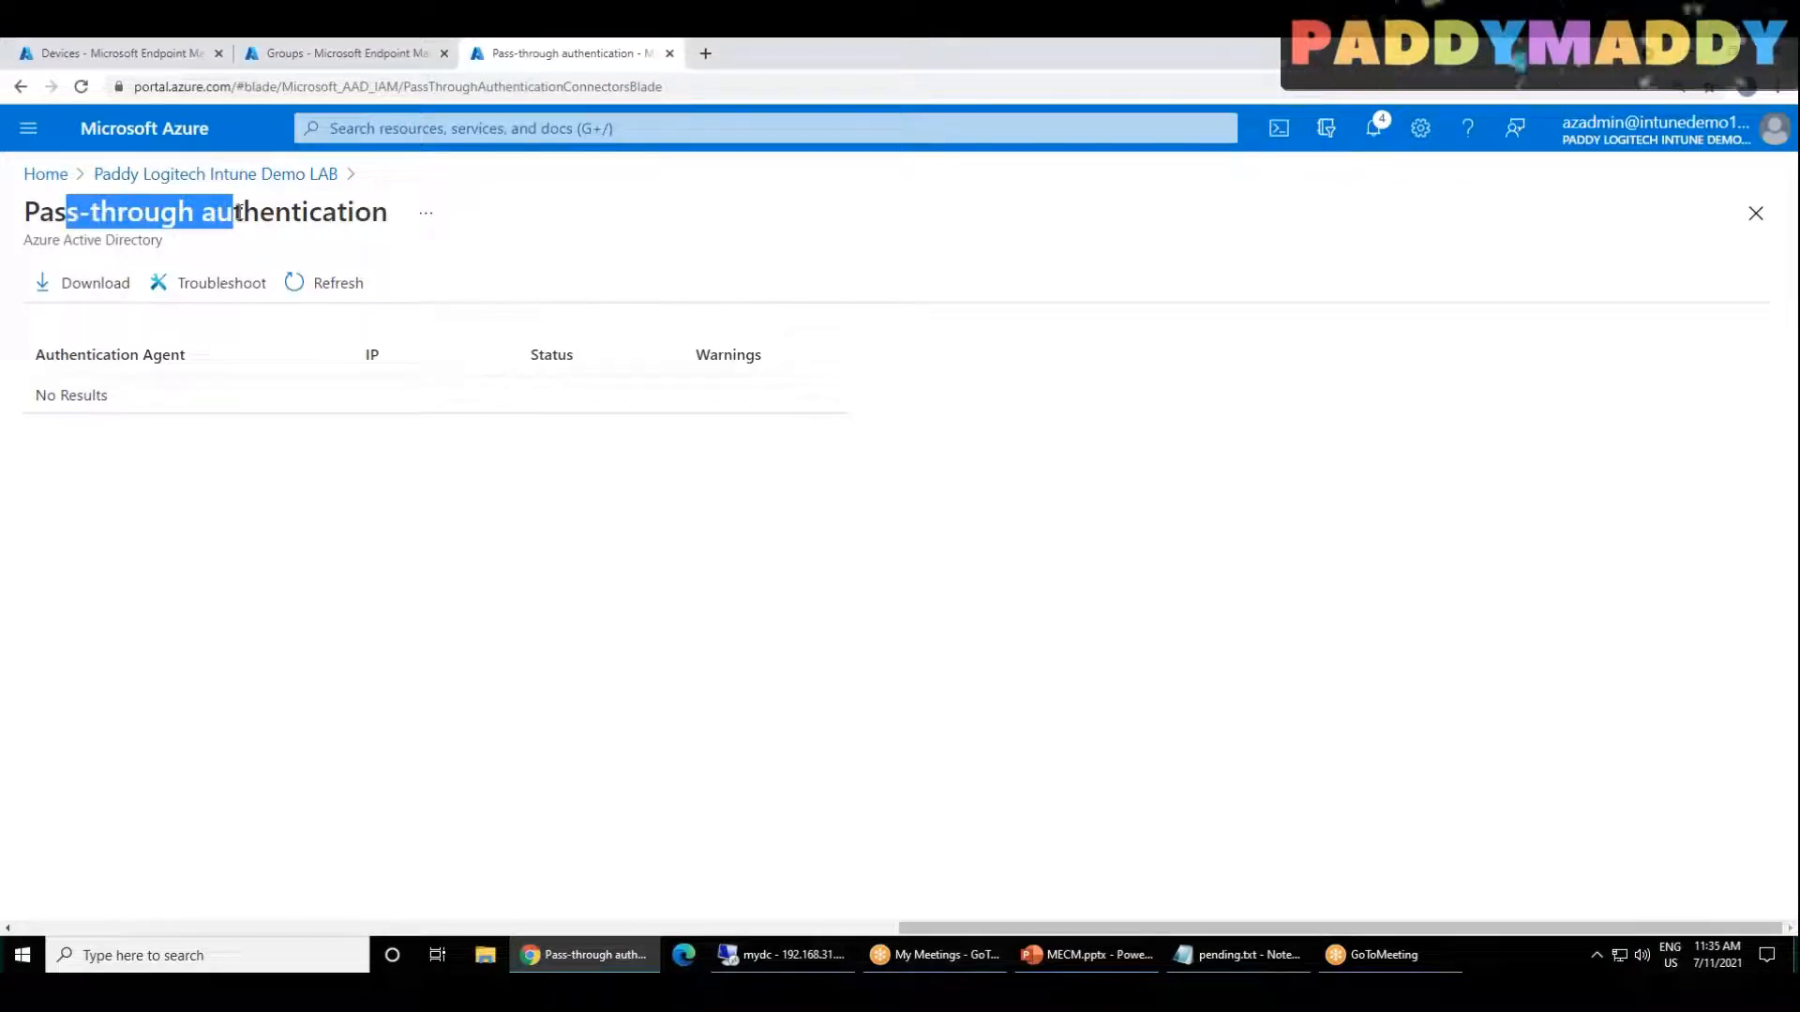
{"action": "left_click", "coordinate": [286, 176]}
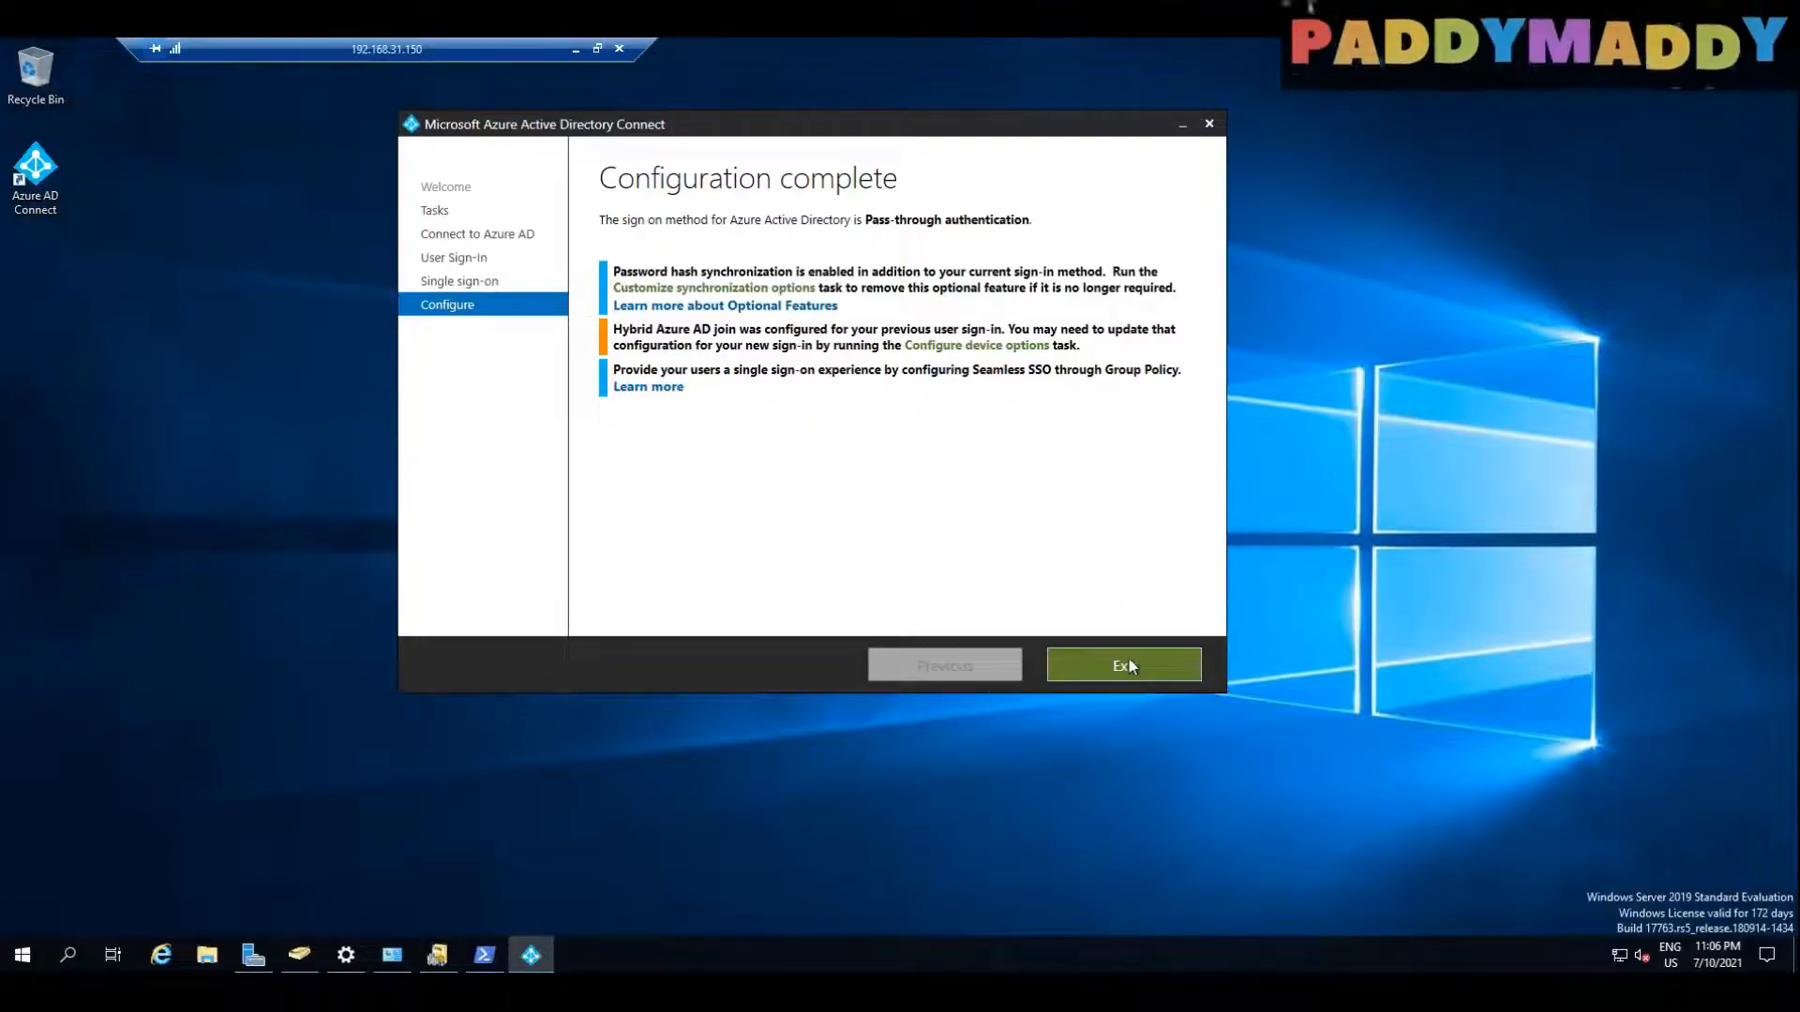
Step: Exit the completed wizard and open Group Policy Management from Server Manager in a maximized window
{"action": "left_click", "coordinate": [1128, 657]}
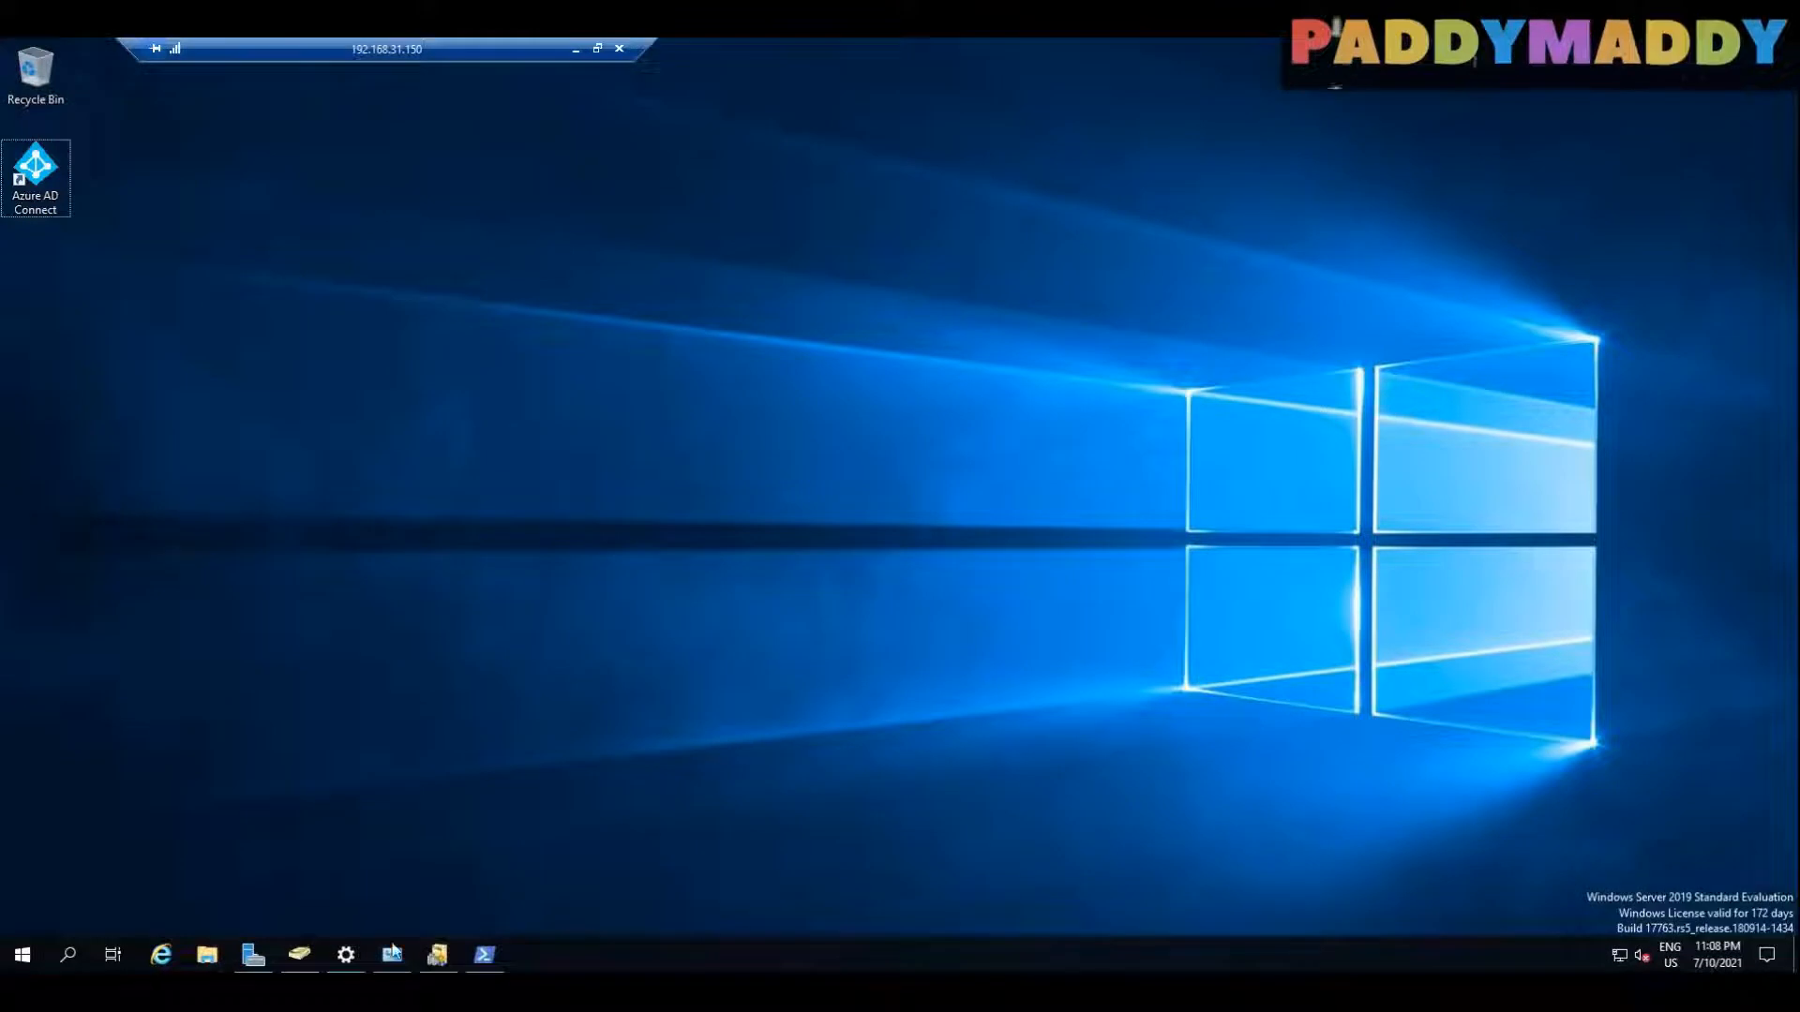
{"action": "left_click", "coordinate": [253, 957]}
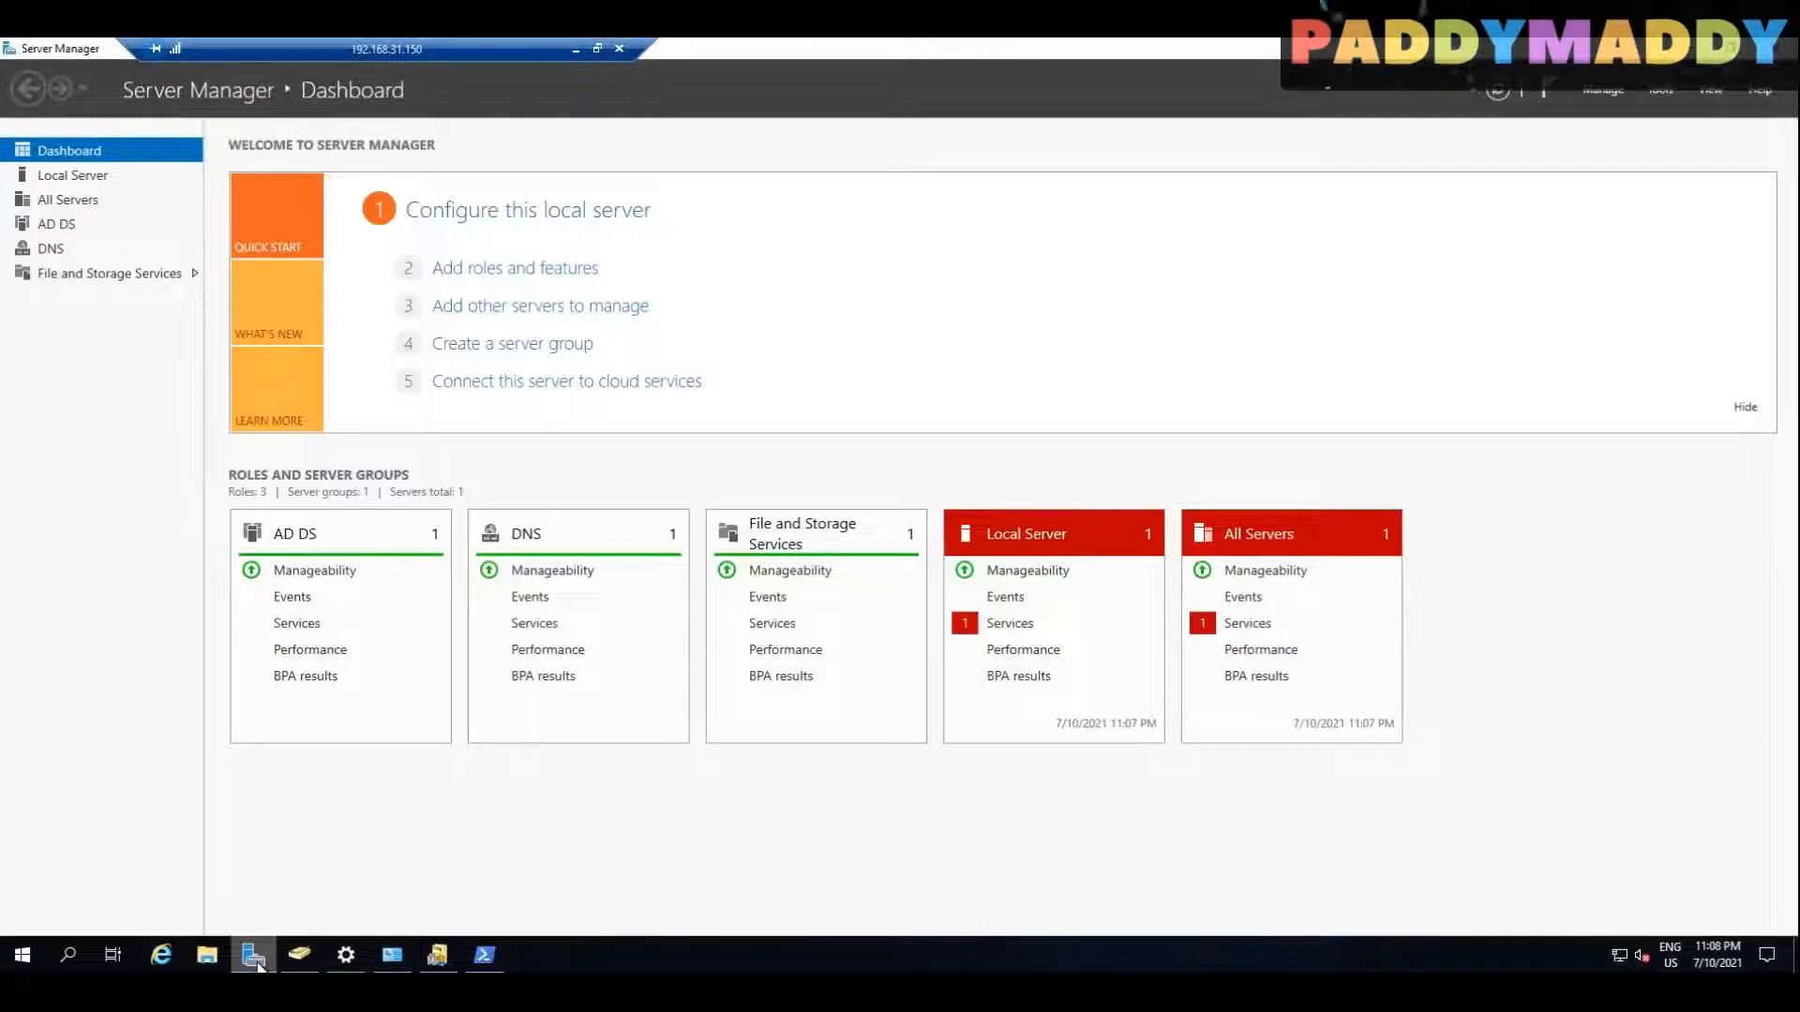
{"action": "left_click", "coordinate": [1621, 90]}
{"action": "left_click", "coordinate": [1641, 90]}
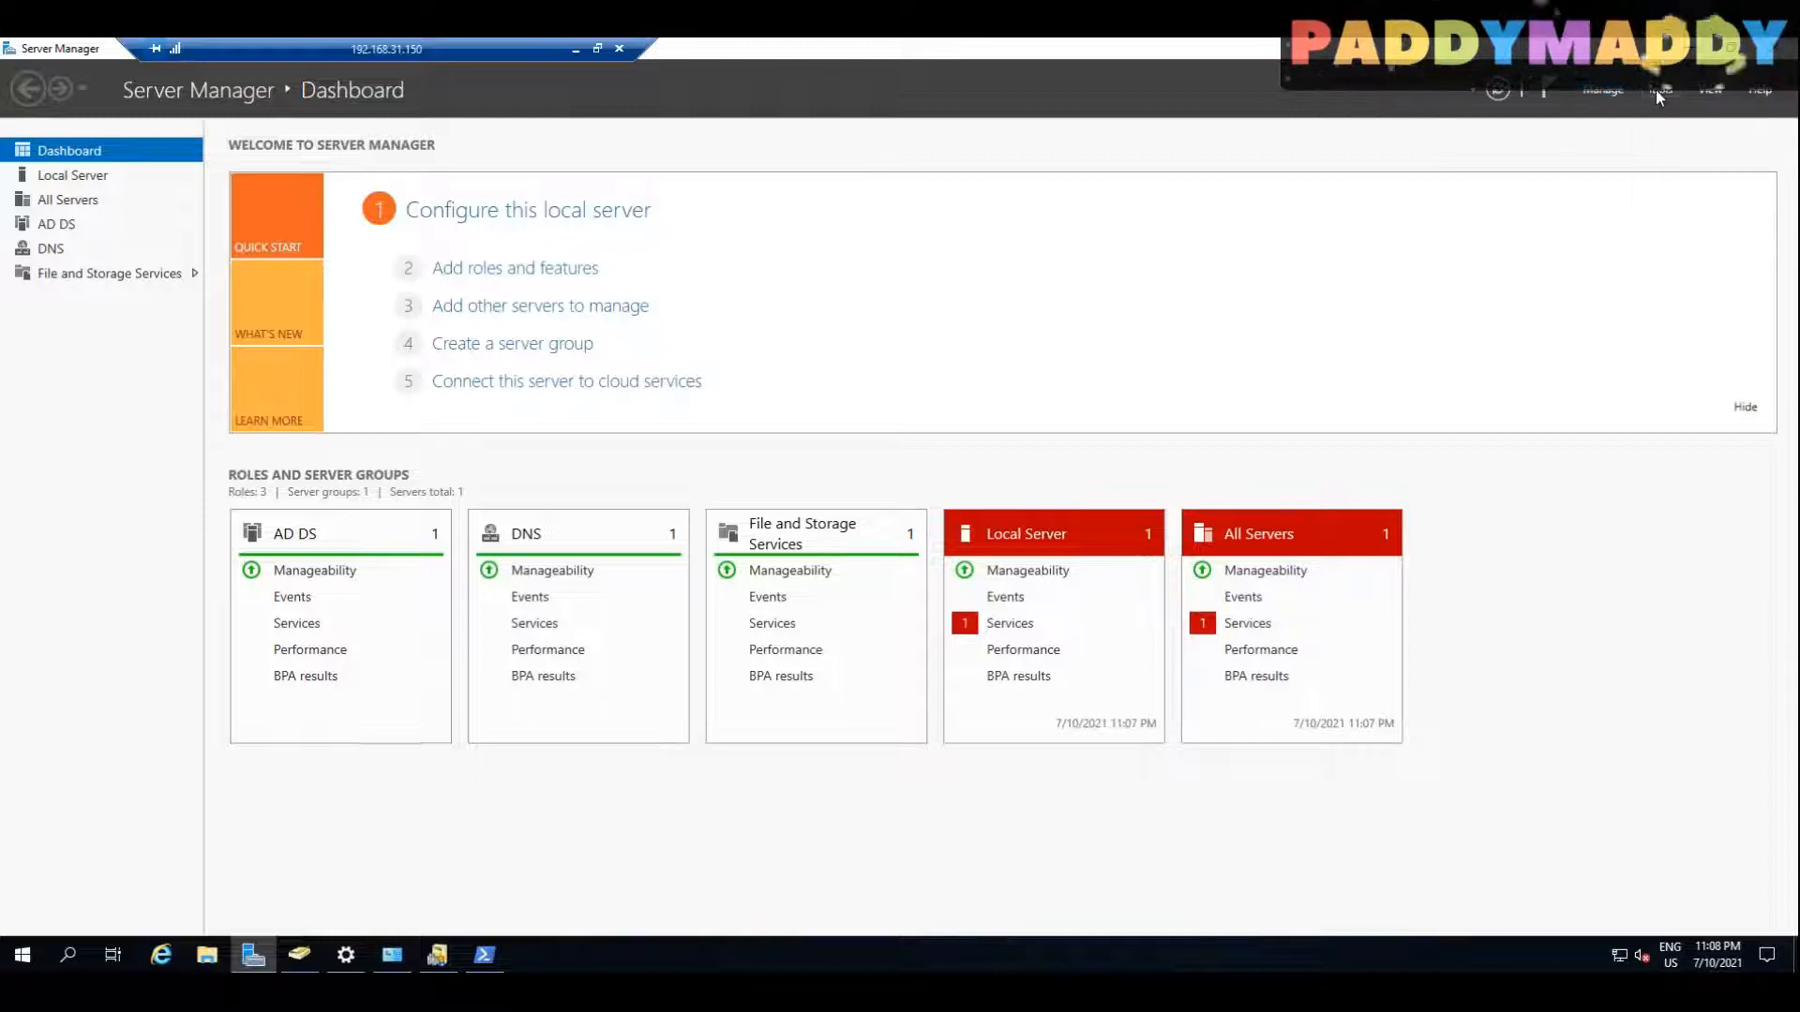
{"action": "left_click", "coordinate": [1658, 91]}
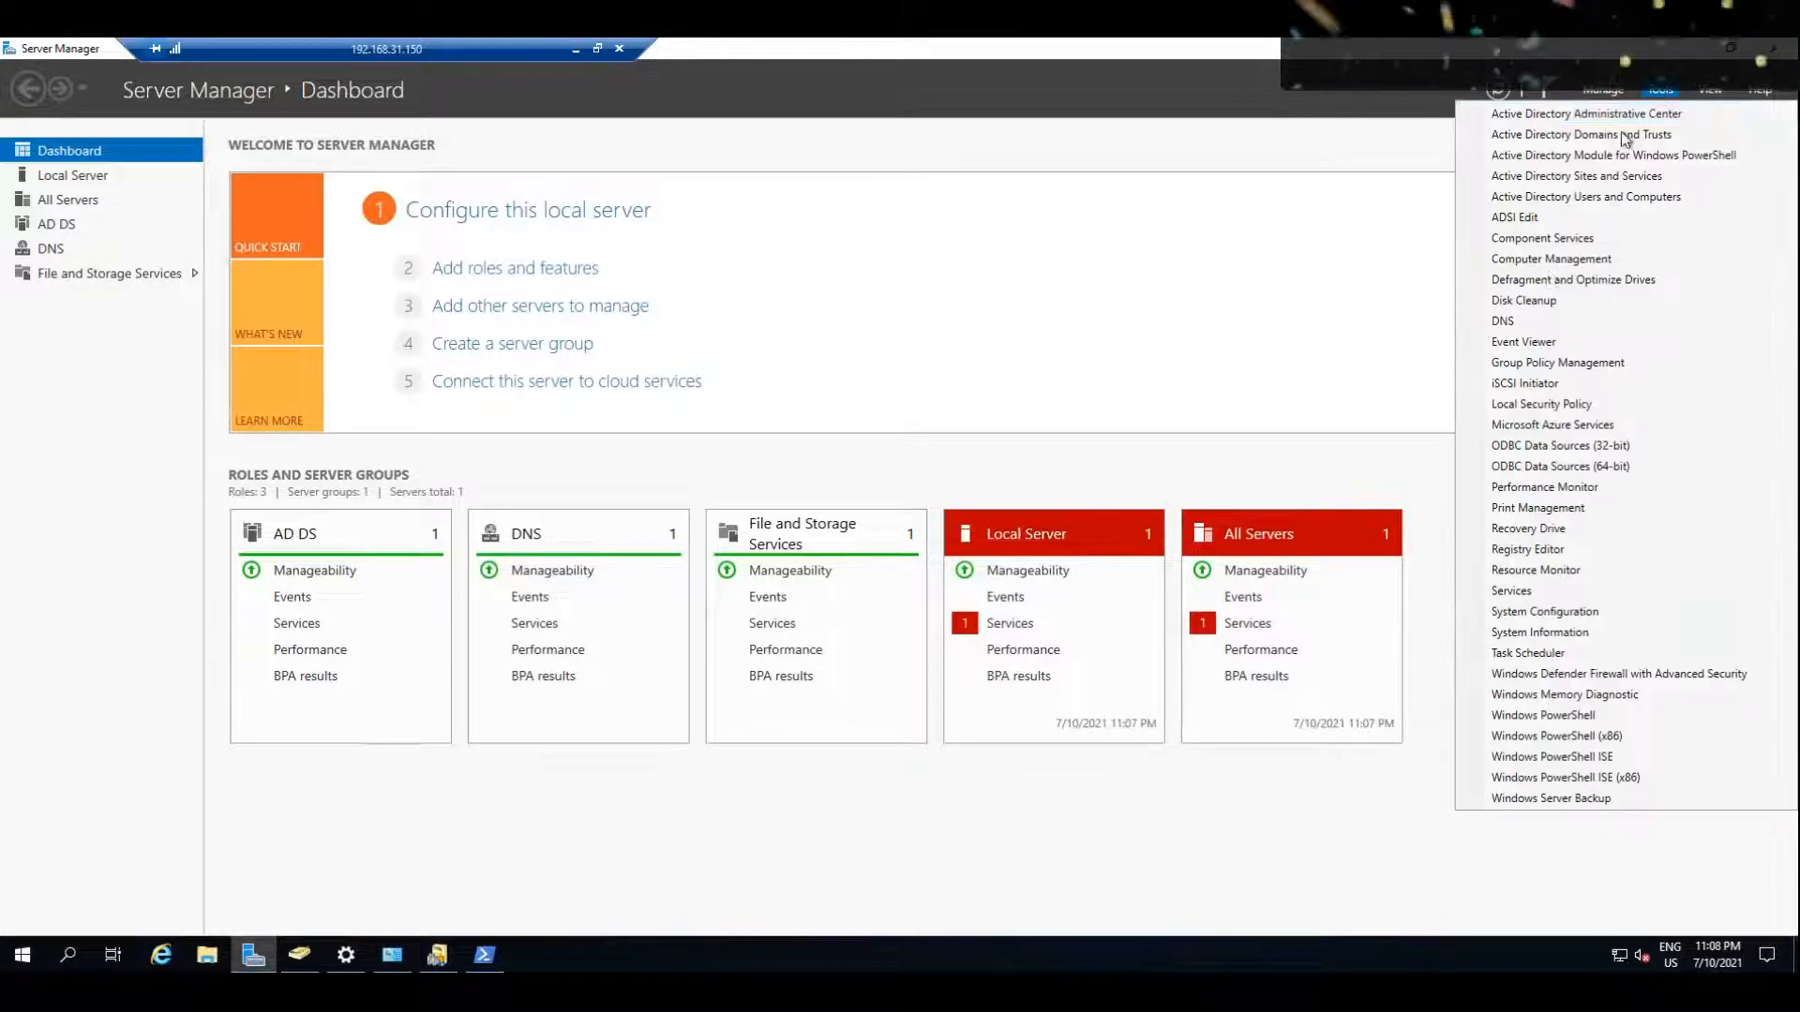
{"action": "left_click", "coordinate": [1558, 364]}
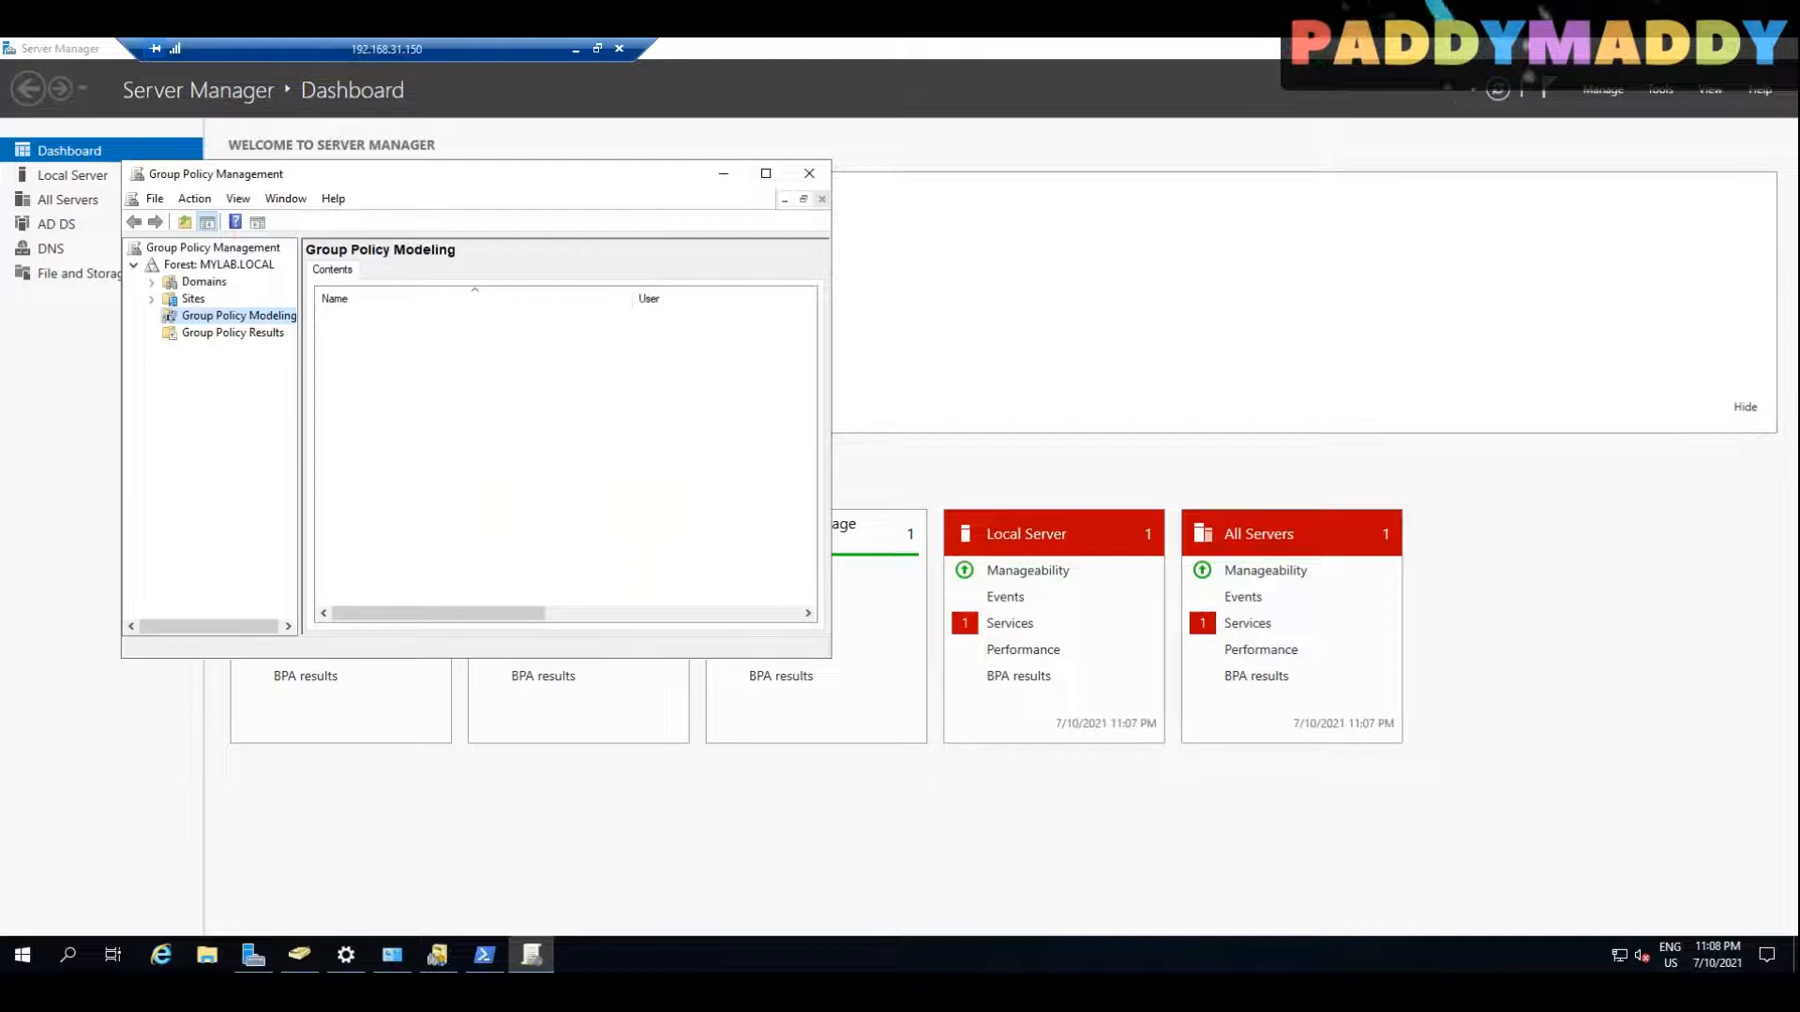
{"action": "left_click", "coordinate": [765, 176]}
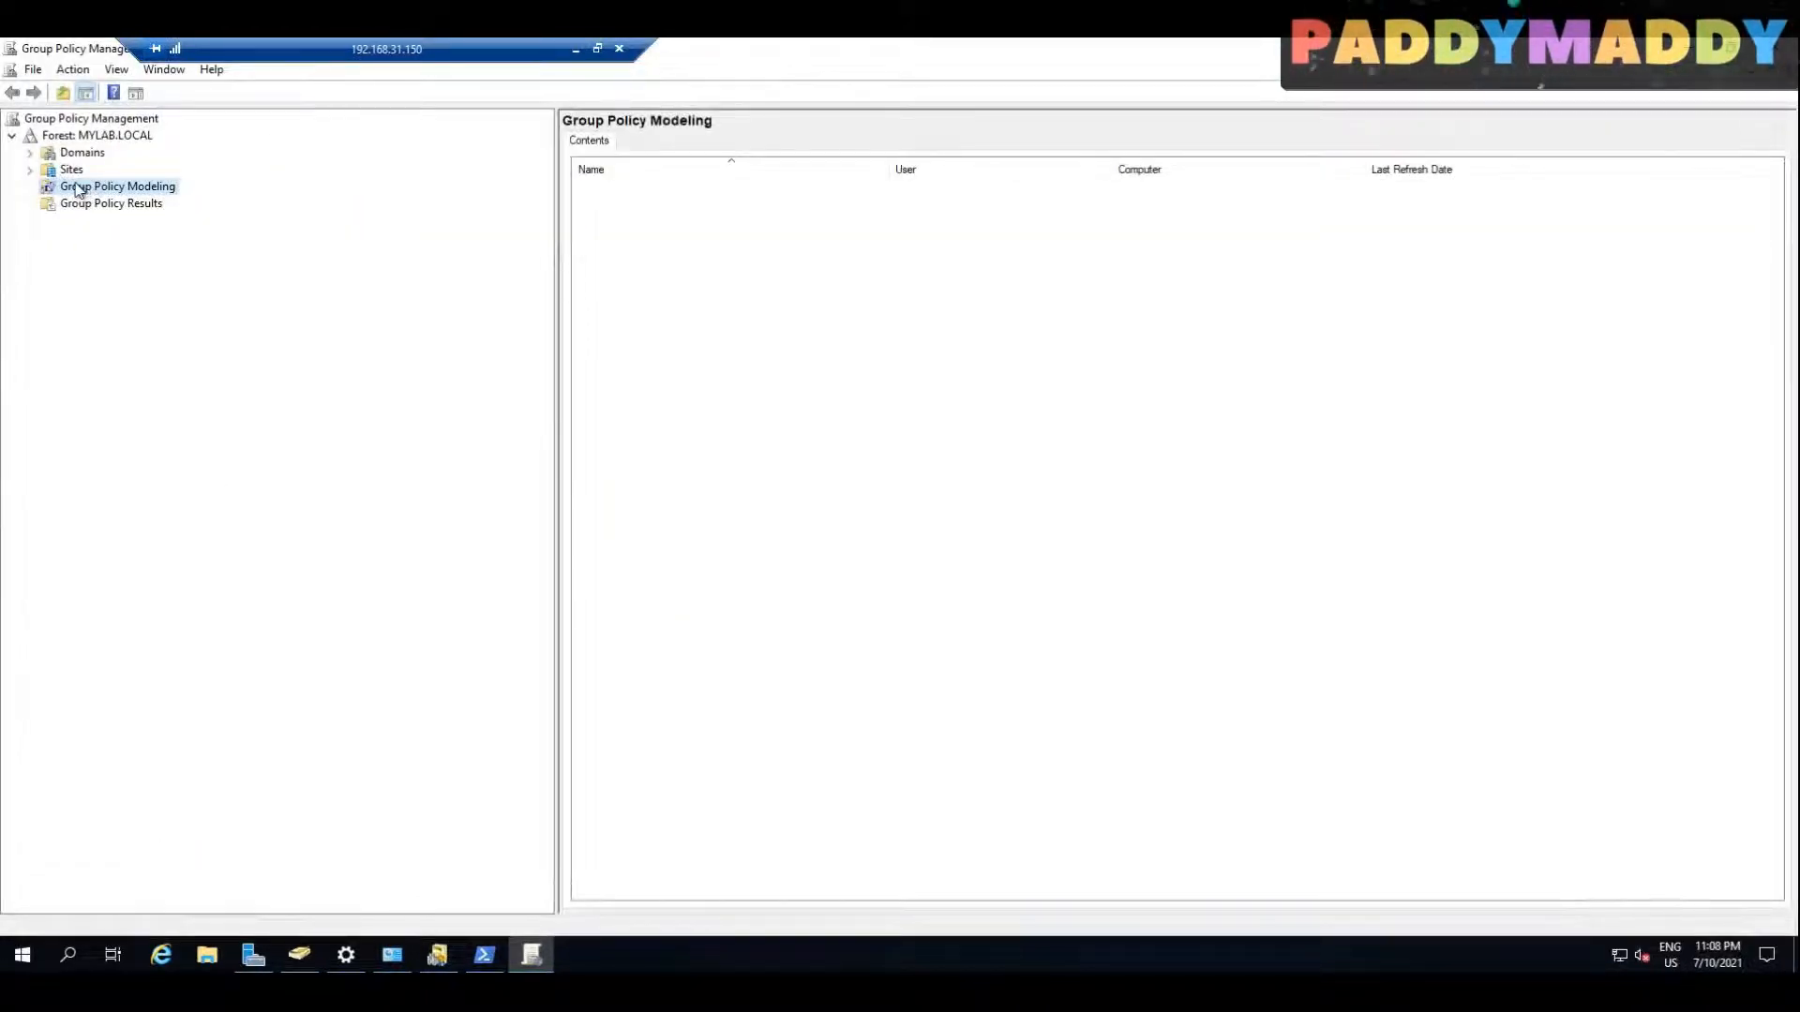
Step: Create a new Group Policy Object named HybridAD in the MYLAB.LOCAL domain
{"action": "left_click", "coordinate": [31, 152]}
{"action": "left_click", "coordinate": [48, 170]}
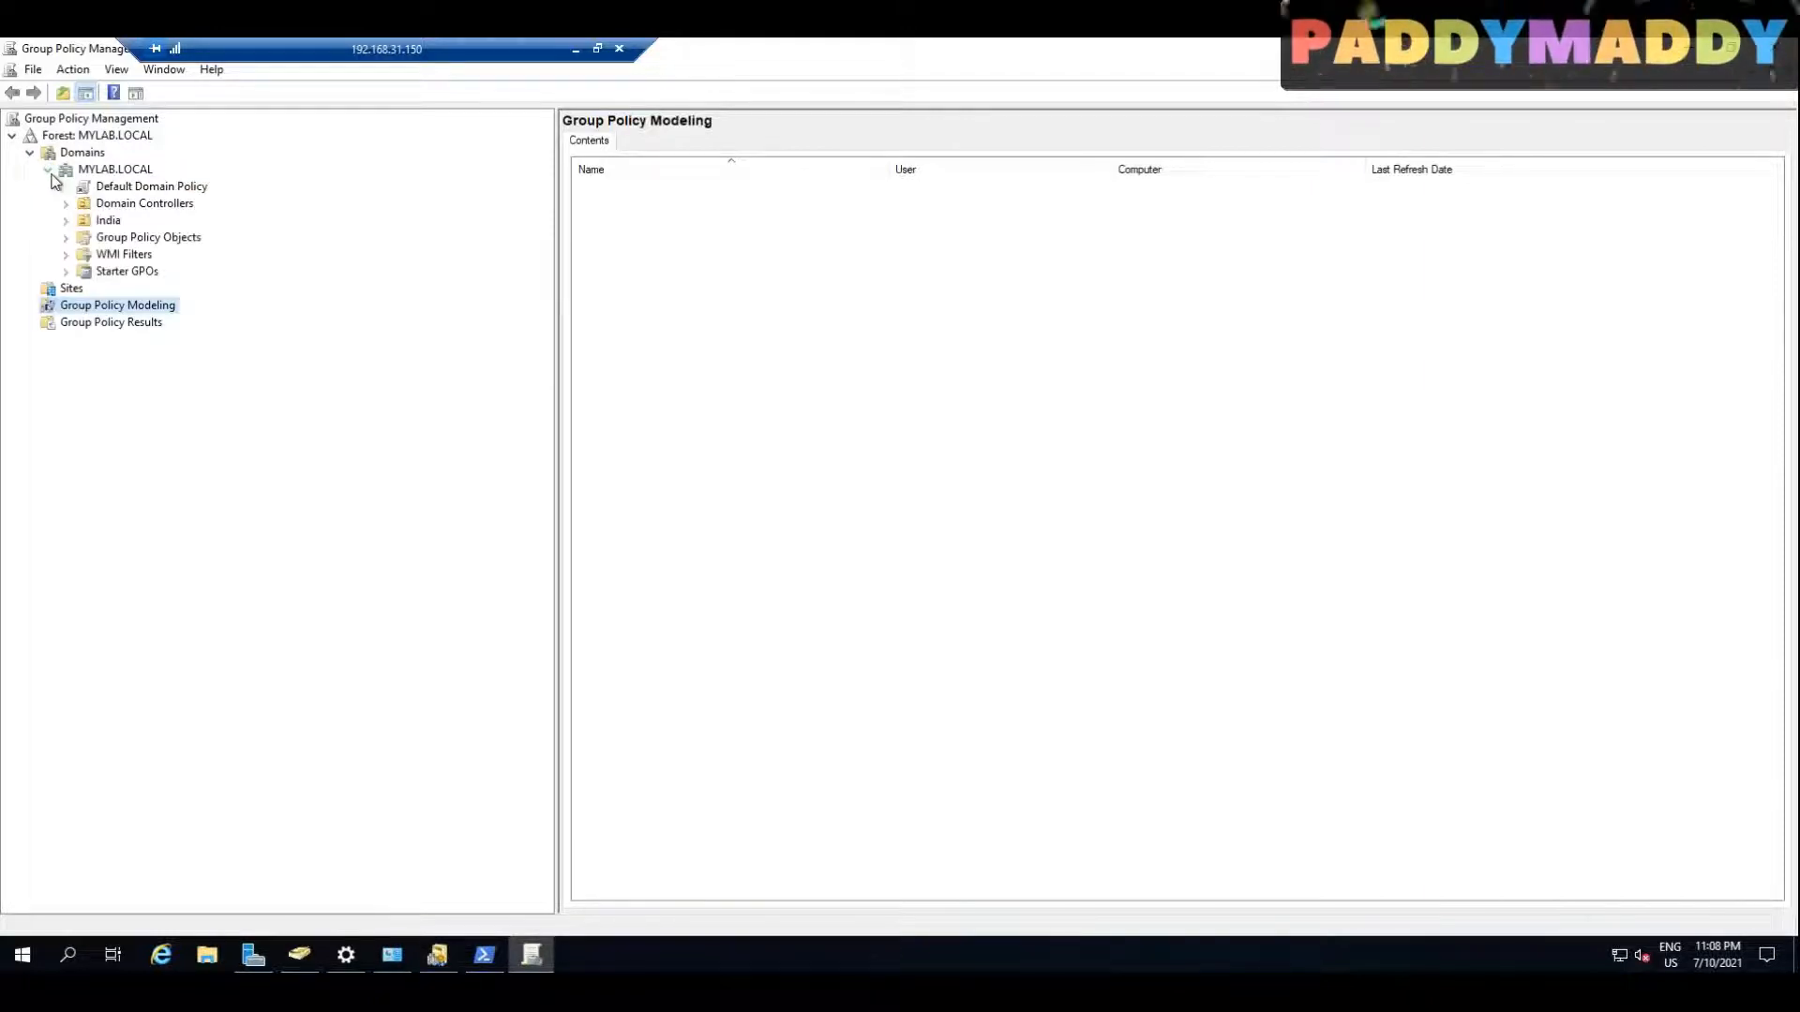
{"action": "left_click", "coordinate": [181, 237]}
{"action": "right_click", "coordinate": [181, 237]}
{"action": "left_click", "coordinate": [238, 245]}
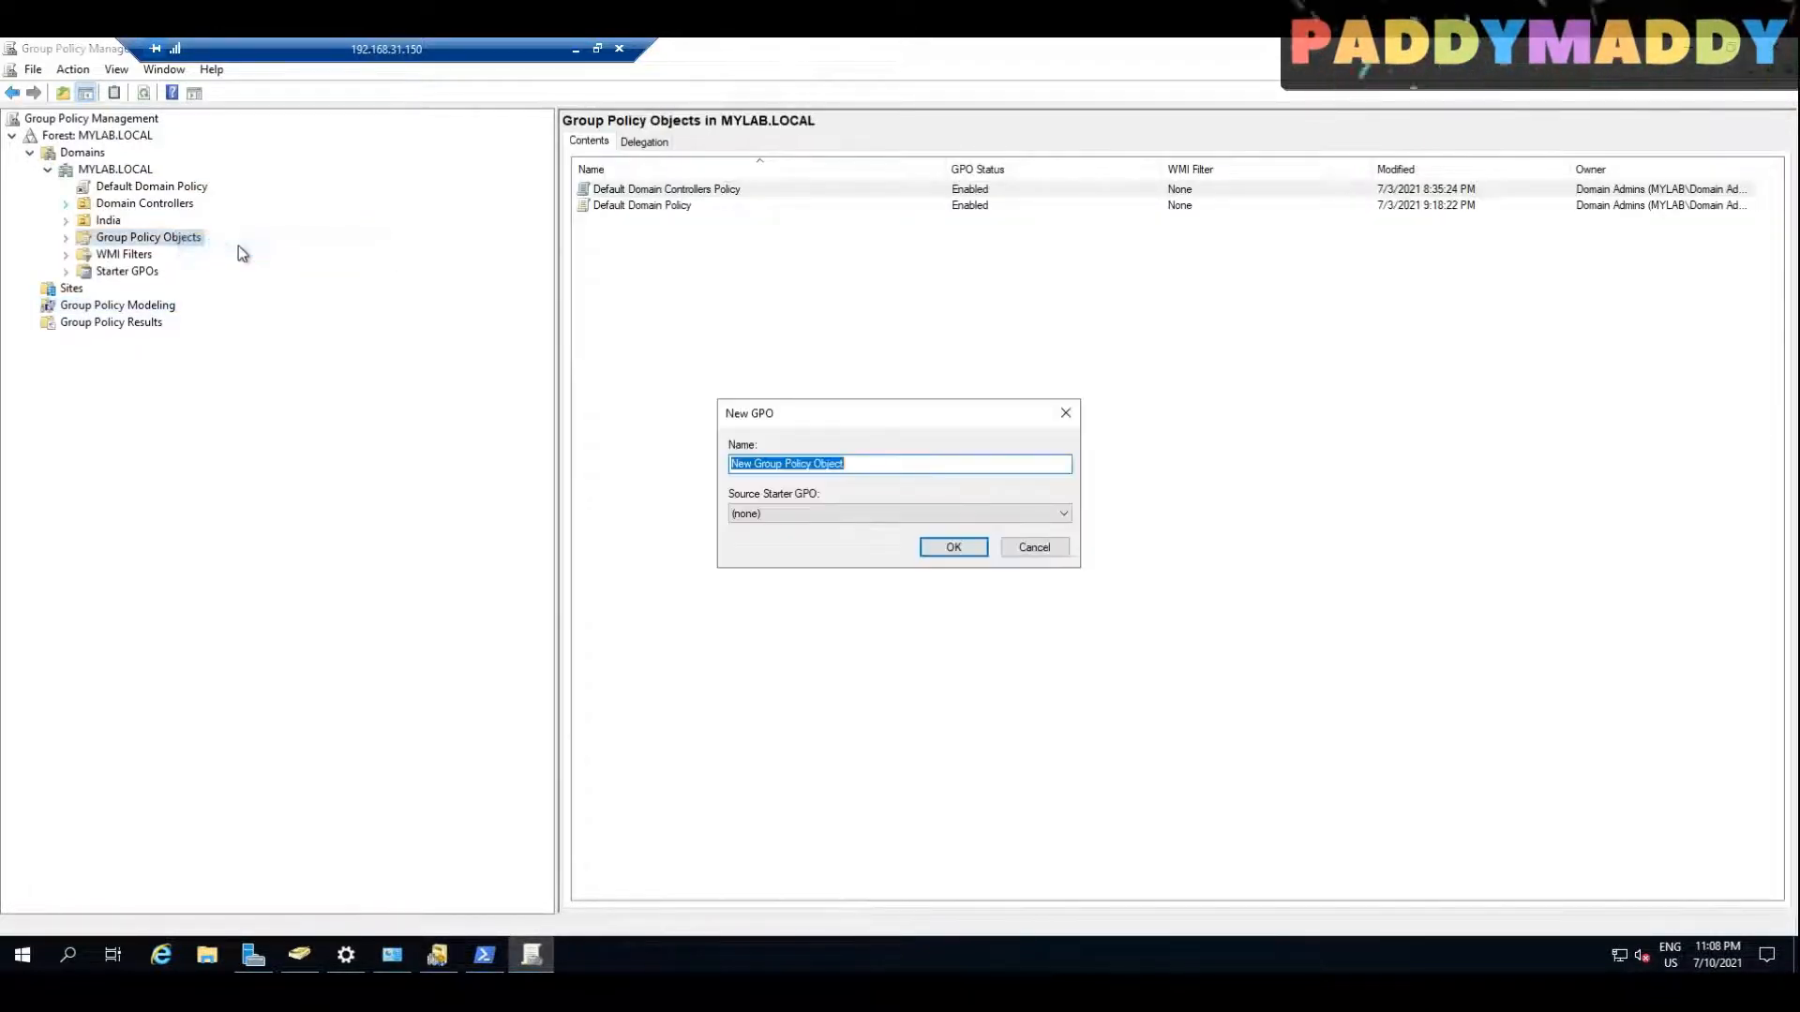
{"action": "type", "text": "pa"}
{"action": "key", "text": "BackSpace"}
{"action": "key", "text": "BackSpace"}
{"action": "type", "text": "HybridAD"}
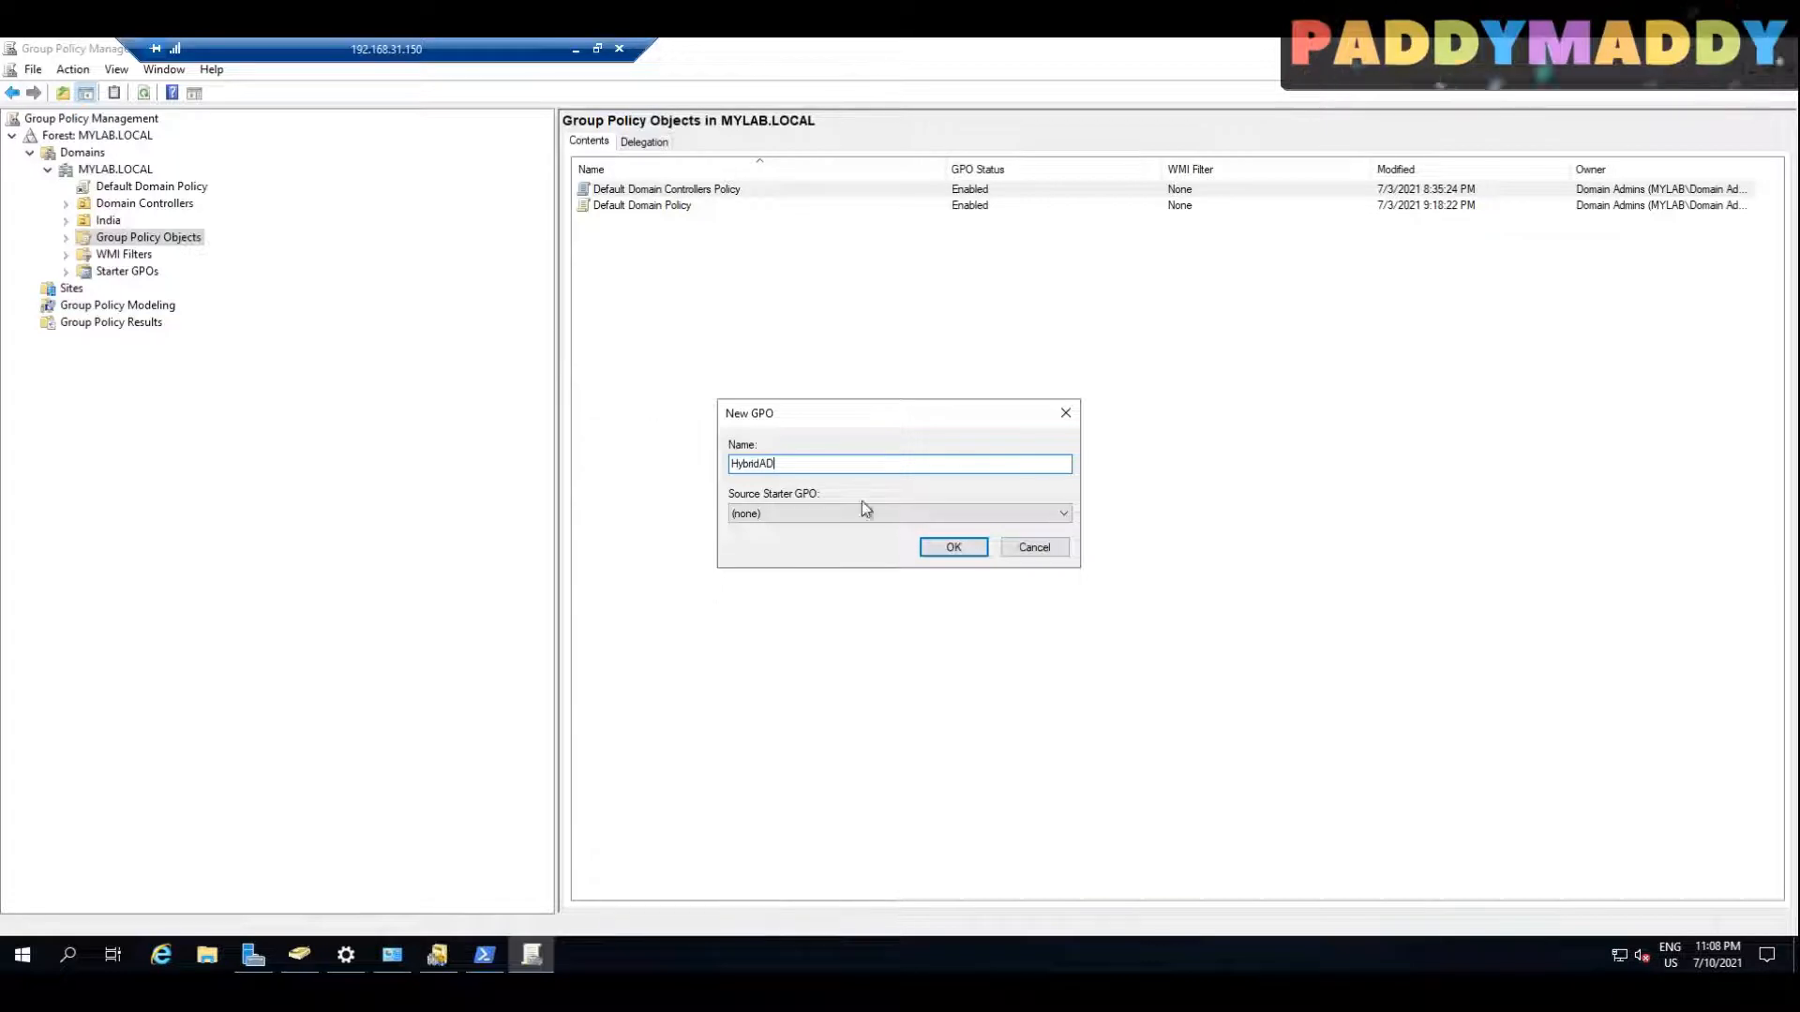
{"action": "left_click", "coordinate": [949, 547]}
Step: Open the HybridAD policy for editing in a maximized editor and widen its tree pane
{"action": "right_click", "coordinate": [631, 223]}
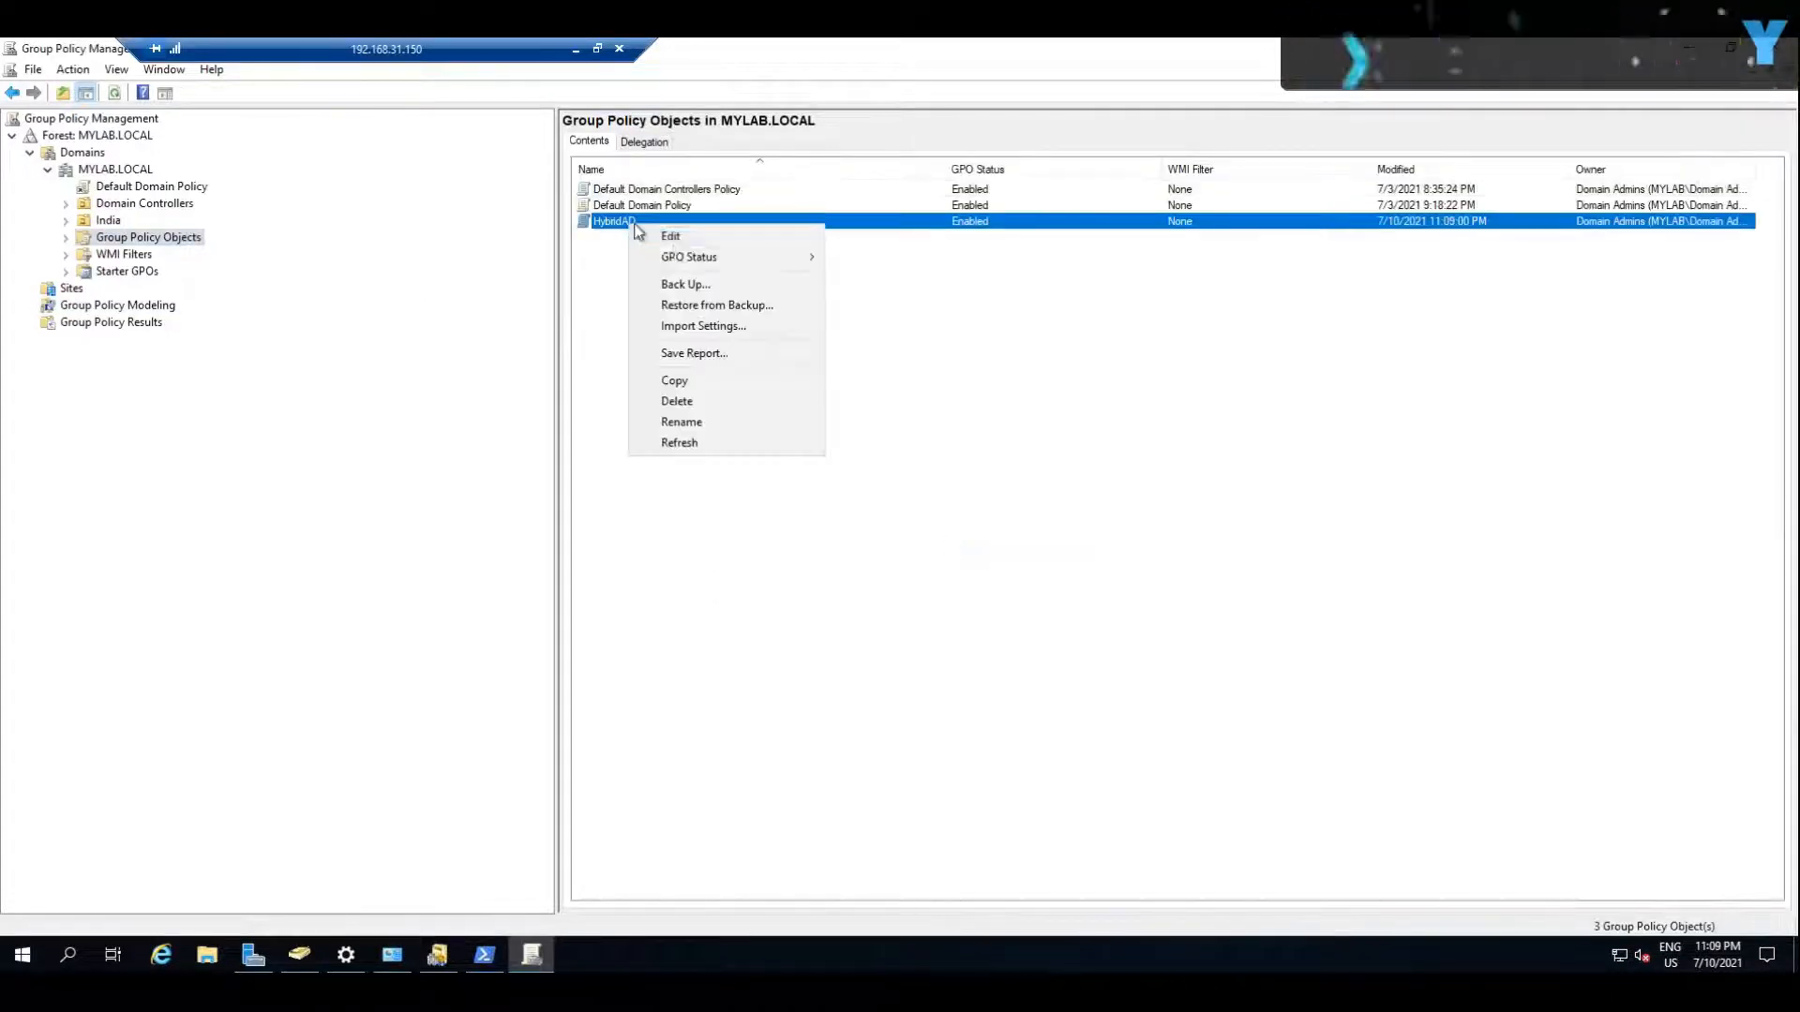
{"action": "left_click", "coordinate": [656, 238]}
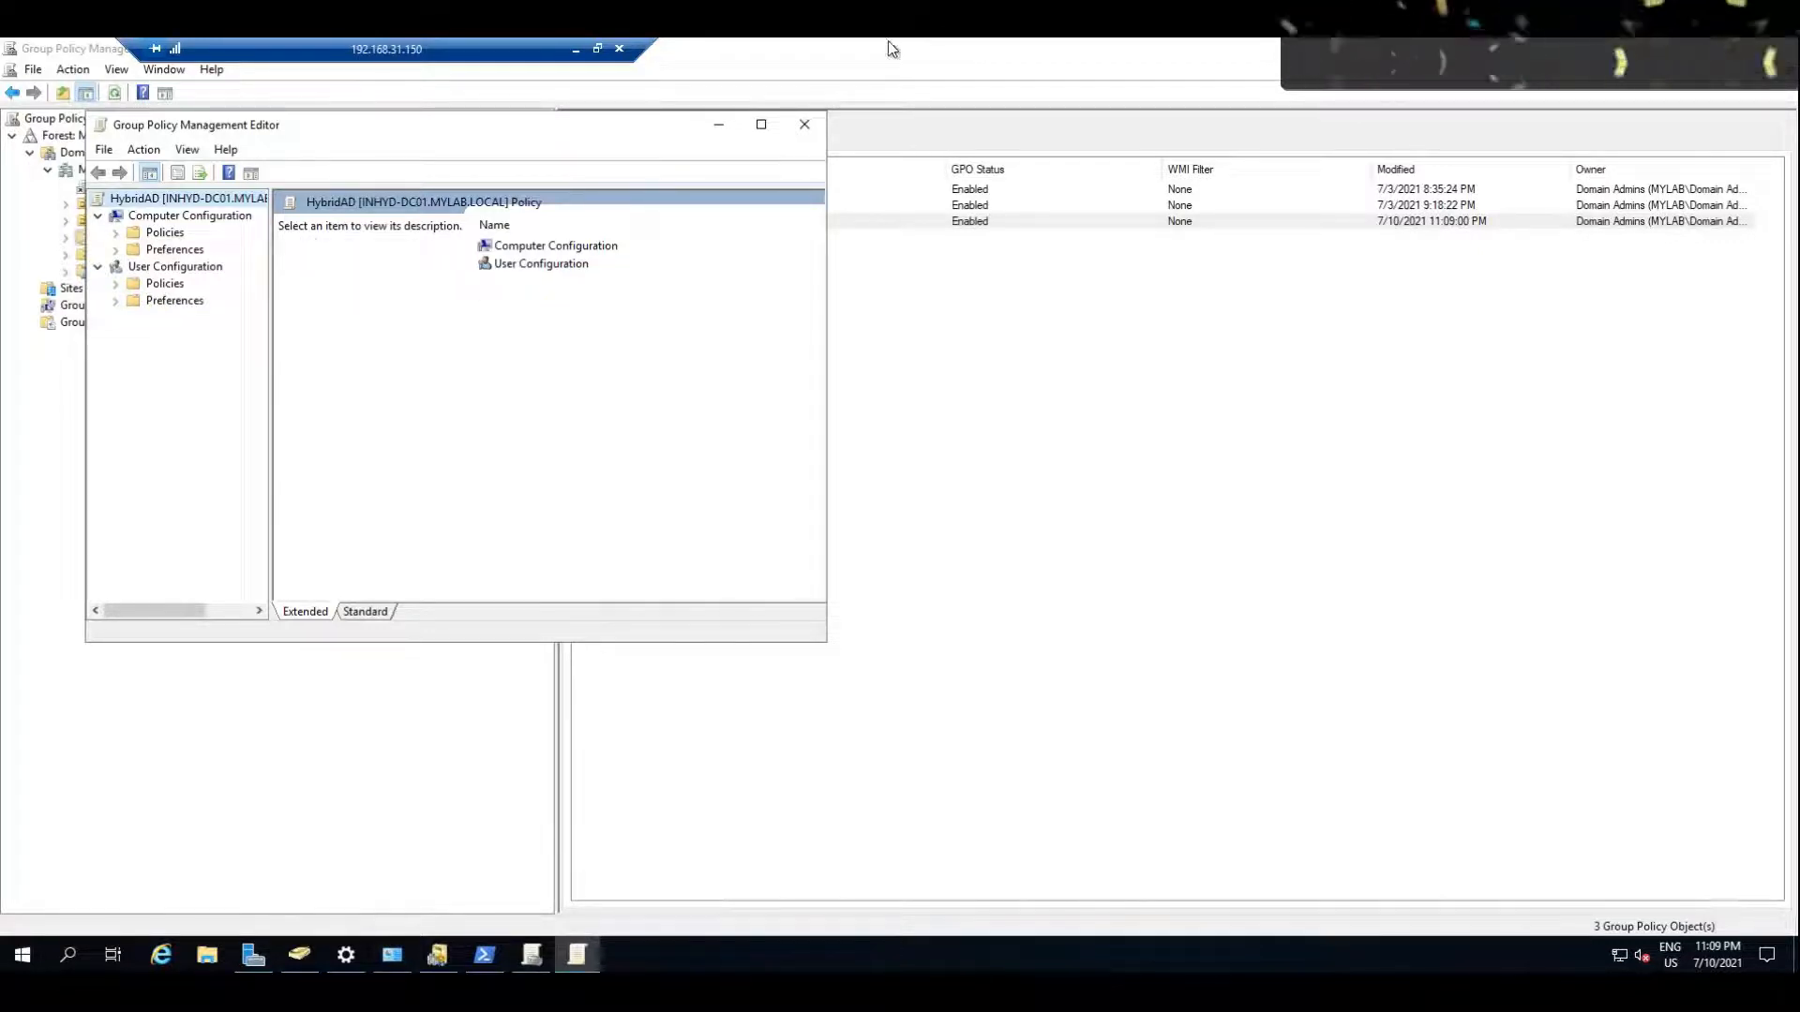
{"action": "left_click", "coordinate": [761, 125]}
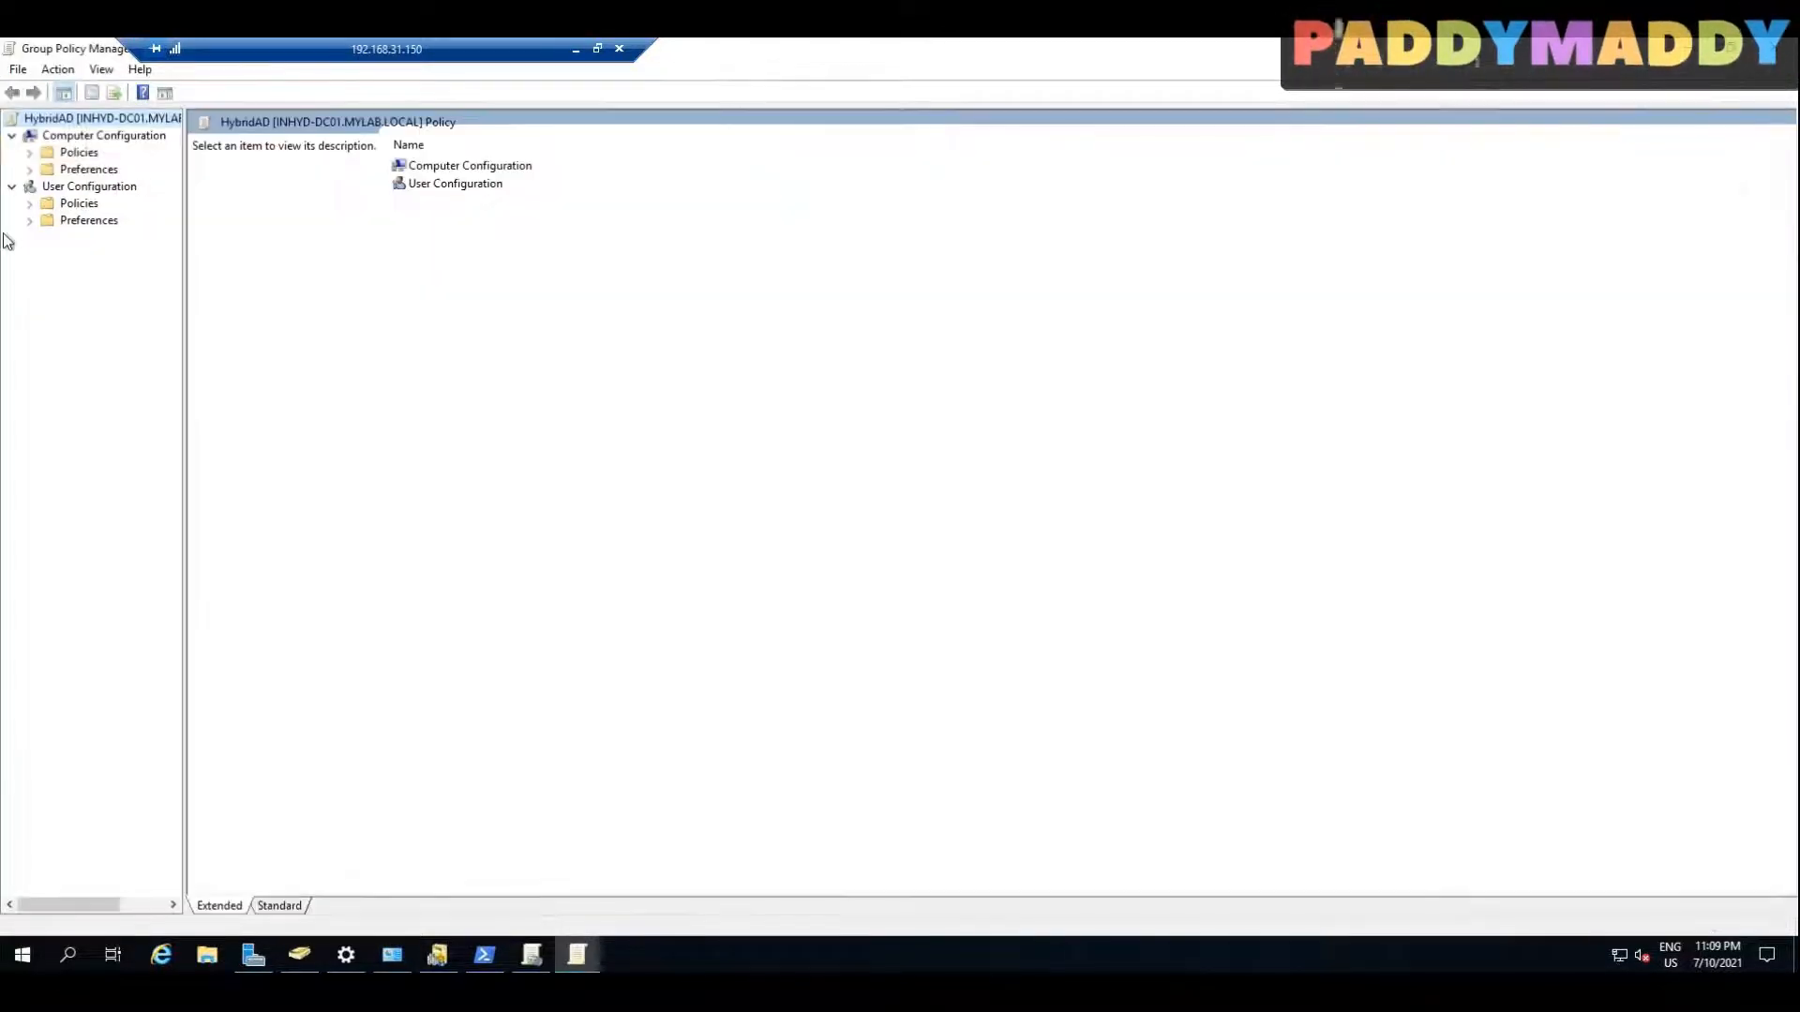
{"action": "left_click", "coordinate": [45, 171]}
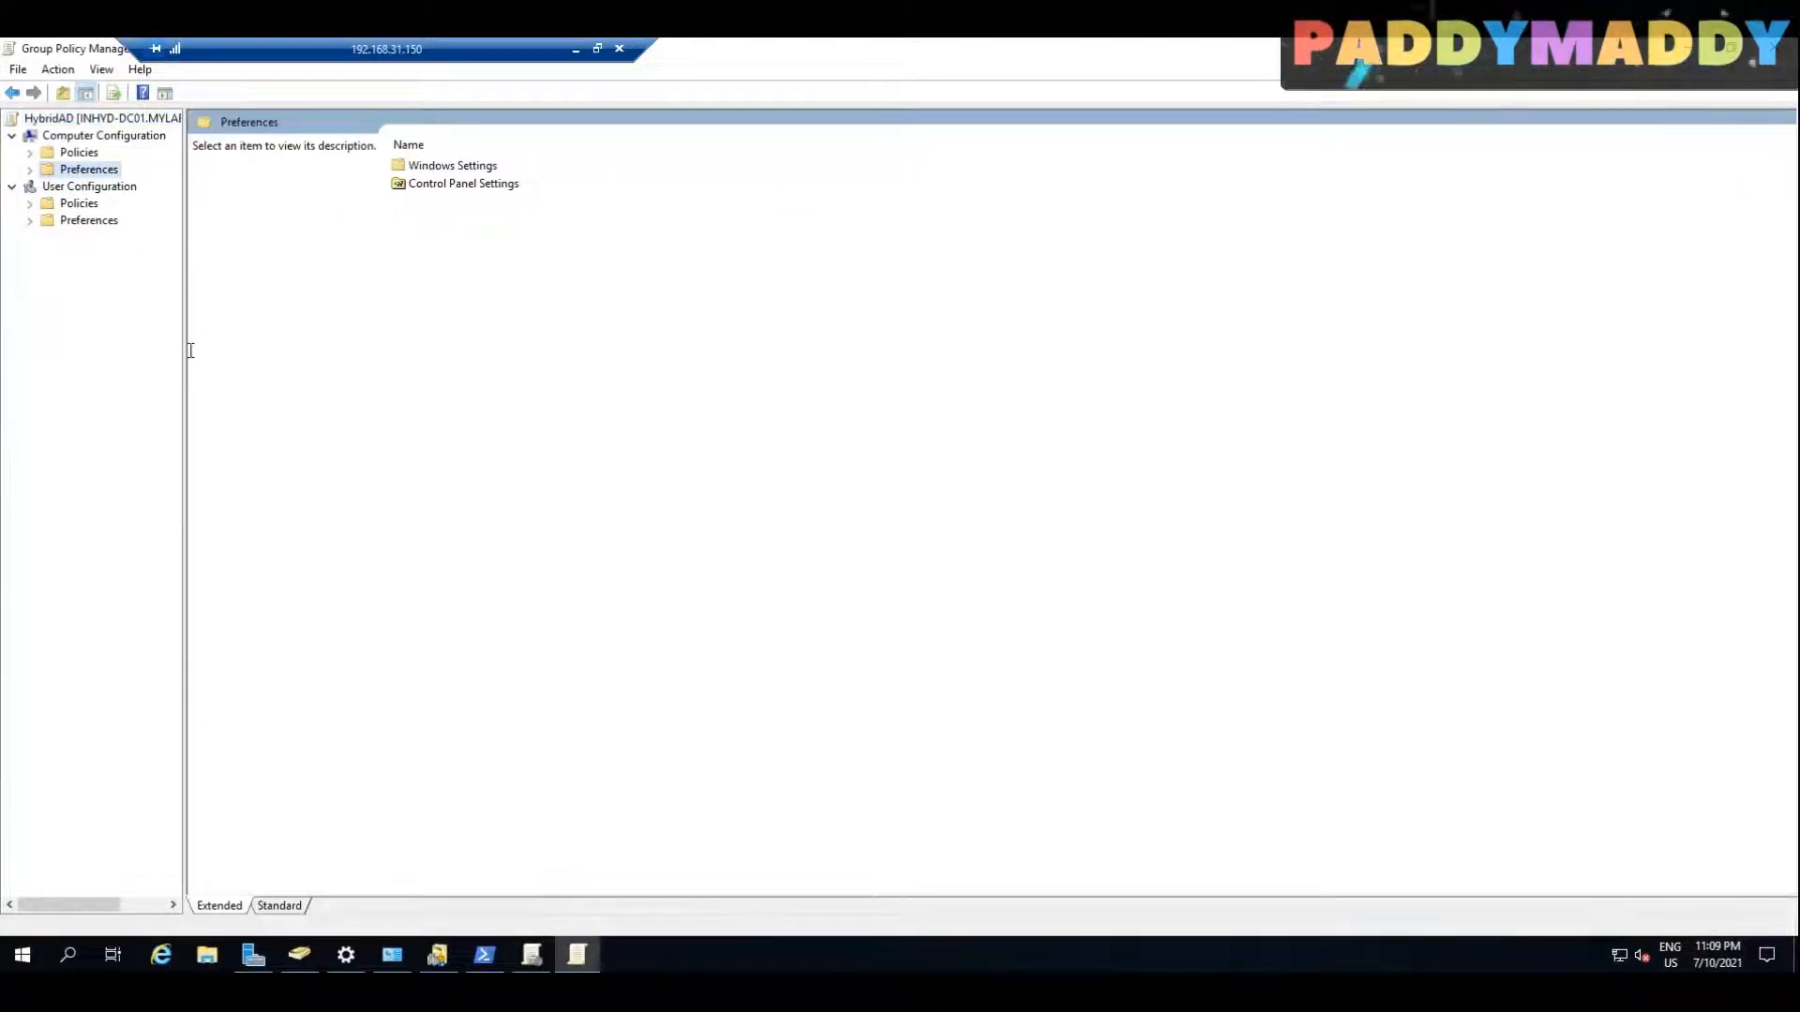
{"action": "left_click_drag", "start_coordinate": [184, 351], "coordinate": [420, 349]}
Step: Open the Security Page settings of Internet Explorer's Internet Control Panel under Computer Configuration's Administrative Templates, Windows Components
{"action": "left_click", "coordinate": [31, 170]}
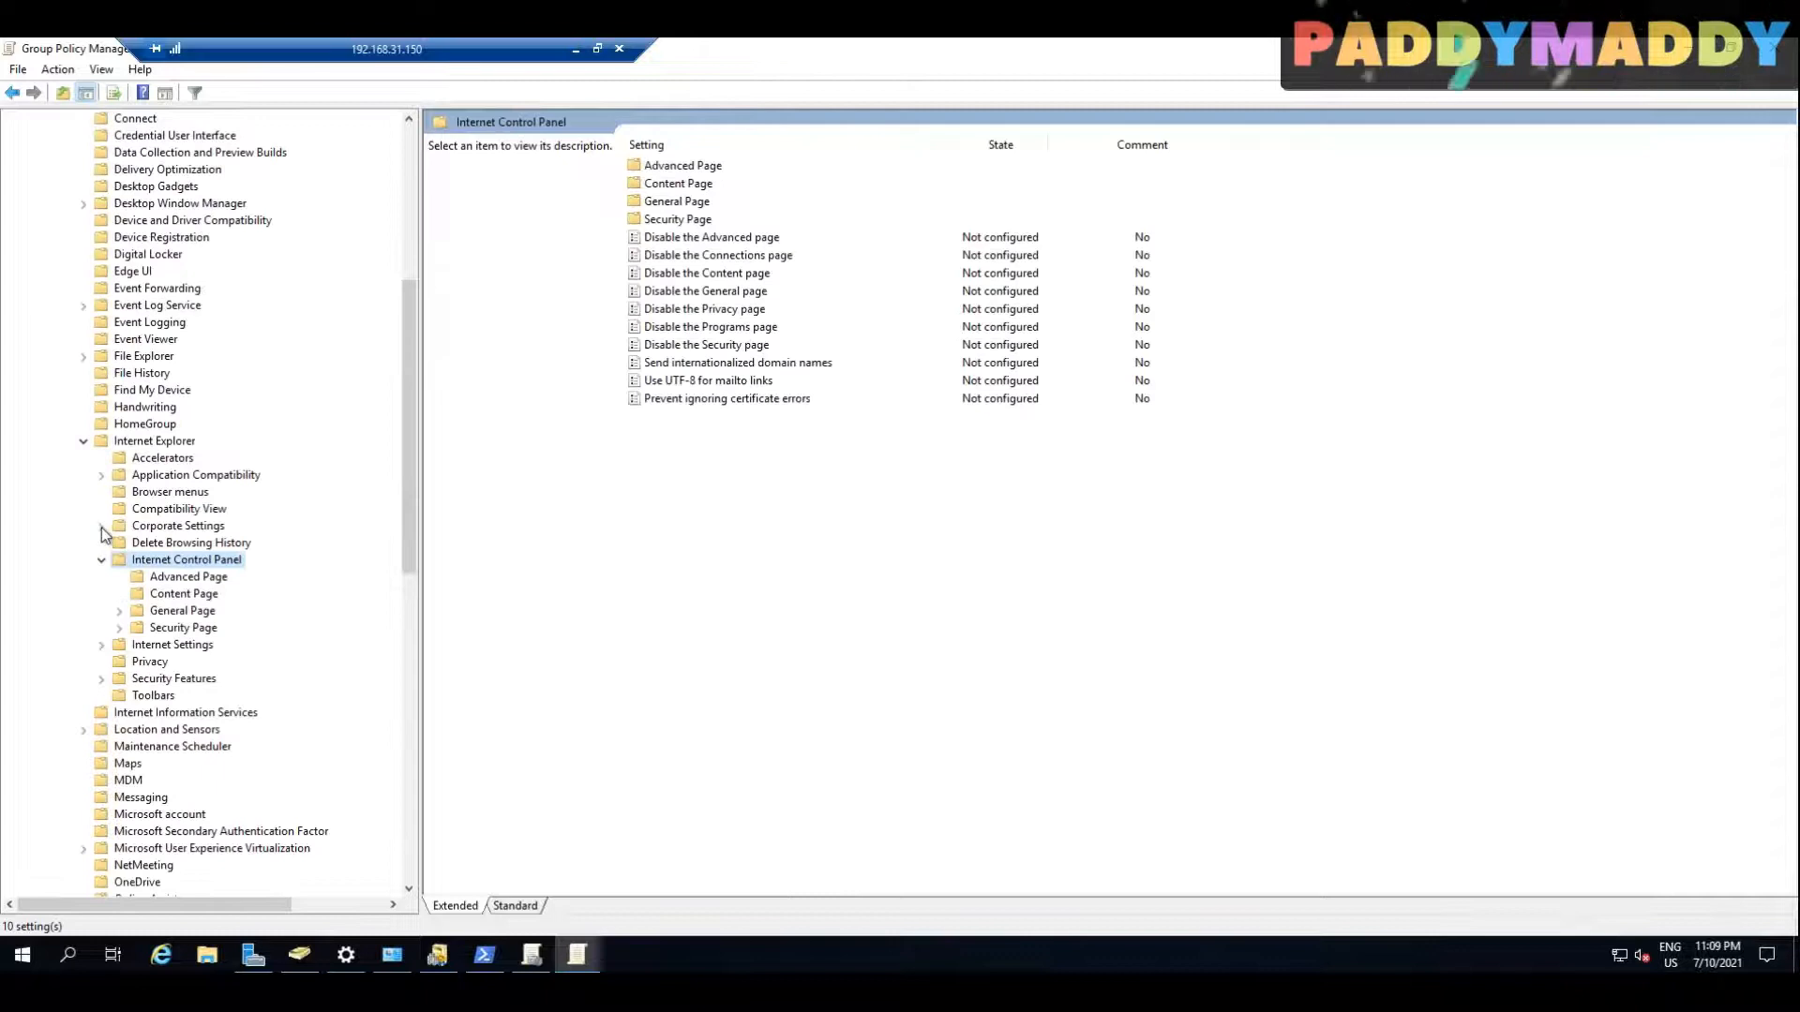
{"action": "scroll", "coordinate": [104, 535], "scroll_direction": "up", "scroll_amount": 8}
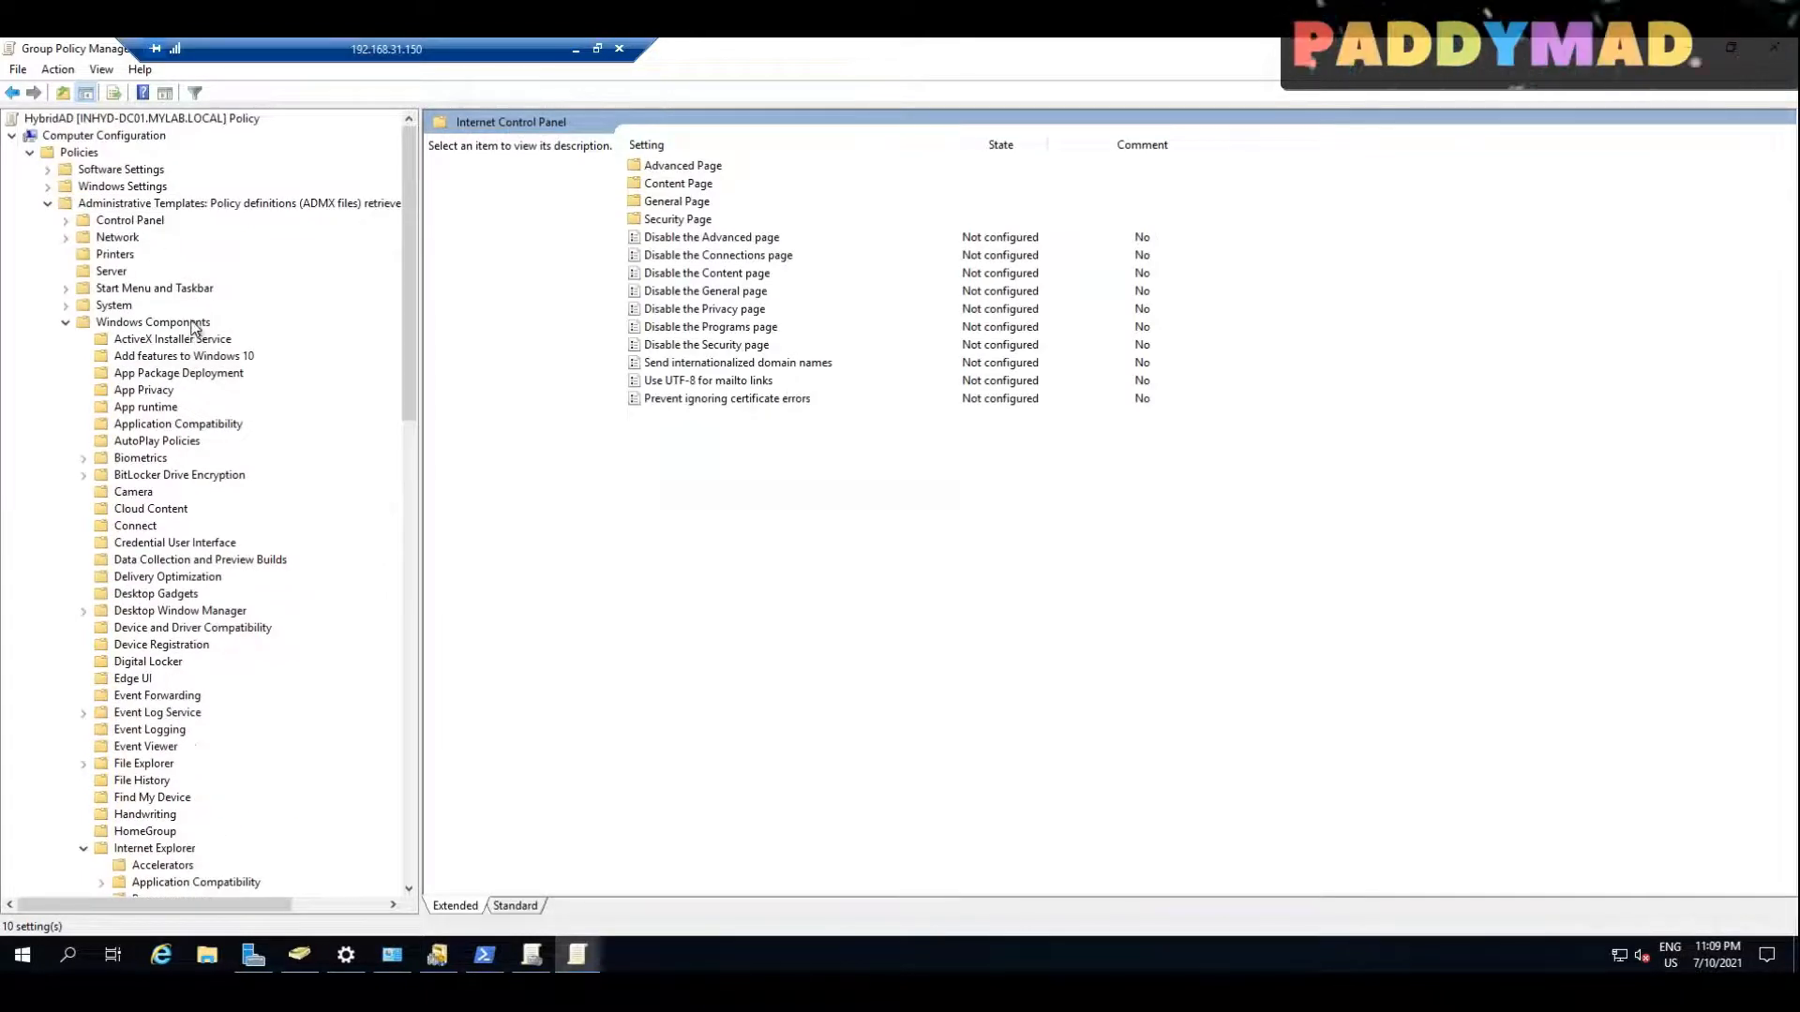
{"action": "scroll", "coordinate": [225, 676], "scroll_direction": "down", "scroll_amount": 3}
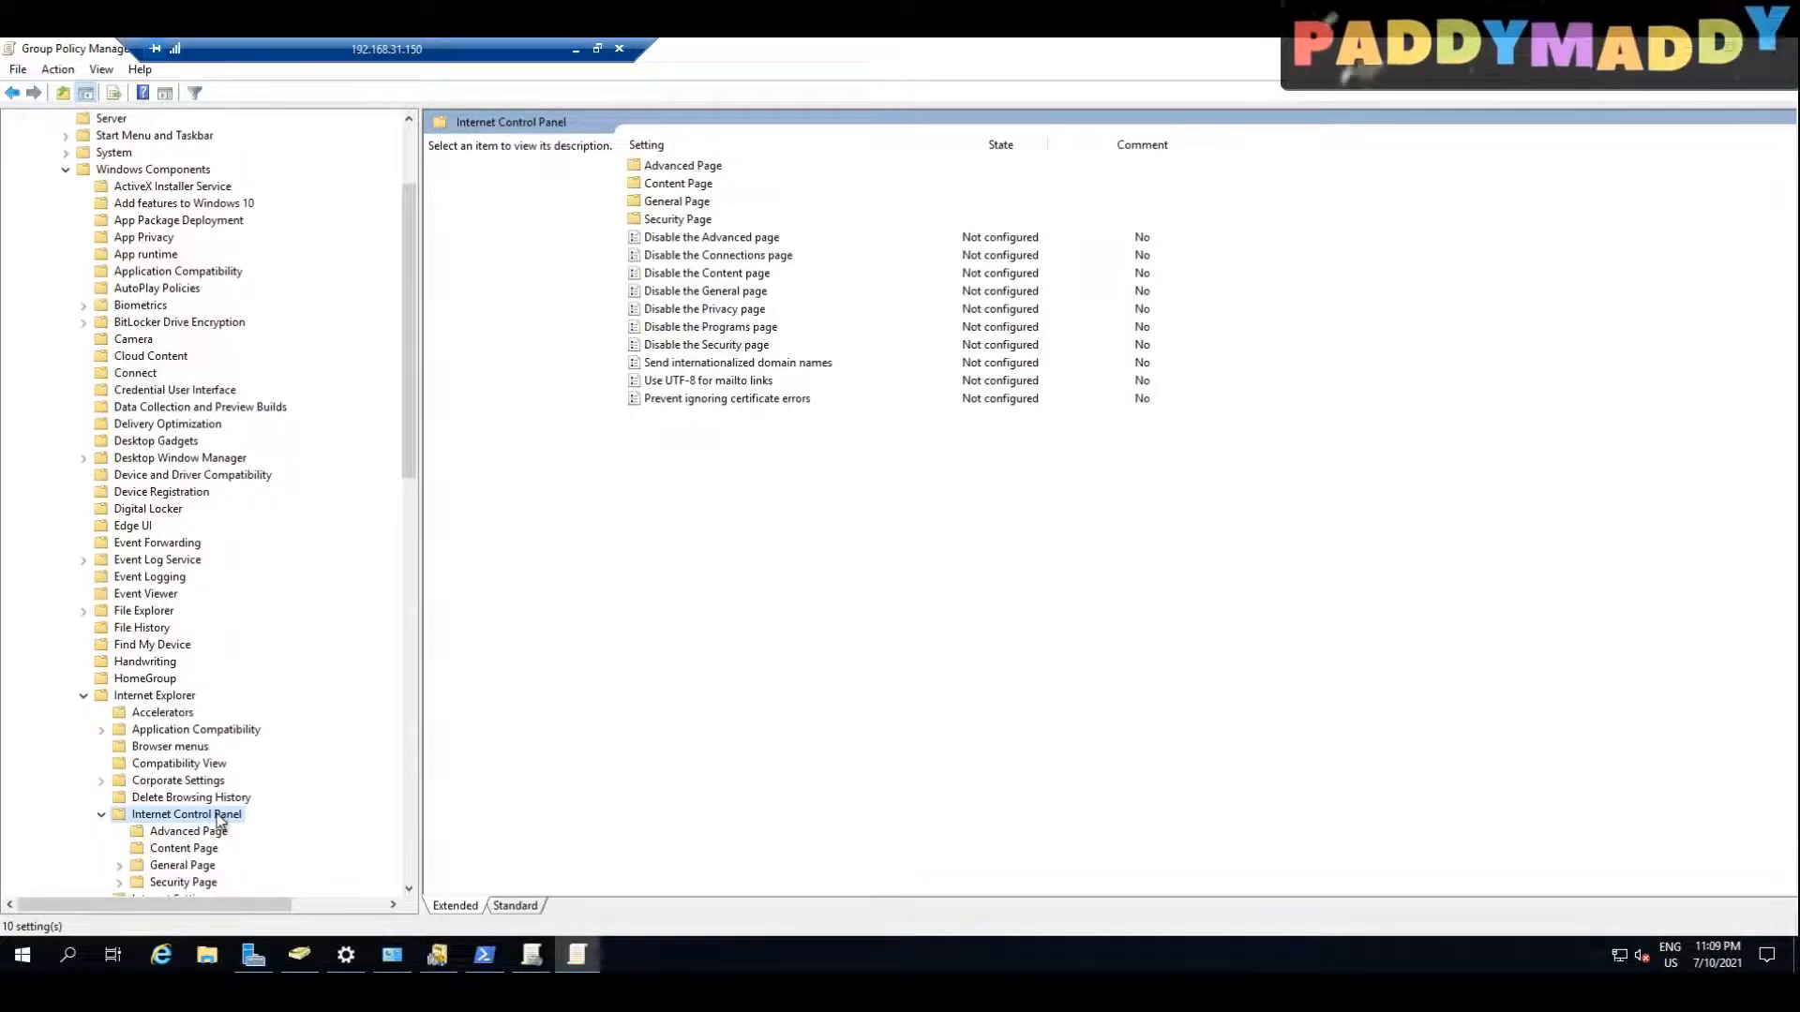
{"action": "scroll", "coordinate": [221, 821], "scroll_direction": "down", "scroll_amount": 3}
{"action": "double_click", "coordinate": [196, 735]}
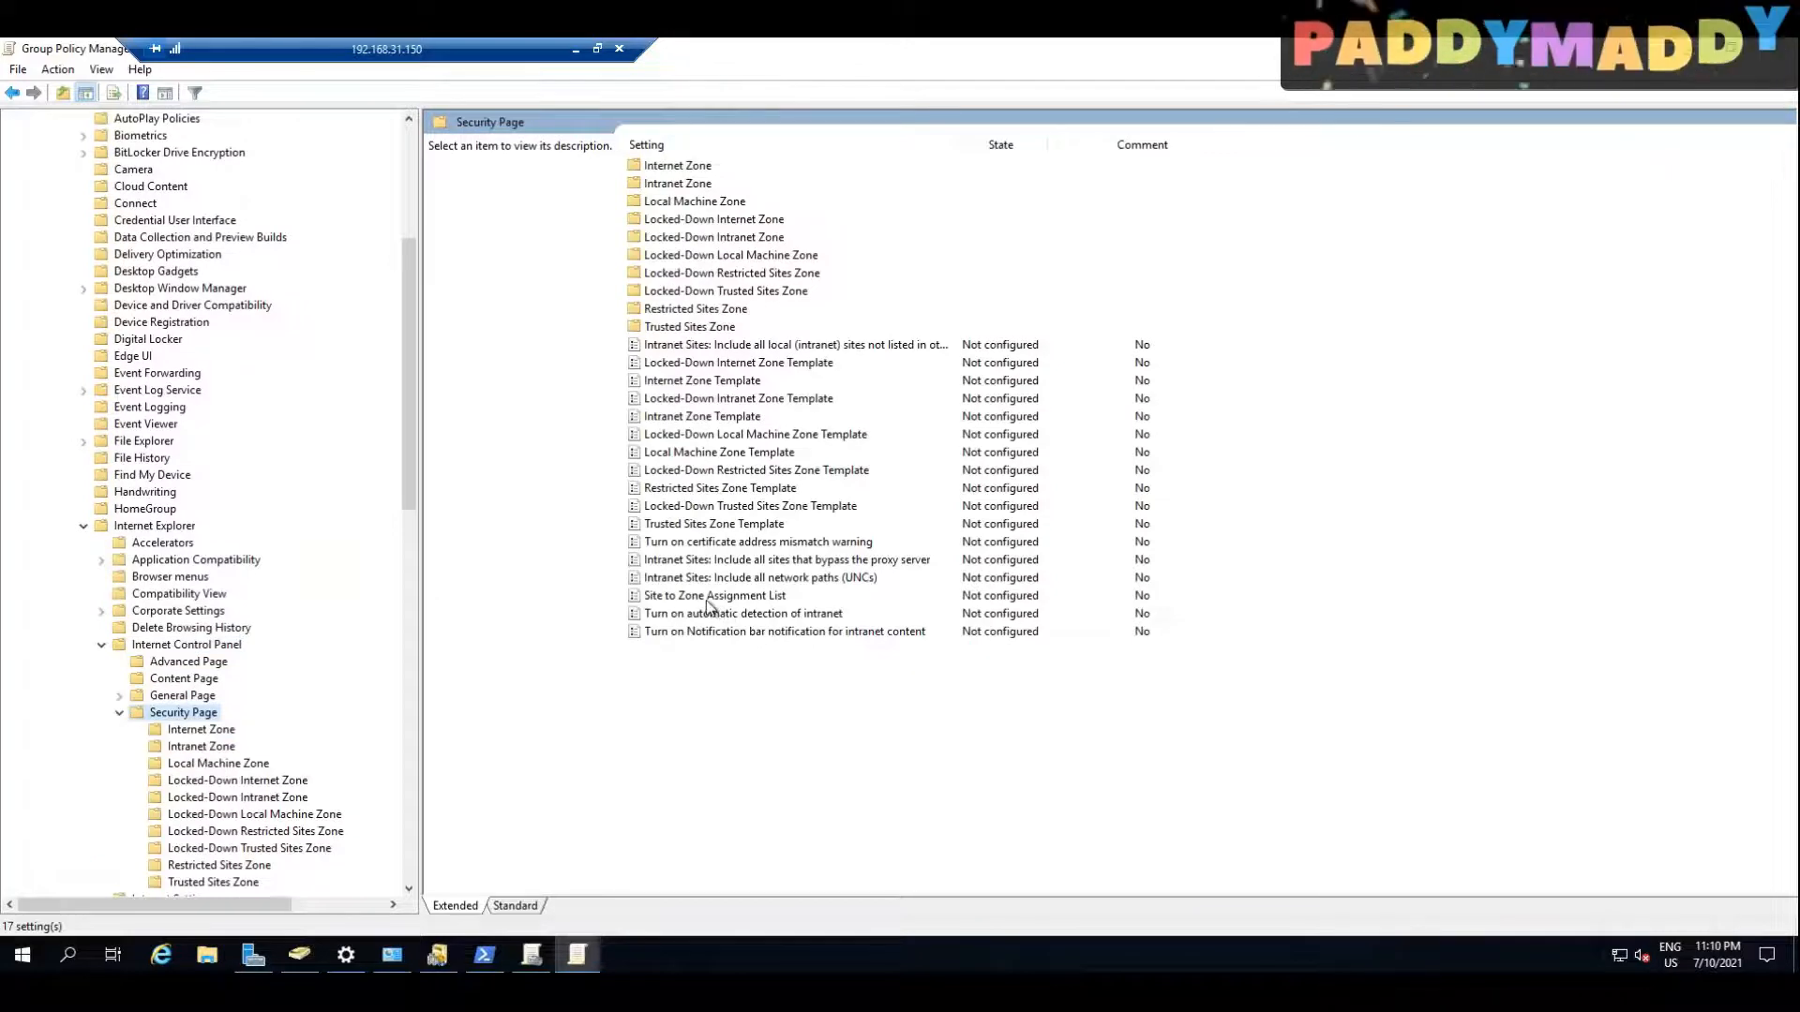
Step: Set the Site to Zone Assignment List policy to Enabled and open its zone assignments table
{"action": "left_click", "coordinate": [709, 600]}
{"action": "double_click", "coordinate": [708, 601]}
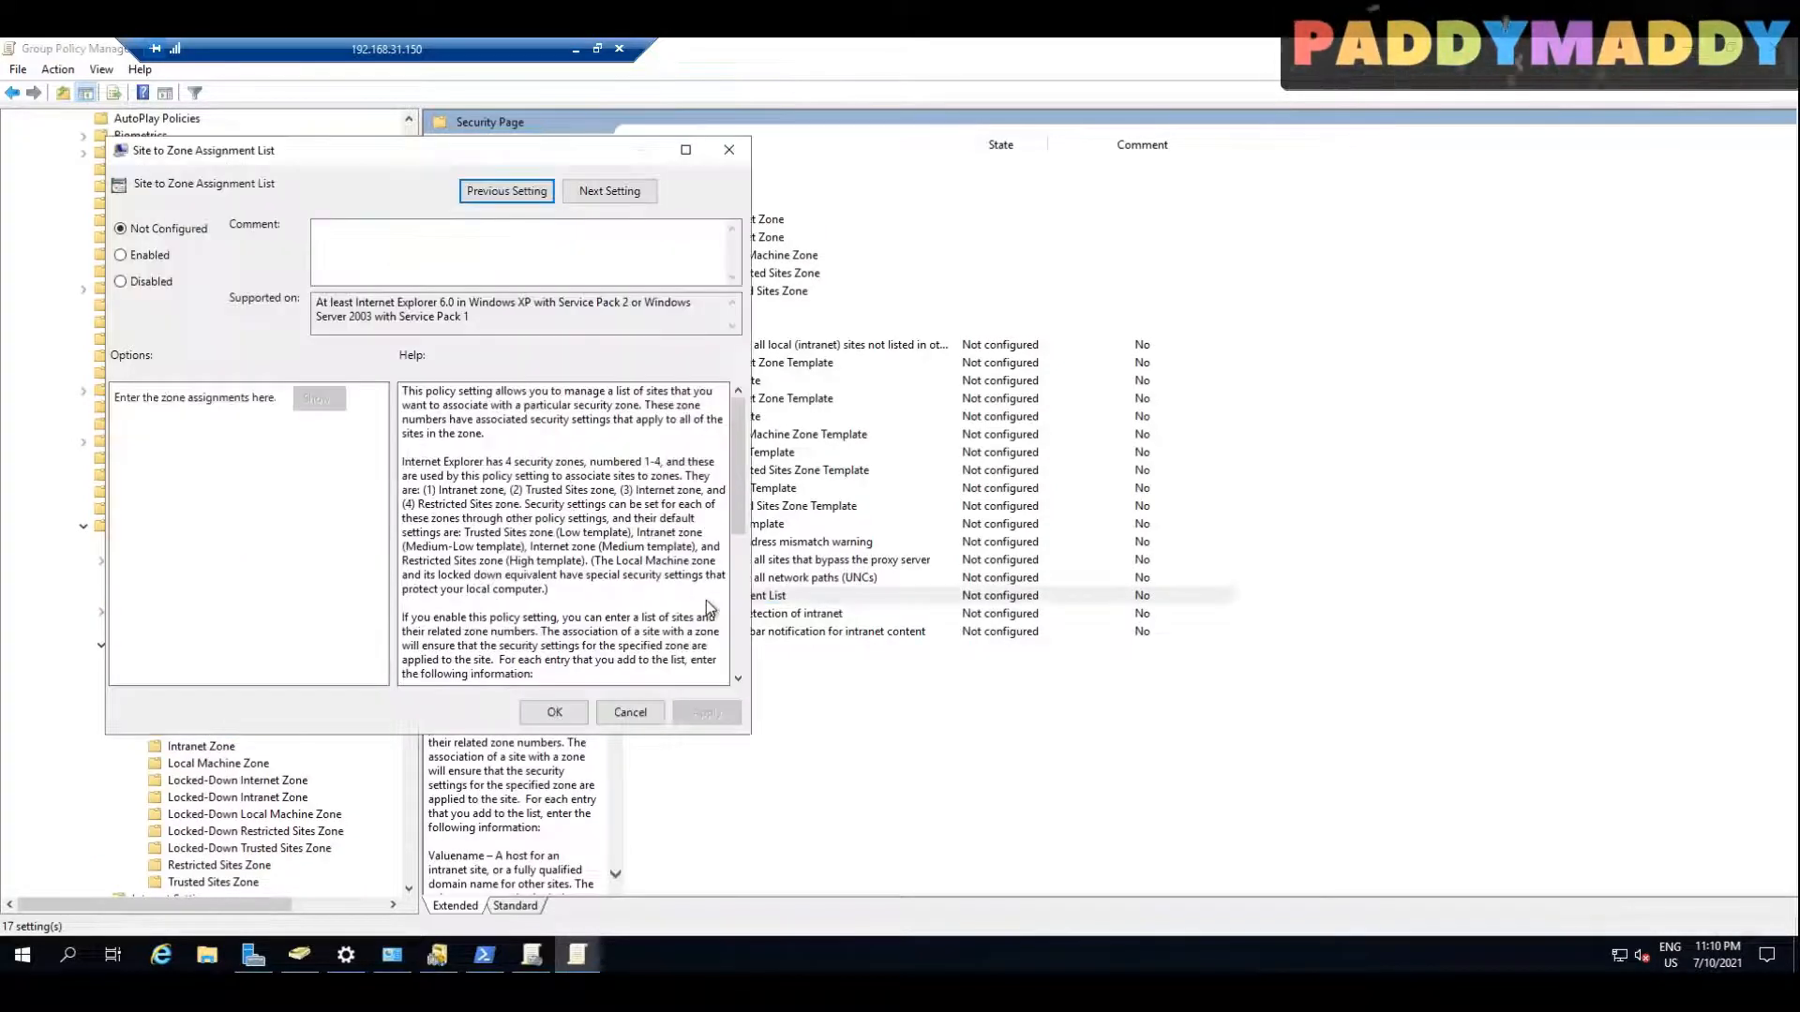
{"action": "left_click", "coordinate": [140, 253]}
{"action": "left_click_drag", "start_coordinate": [526, 491], "coordinate": [613, 498]}
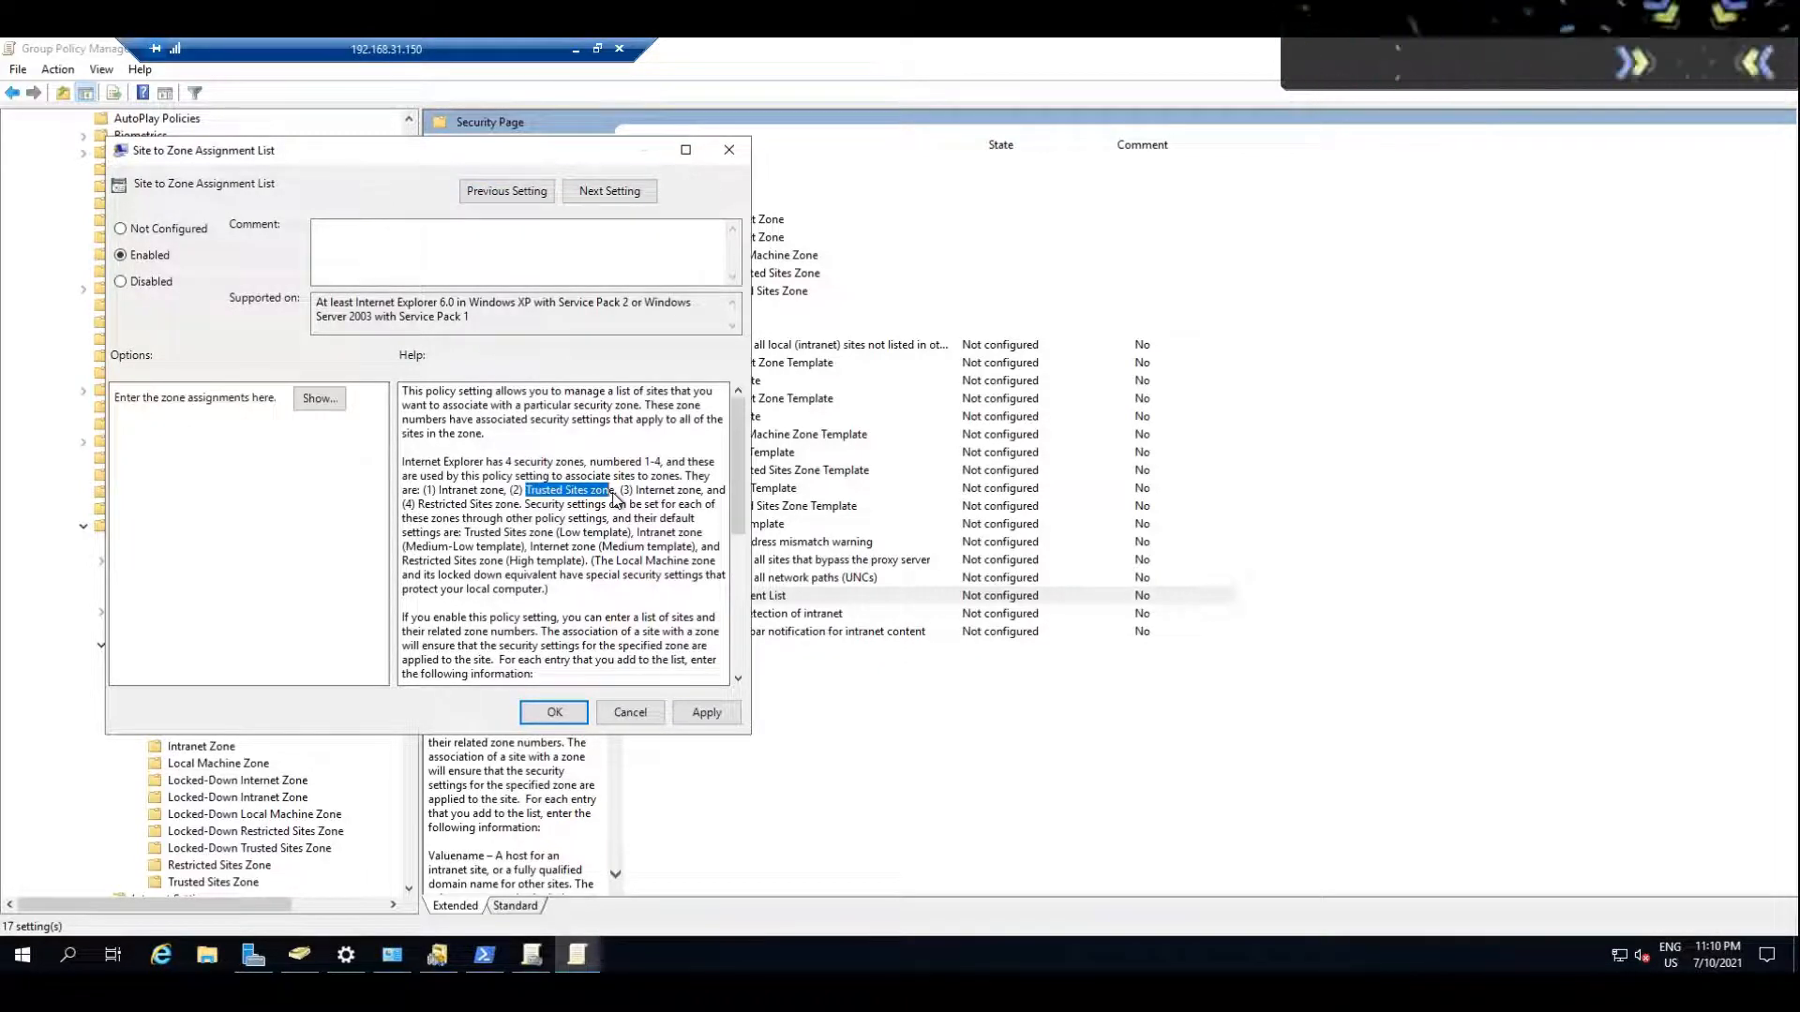
{"action": "left_click_drag", "start_coordinate": [439, 491], "coordinate": [518, 489]}
{"action": "left_click", "coordinate": [460, 498]}
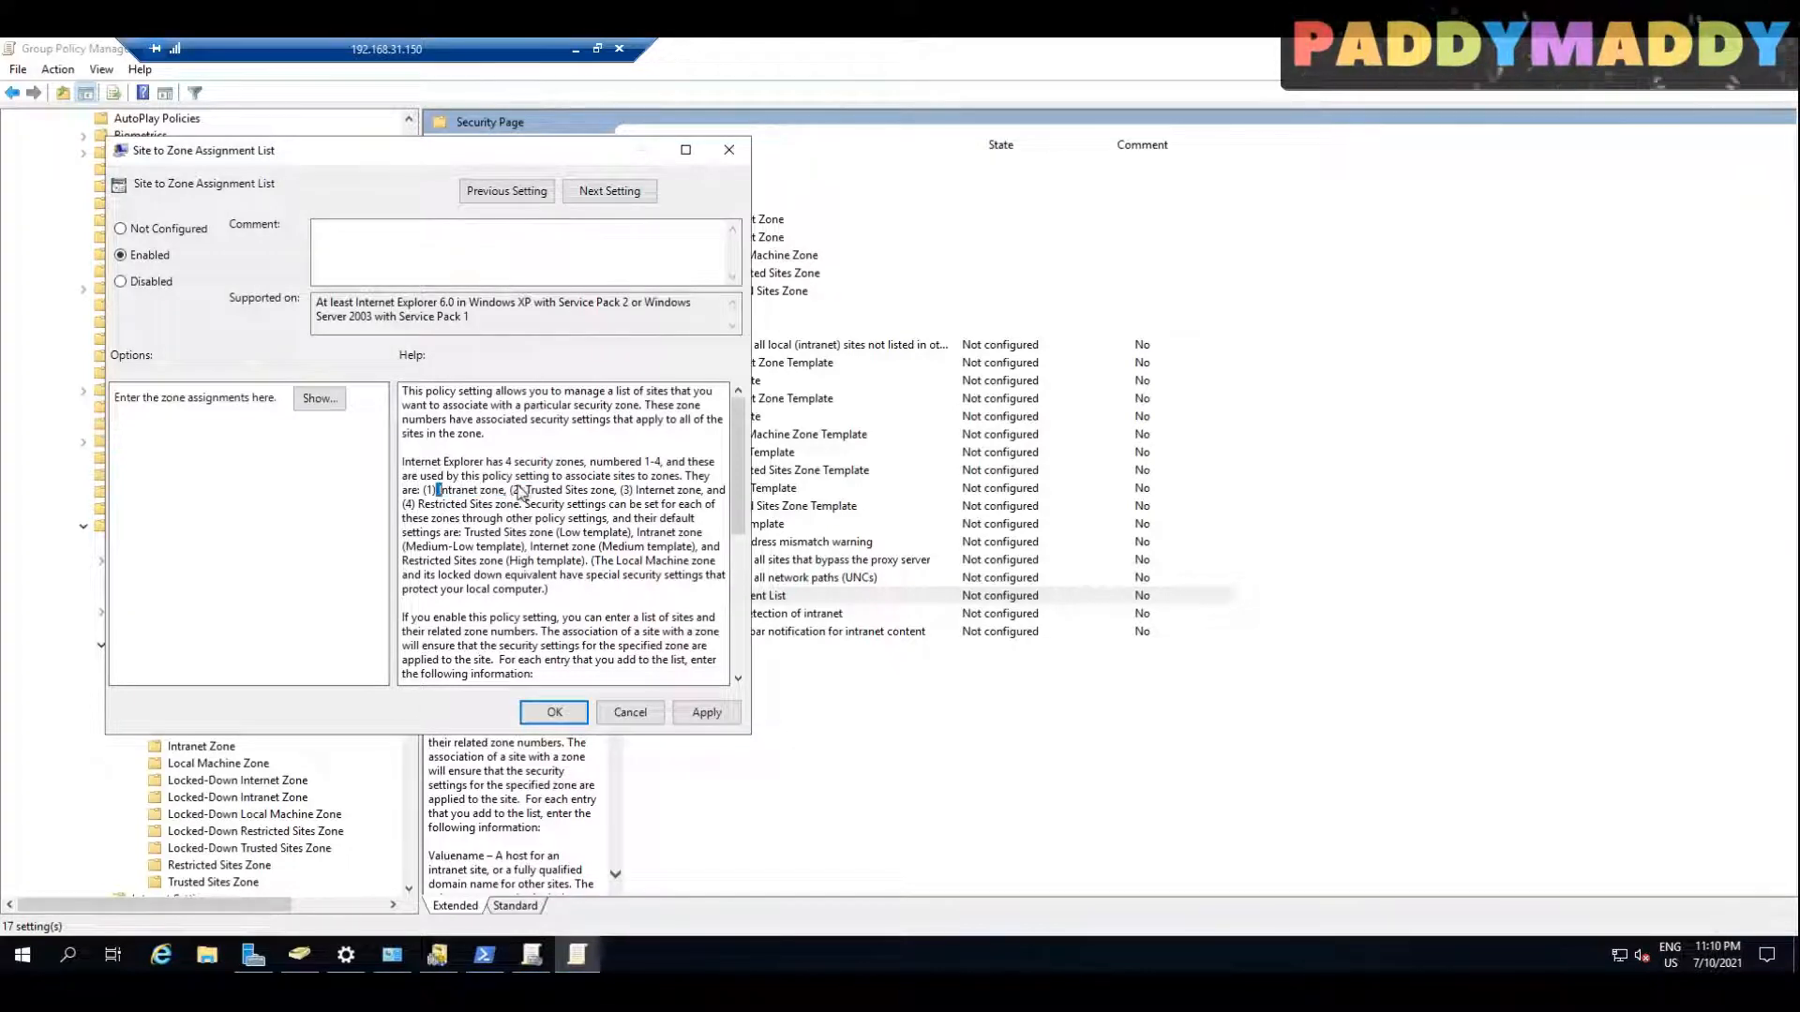
{"action": "left_click", "coordinate": [317, 399]}
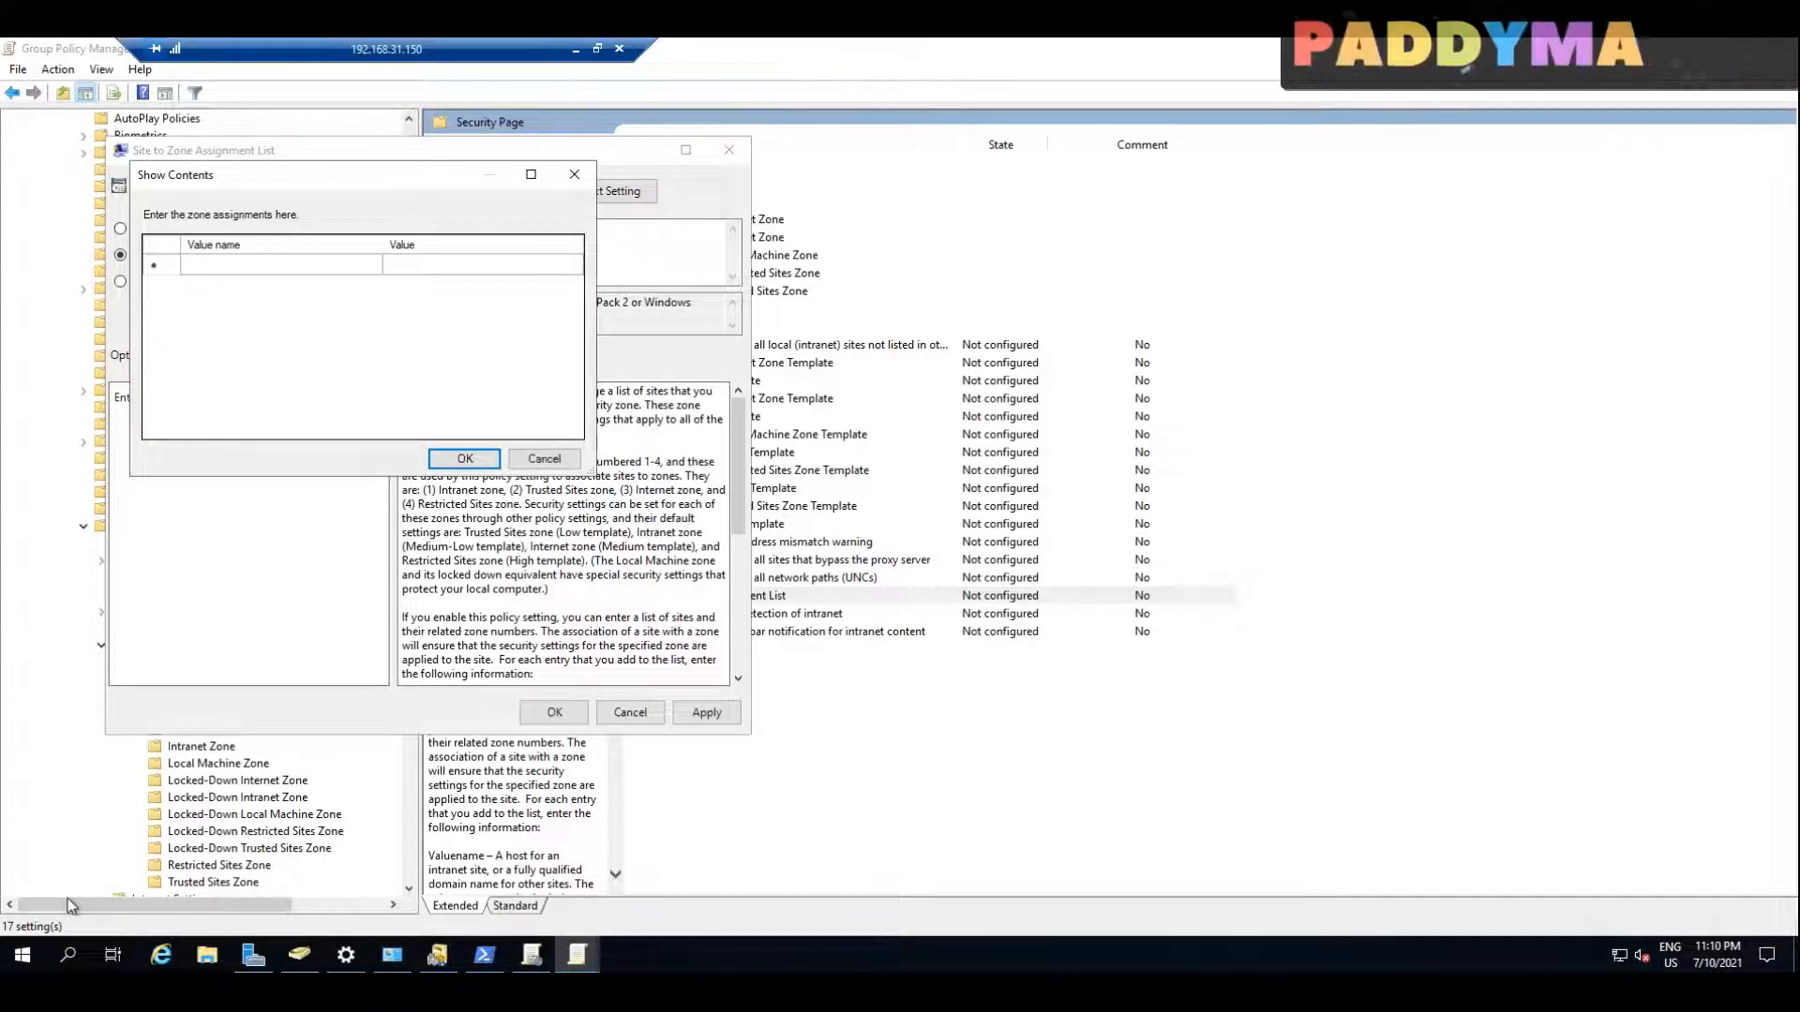
{"action": "left_click", "coordinate": [244, 265]}
{"action": "type", "text": "https://device.login.microsoftonline.com"}
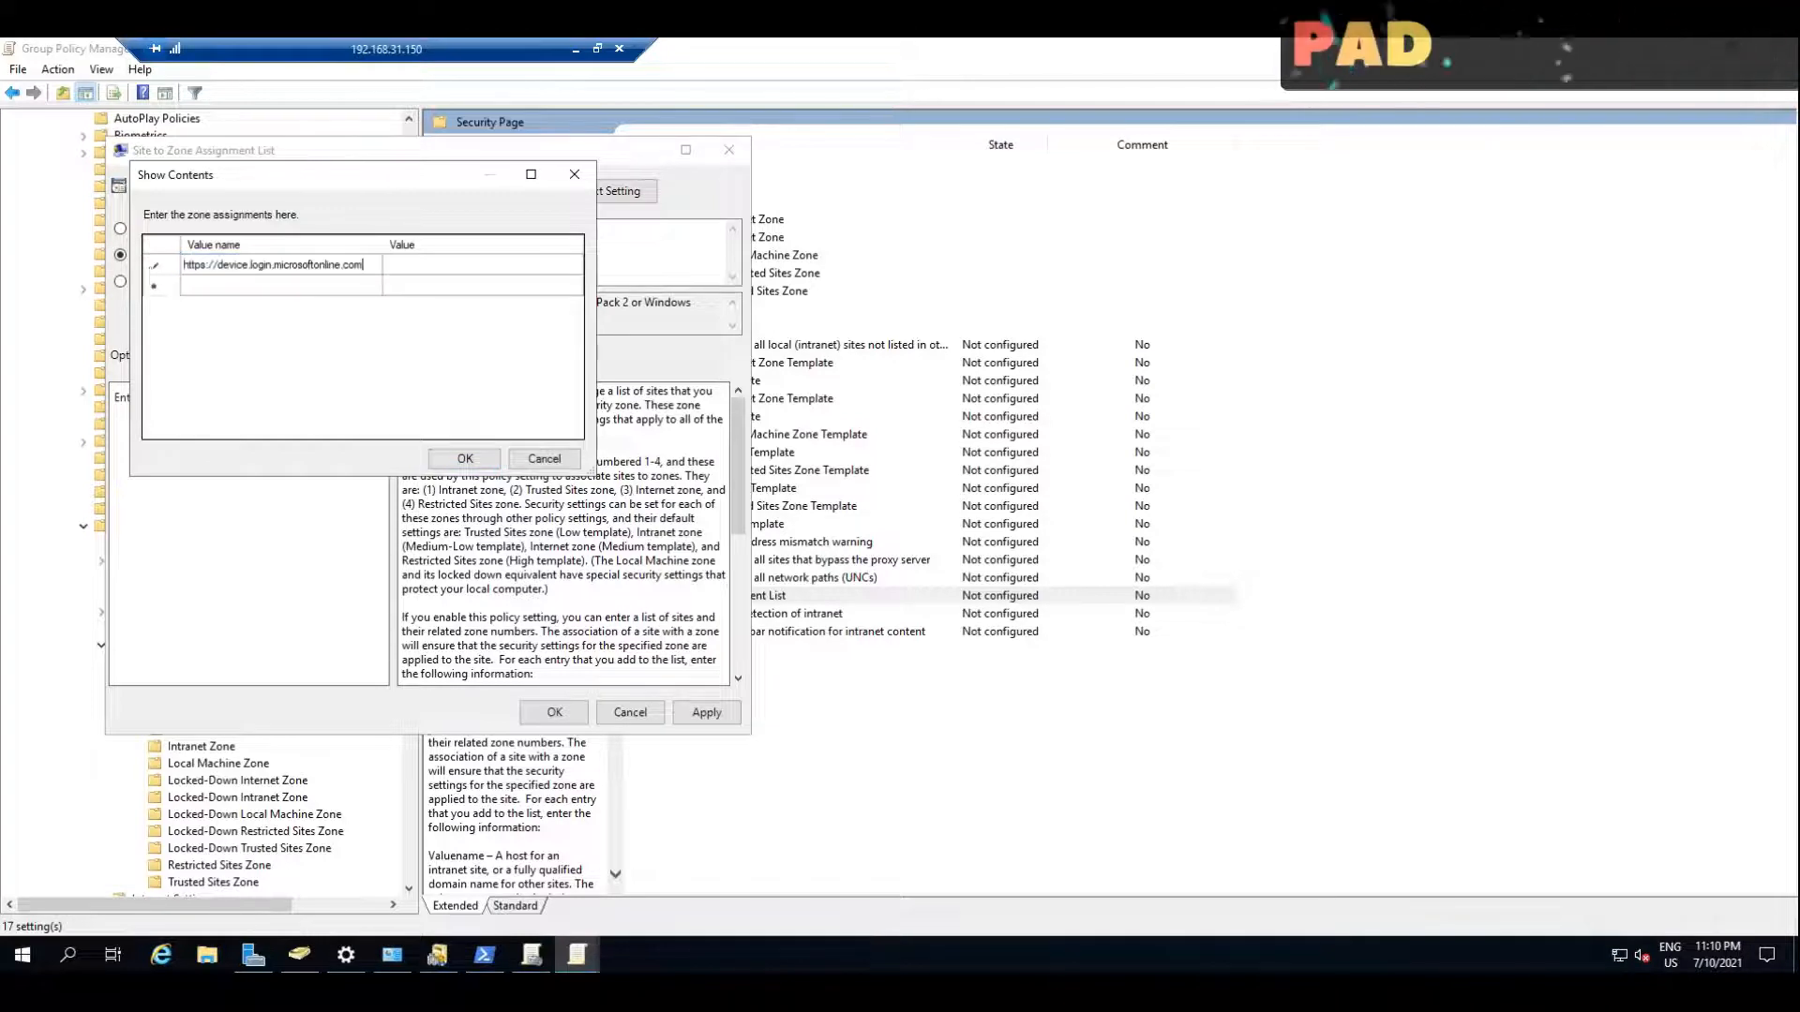
{"action": "left_click", "coordinate": [469, 274]}
{"action": "left_click", "coordinate": [469, 274]}
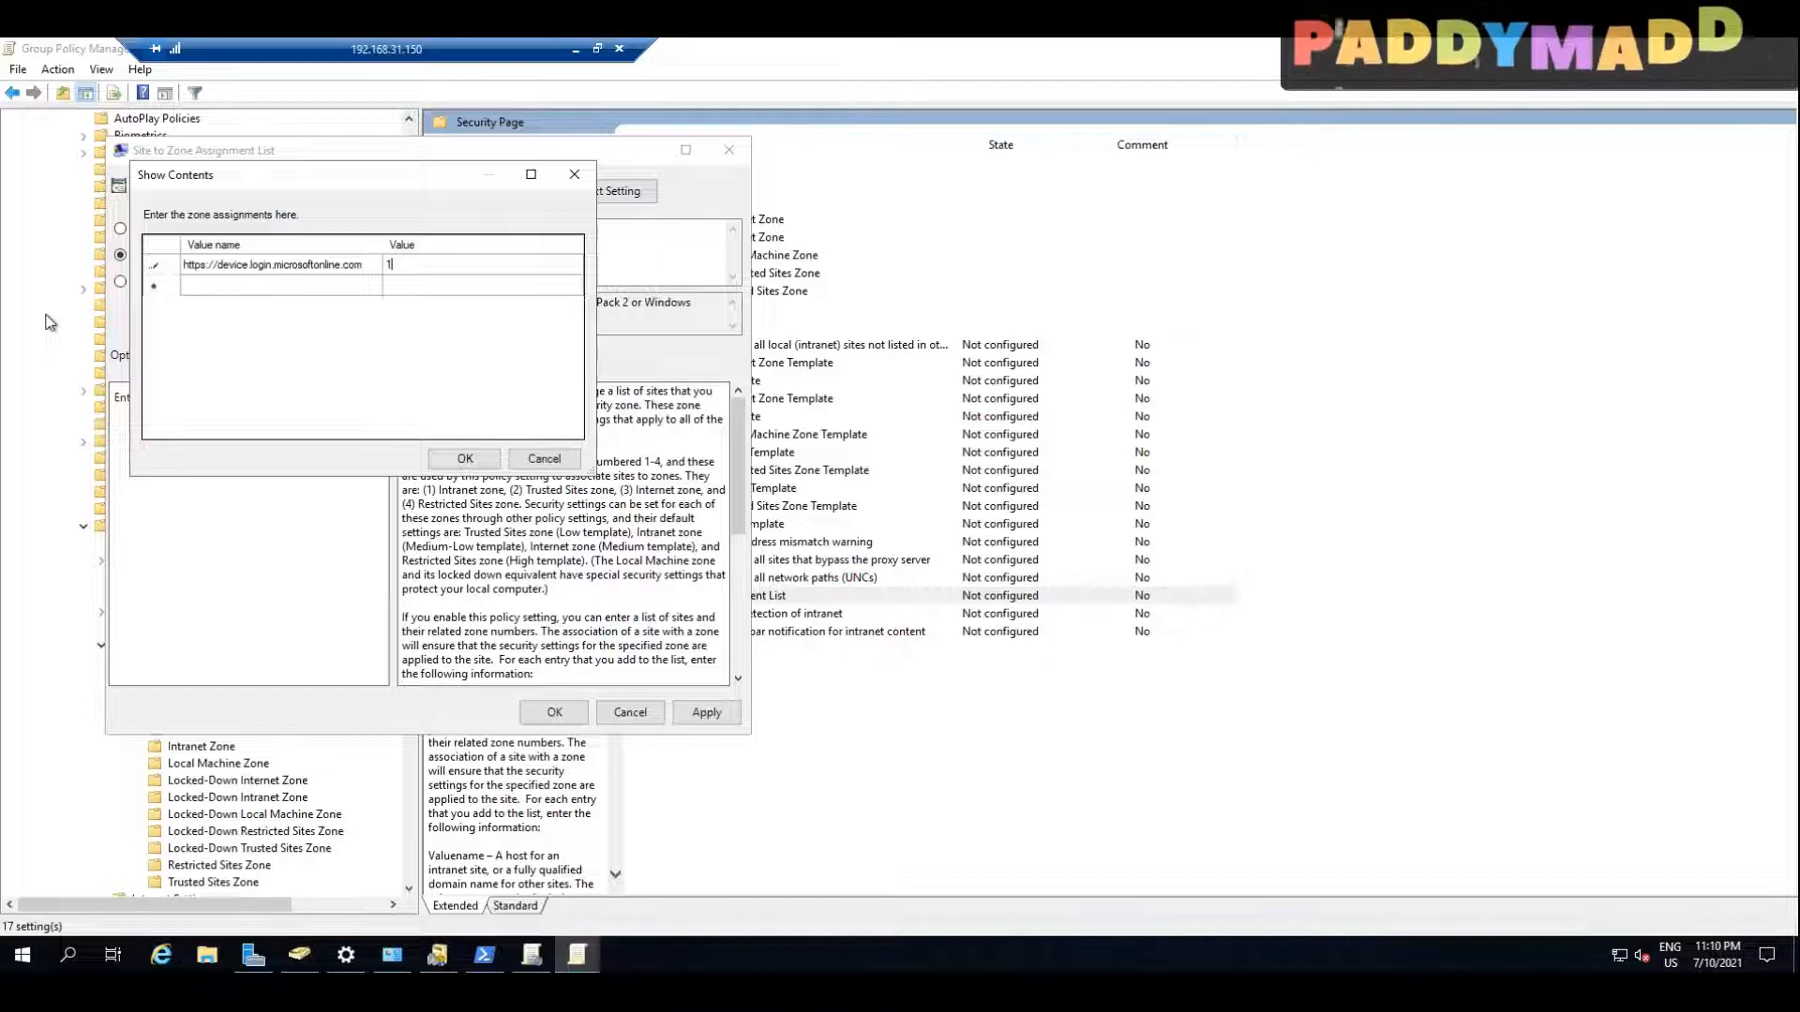
{"action": "left_click", "coordinate": [304, 286]}
{"action": "left_click", "coordinate": [304, 287]}
{"action": "type", "text": "https://autologon.microsoftazuread-sso.com"}
{"action": "left_click", "coordinate": [464, 458]}
{"action": "left_click", "coordinate": [554, 712]}
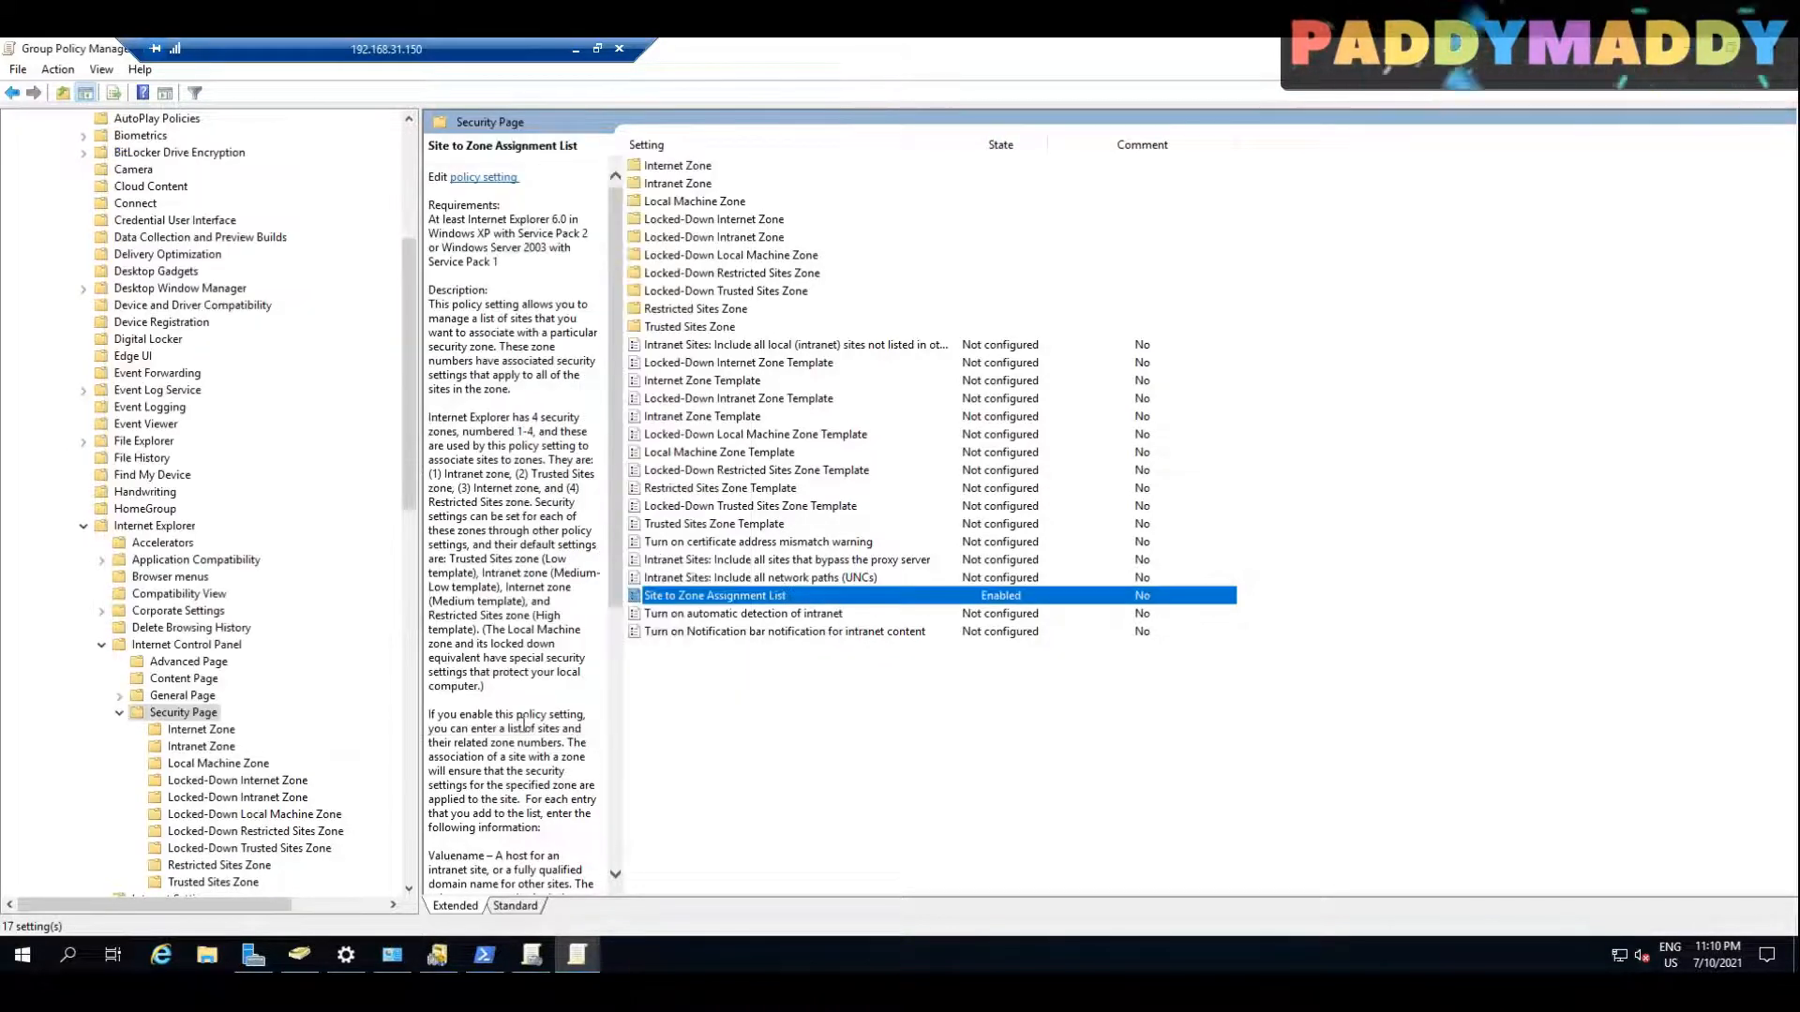
Step: Maximize the reopened HybridAD policy editor and expand Preferences under Computer Configuration
{"action": "left_click", "coordinate": [696, 240]}
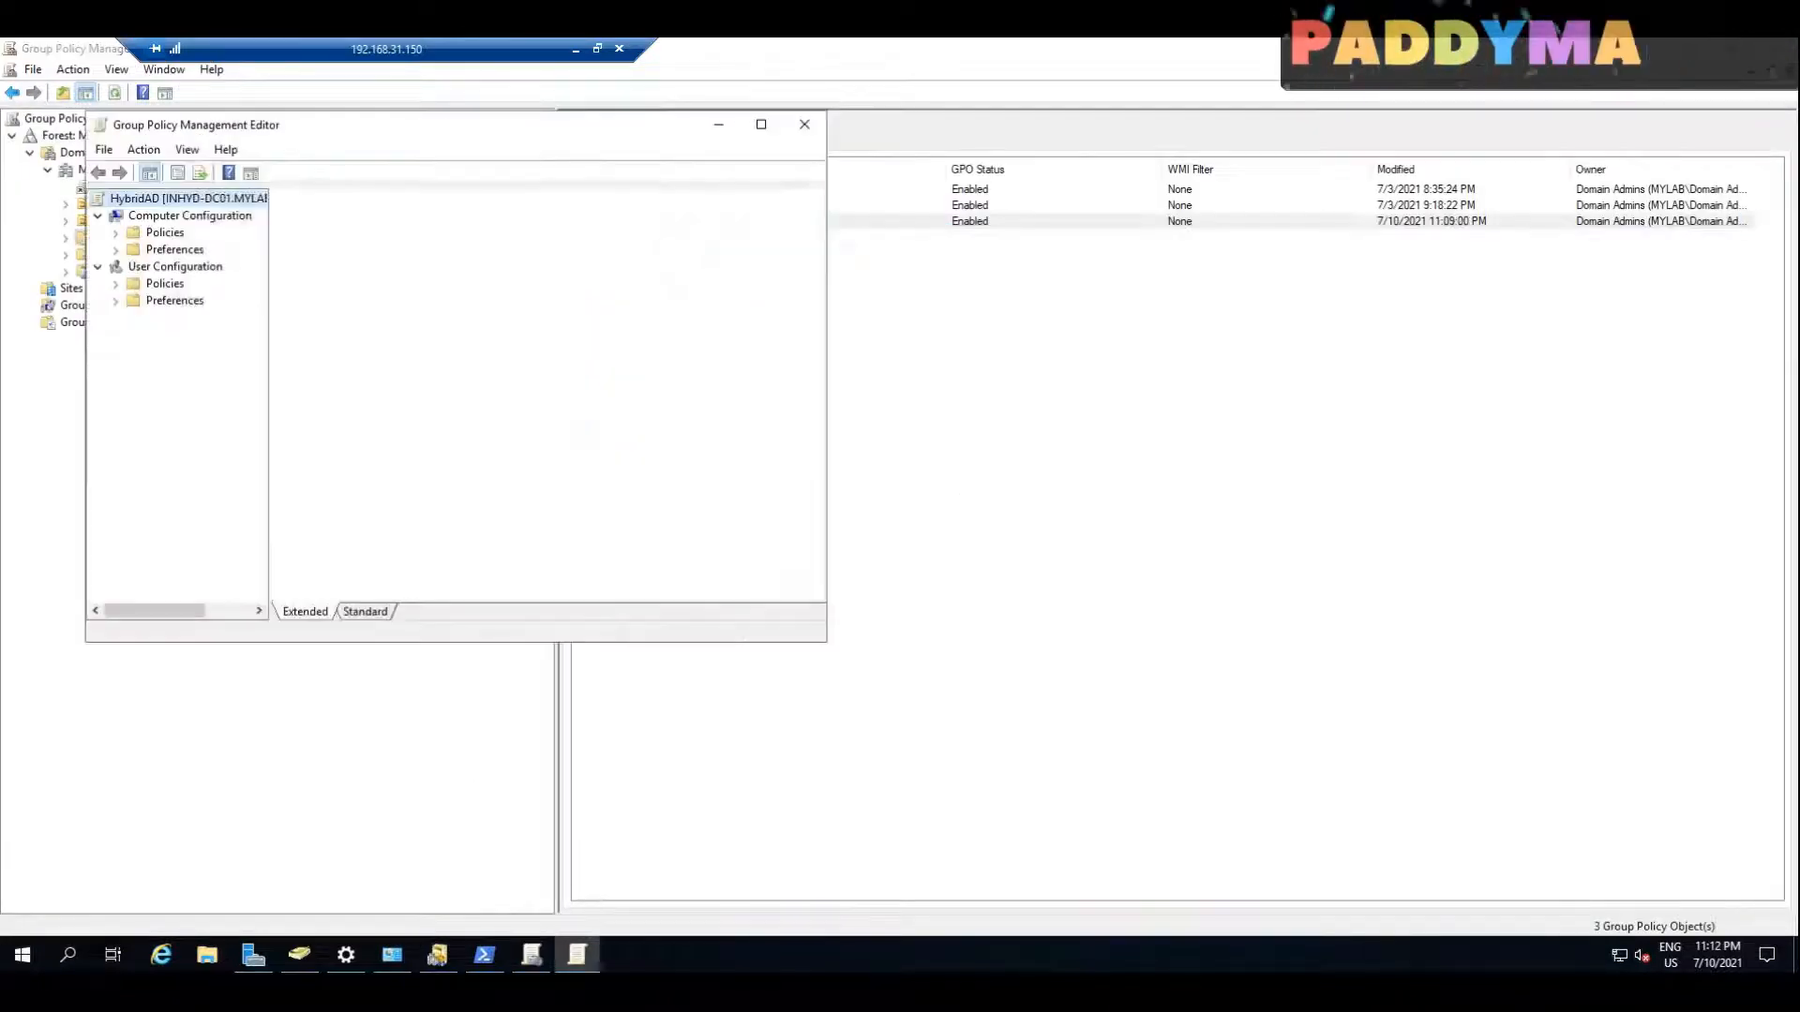
{"action": "double_click", "coordinate": [437, 137]}
{"action": "left_click", "coordinate": [30, 172]}
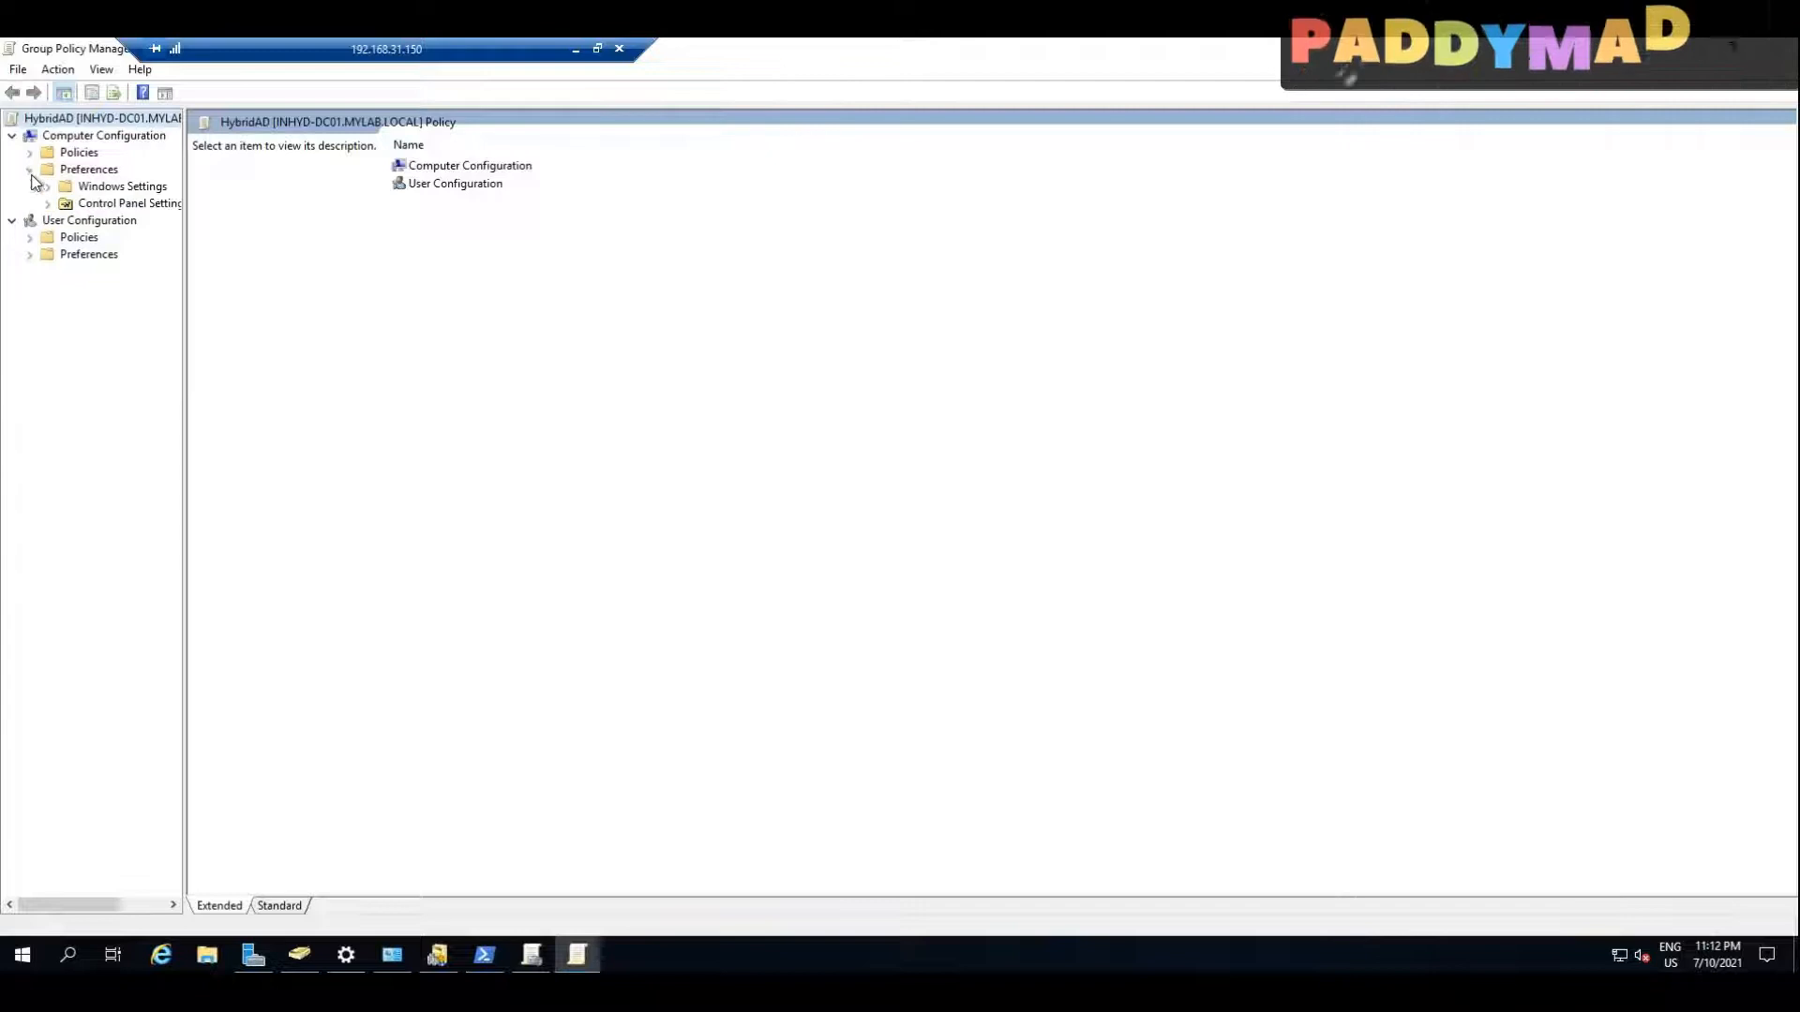
{"action": "left_click", "coordinate": [1439, 66]}
{"action": "left_click", "coordinate": [1437, 85]}
{"action": "mouse_move", "coordinate": [563, 450]}
{"action": "left_mouse_down"}
{"action": "mouse_move", "coordinate": [666, 466]}
{"action": "mouse_move", "coordinate": [637, 405]}
{"action": "left_mouse_up"}
{"action": "mouse_move", "coordinate": [624, 483]}
{"action": "left_mouse_down"}
{"action": "mouse_move", "coordinate": [626, 538]}
{"action": "mouse_move", "coordinate": [673, 536]}
{"action": "left_mouse_up"}
{"action": "mouse_move", "coordinate": [593, 431]}
{"action": "left_mouse_down"}
{"action": "mouse_move", "coordinate": [597, 454]}
{"action": "mouse_move", "coordinate": [669, 348]}
{"action": "mouse_move", "coordinate": [748, 328]}
{"action": "mouse_move", "coordinate": [799, 278]}
{"action": "mouse_move", "coordinate": [802, 312]}
{"action": "left_mouse_up"}
{"action": "left_click_drag", "start_coordinate": [828, 226], "coordinate": [868, 261]}
{"action": "mouse_move", "coordinate": [836, 180]}
{"action": "left_mouse_down"}
{"action": "mouse_move", "coordinate": [740, 176]}
{"action": "mouse_move", "coordinate": [831, 153]}
{"action": "left_mouse_up"}
{"action": "mouse_move", "coordinate": [325, 495]}
{"action": "left_mouse_down"}
{"action": "mouse_move", "coordinate": [380, 480]}
{"action": "mouse_move", "coordinate": [401, 527]}
{"action": "left_mouse_up"}
{"action": "left_click_drag", "start_coordinate": [448, 469], "coordinate": [470, 489]}
{"action": "left_click_drag", "start_coordinate": [482, 446], "coordinate": [502, 483]}
{"action": "mouse_move", "coordinate": [478, 427]}
{"action": "left_mouse_down"}
{"action": "mouse_move", "coordinate": [421, 423]}
{"action": "mouse_move", "coordinate": [463, 416]}
{"action": "left_mouse_up"}
{"action": "left_click_drag", "start_coordinate": [470, 515], "coordinate": [605, 413]}
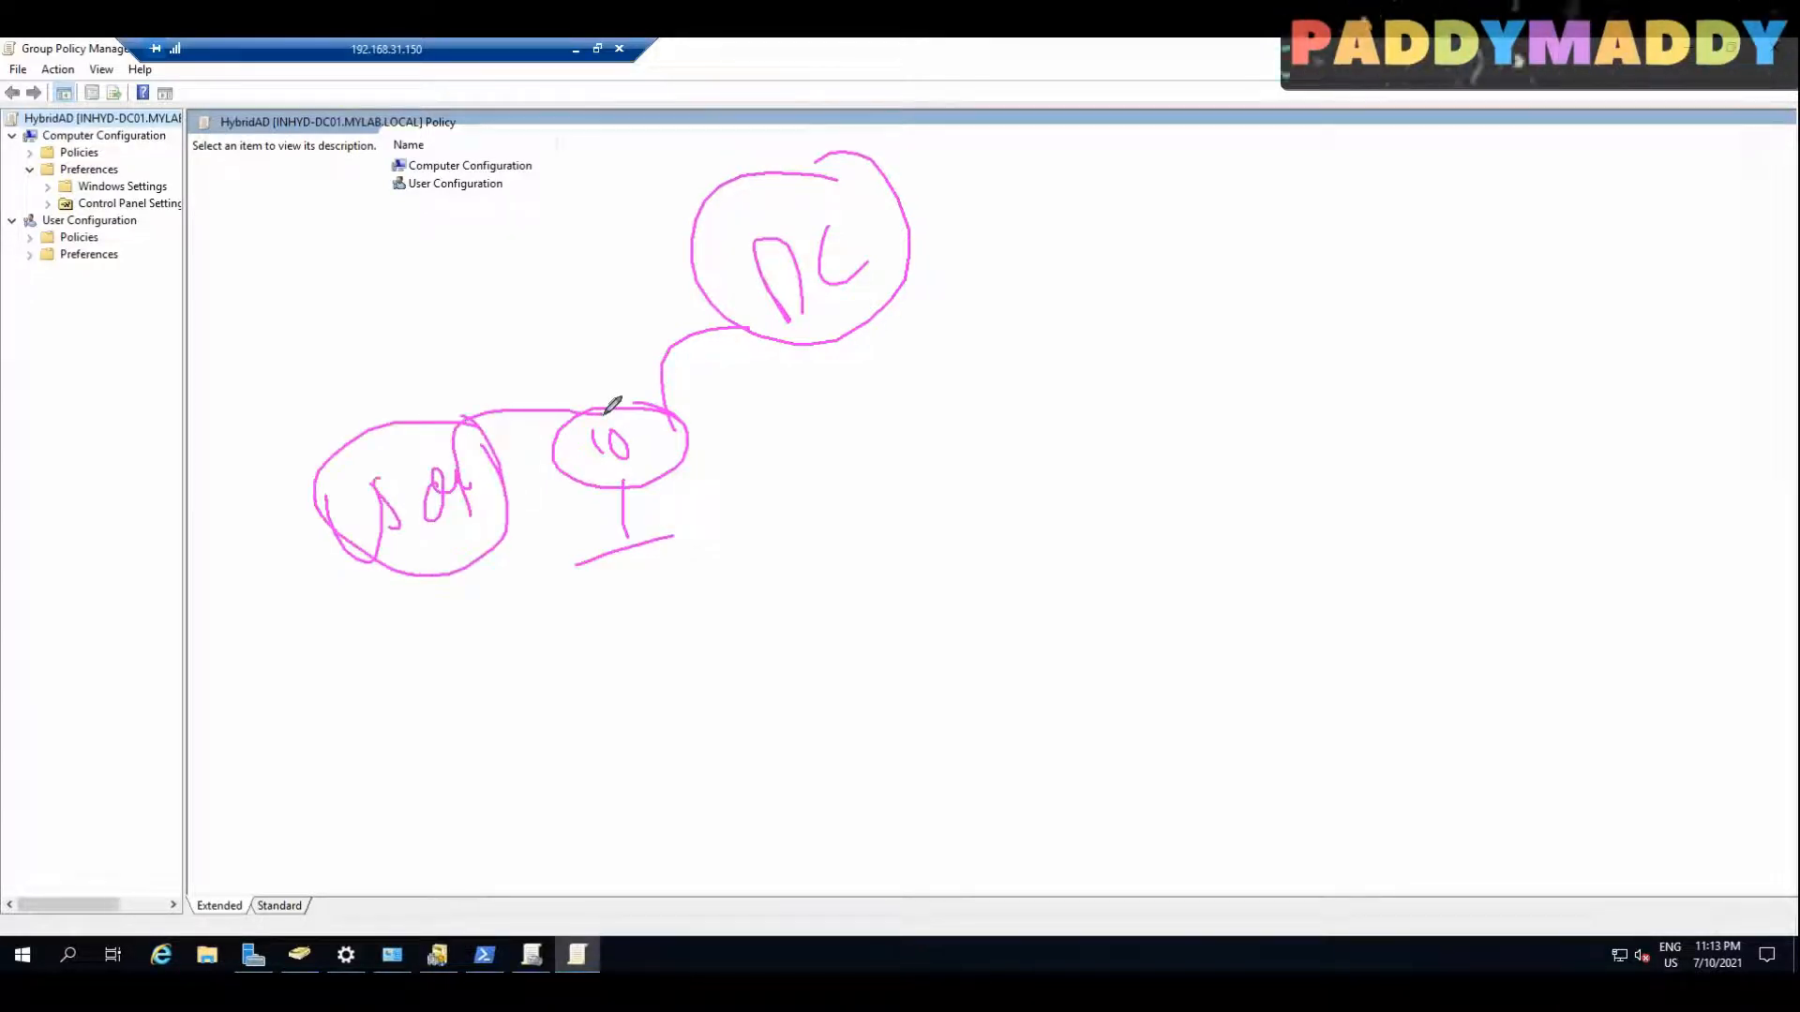
{"action": "left_click_drag", "start_coordinate": [1012, 262], "coordinate": [1050, 237]}
{"action": "mouse_move", "coordinate": [997, 232]}
{"action": "left_mouse_down"}
{"action": "mouse_move", "coordinate": [1048, 197]}
{"action": "mouse_move", "coordinate": [1079, 234]}
{"action": "mouse_move", "coordinate": [1193, 253]}
{"action": "left_mouse_up"}
{"action": "left_click_drag", "start_coordinate": [831, 255], "coordinate": [1228, 236]}
{"action": "mouse_move", "coordinate": [342, 453]}
{"action": "left_mouse_down"}
{"action": "mouse_move", "coordinate": [681, 268]}
{"action": "mouse_move", "coordinate": [732, 254]}
{"action": "mouse_move", "coordinate": [722, 278]}
{"action": "left_mouse_up"}
{"action": "left_click_drag", "start_coordinate": [395, 549], "coordinate": [419, 539]}
{"action": "mouse_move", "coordinate": [1341, 169]}
{"action": "left_mouse_down"}
{"action": "mouse_move", "coordinate": [1496, 223]}
{"action": "mouse_move", "coordinate": [1317, 157]}
{"action": "left_mouse_up"}
{"action": "left_click_drag", "start_coordinate": [1298, 234], "coordinate": [1444, 239]}
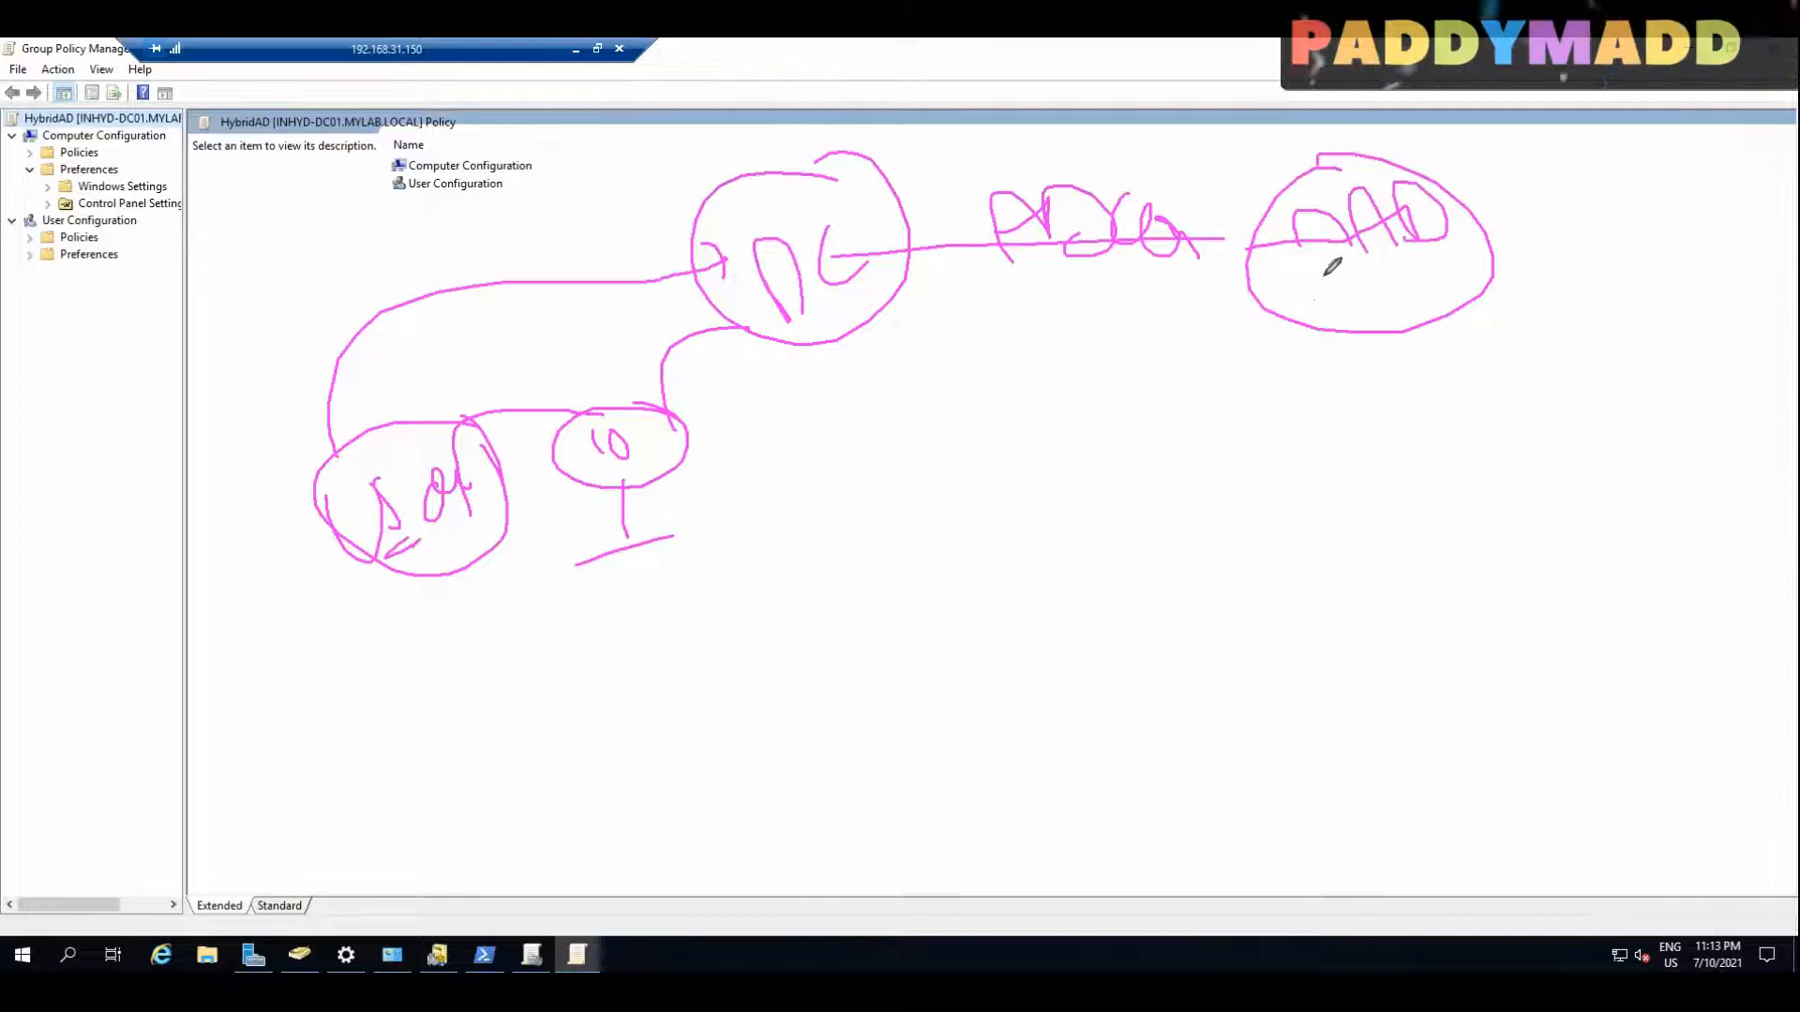
{"action": "left_click_drag", "start_coordinate": [1322, 280], "coordinate": [1428, 251]}
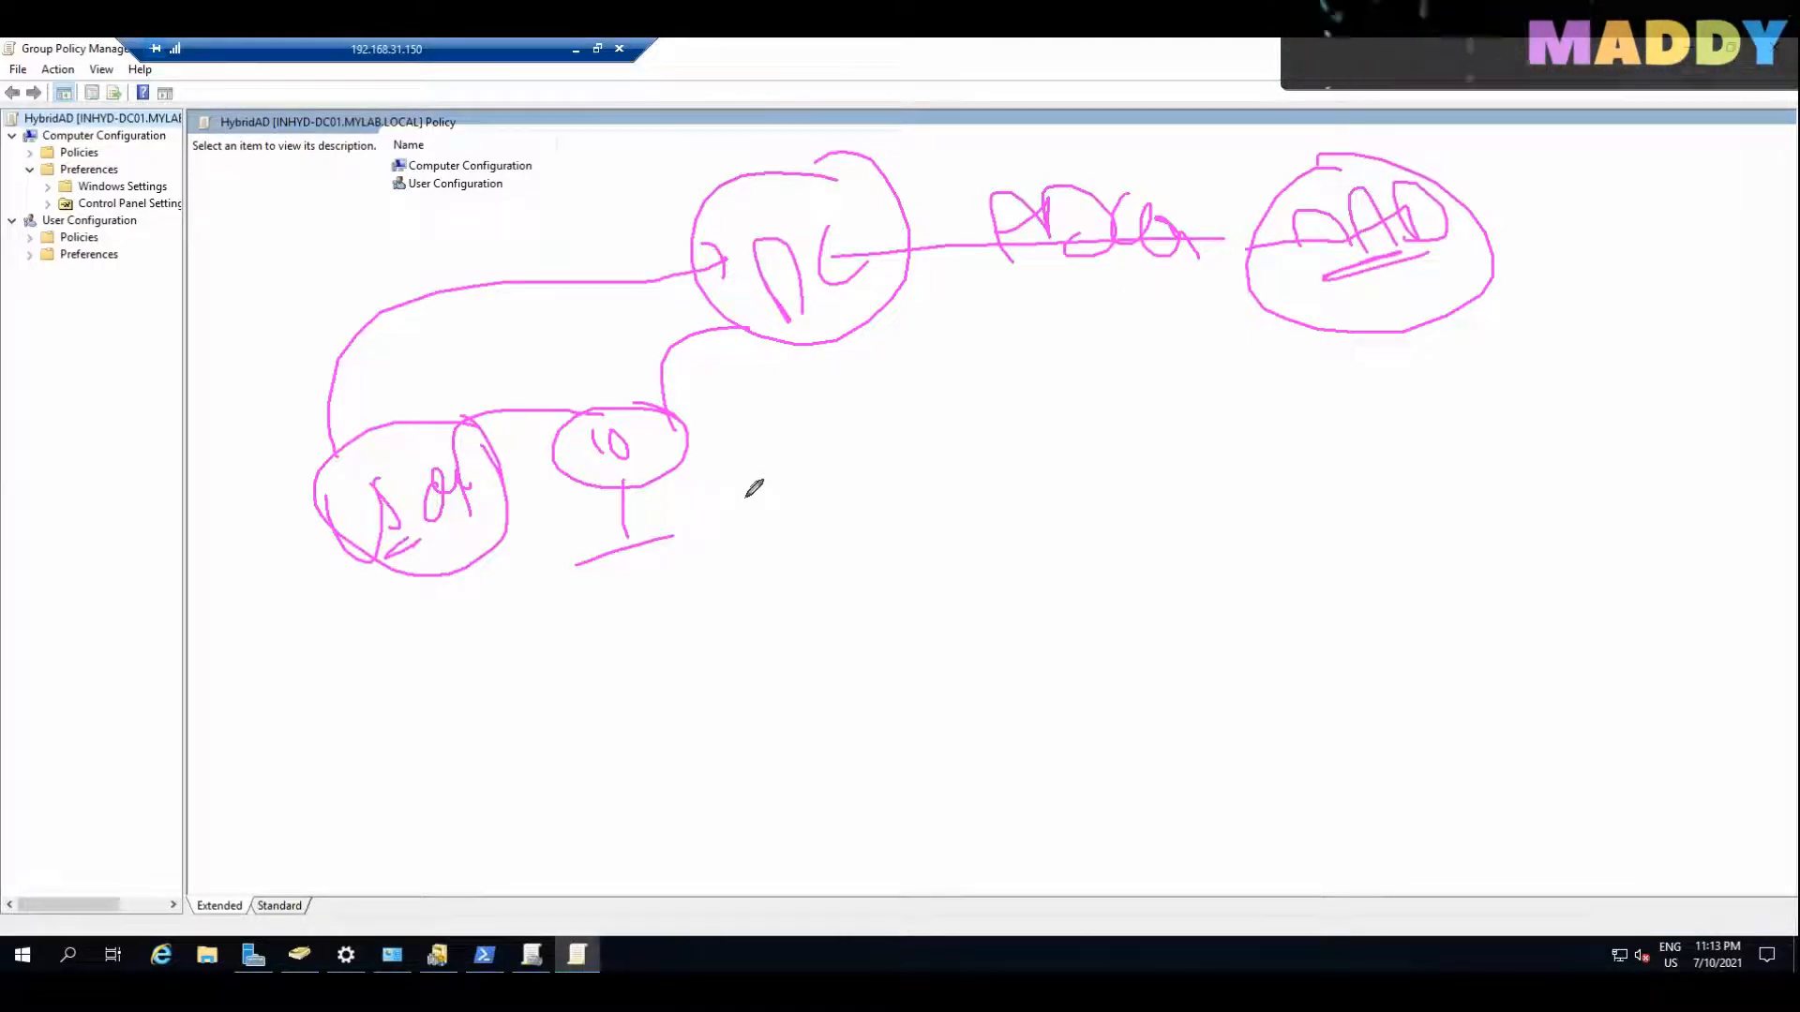
{"action": "mouse_move", "coordinate": [575, 502]}
{"action": "left_mouse_down"}
{"action": "mouse_move", "coordinate": [621, 465]}
{"action": "mouse_move", "coordinate": [796, 563]}
{"action": "mouse_move", "coordinate": [1466, 289]}
{"action": "mouse_move", "coordinate": [1459, 308]}
{"action": "left_mouse_up"}
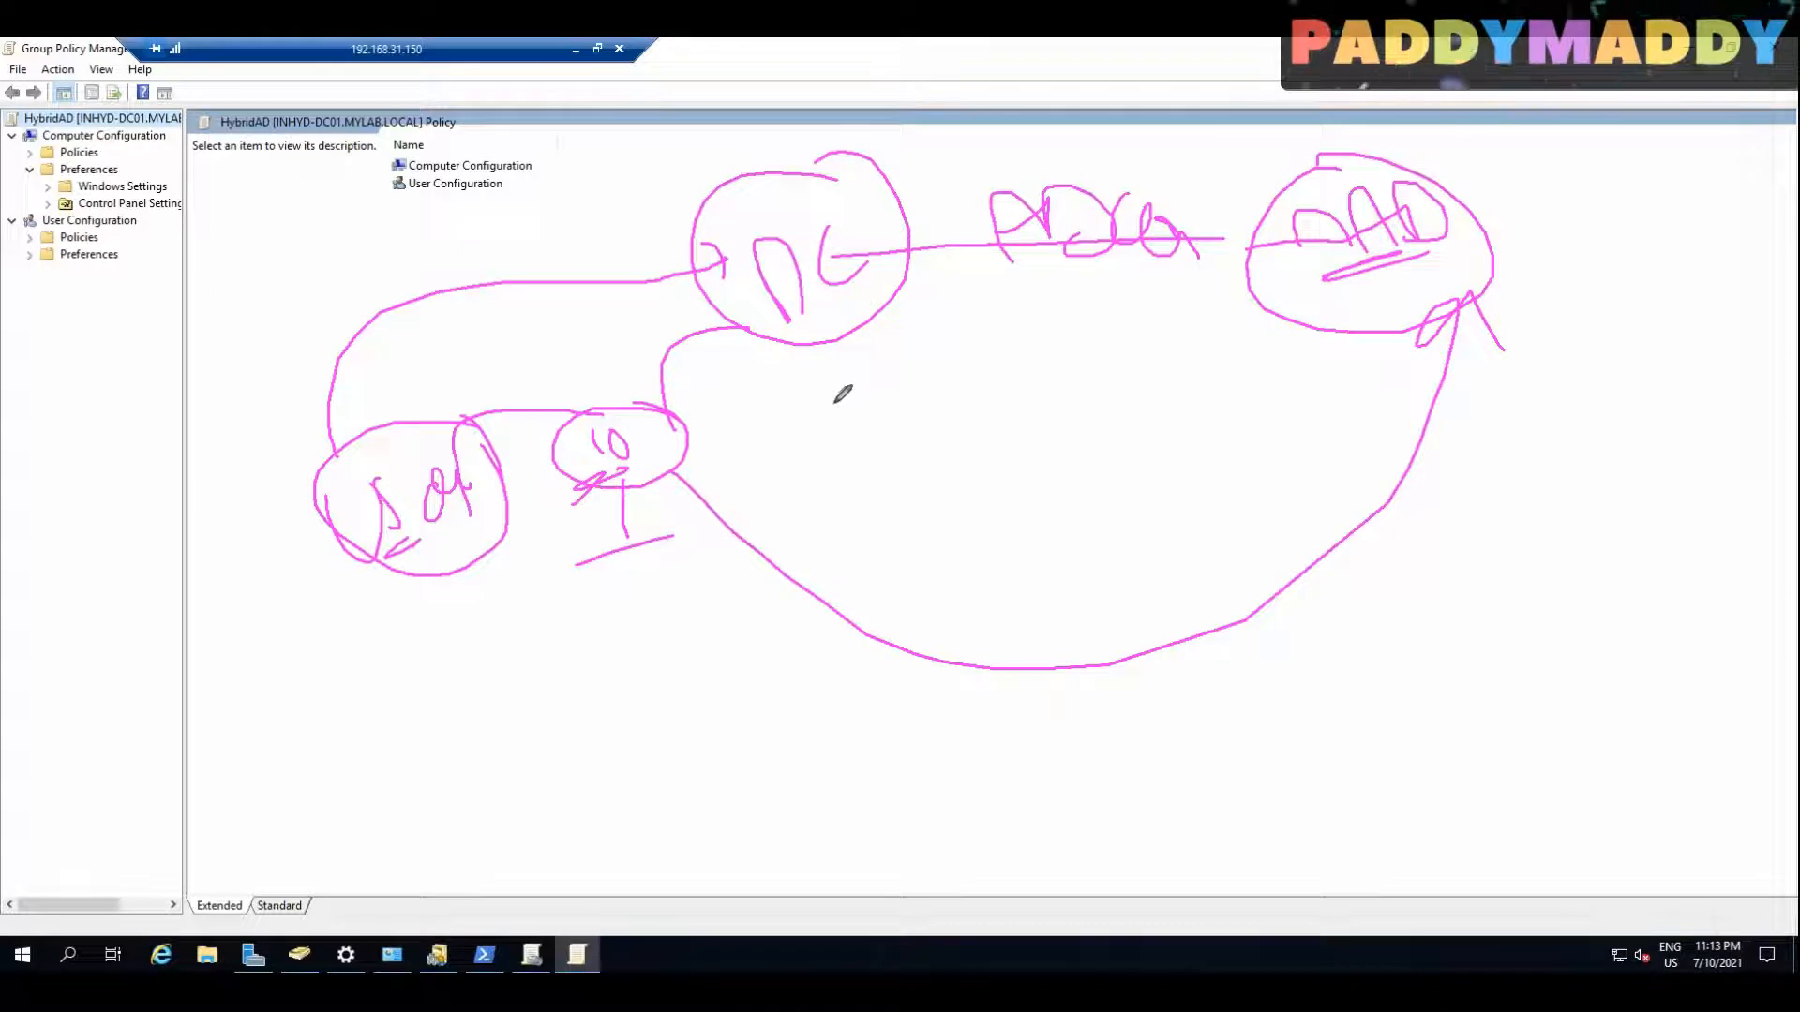
{"action": "left_click_drag", "start_coordinate": [999, 294], "coordinate": [1240, 300]}
{"action": "left_click_drag", "start_coordinate": [1006, 301], "coordinate": [1146, 301]}
{"action": "mouse_move", "coordinate": [914, 360]}
{"action": "left_mouse_down"}
{"action": "mouse_move", "coordinate": [932, 410]}
{"action": "mouse_move", "coordinate": [966, 375]}
{"action": "mouse_move", "coordinate": [983, 413]}
{"action": "left_mouse_up"}
{"action": "mouse_move", "coordinate": [982, 374]}
{"action": "left_mouse_down"}
{"action": "mouse_move", "coordinate": [1011, 356]}
{"action": "mouse_move", "coordinate": [999, 417]}
{"action": "mouse_move", "coordinate": [1019, 478]}
{"action": "left_mouse_up"}
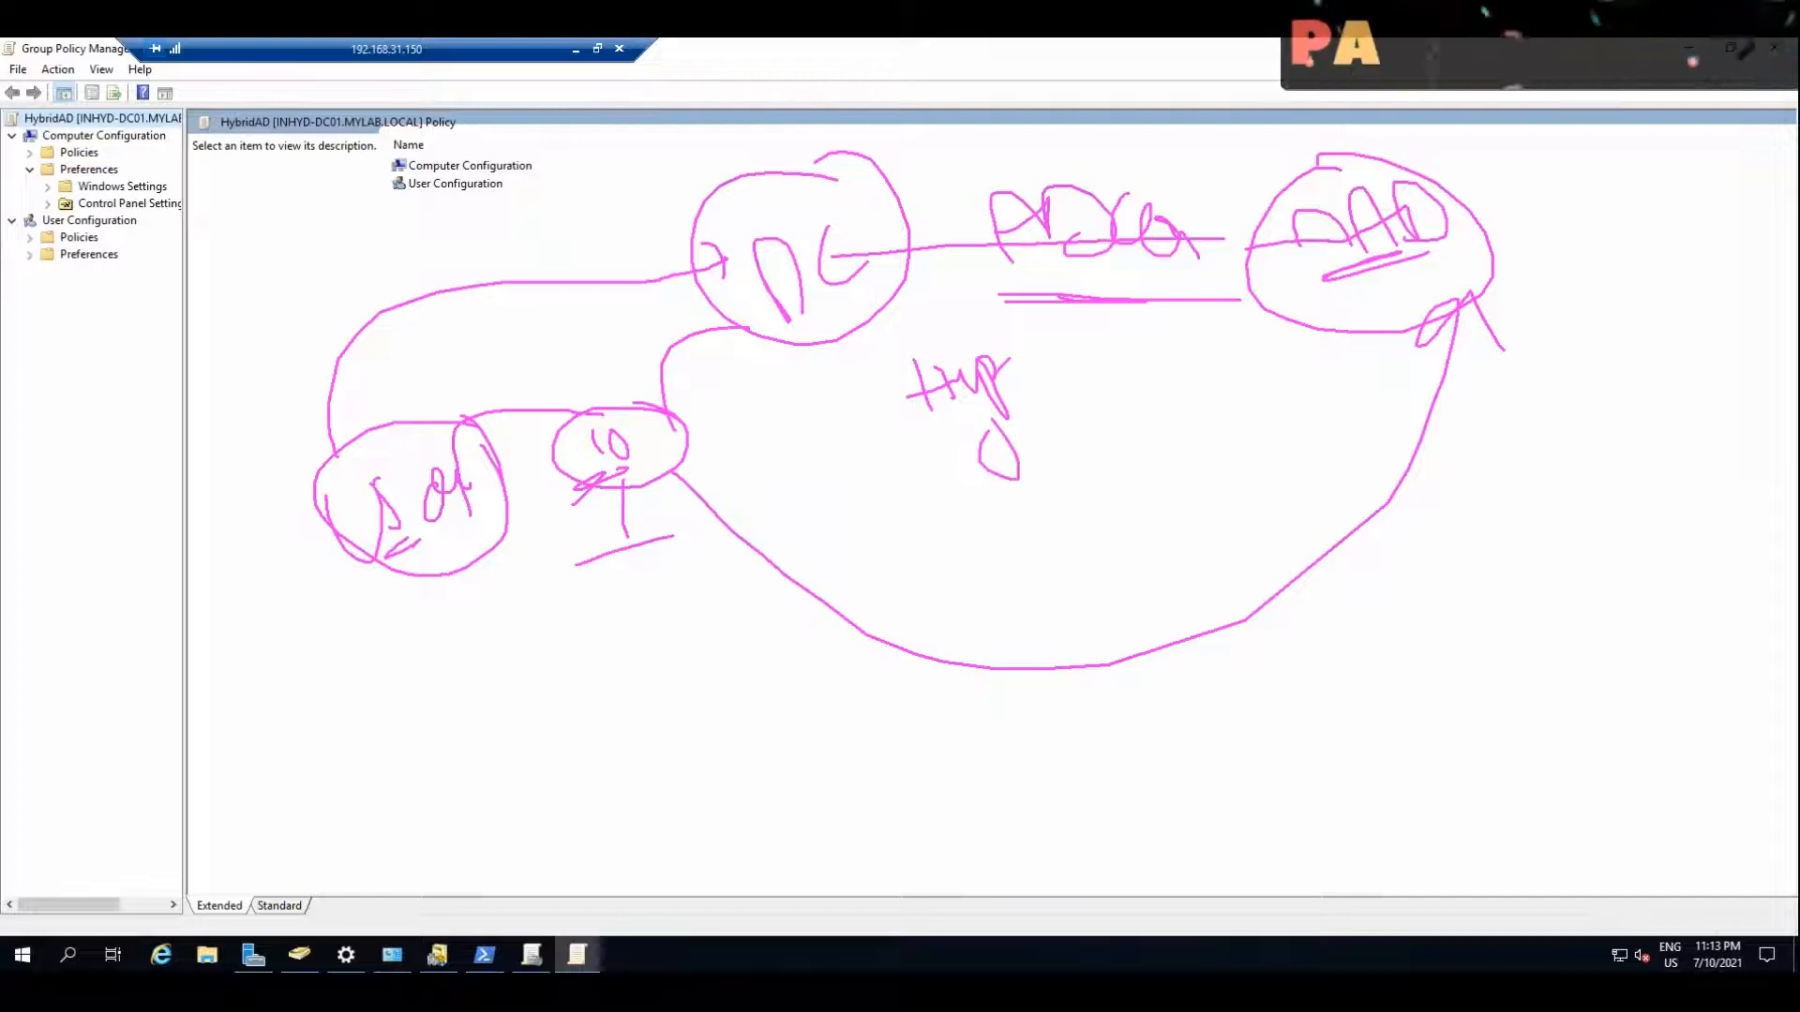
{"action": "mouse_move", "coordinate": [1024, 408]}
{"action": "left_mouse_down"}
{"action": "mouse_move", "coordinate": [994, 450]}
{"action": "mouse_move", "coordinate": [1164, 378]}
{"action": "mouse_move", "coordinate": [1053, 454]}
{"action": "mouse_move", "coordinate": [1104, 330]}
{"action": "left_mouse_up"}
{"action": "mouse_move", "coordinate": [951, 426]}
{"action": "left_mouse_down"}
{"action": "mouse_move", "coordinate": [897, 547]}
{"action": "mouse_move", "coordinate": [951, 523]}
{"action": "mouse_move", "coordinate": [935, 534]}
{"action": "mouse_move", "coordinate": [1018, 563]}
{"action": "left_mouse_up"}
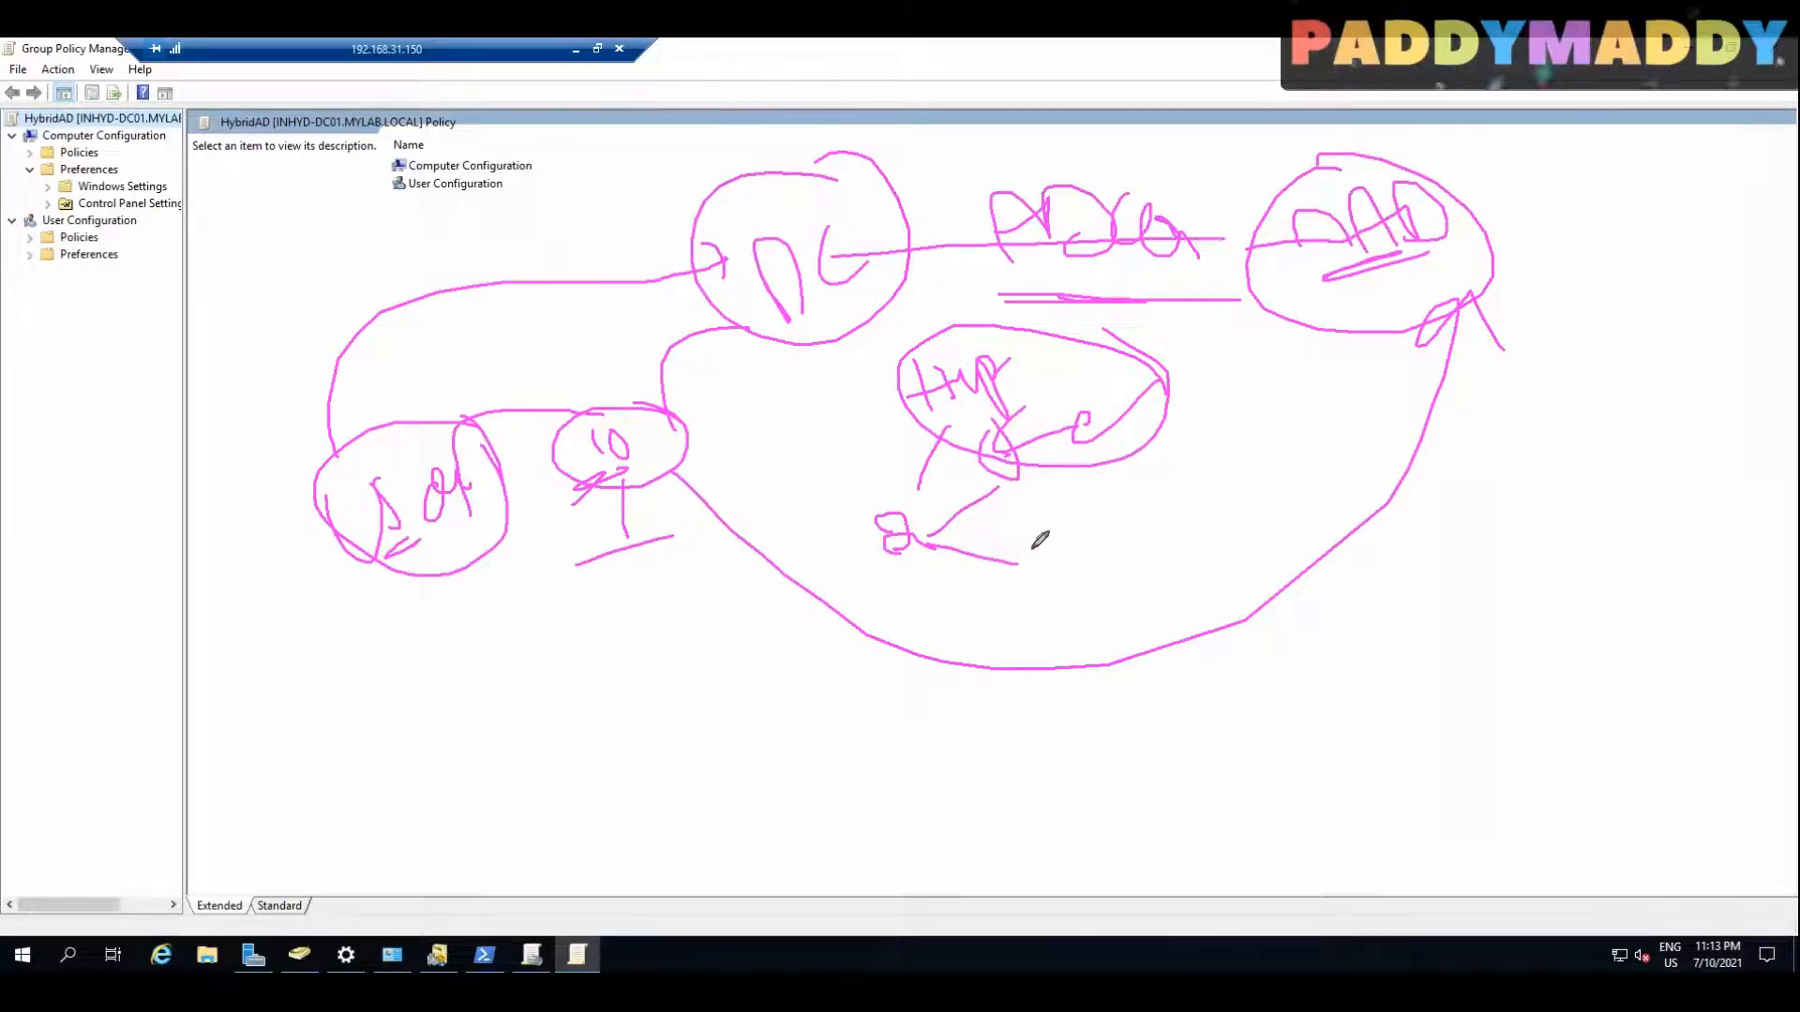
{"action": "mouse_move", "coordinate": [1075, 367]}
{"action": "left_mouse_down"}
{"action": "mouse_move", "coordinate": [886, 525]}
{"action": "mouse_move", "coordinate": [1092, 370]}
{"action": "mouse_move", "coordinate": [984, 346]}
{"action": "left_mouse_up"}
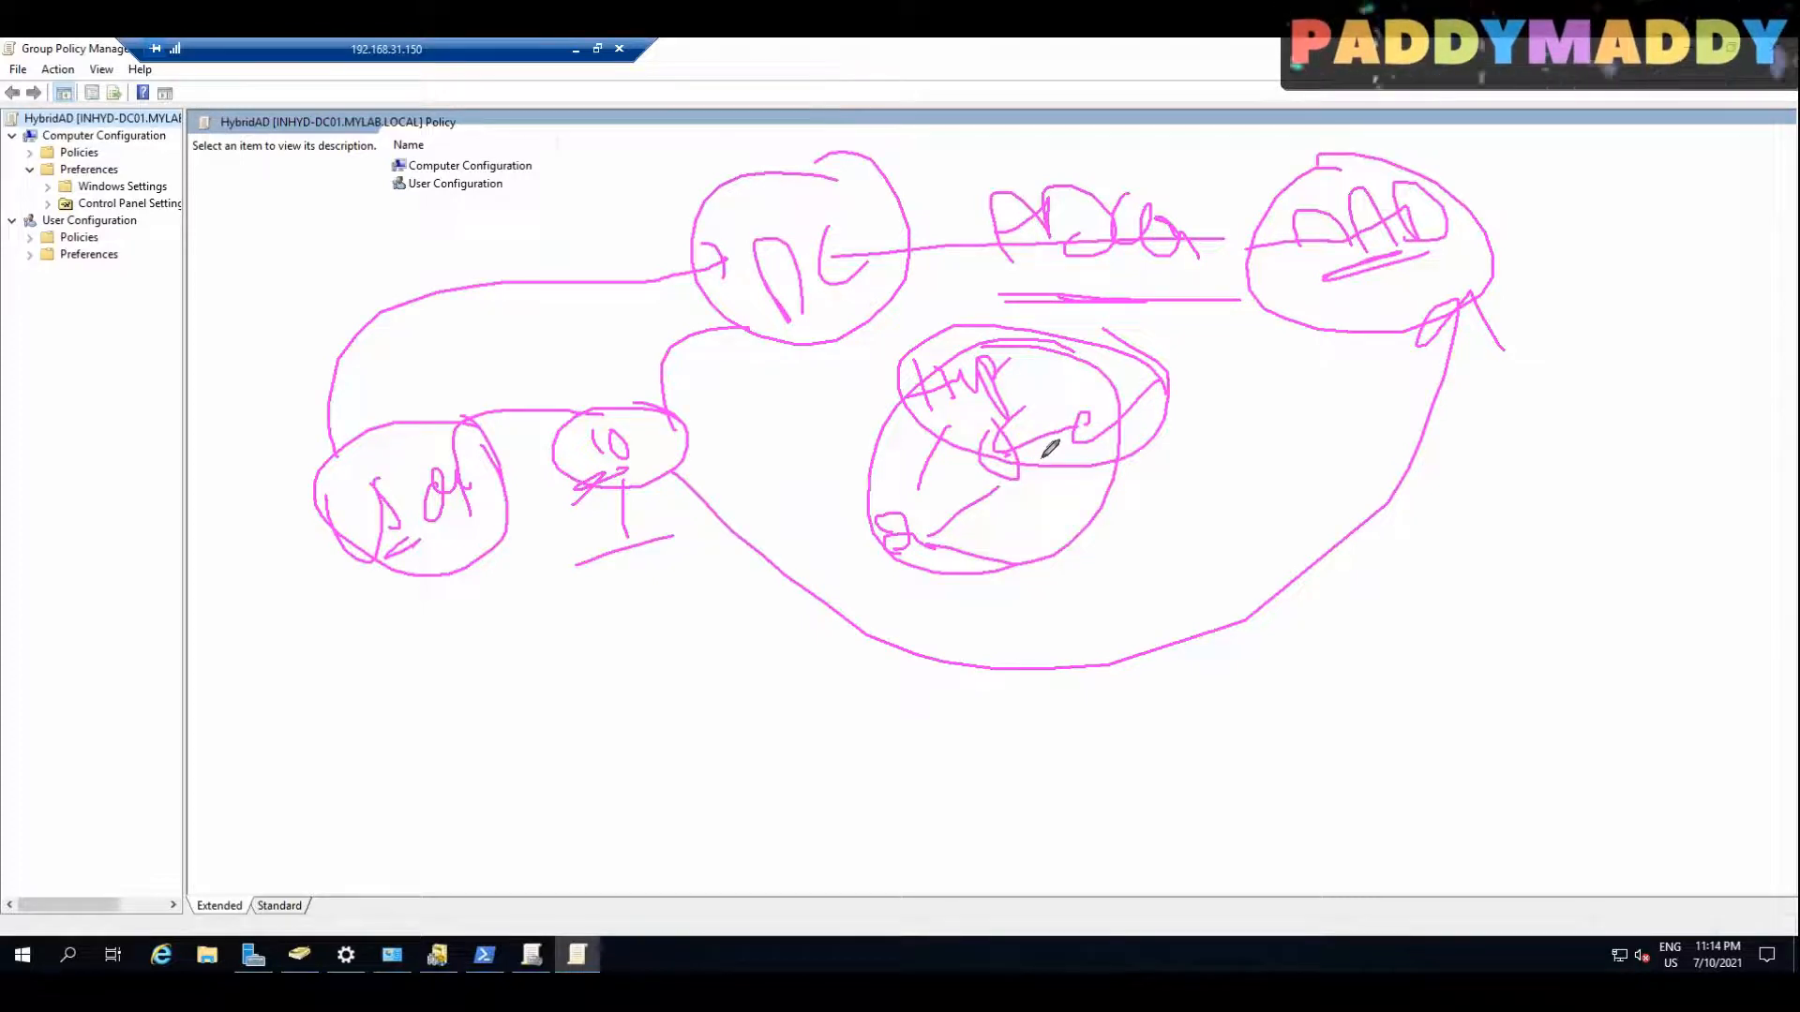
{"action": "mouse_move", "coordinate": [1094, 460]}
{"action": "left_mouse_down"}
{"action": "mouse_move", "coordinate": [1337, 283]}
{"action": "mouse_move", "coordinate": [1381, 314]}
{"action": "left_mouse_up"}
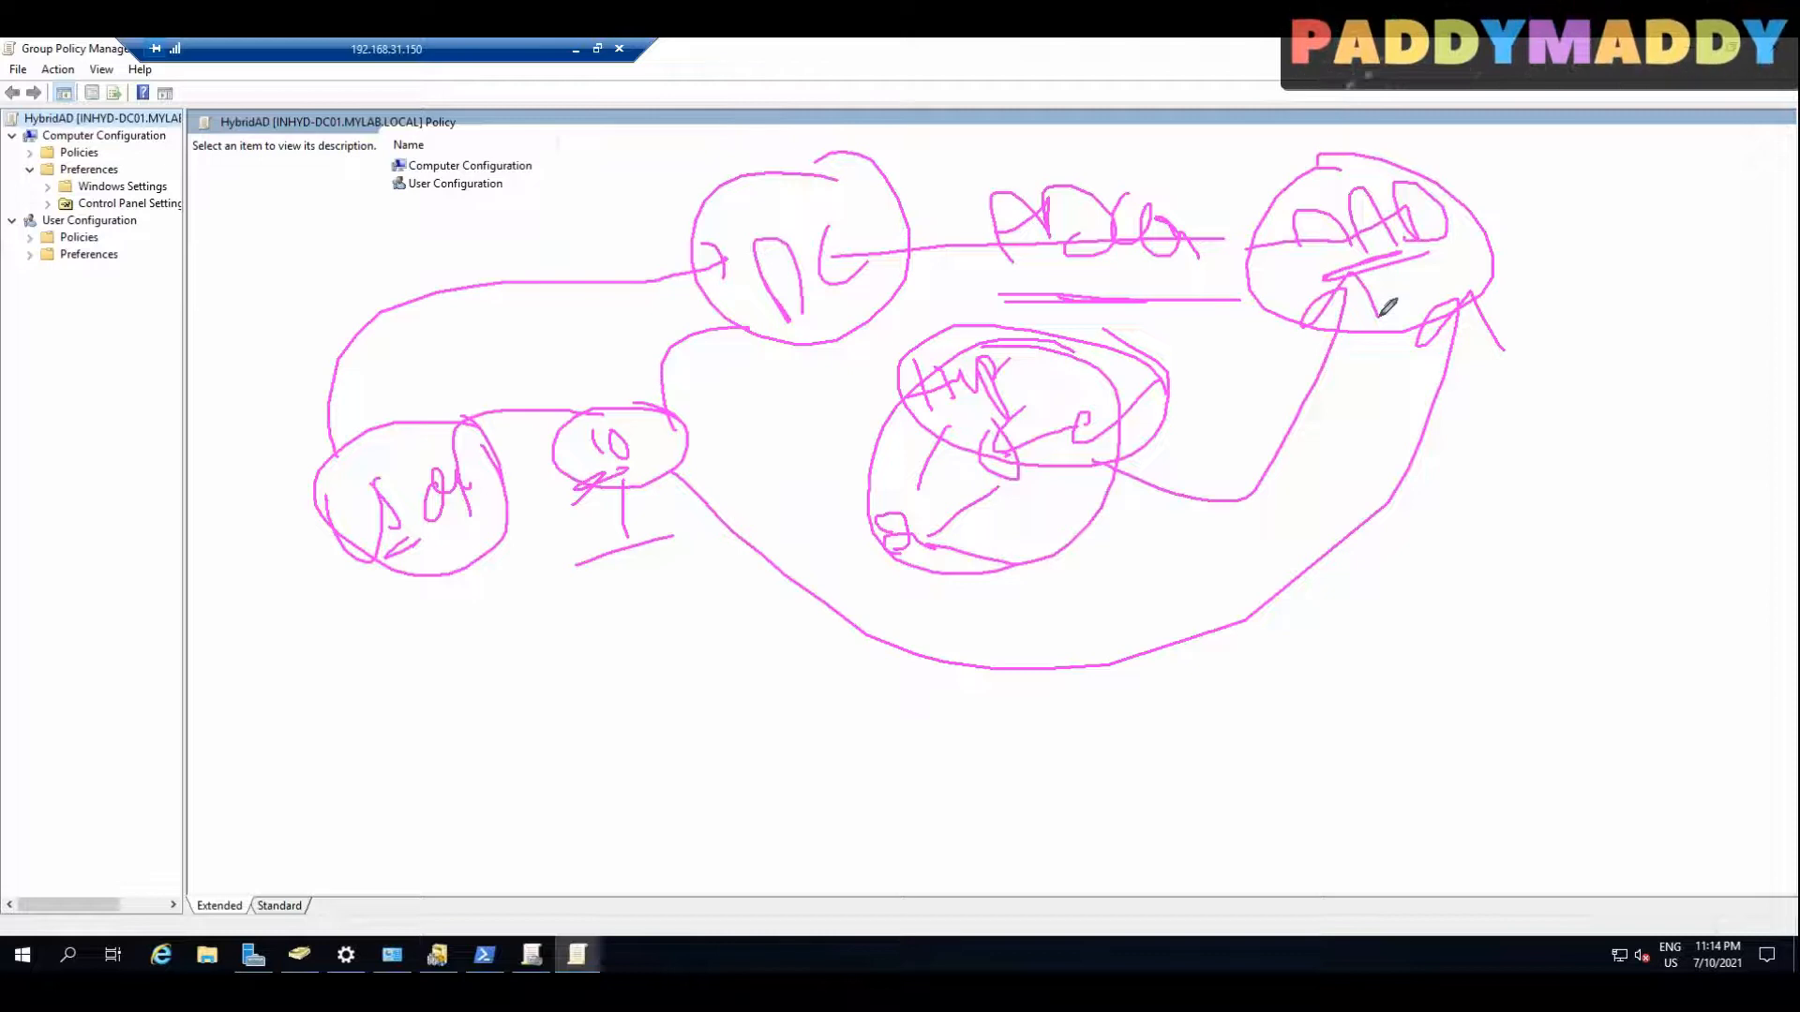
{"action": "left_click_drag", "start_coordinate": [119, 302], "coordinate": [106, 393]}
{"action": "mouse_move", "coordinate": [182, 340]}
{"action": "left_mouse_down"}
{"action": "mouse_move", "coordinate": [192, 368]}
{"action": "mouse_move", "coordinate": [269, 330]}
{"action": "mouse_move", "coordinate": [315, 253]}
{"action": "left_mouse_up"}
{"action": "mouse_move", "coordinate": [57, 225]}
{"action": "left_mouse_down"}
{"action": "mouse_move", "coordinate": [141, 208]}
{"action": "mouse_move", "coordinate": [174, 136]}
{"action": "left_mouse_up"}
{"action": "left_click_drag", "start_coordinate": [169, 203], "coordinate": [211, 185]}
{"action": "mouse_move", "coordinate": [188, 135]}
{"action": "left_mouse_down"}
{"action": "mouse_move", "coordinate": [94, 155]}
{"action": "mouse_move", "coordinate": [129, 194]}
{"action": "left_mouse_up"}
{"action": "left_click_drag", "start_coordinate": [268, 251], "coordinate": [208, 264]}
{"action": "mouse_move", "coordinate": [169, 386]}
{"action": "left_mouse_down"}
{"action": "mouse_move", "coordinate": [293, 882]}
{"action": "mouse_move", "coordinate": [835, 691]}
{"action": "mouse_move", "coordinate": [853, 722]}
{"action": "left_mouse_up"}
{"action": "mouse_move", "coordinate": [412, 198]}
{"action": "left_mouse_down"}
{"action": "mouse_move", "coordinate": [928, 631]}
{"action": "mouse_move", "coordinate": [1493, 412]}
{"action": "mouse_move", "coordinate": [687, 117]}
{"action": "mouse_move", "coordinate": [412, 204]}
{"action": "left_mouse_up"}
{"action": "mouse_move", "coordinate": [1118, 795]}
{"action": "left_mouse_down"}
{"action": "mouse_move", "coordinate": [1156, 703]}
{"action": "mouse_move", "coordinate": [1105, 747]}
{"action": "mouse_move", "coordinate": [1218, 712]}
{"action": "mouse_move", "coordinate": [1183, 748]}
{"action": "left_mouse_up"}
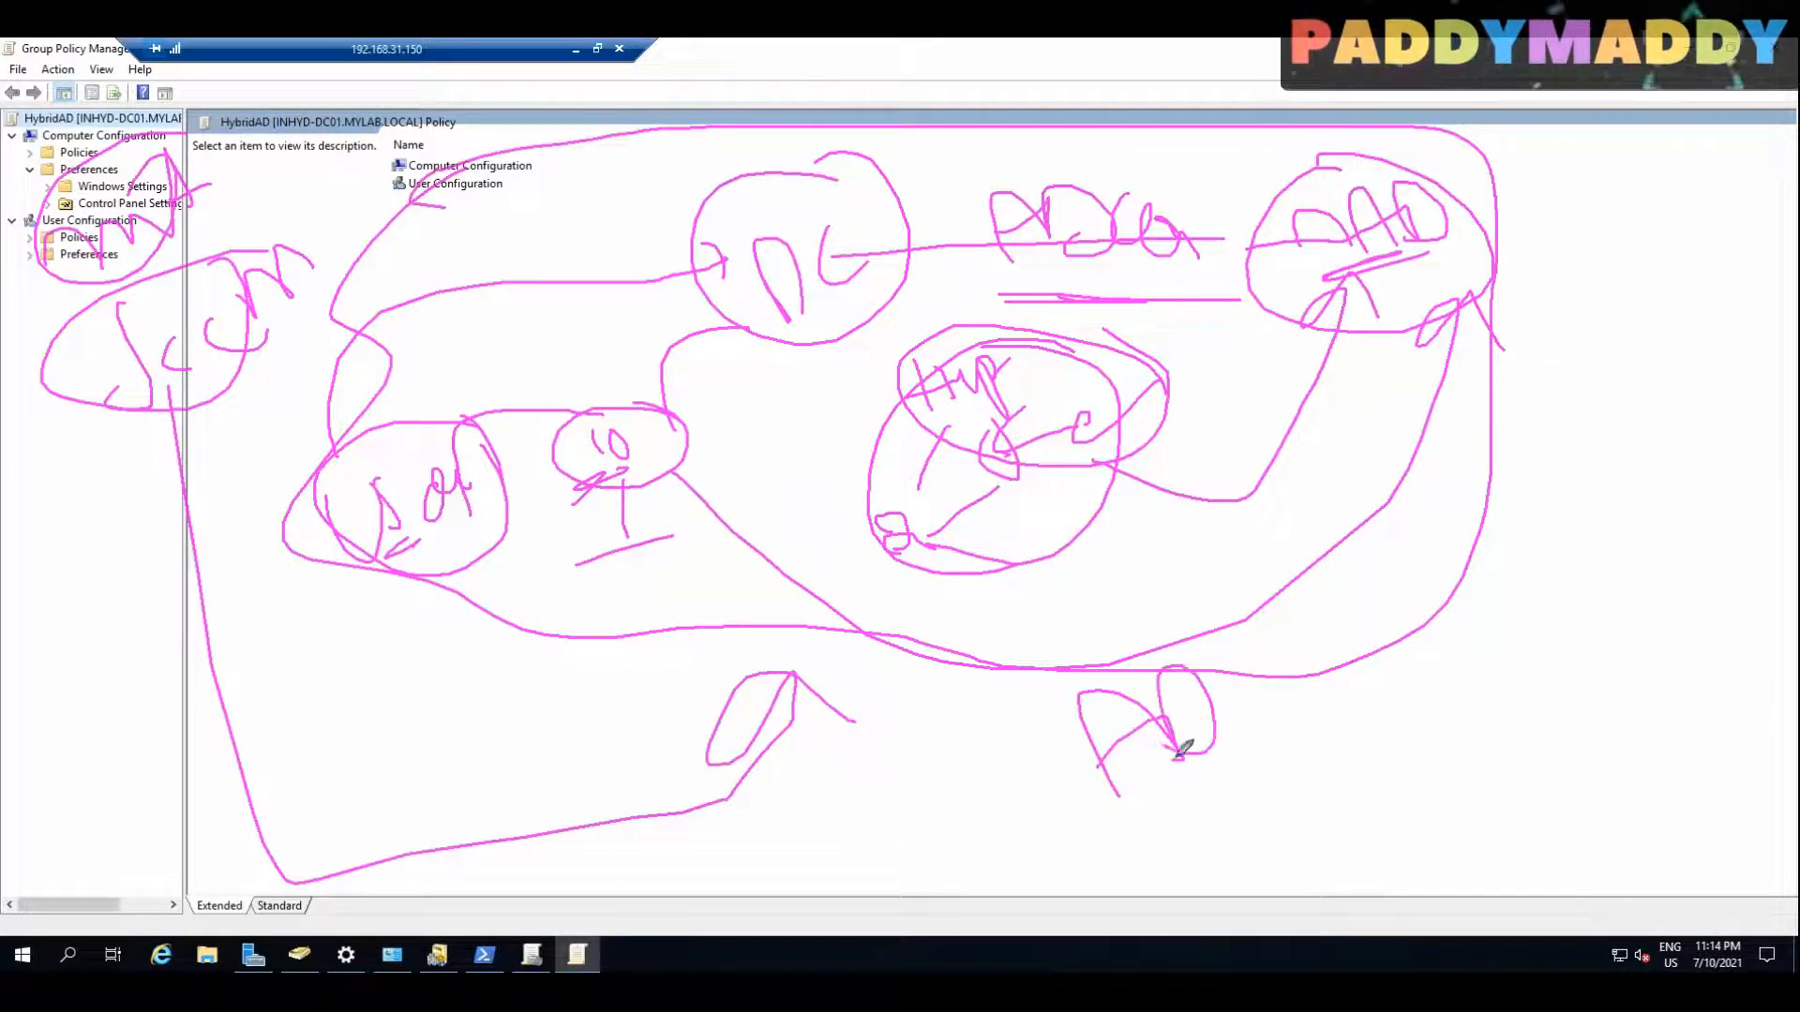
{"action": "left_click_drag", "start_coordinate": [511, 239], "coordinate": [1353, 476]}
{"action": "left_click_drag", "start_coordinate": [1311, 448], "coordinate": [1352, 476]}
{"action": "mouse_move", "coordinate": [936, 323]}
{"action": "left_mouse_down"}
{"action": "mouse_move", "coordinate": [796, 478]}
{"action": "mouse_move", "coordinate": [832, 398]}
{"action": "left_mouse_up"}
{"action": "left_click_drag", "start_coordinate": [603, 290], "coordinate": [1038, 411]}
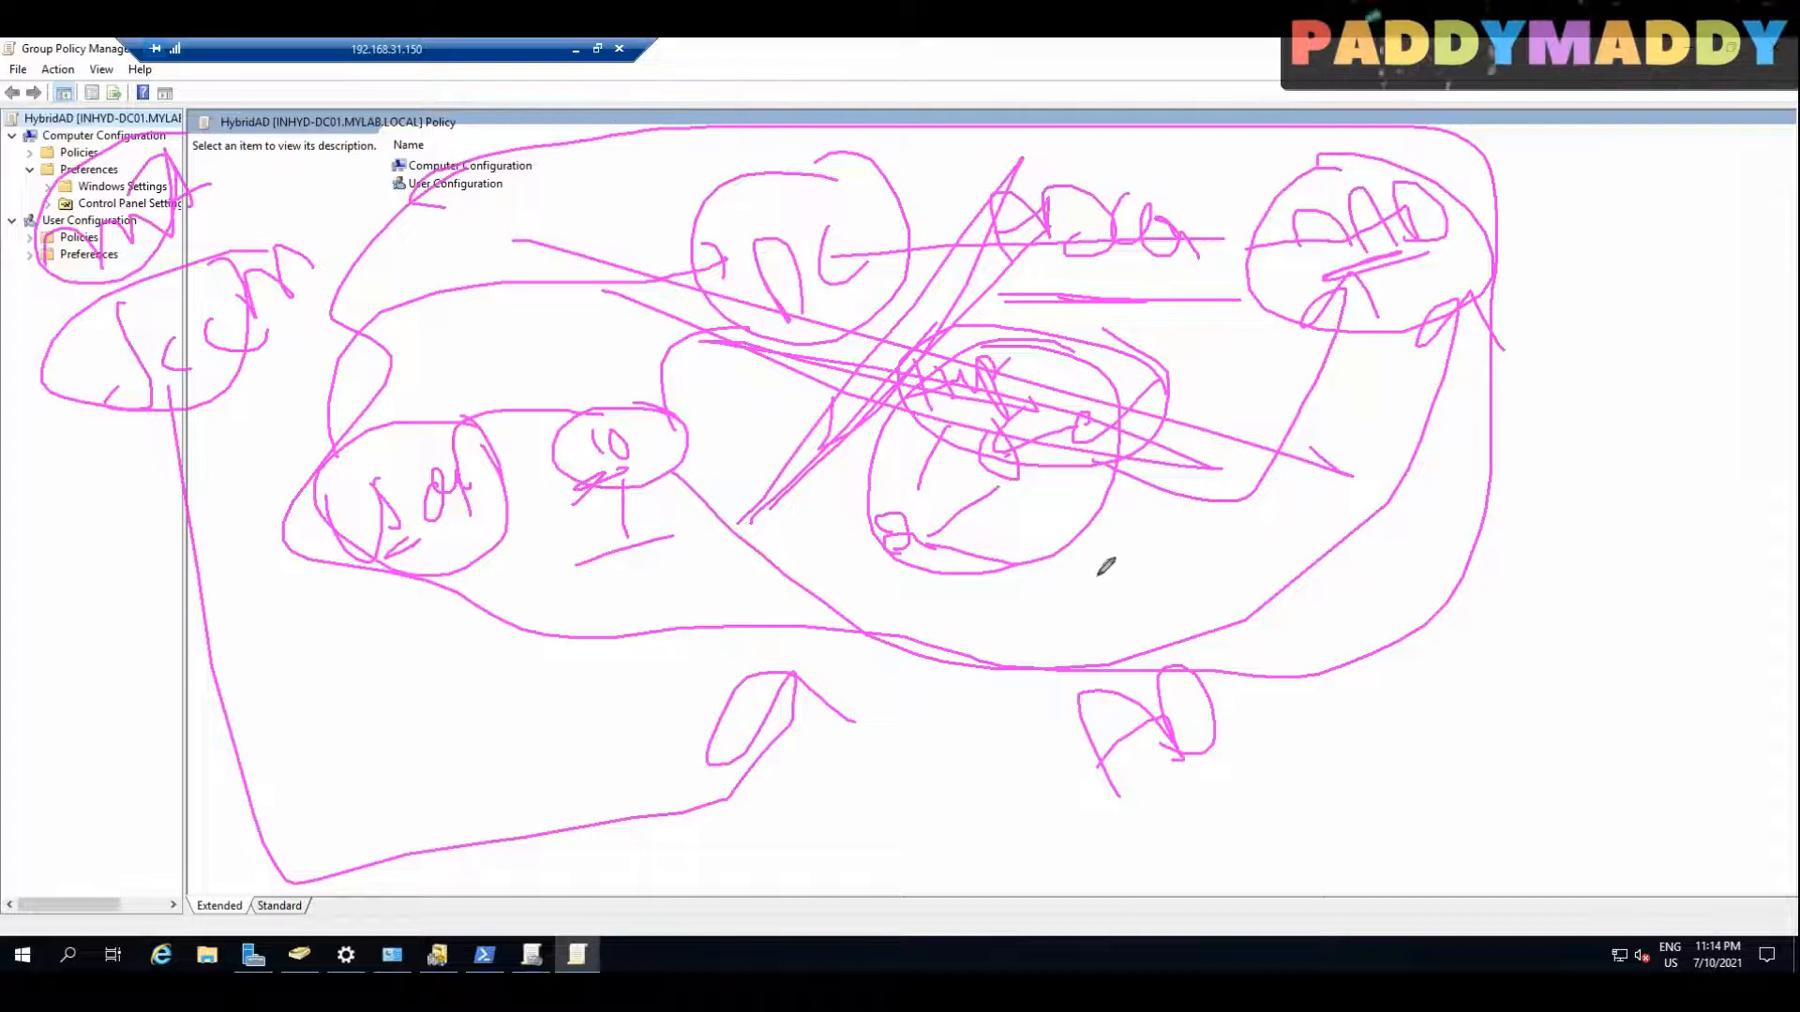
{"action": "mouse_move", "coordinate": [539, 209]}
{"action": "left_mouse_down"}
{"action": "mouse_move", "coordinate": [515, 234]}
{"action": "mouse_move", "coordinate": [589, 236]}
{"action": "left_mouse_up"}
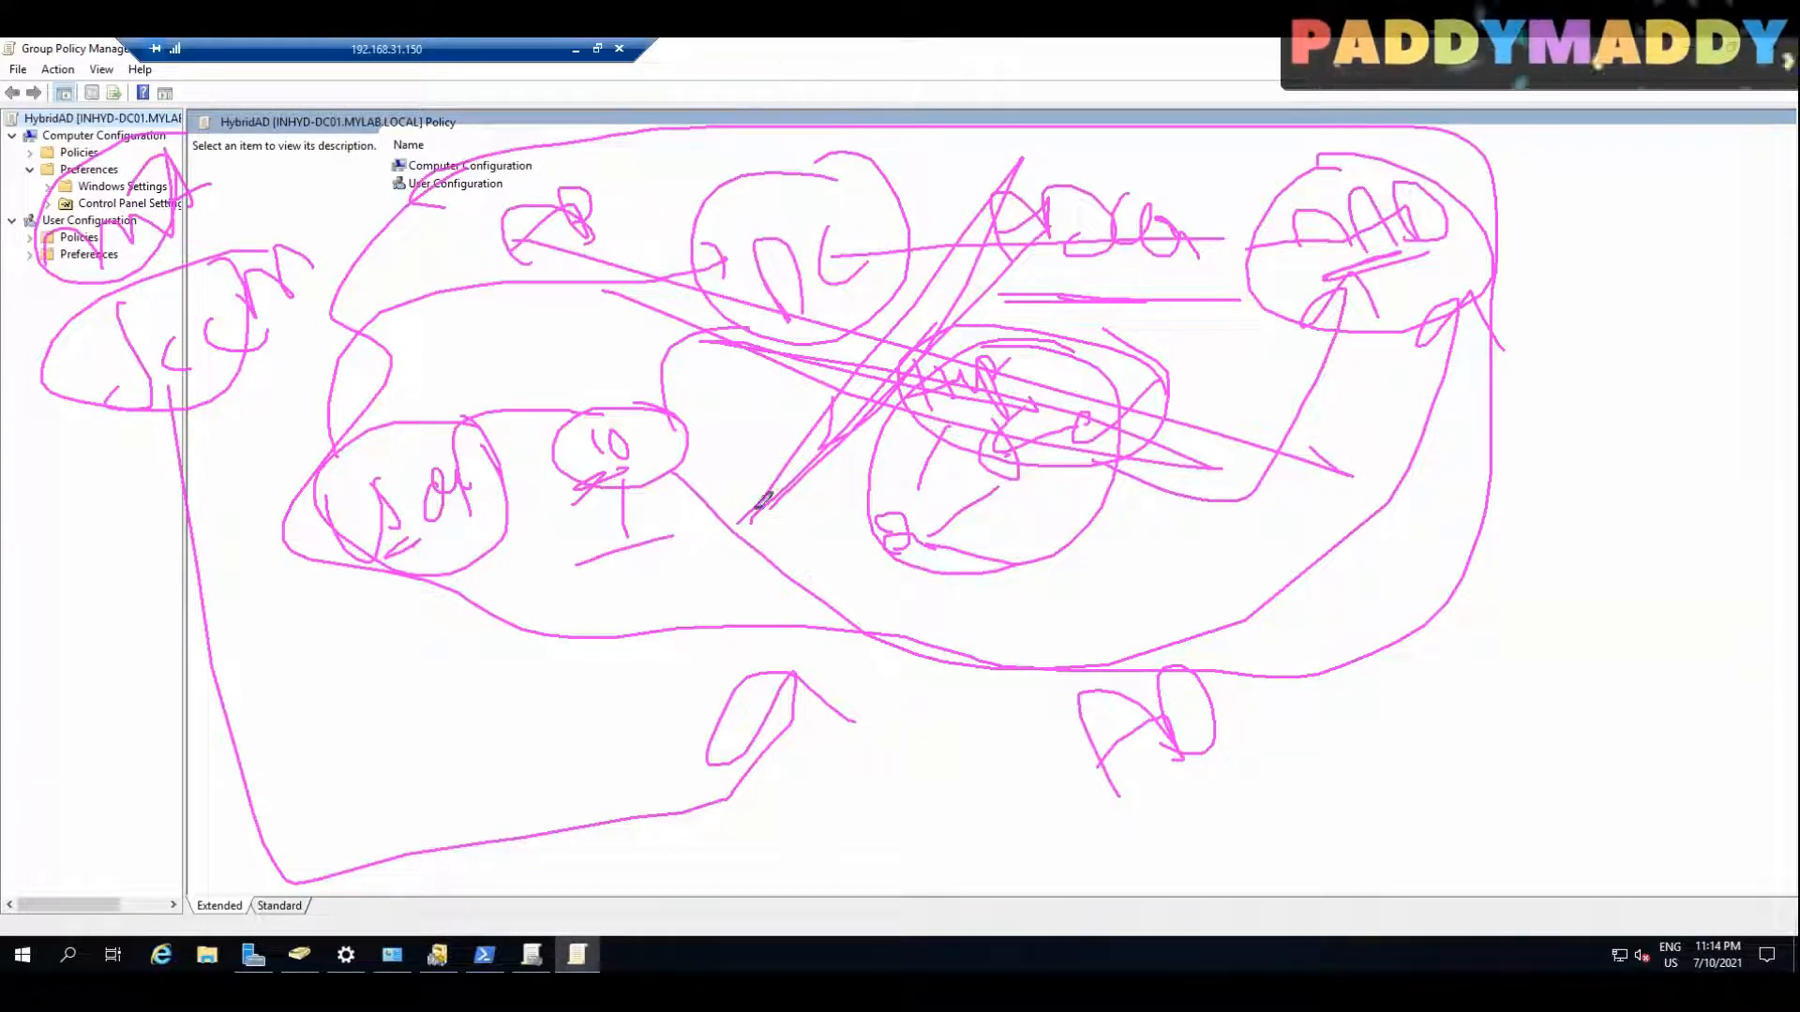
{"action": "mouse_move", "coordinate": [662, 451]}
{"action": "left_mouse_down"}
{"action": "mouse_move", "coordinate": [1125, 494]}
{"action": "mouse_move", "coordinate": [1297, 270]}
{"action": "mouse_move", "coordinate": [1252, 272]}
{"action": "mouse_move", "coordinate": [1303, 323]}
{"action": "left_mouse_up"}
{"action": "mouse_move", "coordinate": [1481, 275]}
{"action": "left_mouse_down"}
{"action": "mouse_move", "coordinate": [1594, 225]}
{"action": "mouse_move", "coordinate": [1601, 265]}
{"action": "left_mouse_up"}
{"action": "mouse_move", "coordinate": [1614, 172]}
{"action": "left_mouse_down"}
{"action": "mouse_move", "coordinate": [1607, 211]}
{"action": "mouse_move", "coordinate": [1642, 171]}
{"action": "mouse_move", "coordinate": [1683, 173]}
{"action": "left_mouse_up"}
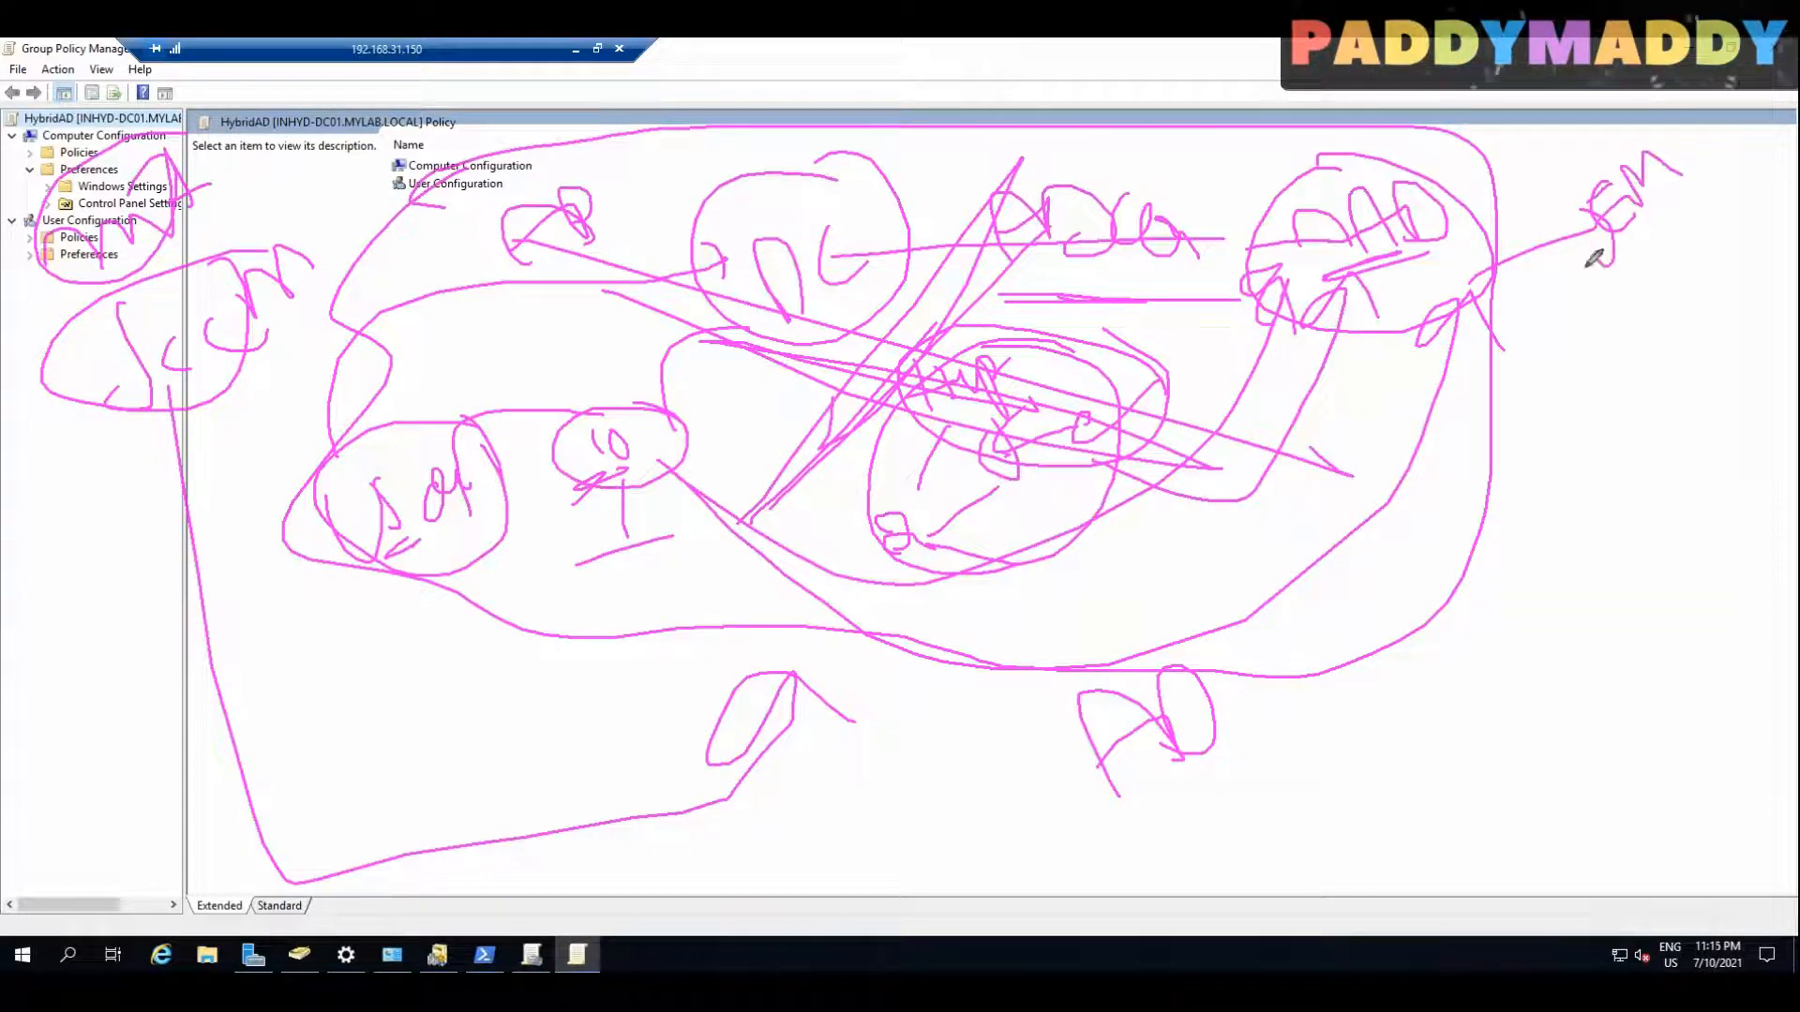
{"action": "mouse_move", "coordinate": [1553, 232]}
{"action": "left_mouse_down"}
{"action": "mouse_move", "coordinate": [1568, 212]}
{"action": "mouse_move", "coordinate": [1618, 246]}
{"action": "left_mouse_up"}
{"action": "mouse_move", "coordinate": [1577, 320]}
{"action": "left_mouse_down"}
{"action": "mouse_move", "coordinate": [1517, 263]}
{"action": "mouse_move", "coordinate": [1594, 293]}
{"action": "mouse_move", "coordinate": [1647, 518]}
{"action": "mouse_move", "coordinate": [1663, 476]}
{"action": "mouse_move", "coordinate": [1606, 661]}
{"action": "left_mouse_up"}
{"action": "left_click_drag", "start_coordinate": [1575, 593], "coordinate": [1647, 630]}
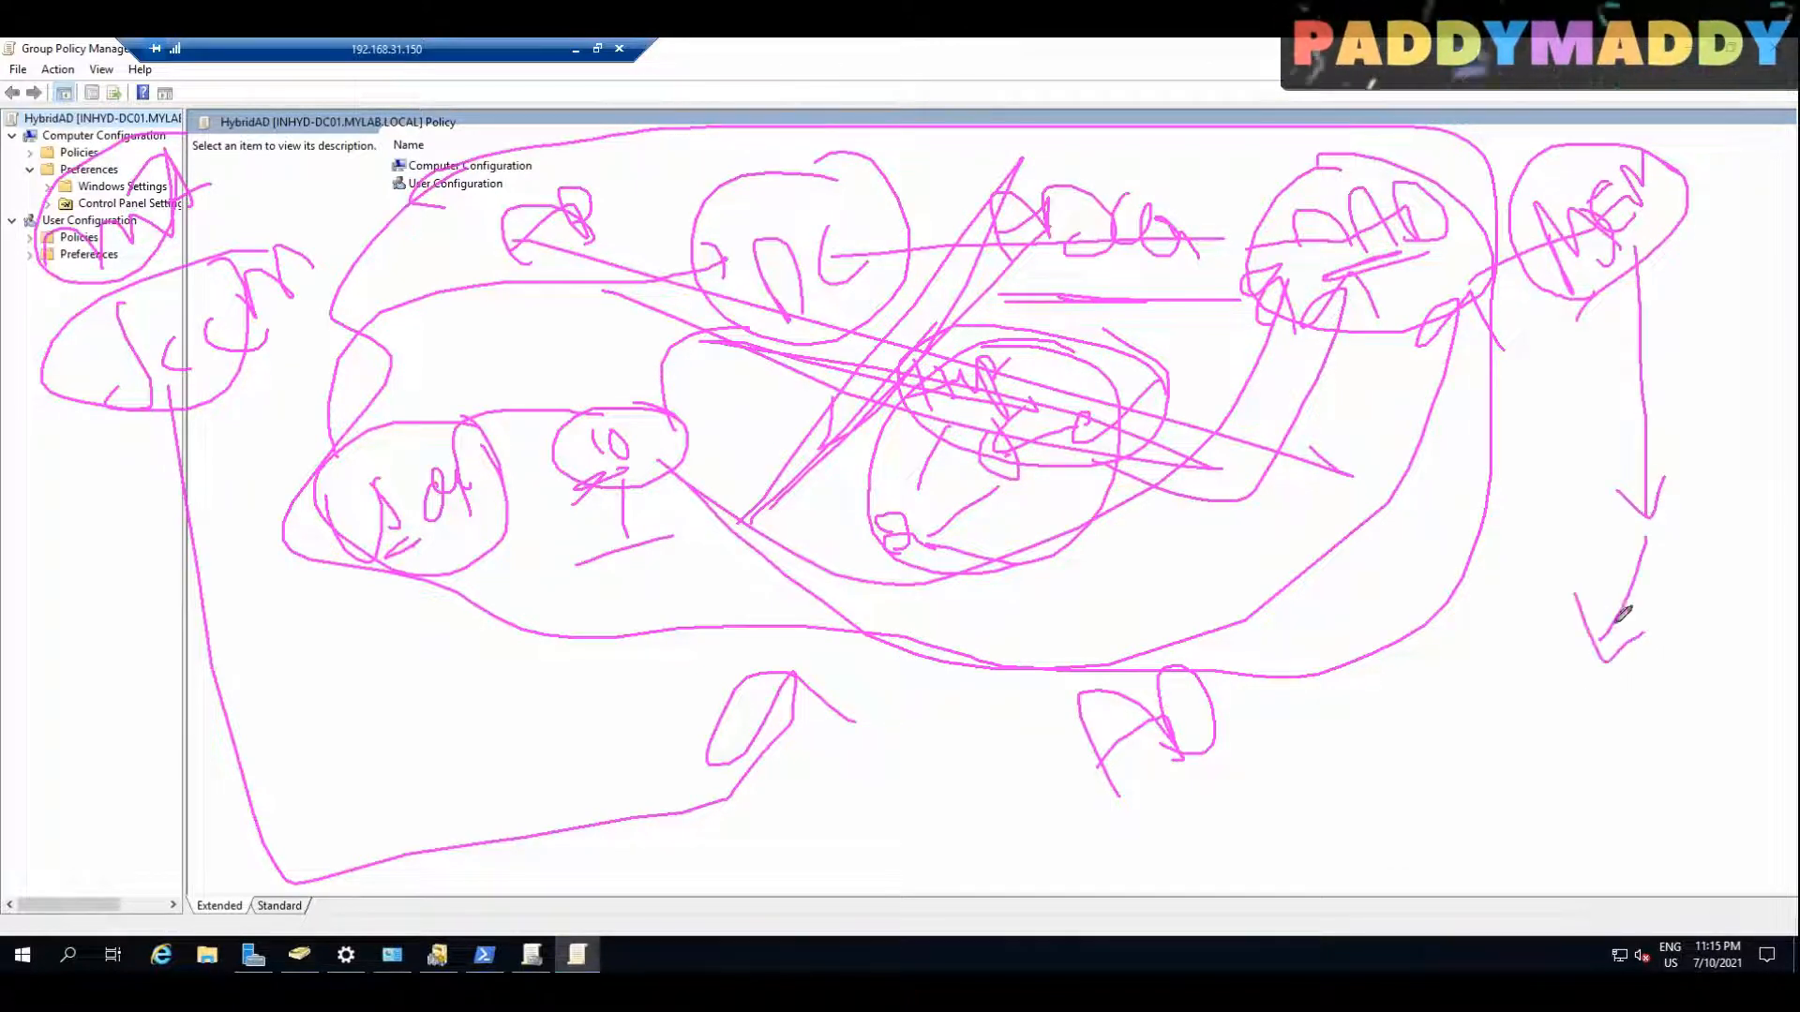
{"action": "mouse_move", "coordinate": [1242, 780]}
{"action": "left_mouse_down"}
{"action": "mouse_move", "coordinate": [1552, 737]}
{"action": "mouse_move", "coordinate": [1579, 699]}
{"action": "left_mouse_up"}
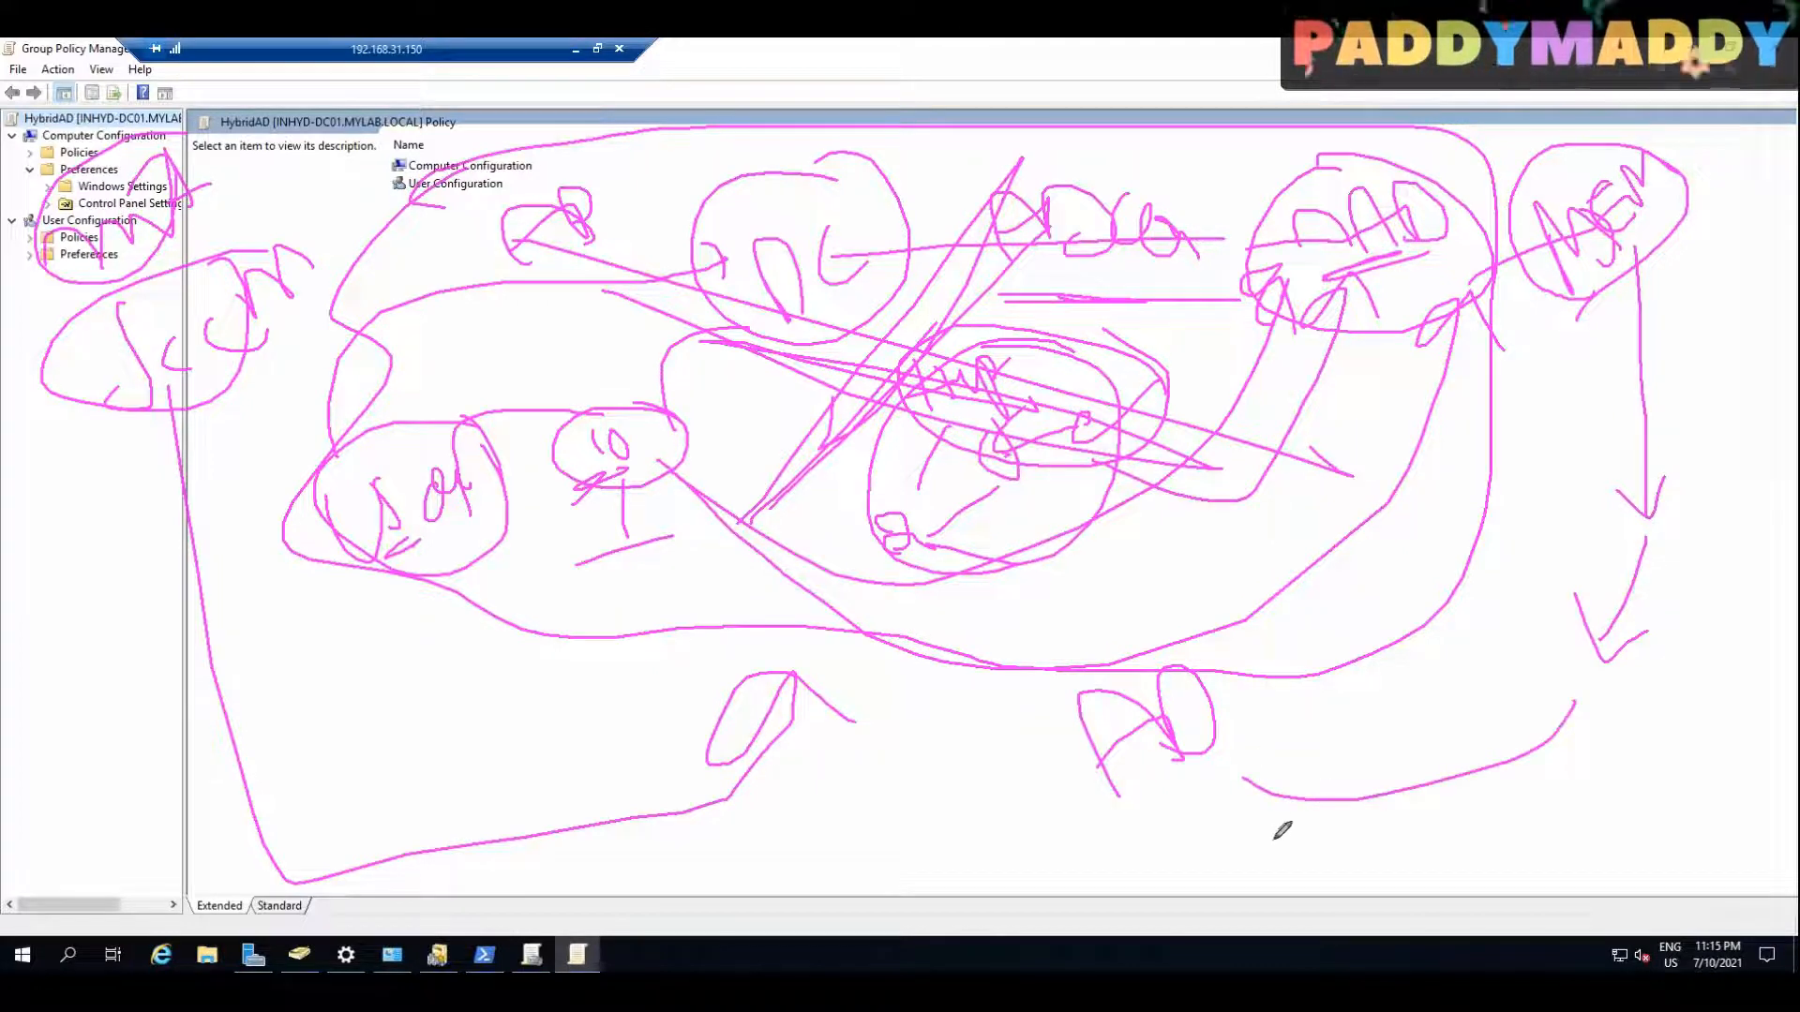
{"action": "mouse_move", "coordinate": [1329, 725]}
{"action": "left_mouse_down"}
{"action": "mouse_move", "coordinate": [1435, 755]}
{"action": "mouse_move", "coordinate": [1466, 703]}
{"action": "left_mouse_up"}
{"action": "mouse_move", "coordinate": [1421, 779]}
{"action": "left_mouse_down"}
{"action": "mouse_move", "coordinate": [1436, 808]}
{"action": "mouse_move", "coordinate": [1584, 764]}
{"action": "mouse_move", "coordinate": [1604, 783]}
{"action": "left_mouse_up"}
{"action": "mouse_move", "coordinate": [1642, 717]}
{"action": "left_mouse_down"}
{"action": "mouse_move", "coordinate": [1666, 734]}
{"action": "mouse_move", "coordinate": [1633, 721]}
{"action": "mouse_move", "coordinate": [1666, 765]}
{"action": "mouse_move", "coordinate": [1644, 785]}
{"action": "mouse_move", "coordinate": [1684, 764]}
{"action": "left_mouse_up"}
{"action": "mouse_move", "coordinate": [614, 536]}
{"action": "left_mouse_down"}
{"action": "mouse_move", "coordinate": [526, 581]}
{"action": "mouse_move", "coordinate": [928, 718]}
{"action": "mouse_move", "coordinate": [1395, 785]}
{"action": "left_mouse_up"}
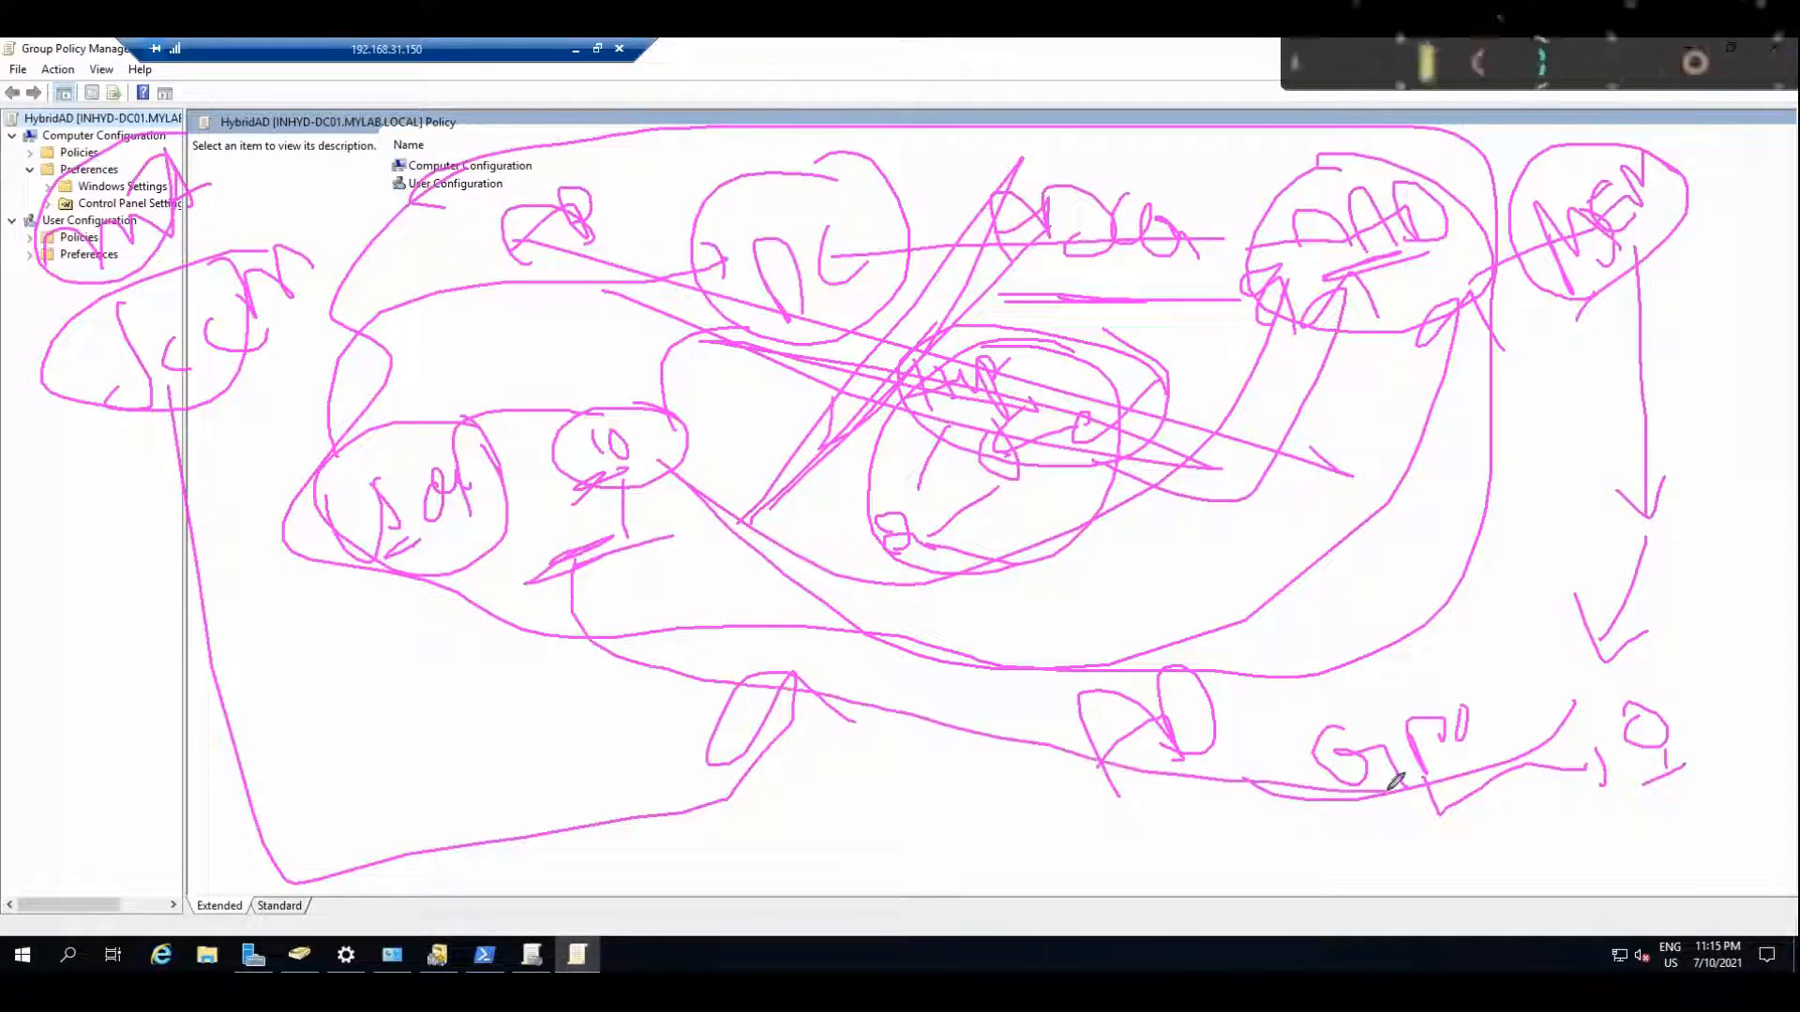
{"action": "mouse_move", "coordinate": [1498, 290]}
{"action": "left_mouse_down"}
{"action": "mouse_move", "coordinate": [1615, 263]}
{"action": "mouse_move", "coordinate": [1624, 216]}
{"action": "left_mouse_up"}
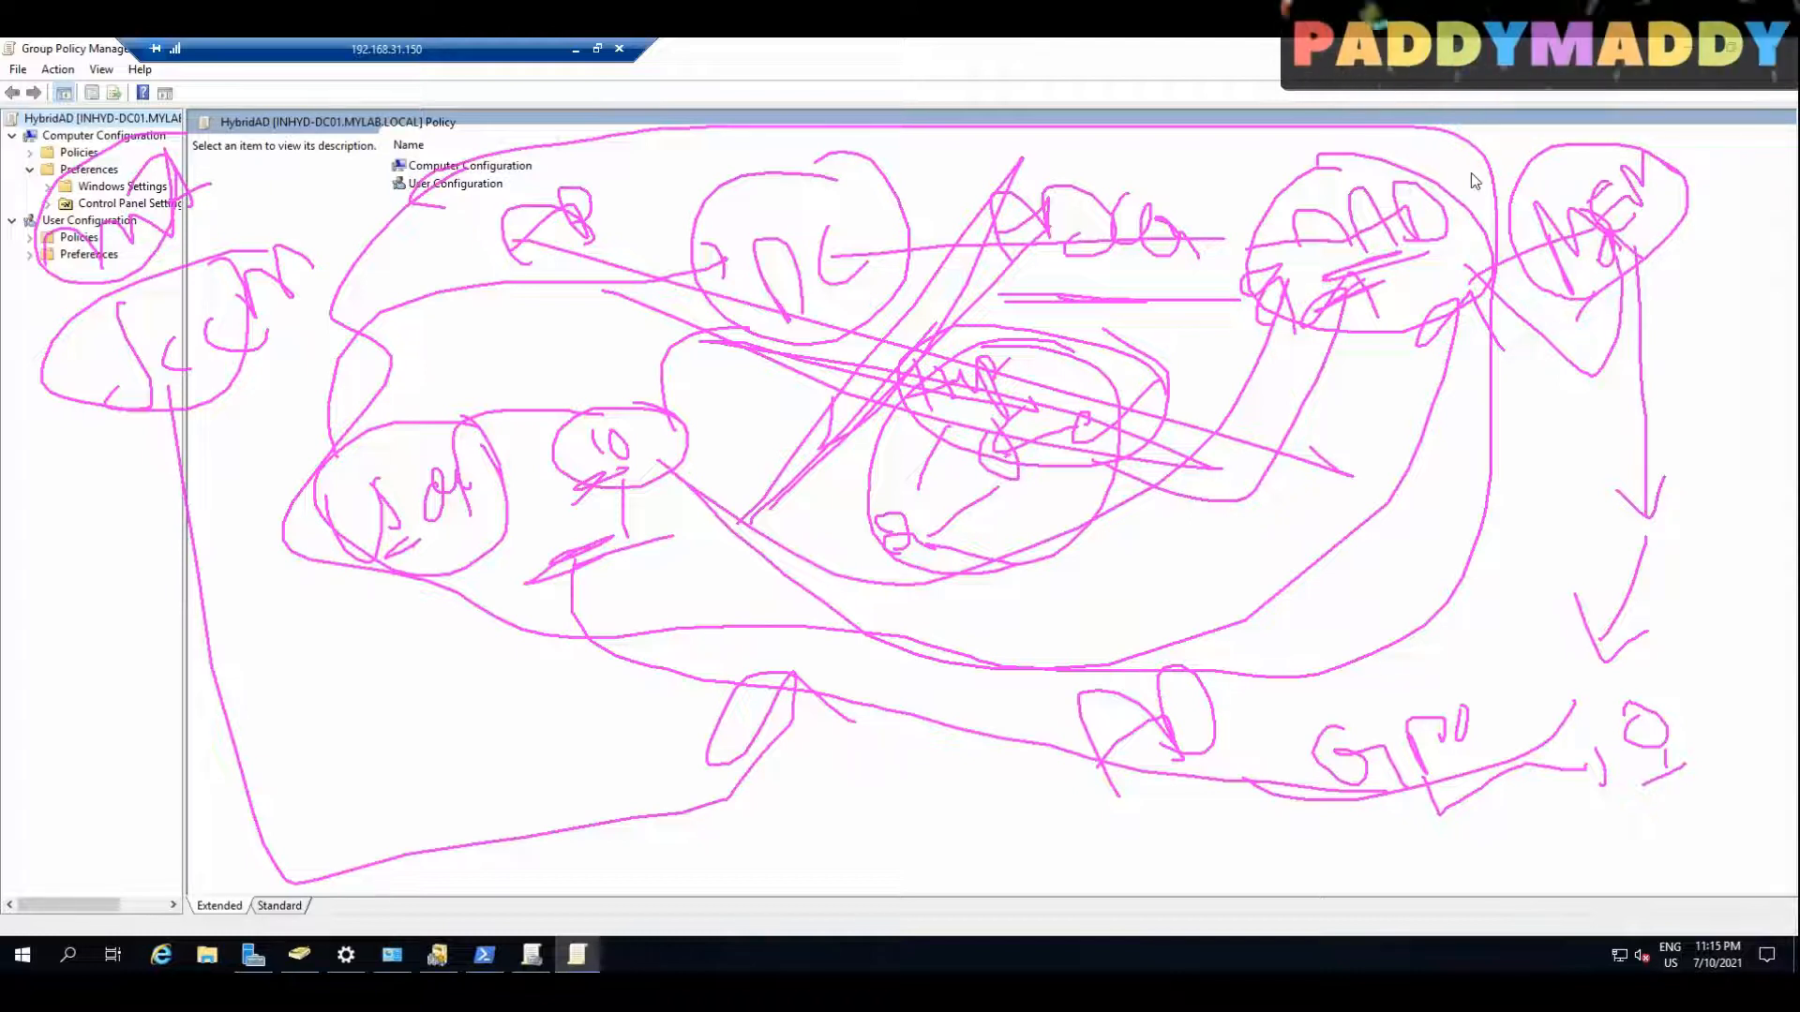
{"action": "key", "text": "Escape"}
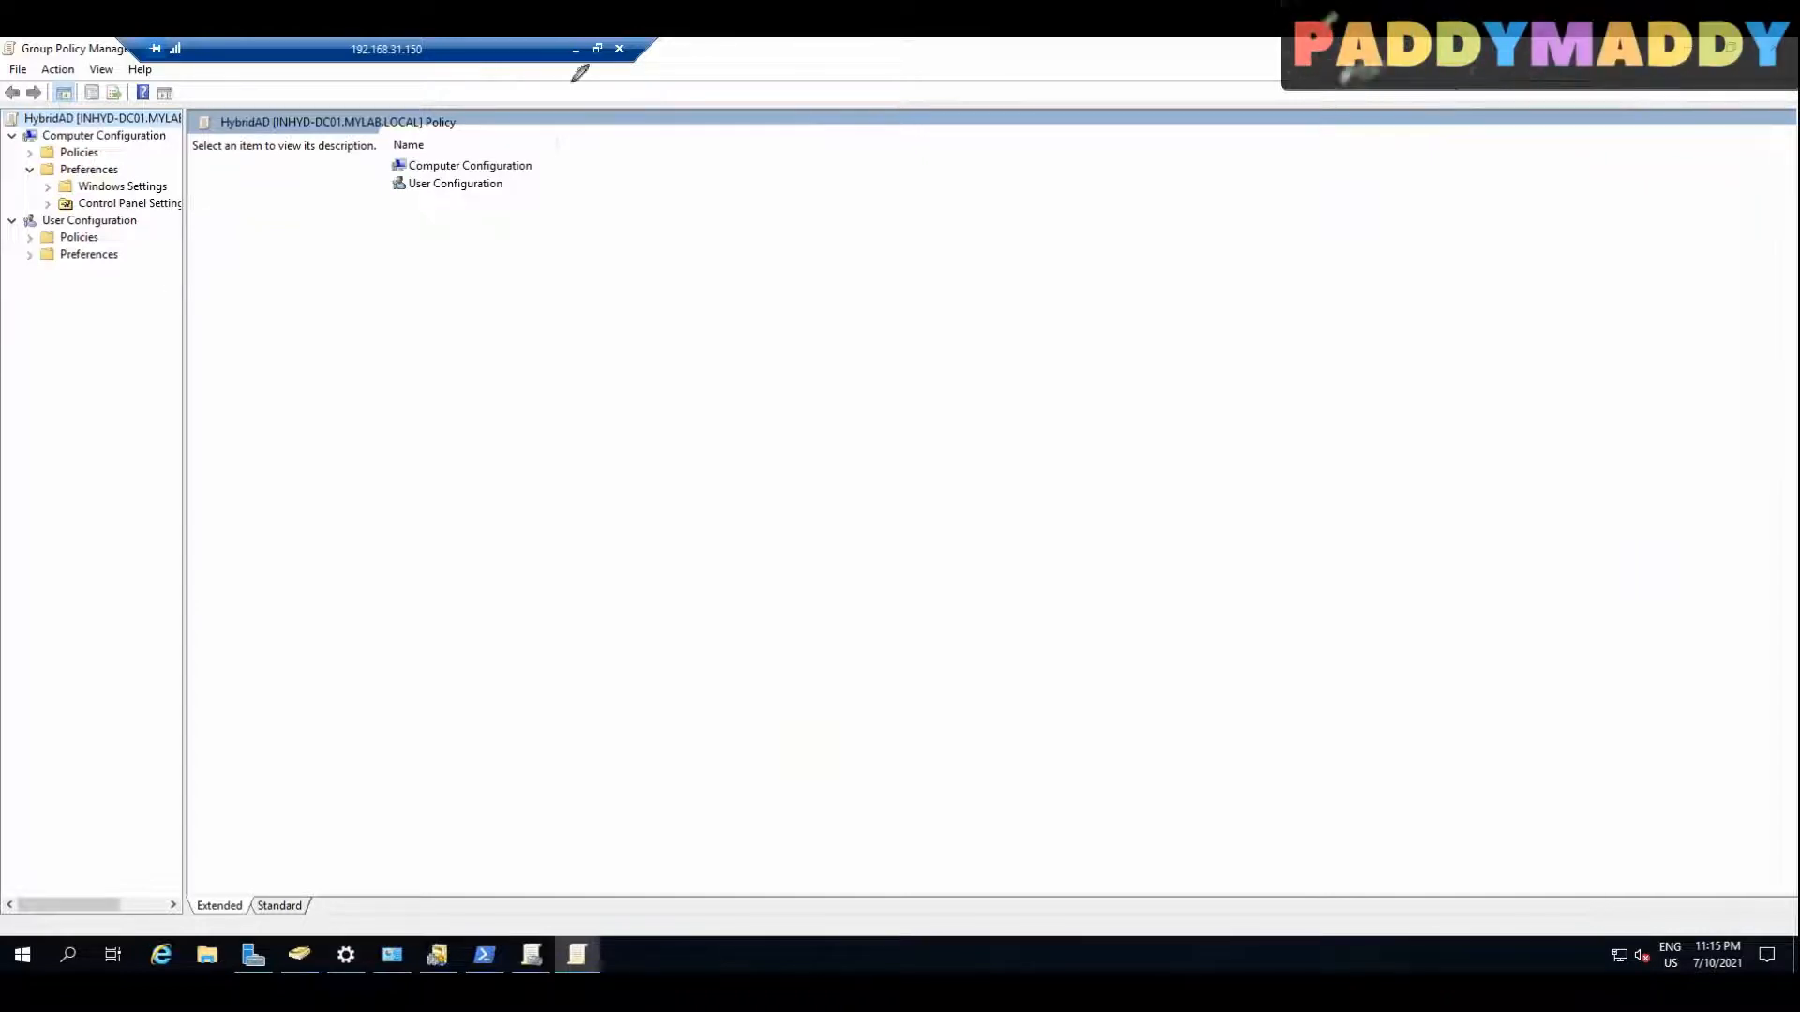
Step: Open the MDM settings under Computer Configuration's Administrative Templates, Windows Components, and widen the tree pane
{"action": "left_click", "coordinate": [29, 152]}
{"action": "left_click", "coordinate": [47, 202]}
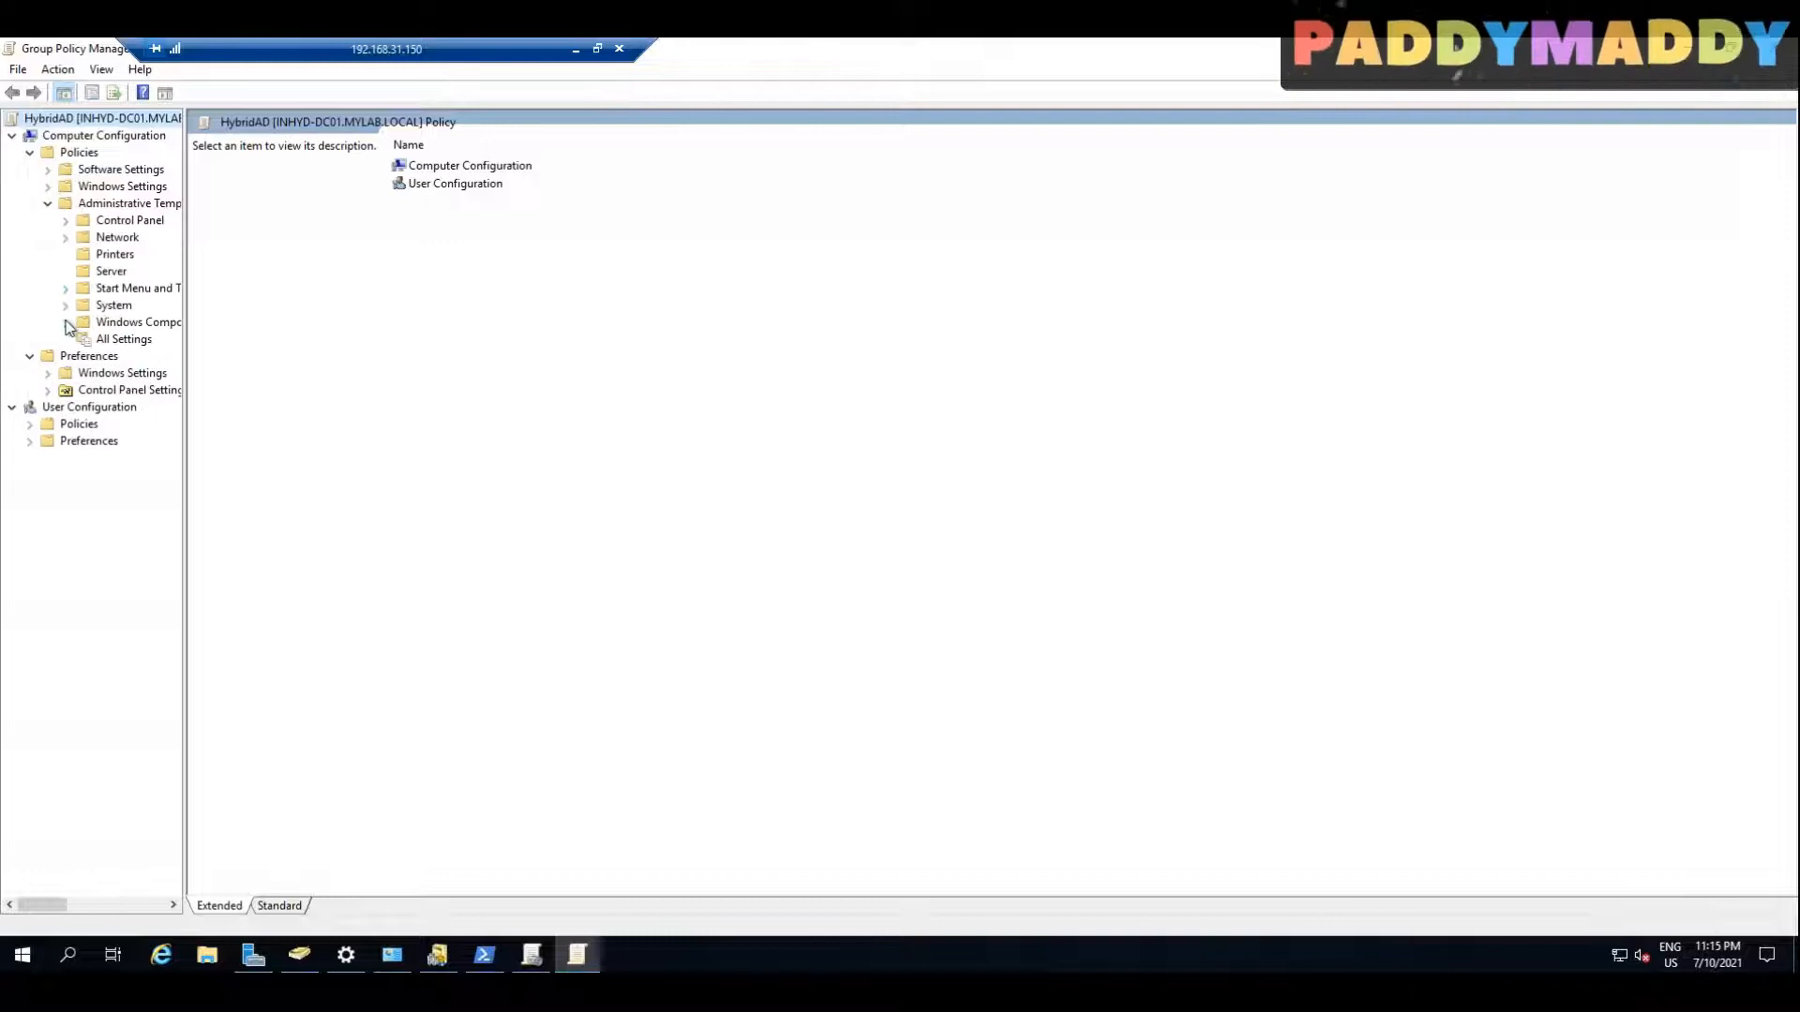
{"action": "left_click", "coordinate": [66, 321]}
{"action": "left_click", "coordinate": [134, 372]}
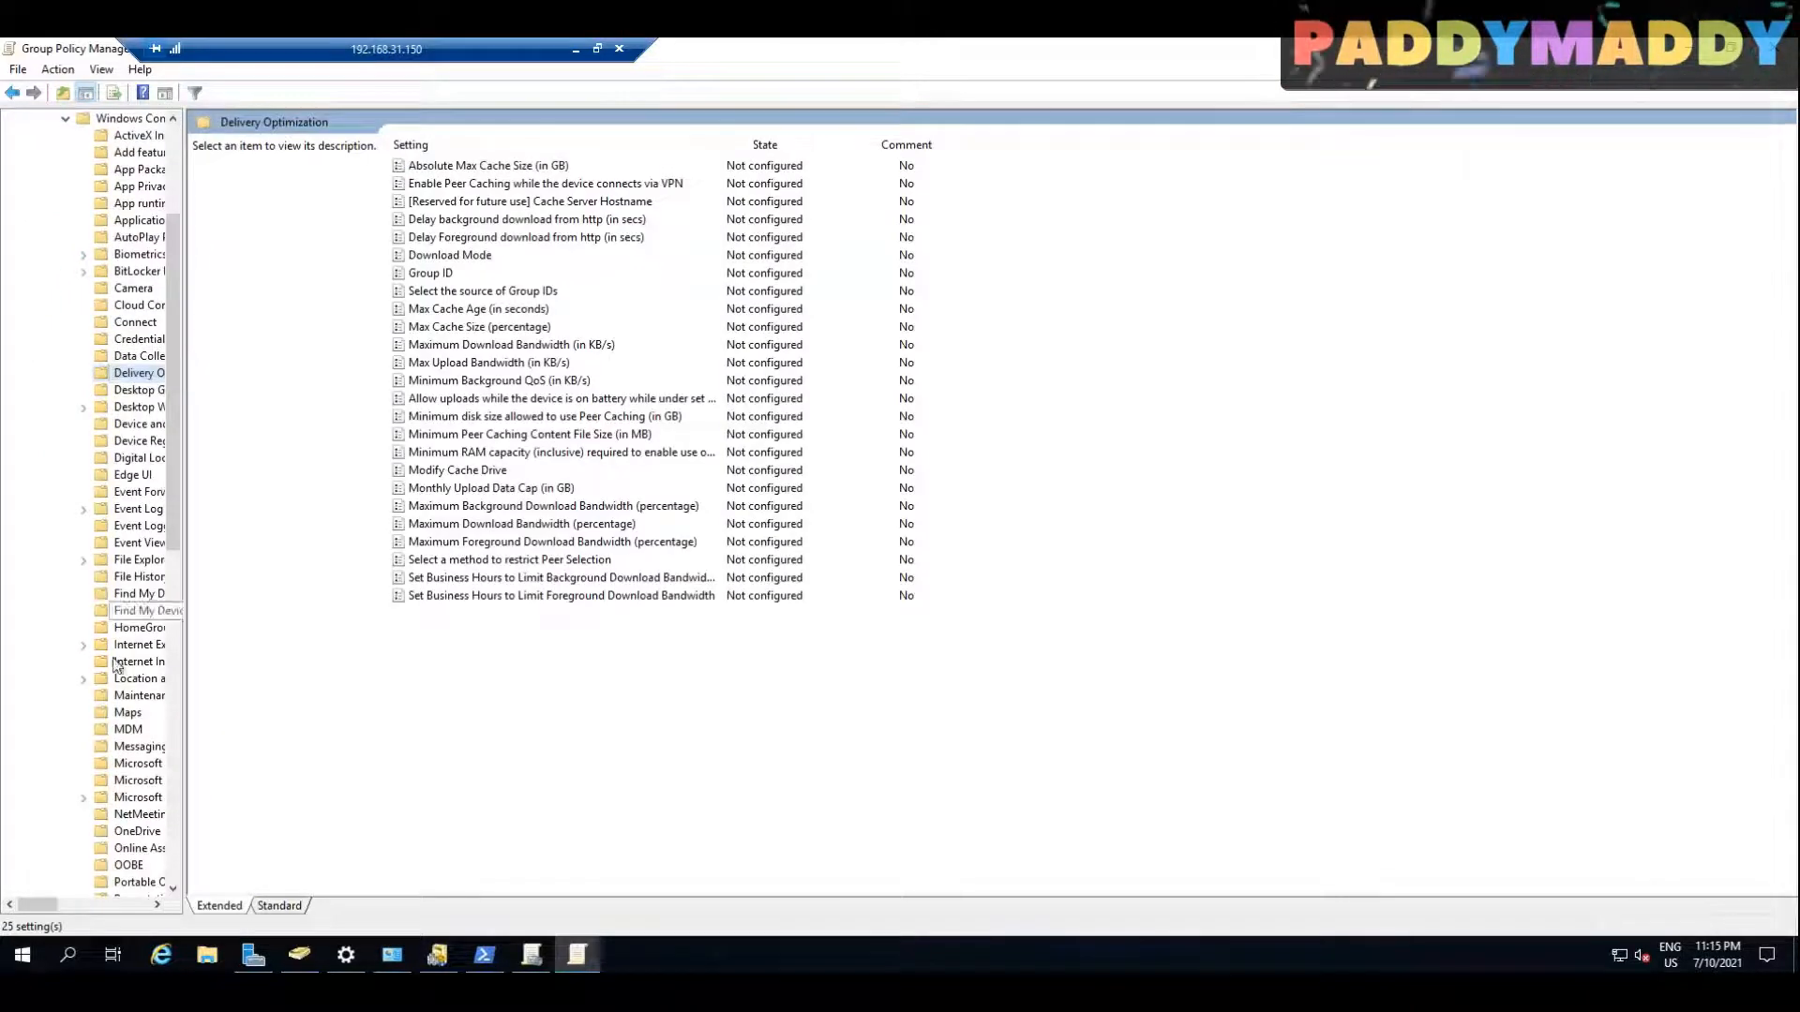
{"action": "left_click", "coordinate": [128, 729]}
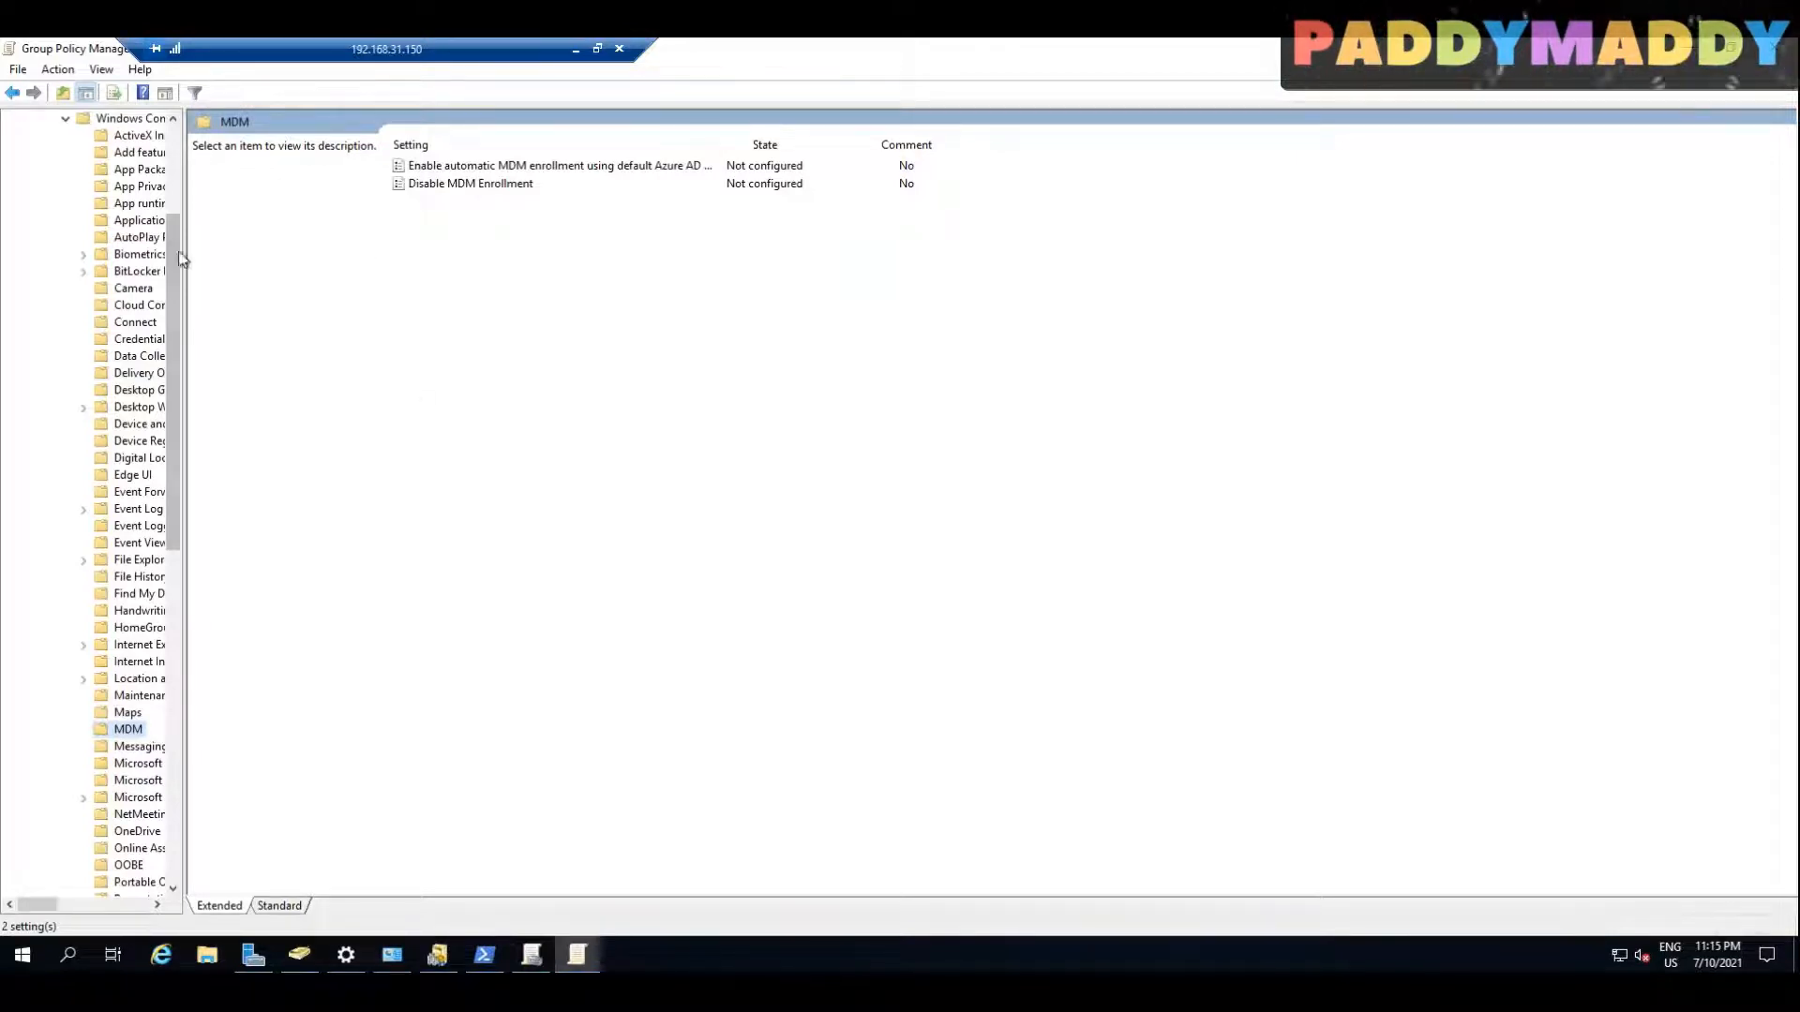
{"action": "left_click_drag", "start_coordinate": [181, 259], "coordinate": [176, 187]}
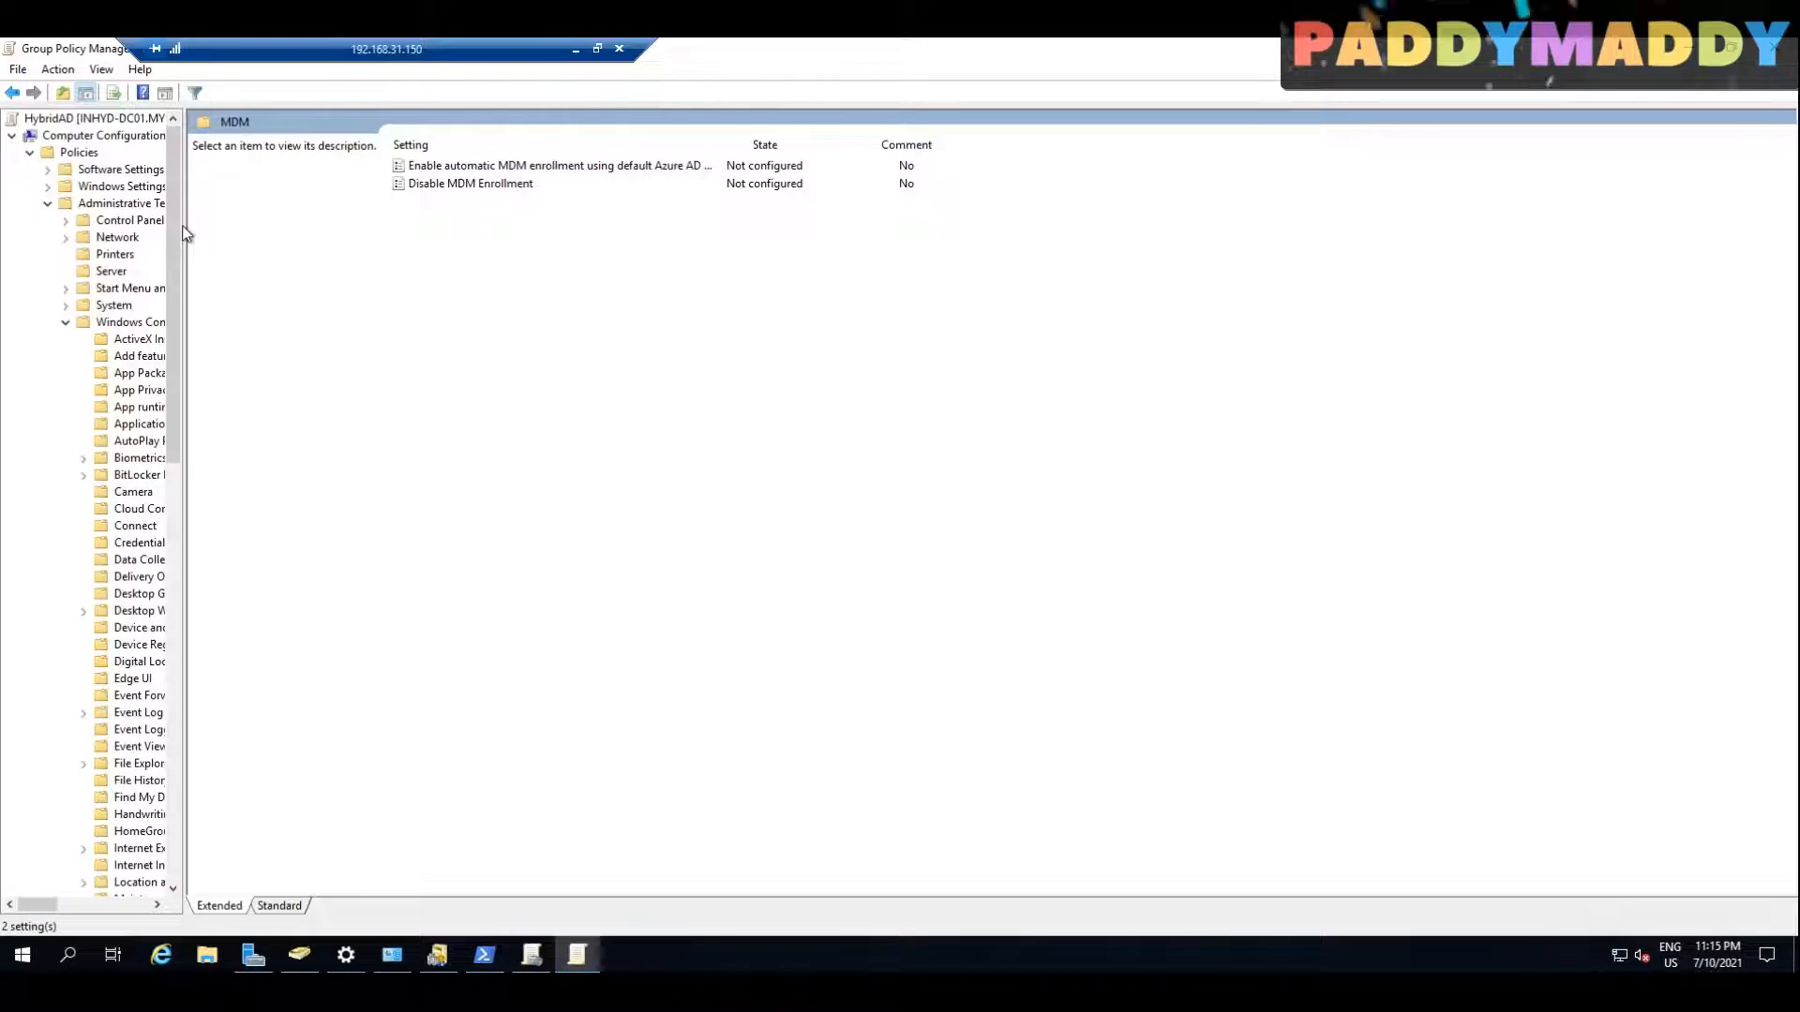
{"action": "left_click_drag", "start_coordinate": [185, 233], "coordinate": [331, 234]}
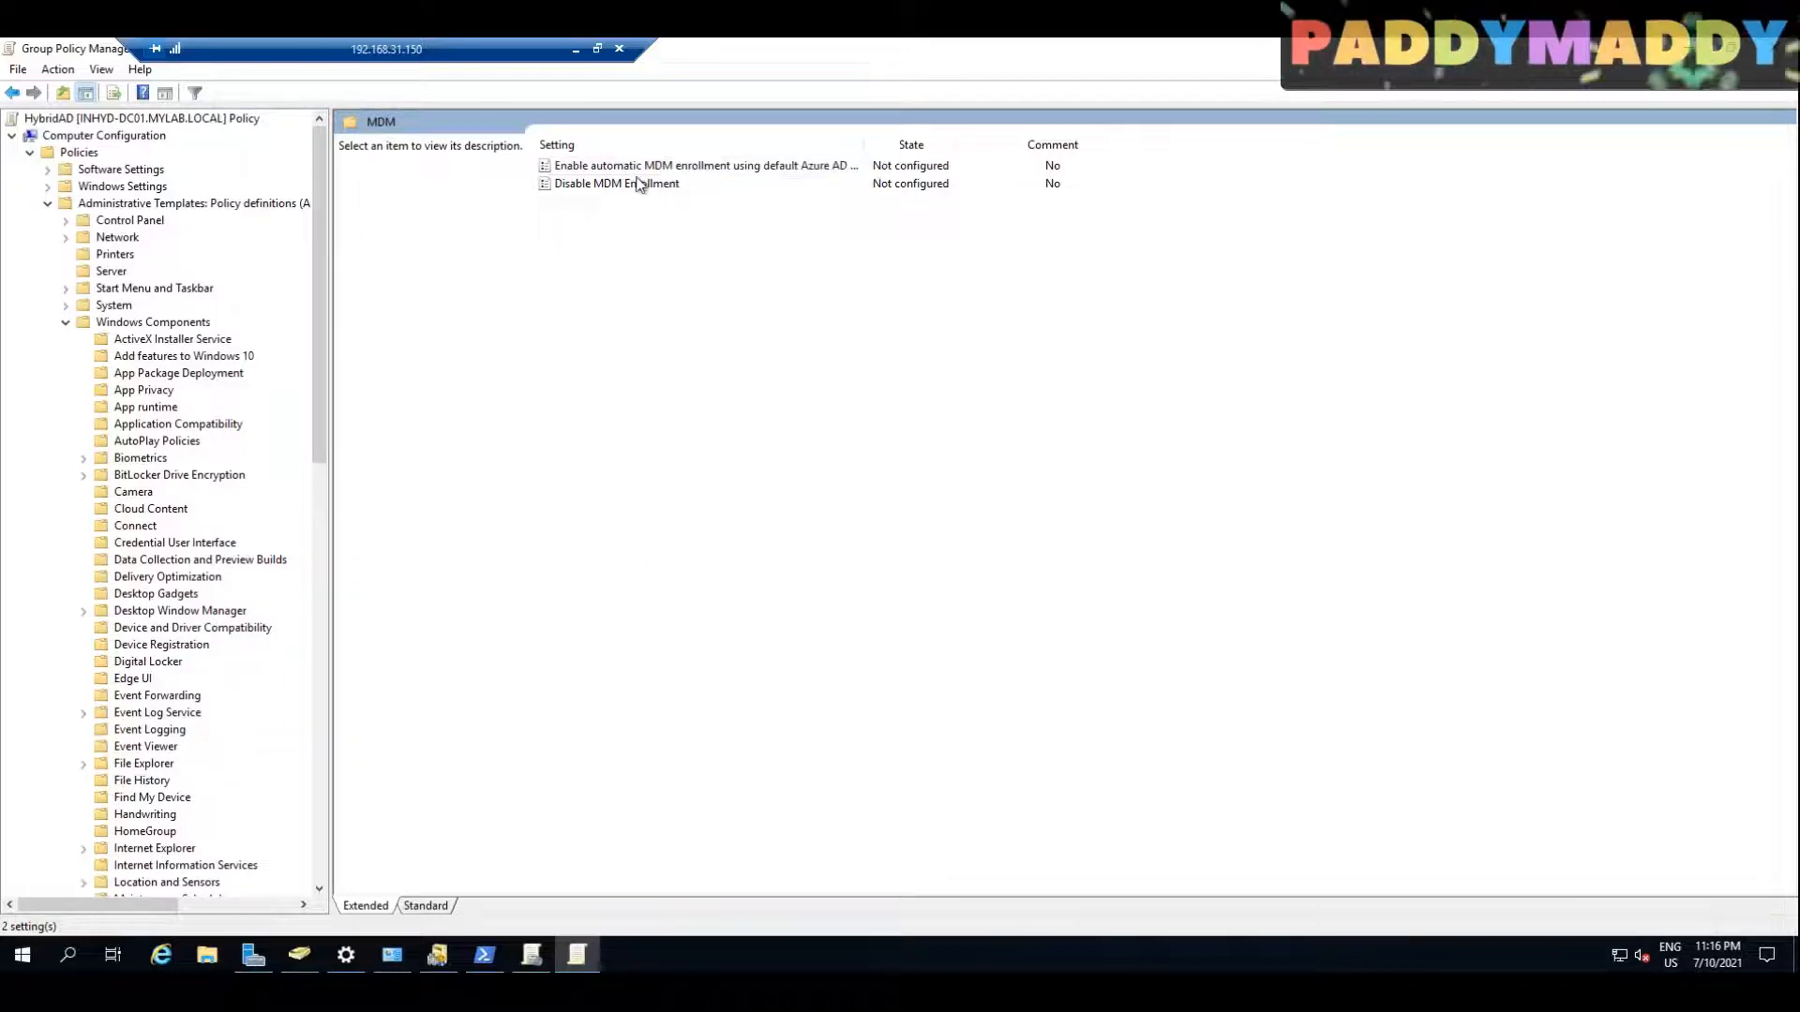
Step: Try setting the policy for automatic MDM enrollment using default Azure AD credentials to Enabled, and dismiss the dialog without saving
{"action": "left_click", "coordinate": [567, 170]}
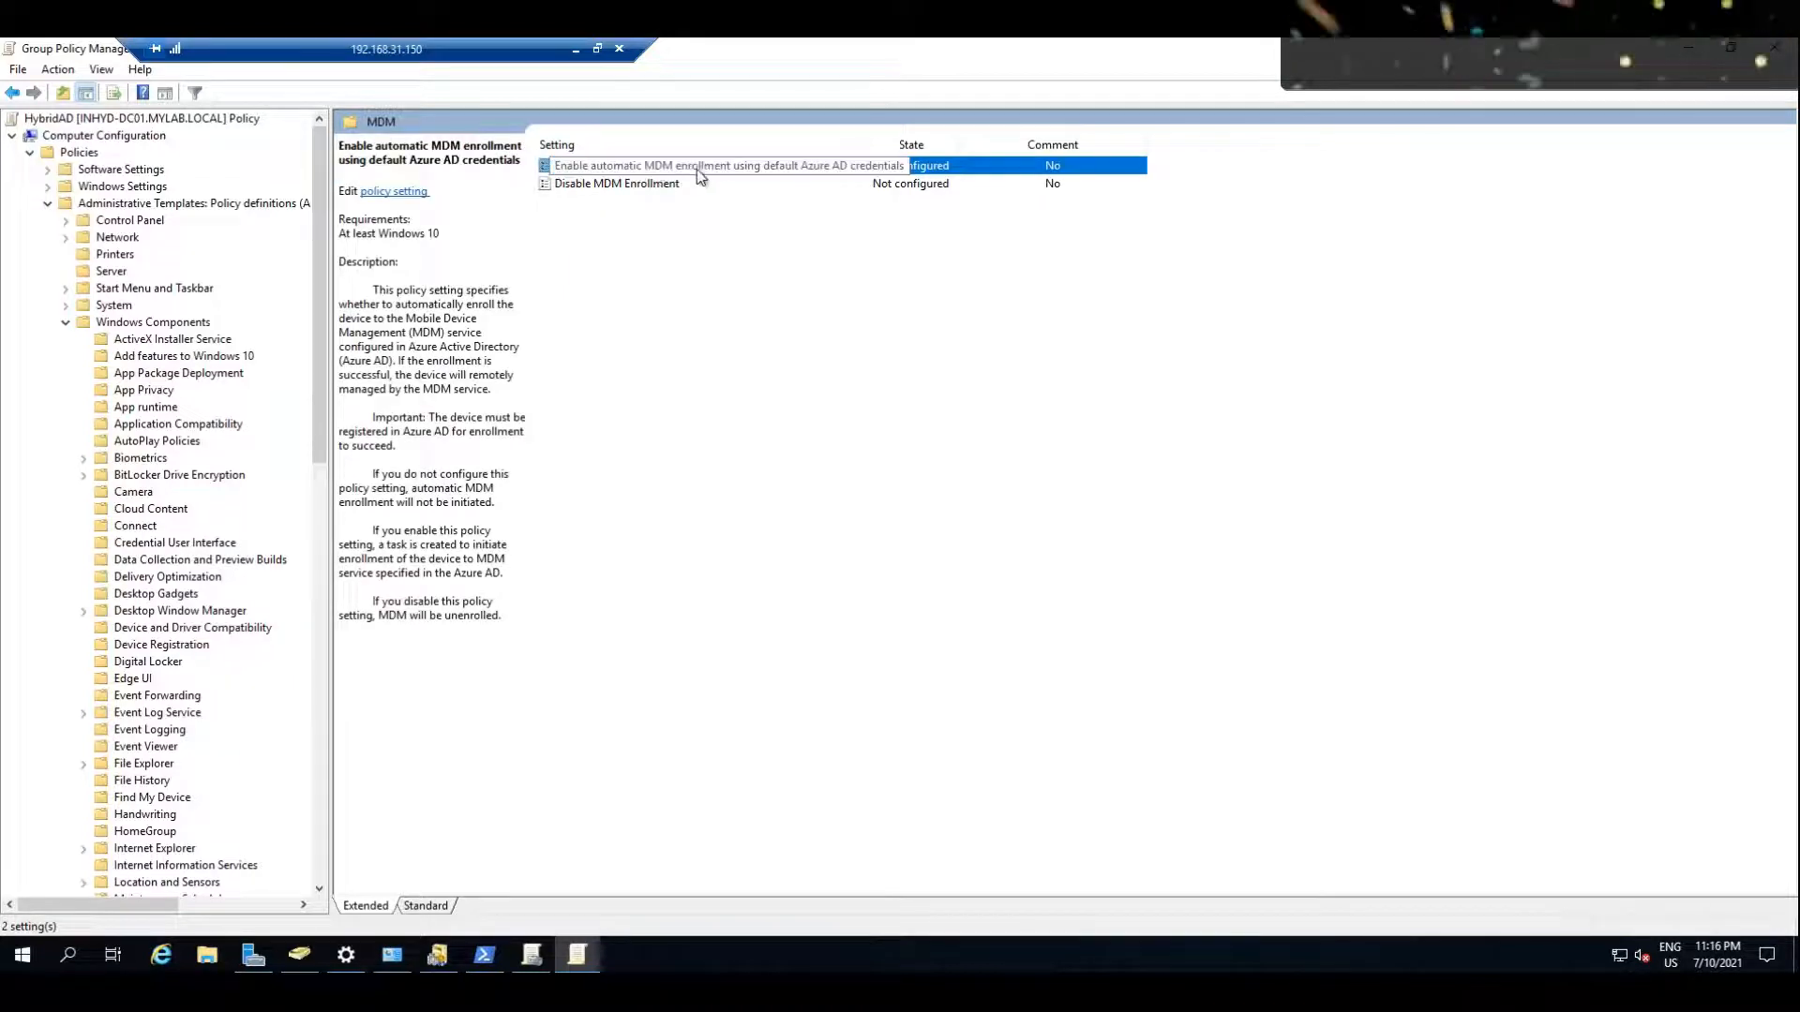
{"action": "double_click", "coordinate": [811, 169]}
{"action": "left_click", "coordinate": [76, 191]}
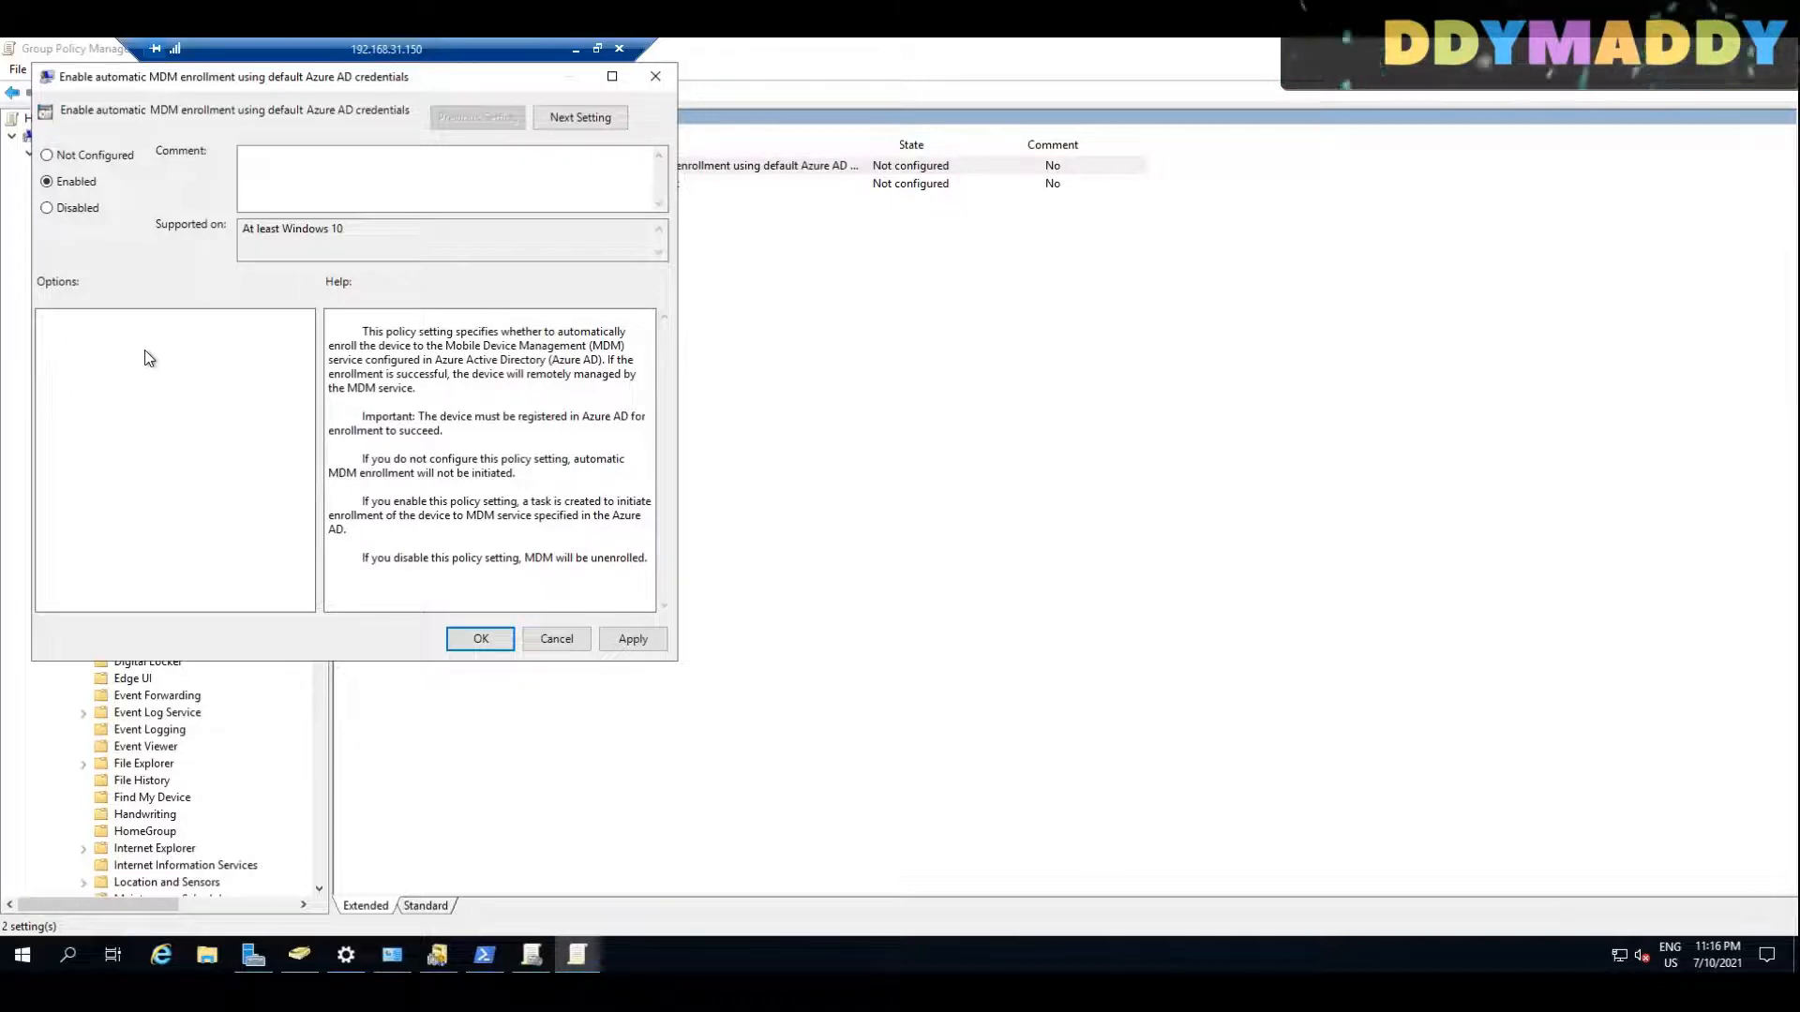
{"action": "left_click_drag", "start_coordinate": [294, 84], "coordinate": [718, 236]}
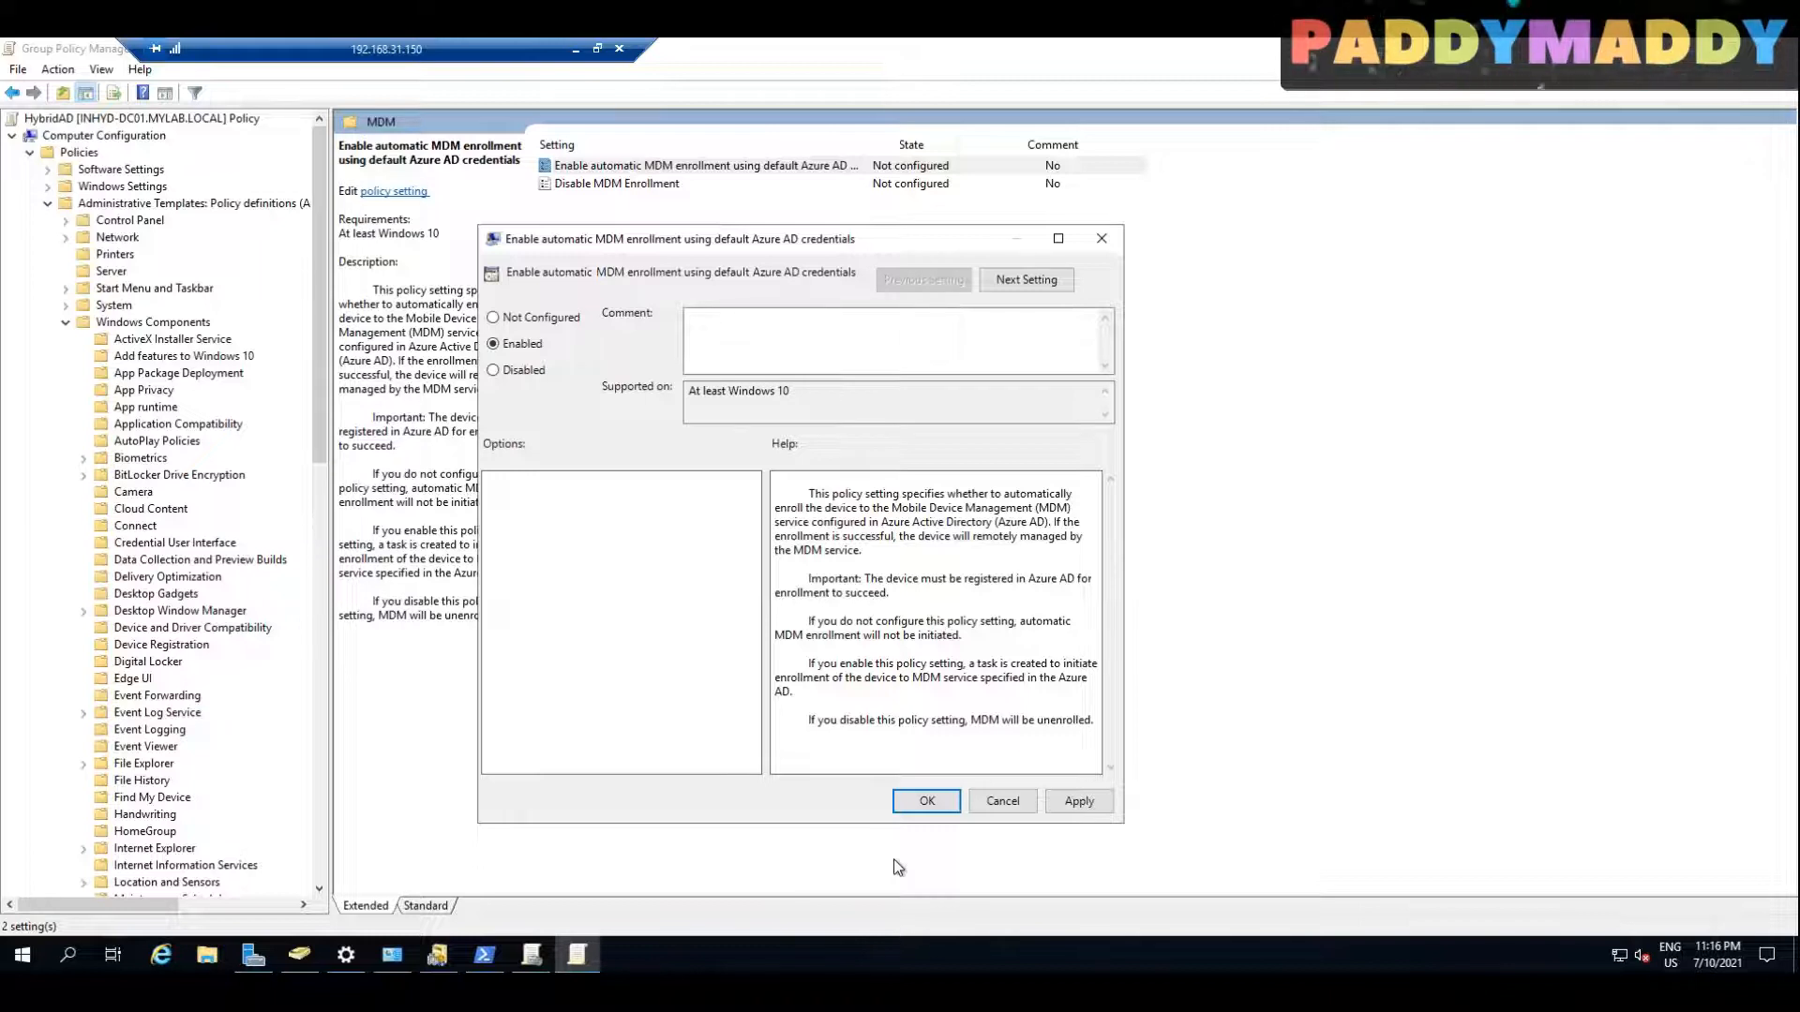
{"action": "left_click", "coordinate": [1014, 799]}
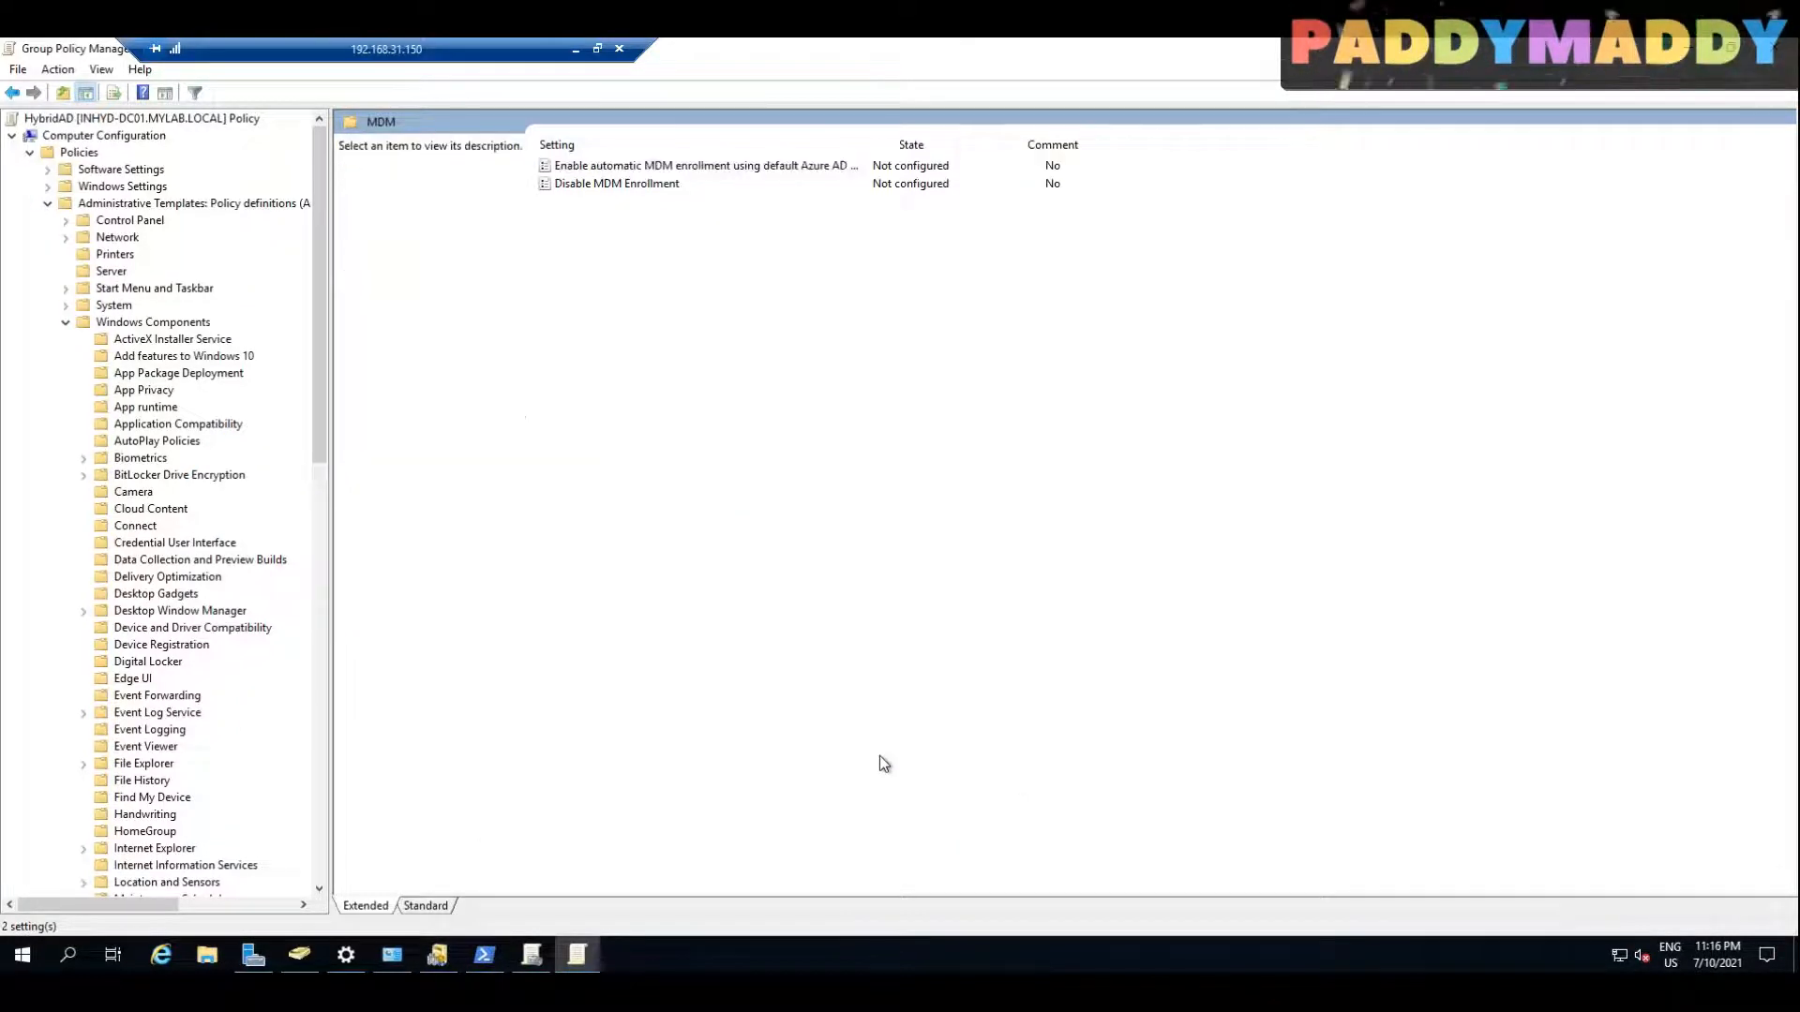
Step: Check the options of the policy for automatic MDM enrollment using default Azure AD credentials when Enabled, discard the change, and close the policy editor
{"action": "left_click", "coordinate": [630, 145]}
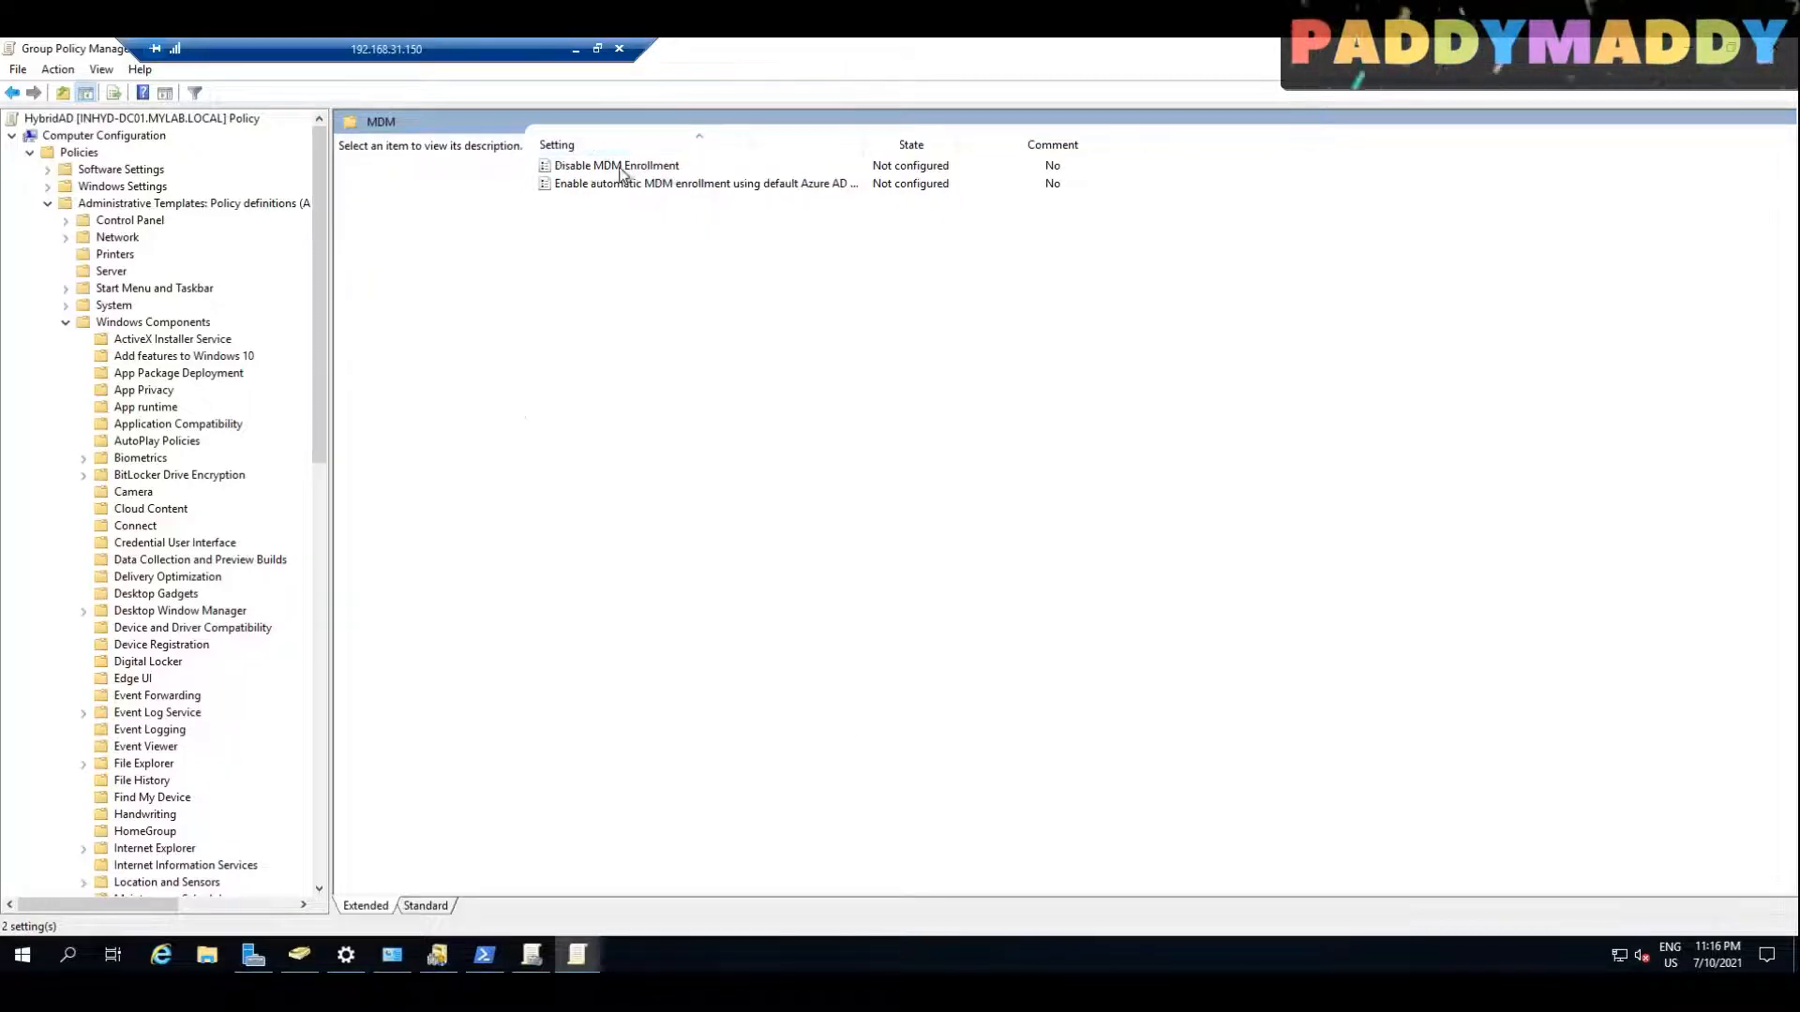
{"action": "left_click", "coordinate": [610, 184]}
{"action": "double_click", "coordinate": [611, 185]}
{"action": "left_click", "coordinate": [72, 205]}
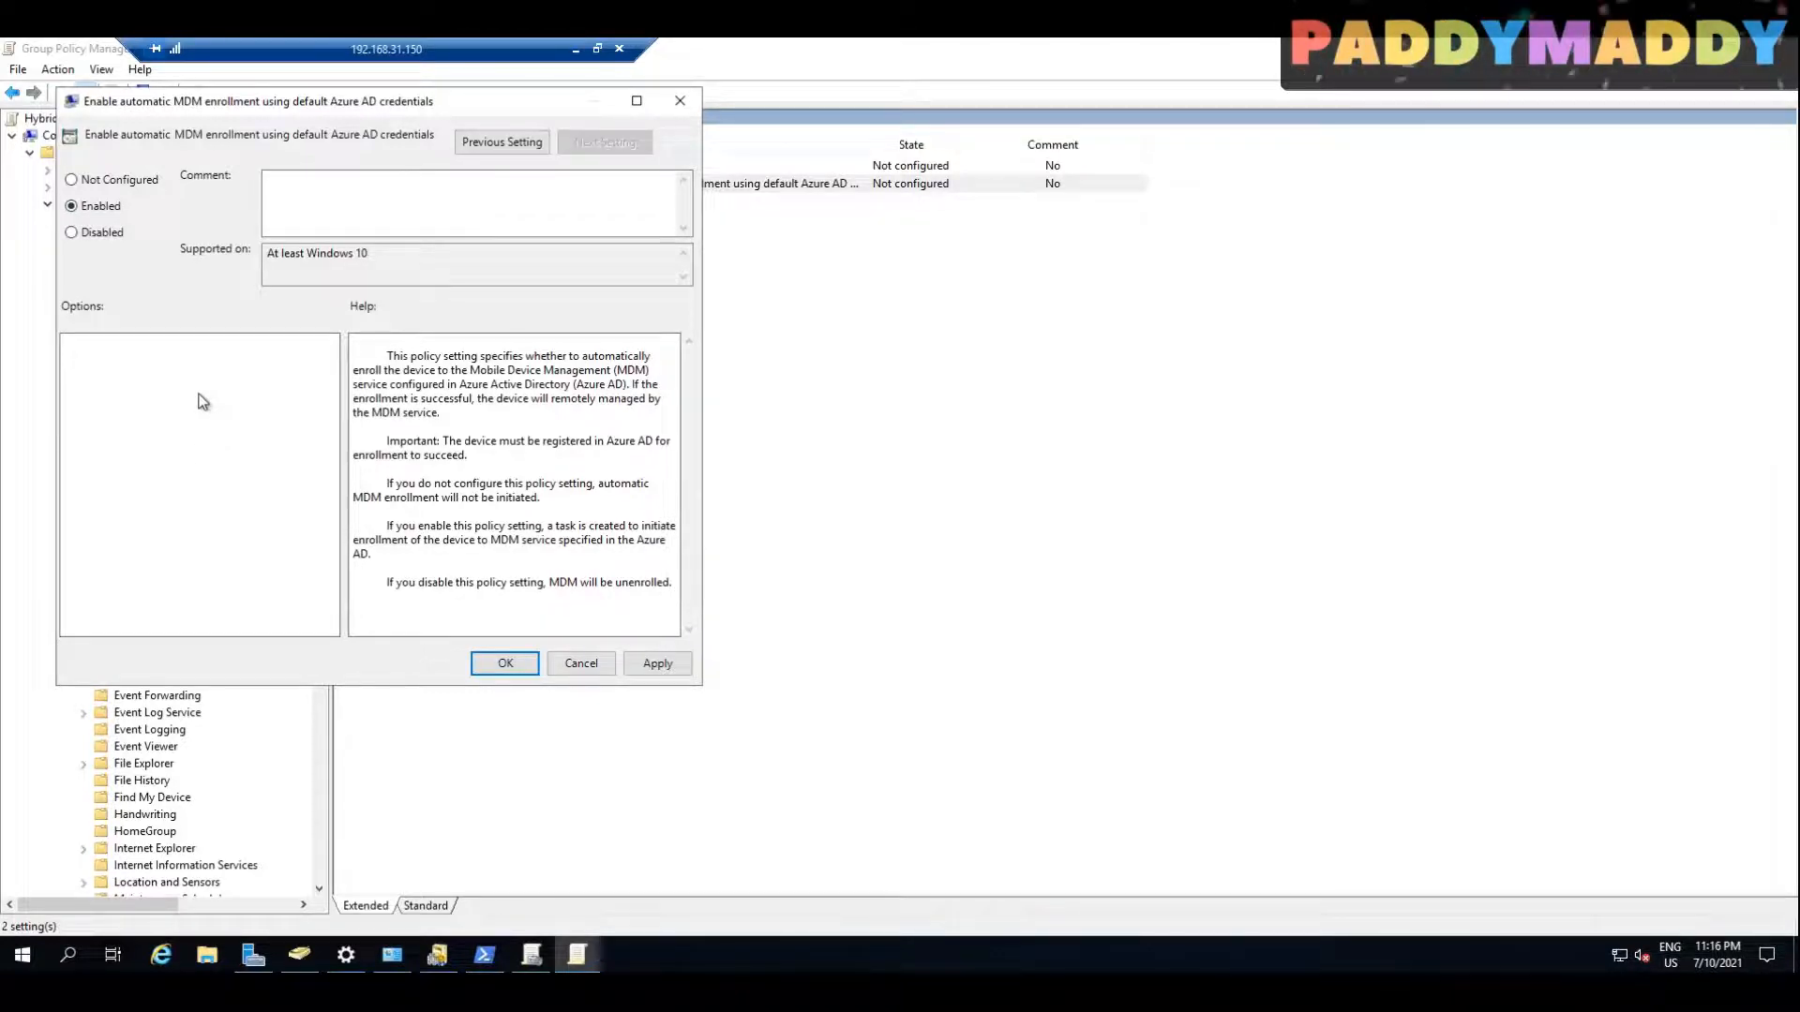
{"action": "key", "text": "Escape"}
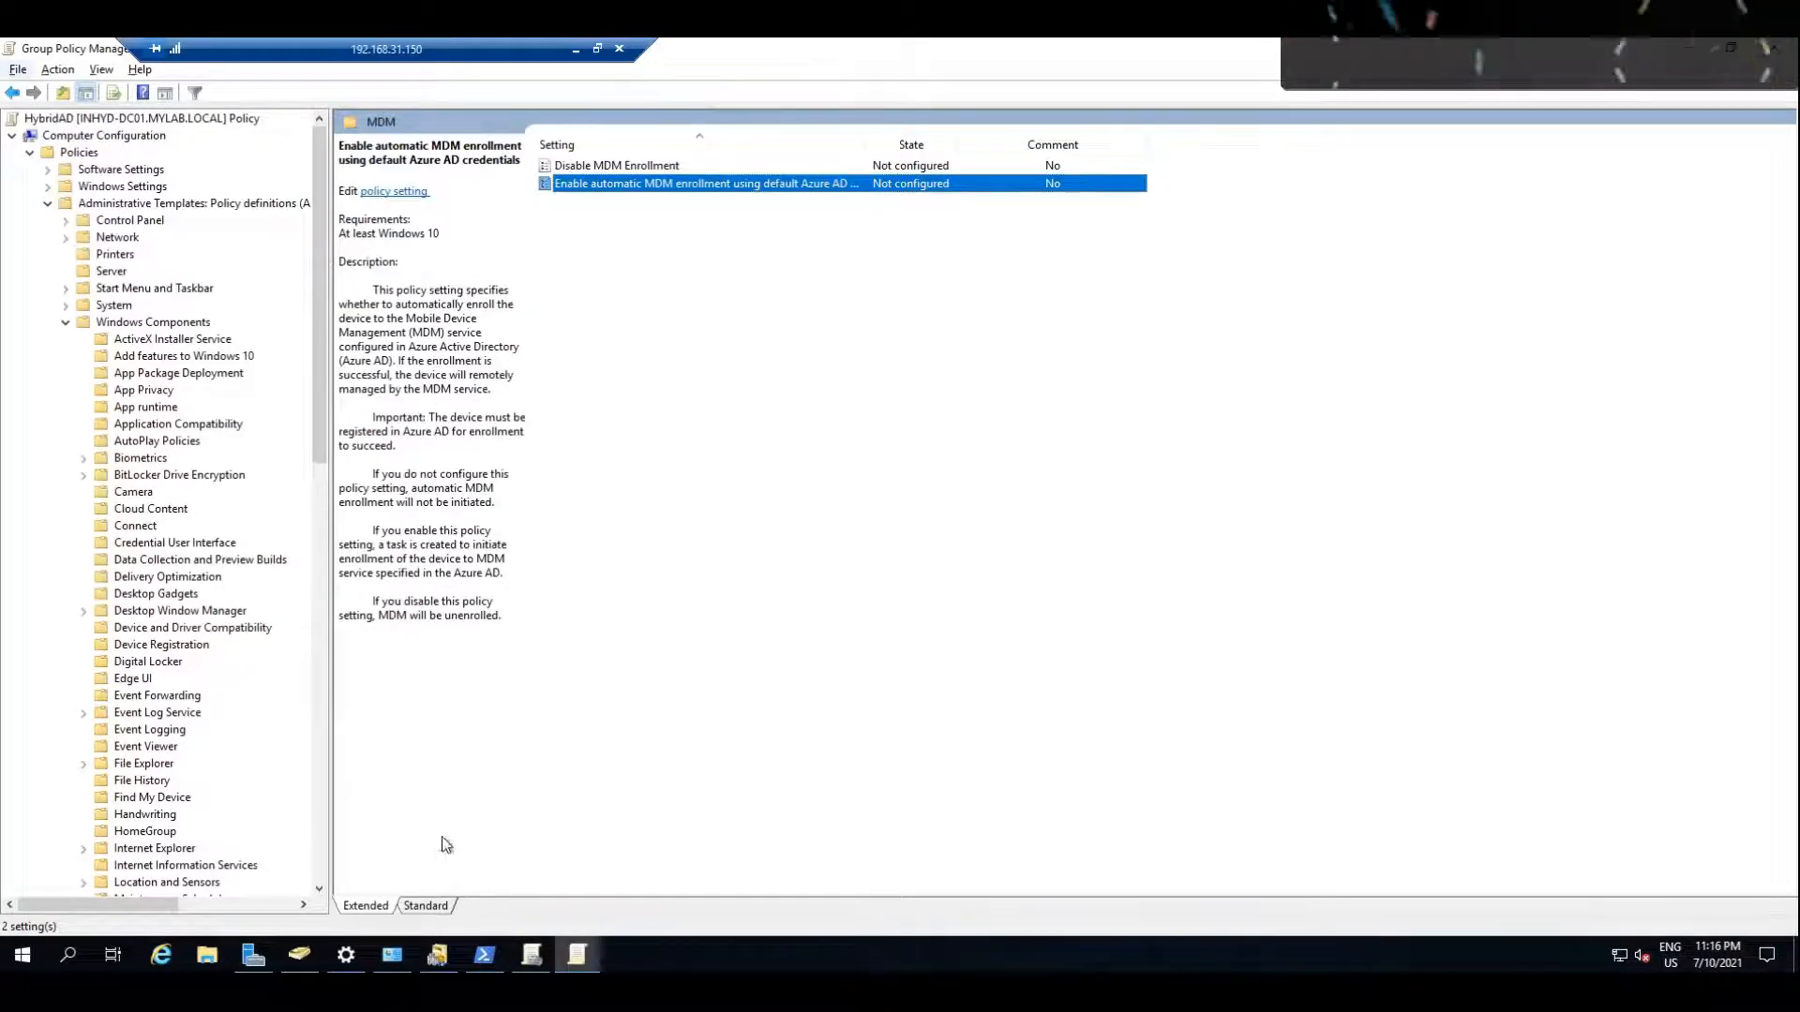
{"action": "key", "text": "alt+F4"}
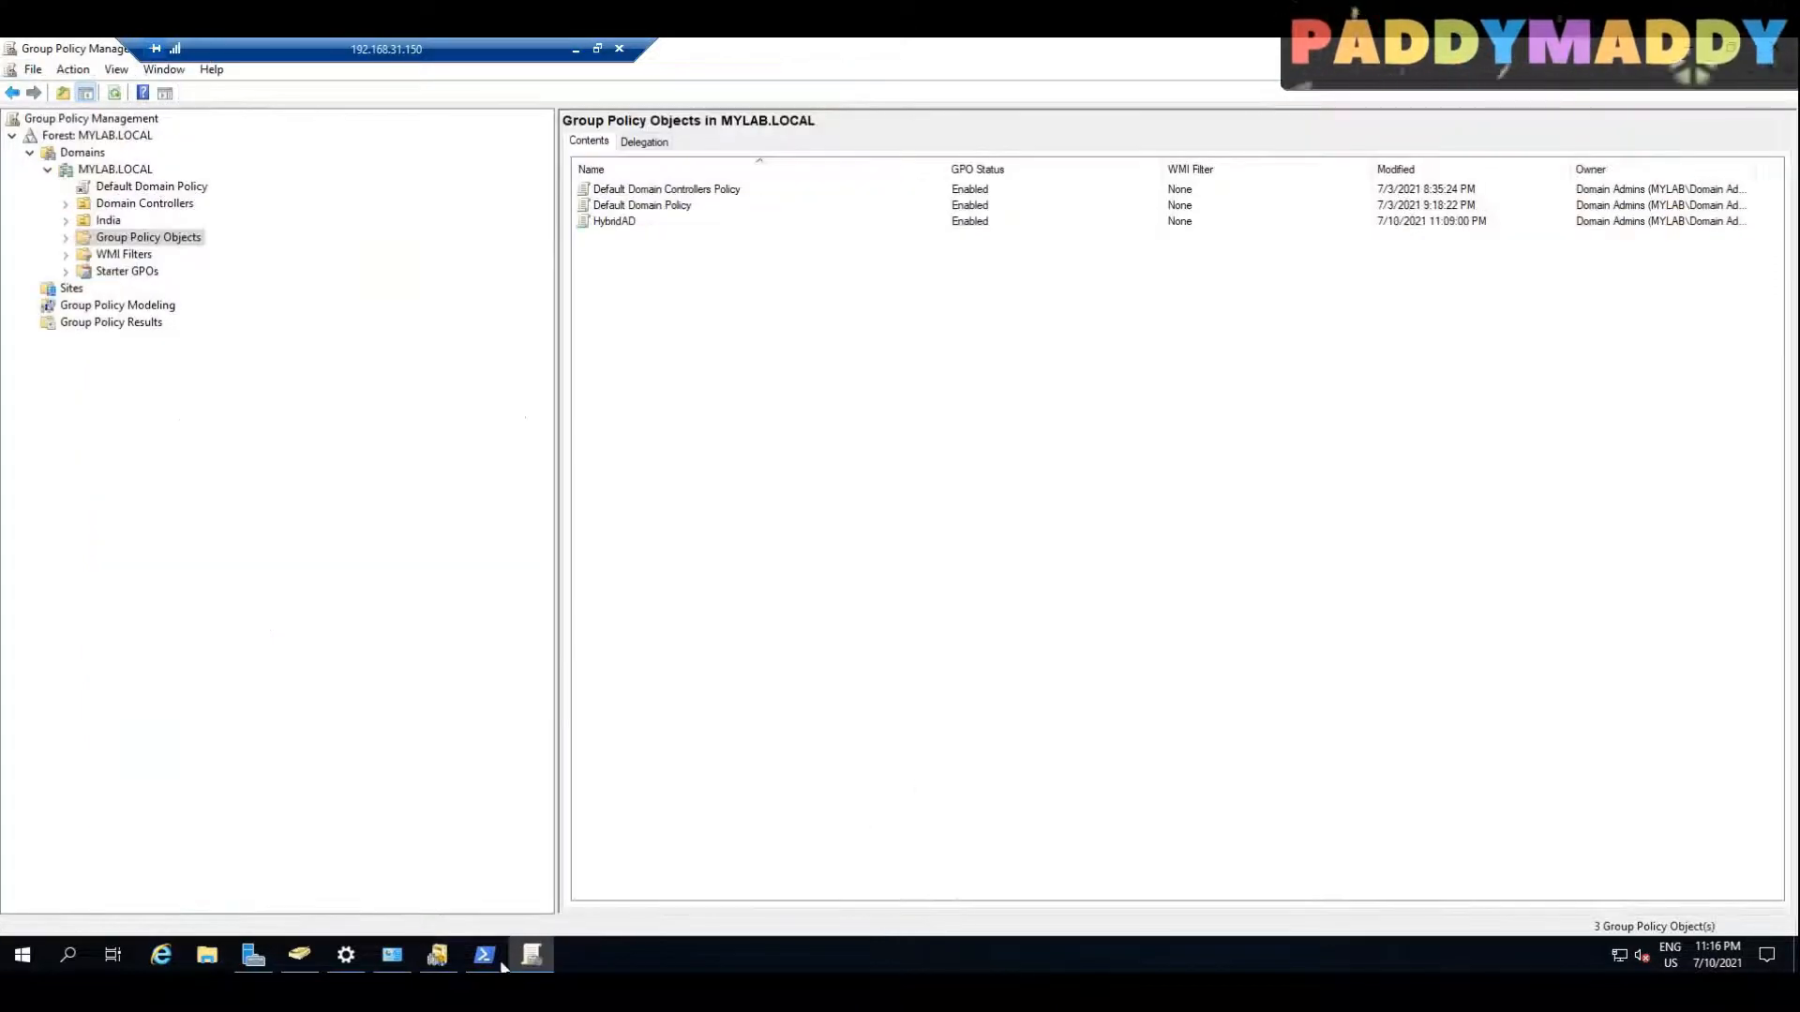
Step: In Internet Explorer, search the web for "download windows 10 admx" and open Microsoft's Administrative Templates (.admx) for Windows 10 download page
{"action": "left_click", "coordinate": [163, 955]}
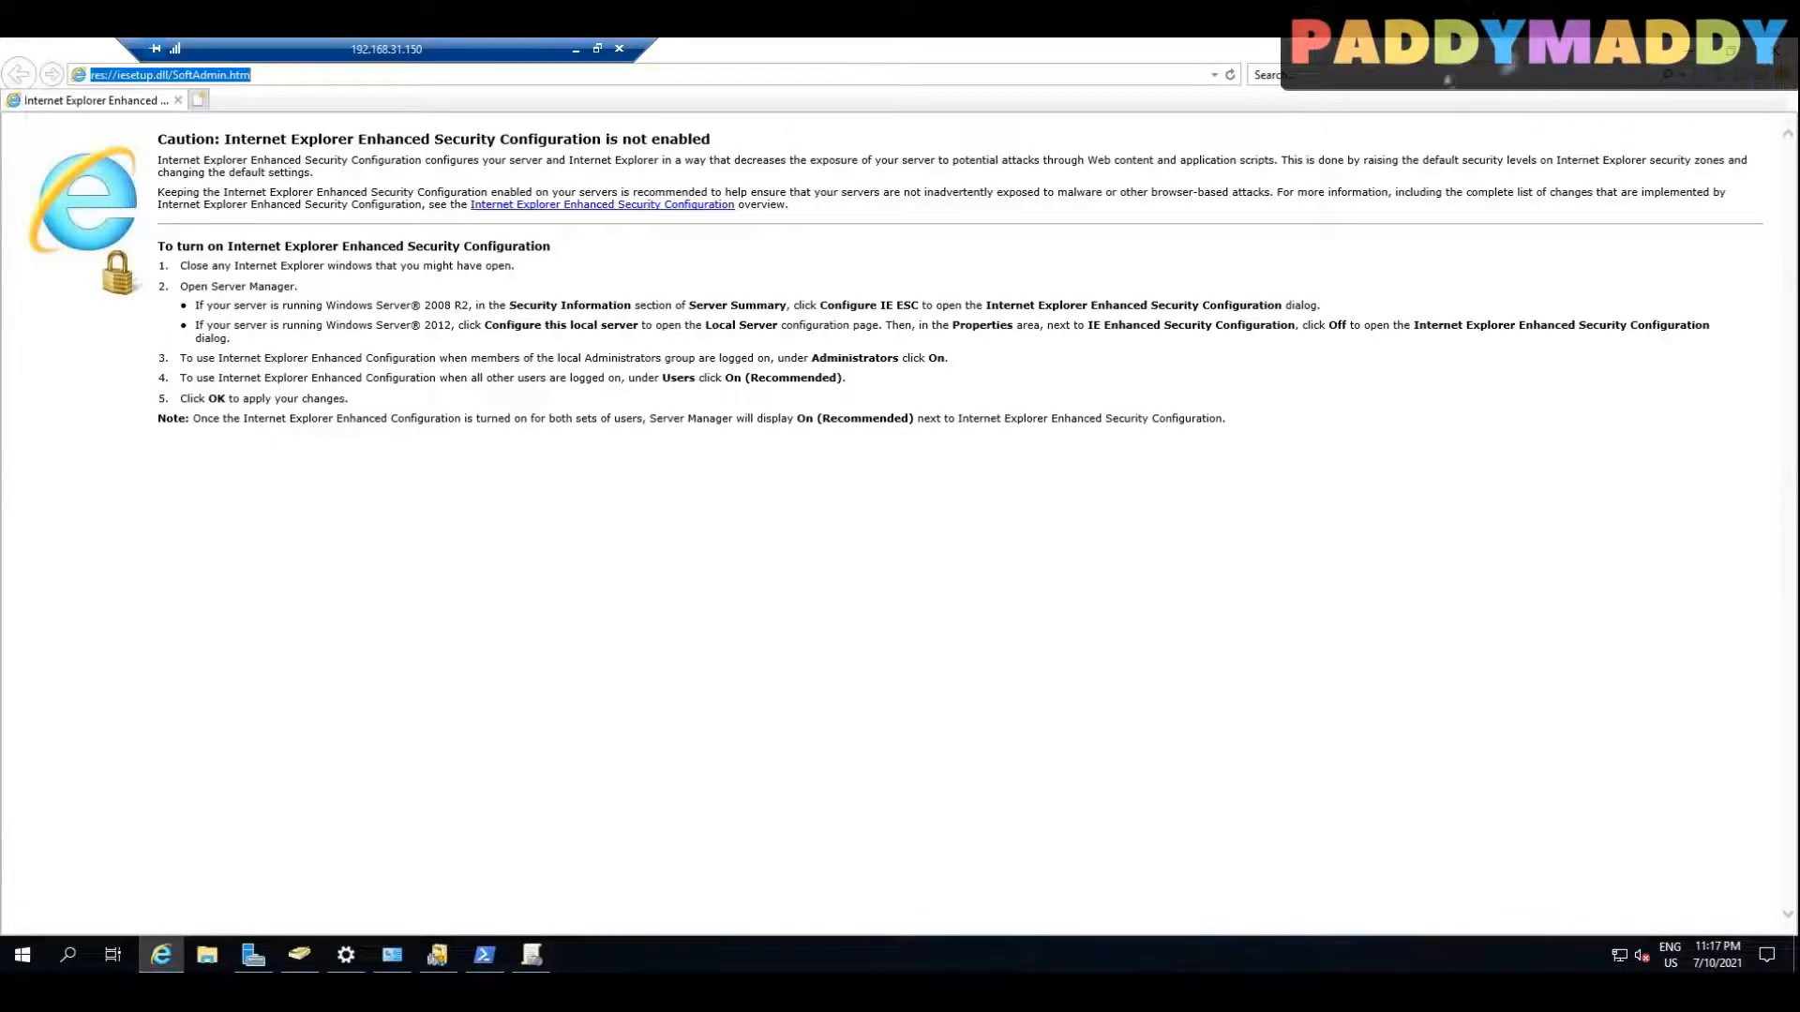
{"action": "type", "text": "download windows 10 admx"}
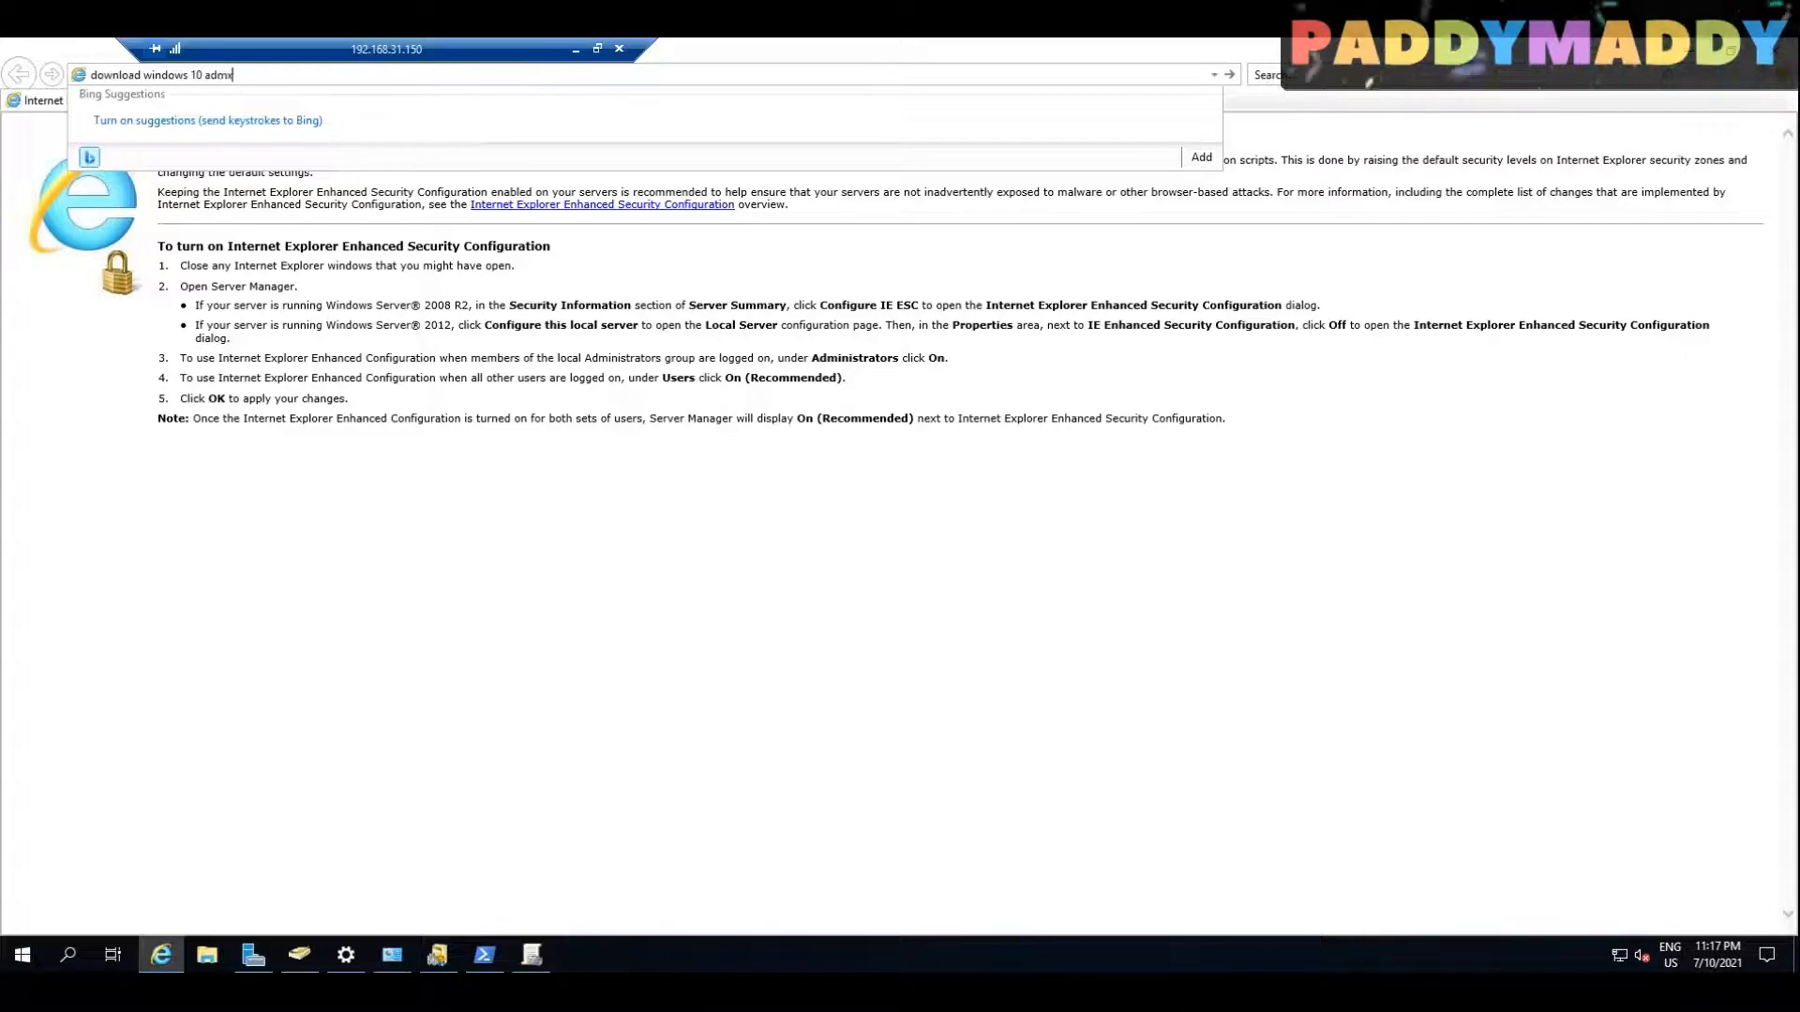
{"action": "key", "text": "Return"}
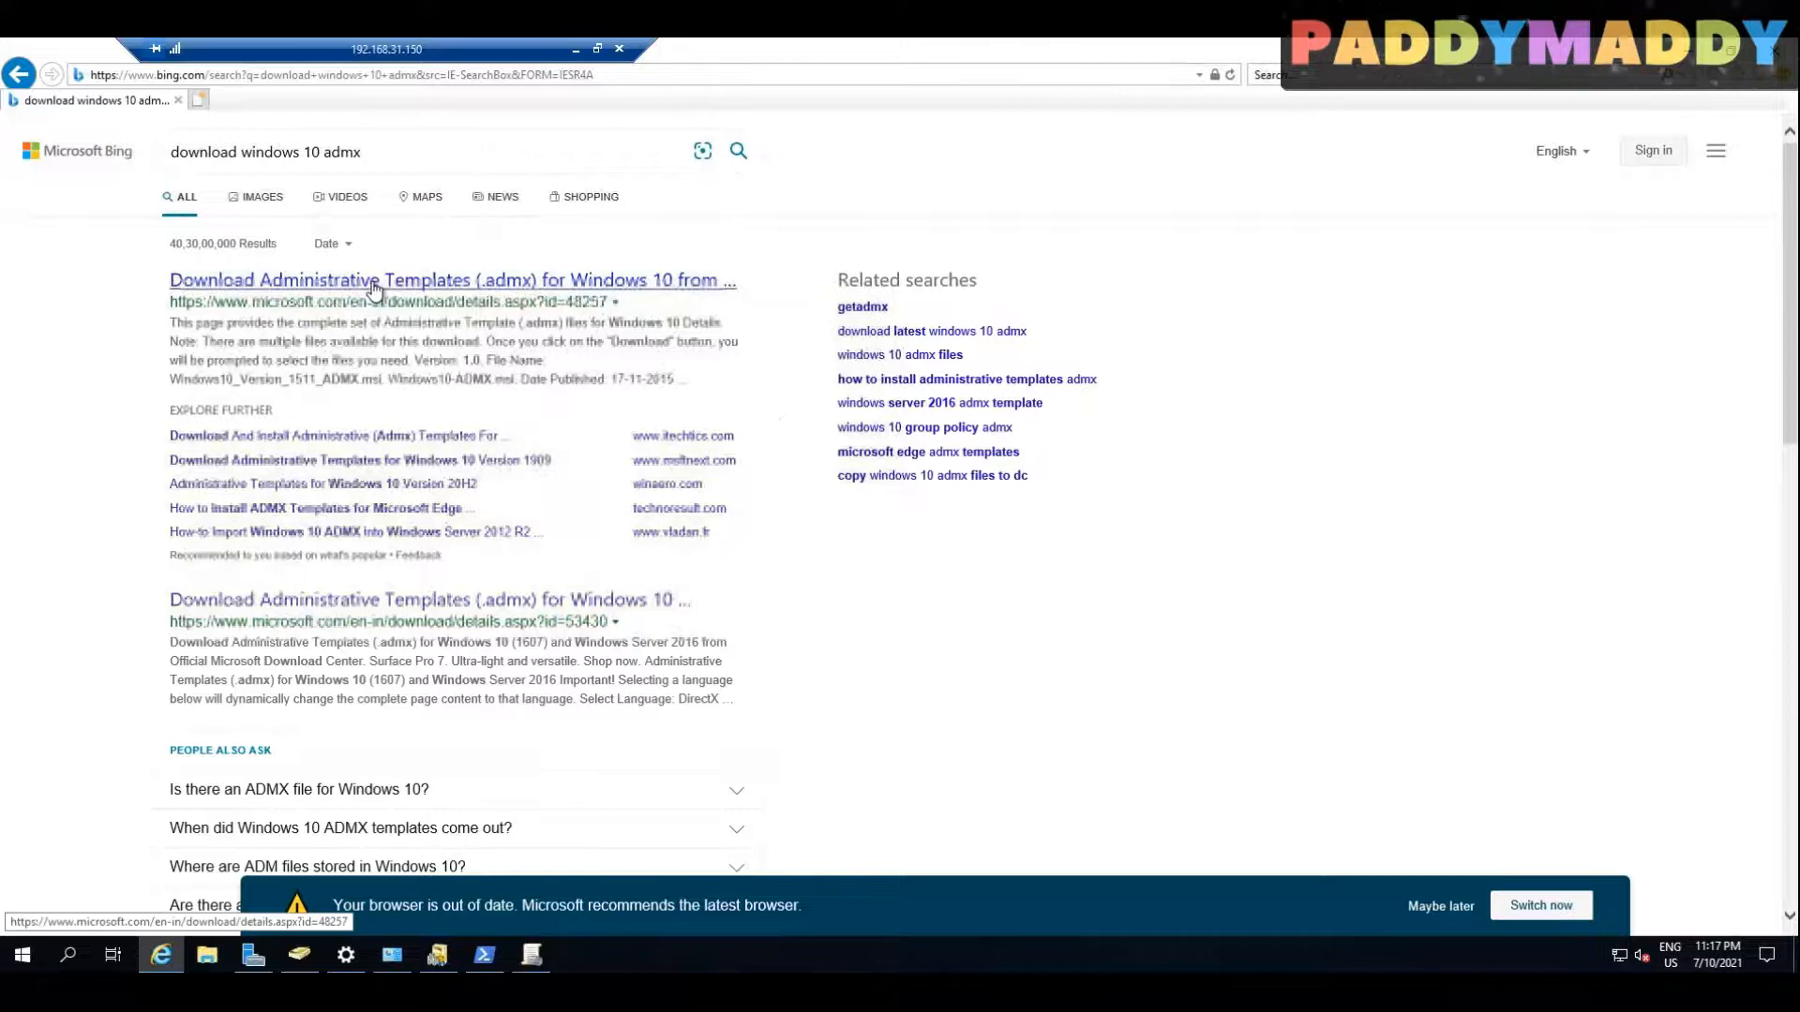
{"action": "left_click", "coordinate": [374, 281]}
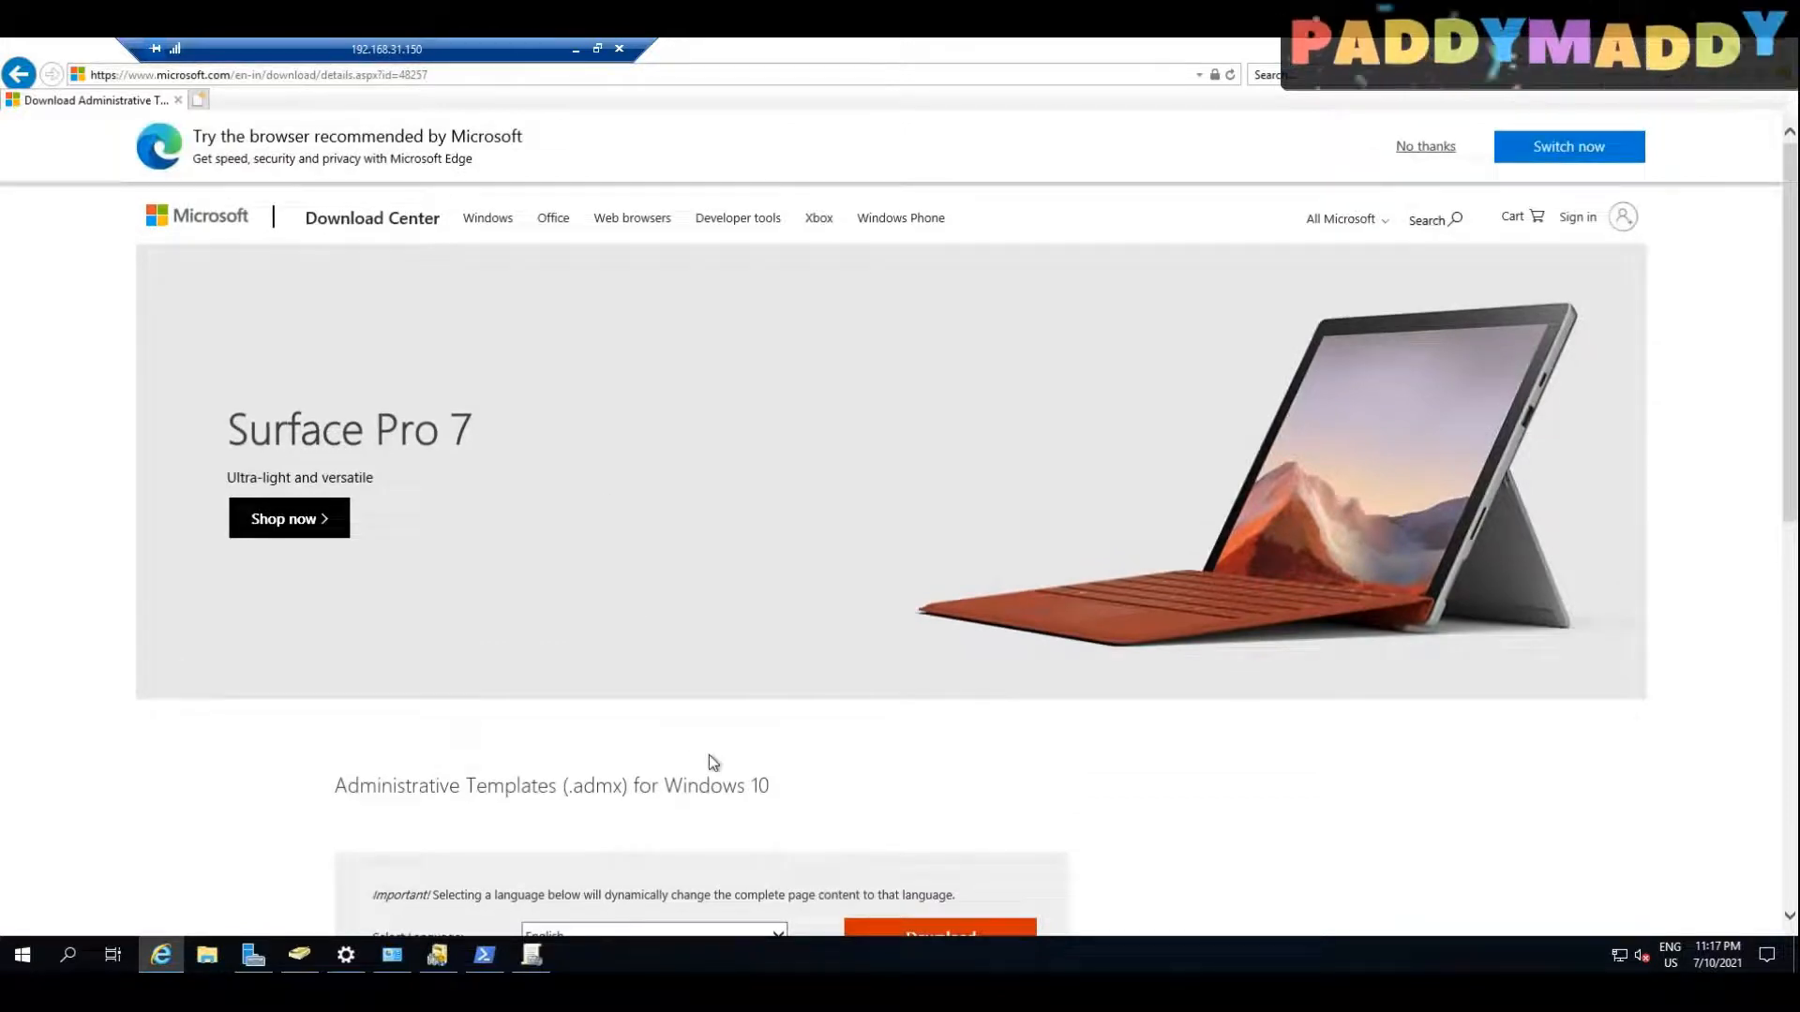
Step: Review the version details and file names on the general Windows 10 ADMX download page, and return to the search results
{"action": "scroll", "coordinate": [712, 752], "scroll_direction": "down", "scroll_amount": 4}
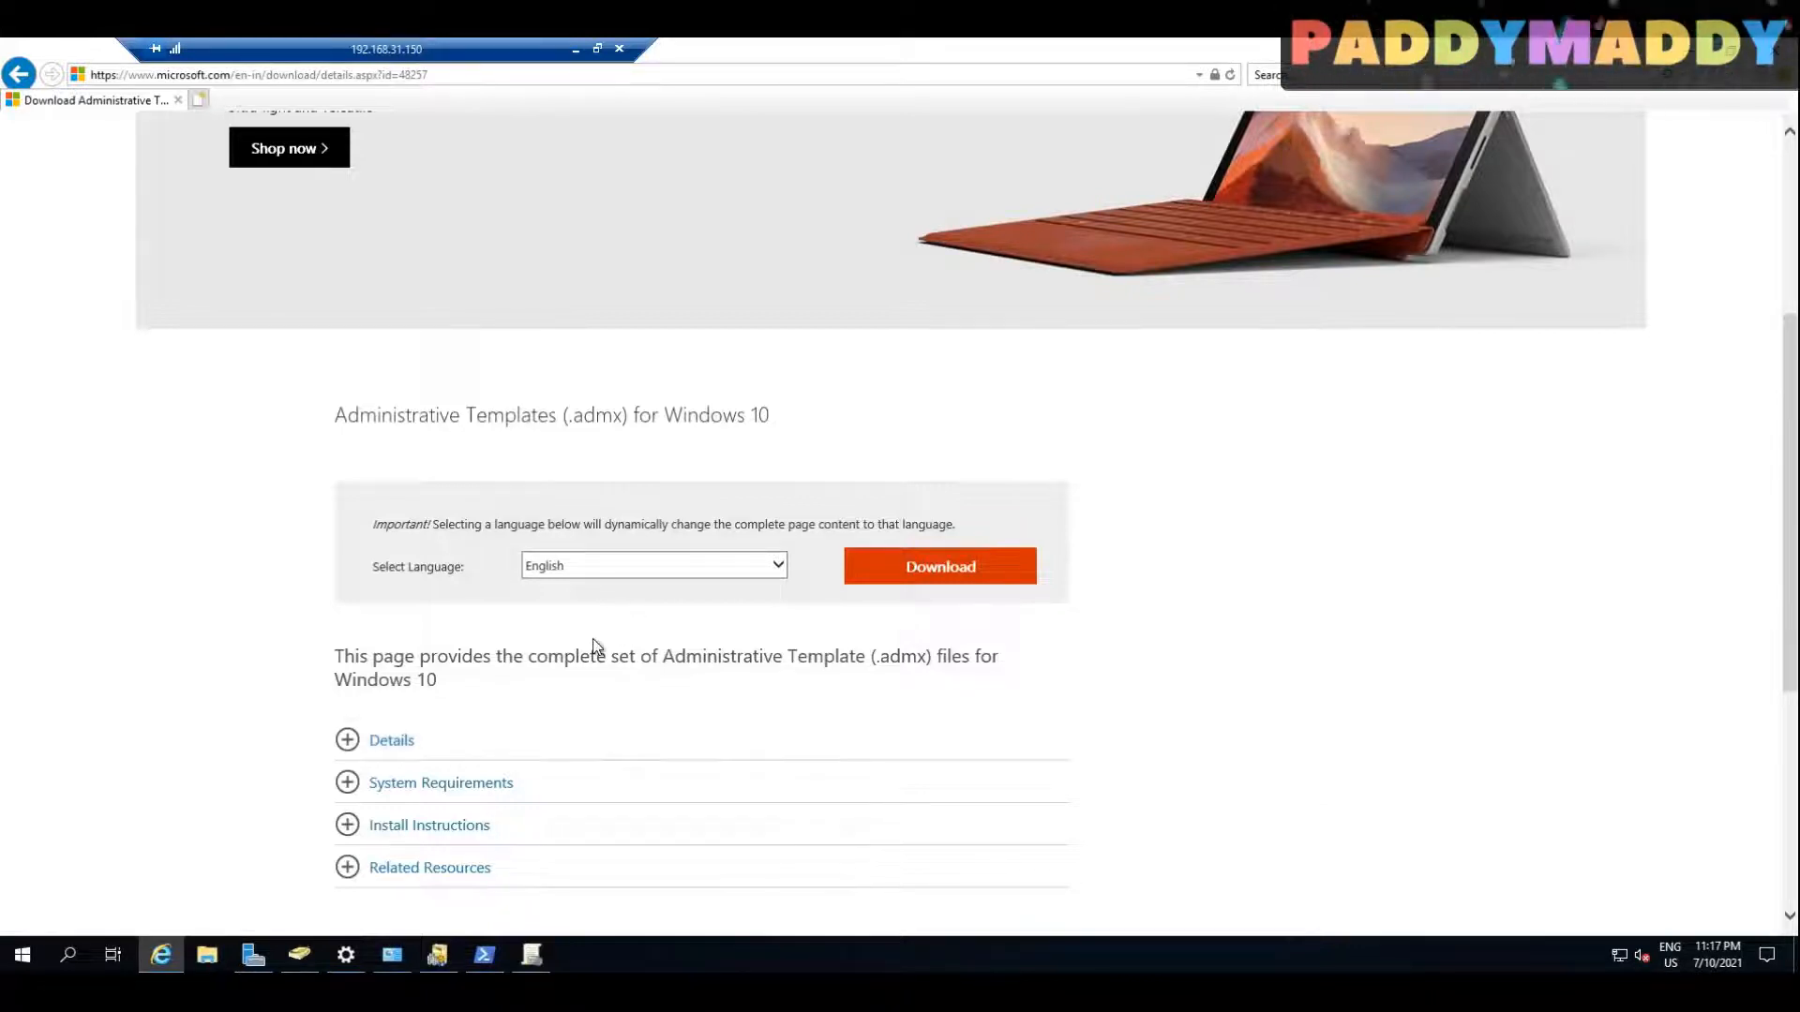
{"action": "scroll", "coordinate": [1329, 752], "scroll_direction": "down", "scroll_amount": 4}
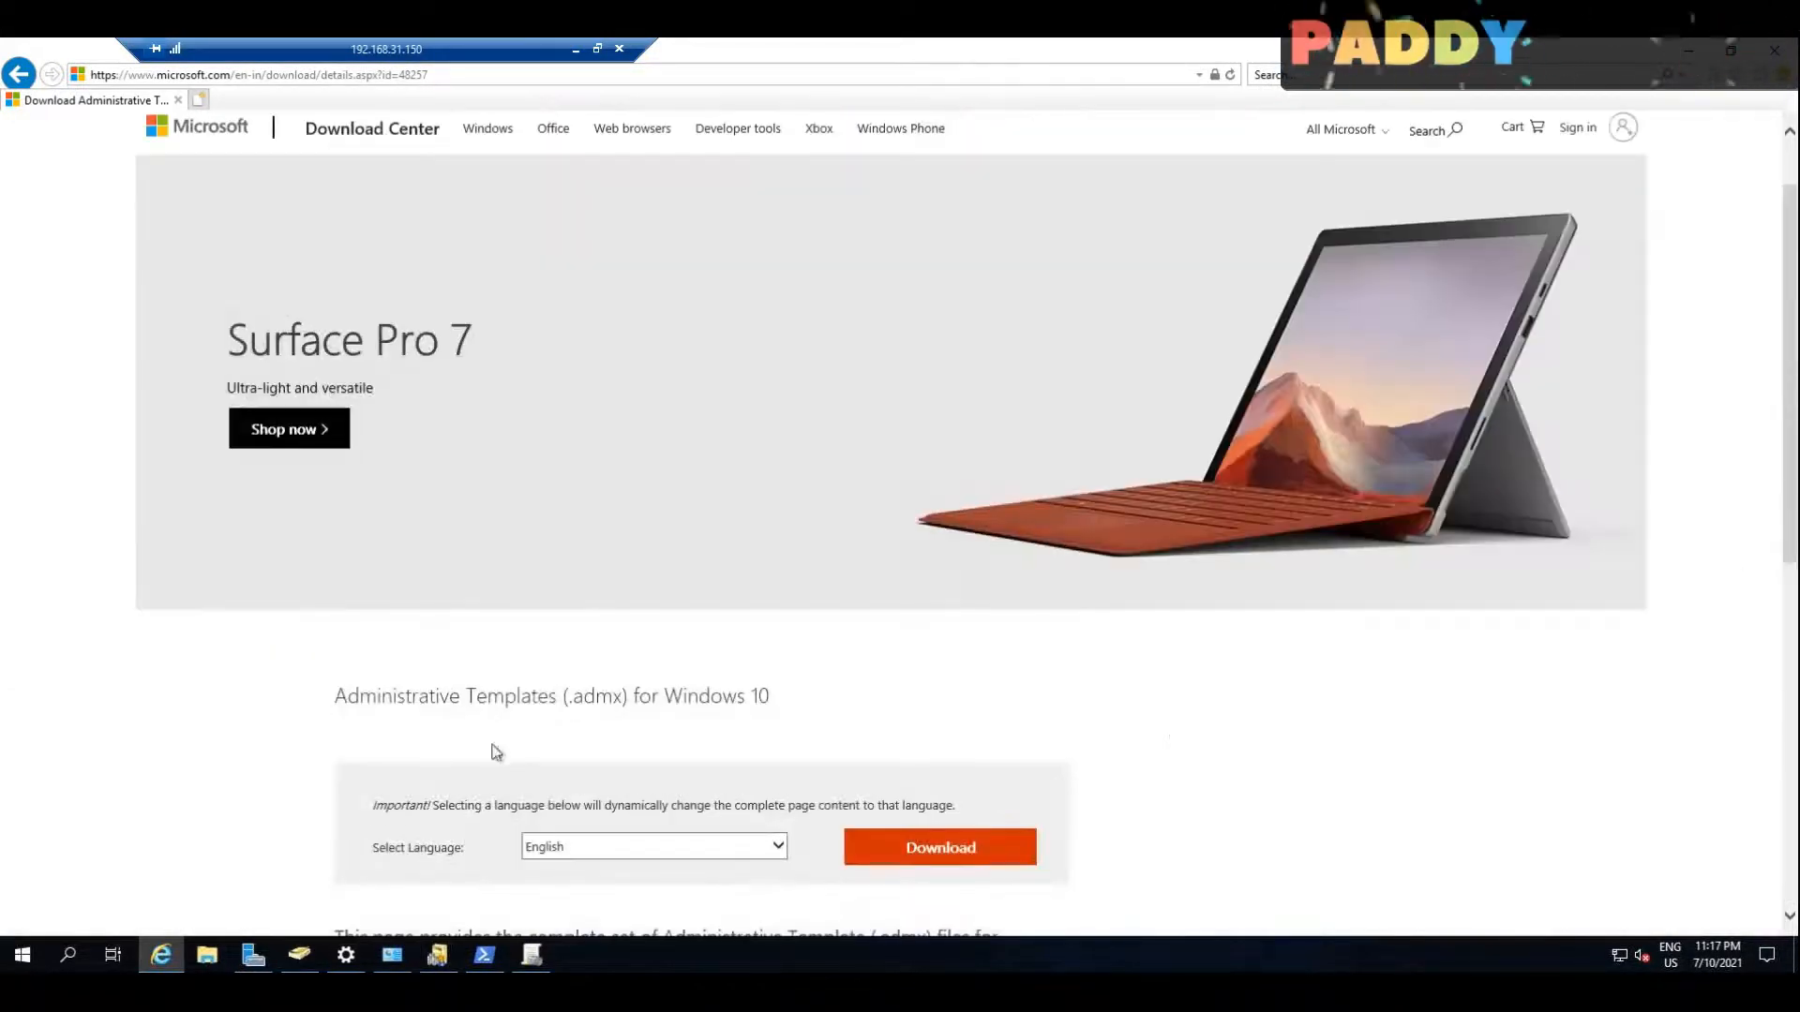
{"action": "scroll", "coordinate": [490, 747], "scroll_direction": "down", "scroll_amount": 4}
{"action": "left_click", "coordinate": [392, 776]}
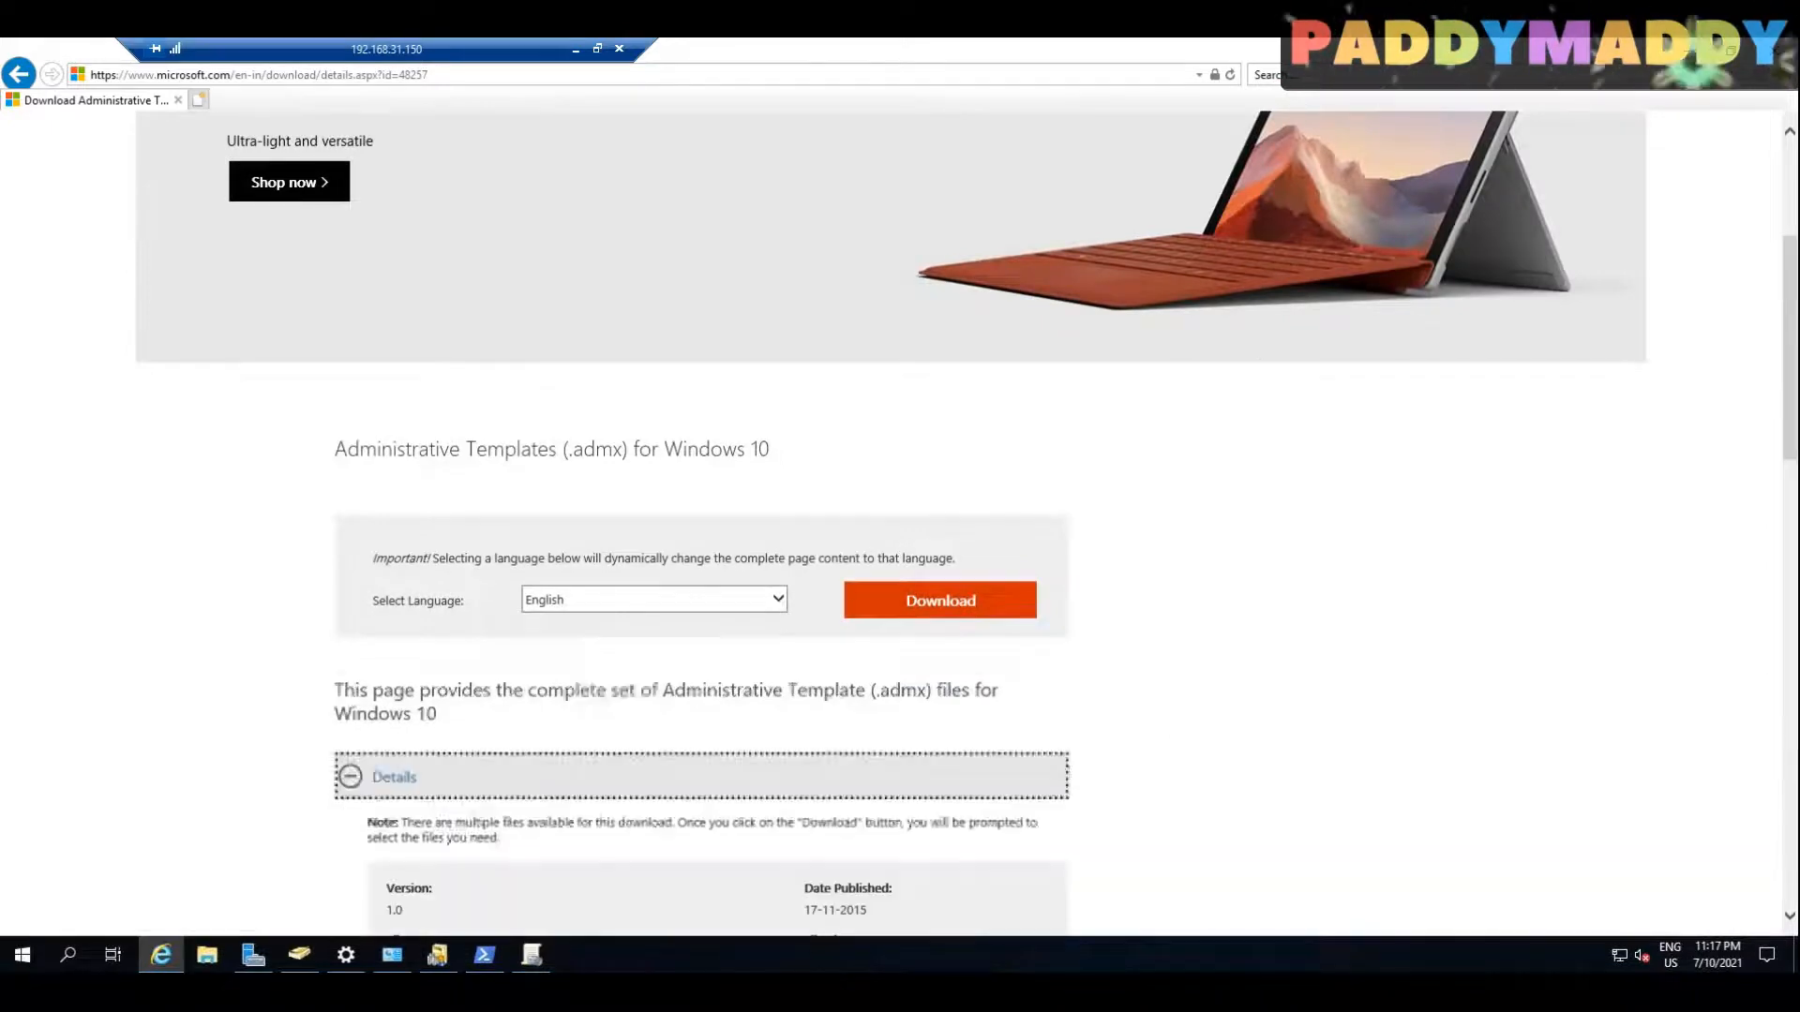
{"action": "scroll", "coordinate": [386, 734], "scroll_direction": "down", "scroll_amount": 3}
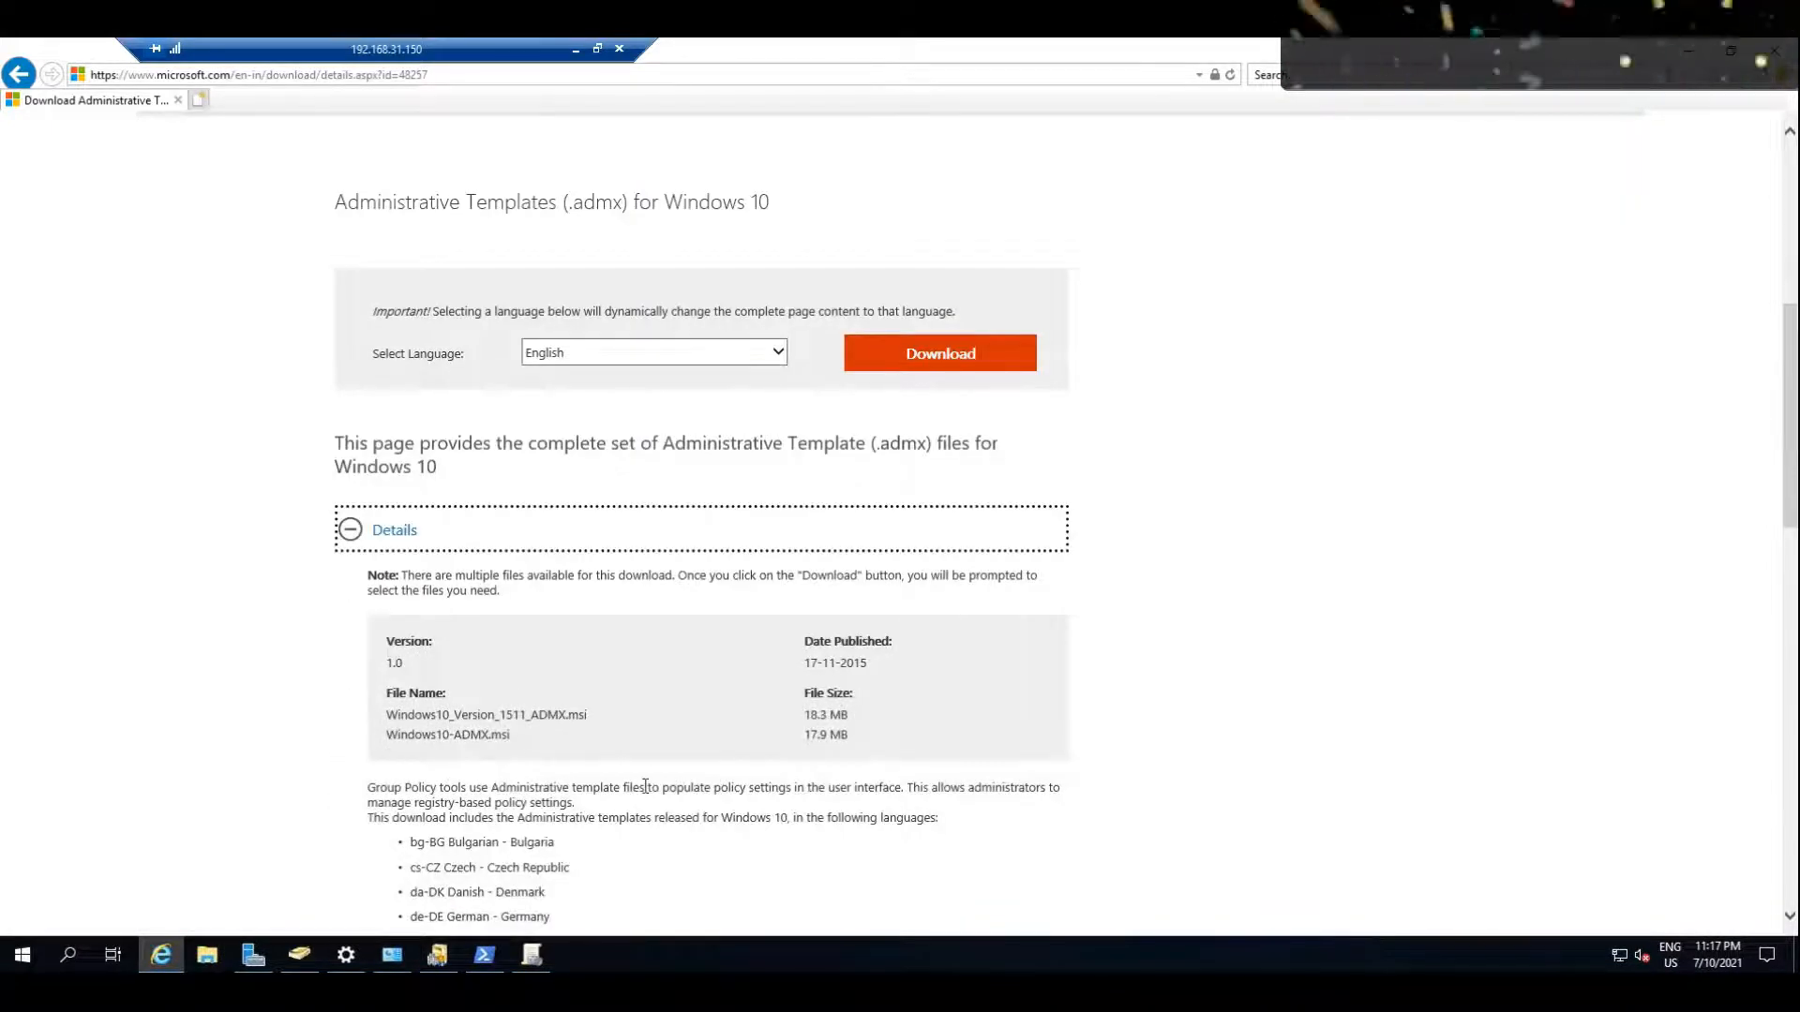
{"action": "left_click_drag", "start_coordinate": [451, 714], "coordinate": [531, 714]}
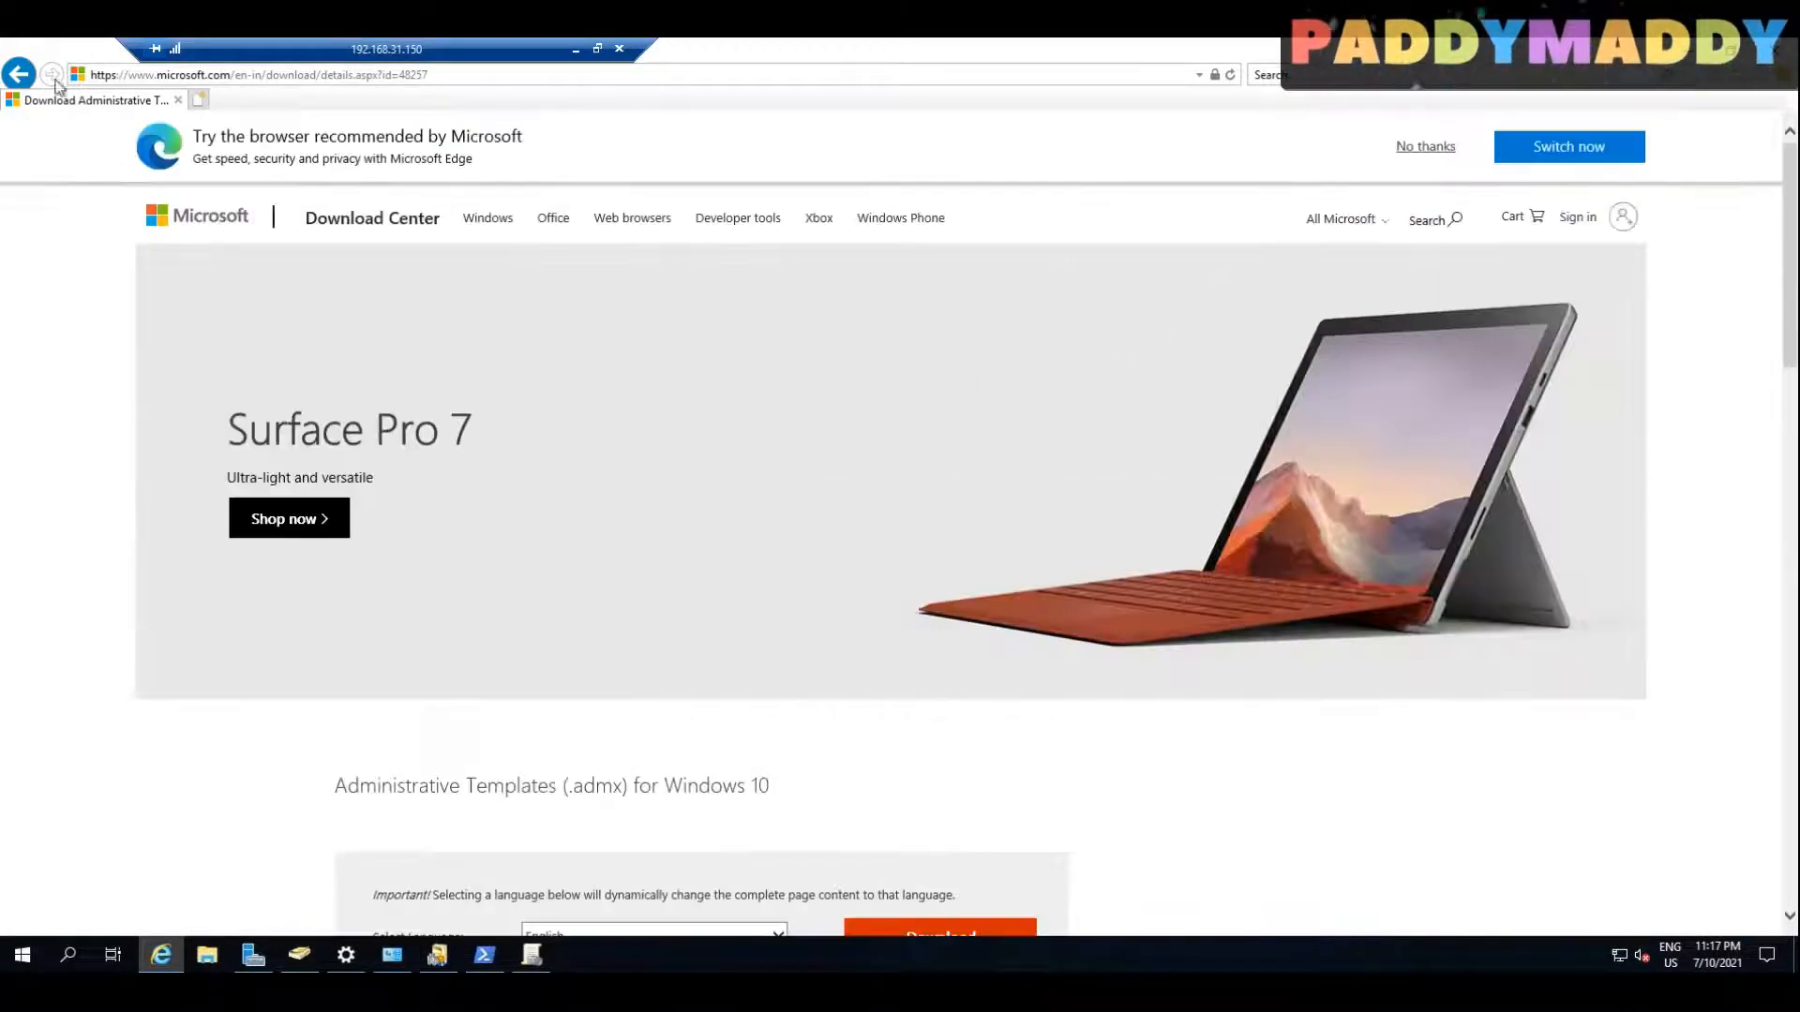
{"action": "left_click", "coordinate": [19, 75]}
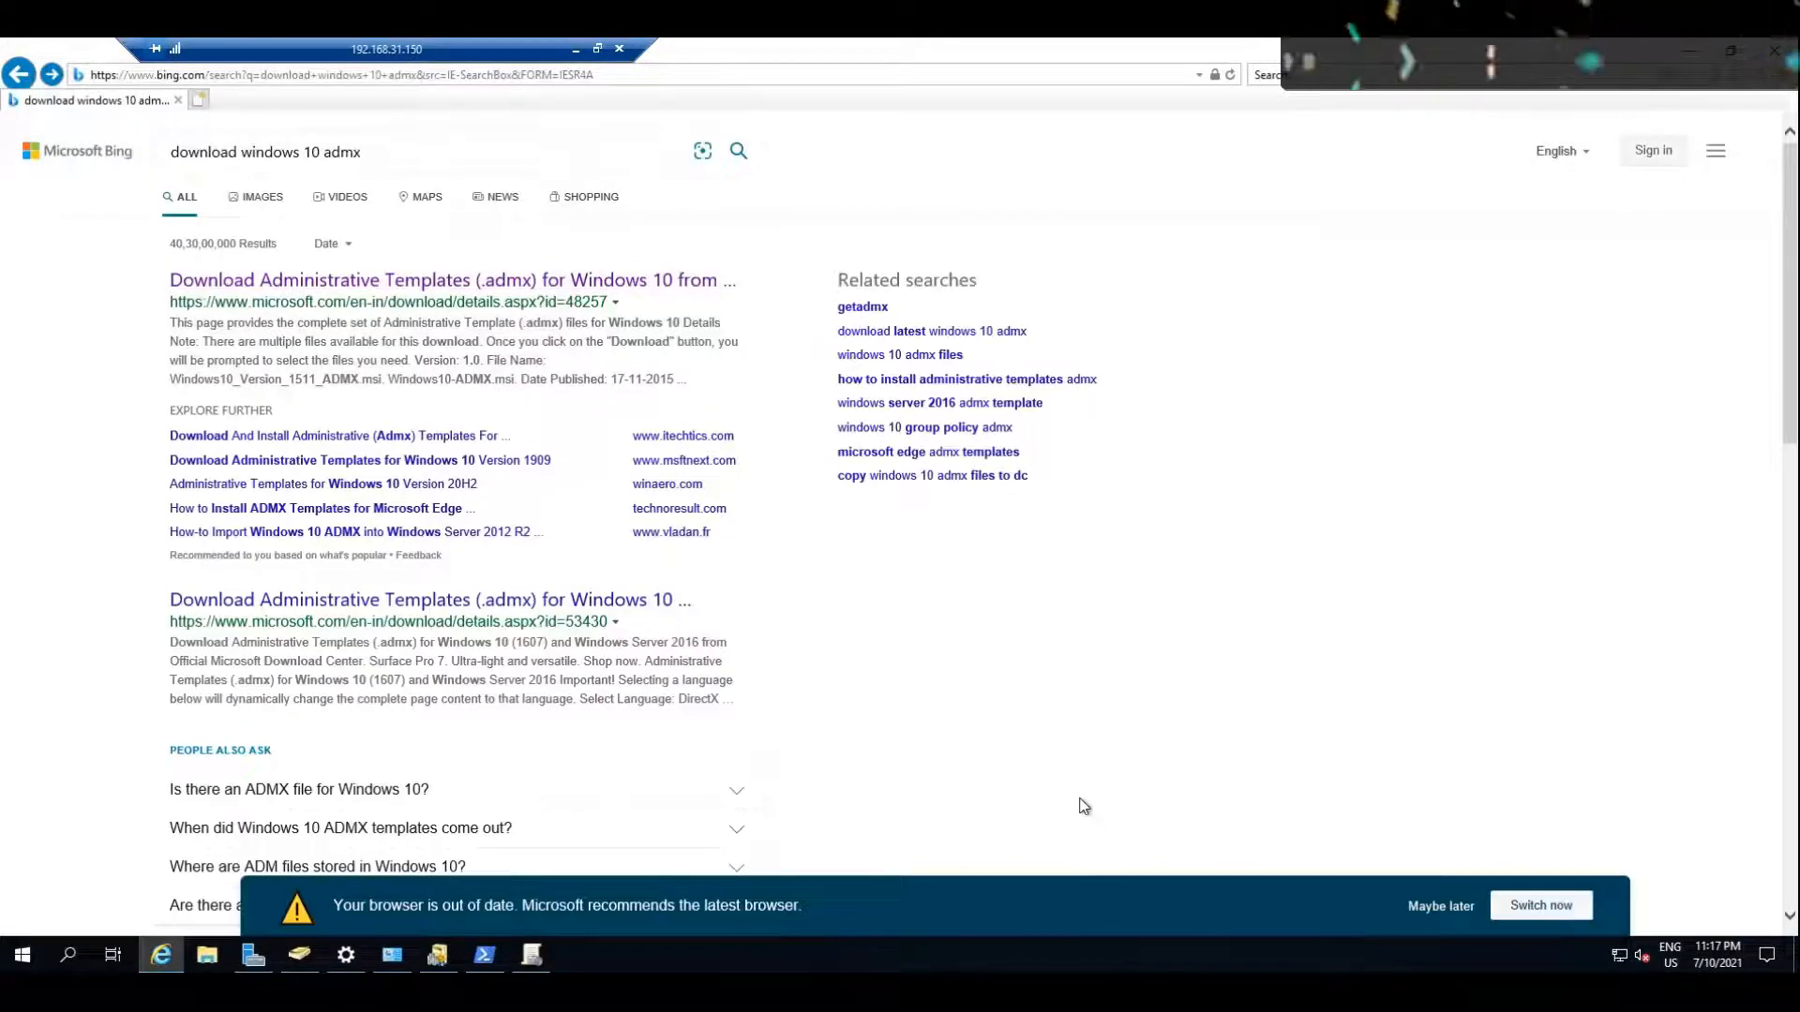
Step: Search for "download windows 10 admx 21h1" and open Microsoft's Administrative Templates page for Windows 10 May 2021 Update (21H1)
{"action": "scroll", "coordinate": [1041, 675], "scroll_direction": "down", "scroll_amount": 3}
{"action": "scroll", "coordinate": [1042, 684], "scroll_direction": "up", "scroll_amount": 3}
{"action": "left_click", "coordinate": [426, 152]}
{"action": "type", "text": "20"}
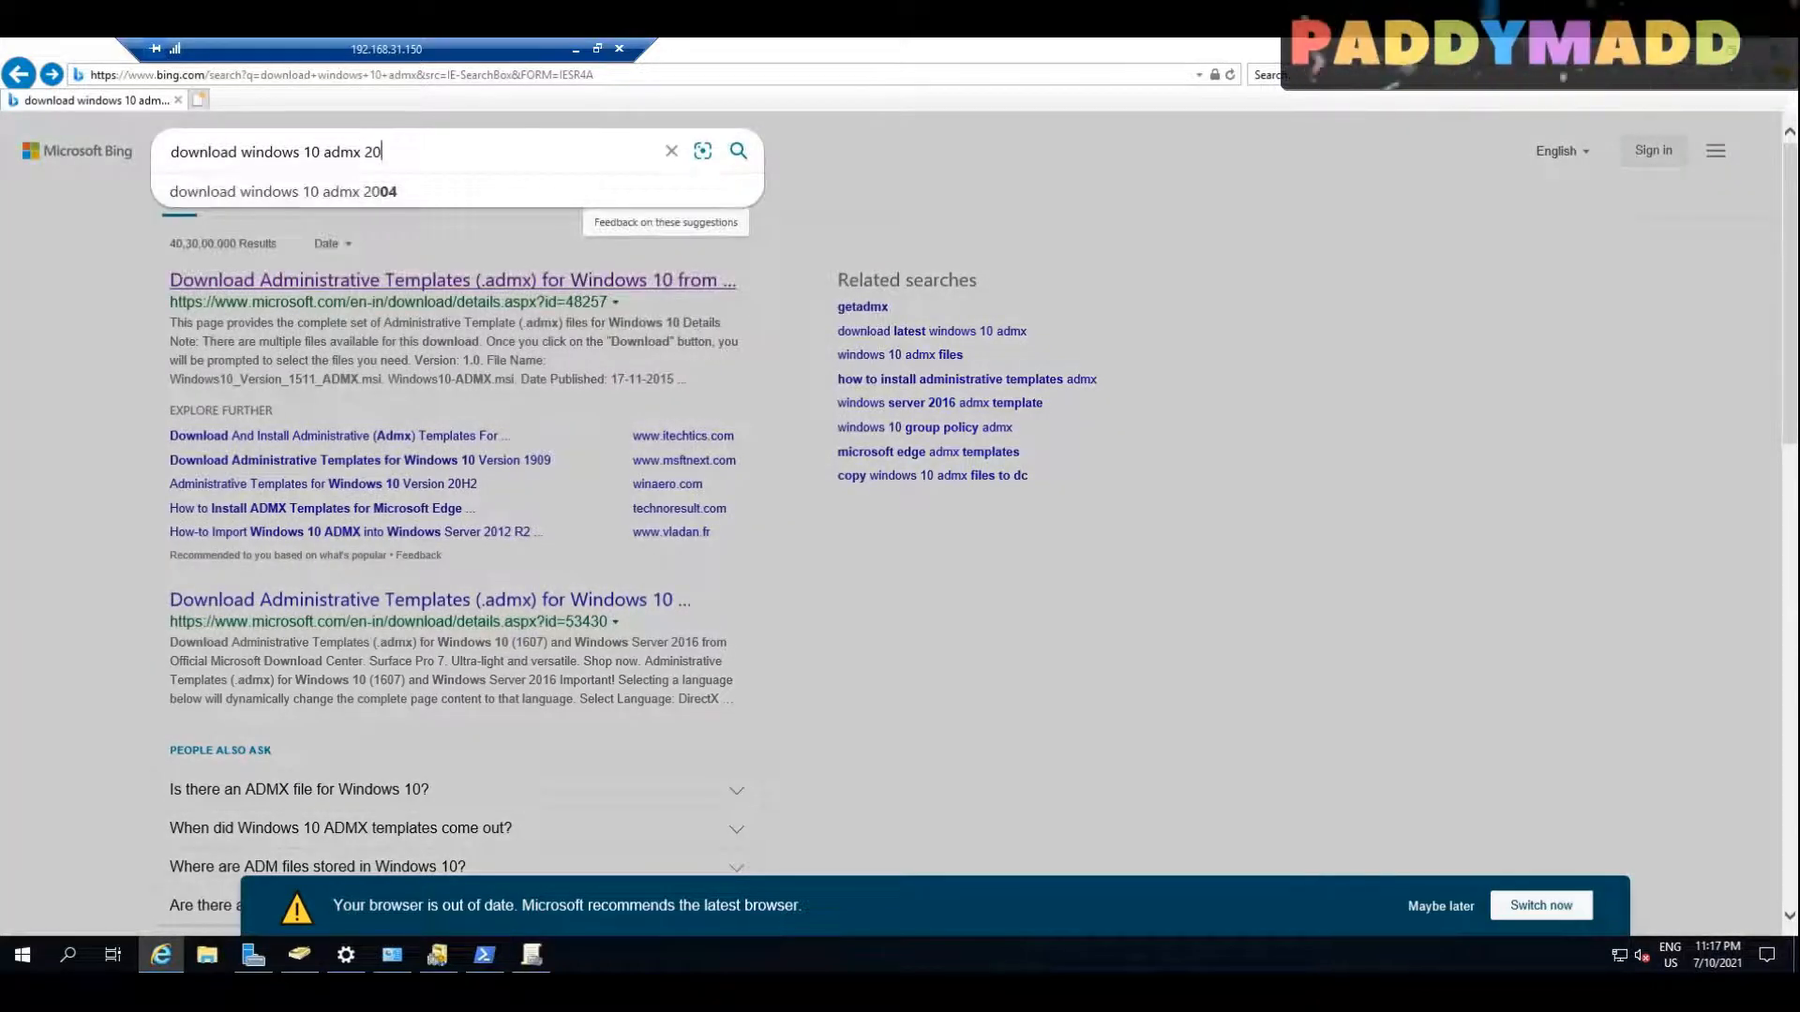
{"action": "key", "text": "BackSpace"}
{"action": "type", "text": "1"}
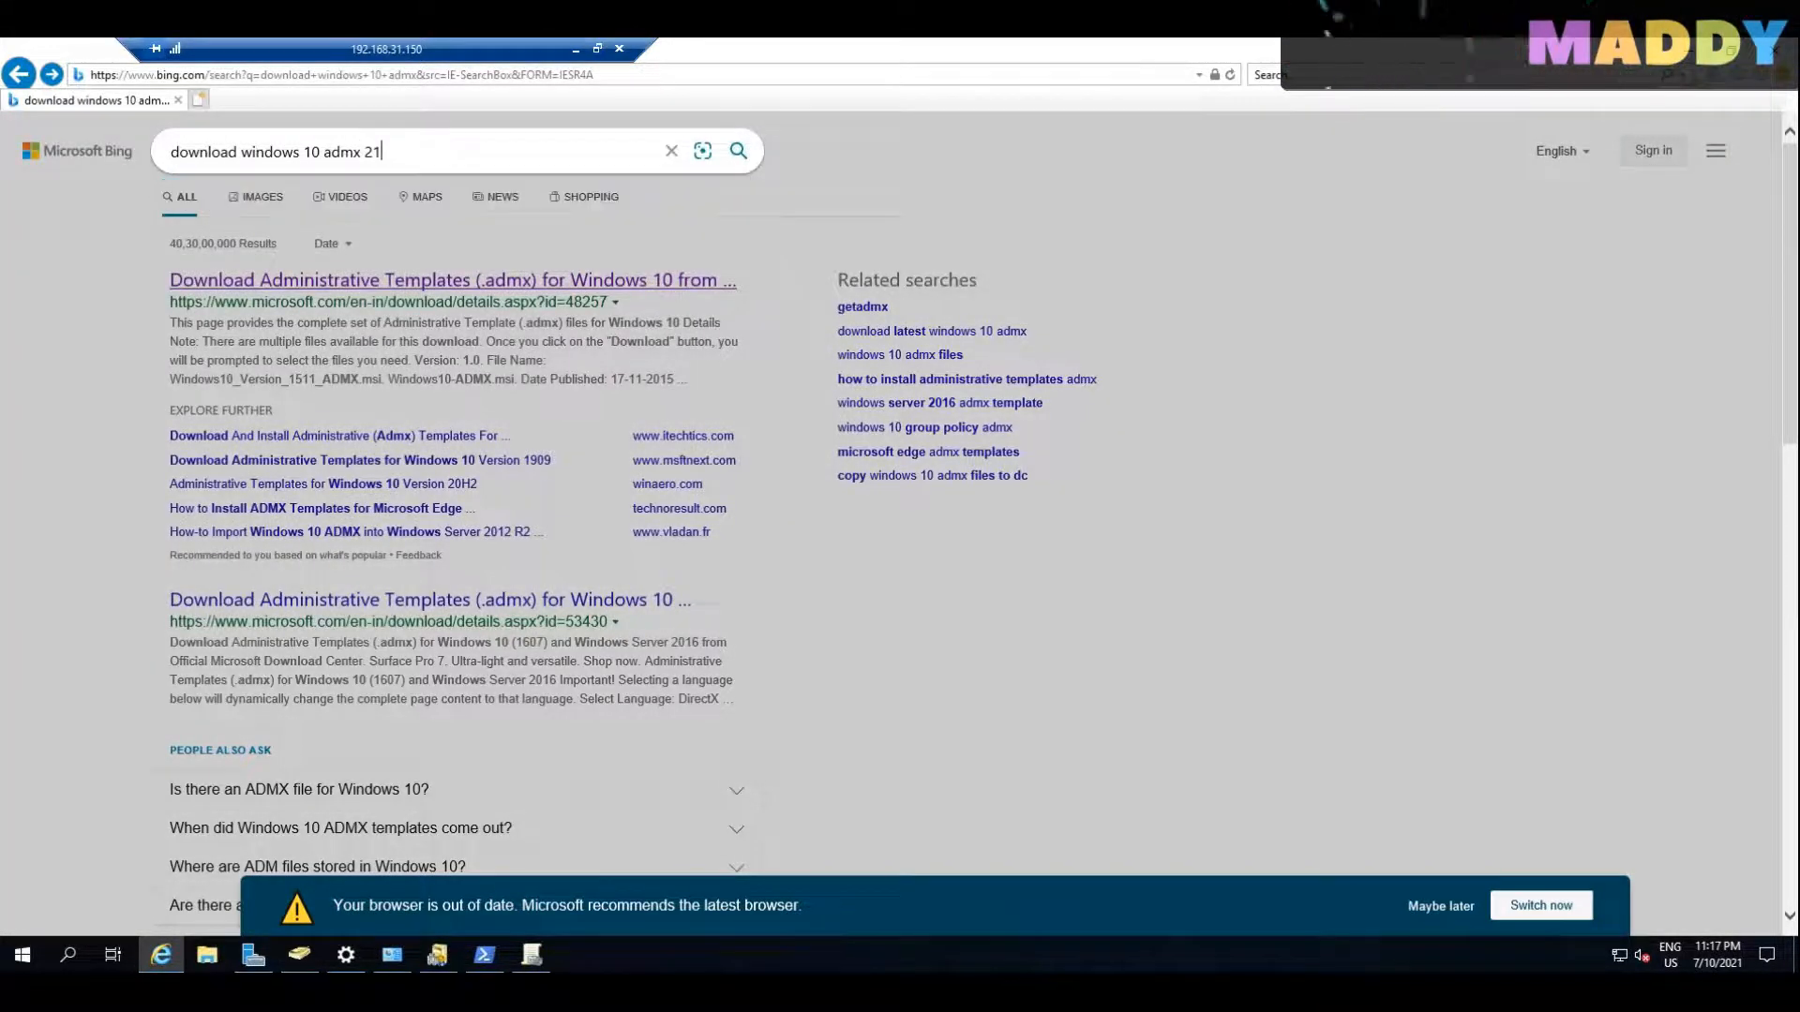
{"action": "key", "text": "Return"}
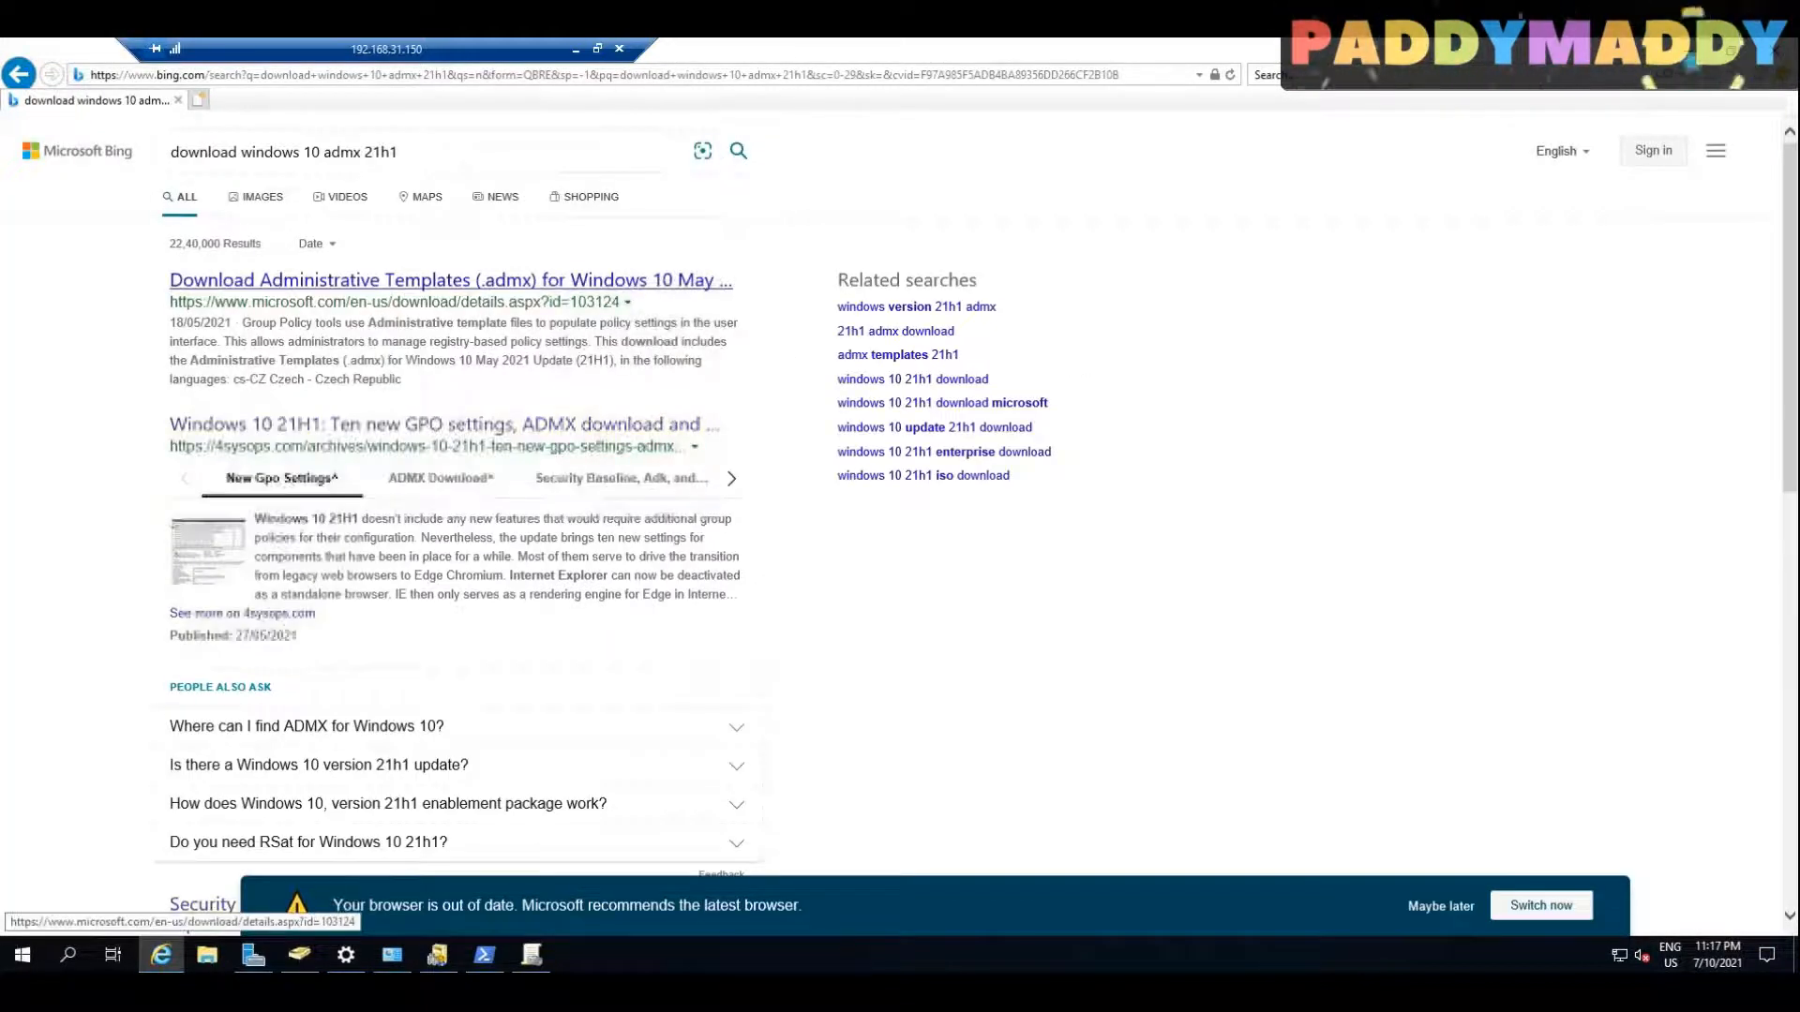
{"action": "left_click", "coordinate": [404, 281]}
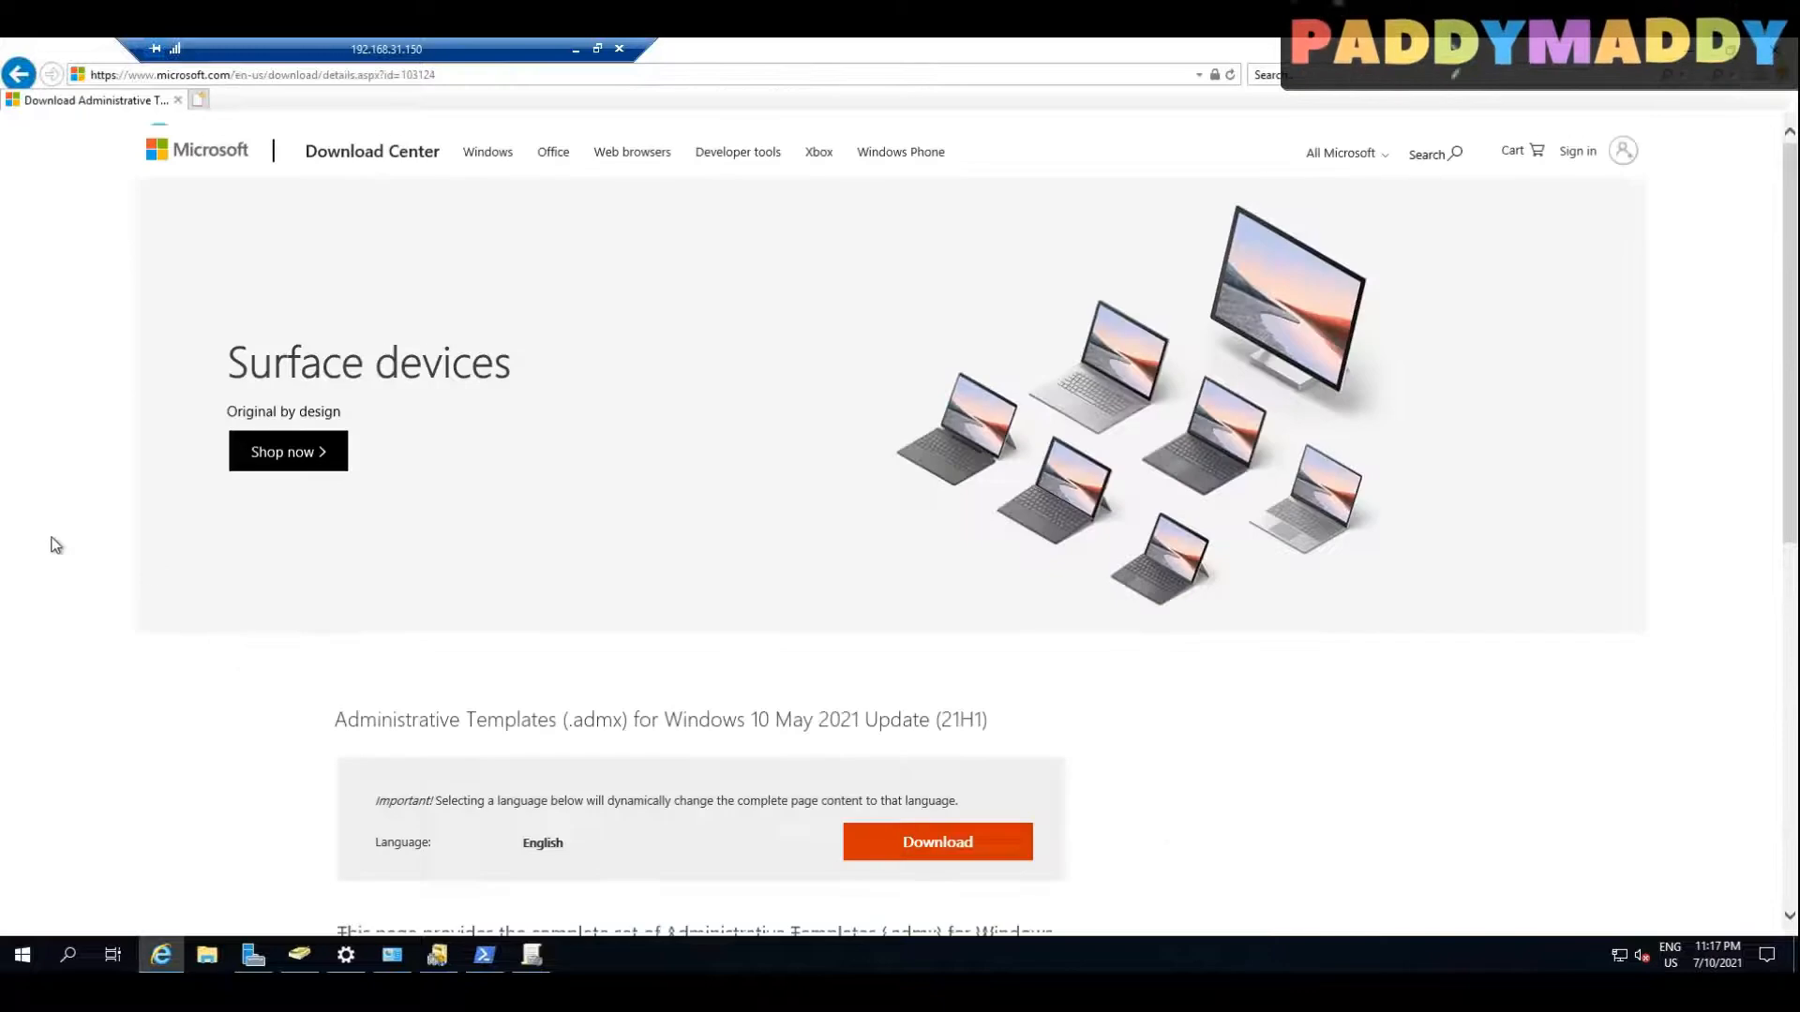
Step: Download and save the Administrative Templates (.admx) installer for Windows 10 May 2021 Update (21H1)
{"action": "left_click_drag", "start_coordinate": [664, 786], "coordinate": [1003, 812]}
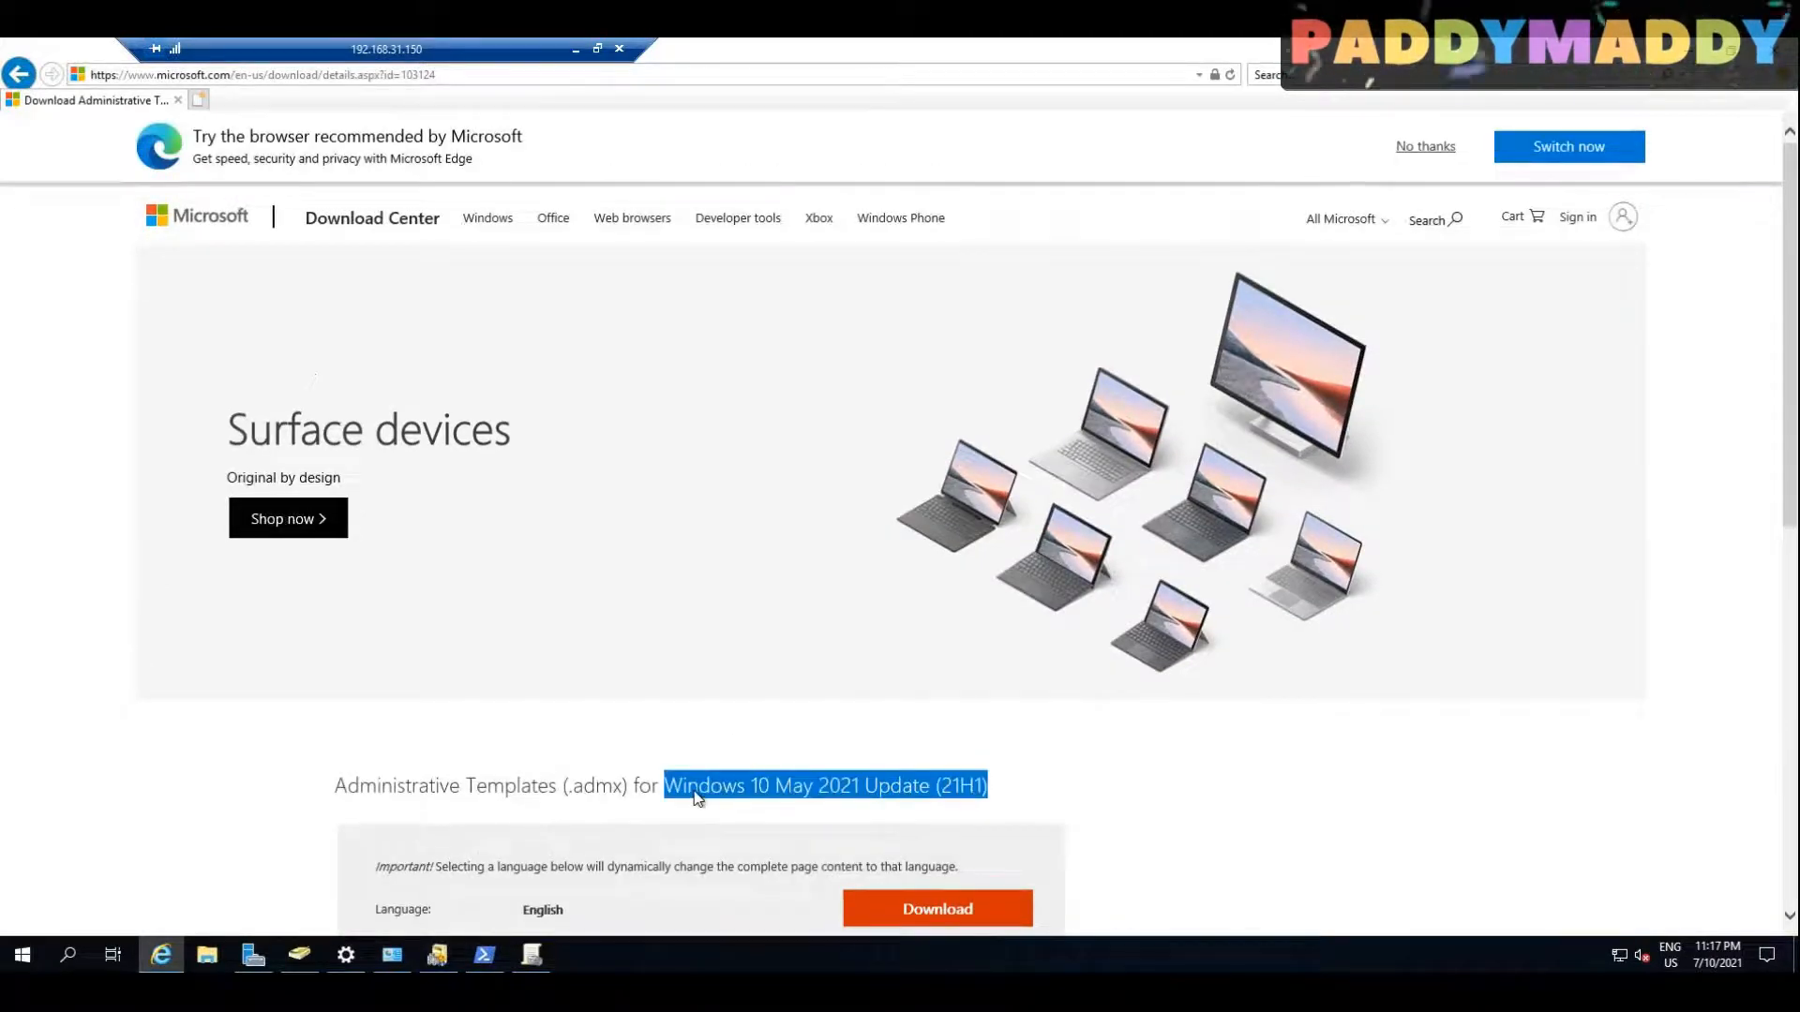
{"action": "triple_click", "coordinate": [698, 792]}
{"action": "scroll", "coordinate": [722, 792], "scroll_direction": "down", "scroll_amount": 4}
{"action": "left_click", "coordinate": [903, 537]}
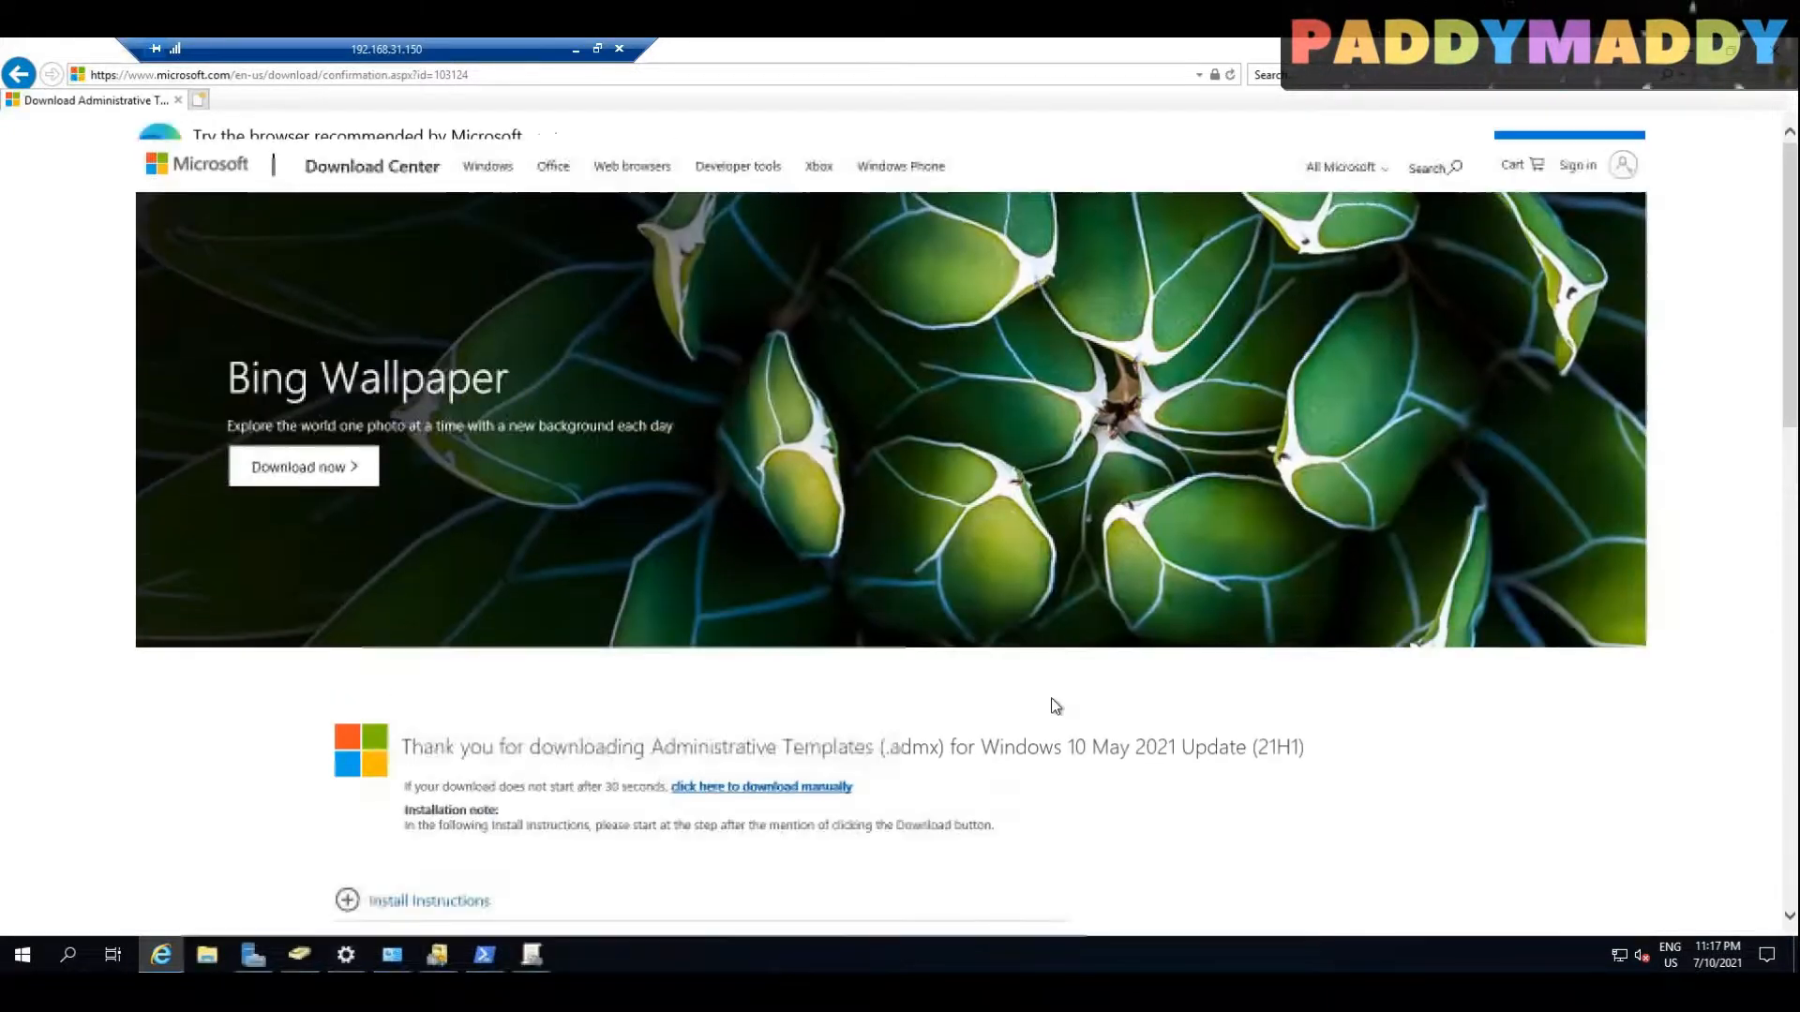
{"action": "scroll", "coordinate": [1056, 707], "scroll_direction": "down", "scroll_amount": 2}
{"action": "left_click", "coordinate": [1216, 918]}
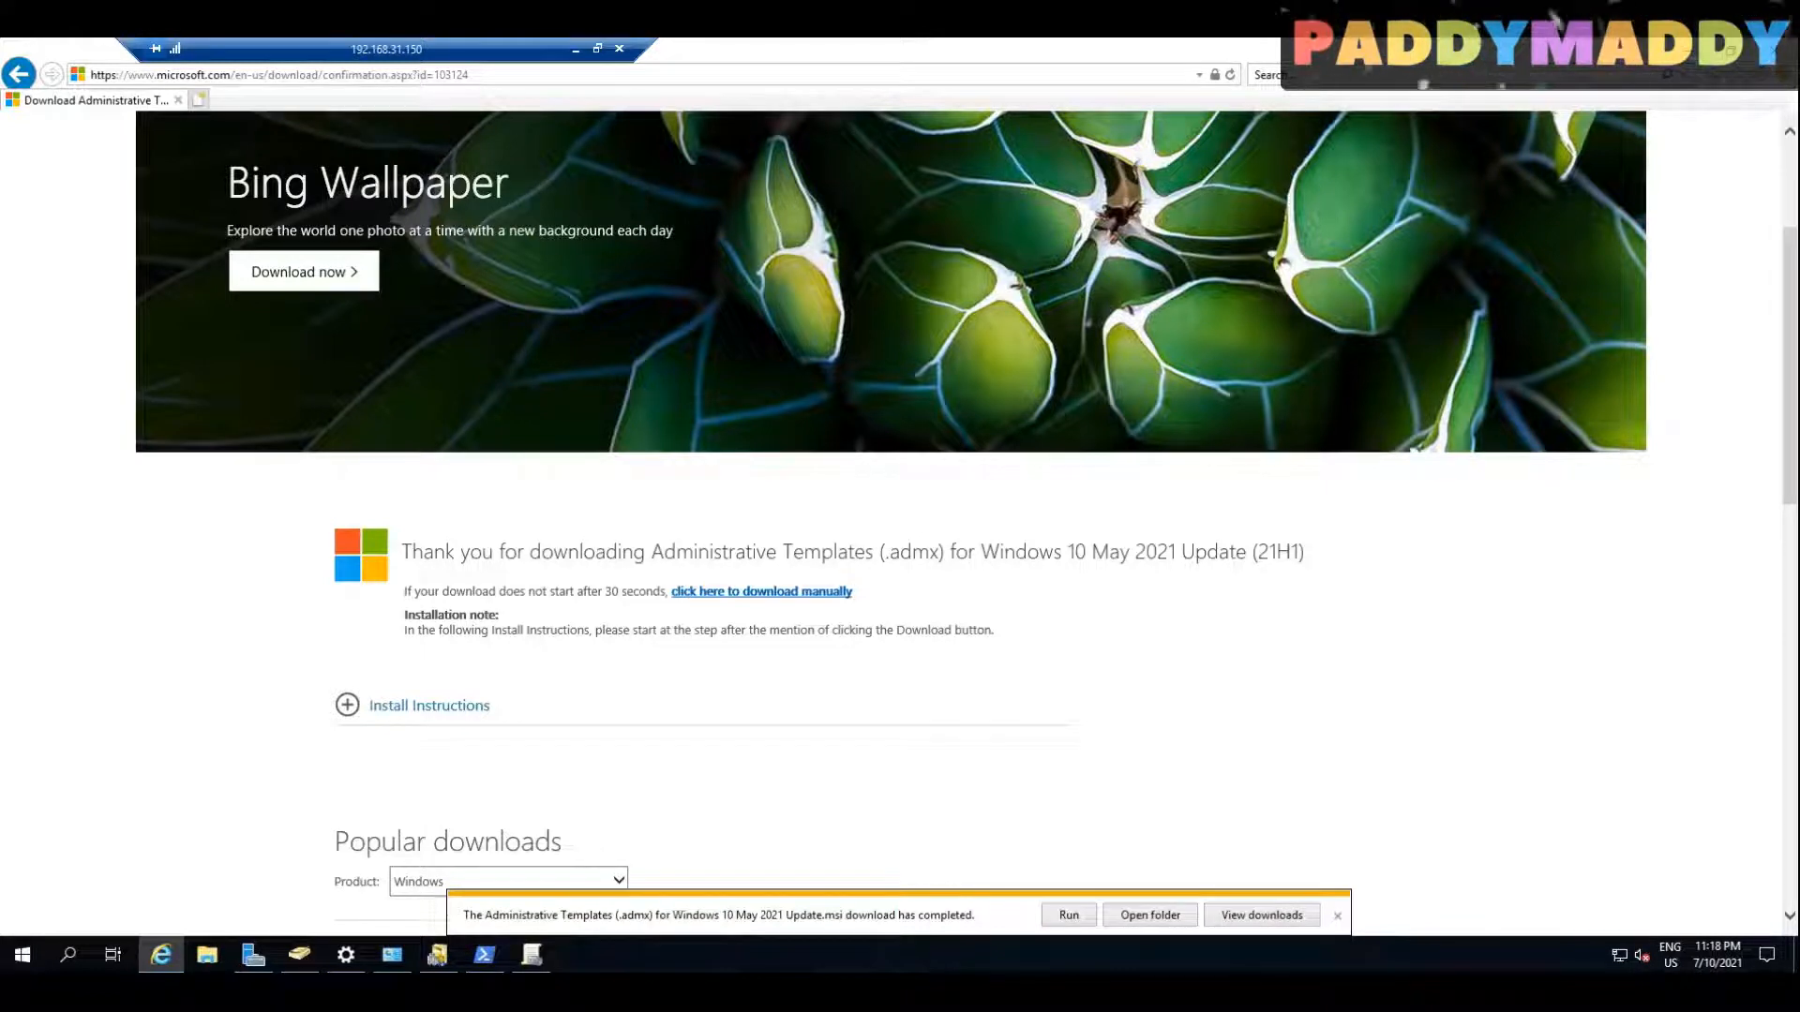
Step: Open the domain's policy folder C:\Windows\SYSVOL\sysvol\MYLAB.LOCAL\Policies and return to Group Policy Management
{"action": "right_click", "coordinate": [21, 955]}
{"action": "left_click", "coordinate": [65, 868]}
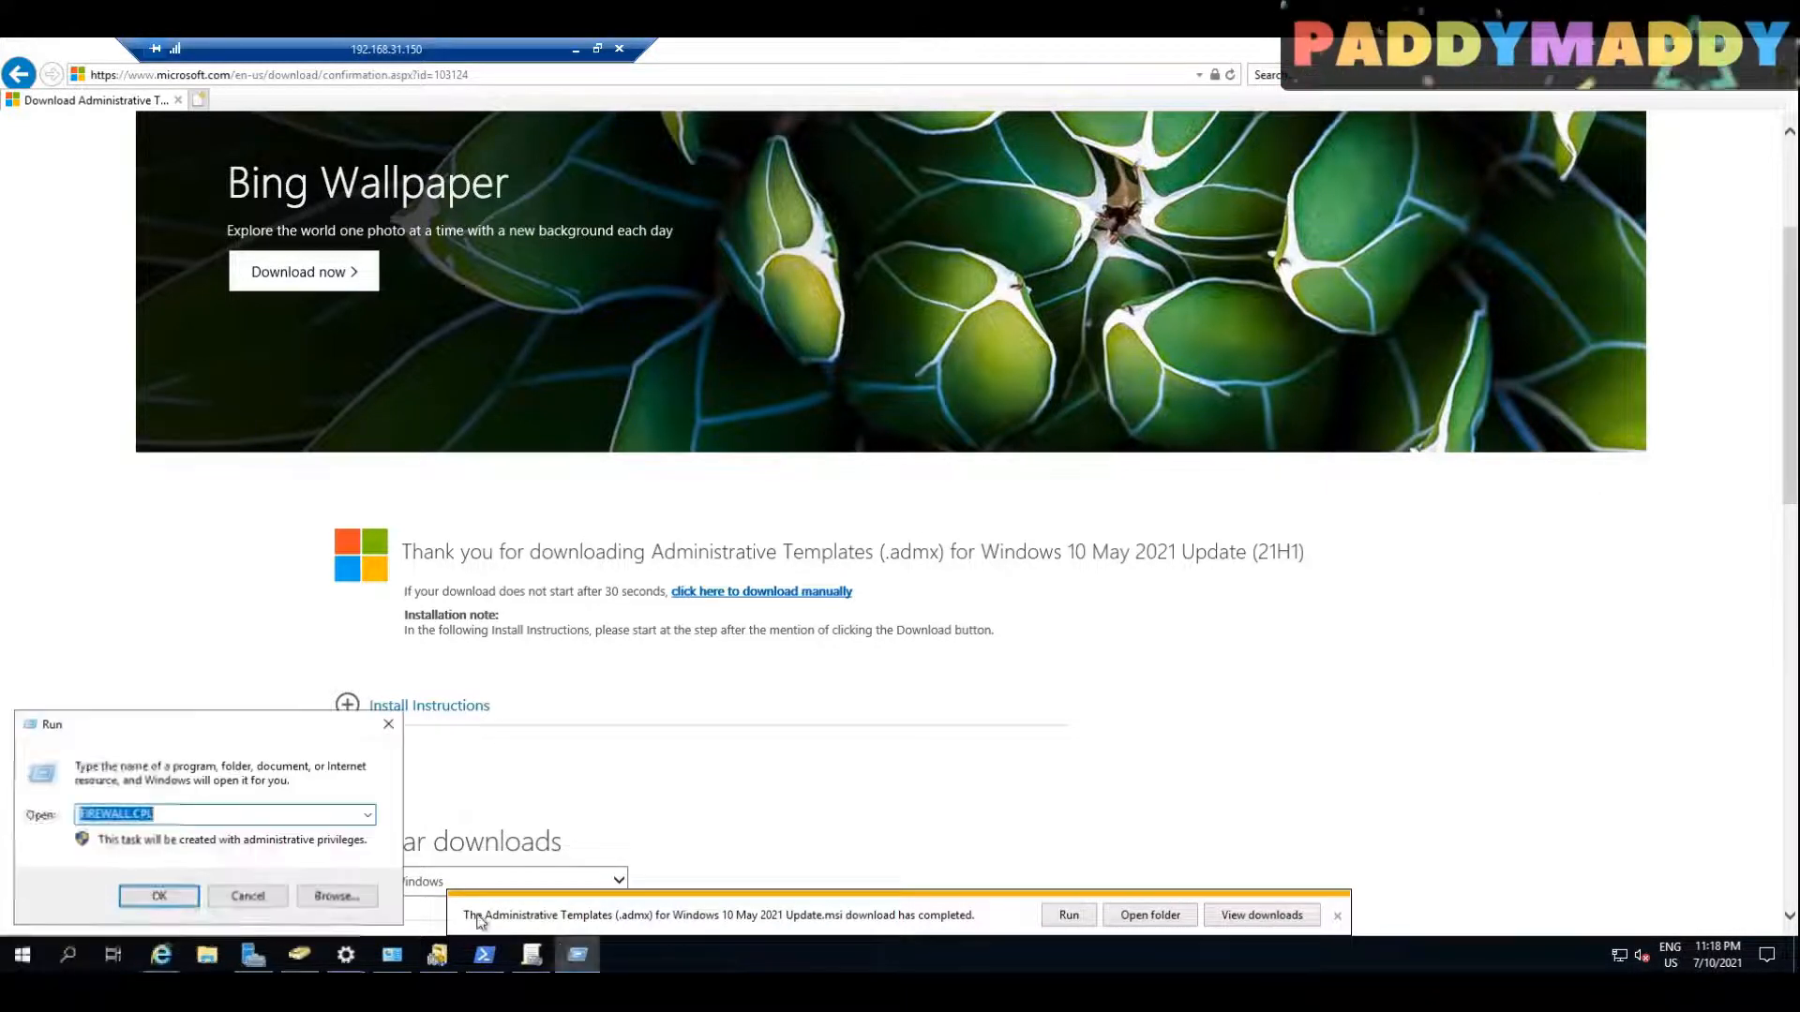
{"action": "key", "text": "Return"}
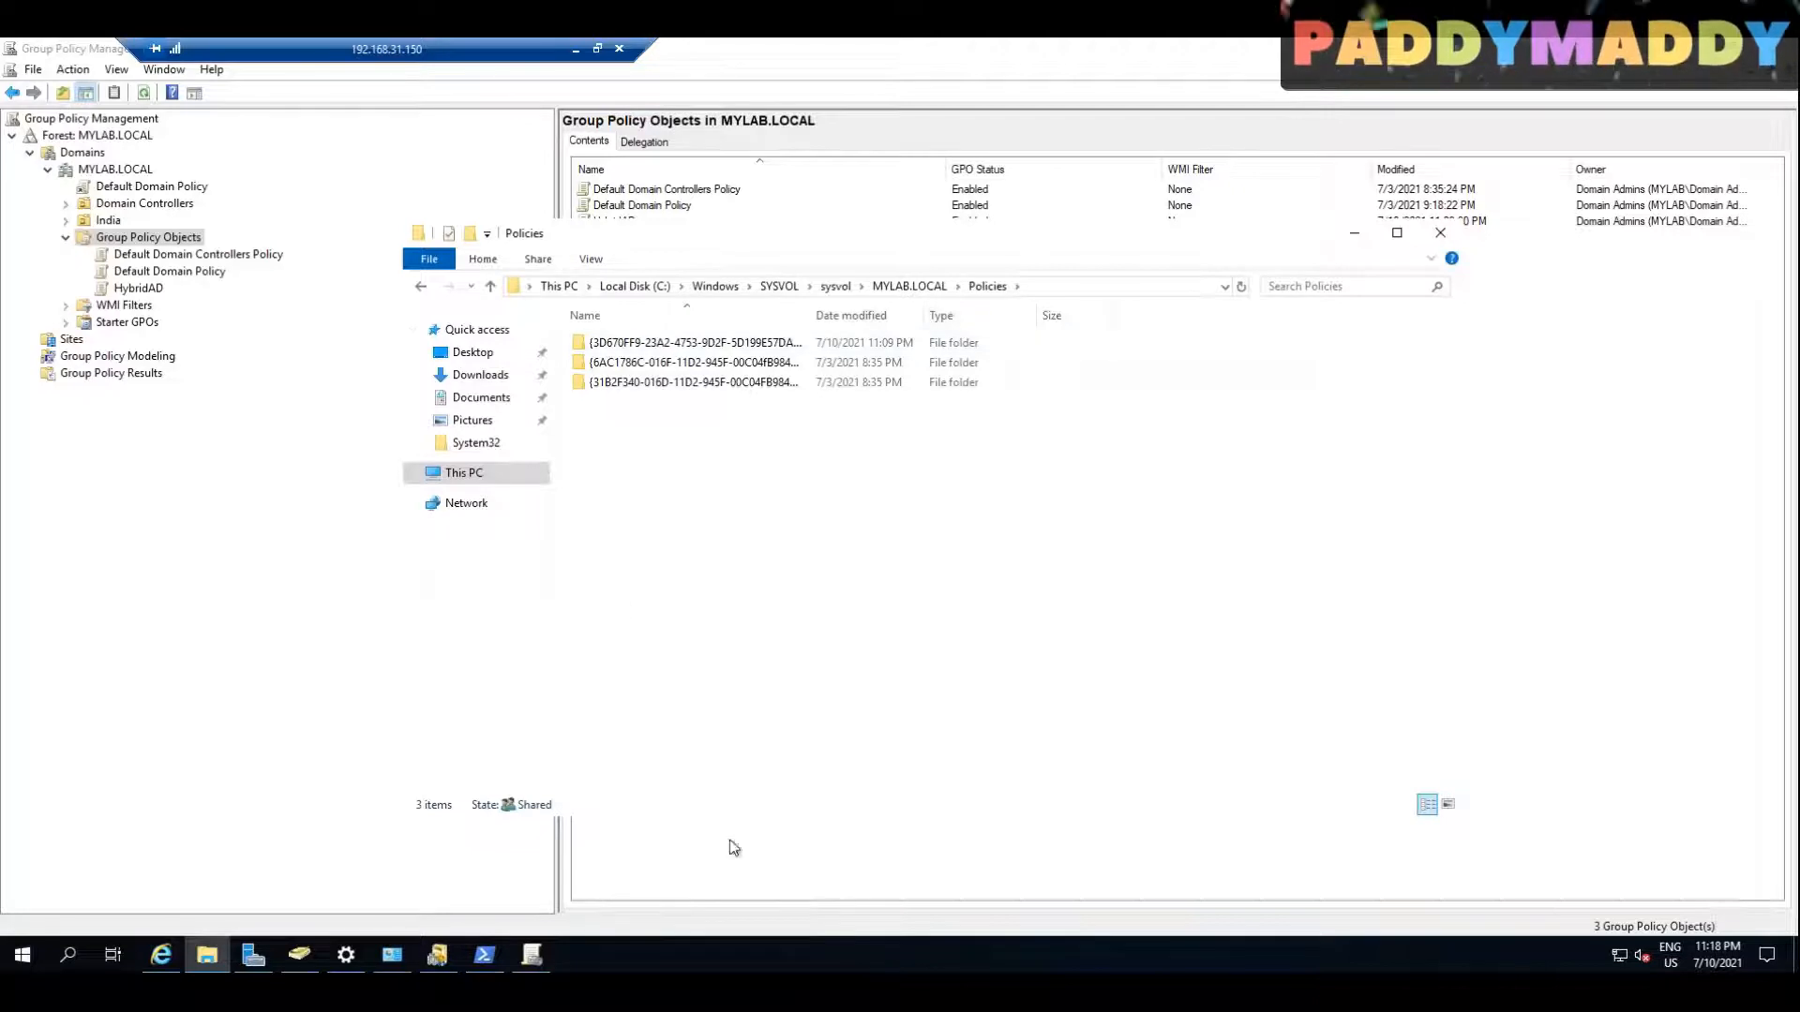
{"action": "left_click", "coordinate": [531, 956]}
Step: Start the downloaded Windows 10 May 2021 Update templates installer from its download folder, accept the license agreement, and proceed to the custom setup
{"action": "left_click", "coordinate": [163, 957]}
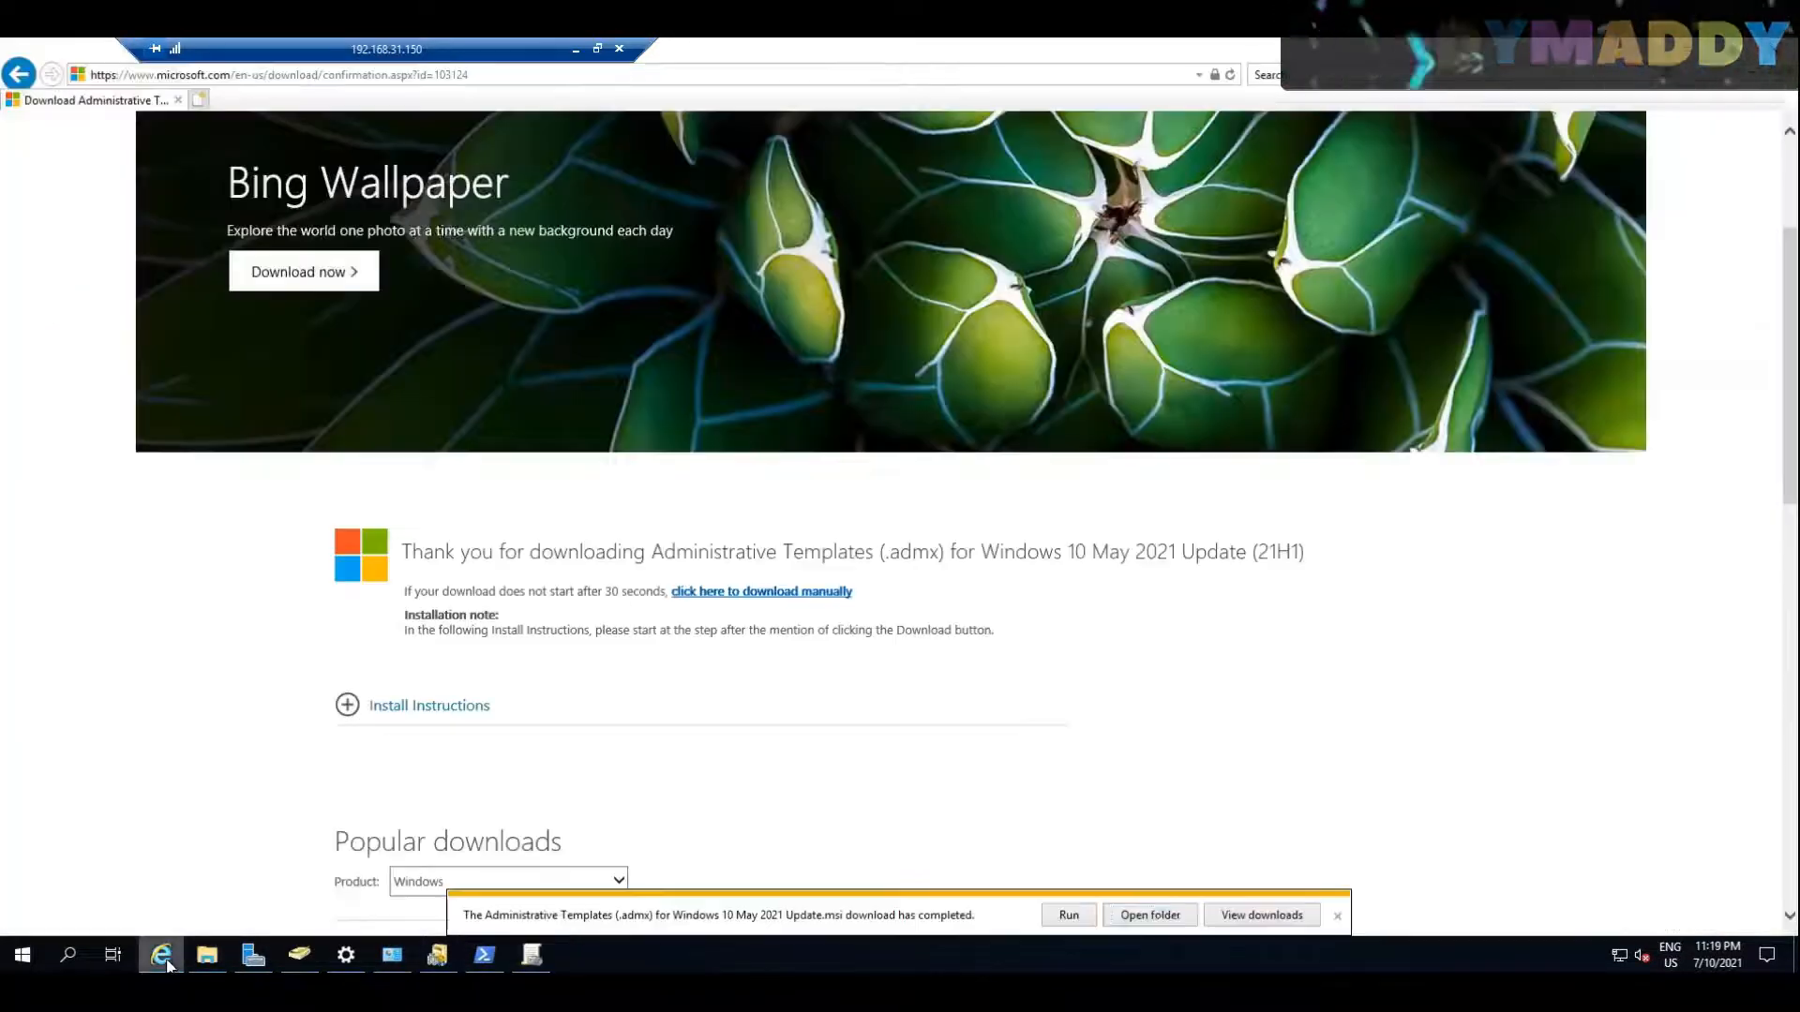
{"action": "left_click", "coordinate": [1157, 911]}
{"action": "right_click", "coordinate": [753, 367]}
{"action": "left_click", "coordinate": [798, 378]}
{"action": "left_click", "coordinate": [1007, 645]}
{"action": "left_click", "coordinate": [831, 602]}
{"action": "left_click", "coordinate": [1004, 644]}
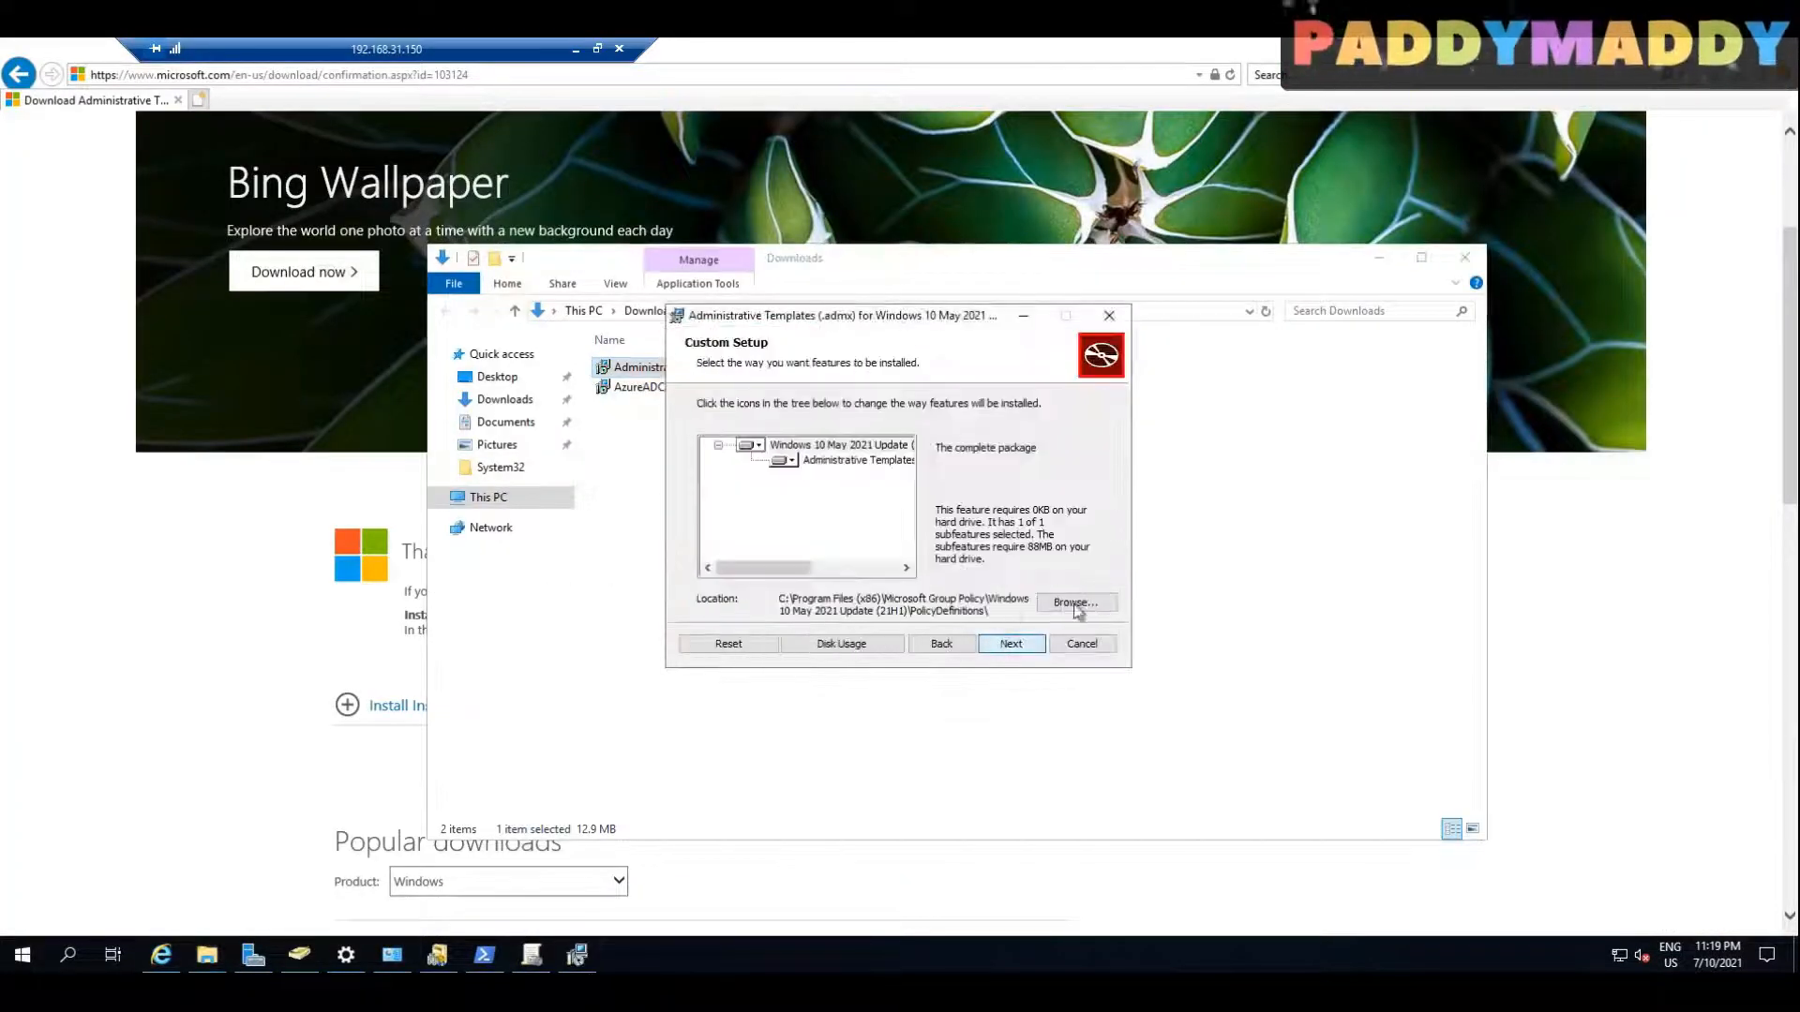
Step: Copy the installation path, install the Administrative Templates to the default PolicyDefinitions location, and finish the setup wizard
{"action": "left_click", "coordinate": [1074, 606]}
{"action": "left_click", "coordinate": [1001, 645]}
{"action": "left_click", "coordinate": [1001, 645]}
{"action": "left_click_drag", "start_coordinate": [853, 319], "coordinate": [801, 417]}
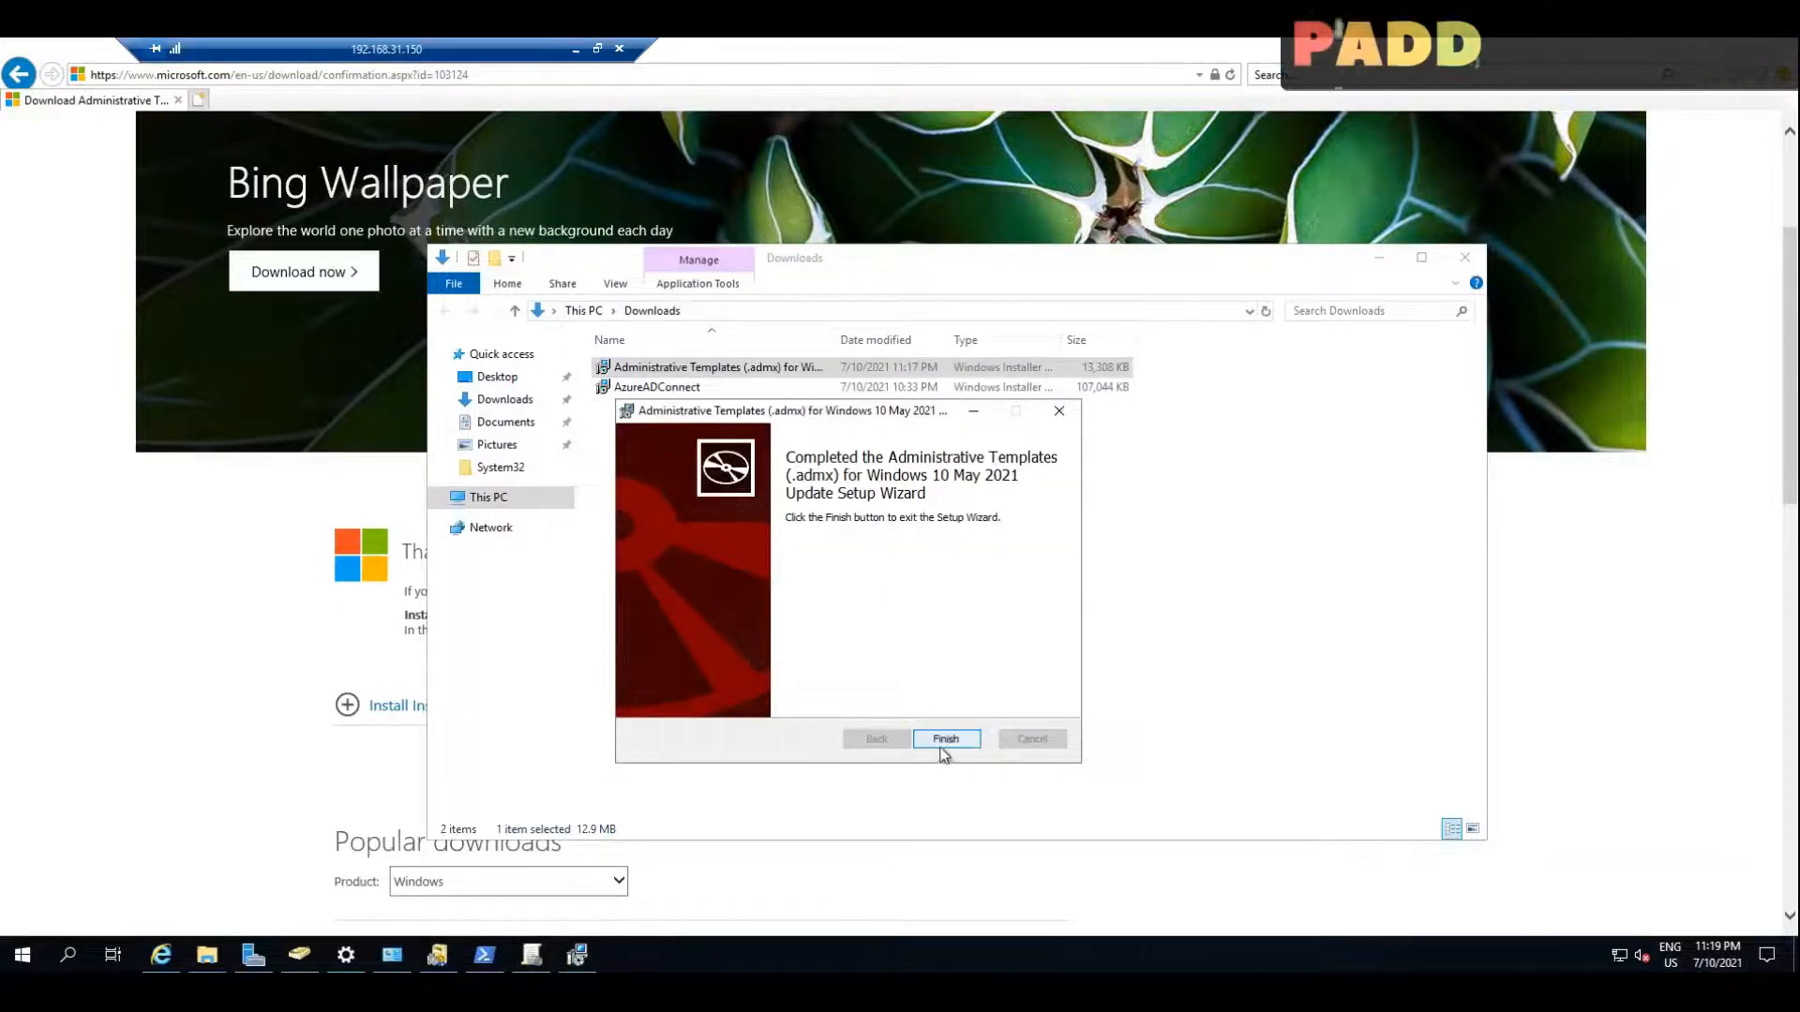
{"action": "left_click", "coordinate": [946, 739]}
Step: Go to the installed templates at the pasted path, move up to the Windows 10 May 2021 Update (21H1) folder, and copy the PolicyDefinitions folder
{"action": "left_click", "coordinate": [839, 314]}
{"action": "type", "text": "C:\\Program Files (x86)\\Microsoft Group Policy\\Windows 10 May 2021 Update (21H1)\\PolicyDefinitions"}
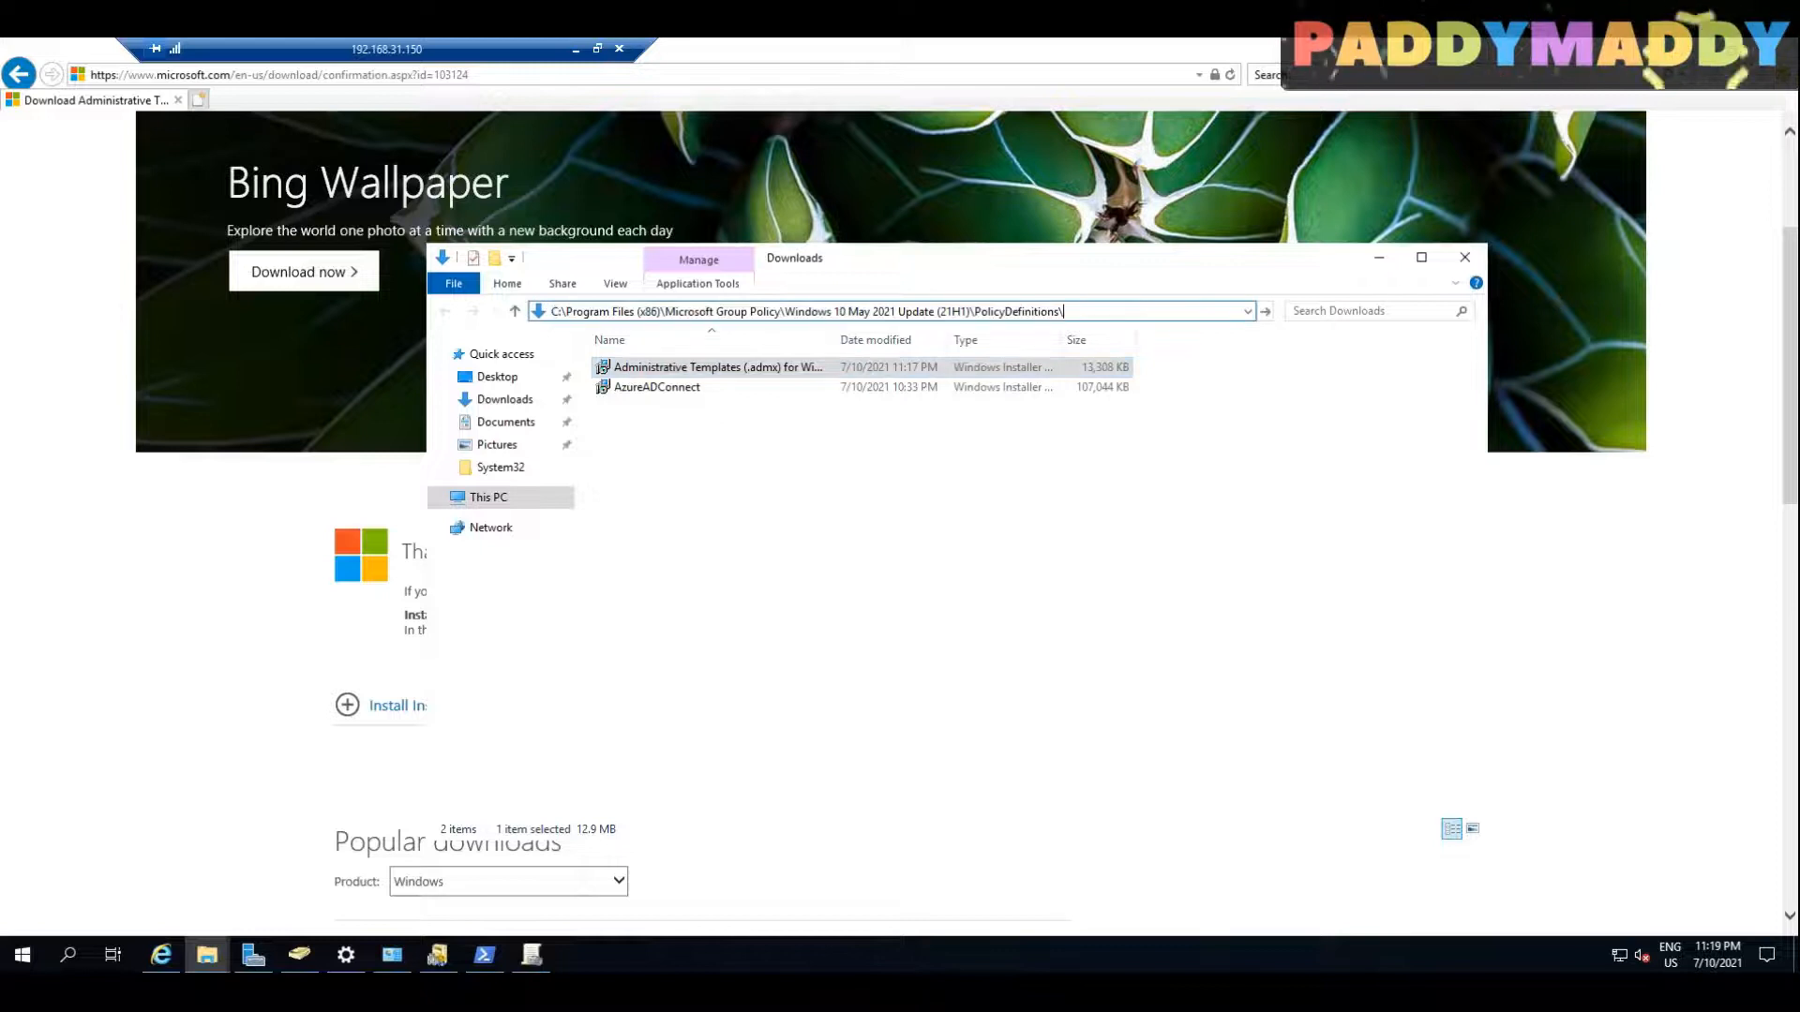
{"action": "key", "text": "Return"}
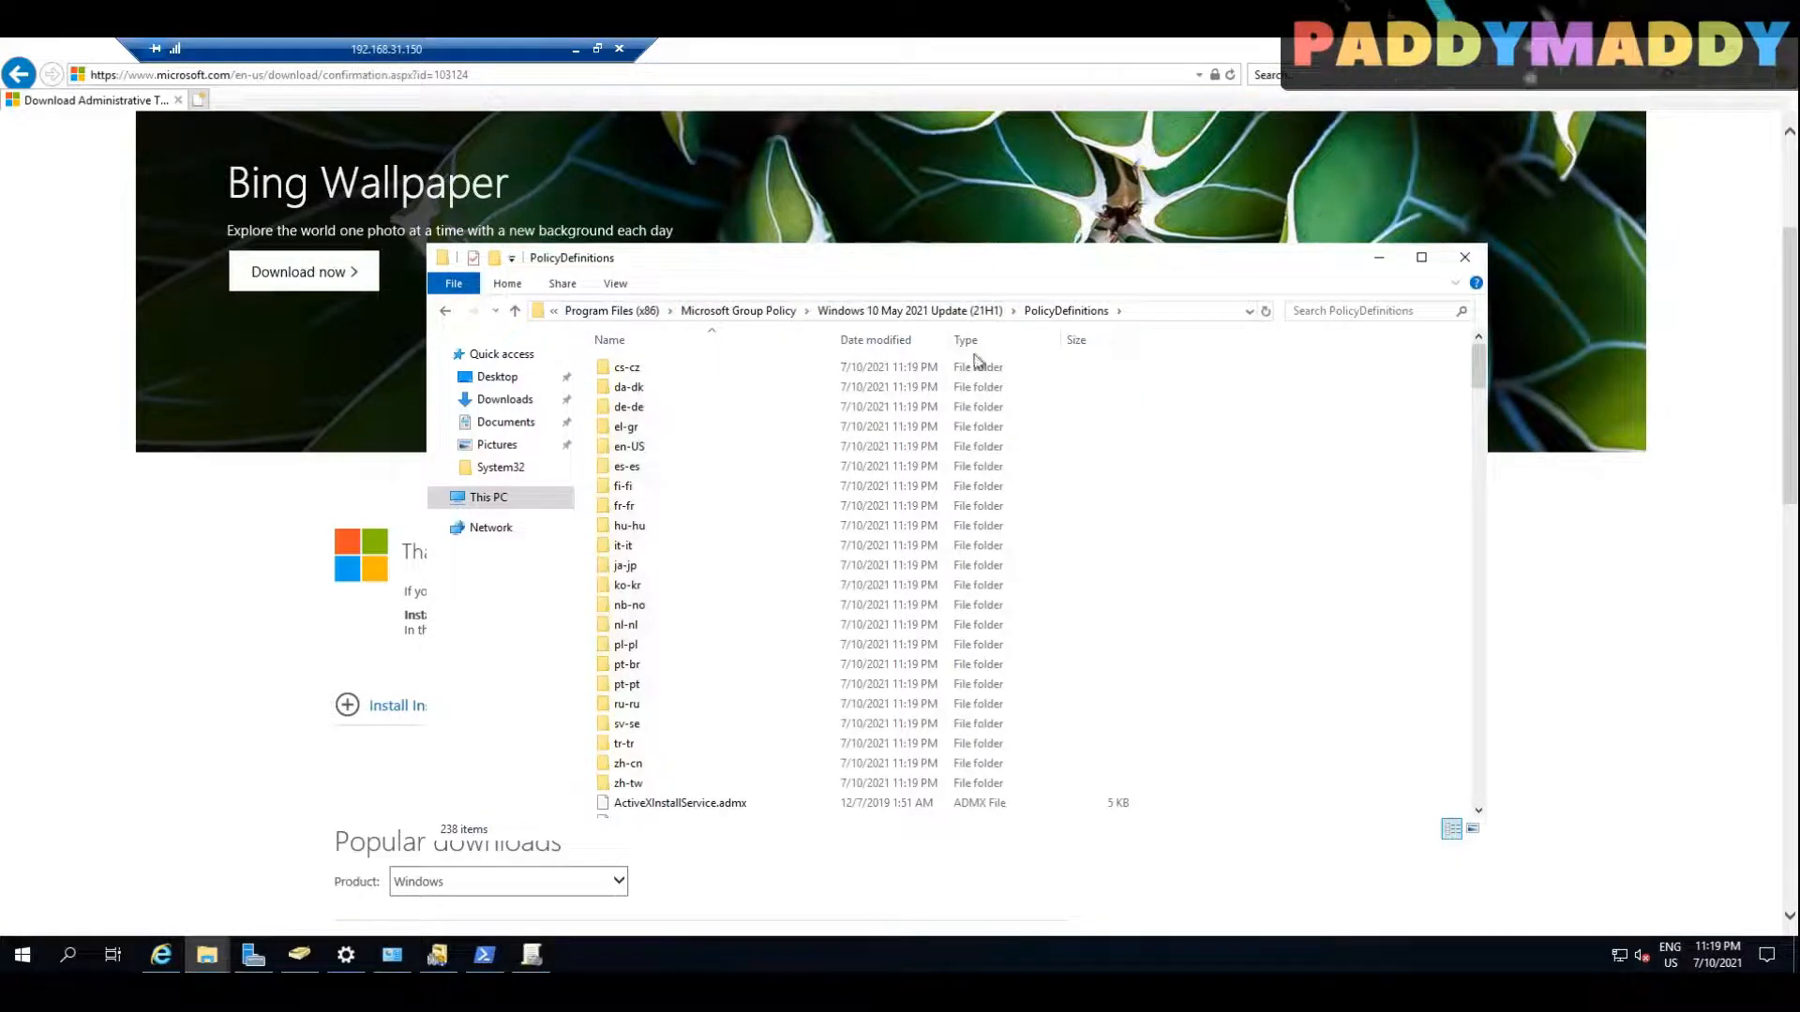
{"action": "left_click", "coordinate": [909, 311]}
{"action": "left_click", "coordinate": [647, 373]}
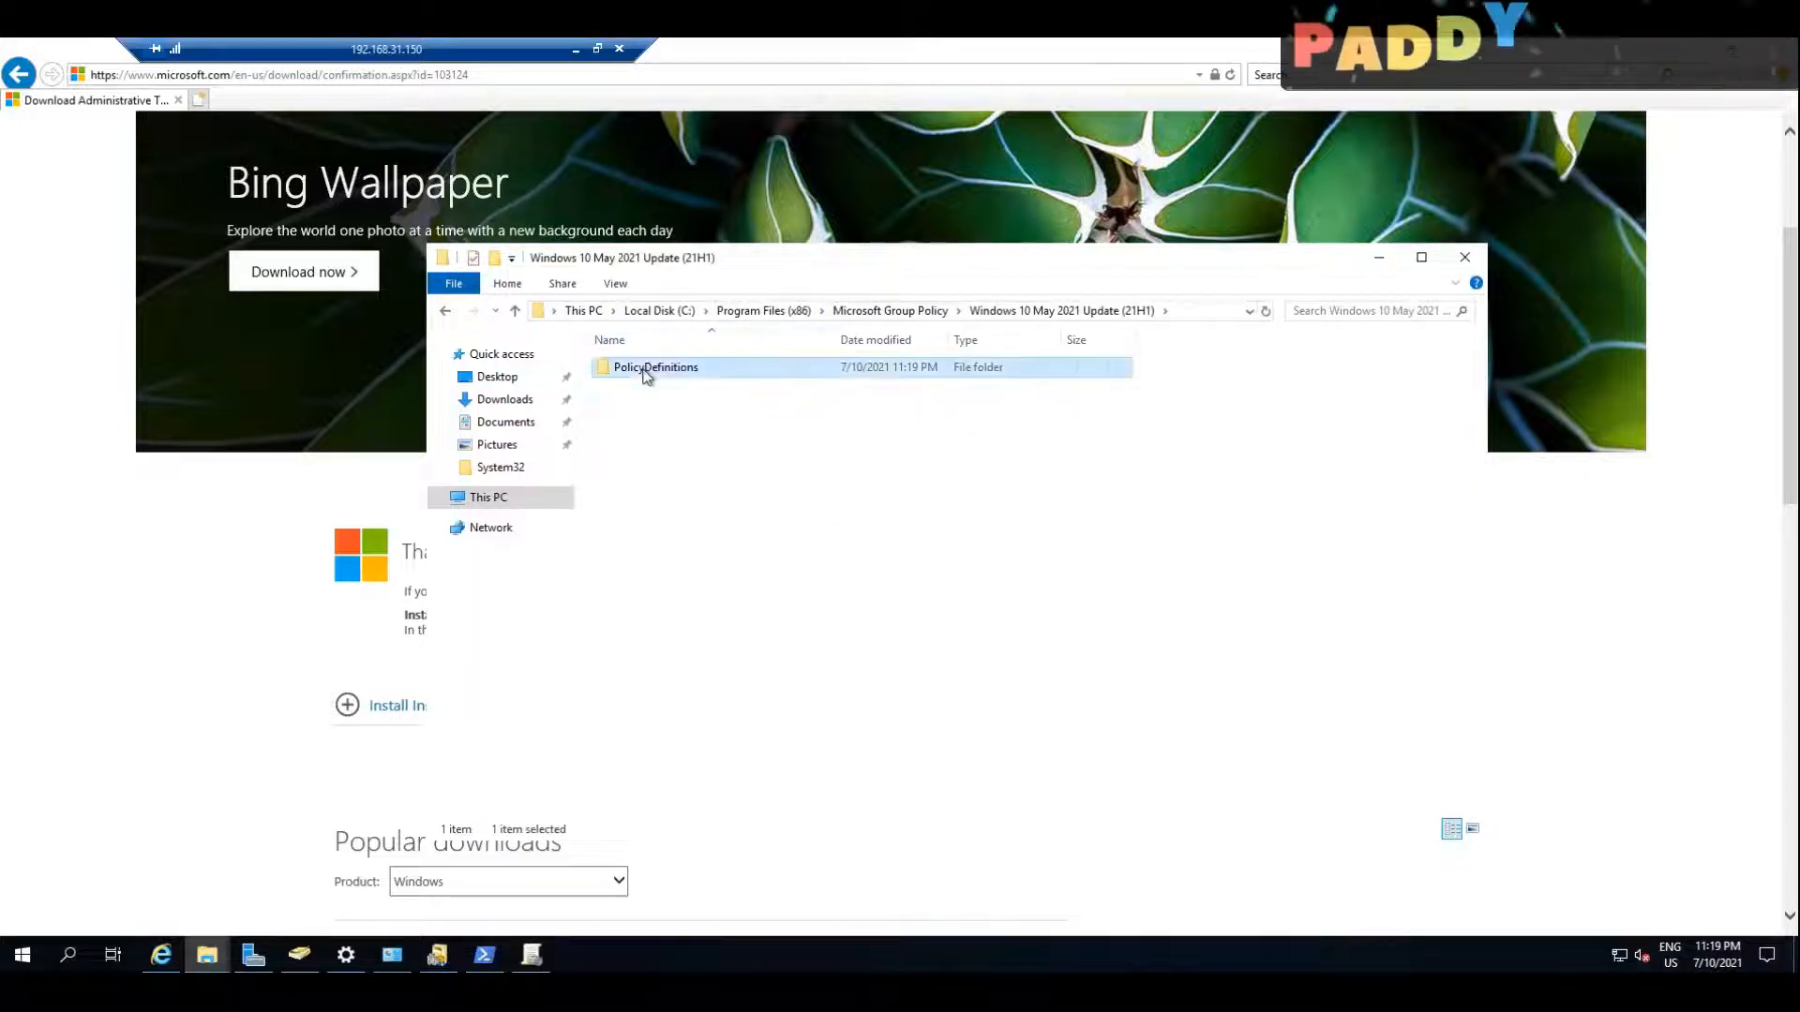
{"action": "right_click", "coordinate": [647, 373]}
{"action": "left_click", "coordinate": [668, 591]}
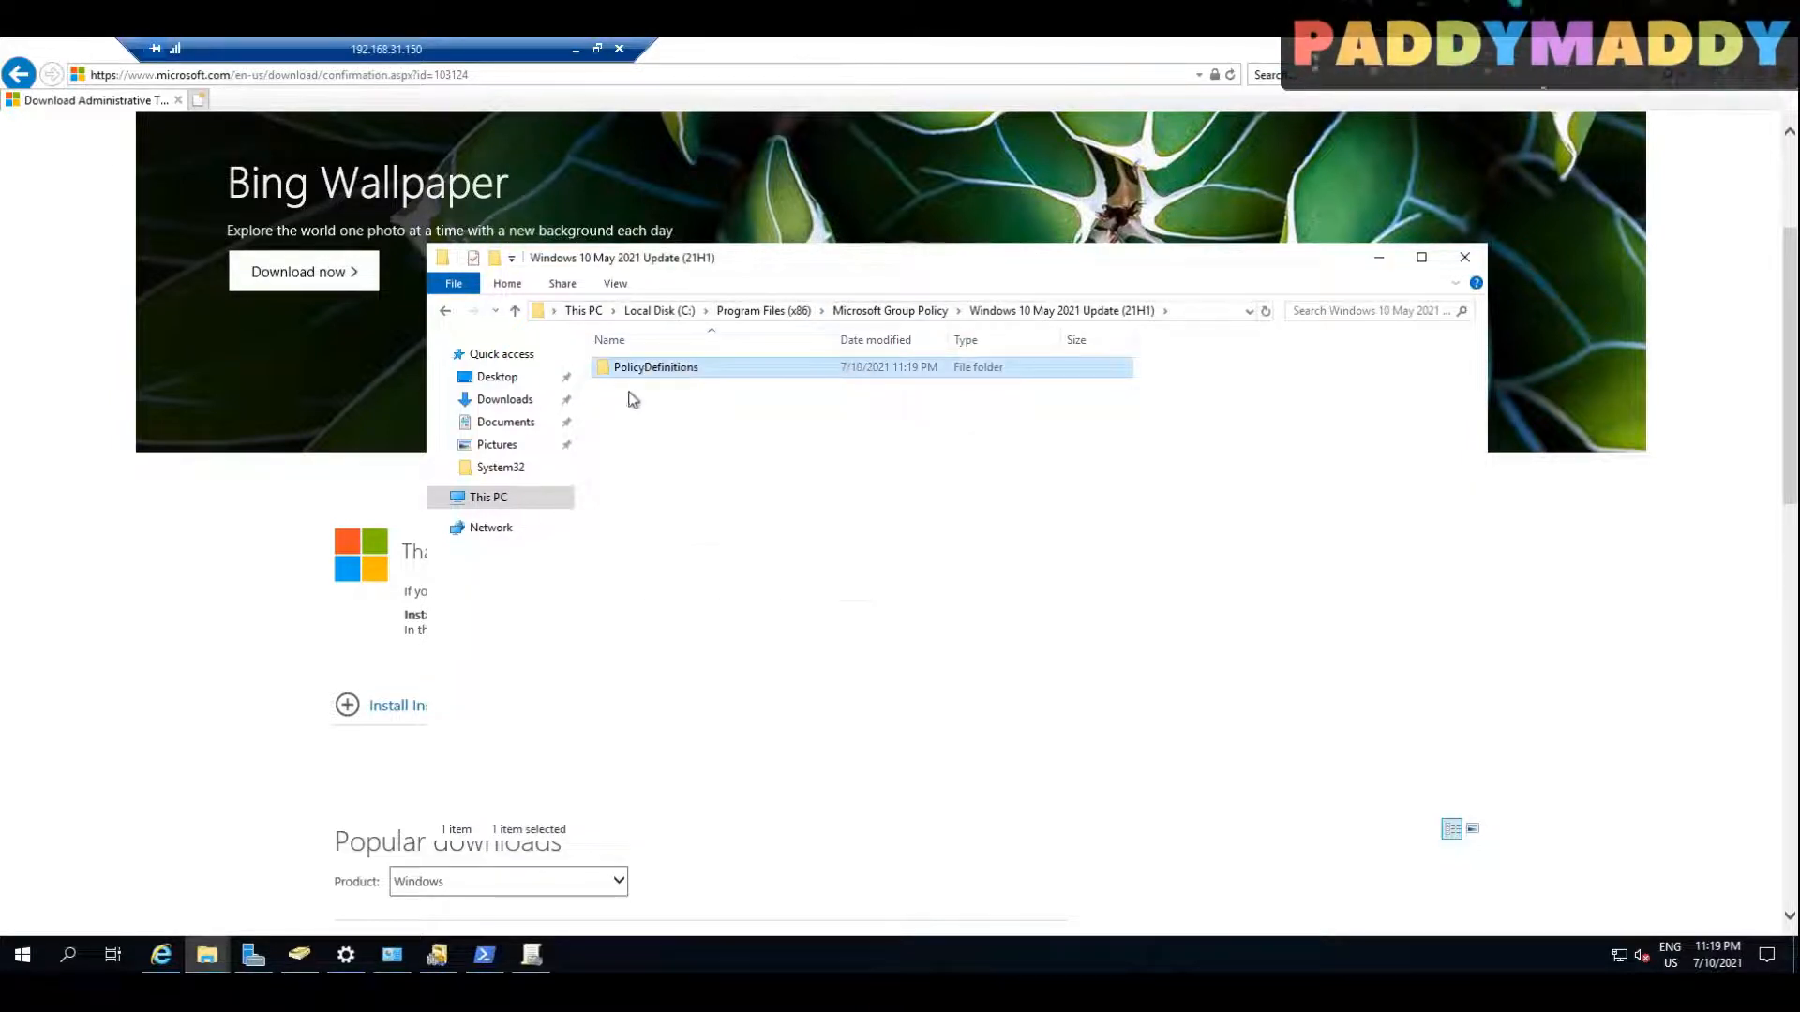
Step: Copy the PolicyDefinitions folder from Windows 10 May 2021 Update (21H1) into the MYLAB.LOCAL SYSVOL Policies folder
{"action": "double_click", "coordinate": [630, 371]}
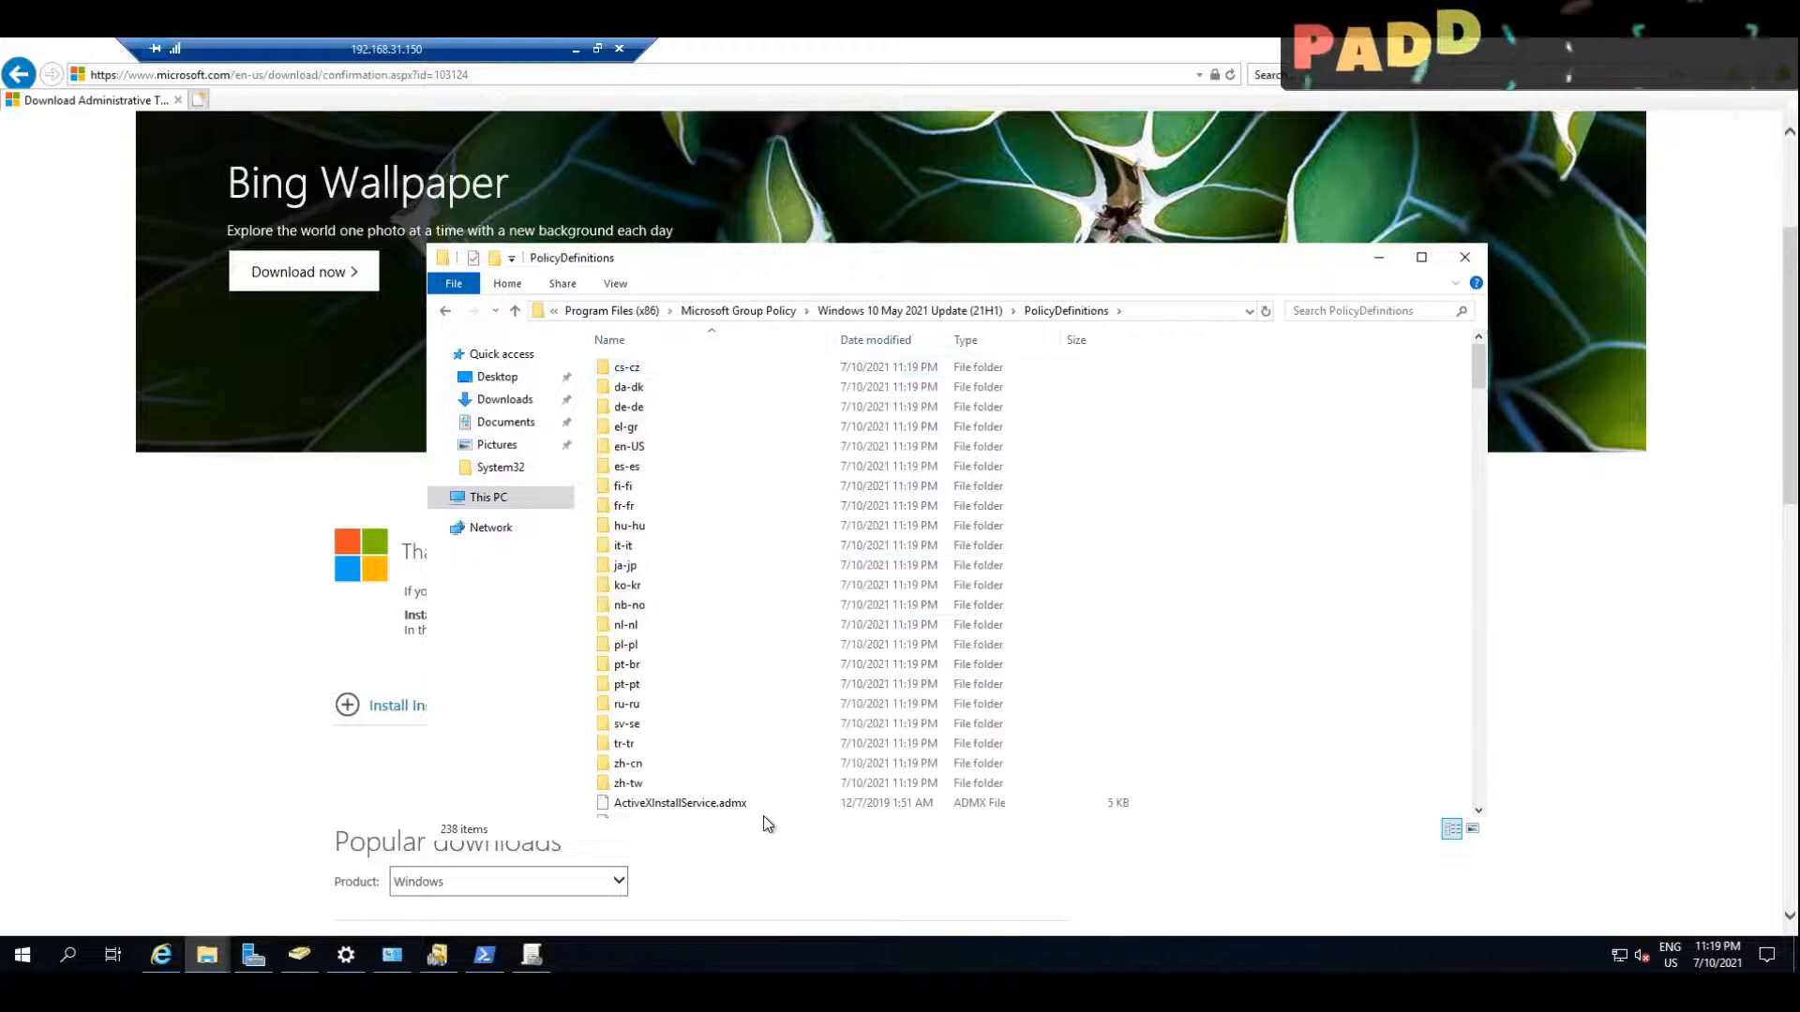
{"action": "scroll", "coordinate": [763, 806], "scroll_direction": "down", "scroll_amount": 8}
{"action": "scroll", "coordinate": [756, 522], "scroll_direction": "up", "scroll_amount": 8}
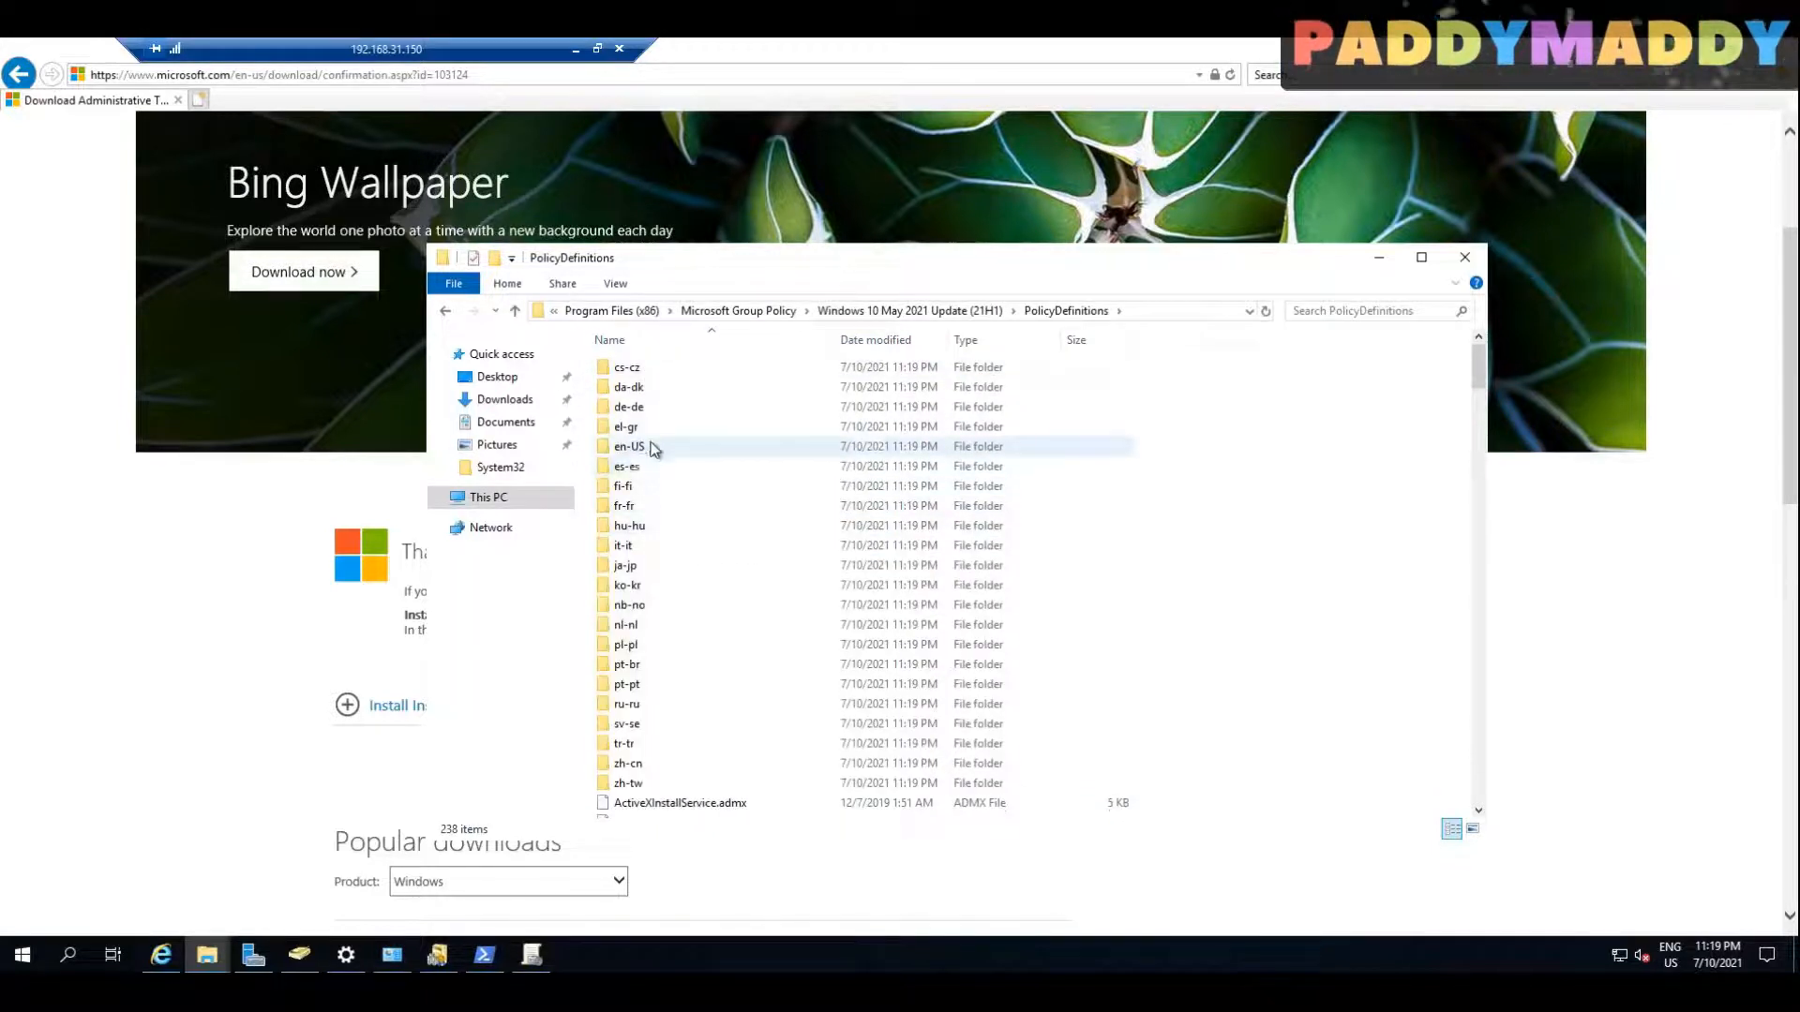
{"action": "left_click", "coordinate": [909, 310]}
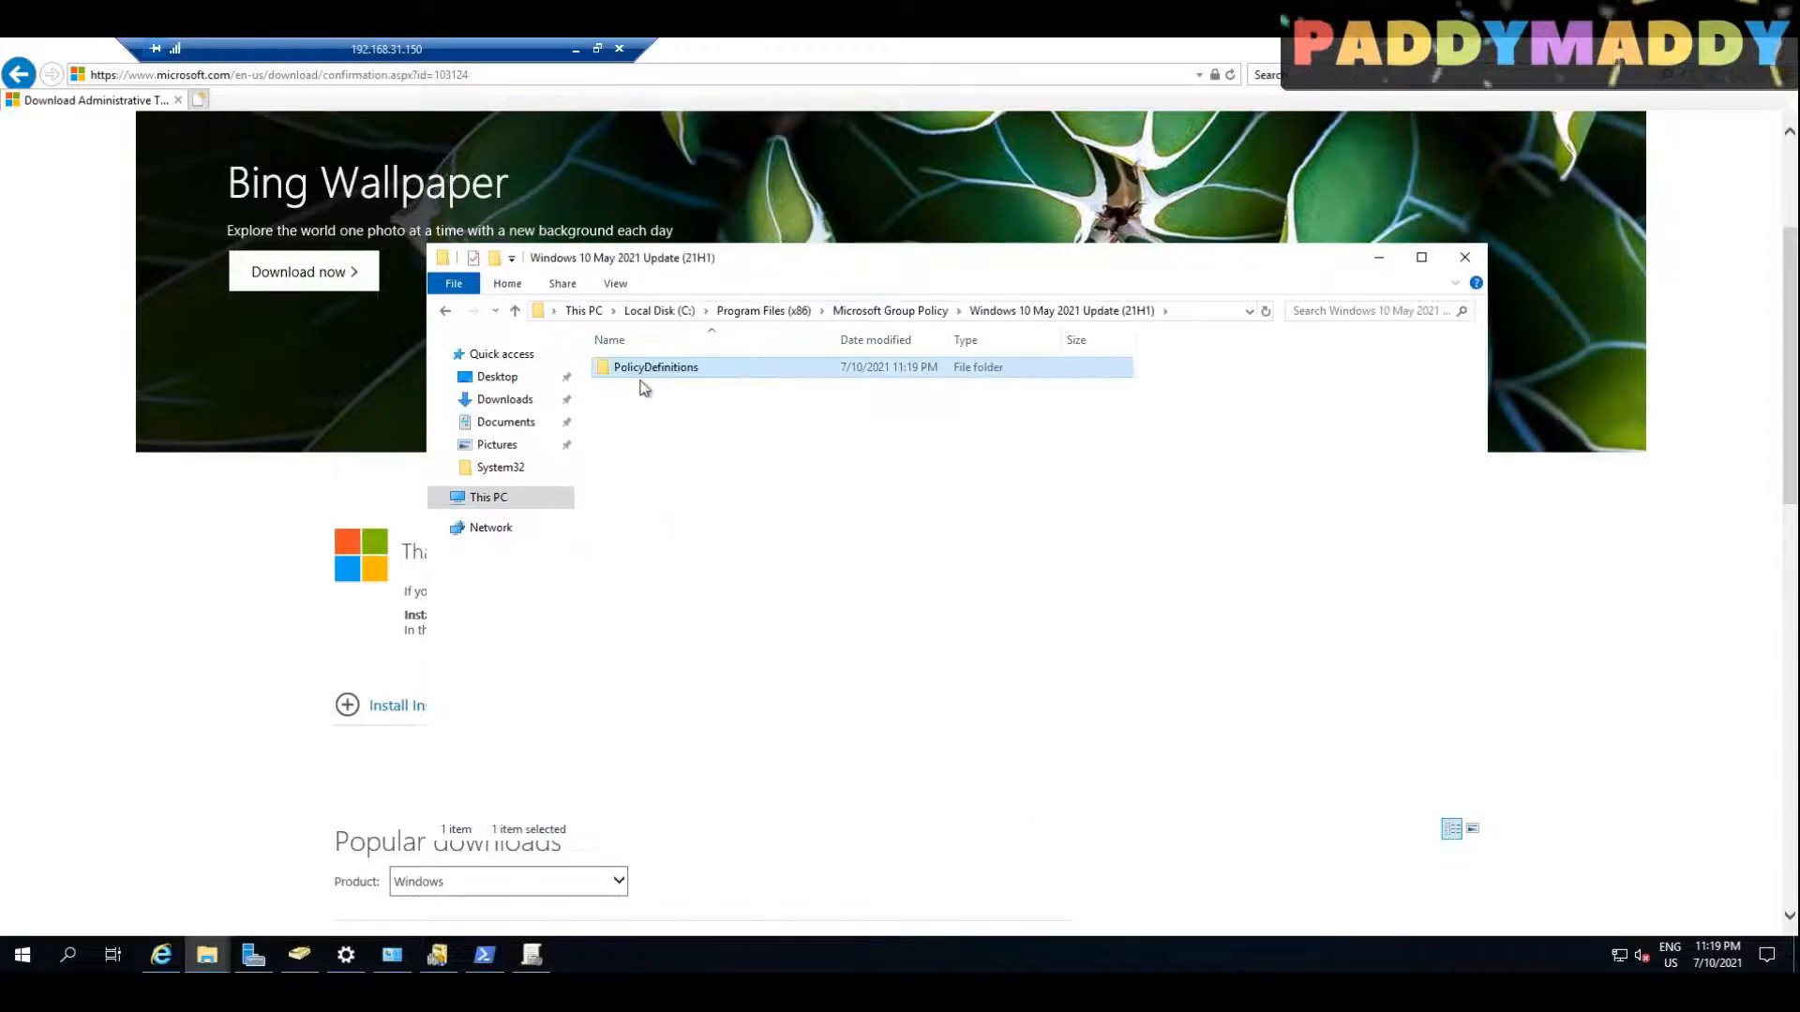
{"action": "right_click", "coordinate": [638, 372]}
{"action": "left_click", "coordinate": [690, 583]}
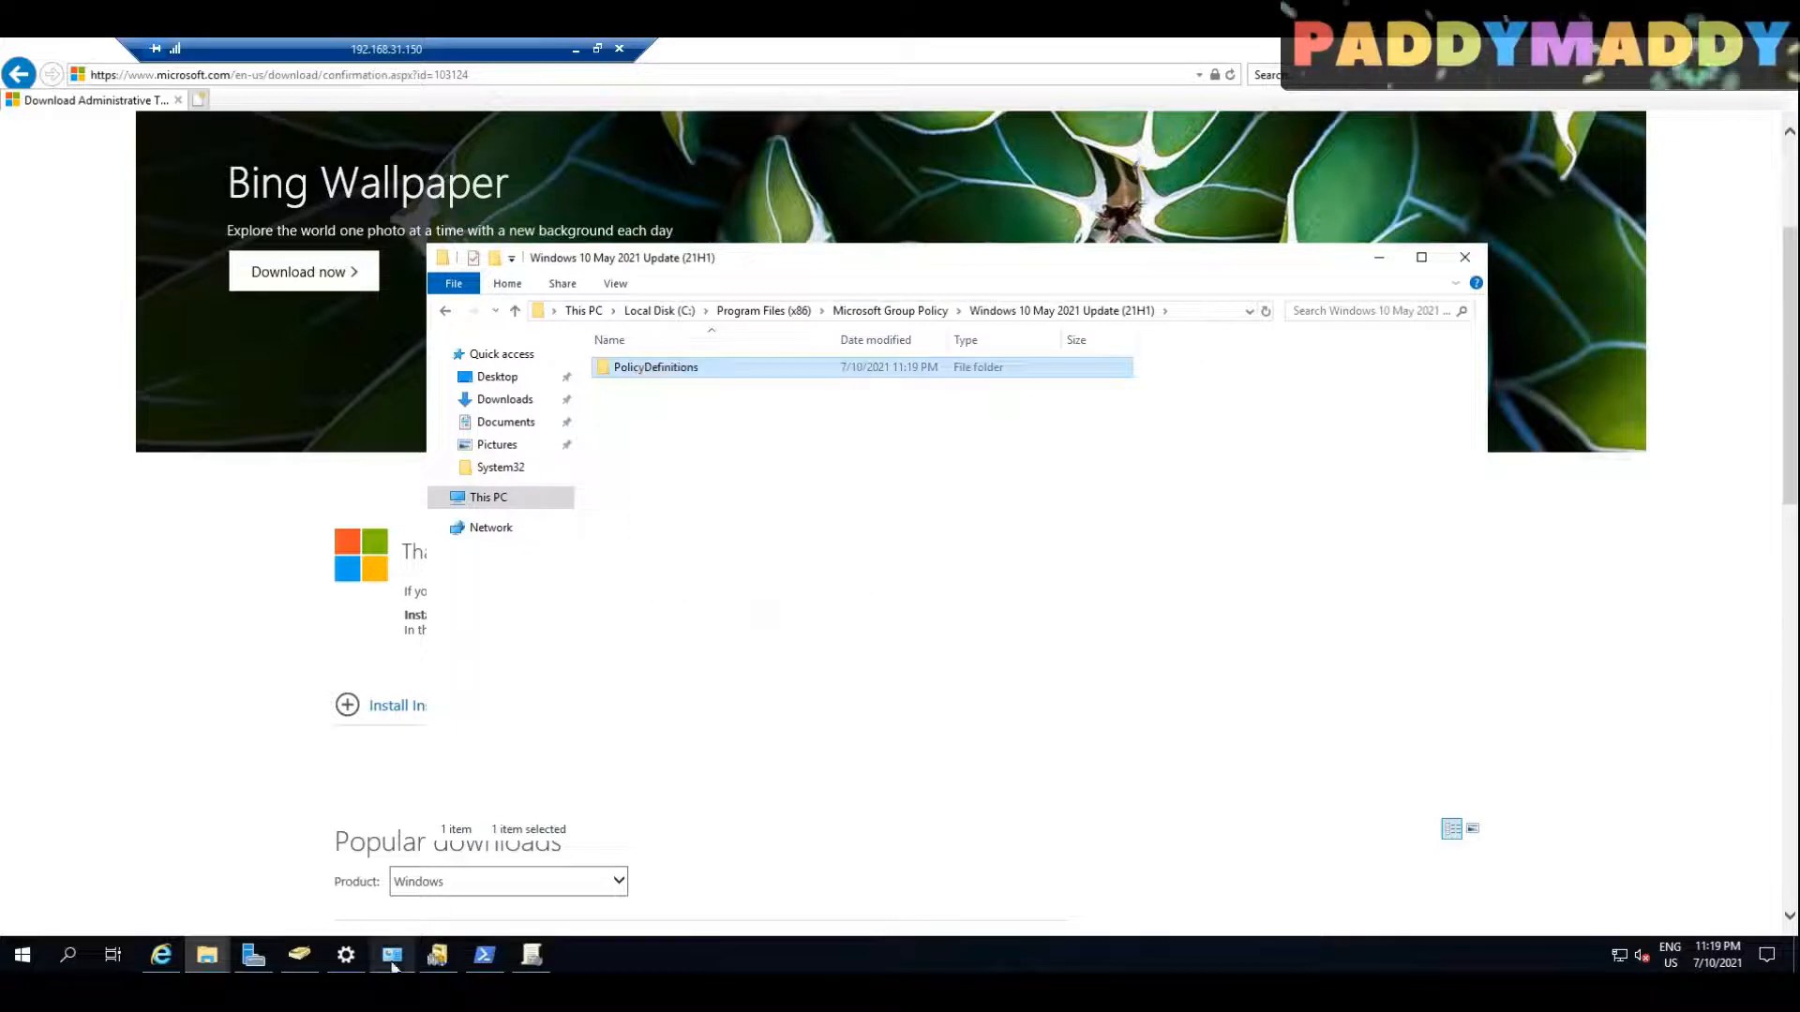
{"action": "left_click", "coordinate": [208, 954]}
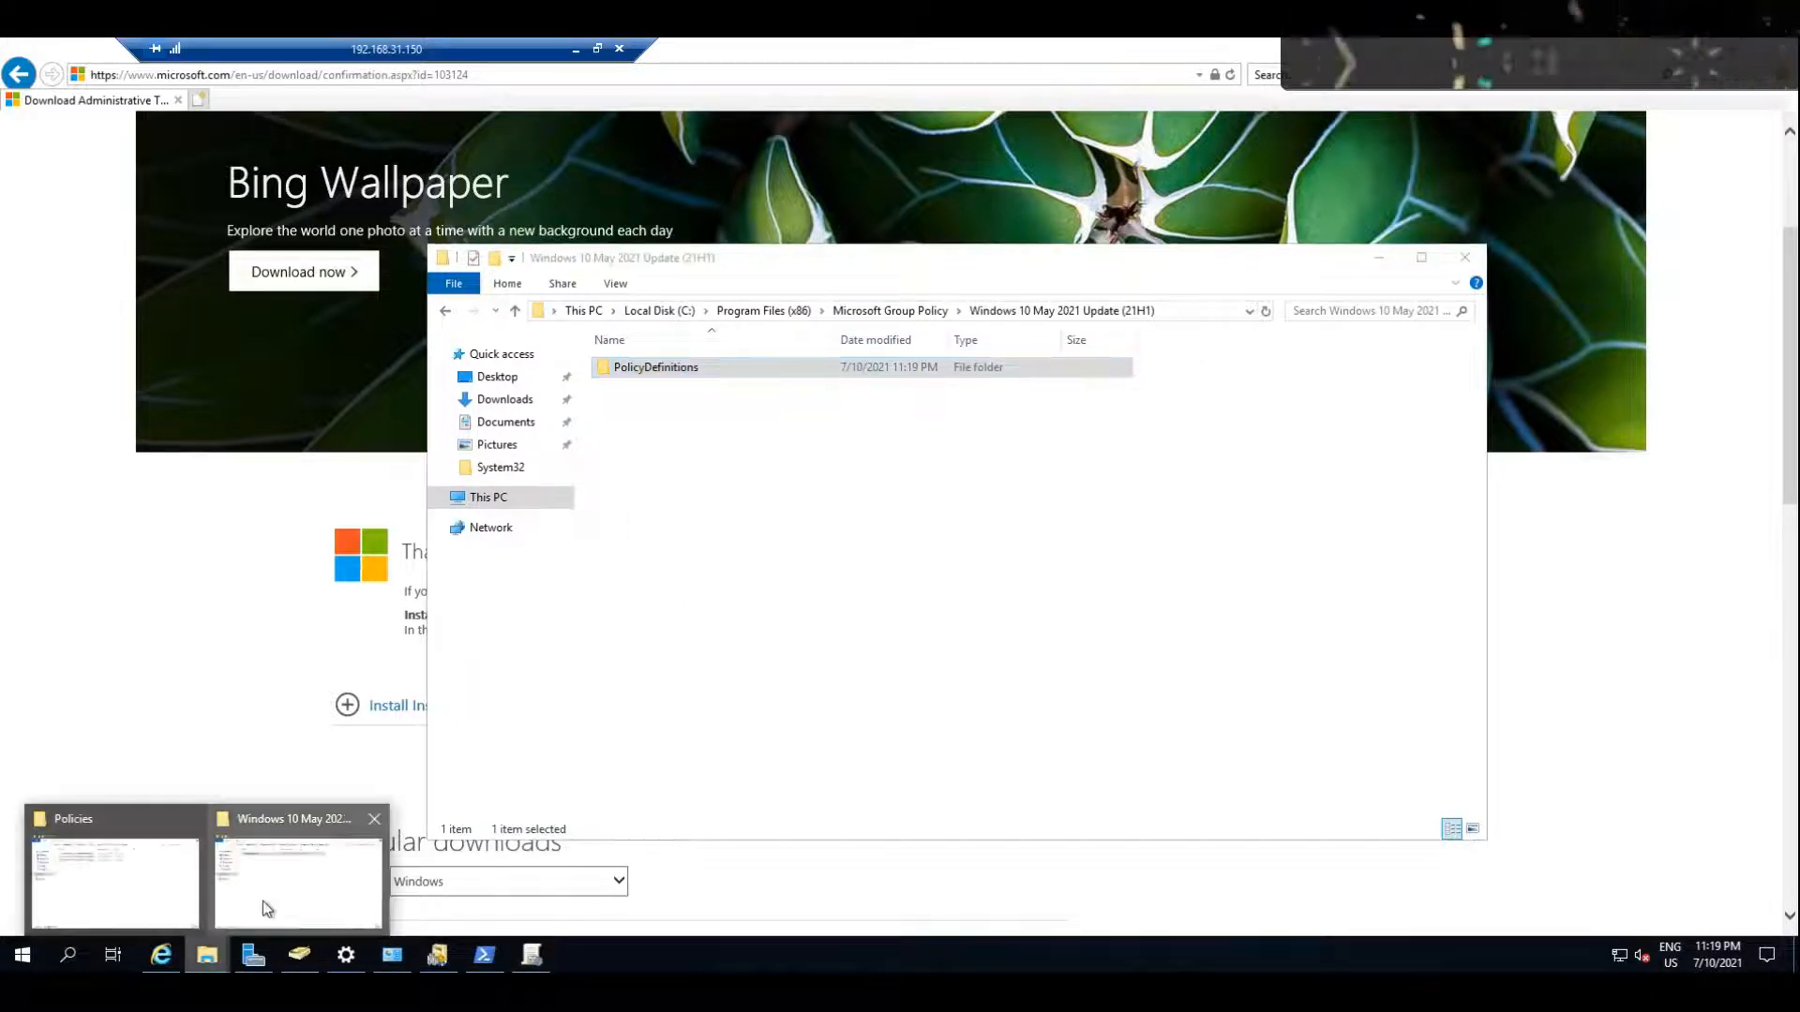
{"action": "mouse_move", "coordinate": [263, 902]}
{"action": "left_click", "coordinate": [108, 877]}
{"action": "right_click", "coordinate": [771, 480]}
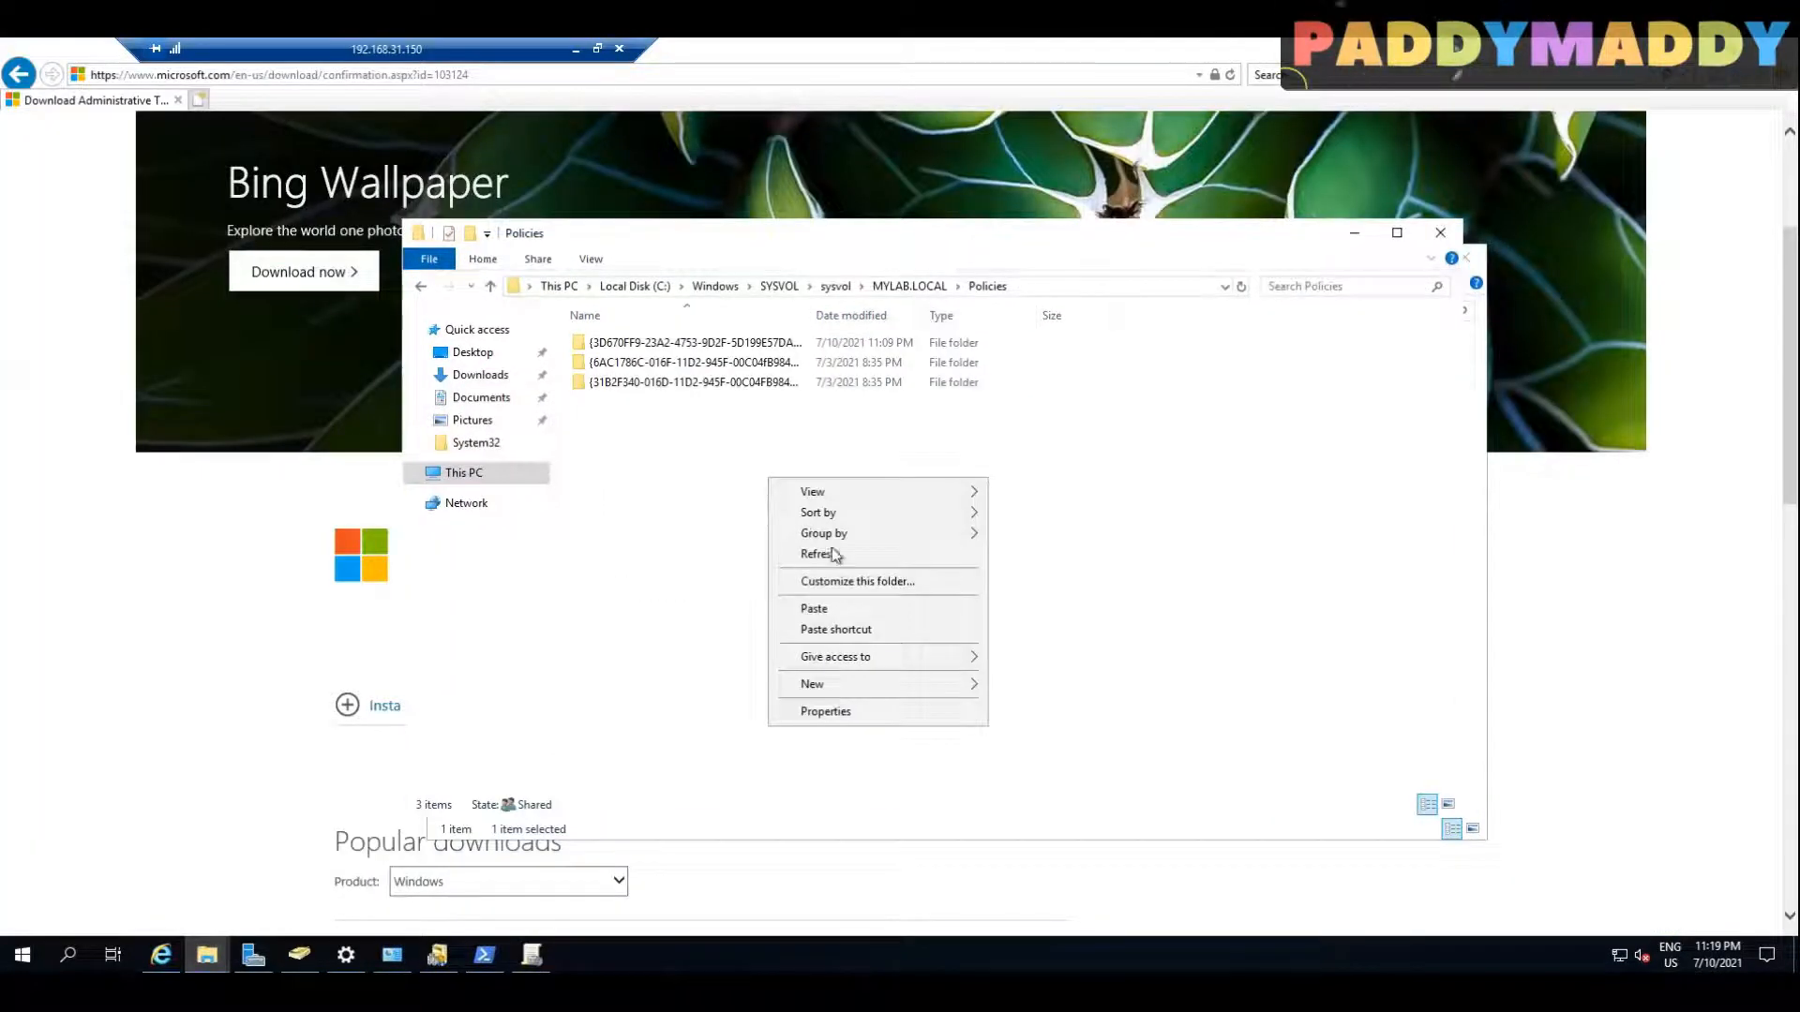
{"action": "left_click", "coordinate": [813, 609]}
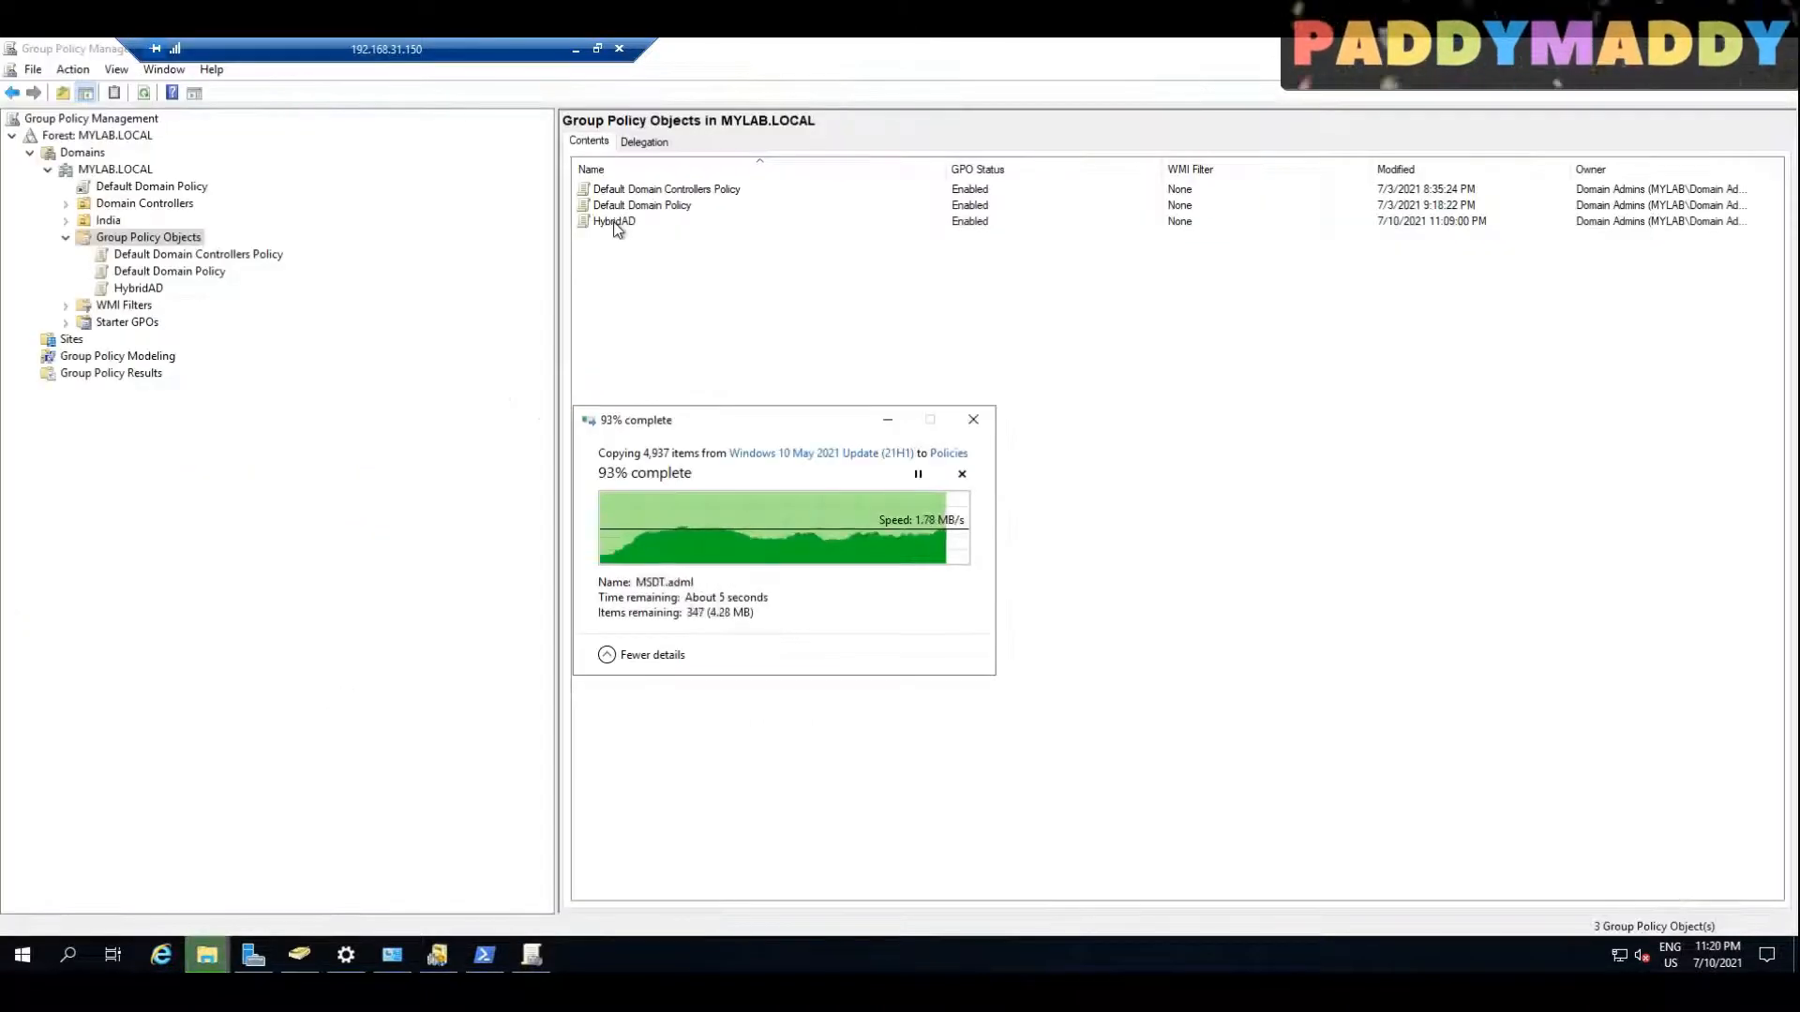
Step: Open the HybridAD group policy object for editing from Group Policy Management
{"action": "left_click", "coordinate": [616, 223]}
{"action": "right_click", "coordinate": [616, 228]}
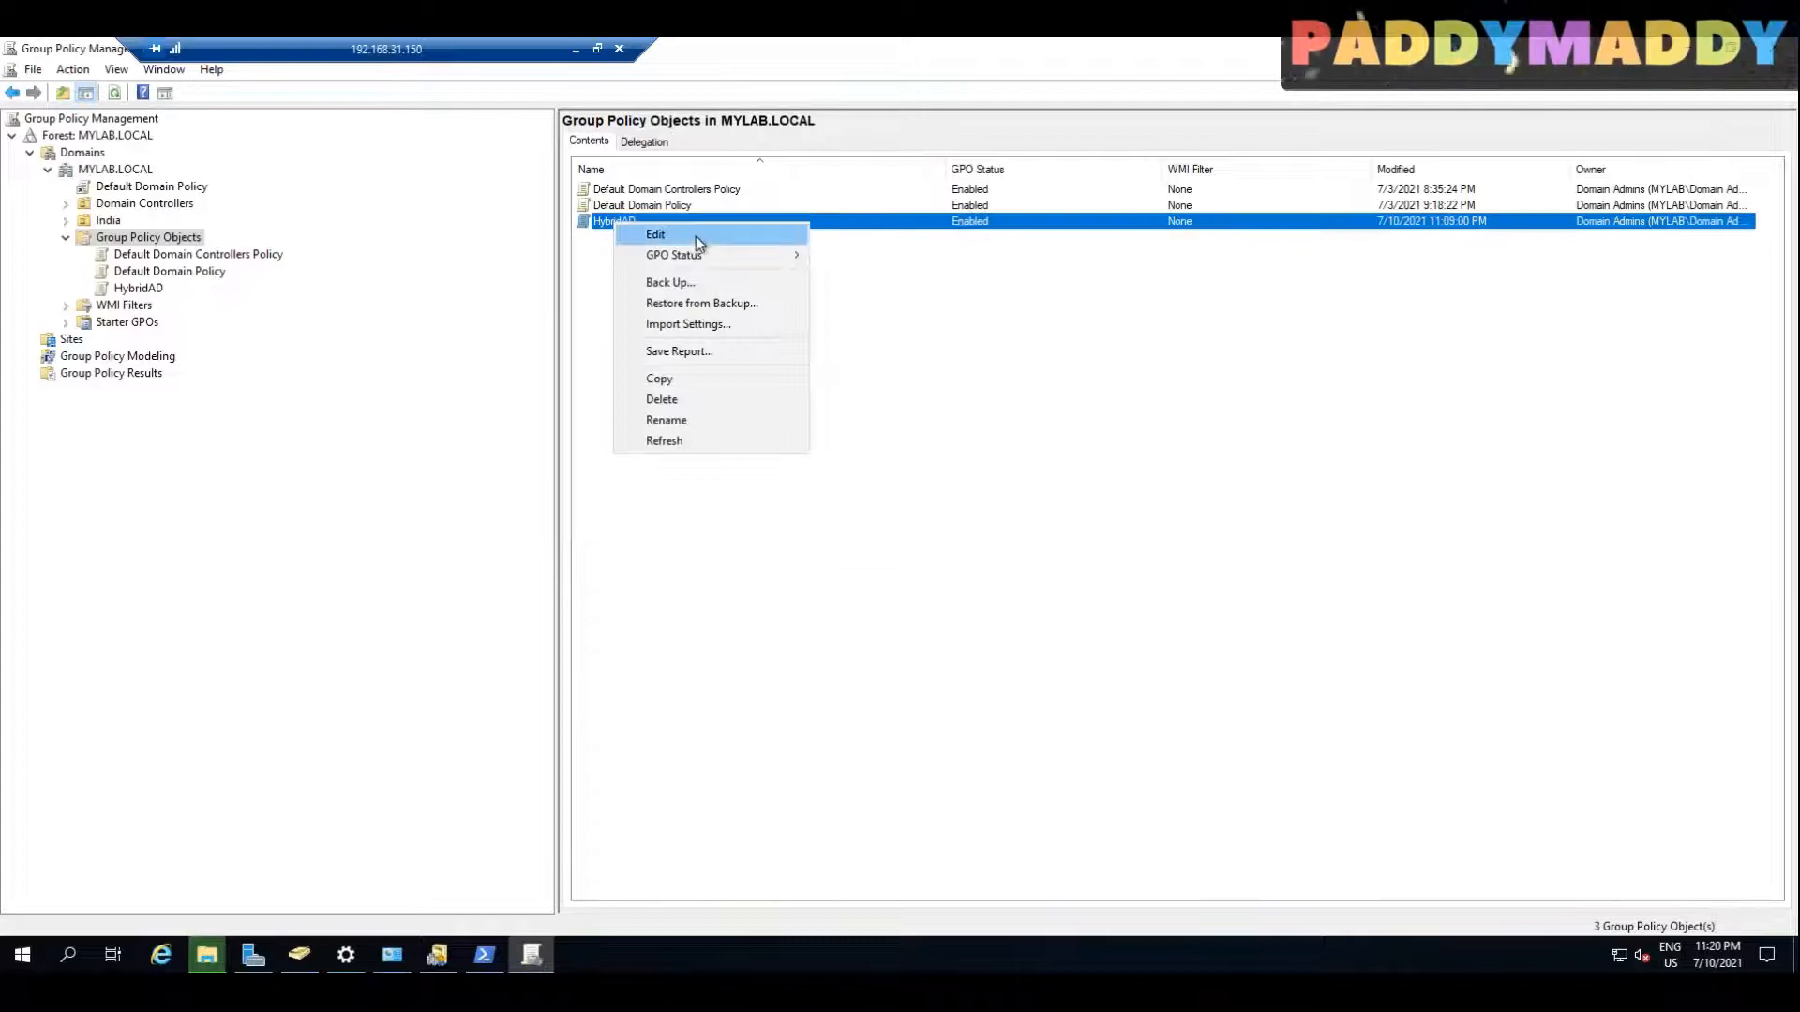
{"action": "left_click", "coordinate": [207, 955]}
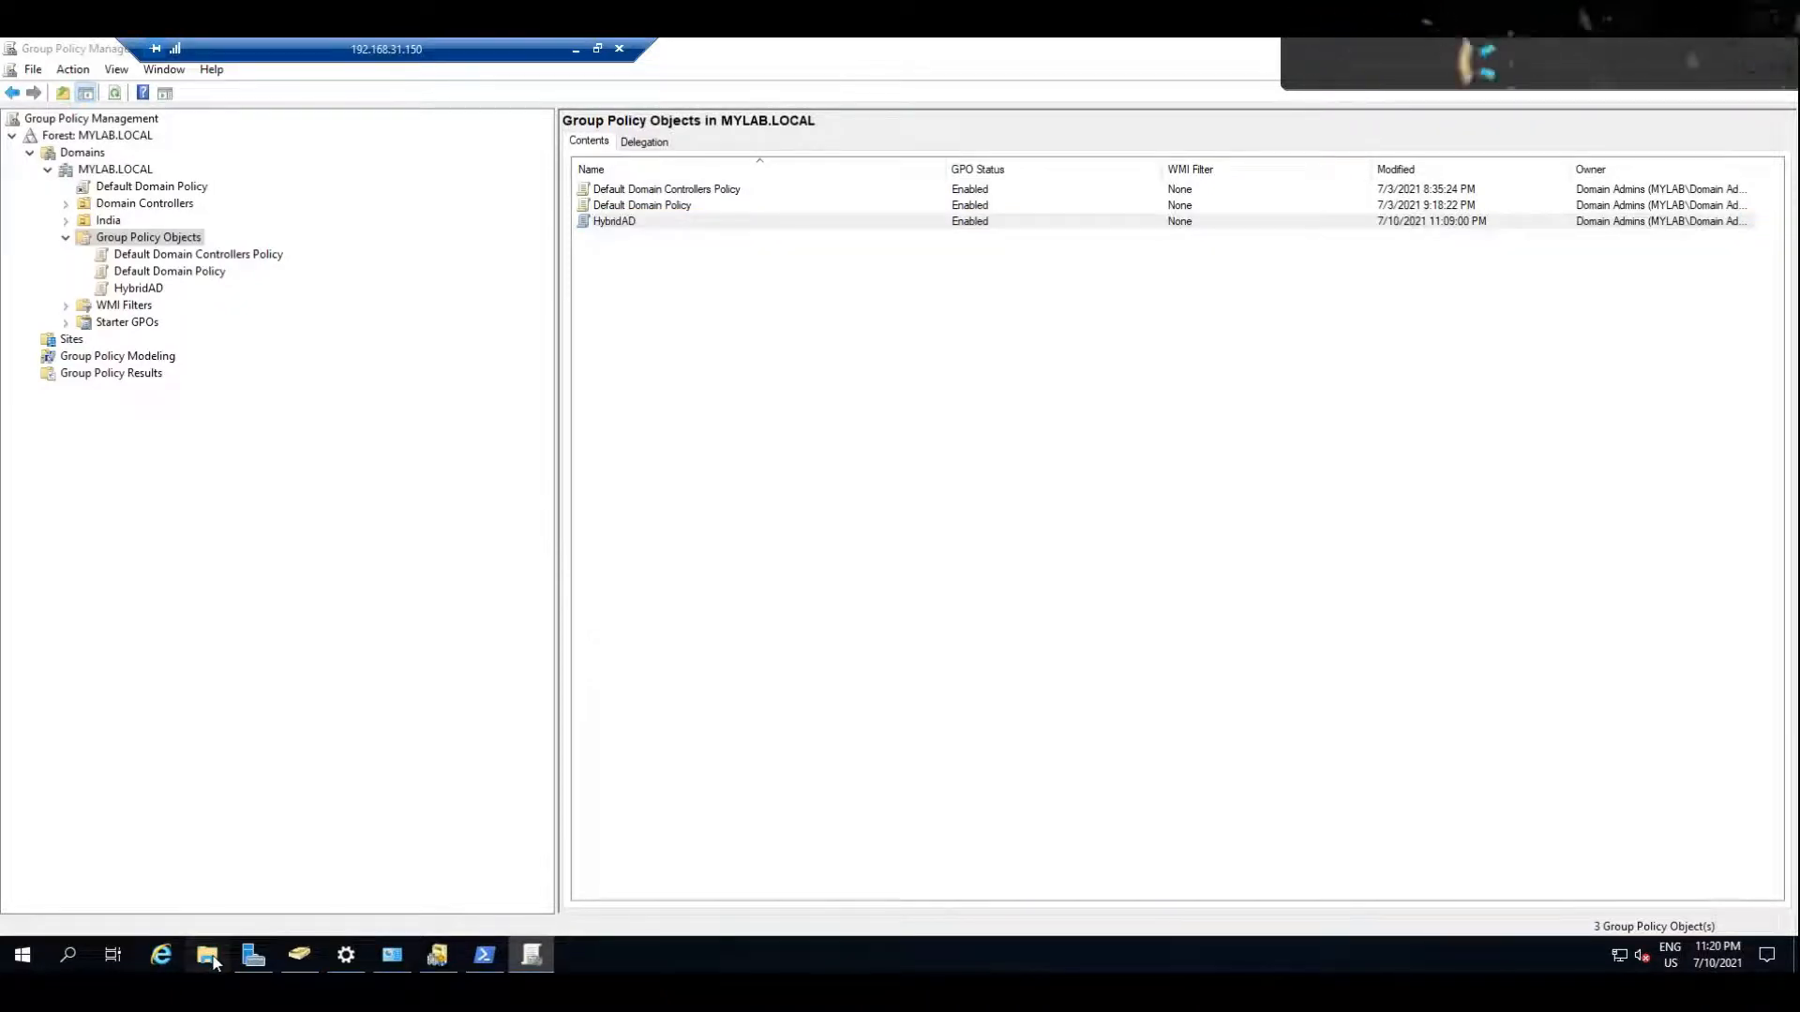
{"action": "left_click", "coordinate": [339, 621]}
{"action": "right_click", "coordinate": [661, 223]}
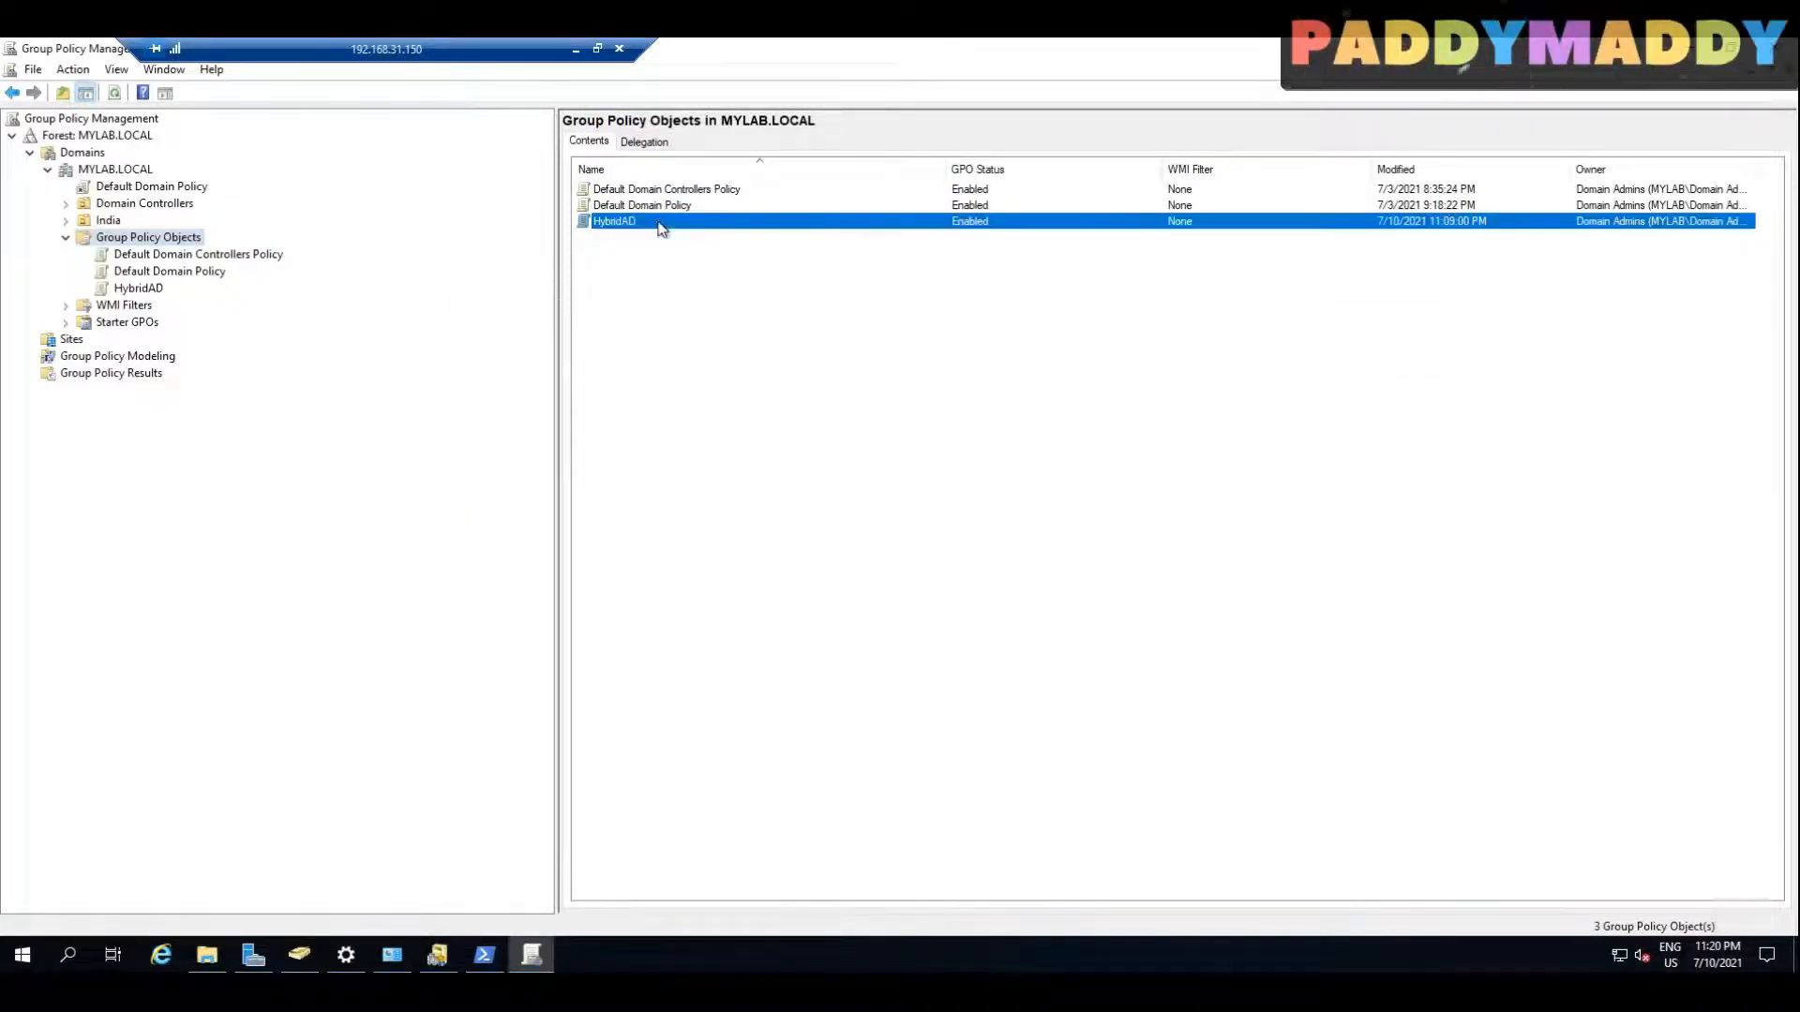
{"action": "left_click", "coordinate": [686, 234]}
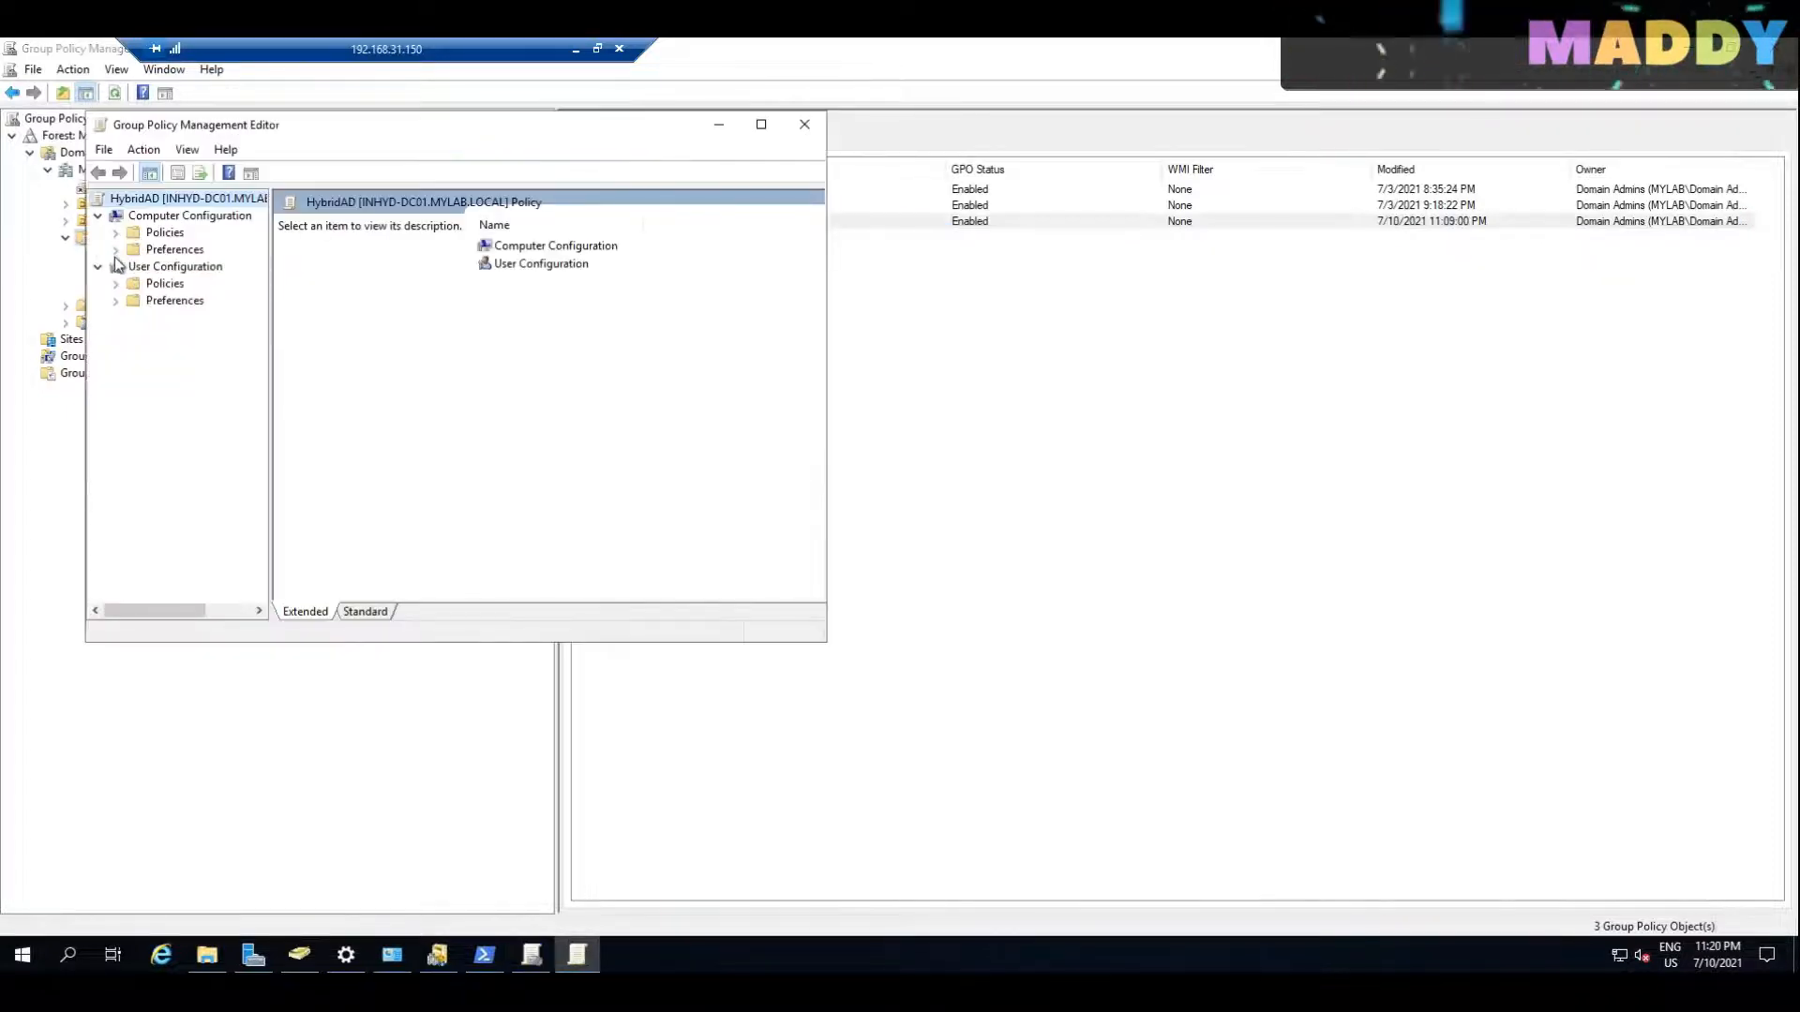
Step: Maximize the editor, widen its tree, and go to the computer policies' Administrative Templates > Windows Components > MDM
{"action": "left_click", "coordinate": [115, 249]}
{"action": "left_click", "coordinate": [115, 232]}
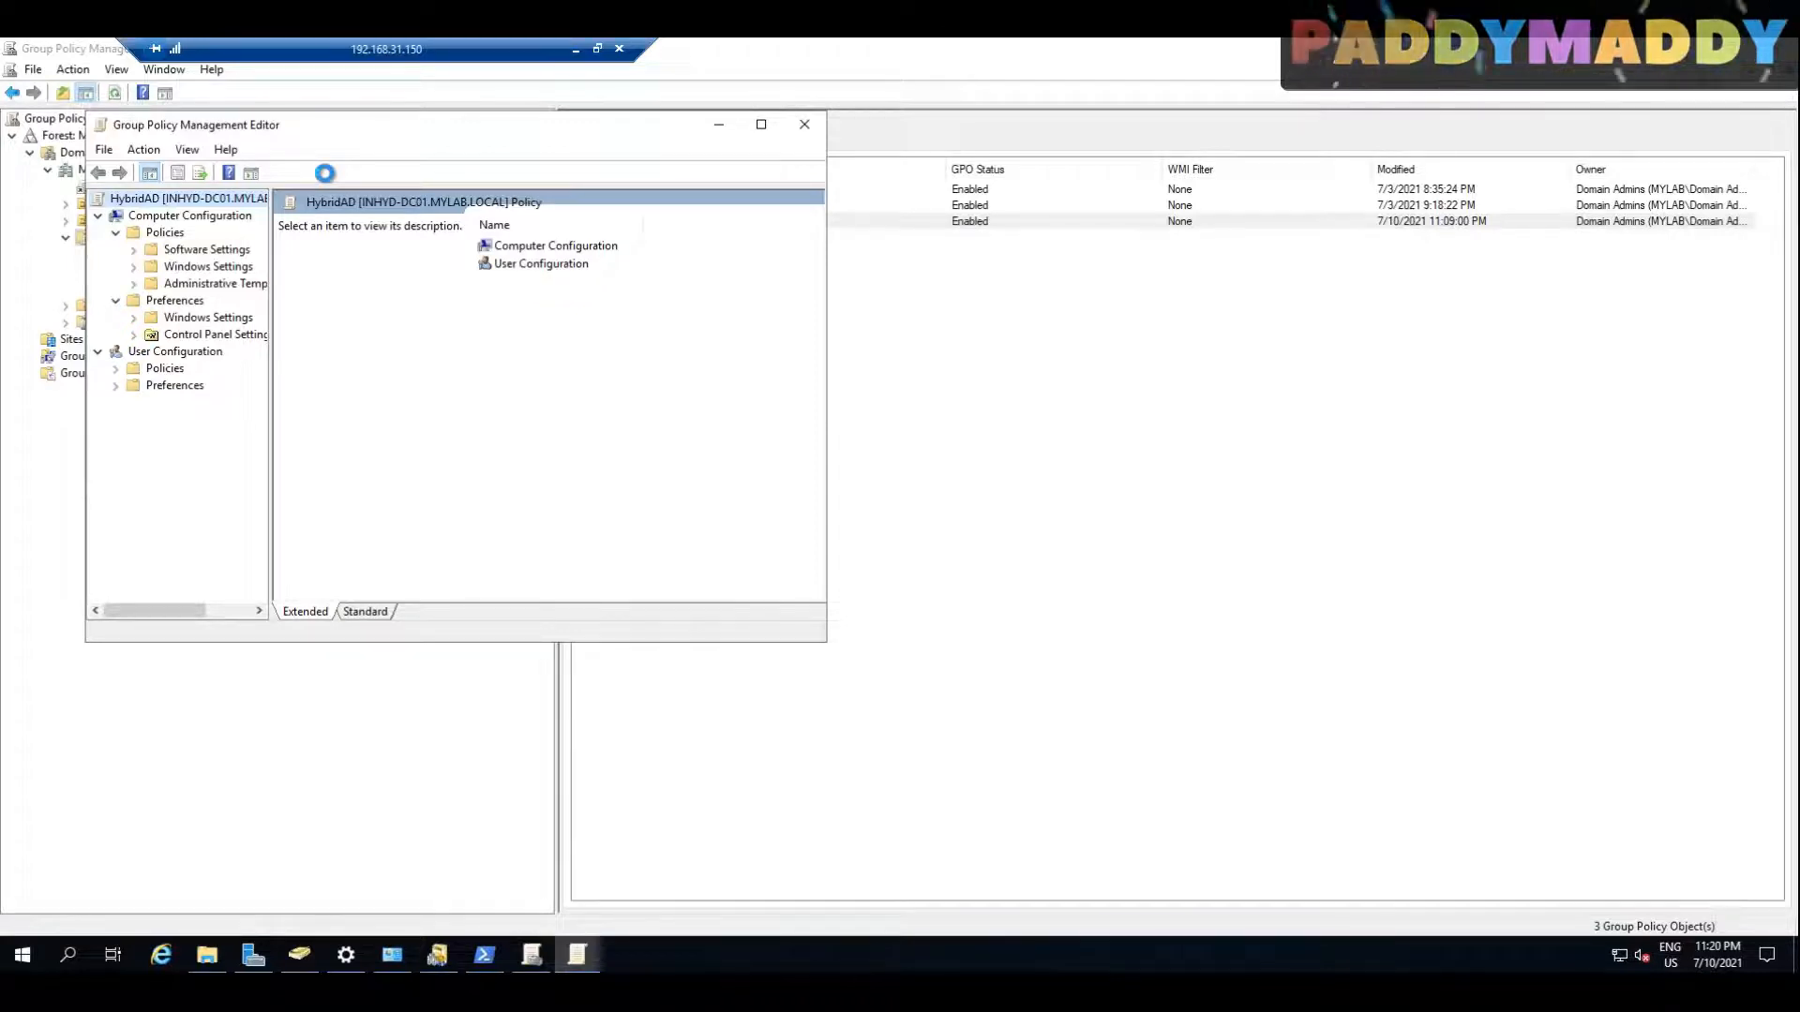
{"action": "double_click", "coordinate": [326, 125]}
{"action": "left_click_drag", "start_coordinate": [184, 365], "coordinate": [342, 365]}
{"action": "left_click", "coordinate": [47, 202]}
{"action": "double_click", "coordinate": [110, 322]}
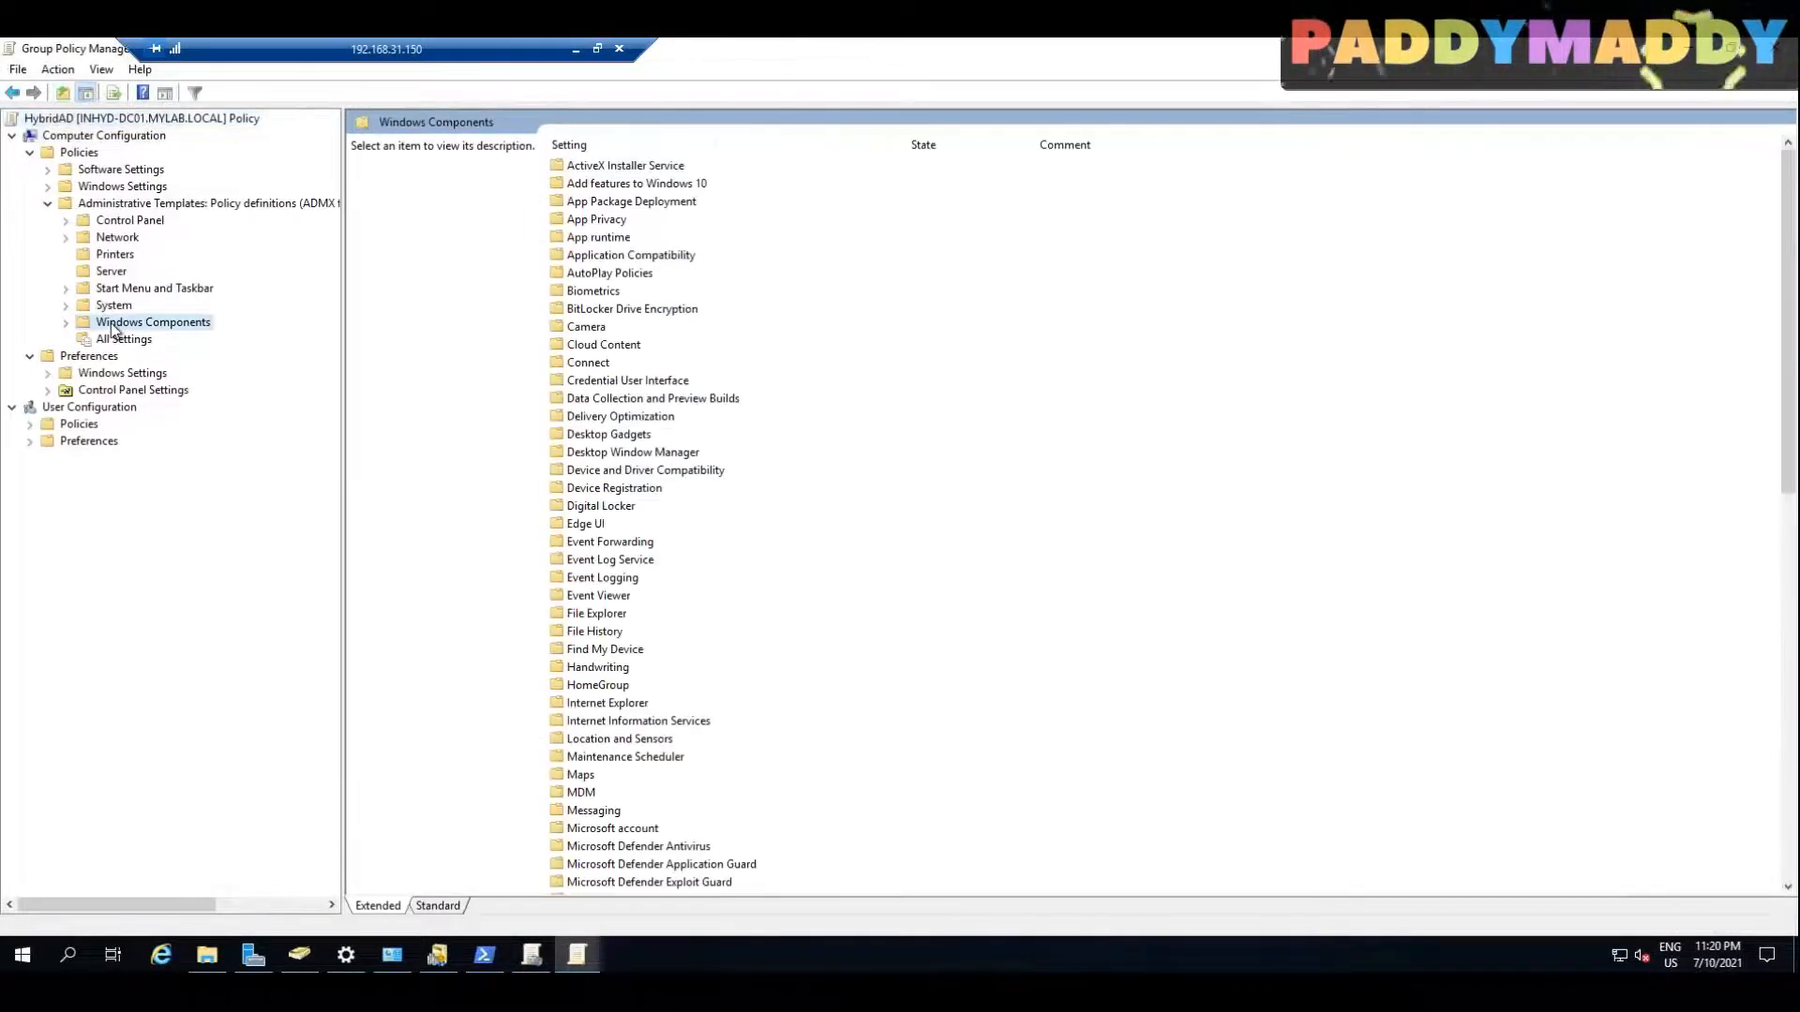
{"action": "type", "text": "mdm"}
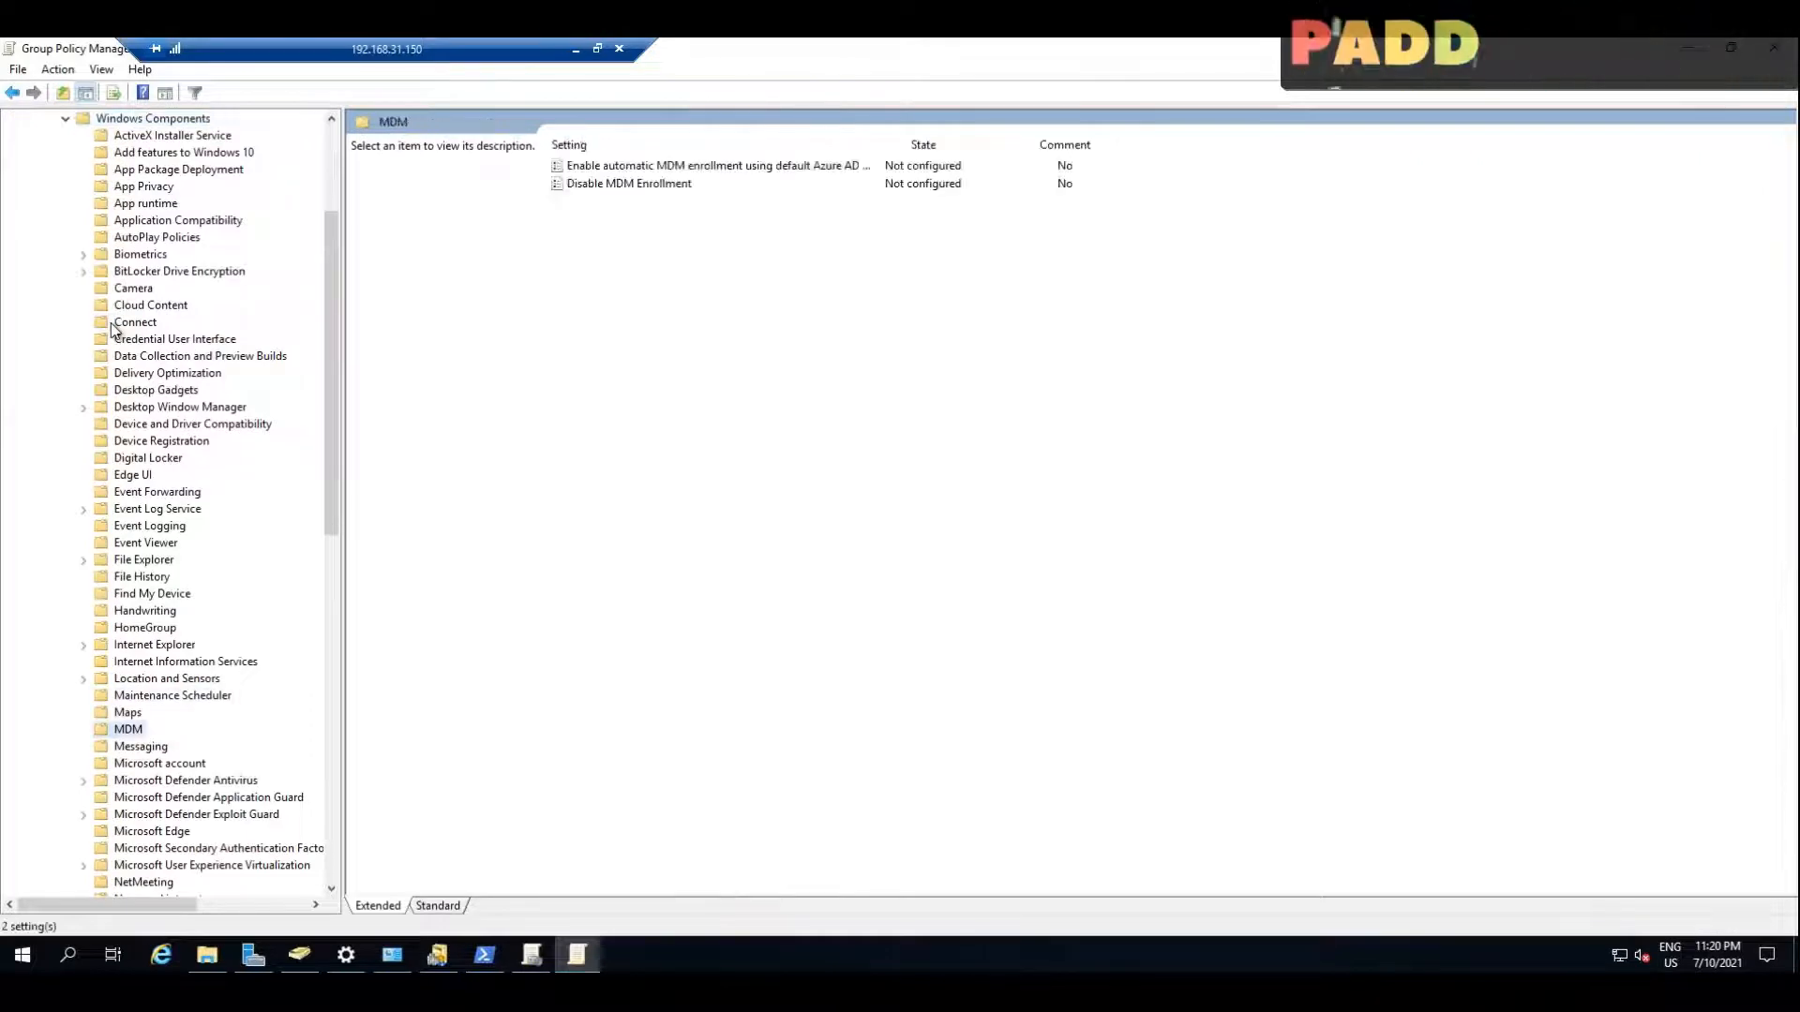
Step: Open the setting "Enable automatic MDM enrollment using default Azure AD credentials" and switch it to Enabled
{"action": "double_click", "coordinate": [609, 165]}
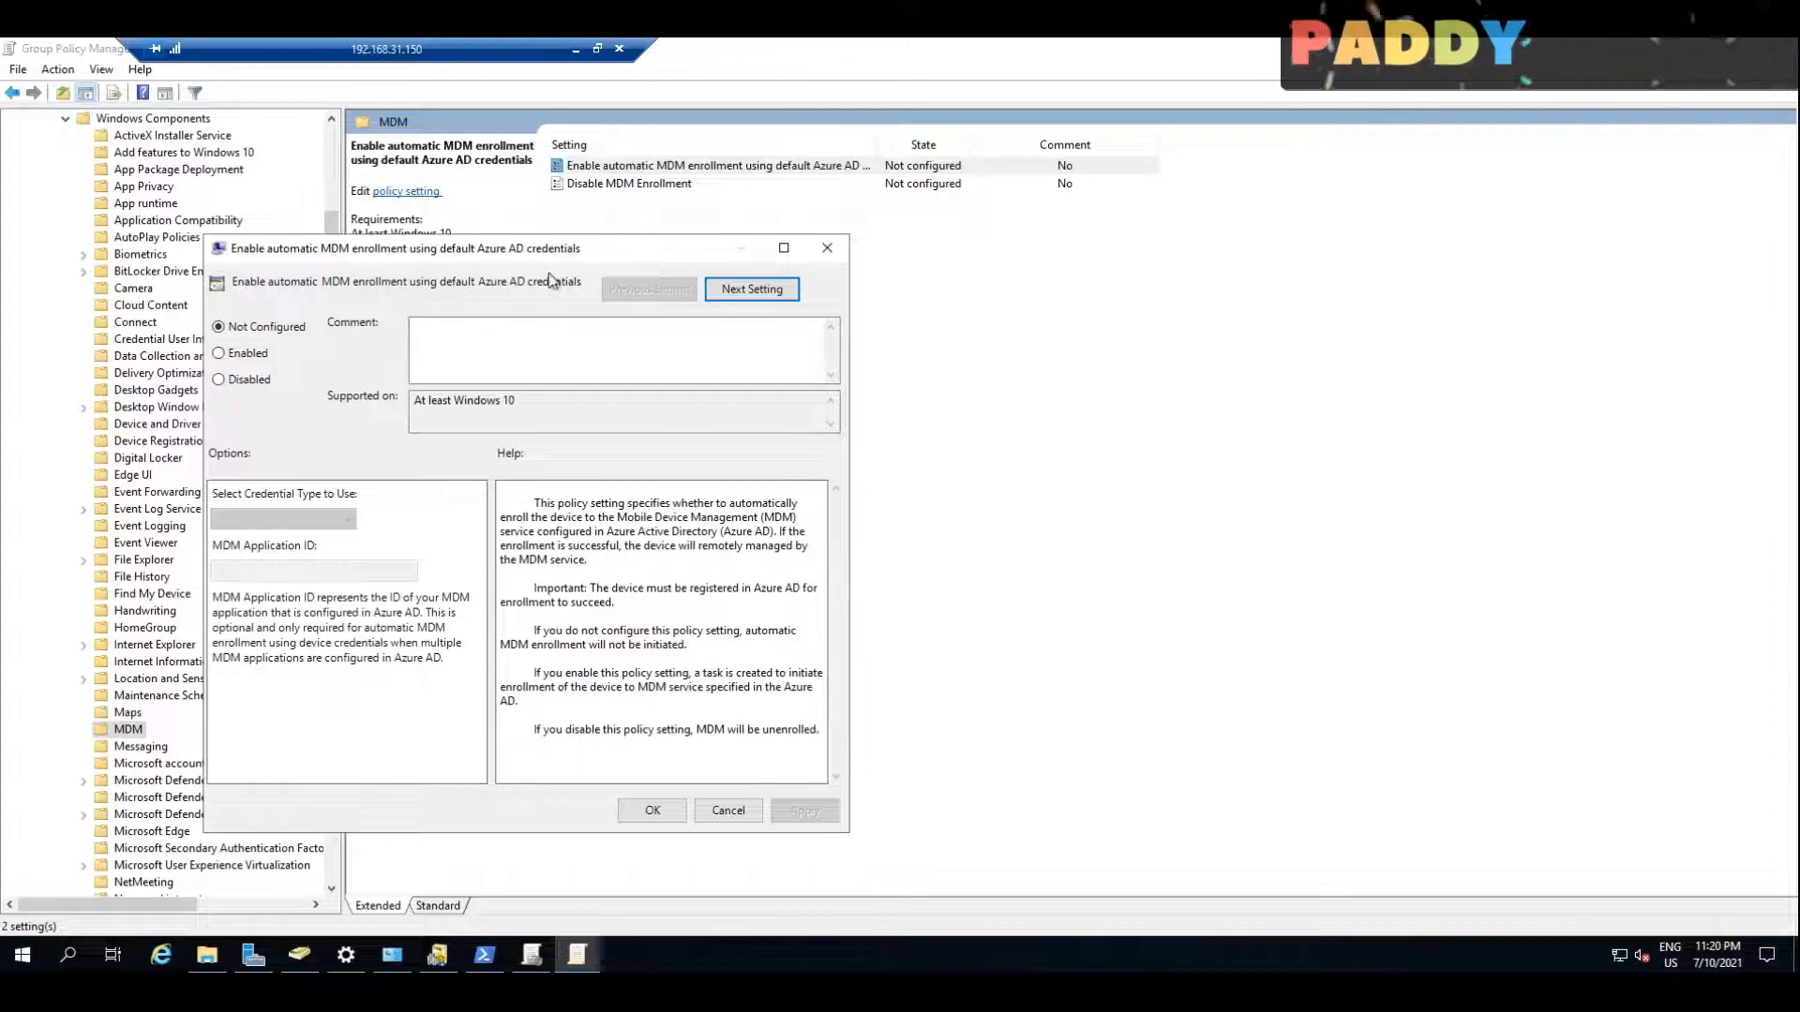
{"action": "left_click_drag", "start_coordinate": [591, 250], "coordinate": [857, 247]}
{"action": "left_click", "coordinate": [513, 350]}
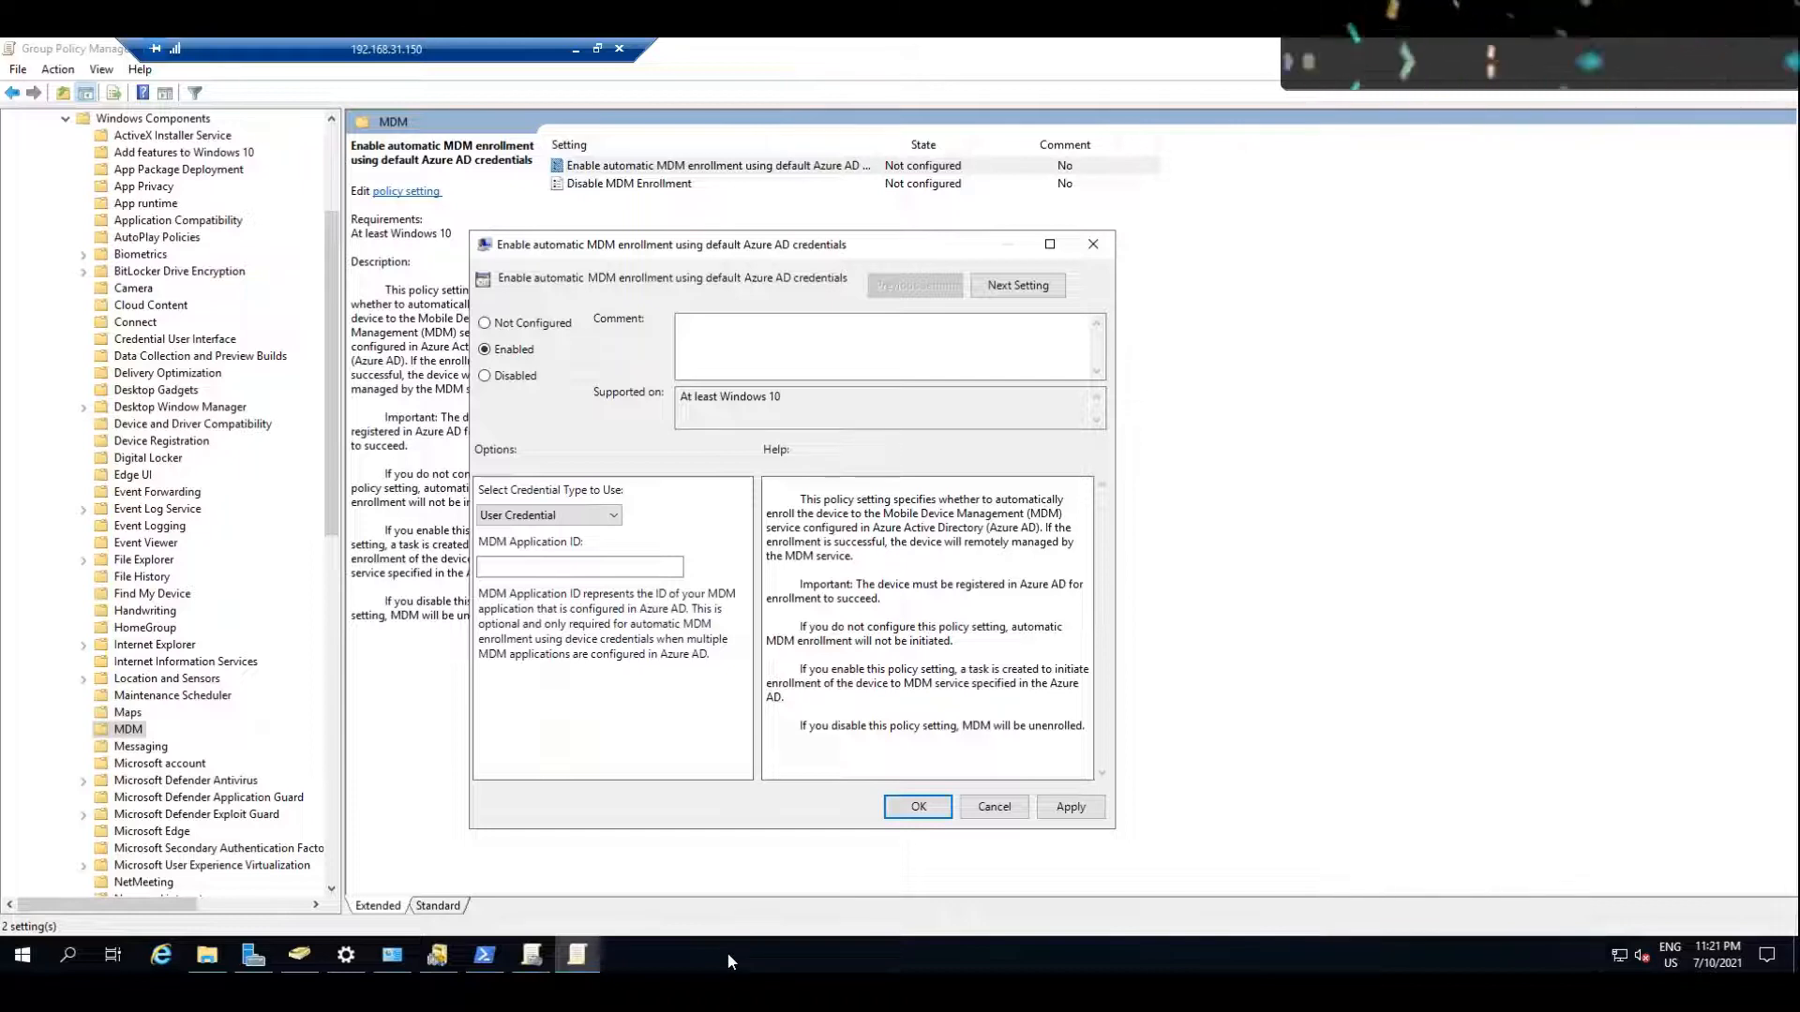
{"action": "left_click", "coordinate": [543, 567]}
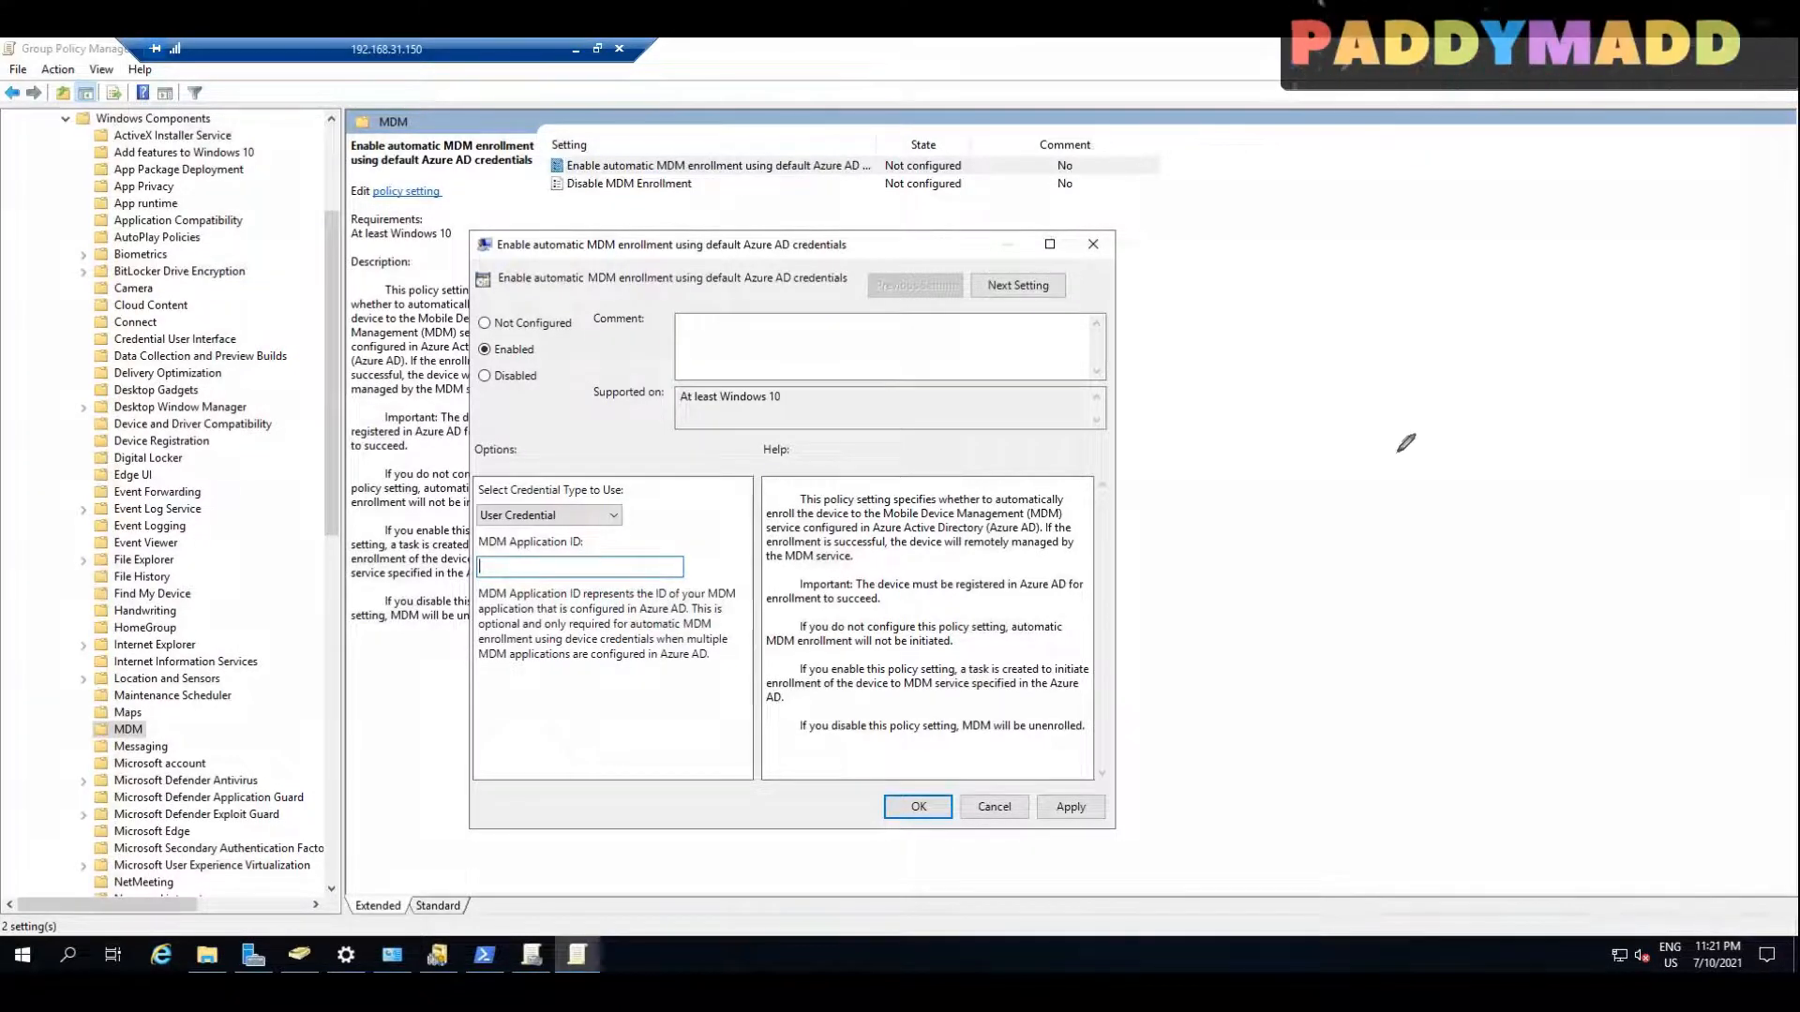
{"action": "mouse_move", "coordinate": [1390, 367]}
{"action": "left_mouse_down"}
{"action": "mouse_move", "coordinate": [1383, 404]}
{"action": "mouse_move", "coordinate": [1336, 361]}
{"action": "left_mouse_up"}
{"action": "mouse_move", "coordinate": [1314, 425]}
{"action": "left_mouse_down"}
{"action": "mouse_move", "coordinate": [1317, 467]}
{"action": "mouse_move", "coordinate": [1365, 476]}
{"action": "left_mouse_up"}
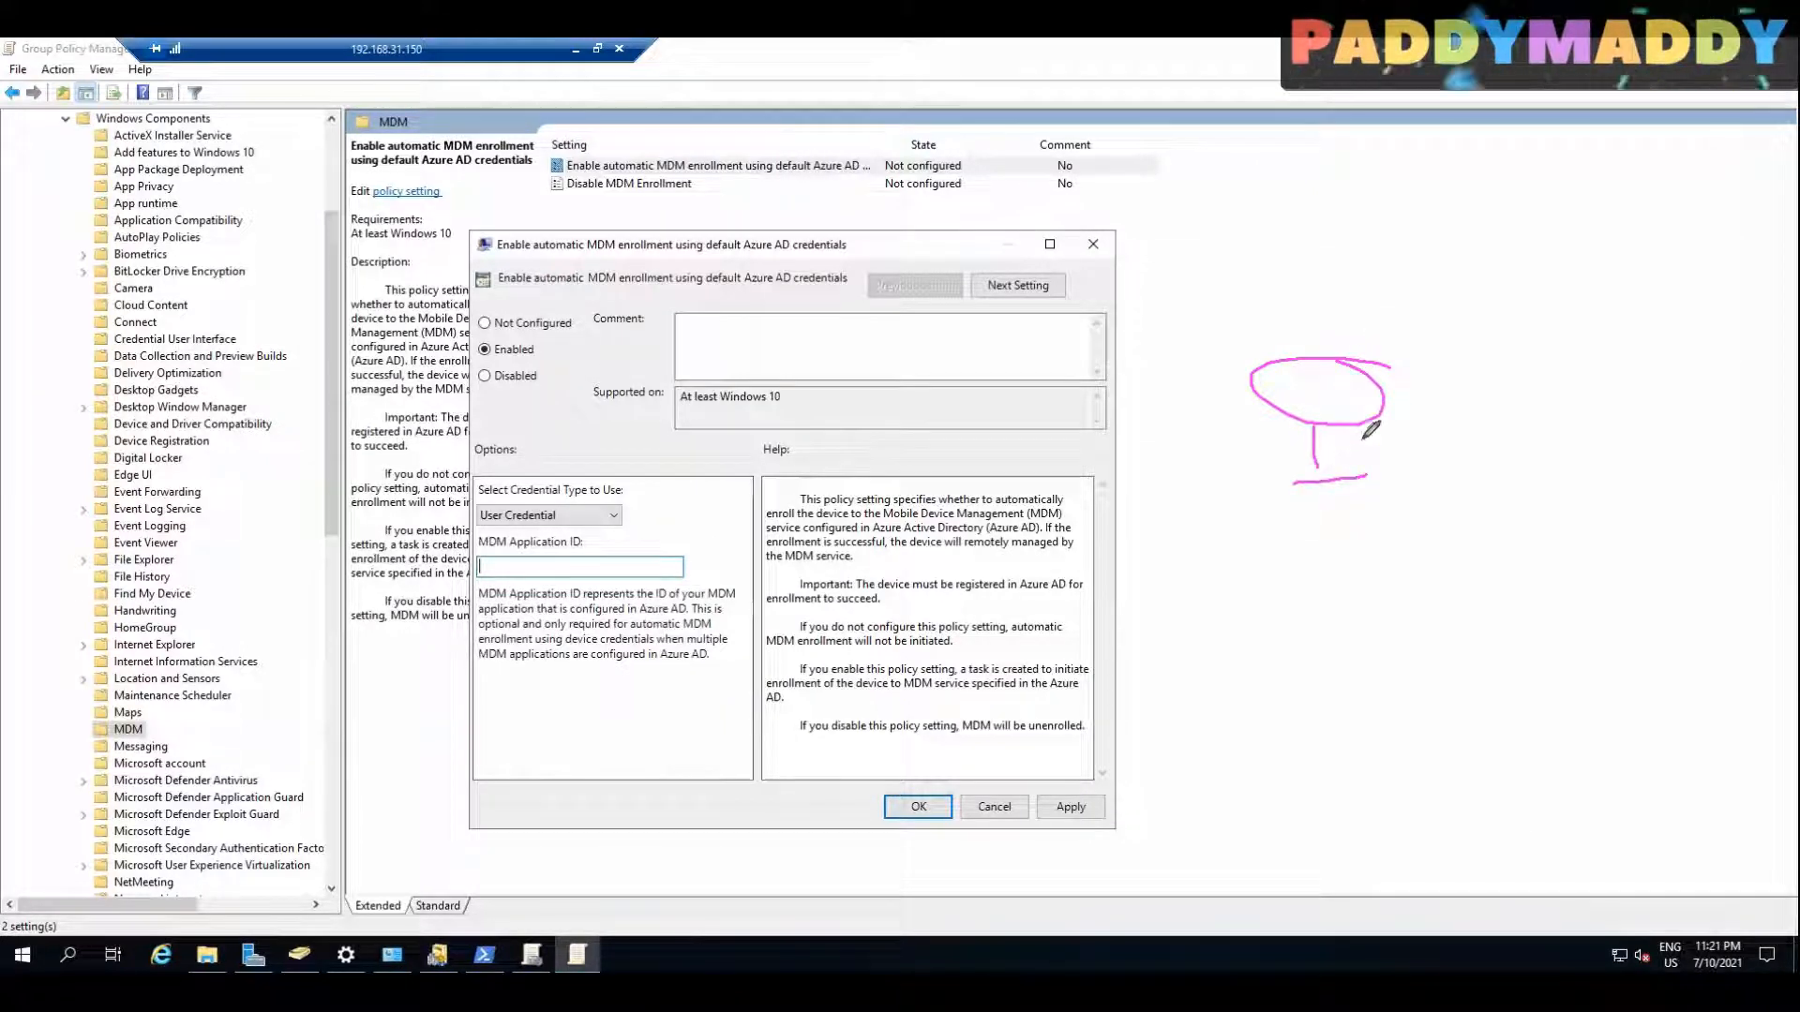
{"action": "left_click_drag", "start_coordinate": [1345, 410], "coordinate": [1453, 254]}
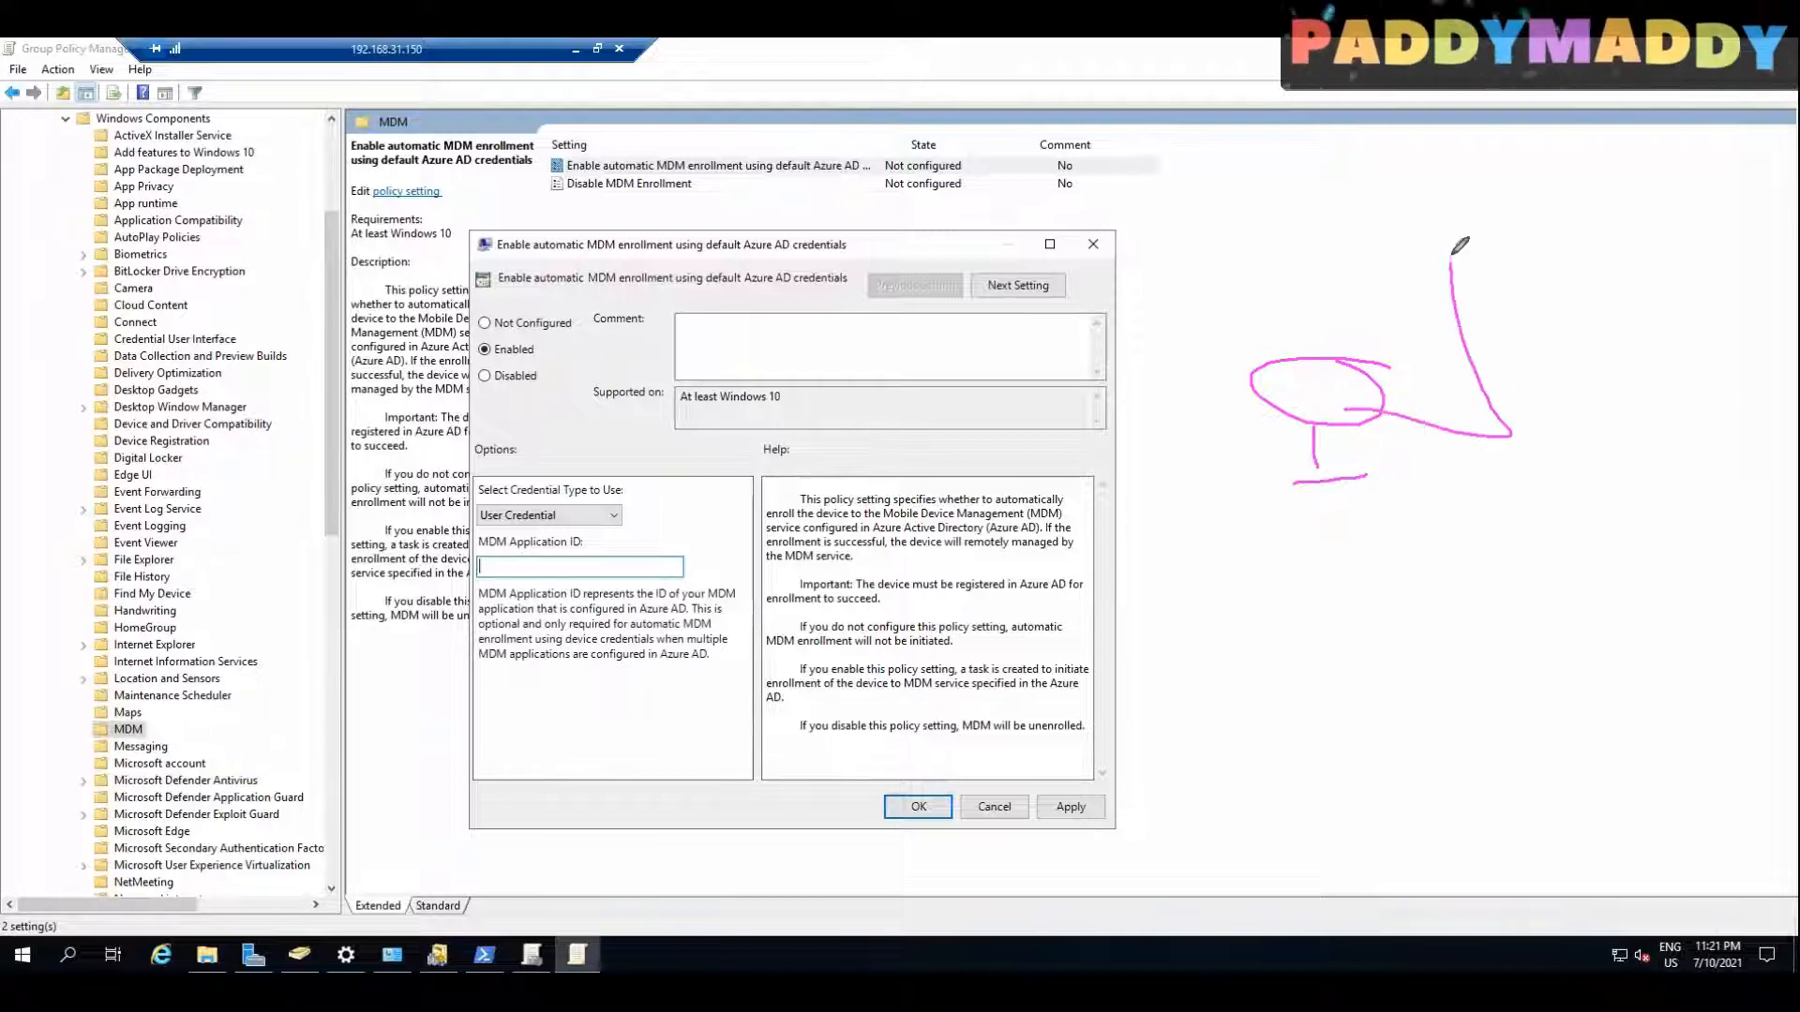
{"action": "mouse_move", "coordinate": [1431, 406]}
{"action": "left_mouse_down"}
{"action": "mouse_move", "coordinate": [1434, 441]}
{"action": "mouse_move", "coordinate": [1489, 413]}
{"action": "mouse_move", "coordinate": [1509, 448]}
{"action": "mouse_move", "coordinate": [1494, 480]}
{"action": "left_mouse_up"}
{"action": "mouse_move", "coordinate": [1468, 205]}
{"action": "left_mouse_down"}
{"action": "mouse_move", "coordinate": [1387, 204]}
{"action": "mouse_move", "coordinate": [1477, 226]}
{"action": "left_mouse_up"}
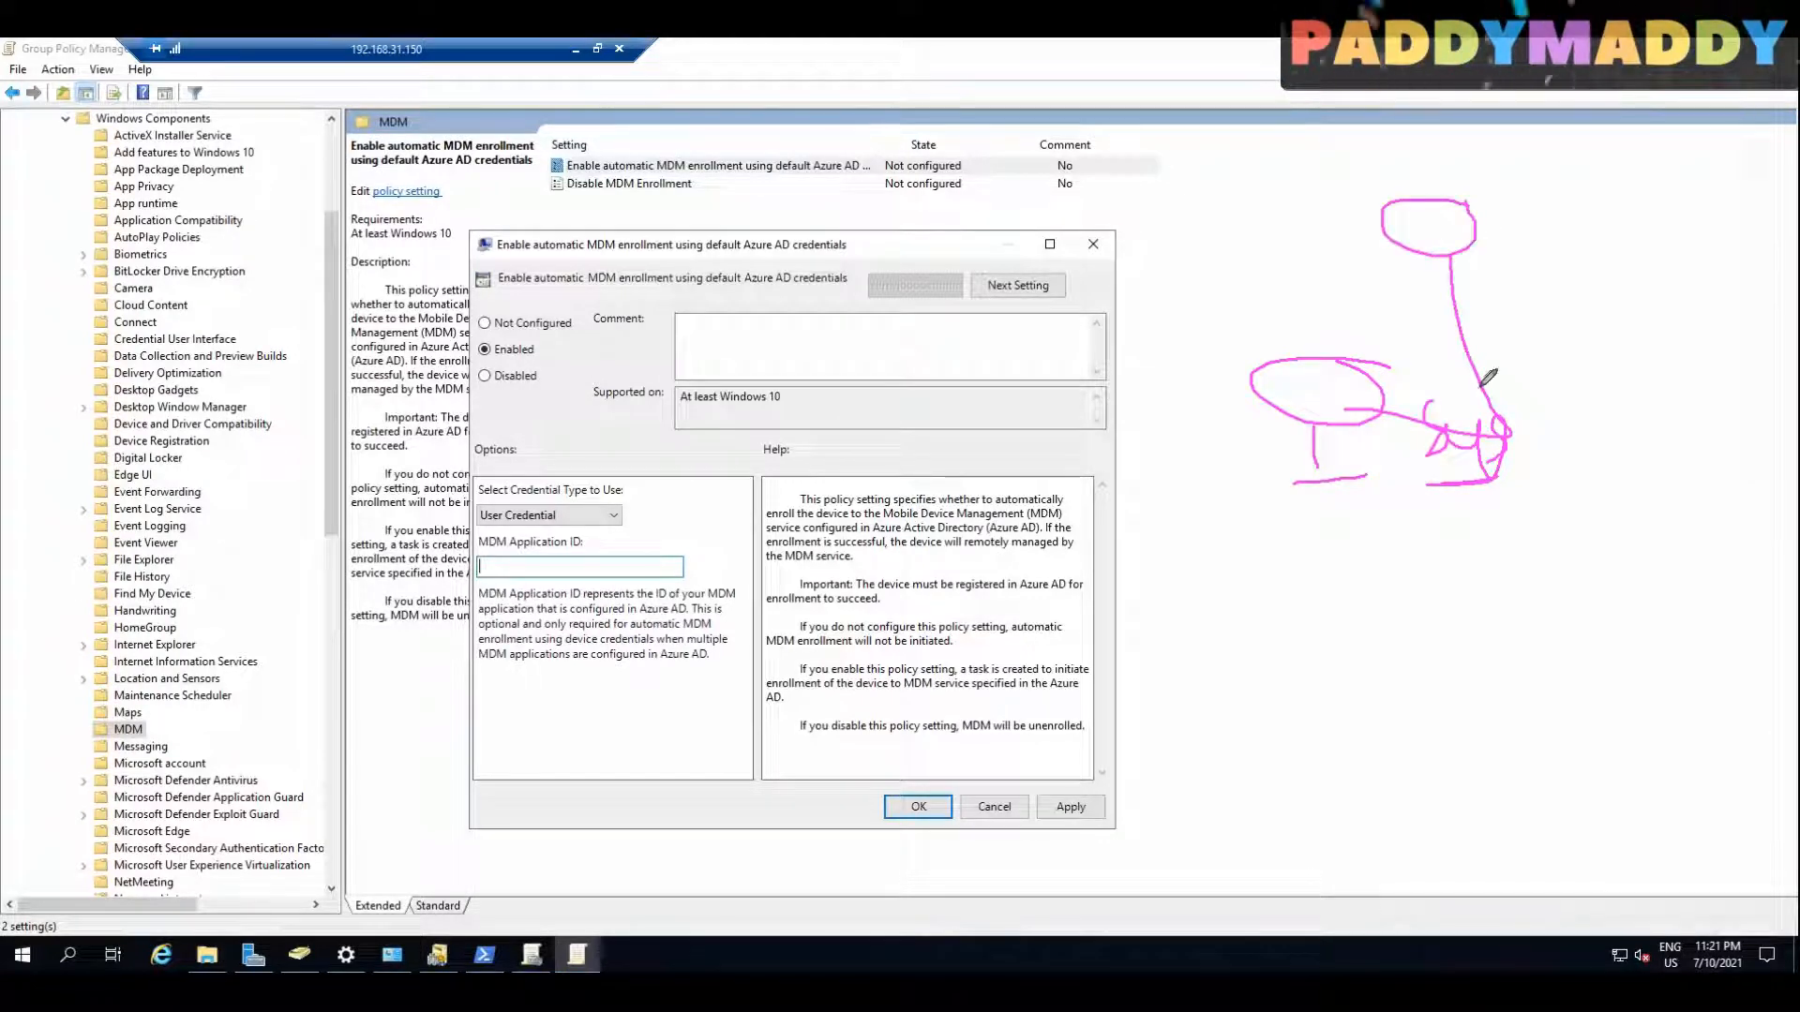
{"action": "mouse_move", "coordinate": [1149, 459]}
{"action": "left_mouse_down"}
{"action": "mouse_move", "coordinate": [1187, 454]}
{"action": "mouse_move", "coordinate": [1137, 535]}
{"action": "mouse_move", "coordinate": [1160, 497]}
{"action": "left_mouse_up"}
{"action": "left_click_drag", "start_coordinate": [1161, 475], "coordinate": [1165, 502]}
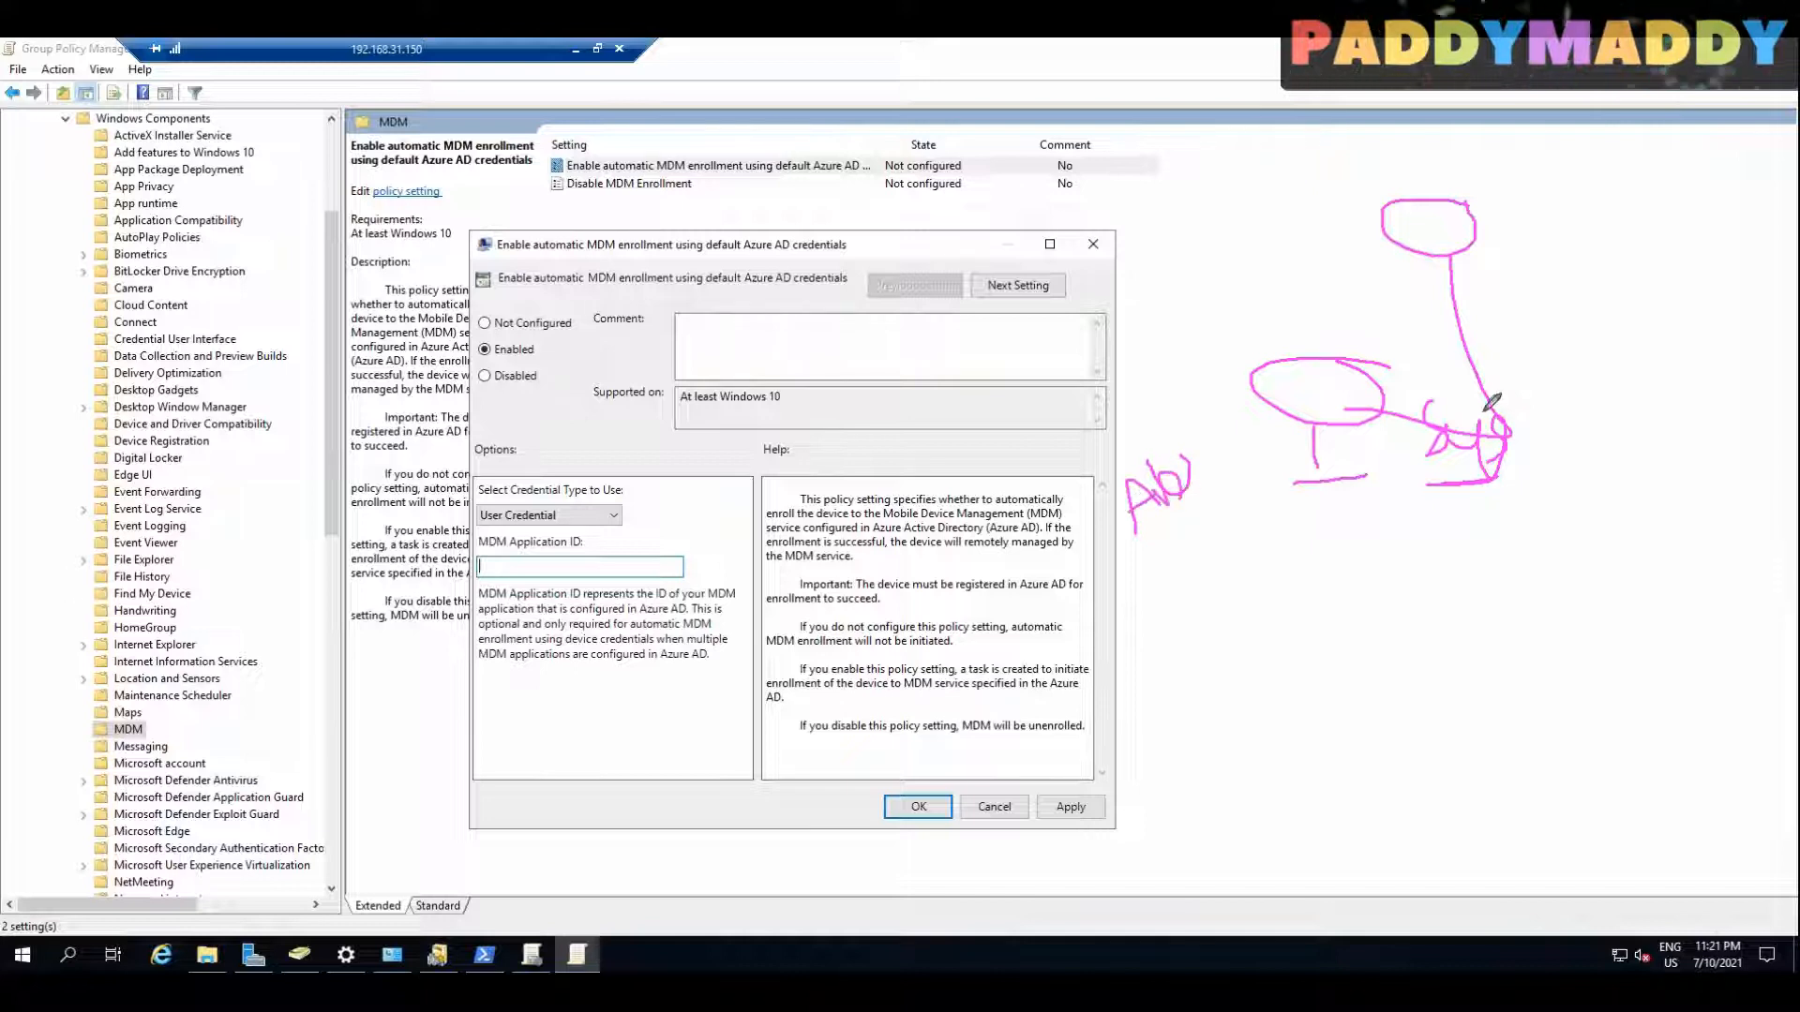
{"action": "left_click_drag", "start_coordinate": [1556, 372], "coordinate": [1591, 426]}
{"action": "mouse_move", "coordinate": [1619, 350]}
{"action": "left_mouse_down"}
{"action": "mouse_move", "coordinate": [1622, 435]}
{"action": "mouse_move", "coordinate": [1650, 413]}
{"action": "left_mouse_up"}
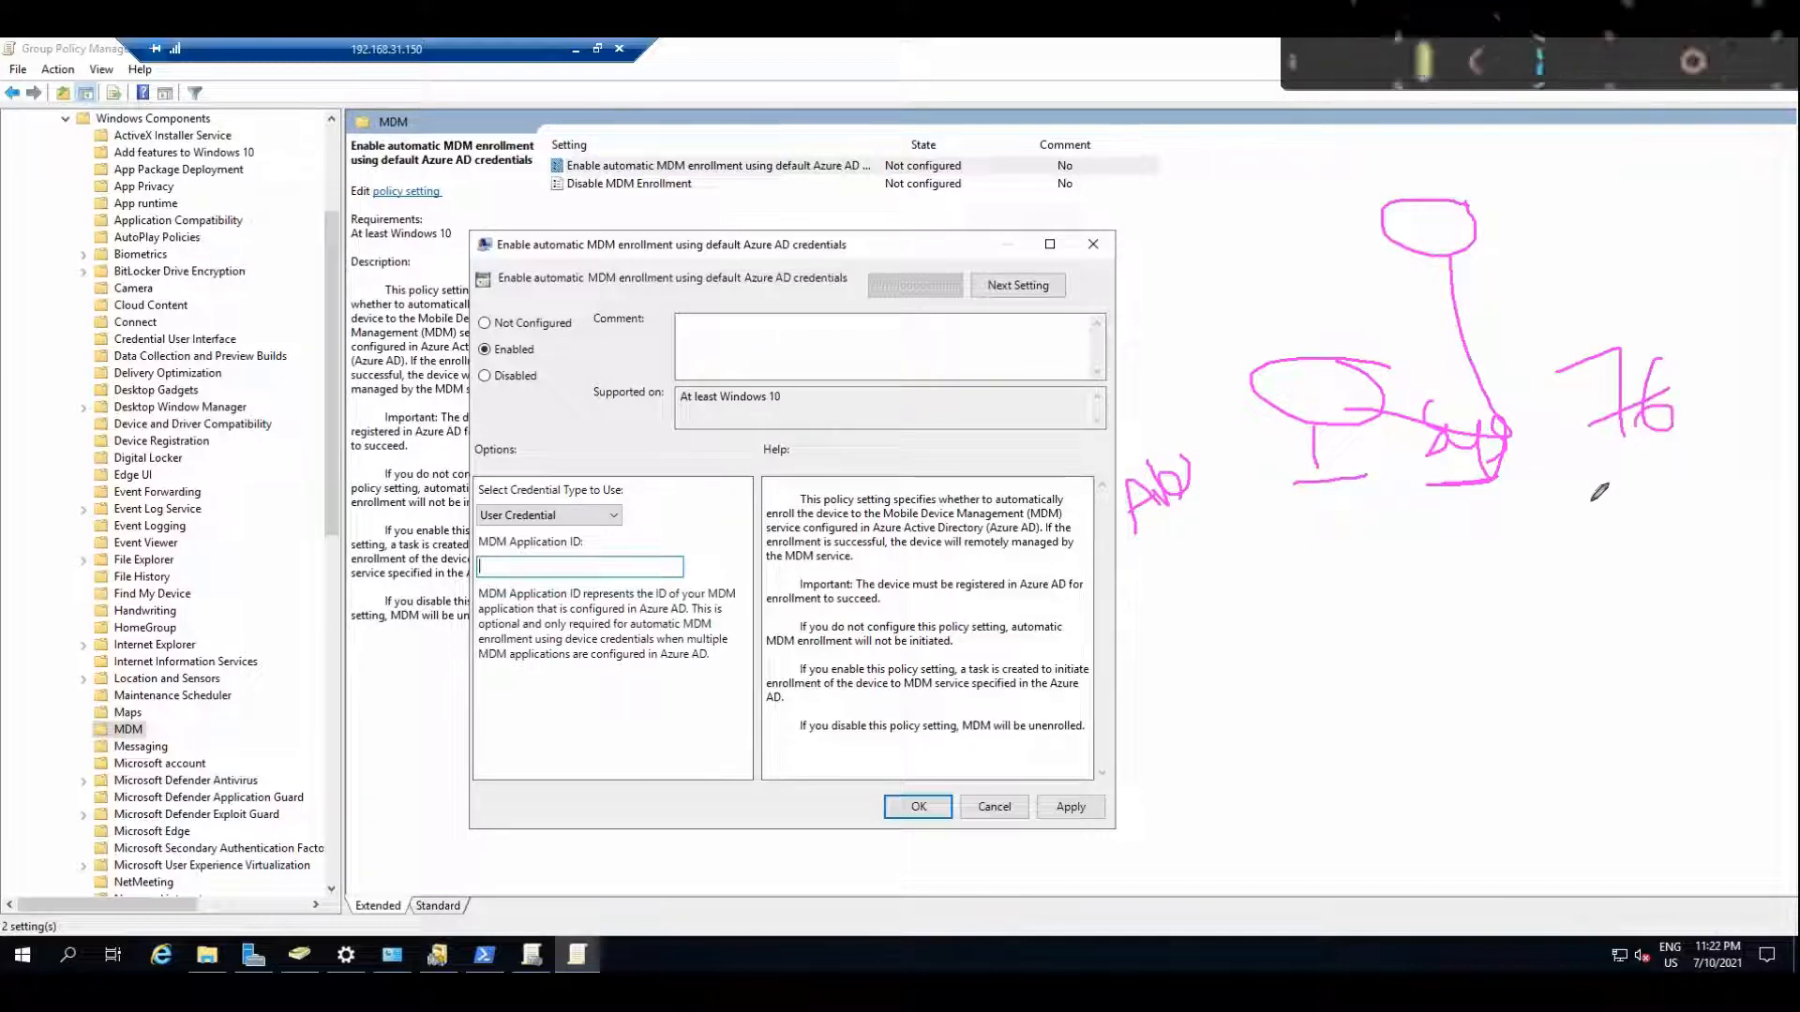
{"action": "mouse_move", "coordinate": [1593, 505]}
{"action": "left_mouse_down"}
{"action": "mouse_move", "coordinate": [1561, 393]}
{"action": "mouse_move", "coordinate": [1612, 499]}
{"action": "left_mouse_up"}
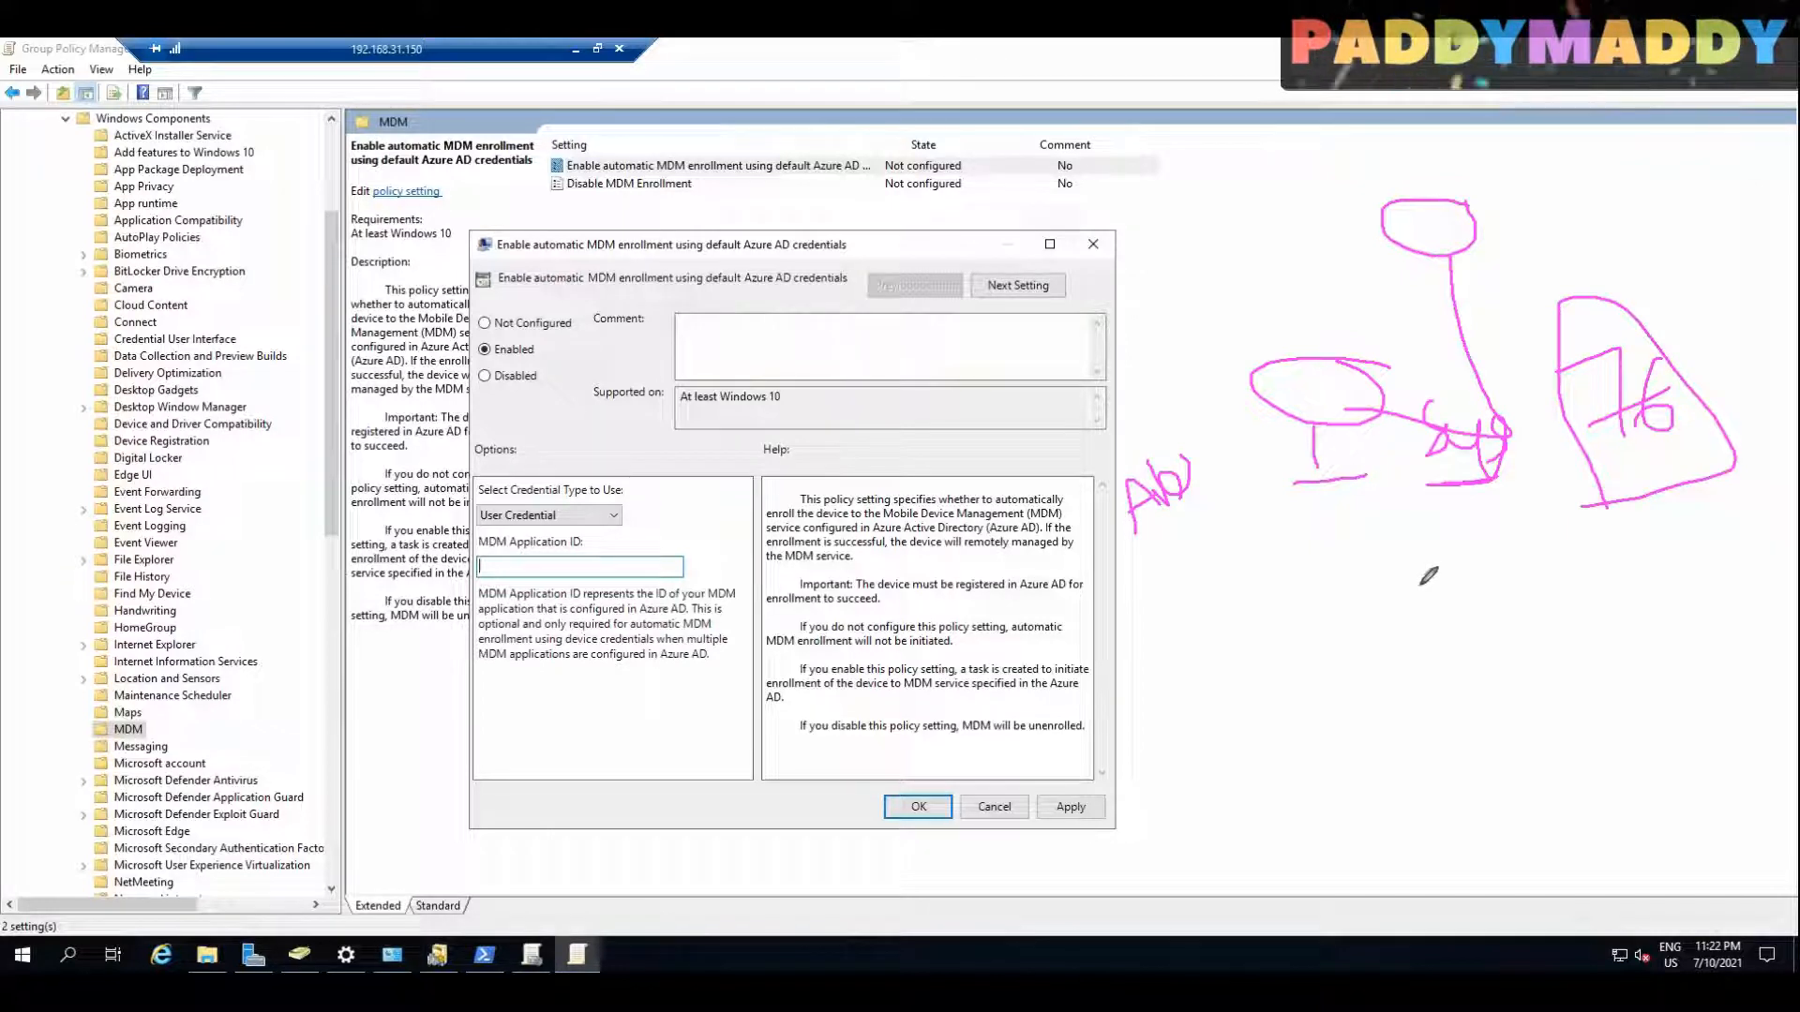
{"action": "mouse_move", "coordinate": [1266, 536]}
{"action": "left_mouse_down"}
{"action": "mouse_move", "coordinate": [1443, 525]}
{"action": "mouse_move", "coordinate": [1397, 540]}
{"action": "left_mouse_up"}
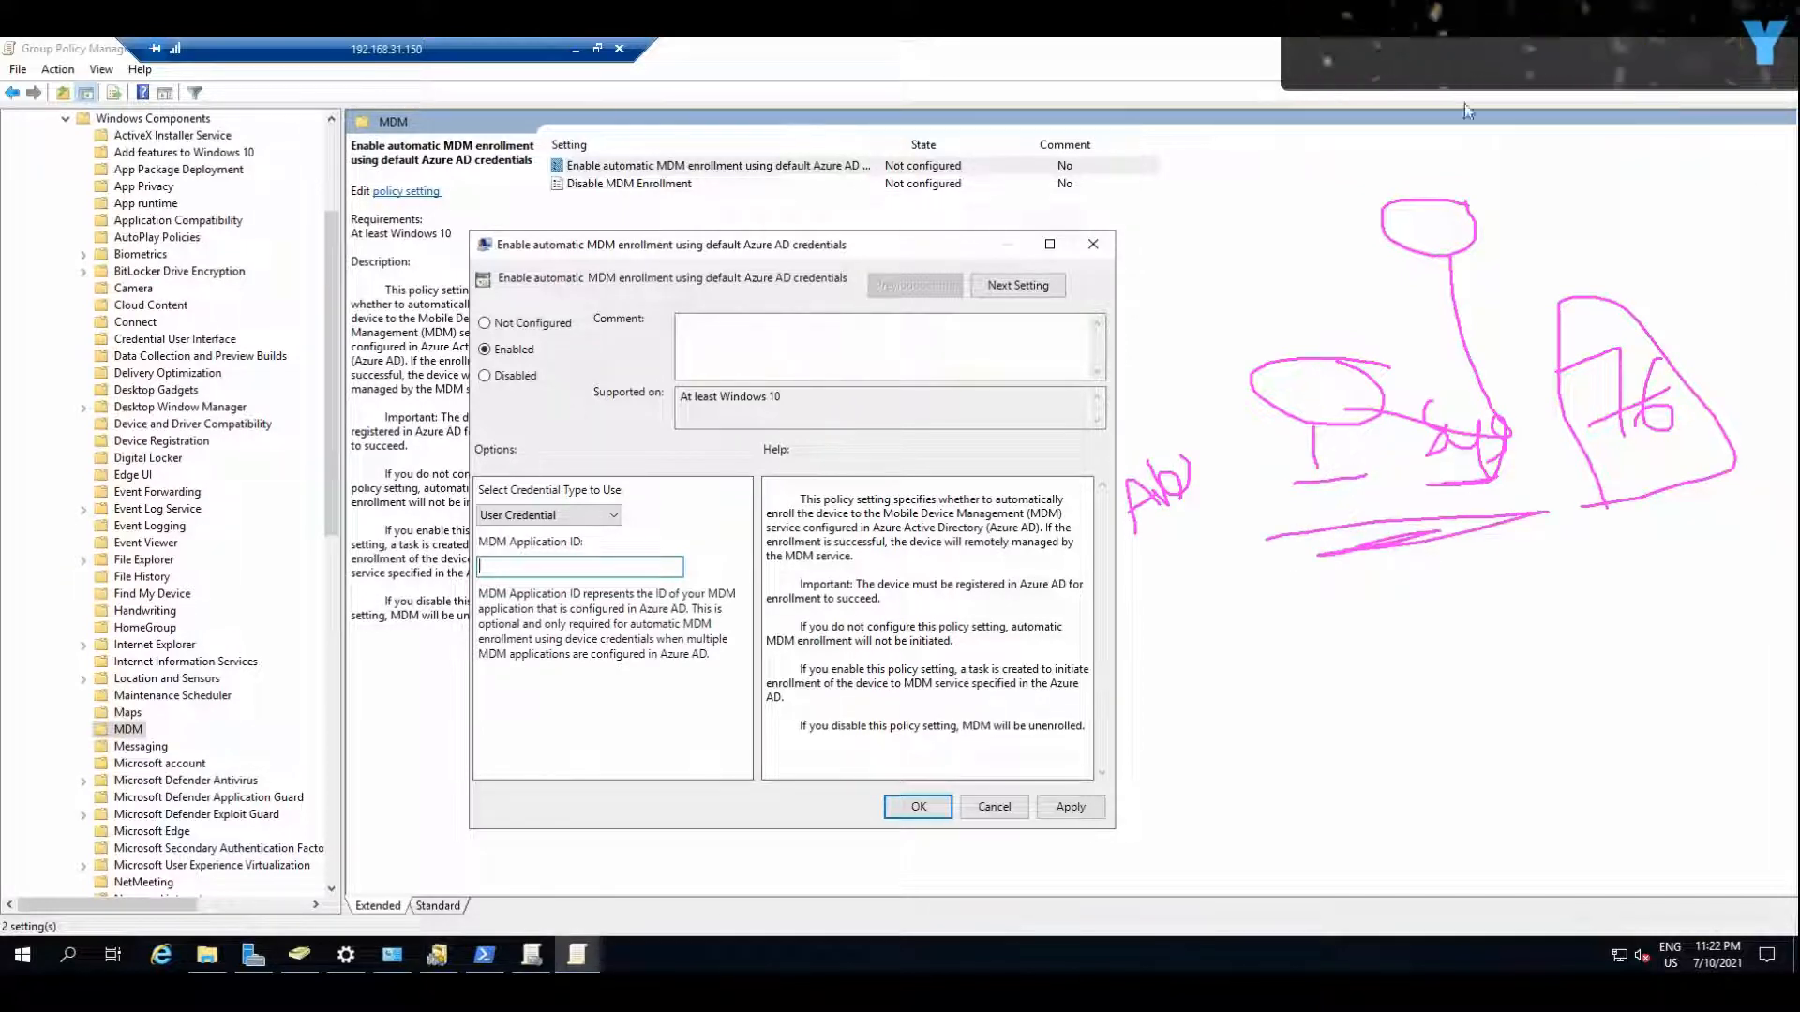
{"action": "key", "text": "Escape"}
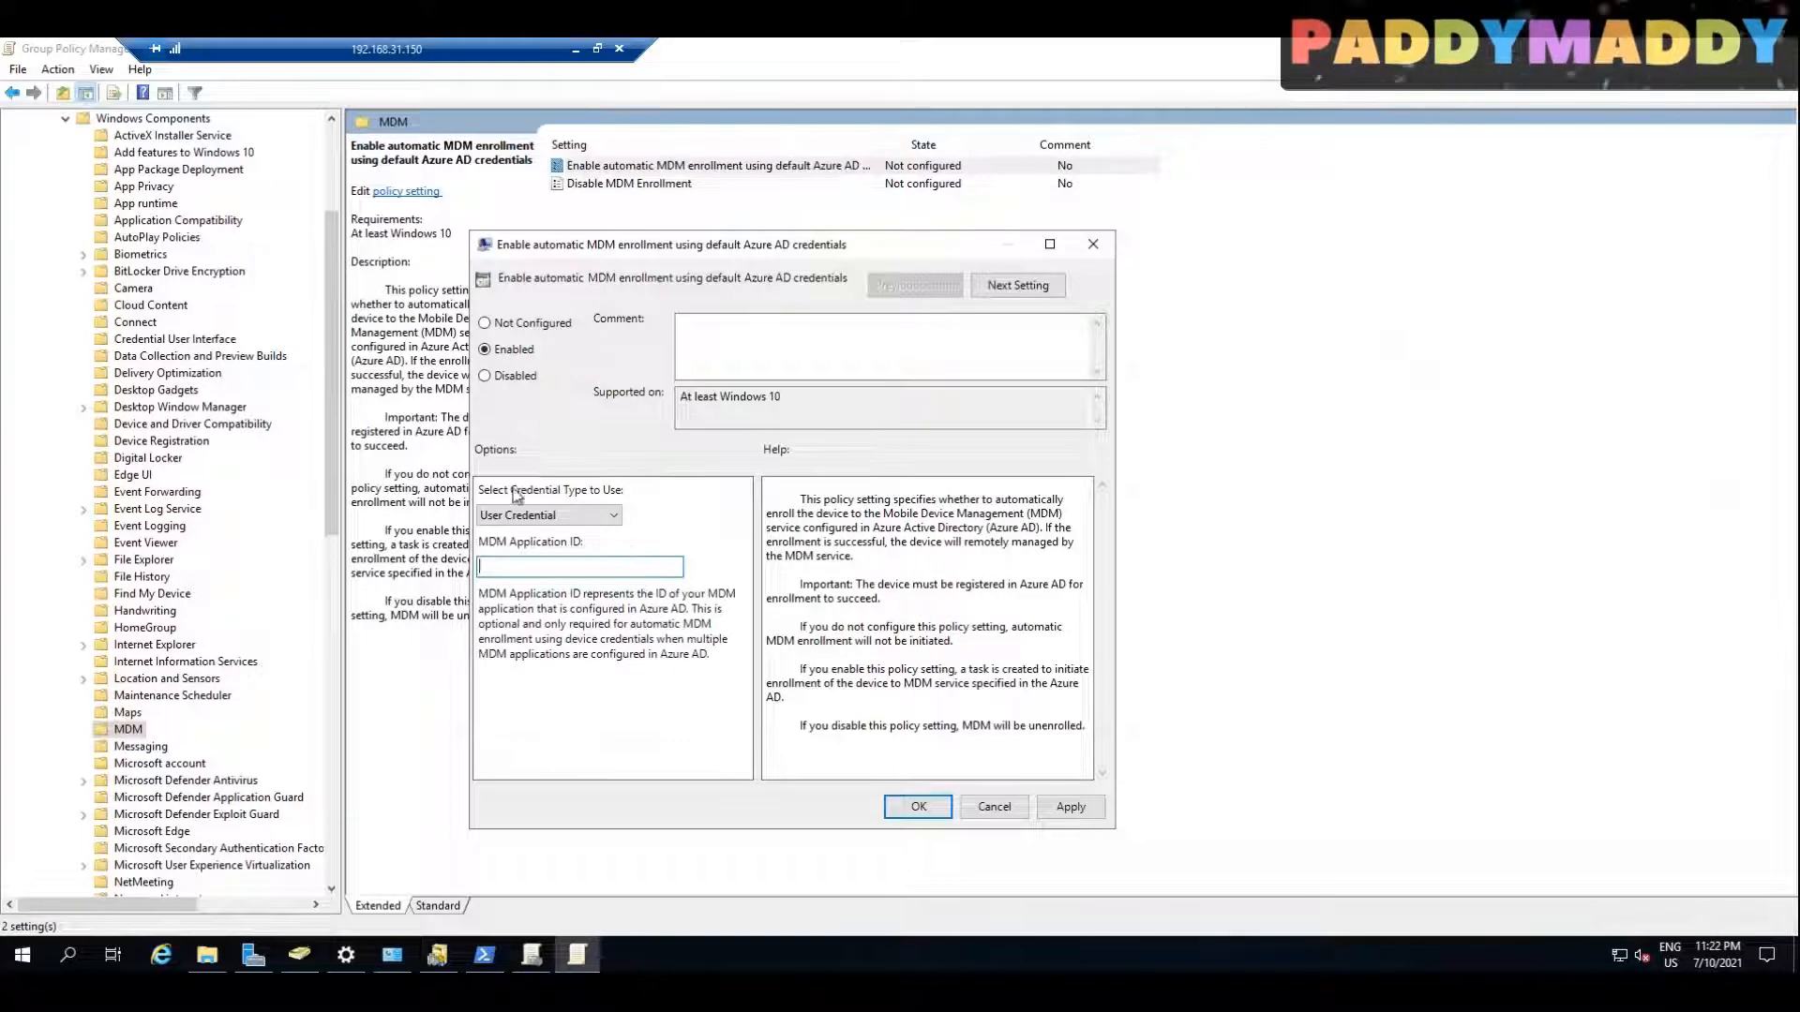
Step: Use User Credential as the enrollment credential type, save the policy setting, and close the policy editor
{"action": "left_click", "coordinate": [531, 517]}
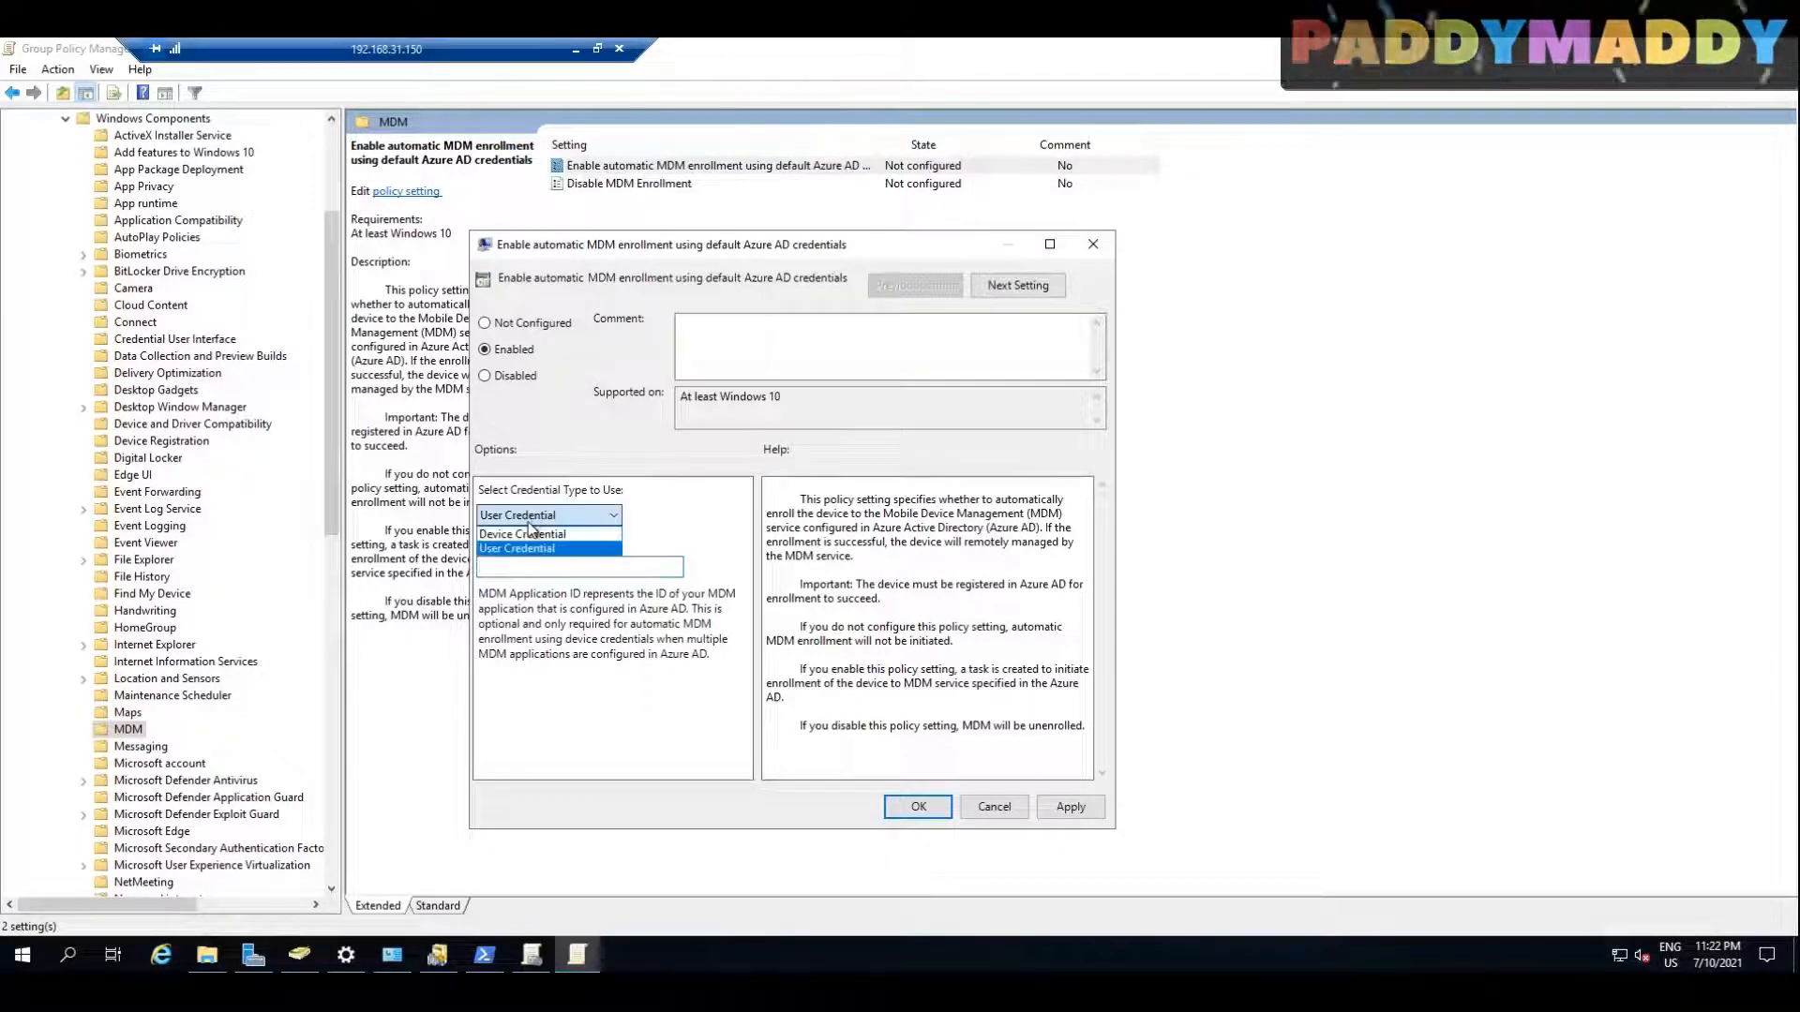
{"action": "left_click", "coordinate": [524, 553]}
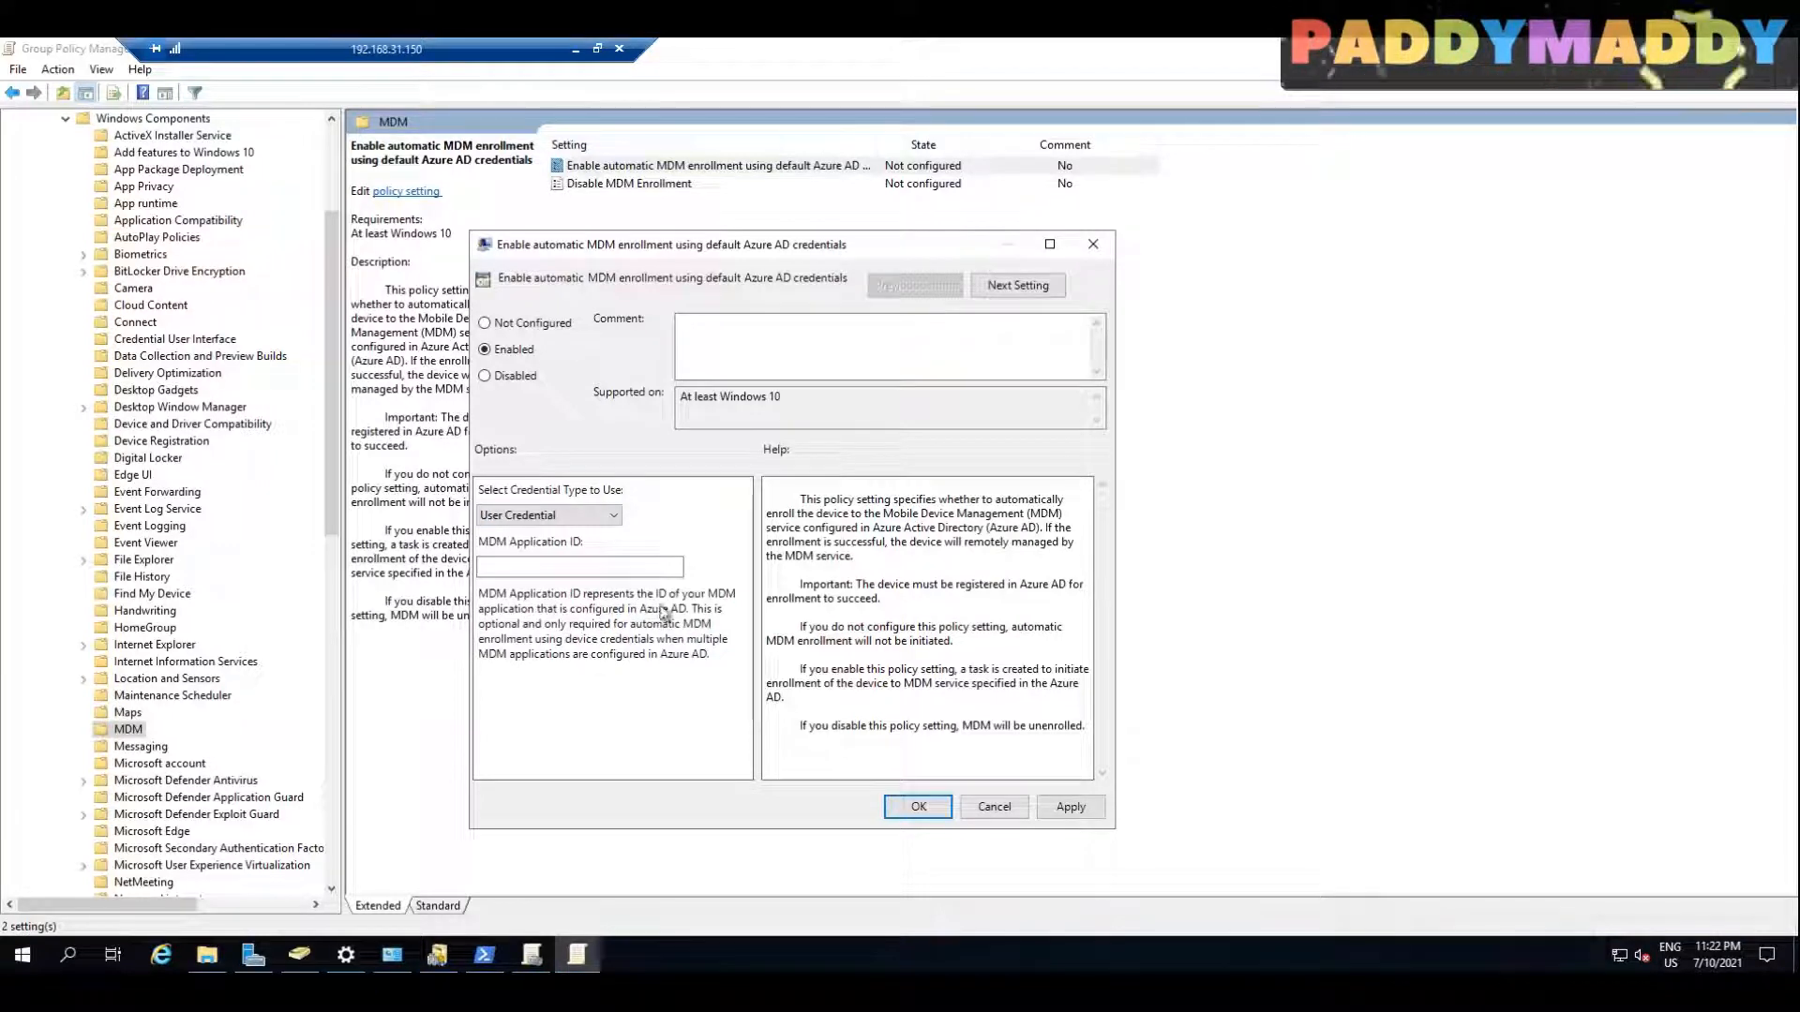
{"action": "left_click", "coordinate": [1071, 806]}
{"action": "left_click", "coordinate": [949, 811]}
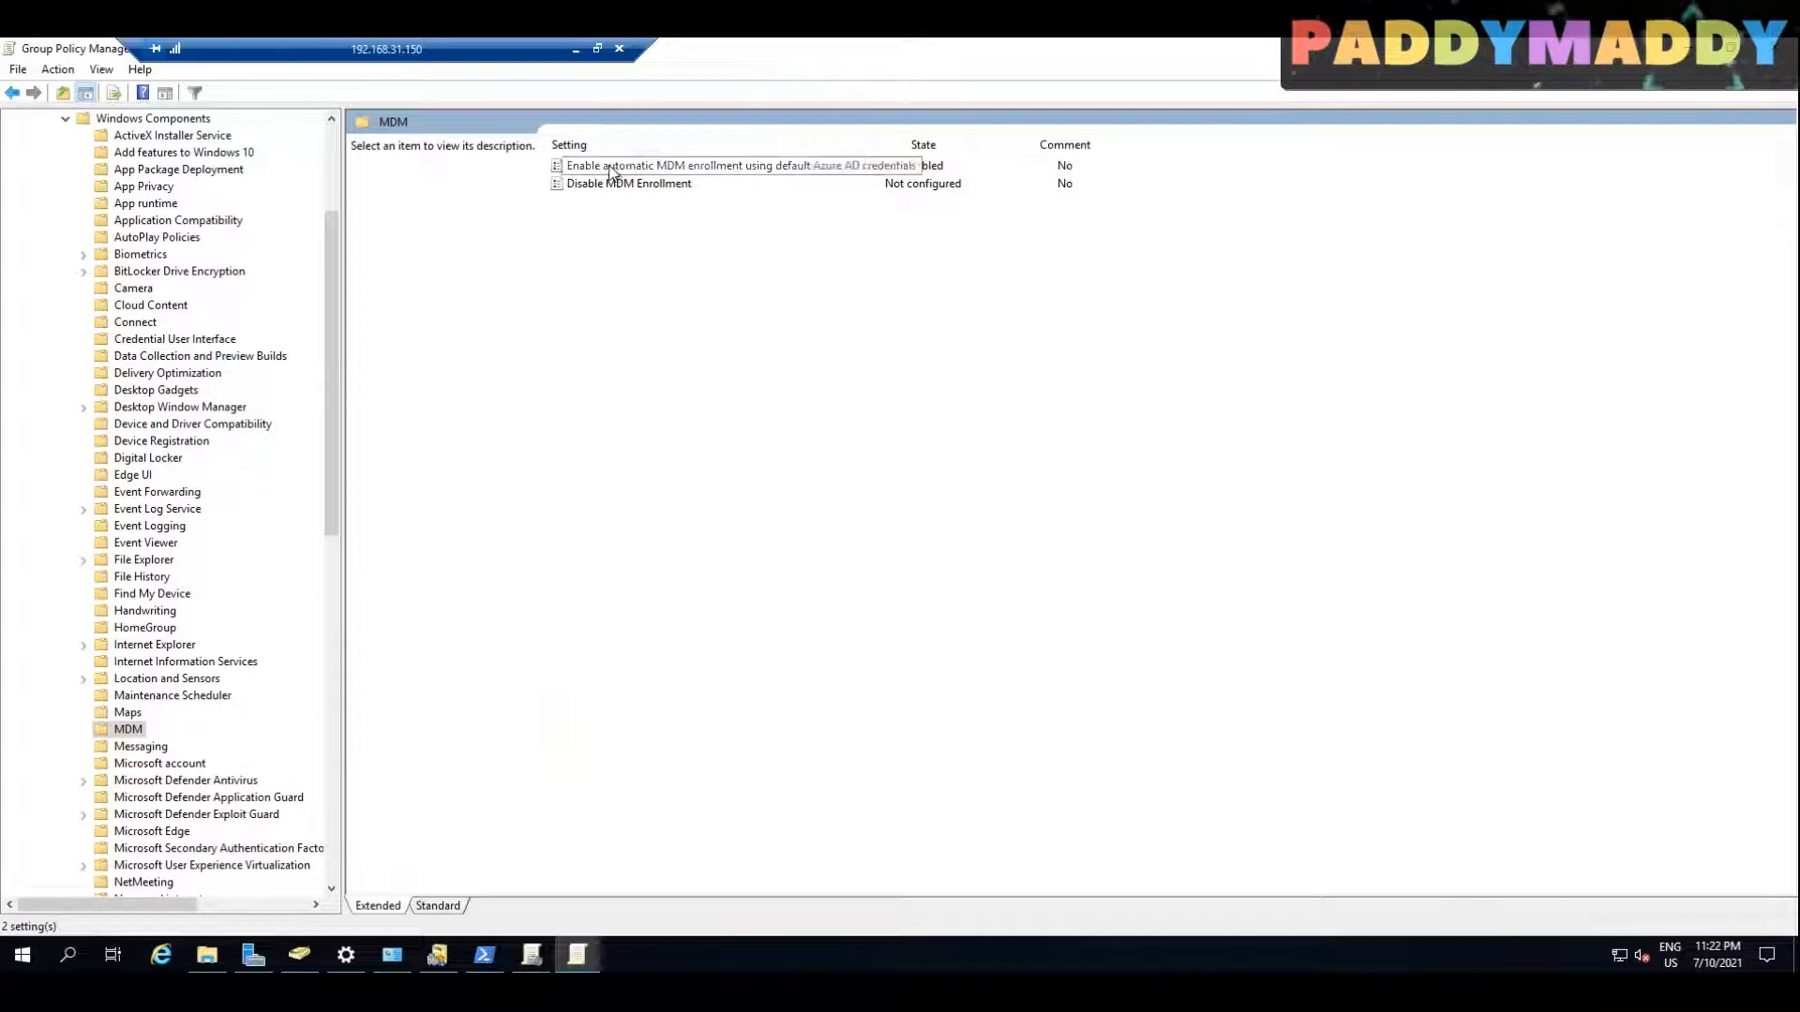
{"action": "key", "text": "alt"}
{"action": "key", "text": "alt+F4"}
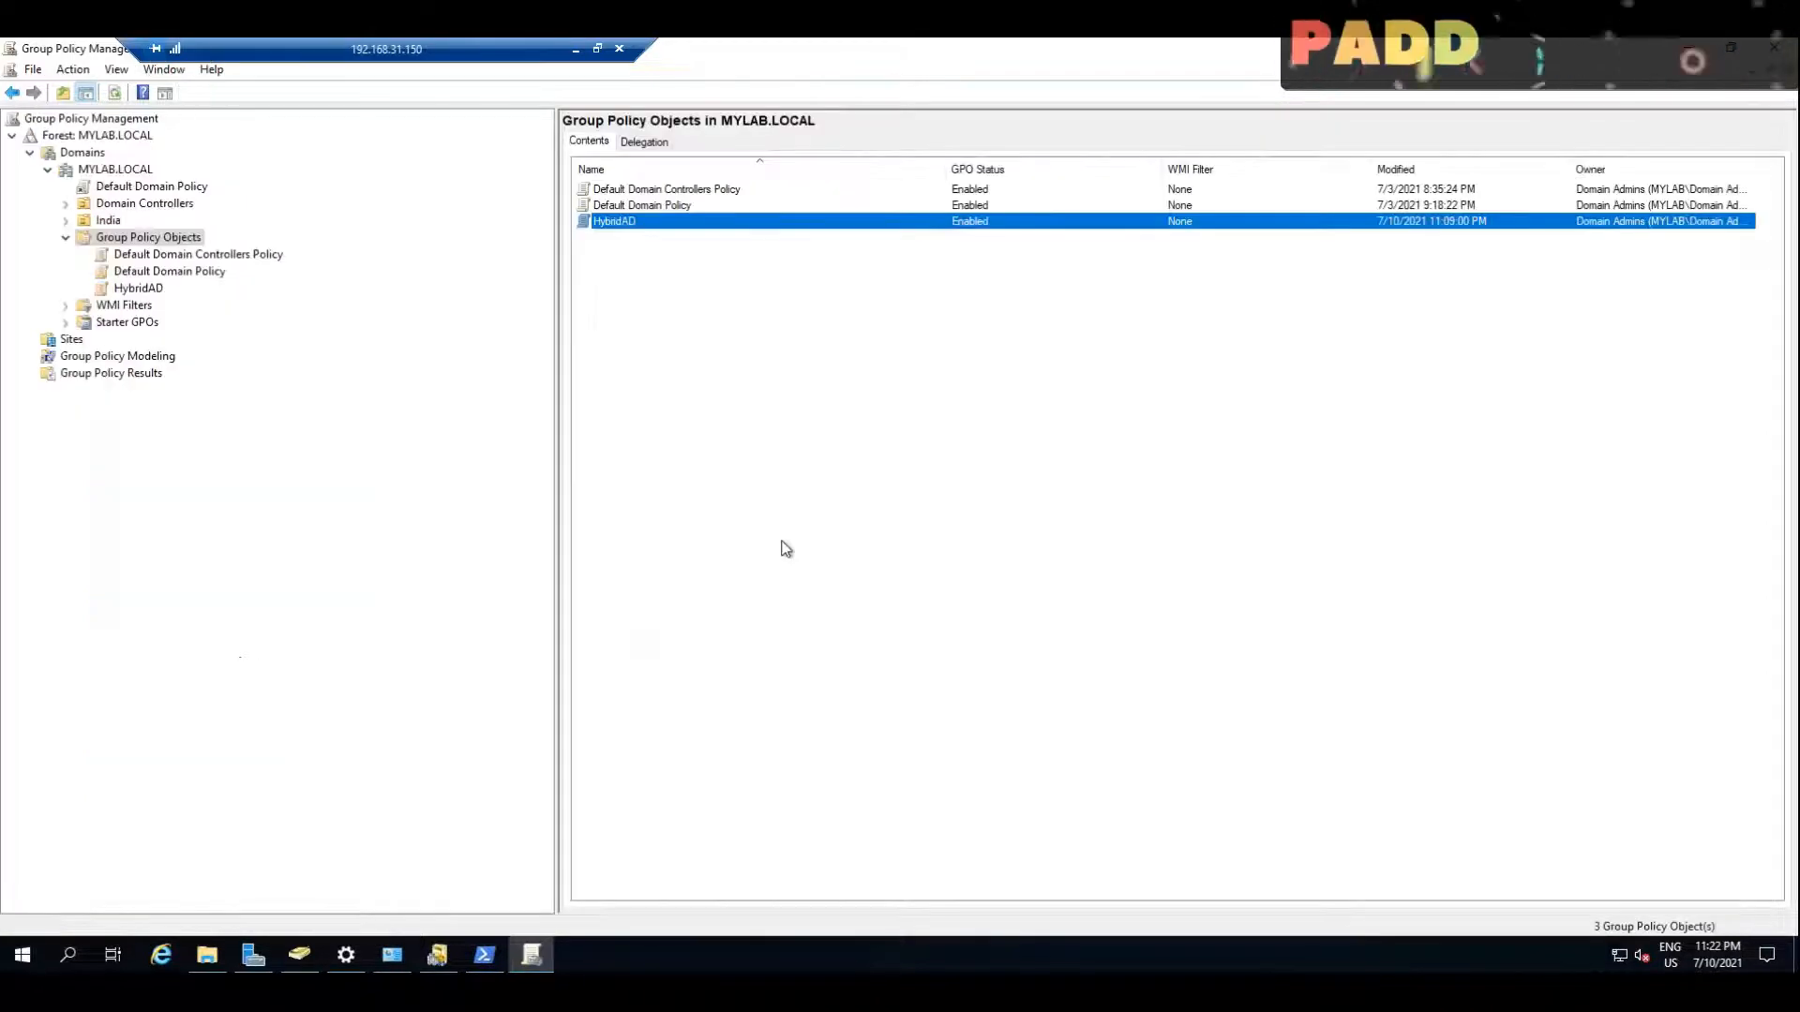
{"action": "left_click", "coordinate": [923, 565]}
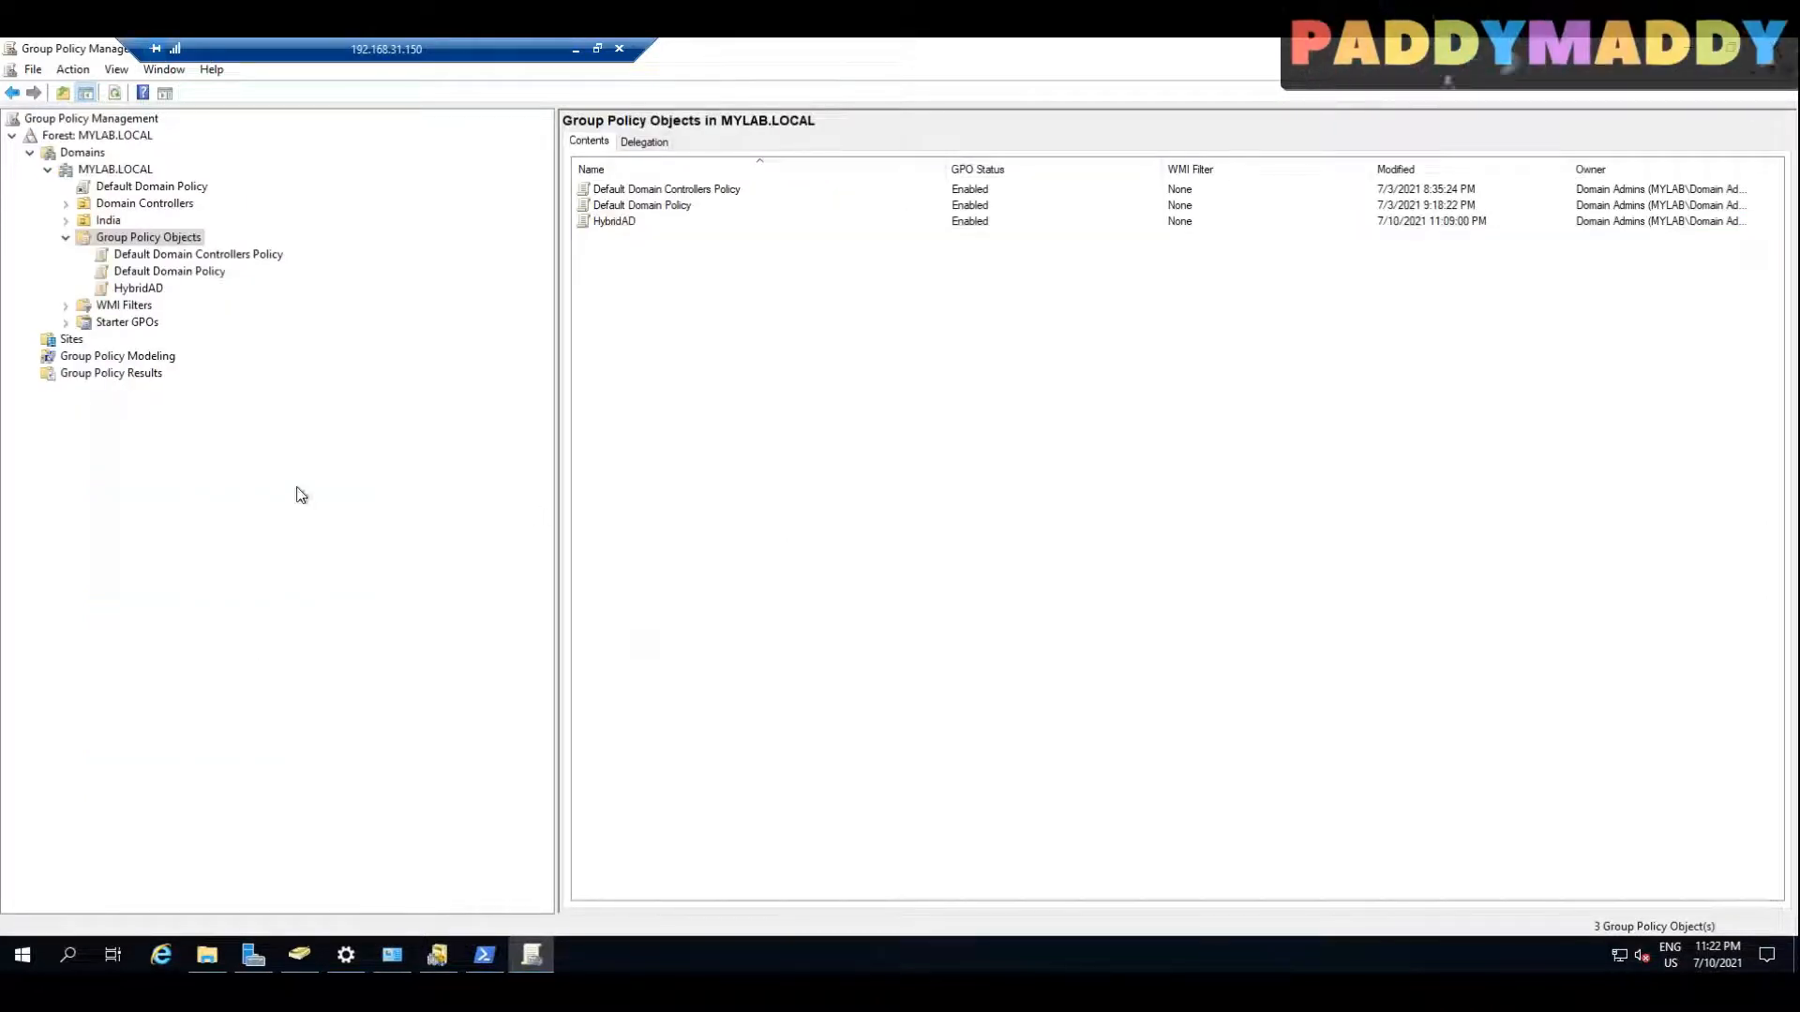
{"action": "right_click", "coordinate": [129, 168]}
{"action": "left_click", "coordinate": [187, 201]}
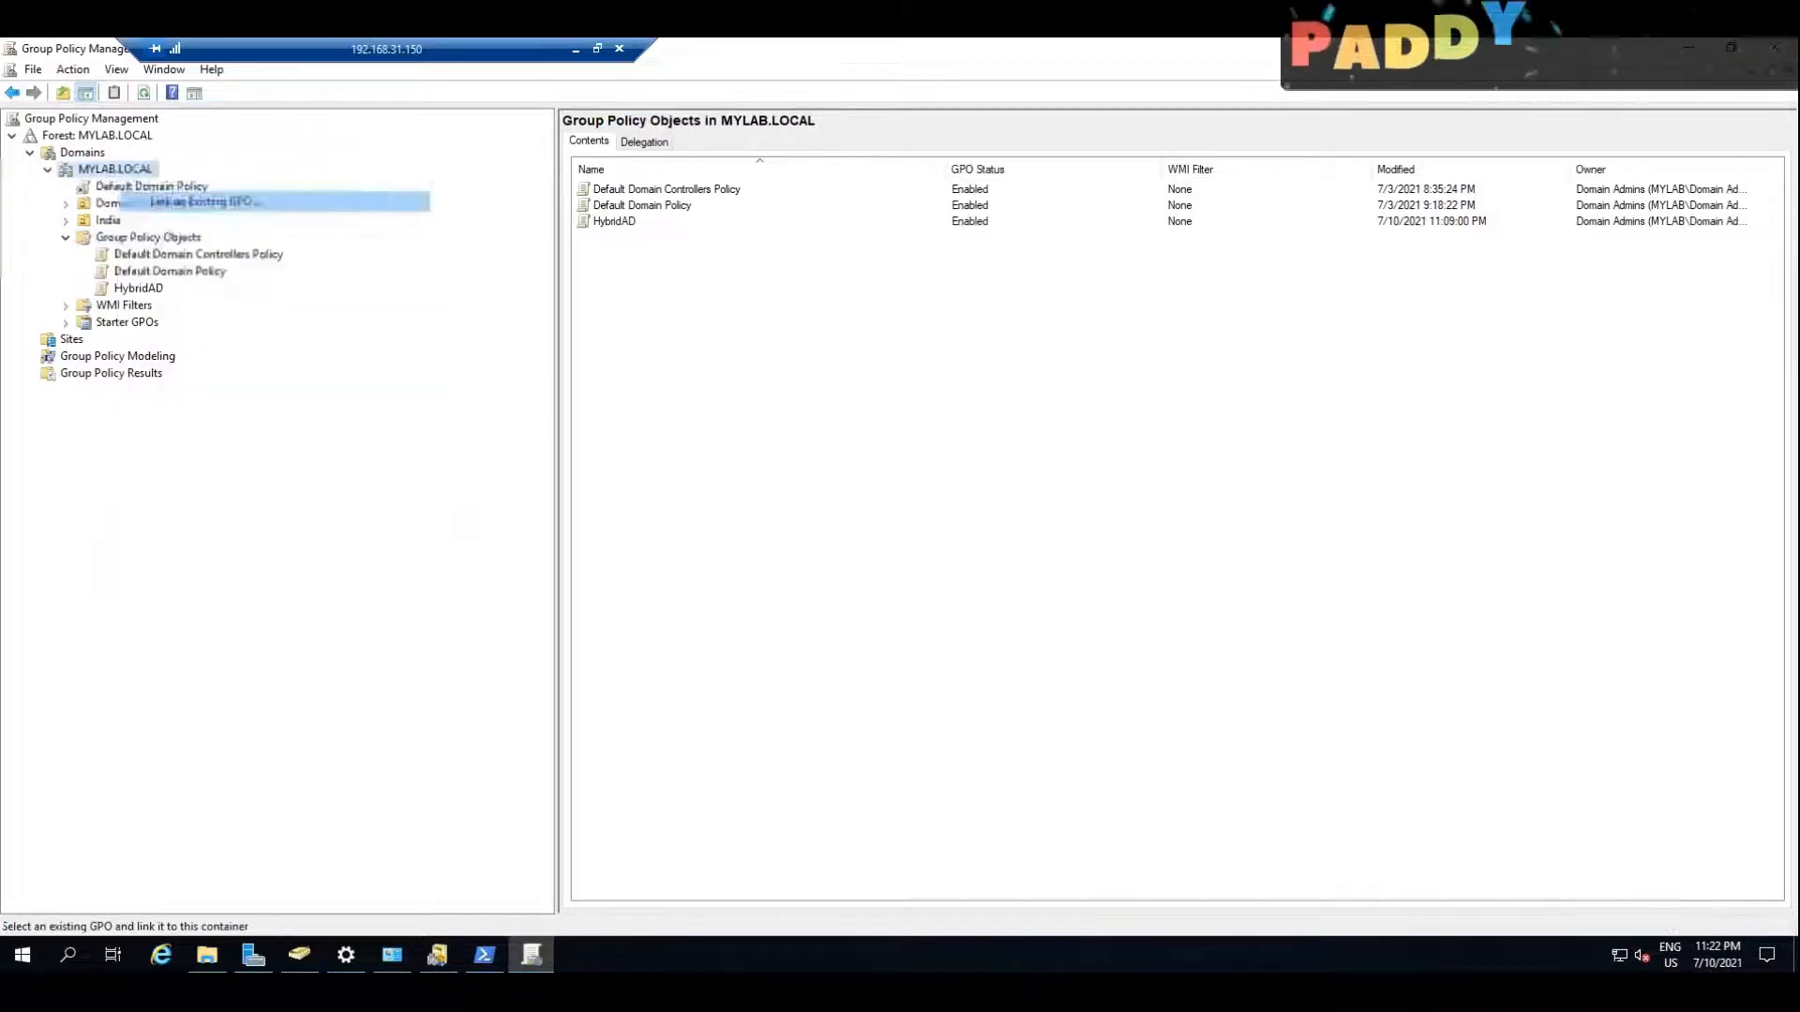
{"action": "left_click", "coordinate": [1059, 645]}
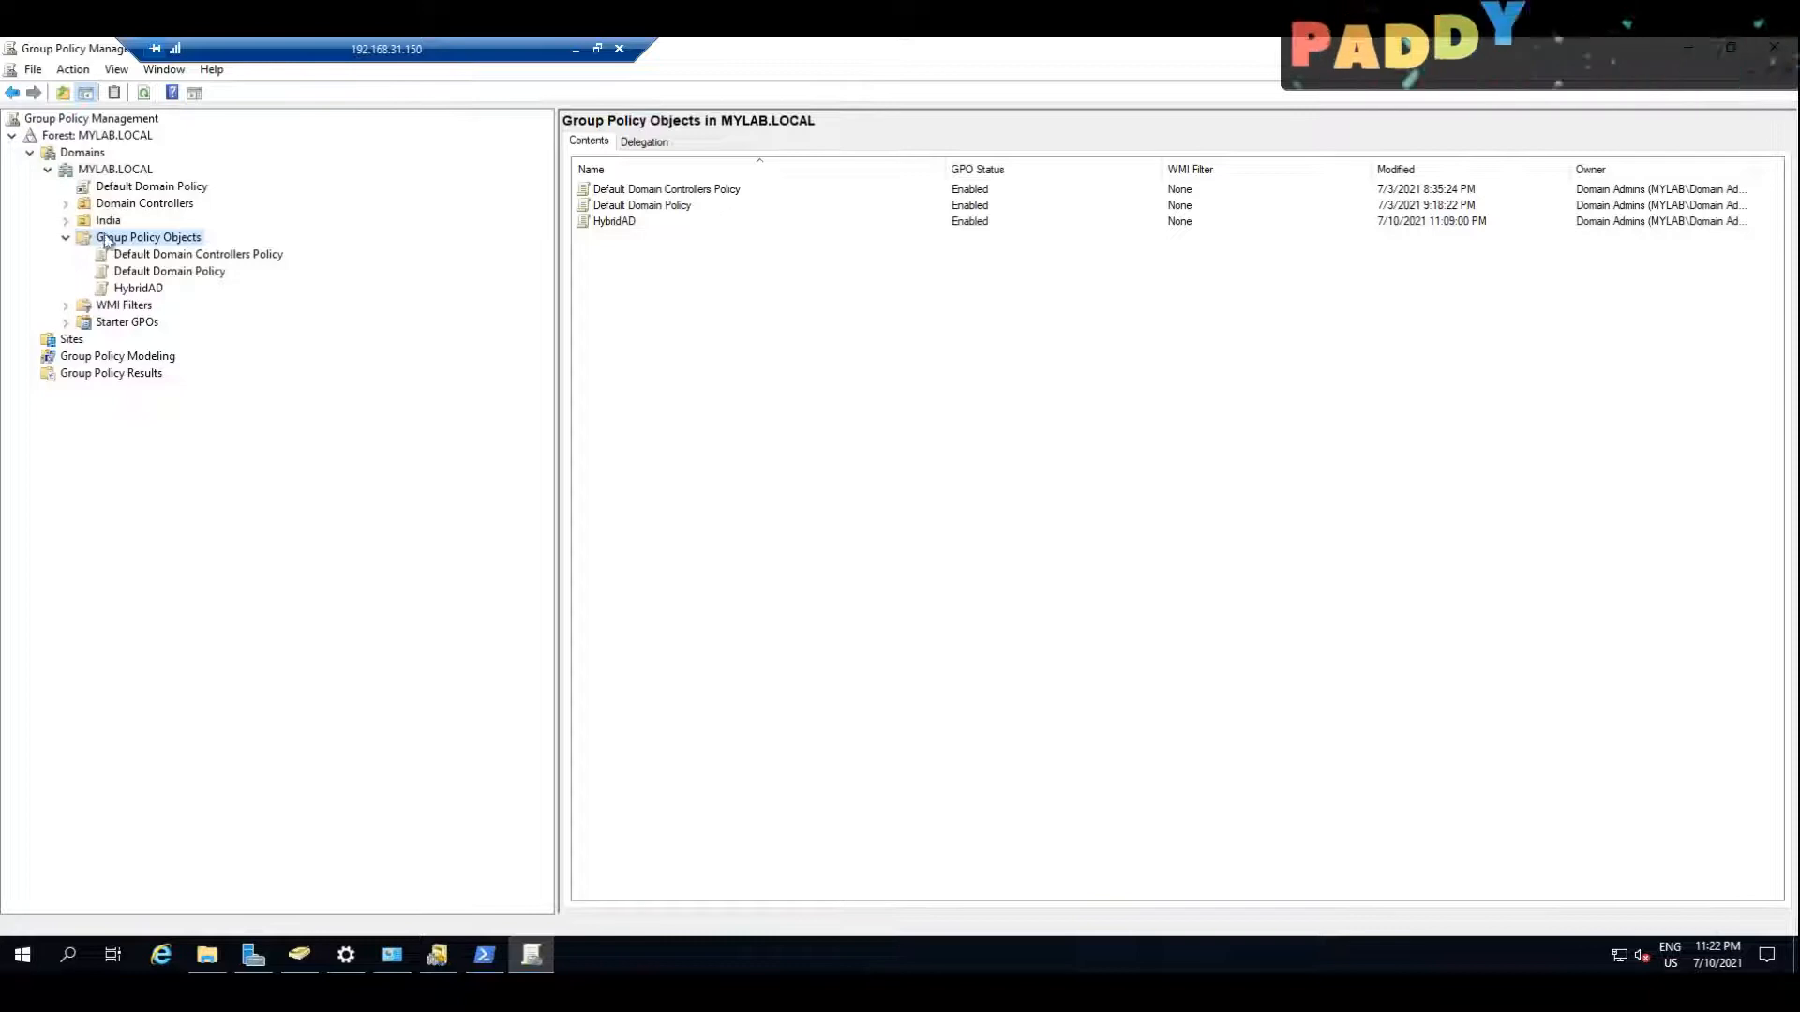
Step: Link the existing HybridAD group policy object to the MYLAB.LOCAL domain
{"action": "right_click", "coordinate": [115, 168]}
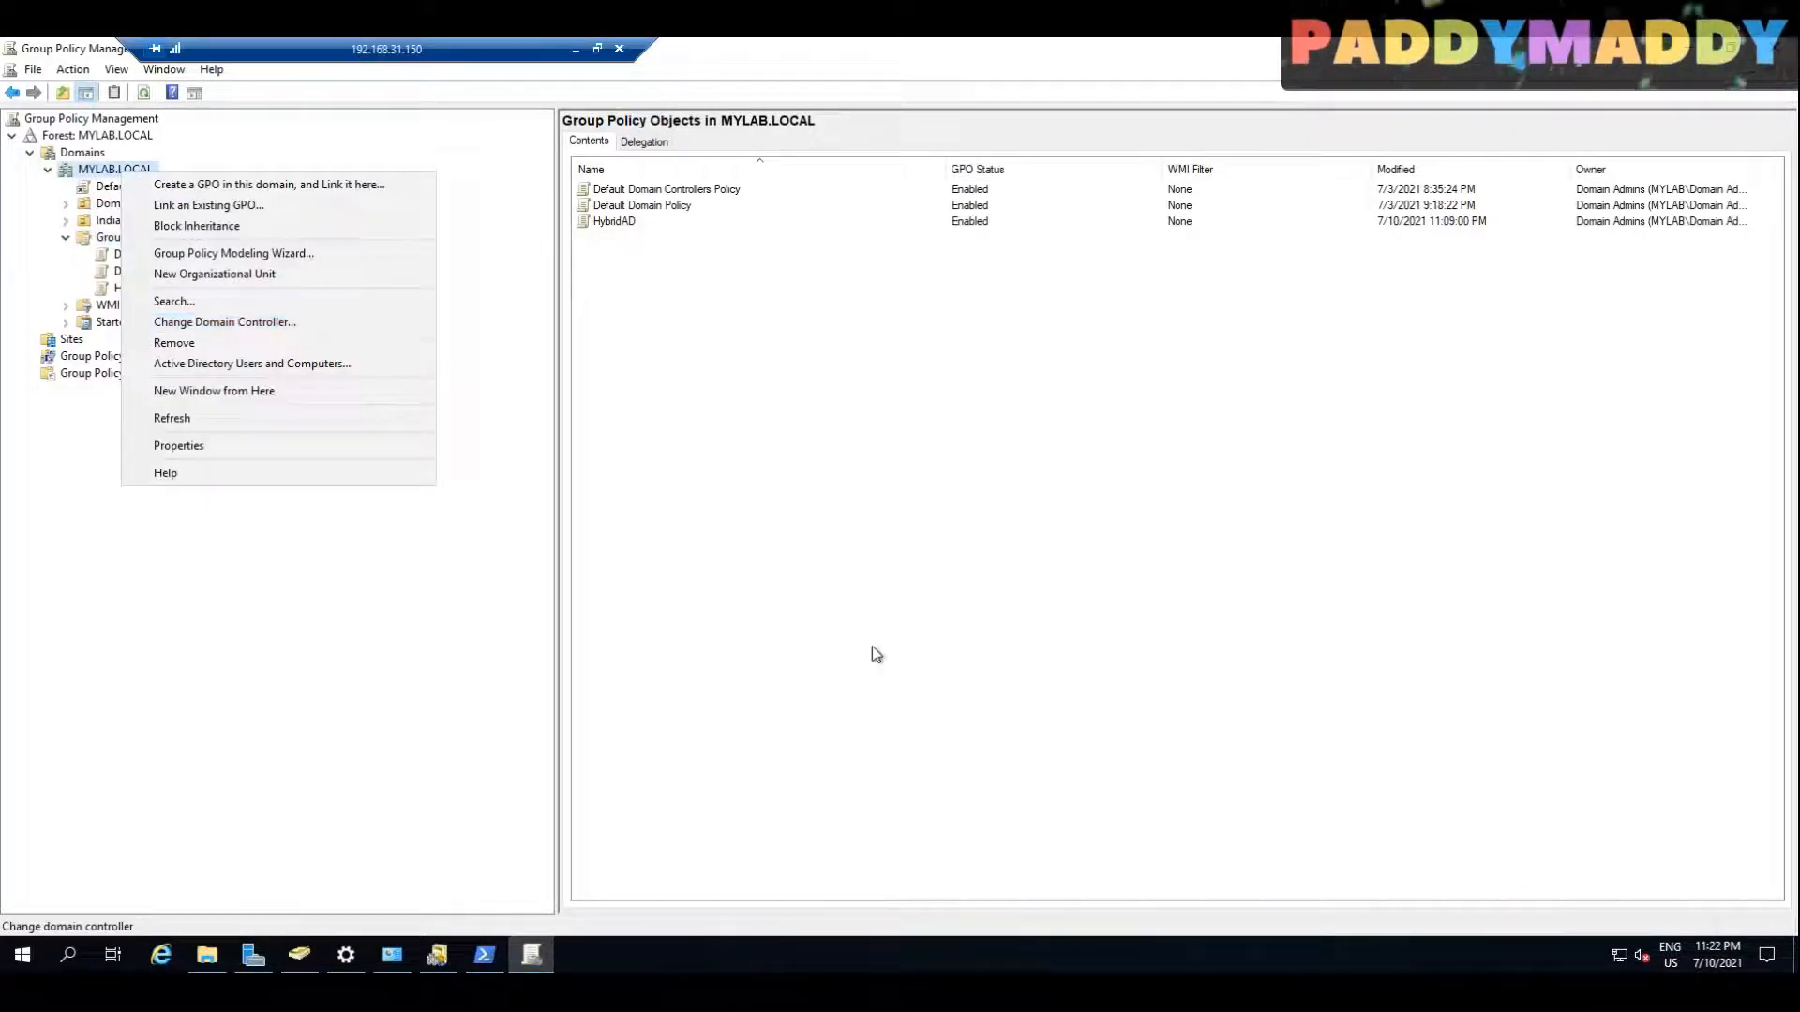
{"action": "left_click", "coordinate": [229, 205]}
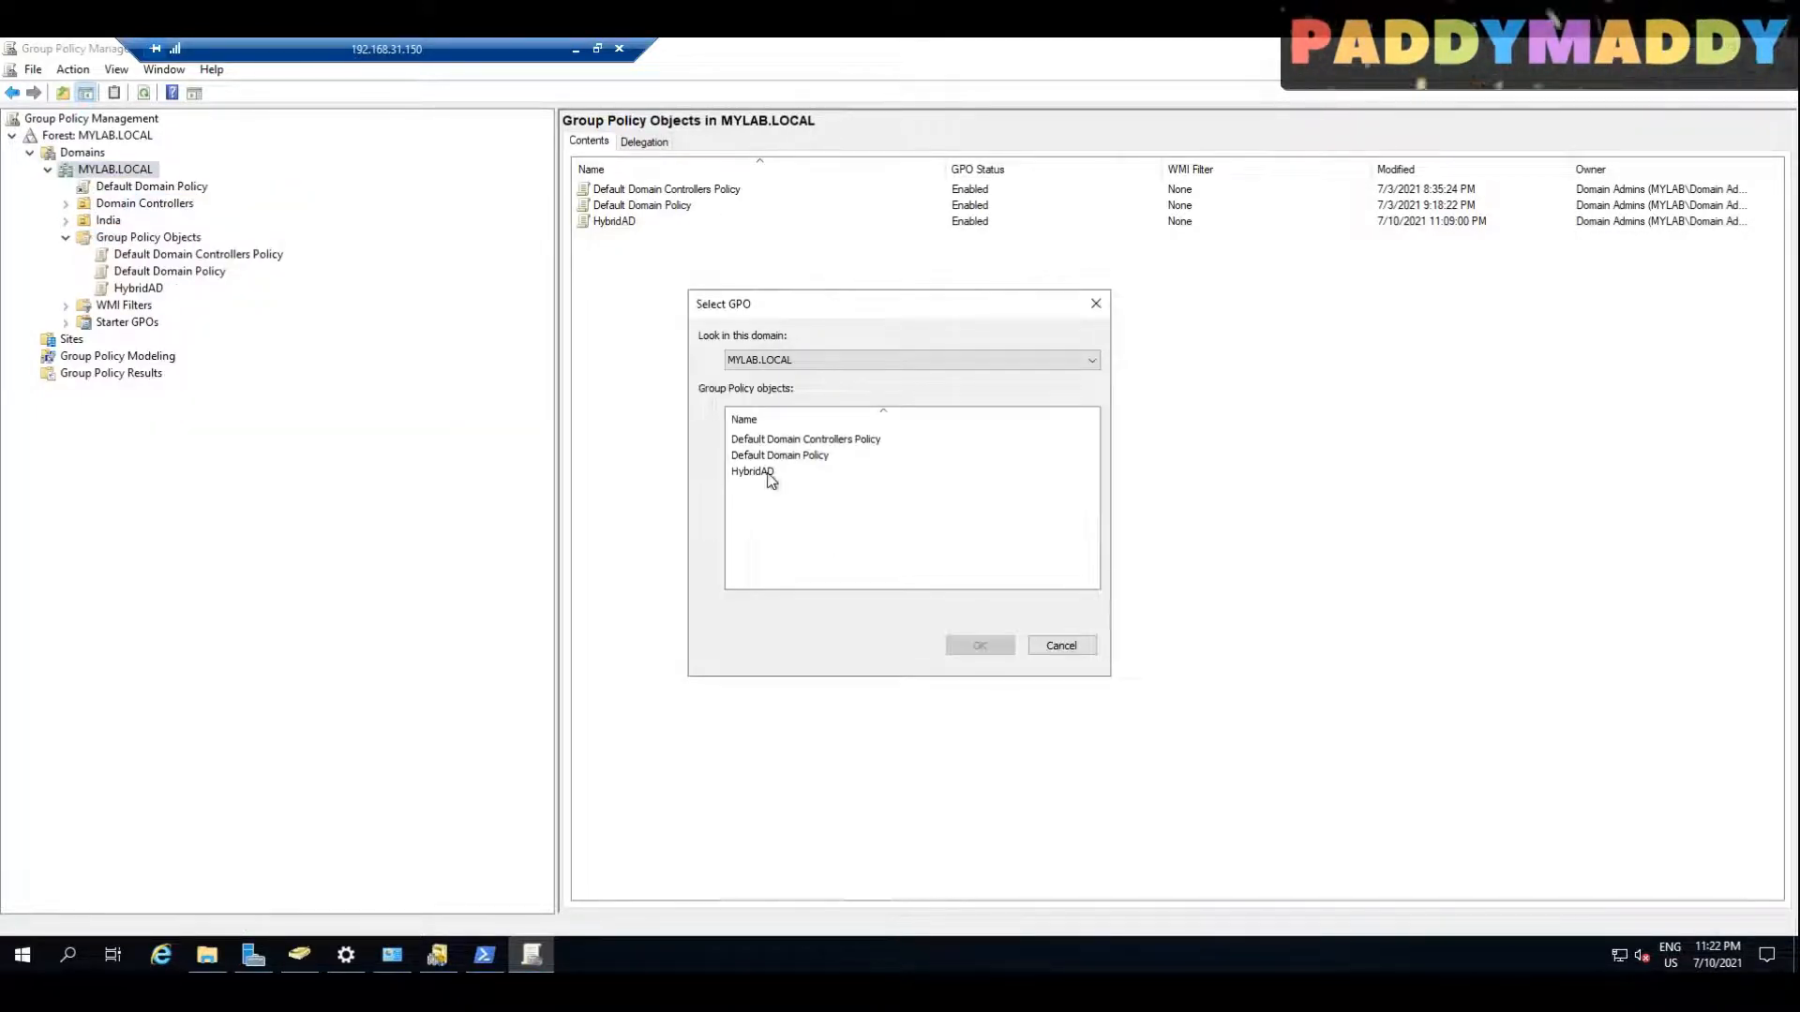
{"action": "left_click", "coordinate": [771, 480]}
{"action": "left_click", "coordinate": [1003, 652]}
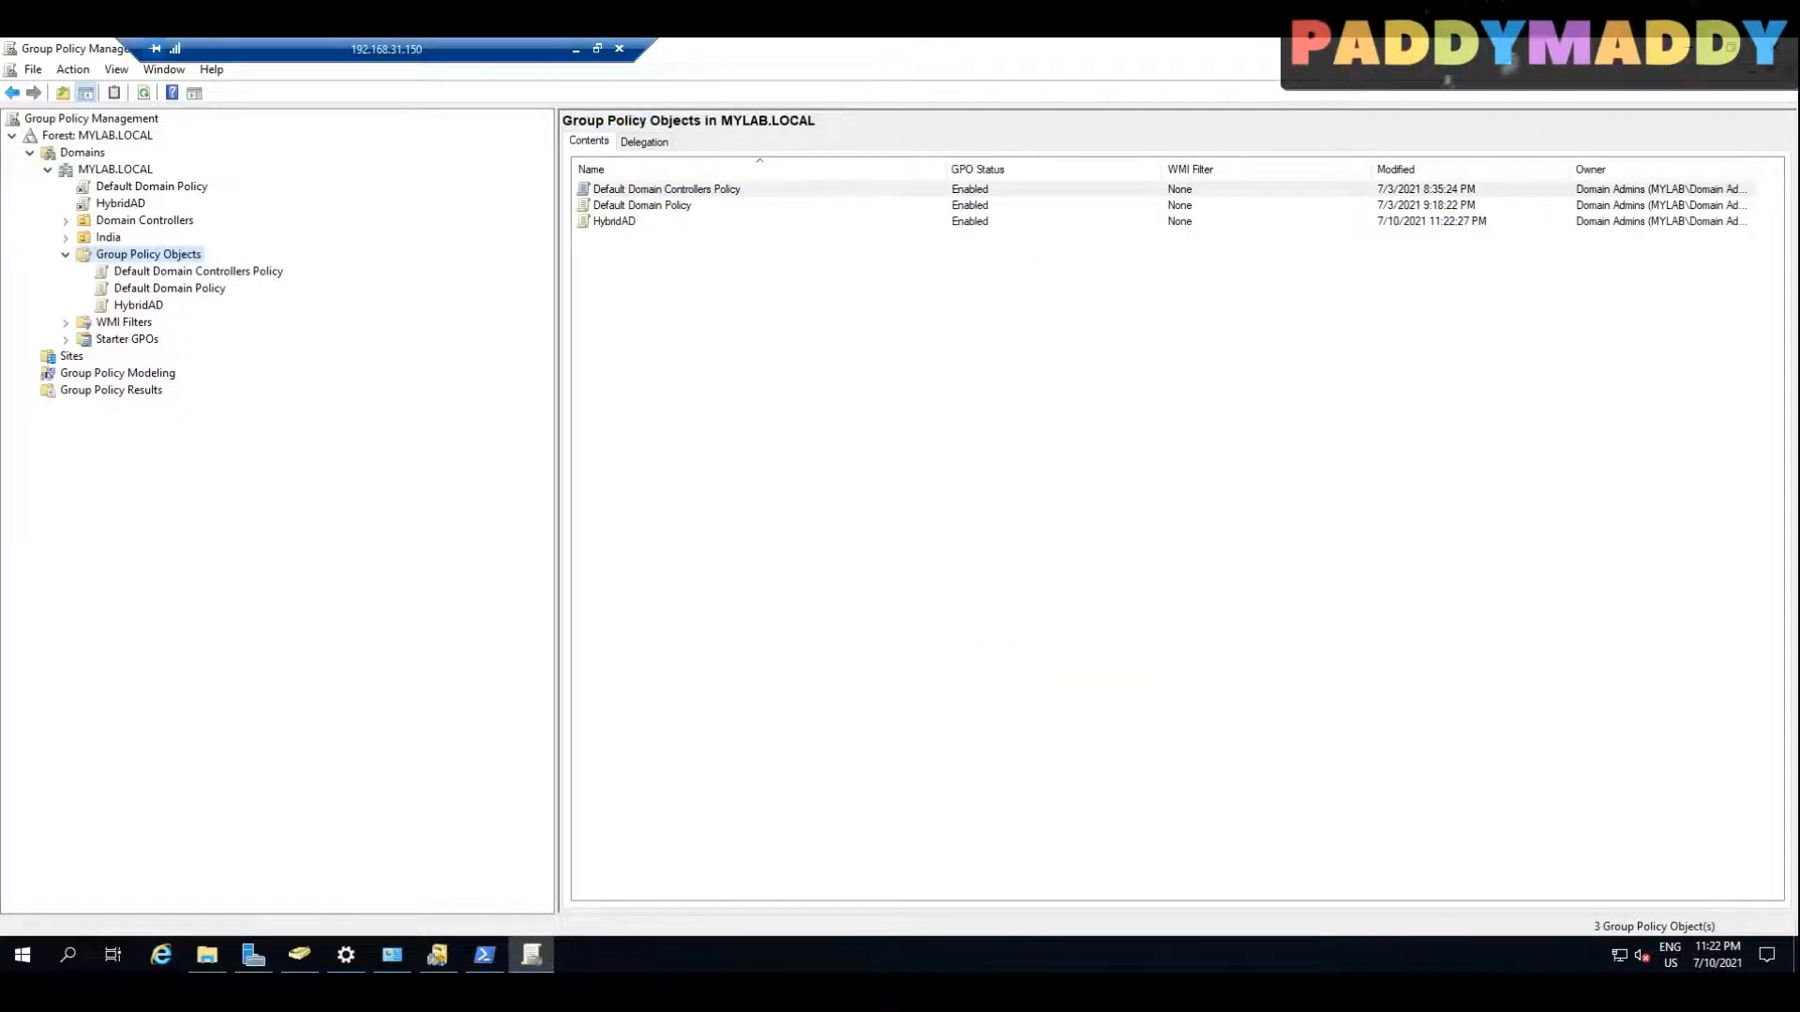
Step: Close the STIG Viewer page and open the Windows automatic enrollment configuration under Devices in the Microsoft Endpoint Manager admin center
{"action": "left_click", "coordinate": [574, 52]}
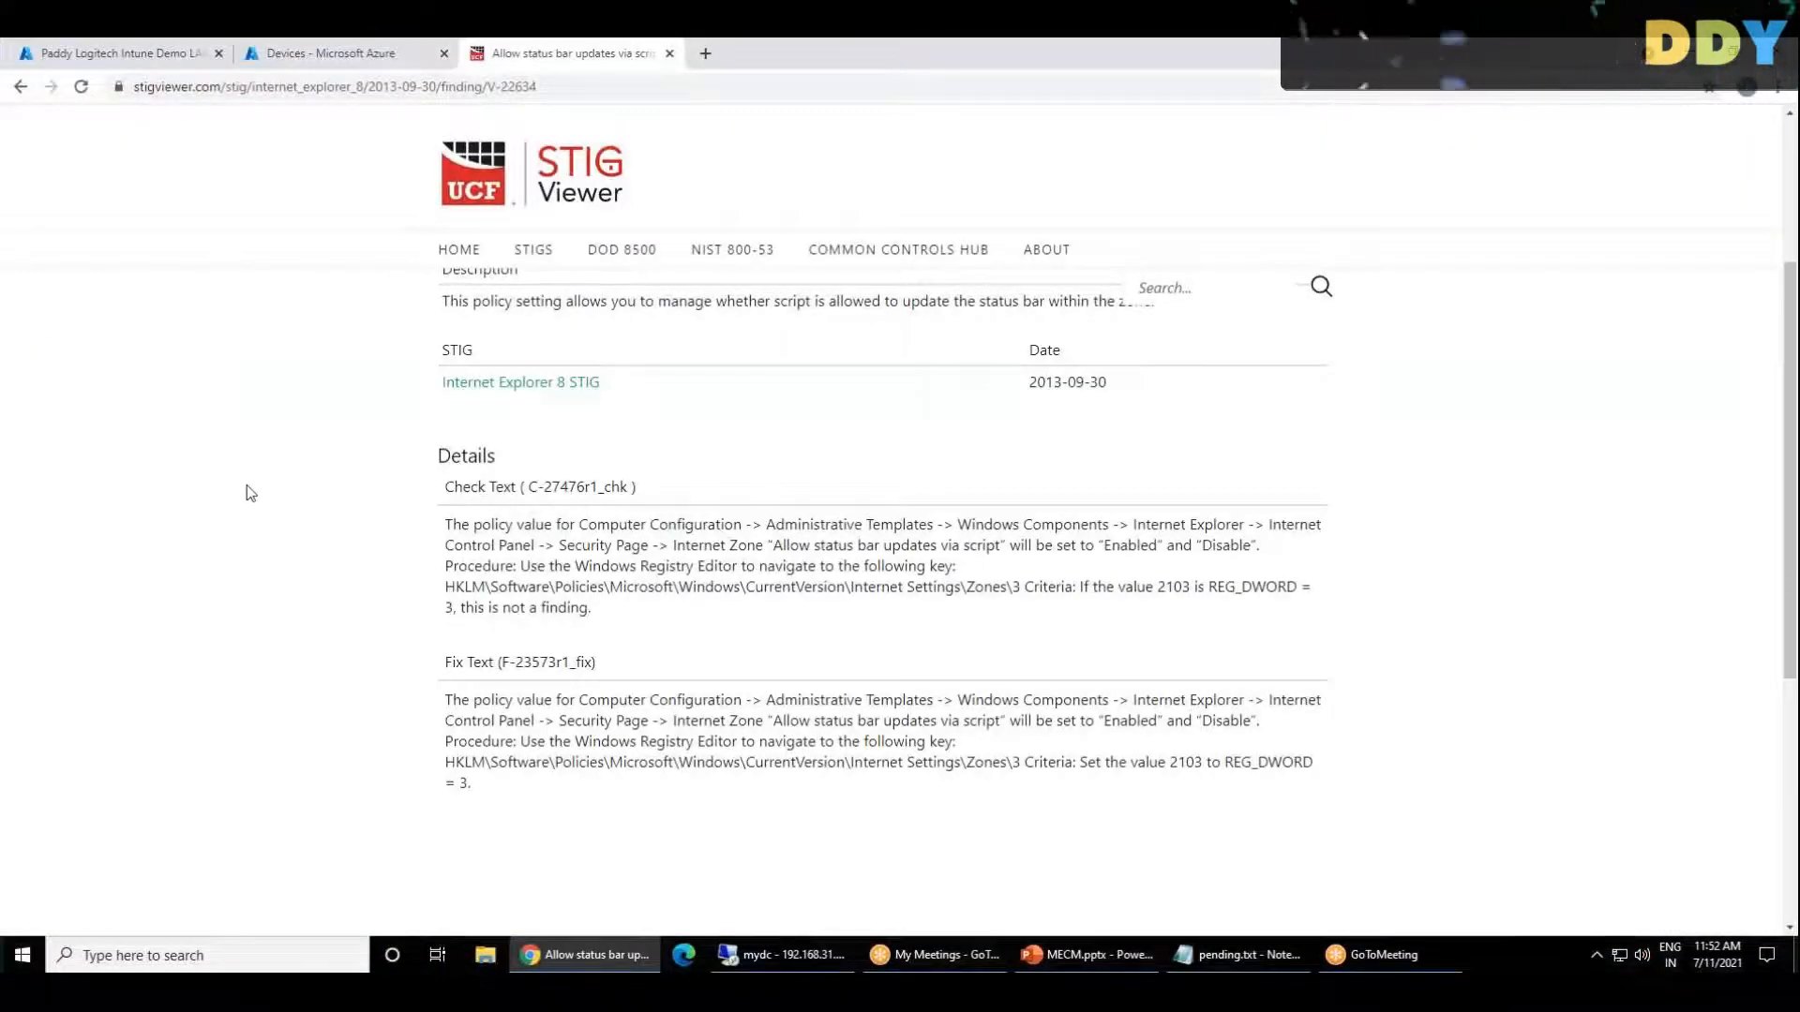
{"action": "key", "text": "ctrl+w"}
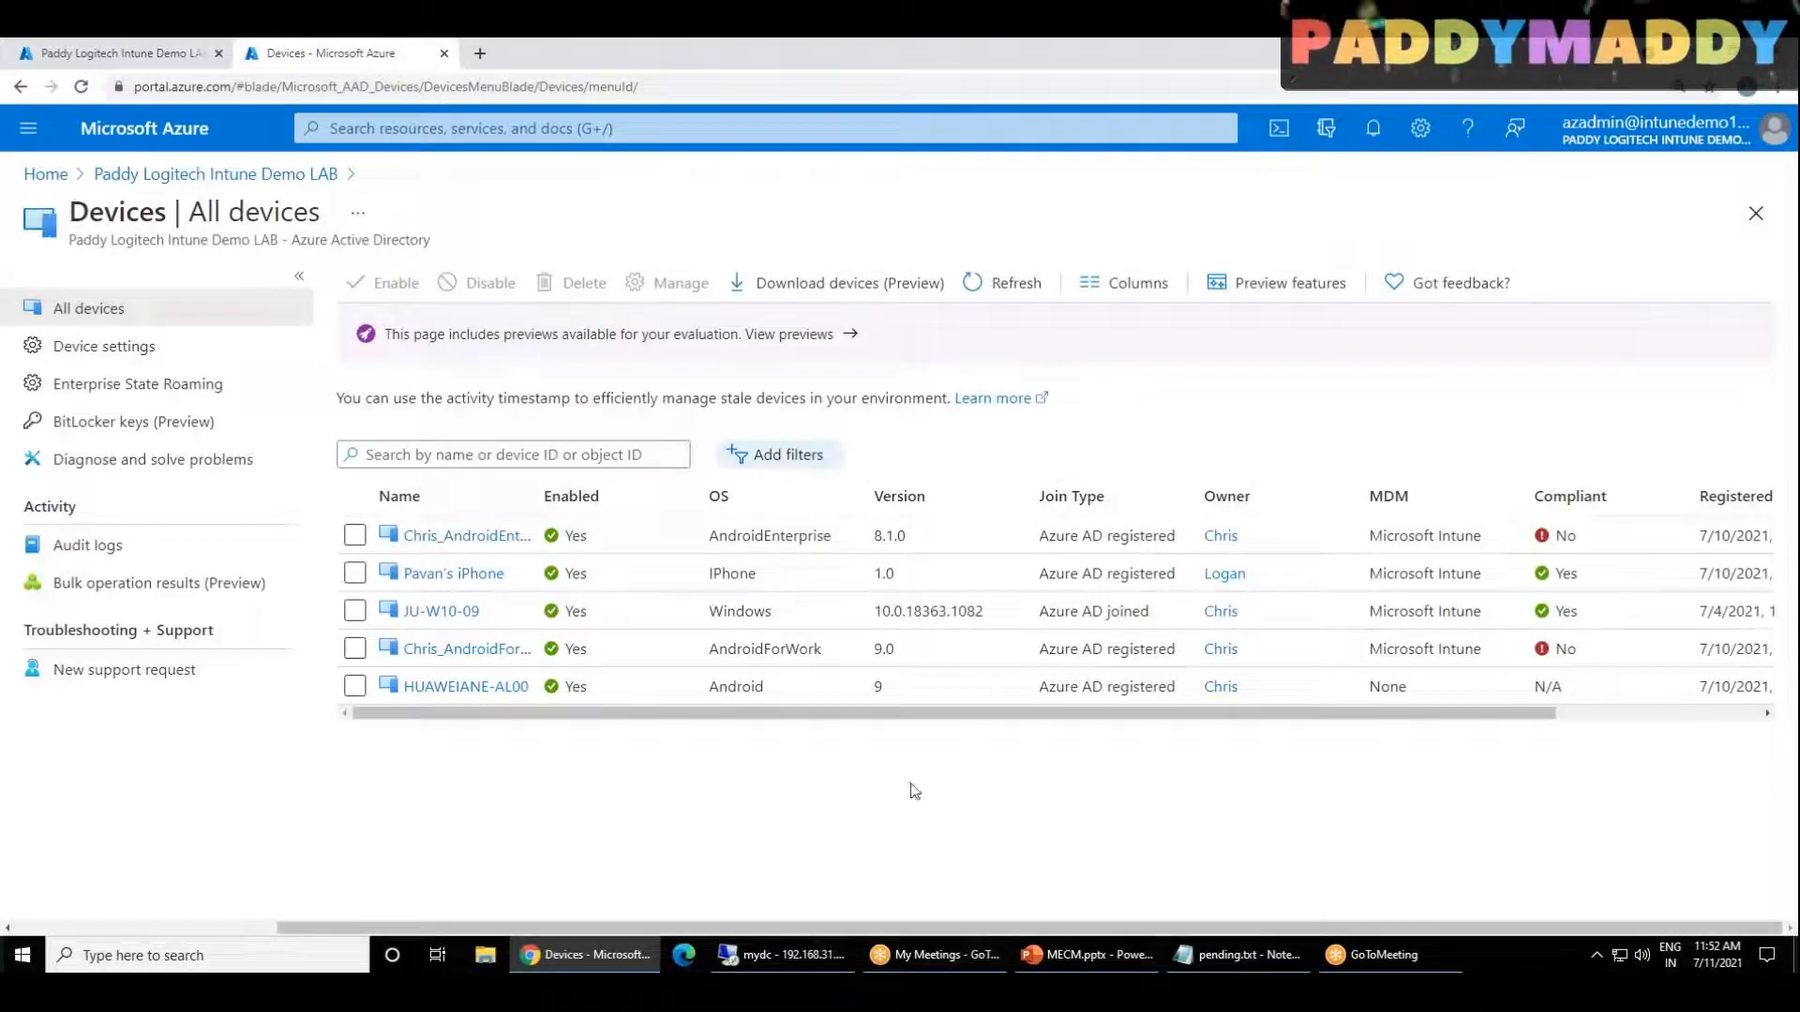
{"action": "left_click", "coordinate": [147, 55]}
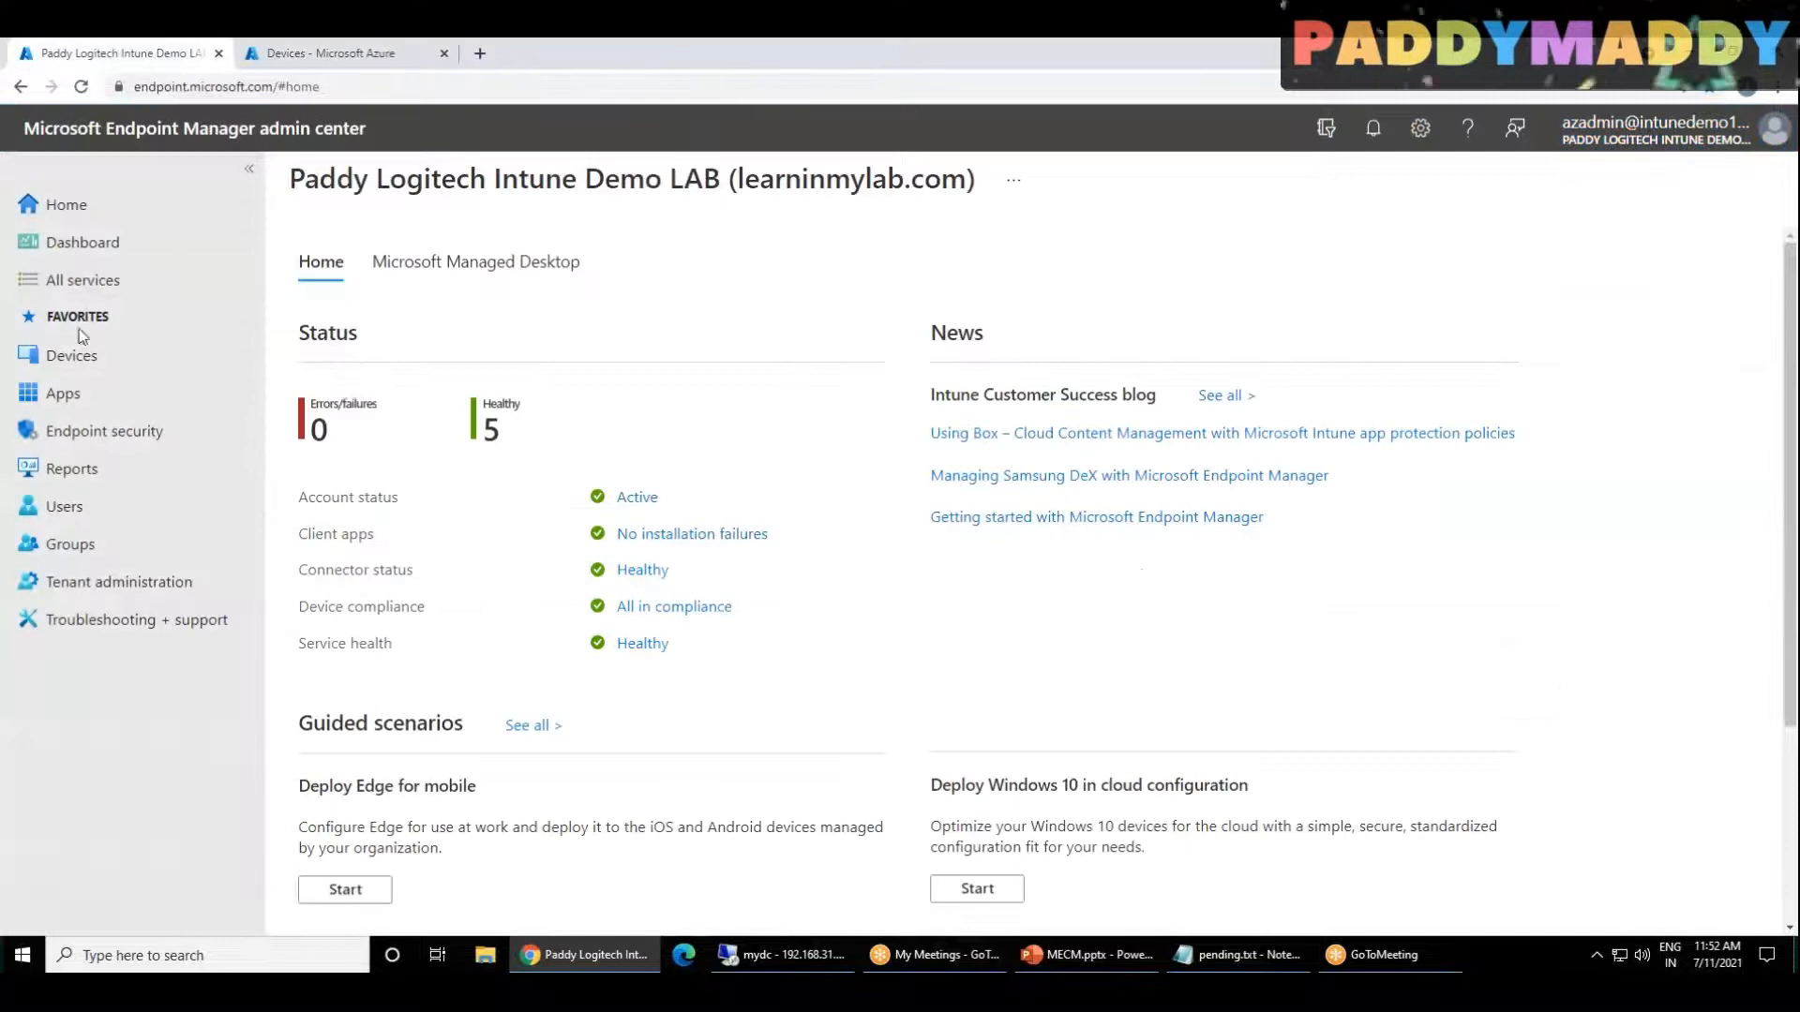
{"action": "left_click", "coordinate": [82, 354]}
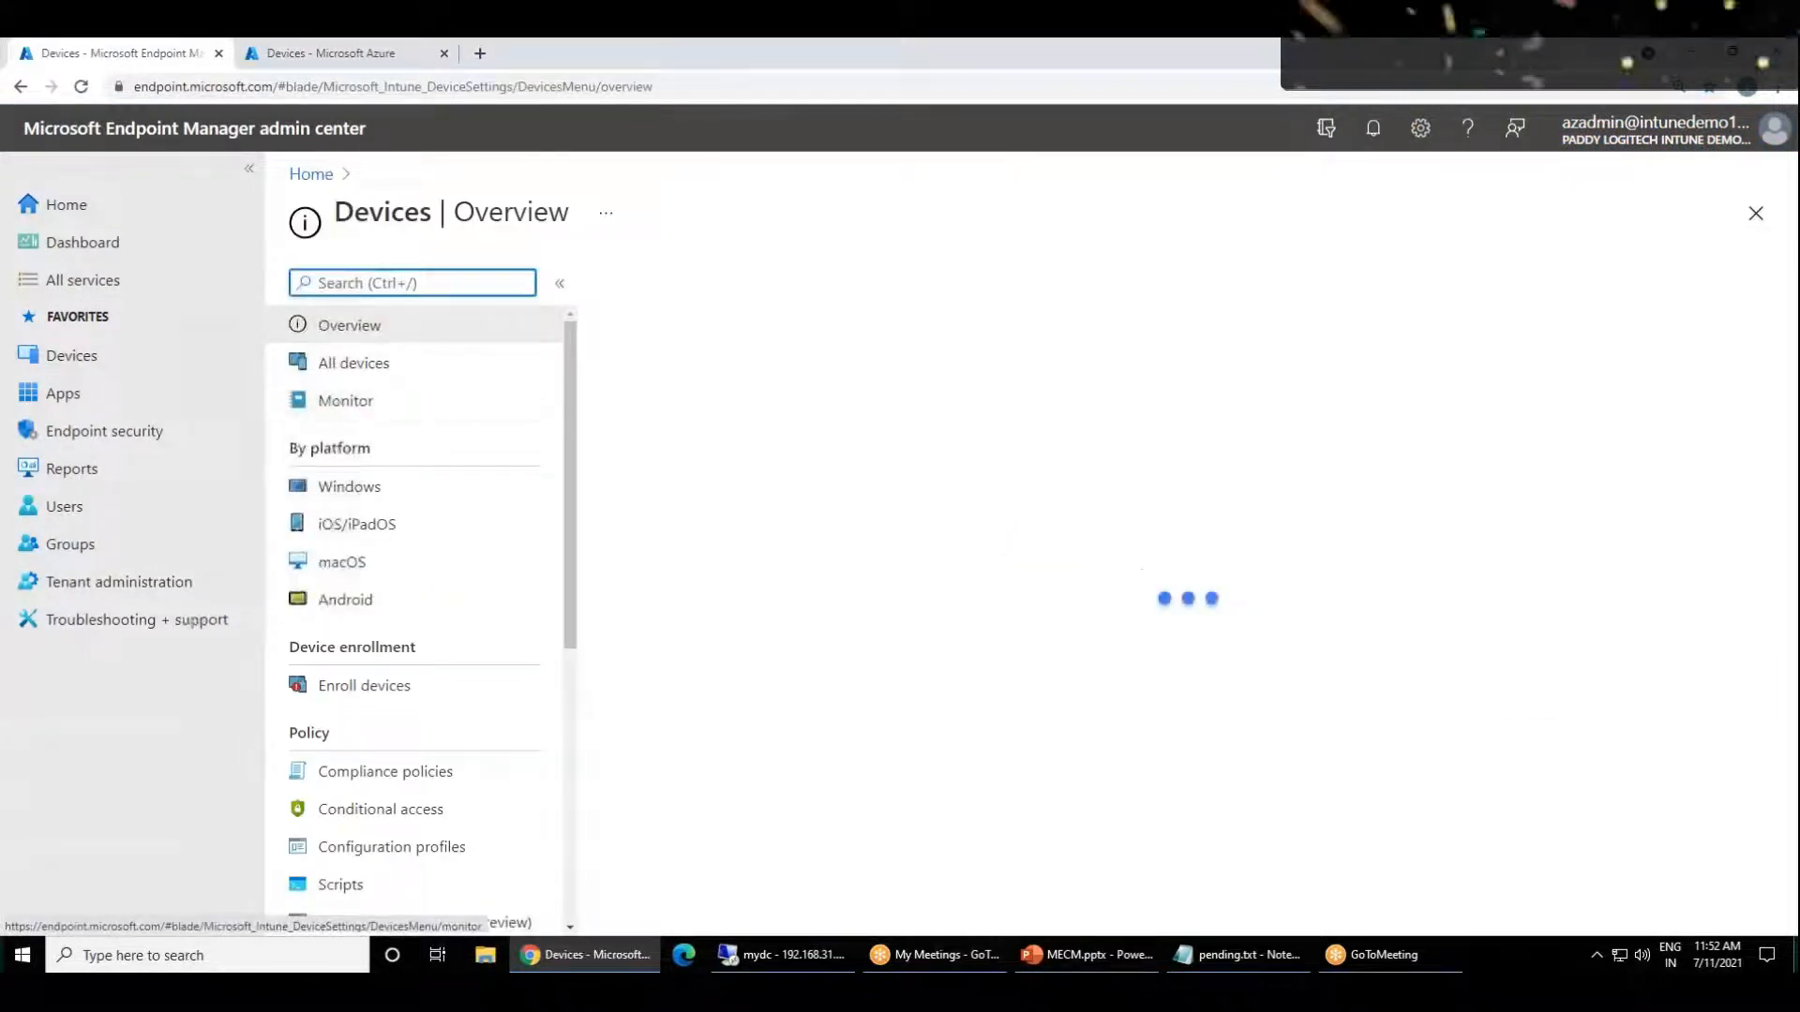
{"action": "left_click", "coordinate": [345, 496]}
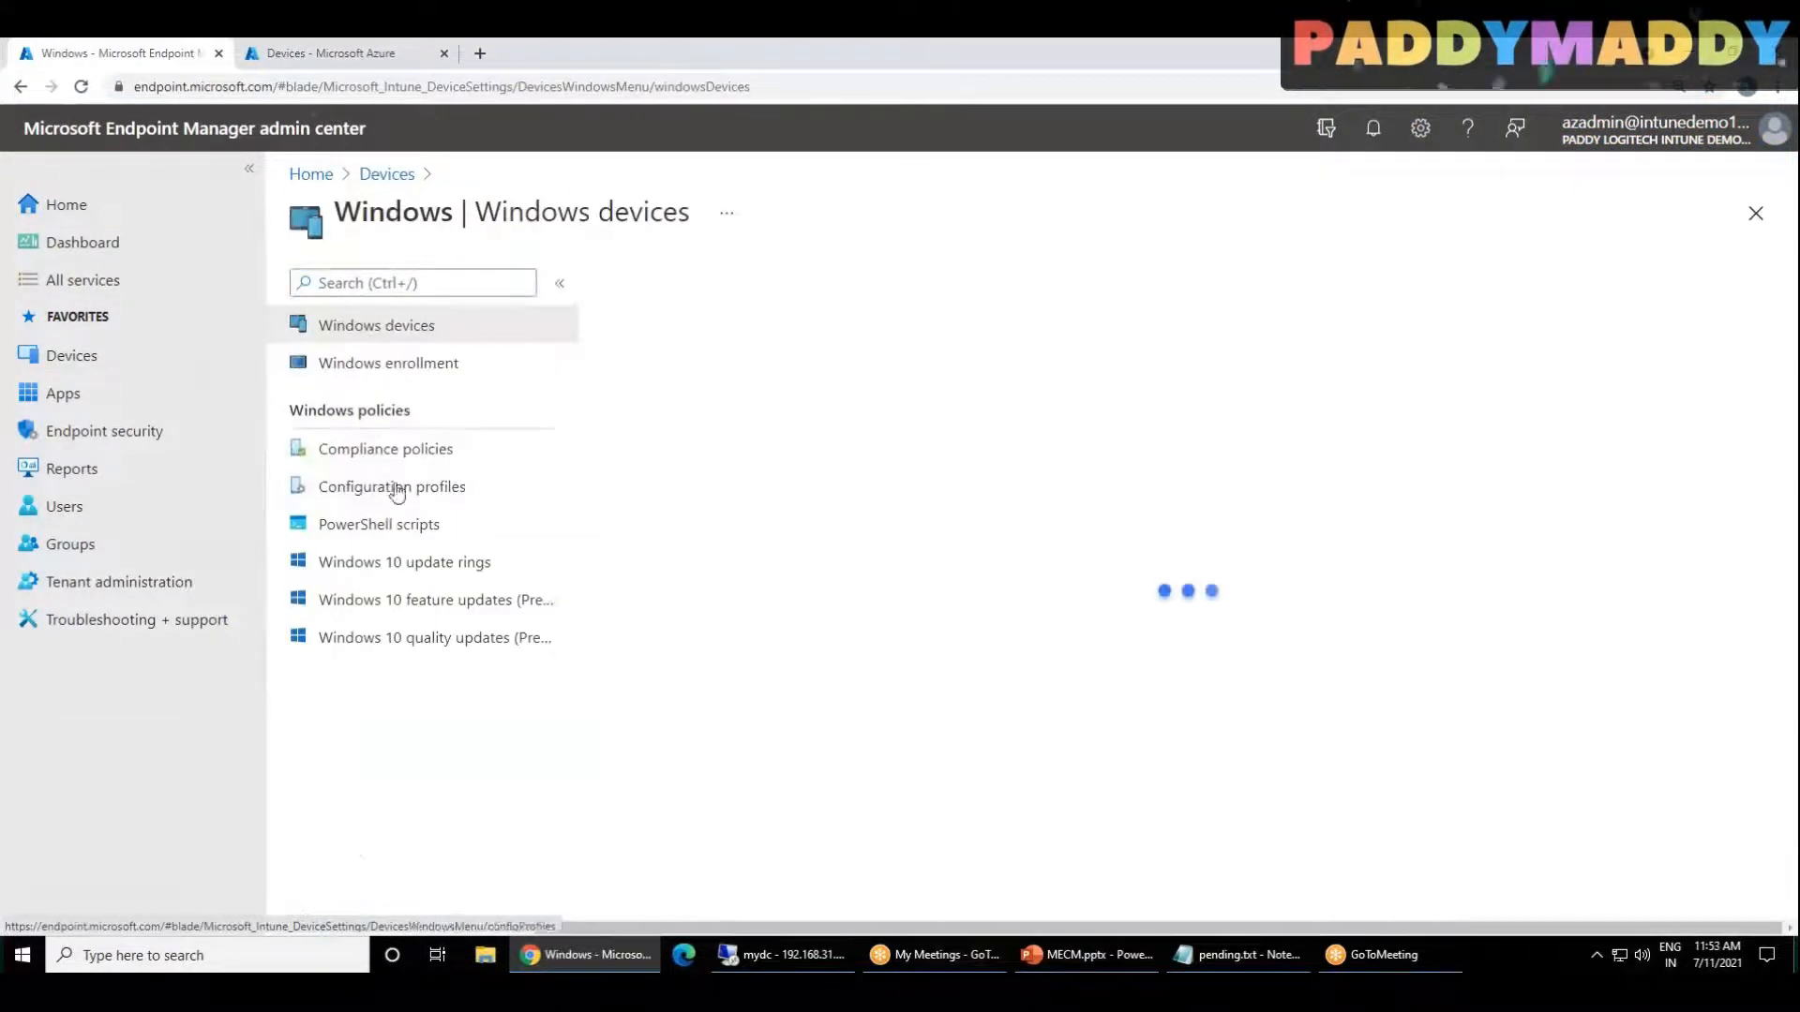
{"action": "left_click", "coordinate": [371, 370]}
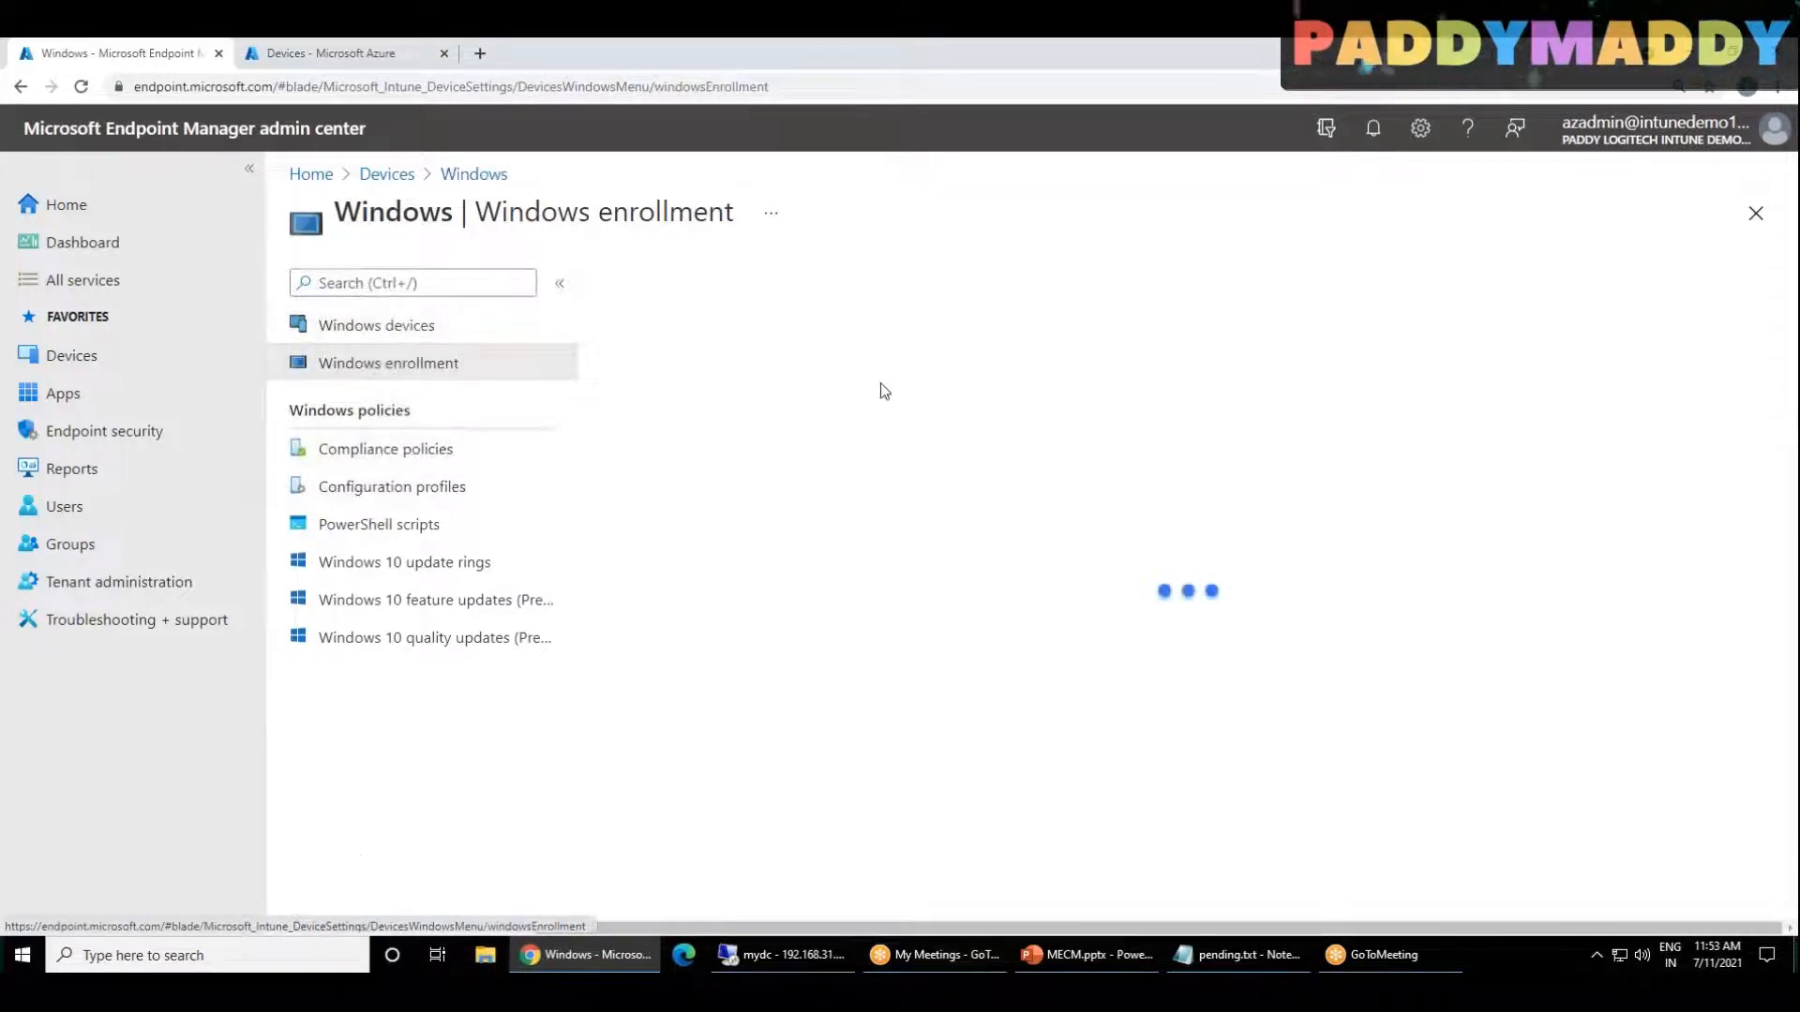
{"action": "left_click", "coordinate": [819, 469]}
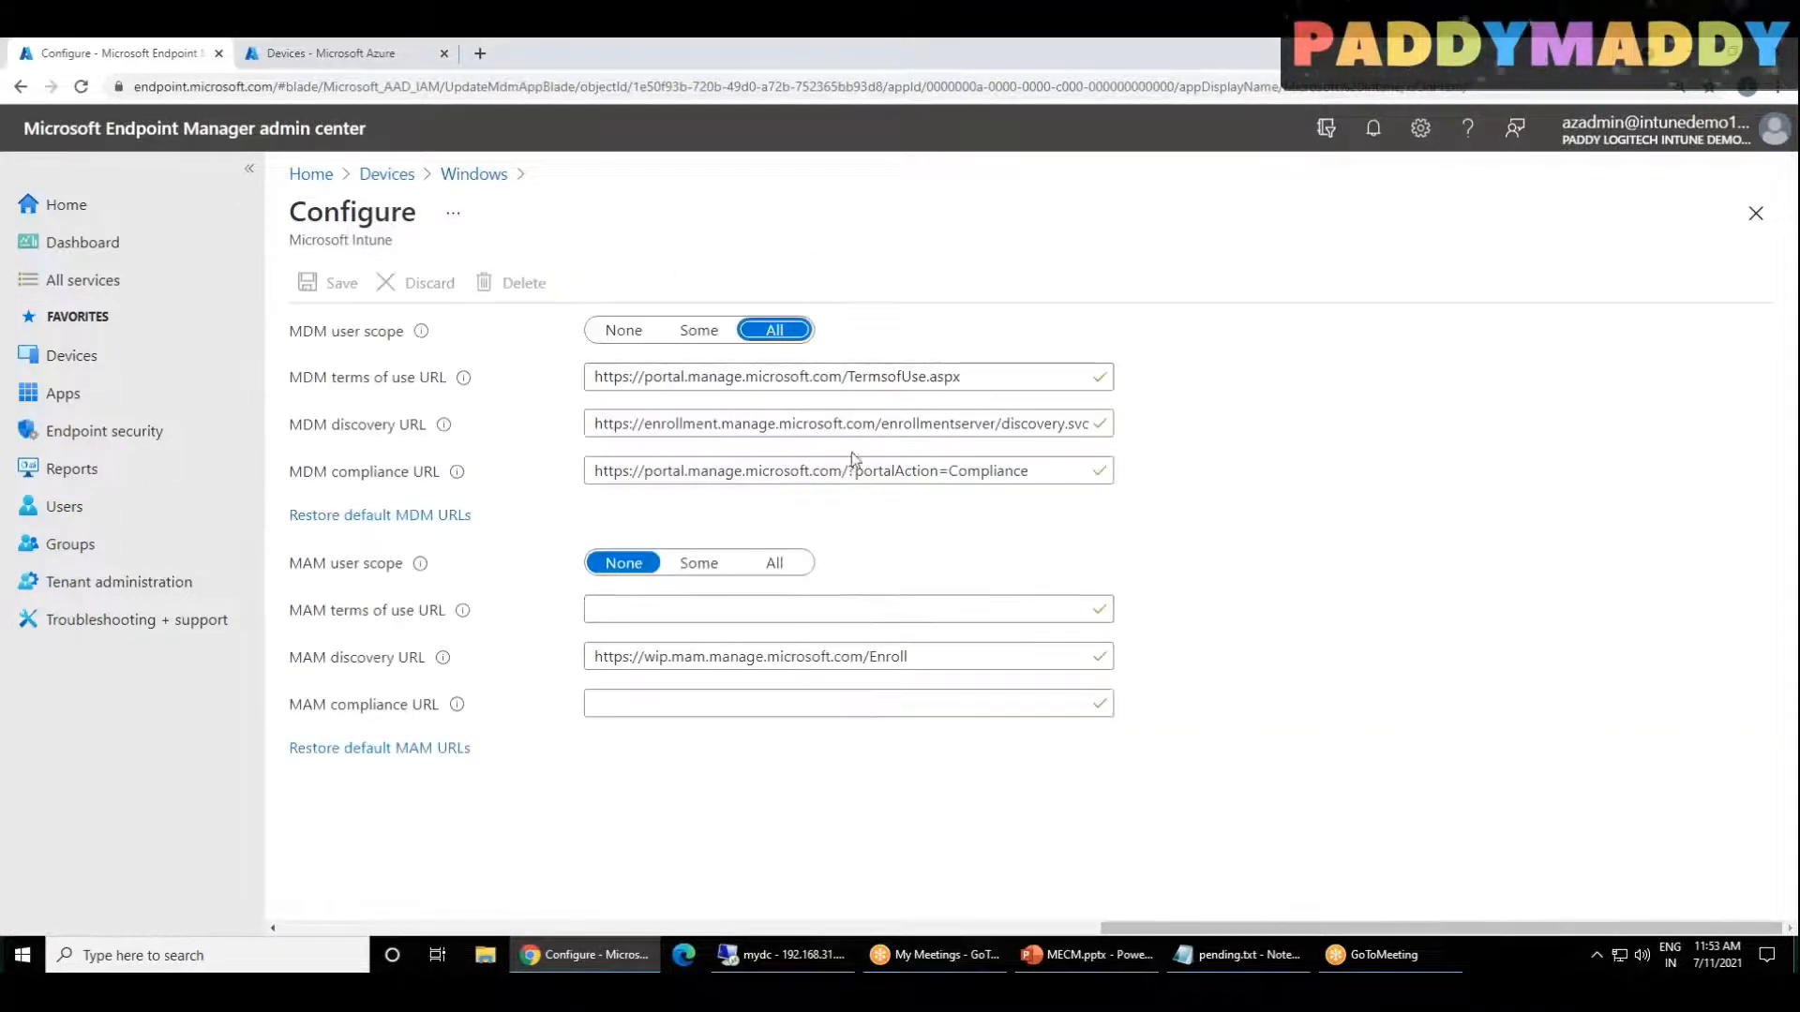
Step: Leave the enrollment configuration for the Devices overview and switch to the Azure Active Directory device list
{"action": "left_click", "coordinate": [385, 175]}
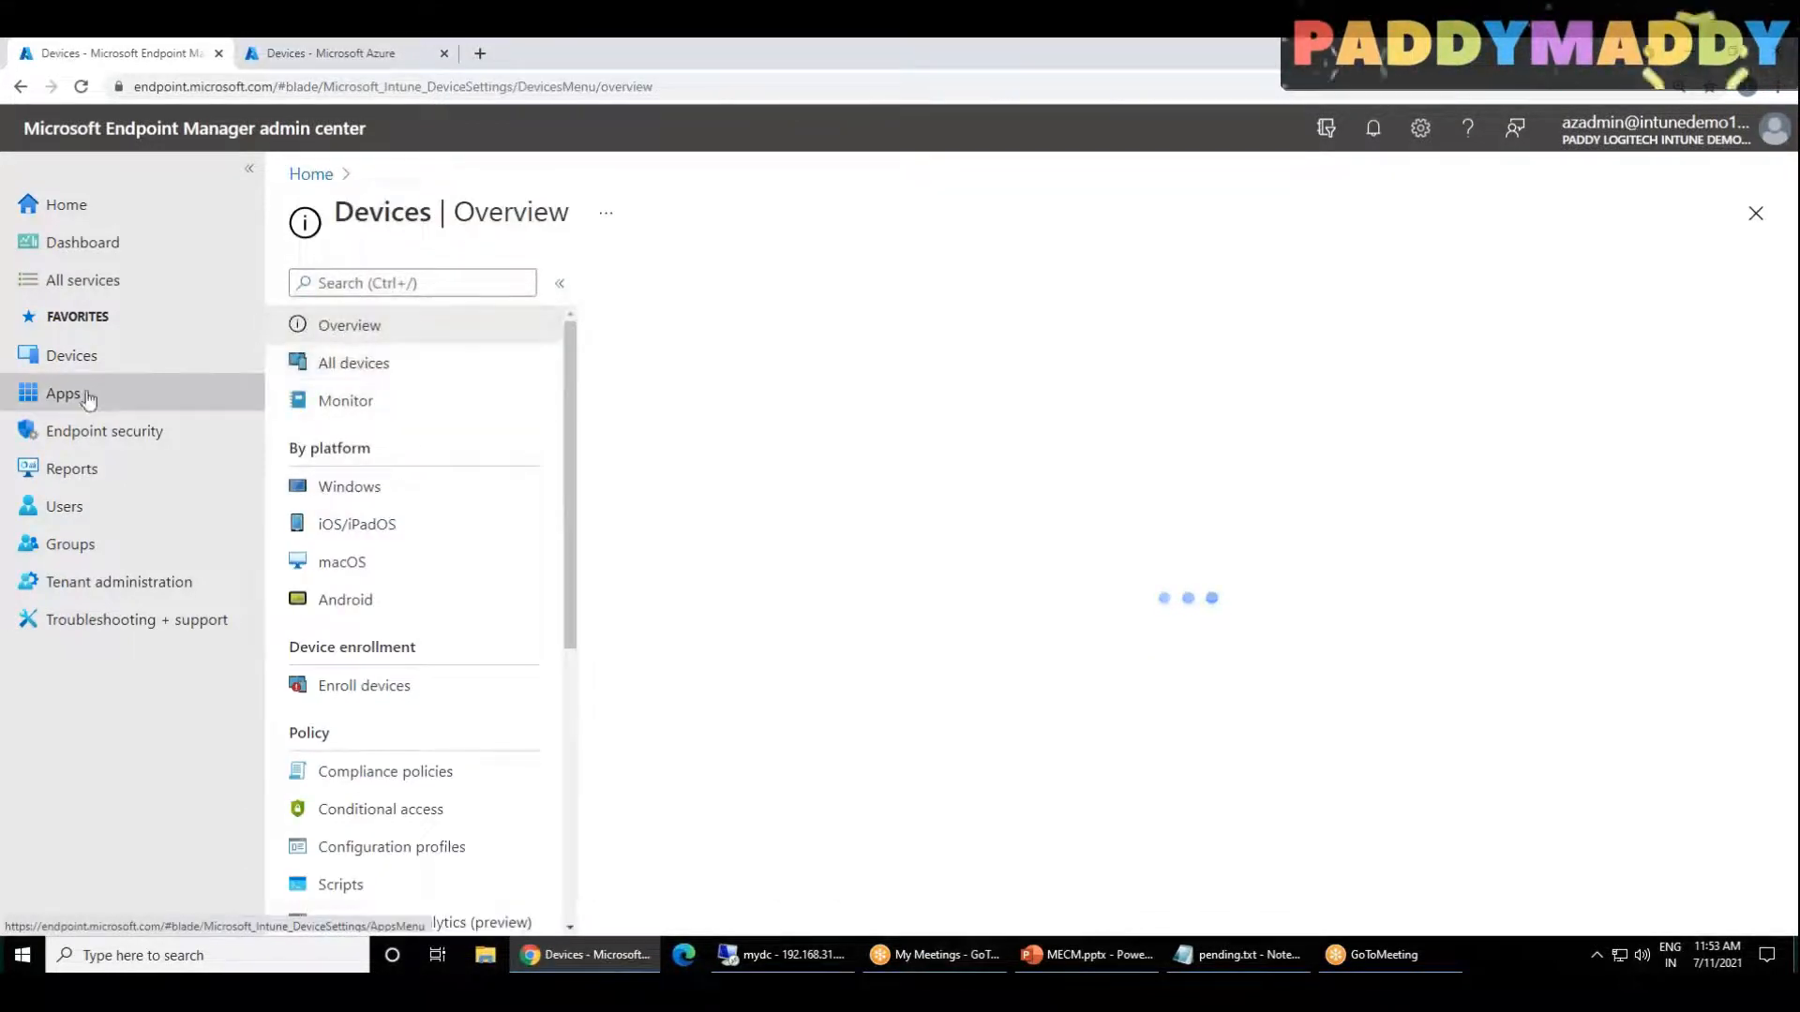
{"action": "left_click", "coordinate": [67, 355]}
{"action": "left_click", "coordinate": [334, 54]}
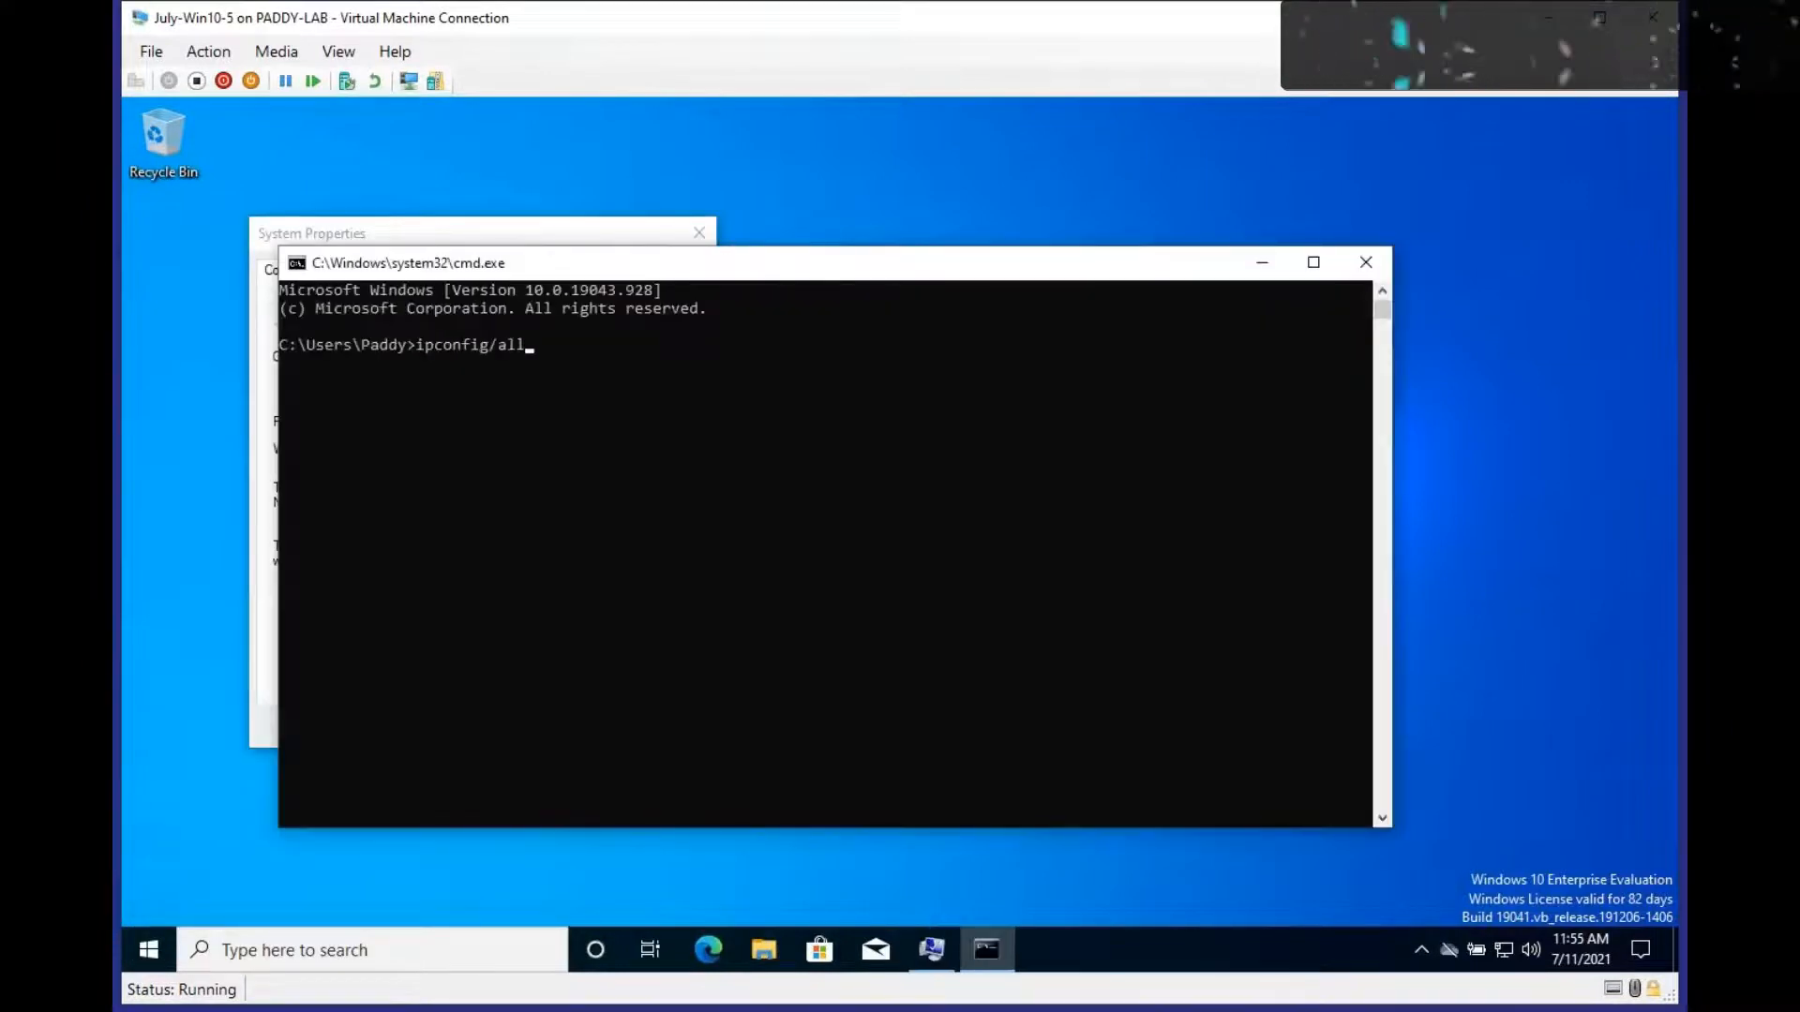
Step: Run ipconfig/all on the July-Win10-5 virtual machine and examine its IPv4 address, DNS servers, and full computer name
{"action": "key", "text": "Return"}
{"action": "scroll", "coordinate": [734, 689], "scroll_direction": "up", "scroll_amount": 1}
{"action": "scroll", "coordinate": [914, 688], "scroll_direction": "down", "scroll_amount": 2}
{"action": "left_click_drag", "start_coordinate": [749, 638], "coordinate": [830, 692]}
{"action": "left_click", "coordinate": [821, 746]}
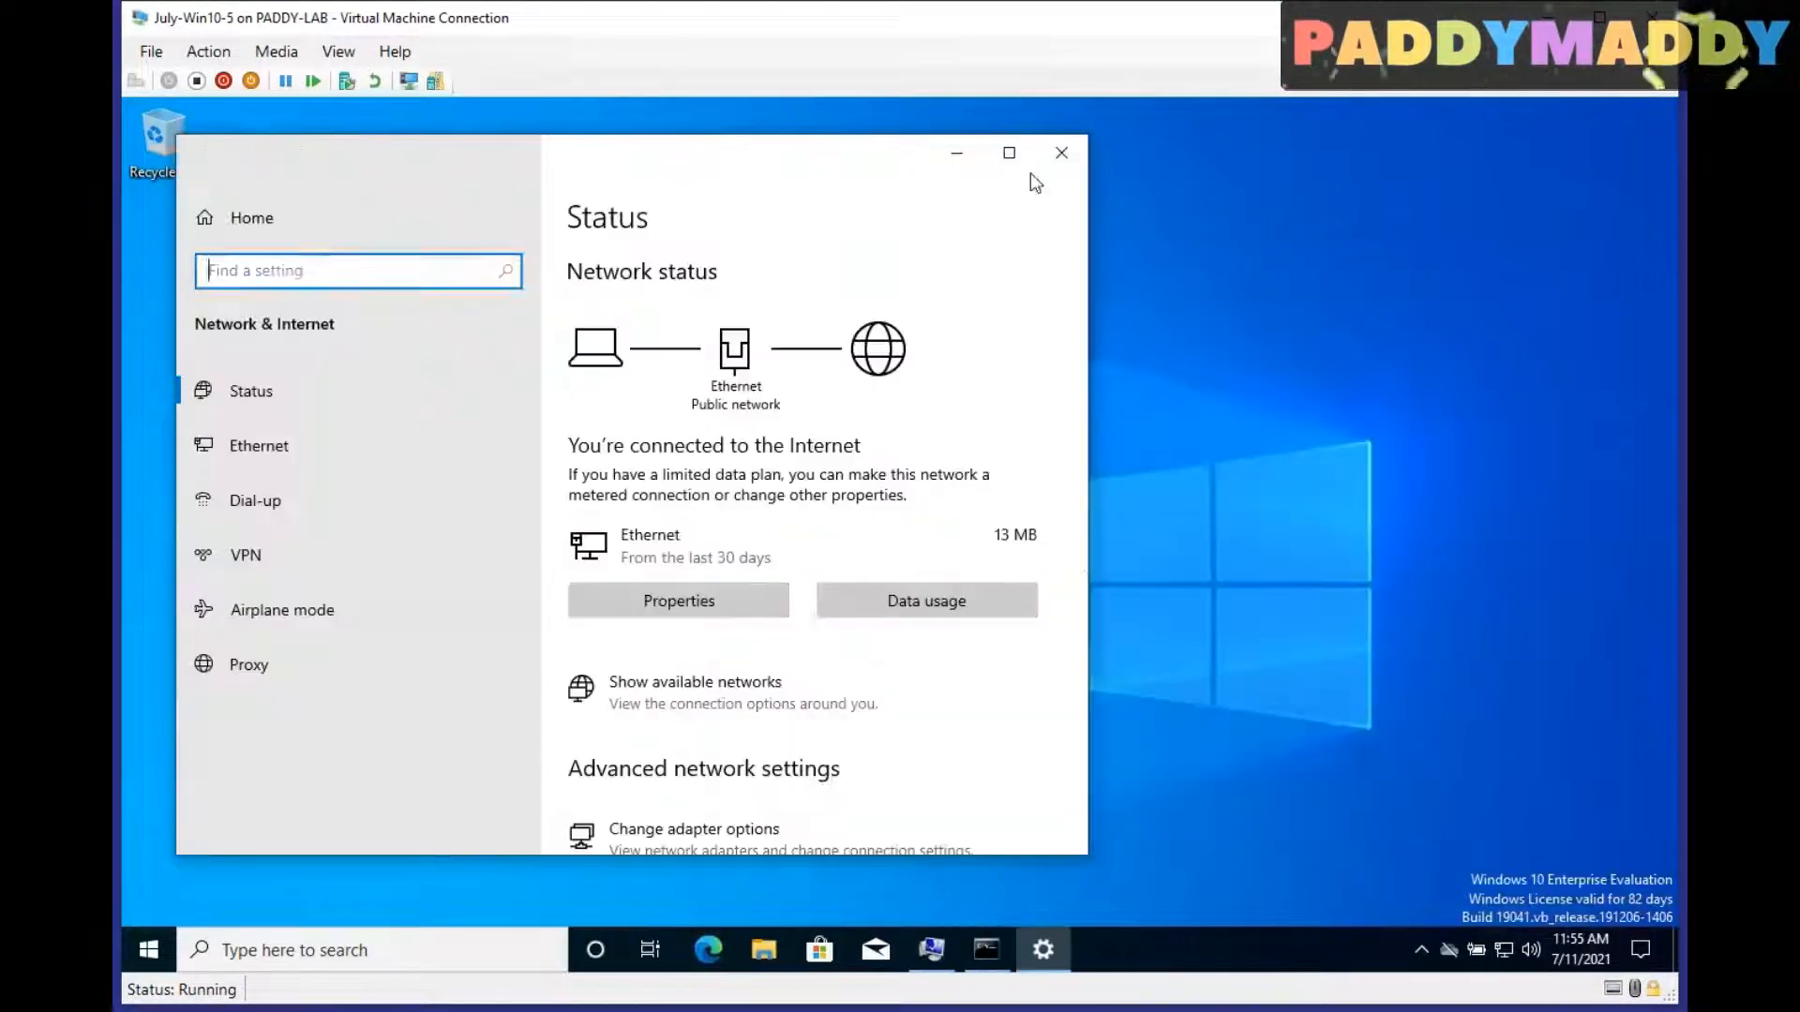
{"action": "scroll", "coordinate": [692, 470], "scroll_direction": "down", "scroll_amount": 5}
{"action": "scroll", "coordinate": [790, 656], "scroll_direction": "up", "scroll_amount": 2}
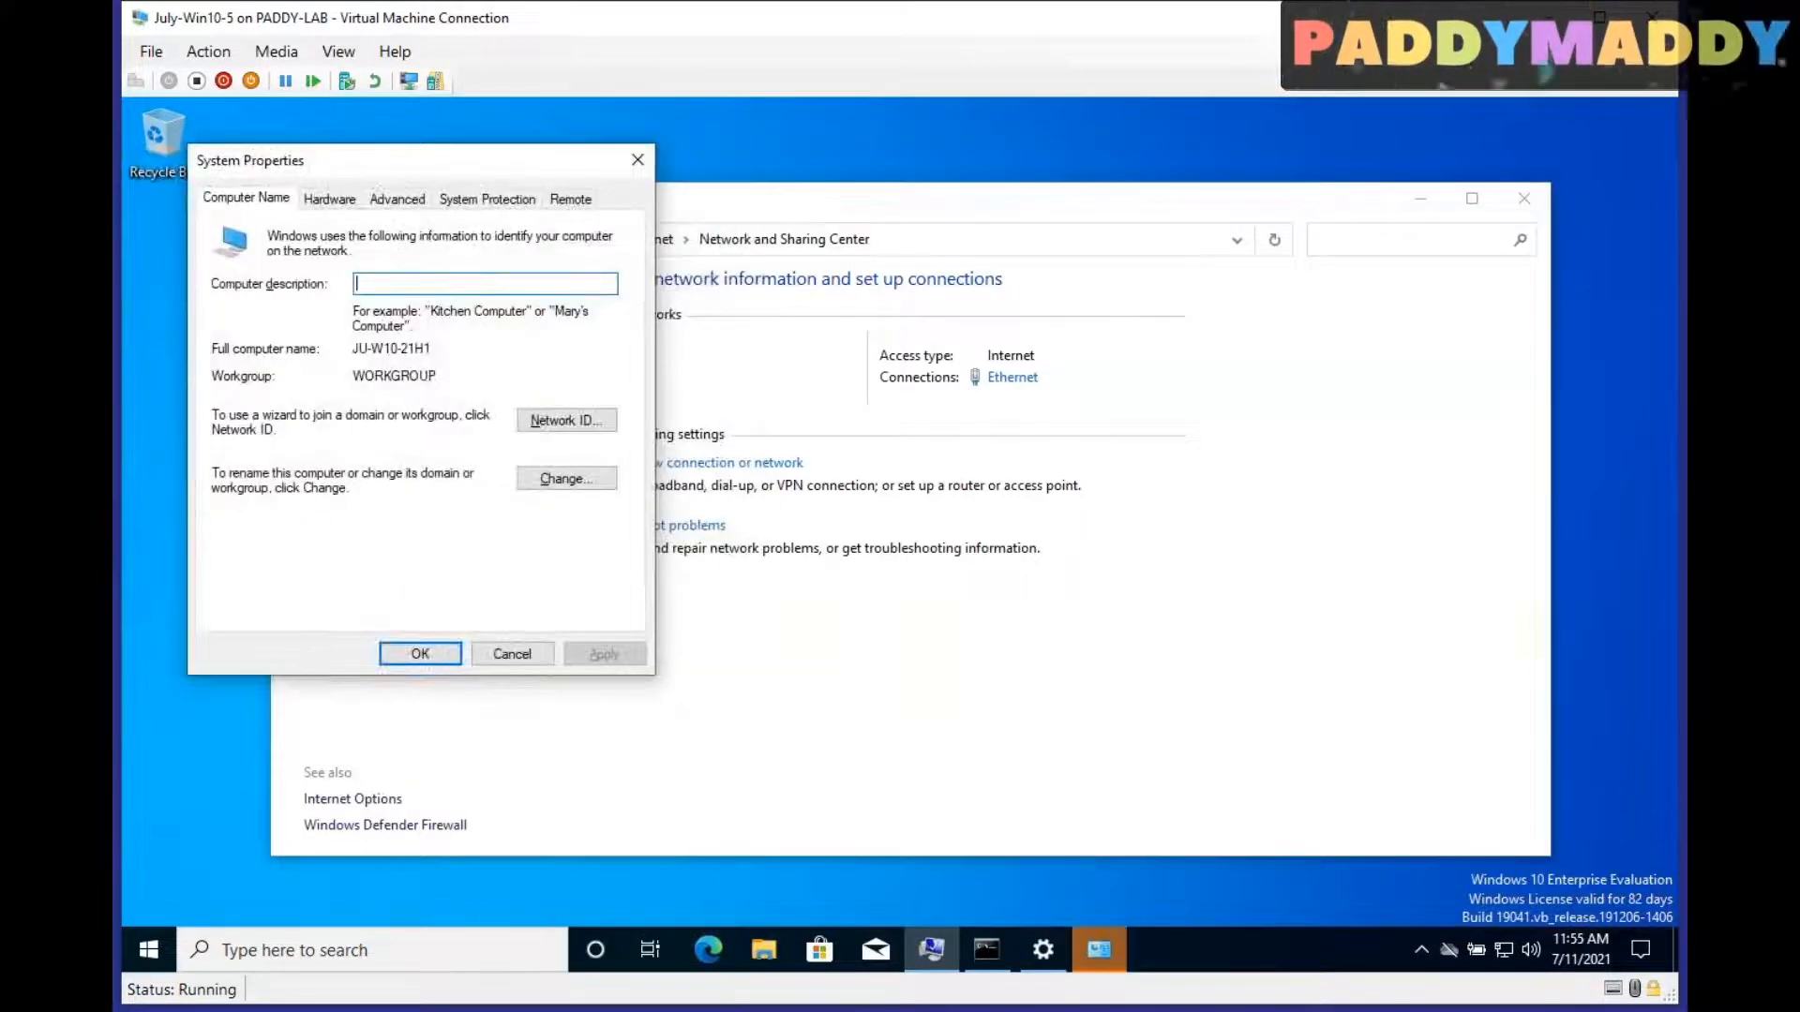
{"action": "left_click_drag", "start_coordinate": [433, 349], "coordinate": [307, 344]}
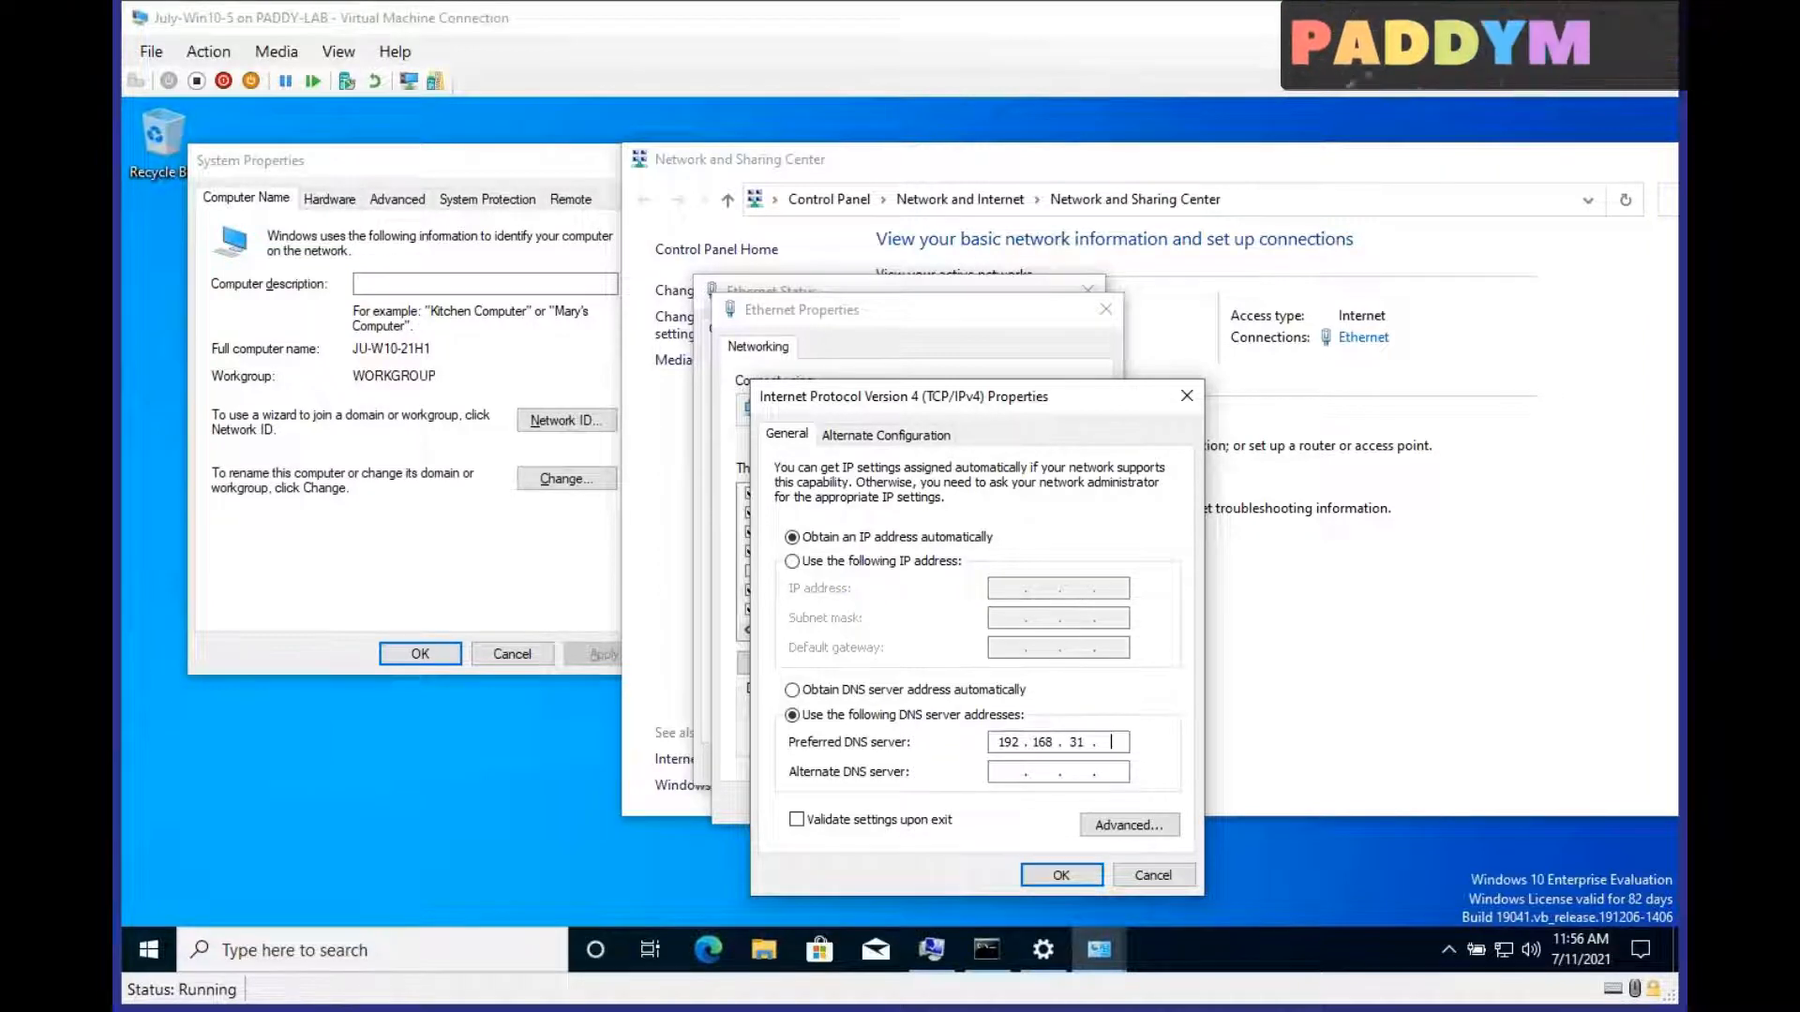
Step: Set the Ethernet adapter's preferred DNS server to the domain controller at 192.168.31.150 and the alternate to 192.168.31.1, saving the changes
{"action": "type", "text": "15192.168.31.1"}
{"action": "left_click", "coordinate": [1057, 874]}
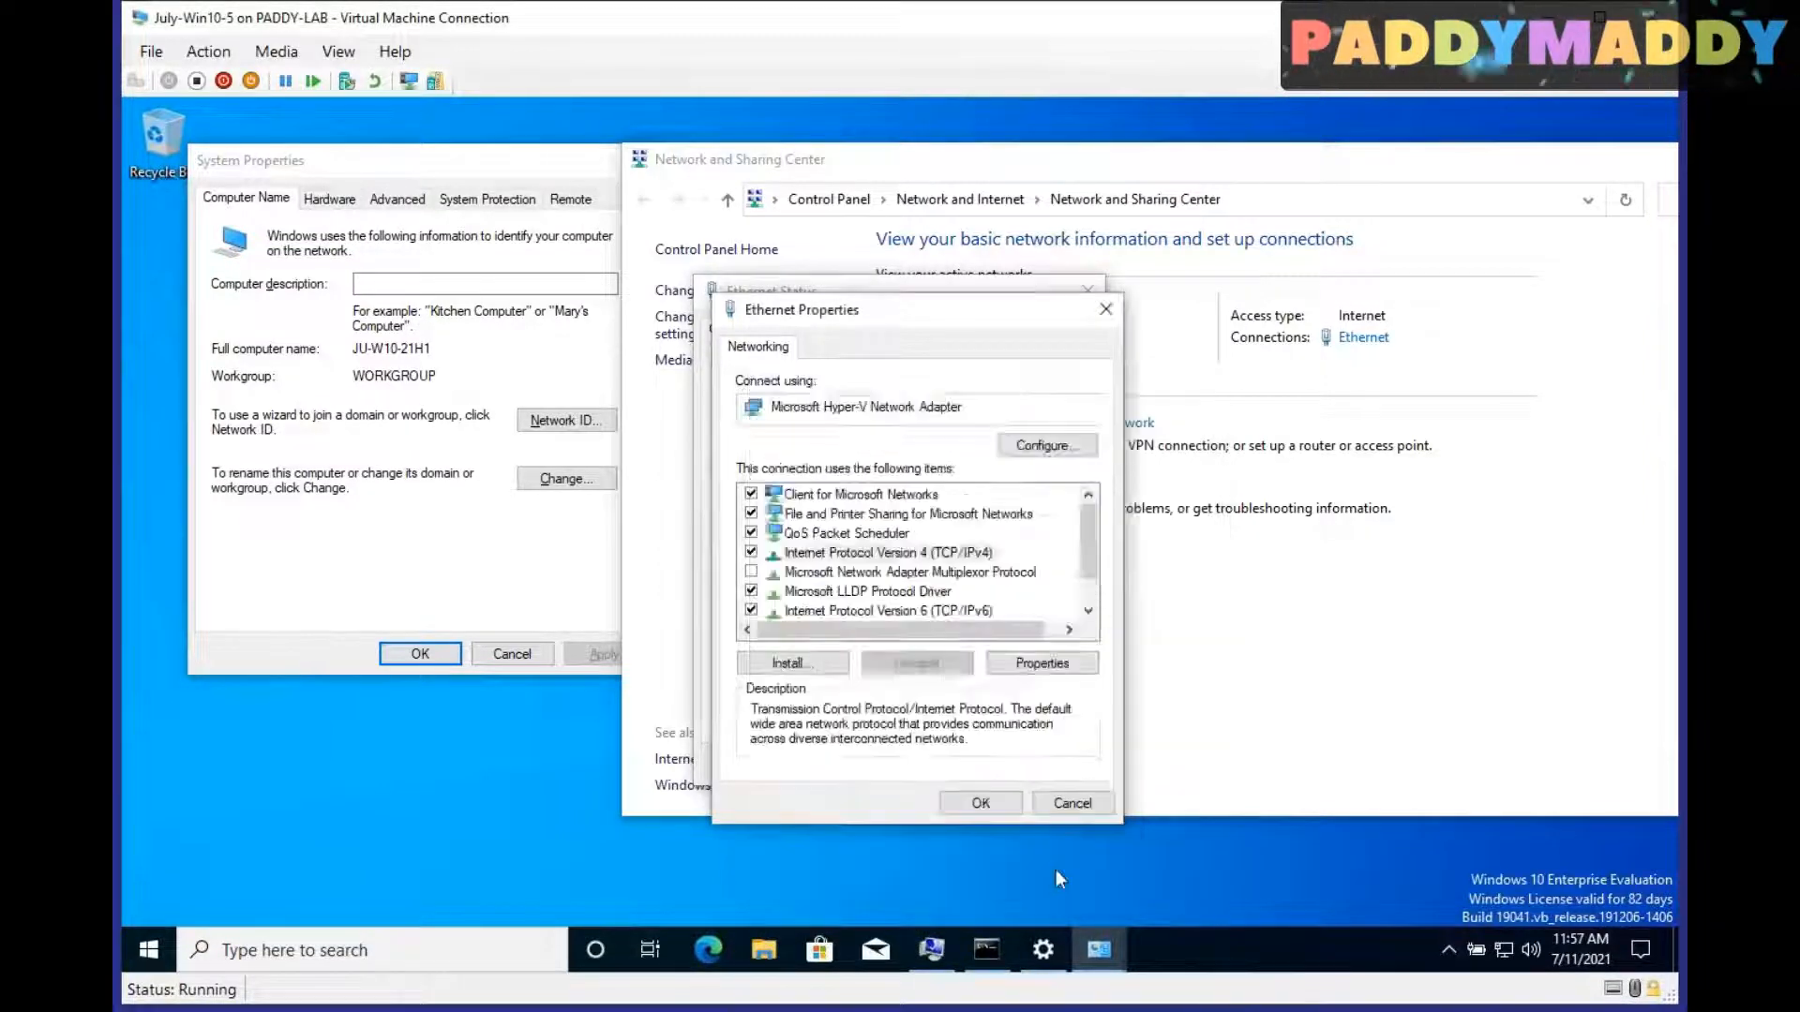
{"action": "left_click", "coordinate": [981, 804]}
{"action": "left_click", "coordinate": [1048, 767]}
Step: Change the Windows time zone to match the domain controller's clock, and close the Settings and network windows
{"action": "left_click", "coordinate": [1585, 958]}
{"action": "left_click", "coordinate": [1584, 958]}
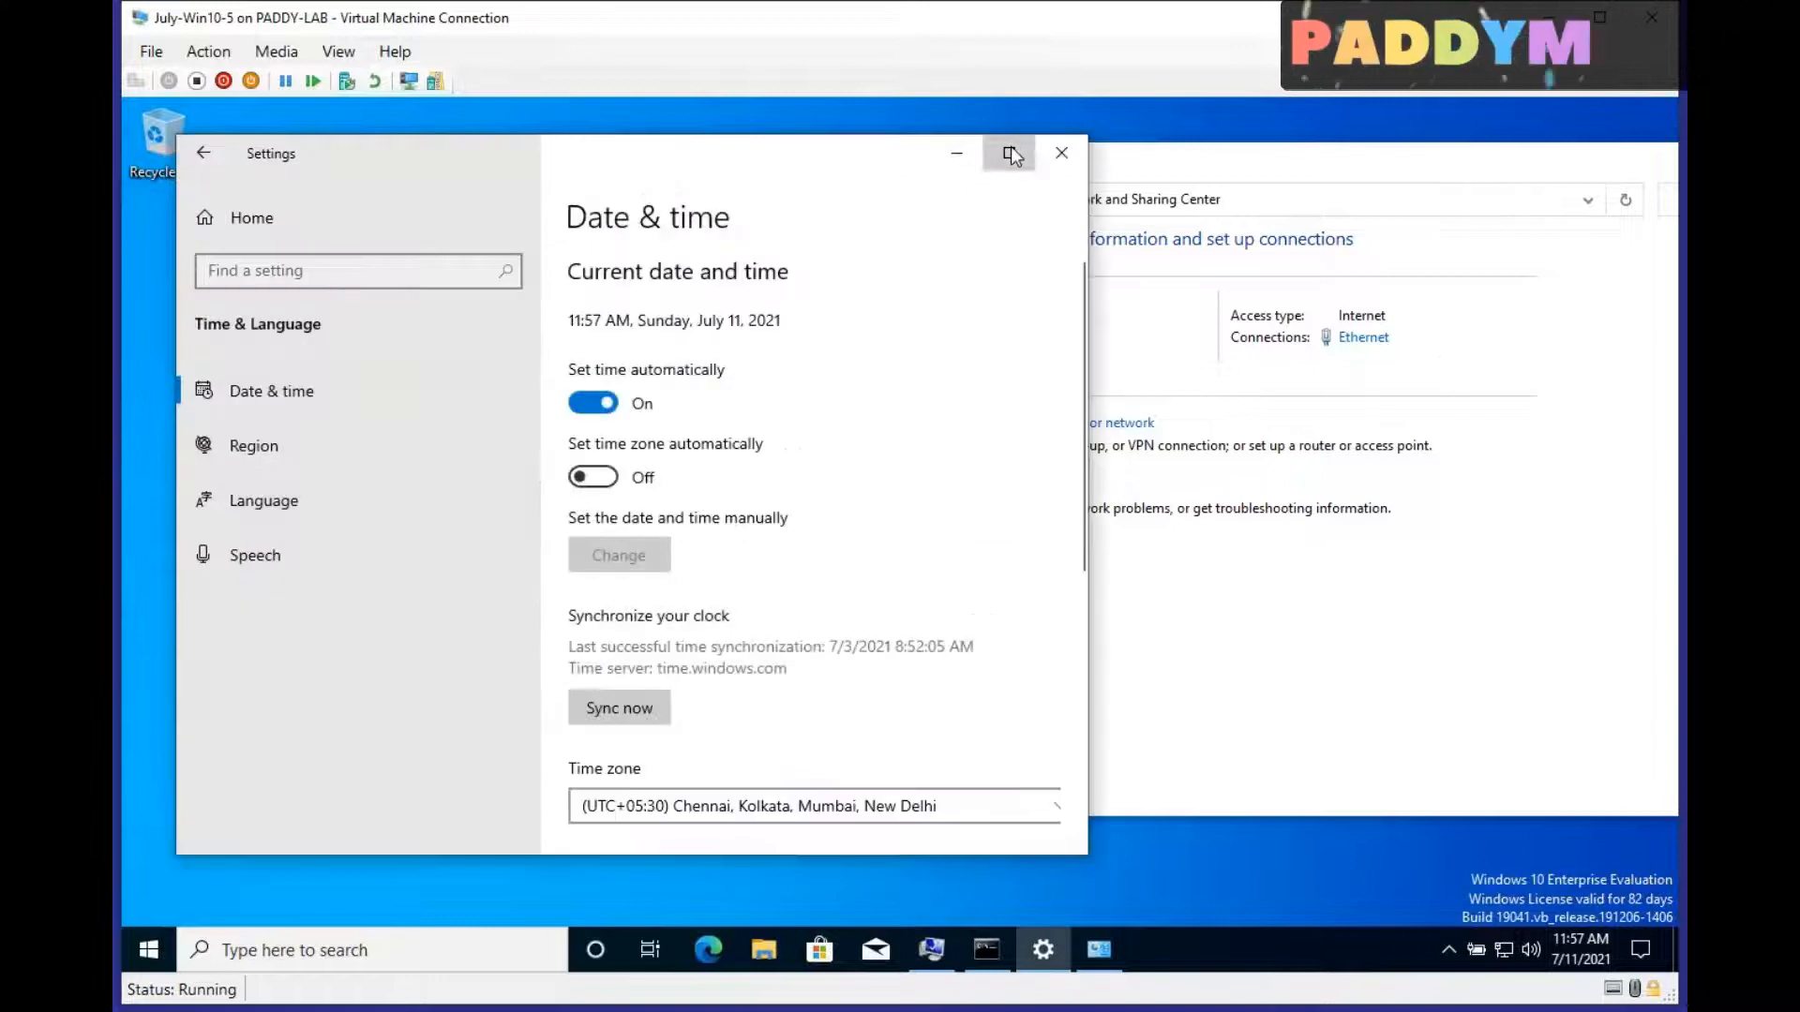
{"action": "left_click", "coordinate": [1008, 152]}
{"action": "scroll", "coordinate": [1194, 628], "scroll_direction": "down", "scroll_amount": 2}
{"action": "left_click", "coordinate": [941, 627]}
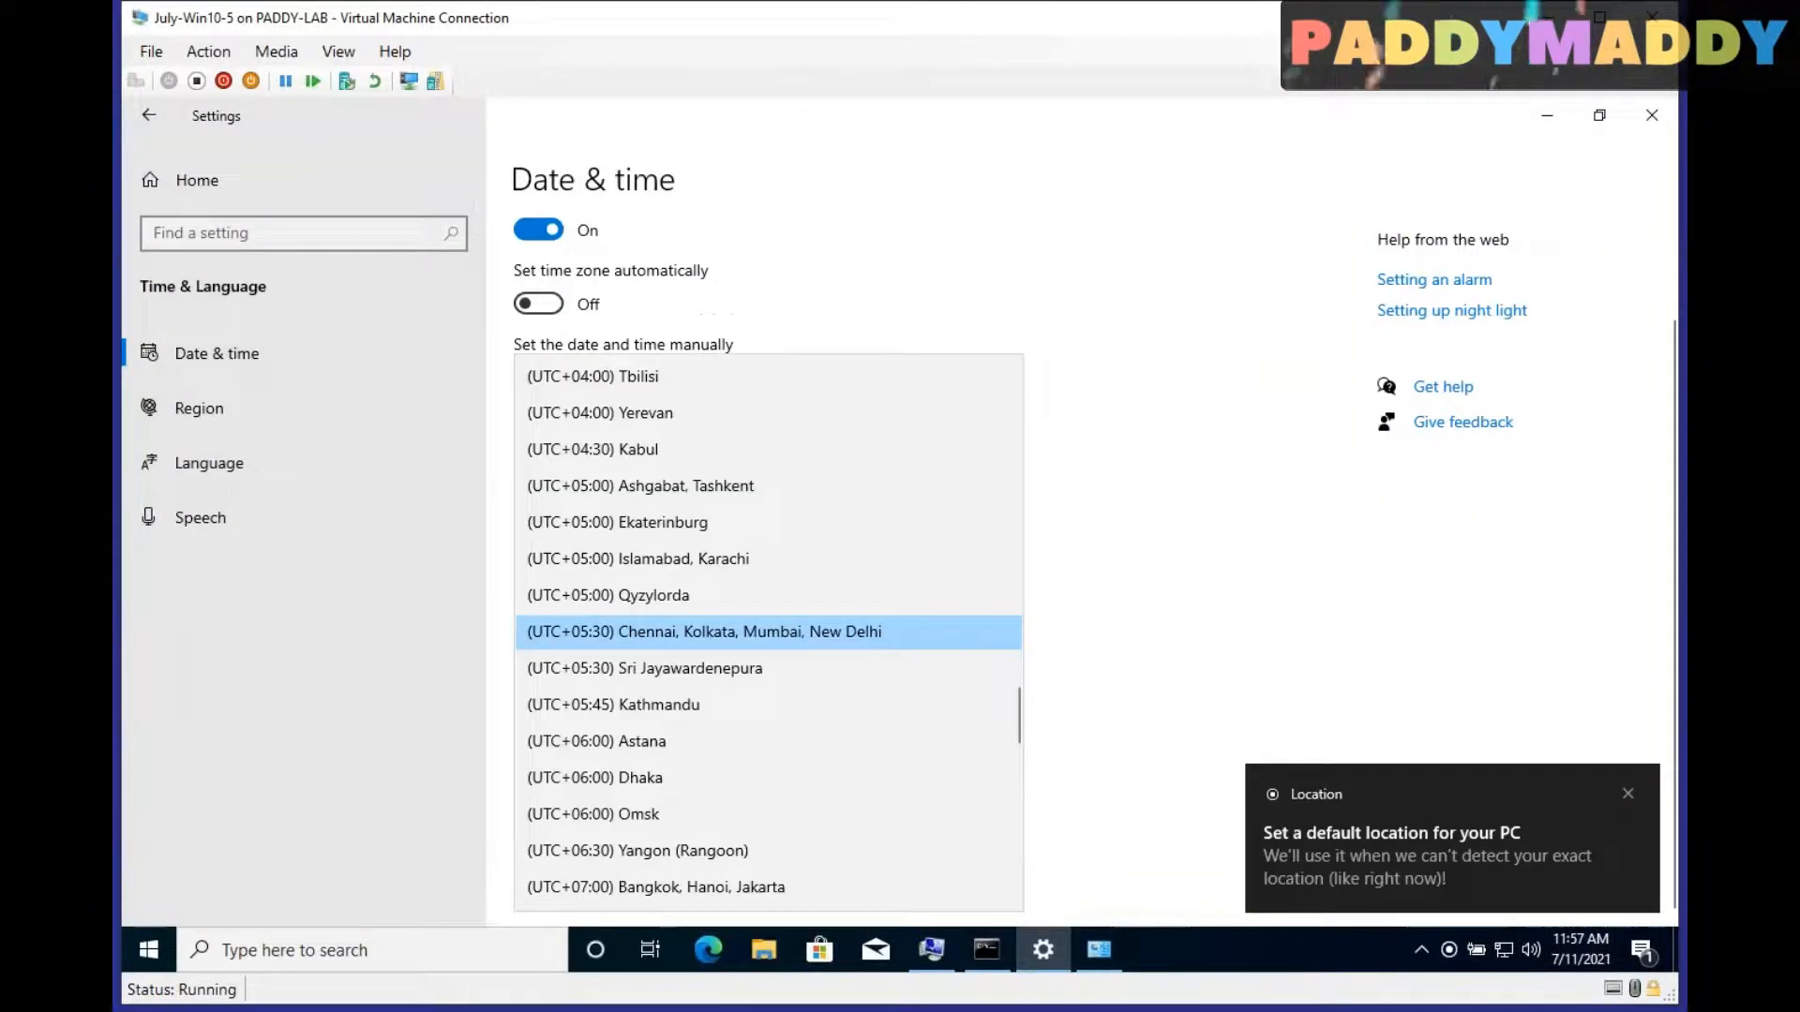
{"action": "scroll", "coordinate": [910, 677], "scroll_direction": "up", "scroll_amount": 15}
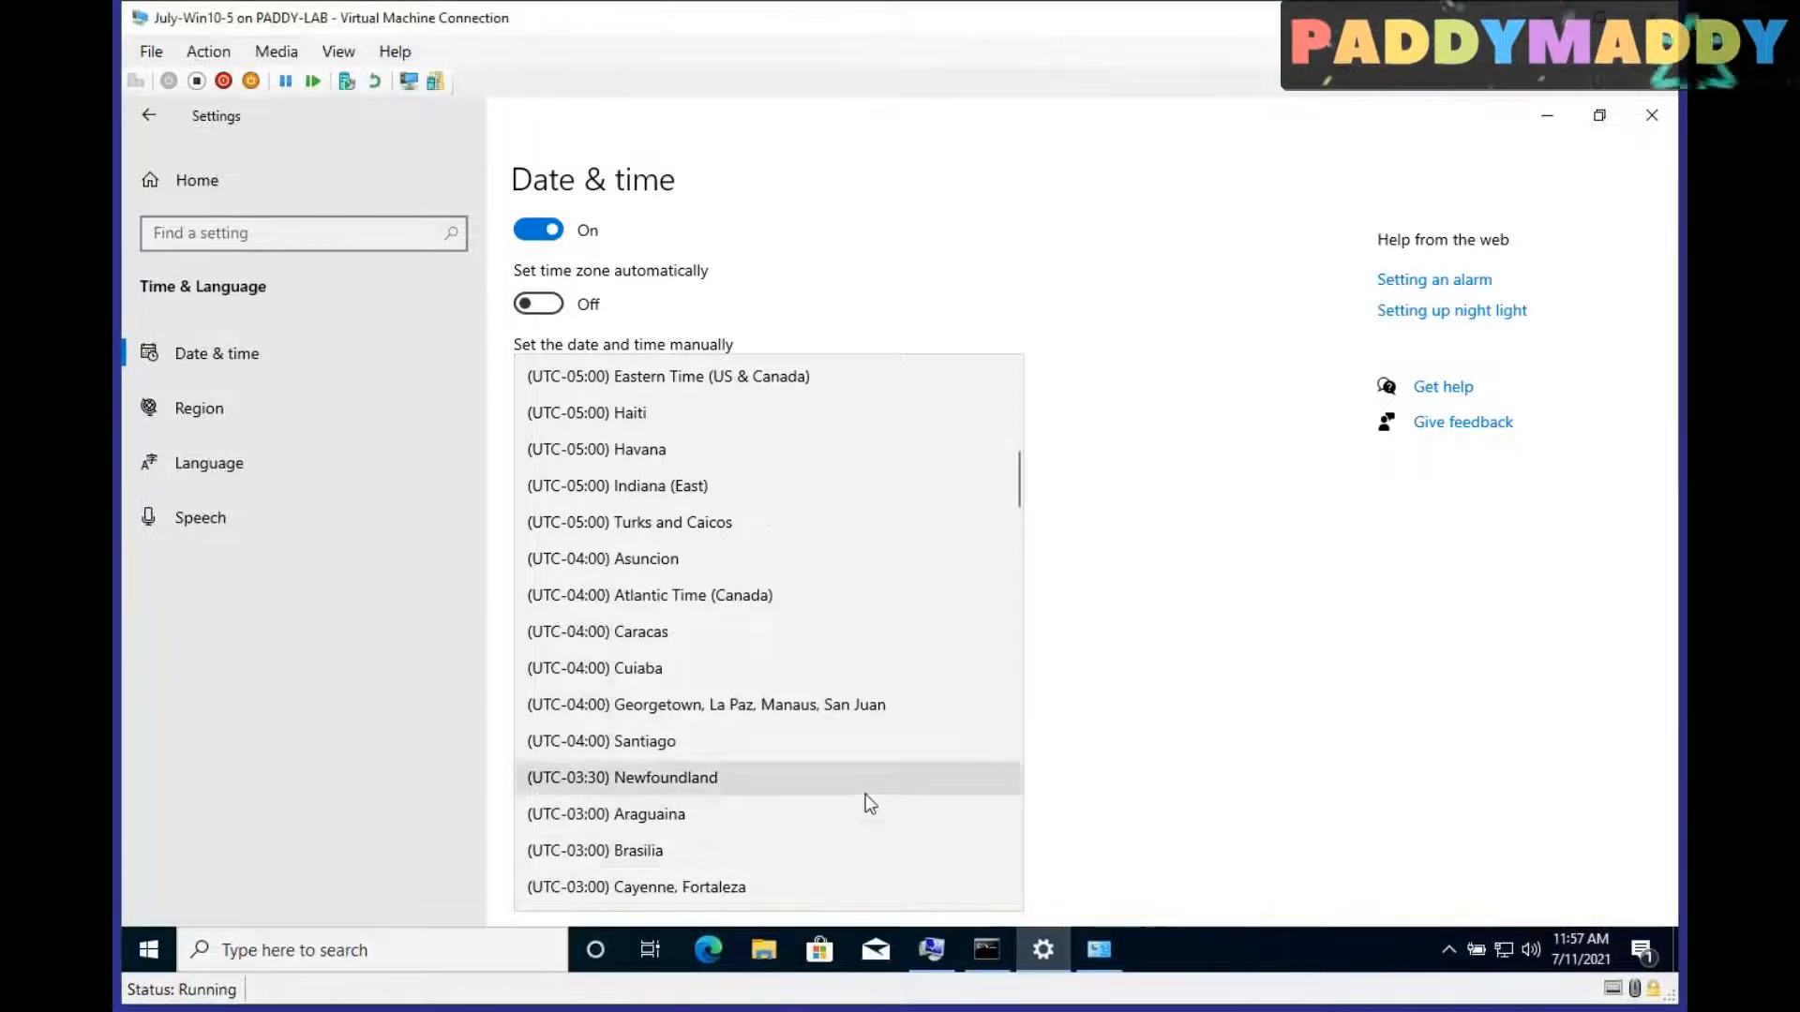
{"action": "left_click", "coordinate": [1140, 830]}
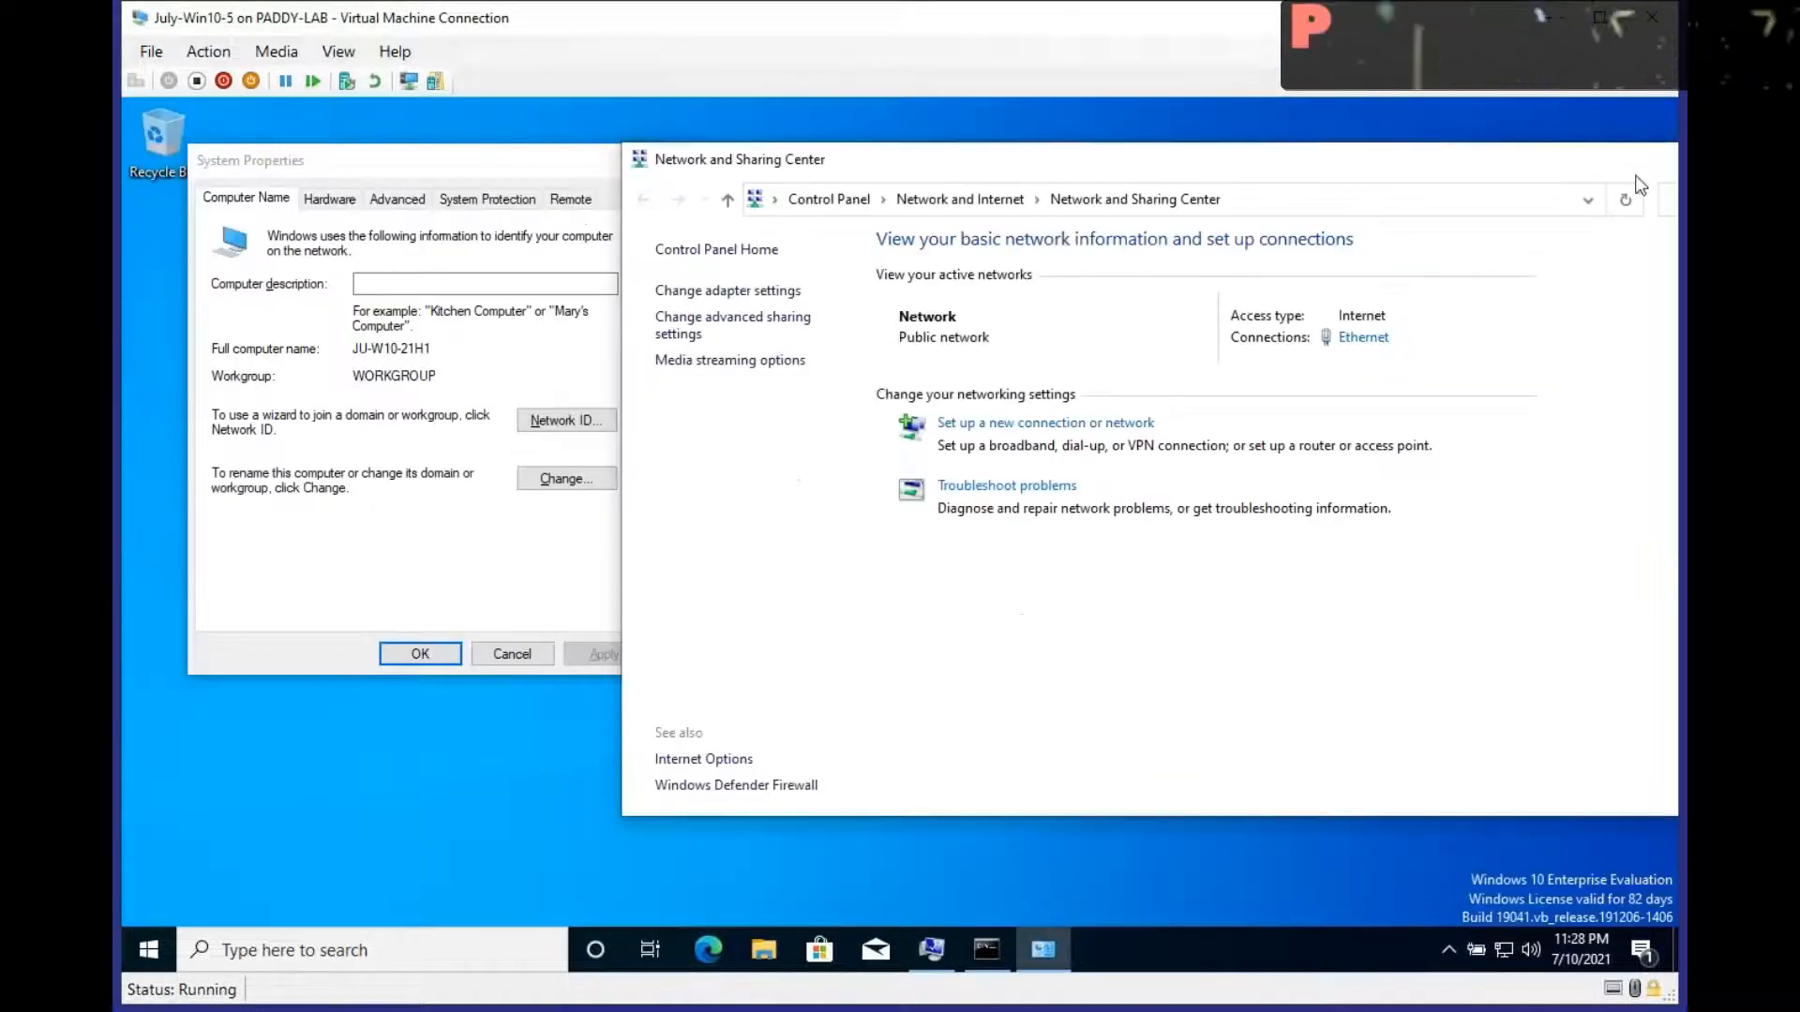
{"action": "left_click_drag", "start_coordinate": [1636, 176], "coordinate": [1537, 187]}
{"action": "left_click", "coordinate": [1655, 172]}
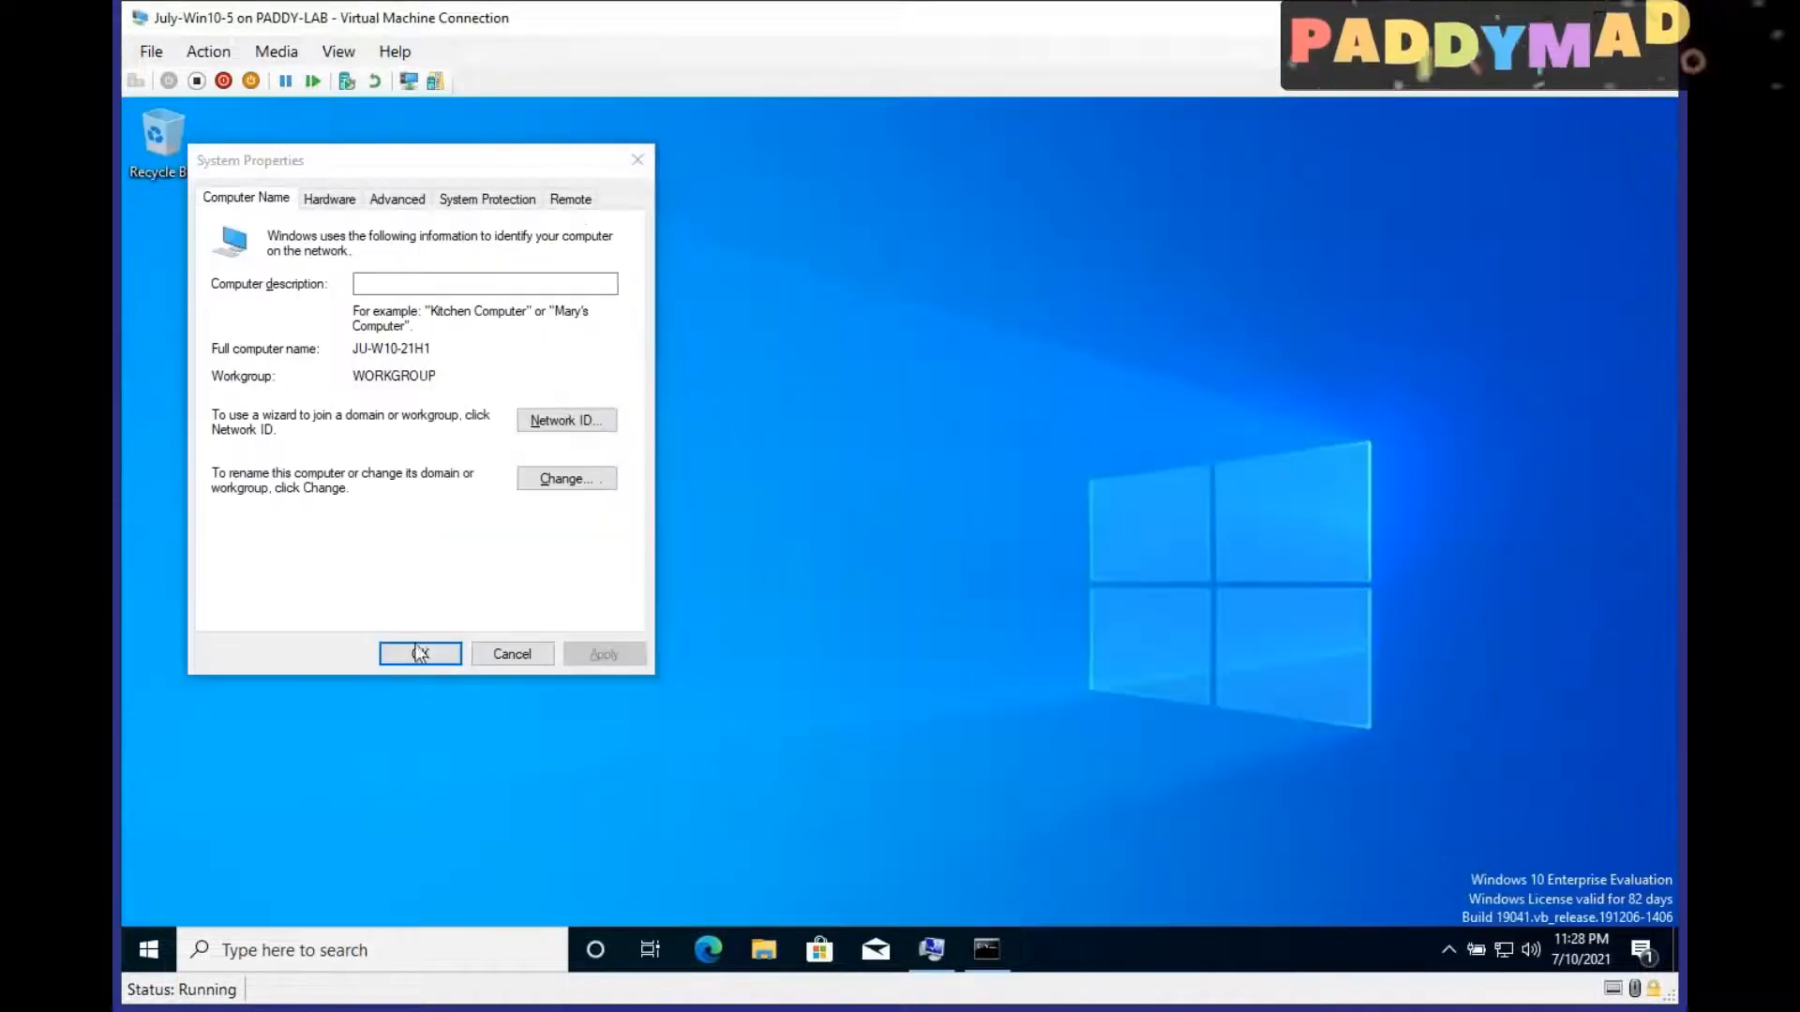
Step: Change the computer's membership from workgroup to the domain mylab.local in System Properties
{"action": "left_click", "coordinate": [566, 479]}
{"action": "left_click", "coordinate": [234, 466]}
{"action": "left_click", "coordinate": [289, 493]}
{"action": "type", "text": "mslab.local"}
{"action": "key", "text": "Return"}
Step: Authorize the domain join with the administrator account and its password, and dismiss the domain welcome message
{"action": "type", "text": "administrator"}
{"action": "key", "text": "Tab"}
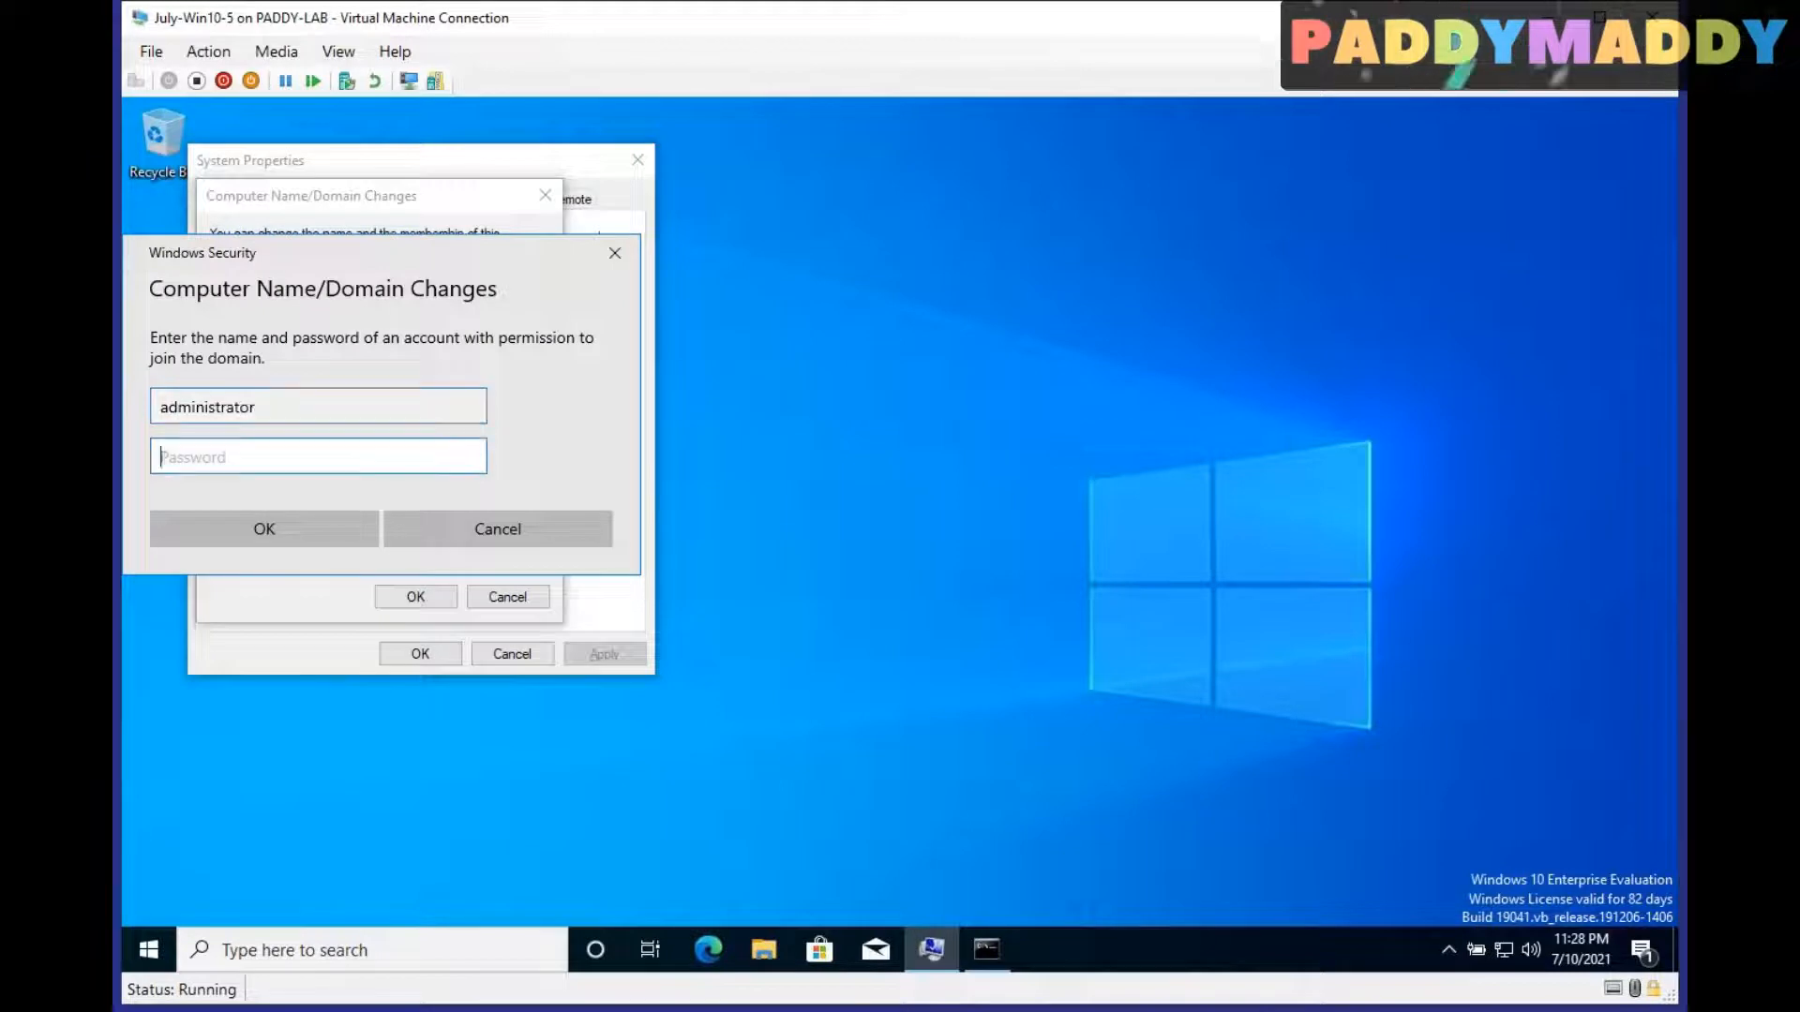
{"action": "type", "text": "Password123"}
{"action": "key", "text": "Return"}
{"action": "left_click", "coordinate": [1008, 606]}
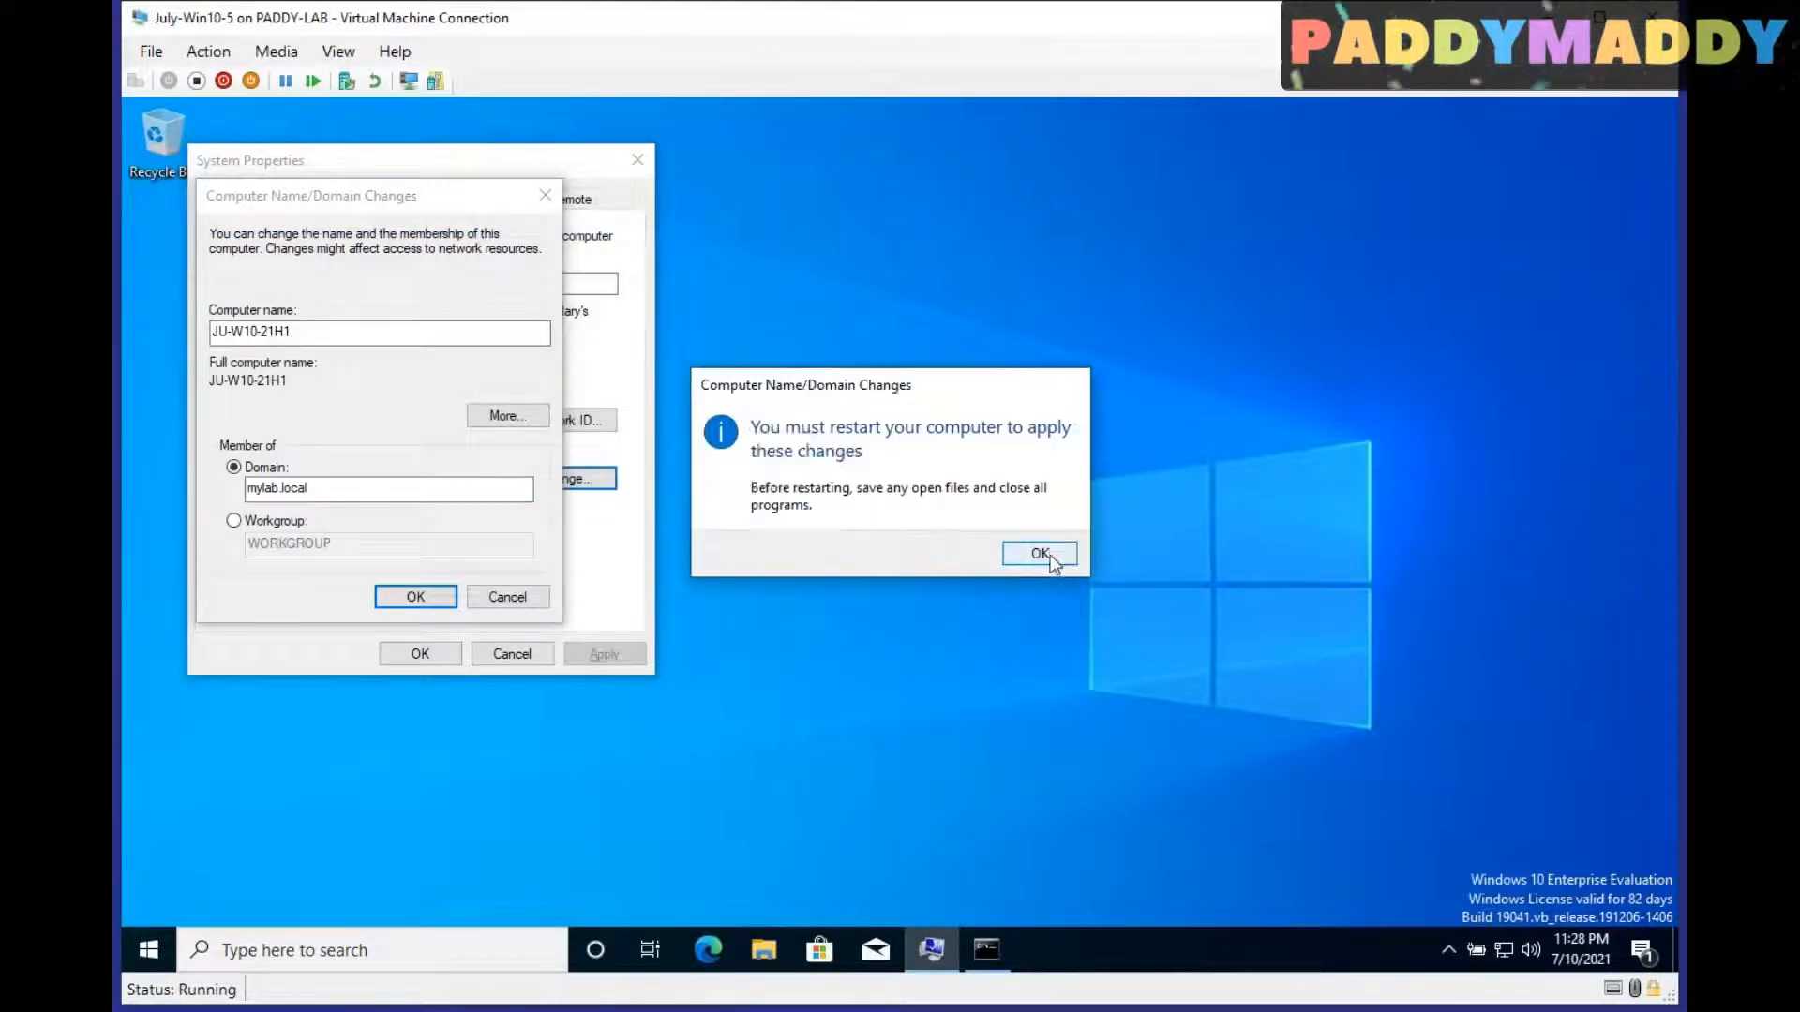
Step: Acknowledge the restart notice, close System Properties, and restart the virtual machine
{"action": "left_click", "coordinate": [1048, 555]}
{"action": "left_click", "coordinate": [450, 658]}
{"action": "left_click", "coordinate": [912, 544]}
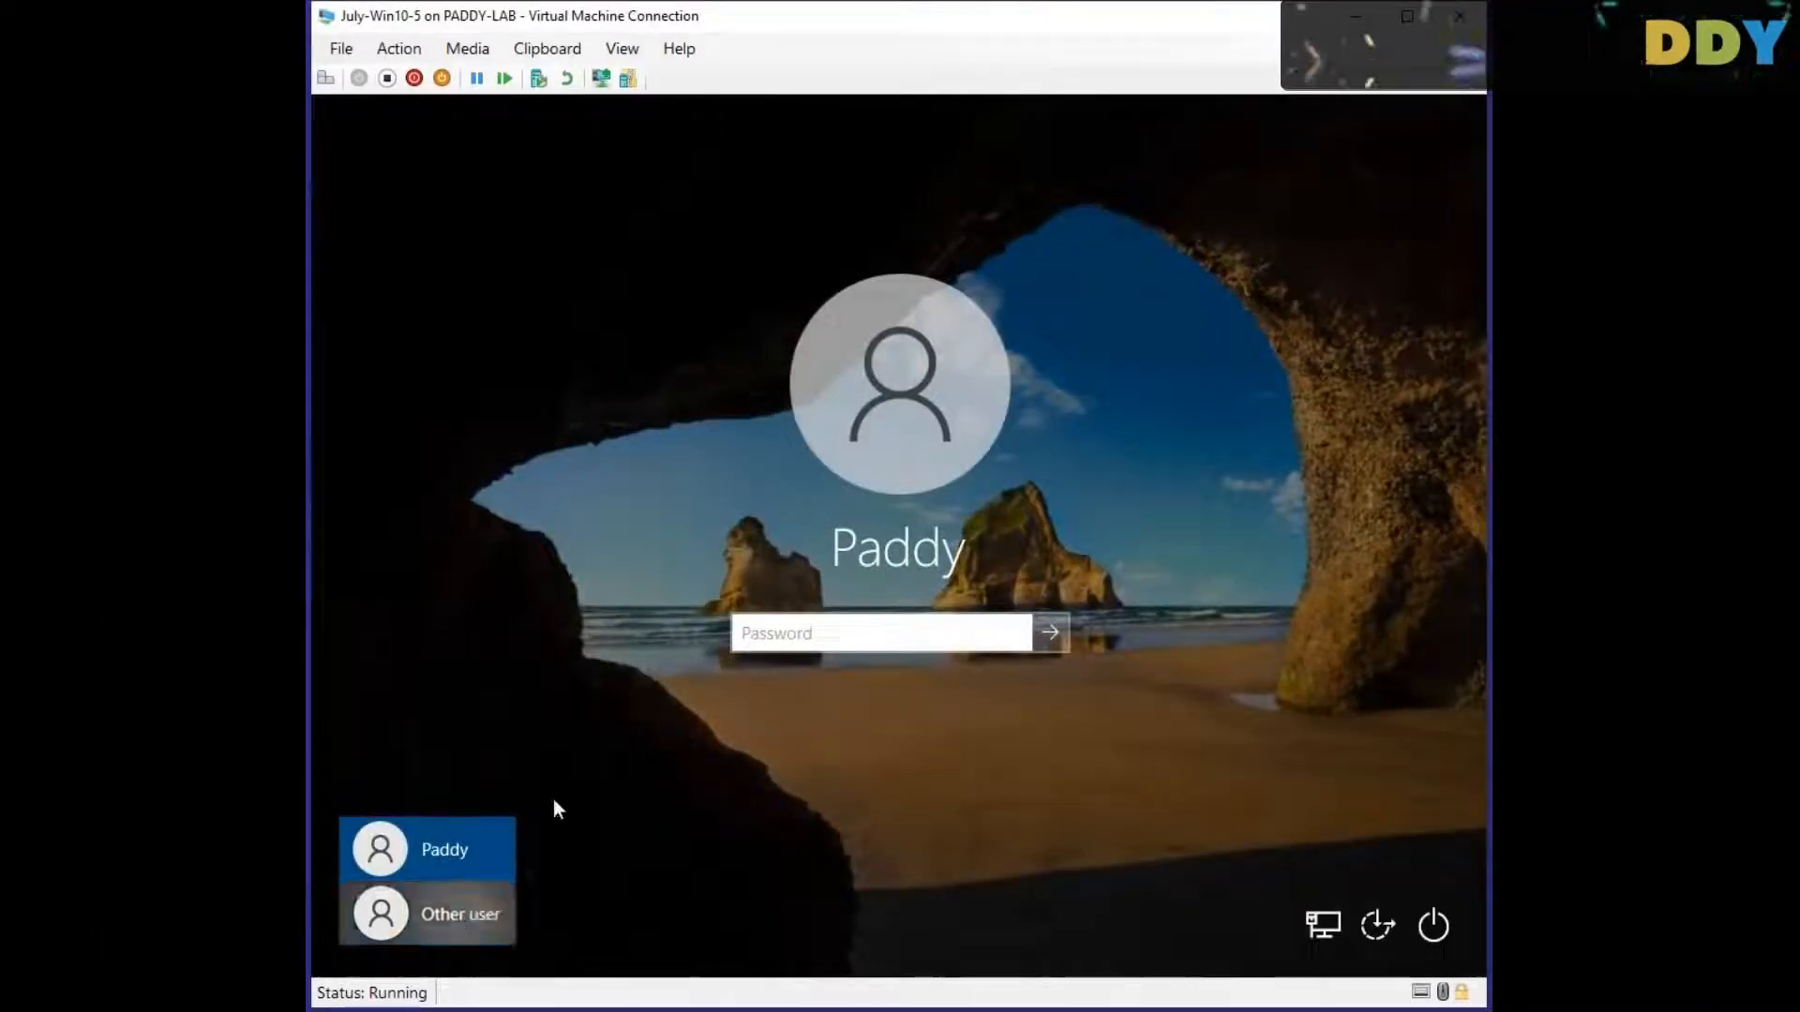
Step: Sign in to the virtual machine as another user, entering the domain user's sign-in name and account password
{"action": "left_click", "coordinate": [441, 914]}
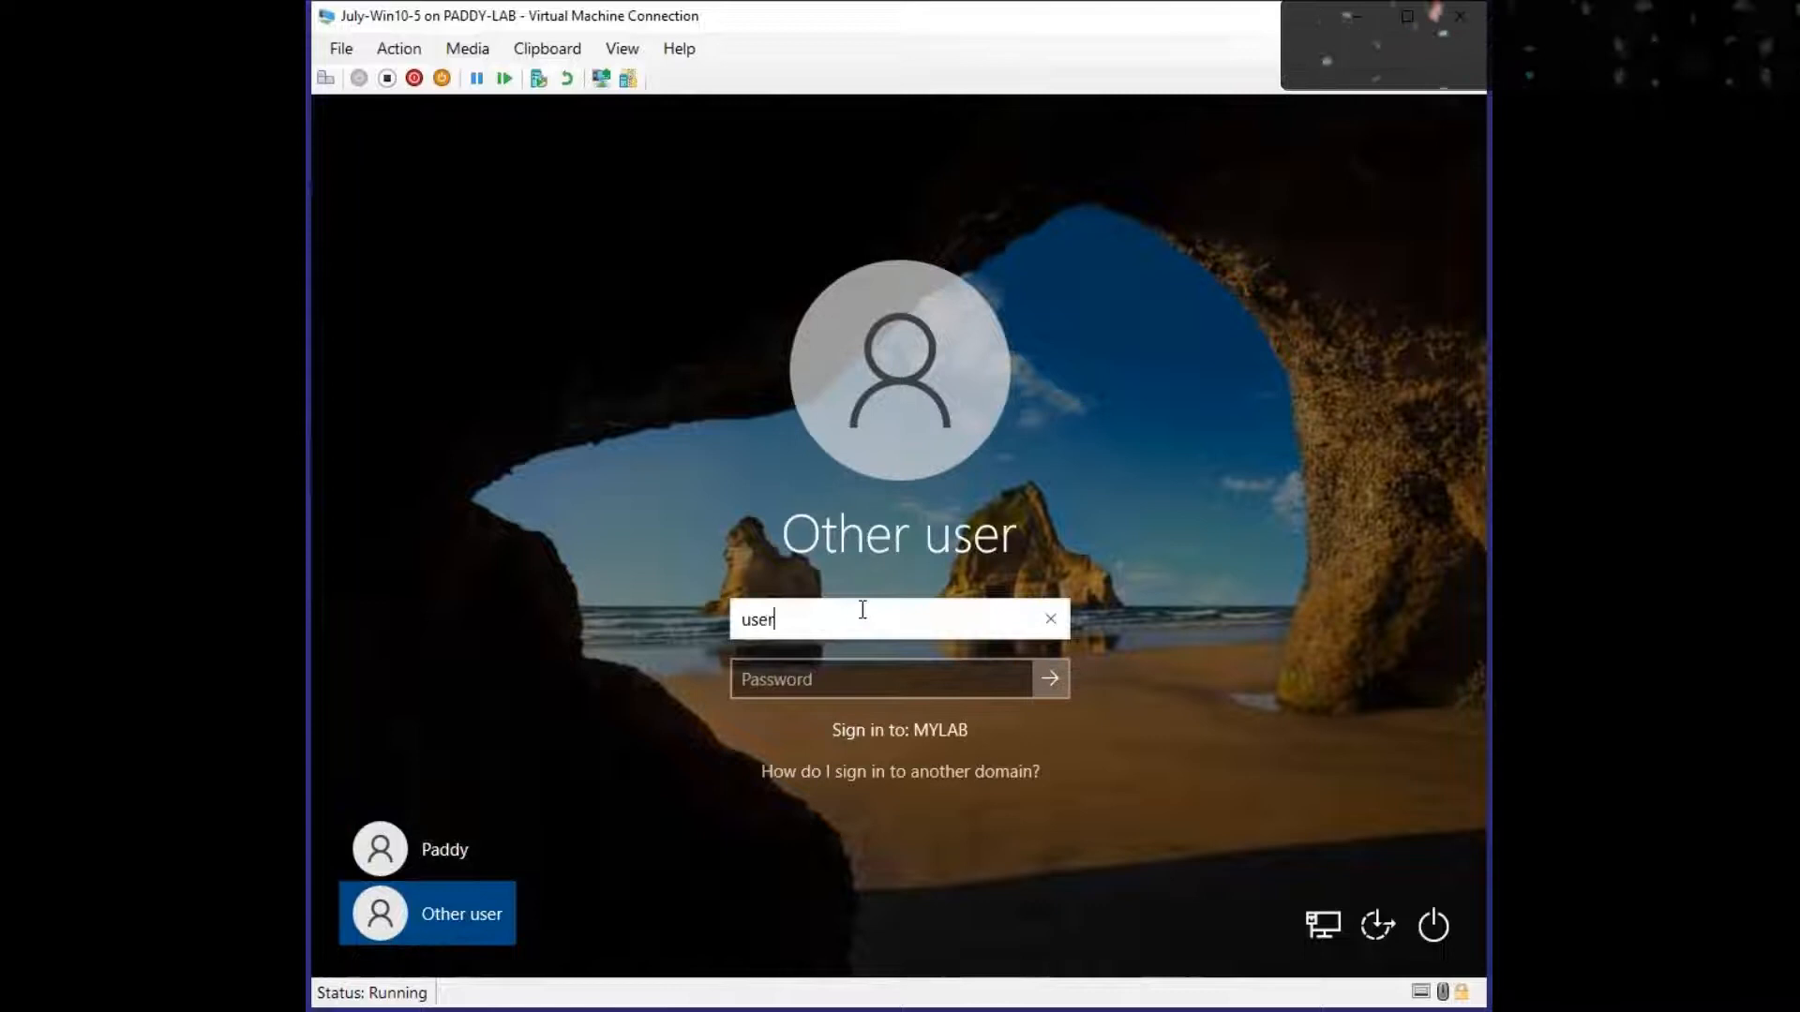
{"action": "key", "text": "Tab"}
{"action": "key", "text": "Caps_Lock"}
{"action": "type", "text": "••••••••"}
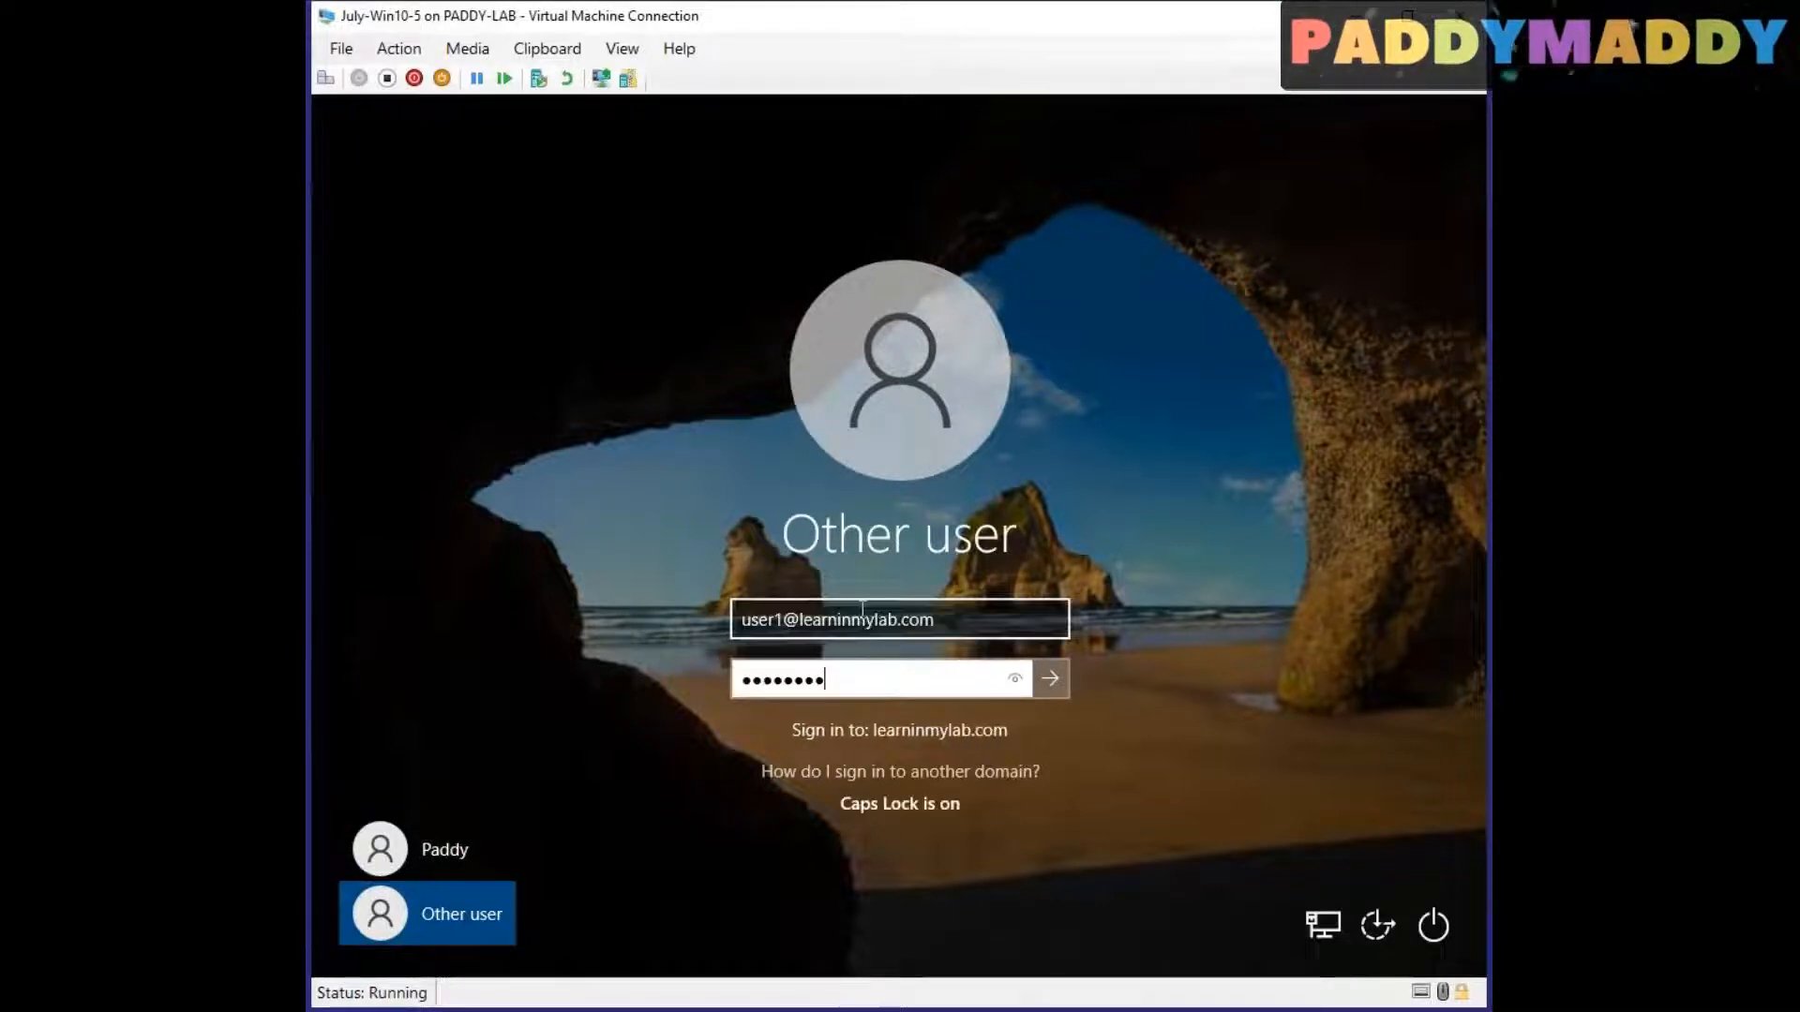
{"action": "key", "text": "Return"}
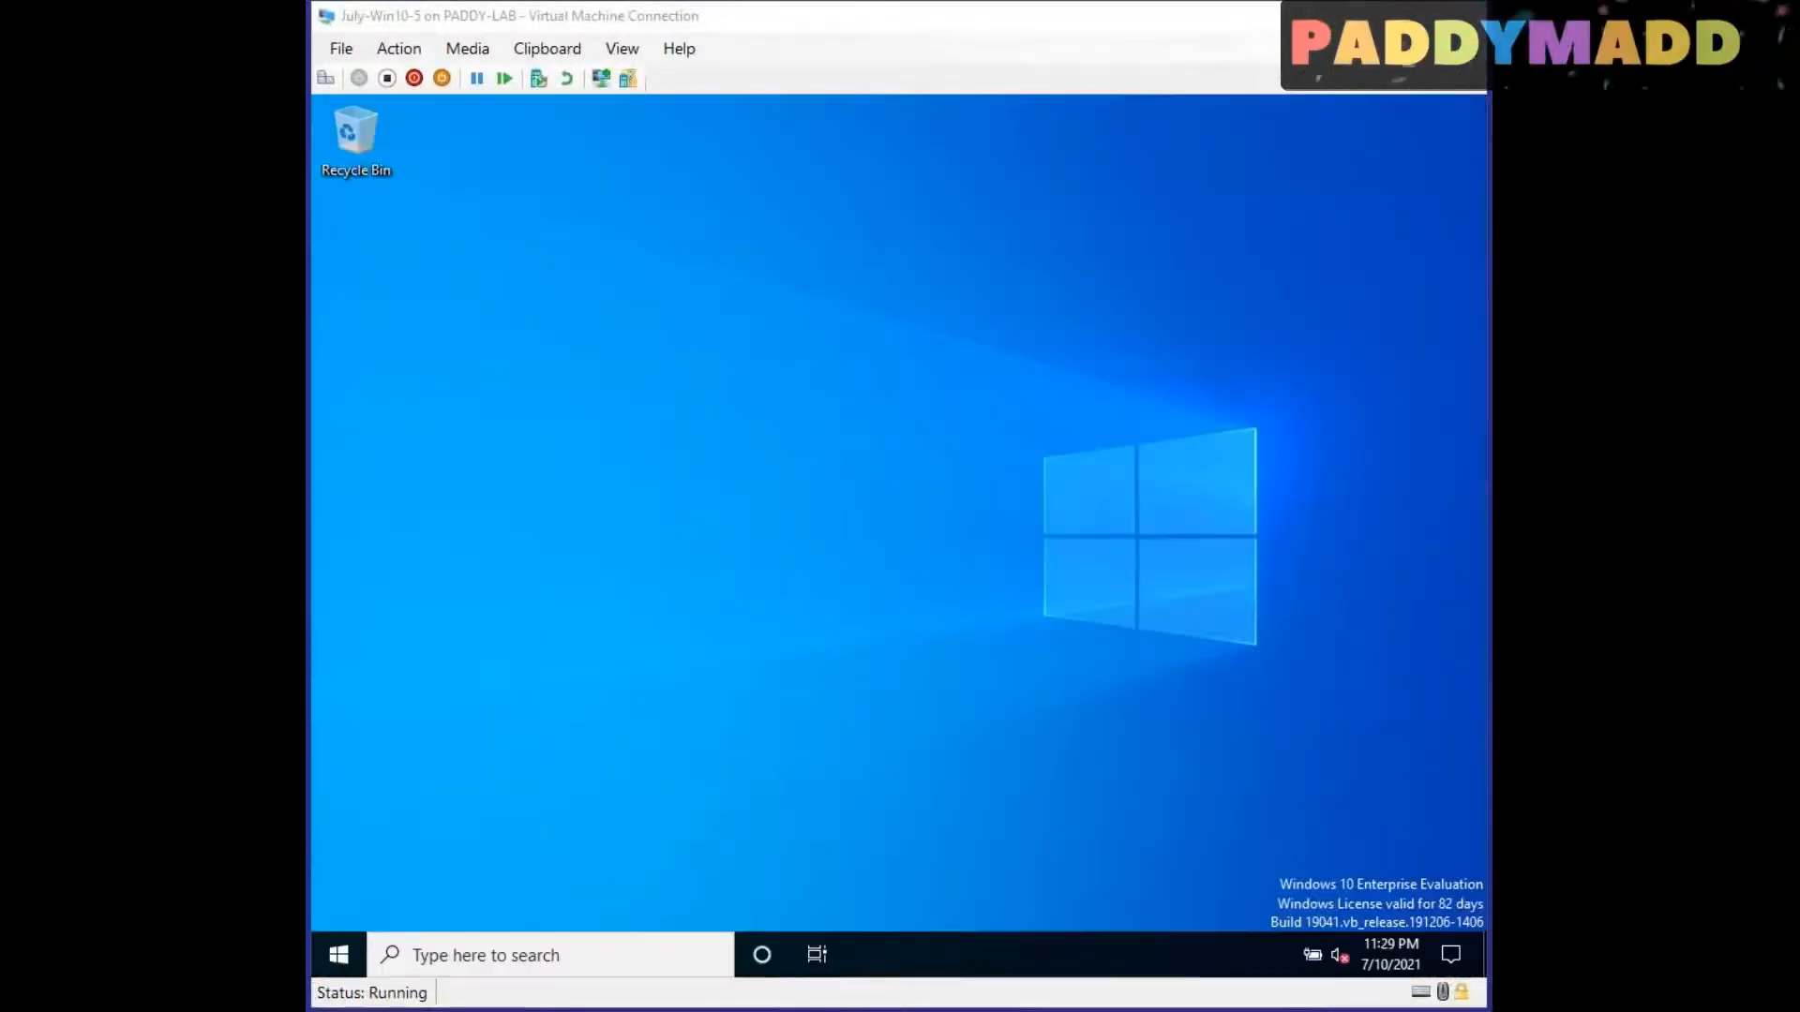
Step: Open a Command Prompt through Run and execute DSREGCMD/STATUS
{"action": "right_click", "coordinate": [351, 963]}
{"action": "left_click", "coordinate": [375, 830]}
{"action": "type", "text": "CMD"}
{"action": "key", "text": "Return"}
{"action": "type", "text": "D"}
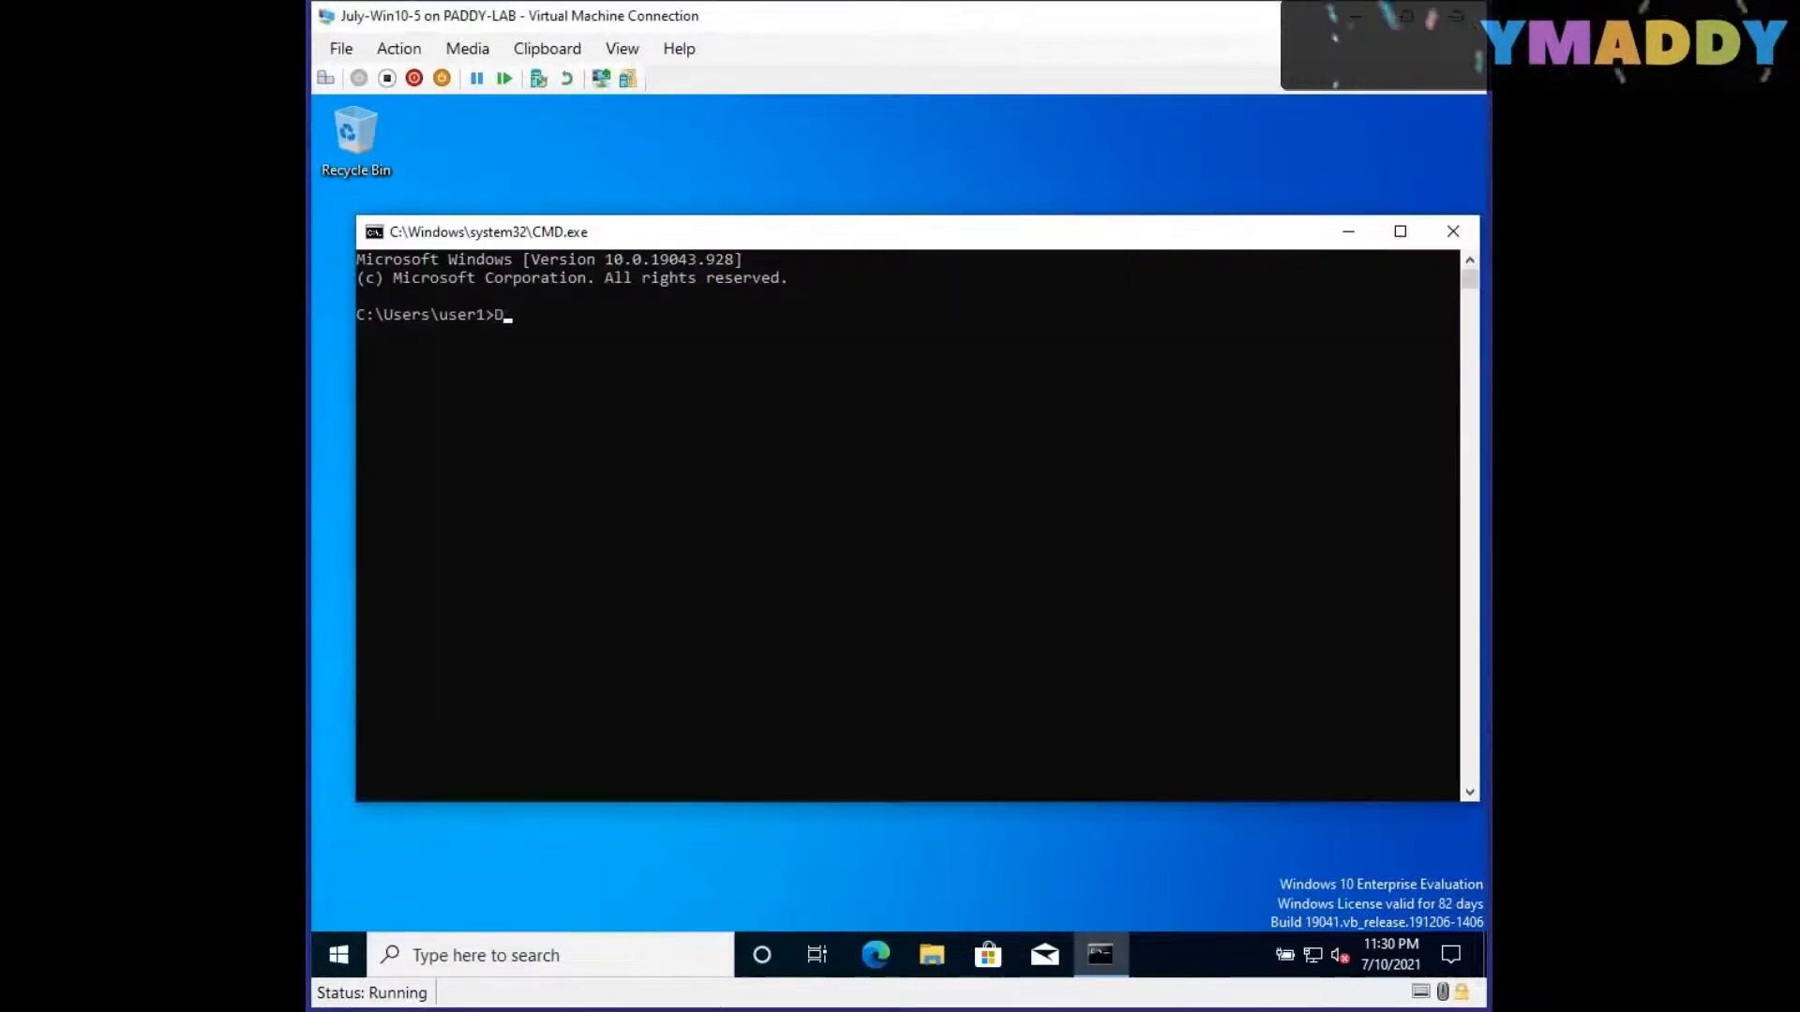
{"action": "type", "text": "SREGCMD/STATUS"}
{"action": "key", "text": "Return"}
Step: Examine the AzureAdJoined, EnterpriseJoined, and DomainJoined entries under Device State, and maximize the Command Prompt
{"action": "scroll", "coordinate": [771, 679], "scroll_direction": "up", "scroll_amount": 15}
{"action": "left_click", "coordinate": [470, 425]}
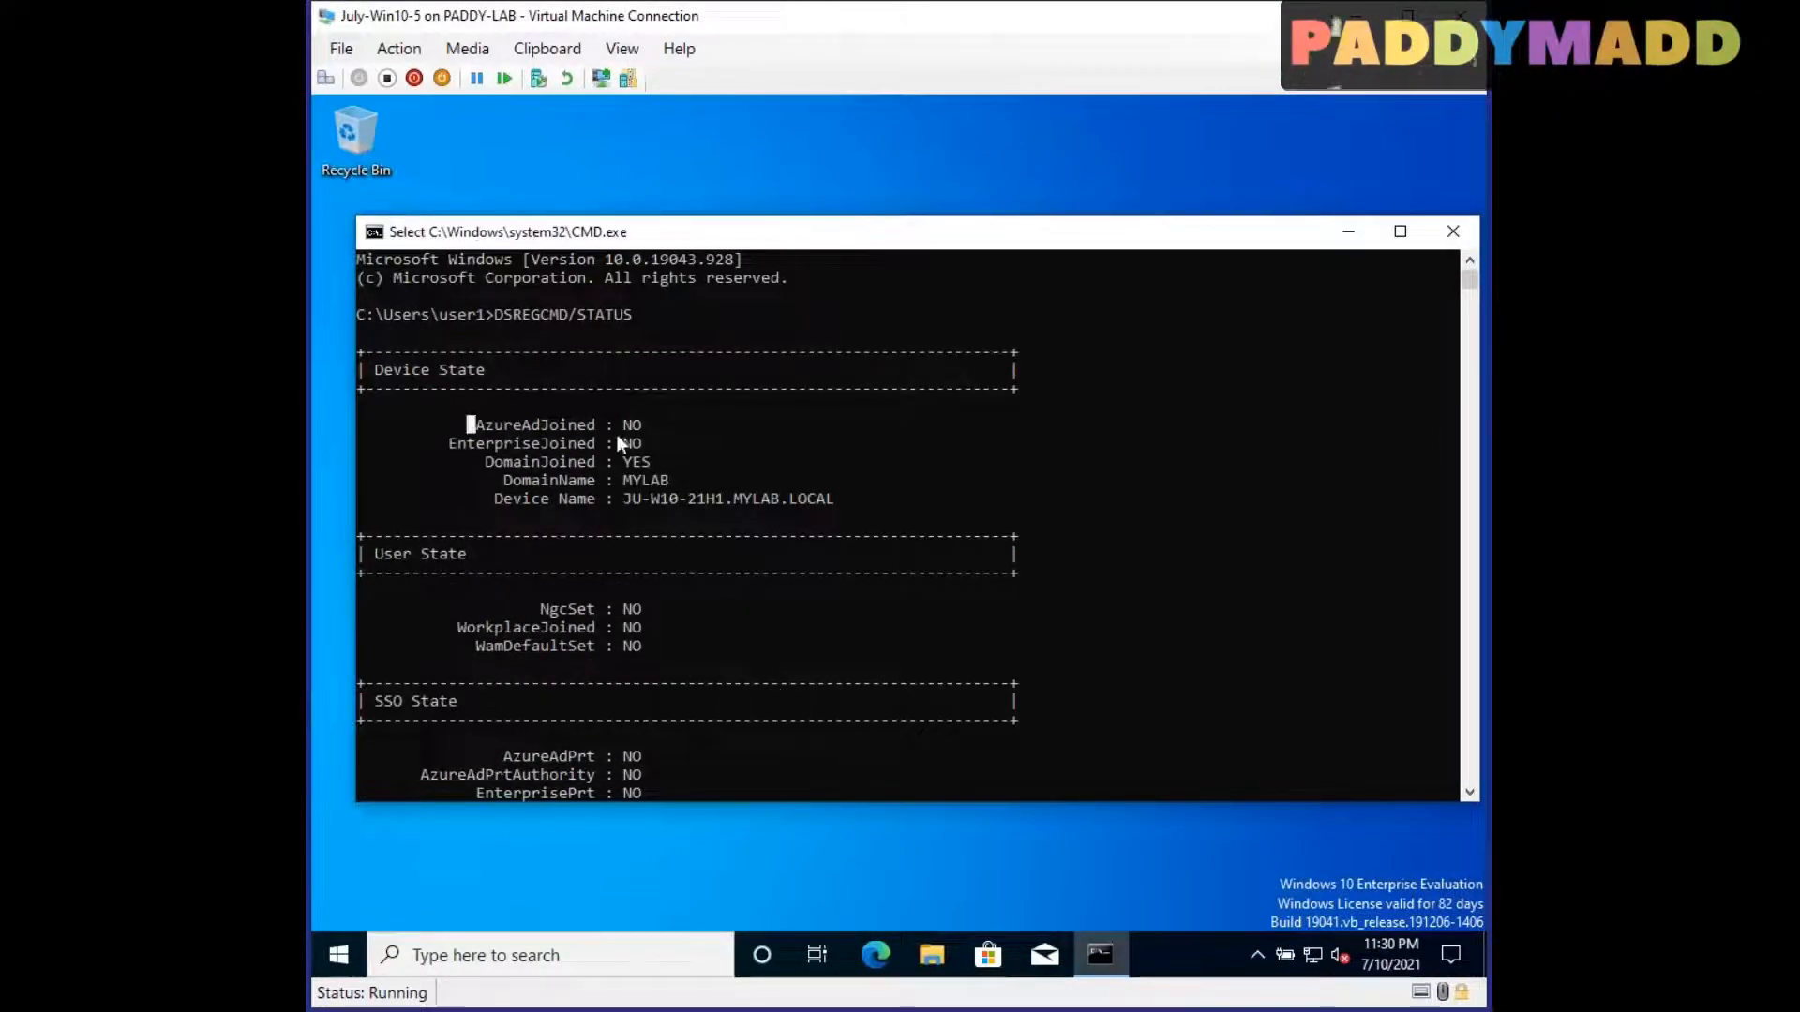
{"action": "left_click_drag", "start_coordinate": [699, 443], "coordinate": [527, 462]}
{"action": "left_click", "coordinate": [1399, 231]}
Step: Open Computer Management maximized, expand Event Viewer with its Windows Logs, and widen the tree
{"action": "right_click", "coordinate": [339, 956]}
{"action": "left_click", "coordinate": [455, 579]}
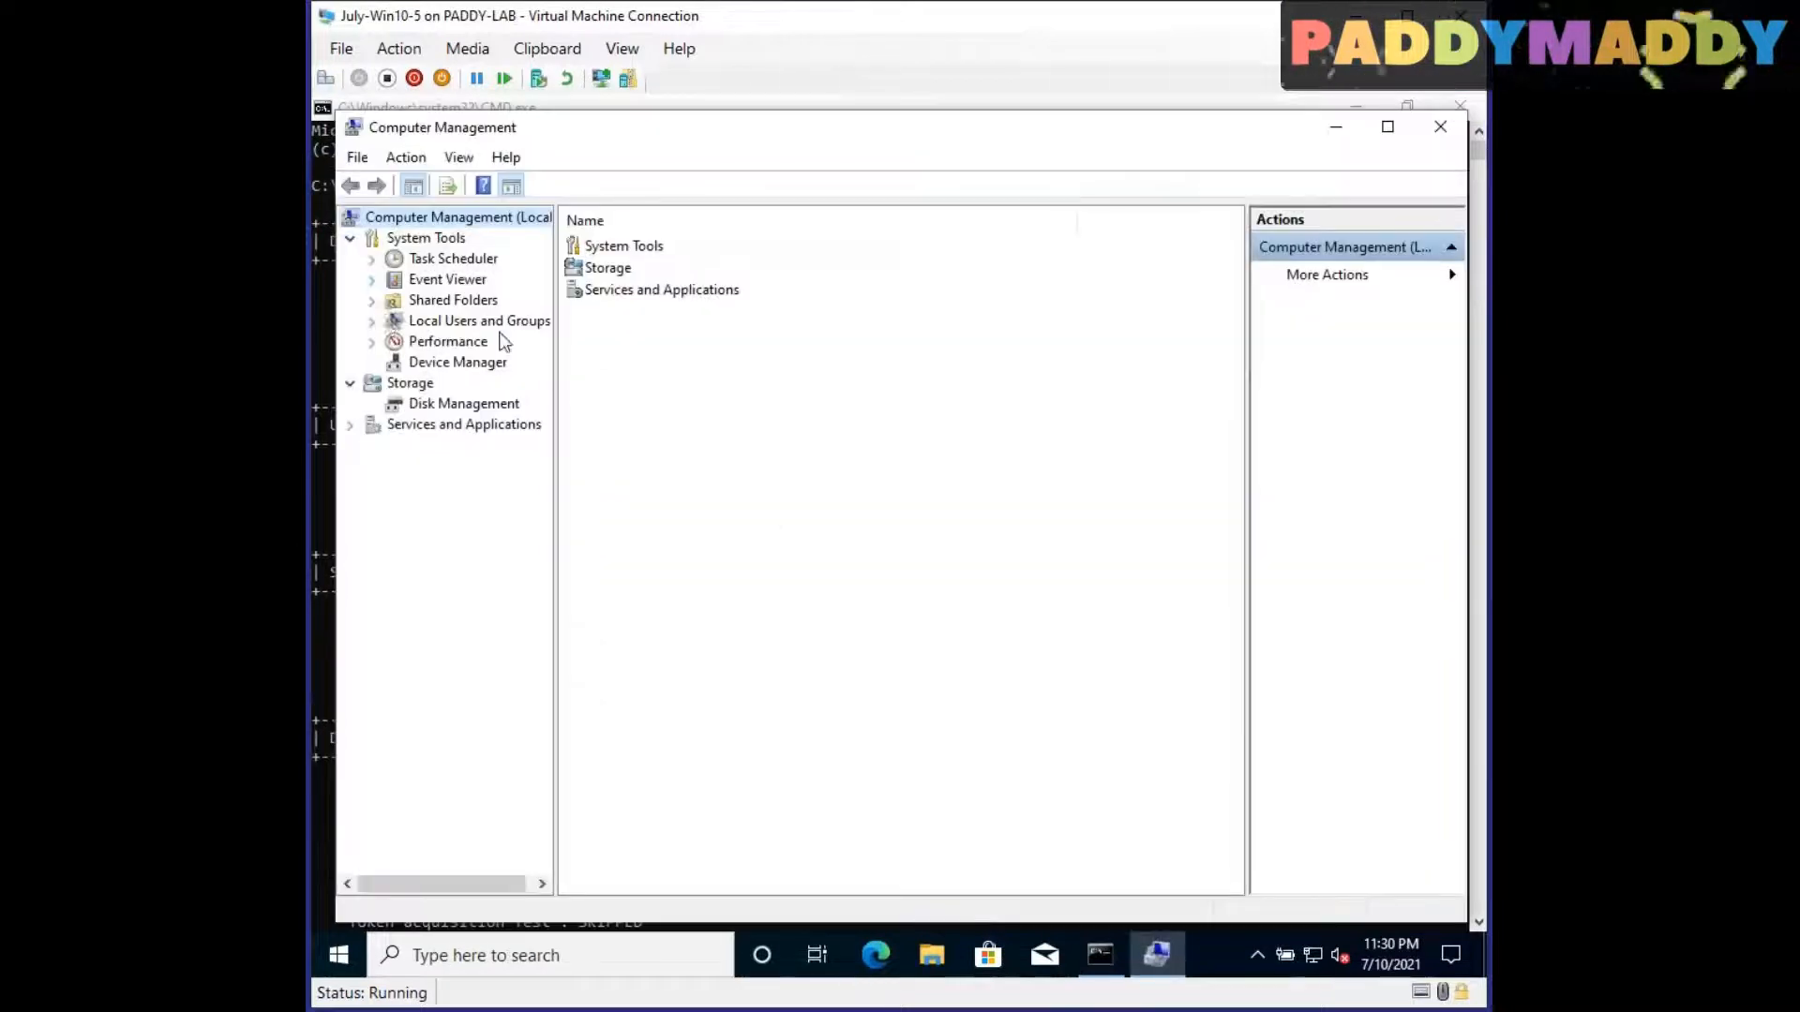
{"action": "left_click", "coordinate": [1387, 130]}
{"action": "left_click", "coordinate": [348, 296]}
{"action": "left_click", "coordinate": [347, 255]}
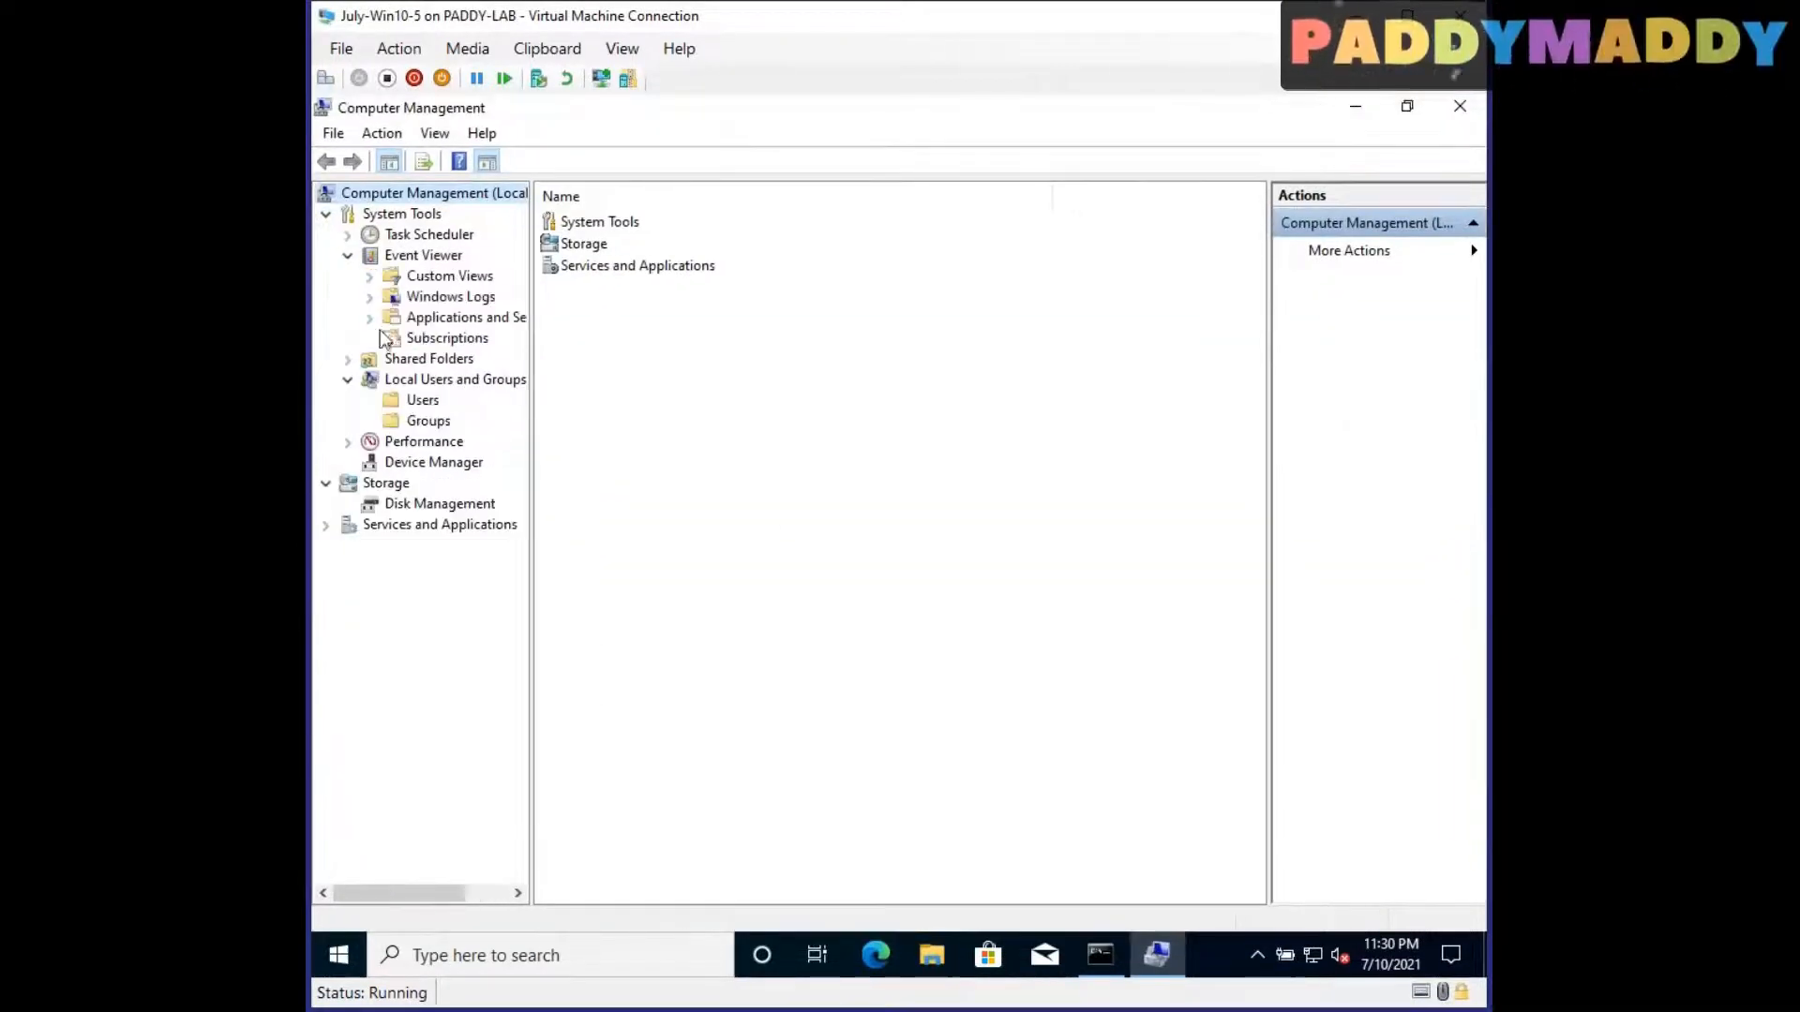
{"action": "left_click", "coordinate": [369, 297]}
{"action": "left_click_drag", "start_coordinate": [532, 741], "coordinate": [737, 740]}
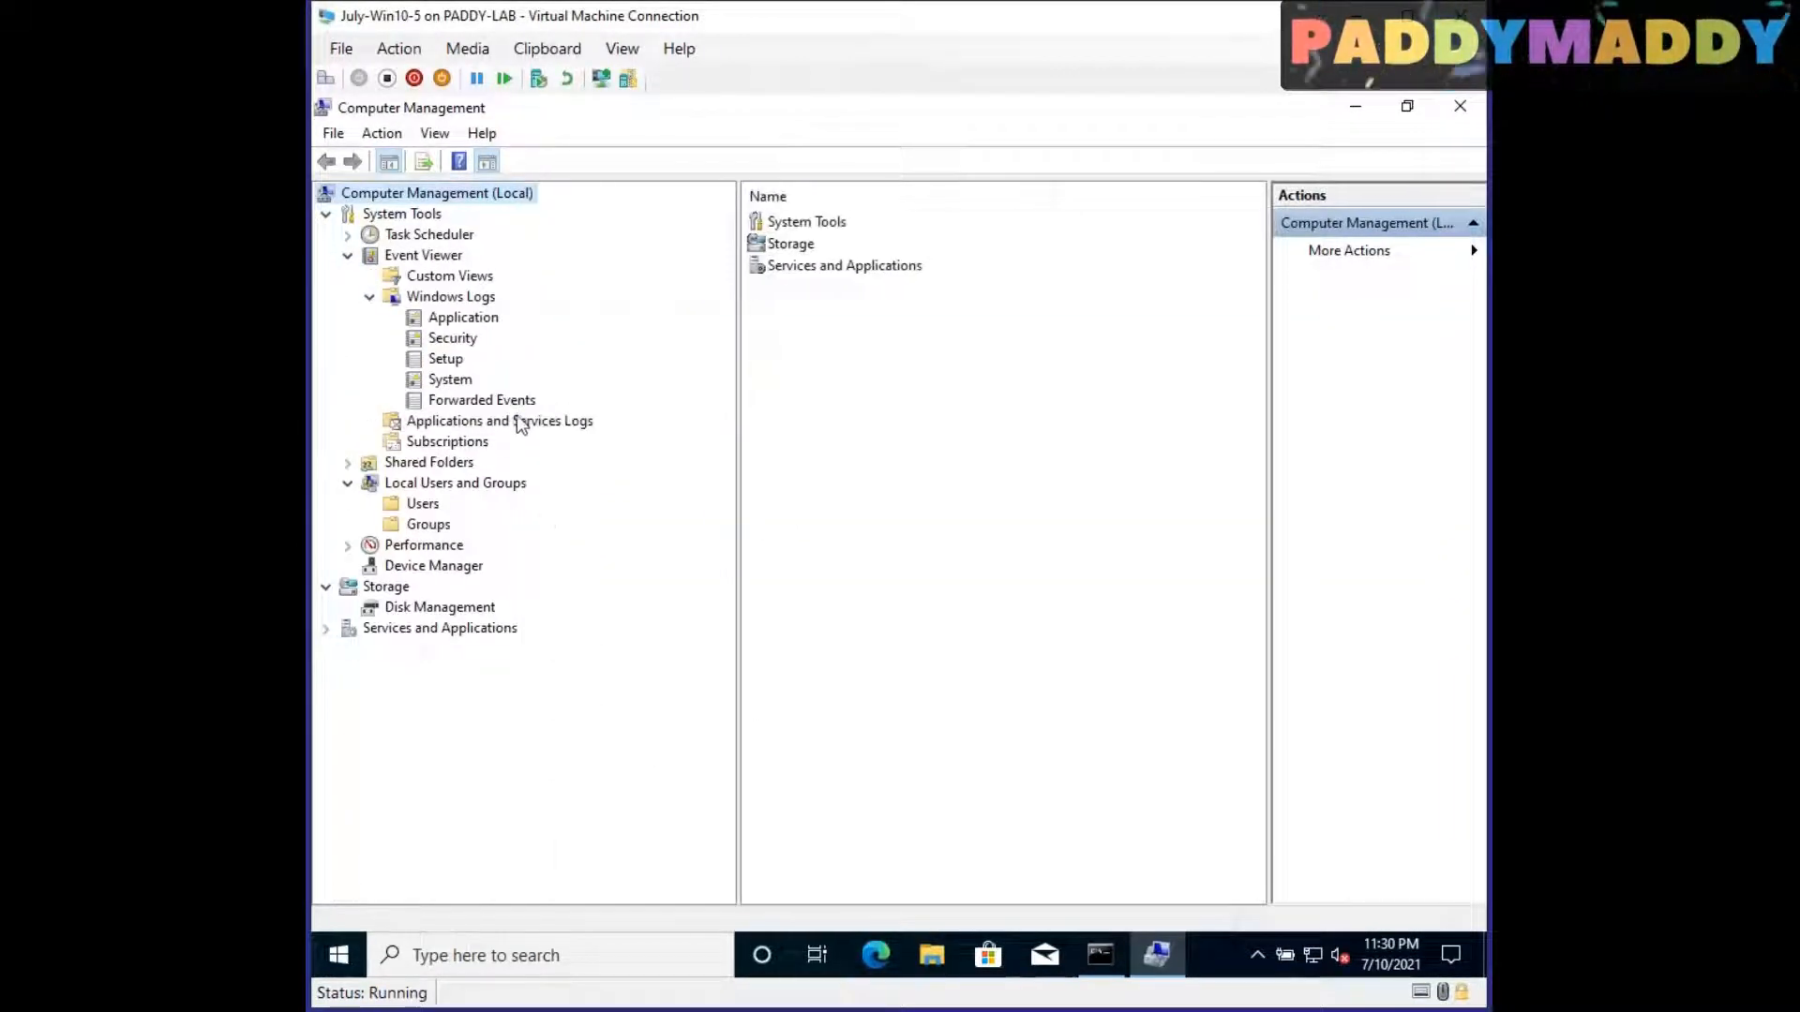
Step: Open the Admin log of DeviceManagement-Enterprise-Diagnostics-Provider under Applications and Services Logs > Microsoft > Windows, and hide the Actions pane
{"action": "double_click", "coordinate": [519, 422]}
{"action": "double_click", "coordinate": [409, 508]}
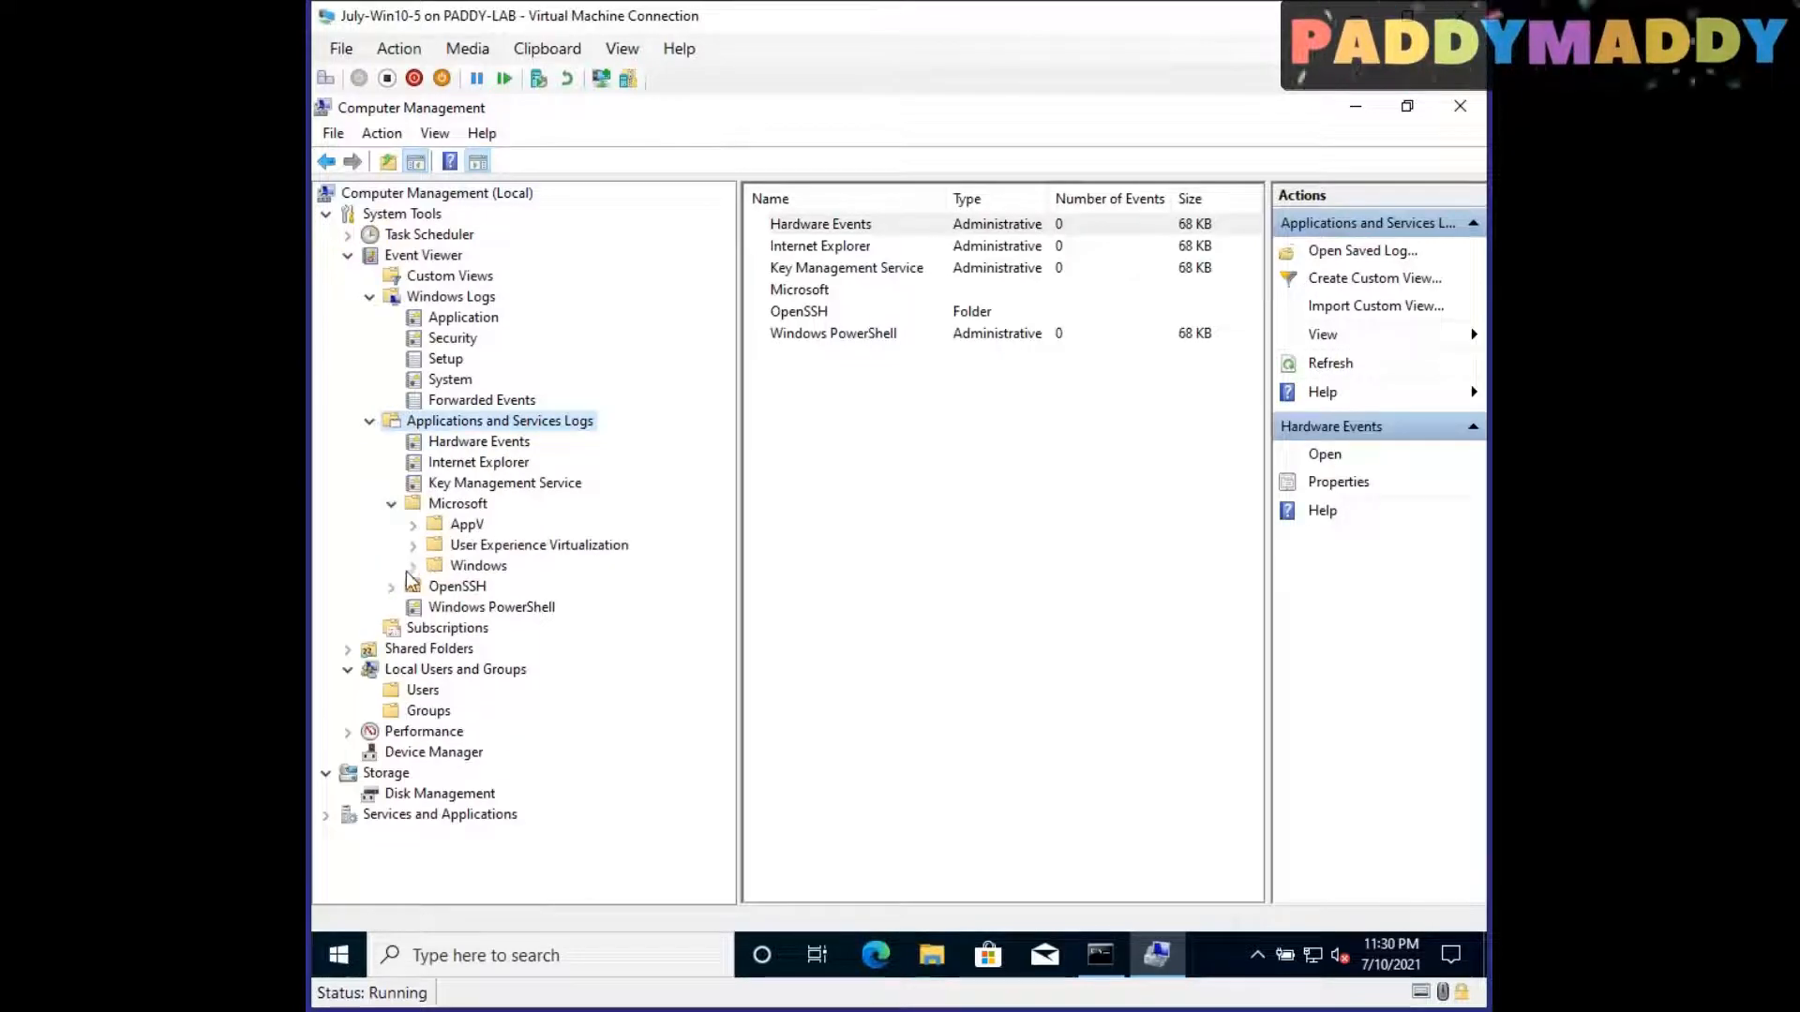
{"action": "double_click", "coordinate": [431, 568]}
{"action": "scroll", "coordinate": [553, 646], "scroll_direction": "down", "scroll_amount": 5}
{"action": "scroll", "coordinate": [539, 626], "scroll_direction": "down", "scroll_amount": 15}
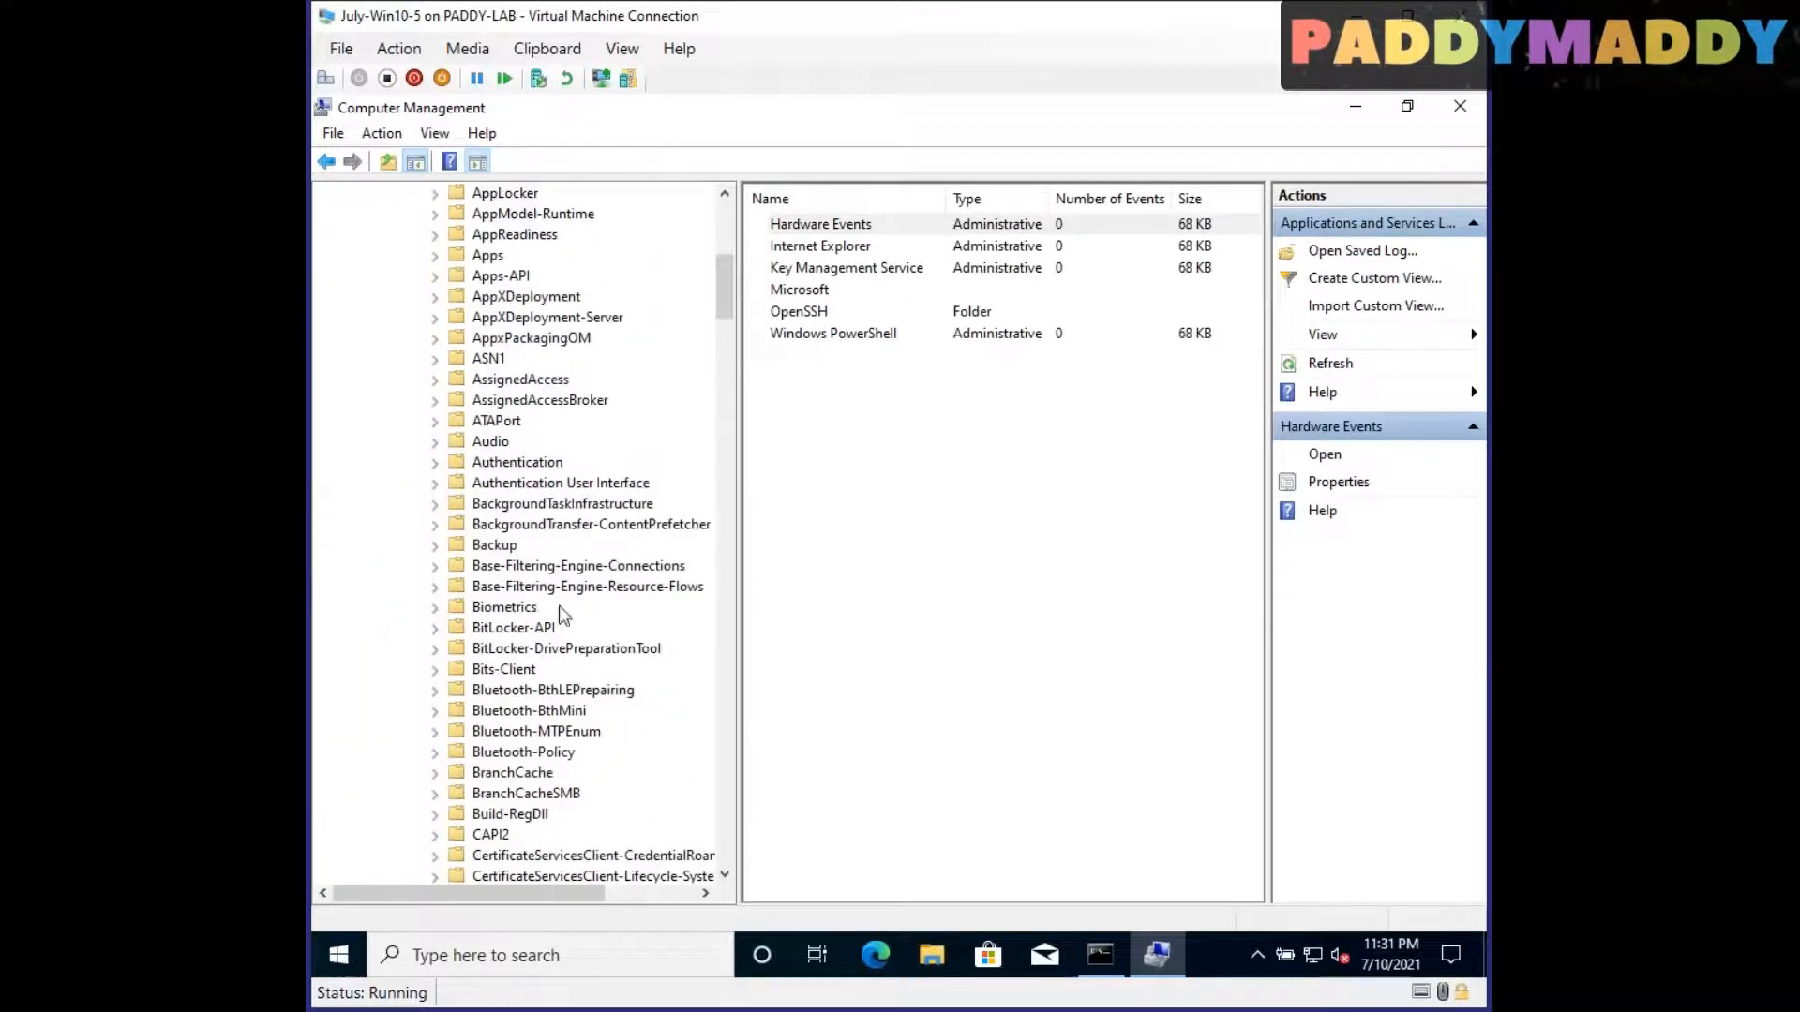
{"action": "double_click", "coordinate": [539, 649]}
{"action": "left_click", "coordinate": [514, 669]}
{"action": "left_click", "coordinate": [482, 164]}
{"action": "left_click_drag", "start_coordinate": [879, 711], "coordinate": [1024, 712]}
Step: Check the MYLAB AD domain connection under Access work or school in the account settings, and minimize Settings
{"action": "left_click", "coordinate": [339, 955]}
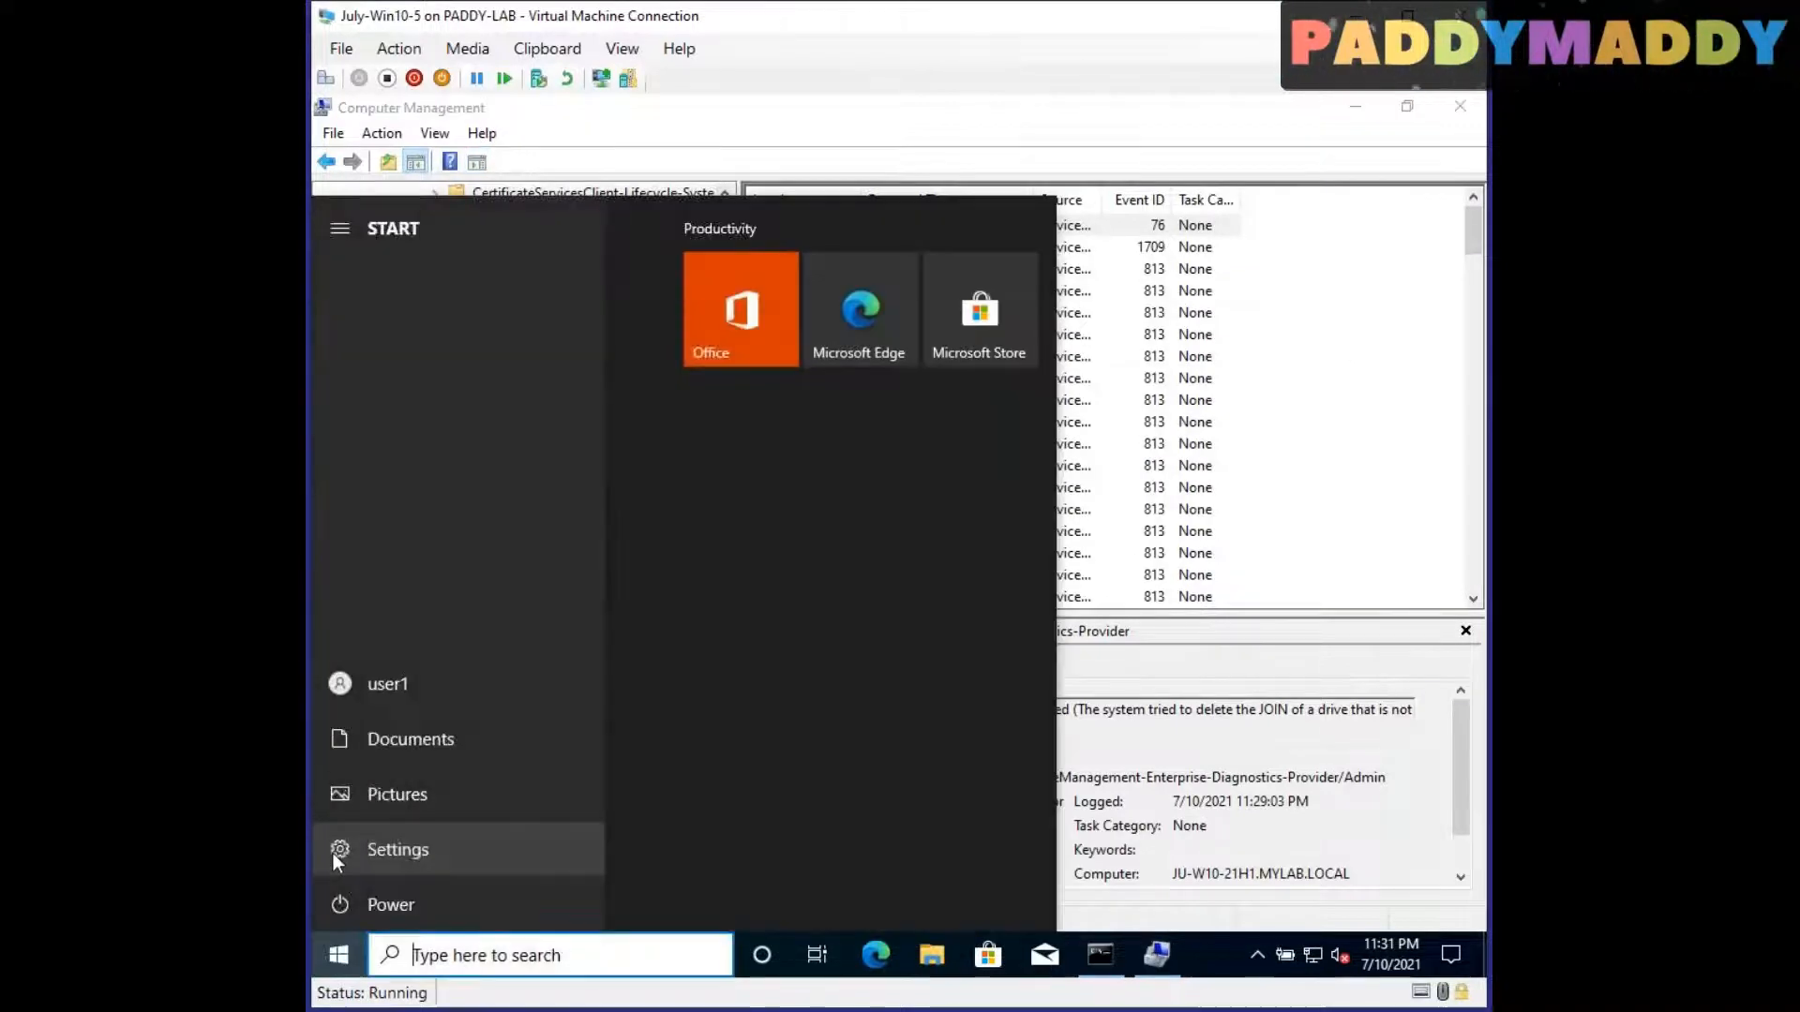
{"action": "left_click", "coordinate": [403, 852]}
{"action": "left_click", "coordinate": [698, 620]}
{"action": "left_click", "coordinate": [496, 544]}
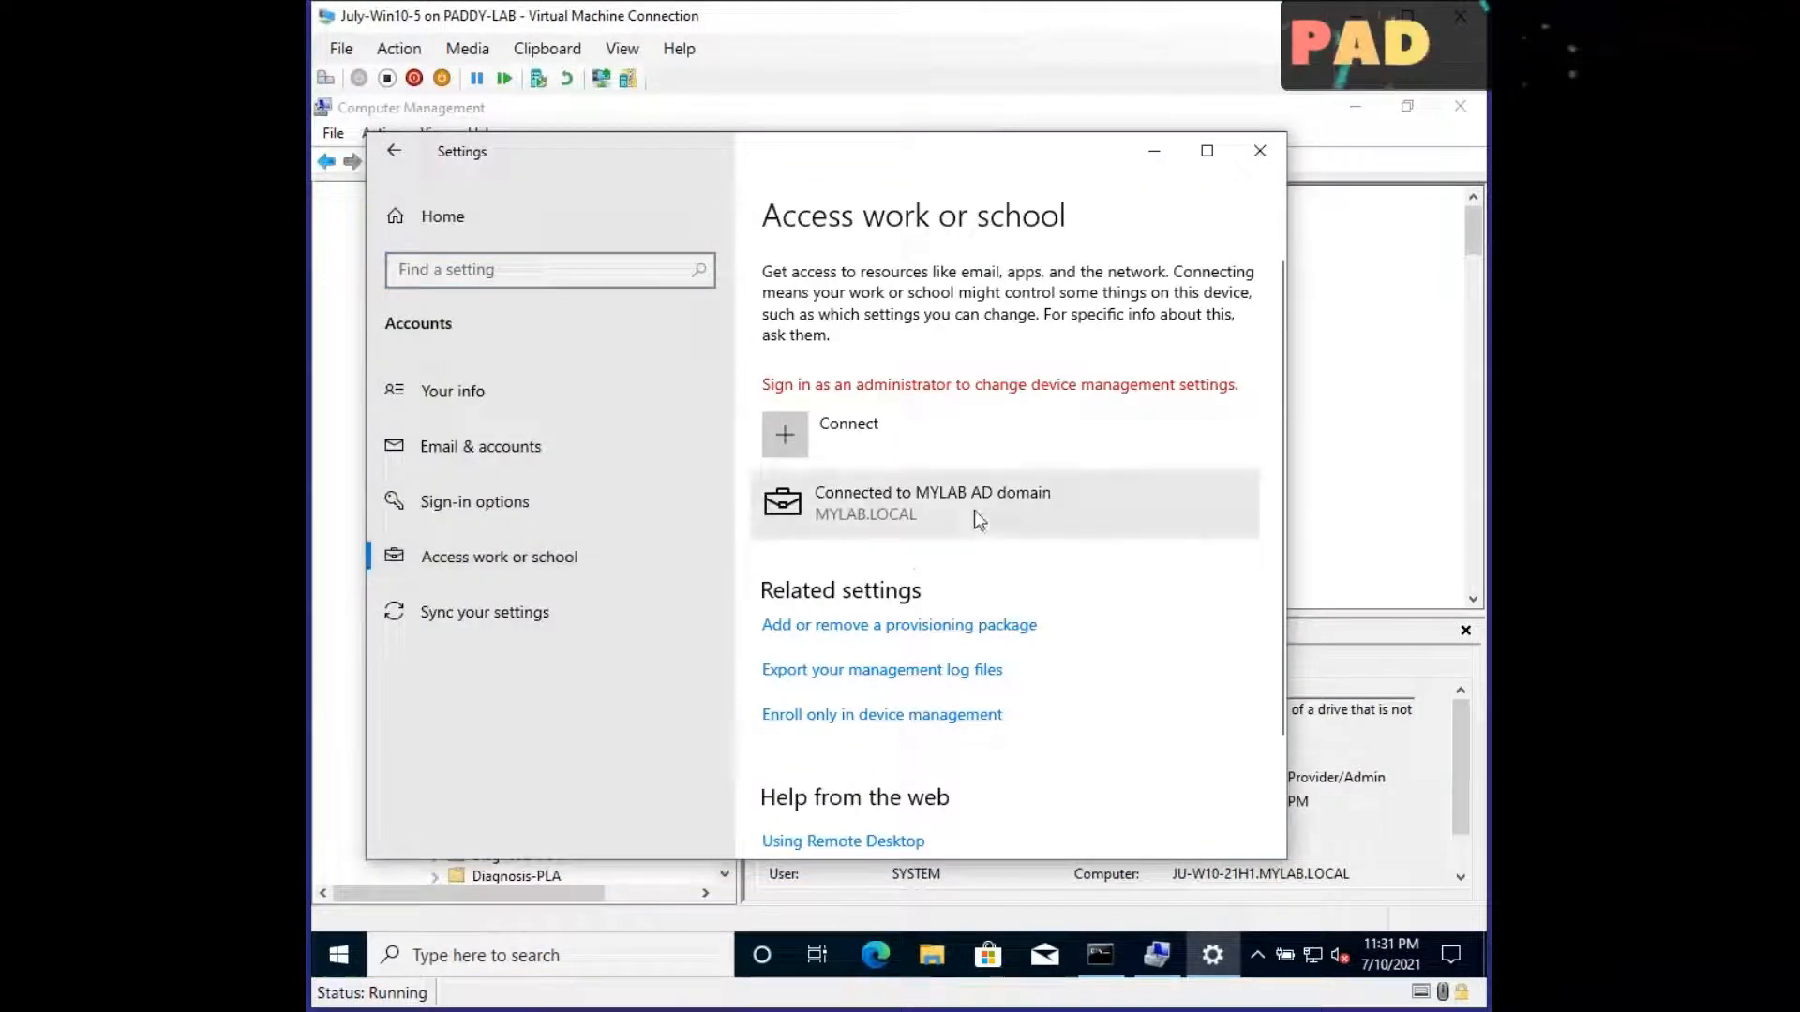
{"action": "left_click", "coordinate": [975, 510]}
{"action": "left_click", "coordinate": [1154, 150]}
Step: Select the error event 76 in the Admin log and widen the event list's Level and Source columns
{"action": "left_click", "coordinate": [892, 229]}
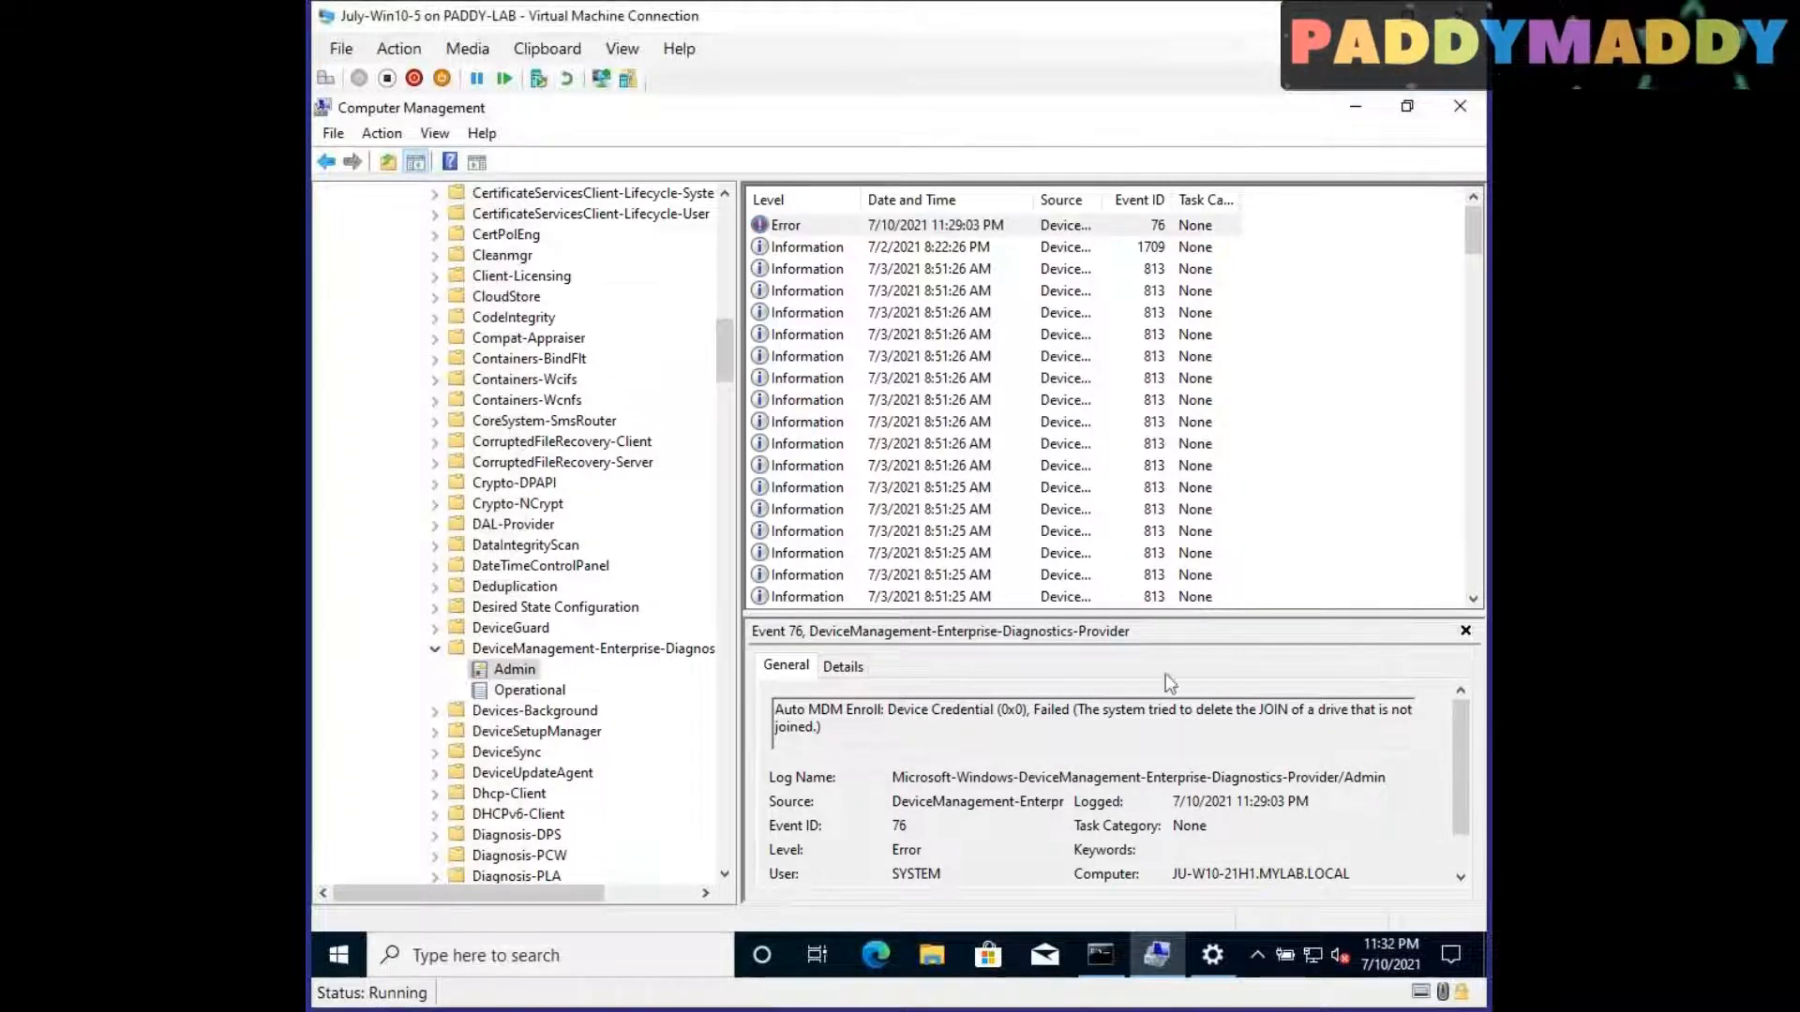
{"action": "left_click_drag", "start_coordinate": [859, 199], "coordinate": [906, 199]}
{"action": "left_click_drag", "start_coordinate": [1151, 200], "coordinate": [1242, 200]}
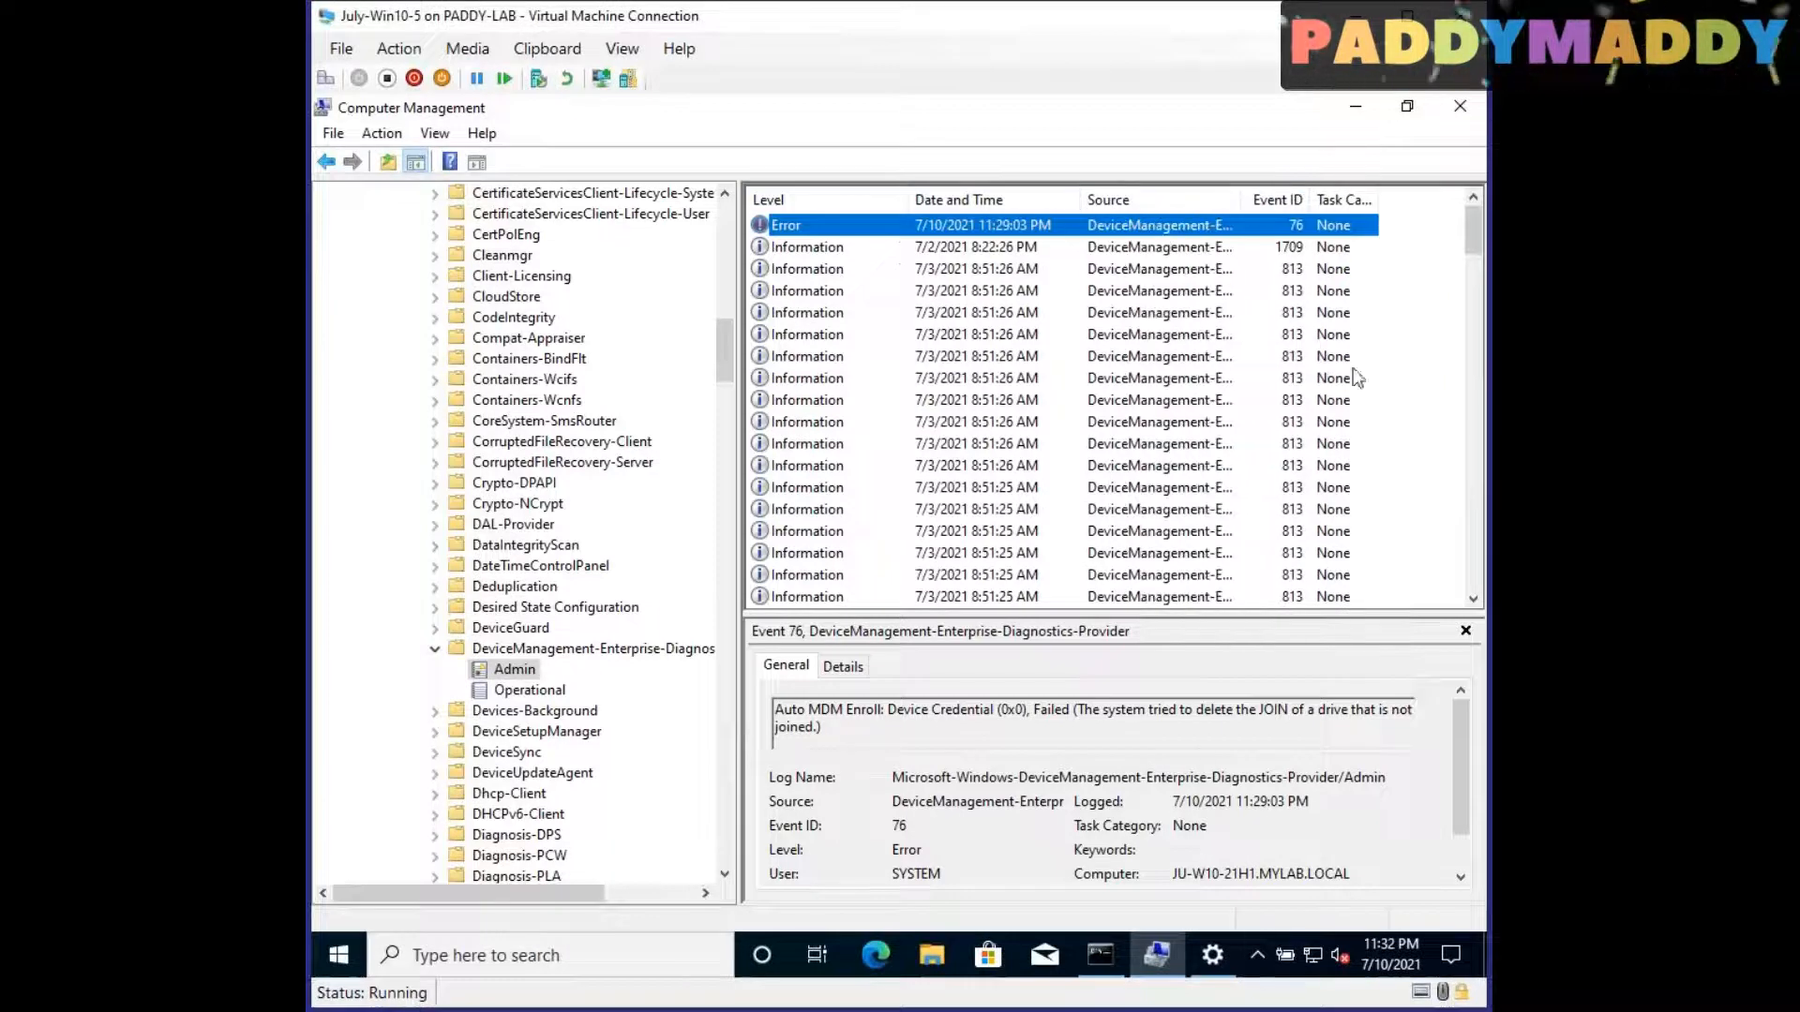
Step: Browse the first events in the Admin log, examine the Auto MDM Enroll error message, and bring Settings back up
{"action": "key", "text": "Down"}
{"action": "key", "text": "Down"}
{"action": "key", "text": "Down"}
{"action": "key", "text": "Down"}
{"action": "key", "text": "Down"}
{"action": "key", "text": "Down"}
{"action": "key", "text": "Down"}
{"action": "key", "text": "Down"}
{"action": "key", "text": "Down"}
{"action": "key", "text": "Down"}
{"action": "key", "text": "Up"}
{"action": "key", "text": "Up"}
{"action": "key", "text": "Up"}
{"action": "key", "text": "Up"}
{"action": "key", "text": "Up"}
{"action": "key", "text": "Up"}
{"action": "key", "text": "Up"}
{"action": "key", "text": "Up"}
{"action": "key", "text": "Up"}
{"action": "key", "text": "Up"}
{"action": "left_click_drag", "start_coordinate": [1149, 711], "coordinate": [1433, 711]}
{"action": "left_click", "coordinate": [854, 270]}
{"action": "left_click", "coordinate": [881, 335]}
{"action": "left_click", "coordinate": [1187, 954]}
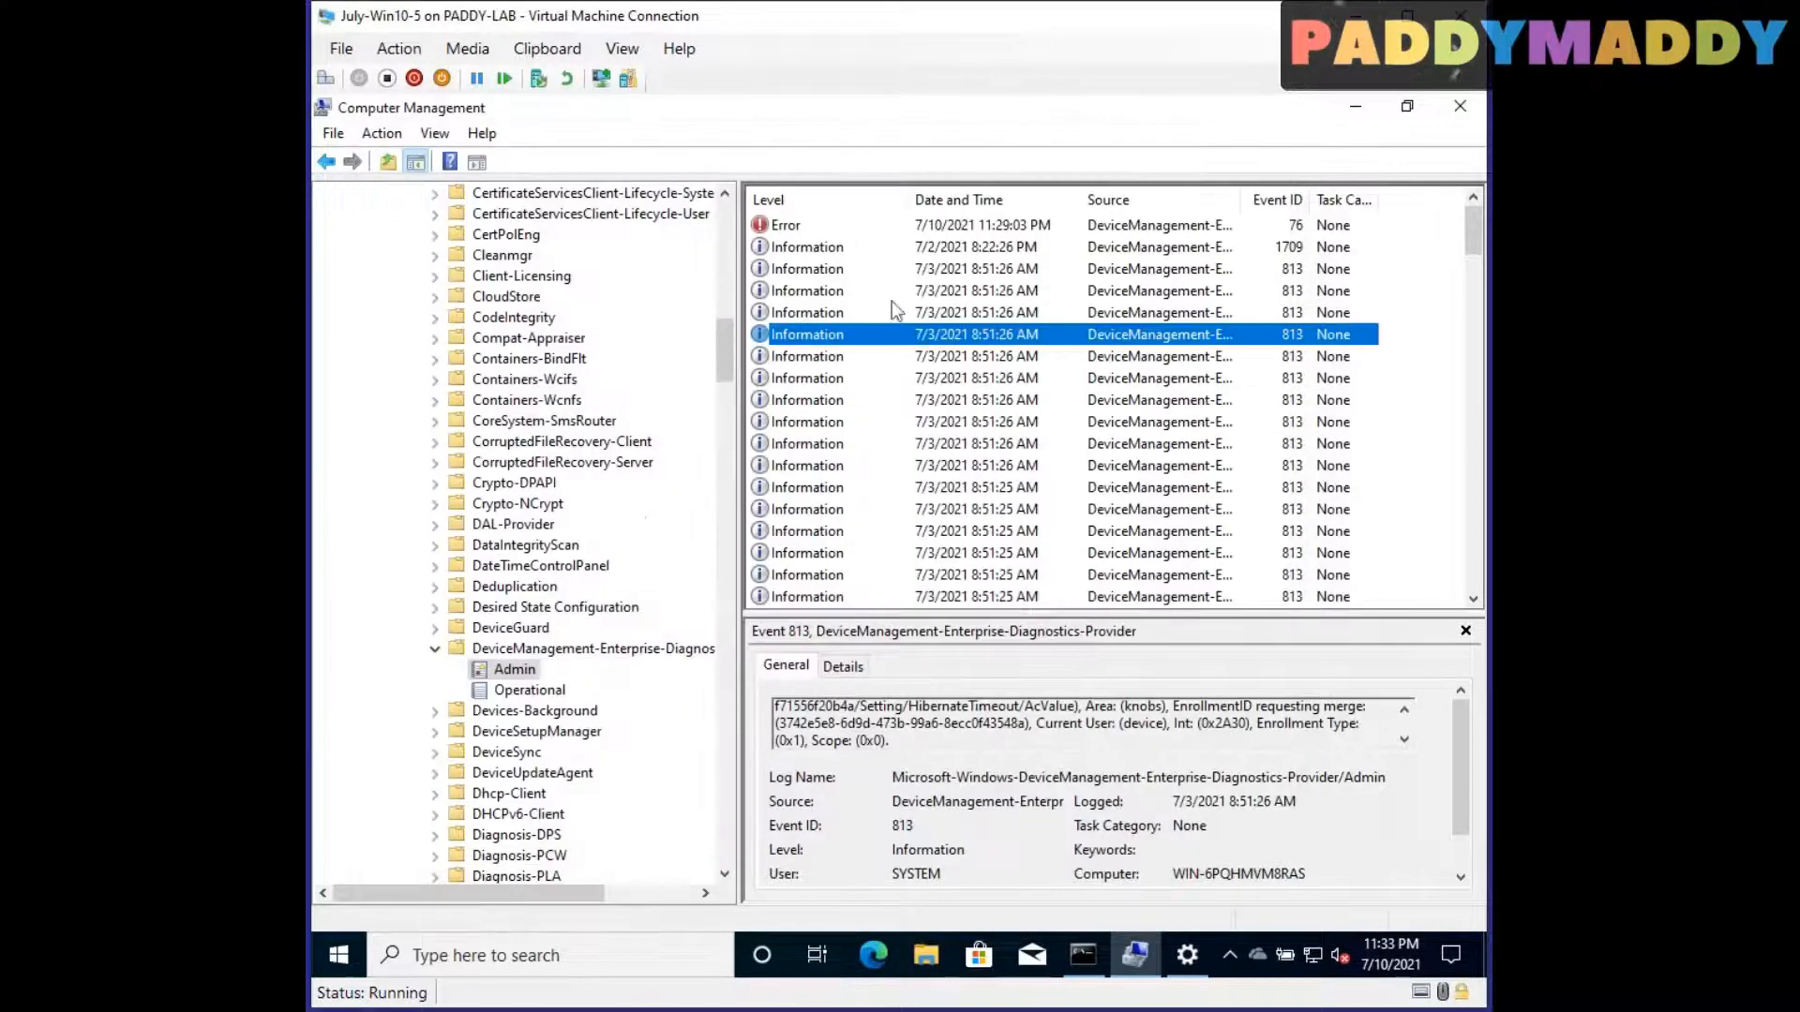
Step: Browse the error events in the Admin log and examine the message of error event 844
{"action": "key", "text": "Up"}
{"action": "key", "text": "Up"}
{"action": "key", "text": "Up"}
{"action": "key", "text": "Up"}
{"action": "key", "text": "Up"}
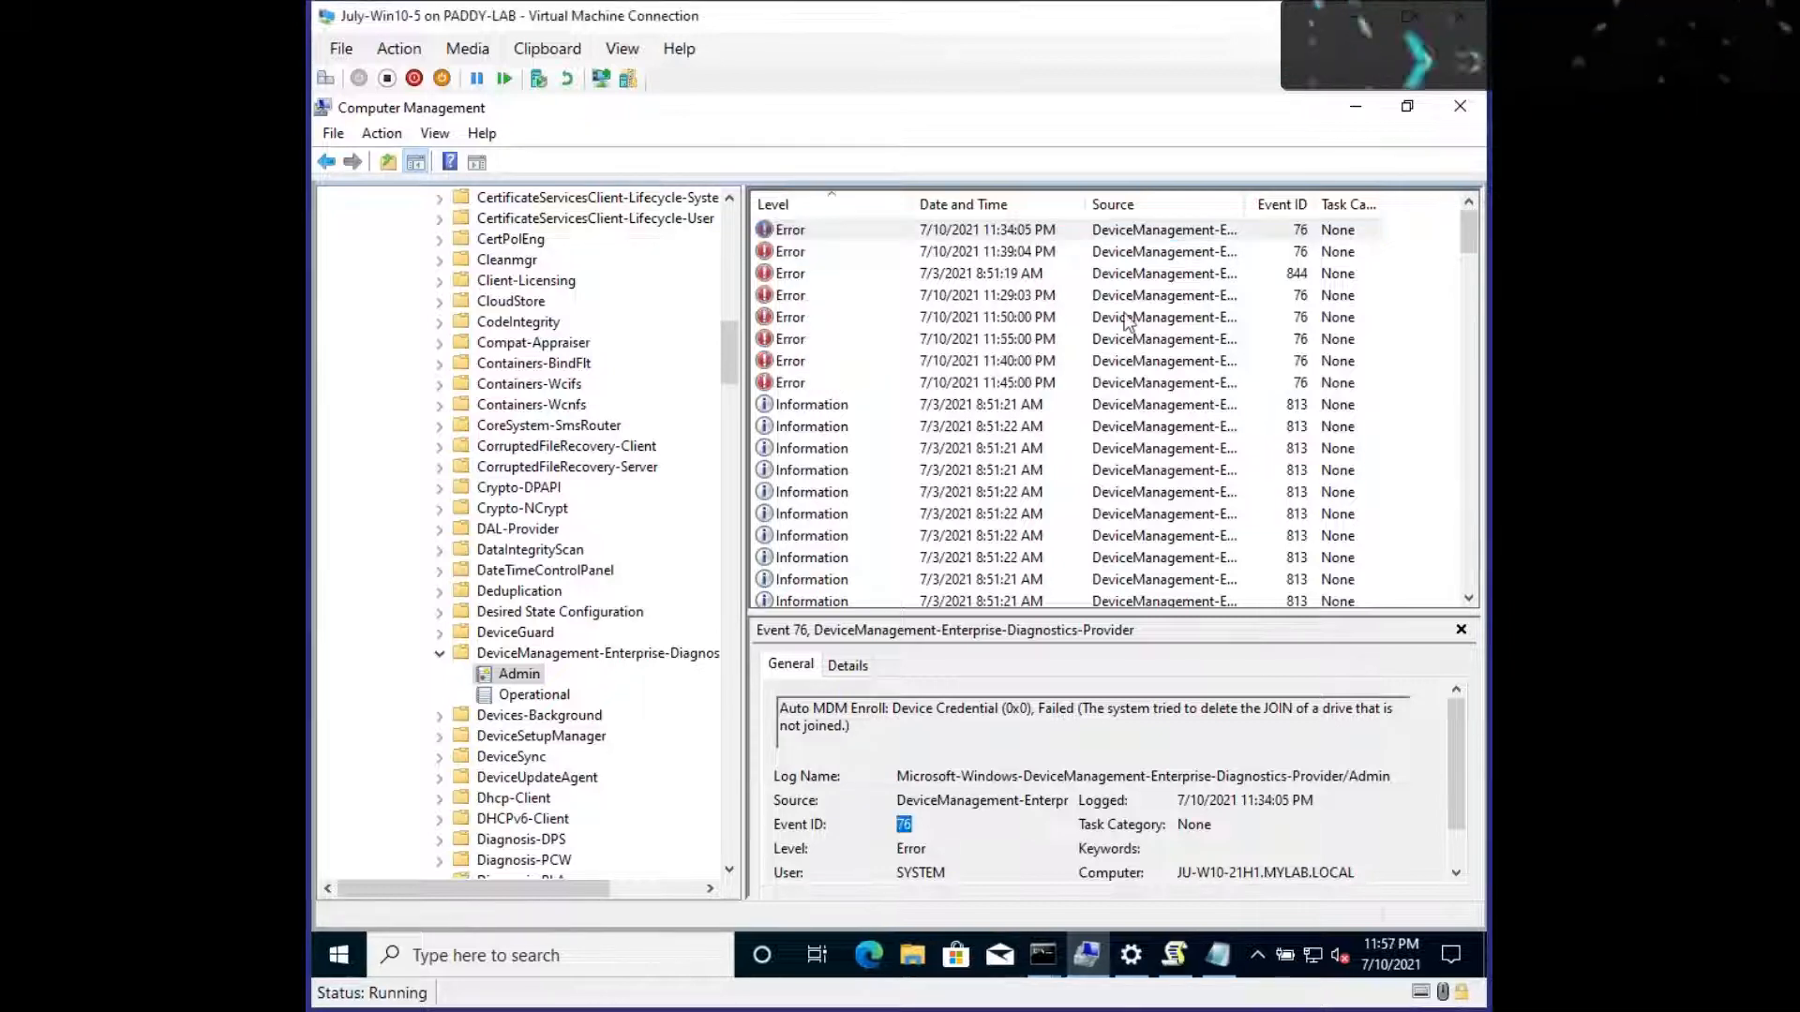
{"action": "left_click", "coordinate": [1247, 278]}
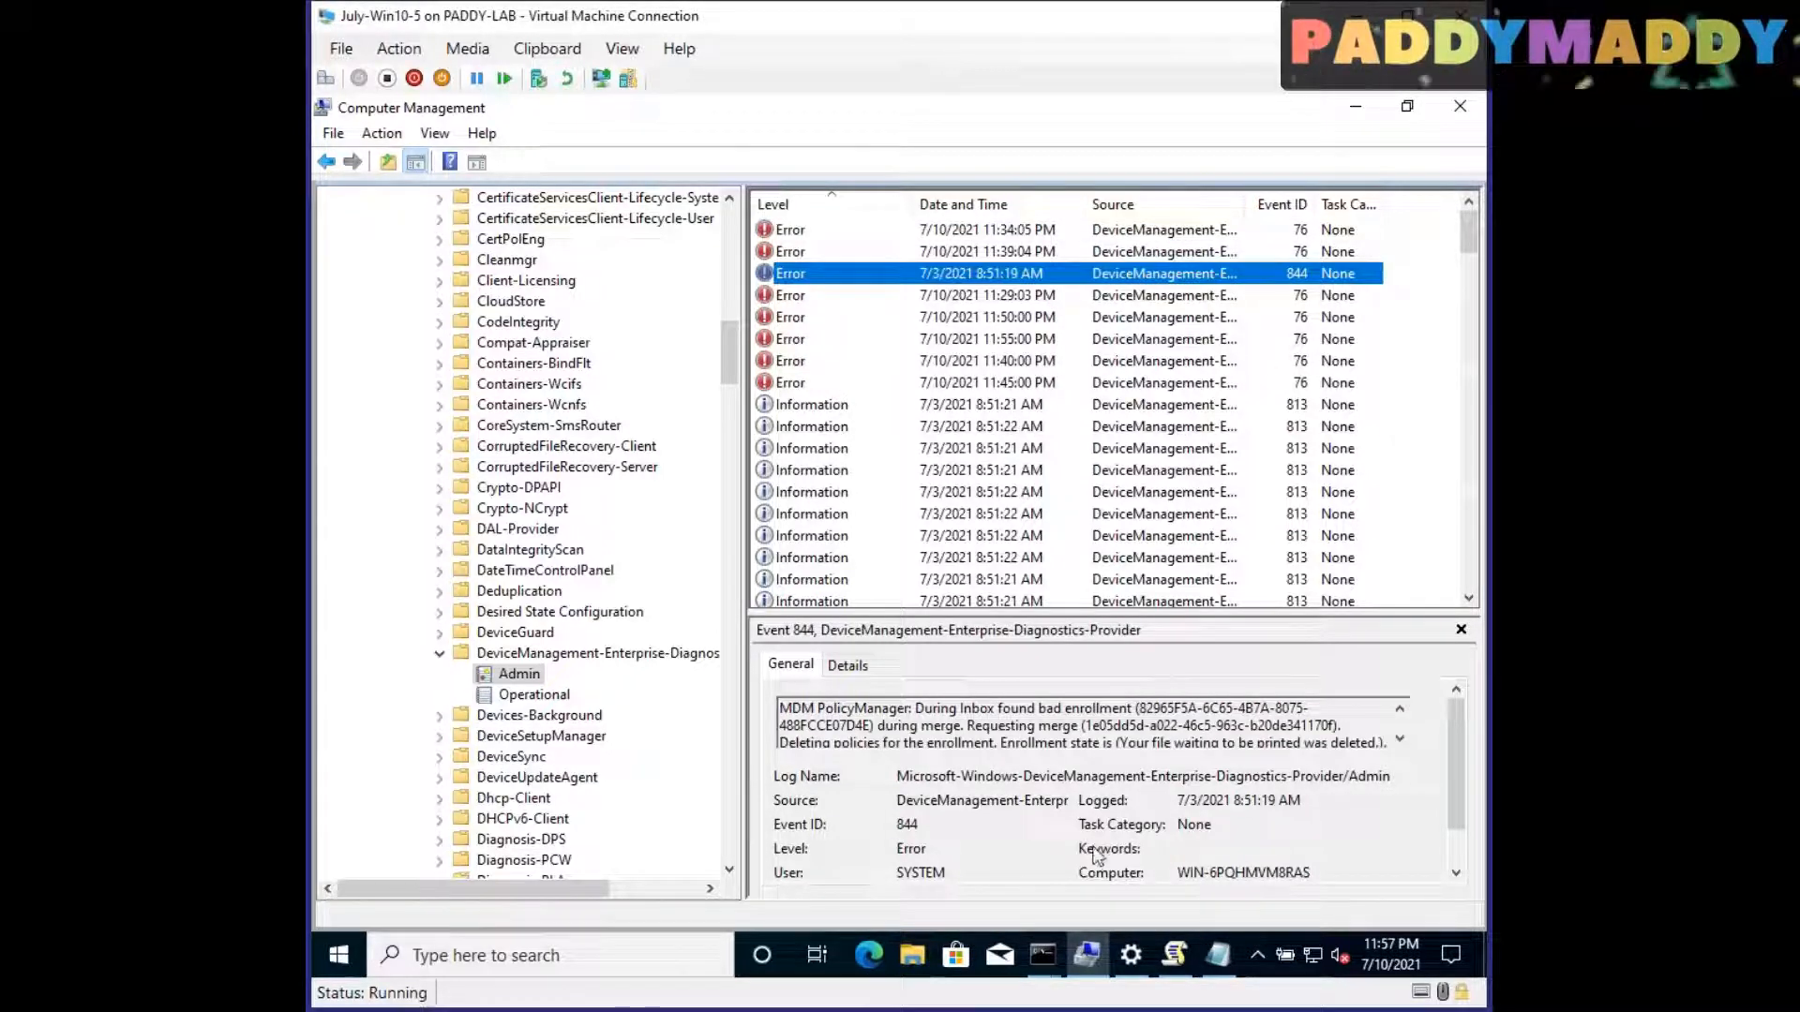
{"action": "left_click_drag", "start_coordinate": [818, 709], "coordinate": [1217, 728]}
Step: Switch to the Command Prompt and review the Ngc Prerequisite Check section of the device registration output
{"action": "mouse_move", "coordinate": [1041, 955]}
{"action": "left_click", "coordinate": [851, 889]}
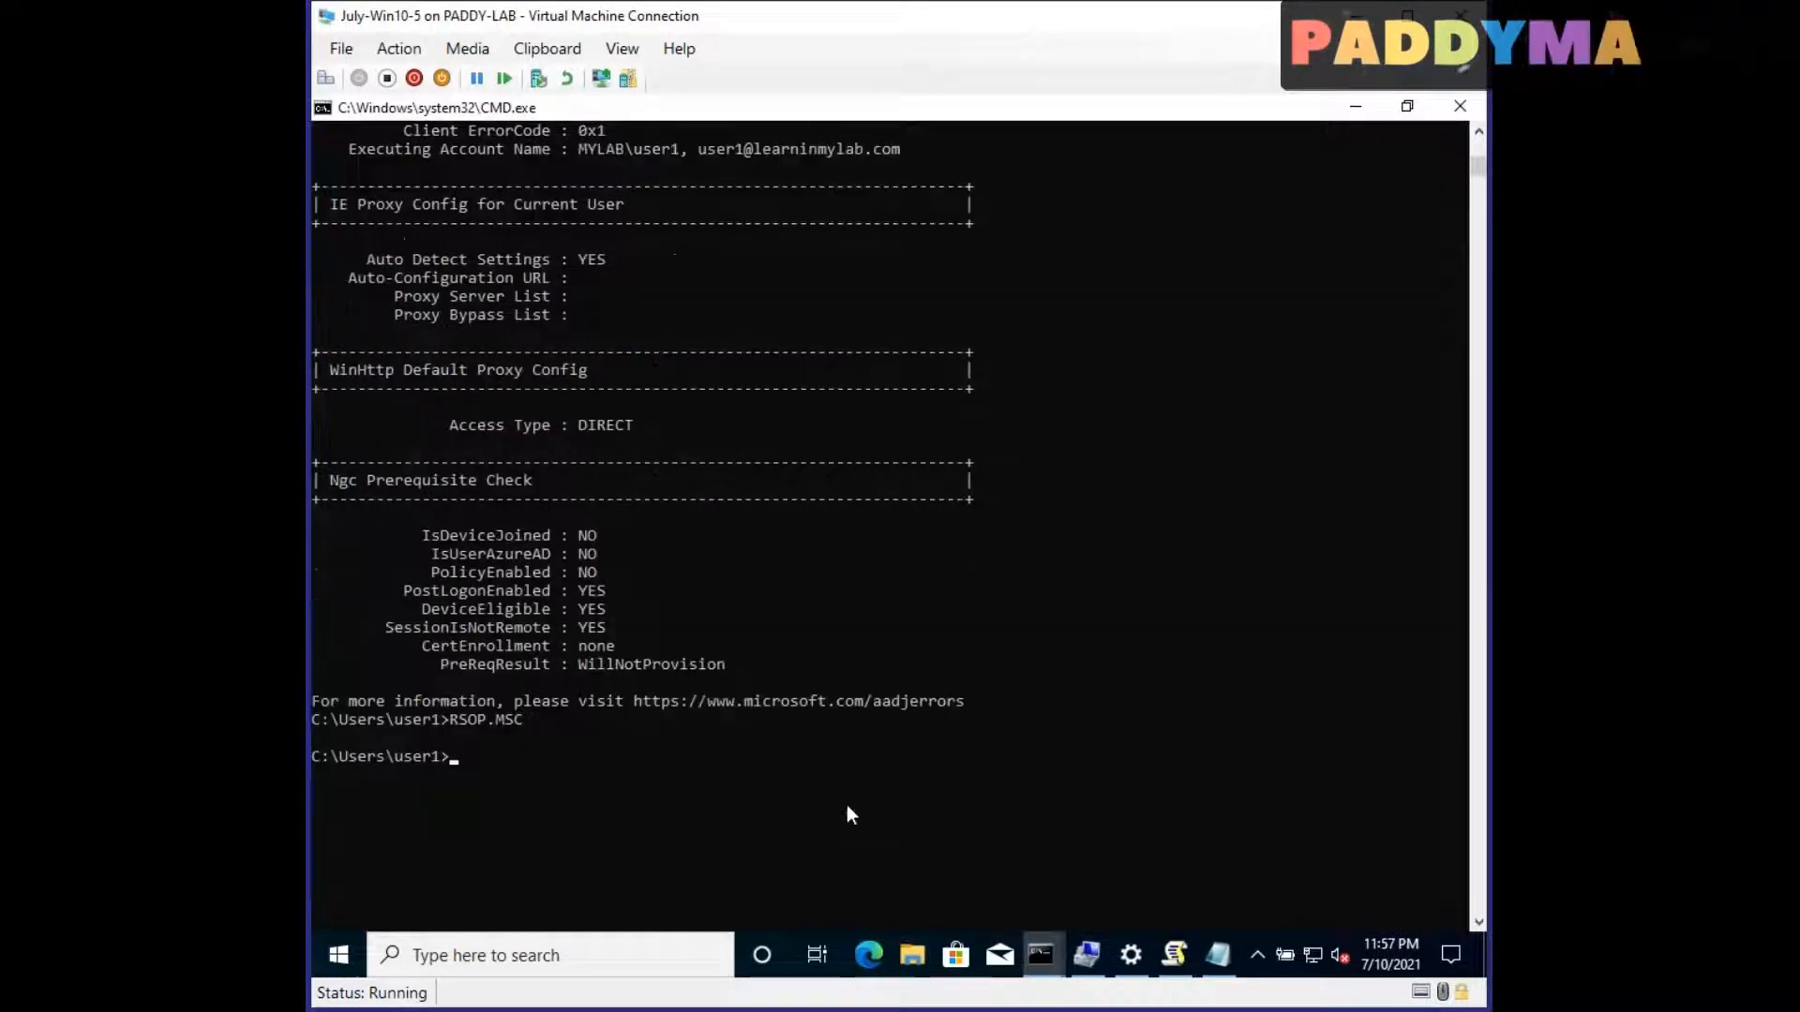
{"action": "scroll", "coordinate": [847, 804], "scroll_direction": "down", "scroll_amount": 2}
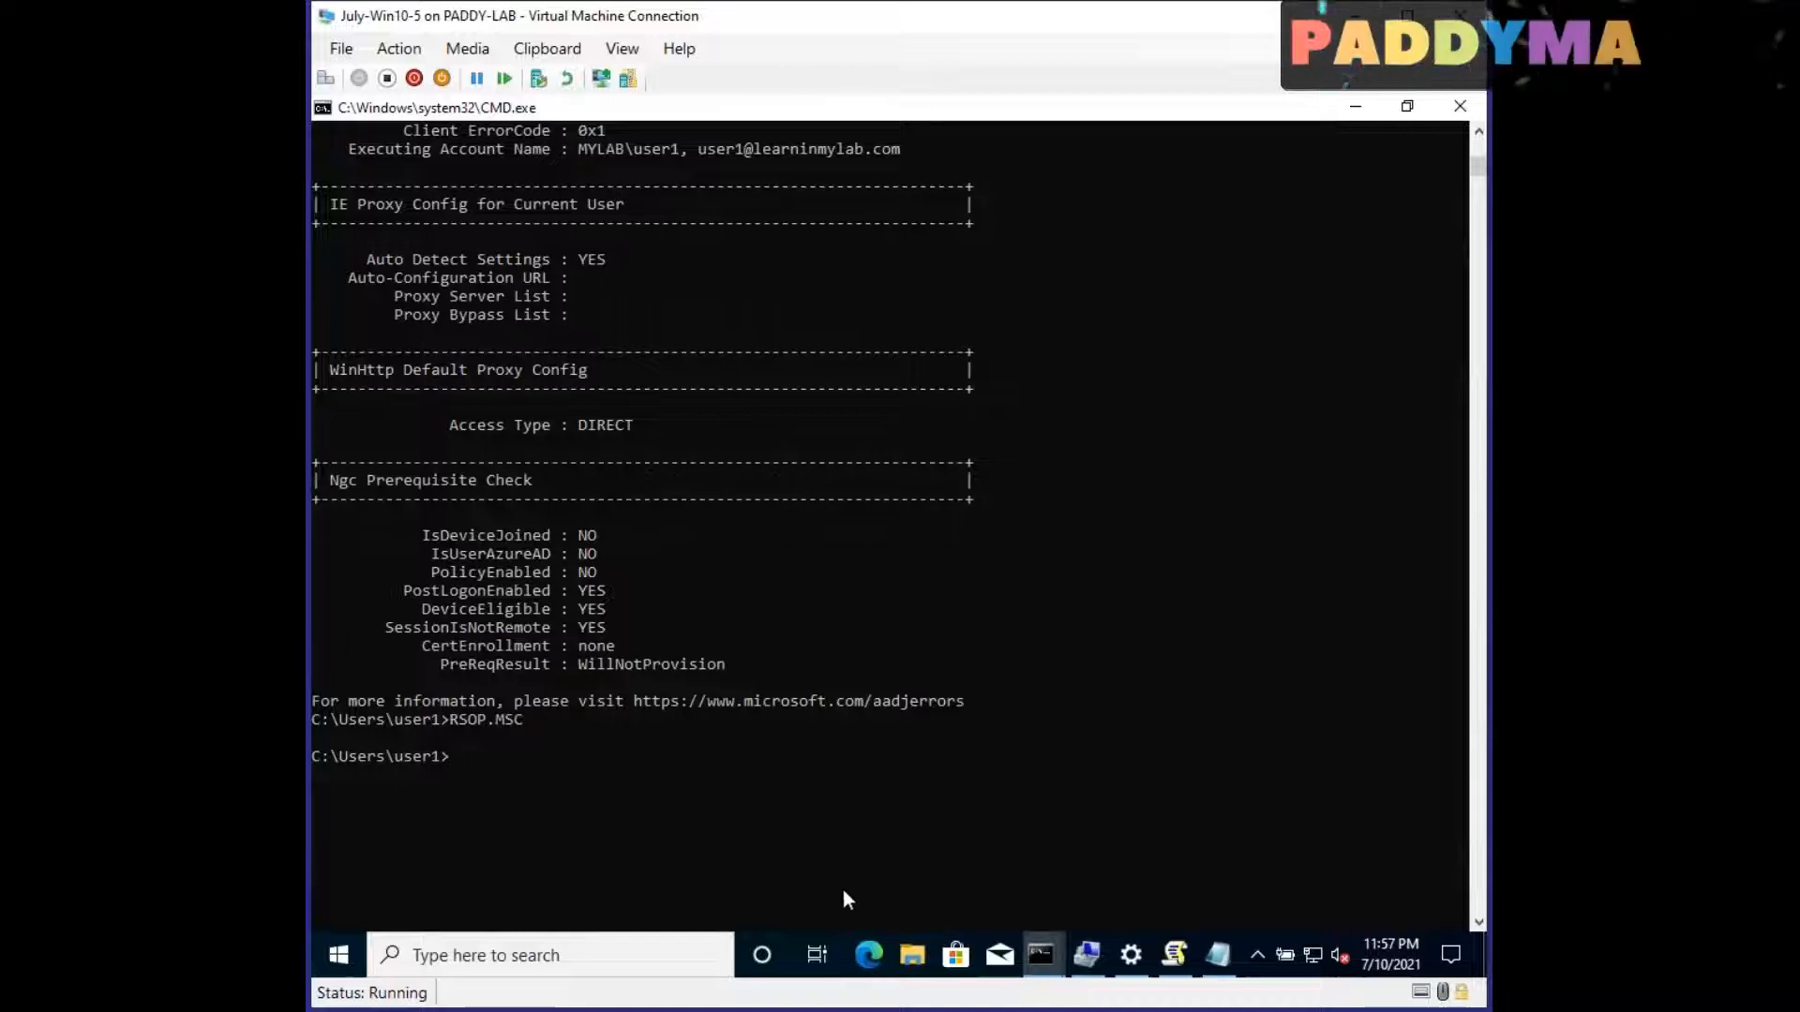
Step: Maximize Settings, check the MYLAB AD domain connection in the Accounts section's Access work or school page, and close Settings
{"action": "left_click", "coordinate": [1131, 954]}
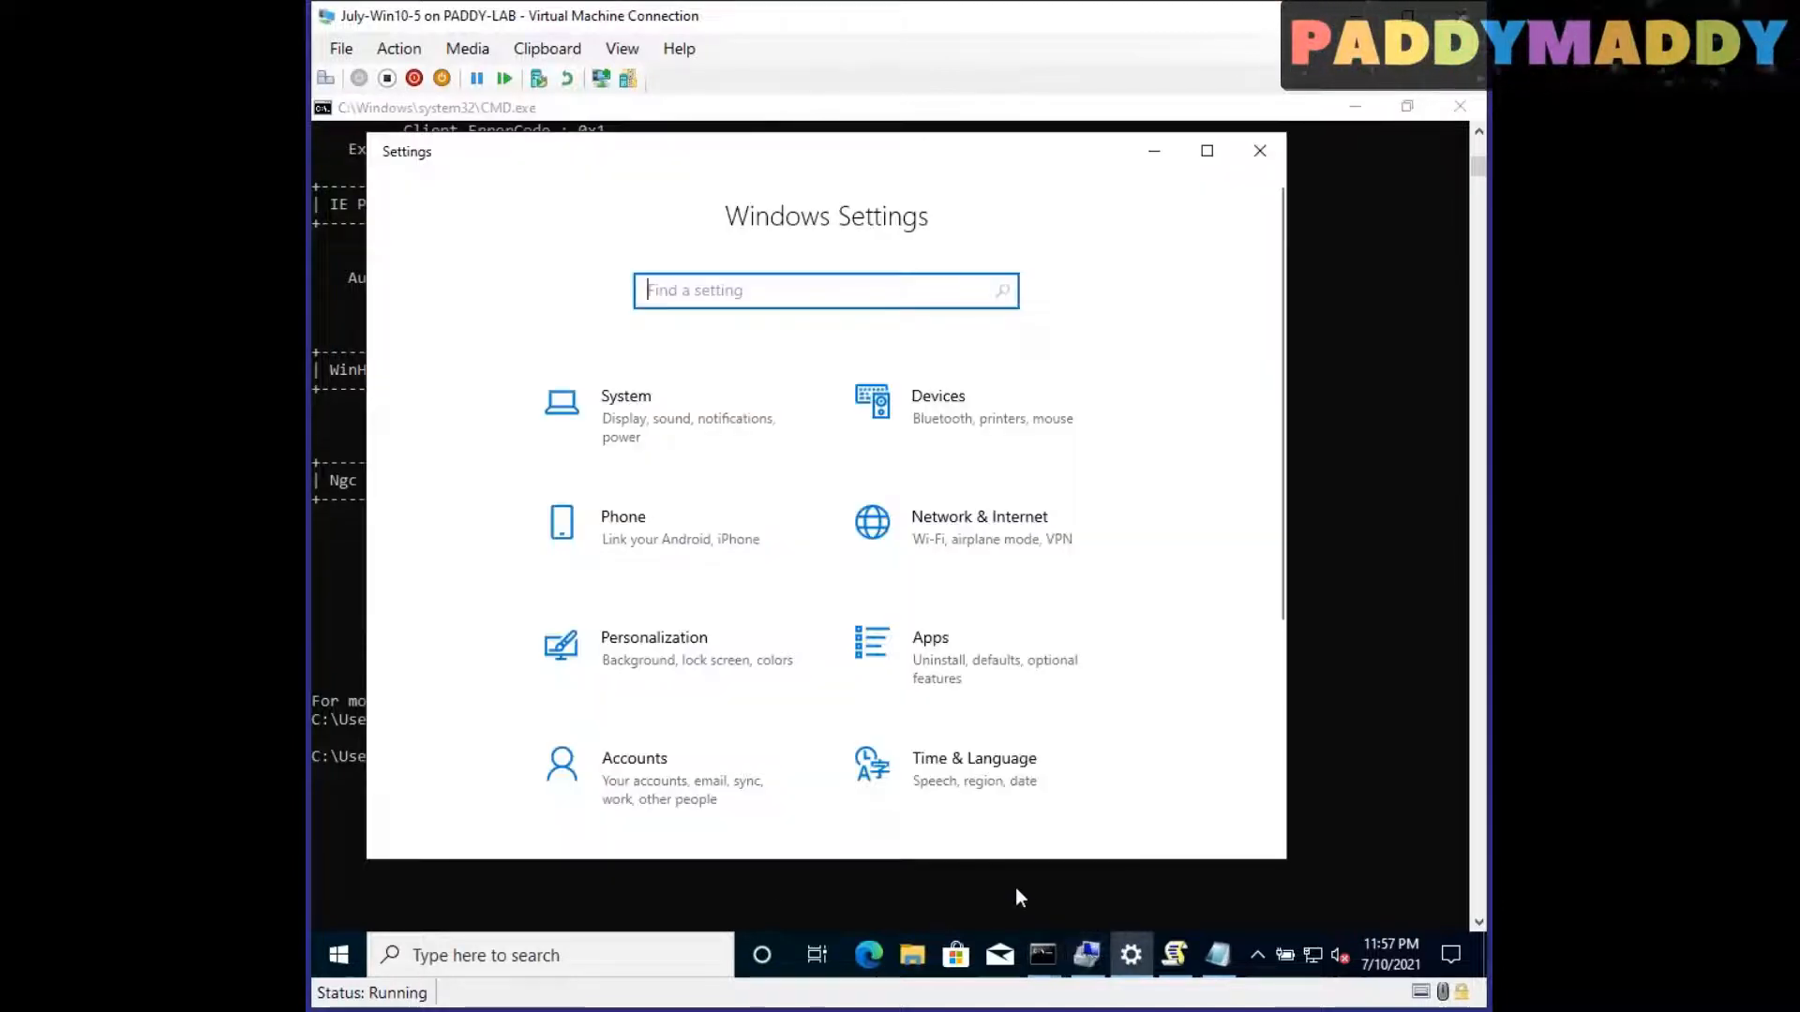
{"action": "left_click", "coordinate": [1206, 151]}
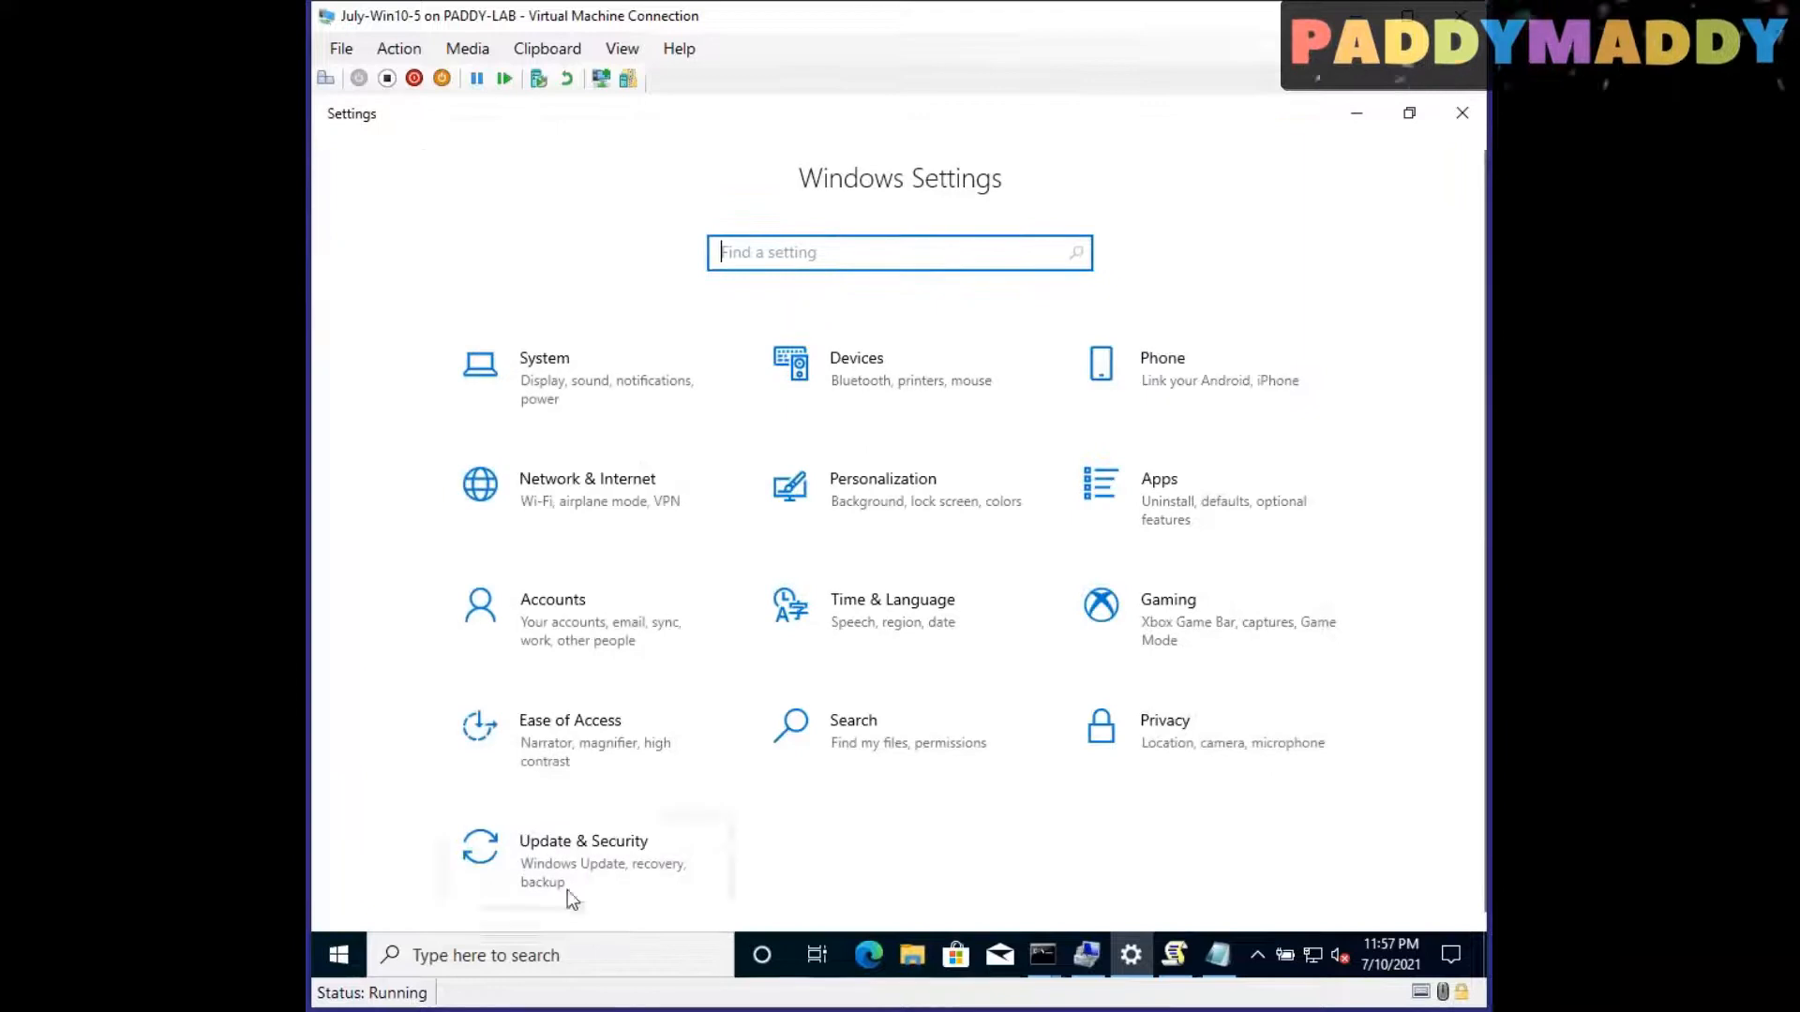
{"action": "left_click", "coordinate": [548, 619]}
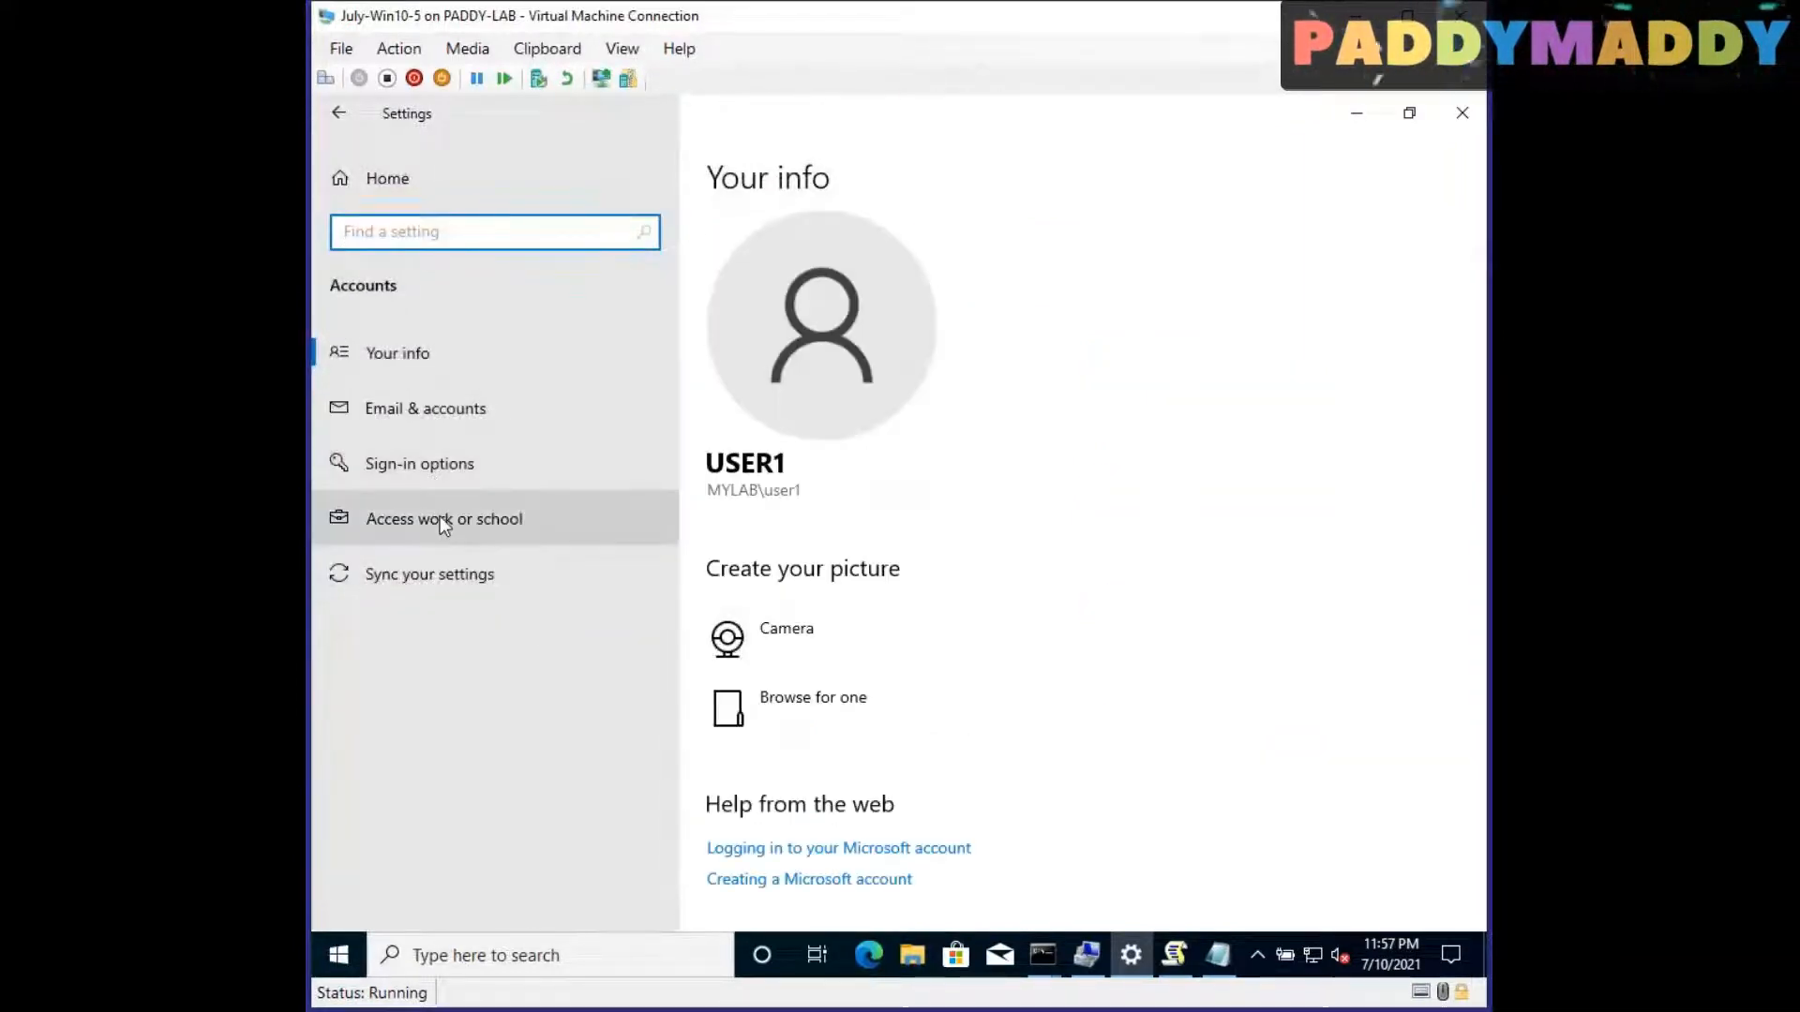
{"action": "left_click", "coordinate": [399, 528]}
{"action": "left_click", "coordinate": [861, 486]}
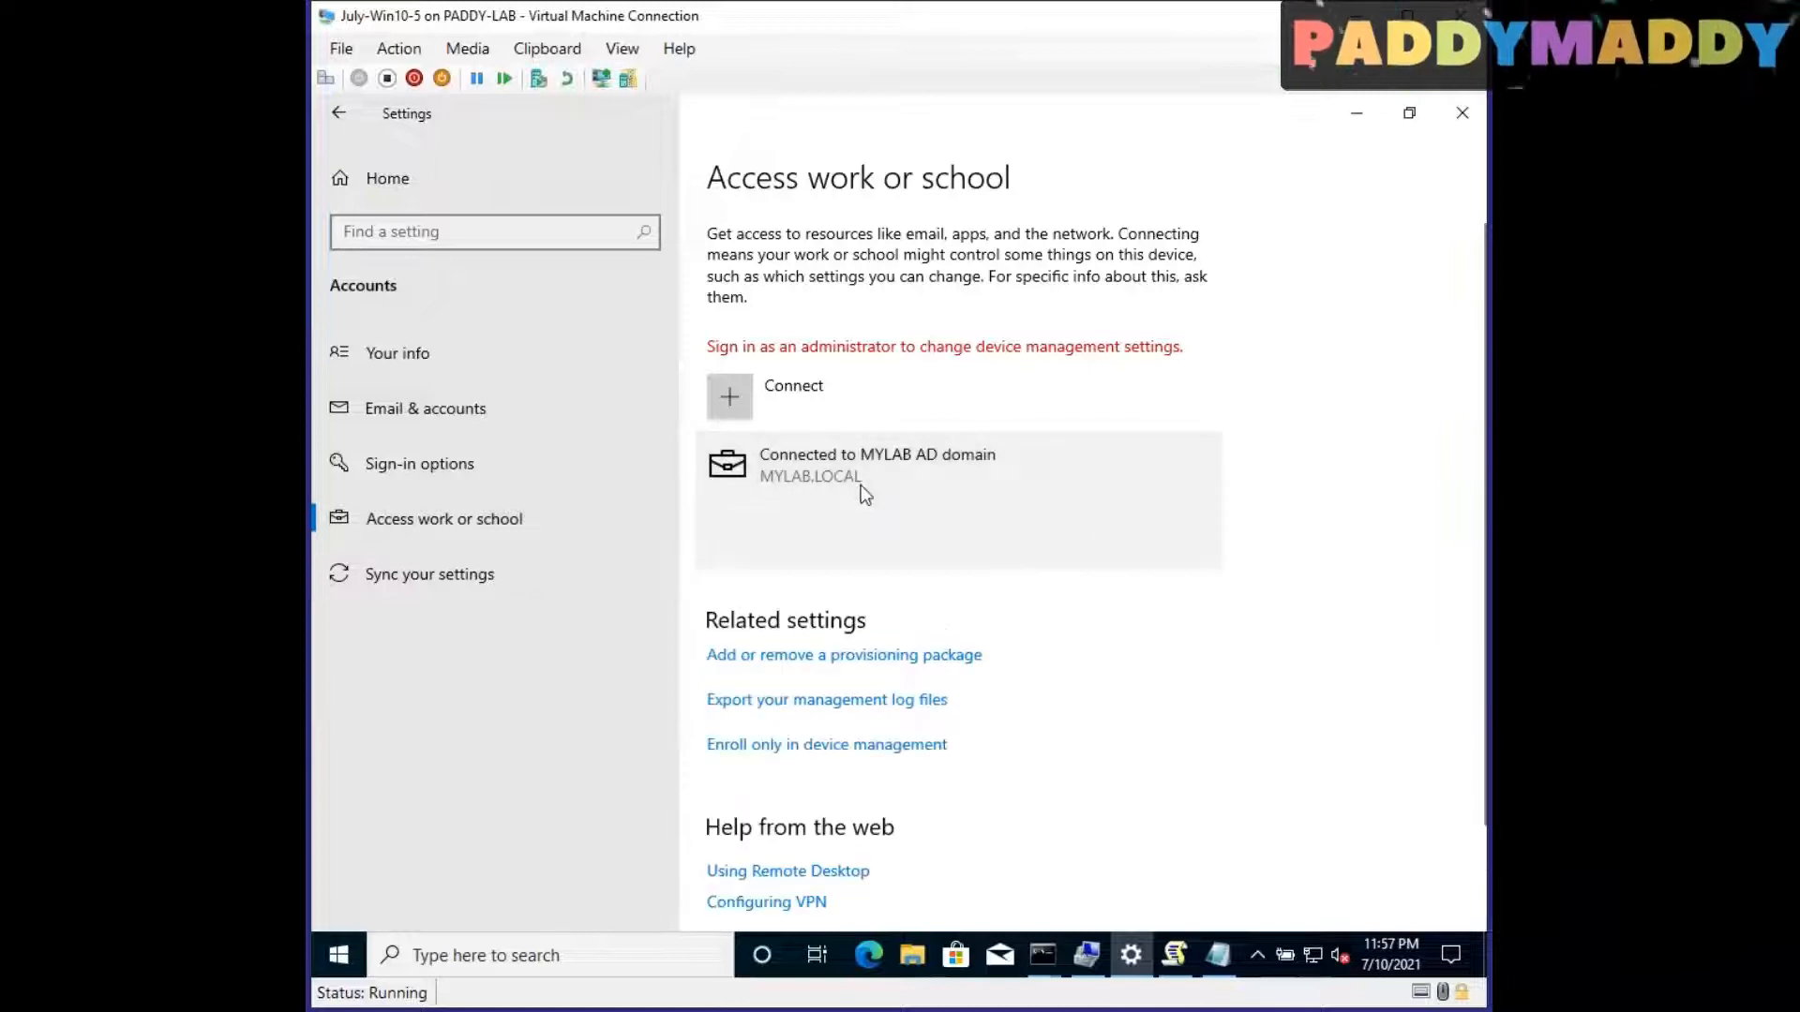
{"action": "left_click", "coordinate": [1464, 109]}
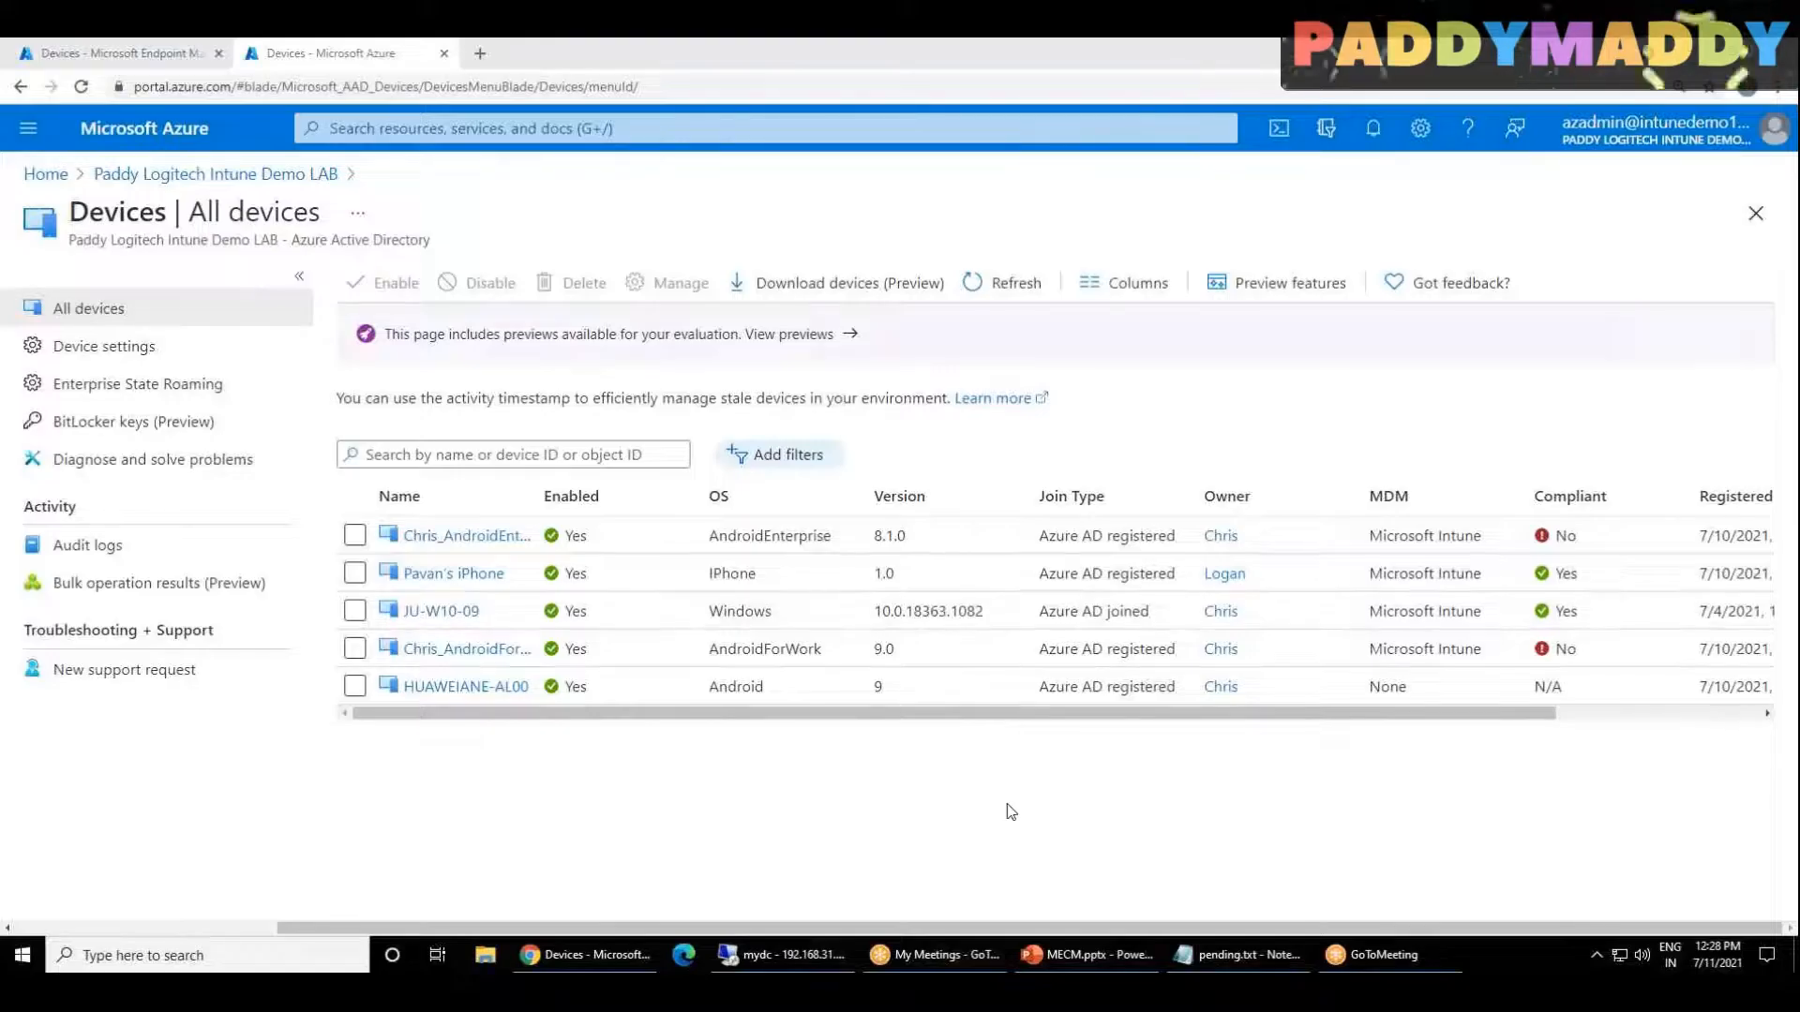
Step: Refresh the Azure AD device list, widen its Join Type column to check the devices, and return to the Azure portal home page
{"action": "left_click", "coordinate": [994, 282]}
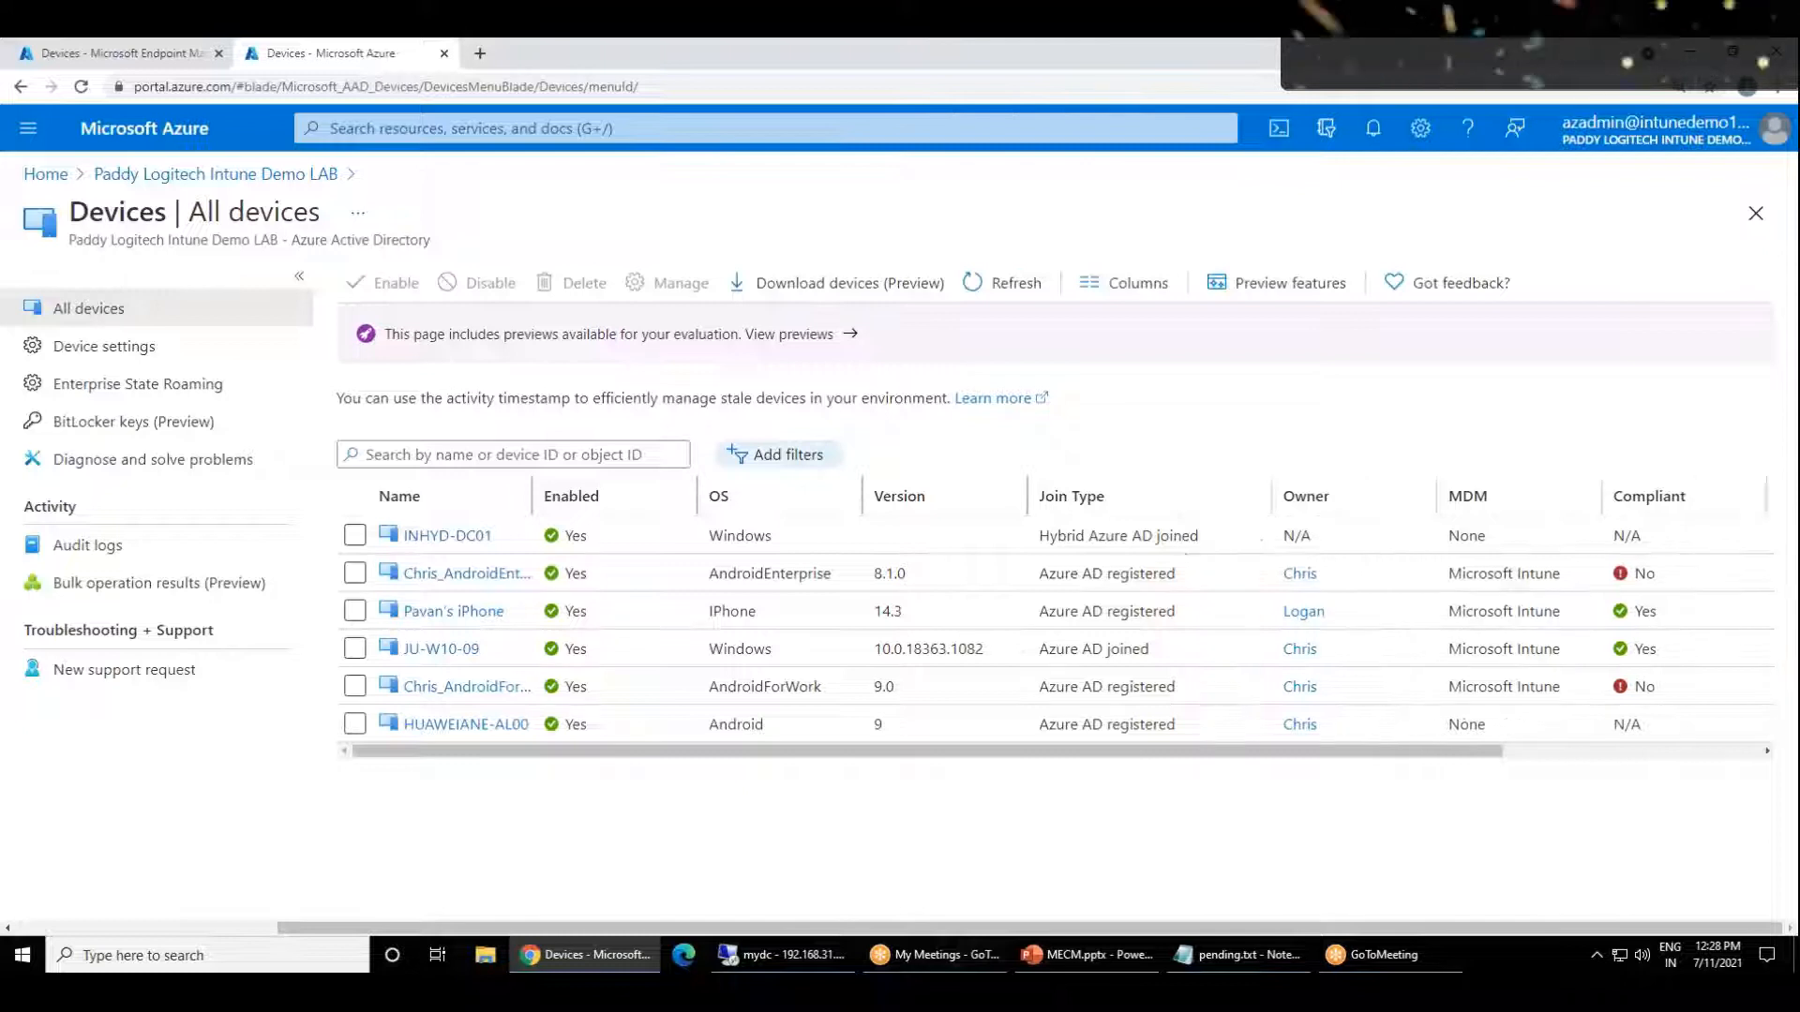
{"action": "left_click_drag", "start_coordinate": [1192, 496], "coordinate": [1271, 496]}
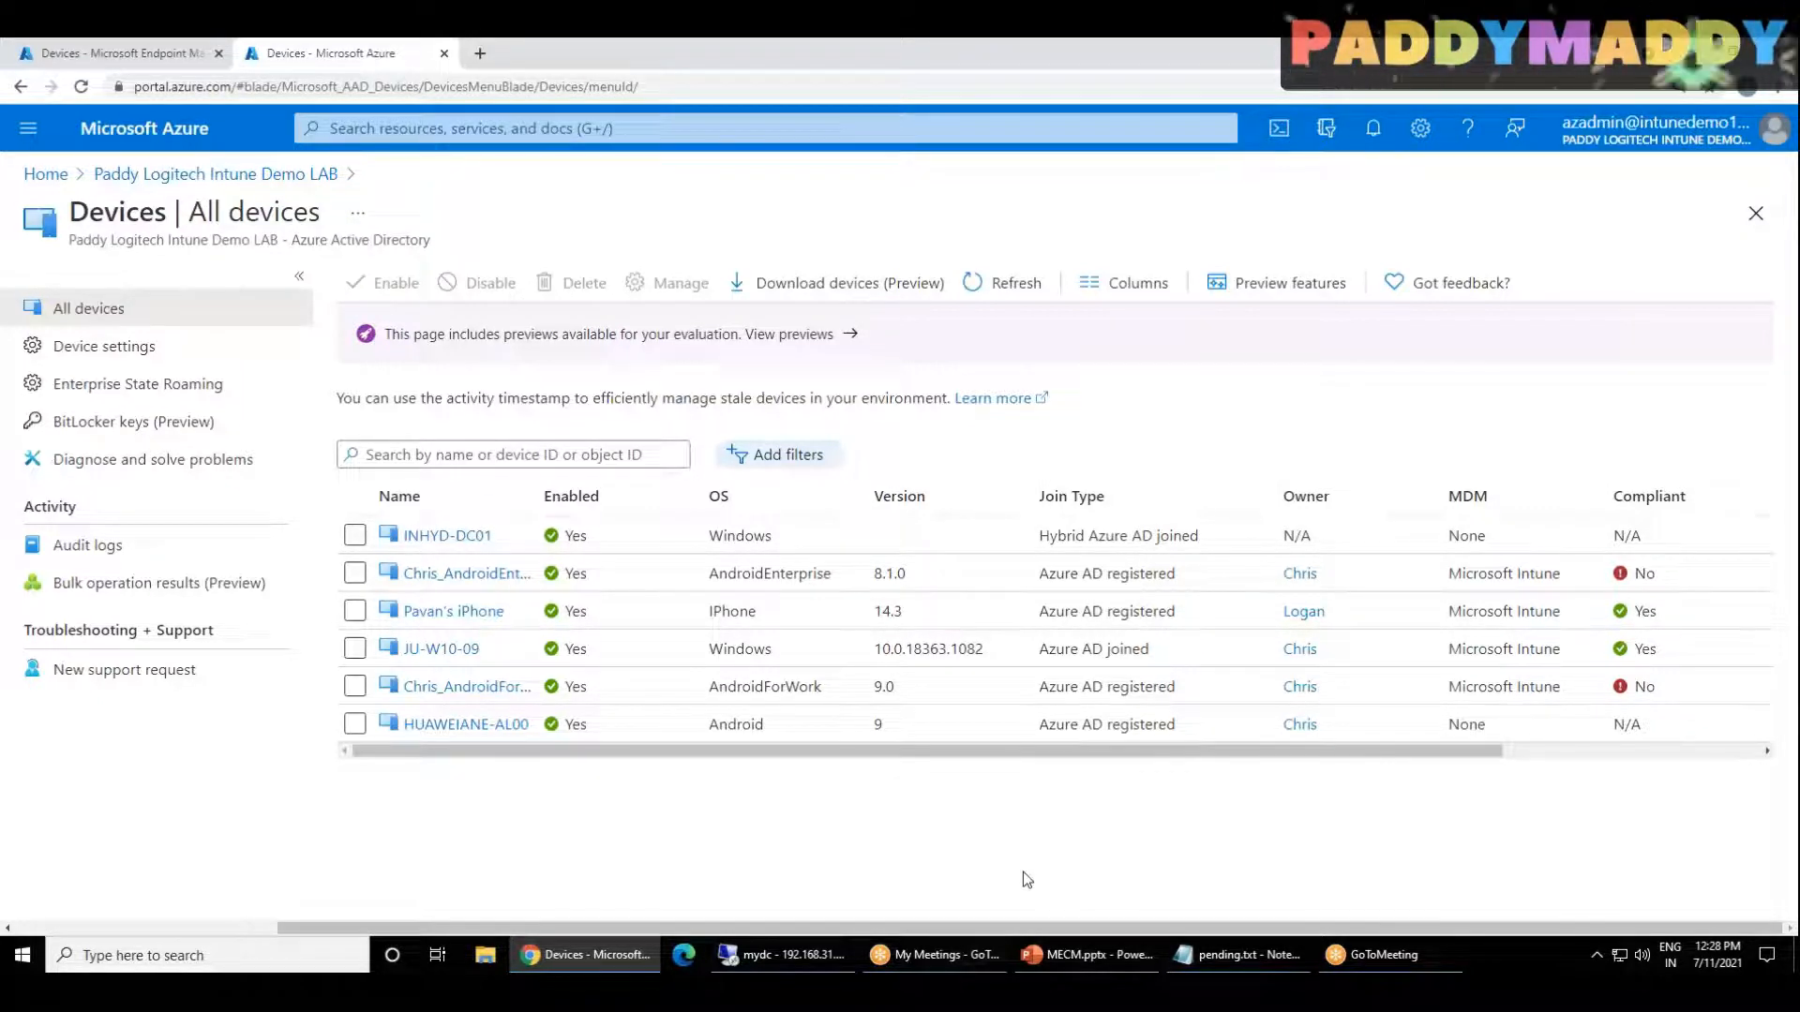
{"action": "left_click", "coordinate": [981, 278]}
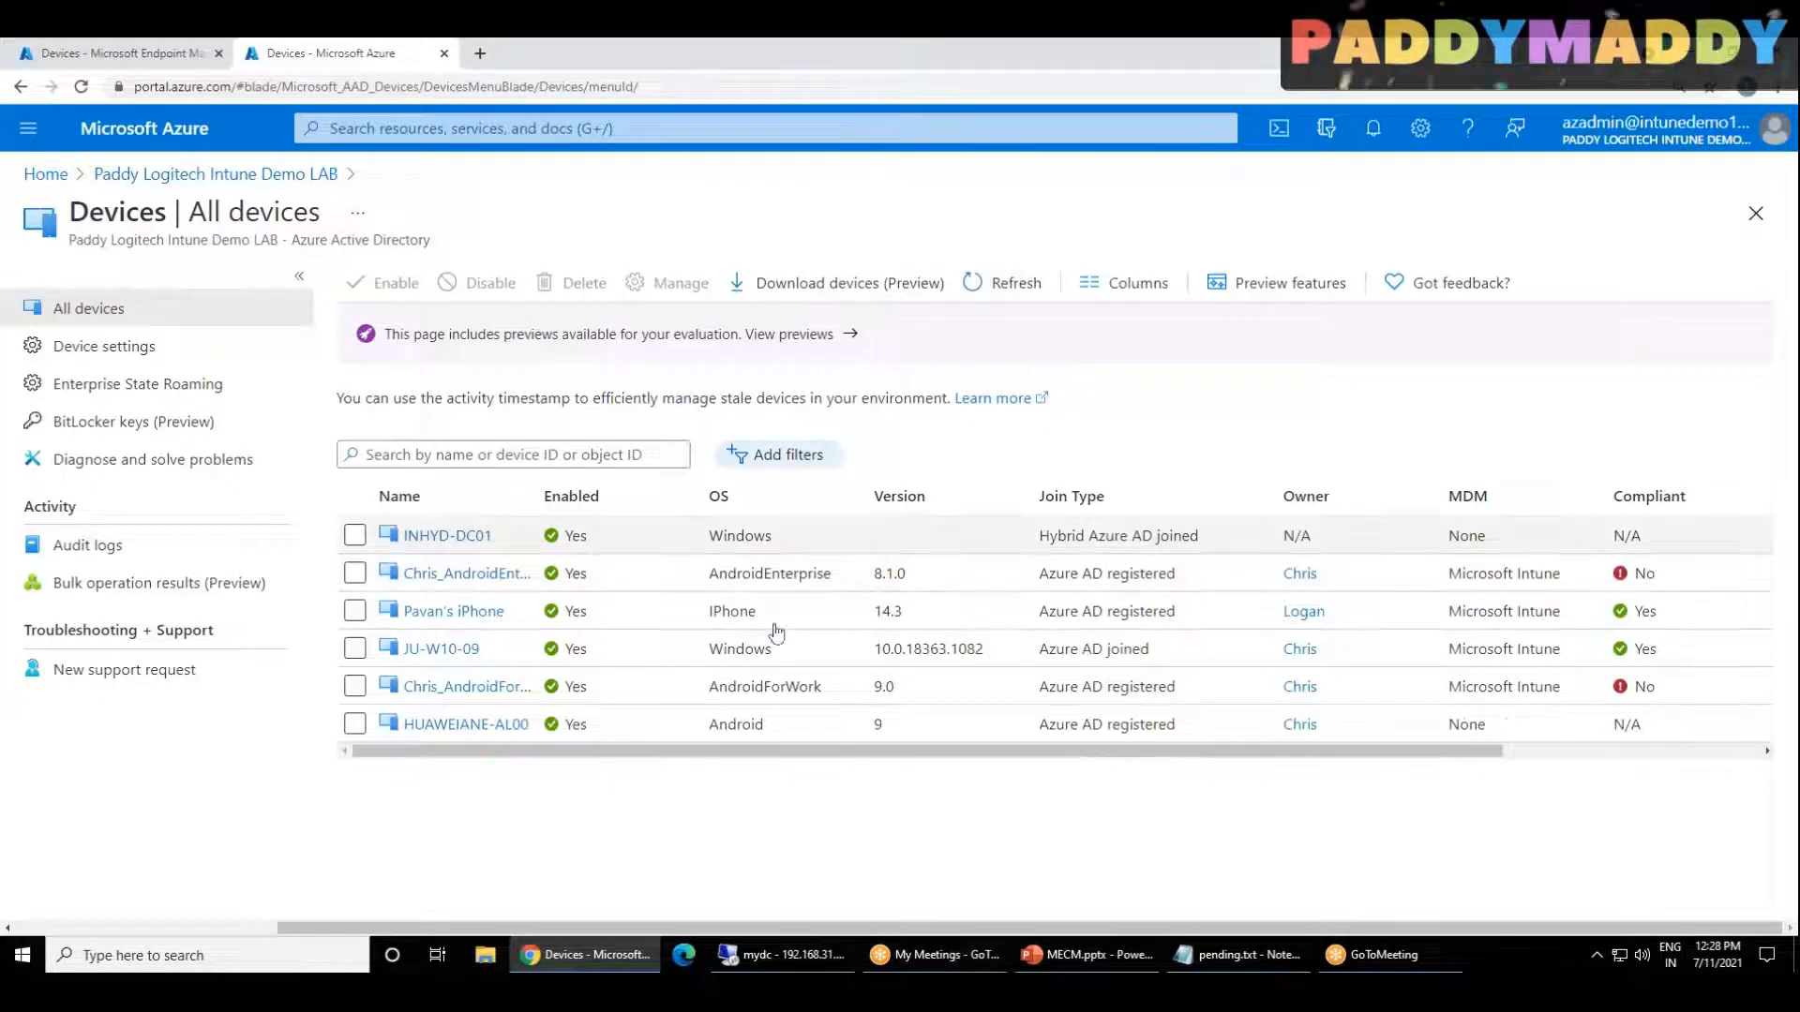
{"action": "left_click", "coordinate": [216, 175]}
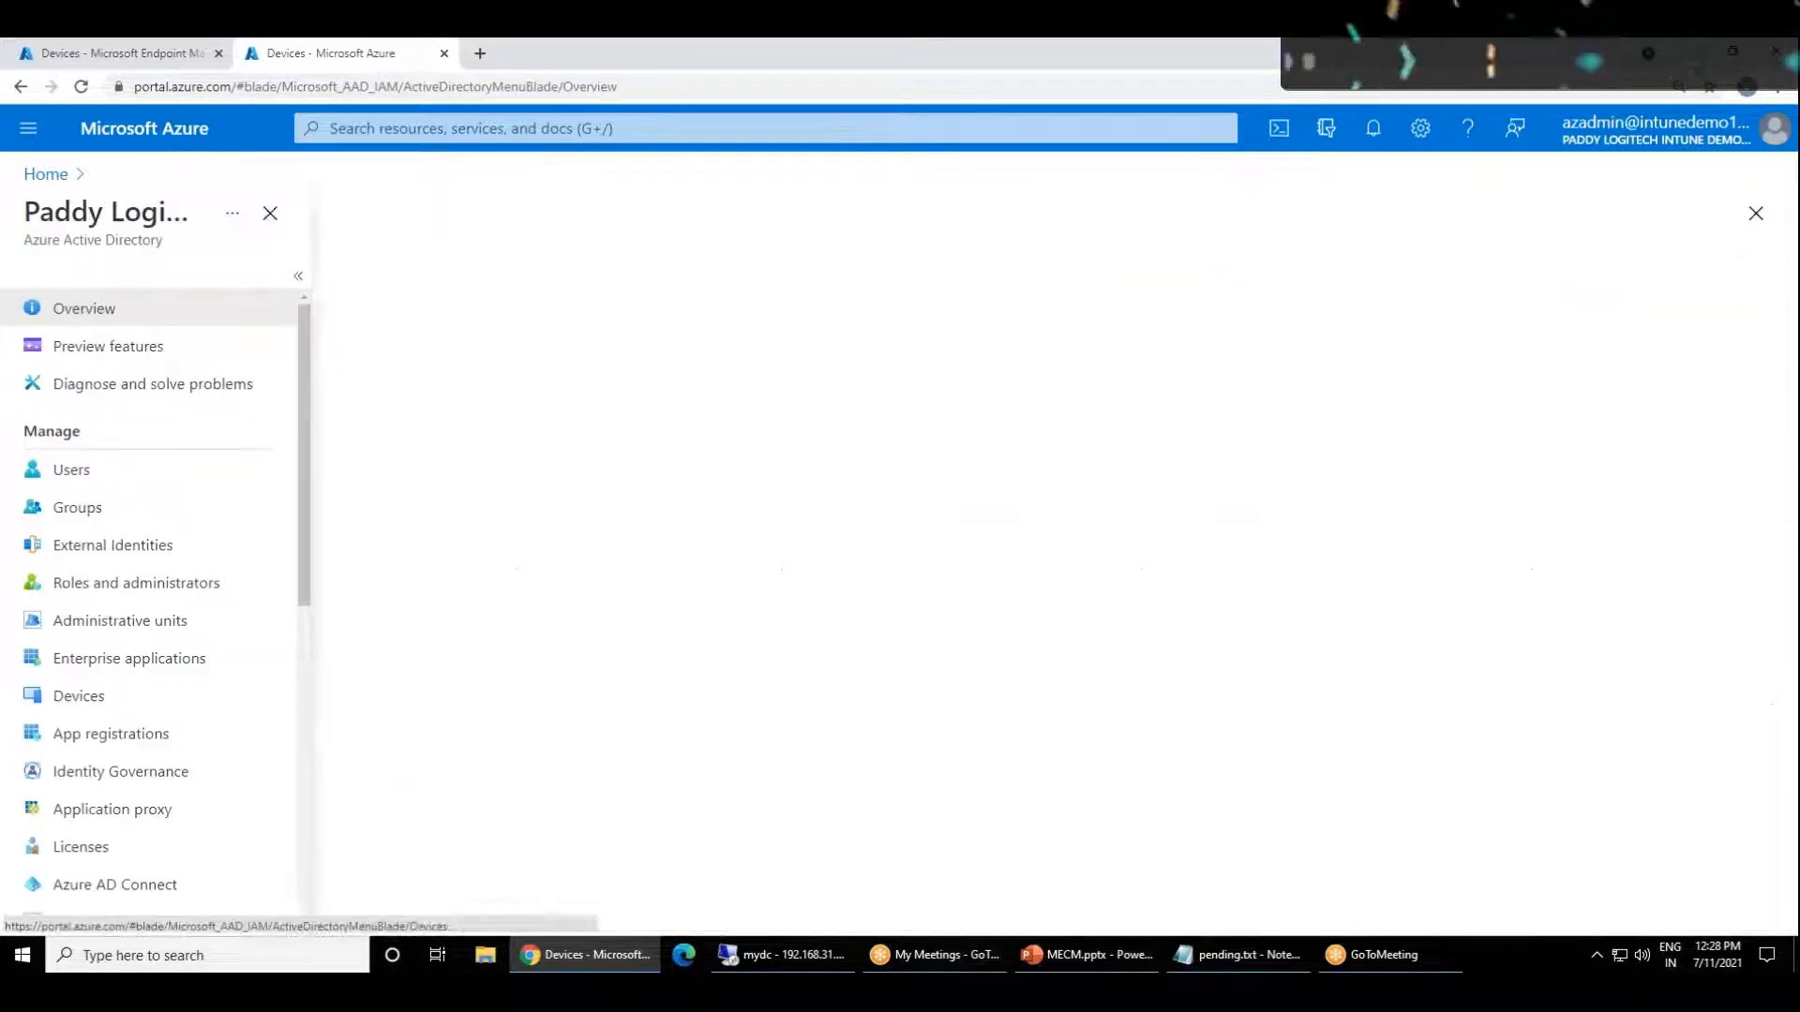
{"action": "left_click", "coordinate": [45, 175]}
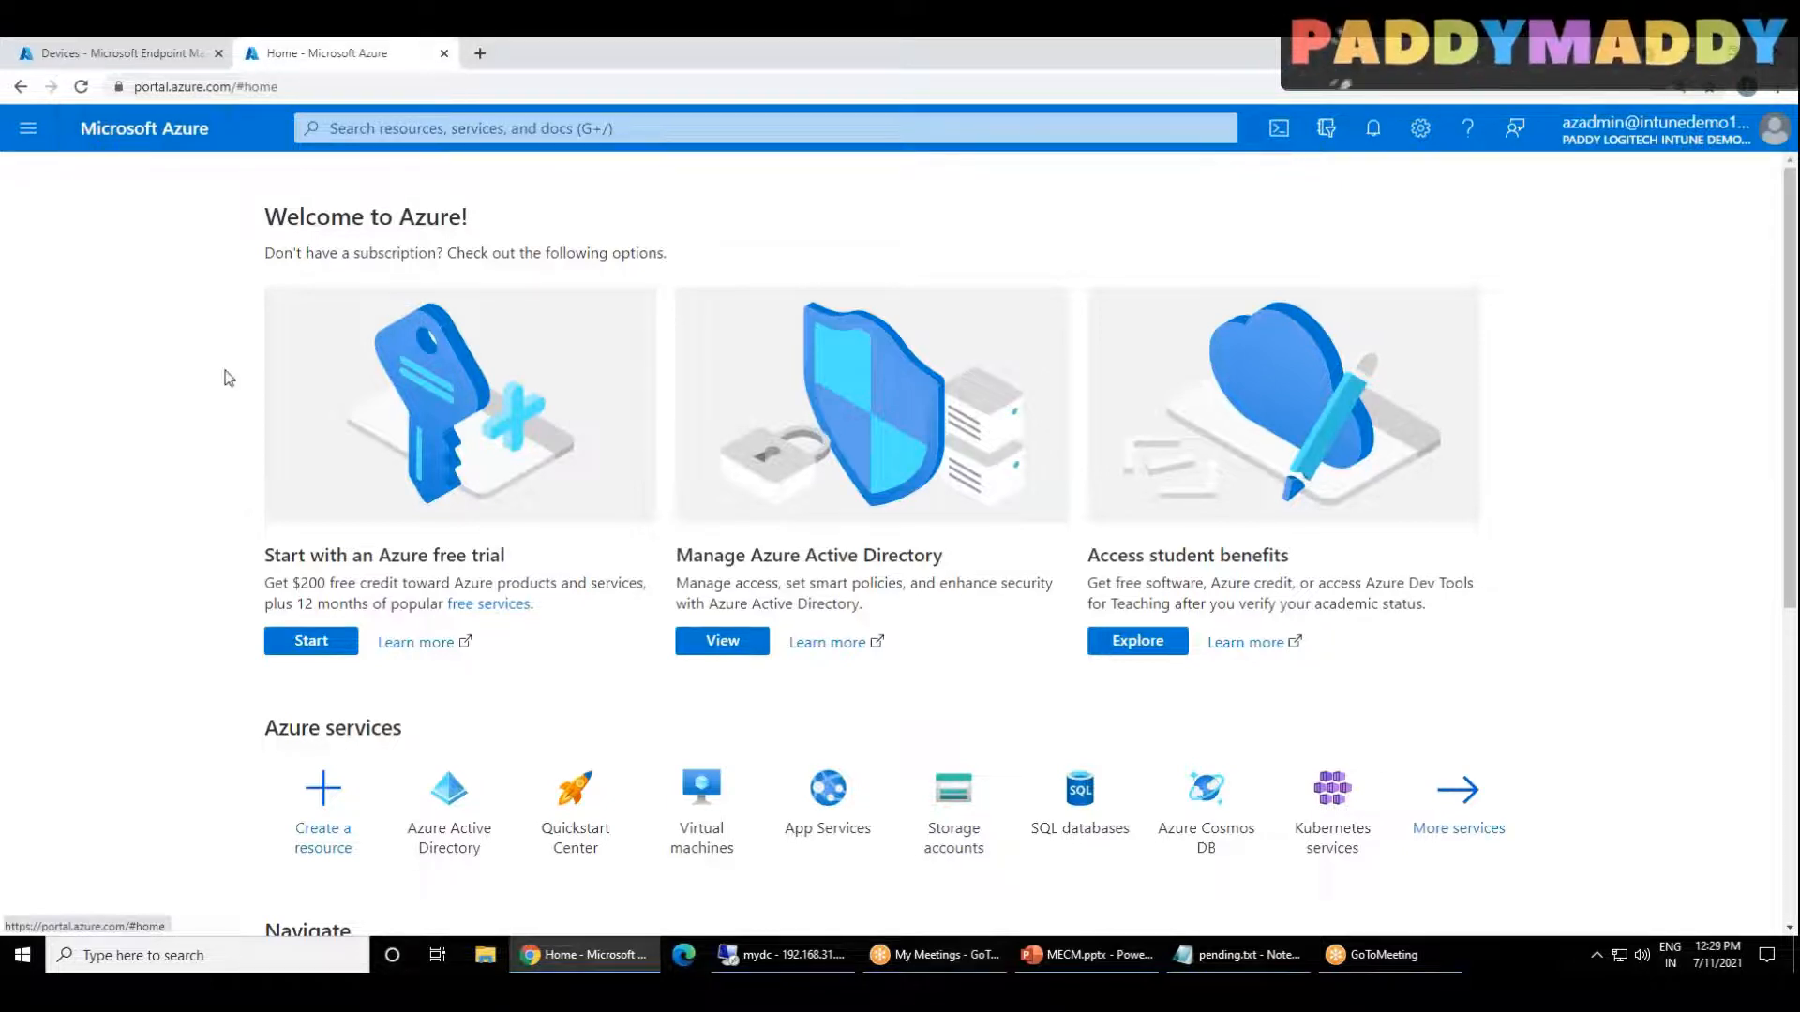
Step: Connect to the 2K19-MEM server by remote desktop, accepting its untrusted certificate, and minimize Server Manager
{"action": "key", "text": "super+d"}
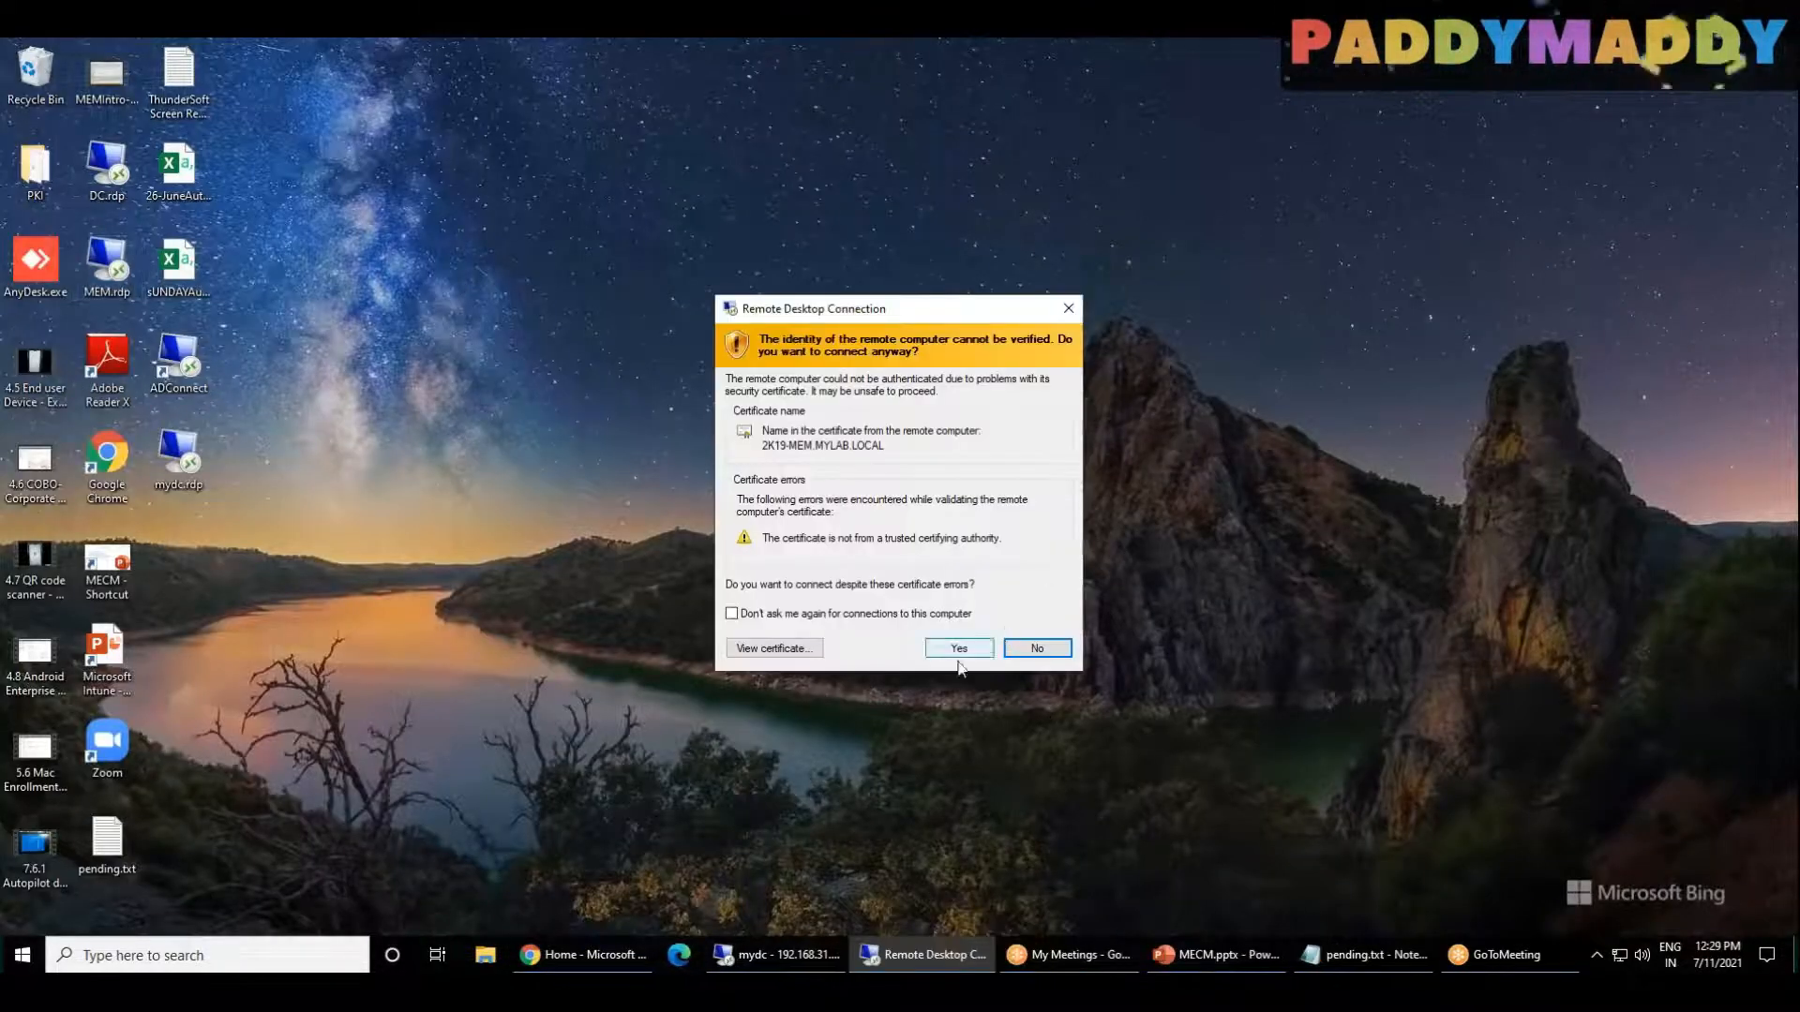
{"action": "left_click", "coordinate": [957, 649]}
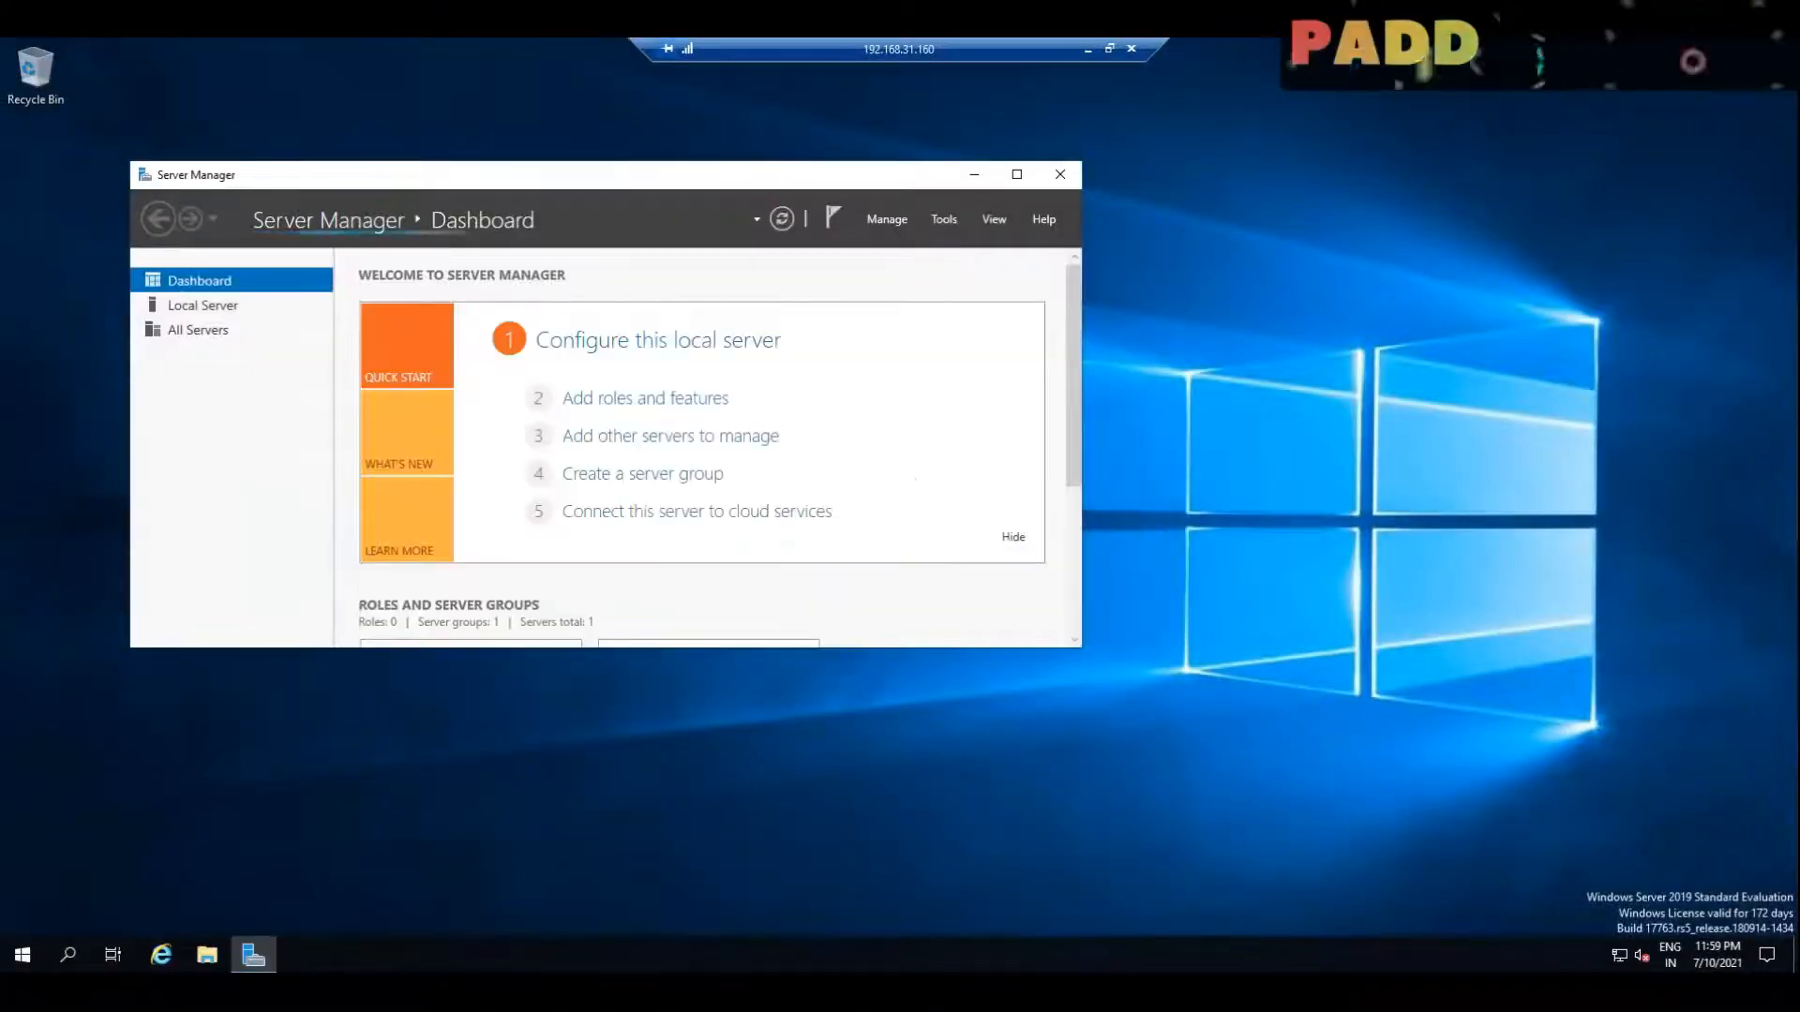
{"action": "left_click", "coordinate": [974, 175]}
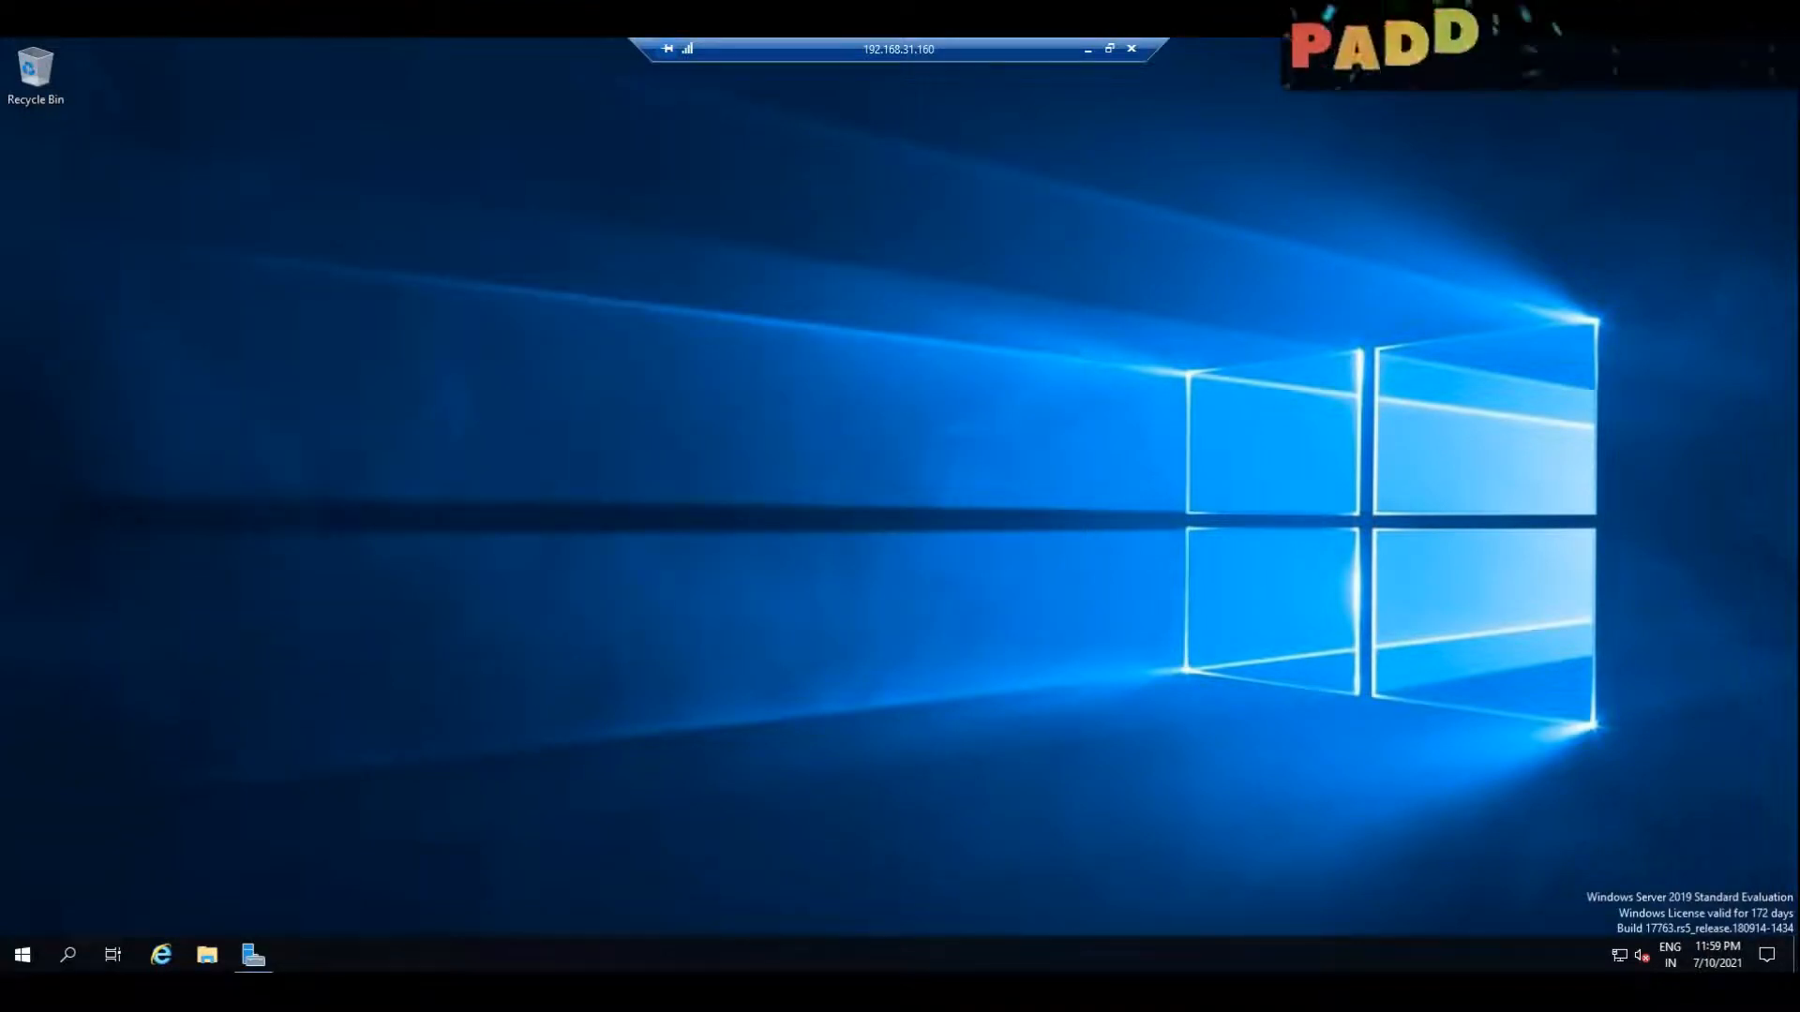
Step: Open the Configuration Manager console from the Microsoft Endpoint Manager programs and select INHYD-DC01 under Assets and Compliance > Devices
{"action": "left_click", "coordinate": [28, 954]}
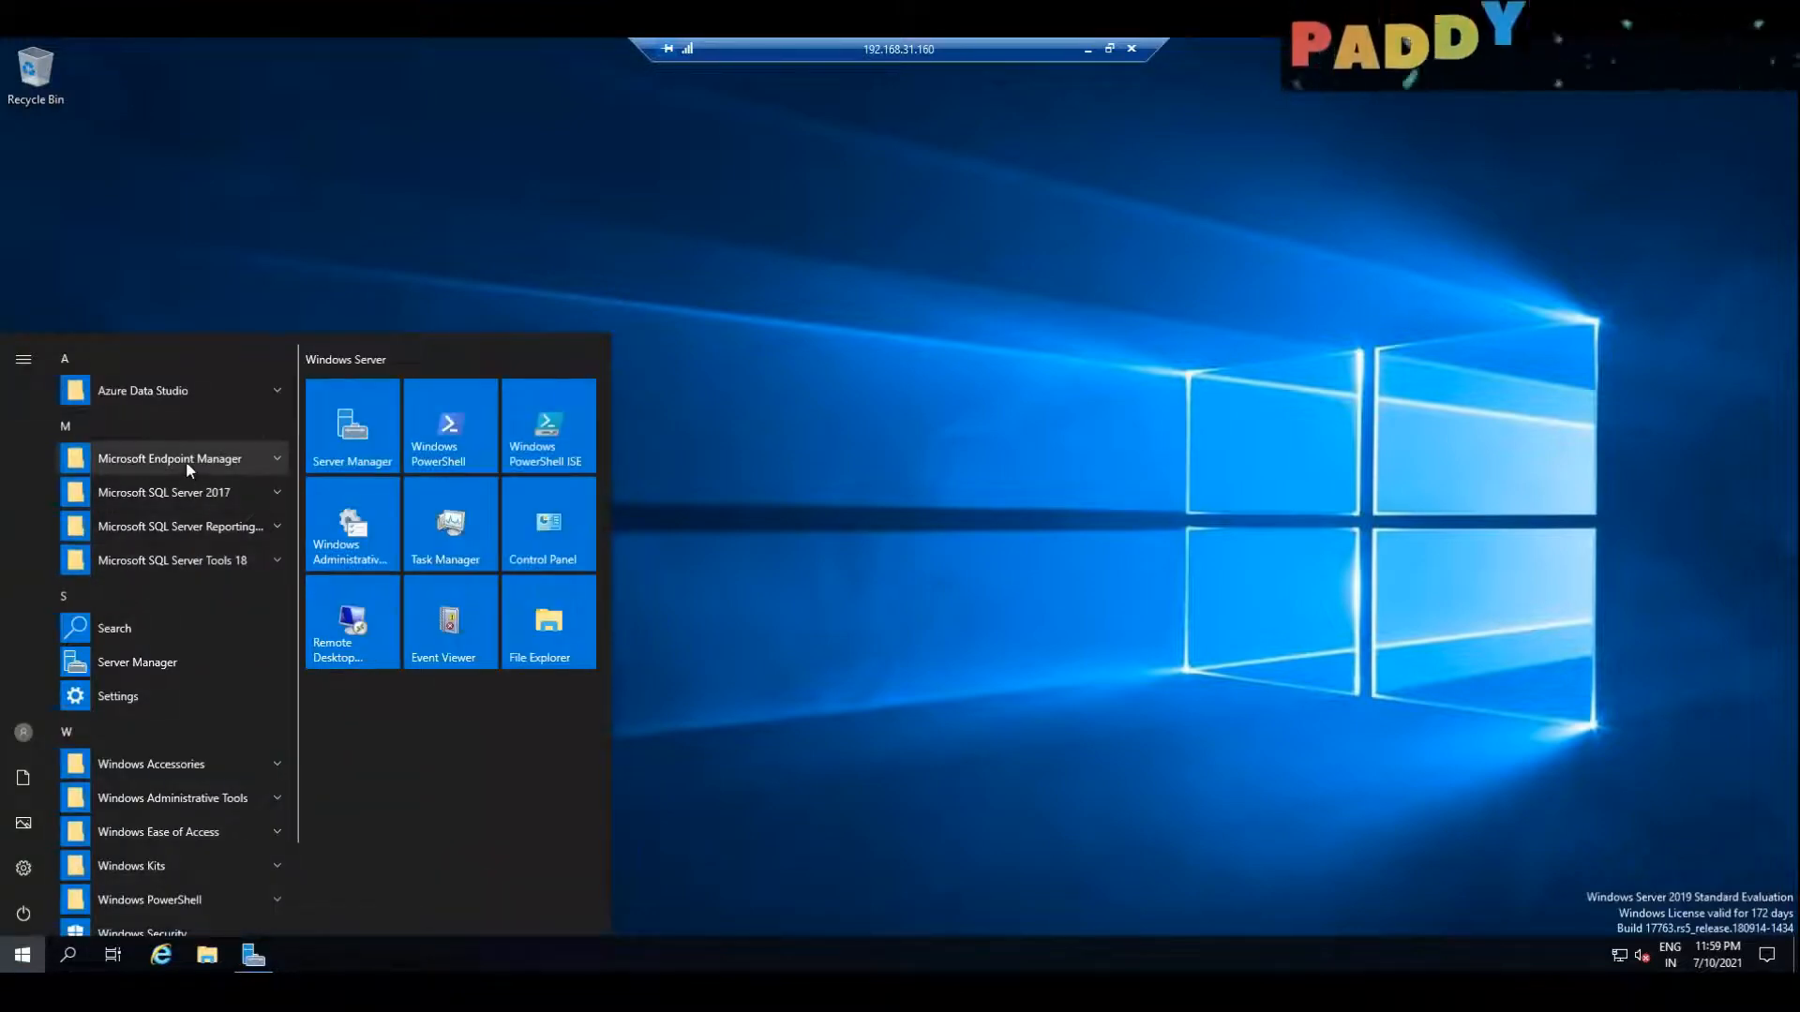
{"action": "left_click", "coordinate": [186, 461]}
{"action": "left_click", "coordinate": [188, 492]}
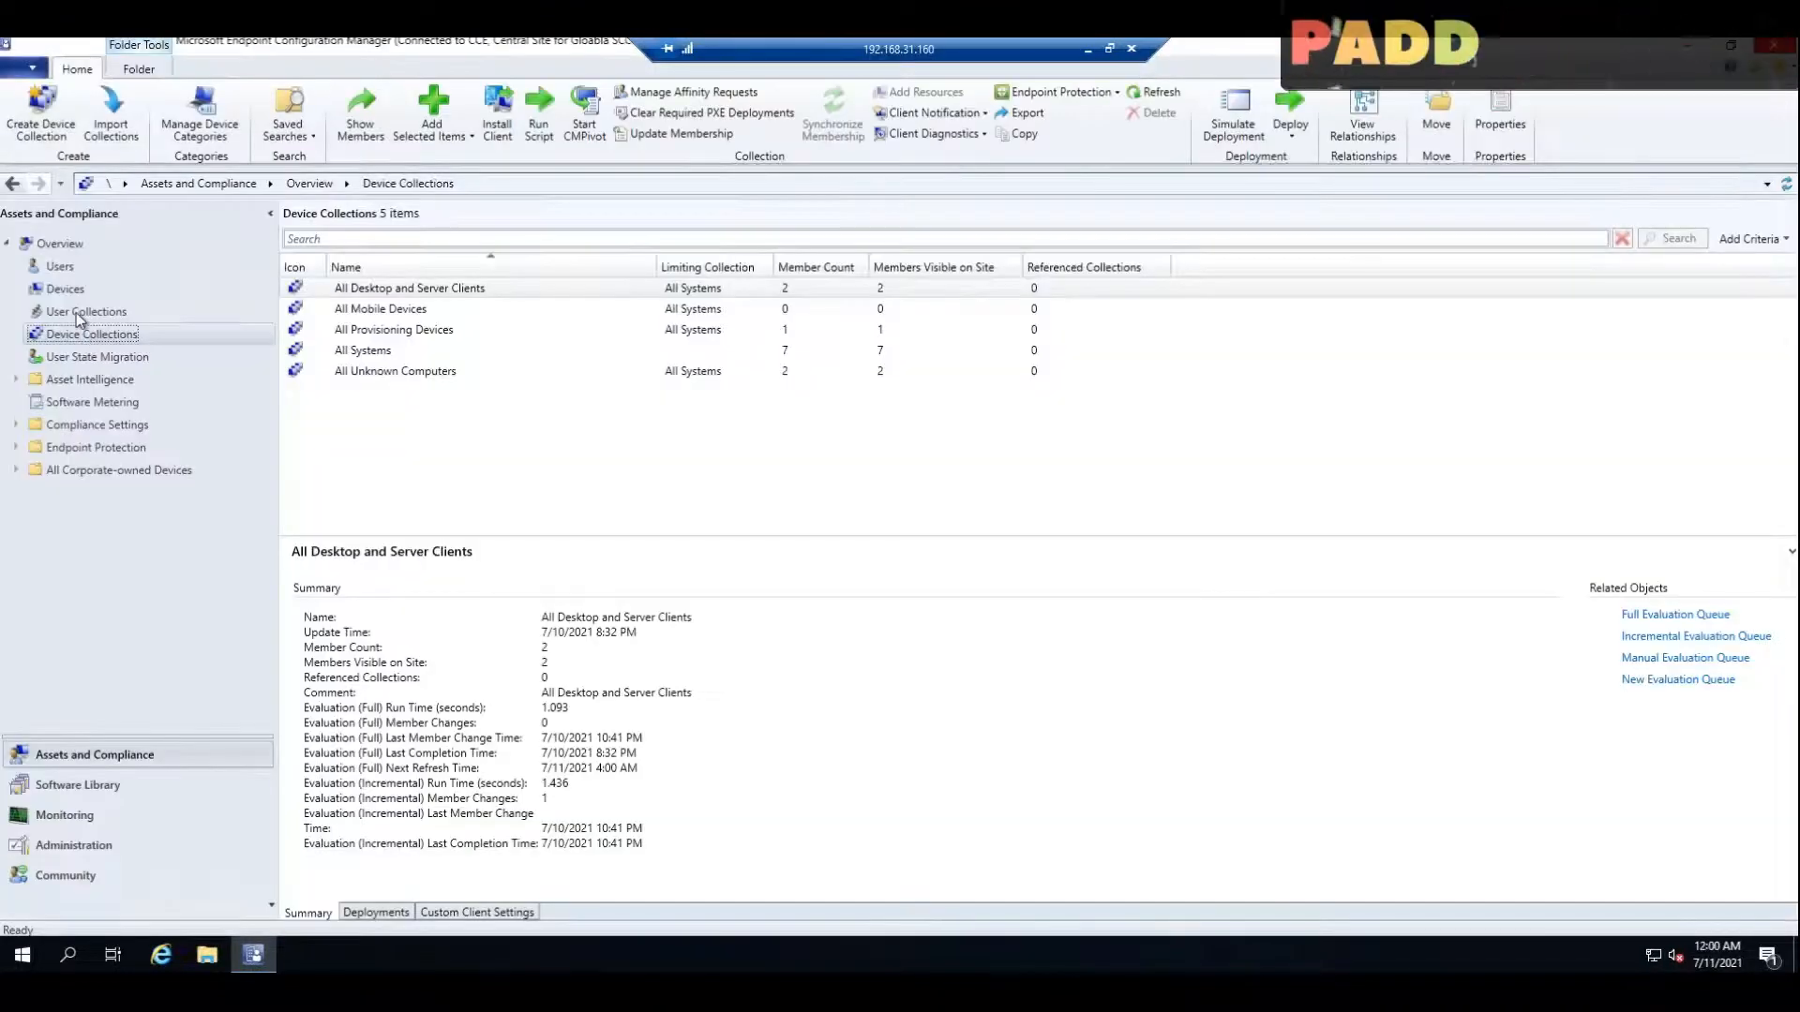
{"action": "left_click", "coordinate": [75, 312]}
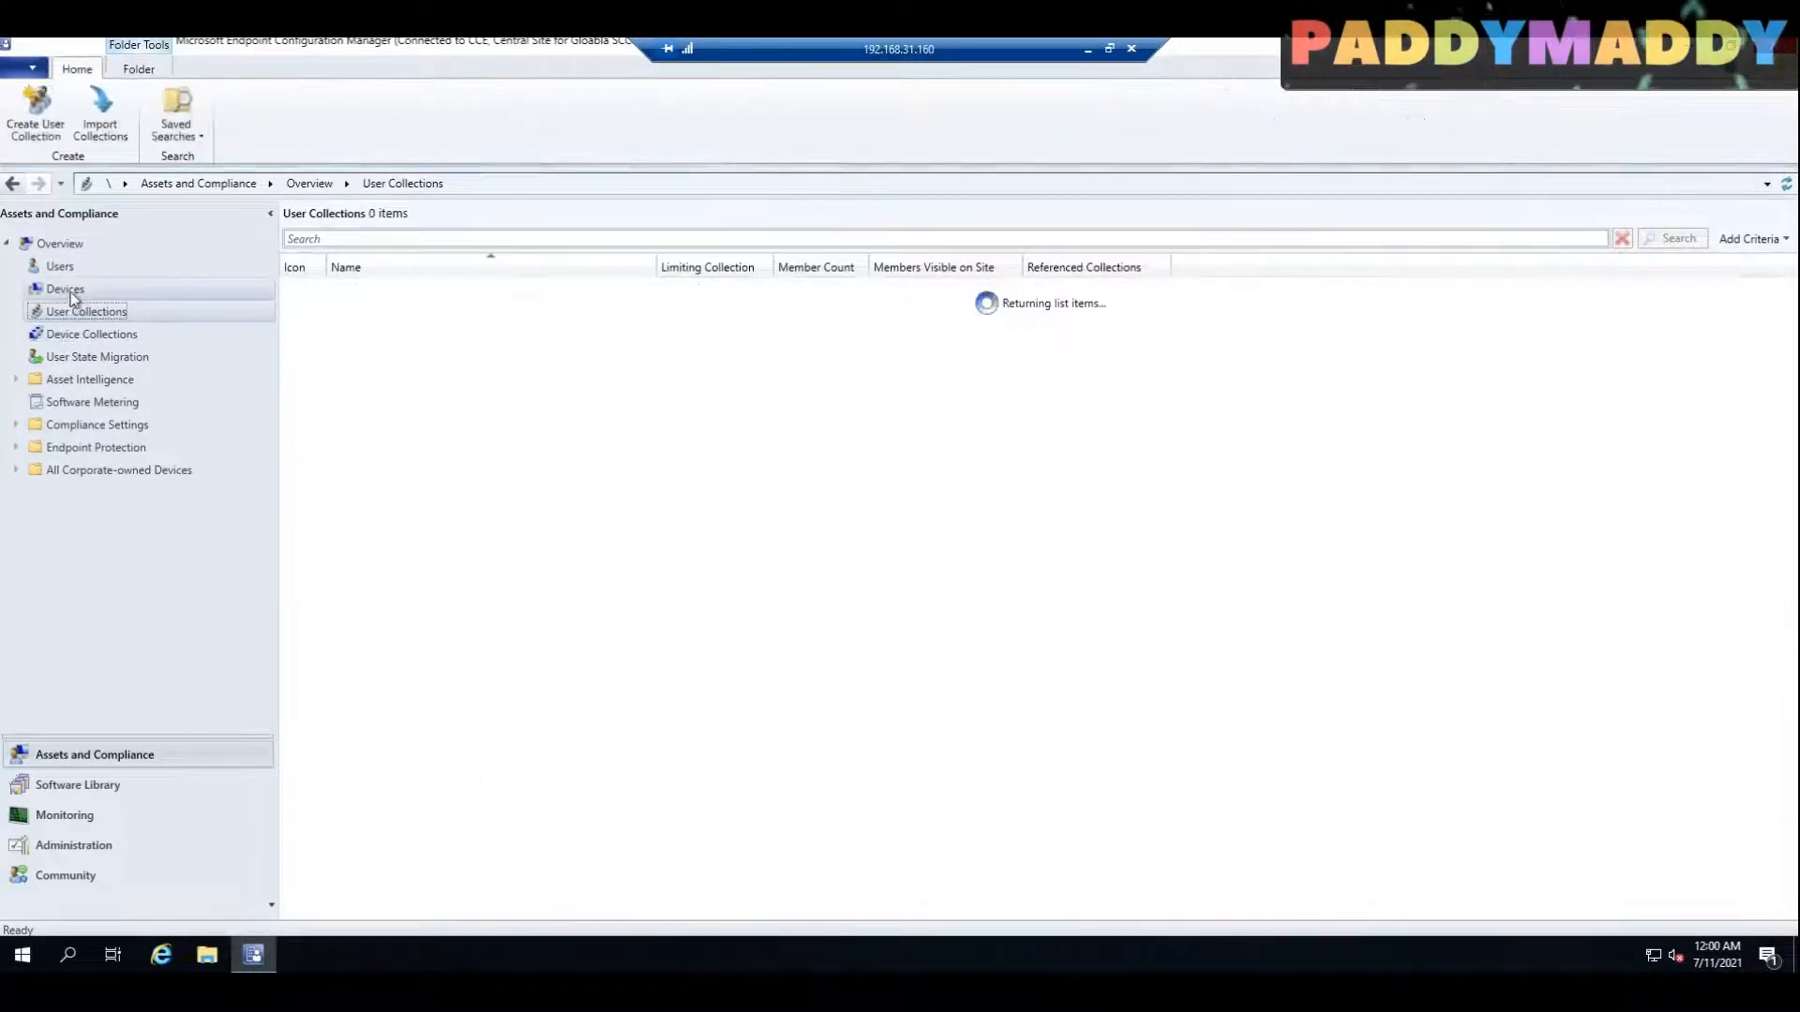
{"action": "left_click", "coordinate": [66, 290]}
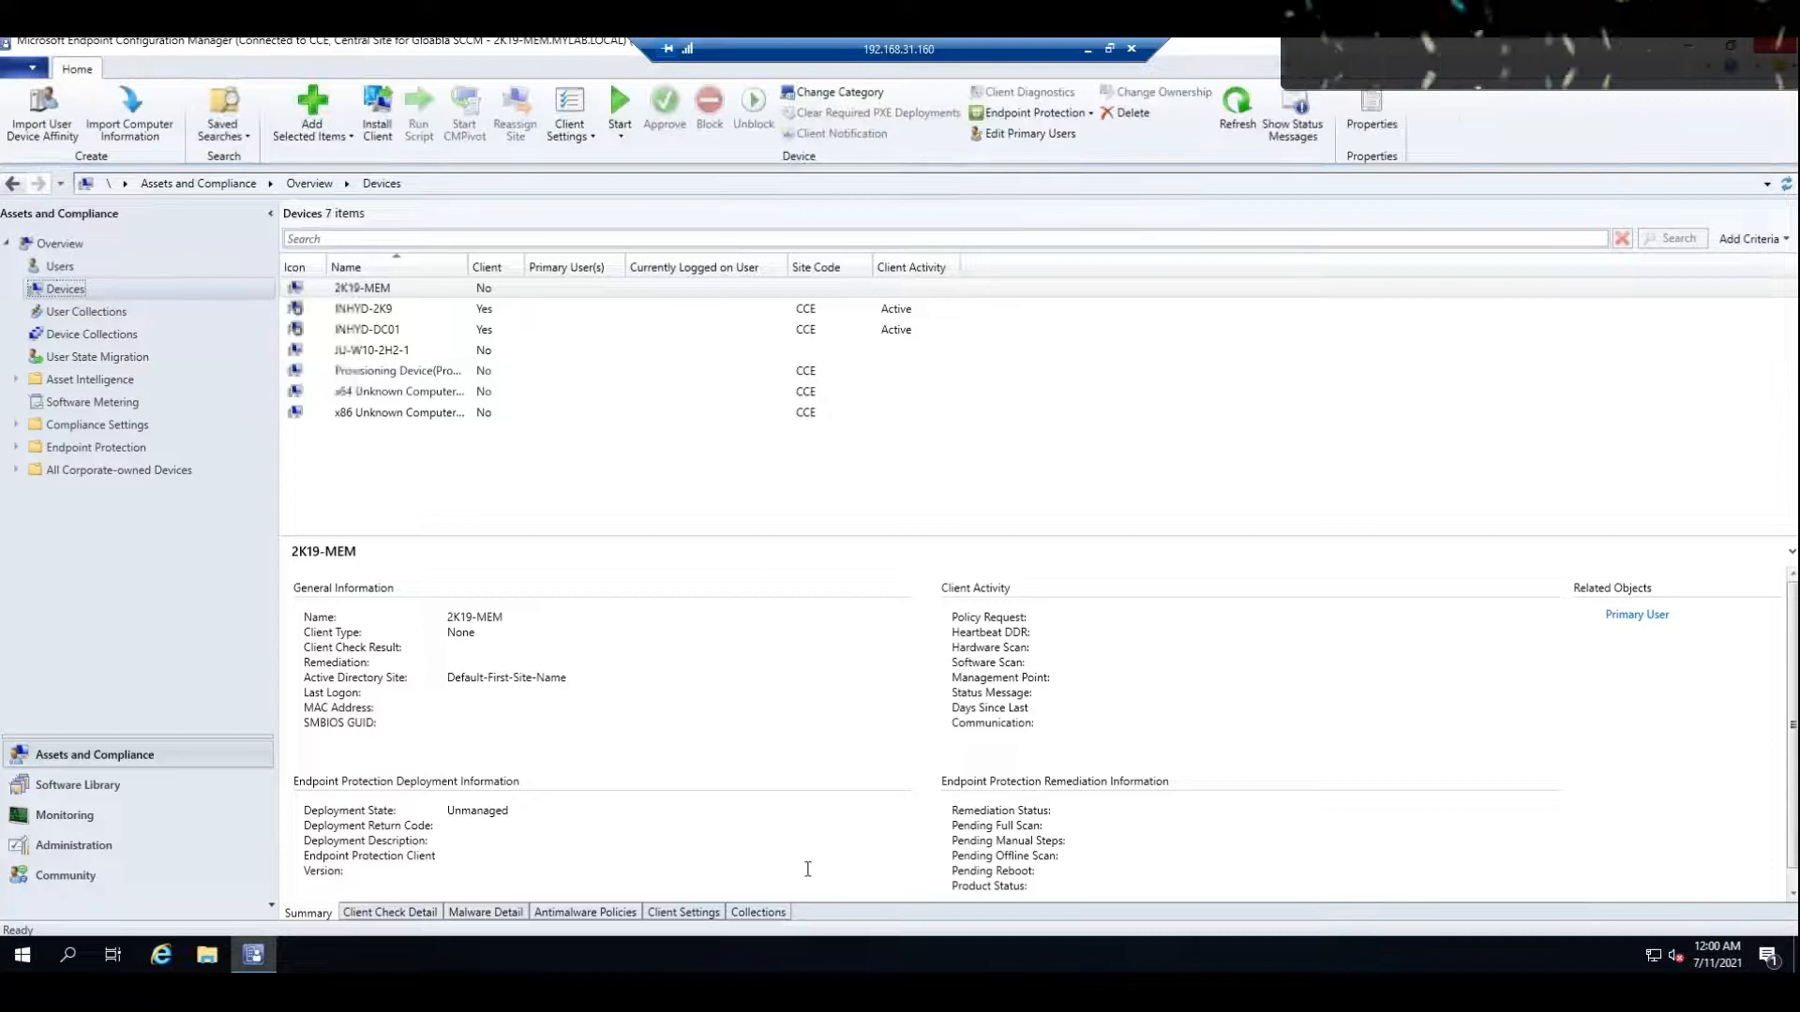
{"action": "left_click", "coordinate": [807, 869]}
{"action": "left_click", "coordinate": [385, 329]}
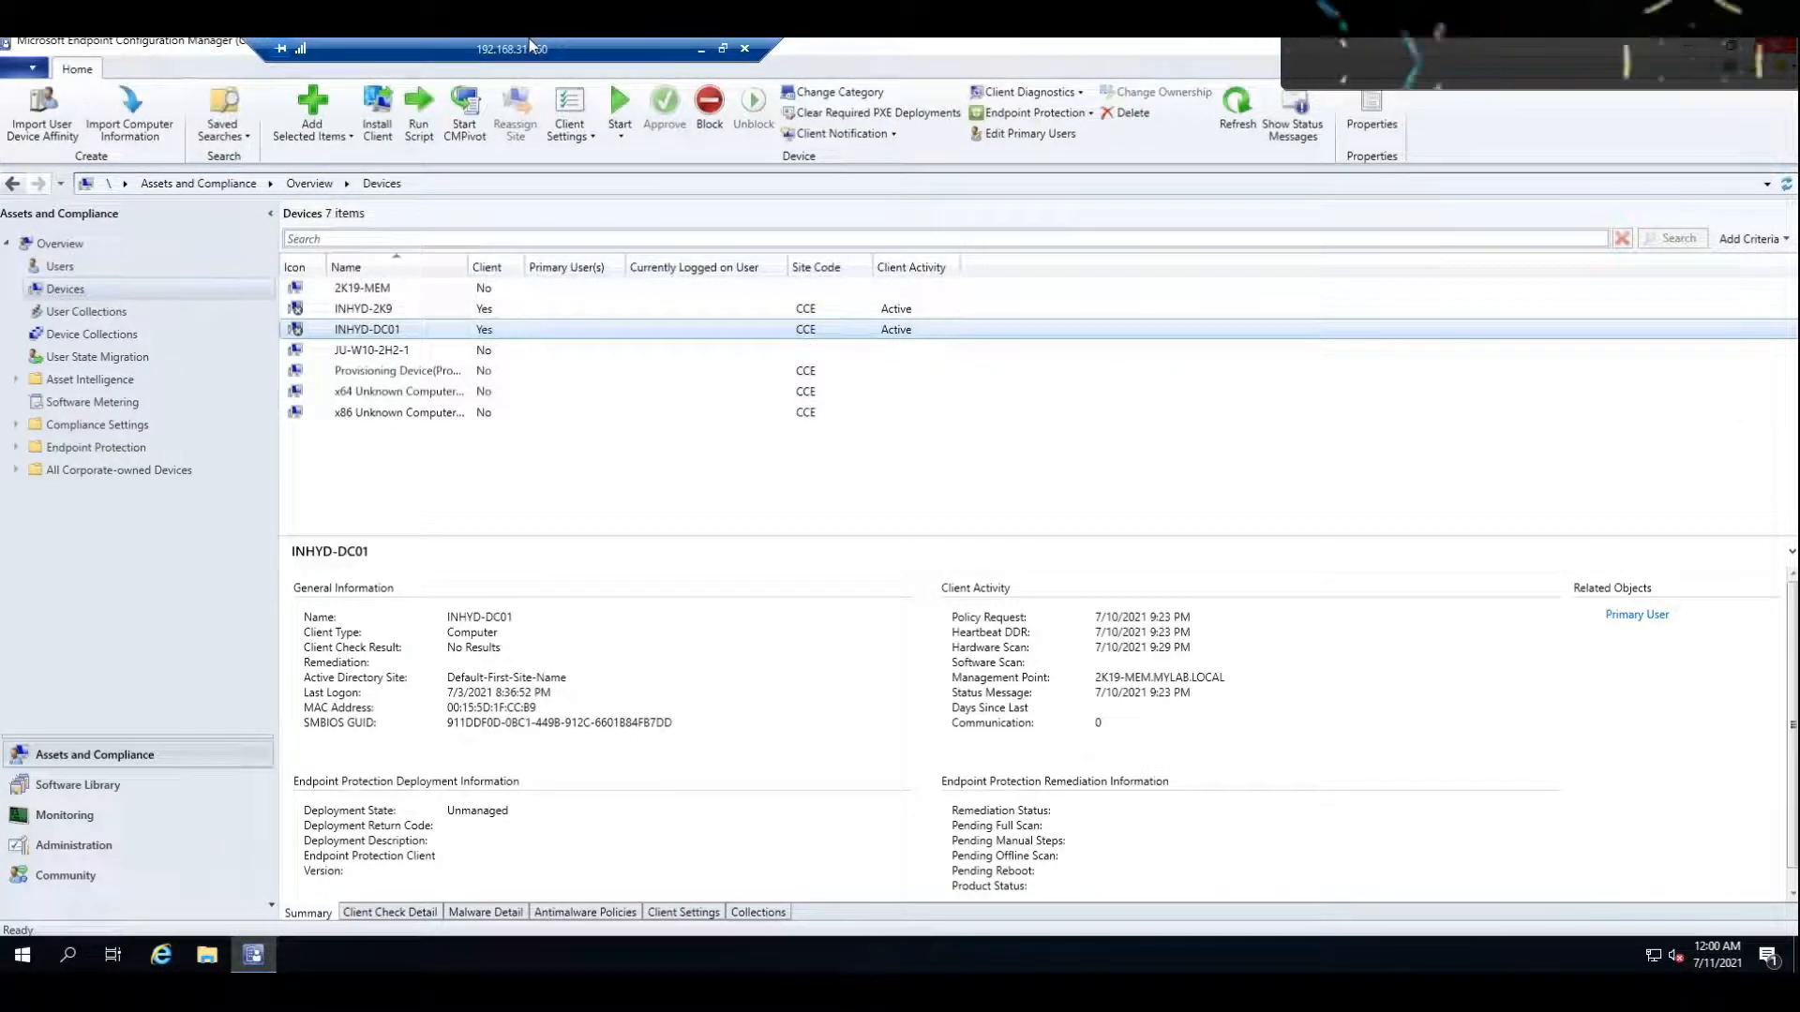
Step: Switch to the mydc remote session, open Control Panel through Run, and show its items as small icons
{"action": "left_click", "coordinate": [703, 51]}
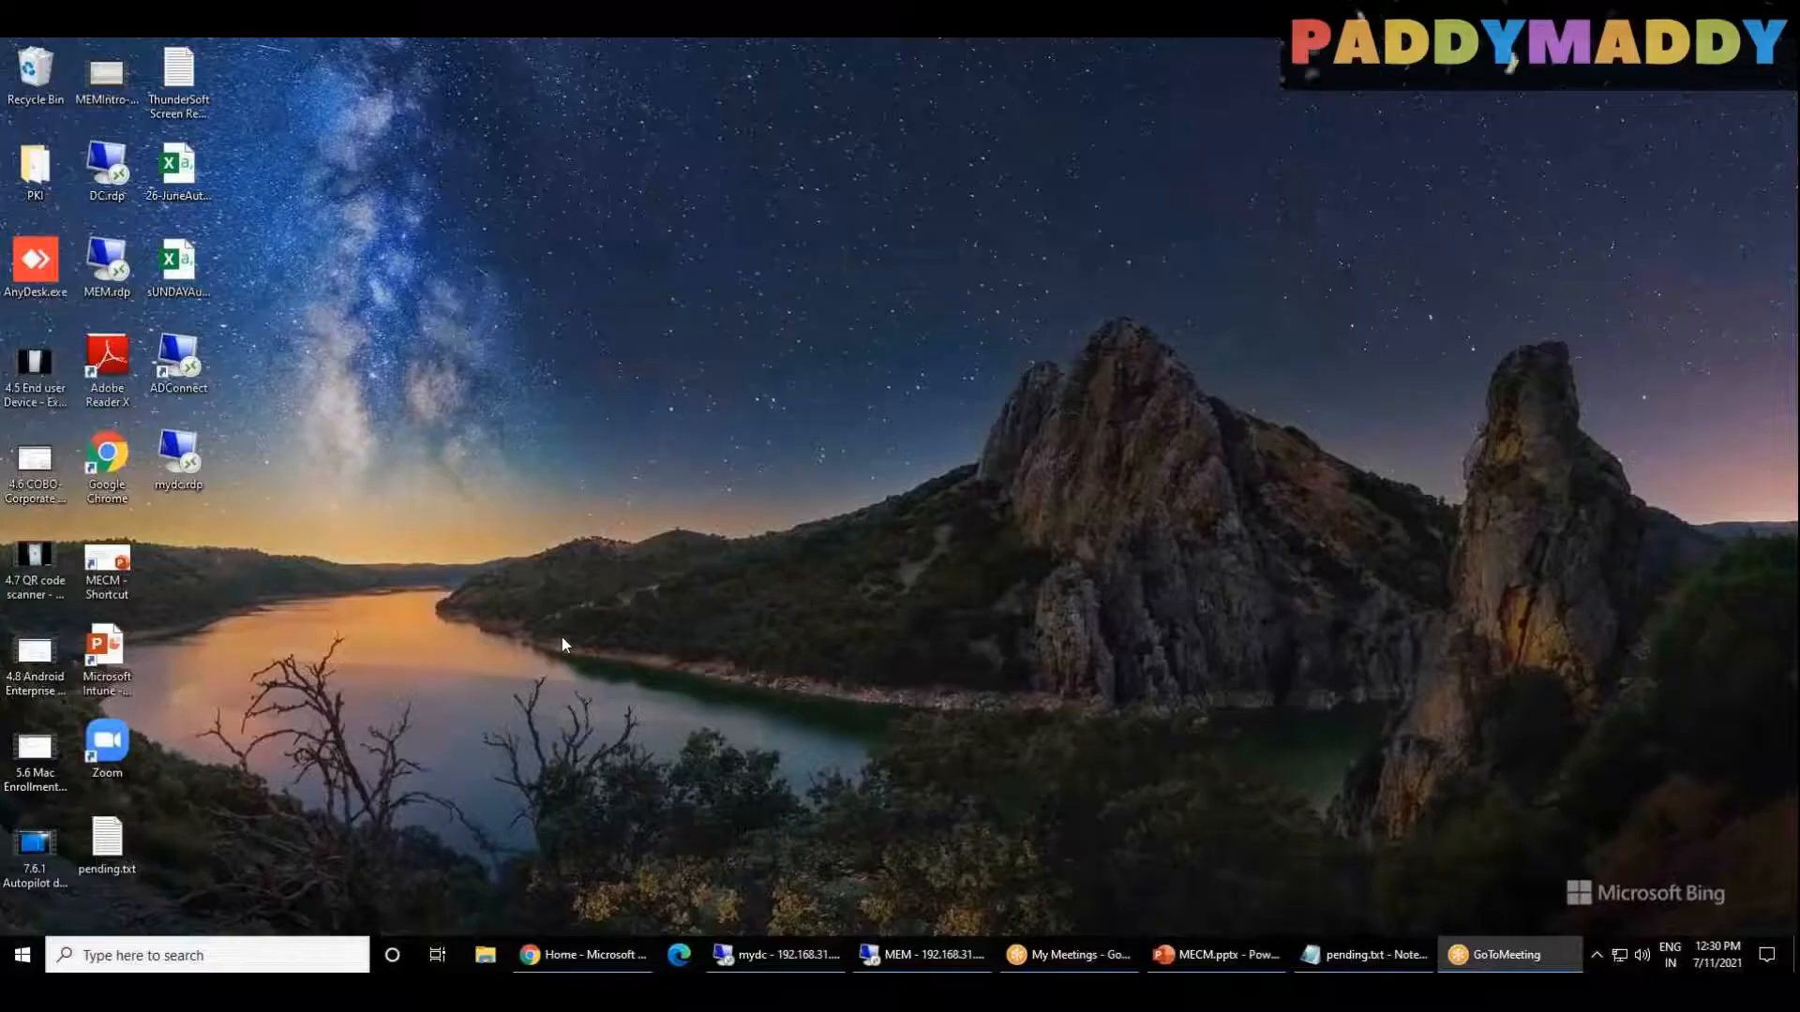
{"action": "left_click", "coordinate": [769, 954]}
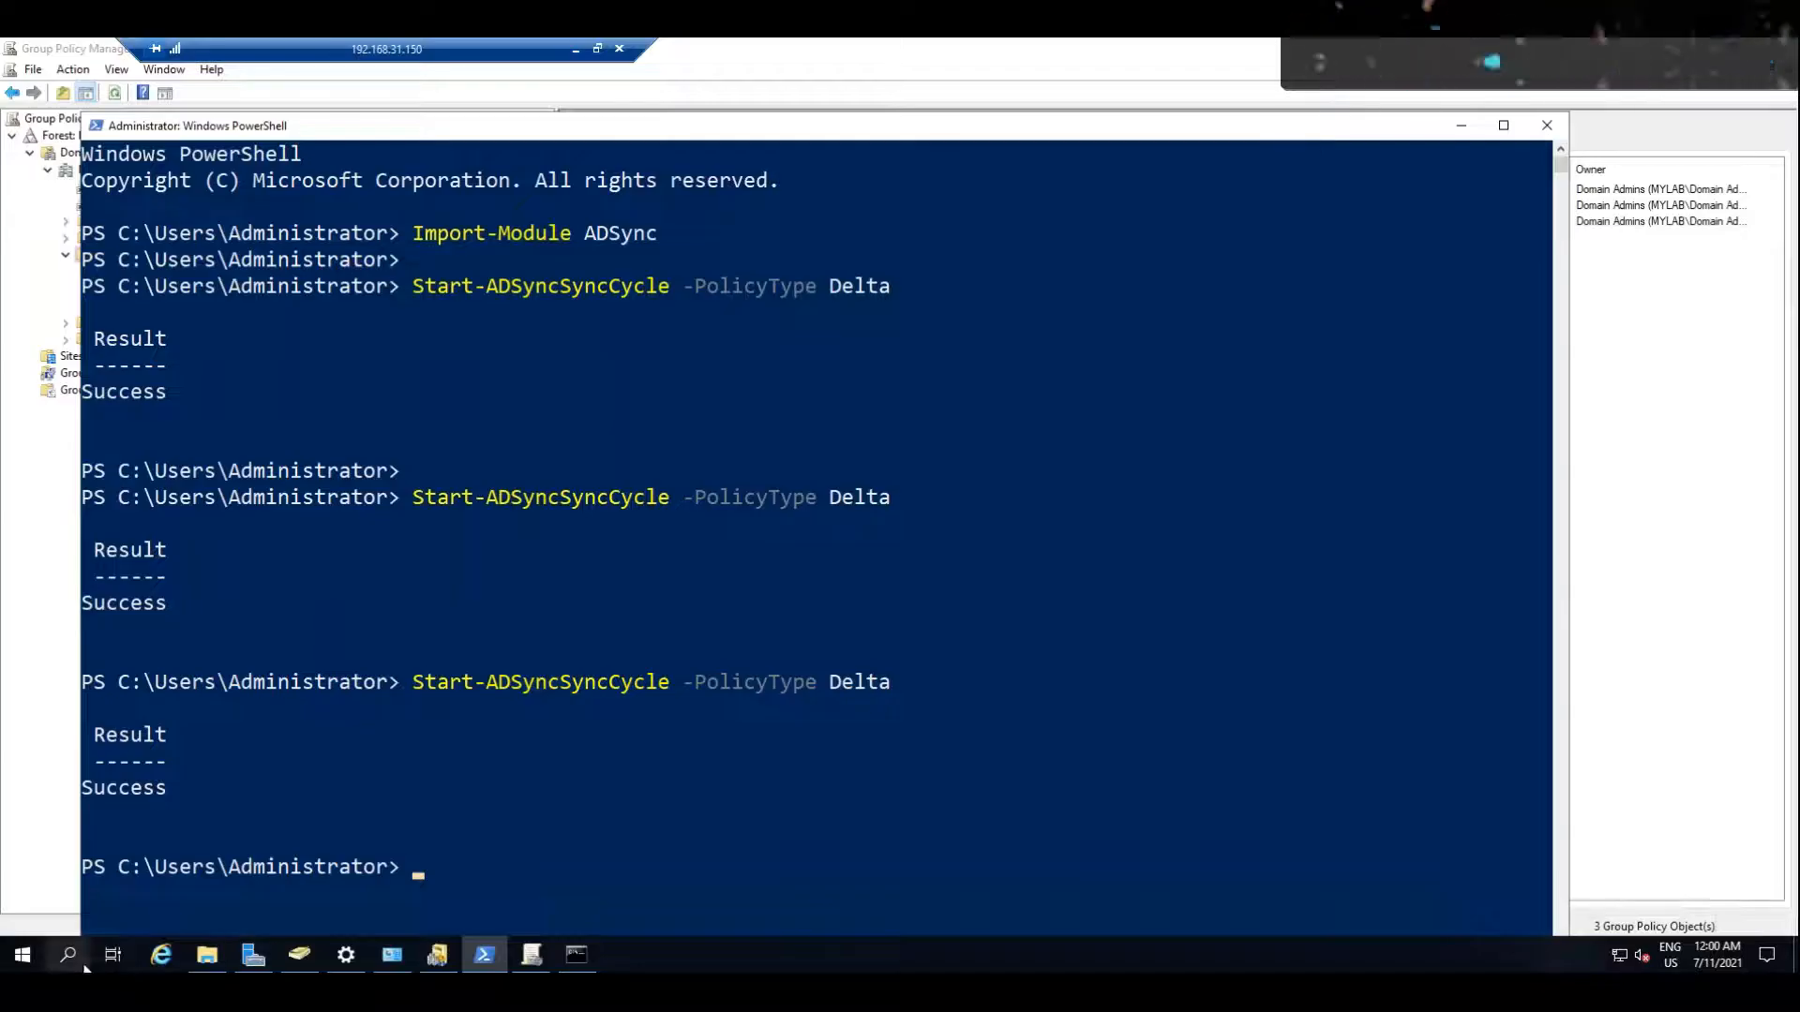
{"action": "right_click", "coordinate": [30, 965]}
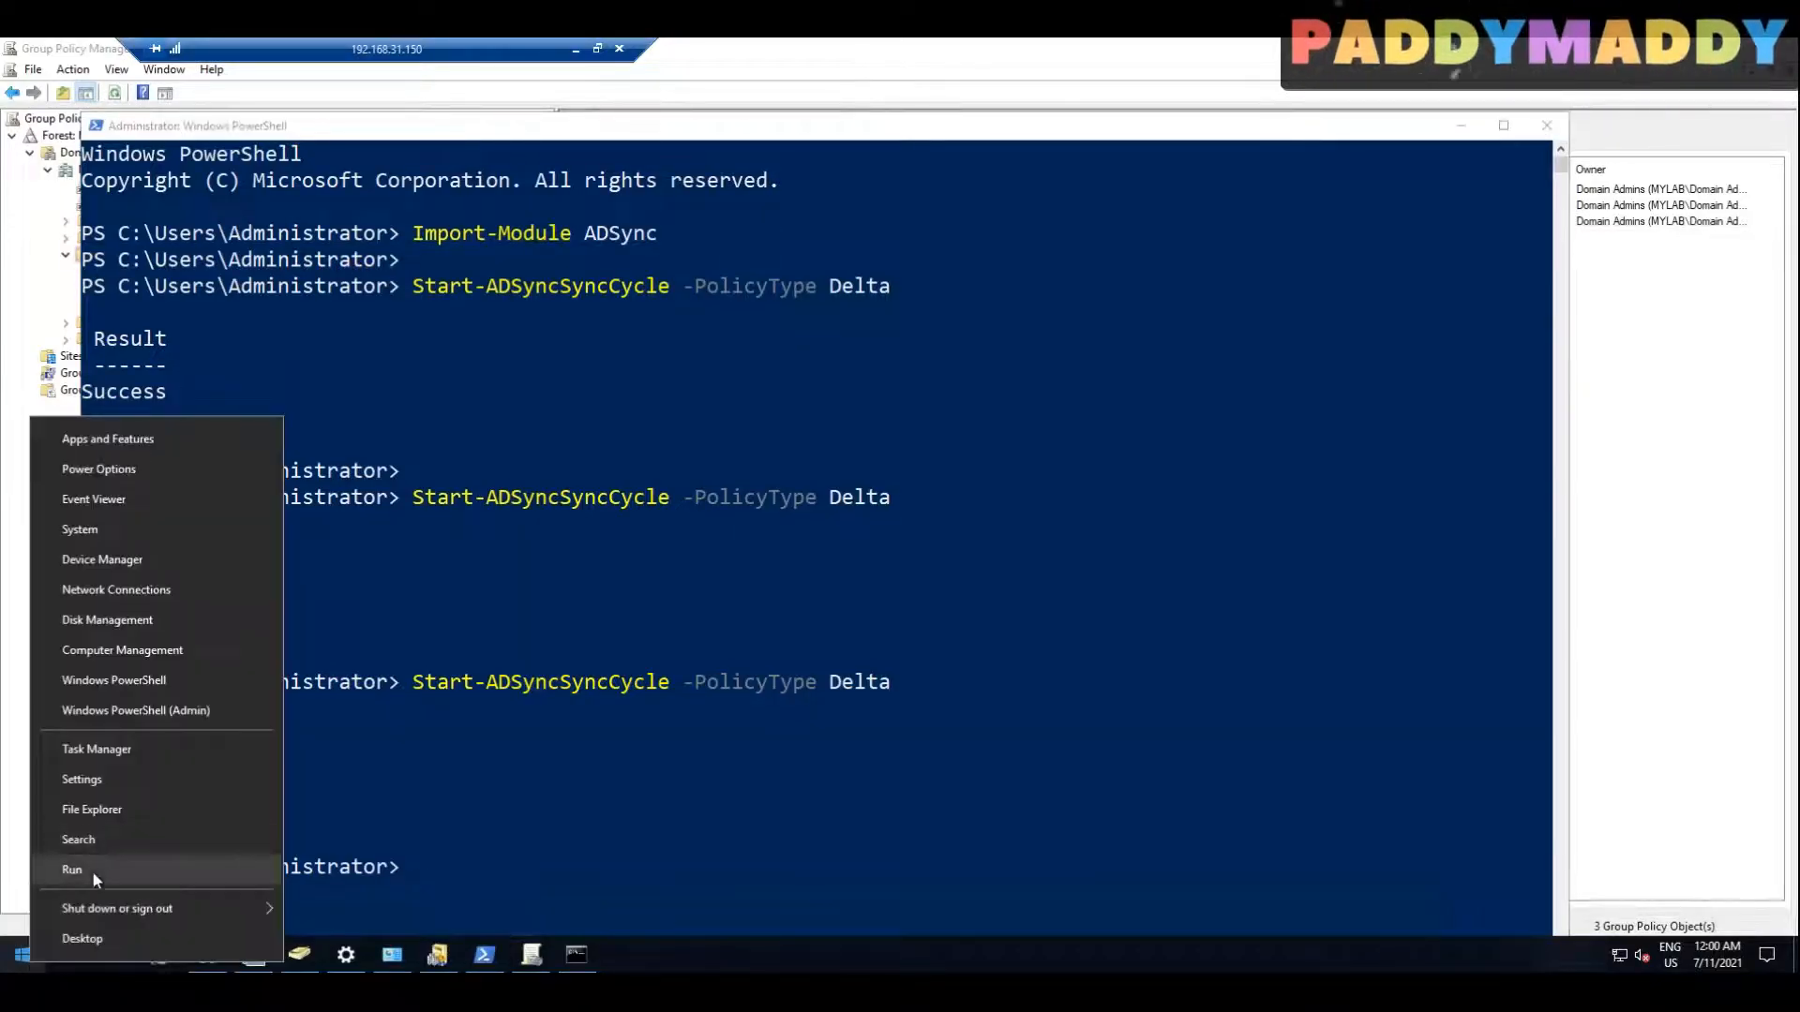
{"action": "left_click", "coordinate": [93, 870]}
{"action": "type", "text": "CONT"}
{"action": "key", "text": "Return"}
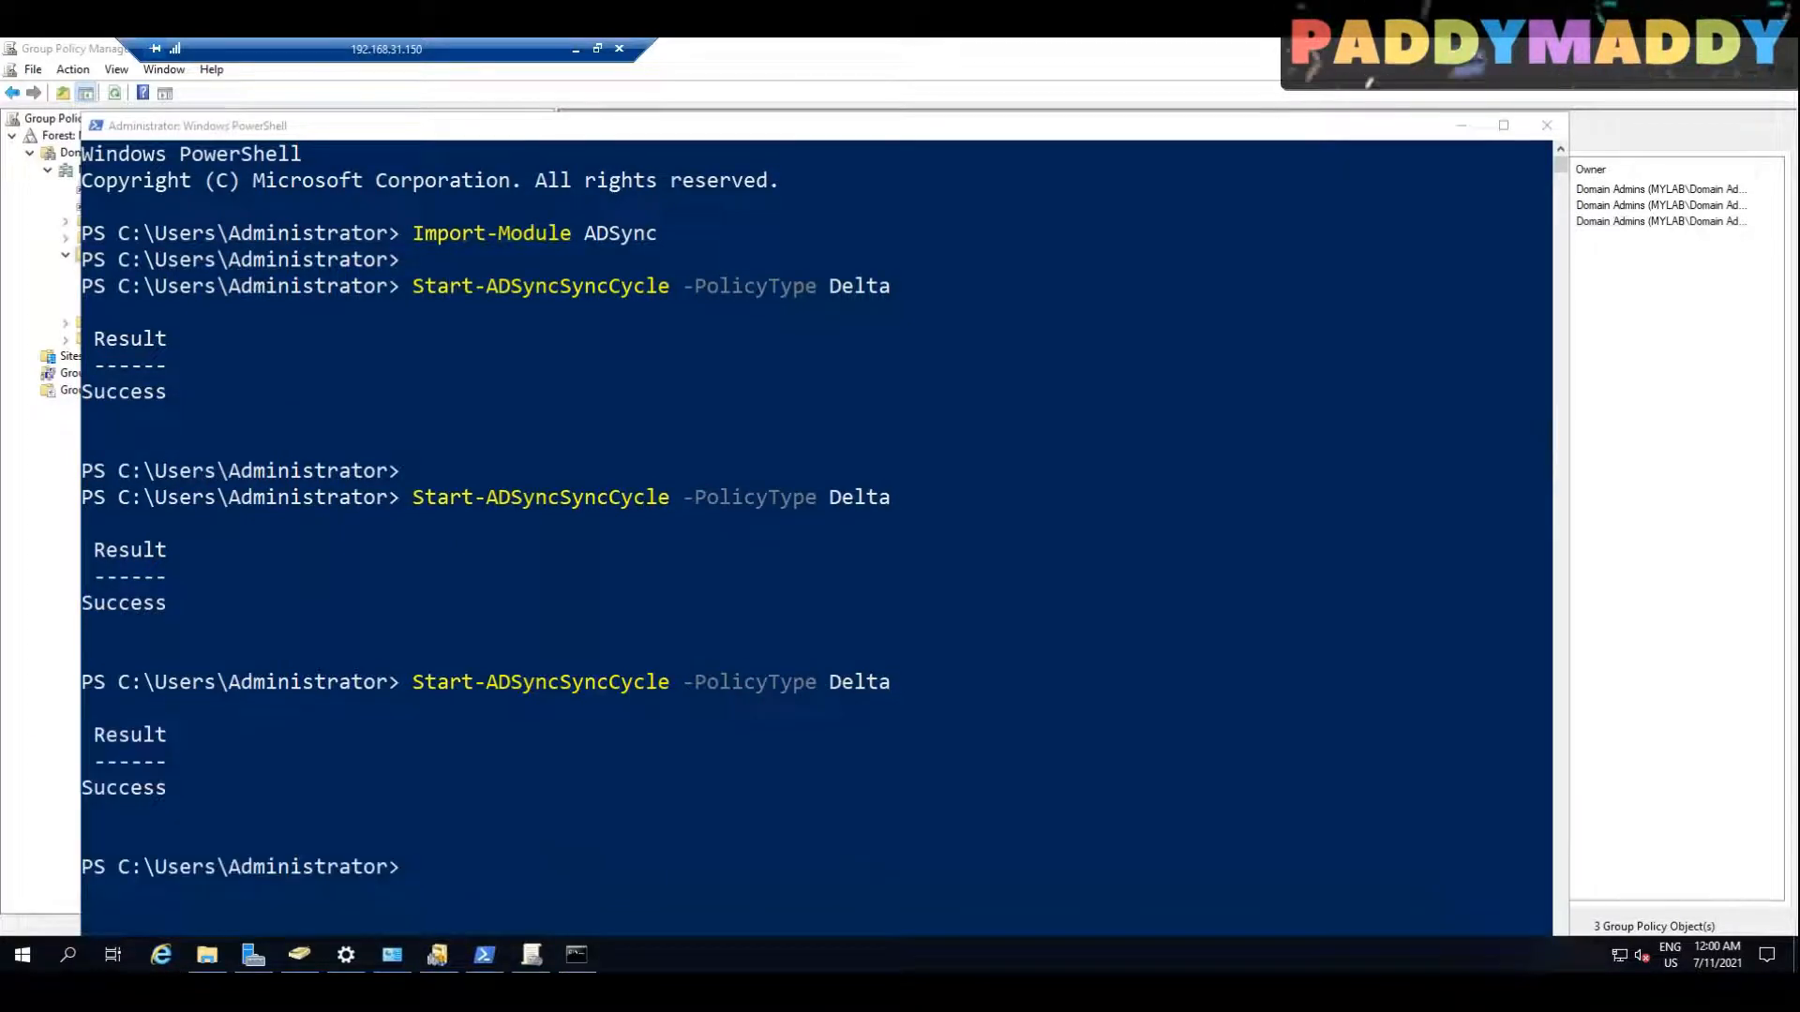
{"action": "left_click", "coordinate": [1245, 314]}
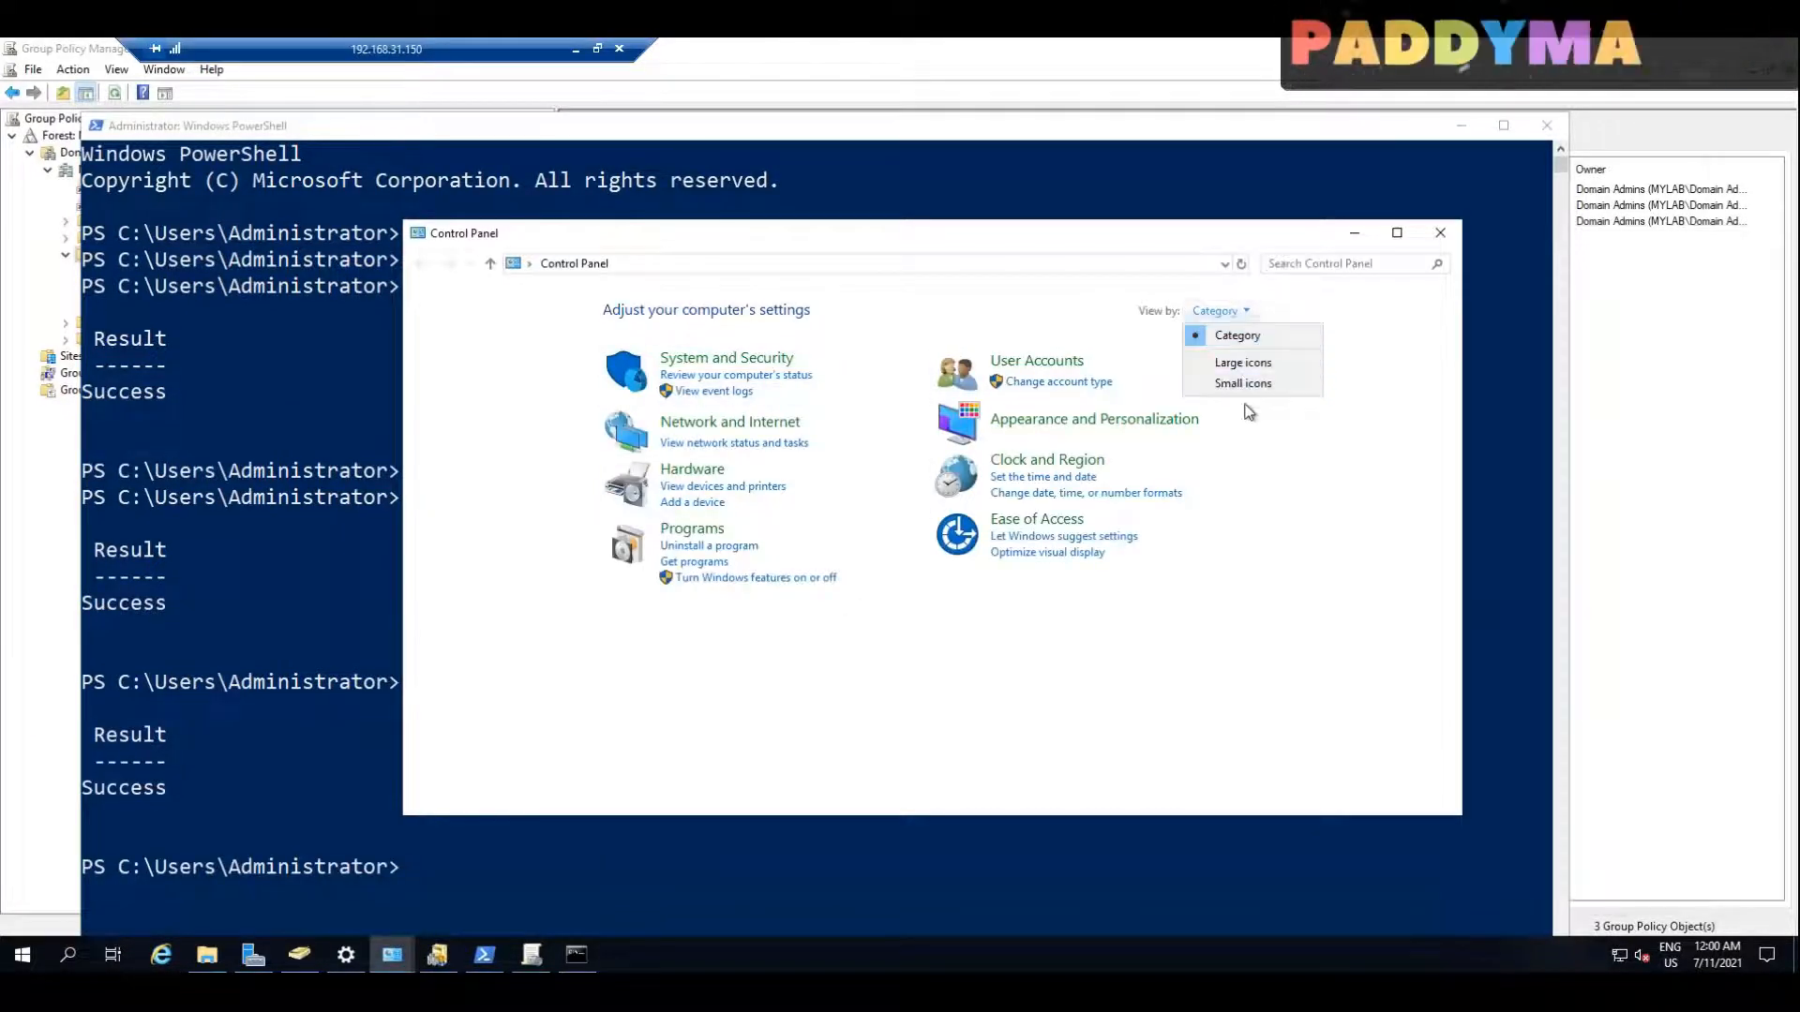
{"action": "left_click", "coordinate": [1237, 380]}
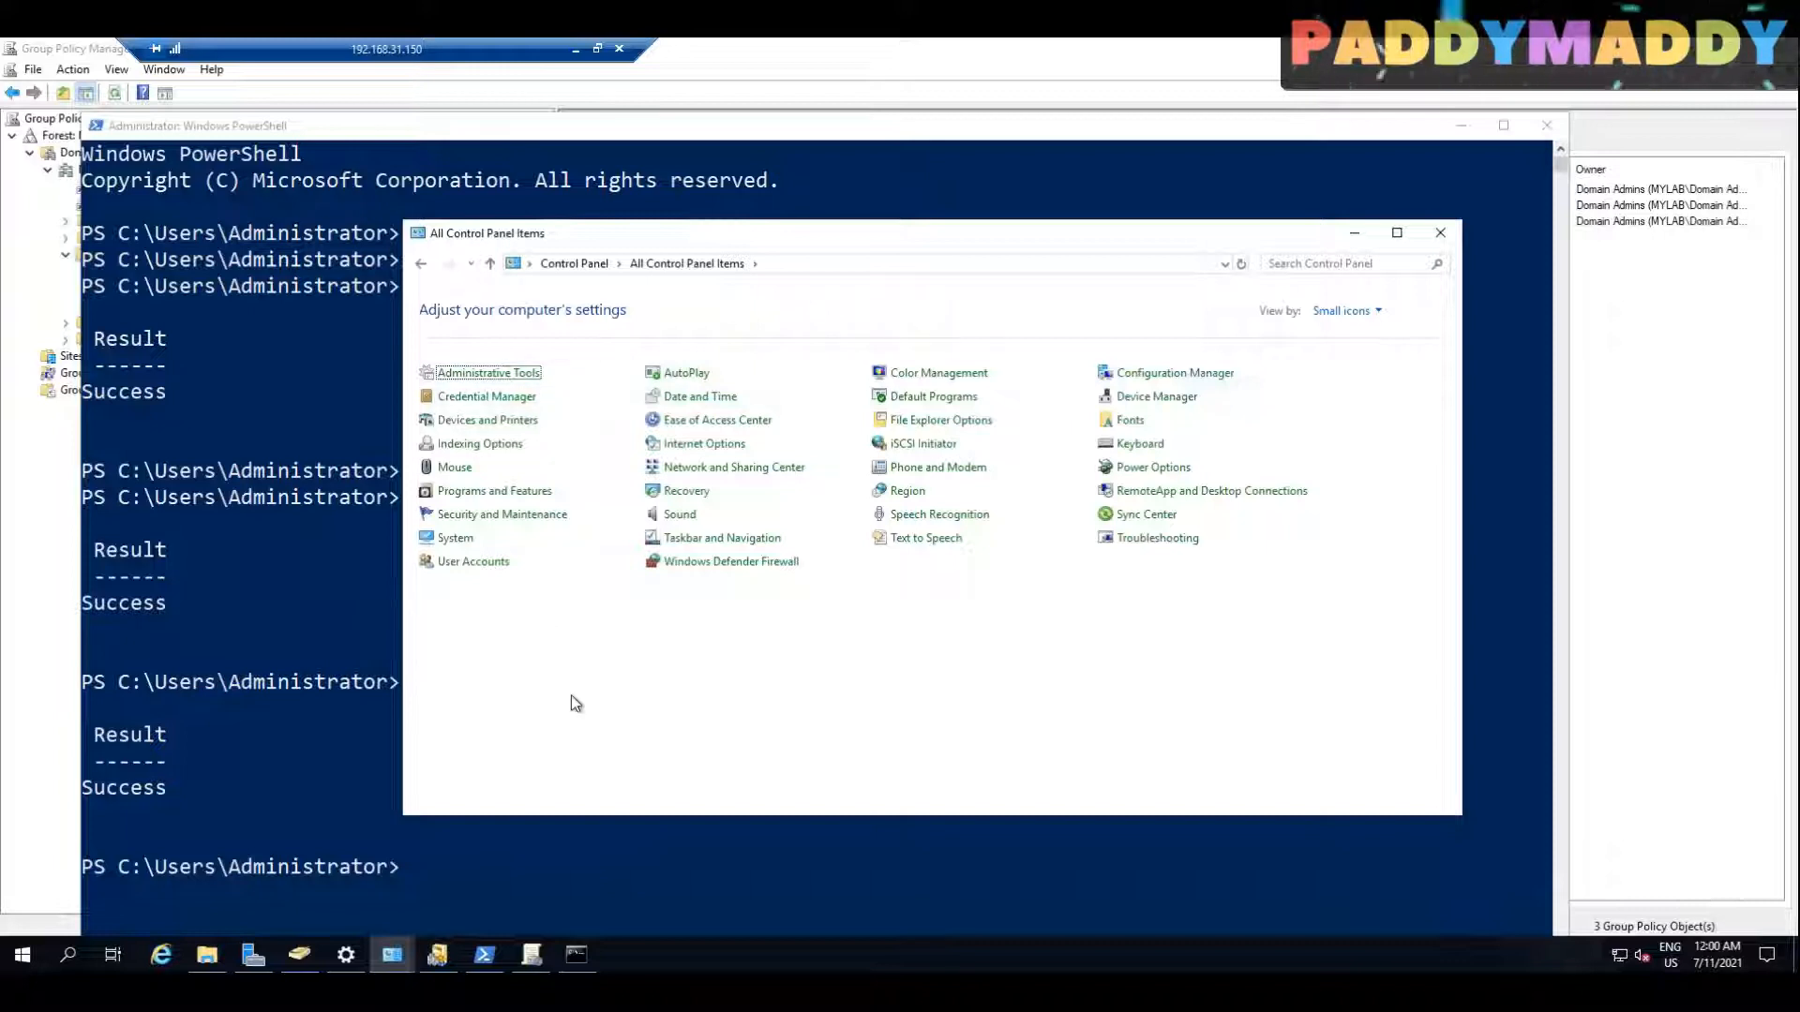
Step: Open the Configuration Manager client properties, check the Co-management property on the General page, and cancel the dialog
{"action": "left_click", "coordinate": [1175, 373]}
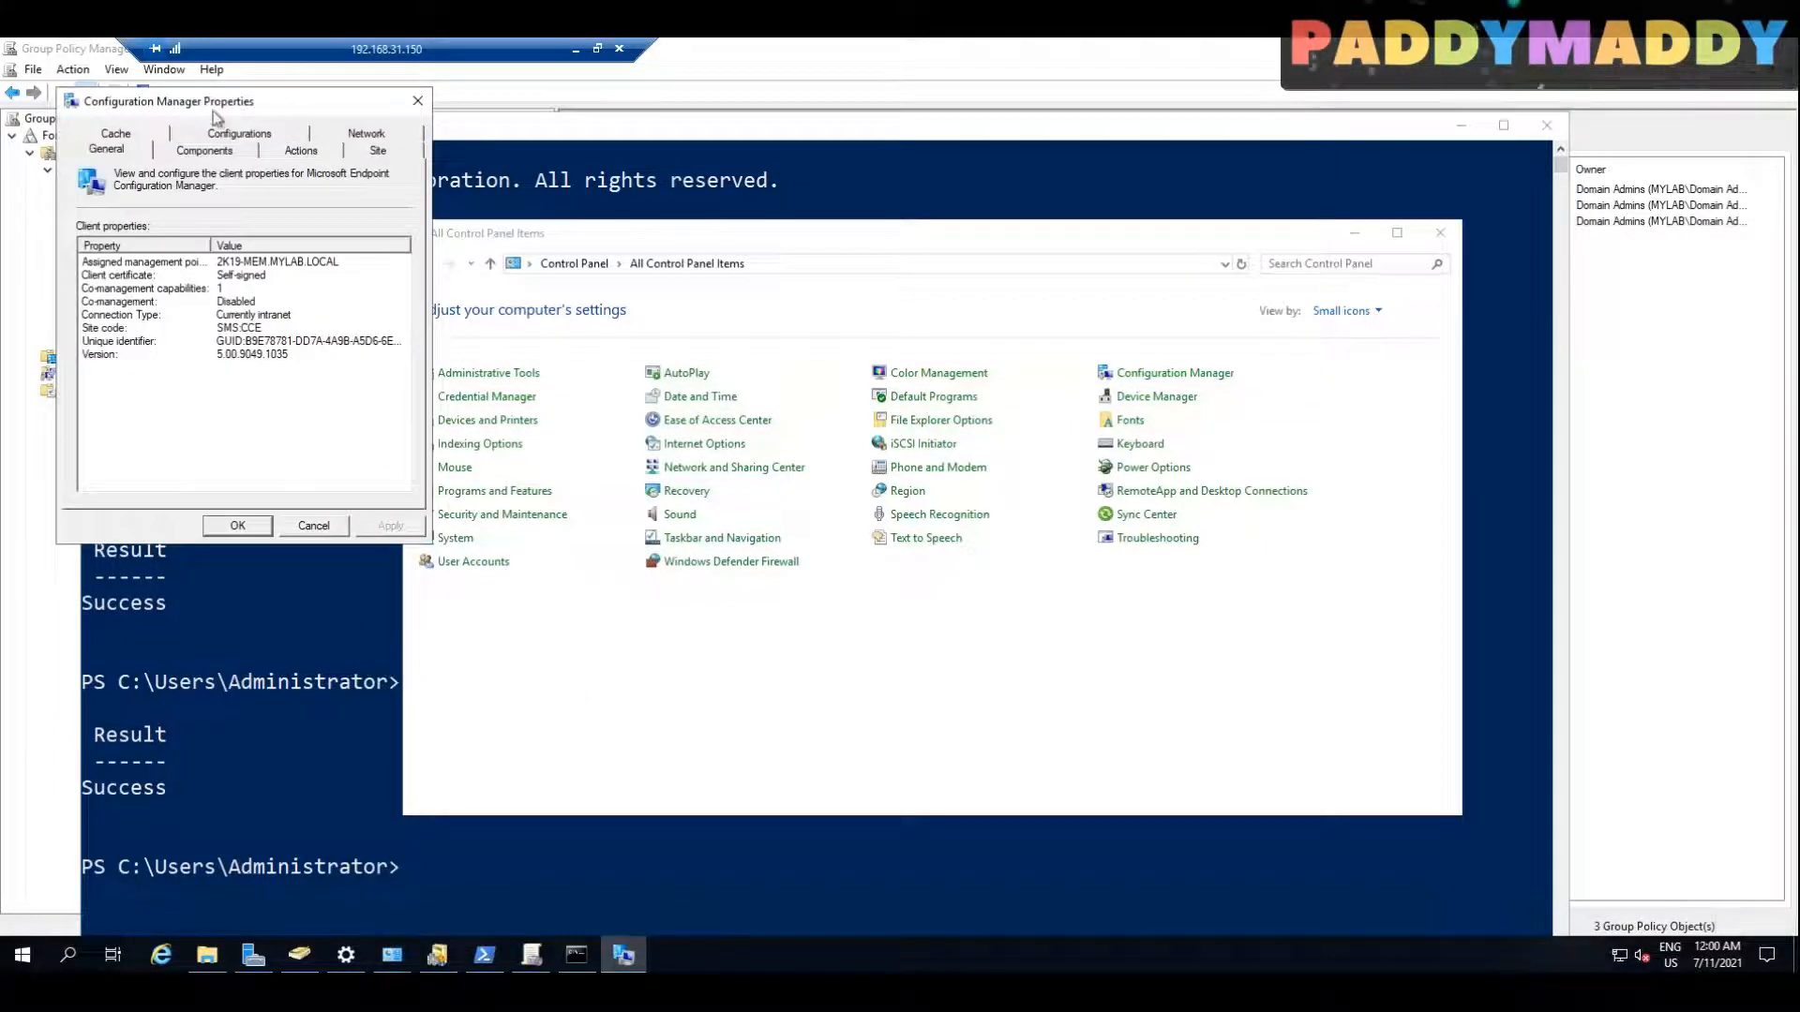
{"action": "left_click", "coordinate": [108, 301]}
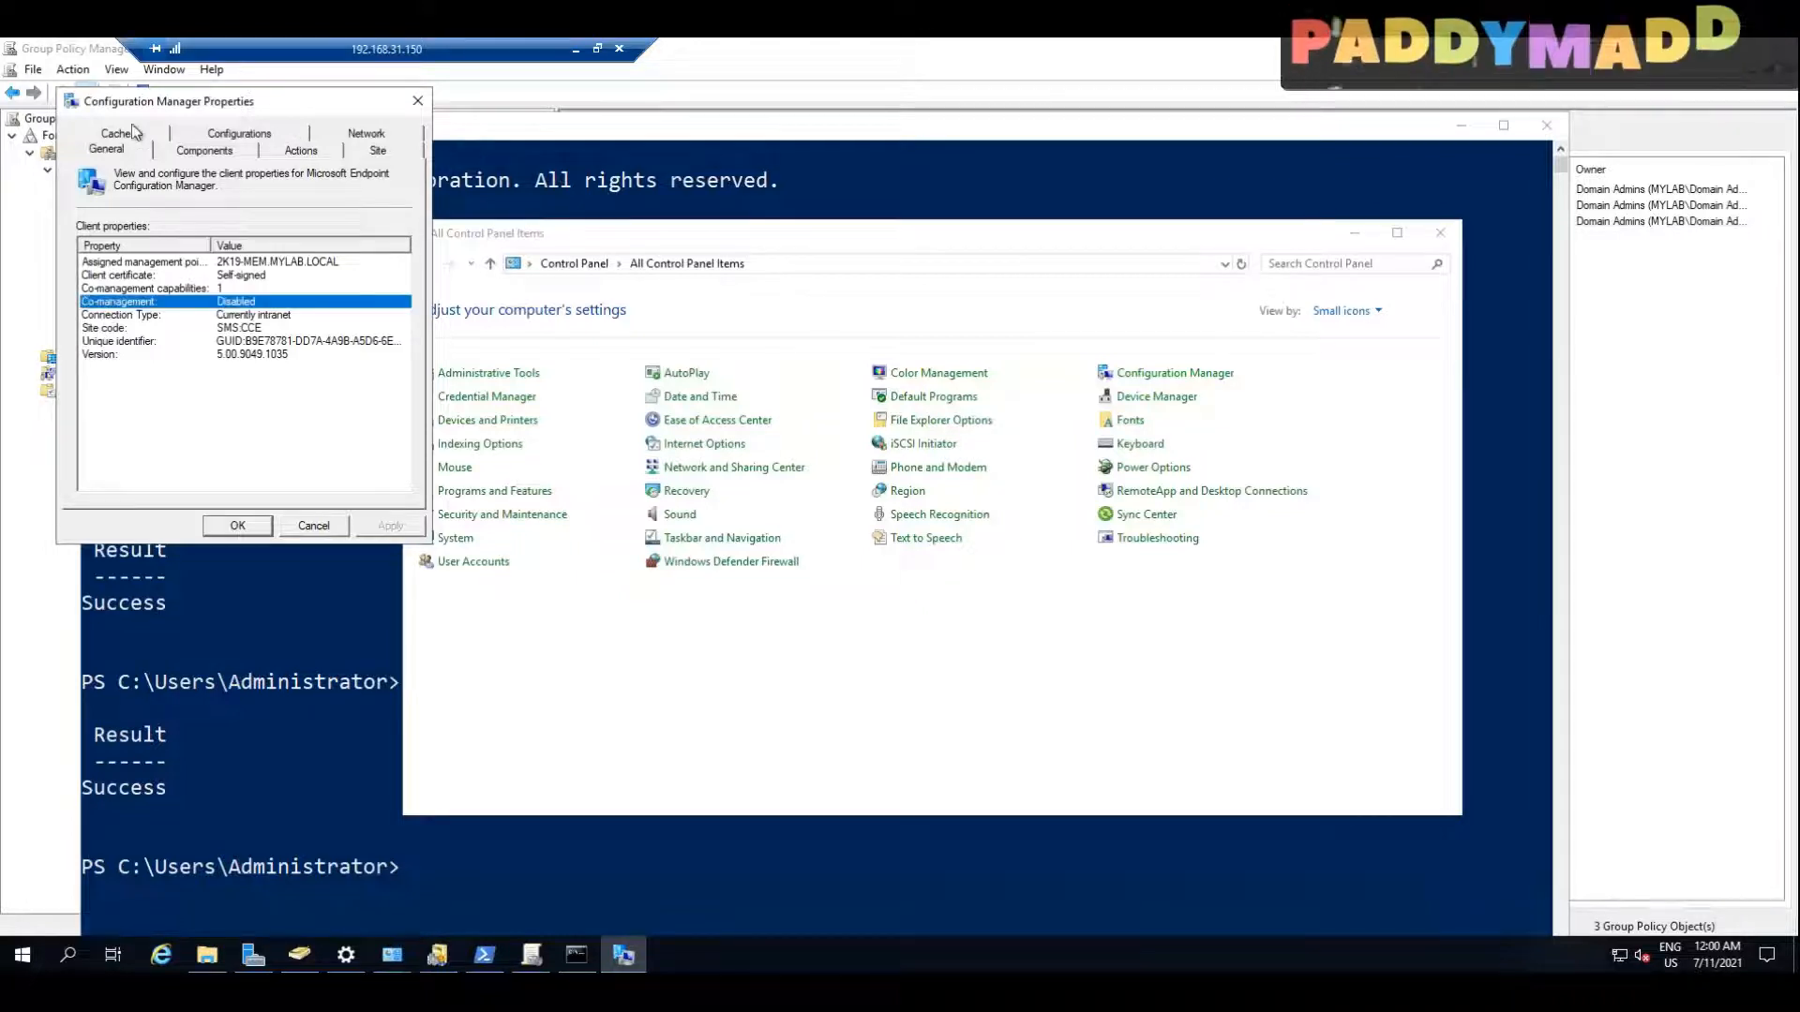
{"action": "left_click_drag", "start_coordinate": [125, 104], "coordinate": [668, 282]}
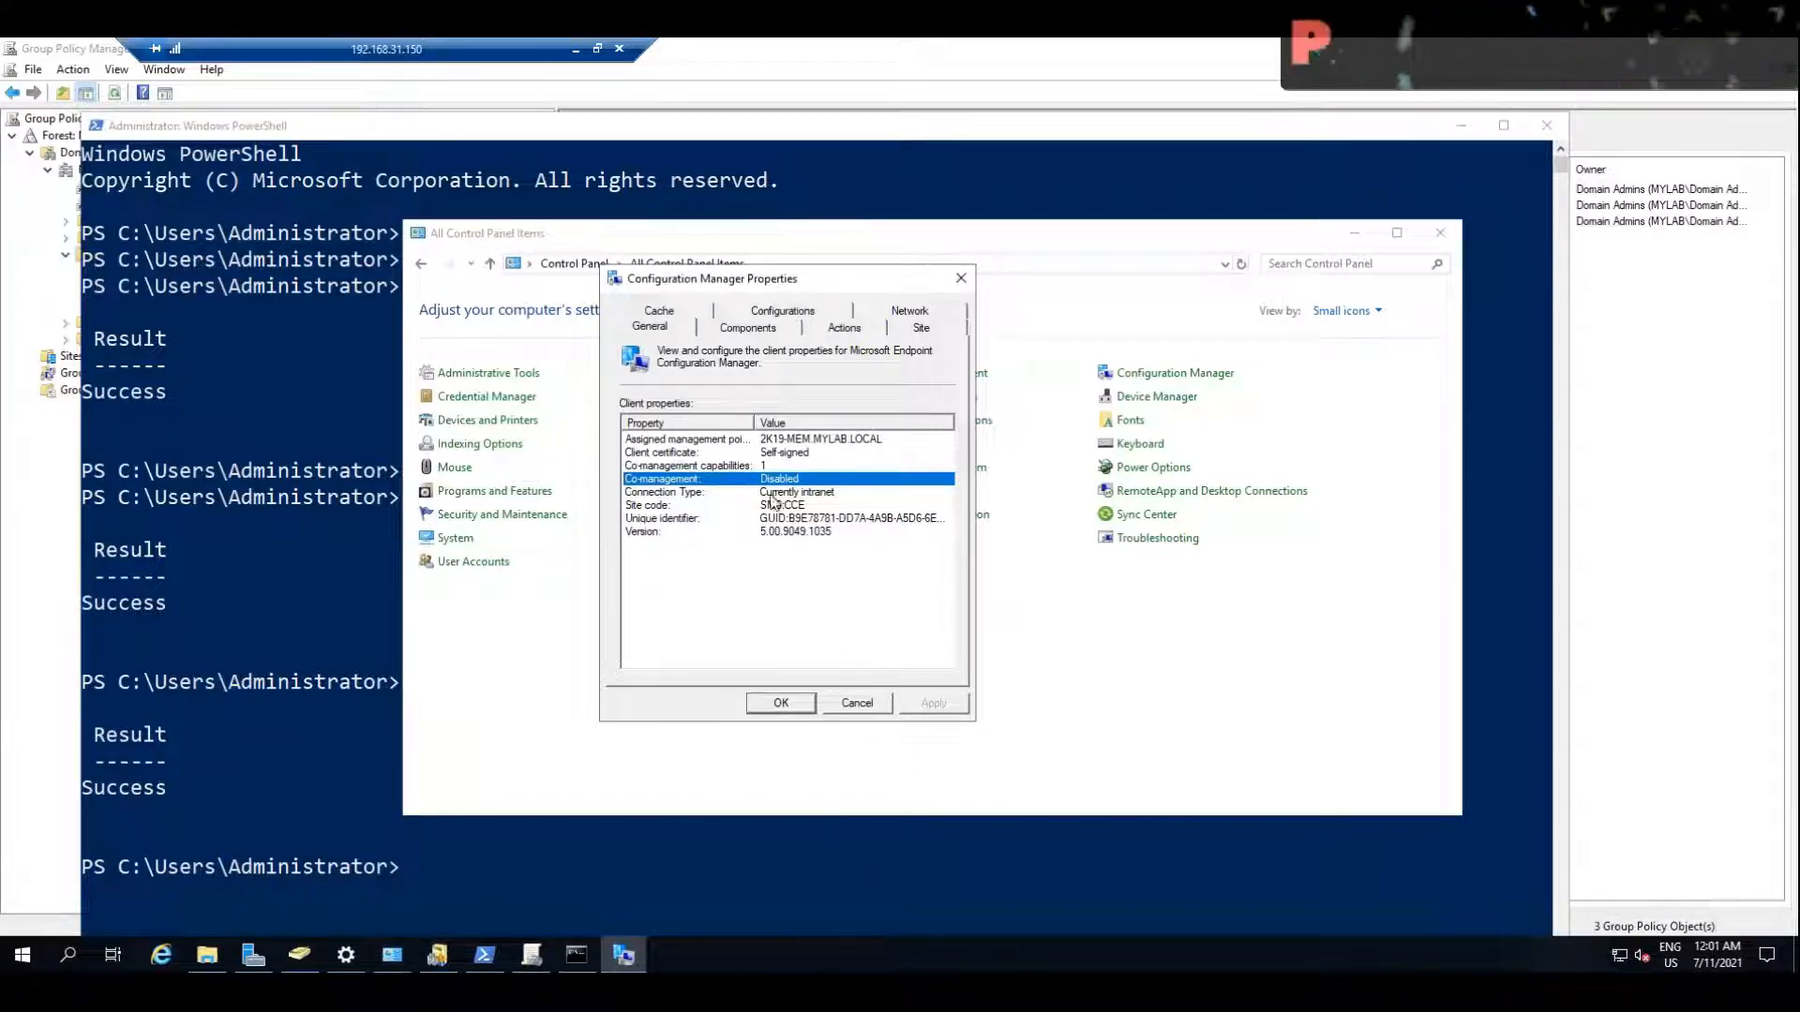
{"action": "left_click_drag", "start_coordinate": [855, 711], "coordinate": [793, 500]}
{"action": "left_click", "coordinate": [864, 706]}
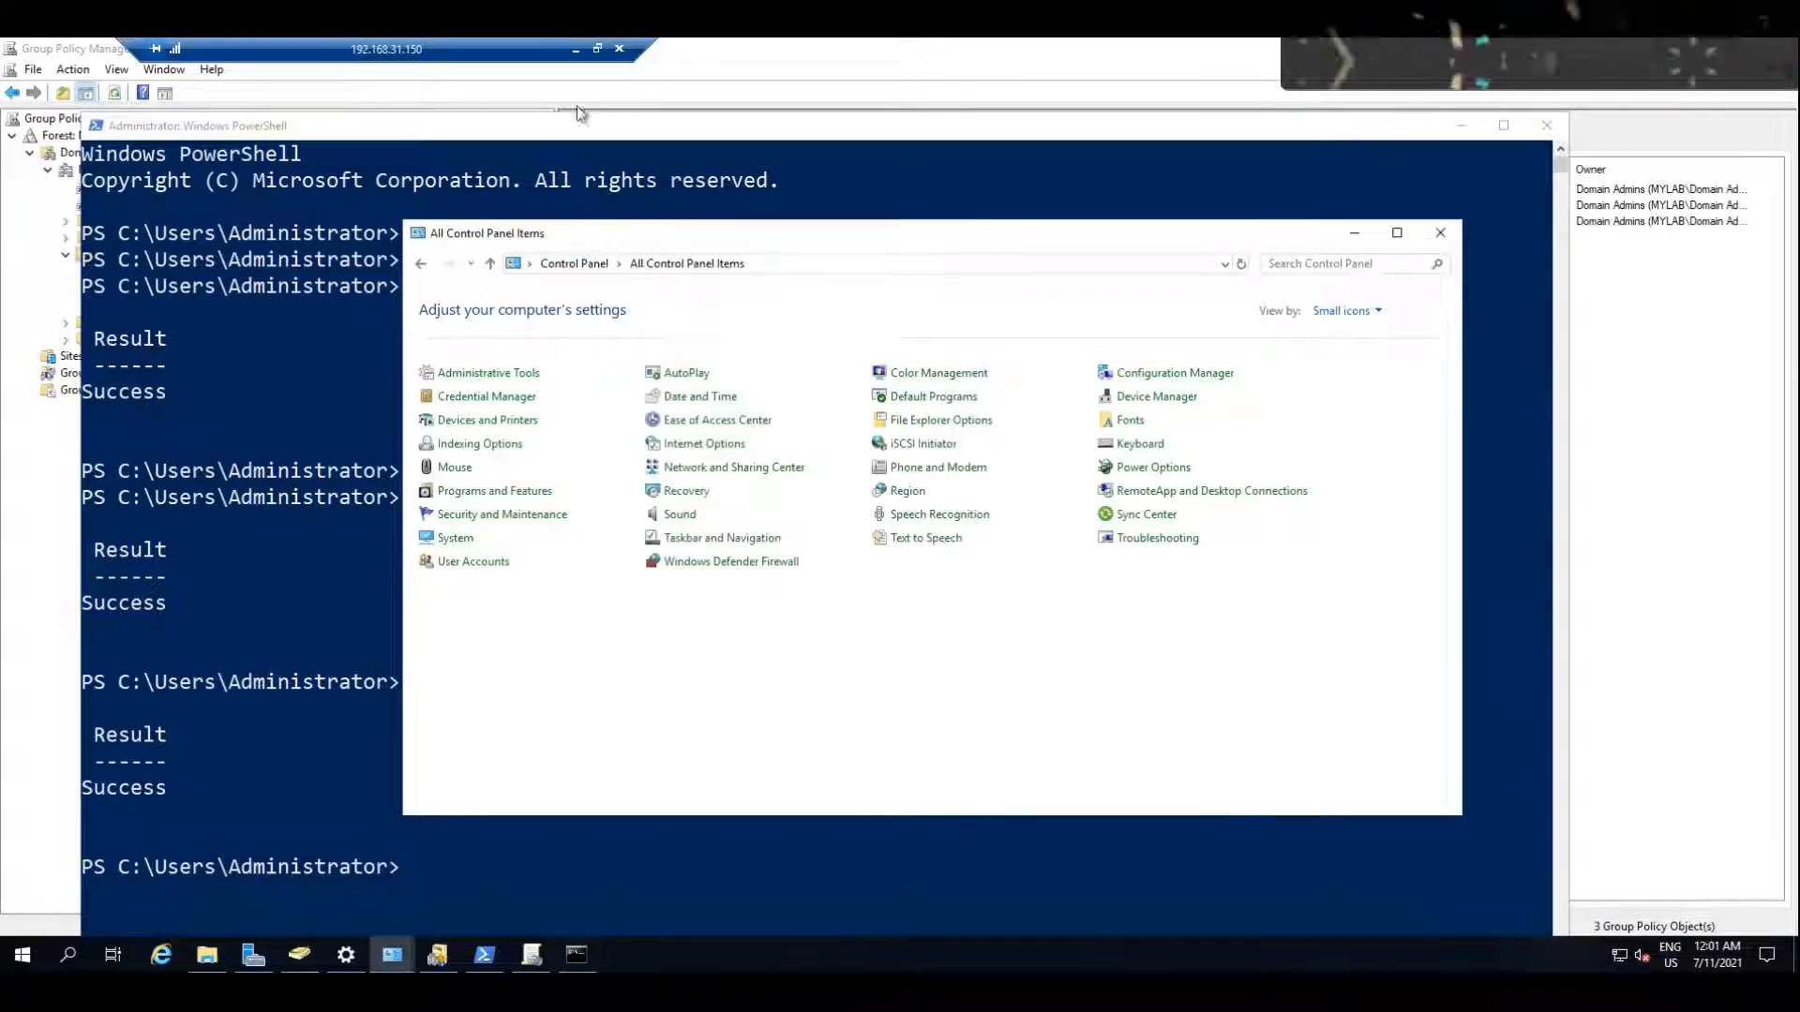
Step: Leave the mydc session, switch to the July-Win10-3 virtual machine, and open Control Panel from its Command Prompt with CONTROL
{"action": "left_click", "coordinate": [574, 51]}
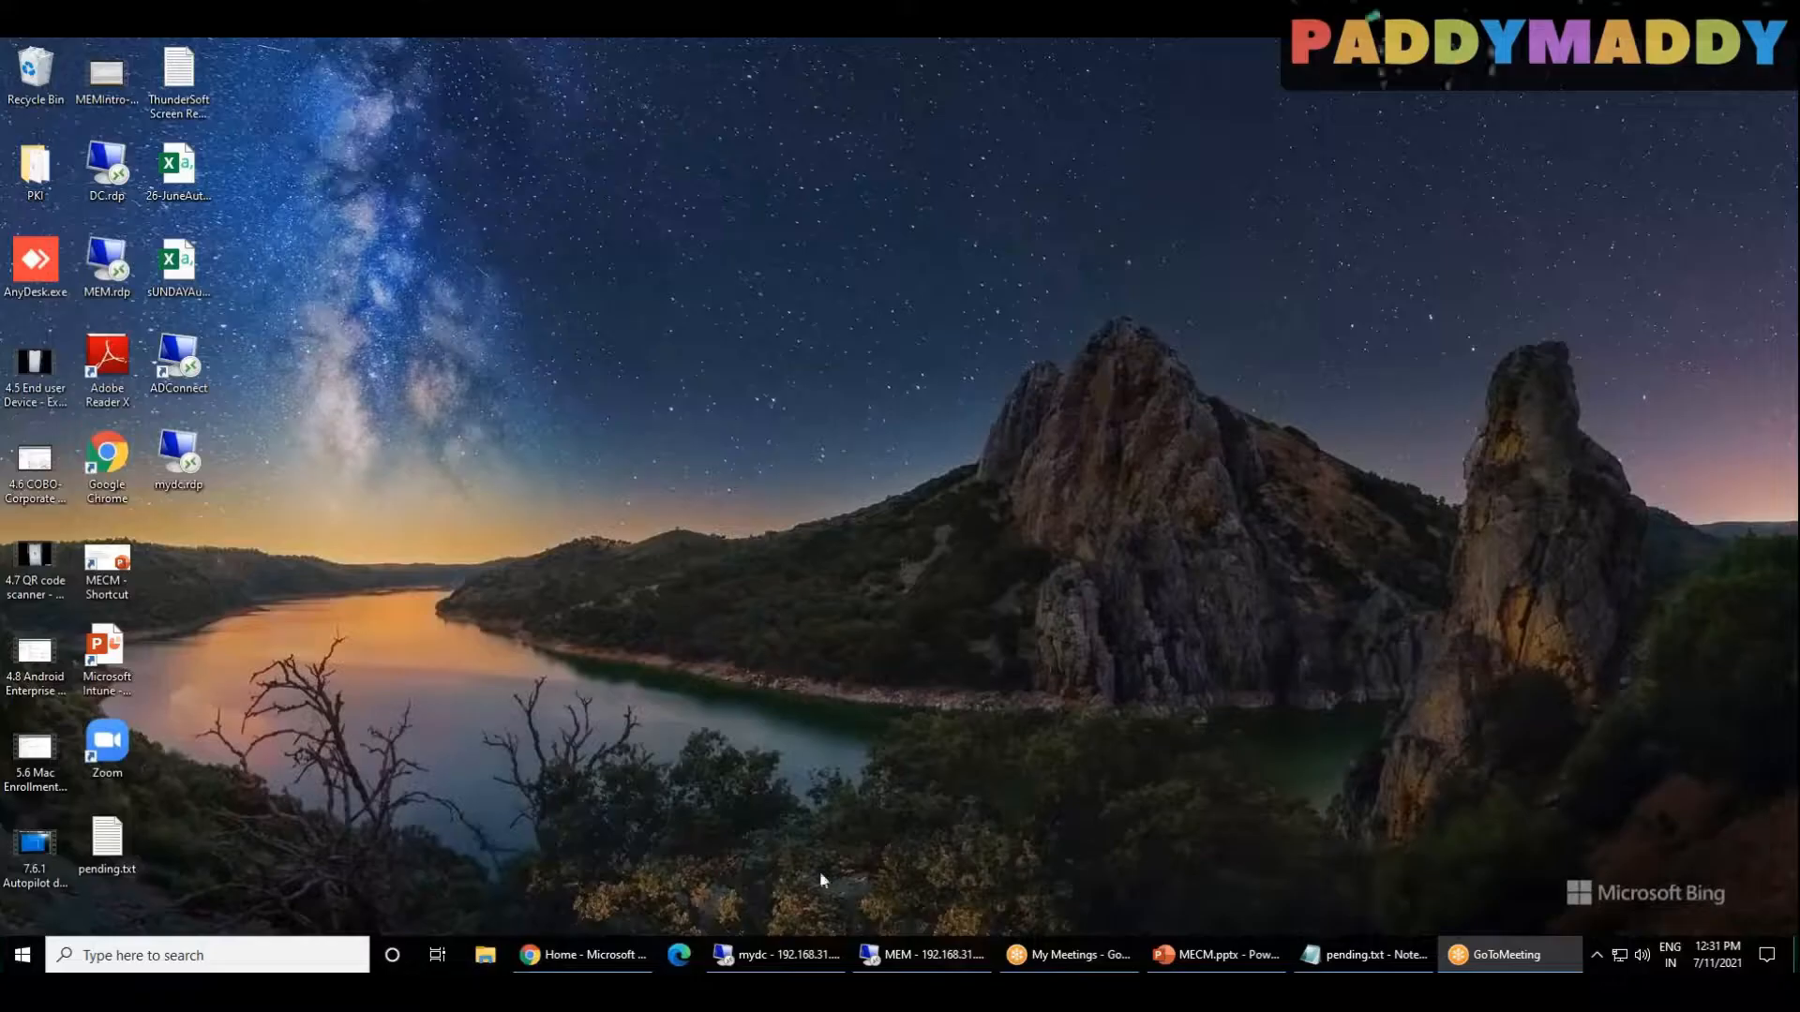
{"action": "left_click", "coordinate": [891, 956]}
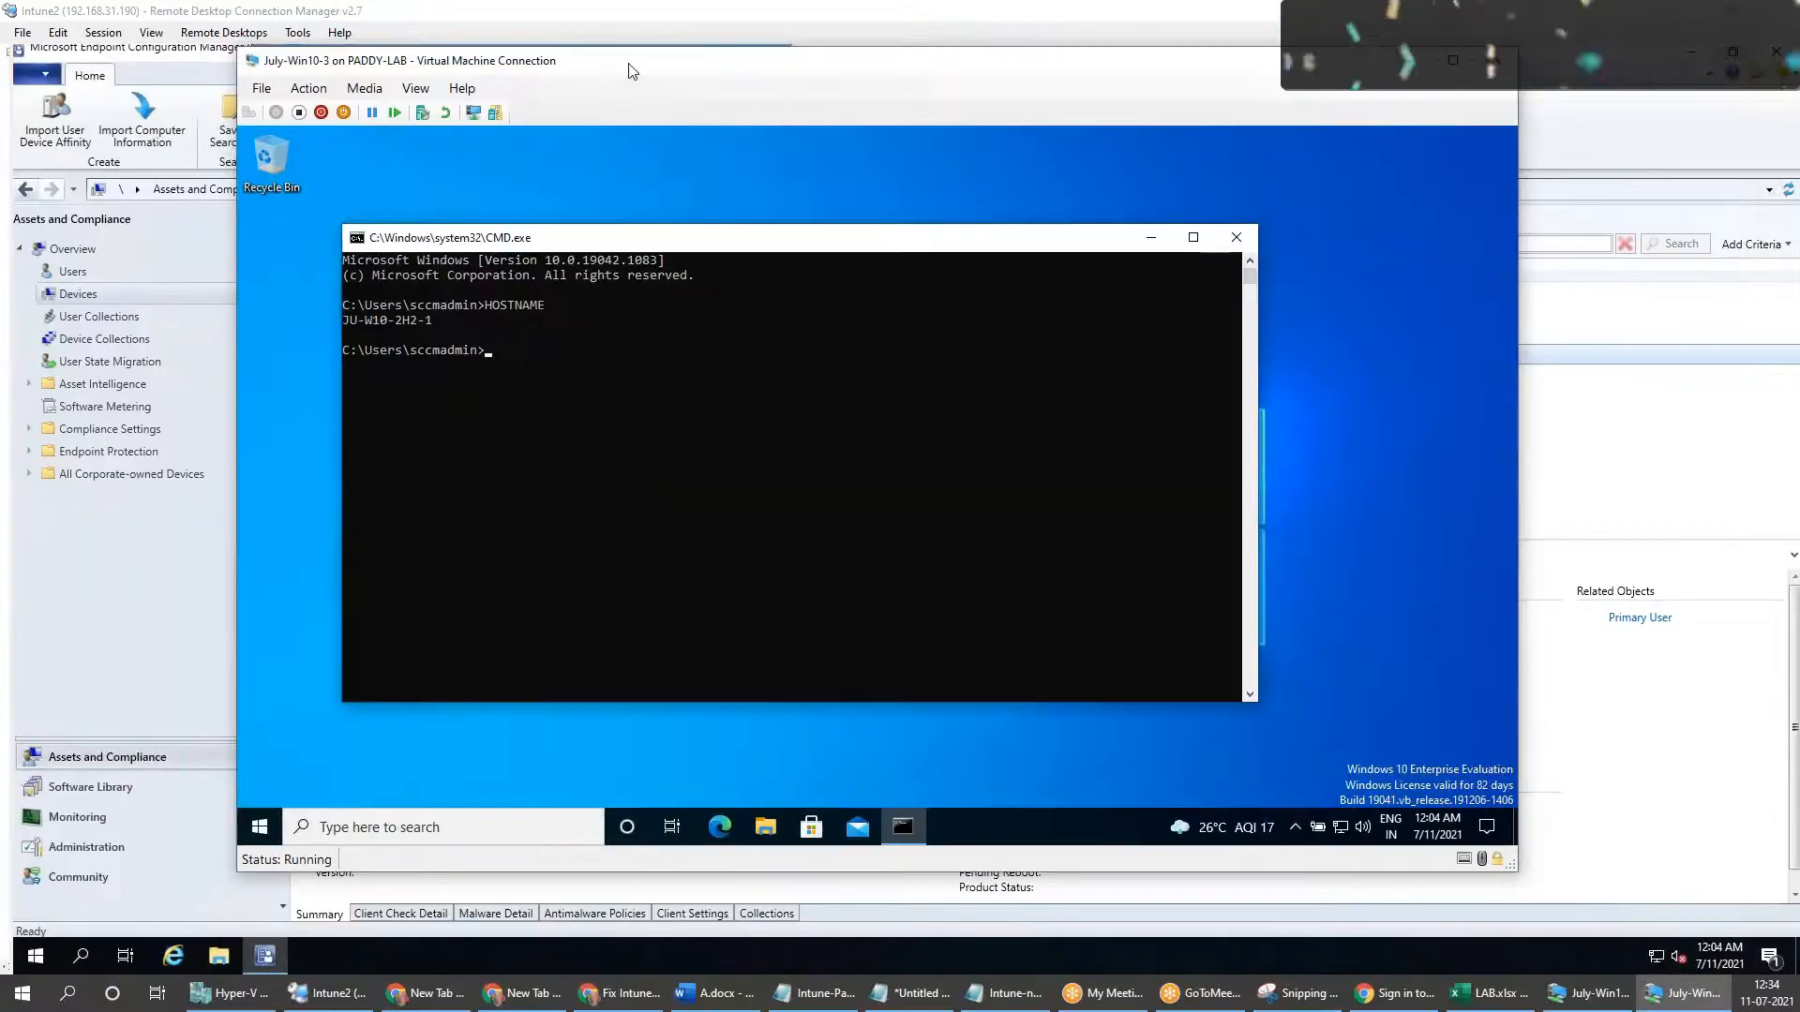
{"action": "left_click_drag", "start_coordinate": [632, 72], "coordinate": [1031, 88]}
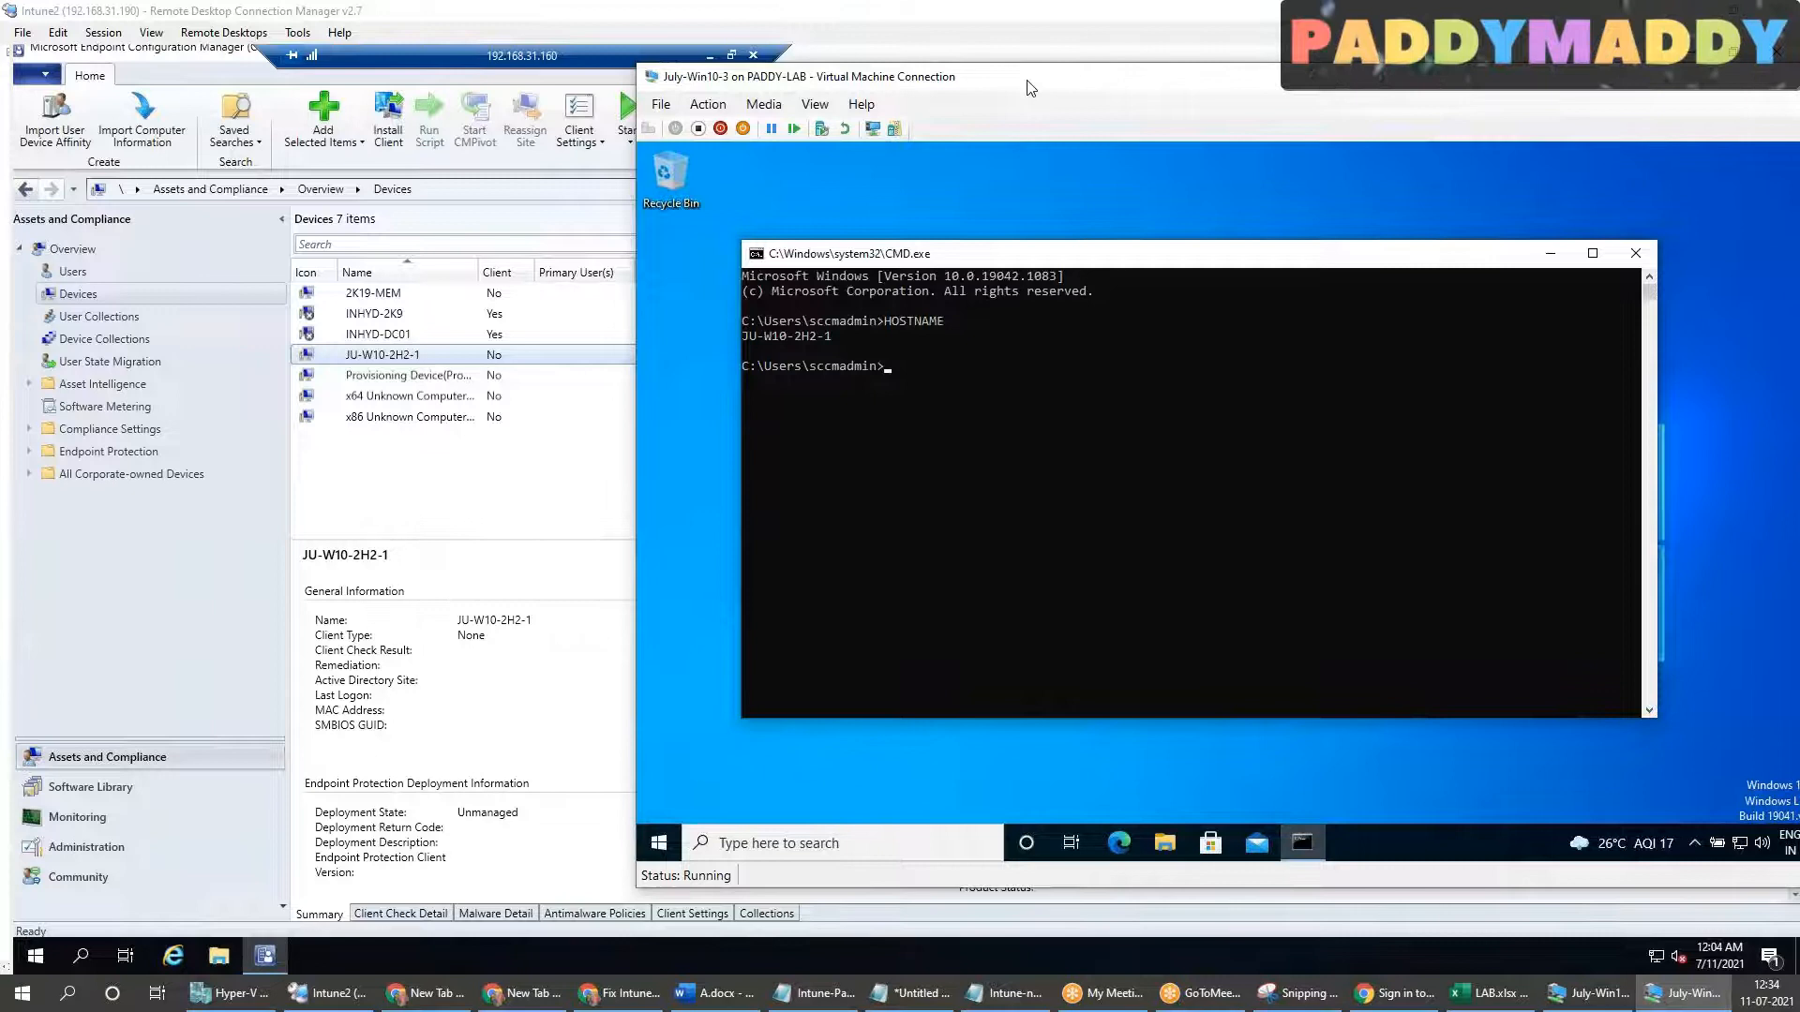
{"action": "type", "text": "CONTROL"}
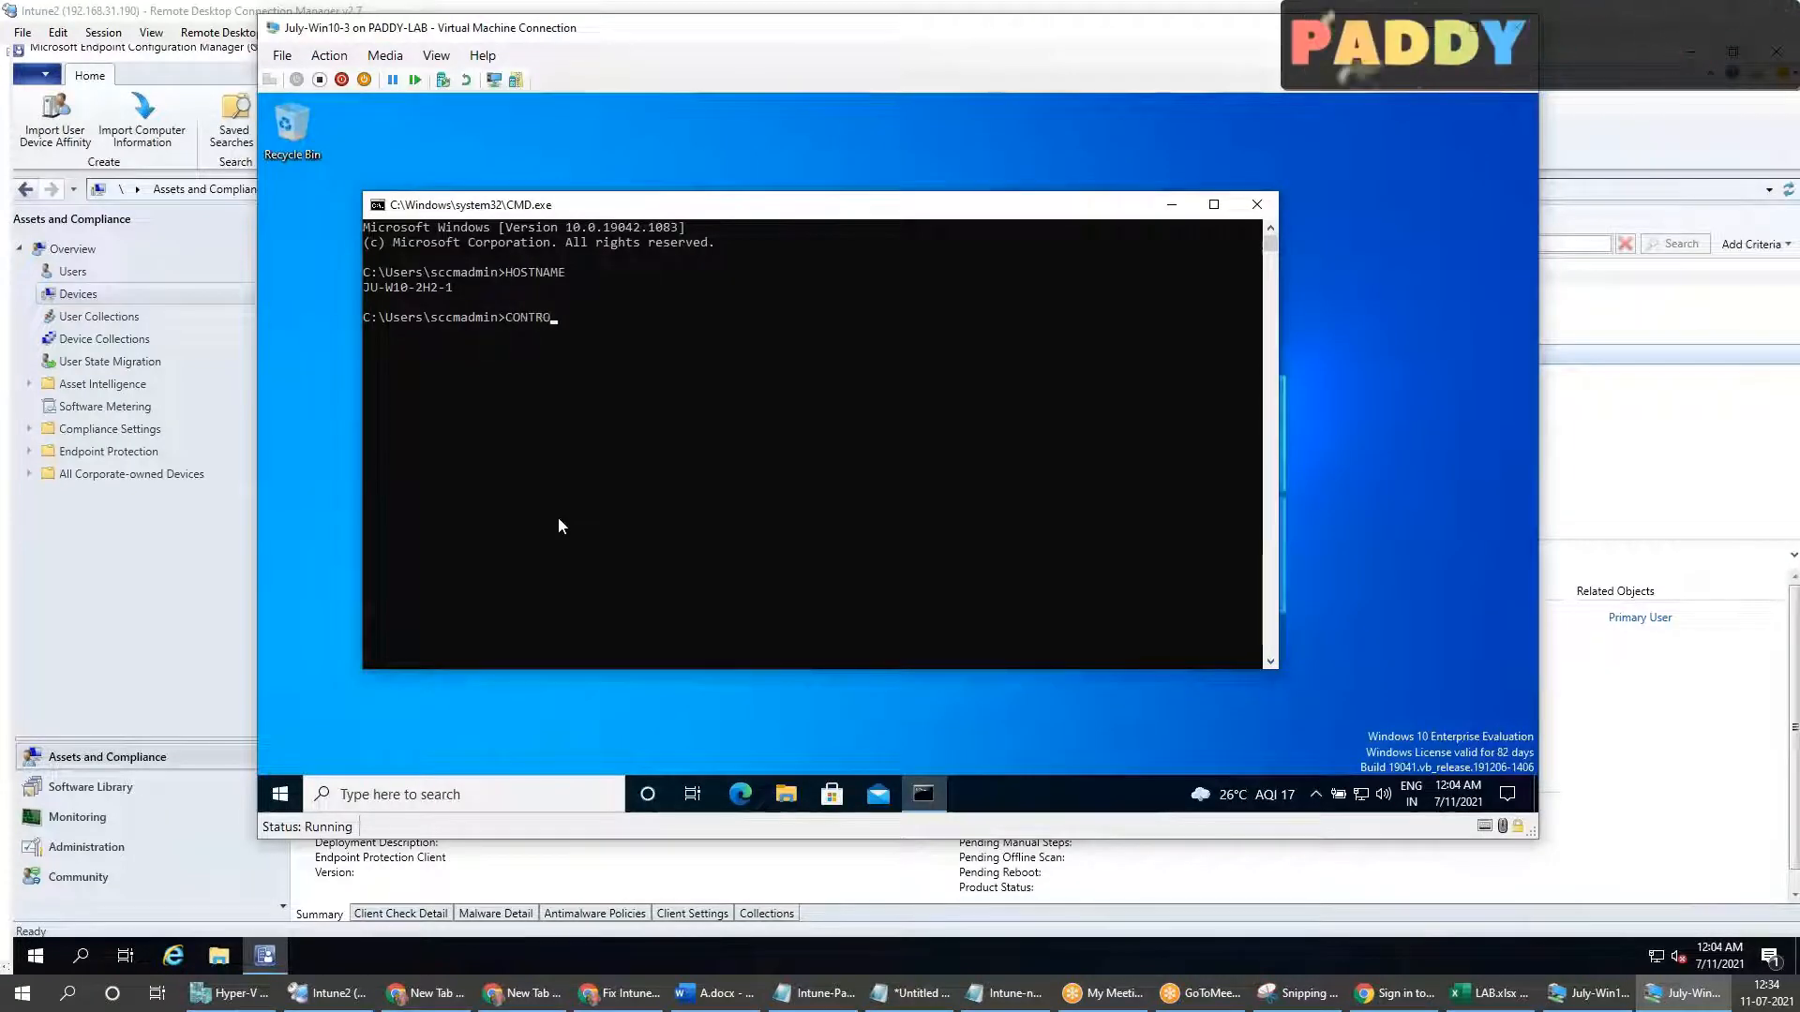
{"action": "key", "text": "Return"}
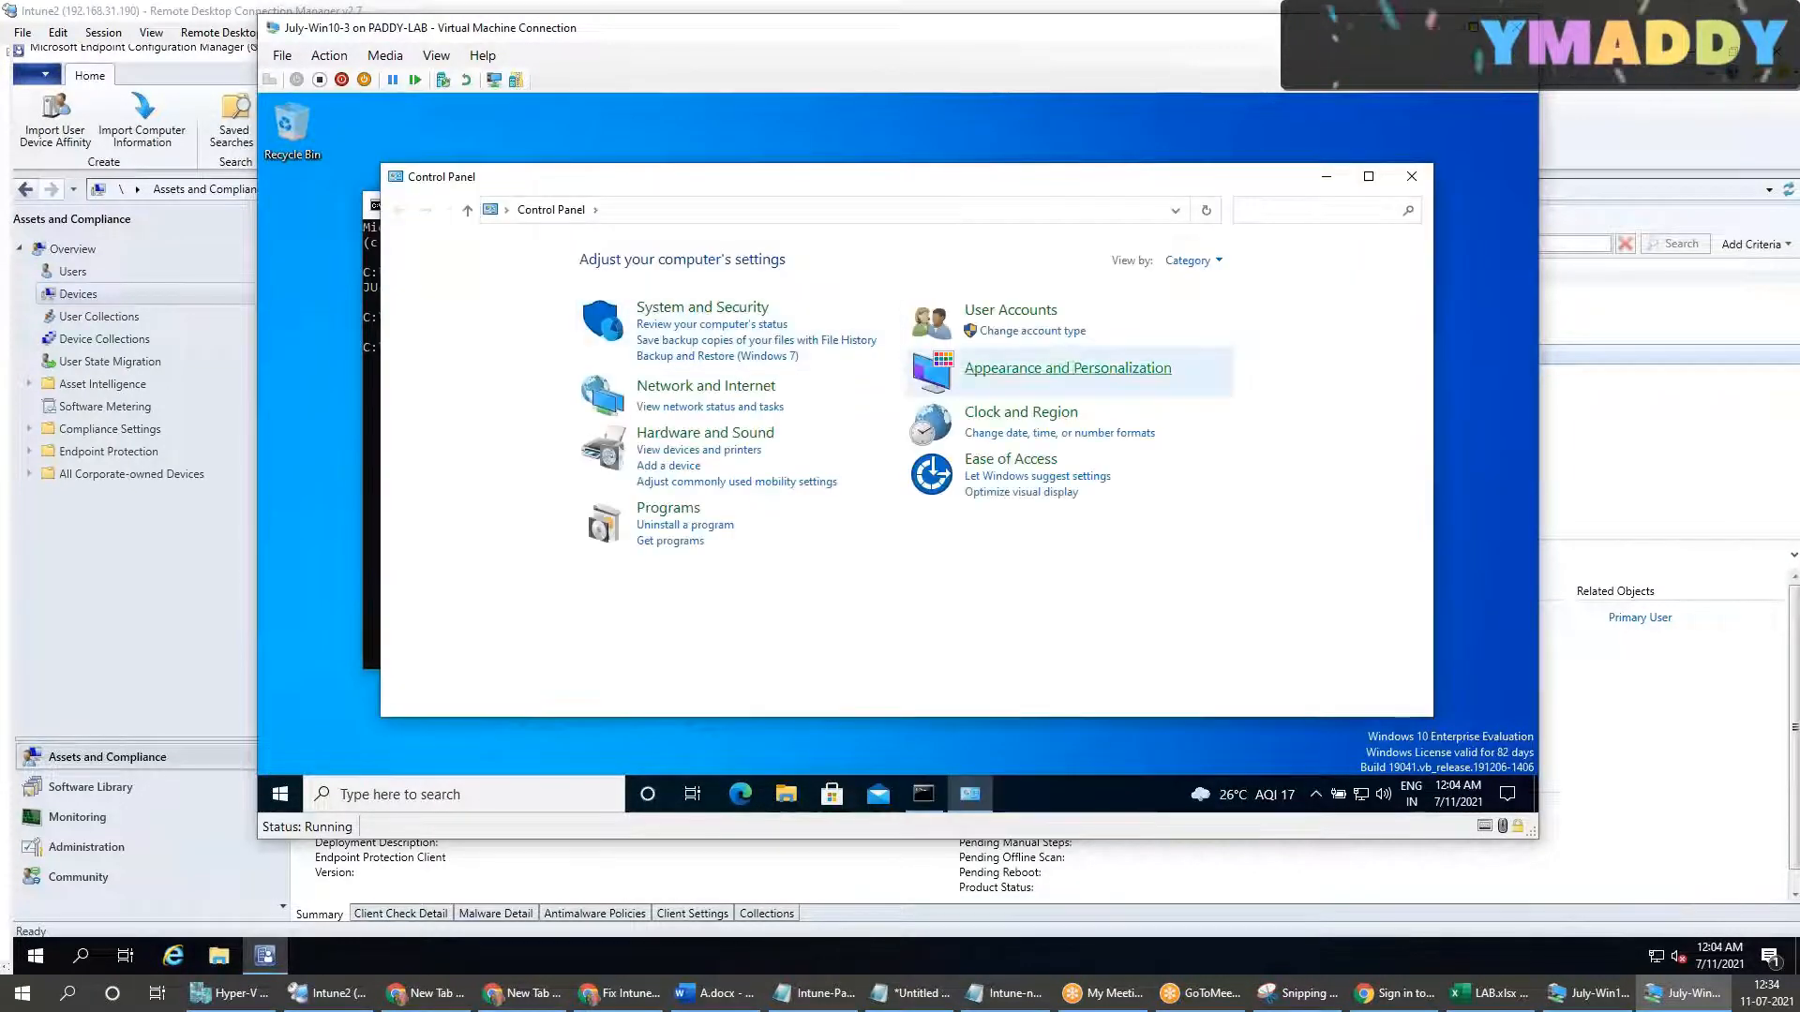
Step: Show the July-Win10-3 Control Panel items as small icons and return to the Configuration Manager console
{"action": "left_click", "coordinate": [1187, 261]}
{"action": "left_click", "coordinate": [1212, 338]}
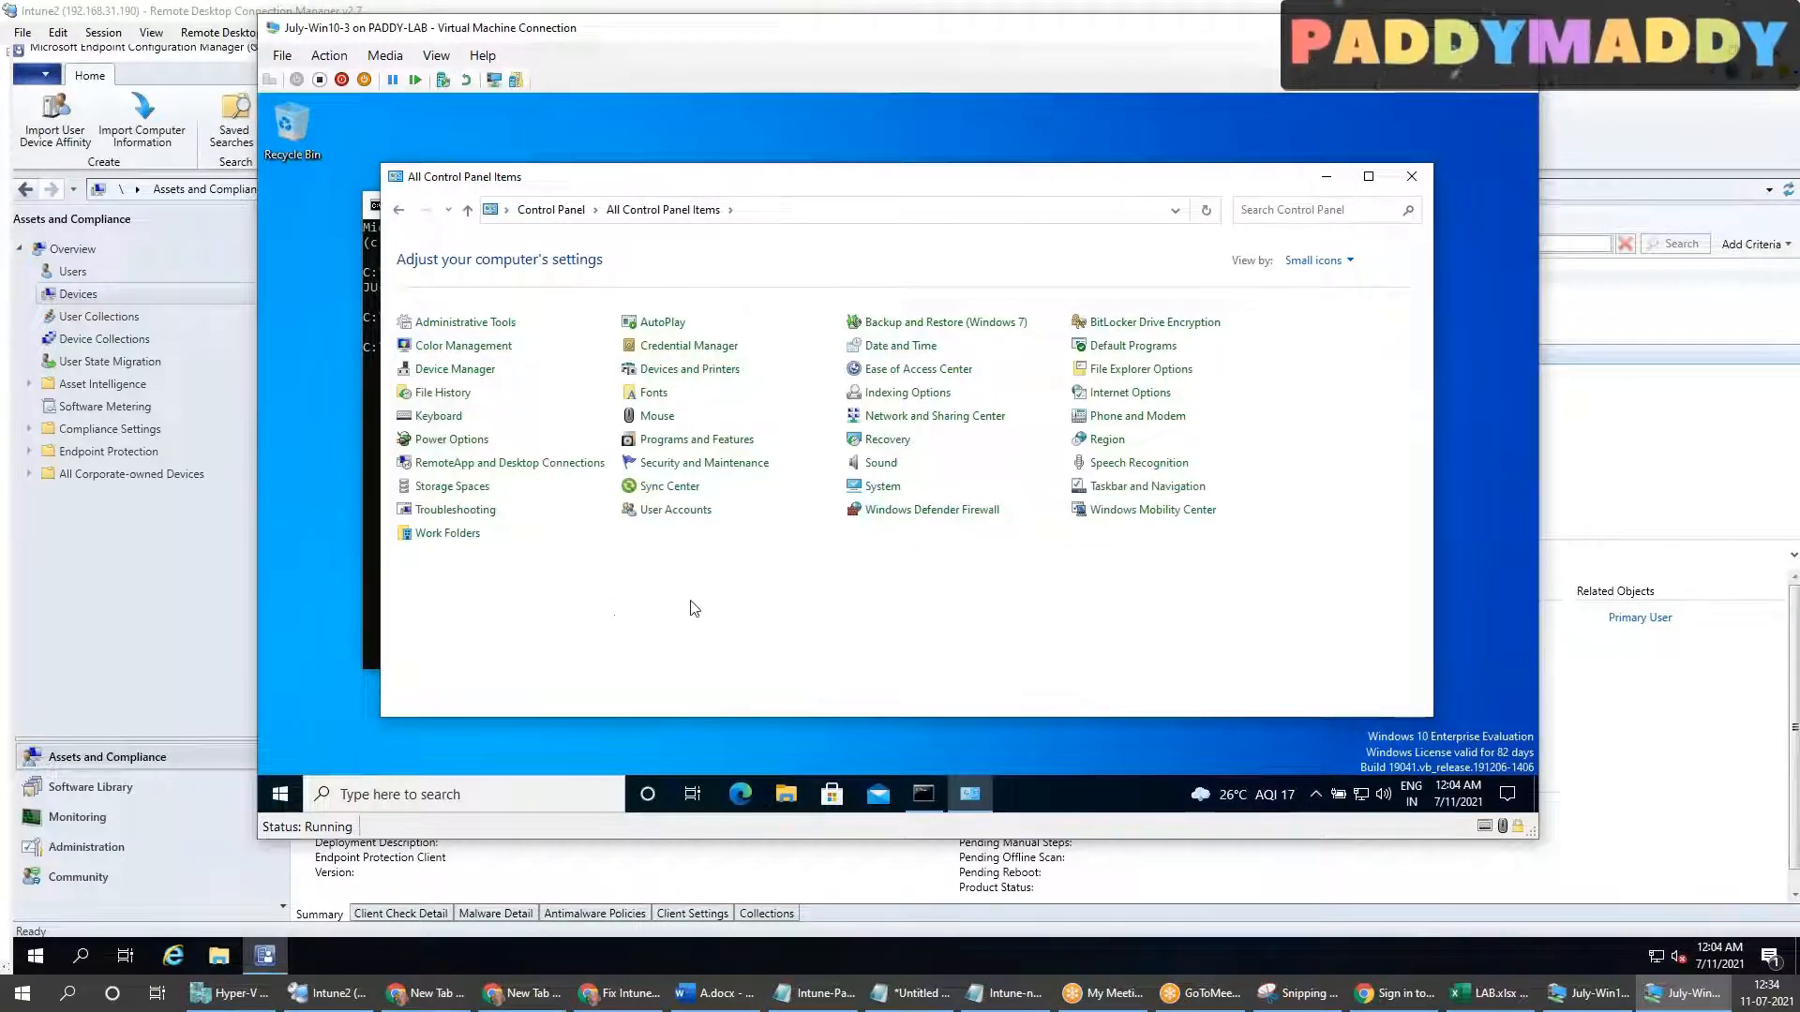
{"action": "left_click", "coordinate": [807, 879]}
Step: Install the Configuration Manager client on JU-W10-2H2-1 with Always install the client software enabled and CCE-Central as the specified site
{"action": "right_click", "coordinate": [417, 356]}
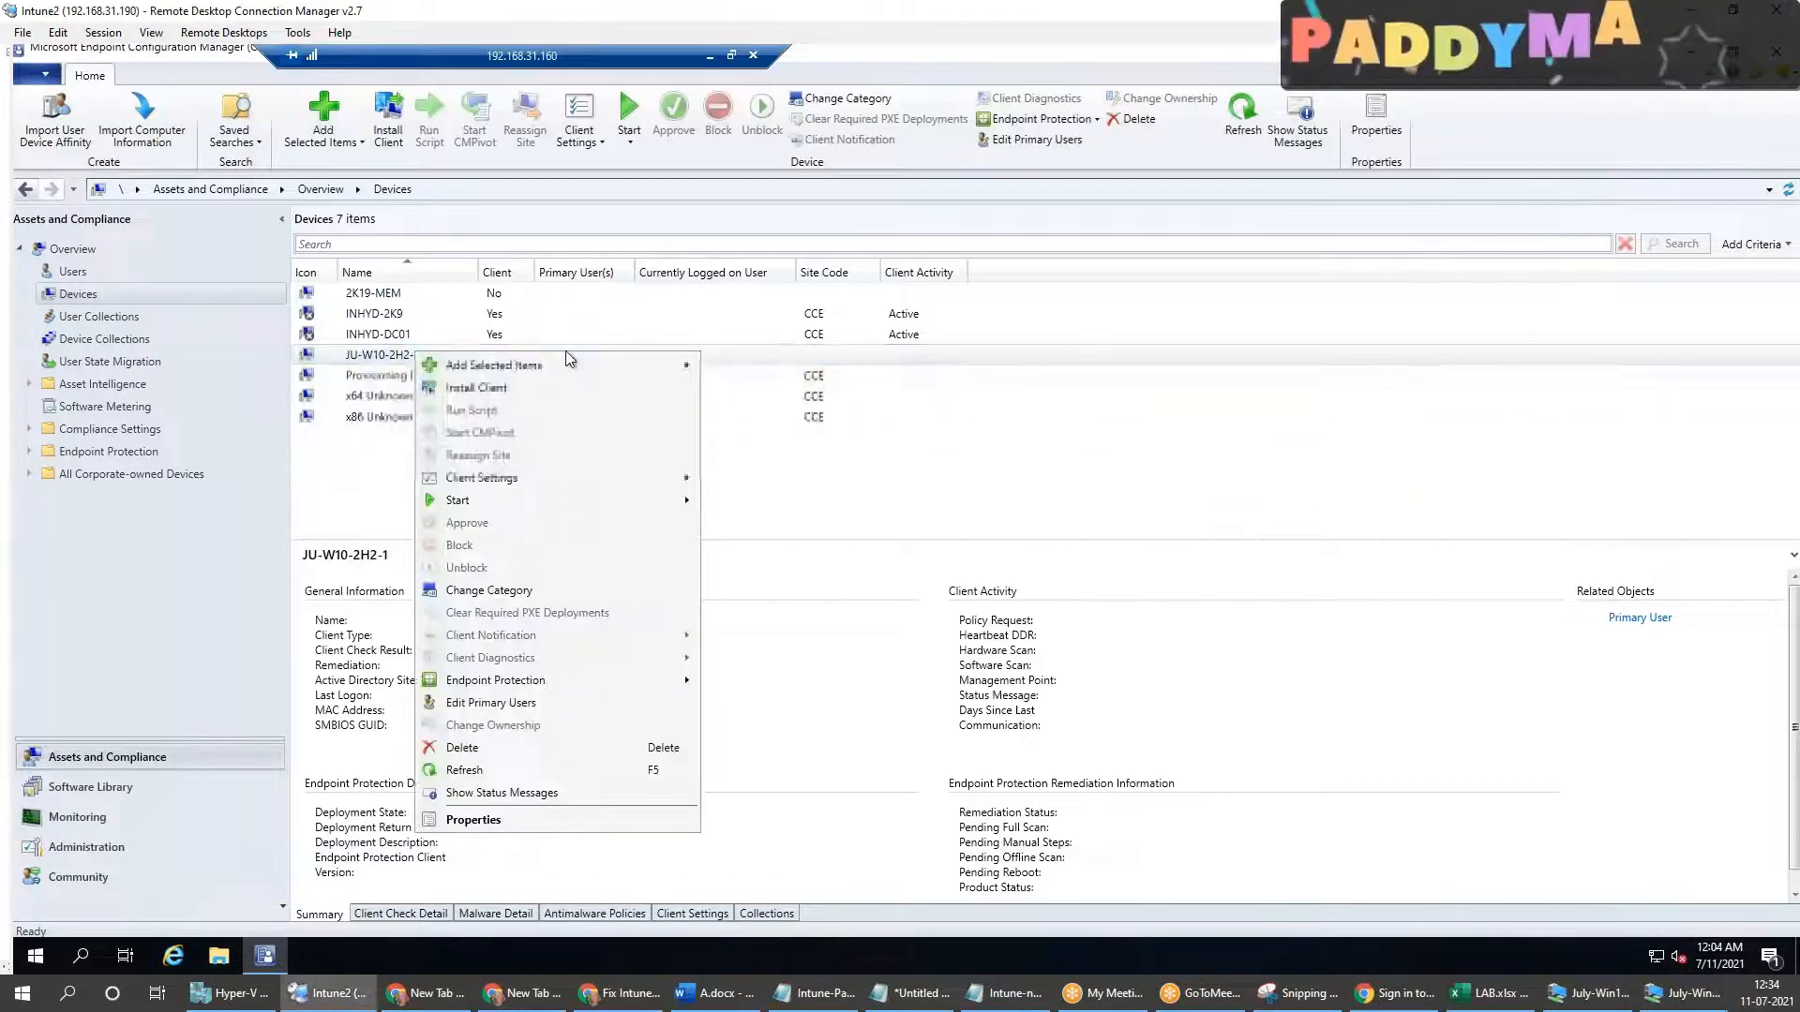
{"action": "left_click", "coordinate": [514, 389]}
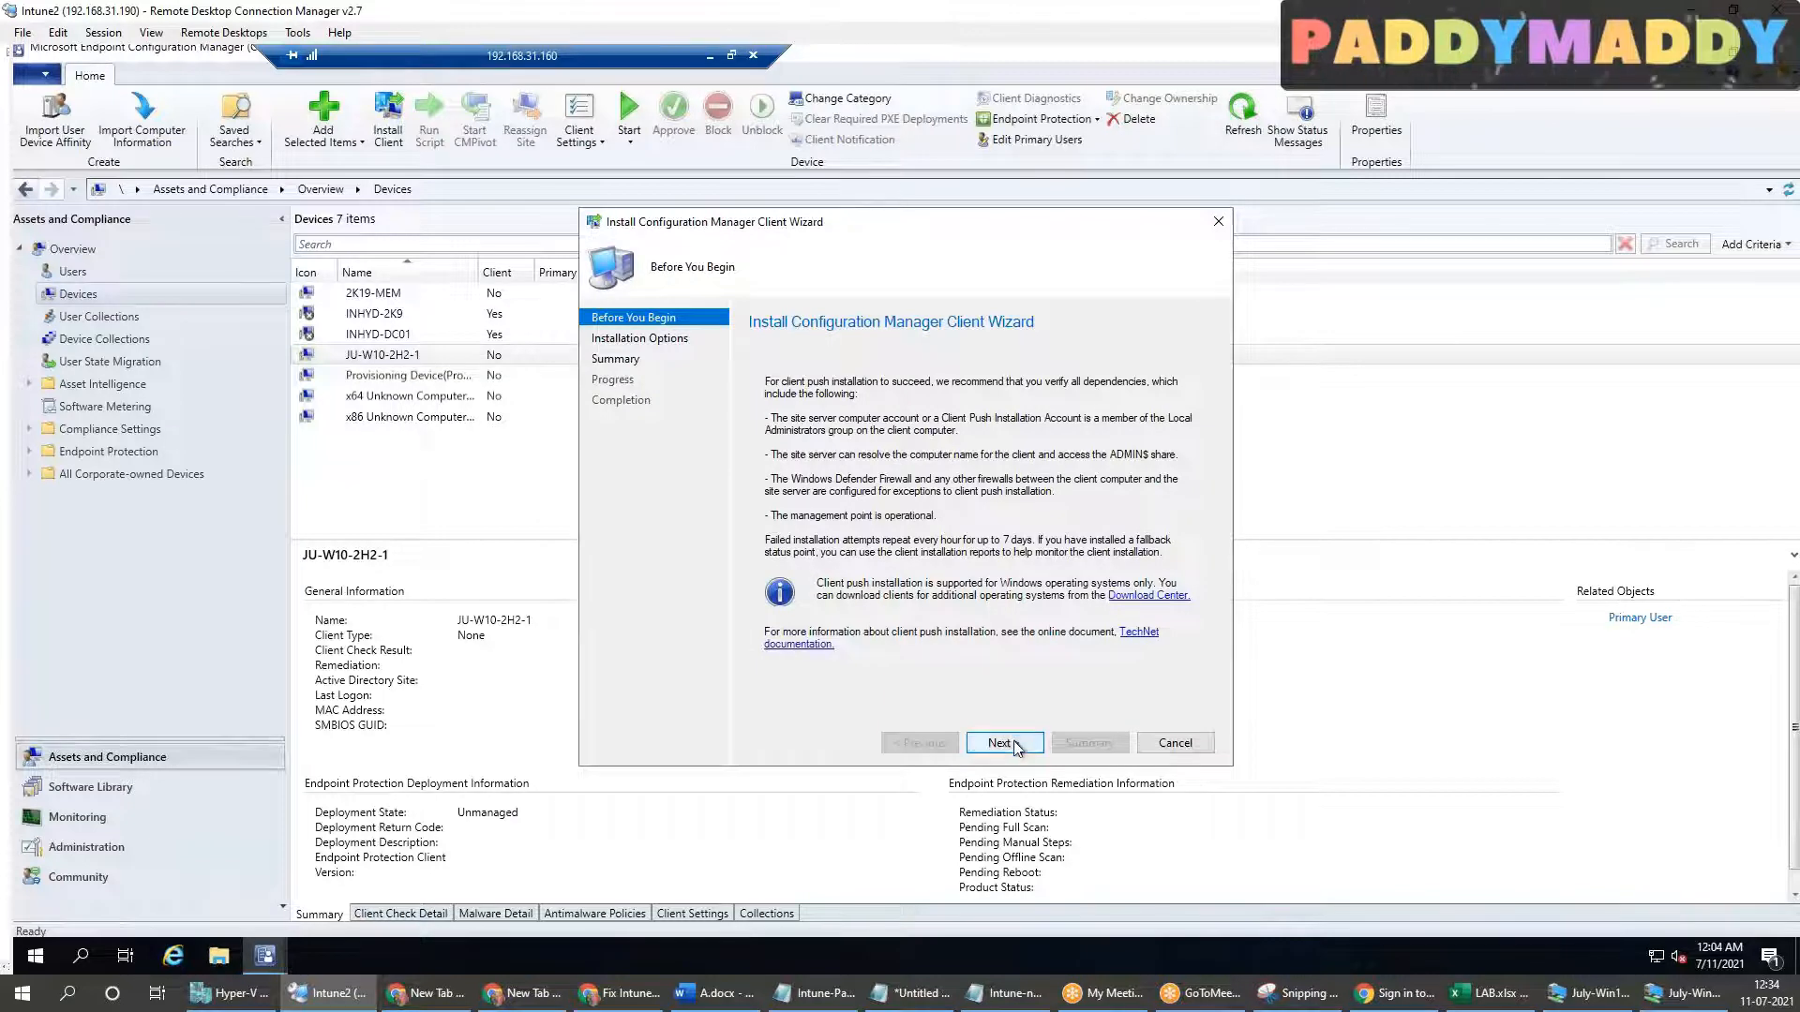
{"action": "left_click", "coordinate": [1003, 742]}
{"action": "left_click", "coordinate": [926, 589]}
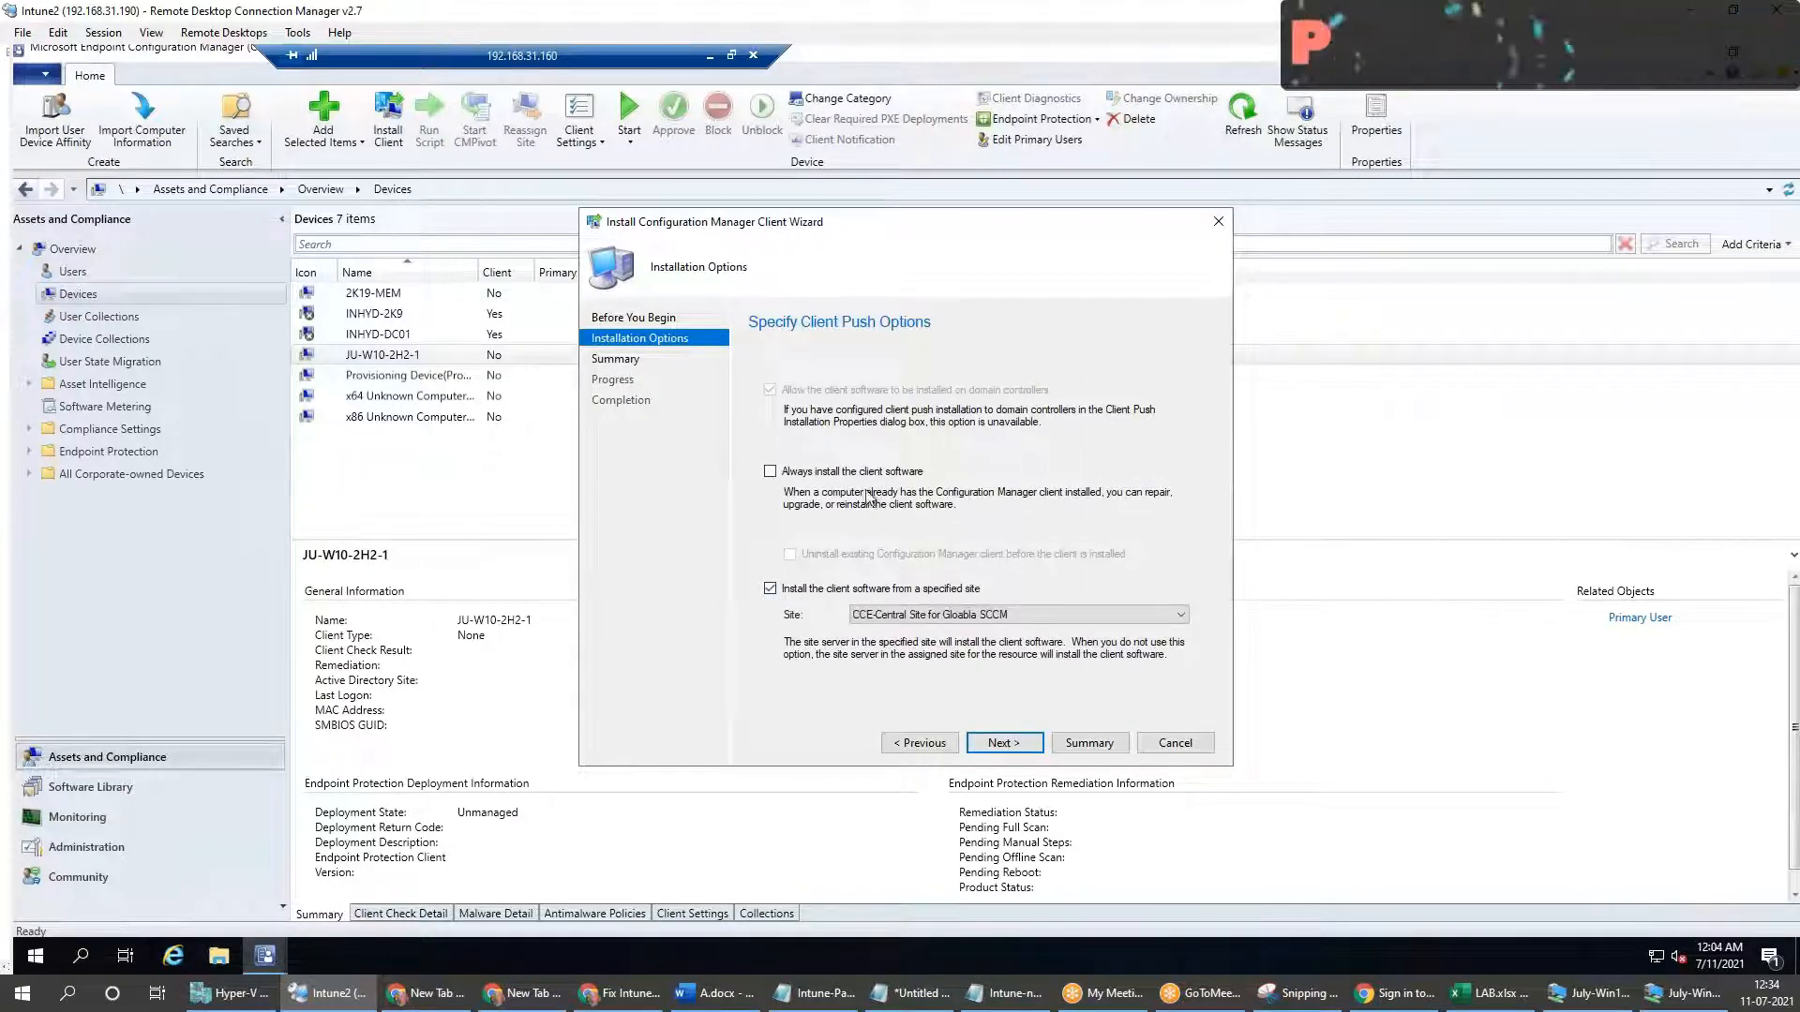
{"action": "left_click", "coordinate": [849, 471]}
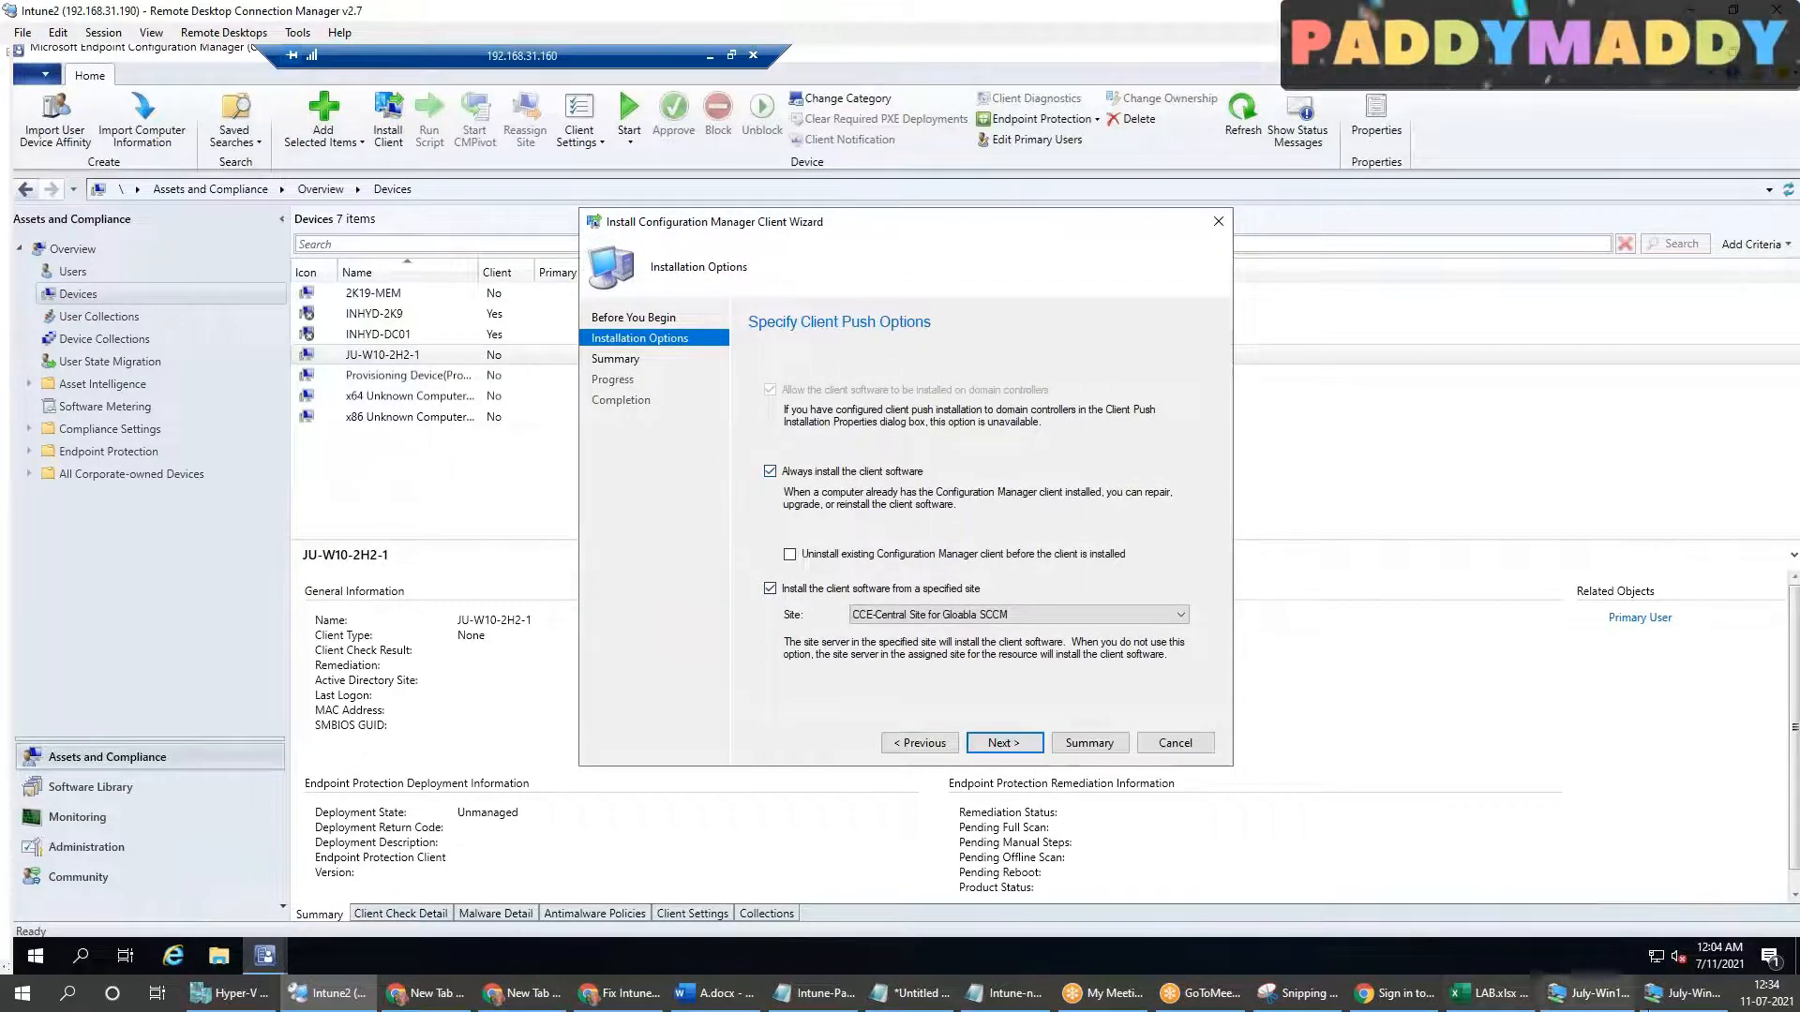
{"action": "left_click", "coordinate": [1693, 1001]}
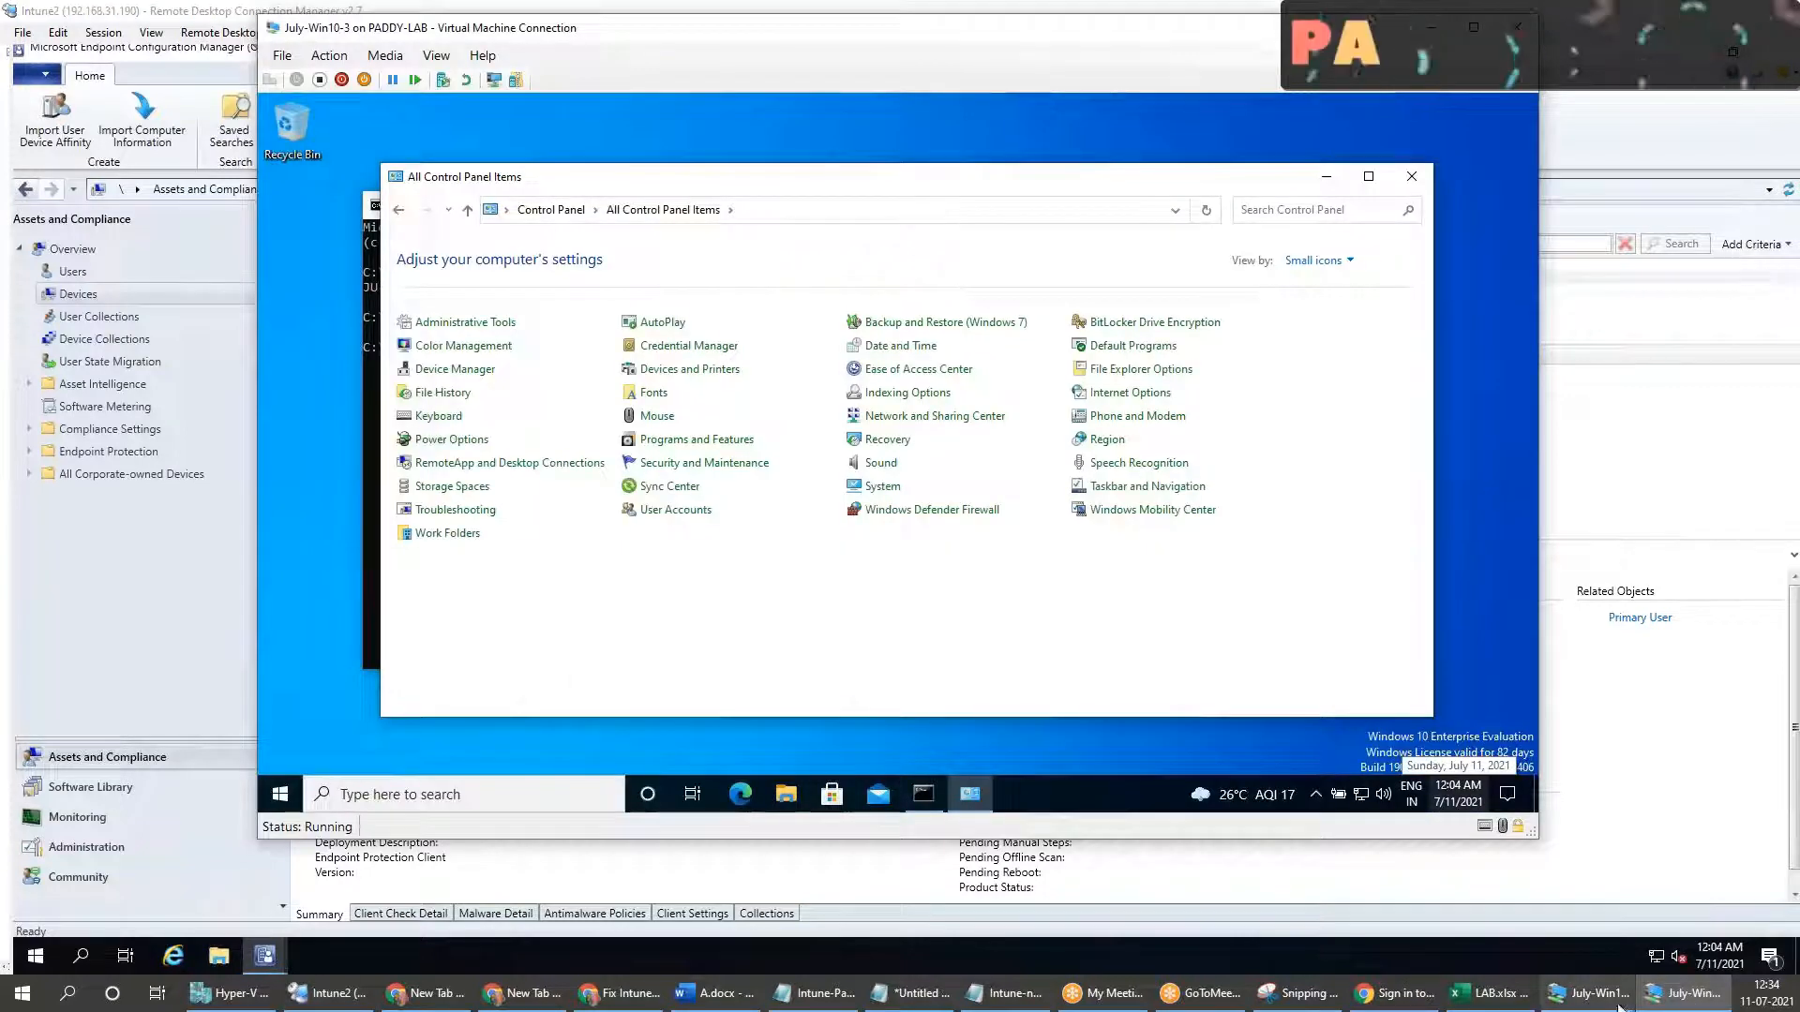
{"action": "left_click", "coordinate": [1687, 999]}
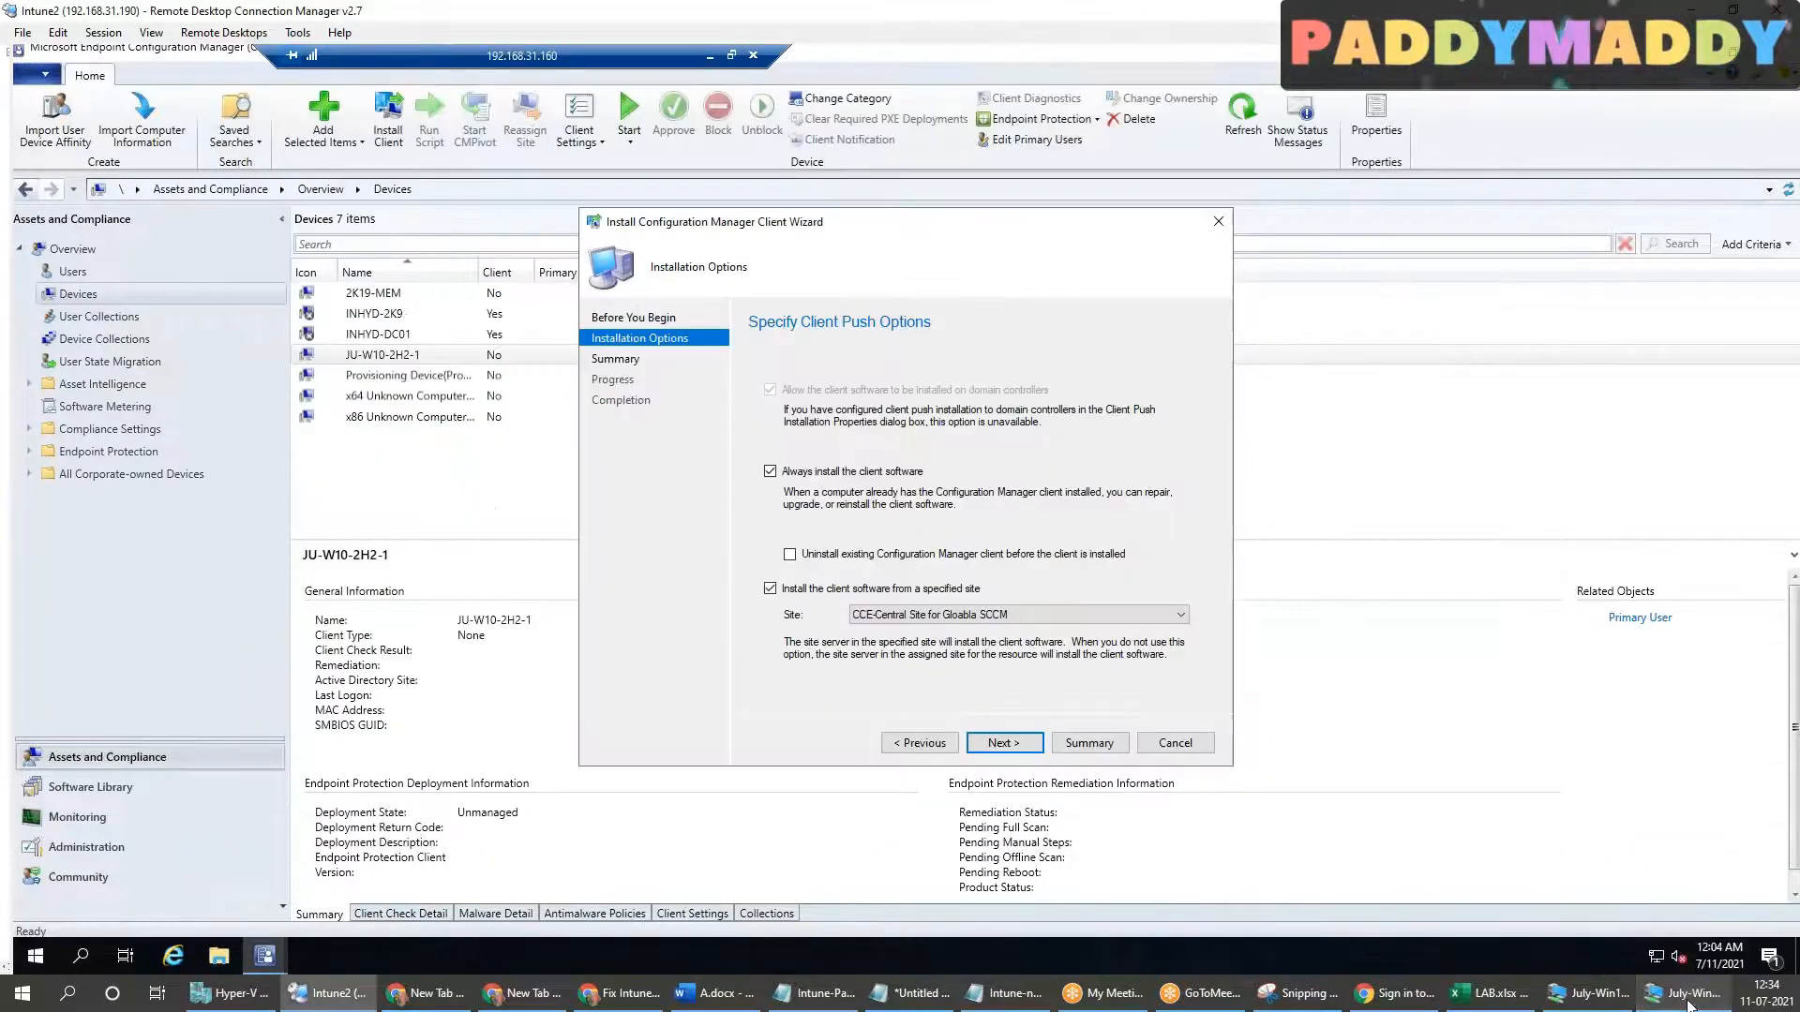
{"action": "left_click", "coordinate": [1030, 745]}
{"action": "left_click", "coordinate": [1030, 745]}
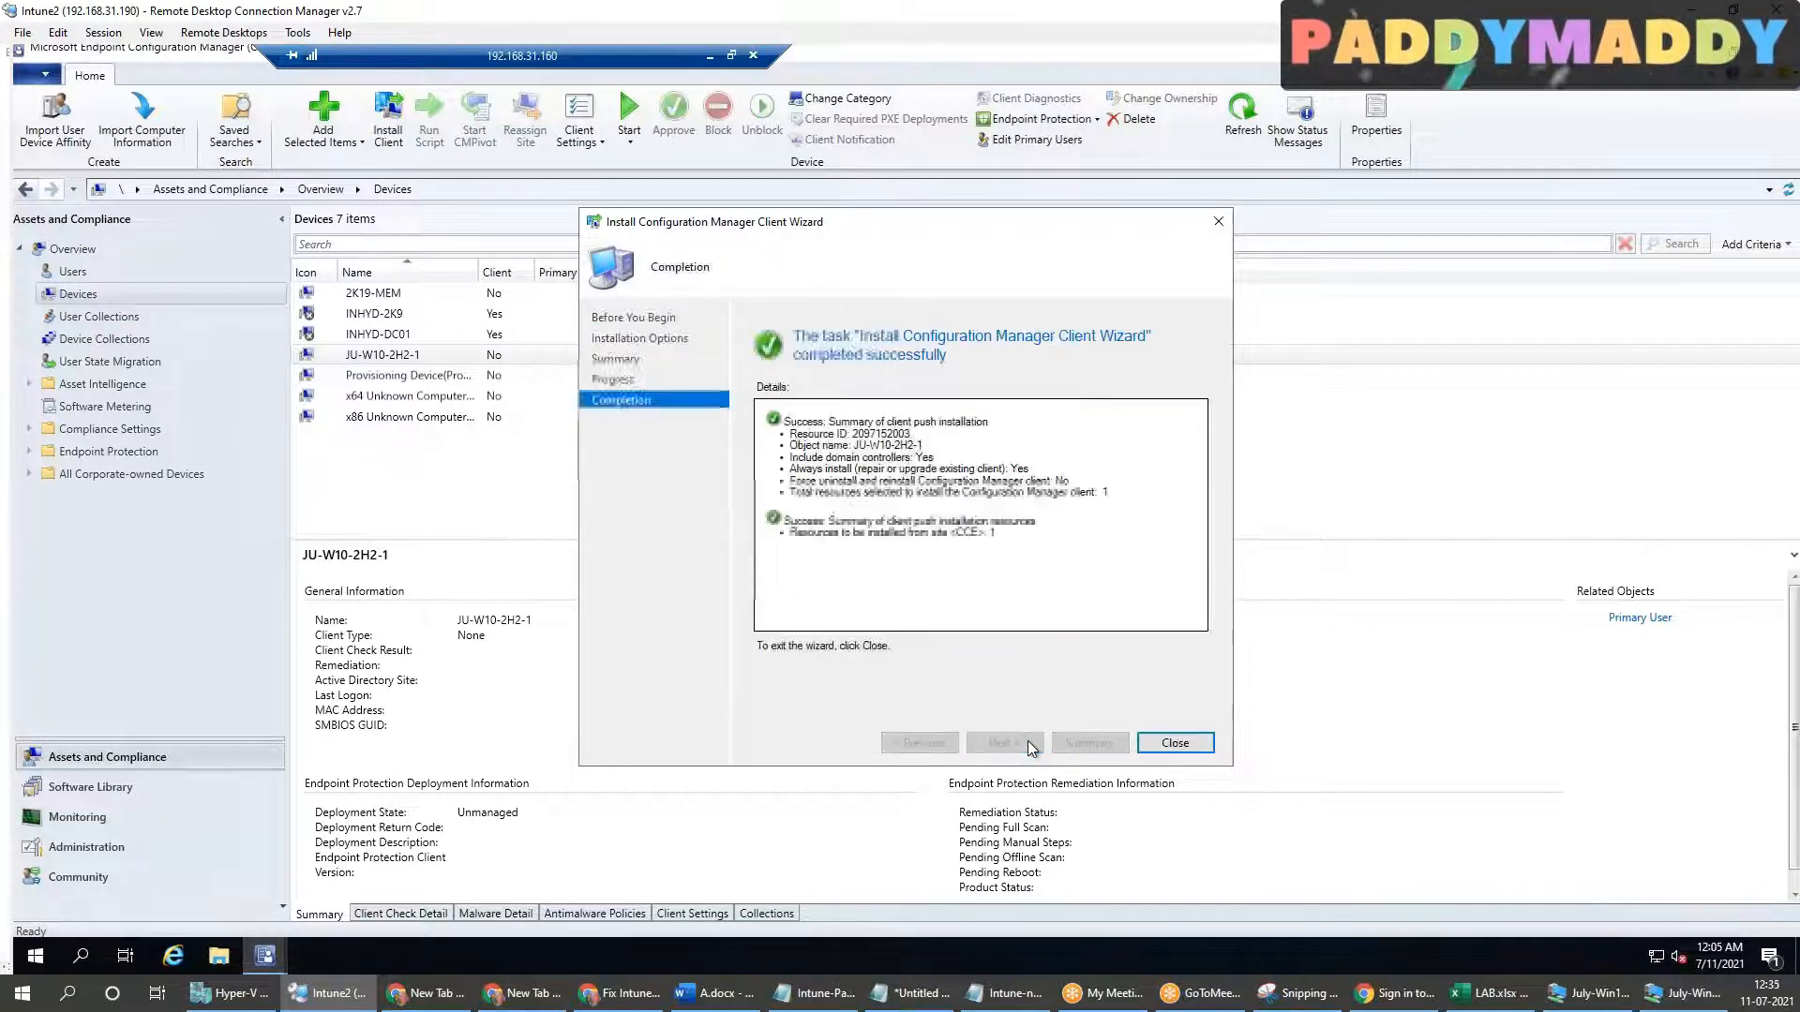
{"action": "left_click", "coordinate": [1174, 743]}
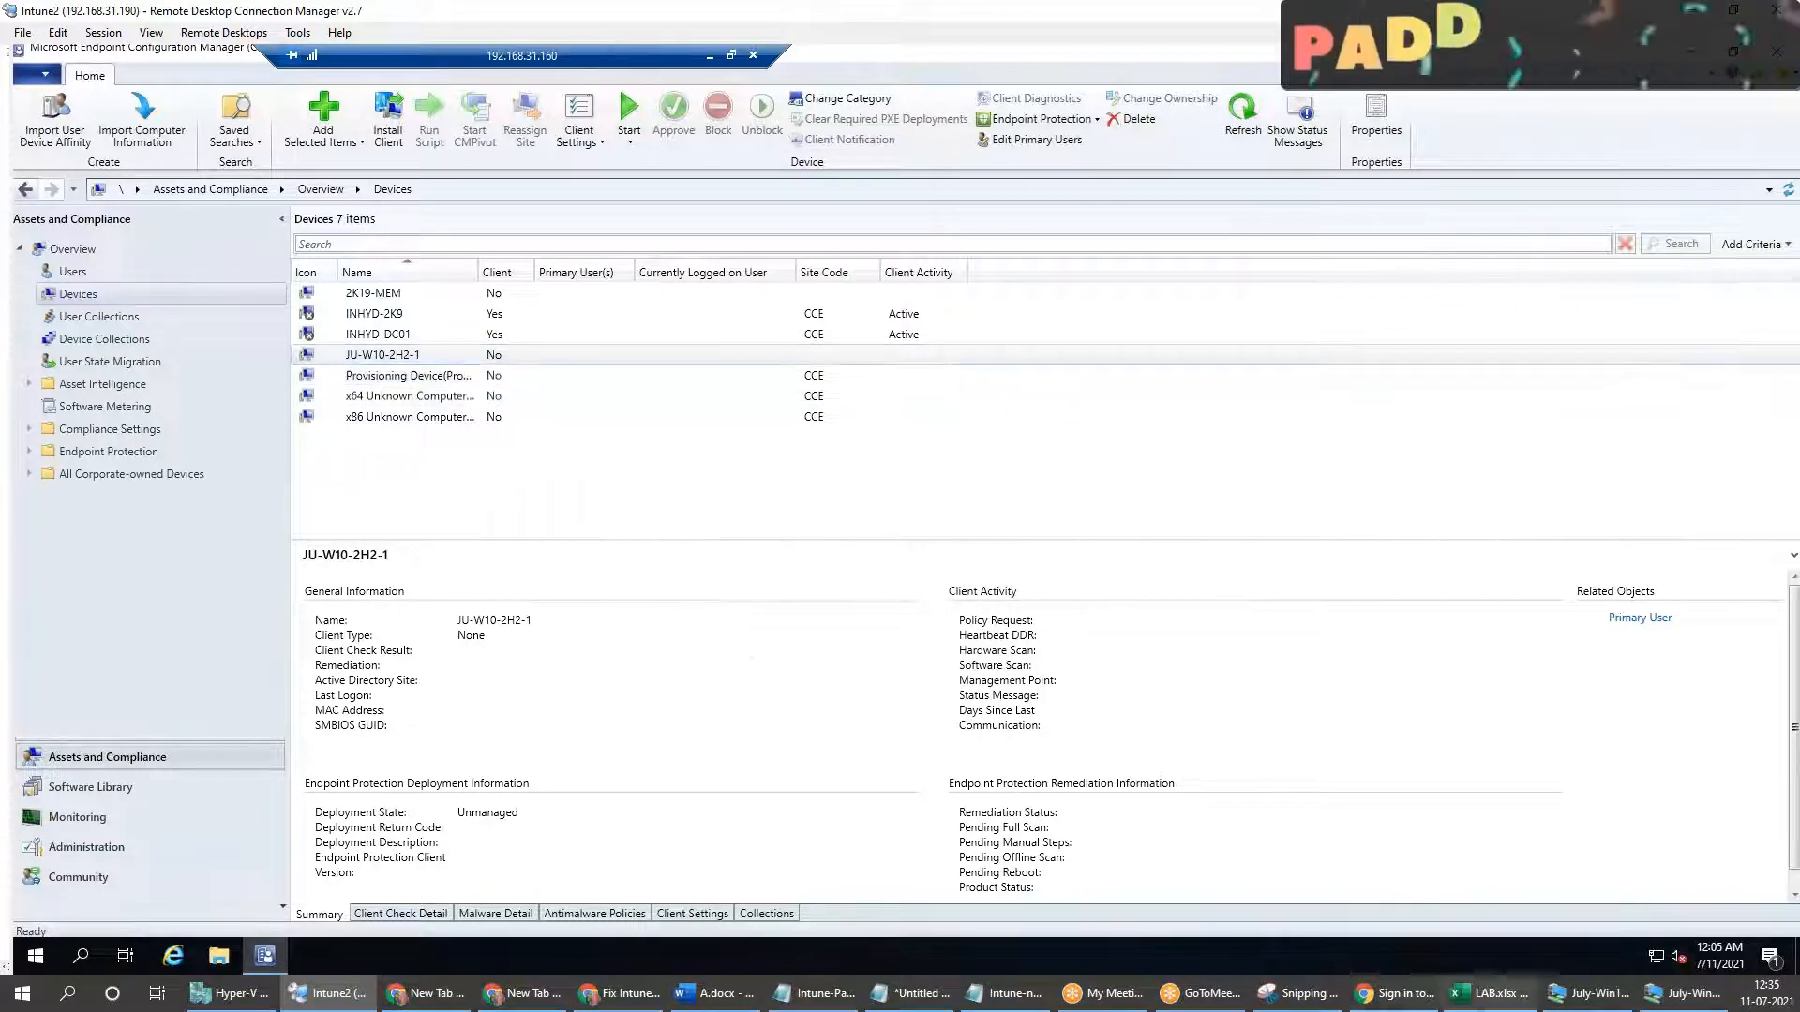
Step: Check the July-Win10-3 Control Panel for the Configuration Manager client item and return to the console
{"action": "left_click", "coordinate": [1708, 1003]}
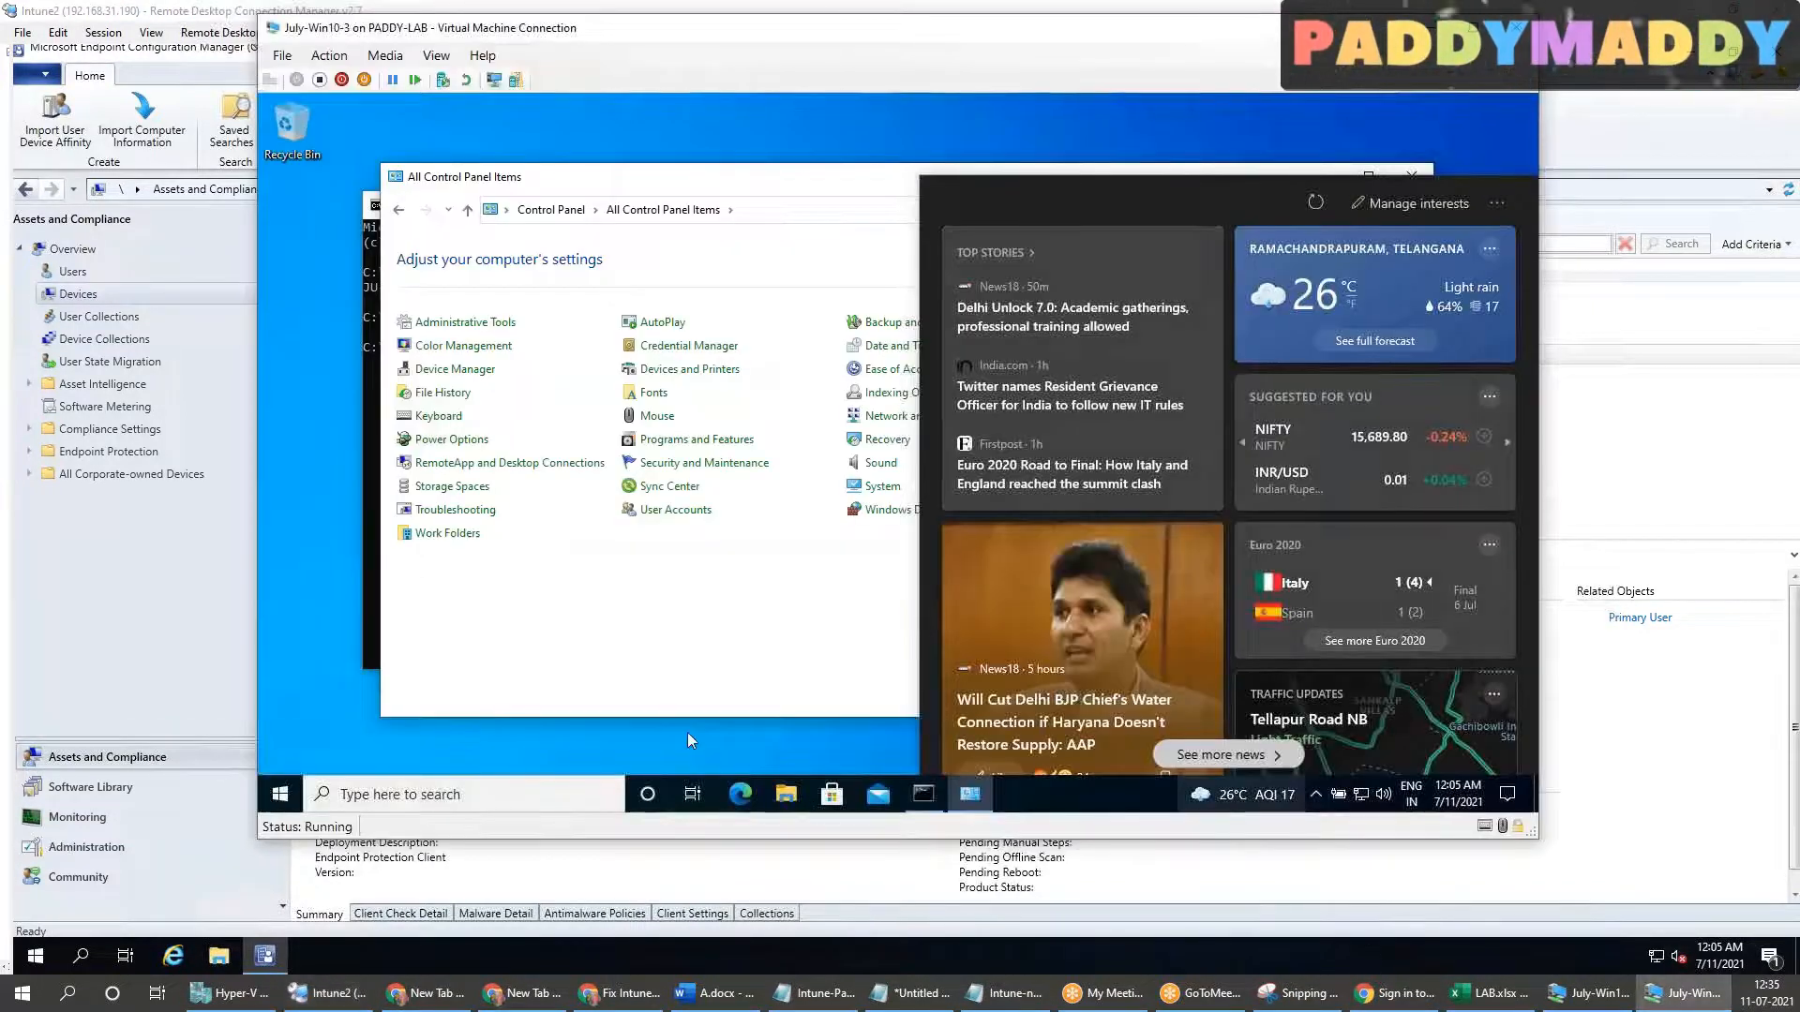
{"action": "left_click", "coordinate": [687, 740]}
{"action": "left_click", "coordinate": [1183, 887]}
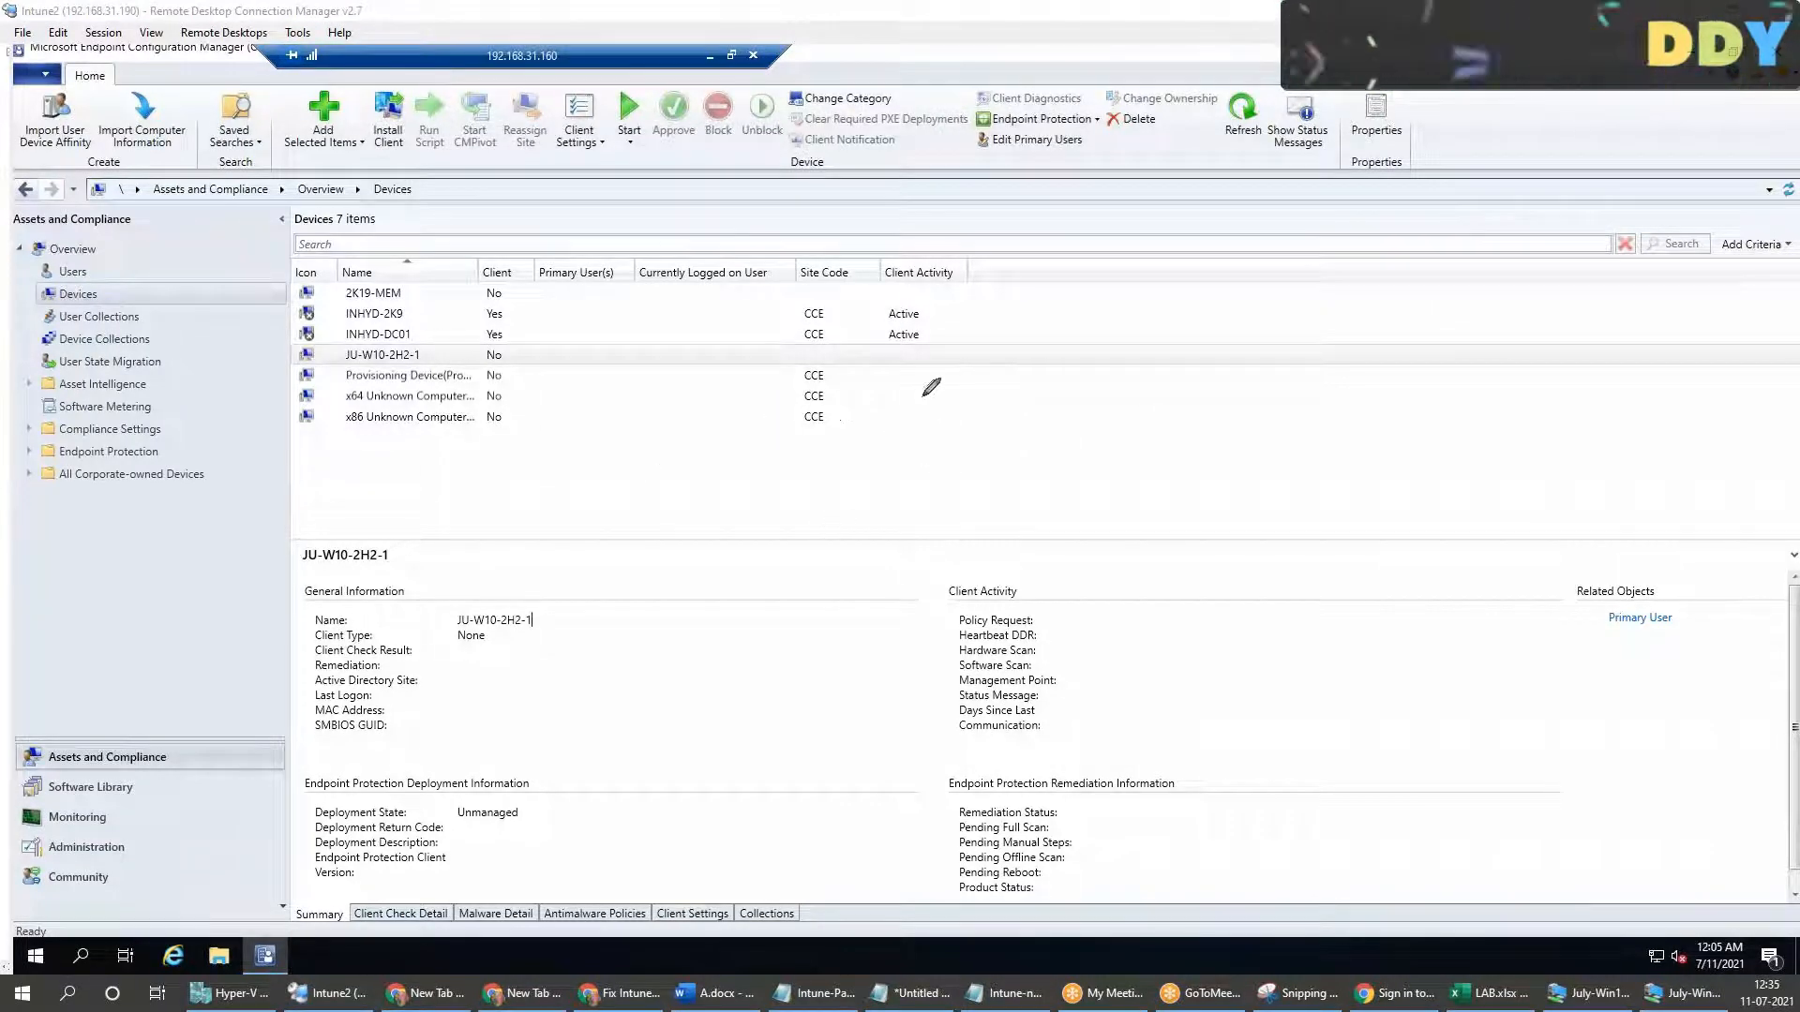
{"action": "mouse_move", "coordinate": [639, 599]}
{"action": "left_mouse_down"}
{"action": "mouse_move", "coordinate": [756, 657]}
{"action": "mouse_move", "coordinate": [645, 594]}
{"action": "left_mouse_up"}
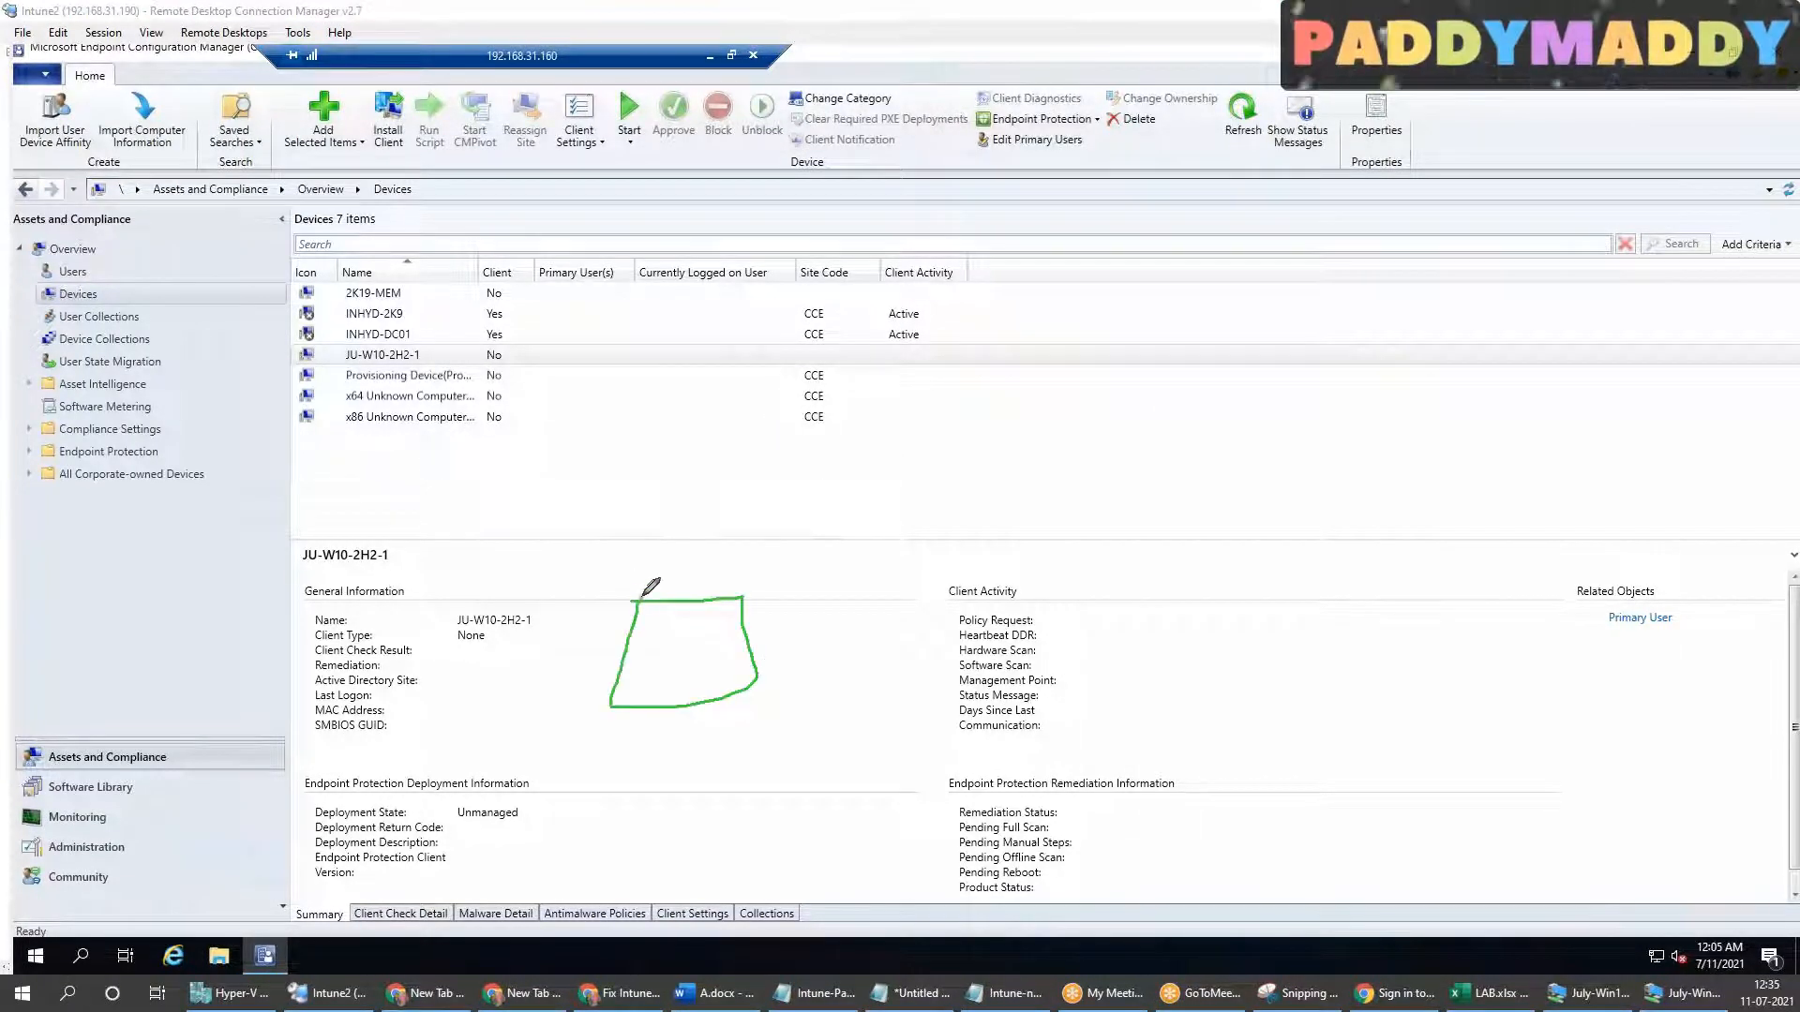
{"action": "mouse_move", "coordinate": [683, 708]}
{"action": "left_mouse_down"}
{"action": "mouse_move", "coordinate": [656, 751]}
{"action": "mouse_move", "coordinate": [705, 748]}
{"action": "left_mouse_up"}
{"action": "left_click_drag", "start_coordinate": [661, 668], "coordinate": [555, 600]}
{"action": "mouse_move", "coordinate": [701, 654]}
{"action": "left_mouse_down"}
{"action": "mouse_move", "coordinate": [715, 579]}
{"action": "mouse_move", "coordinate": [792, 566]}
{"action": "left_mouse_up"}
{"action": "mouse_move", "coordinate": [519, 565]}
{"action": "left_mouse_down"}
{"action": "mouse_move", "coordinate": [555, 595]}
{"action": "mouse_move", "coordinate": [509, 570]}
{"action": "left_mouse_up"}
{"action": "mouse_move", "coordinate": [790, 507]}
{"action": "left_mouse_down"}
{"action": "mouse_move", "coordinate": [849, 539]}
{"action": "mouse_move", "coordinate": [759, 491]}
{"action": "left_mouse_up"}
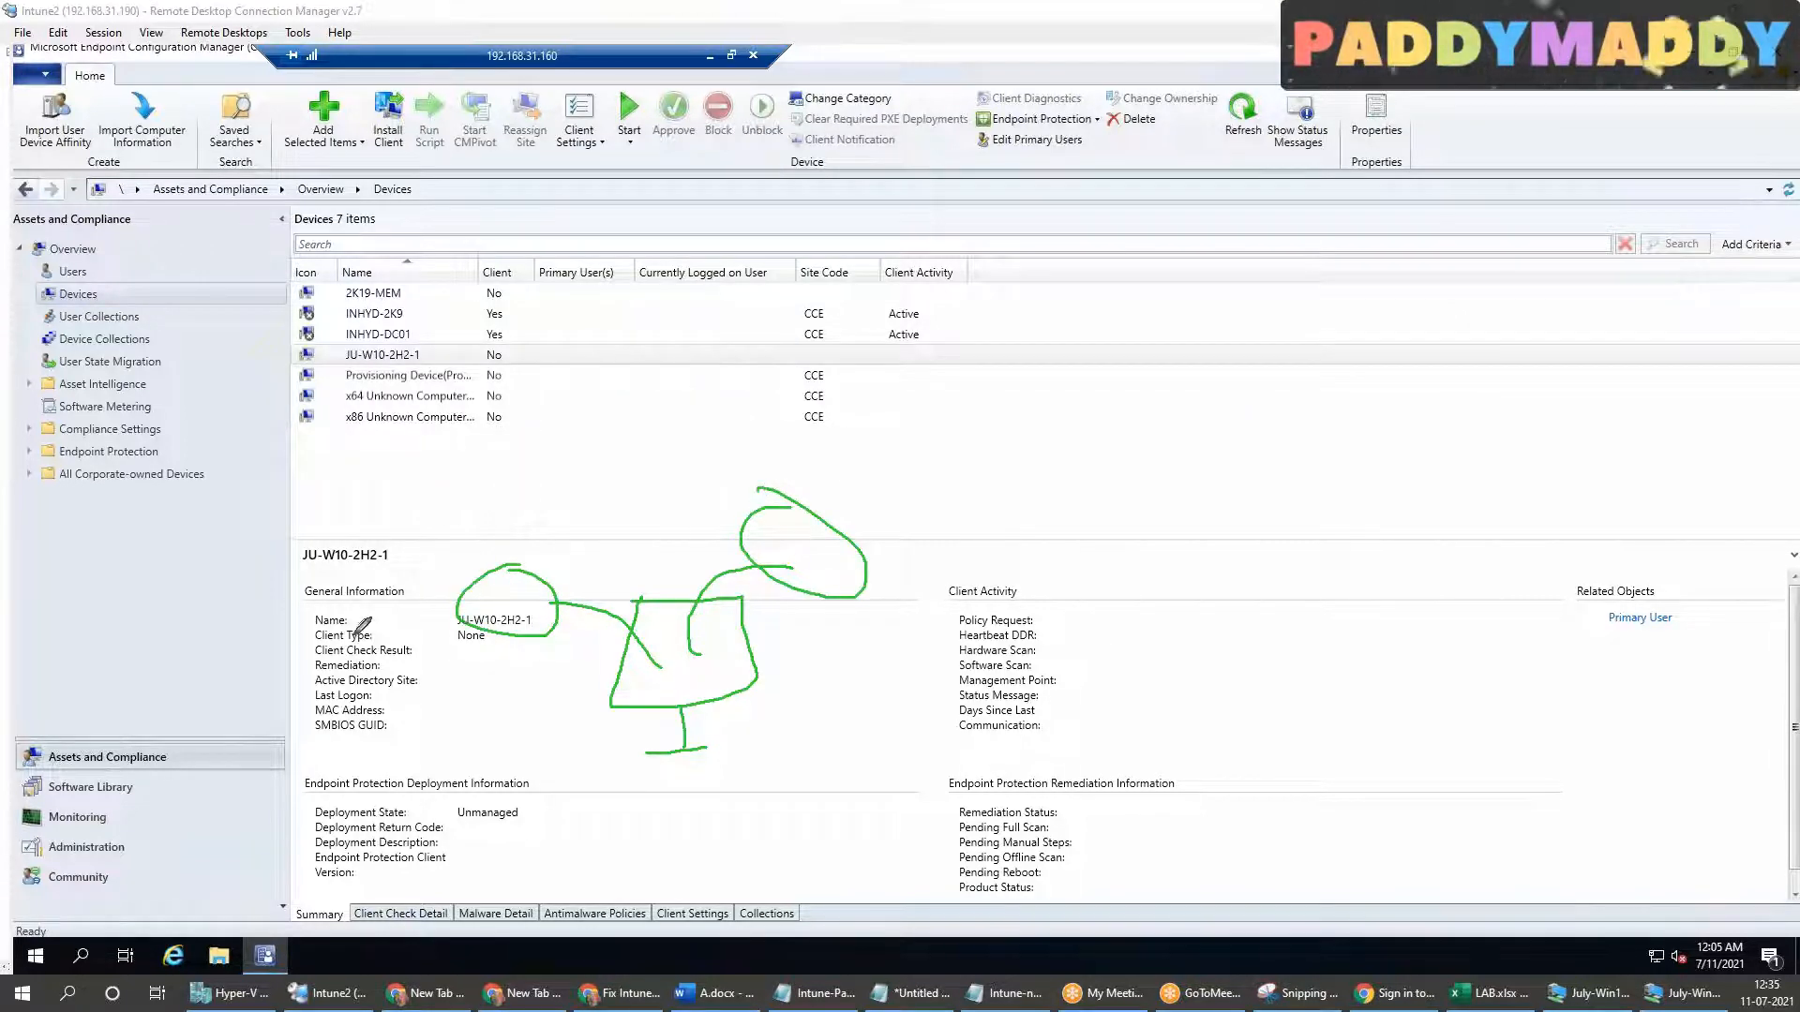
{"action": "mouse_move", "coordinate": [476, 471]}
{"action": "left_mouse_down"}
{"action": "mouse_move", "coordinate": [494, 526]}
{"action": "mouse_move", "coordinate": [539, 482]}
{"action": "mouse_move", "coordinate": [586, 487]}
{"action": "mouse_move", "coordinate": [558, 384]}
{"action": "mouse_move", "coordinate": [588, 482]}
{"action": "left_mouse_up"}
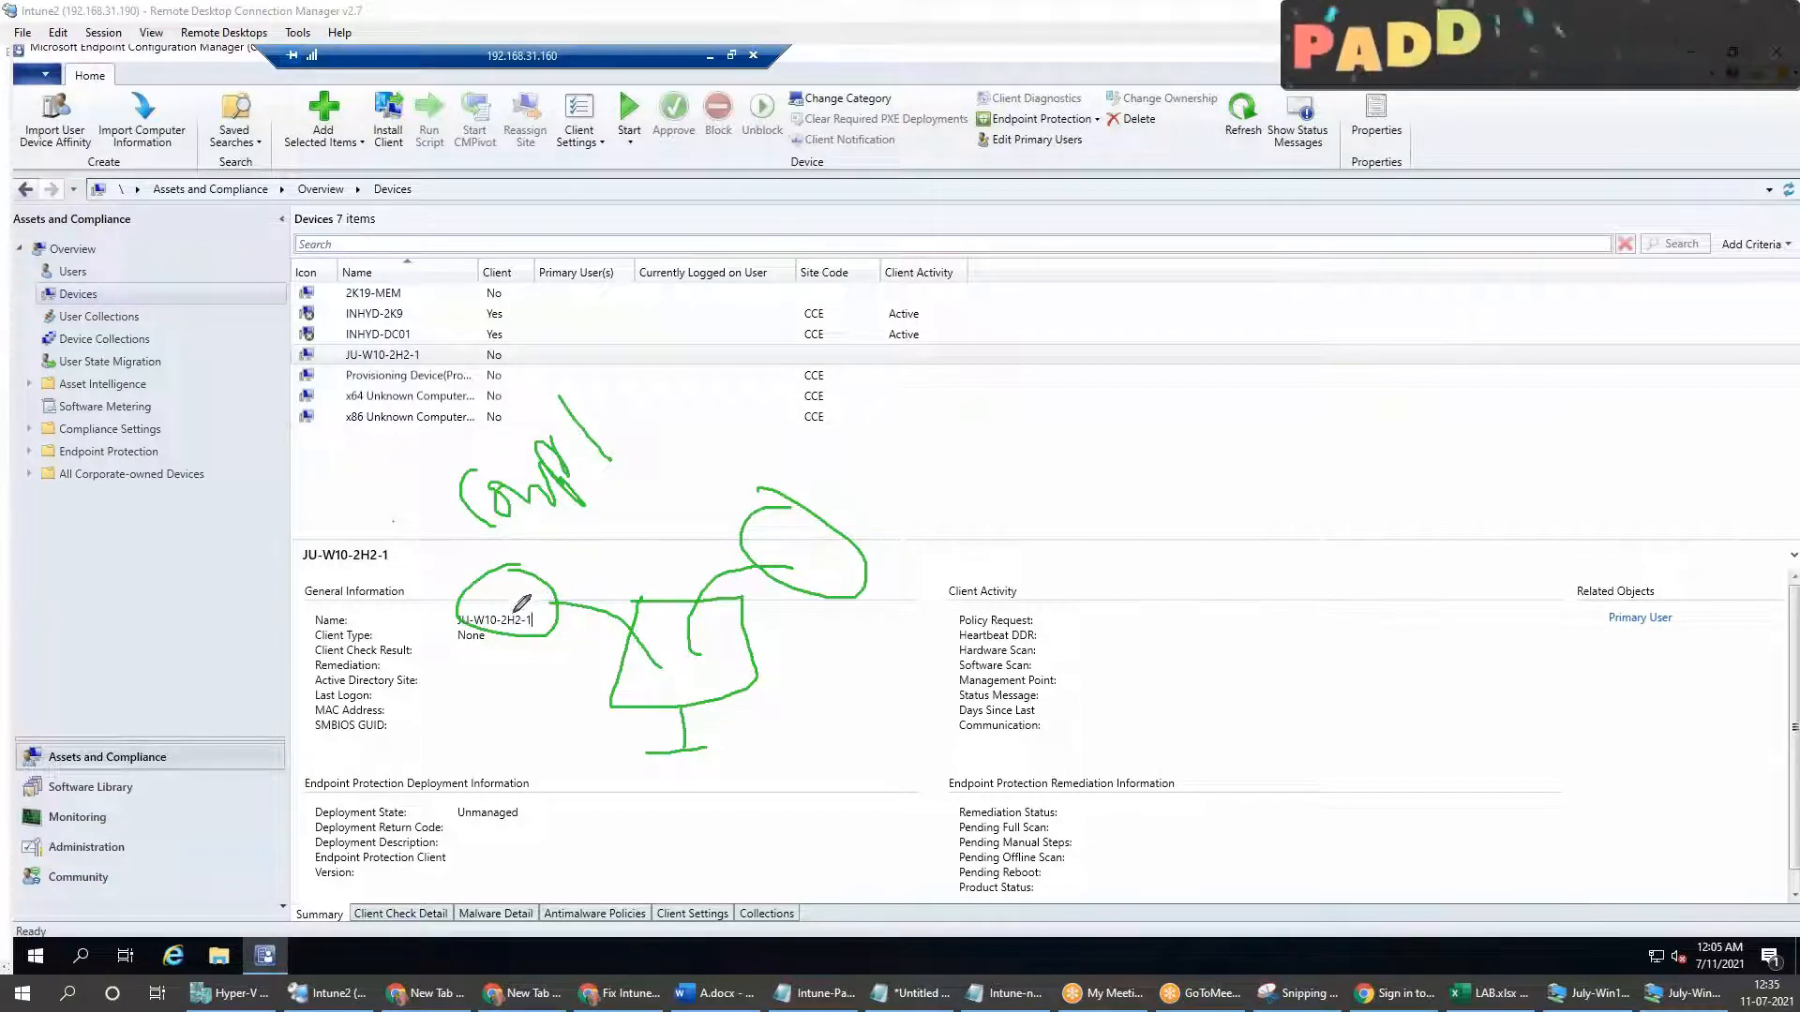
{"action": "left_click_drag", "start_coordinate": [518, 593], "coordinate": [539, 480]}
{"action": "mouse_move", "coordinate": [778, 530]}
{"action": "left_mouse_down"}
{"action": "mouse_move", "coordinate": [726, 497]}
{"action": "mouse_move", "coordinate": [595, 488]}
{"action": "left_mouse_up"}
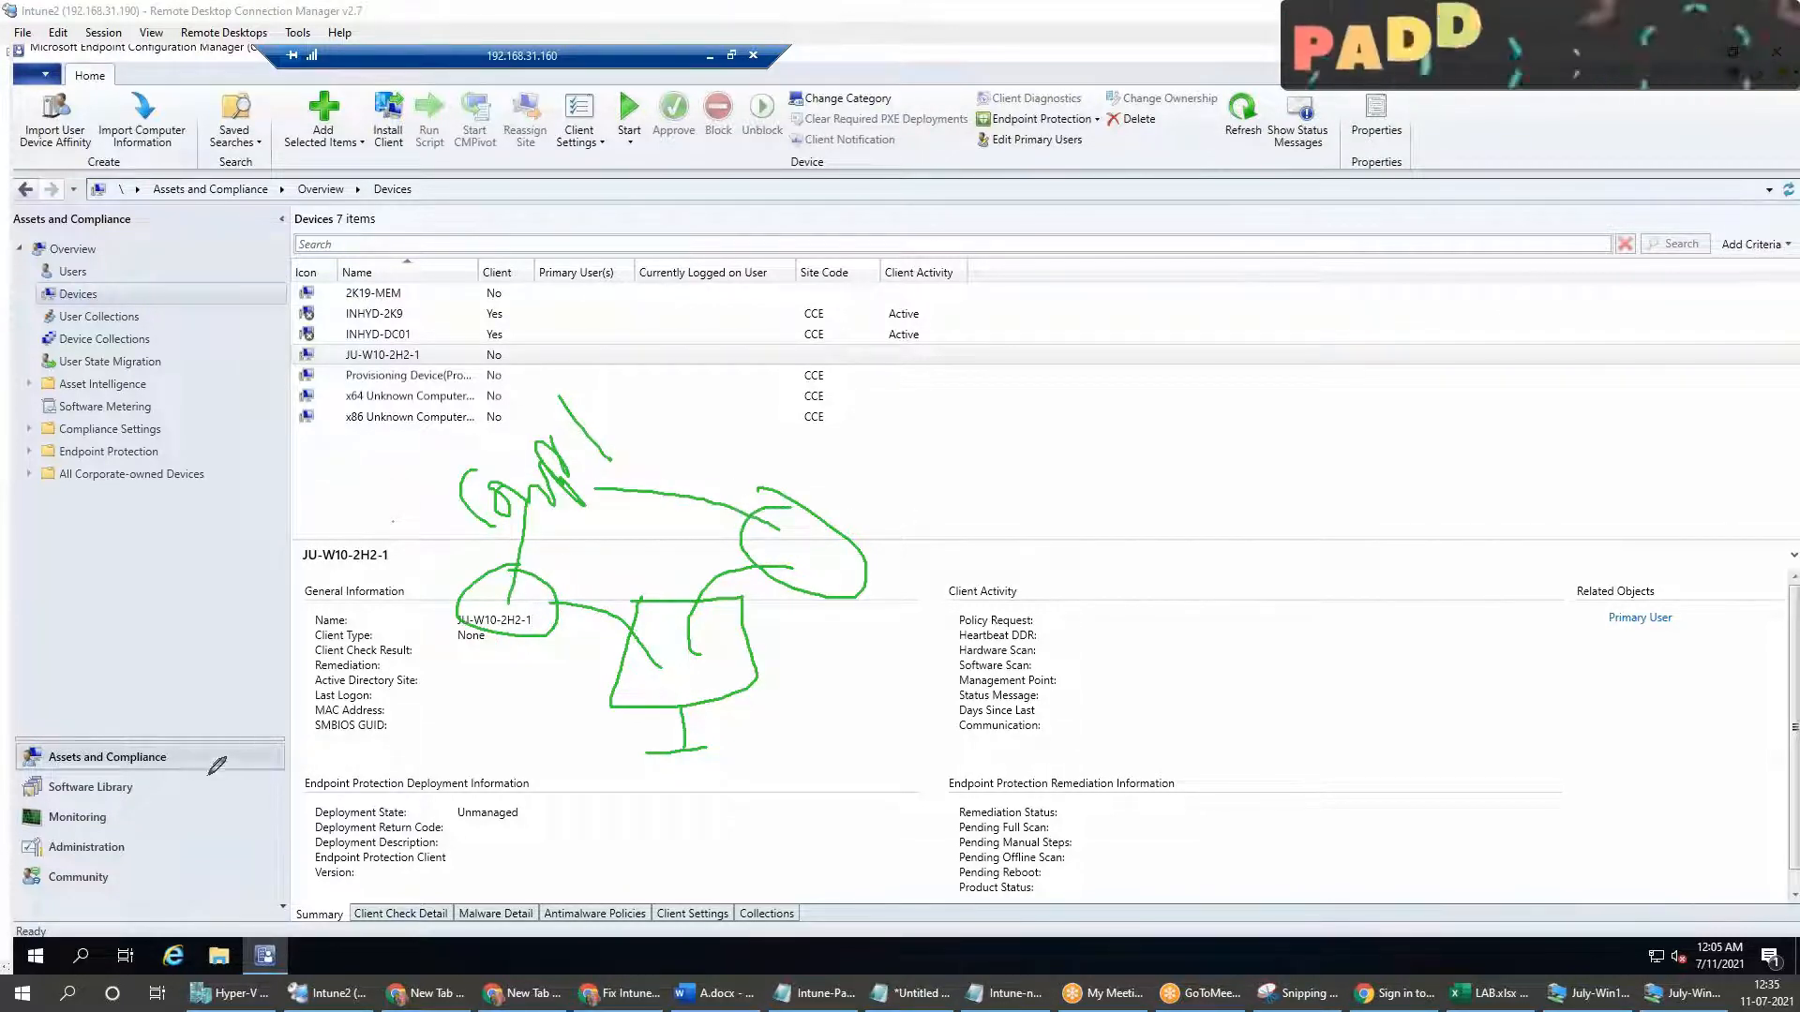
{"action": "left_click_drag", "start_coordinate": [164, 789], "coordinate": [120, 757]}
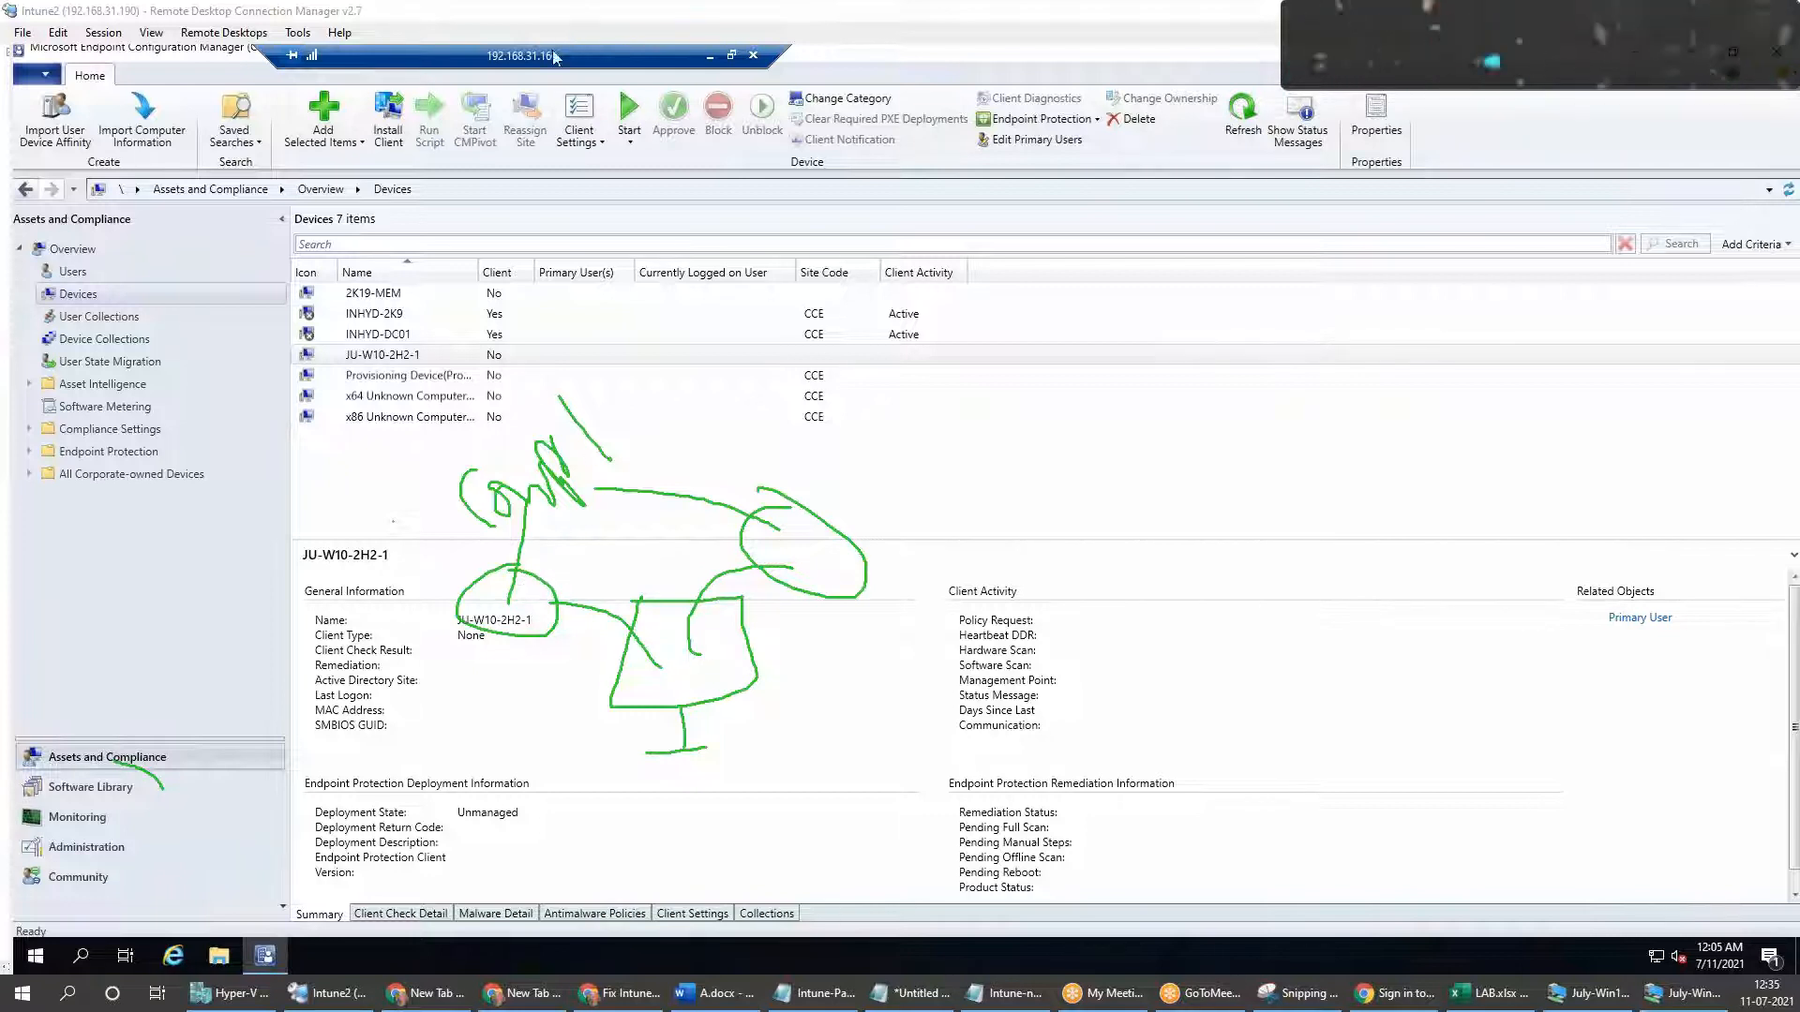
{"action": "left_click", "coordinate": [566, 169]}
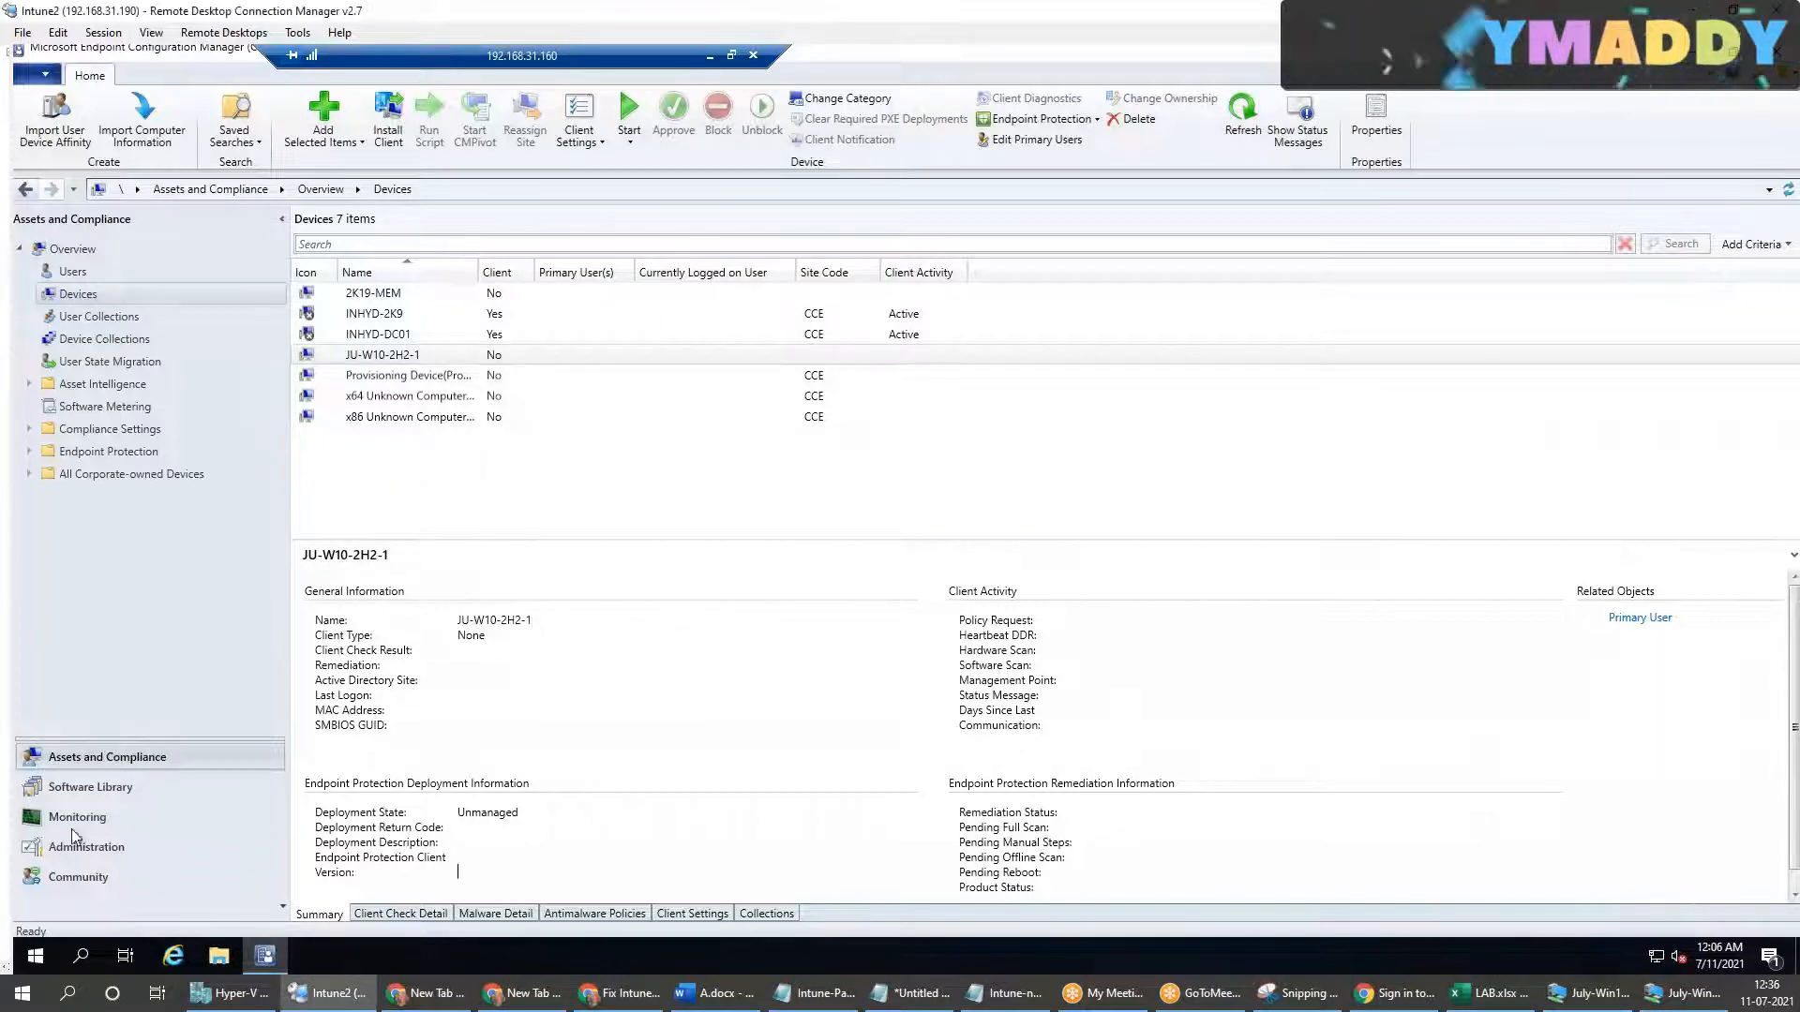
Step: Review Application Management in the Software Library and the Configuration Items under Assets and Compliance > Compliance Settings
{"action": "left_click", "coordinate": [85, 787]}
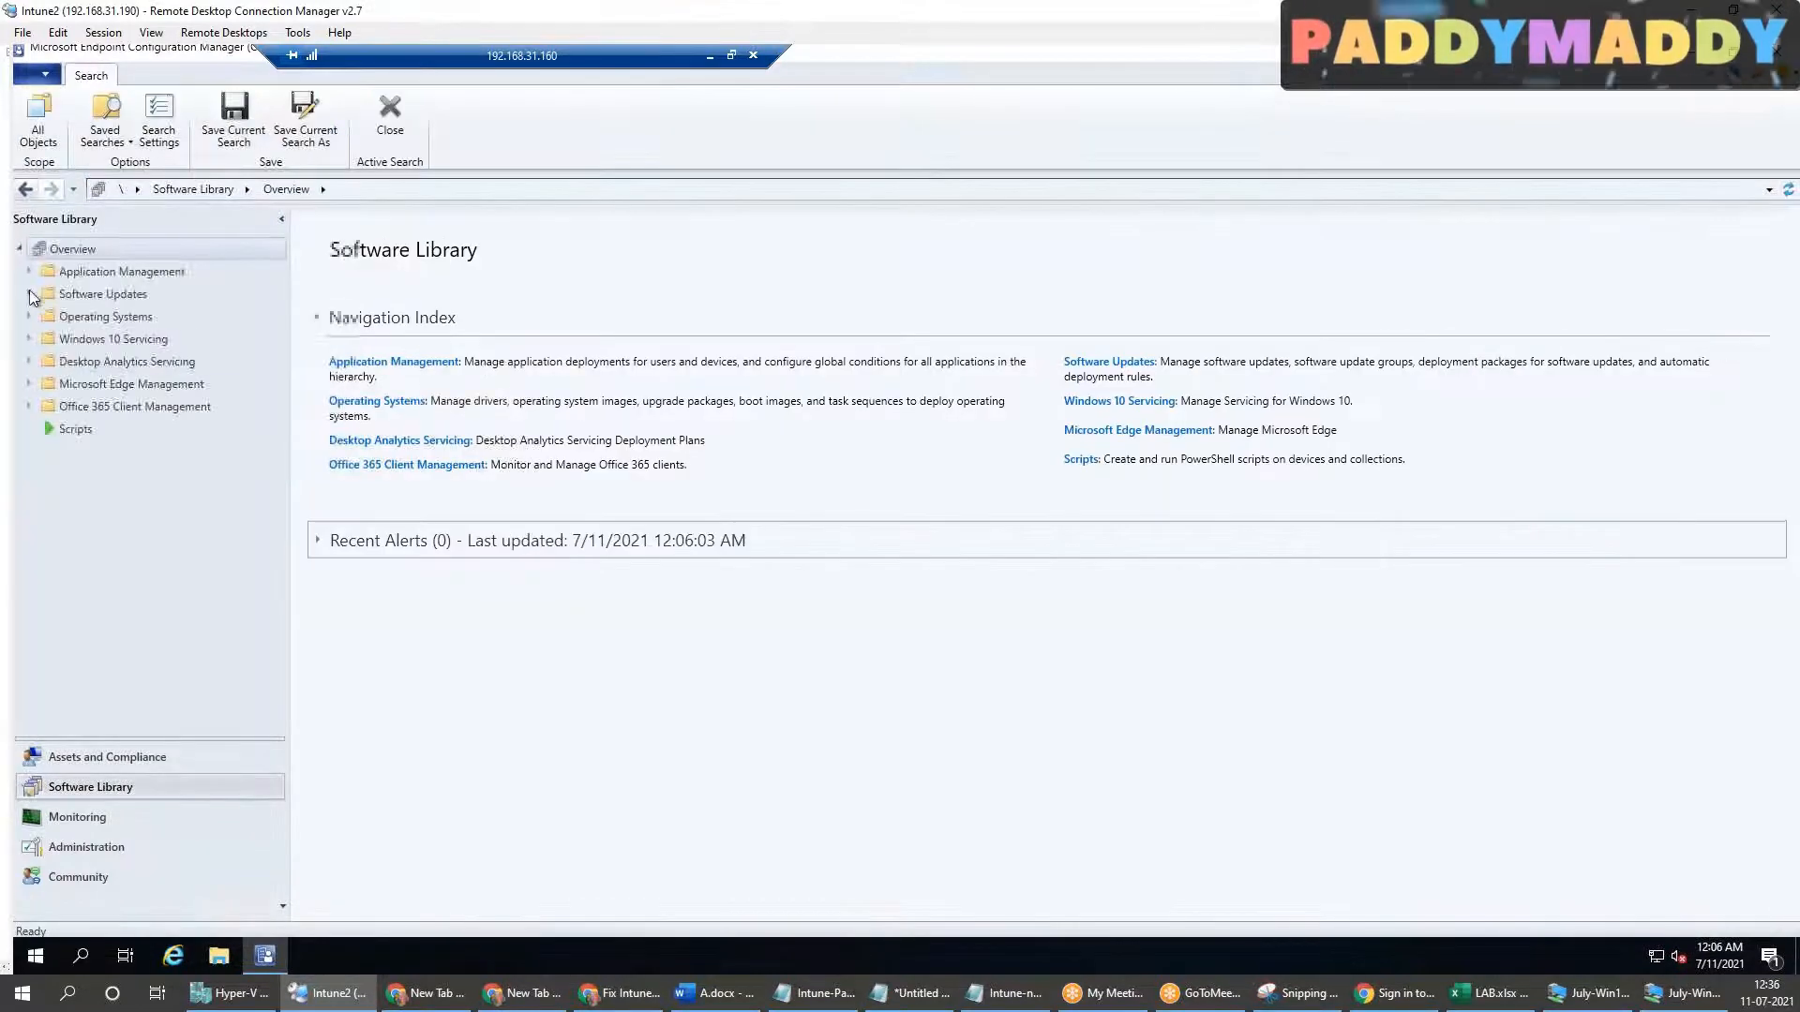
{"action": "left_click", "coordinate": [28, 273]}
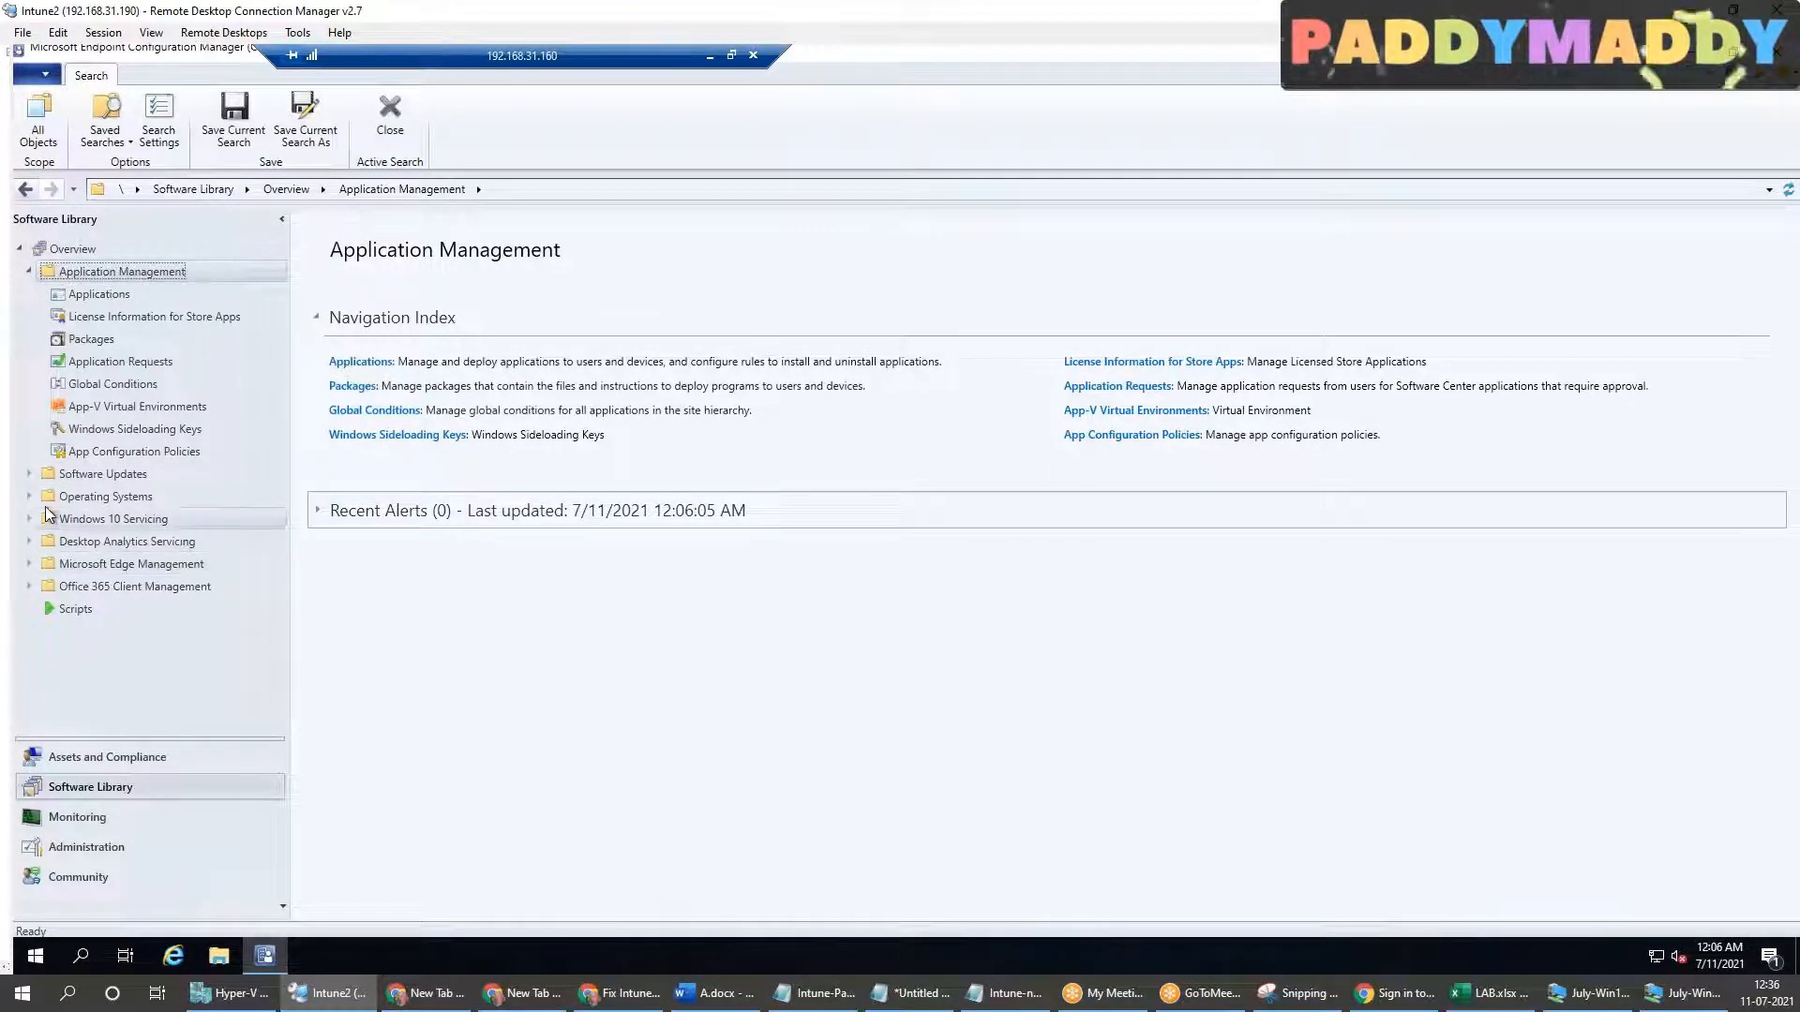
{"action": "left_click", "coordinate": [93, 760]}
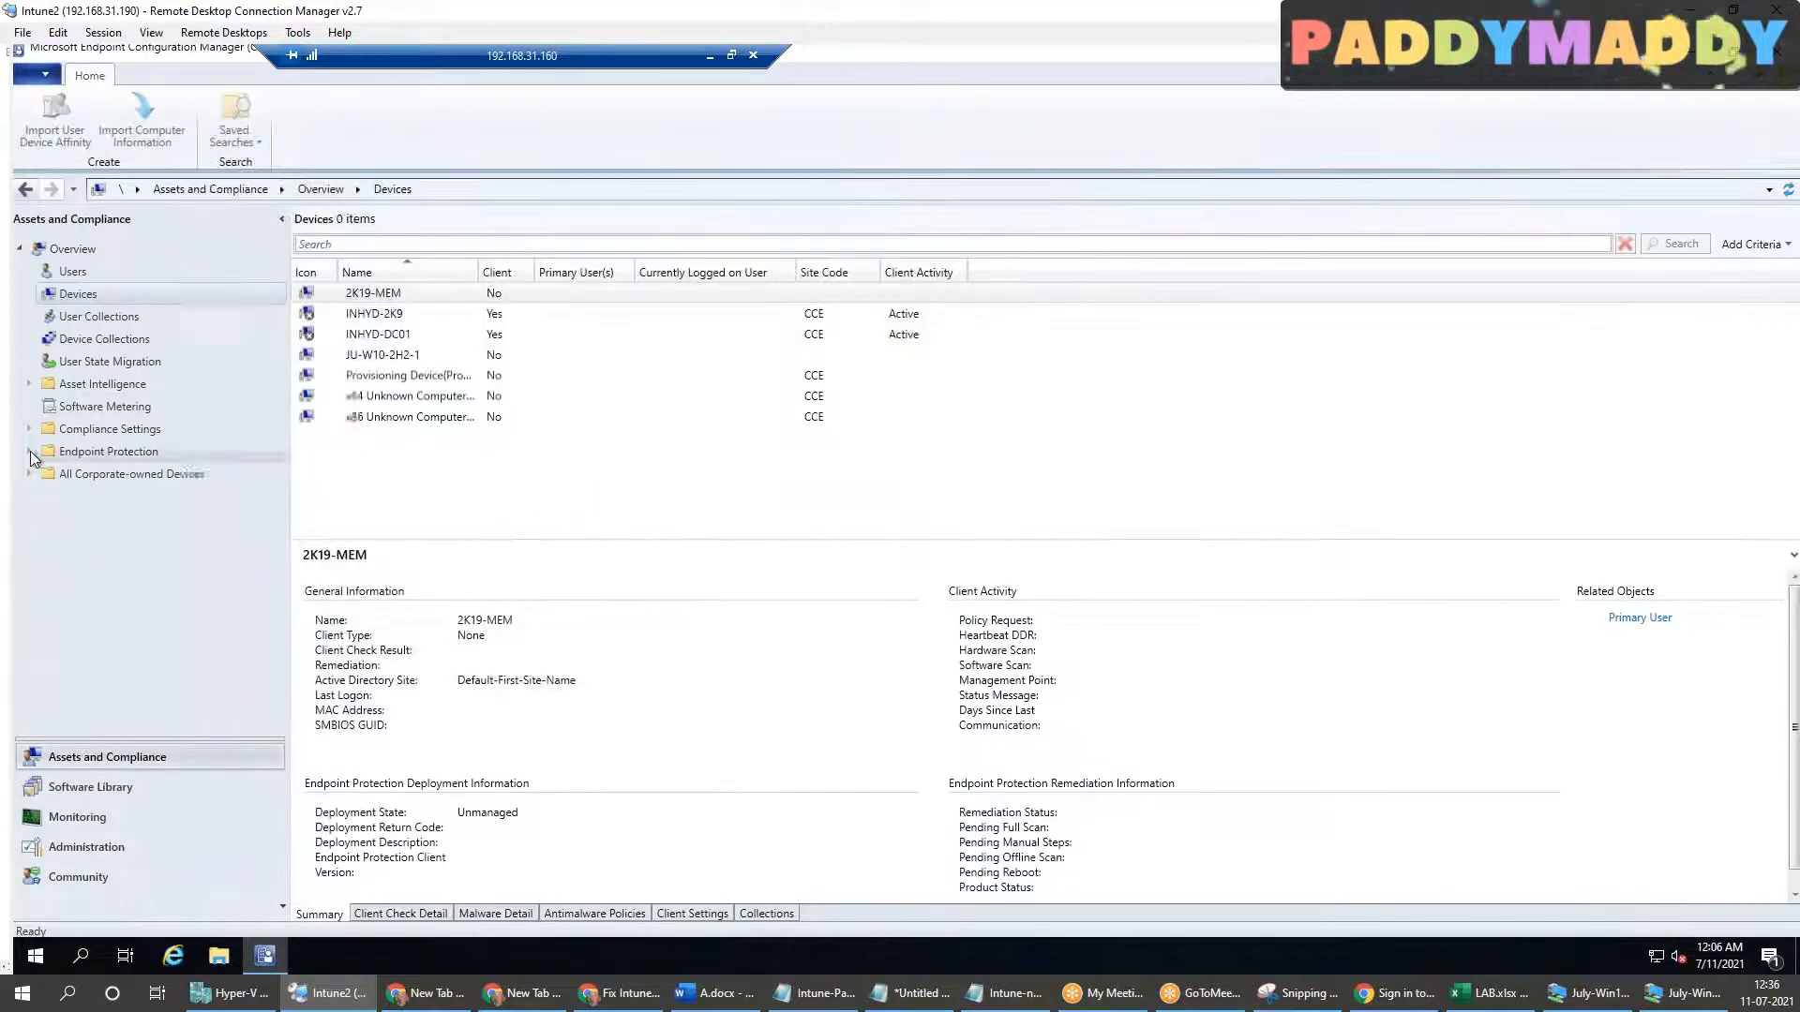
{"action": "left_click", "coordinate": [91, 431]}
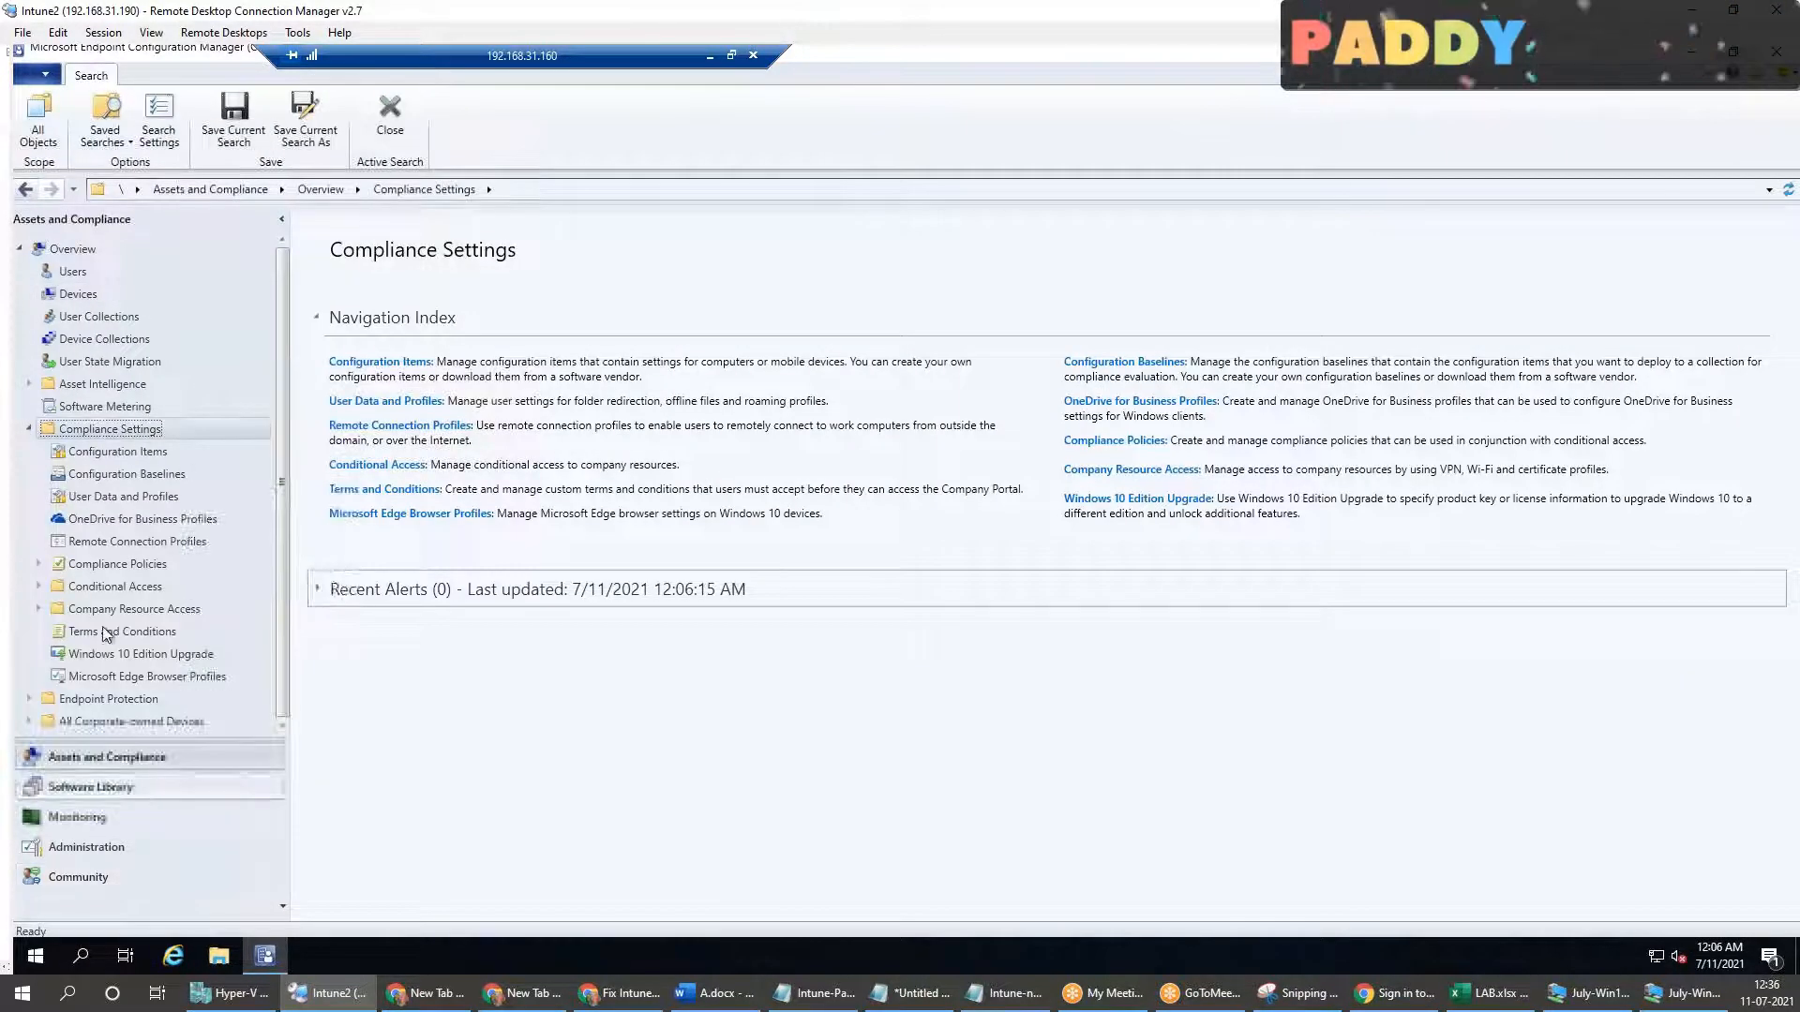
{"action": "left_click", "coordinate": [110, 452]}
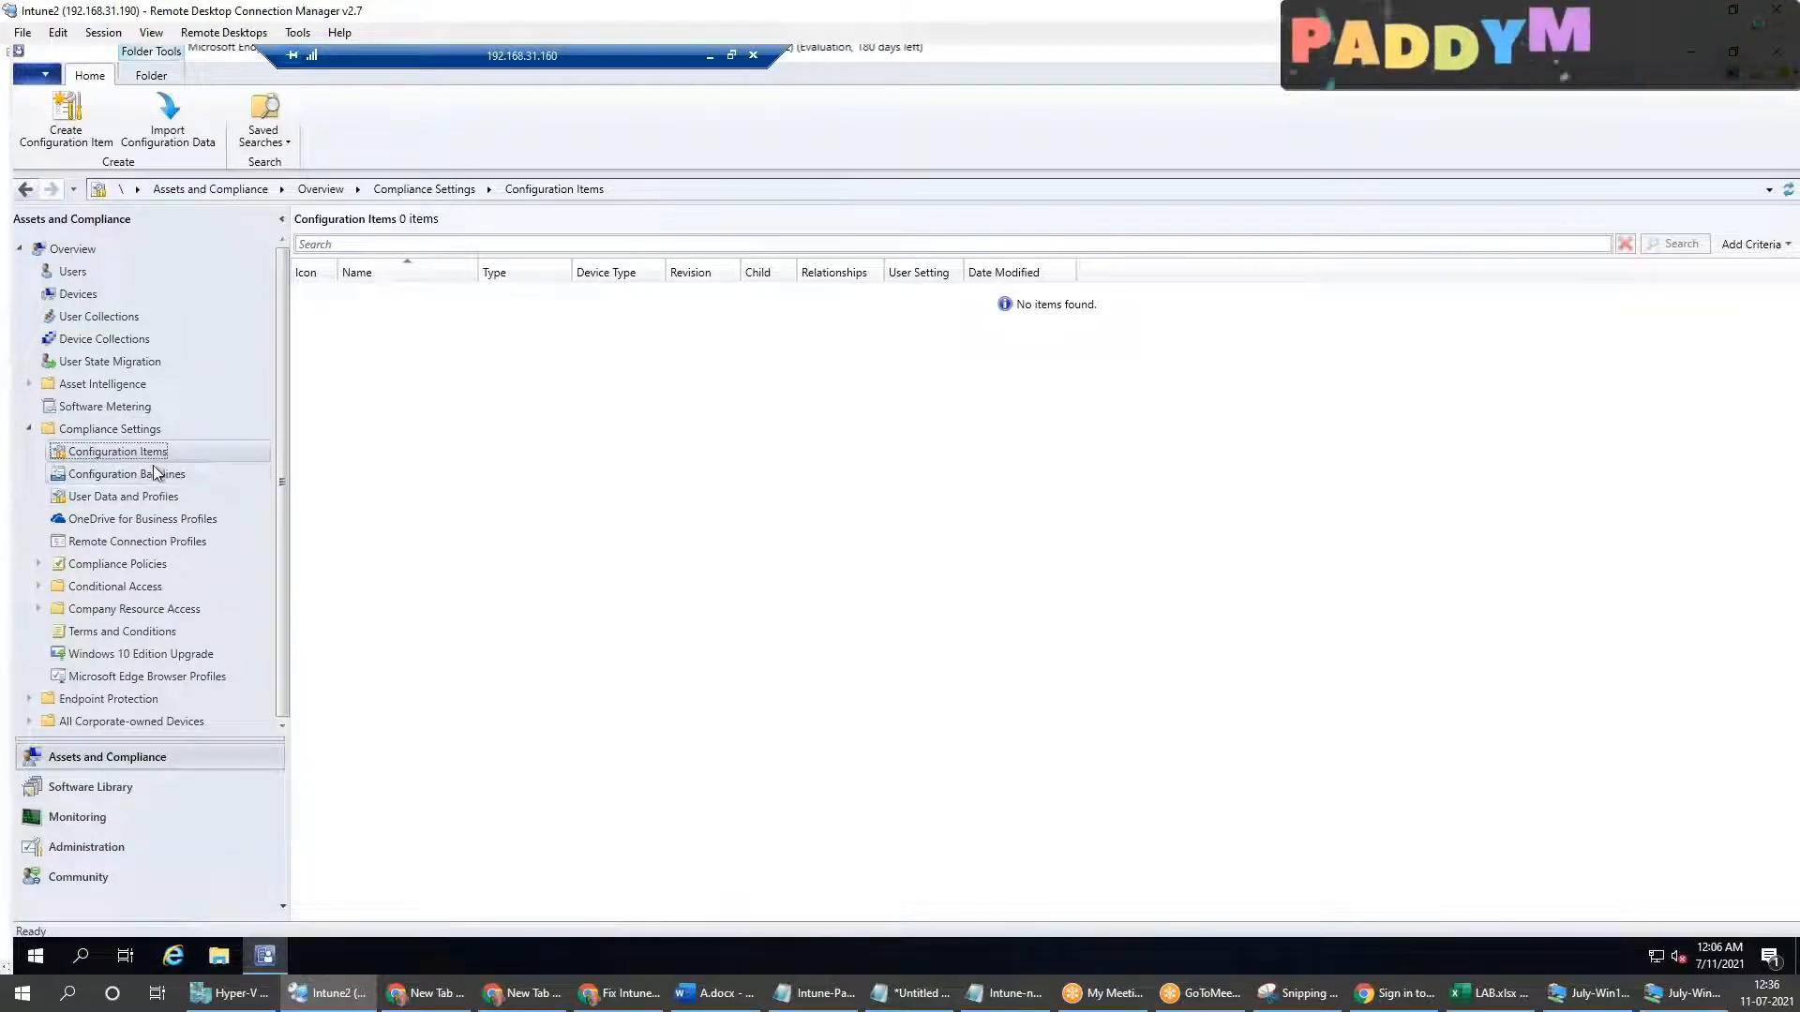
Step: Minimize the MEM remote session and review the Windows compliance policies in the Microsoft Endpoint Manager admin center
{"action": "left_click", "coordinate": [707, 56]}
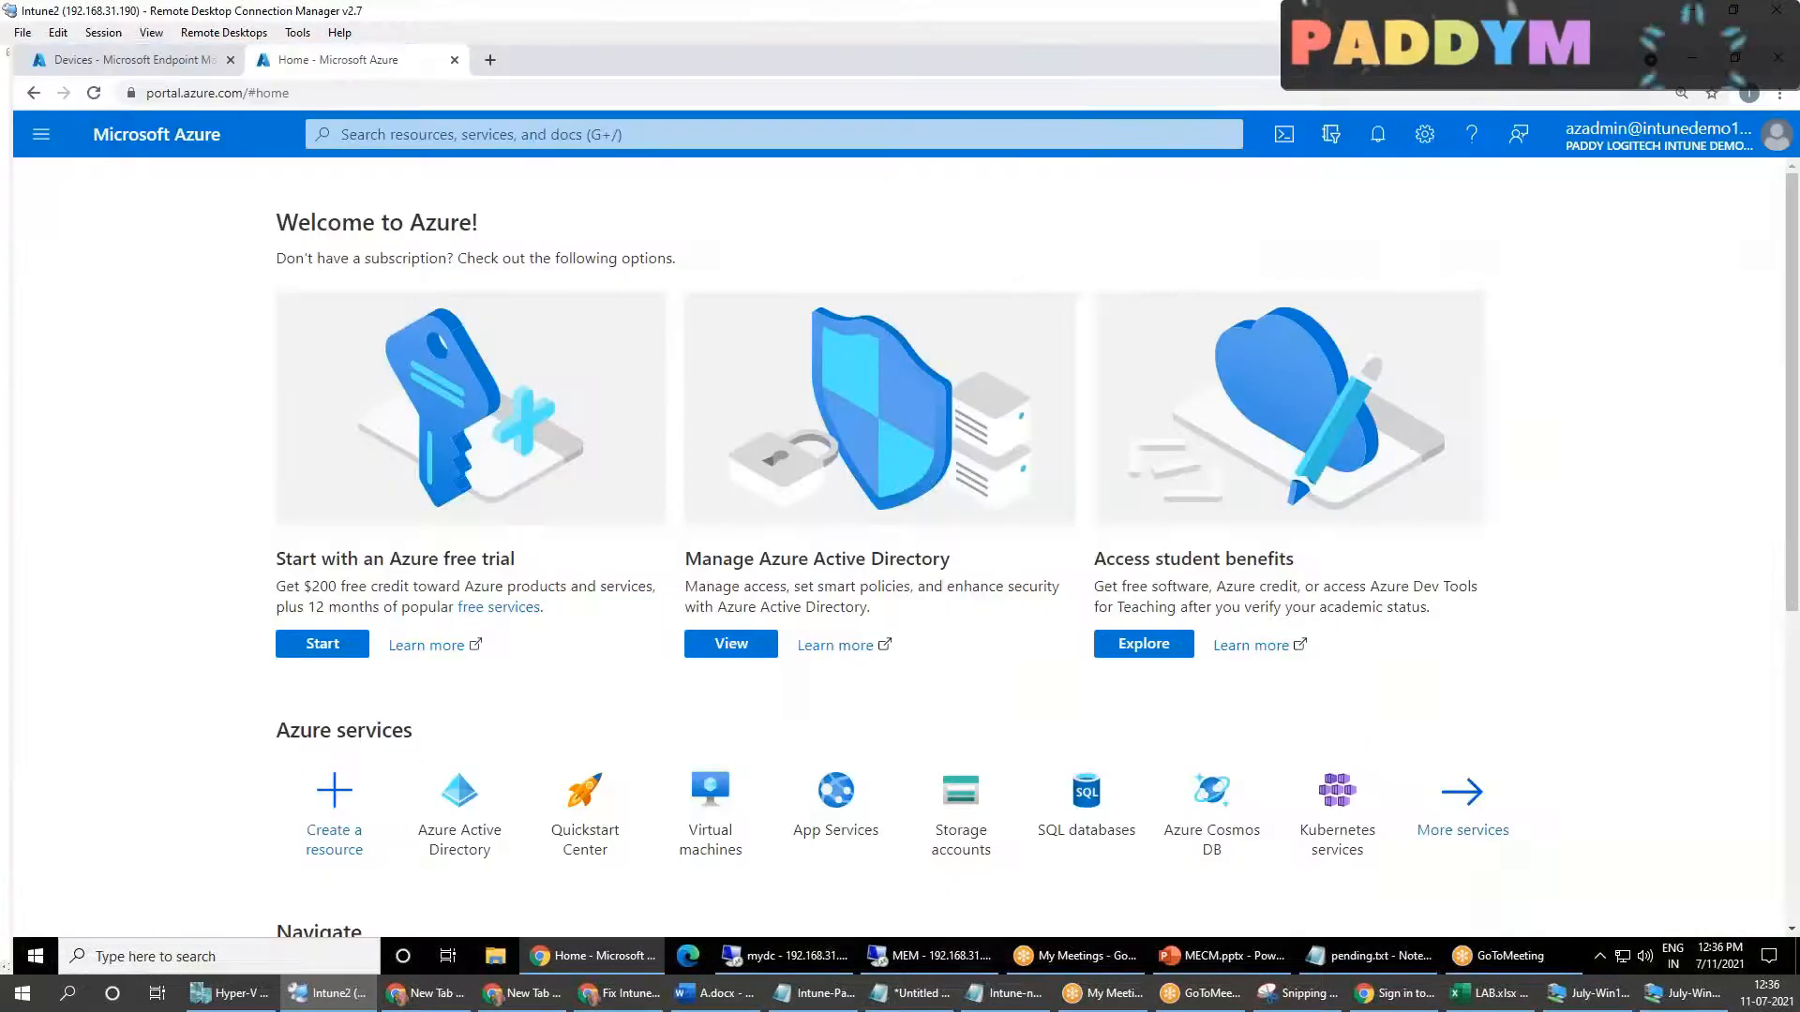
{"action": "left_click", "coordinate": [150, 32]}
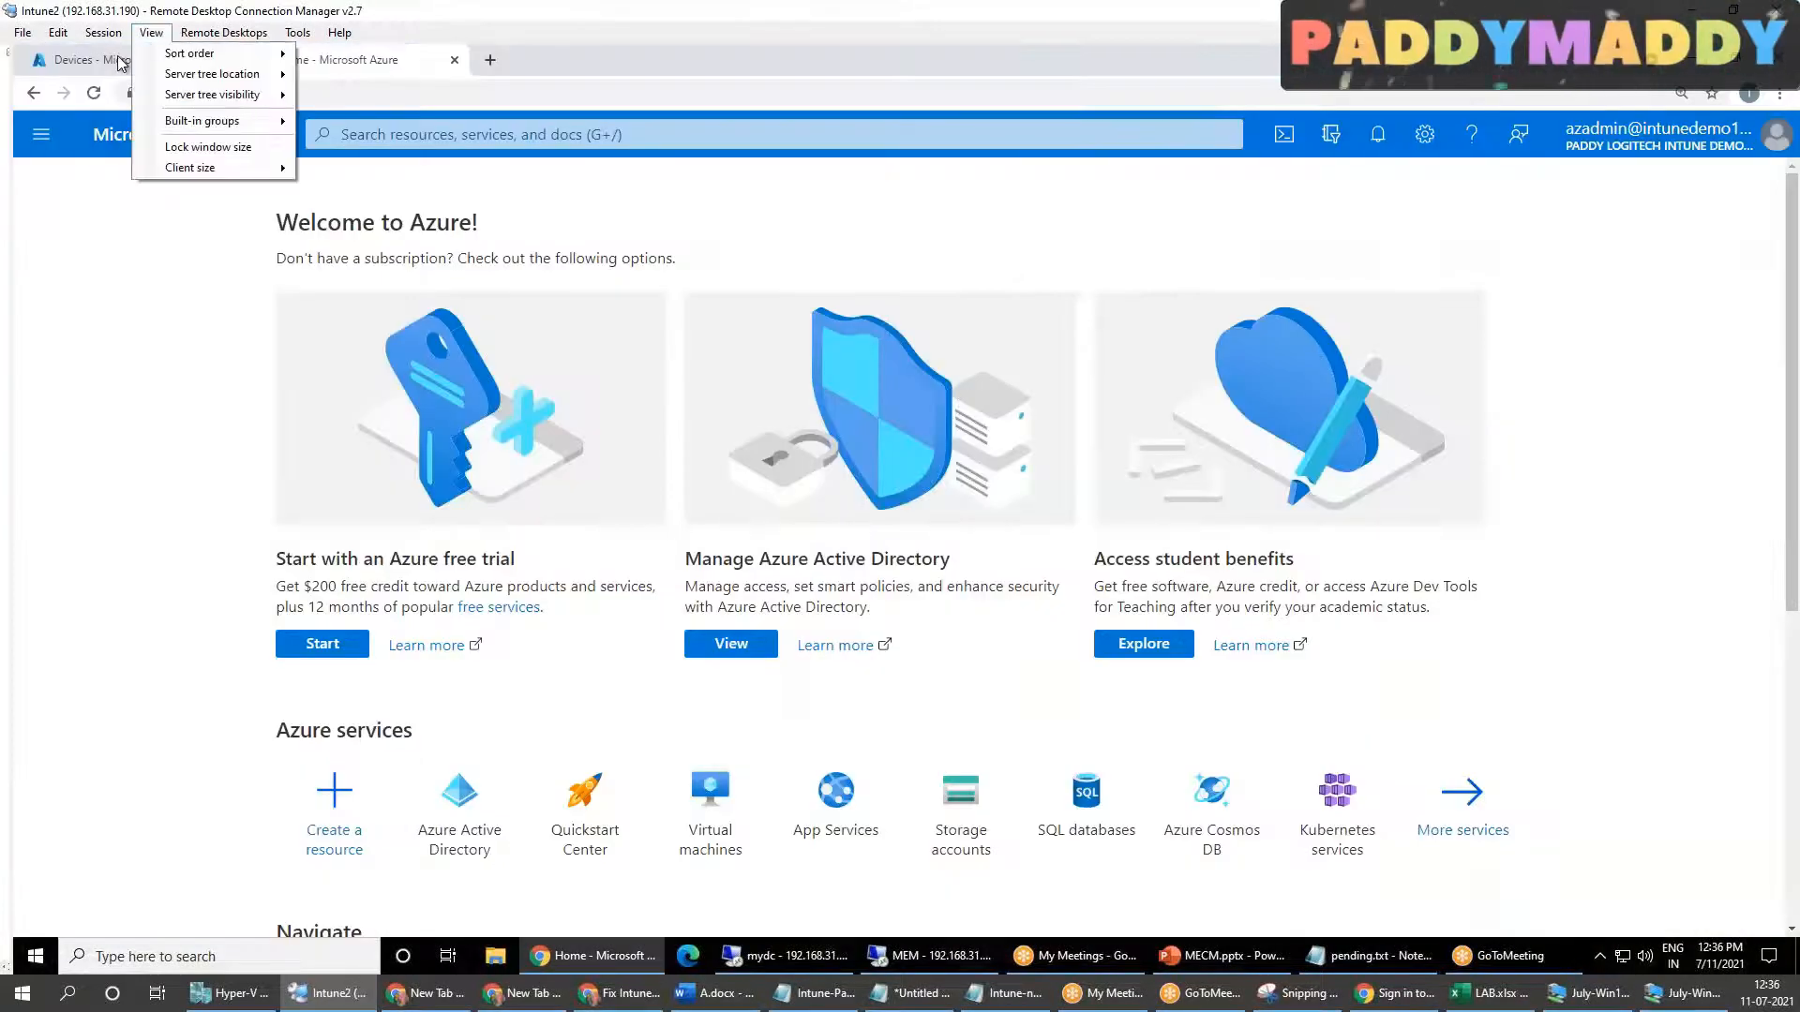
{"action": "left_click", "coordinate": [122, 63]}
{"action": "left_click", "coordinate": [143, 37]}
{"action": "left_click", "coordinate": [143, 38]}
{"action": "left_click", "coordinate": [142, 38]}
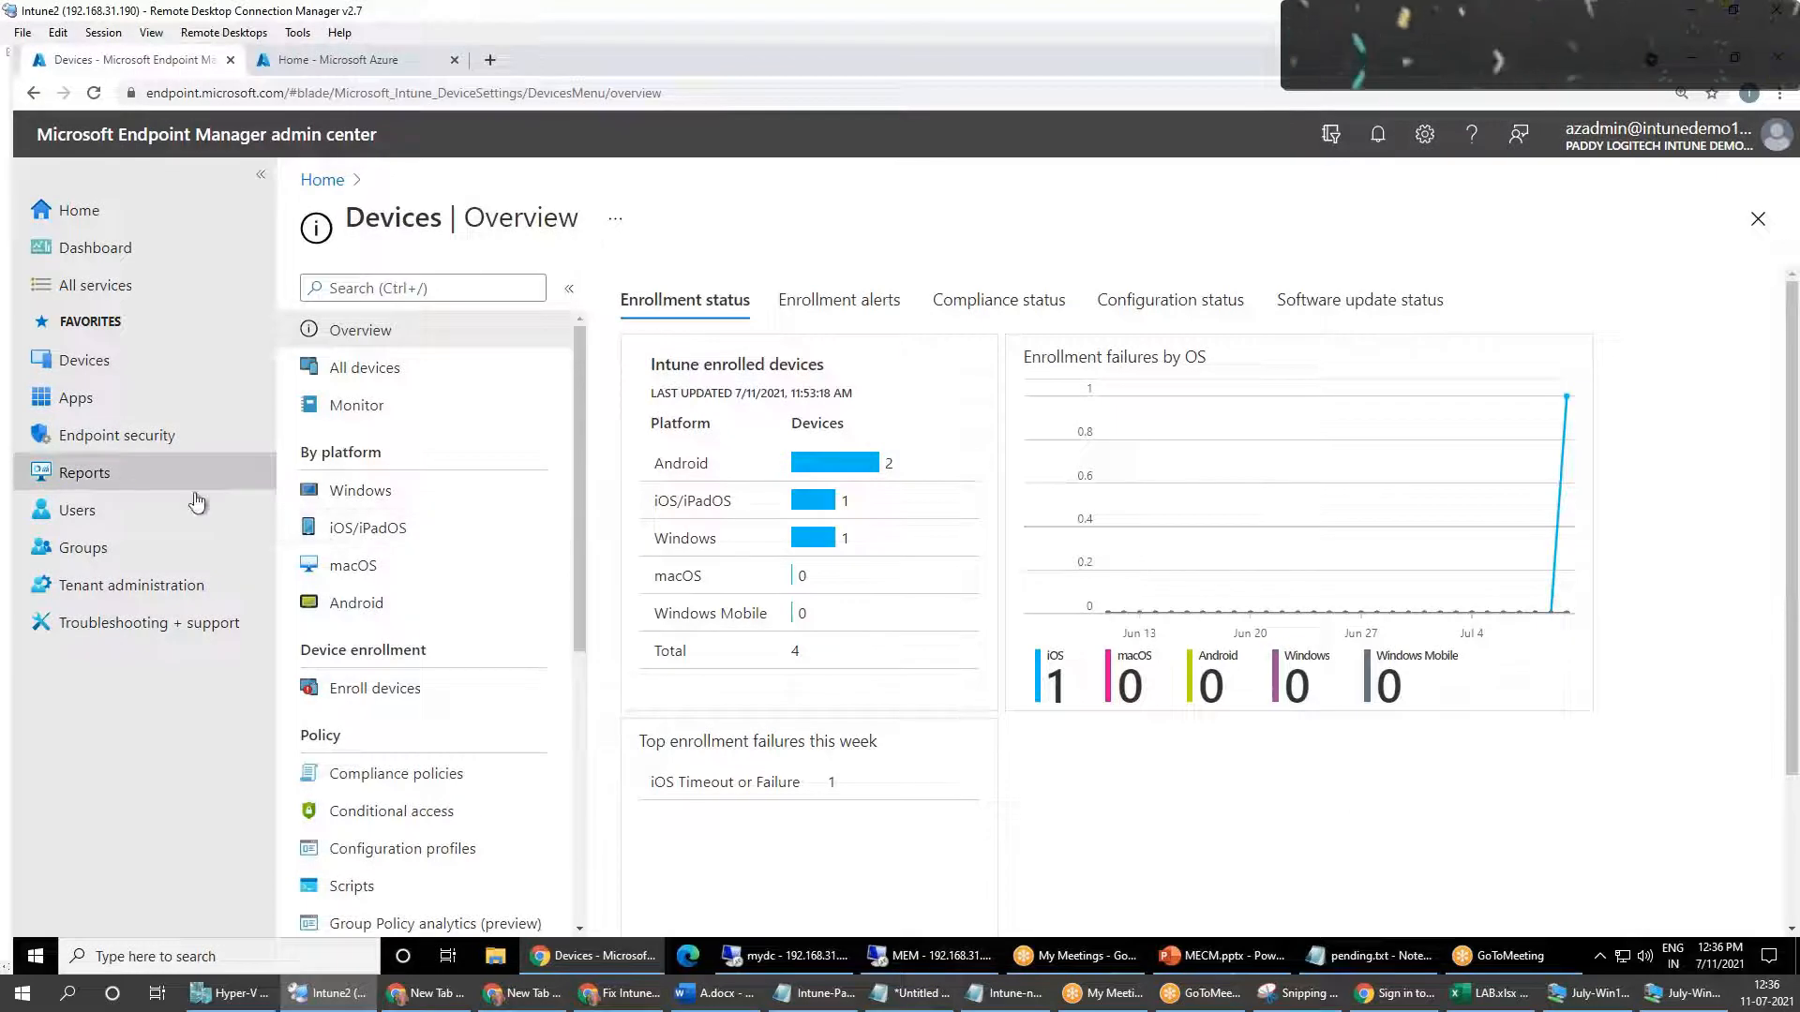
{"action": "left_click", "coordinate": [339, 491]}
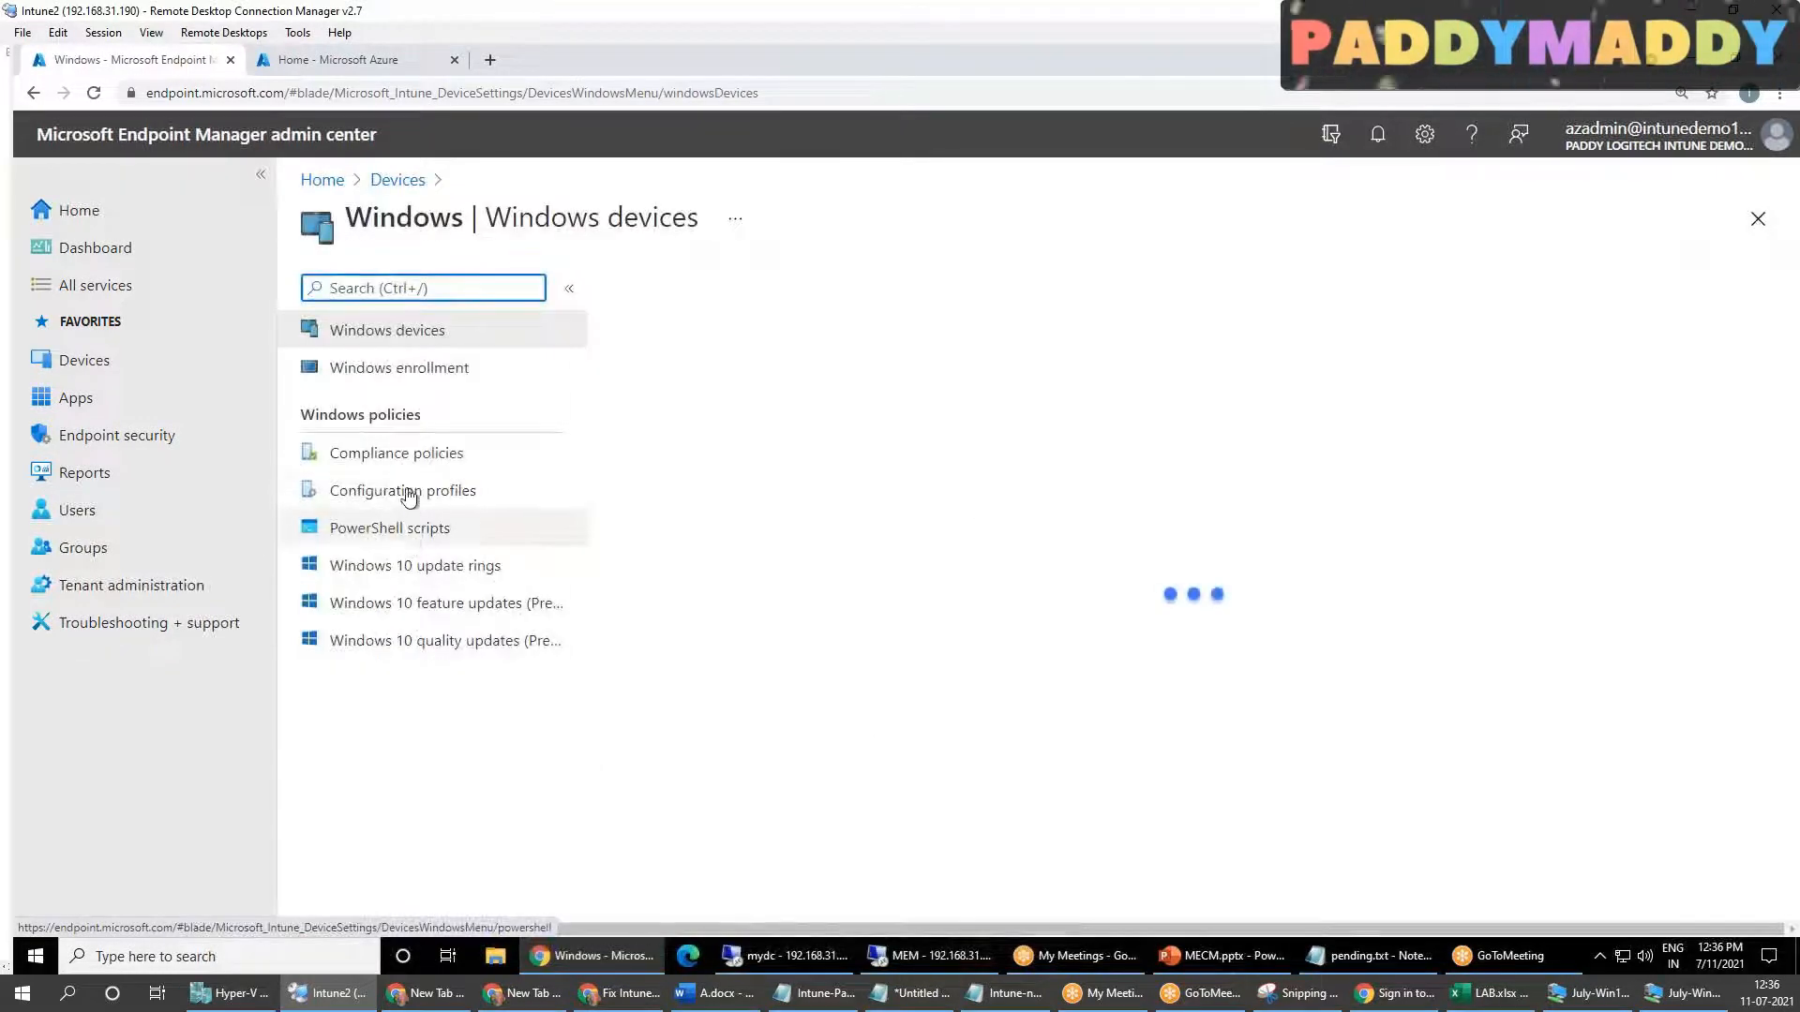
{"action": "left_click", "coordinate": [403, 458]}
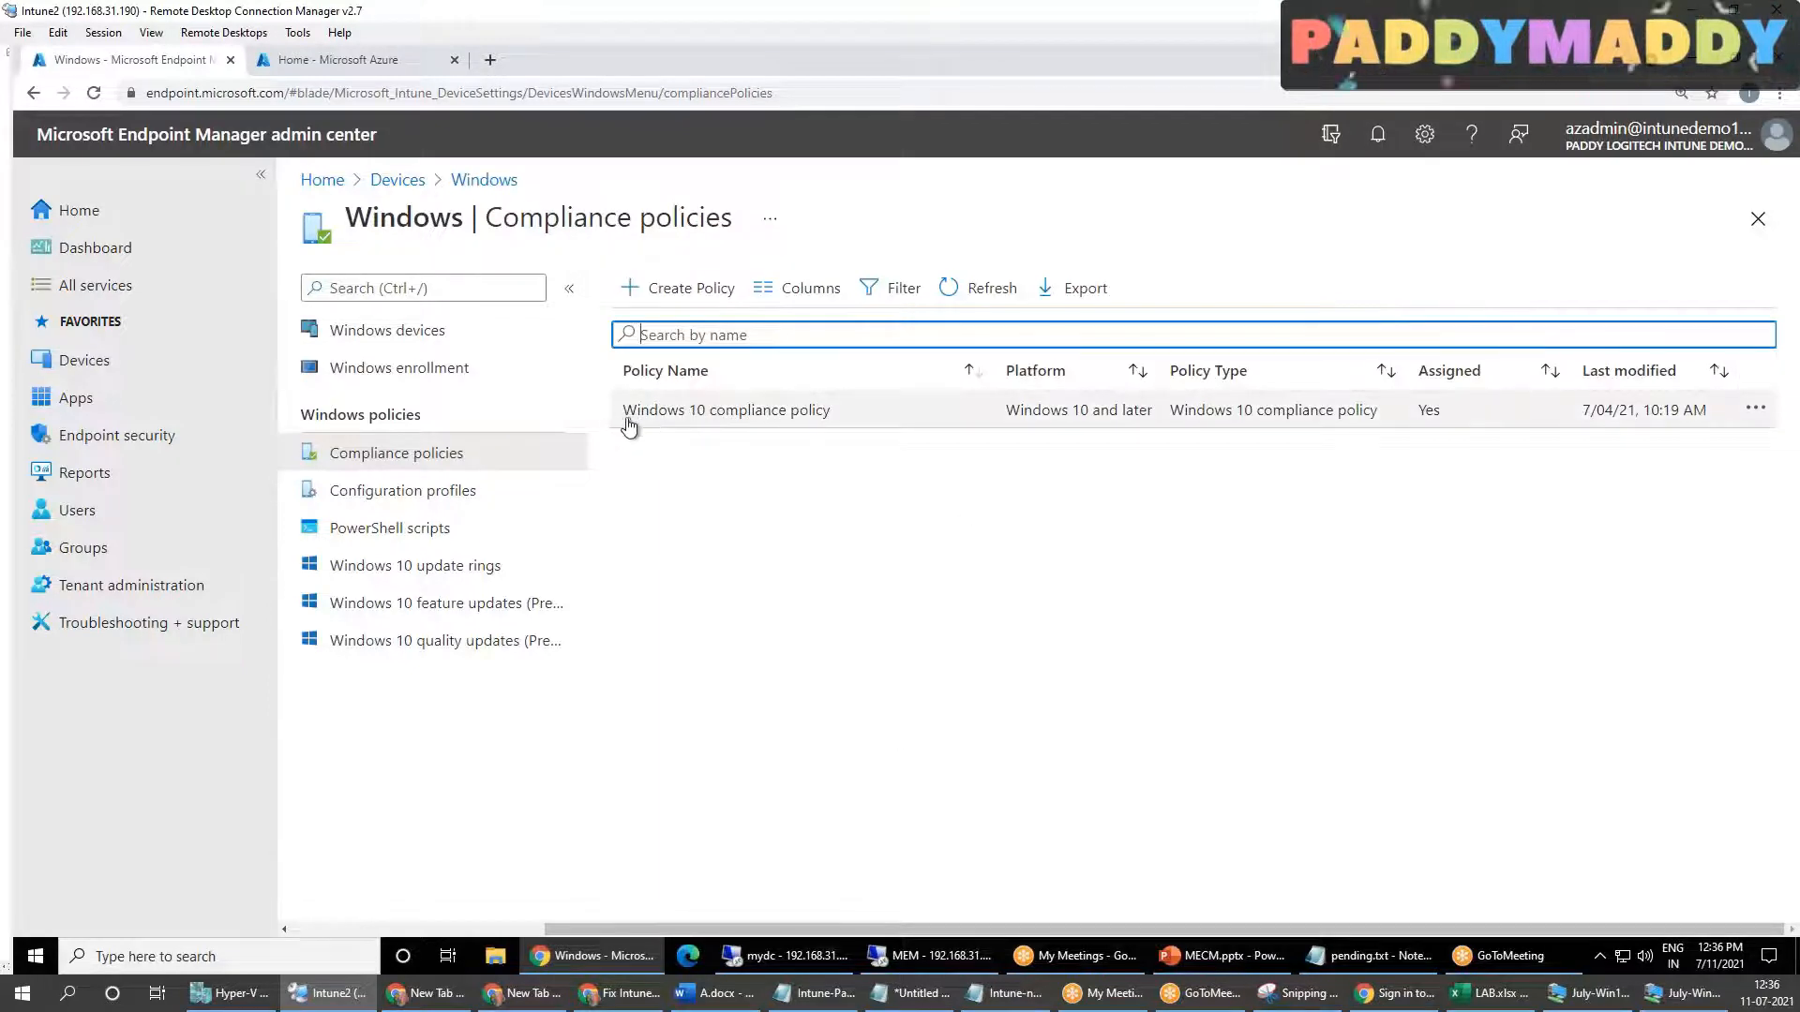
{"action": "left_click_drag", "start_coordinate": [623, 424], "coordinate": [832, 425]}
{"action": "left_click", "coordinate": [889, 569]}
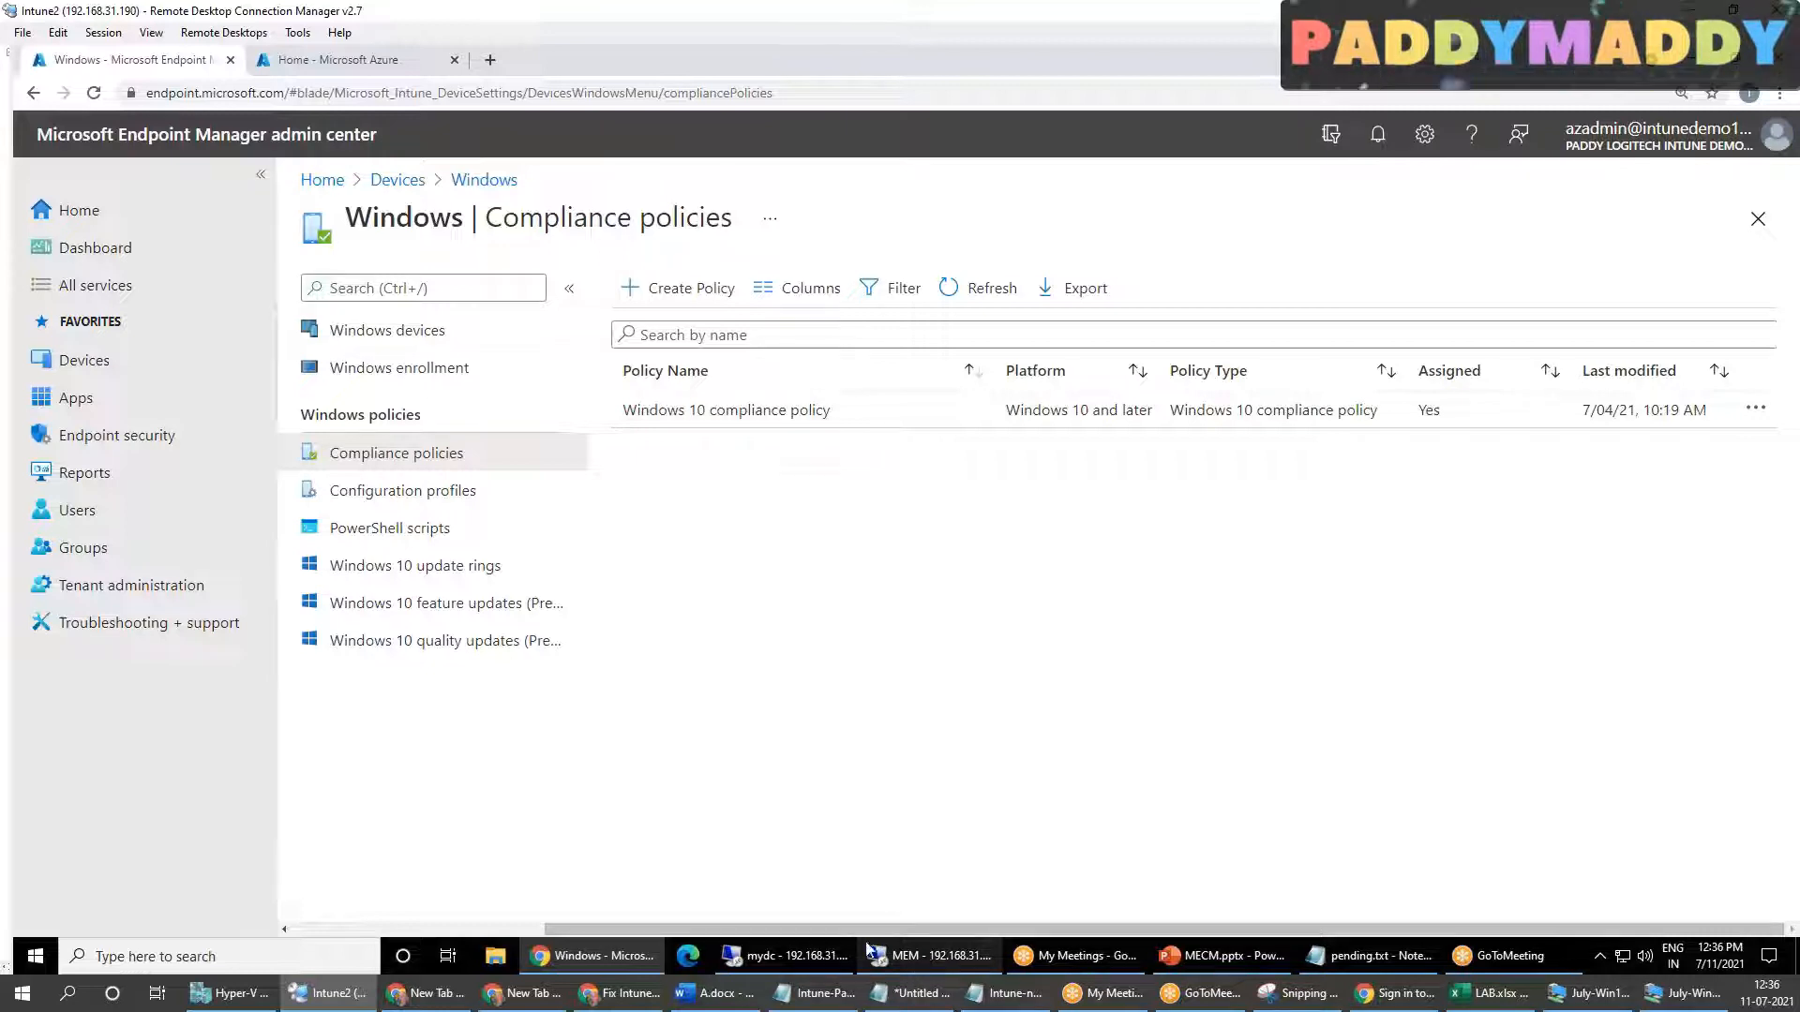
Step: Return to the MEM remote session and open the Co-management node under Administration > Cloud Services
{"action": "left_click", "coordinate": [963, 962]}
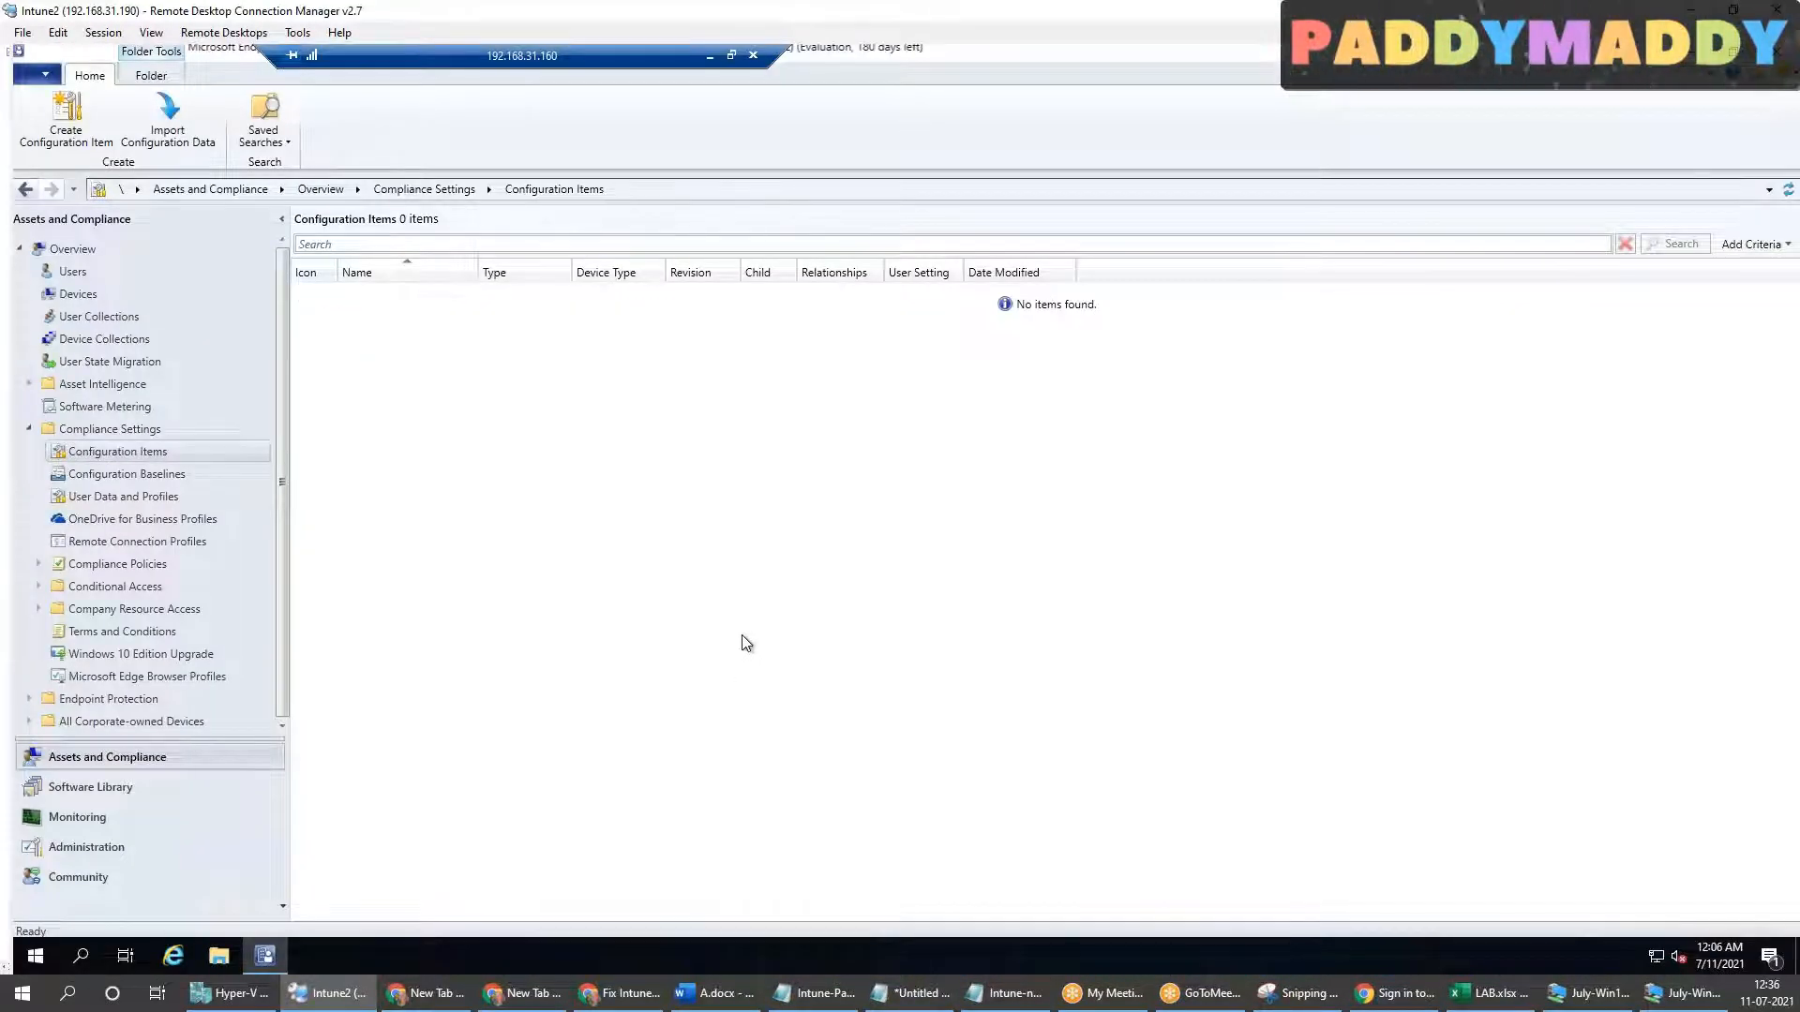
{"action": "left_click", "coordinate": [105, 844]}
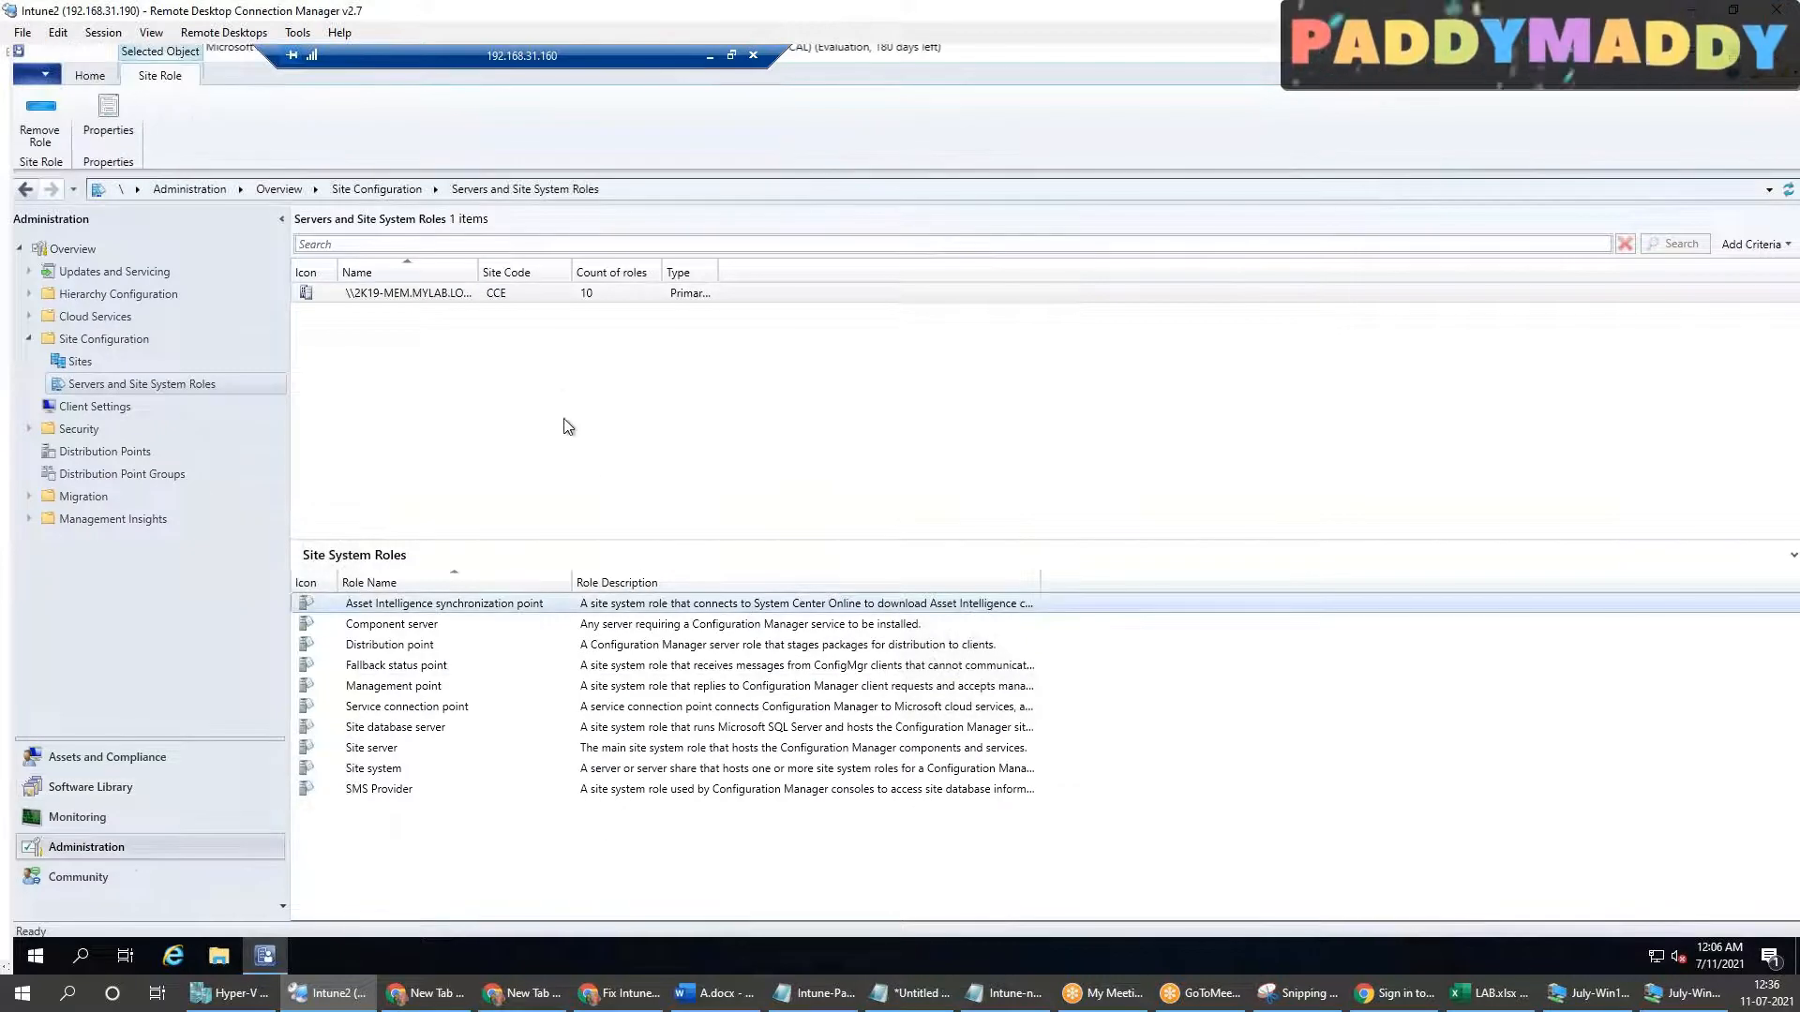
{"action": "left_click", "coordinate": [396, 414]}
{"action": "left_click", "coordinate": [29, 316]}
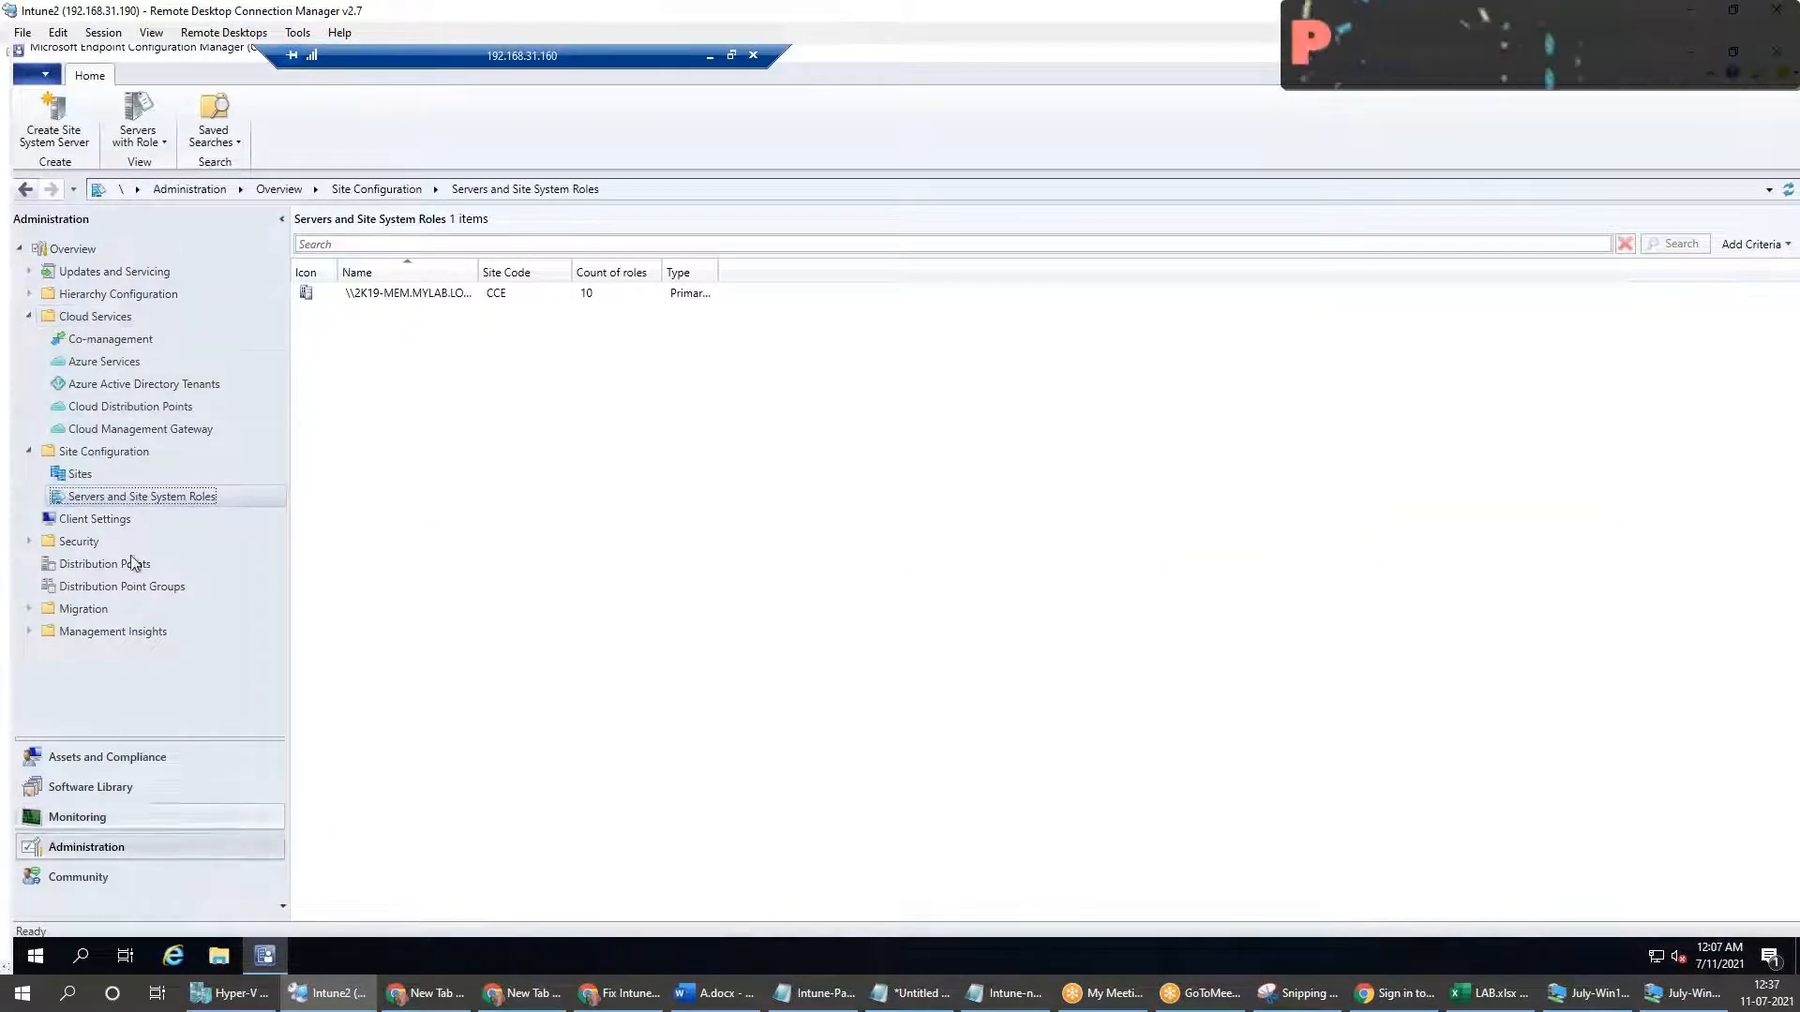
{"action": "left_click", "coordinate": [132, 323]}
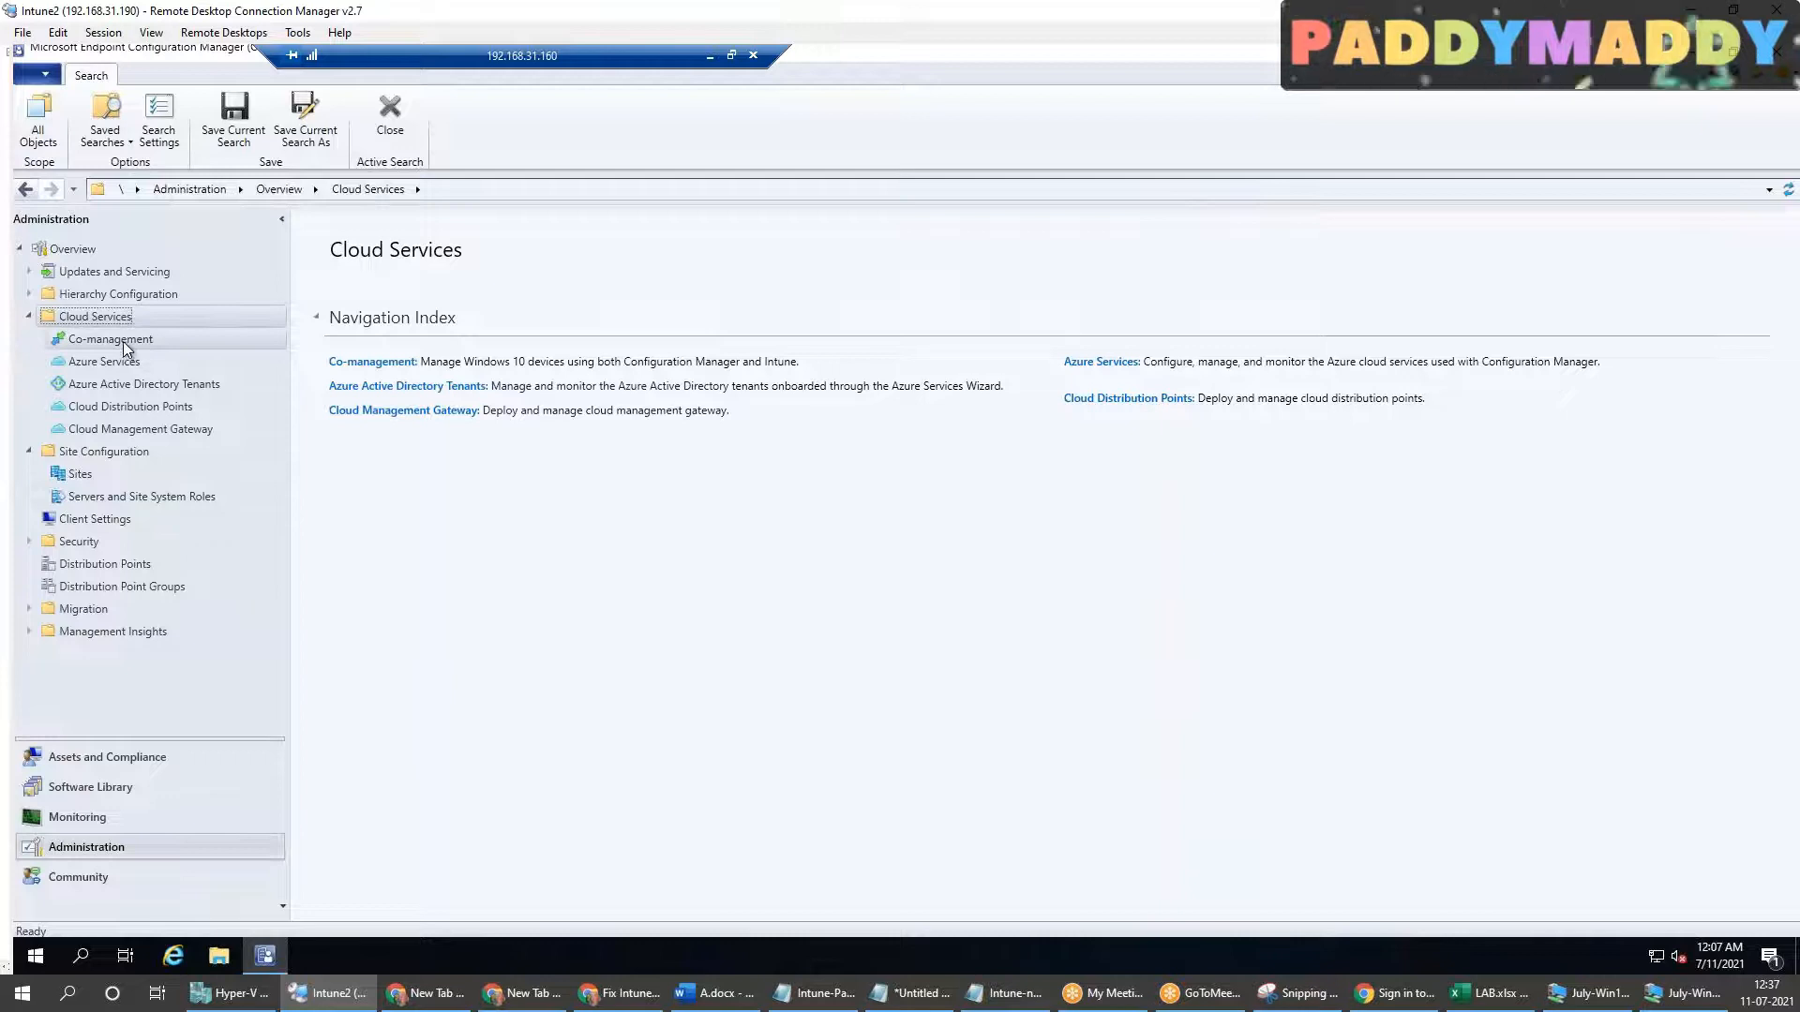
{"action": "left_click", "coordinate": [111, 339]}
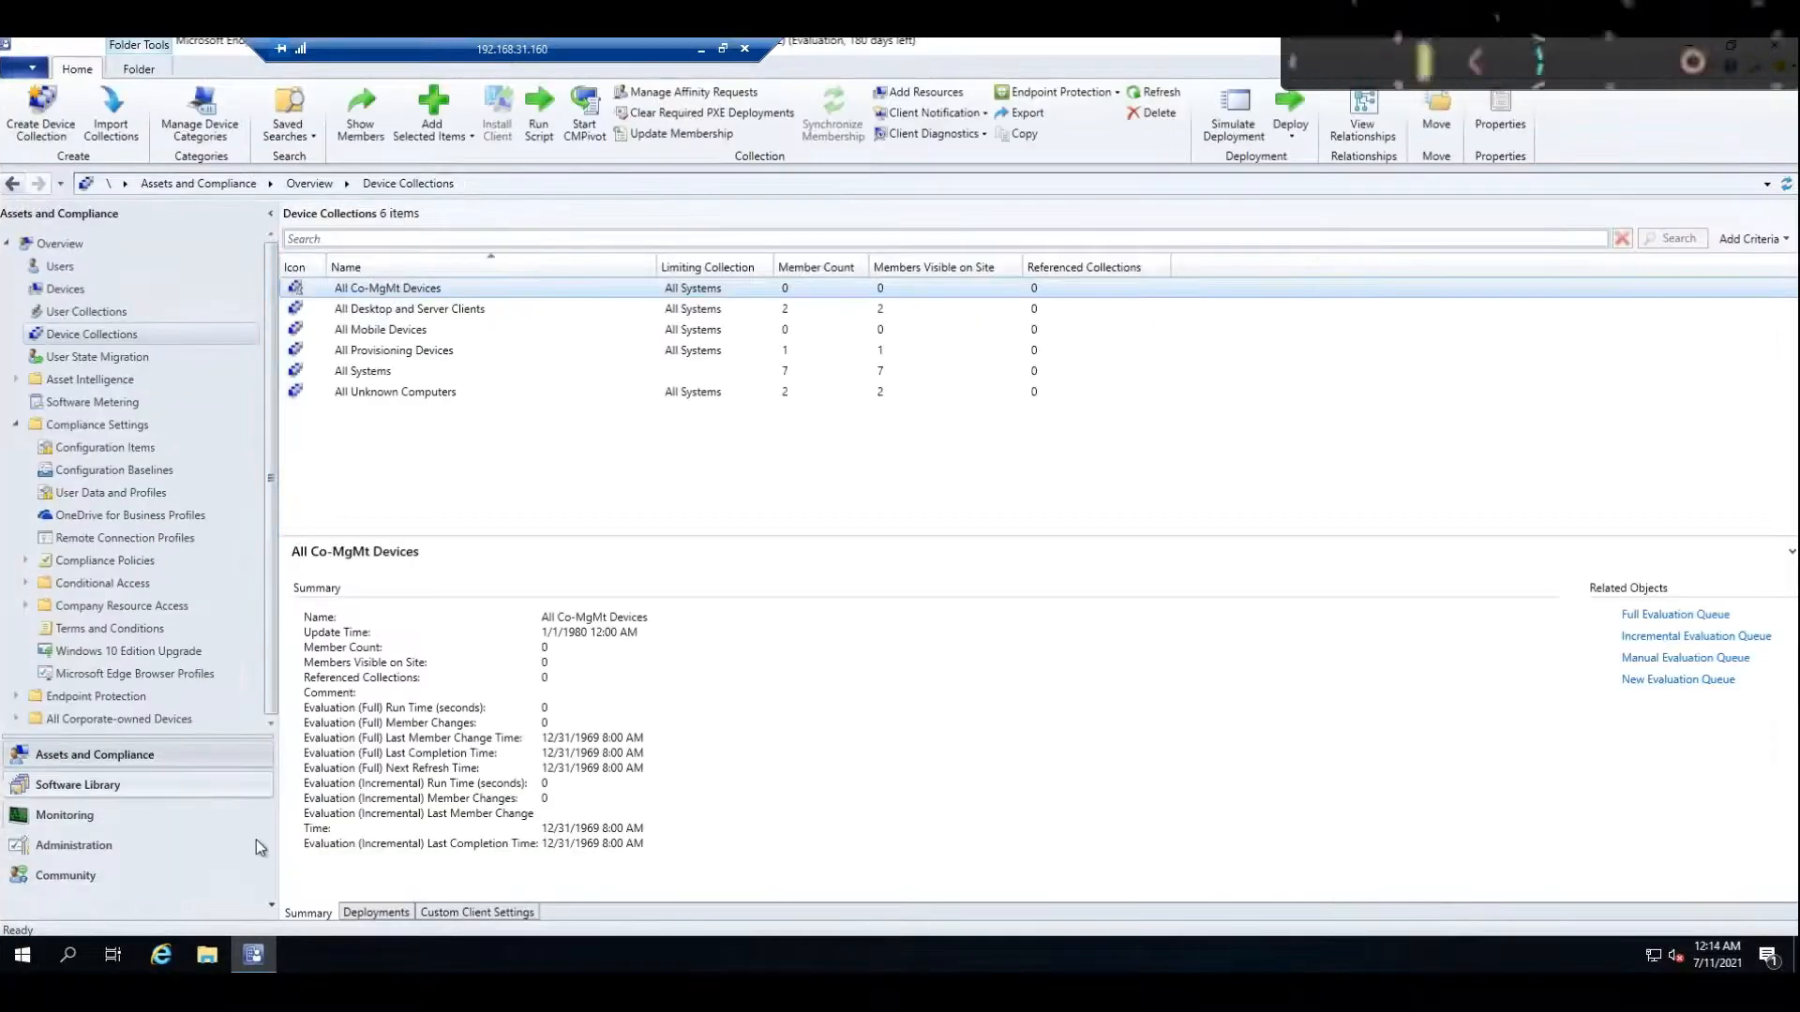
Step: View the Configuration Manager Devices list, check All devices in the Endpoint Manager admin center, and return to the MEM session
{"action": "left_click", "coordinate": [201, 289]}
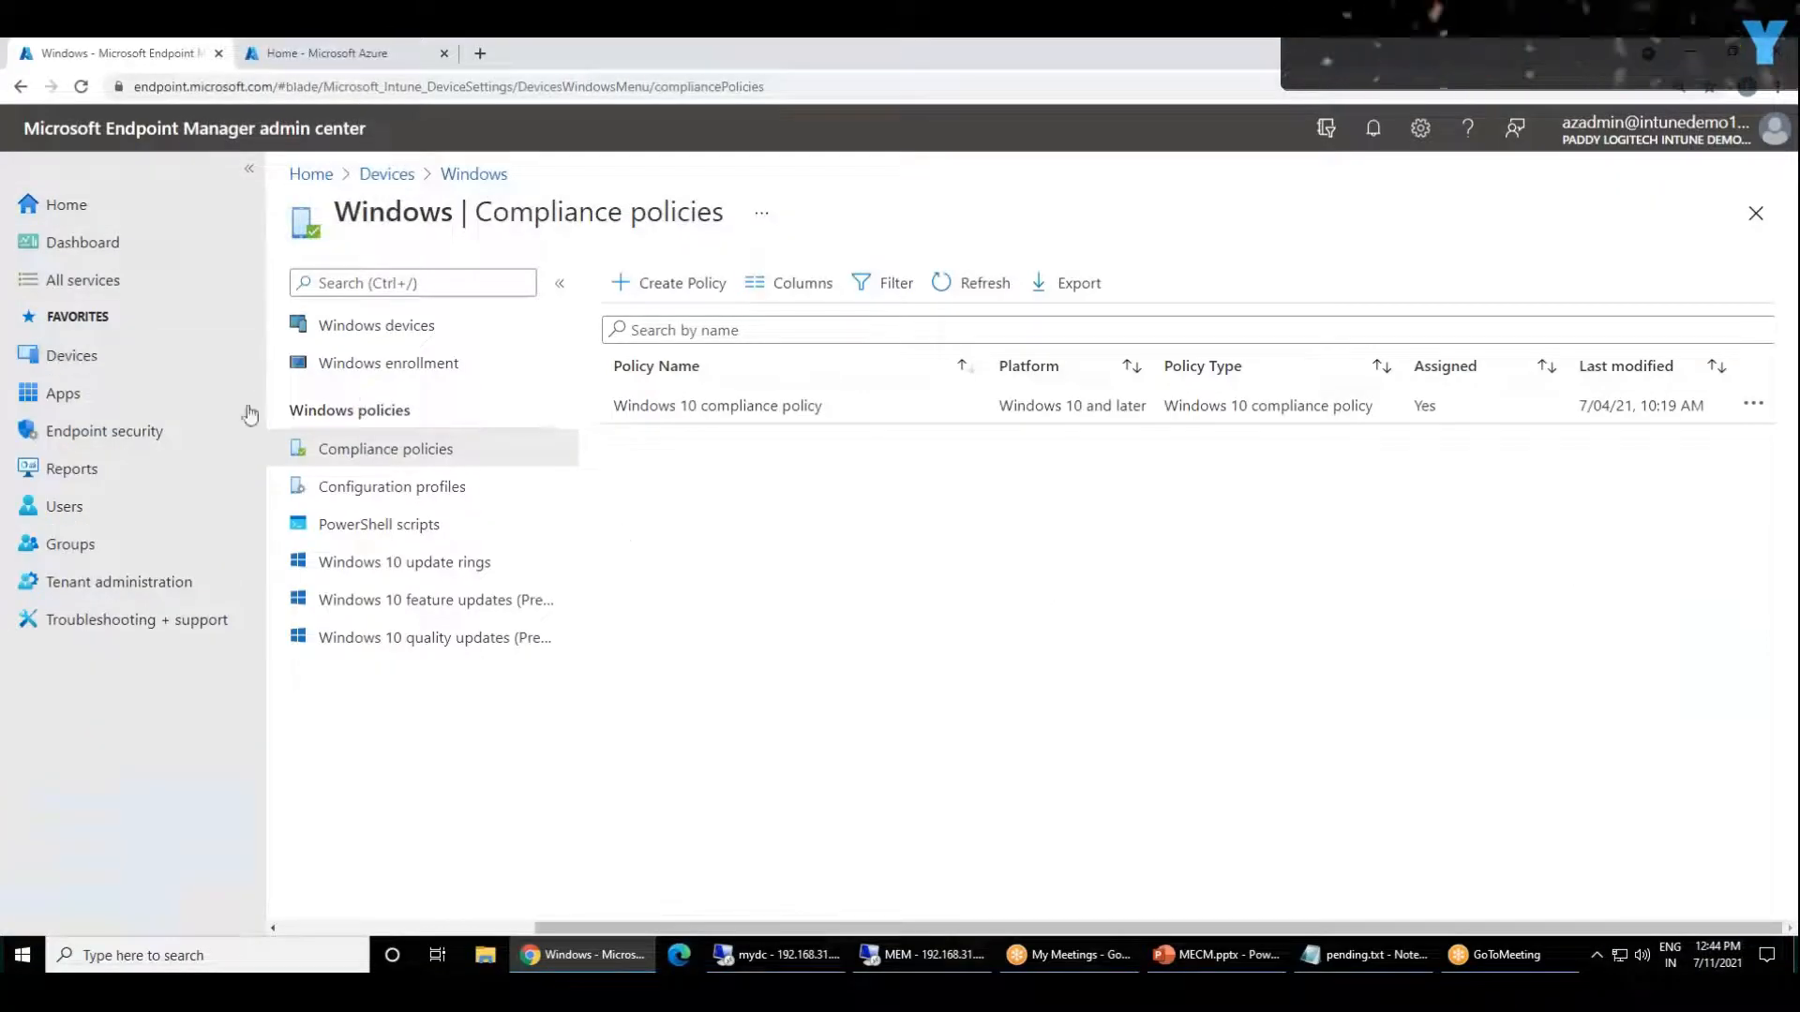
{"action": "left_click", "coordinate": [93, 361]}
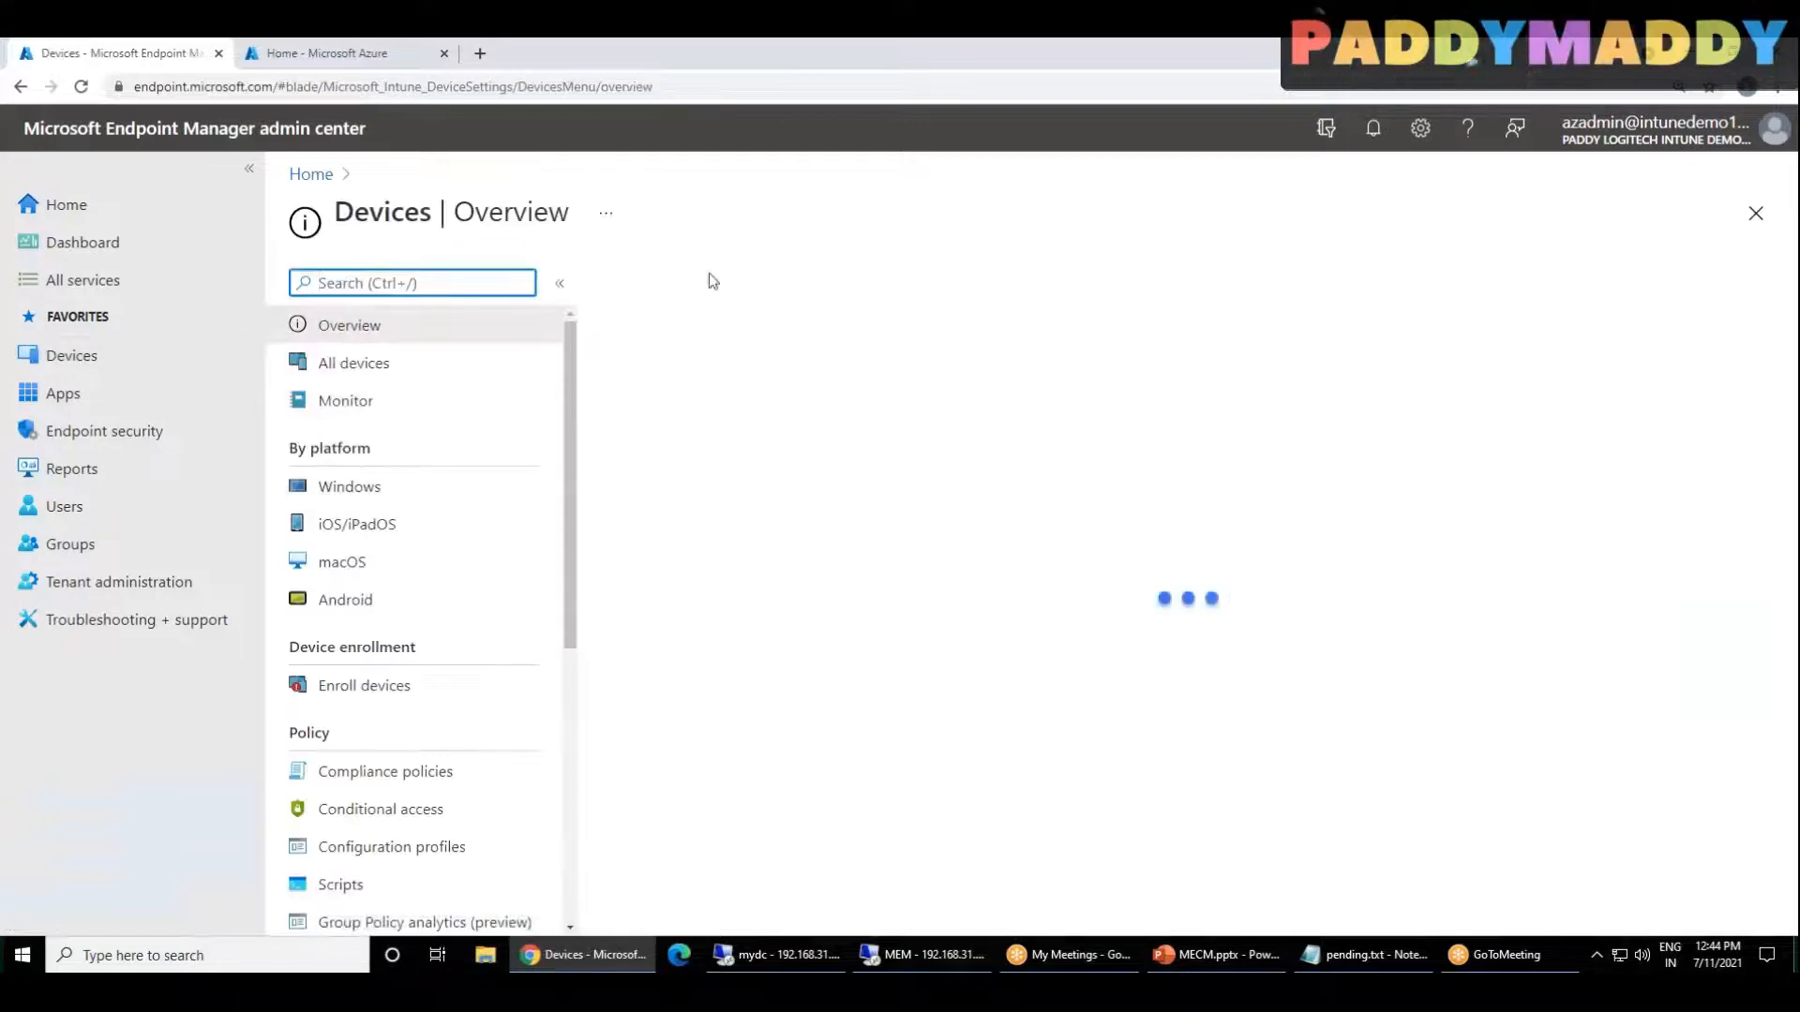
{"action": "left_click", "coordinate": [363, 369]}
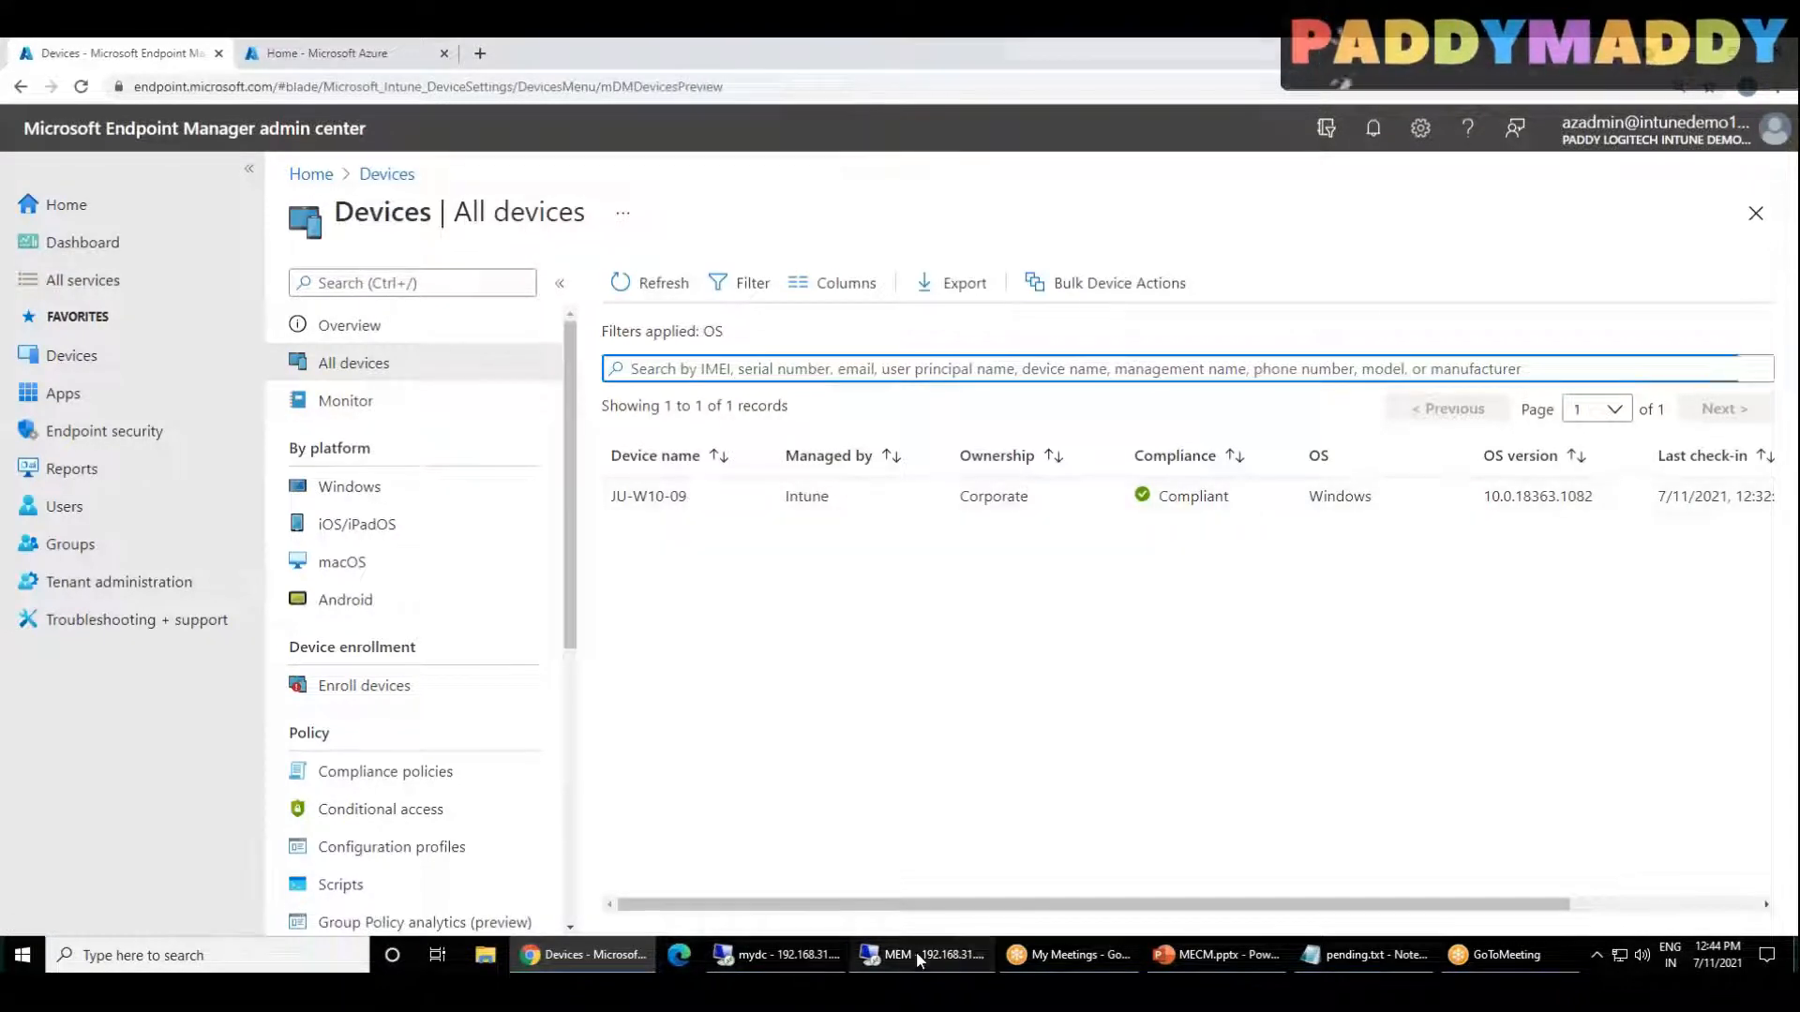
{"action": "left_click", "coordinate": [975, 952]}
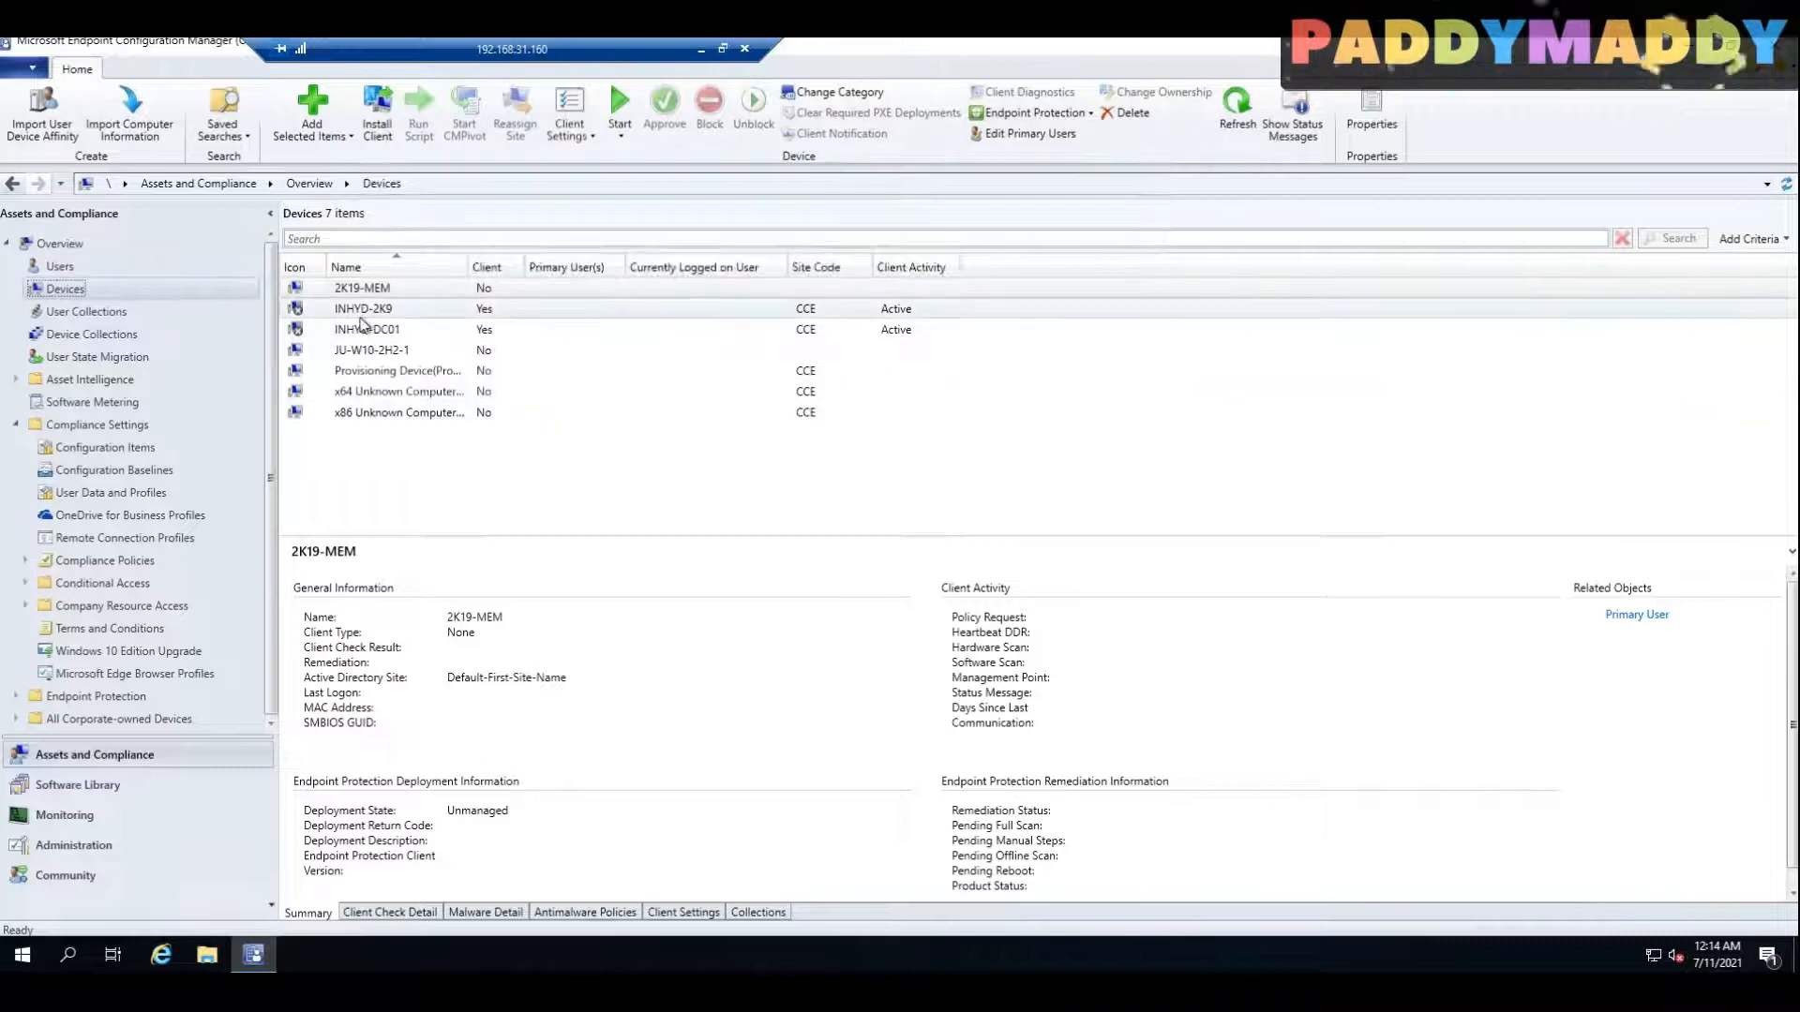
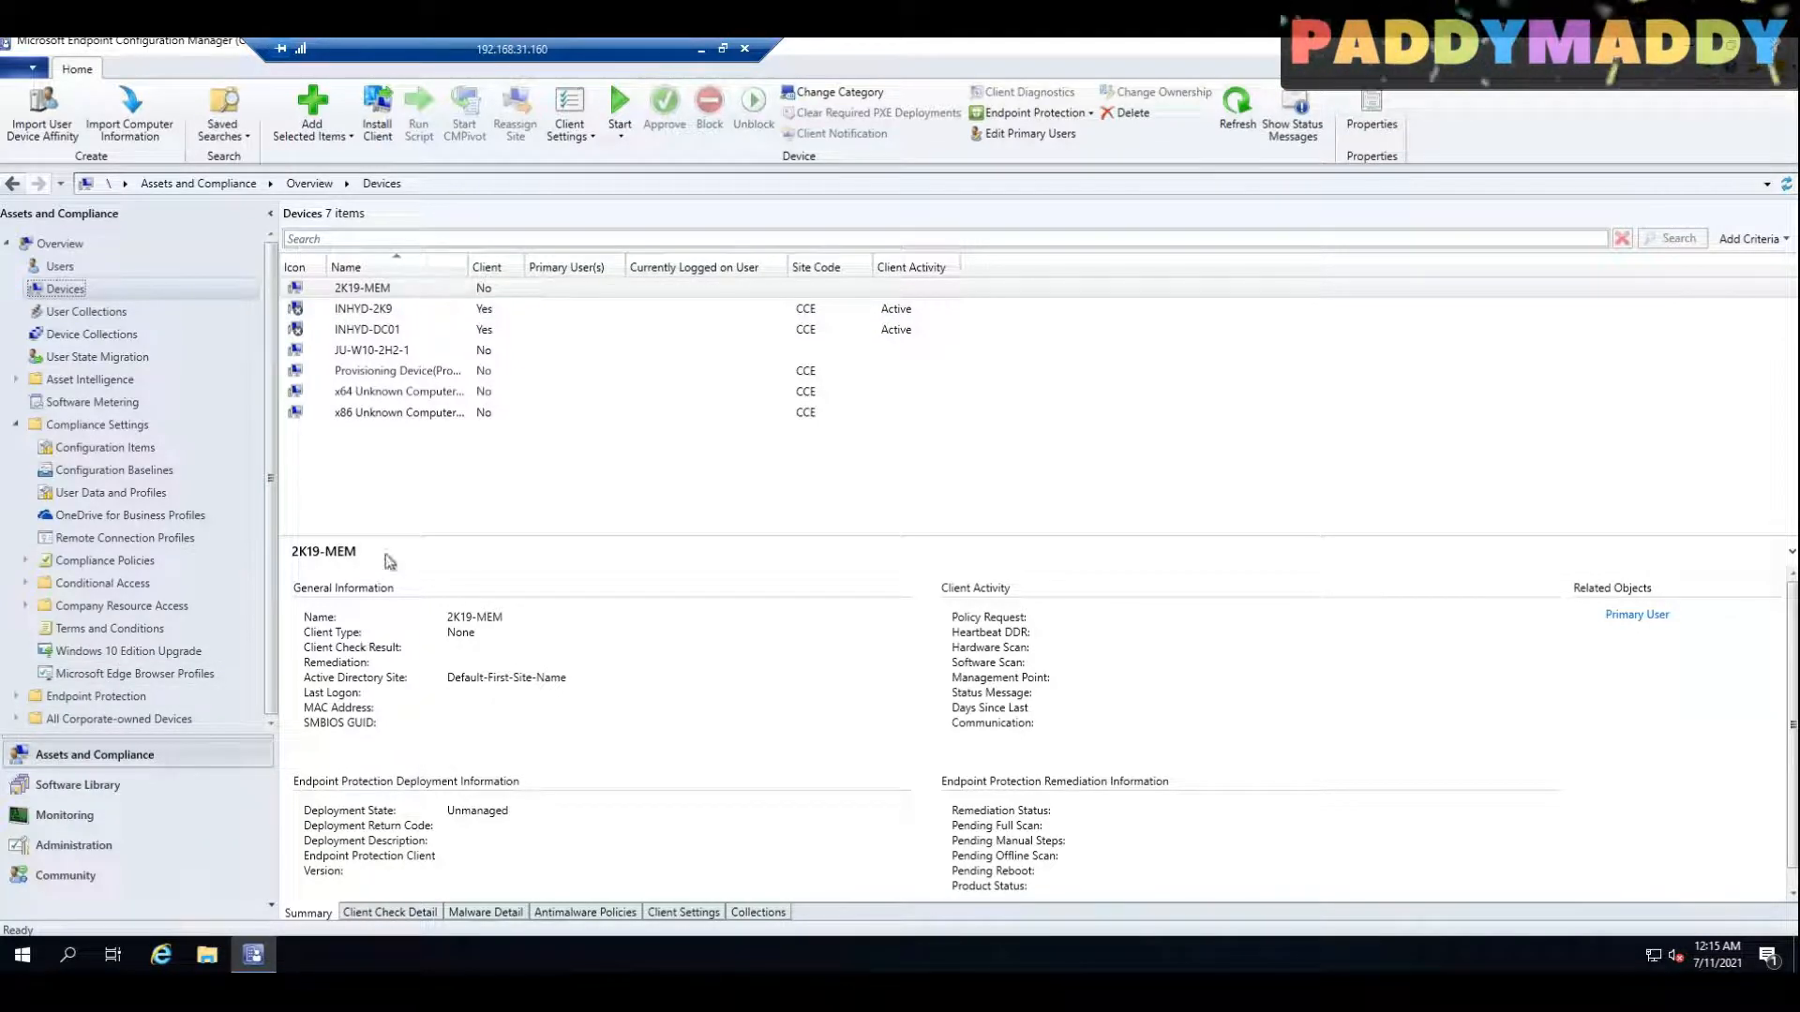
Step: Open the Co-management node under Administration's Cloud Services and start the co-management configuration wizard
{"action": "left_click", "coordinate": [106, 846]}
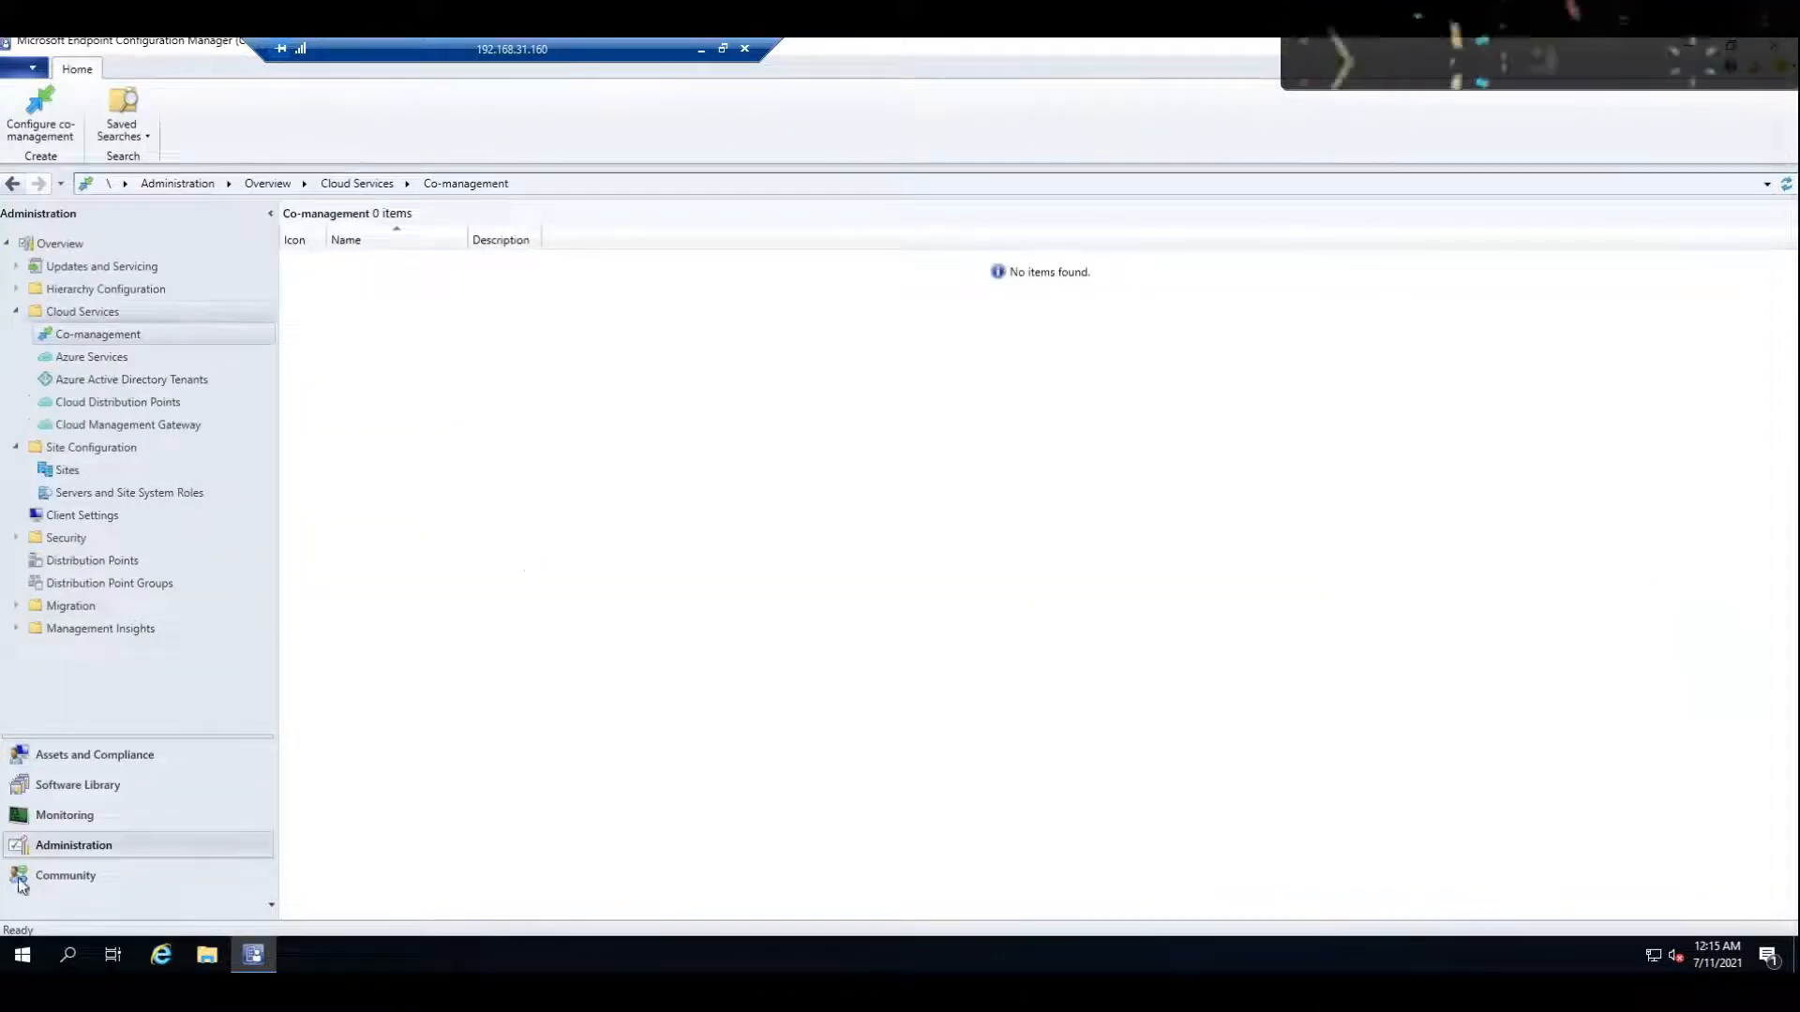
{"action": "left_click", "coordinate": [89, 762]}
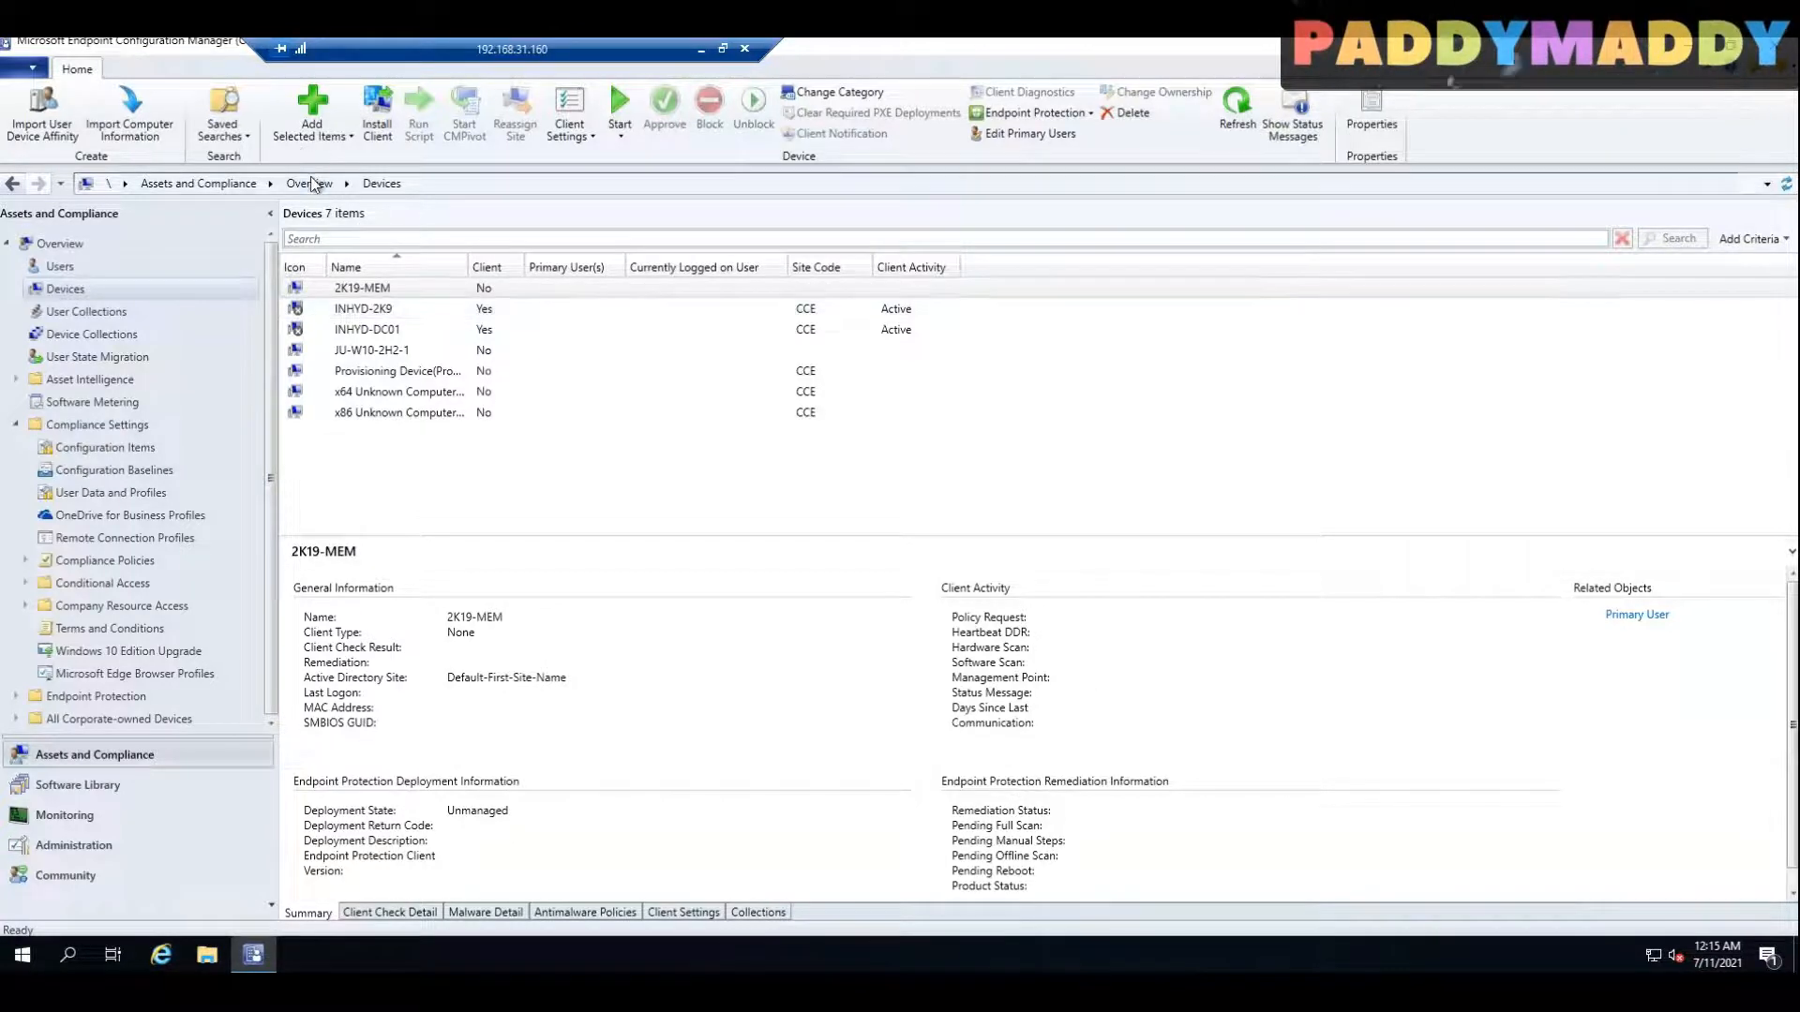
{"action": "left_click", "coordinate": [85, 844]}
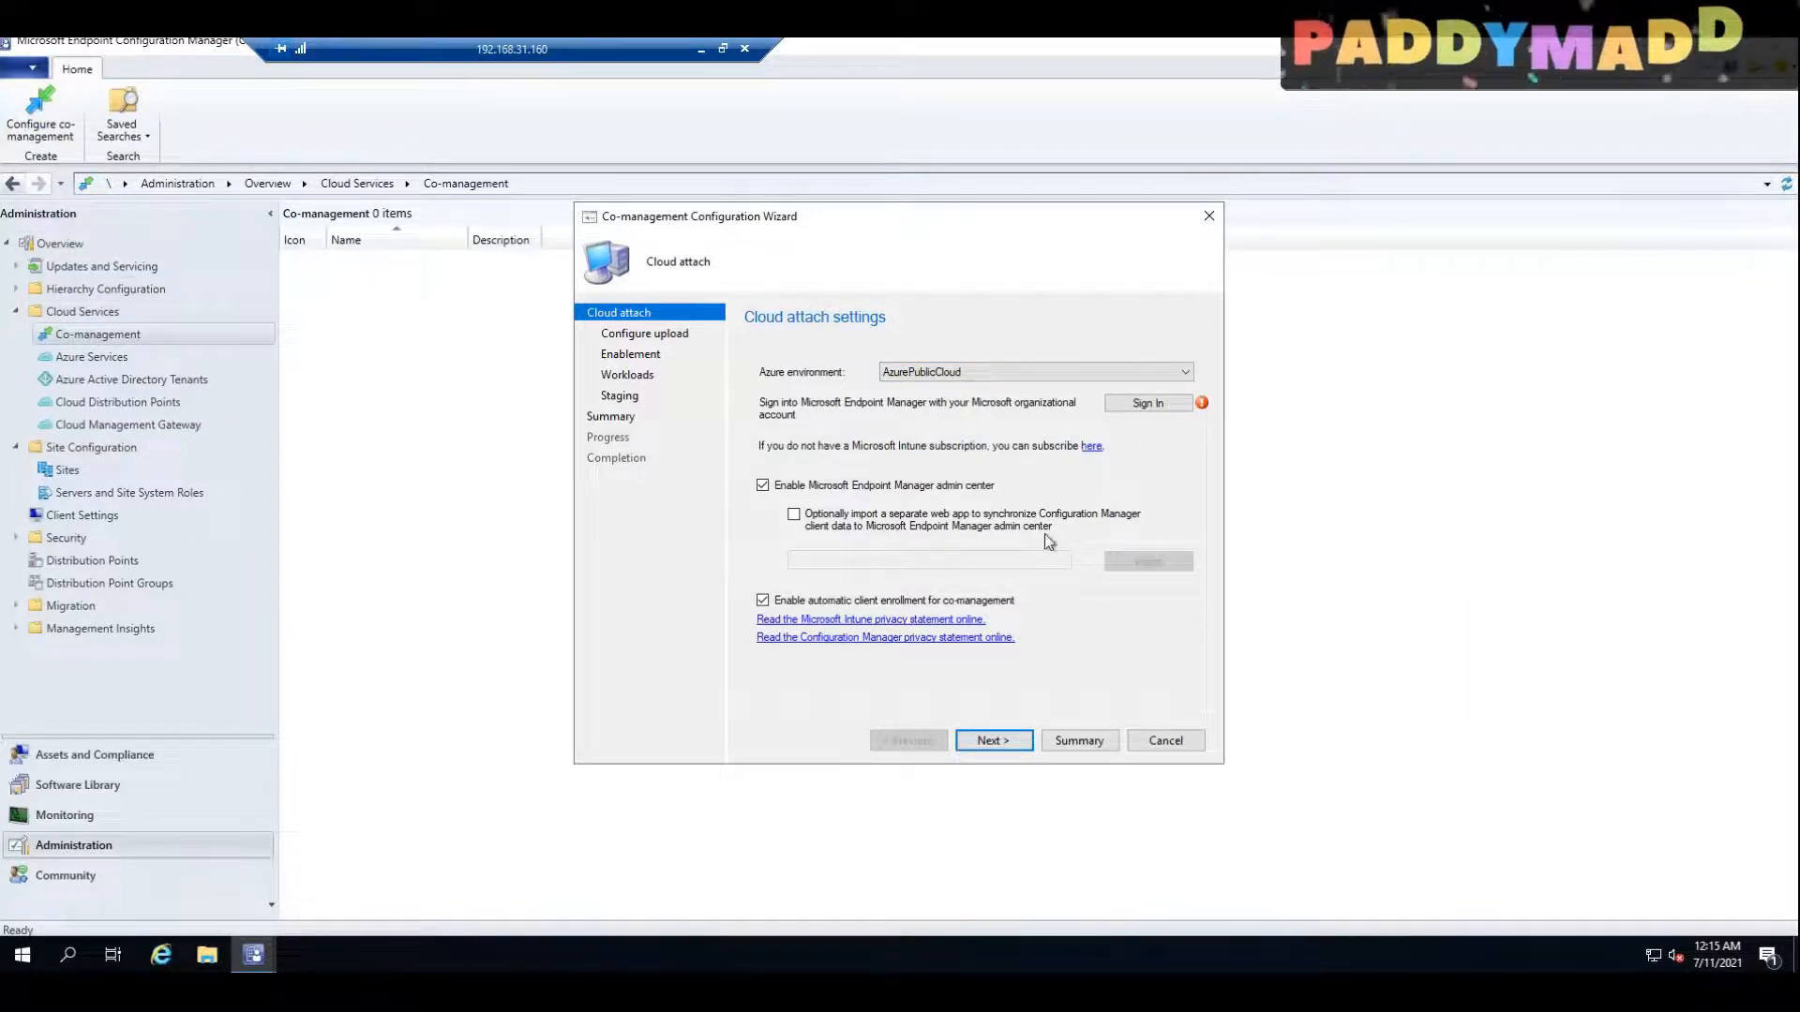
{"action": "left_click", "coordinate": [1453, 64]}
{"action": "left_click", "coordinate": [1444, 84]}
{"action": "mouse_move", "coordinate": [1229, 357]}
{"action": "left_mouse_down"}
{"action": "mouse_move", "coordinate": [1246, 422]}
{"action": "mouse_move", "coordinate": [1186, 350]}
{"action": "left_mouse_up"}
{"action": "mouse_move", "coordinate": [1222, 433]}
{"action": "left_mouse_down"}
{"action": "mouse_move", "coordinate": [1322, 375]}
{"action": "mouse_move", "coordinate": [1372, 380]}
{"action": "left_mouse_up"}
{"action": "left_click_drag", "start_coordinate": [1391, 255], "coordinate": [1454, 323]}
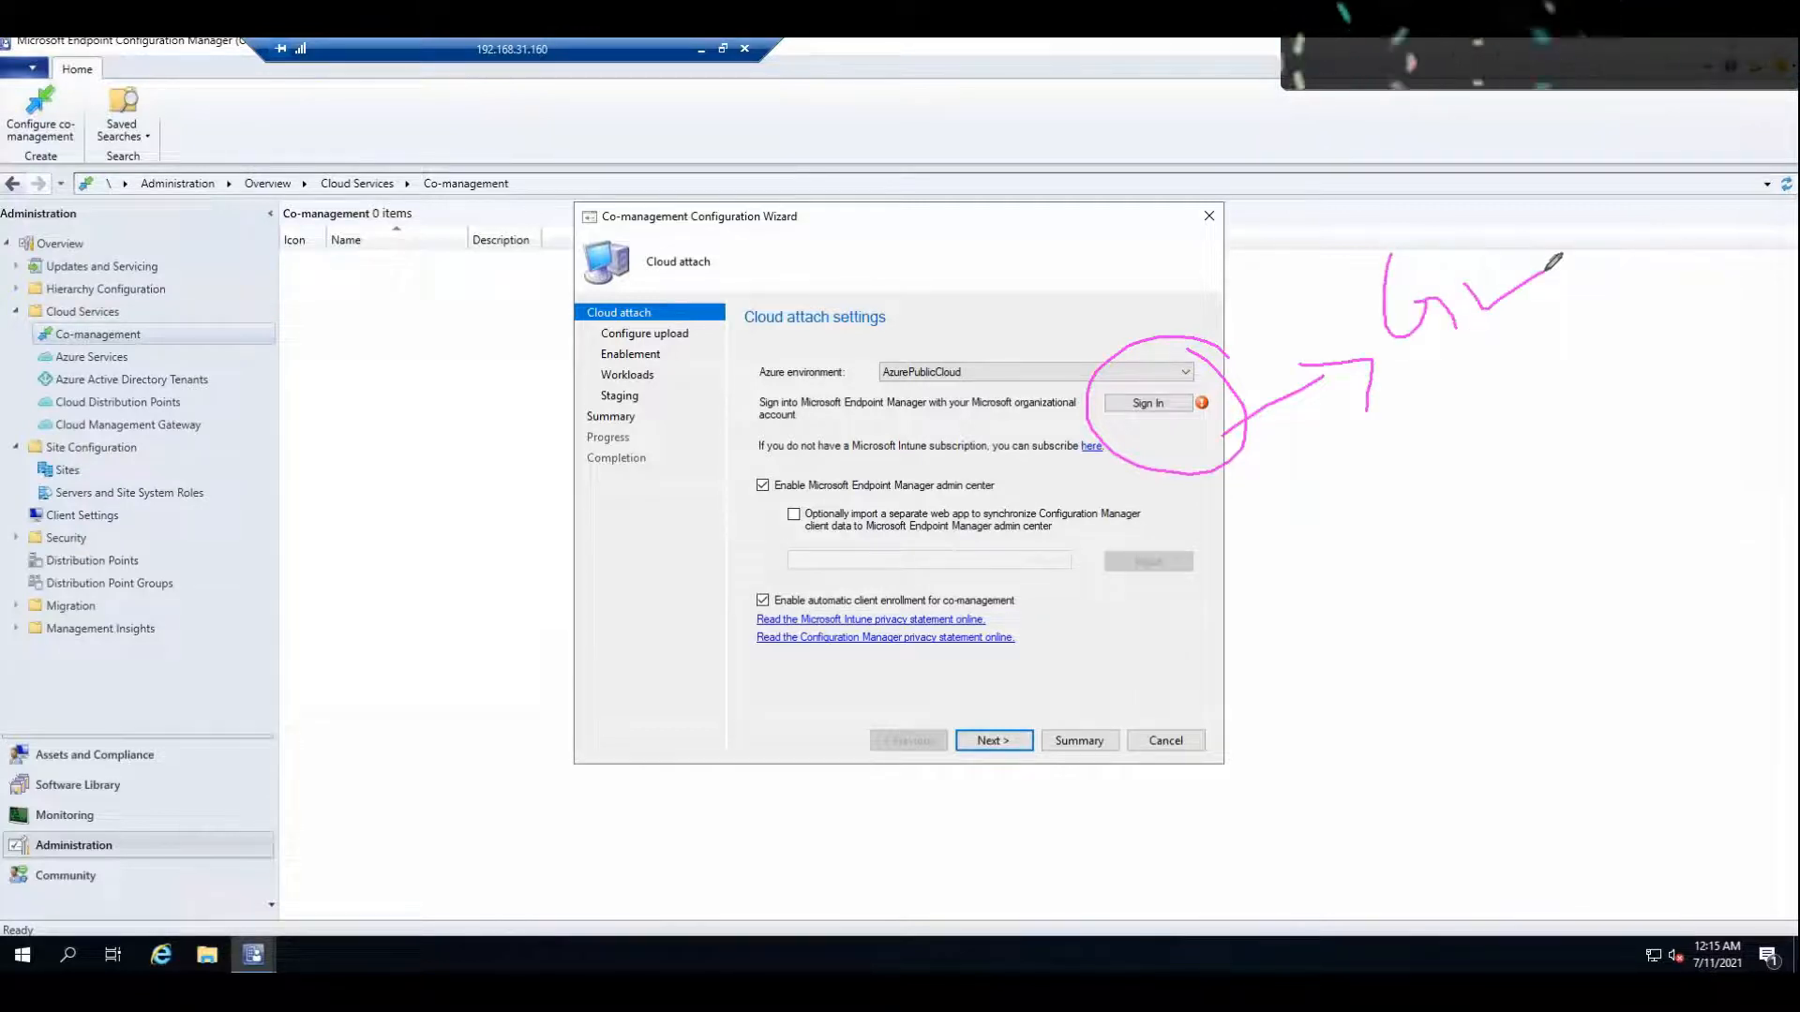
{"action": "mouse_move", "coordinate": [566, 627]}
{"action": "left_mouse_down"}
{"action": "mouse_move", "coordinate": [740, 497]}
{"action": "mouse_move", "coordinate": [745, 535]}
{"action": "left_mouse_up"}
{"action": "left_click_drag", "start_coordinate": [914, 492], "coordinate": [999, 493]}
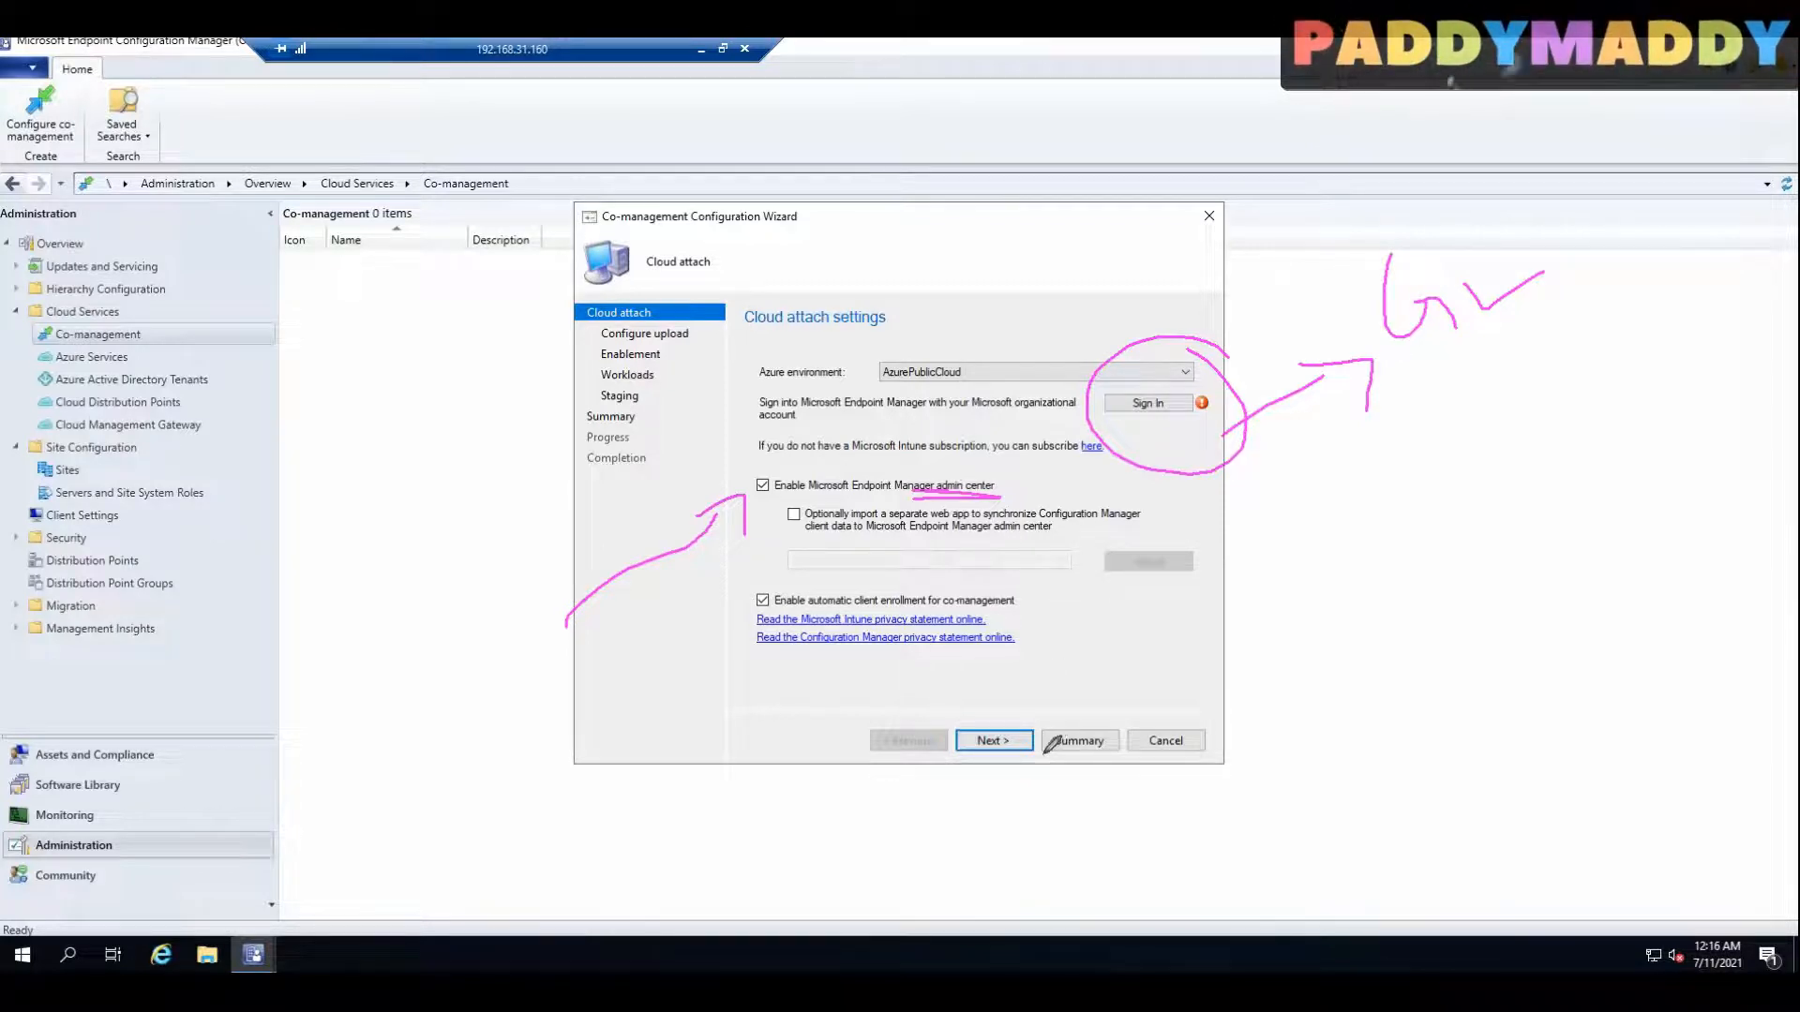
{"action": "mouse_move", "coordinate": [698, 313]}
{"action": "left_mouse_down"}
{"action": "mouse_move", "coordinate": [617, 307]}
{"action": "mouse_move", "coordinate": [600, 345]}
{"action": "mouse_move", "coordinate": [689, 354]}
{"action": "mouse_move", "coordinate": [681, 339]}
{"action": "mouse_move", "coordinate": [717, 334]}
{"action": "left_mouse_up"}
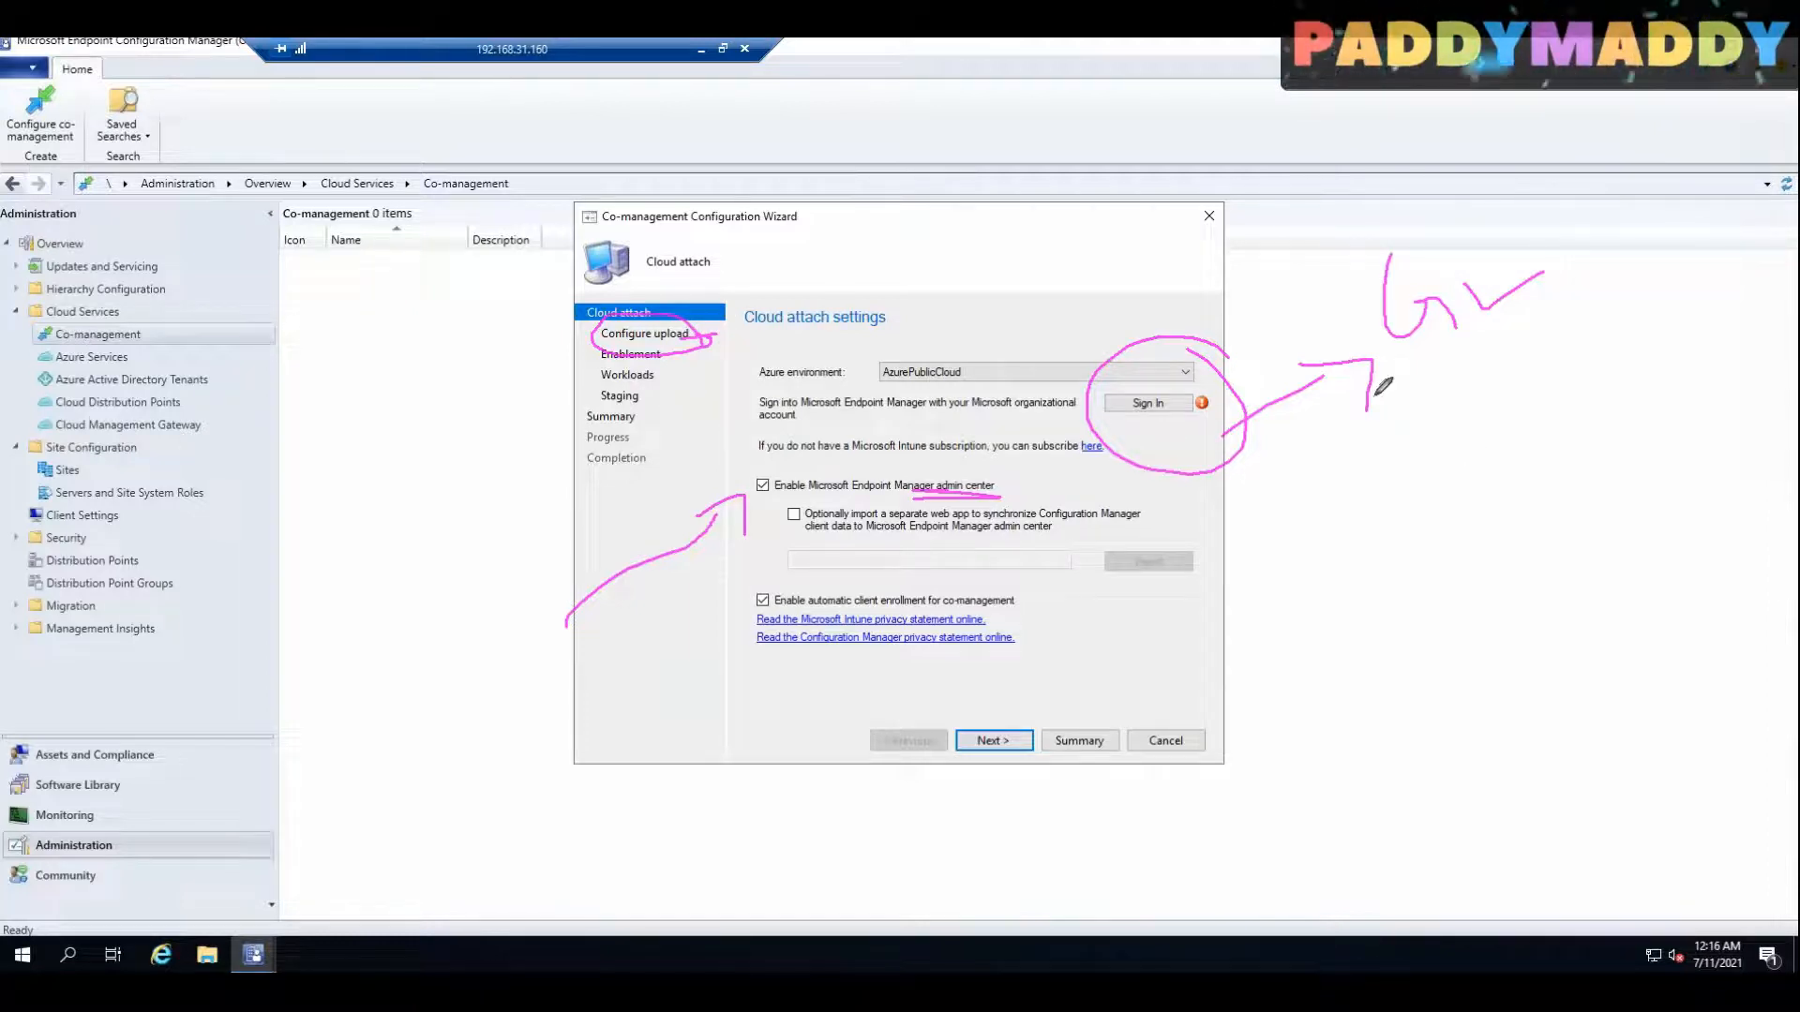
{"action": "left_click", "coordinate": [1413, 68]}
{"action": "left_click", "coordinate": [1489, 175]}
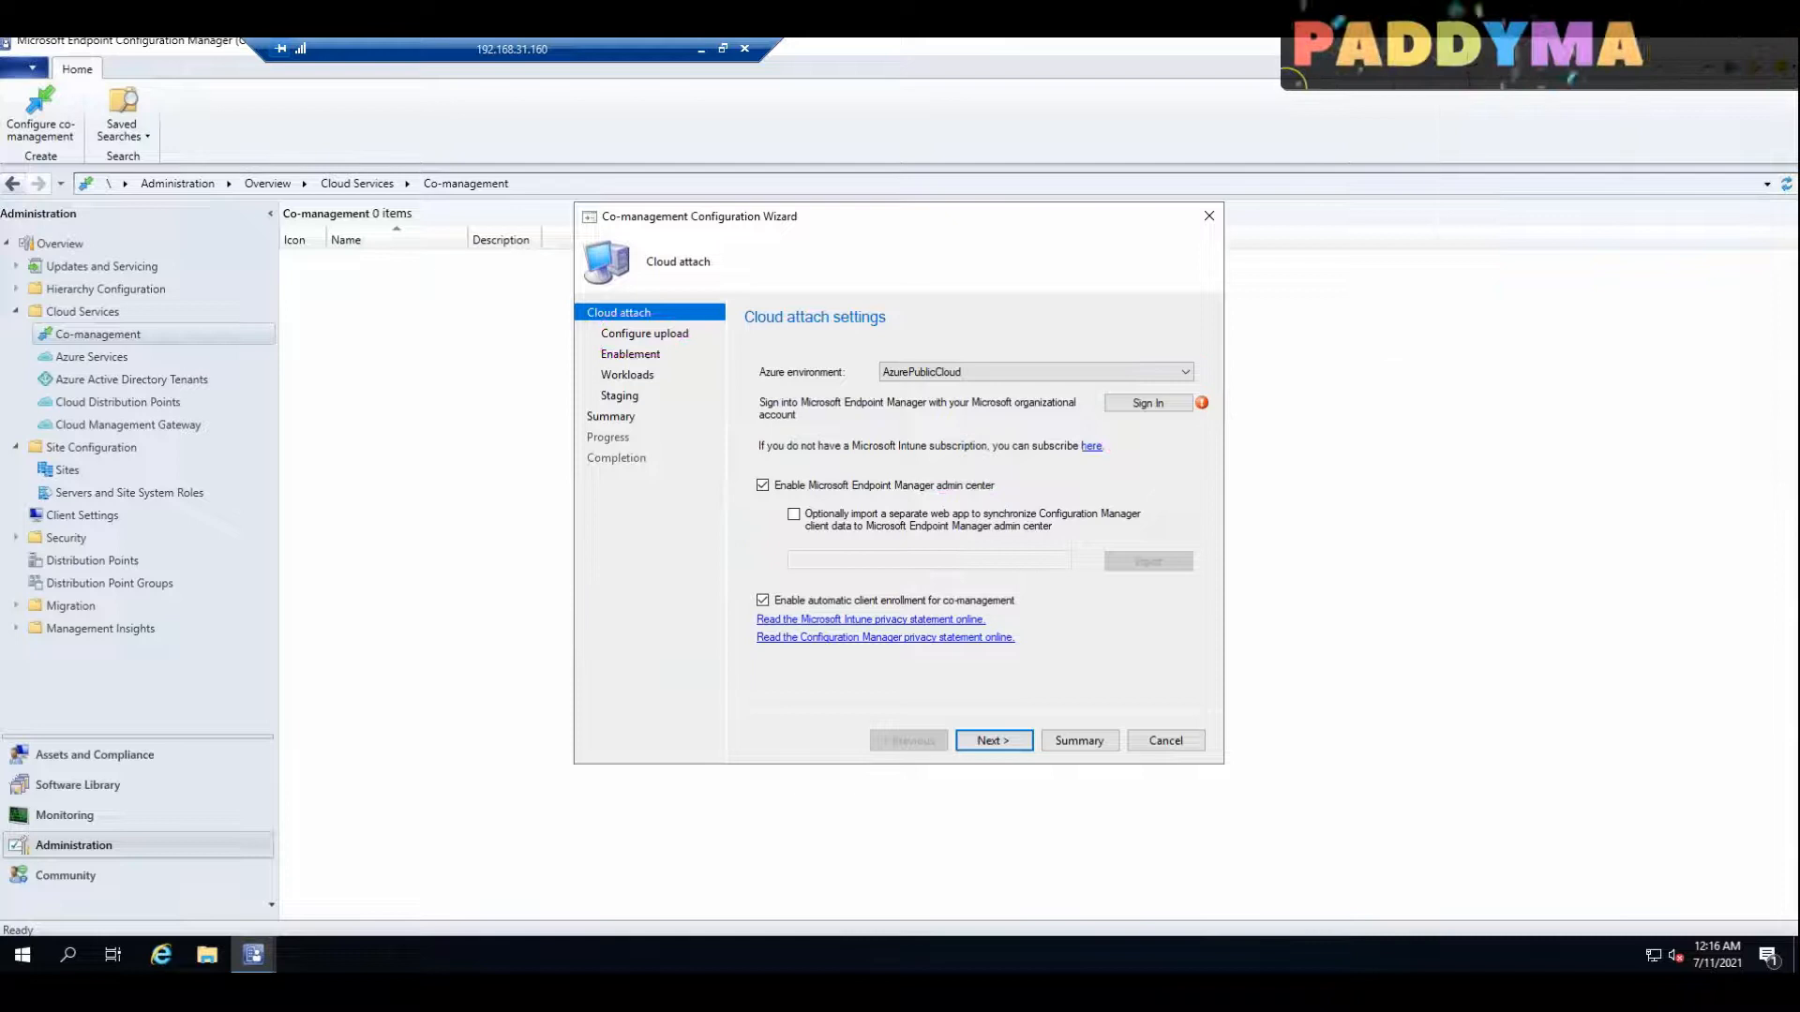
Step: Sign in to Microsoft Azure from the Cloud attach page with the administrator account's e-mail and password
{"action": "left_click", "coordinate": [1169, 408]}
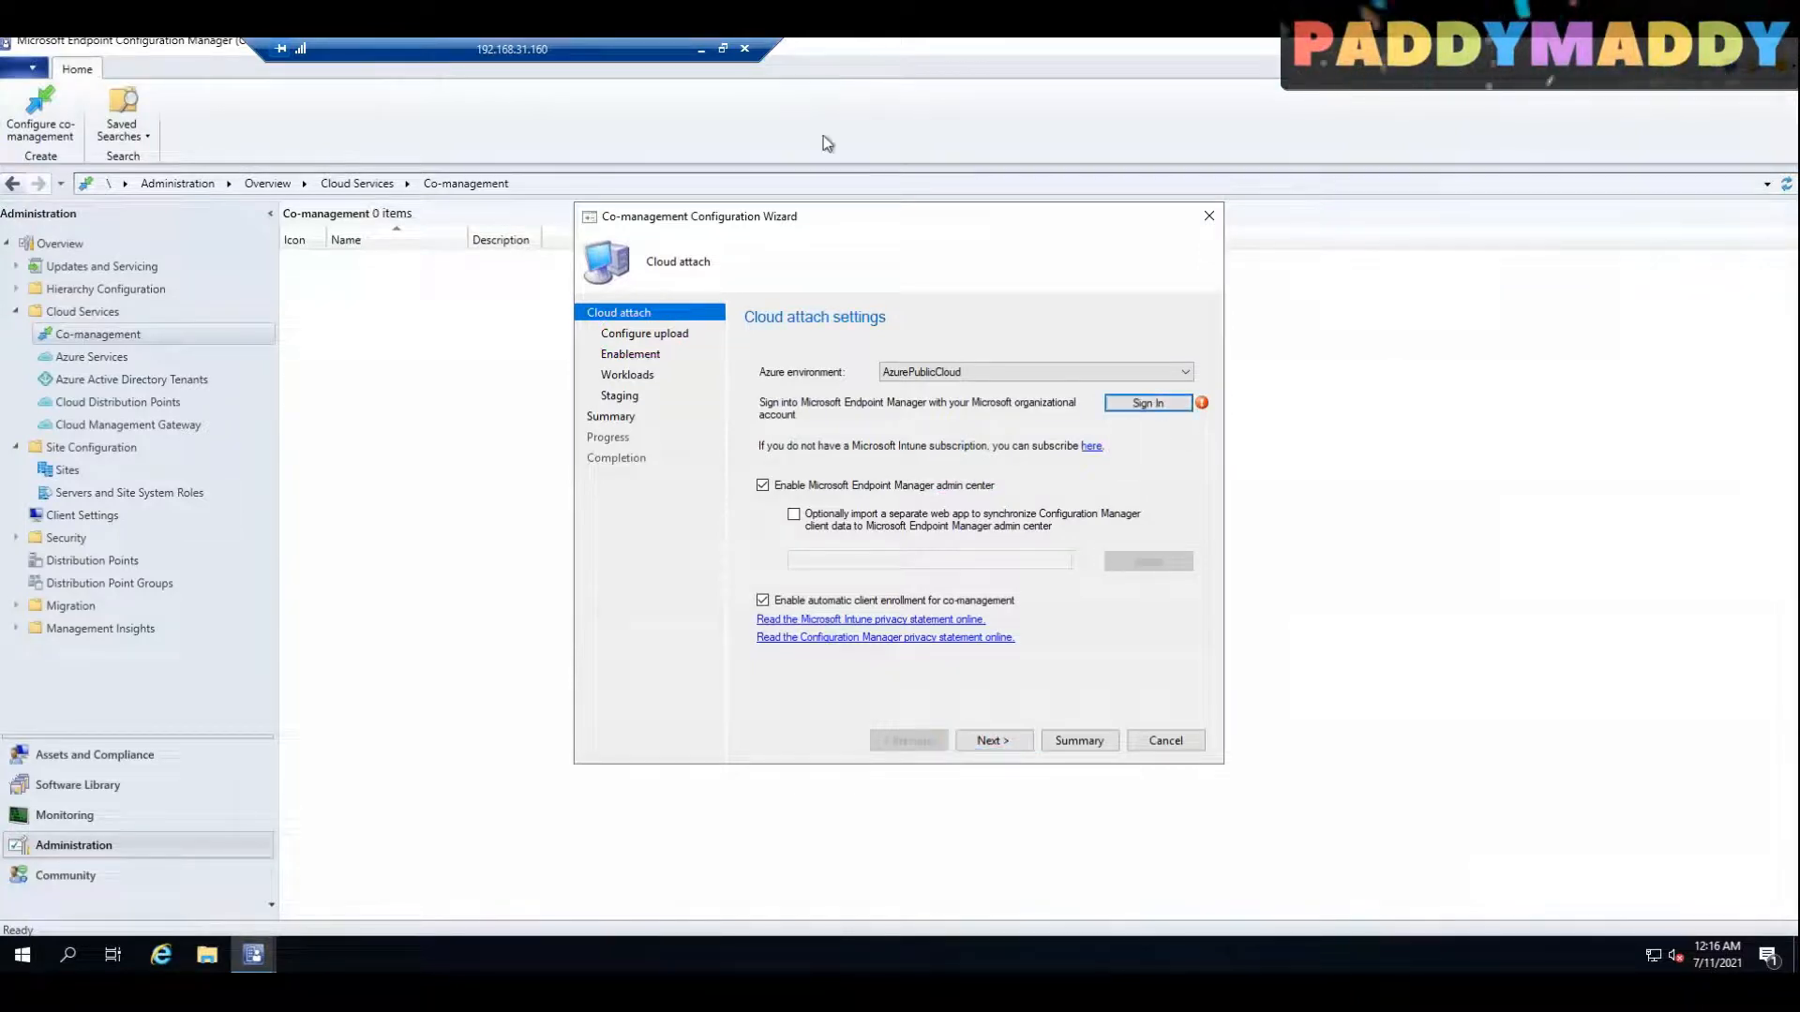
{"action": "left_click", "coordinate": [1146, 403]}
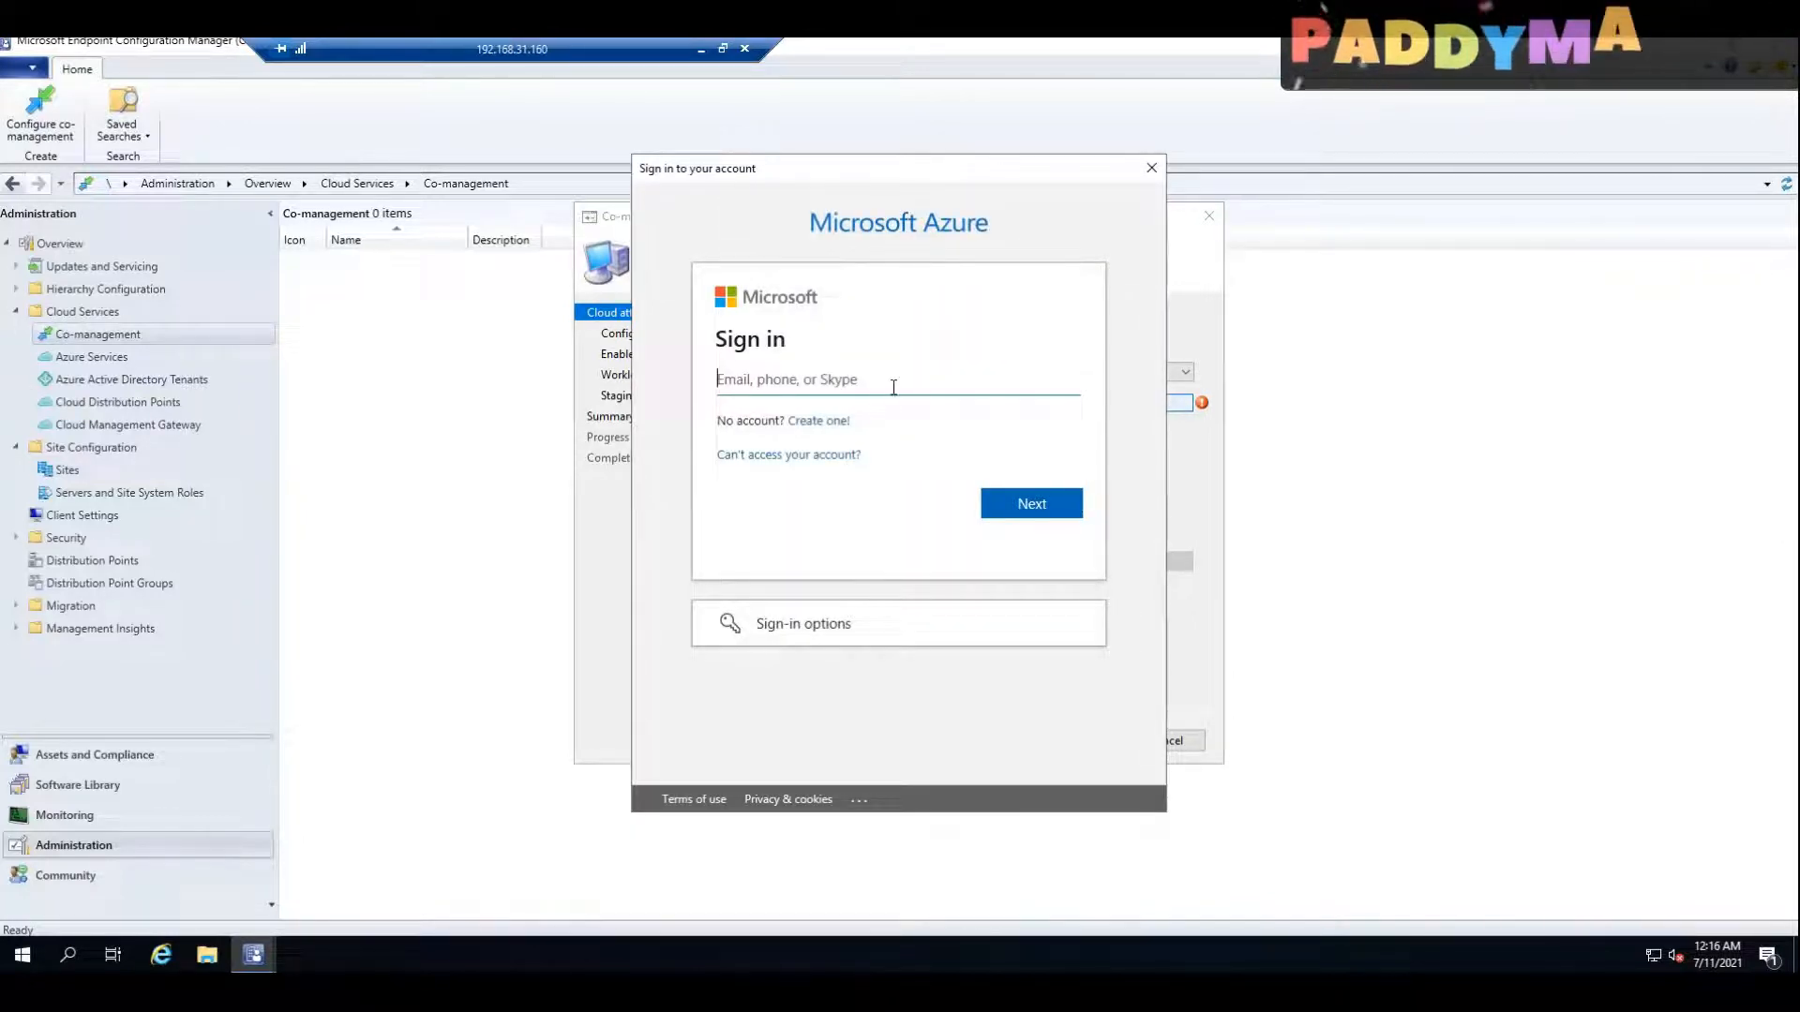
{"action": "key", "text": "ctrl+v"}
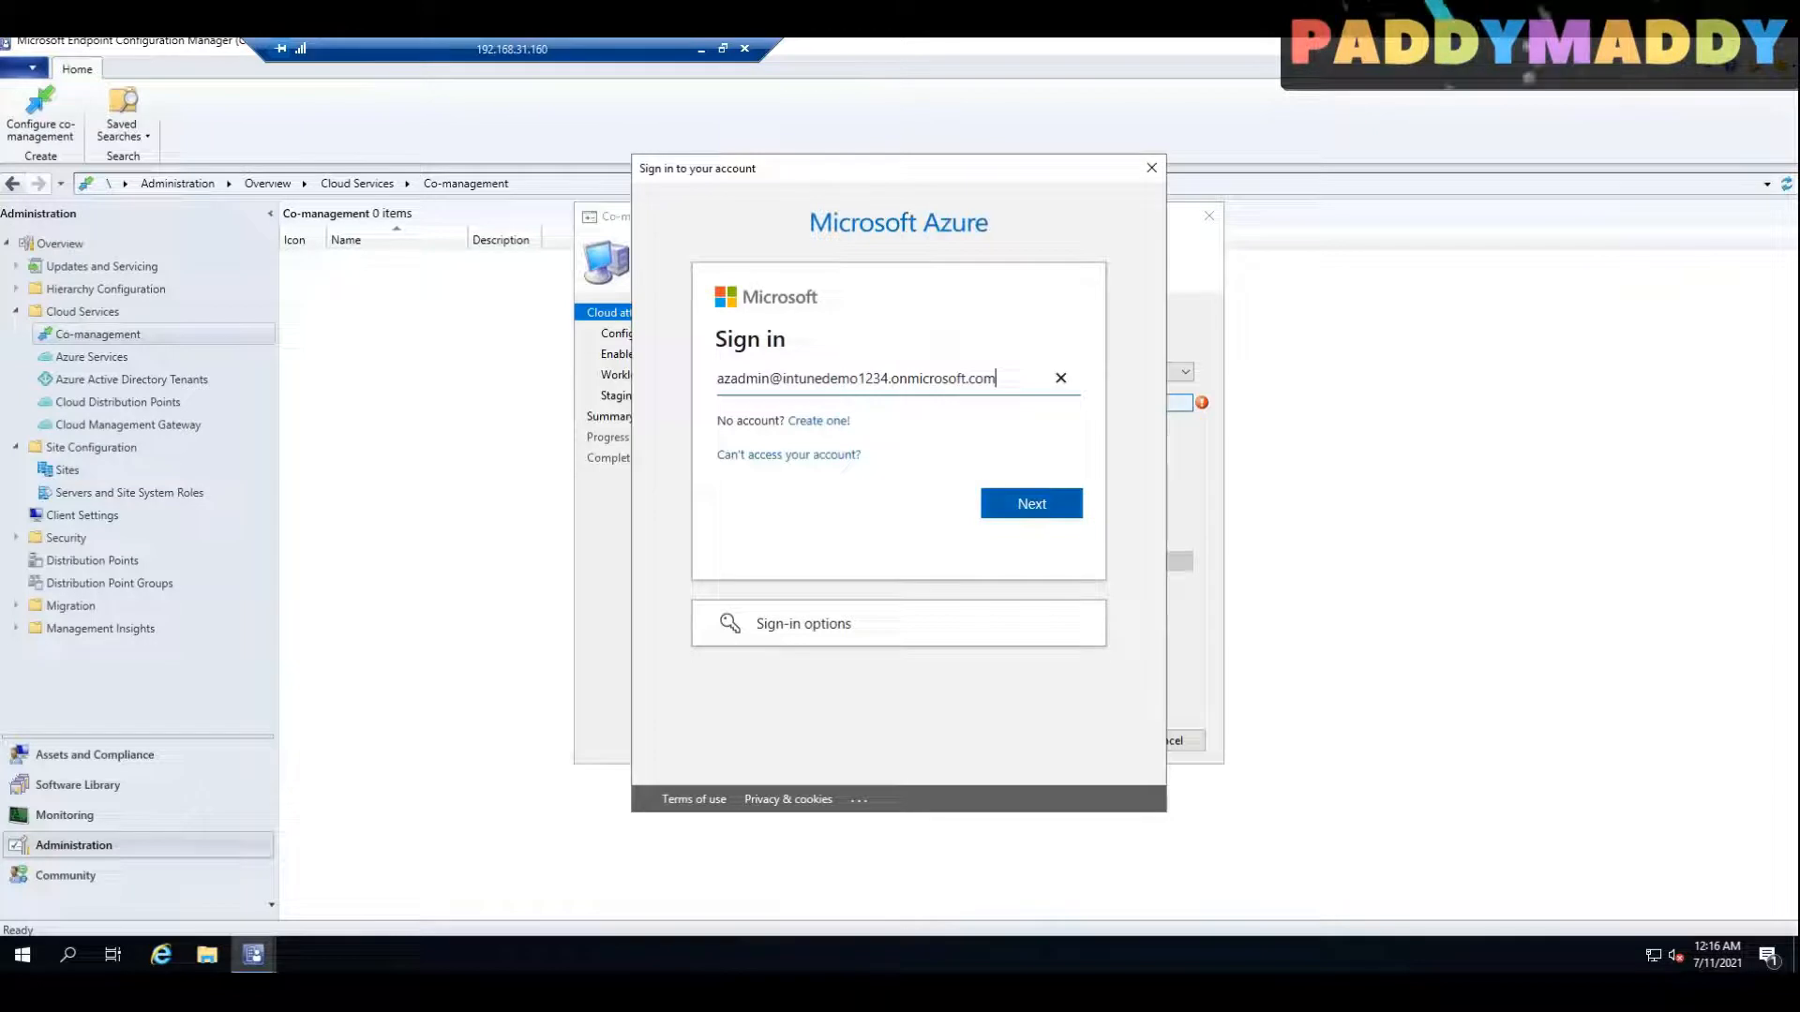
{"action": "left_click", "coordinate": [1045, 510]}
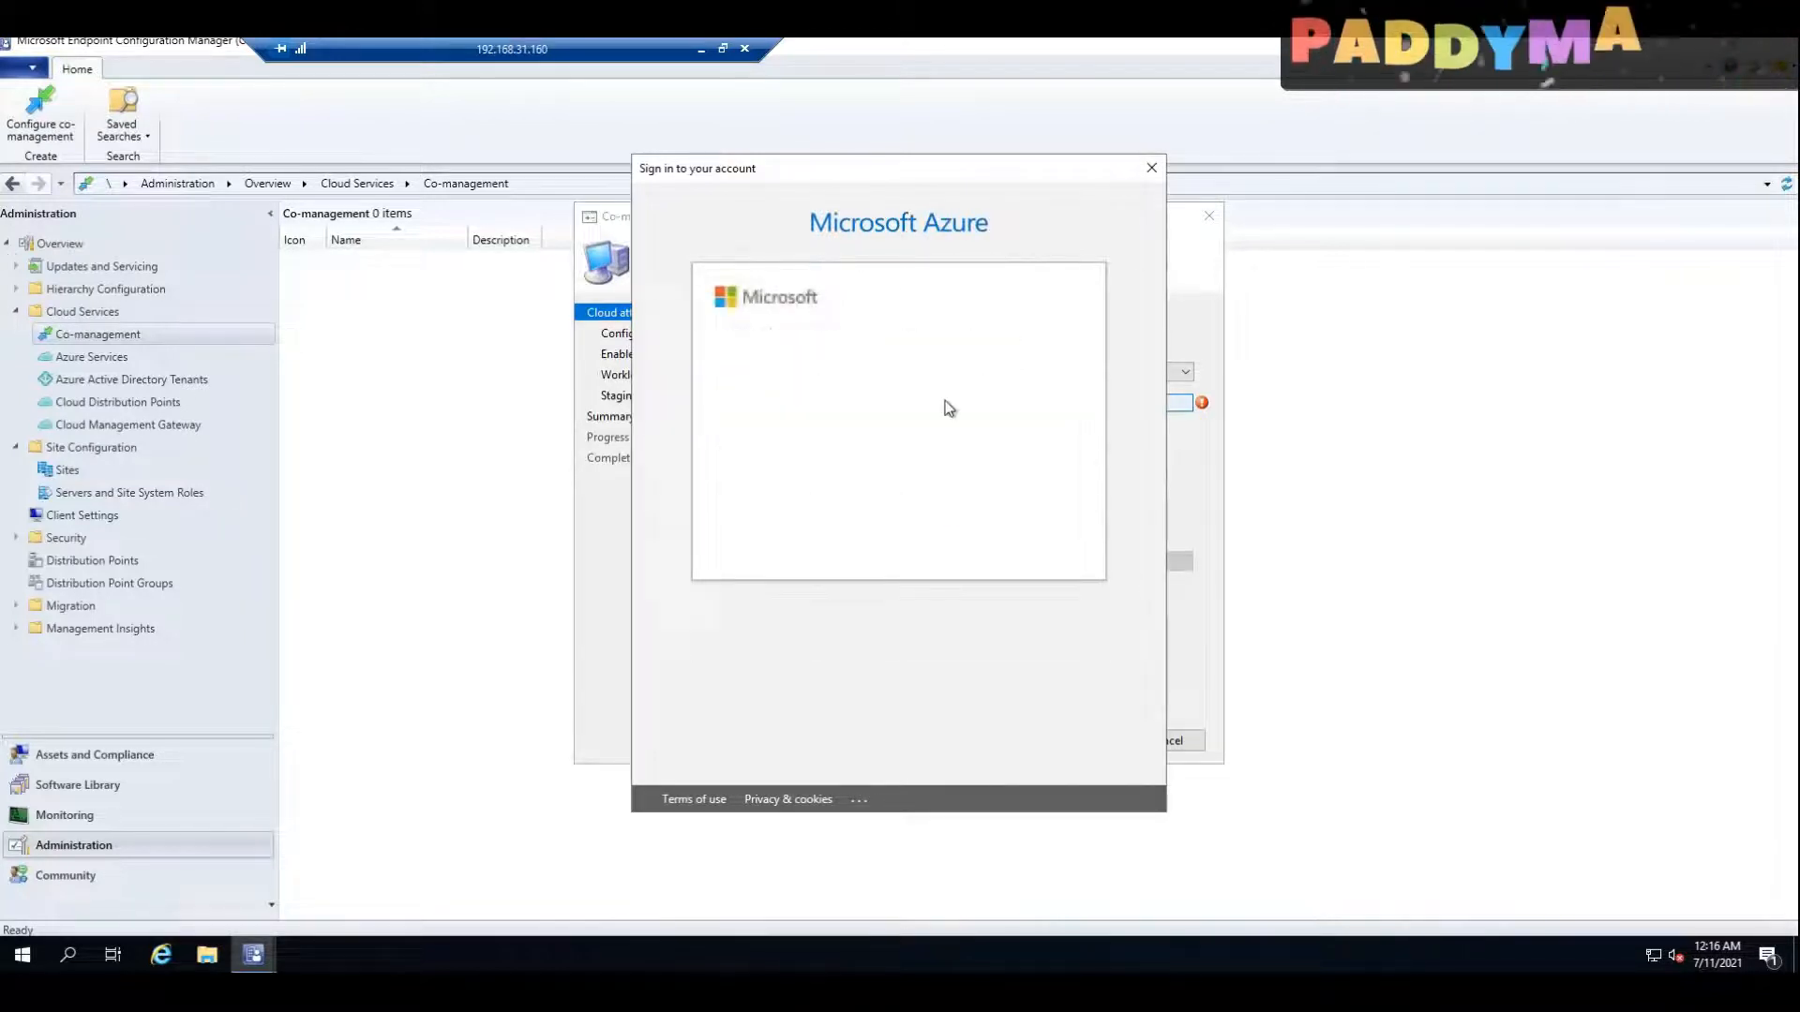
{"action": "key", "text": "Return"}
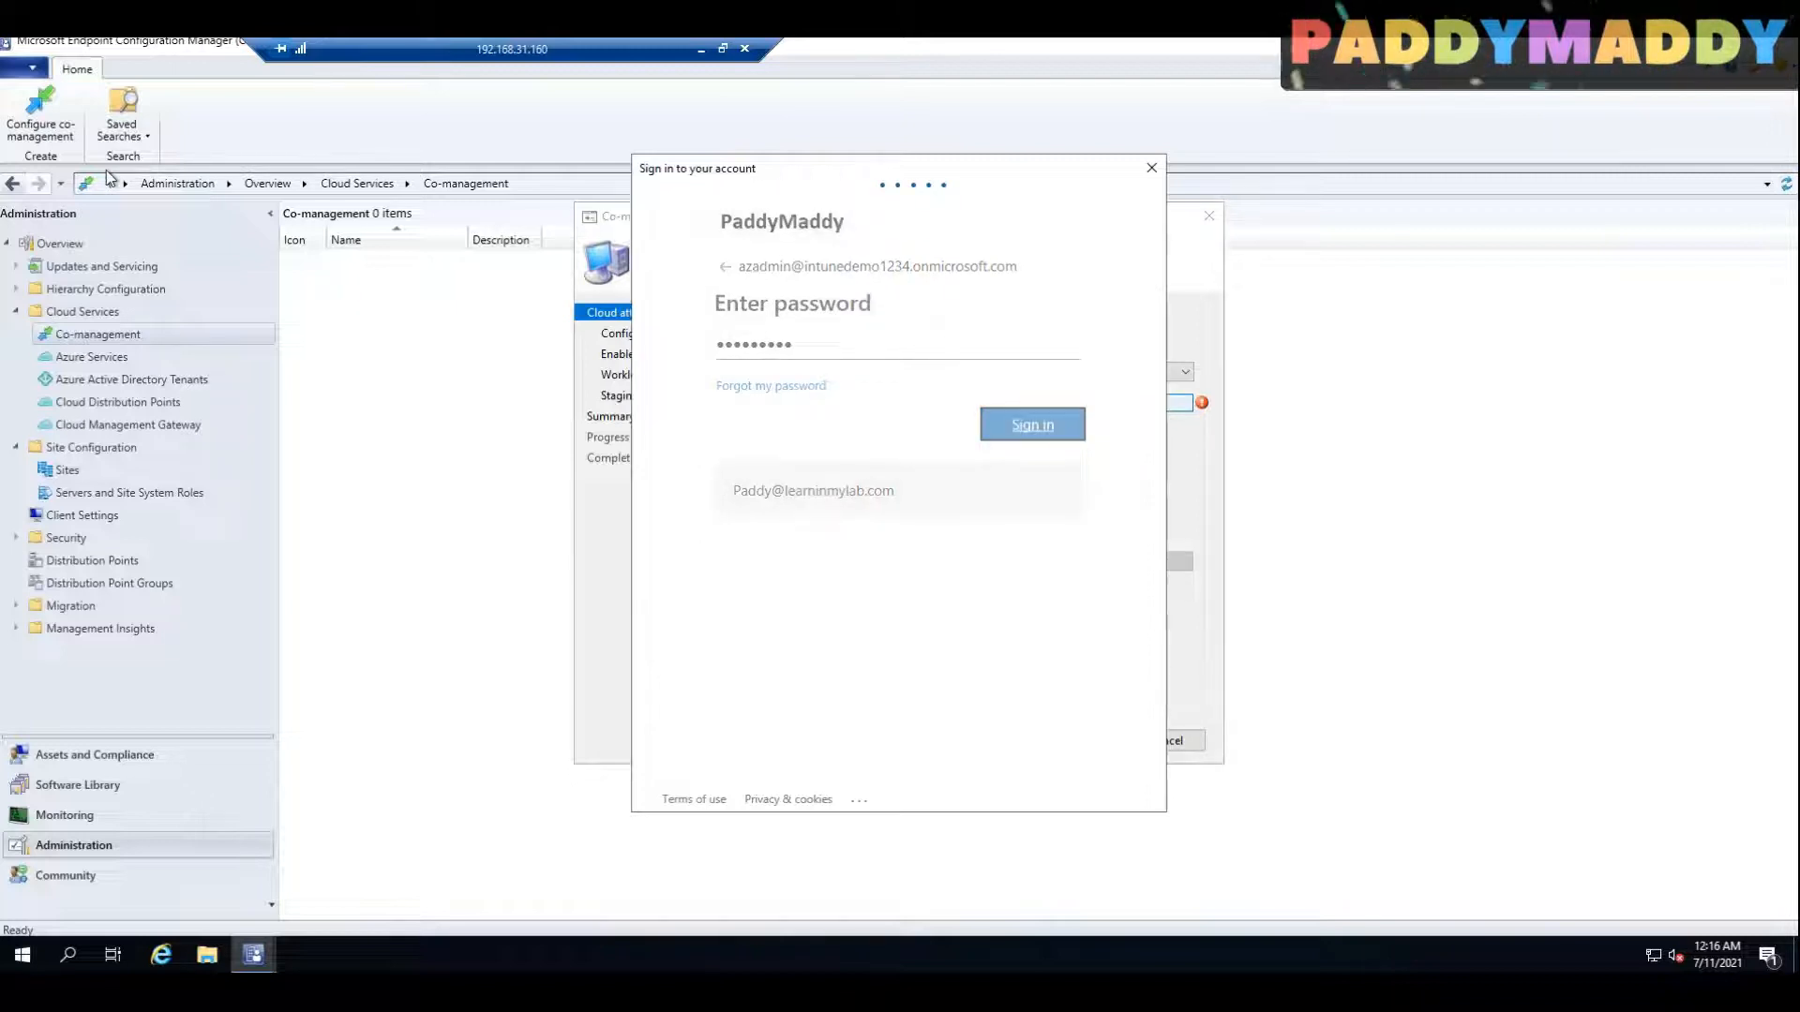
{"action": "left_click", "coordinate": [876, 409]}
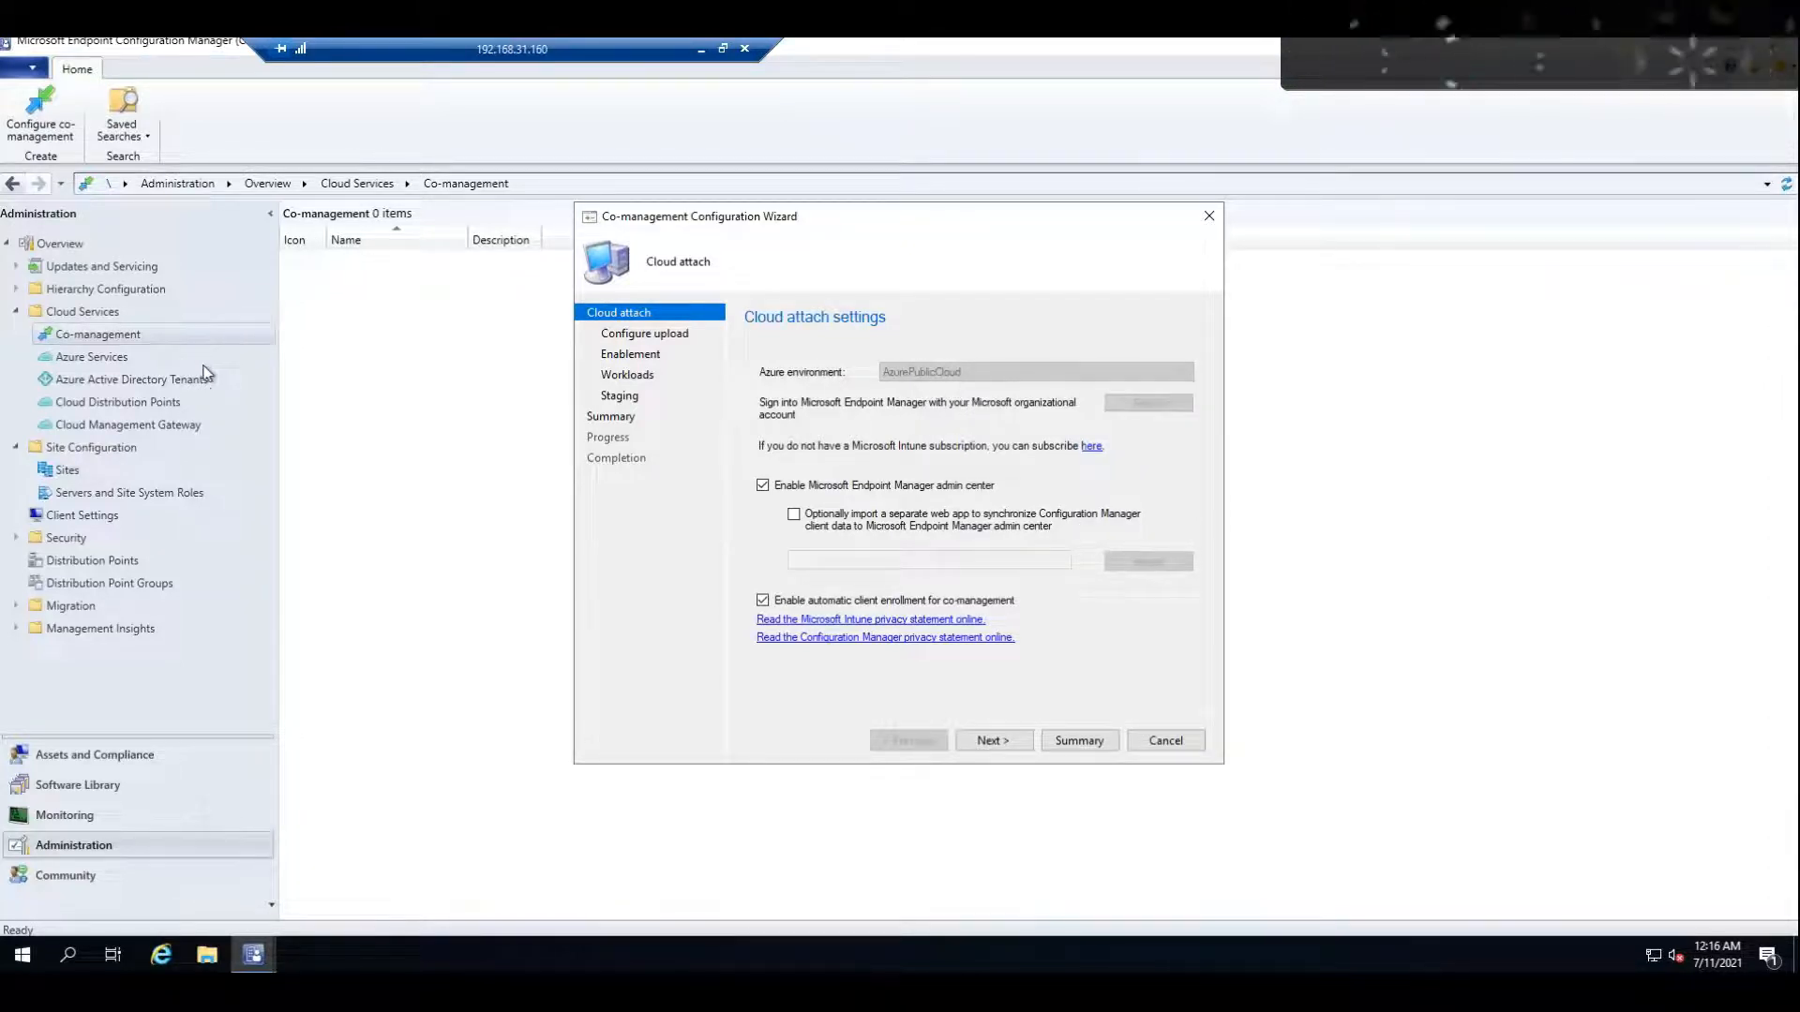
Step: Check the Azure Active Directory Tenants and Azure Services lists under Cloud Services, widening the tenant columns, and return to Co-management
{"action": "left_click", "coordinate": [92, 380]}
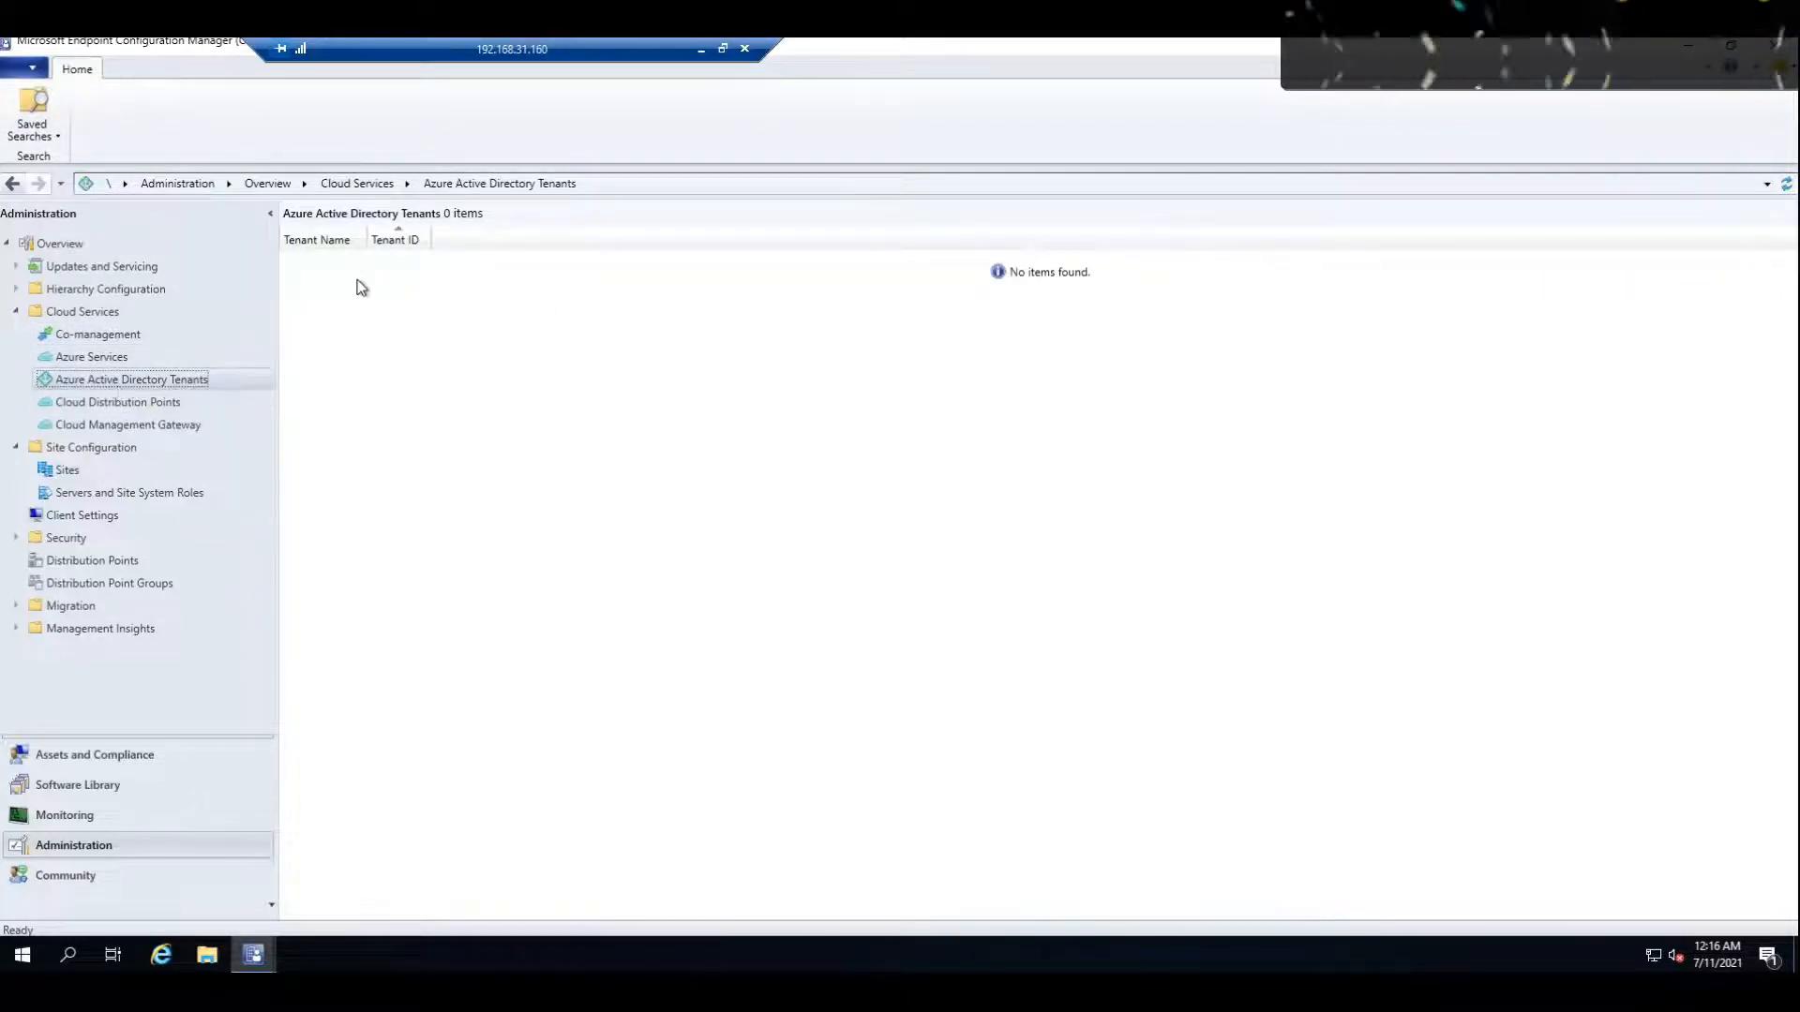
{"action": "left_click_drag", "start_coordinate": [366, 240], "coordinate": [757, 240]}
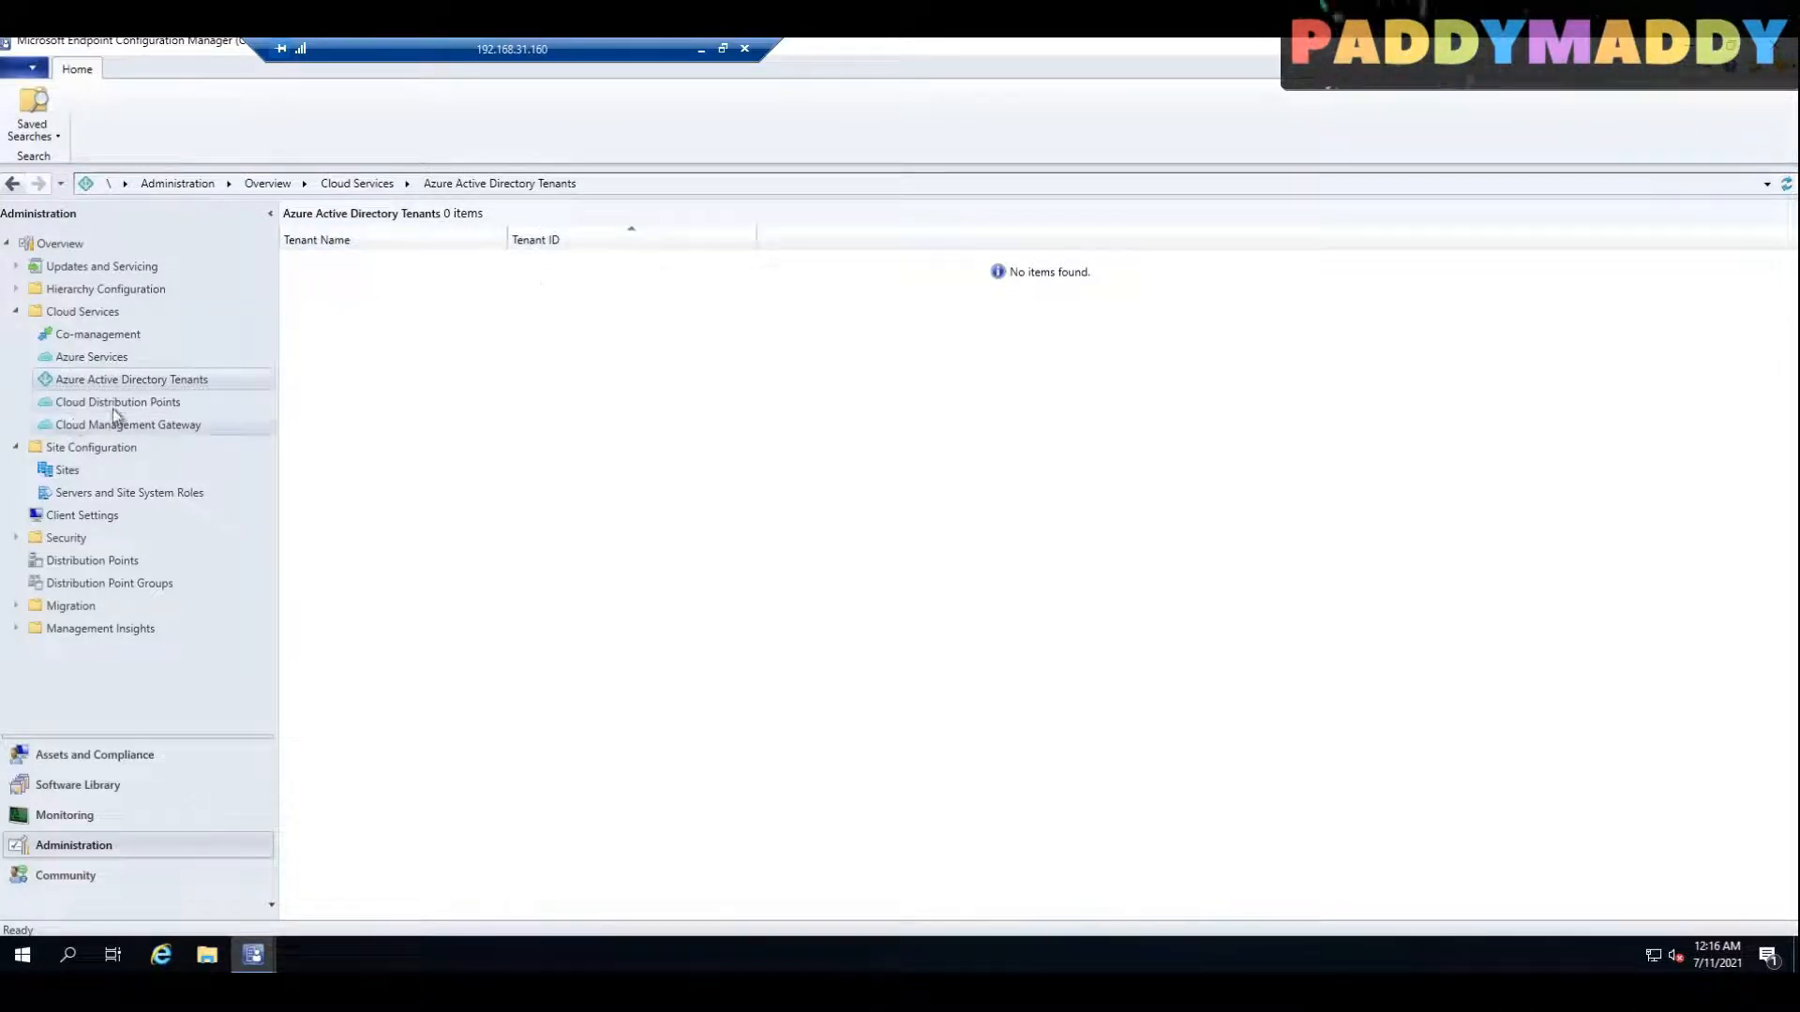
{"action": "left_click", "coordinate": [88, 359]}
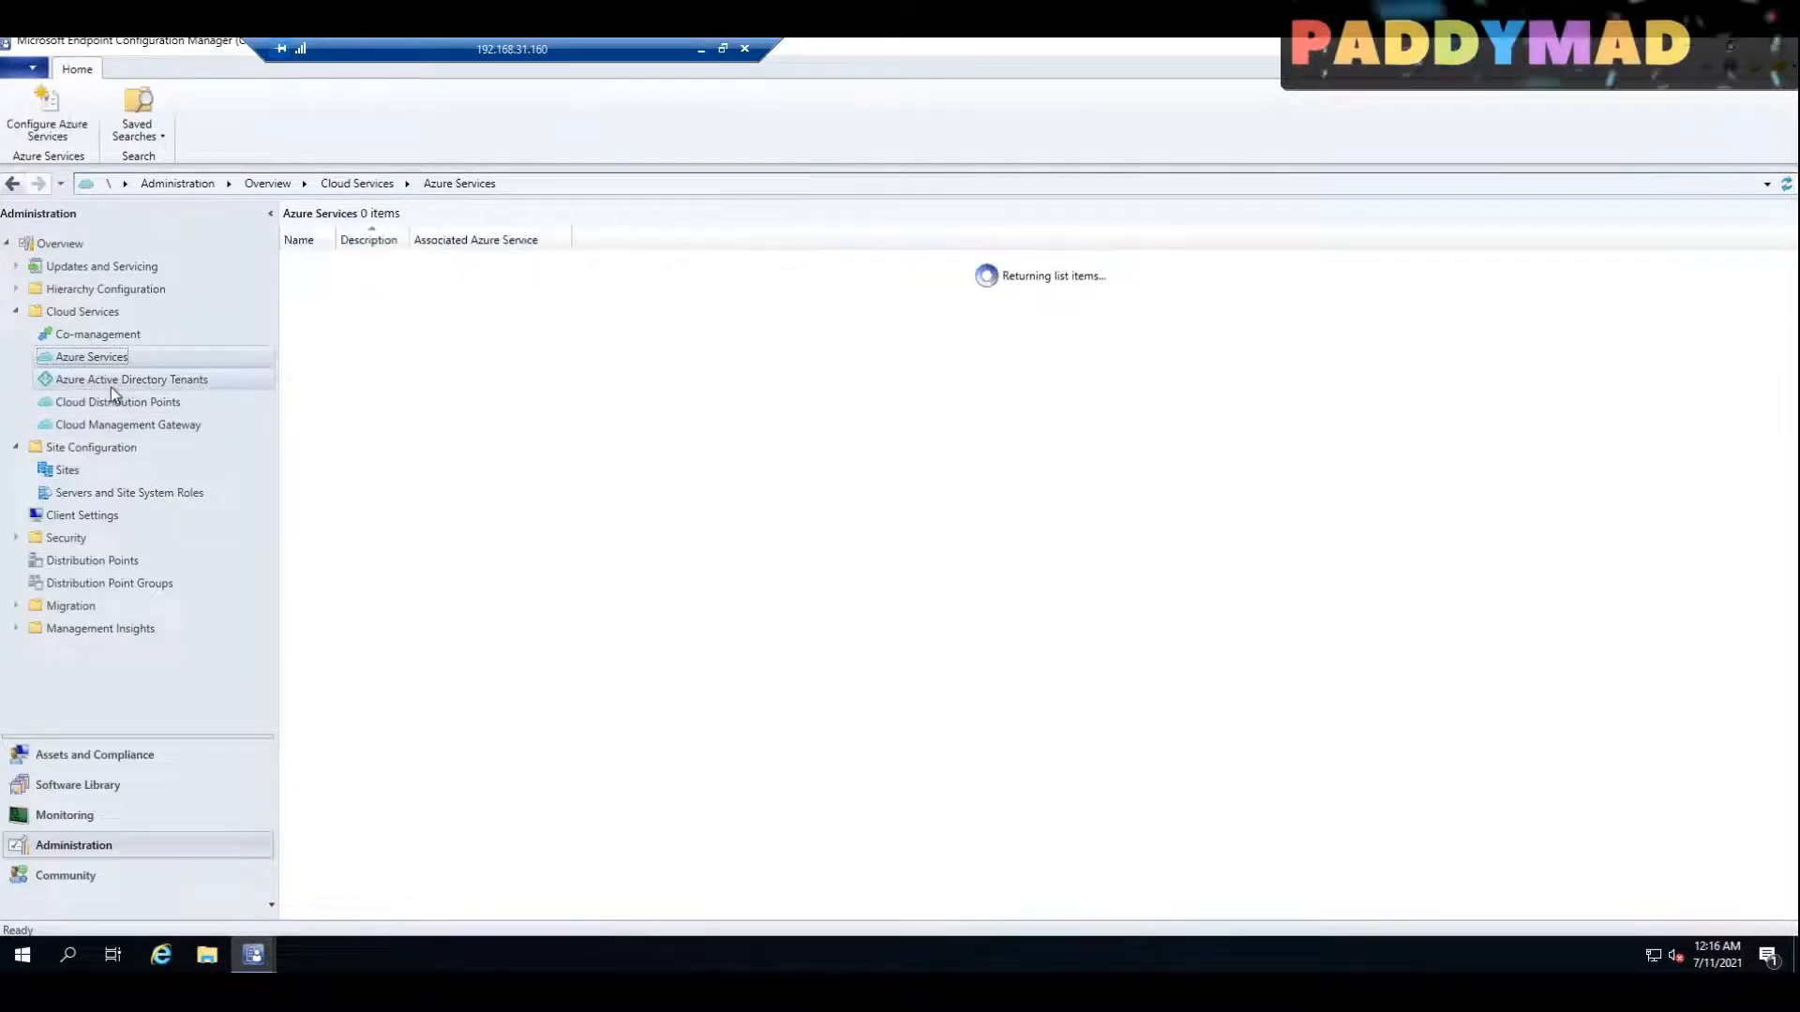
{"action": "left_click", "coordinate": [88, 384]}
{"action": "left_click", "coordinate": [94, 339]}
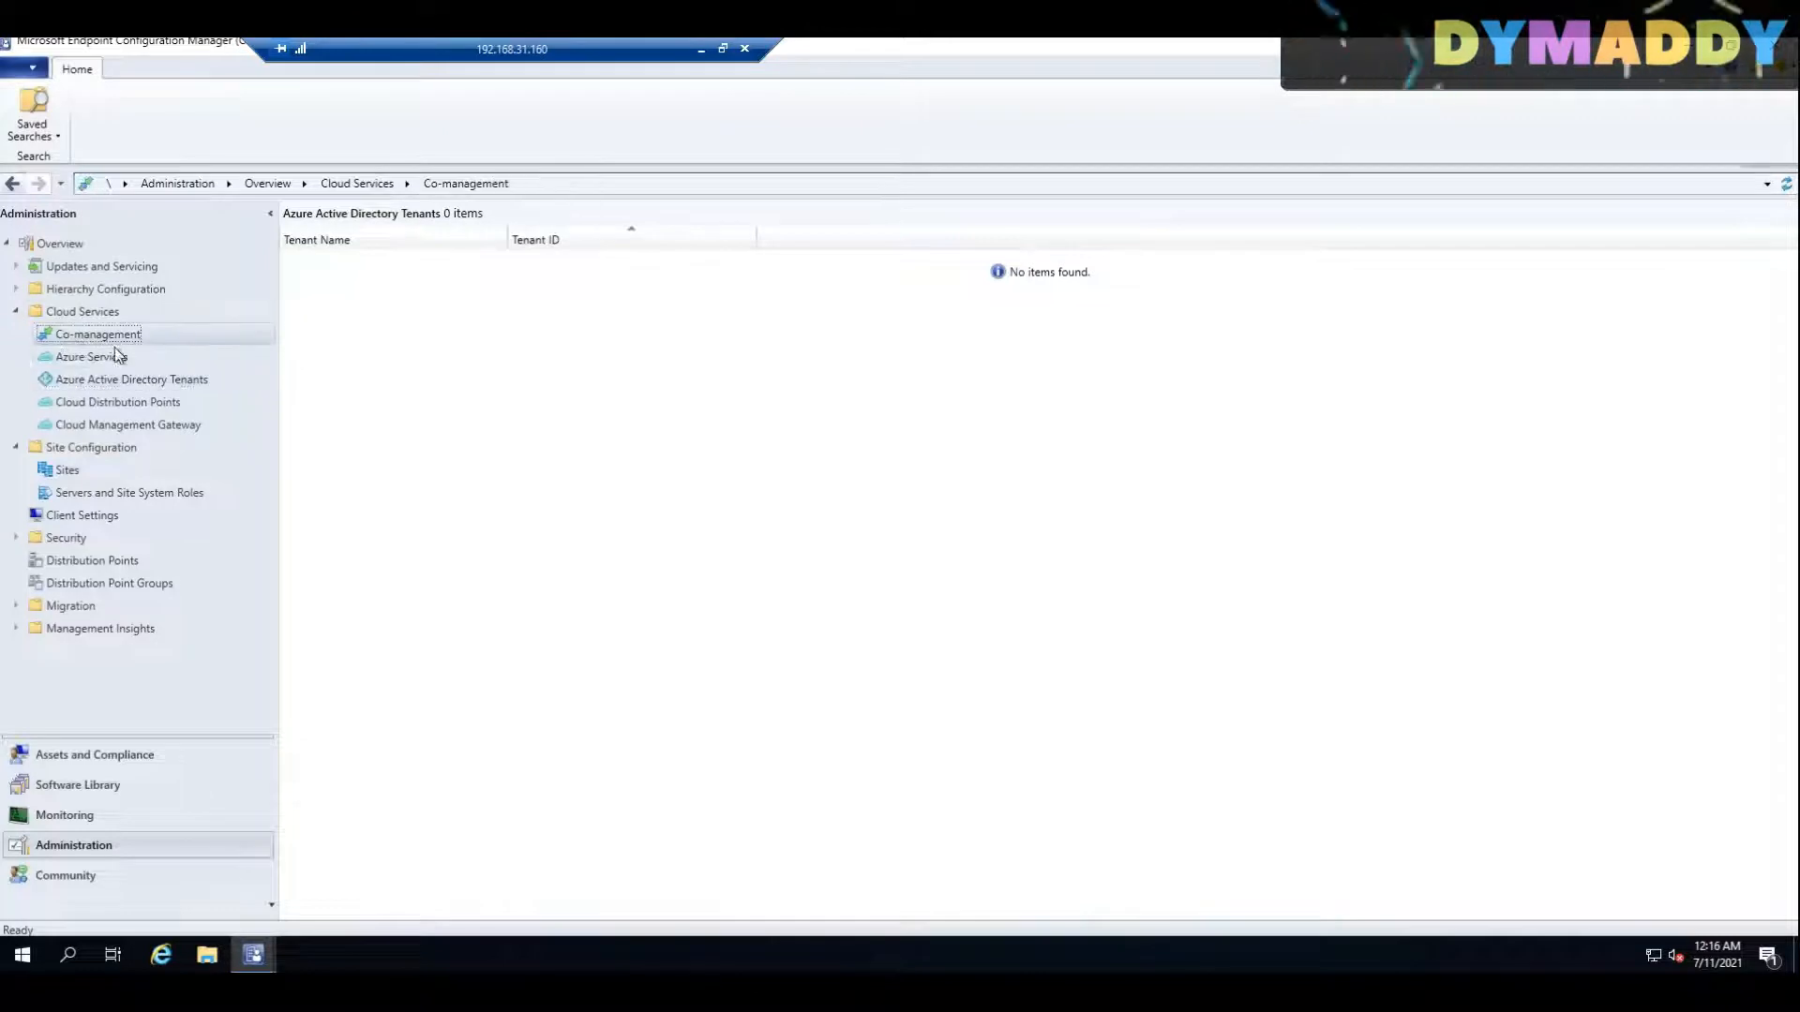
Step: Accept the Cloud attach settings in the co-management wizard and approve registering the AAD application in the tenant
{"action": "mouse_move", "coordinate": [256, 965]}
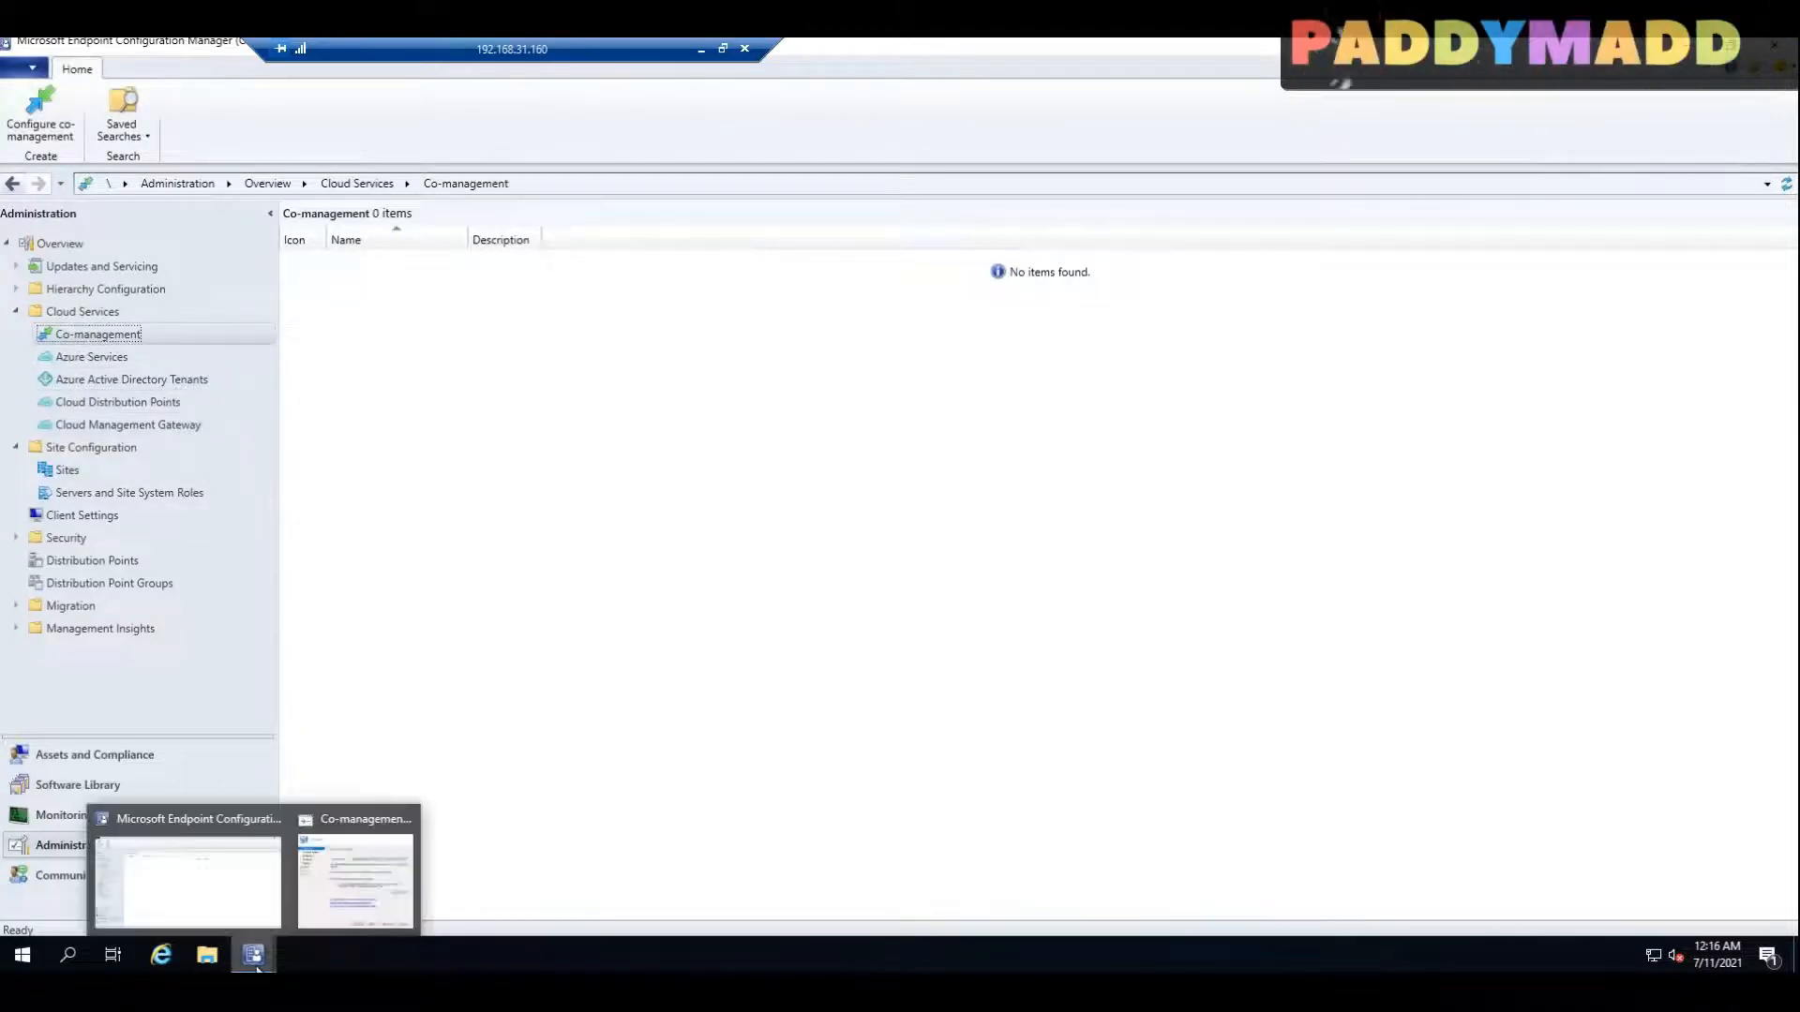
{"action": "left_click", "coordinate": [354, 881]}
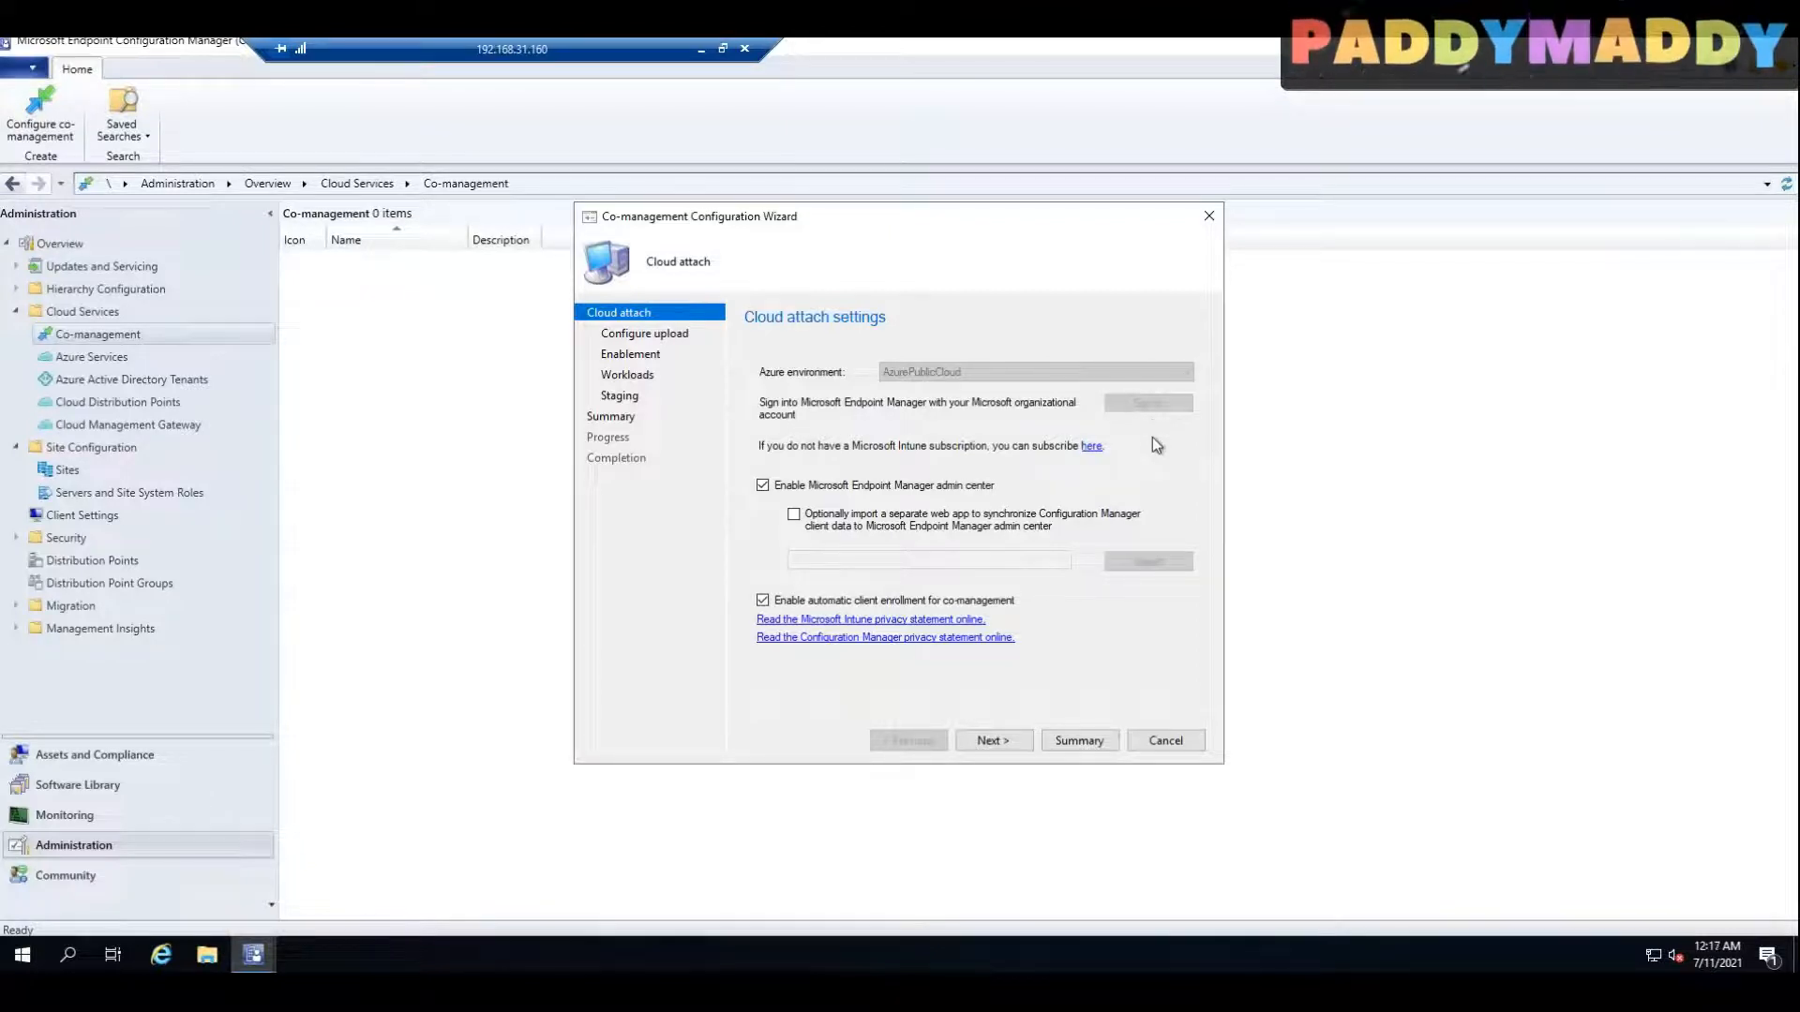
{"action": "left_click", "coordinate": [1000, 743]}
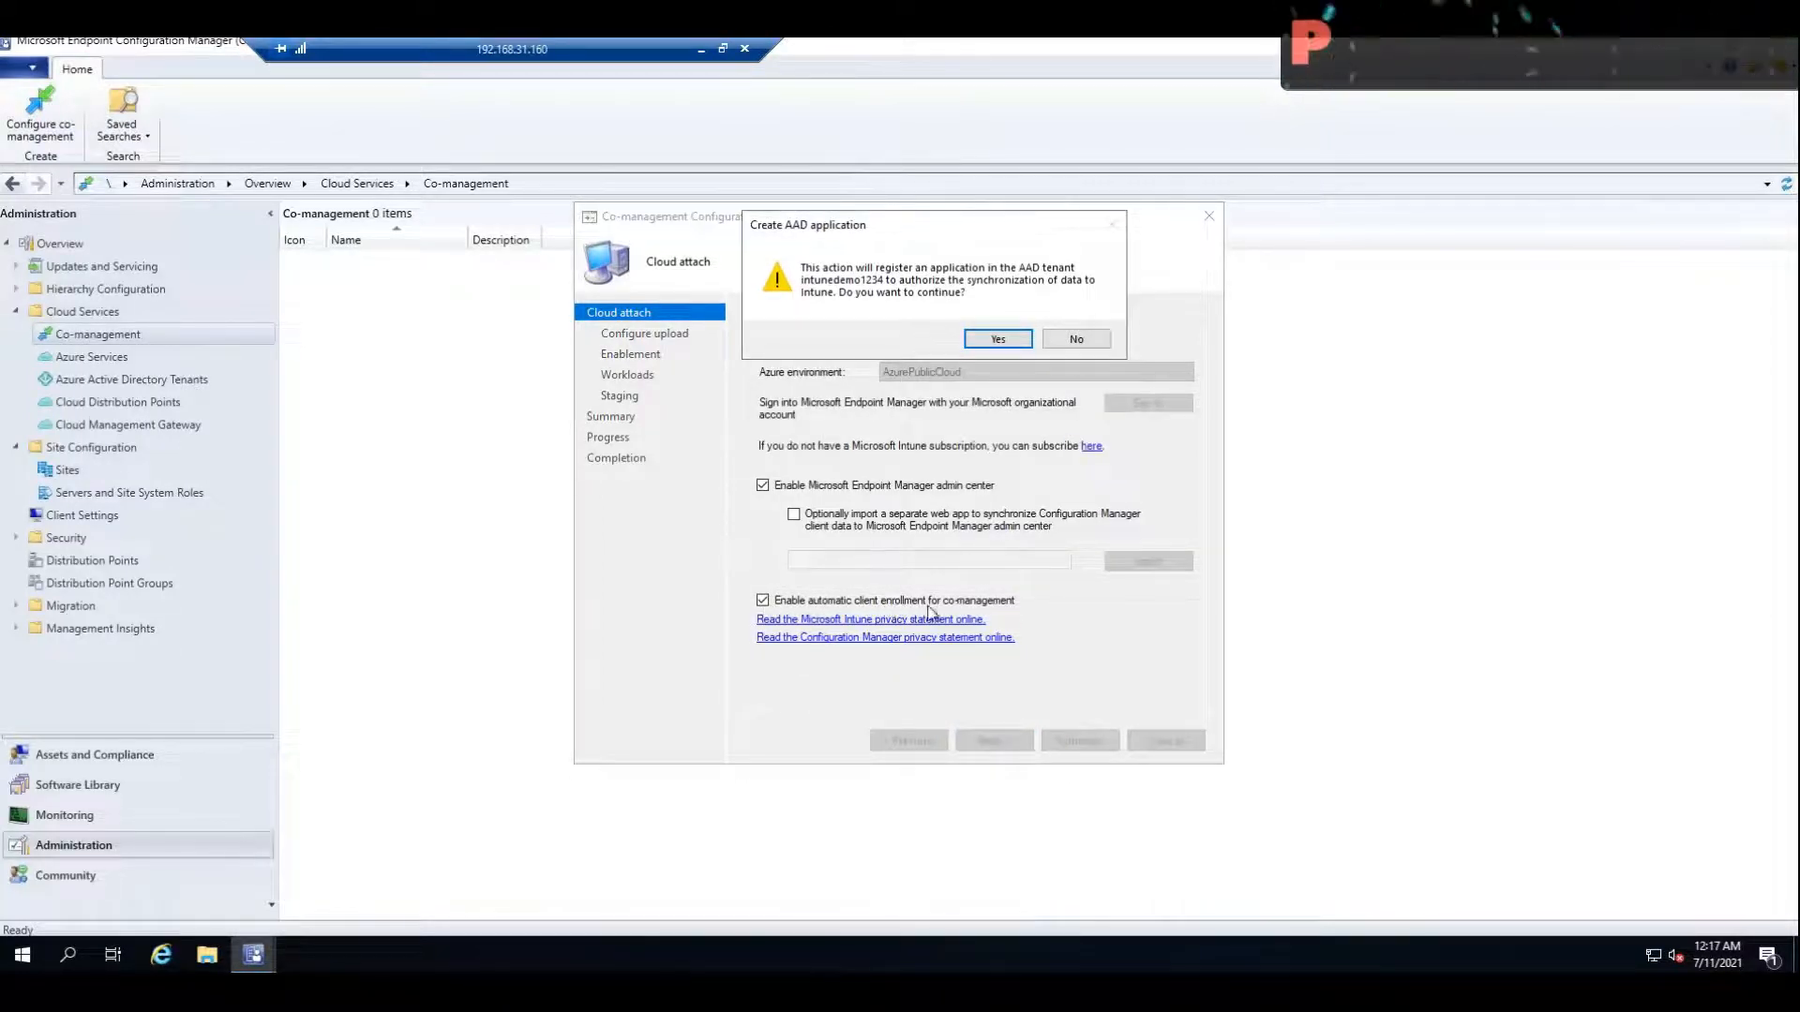
{"action": "left_click", "coordinate": [998, 339]}
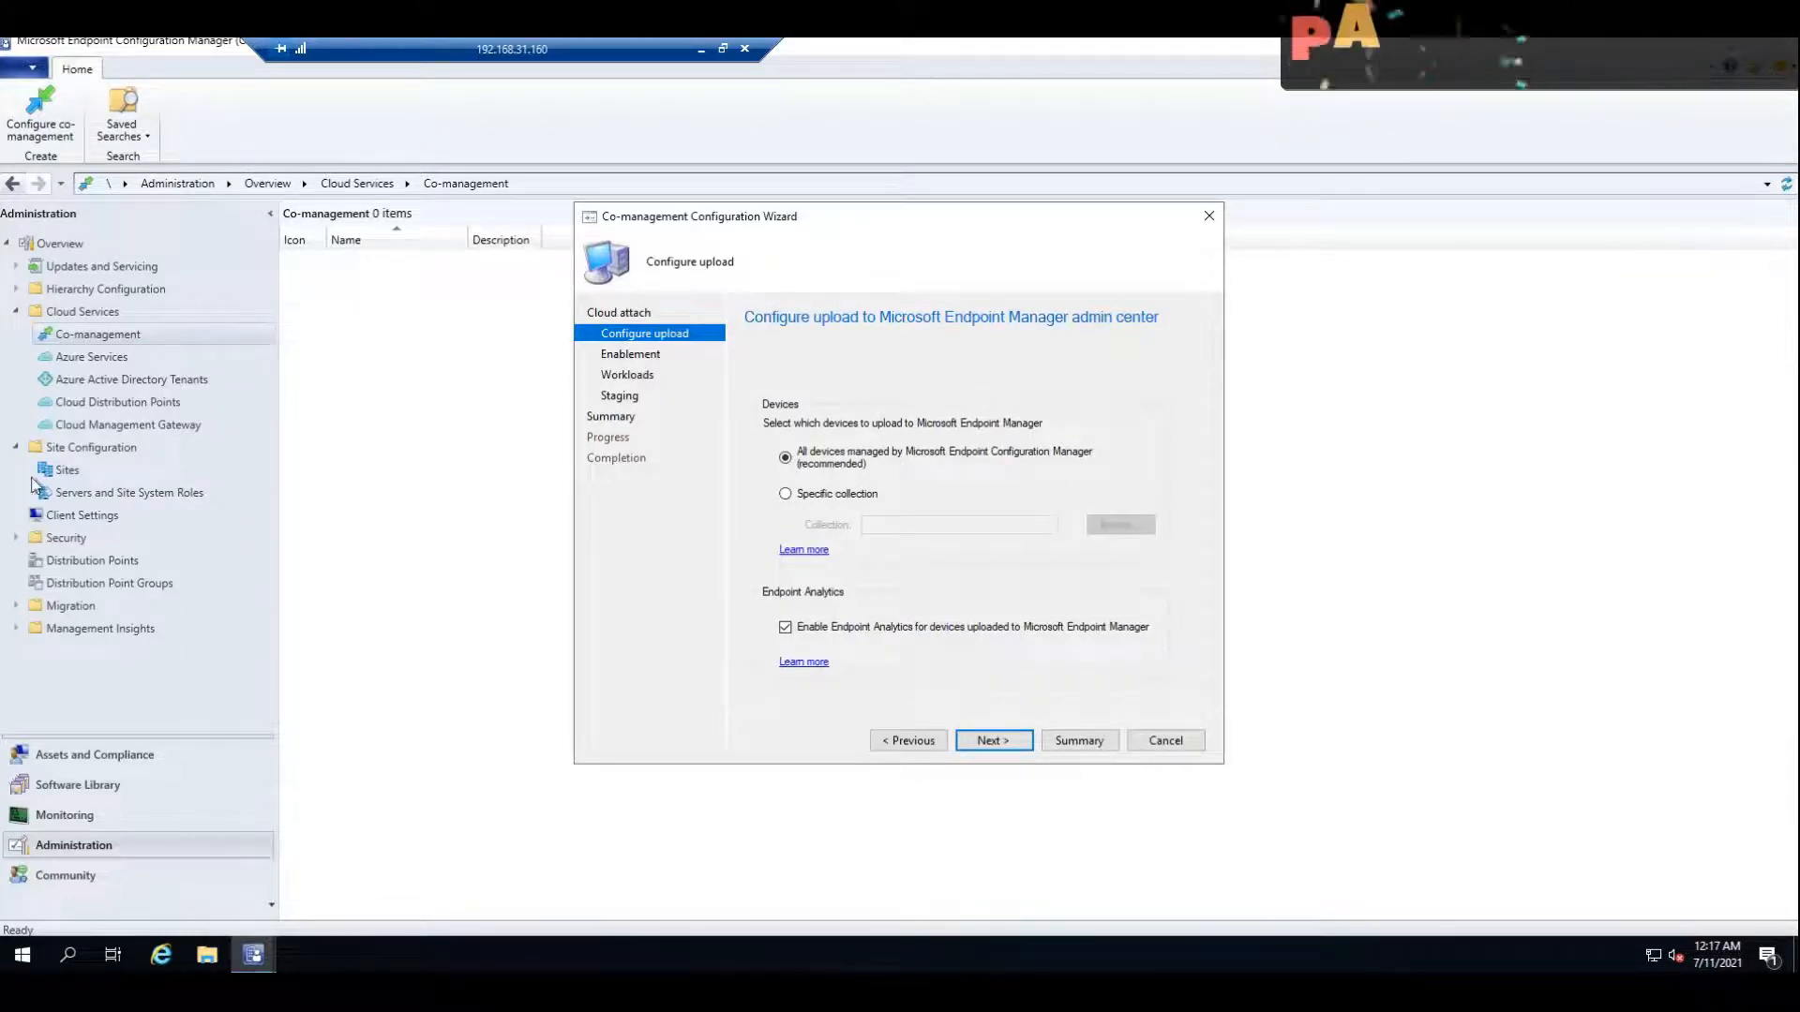
Step: Compare the Configuration Manager device list with All devices in the Microsoft Endpoint Manager admin center, then return to the MEM server session
{"action": "left_click", "coordinate": [58, 755]}
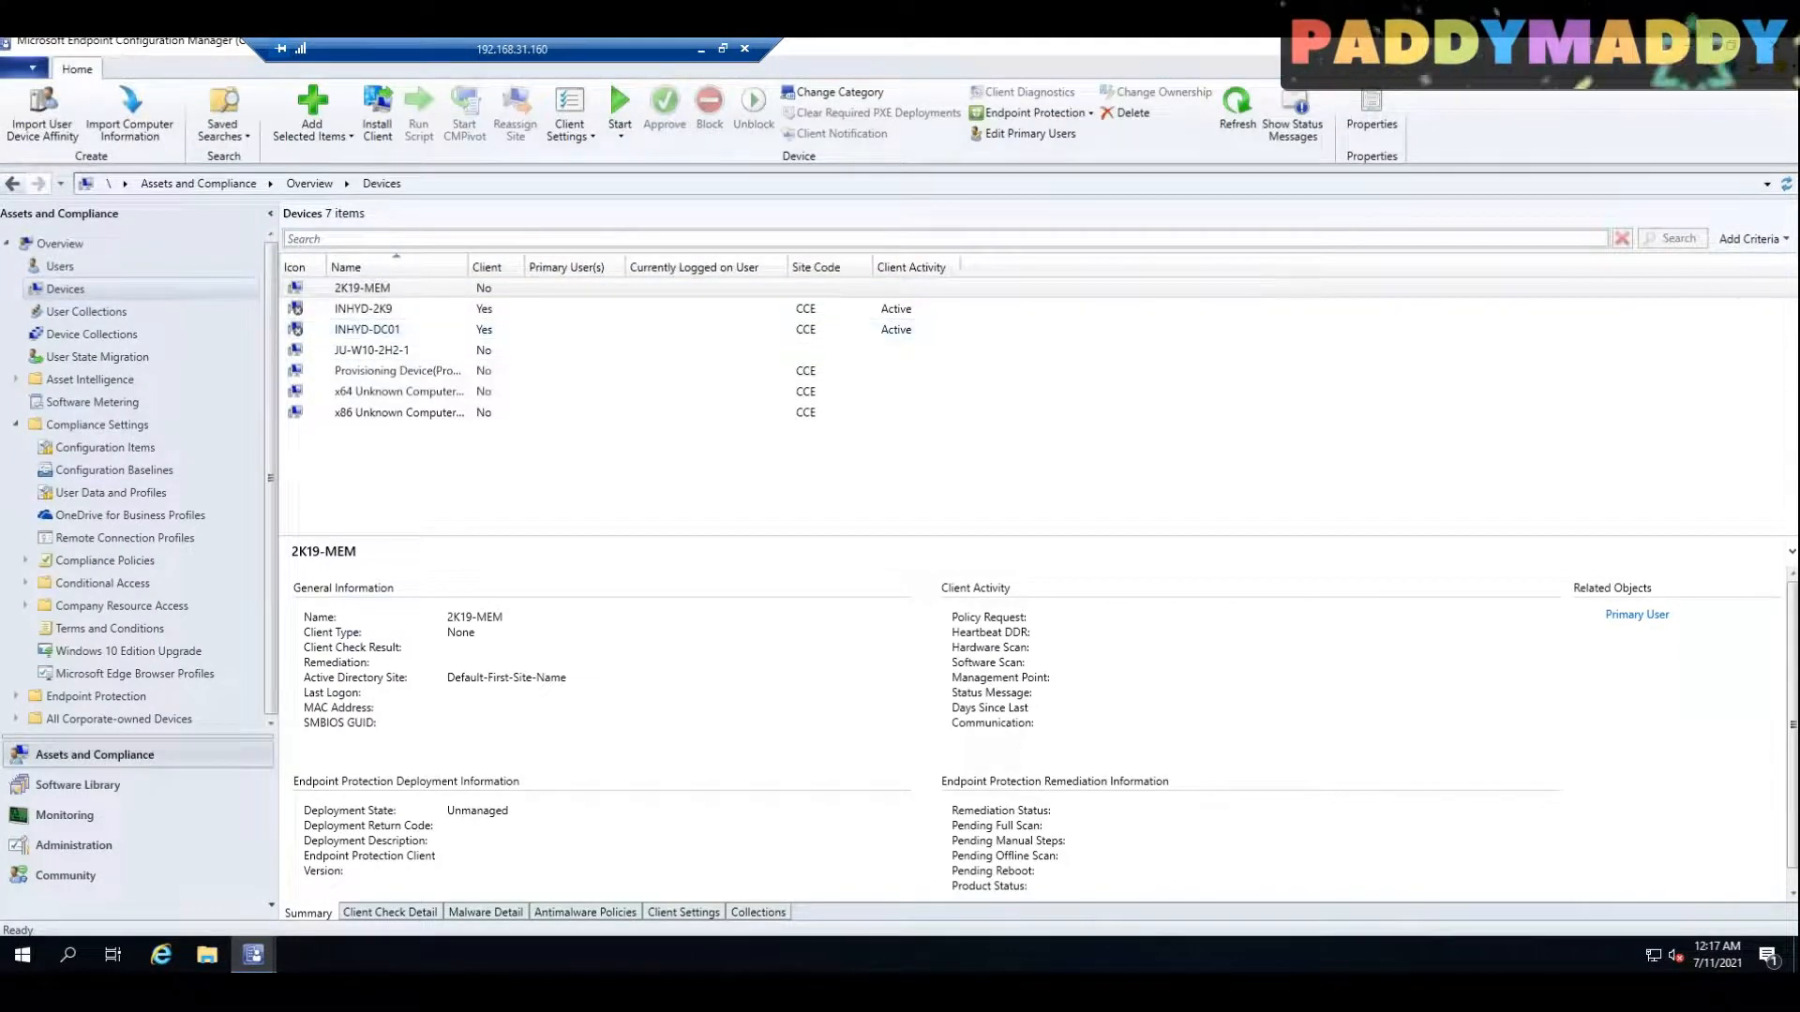
{"action": "left_click", "coordinate": [701, 48]}
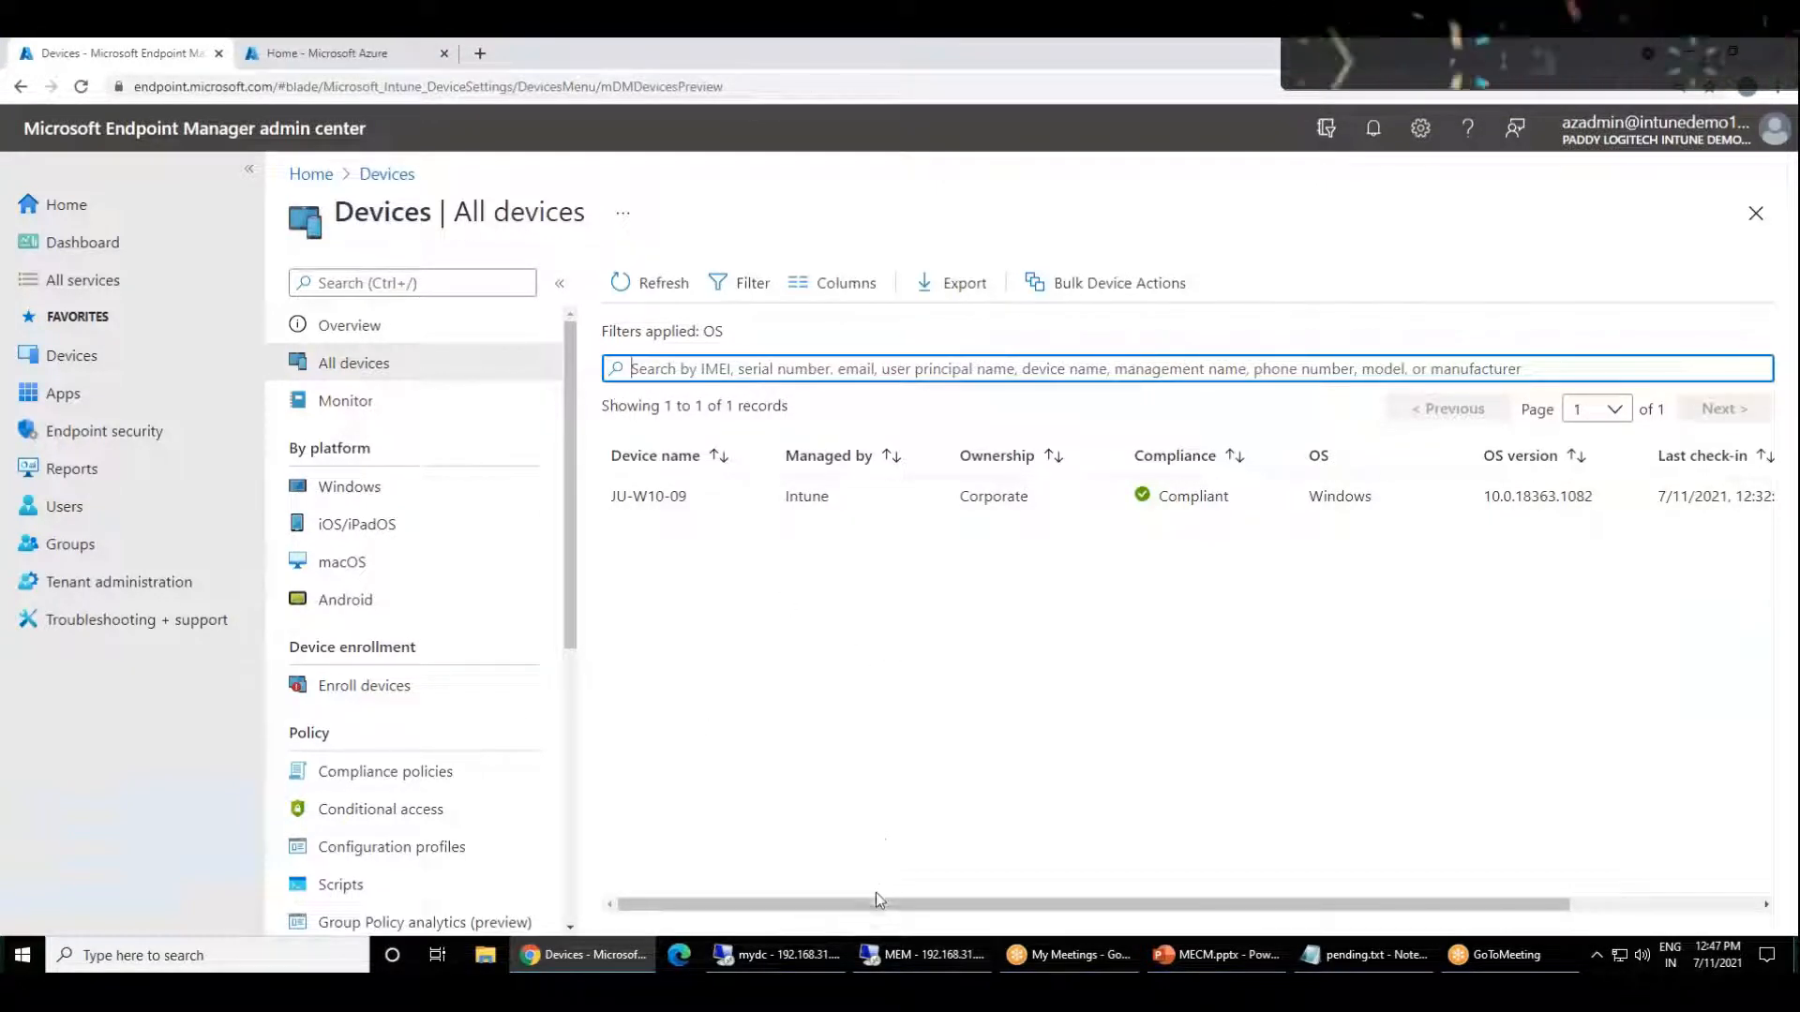
{"action": "scroll", "coordinate": [569, 609], "scroll_direction": "down", "scroll_amount": 1}
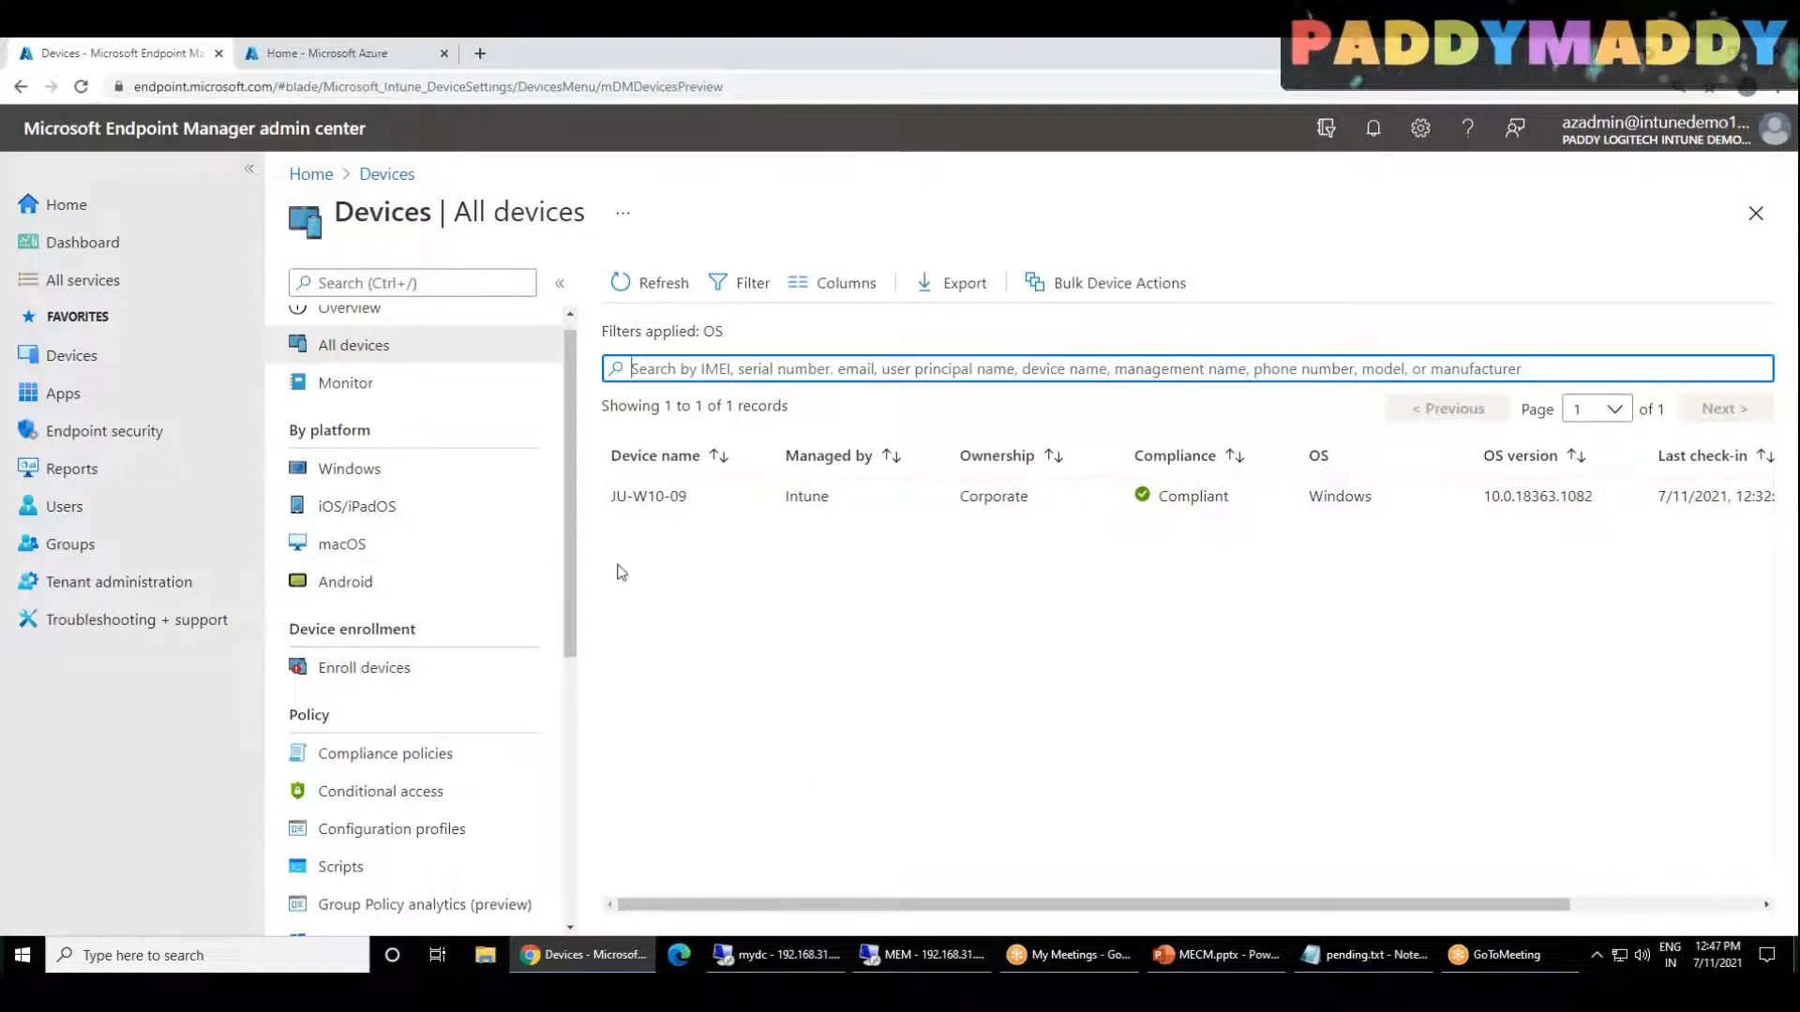
{"action": "left_click", "coordinate": [597, 968]}
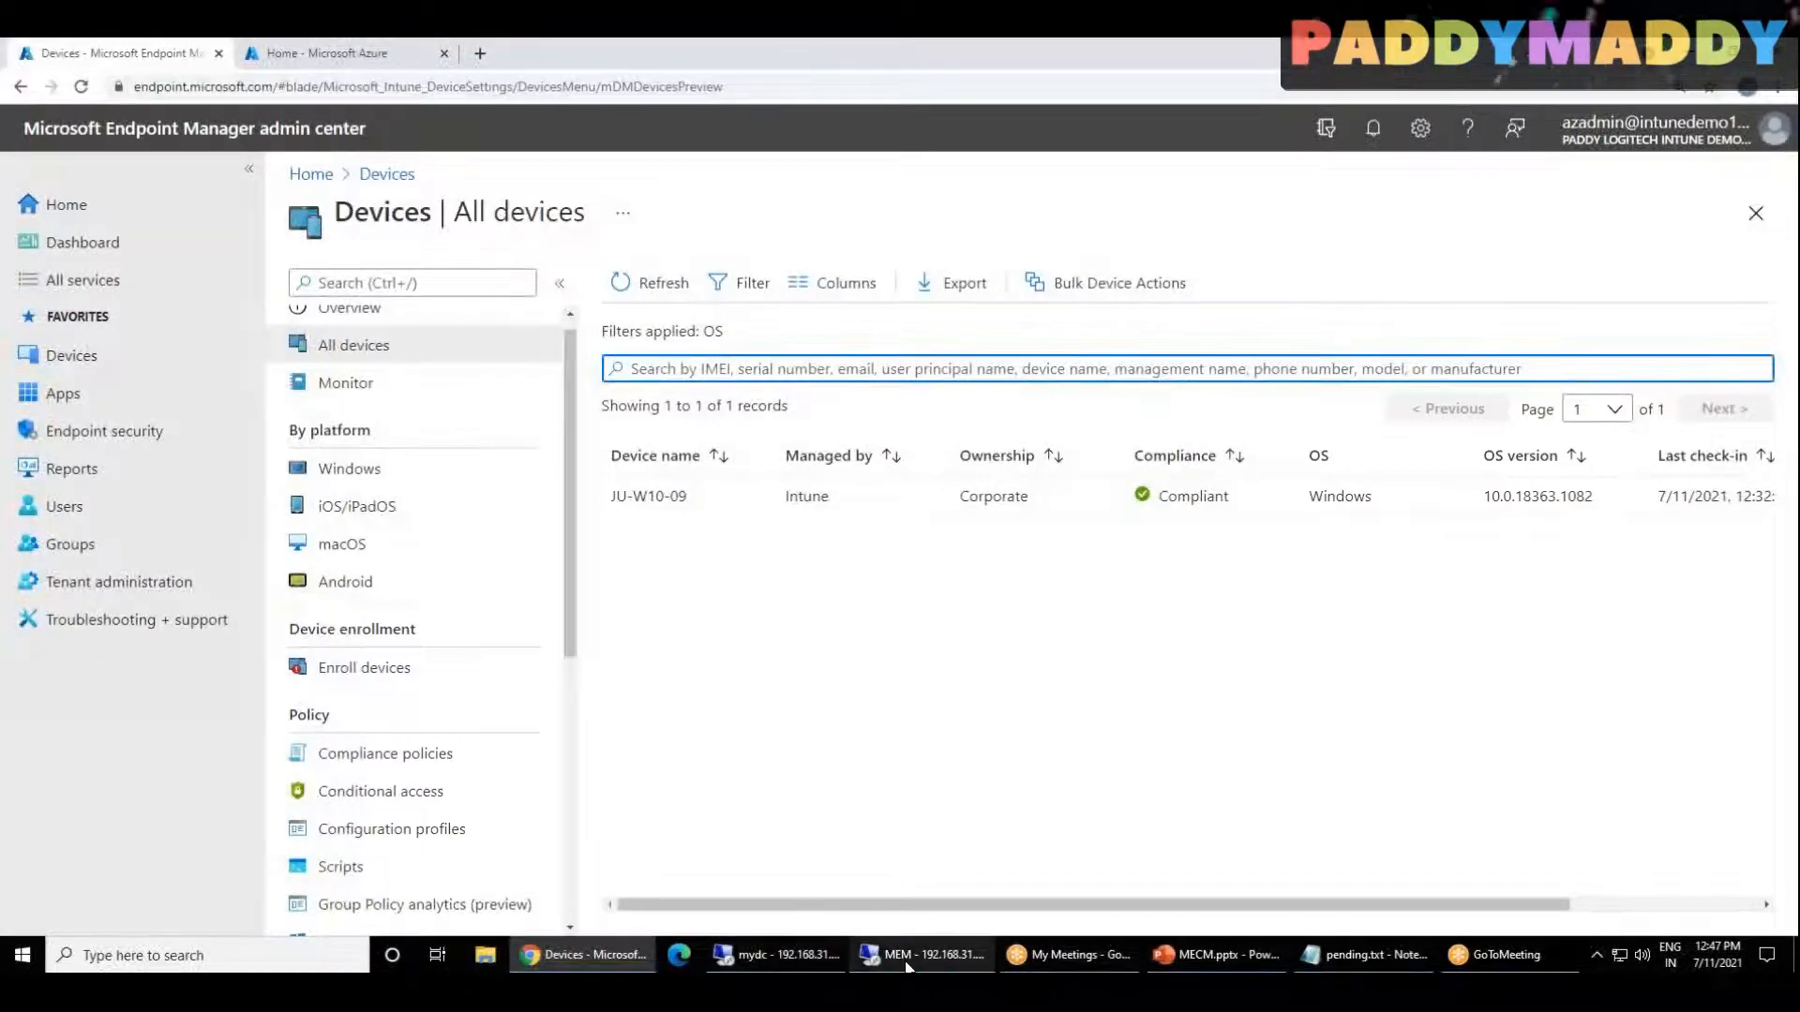
{"action": "left_click", "coordinate": [928, 954]}
Step: Accept uploading all Configuration Manager devices with Endpoint Analytics enabled, and advance the co-management wizard to the Enablement page
{"action": "mouse_move", "coordinate": [253, 955]}
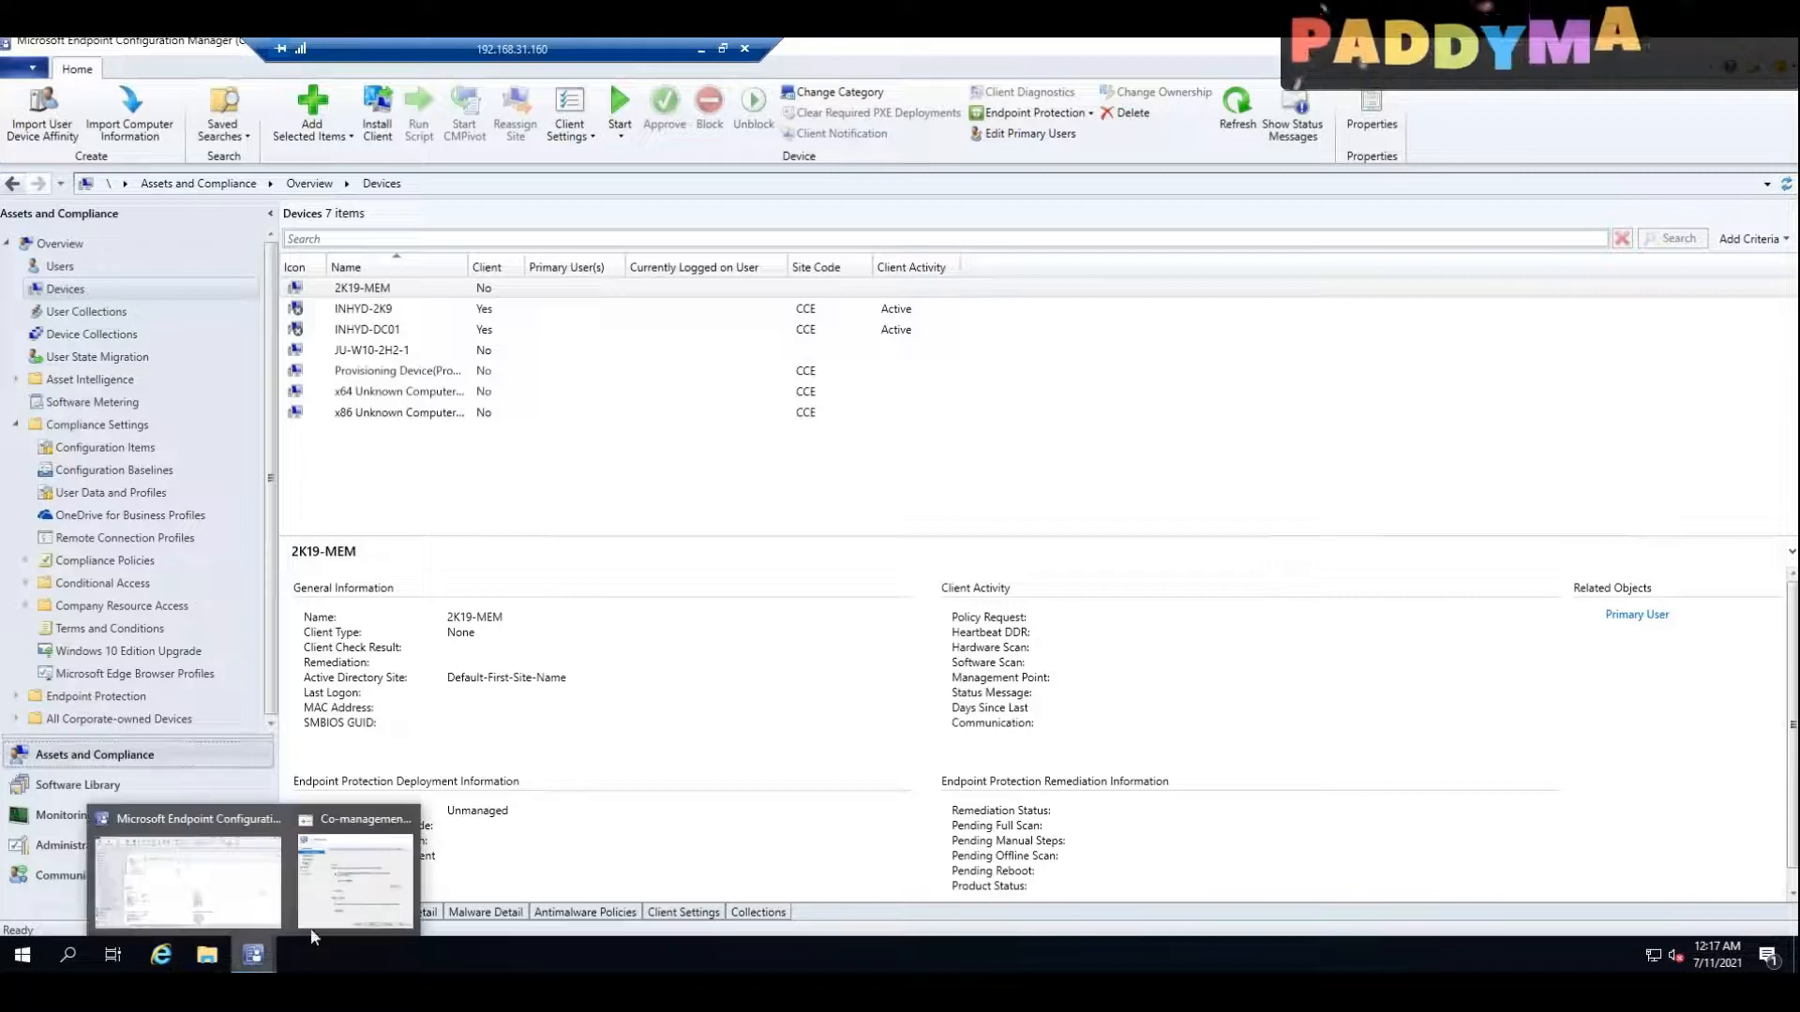
{"action": "left_click", "coordinate": [352, 843]}
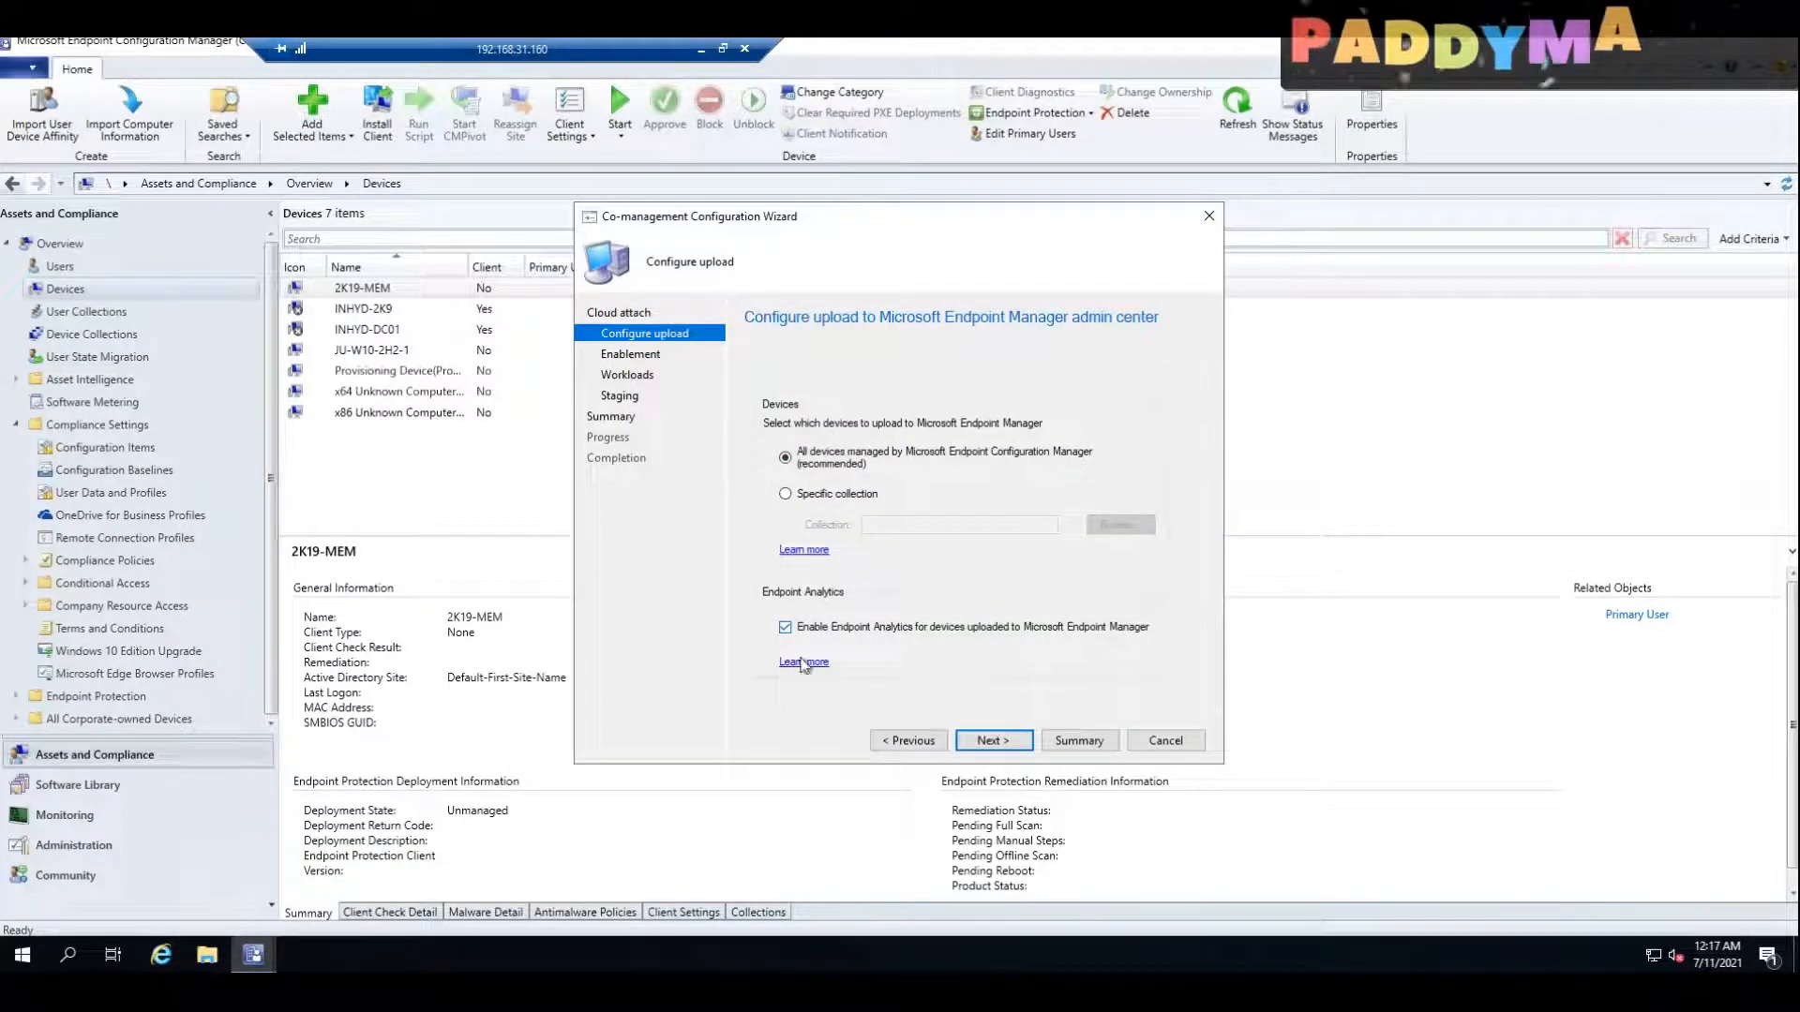
{"action": "left_click", "coordinate": [1007, 627]}
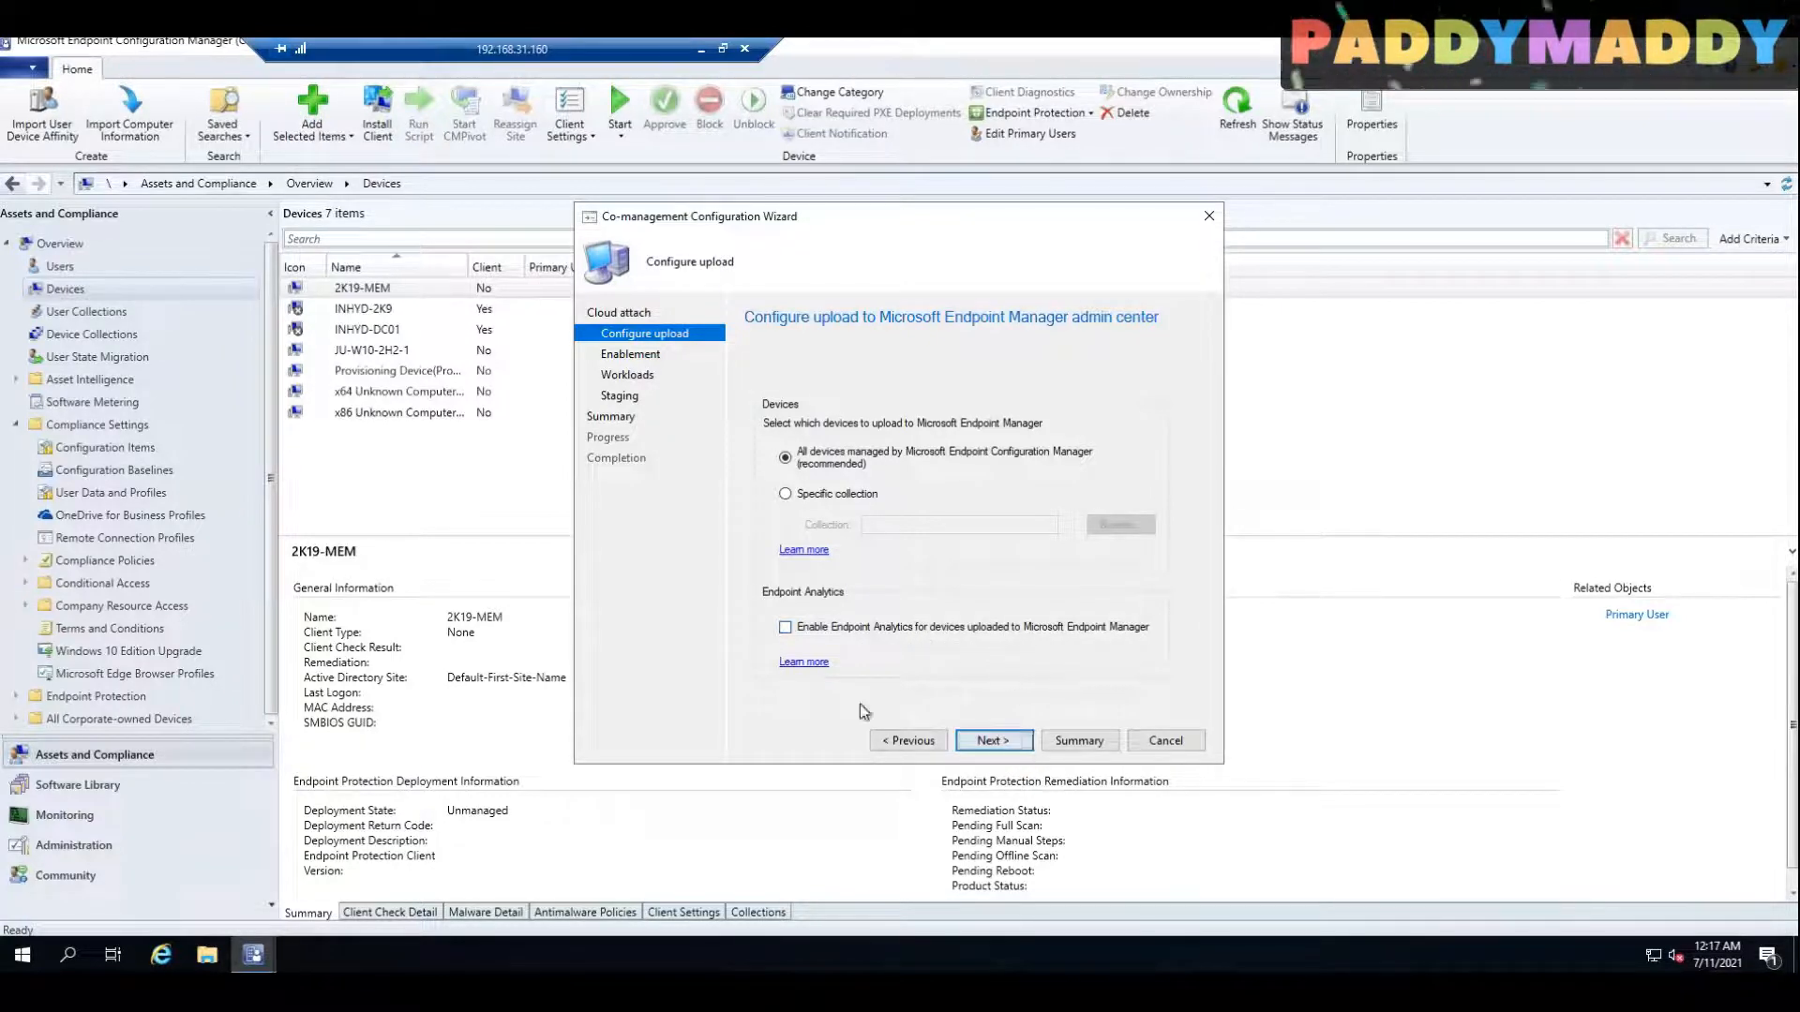
{"action": "left_click", "coordinate": [996, 742]}
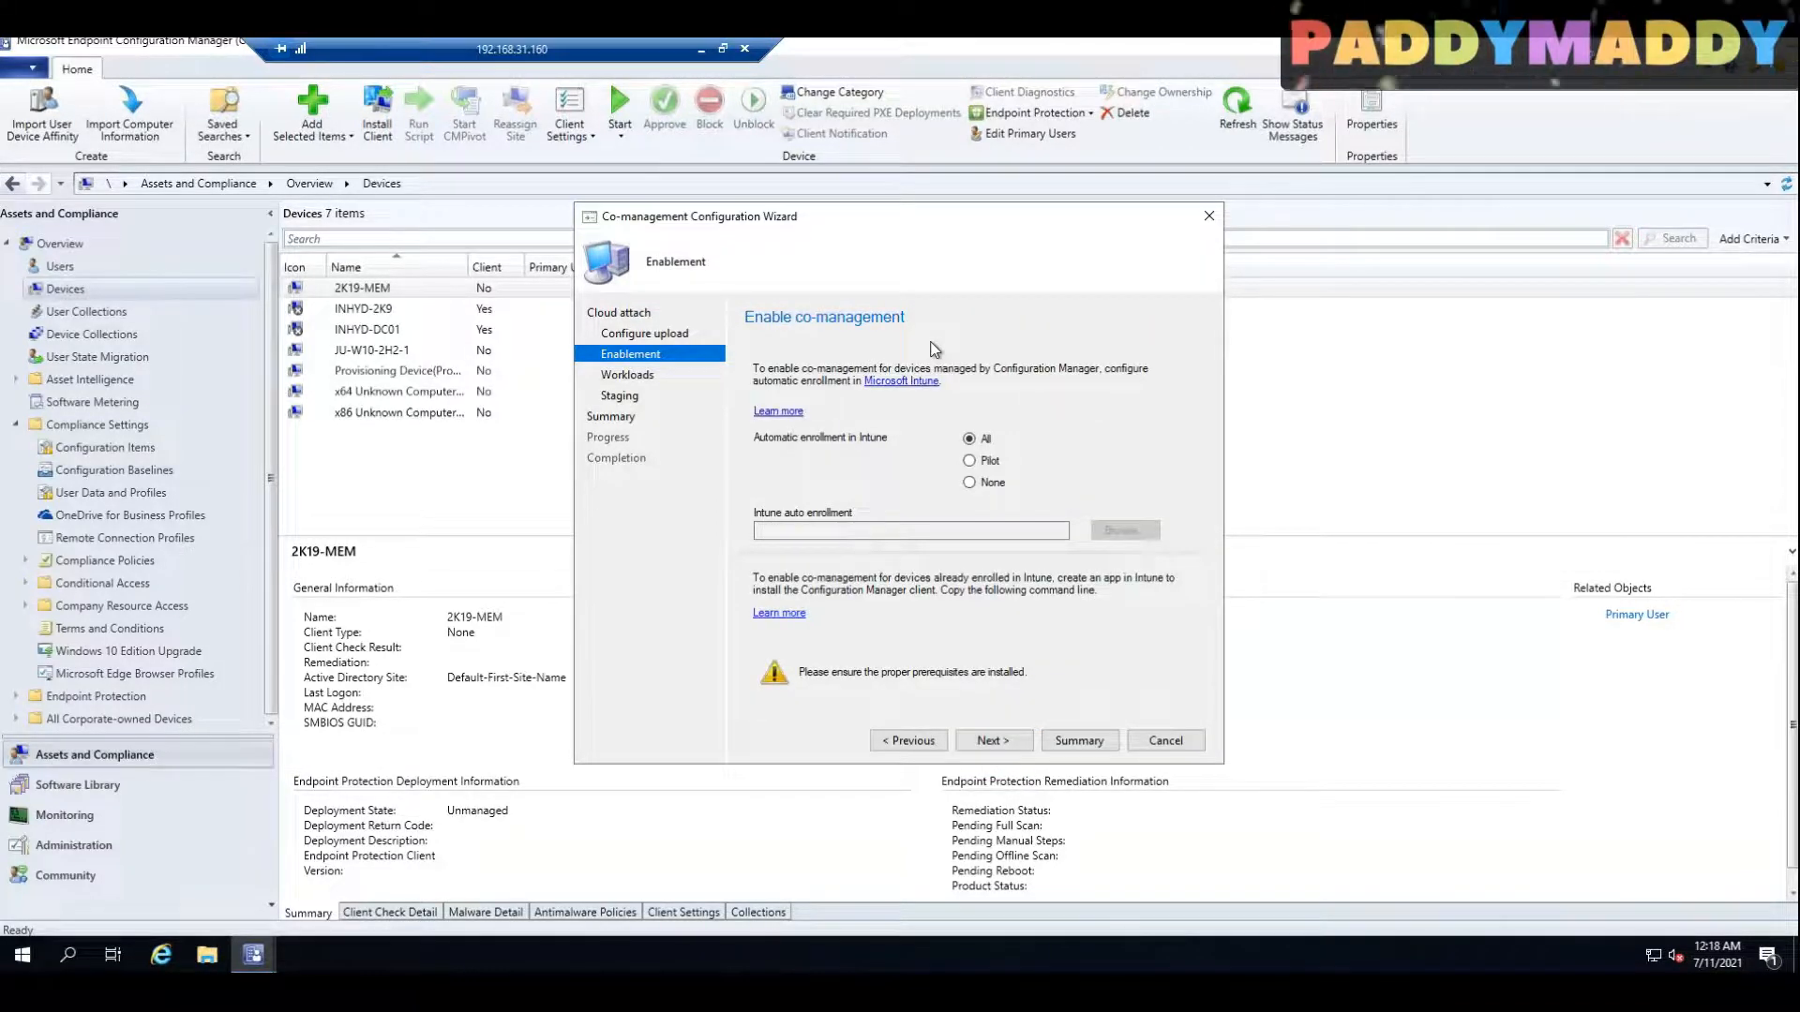
Step: Revisit the wizard's Cloud attach page, approve the AAD application registration again, and proceed to the Workloads page
{"action": "left_click_drag", "start_coordinate": [851, 211], "coordinate": [980, 205]}
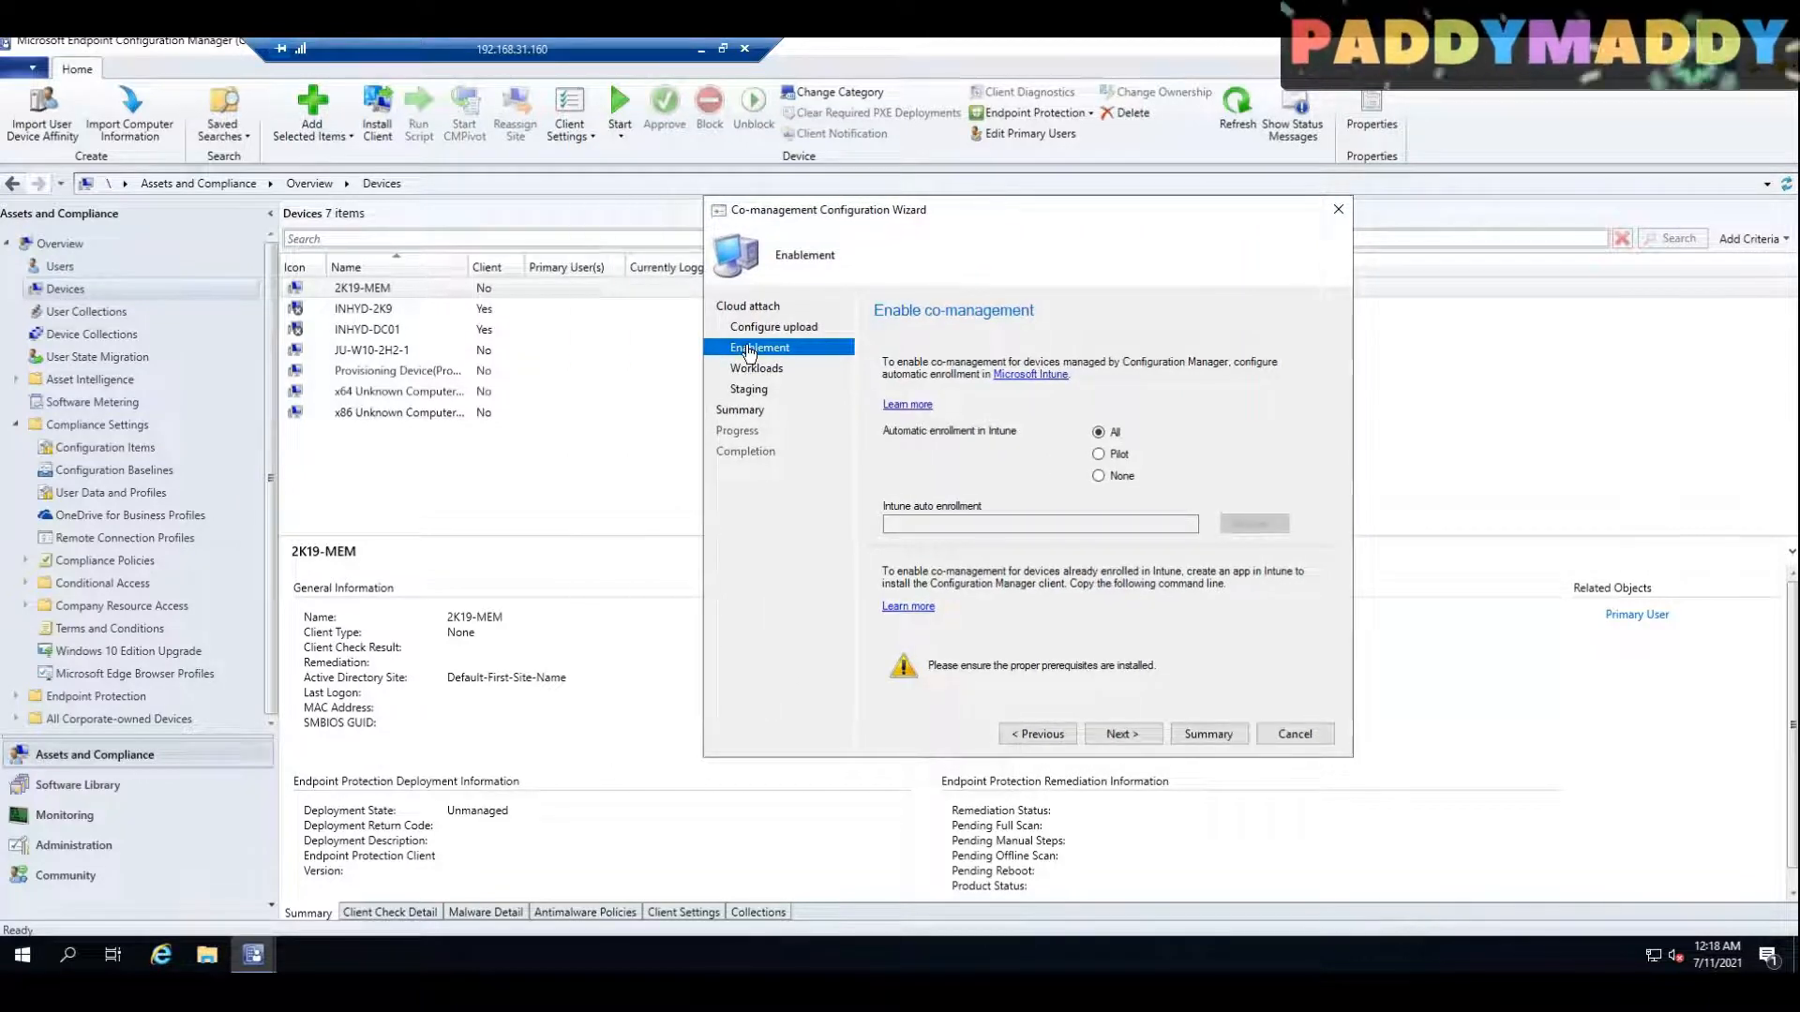
{"action": "left_click", "coordinate": [762, 308]}
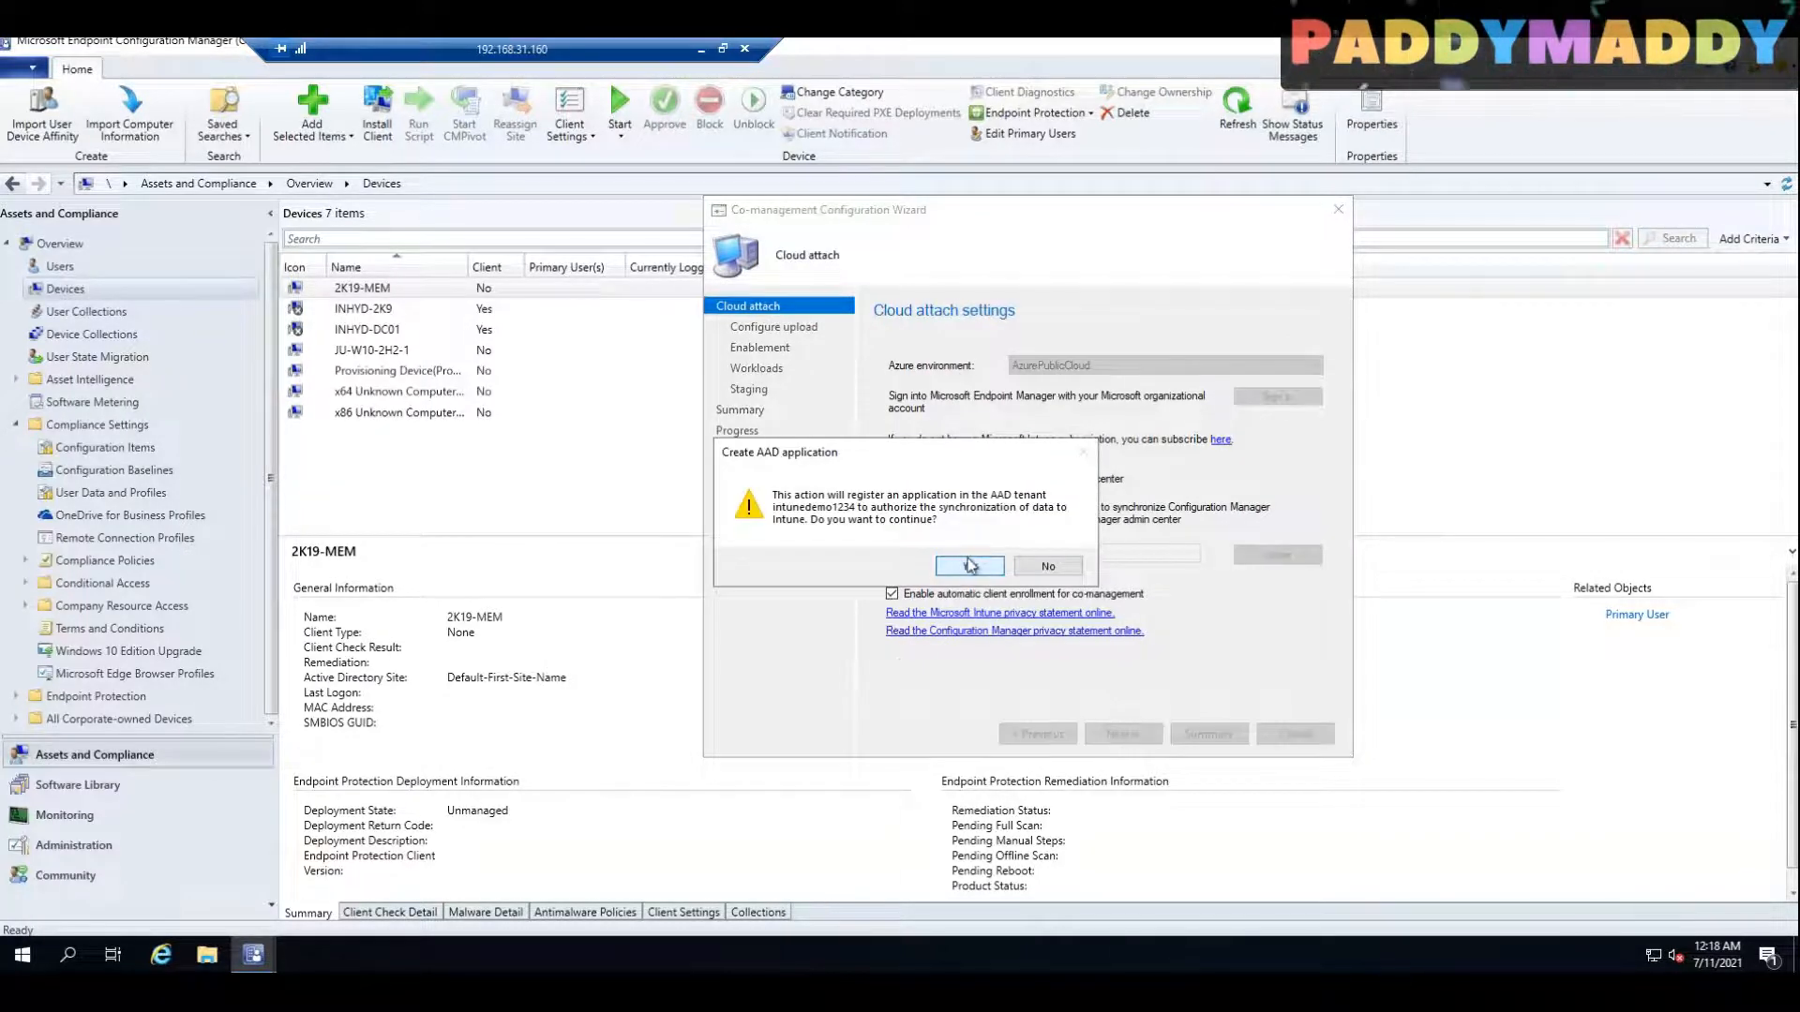
{"action": "left_click", "coordinate": [970, 565]}
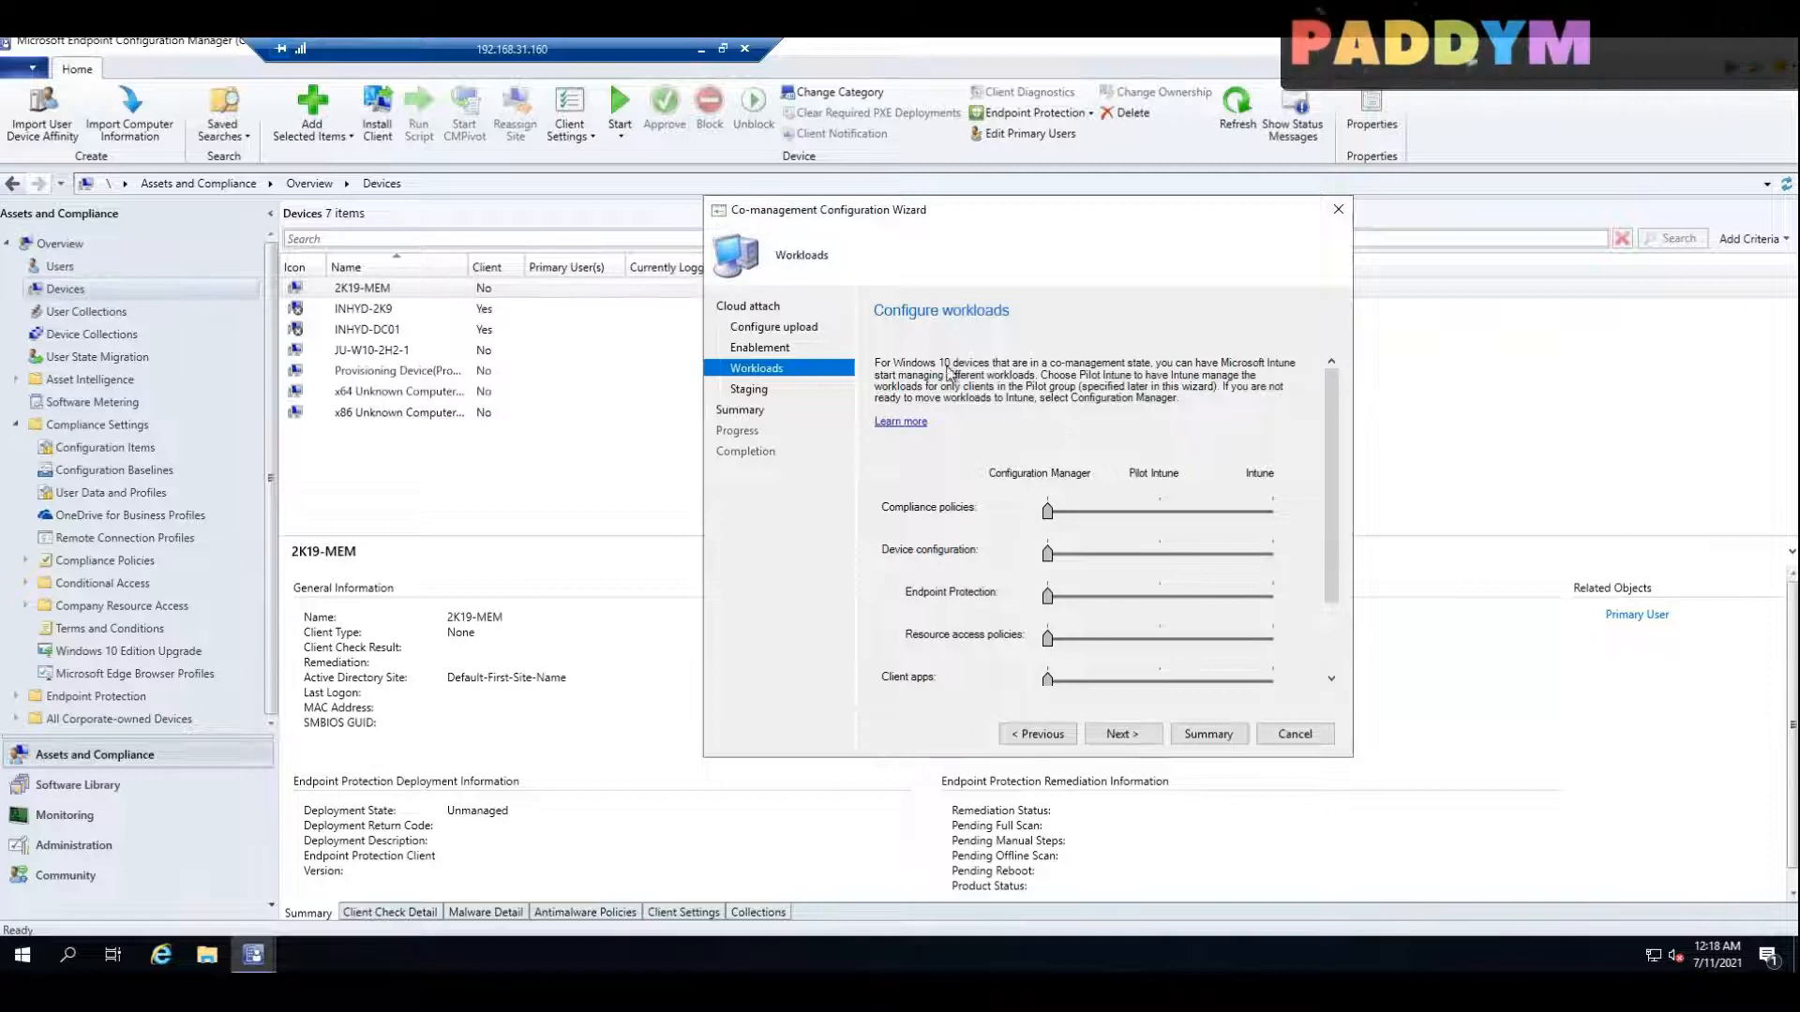
Step: Review the workload sliders from Compliance policies to Windows Update policies, and bring the console's Compliance Settings into view for comparison
{"action": "left_click_drag", "start_coordinate": [1341, 413], "coordinate": [1329, 626]}
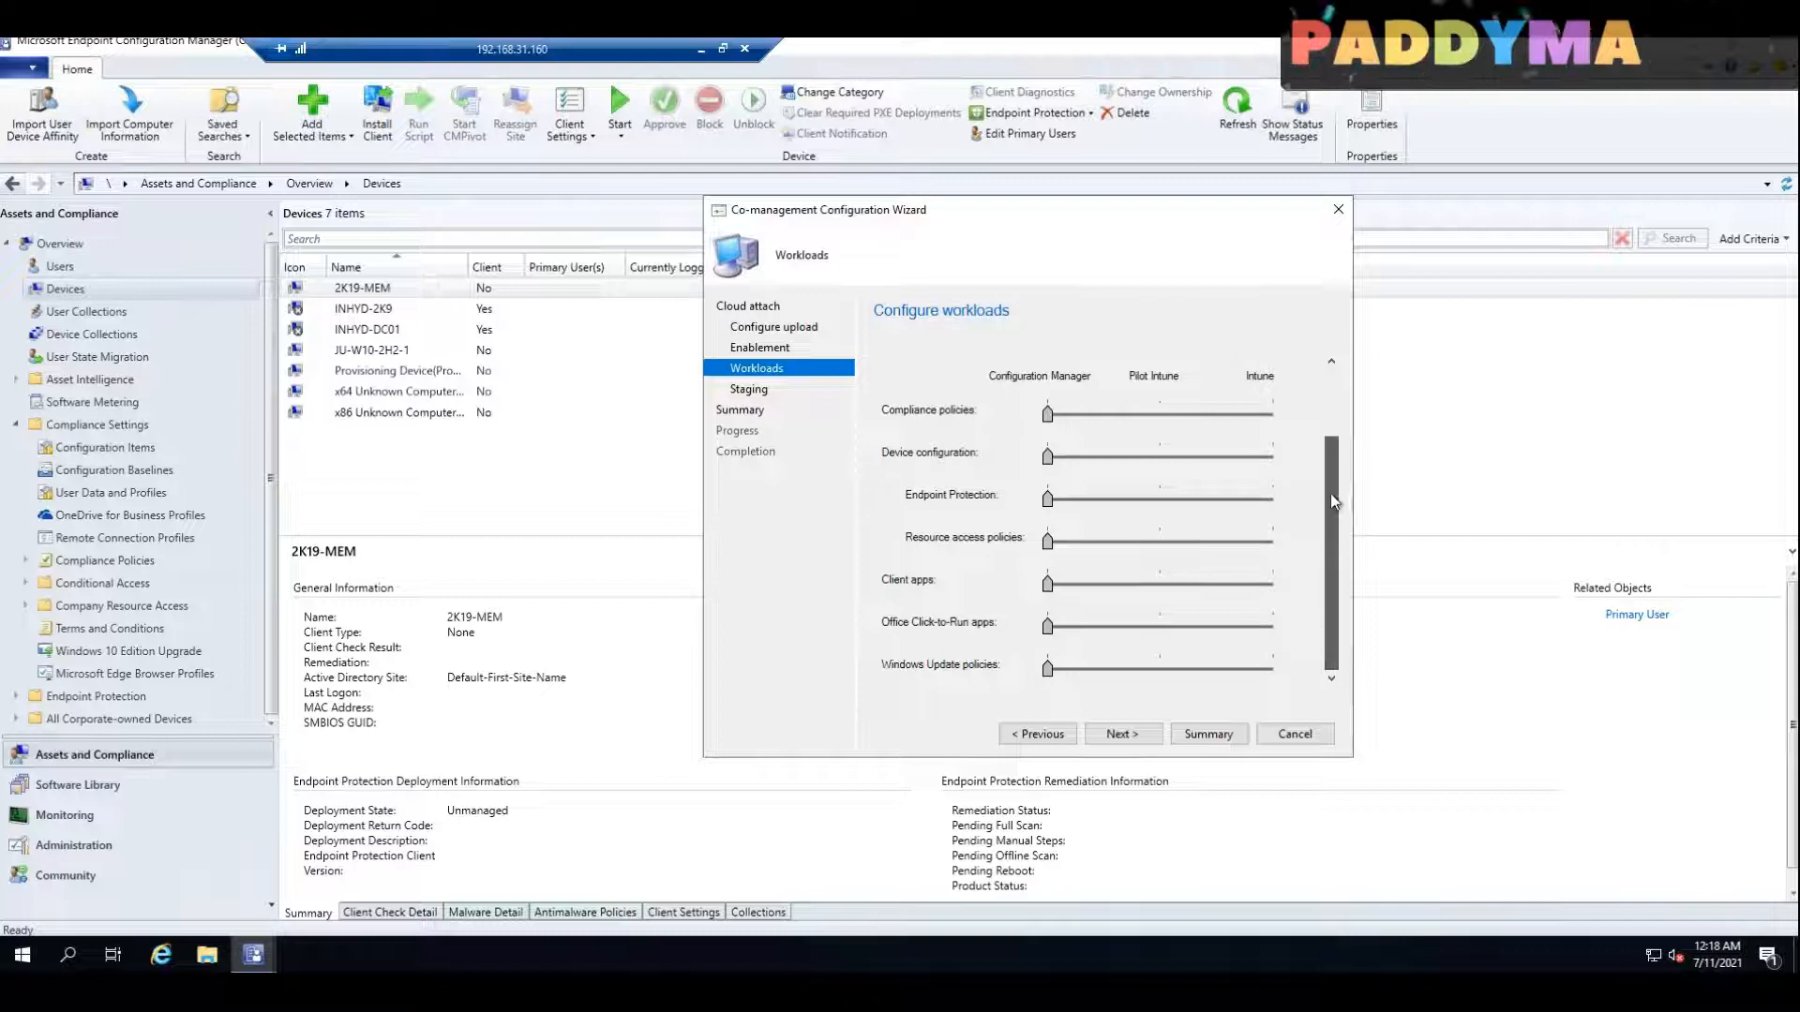
{"action": "left_click_drag", "start_coordinate": [1335, 501], "coordinate": [1335, 436]}
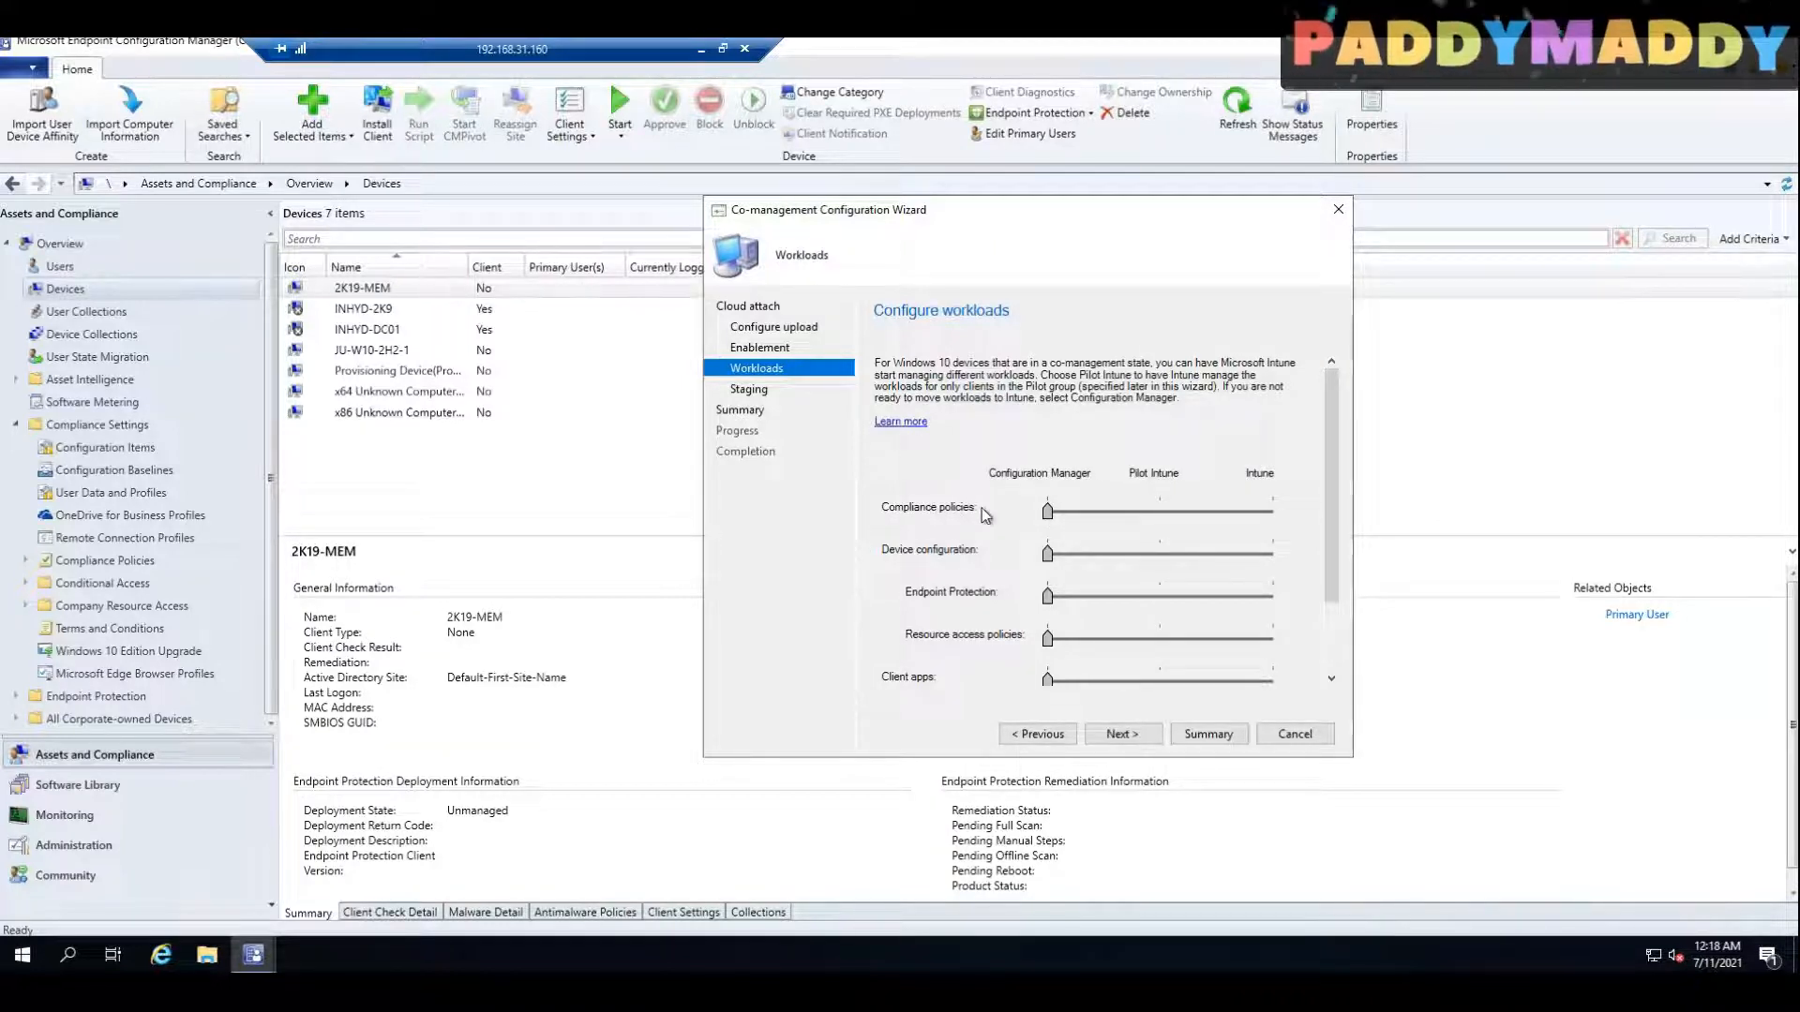
{"action": "left_click", "coordinate": [518, 832]}
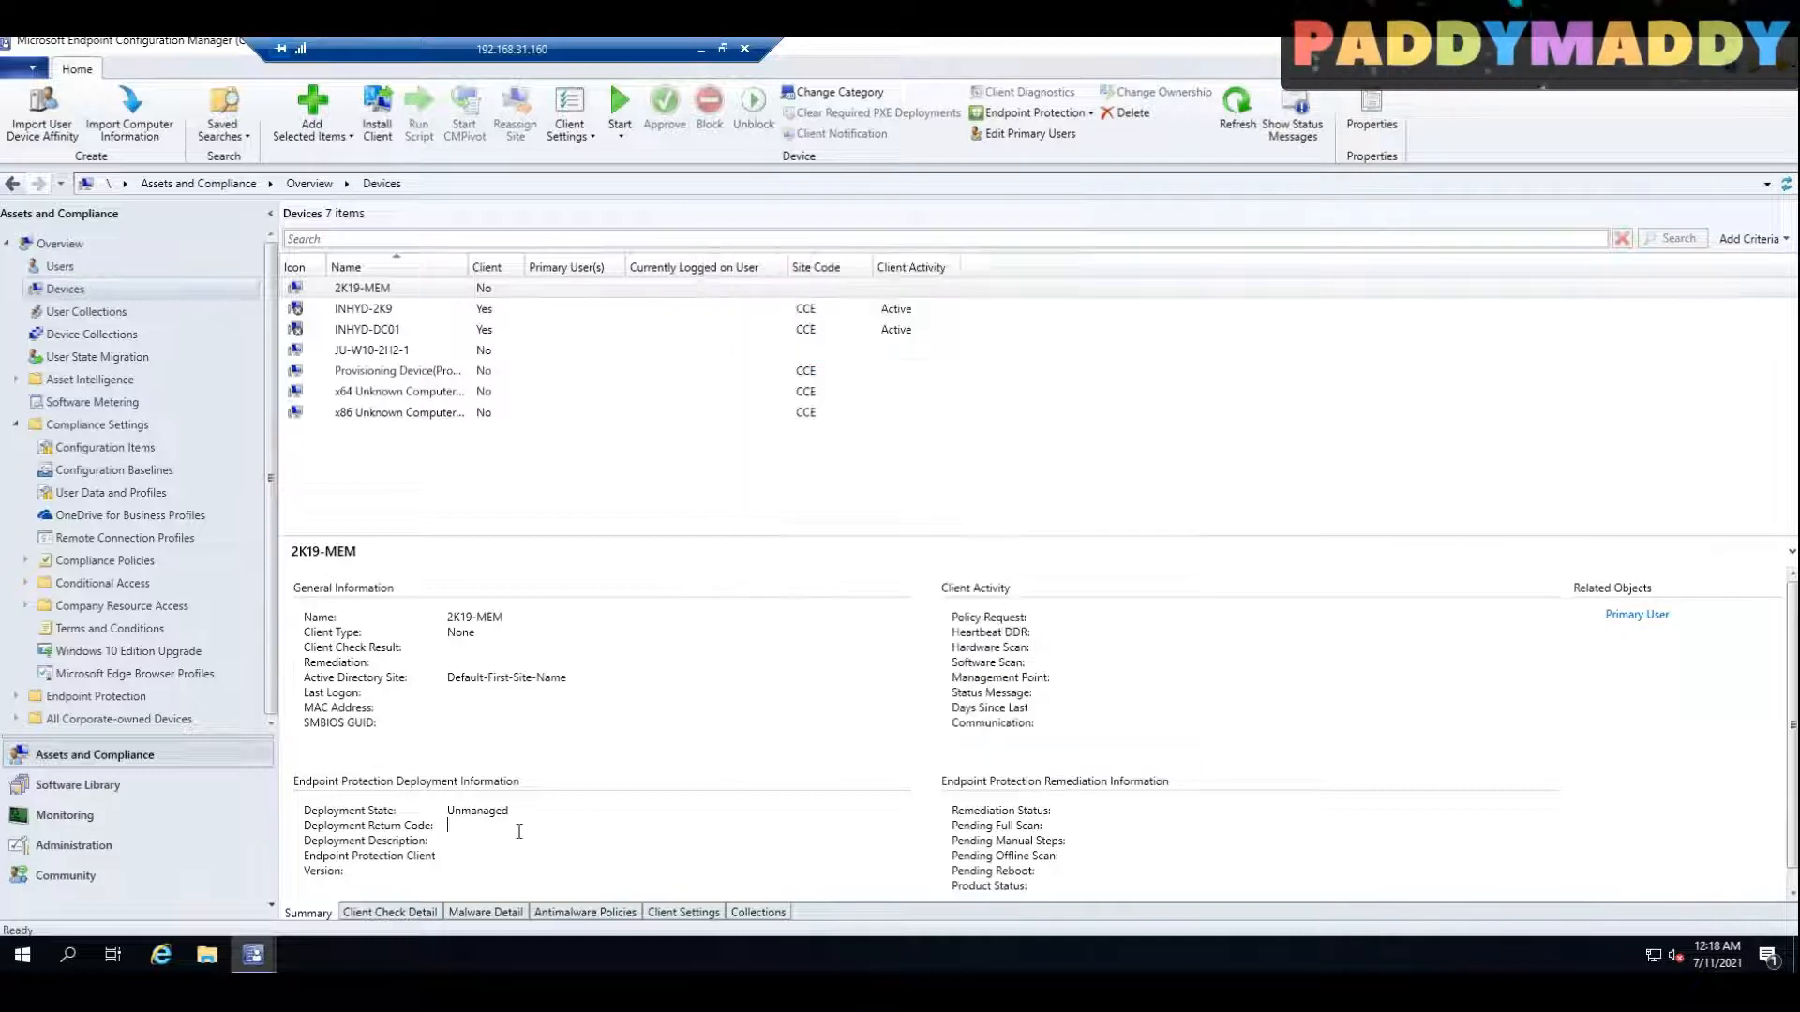
Step: View Configuration Baselines under the console's Compliance Settings, then open the Windows compliance policies in the Microsoft Endpoint Manager admin center for comparison
{"action": "left_click", "coordinate": [15, 424]}
{"action": "left_click", "coordinate": [91, 427]}
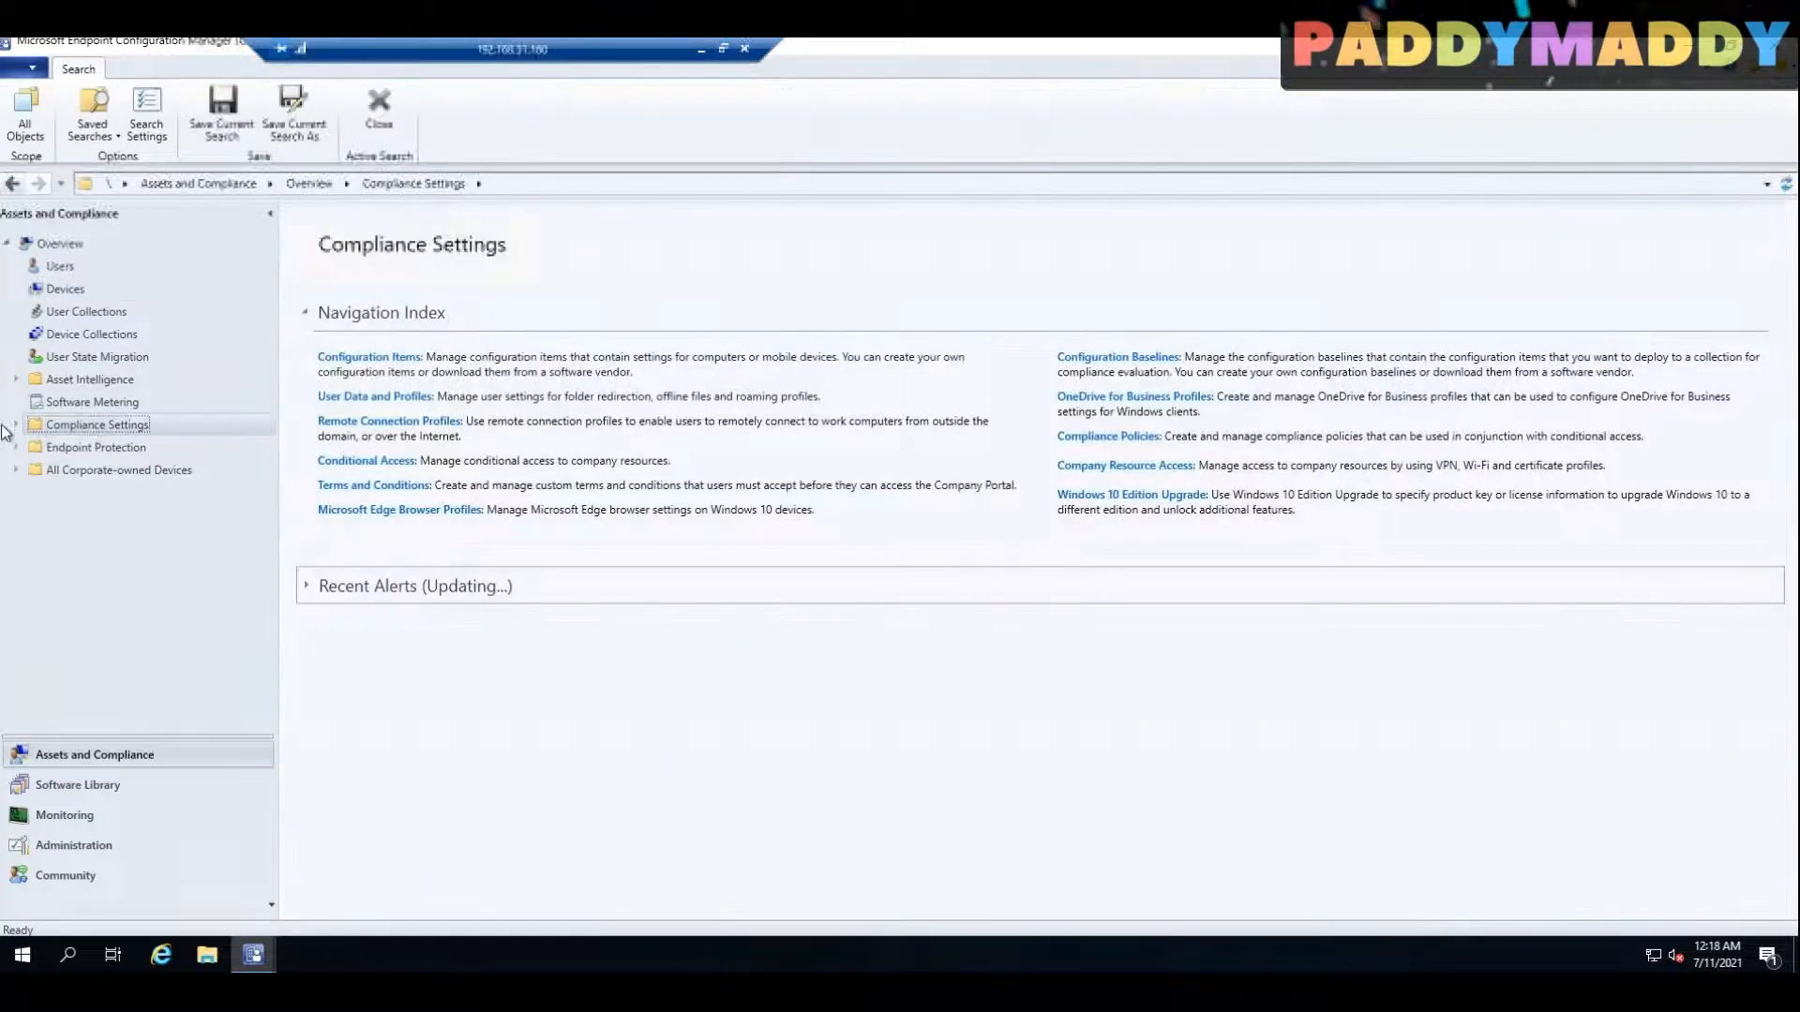
{"action": "left_click", "coordinate": [121, 471]}
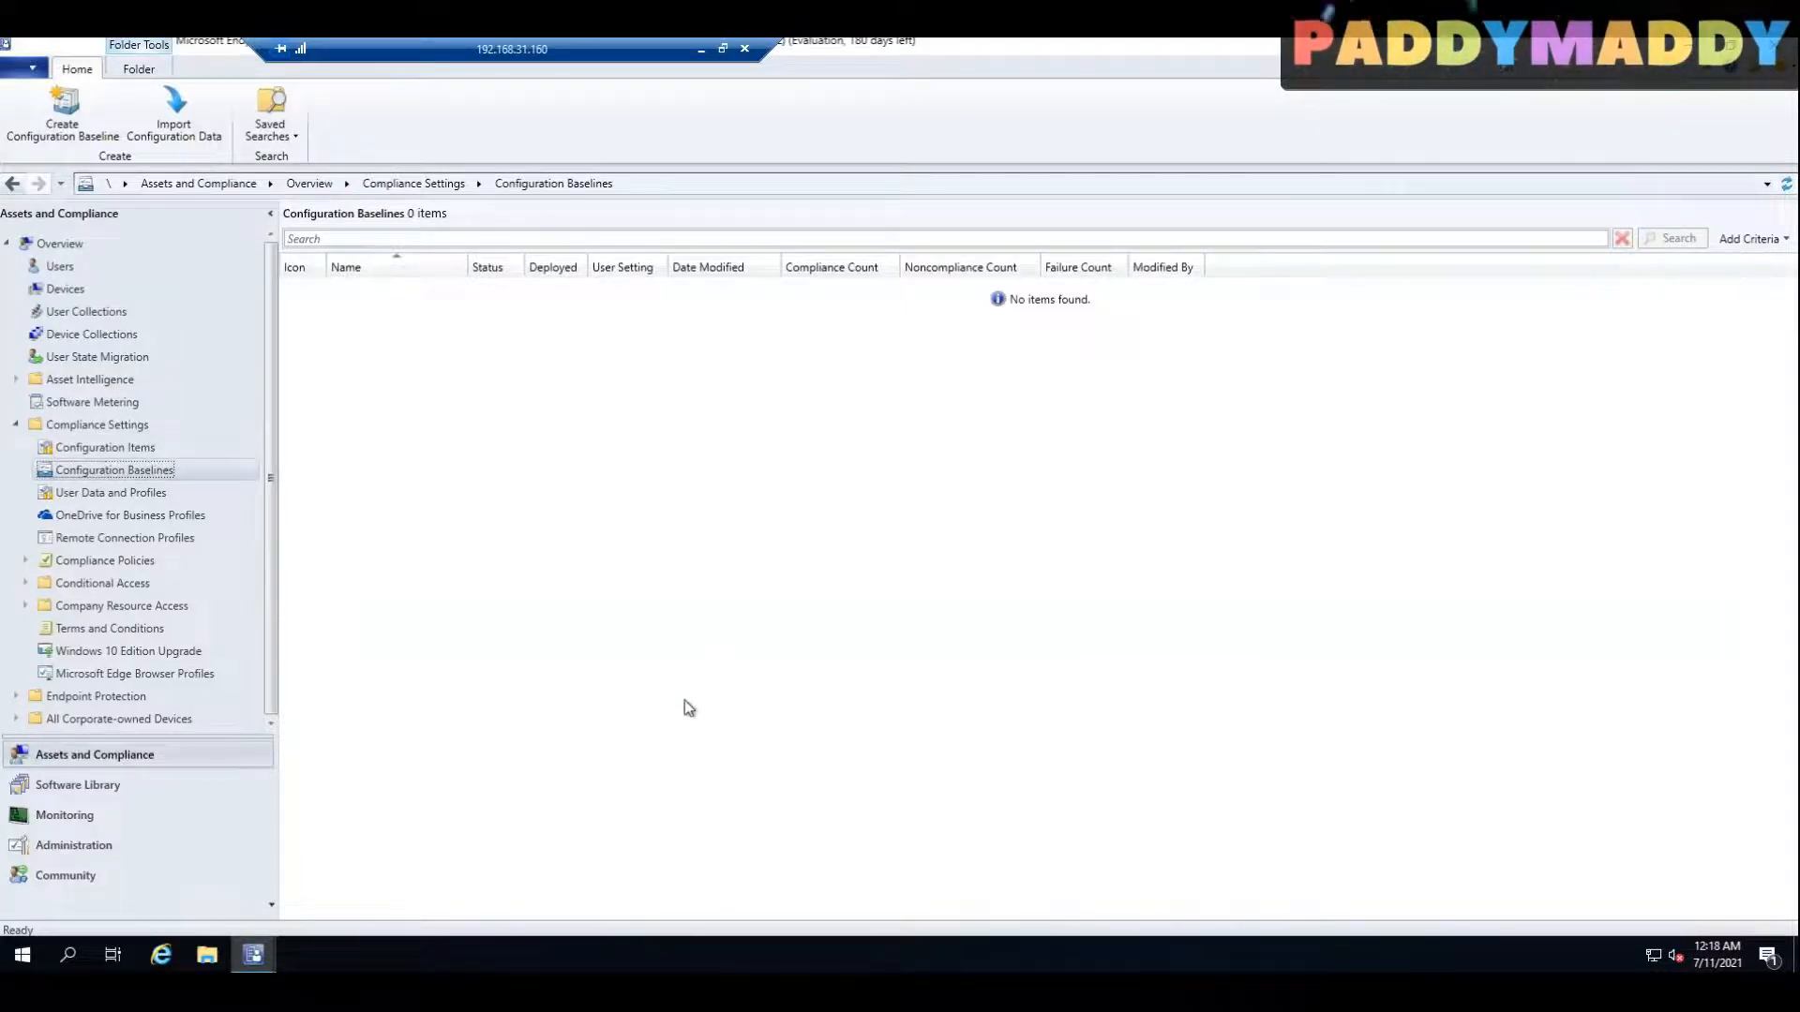
{"action": "left_click", "coordinate": [701, 50]}
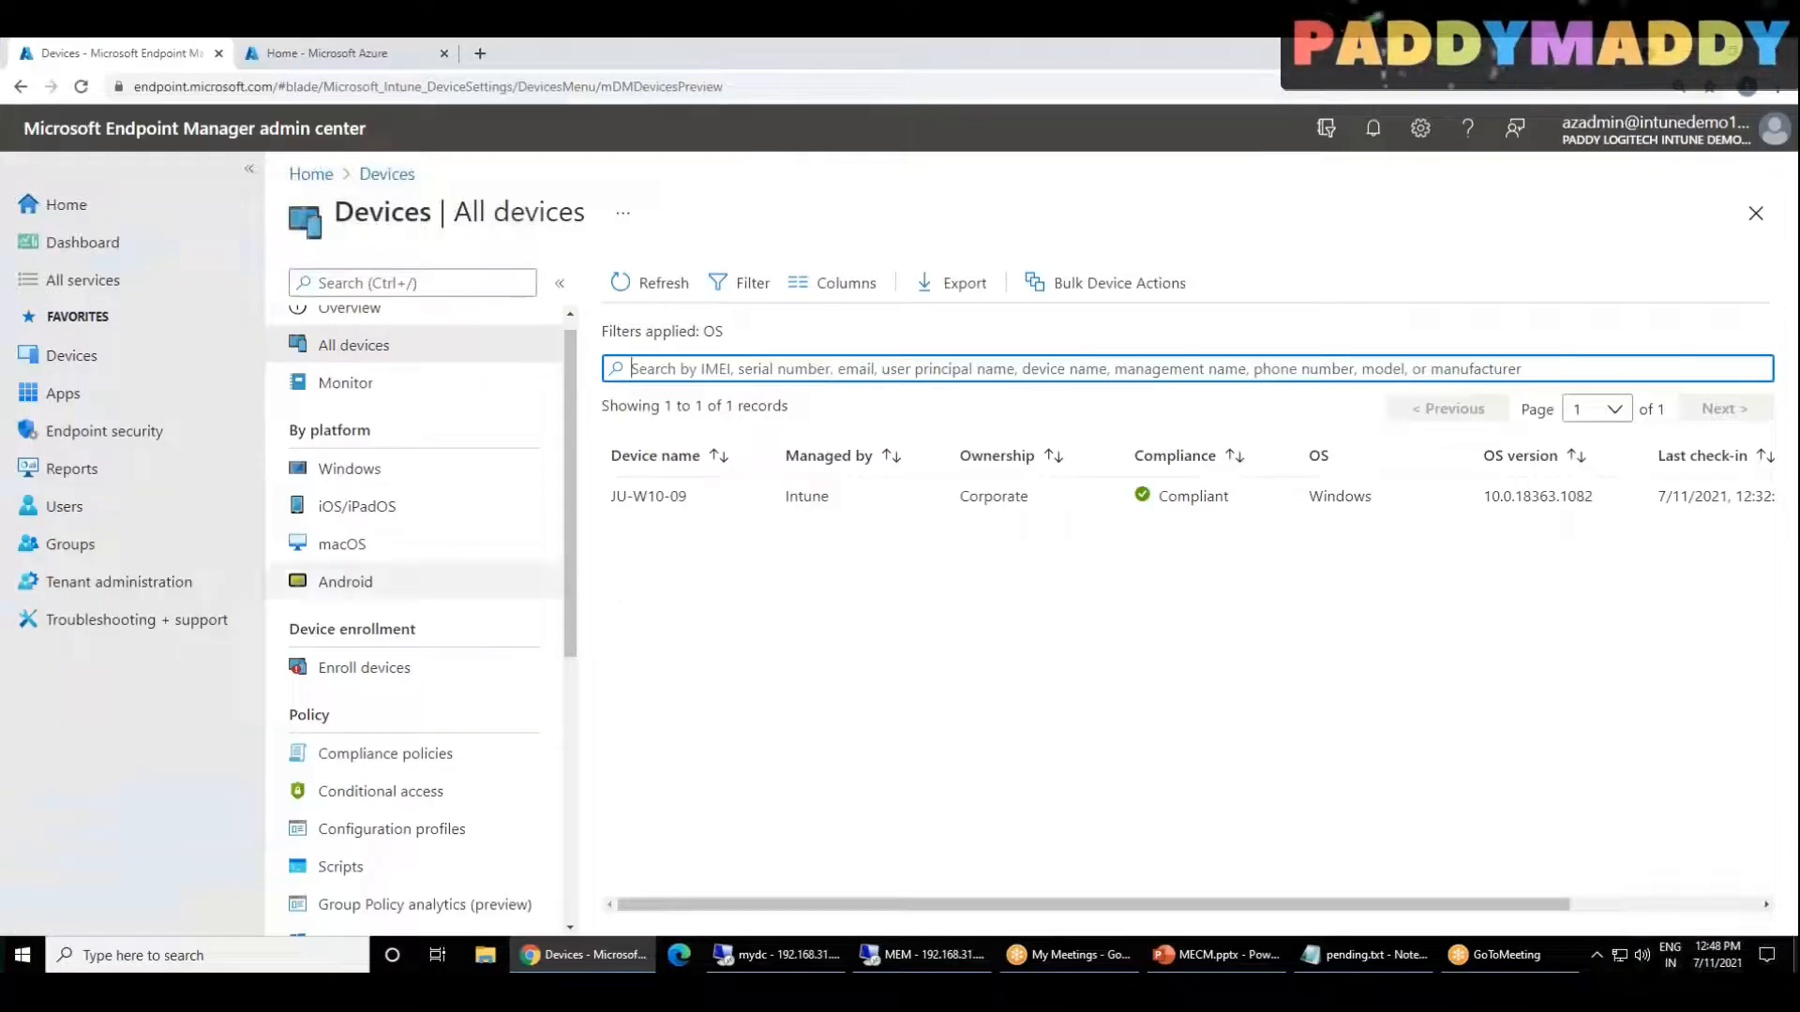
{"action": "left_click", "coordinate": [374, 469]}
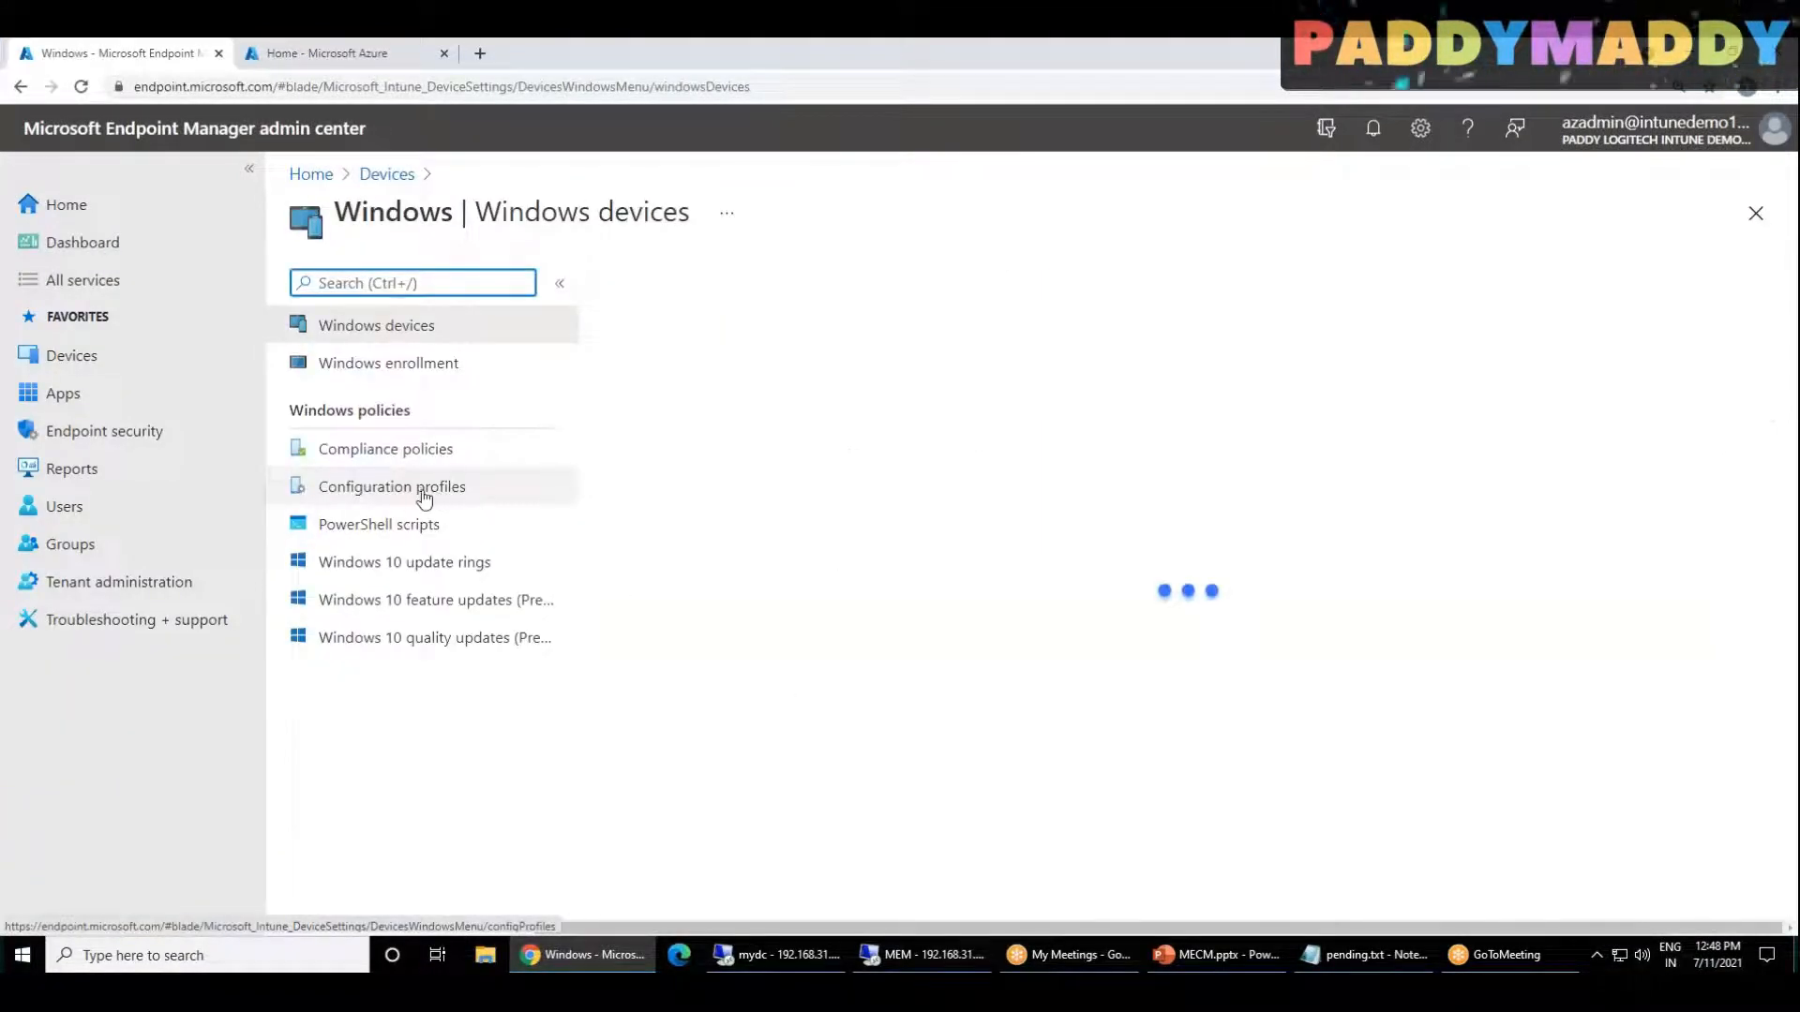
{"action": "left_click", "coordinate": [495, 453]}
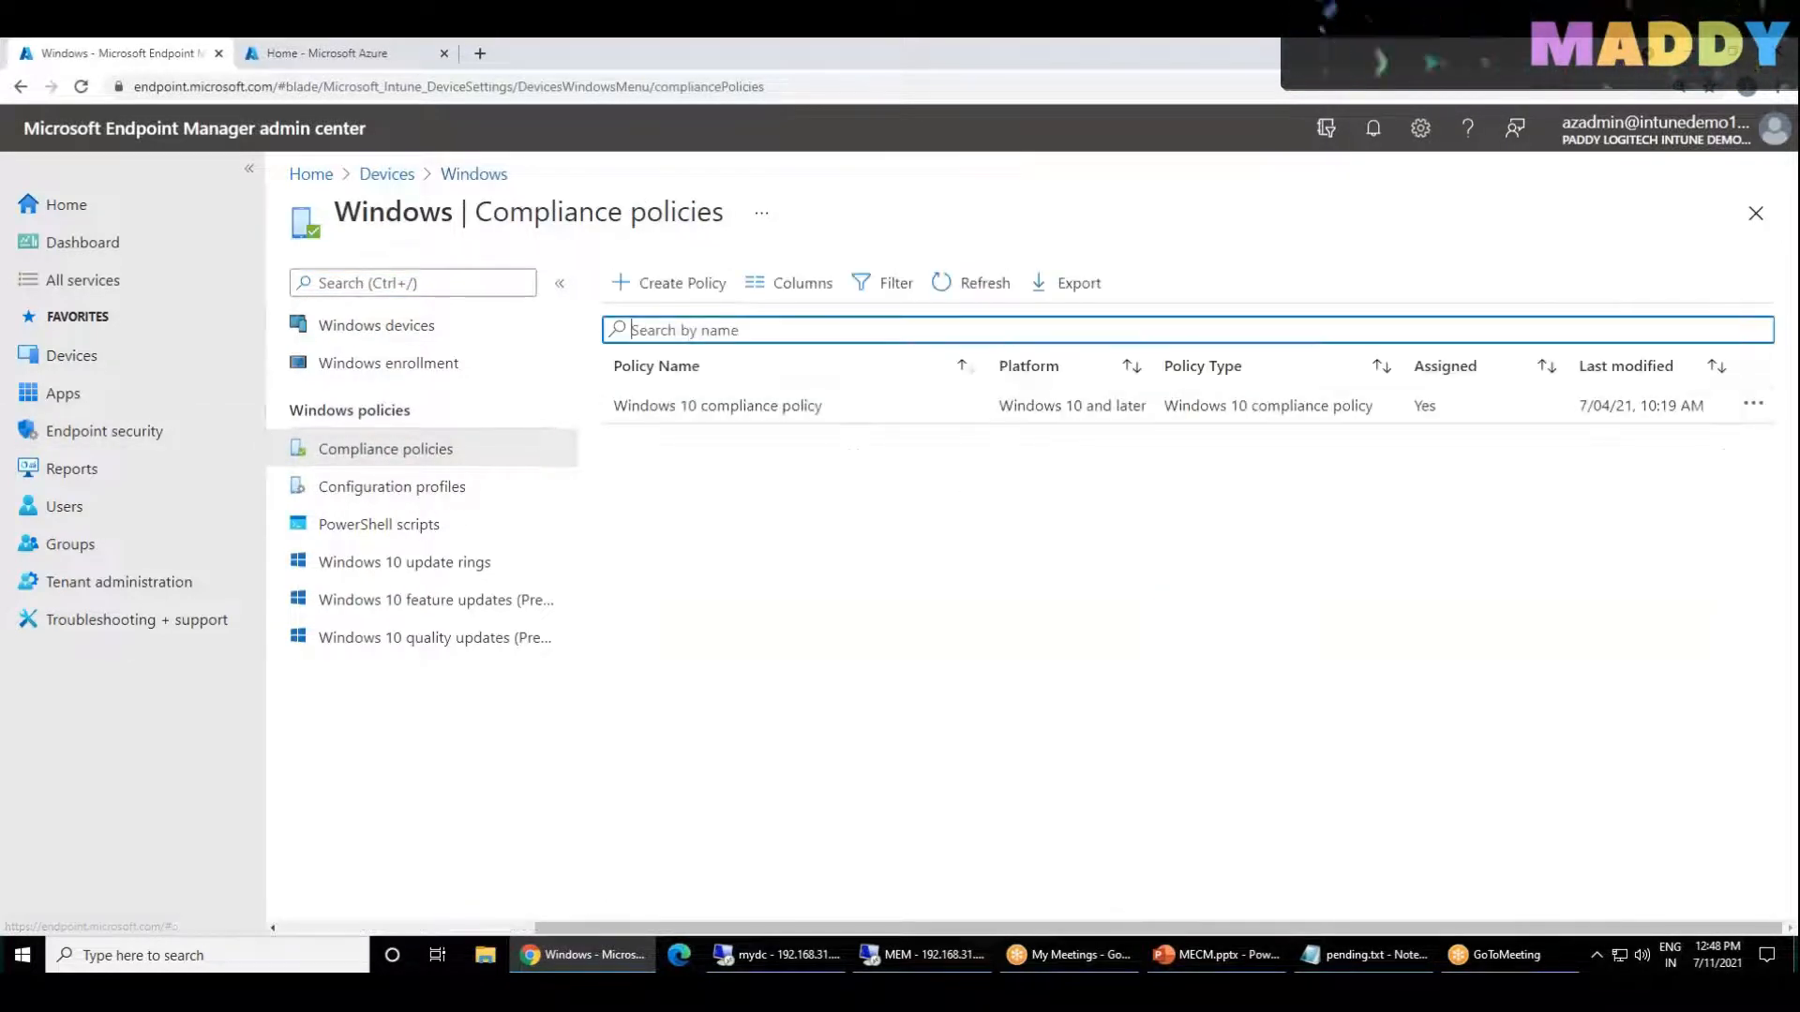
Step: Sketch a monitor over the compliance policies page with the screen pen, adding an underlined SCCM label and a circled label above it
{"action": "left_click", "coordinate": [1431, 67]}
{"action": "left_click", "coordinate": [1448, 92]}
{"action": "mouse_move", "coordinate": [832, 513]}
{"action": "left_mouse_down"}
{"action": "mouse_move", "coordinate": [936, 487]}
{"action": "mouse_move", "coordinate": [840, 588]}
{"action": "mouse_move", "coordinate": [834, 514]}
{"action": "left_mouse_up"}
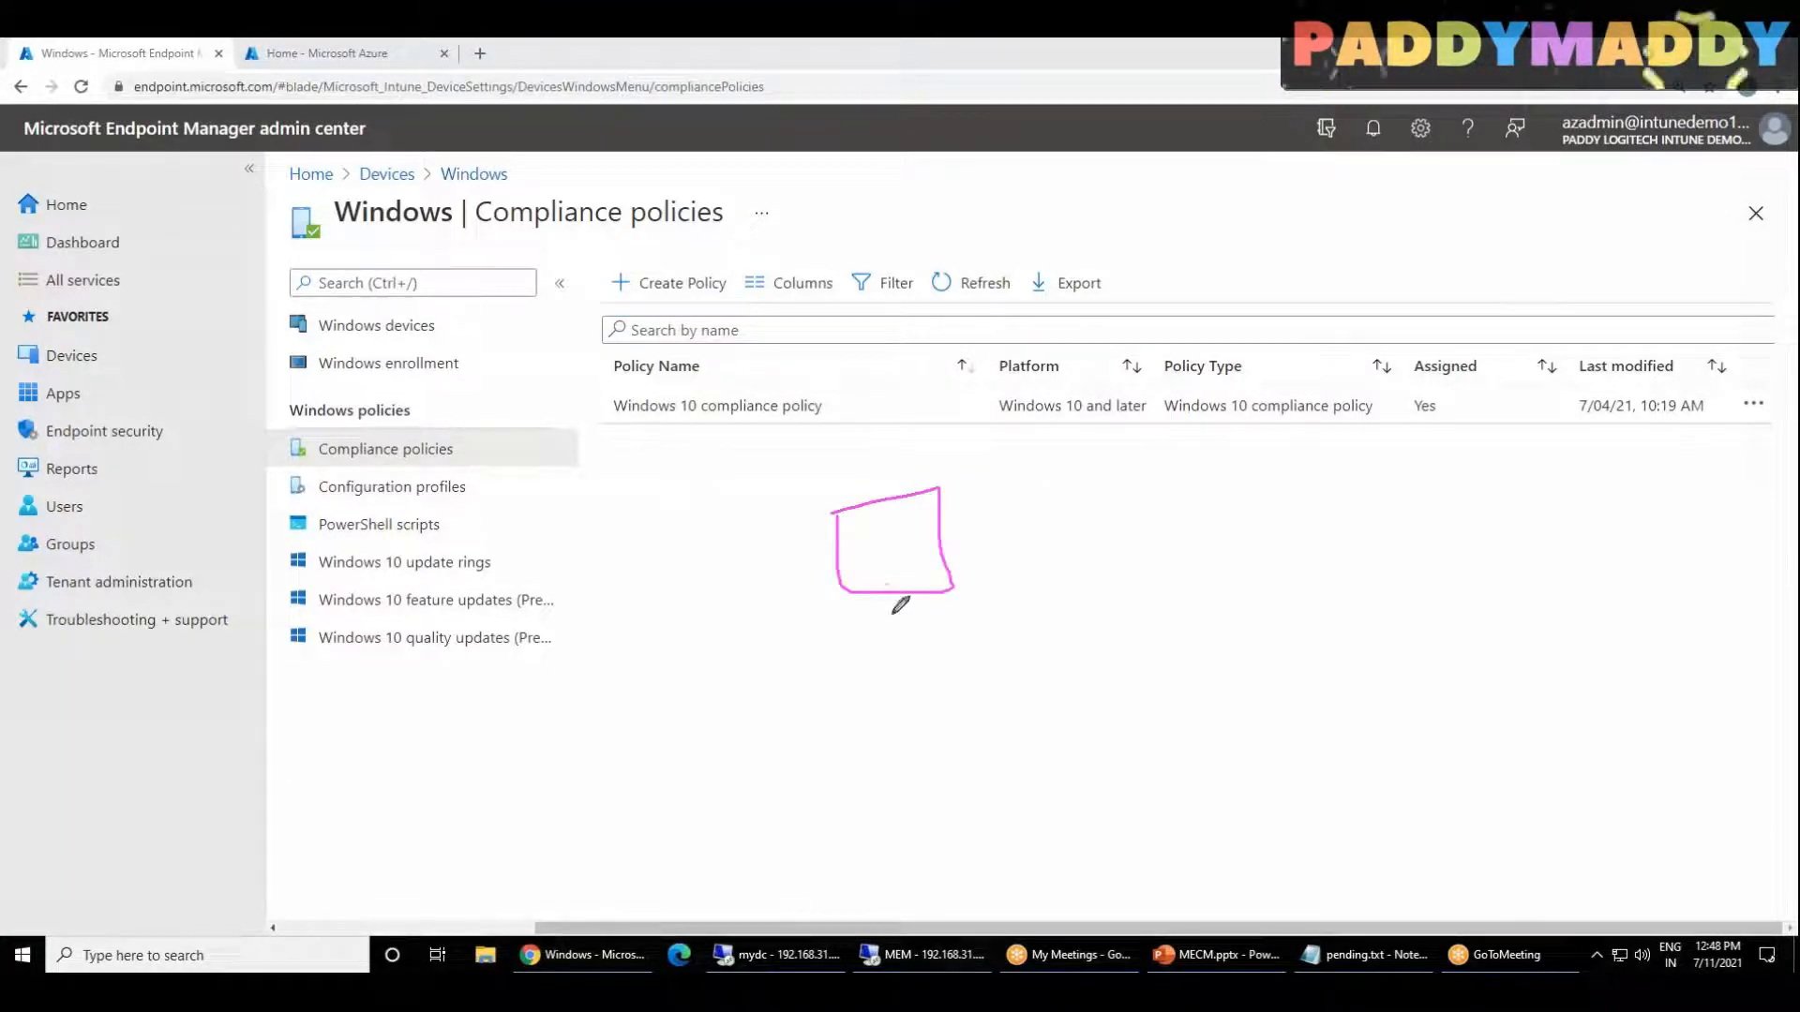
{"action": "left_click_drag", "start_coordinate": [888, 585], "coordinate": [890, 622]}
{"action": "mouse_move", "coordinate": [689, 507]}
{"action": "left_mouse_down"}
{"action": "mouse_move", "coordinate": [655, 546]}
{"action": "mouse_move", "coordinate": [788, 504]}
{"action": "left_mouse_up"}
{"action": "mouse_move", "coordinate": [993, 435]}
{"action": "left_mouse_down"}
{"action": "mouse_move", "coordinate": [1016, 406]}
{"action": "mouse_move", "coordinate": [1059, 412]}
{"action": "mouse_move", "coordinate": [1024, 467]}
{"action": "left_mouse_up"}
{"action": "left_click_drag", "start_coordinate": [1120, 424], "coordinate": [1026, 470]}
{"action": "left_click_drag", "start_coordinate": [757, 531], "coordinate": [687, 571]}
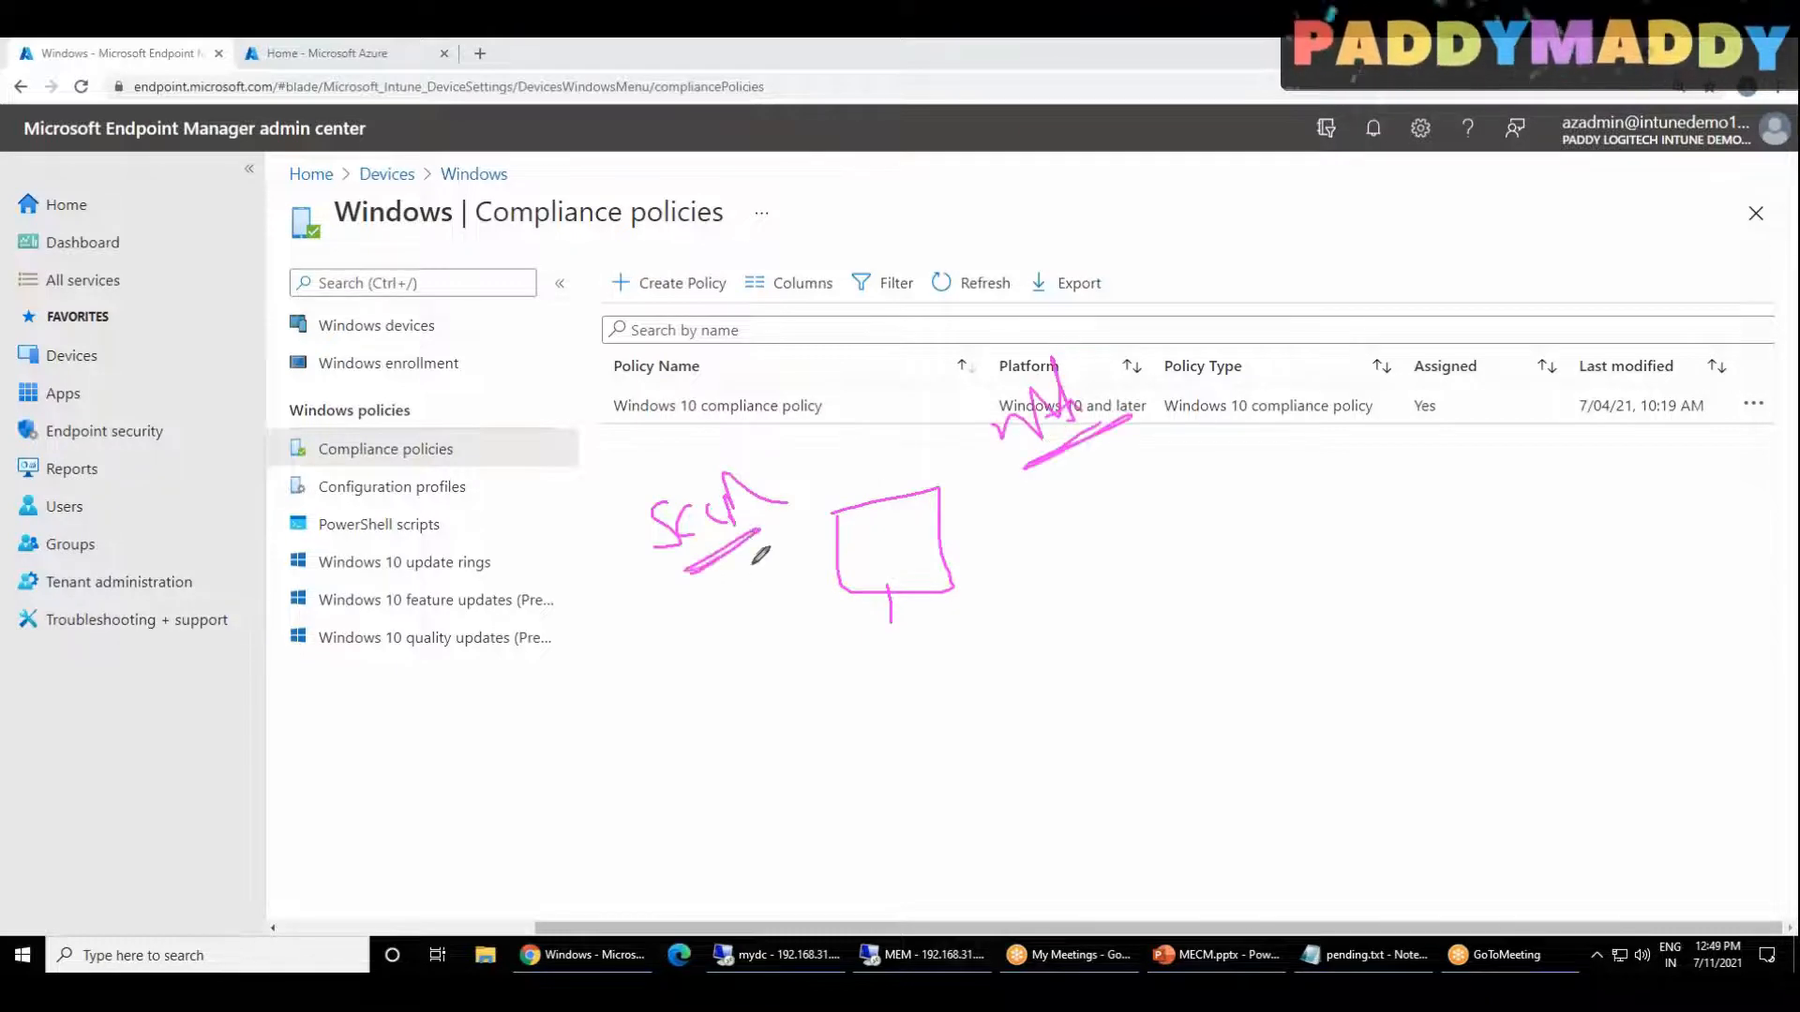
{"action": "left_click_drag", "start_coordinate": [884, 627], "coordinate": [911, 624]}
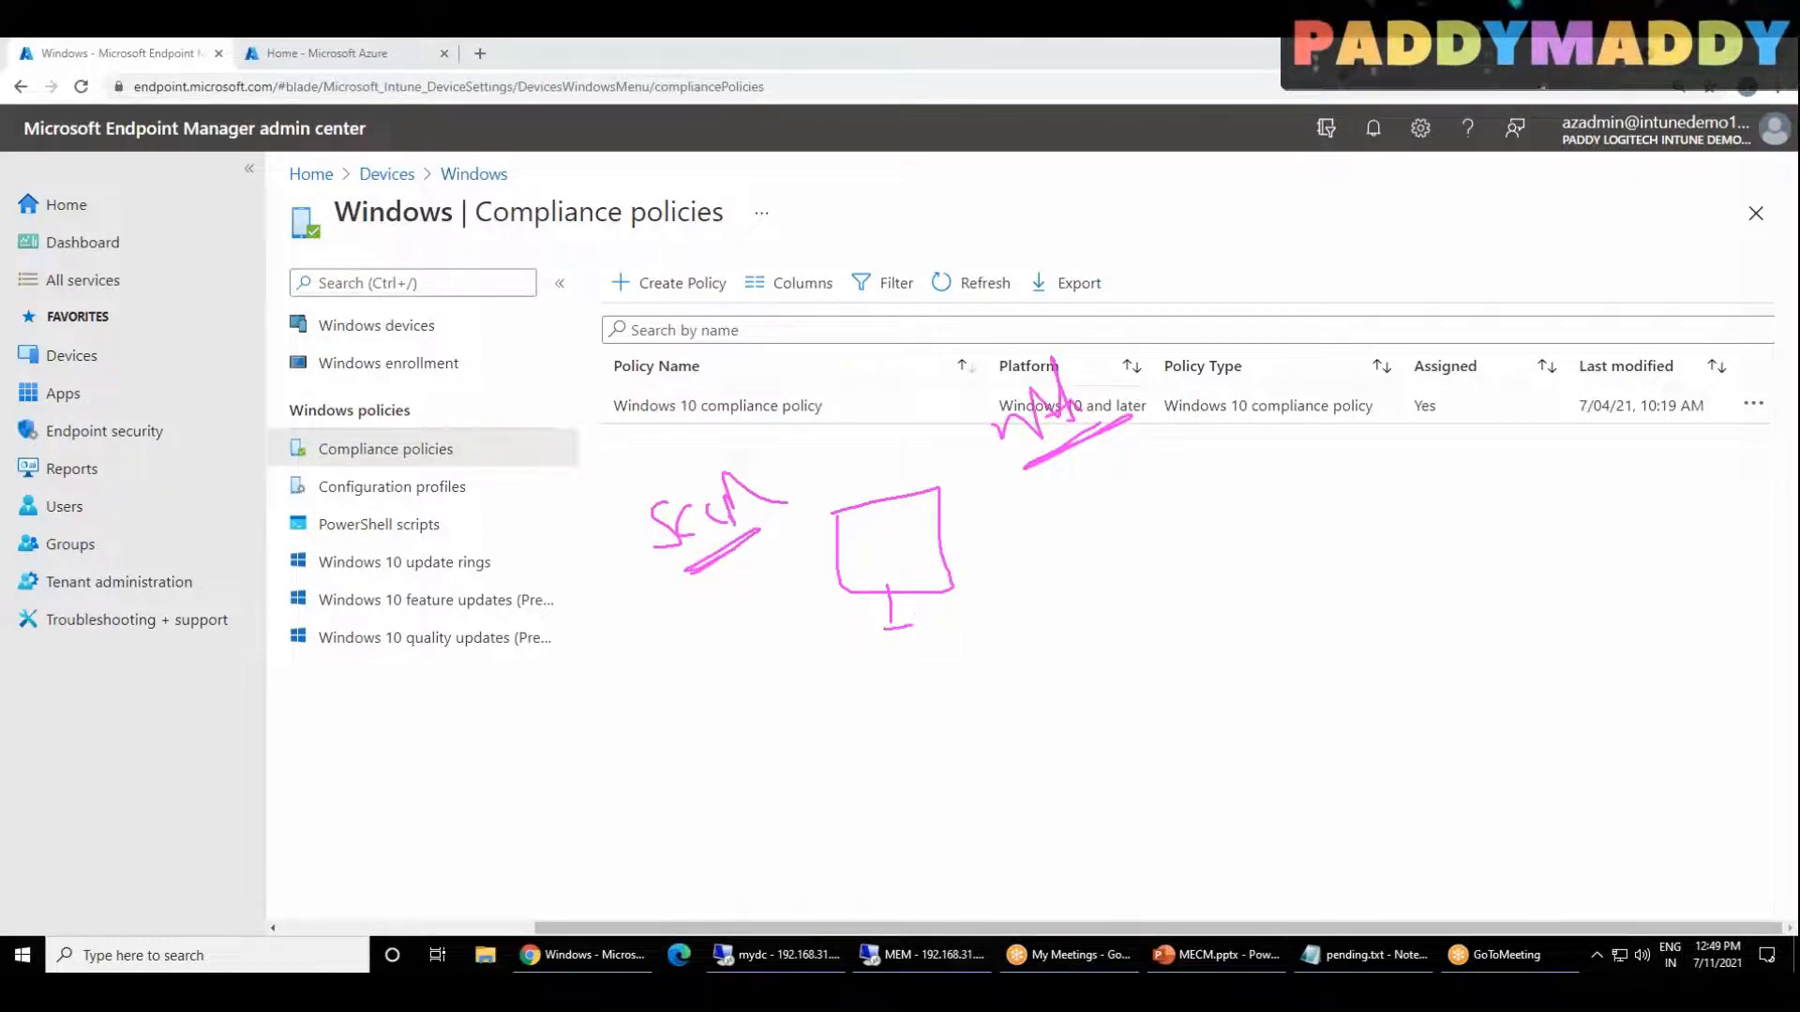
{"action": "mouse_move", "coordinate": [1080, 334]}
{"action": "left_mouse_down"}
{"action": "mouse_move", "coordinate": [965, 427]}
{"action": "mouse_move", "coordinate": [1155, 375]}
{"action": "mouse_move", "coordinate": [1057, 298]}
{"action": "left_mouse_up"}
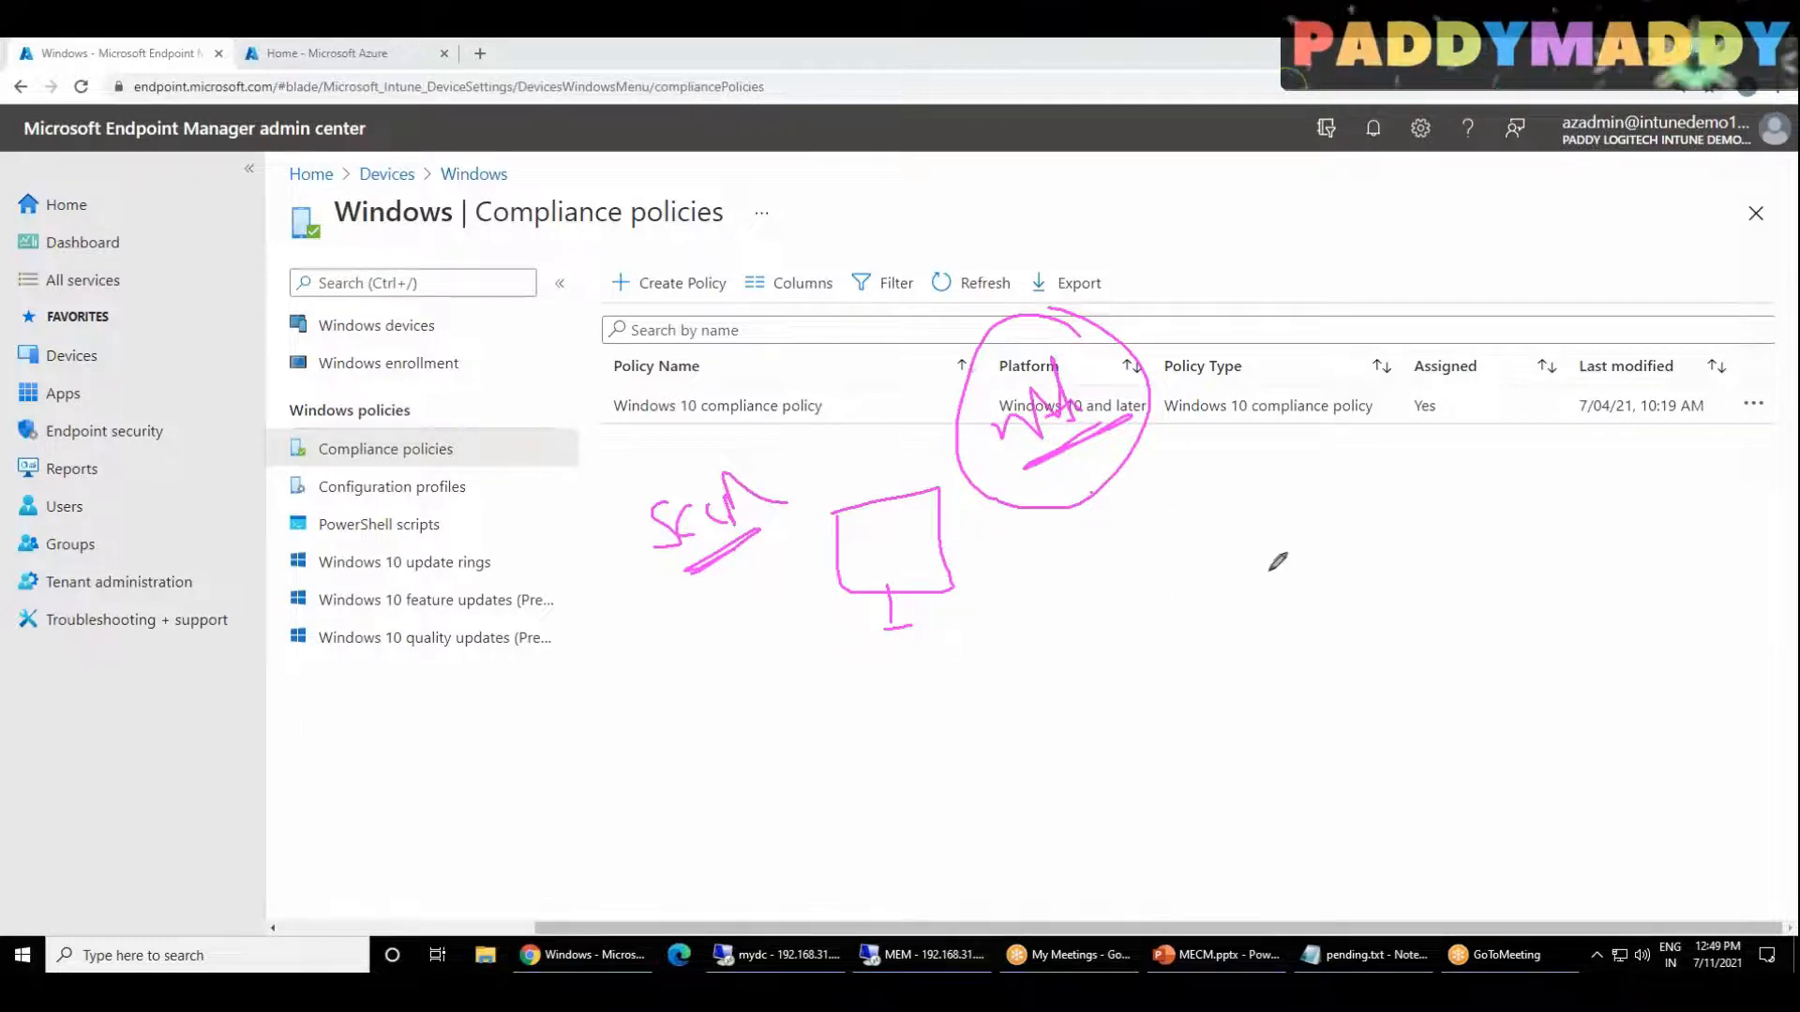
Step: Handwrite AAD and a note about conditional access in the empty area below the compliance policy list
{"action": "left_click_drag", "start_coordinate": [1302, 644], "coordinate": [1341, 593]}
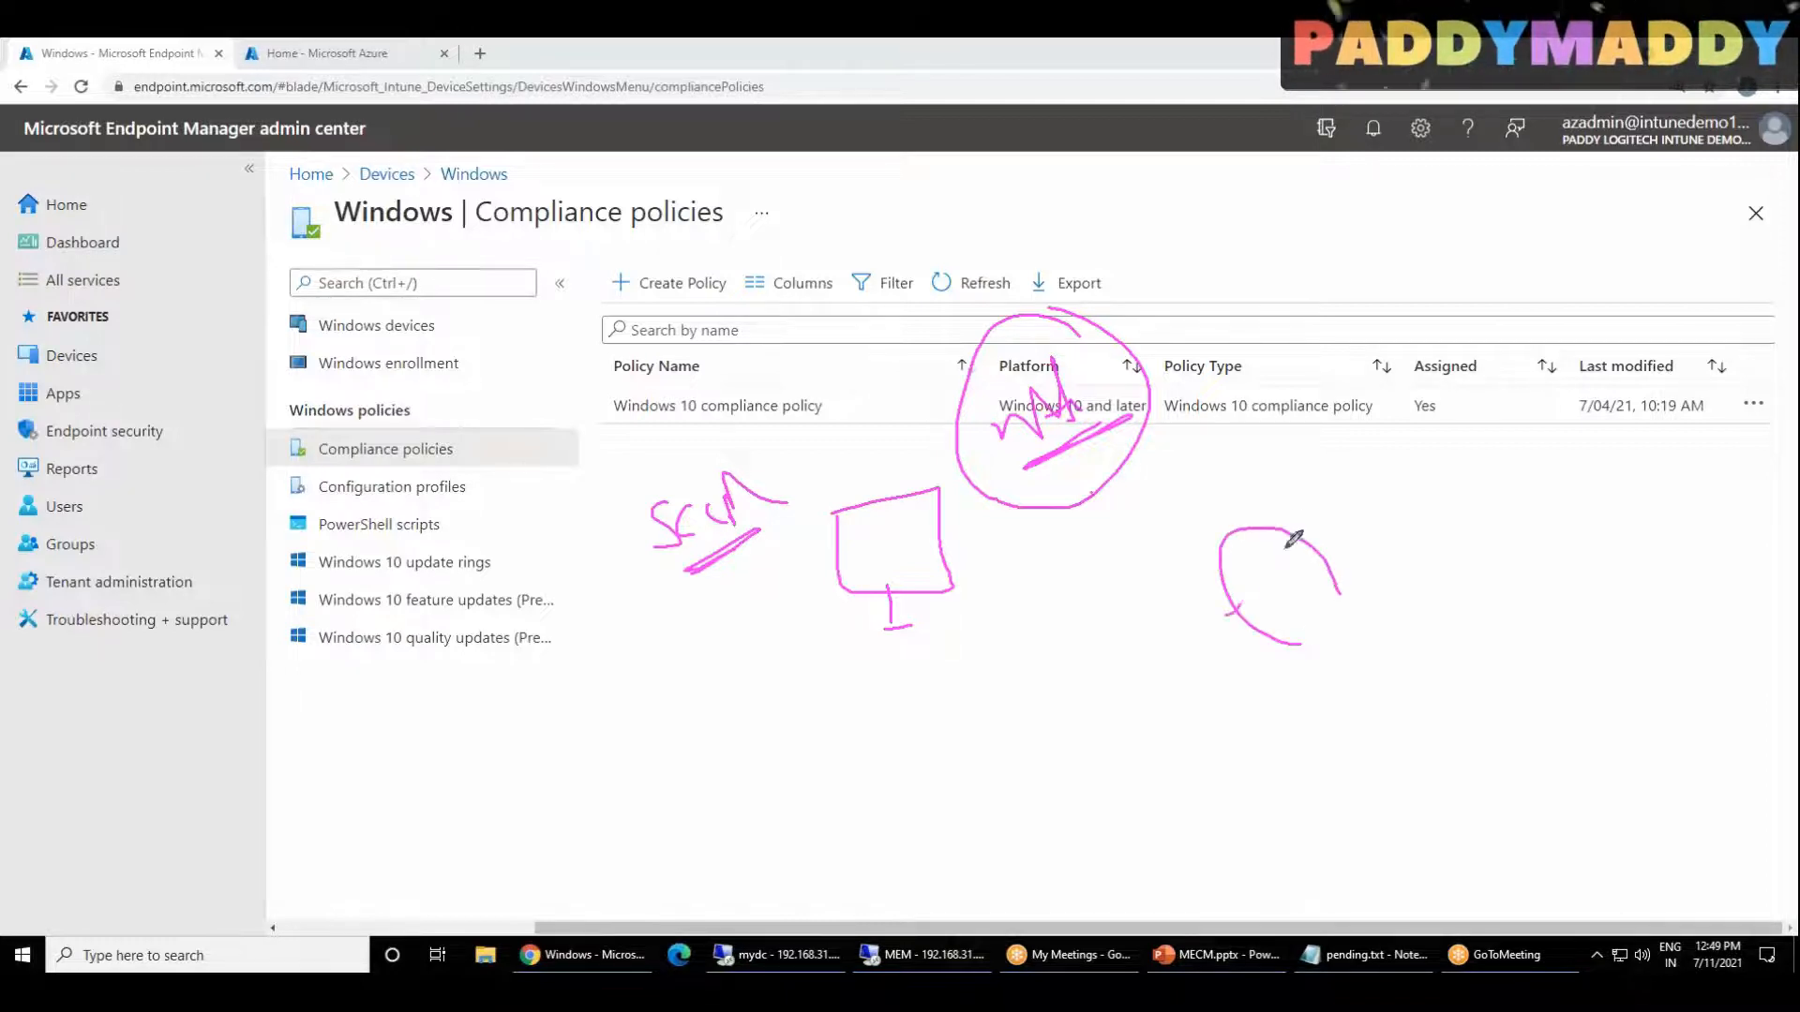
{"action": "left_click_drag", "start_coordinate": [1298, 530], "coordinate": [1228, 614]}
{"action": "mouse_move", "coordinate": [1122, 675]}
{"action": "left_mouse_down"}
{"action": "mouse_move", "coordinate": [1228, 673]}
{"action": "mouse_move", "coordinate": [1205, 637]}
{"action": "left_mouse_up"}
{"action": "left_click_drag", "start_coordinate": [1355, 542], "coordinate": [1367, 569]}
{"action": "left_click_drag", "start_coordinate": [1365, 649], "coordinate": [1453, 660]}
{"action": "left_click_drag", "start_coordinate": [1447, 573], "coordinate": [1509, 615]}
{"action": "left_click_drag", "start_coordinate": [1466, 559], "coordinate": [1533, 593]}
{"action": "mouse_move", "coordinate": [1593, 520]}
{"action": "left_mouse_down"}
{"action": "mouse_move", "coordinate": [1509, 600]}
{"action": "mouse_move", "coordinate": [1576, 555]}
{"action": "left_mouse_up"}
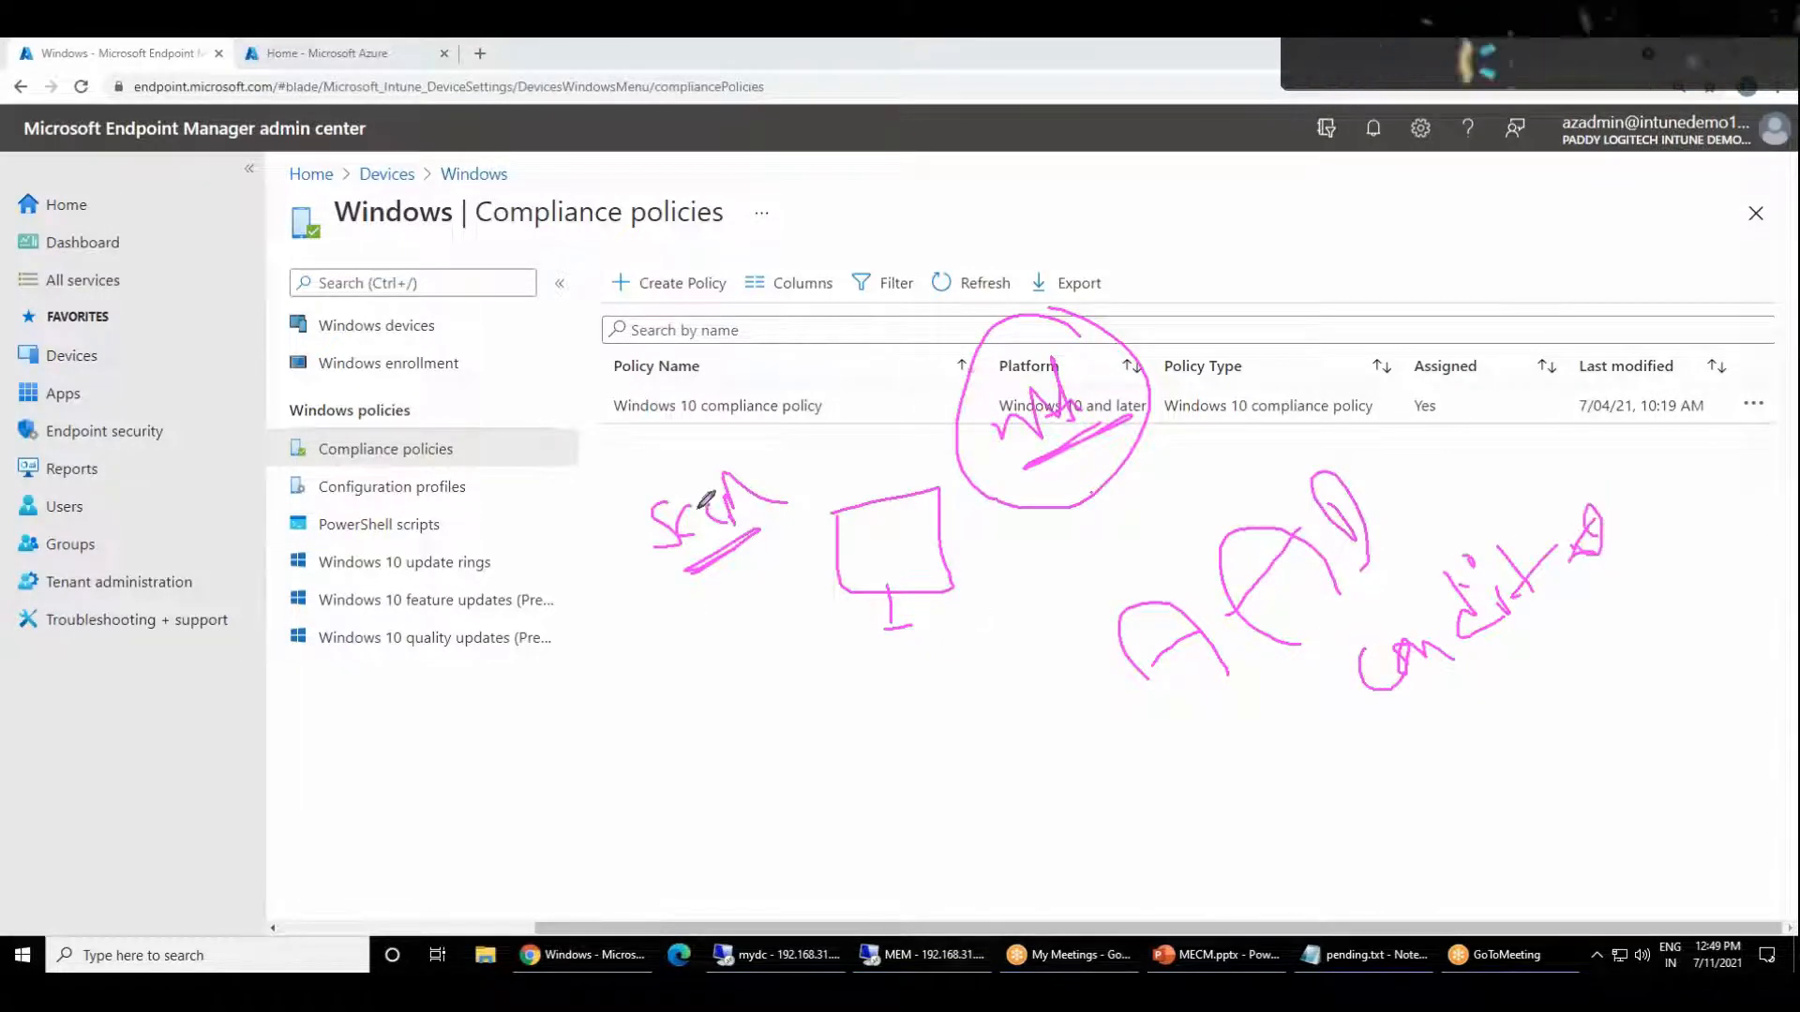
Step: Add small figures, a brace and emphasis strokes around the SCCM label, underline AAD, and clear all screen annotations
{"action": "mouse_move", "coordinate": [652, 626]}
{"action": "left_mouse_down"}
{"action": "mouse_move", "coordinate": [637, 651]}
{"action": "mouse_move", "coordinate": [657, 647]}
{"action": "mouse_move", "coordinate": [662, 670]}
{"action": "left_mouse_up"}
{"action": "mouse_move", "coordinate": [710, 605]}
{"action": "left_mouse_down"}
{"action": "mouse_move", "coordinate": [694, 647]}
{"action": "mouse_move", "coordinate": [722, 649]}
{"action": "mouse_move", "coordinate": [757, 614]}
{"action": "left_mouse_up"}
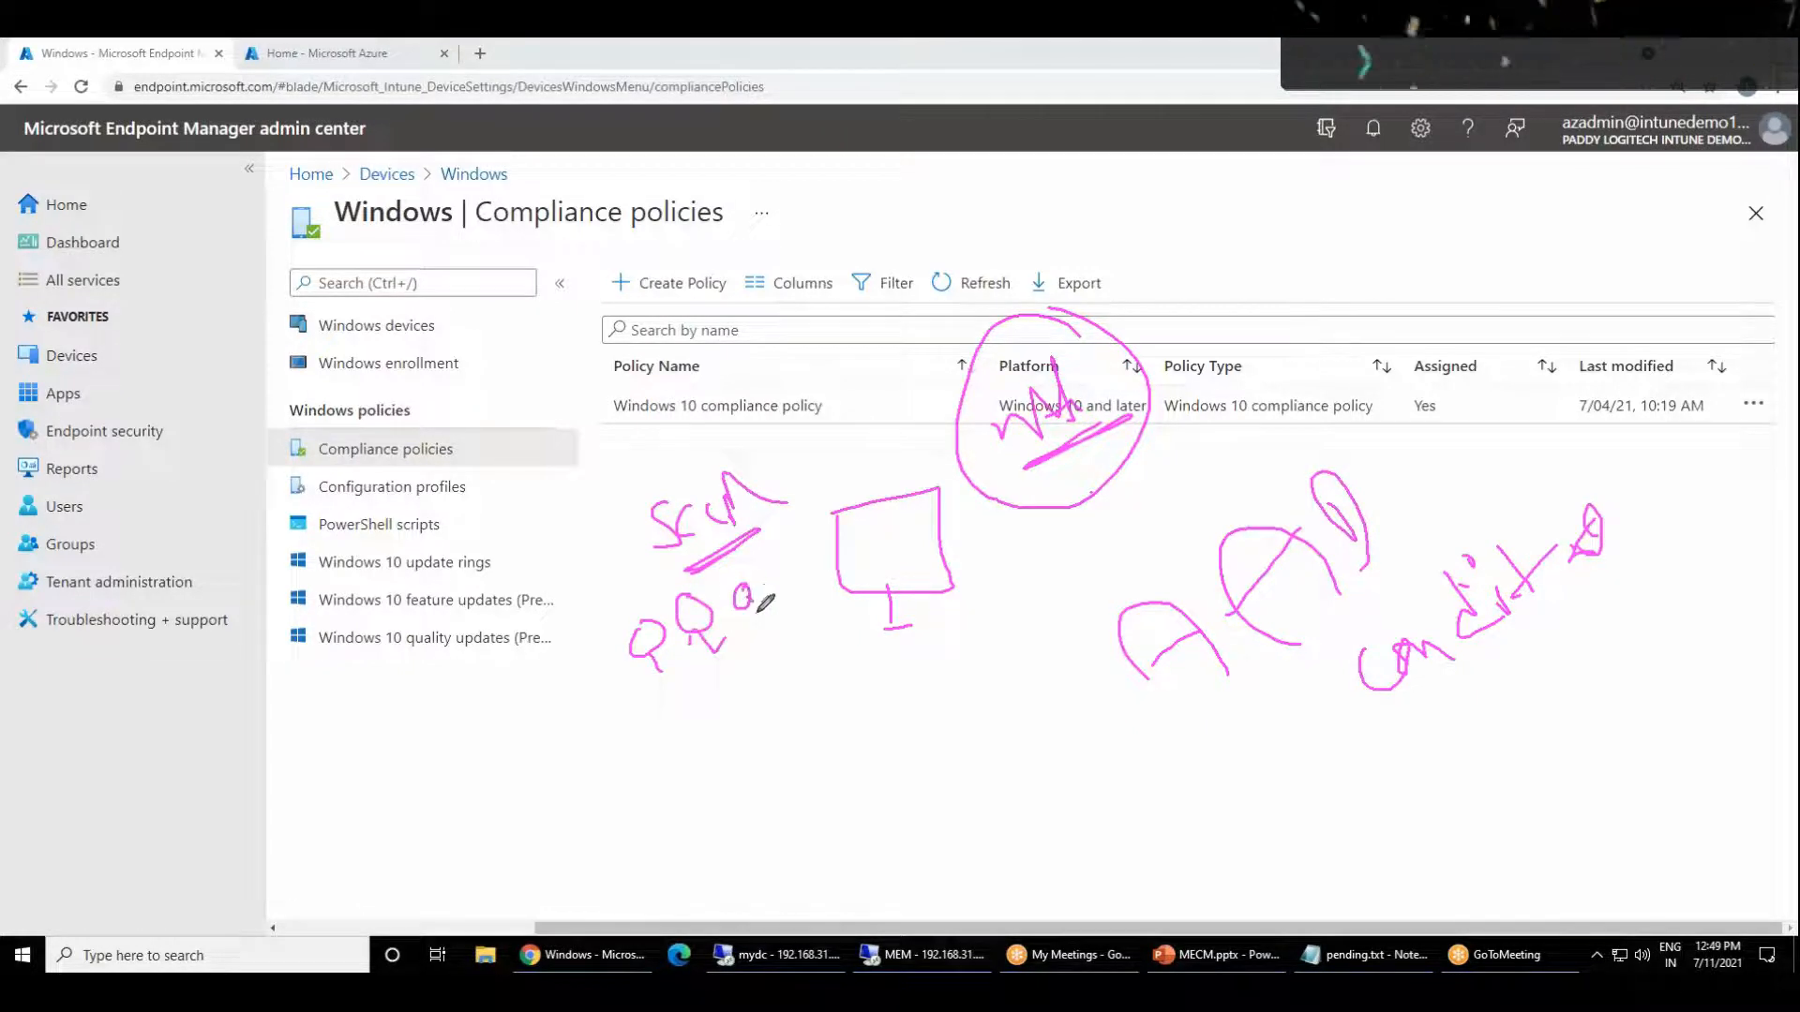
{"action": "left_click_drag", "start_coordinate": [652, 694], "coordinate": [745, 638]}
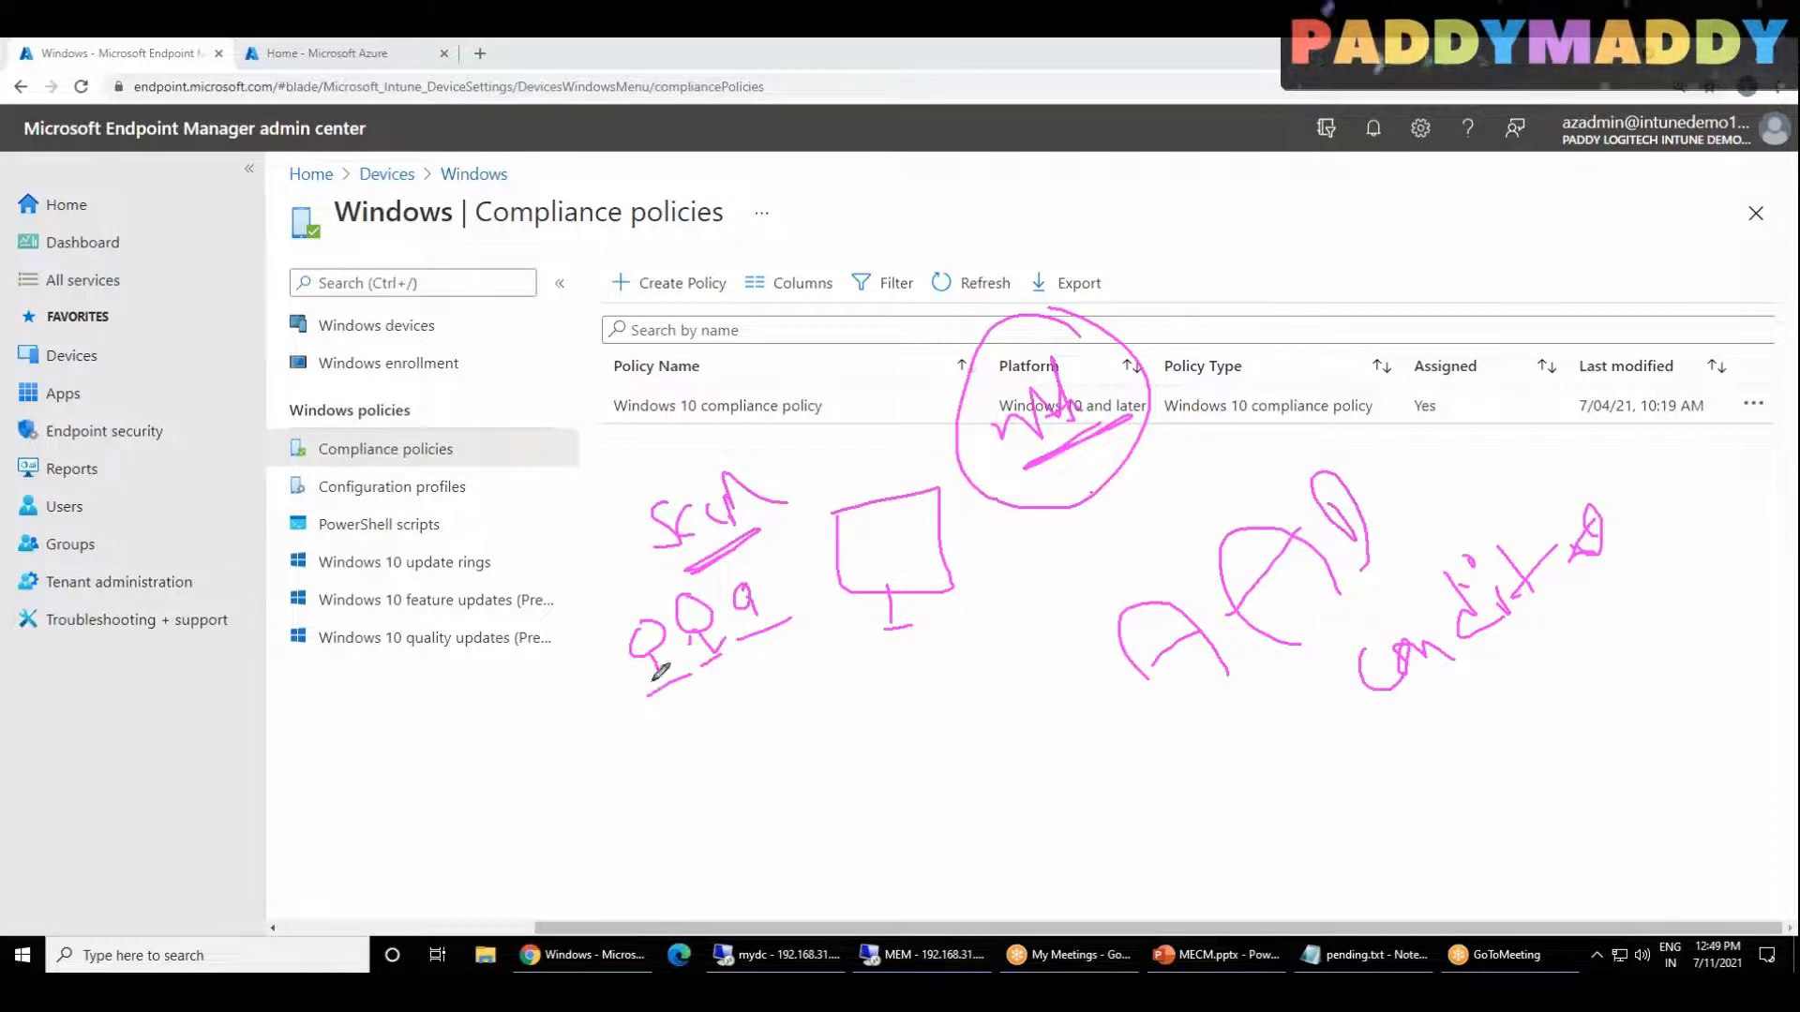
{"action": "left_click_drag", "start_coordinate": [634, 616], "coordinate": [597, 629]}
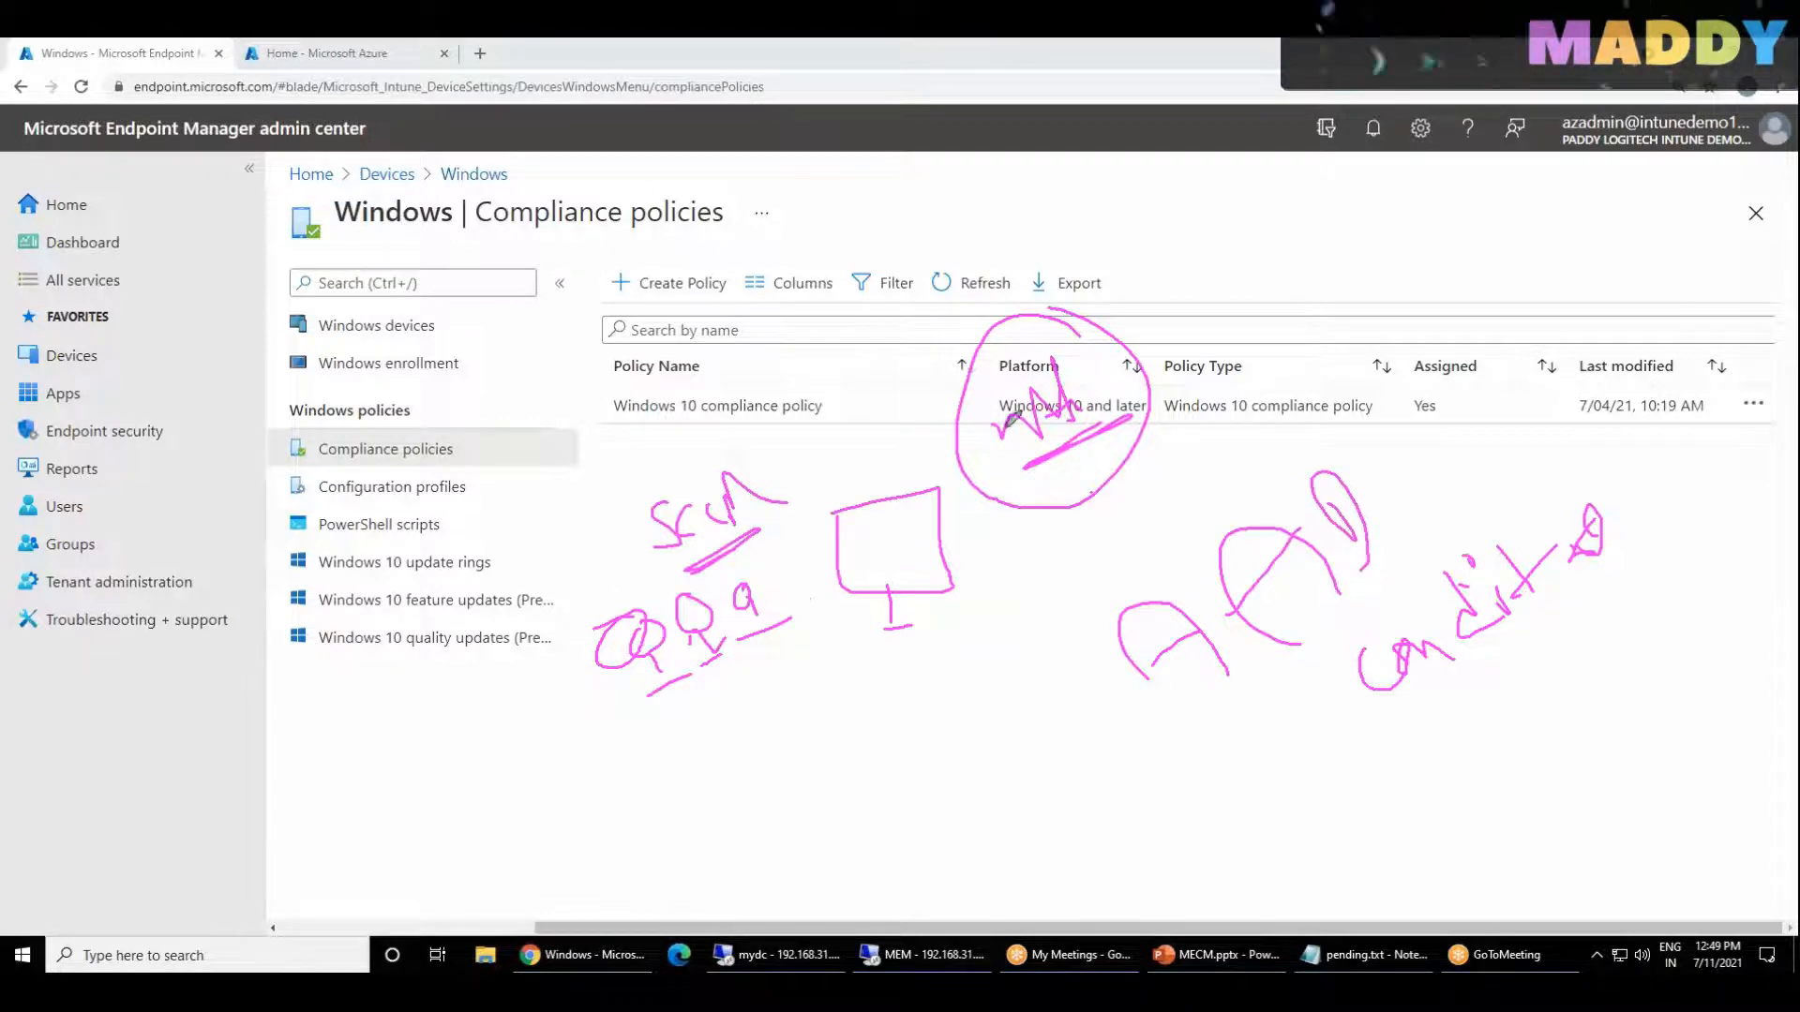
{"action": "left_click_drag", "start_coordinate": [655, 479], "coordinate": [708, 438]}
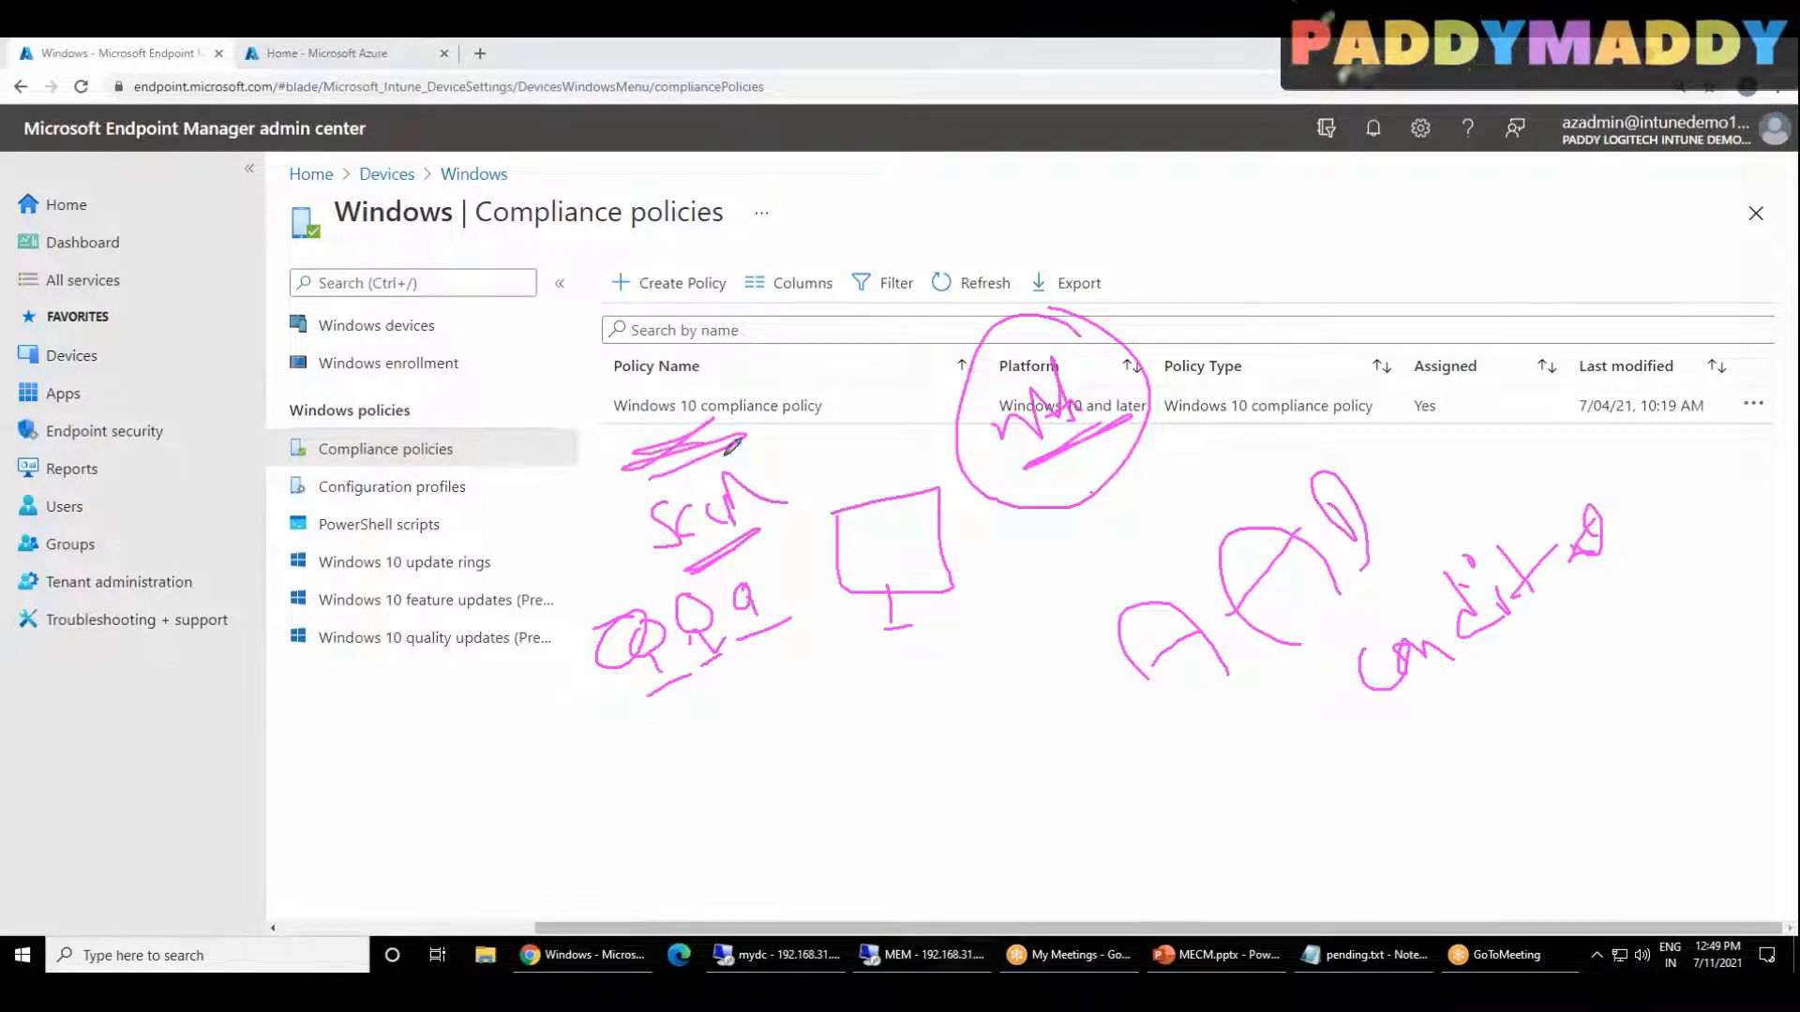
{"action": "mouse_move", "coordinate": [542, 614]}
{"action": "left_mouse_down"}
{"action": "mouse_move", "coordinate": [527, 698]}
{"action": "mouse_move", "coordinate": [663, 781]}
{"action": "left_mouse_up"}
{"action": "left_click_drag", "start_coordinate": [754, 516], "coordinate": [844, 661]}
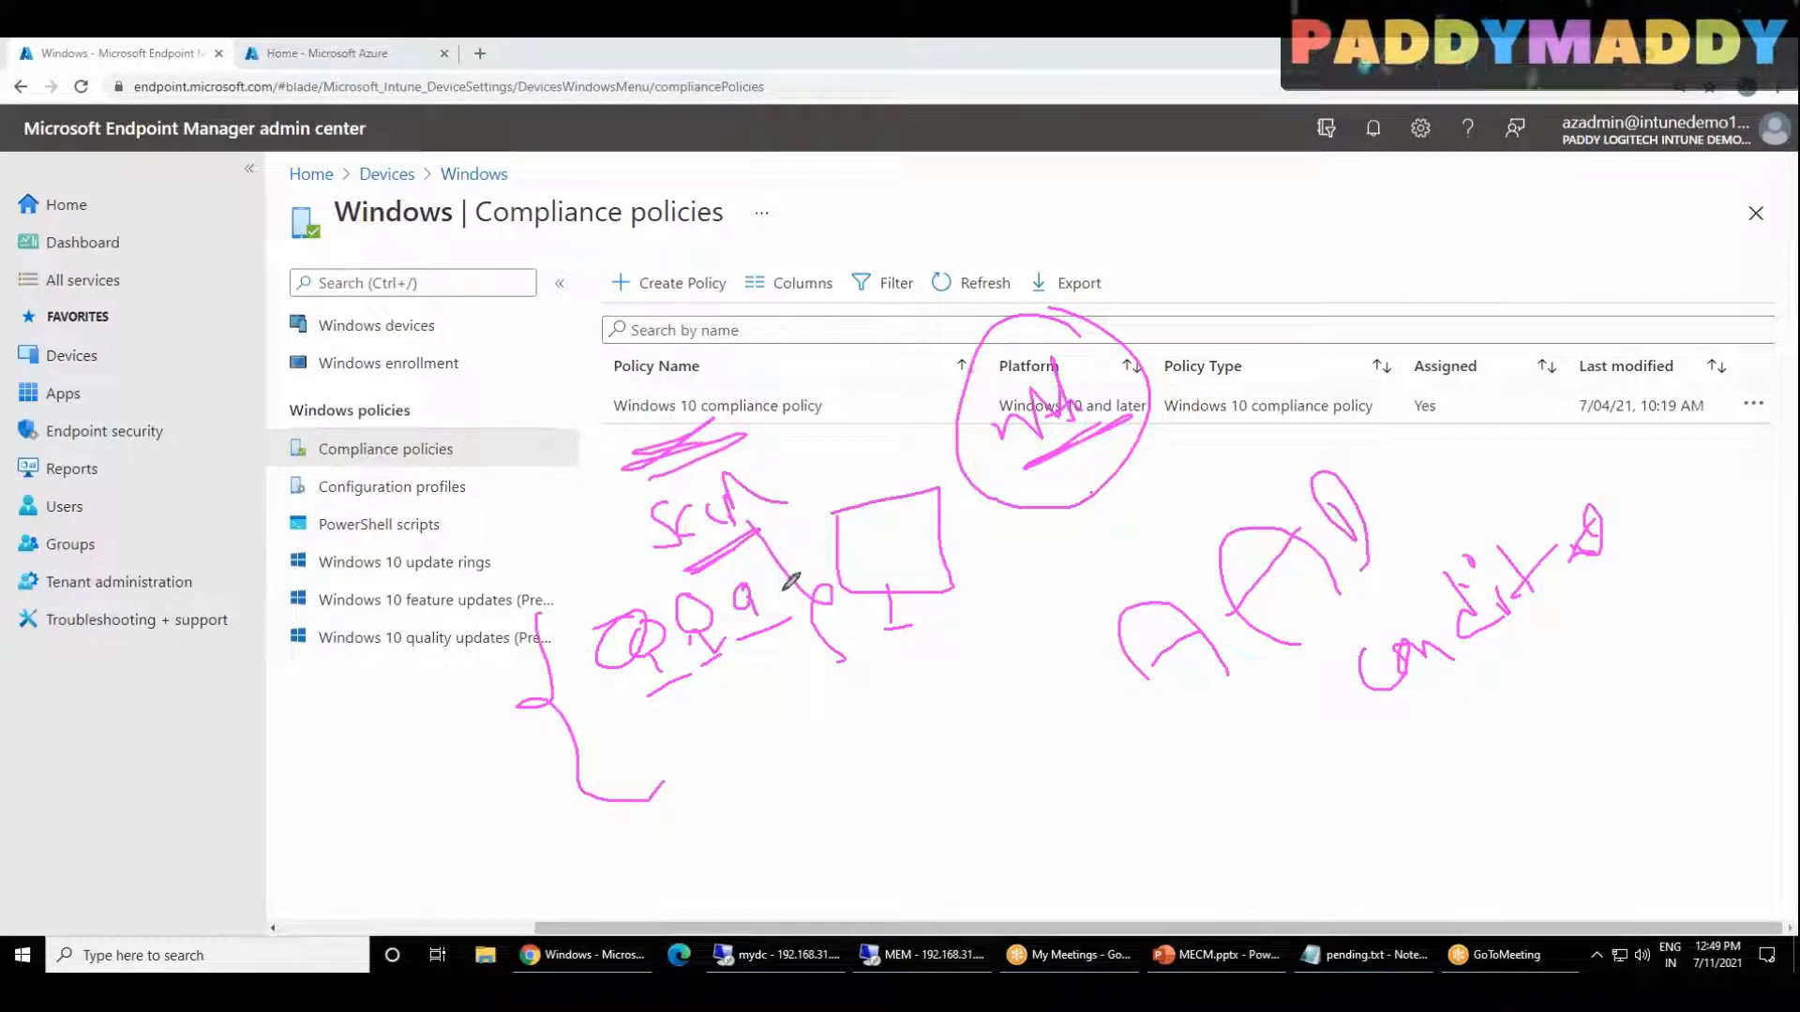
{"action": "left_click_drag", "start_coordinate": [534, 837], "coordinate": [825, 717]}
{"action": "left_click_drag", "start_coordinate": [1228, 721], "coordinate": [1376, 595]}
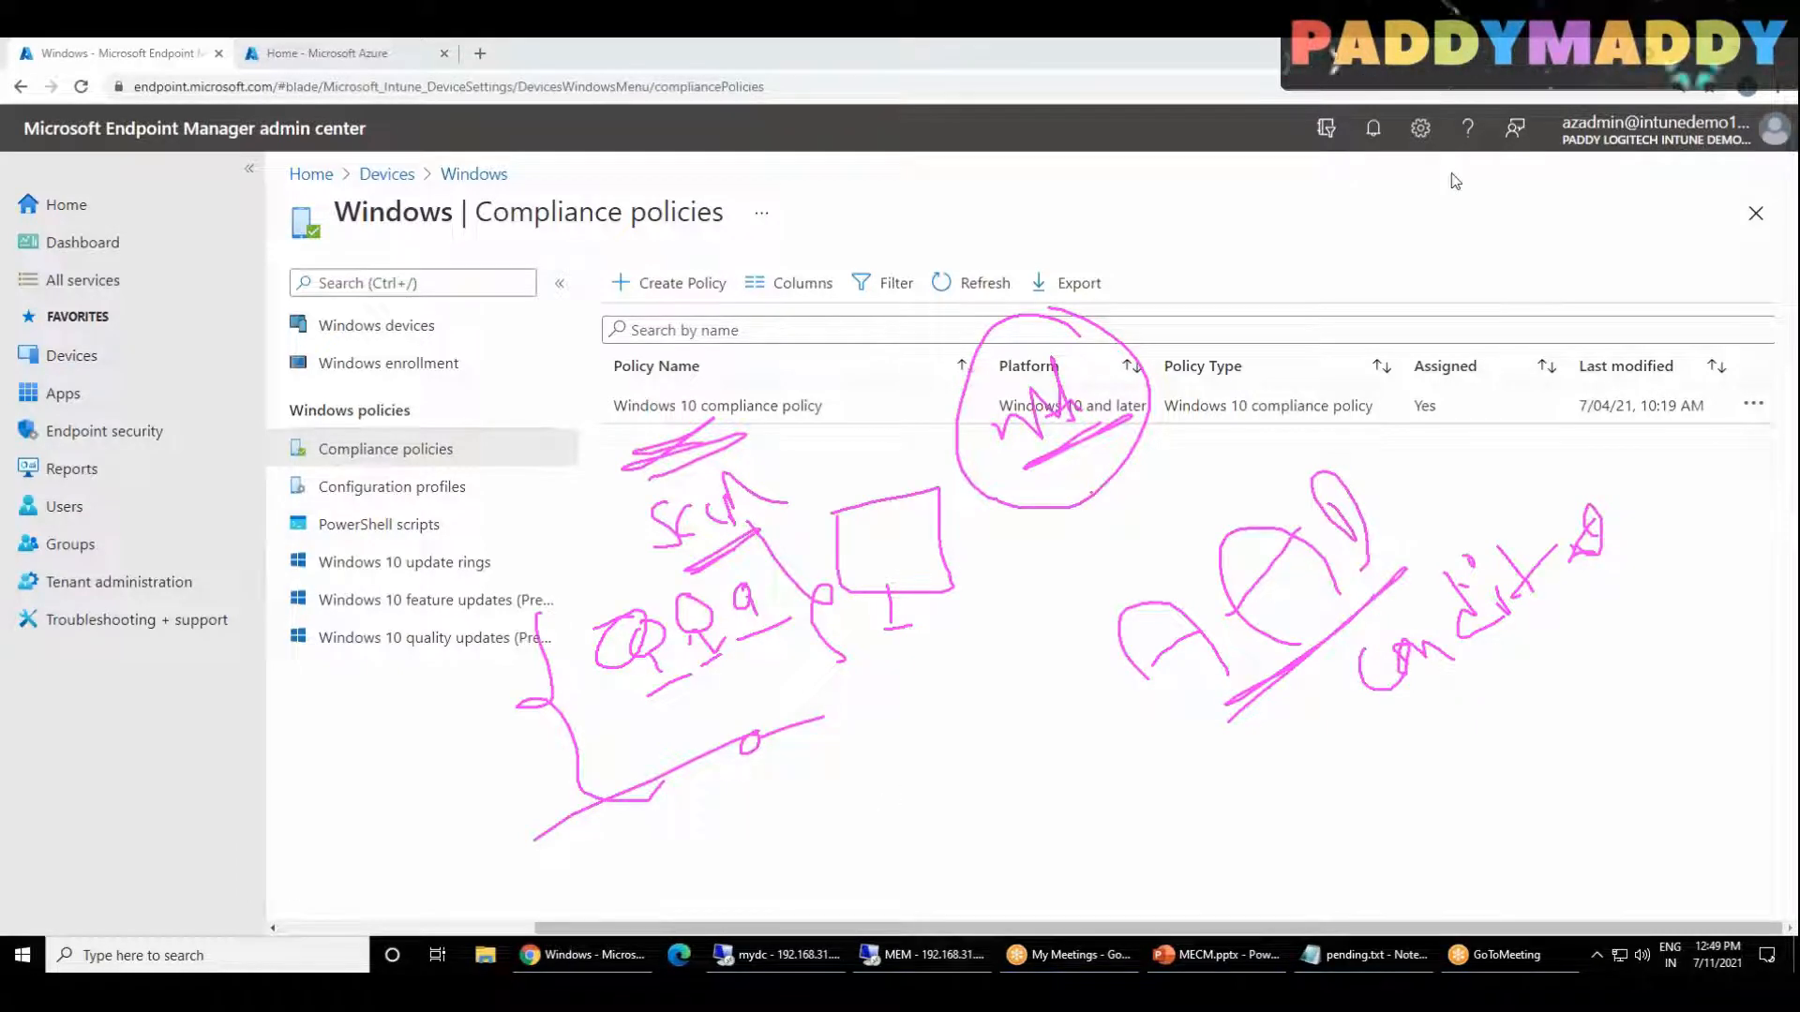
{"action": "key", "text": "Escape"}
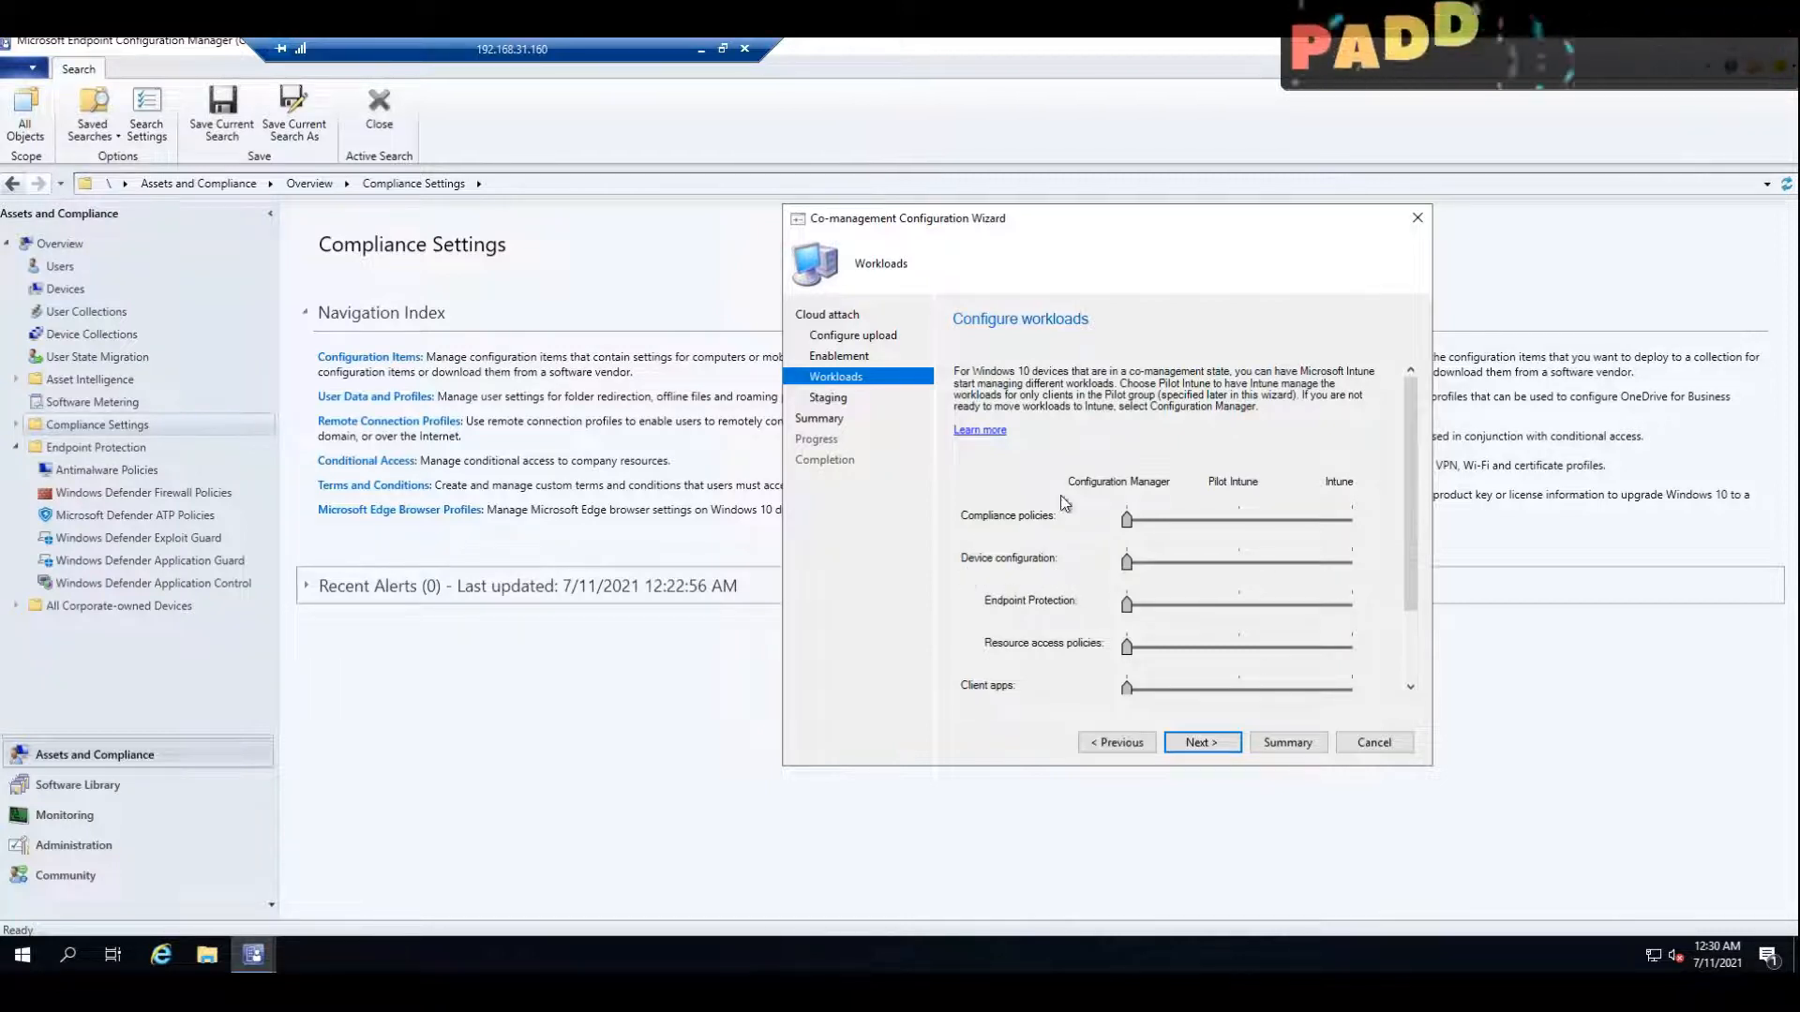
Step: Switch to the admin center and examine the device configuration policies applied to the JU-W10-09 device
{"action": "left_click", "coordinate": [698, 51]}
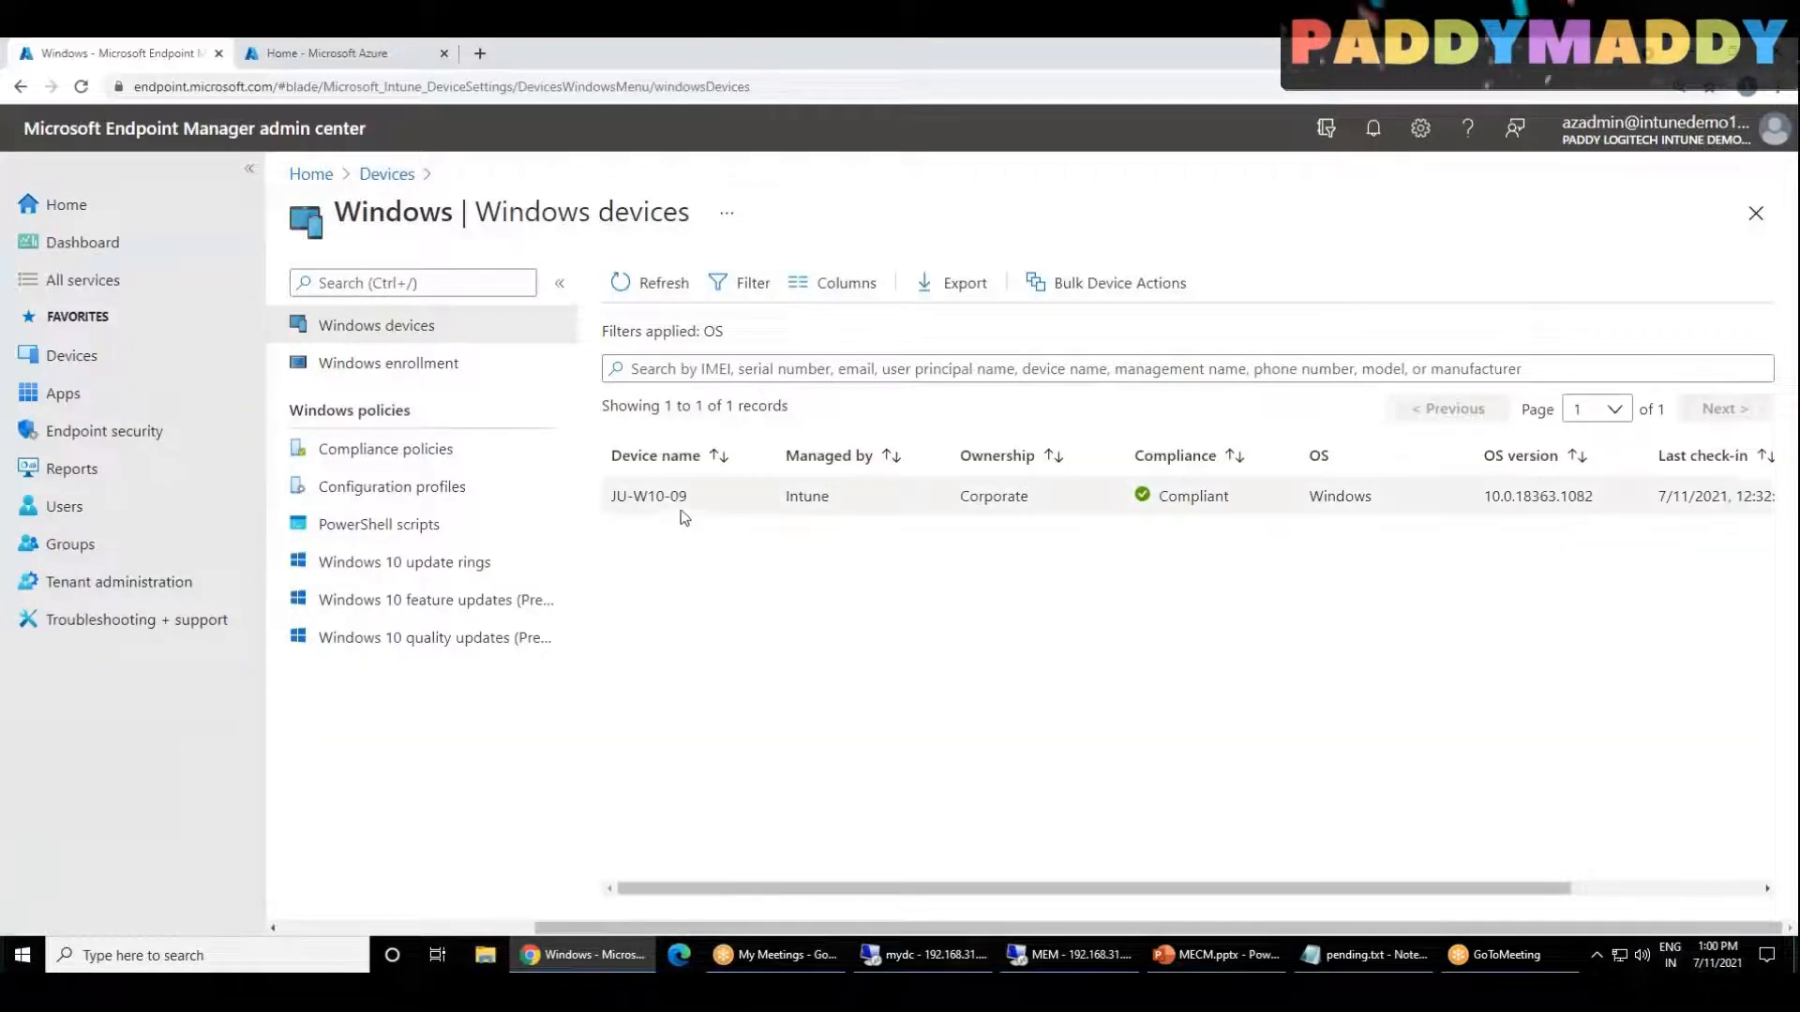
{"action": "left_click", "coordinate": [694, 498]}
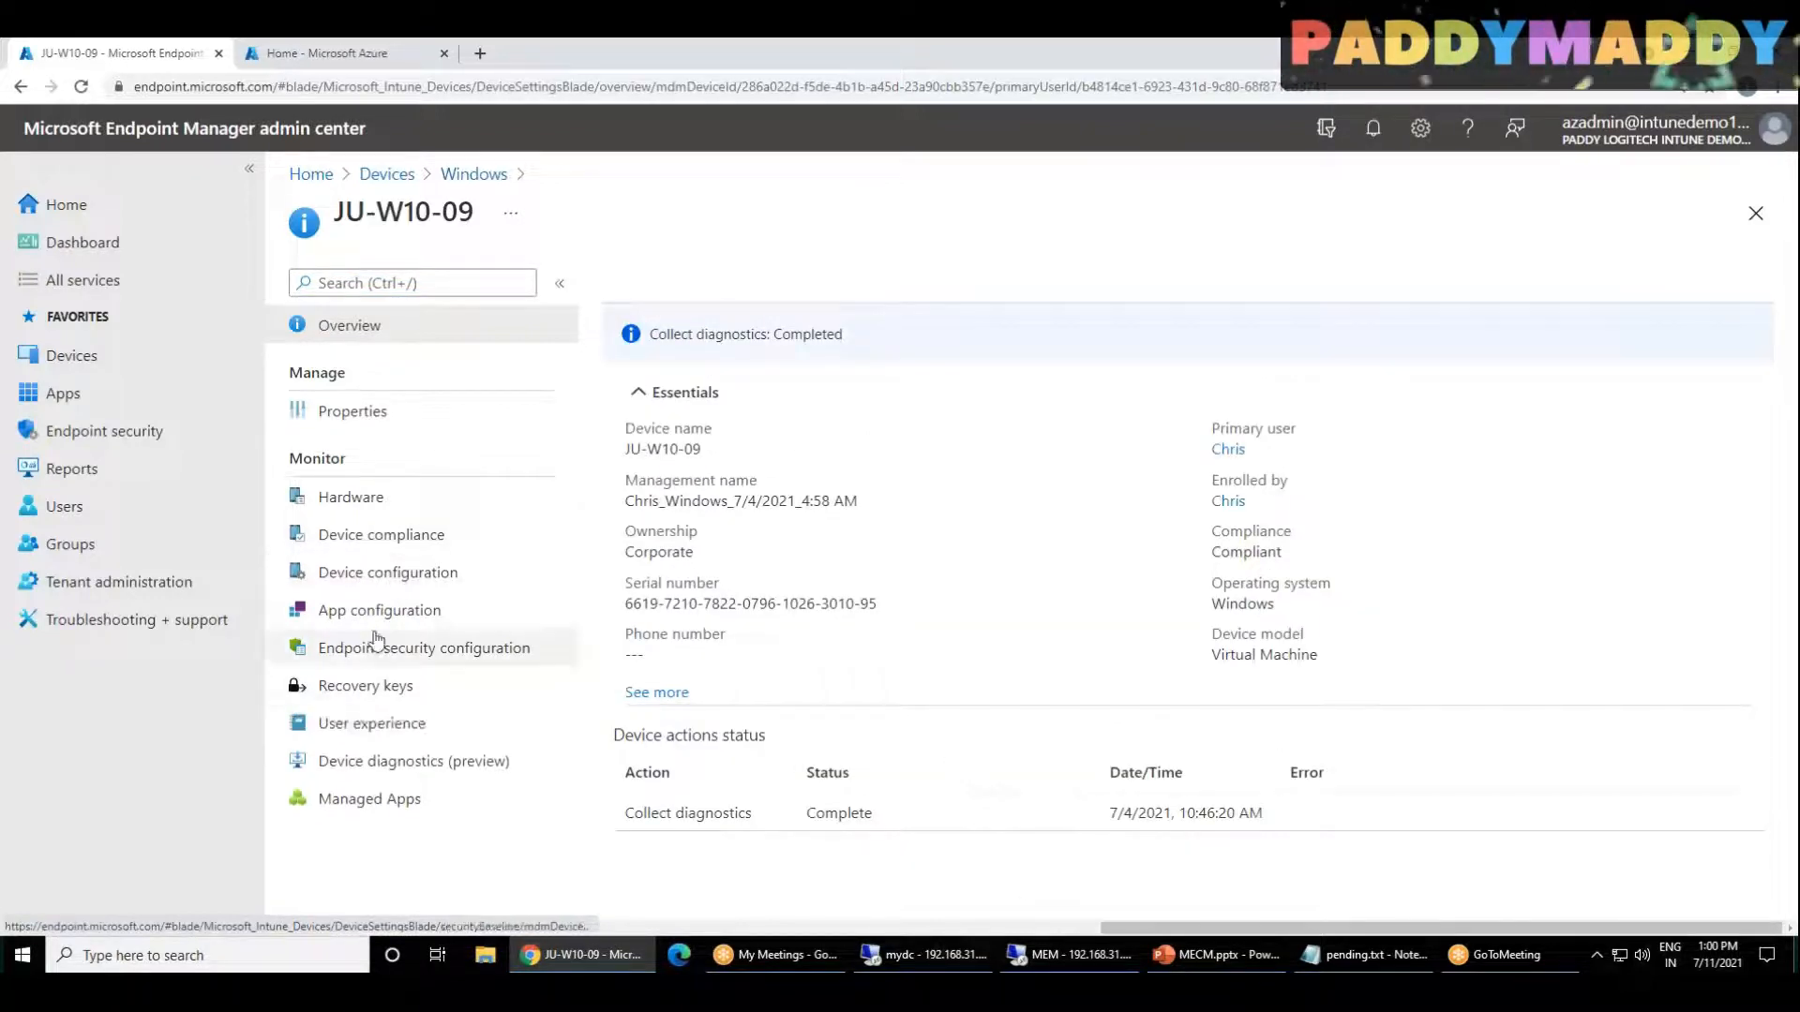
{"action": "left_click", "coordinate": [375, 574]}
{"action": "left_click", "coordinate": [378, 610]}
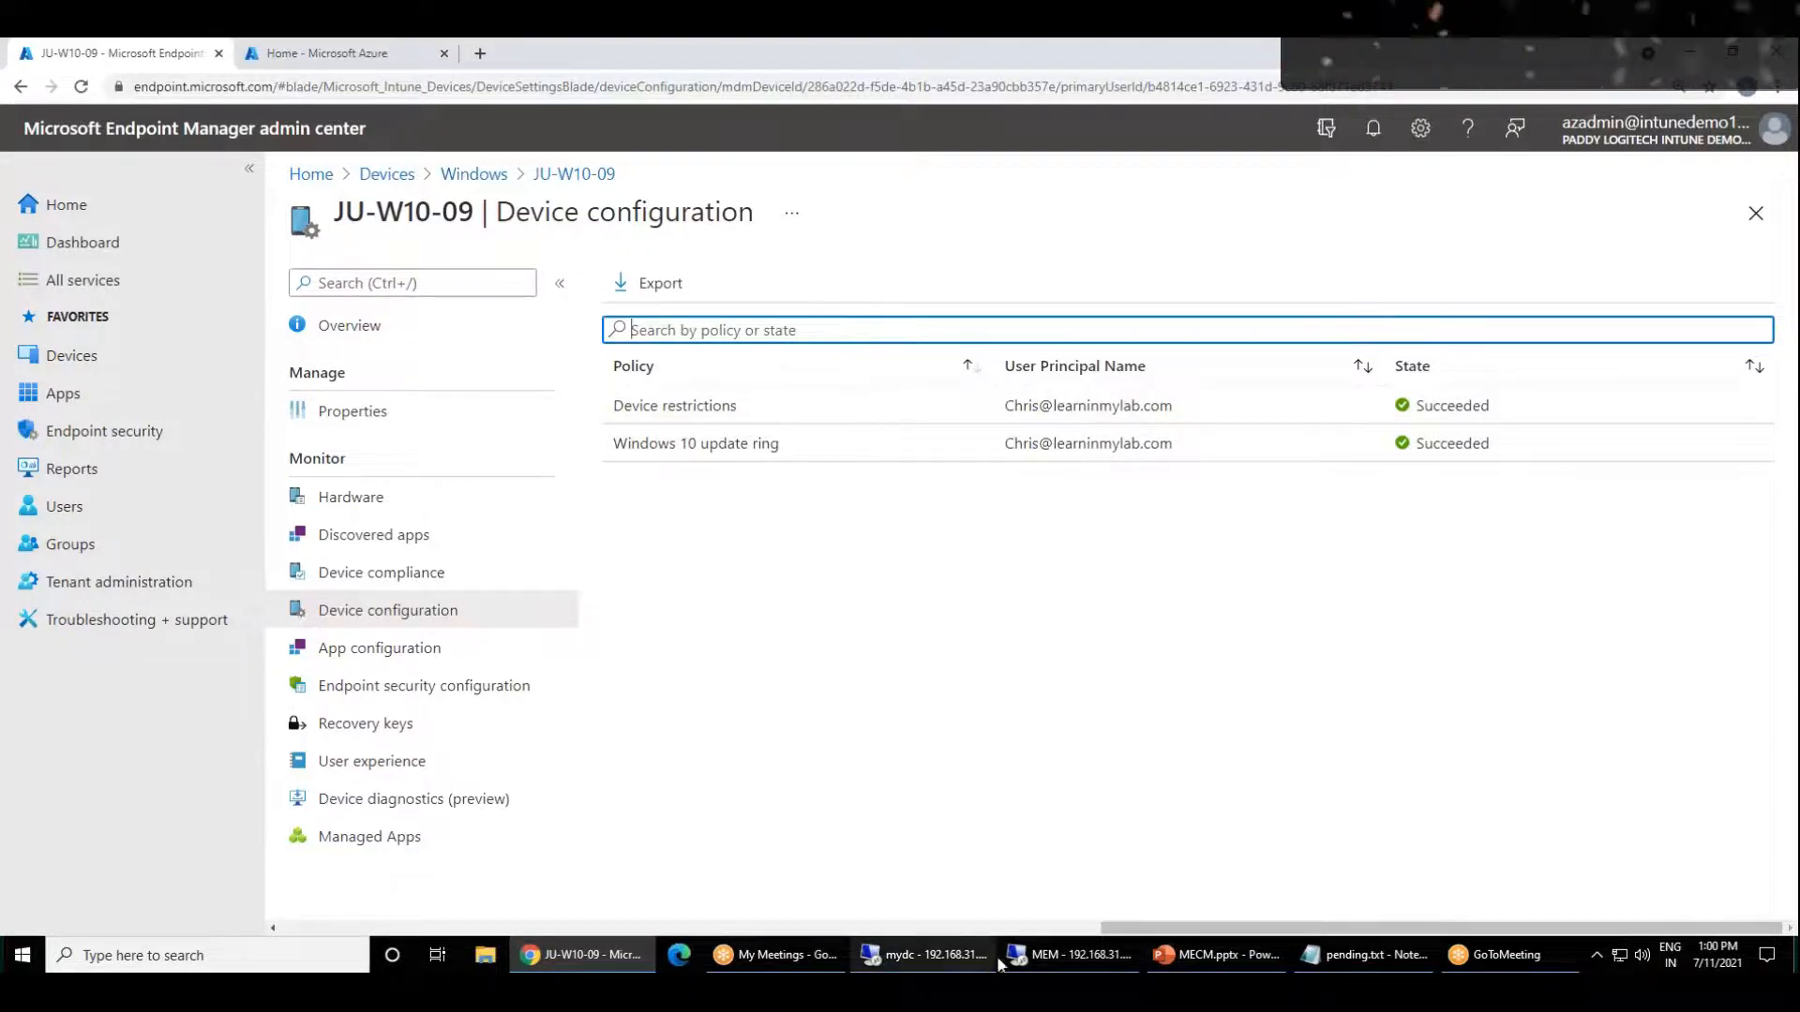
Step: Return to the MEM server session and review the co-management wizard's workload sliders from Client apps to Windows Update policies
{"action": "left_click", "coordinate": [1069, 954]}
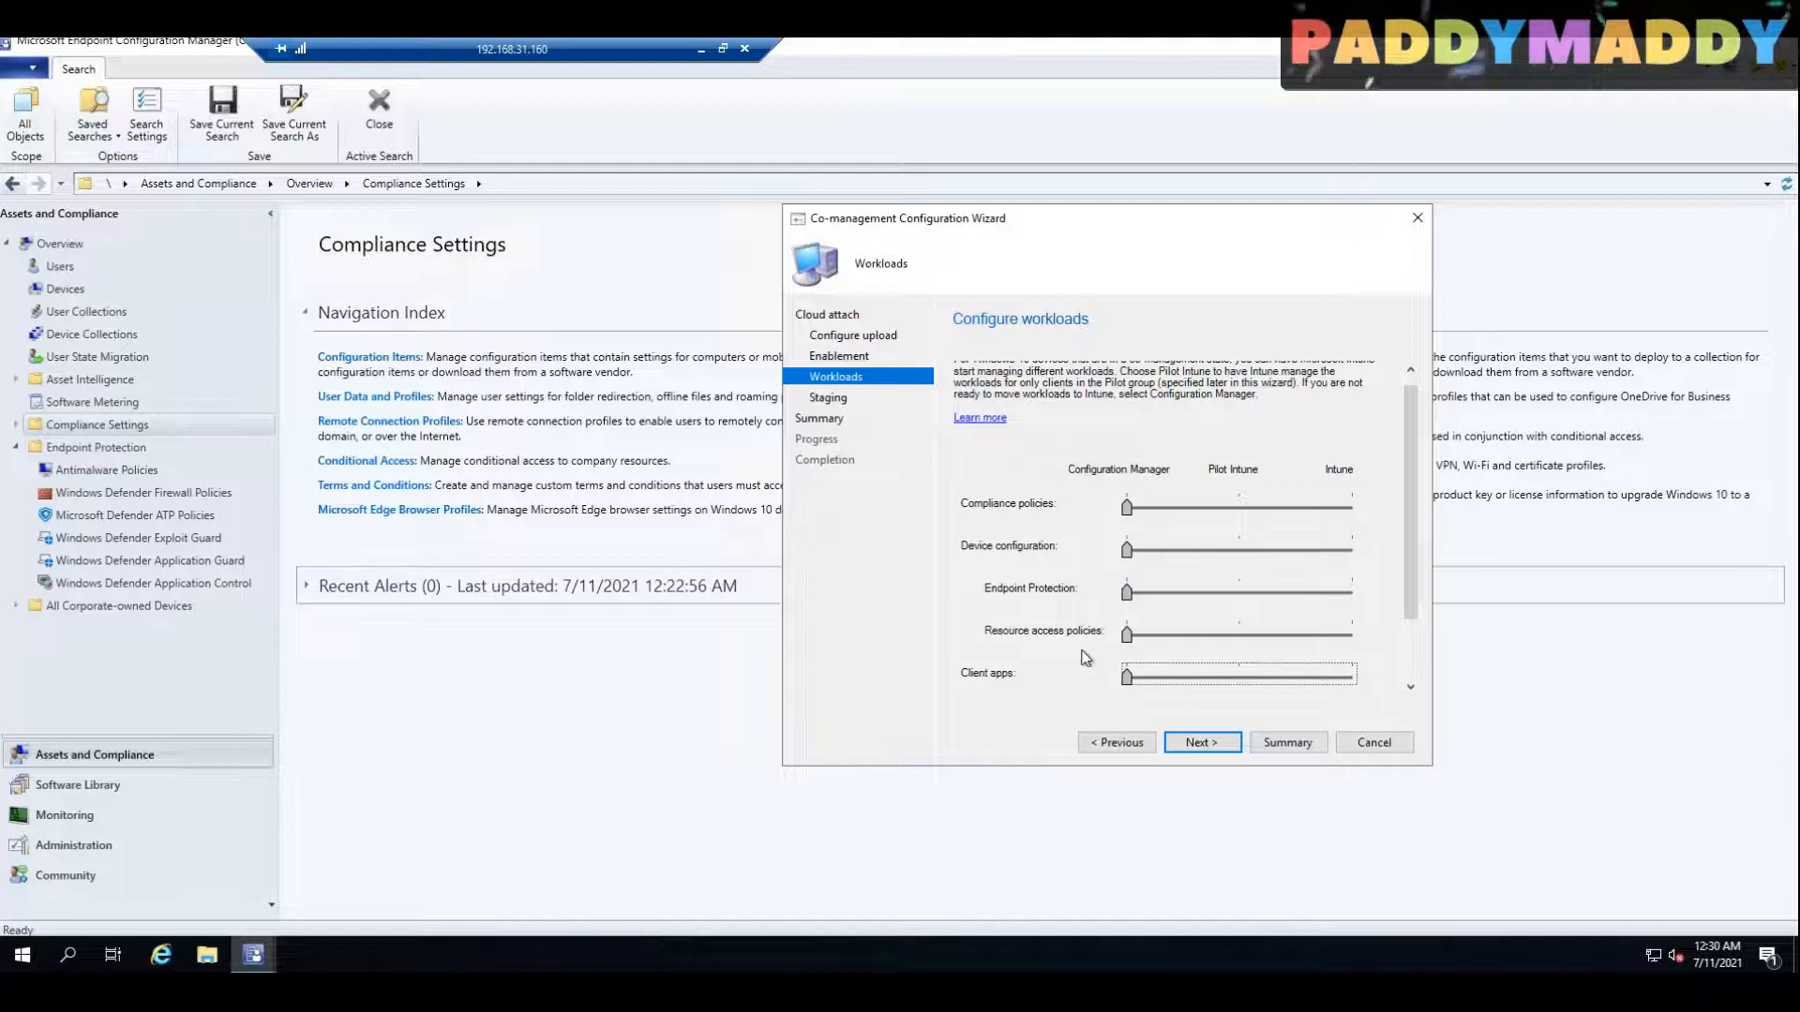
{"action": "scroll", "coordinate": [1364, 553], "scroll_direction": "down", "scroll_amount": 3}
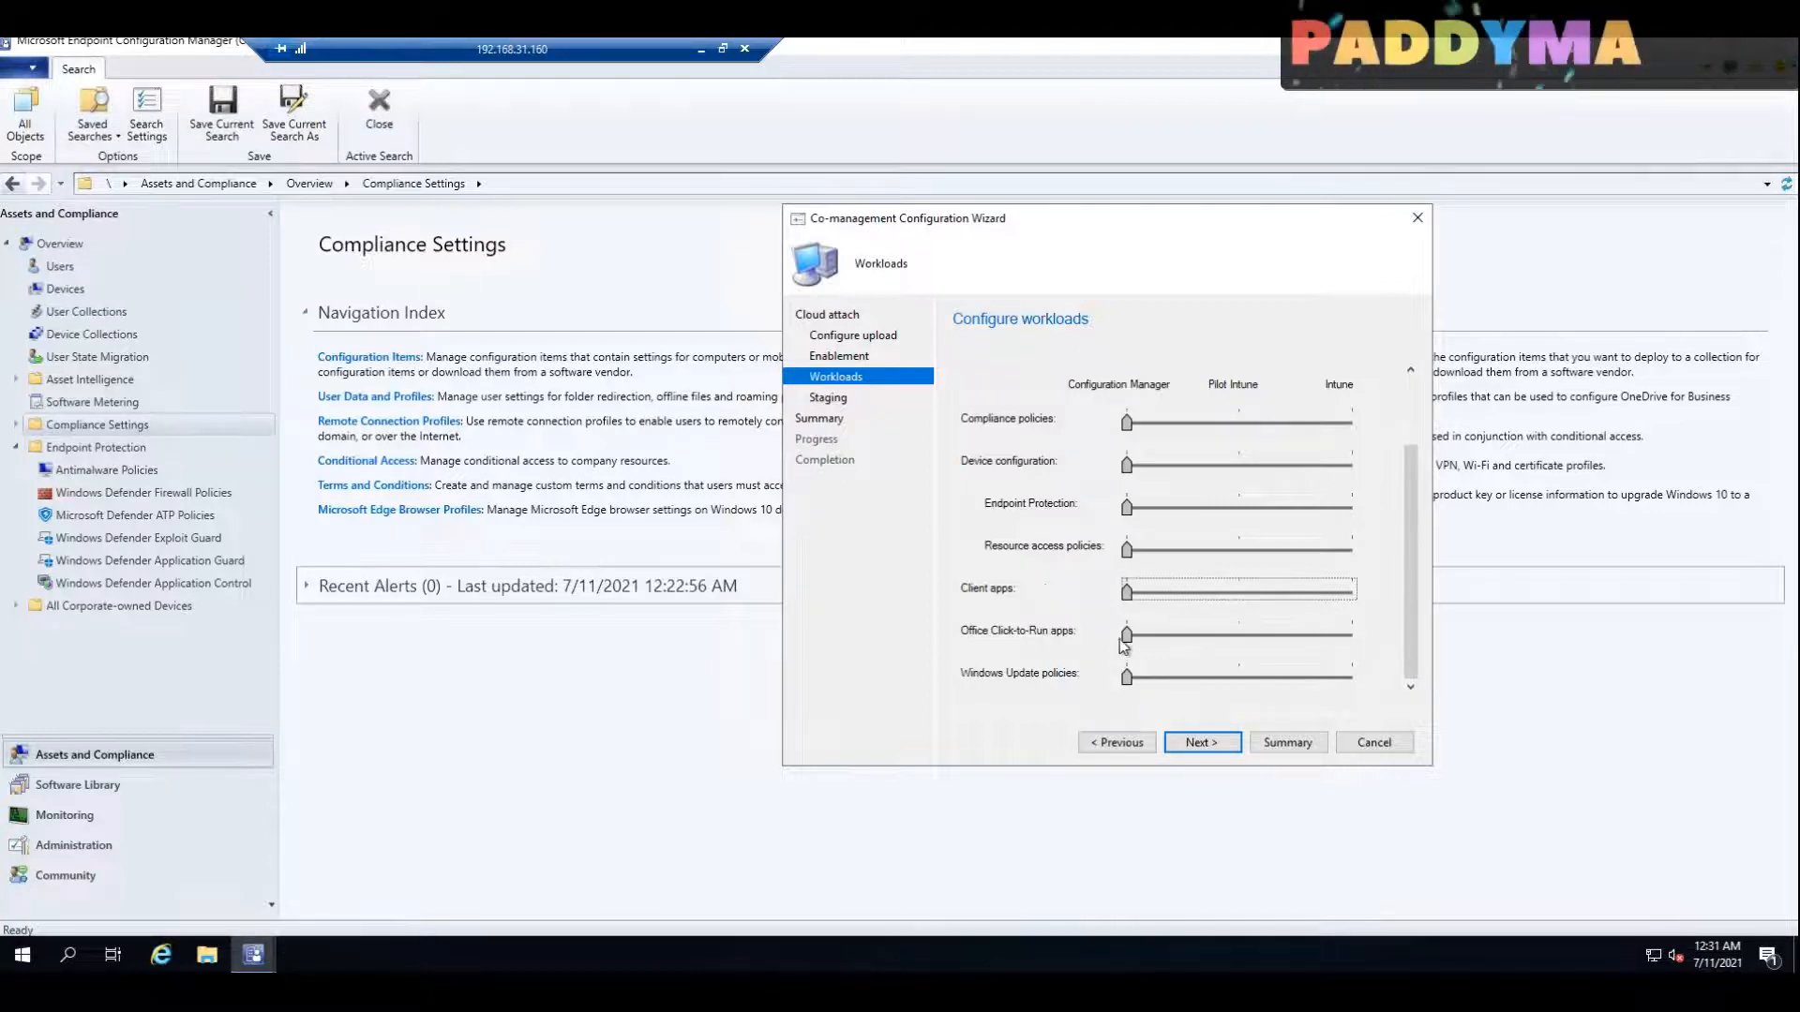
{"action": "left_click", "coordinate": [1246, 687]}
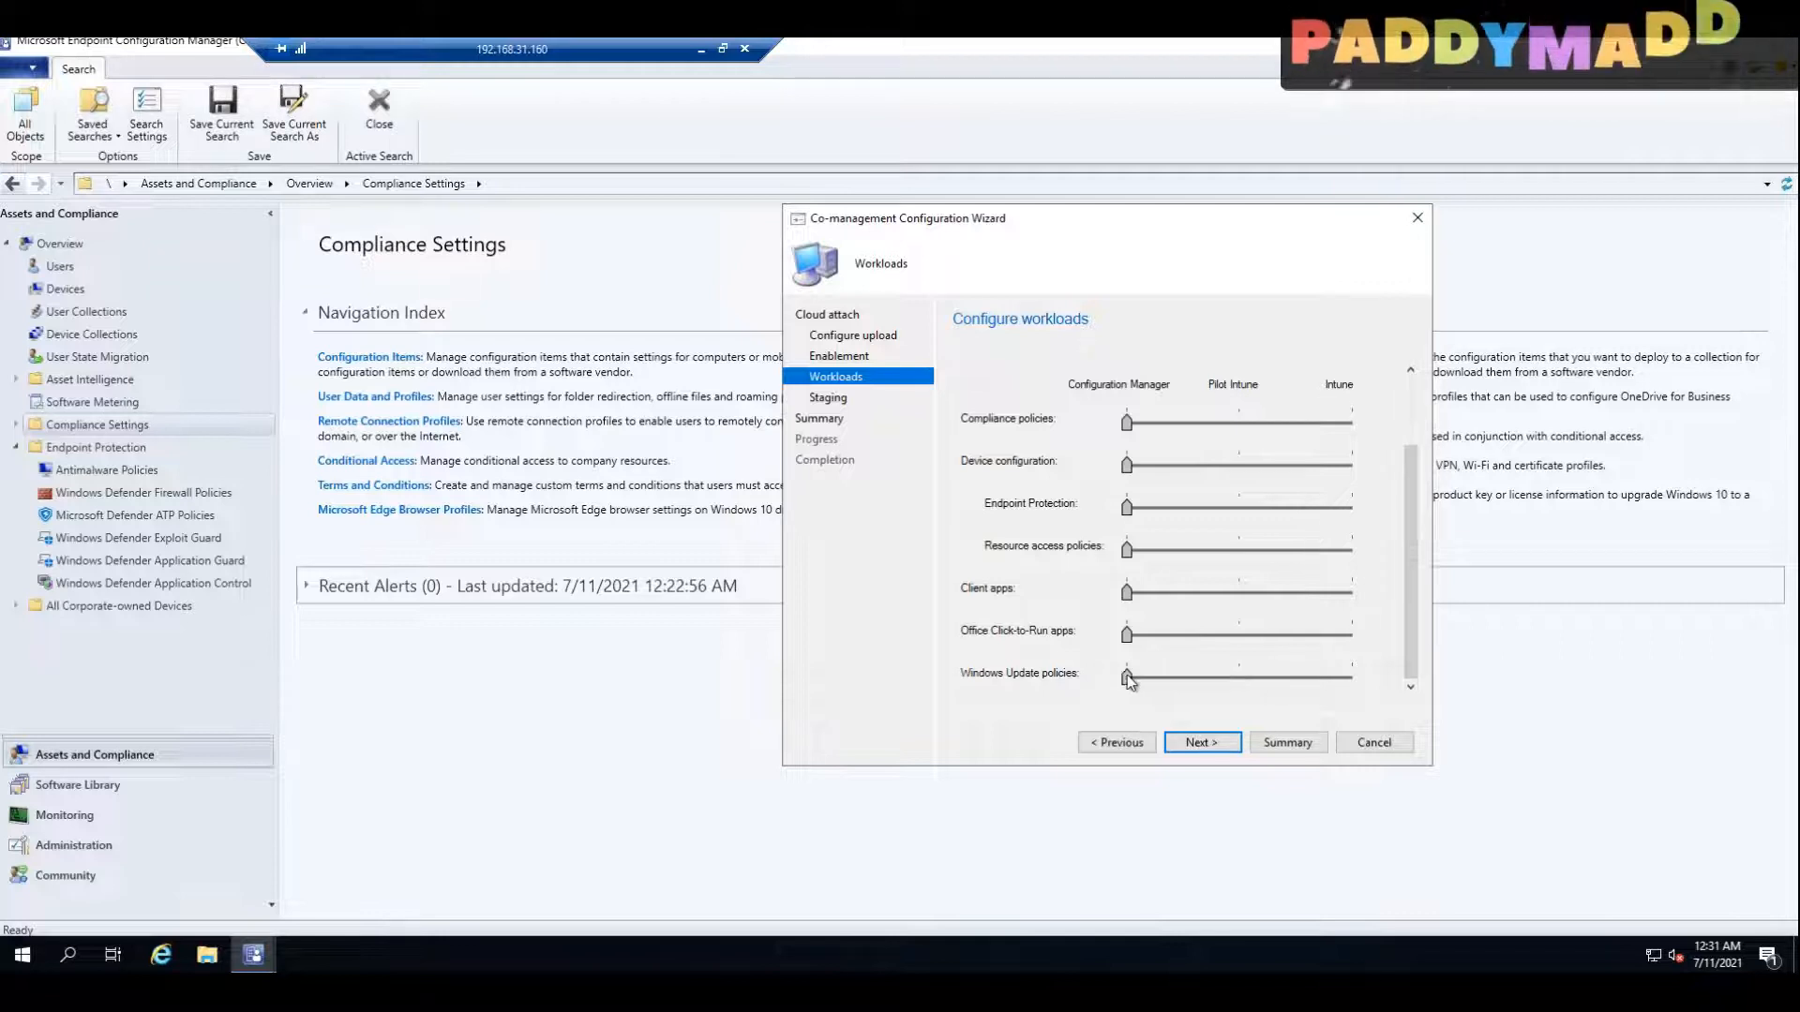
{"action": "scroll", "coordinate": [1395, 557], "scroll_direction": "up", "scroll_amount": 3}
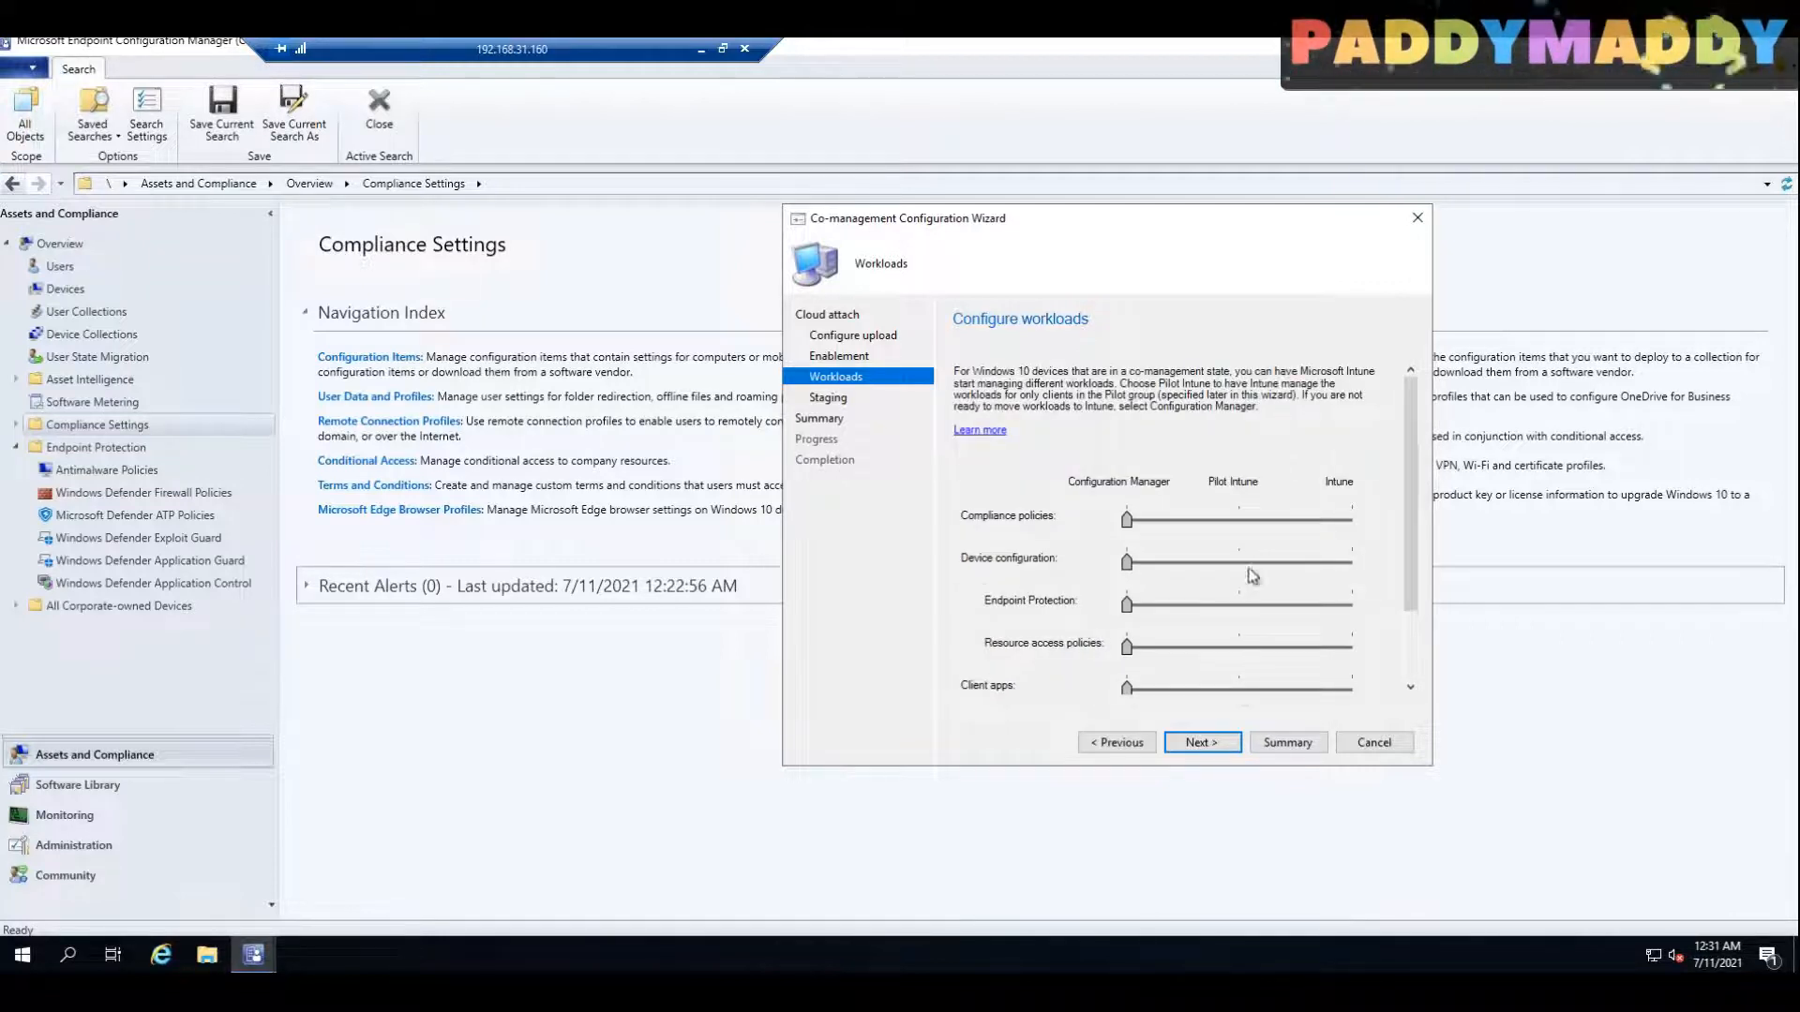
Step: Set the Compliance policies workload to Pilot Intune, and check its pilot collection requirement on the Staging page before returning to Workloads
{"action": "left_click", "coordinate": [1239, 518]}
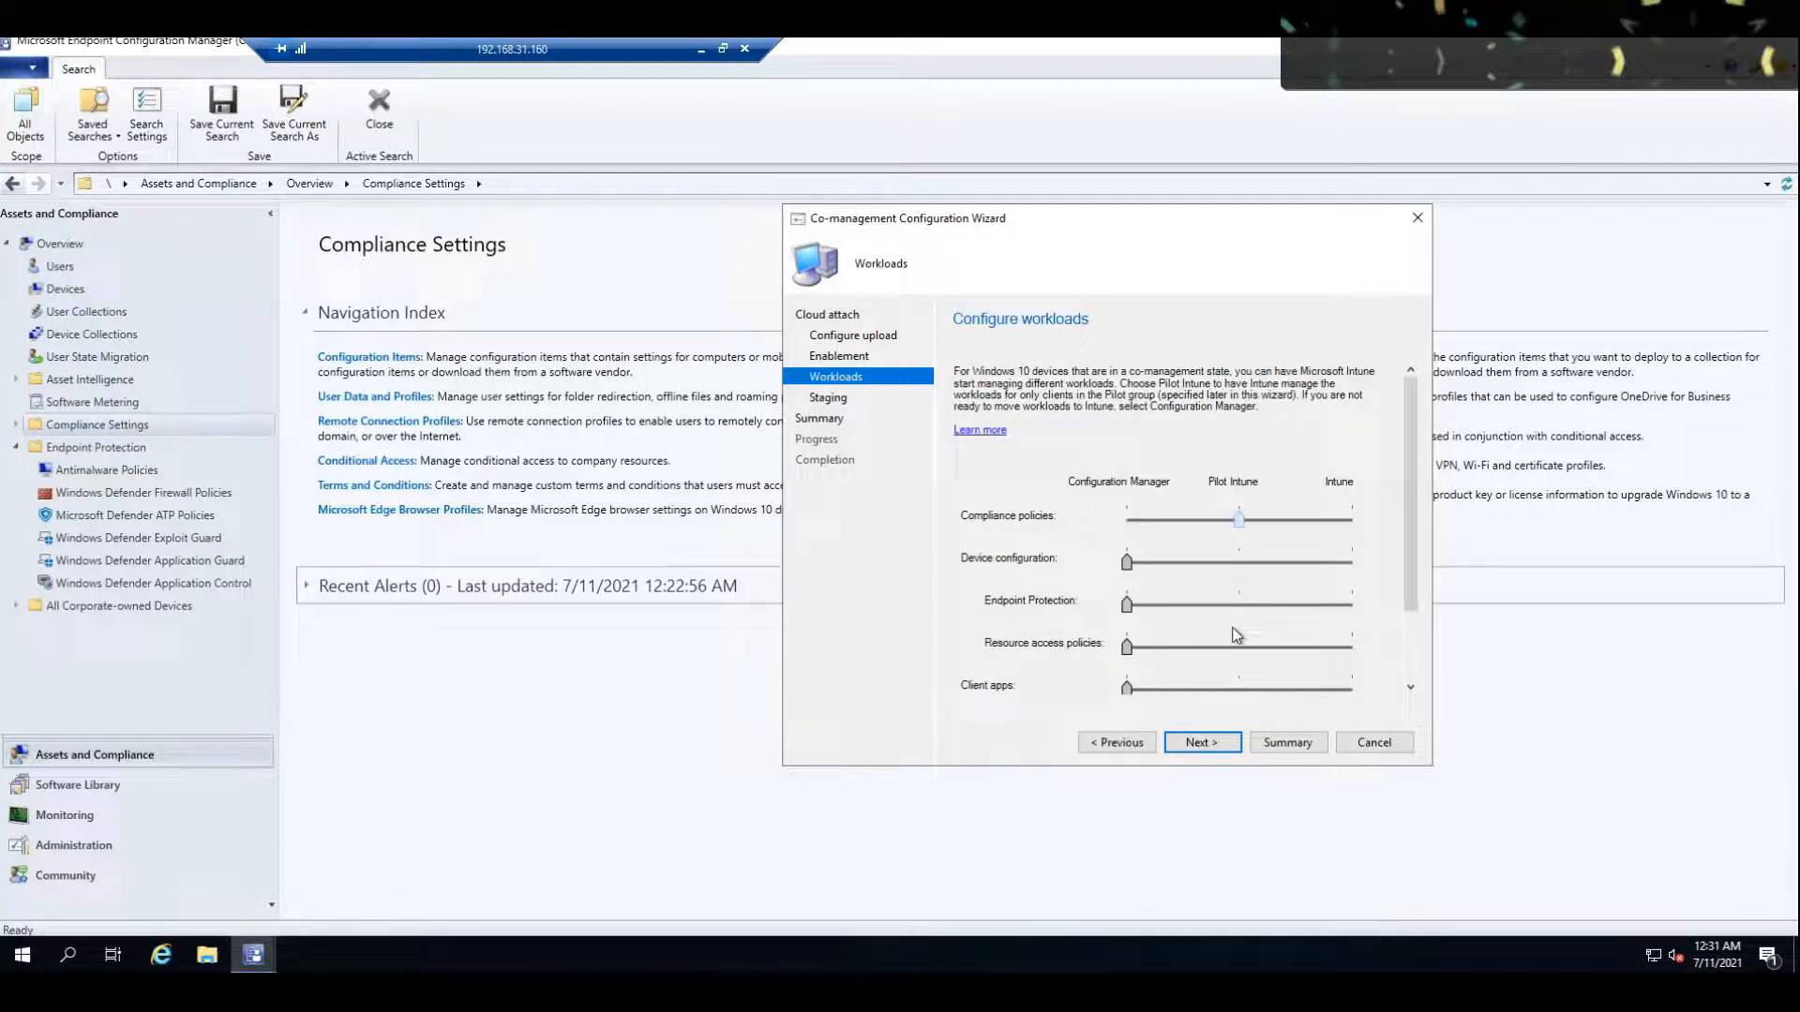
{"action": "left_click", "coordinate": [828, 399]}
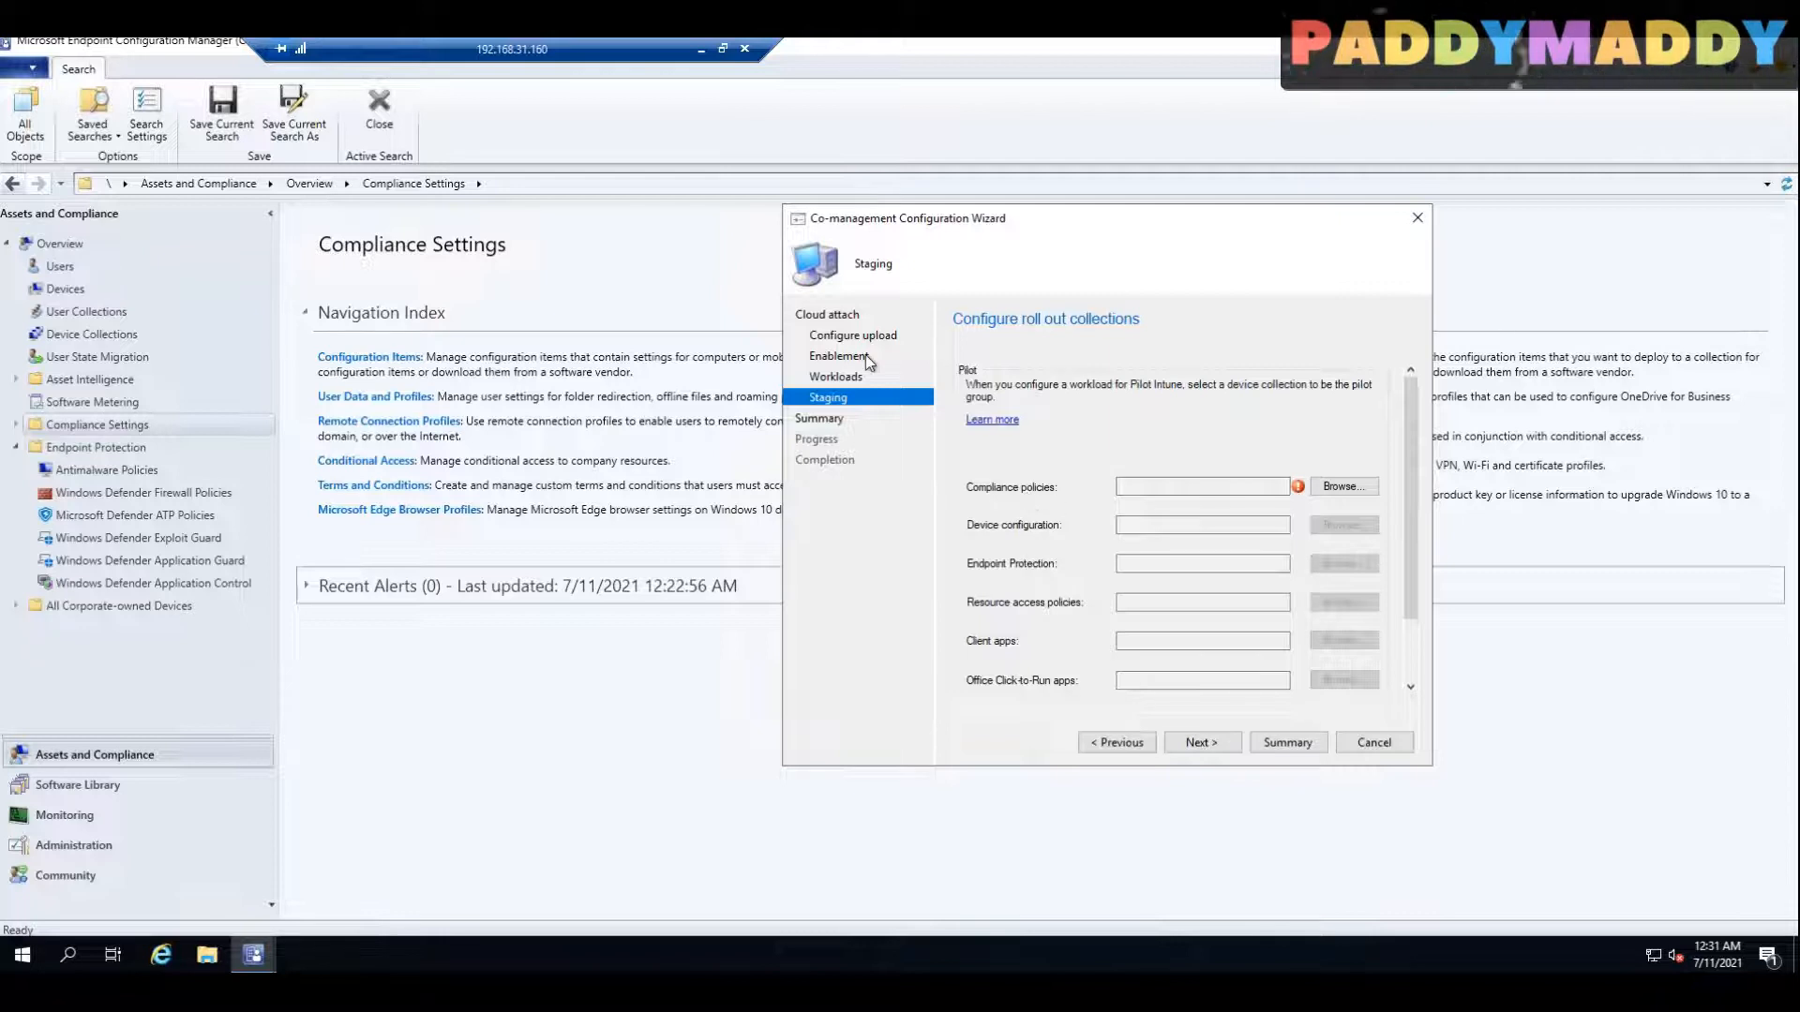
{"action": "left_click", "coordinate": [853, 376]}
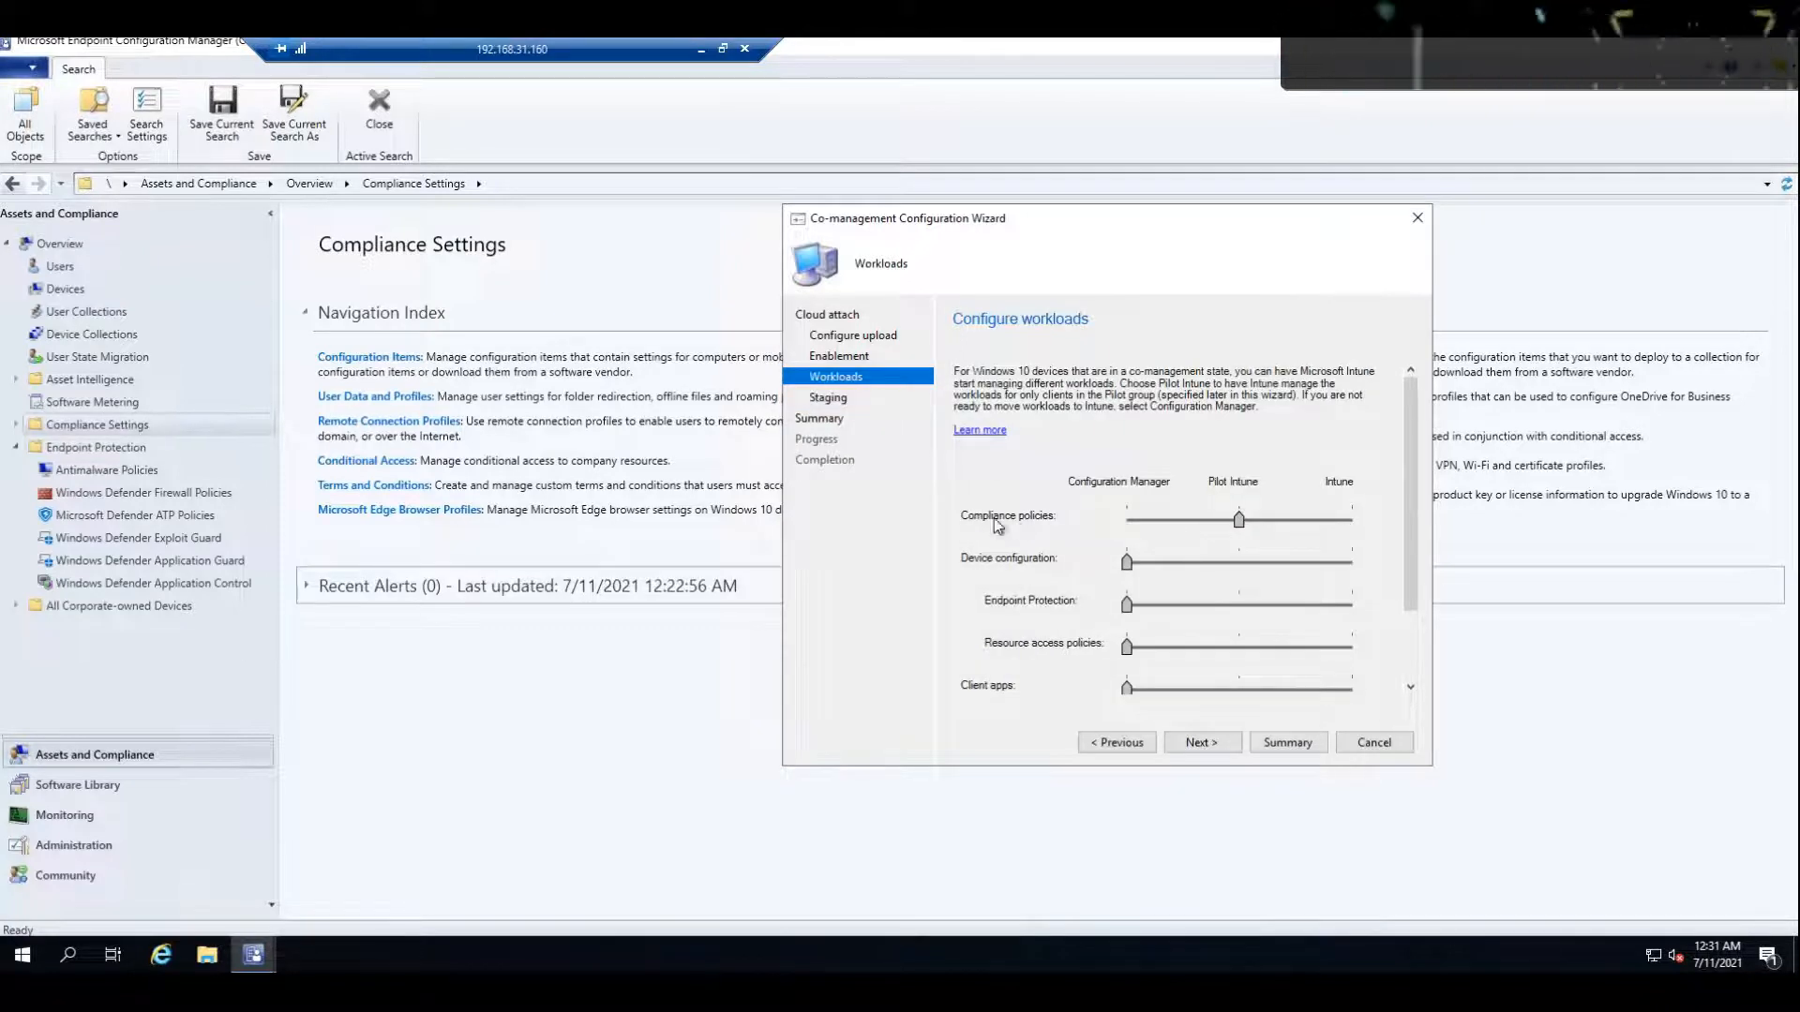
{"action": "left_click", "coordinate": [828, 397]}
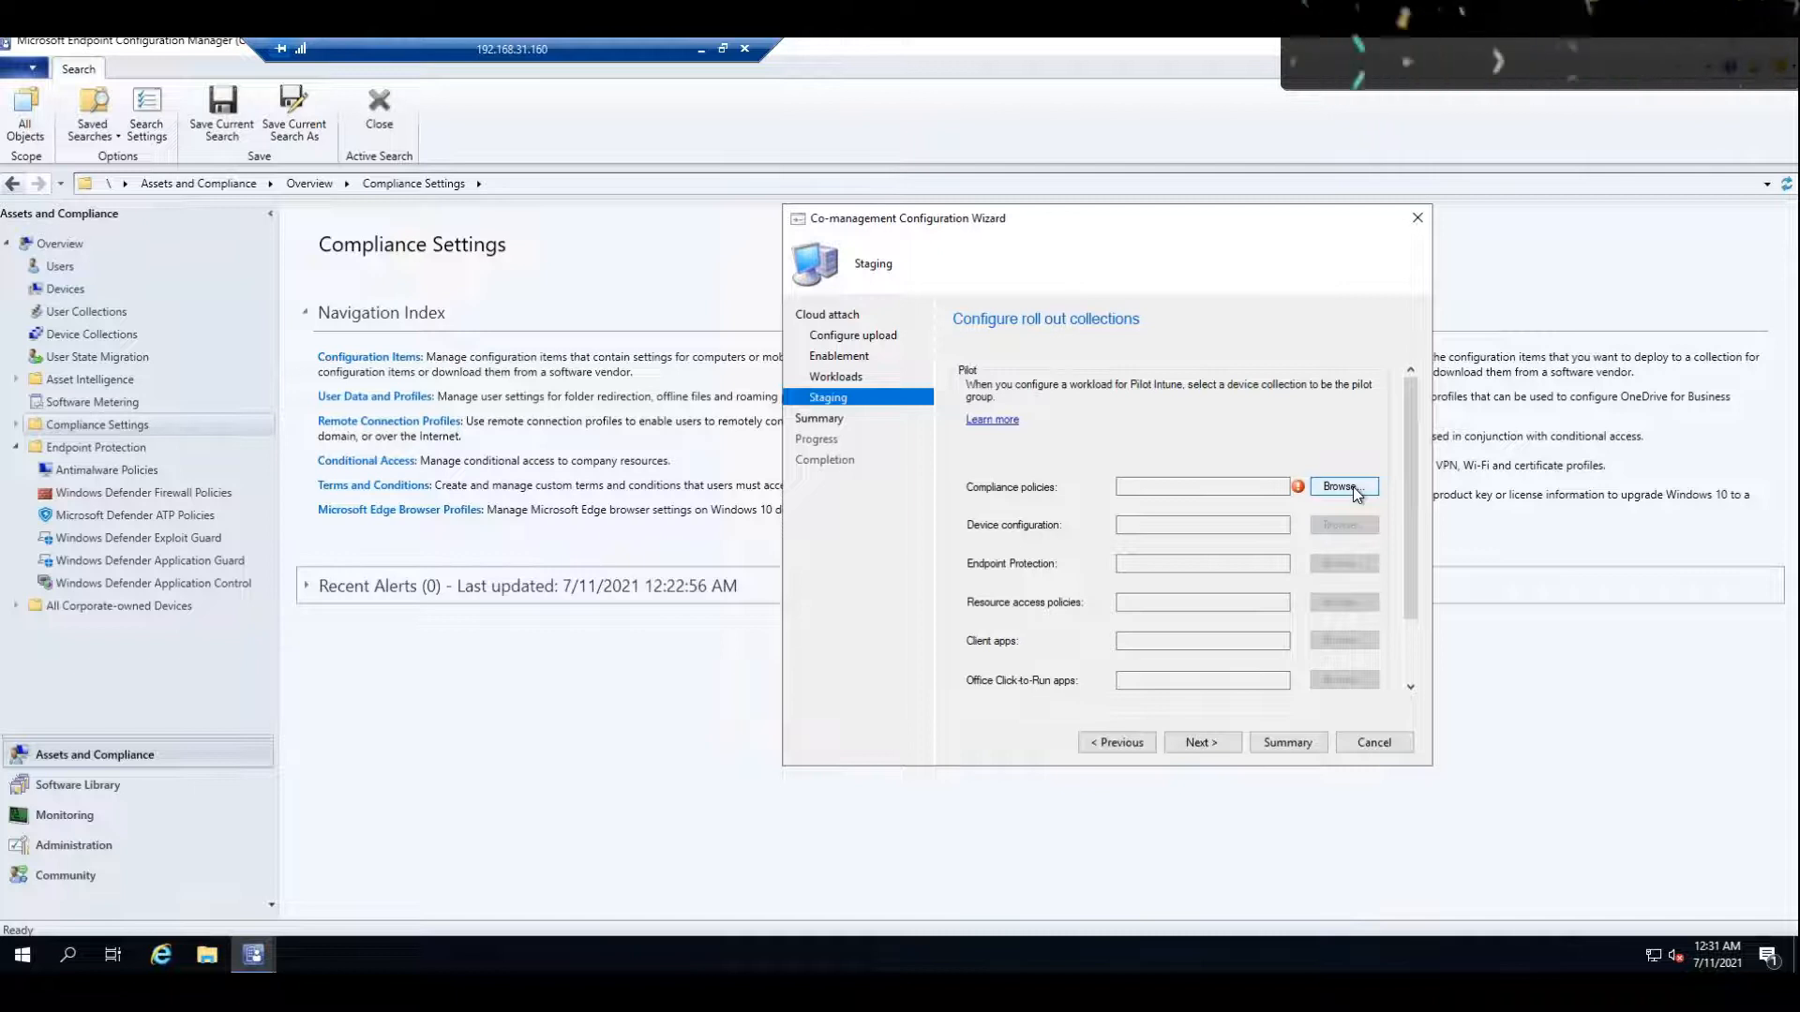
{"action": "left_click", "coordinate": [834, 377]}
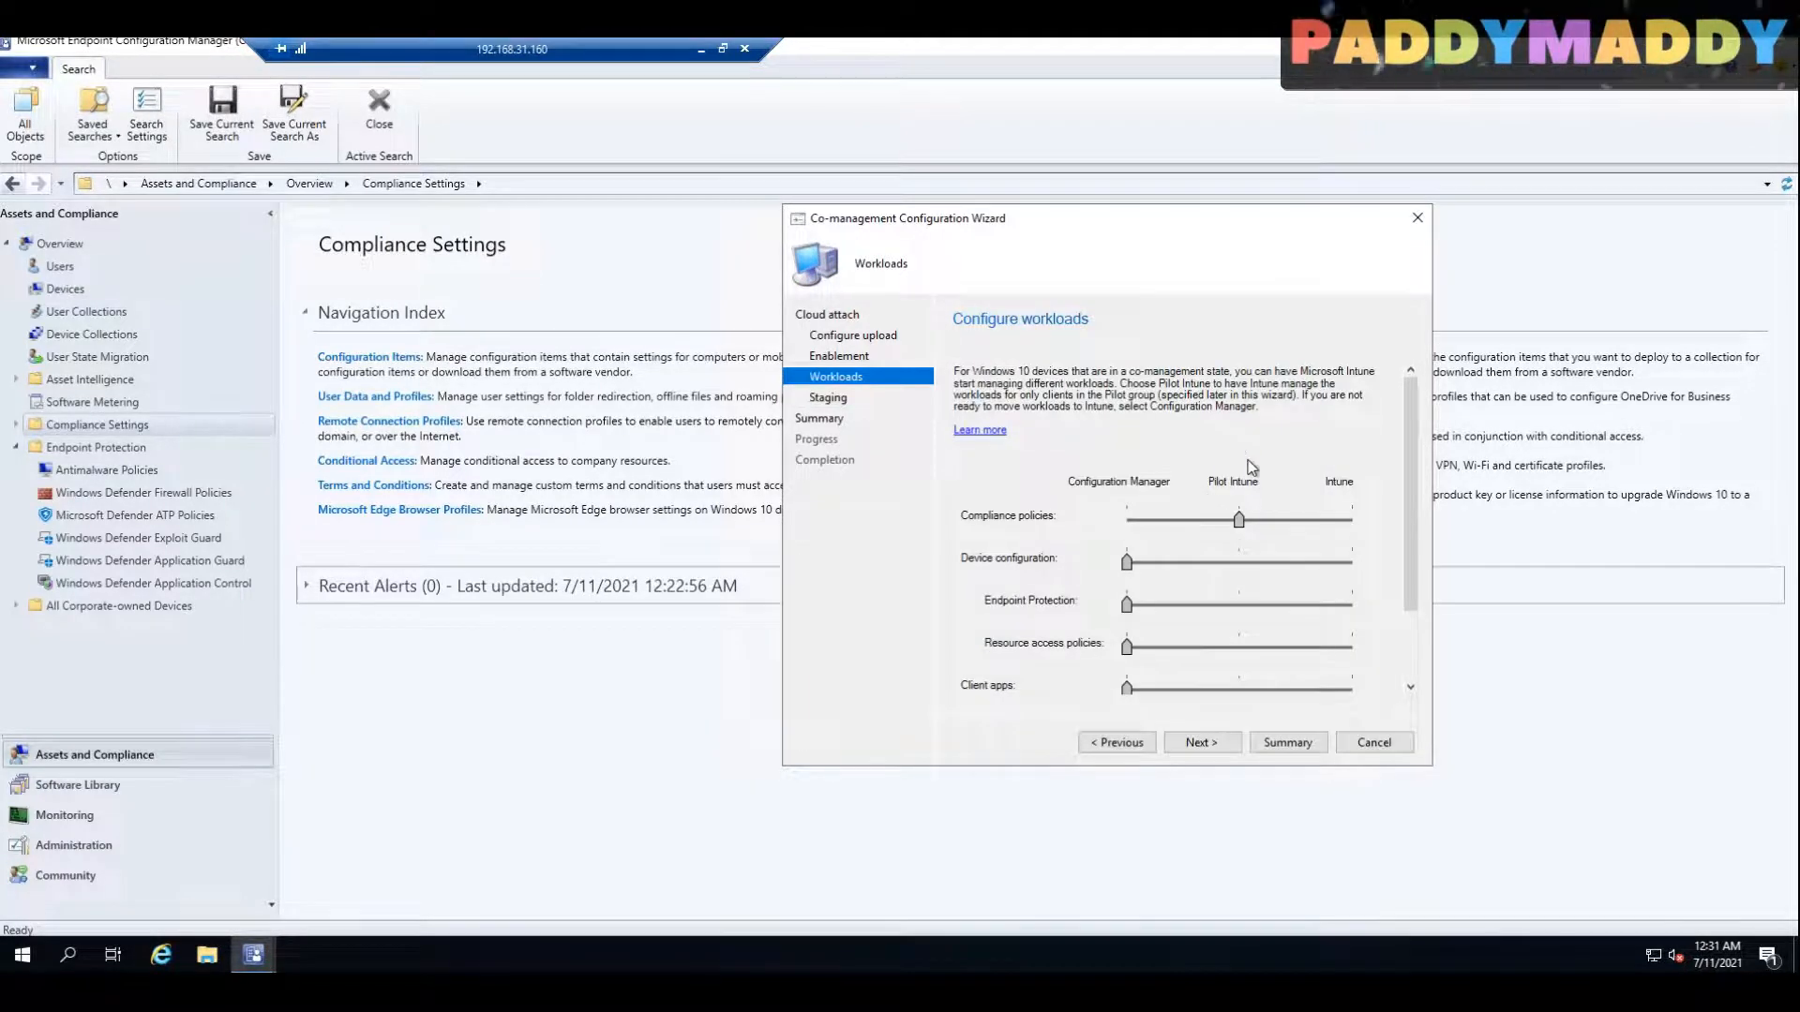
Step: Assign Compliance policies and Device configuration with its sub-workloads to Intune, and Client apps, Office Click-to-Run apps and Windows Update policies to Pilot Intune
{"action": "left_click_drag", "start_coordinate": [1238, 521], "coordinate": [1376, 530]}
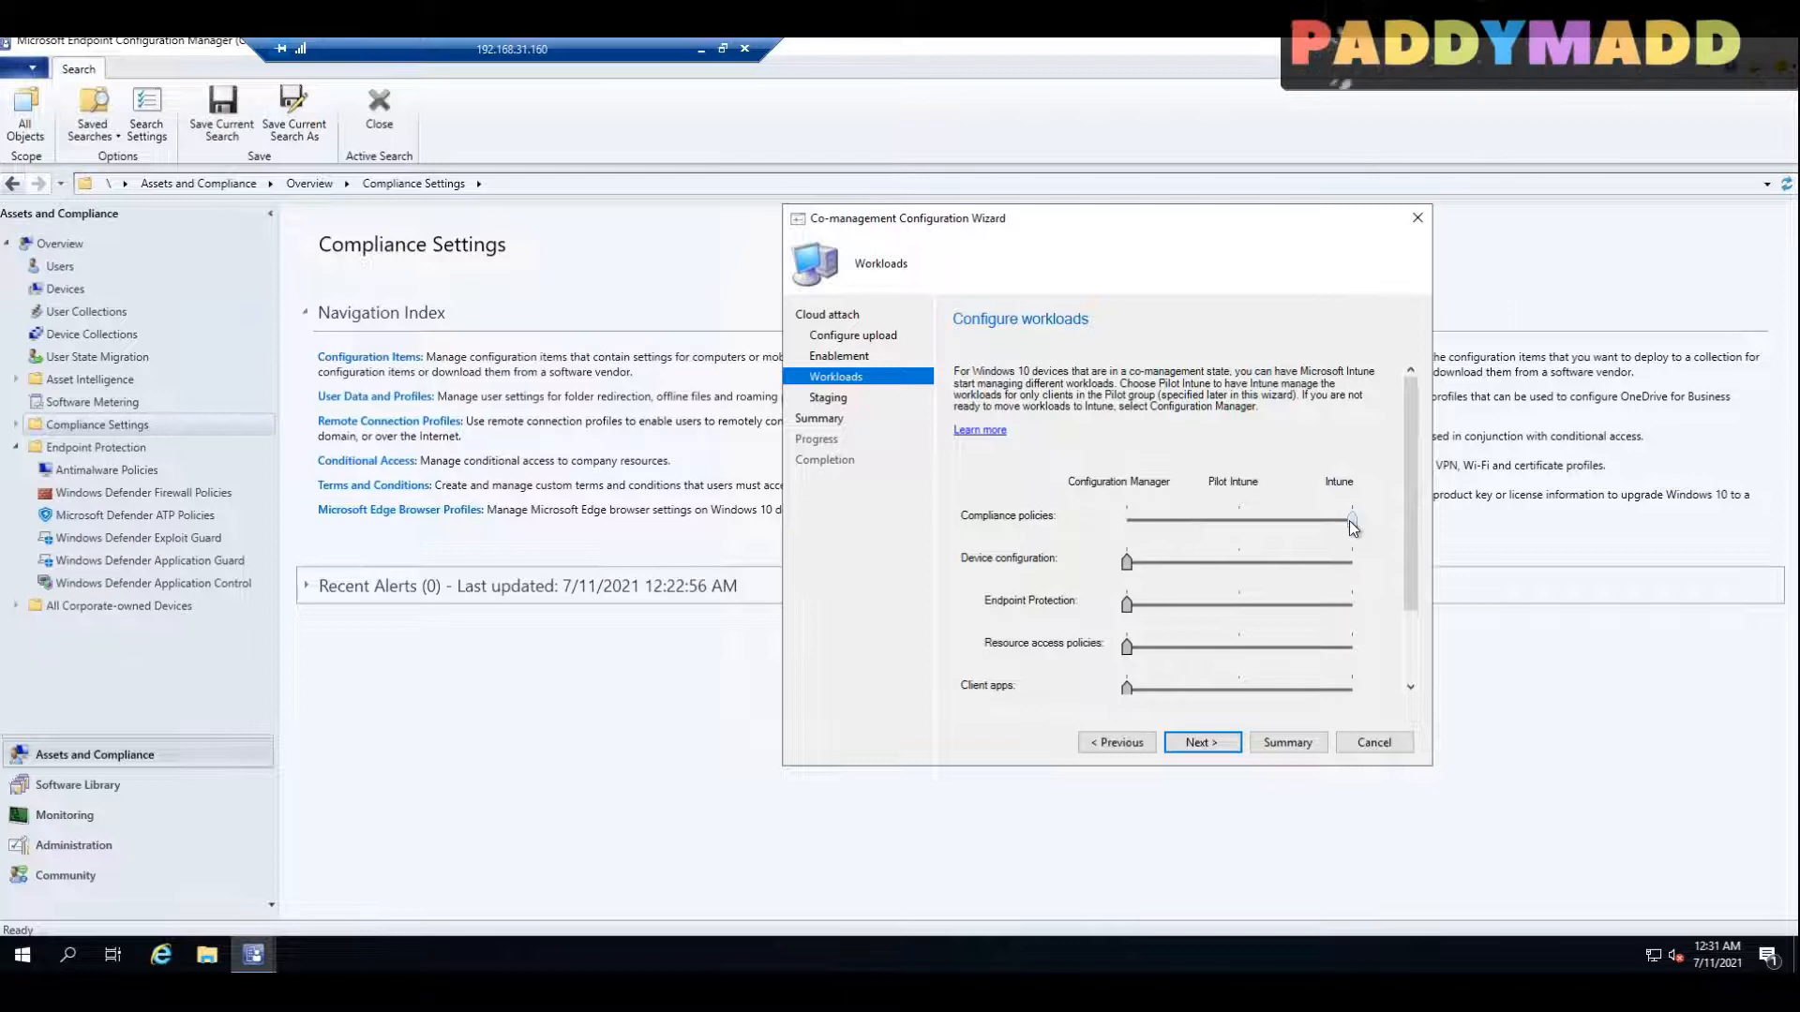
{"action": "scroll", "coordinate": [1194, 560], "scroll_direction": "down", "scroll_amount": 2}
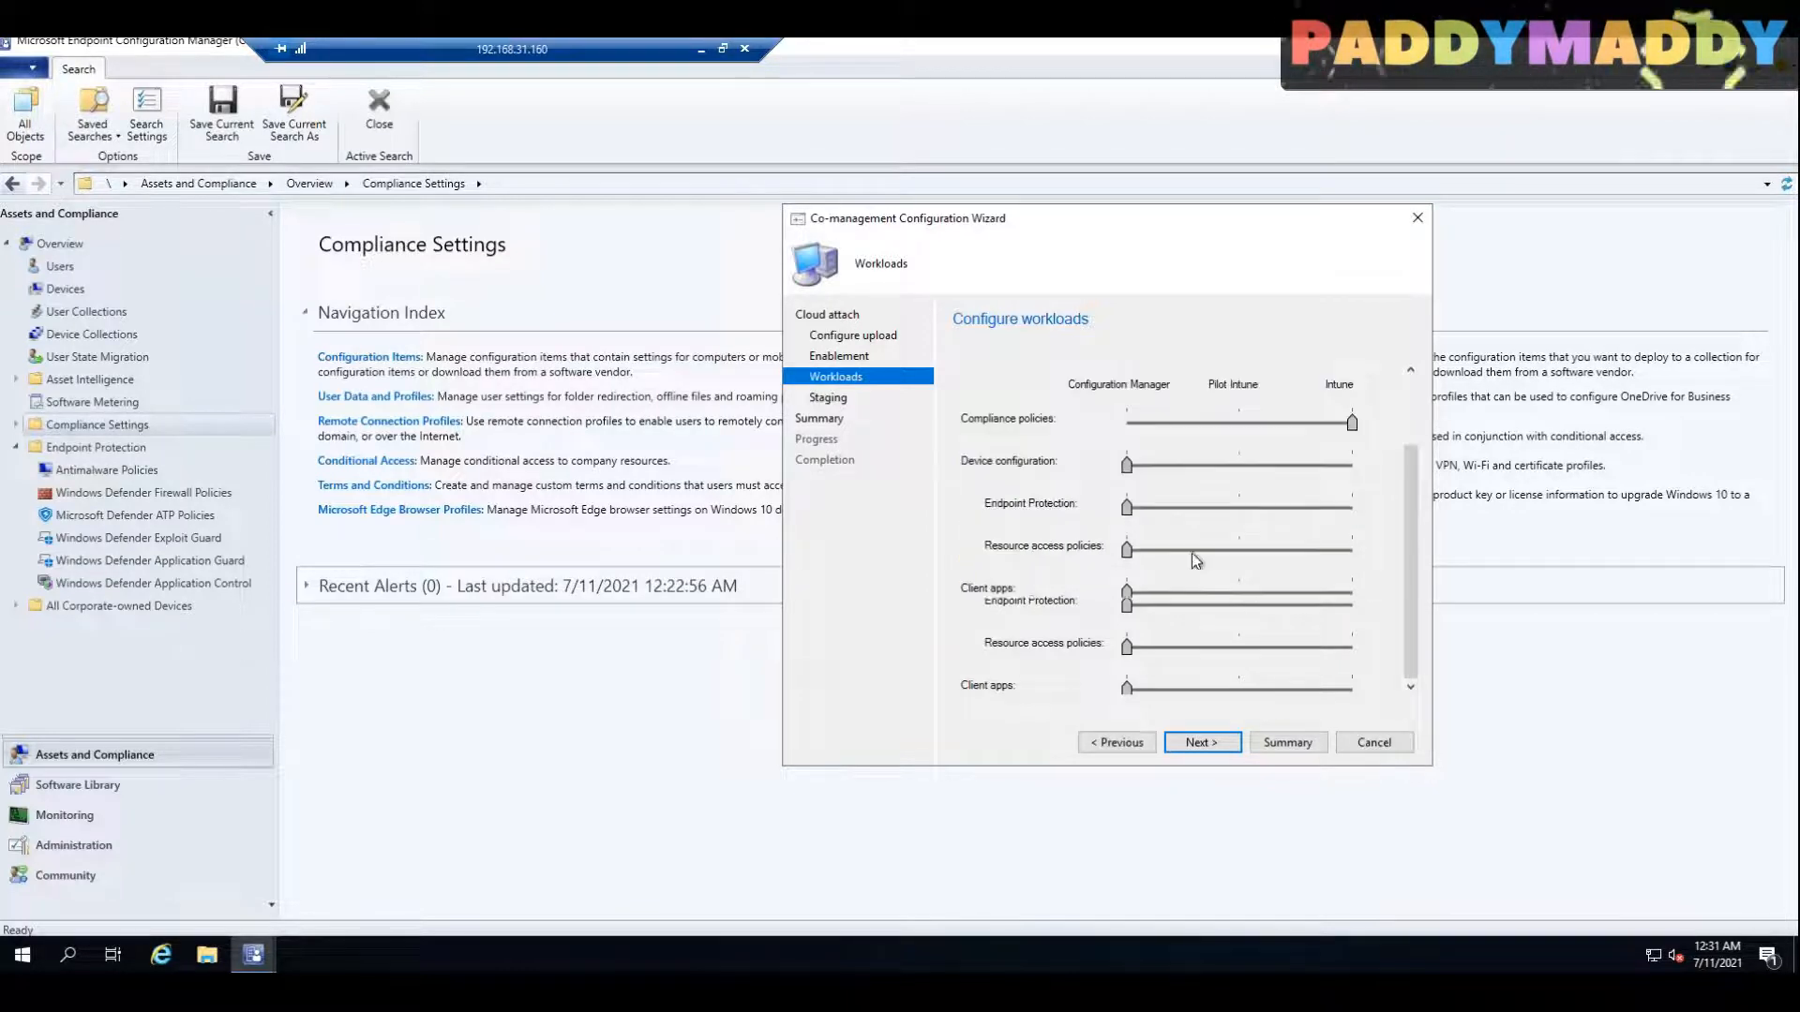
{"action": "left_click_drag", "start_coordinate": [1127, 468], "coordinate": [1411, 475]}
{"action": "left_click", "coordinate": [1350, 592]}
{"action": "left_click", "coordinate": [1350, 635]}
{"action": "left_click", "coordinate": [1331, 677]}
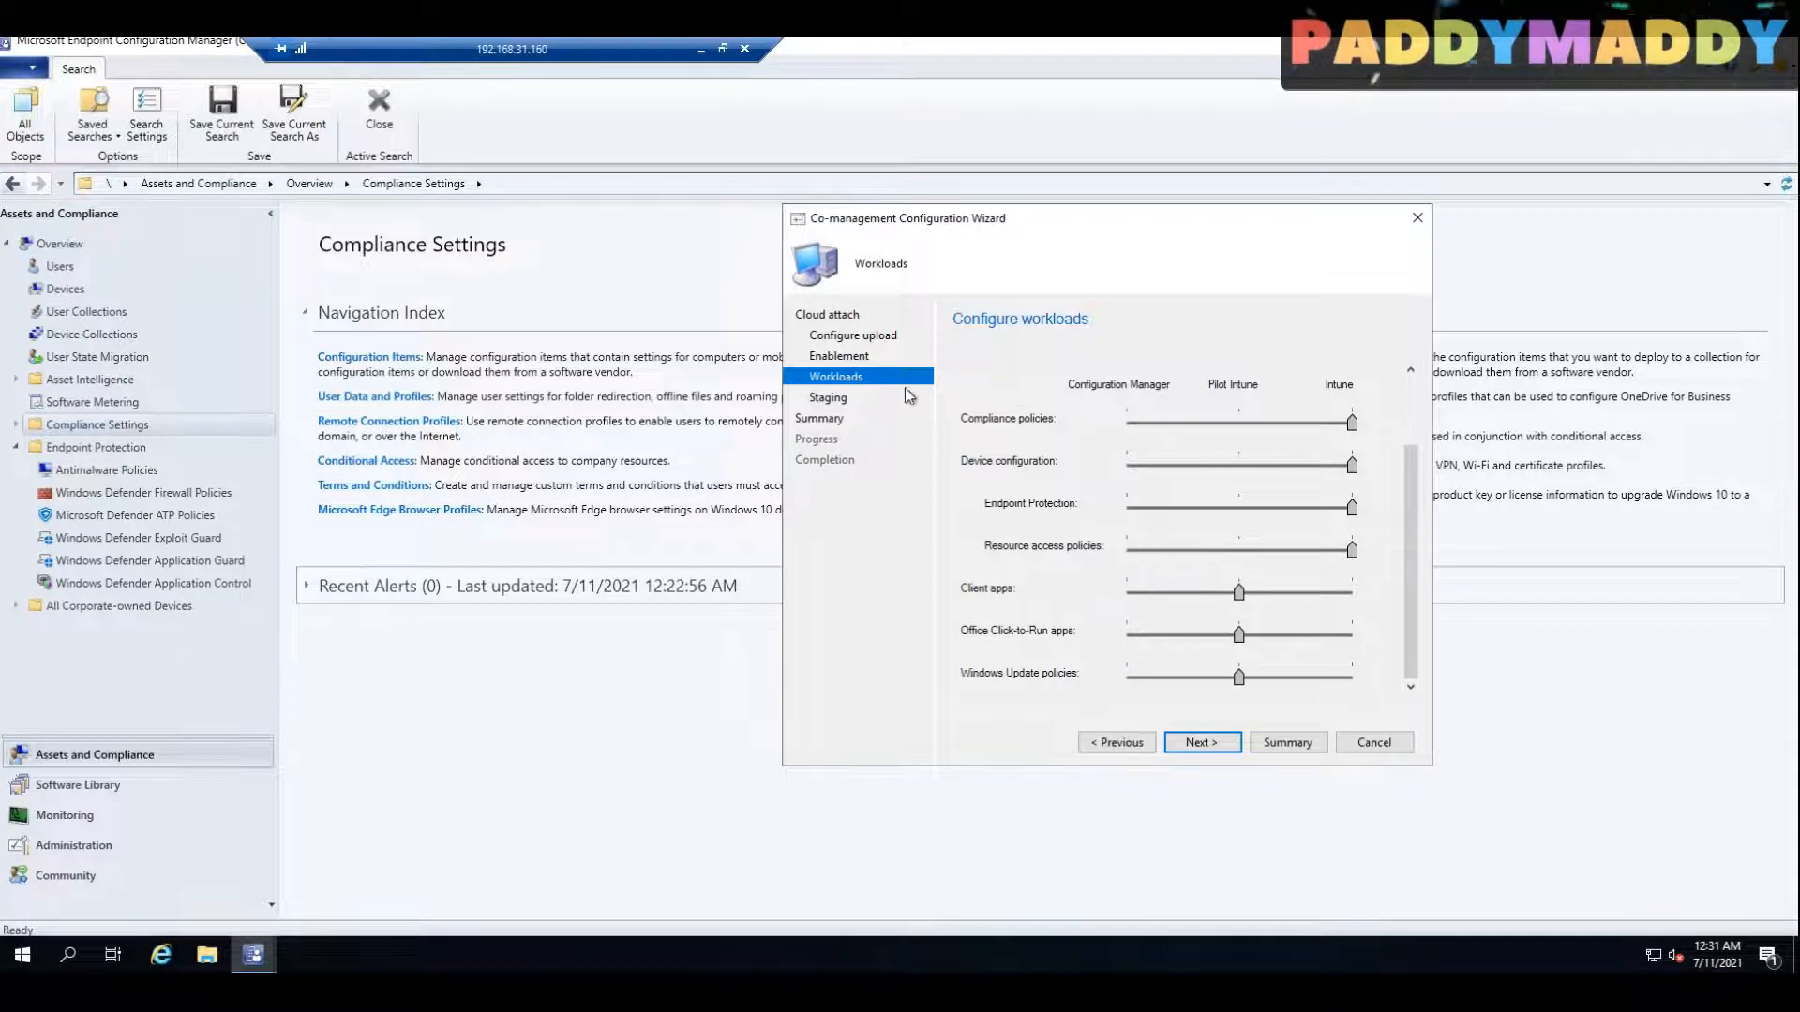
Step: Check which workloads need roll out collections on the Staging page, and go back to the Workloads page
{"action": "left_click", "coordinate": [1201, 743]}
{"action": "scroll", "coordinate": [1257, 605], "scroll_direction": "down", "scroll_amount": 2}
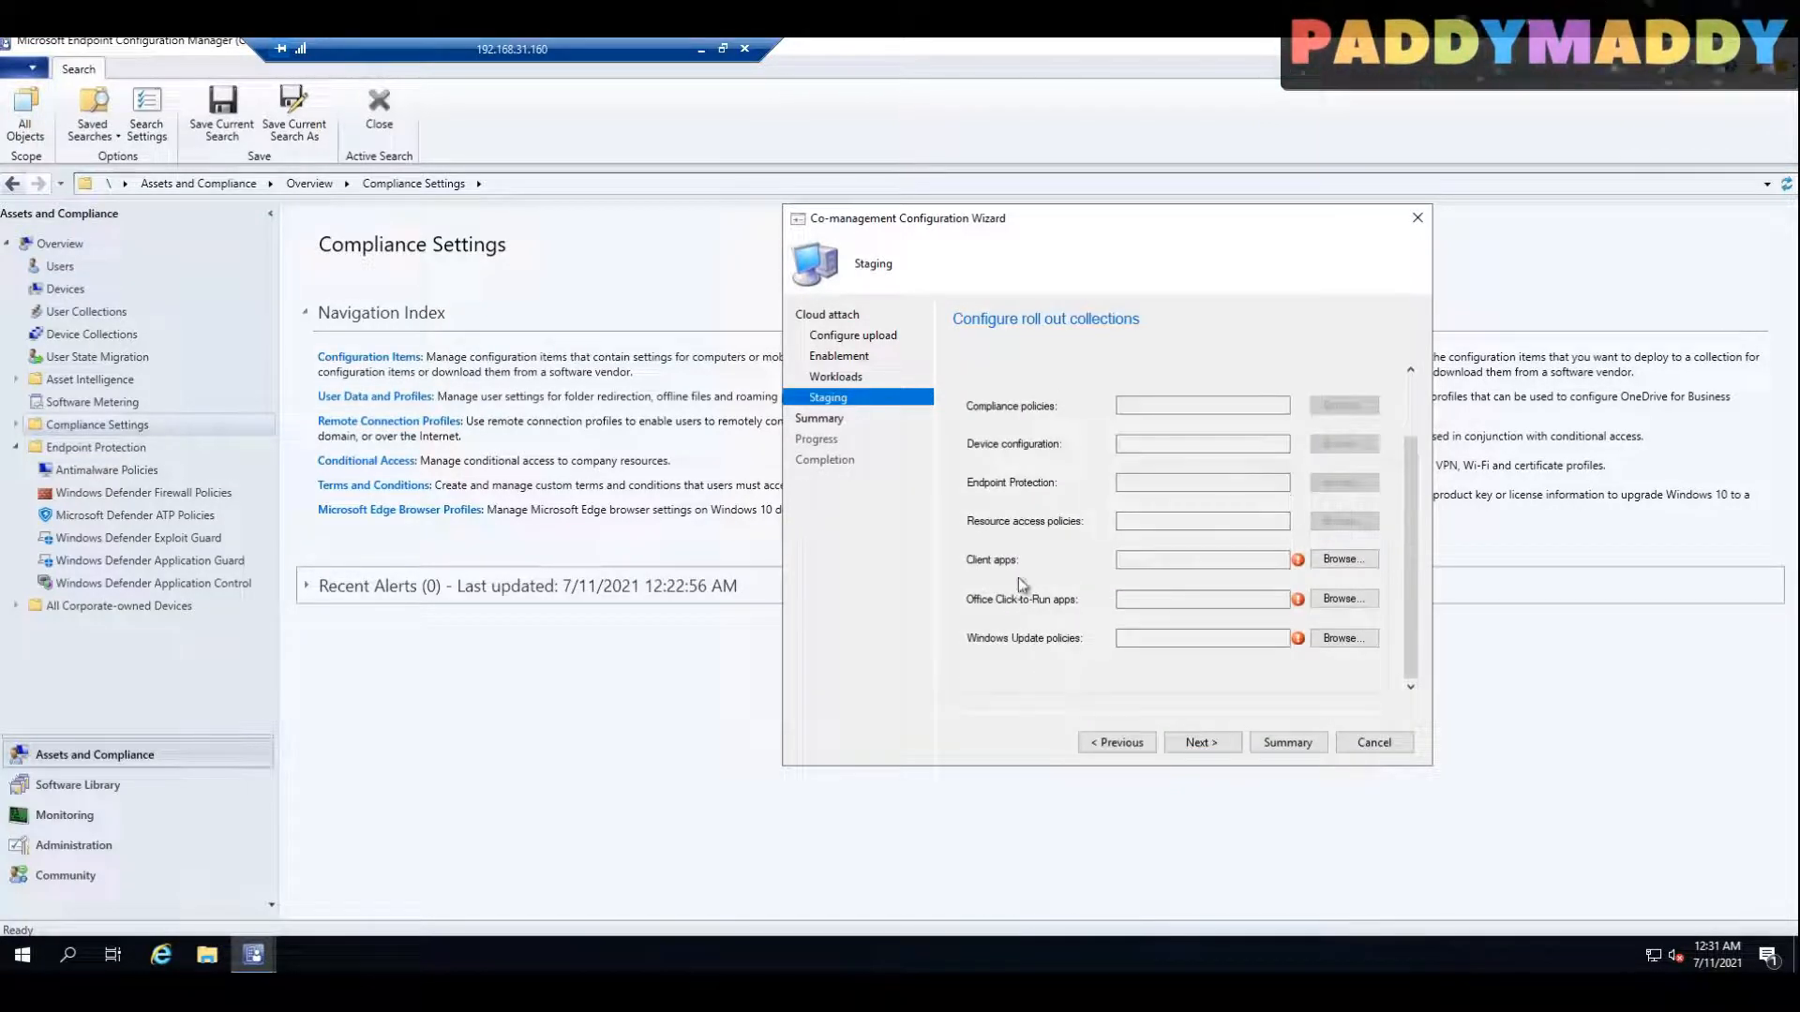
{"action": "left_click", "coordinate": [834, 376]}
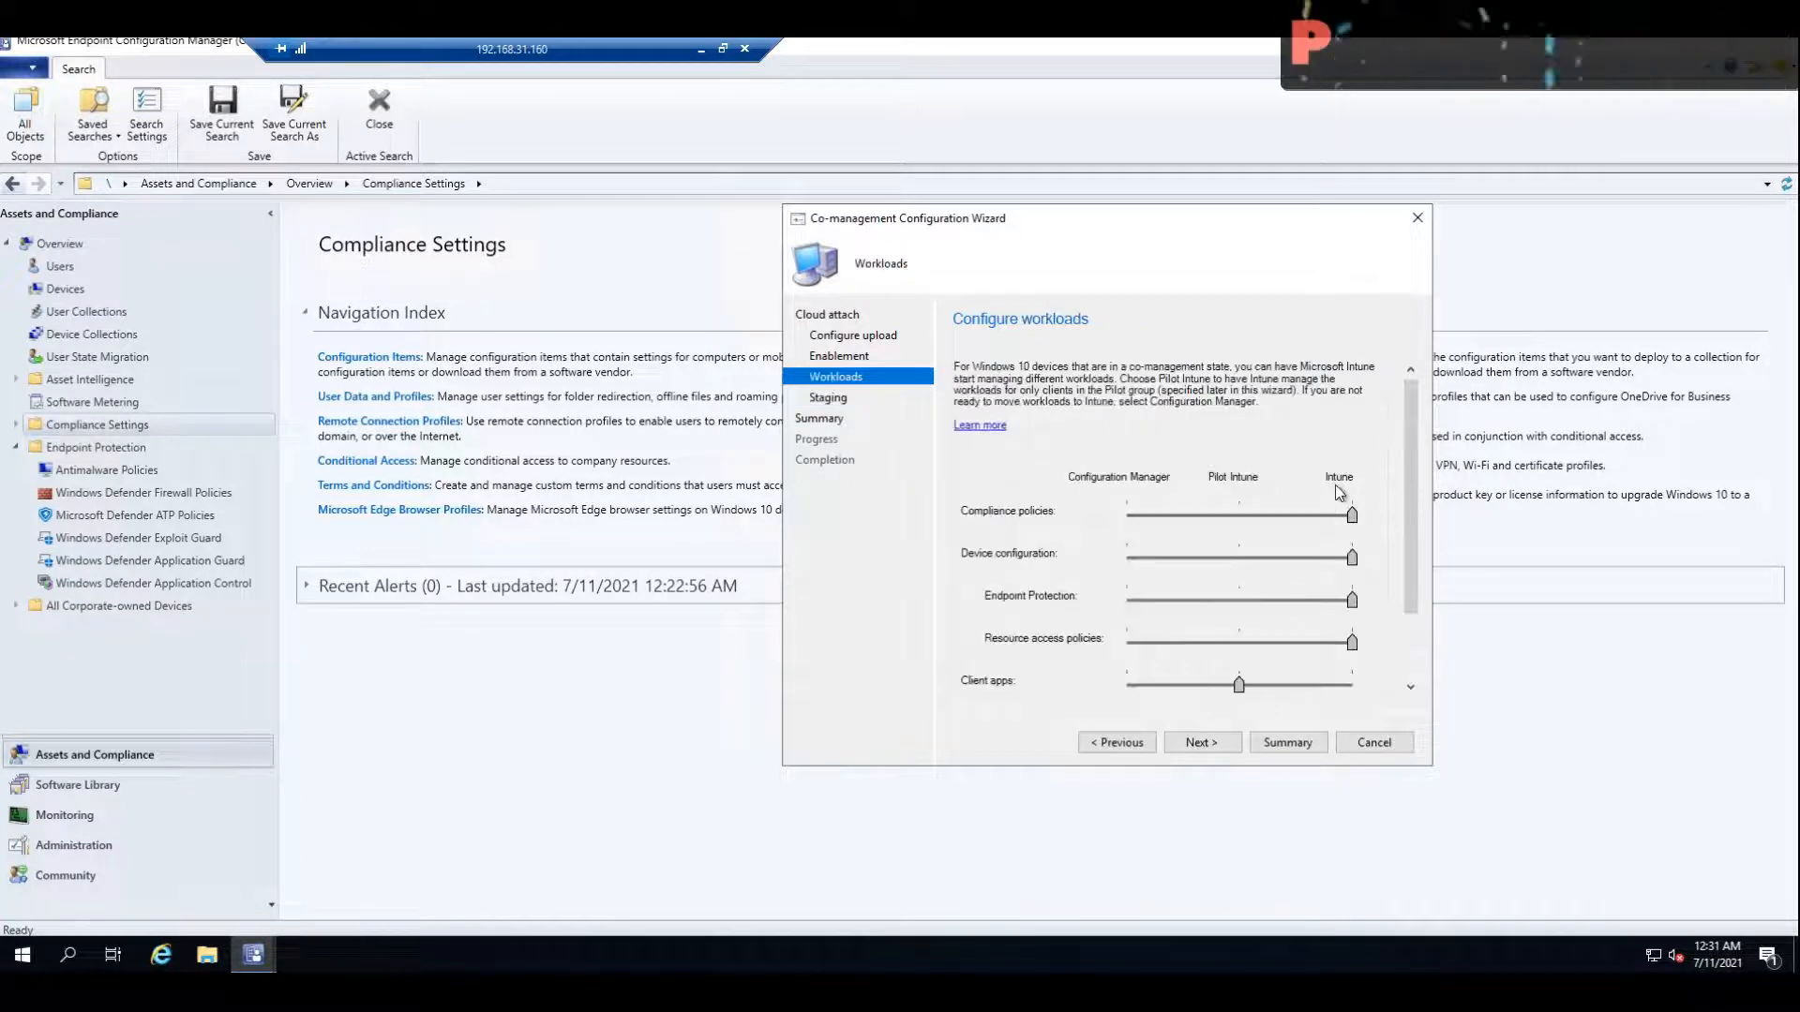
Step: Recheck the roll out collections on the Staging page, and assign Client apps, Office Click-to-Run apps and Windows Update policies to Intune
{"action": "left_click", "coordinate": [825, 396]}
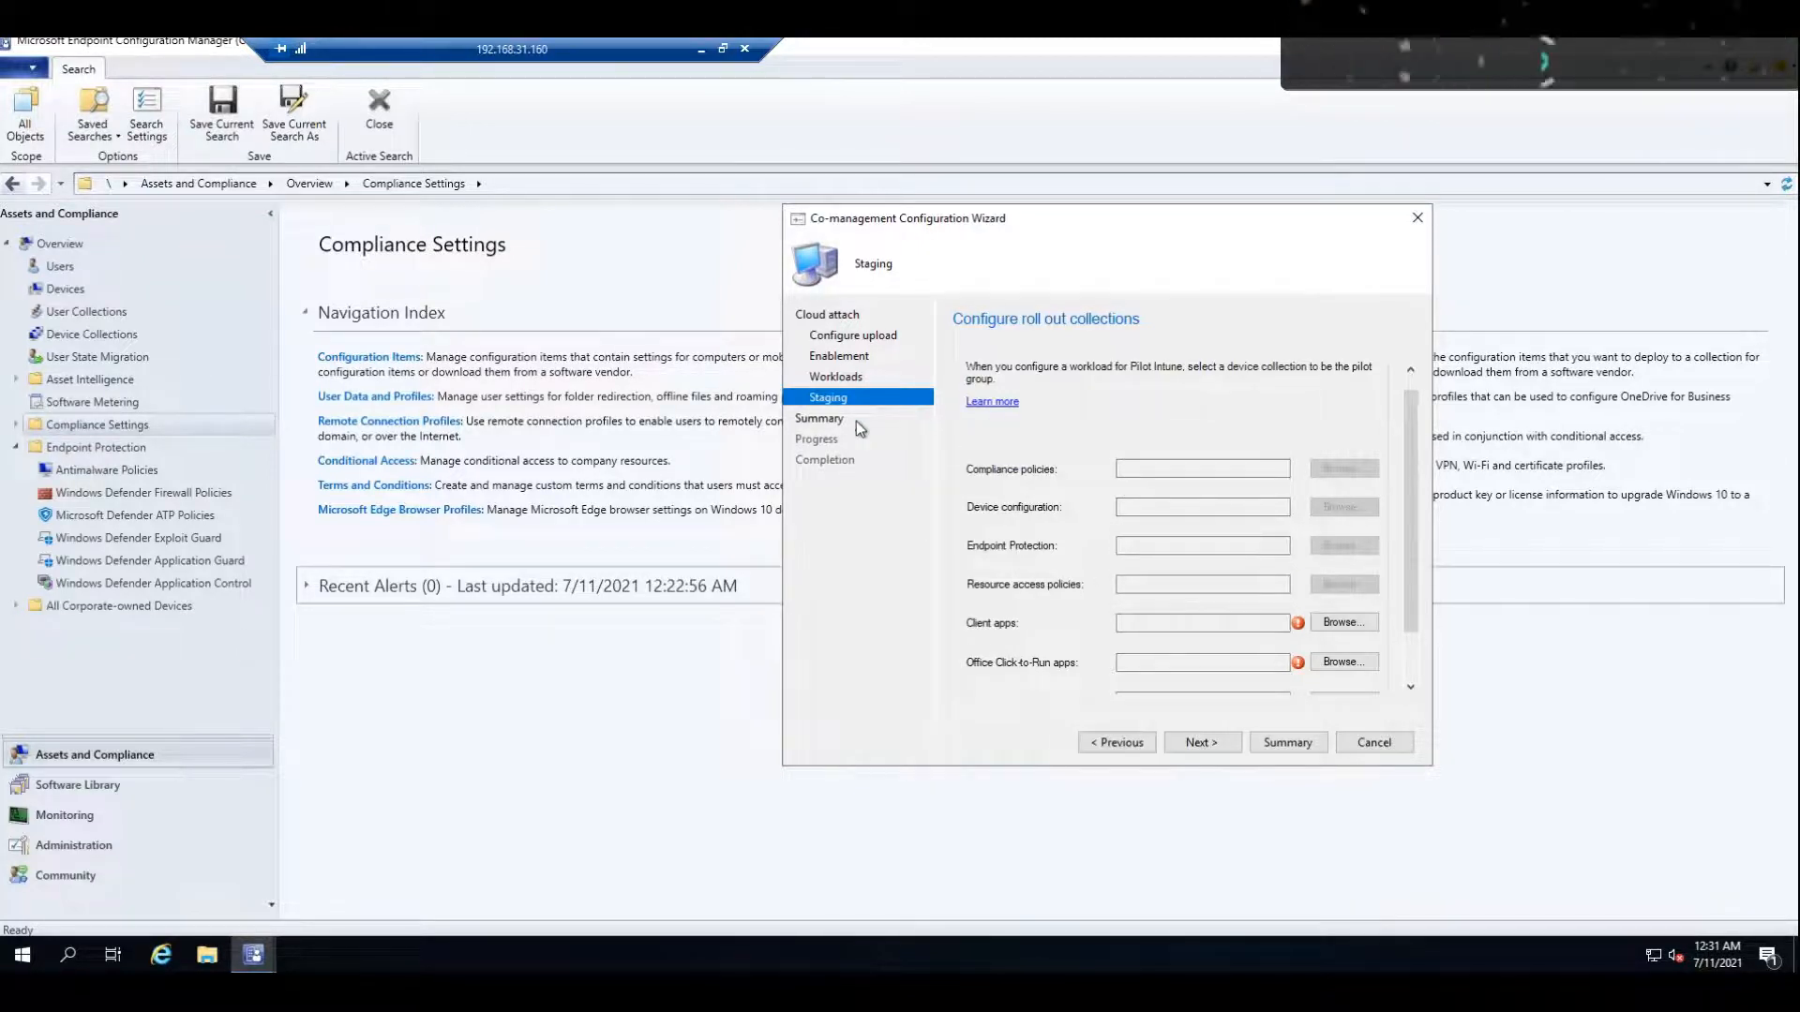
{"action": "left_click", "coordinate": [840, 380]}
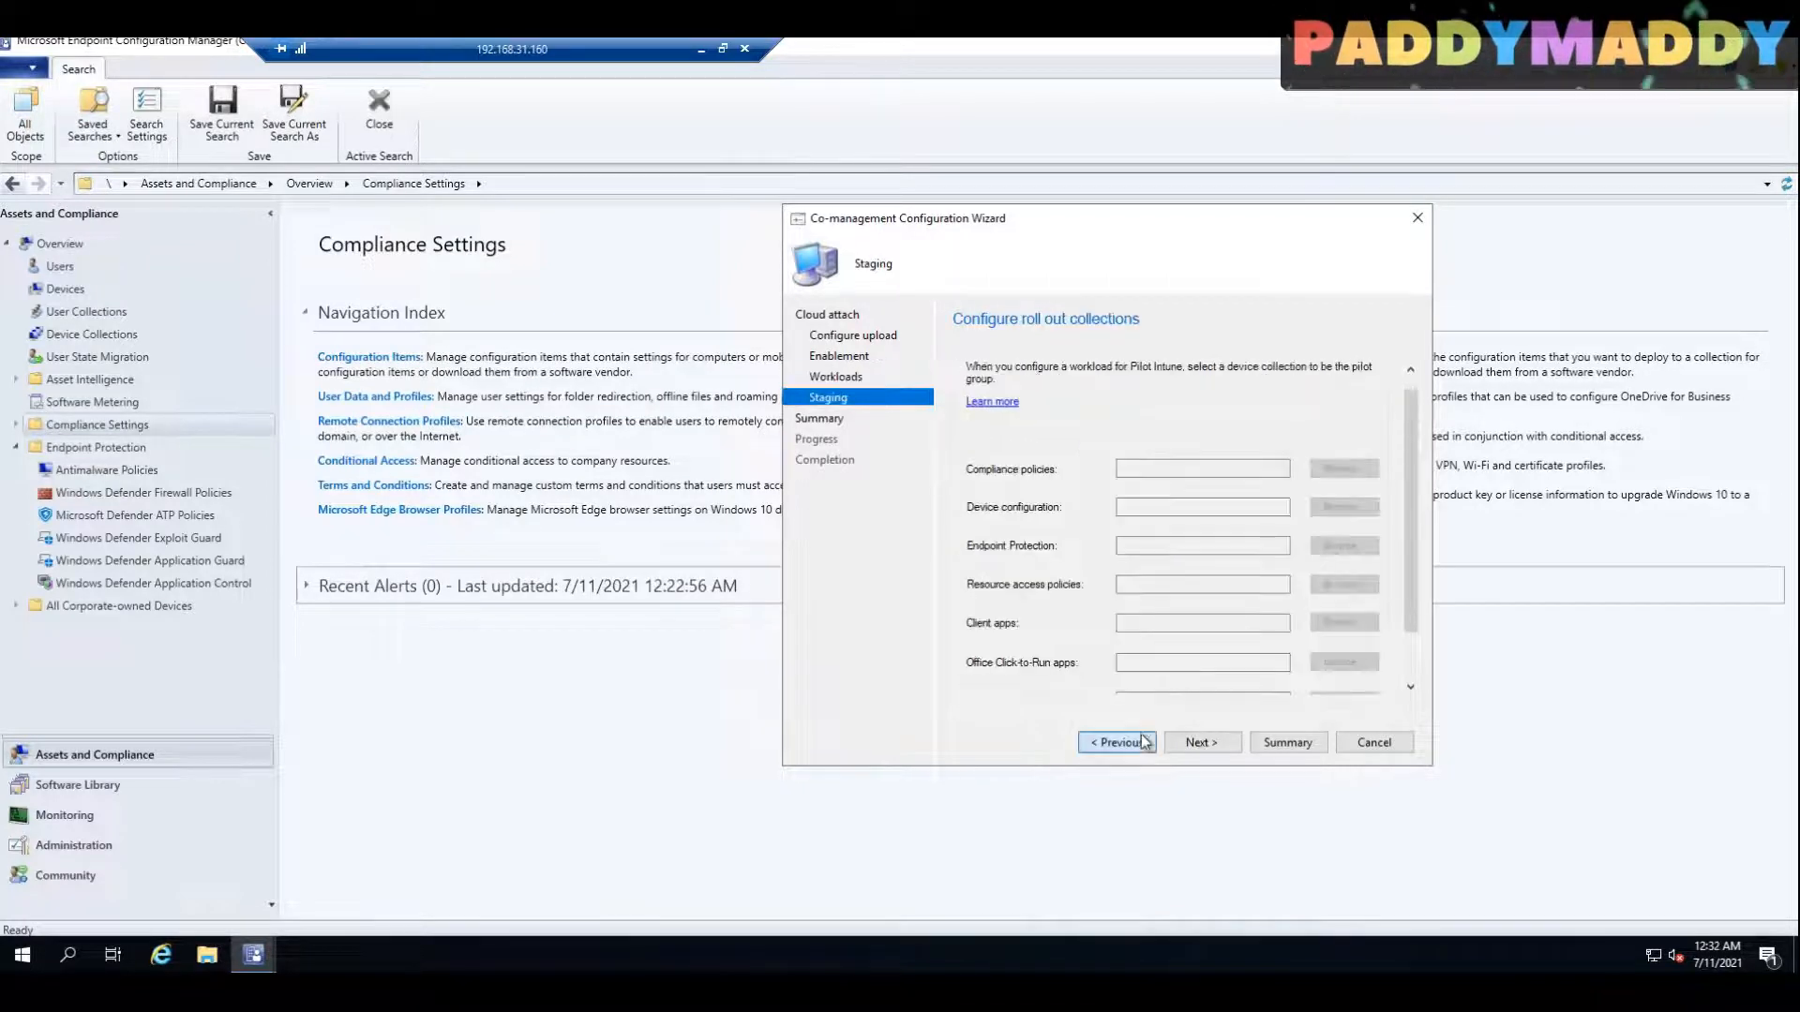
{"action": "left_click", "coordinate": [1129, 741]}
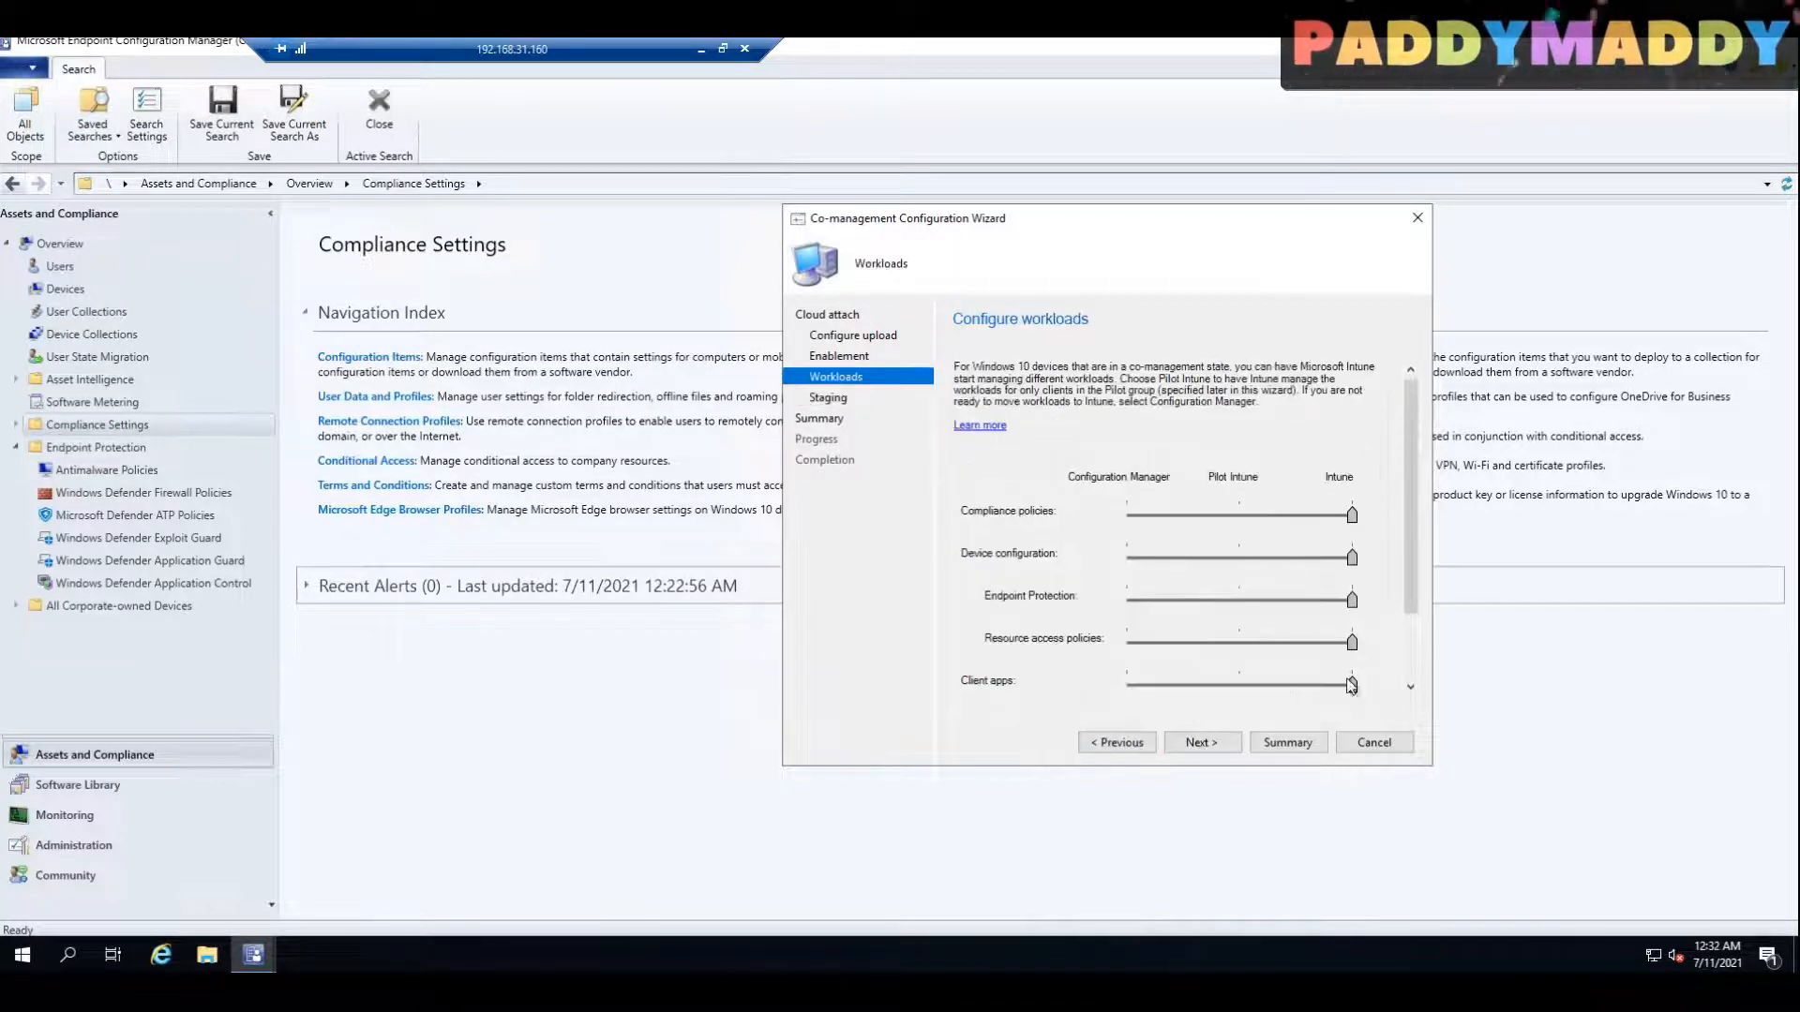
{"action": "scroll", "coordinate": [1362, 620], "scroll_direction": "down", "scroll_amount": 2}
Step: Proceed through Staging and Summary to apply the co-management settings, and close the completed wizard
{"action": "left_click", "coordinate": [1237, 743]}
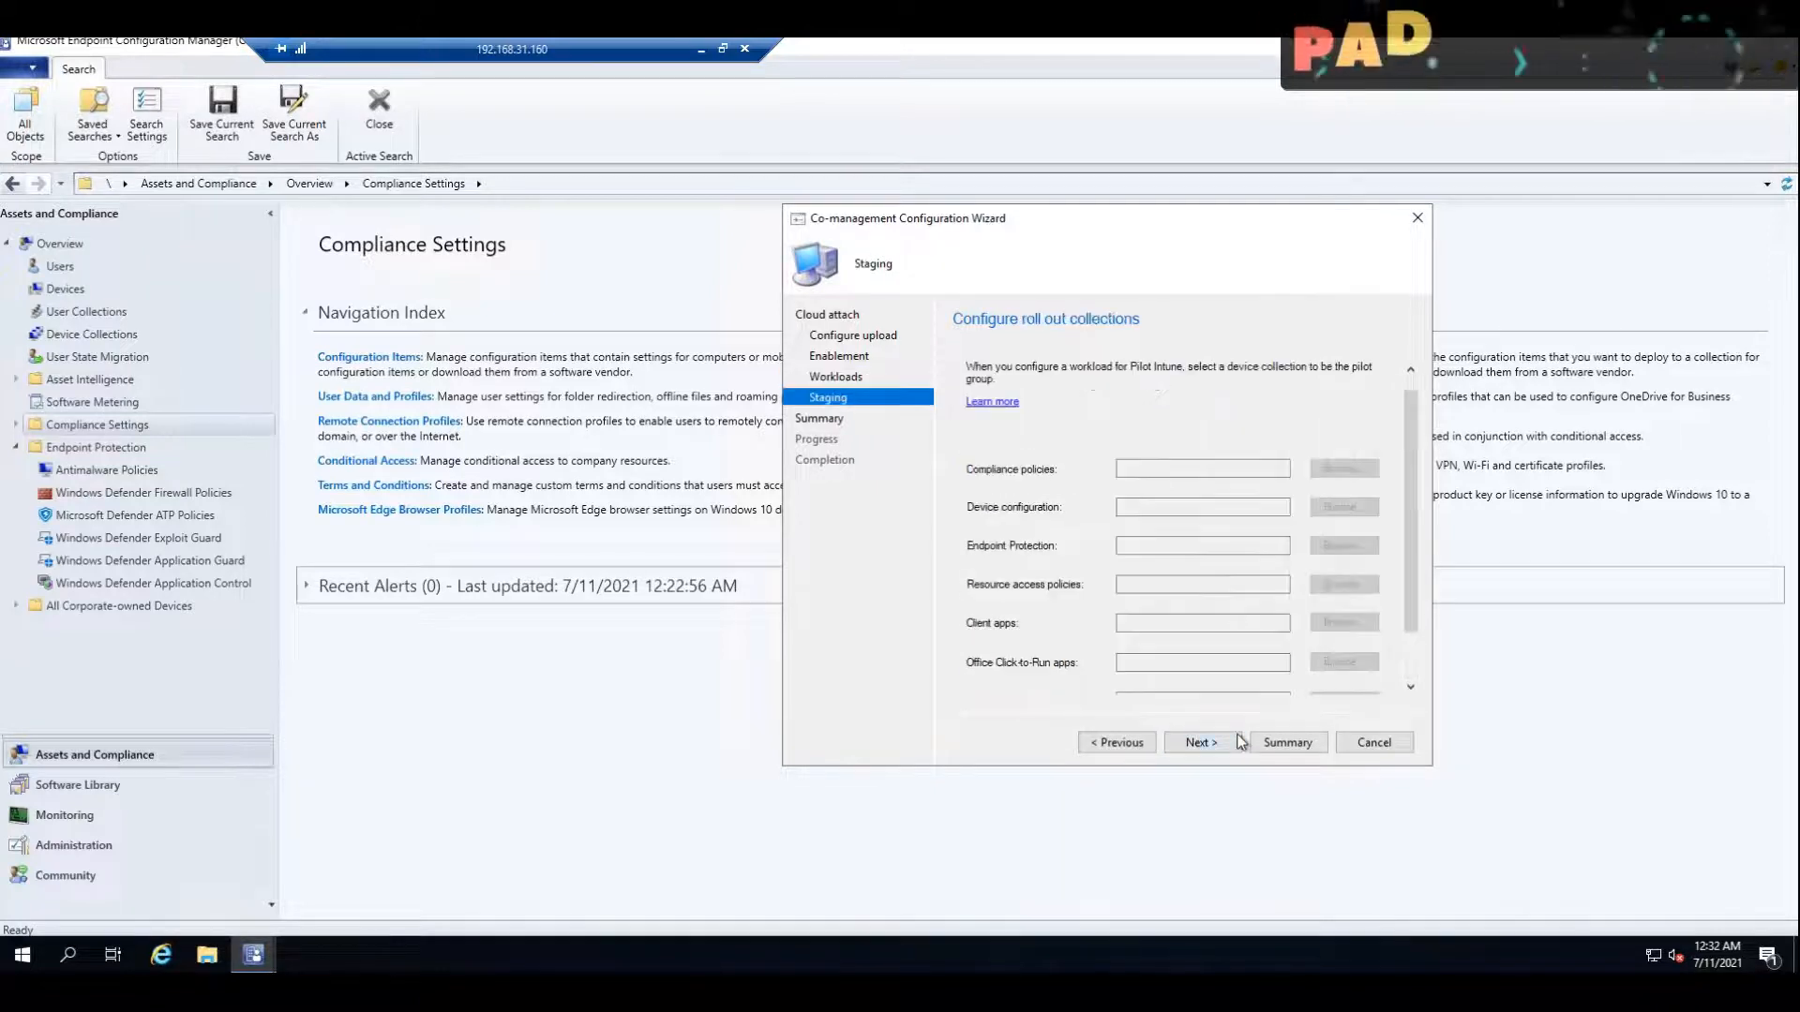
{"action": "left_click", "coordinate": [1237, 742]}
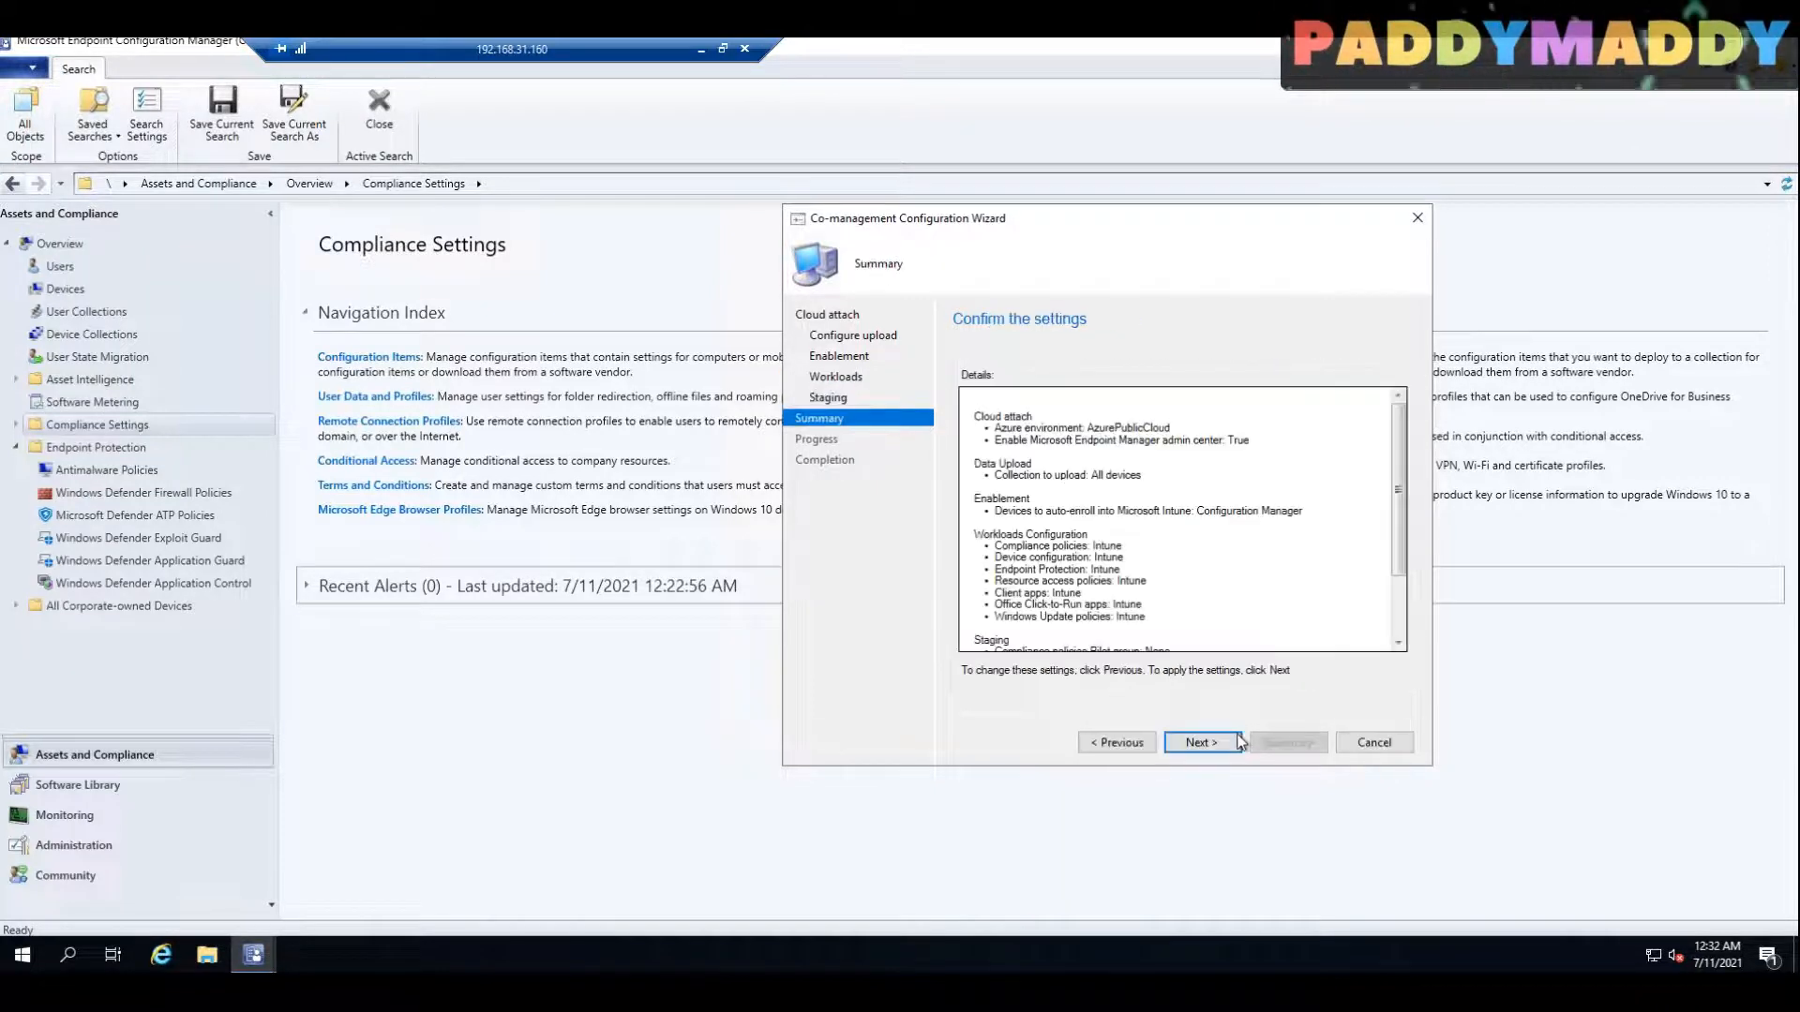
{"action": "left_click", "coordinate": [1229, 743]}
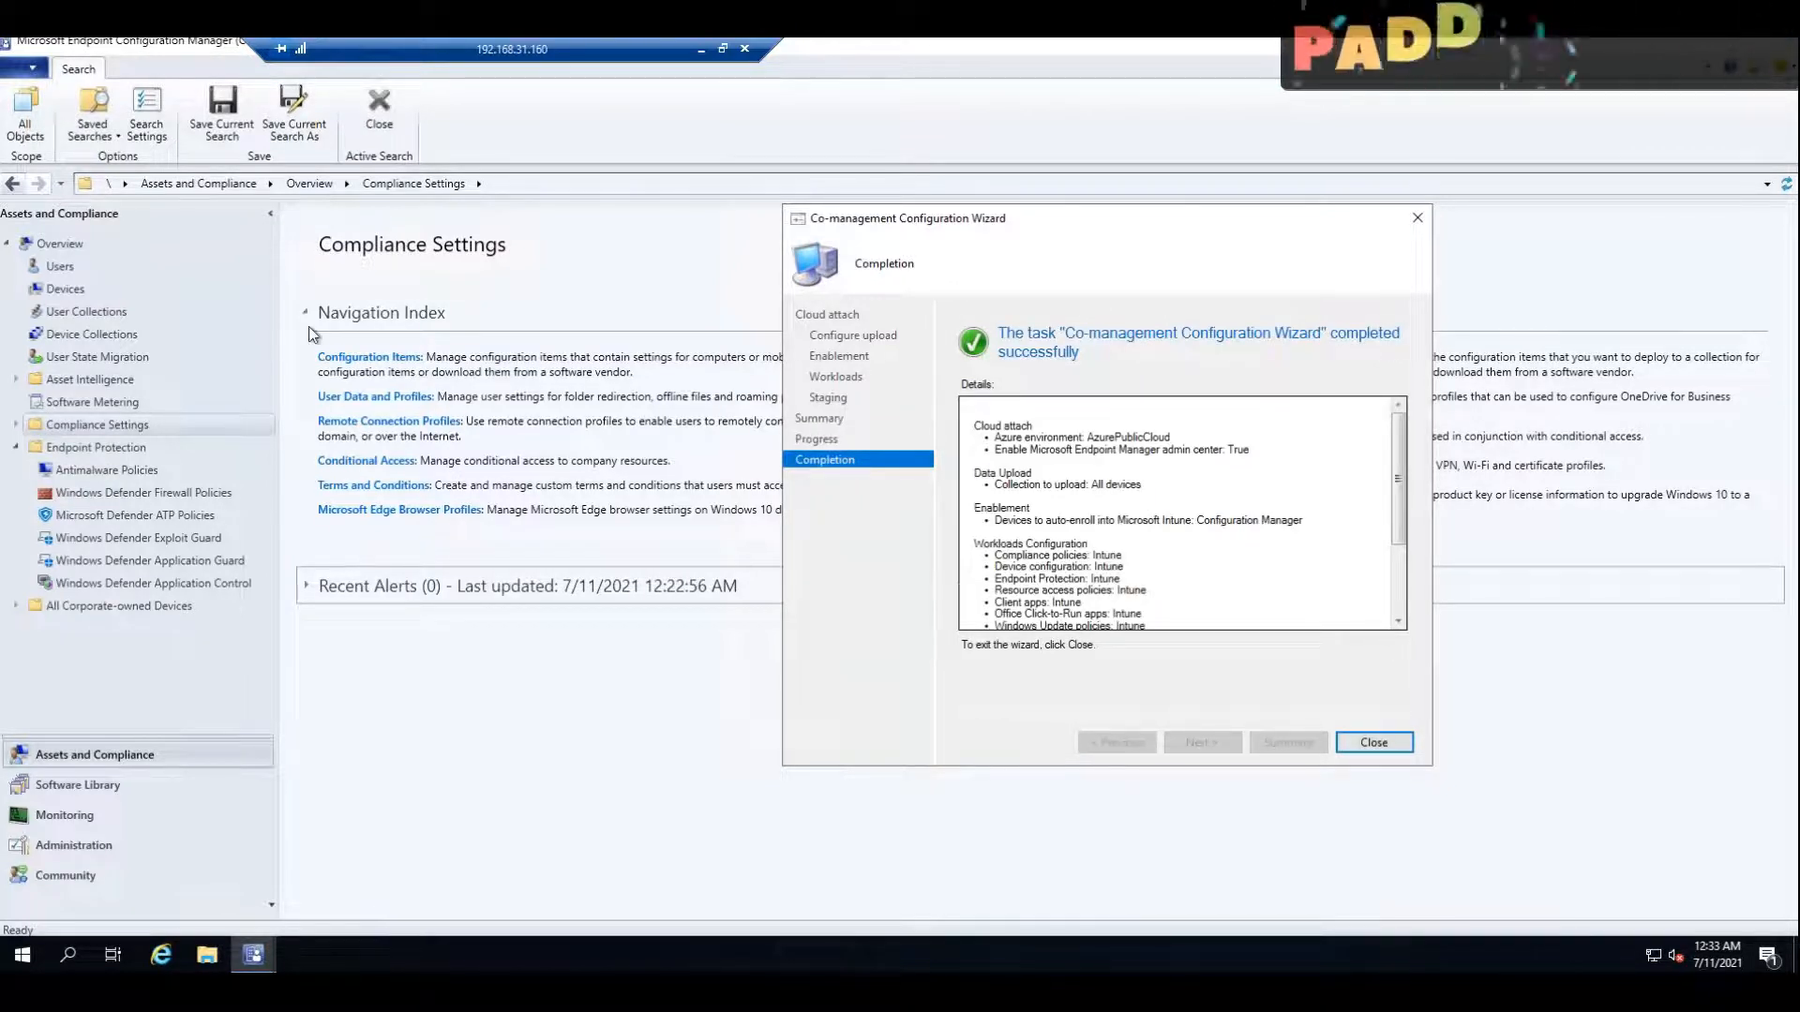
{"action": "left_click", "coordinate": [1374, 743]}
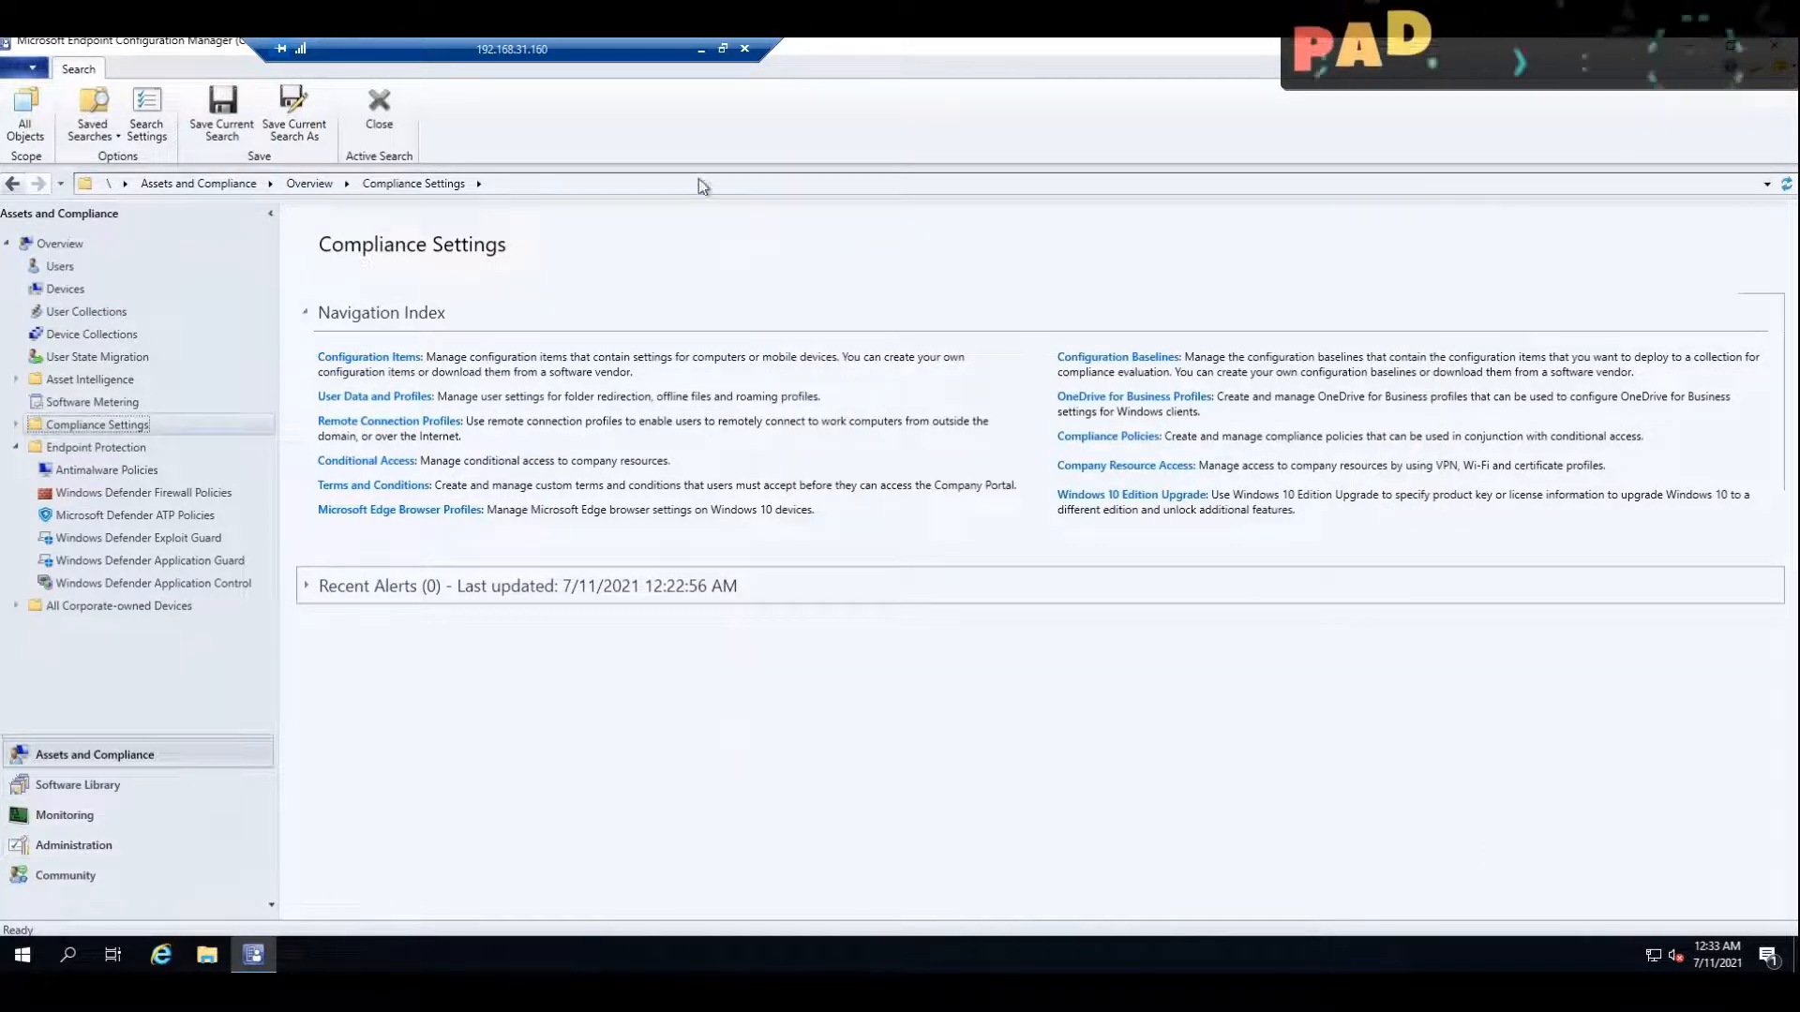
Step: Check the site's Devices list and the Cloud Services page of the Default Client Settings
{"action": "left_click", "coordinate": [55, 289]}
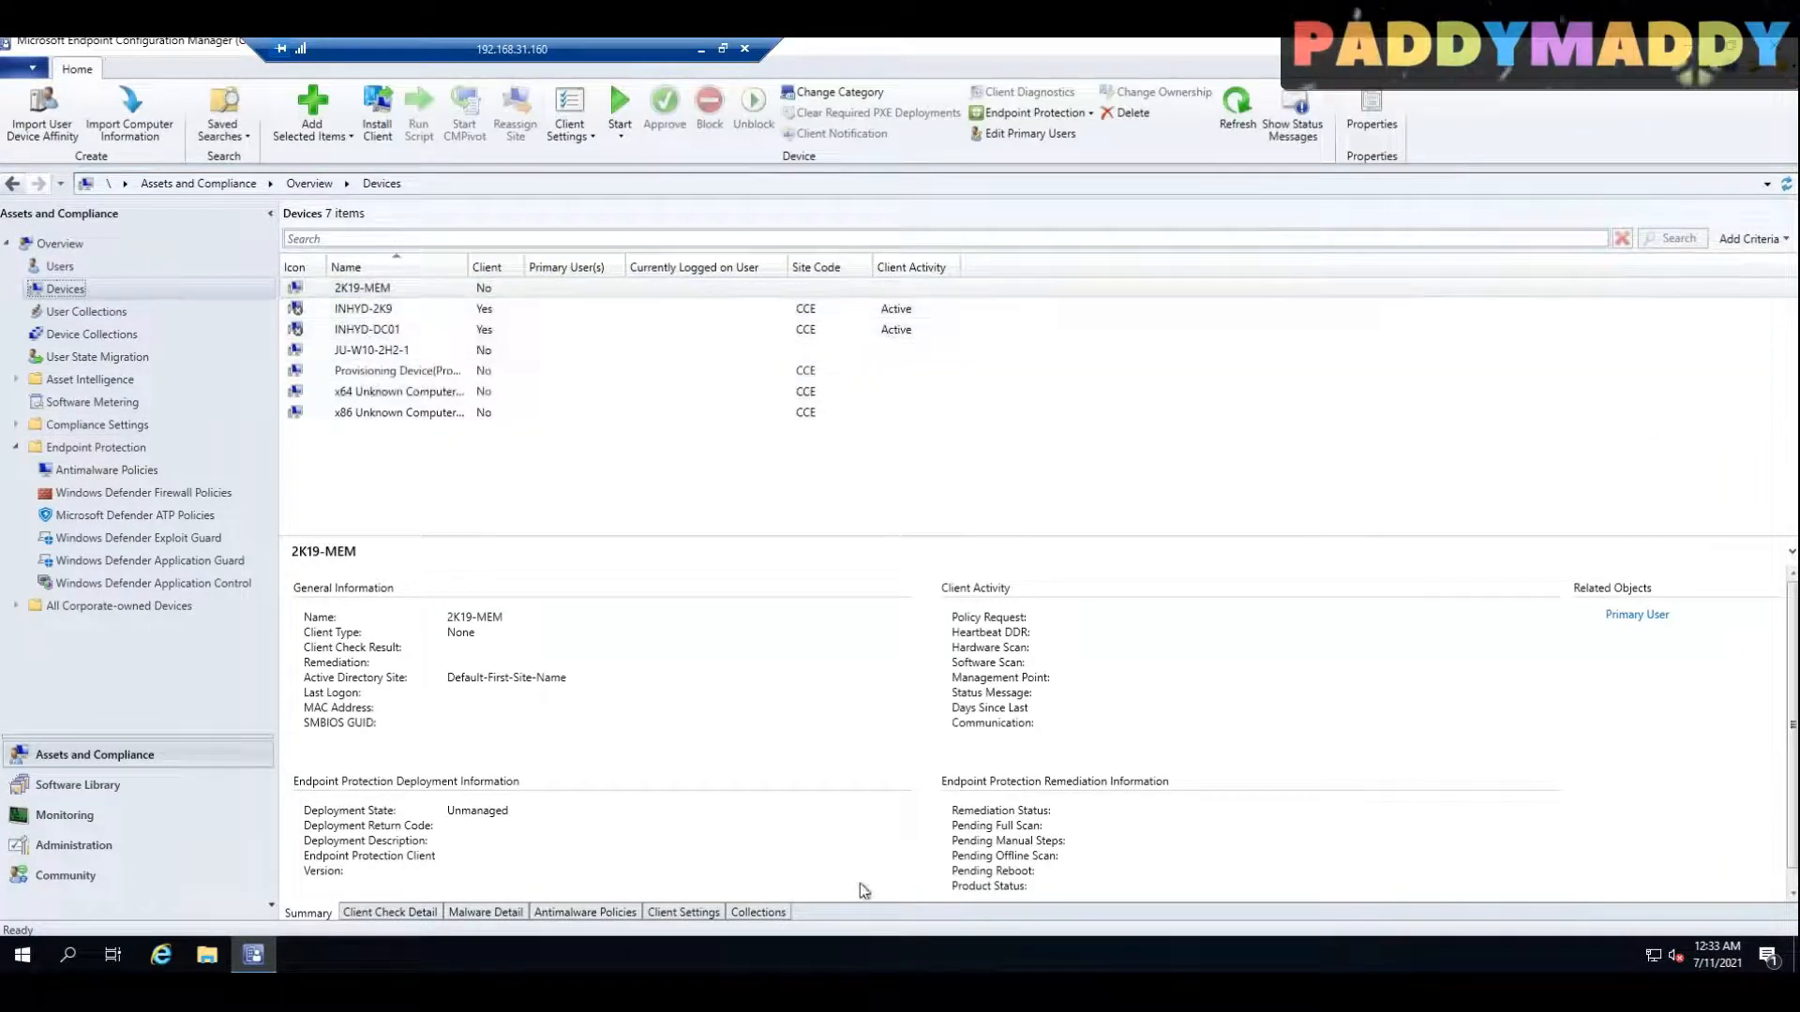
{"action": "left_click", "coordinate": [699, 51]}
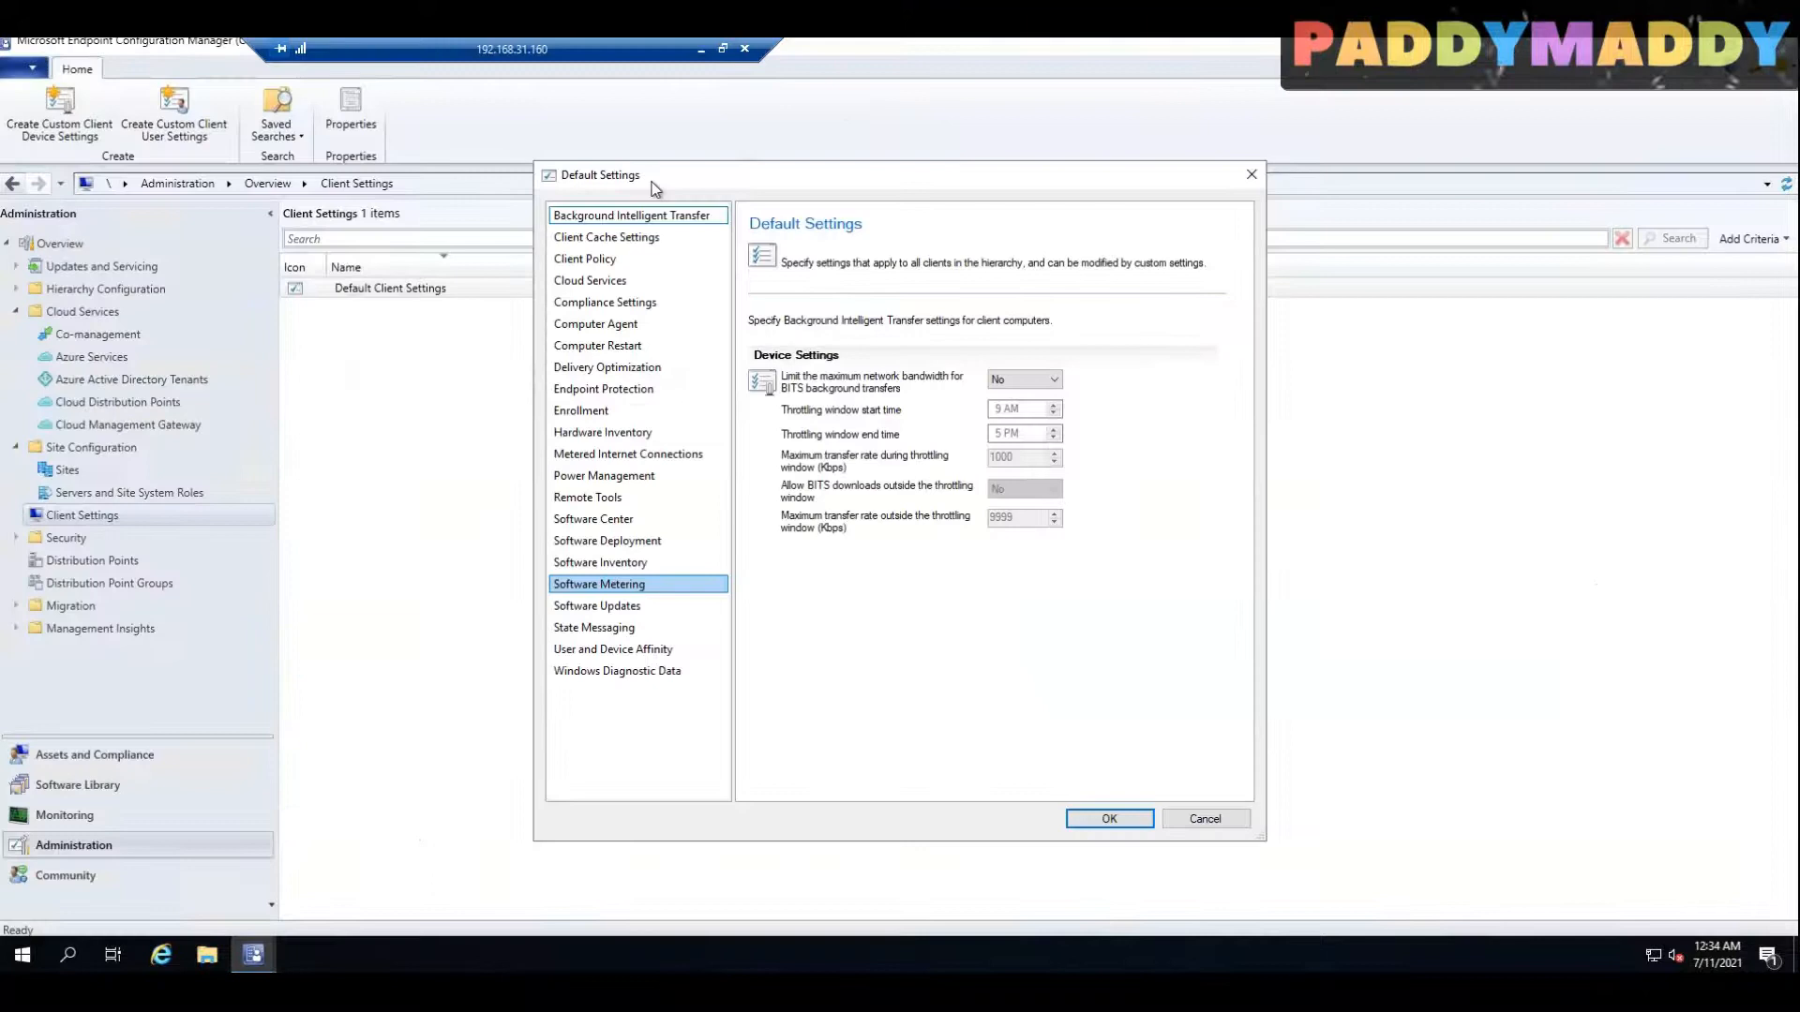
{"action": "left_click", "coordinate": [645, 282]}
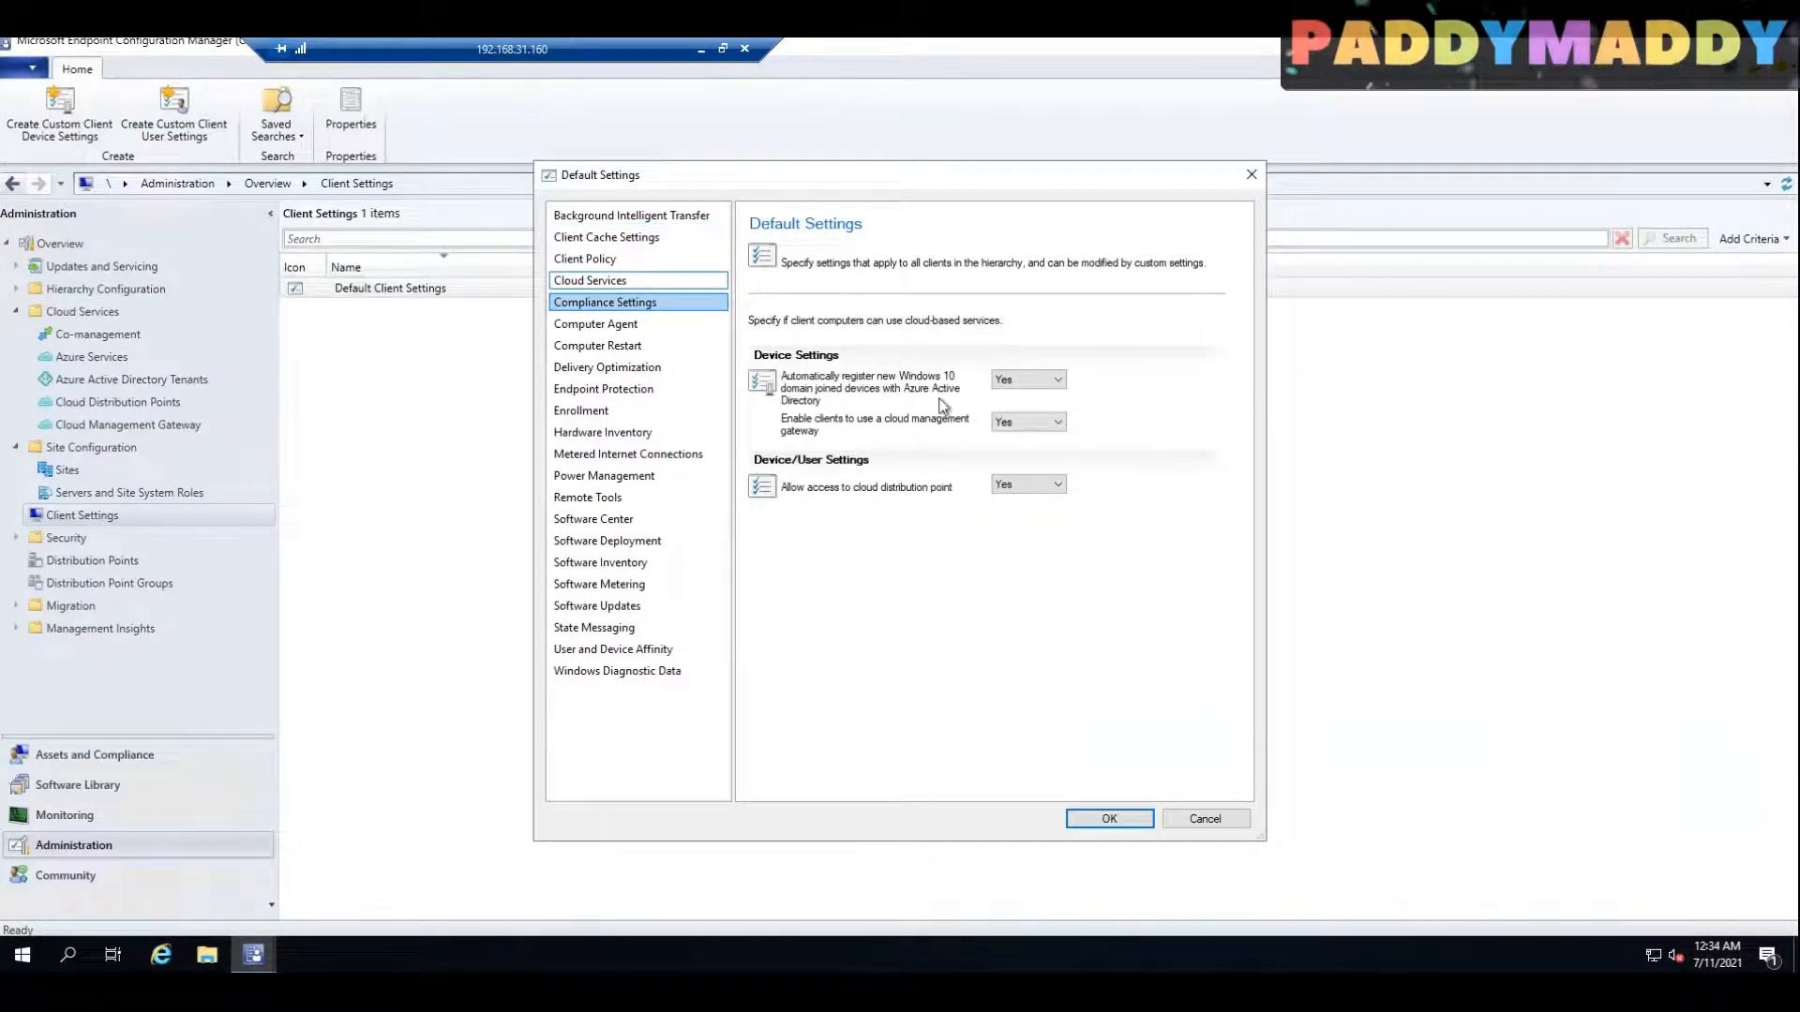
{"action": "key", "text": "Escape"}
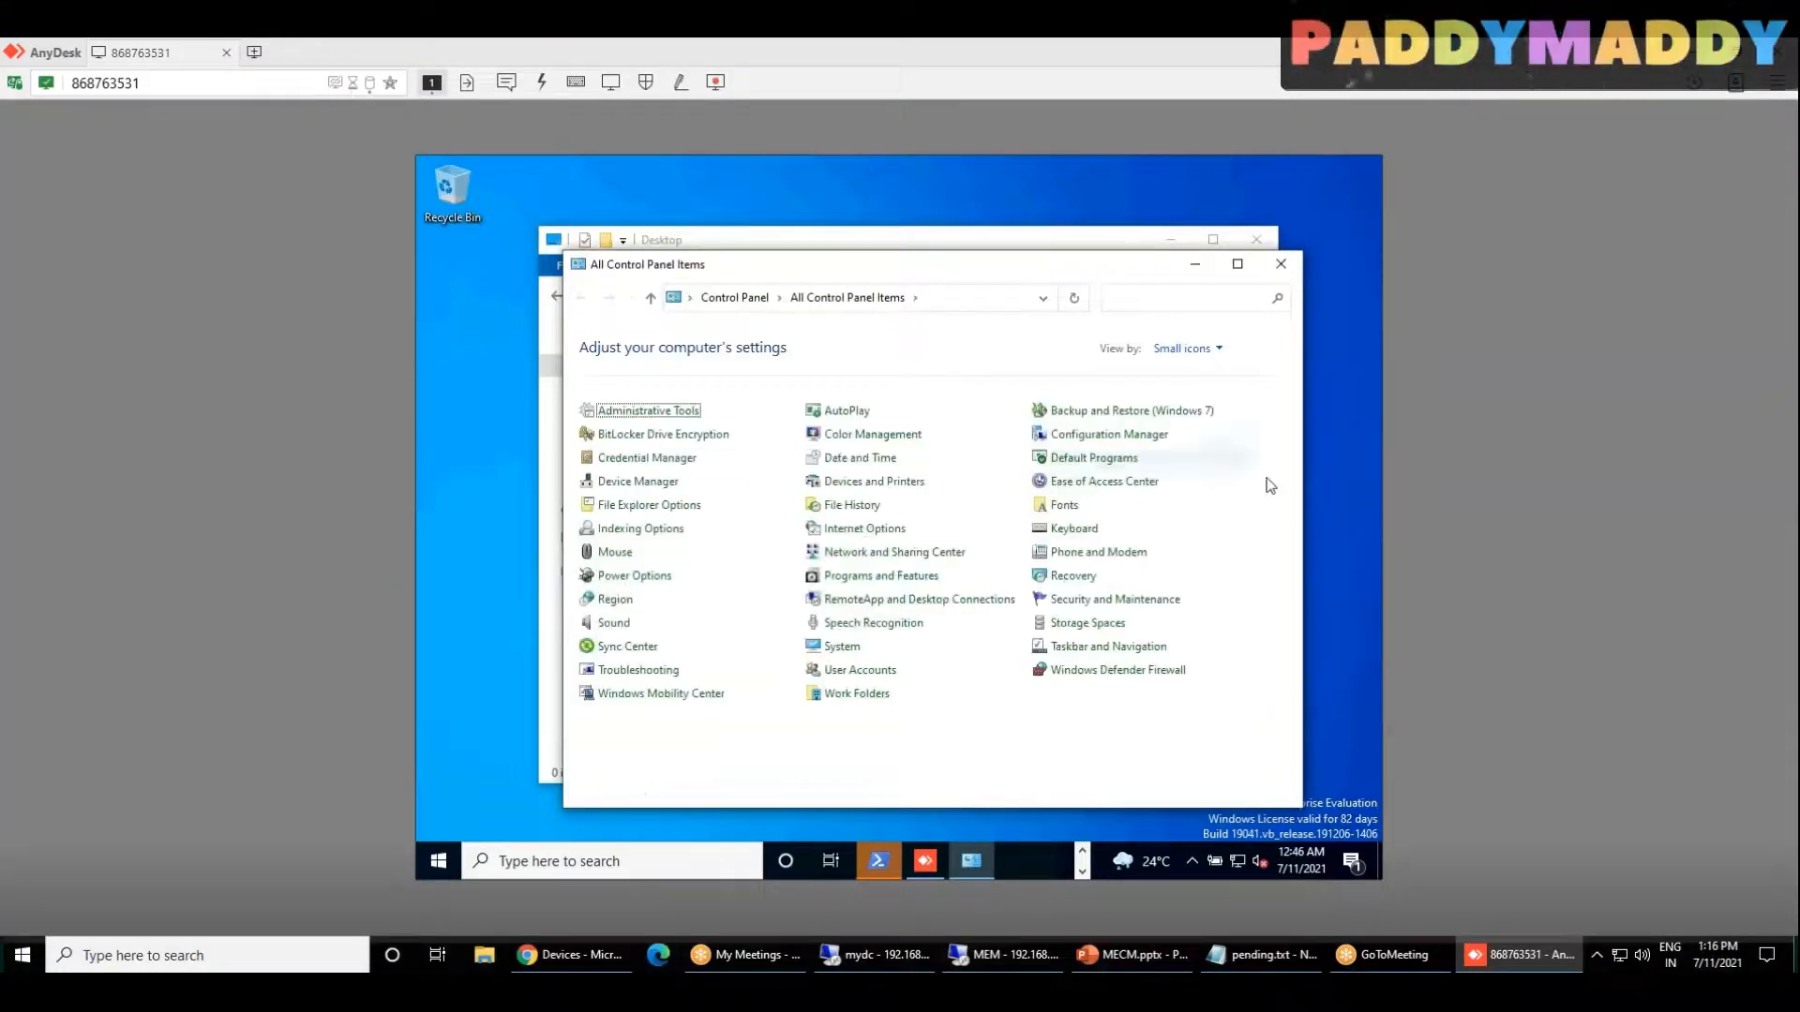
Step: Open the Configuration Manager client properties on the Windows 10 device and check the Co-management property
{"action": "left_click", "coordinate": [1118, 439]}
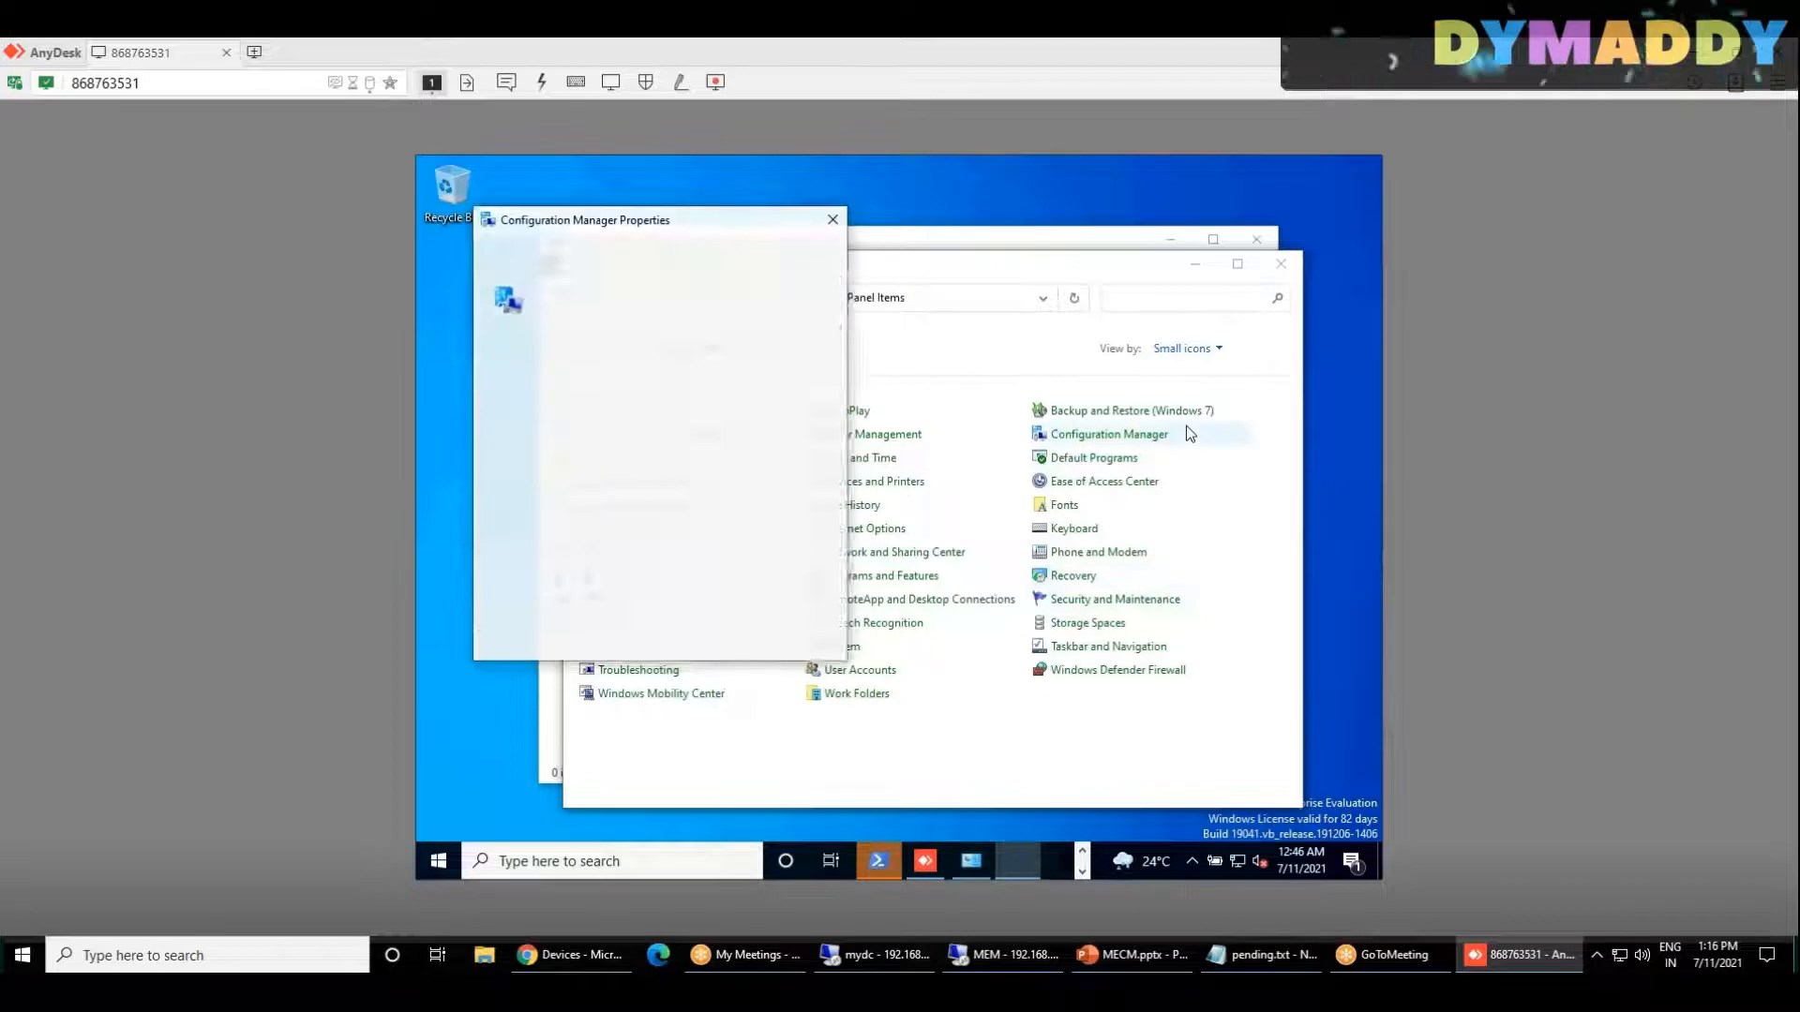
{"action": "left_click", "coordinate": [661, 424]}
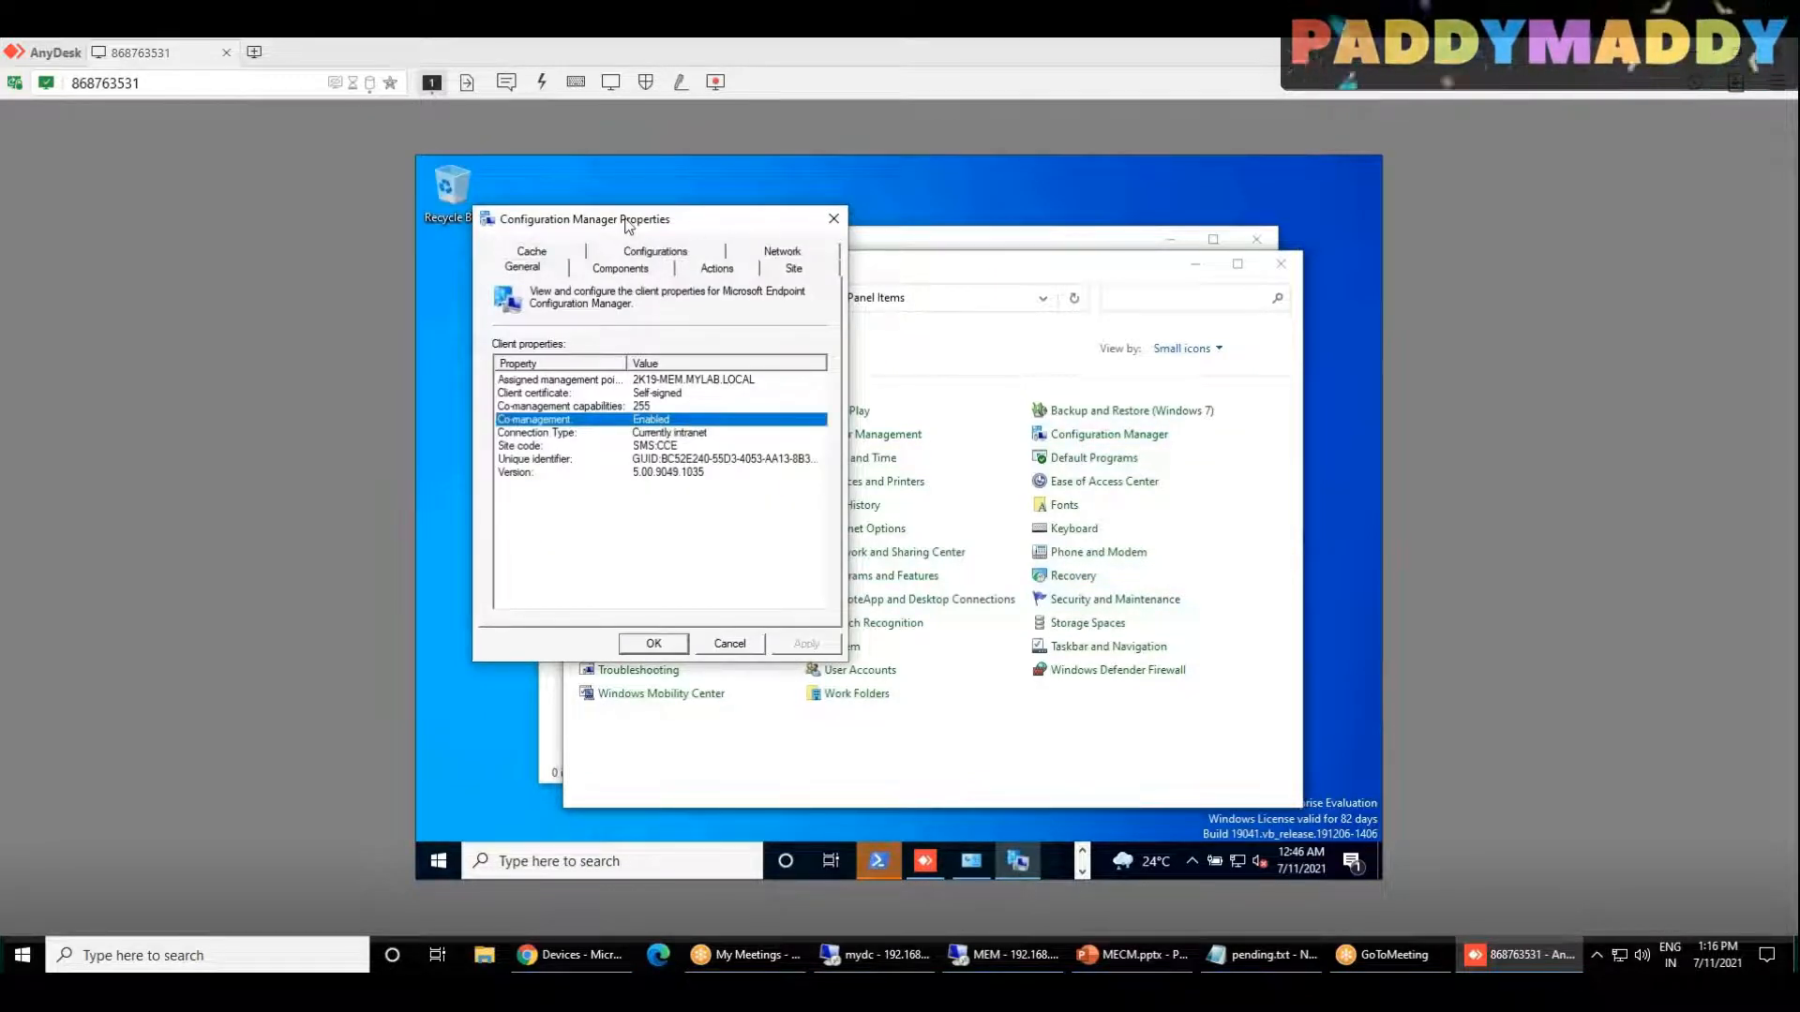
{"action": "left_click_drag", "start_coordinate": [709, 420], "coordinate": [800, 340]}
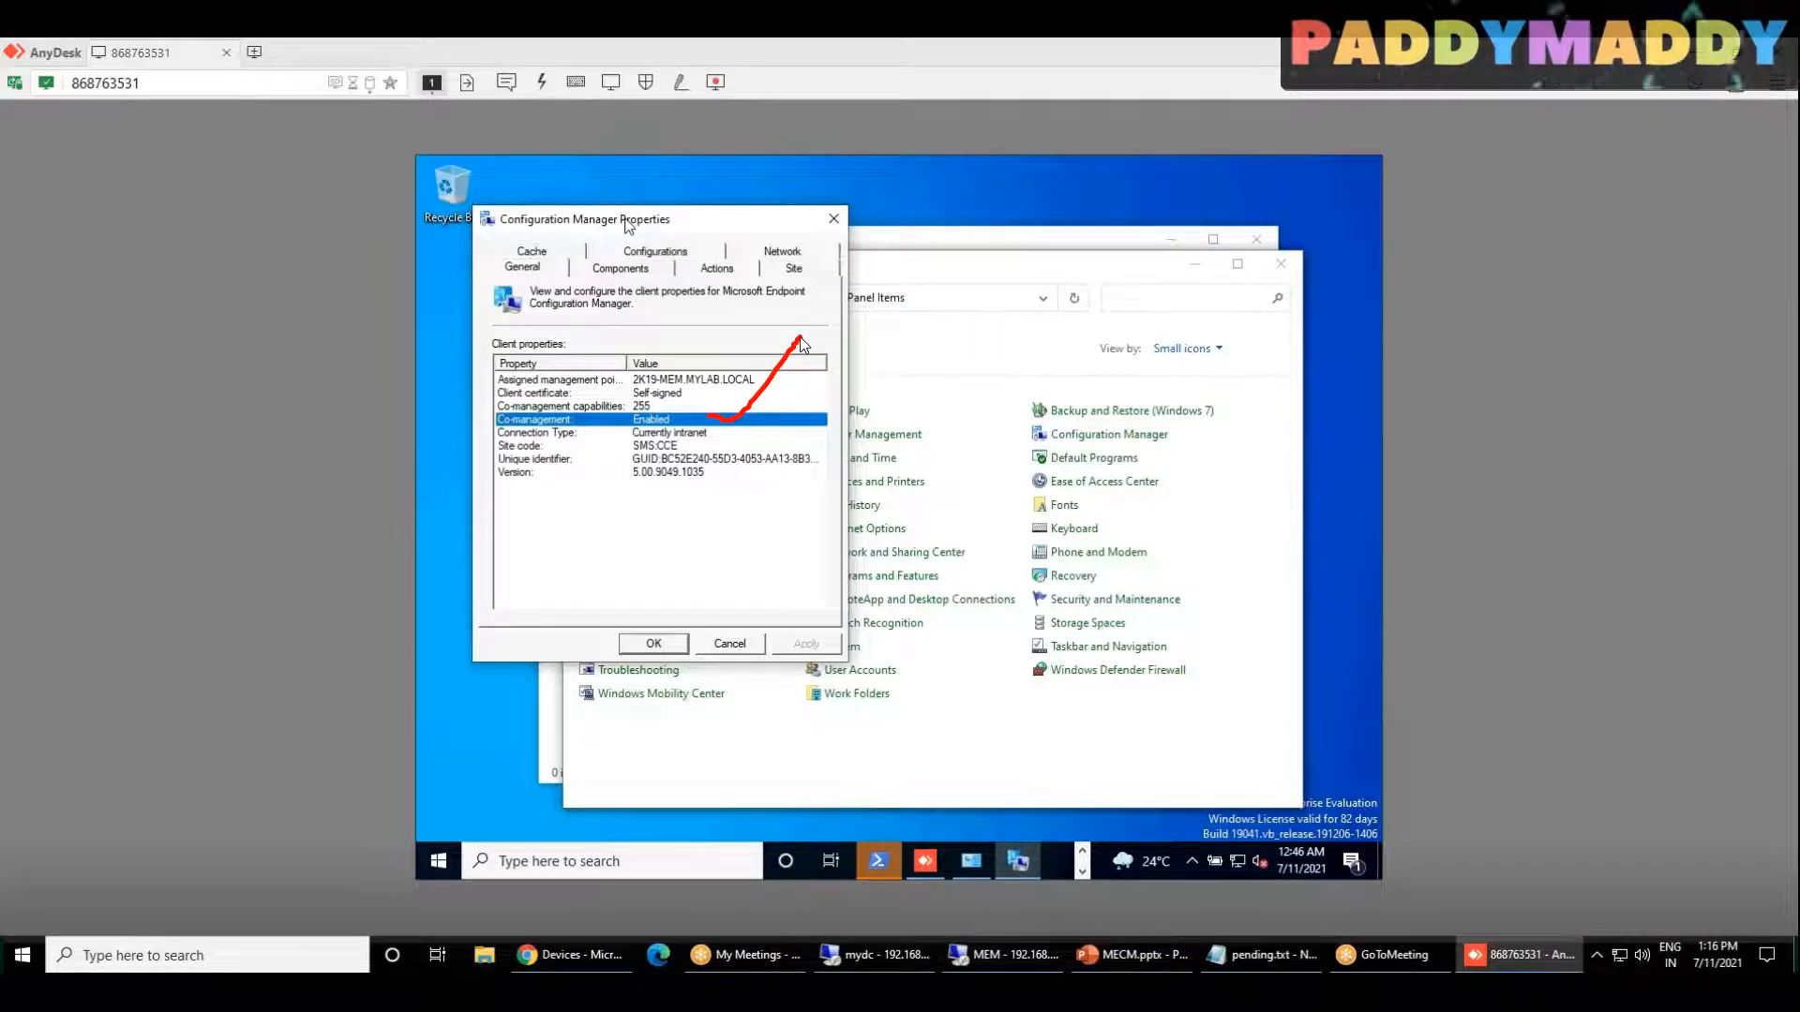
{"action": "key", "text": "Escape"}
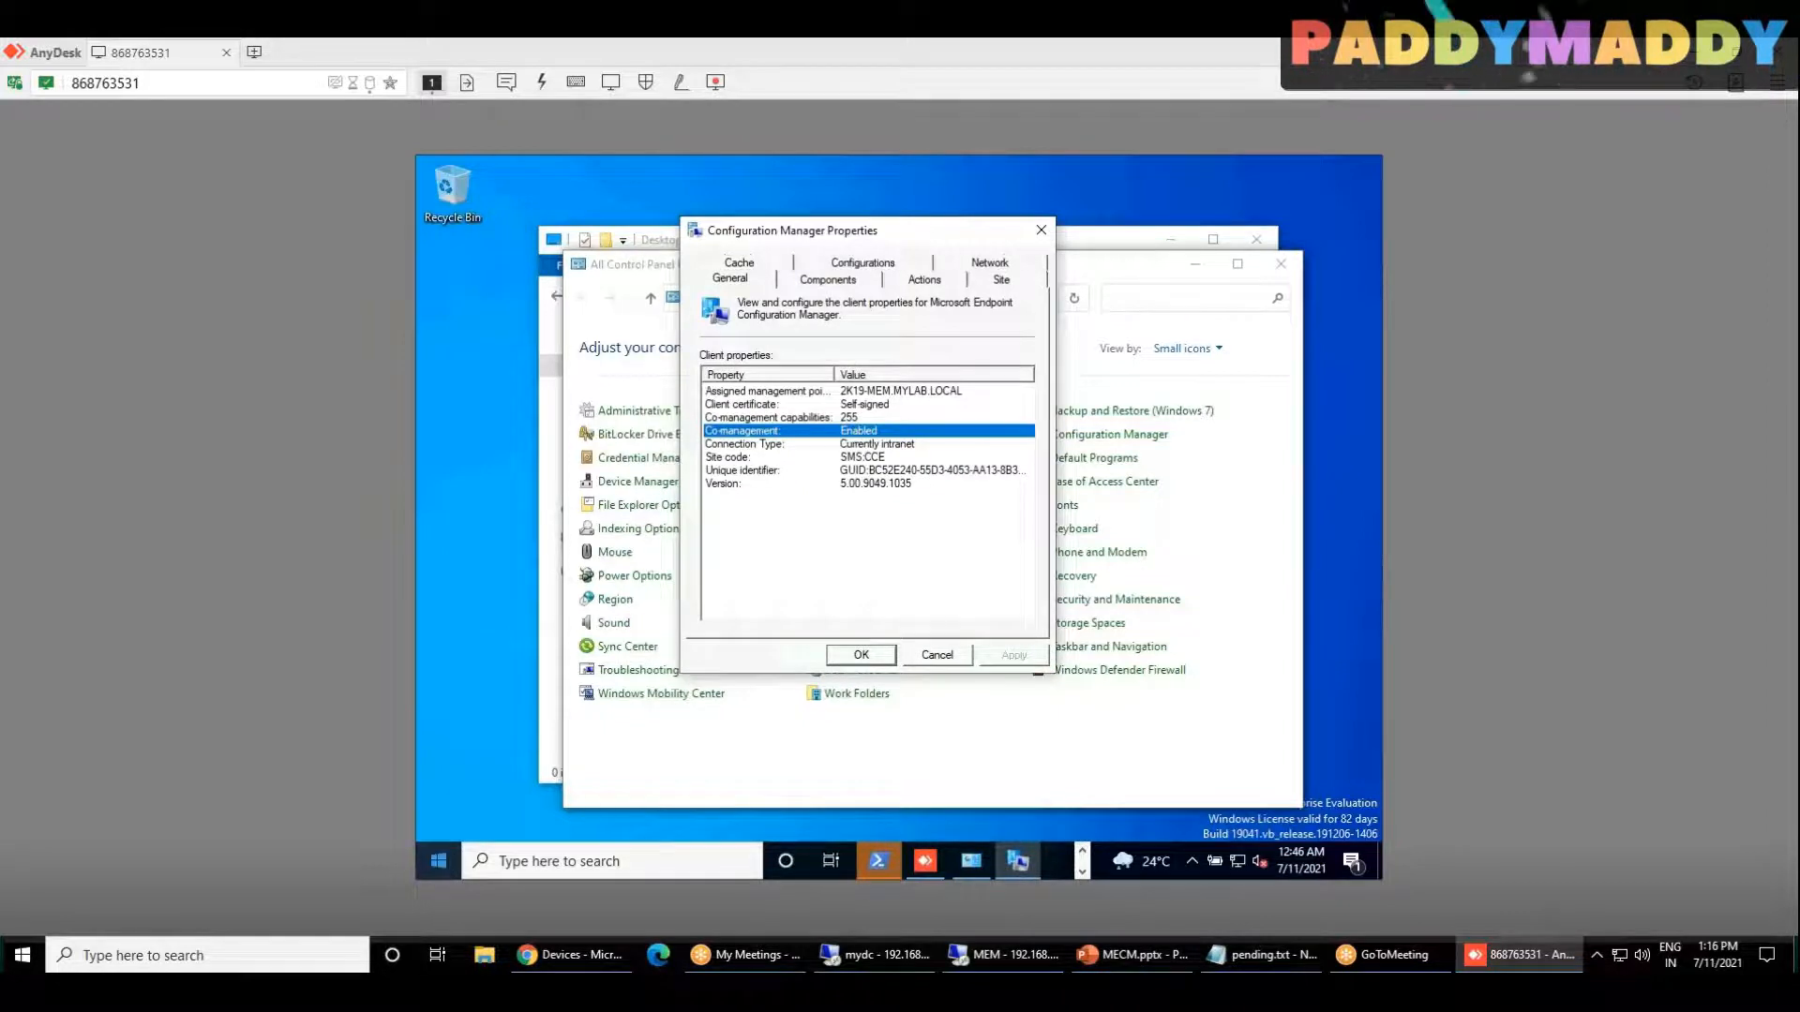
Step: Examine the management info of the MYLAB AD domain connection under Access work or school, and close Settings
{"action": "left_click", "coordinate": [438, 860]}
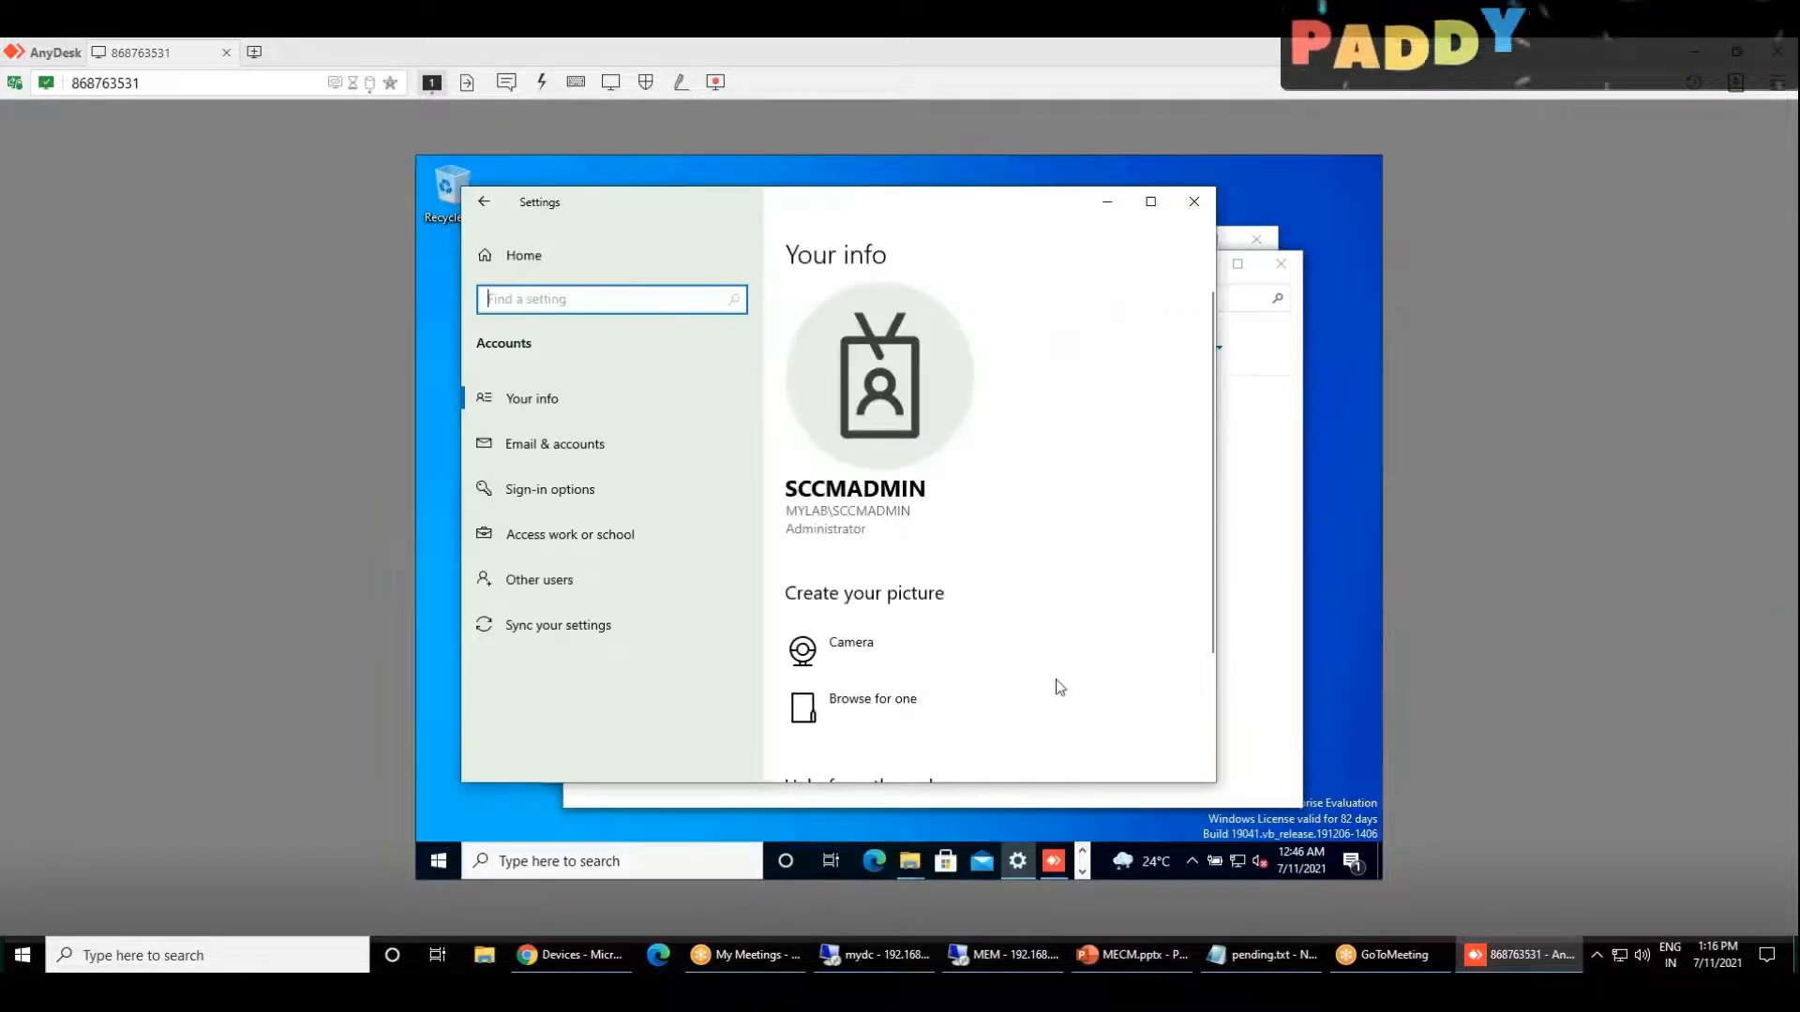
{"action": "left_click", "coordinate": [577, 536]}
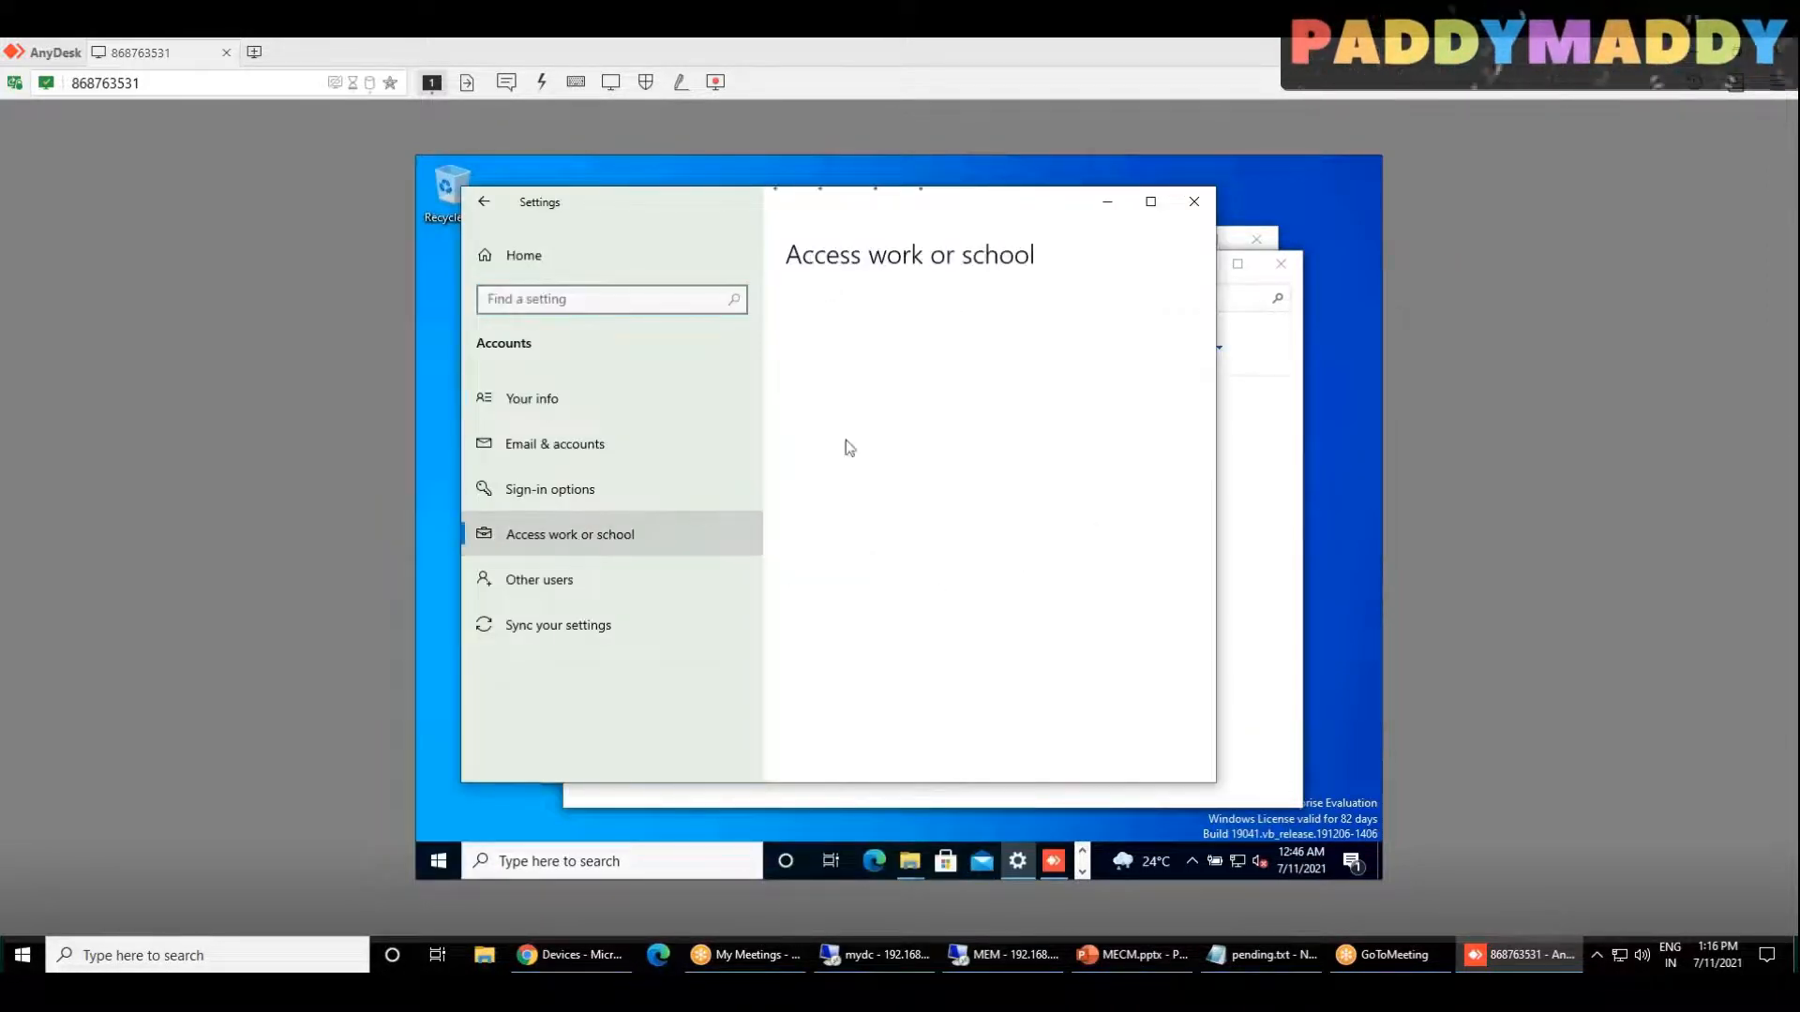
{"action": "left_click", "coordinate": [928, 469]}
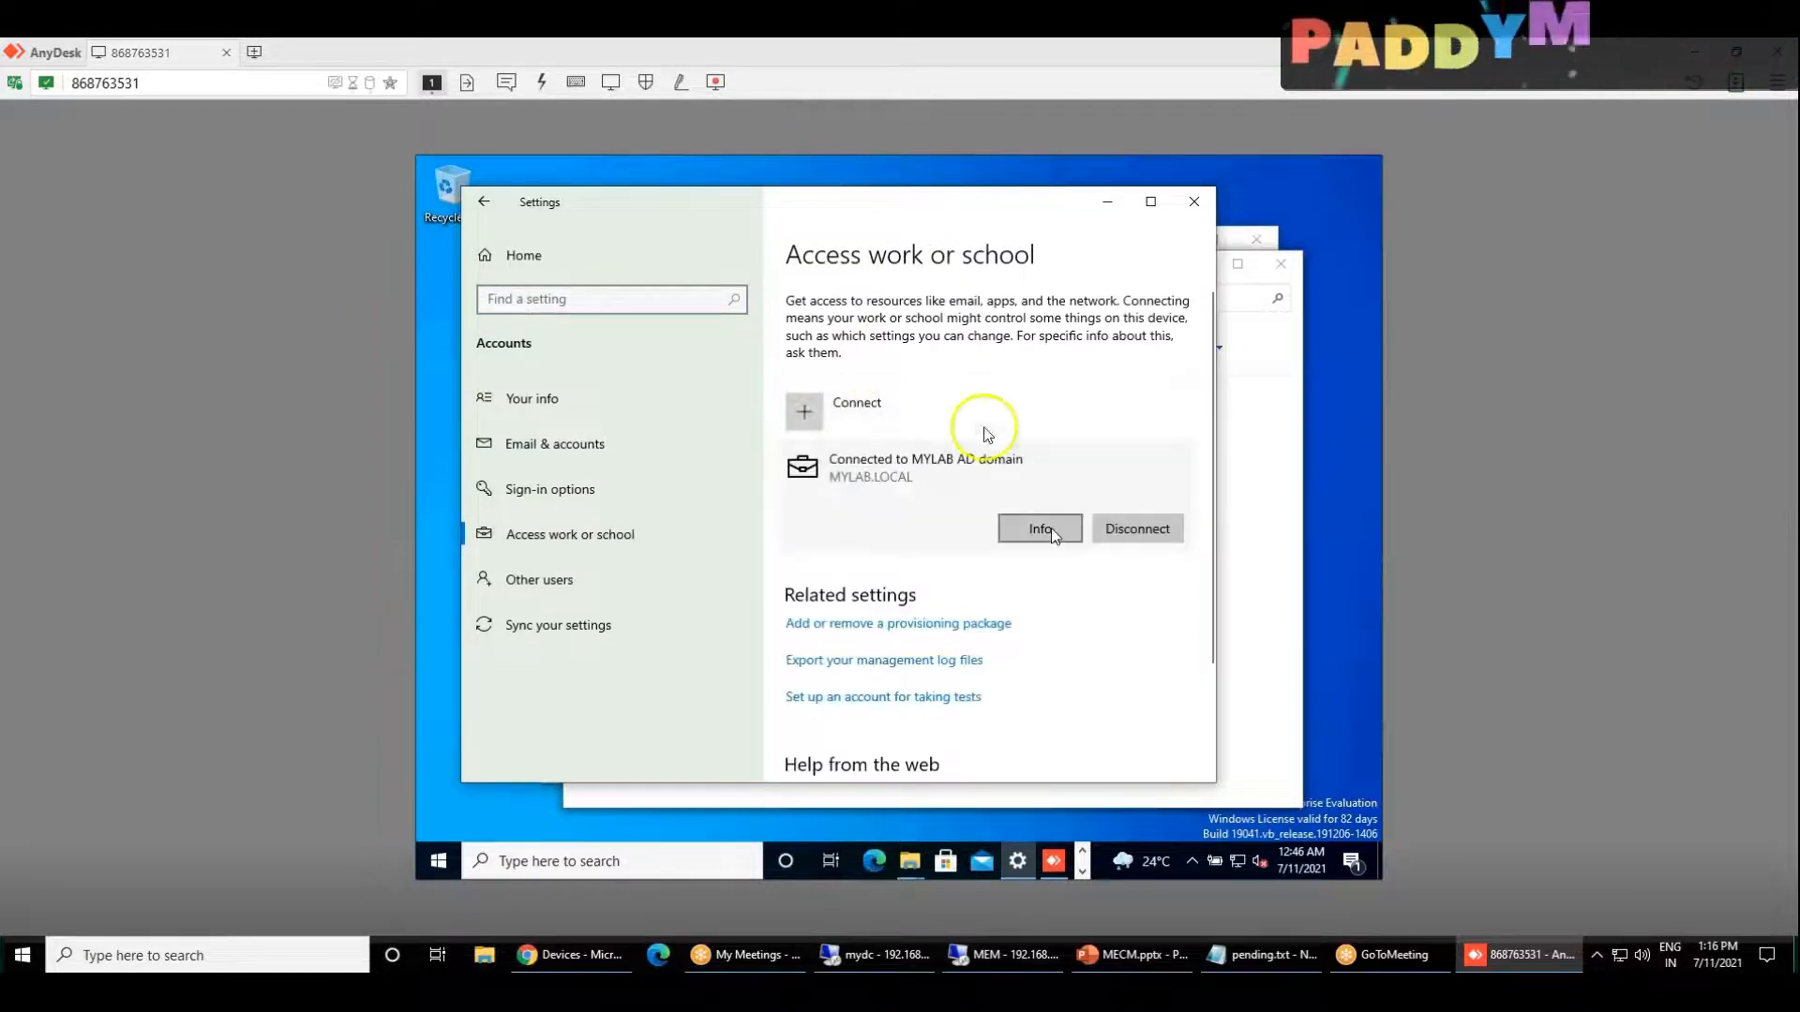
{"action": "mouse_move", "coordinate": [1064, 488]}
{"action": "left_mouse_down"}
{"action": "mouse_move", "coordinate": [1020, 566]}
{"action": "mouse_move", "coordinate": [1078, 506]}
{"action": "mouse_move", "coordinate": [1029, 514]}
{"action": "left_mouse_up"}
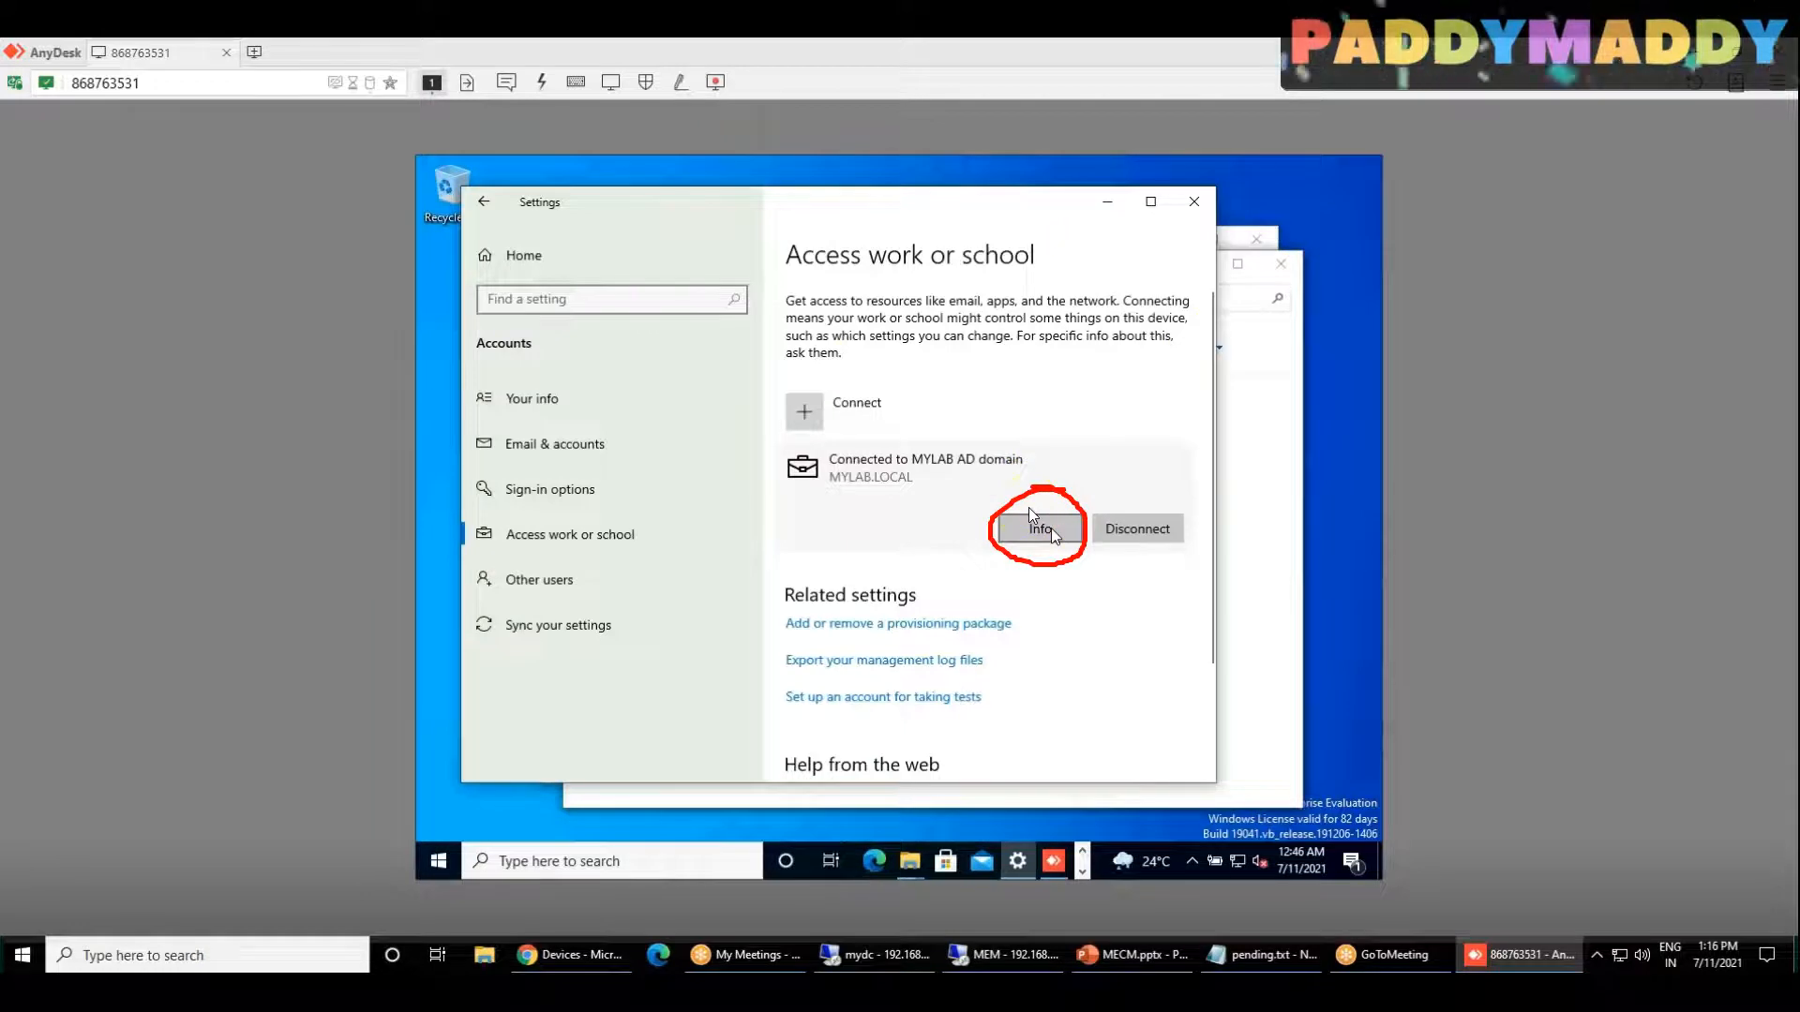
{"action": "left_click", "coordinate": [1051, 530]}
{"action": "scroll", "coordinate": [1016, 687], "scroll_direction": "down", "scroll_amount": 10}
{"action": "left_click", "coordinate": [483, 201]}
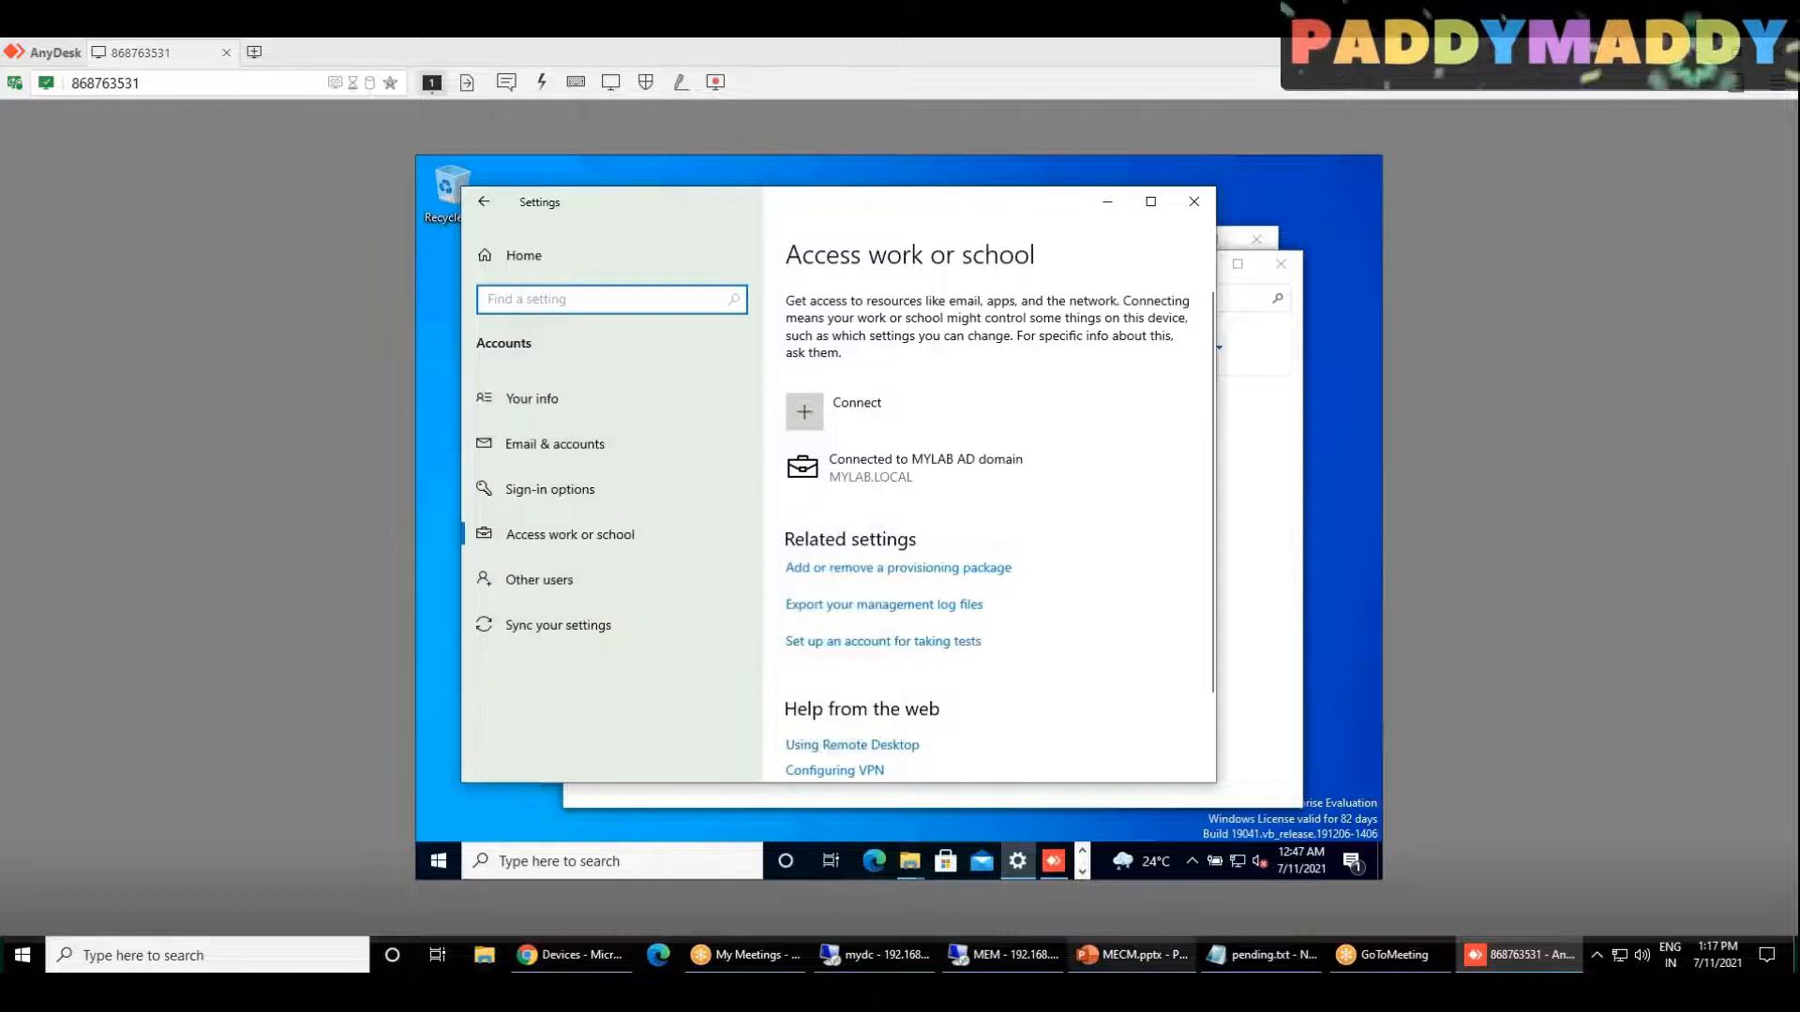
{"action": "left_click", "coordinate": [925, 468]}
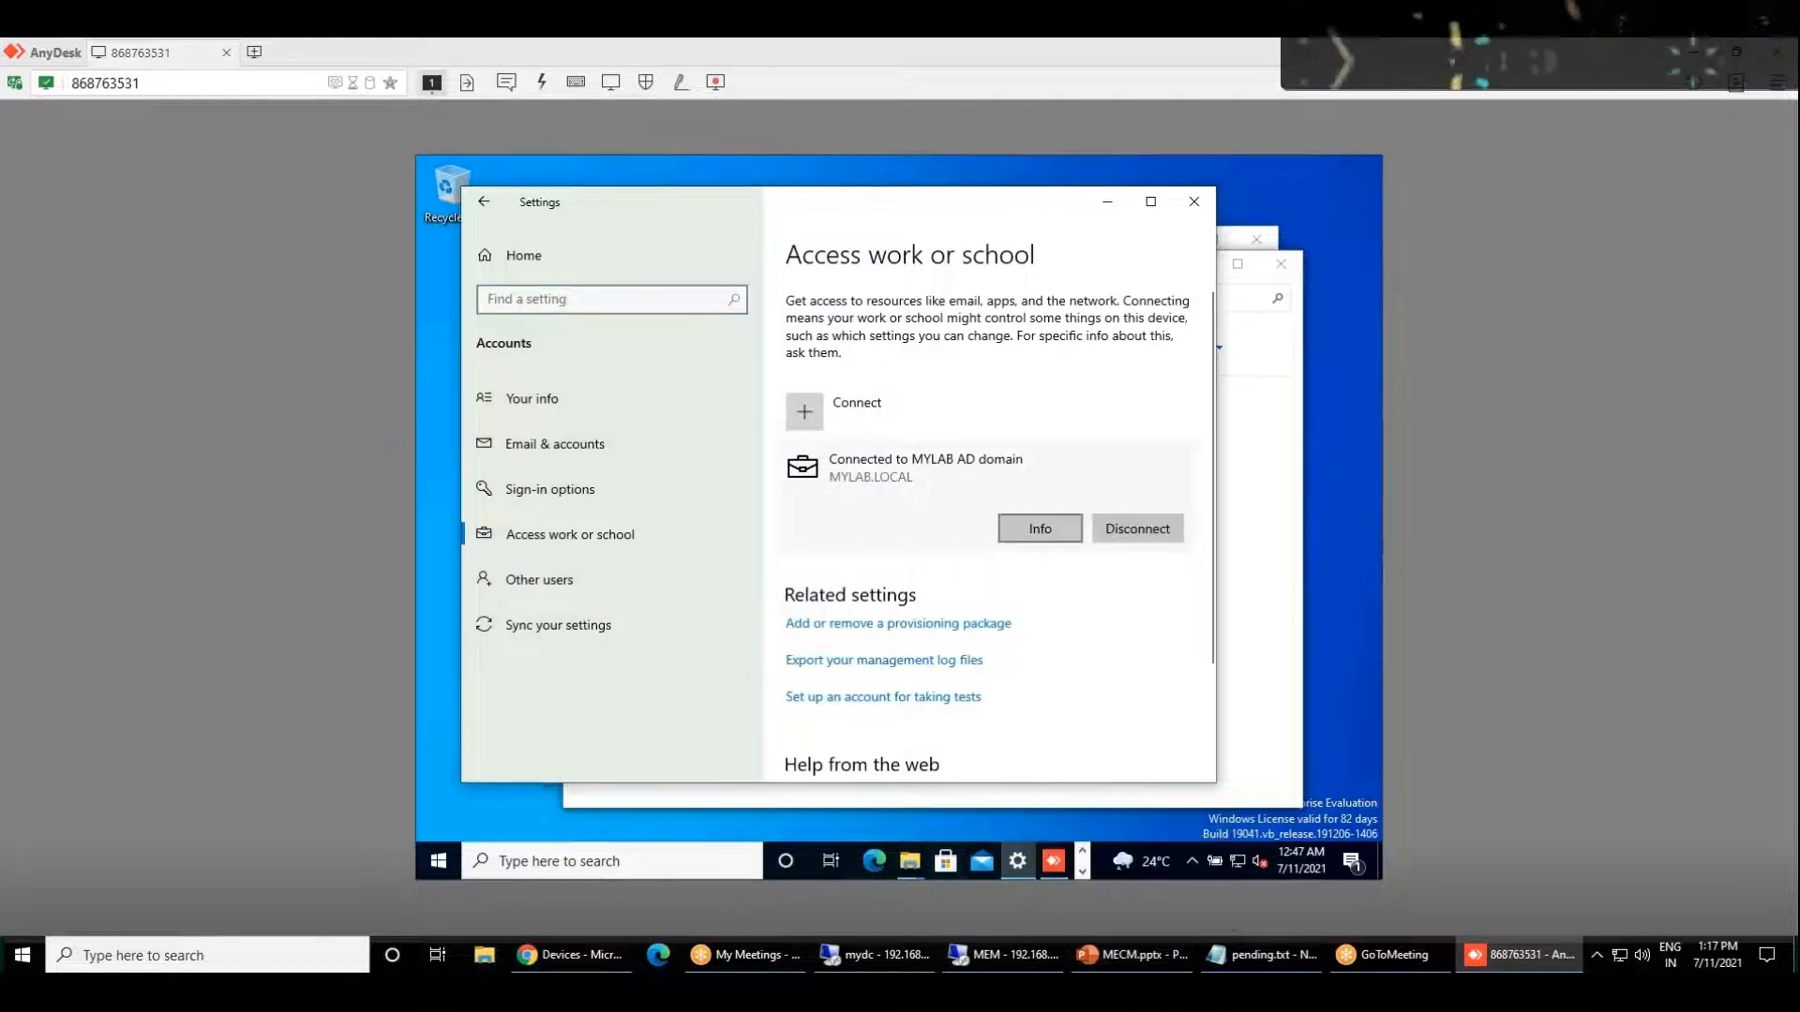
{"action": "left_click", "coordinate": [1192, 210]}
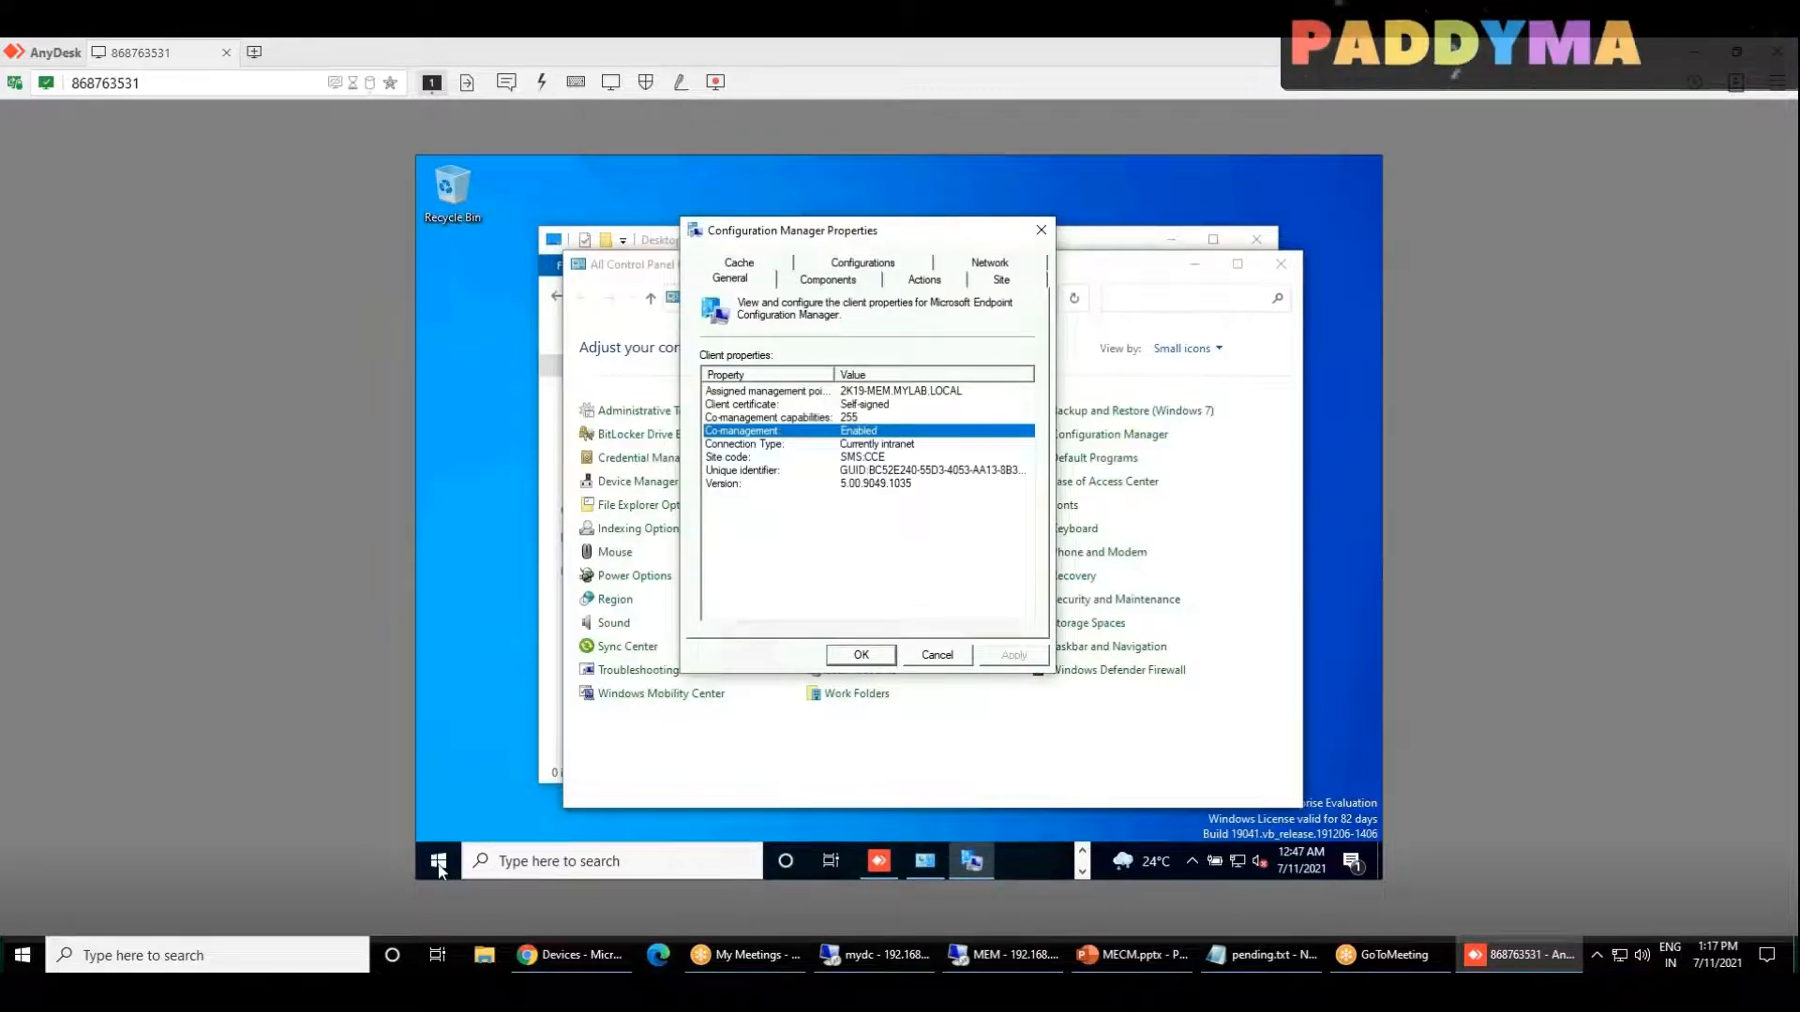
Step: Look through the alphabetical list of apps installed on the Windows 10 client
{"action": "left_click", "coordinate": [440, 866]}
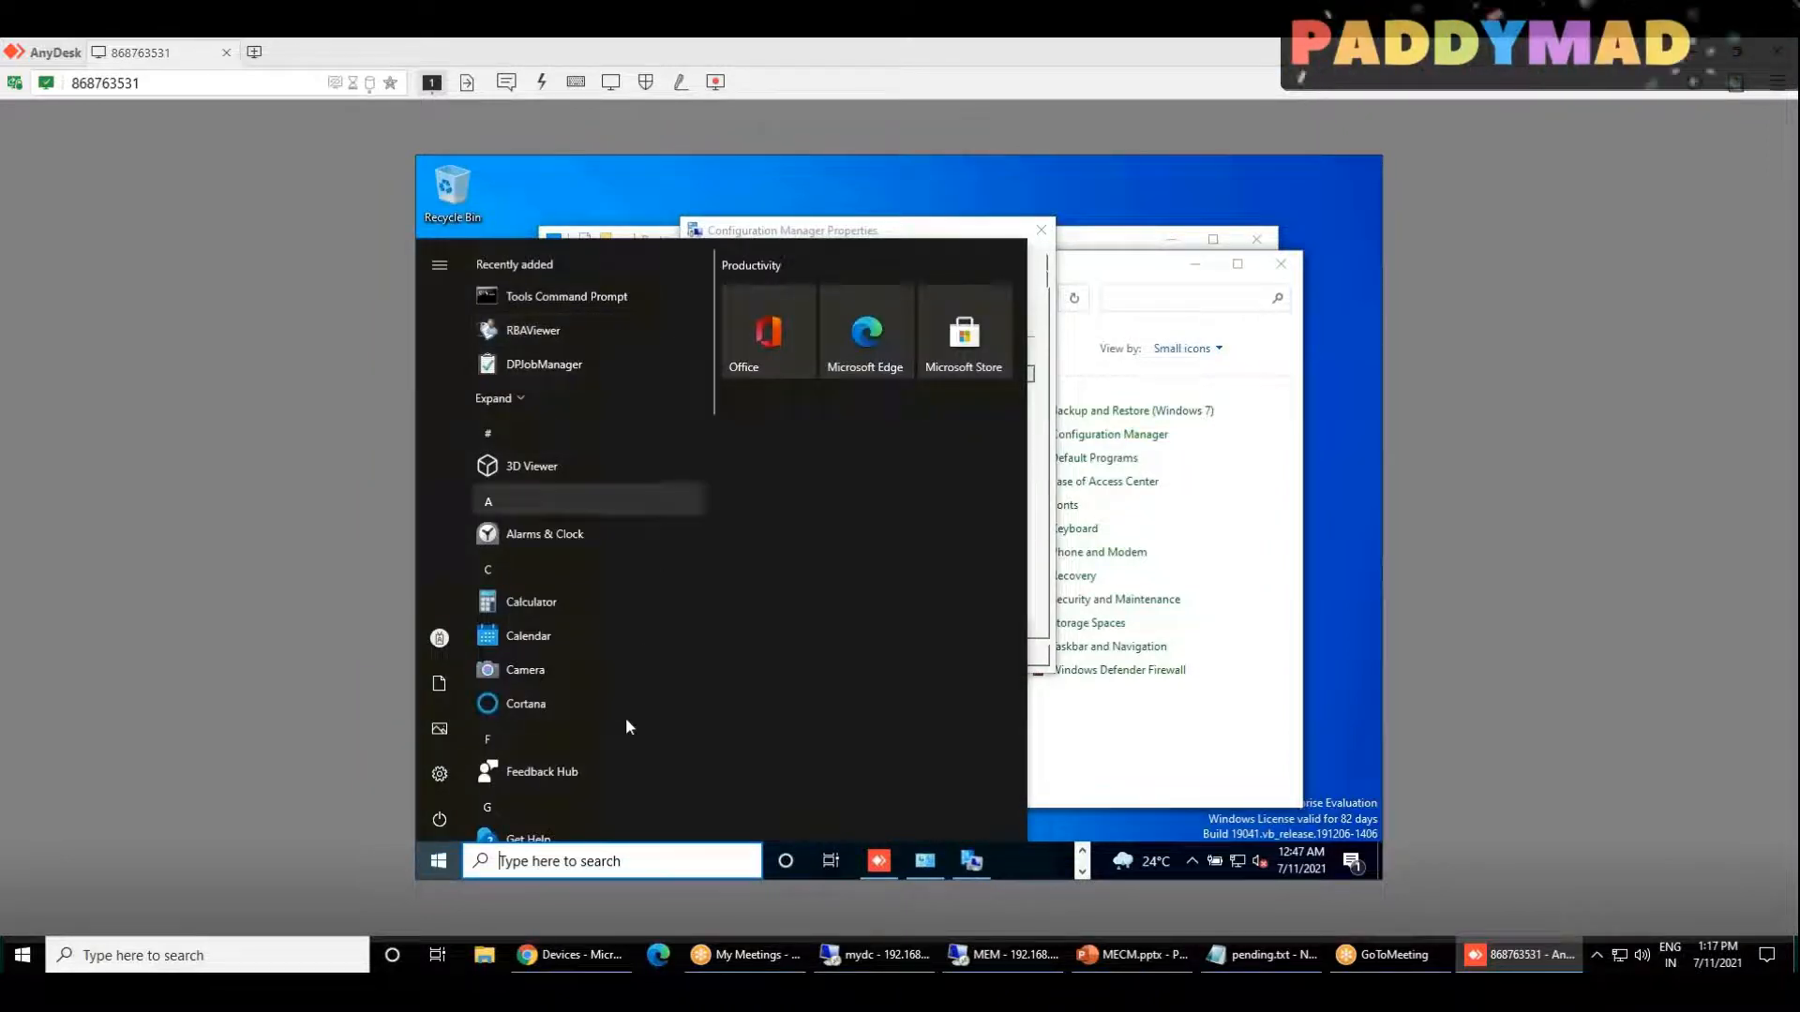
{"action": "scroll", "coordinate": [549, 683], "scroll_direction": "down", "scroll_amount": 10}
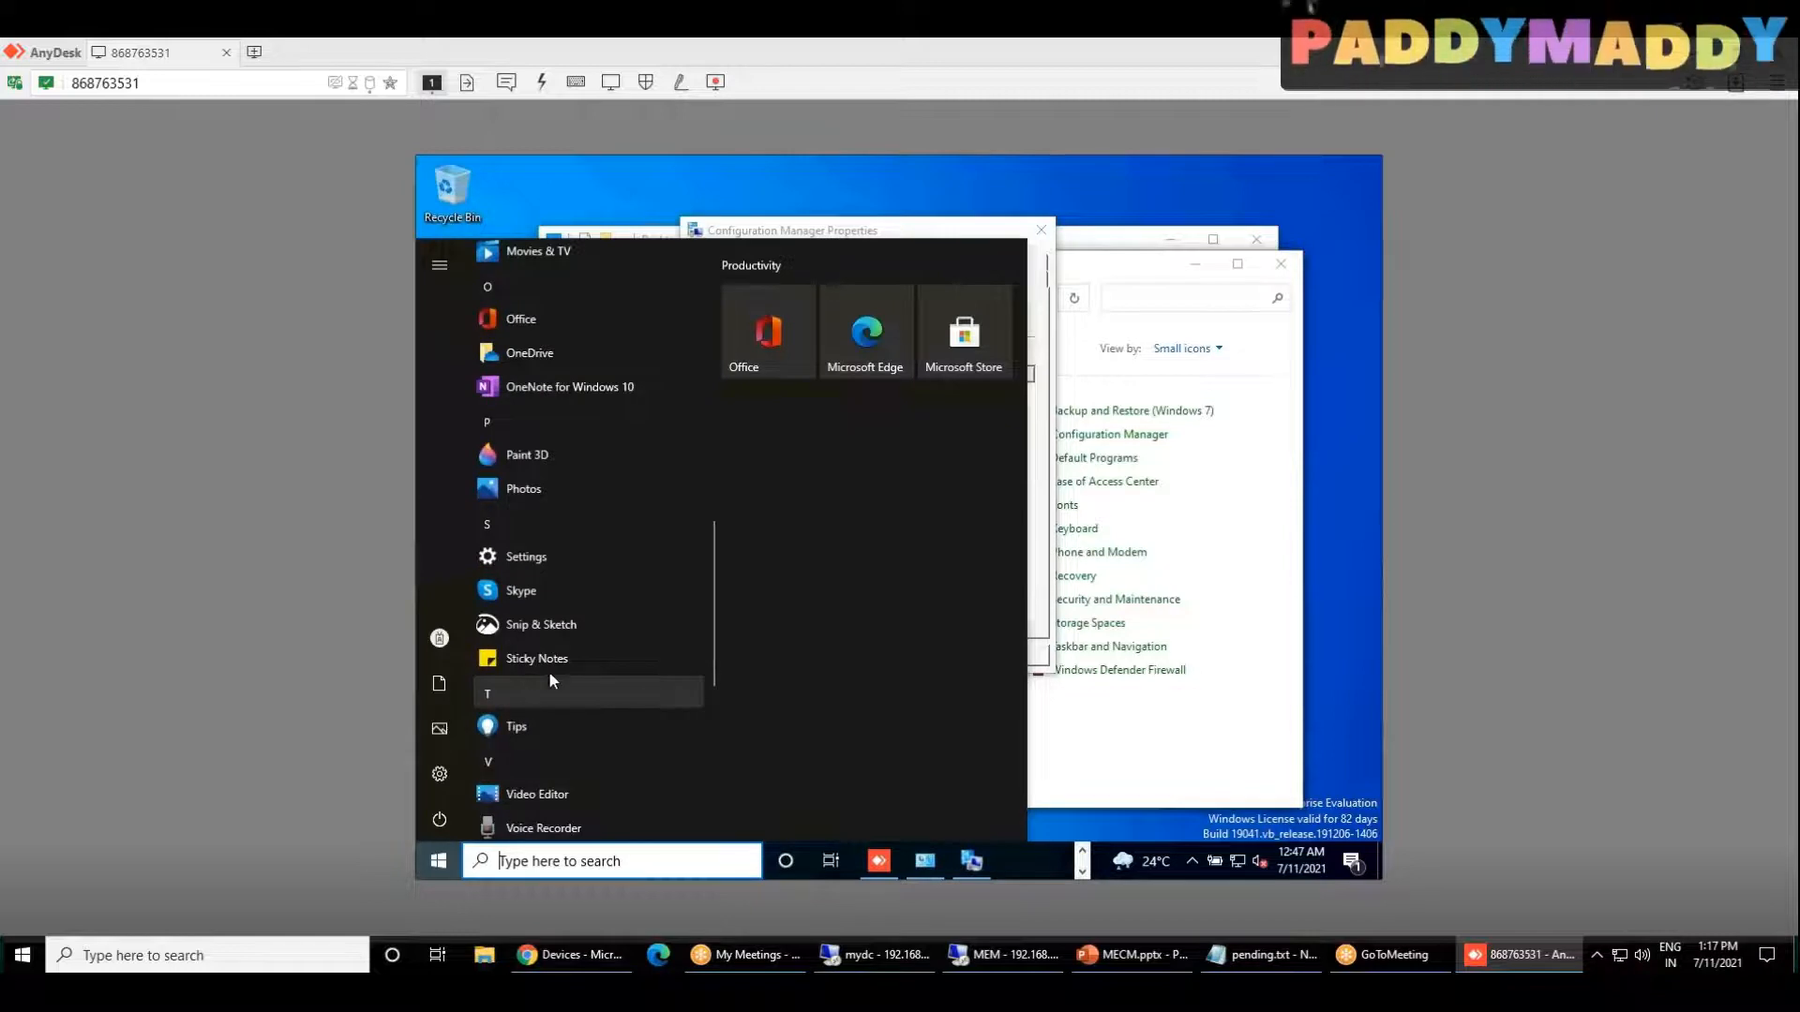
{"action": "scroll", "coordinate": [561, 677], "scroll_direction": "down", "scroll_amount": 5}
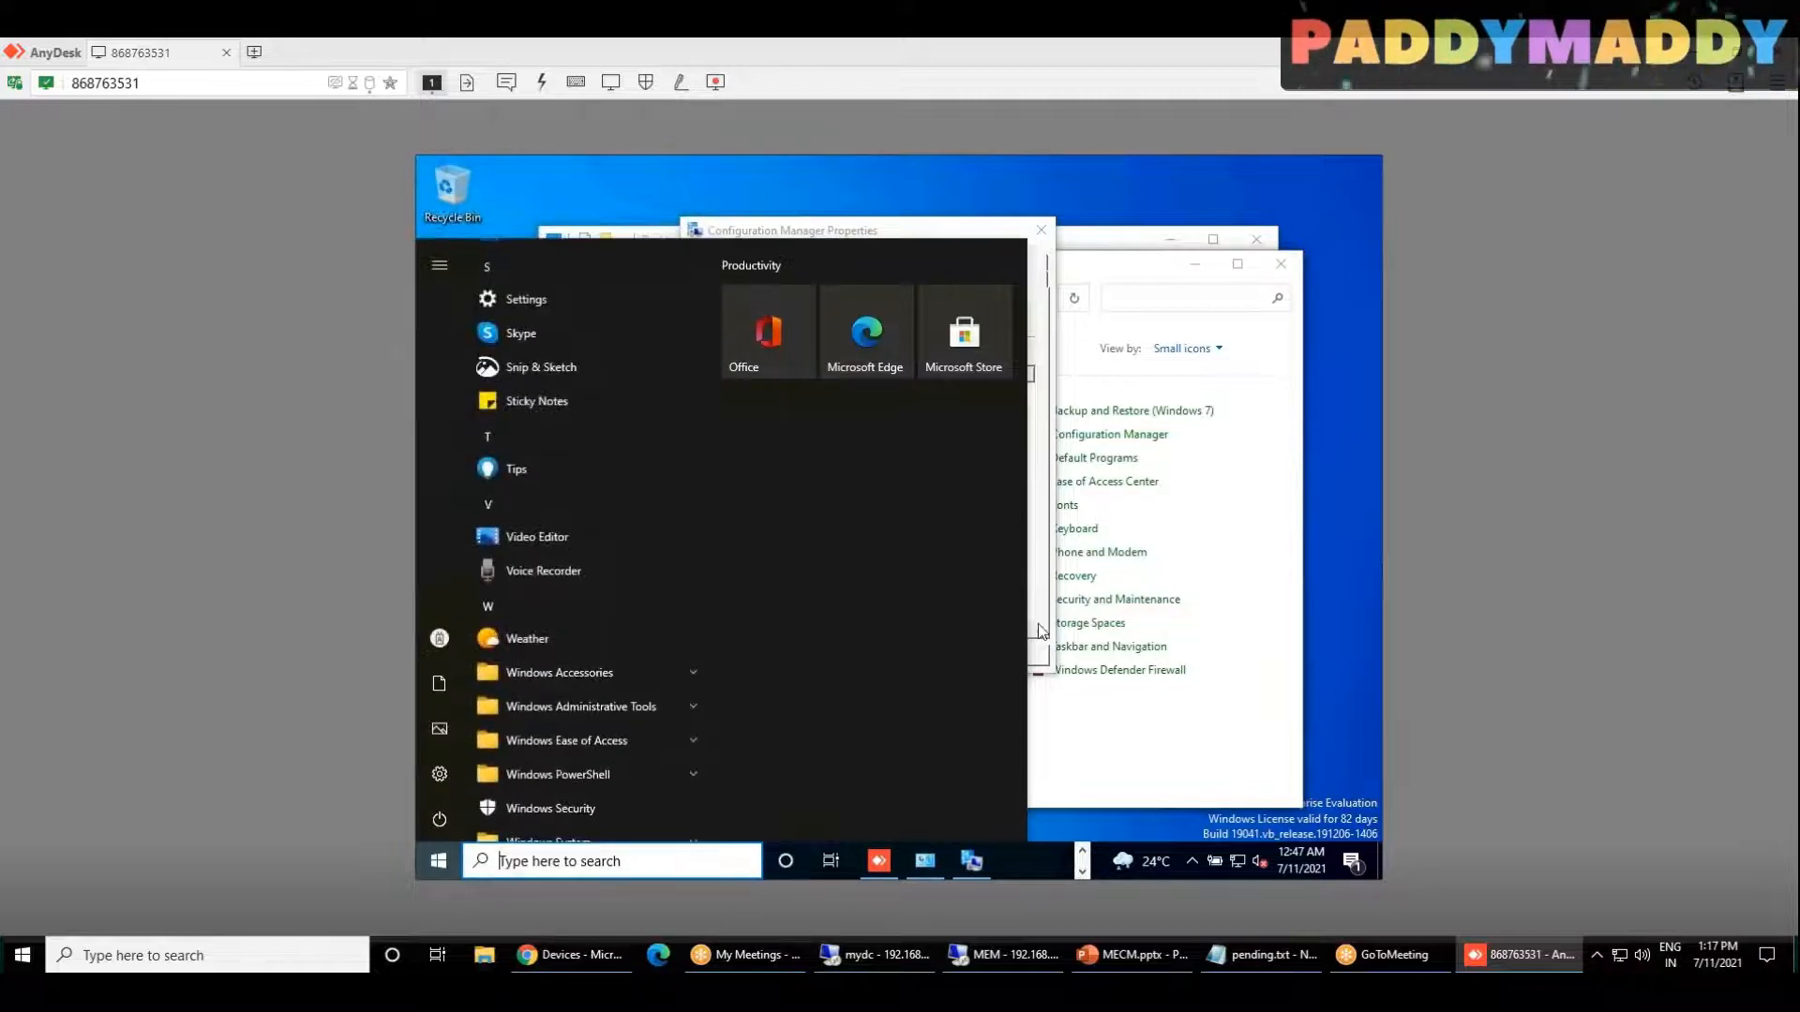
Step: Close the Control Panel and Desktop folder windows on the client, and minimize the AnyDesk and remaining Explorer windows
{"action": "left_click", "coordinate": [1272, 274]}
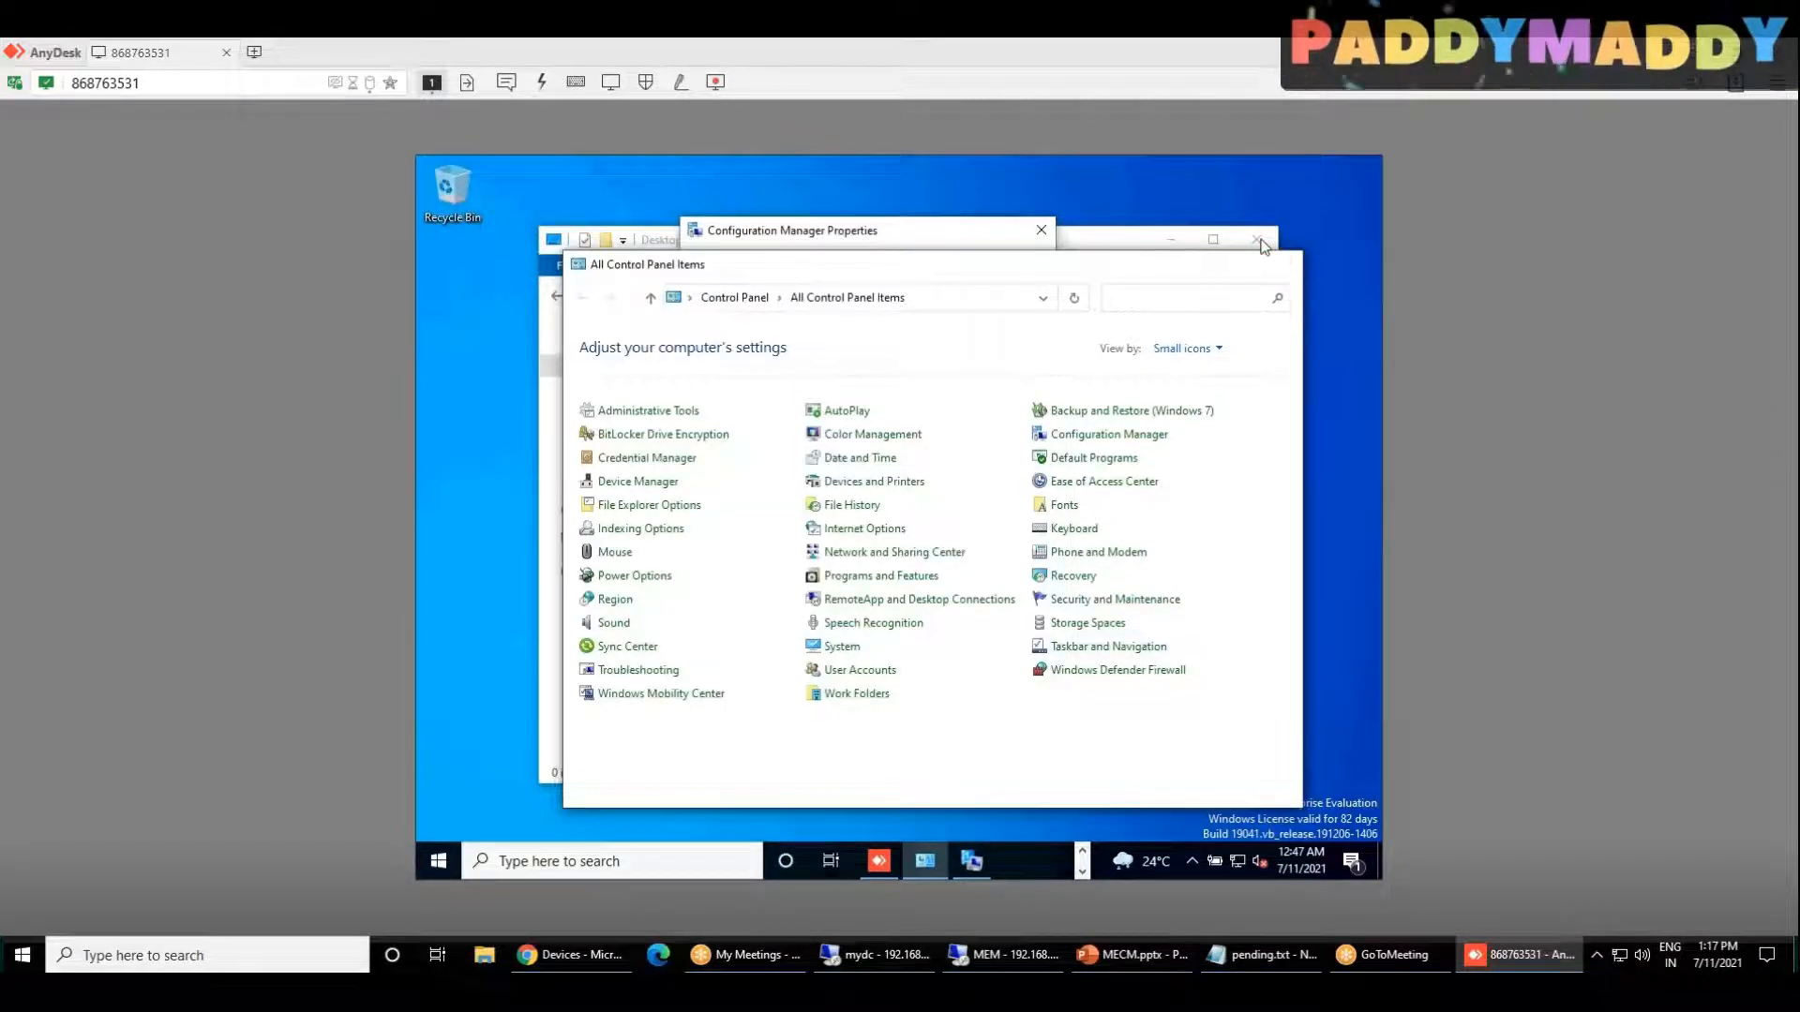
{"action": "left_click", "coordinate": [1263, 246]}
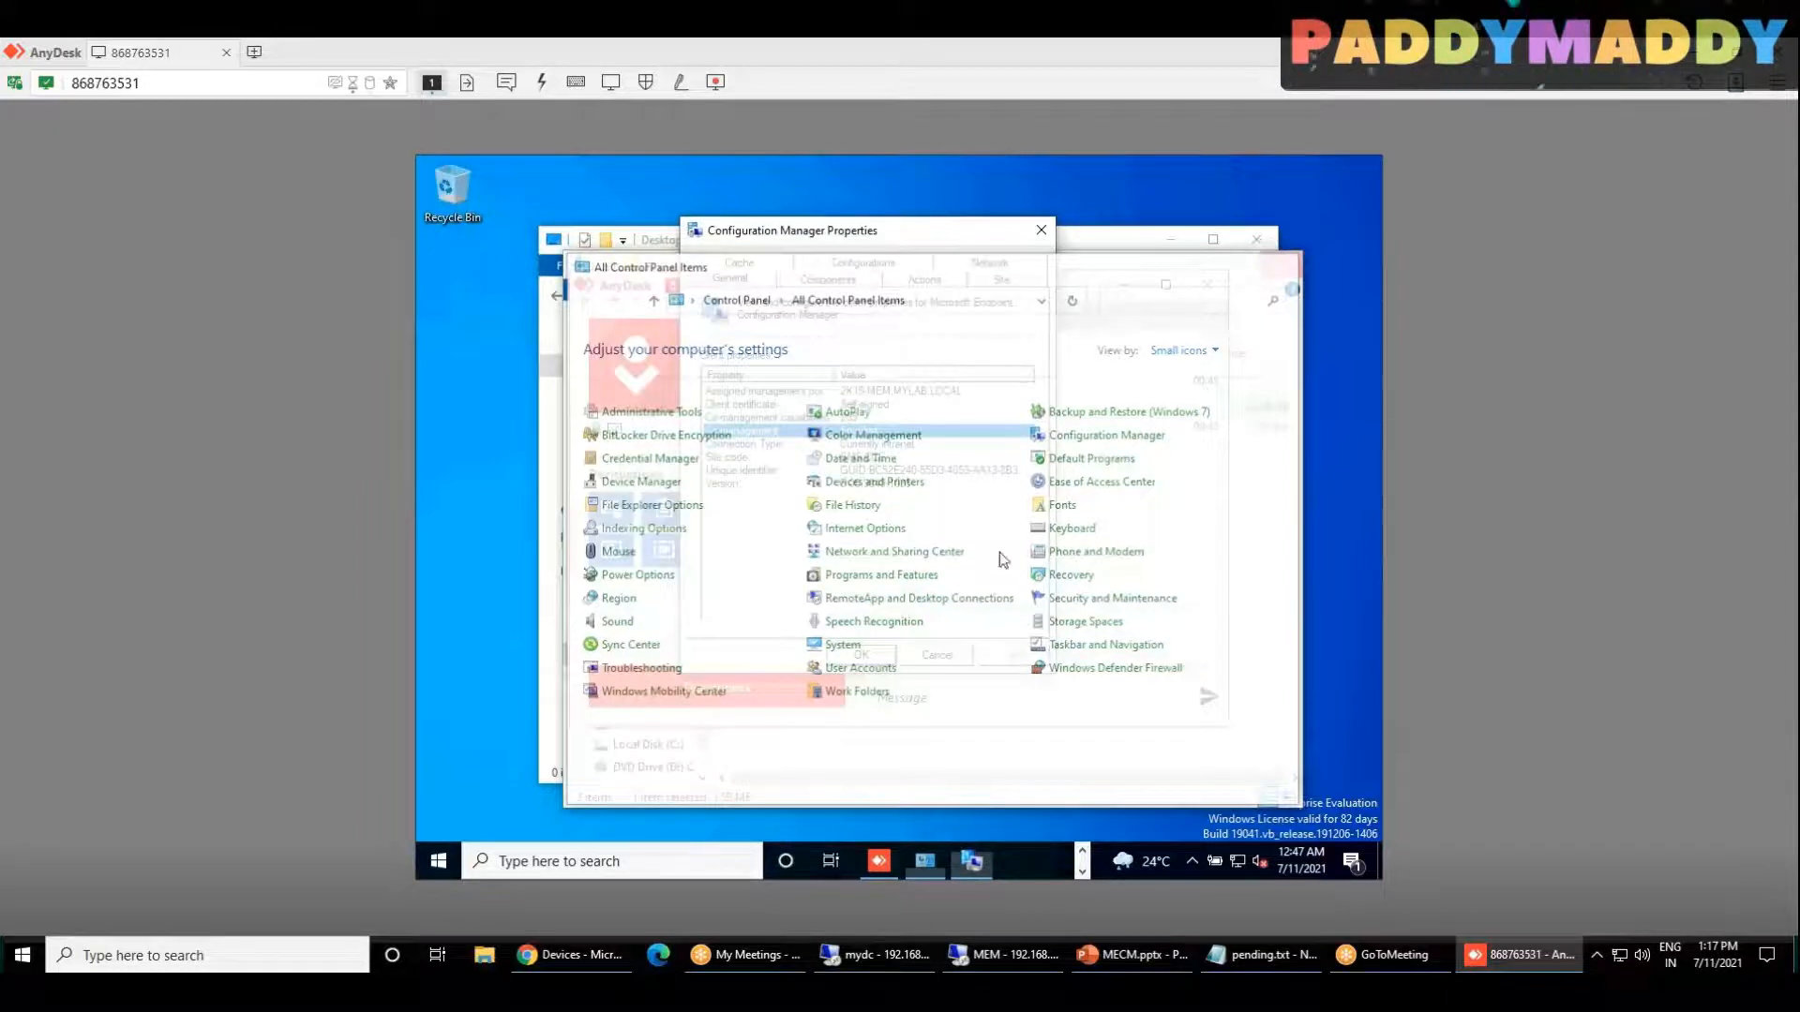
{"action": "left_click", "coordinate": [1127, 284]}
{"action": "left_click", "coordinate": [1196, 266]}
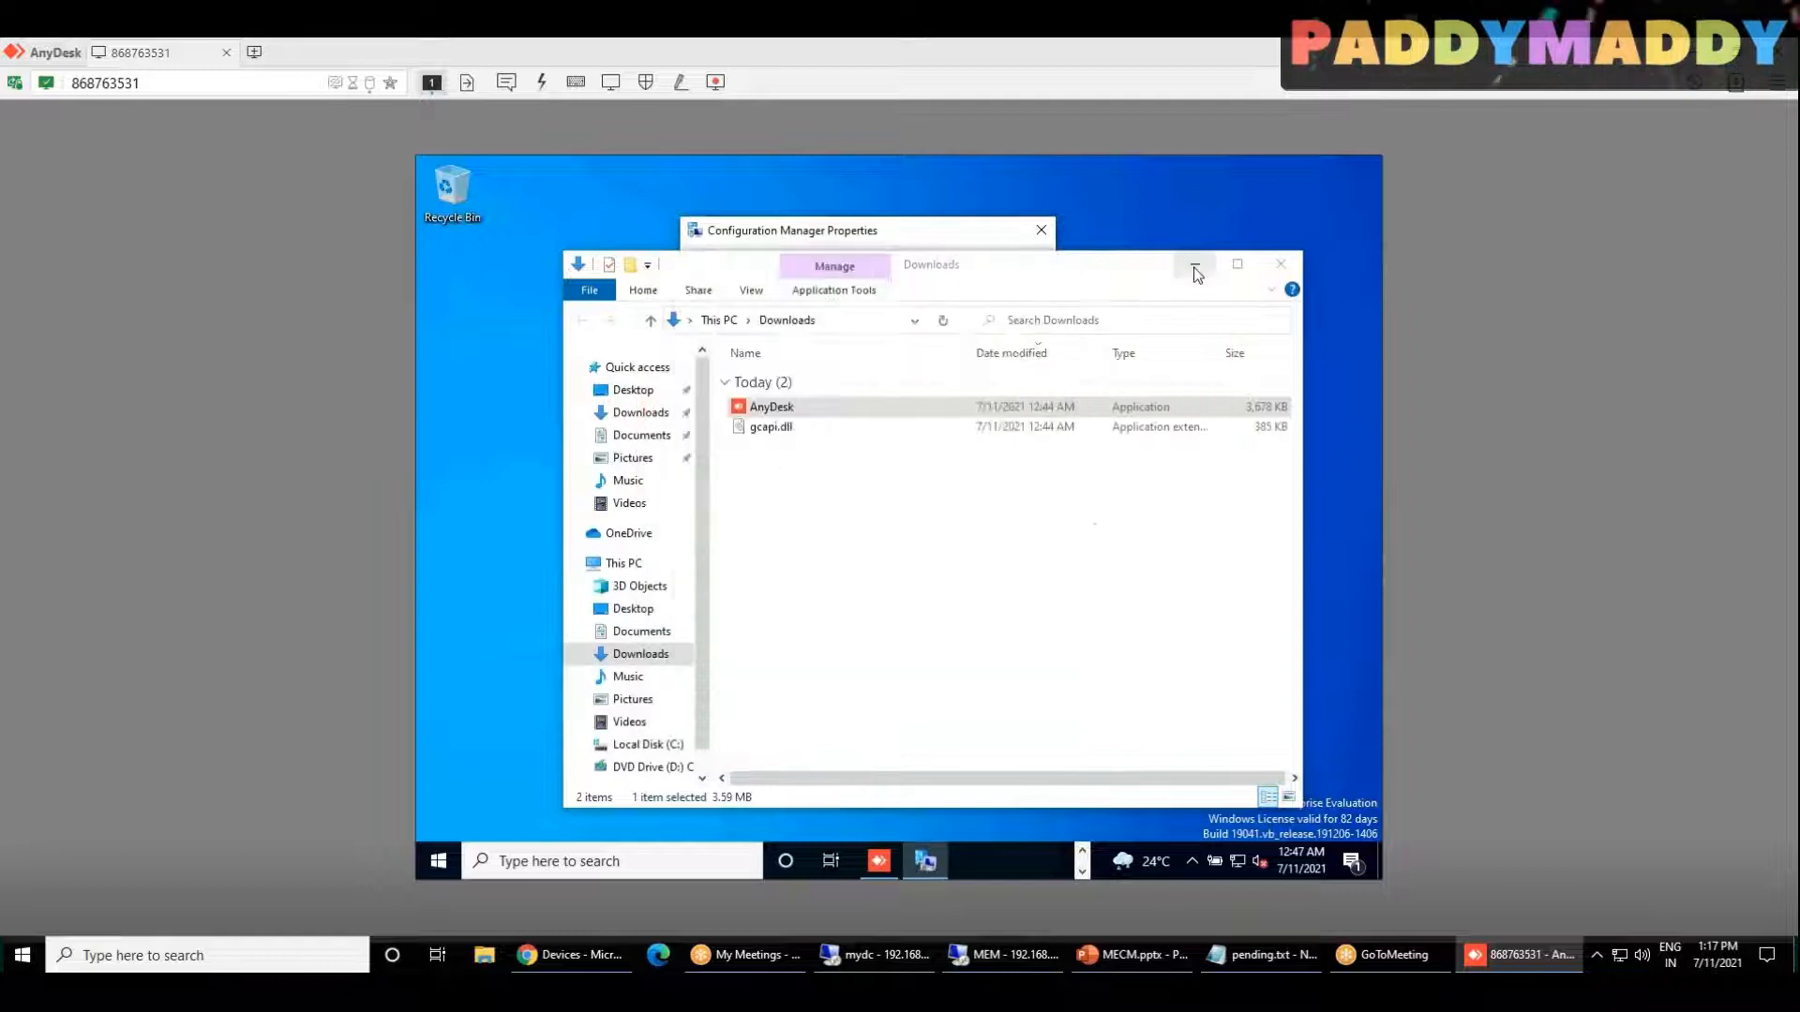
Step: Bring up the running PowerShell script window on the client and acknowledge its Done message
{"action": "left_click", "coordinate": [1083, 854]}
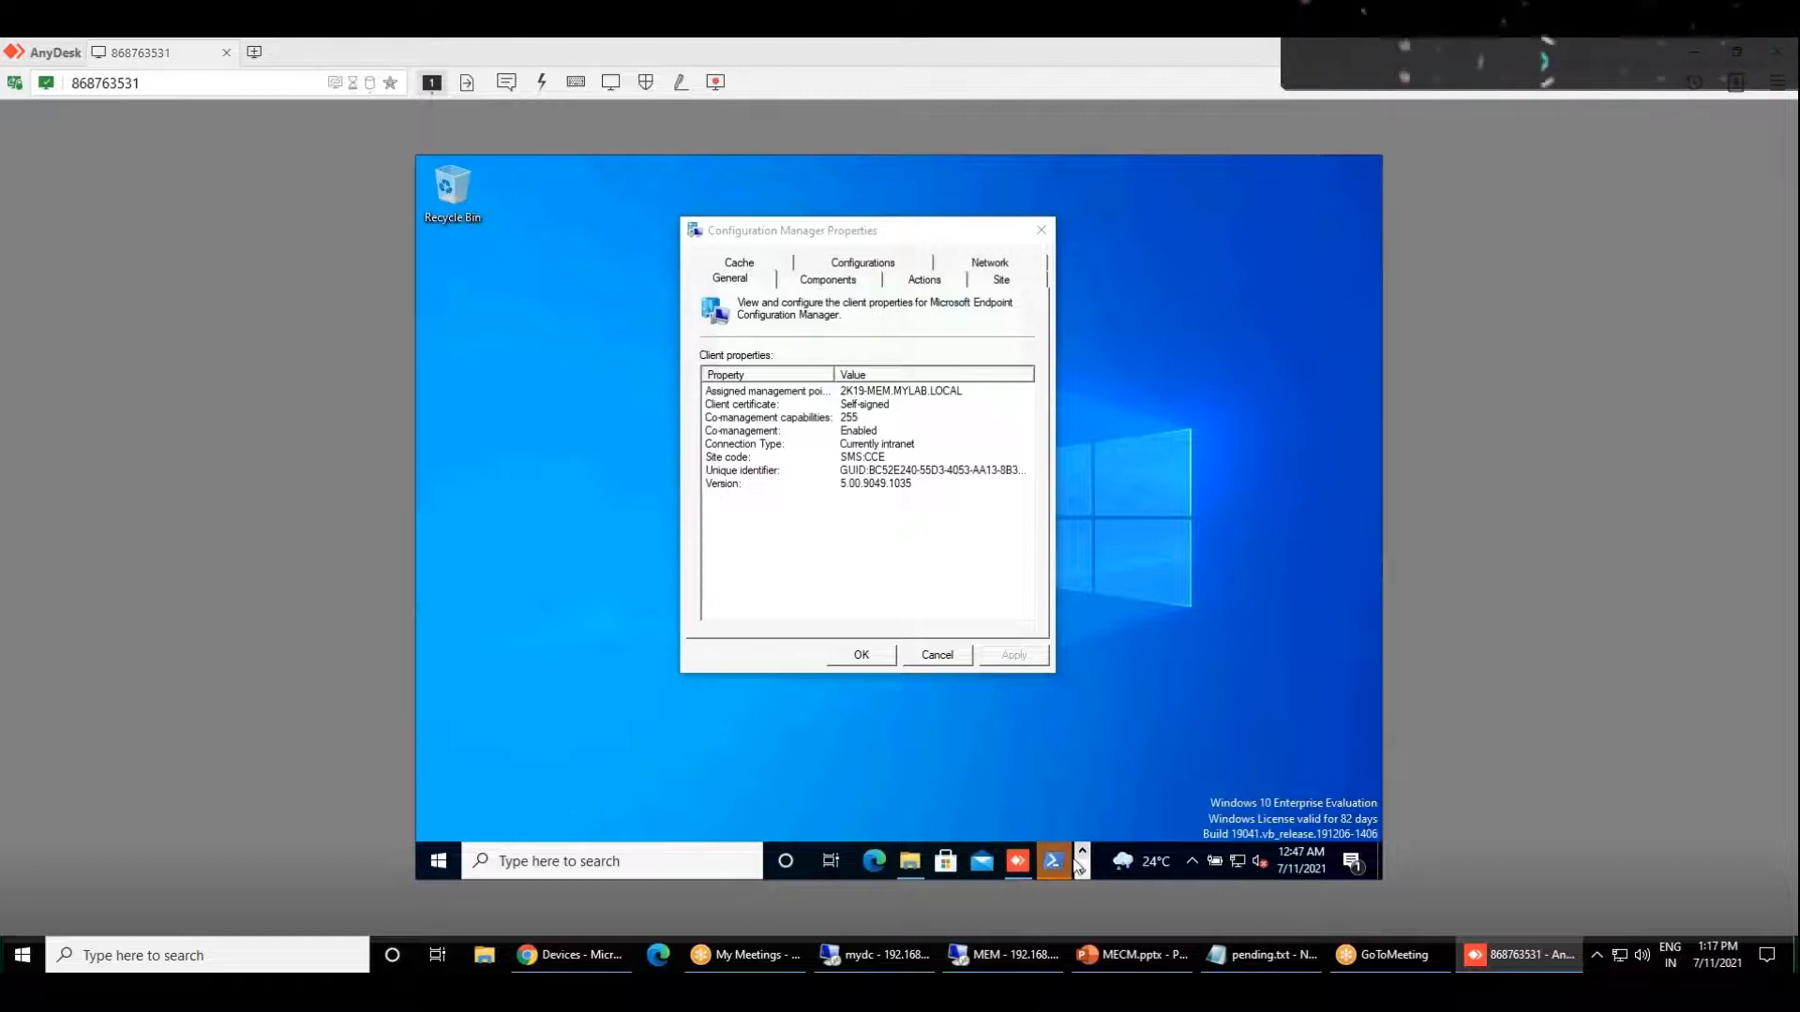
{"action": "left_click", "coordinate": [1060, 866]}
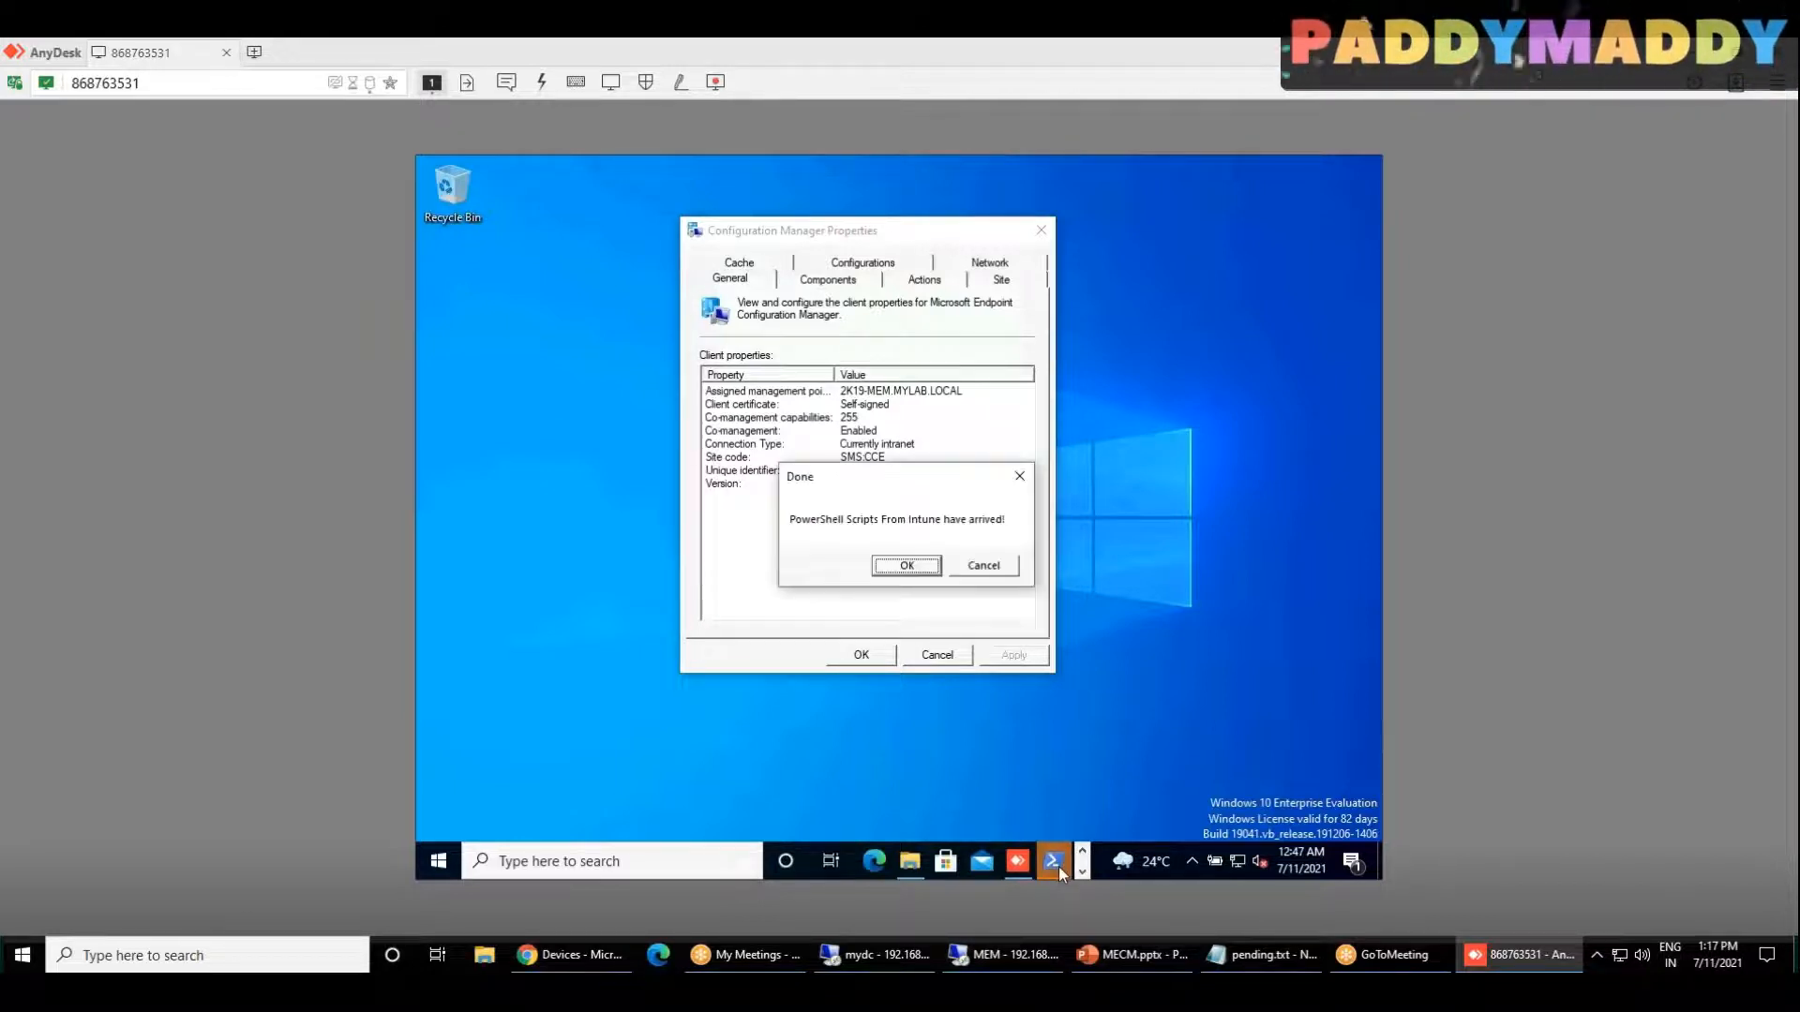
{"action": "left_click", "coordinate": [908, 566]}
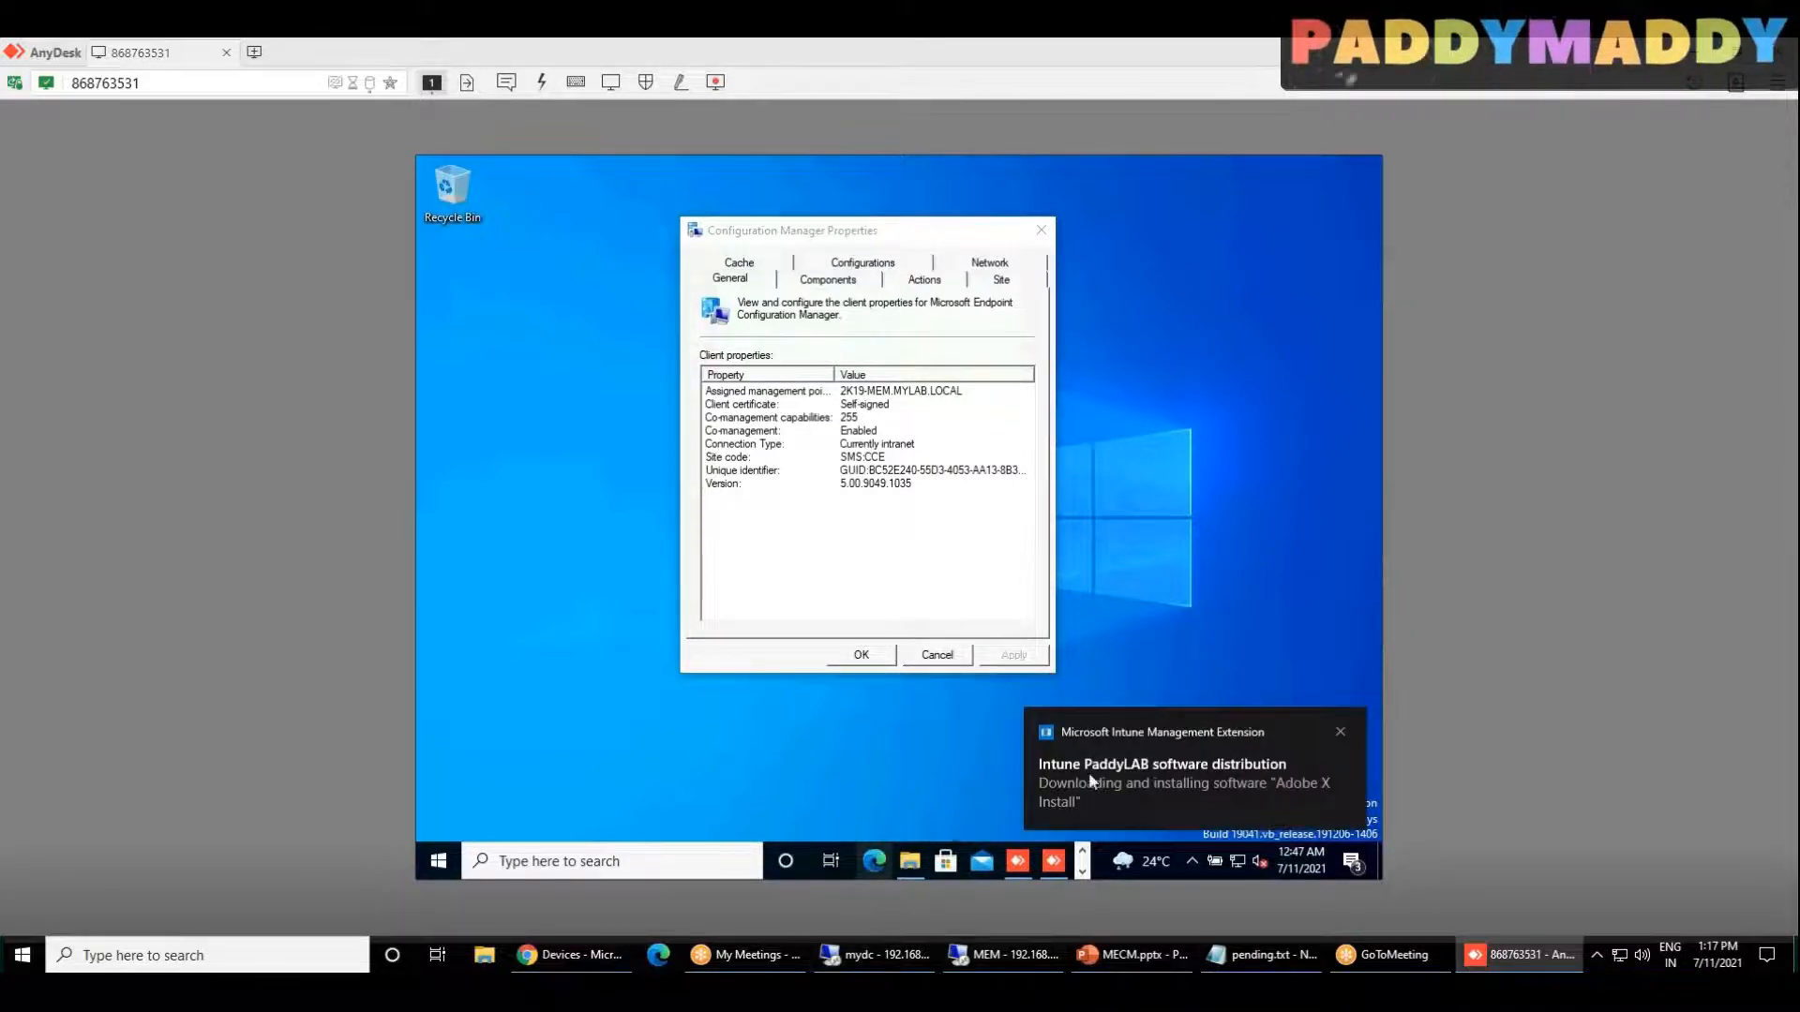
Step: Run APPWIZ.CPL on the client and review the installed programs in Programs and Features
{"action": "right_click", "coordinate": [449, 870]}
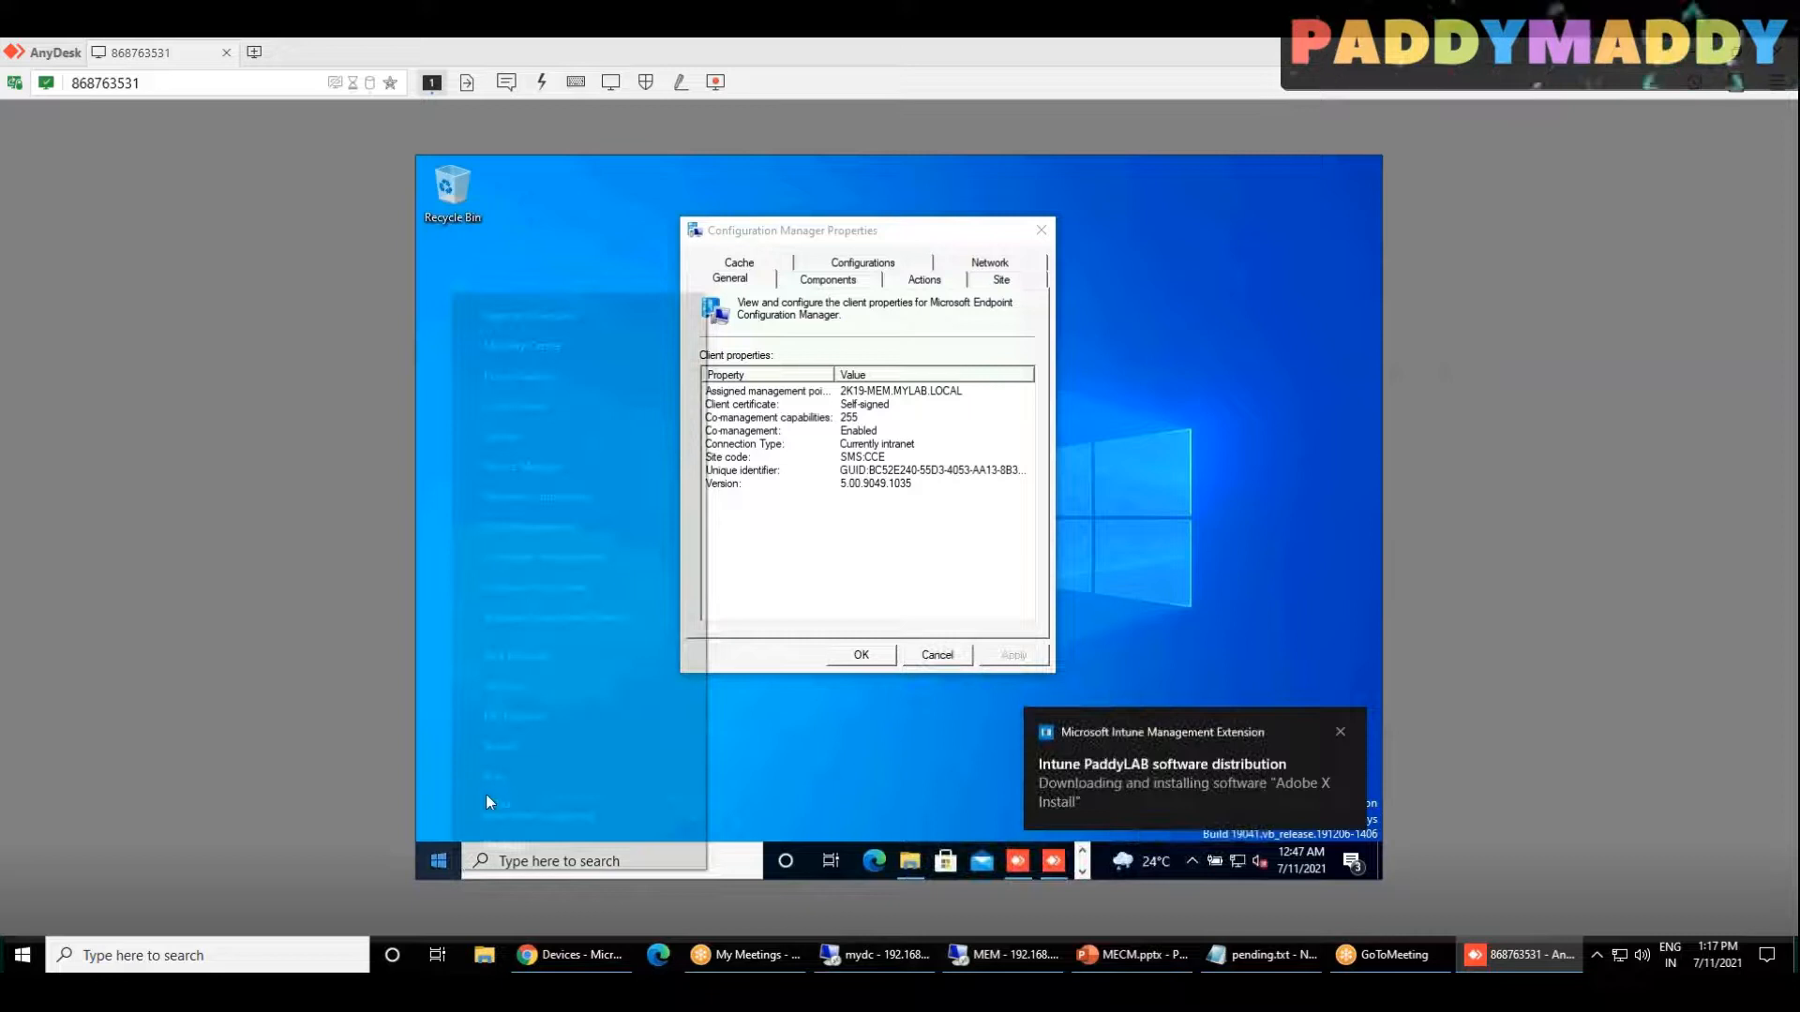
{"action": "left_click", "coordinate": [502, 769]}
{"action": "type", "text": "APPWIZ."}
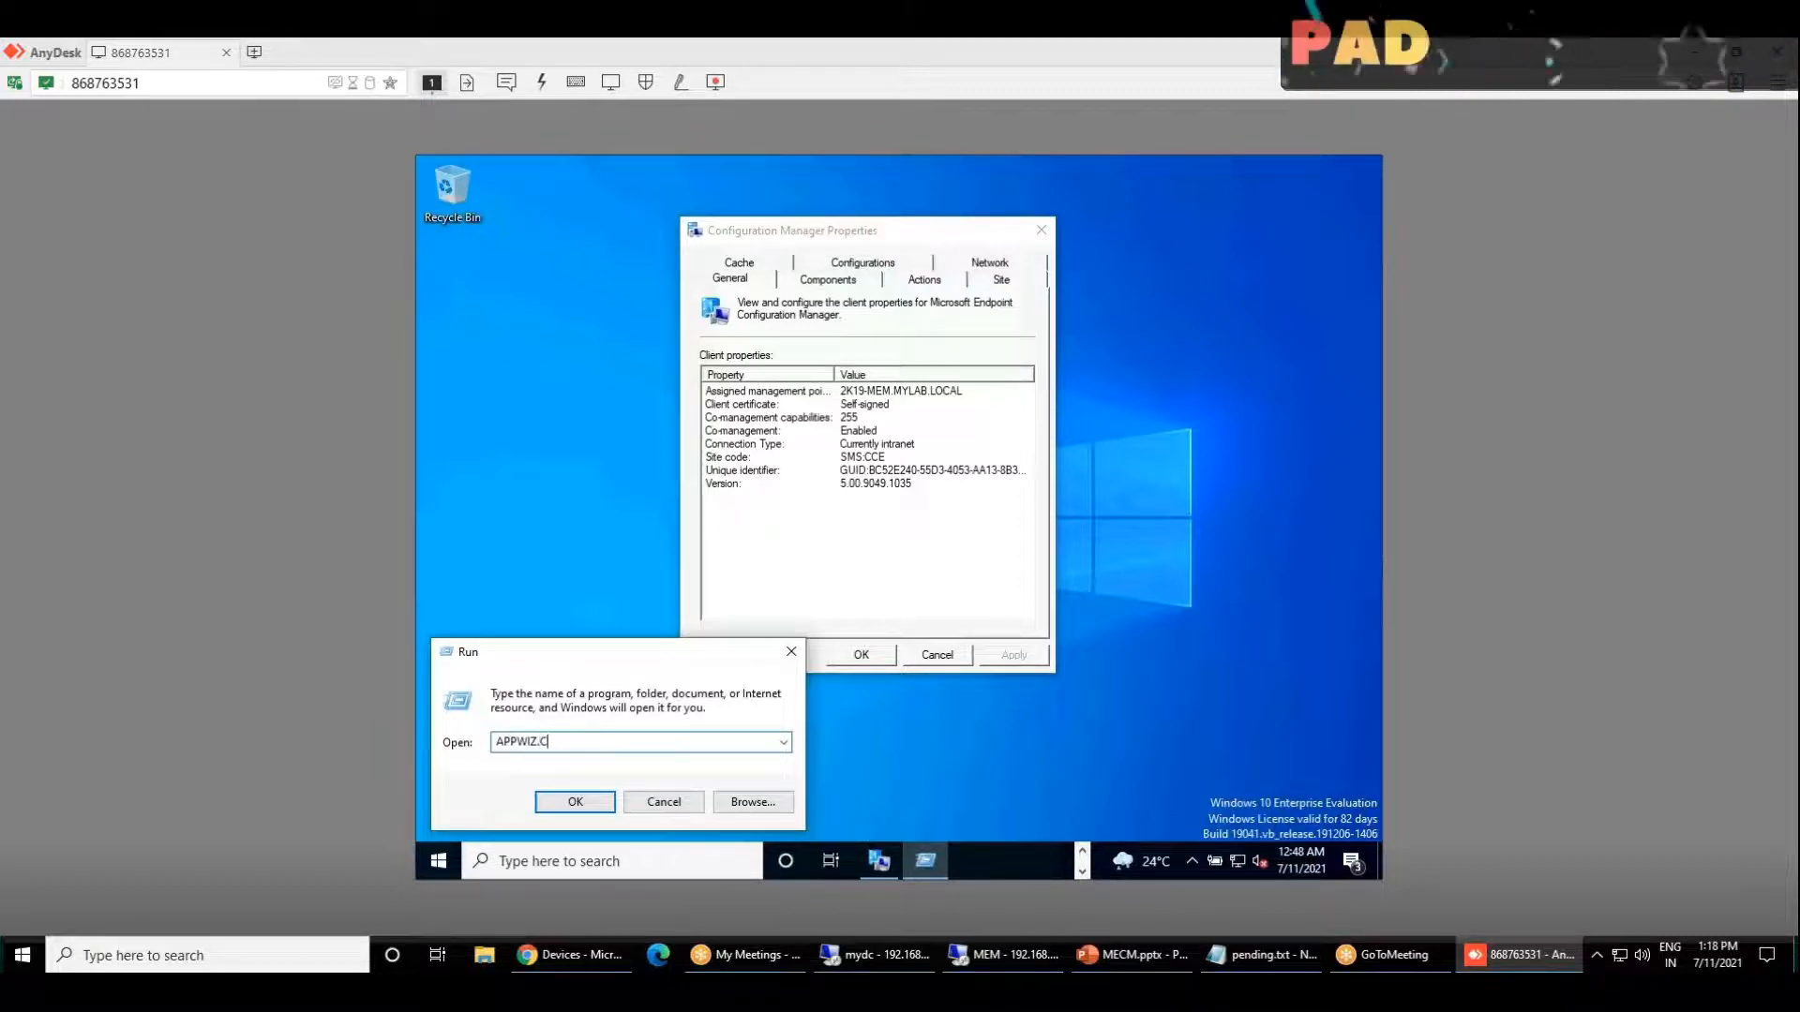
{"action": "type", "text": "CPL"}
{"action": "key", "text": "Return"}
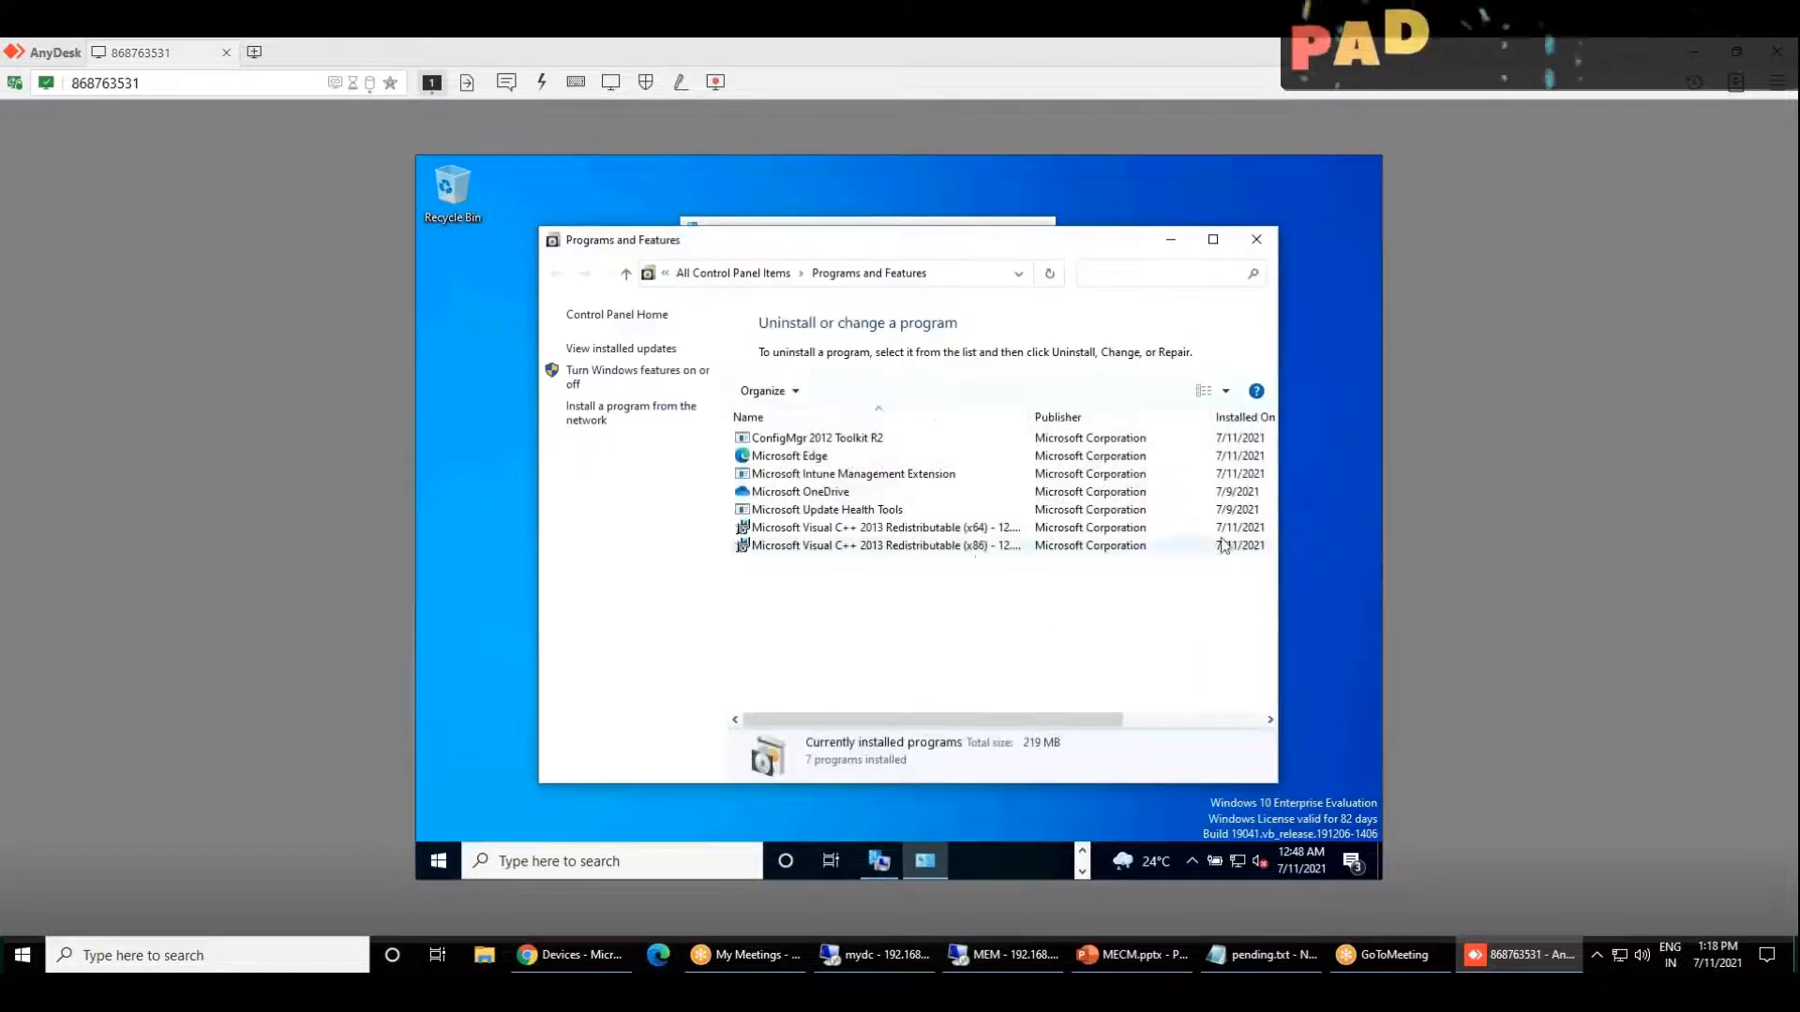
{"action": "left_click", "coordinate": [1104, 162]}
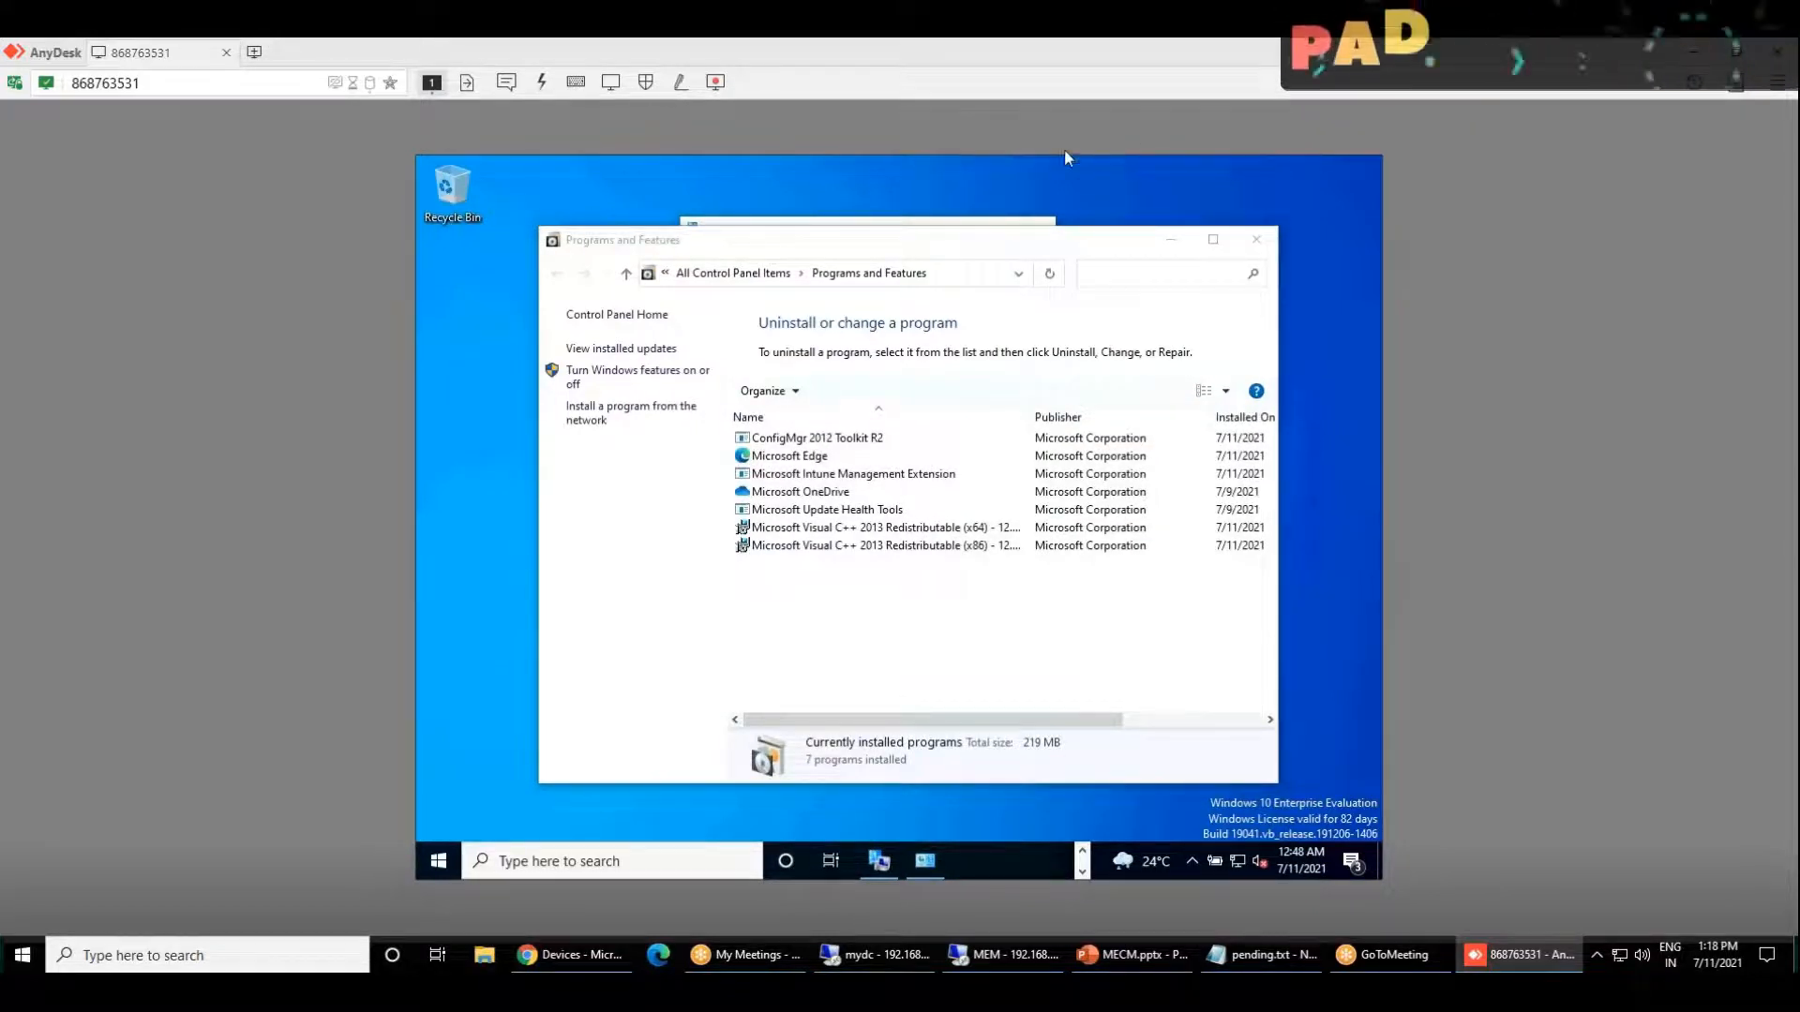
Step: Restore the AnyDesk window to a smaller size and bring the Endpoint Manager admin center to the front
{"action": "double_click", "coordinate": [808, 58]}
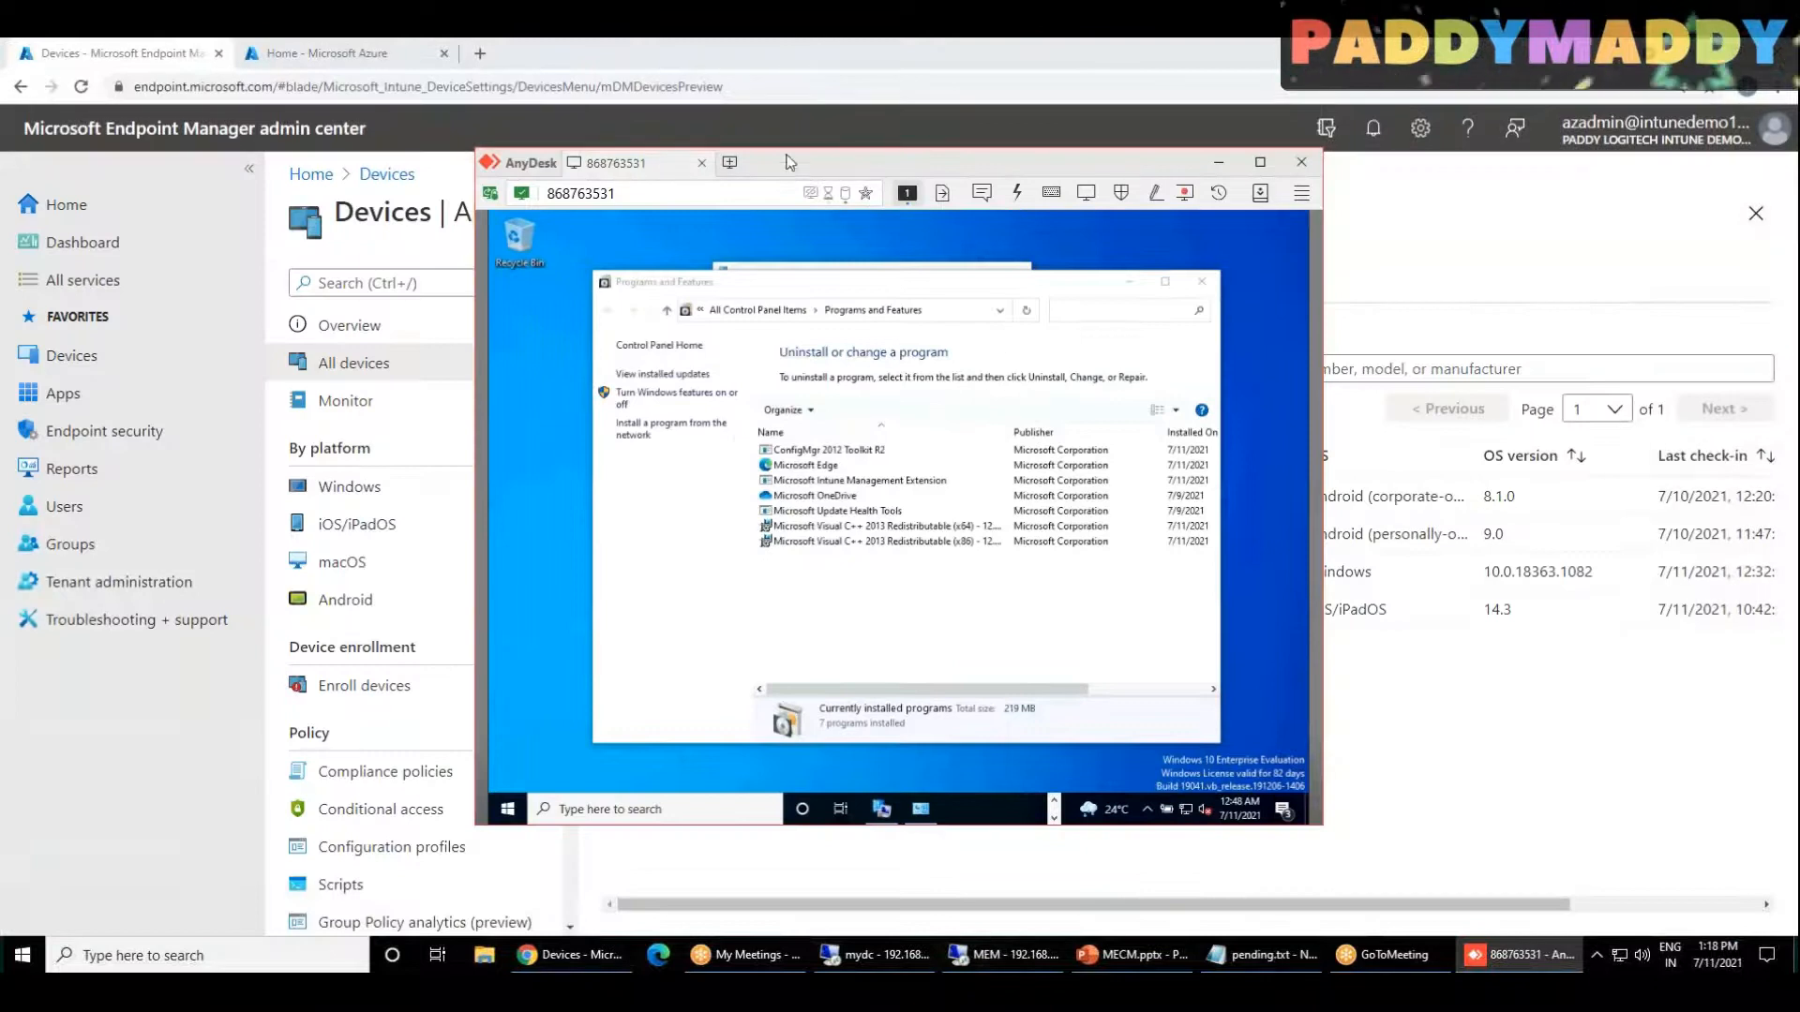
{"action": "left_click_drag", "start_coordinate": [825, 173], "coordinate": [680, 187]}
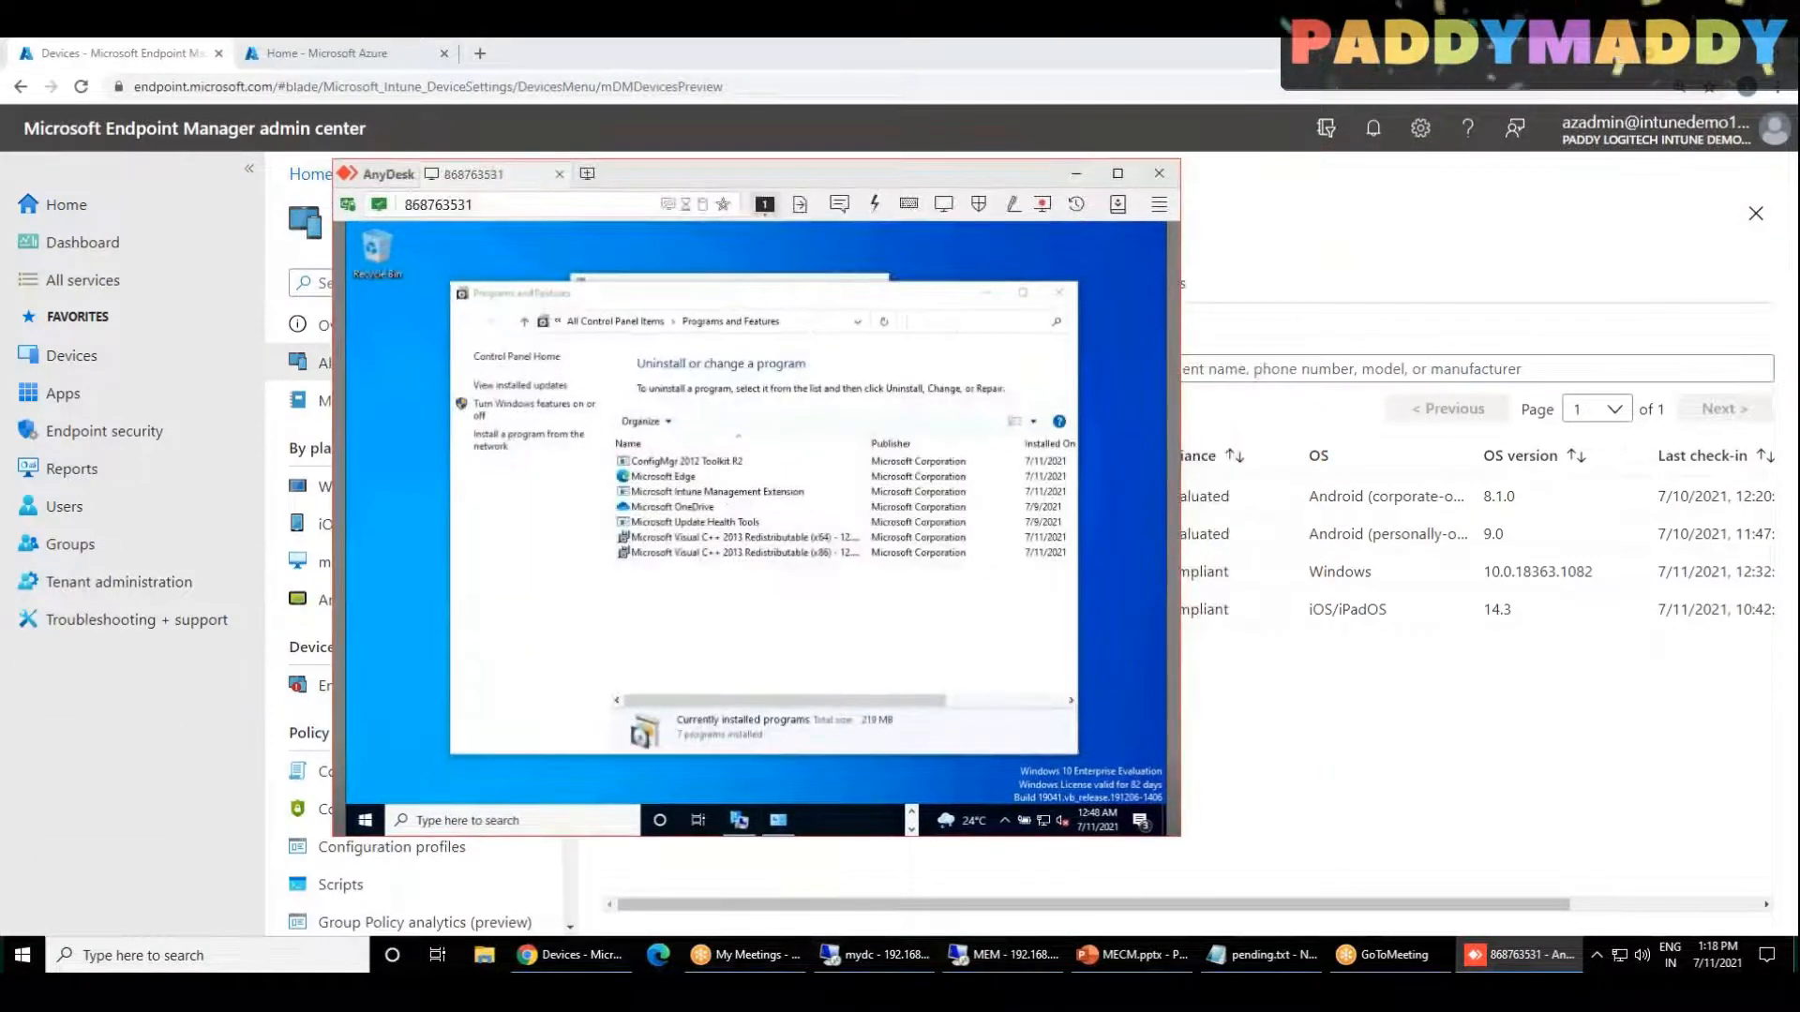
{"action": "left_click", "coordinate": [1340, 821]}
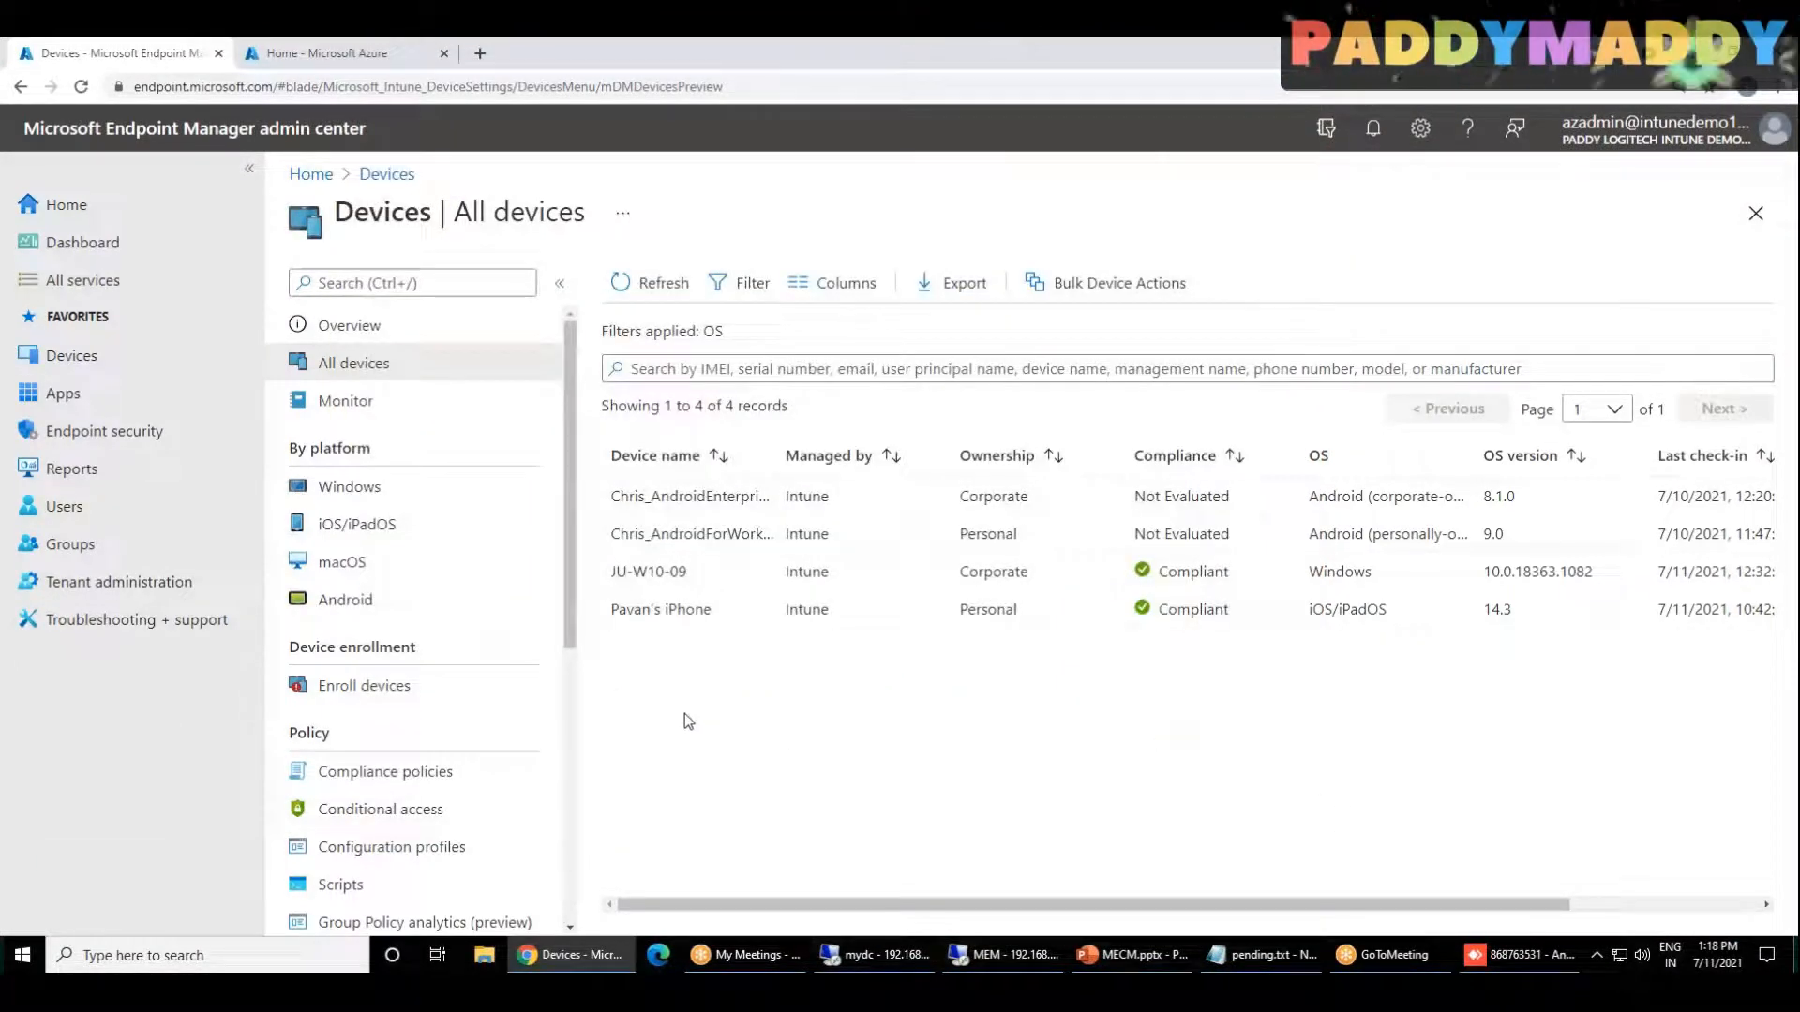
Step: Switch to the Configuration Manager console in the MEM remote session and reload the Devices list by leaving and reopening its workspace
{"action": "left_click", "coordinate": [896, 956]}
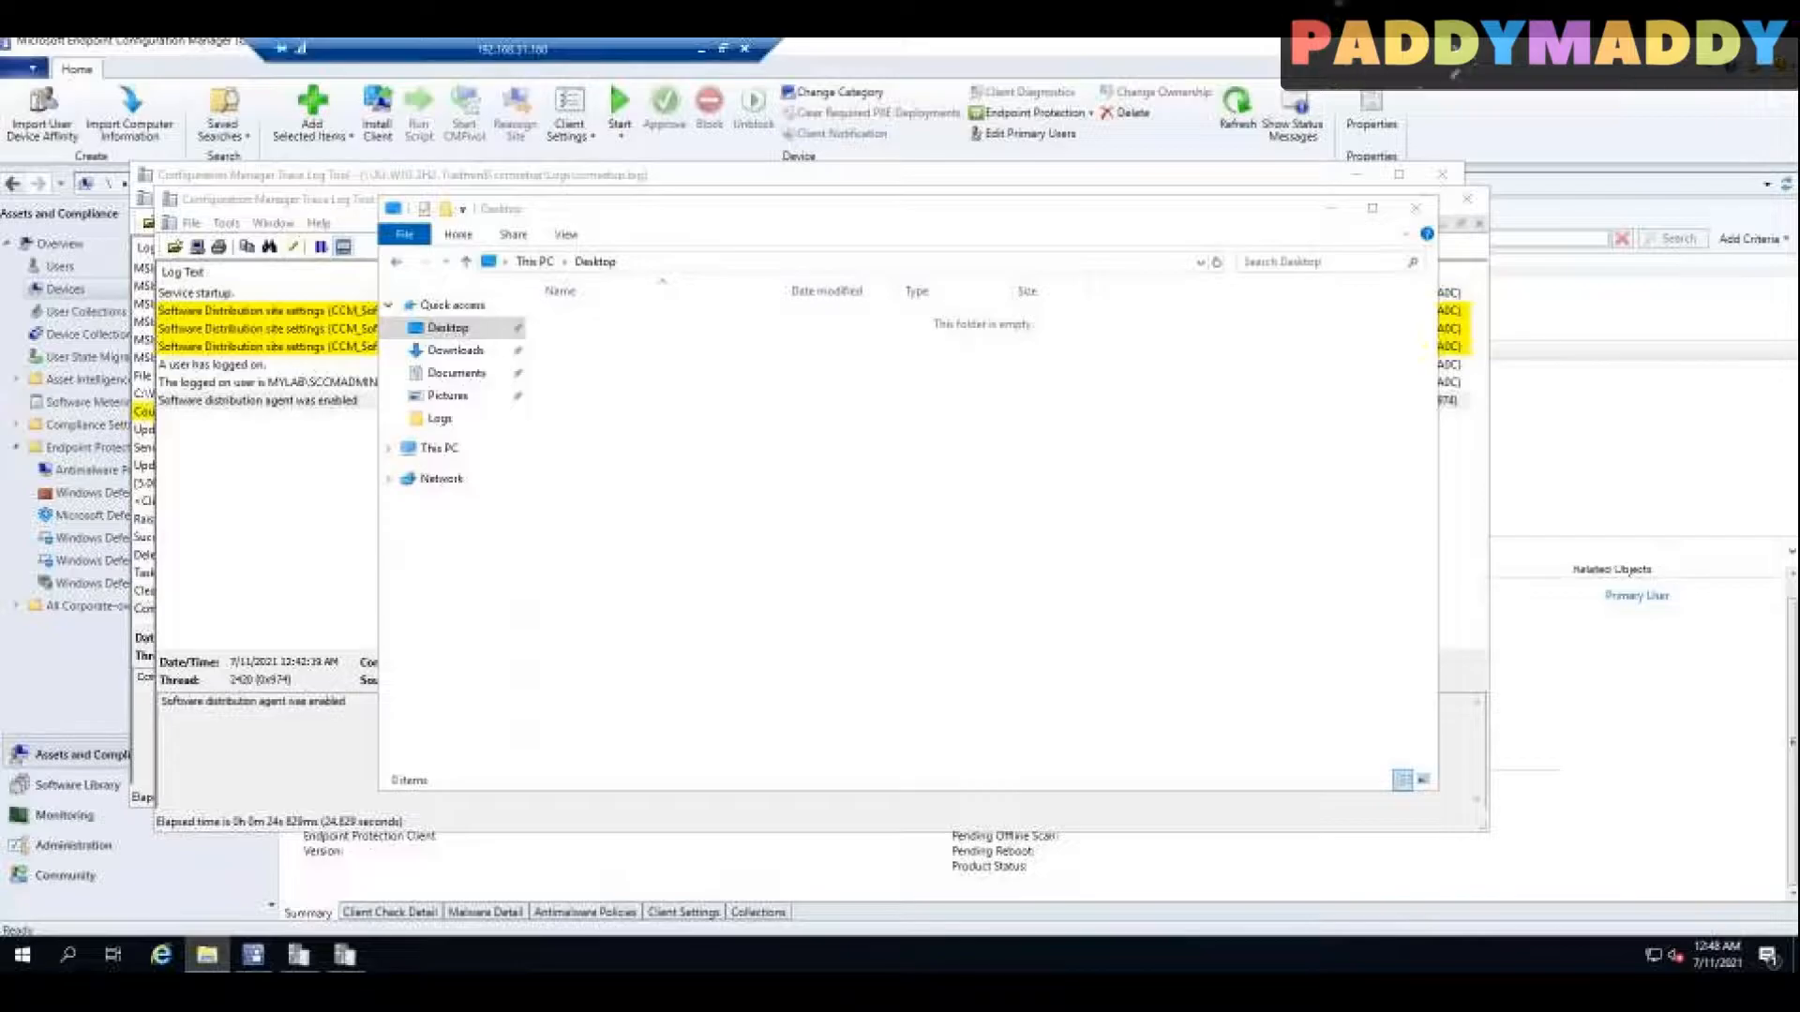
{"action": "left_click", "coordinate": [1676, 761]}
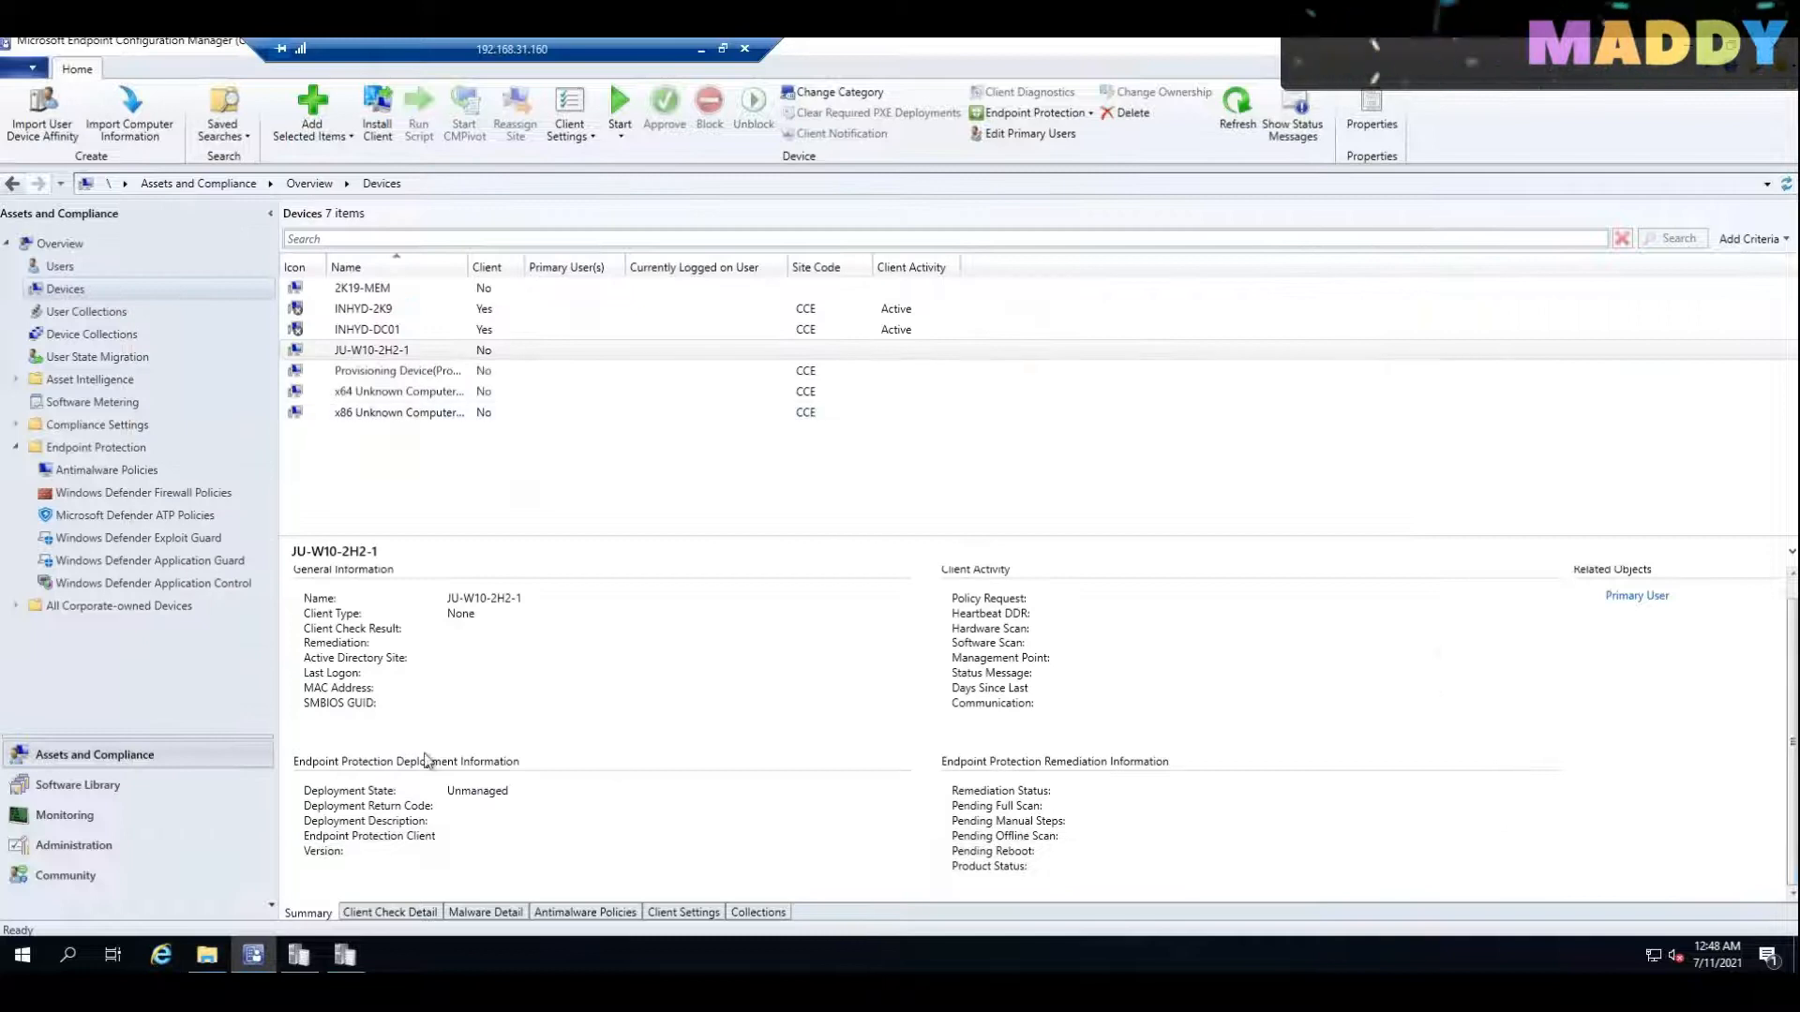
{"action": "left_click", "coordinate": [75, 845]}
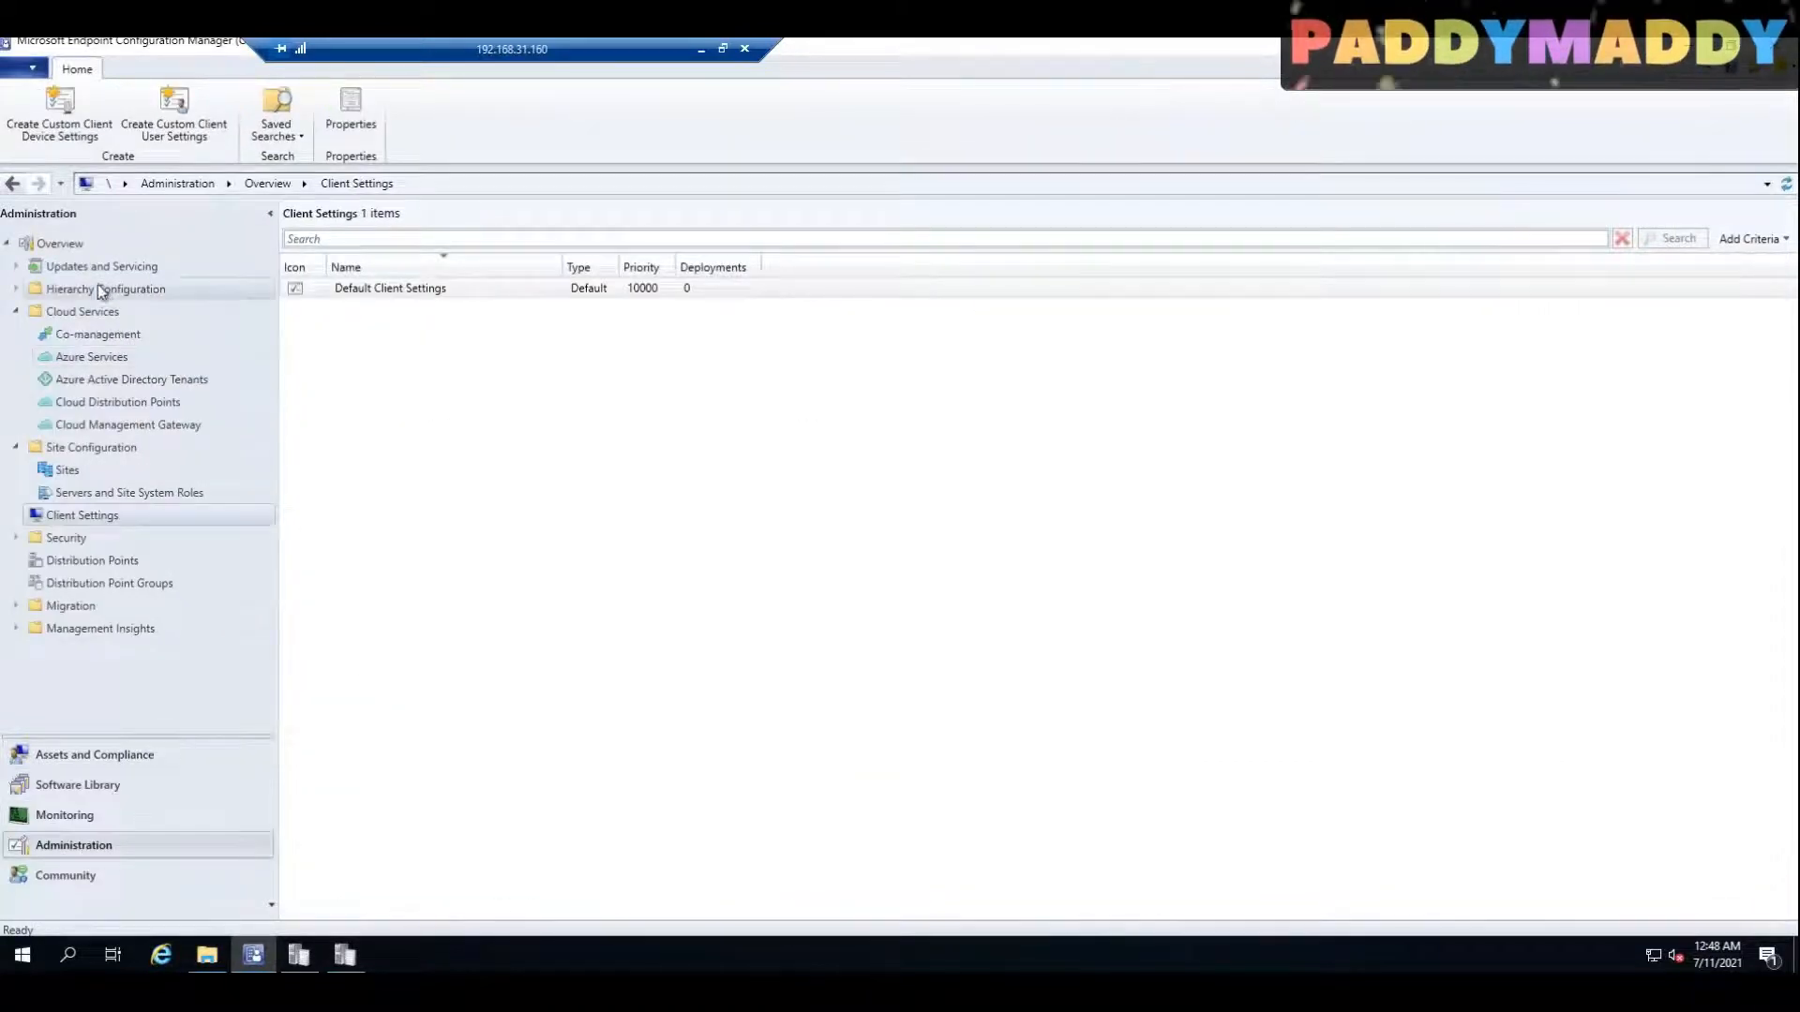
{"action": "left_click", "coordinate": [75, 758]}
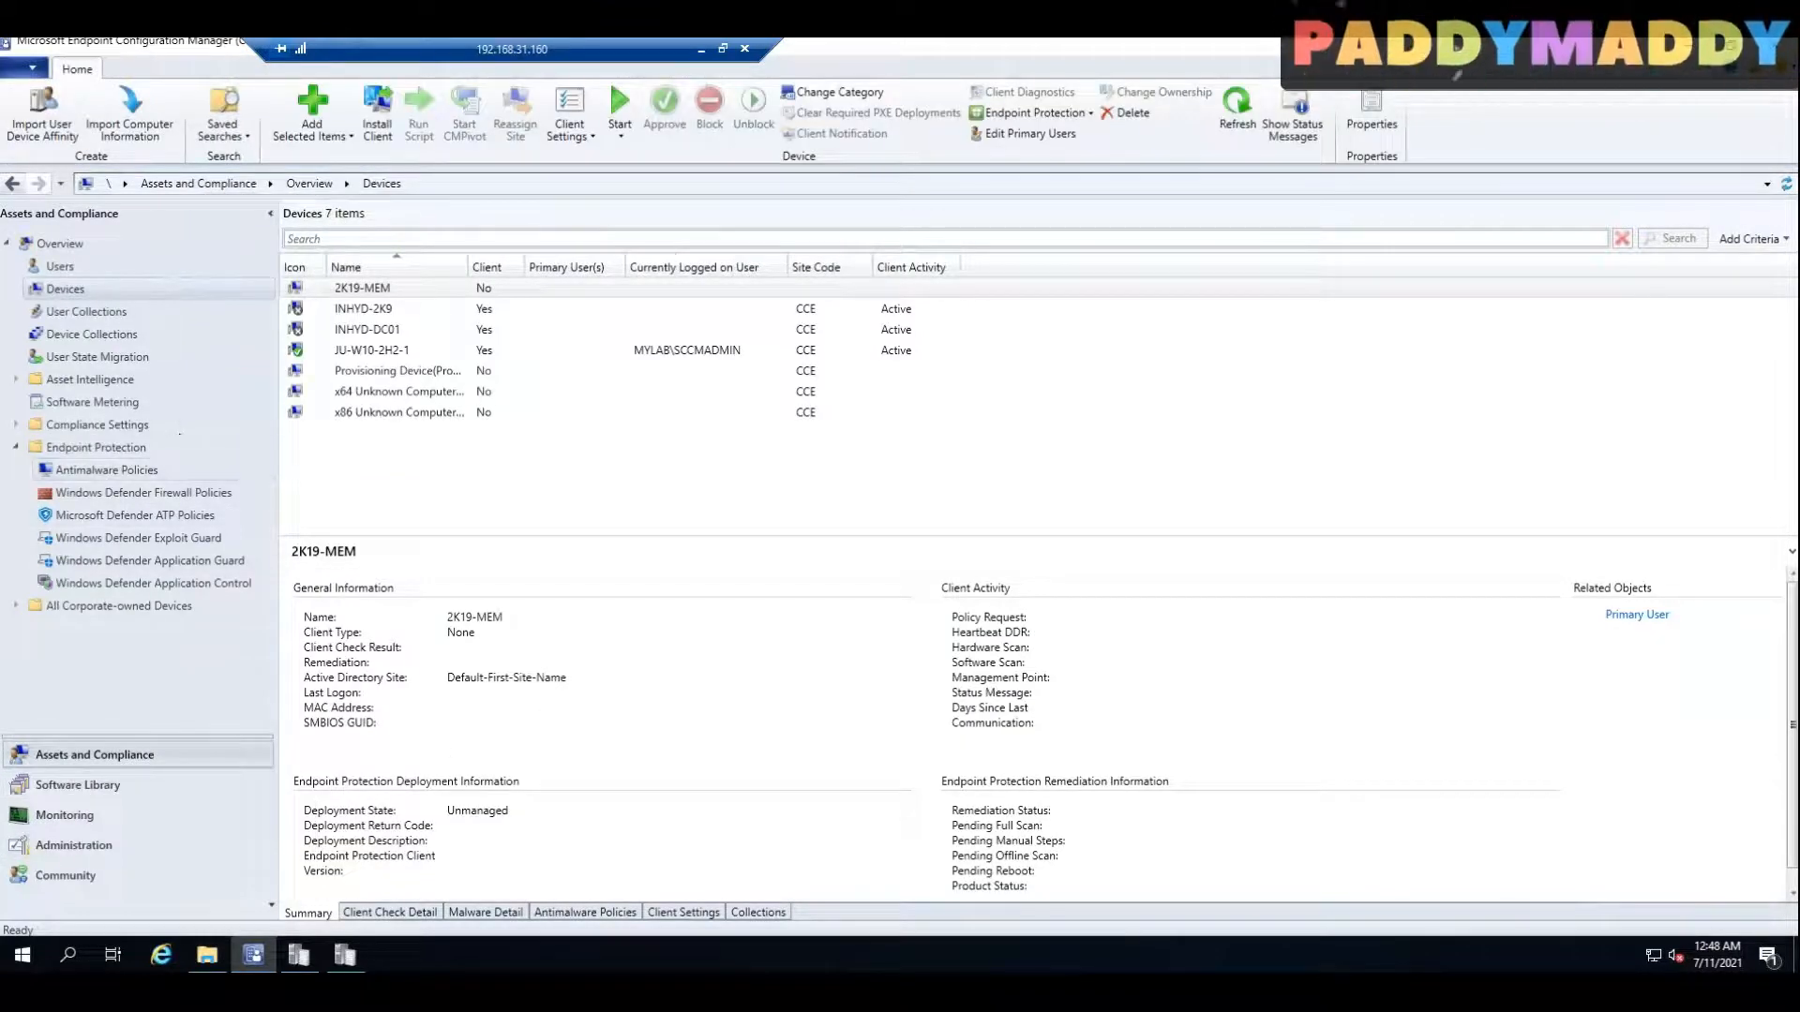
Step: Add the Co-managed column to the Devices list and select JU-W10-2H2-1 to check its co-management state
{"action": "right_click", "coordinate": [475, 266]}
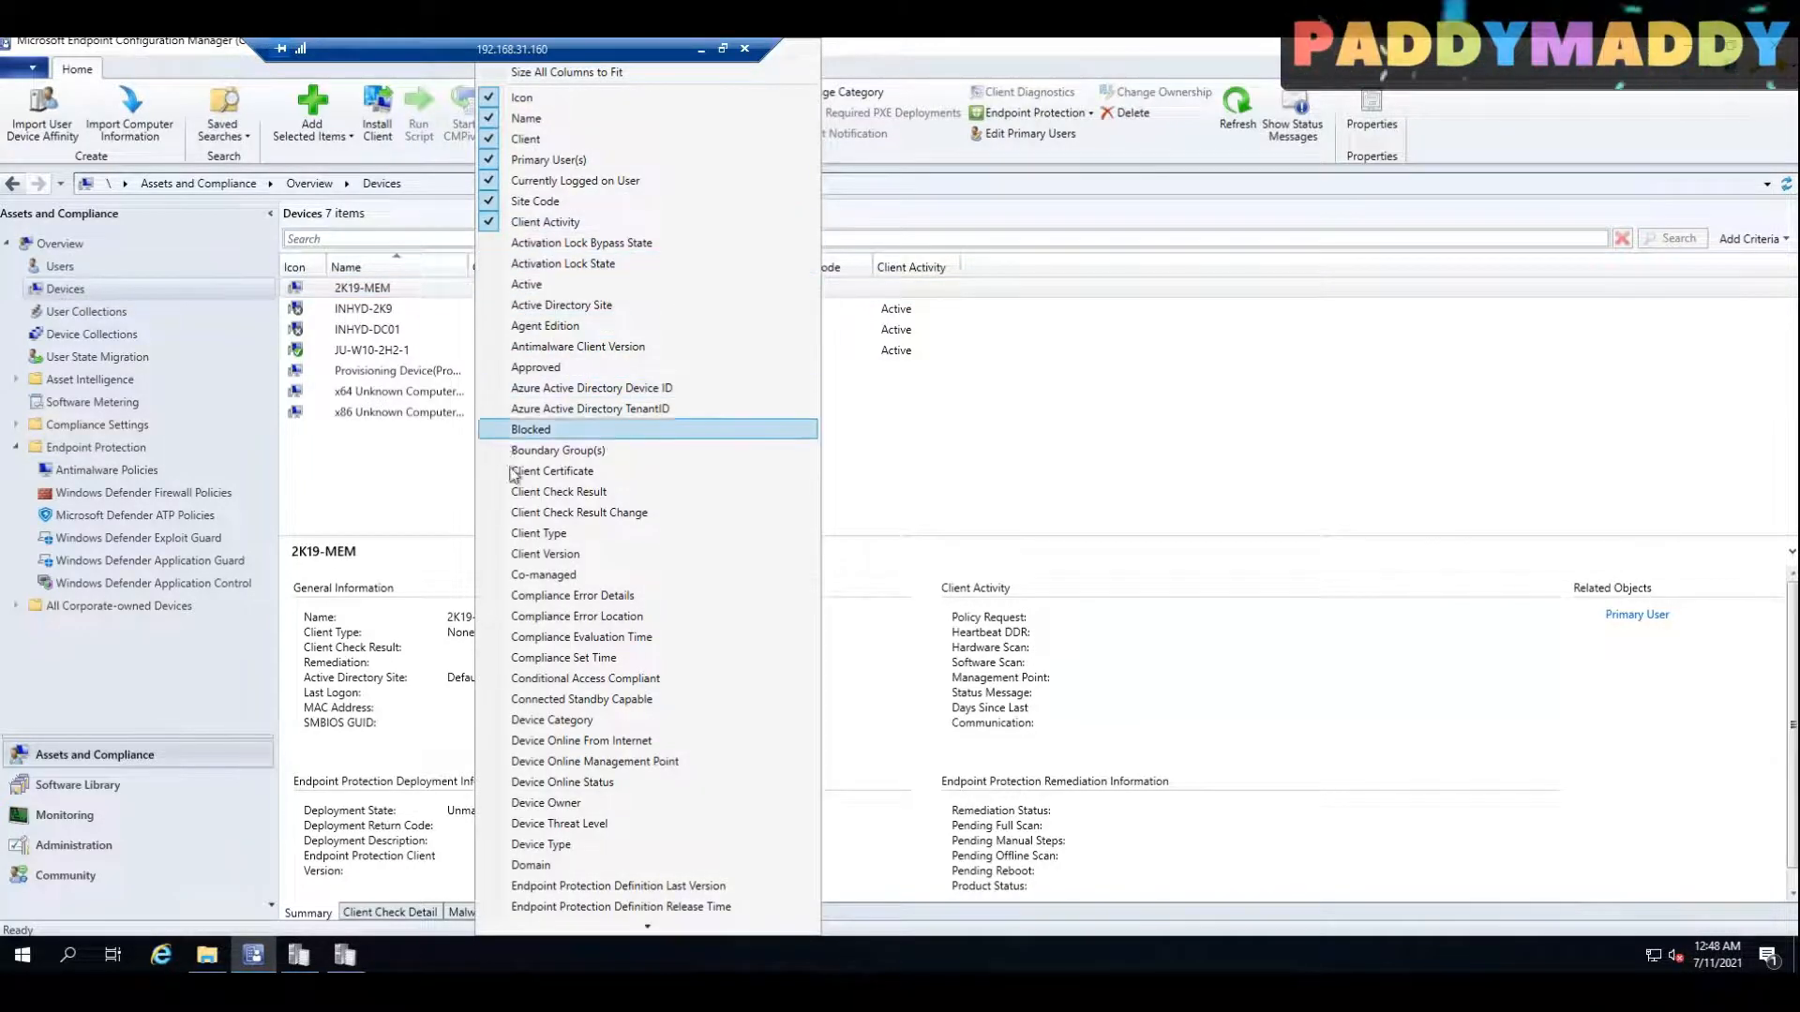
{"action": "left_click", "coordinate": [524, 575]}
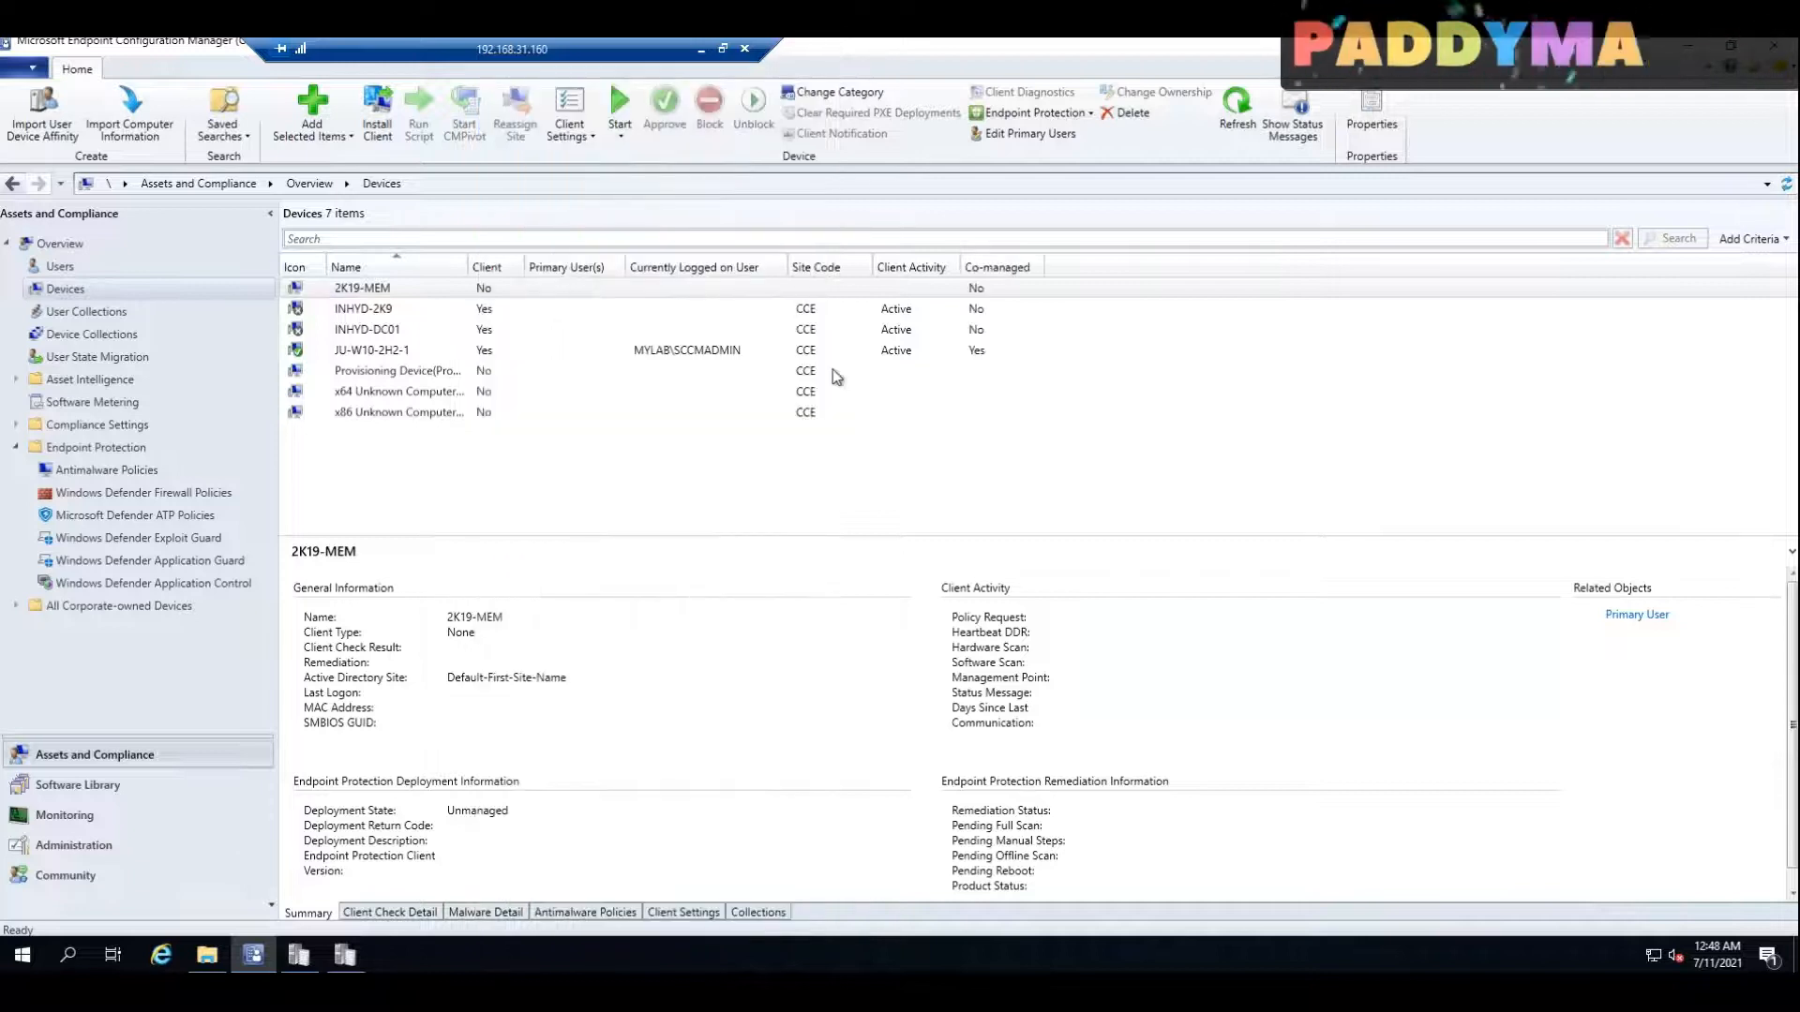
{"action": "left_click", "coordinate": [973, 356]}
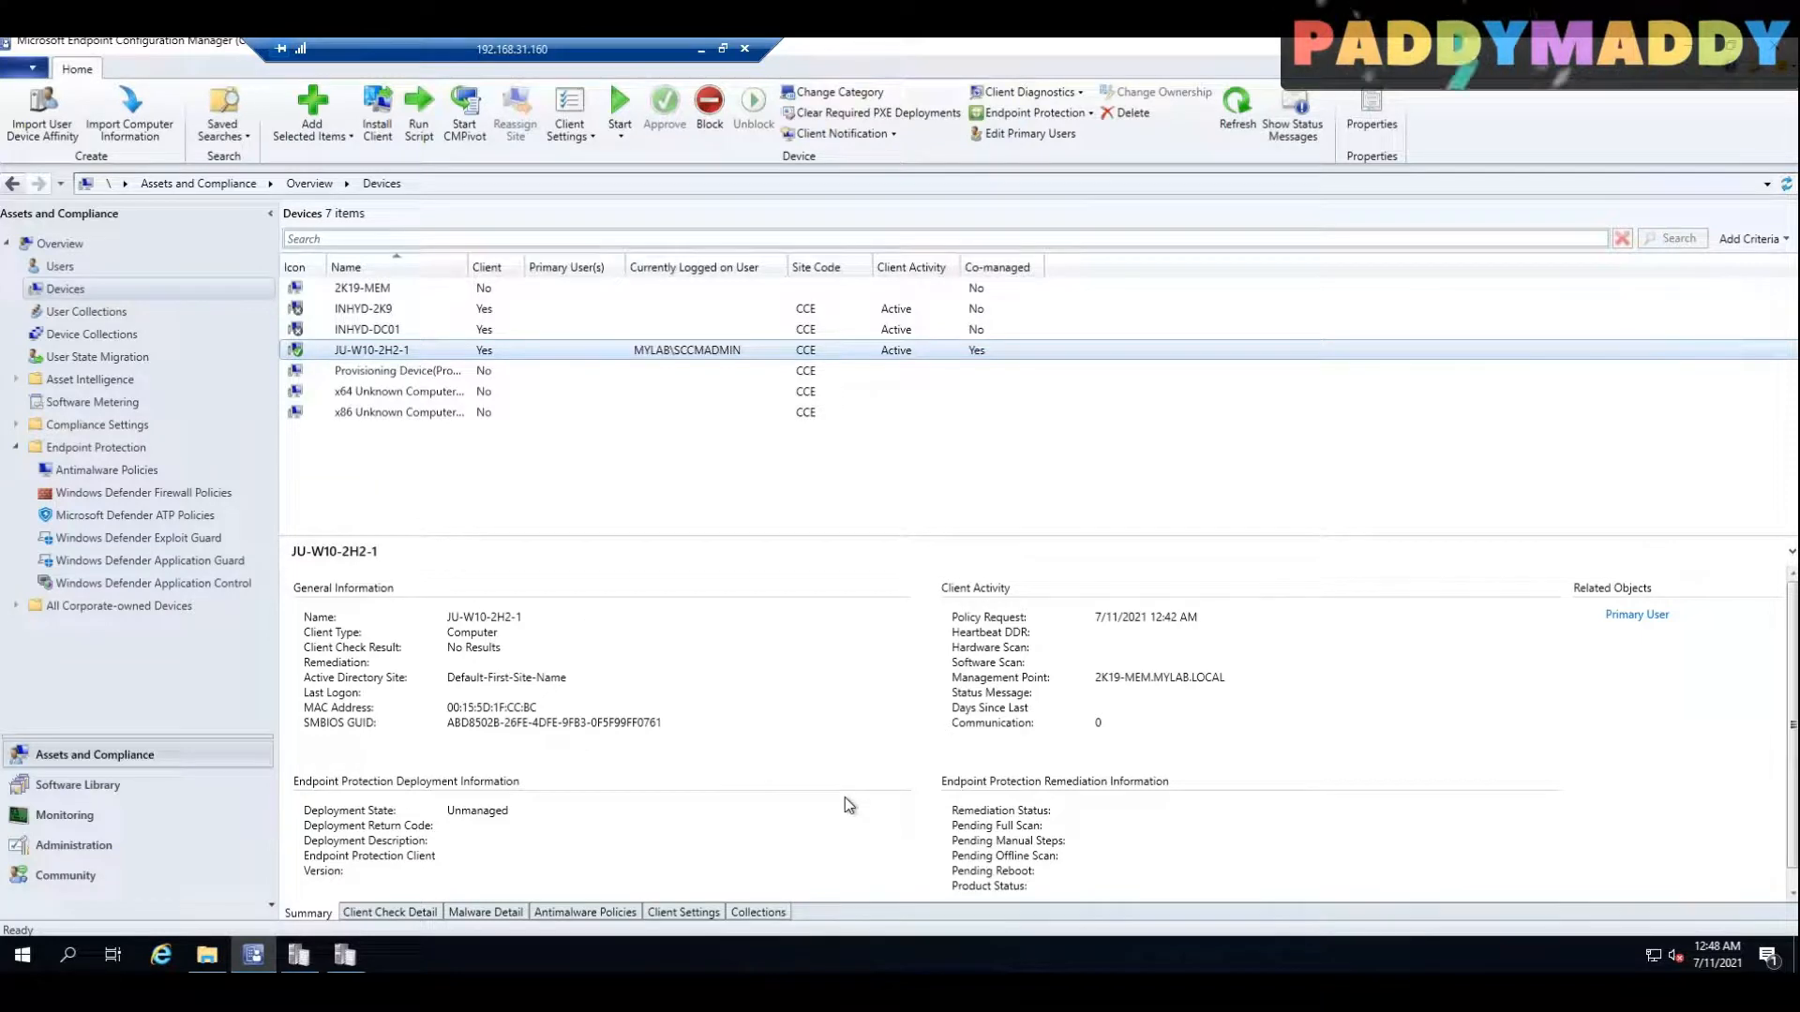
Step: Refresh All devices in the Endpoint Manager admin center and review the co-management details and Intune managed workloads of JU-W10-2H2-1
{"action": "left_click", "coordinate": [696, 45]}
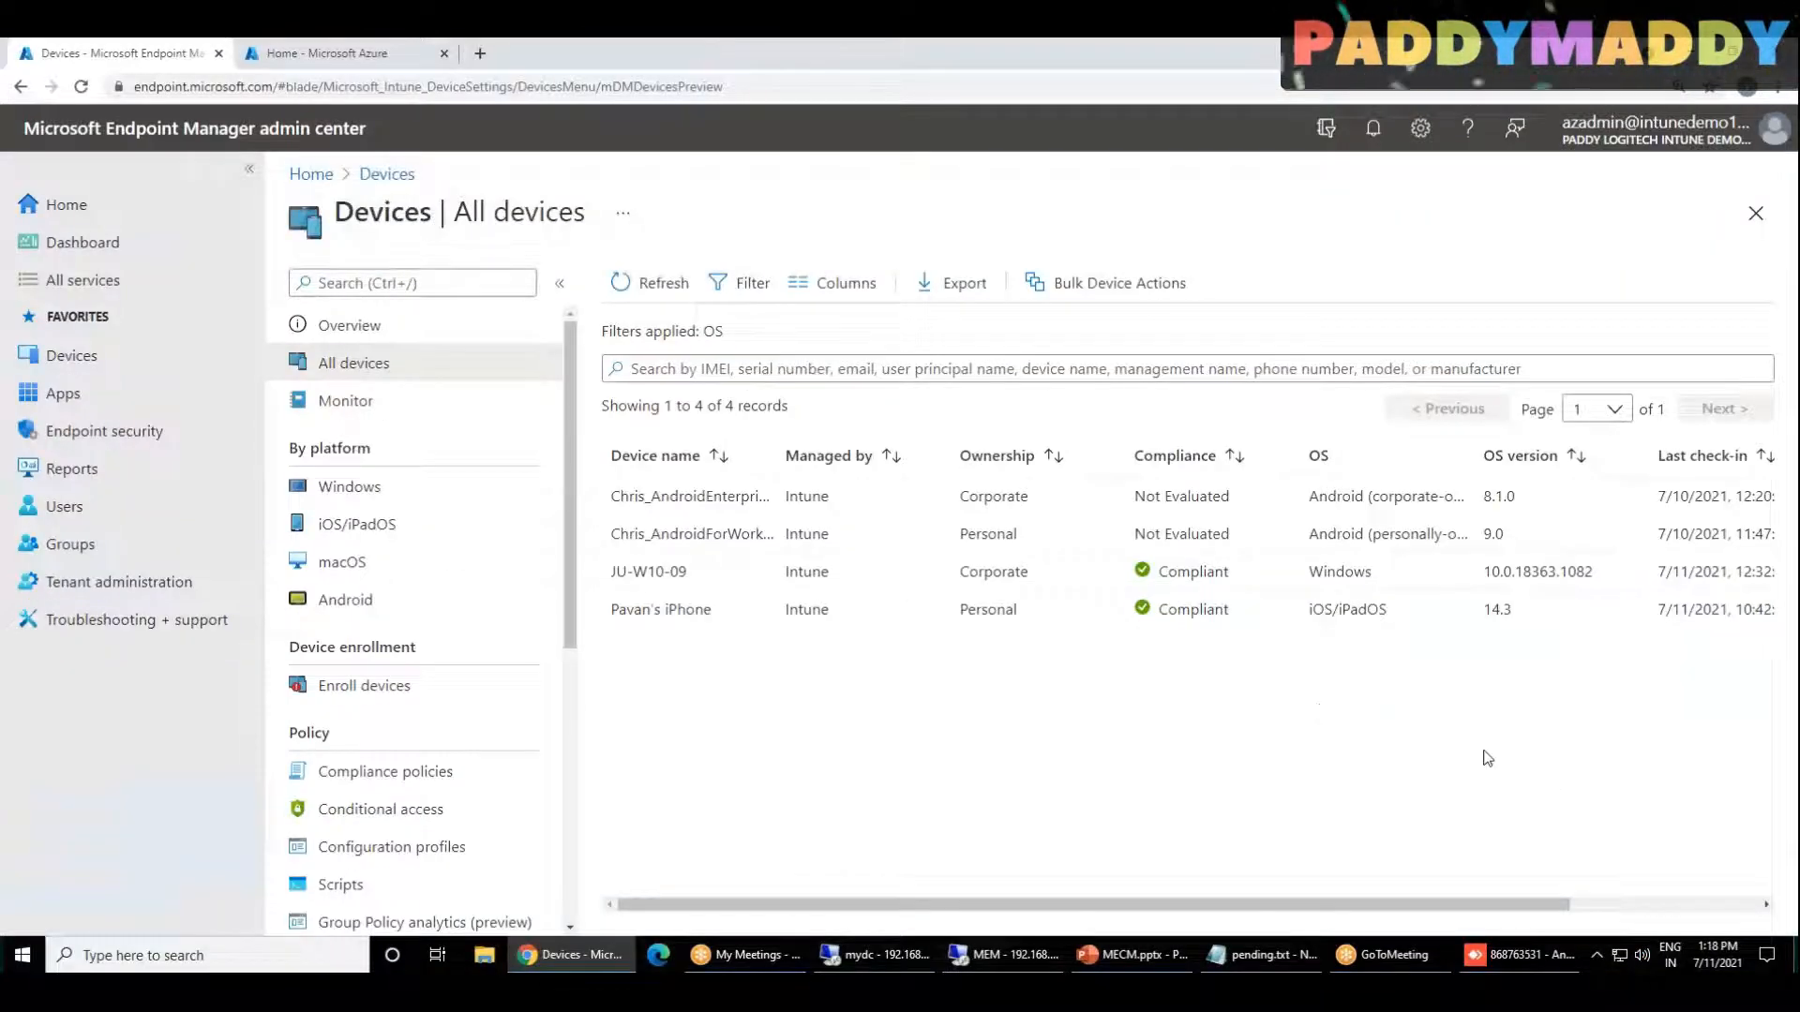
{"action": "left_click", "coordinate": [612, 291]}
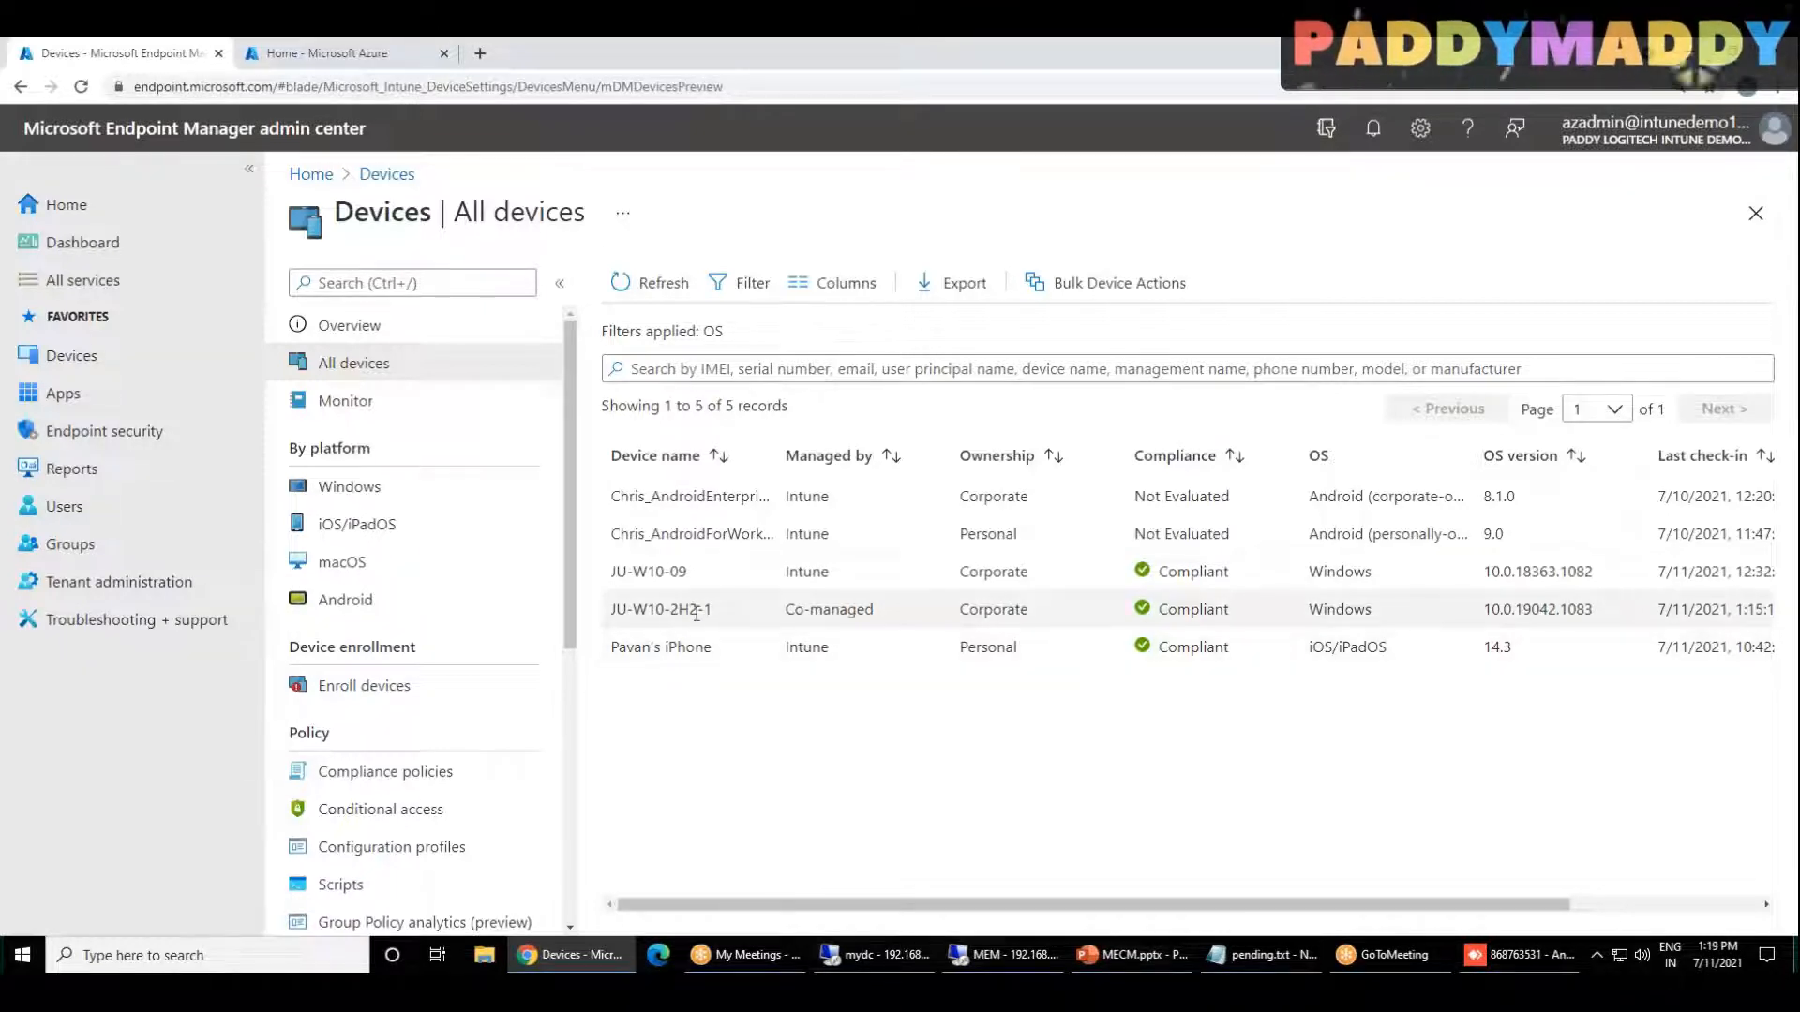
{"action": "left_click", "coordinate": [790, 611]}
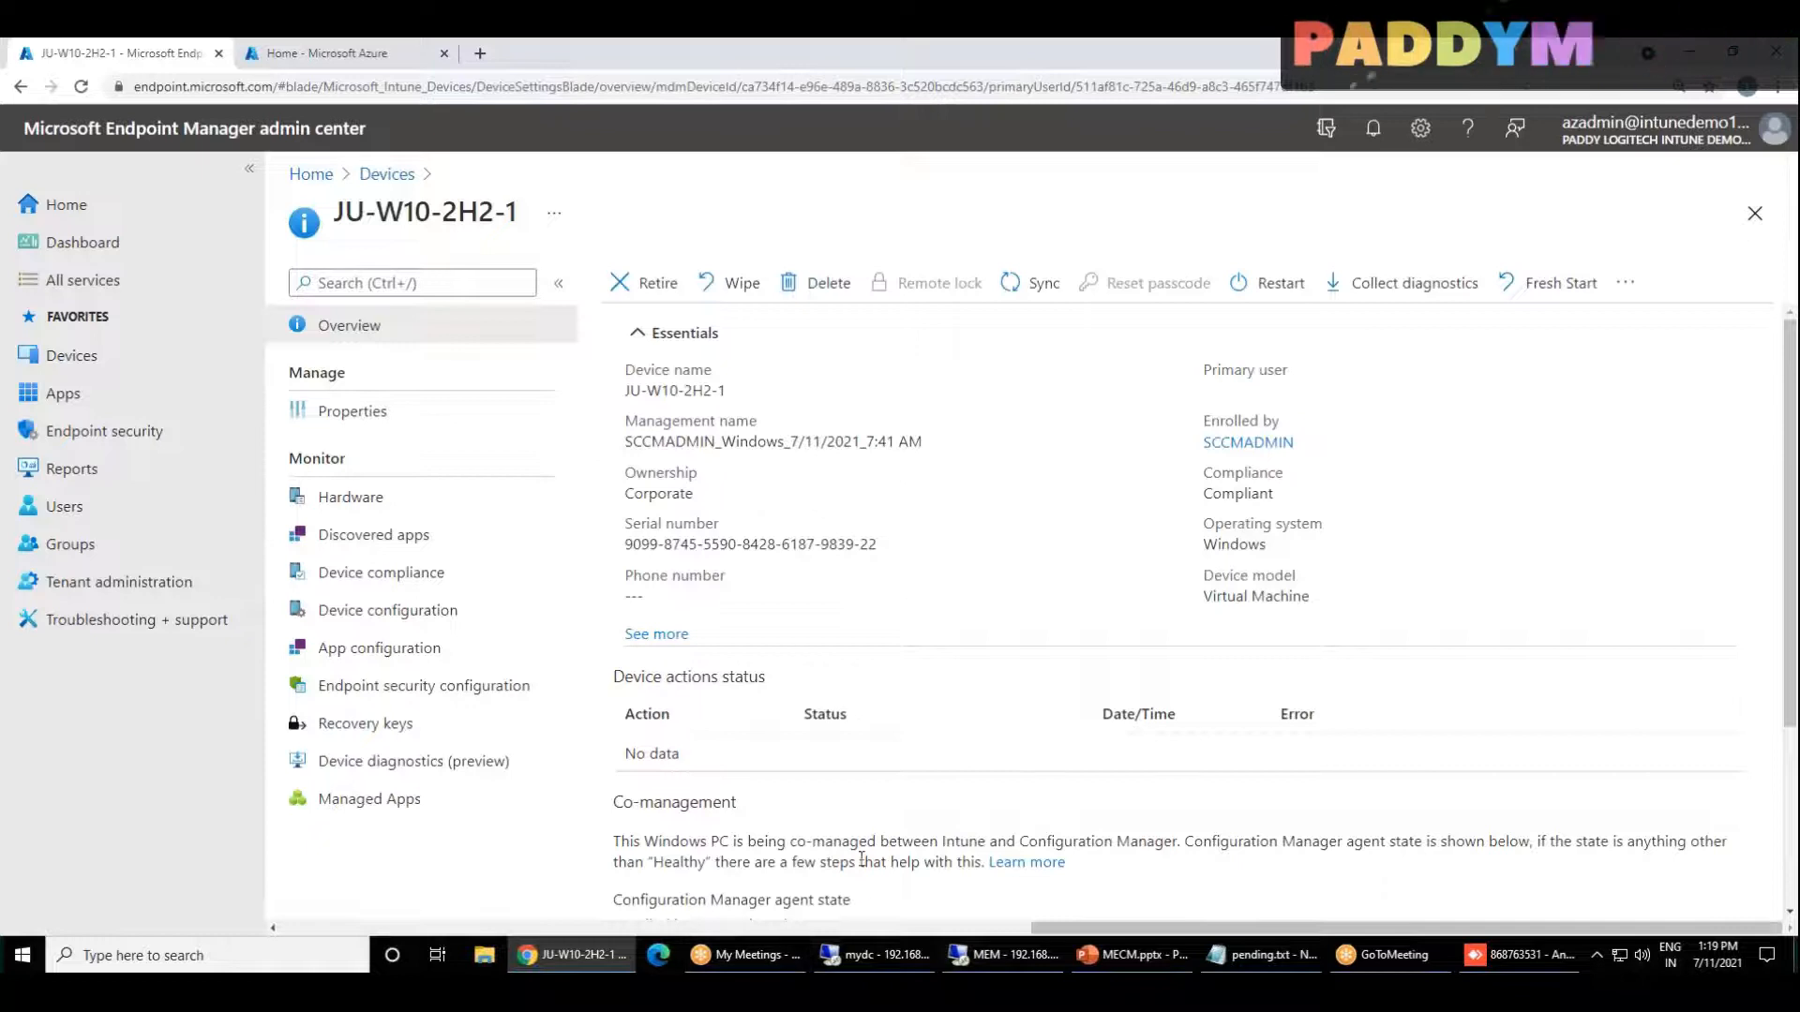
{"action": "scroll", "coordinate": [858, 860], "scroll_direction": "down", "scroll_amount": 2}
{"action": "scroll", "coordinate": [857, 859], "scroll_direction": "down", "scroll_amount": 1}
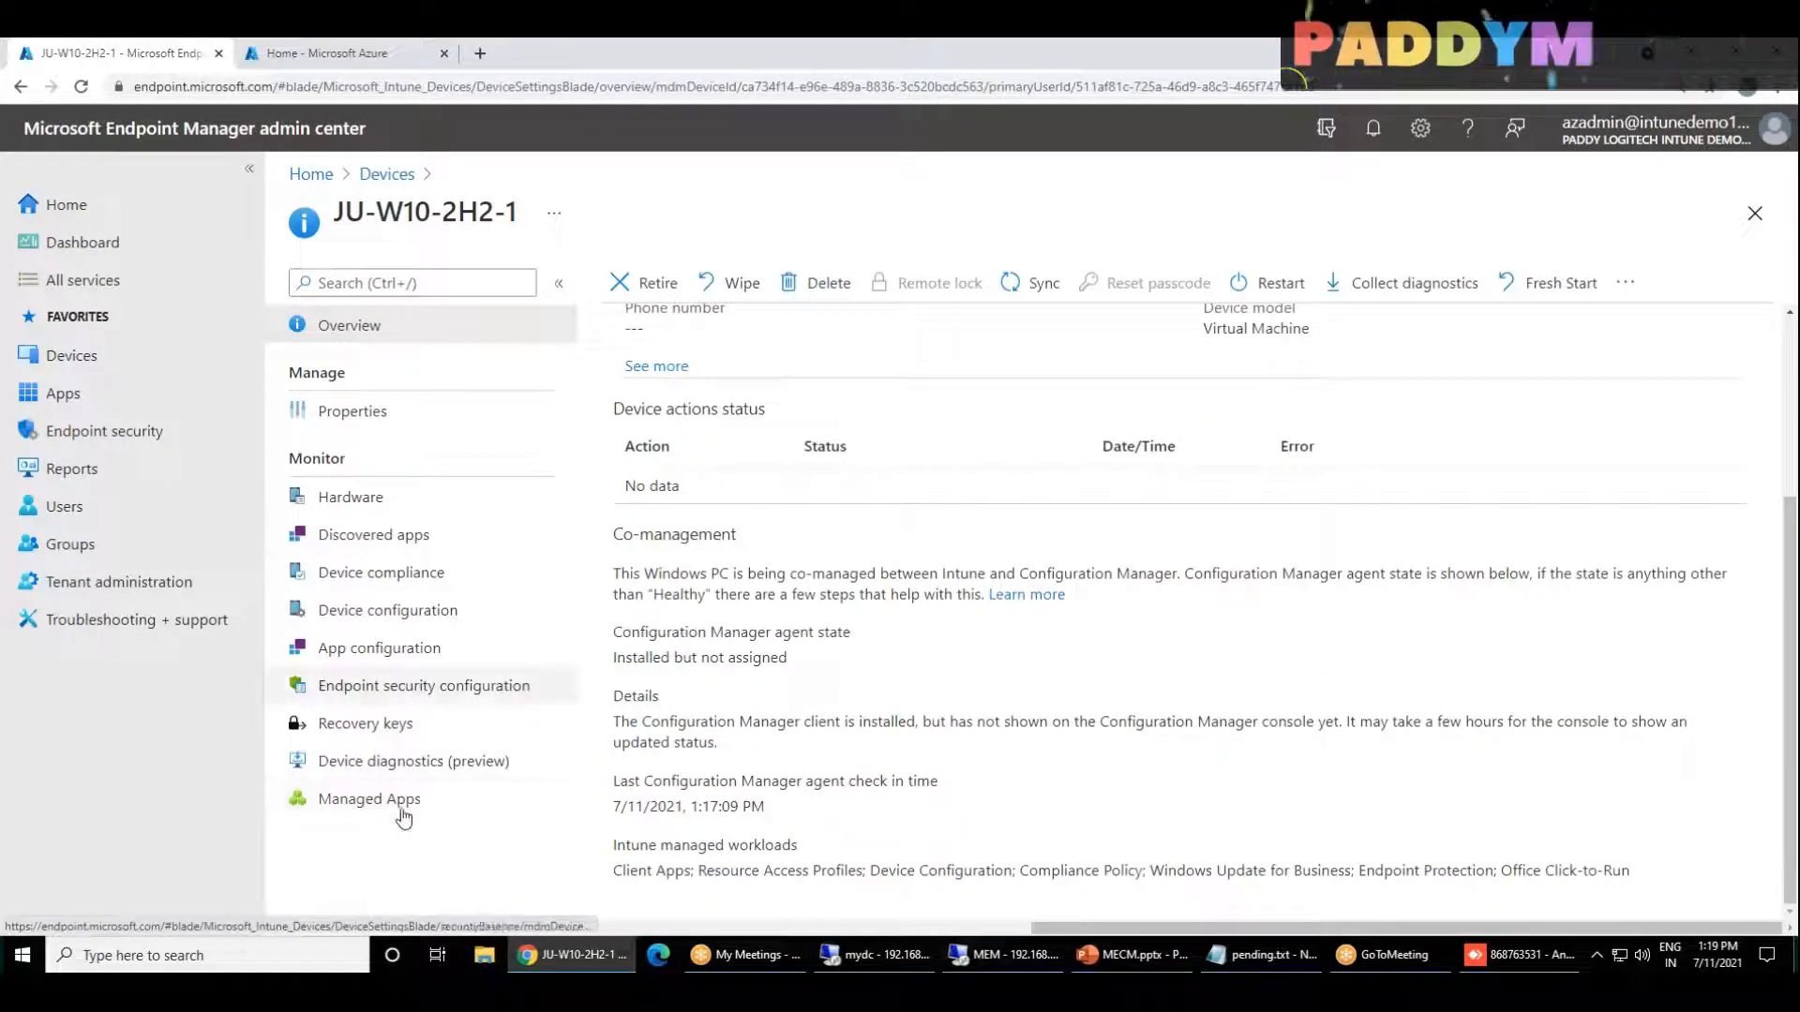
{"action": "scroll", "coordinate": [829, 896], "scroll_direction": "up", "scroll_amount": 3}
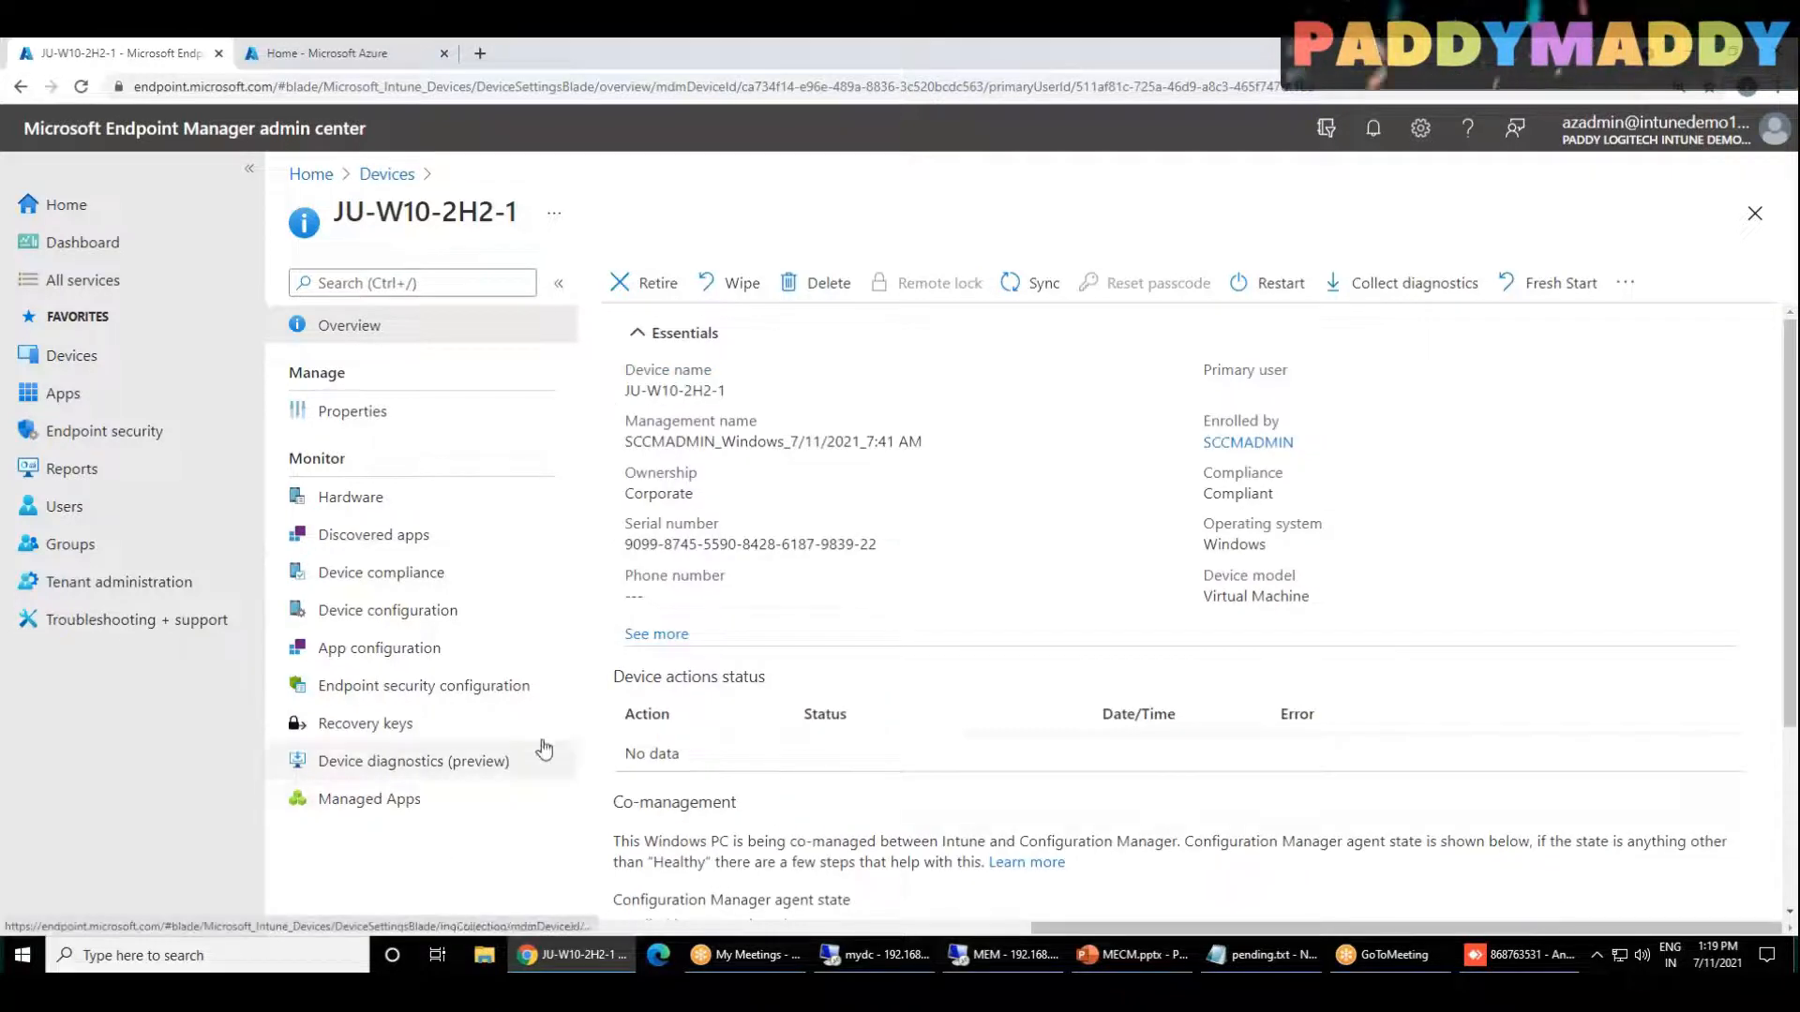
Step: Return to the All devices list and refresh it to check the Managed by value of each device
{"action": "left_click", "coordinate": [385, 174]}
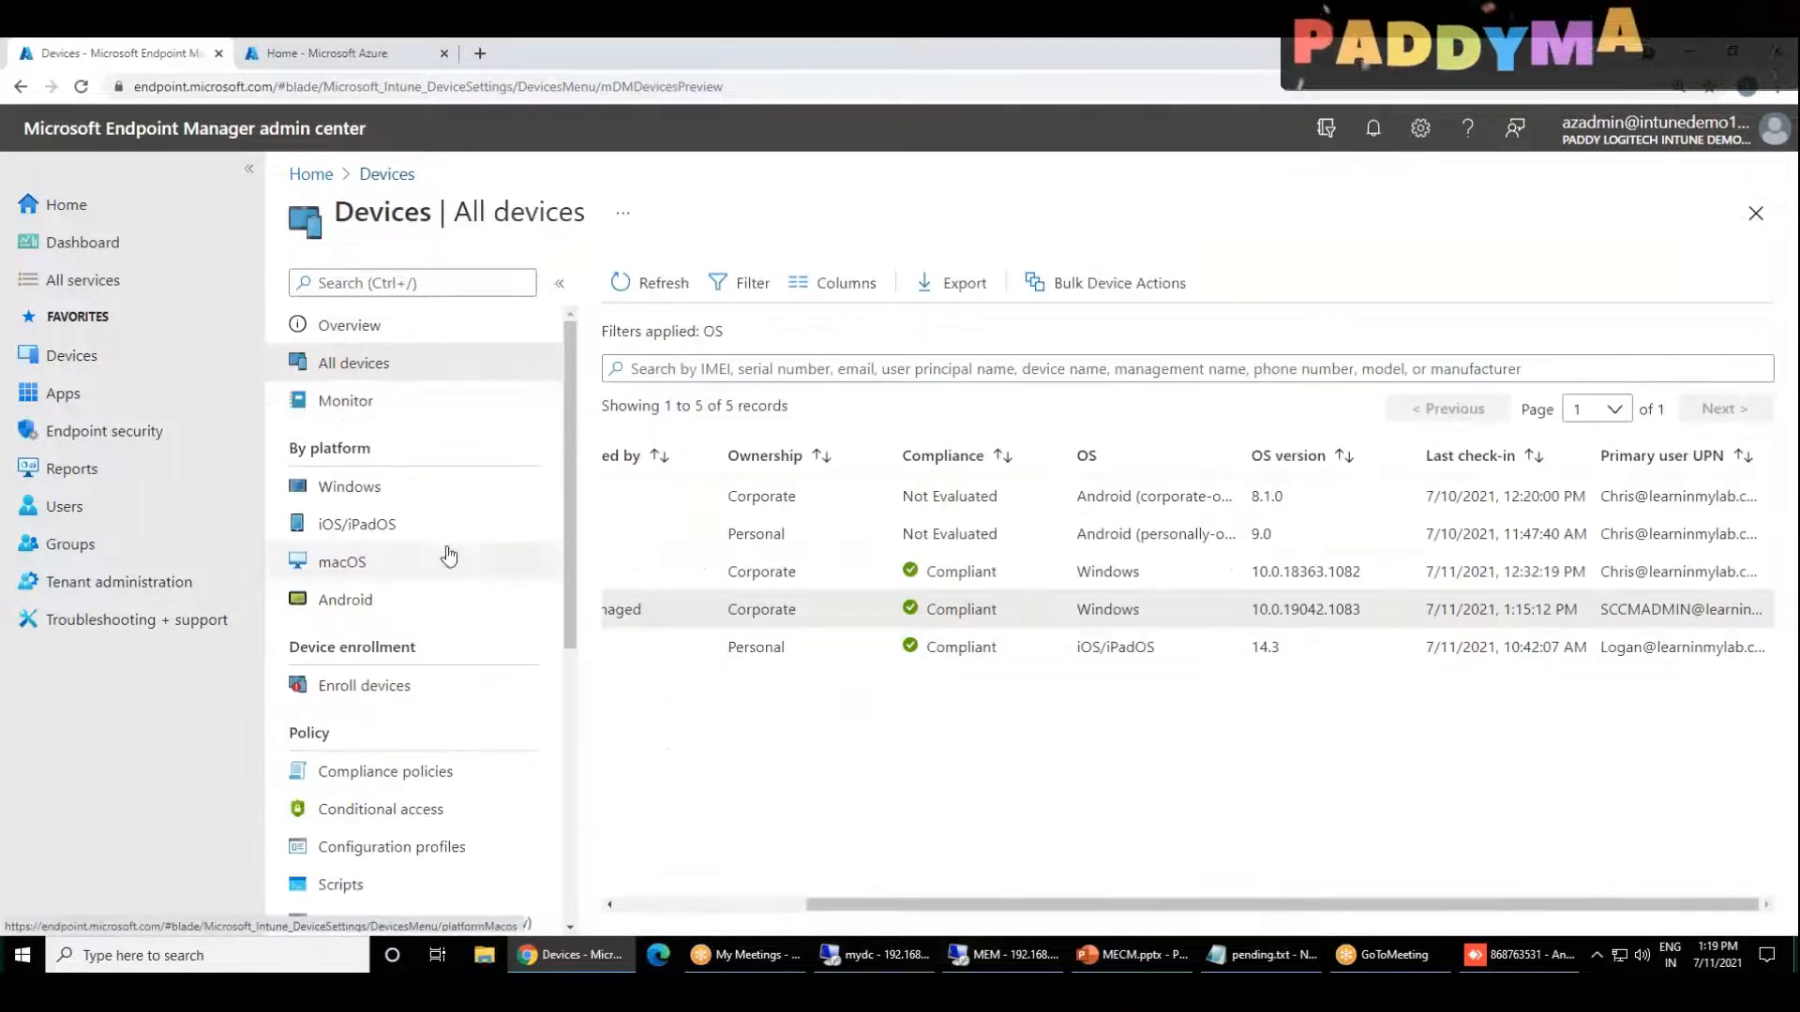
{"action": "left_click_drag", "start_coordinate": [849, 905], "coordinate": [596, 886]}
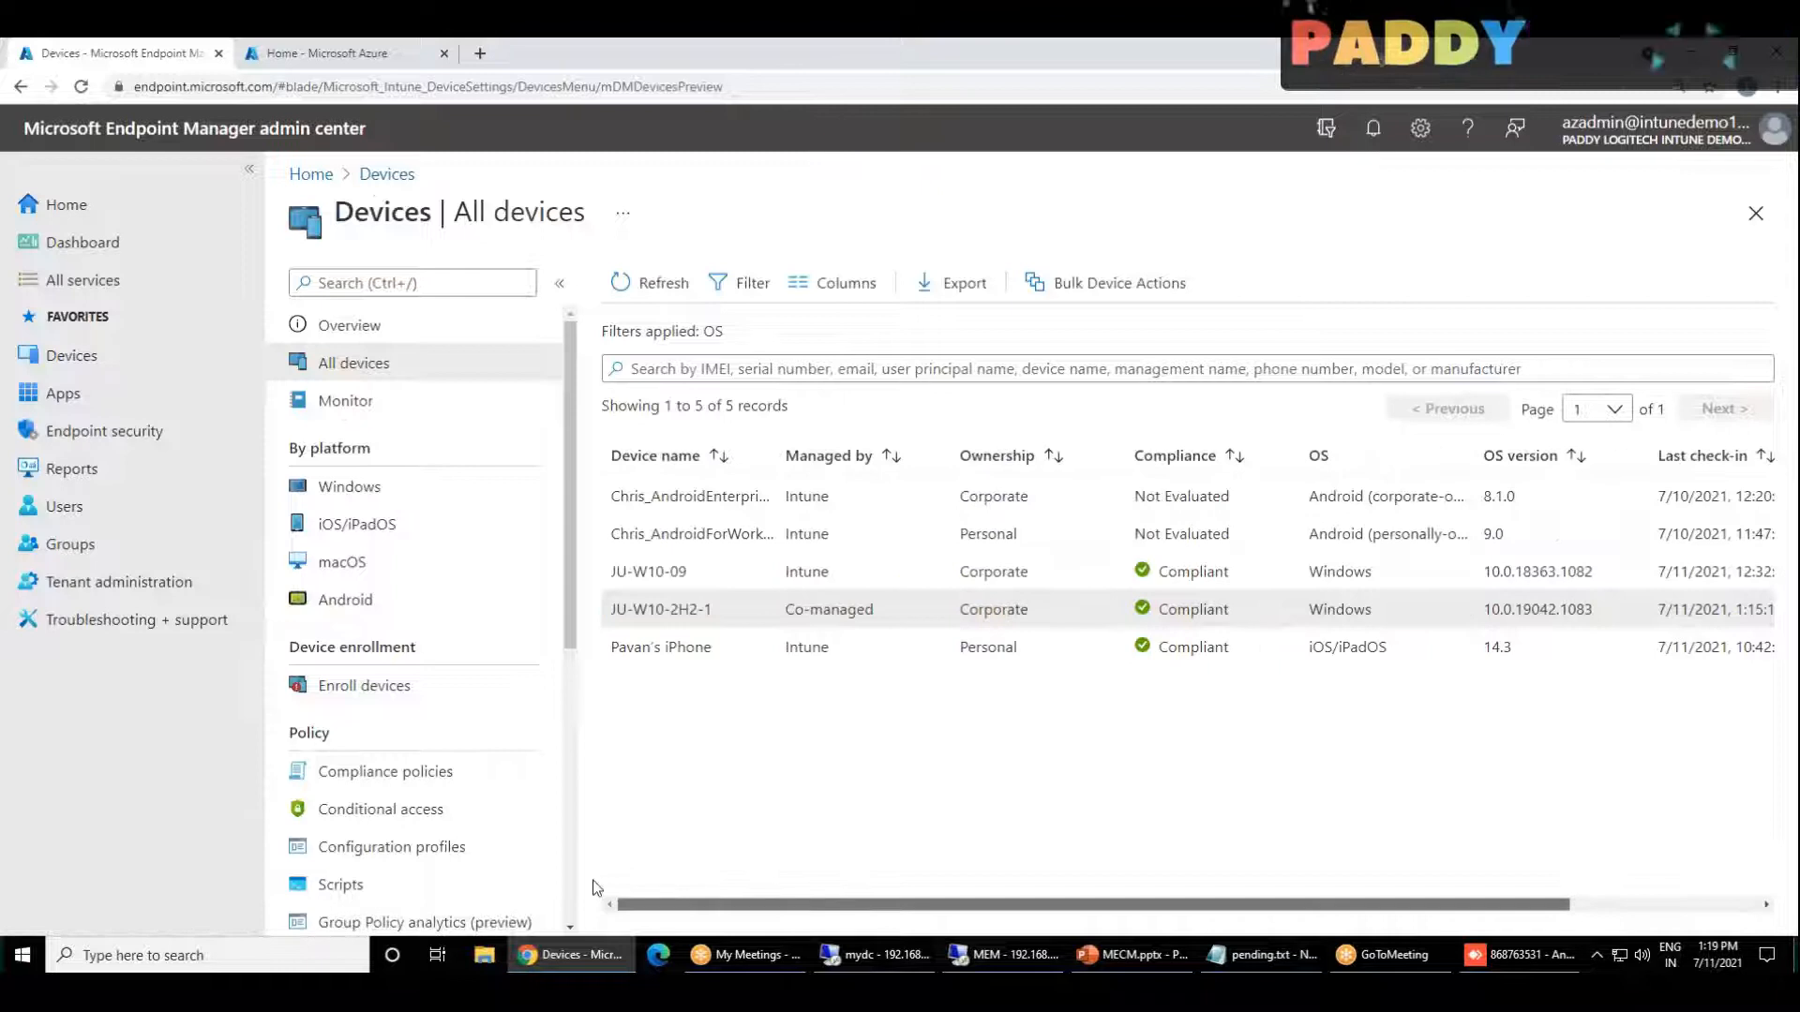
{"action": "left_click", "coordinate": [654, 290]}
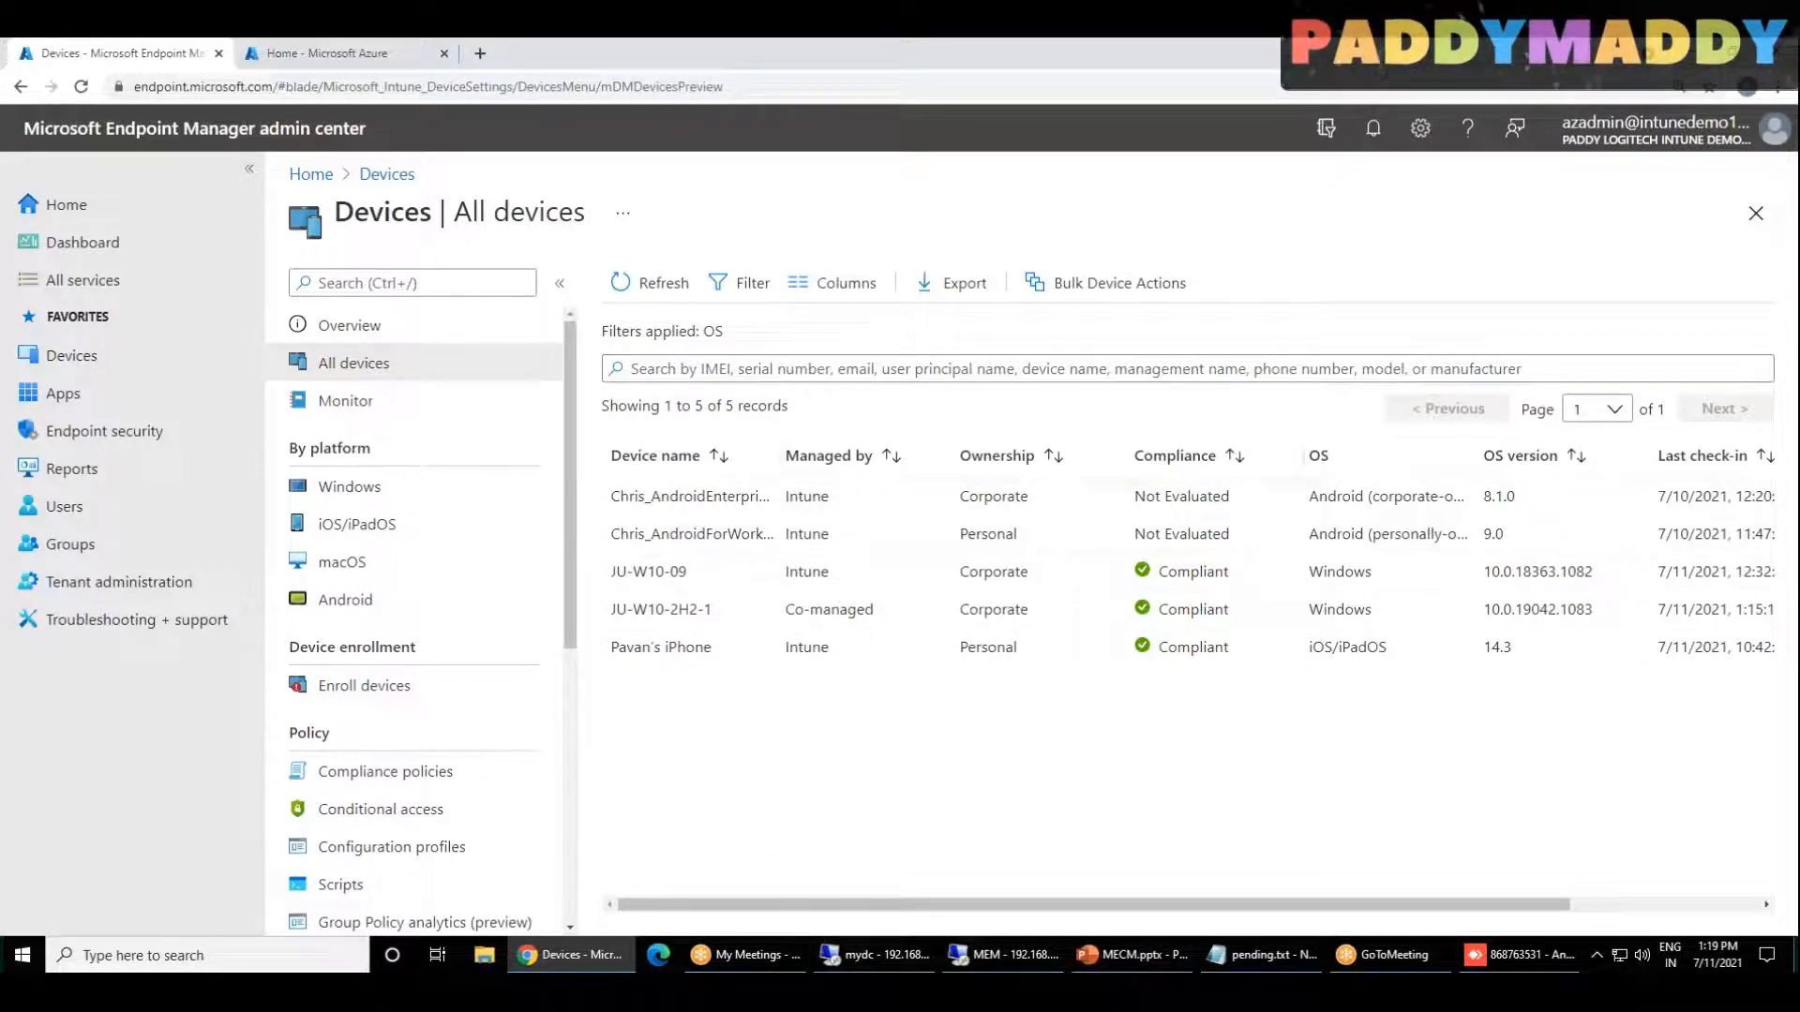
Step: Switch back to the Configuration Manager console, view the INHYD-DC01 device summary, and open the Co-management node under Cloud Services
{"action": "left_click", "coordinate": [1039, 965]}
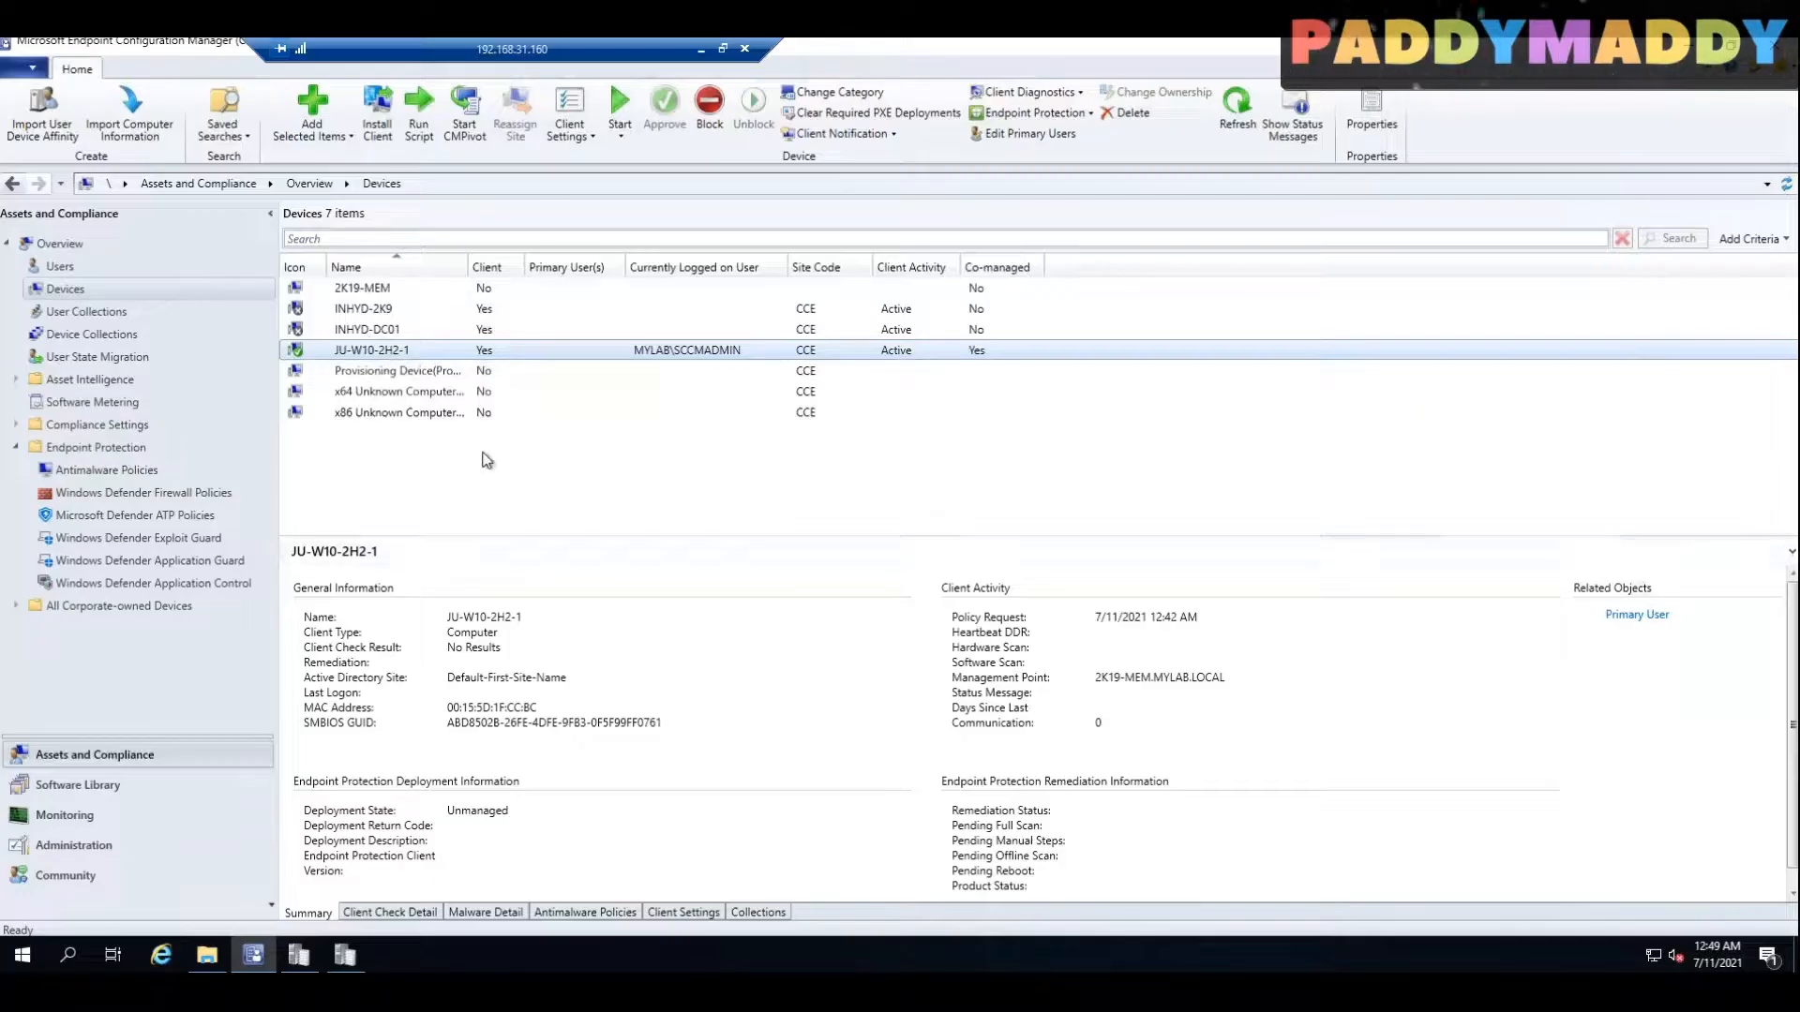
{"action": "left_click", "coordinate": [389, 329]}
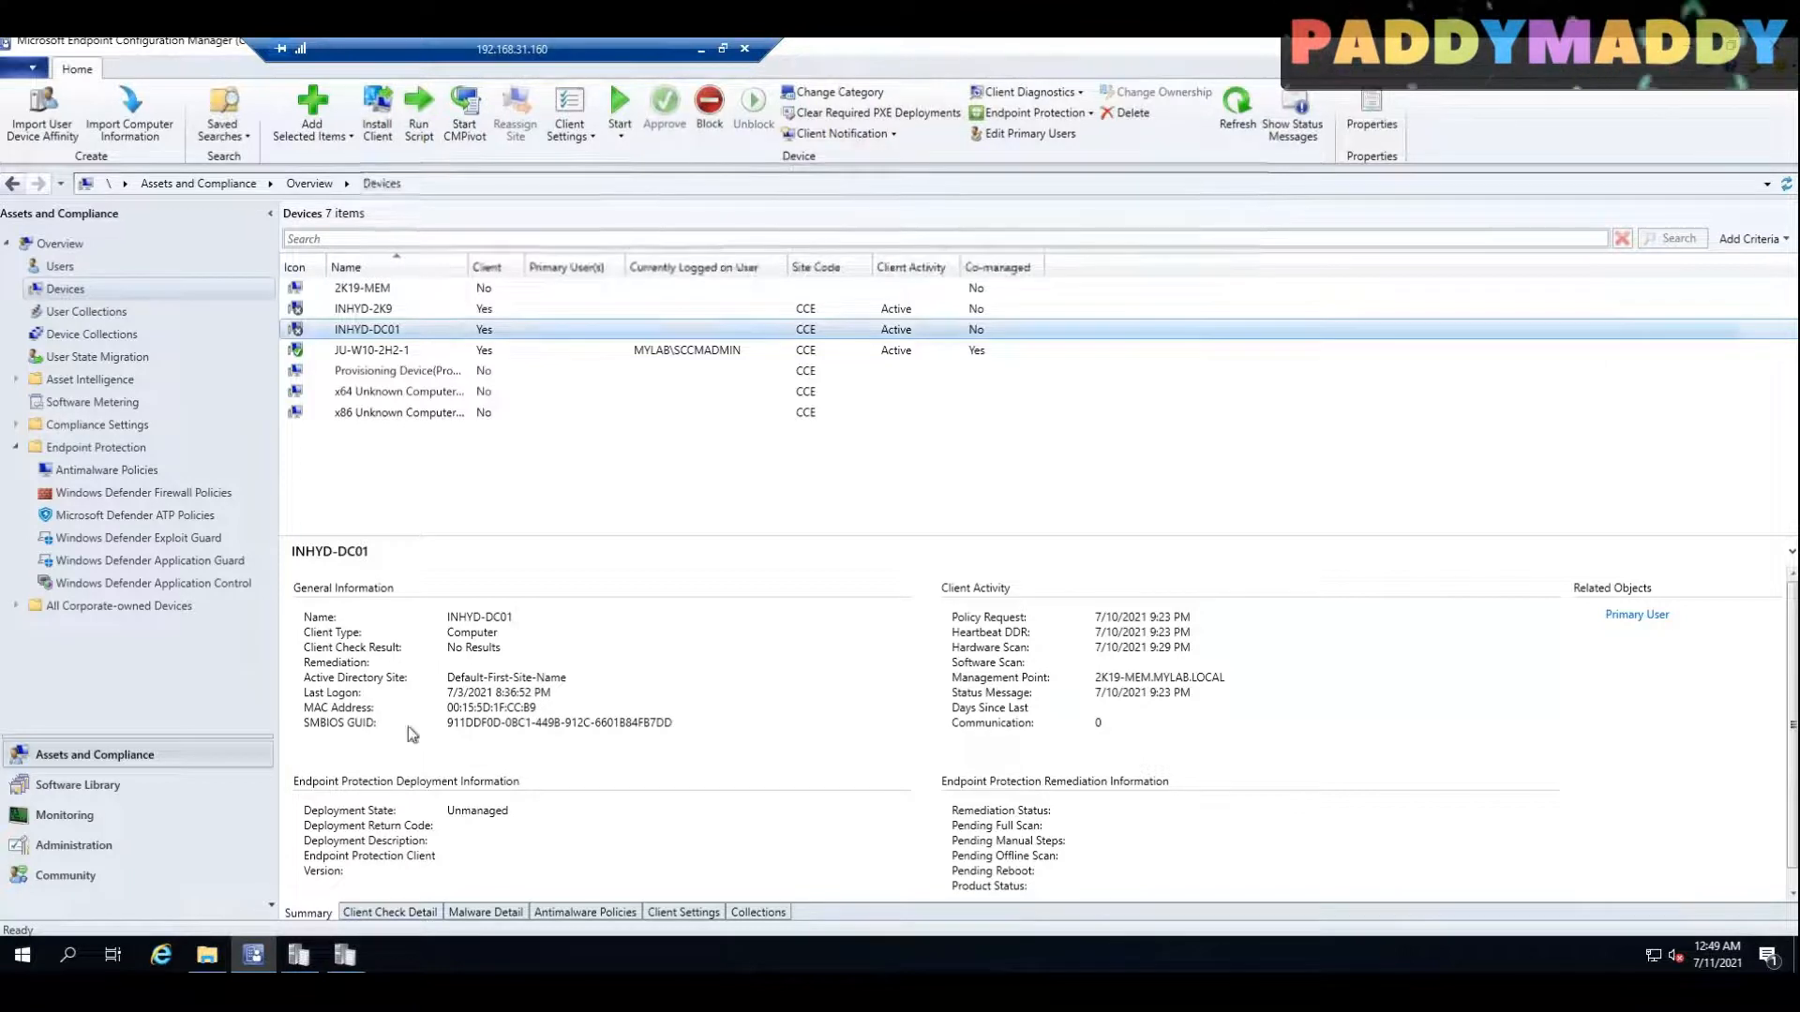
{"action": "left_click", "coordinate": [73, 844]}
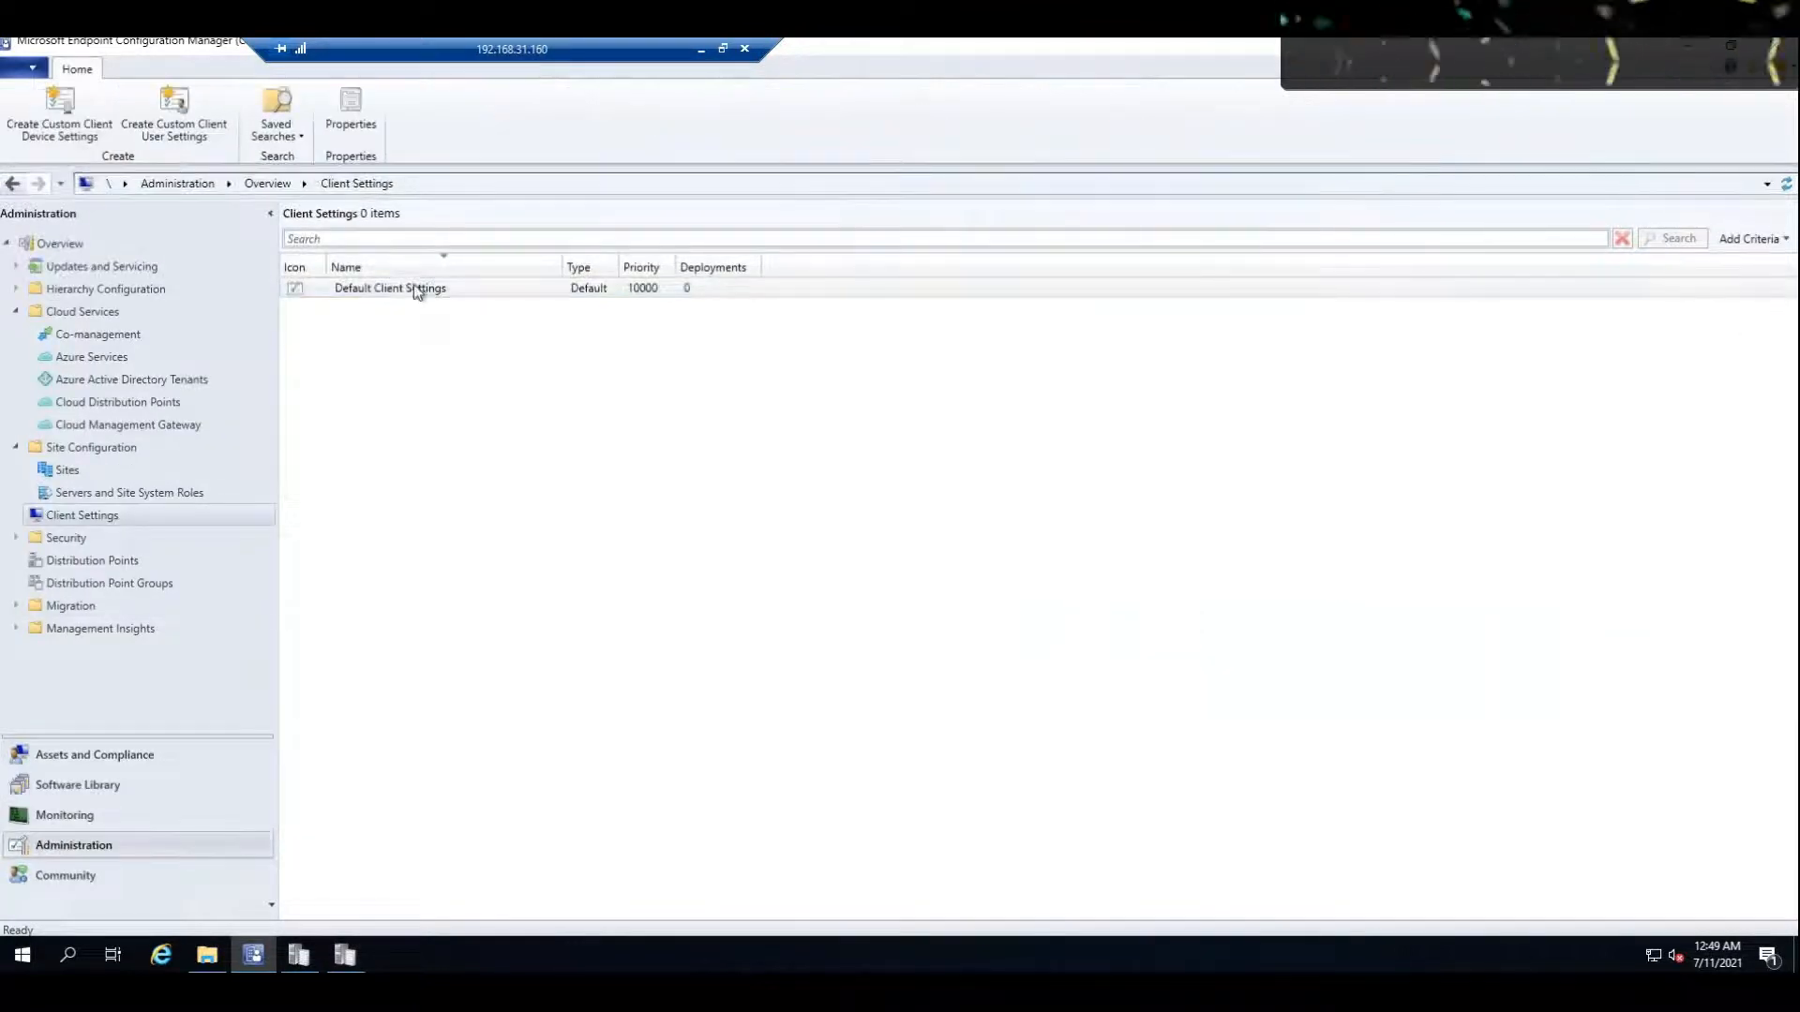
{"action": "left_click", "coordinate": [97, 335]}
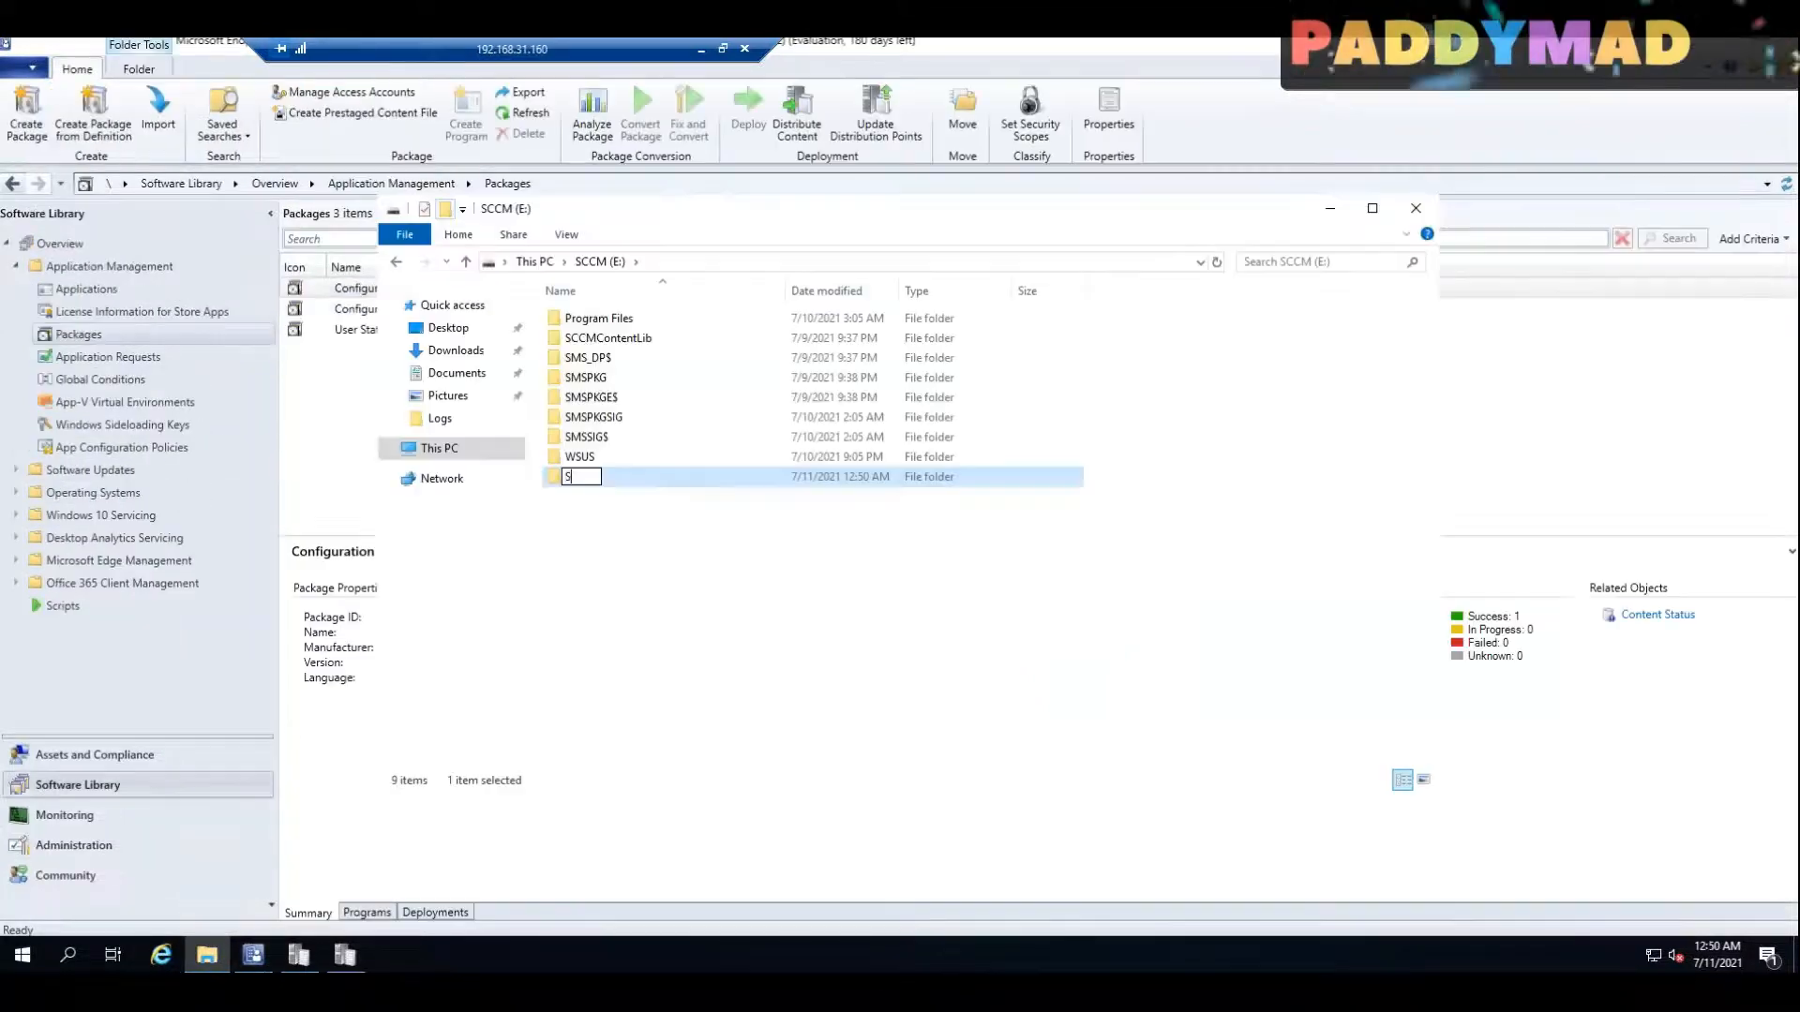
Step: Name the new folder on the SCCM (E:) drive Software, create a subfolder named Sw inside it, and open the subfolder
{"action": "key", "text": "Return"}
{"action": "key", "text": "Return"}
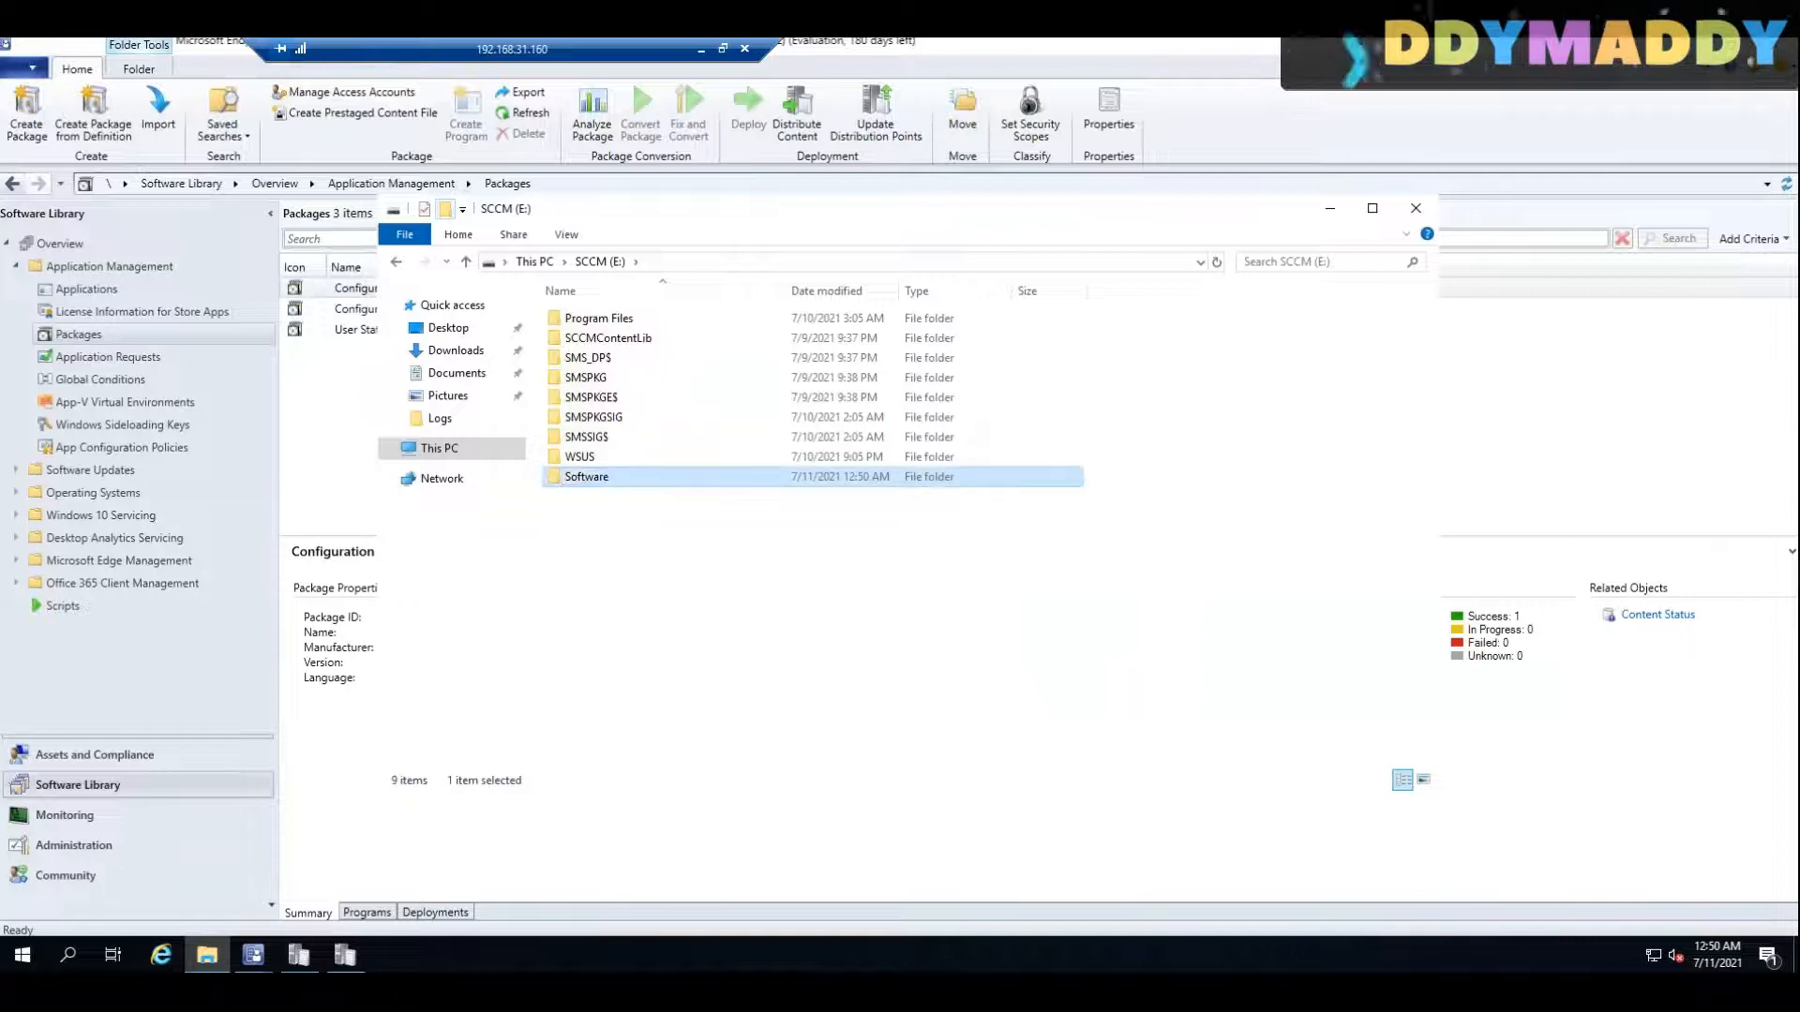
{"action": "key", "text": "ctrl+shift+n"}
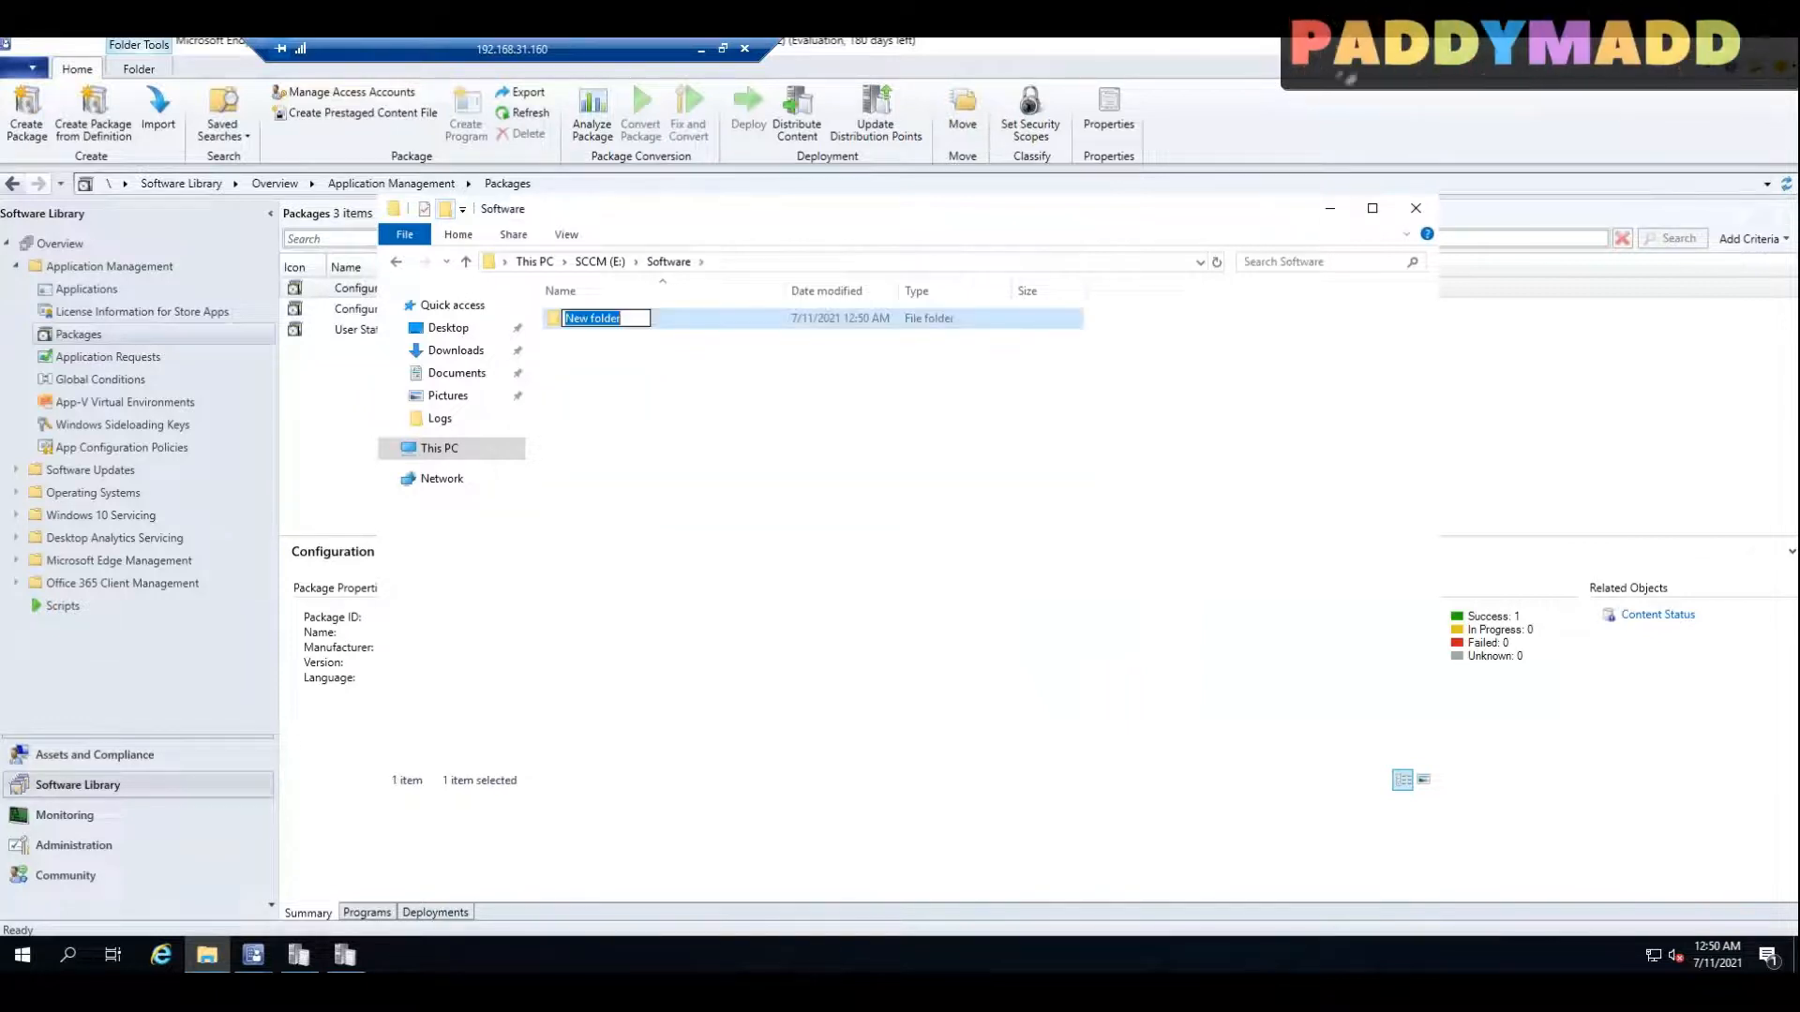
{"action": "type", "text": "So"}
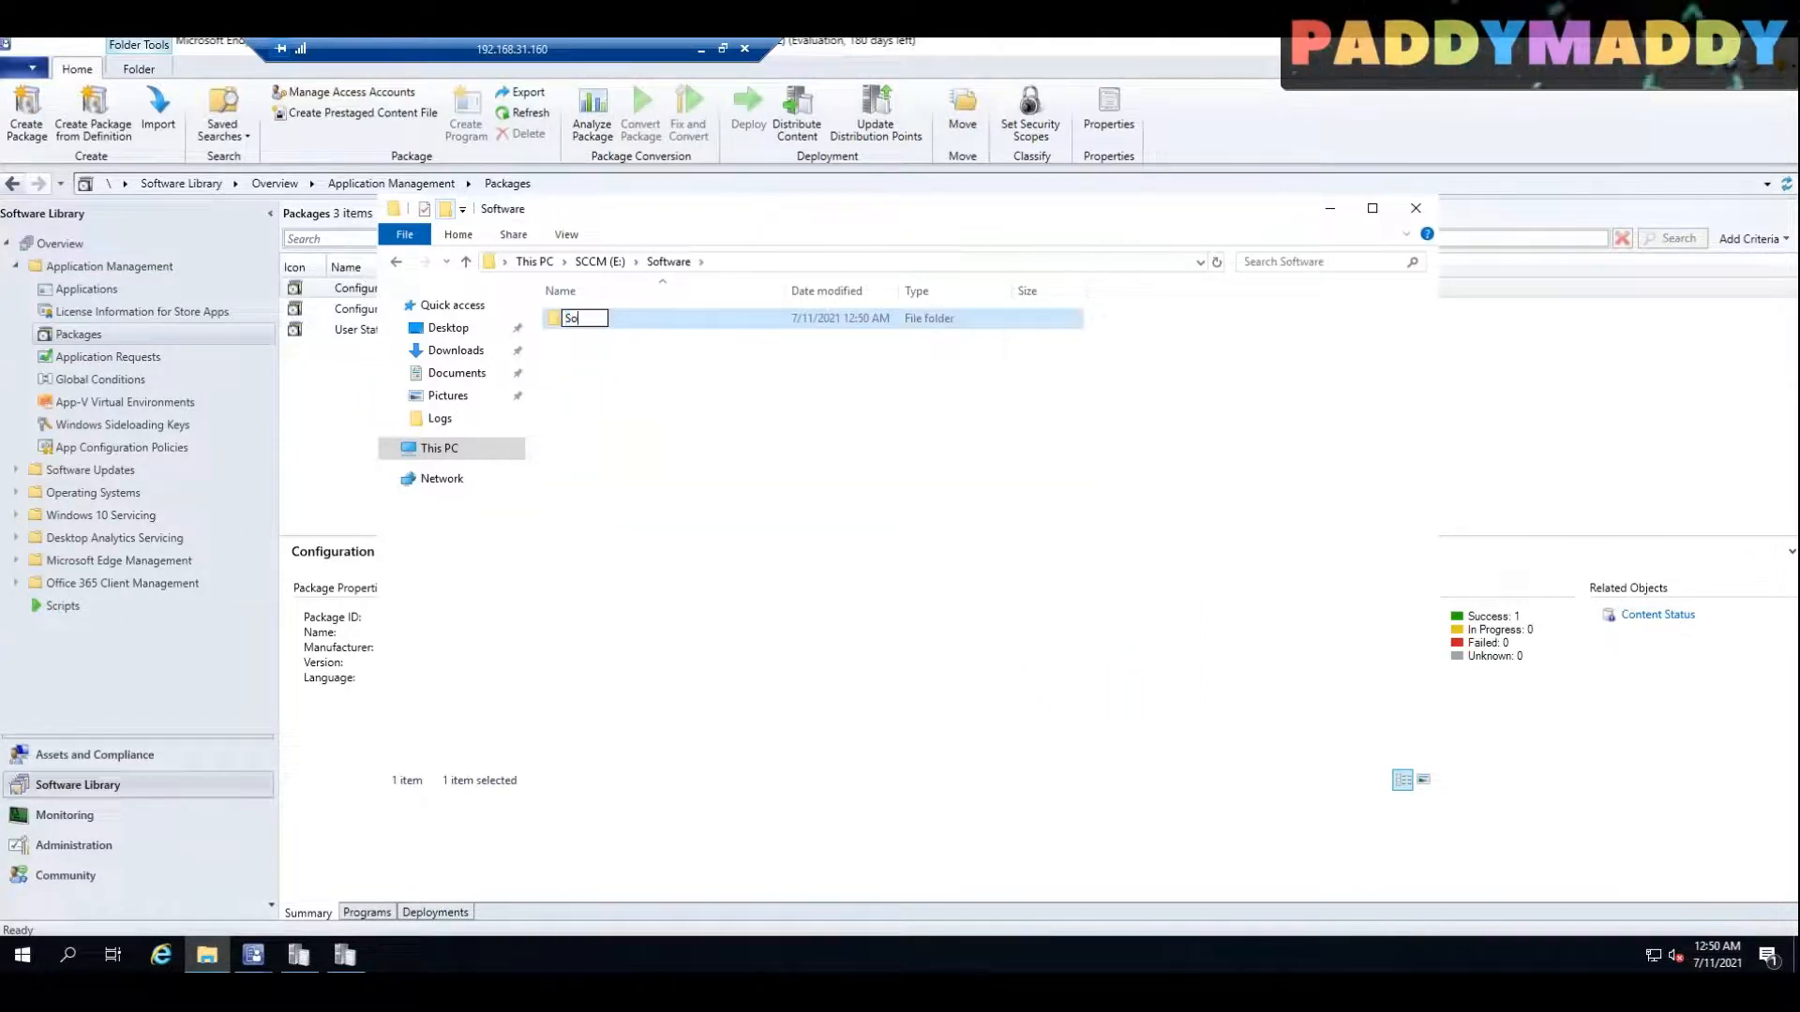
{"action": "key", "text": "Return"}
{"action": "key", "text": "Return"}
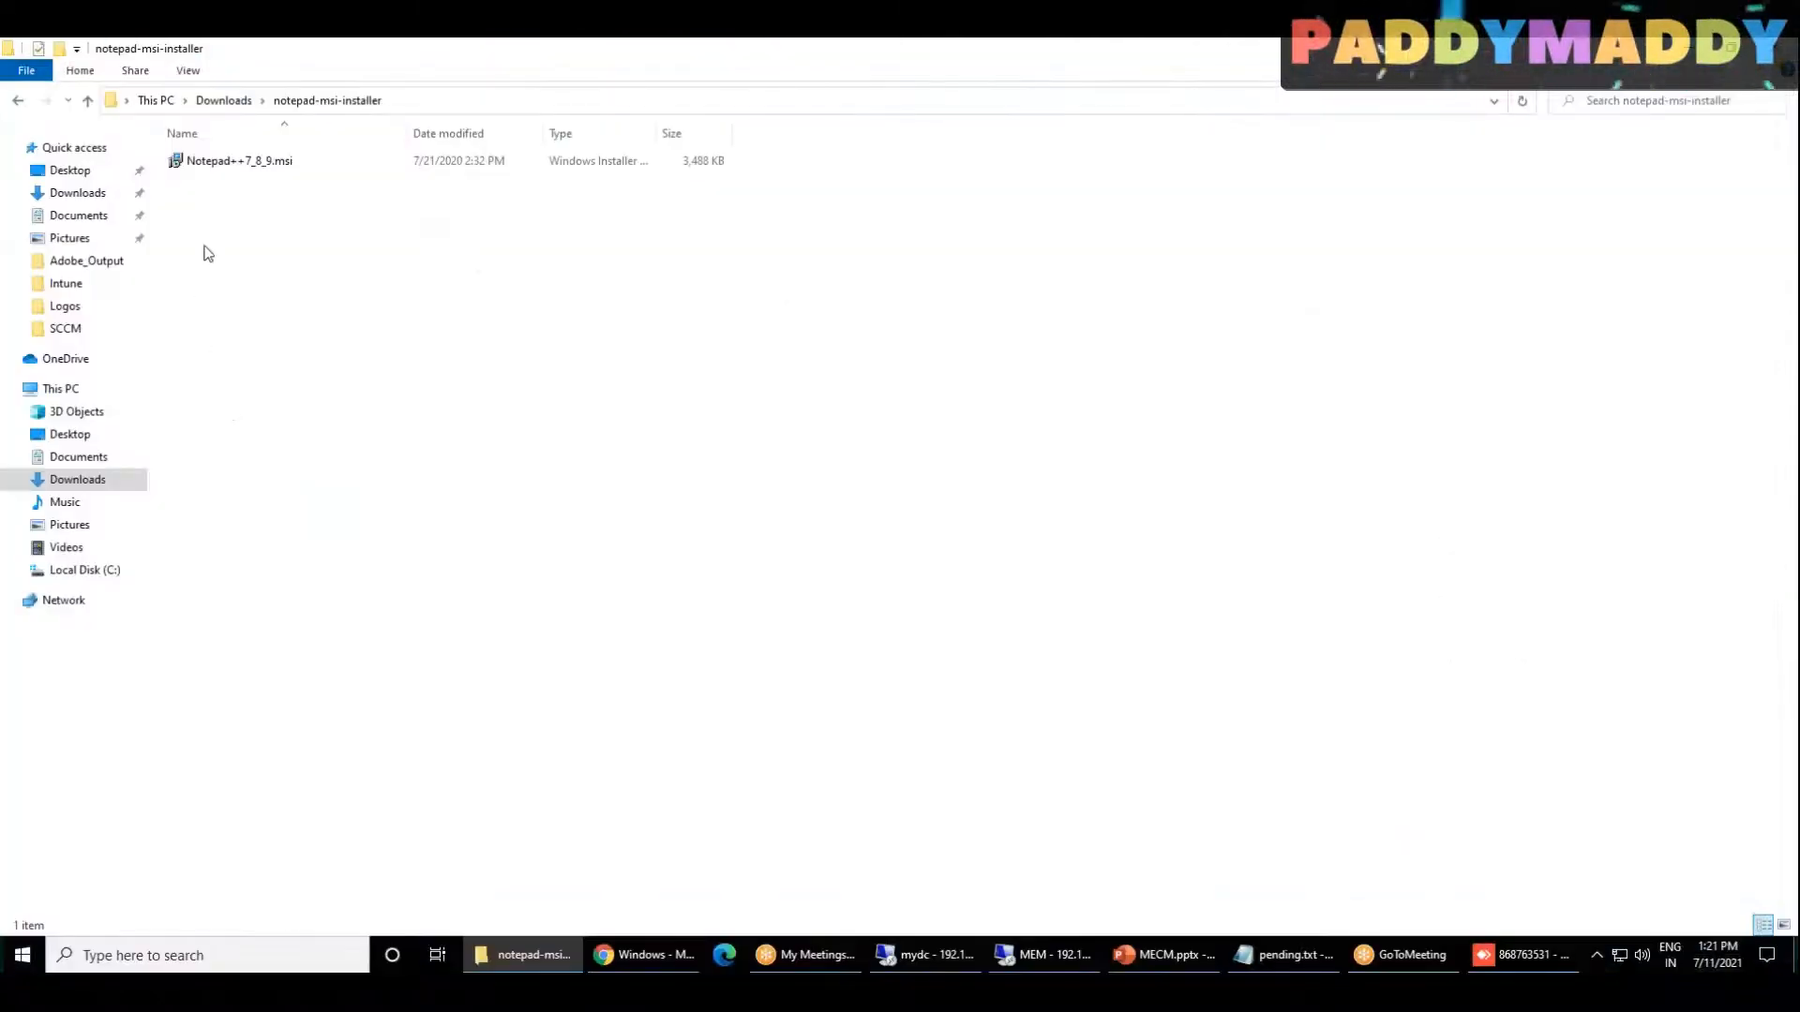
Step: Copy Notepad++7_8_9.msi from the local notepad-msi-installer folder into the Sw folder on the MEM server
{"action": "left_click", "coordinate": [241, 165]}
{"action": "left_click", "coordinate": [926, 955]}
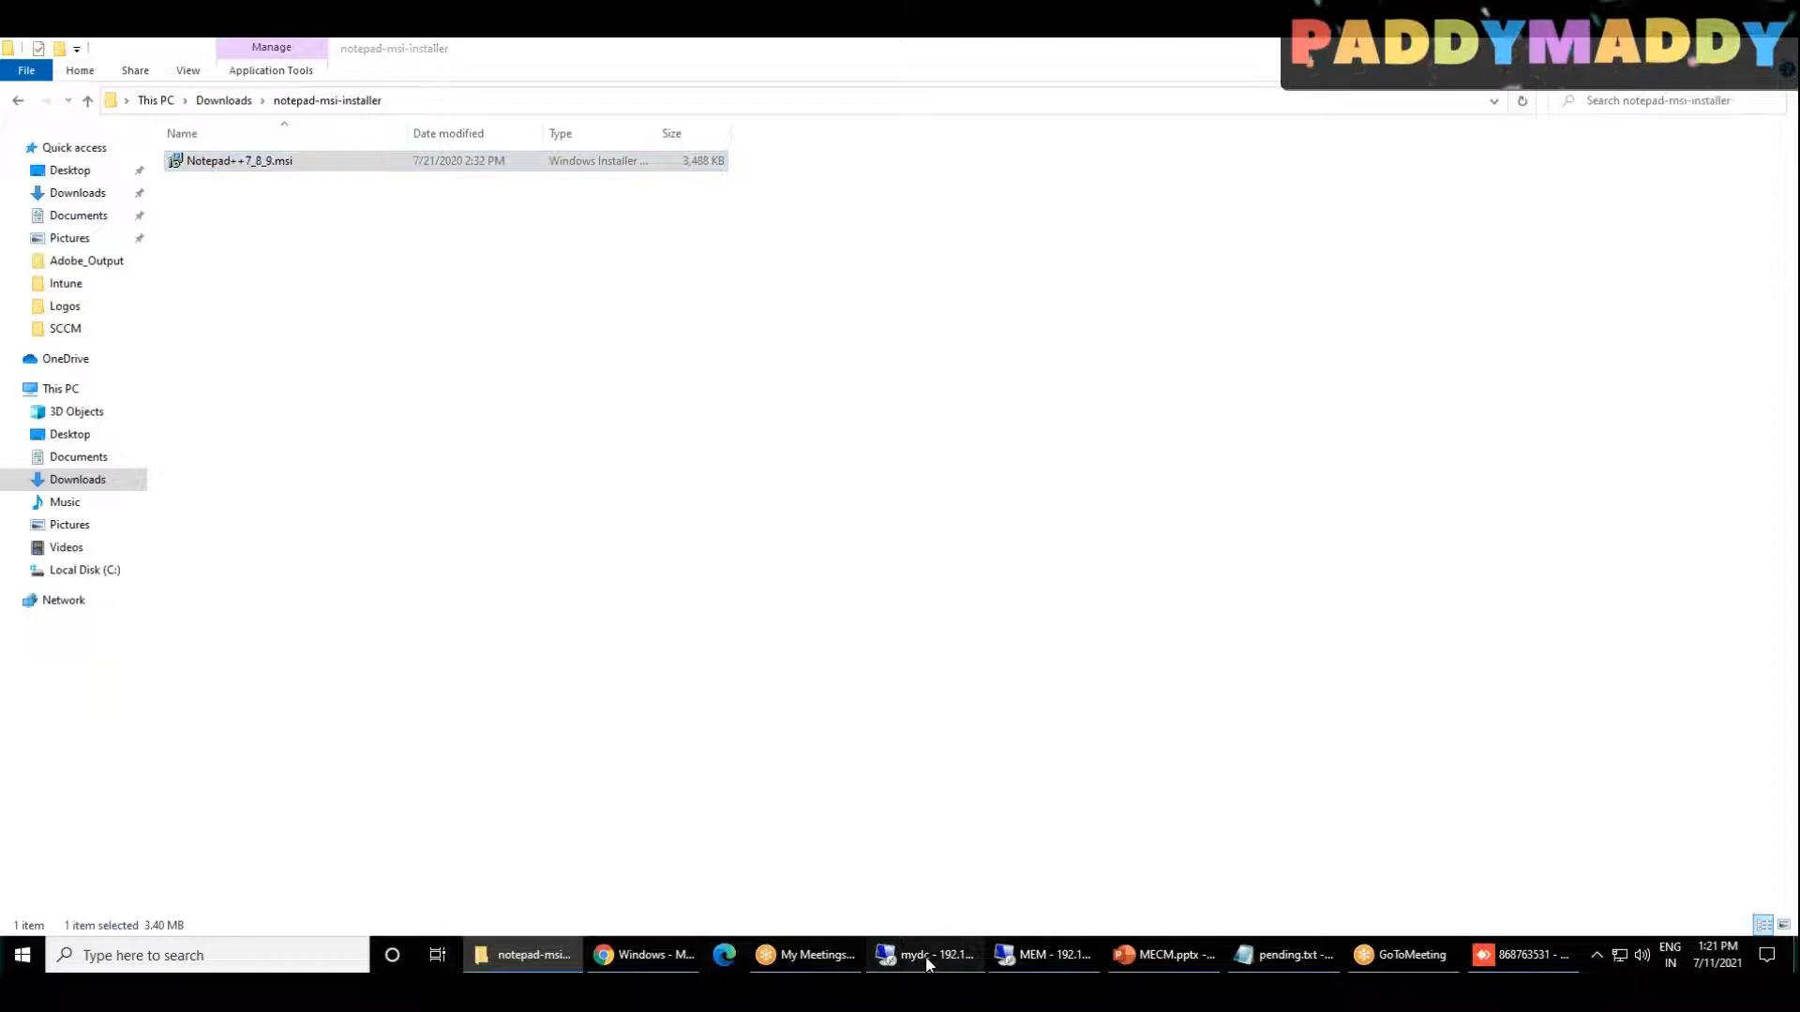
{"action": "left_click", "coordinate": [577, 47]}
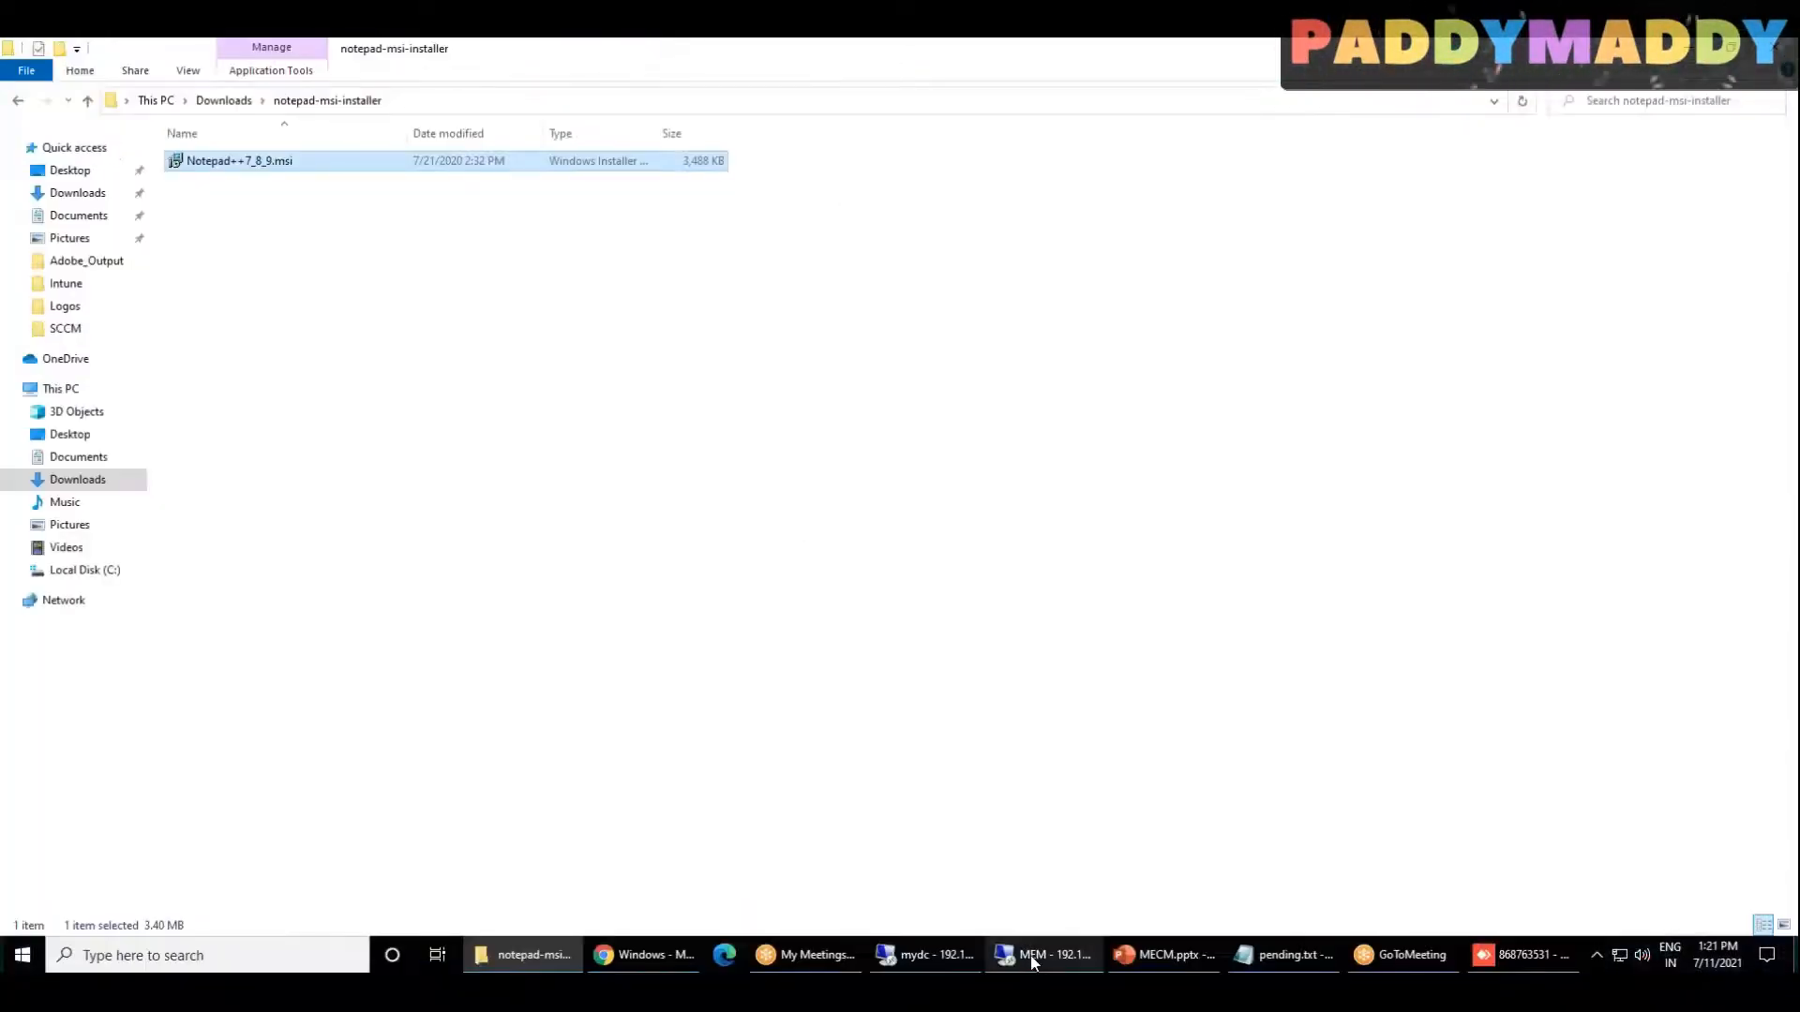
{"action": "left_click", "coordinate": [1048, 951]}
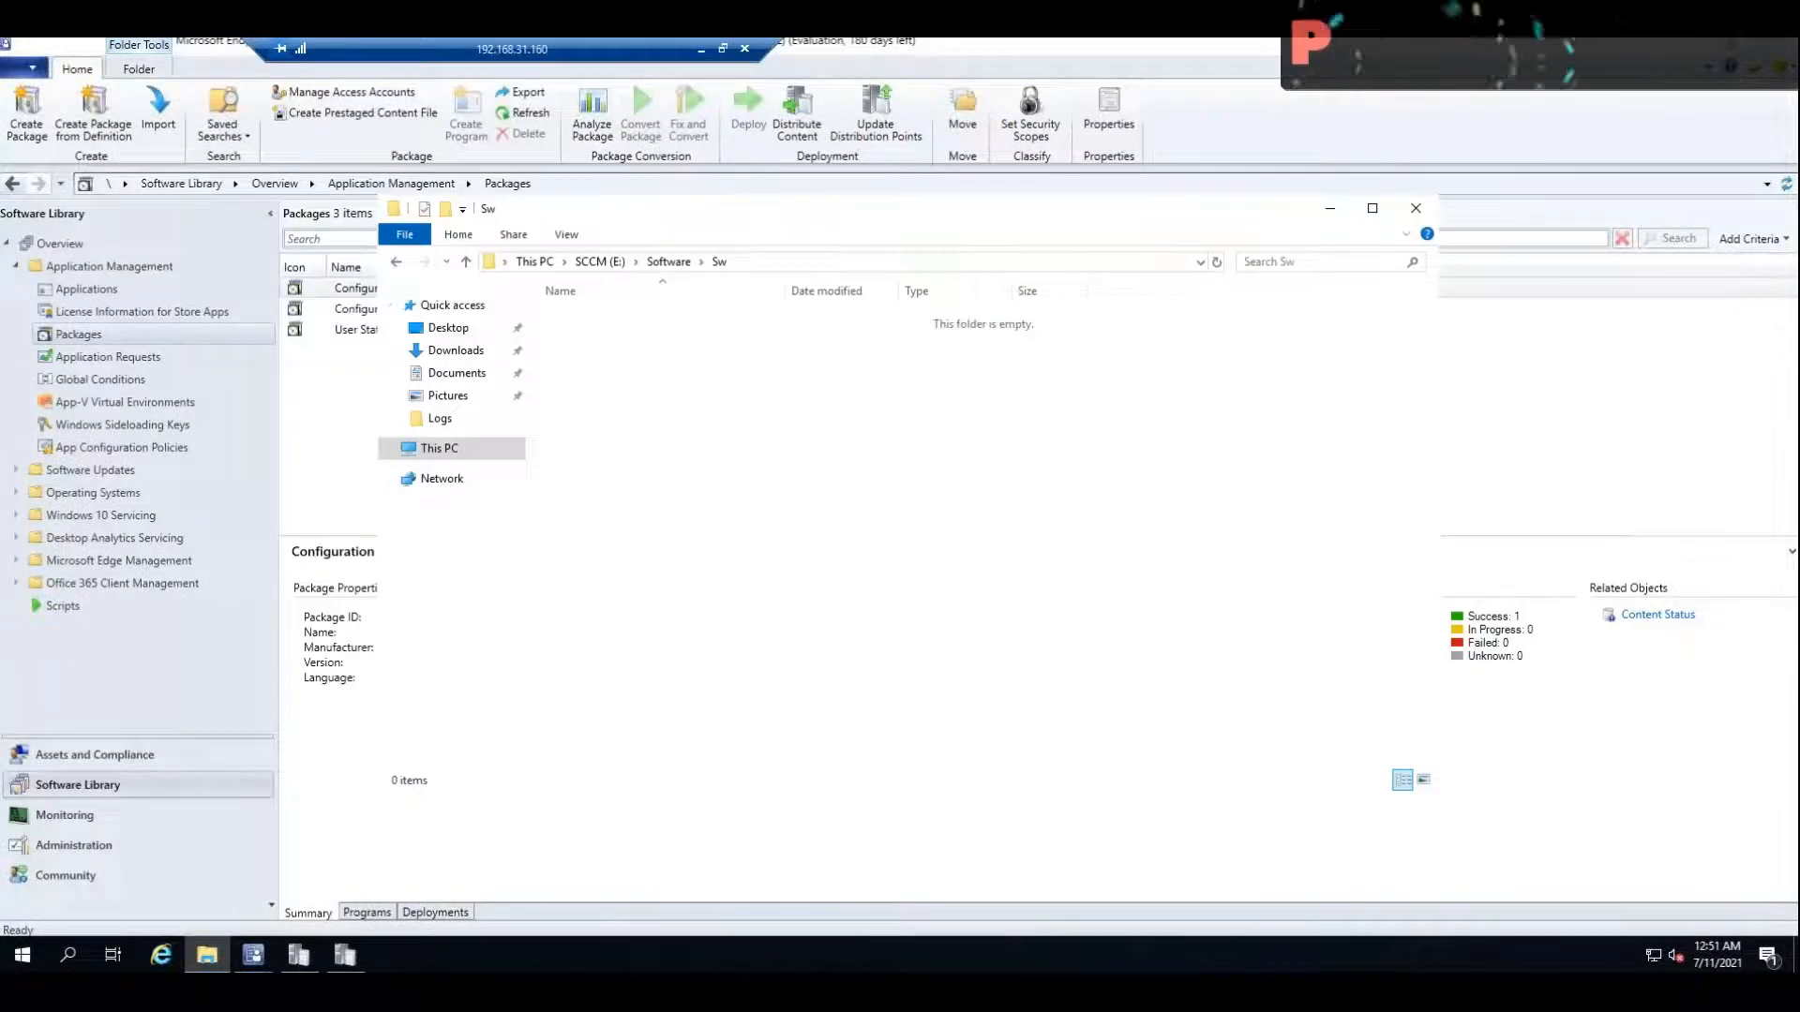
{"action": "key", "text": "ctrl+v"}
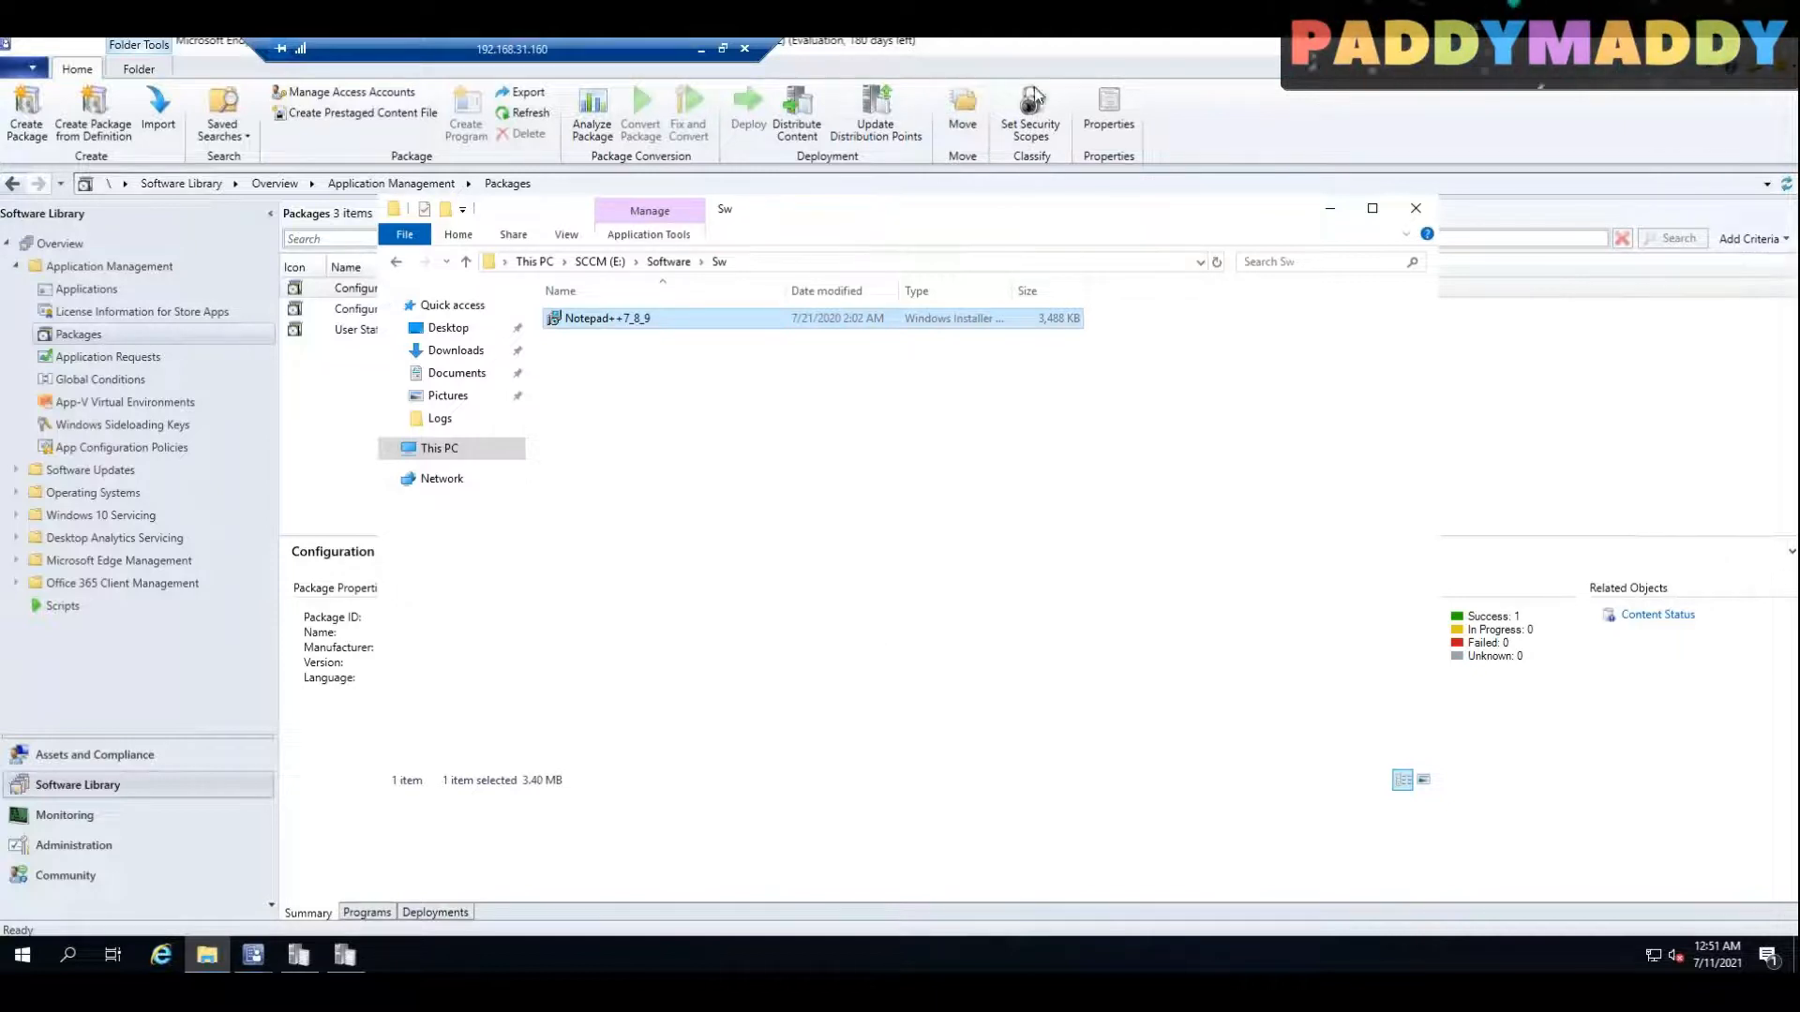
{"action": "left_click", "coordinate": [762, 478]}
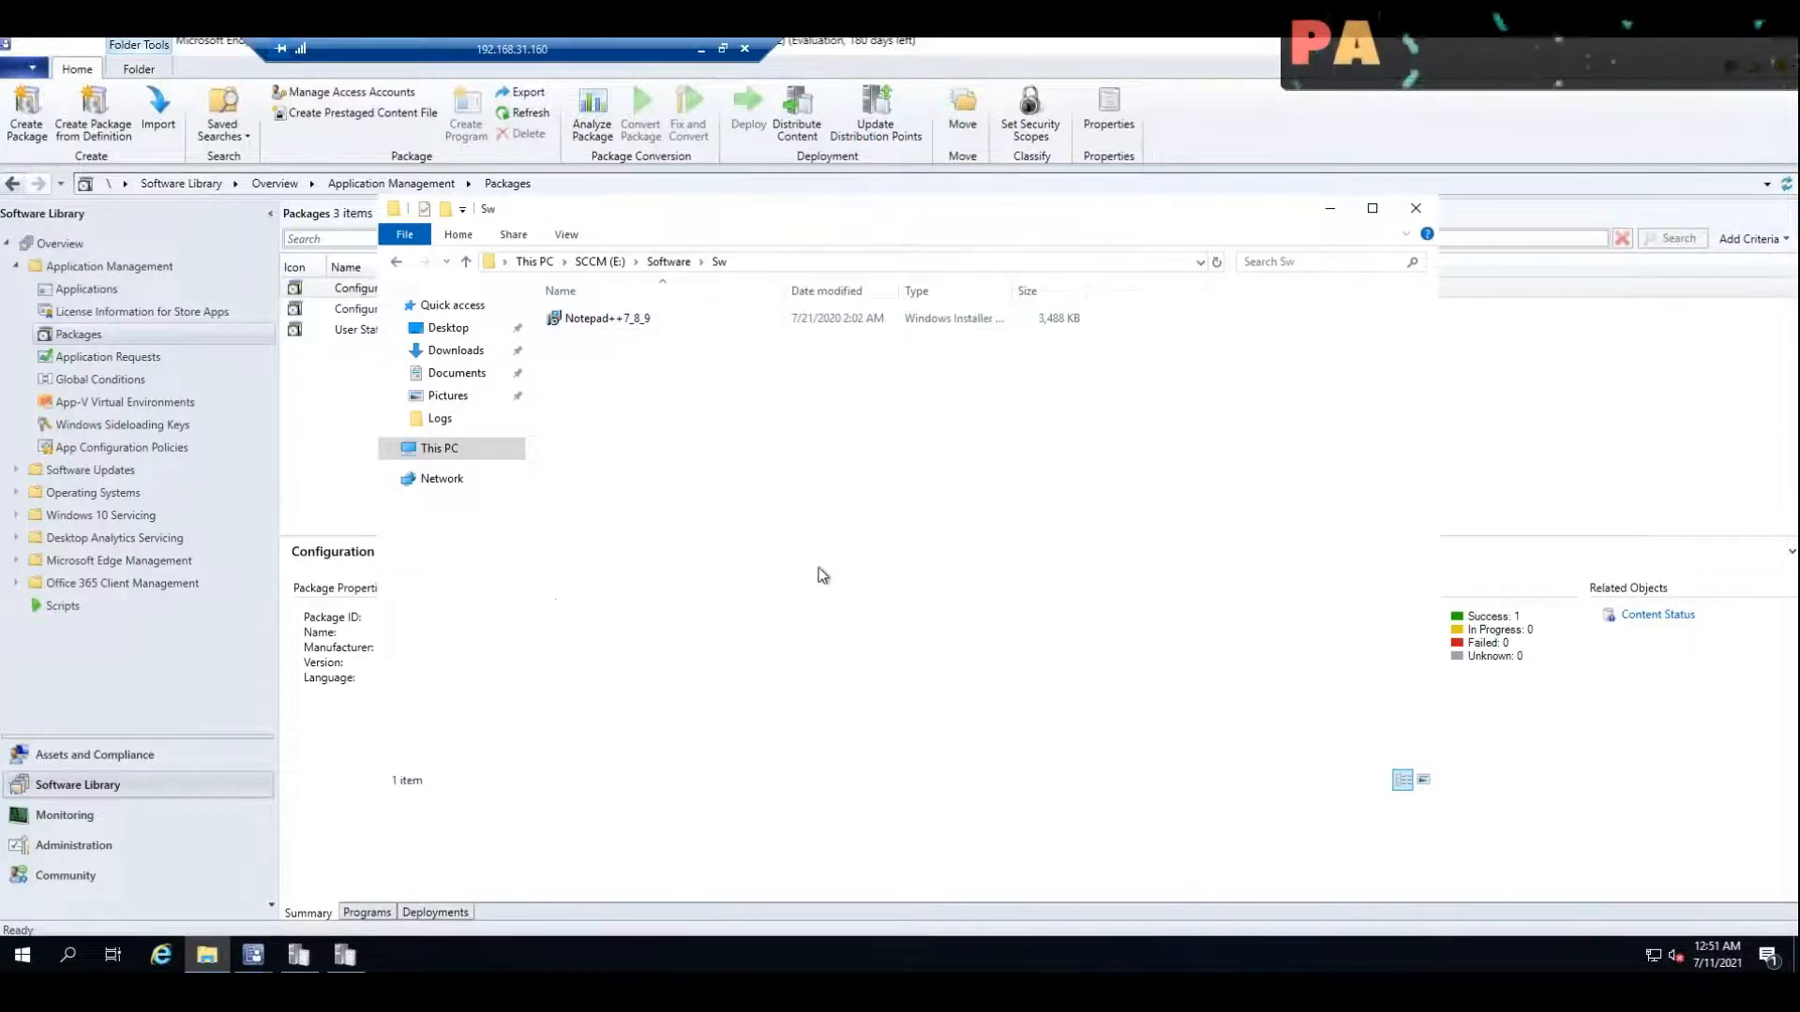
Step: Start a new package from definition and import the Notepad++7_8_9 MSI from E:\Software\Sw as its definition file
{"action": "right_click", "coordinate": [93, 332]}
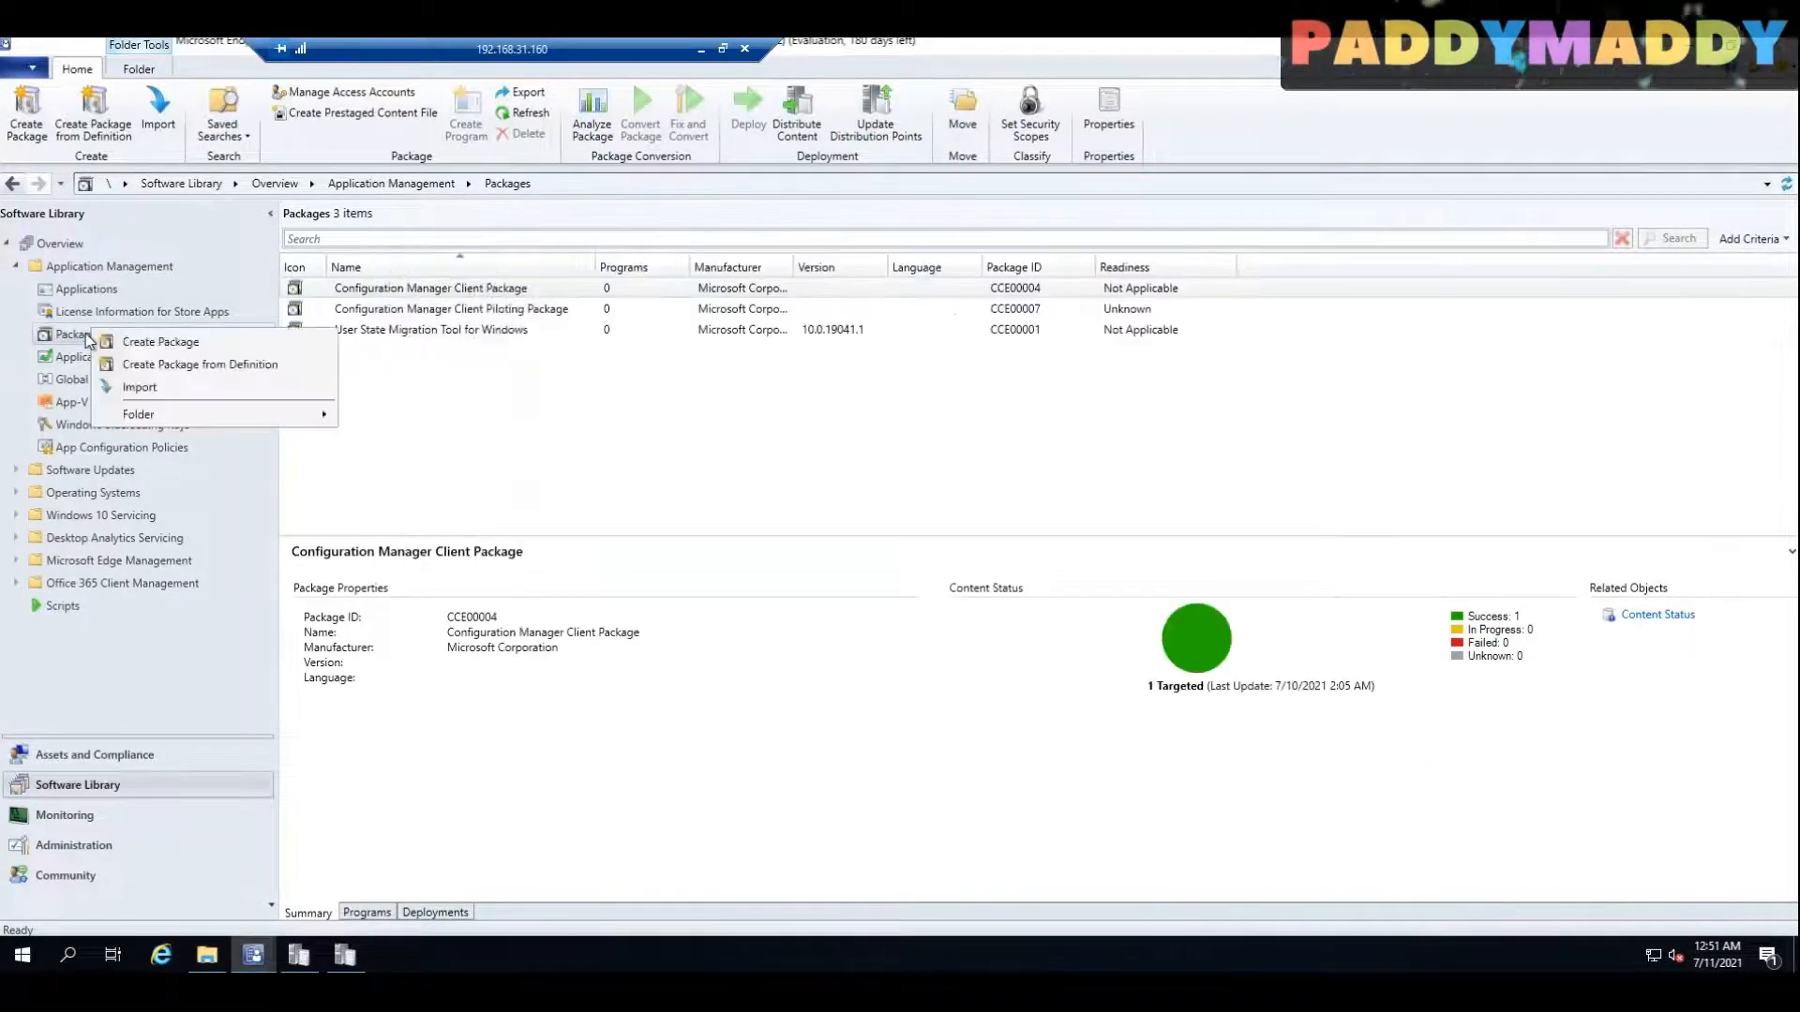
{"action": "left_click", "coordinate": [174, 365]}
{"action": "left_click", "coordinate": [1150, 432]}
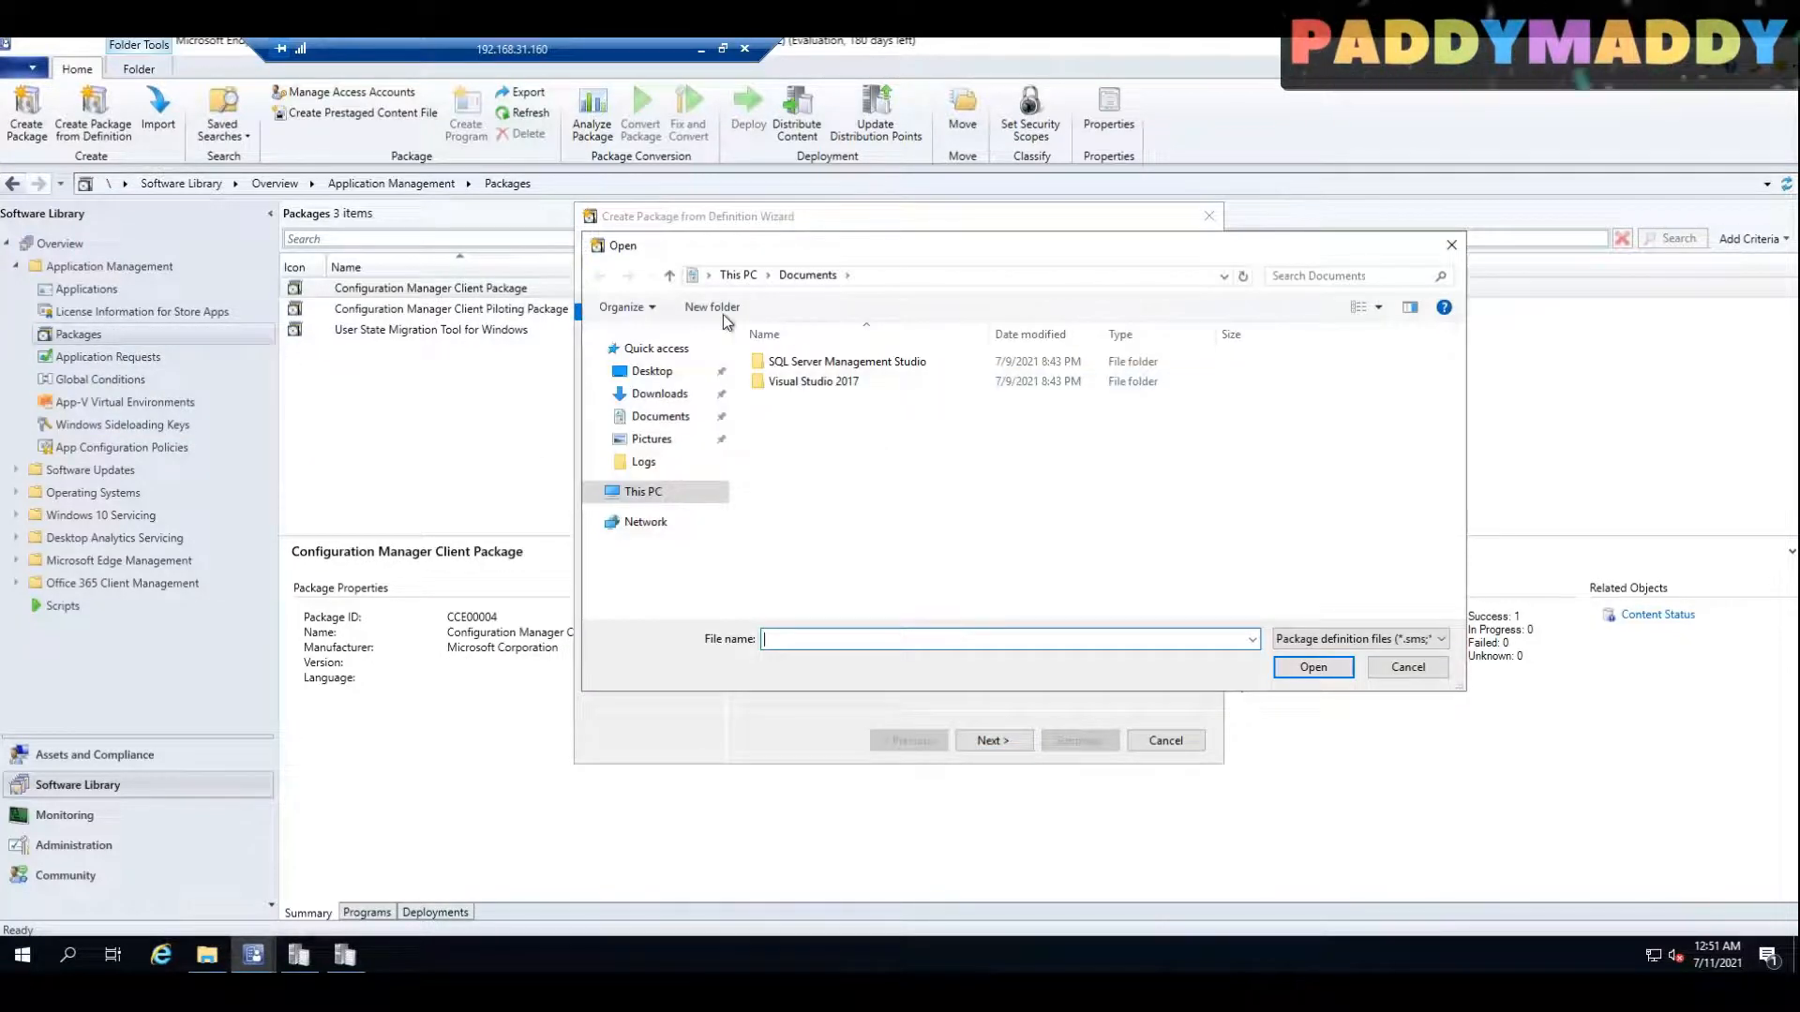
{"action": "left_click", "coordinate": [634, 493]}
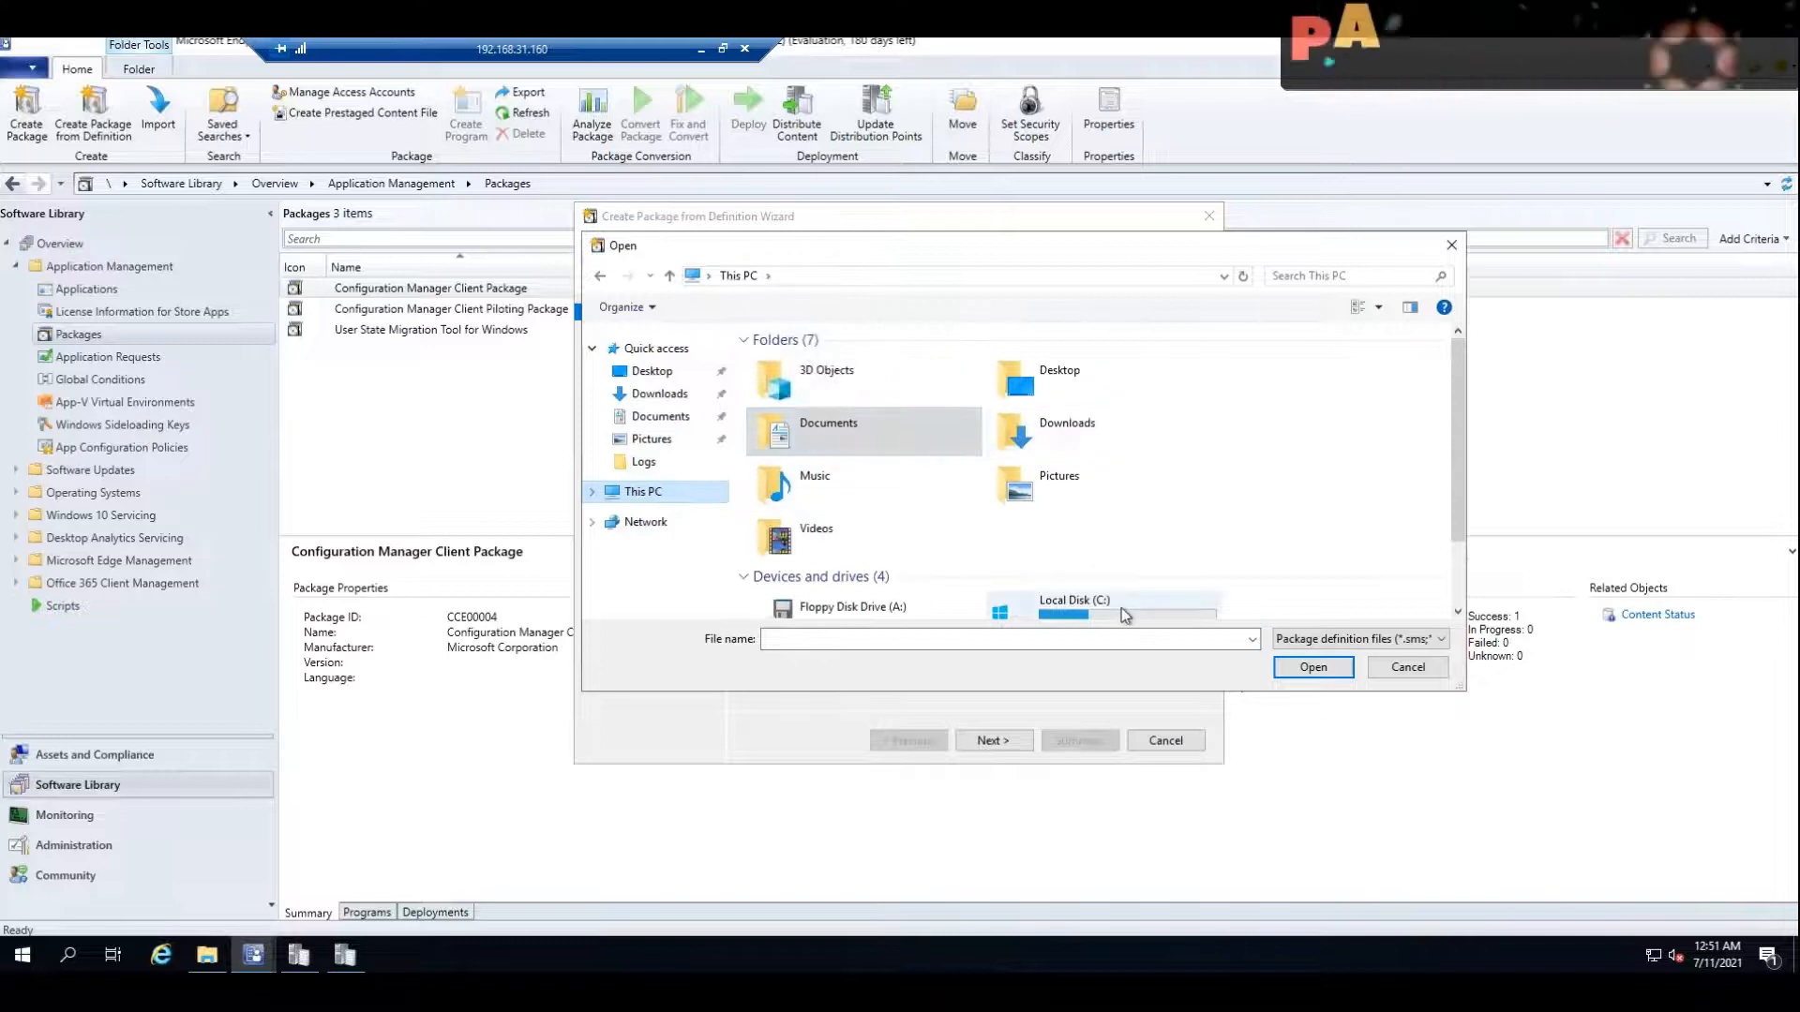
{"action": "double_click", "coordinate": [1010, 589]}
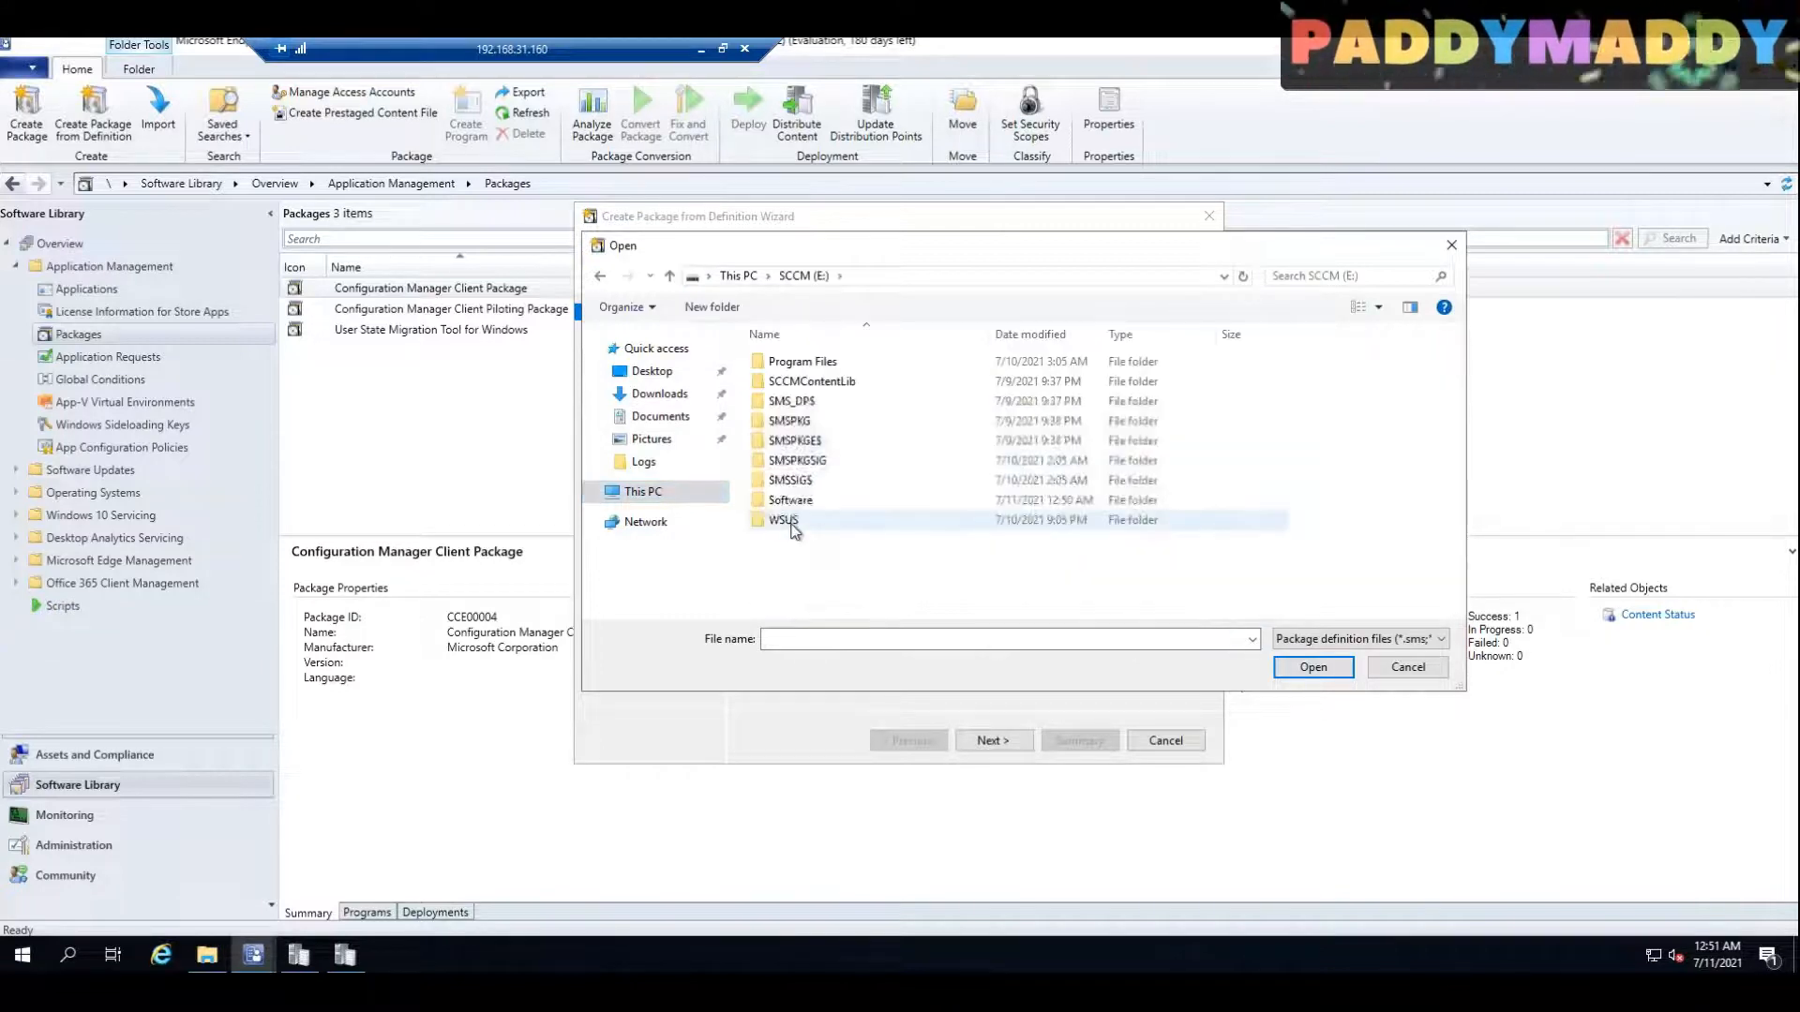
{"action": "left_click", "coordinate": [787, 363]}
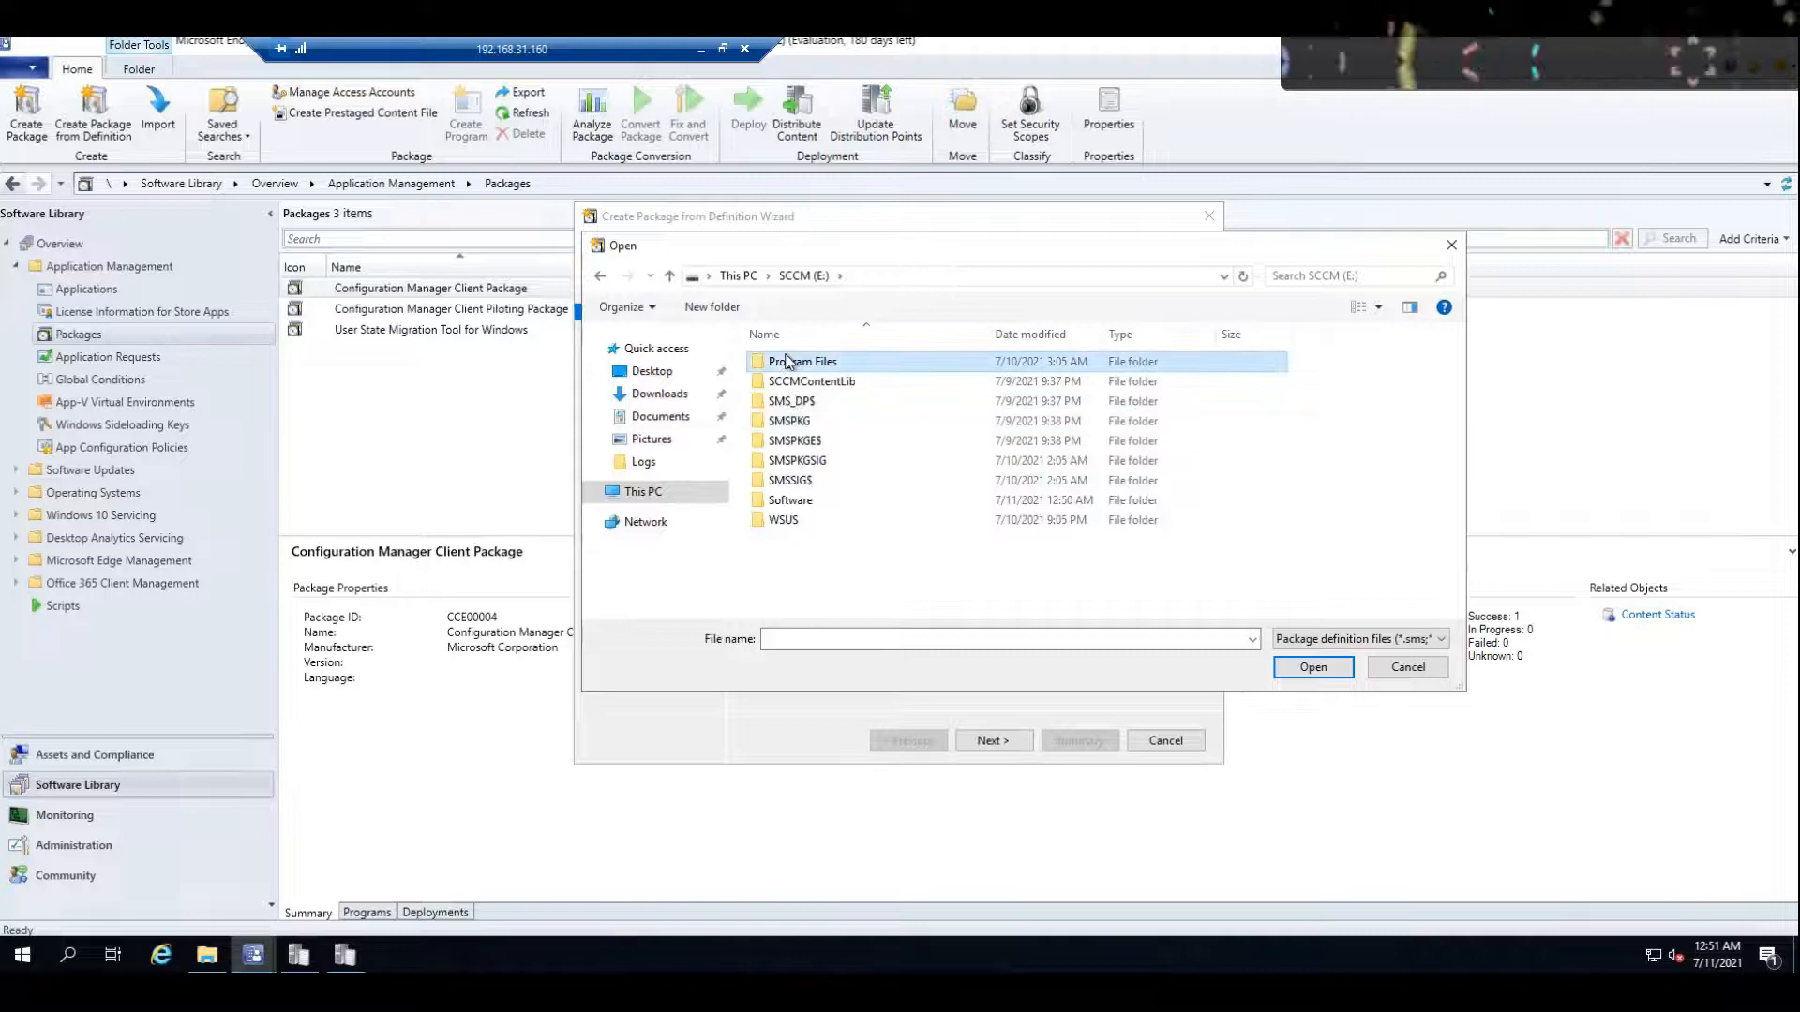
{"action": "double_click", "coordinate": [808, 500]}
{"action": "double_click", "coordinate": [784, 363]}
{"action": "double_click", "coordinate": [784, 363]}
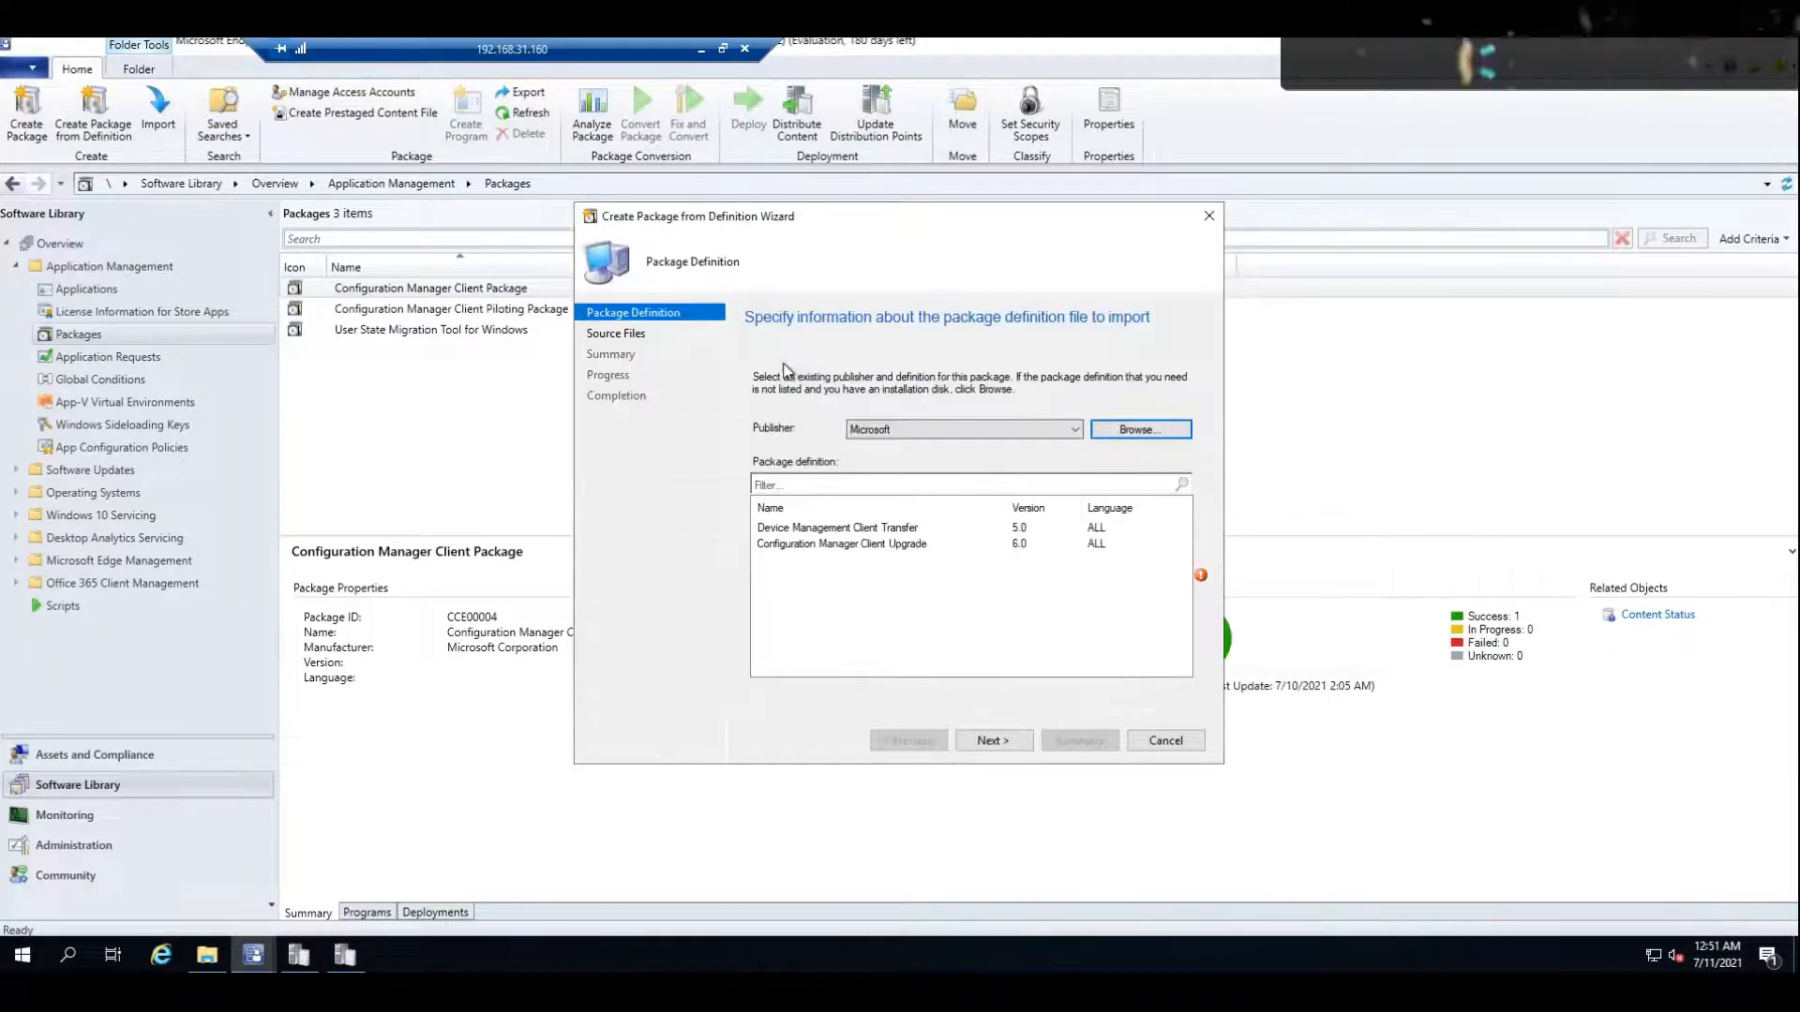
Step: Have the package obtain its files from a source folder, using the local site server folder E:\Software\Sw
{"action": "left_click", "coordinate": [994, 741]}
{"action": "key", "text": "Down"}
{"action": "left_click", "coordinate": [1005, 741]}
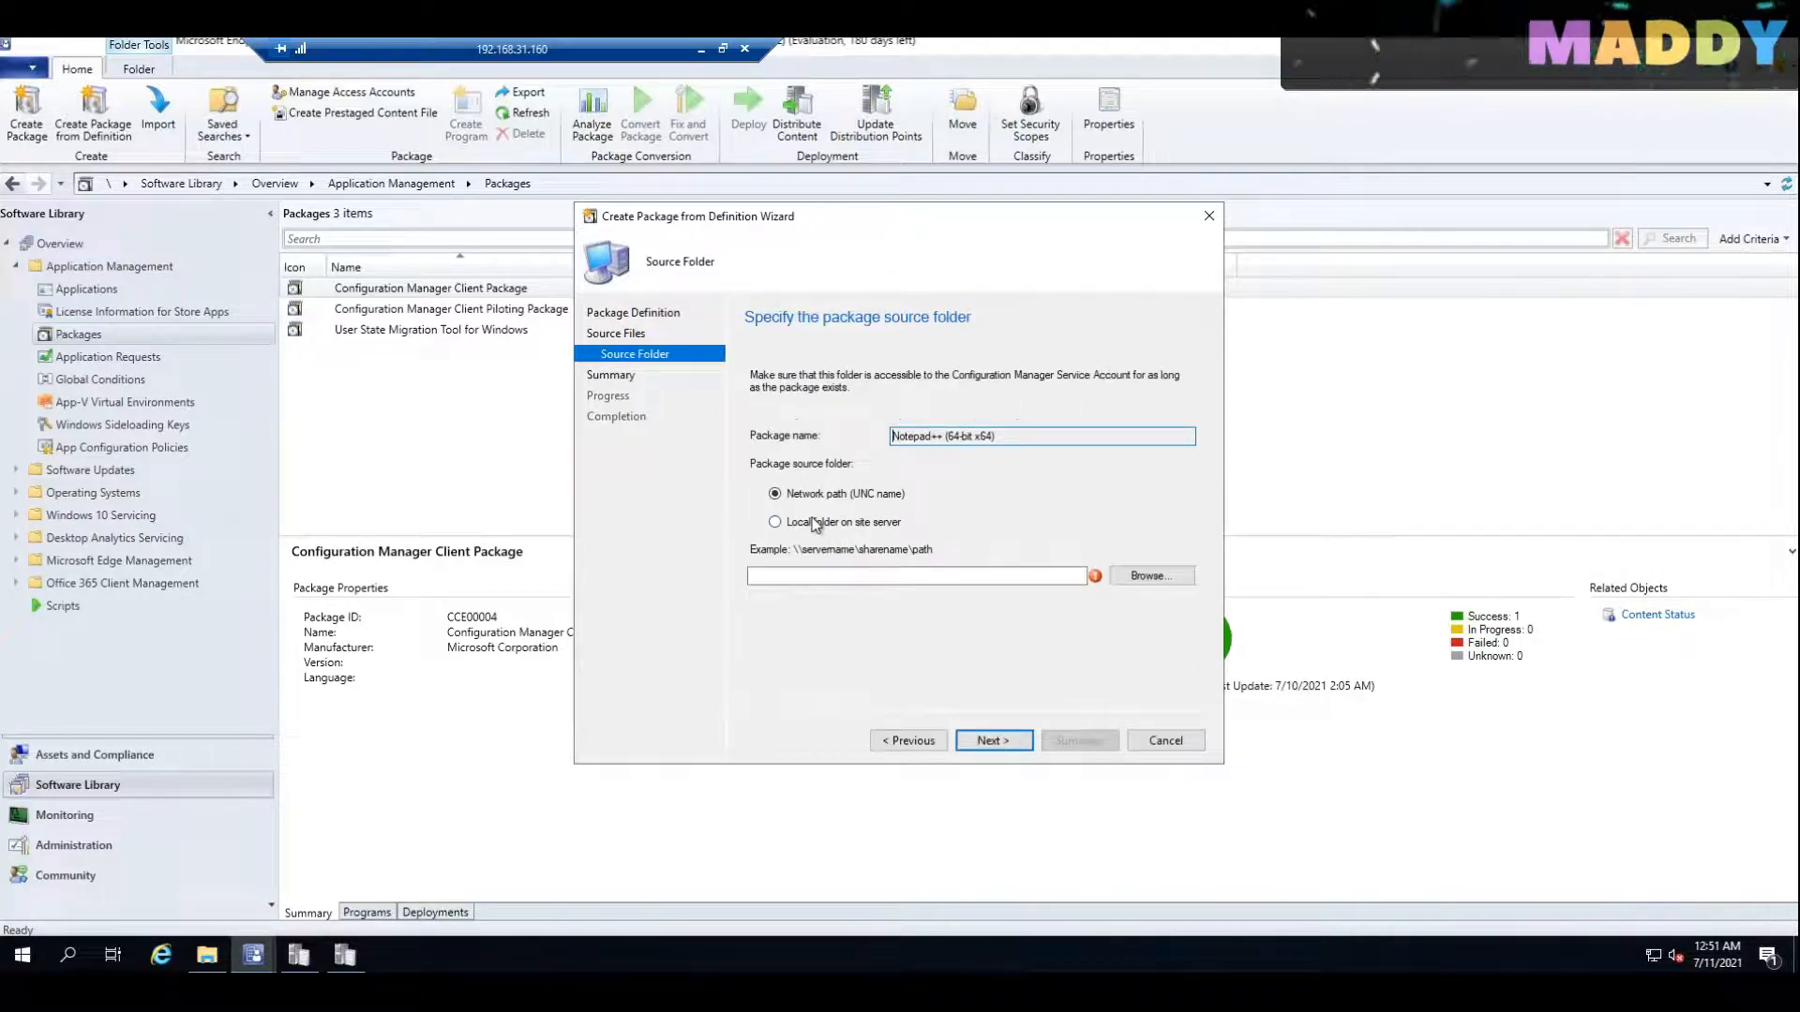
{"action": "left_click", "coordinate": [775, 522]}
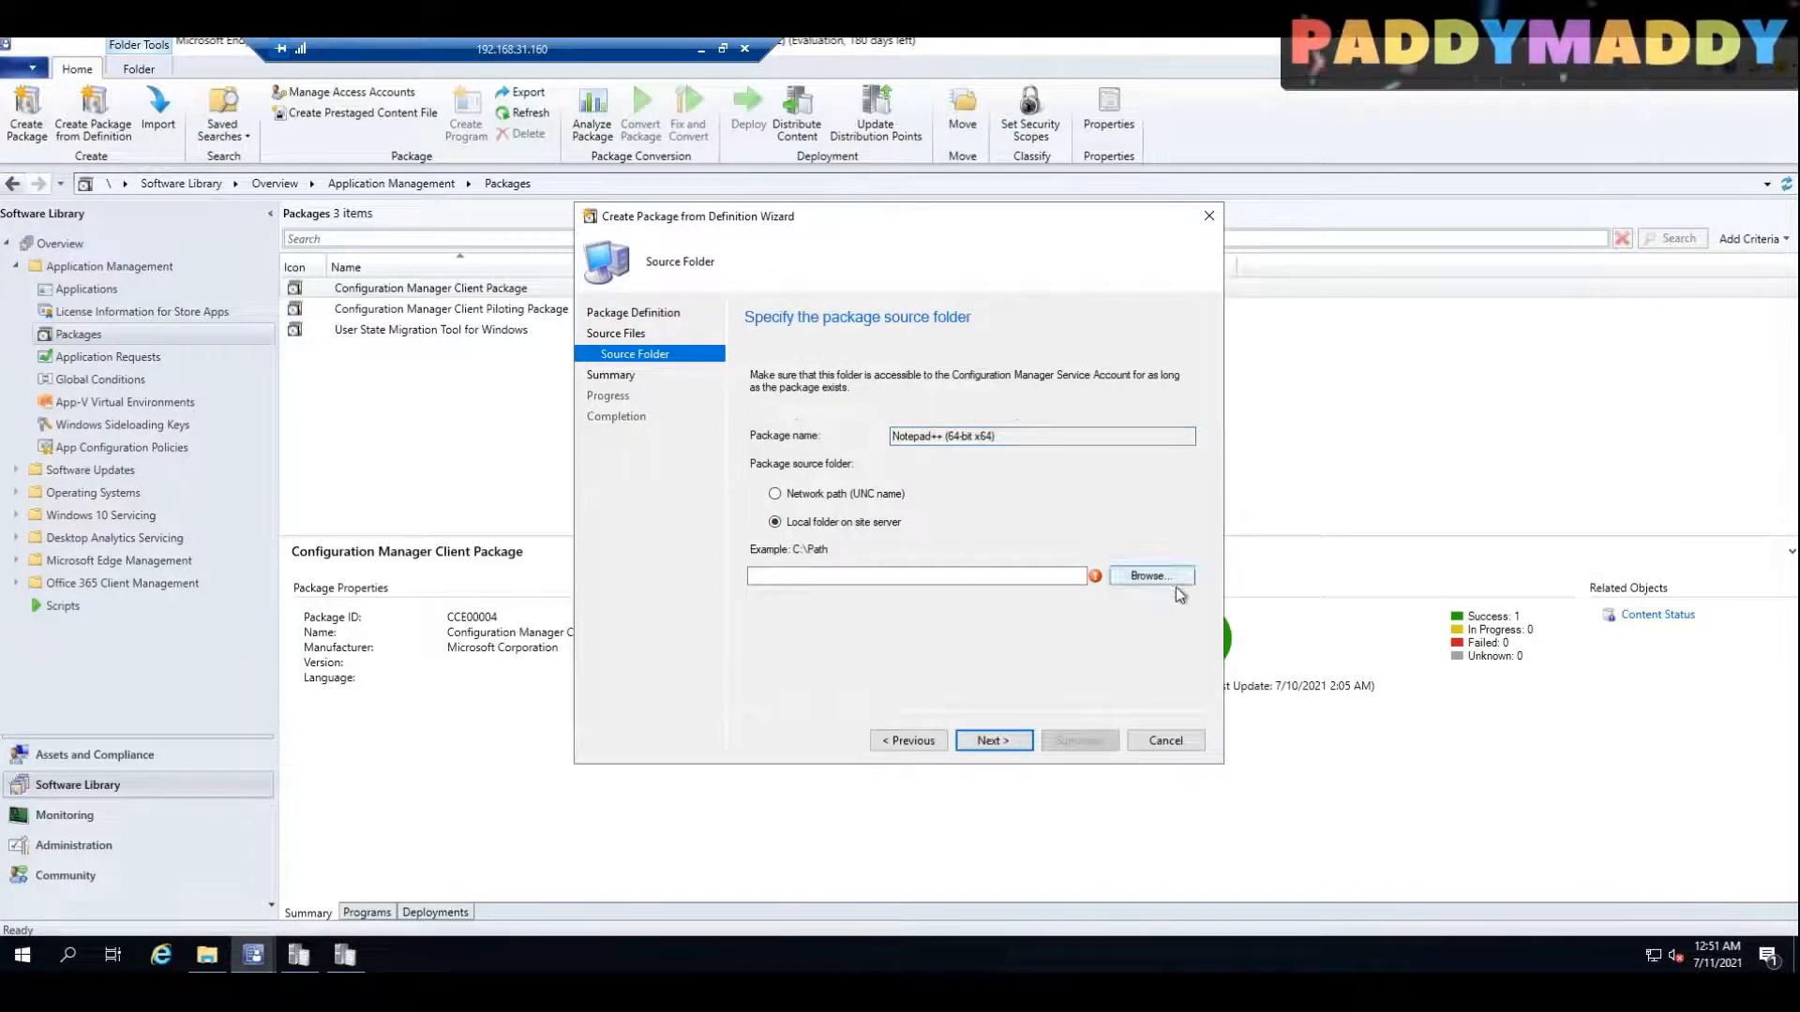
{"action": "left_click", "coordinate": [1159, 576]}
{"action": "scroll", "coordinate": [1096, 600], "scroll_direction": "down", "scroll_amount": 1}
{"action": "left_click", "coordinate": [1100, 604]}
{"action": "double_click", "coordinate": [1099, 605]}
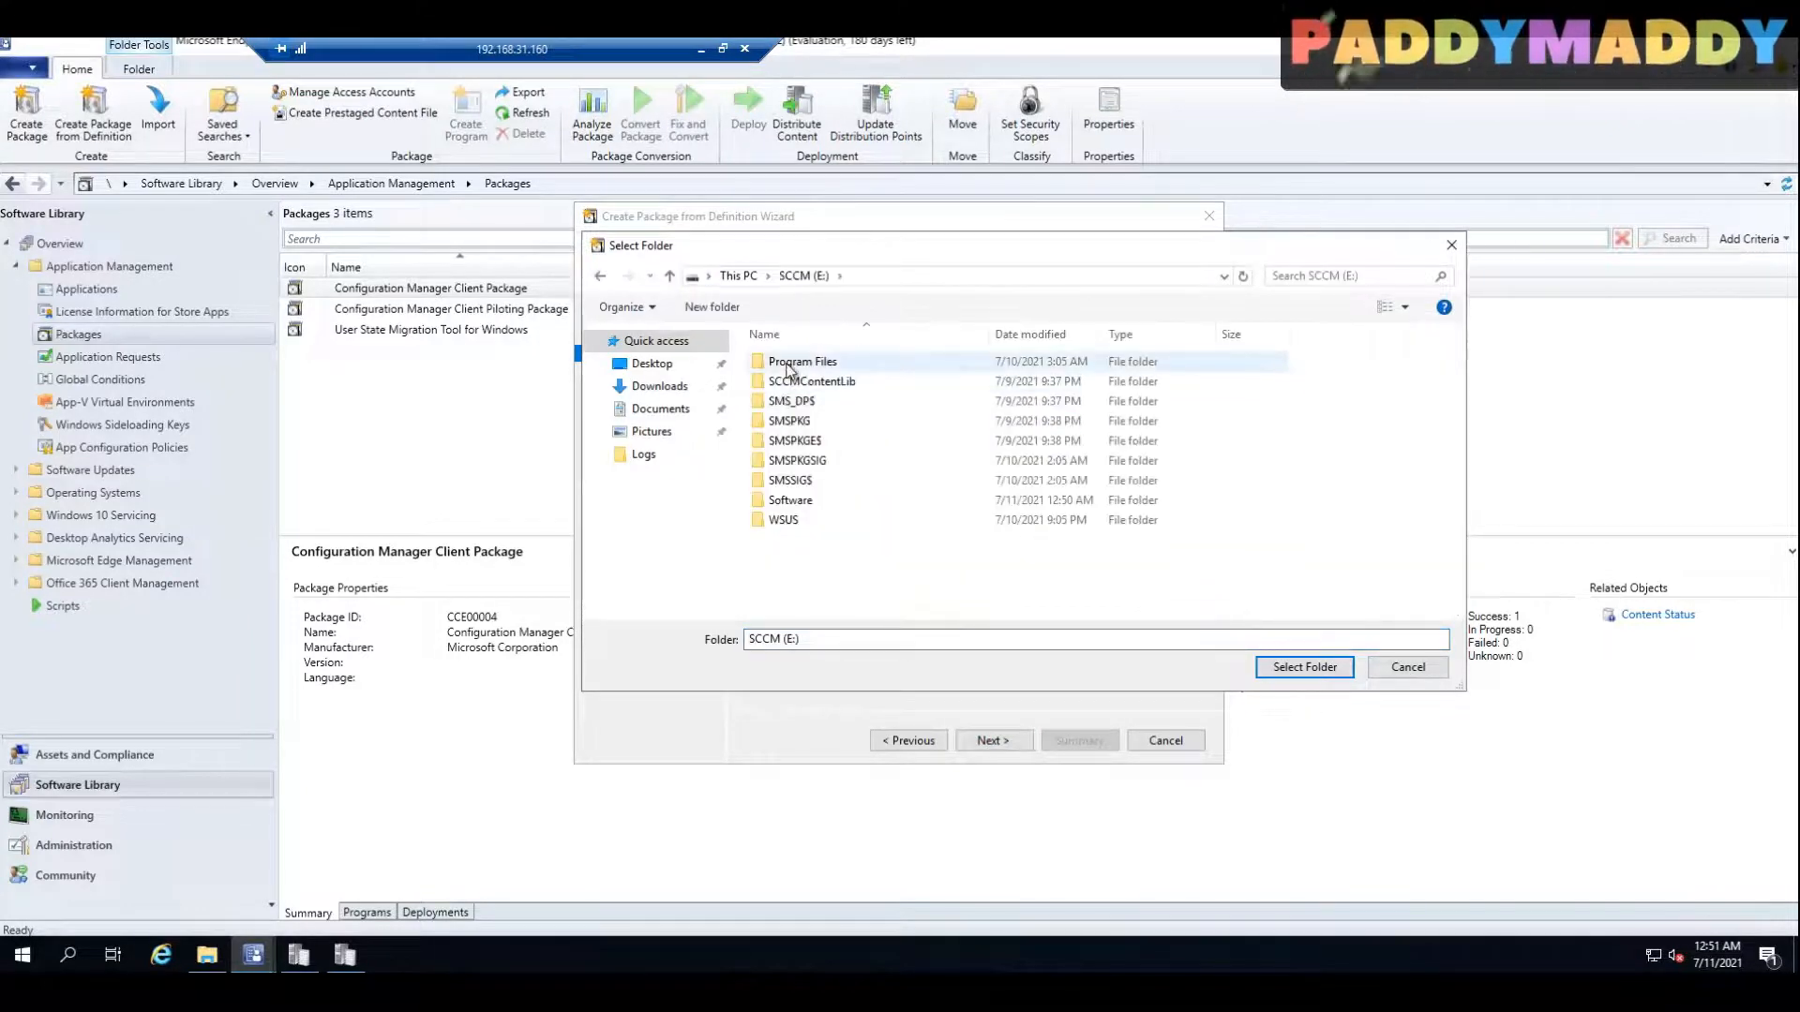
{"action": "double_click", "coordinate": [791, 500]}
{"action": "double_click", "coordinate": [773, 365]}
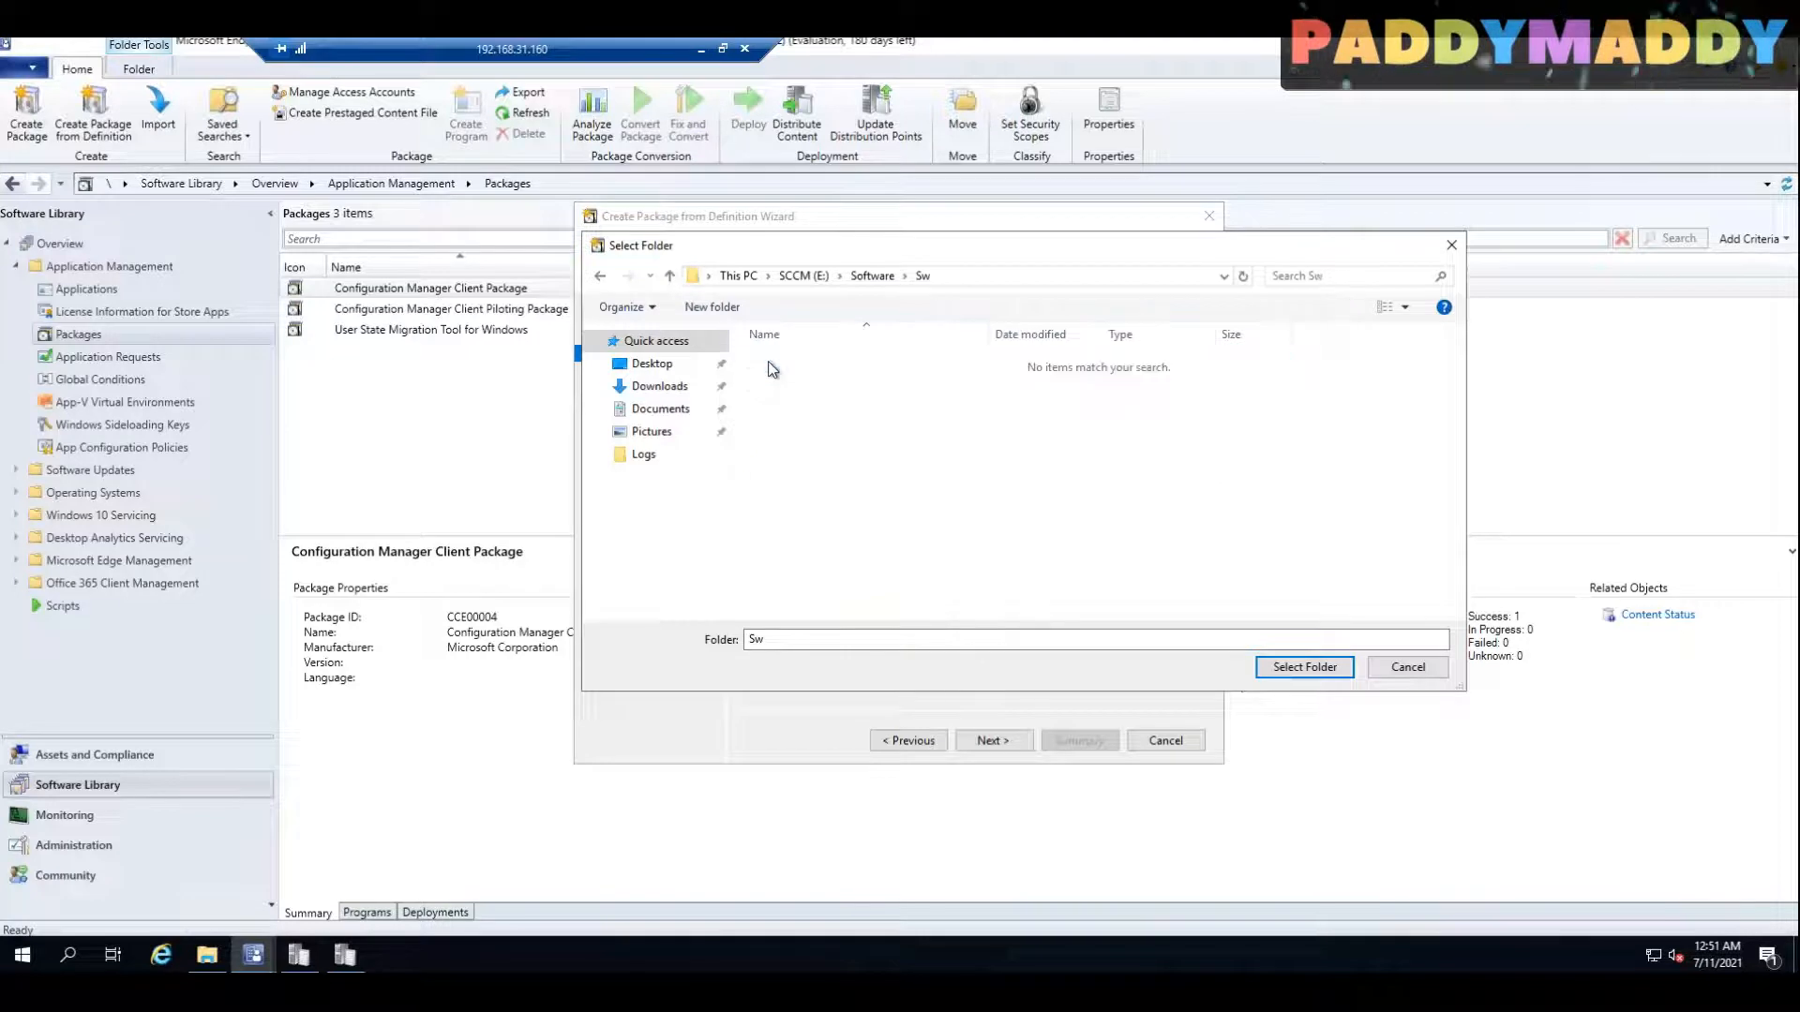
{"action": "left_click", "coordinate": [1305, 667]}
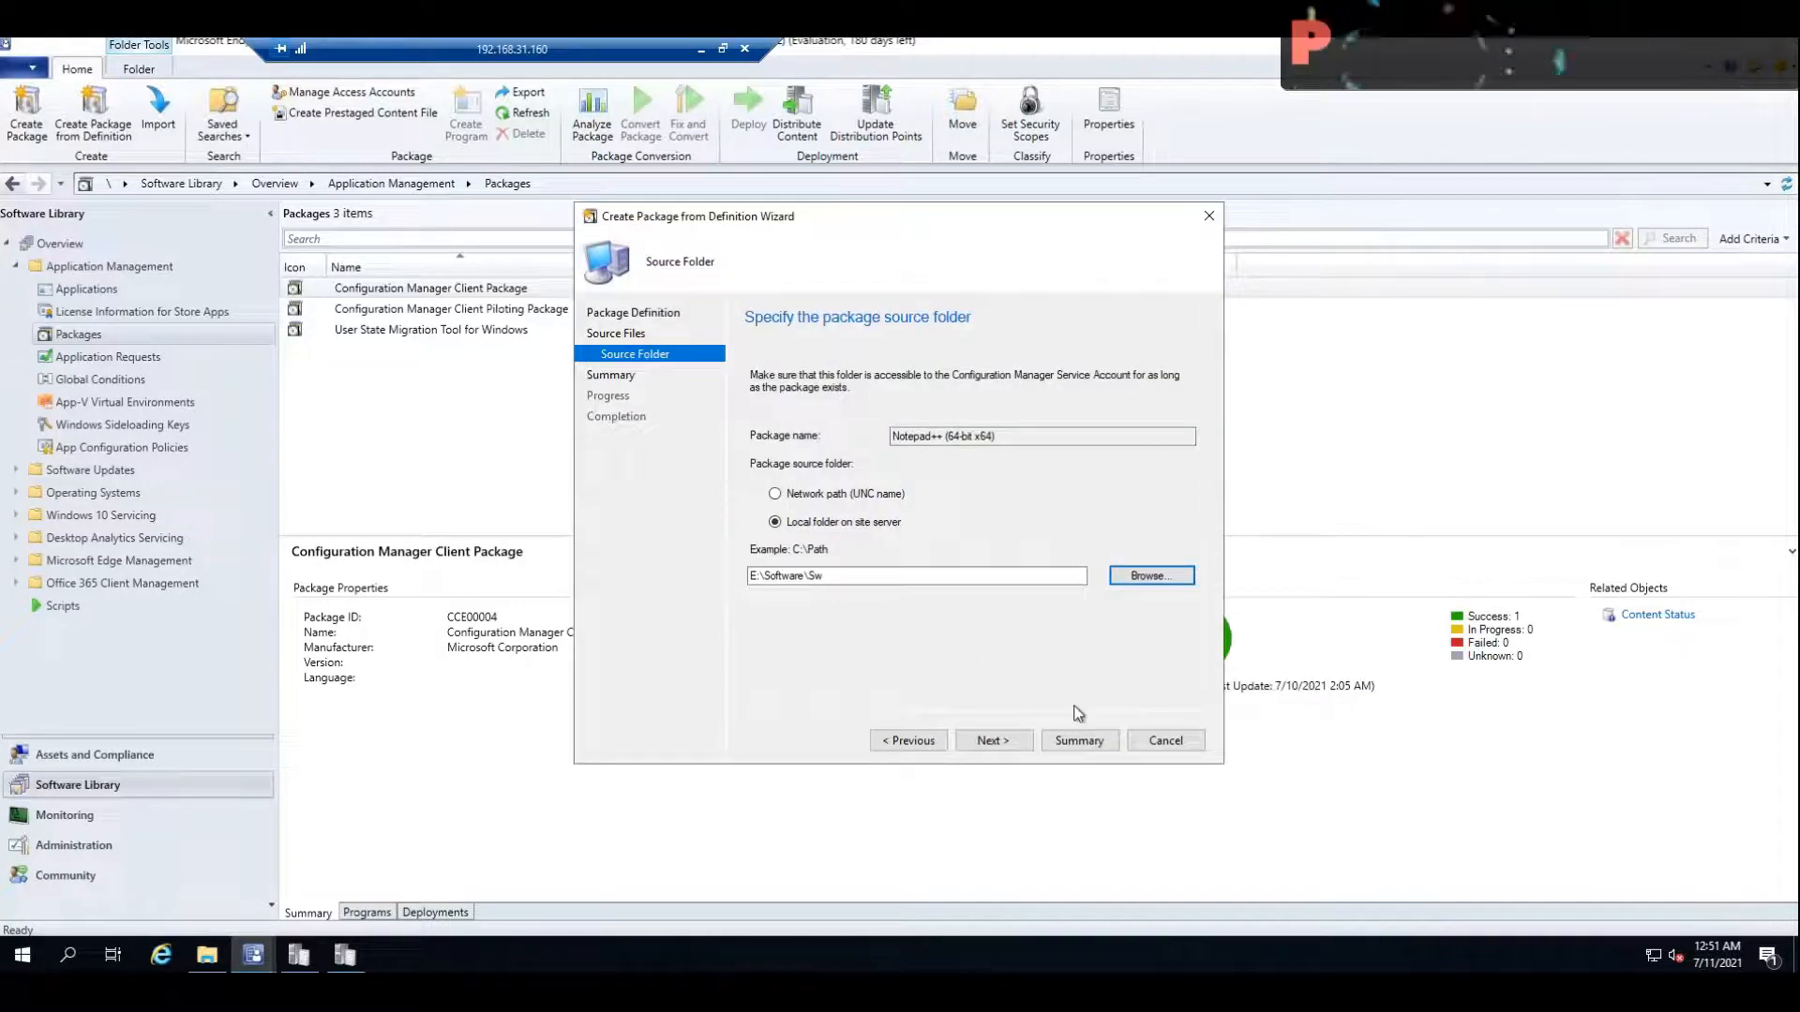
Step: Accept the summary and complete creation of the Notepad++ (64-bit x64) package
{"action": "left_click", "coordinate": [990, 740]}
{"action": "left_click", "coordinate": [990, 741]}
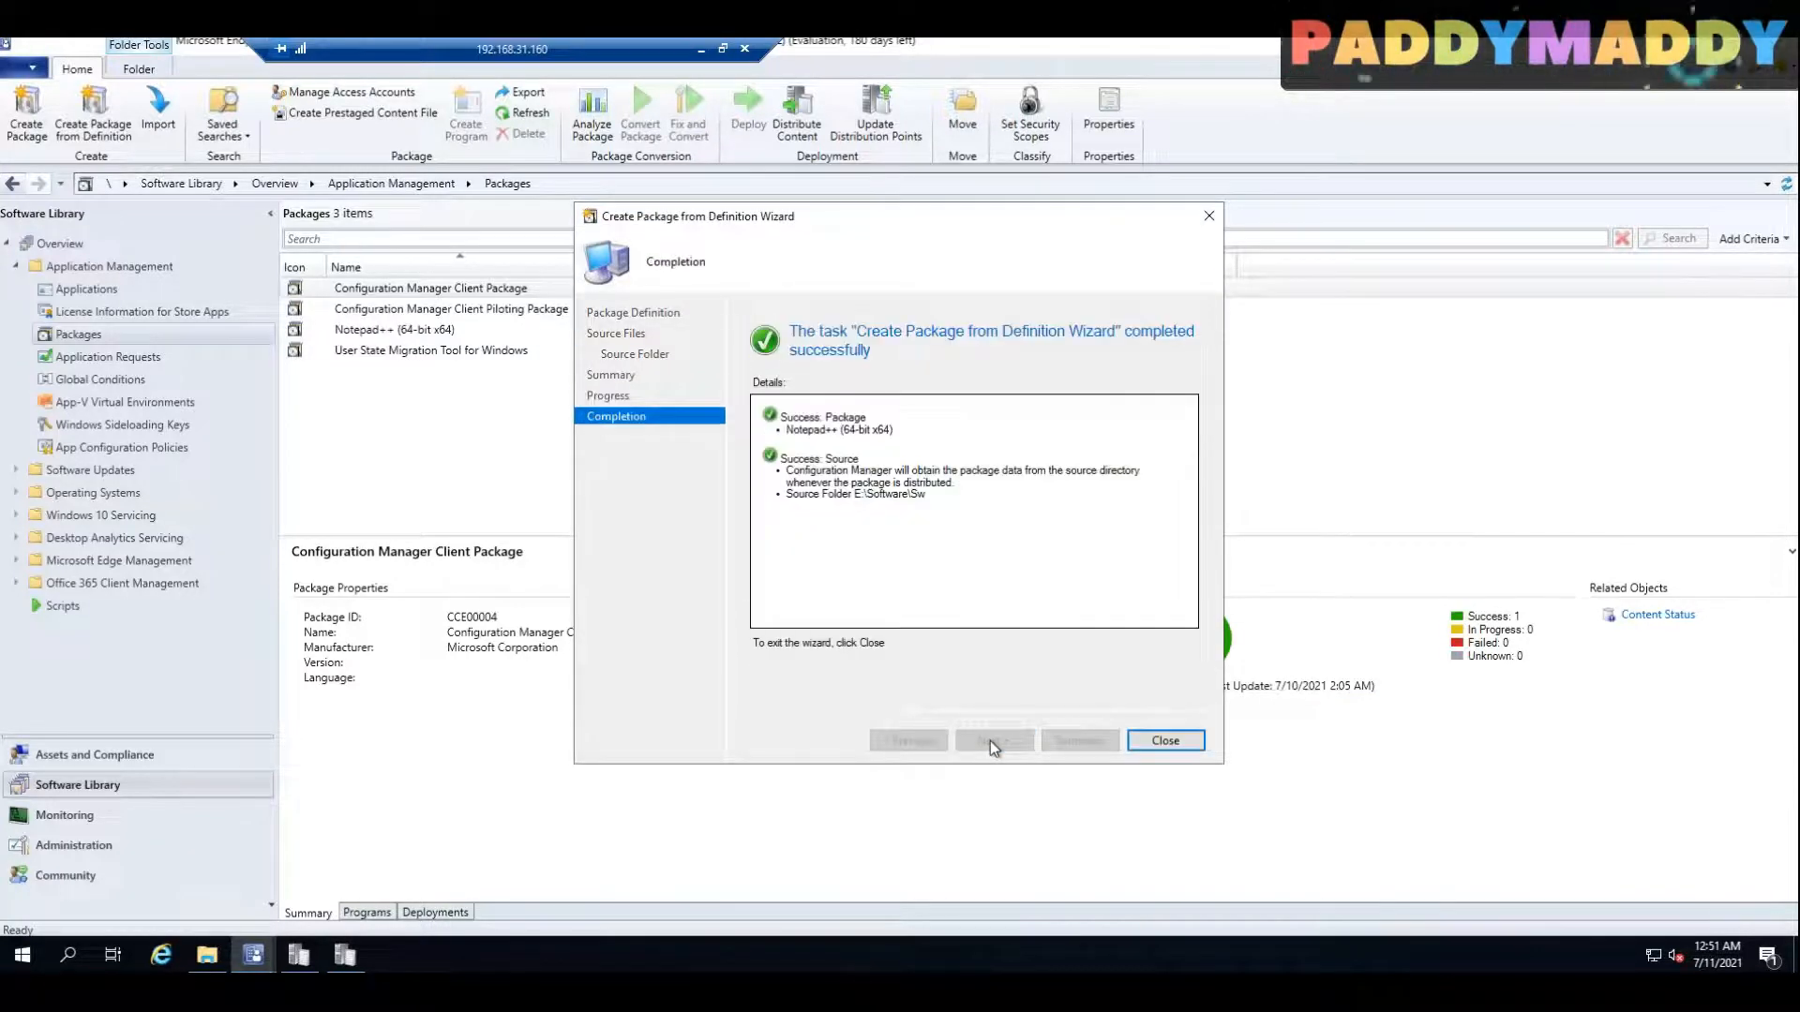
{"action": "left_click", "coordinate": [1165, 741]}
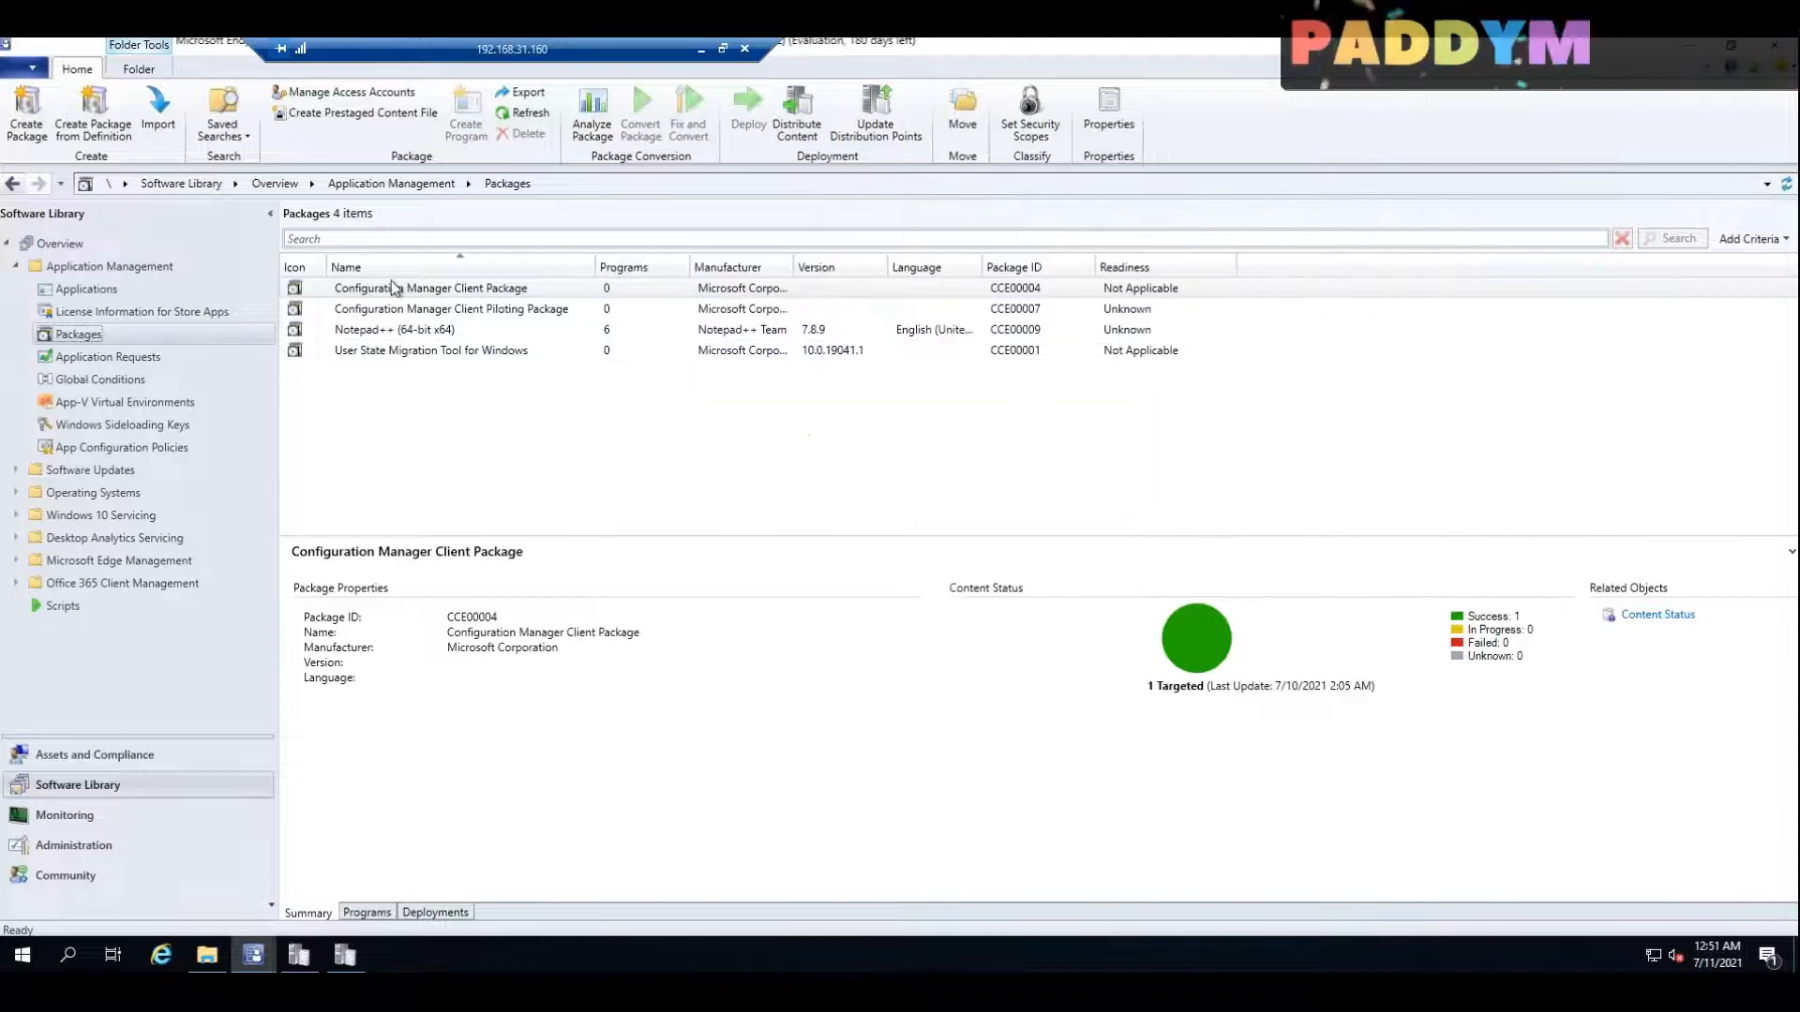
Step: Distribute the Notepad++ (64-bit x64) package content to the distribution point 2K19-MEM.MYLAB.LOCAL
{"action": "left_click", "coordinate": [431, 334]}
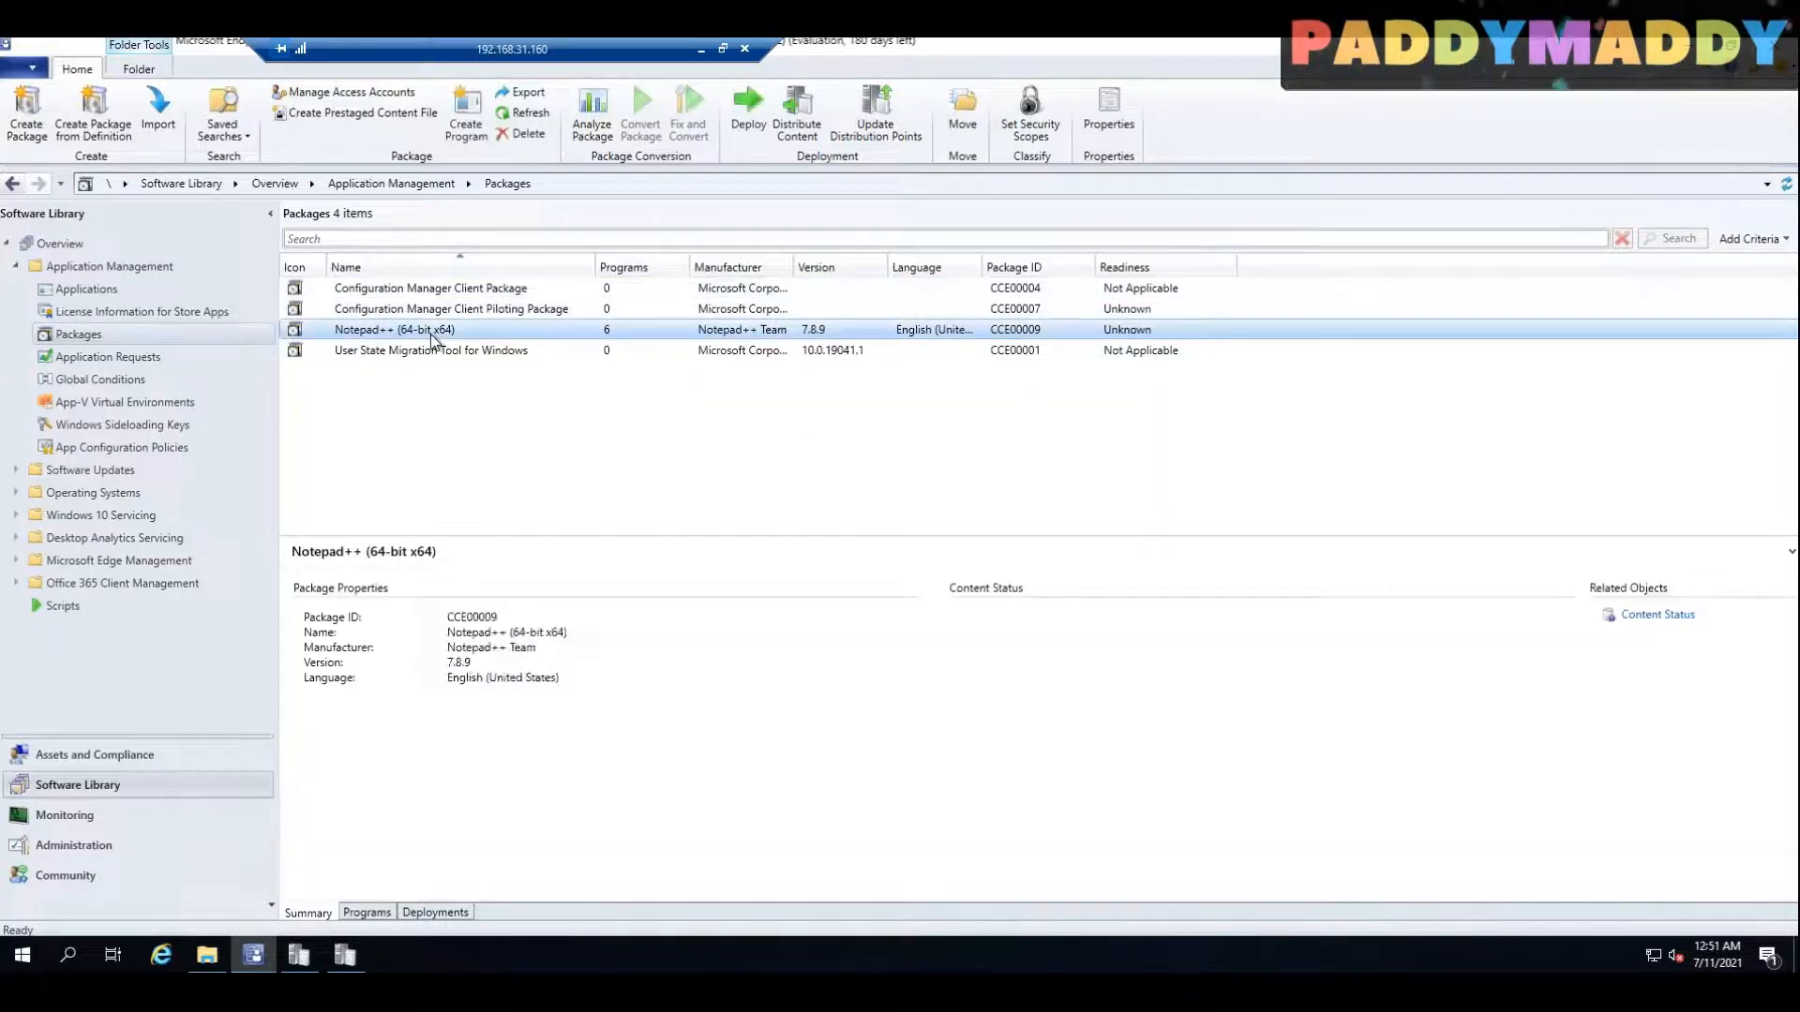
{"action": "right_click", "coordinate": [430, 333]}
{"action": "left_click", "coordinate": [559, 585]}
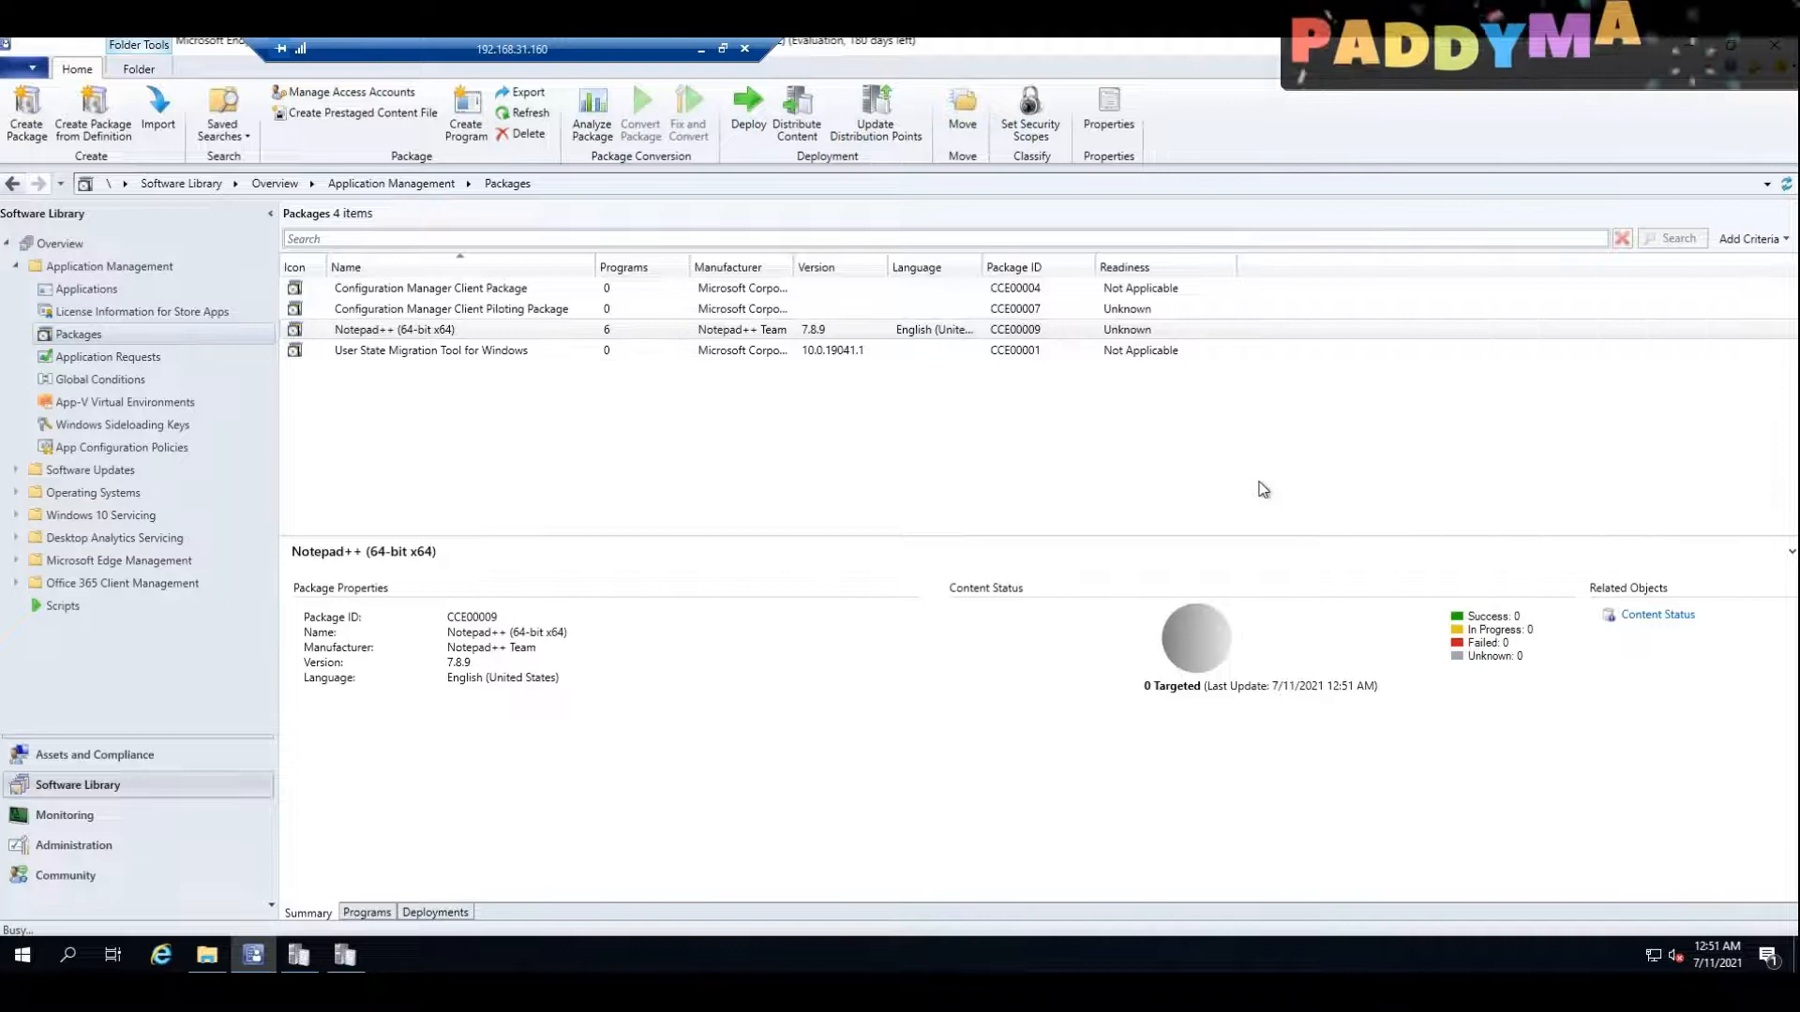
{"action": "left_click", "coordinate": [999, 740]}
{"action": "left_click", "coordinate": [1162, 455]}
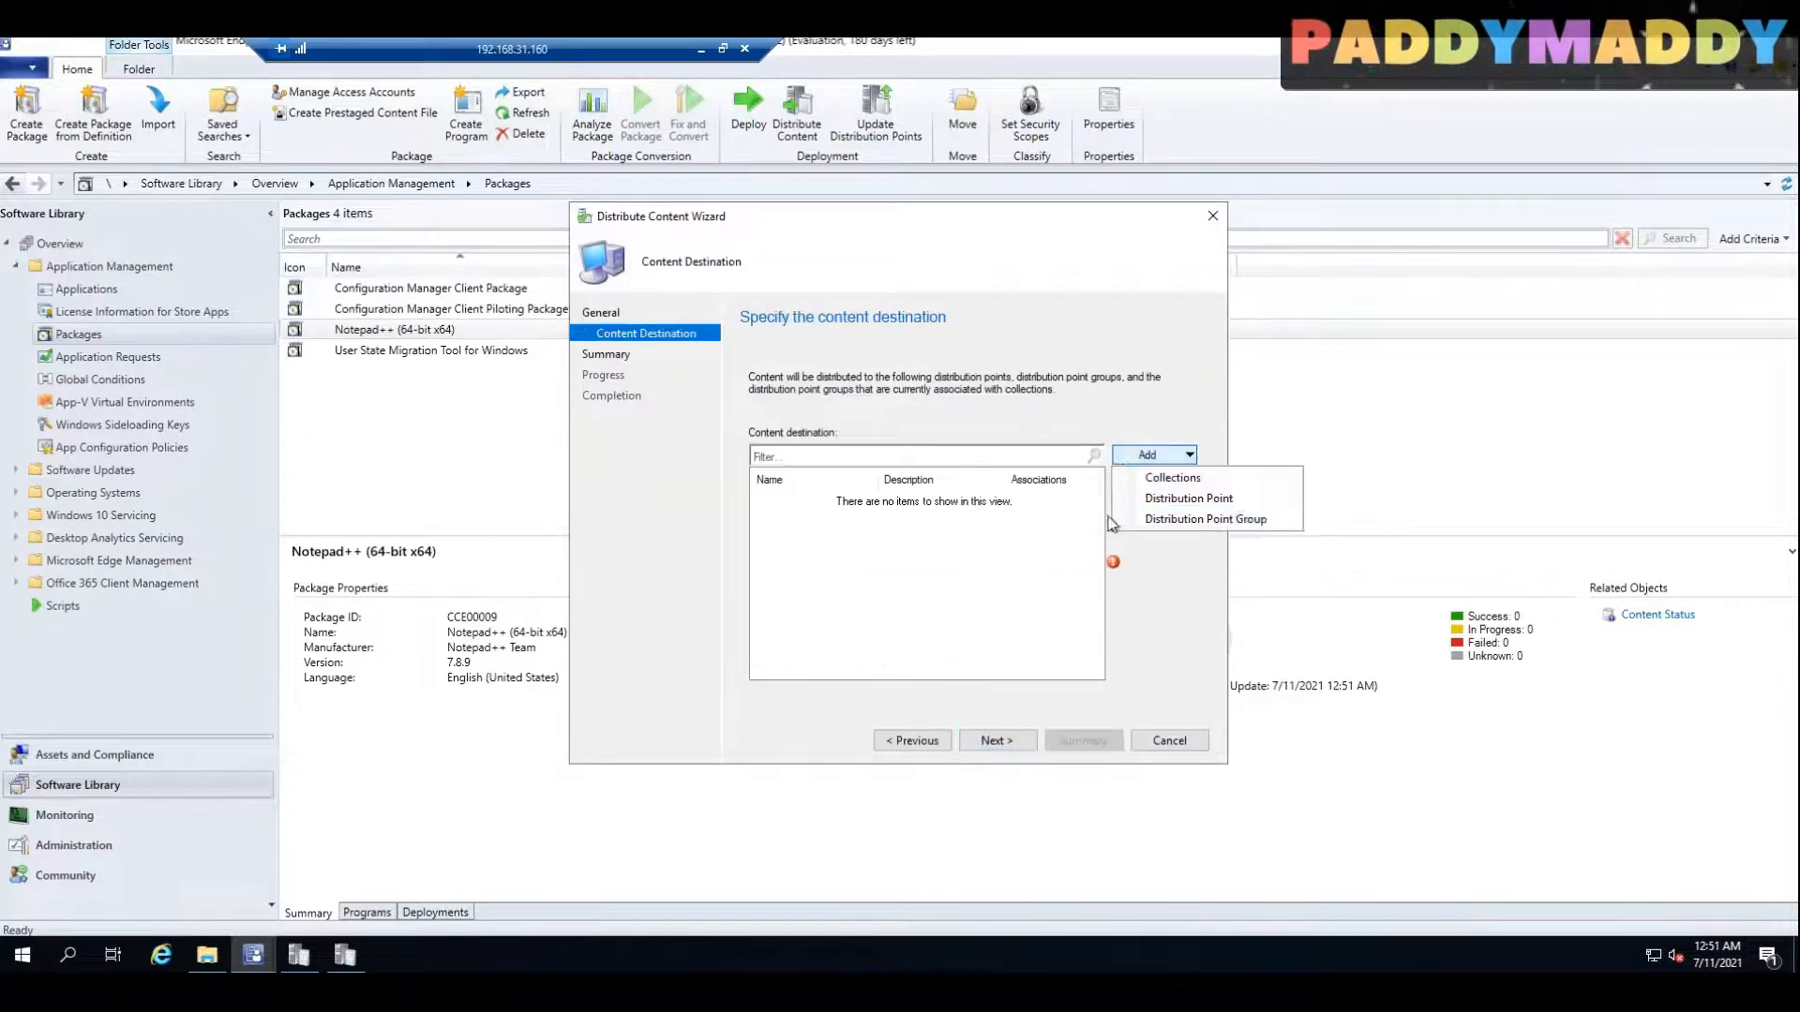
{"action": "left_click", "coordinate": [1153, 495]}
{"action": "left_click", "coordinate": [646, 418]}
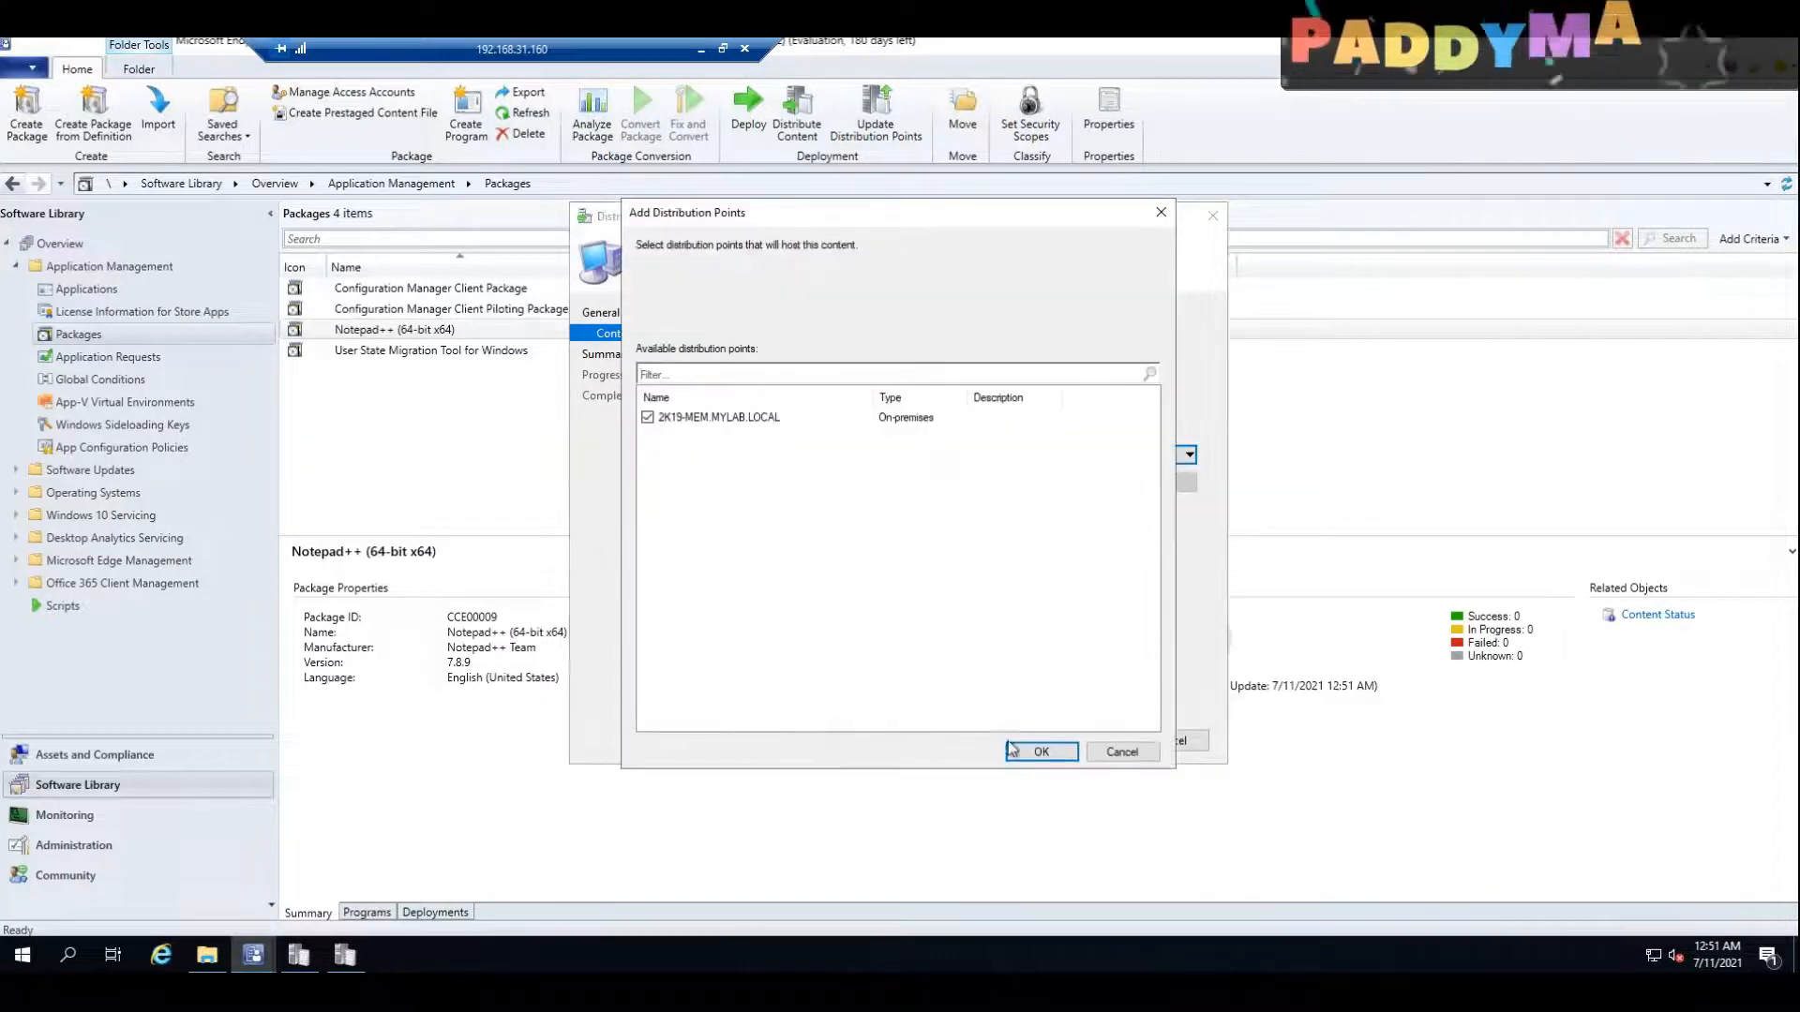
{"action": "left_click", "coordinate": [1040, 751]}
{"action": "left_click", "coordinate": [1020, 741]}
{"action": "left_click", "coordinate": [1020, 740]}
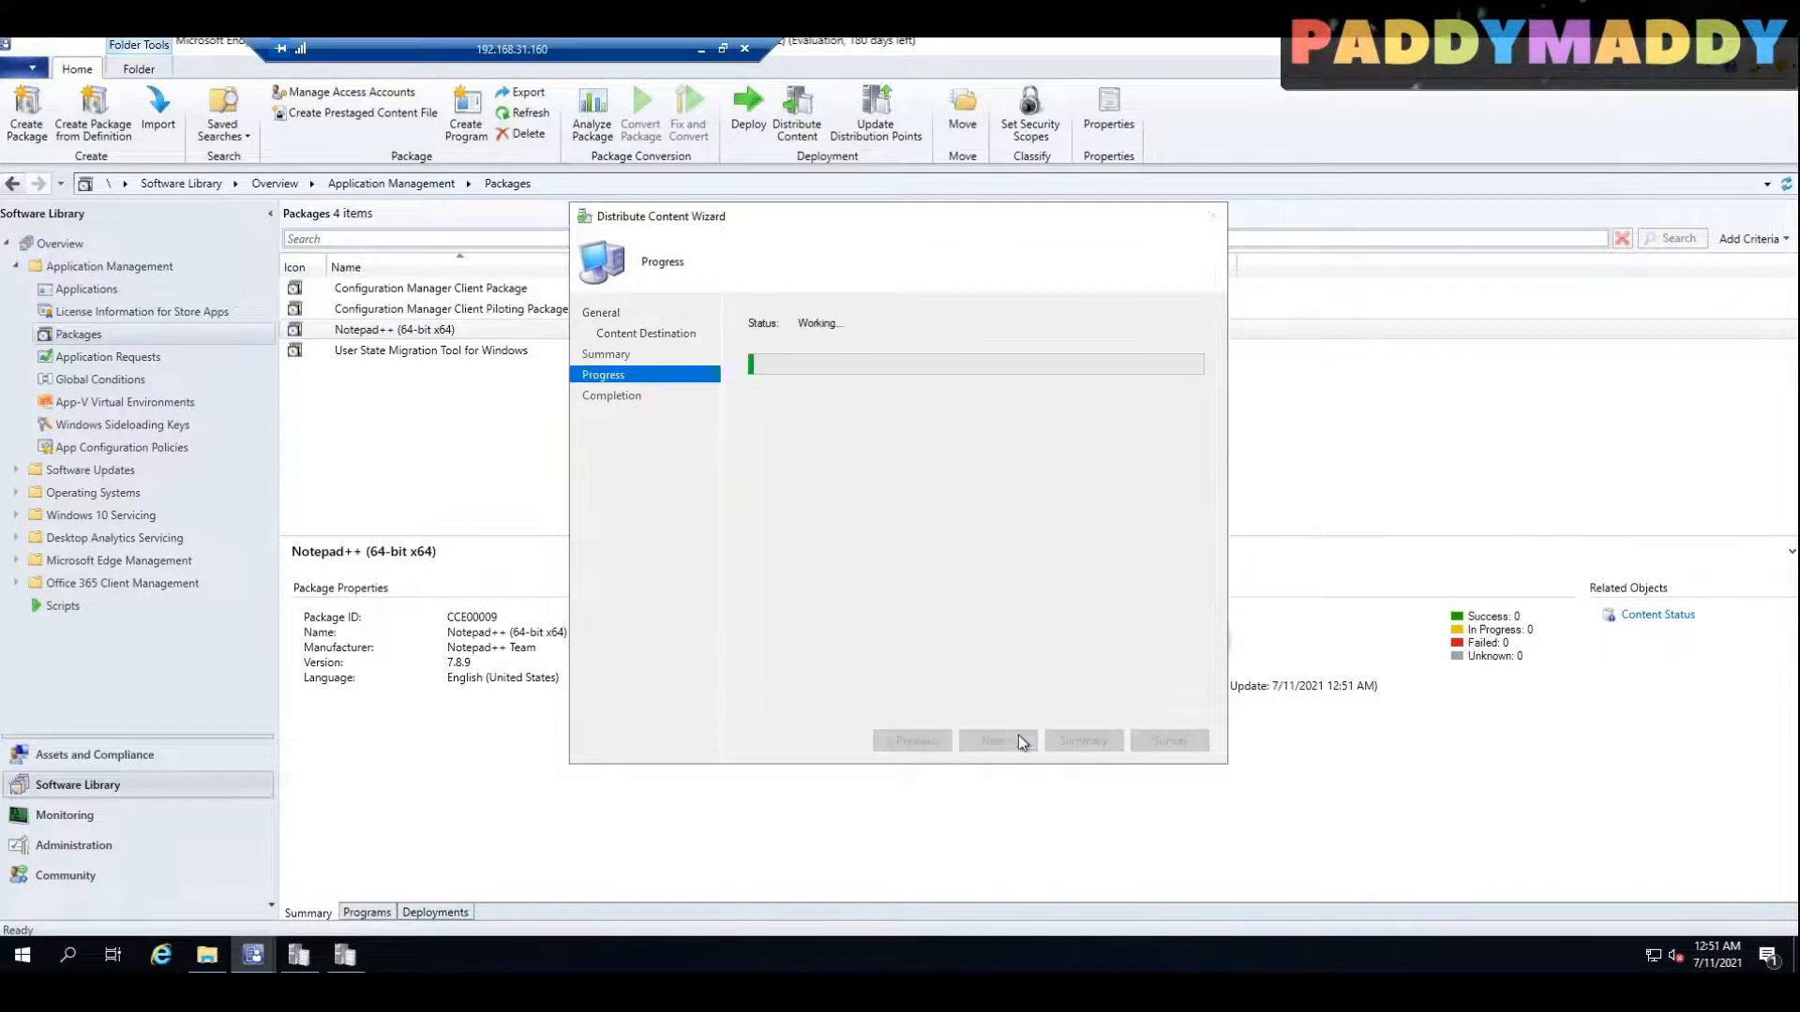
{"action": "left_click", "coordinate": [1171, 741]}
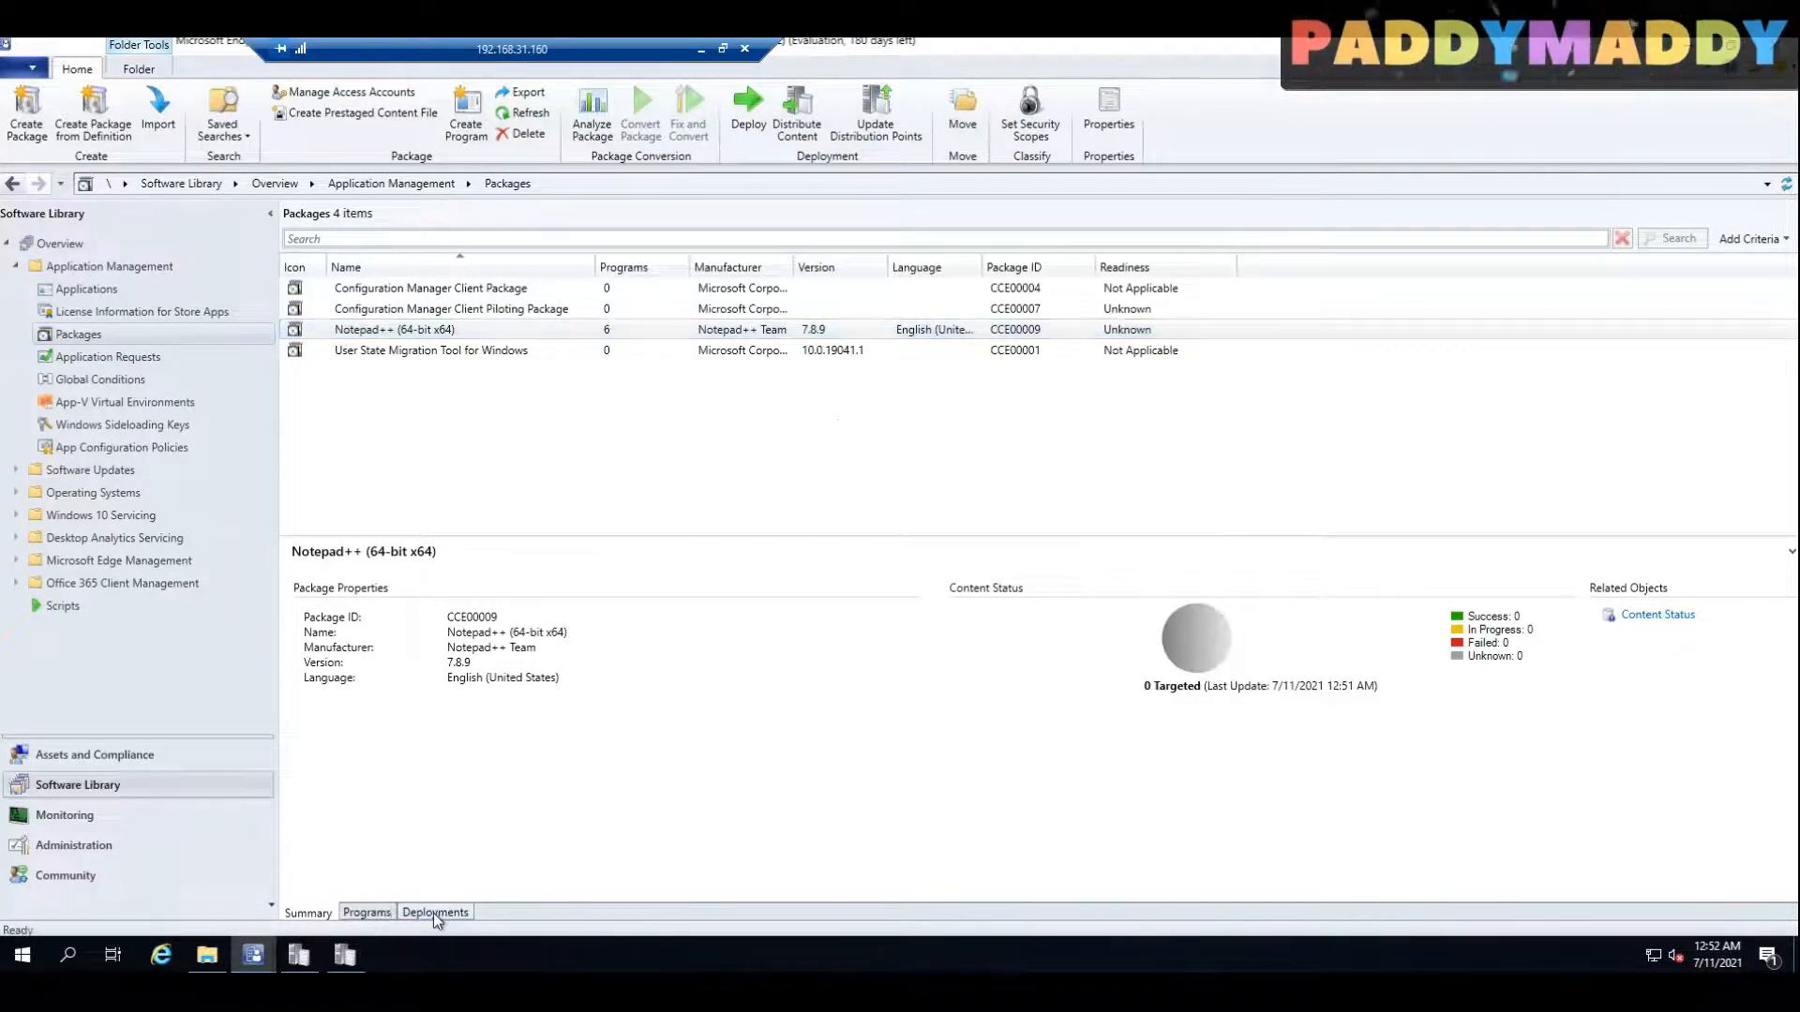
Step: Start a deployment of the Notepad++ package's Per-system unattended program with the All Systems device collection as target
{"action": "left_click", "coordinate": [371, 914]}
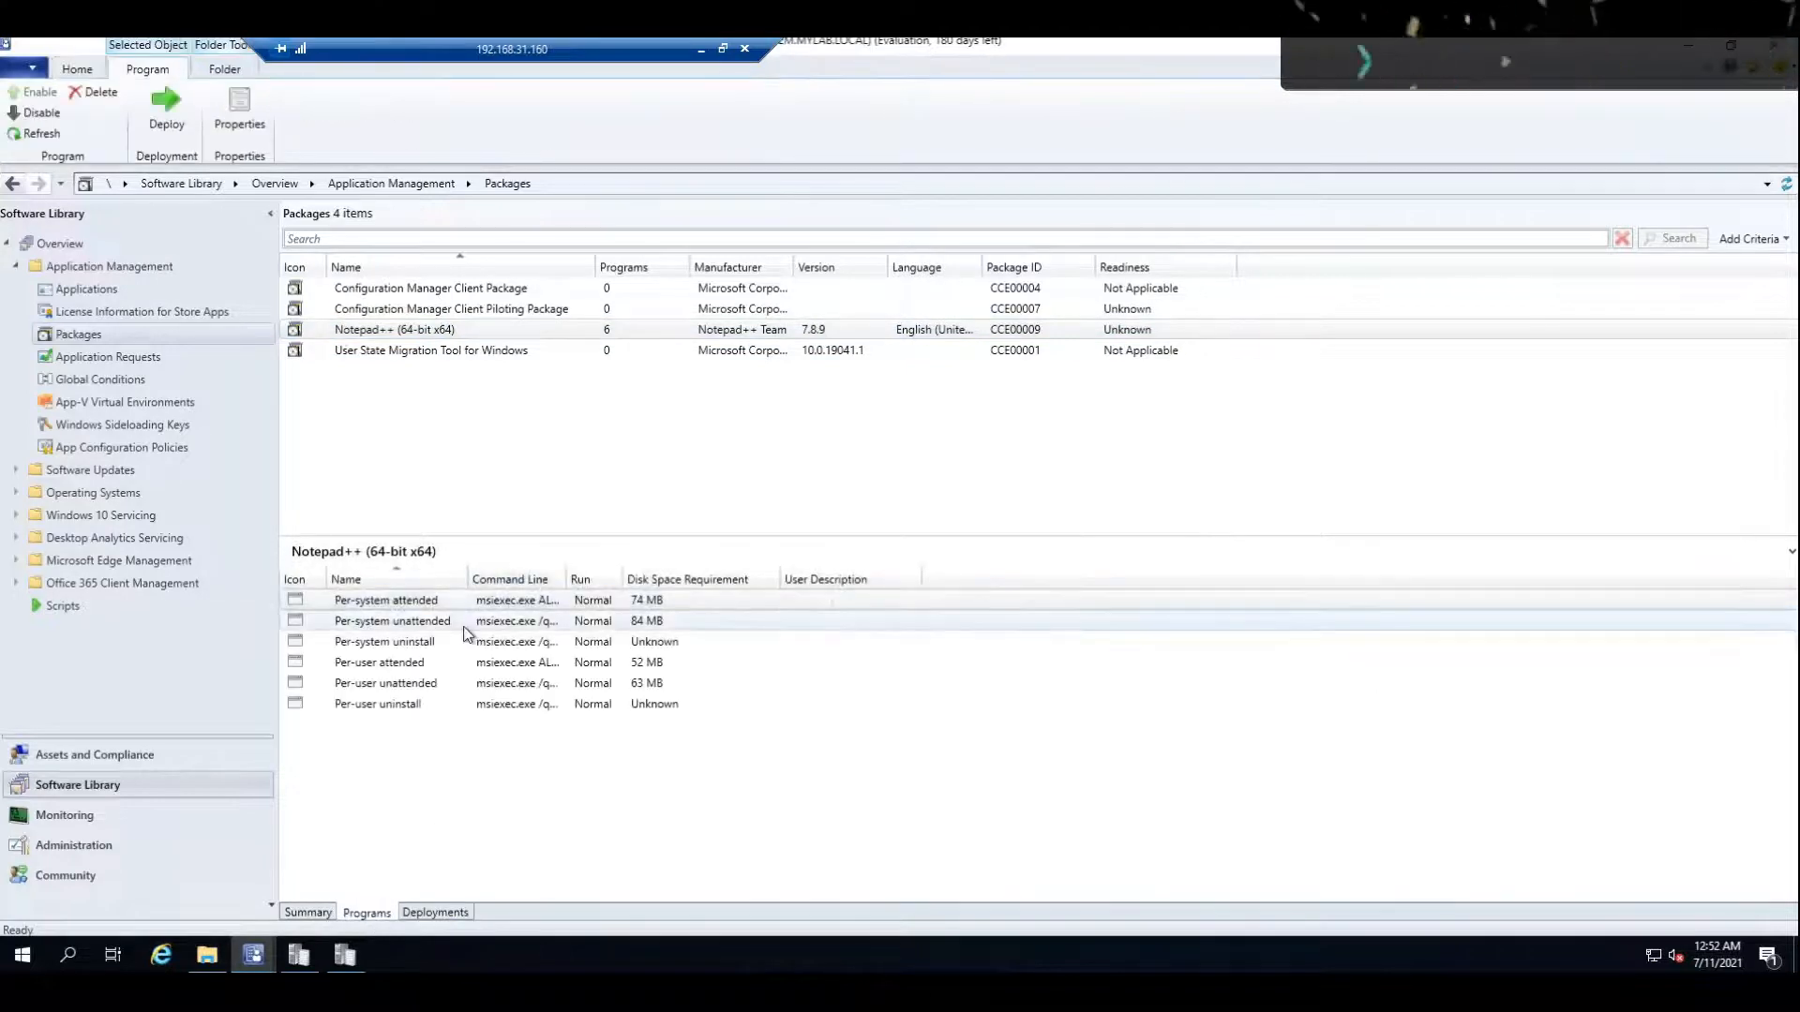
{"action": "right_click", "coordinate": [466, 624]}
{"action": "left_click_drag", "start_coordinate": [468, 580], "coordinate": [610, 577]}
{"action": "right_click", "coordinate": [423, 622]}
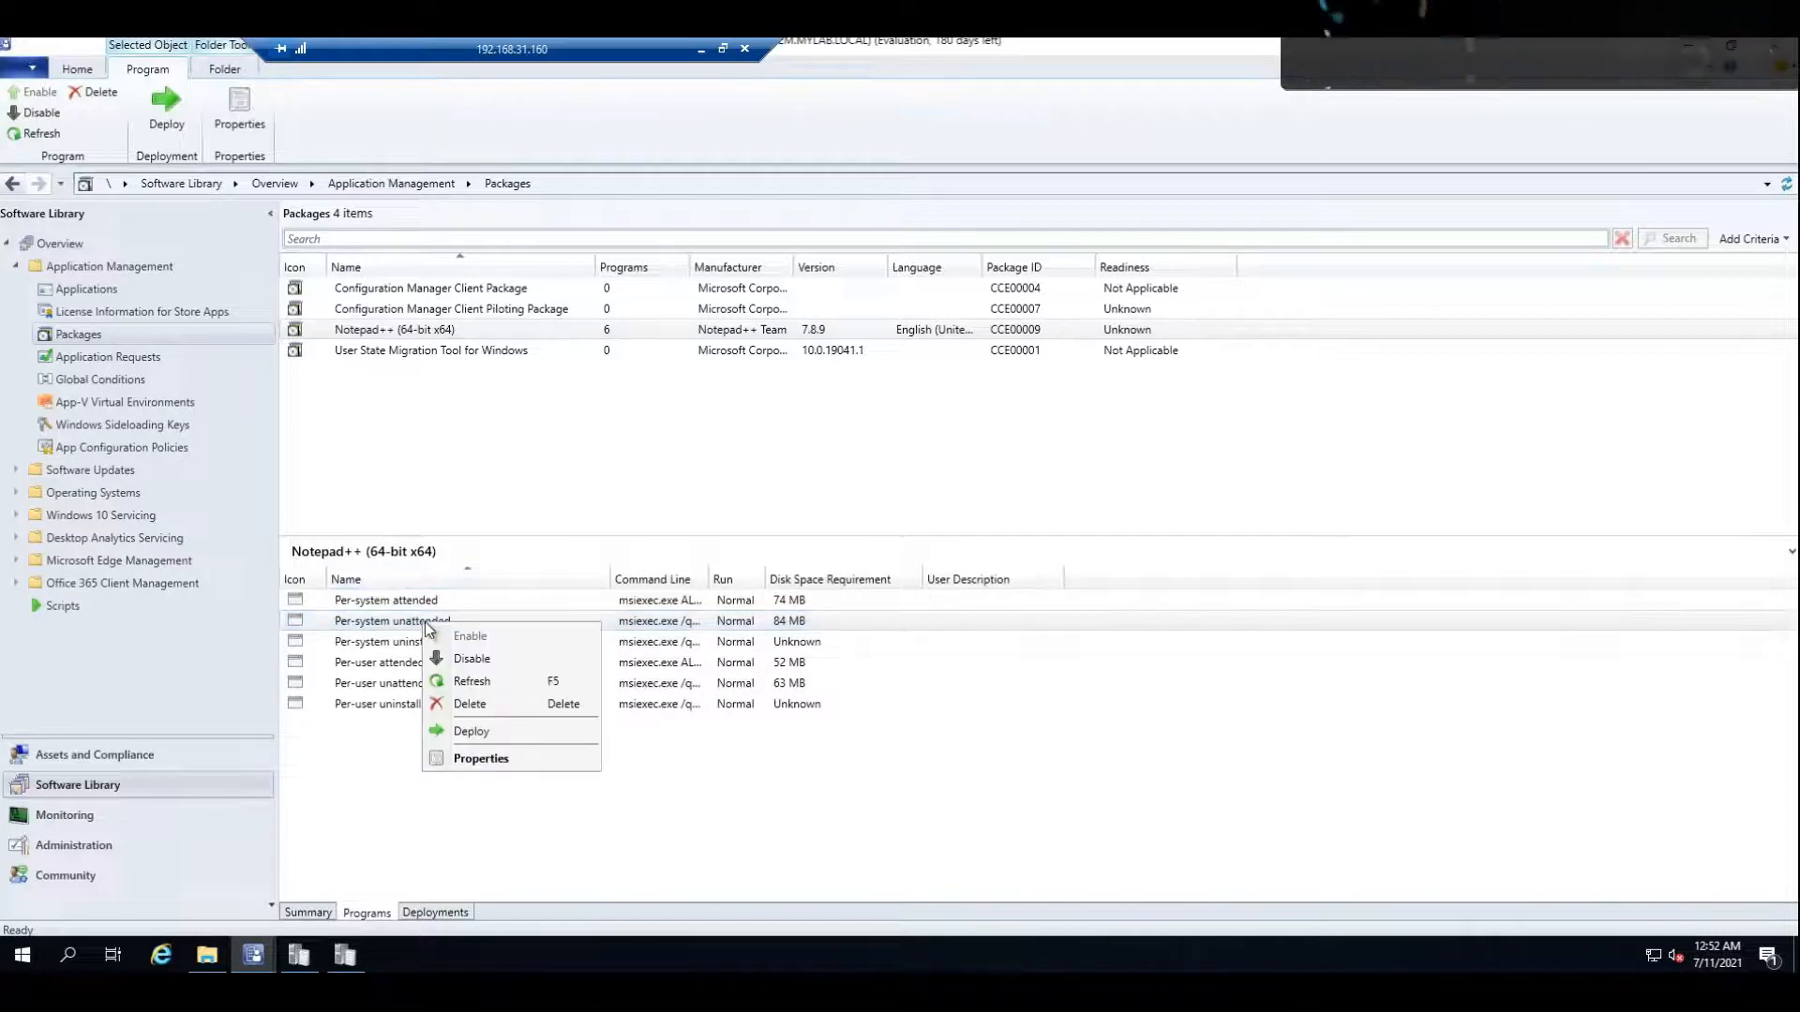
{"action": "left_click", "coordinate": [499, 733]}
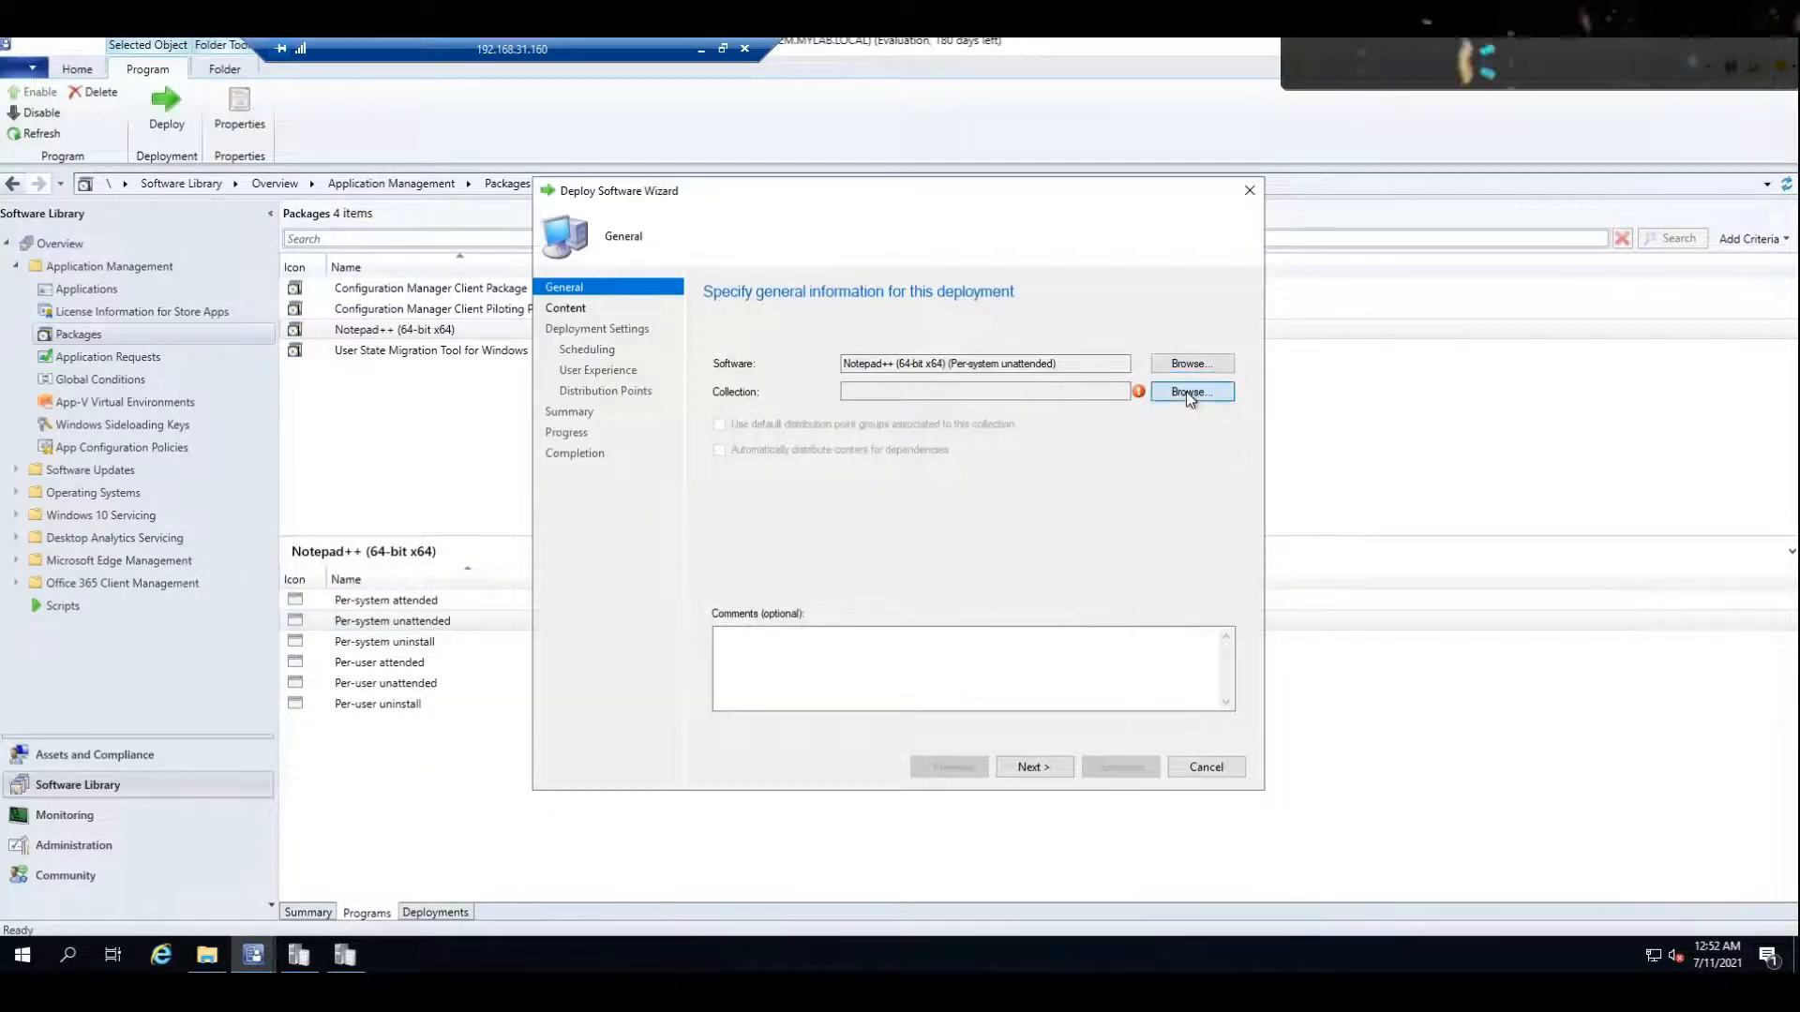
{"action": "left_click", "coordinate": [1187, 394]}
{"action": "left_click", "coordinate": [878, 419]}
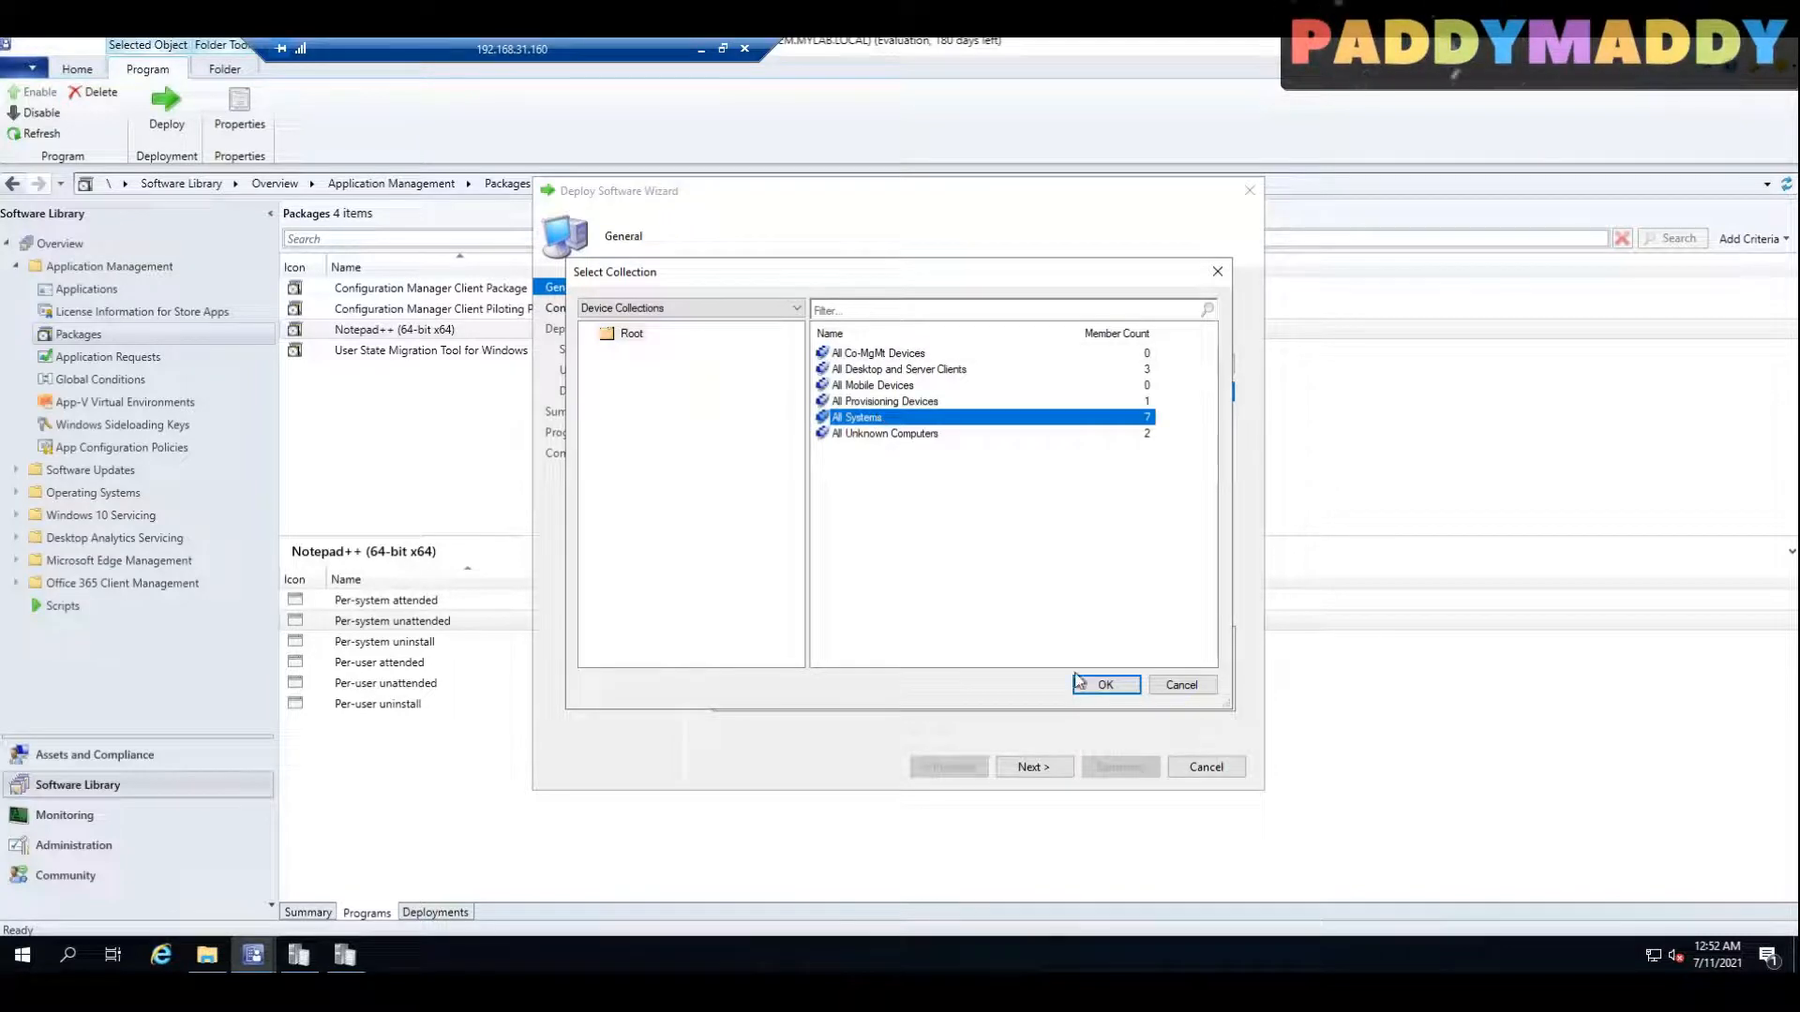
{"action": "left_click", "coordinate": [1127, 689]}
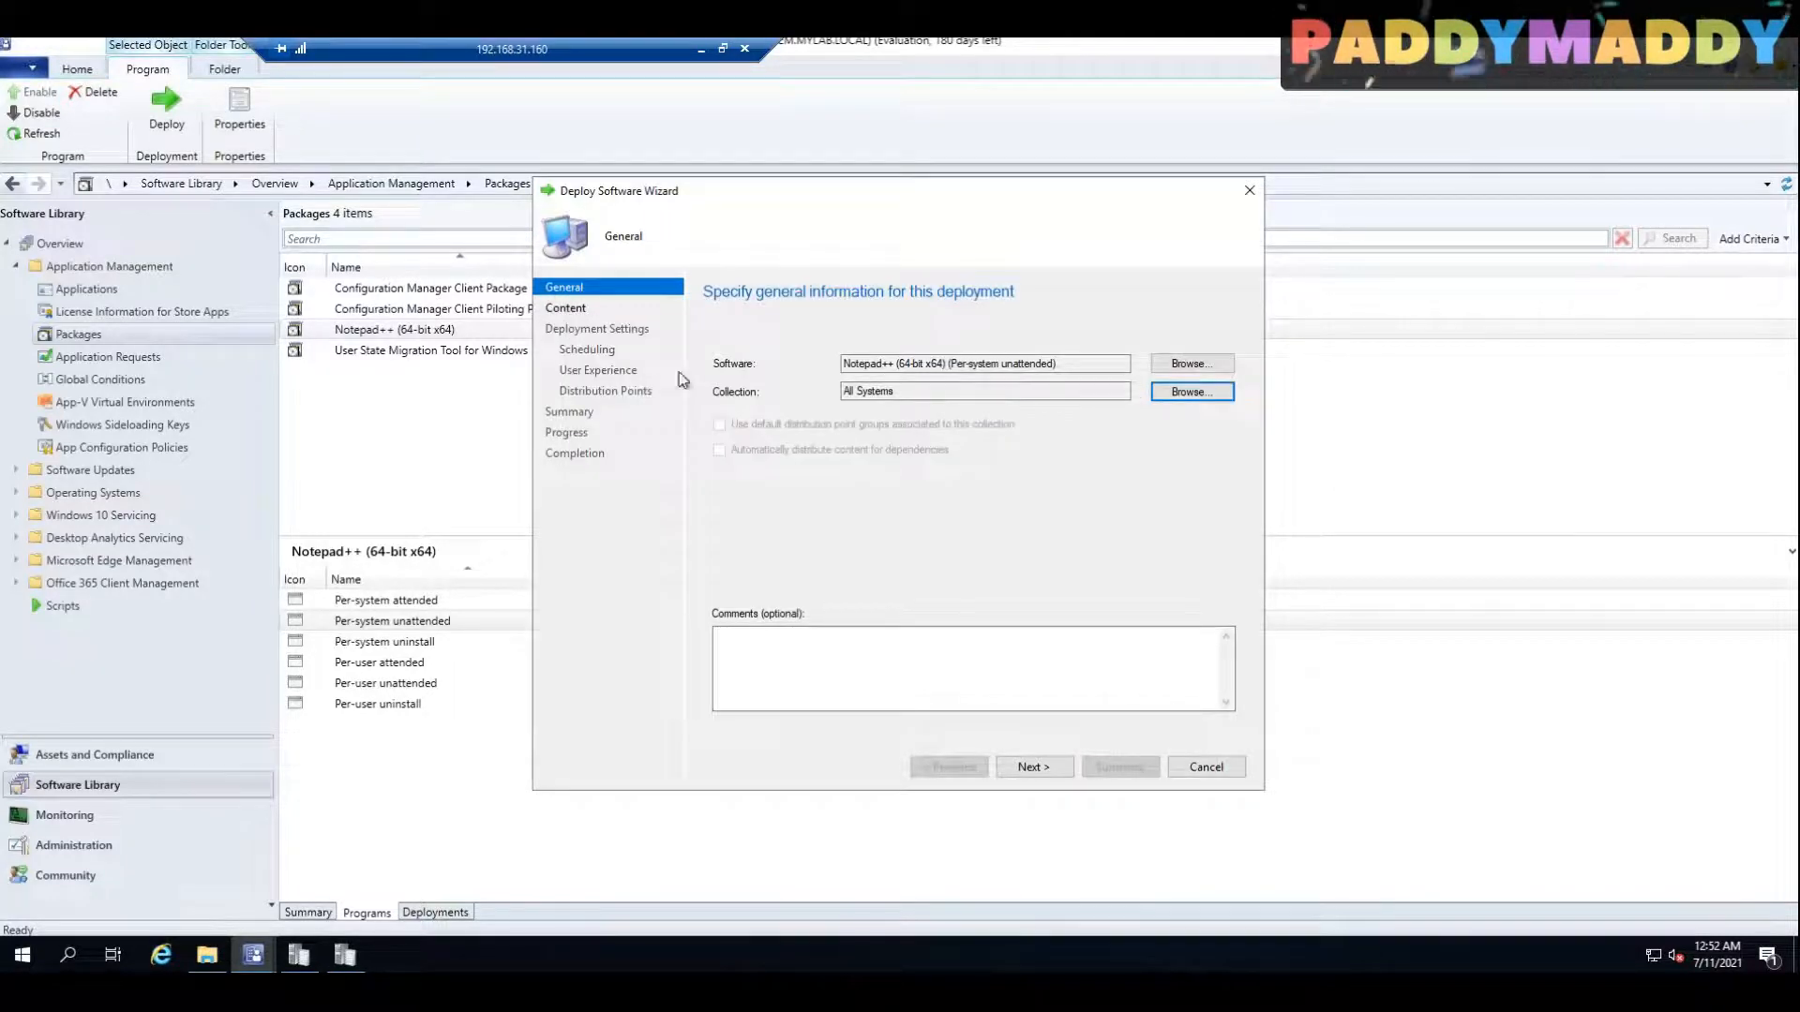
Step: Keep the purpose as Required, add an As soon as possible assignment schedule, and complete the deployment
{"action": "left_click", "coordinate": [1049, 767]}
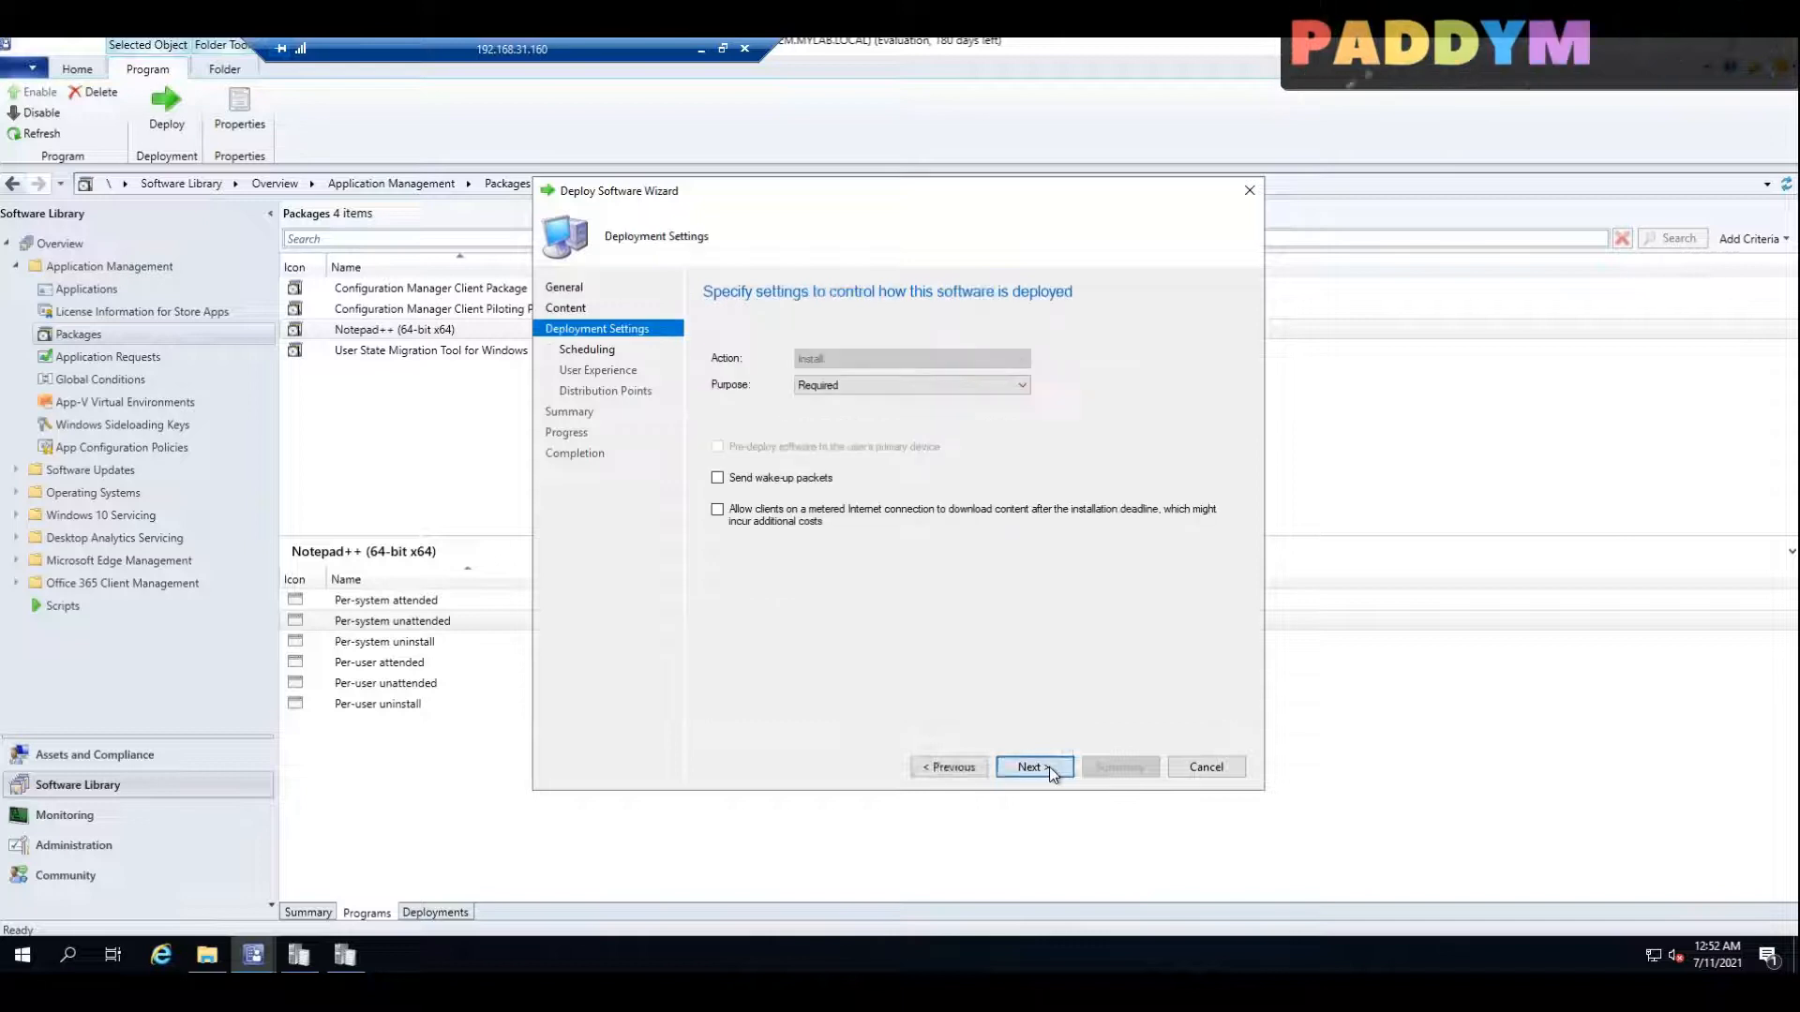
{"action": "left_click", "coordinate": [1049, 767]}
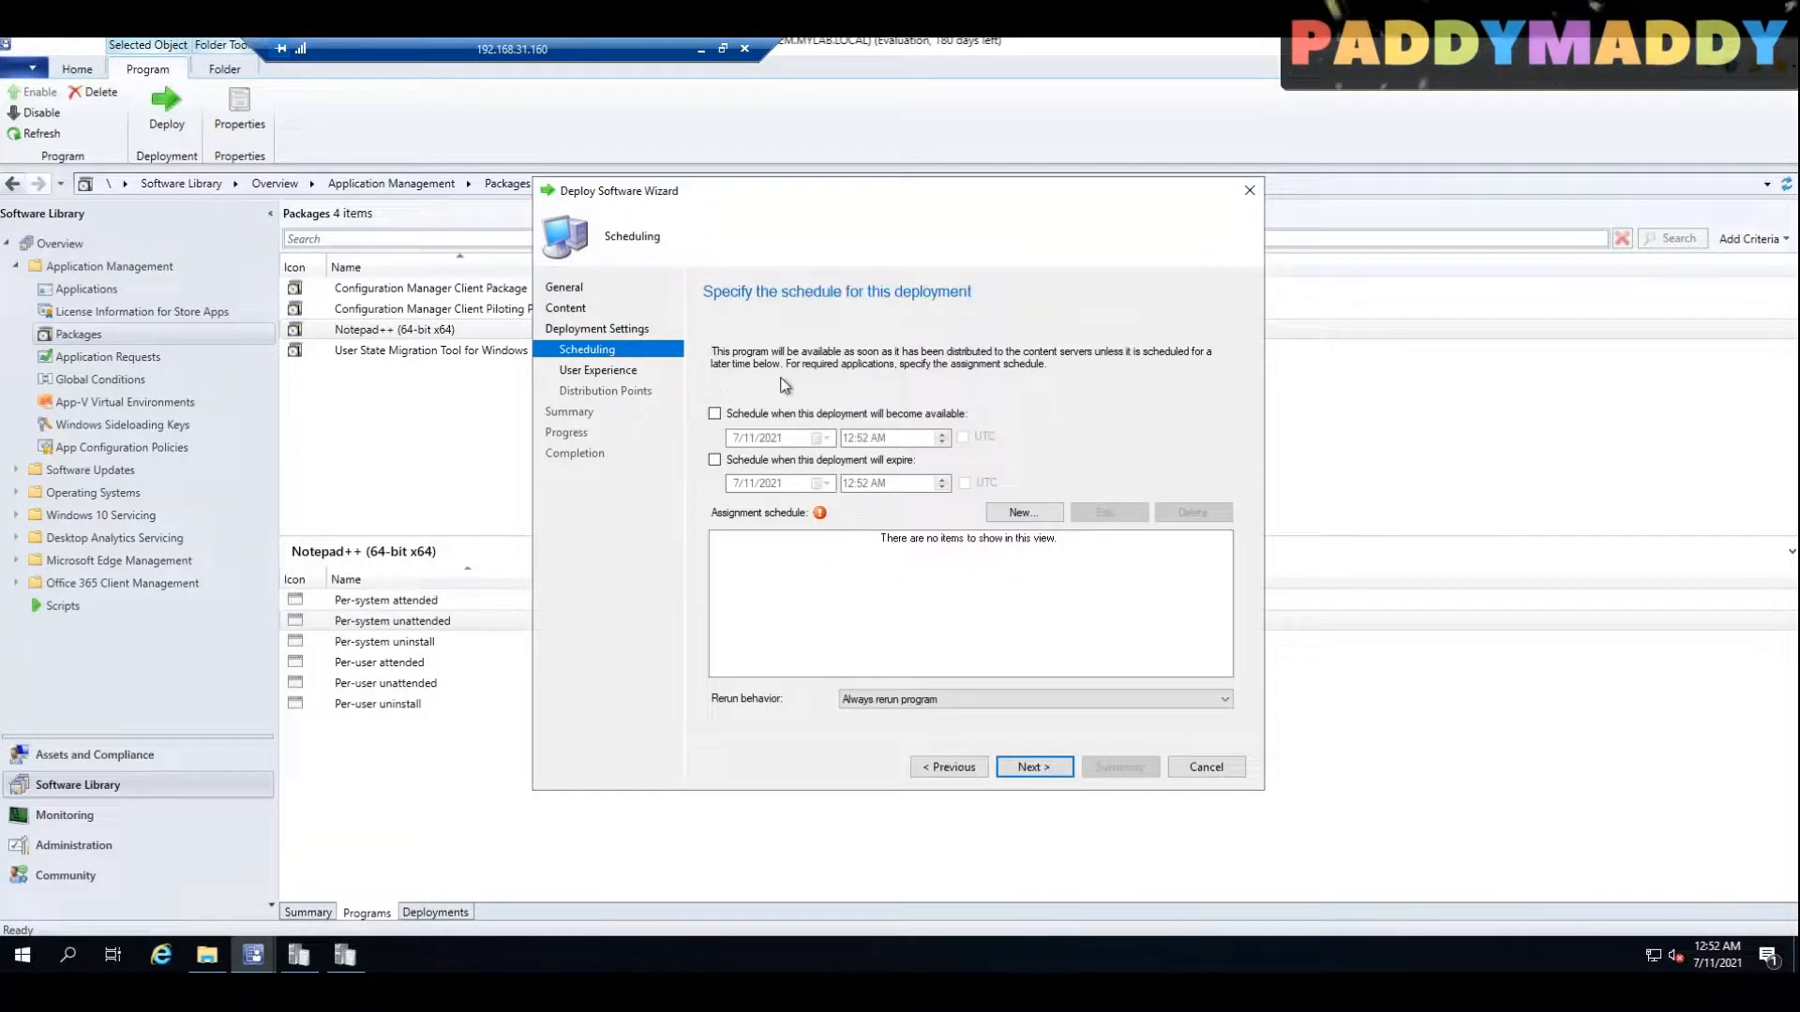
{"action": "left_click", "coordinate": [1022, 513]}
{"action": "left_click", "coordinate": [794, 503]}
{"action": "left_click", "coordinate": [958, 583]}
{"action": "left_click", "coordinate": [1037, 763]}
{"action": "left_click", "coordinate": [1038, 763]}
{"action": "left_click", "coordinate": [1038, 763]}
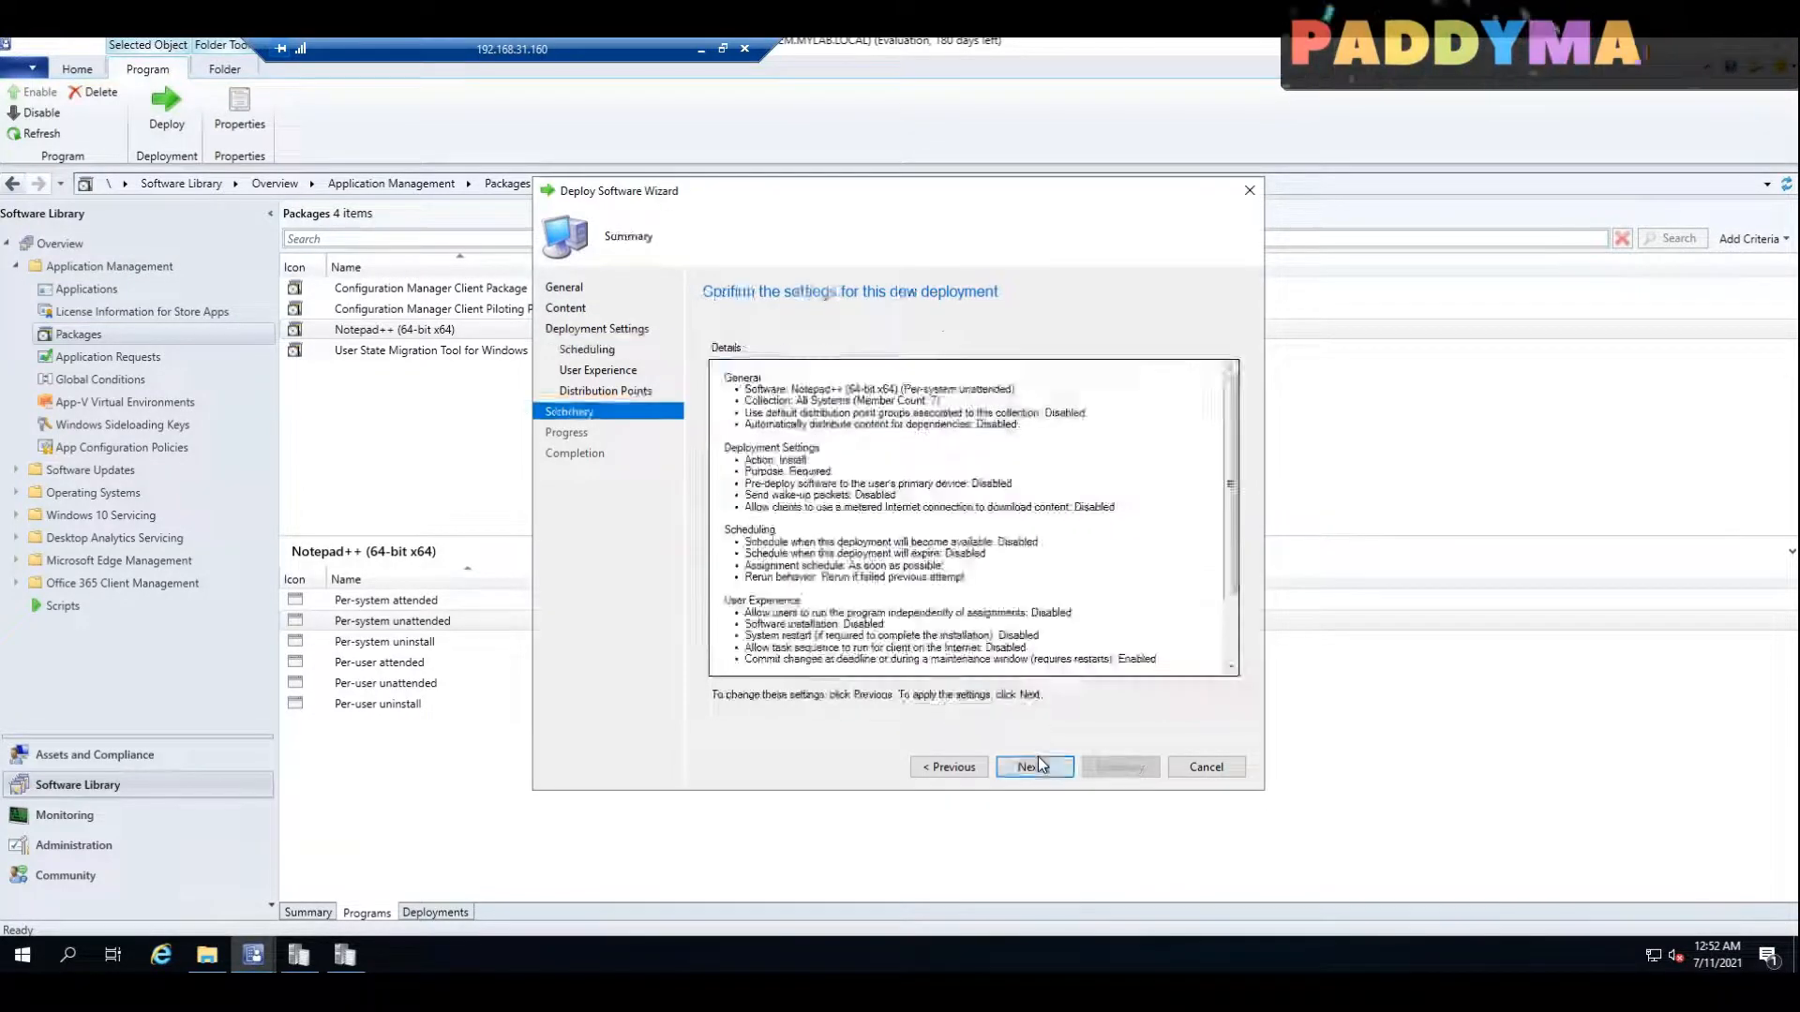
{"action": "left_click", "coordinate": [1038, 763]}
{"action": "left_click", "coordinate": [1207, 767]}
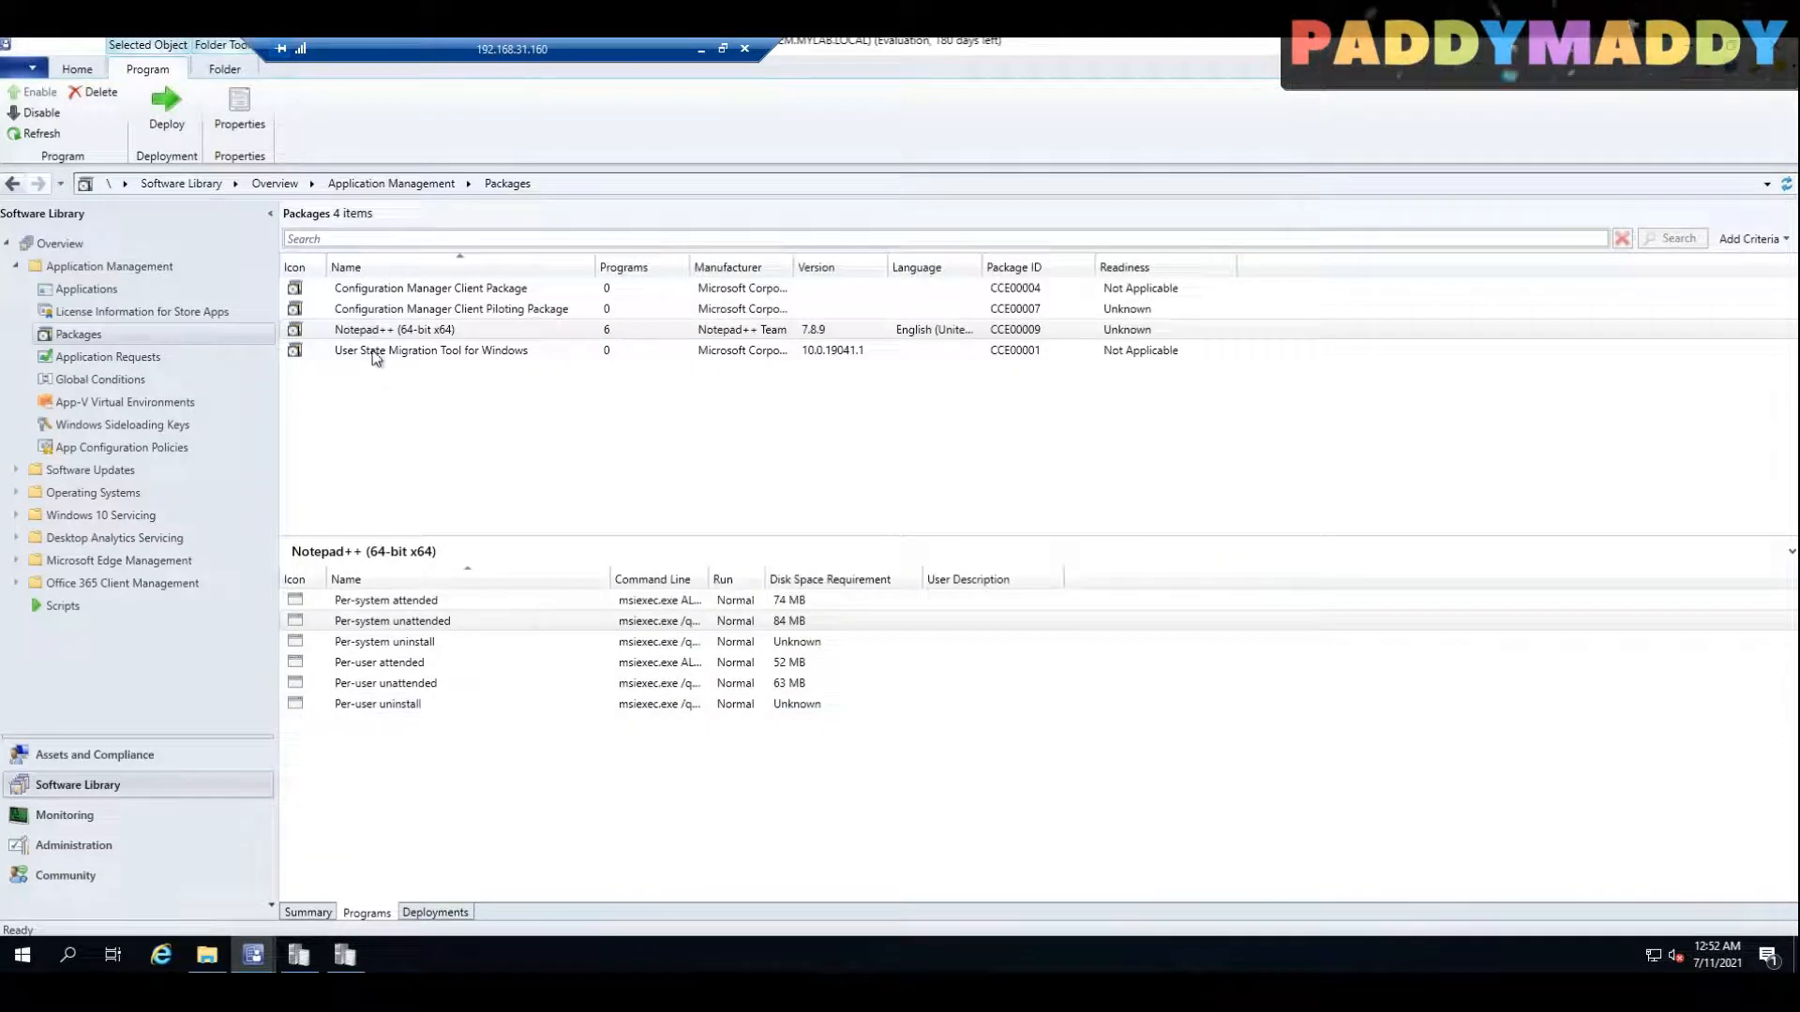
Step: View the Notepad++ package's content status, and switch to the Configuration Manager client properties in the AnyDesk session
{"action": "left_click", "coordinate": [328, 912]}
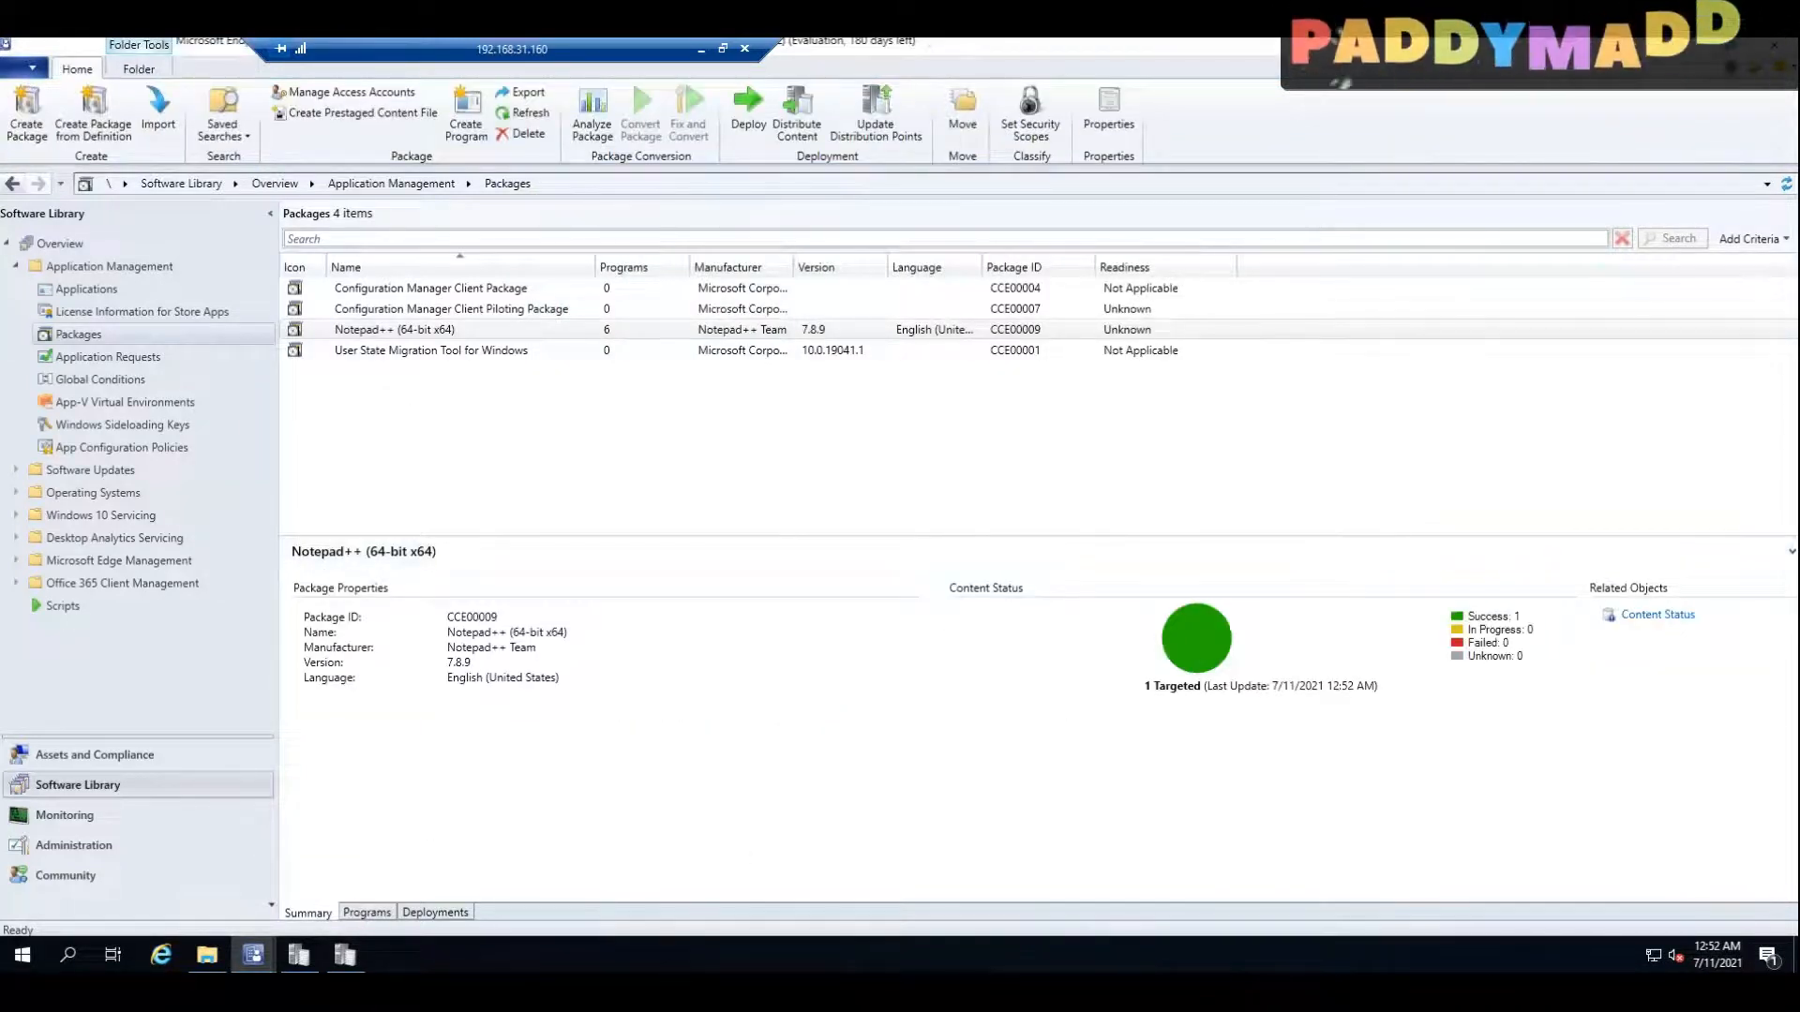
{"action": "left_click", "coordinate": [701, 49]}
{"action": "left_click", "coordinate": [1523, 954]}
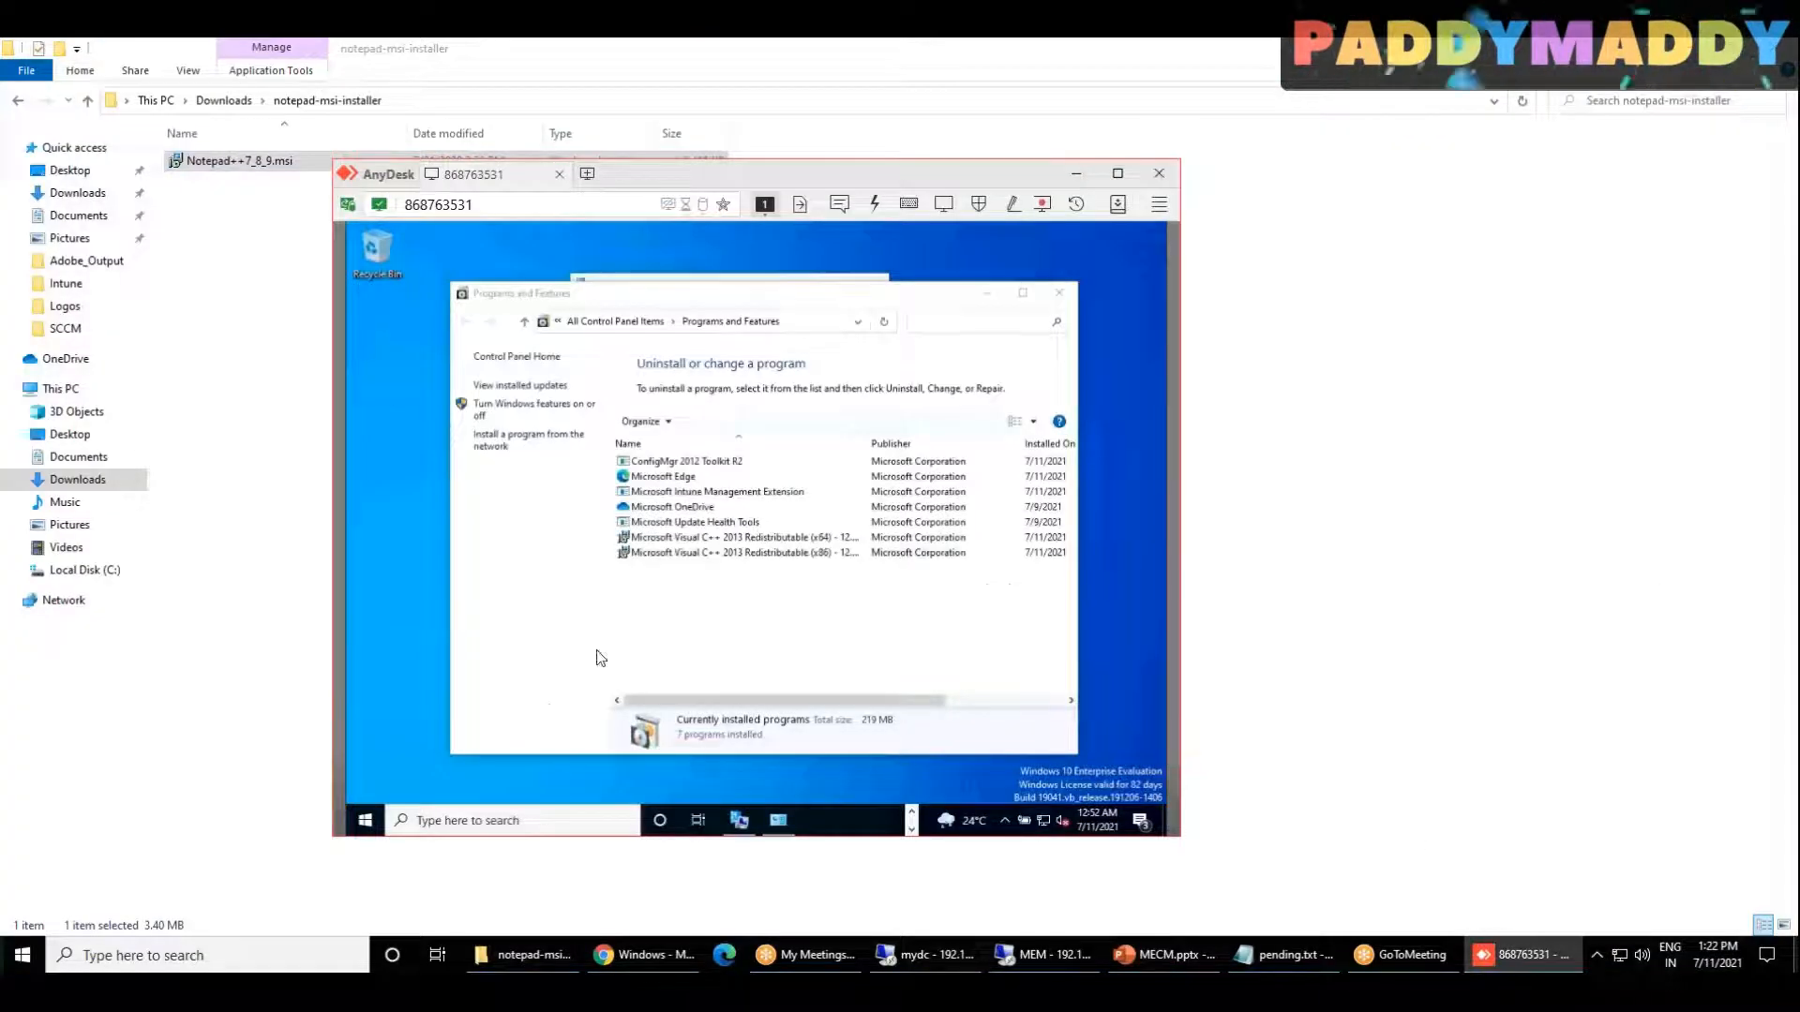
{"action": "mouse_move", "coordinate": [1568, 970]}
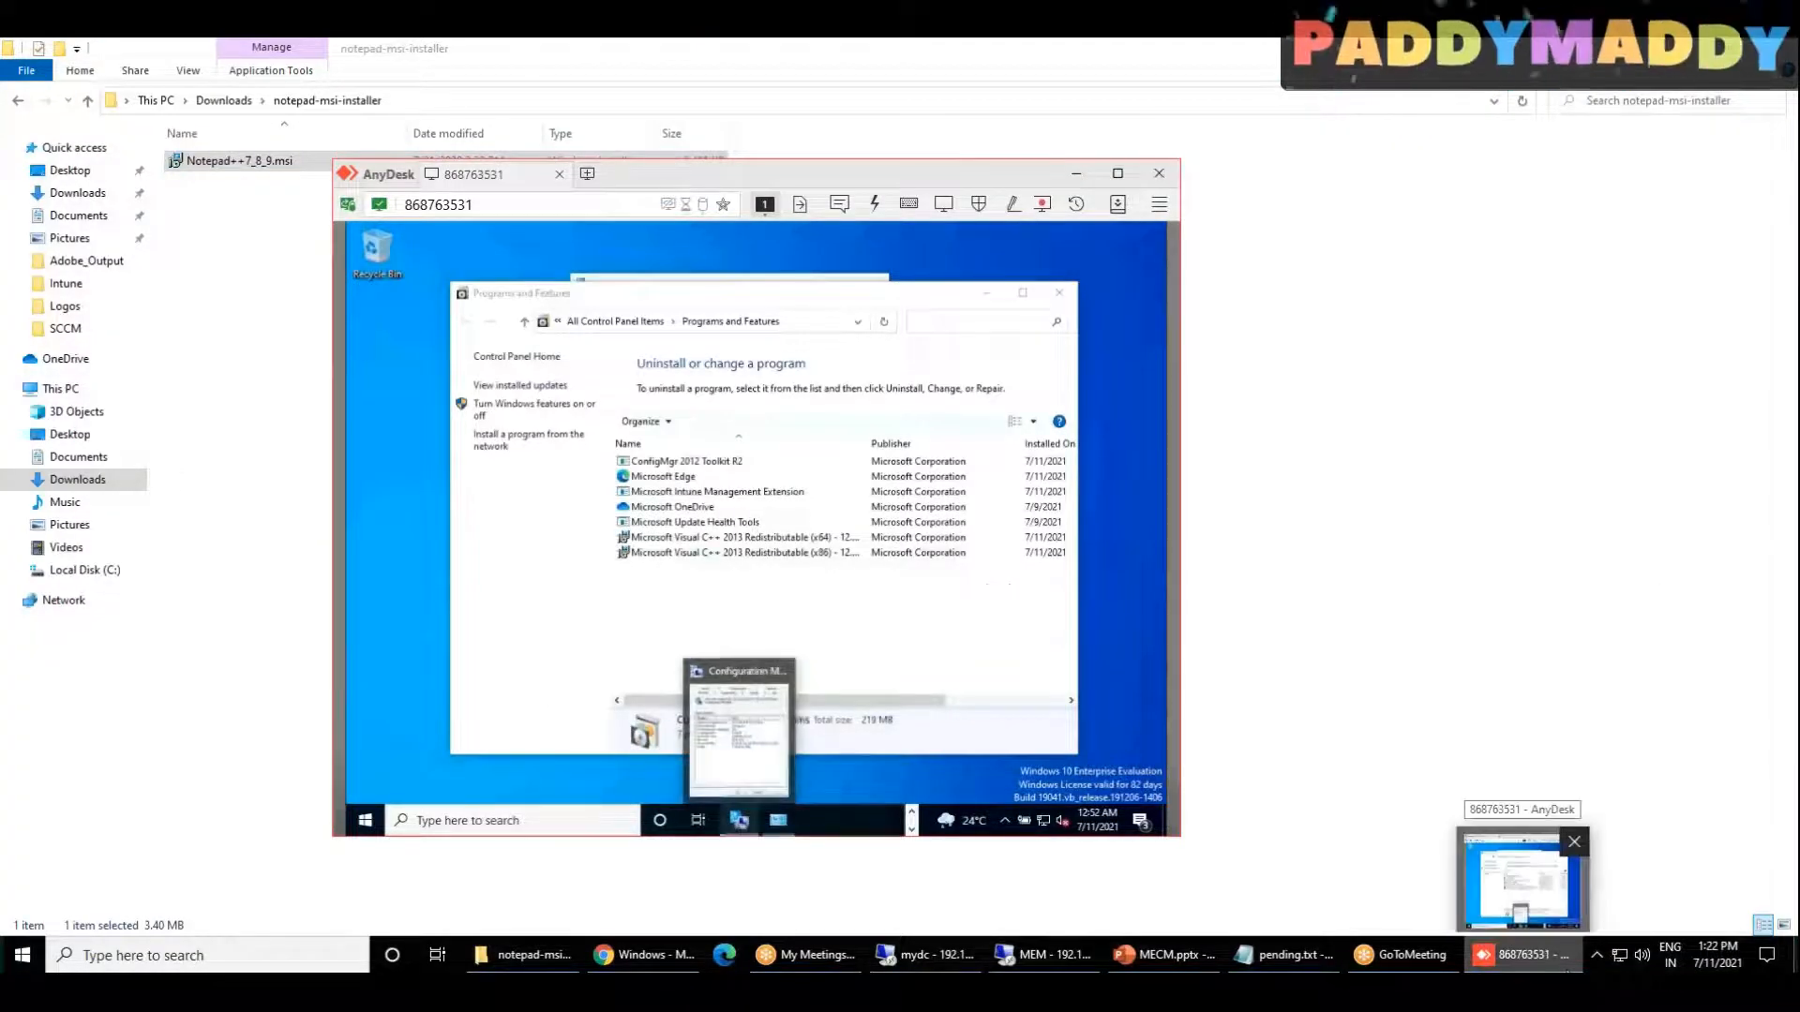
{"action": "left_click", "coordinate": [729, 712]}
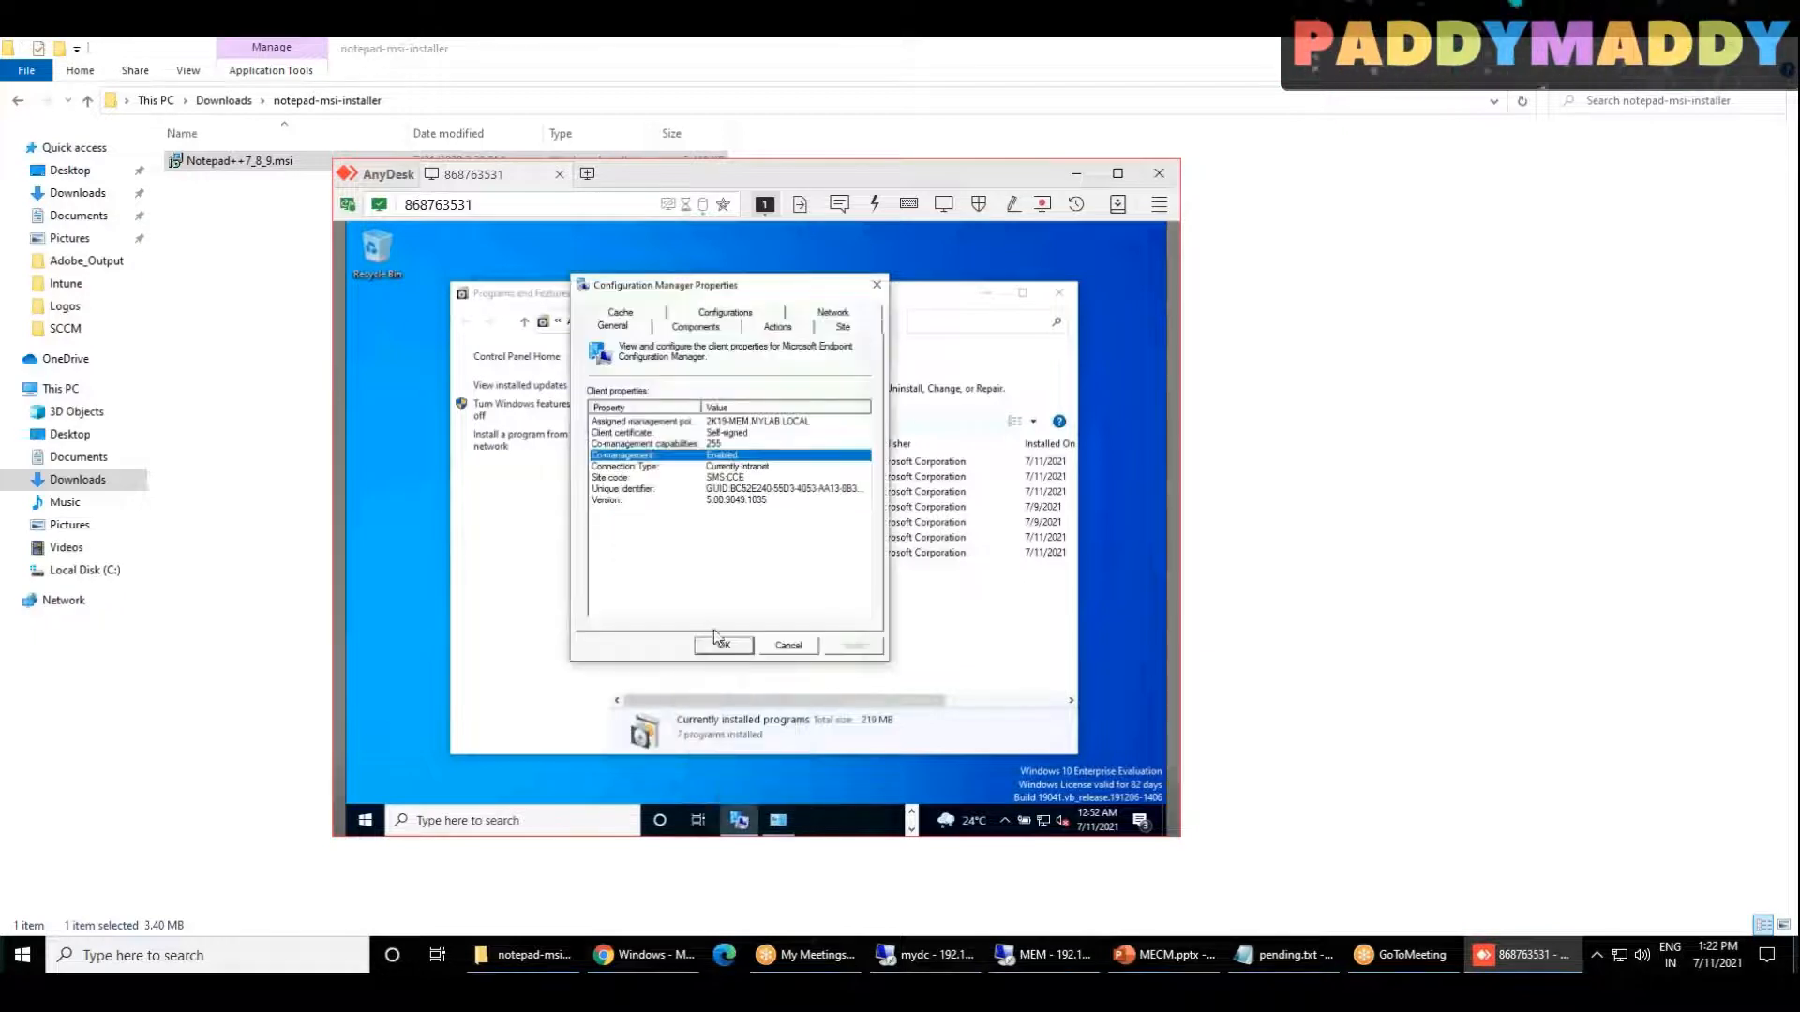
Step: Run the Machine Policy Retrieval & Evaluation Cycle on the Windows 10 client
{"action": "left_click", "coordinate": [777, 328]}
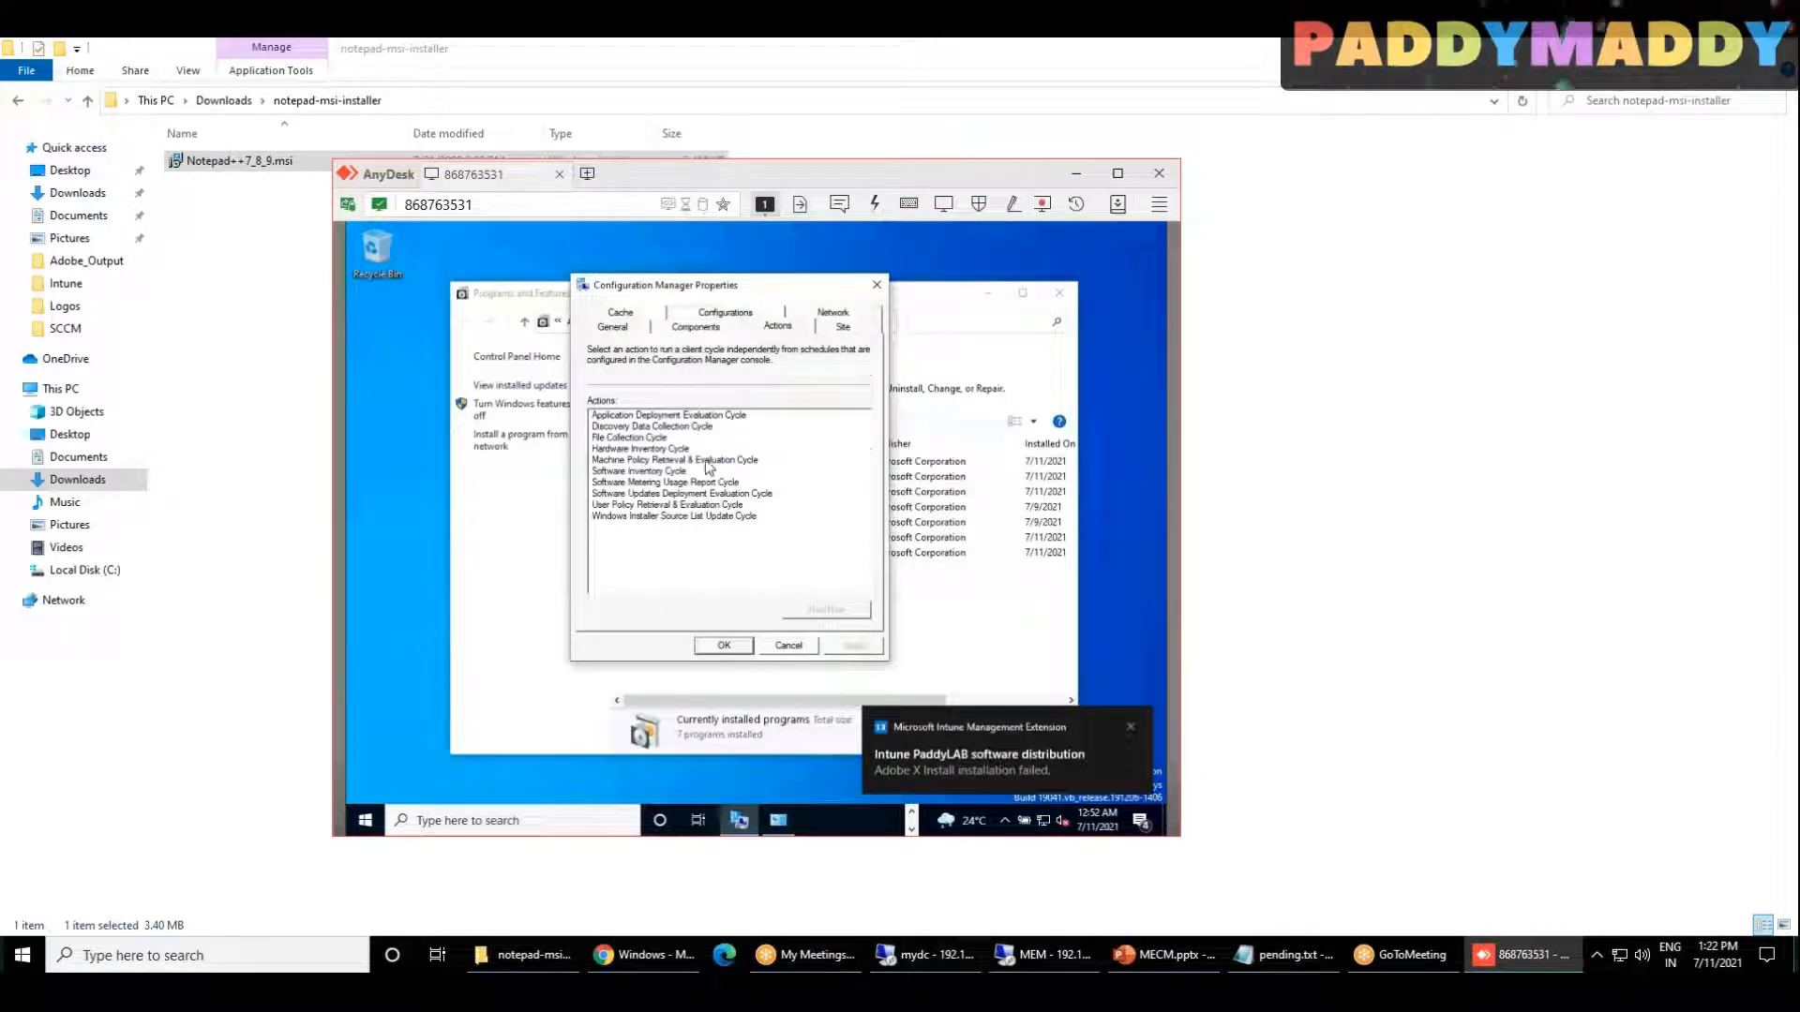
{"action": "left_click", "coordinate": [712, 459]}
{"action": "left_click", "coordinate": [826, 609]}
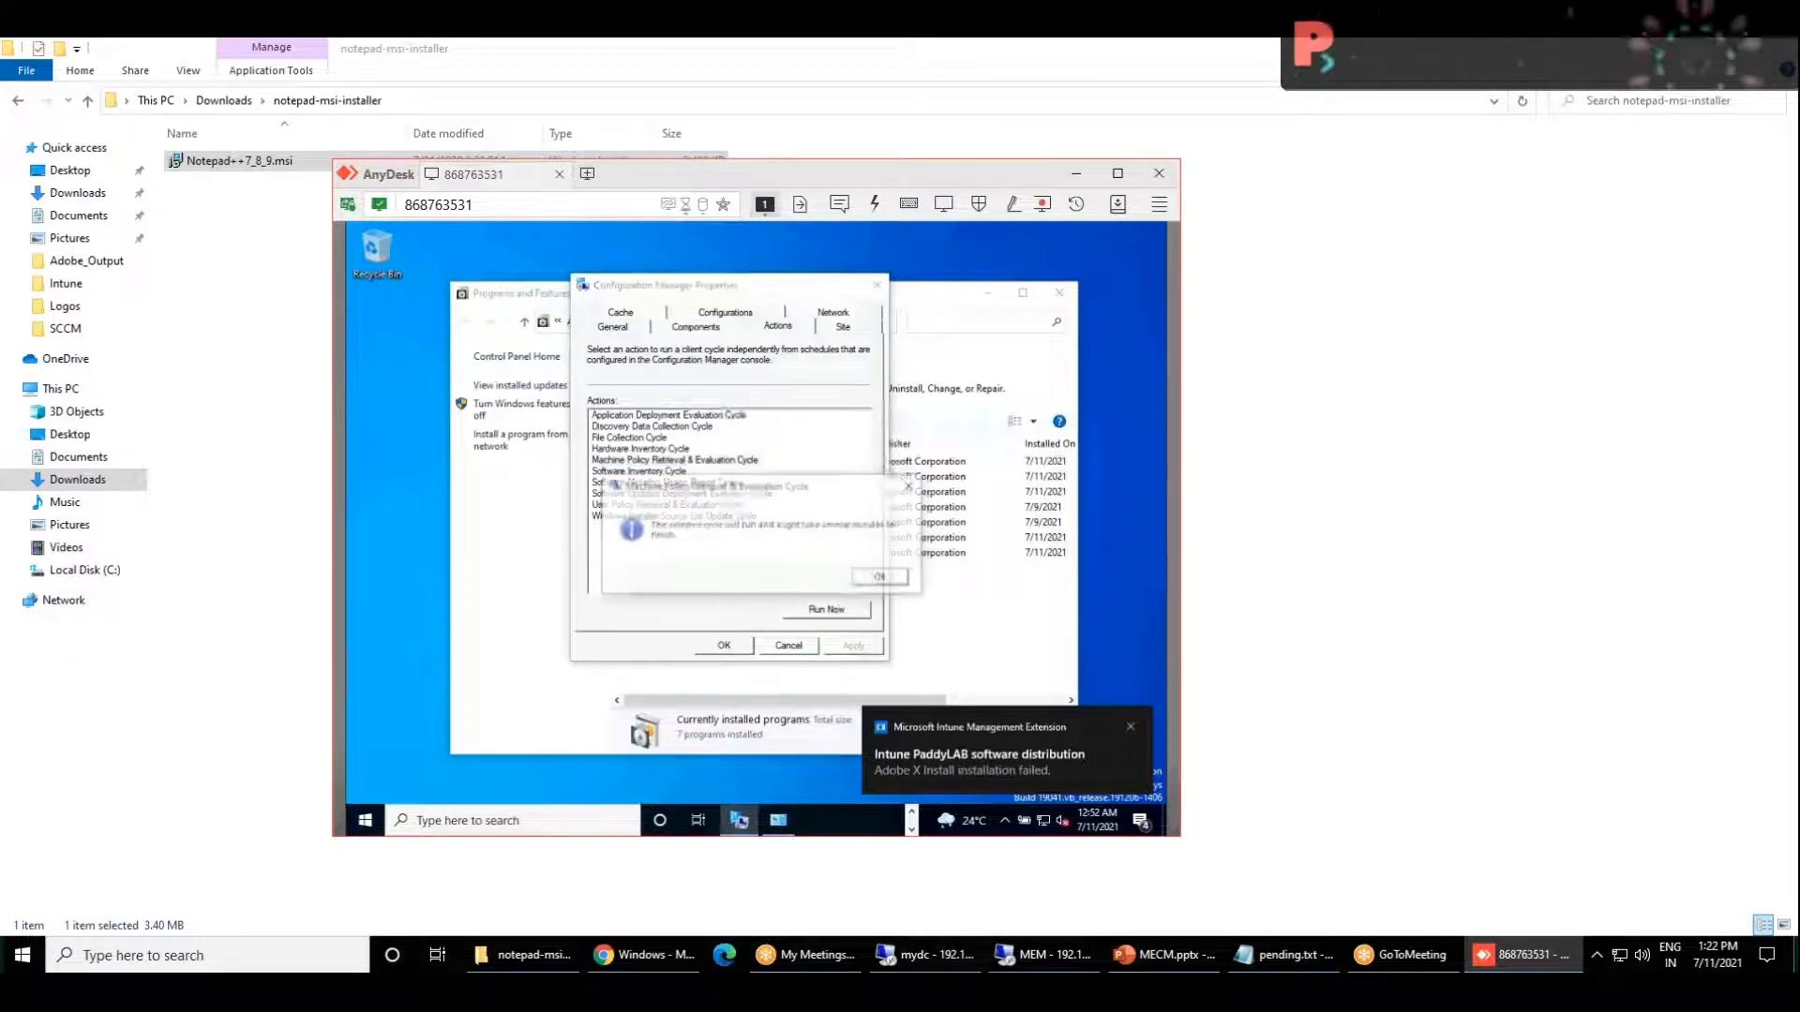
{"action": "key", "text": "Return"}
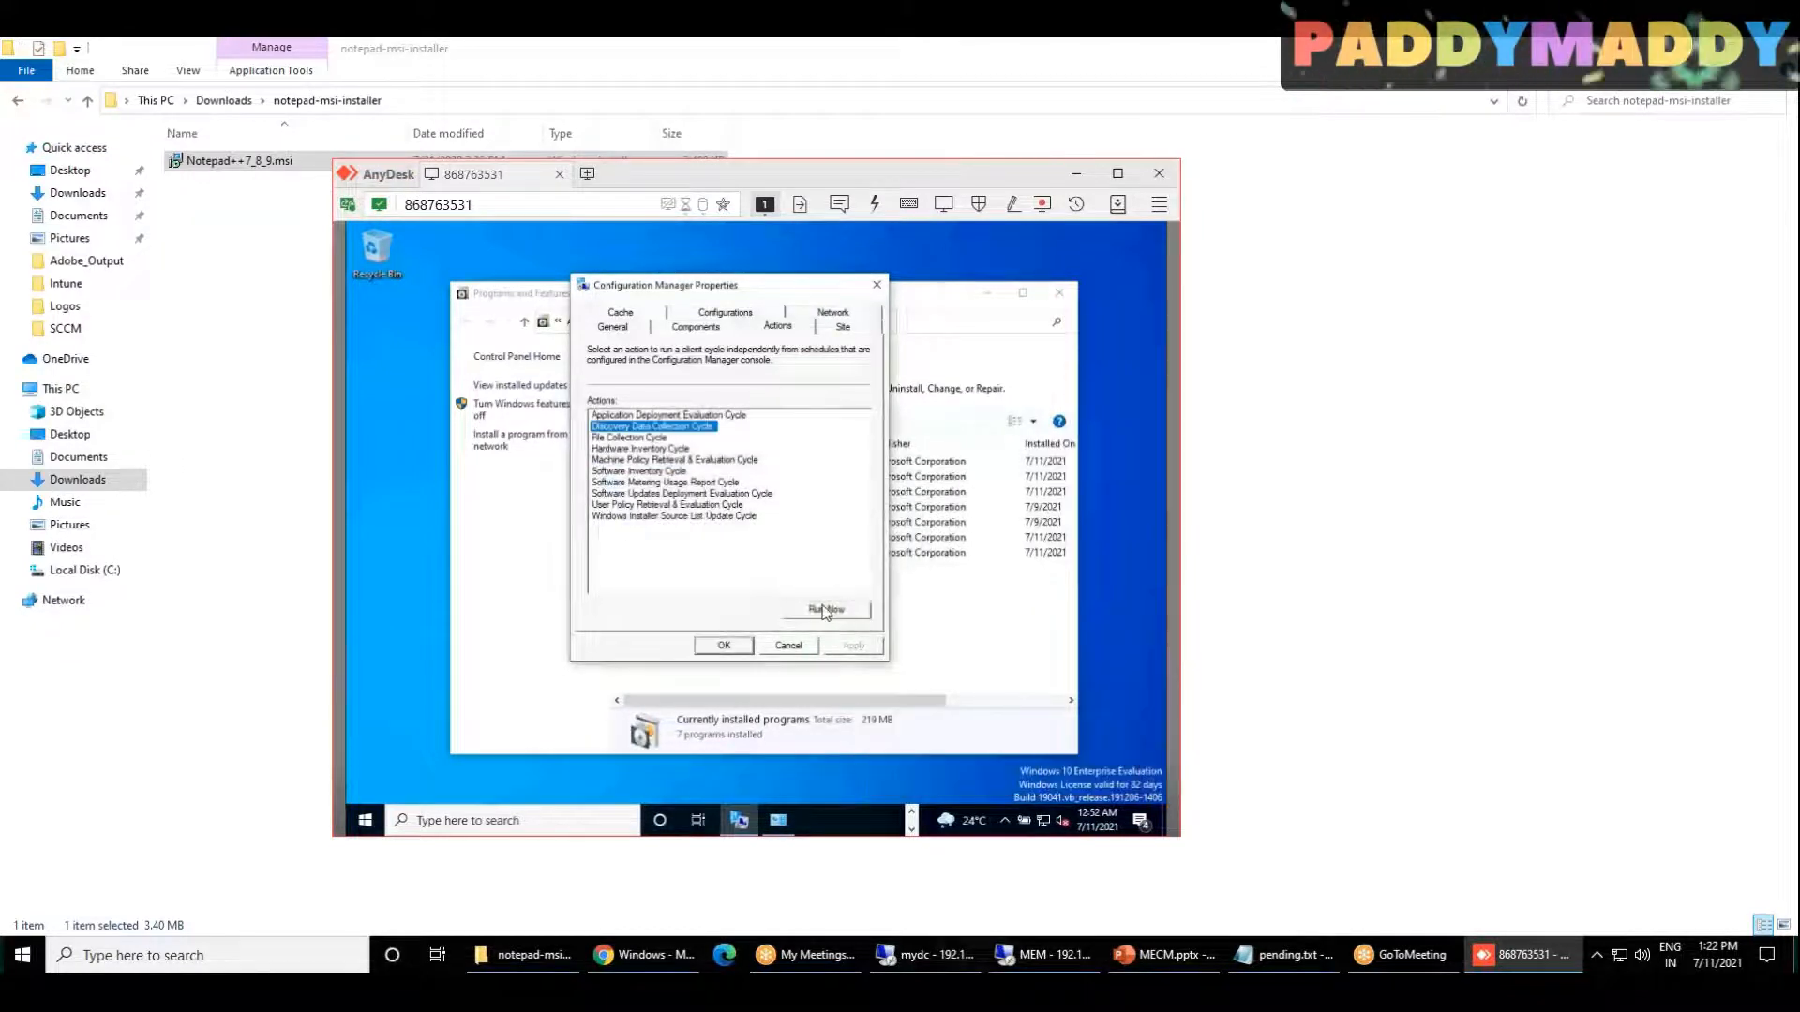
Step: Run the Discovery Data Collection Cycle and the Machine Policy Retrieval & Evaluation Cycle on the Windows 10 client
{"action": "left_click", "coordinate": [848, 611]}
{"action": "key", "text": "Return"}
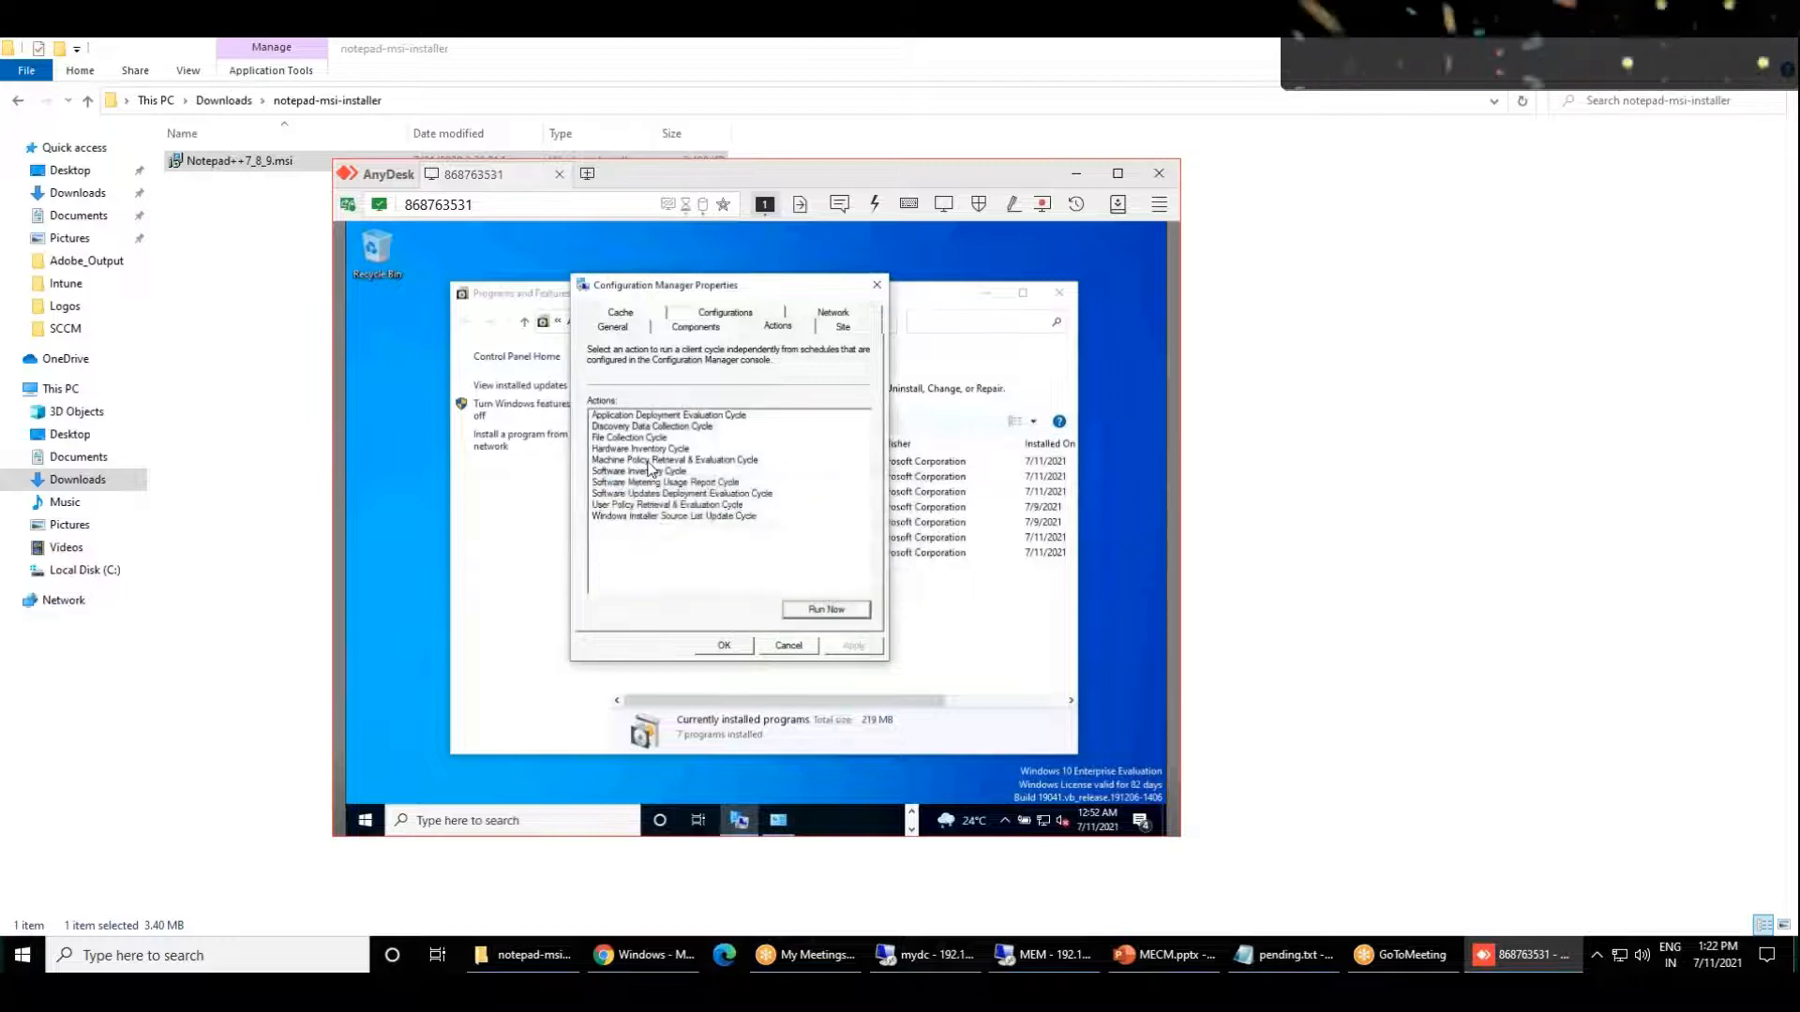
{"action": "left_click", "coordinate": [844, 609]}
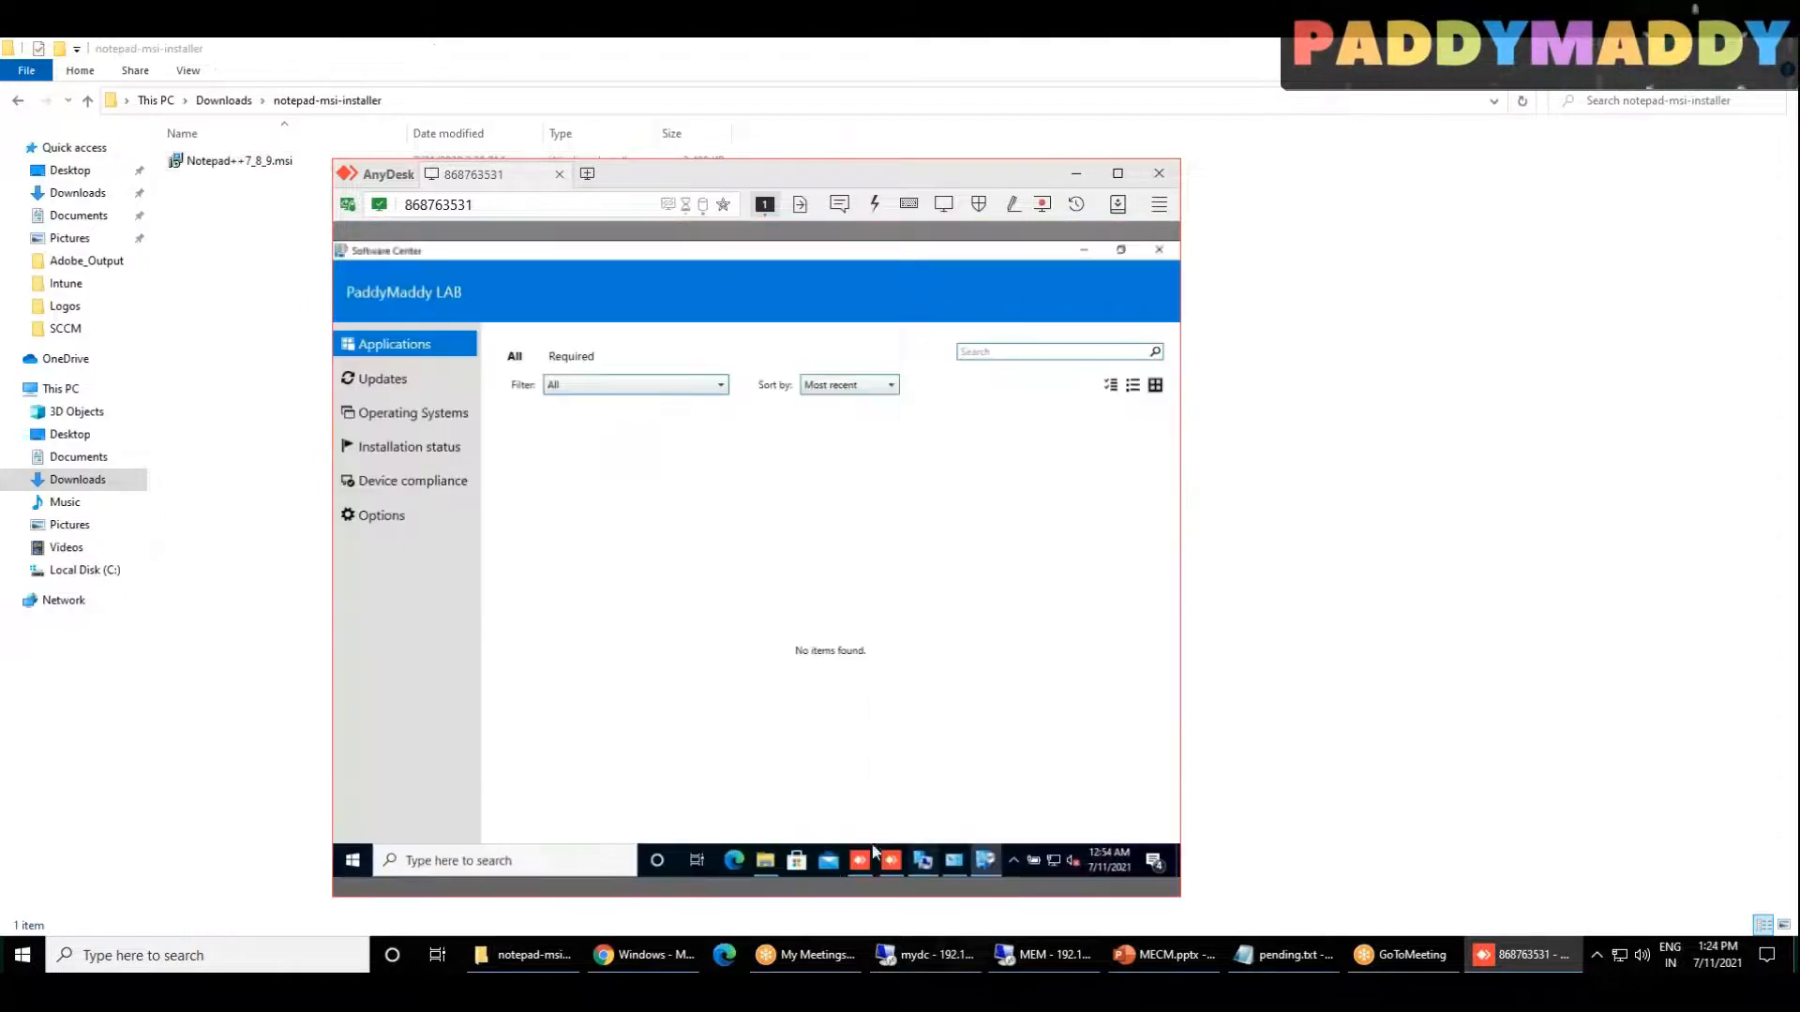
Step: Request the Machine Policy Retrieval & Evaluation Cycle again, and close the client properties to view Software Center's Applications
{"action": "left_click", "coordinate": [922, 860]}
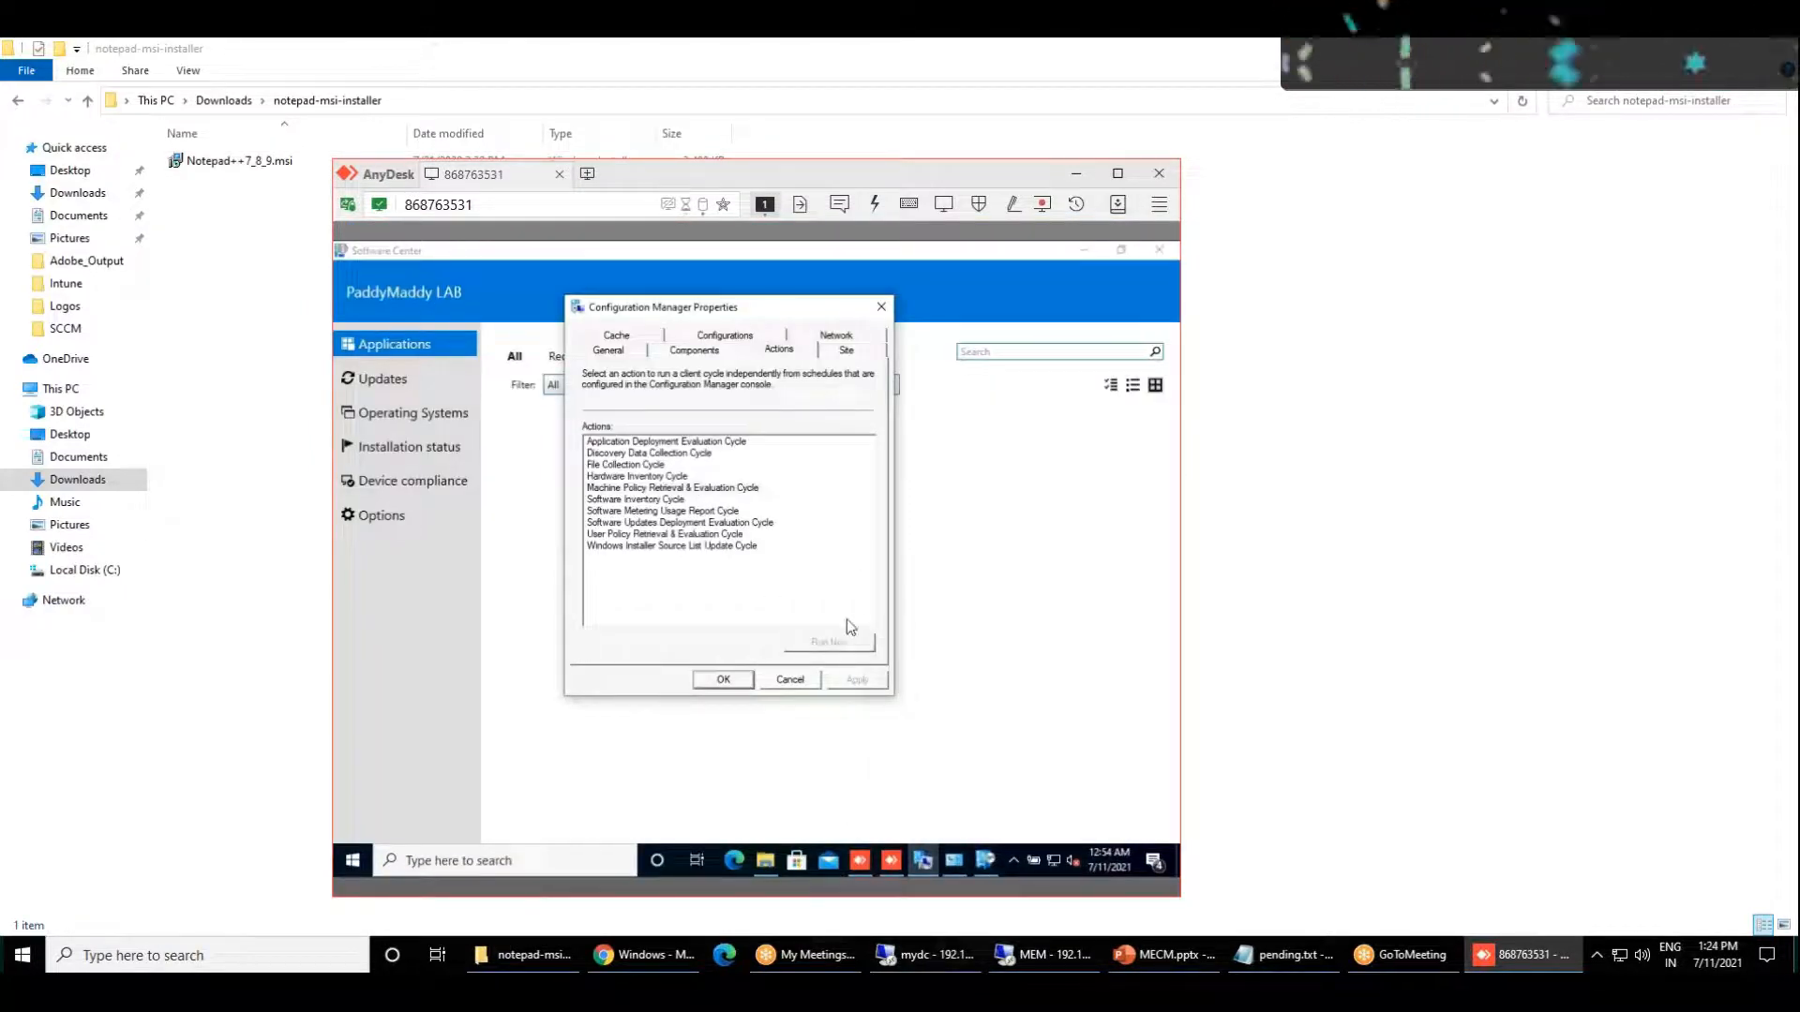
{"action": "left_click", "coordinate": [730, 488]}
{"action": "left_click", "coordinate": [724, 679]}
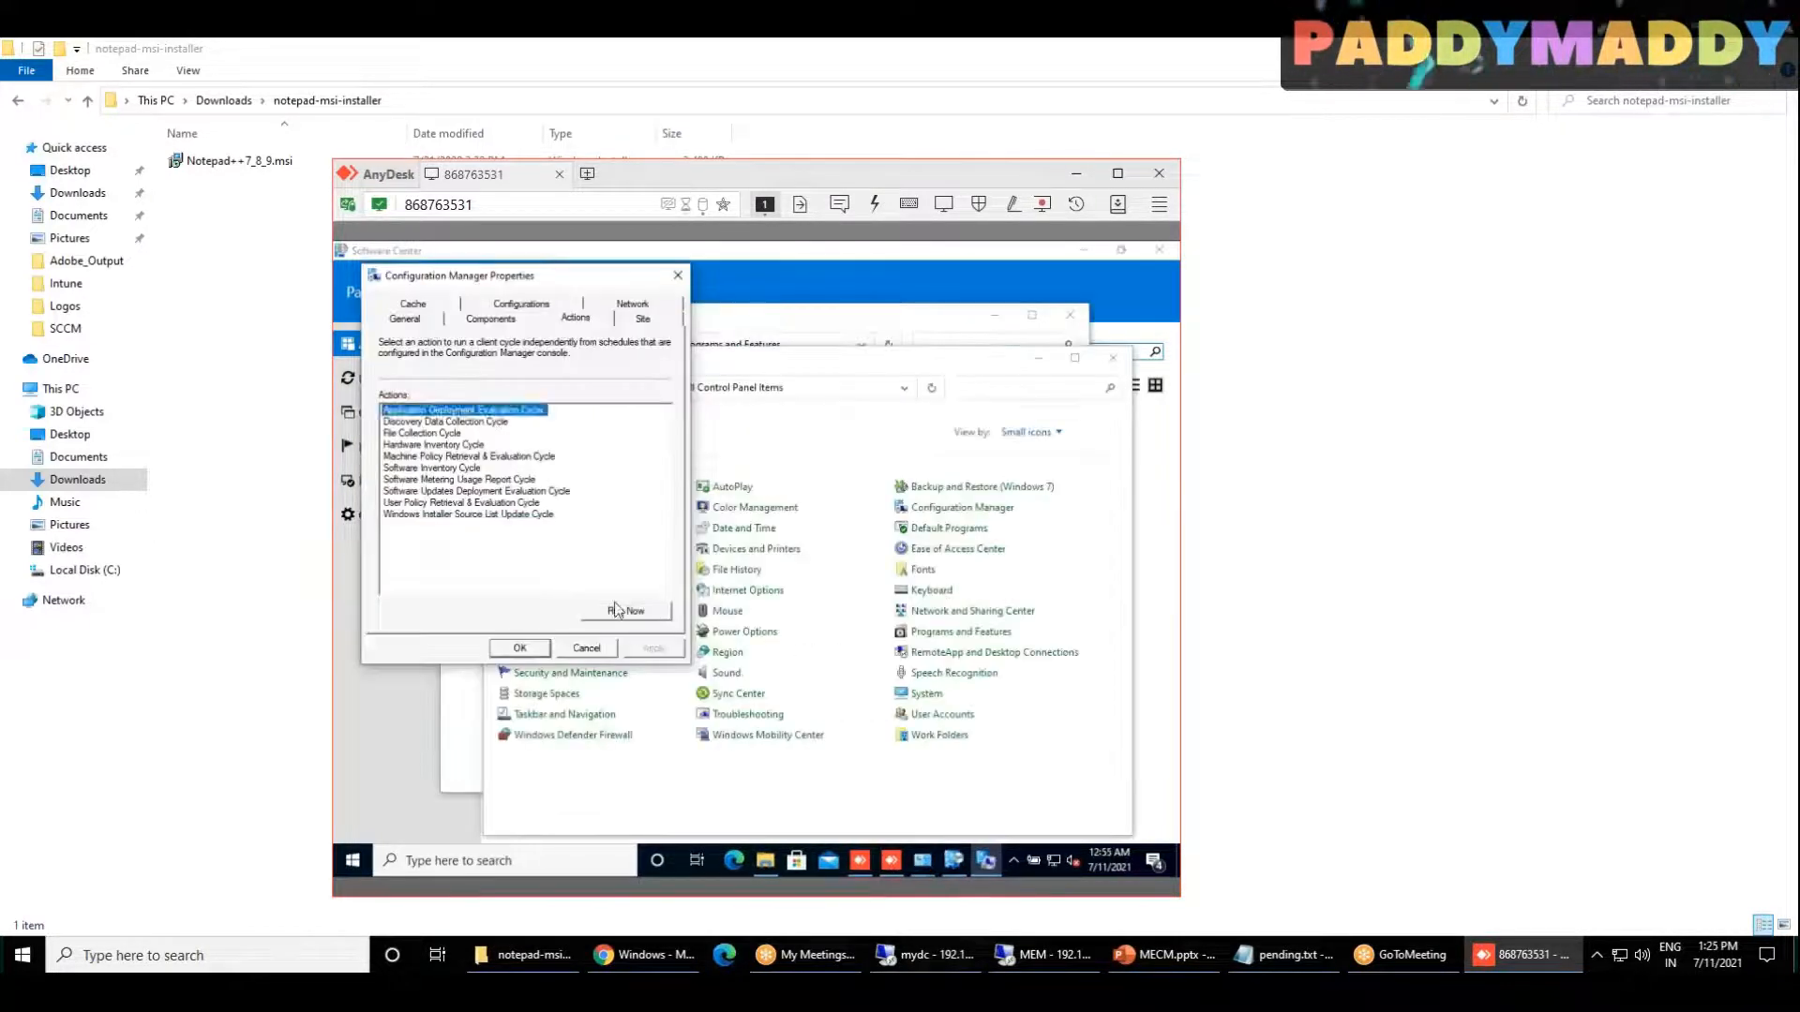
{"action": "left_click", "coordinate": [622, 612]}
{"action": "key", "text": "Return"}
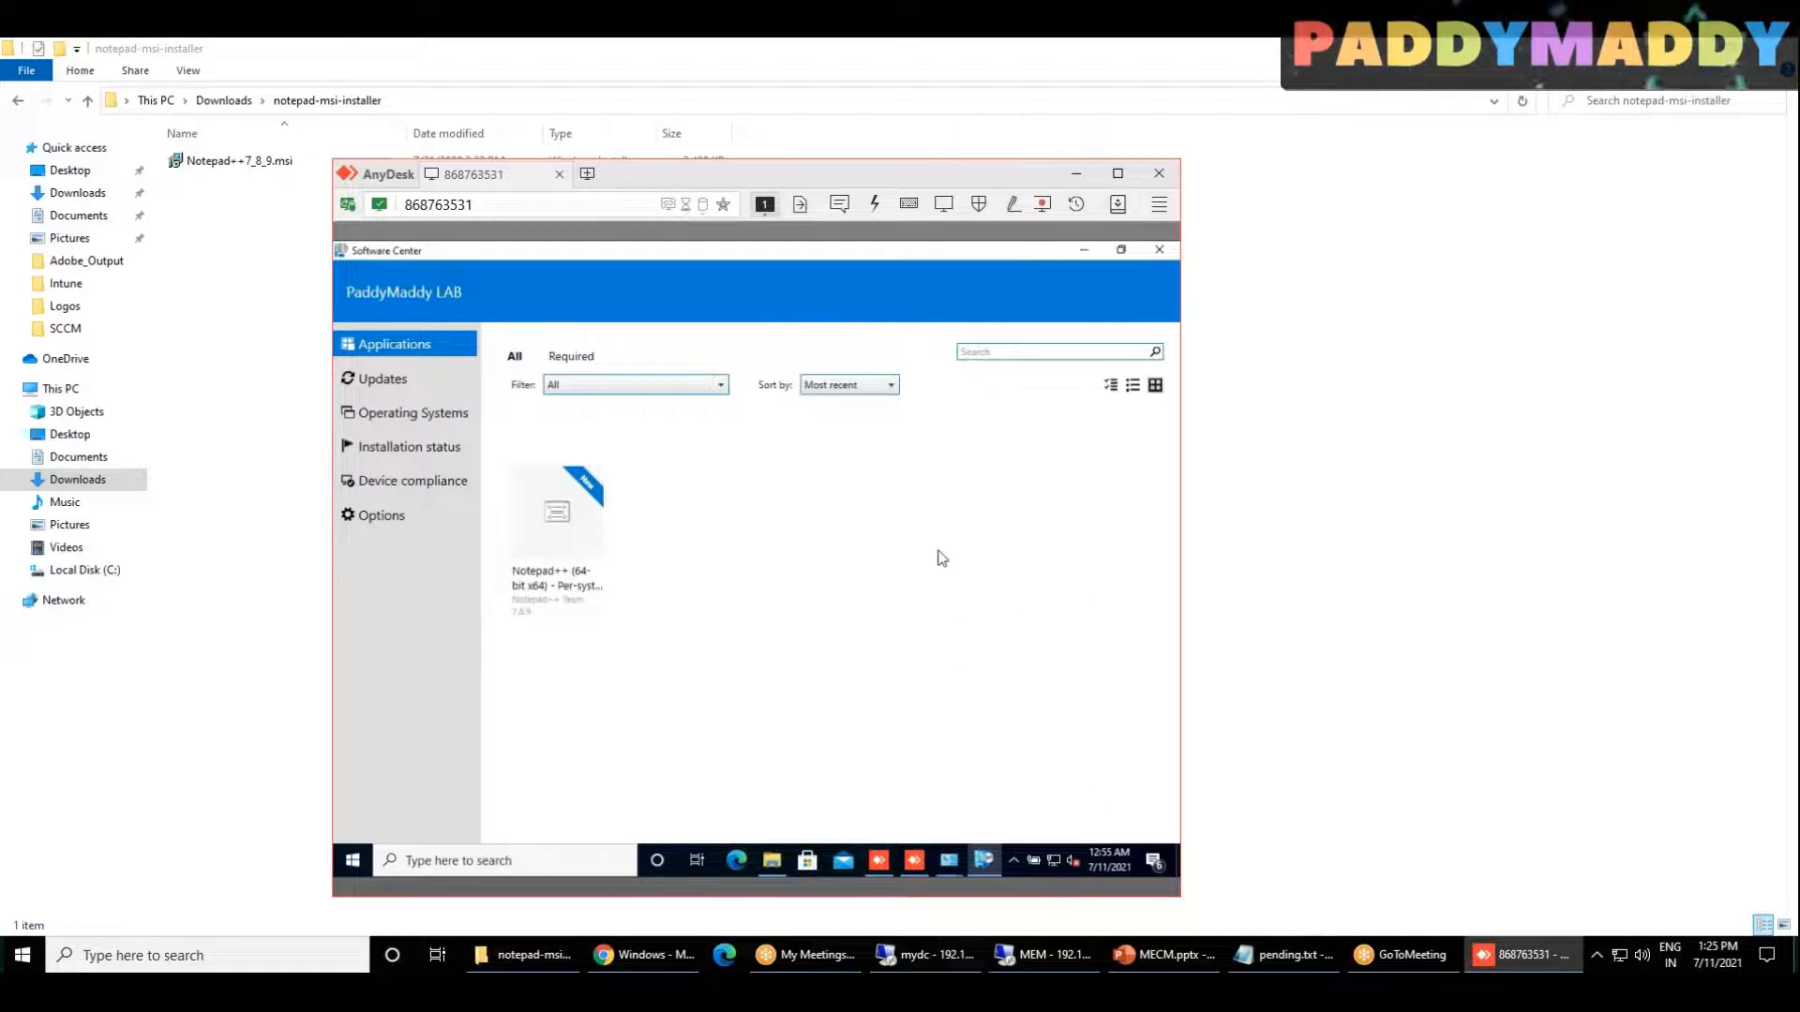
Step: Open the Notepad++ Per-system unattended application's details in Software Center, and check the client's recently added apps
{"action": "left_click", "coordinate": [581, 555]}
{"action": "left_click", "coordinate": [355, 853]}
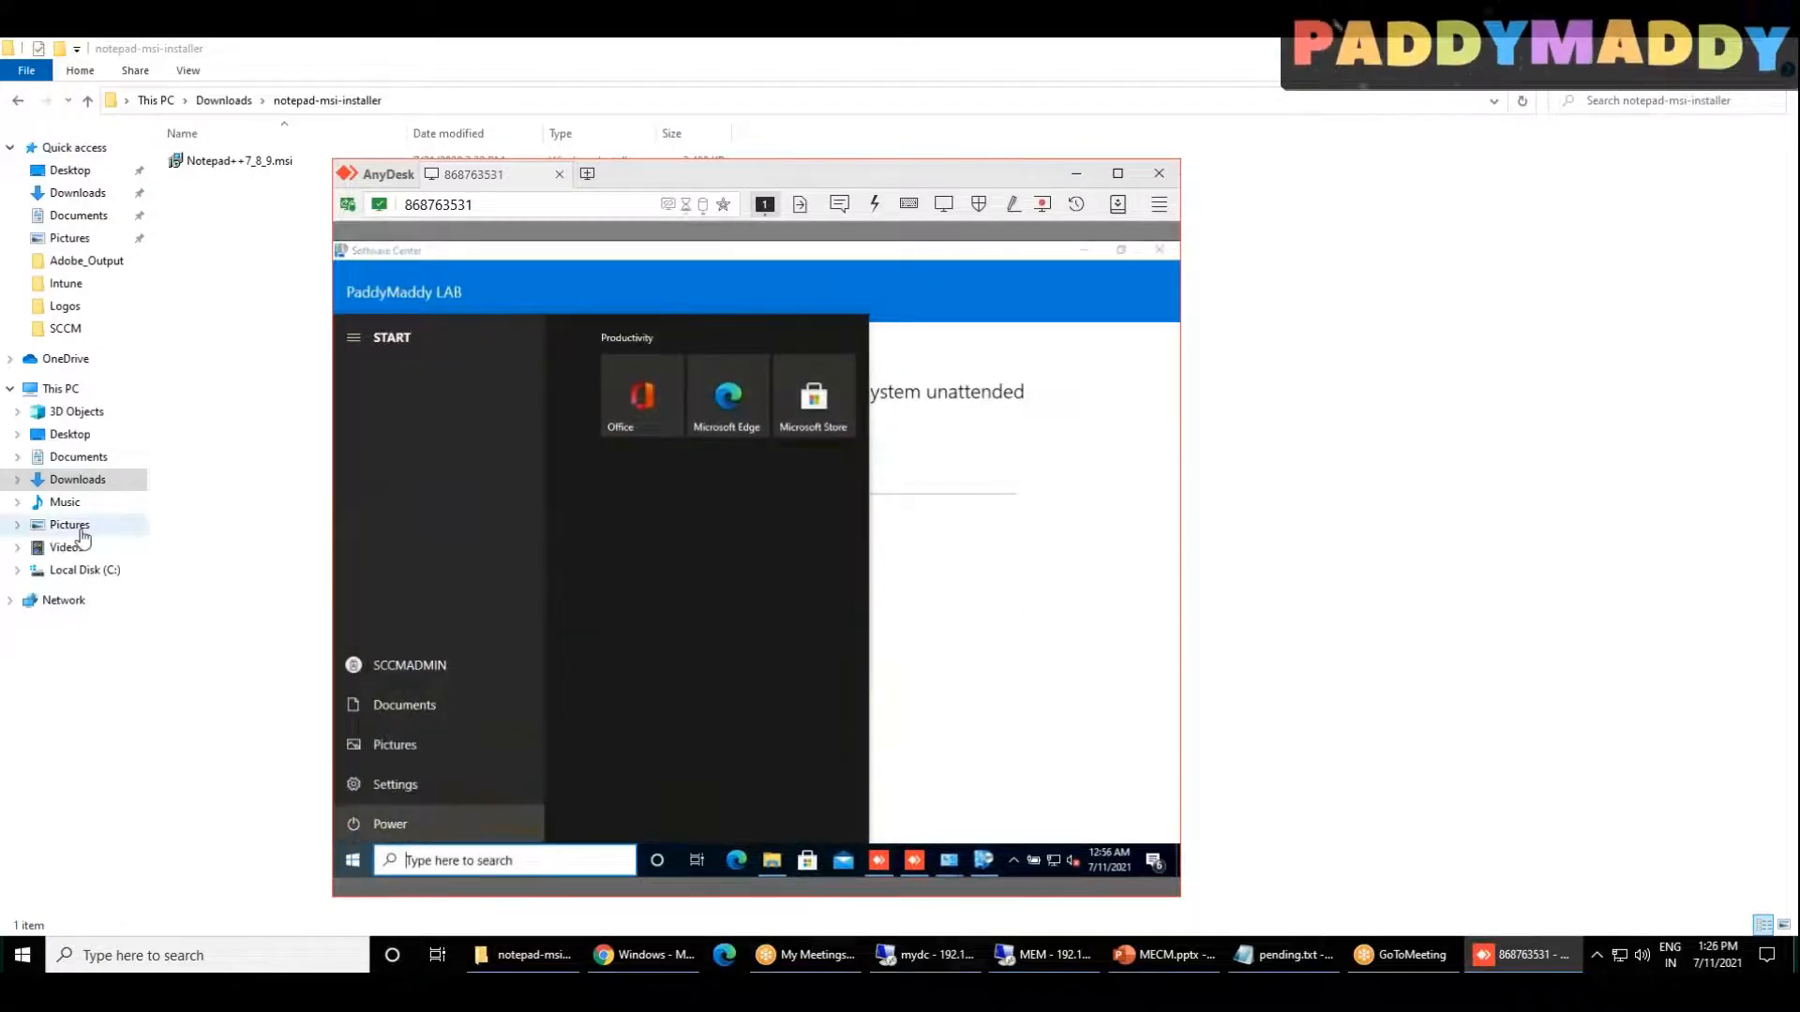
{"action": "left_click", "coordinate": [405, 455]}
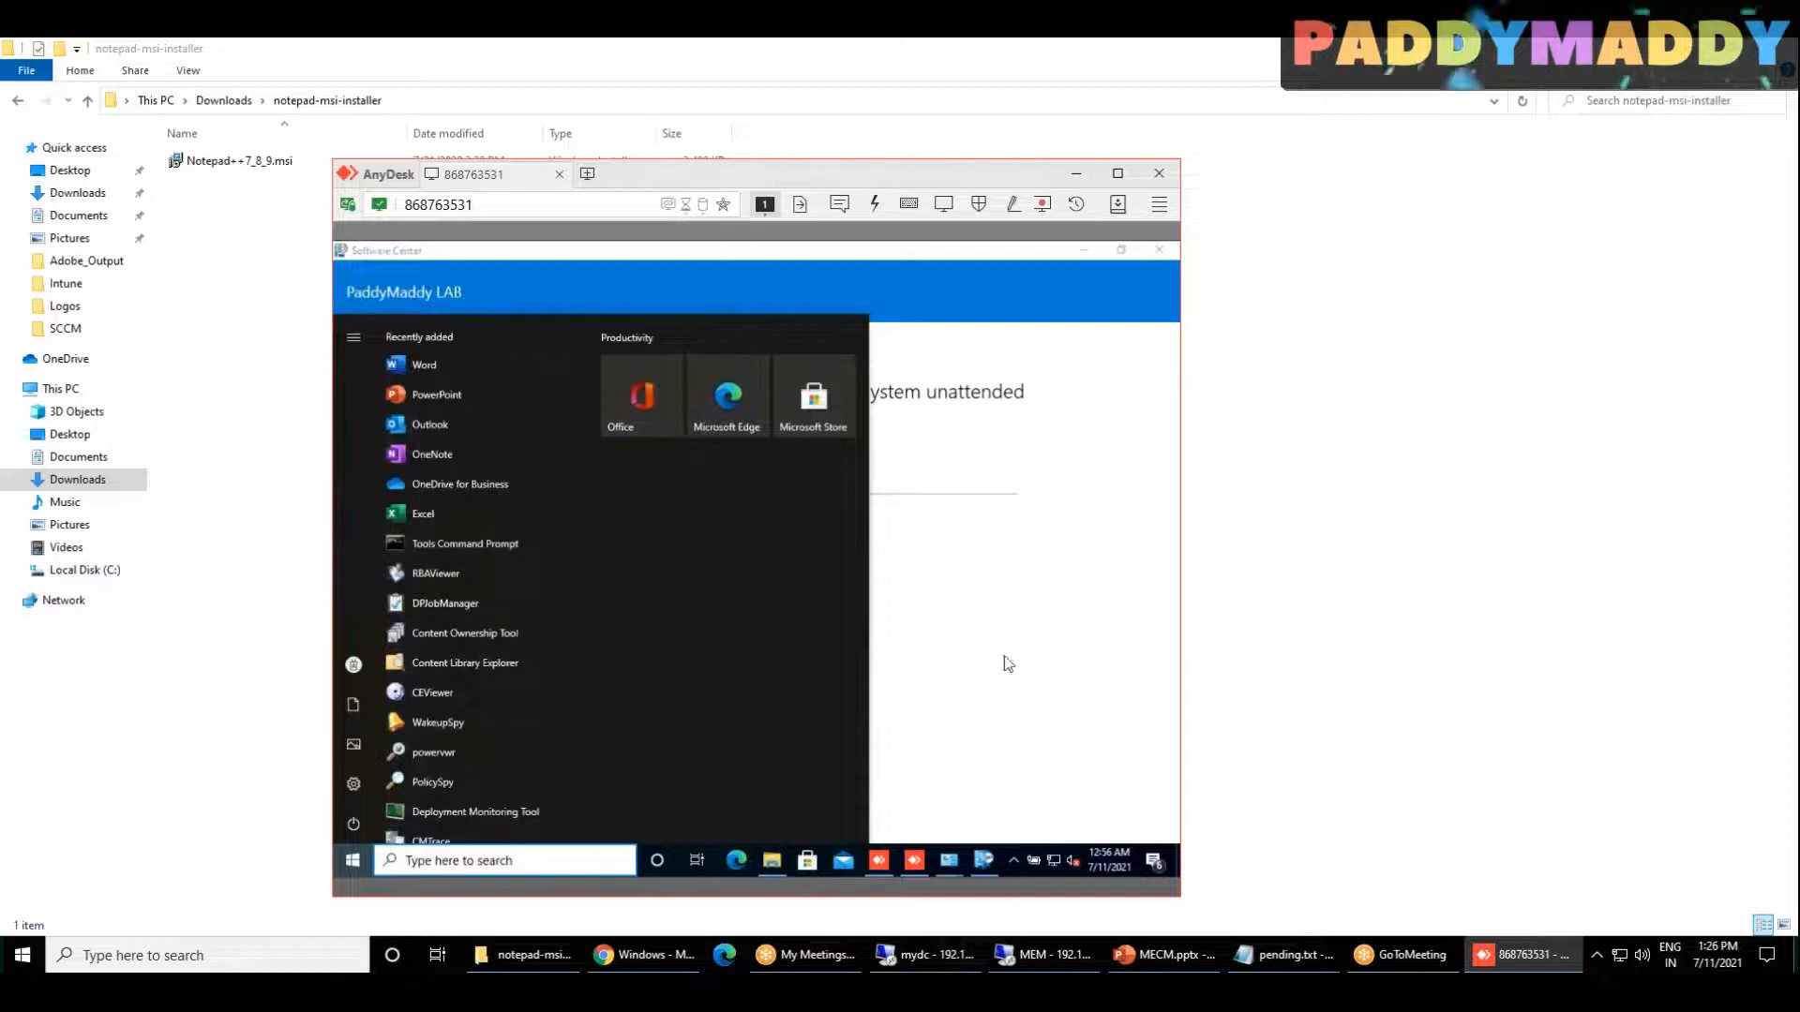
{"action": "left_click", "coordinate": [1005, 658]}
{"action": "left_click", "coordinate": [354, 860]}
{"action": "left_click", "coordinate": [1037, 668]}
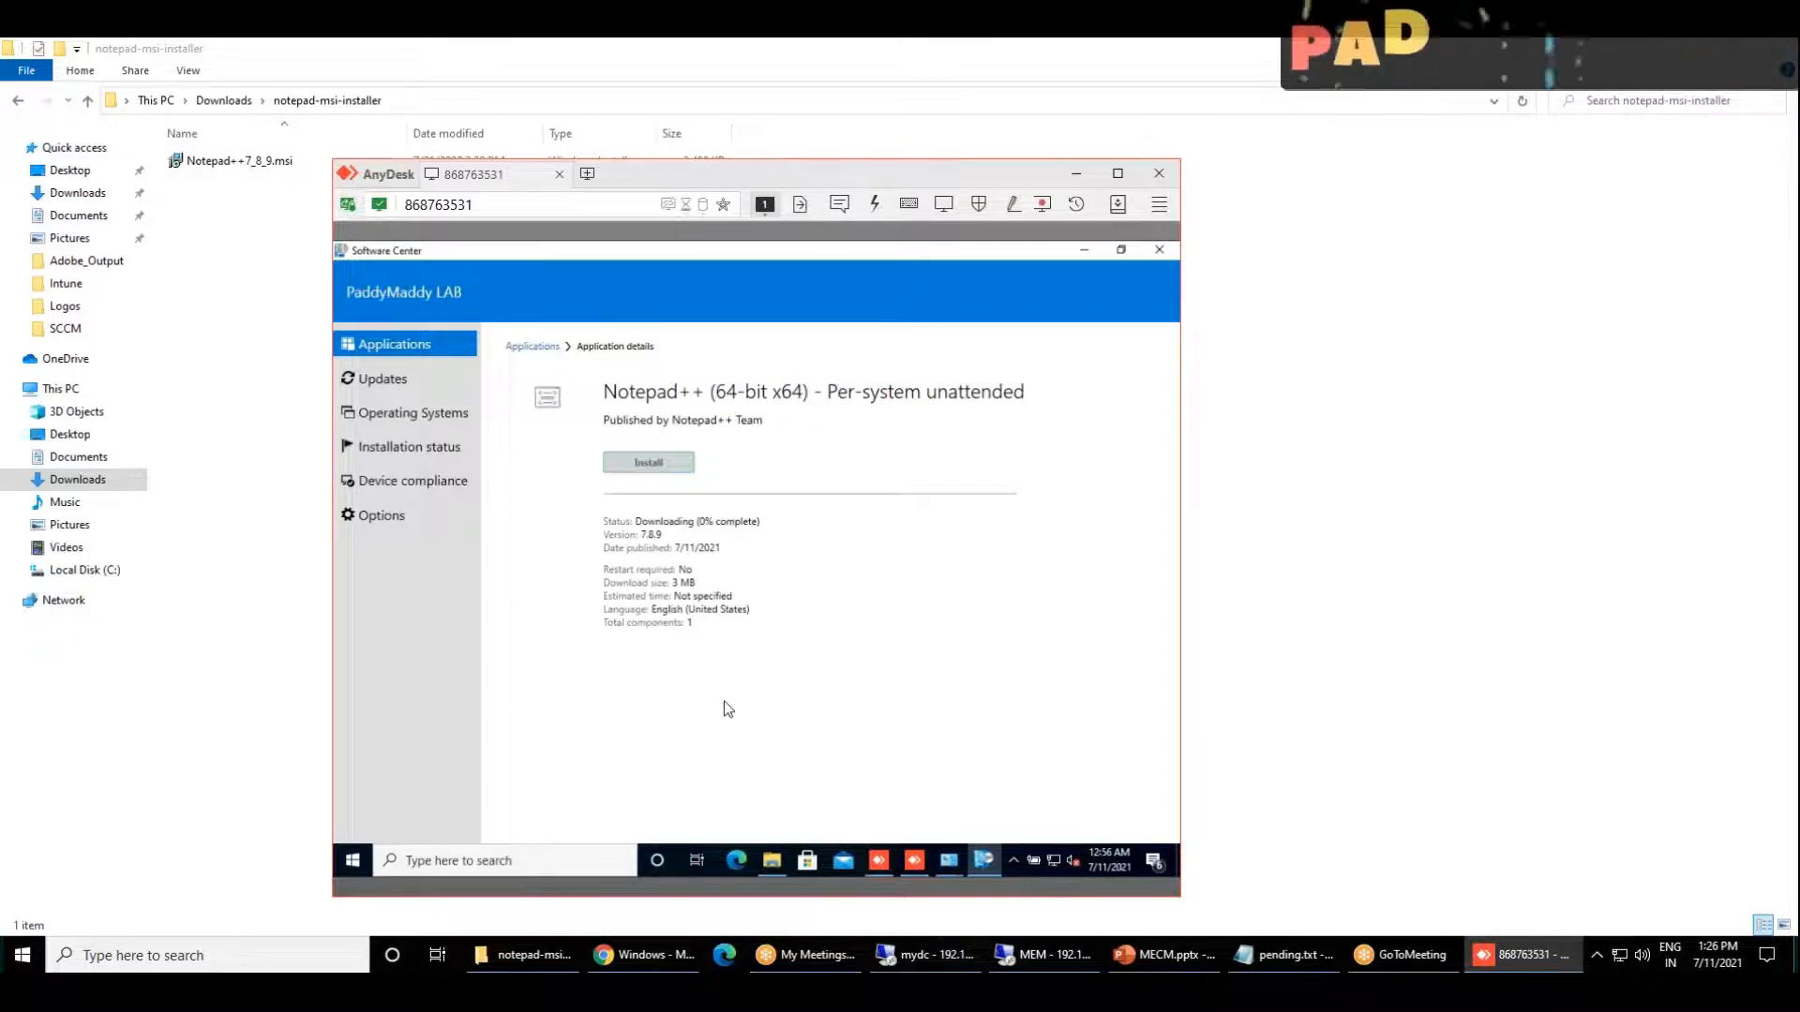
Step: Switch to the Microsoft Endpoint Manager admin center and open device JU-W10-2H2-1 from the Windows devices list
{"action": "left_click", "coordinate": [1345, 651]}
{"action": "left_click", "coordinate": [647, 955]}
{"action": "left_click", "coordinate": [58, 357]}
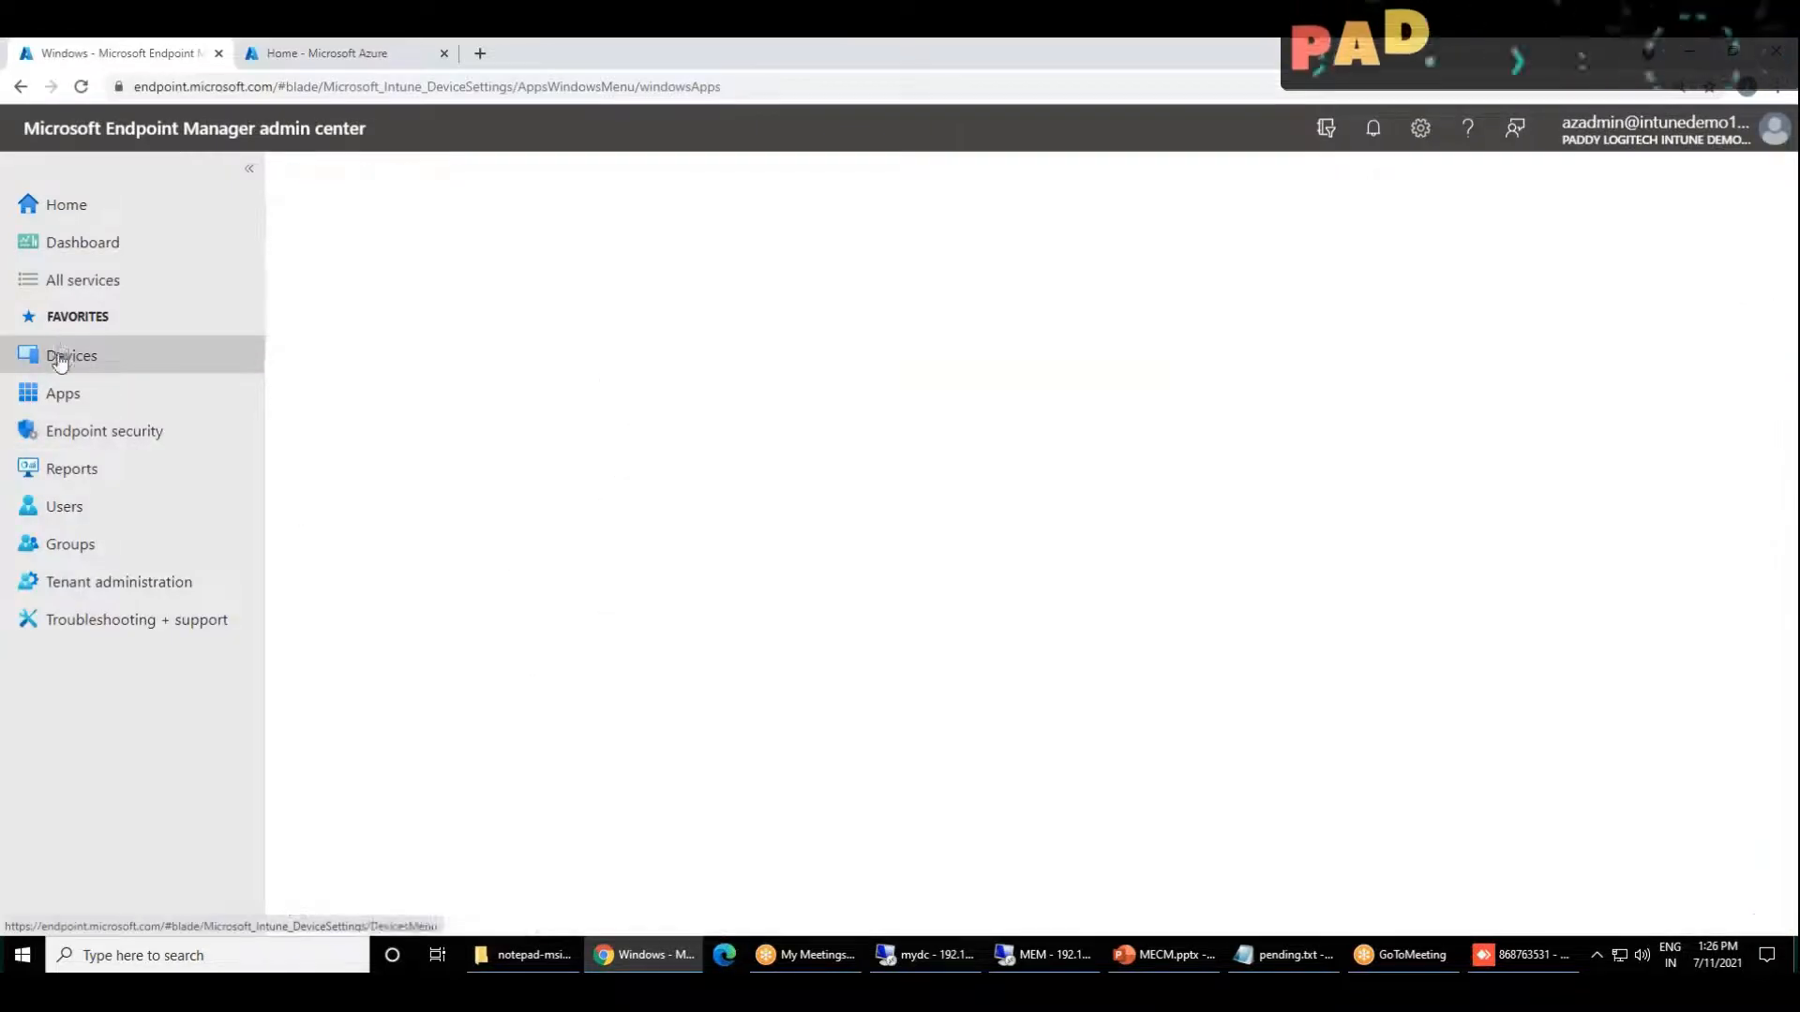
{"action": "left_click", "coordinate": [351, 487]}
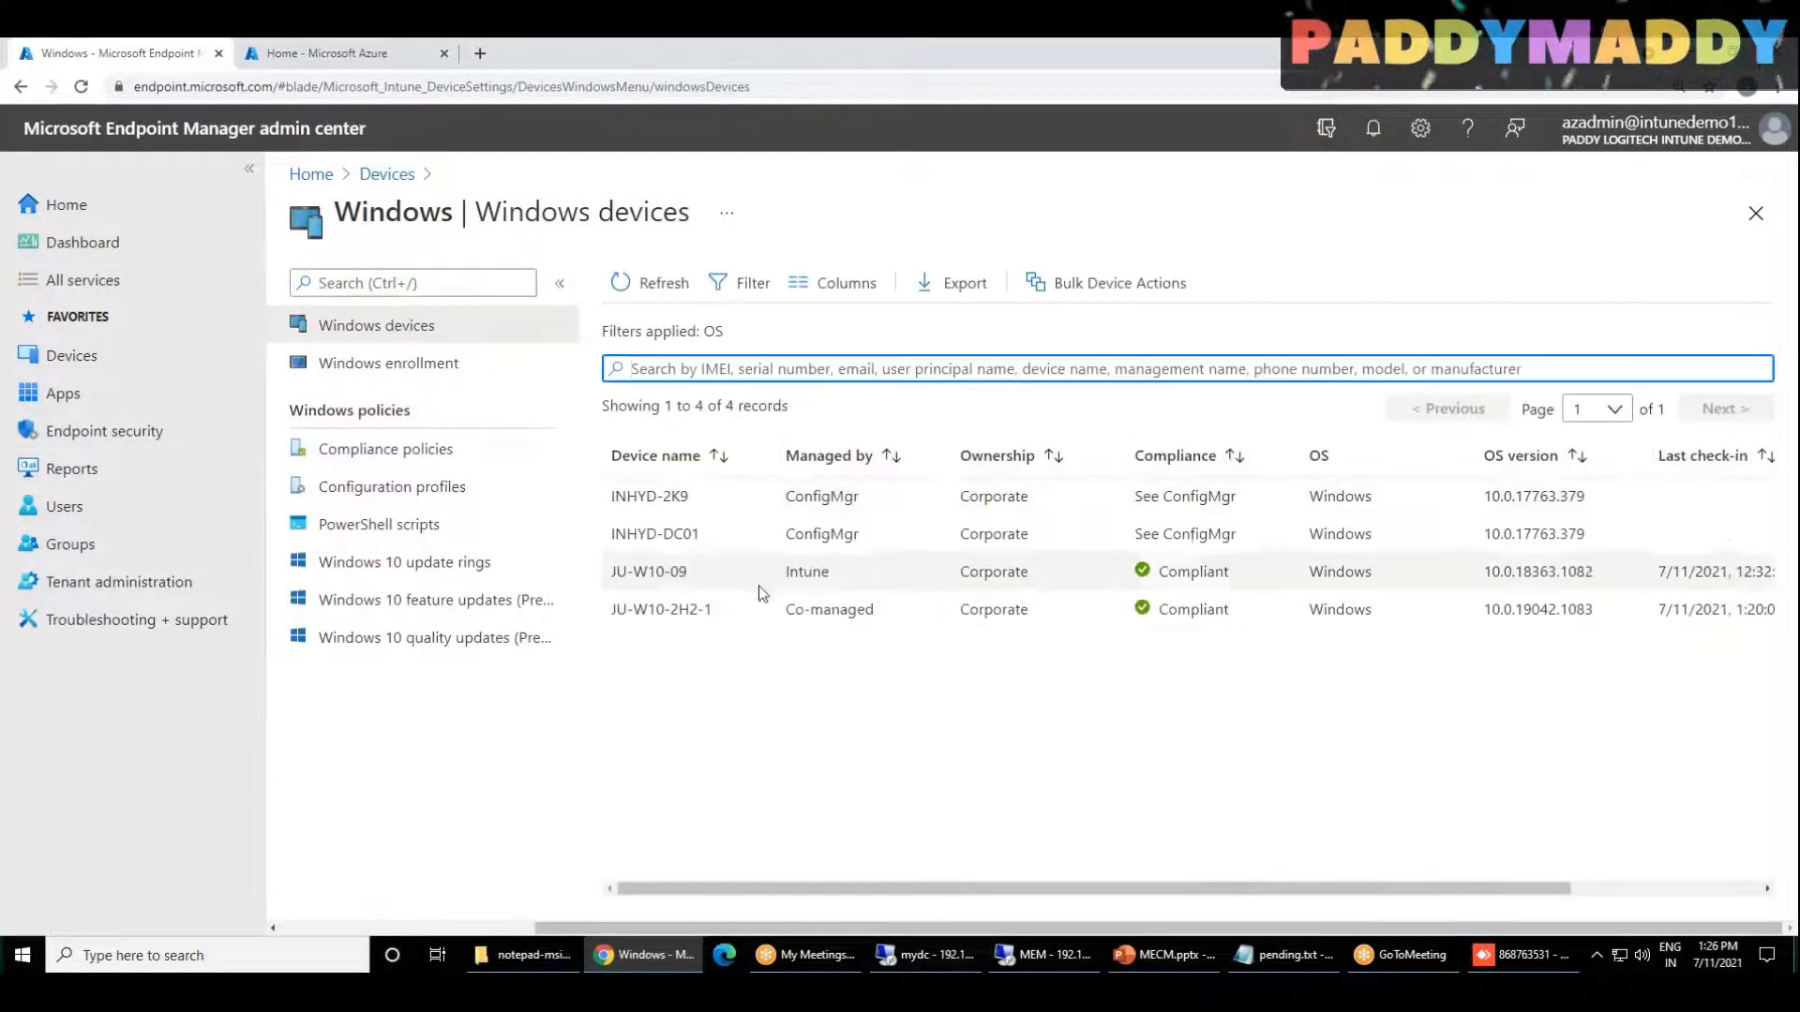
{"action": "left_click_drag", "start_coordinate": [719, 615], "coordinate": [688, 612]}
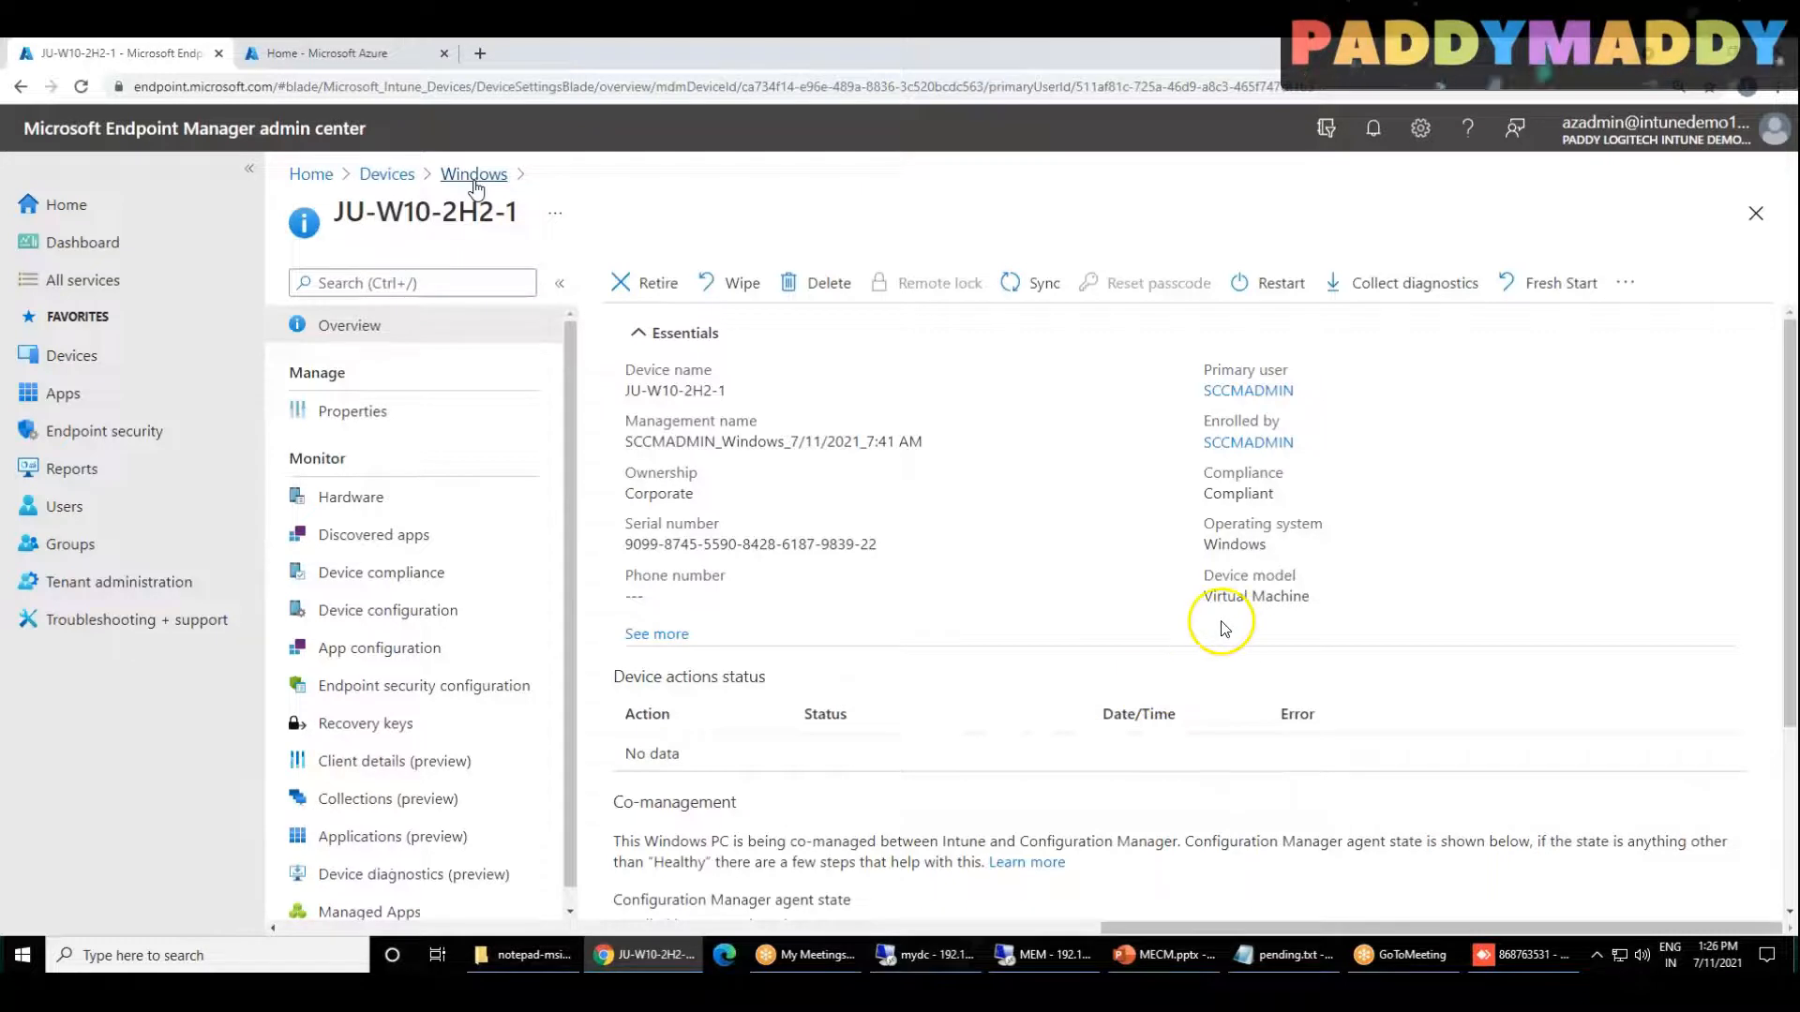
Step: Check the device's compliance on its overview, and return to the Windows devices list to review its row
{"action": "left_click_drag", "start_coordinate": [1174, 503], "coordinate": [1294, 509]}
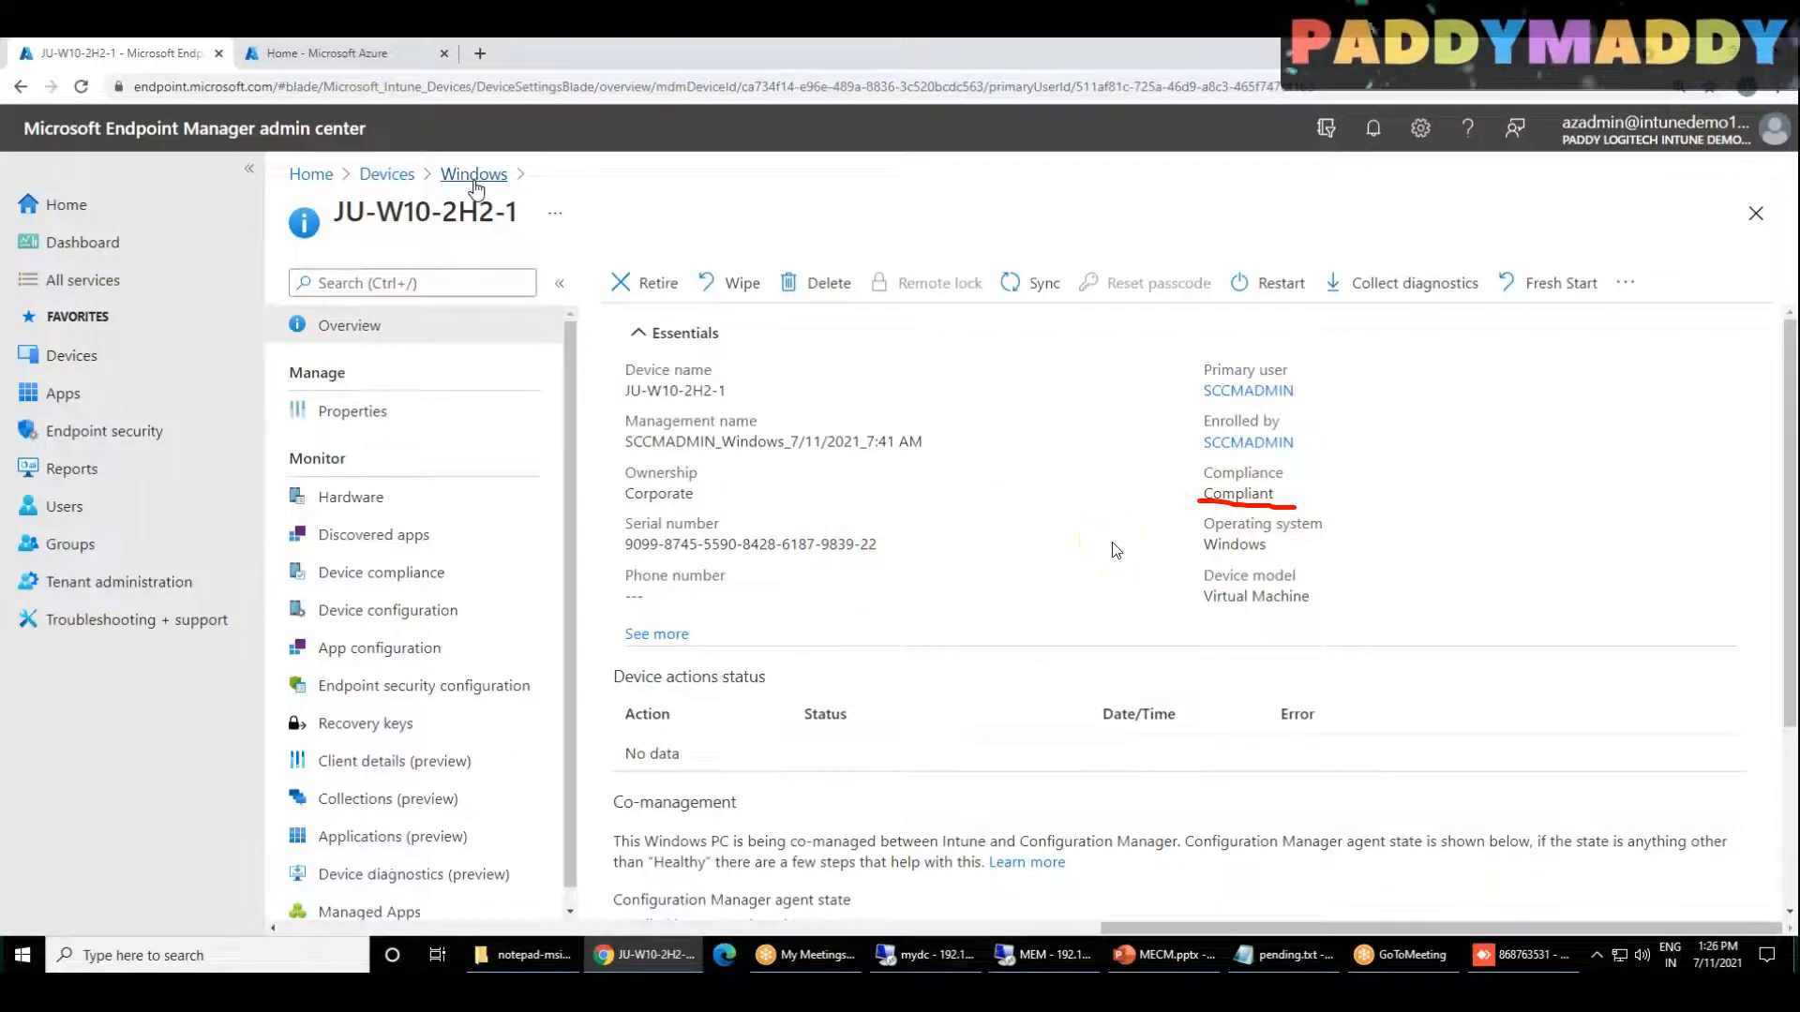
{"action": "left_click", "coordinate": [473, 174]}
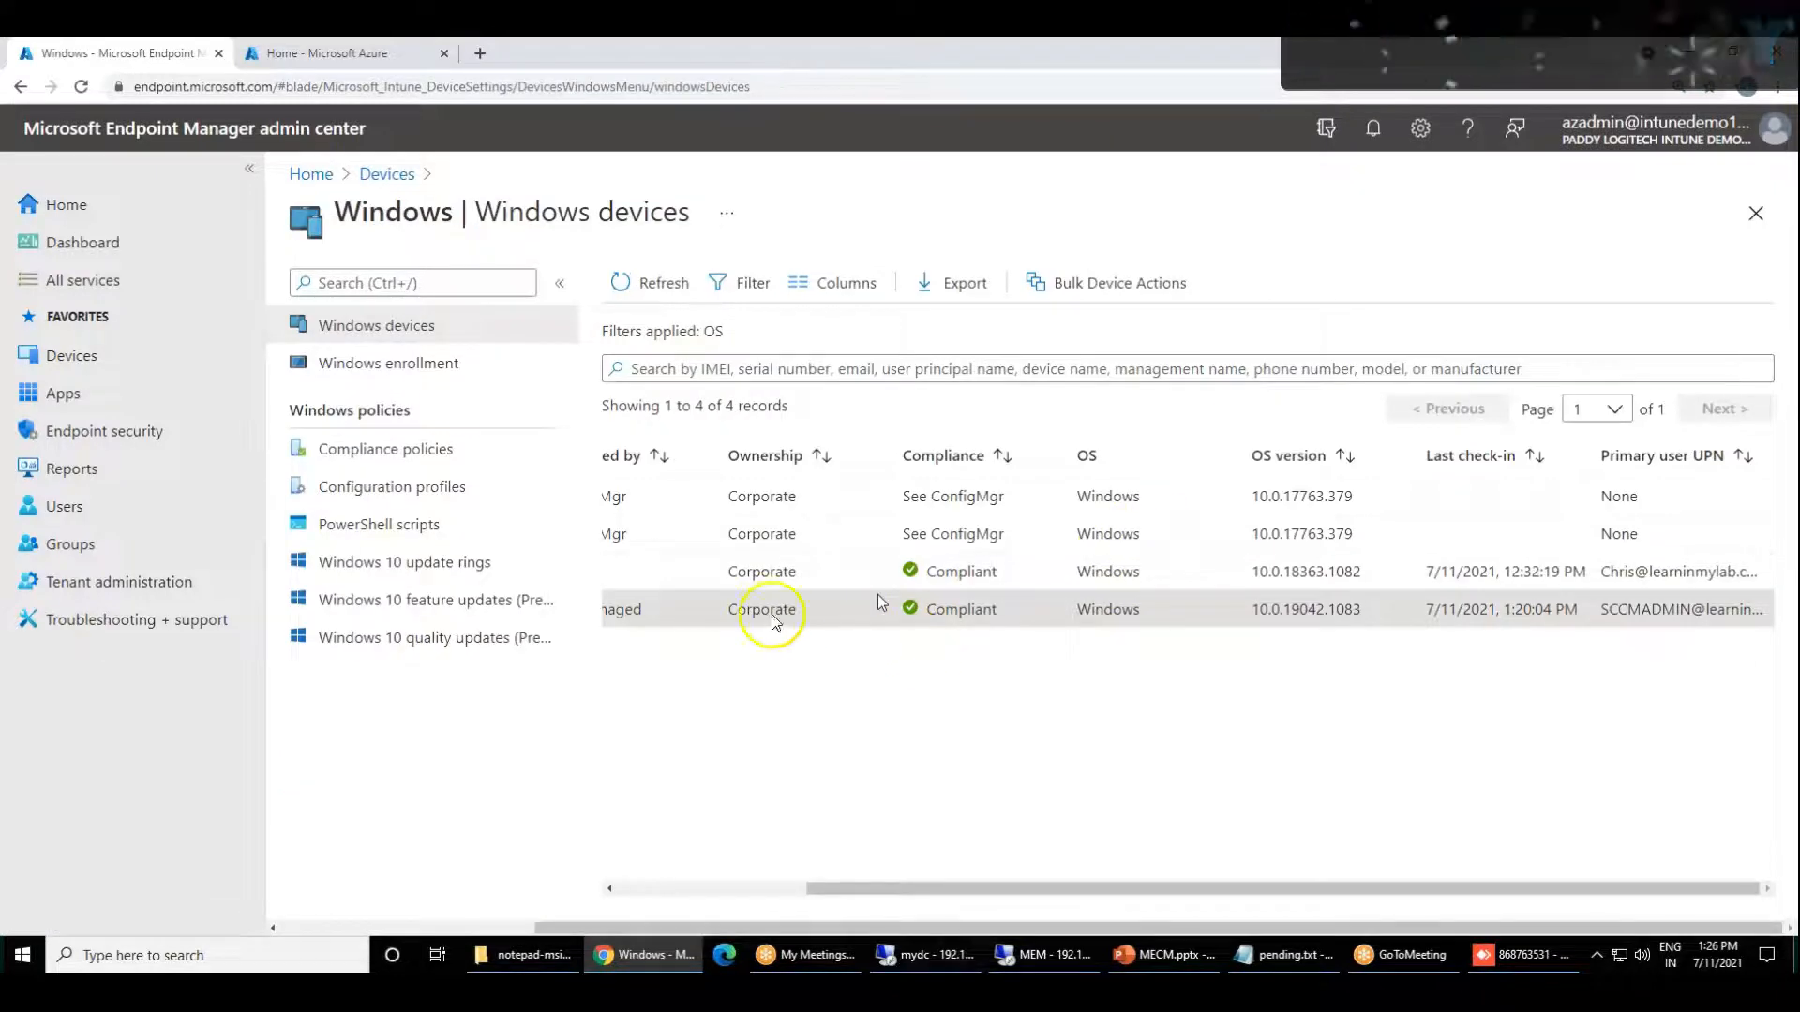
{"action": "left_click_drag", "start_coordinate": [668, 634], "coordinate": [459, 628]}
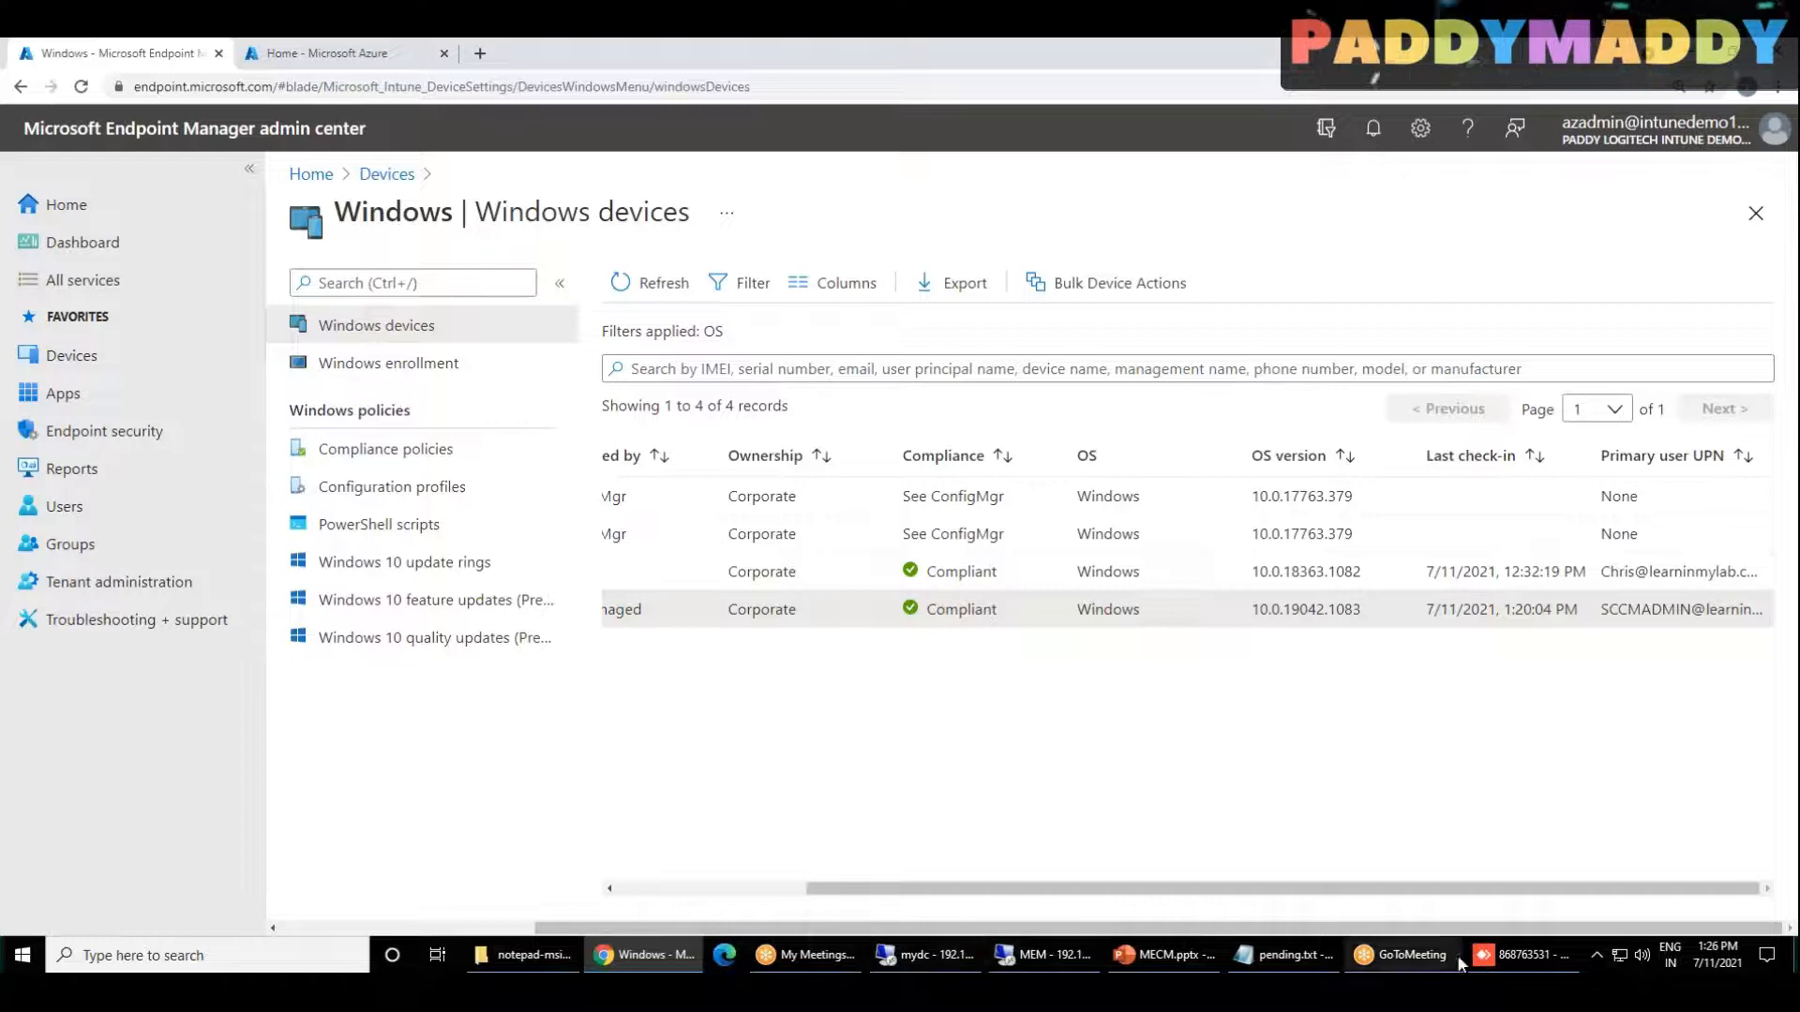
Step: Switch back to the AnyDesk client session and open Windows Defender Firewall by running firewall.cpl
{"action": "left_click", "coordinate": [1518, 954]}
{"action": "right_click", "coordinate": [354, 860]}
{"action": "left_click", "coordinate": [429, 787]}
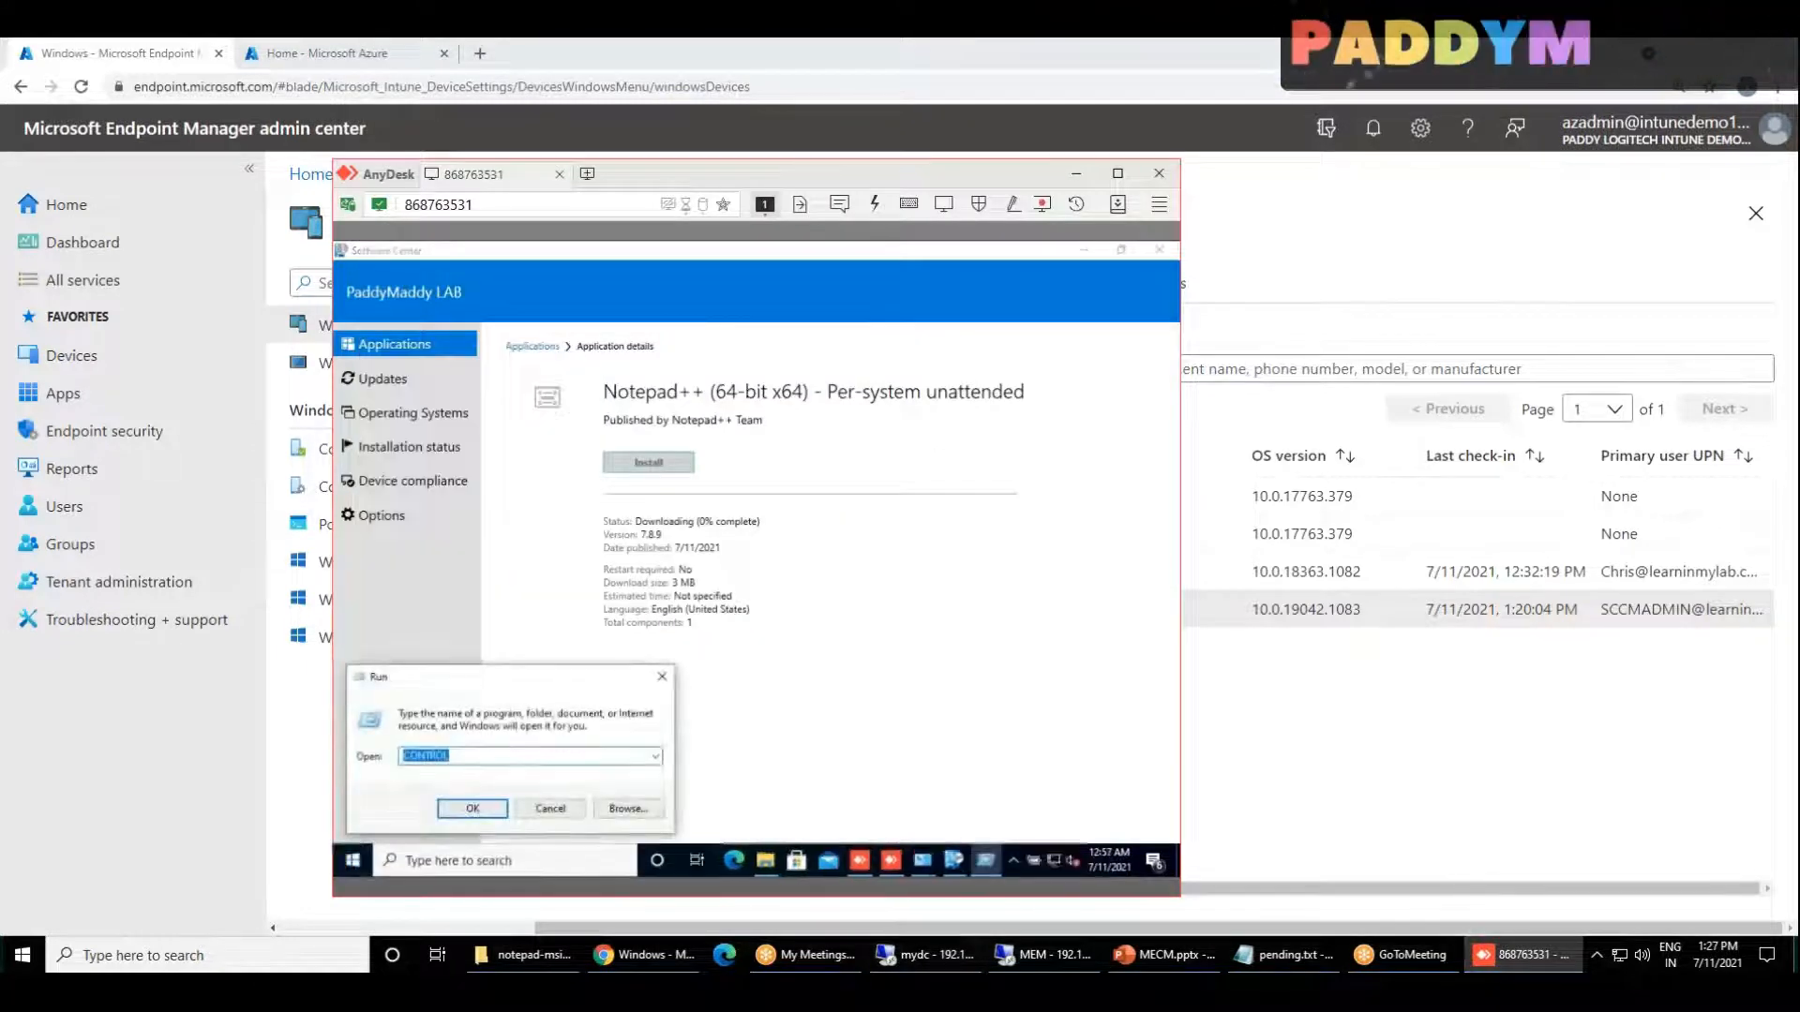
{"action": "type", "text": "firewall.cp"}
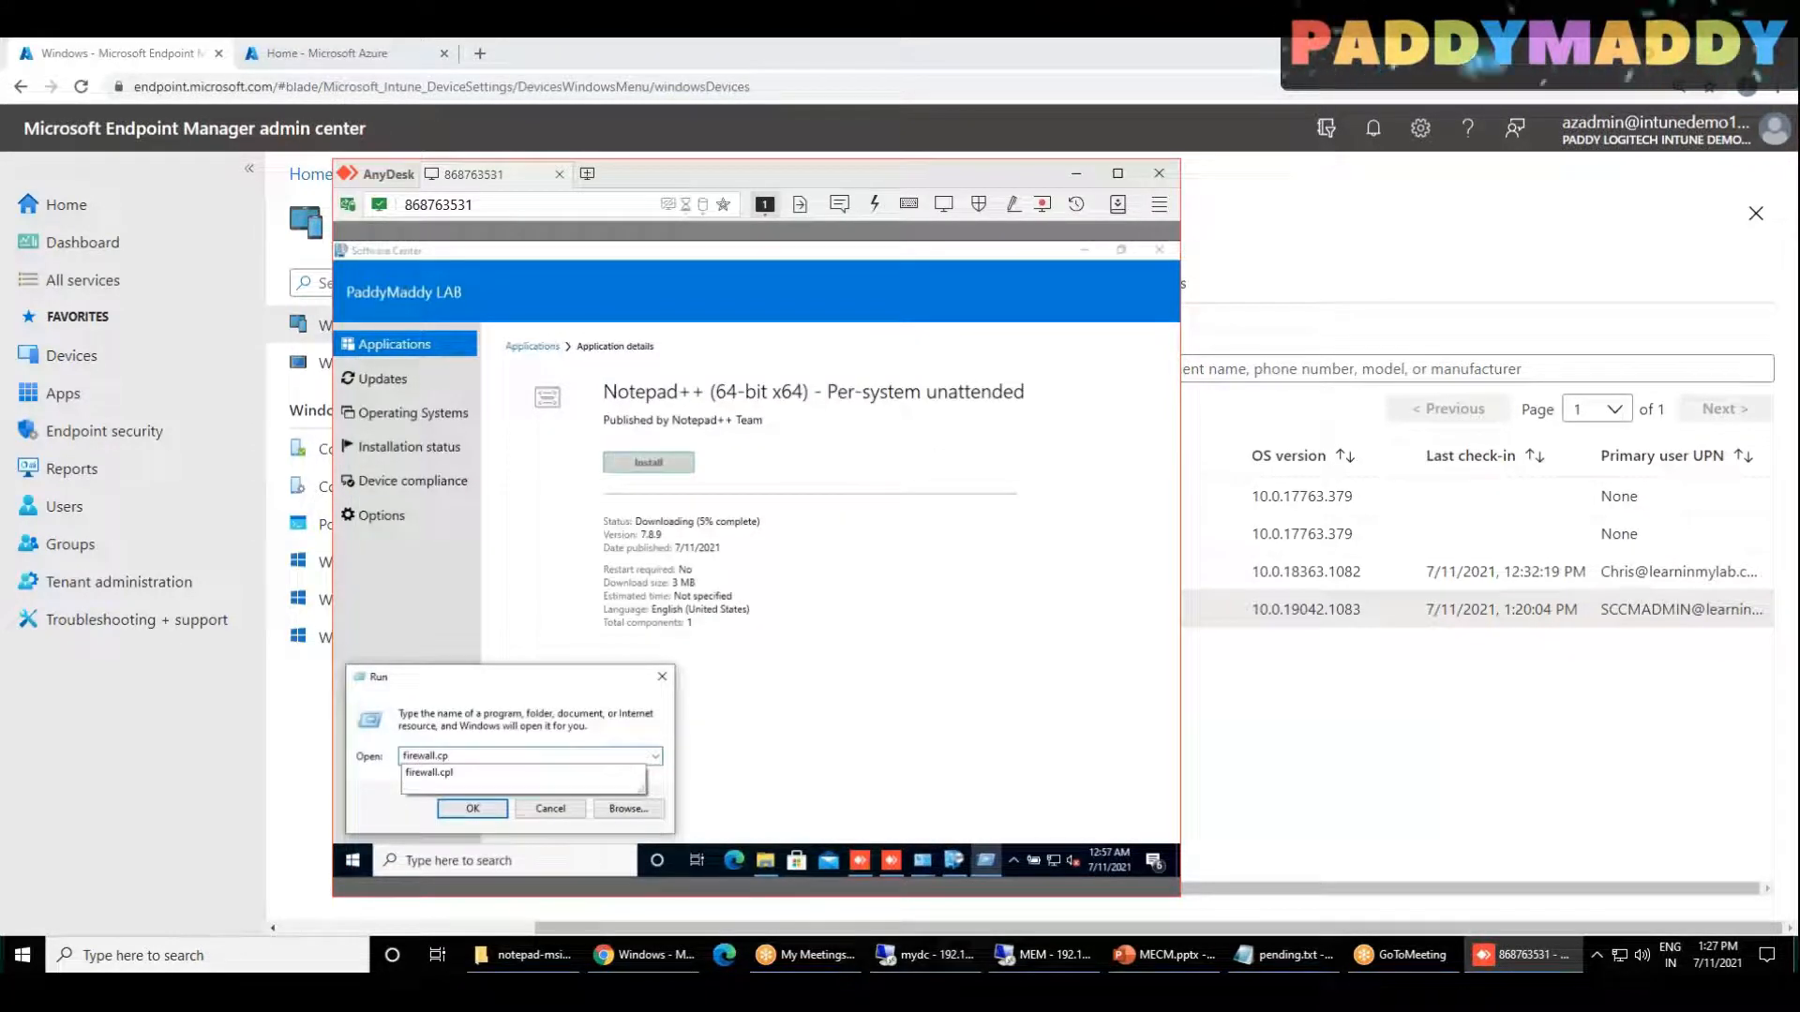
{"action": "type", "text": "l"}
{"action": "key", "text": "Return"}
Step: Launch Outlook on the client, and search the client for microsoft teams
{"action": "left_click", "coordinate": [353, 861]}
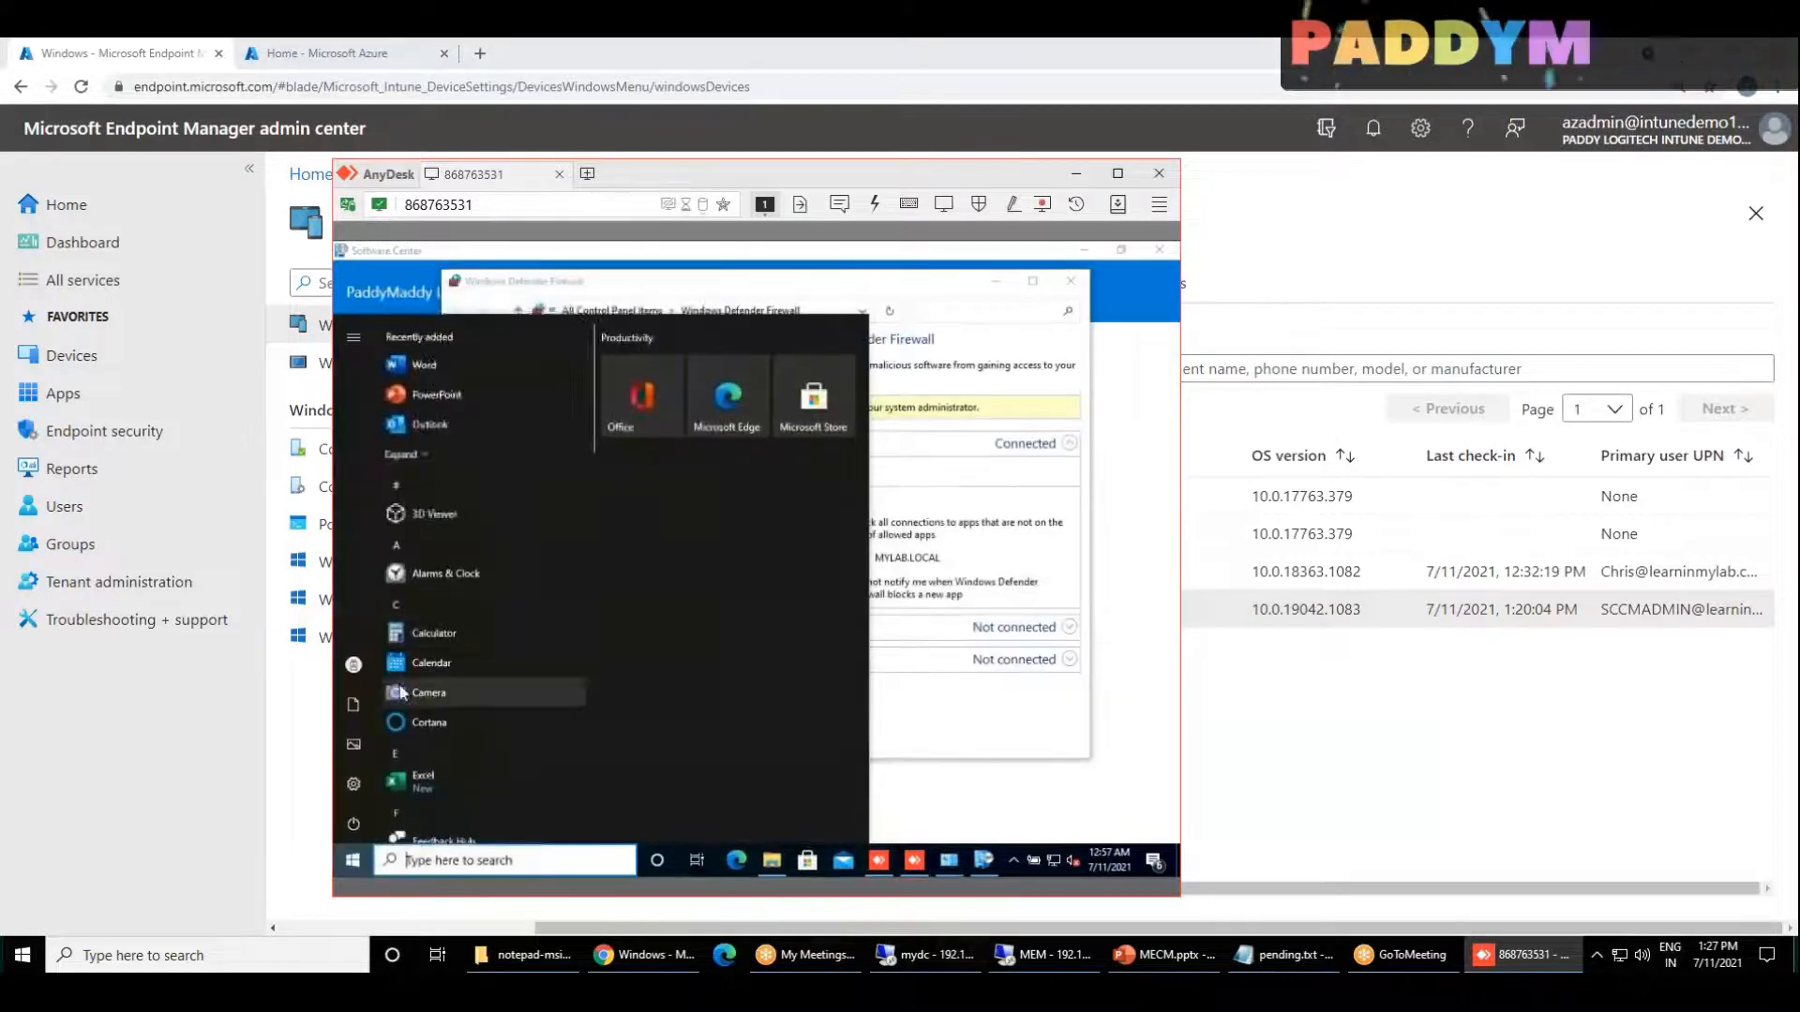
{"action": "left_click", "coordinate": [430, 424]}
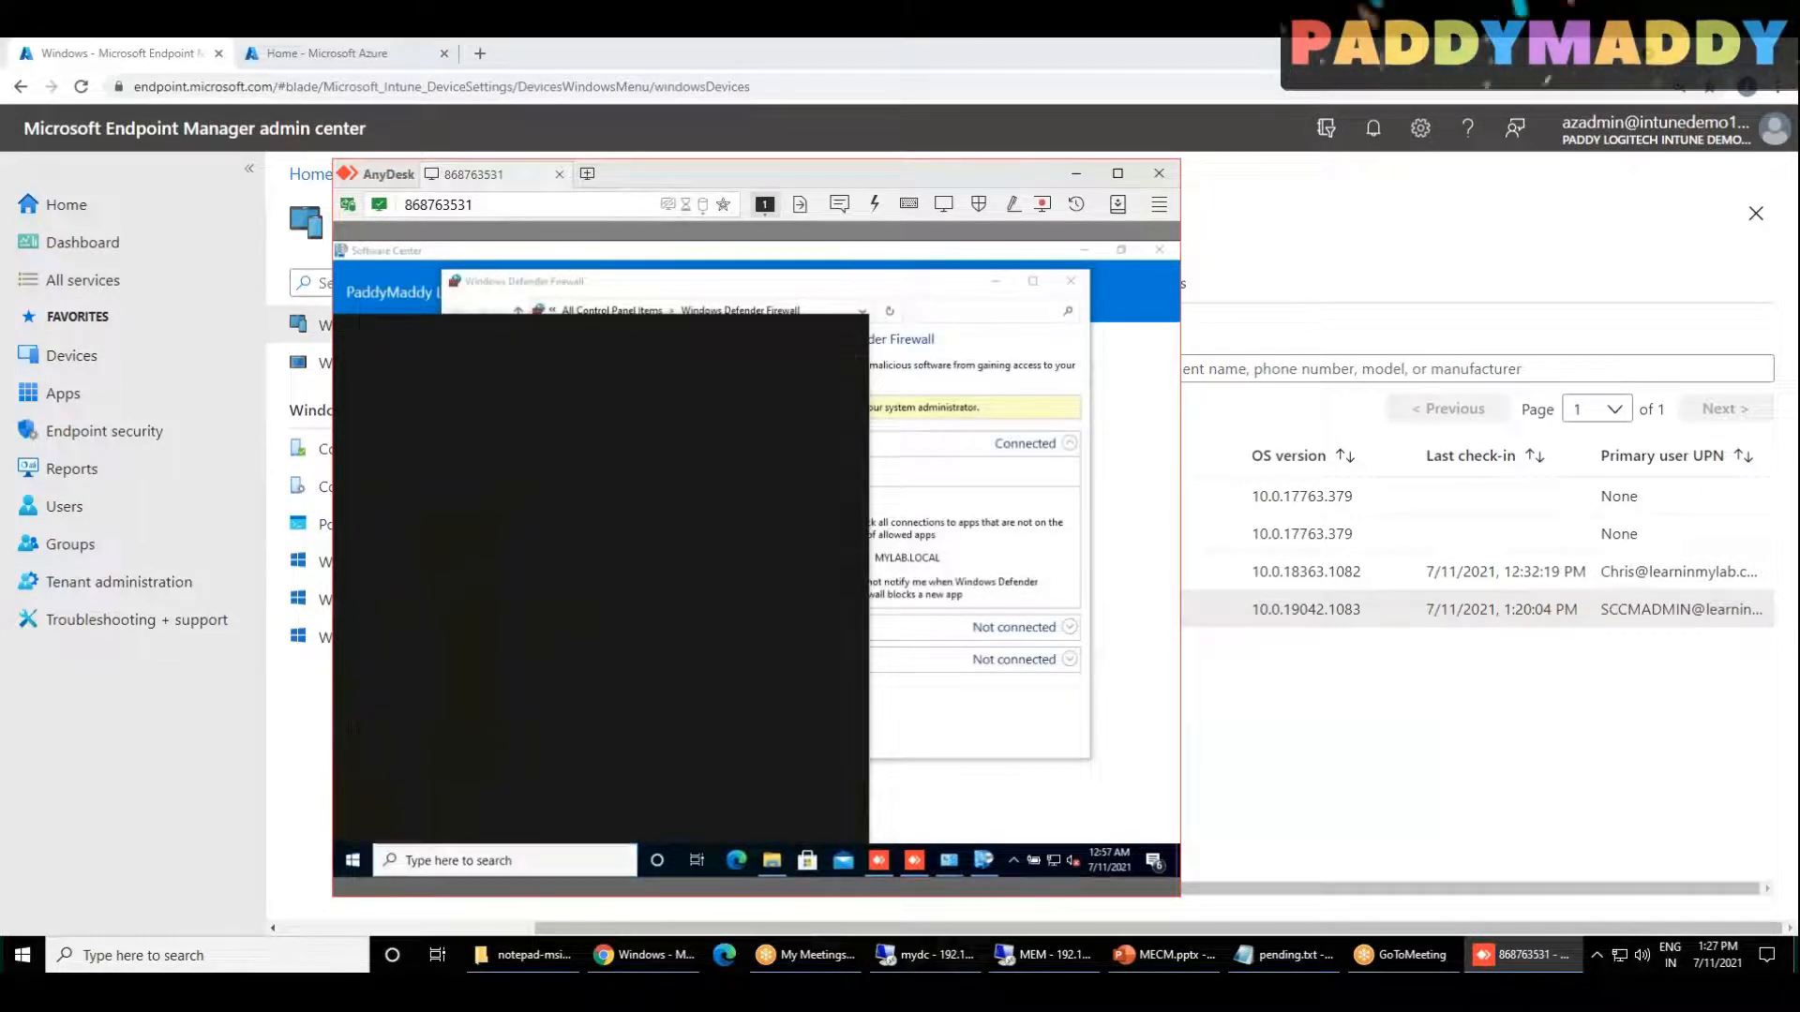
{"action": "left_click", "coordinate": [368, 860]}
{"action": "type", "text": "tea"}
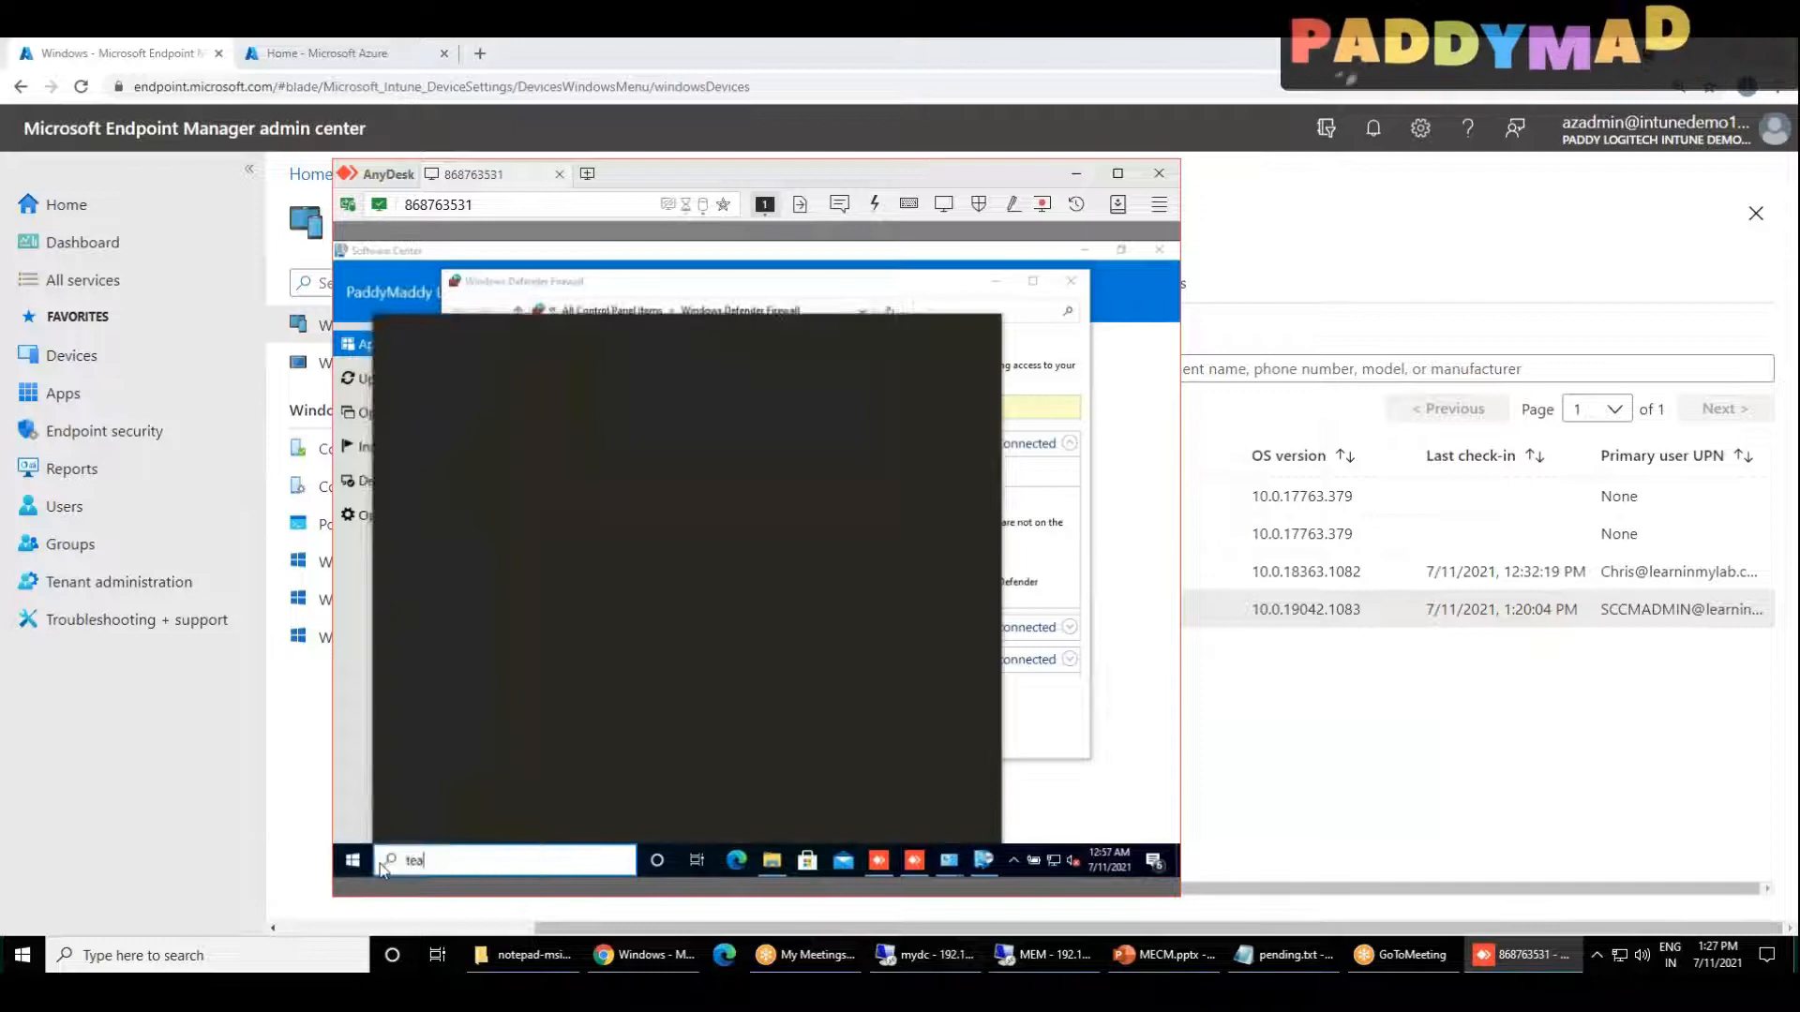
{"action": "type", "text": "m"}
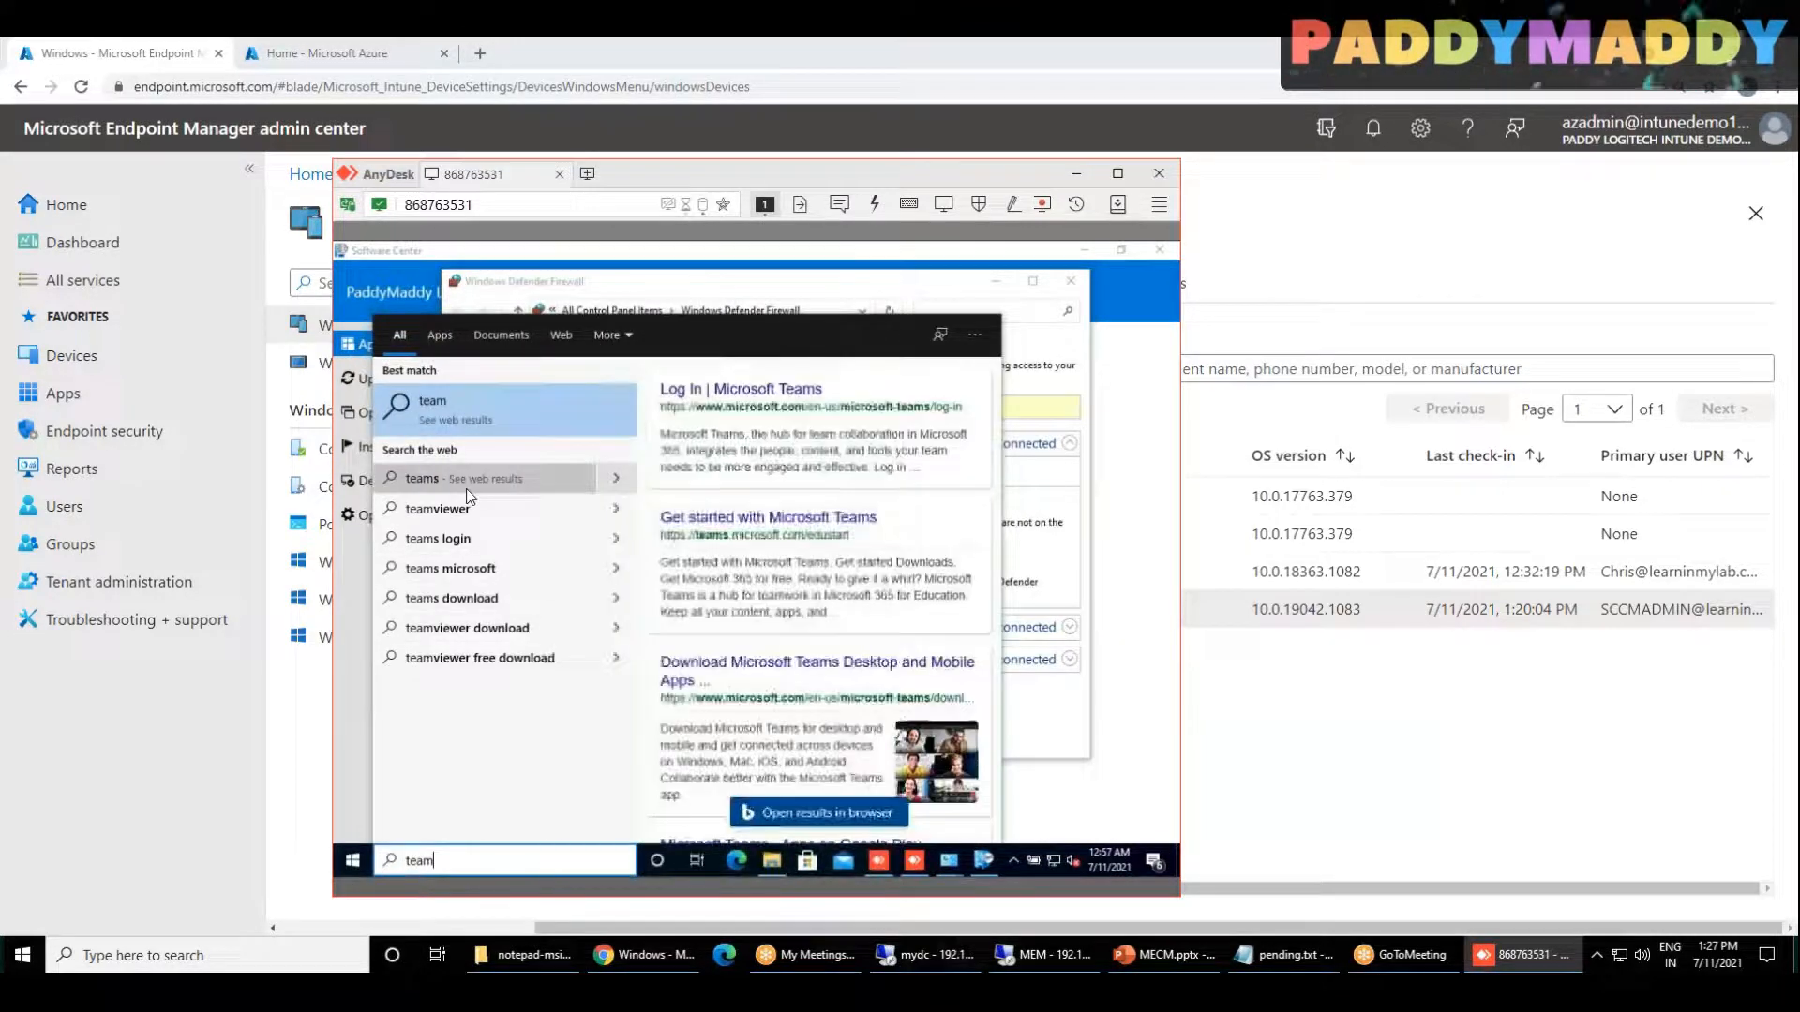
{"action": "key", "text": "BackSpace"}
{"action": "key", "text": "BackSpace"}
{"action": "key", "text": "BackSpace"}
{"action": "key", "text": "BackSpace"}
{"action": "type", "text": "microsoft teams"}
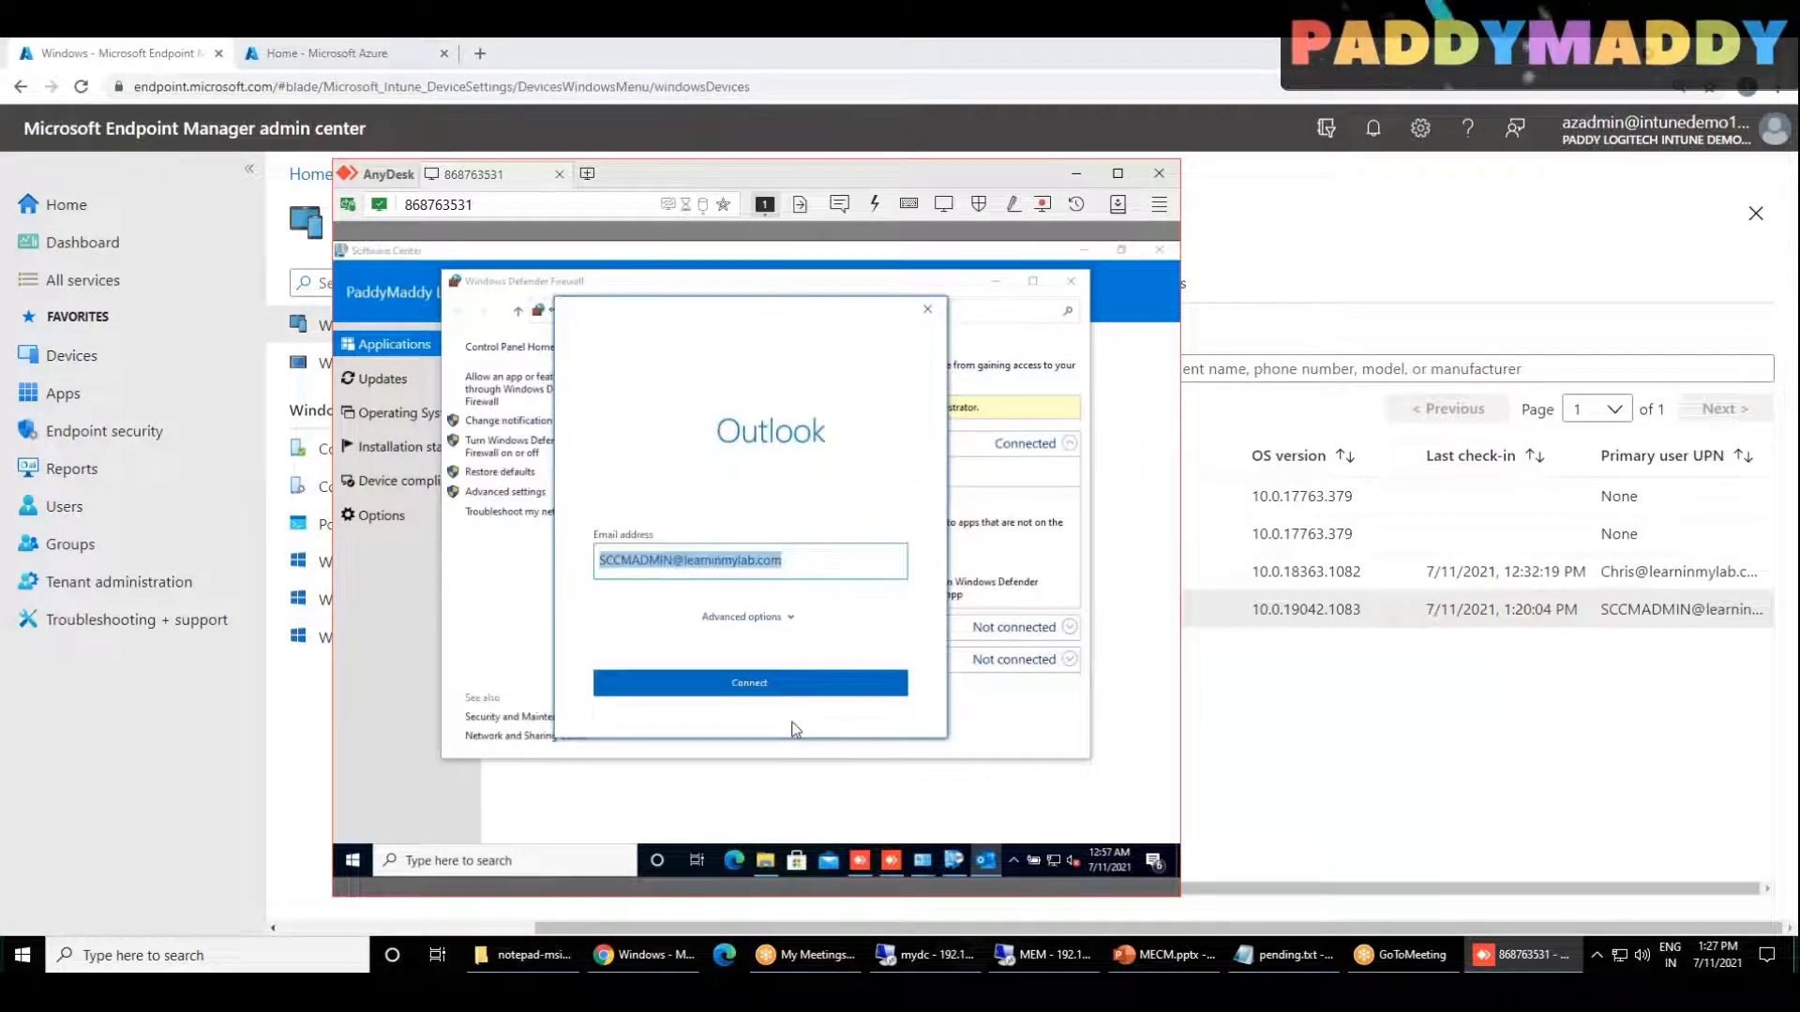
Step: Connect Outlook with the prefilled account e-mail, and close the Office privacy option notice
{"action": "left_click", "coordinate": [797, 689]}
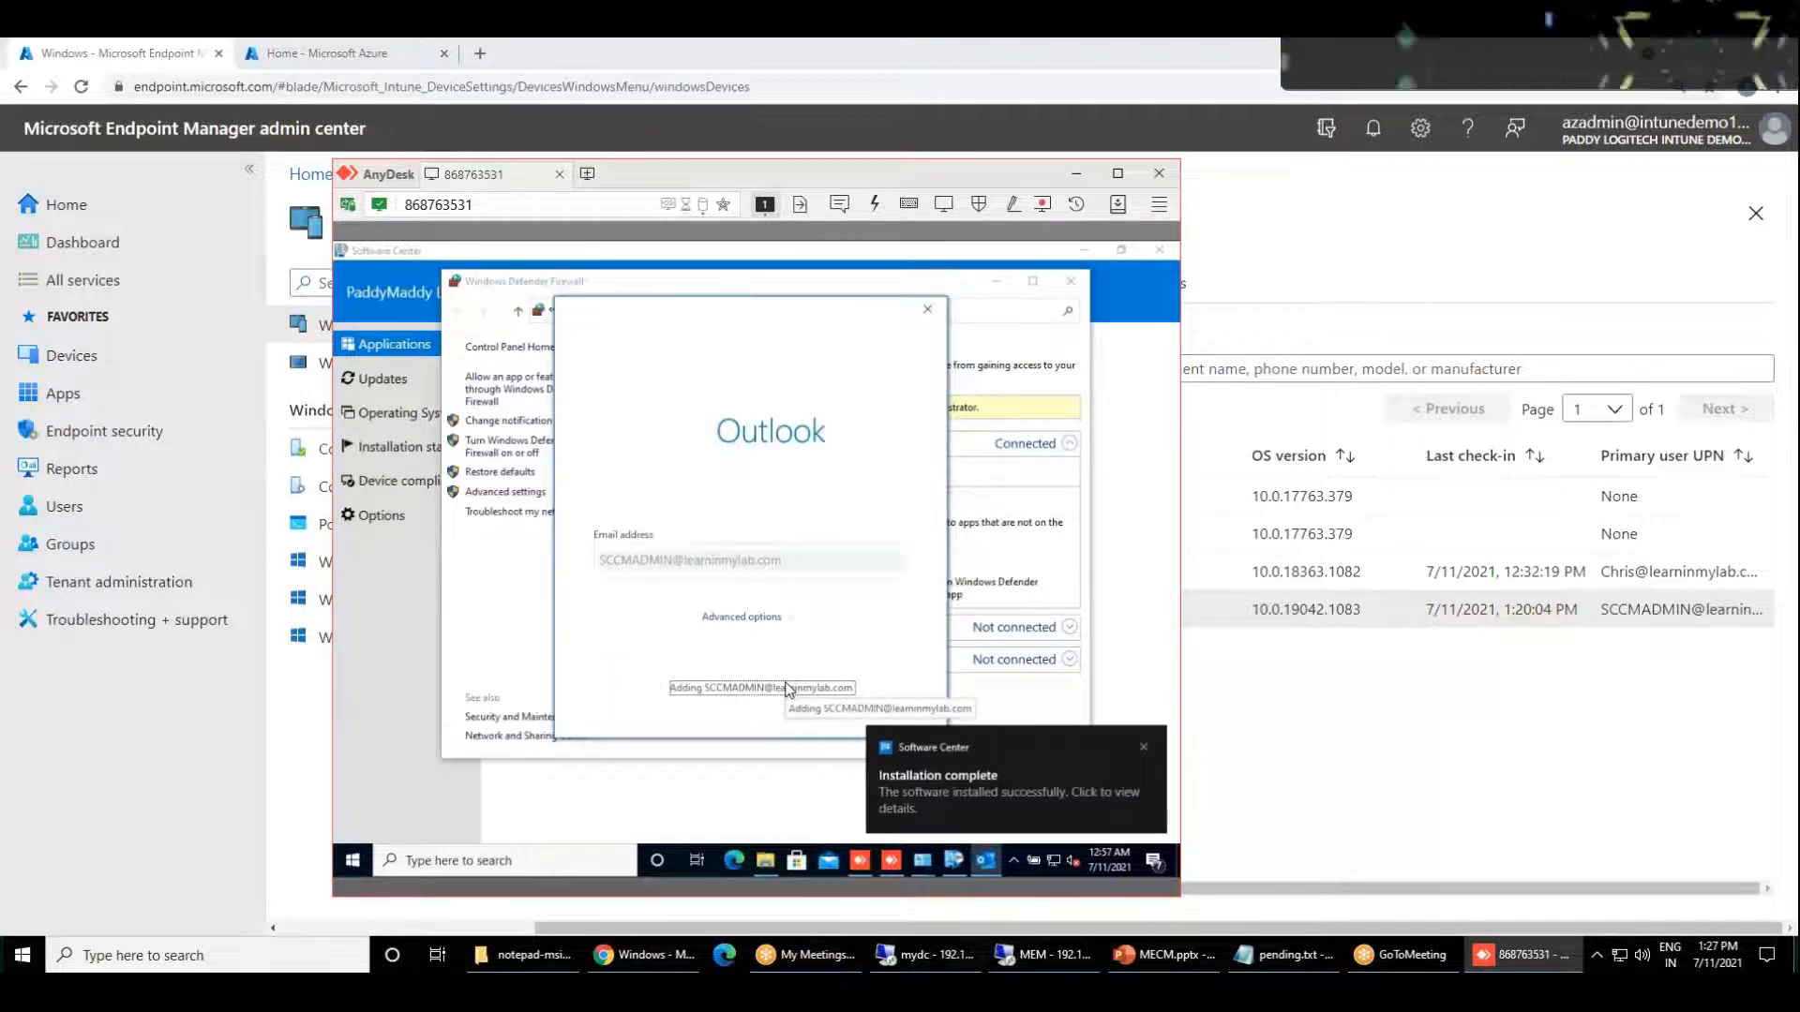
{"action": "left_click", "coordinate": [352, 861]}
{"action": "left_click", "coordinate": [931, 689]}
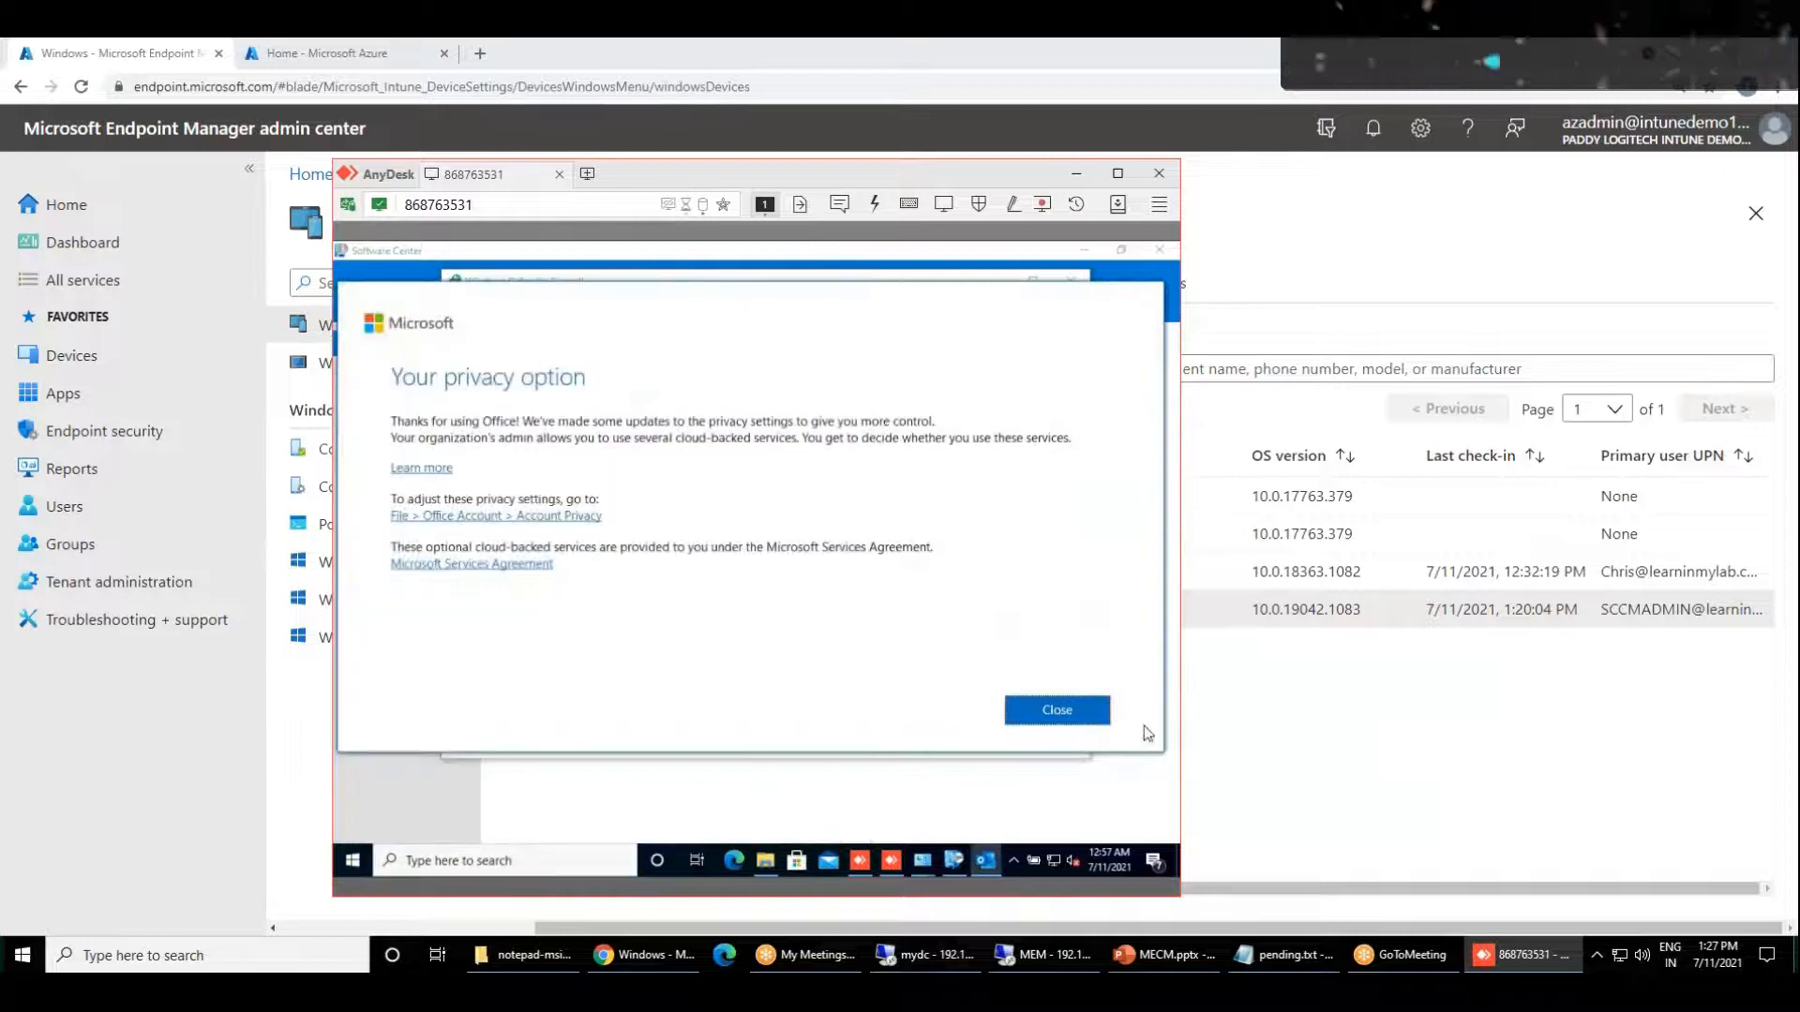
{"action": "left_click", "coordinate": [1057, 709]}
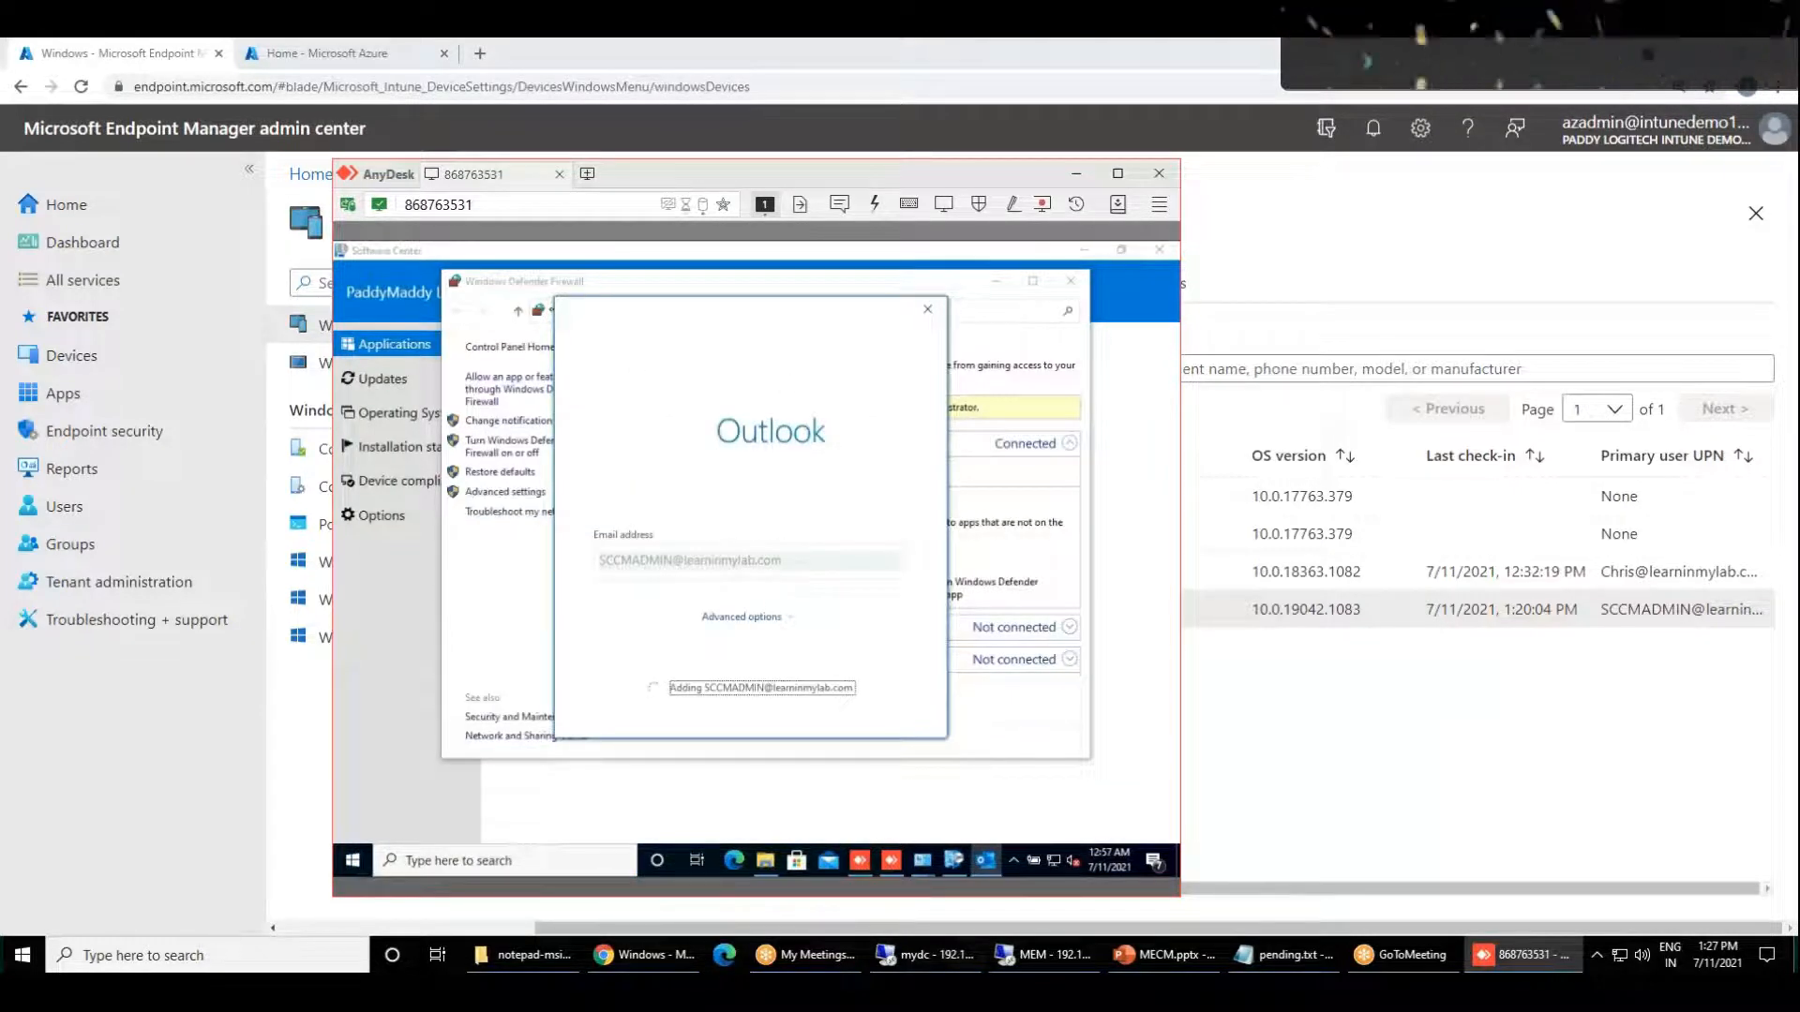
Step: Open Edge on the client and go to myapps.microsoft.com
{"action": "left_click", "coordinate": [736, 860]}
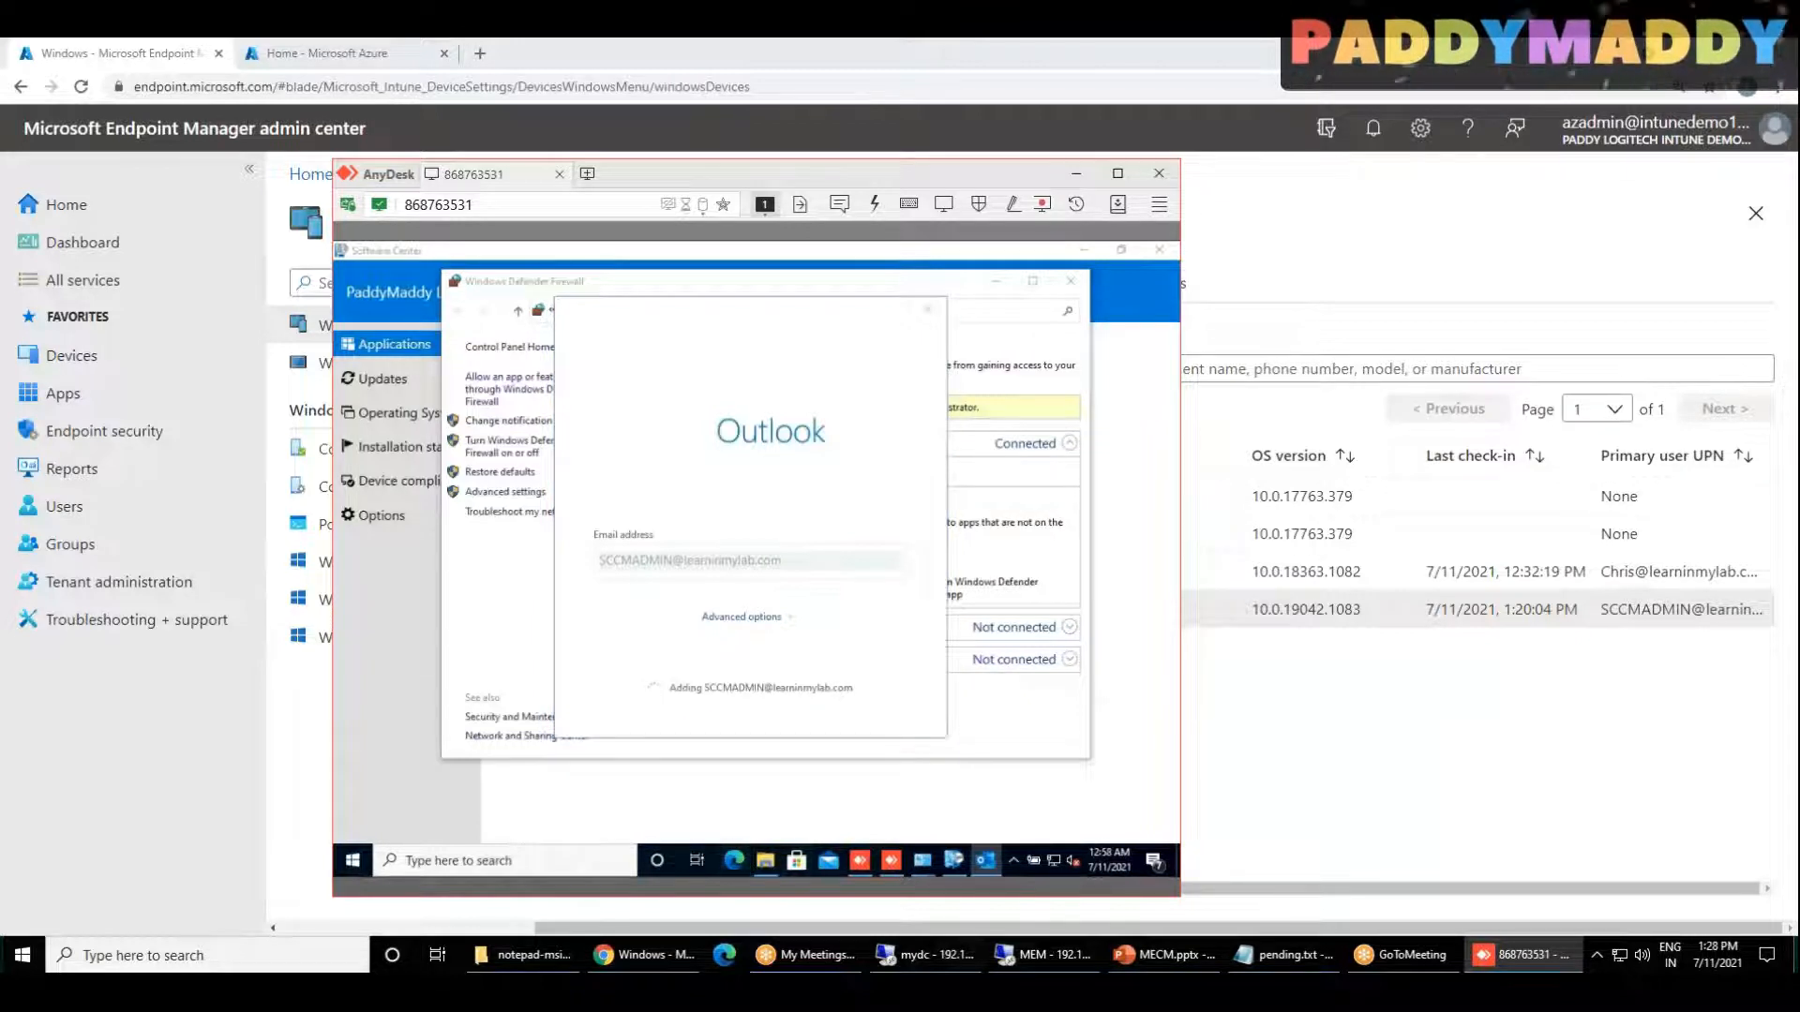
{"action": "left_click", "coordinate": [584, 290]}
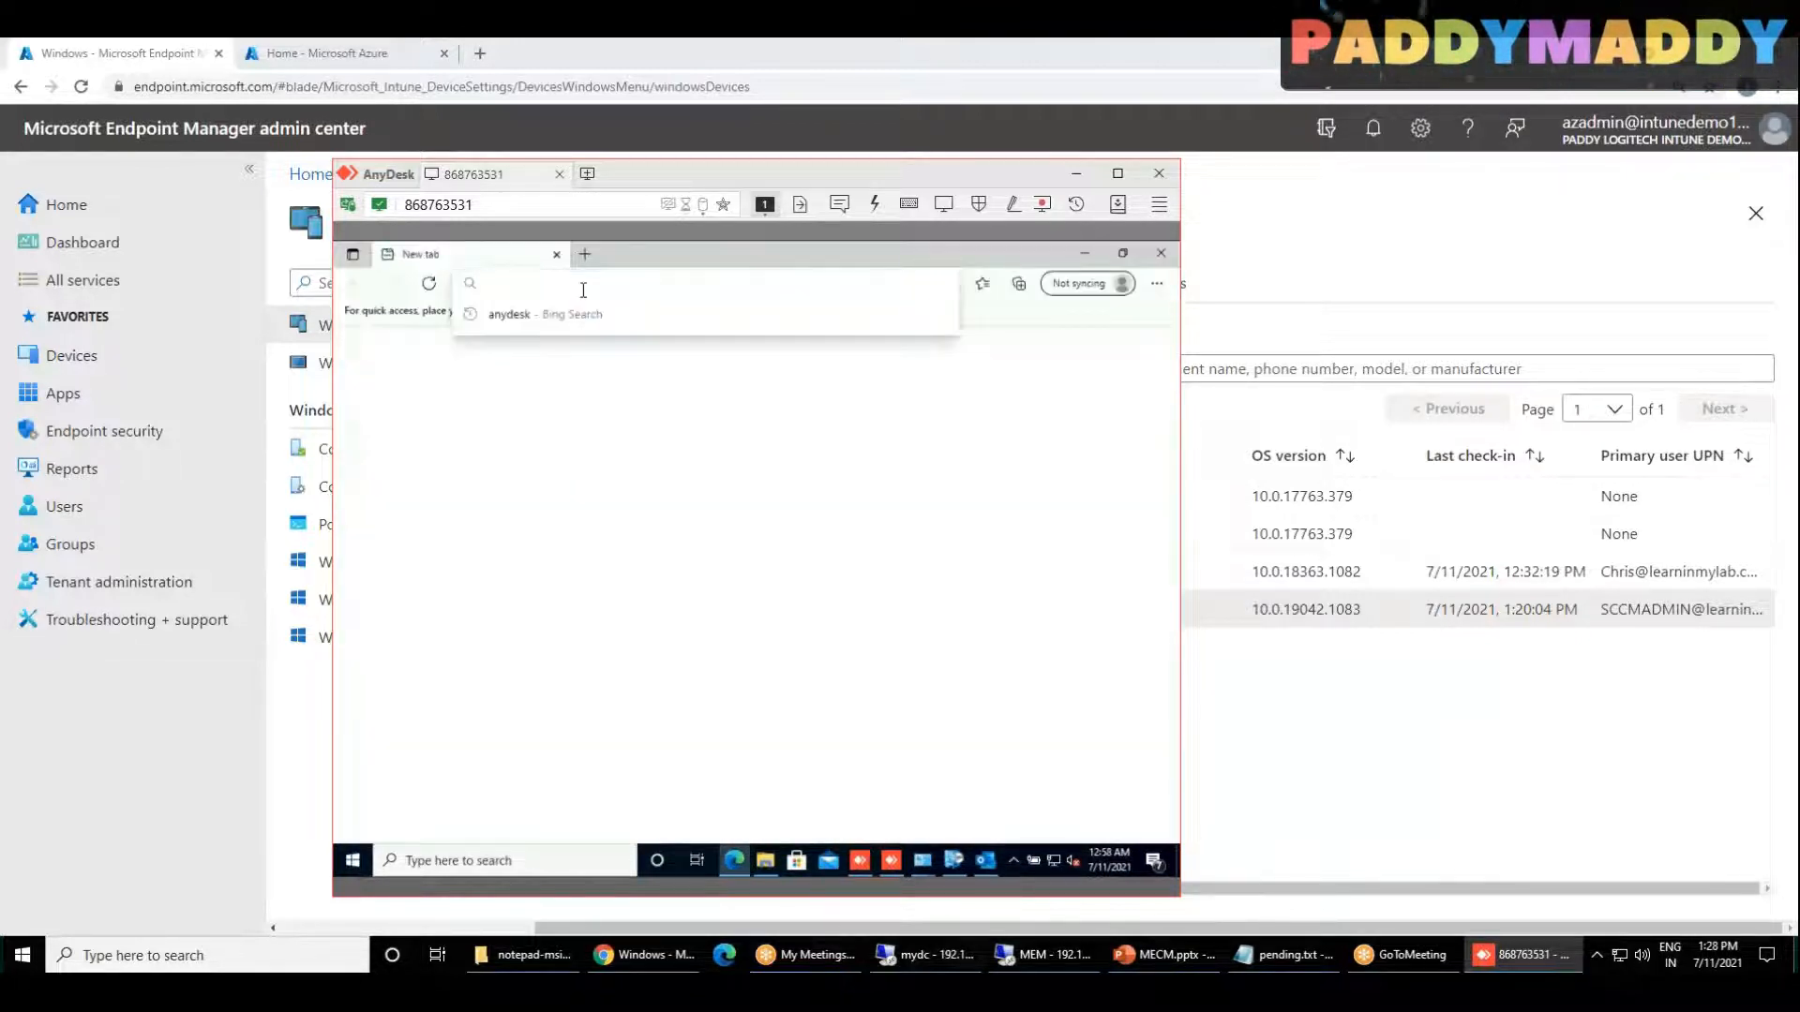
{"action": "type", "text": "myapp"}
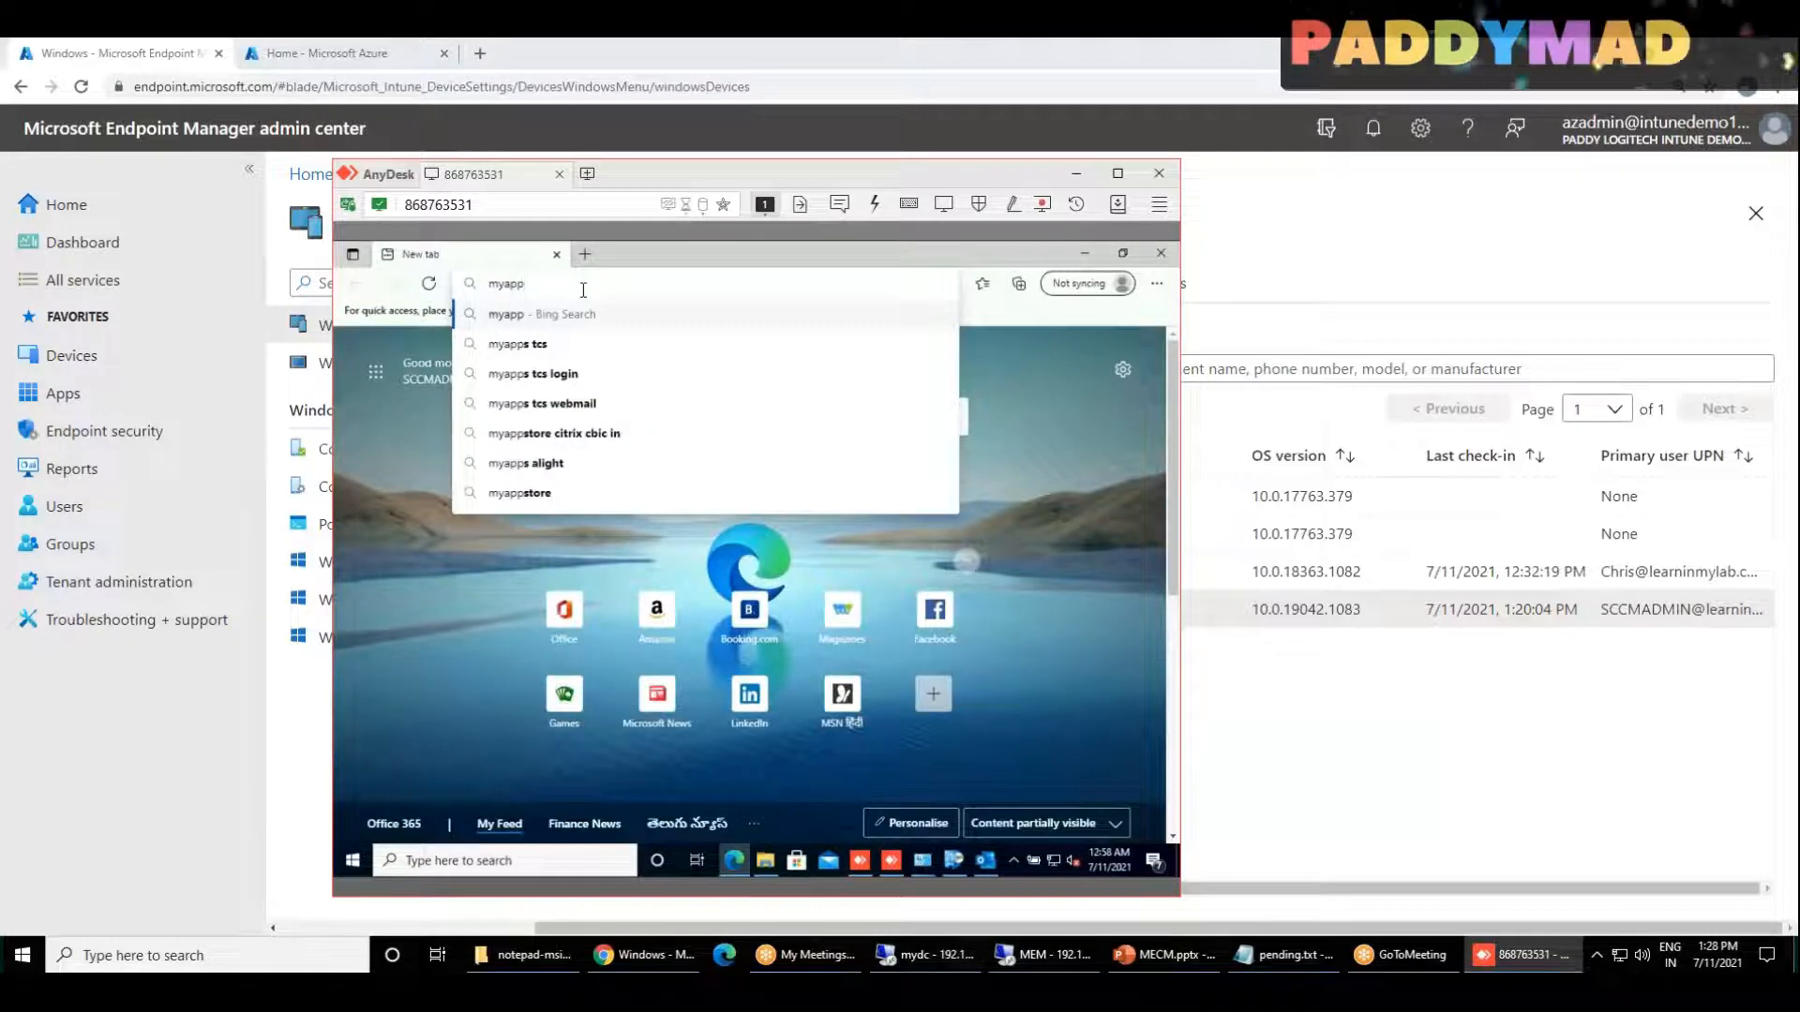
{"action": "type", "text": "s.microsoft.com"}
{"action": "key", "text": "Return"}
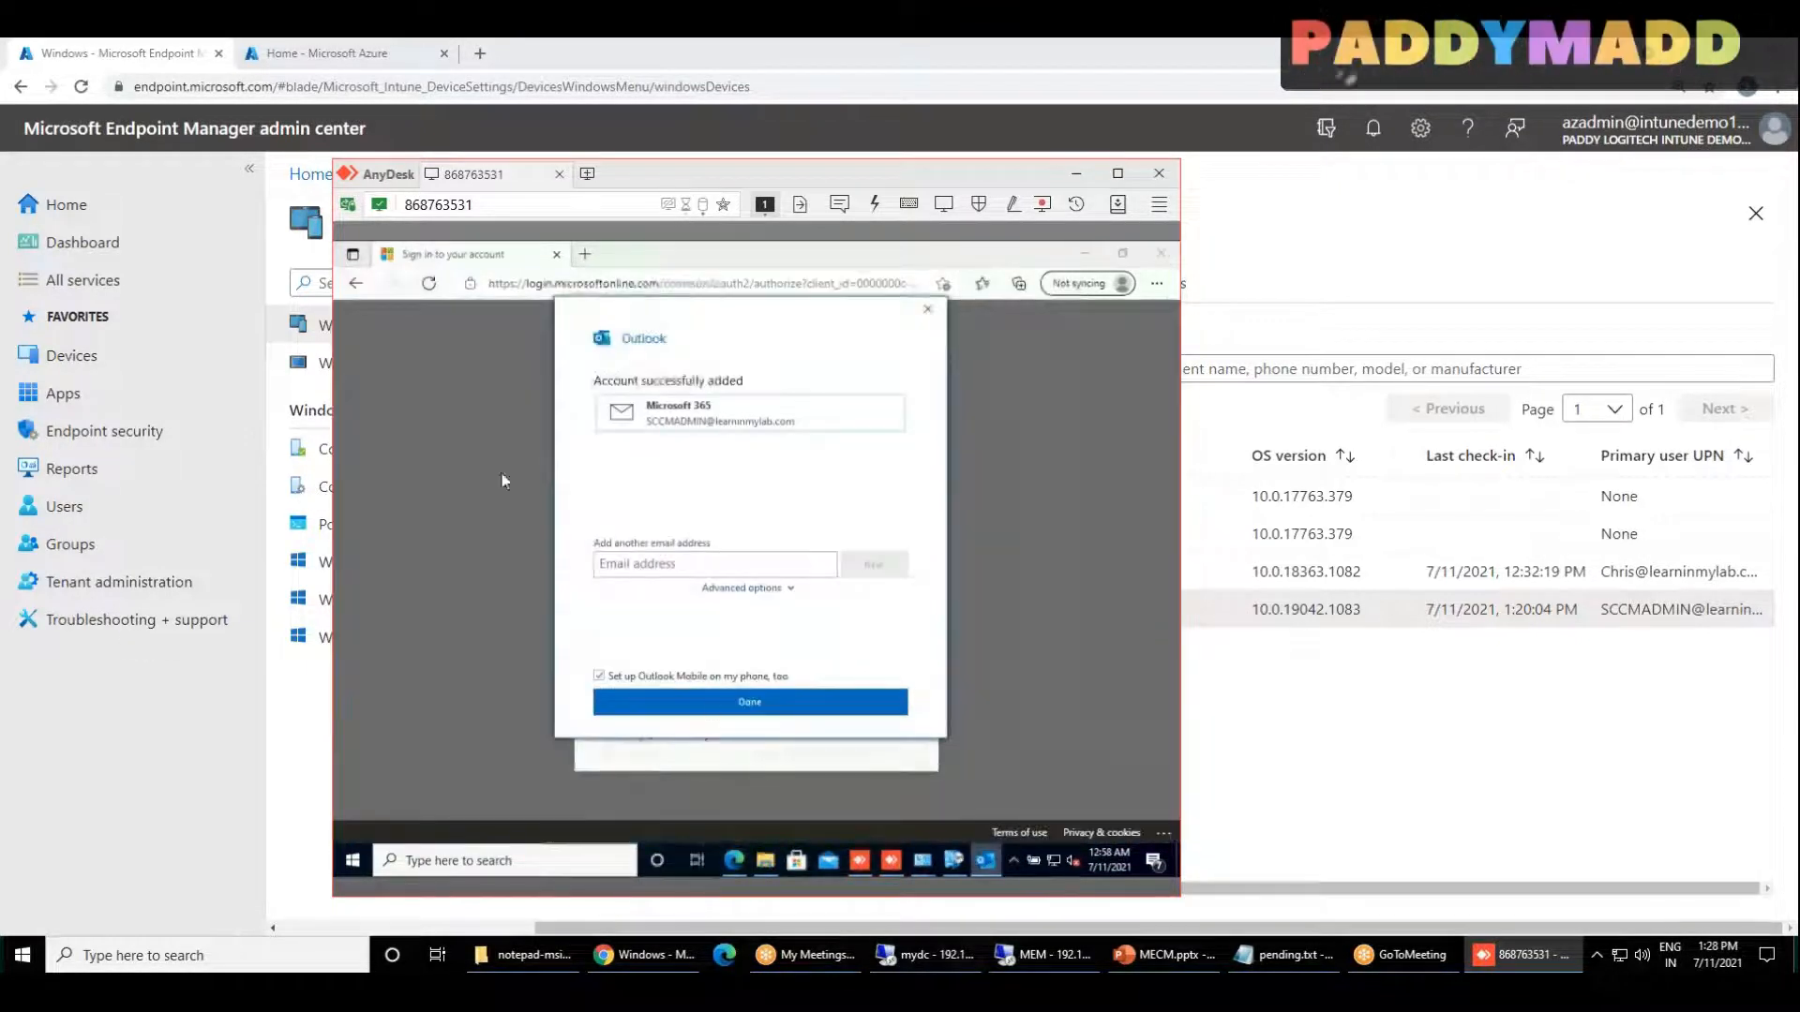
Step: Finish the Outlook account setup and dismiss the layout spacing tip, revisiting the browser's sign-in page in between
{"action": "left_click", "coordinate": [754, 705]}
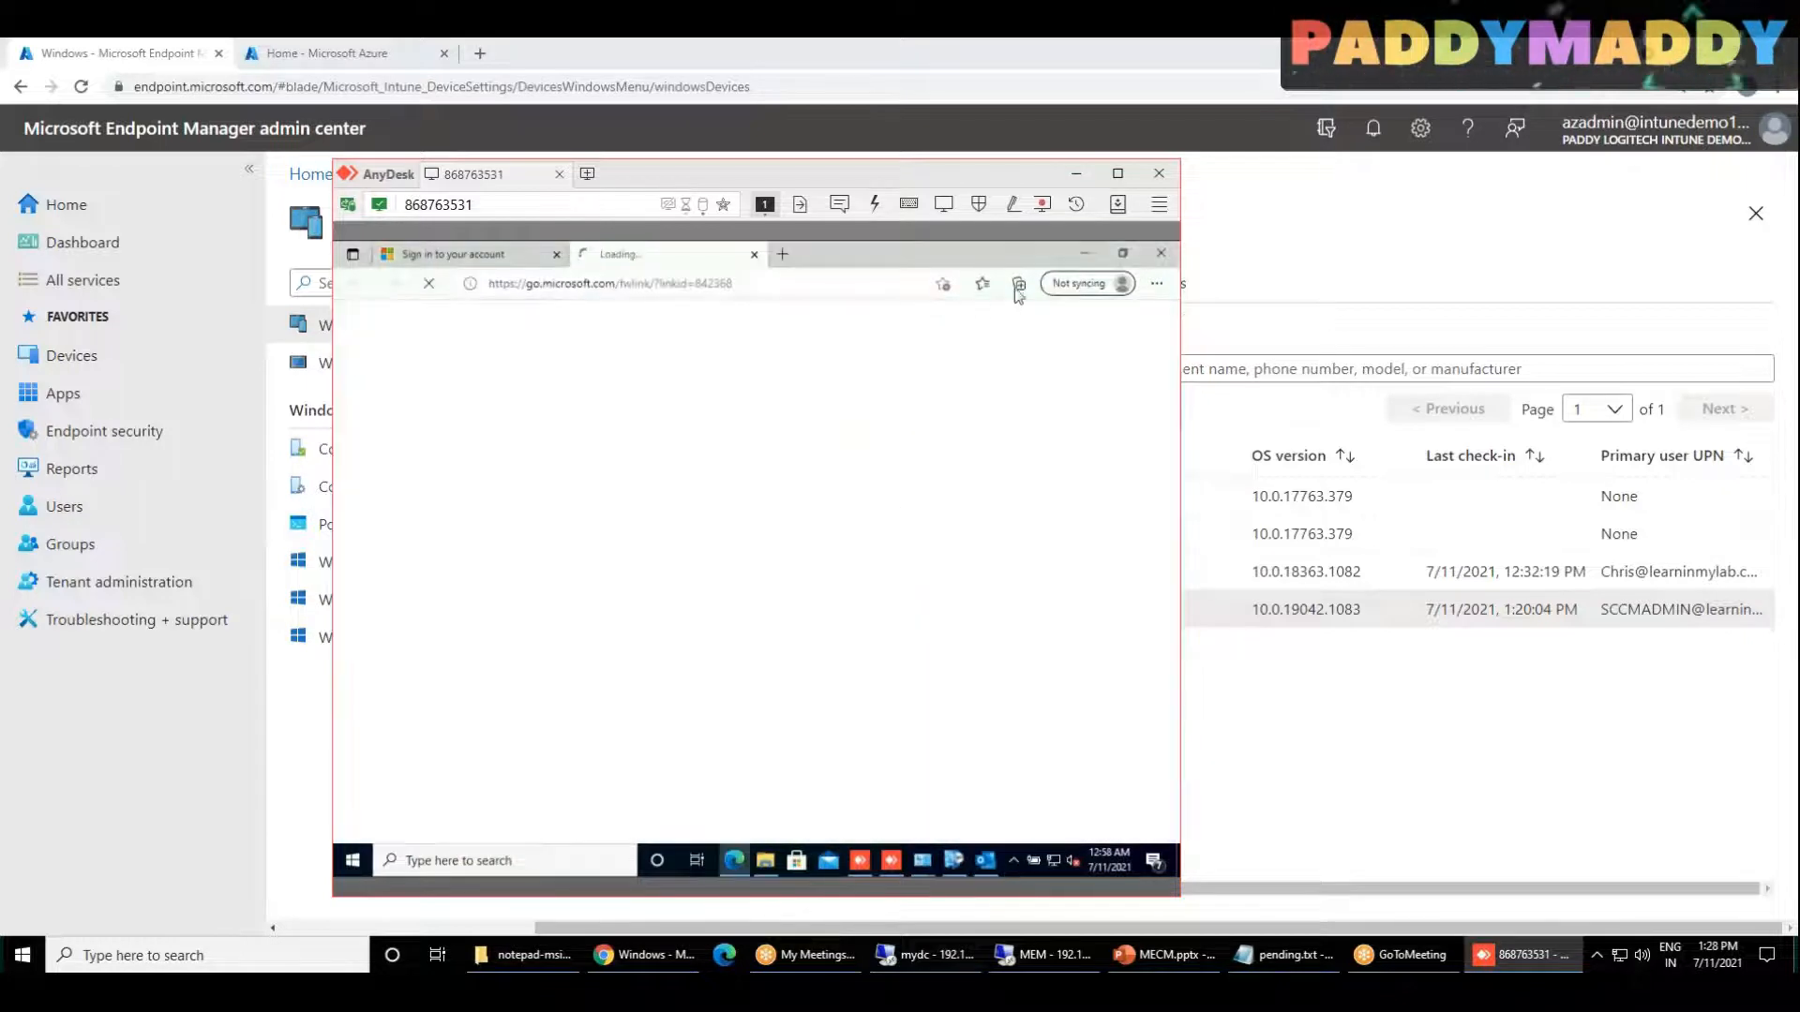
{"action": "left_click", "coordinate": [448, 266]}
{"action": "left_click", "coordinate": [698, 562]}
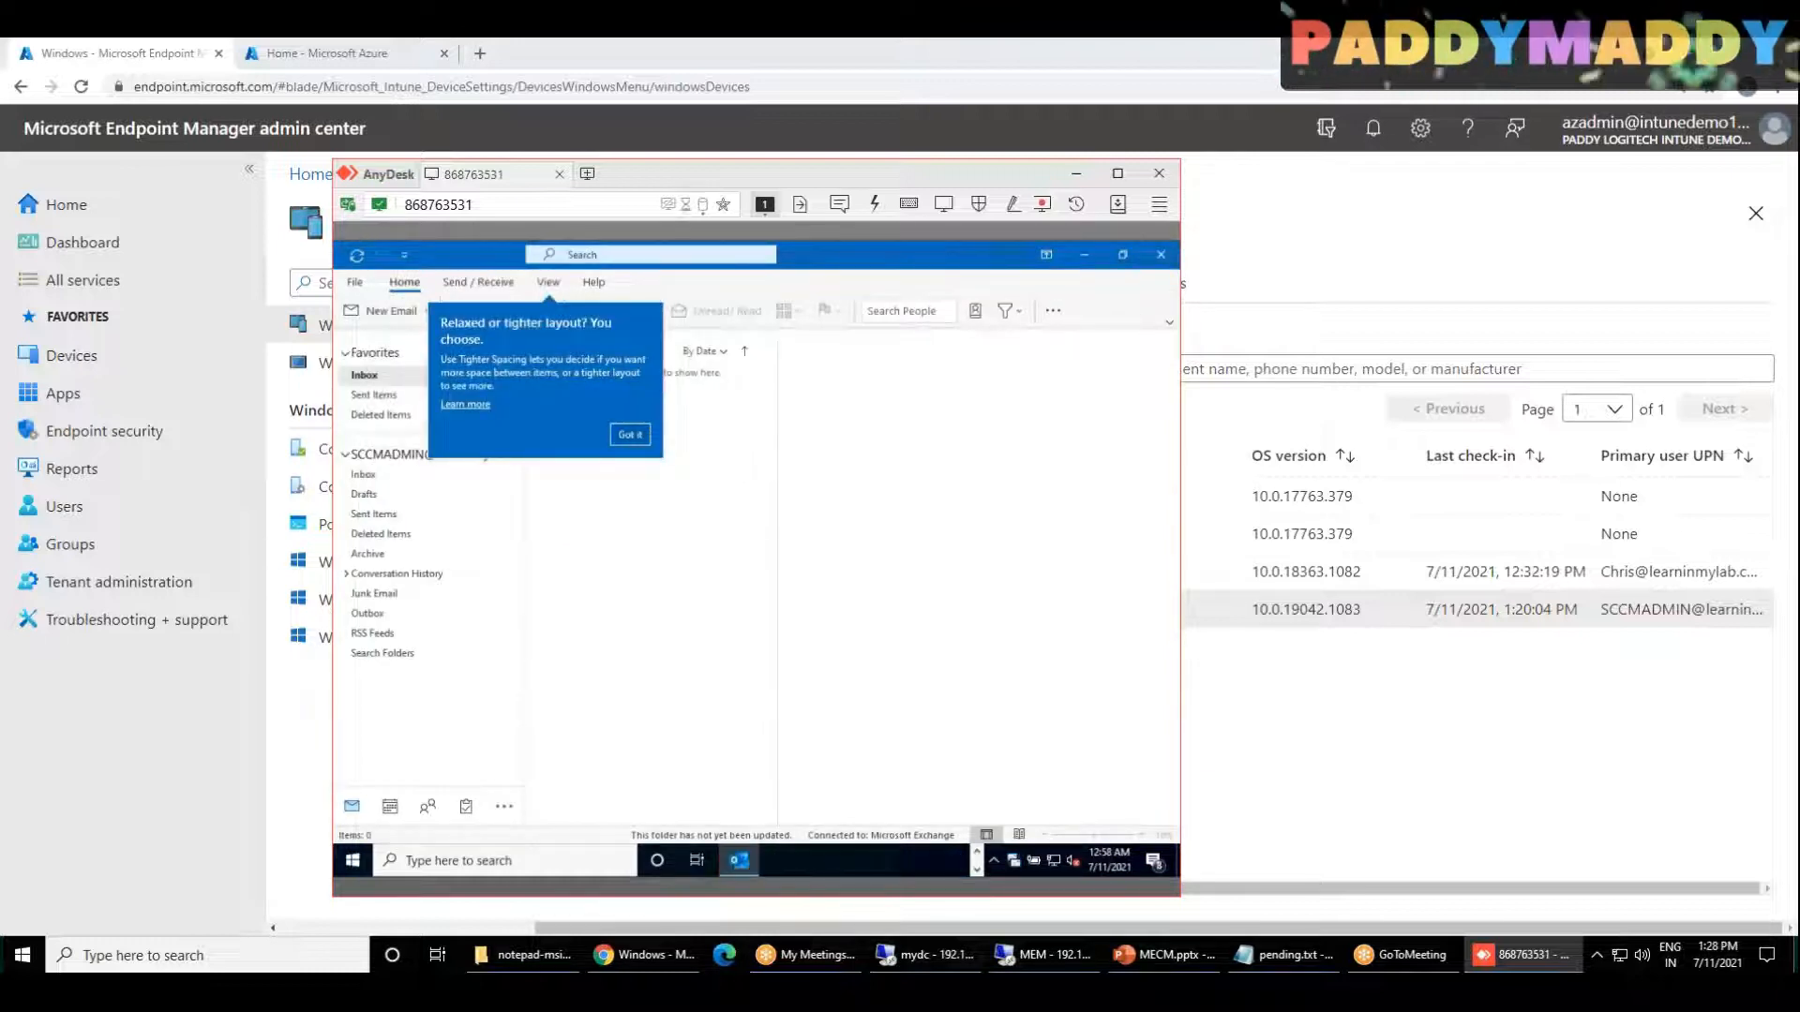
{"action": "left_click", "coordinate": [626, 435]}
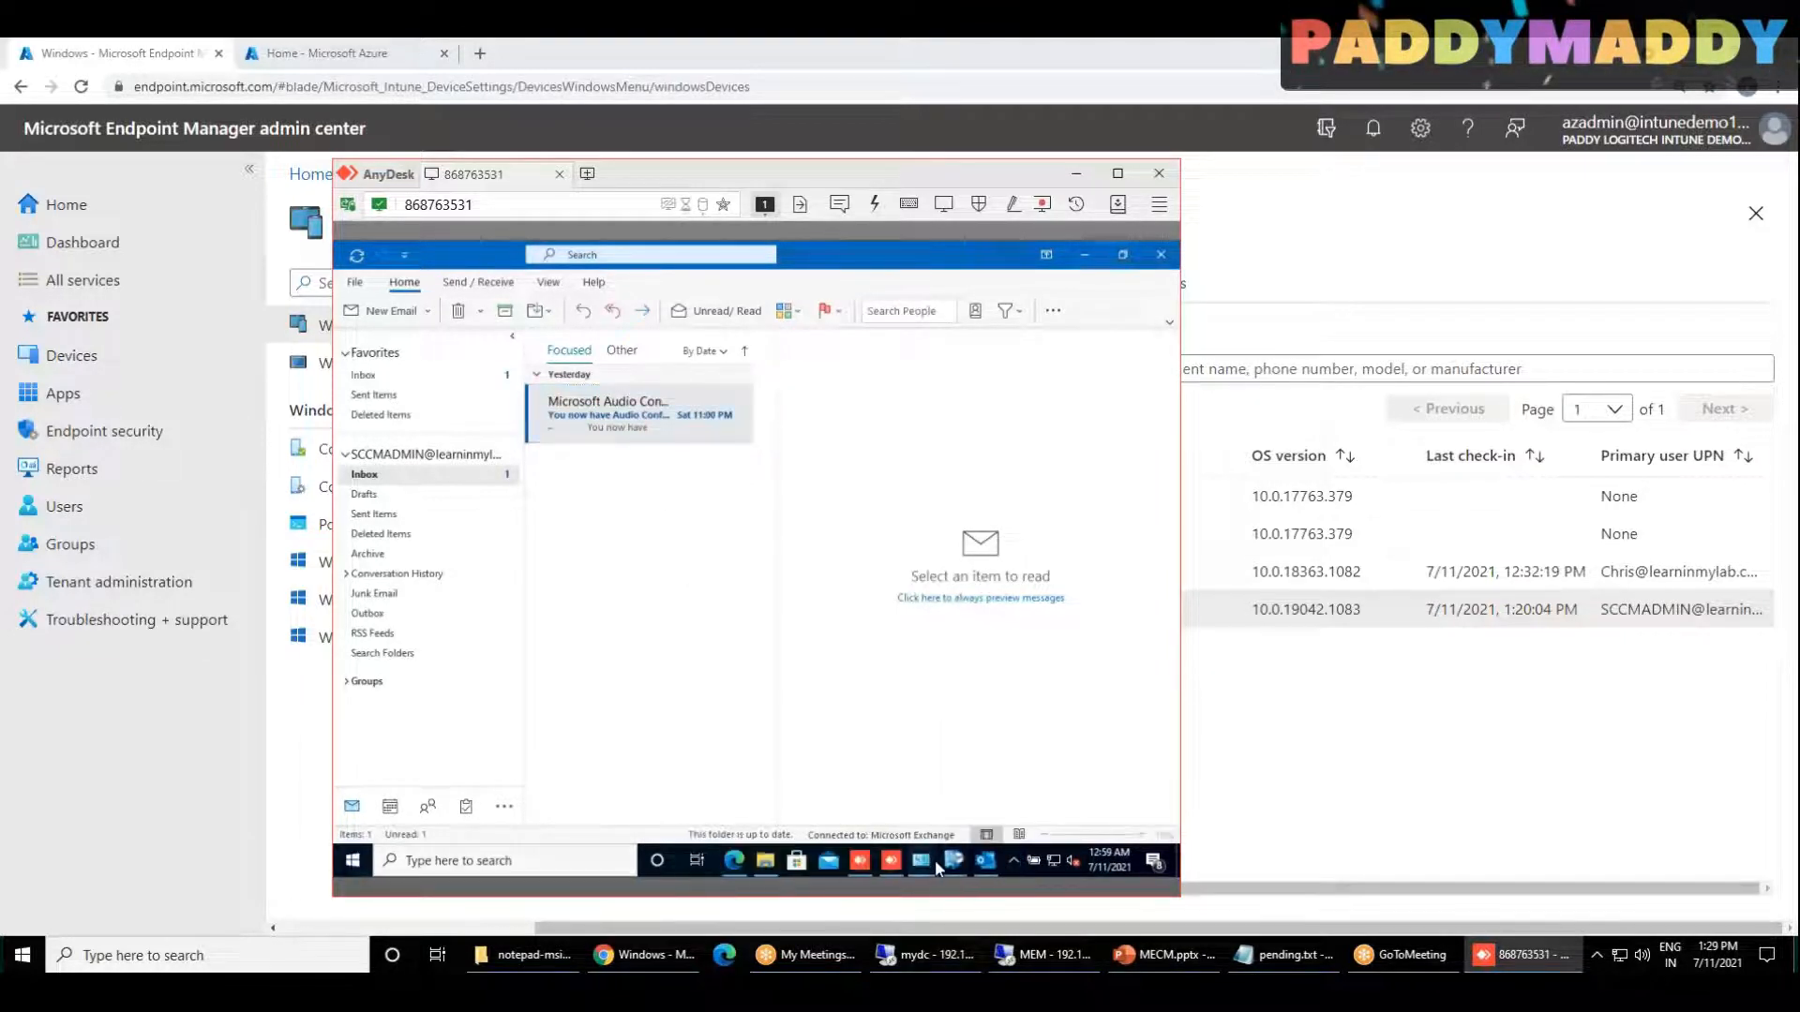
Step: Bring up Windows Defender Firewall on the client, inspect the on/off settings for each network type, and return to the overview
{"action": "mouse_move", "coordinate": [935, 859]}
{"action": "left_click", "coordinate": [473, 635]}
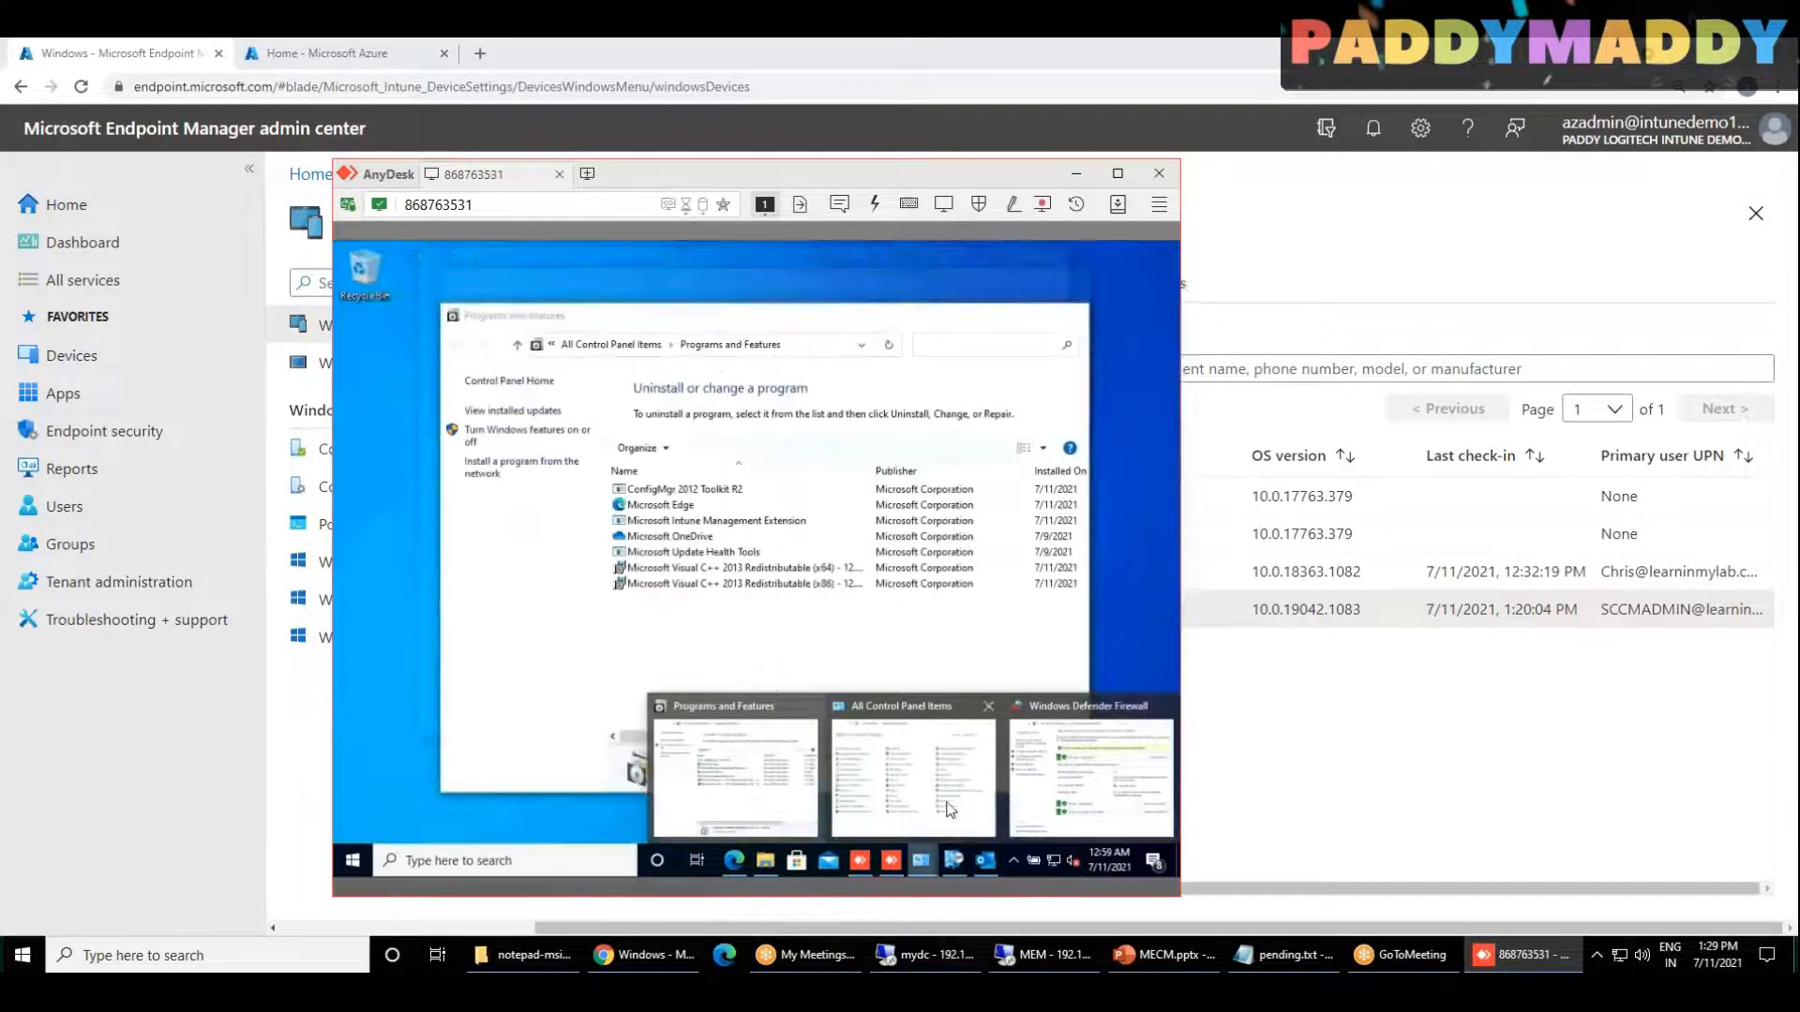
{"action": "left_click", "coordinate": [938, 810]}
{"action": "left_click", "coordinate": [509, 637]}
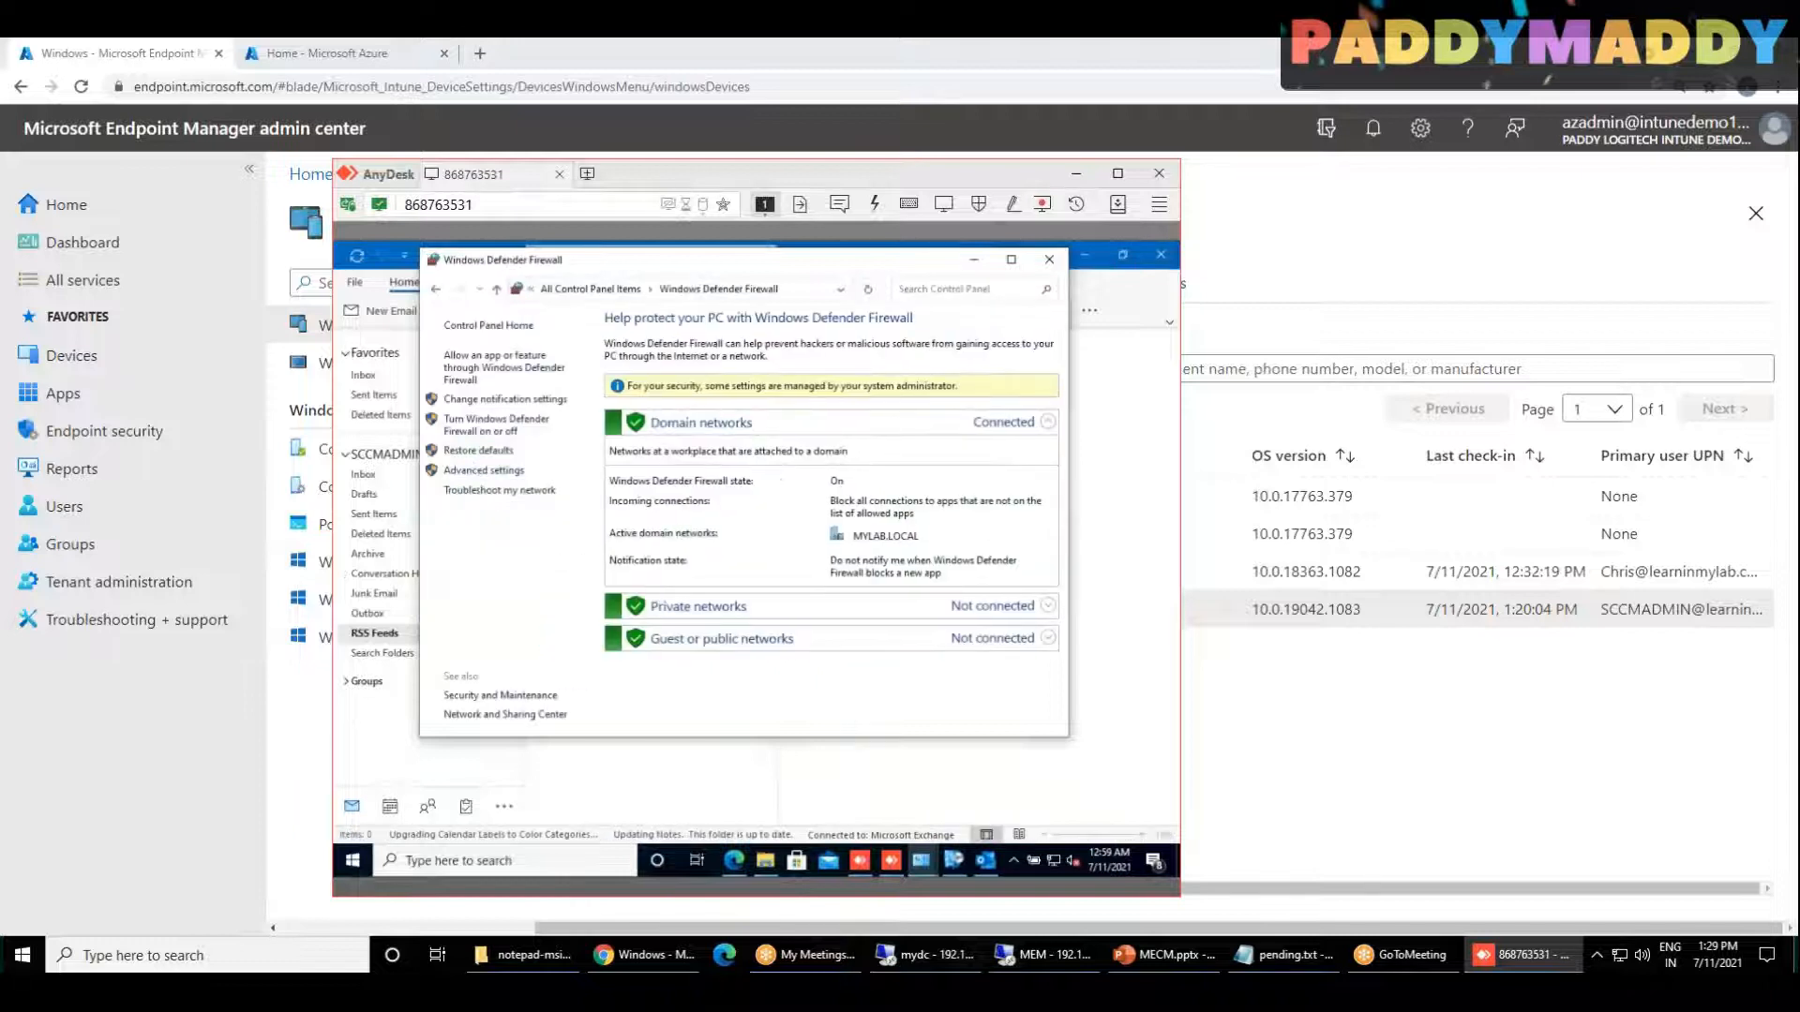
{"action": "left_click", "coordinate": [496, 428]}
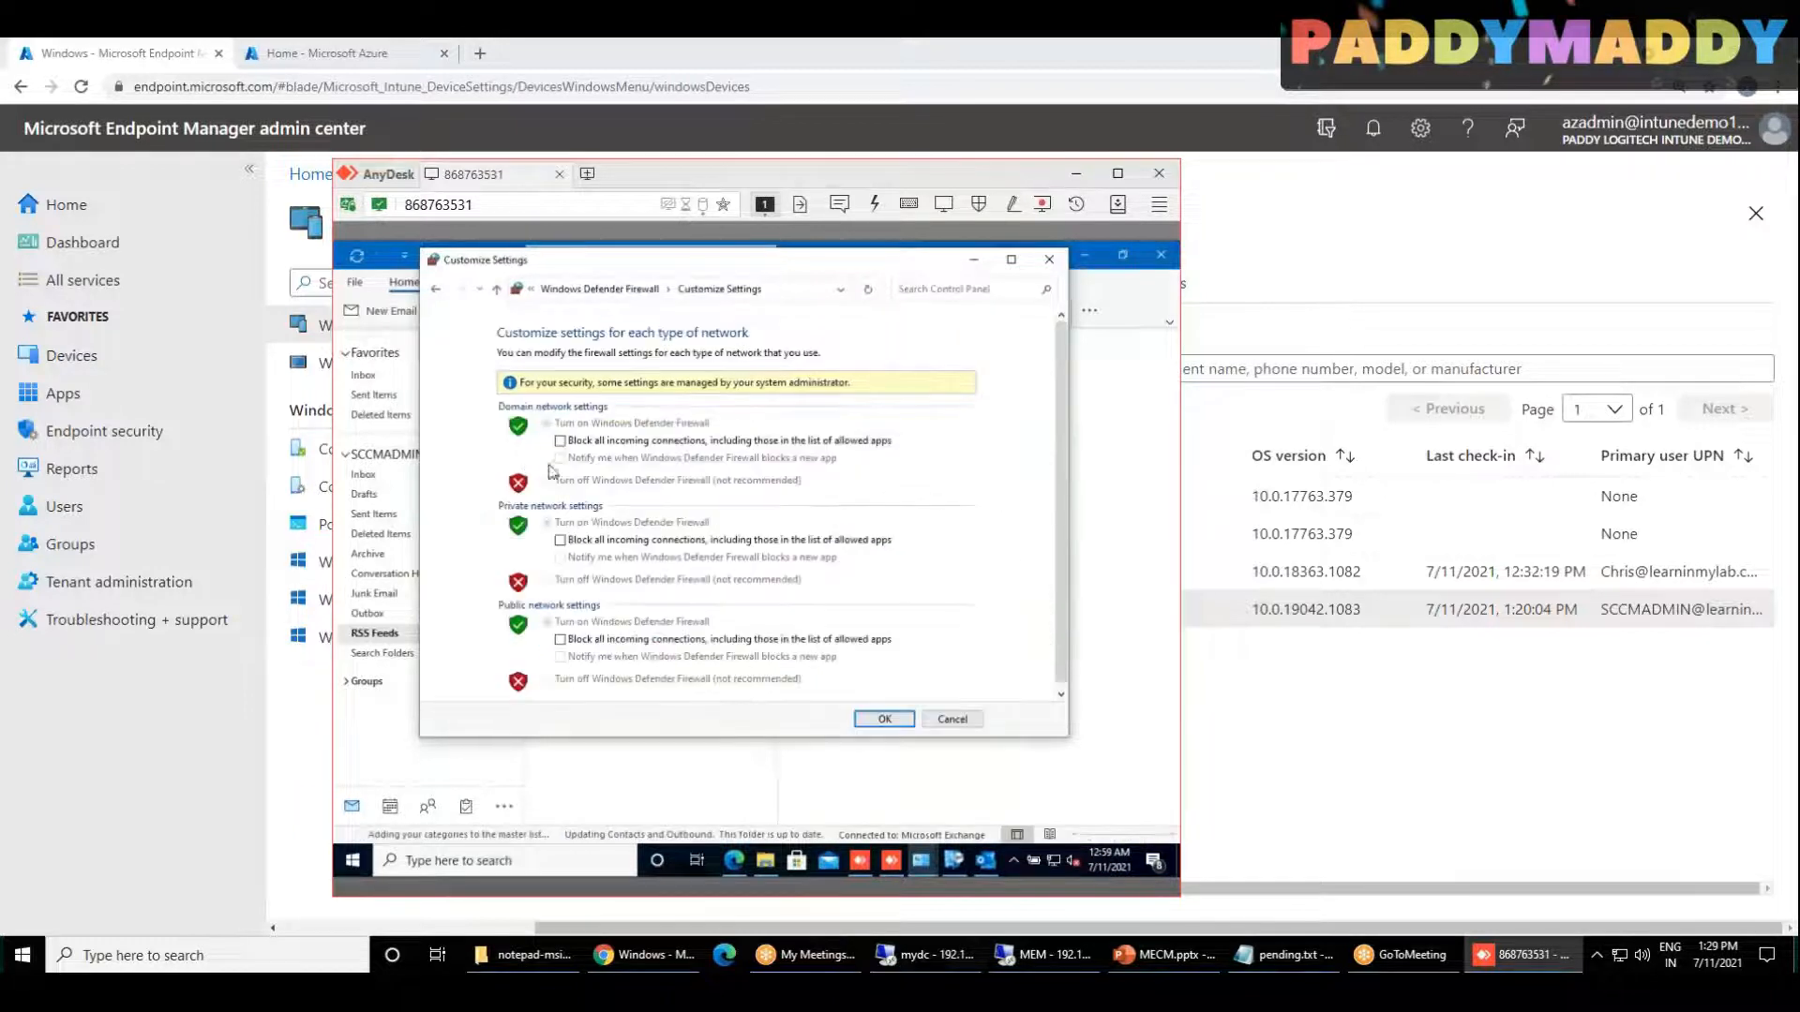
{"action": "left_click", "coordinate": [649, 290]}
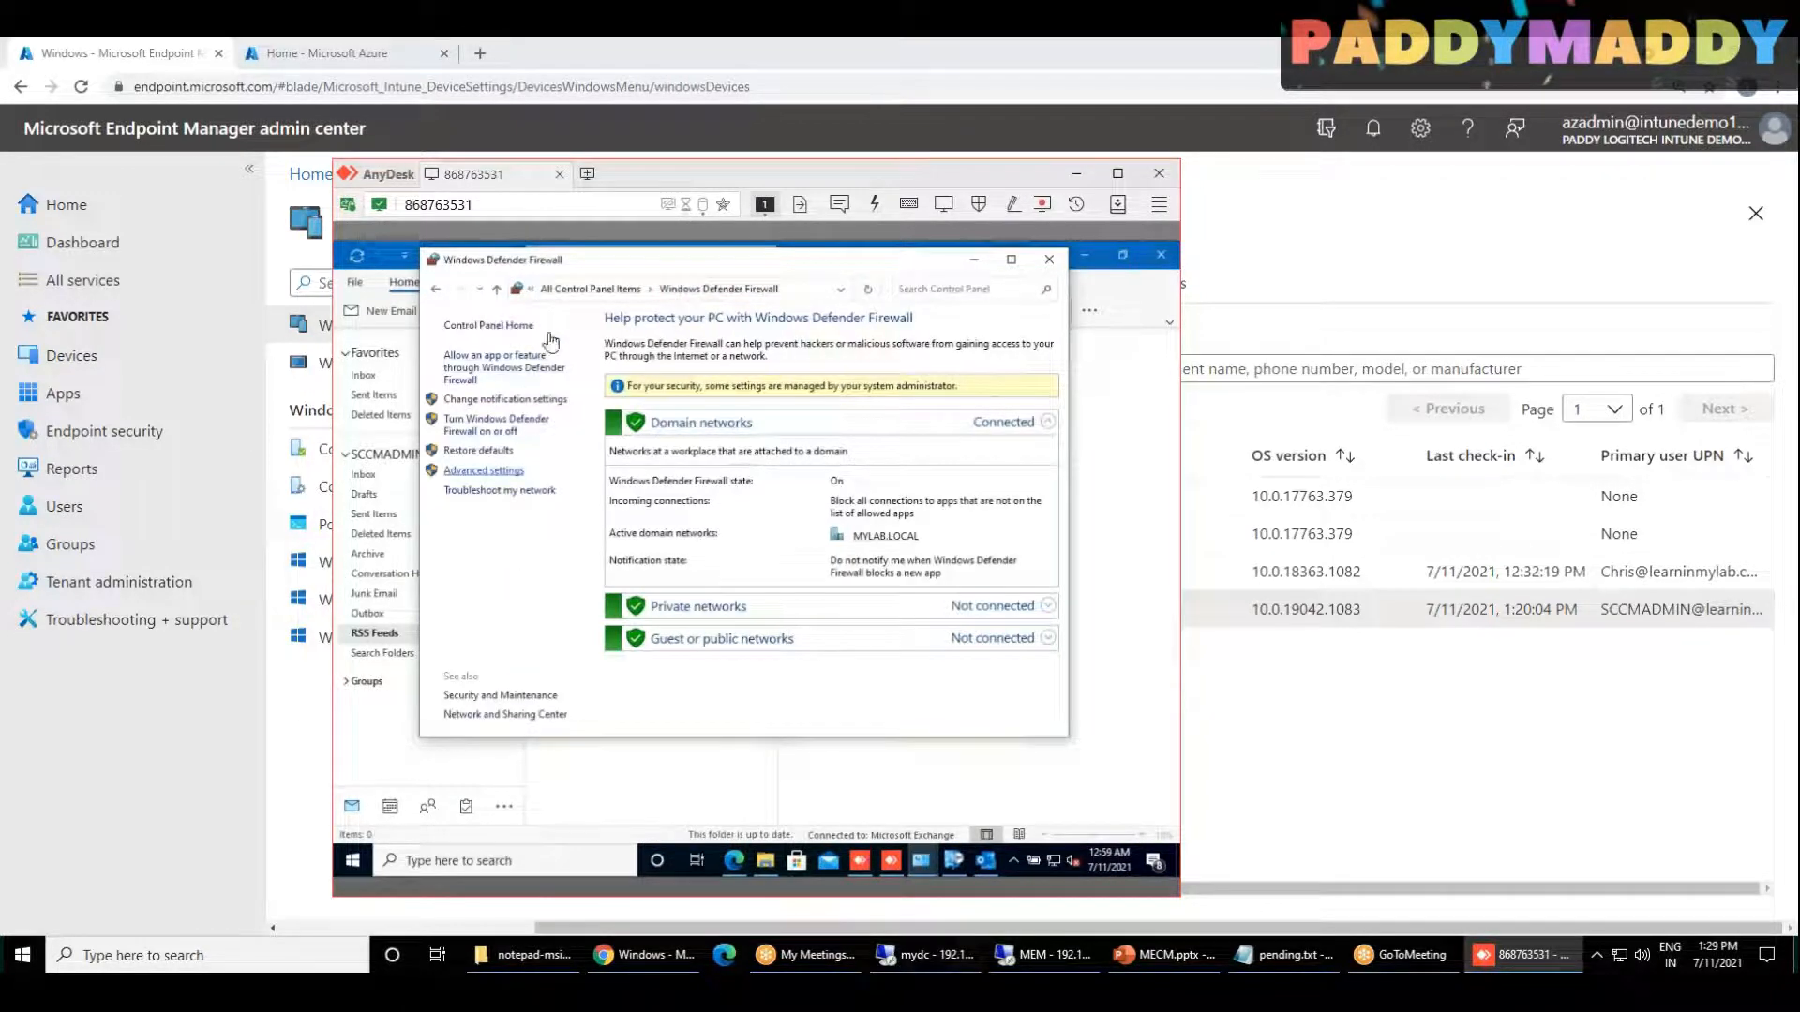
Step: Open the properties of Windows Defender Firewall with Advanced Security on the client, cancel them, and close the console
{"action": "right_click", "coordinate": [416, 318]}
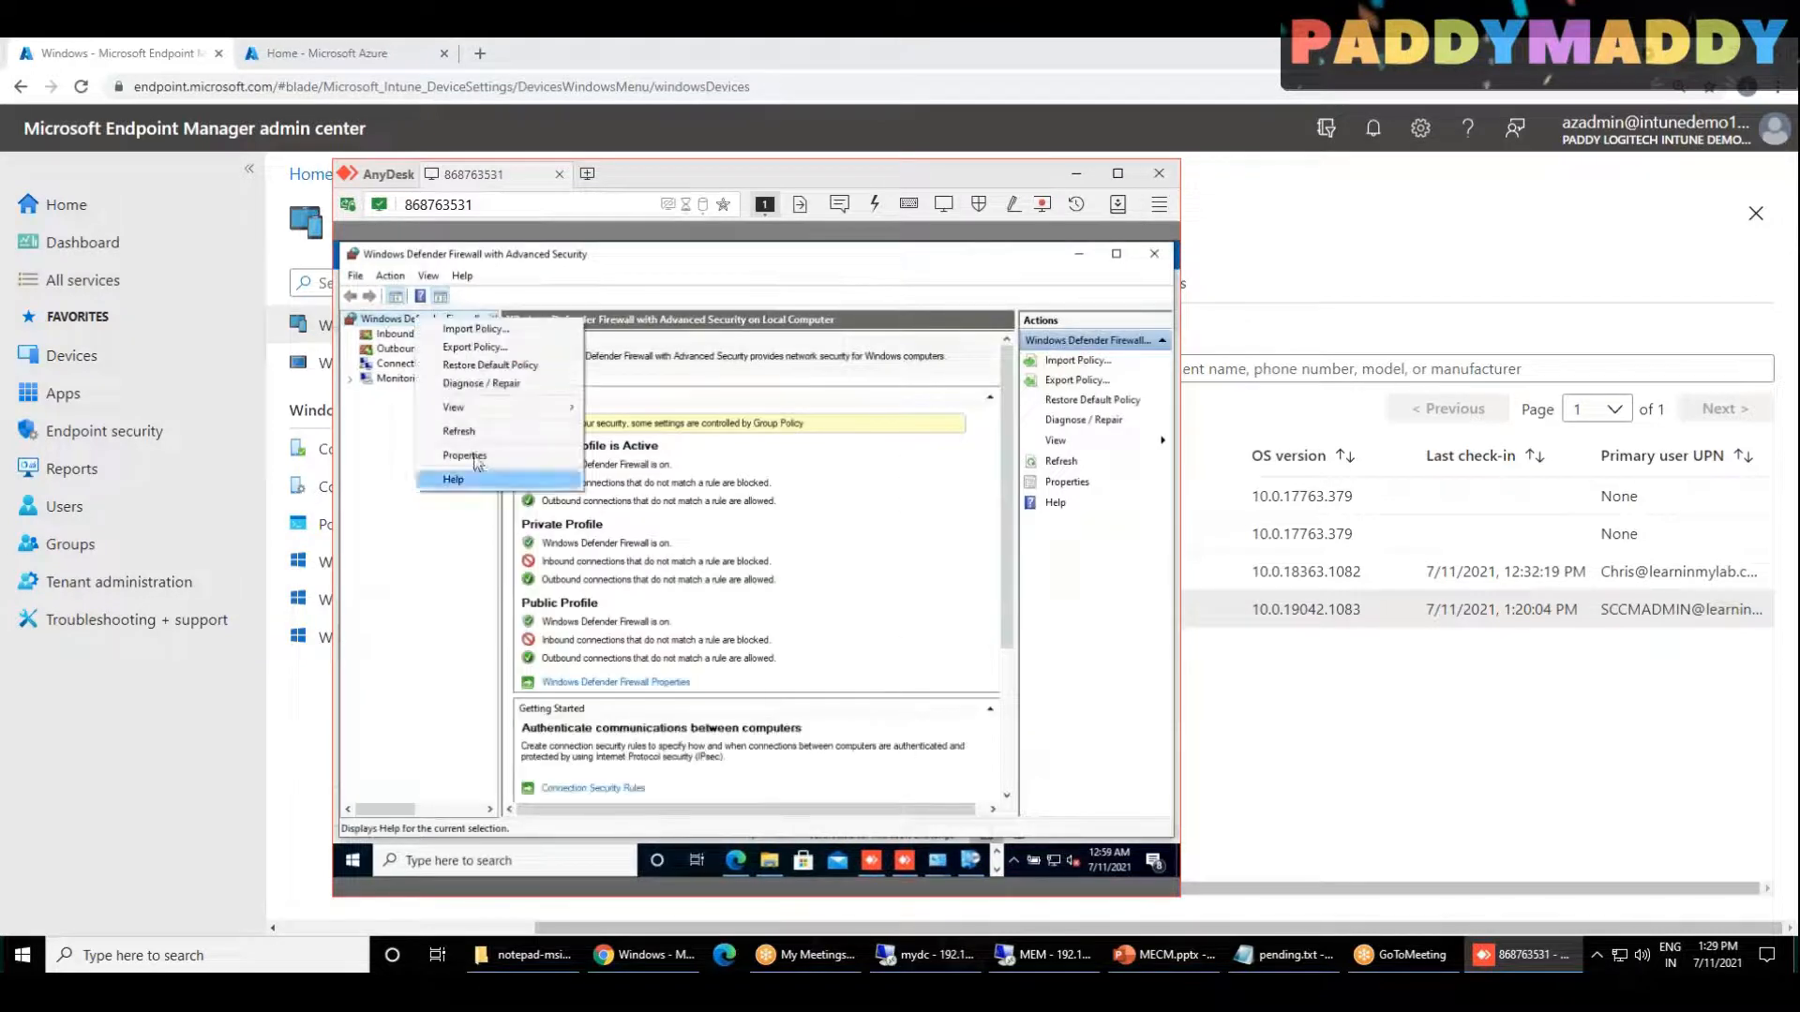
{"action": "left_click", "coordinate": [466, 456]}
{"action": "left_click", "coordinate": [818, 712]}
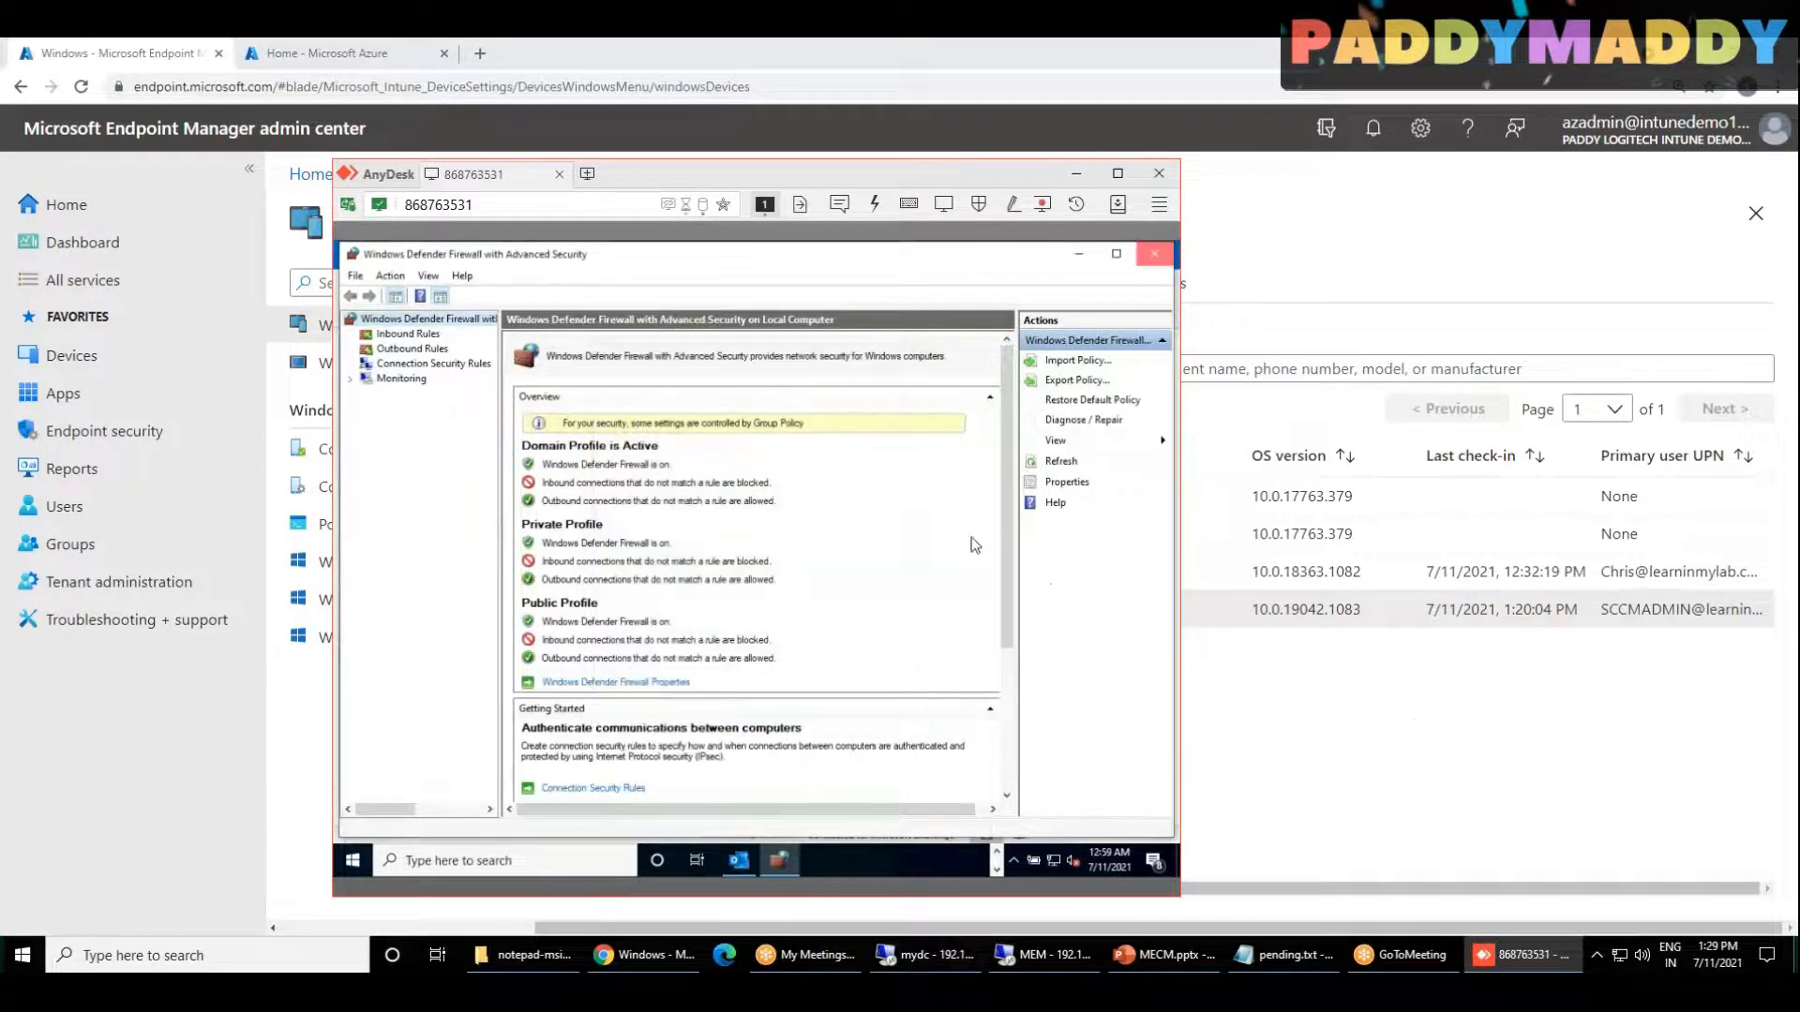
{"action": "left_click", "coordinate": [1155, 254]}
Step: Return to the Endpoint Manager admin center and open the properties of the Windows 10 compliance policy
{"action": "left_click", "coordinate": [1076, 174]}
{"action": "left_click", "coordinate": [430, 448]}
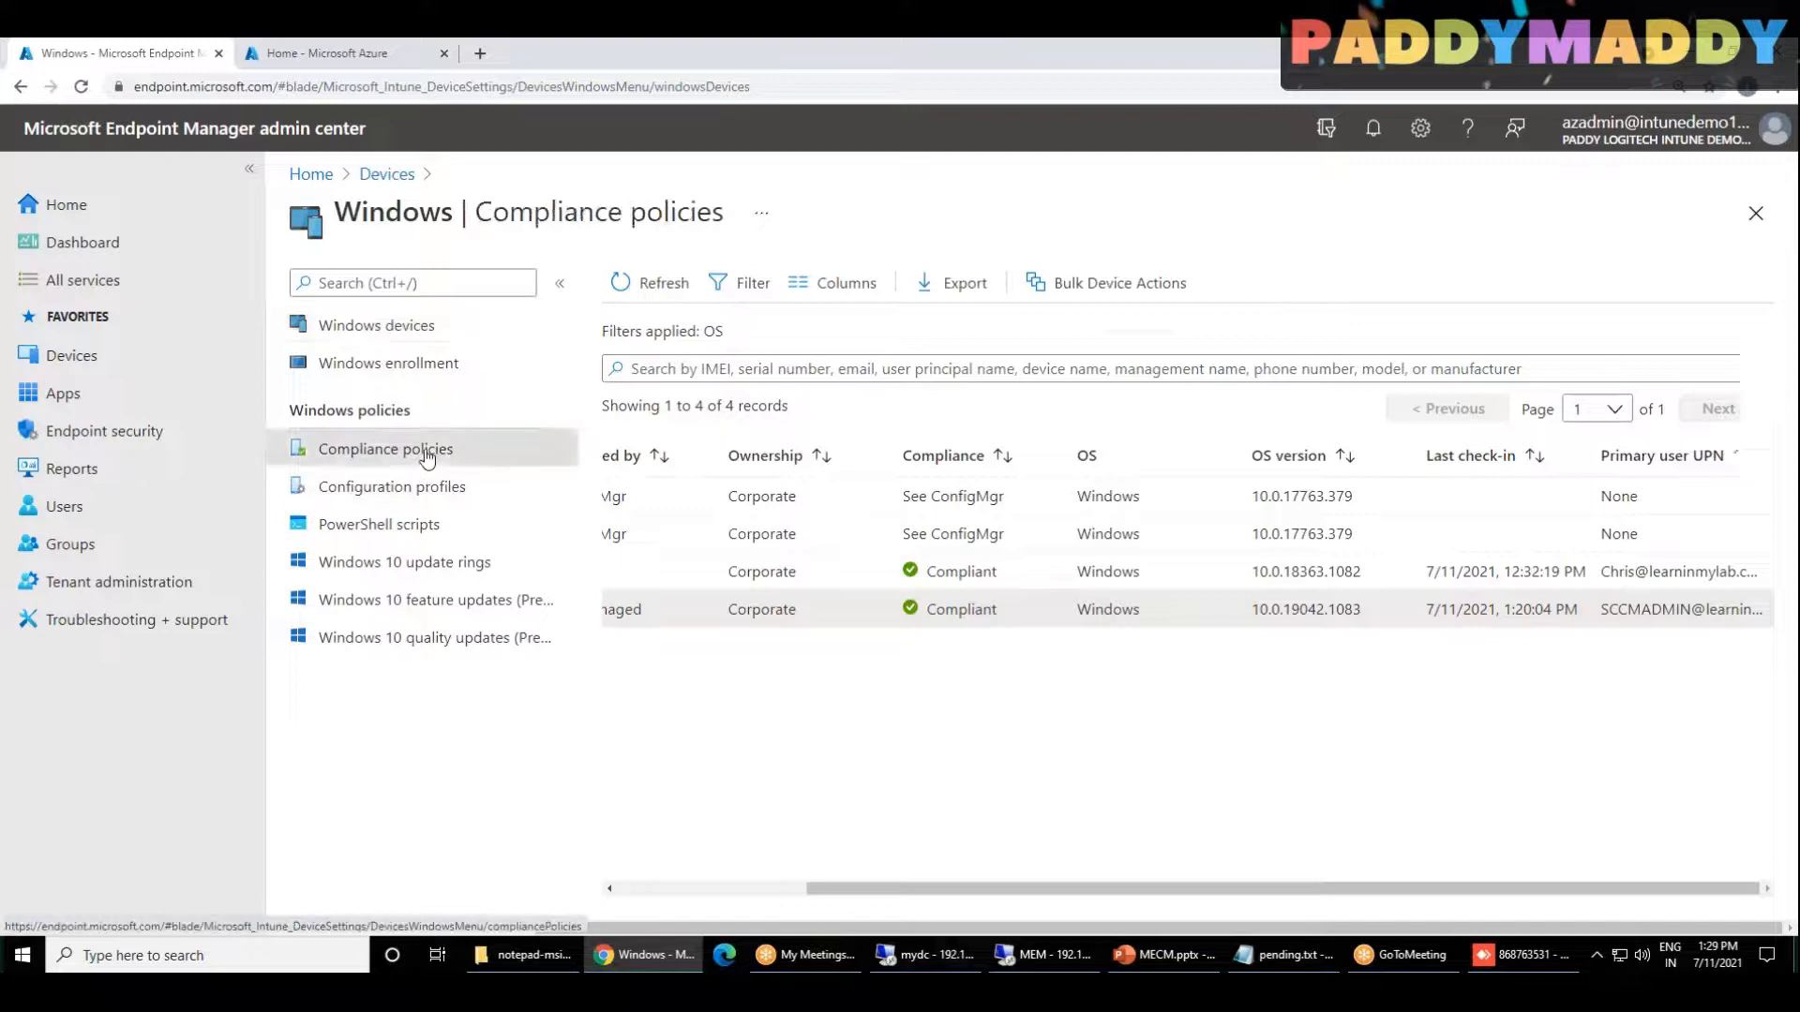
{"action": "left_click", "coordinate": [821, 413]}
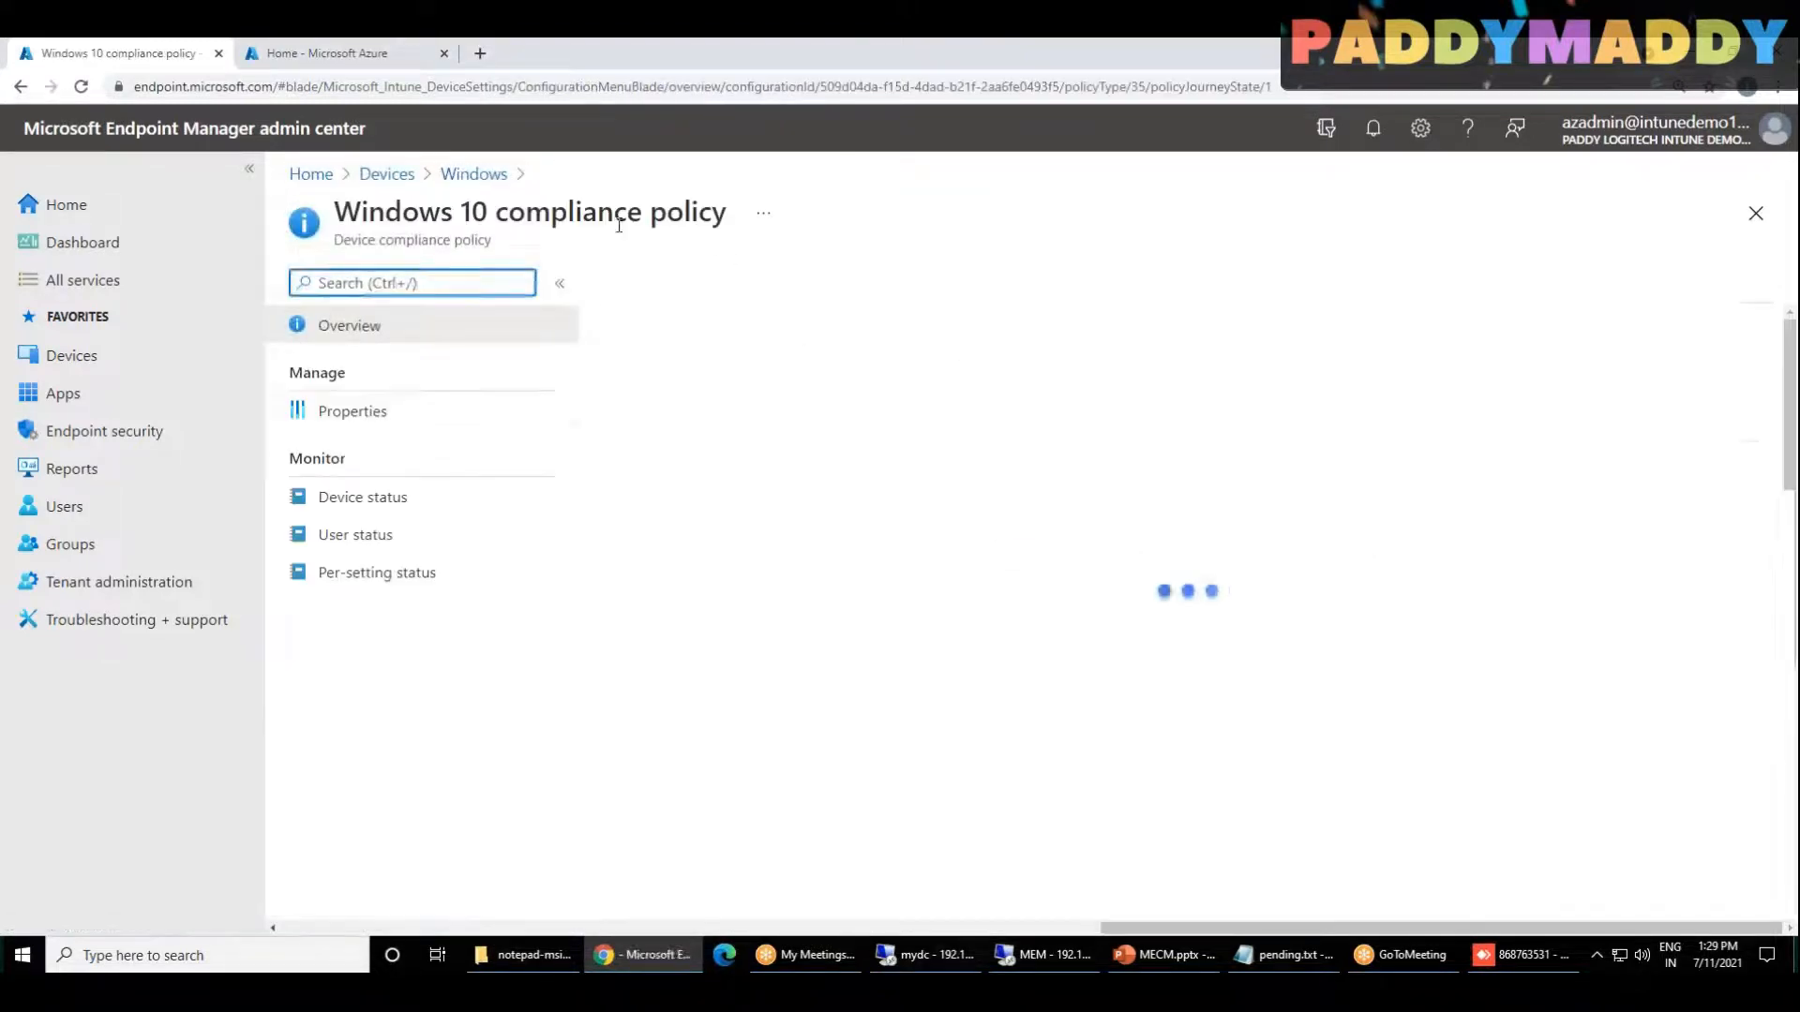
{"action": "left_click", "coordinate": [381, 412]}
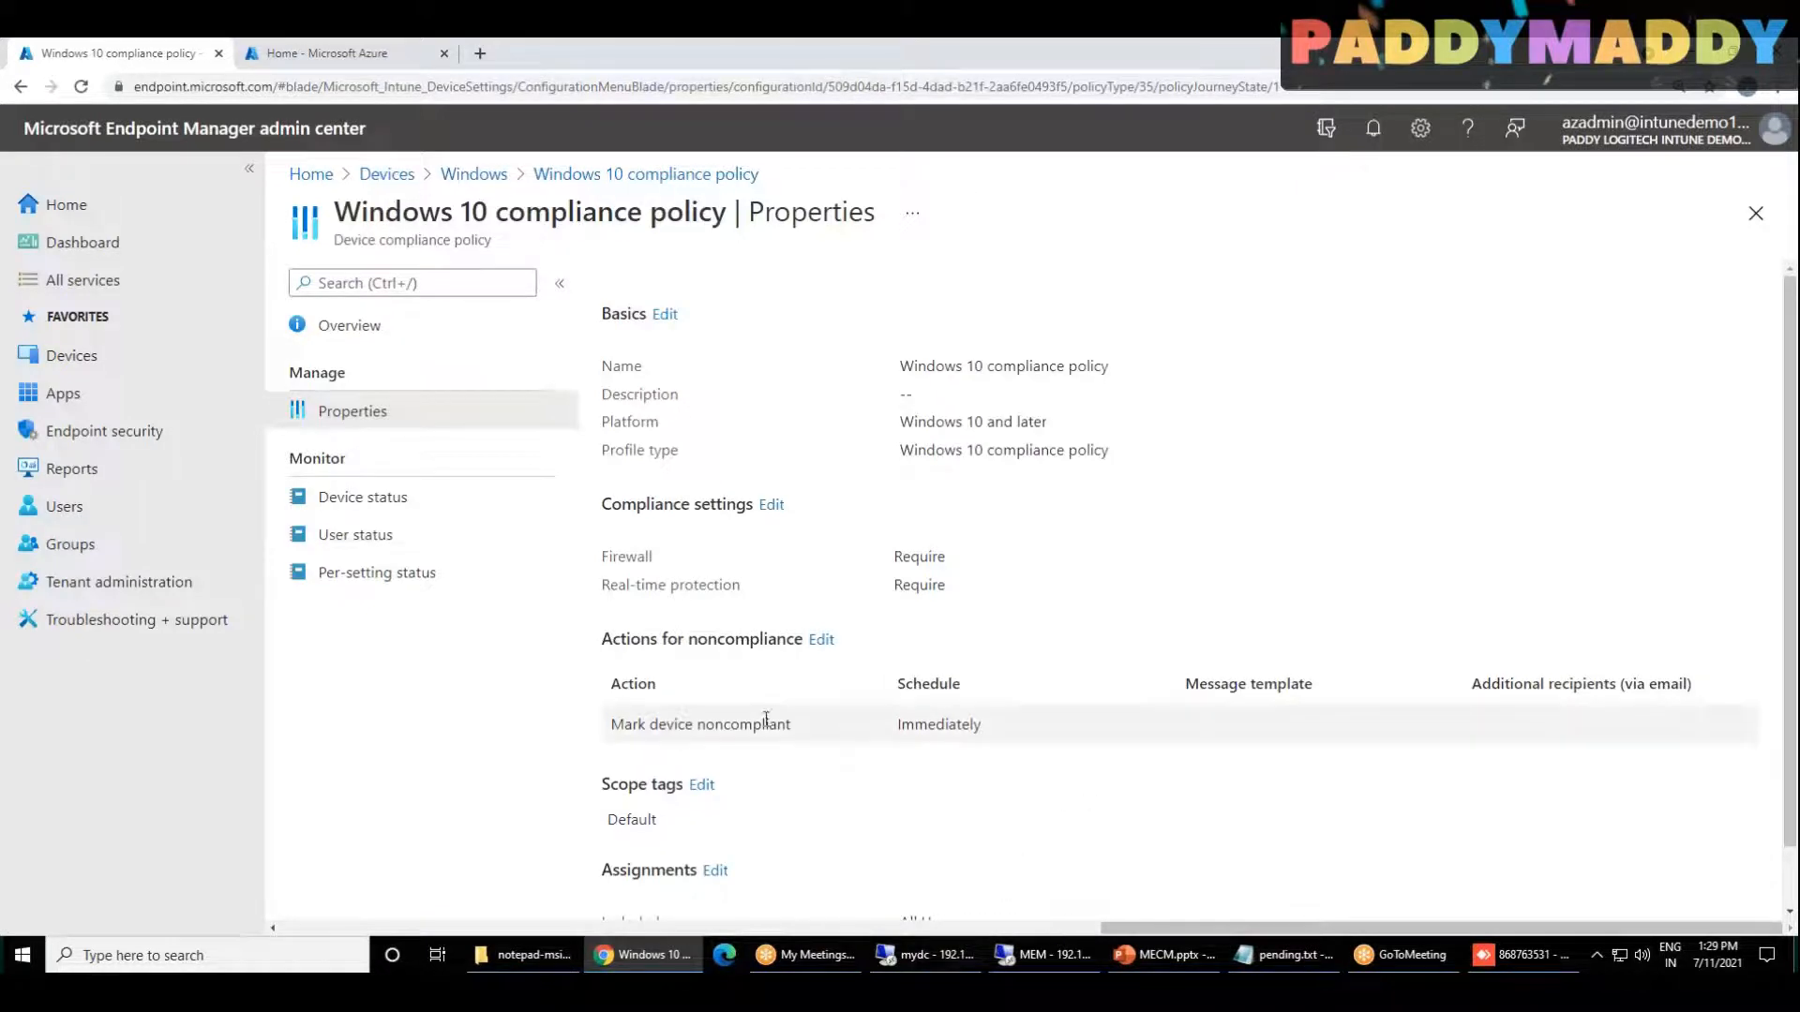
{"action": "scroll", "coordinate": [1117, 758], "scroll_direction": "down", "scroll_amount": 1}
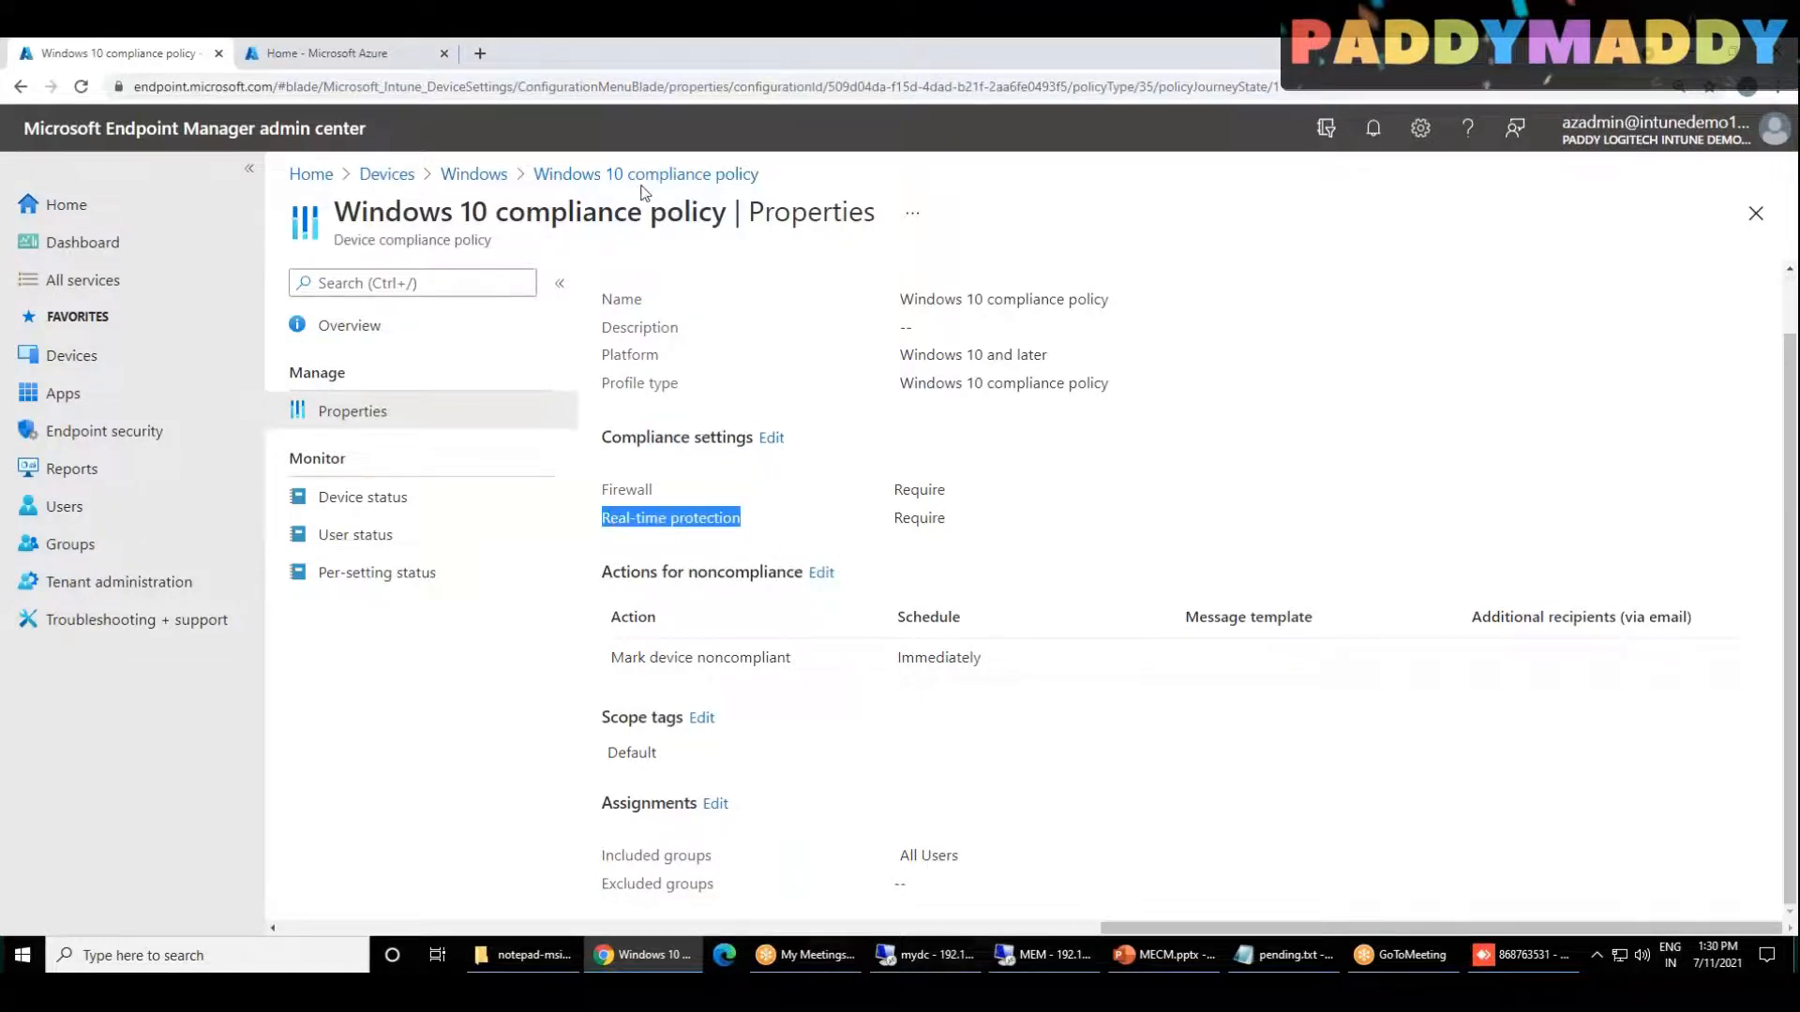
Step: Set Require BitLocker to Require under Device Health in the Windows 10 compliance policy and save it
{"action": "left_click", "coordinate": [770, 439]}
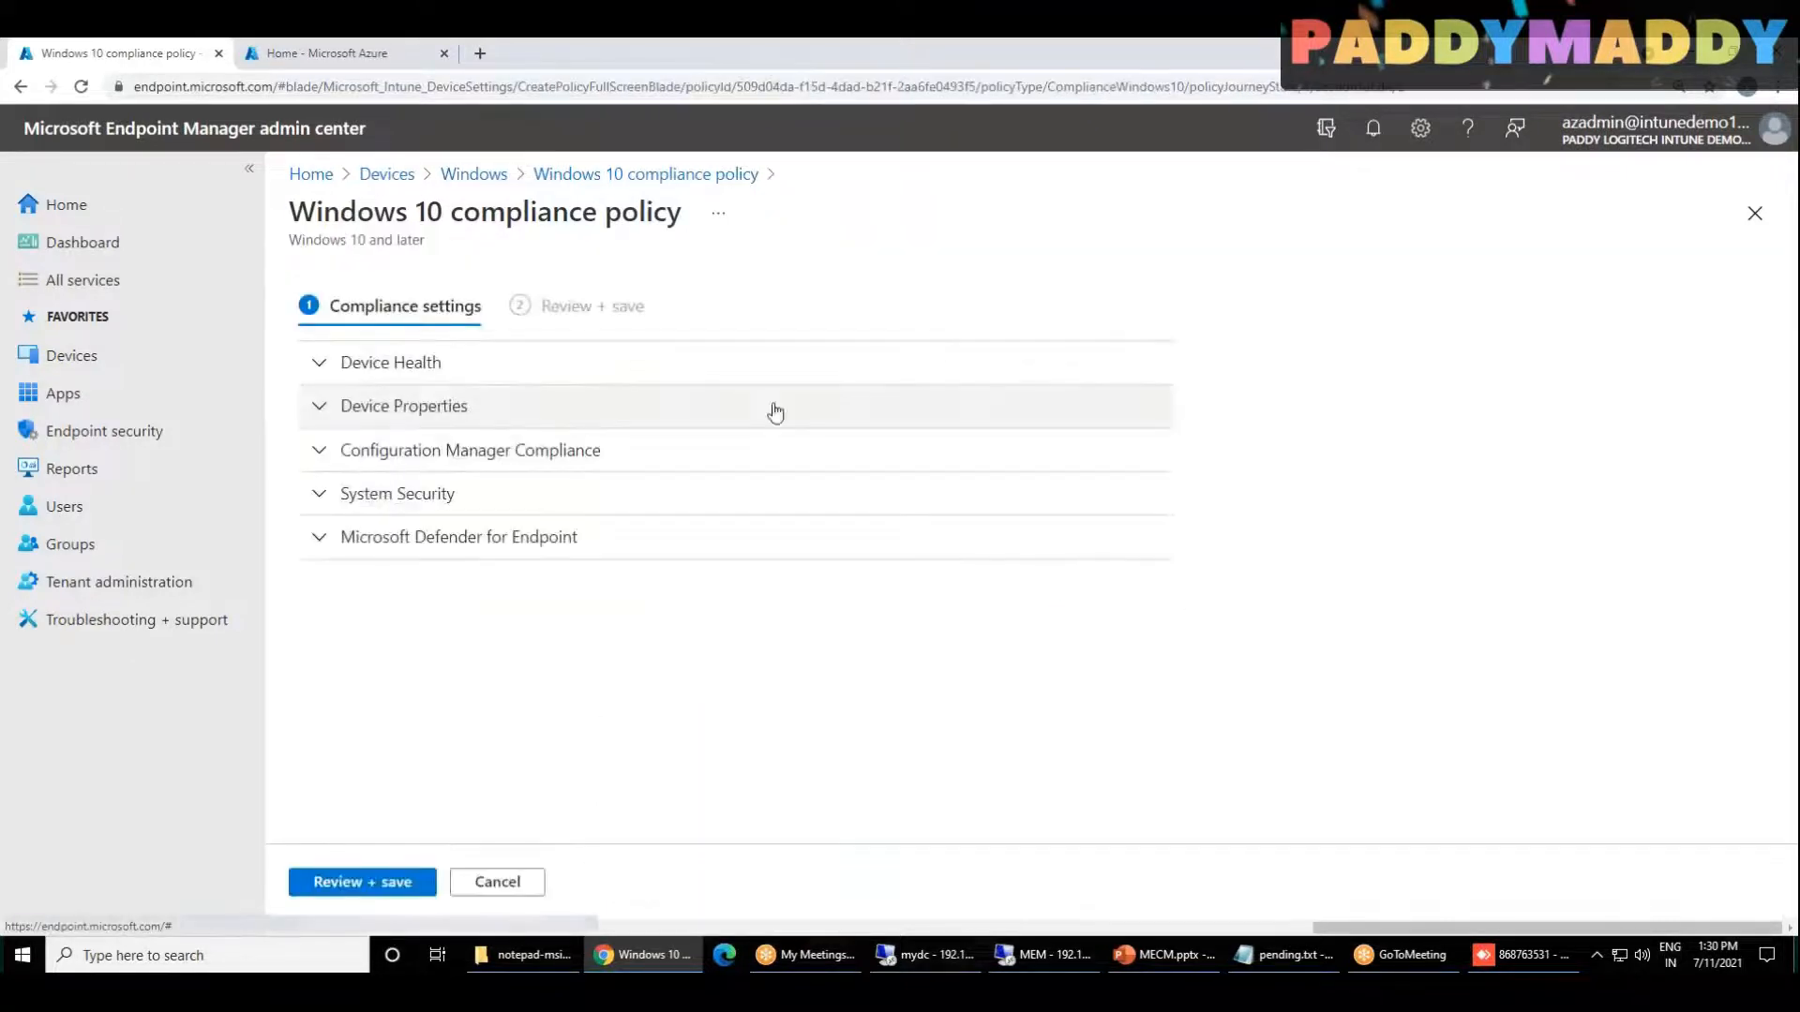
{"action": "left_click", "coordinate": [425, 375]}
{"action": "left_click", "coordinate": [755, 446]}
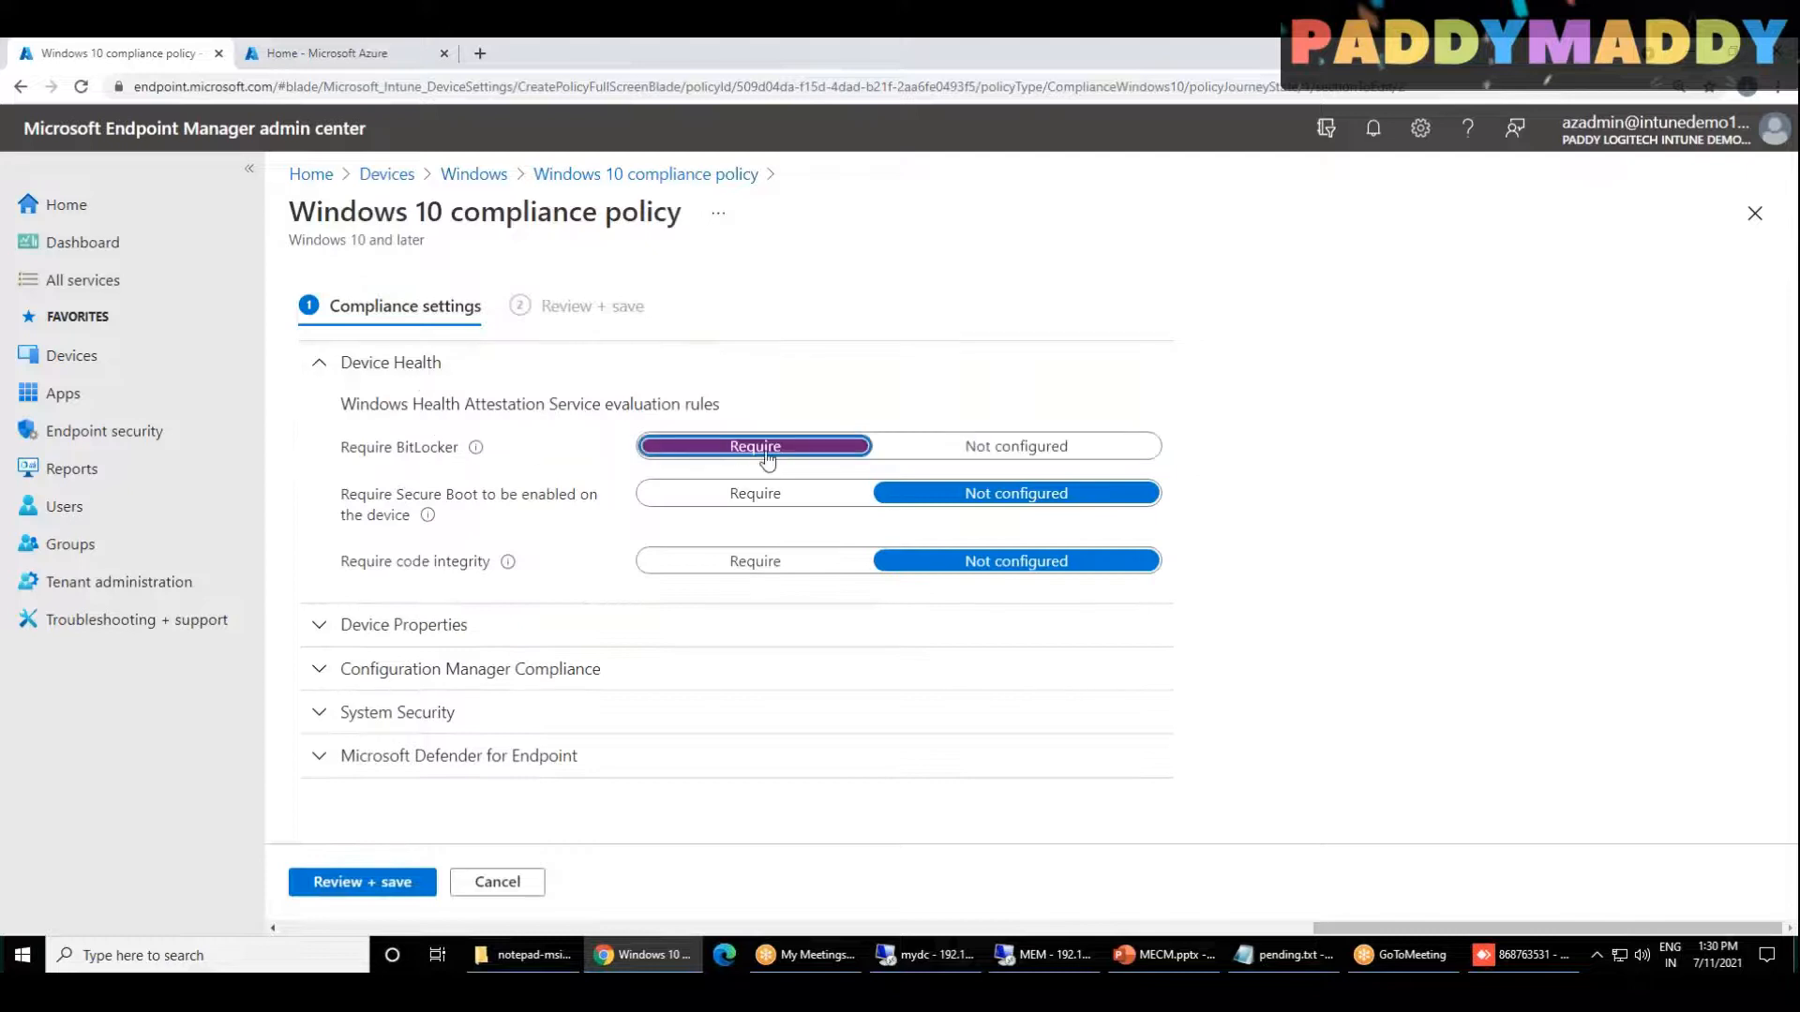
{"action": "left_click", "coordinate": [384, 886]}
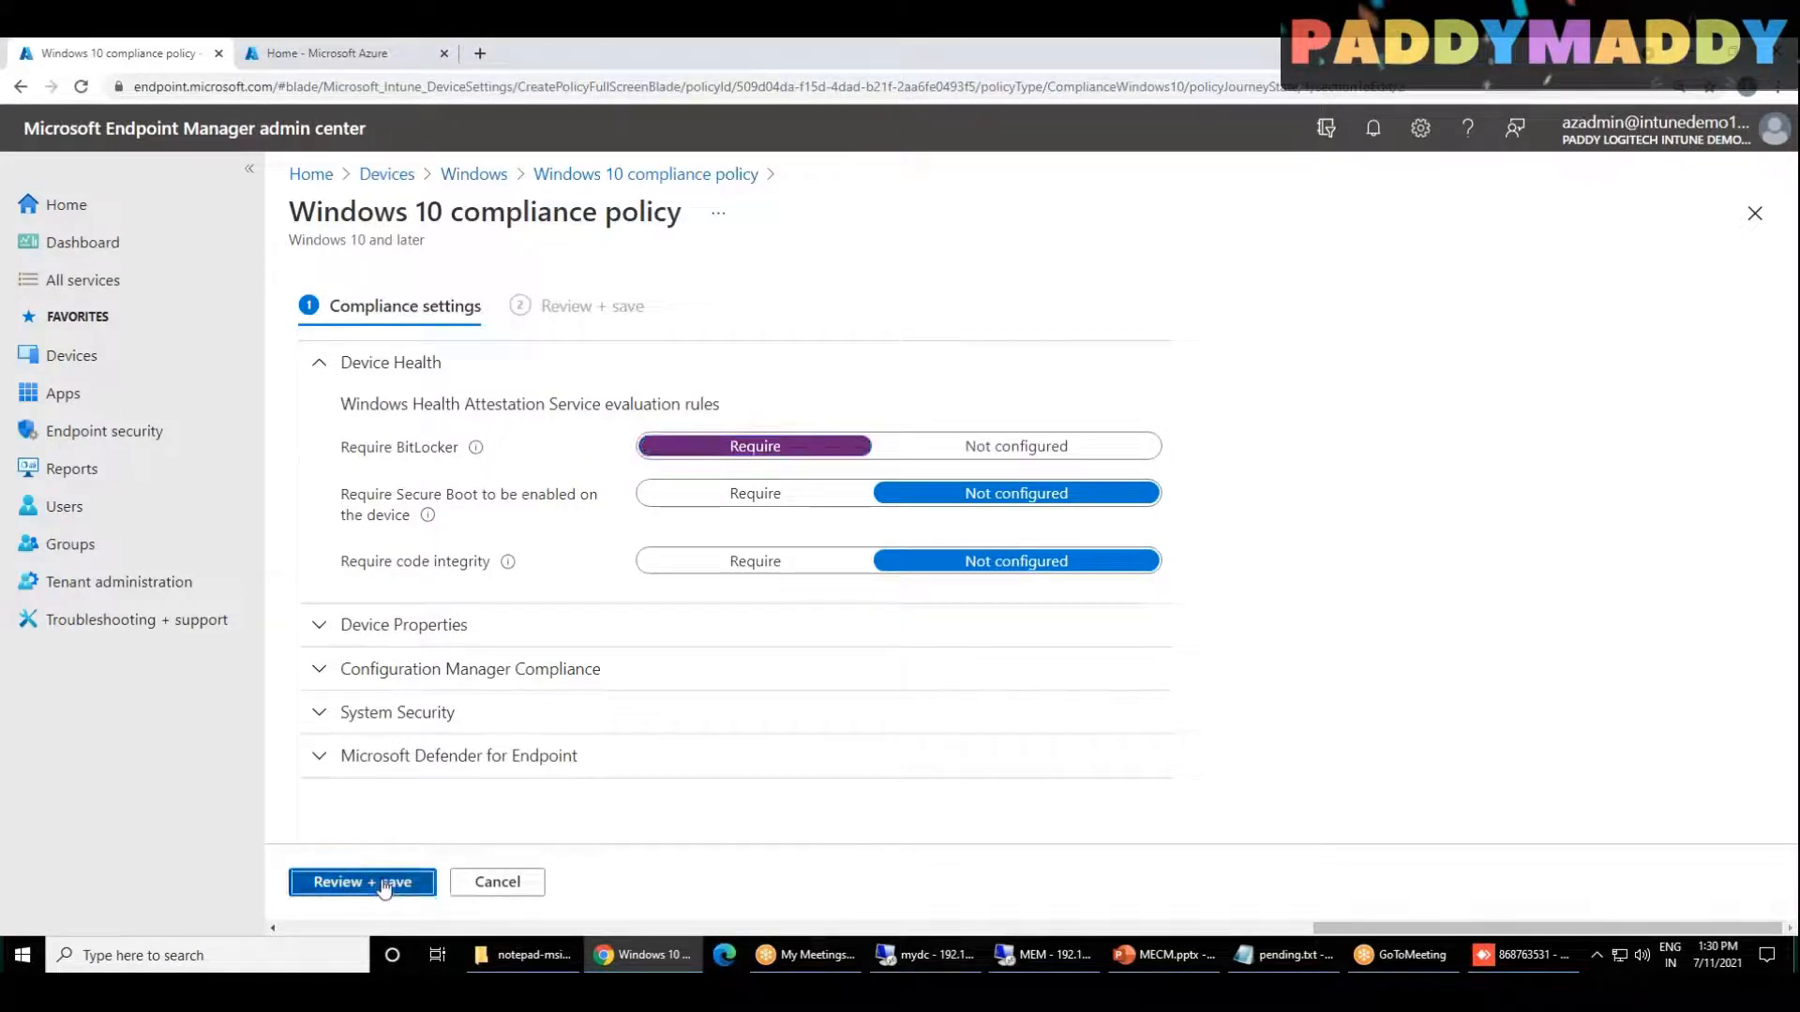
{"action": "left_click", "coordinate": [363, 886]}
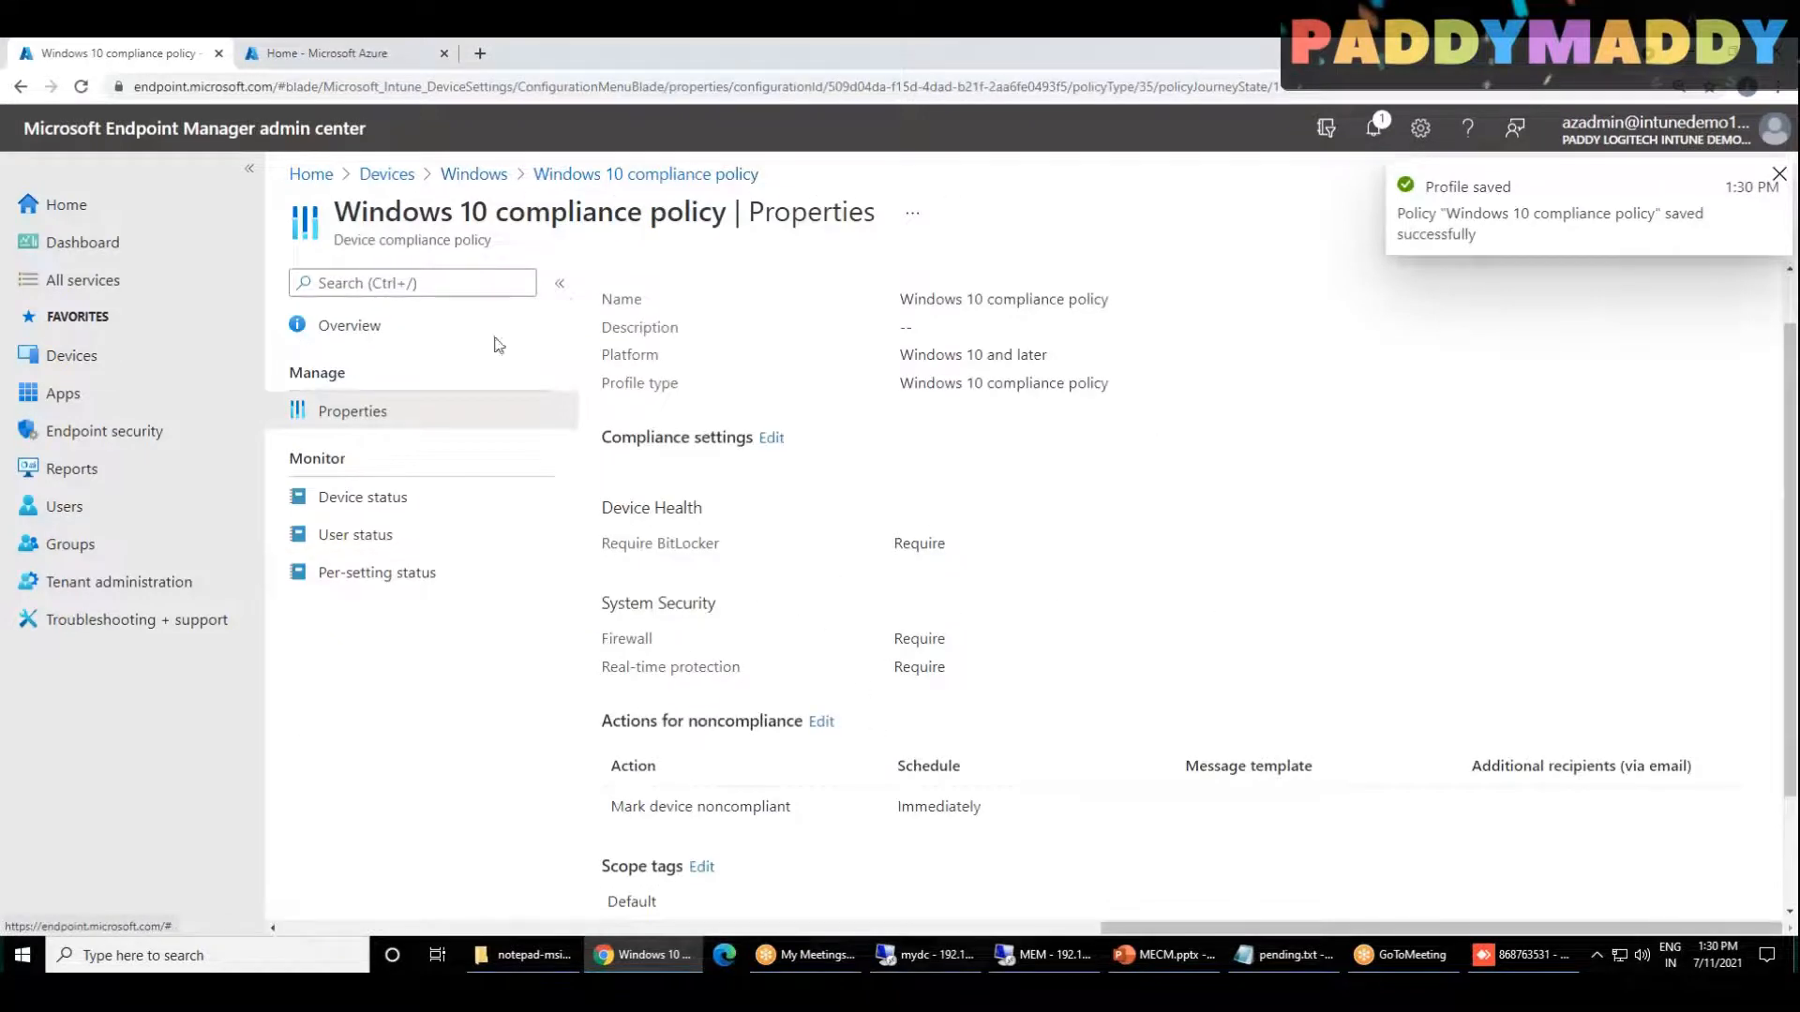
Step: Review the saved compliance policy's properties, focusing on the firewall and real-time protection requirements under System Security
{"action": "left_click", "coordinate": [490, 330]}
{"action": "left_click", "coordinate": [362, 409]}
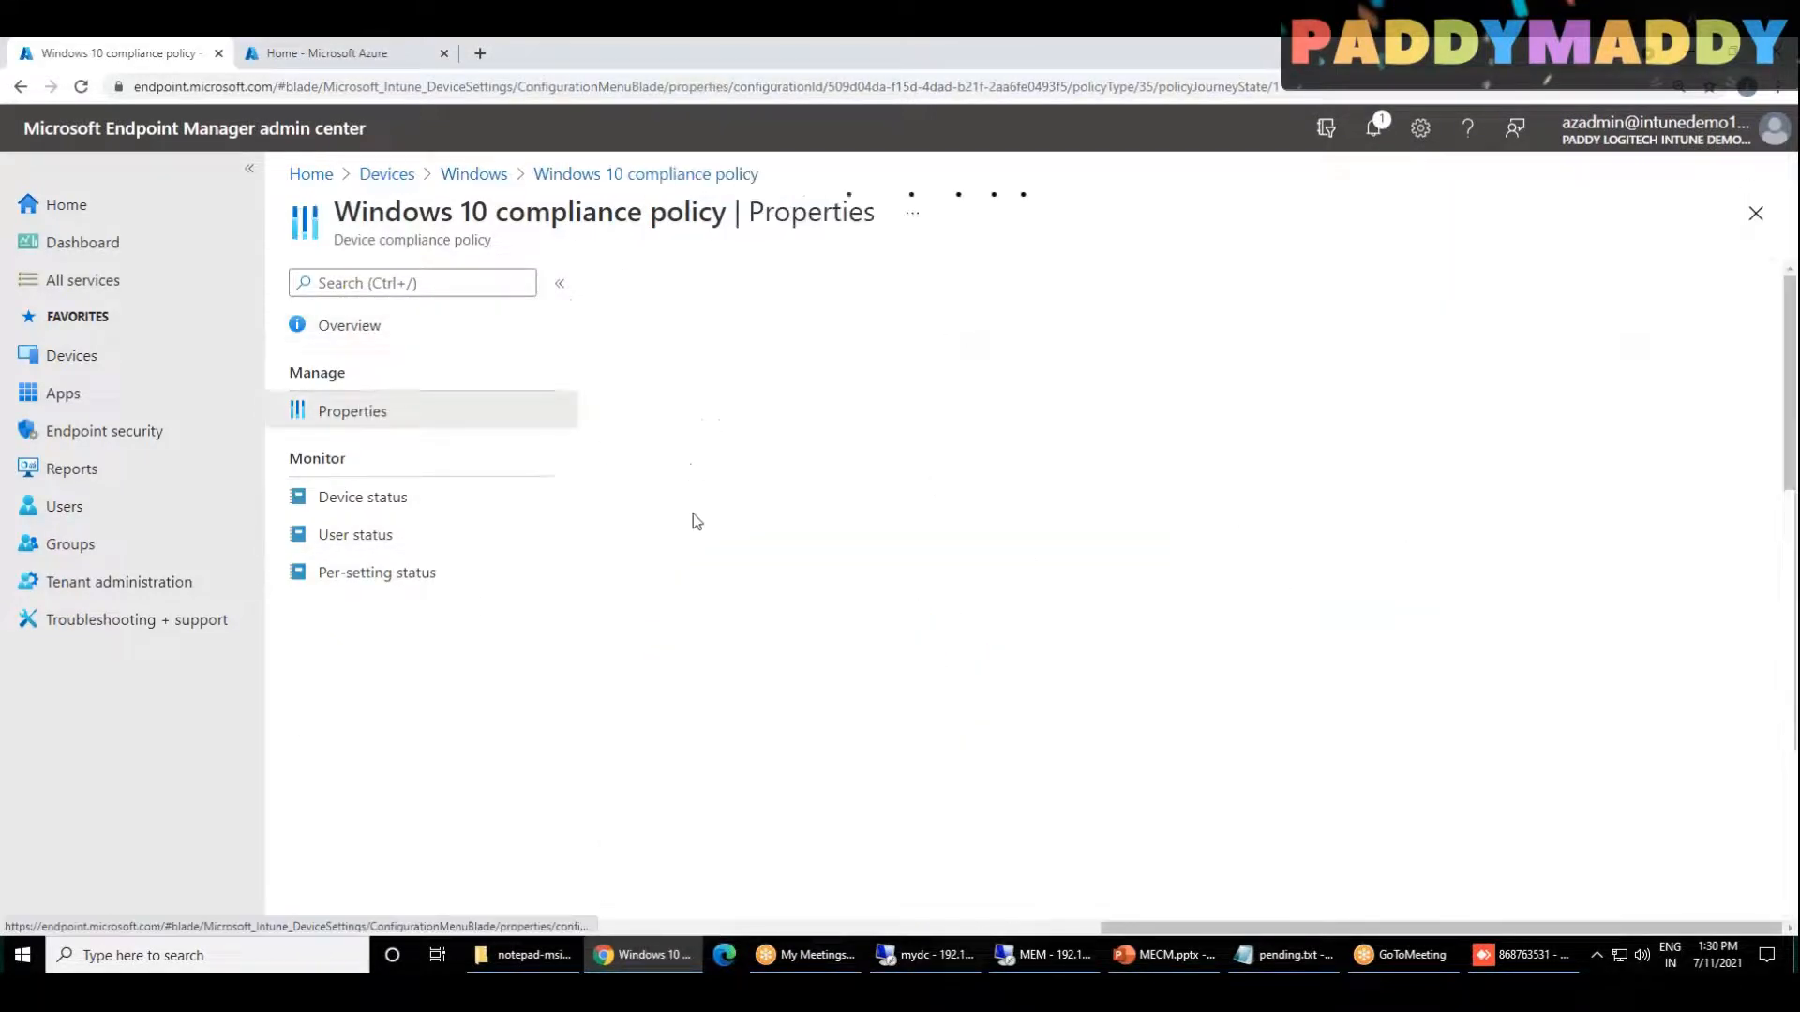
{"action": "scroll", "coordinate": [925, 796], "scroll_direction": "down", "scroll_amount": 2}
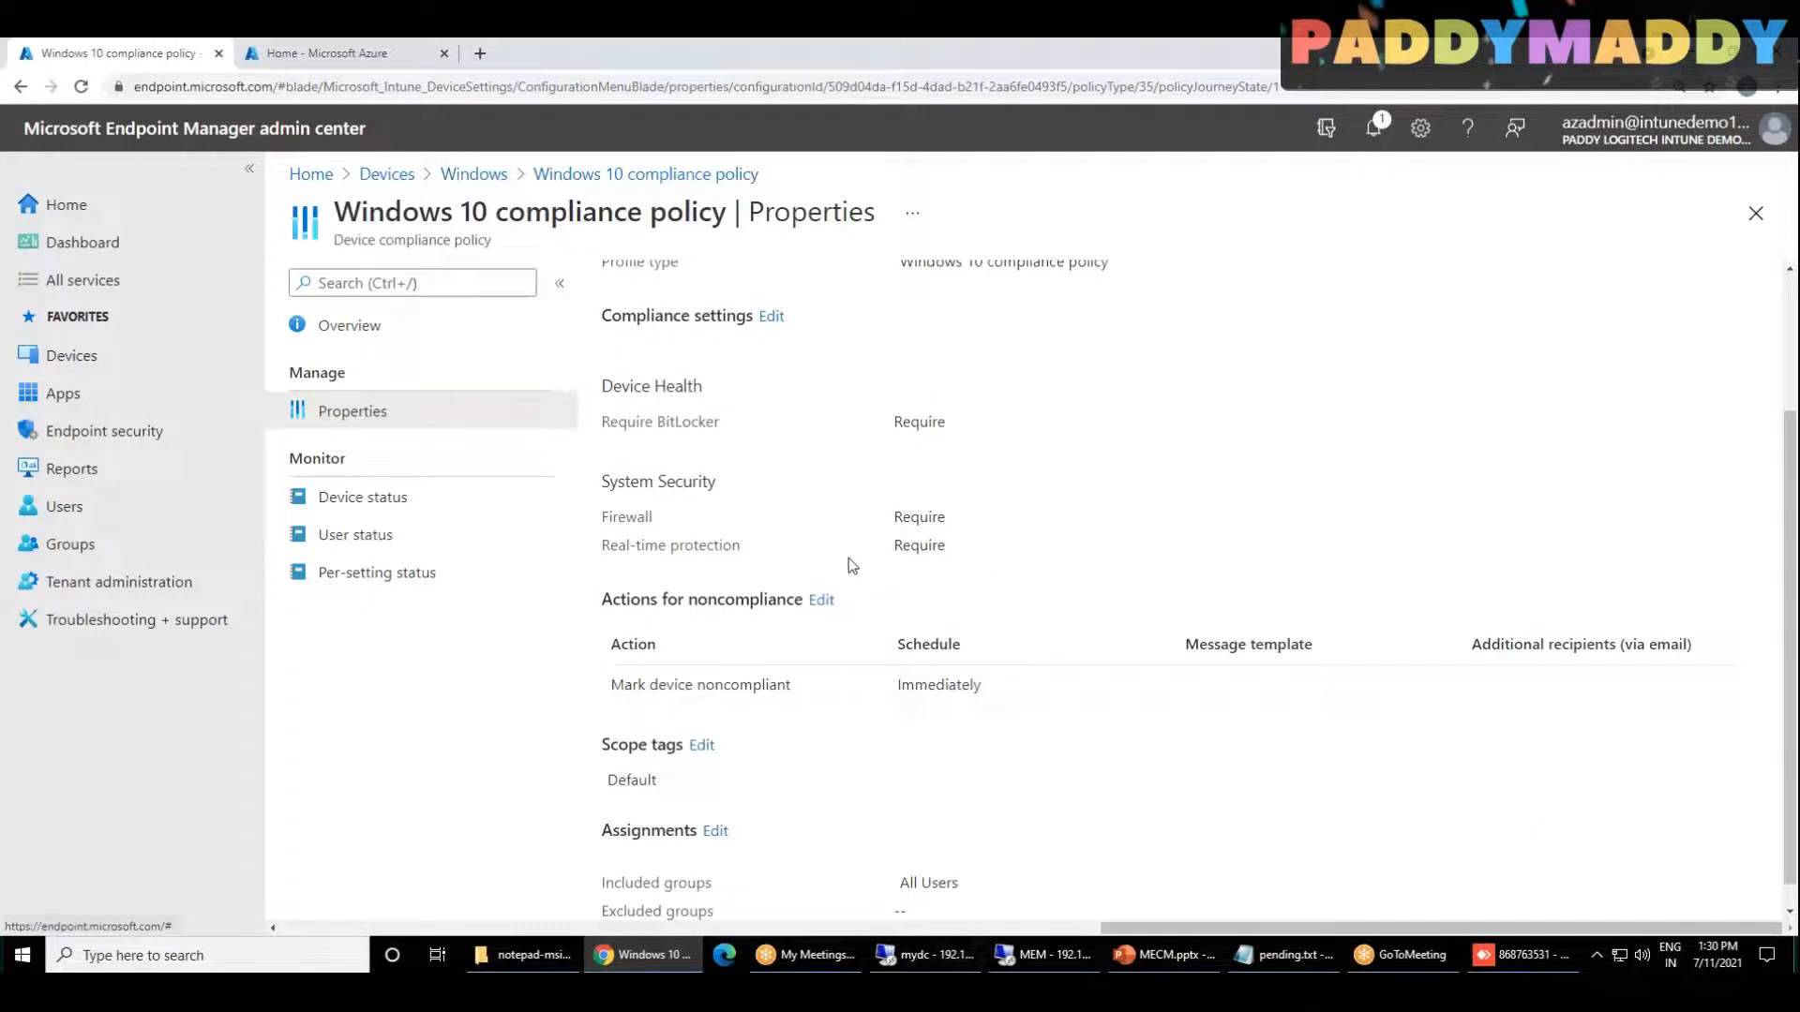
{"action": "scroll", "coordinate": [852, 565], "scroll_direction": "up", "scroll_amount": 1}
{"action": "left_click_drag", "start_coordinate": [699, 639], "coordinate": [625, 608]}
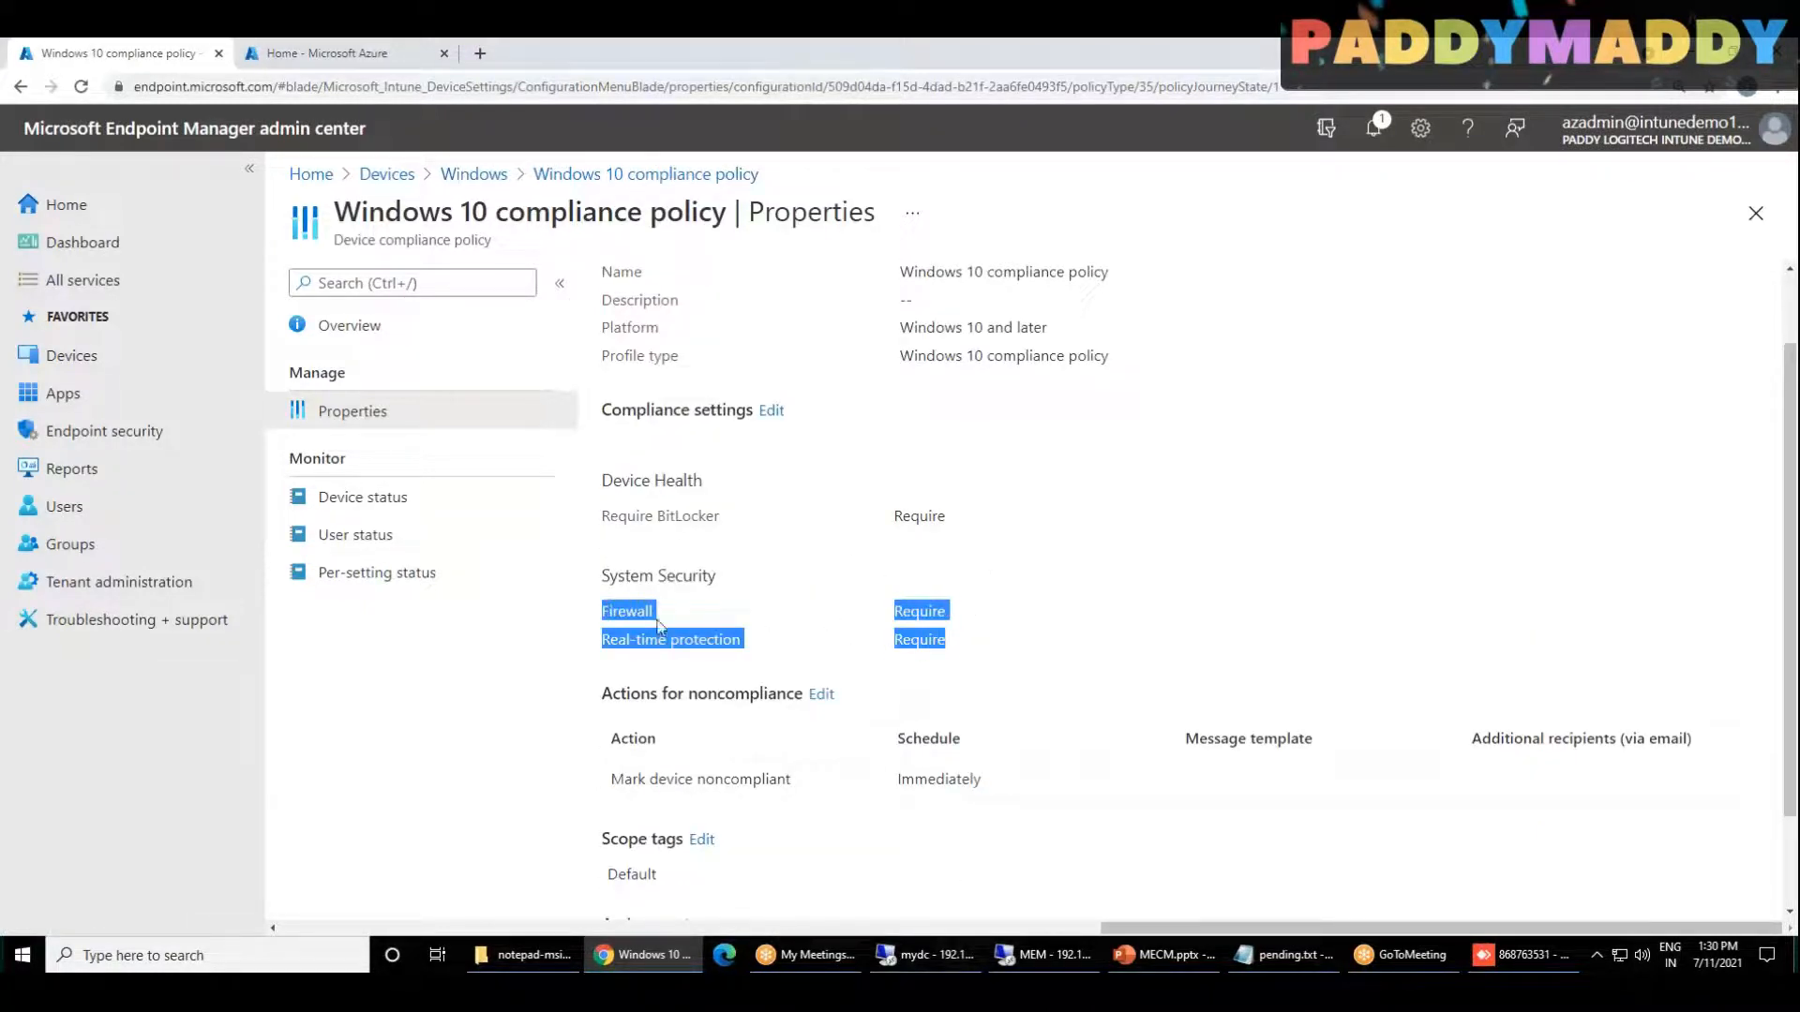
{"action": "double_click", "coordinate": [659, 626]}
Step: Switch to the domain controller, open the Default Domain Policy for editing, and expand its Computer Configuration policies
{"action": "left_click", "coordinate": [928, 954]}
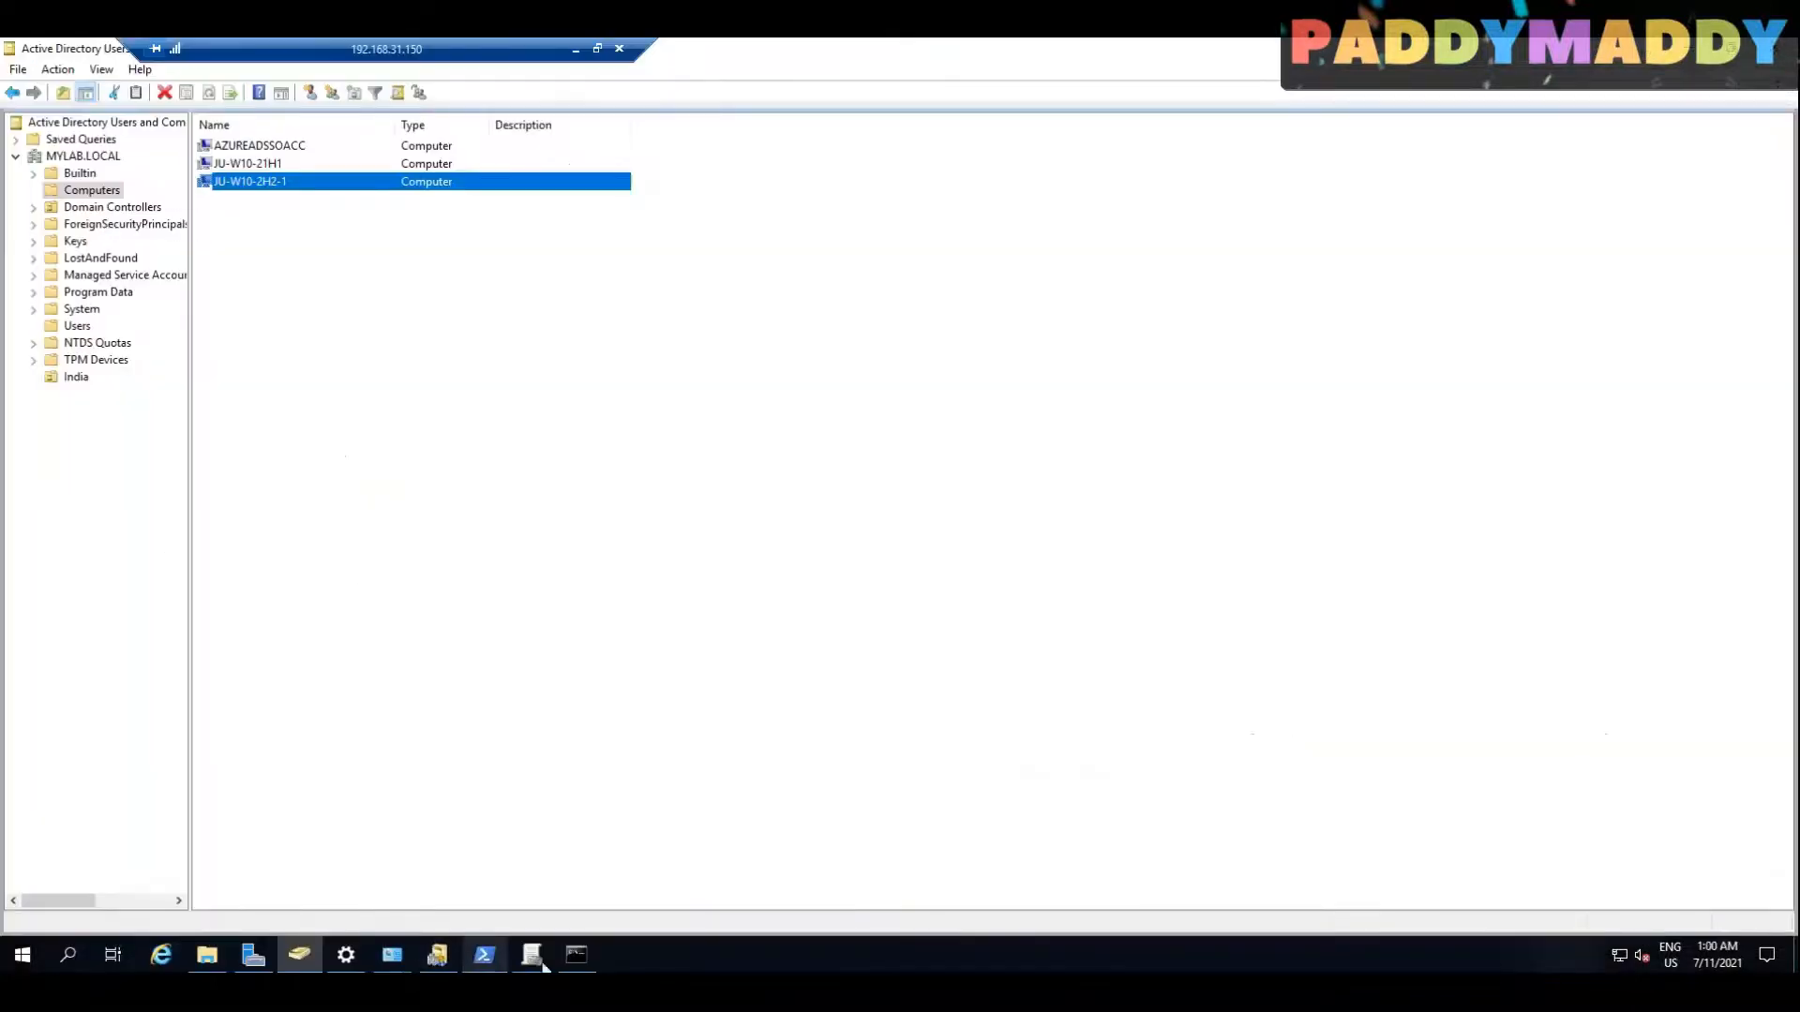
{"action": "left_click", "coordinate": [532, 956]}
{"action": "right_click", "coordinate": [145, 191]}
{"action": "left_click", "coordinate": [181, 199]}
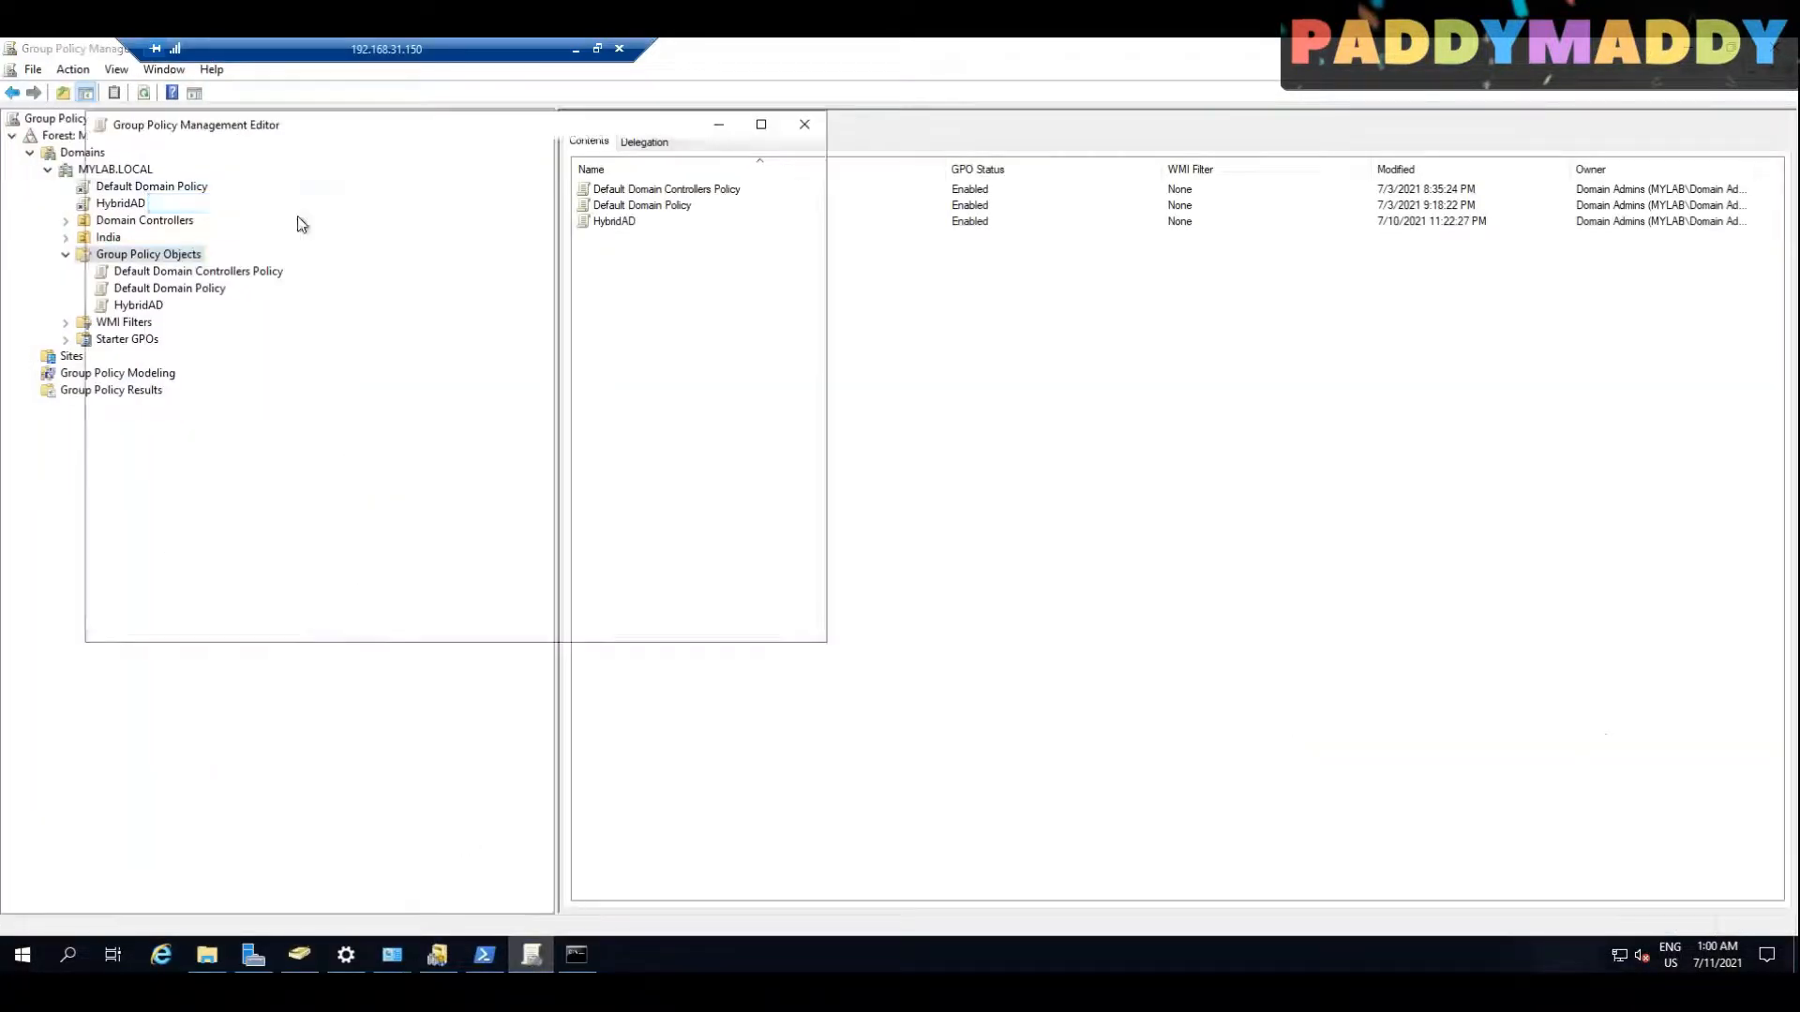
{"action": "left_click", "coordinate": [117, 250]}
{"action": "left_click", "coordinate": [115, 233]}
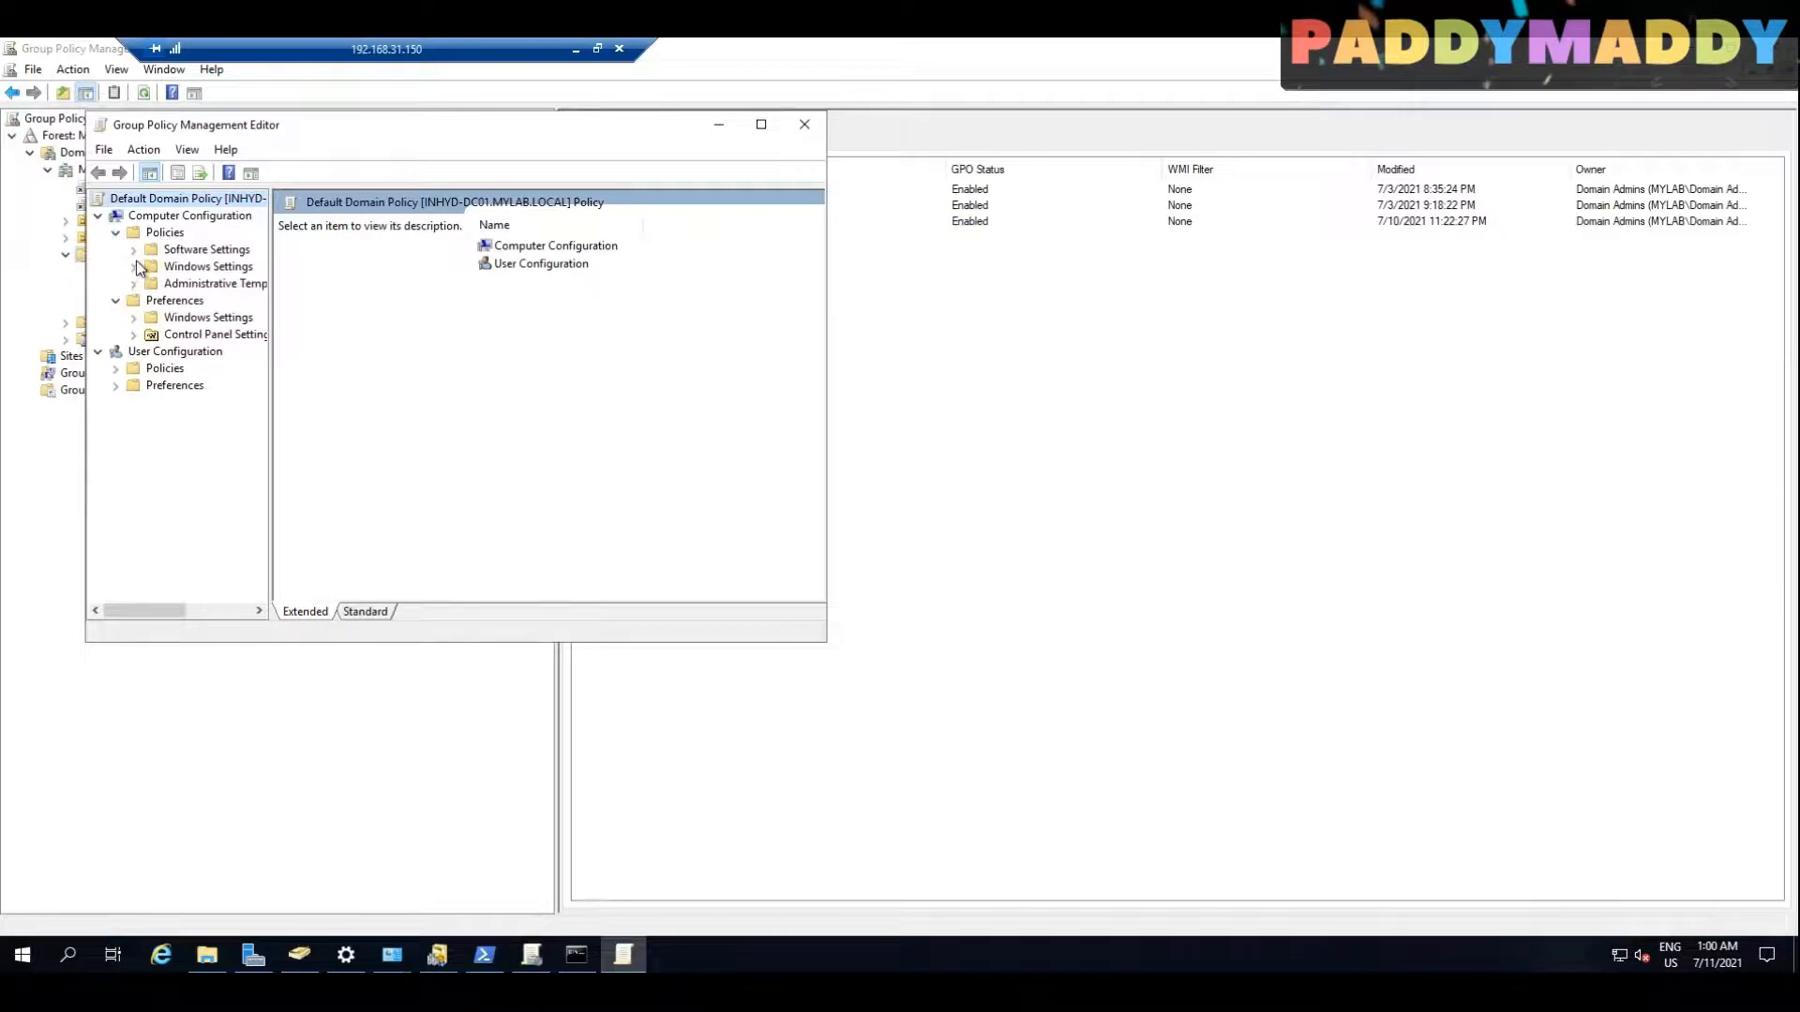
Step: Examine the Windows Defender Firewall domain and standard profile settings under the policy's Network Connections administrative templates, with the editor maximized
{"action": "left_click", "coordinate": [133, 283]}
{"action": "left_click", "coordinate": [208, 266]}
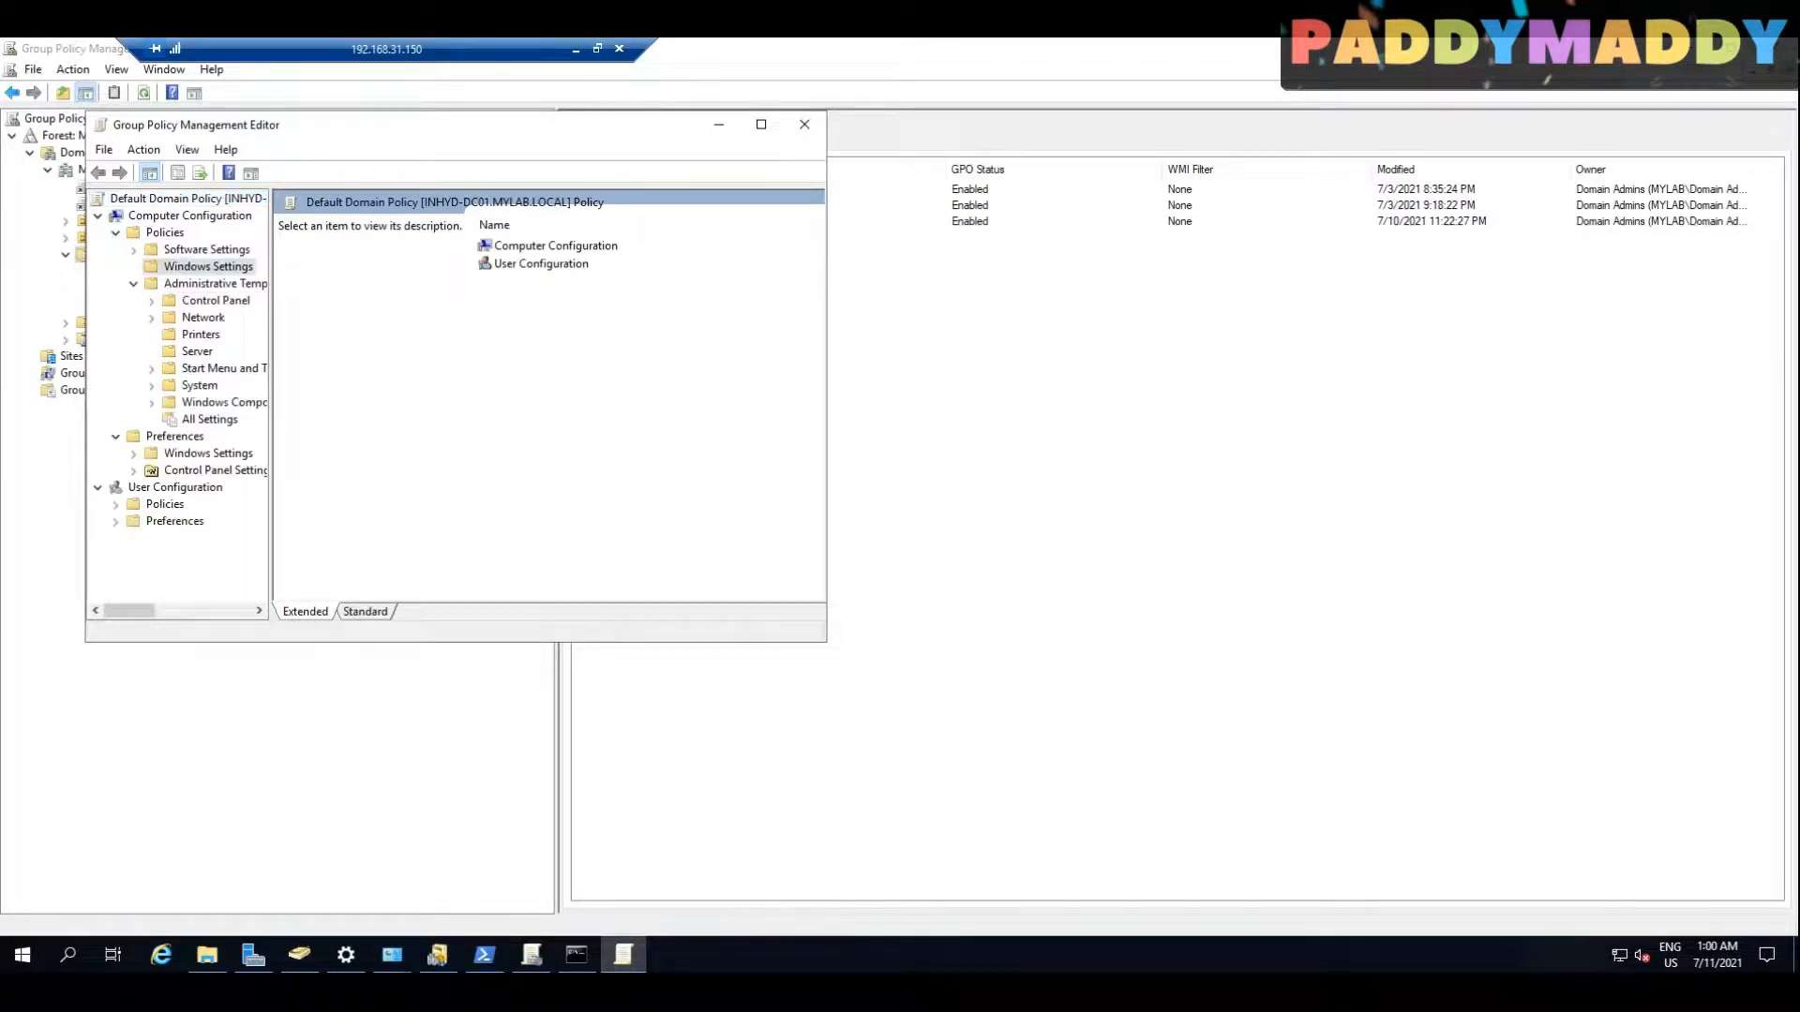
{"action": "left_click", "coordinate": [133, 249]}
{"action": "left_click", "coordinate": [152, 336]}
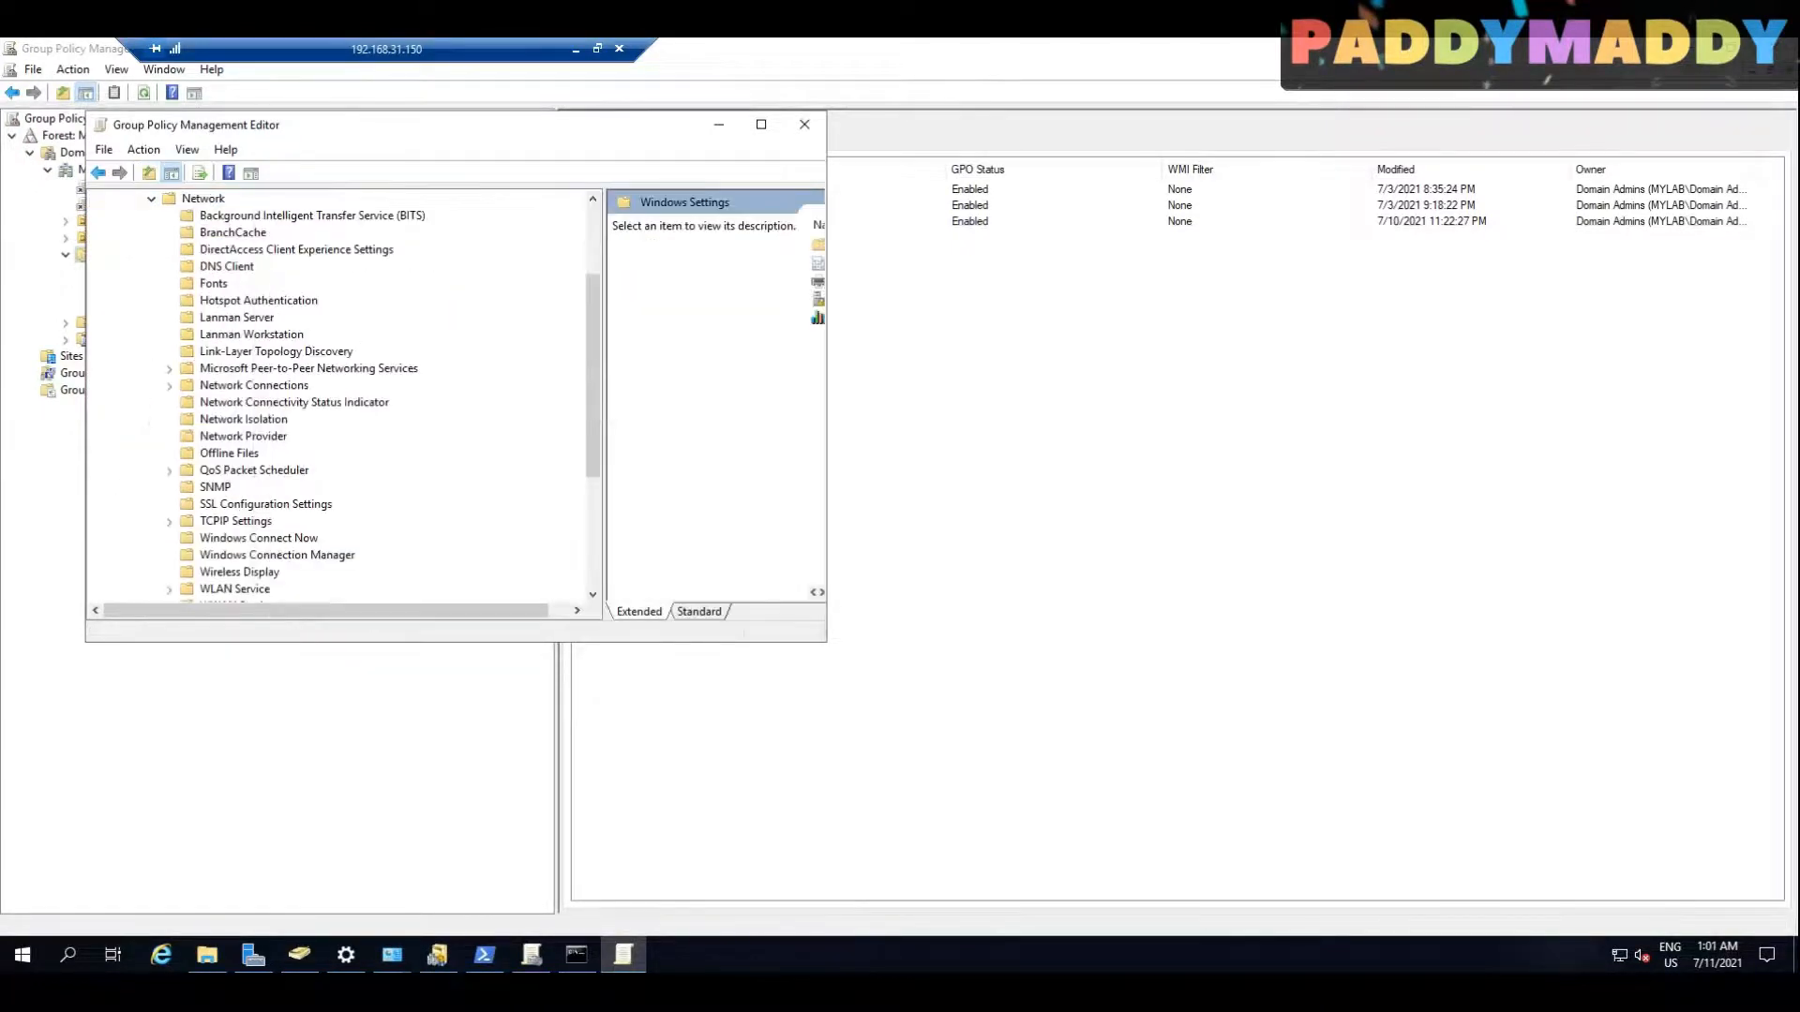
{"action": "left_click", "coordinate": [272, 371]}
{"action": "double_click", "coordinate": [272, 374]}
{"action": "left_click", "coordinate": [268, 415]}
{"action": "double_click", "coordinate": [268, 406]}
{"action": "left_click", "coordinate": [269, 432]}
{"action": "double_click", "coordinate": [270, 422]}
{"action": "left_click", "coordinate": [278, 437]}
{"action": "left_click", "coordinate": [761, 125]}
{"action": "left_click", "coordinate": [1033, 205]}
{"action": "left_click", "coordinate": [208, 426]}
{"action": "left_click", "coordinate": [193, 459]}
{"action": "scroll", "coordinate": [267, 488], "scroll_direction": "up", "scroll_amount": 1}
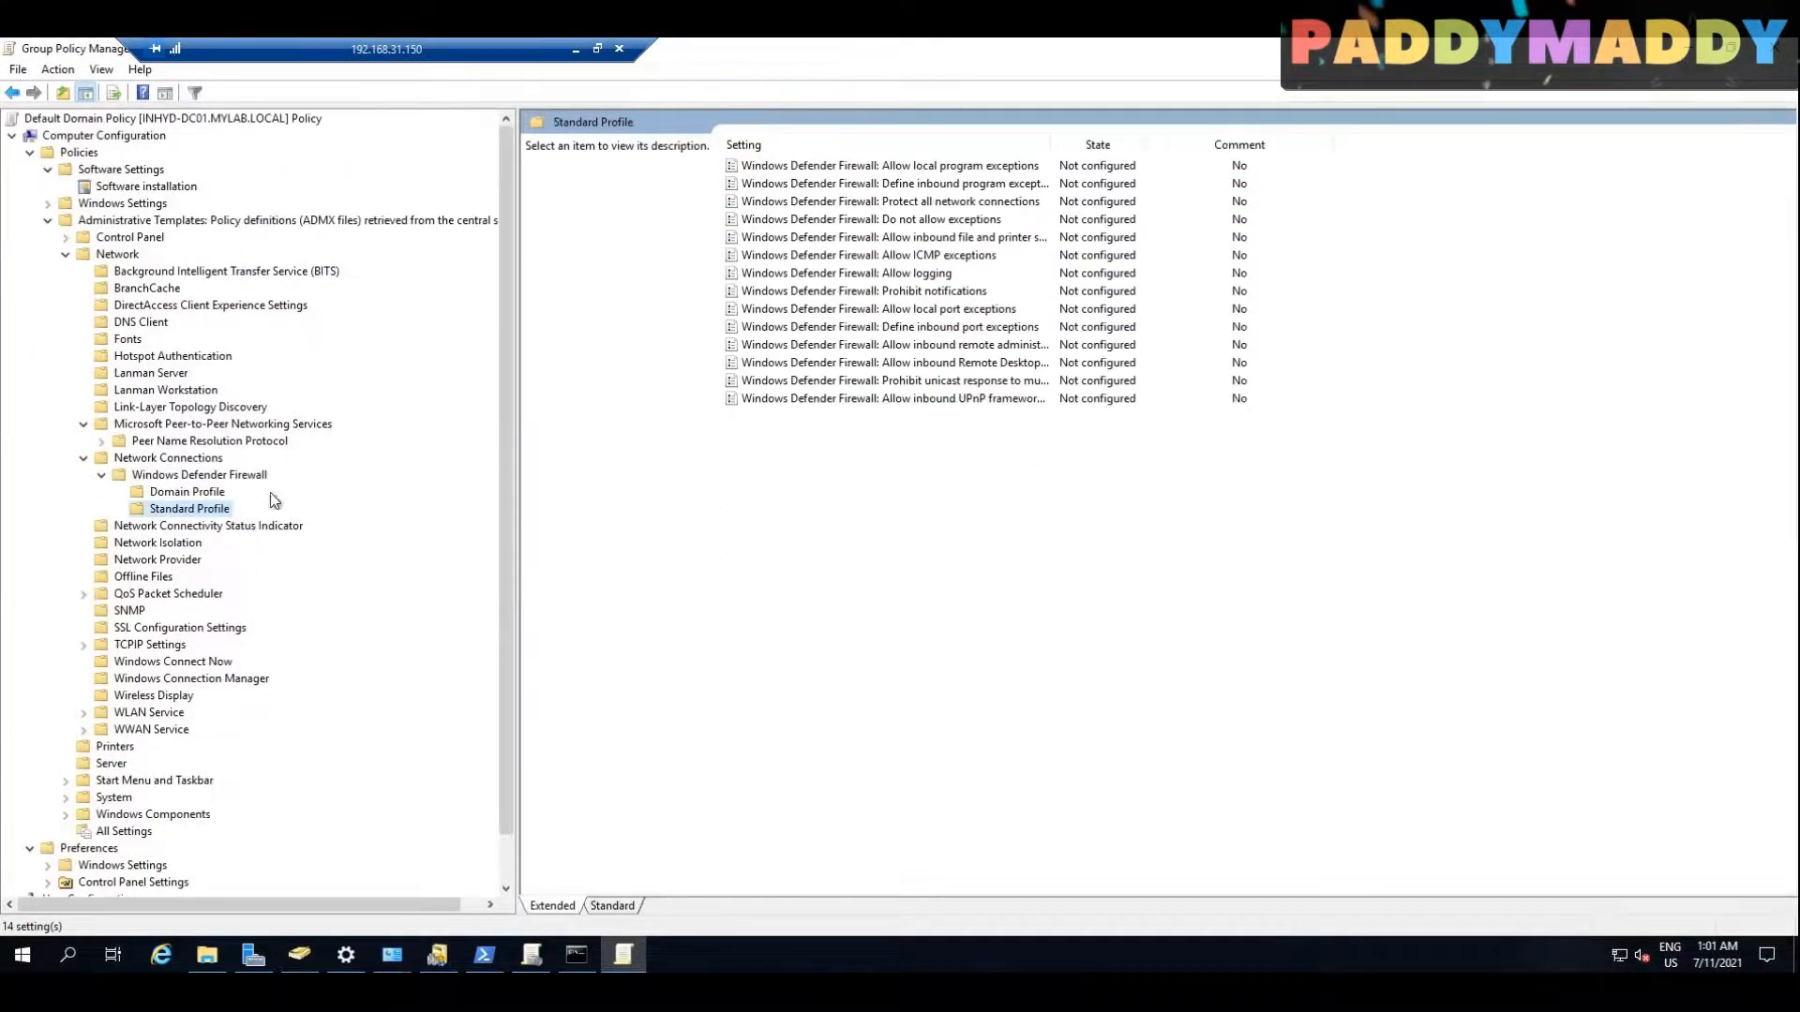
Step: Locate Windows Defender Firewall with Advanced Security in the policy's security settings under Windows Settings and expand it
{"action": "left_click", "coordinate": [48, 204]}
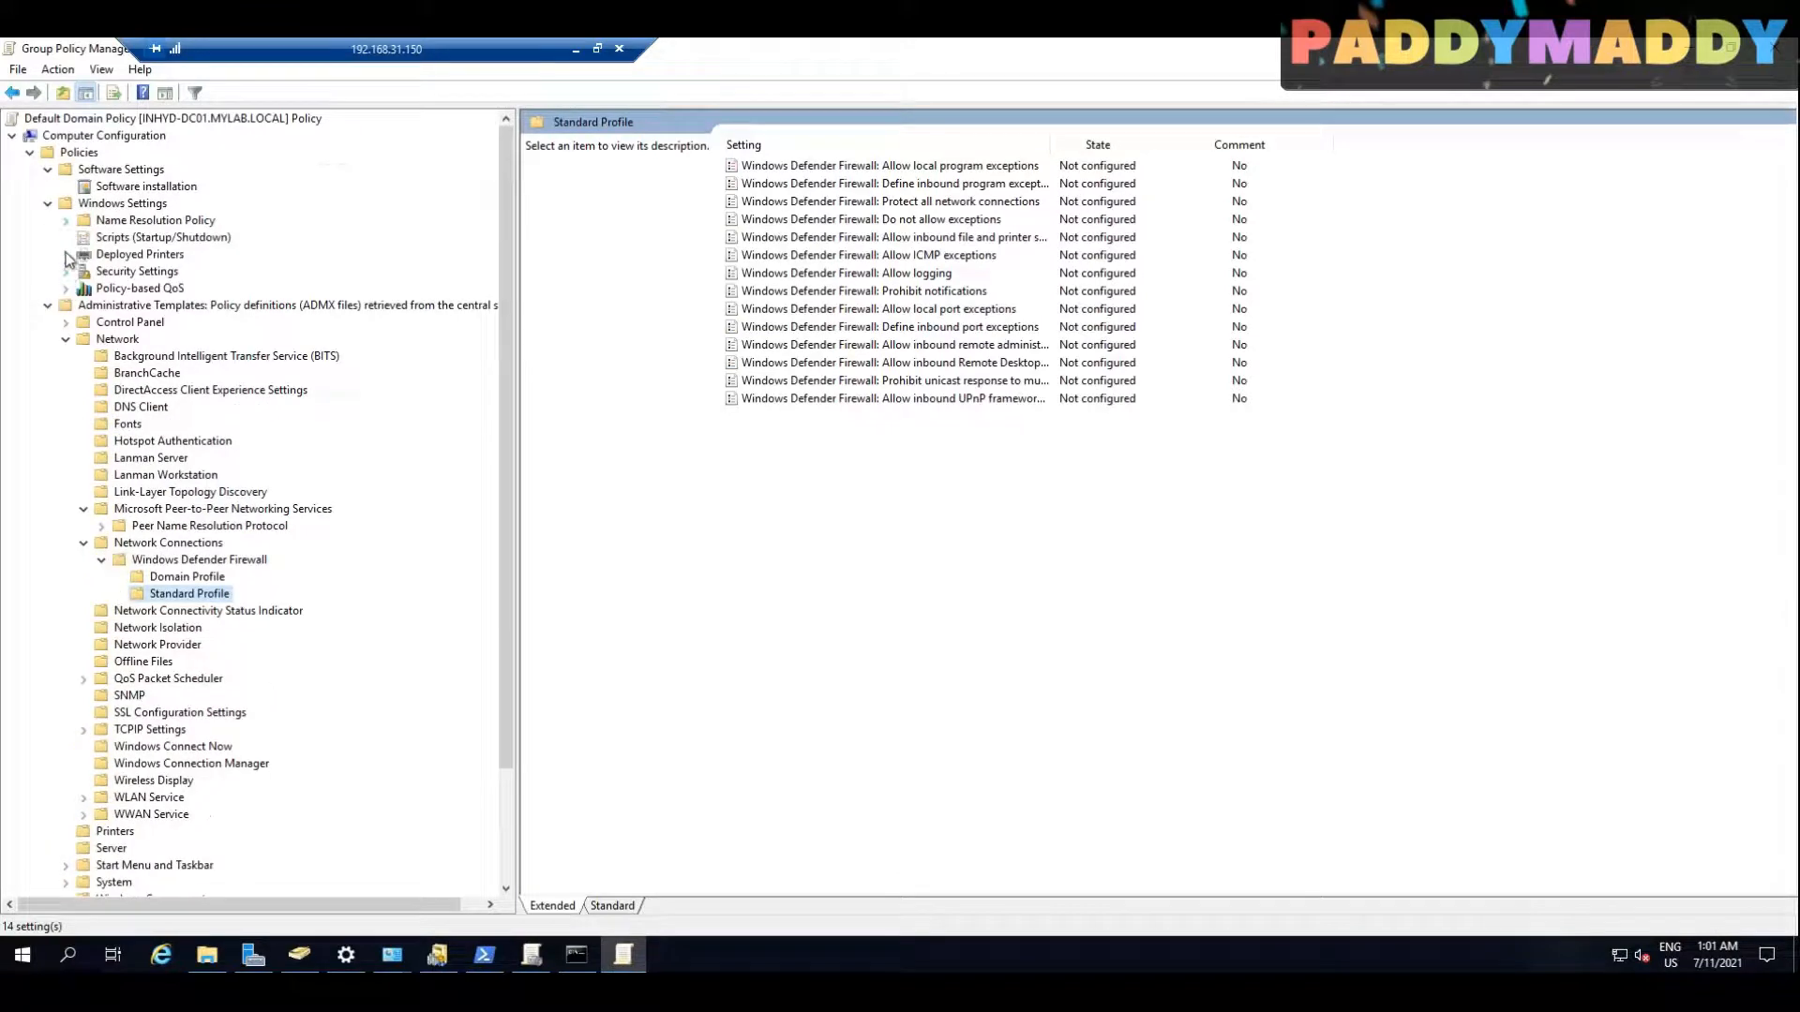
{"action": "left_click", "coordinate": [79, 254]}
{"action": "left_click", "coordinate": [66, 272]}
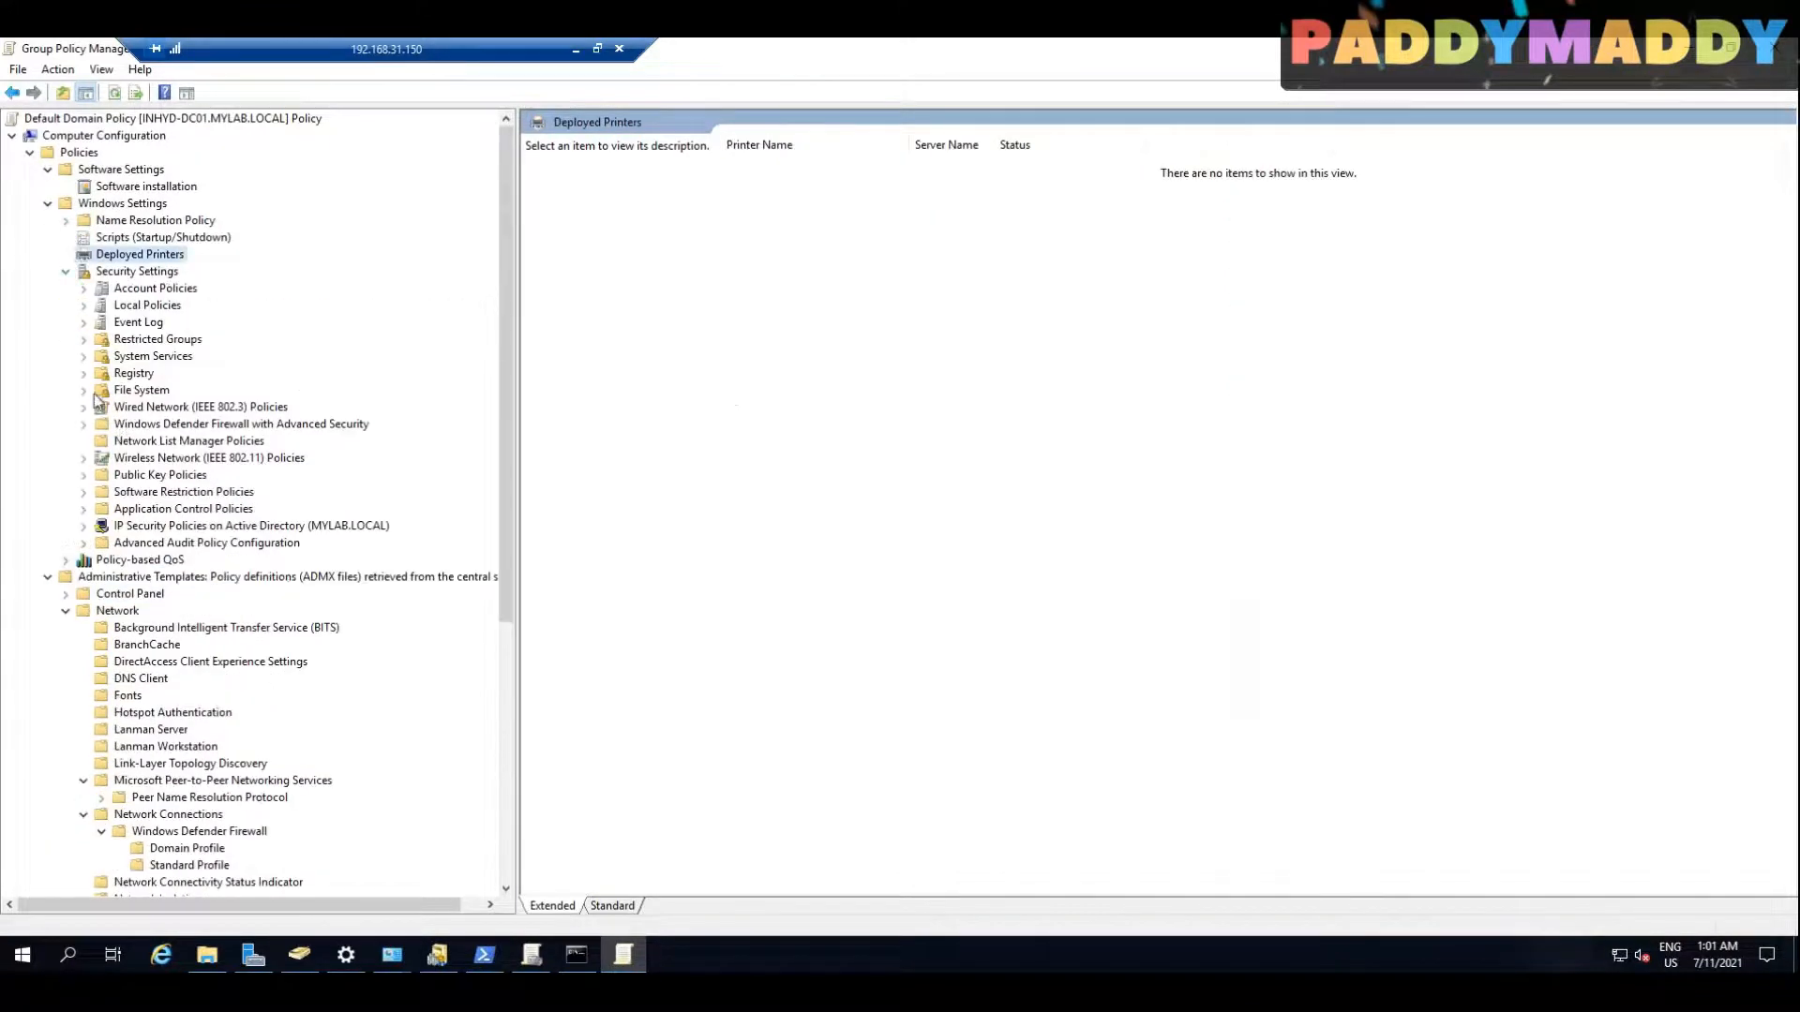
{"action": "double_click", "coordinate": [162, 429]}
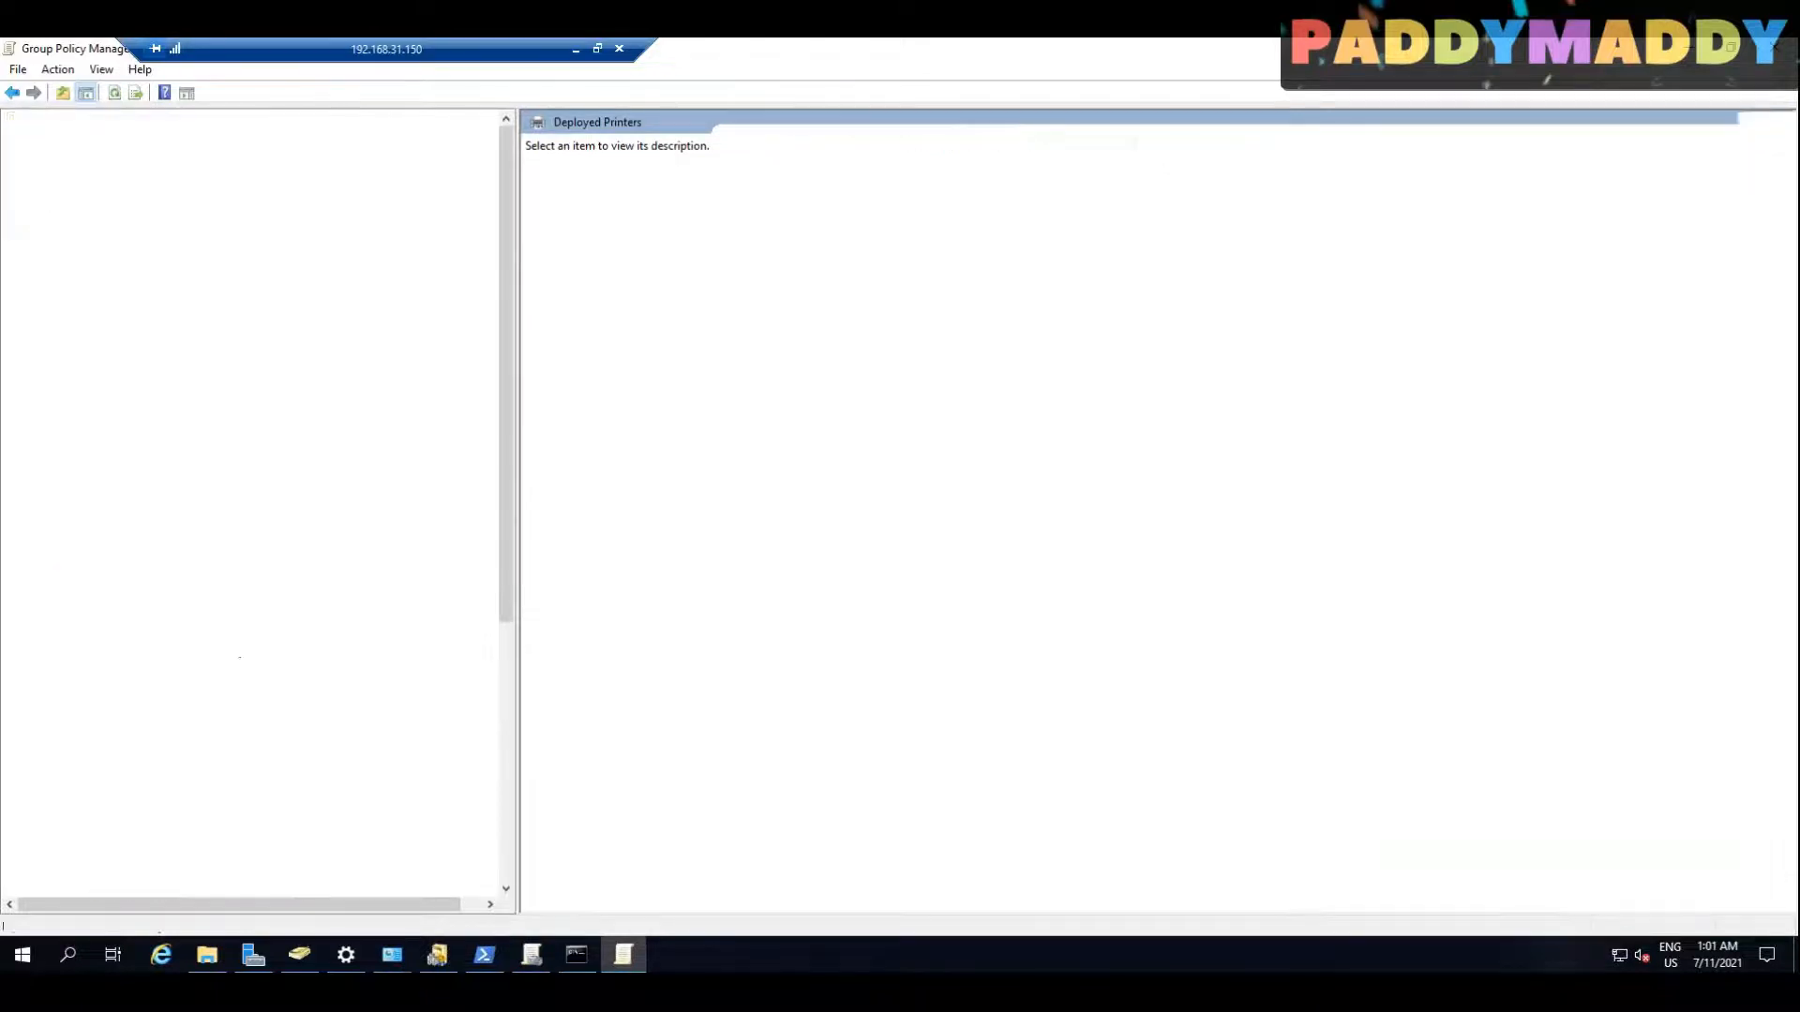
{"action": "double_click", "coordinate": [190, 444]}
Step: Set the Group Policy firewall state to Not configured for the Domain, Private and Public profiles and apply the changes
{"action": "right_click", "coordinate": [261, 440]}
{"action": "left_click", "coordinate": [326, 596]}
{"action": "left_click", "coordinate": [966, 387]}
{"action": "left_click", "coordinate": [940, 427]}
{"action": "left_click", "coordinate": [830, 316]}
{"action": "left_click", "coordinate": [965, 387]}
{"action": "left_click", "coordinate": [940, 428]}
{"action": "left_click", "coordinate": [901, 315]}
{"action": "left_click", "coordinate": [965, 387]}
{"action": "left_click", "coordinate": [948, 430]}
{"action": "left_click", "coordinate": [1044, 680]}
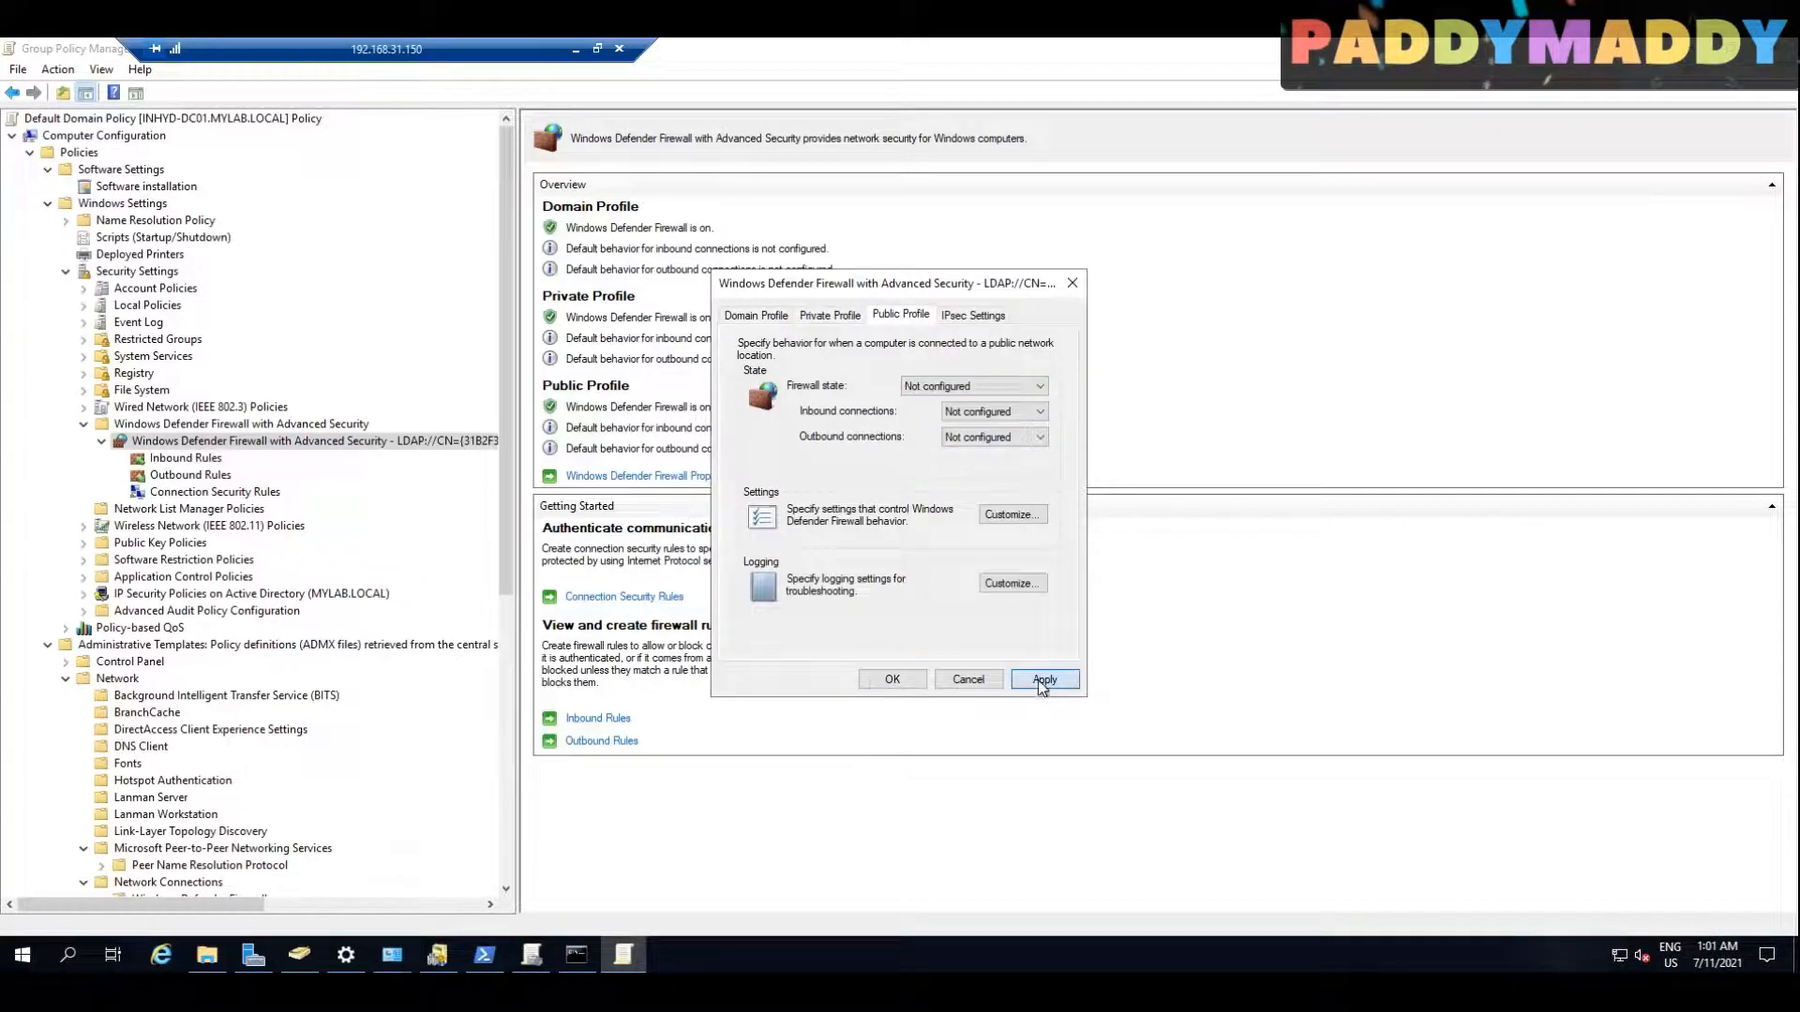
{"action": "left_click", "coordinate": [892, 679]}
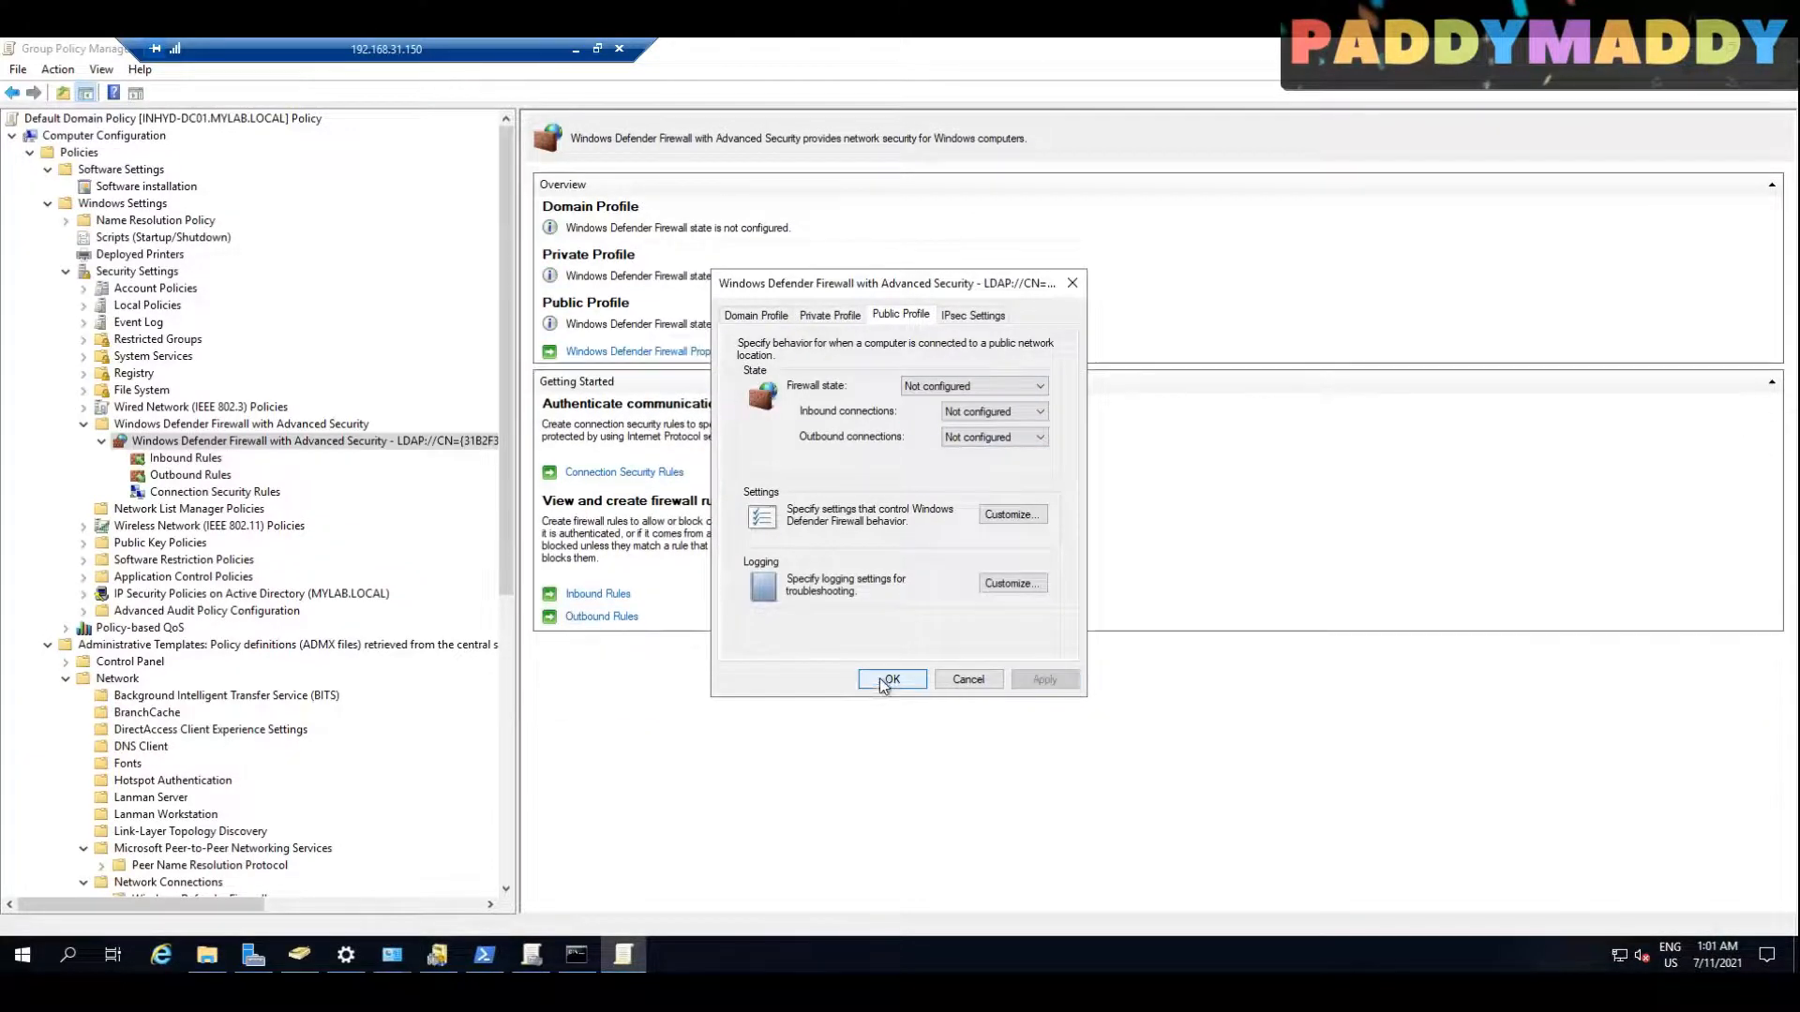
Step: Switch to the client session and force a Group Policy update with gpupdate/force in a command prompt
{"action": "left_click", "coordinate": [577, 48]}
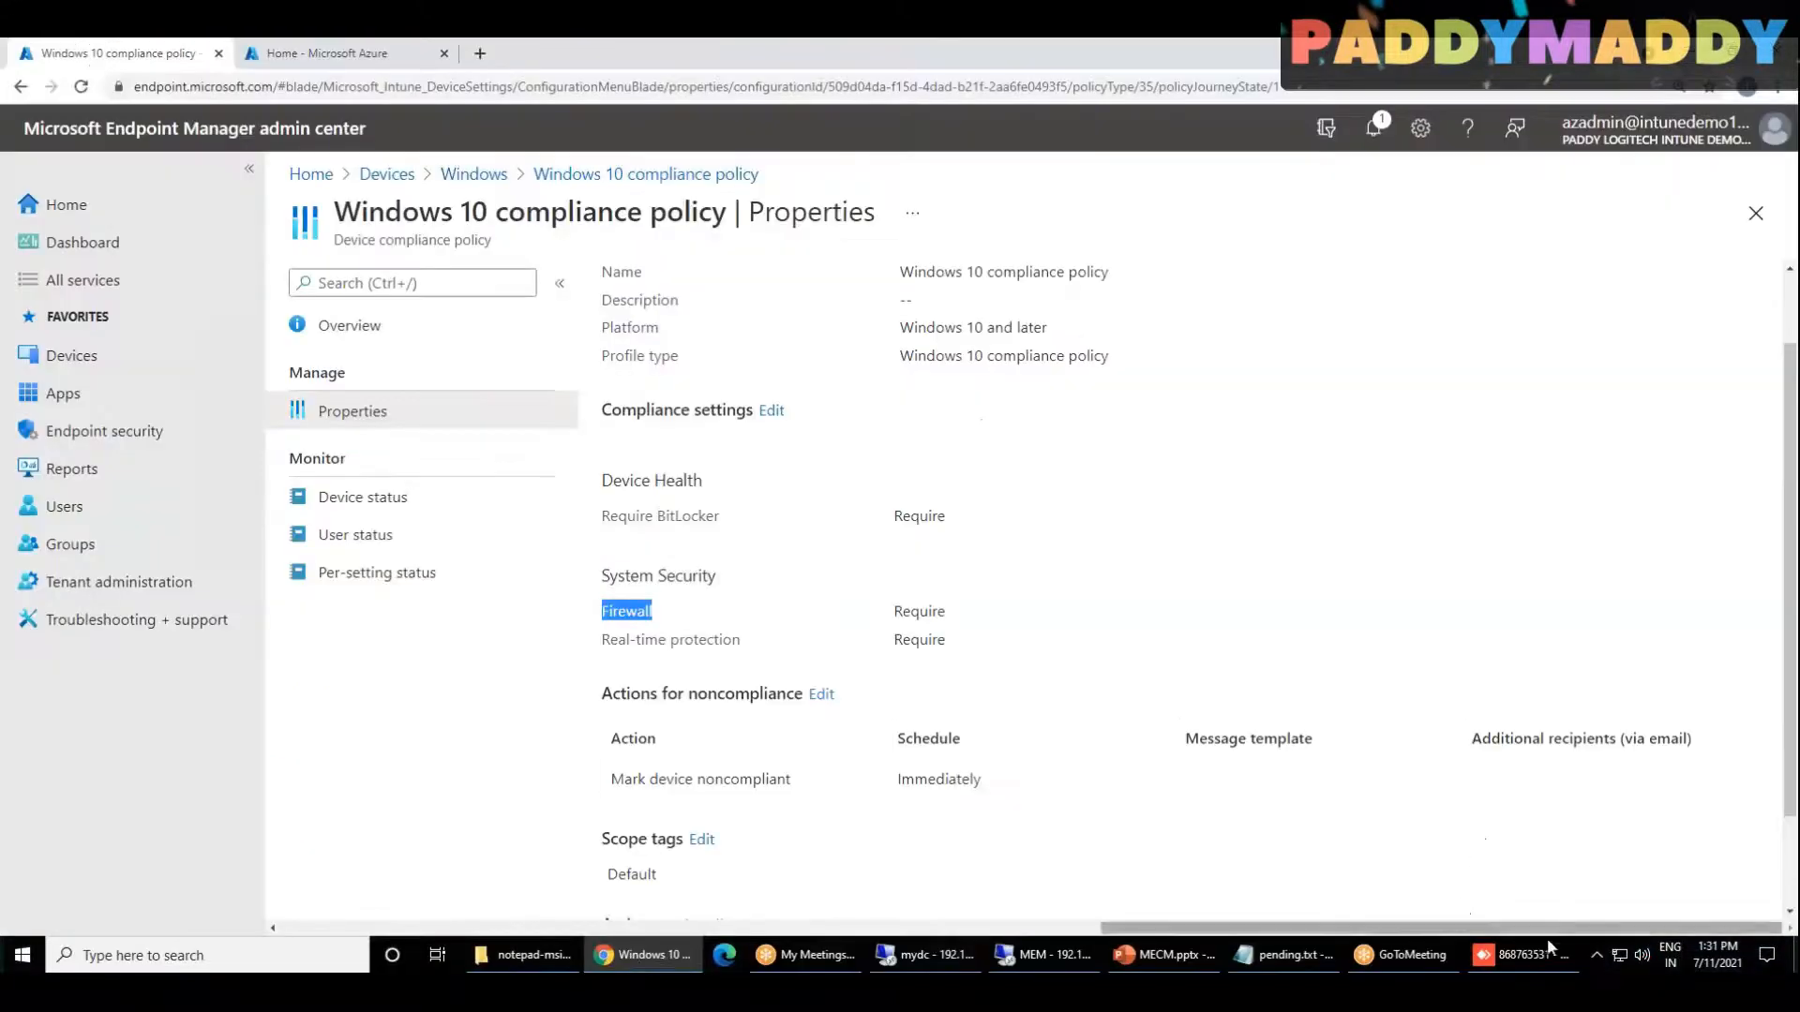
{"action": "right_click", "coordinate": [352, 863]}
{"action": "left_click", "coordinate": [412, 784]}
{"action": "type", "text": "cmd"}
{"action": "key", "text": "Return"}
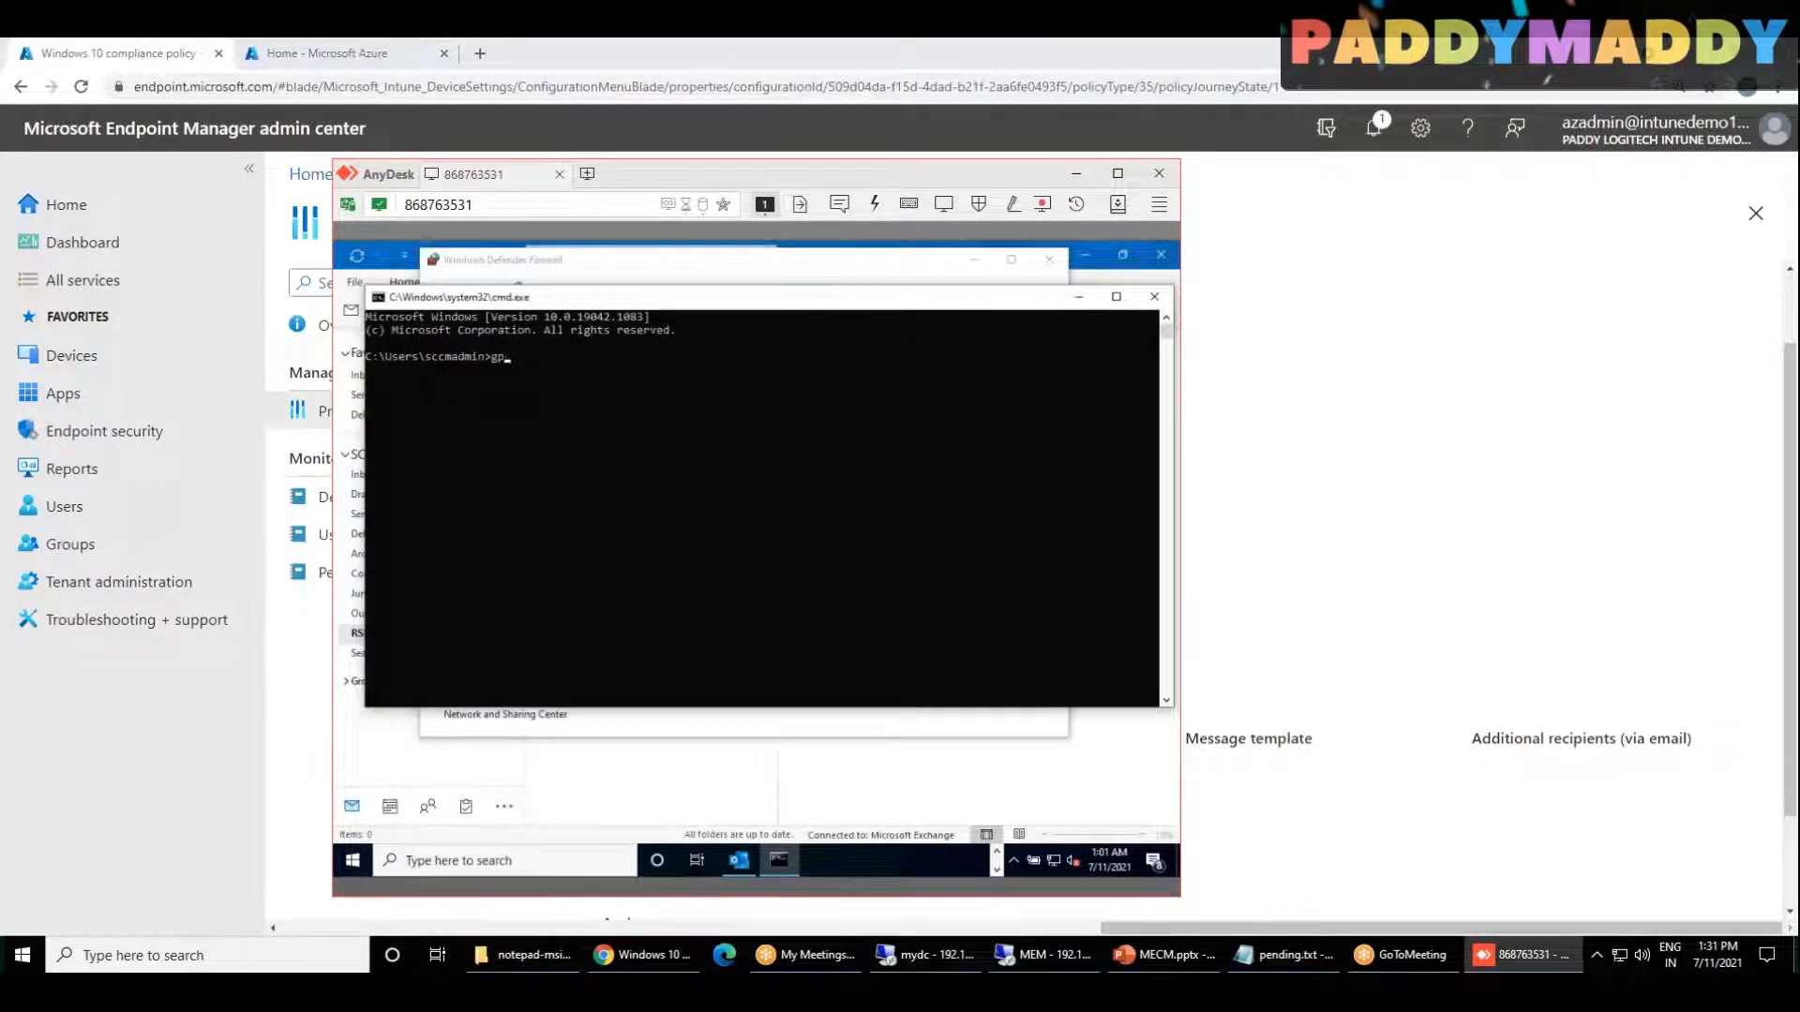
{"action": "left_click_drag", "start_coordinate": [626, 303], "coordinate": [602, 369]}
Step: Reload Windows Defender Firewall from the client's Control Panel and open its advanced settings
{"action": "left_click", "coordinate": [745, 254]}
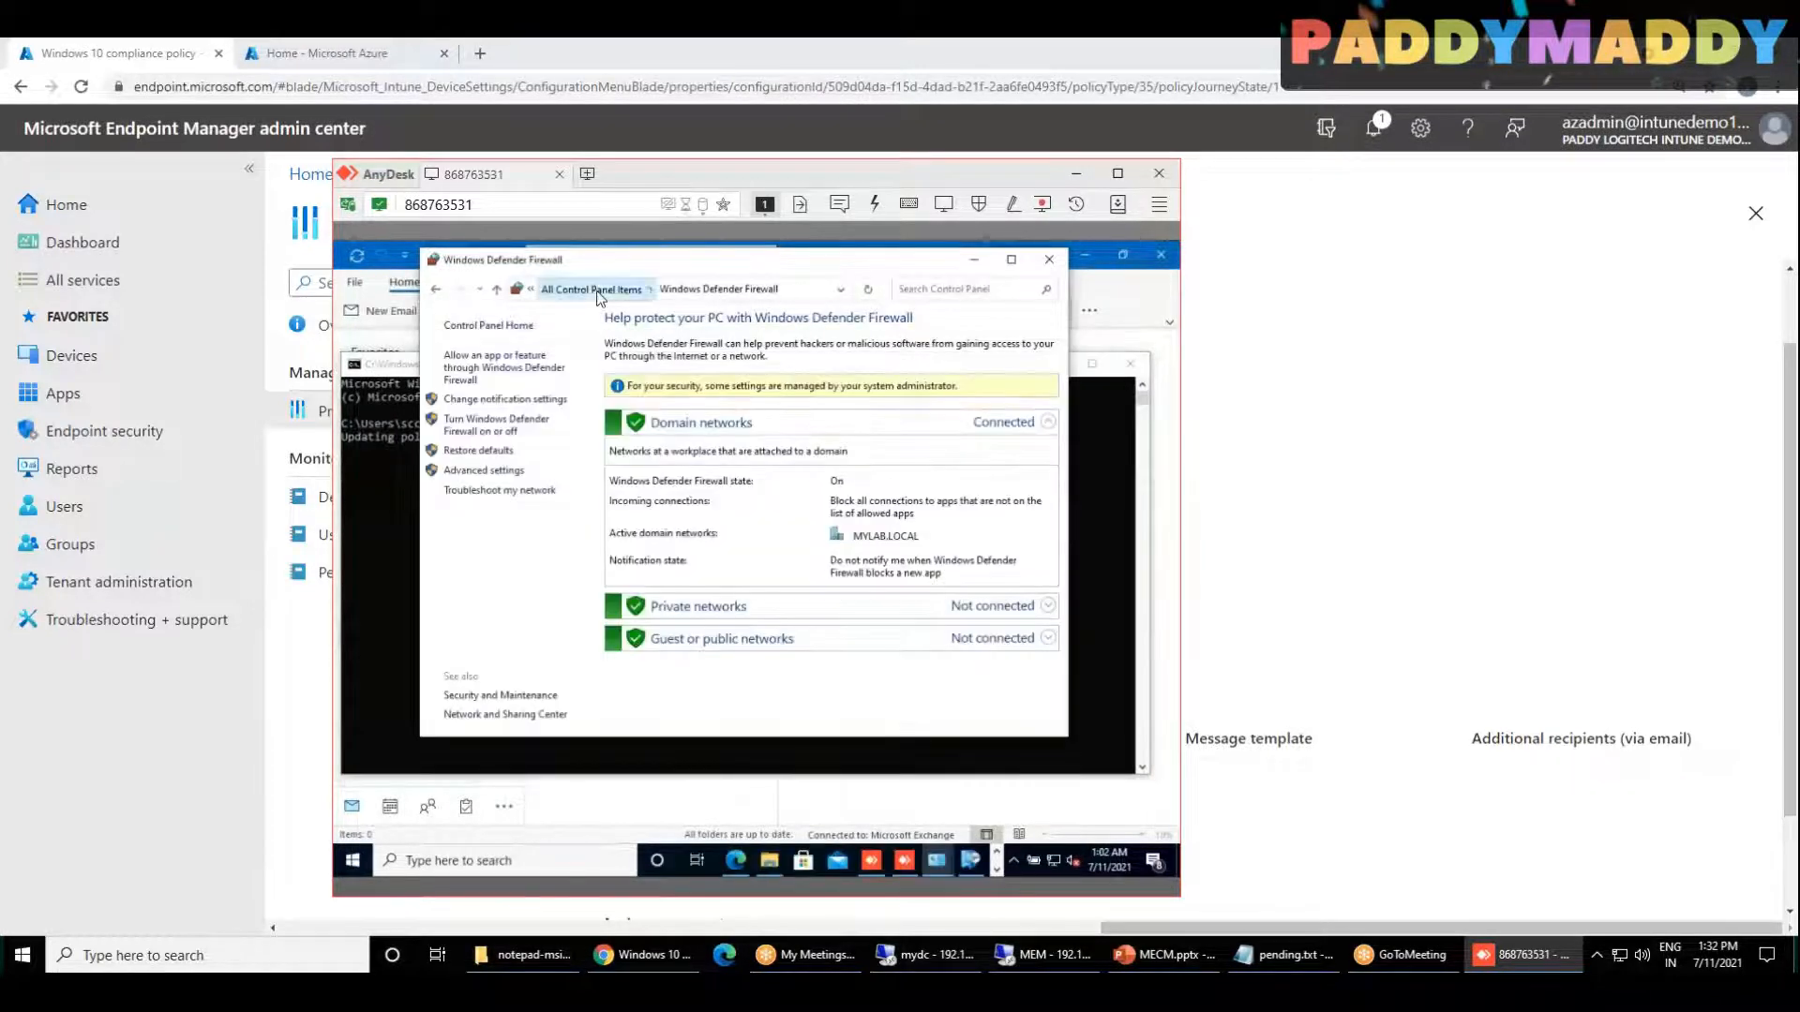
{"action": "left_click", "coordinate": [599, 291]}
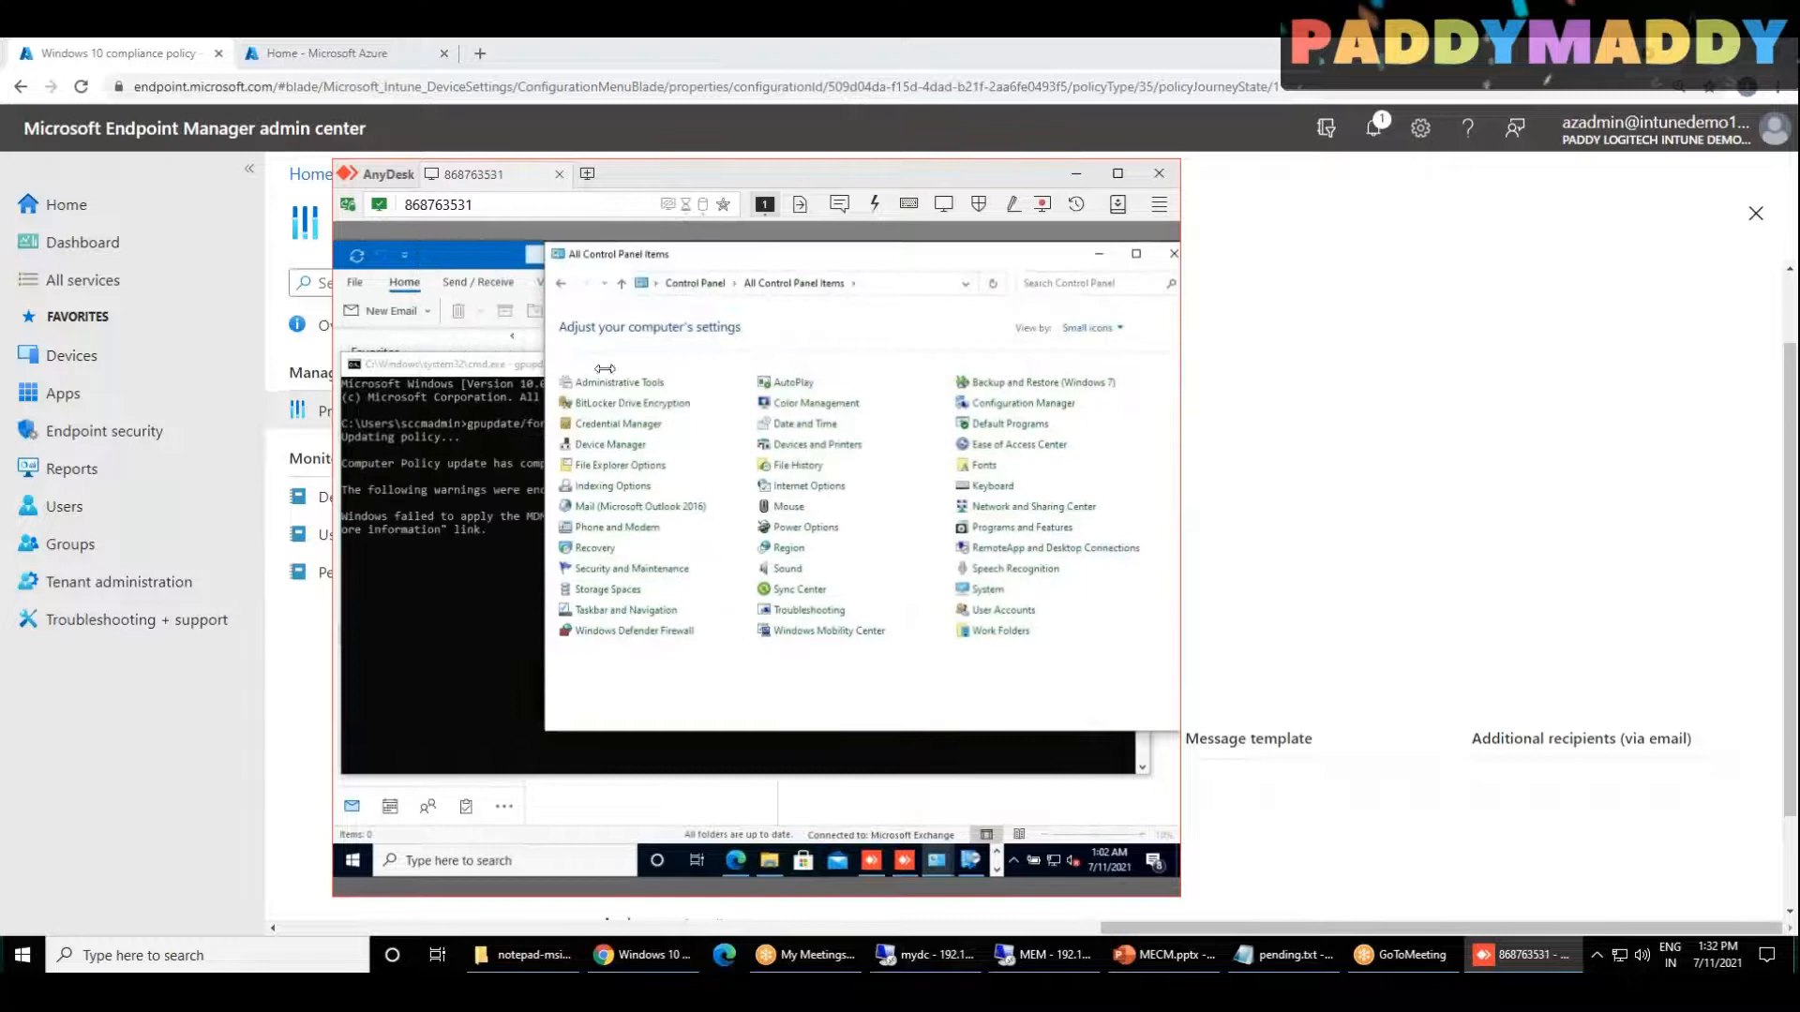
{"action": "left_click", "coordinate": [660, 632]}
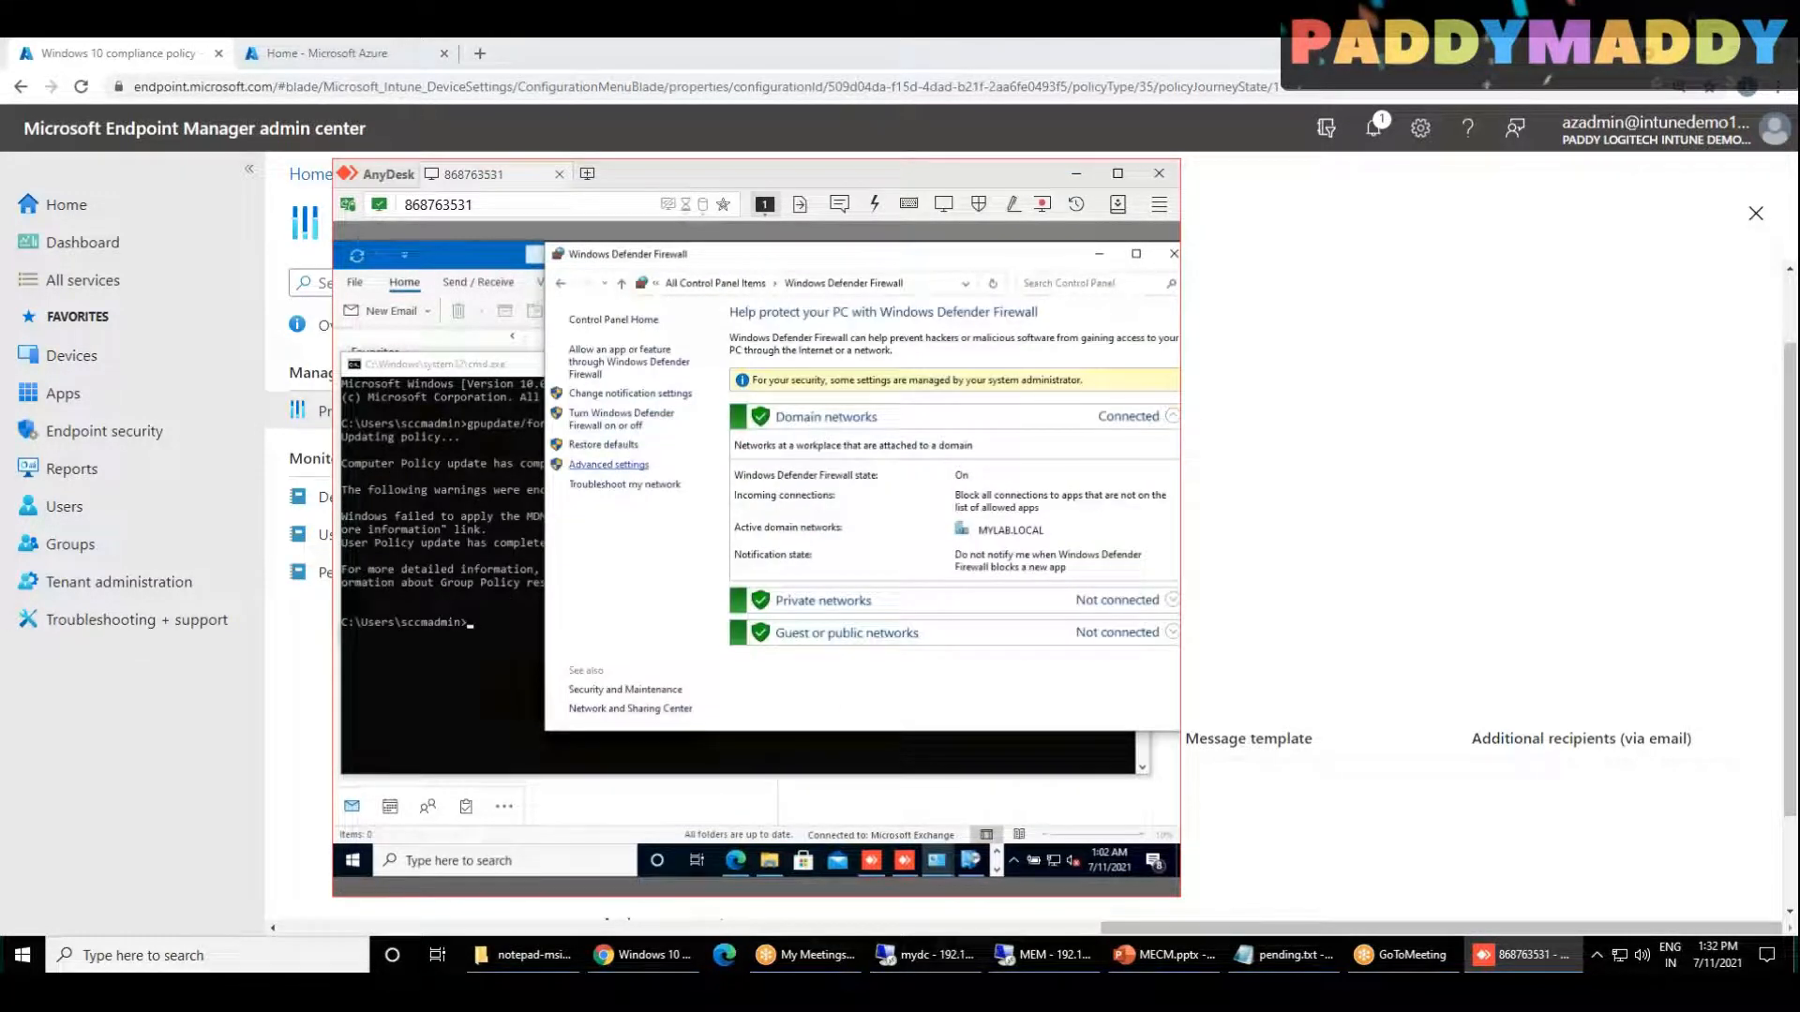
{"action": "left_click", "coordinate": [609, 465]}
Step: Set the client's firewall state to Off for the Domain, Private and Public profiles and accept the changes
{"action": "right_click", "coordinate": [410, 321]}
{"action": "left_click", "coordinate": [455, 458]}
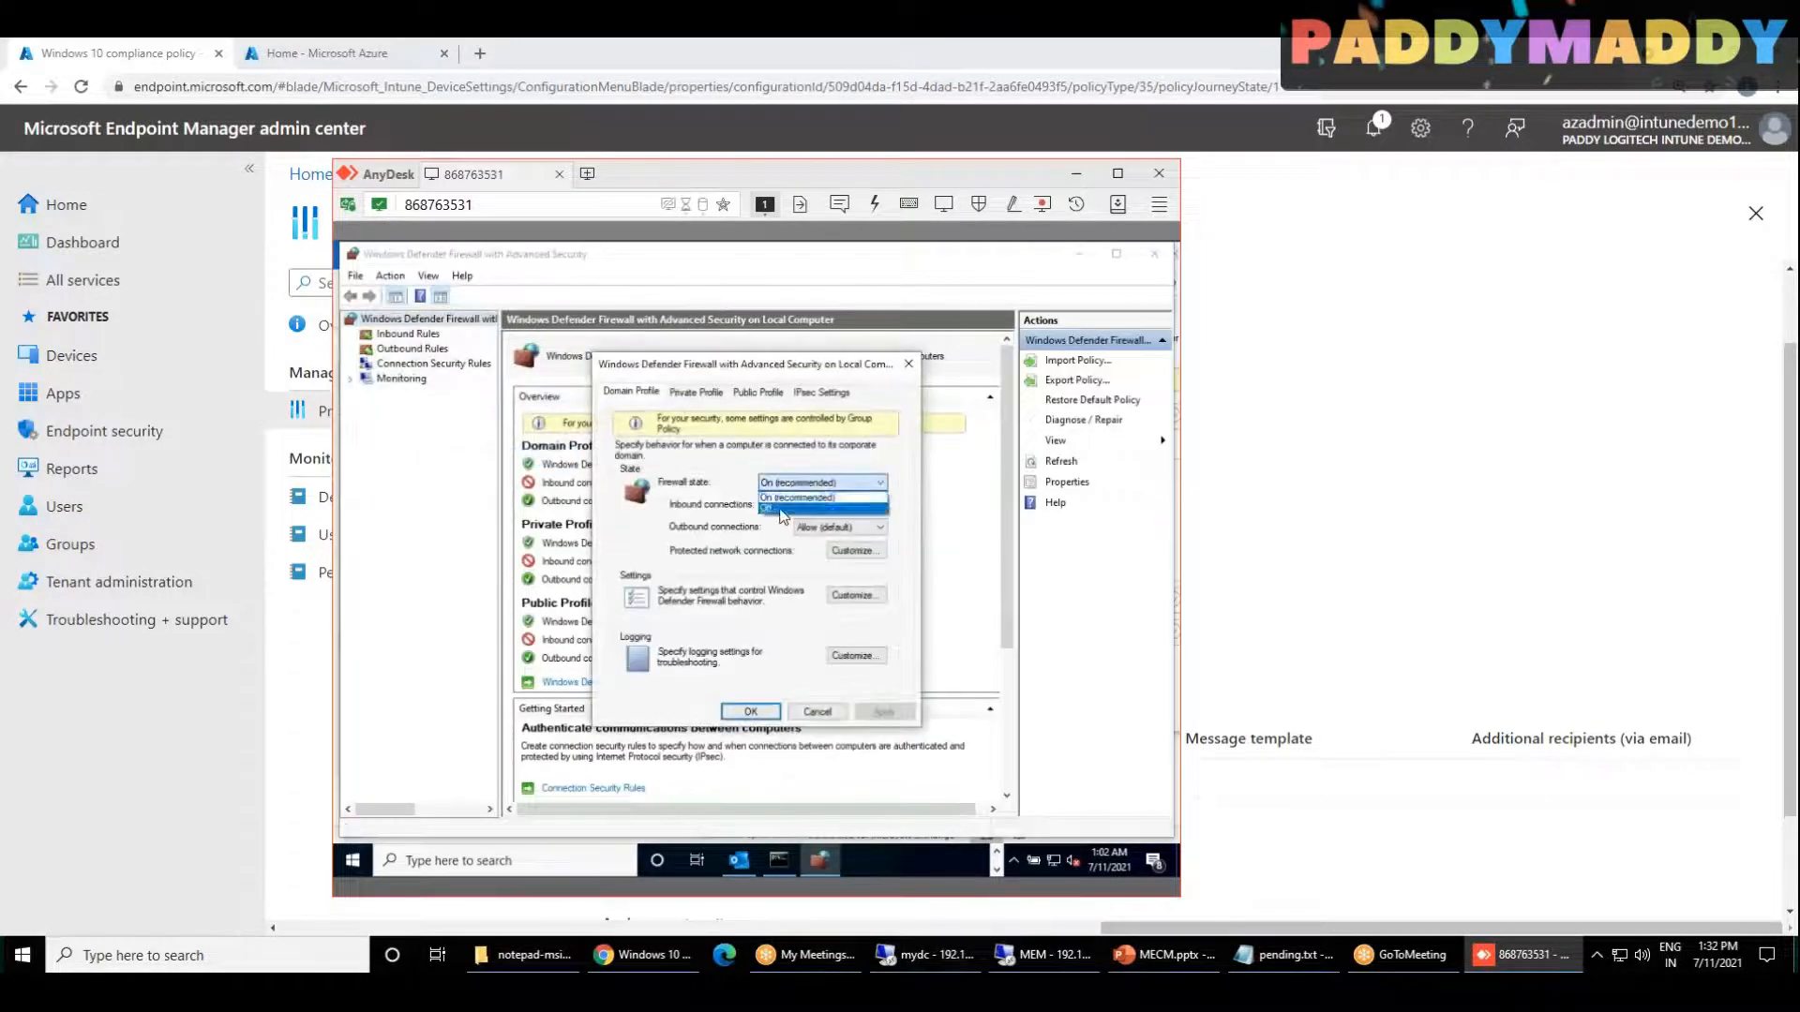
{"action": "left_click", "coordinate": [711, 405]}
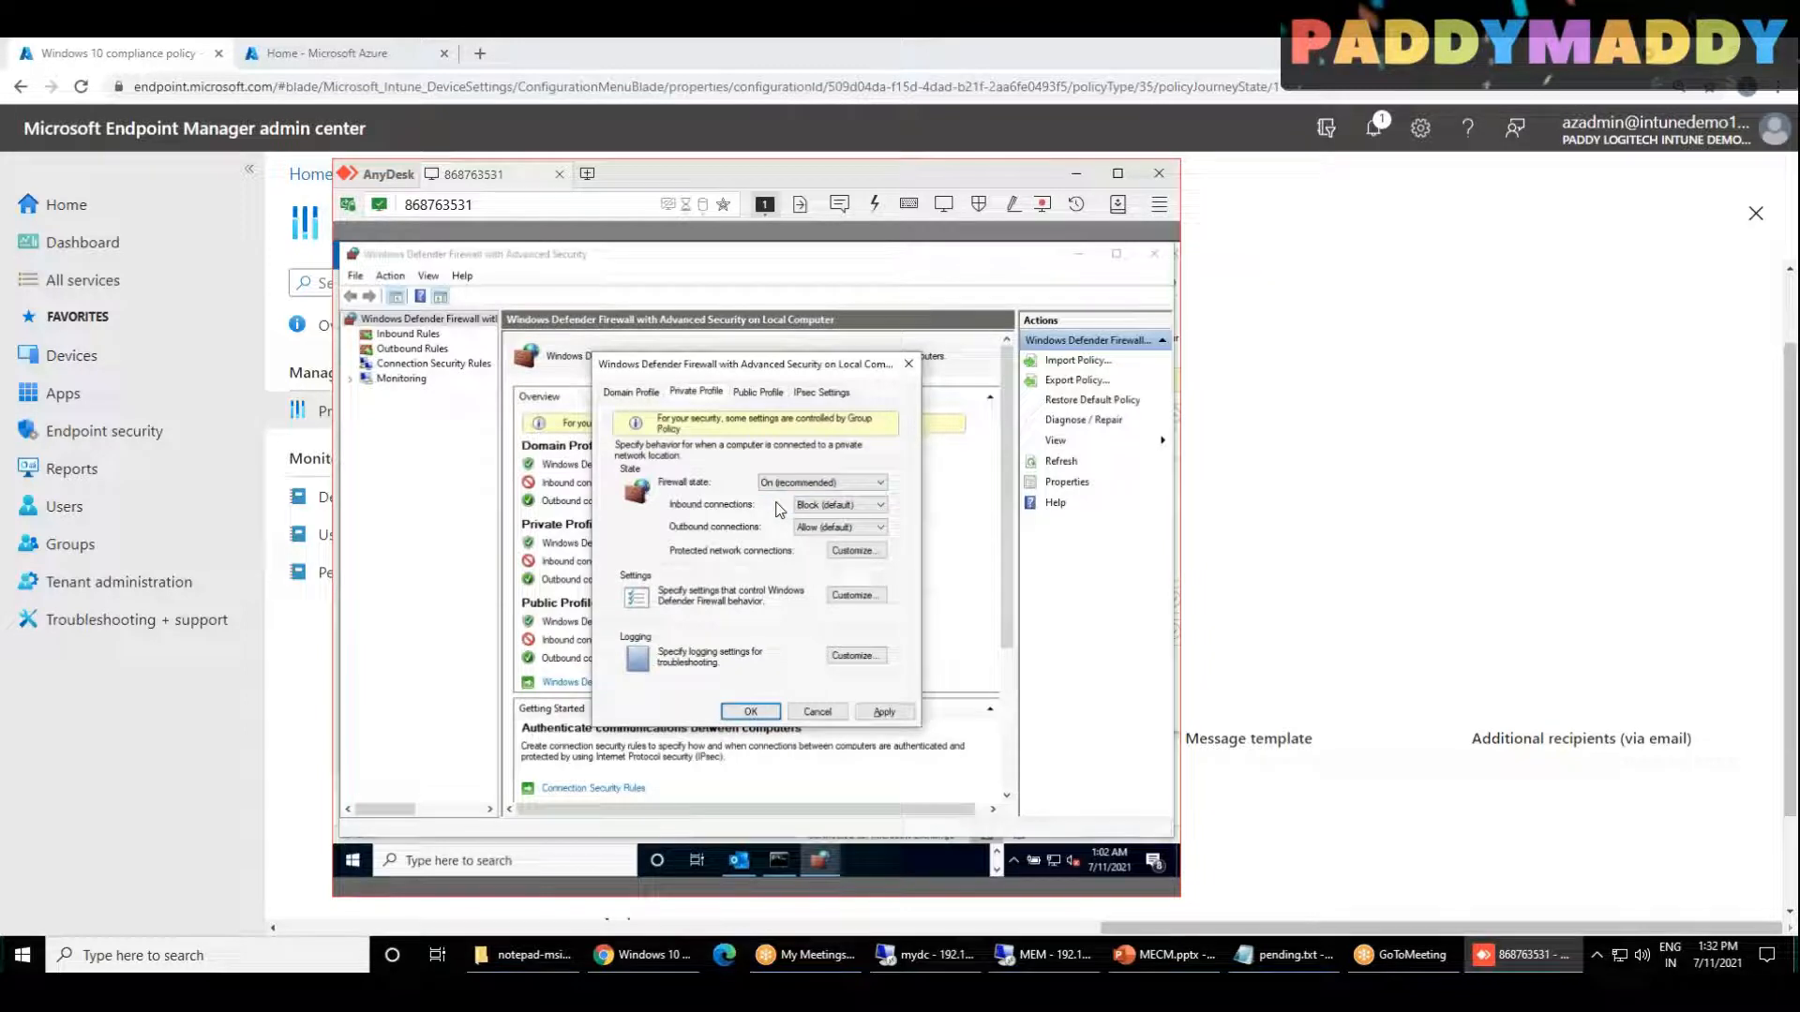
{"action": "left_click", "coordinate": [760, 393]}
{"action": "left_click", "coordinate": [772, 483]}
{"action": "left_click", "coordinate": [775, 509]}
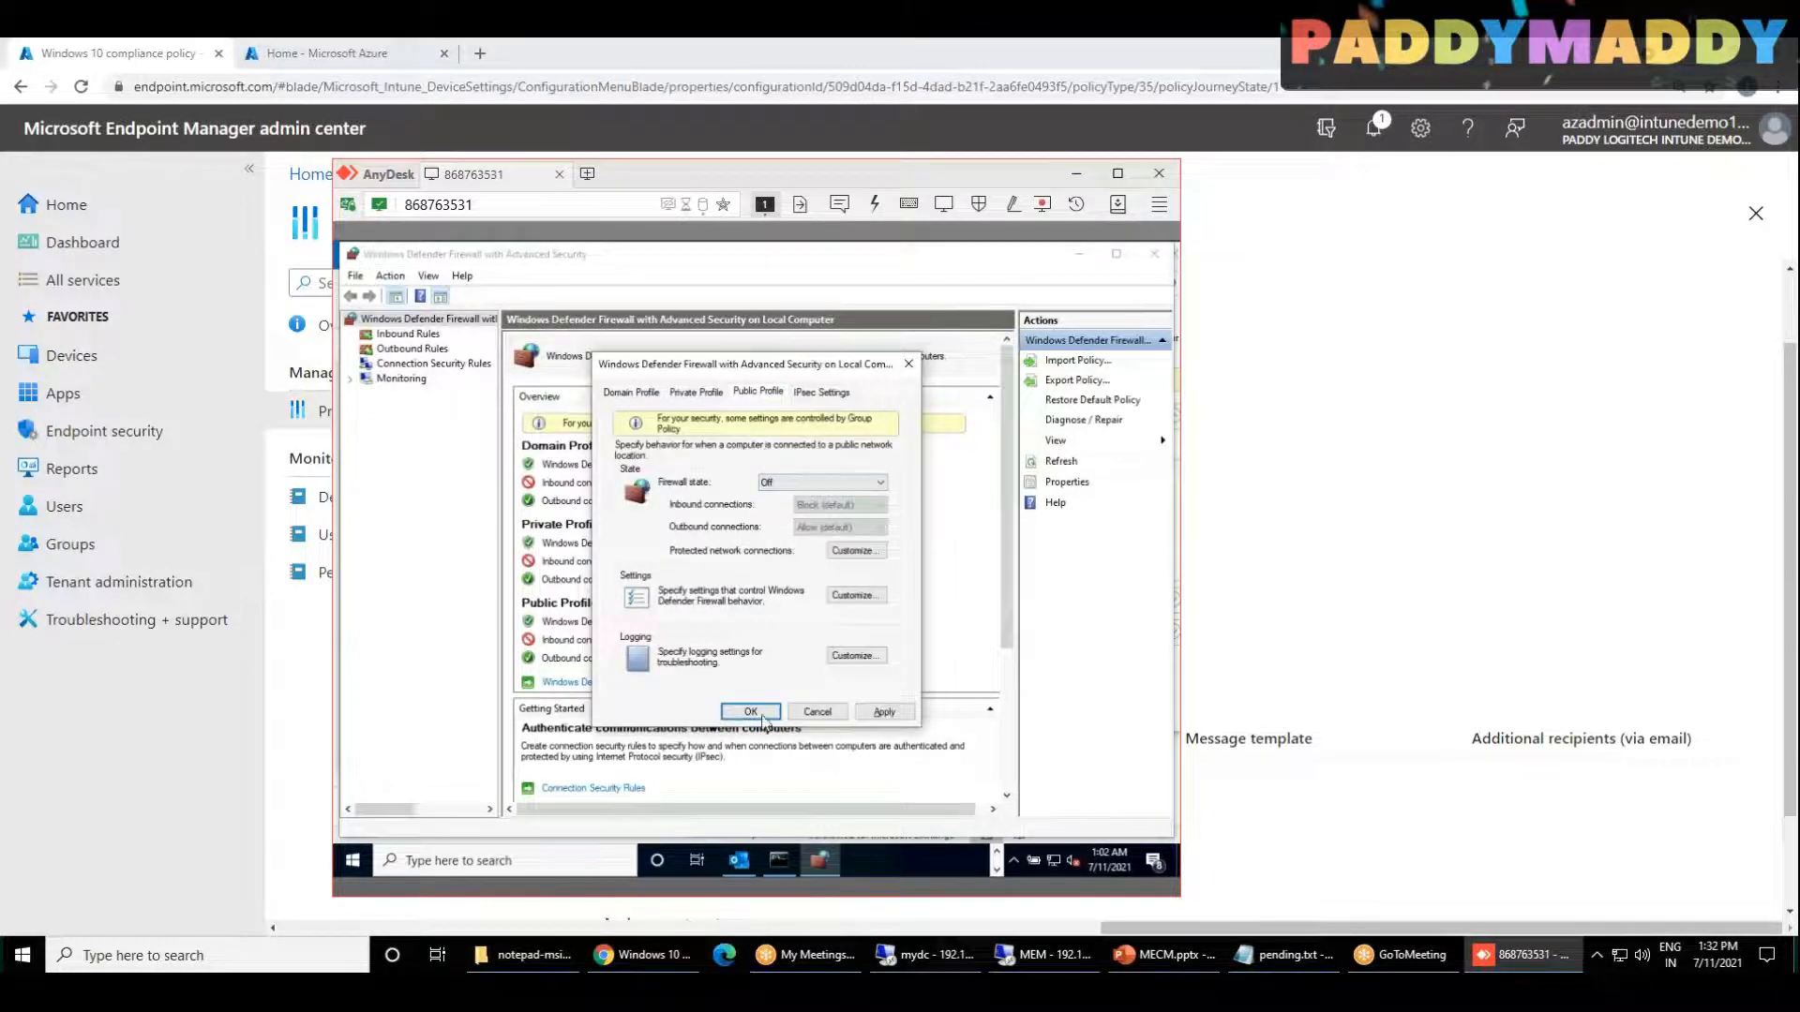
{"action": "left_click", "coordinate": [765, 710]}
Step: Set Require BitLocker back to Not configured in the Windows 10 compliance policy, save it, and return to the Windows compliance policies
{"action": "left_click", "coordinate": [285, 446]}
{"action": "left_click", "coordinate": [769, 411]}
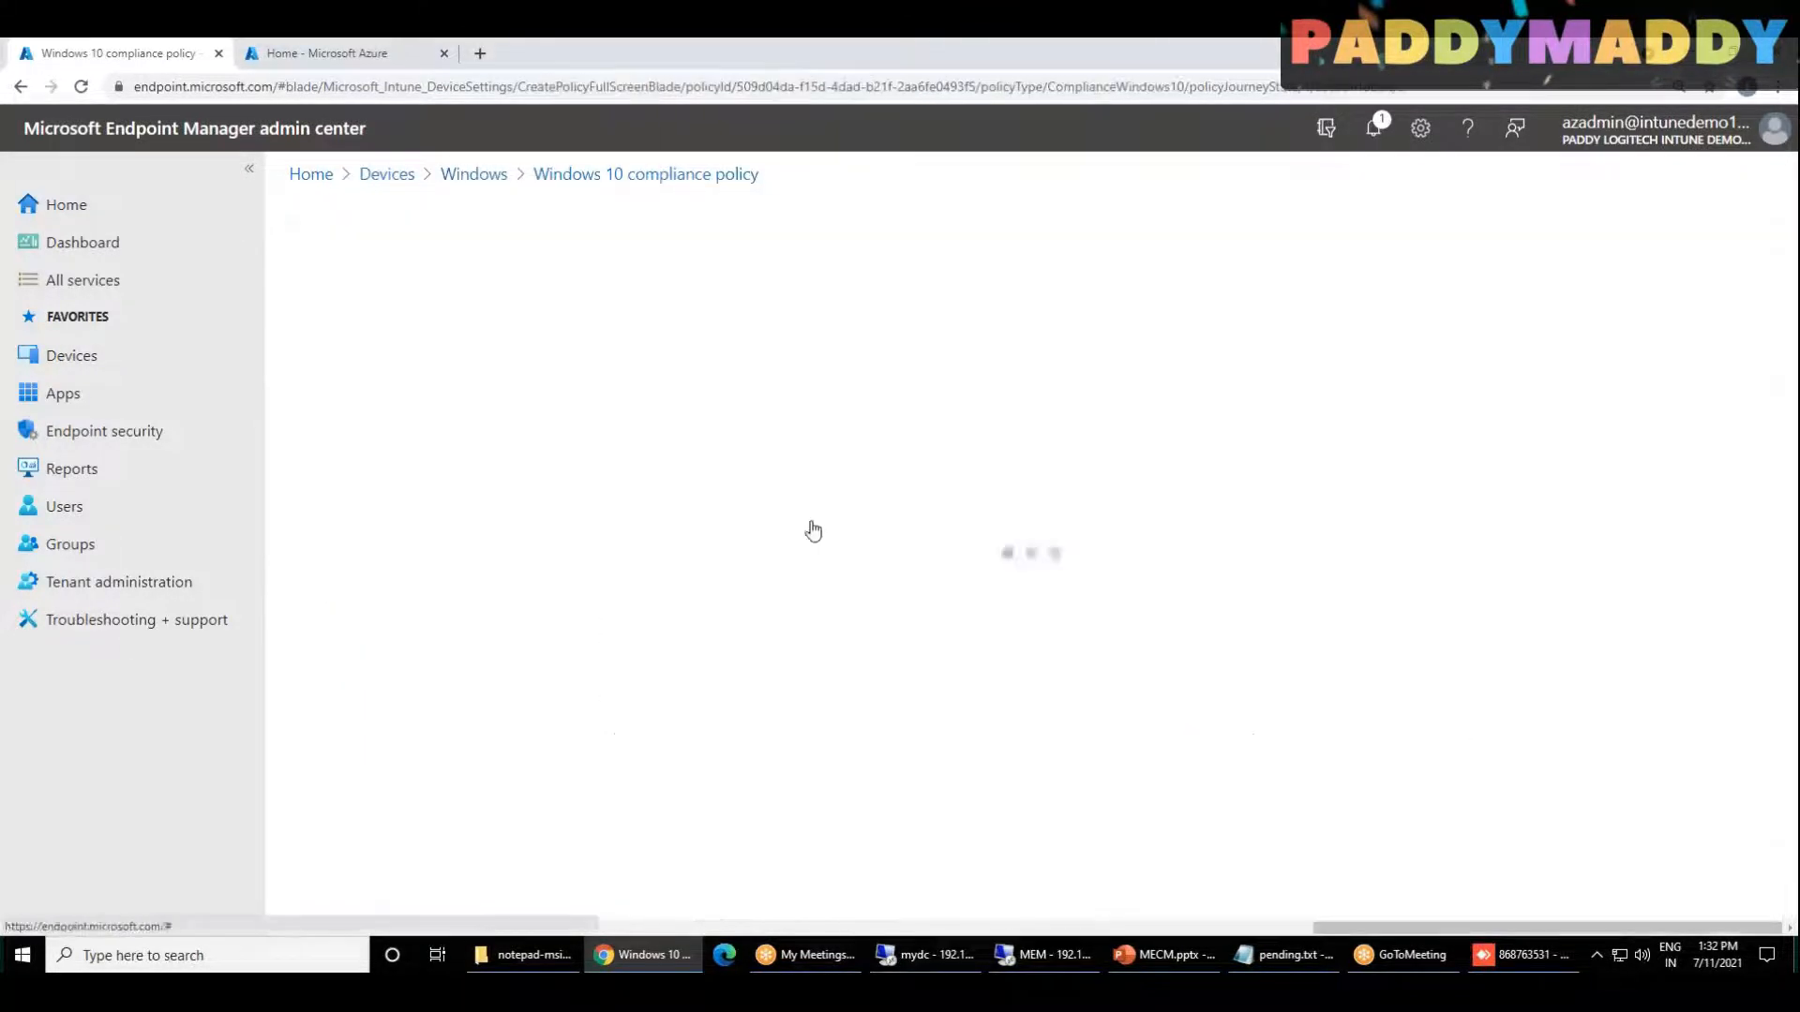
{"action": "left_click", "coordinate": [399, 366]}
{"action": "left_click", "coordinate": [1025, 462]}
{"action": "left_click", "coordinate": [370, 881]}
{"action": "left_click", "coordinate": [366, 882]}
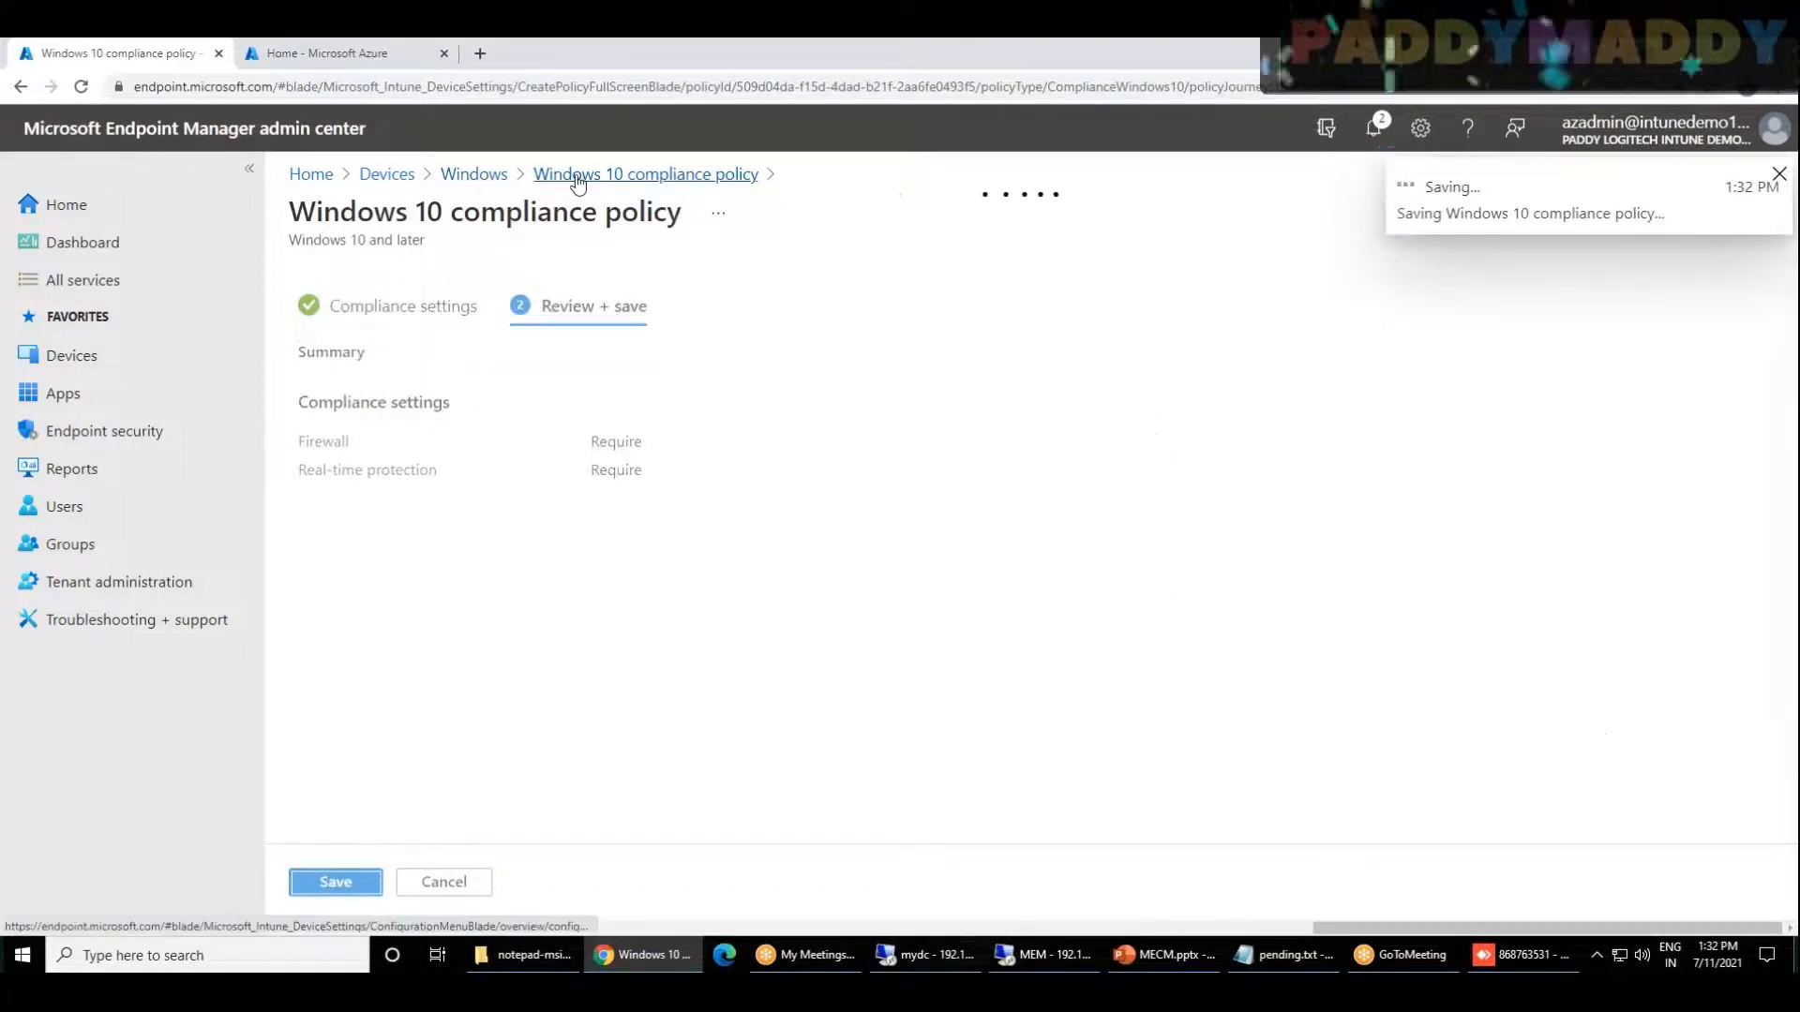
{"action": "left_click", "coordinate": [473, 174]}
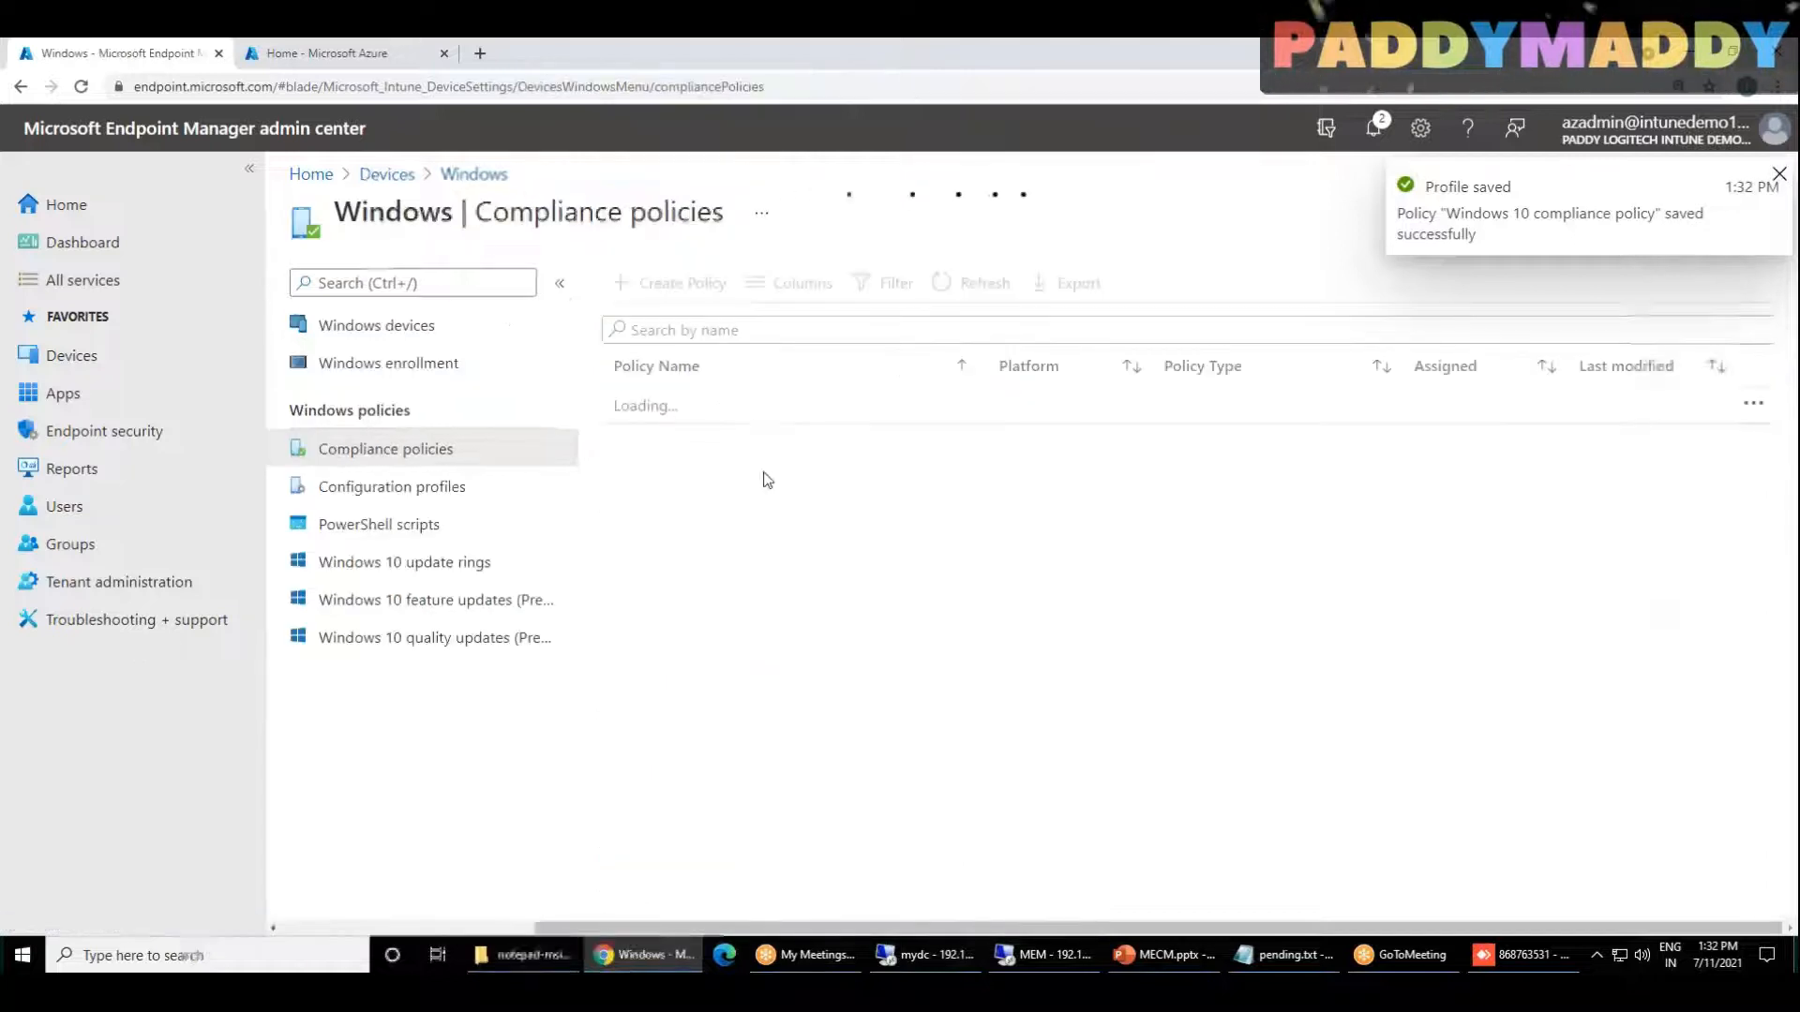
Step: Open the device JU-W10-2H2-1 from the Windows devices list and start an Intune sync for it
{"action": "left_click", "coordinate": [386, 337]}
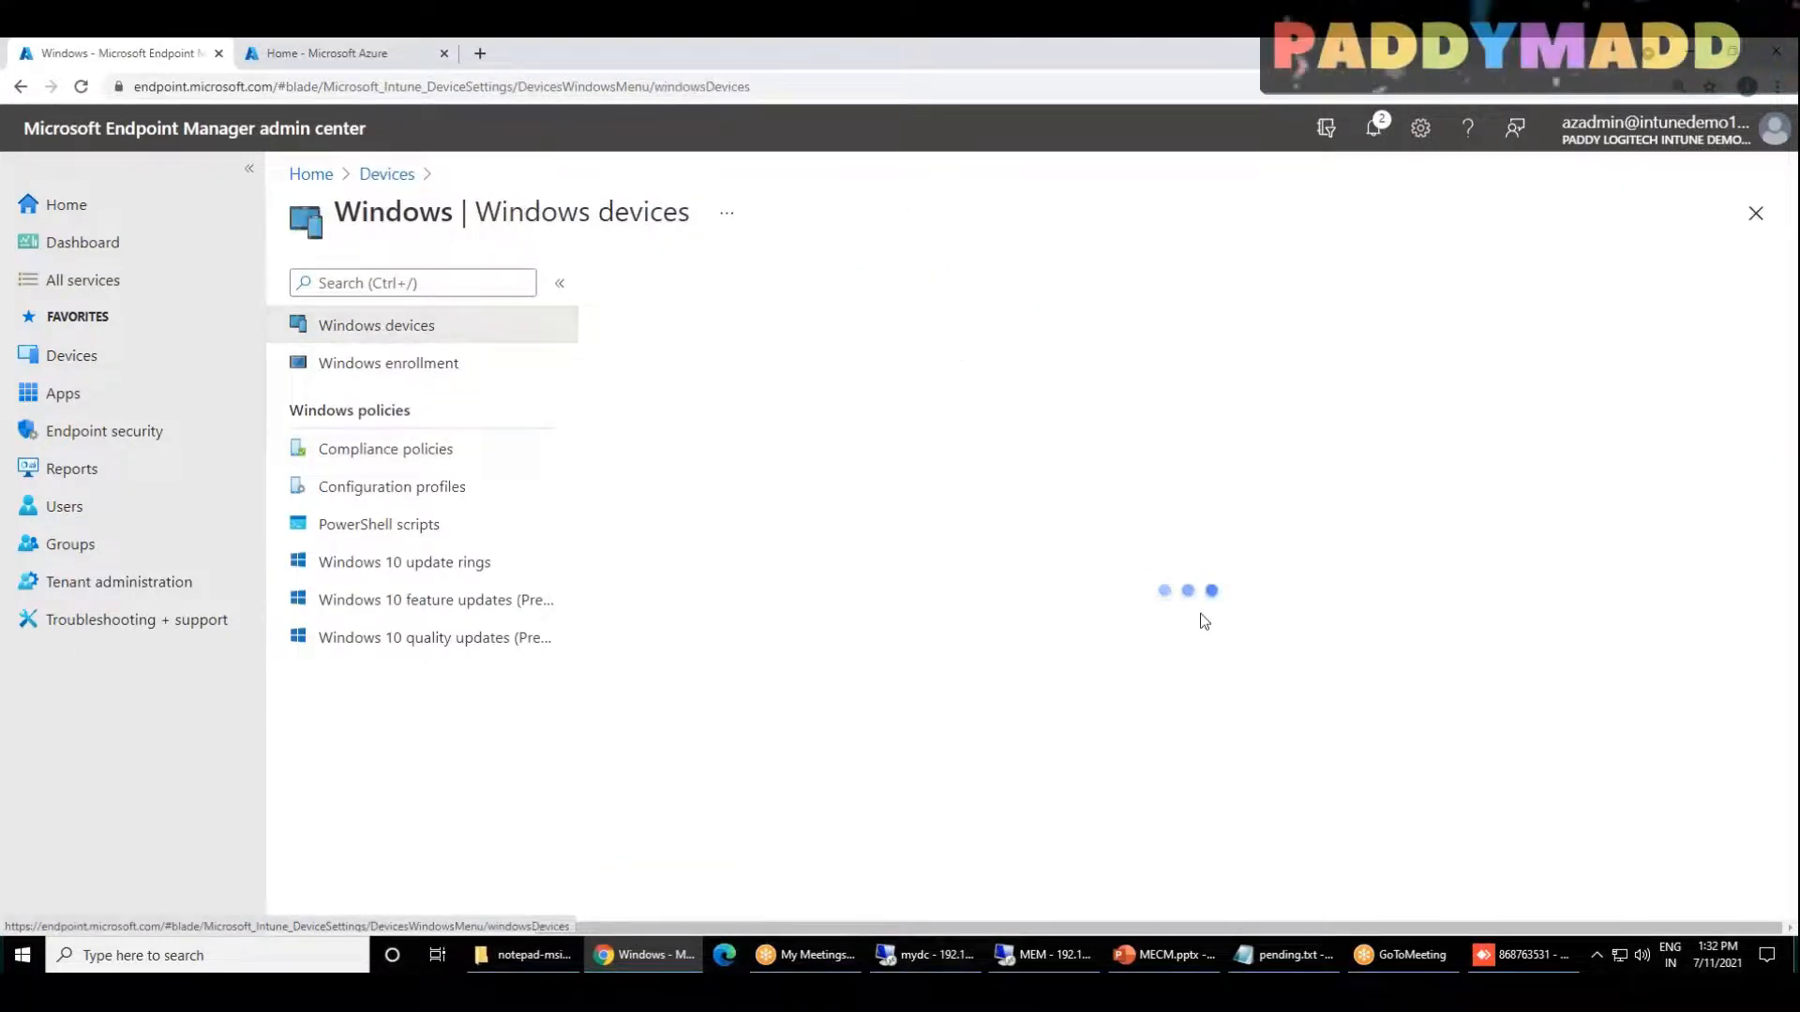
{"action": "left_click", "coordinate": [808, 608]}
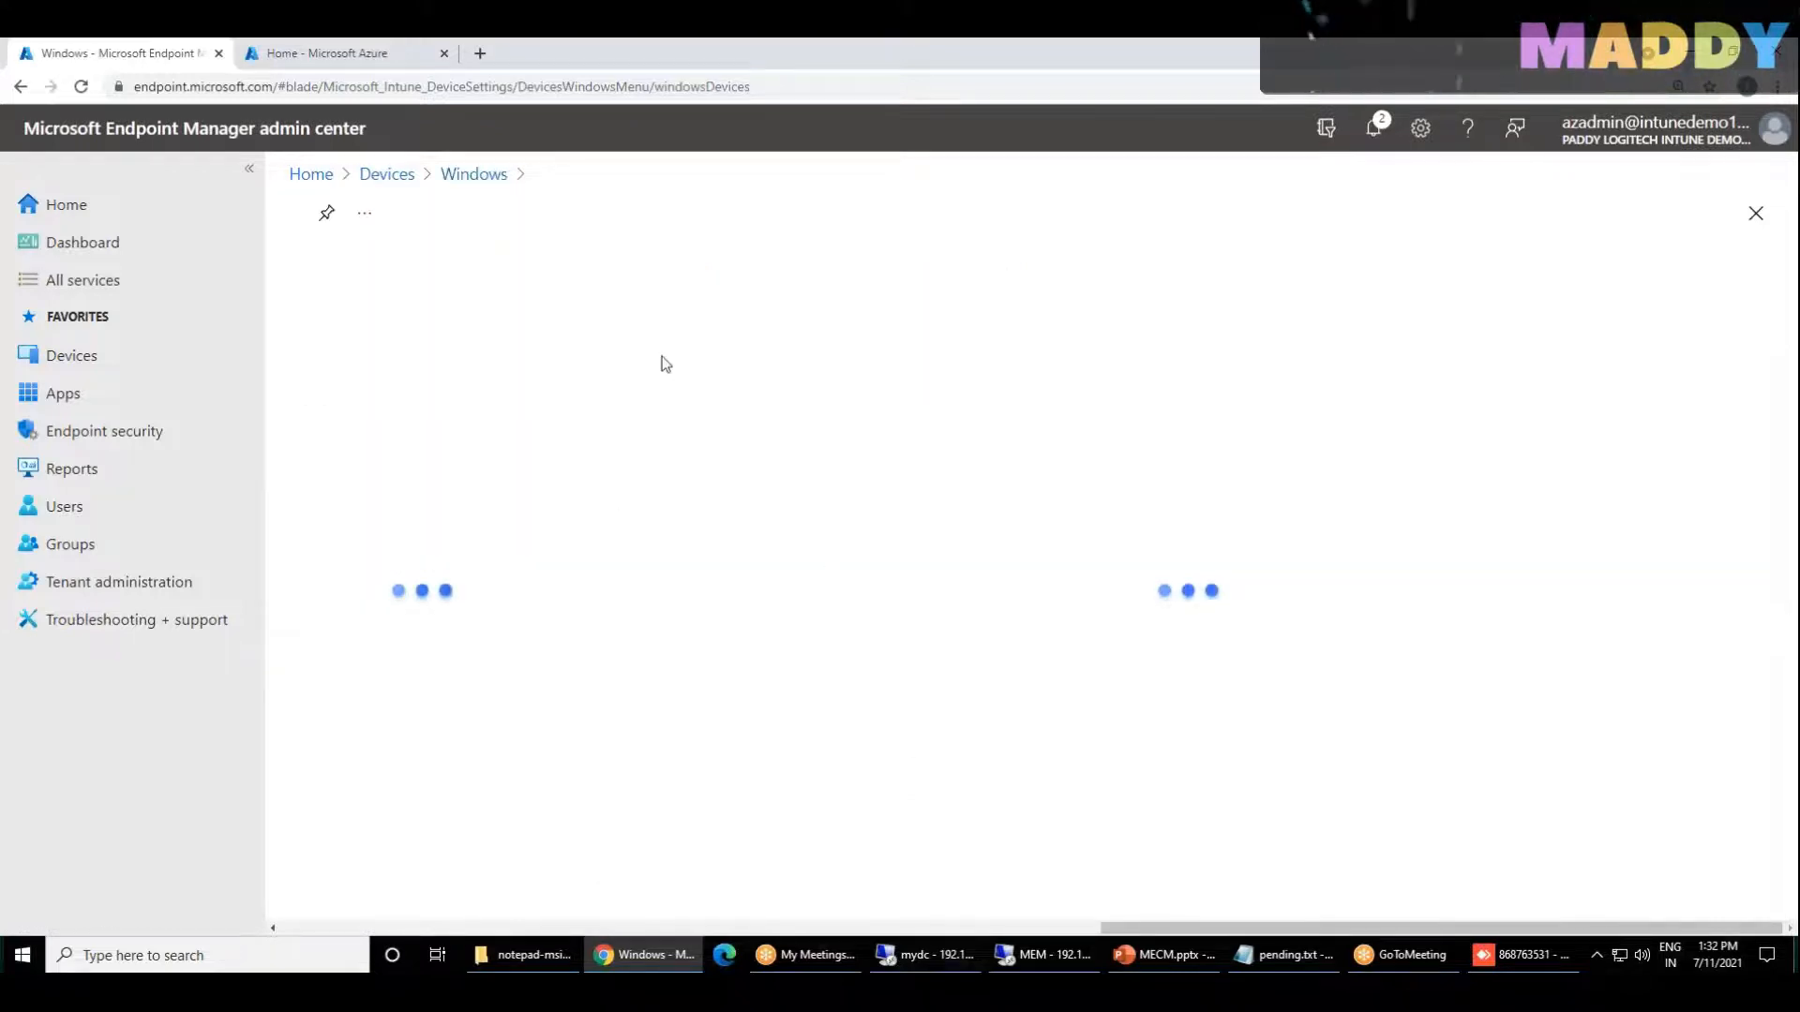
{"action": "left_click", "coordinate": [1036, 282]}
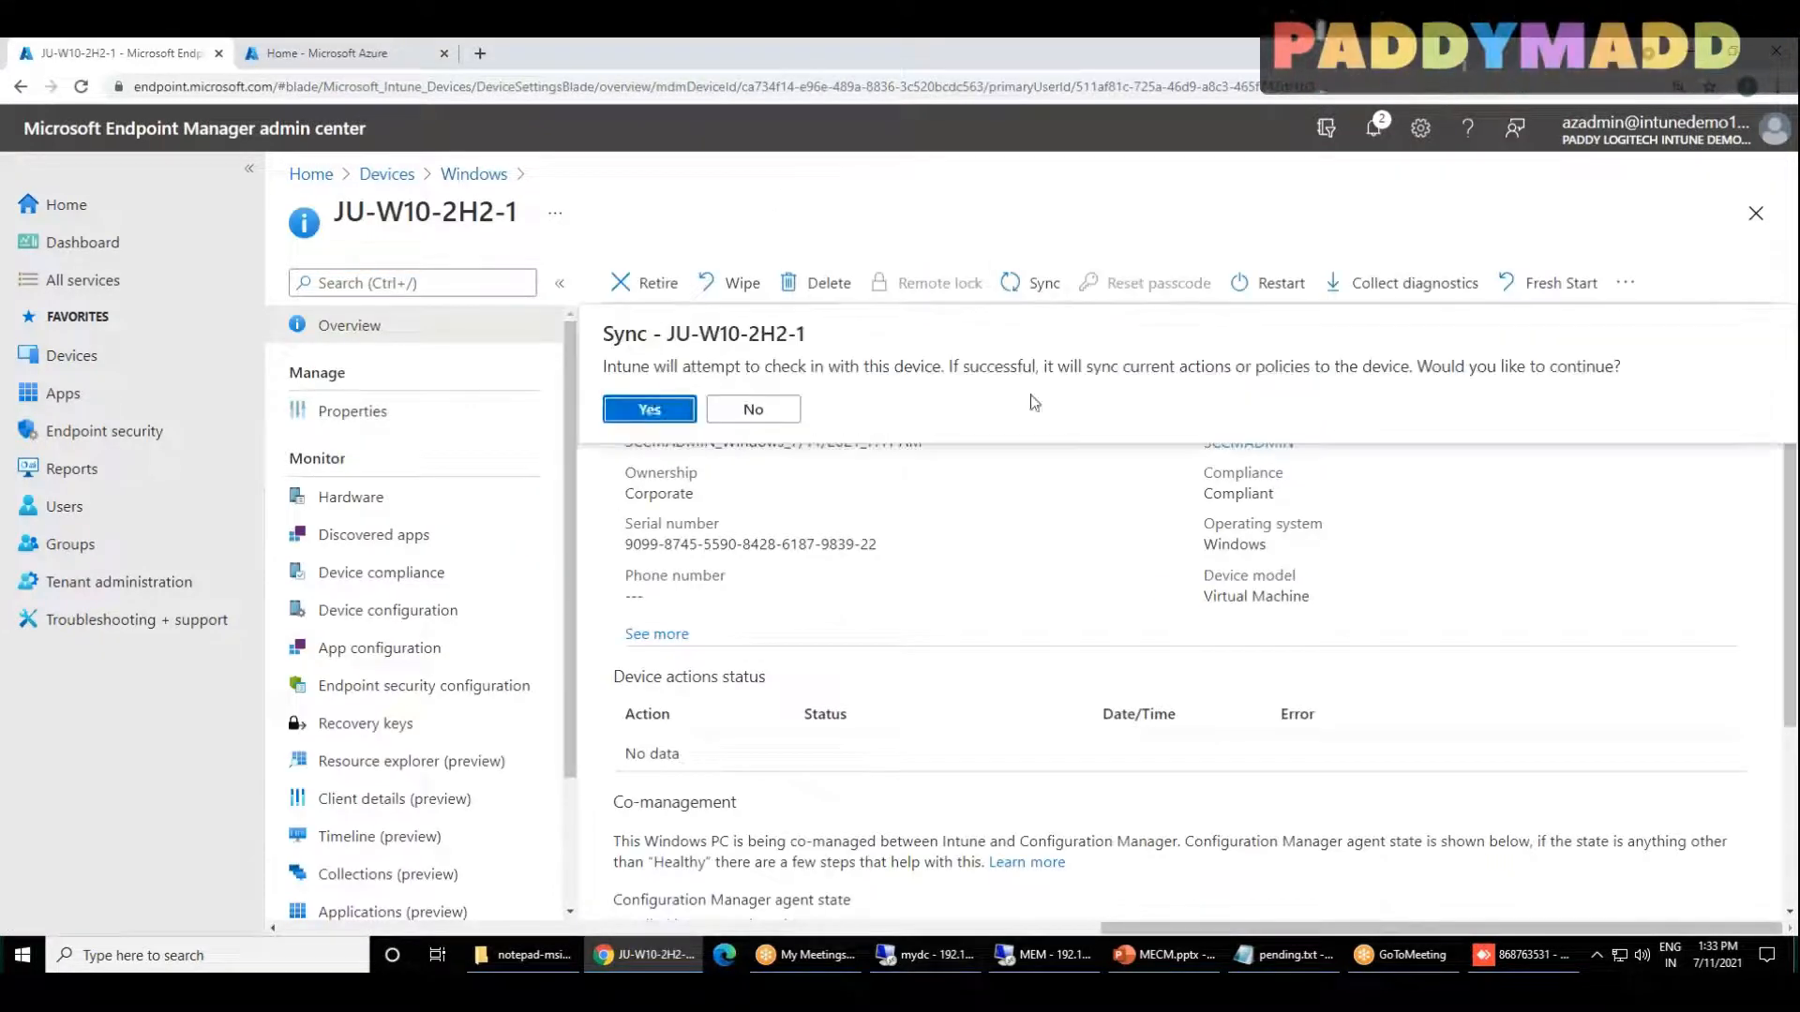
{"action": "left_click", "coordinate": [645, 403]}
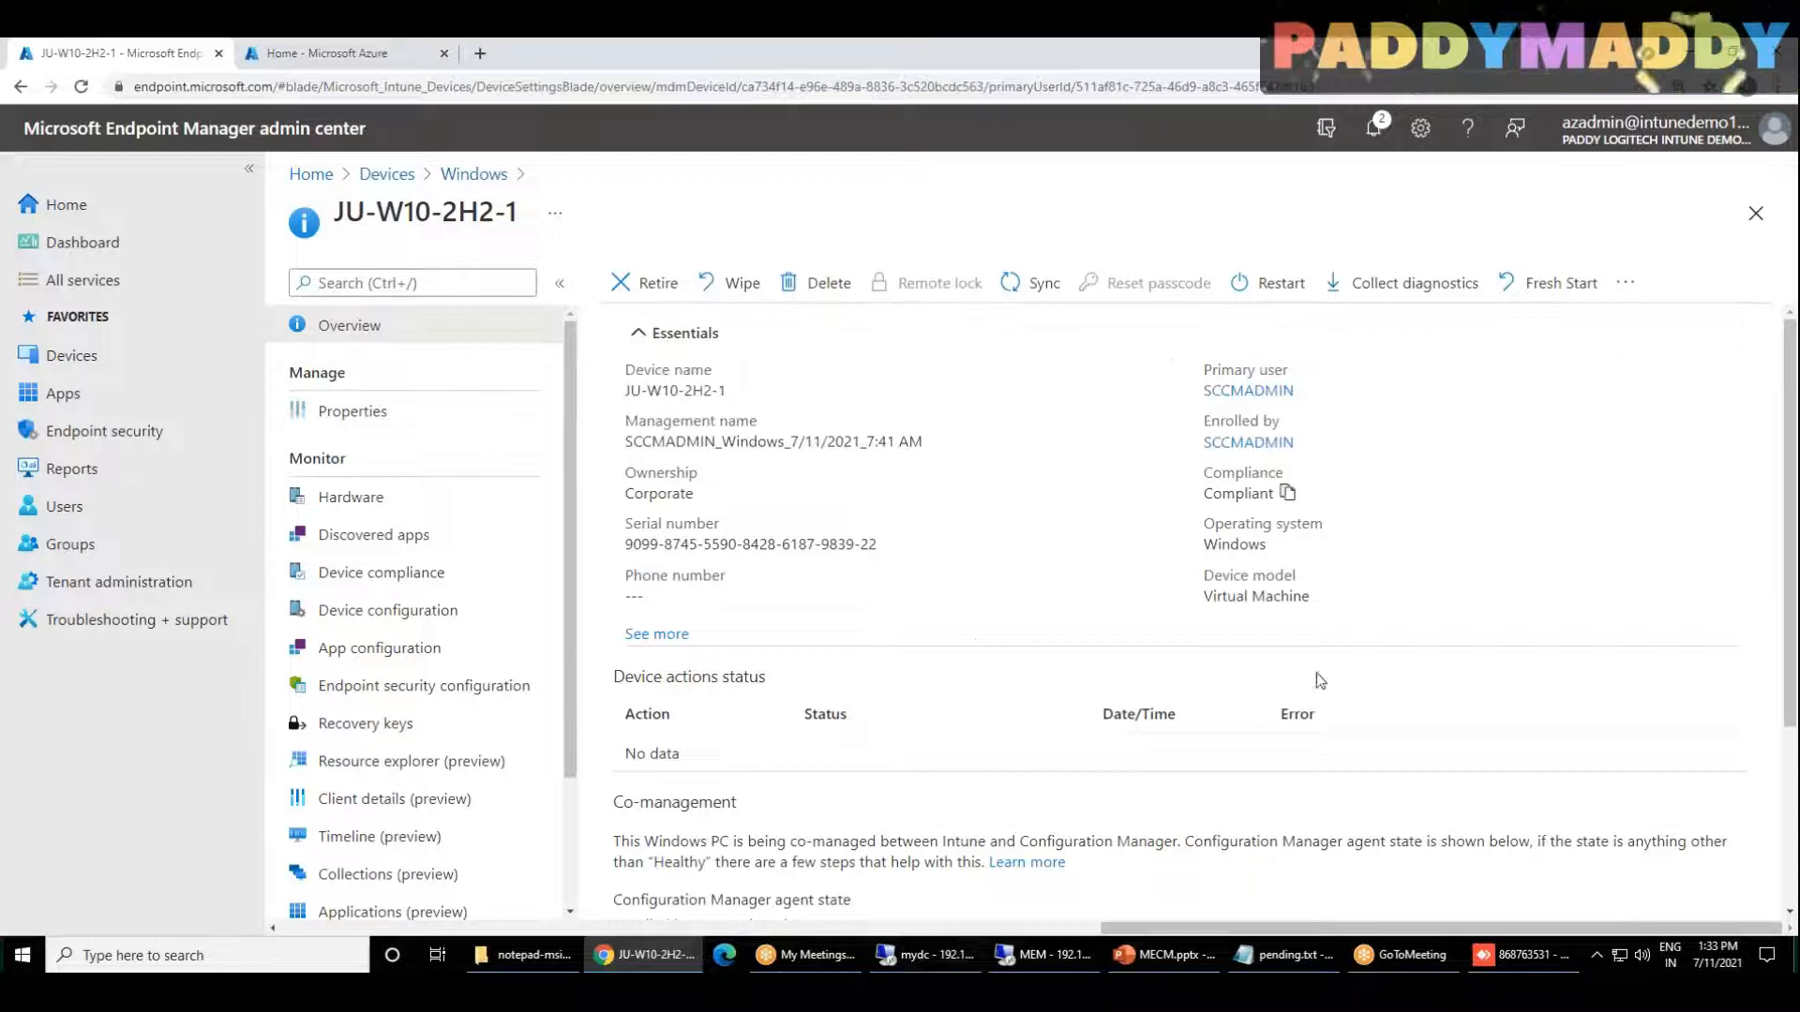
Step: Expand the device's essentials to check its last check-in time and sync the device again
{"action": "left_click", "coordinate": [658, 635]}
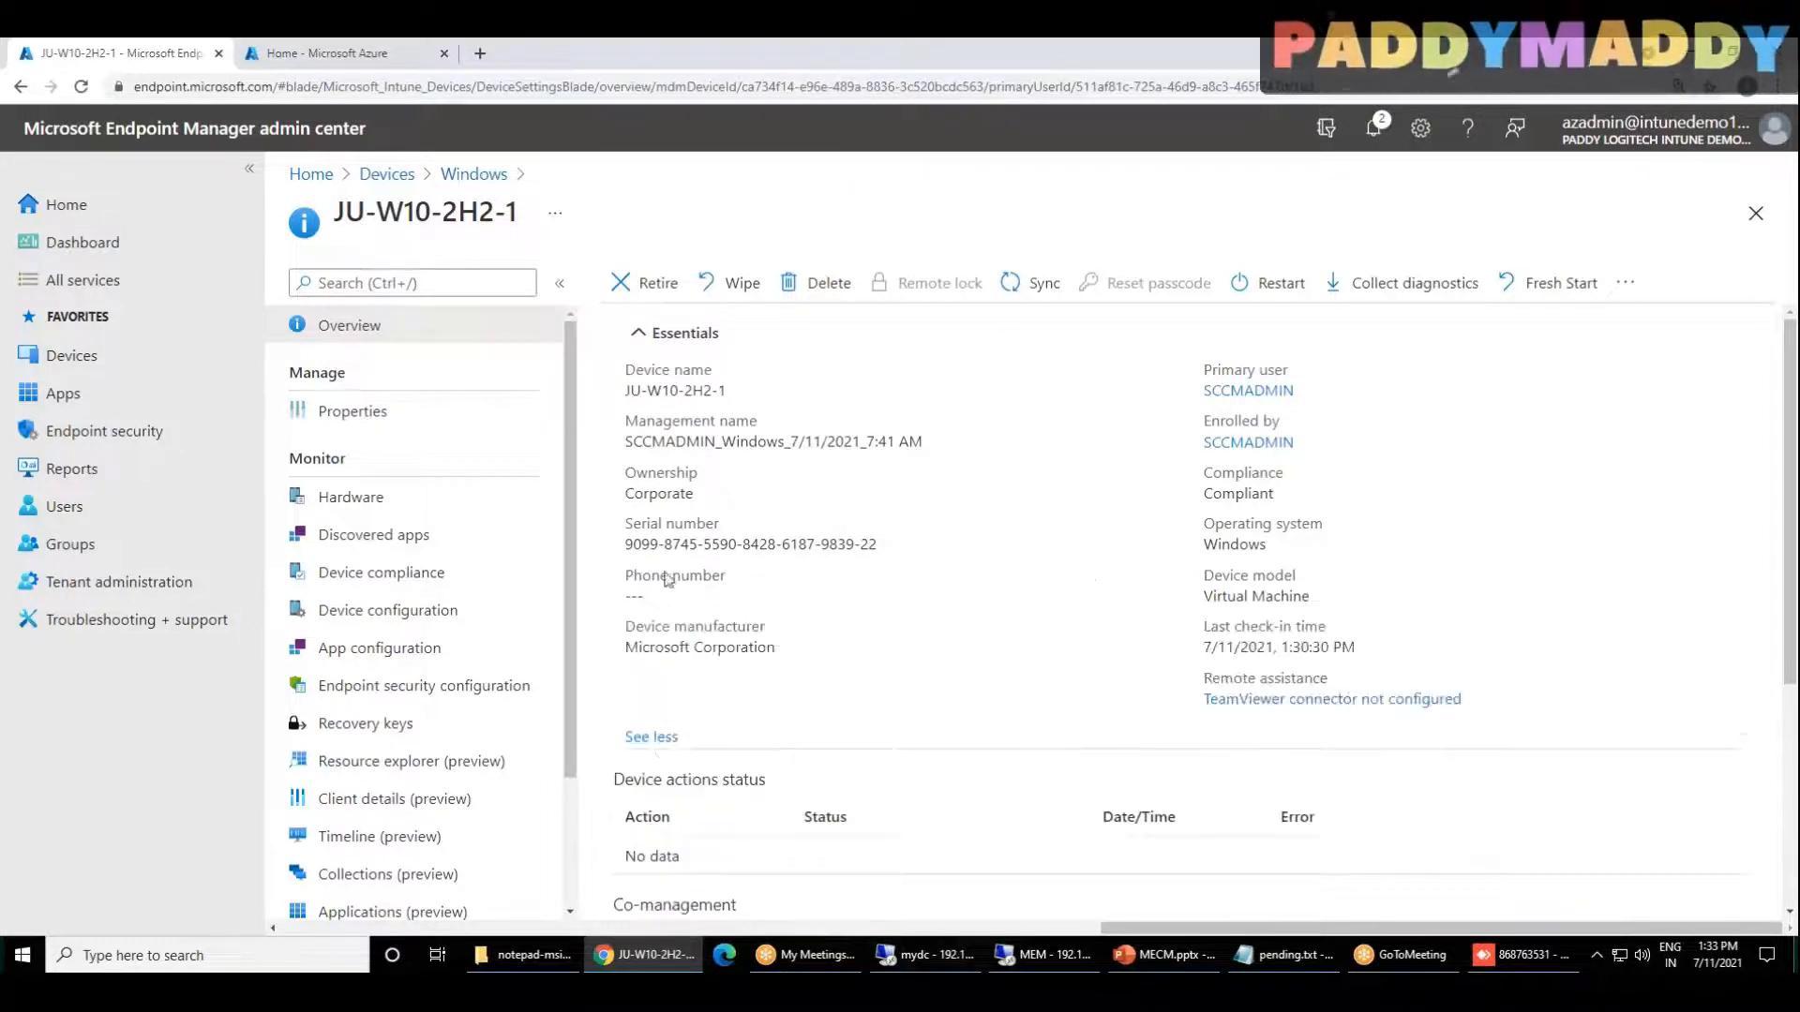
{"action": "left_click_drag", "start_coordinate": [1206, 649], "coordinate": [1331, 648]}
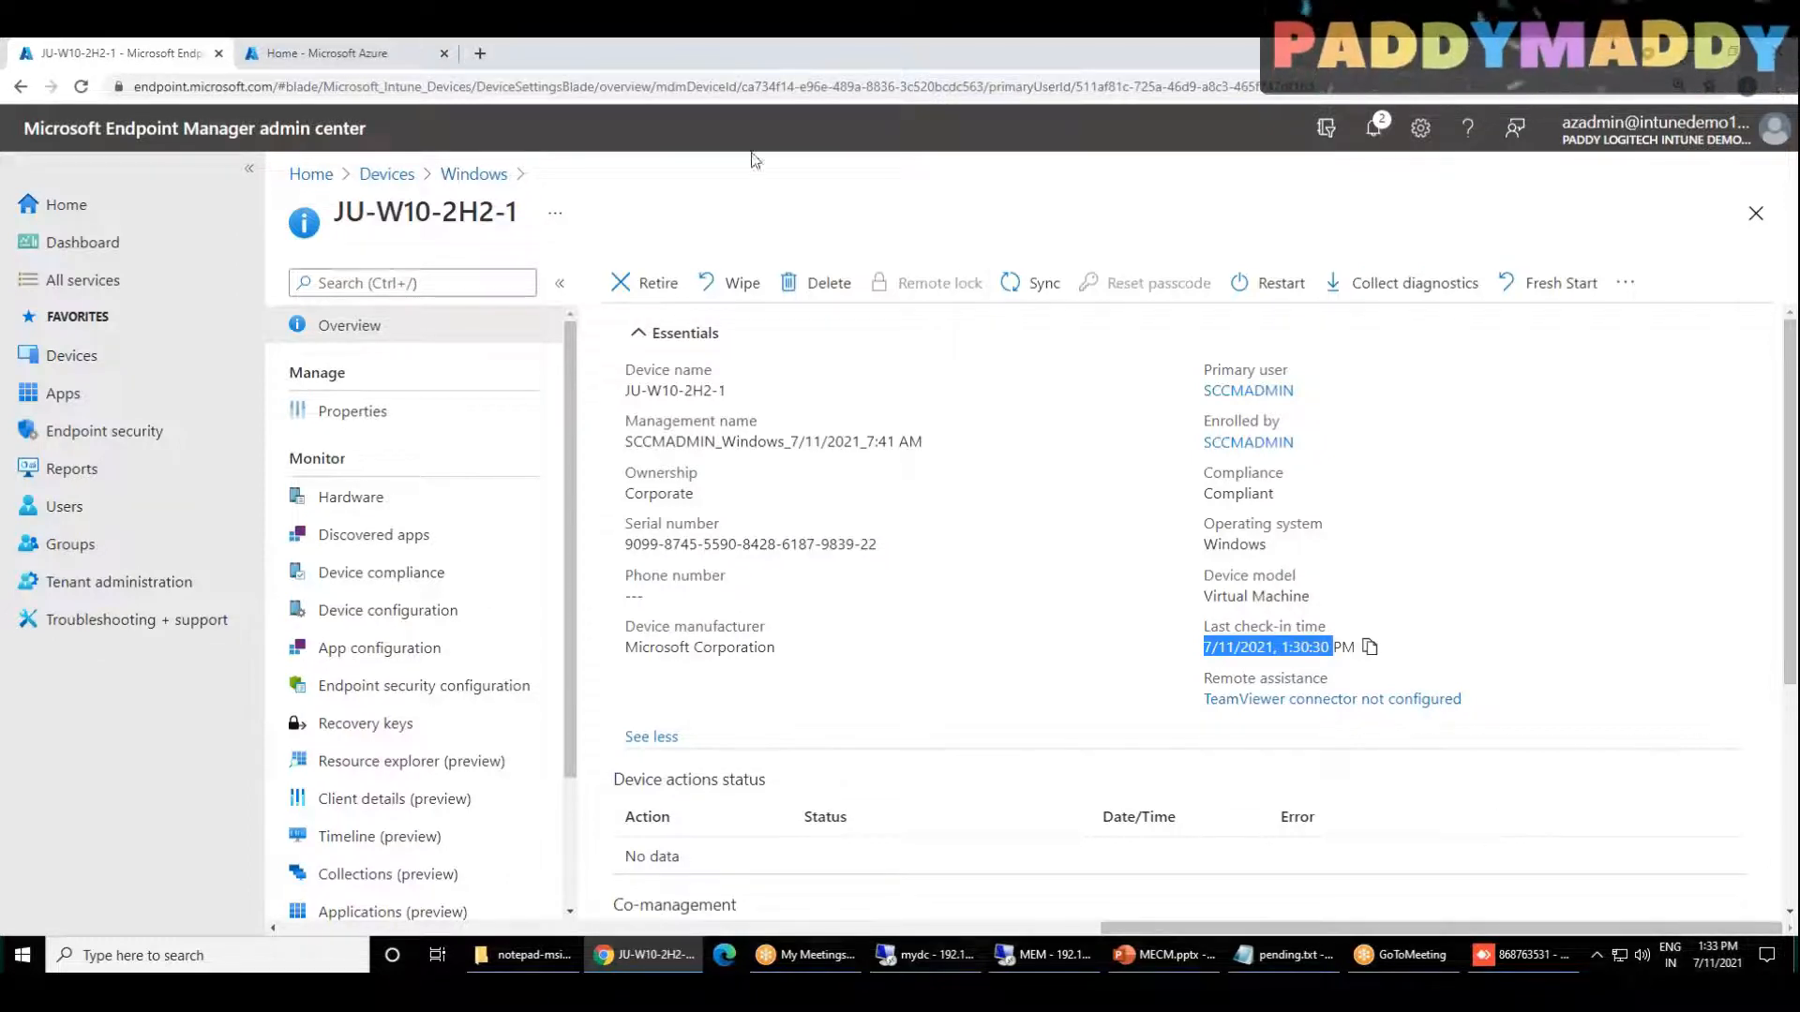
{"action": "left_click", "coordinate": [1036, 282]}
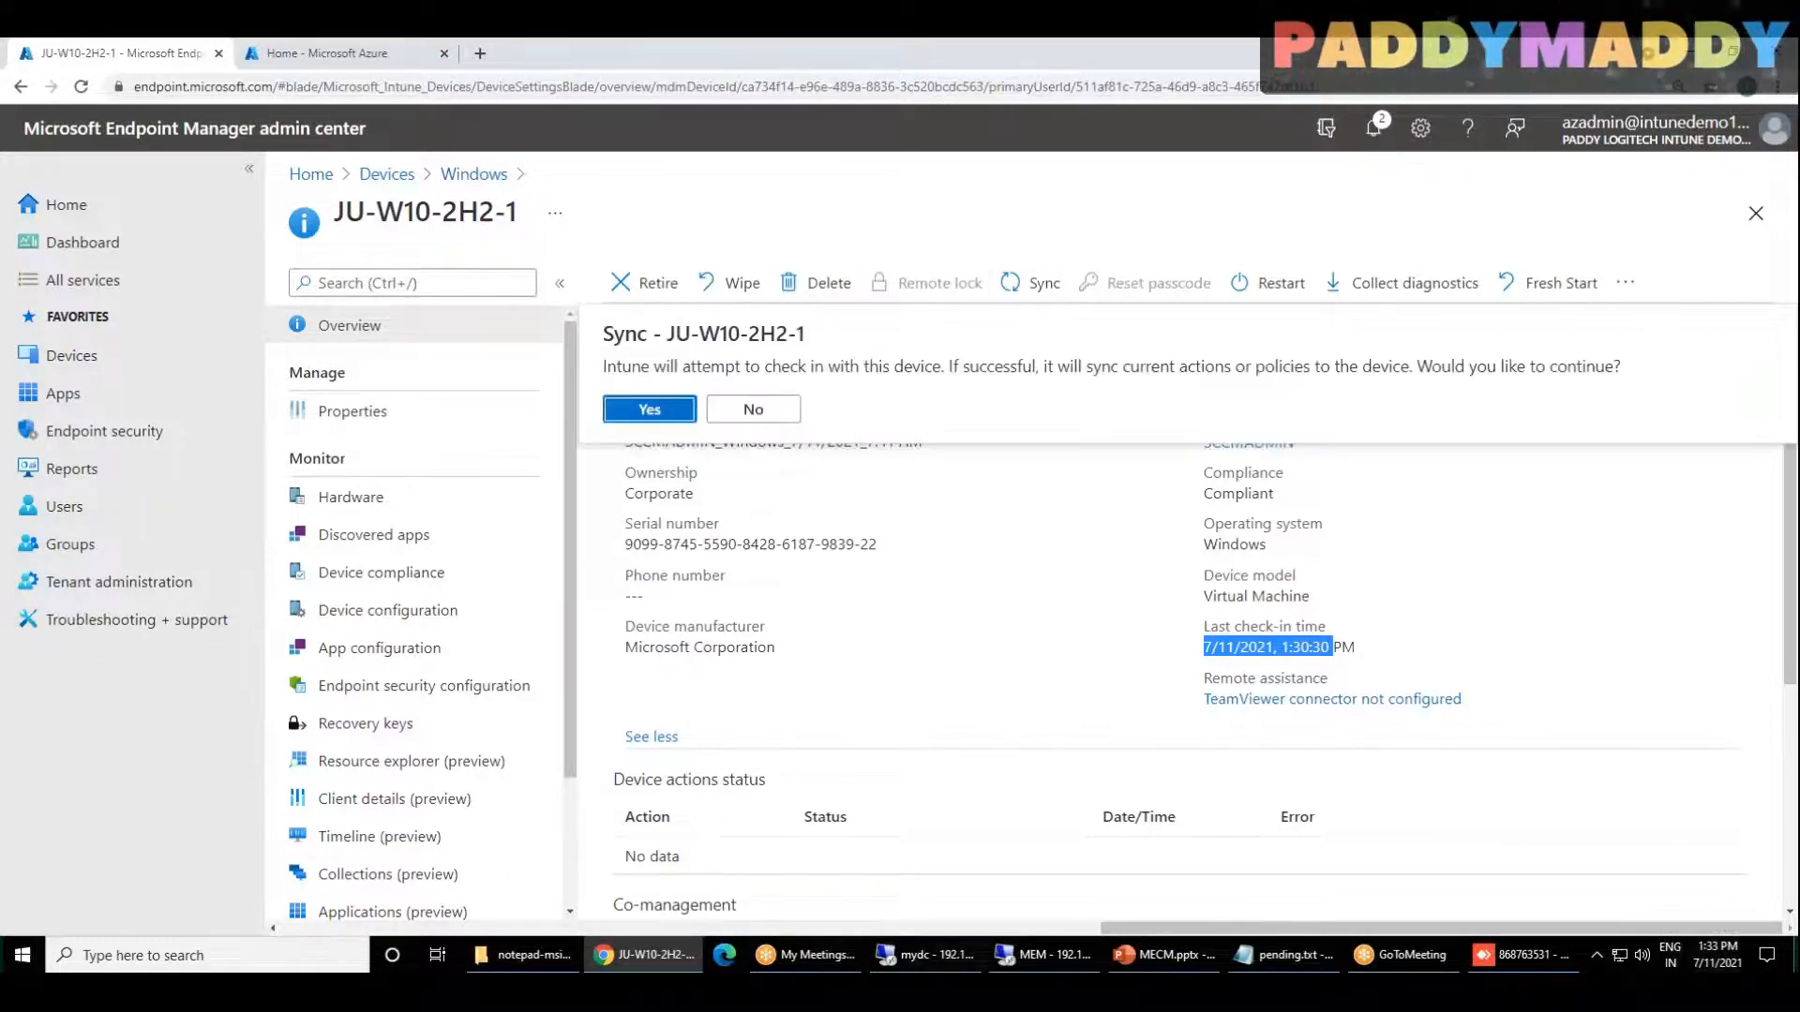
{"action": "left_click", "coordinate": [645, 409]}
{"action": "double_click", "coordinate": [1256, 646]}
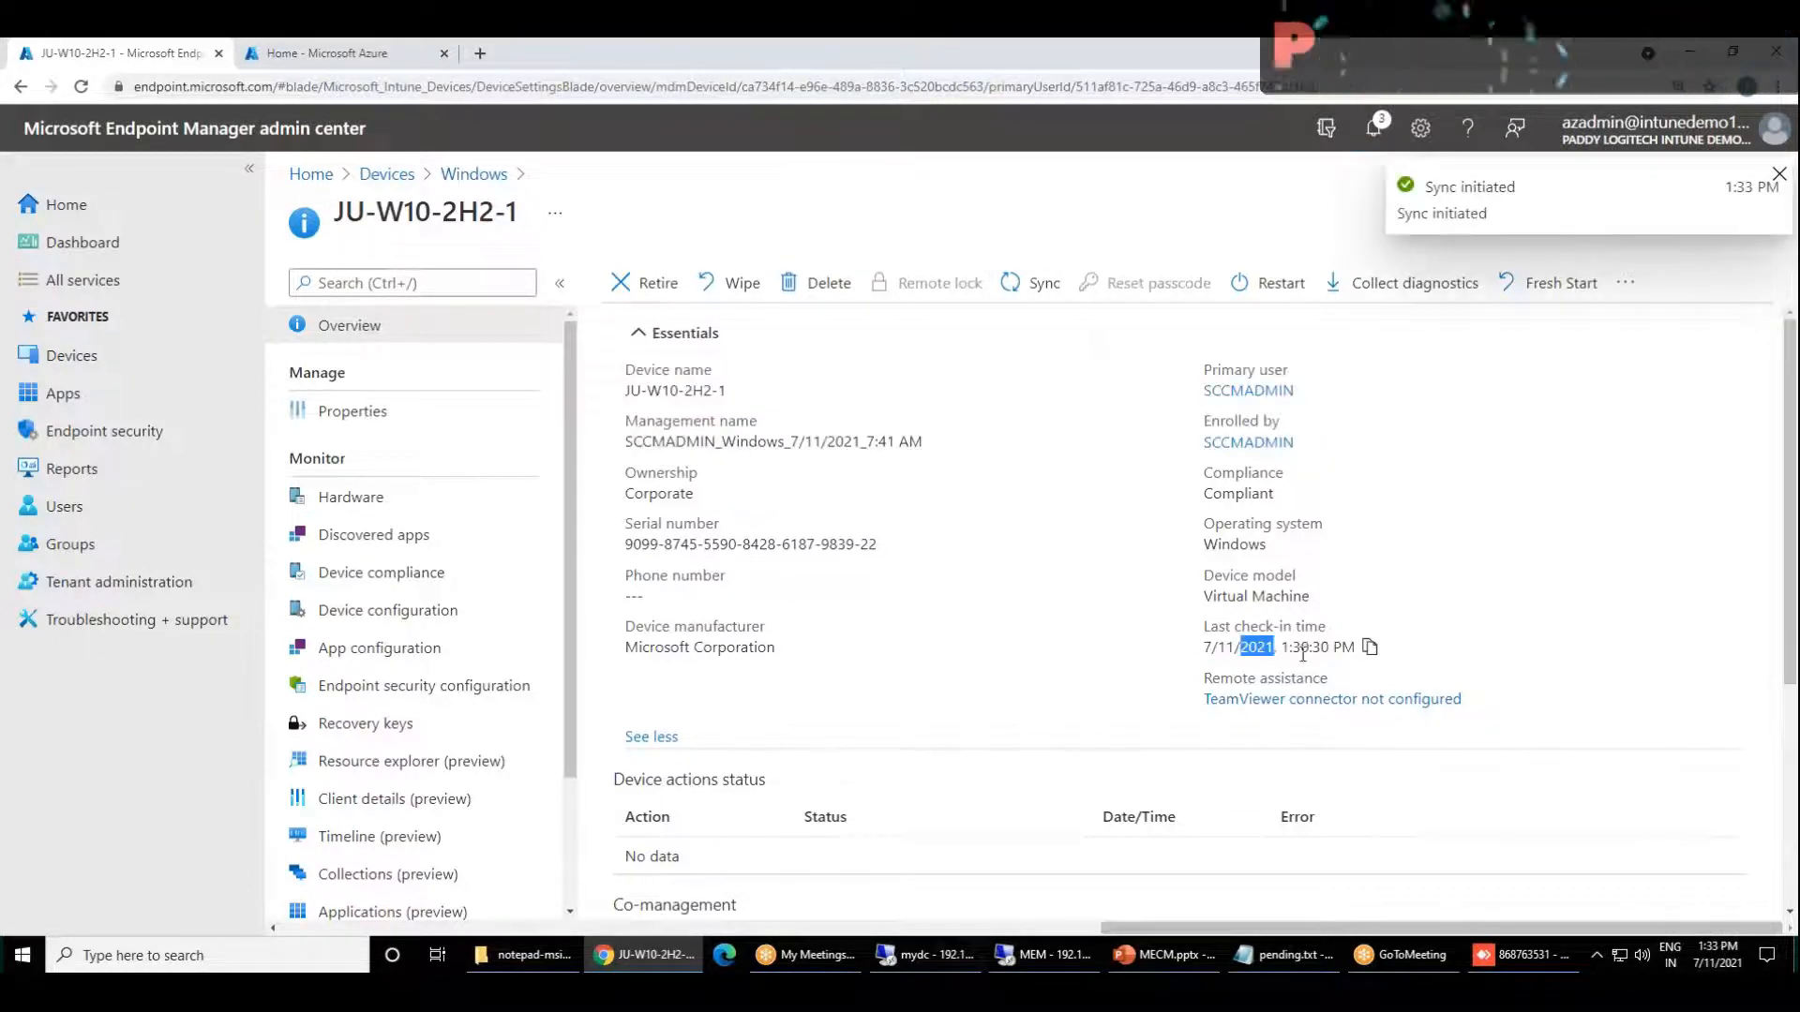
{"action": "mouse_move", "coordinate": [1690, 966]}
{"action": "left_click", "coordinate": [450, 422]}
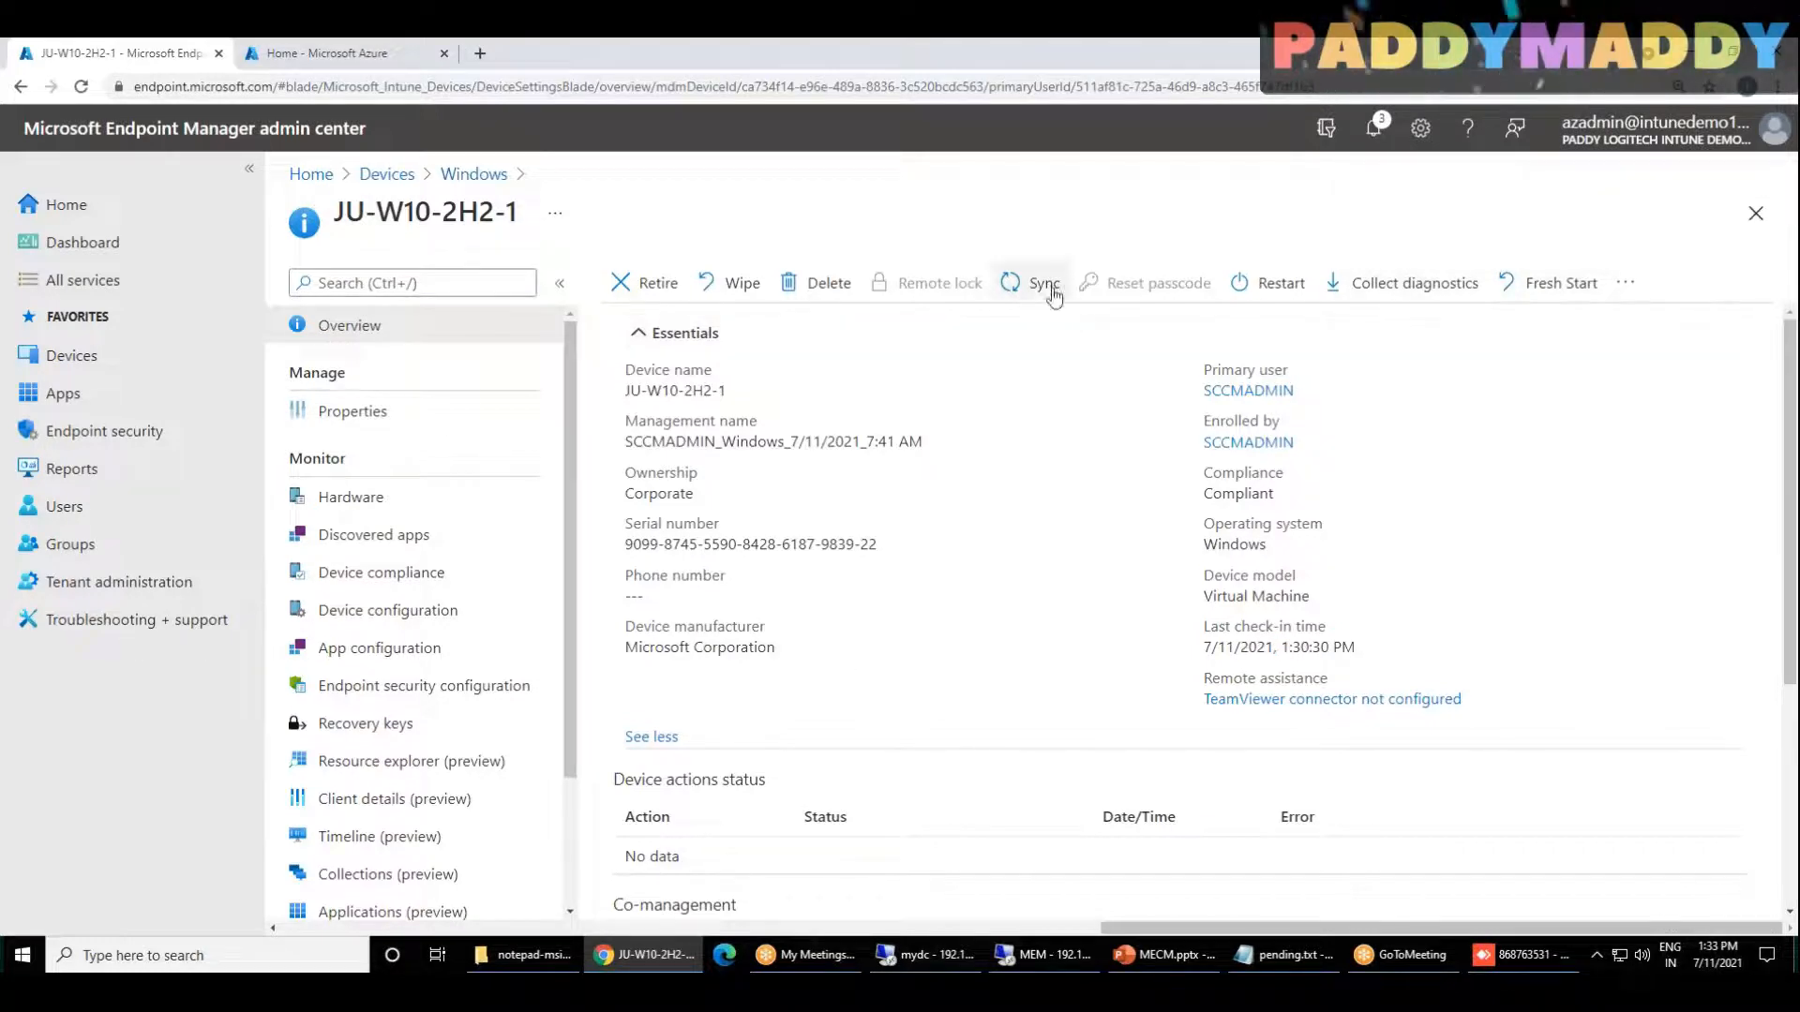
Step: Reload the overview of JU-W10-2H2-1 and expand its essentials to recheck the compliance state and last check-in time
{"action": "left_click", "coordinate": [83, 87]}
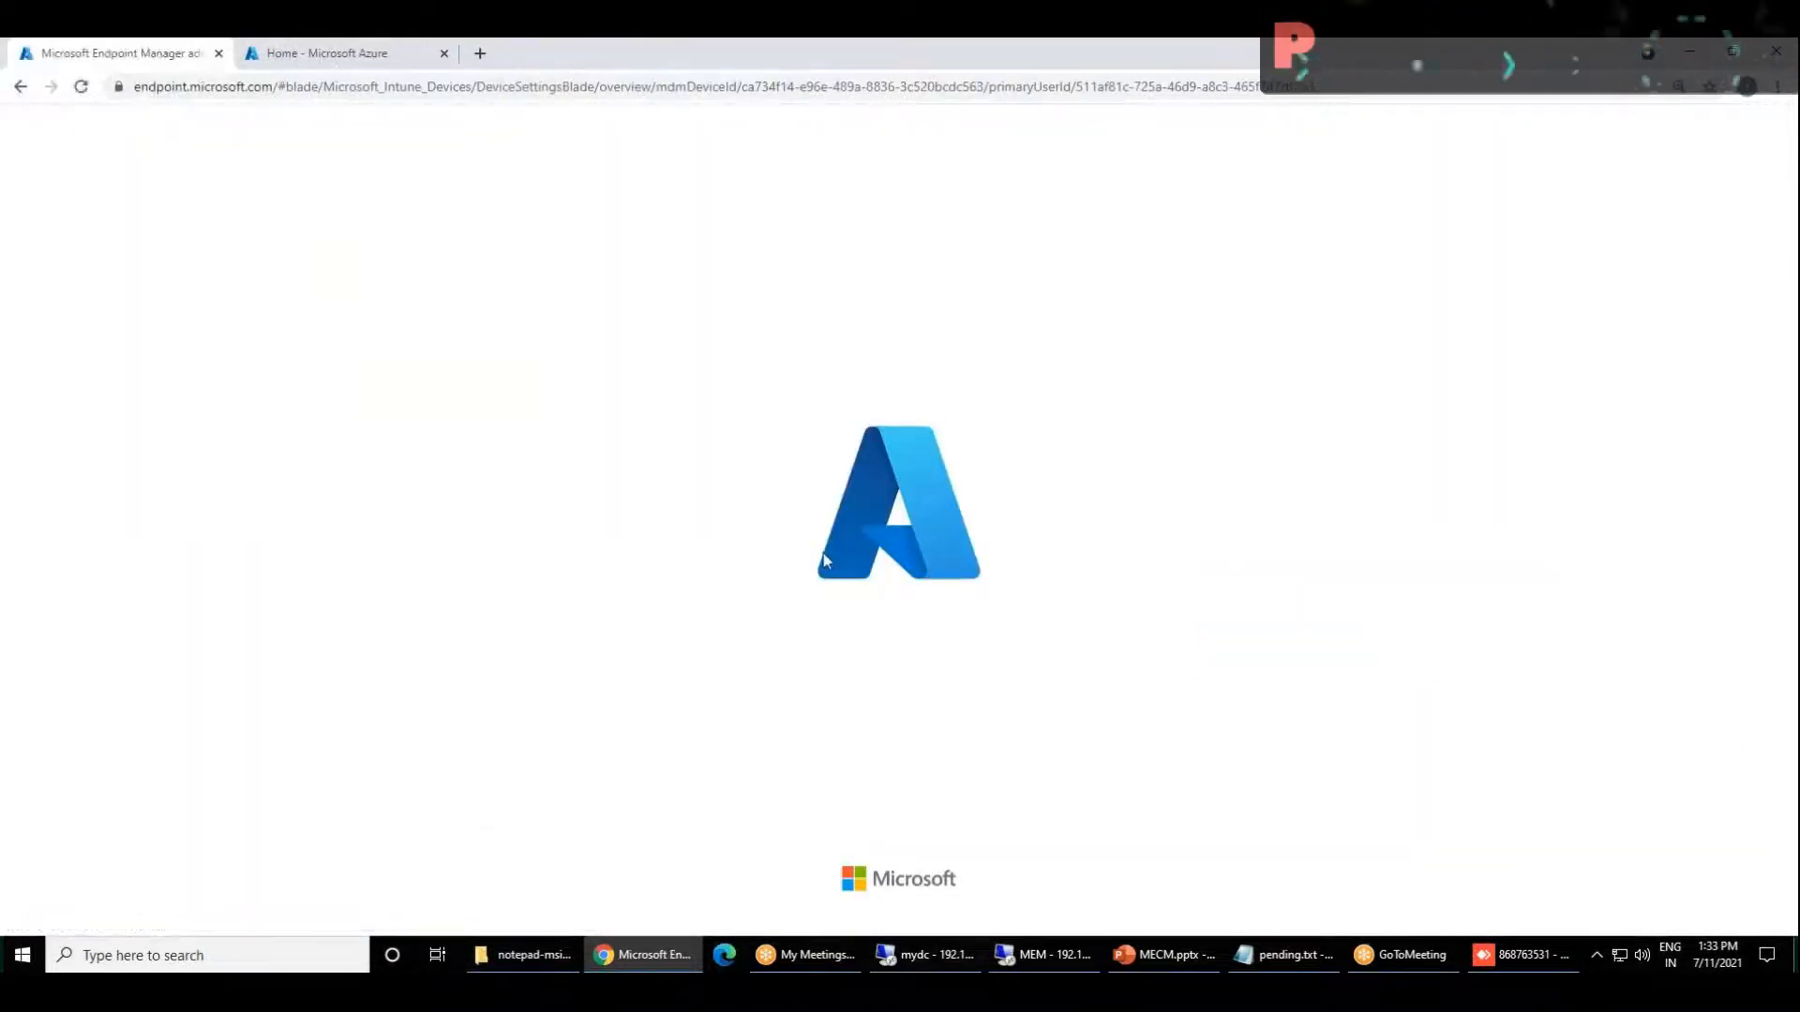
{"action": "left_click", "coordinate": [1519, 954]}
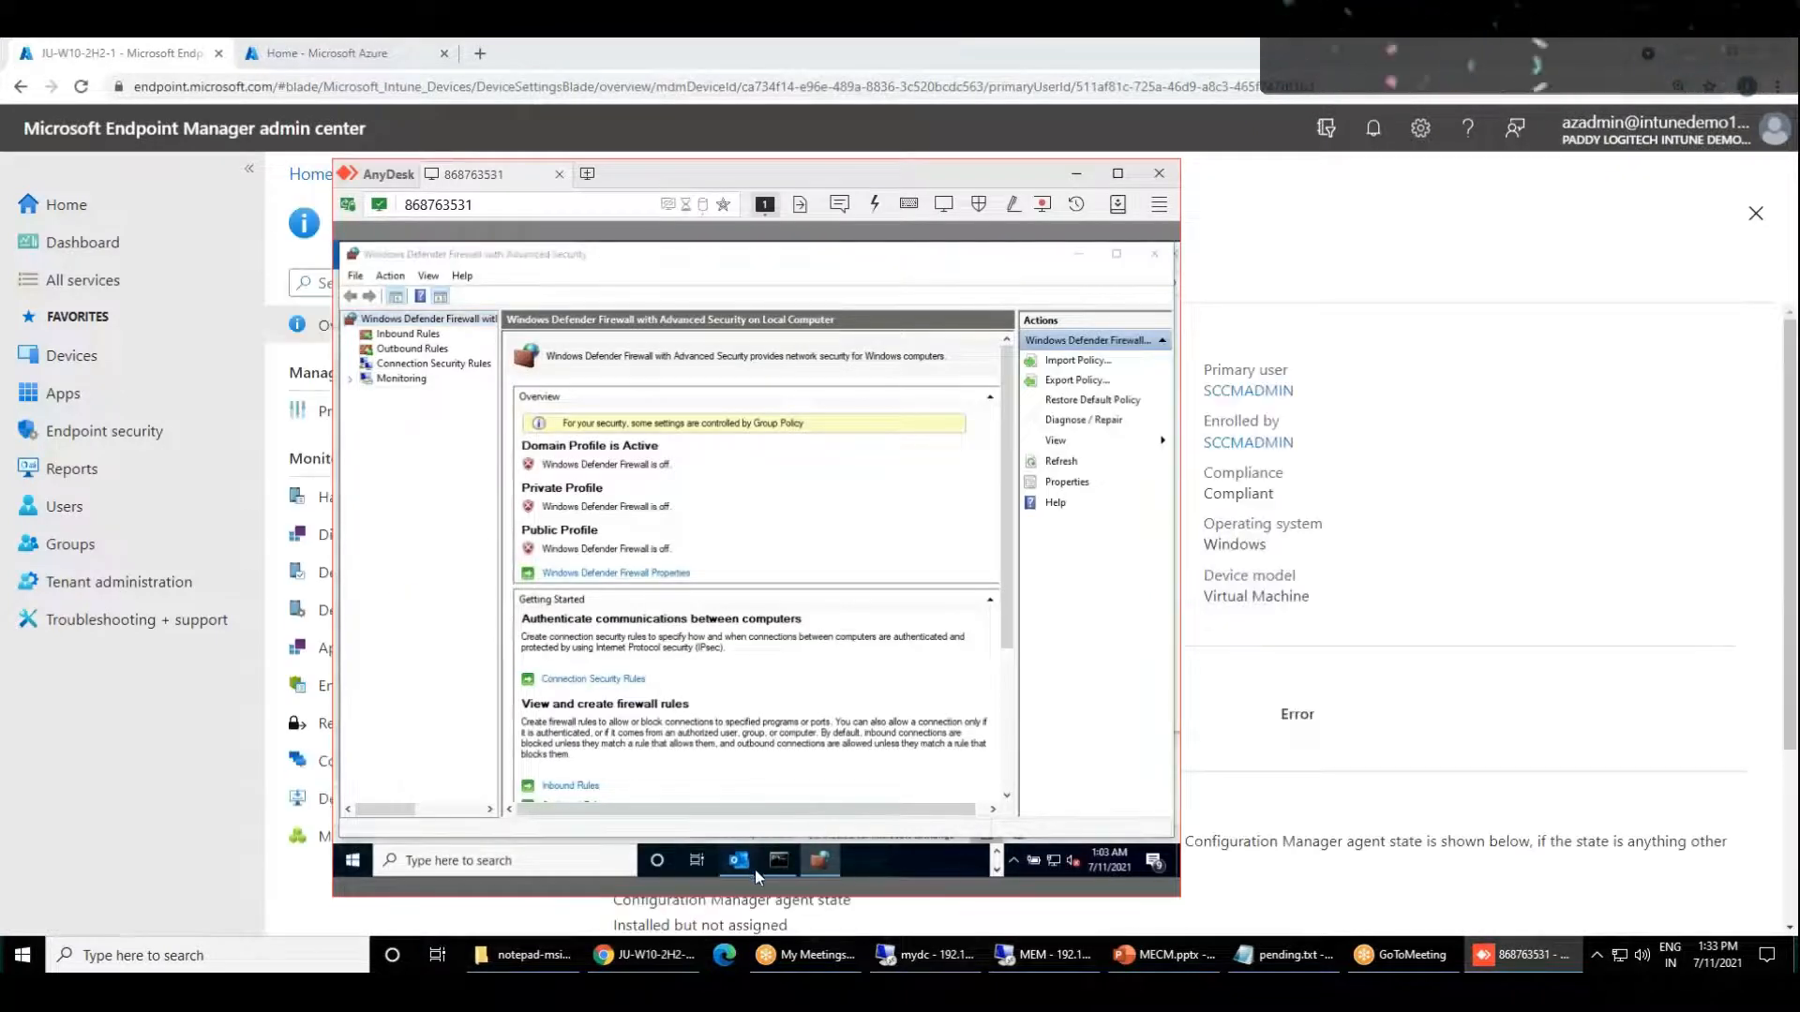
{"action": "left_click", "coordinate": [1509, 706]}
{"action": "left_click", "coordinate": [365, 328]}
{"action": "left_click", "coordinate": [637, 634]}
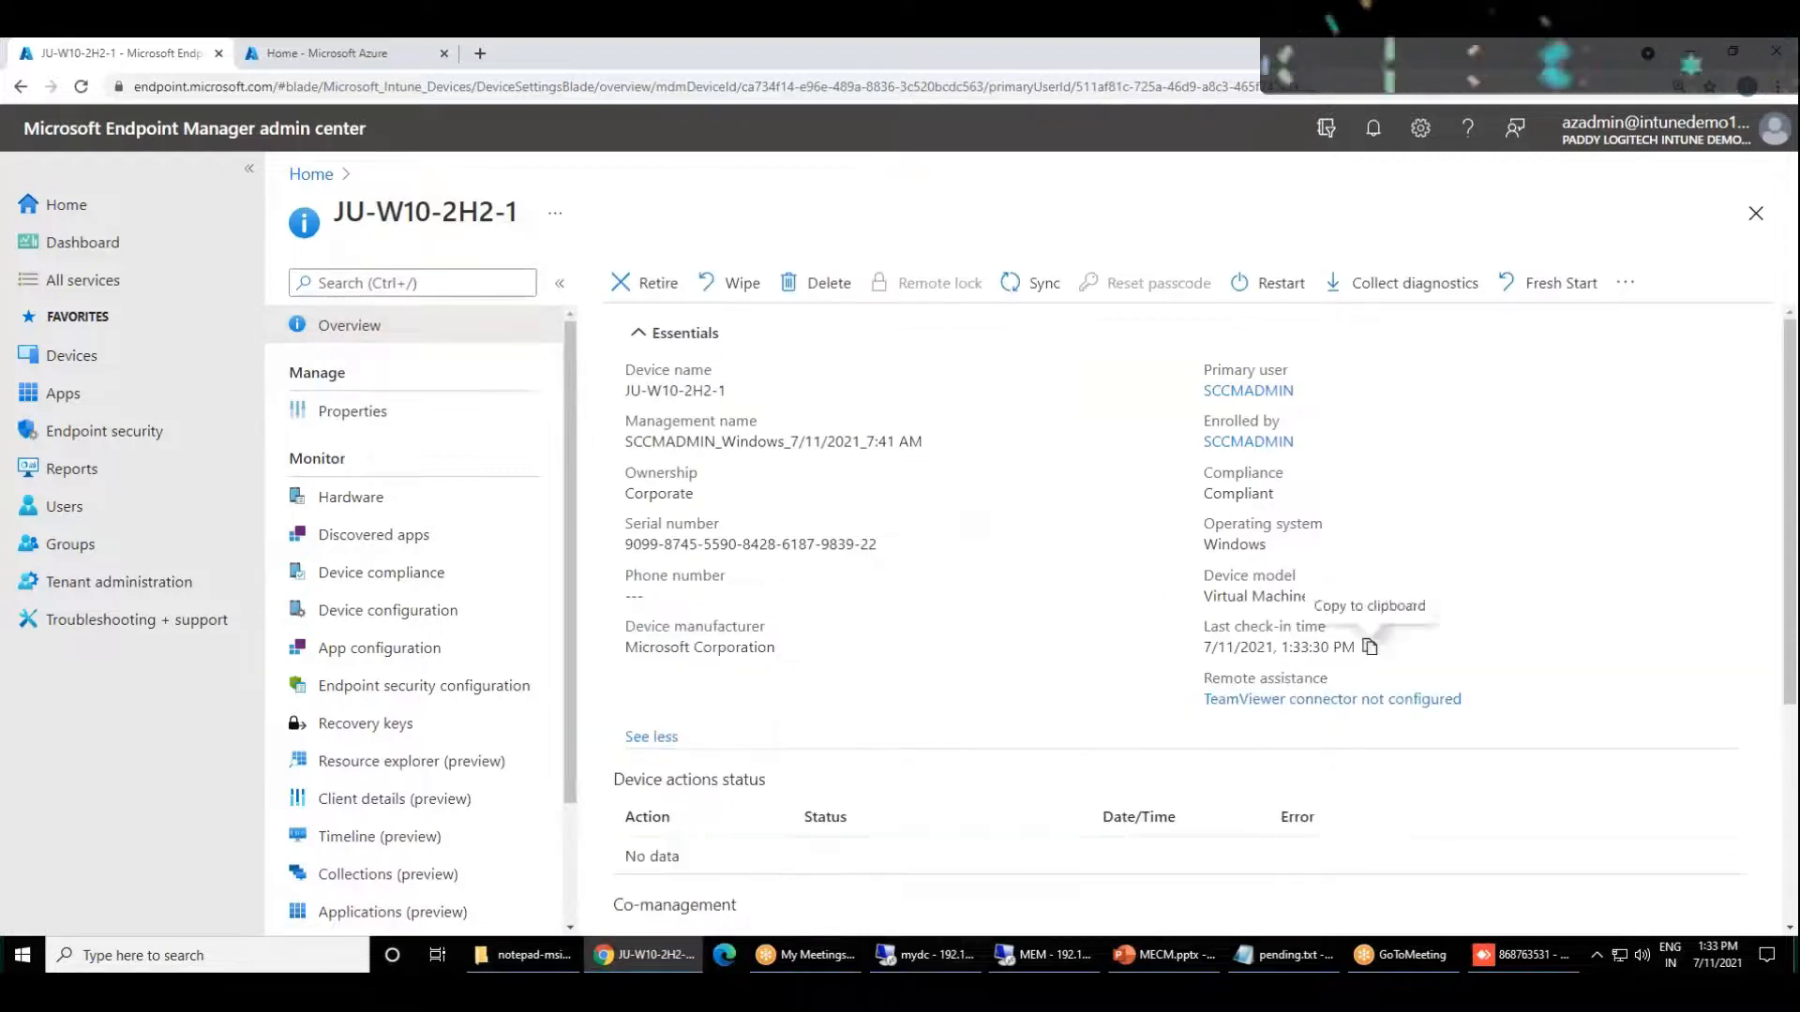
{"action": "left_click_drag", "start_coordinate": [1355, 648], "coordinate": [1249, 650]}
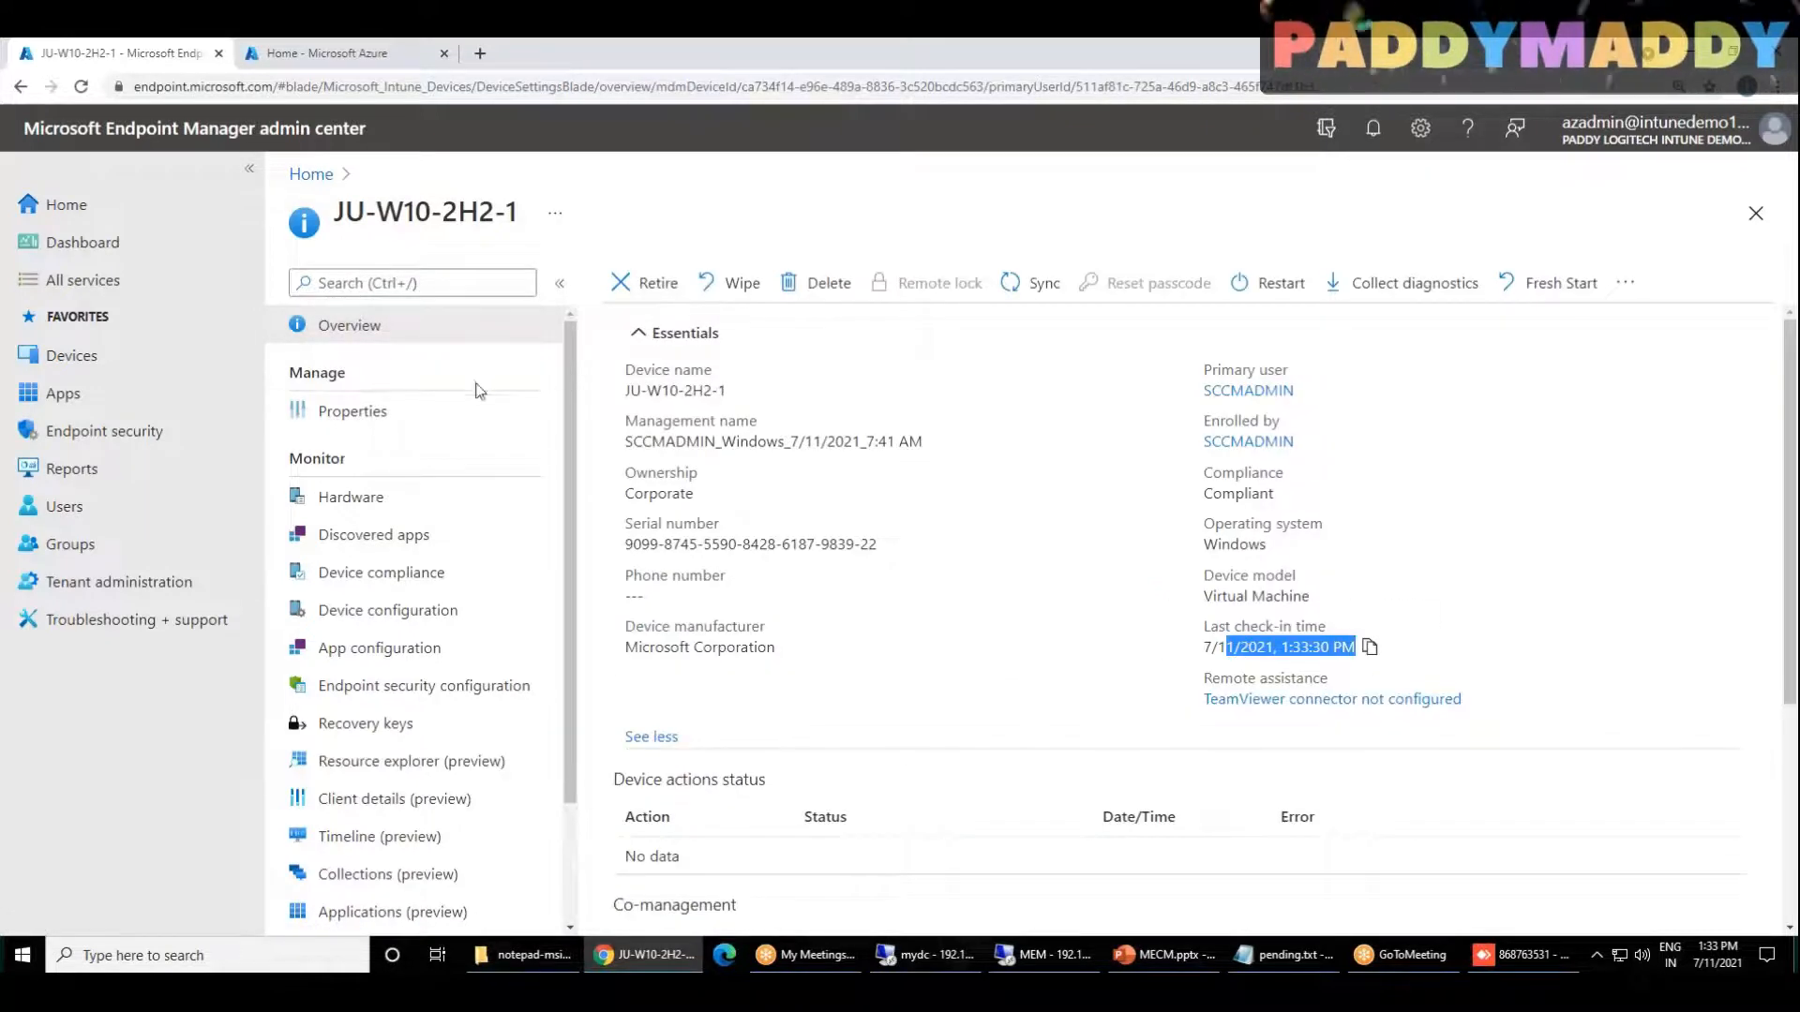
{"action": "scroll", "coordinate": [481, 397], "scroll_direction": "down", "scroll_amount": 1}
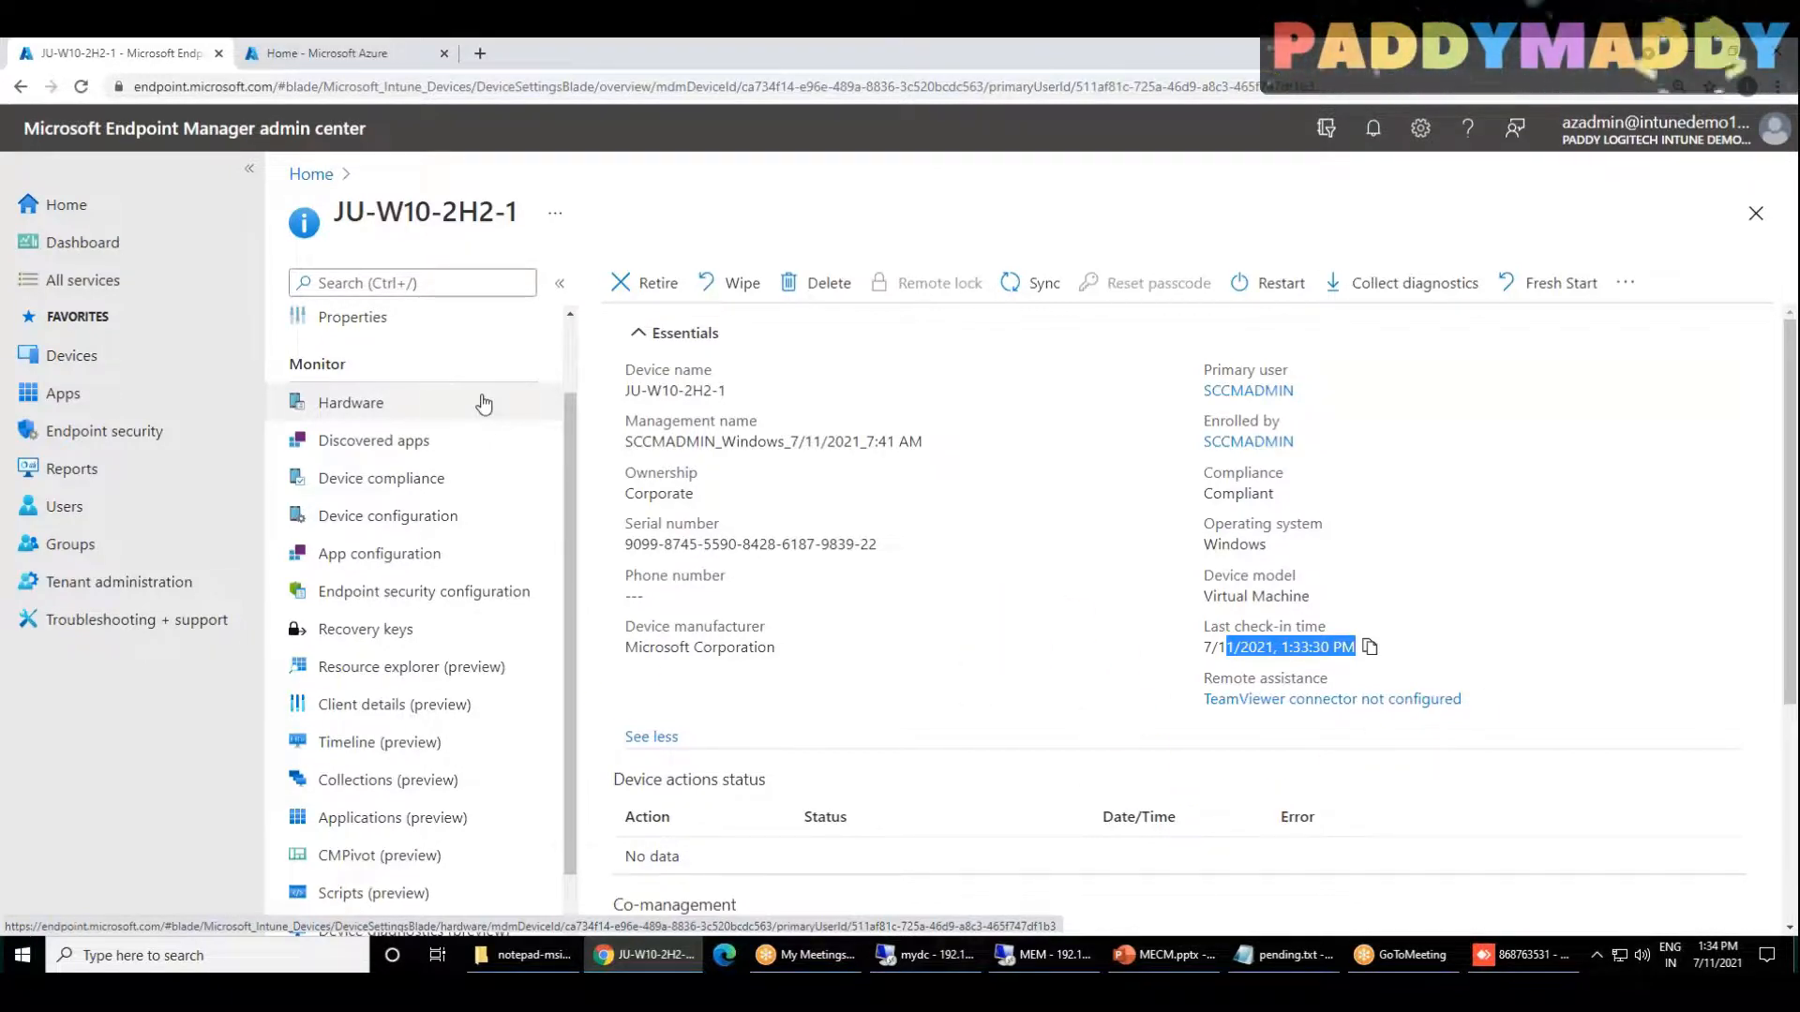
Step: Load portal.azure.com in a new browser tab, skipping the account protection setup, and open Azure Active Directory in the existing Azure tab
{"action": "left_click", "coordinate": [481, 56]}
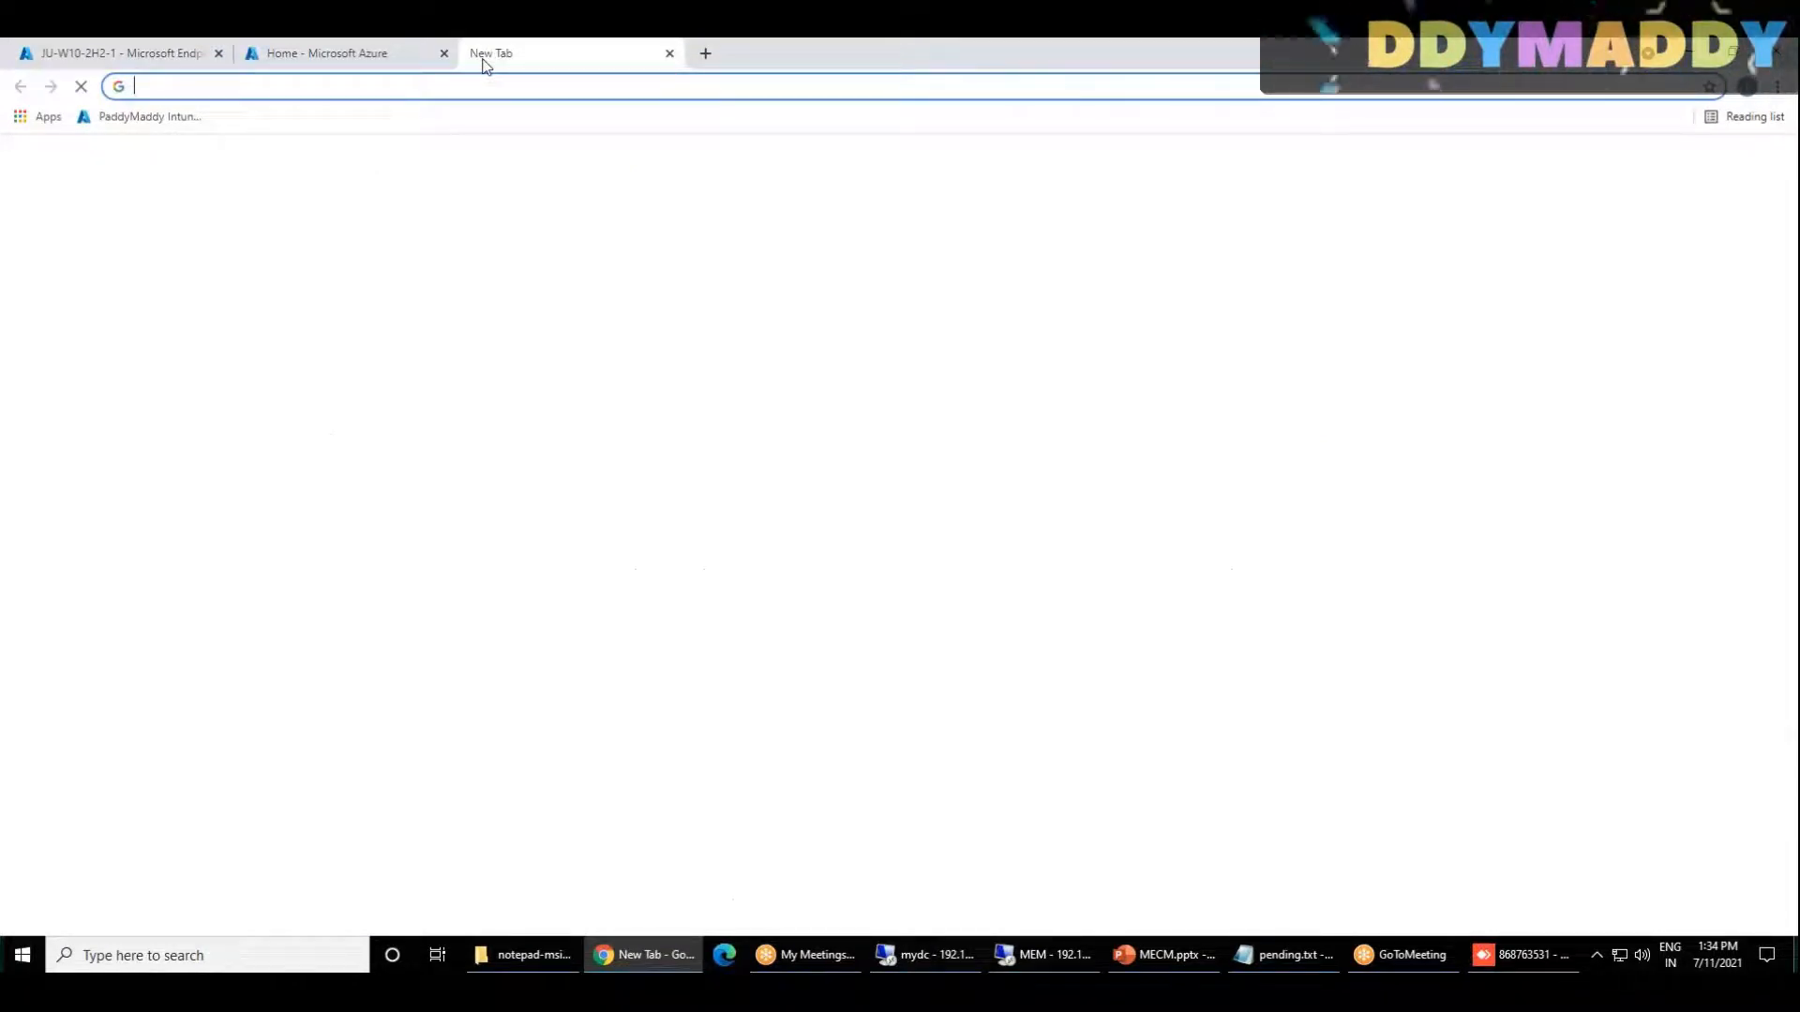
{"action": "type", "text": "port"}
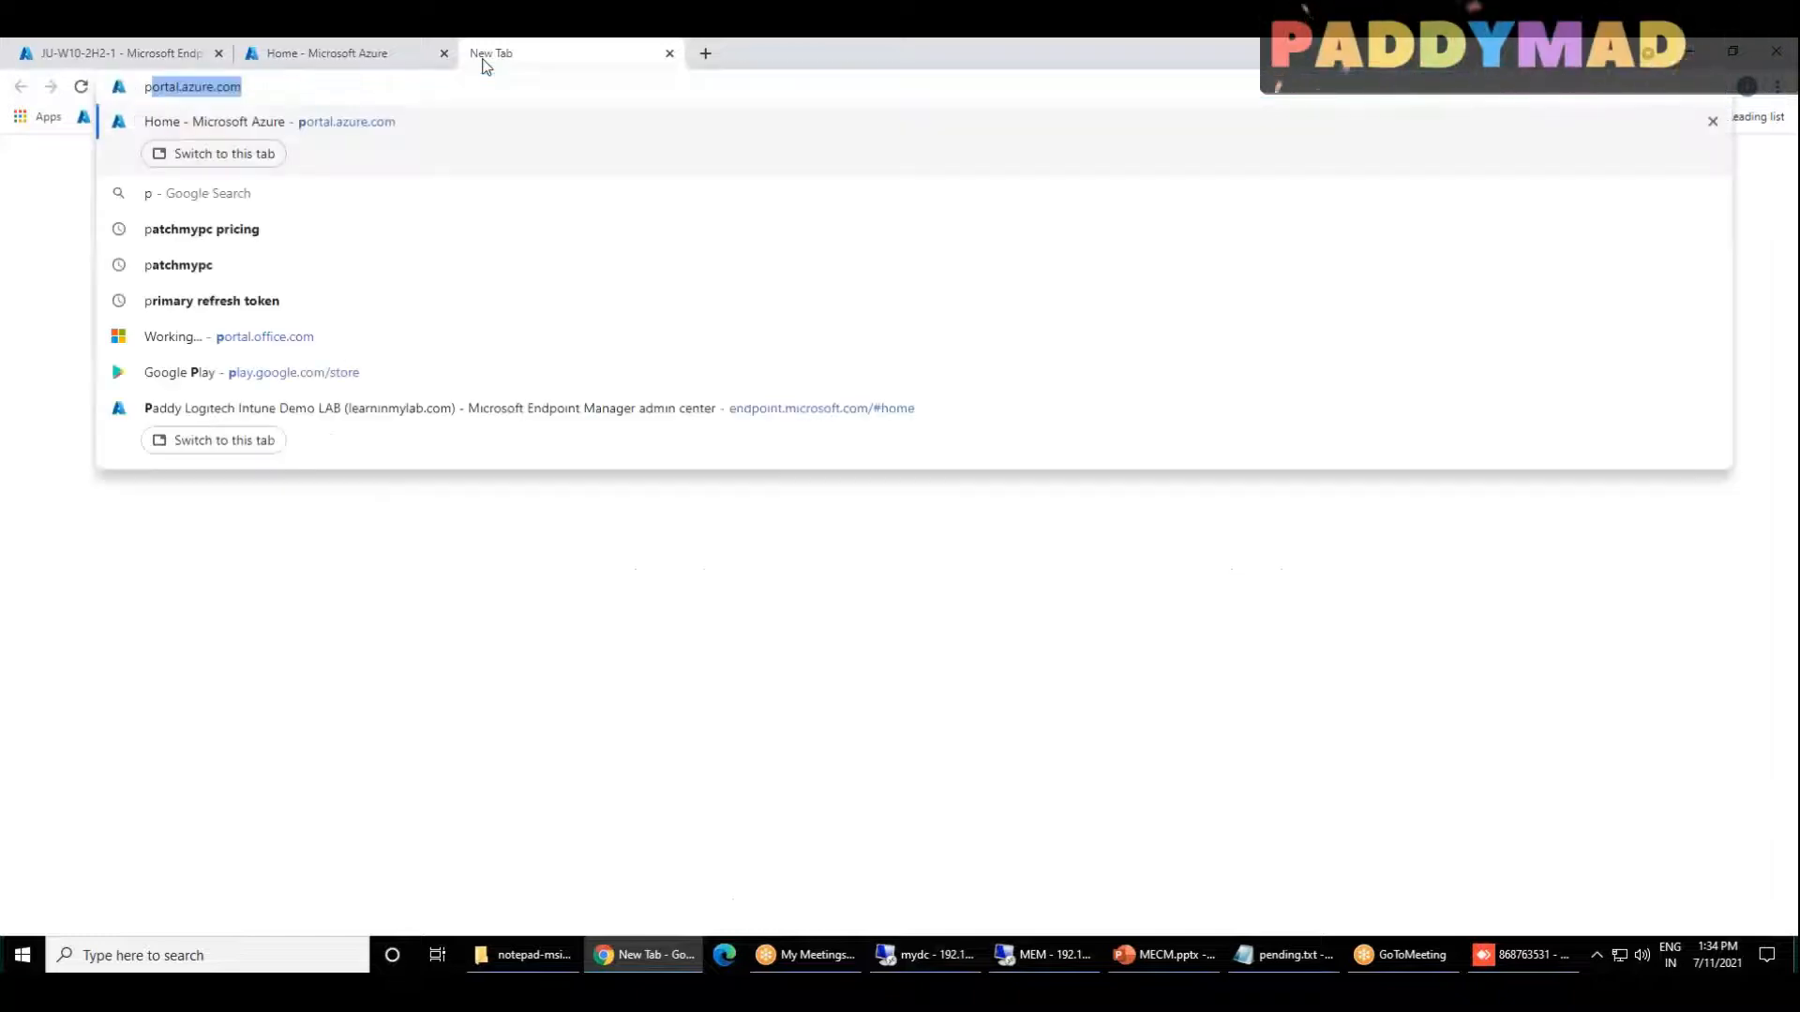
{"action": "key", "text": "Return"}
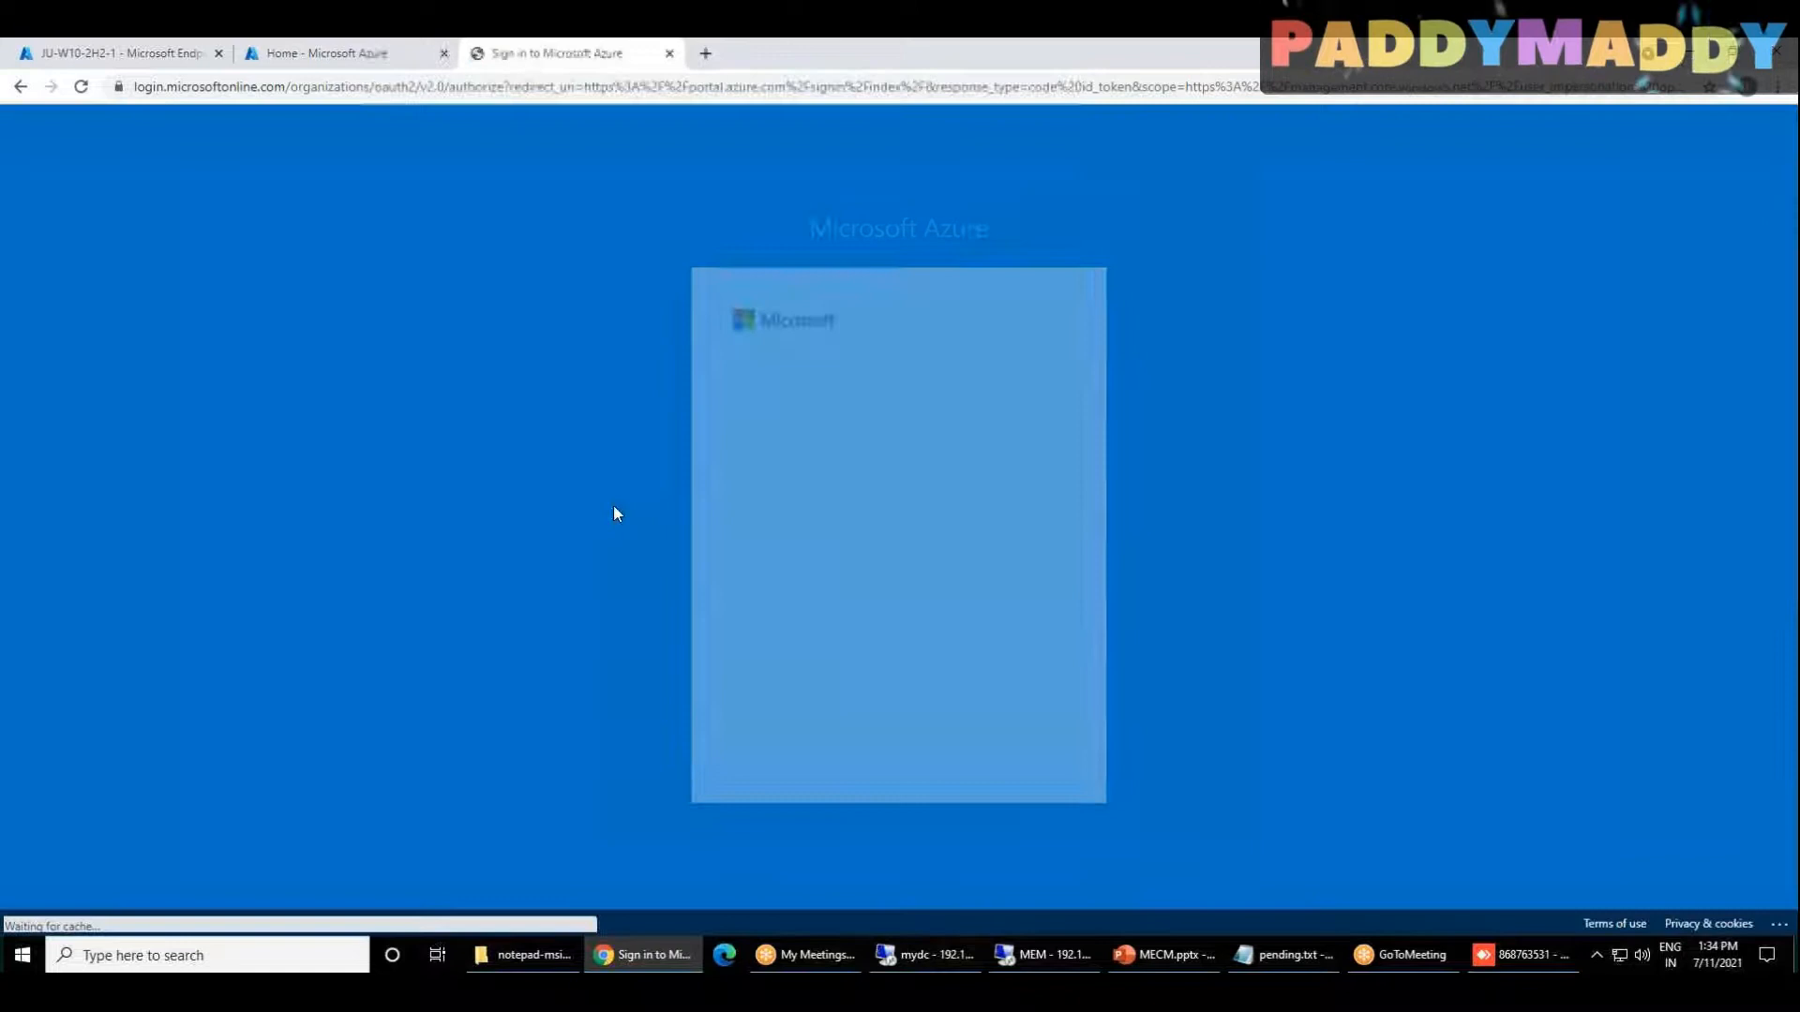
{"action": "key", "text": "Return"}
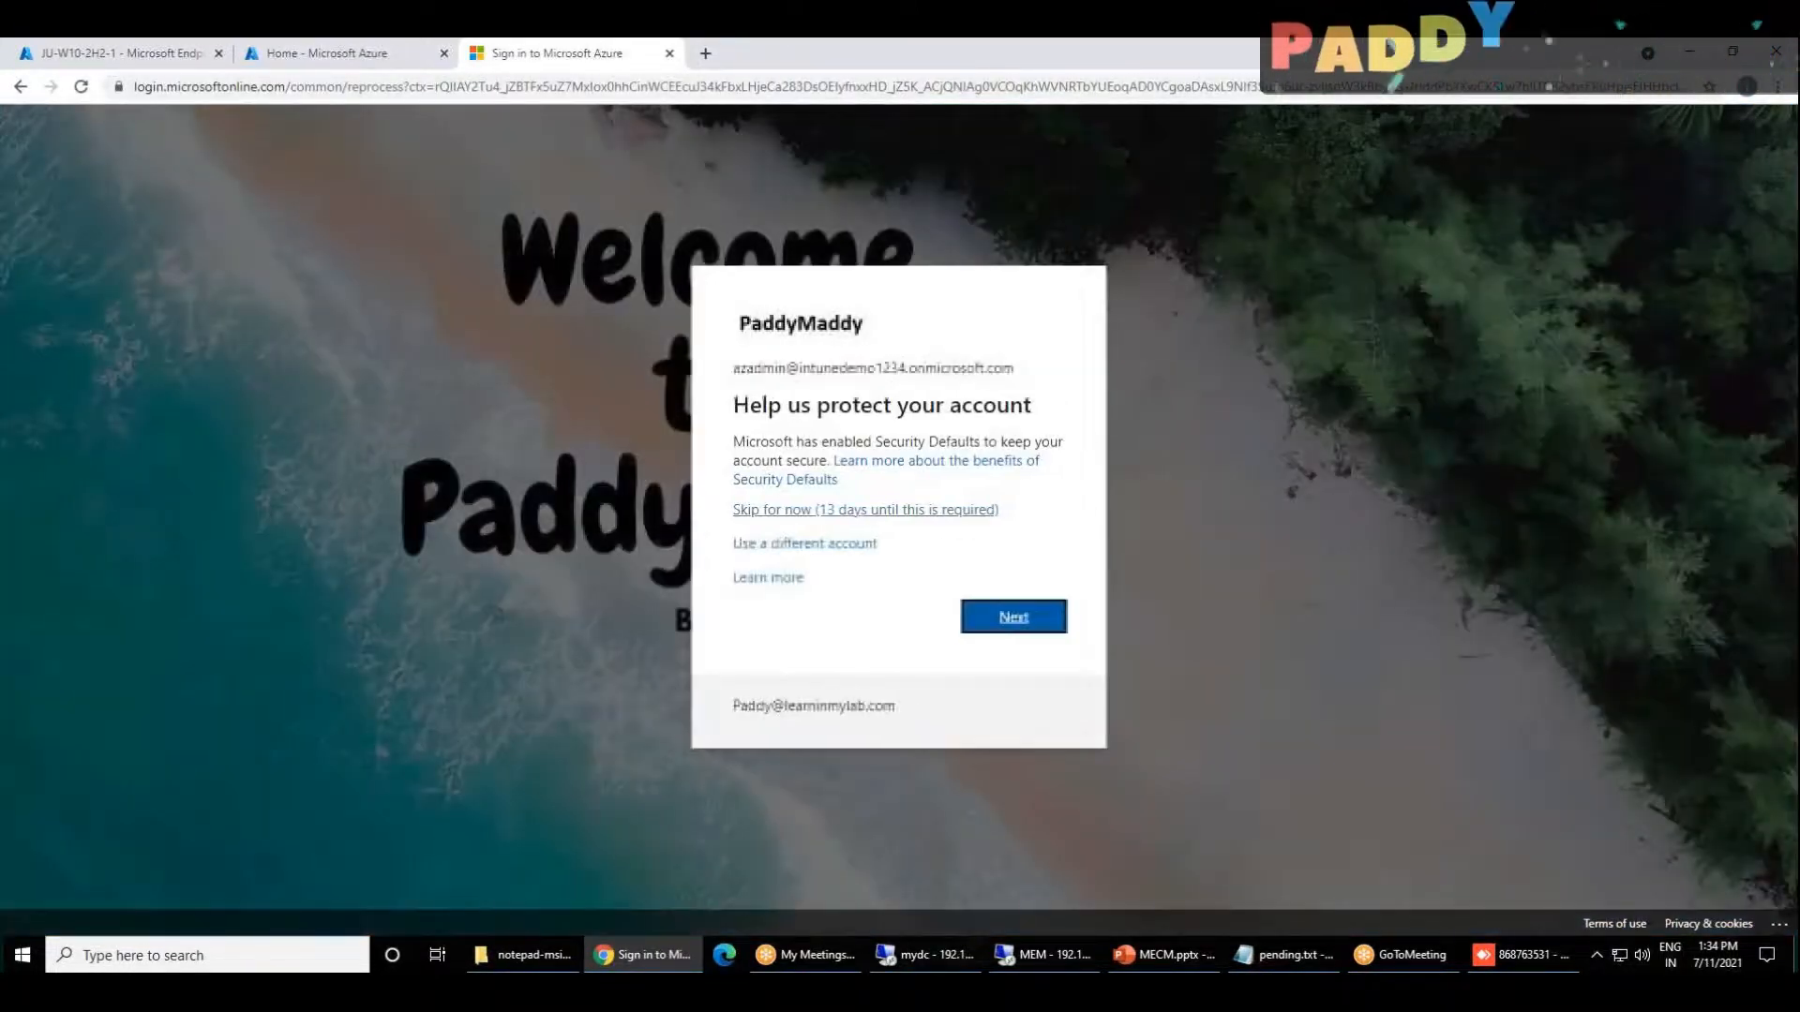
{"action": "left_click", "coordinate": [866, 510]}
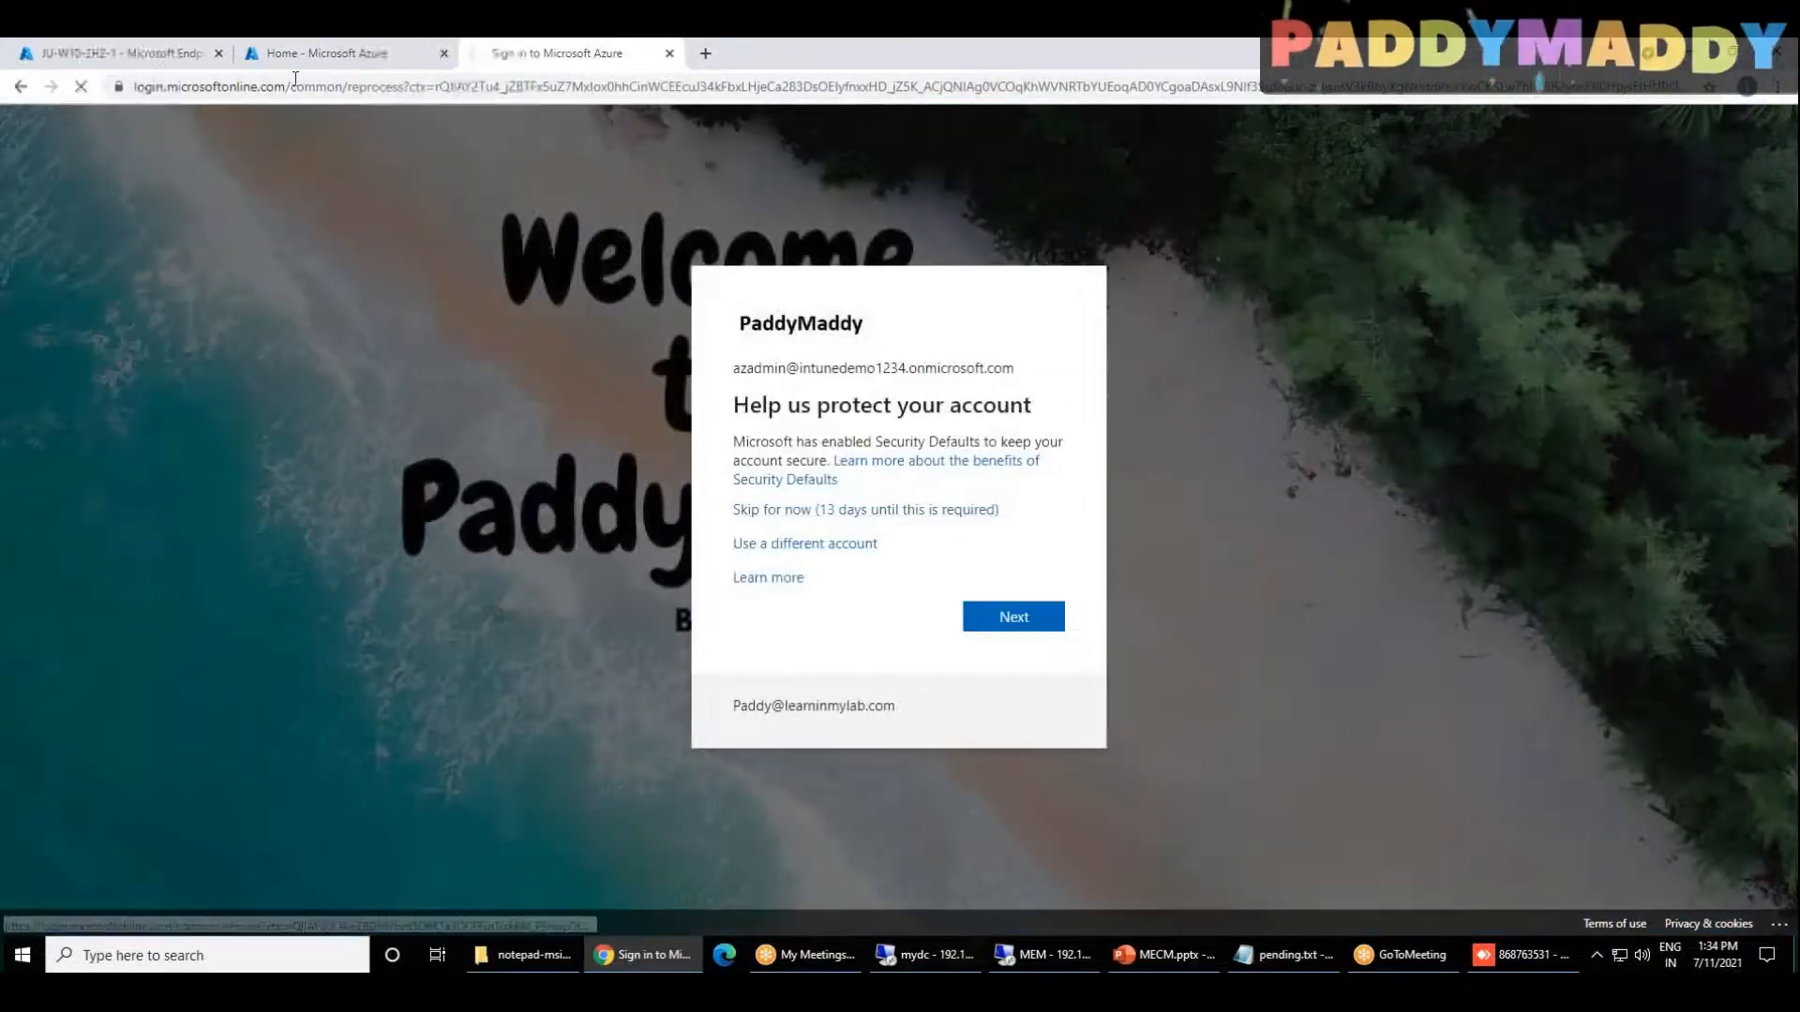
{"action": "left_click", "coordinate": [295, 57]}
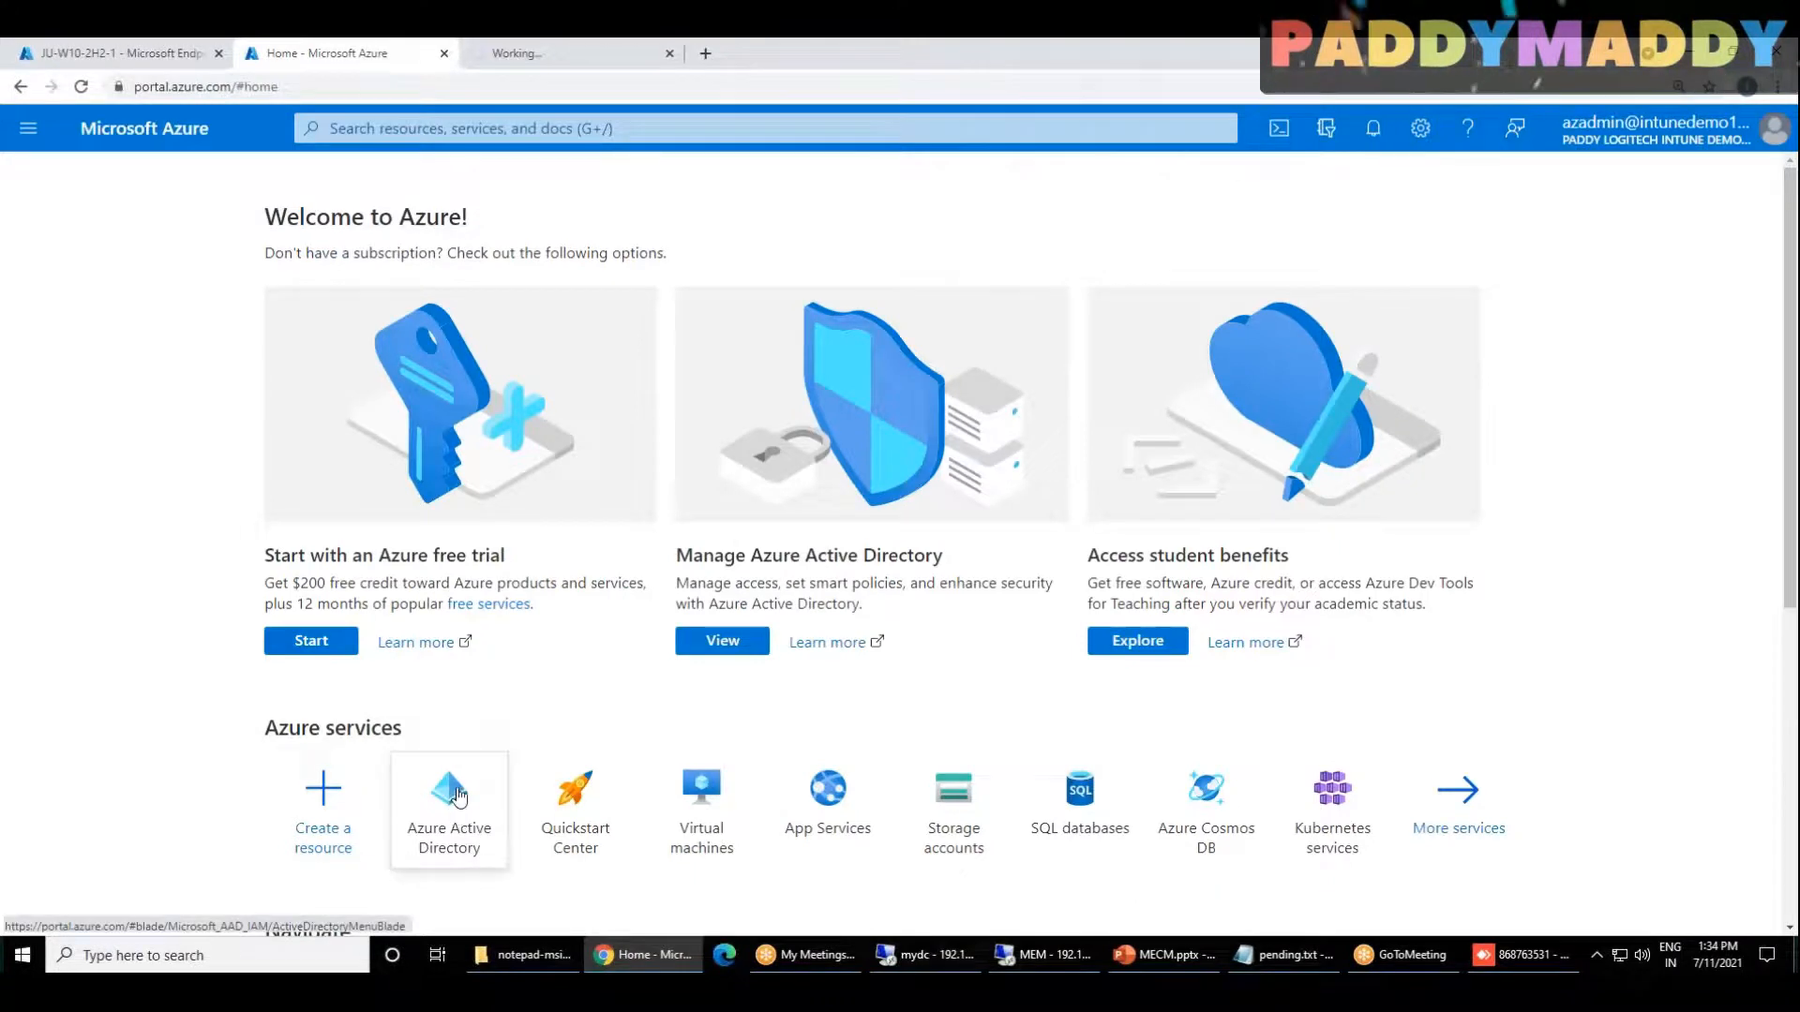
{"action": "left_click", "coordinate": [454, 794]}
Step: Switch back to the Endpoint Manager admin center and open the Conditional Access policies under Endpoint security
{"action": "left_click", "coordinate": [154, 56]}
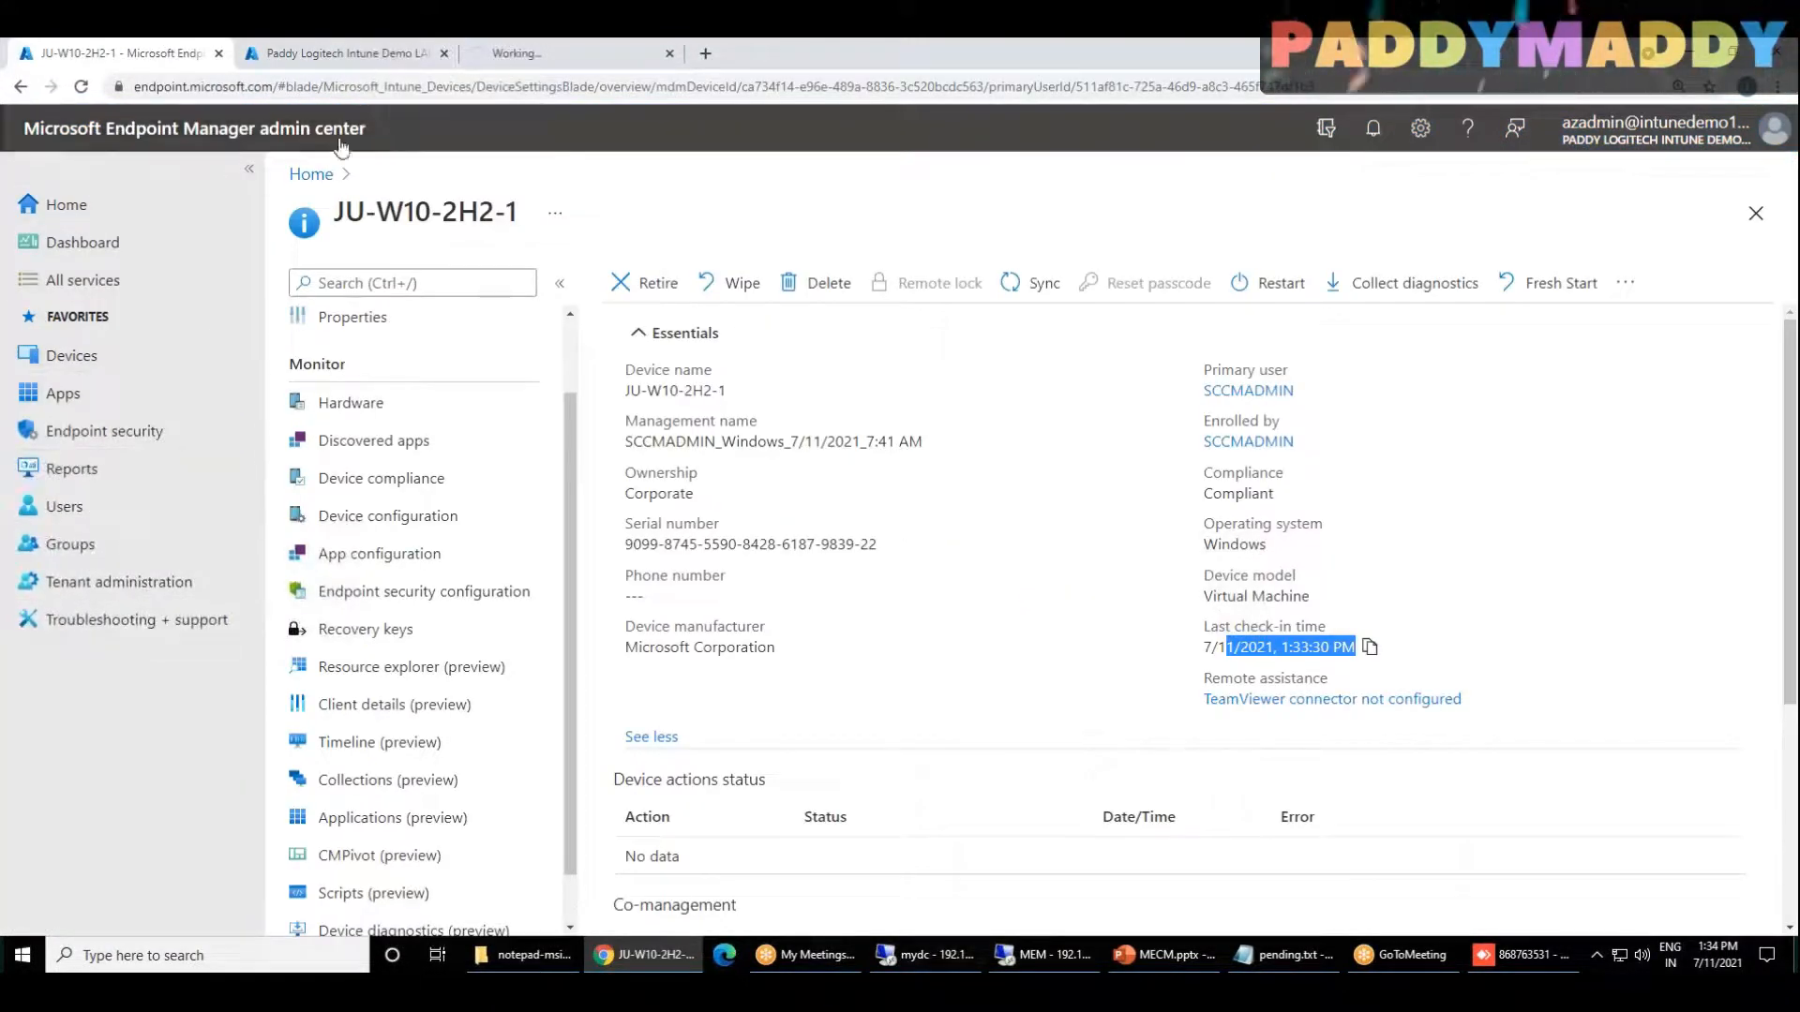
{"action": "left_click", "coordinate": [113, 431]}
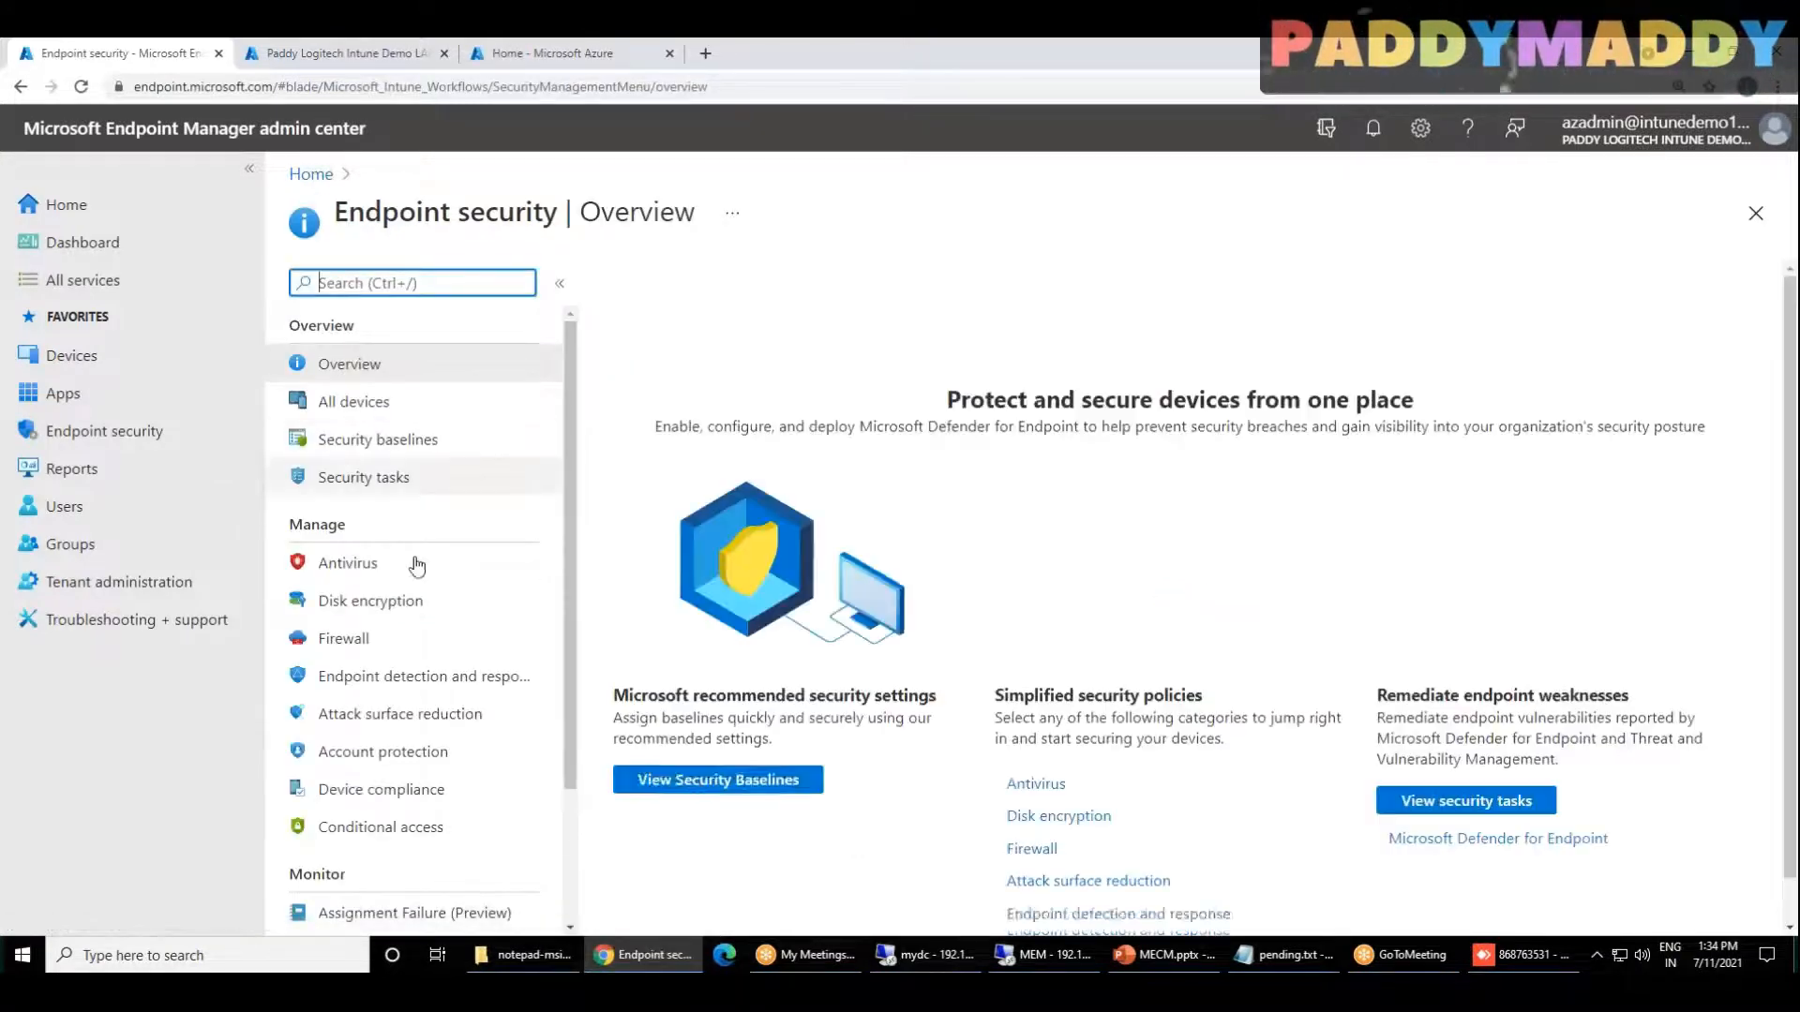
{"action": "left_click", "coordinate": [380, 829]}
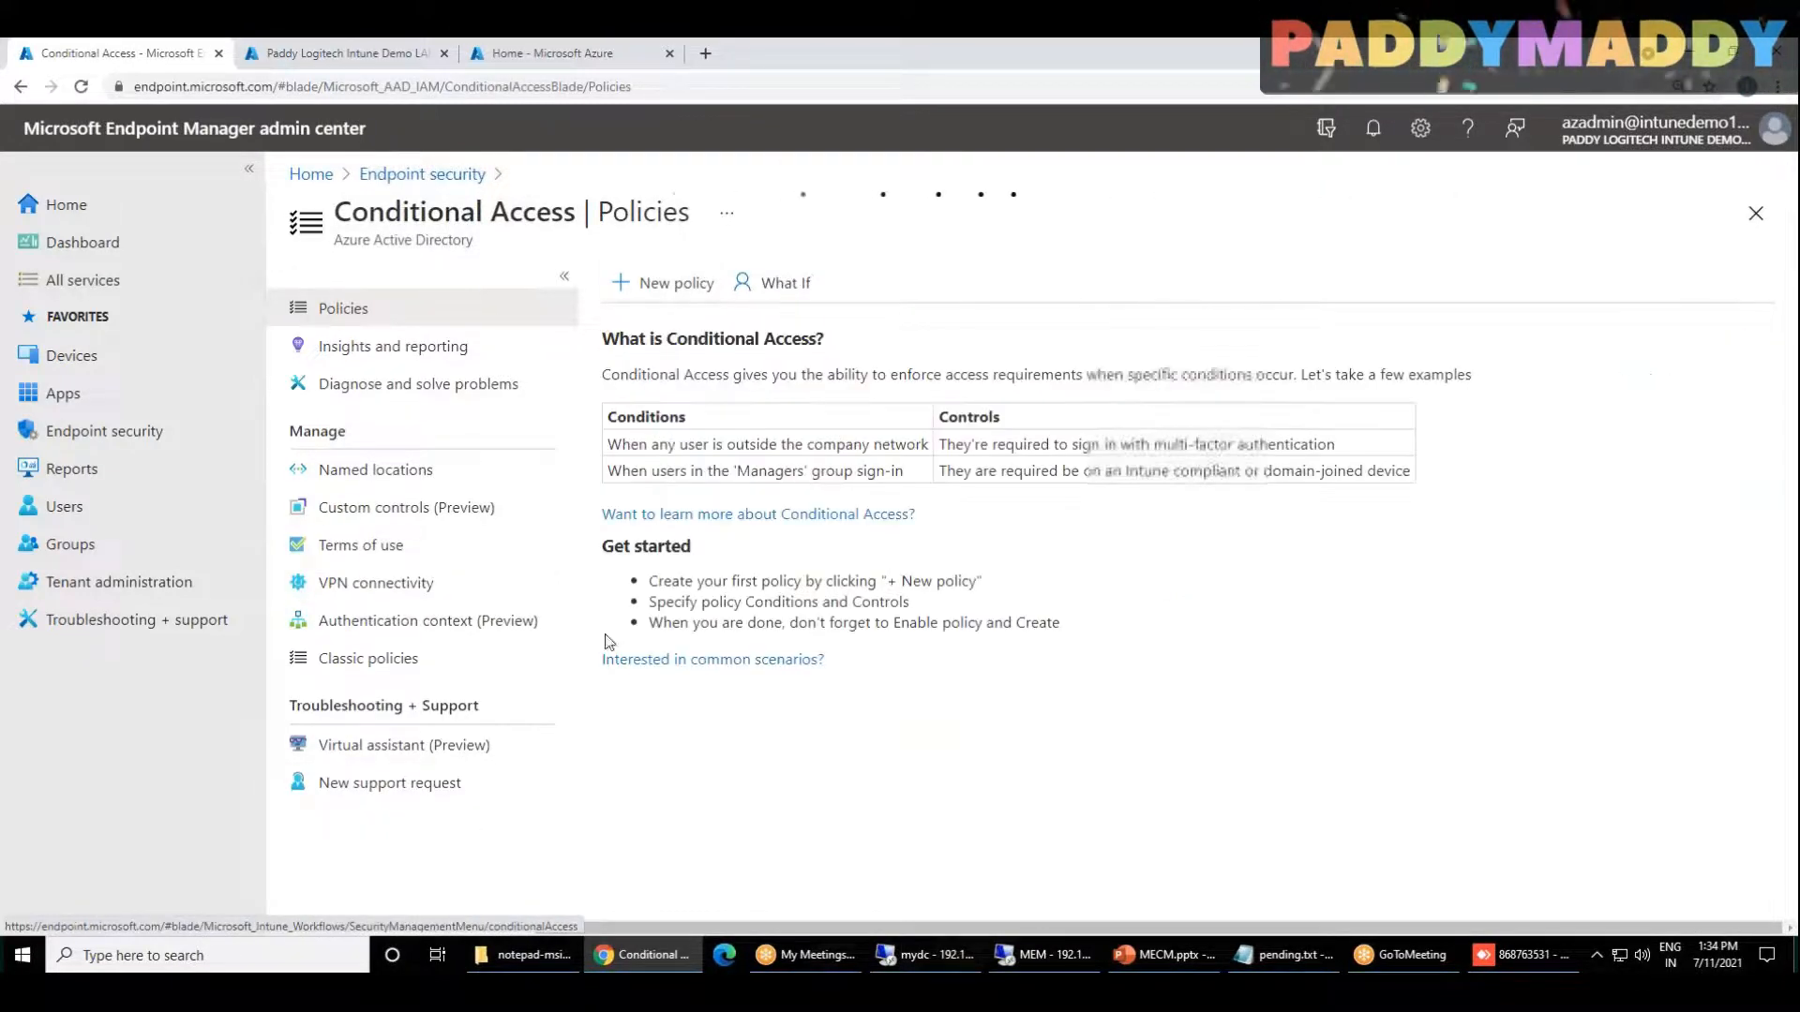
Step: Return to Azure Active Directory in the Azure portal and open Conditional Access from its Security section
{"action": "left_click", "coordinate": [373, 52]}
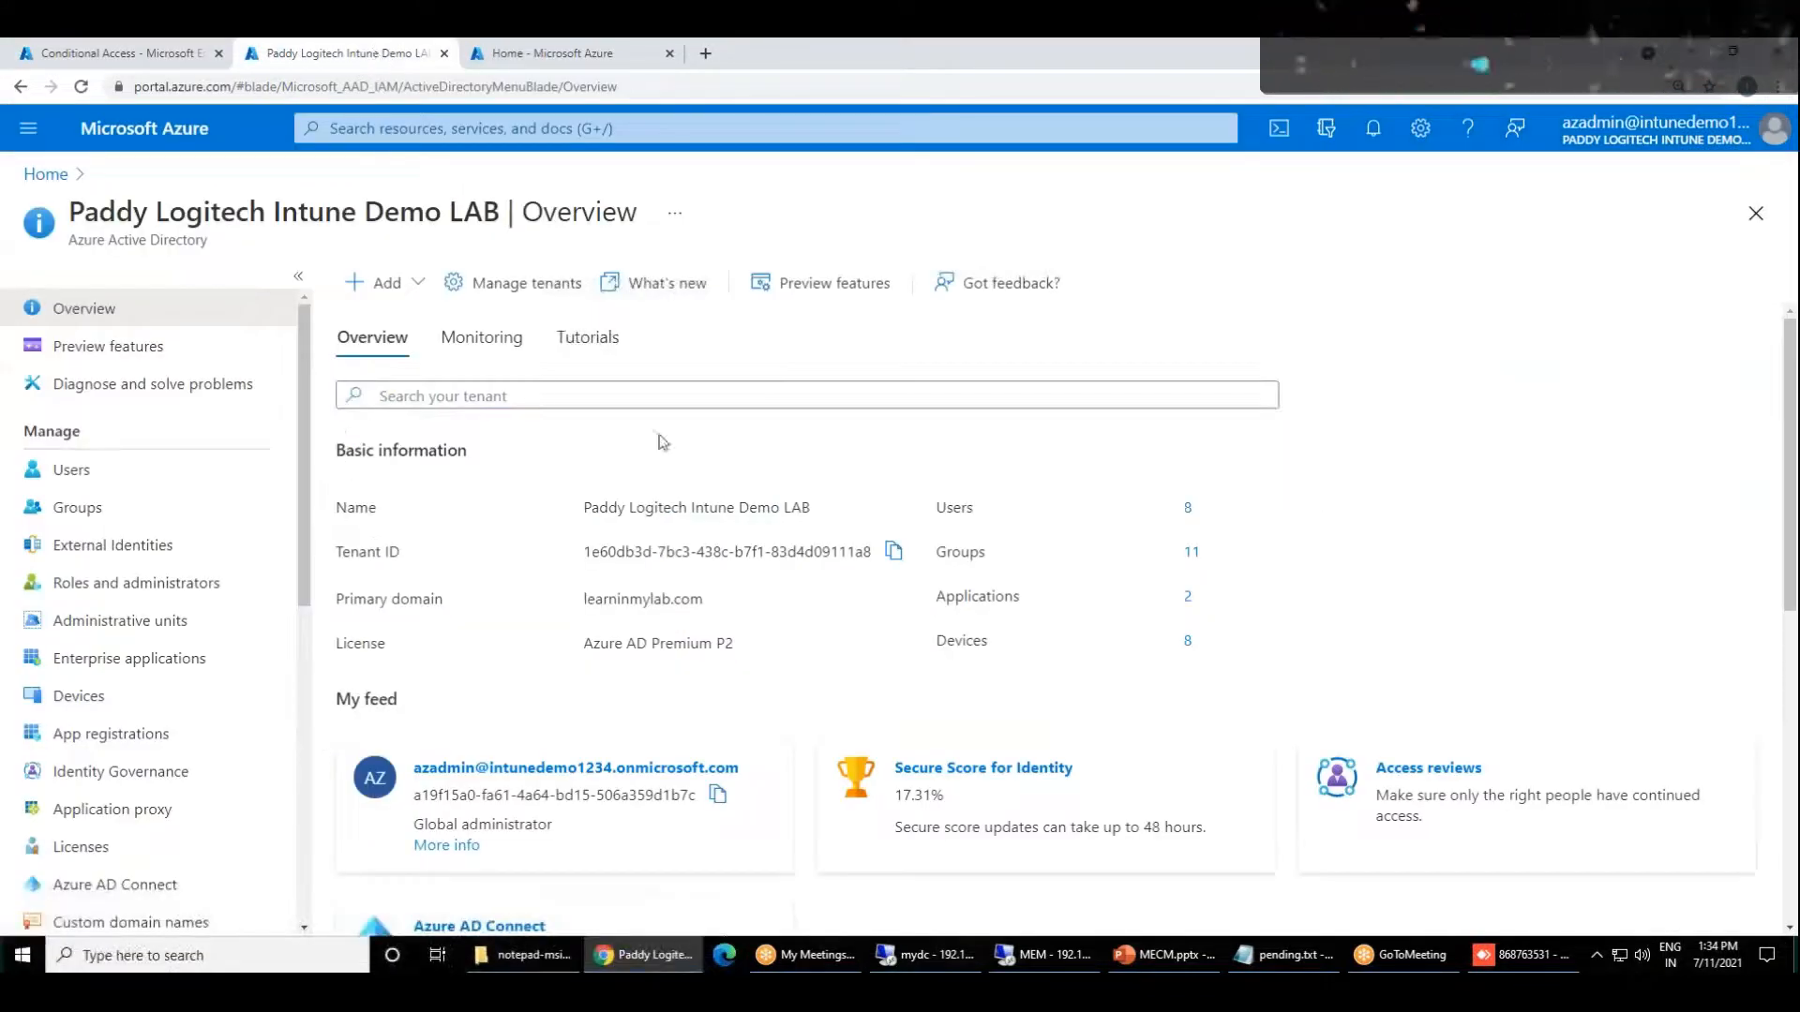
{"action": "left_click_drag", "start_coordinate": [71, 236], "coordinate": [194, 242]}
{"action": "scroll", "coordinate": [221, 731], "scroll_direction": "down", "scroll_amount": 2}
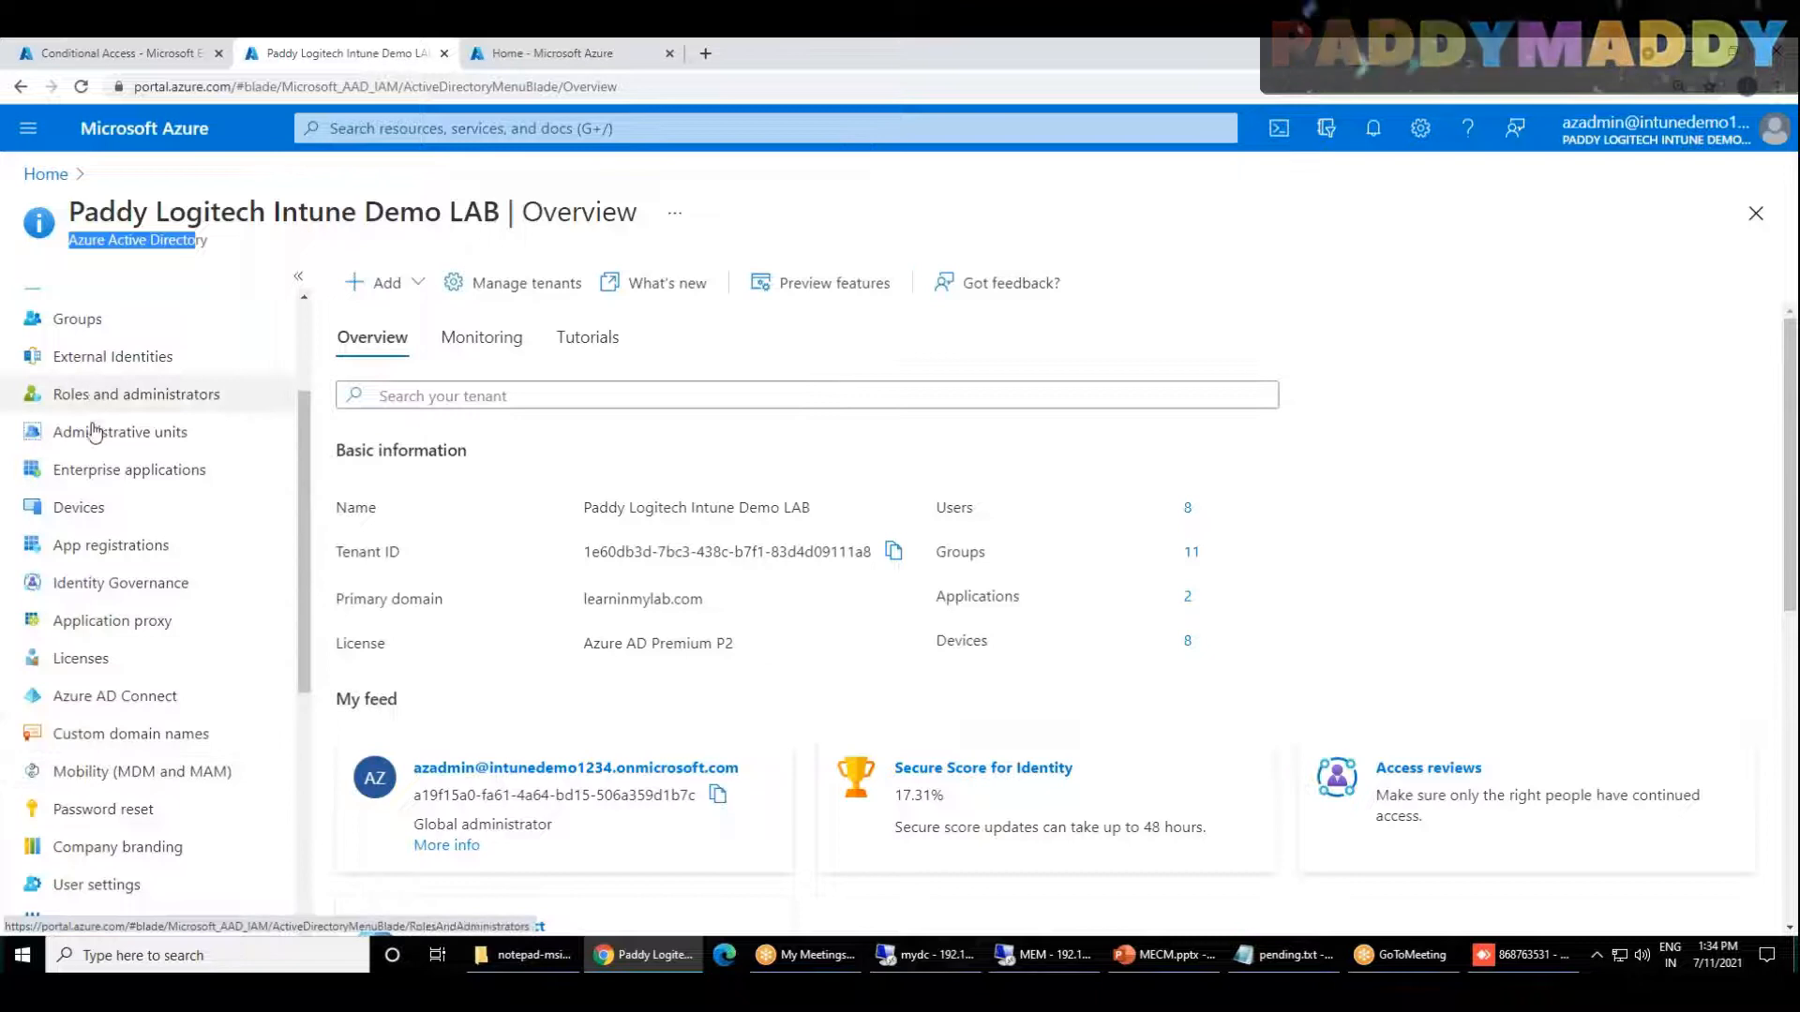
{"action": "scroll", "coordinate": [117, 782], "scroll_direction": "up", "scroll_amount": 2}
{"action": "scroll", "coordinate": [128, 788], "scroll_direction": "down", "scroll_amount": 3}
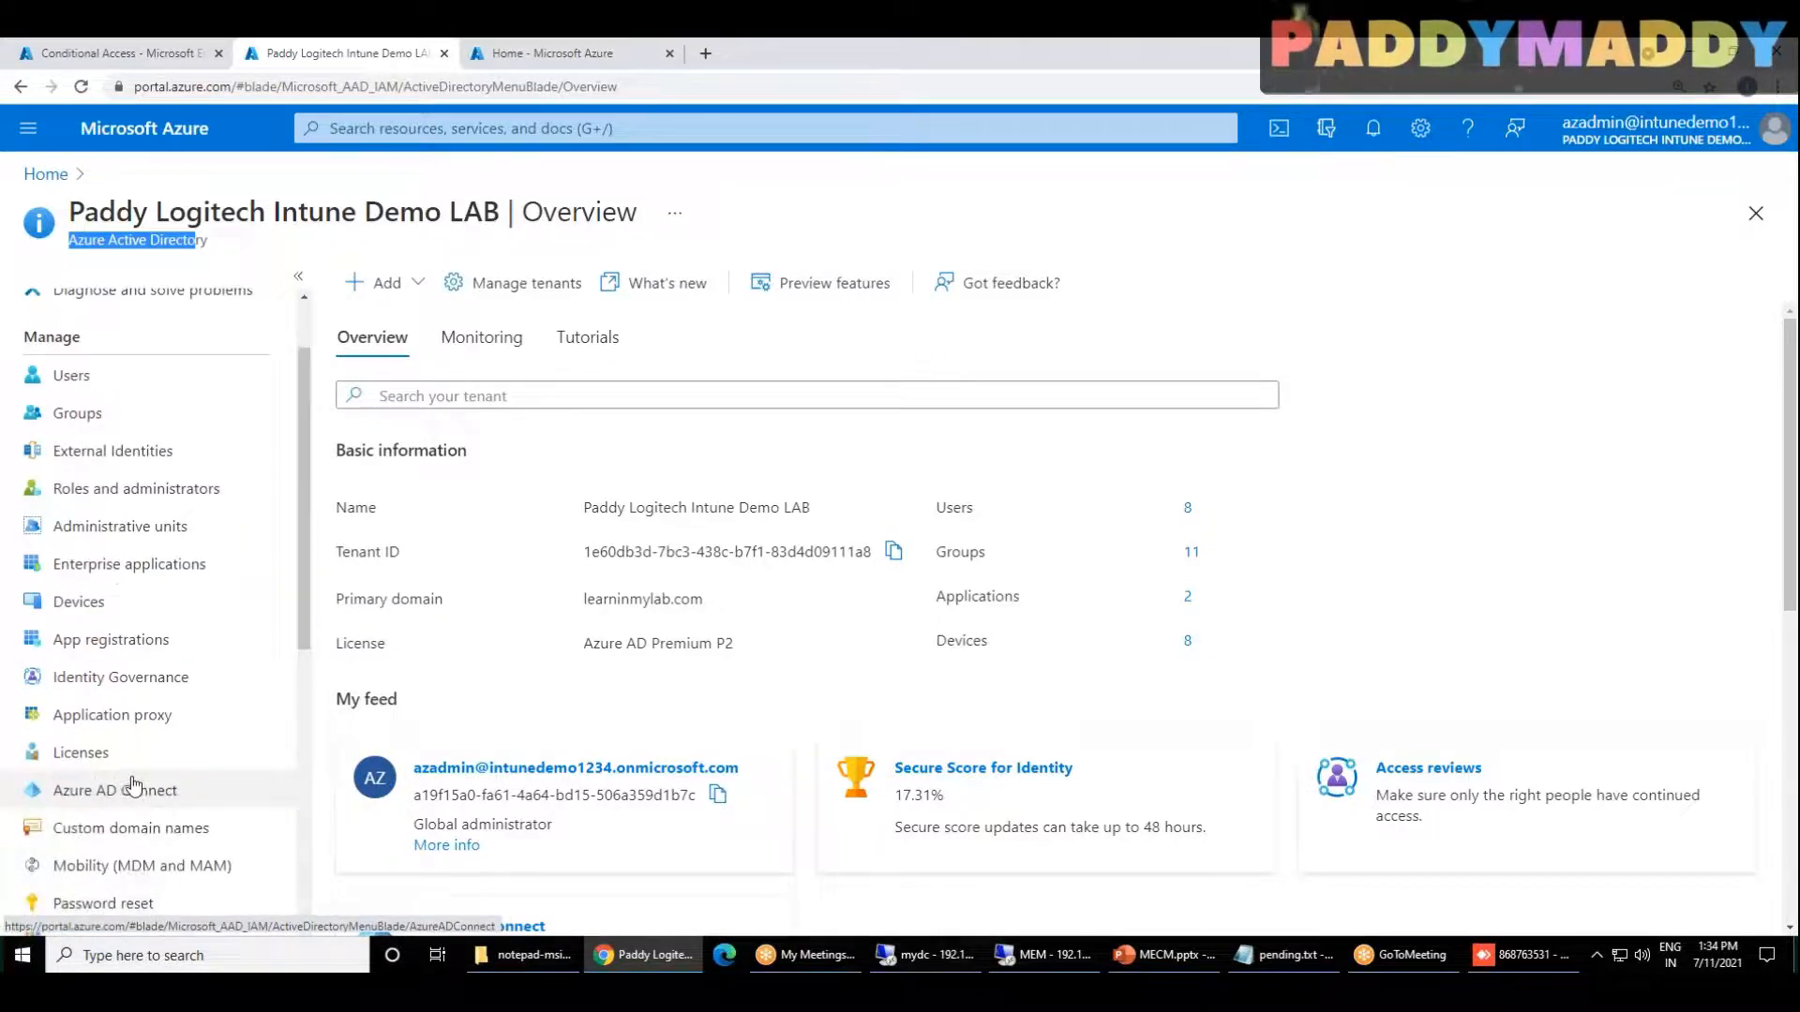
{"action": "left_click", "coordinate": [83, 867]}
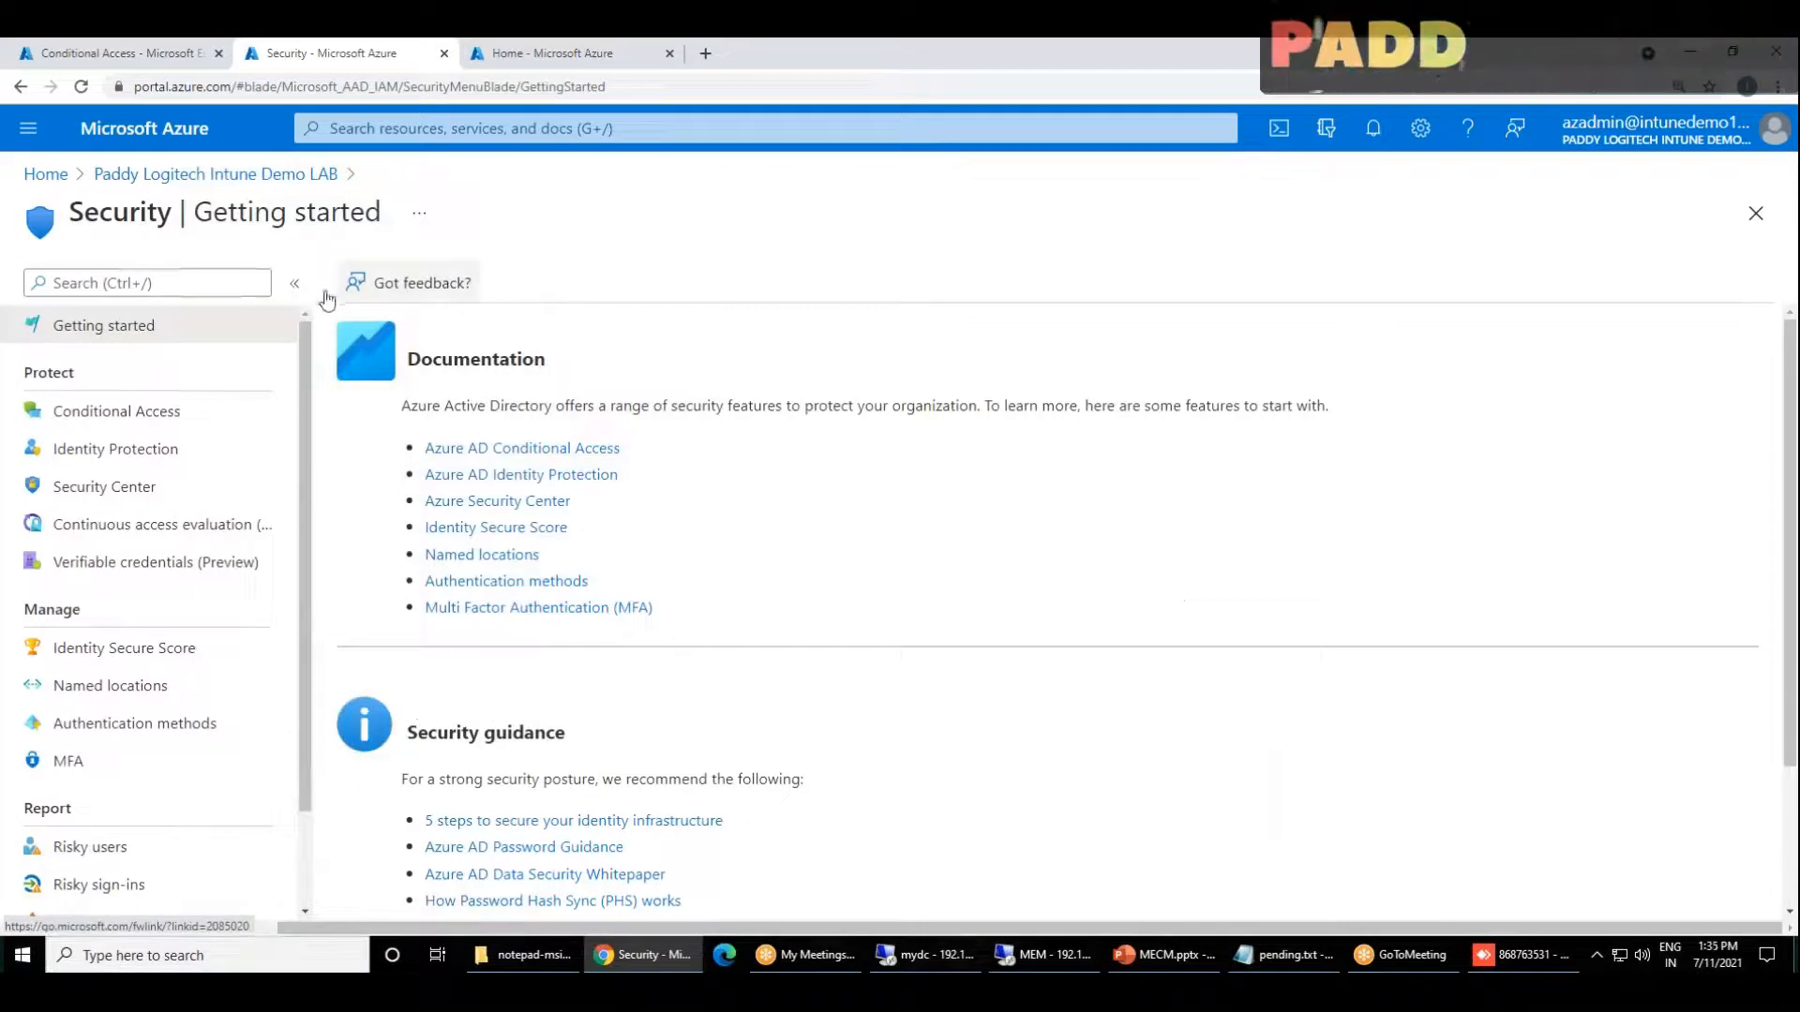
{"action": "left_click", "coordinate": [141, 410]}
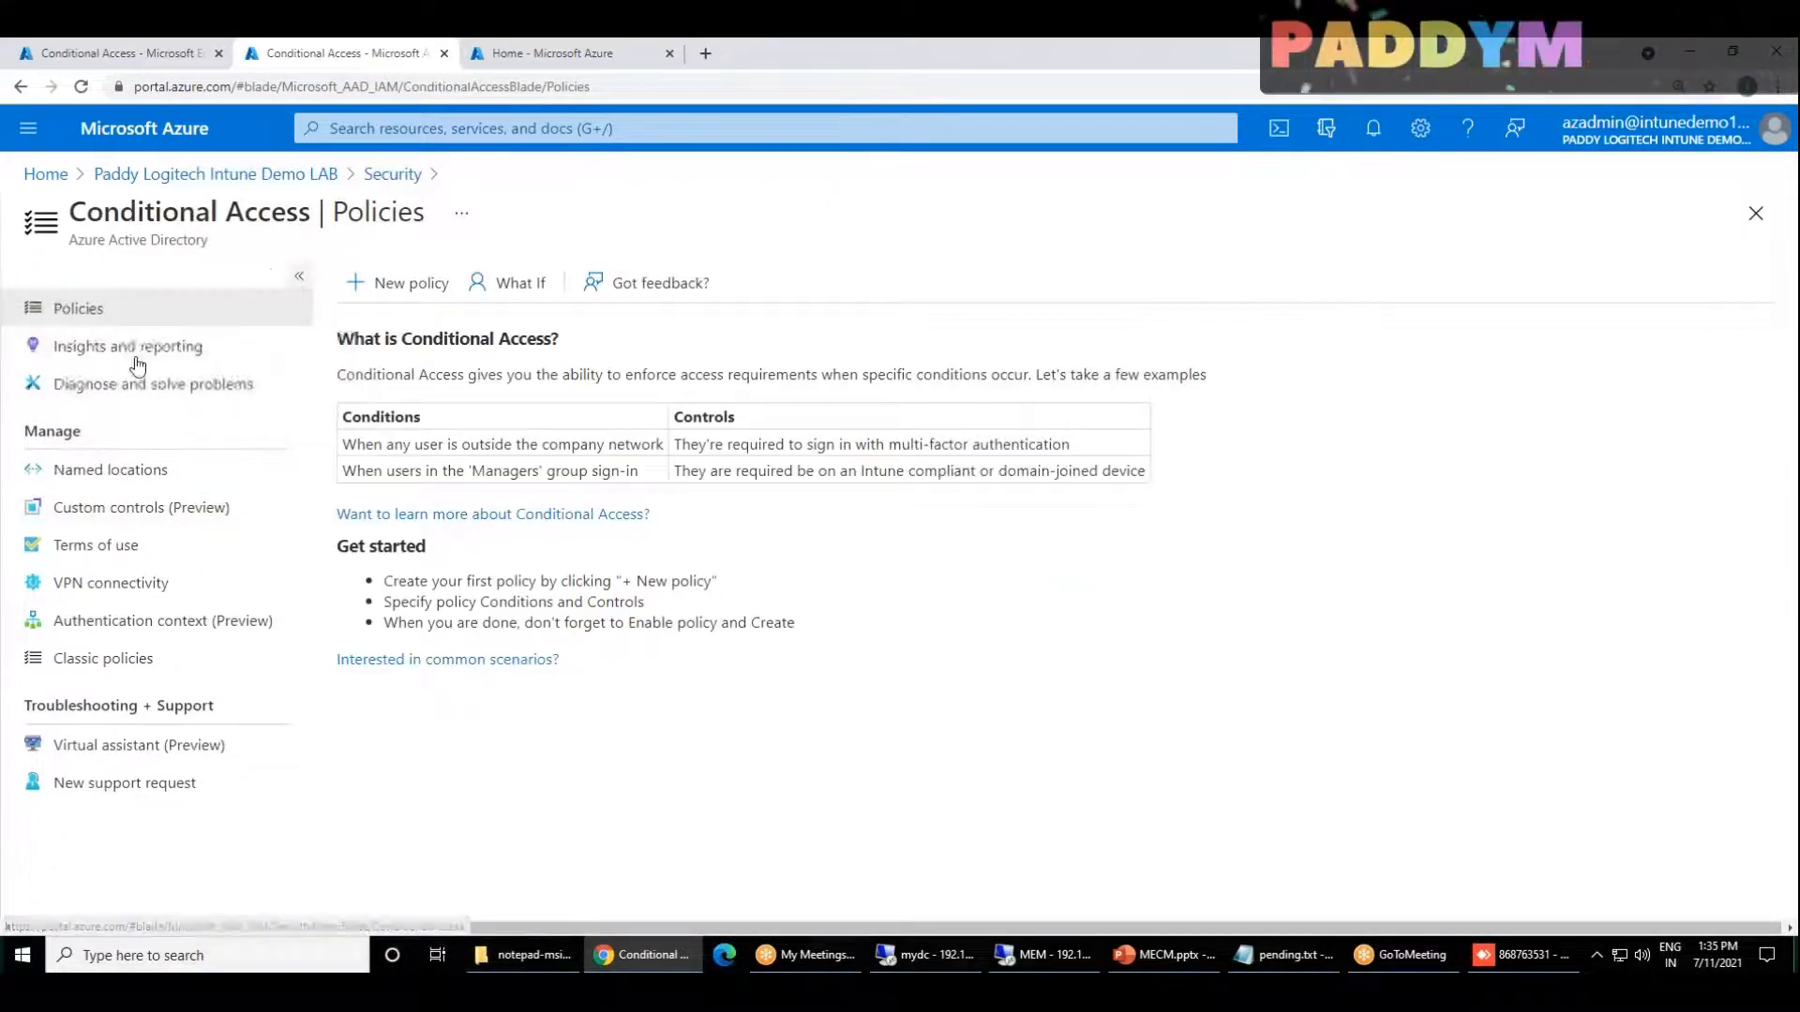
Step: Compare the Conditional Access policies pages in Endpoint Manager and Azure, and examine where the Azure page sits within the Security section
{"action": "left_click", "coordinate": [126, 54]}
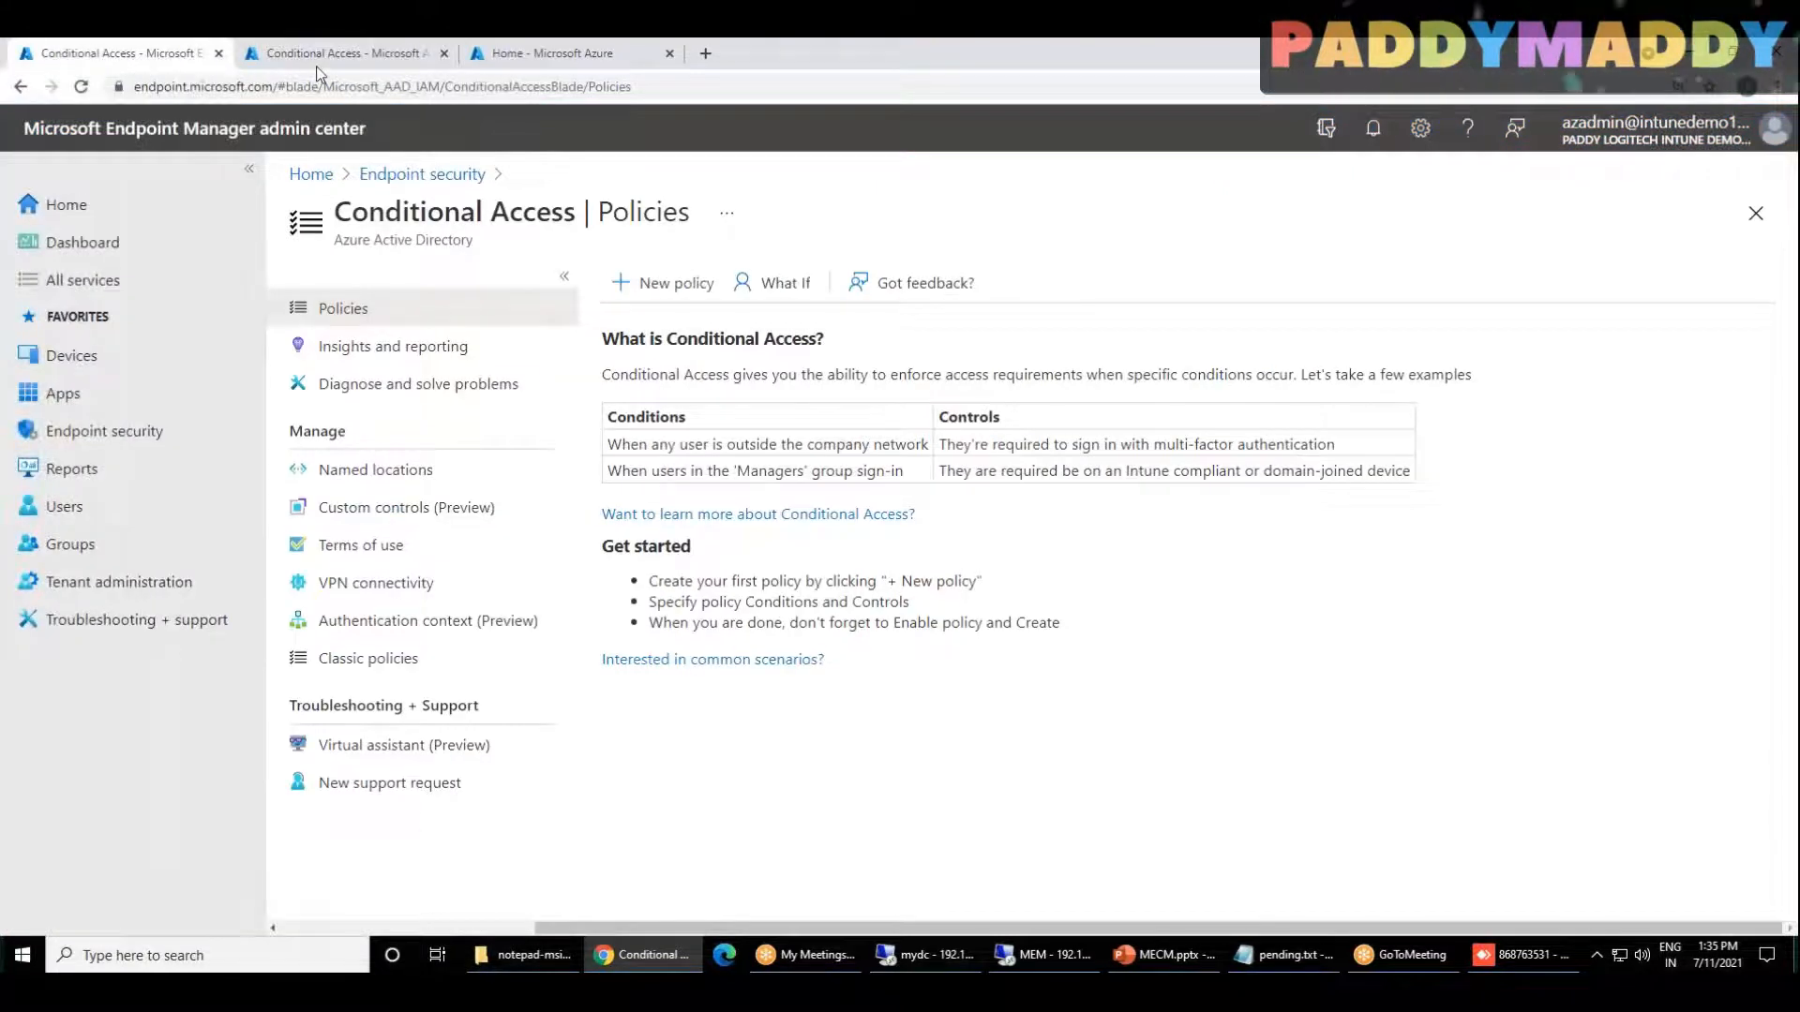
{"action": "left_click", "coordinate": [316, 69]}
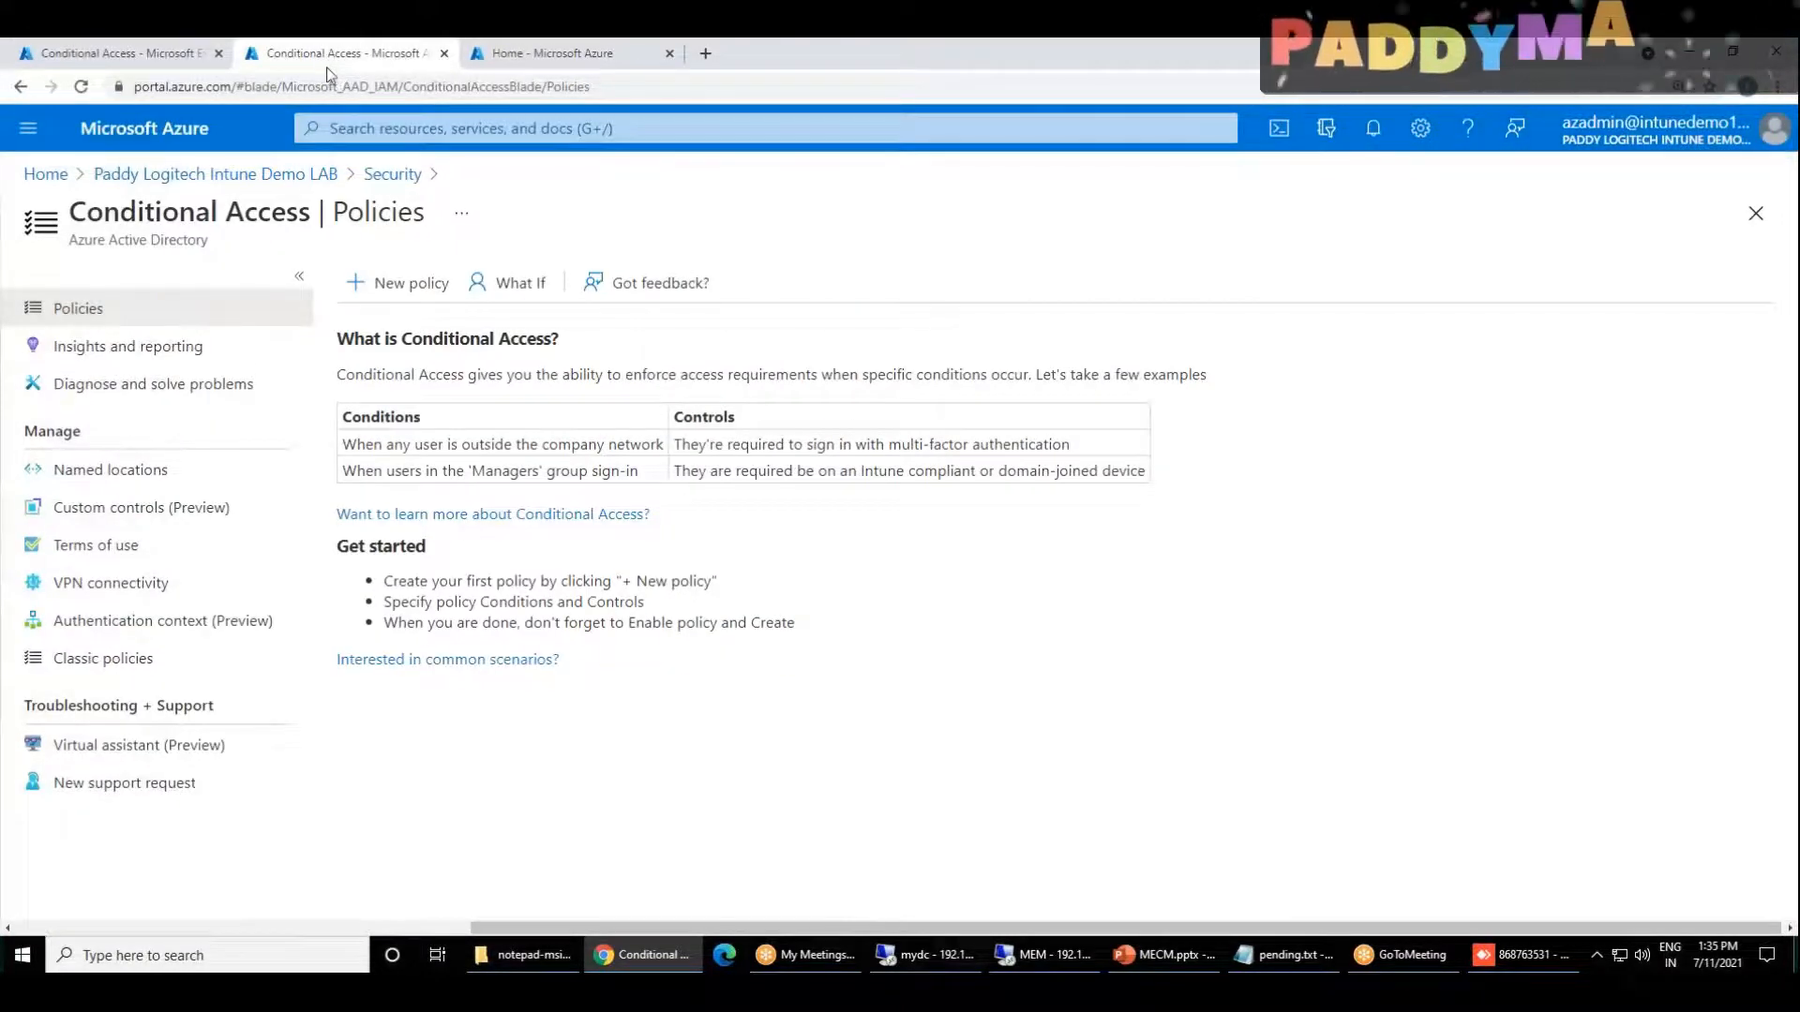
{"action": "left_click", "coordinate": [173, 55]}
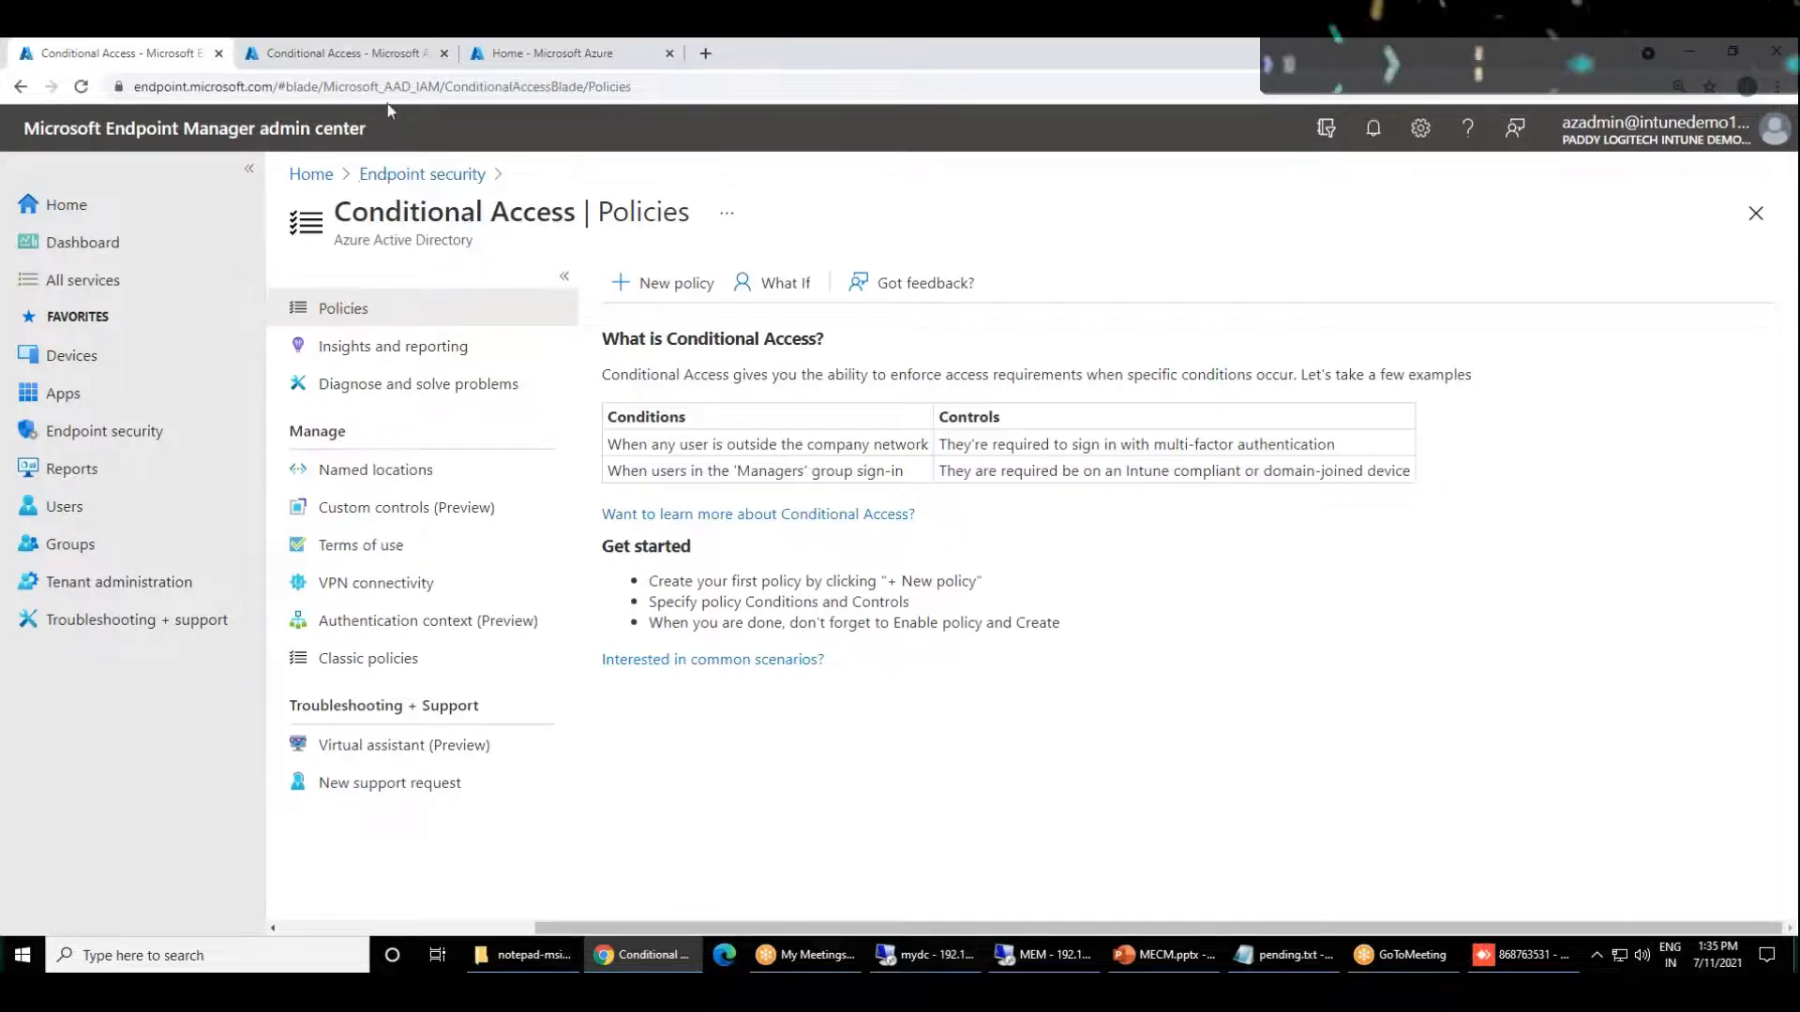
{"action": "left_click", "coordinate": [378, 49]}
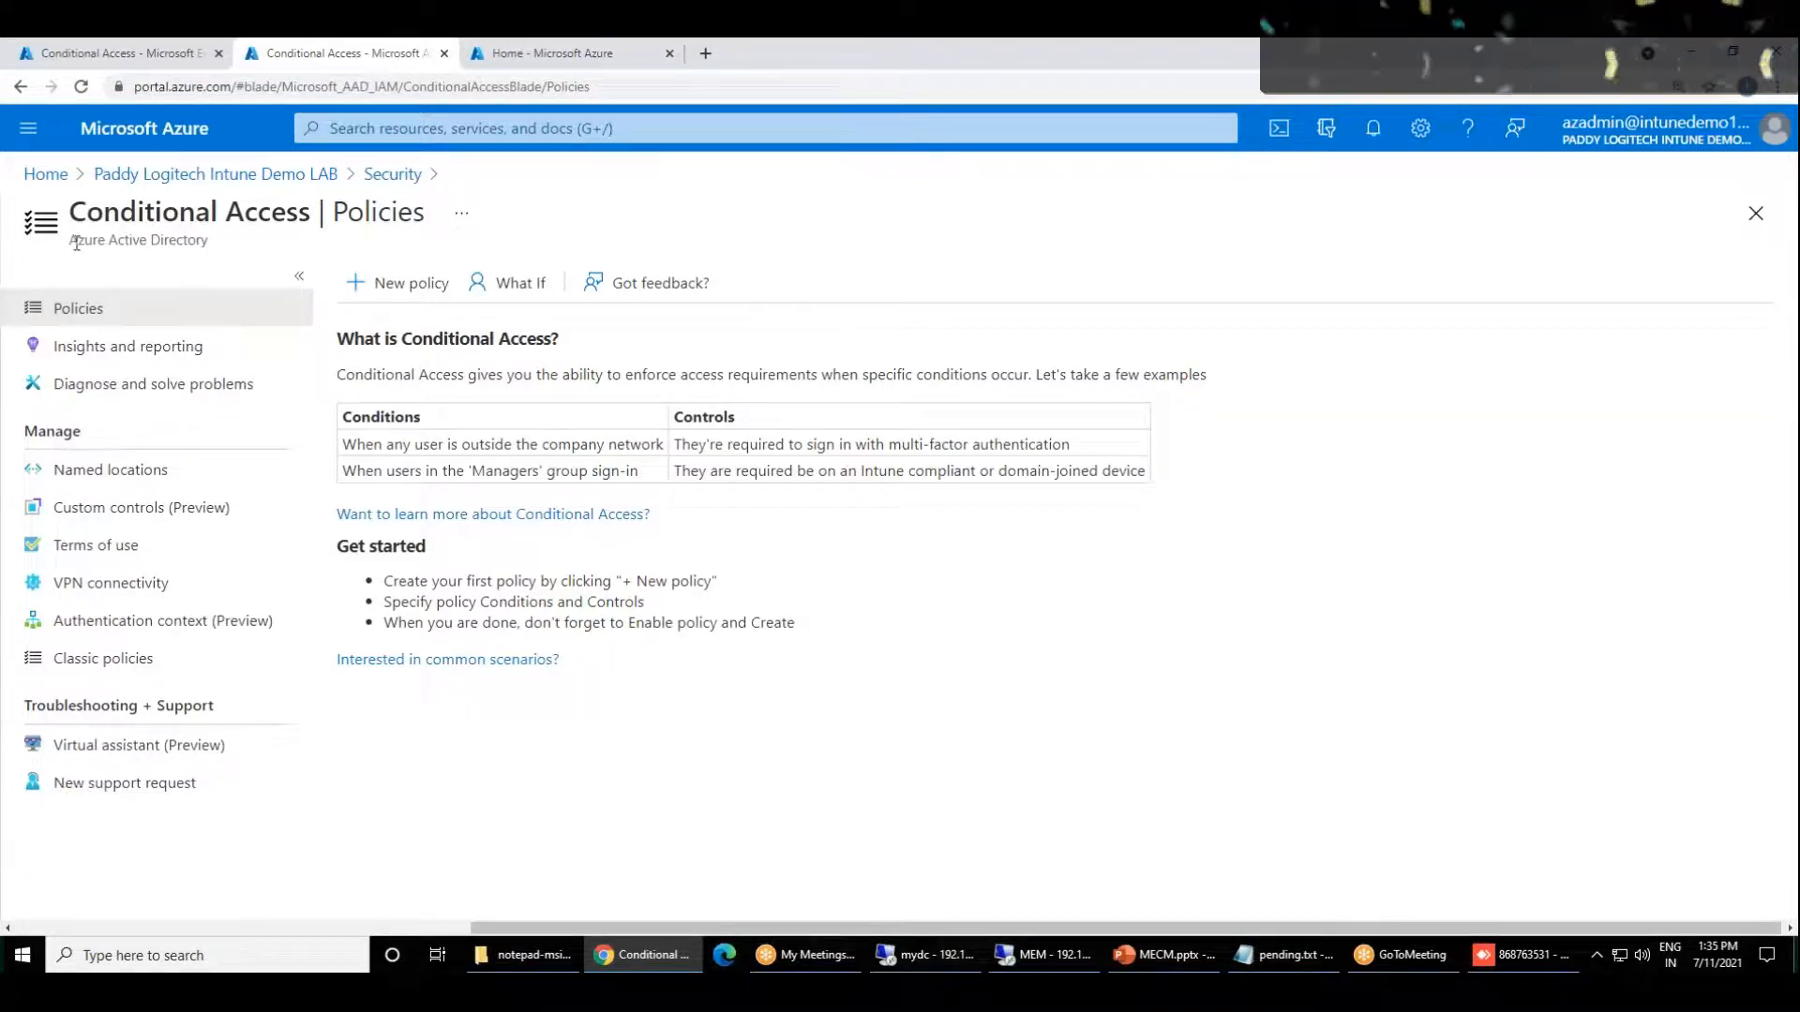
{"action": "left_click_drag", "start_coordinate": [77, 240], "coordinate": [172, 246]}
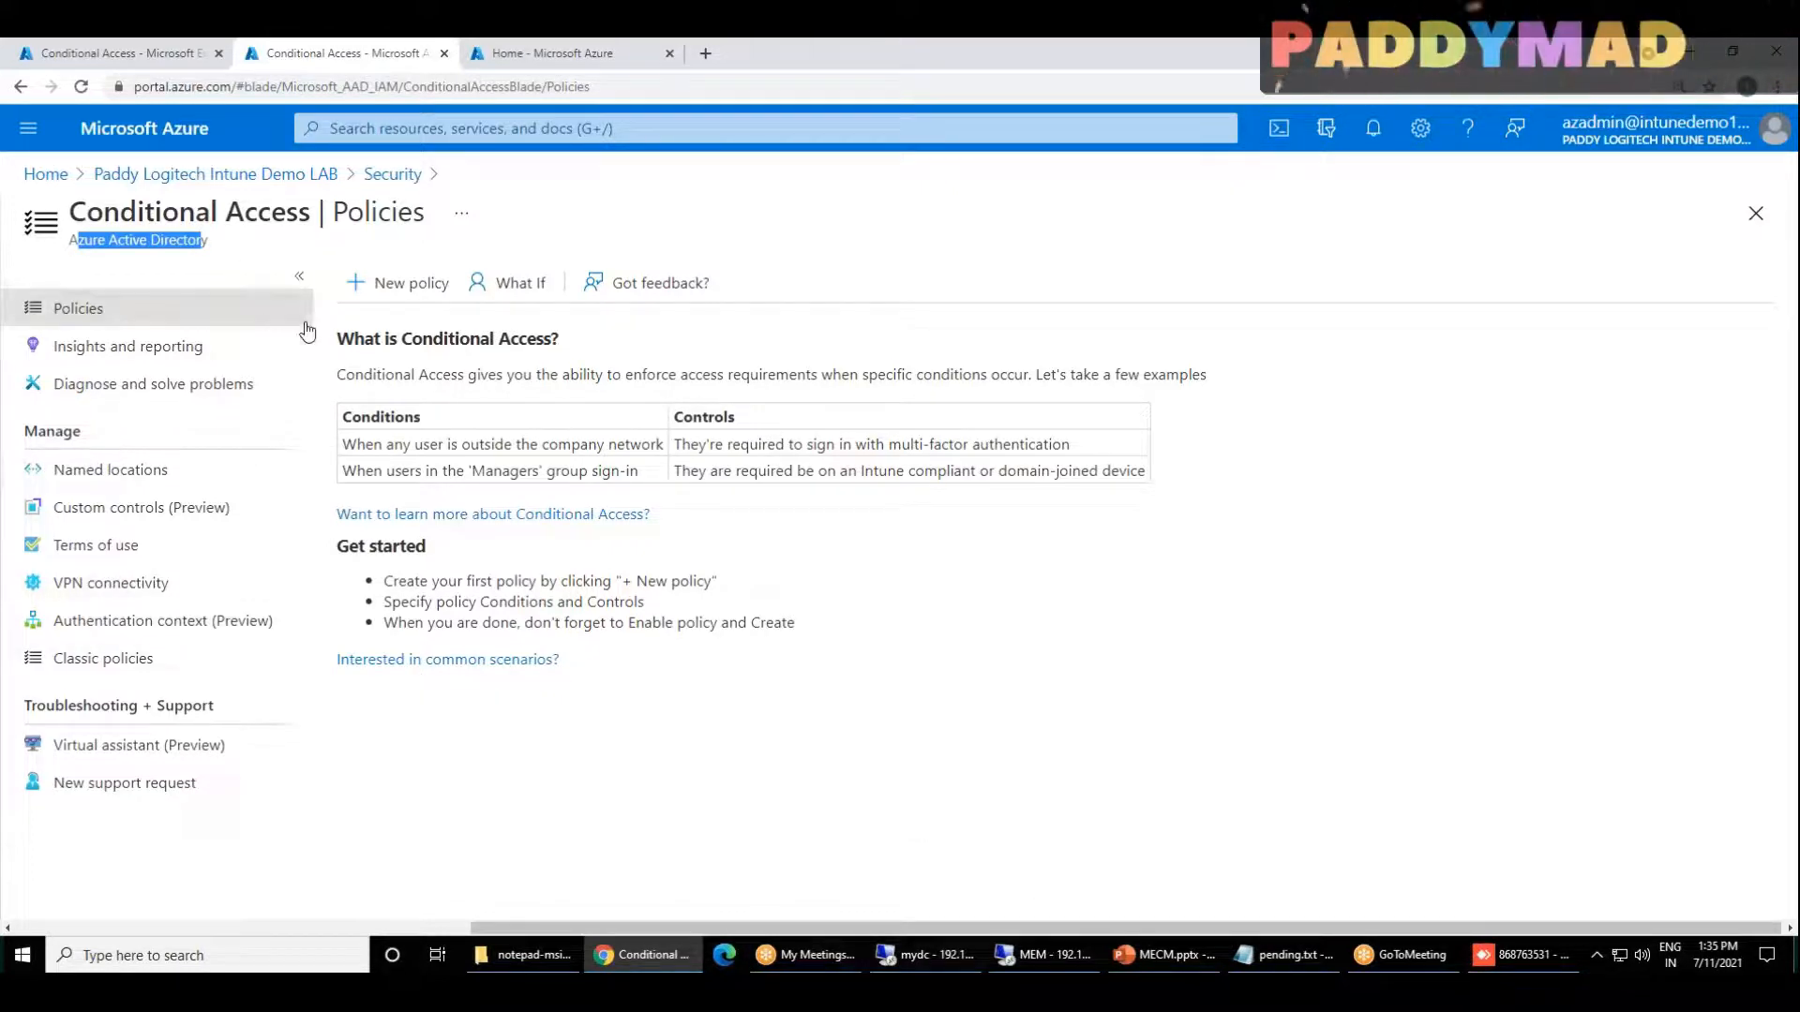
{"action": "left_click_drag", "start_coordinate": [120, 212], "coordinate": [258, 212]}
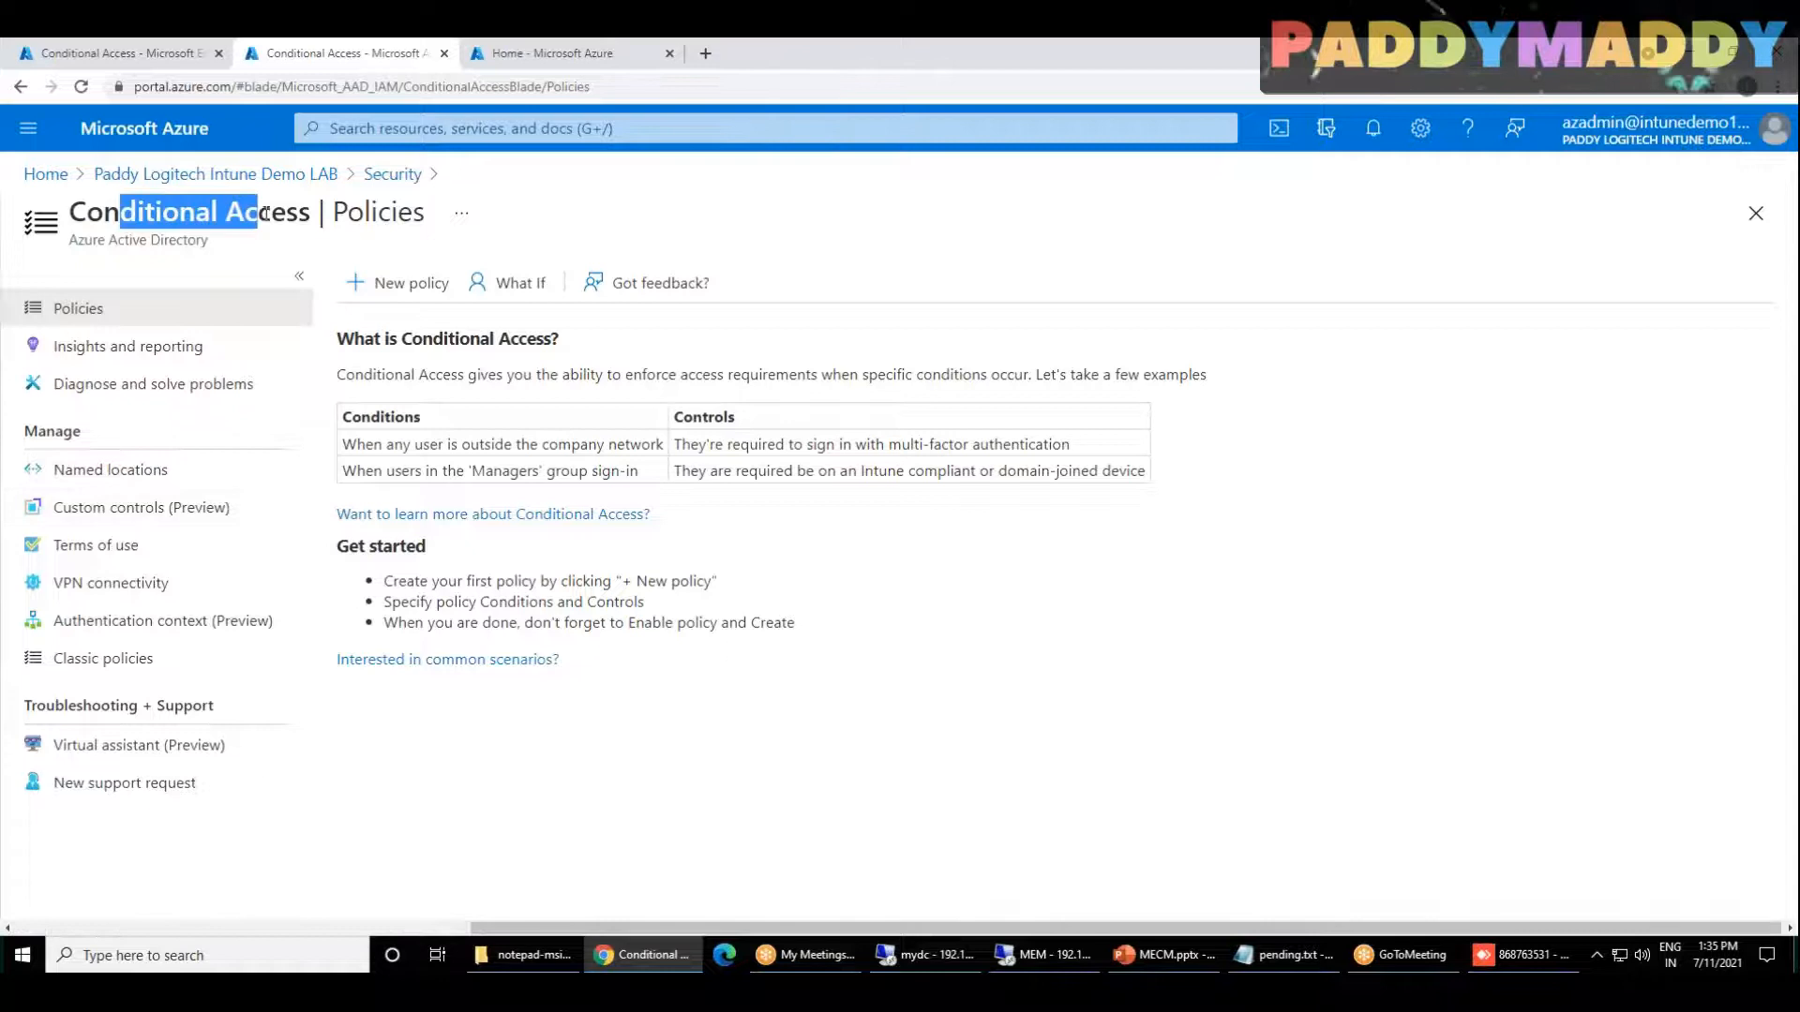
{"action": "left_click_drag", "start_coordinate": [1217, 930], "coordinate": [472, 936]}
{"action": "scroll", "coordinate": [464, 764], "scroll_direction": "down", "scroll_amount": 1}
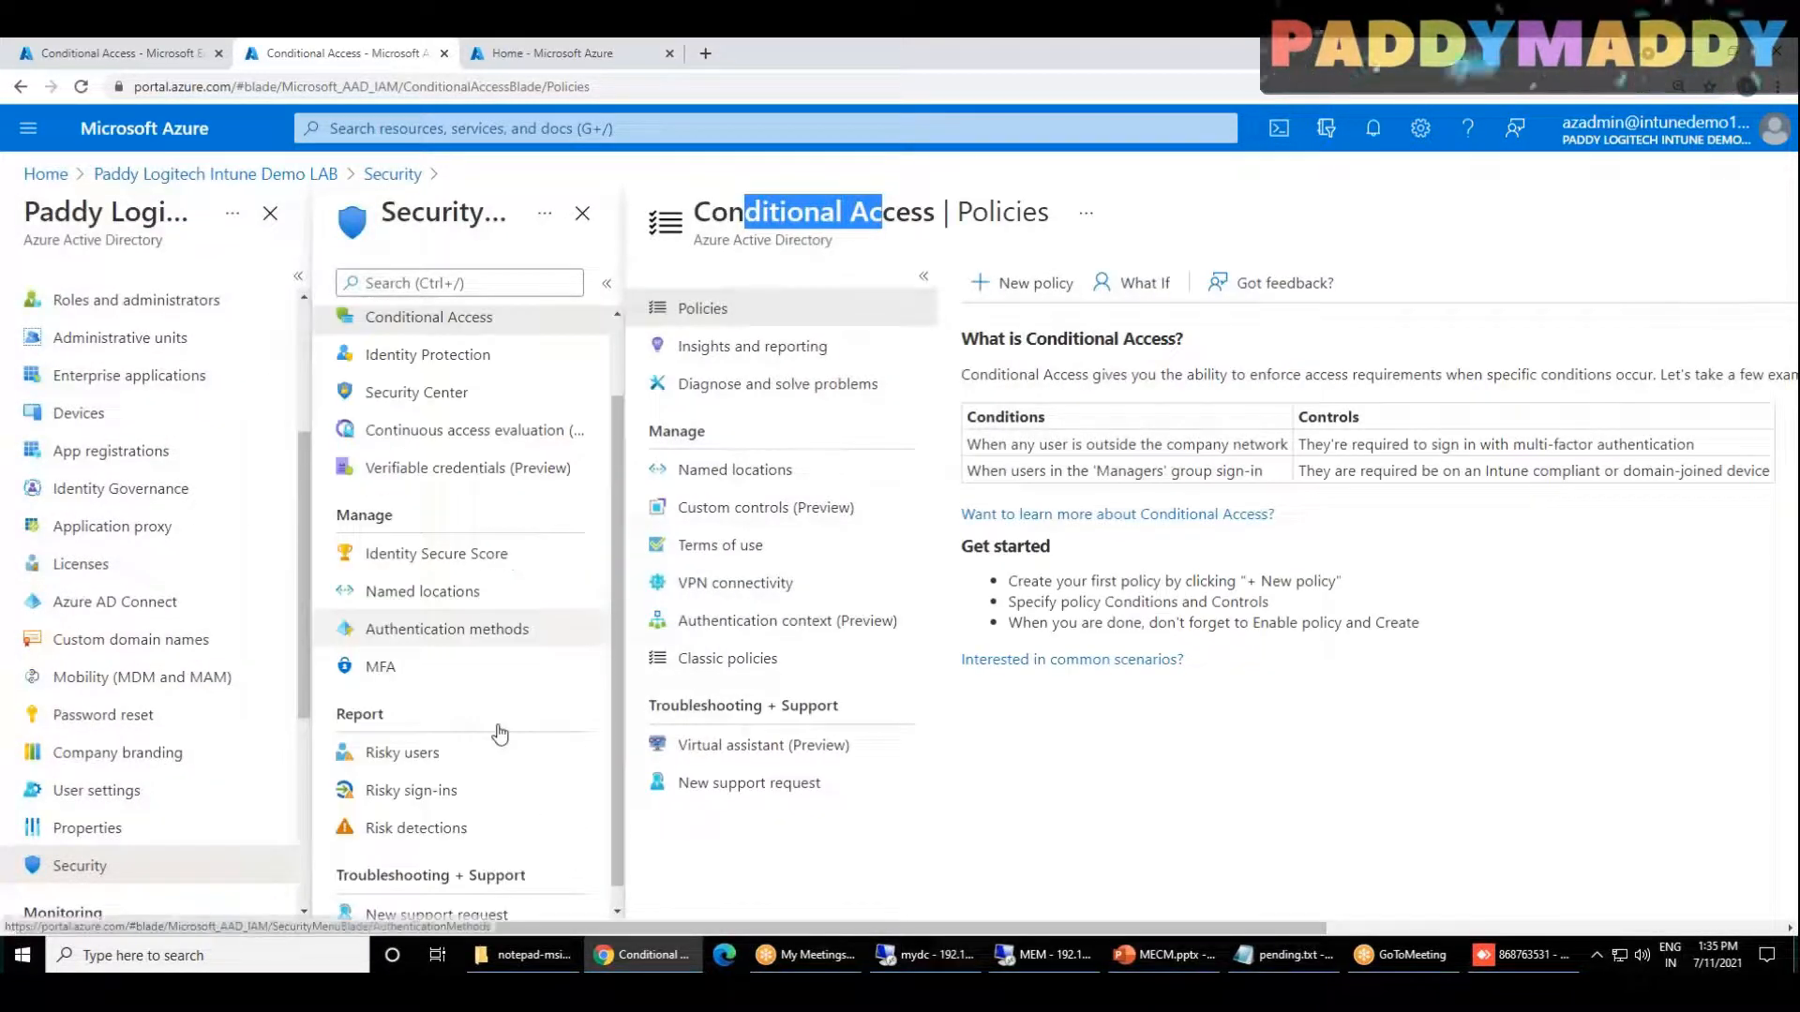
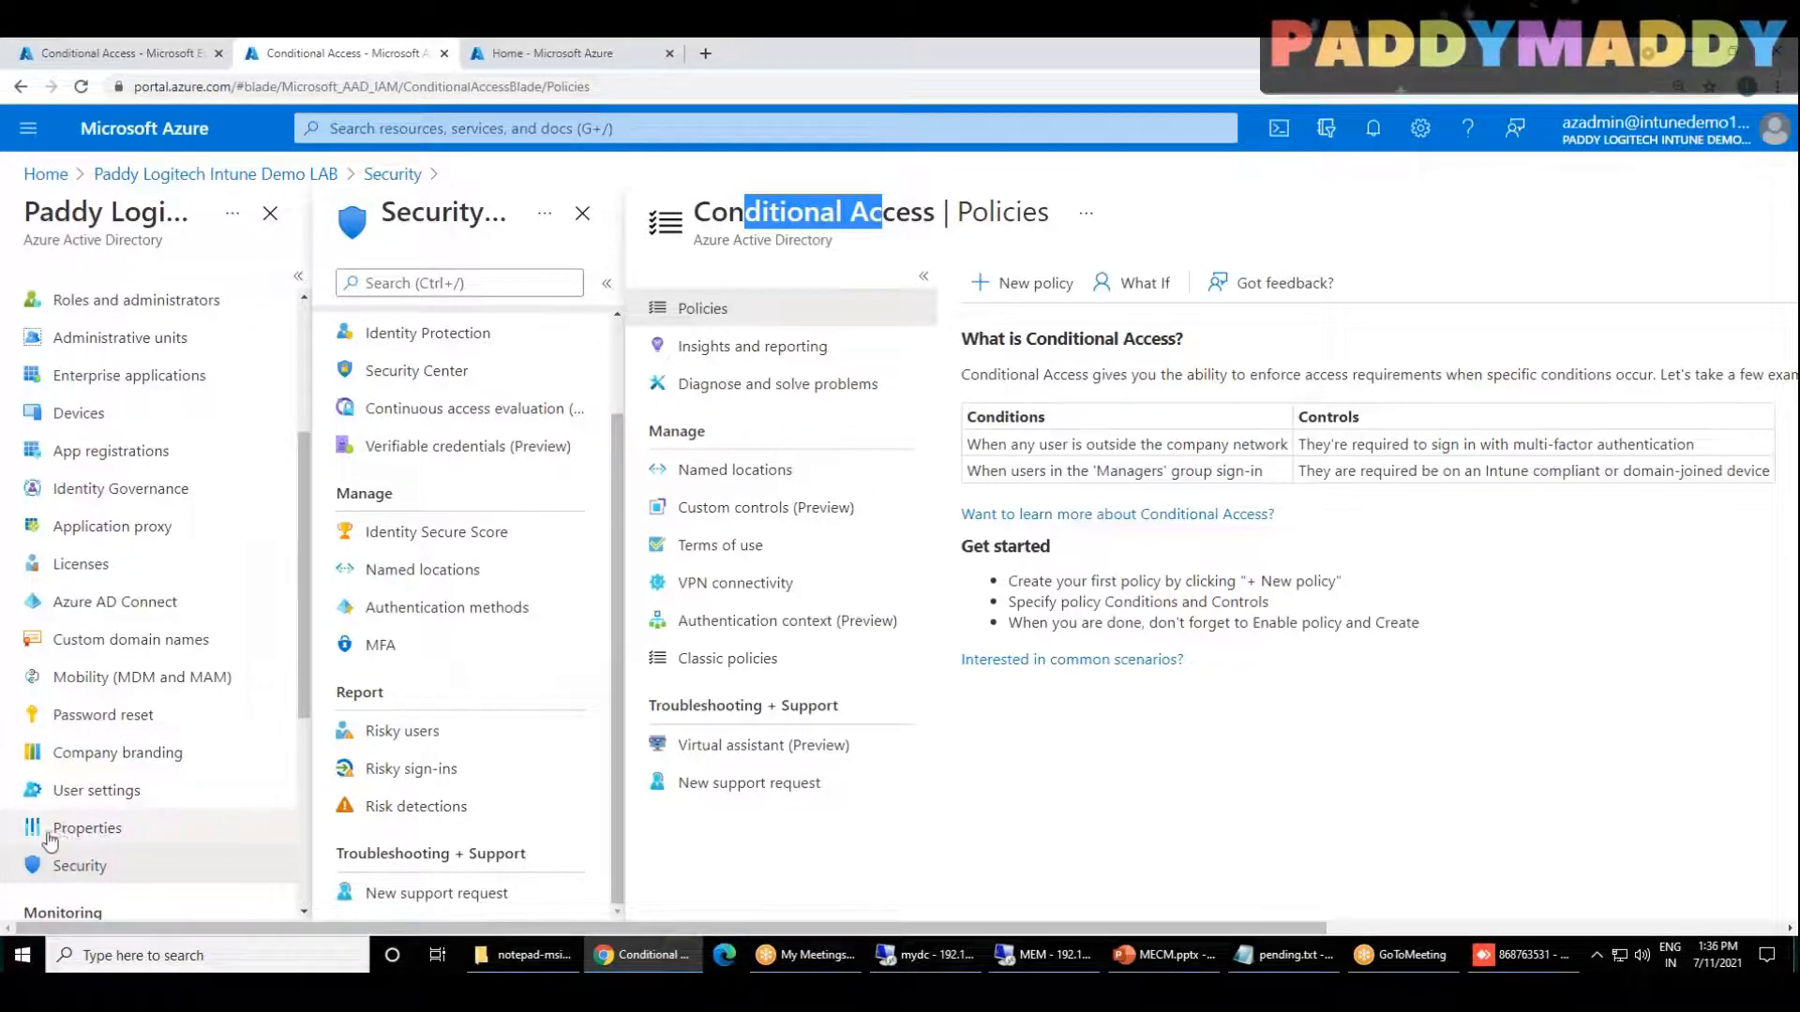
Step: Start a new Conditional Access policy in the Azure portal and read the notice about Security defaults beneath the Enable policy setting
{"action": "left_click", "coordinate": [1005, 300]}
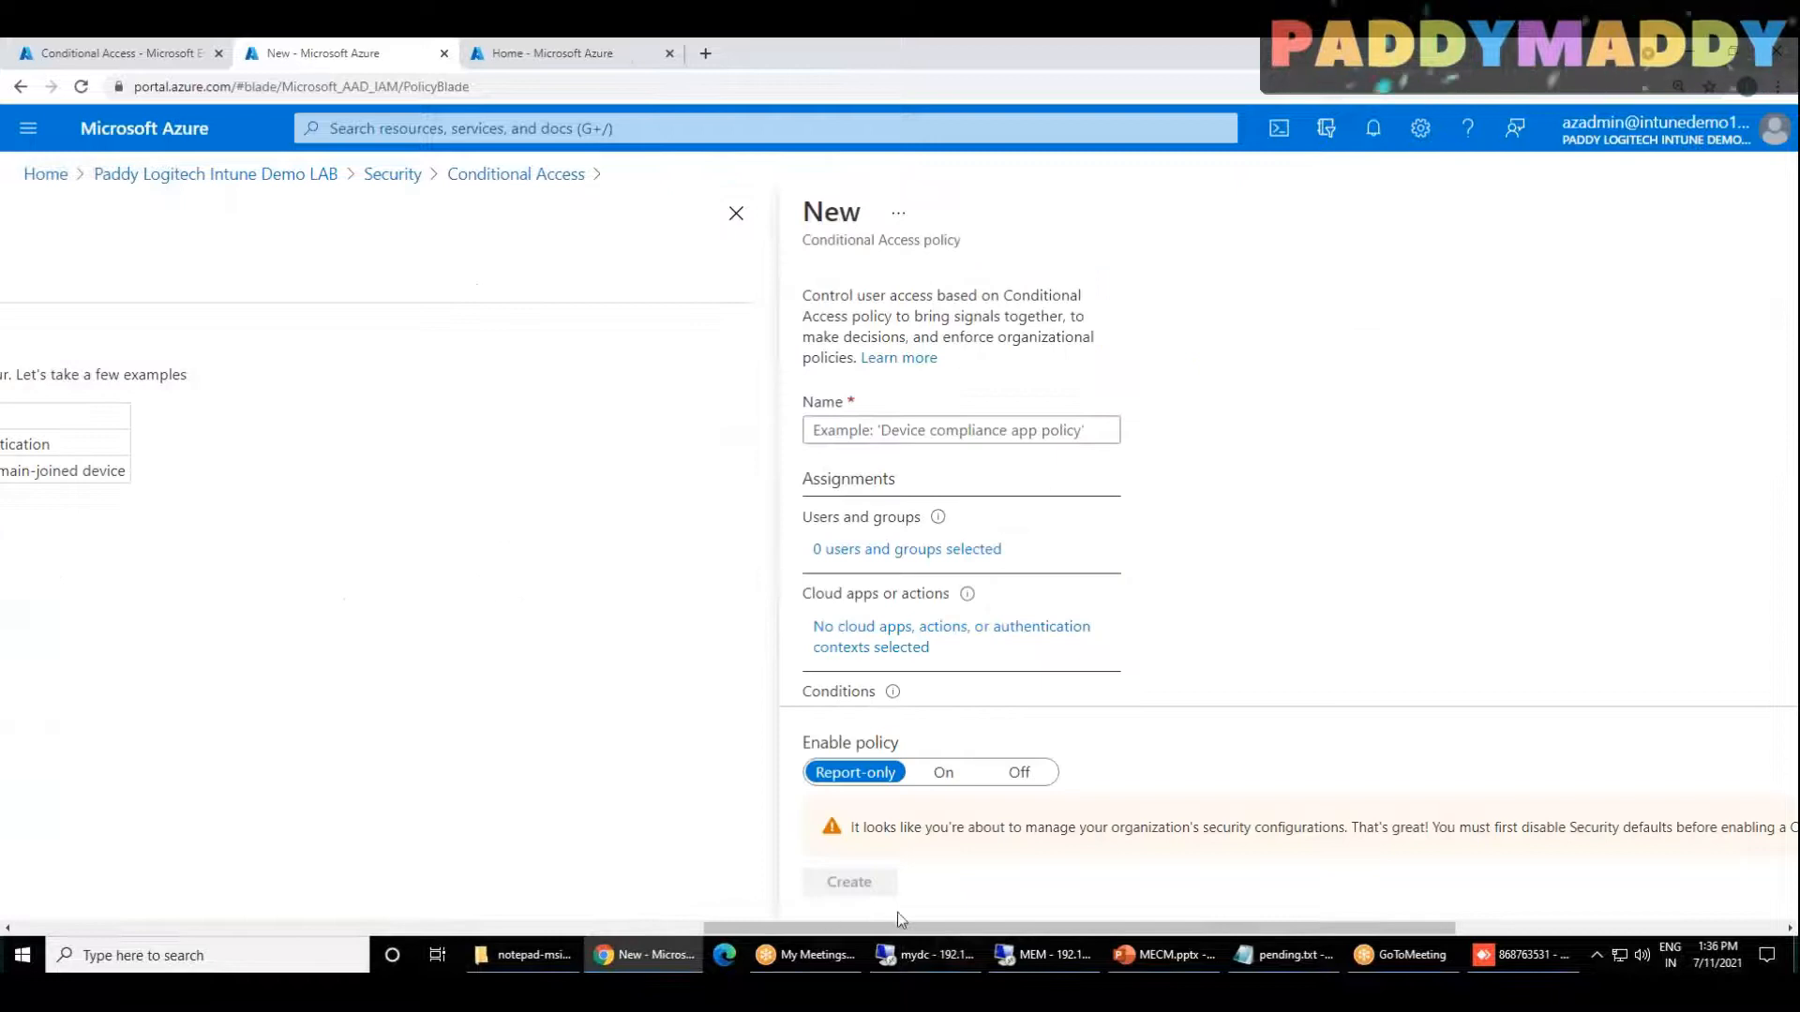
{"action": "left_click_drag", "start_coordinate": [1216, 928], "coordinate": [796, 937]}
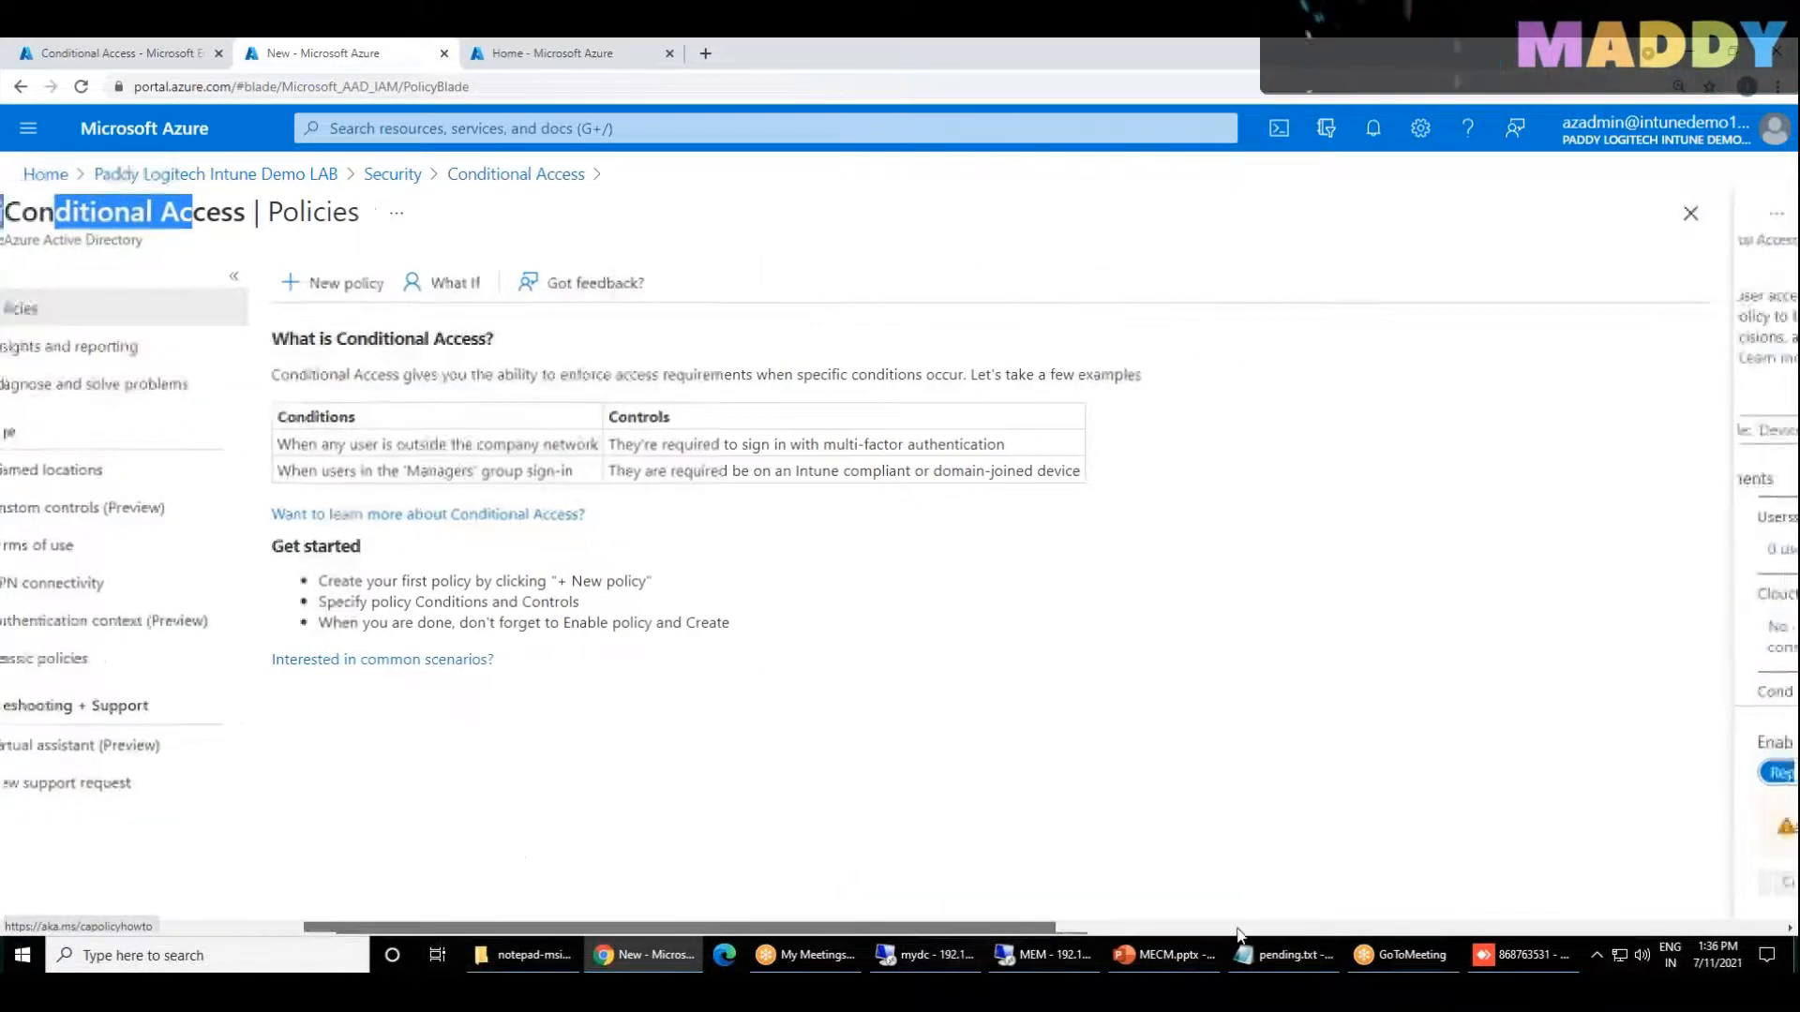
{"action": "left_click_drag", "start_coordinate": [572, 837], "coordinate": [1066, 841]}
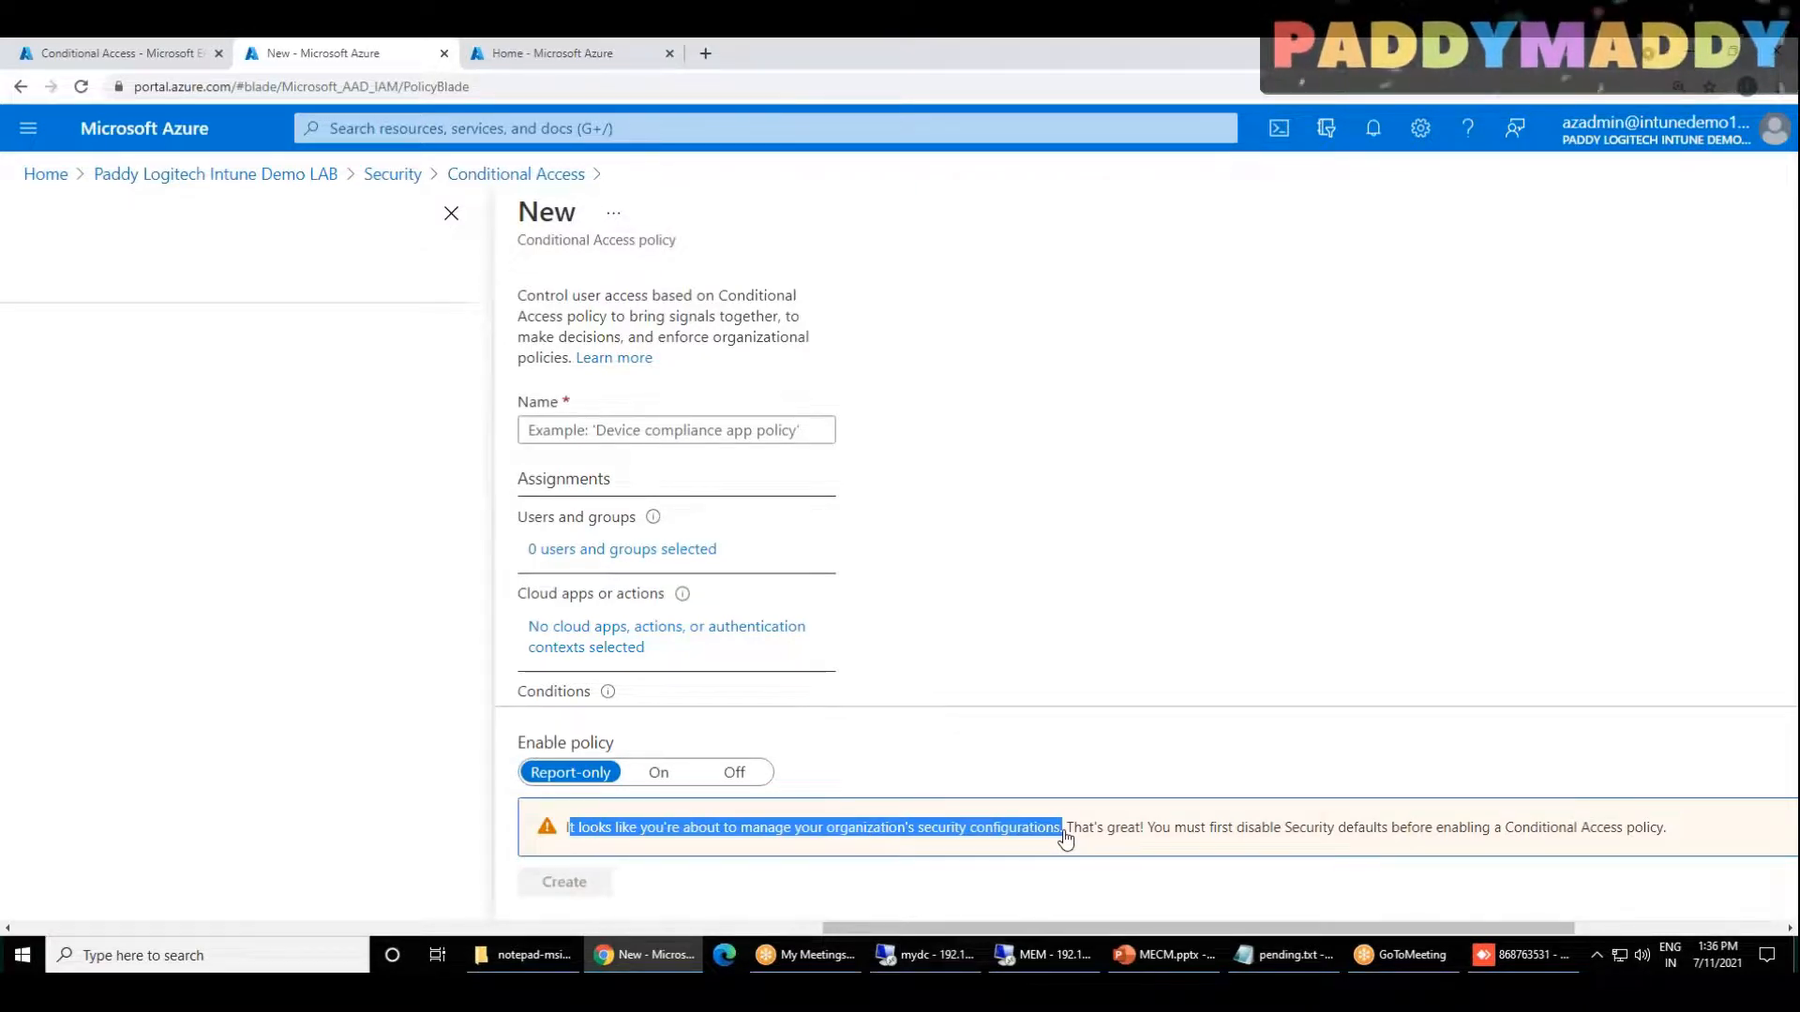
{"action": "left_click_drag", "start_coordinate": [1066, 841], "coordinate": [1071, 910]}
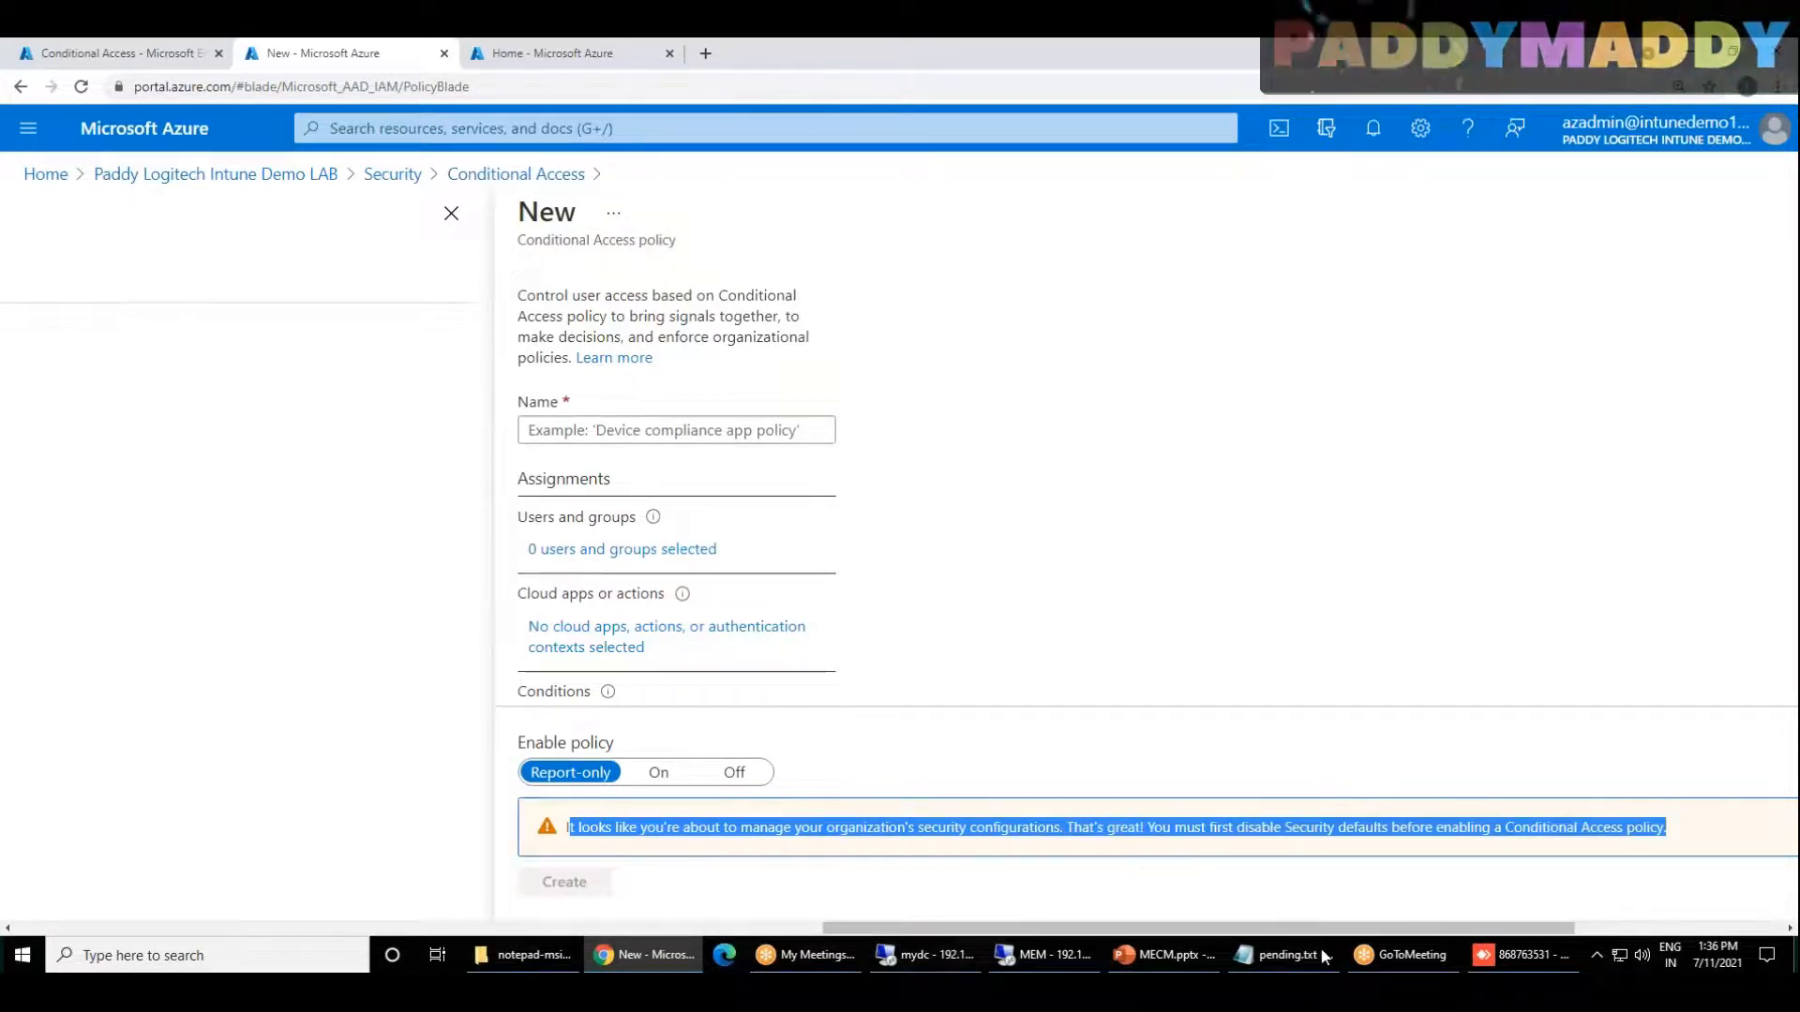
{"action": "left_click", "coordinate": [1178, 890]}
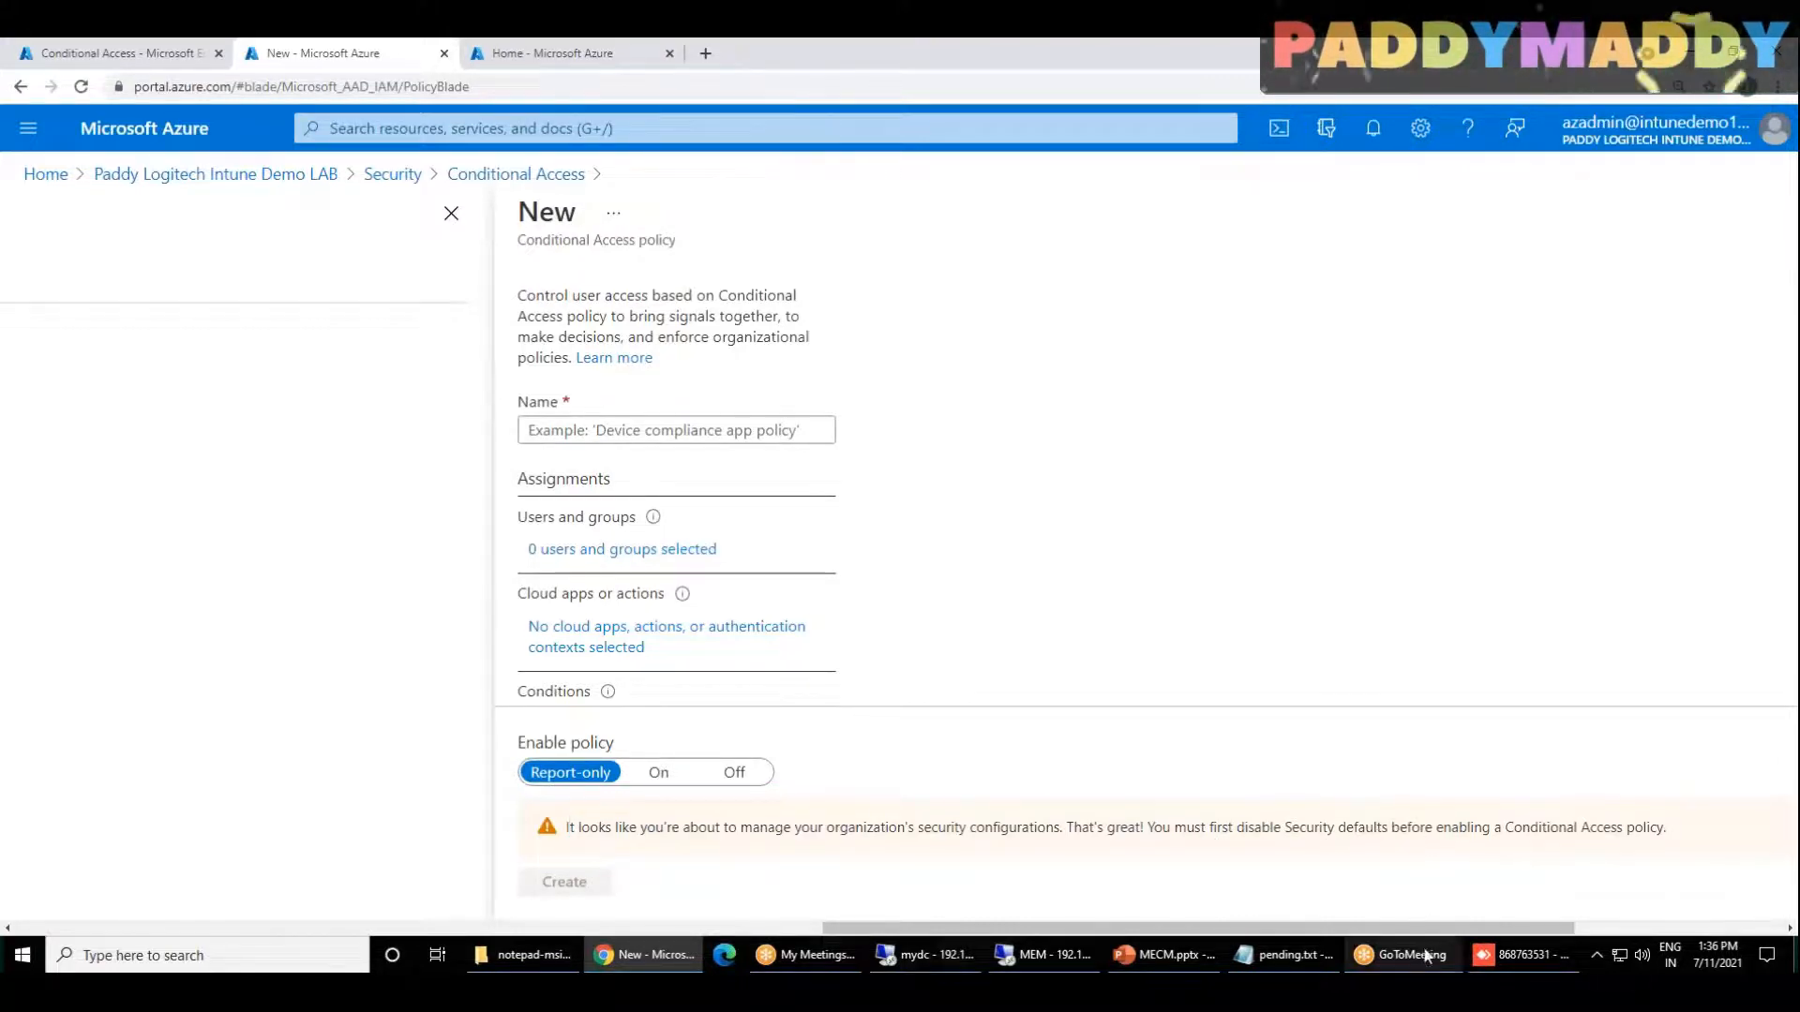
{"action": "left_click_drag", "start_coordinate": [1705, 837], "coordinate": [1070, 844]}
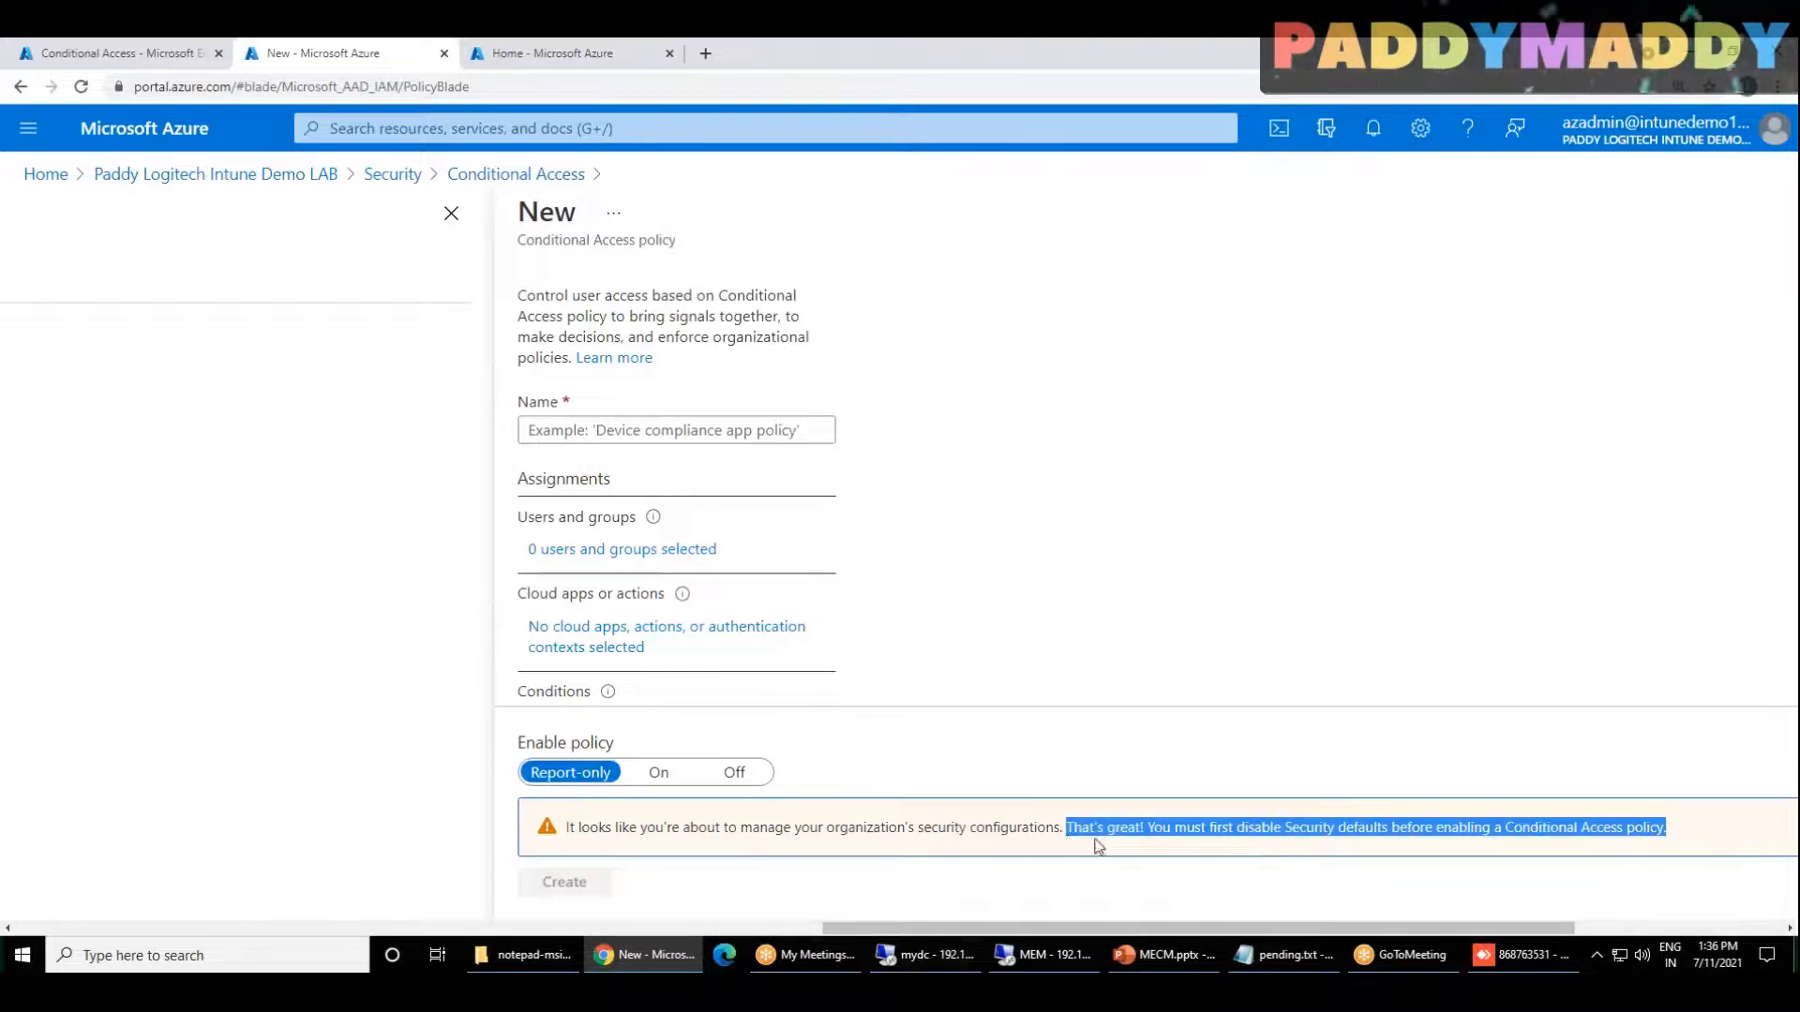
Step: Open the Microsoft documentation on Security defaults and examine its screenshot of where the setting is managed
{"action": "left_click", "coordinate": [1098, 847]}
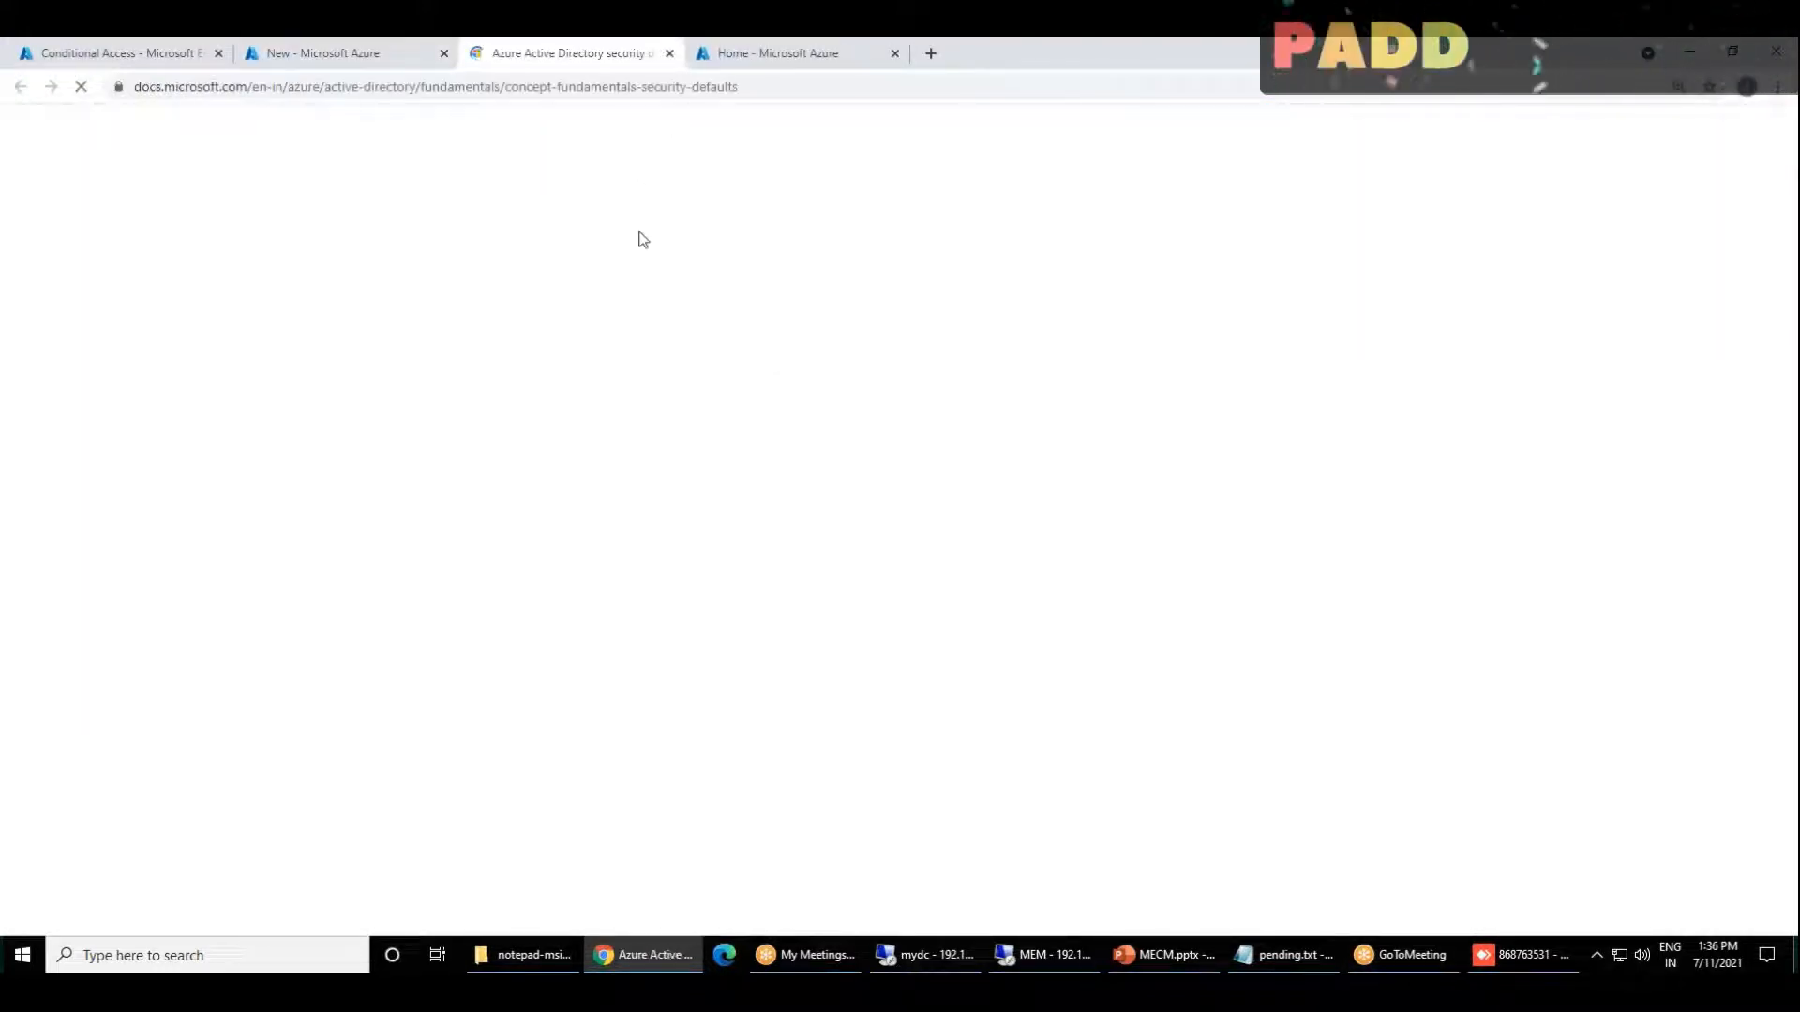
{"action": "scroll", "coordinate": [892, 620], "scroll_direction": "down", "scroll_amount": 5}
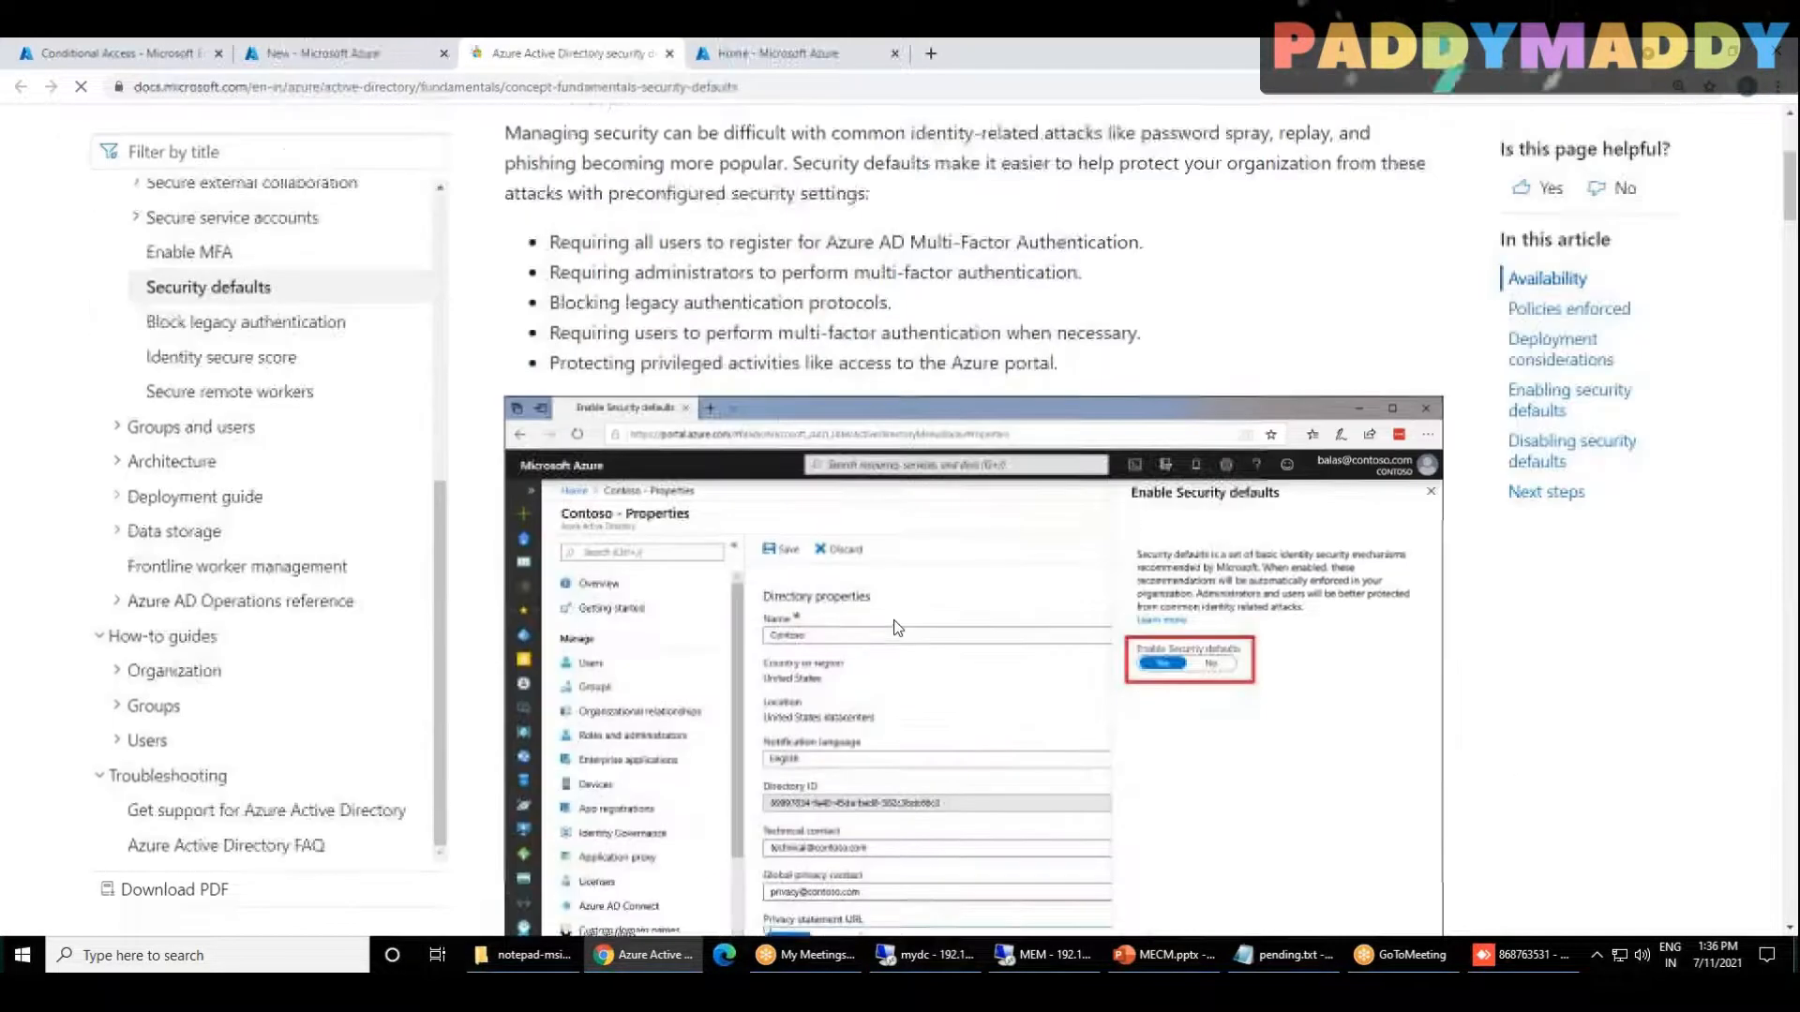
{"action": "scroll", "coordinate": [1173, 750], "scroll_direction": "down", "scroll_amount": 4}
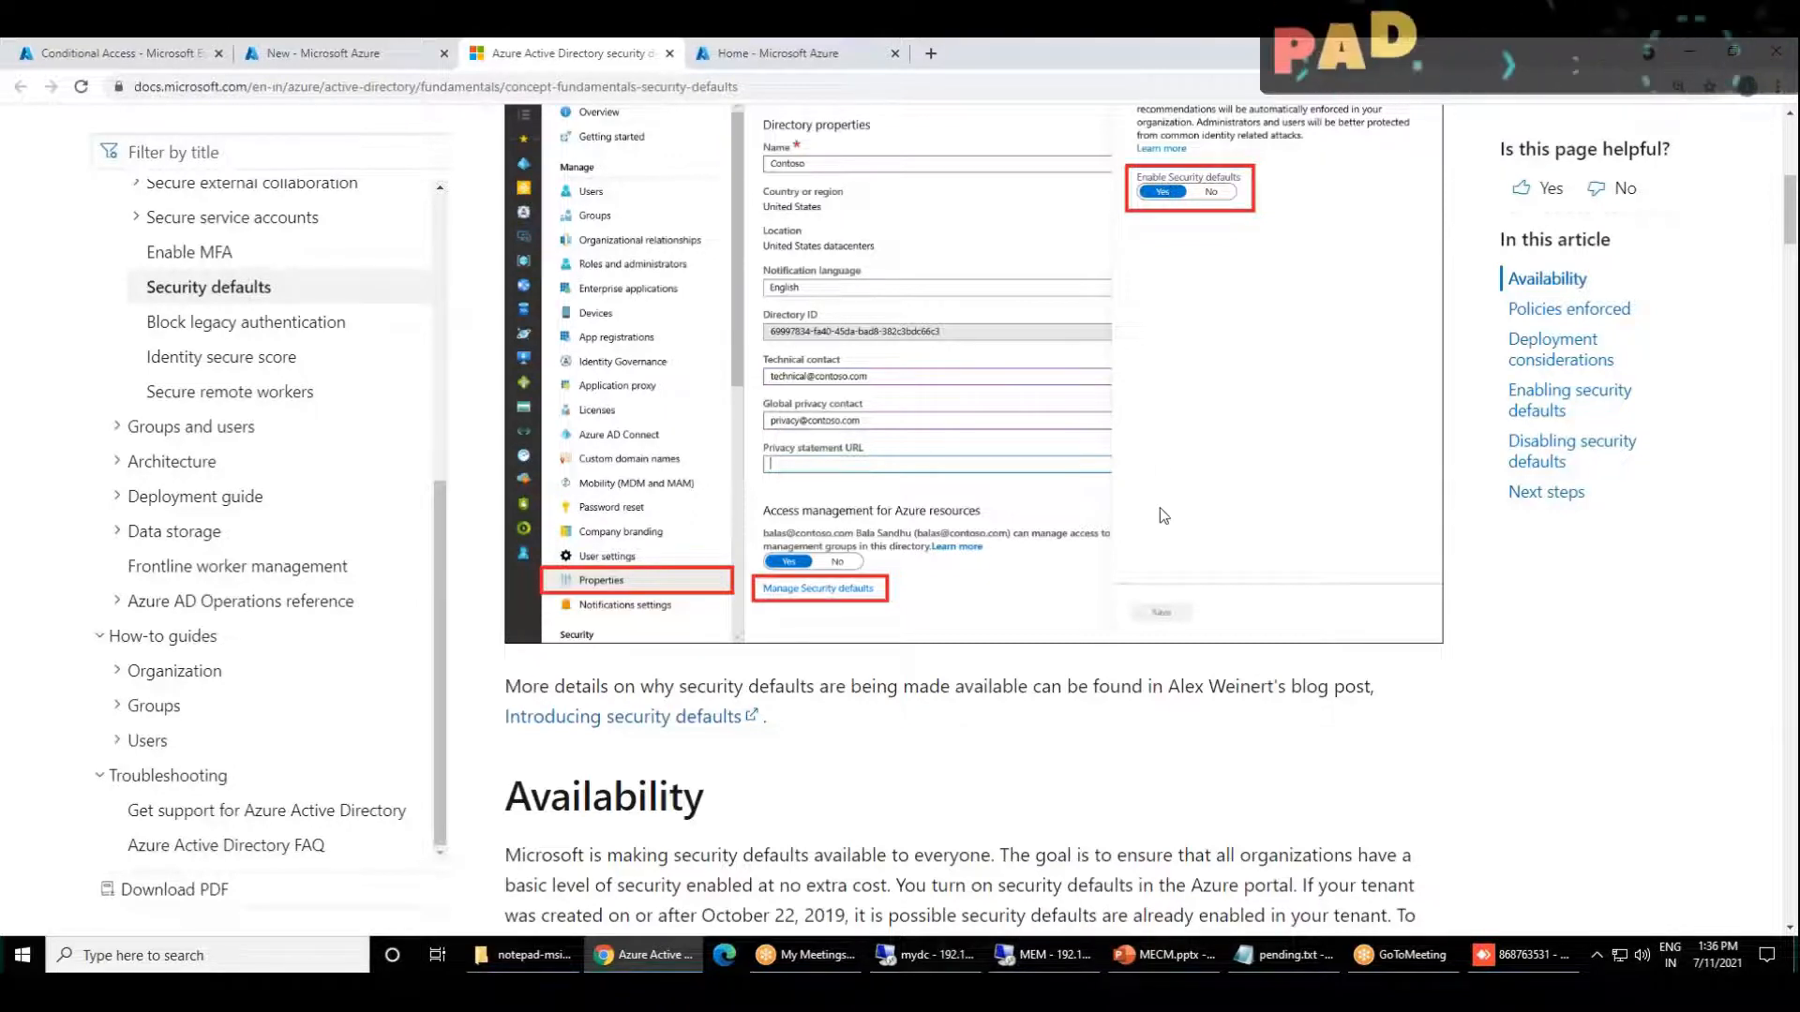
{"action": "scroll", "coordinate": [1161, 508], "scroll_direction": "up", "scroll_amount": 4}
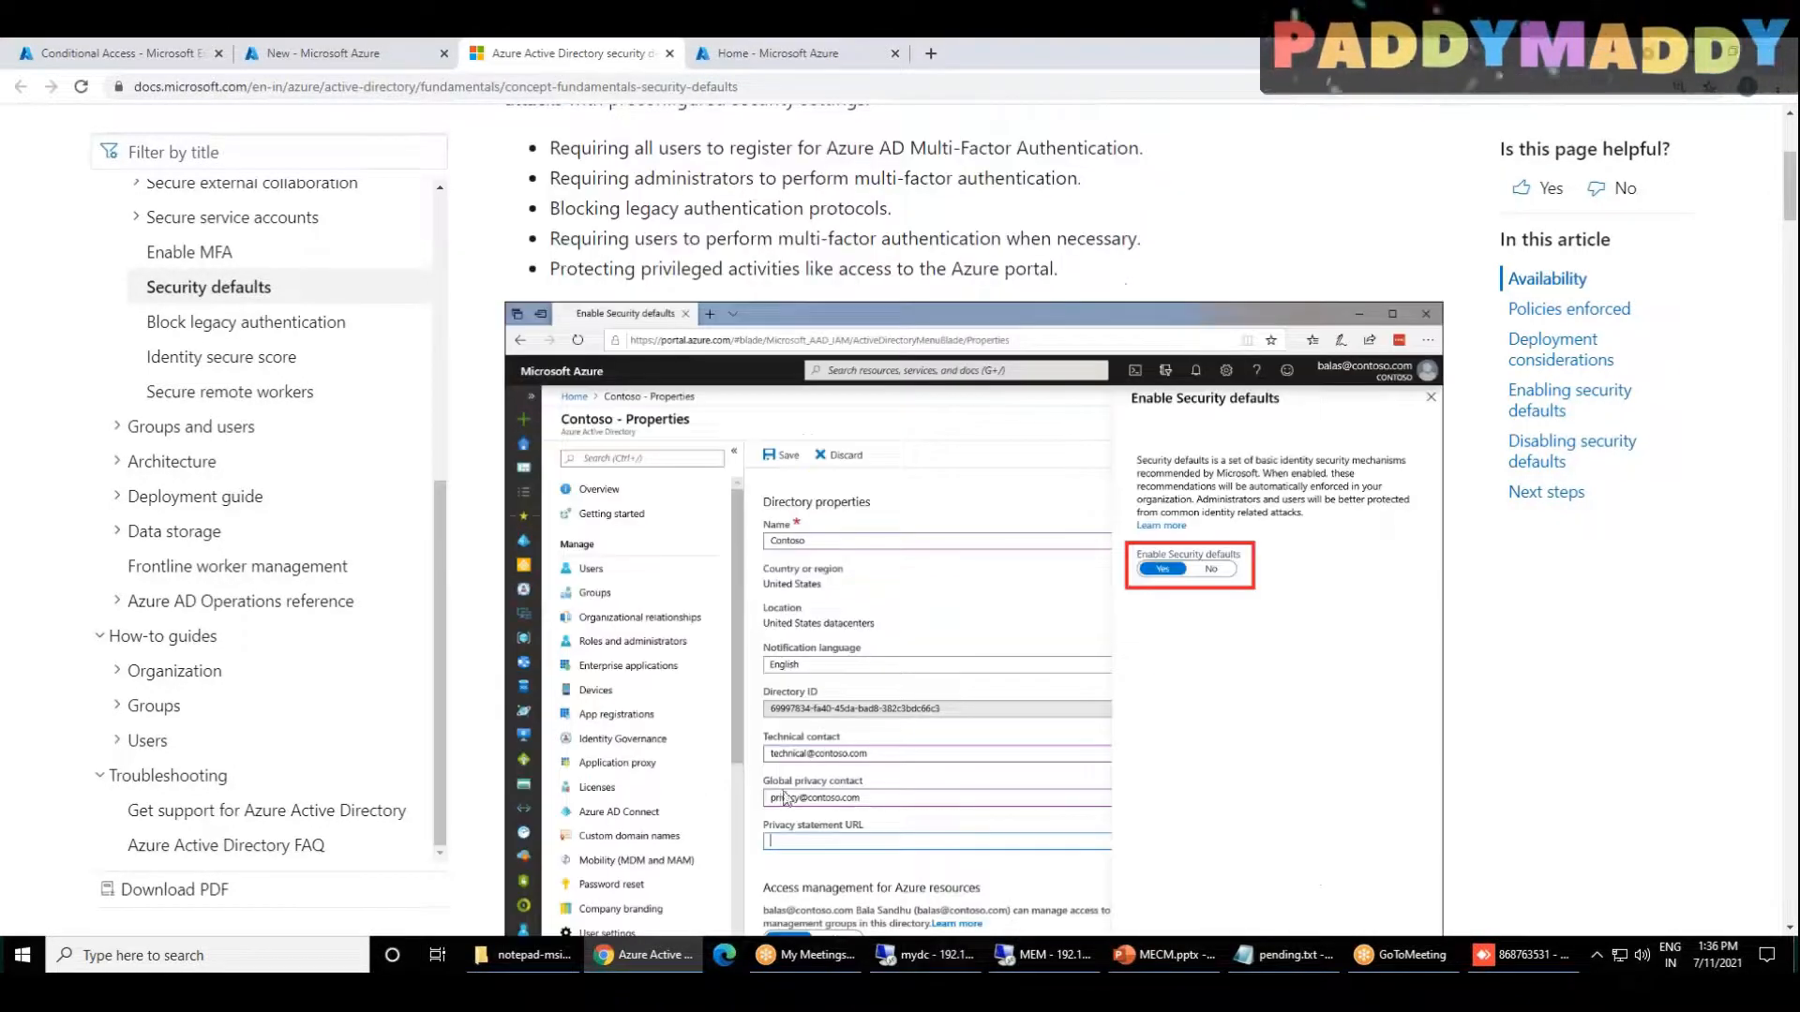
Step: Return to the Azure portal tab with the unsaved policy and open the Azure Active Directory tenant's Properties
{"action": "left_click", "coordinate": [765, 52]}
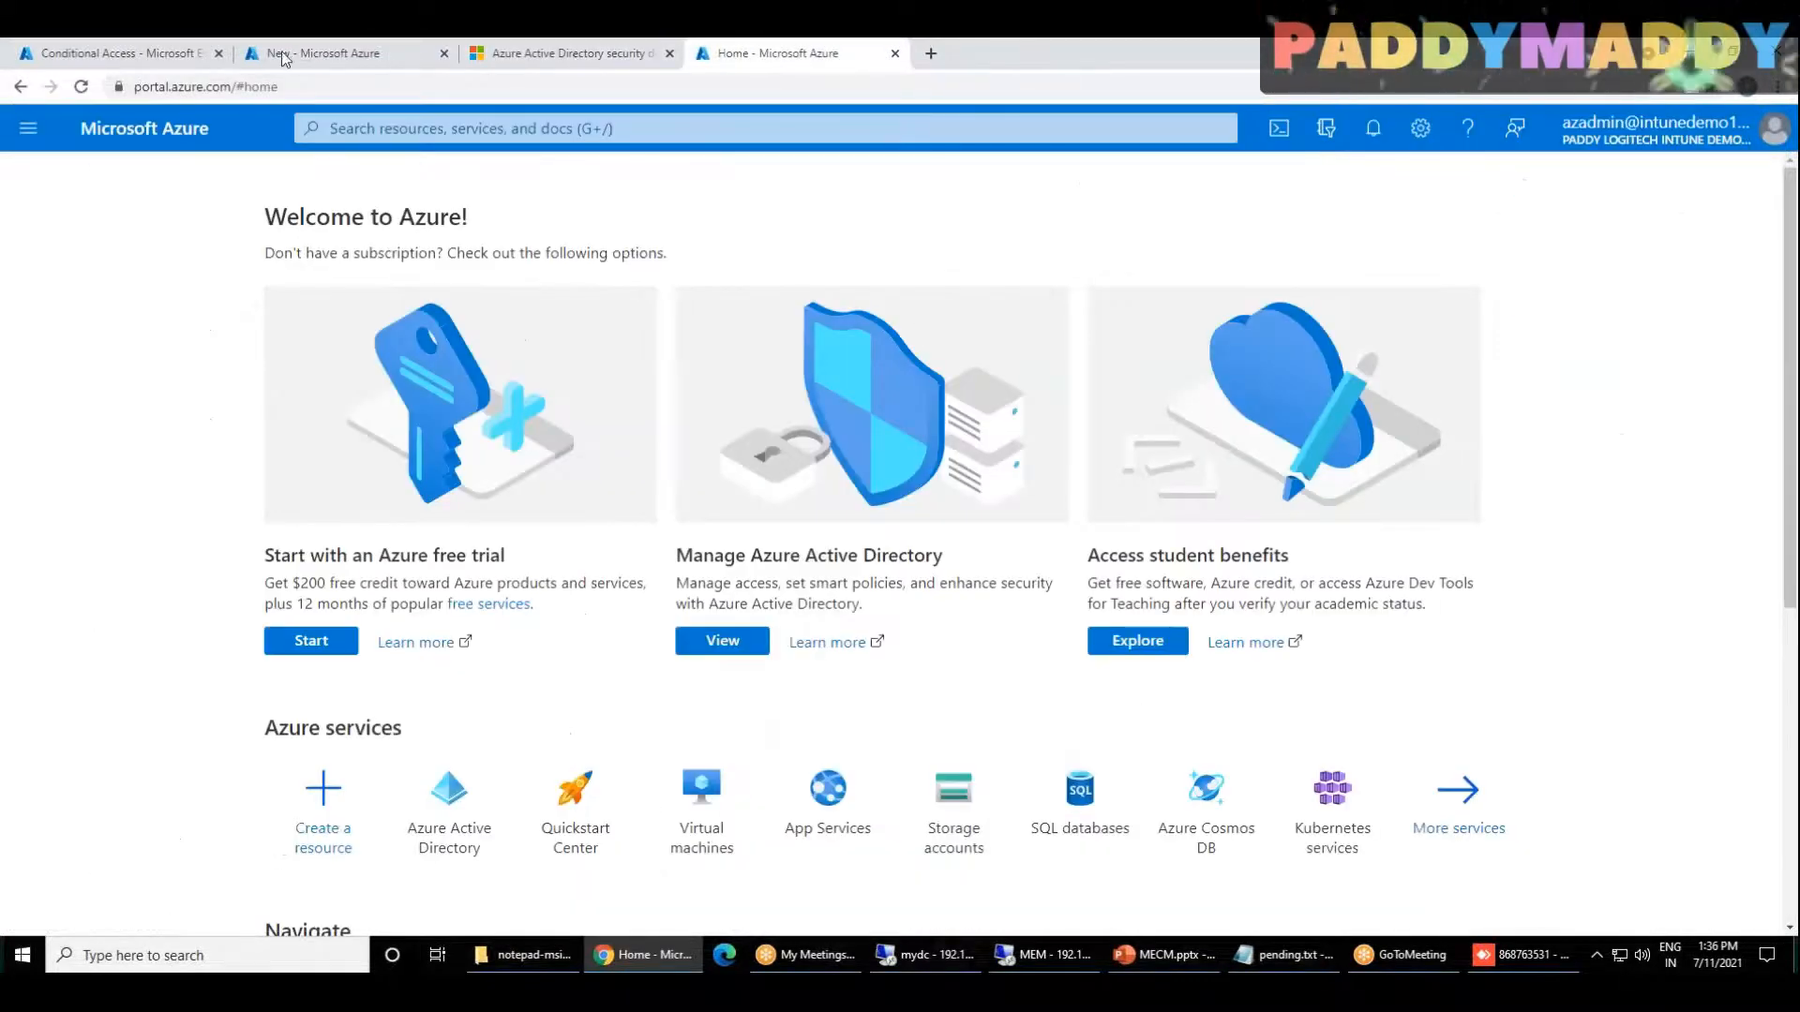
{"action": "left_click", "coordinate": [281, 52]}
{"action": "left_click", "coordinate": [122, 55]}
{"action": "left_click", "coordinate": [332, 53]}
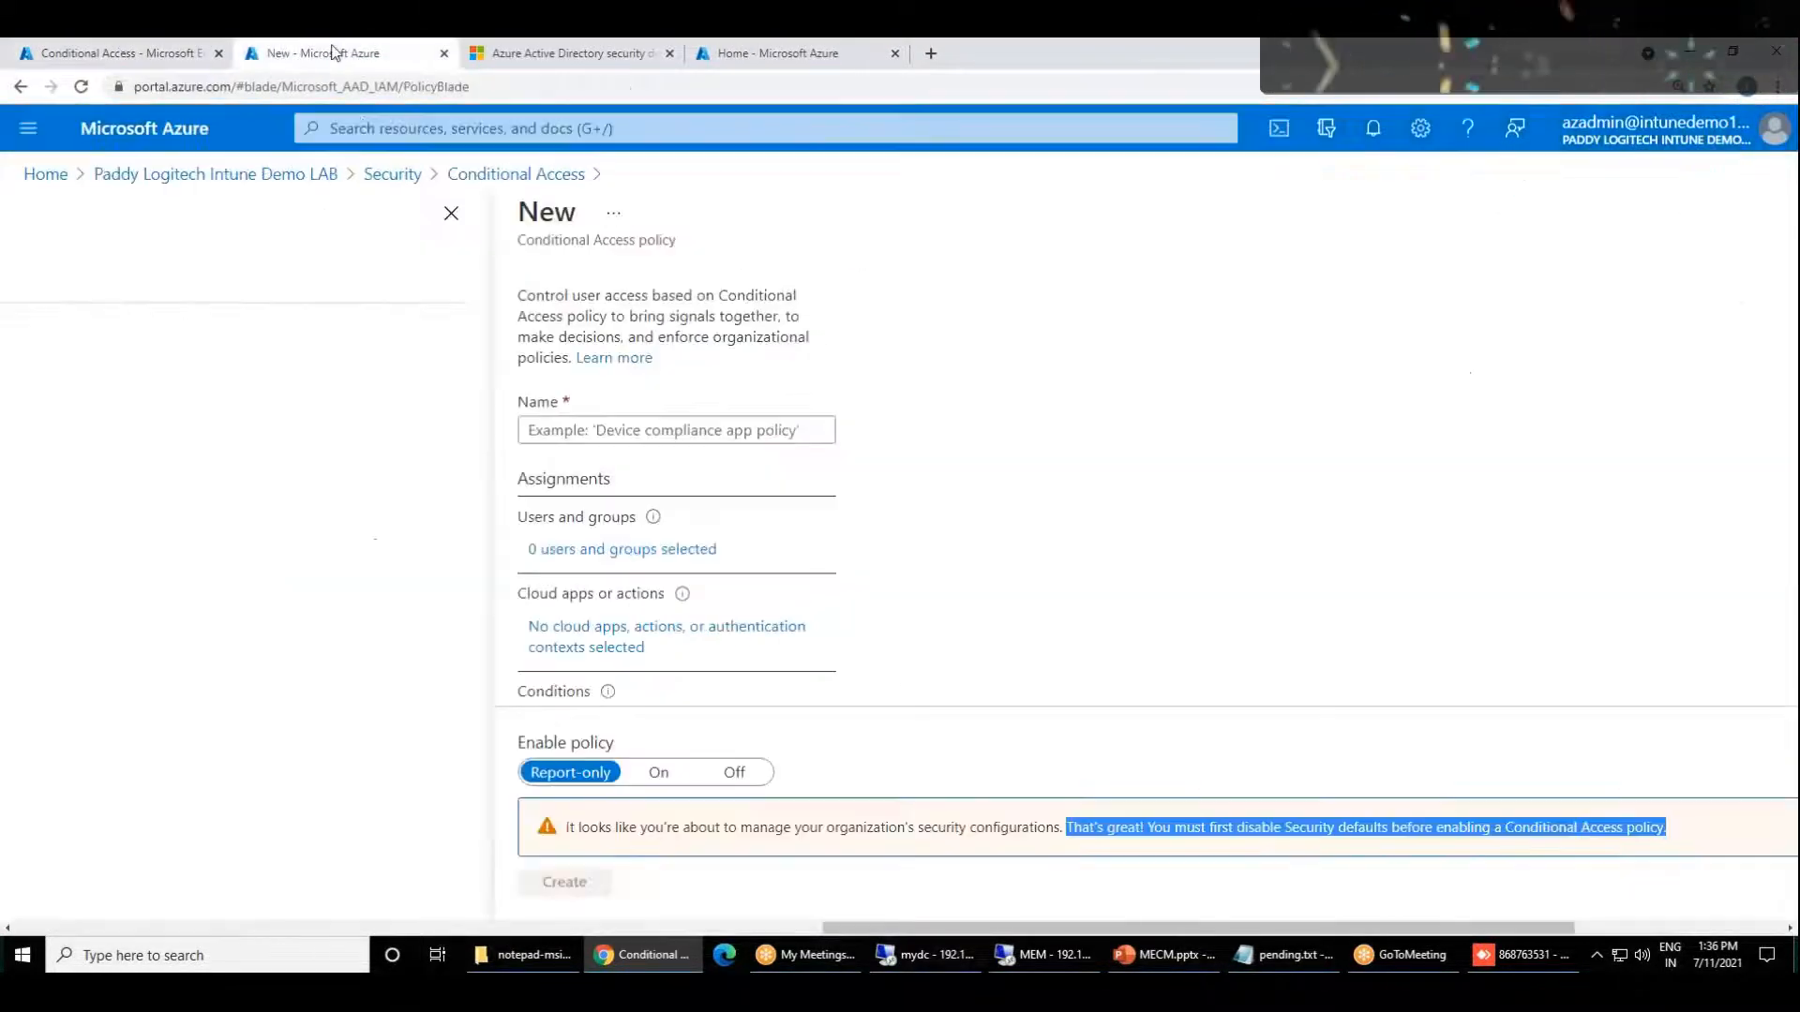
{"action": "left_click_drag", "start_coordinate": [1155, 943], "coordinate": [169, 914]}
{"action": "left_click", "coordinate": [109, 826]}
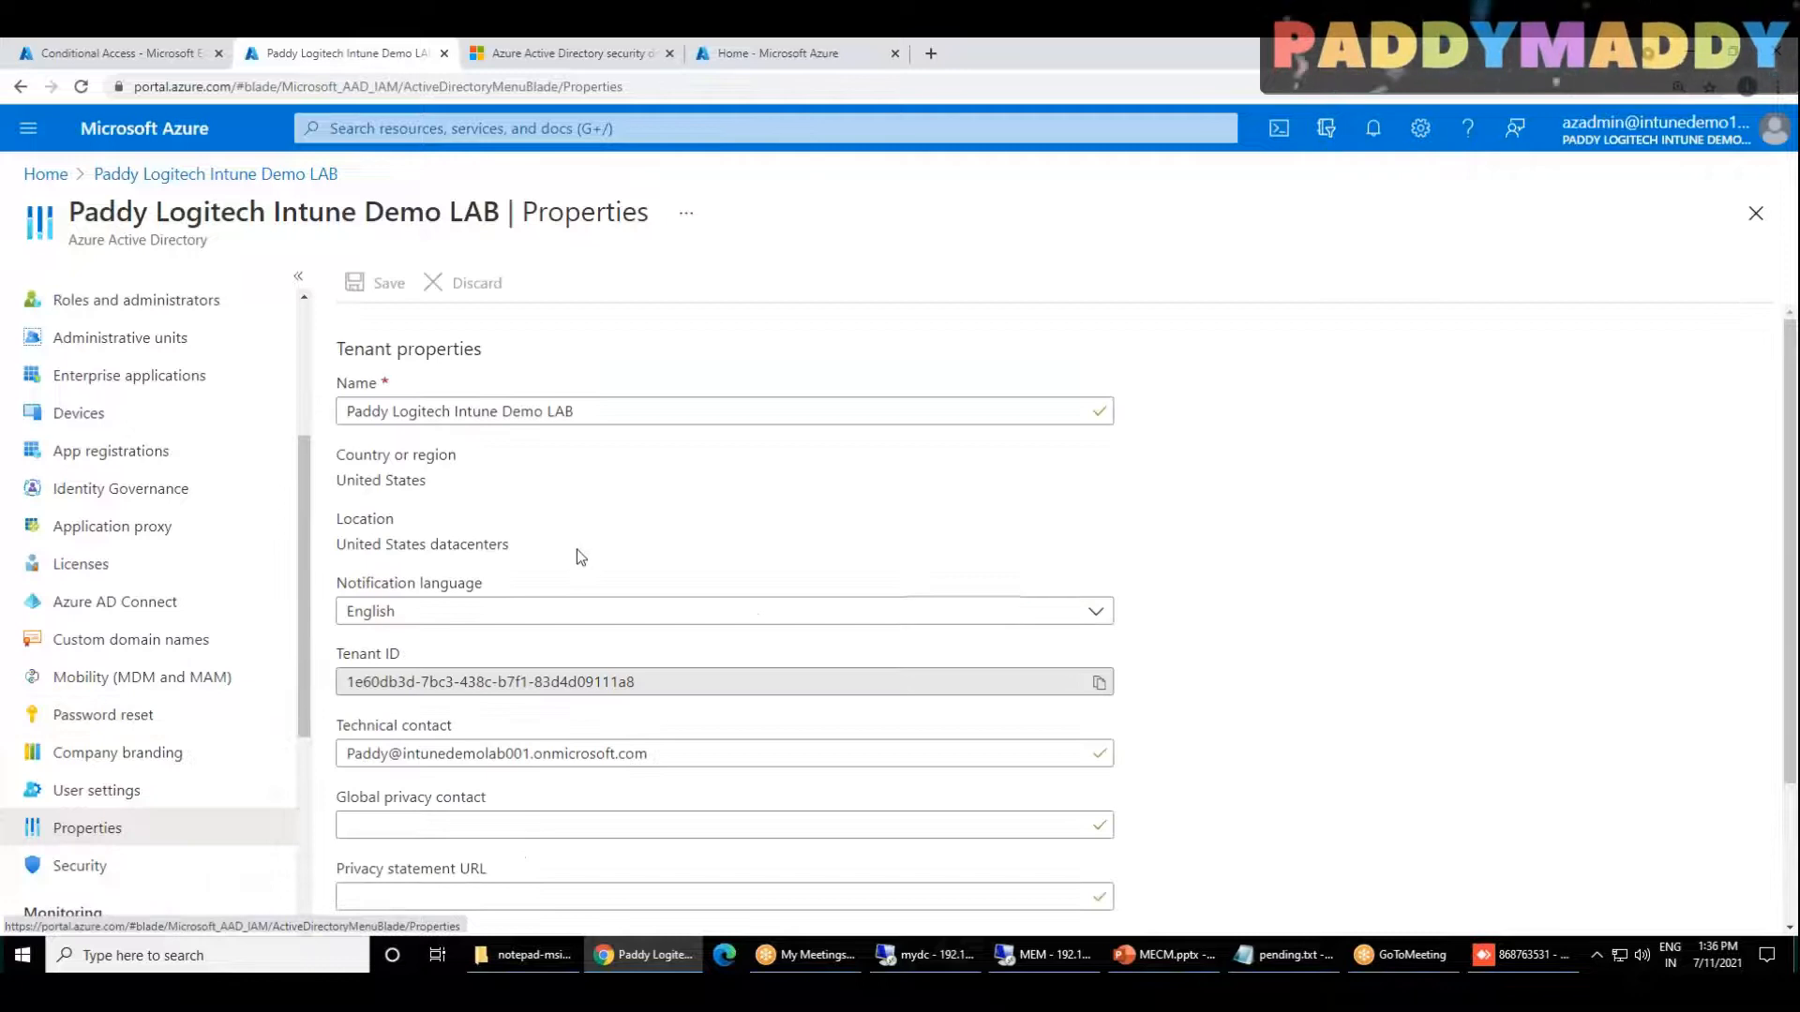
Step: Disable Security defaults for the tenant, giving the reason "My organization is using Conditional Access", and save the change
{"action": "scroll", "coordinate": [1265, 672], "scroll_direction": "down", "scroll_amount": 2}
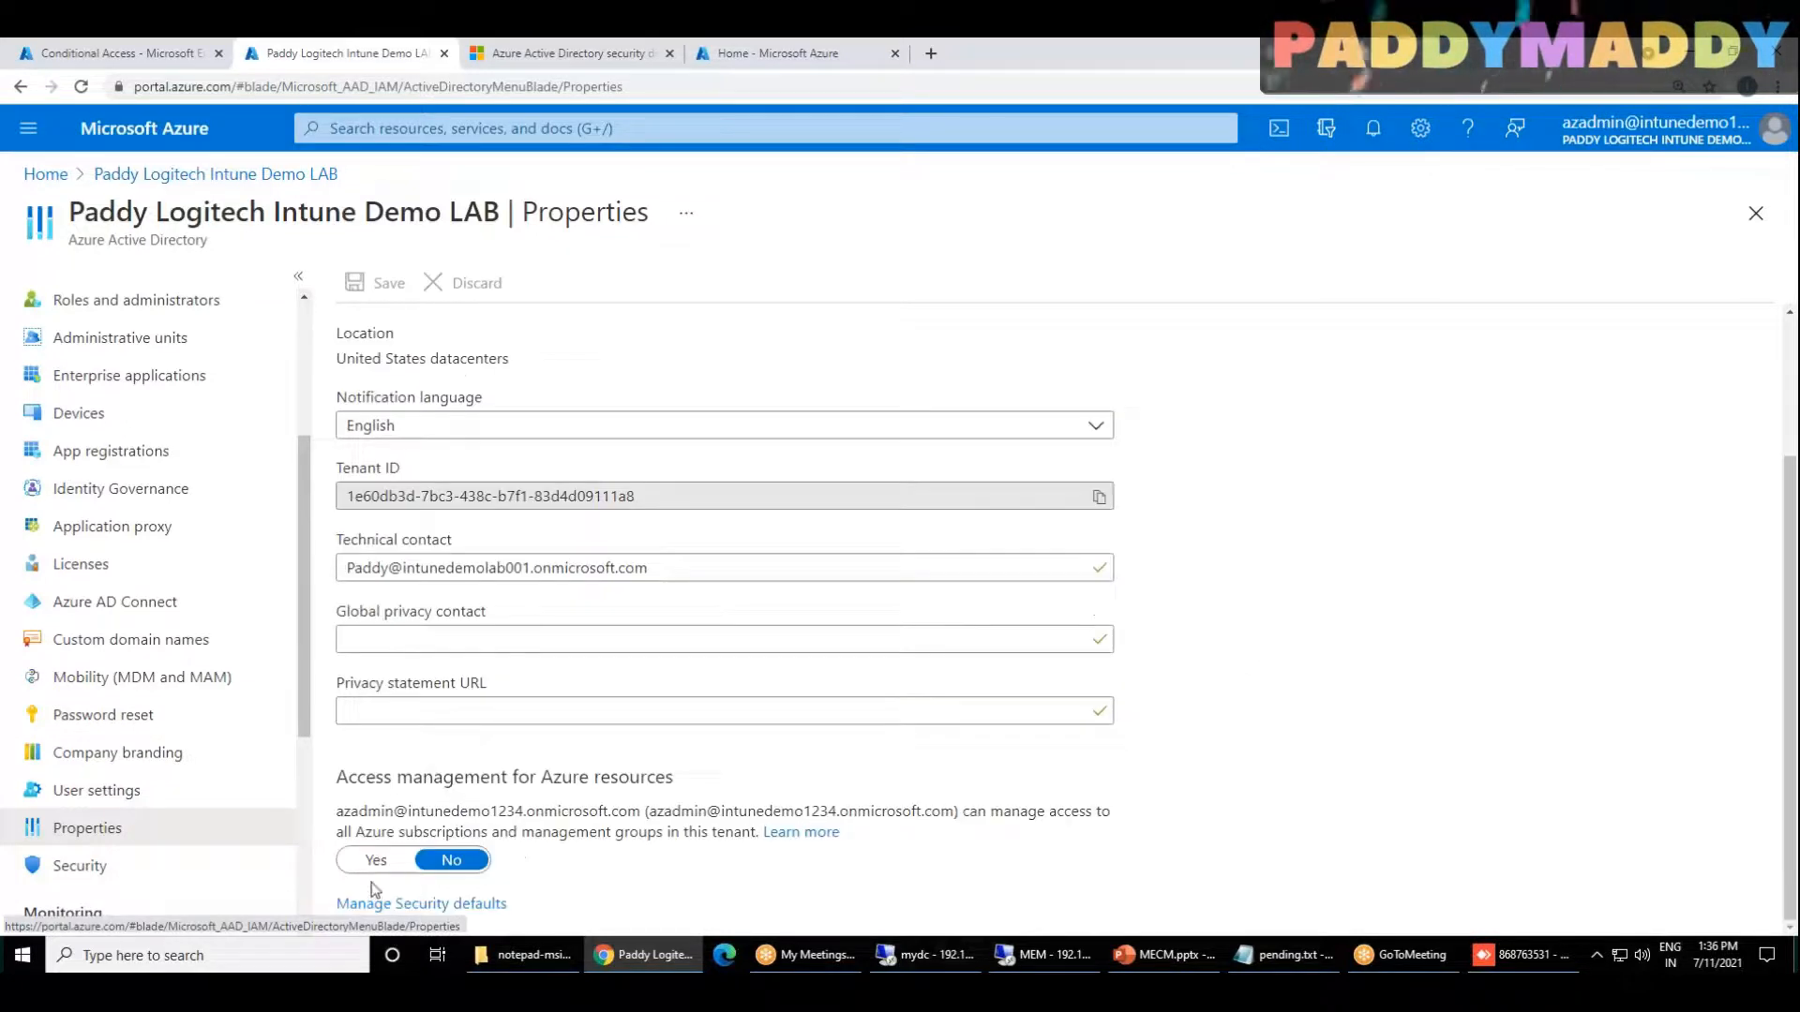
{"action": "left_click", "coordinate": [469, 905]}
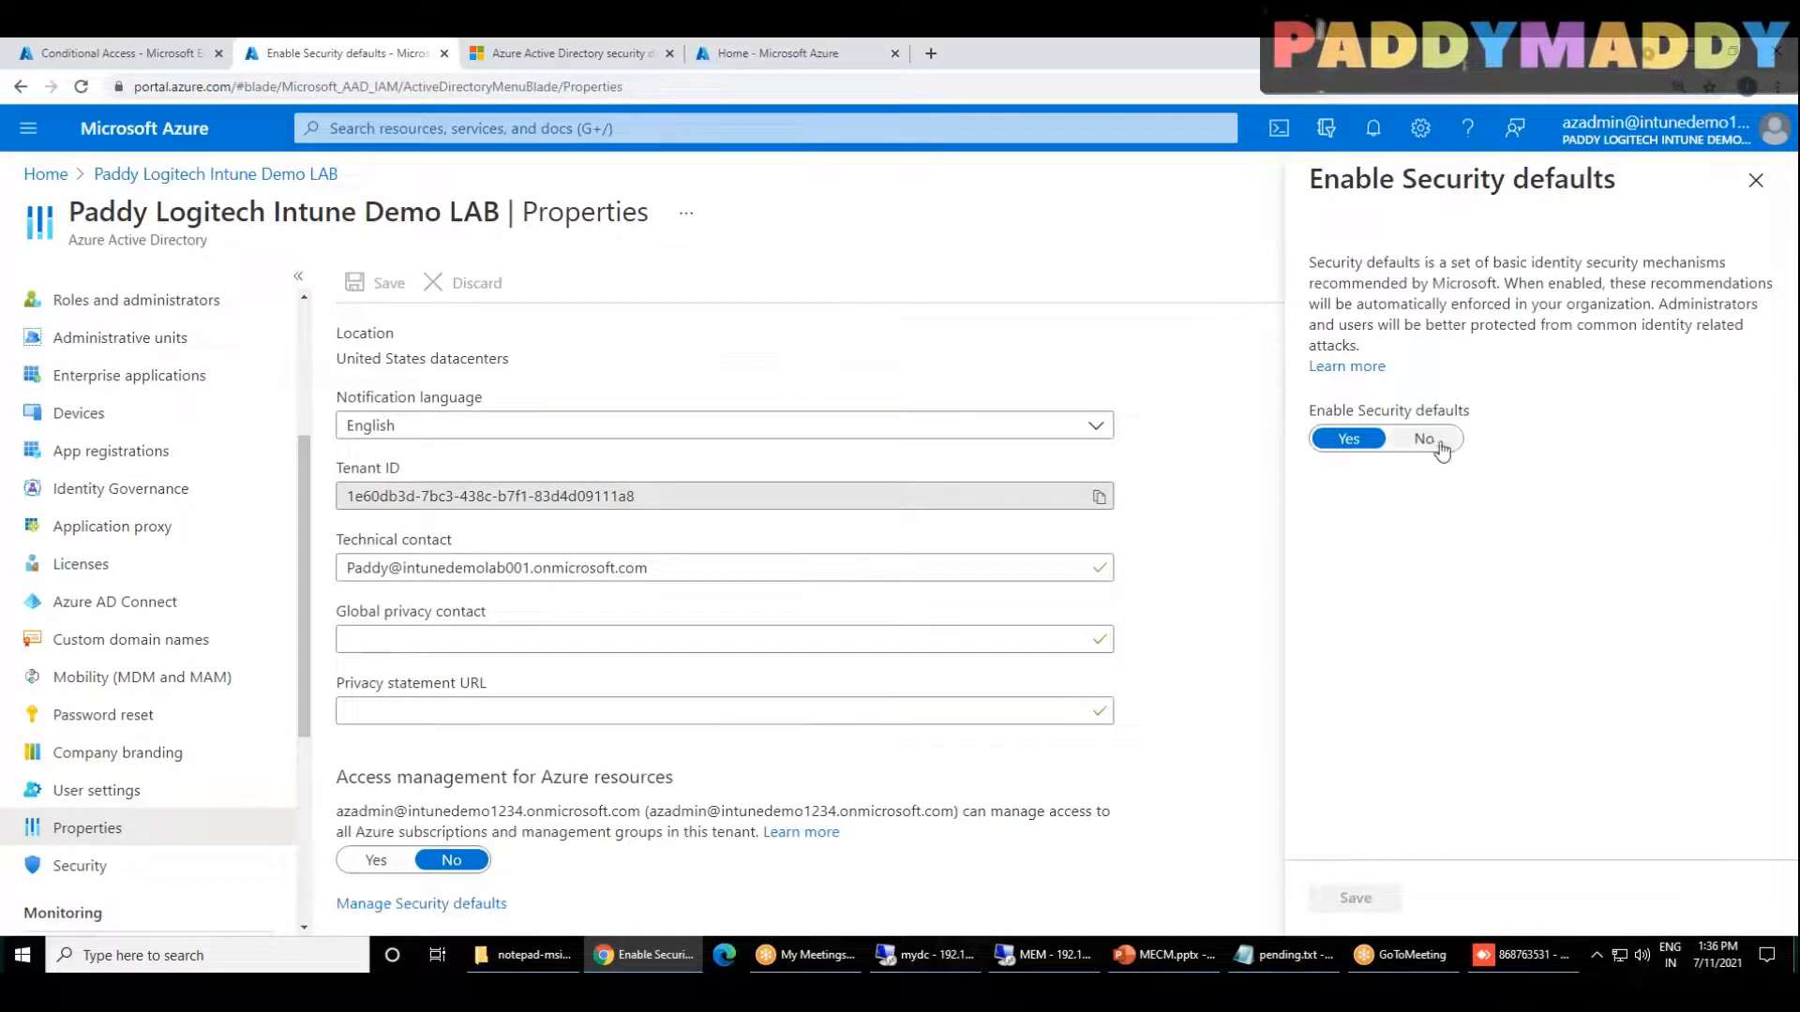
{"action": "left_click", "coordinate": [1420, 441]}
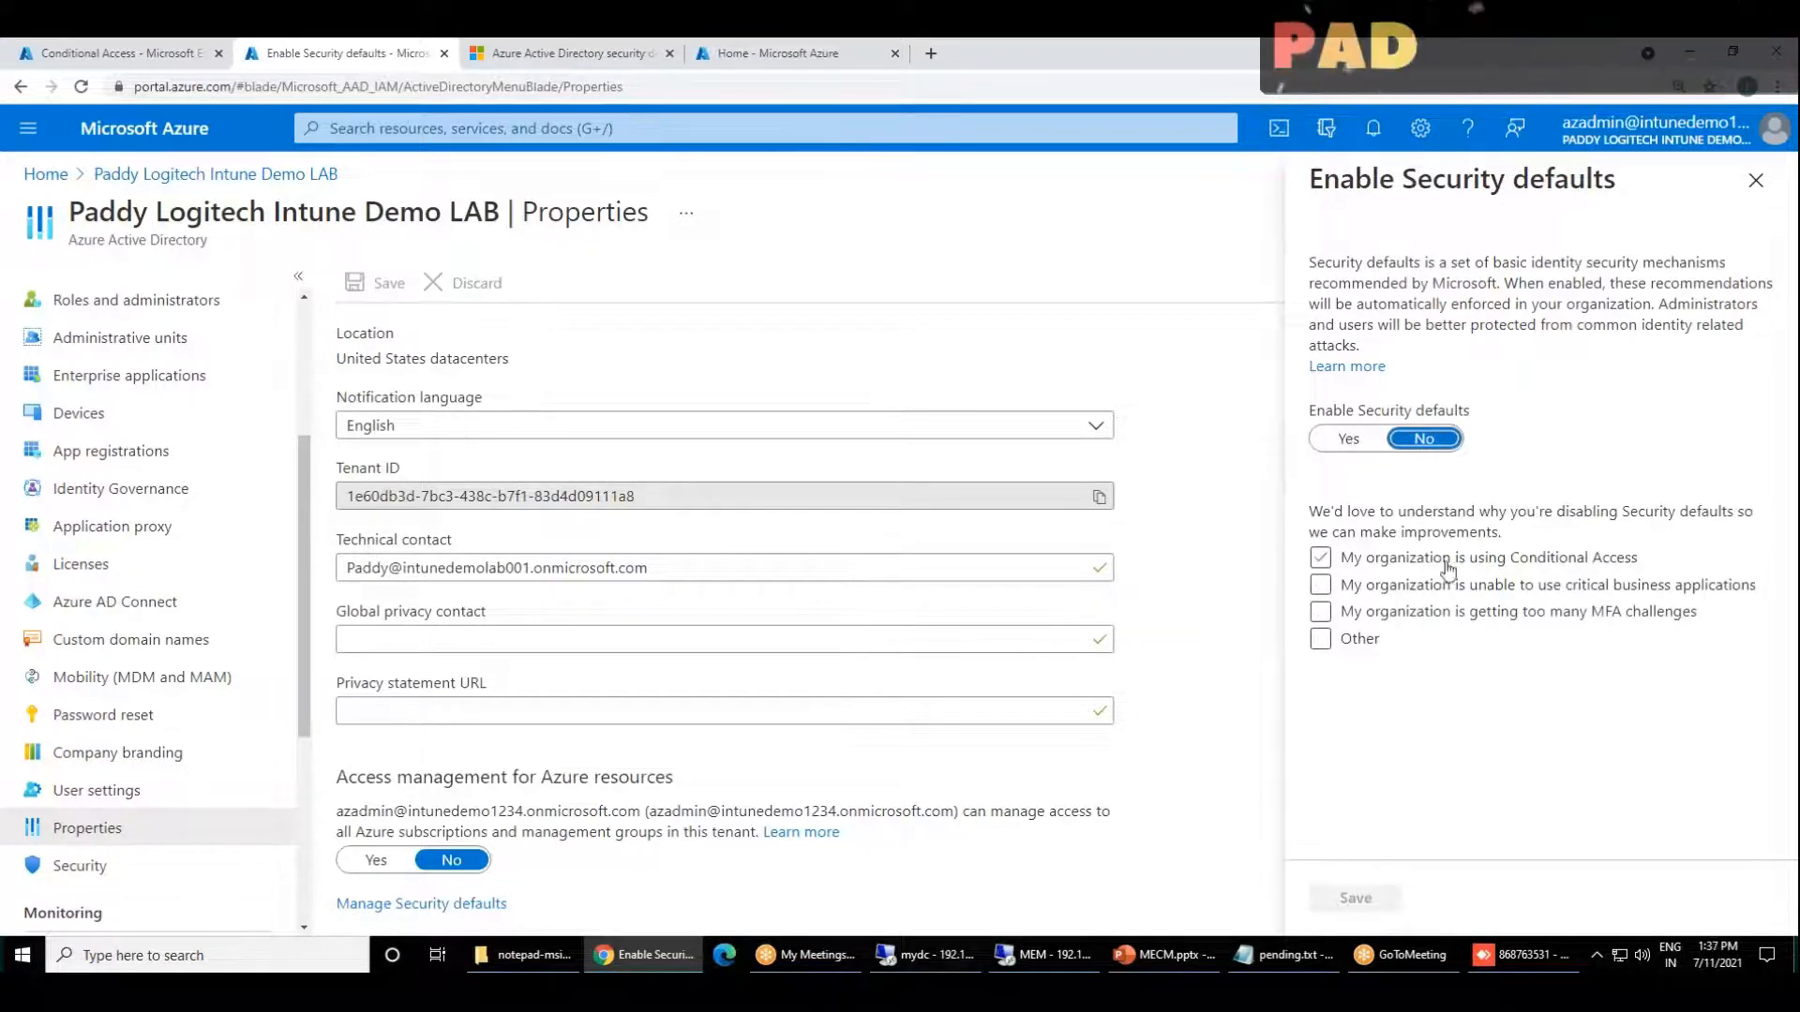
{"action": "left_click", "coordinate": [1319, 560]}
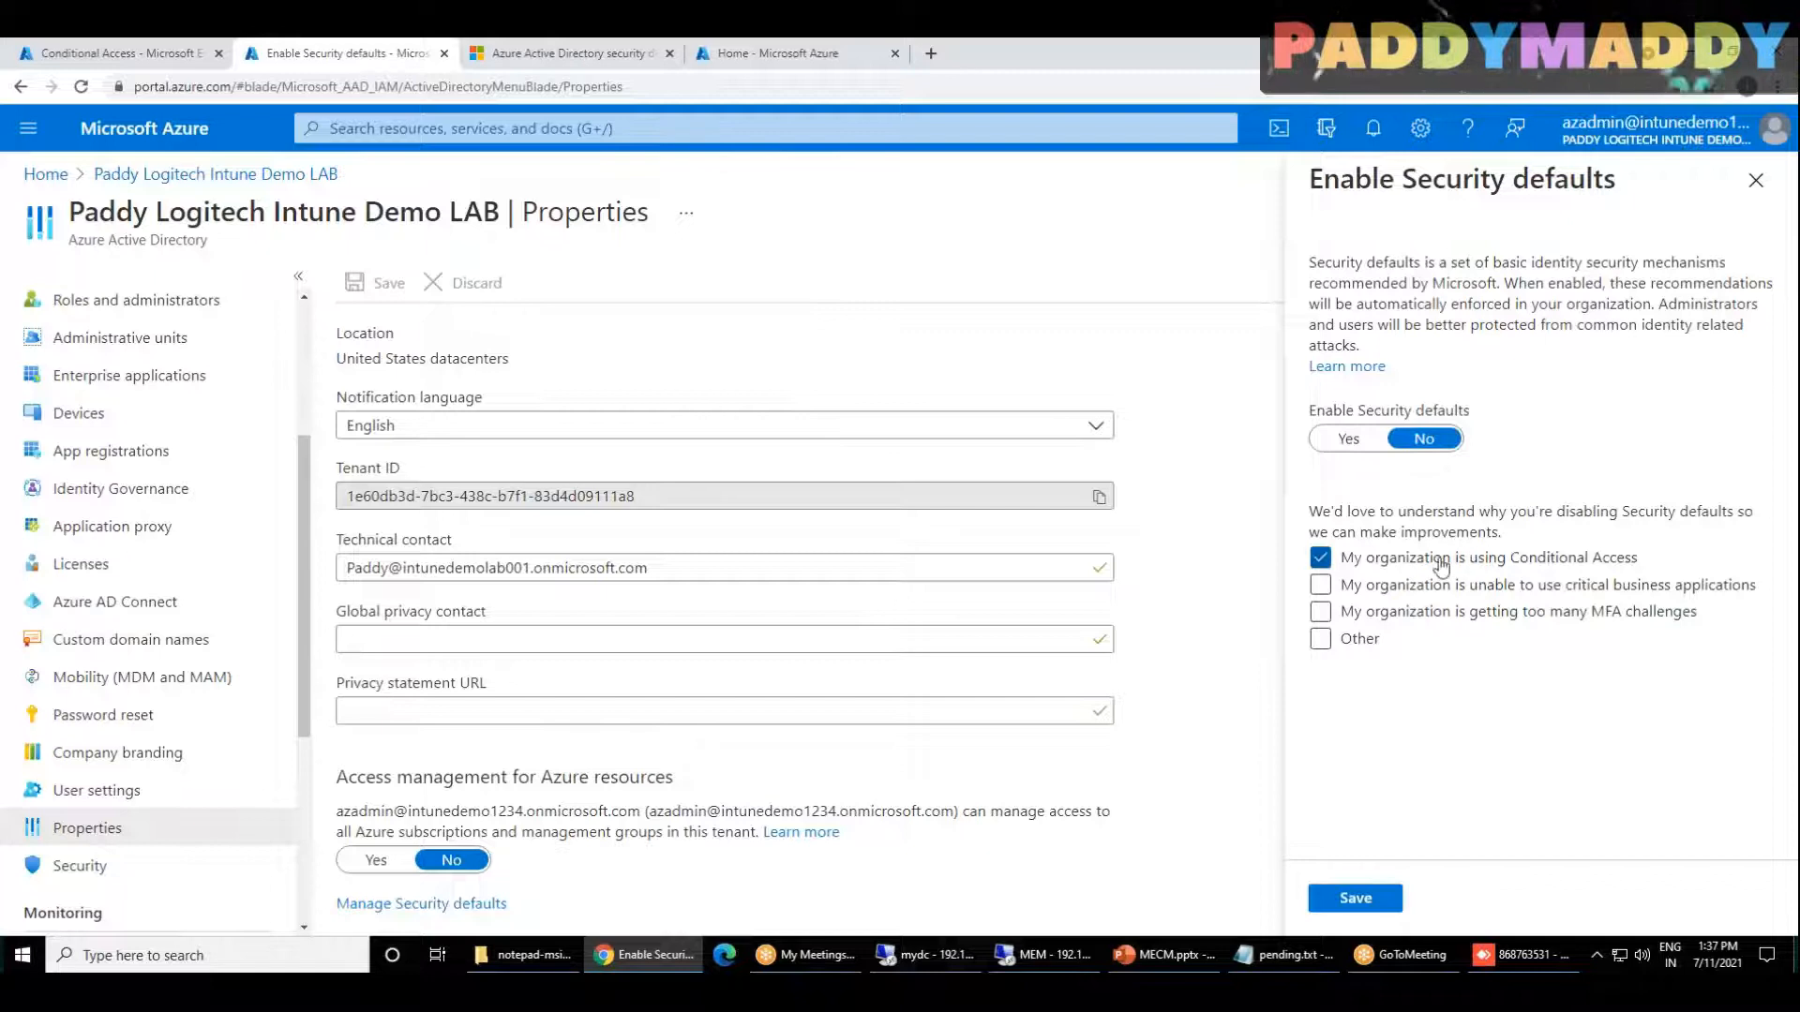
{"action": "left_click", "coordinate": [1376, 900]}
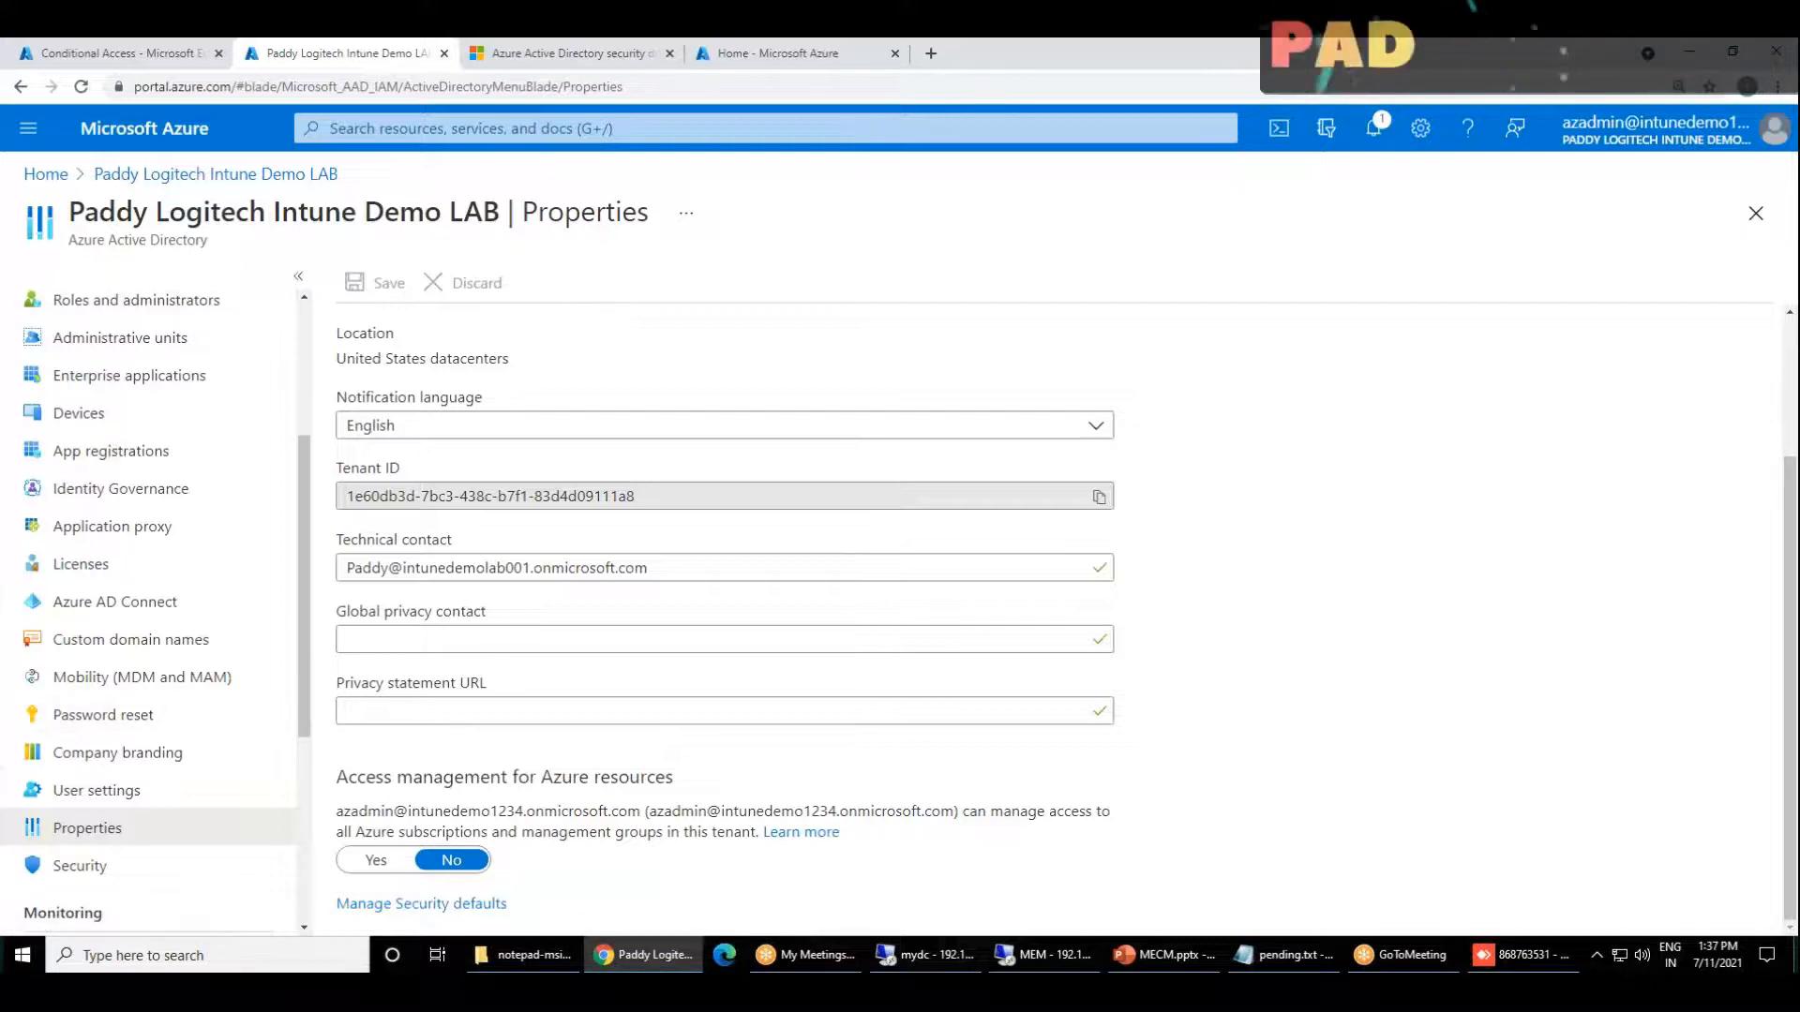
Step: Reopen Conditional Access from the Azure AD Security section and compare it with the policies page in Endpoint Manager
{"action": "left_click", "coordinate": [98, 864]}
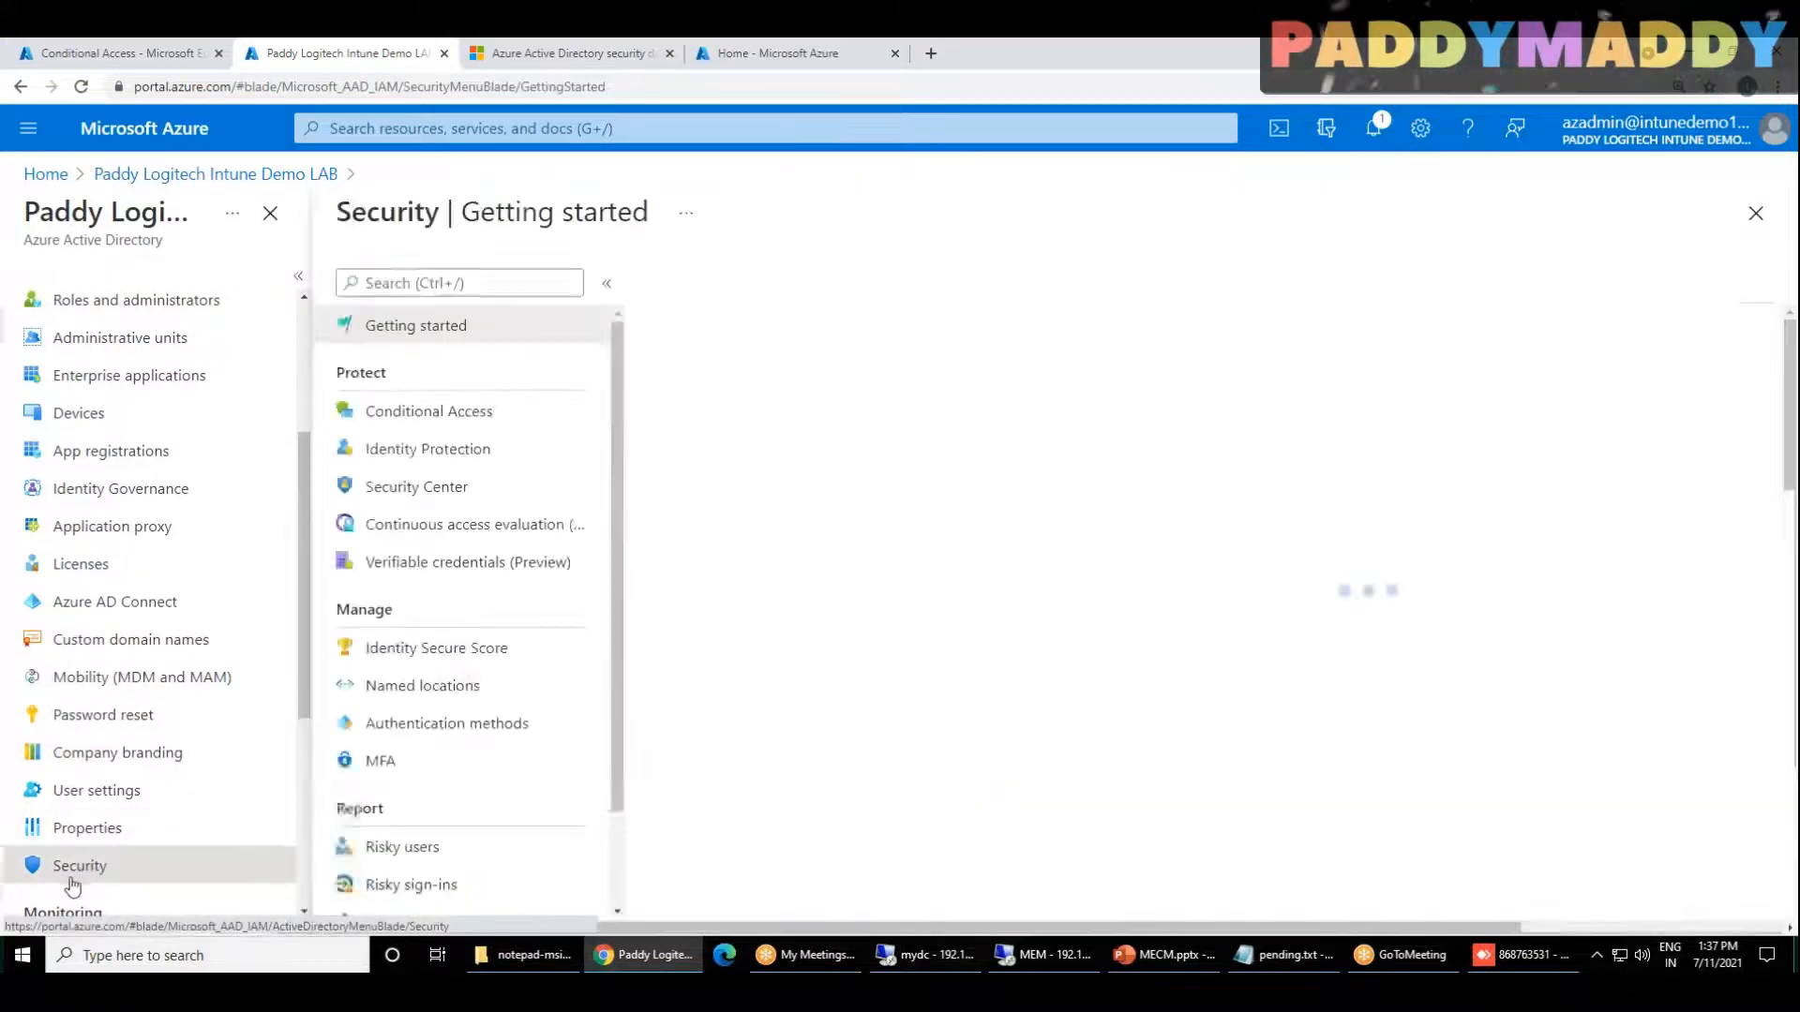
{"action": "left_click", "coordinate": [122, 413]}
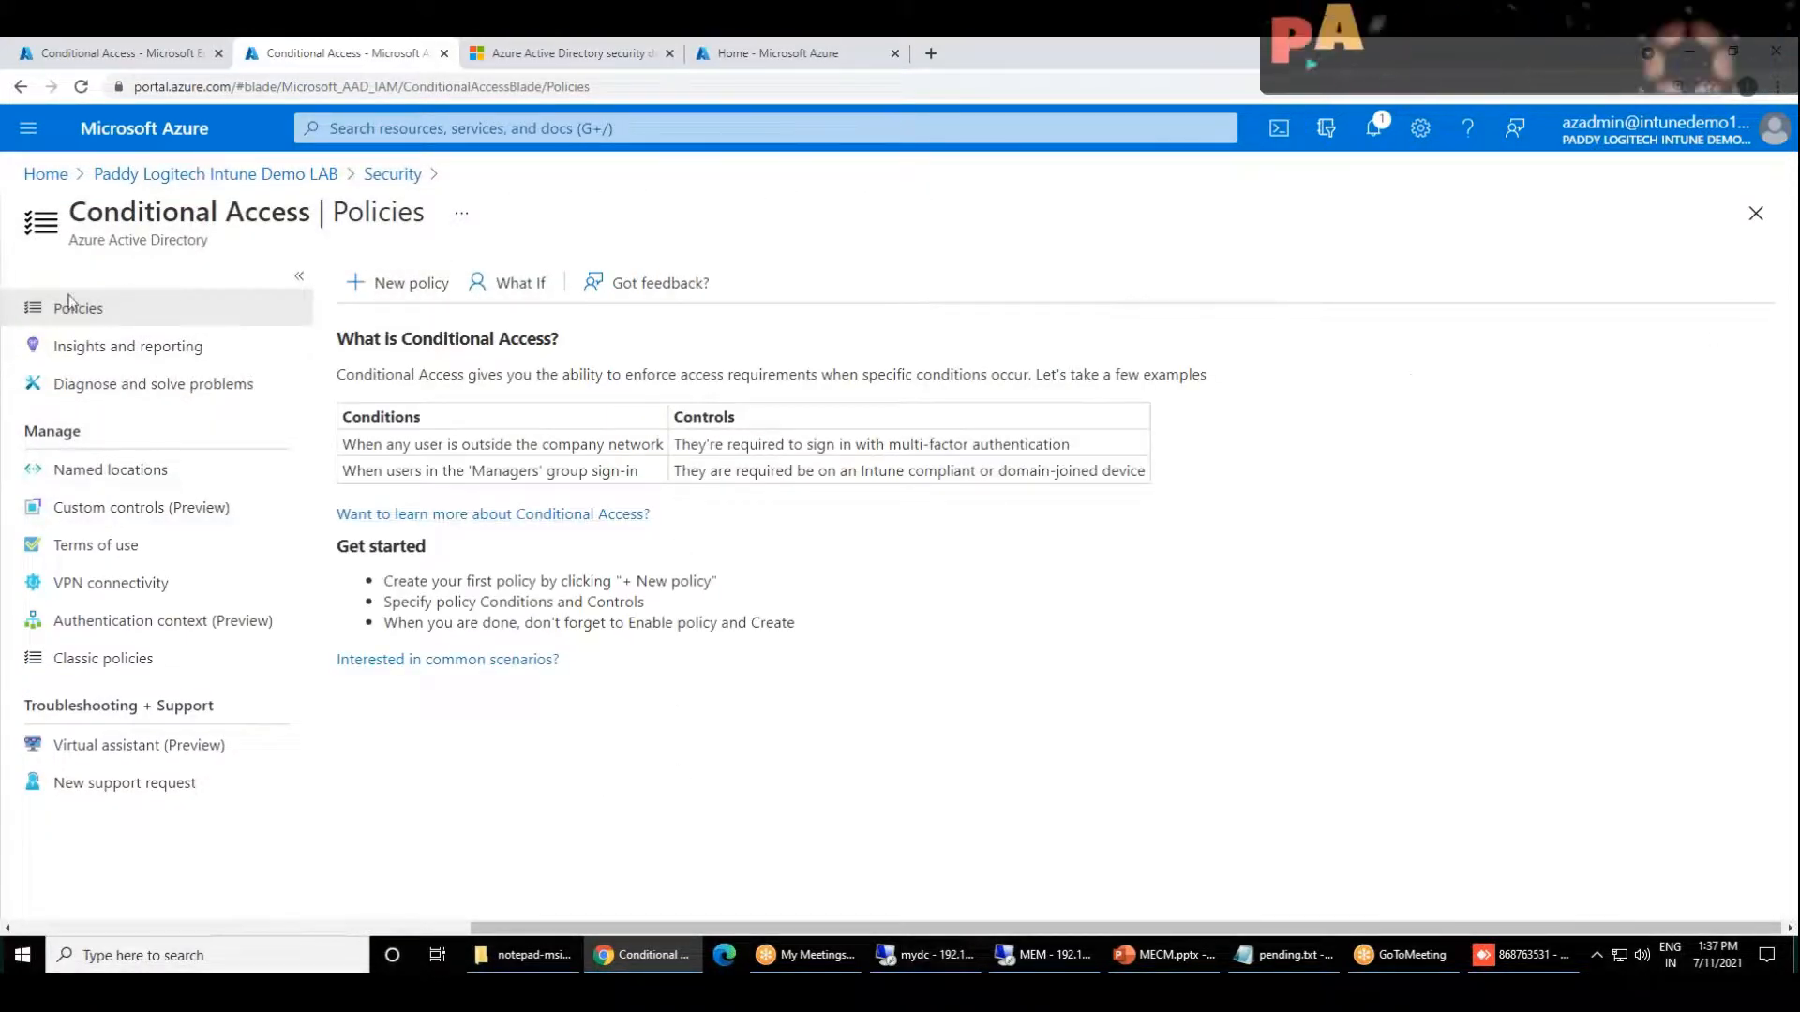
{"action": "left_click", "coordinate": [139, 56]}
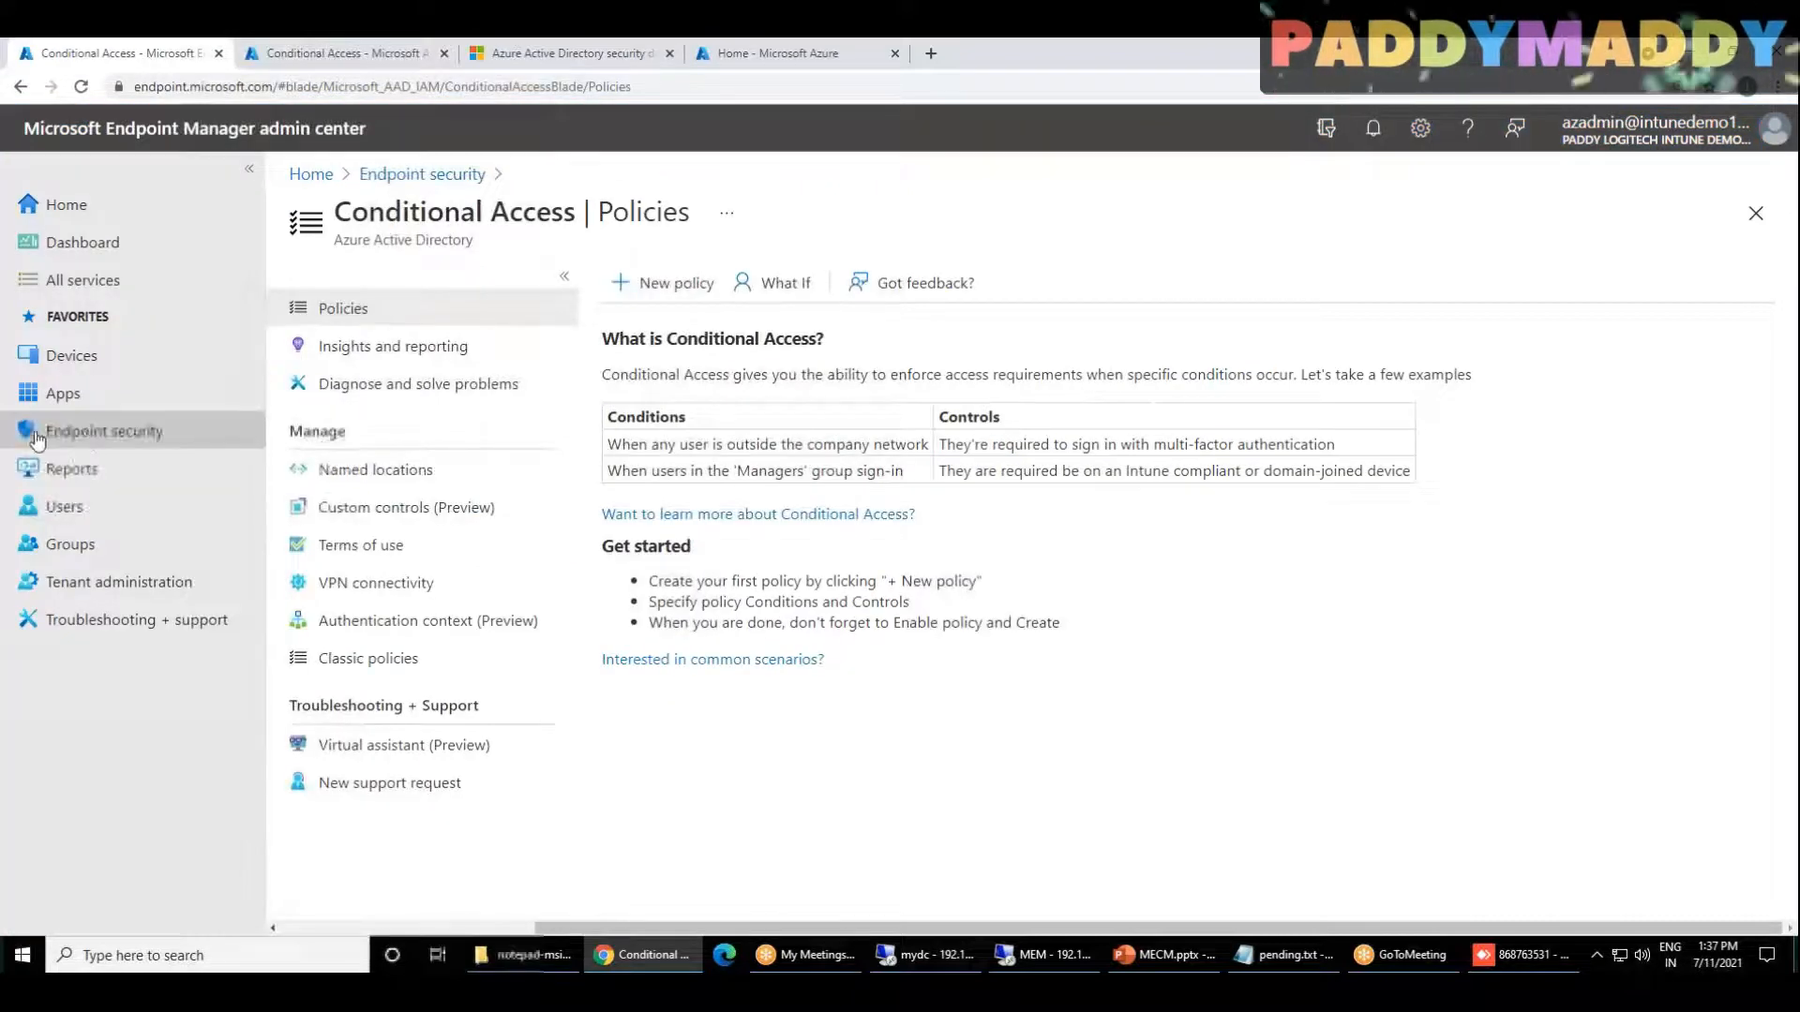
{"action": "left_click", "coordinate": [349, 54]}
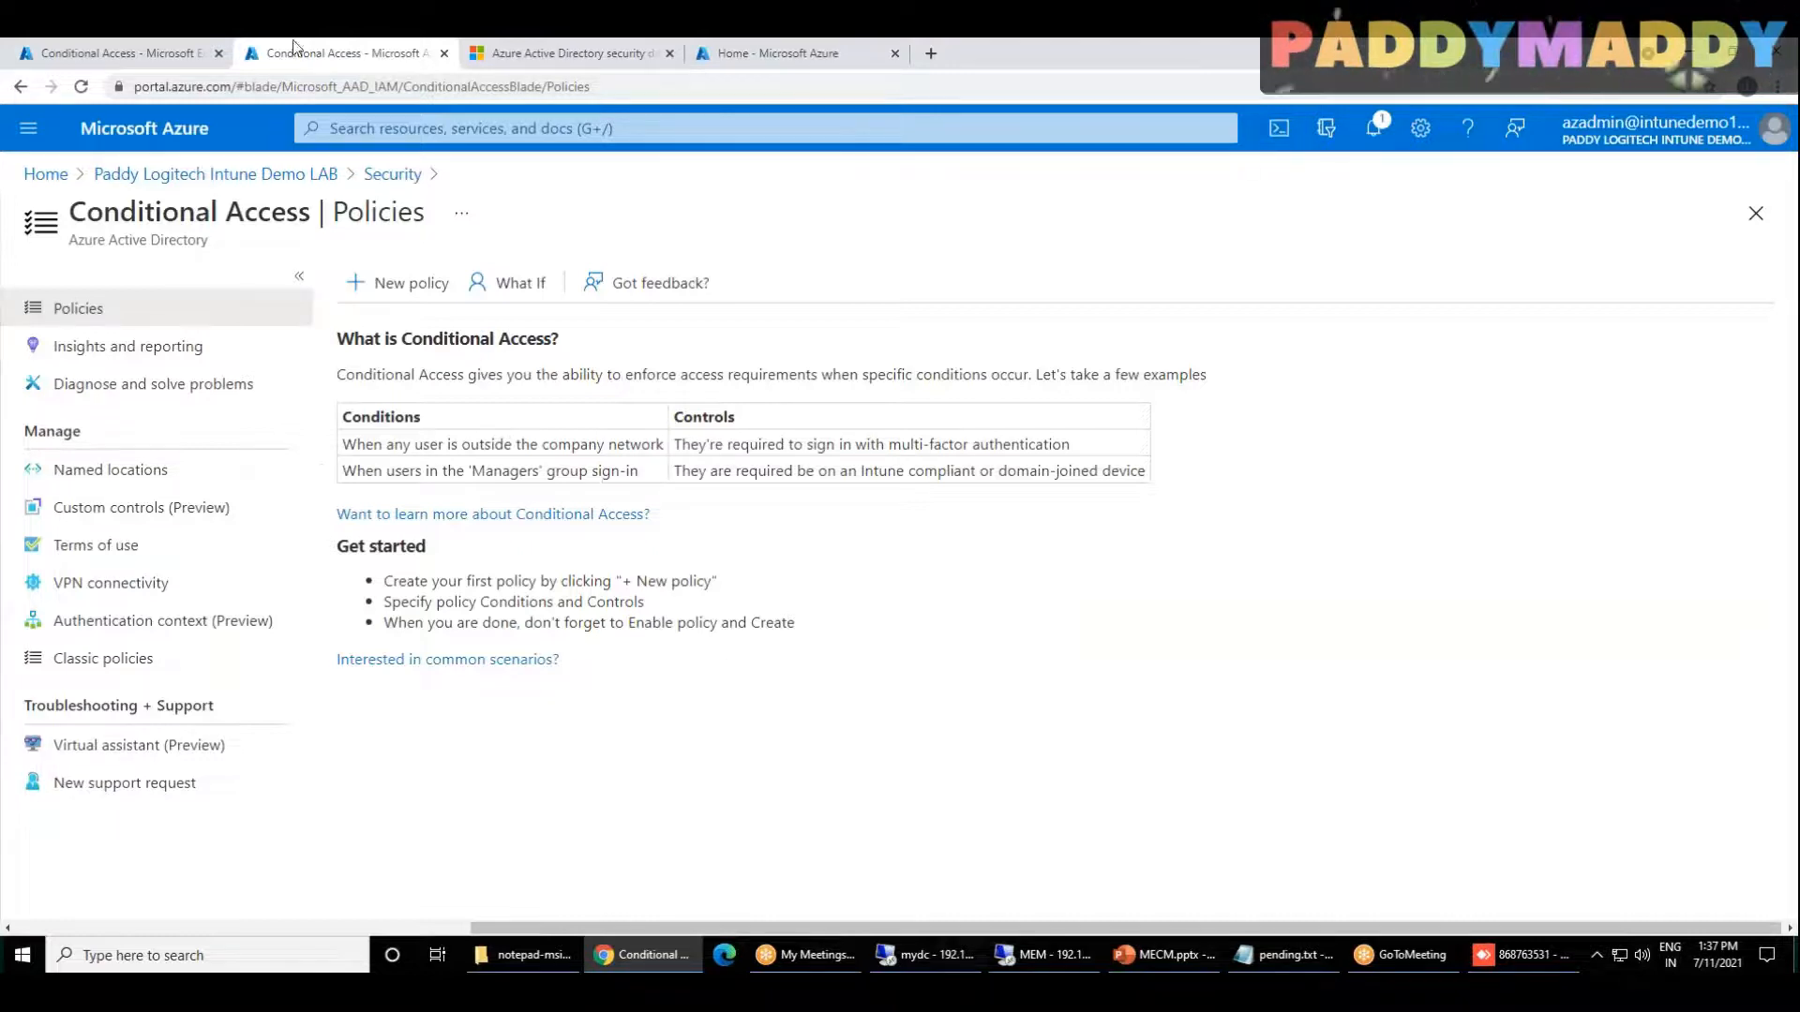
Step: Switch to the Endpoint Manager admin center and reopen the Conditional Access policies under Endpoint security
{"action": "left_click", "coordinate": [133, 56]}
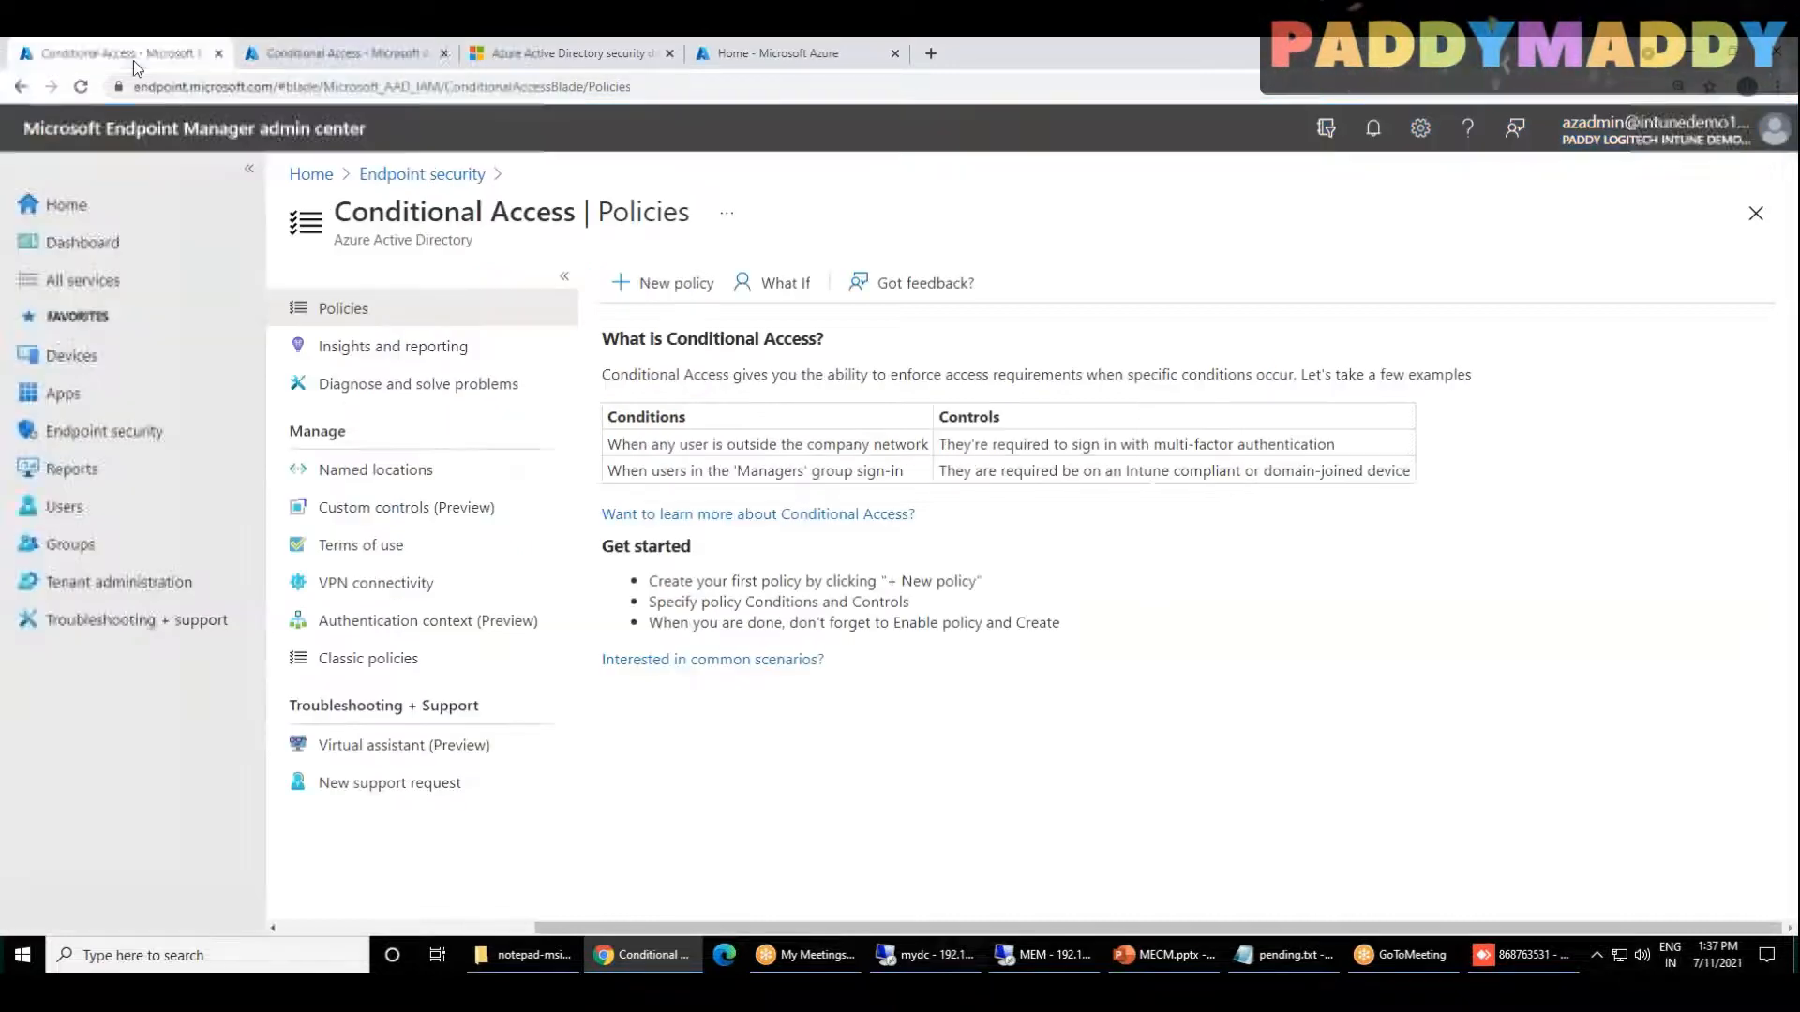
{"action": "left_click", "coordinate": [138, 438]}
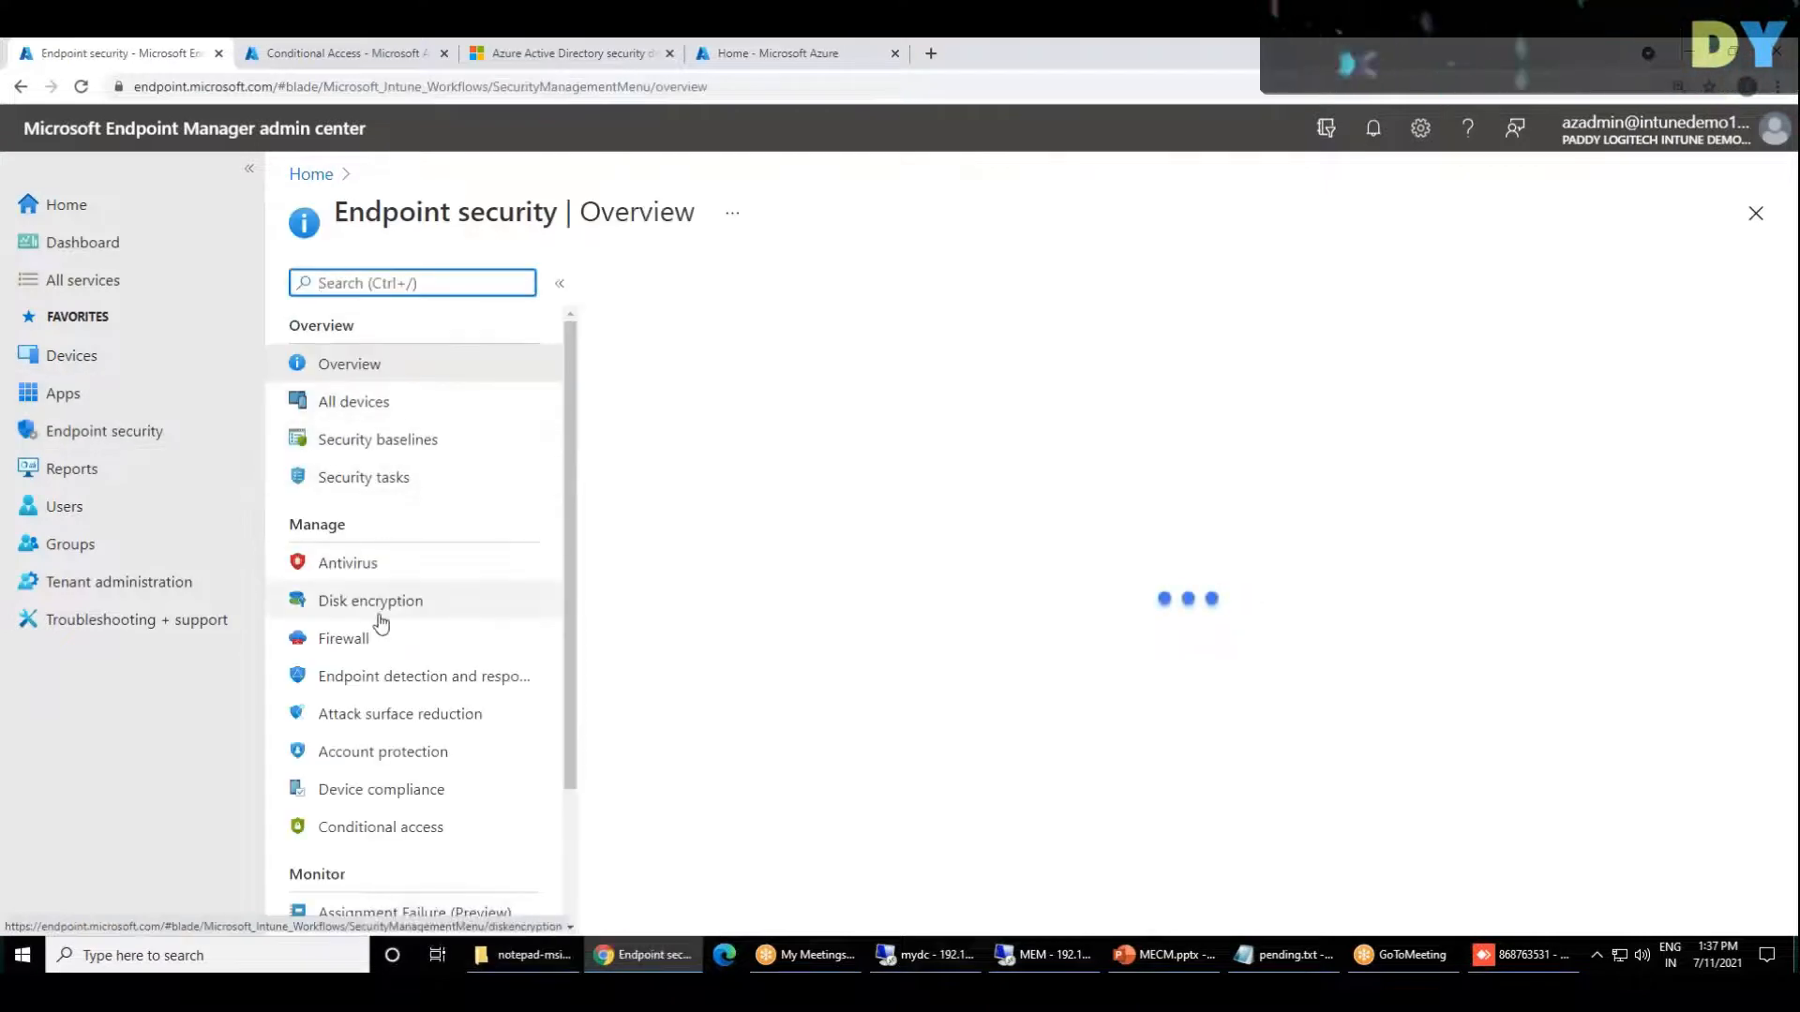
{"action": "left_click", "coordinate": [403, 833]}
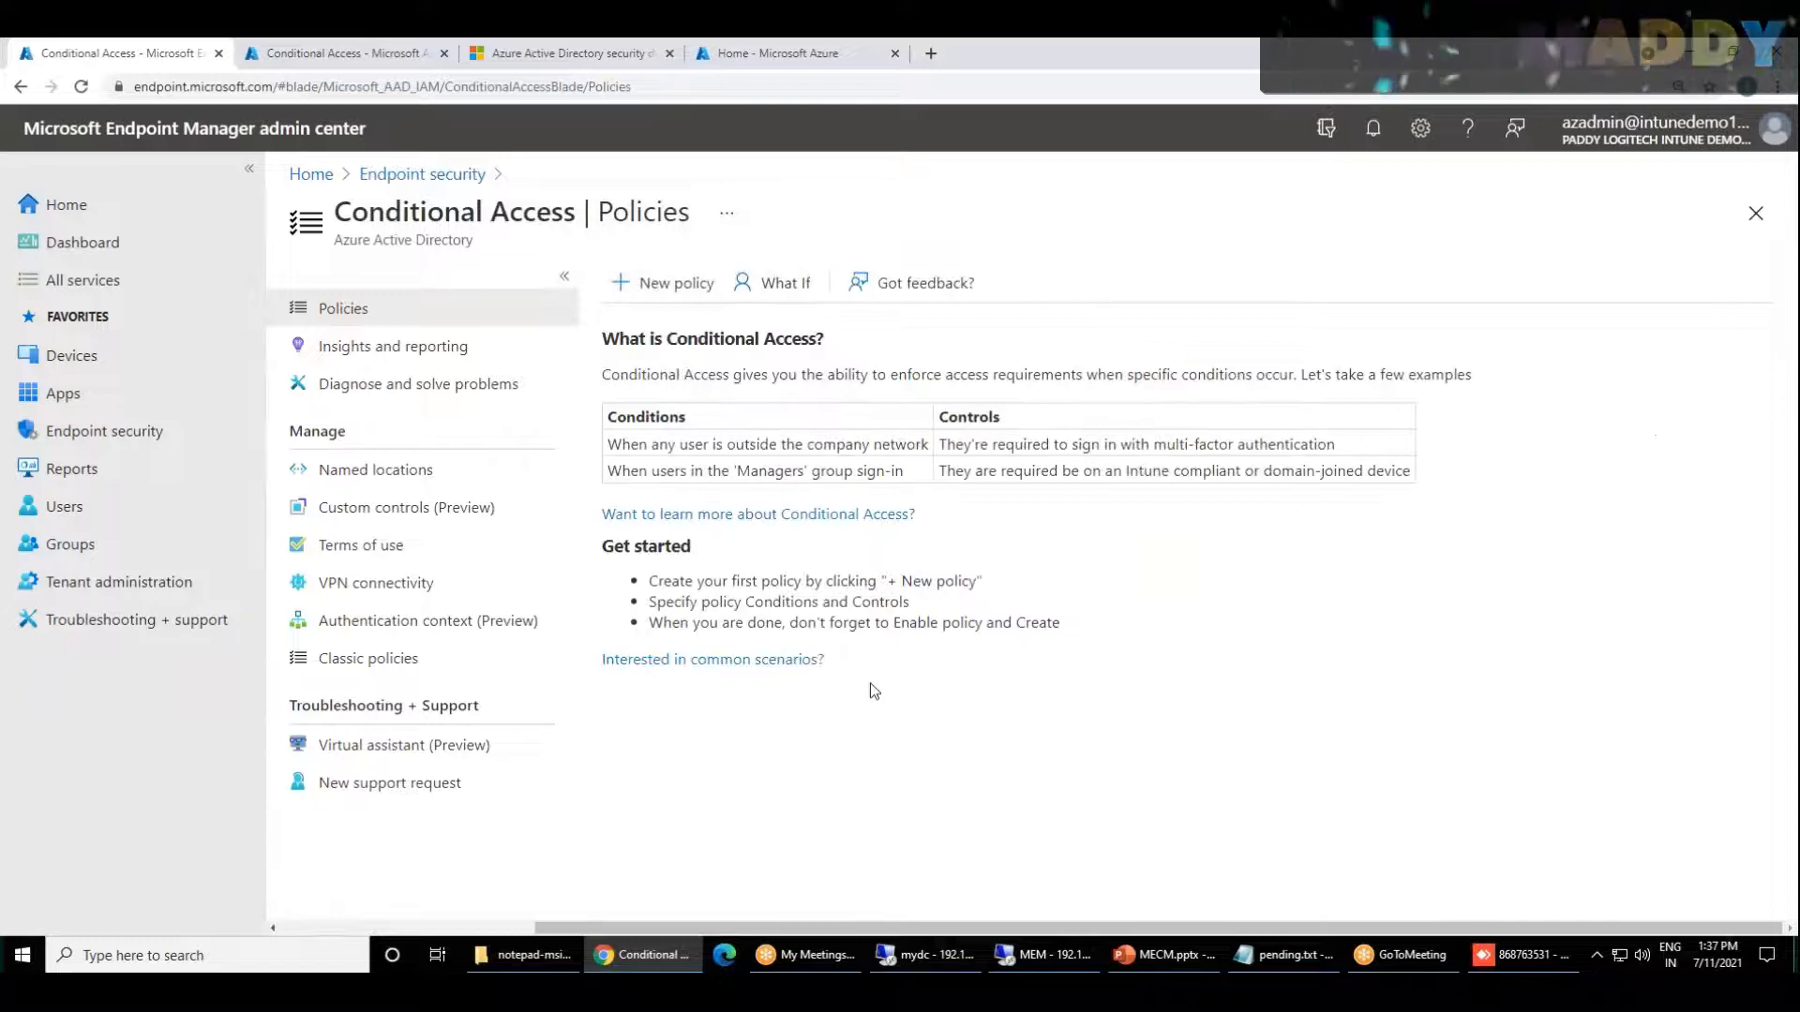
Step: Start a new Conditional Access policy in Endpoint Manager and name it "Secure Devices"
{"action": "left_click", "coordinate": [668, 282]}
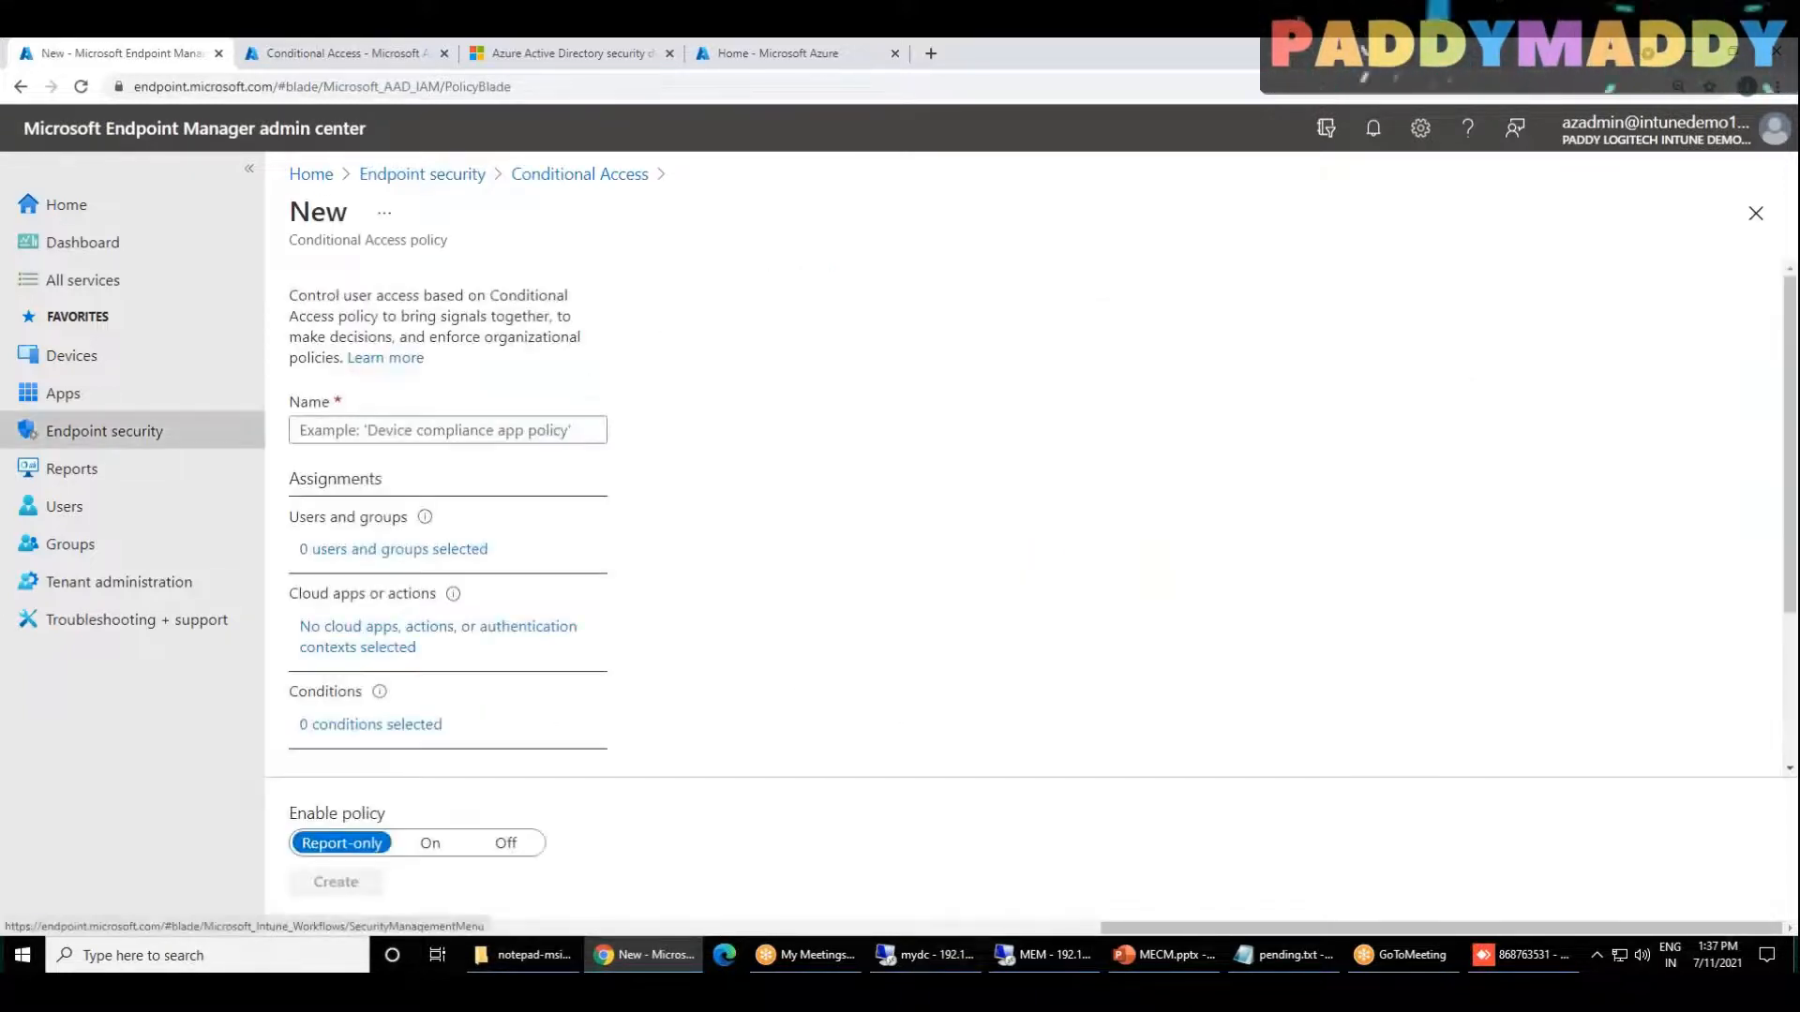
{"action": "left_click", "coordinate": [408, 431]}
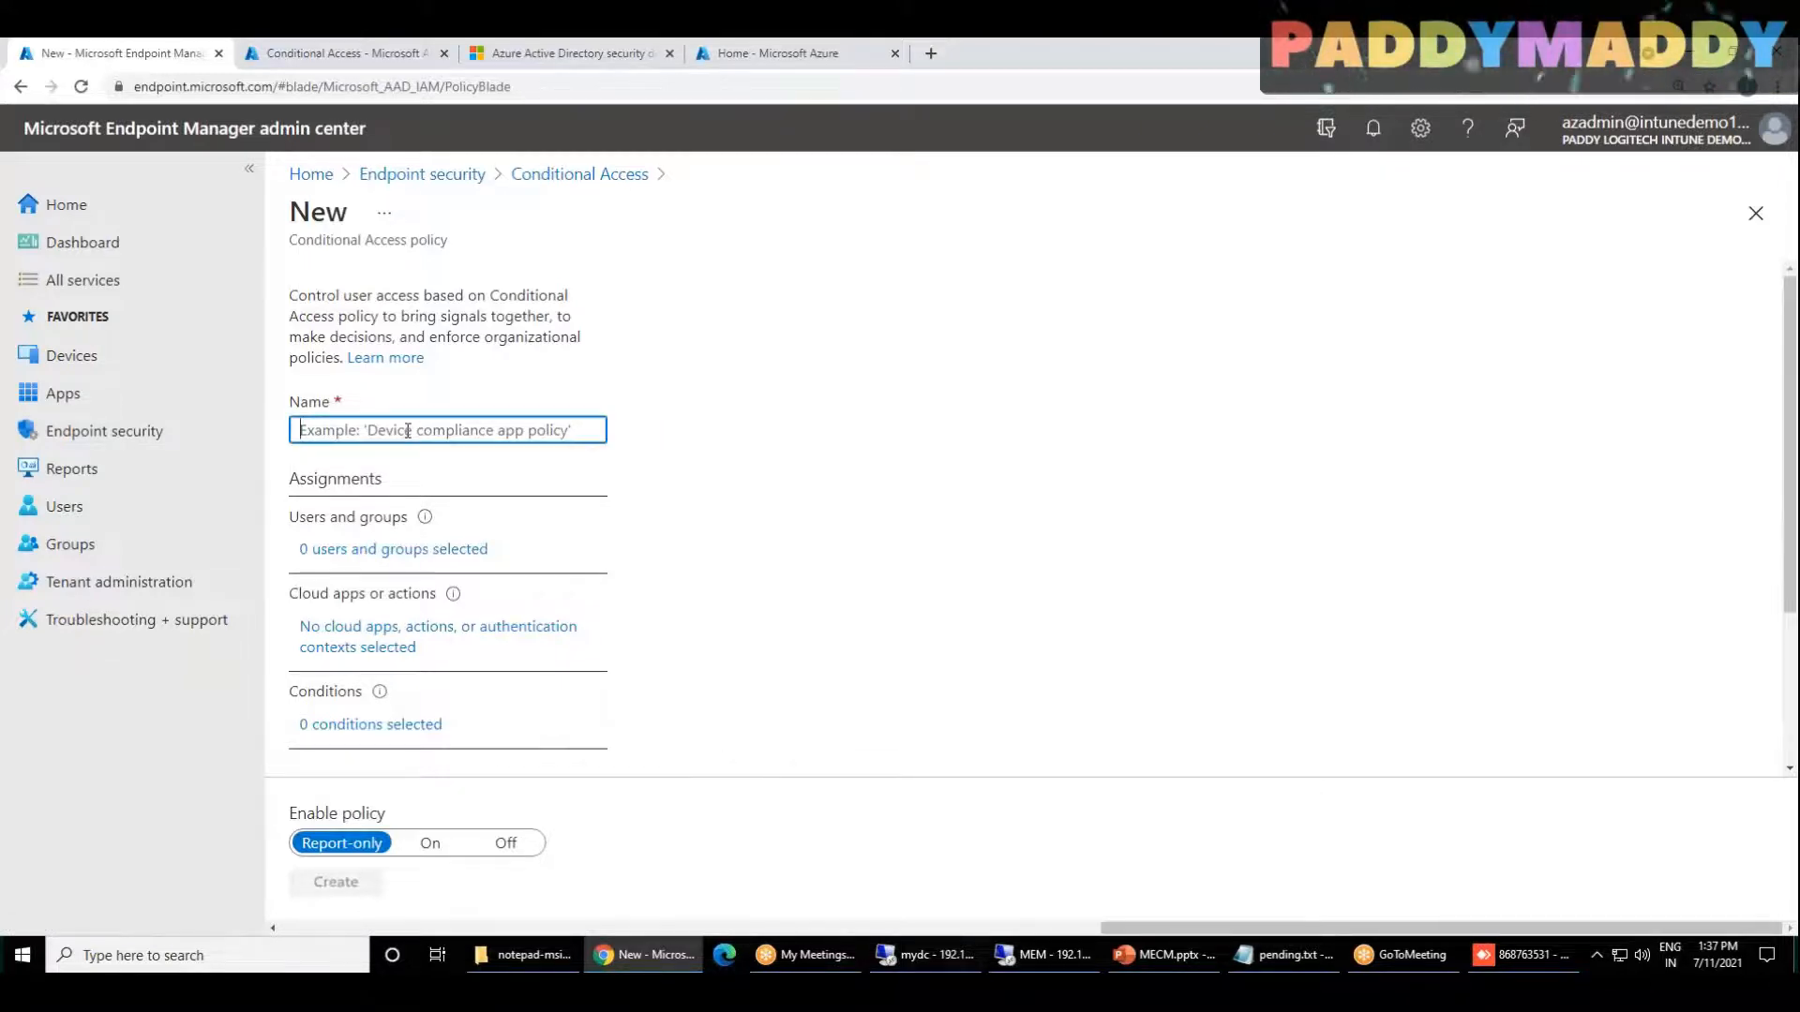
{"action": "type", "text": "Secure Devices"}
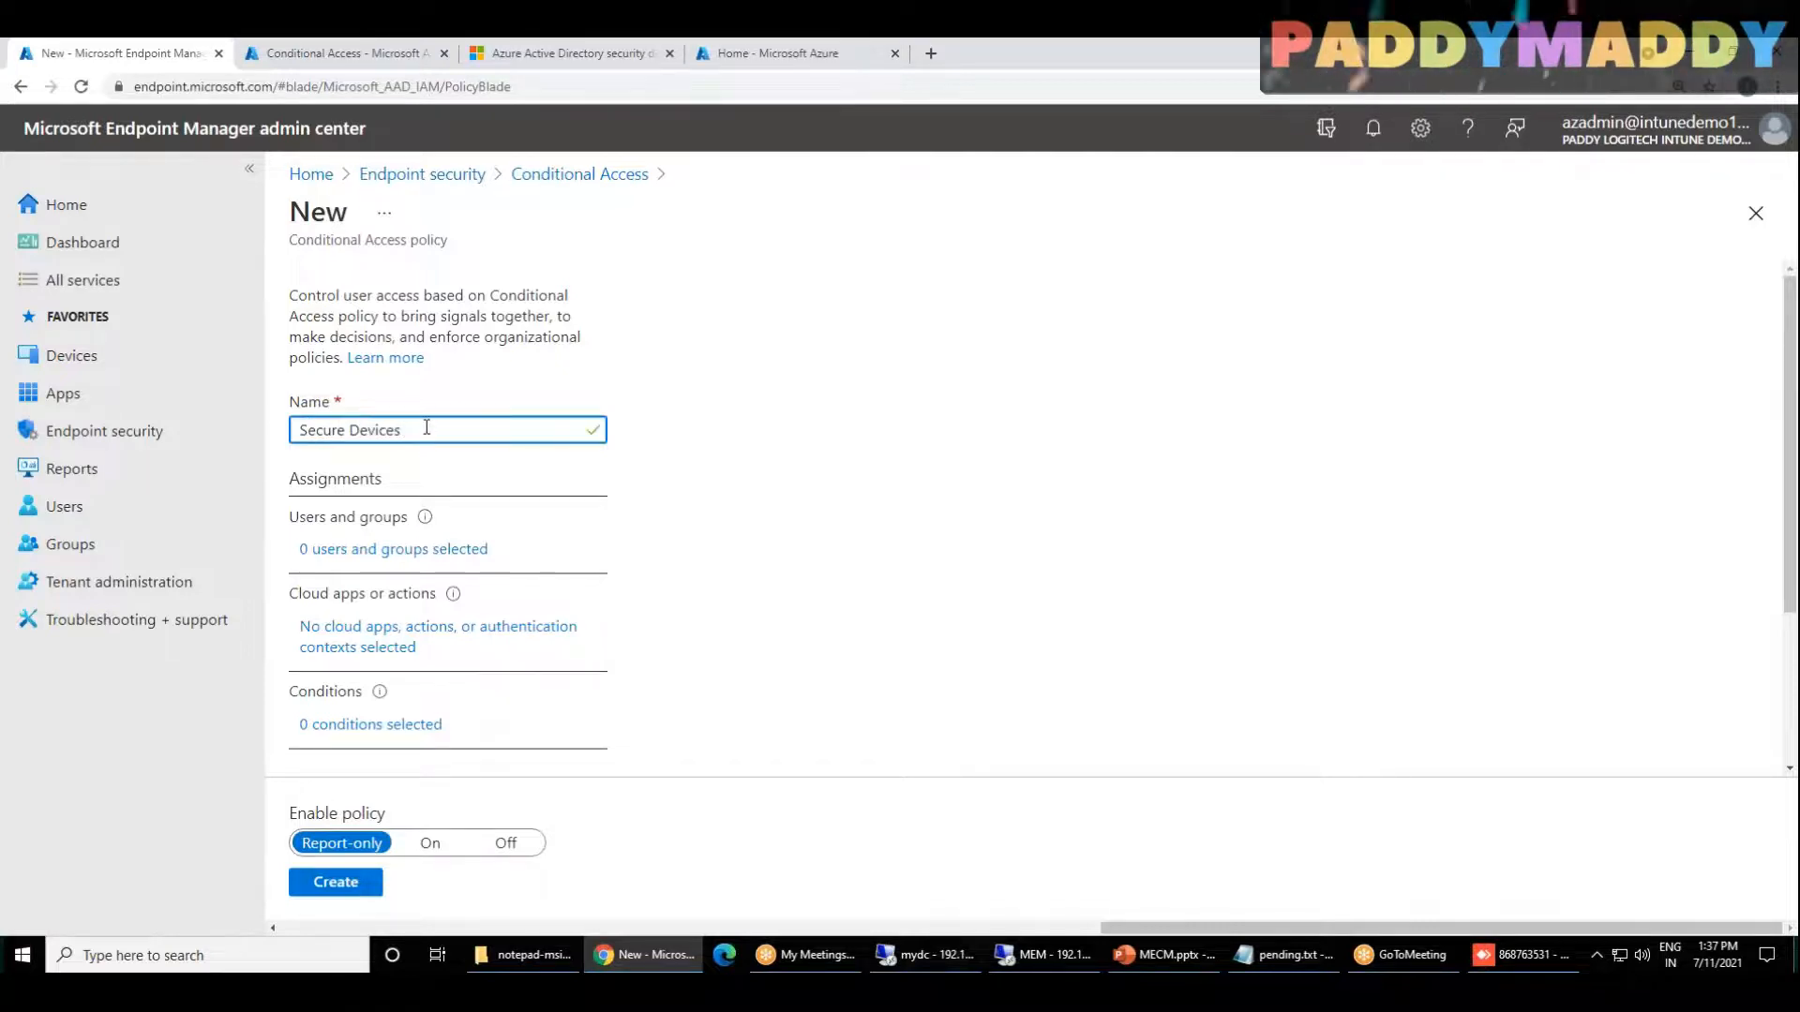
{"action": "left_click_drag", "start_coordinate": [440, 430], "coordinate": [201, 433]}
{"action": "left_click", "coordinate": [1082, 521]}
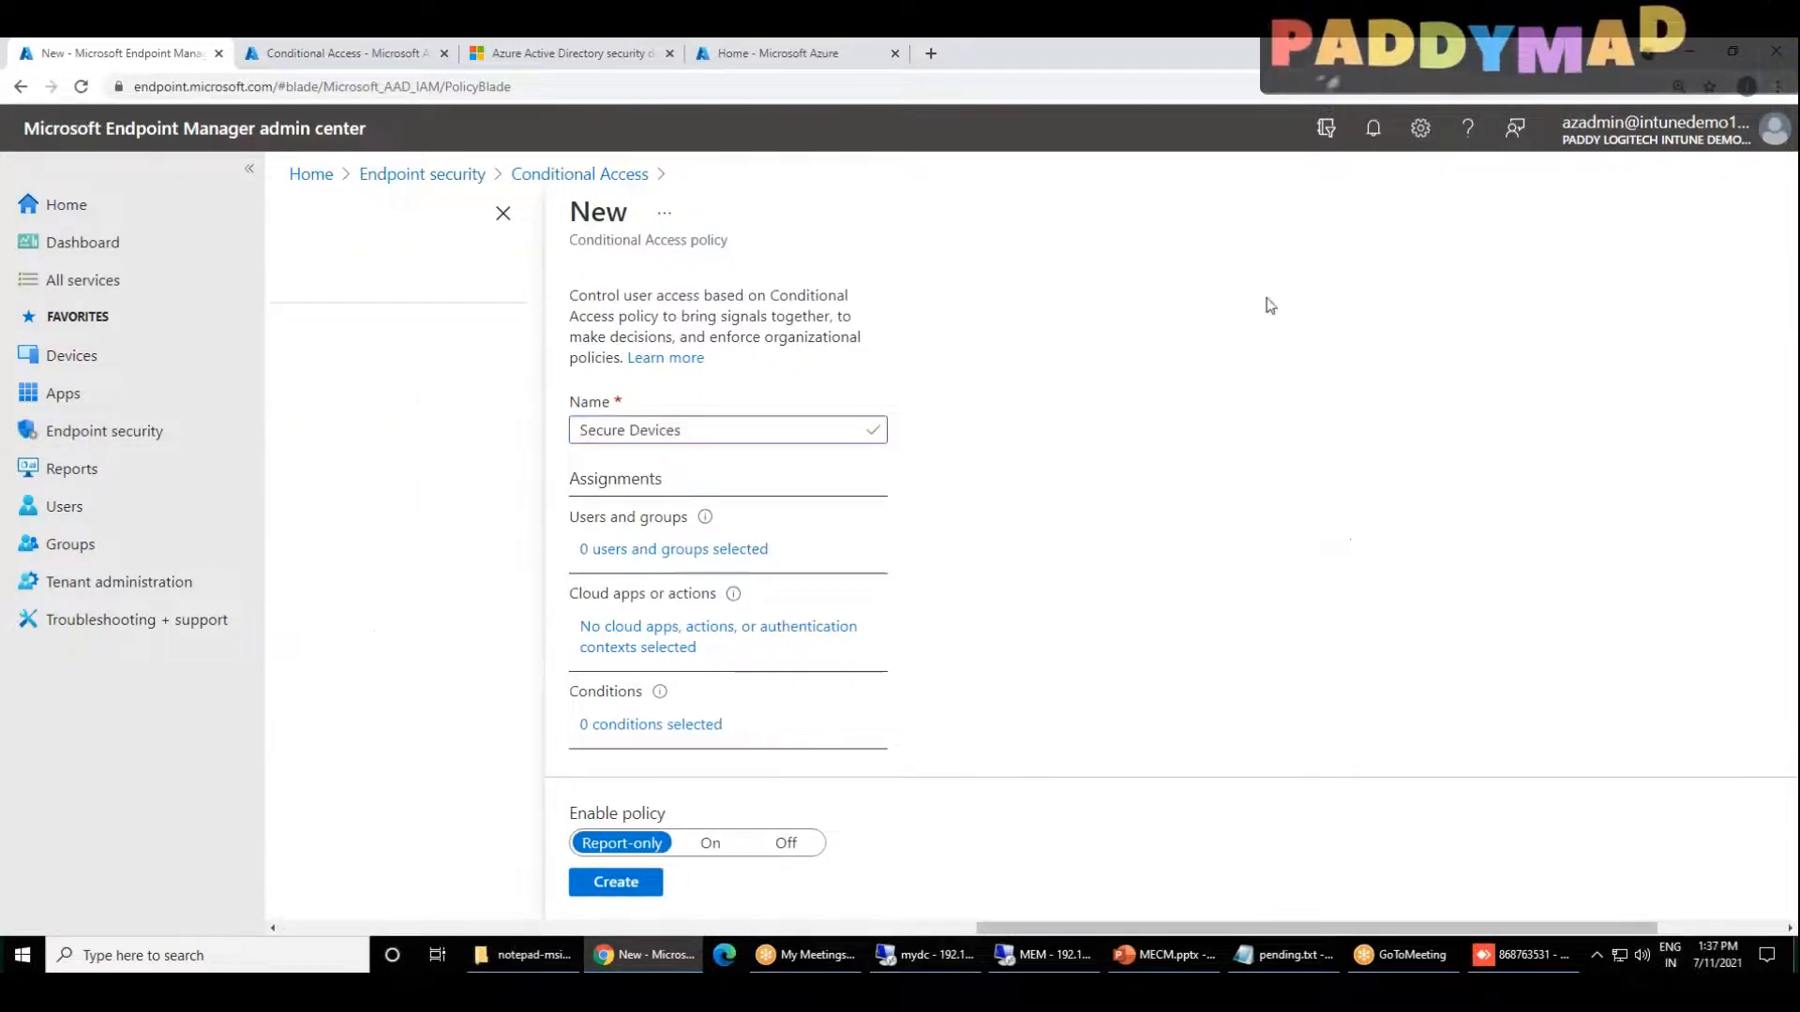
Step: Review the Assignments, Conditions and Access controls sections of the Secure Devices policy
{"action": "scroll", "coordinate": [1138, 676], "scroll_direction": "down", "scroll_amount": 3}
{"action": "scroll", "coordinate": [1085, 677], "scroll_direction": "up", "scroll_amount": 3}
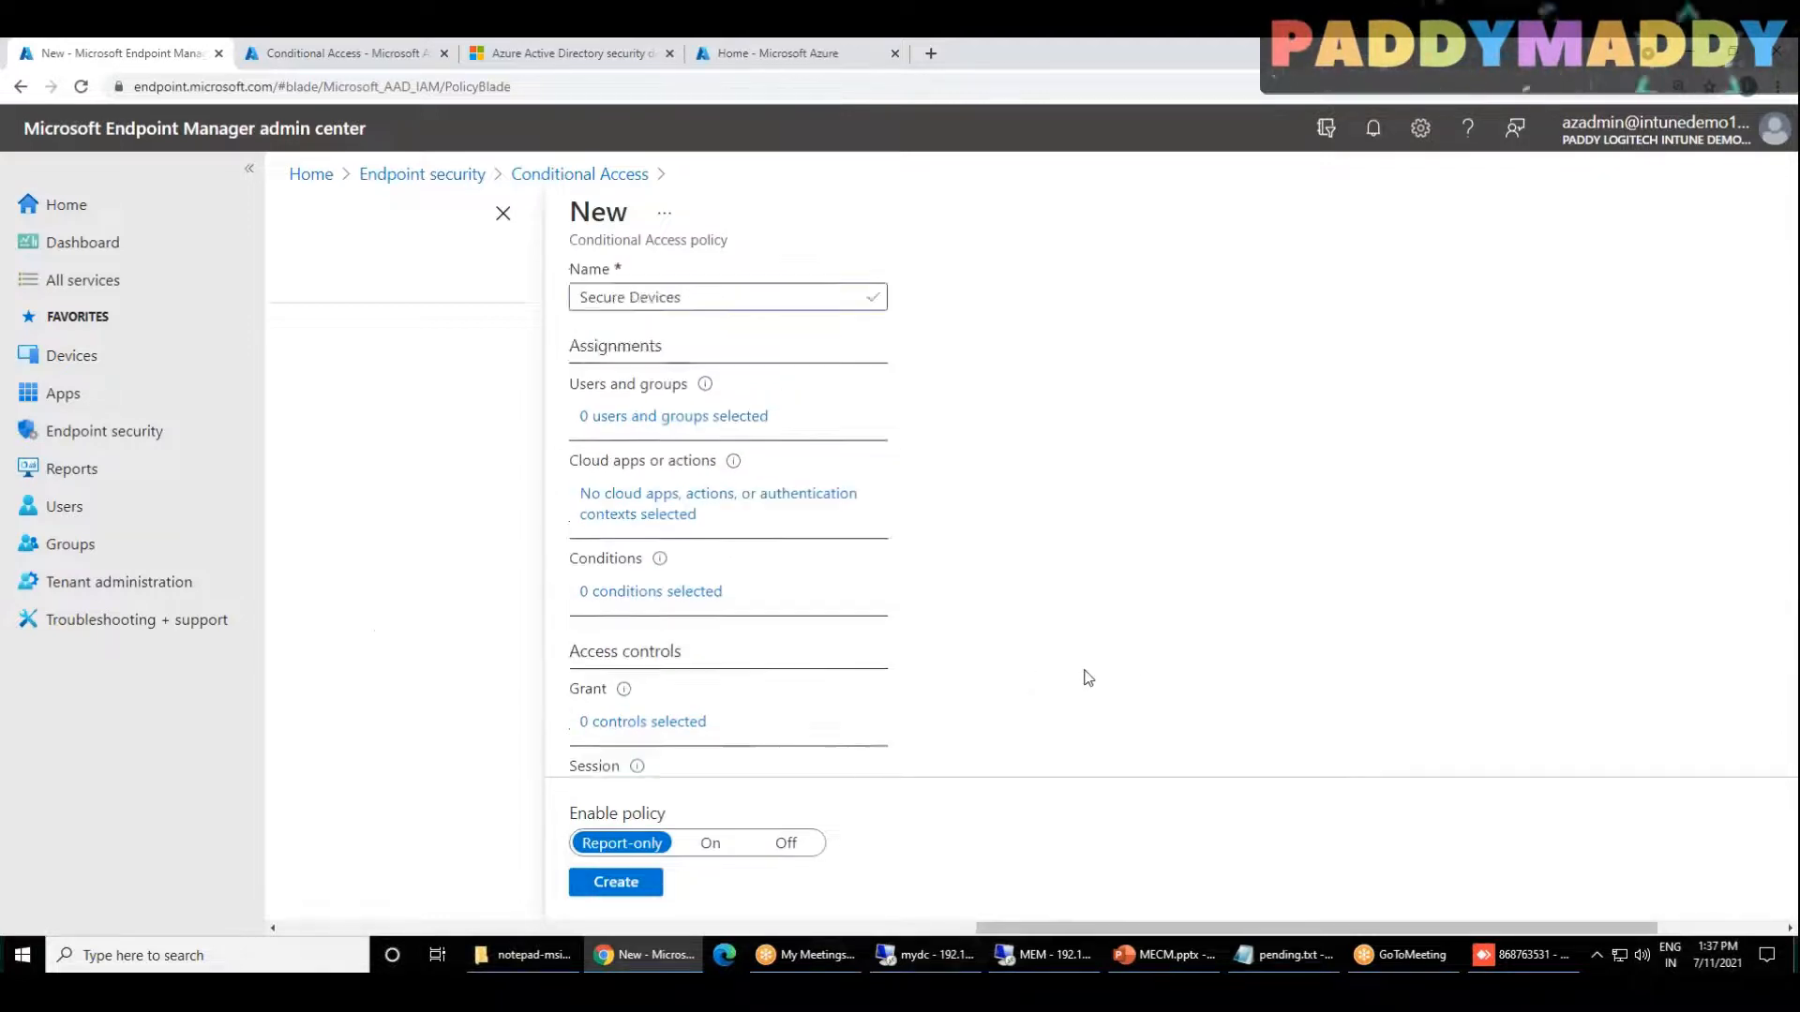
{"action": "scroll", "coordinate": [653, 481], "scroll_direction": "down", "scroll_amount": 3}
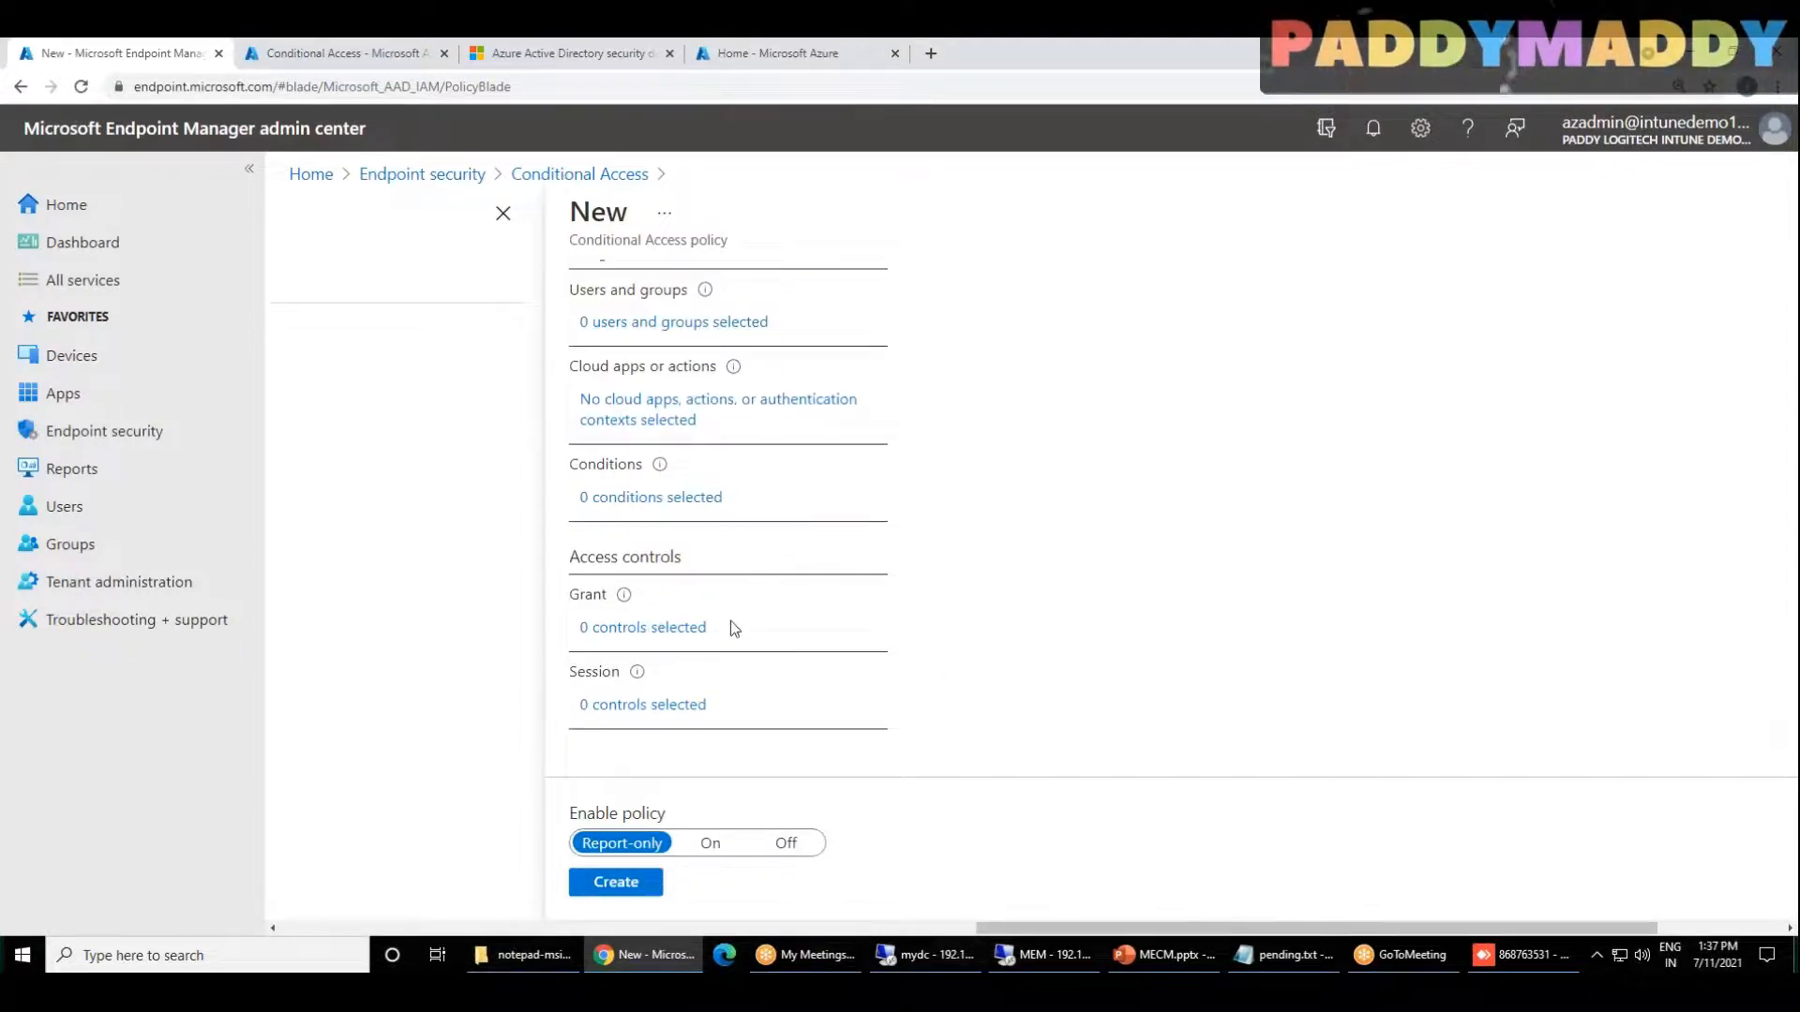
{"action": "left_click_drag", "start_coordinate": [601, 556], "coordinate": [682, 557]}
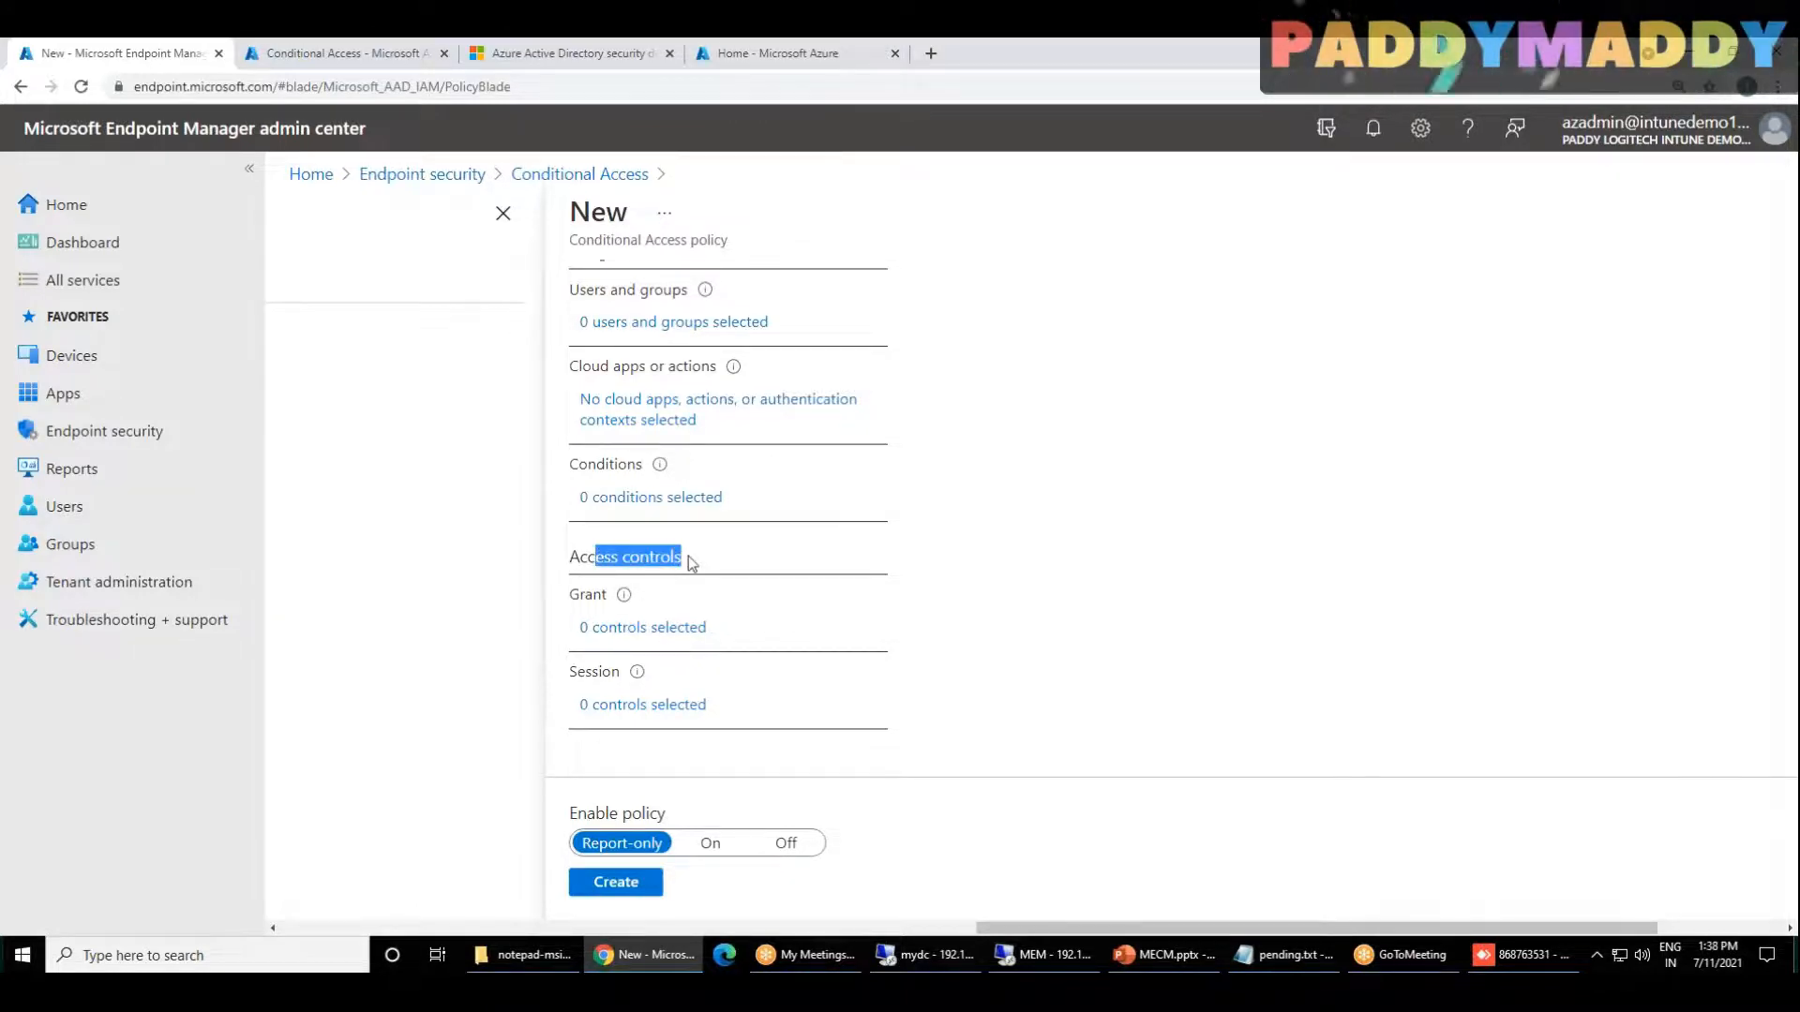
{"action": "scroll", "coordinate": [691, 629], "scroll_direction": "up", "scroll_amount": 1}
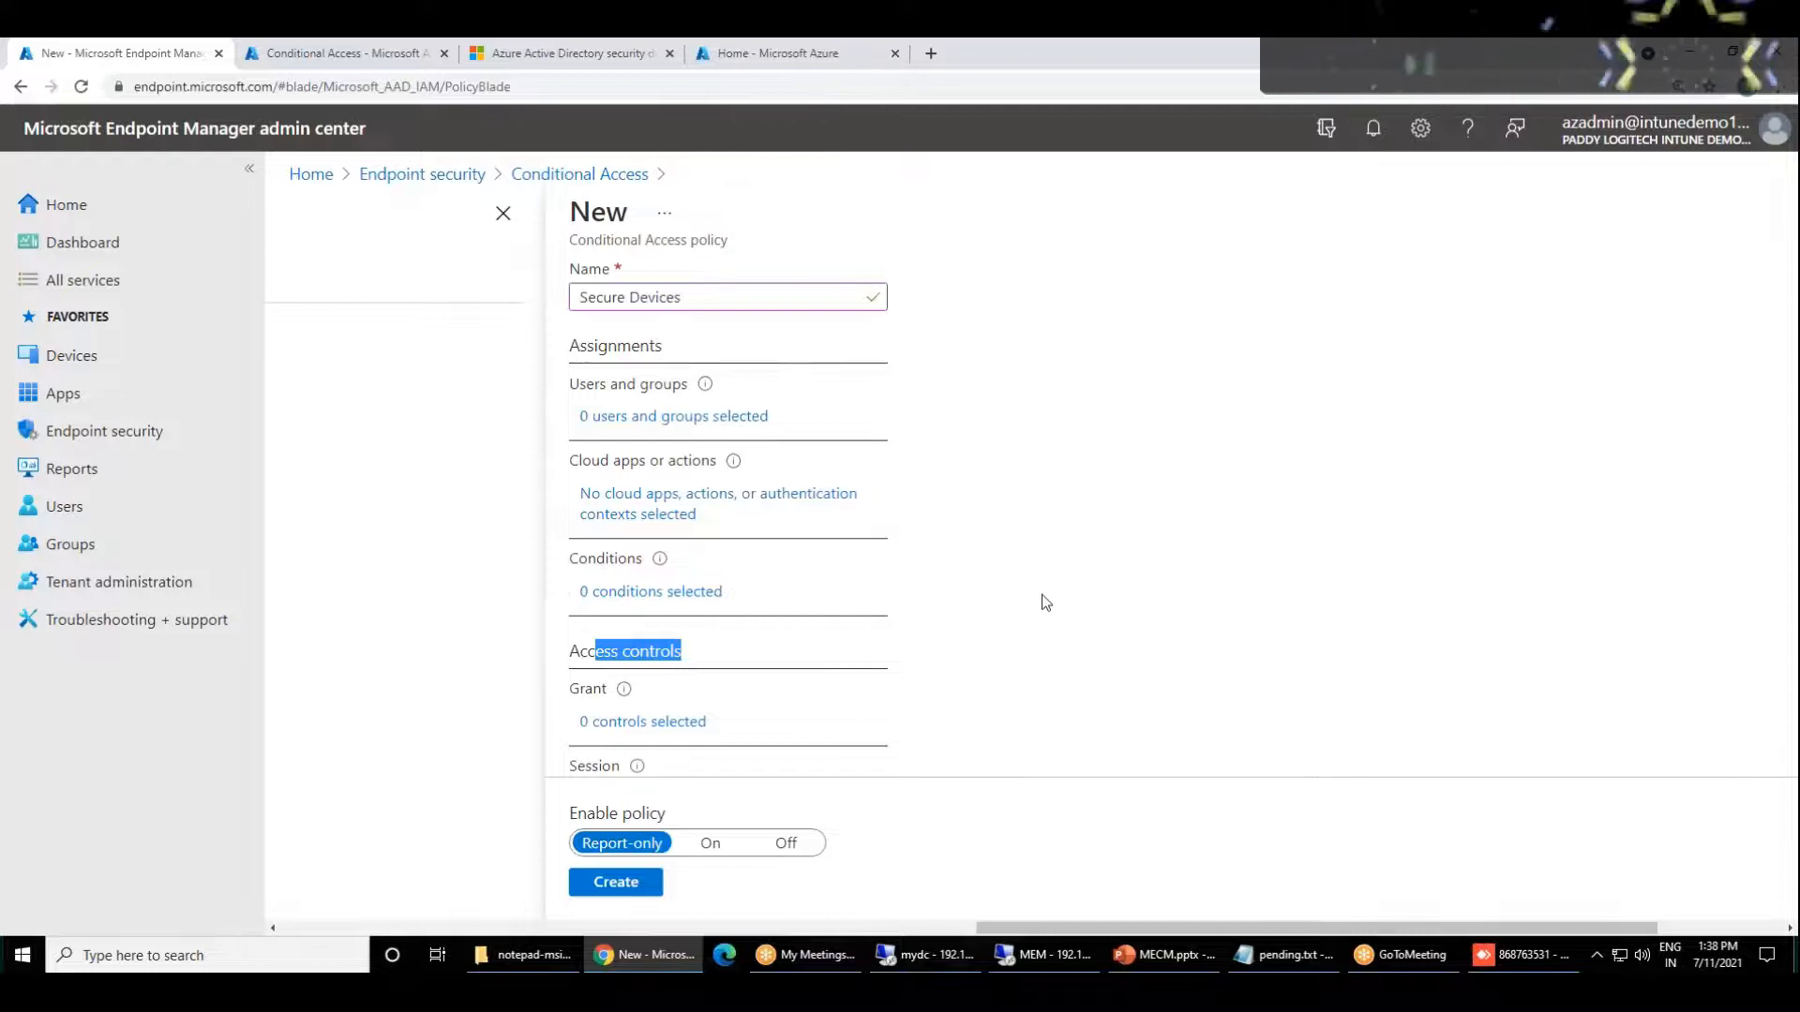
{"action": "scroll", "coordinate": [769, 581], "scroll_direction": "up", "scroll_amount": 1}
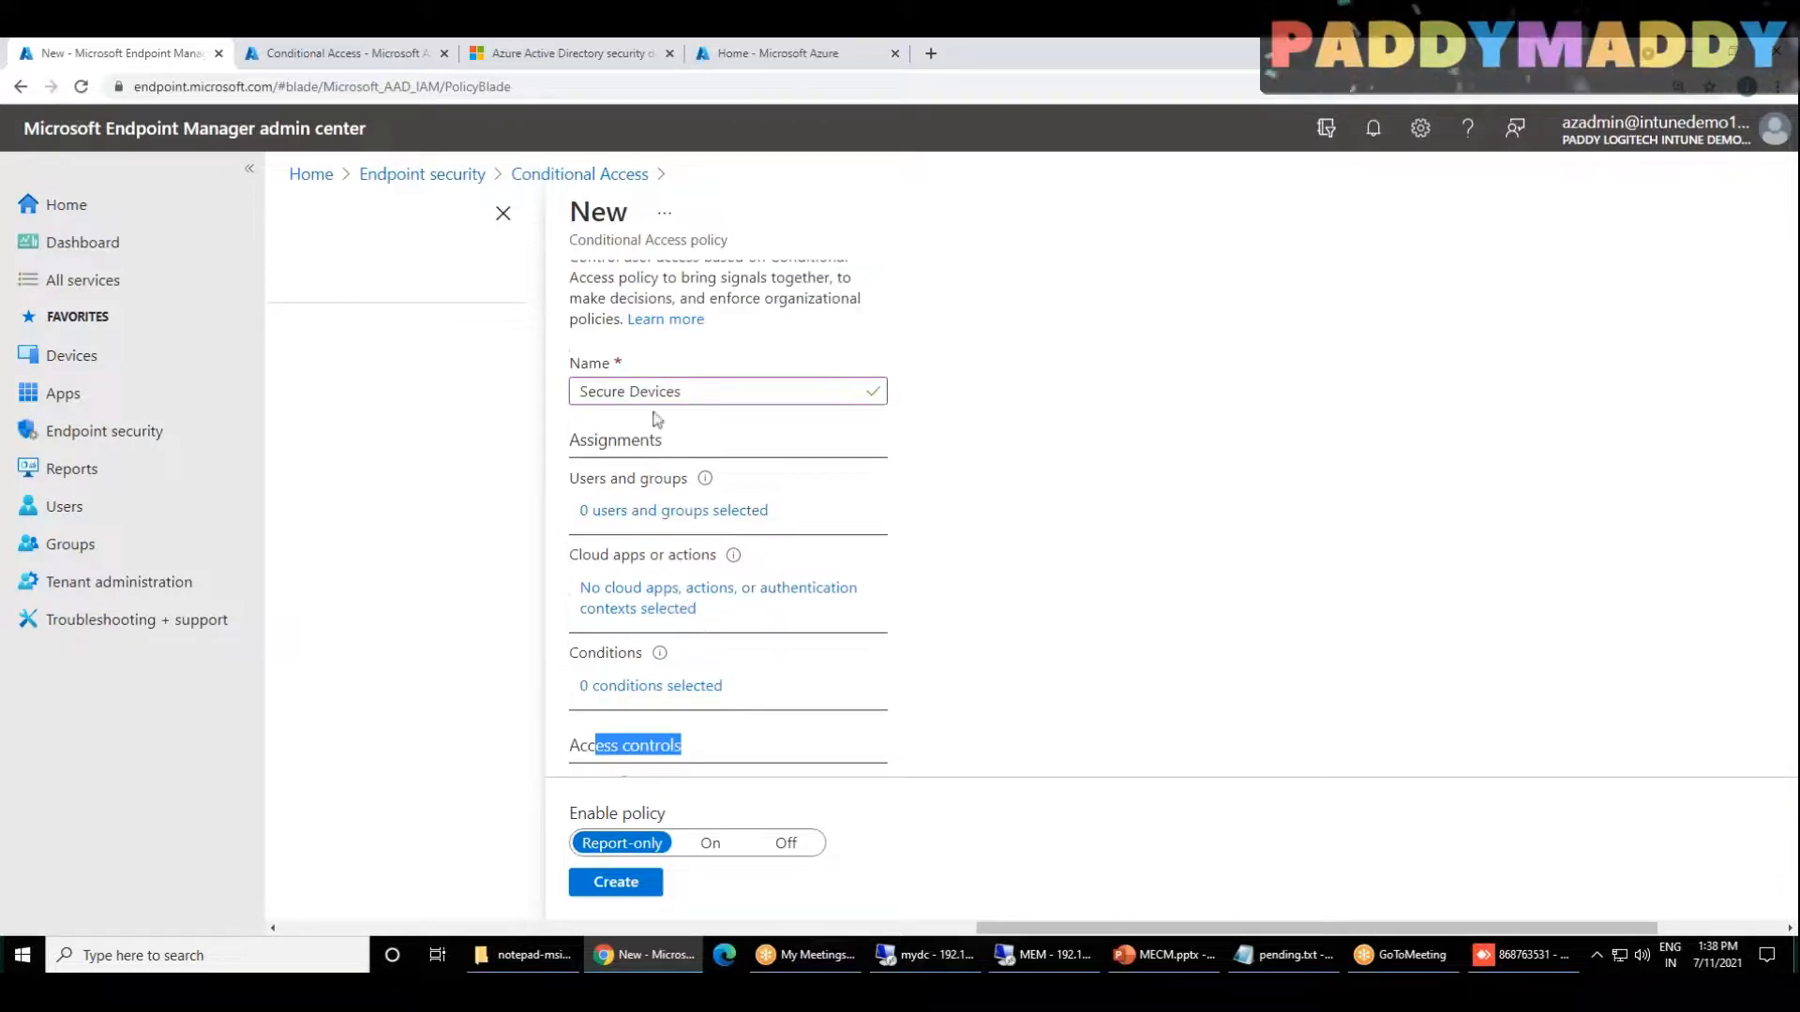
{"action": "scroll", "coordinate": [1280, 589], "scroll_direction": "down", "scroll_amount": 2}
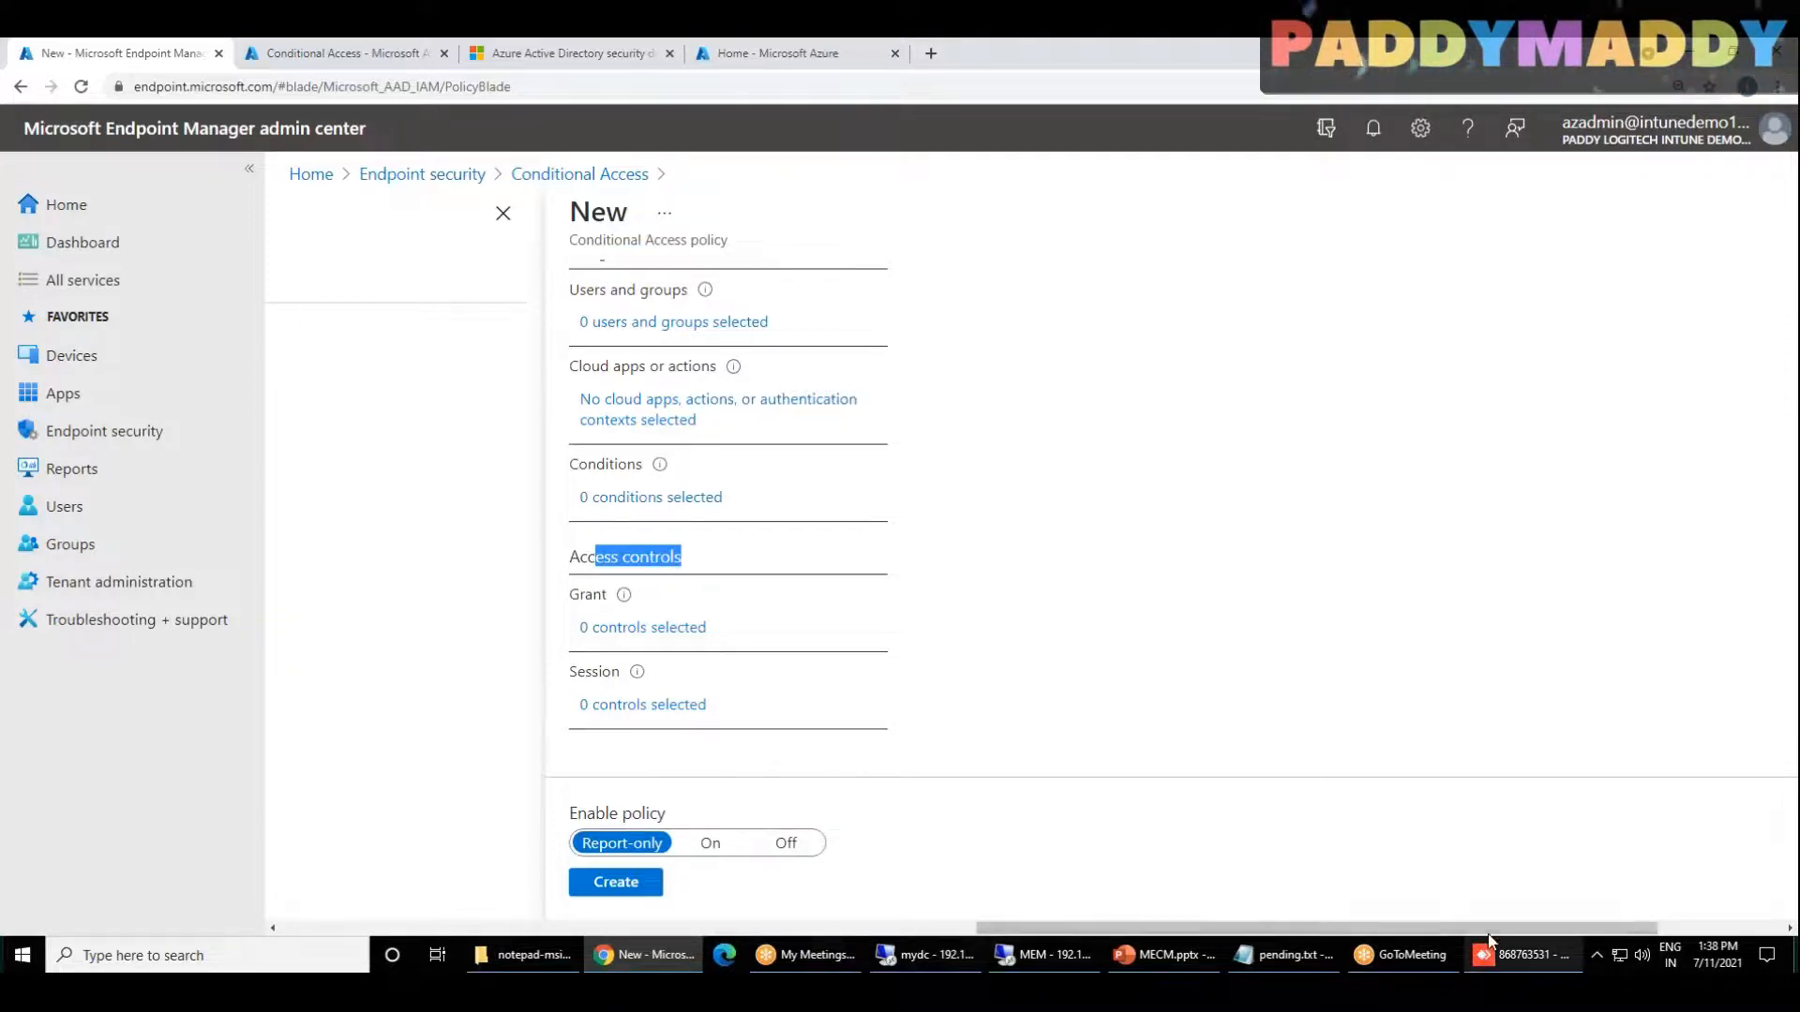
Step: Compare the Conditional Access policies page with the new policy's form and open the policy's Users and groups assignment
{"action": "left_click_drag", "start_coordinate": [1505, 930], "coordinate": [994, 935]}
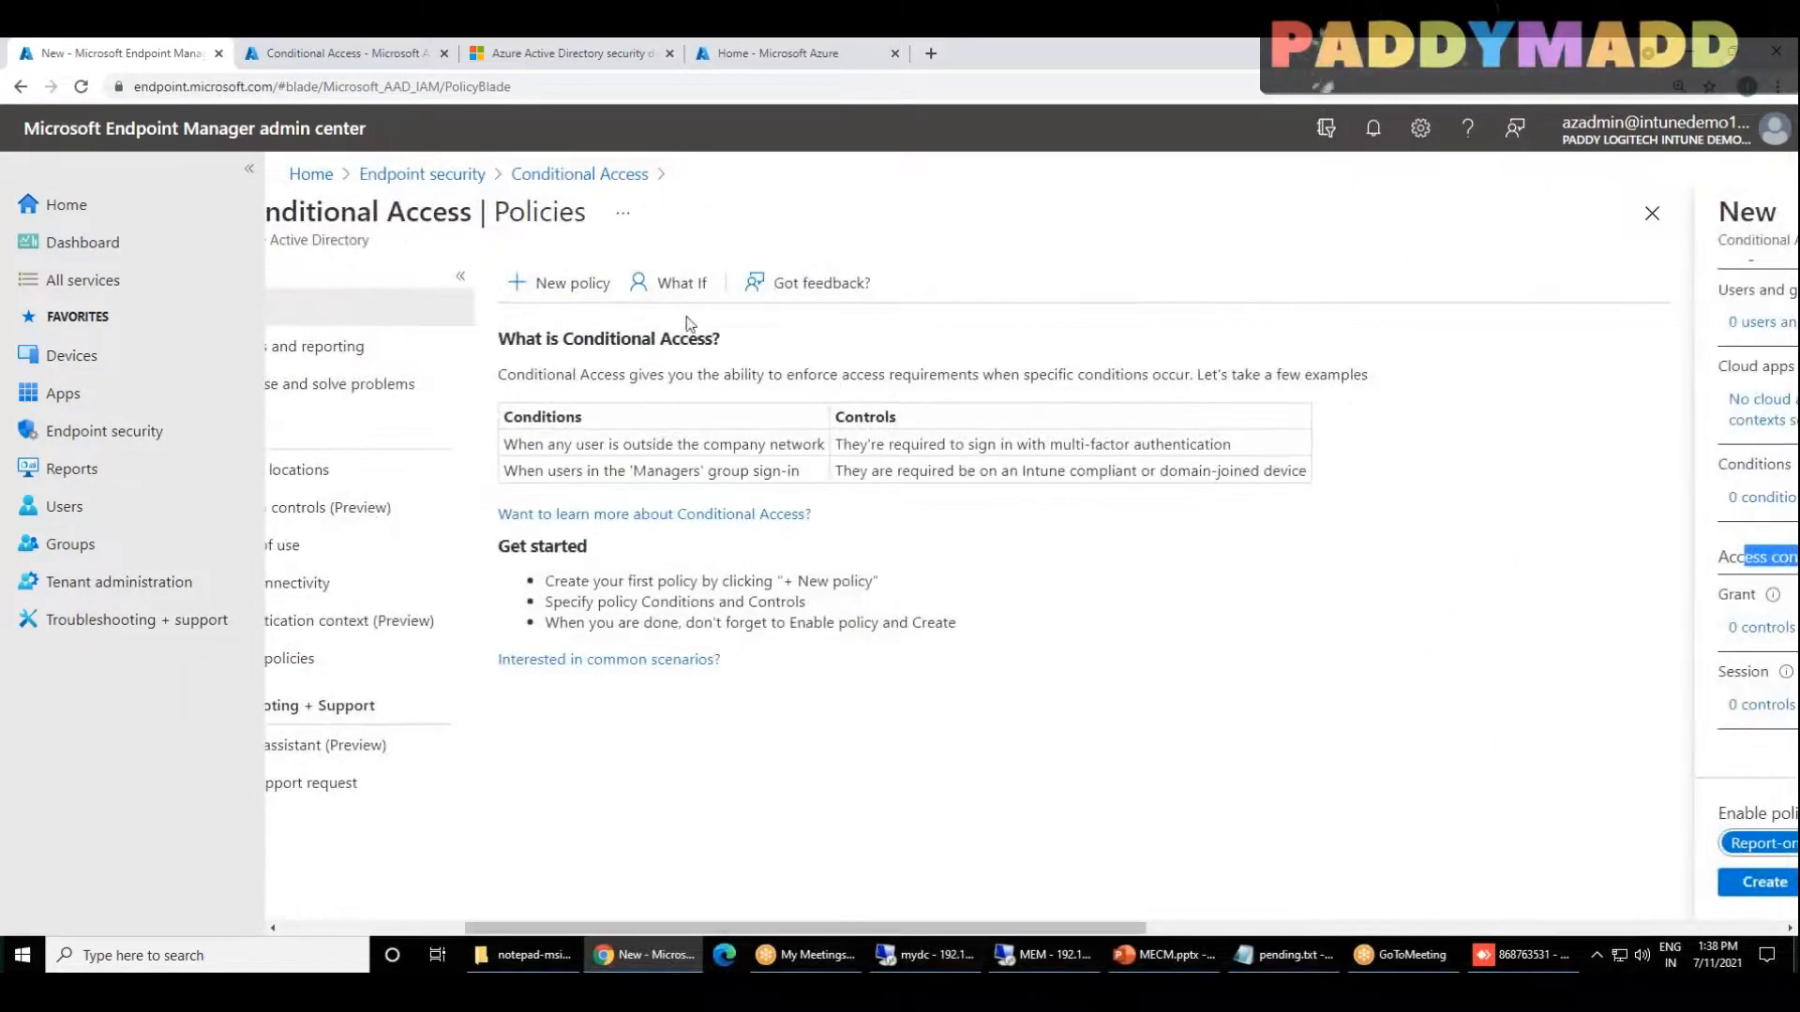
{"action": "left_click_drag", "start_coordinate": [988, 932], "coordinate": [1282, 929]}
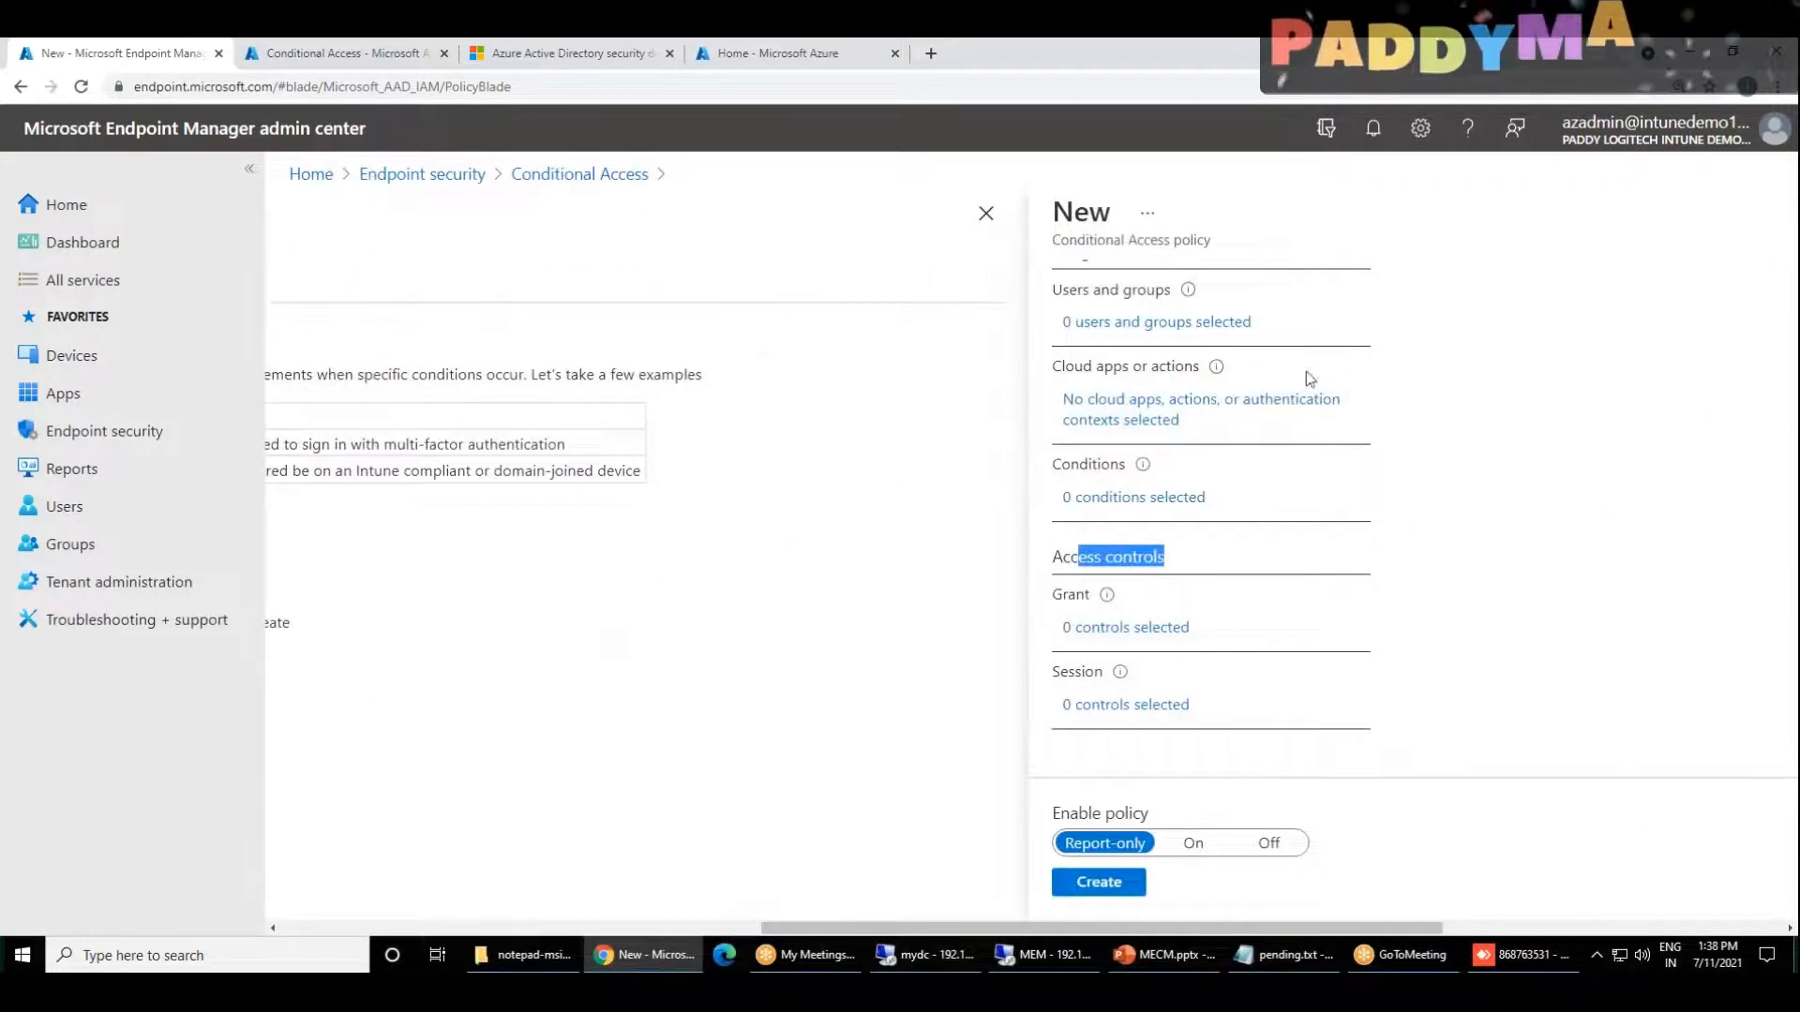
{"action": "left_click", "coordinate": [1024, 917]}
{"action": "left_click_drag", "start_coordinate": [1024, 927], "coordinate": [783, 923]}
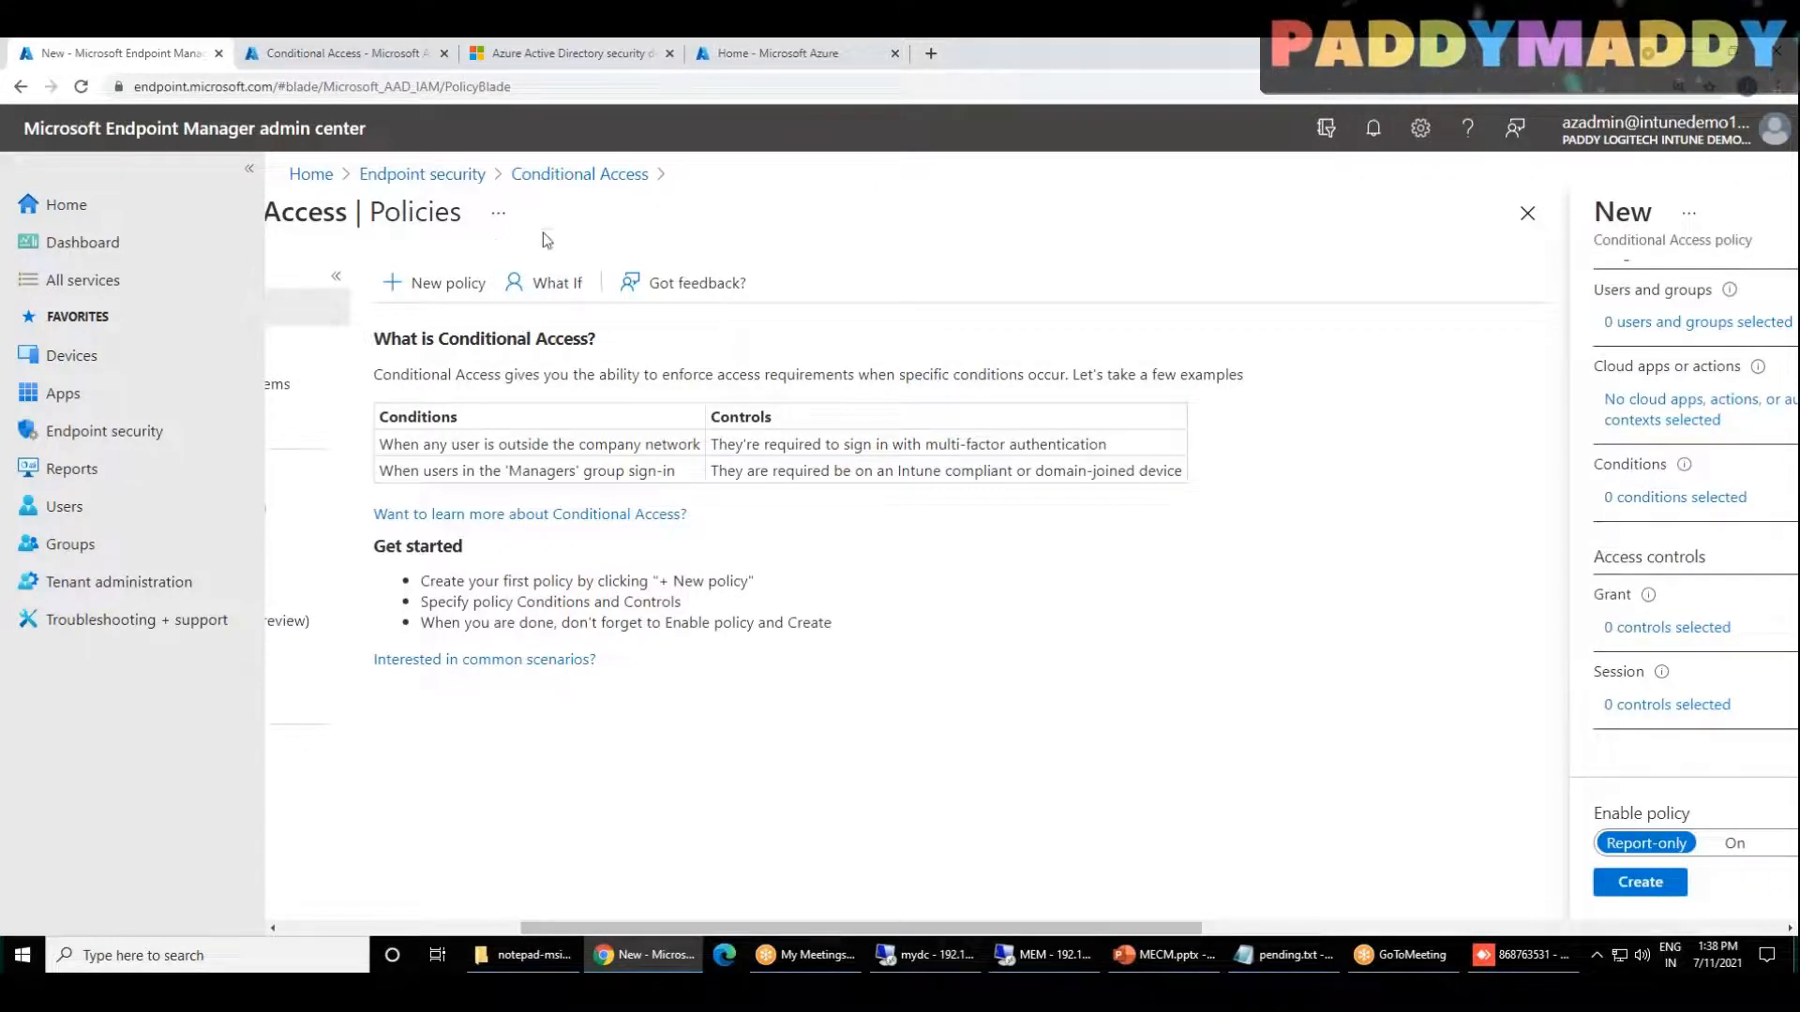
{"action": "left_click_drag", "start_coordinate": [1078, 928], "coordinate": [1604, 928]}
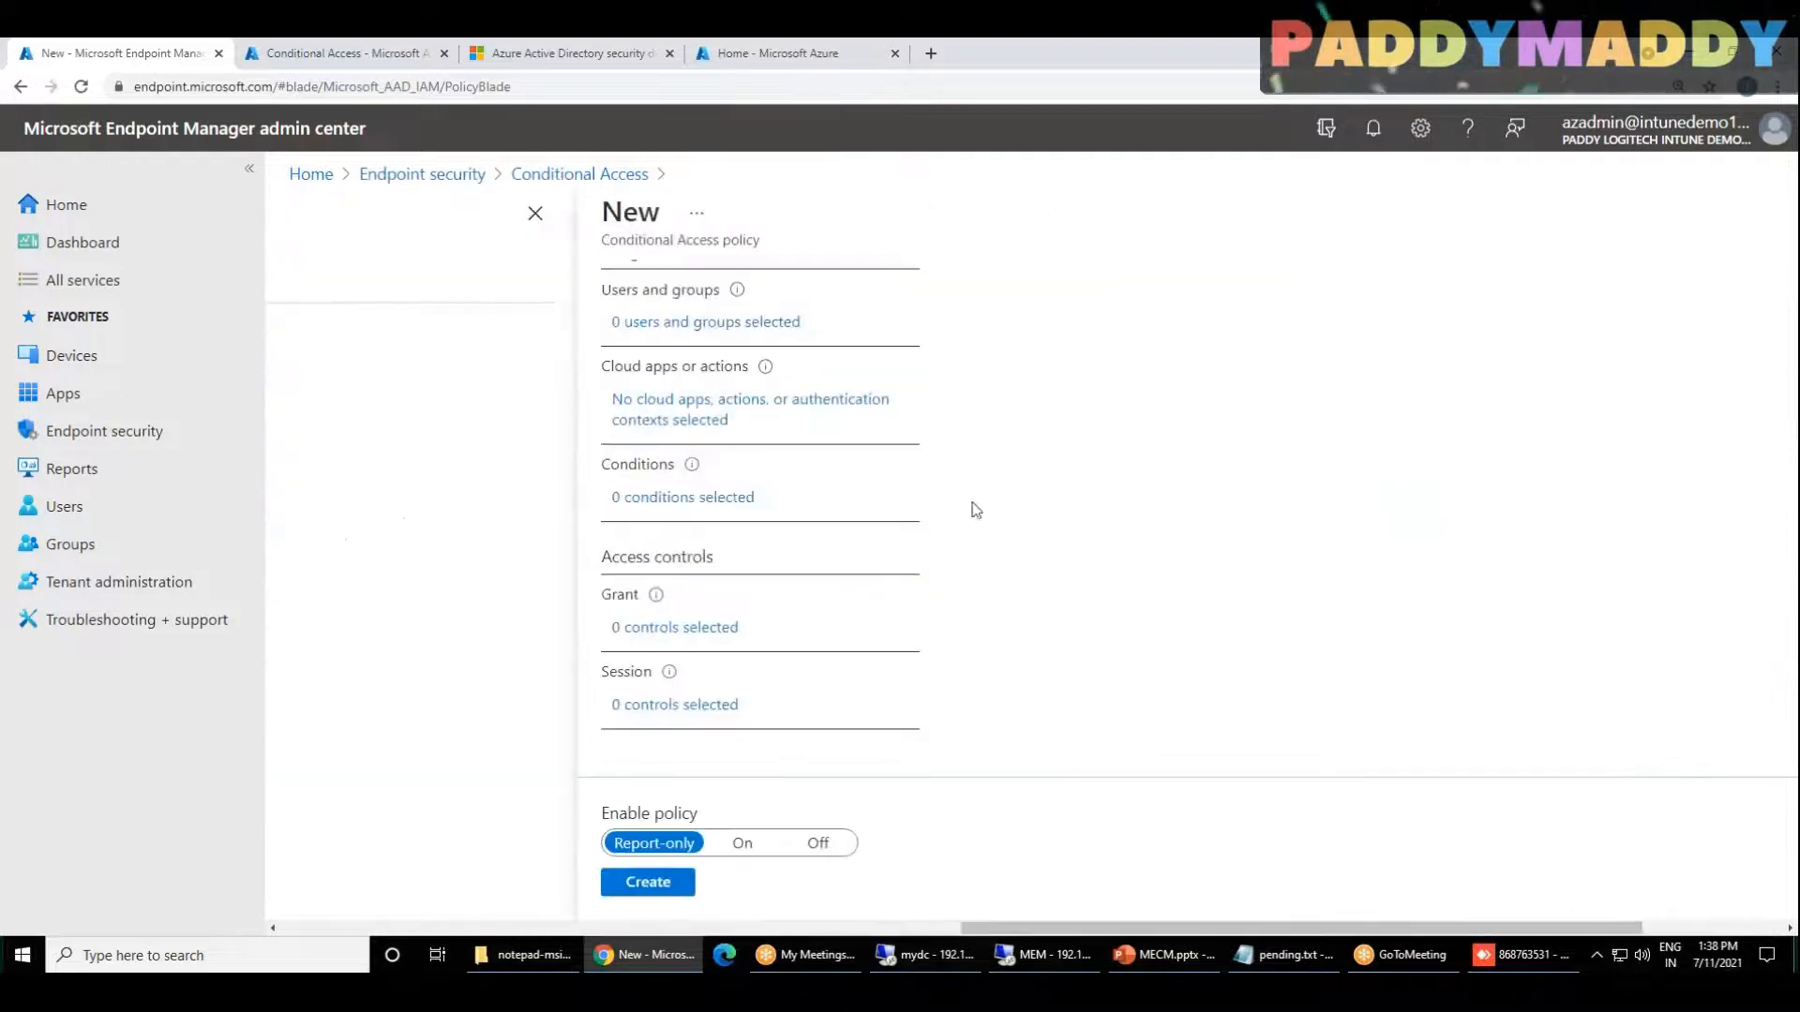
{"action": "left_click", "coordinate": [704, 323]}
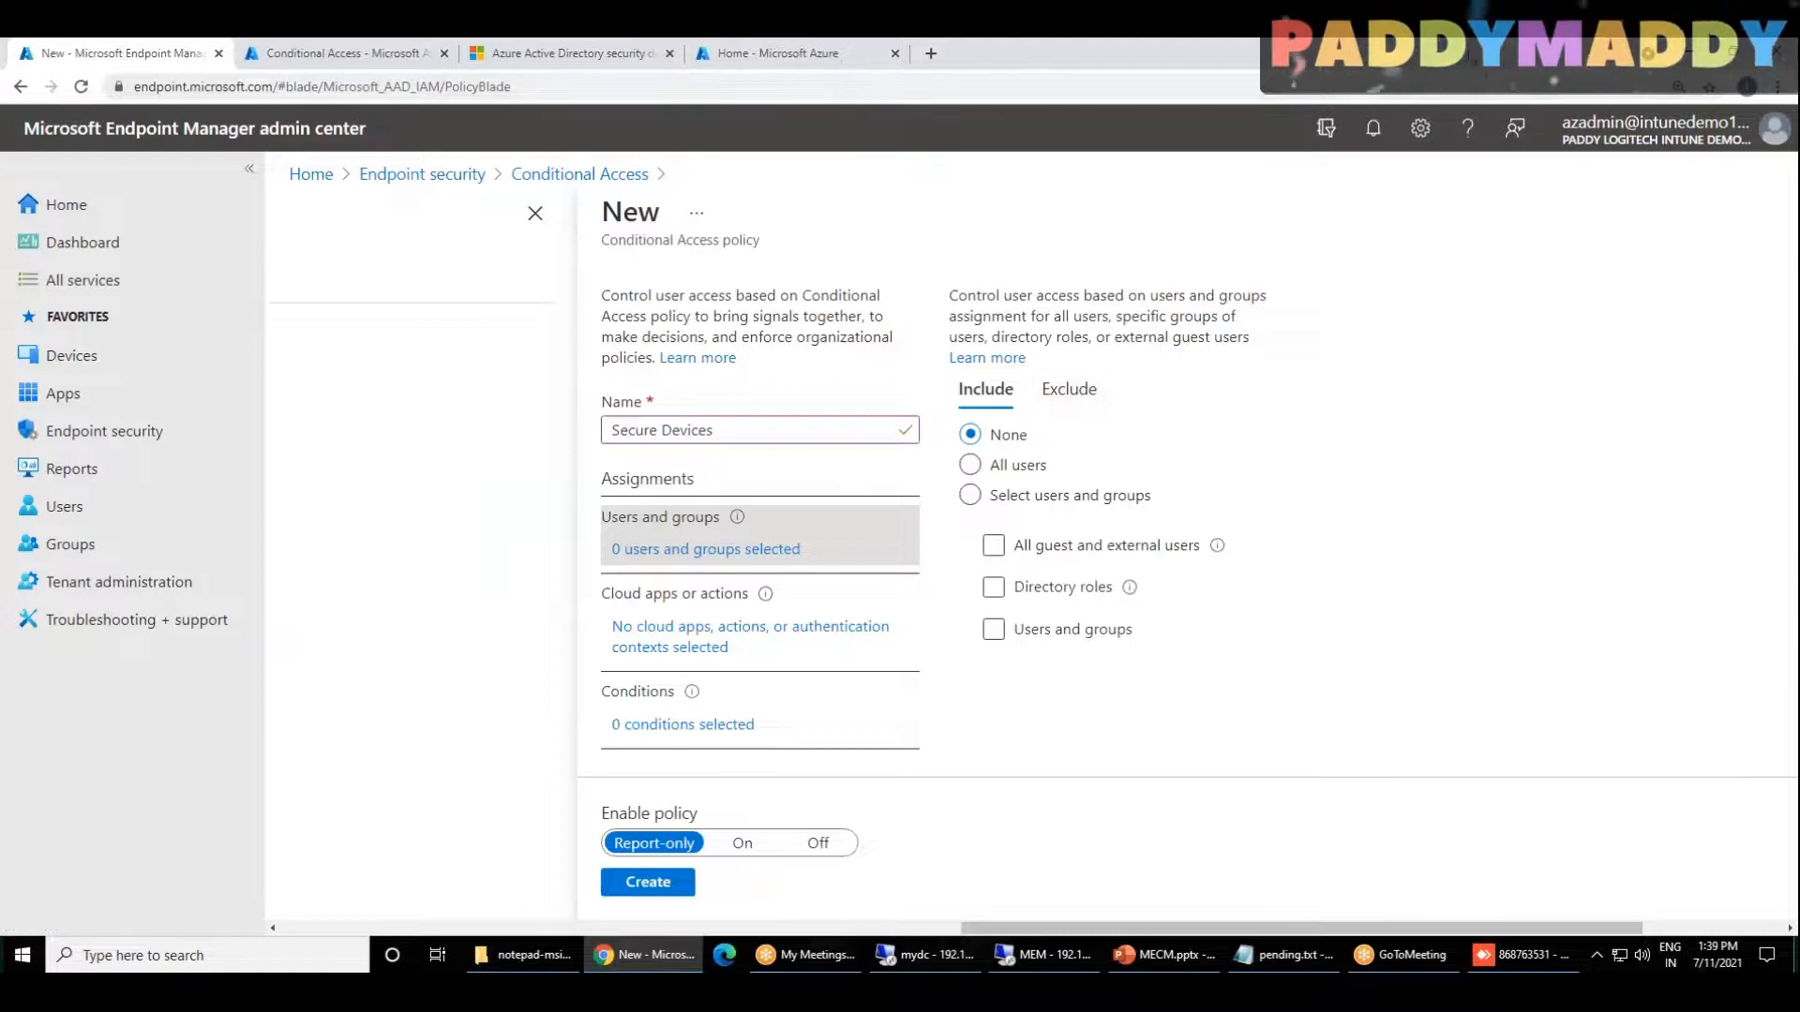
Step: Annotate the Users and groups pane with freehand circles and an arrow from the Exclude option, and clear the markings
{"action": "mouse_move", "coordinate": [1340, 302]}
{"action": "left_mouse_down"}
{"action": "mouse_move", "coordinate": [1351, 326]}
{"action": "mouse_move", "coordinate": [1346, 285]}
{"action": "mouse_move", "coordinate": [1326, 295]}
{"action": "mouse_move", "coordinate": [1212, 251]}
{"action": "mouse_move", "coordinate": [1180, 288]}
{"action": "mouse_move", "coordinate": [1192, 239]}
{"action": "mouse_move", "coordinate": [1226, 251]}
{"action": "left_mouse_up"}
{"action": "mouse_move", "coordinate": [1206, 187]}
{"action": "left_mouse_down"}
{"action": "mouse_move", "coordinate": [1125, 255]}
{"action": "mouse_move", "coordinate": [1236, 246]}
{"action": "mouse_move", "coordinate": [1198, 192]}
{"action": "left_mouse_up"}
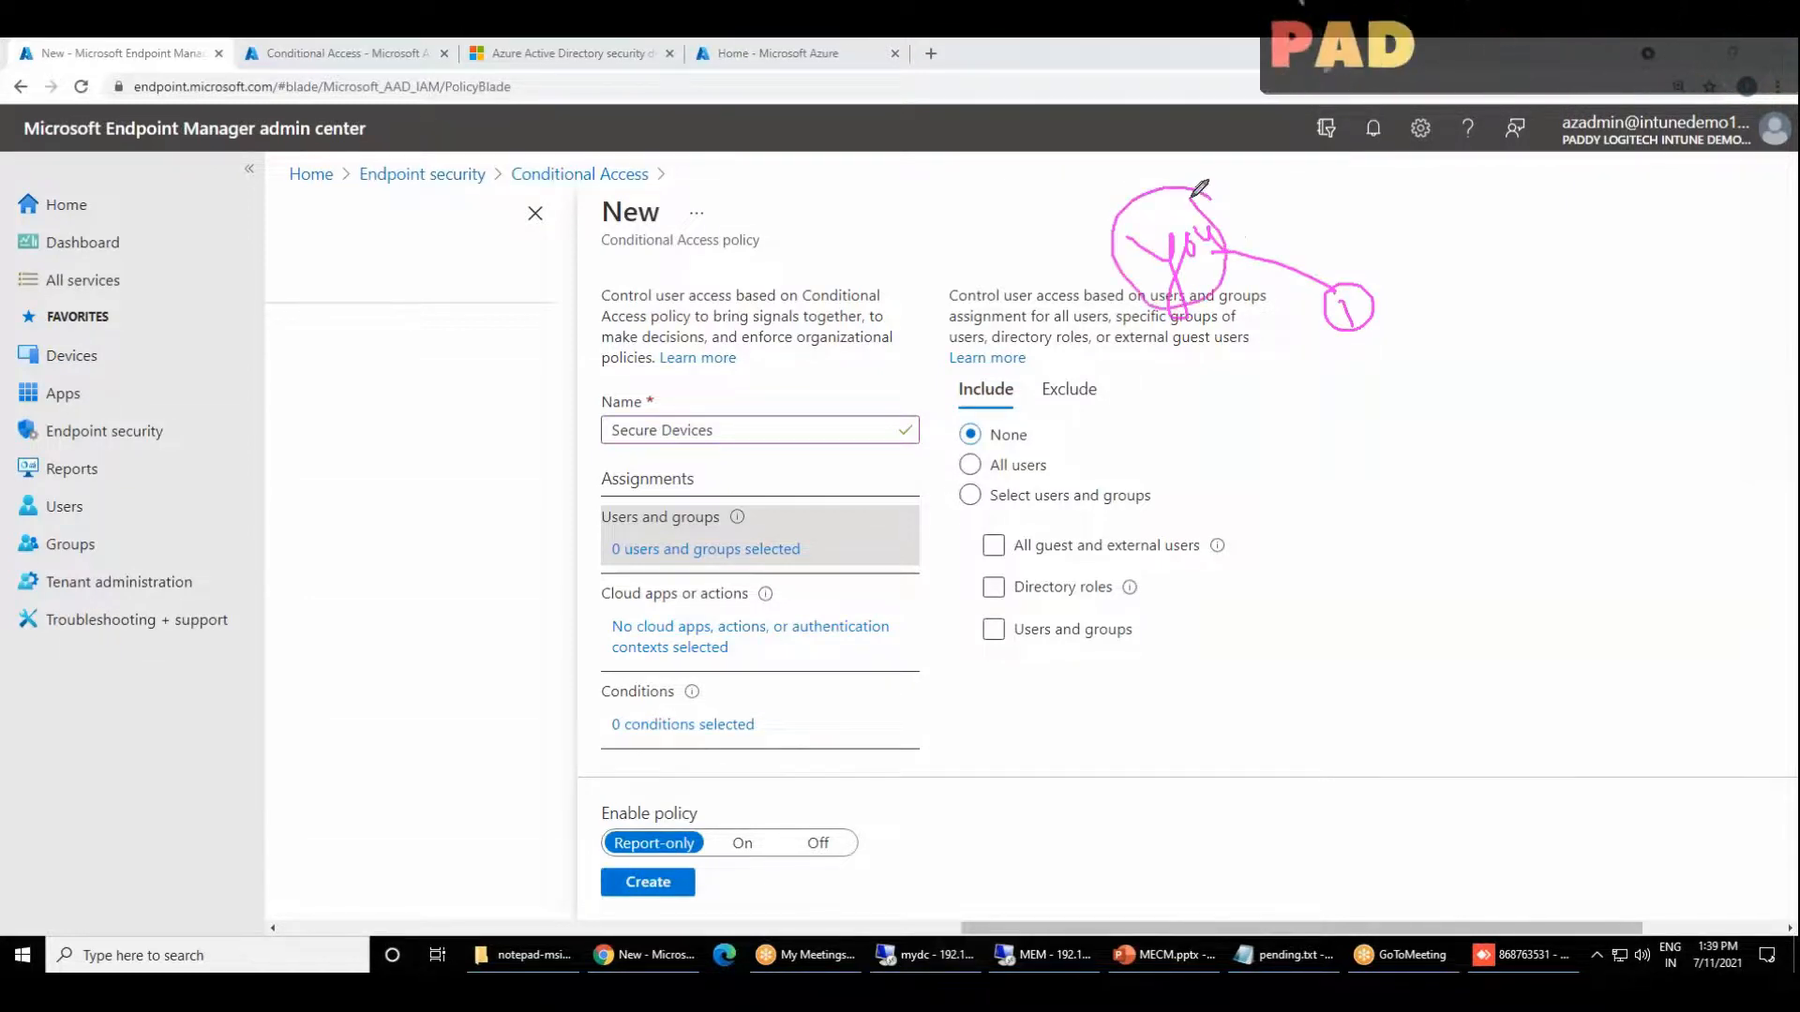
{"action": "mouse_move", "coordinate": [1073, 362]}
{"action": "left_mouse_down"}
{"action": "mouse_move", "coordinate": [1125, 375]}
{"action": "mouse_move", "coordinate": [1099, 346]}
{"action": "mouse_move", "coordinate": [1056, 189]}
{"action": "mouse_move", "coordinate": [1109, 222]}
{"action": "left_mouse_up"}
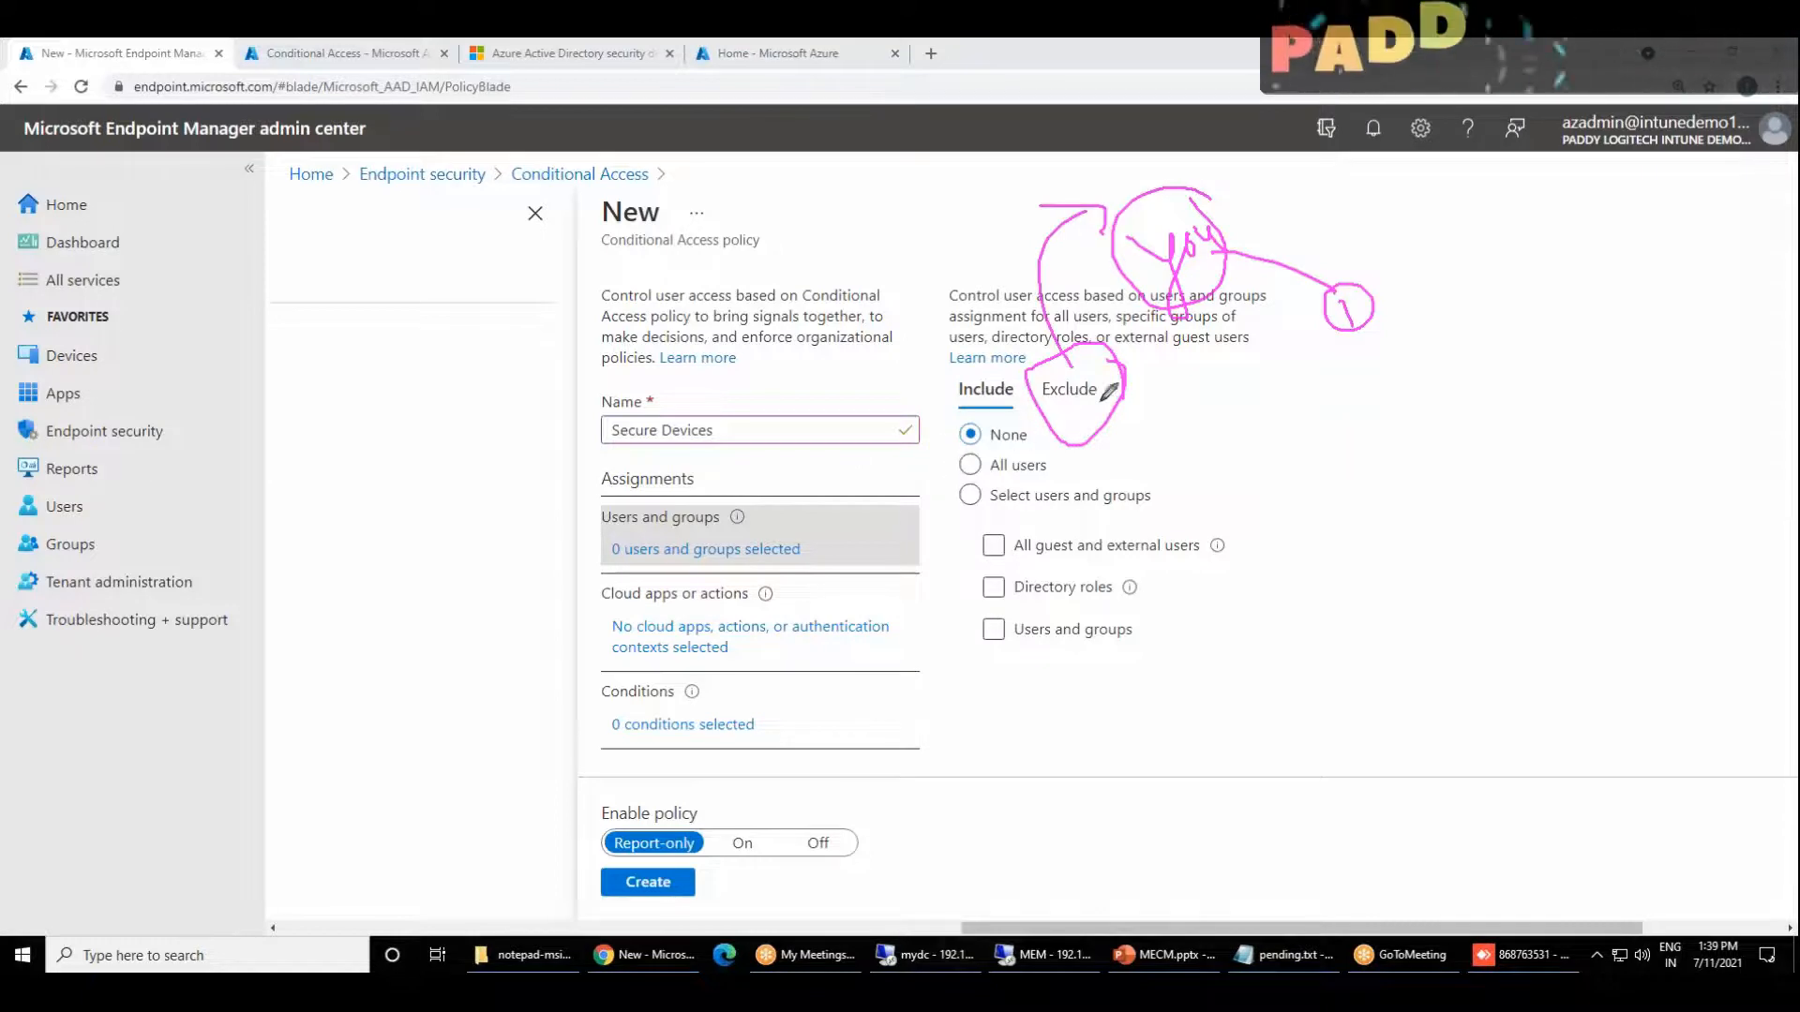
{"action": "mouse_move", "coordinate": [1085, 356]}
{"action": "left_mouse_down"}
{"action": "mouse_move", "coordinate": [1036, 245]}
{"action": "mouse_move", "coordinate": [1094, 209]}
{"action": "left_mouse_up"}
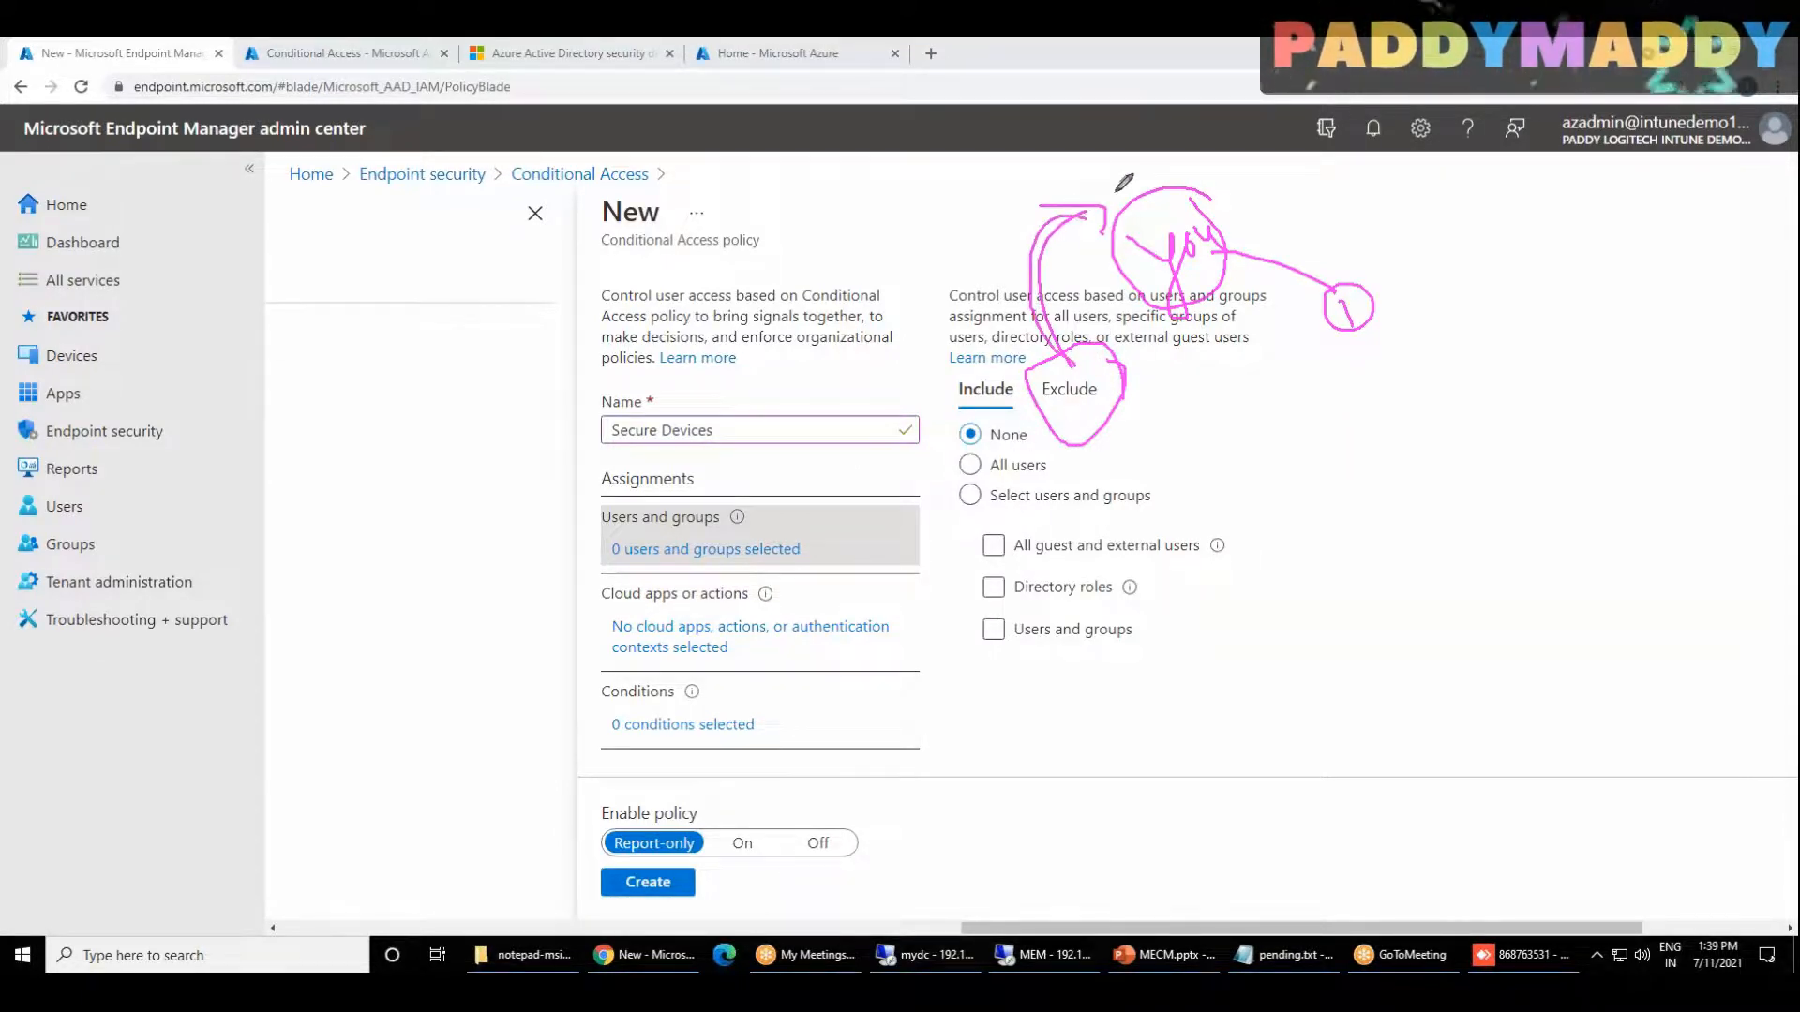
{"action": "mouse_move", "coordinate": [1631, 170]}
{"action": "left_mouse_down"}
{"action": "mouse_move", "coordinate": [1562, 169]}
{"action": "mouse_move", "coordinate": [1617, 157]}
{"action": "mouse_move", "coordinate": [1641, 182]}
{"action": "mouse_move", "coordinate": [1683, 152]}
{"action": "mouse_move", "coordinate": [1693, 170]}
{"action": "mouse_move", "coordinate": [1661, 176]}
{"action": "left_mouse_up"}
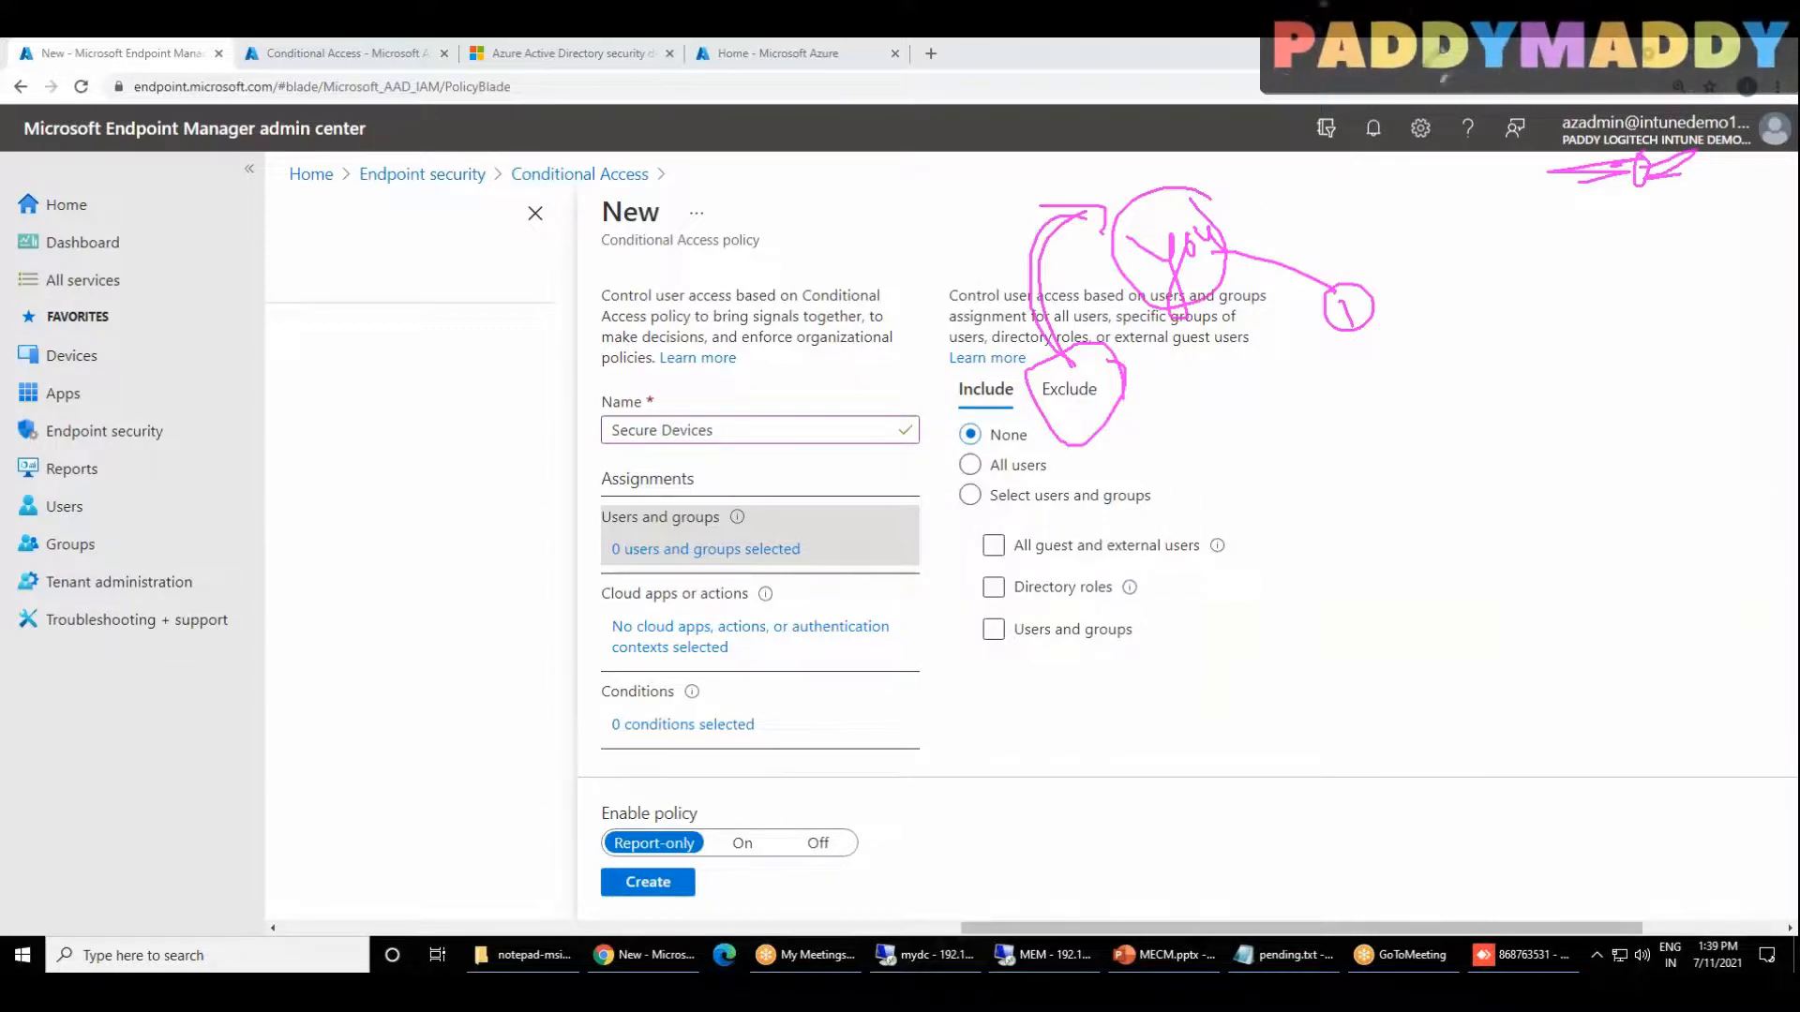
{"action": "left_click", "coordinate": [1477, 182]}
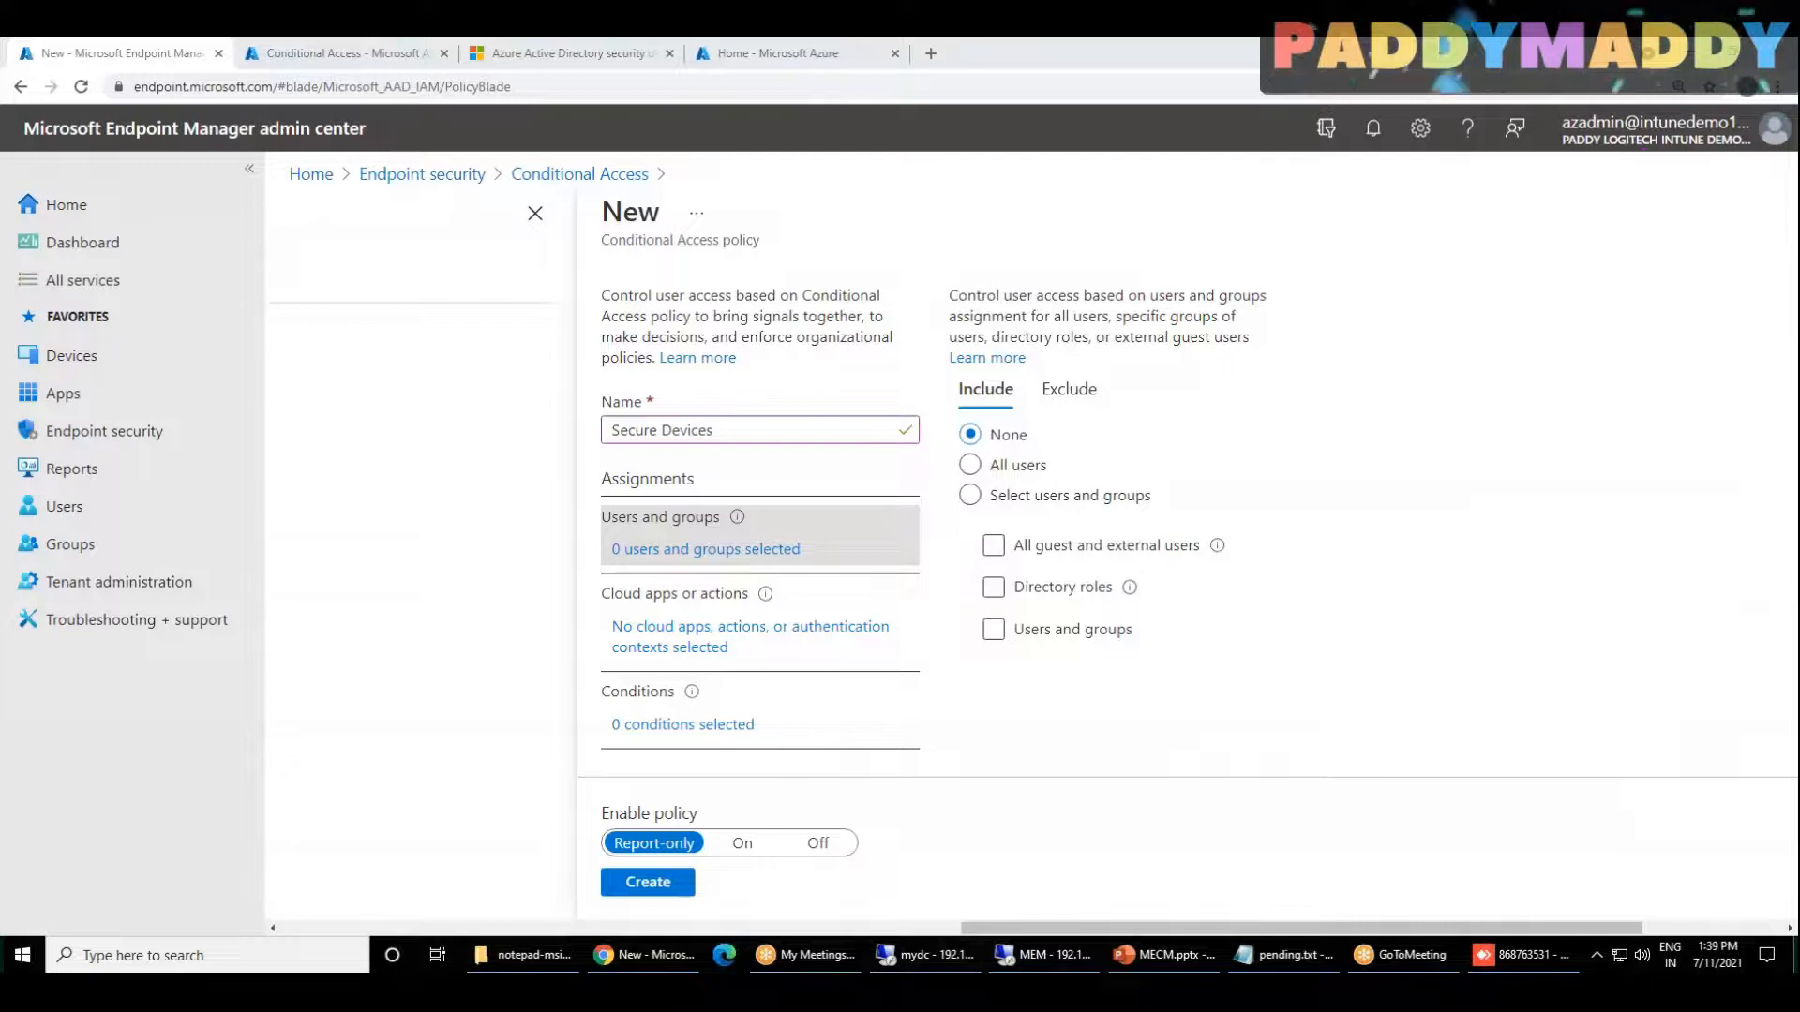
Step: Limit the included assignment to selected users and groups and browse the list of available entries
{"action": "left_click", "coordinate": [993, 546]}
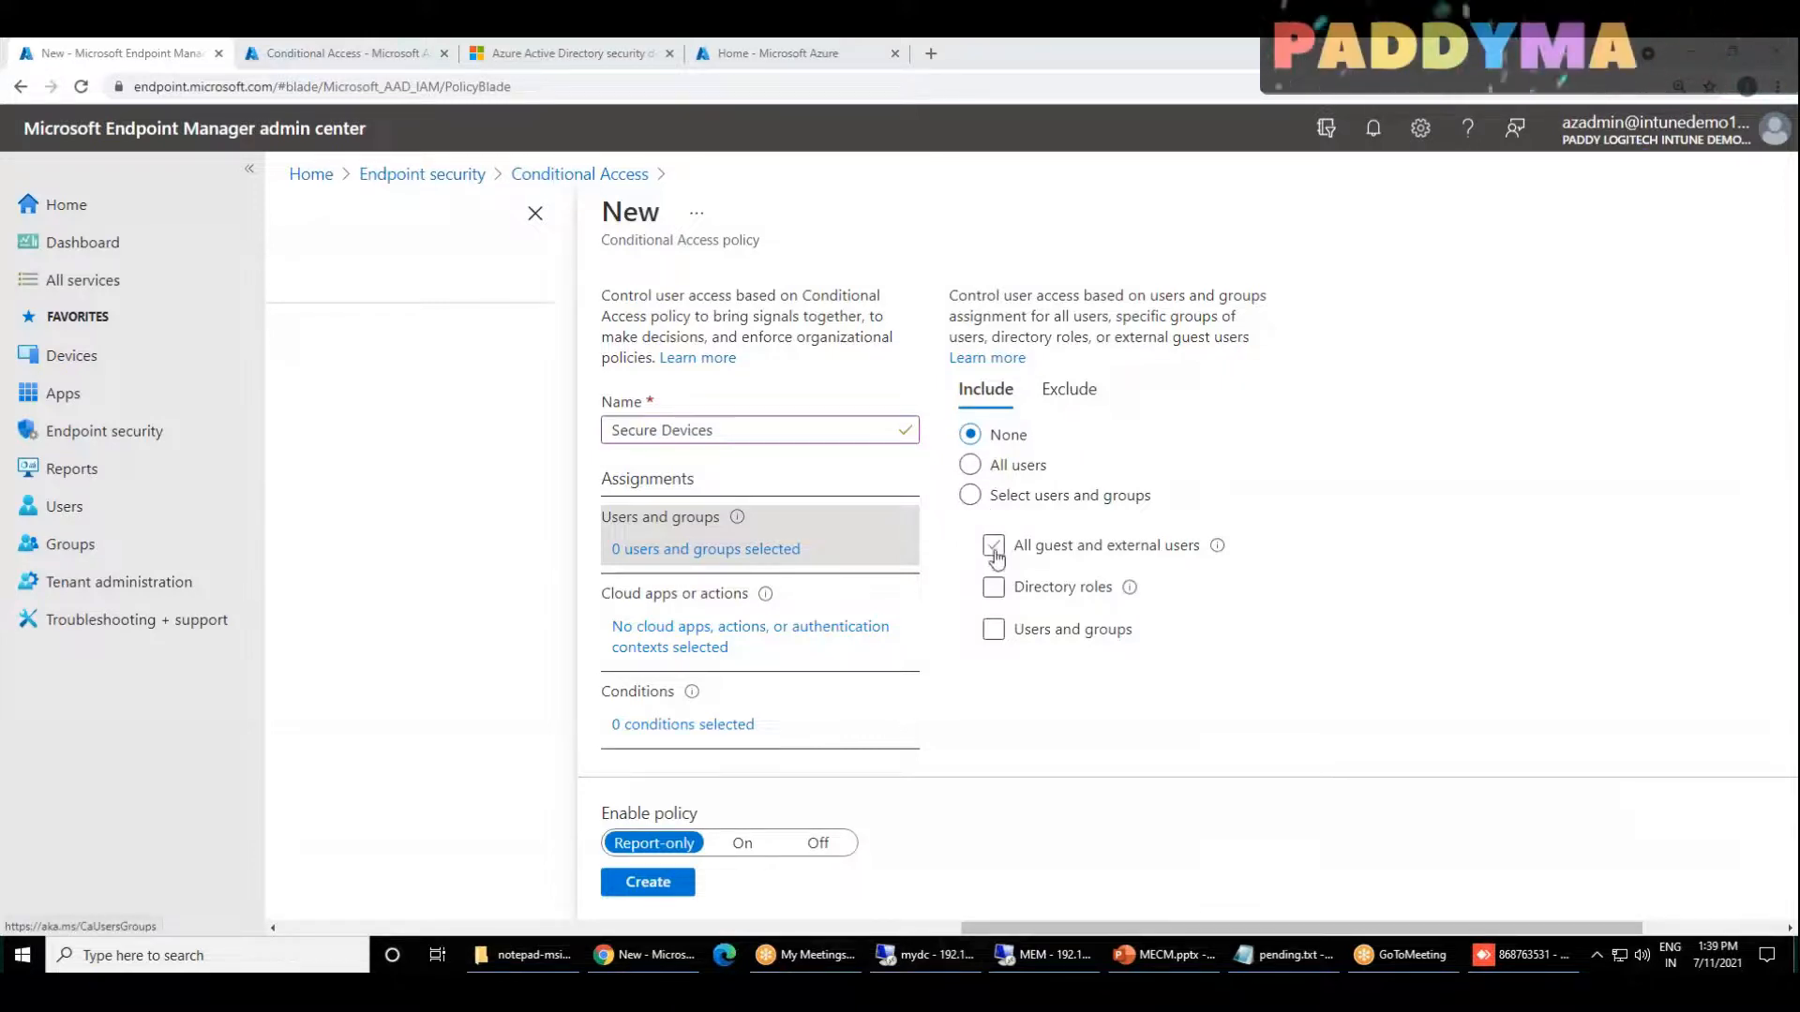
{"action": "left_click", "coordinate": [996, 630]}
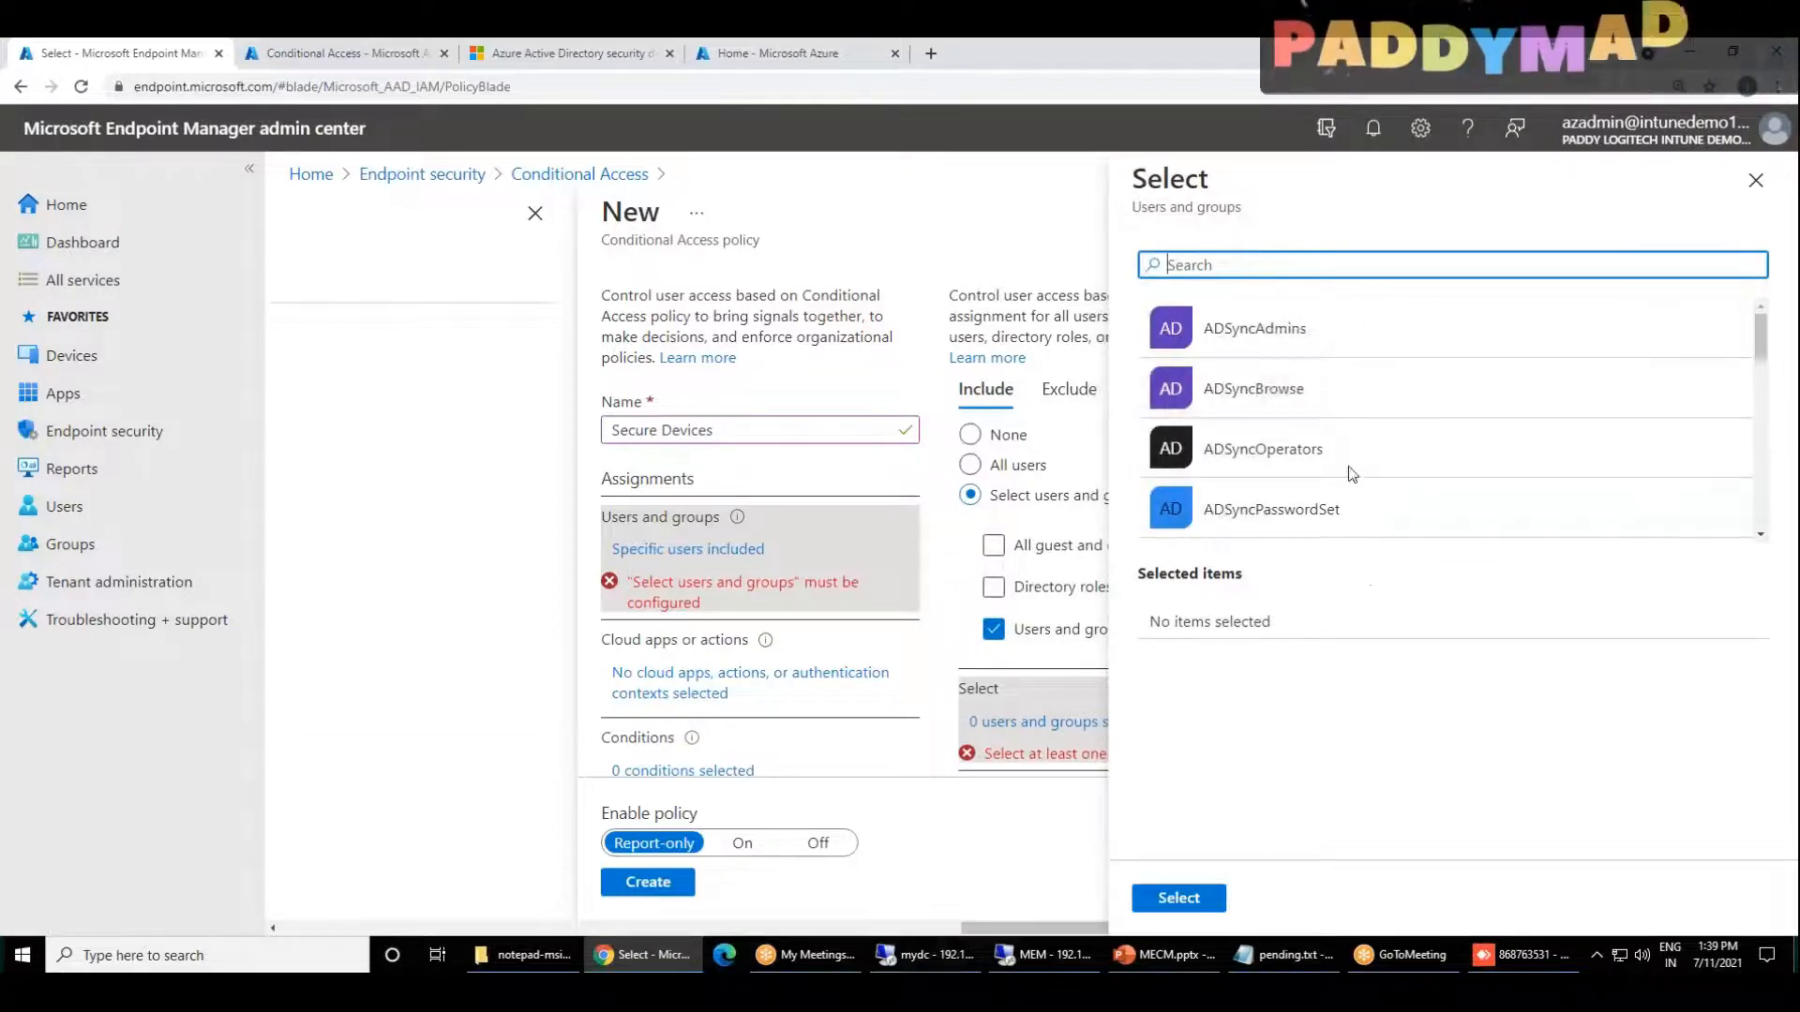
{"action": "scroll", "coordinate": [1422, 375], "scroll_direction": "down", "scroll_amount": 3}
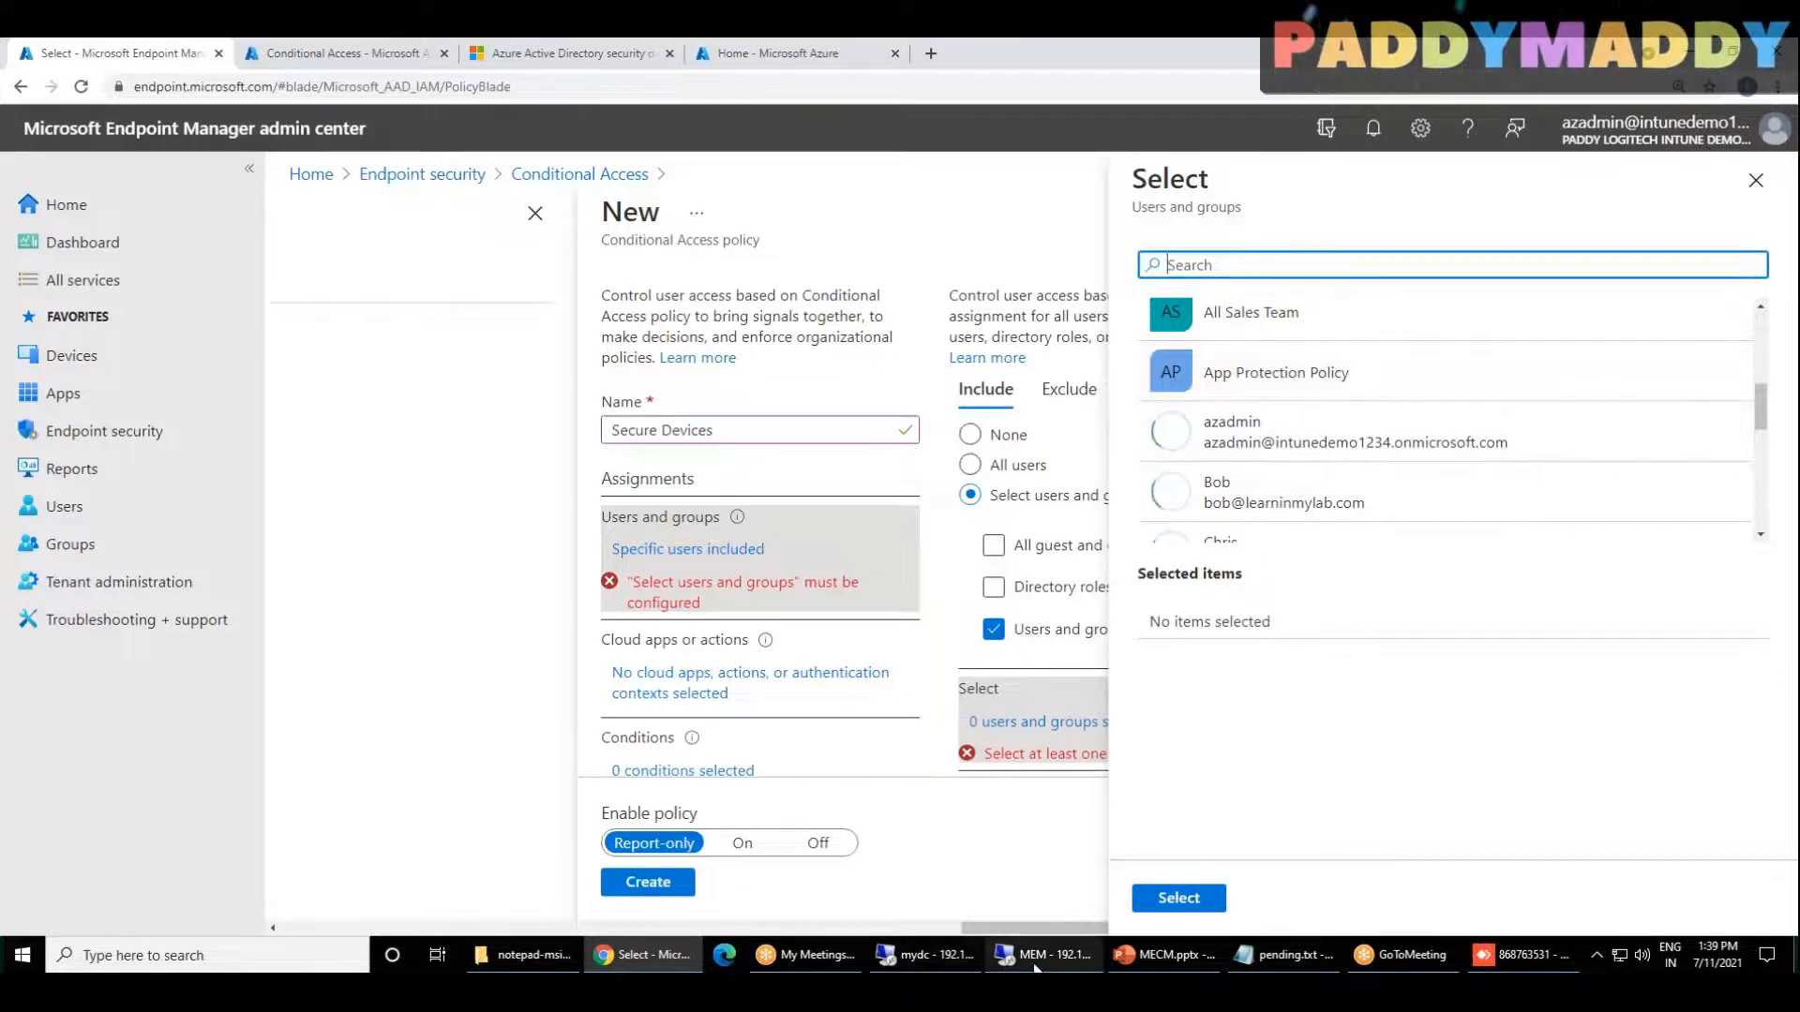
{"action": "mouse_move", "coordinate": [1036, 966]}
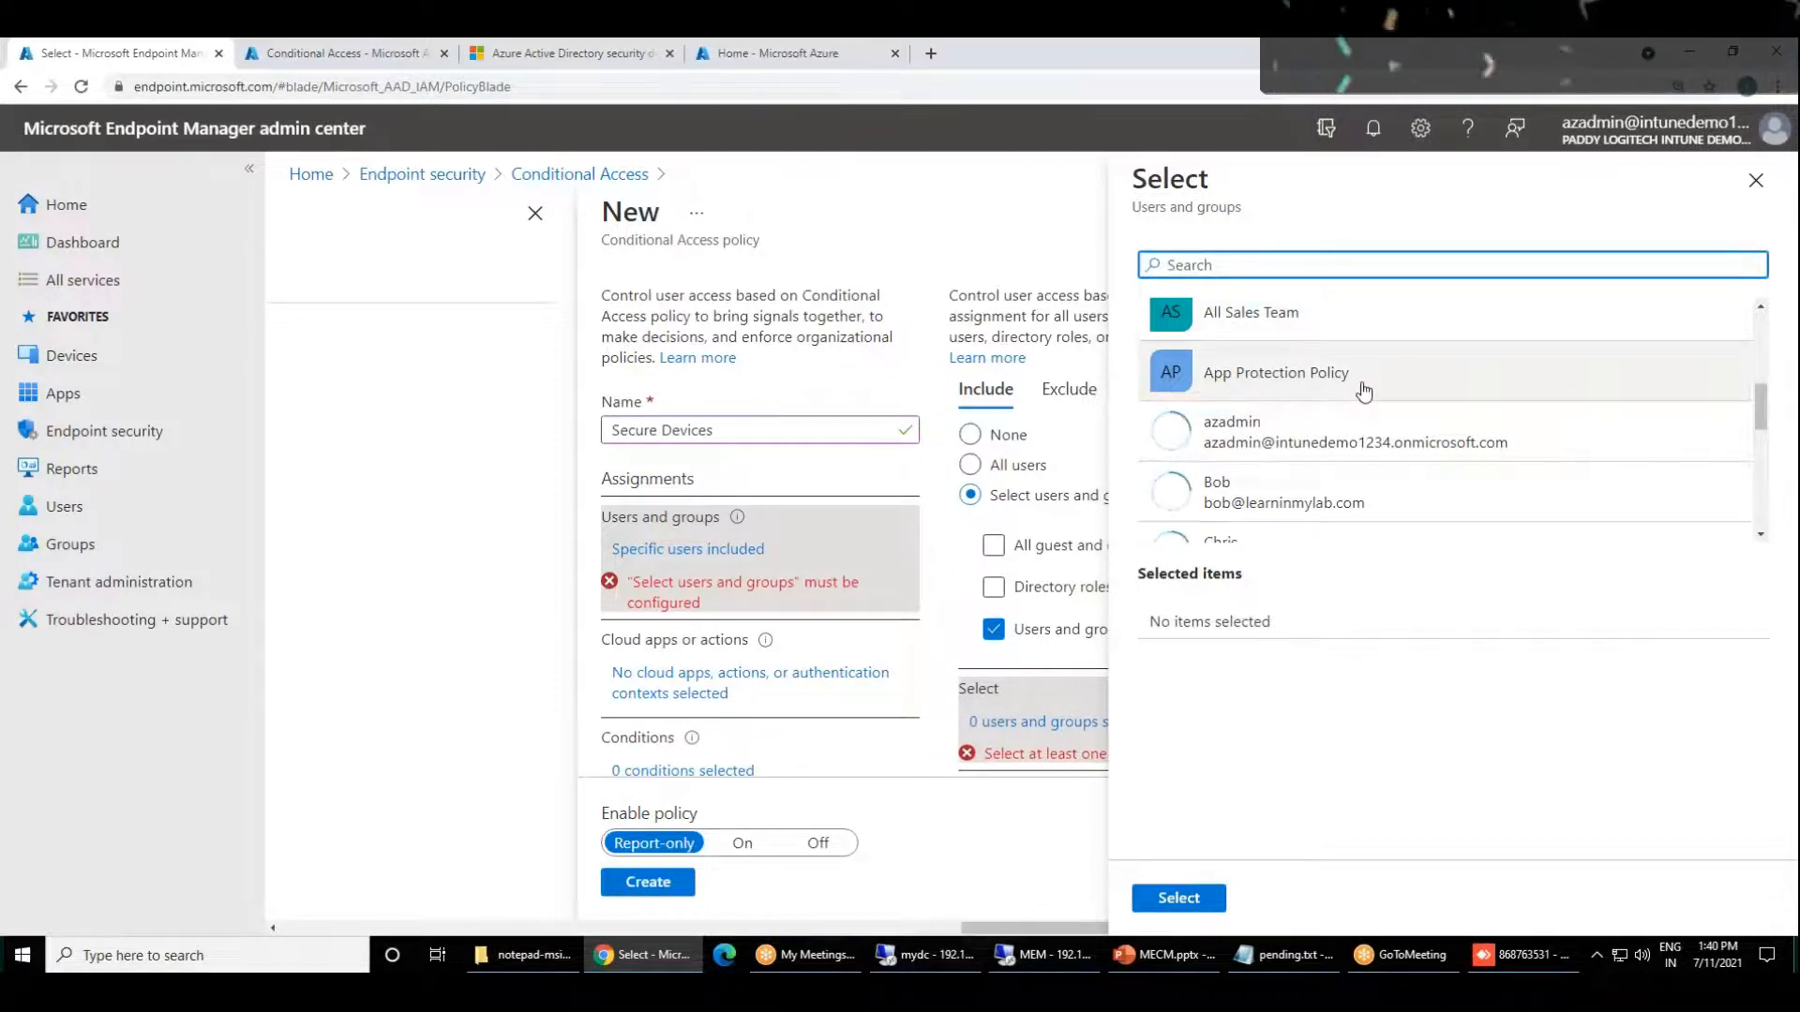
Step: Switch to the Azure portal and start a new group in the Groups section of Azure Active Directory
{"action": "left_click", "coordinate": [353, 54]}
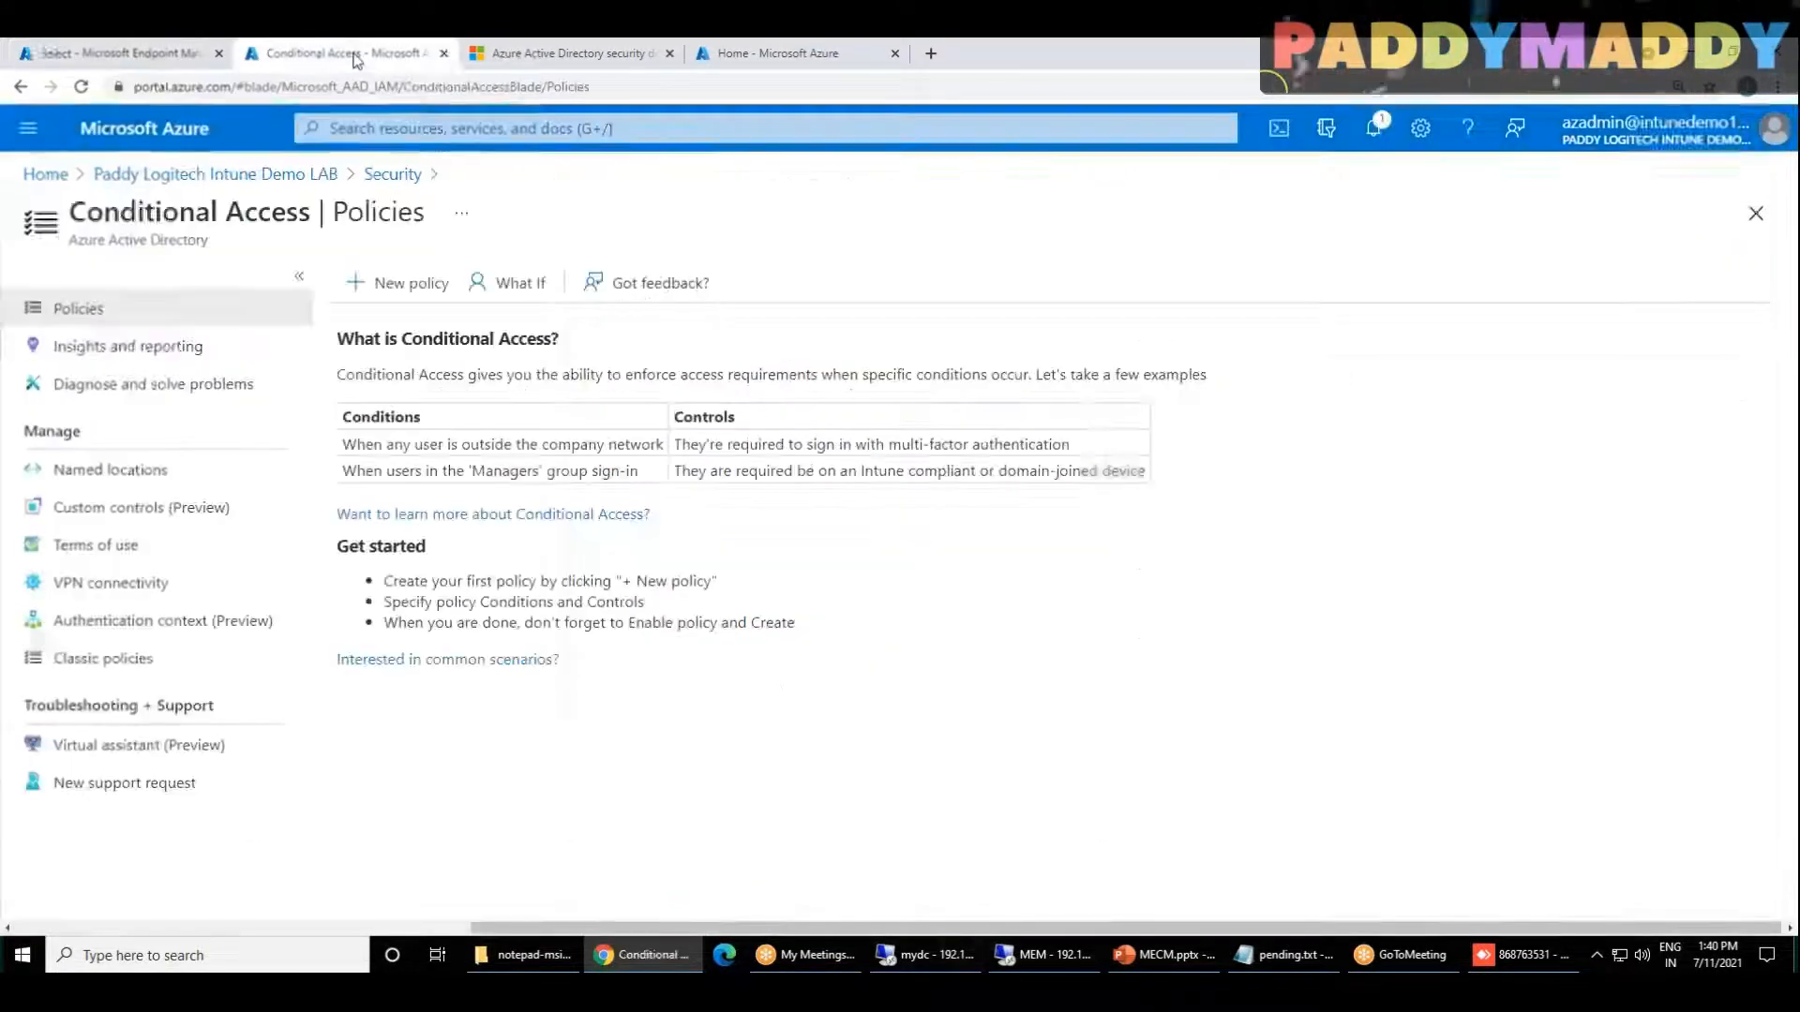
{"action": "left_click", "coordinate": [45, 175]}
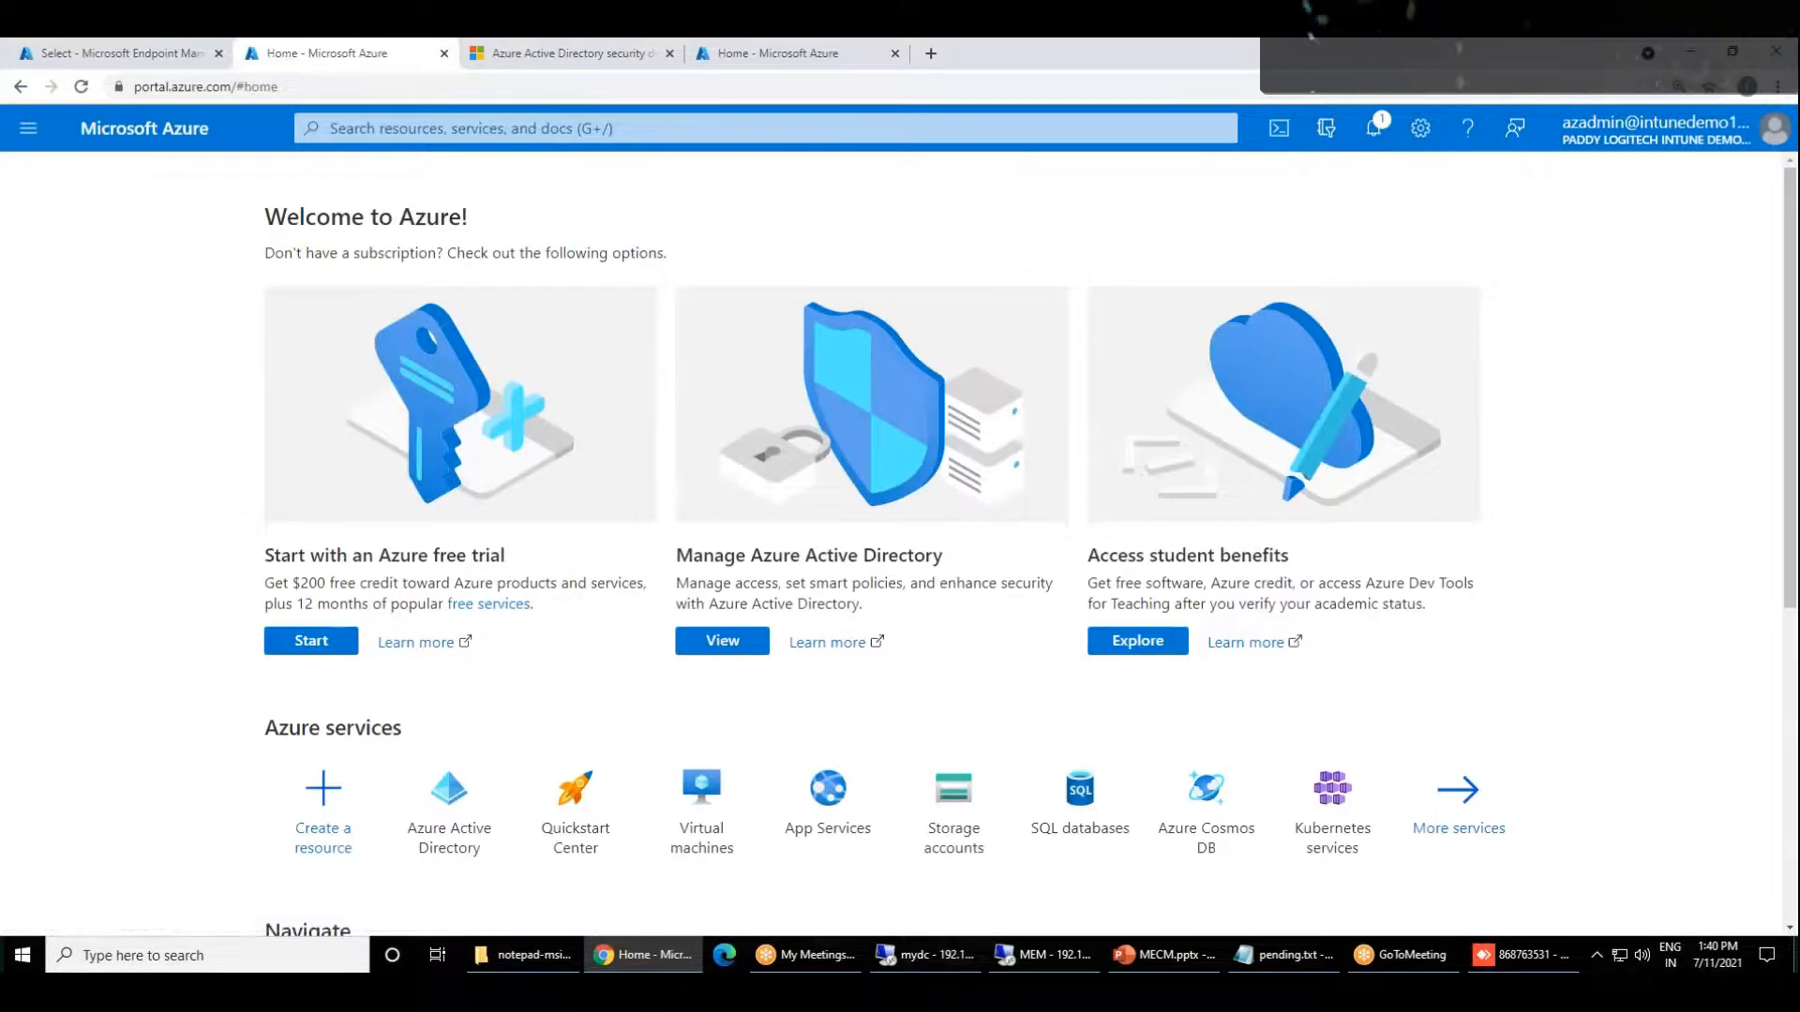
{"action": "left_click", "coordinate": [451, 808]}
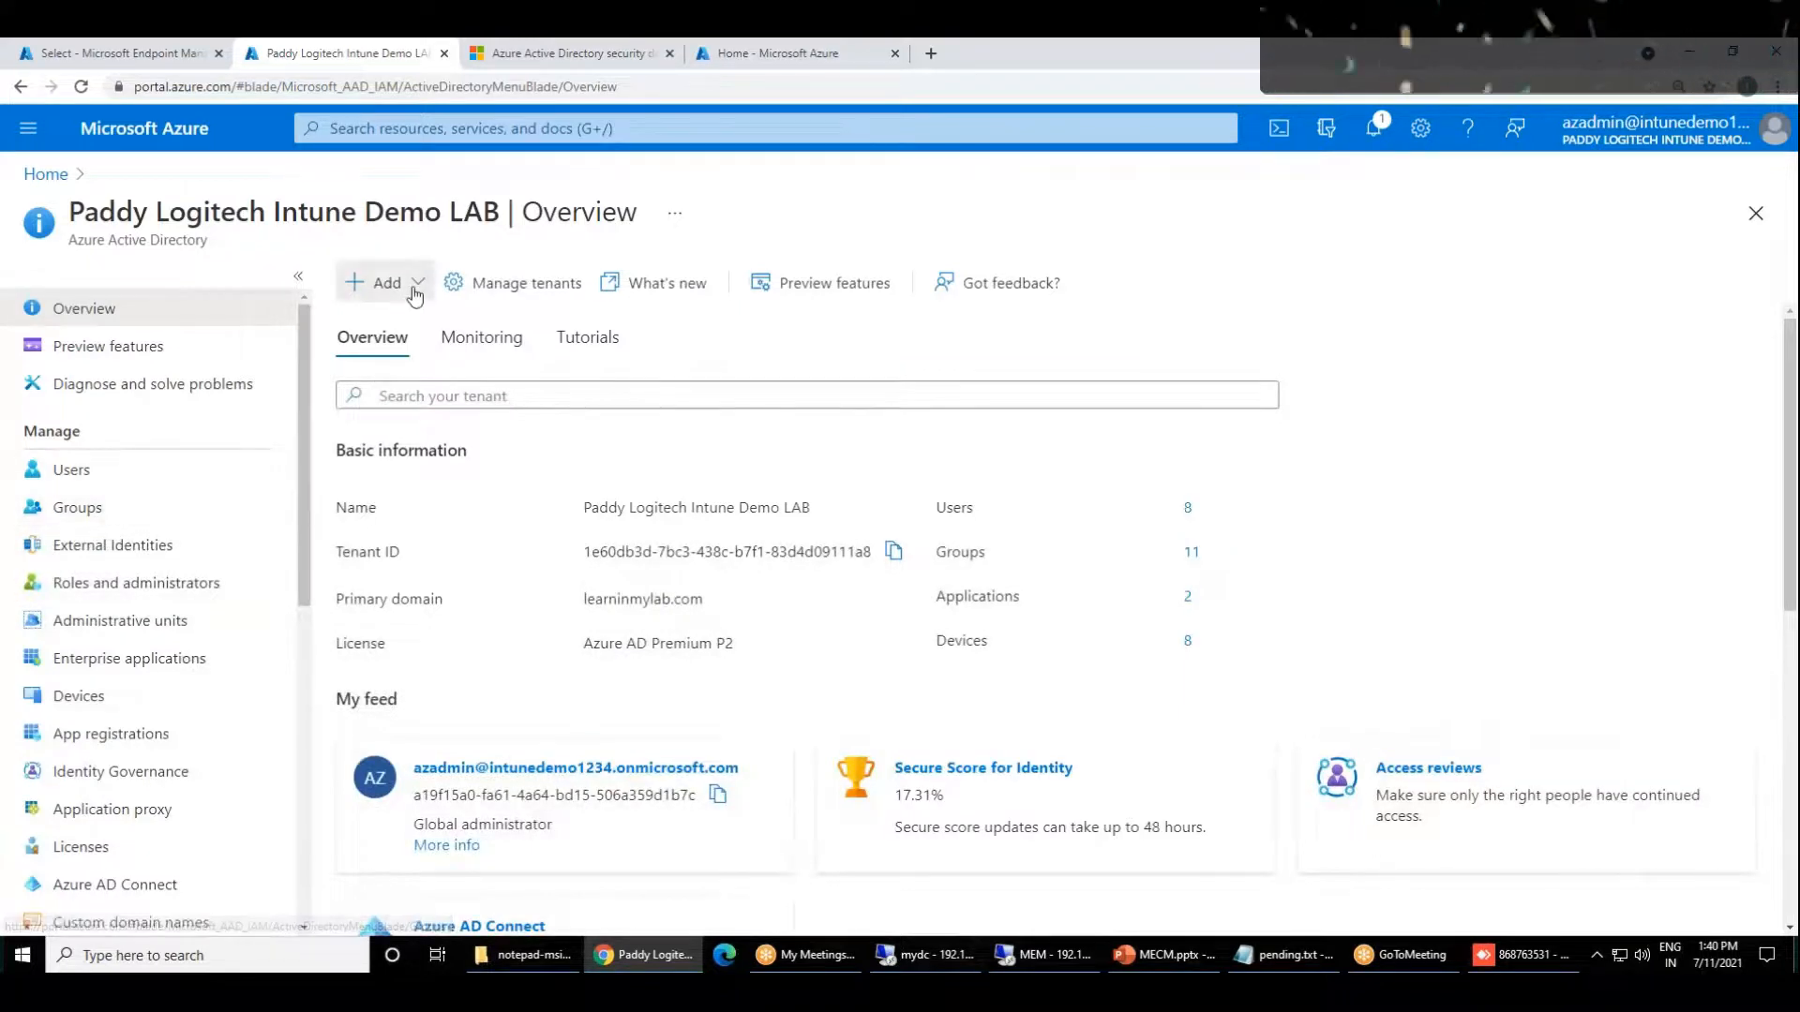
{"action": "left_click", "coordinate": [77, 508]}
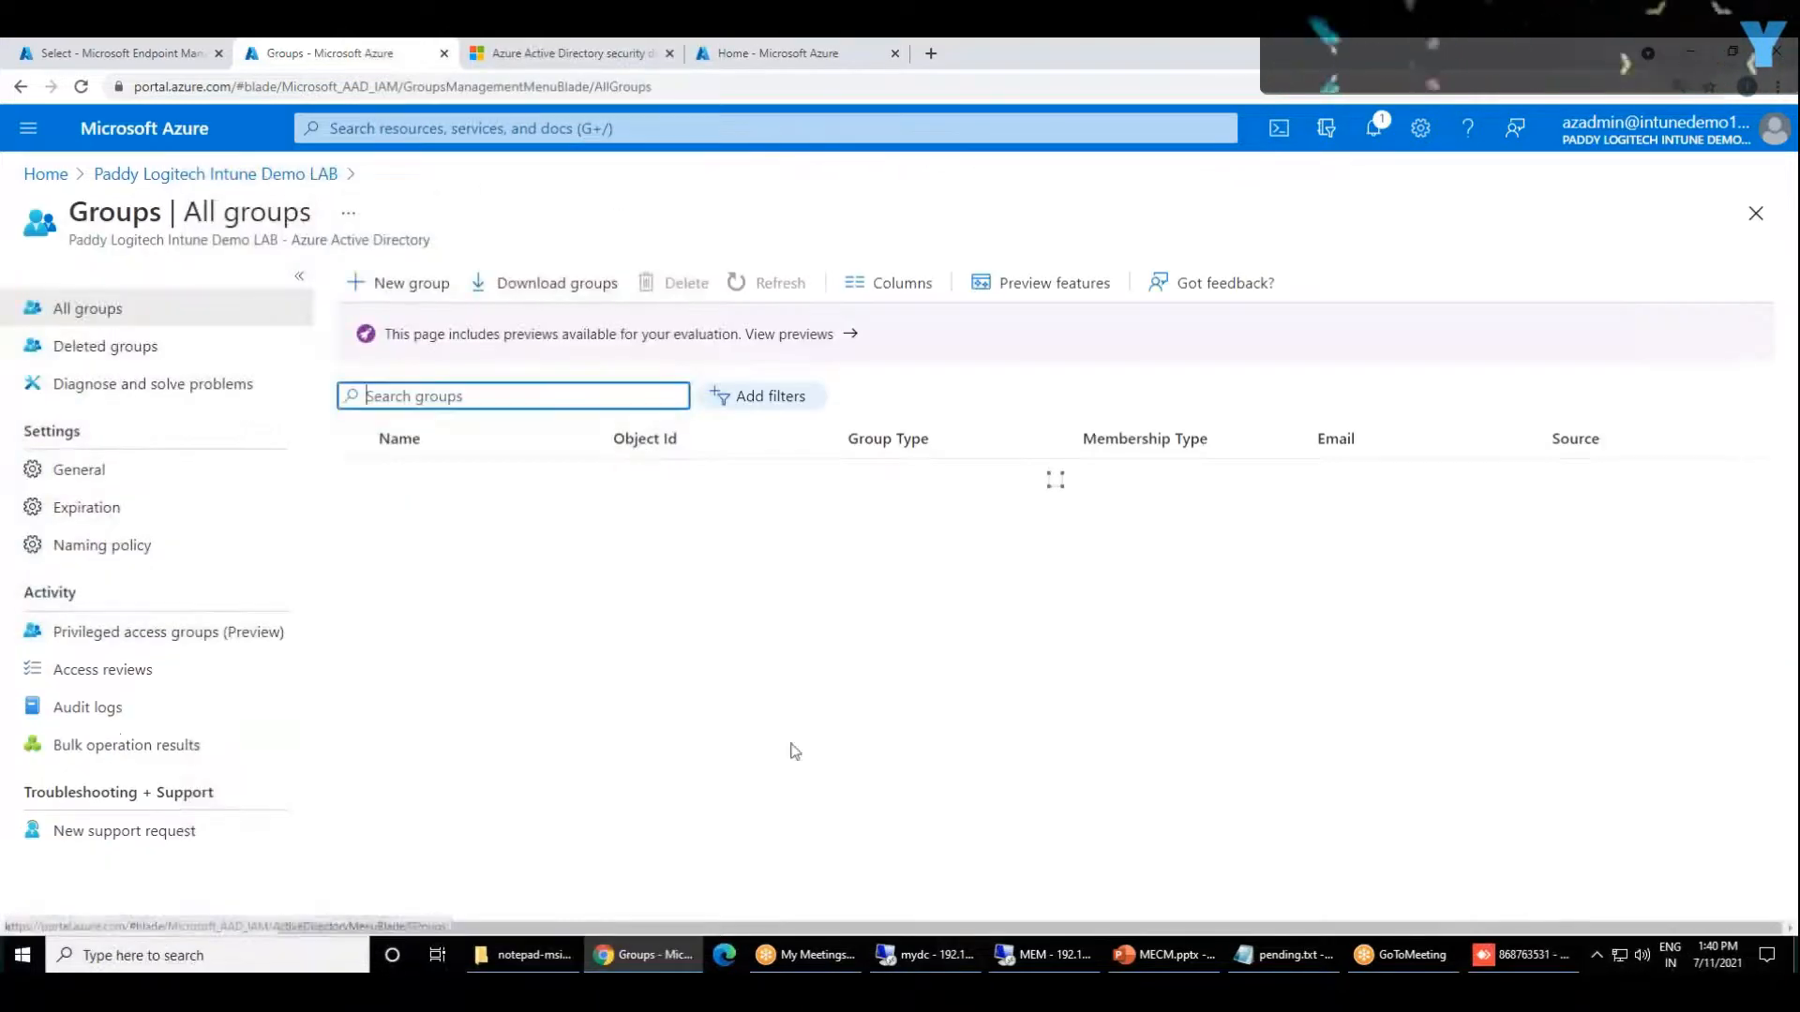
{"action": "left_click", "coordinate": [403, 281]}
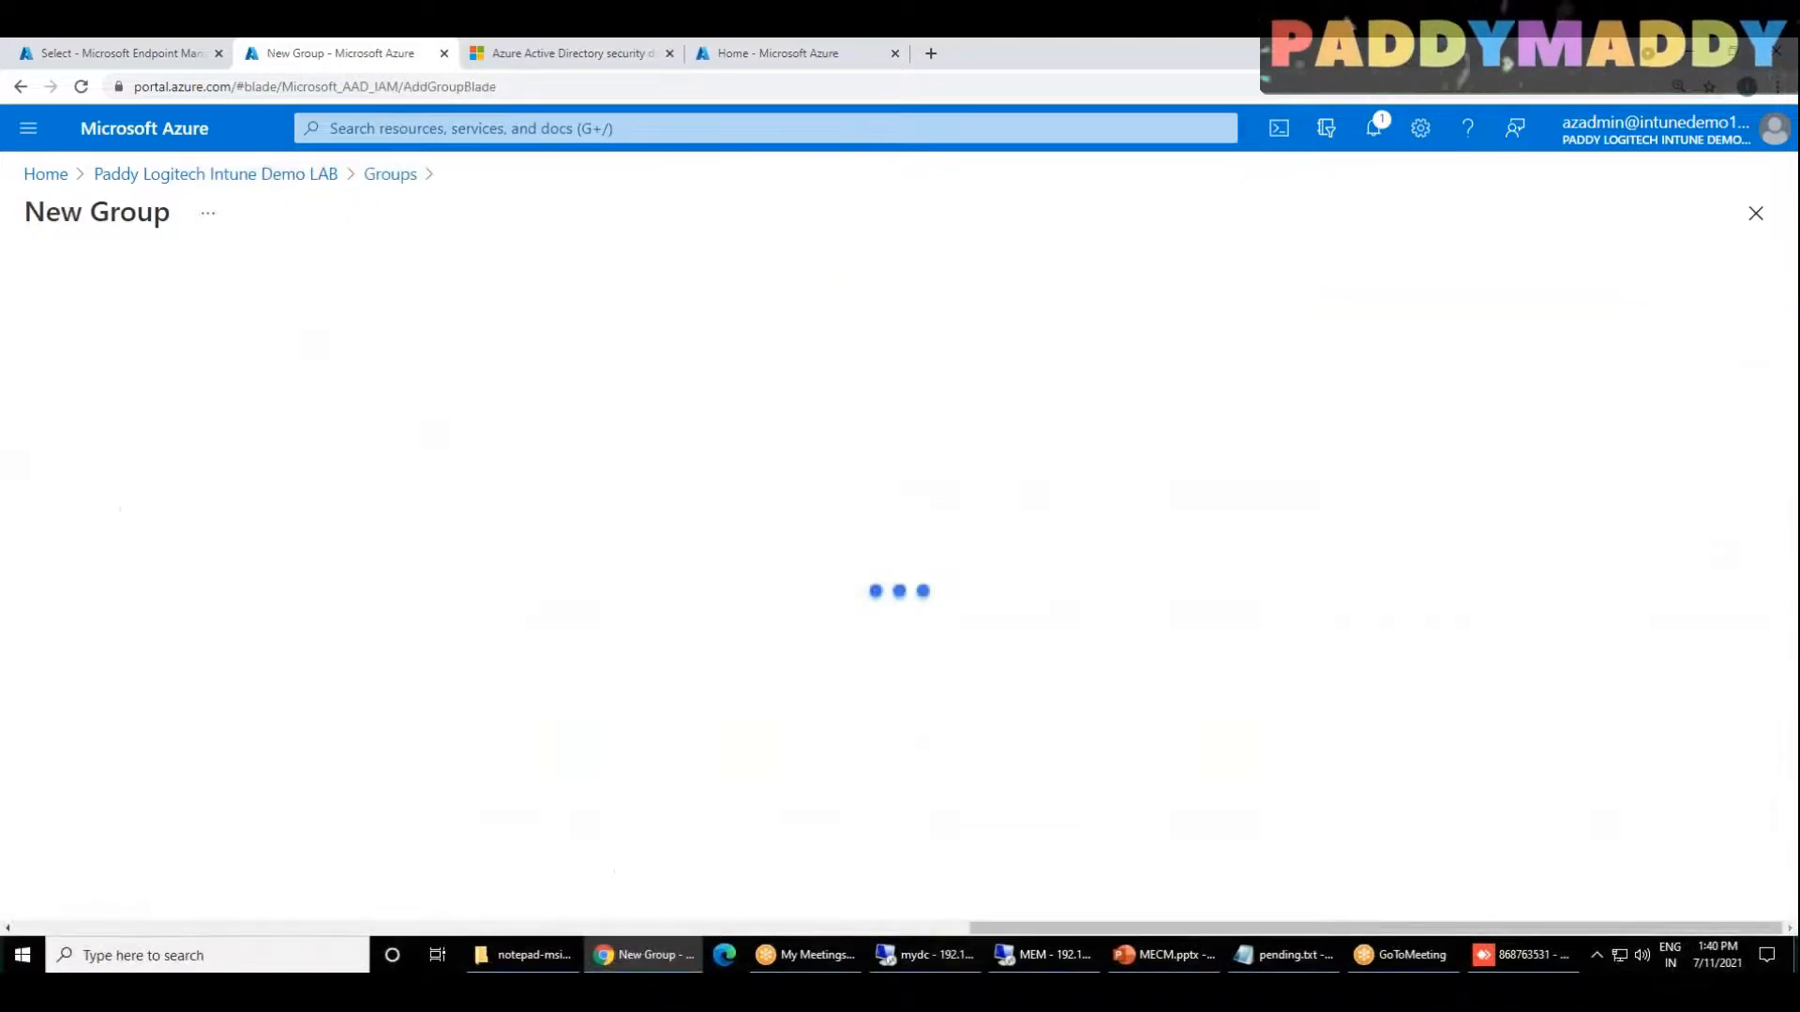
Step: Create a security group named "Conditional Access" with the same text as description, searching the candidate members for "u"
{"action": "left_click", "coordinate": [197, 391]}
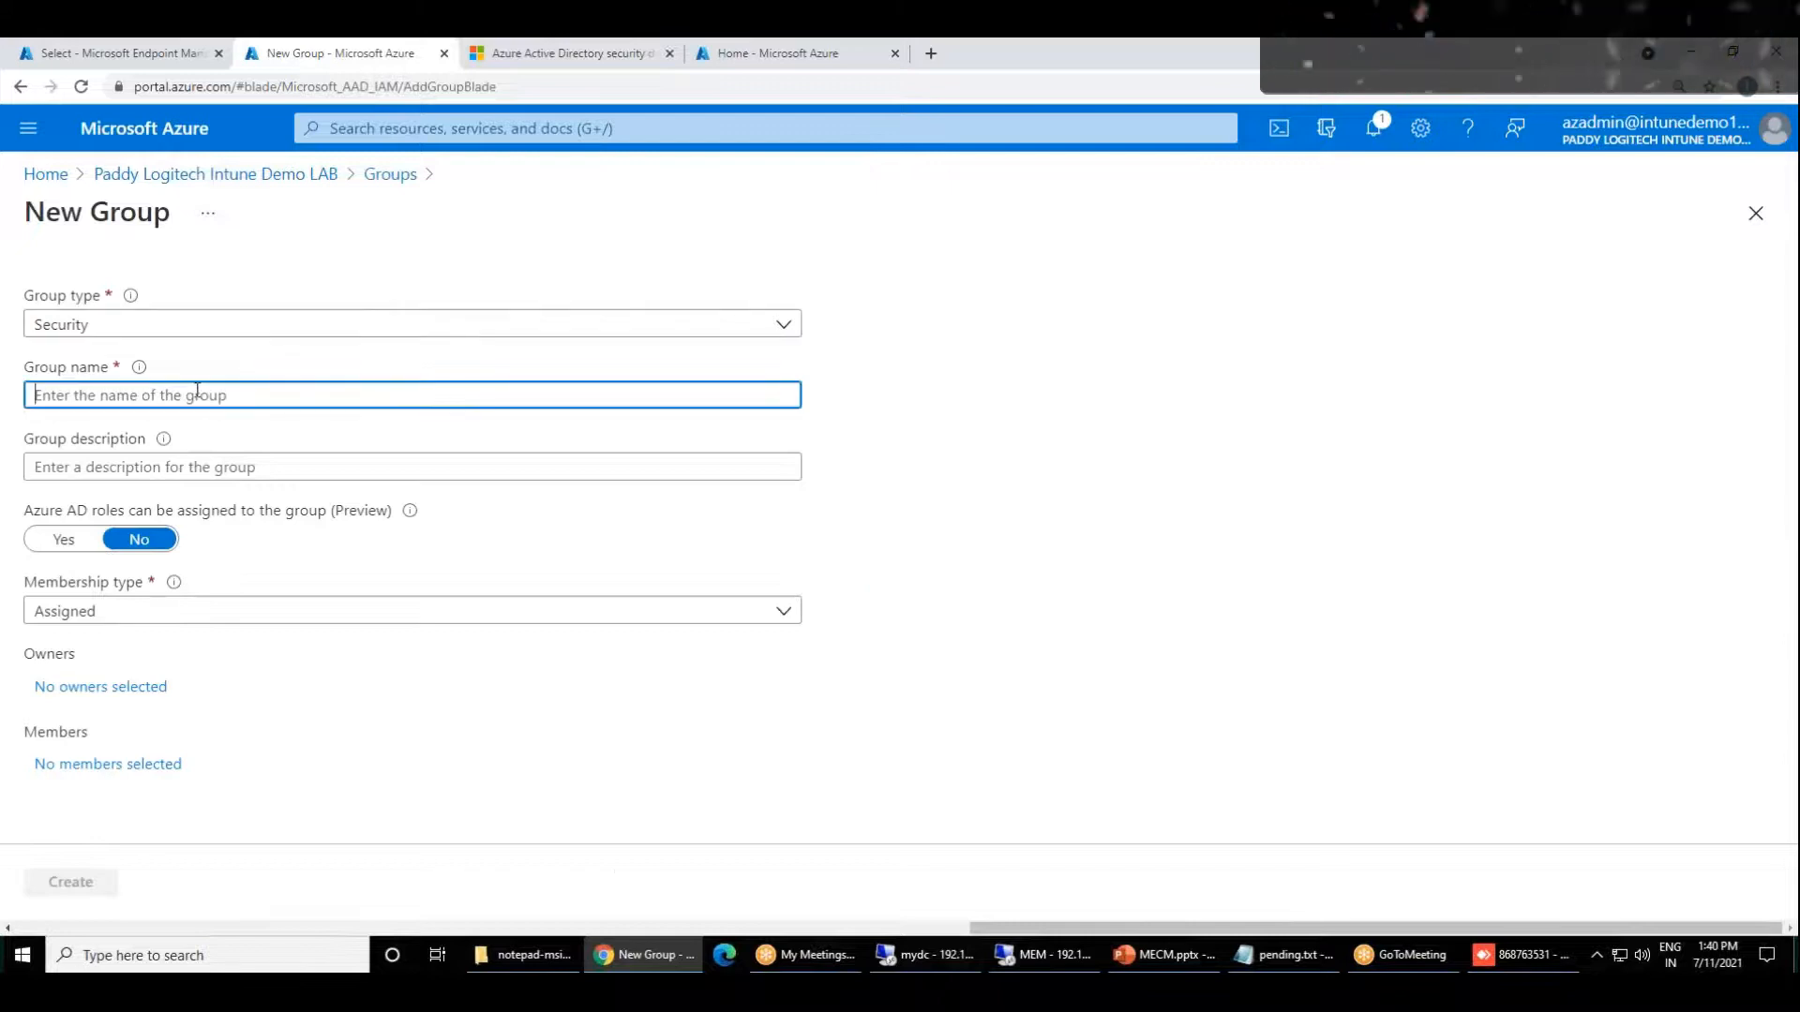
{"action": "type", "text": "Cond"}
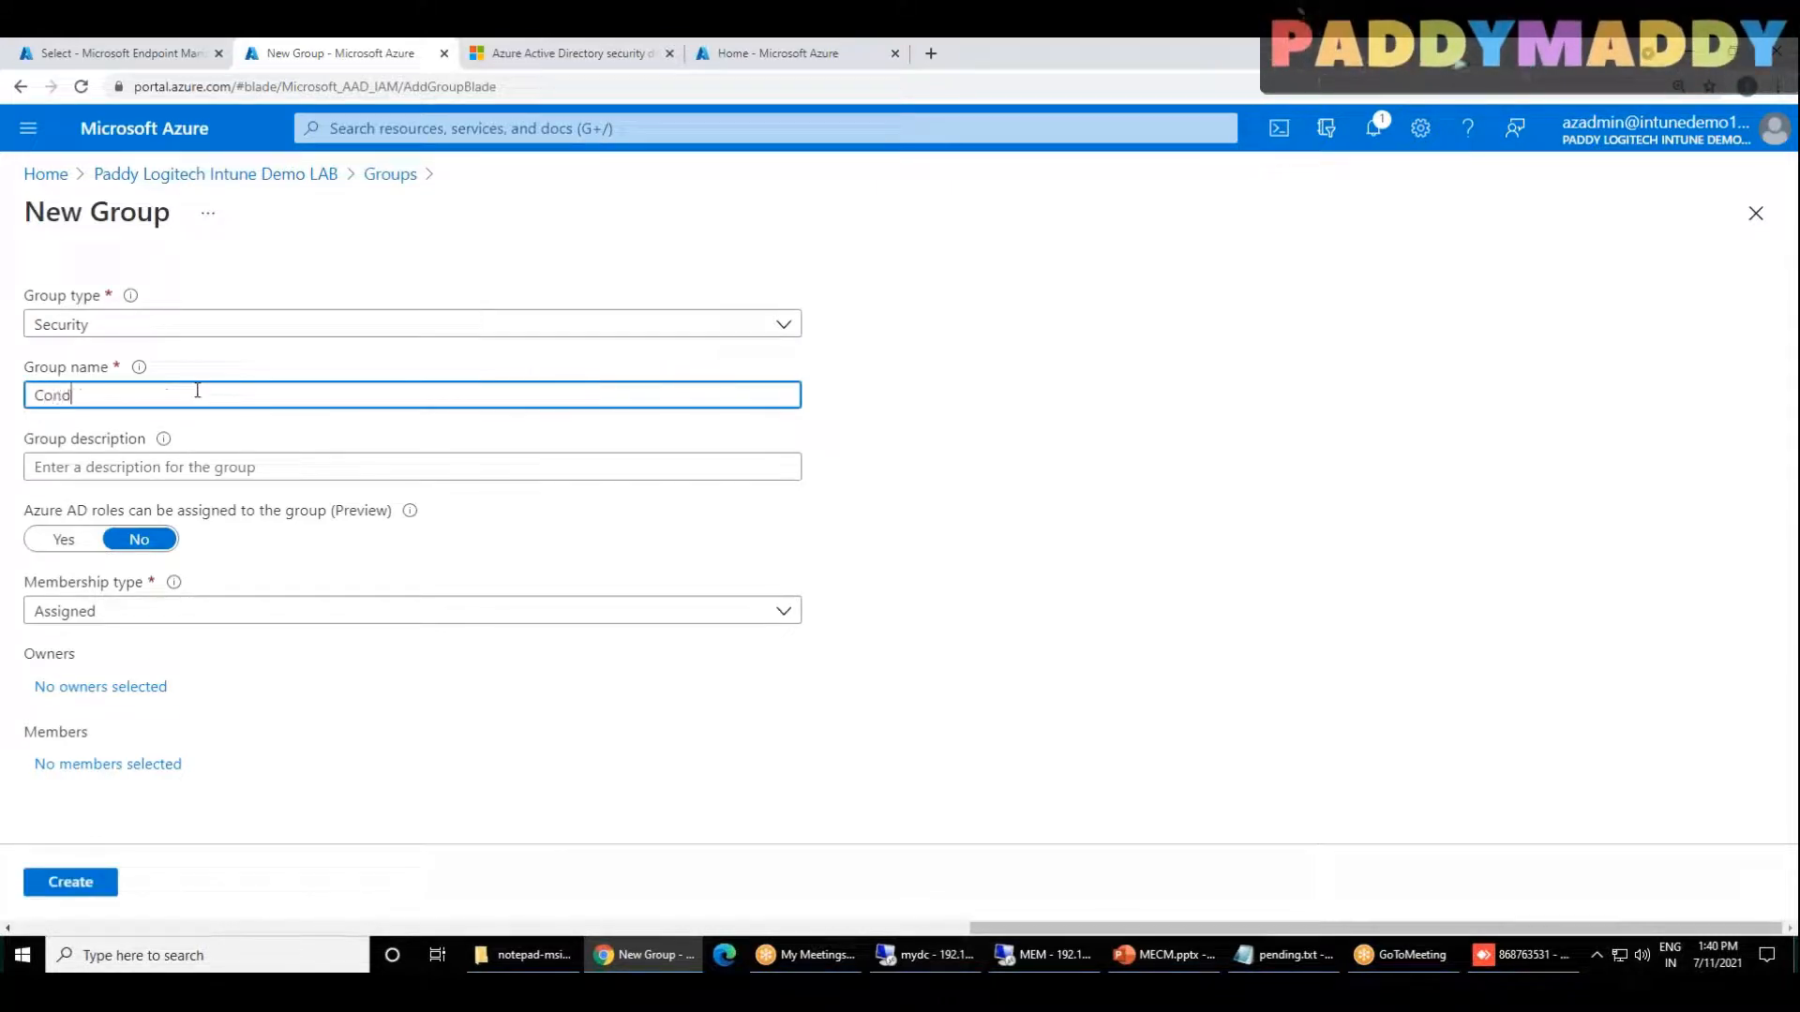
{"action": "type", "text": "itional Acces"}
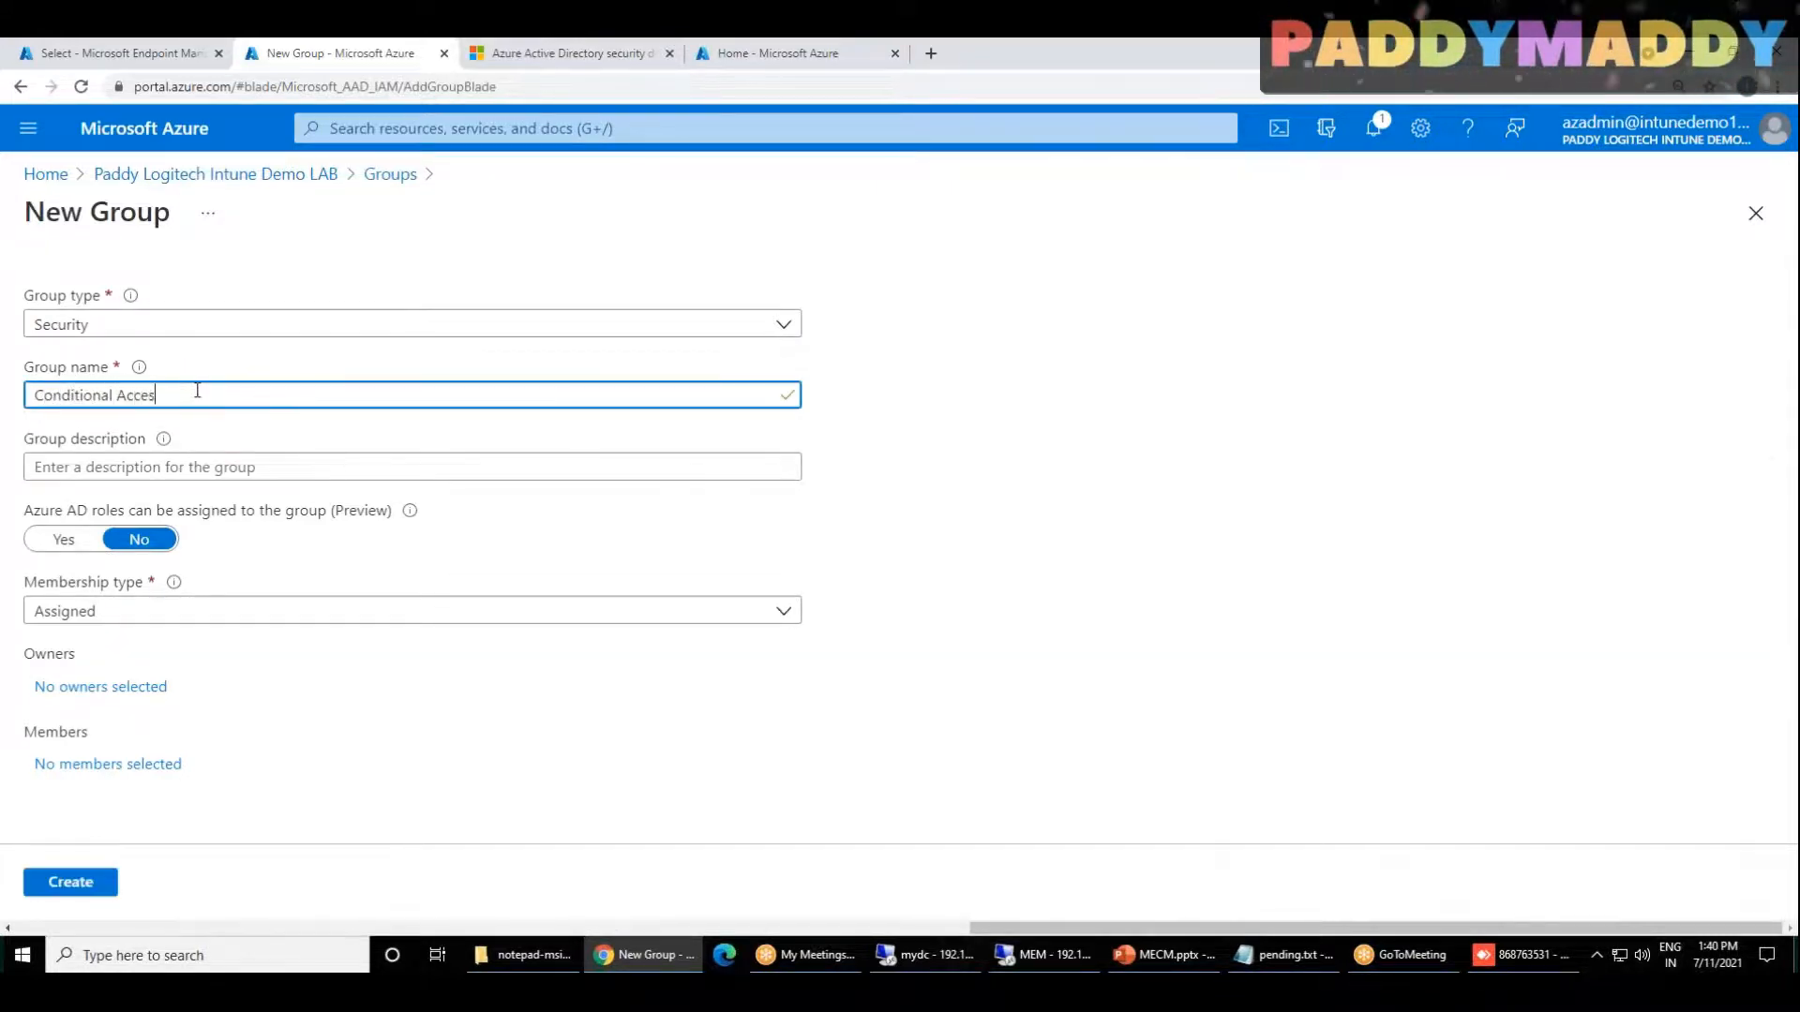
{"action": "left_click", "coordinate": [141, 764]}
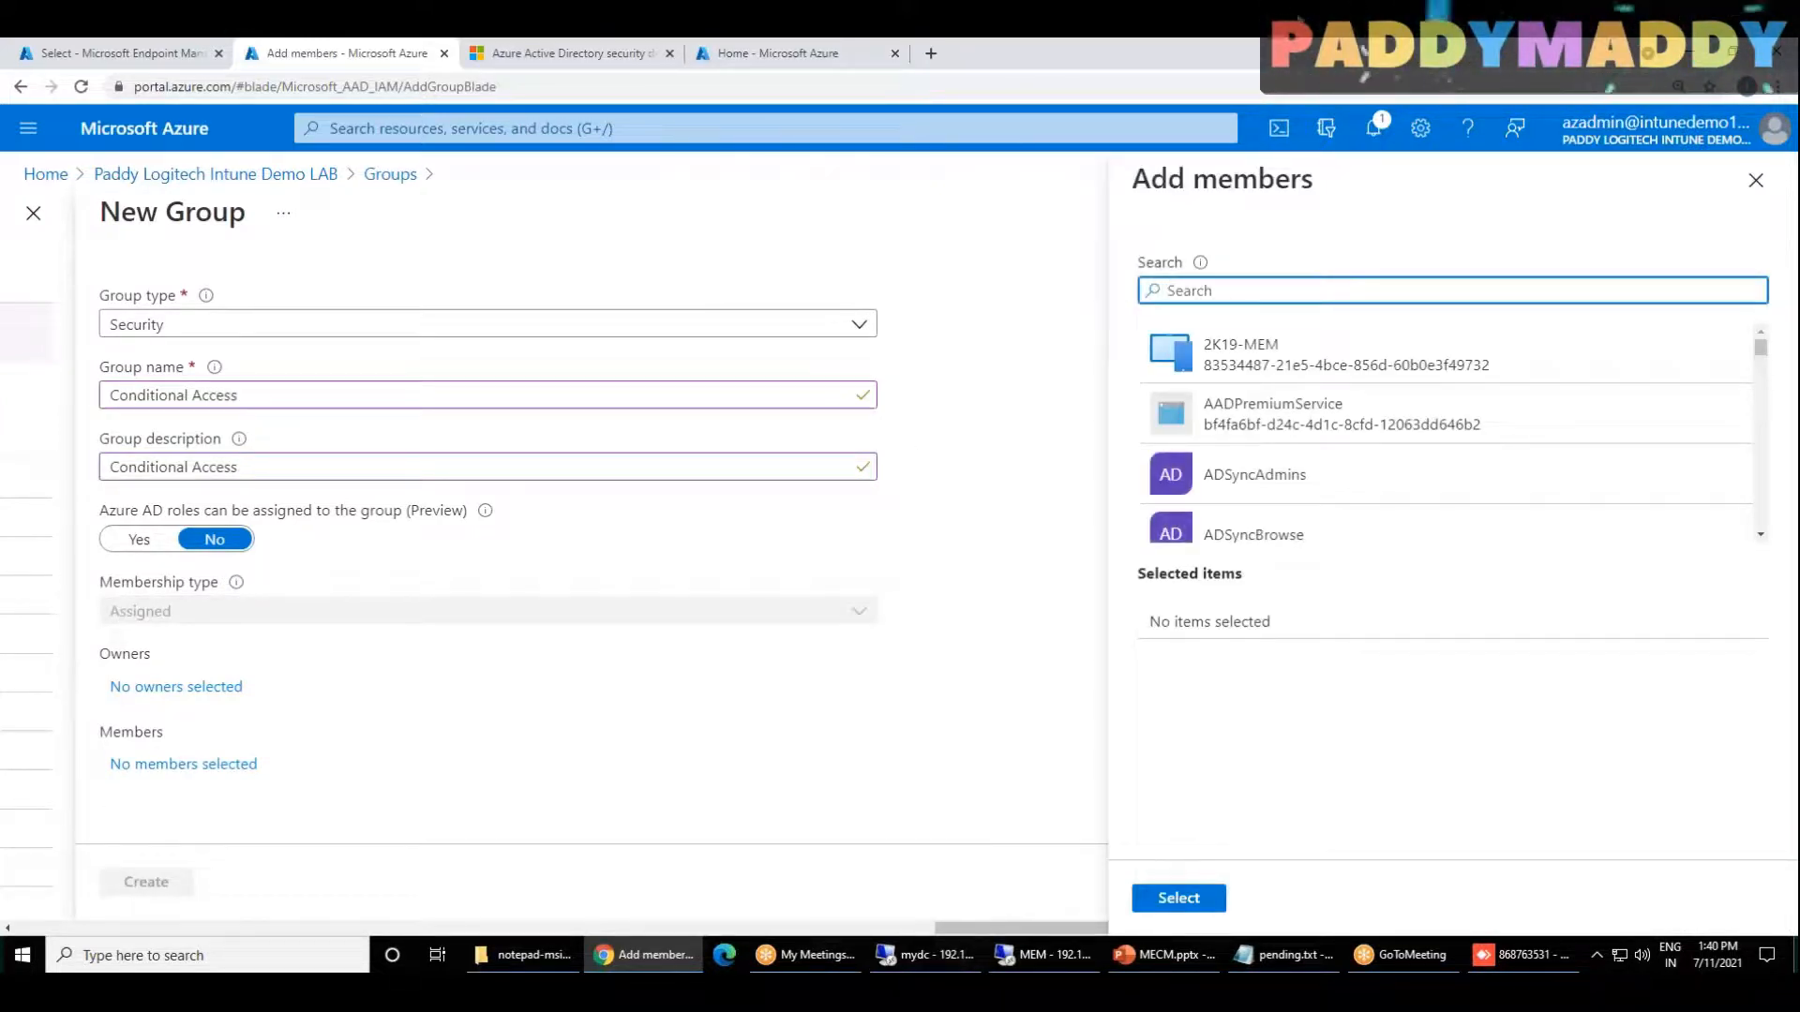
{"action": "type", "text": "u"}
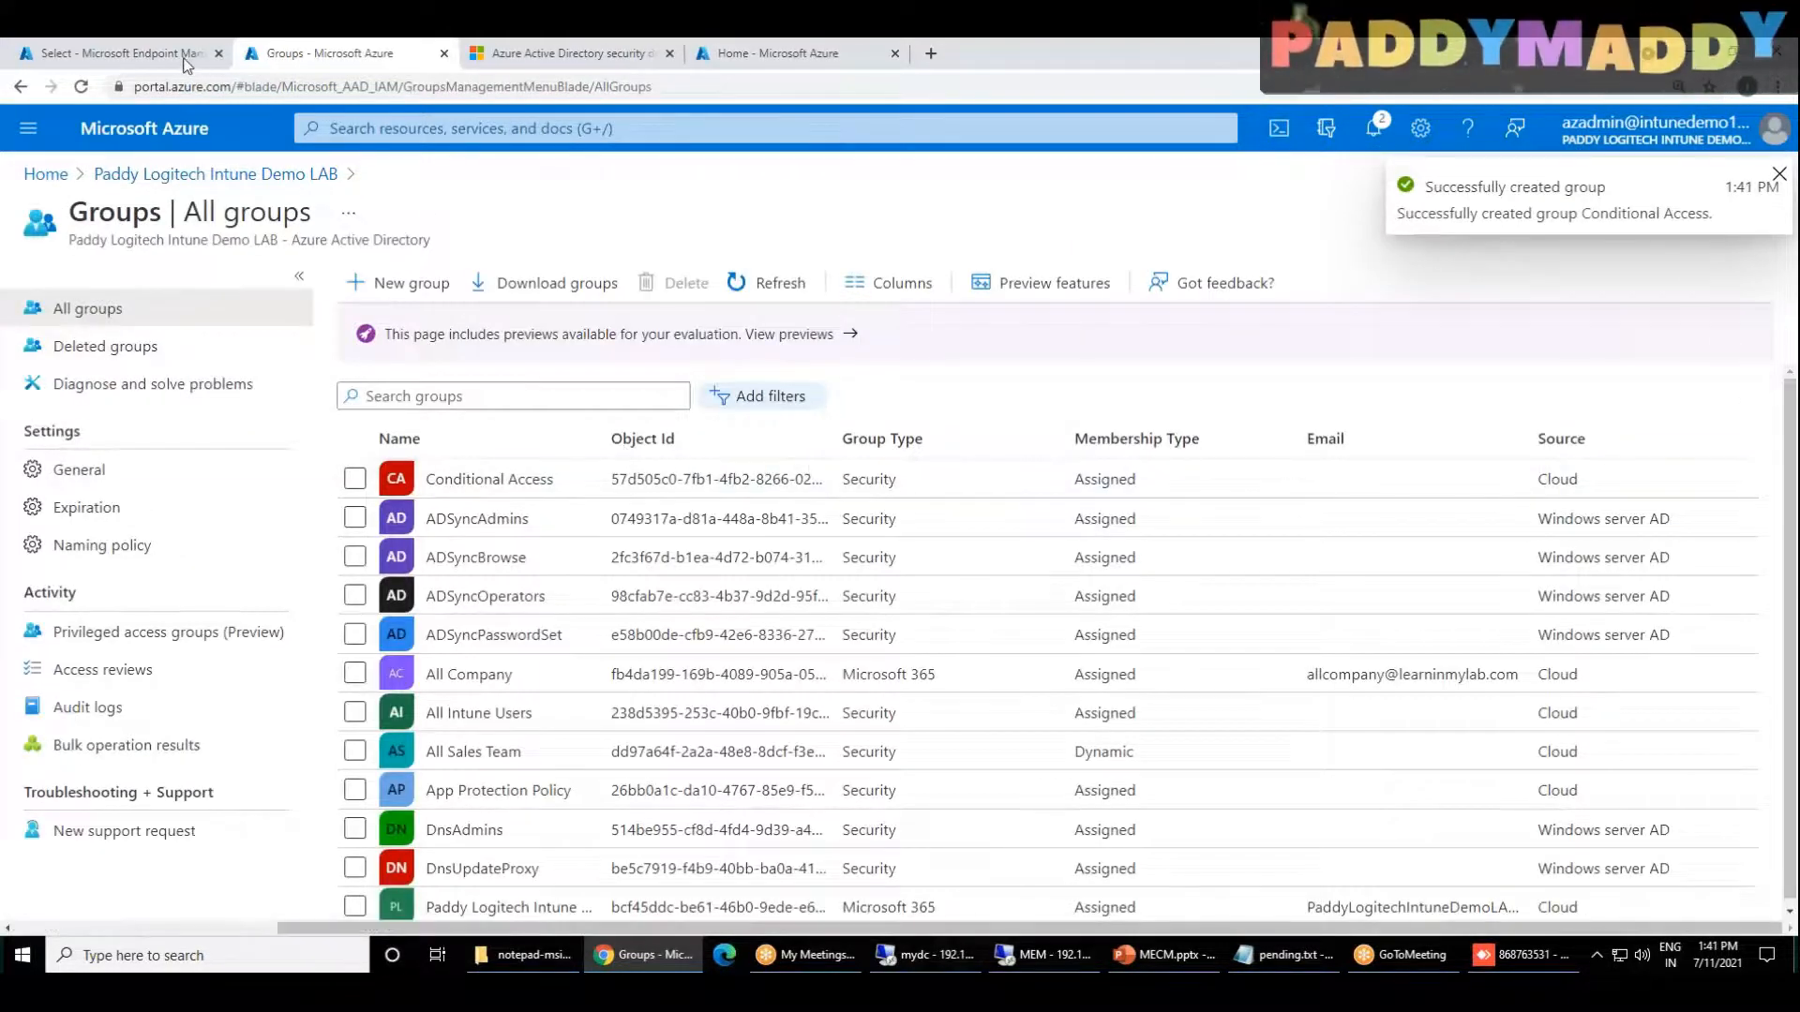
Step: Return to the Endpoint Manager admin center and include the Conditional Access group in the Secure Devices policy
{"action": "left_click", "coordinate": [122, 54]}
{"action": "type", "text": "Conditional Access"}
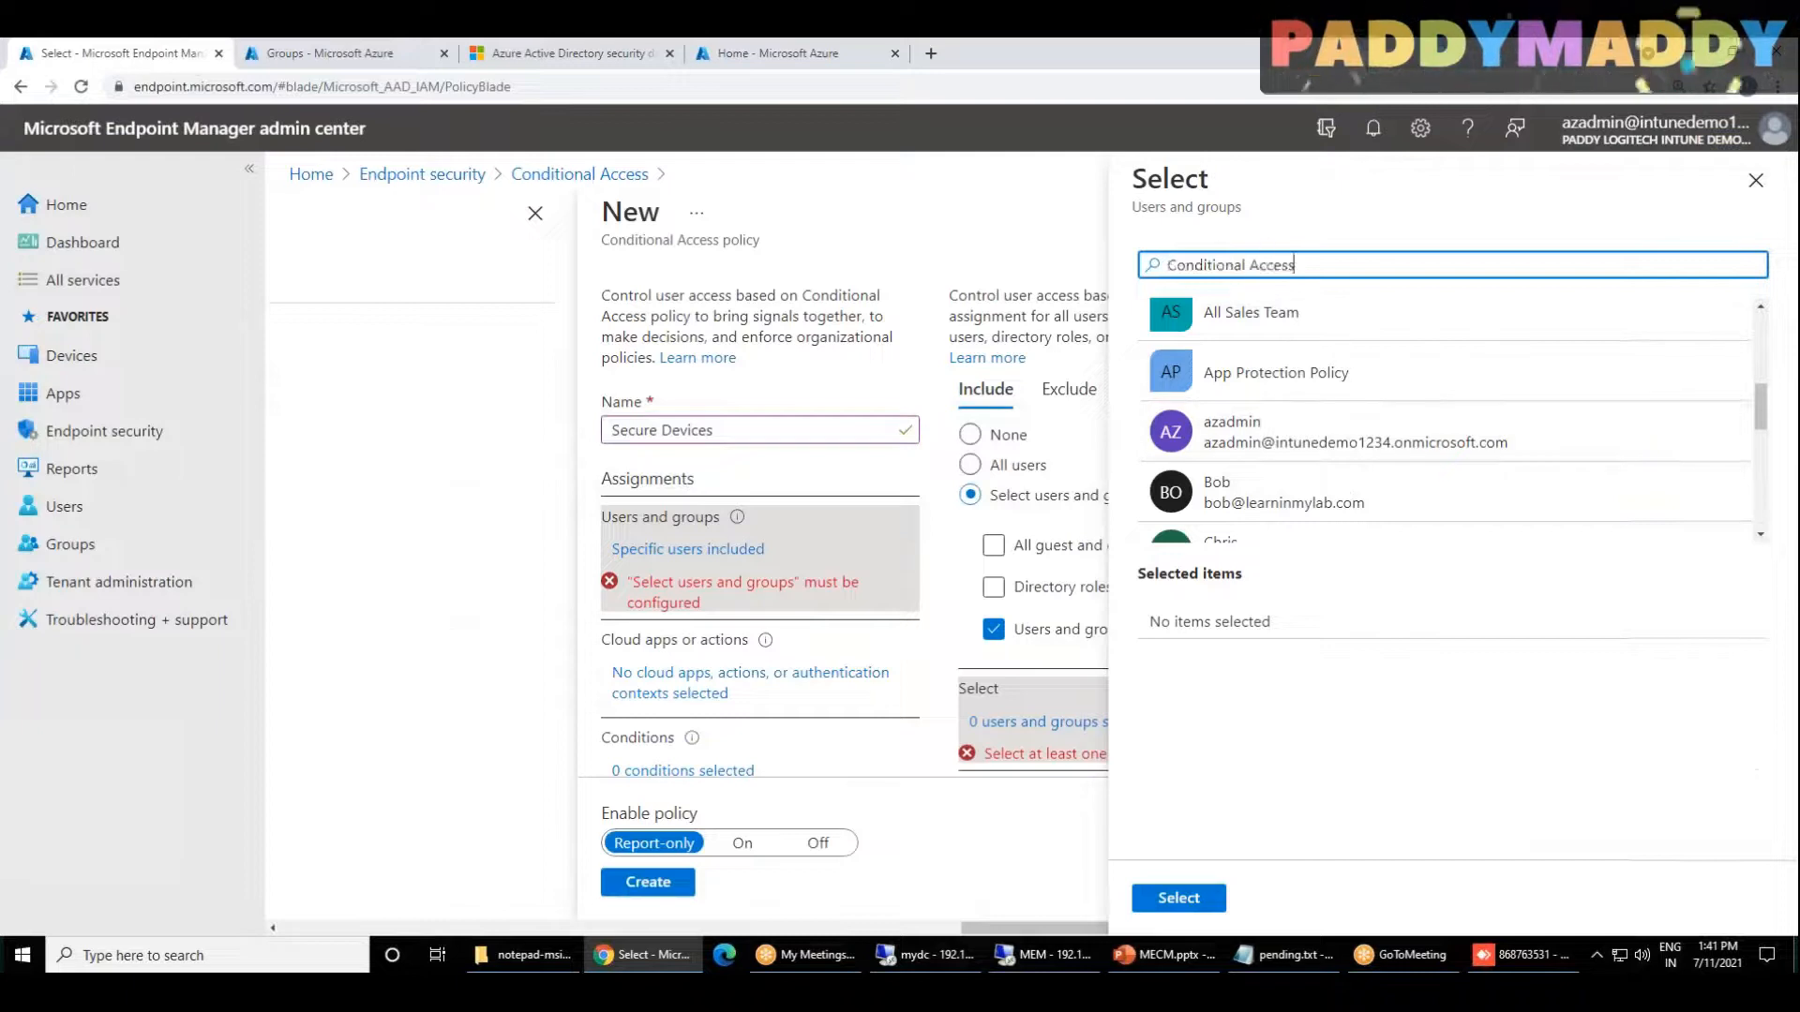
{"action": "left_click", "coordinate": [1298, 349]}
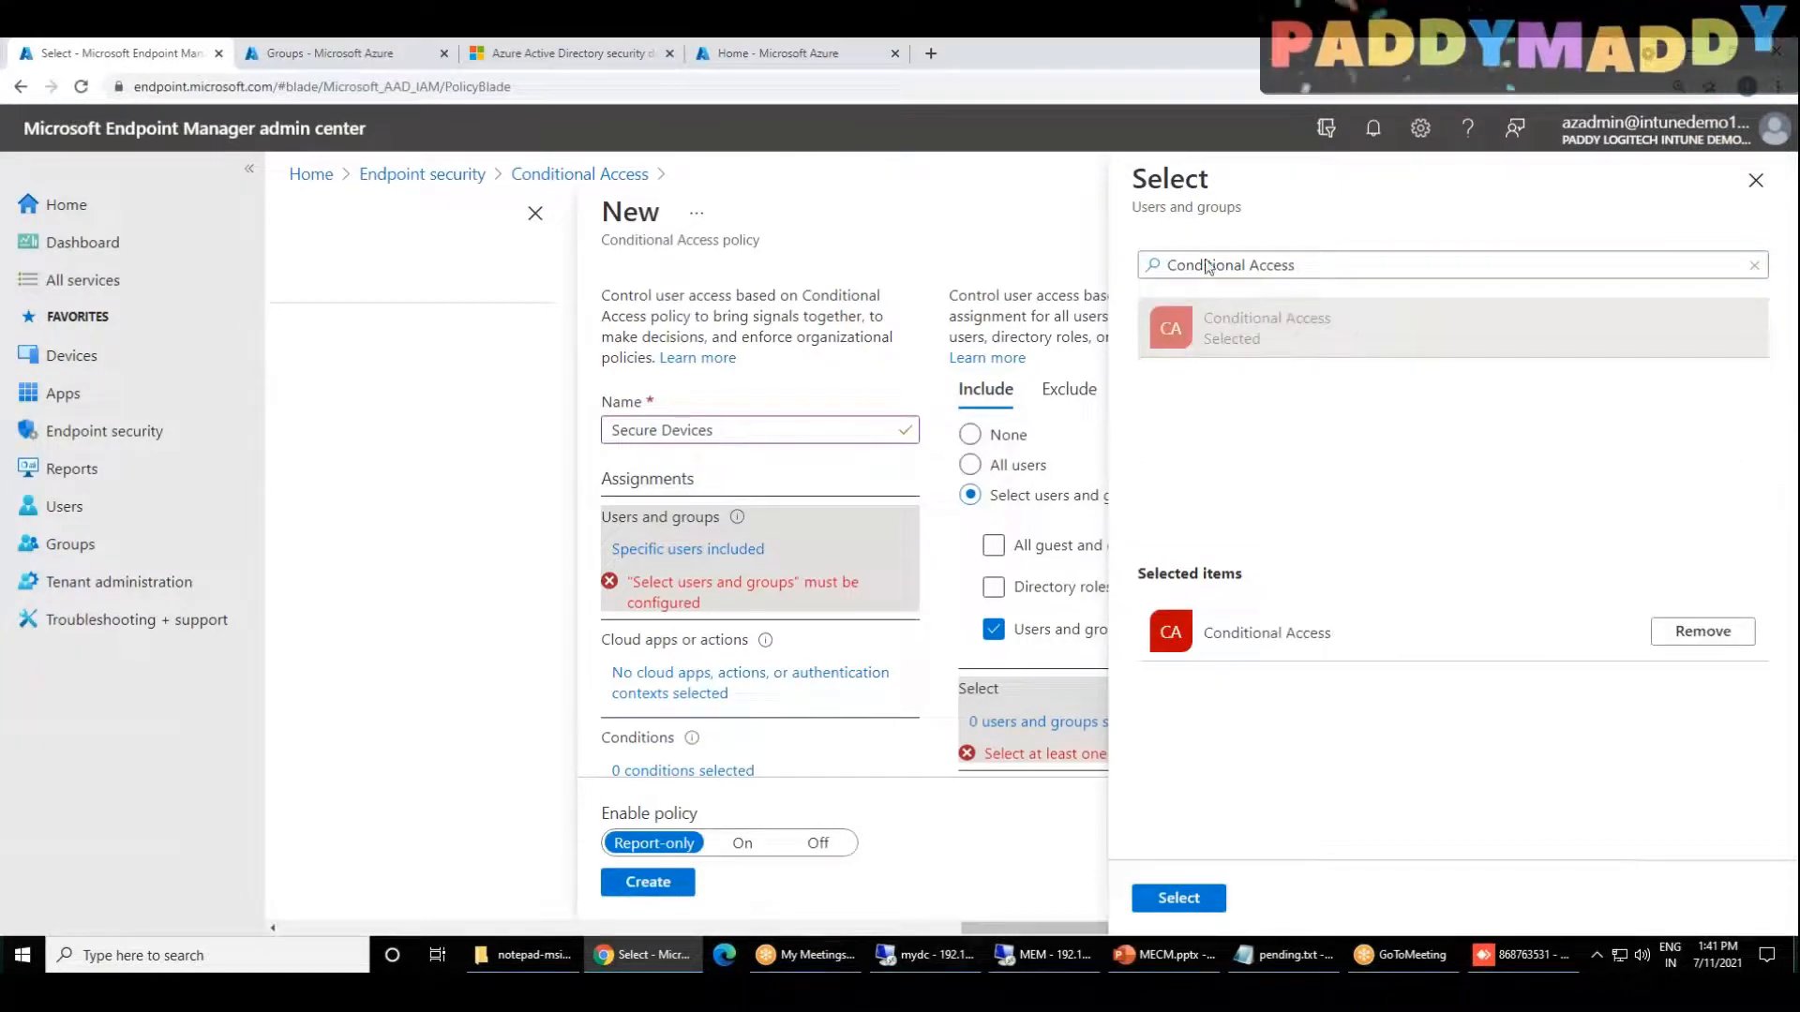
{"action": "left_click", "coordinate": [1179, 897]}
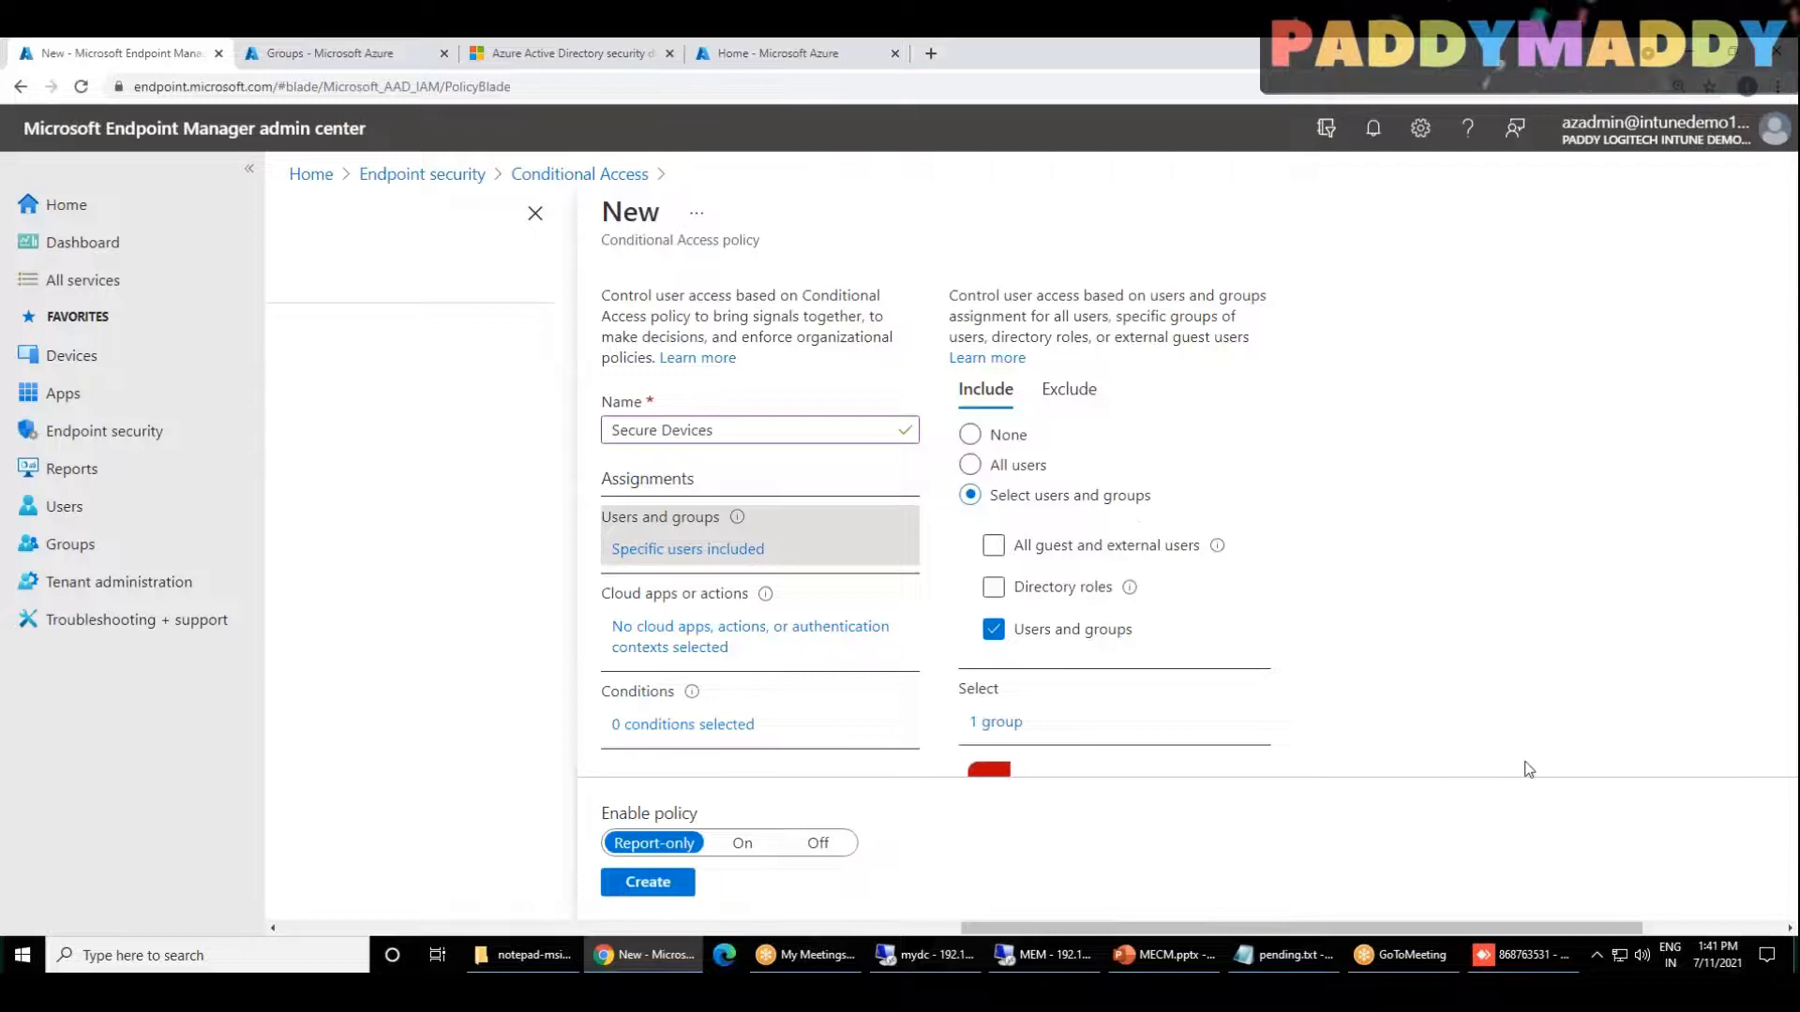
Step: Check the group included in the policy and open the Cloud apps or actions assignment
{"action": "scroll", "coordinate": [1352, 652], "scroll_direction": "down", "scroll_amount": 2}
{"action": "scroll", "coordinate": [990, 417], "scroll_direction": "up", "scroll_amount": 2}
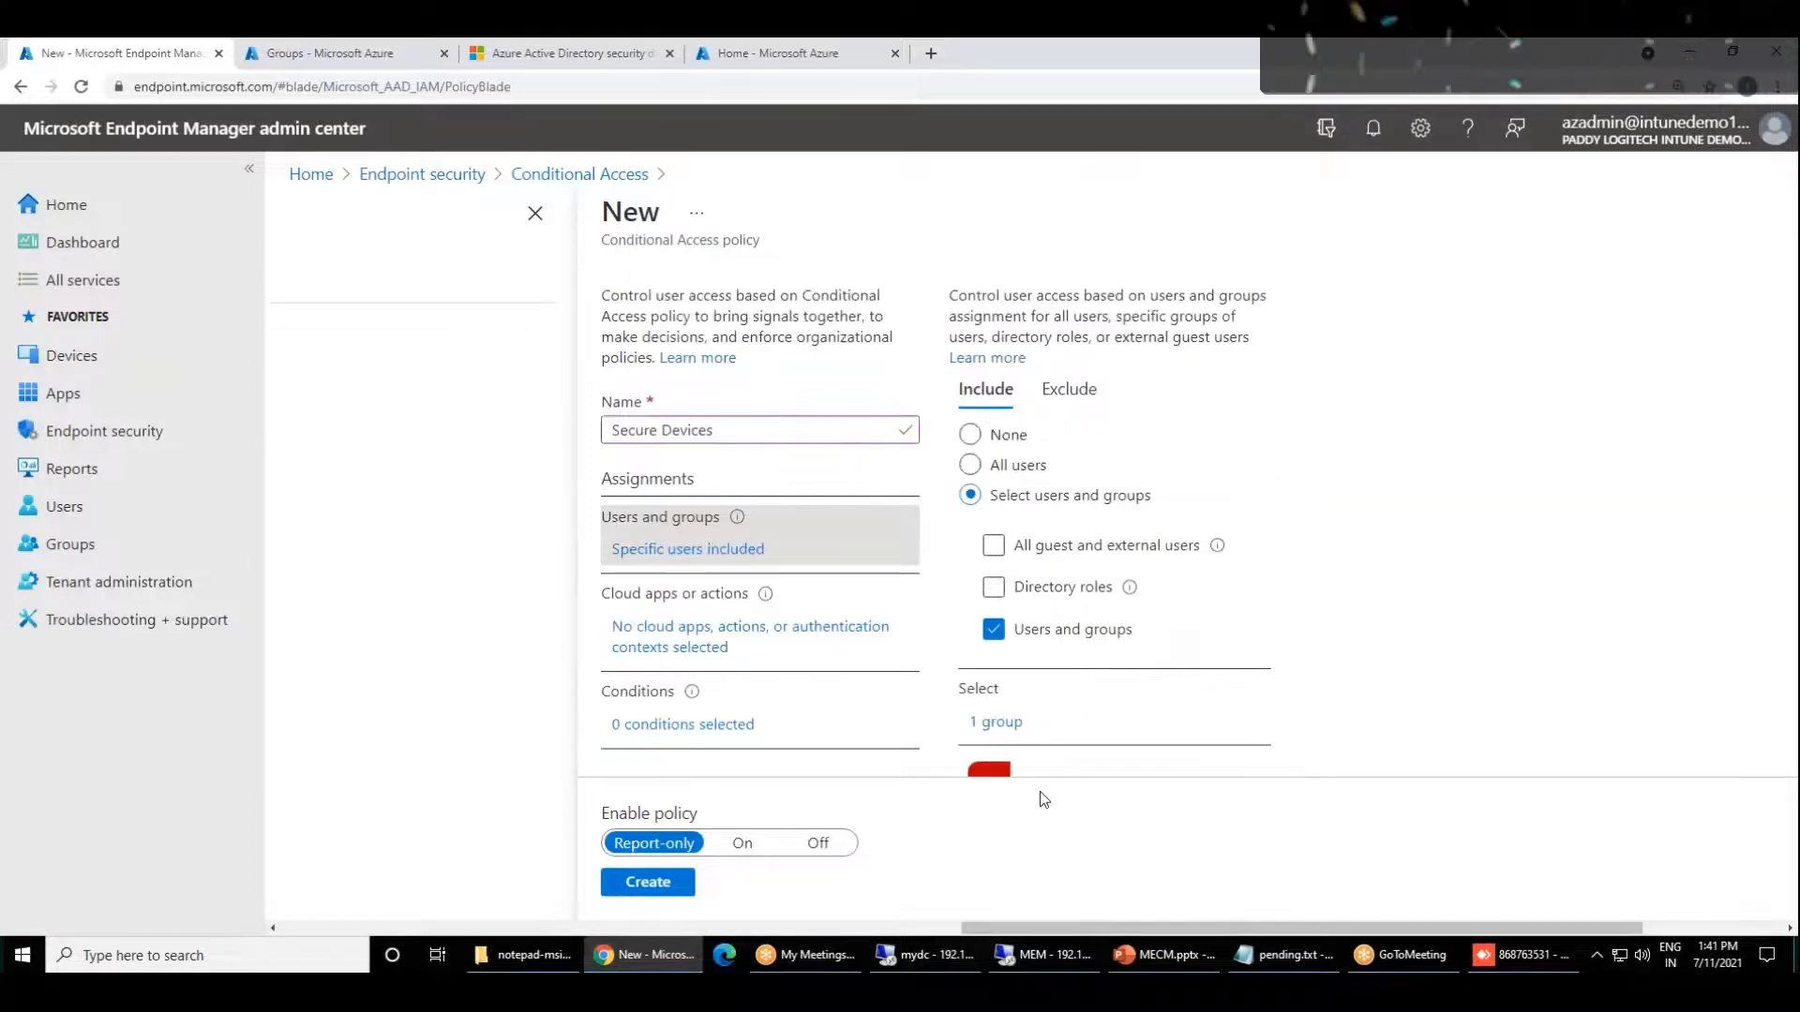
{"action": "scroll", "coordinate": [1210, 668], "scroll_direction": "down", "scroll_amount": 1}
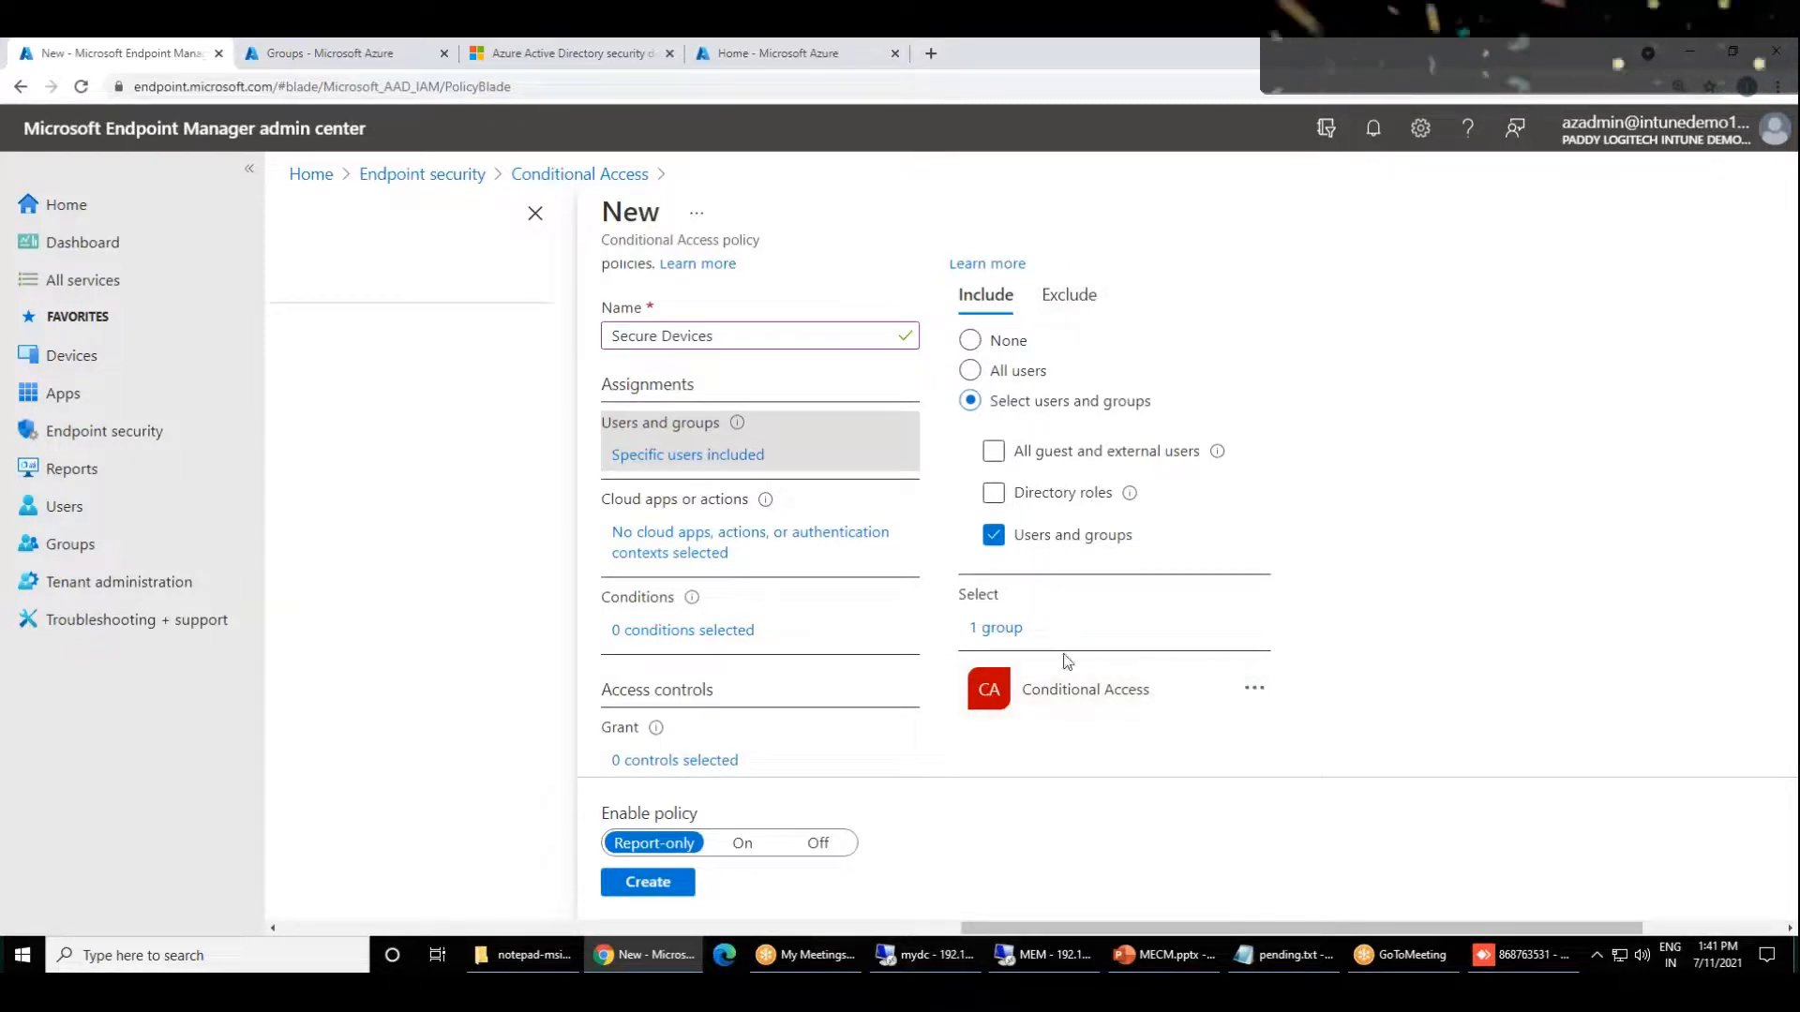
{"action": "scroll", "coordinate": [1218, 615], "scroll_direction": "down", "scroll_amount": 1}
{"action": "scroll", "coordinate": [1444, 626], "scroll_direction": "up", "scroll_amount": 2}
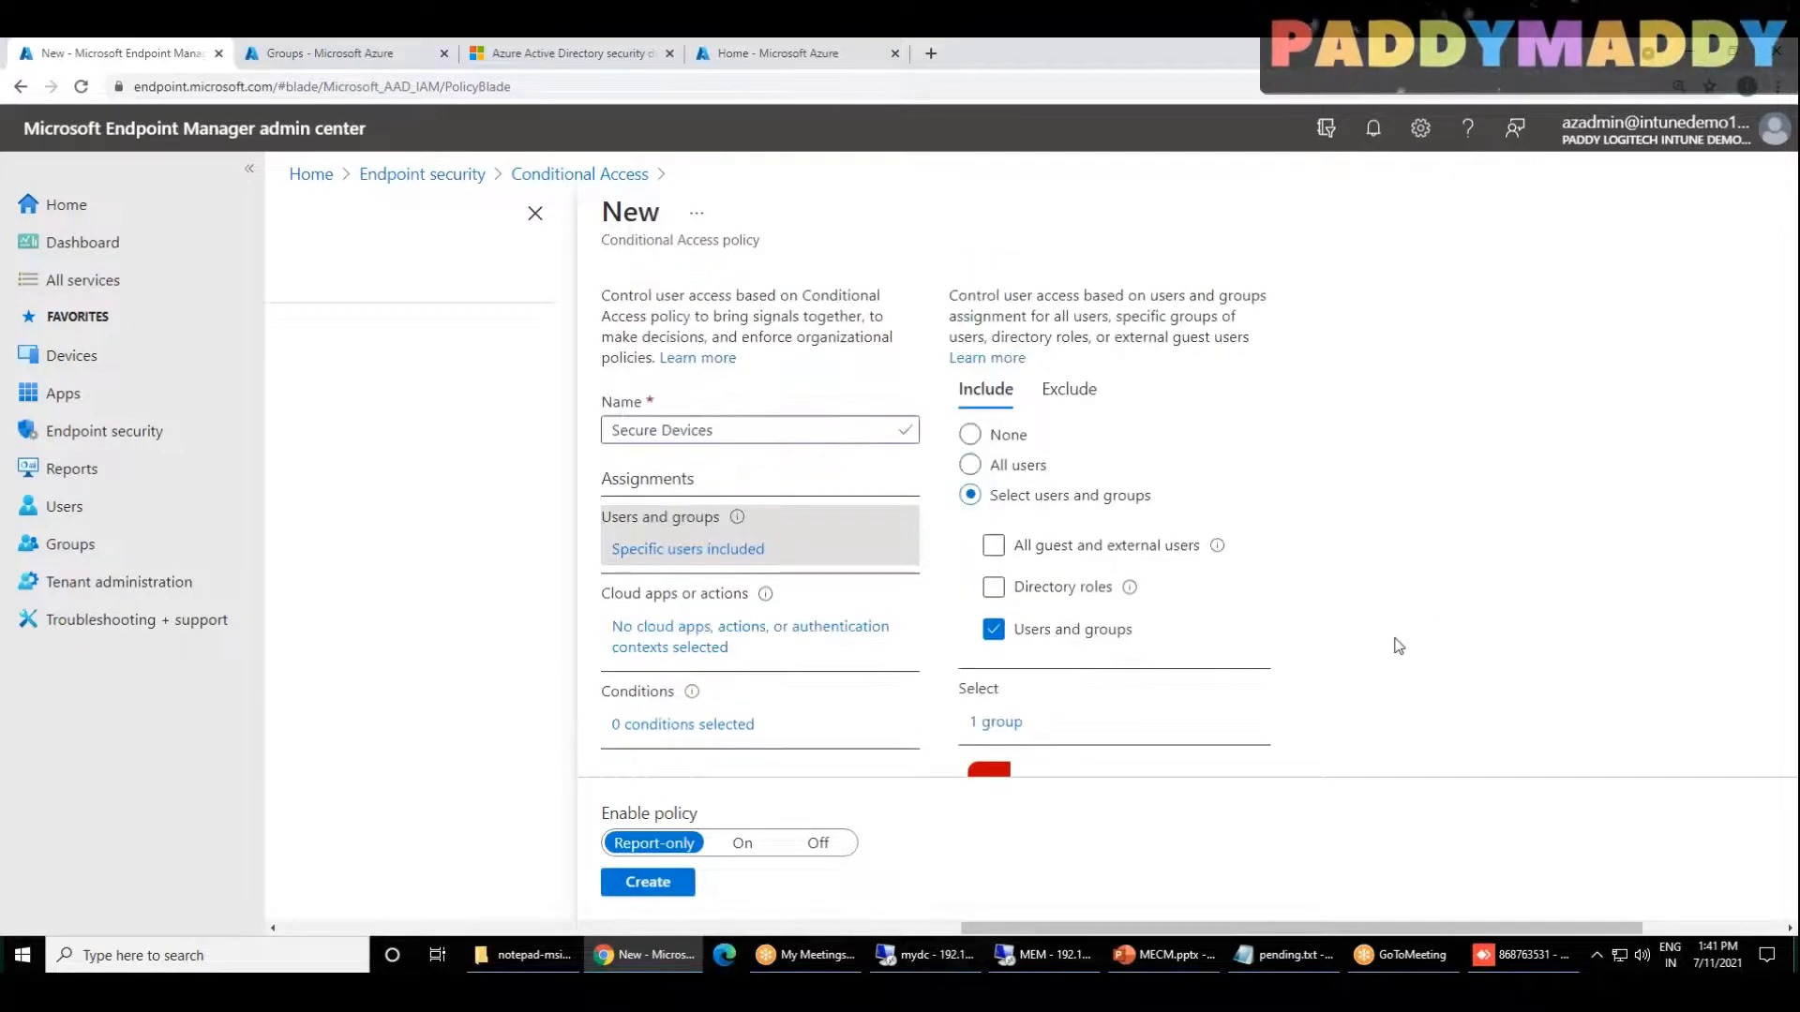
{"action": "scroll", "coordinate": [1060, 665], "scroll_direction": "down", "scroll_amount": 2}
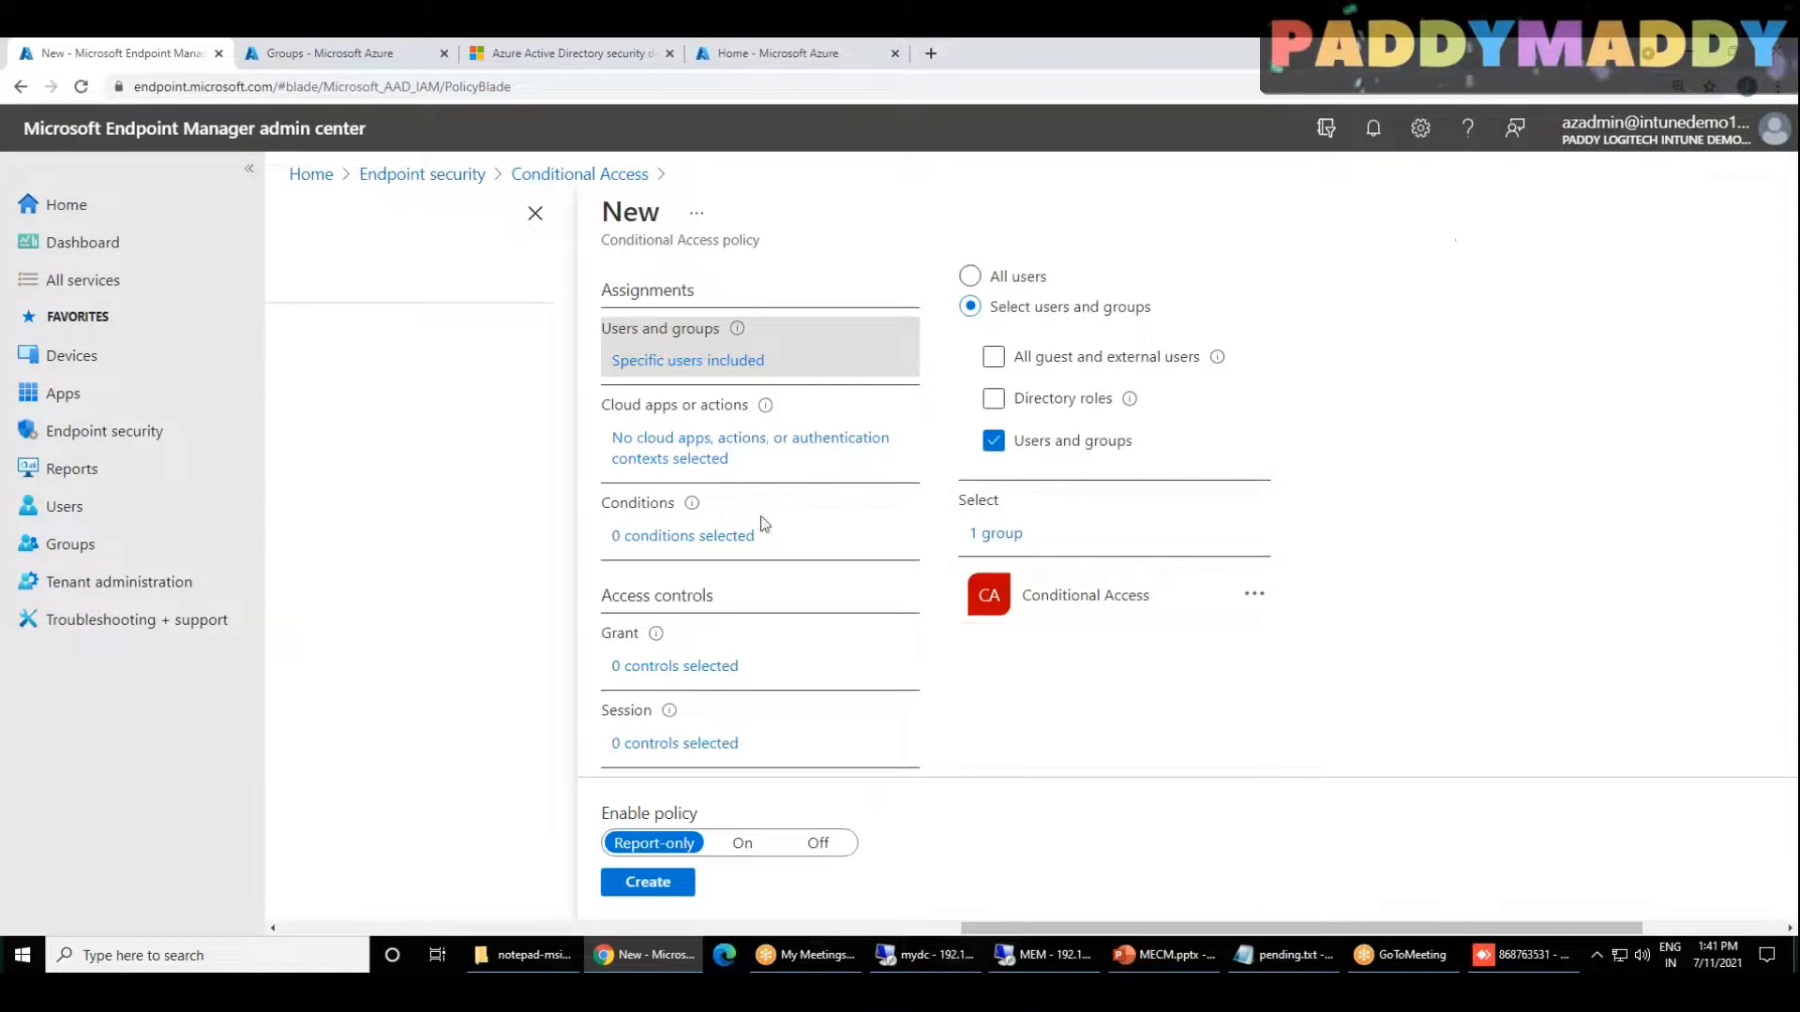
{"action": "left_click", "coordinate": [645, 454]}
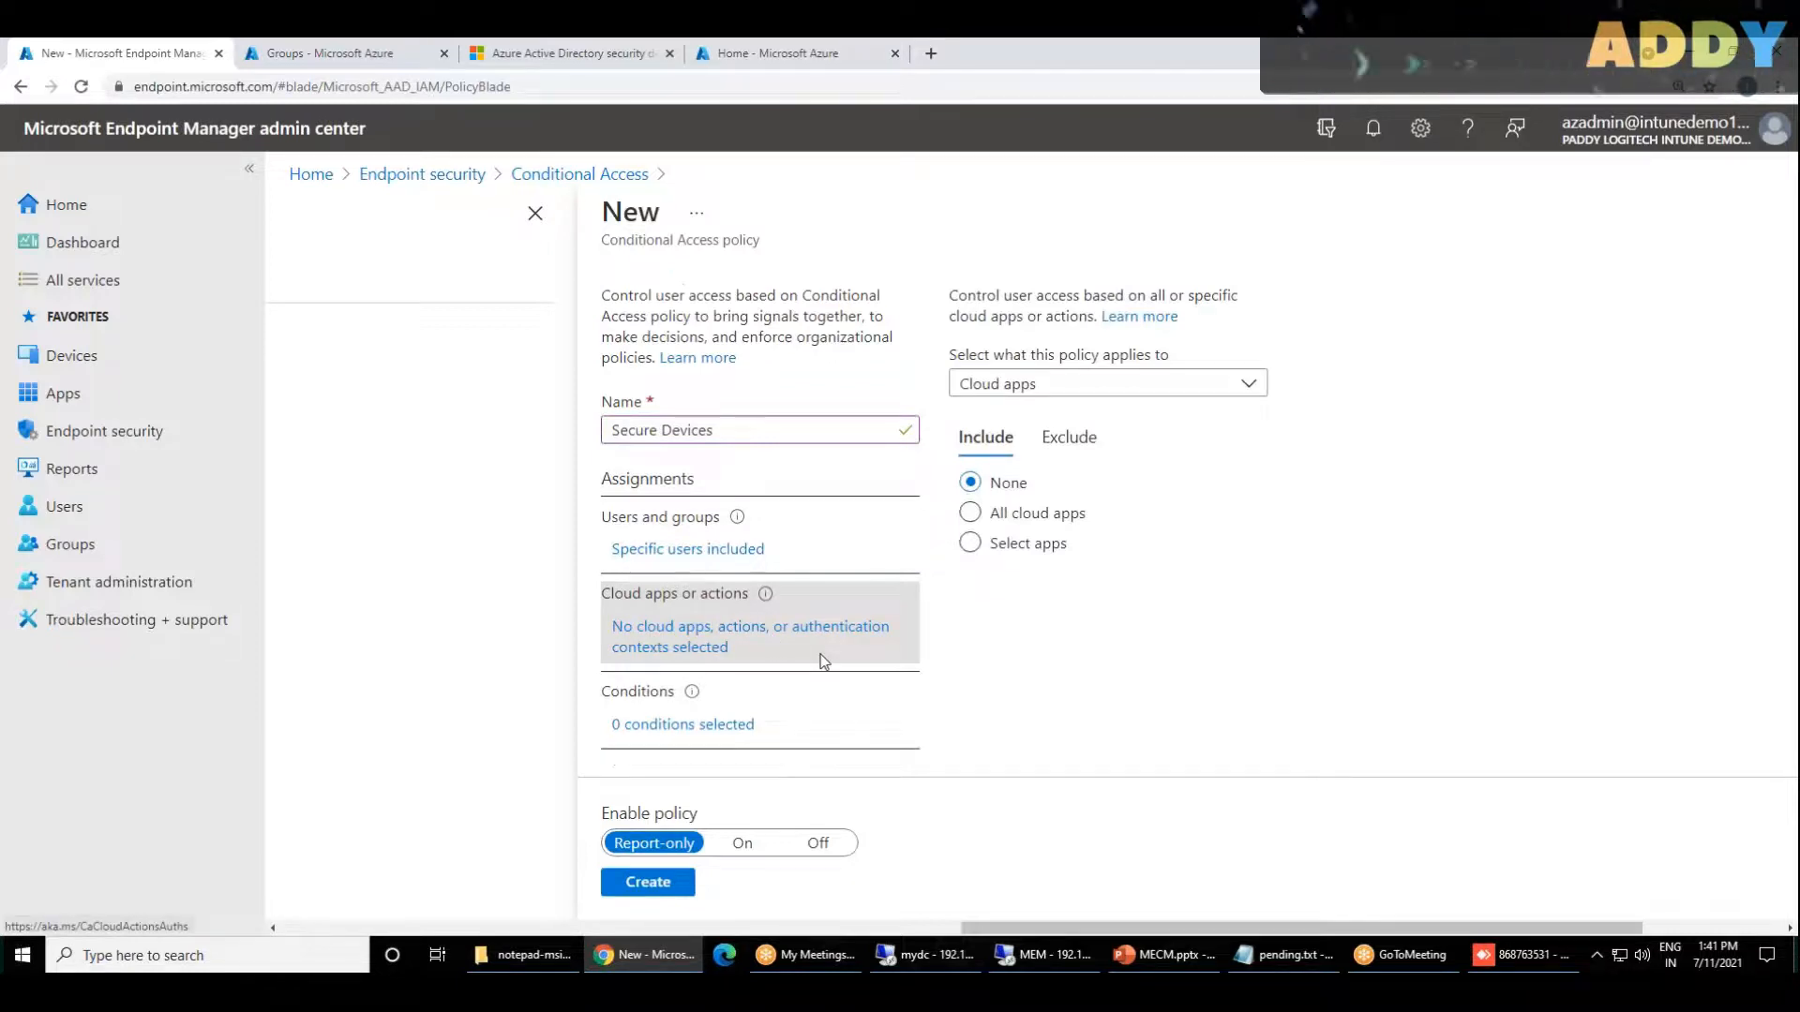
Step: Open the Learn more article on cloud apps and actions, return to the policy and make it apply to Cloud apps
{"action": "left_click", "coordinate": [1140, 318]}
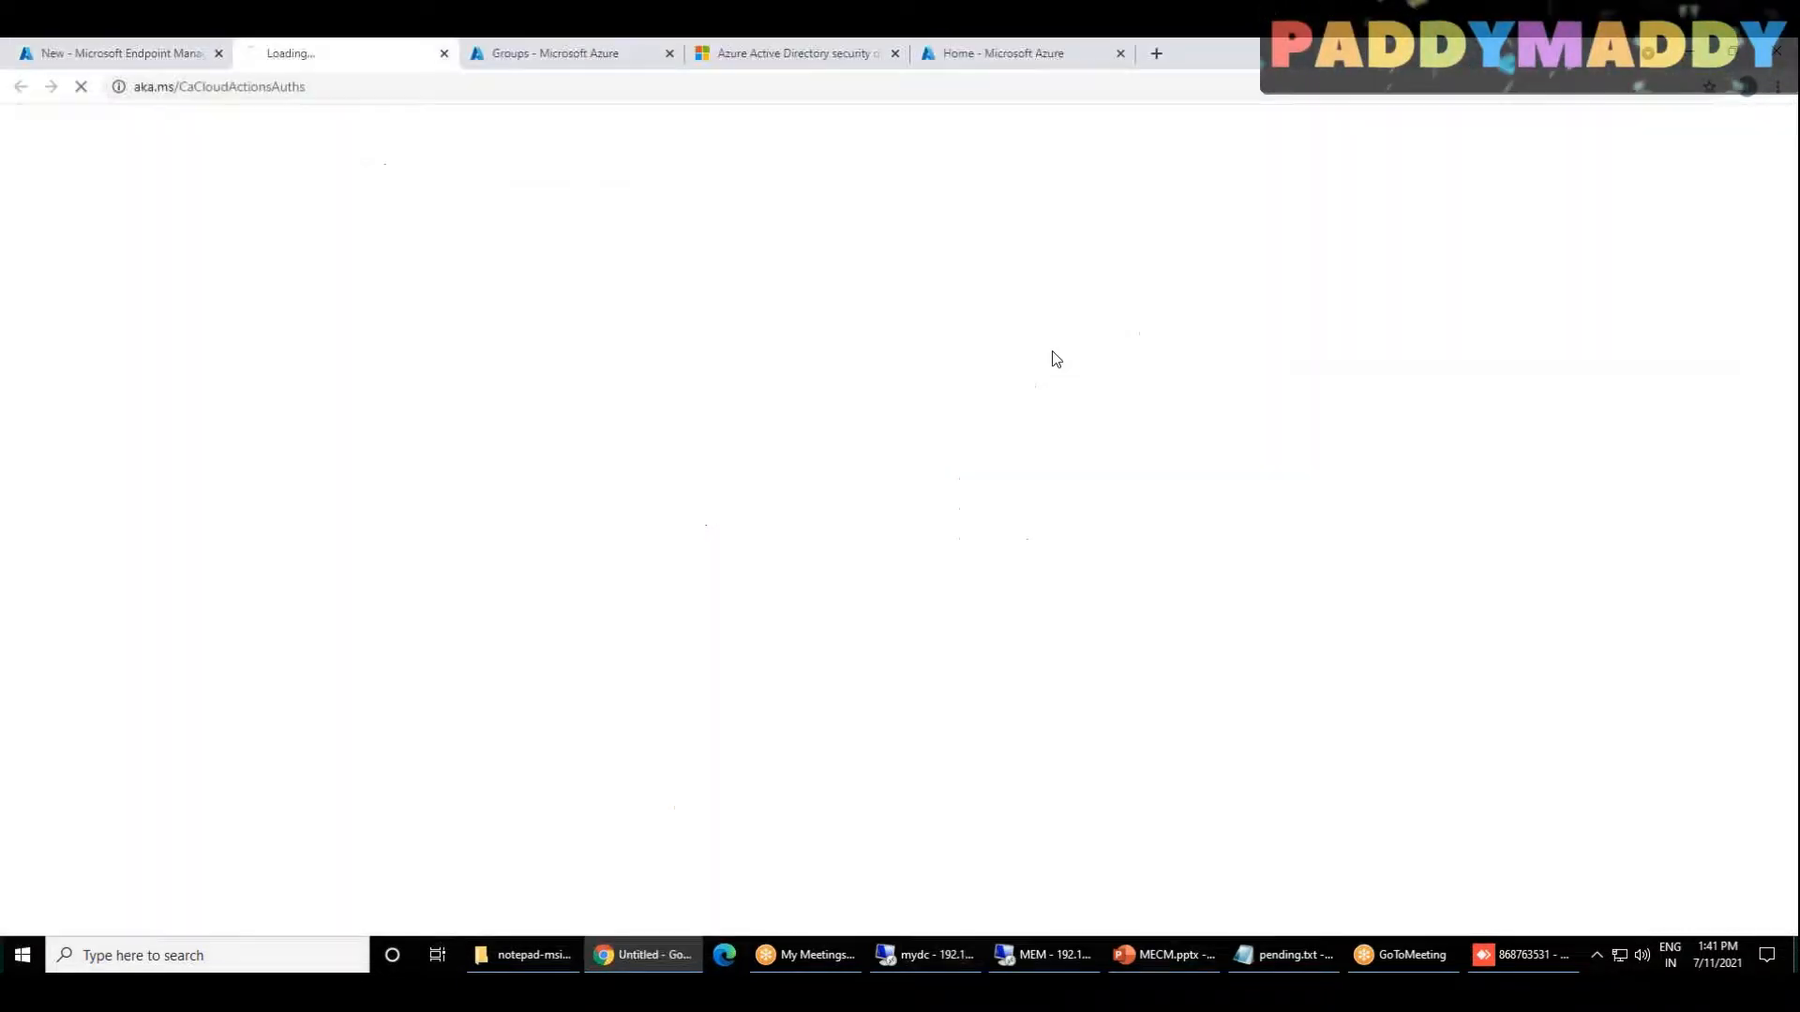
{"action": "left_click", "coordinate": [153, 54]}
{"action": "left_click", "coordinate": [1014, 384]}
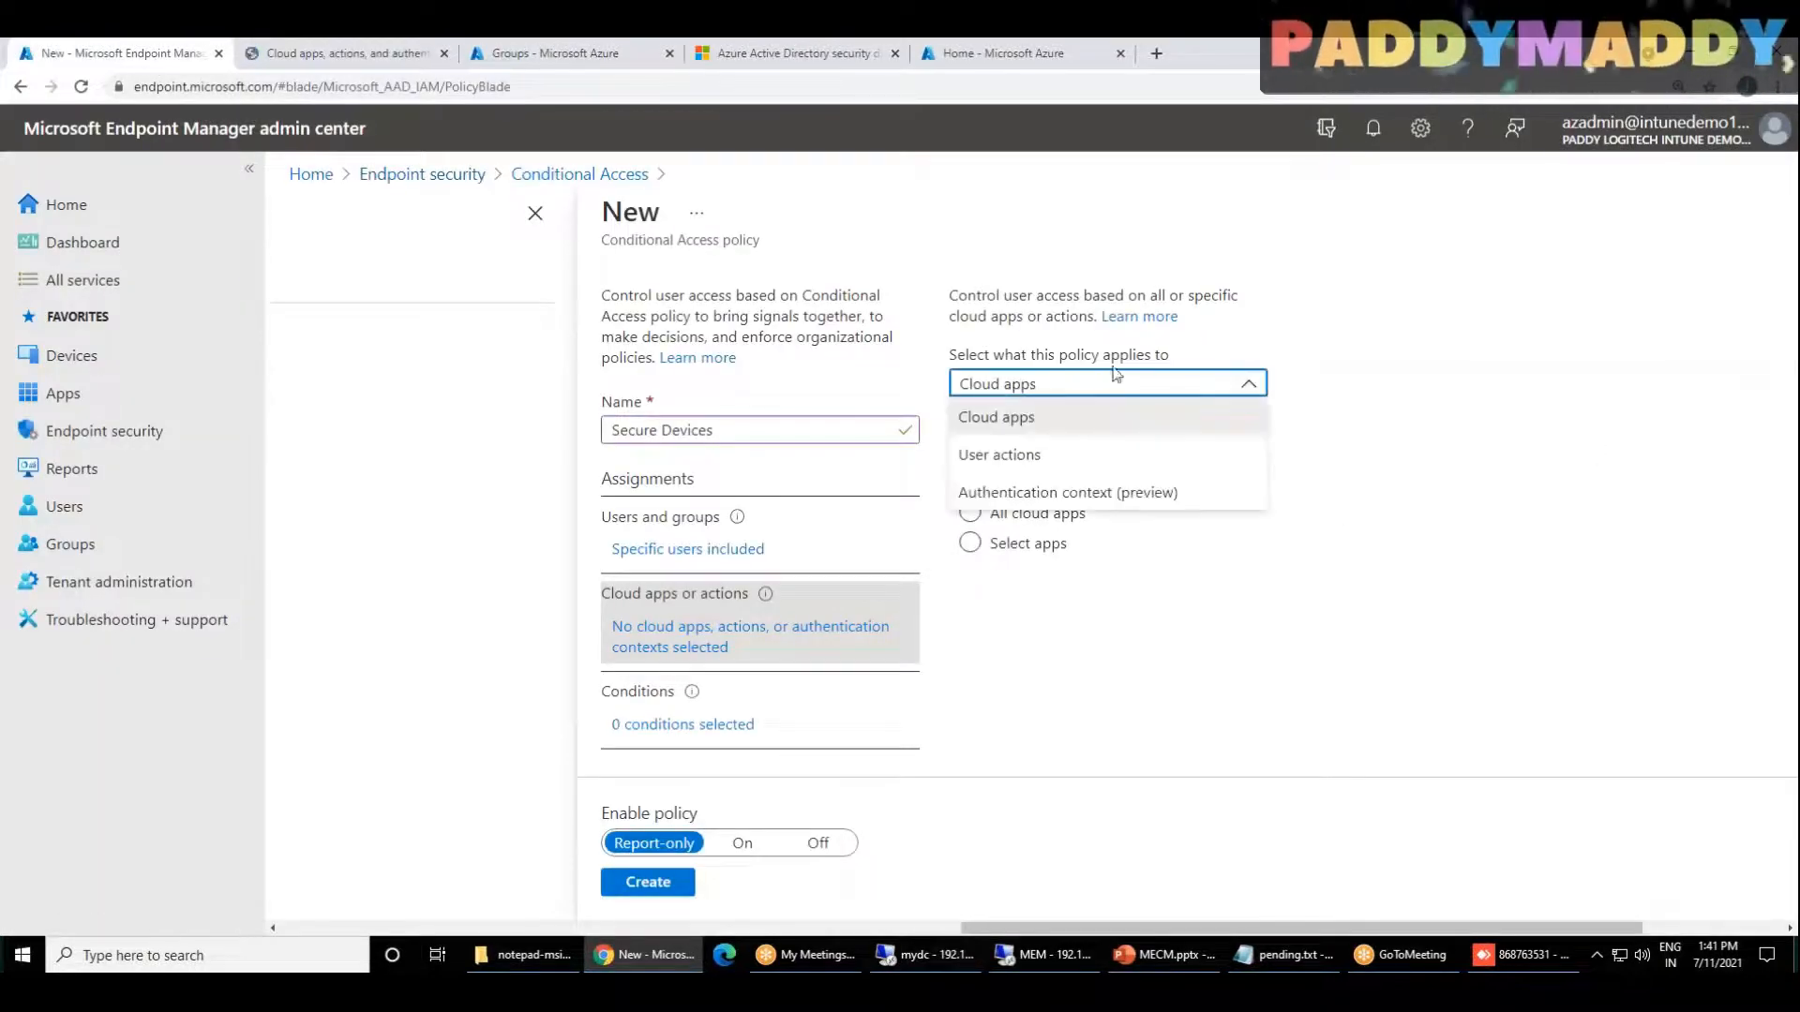
{"action": "left_click", "coordinate": [1034, 417]}
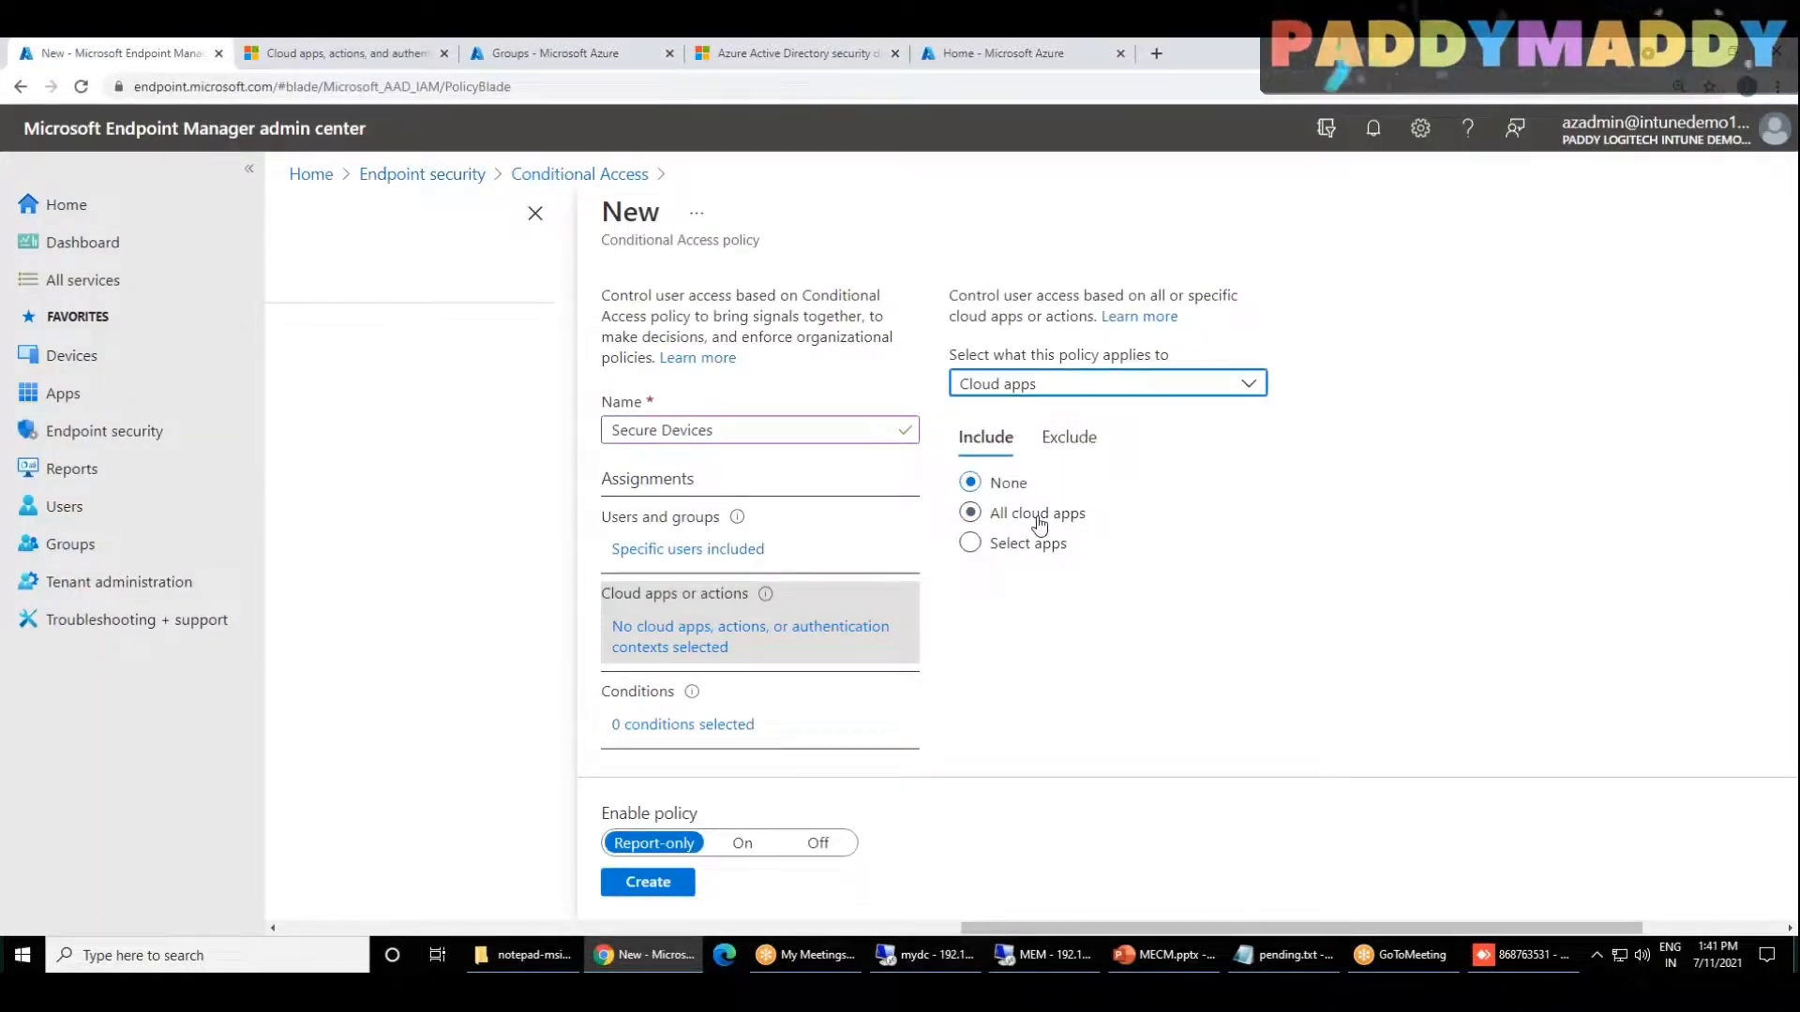
Step: Include all cloud apps in the Secure Devices policy
{"action": "left_click", "coordinate": [1039, 521]}
{"action": "scroll", "coordinate": [1122, 701], "scroll_direction": "down", "scroll_amount": 2}
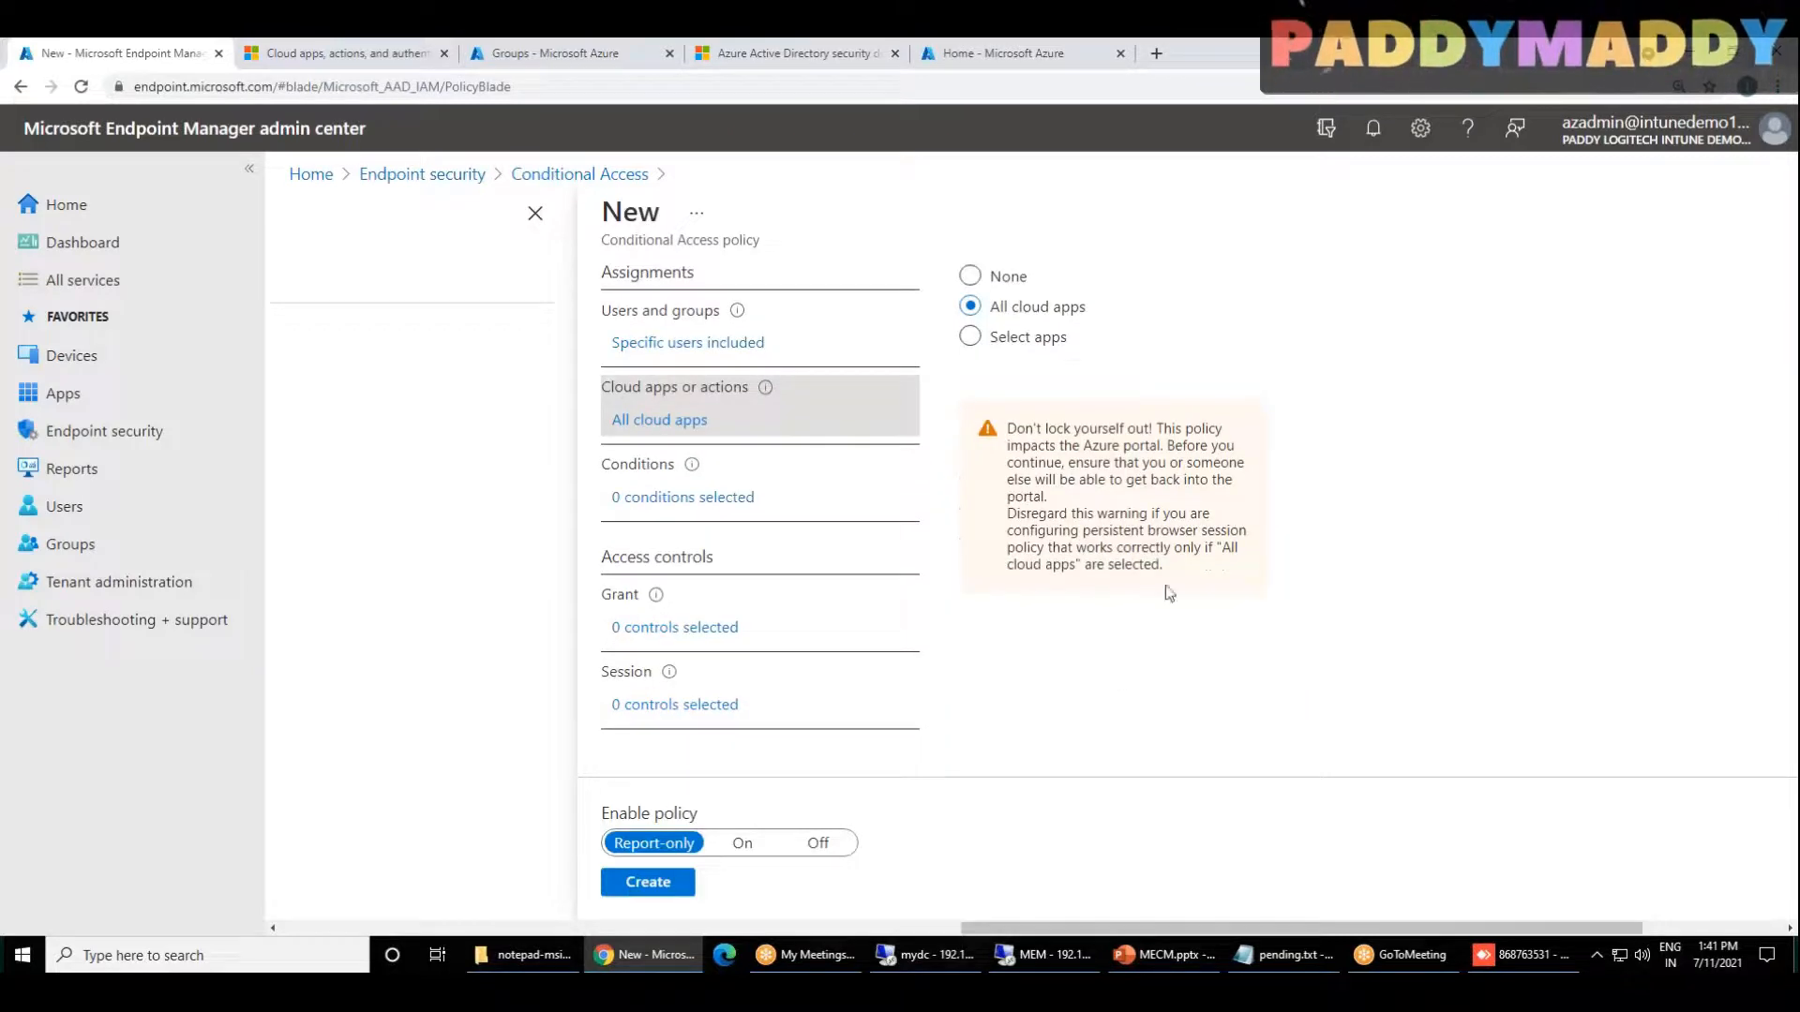
Step: Examine the list of Microsoft cloud applications in the documentation article on cloud apps and actions
{"action": "left_click", "coordinate": [366, 54]}
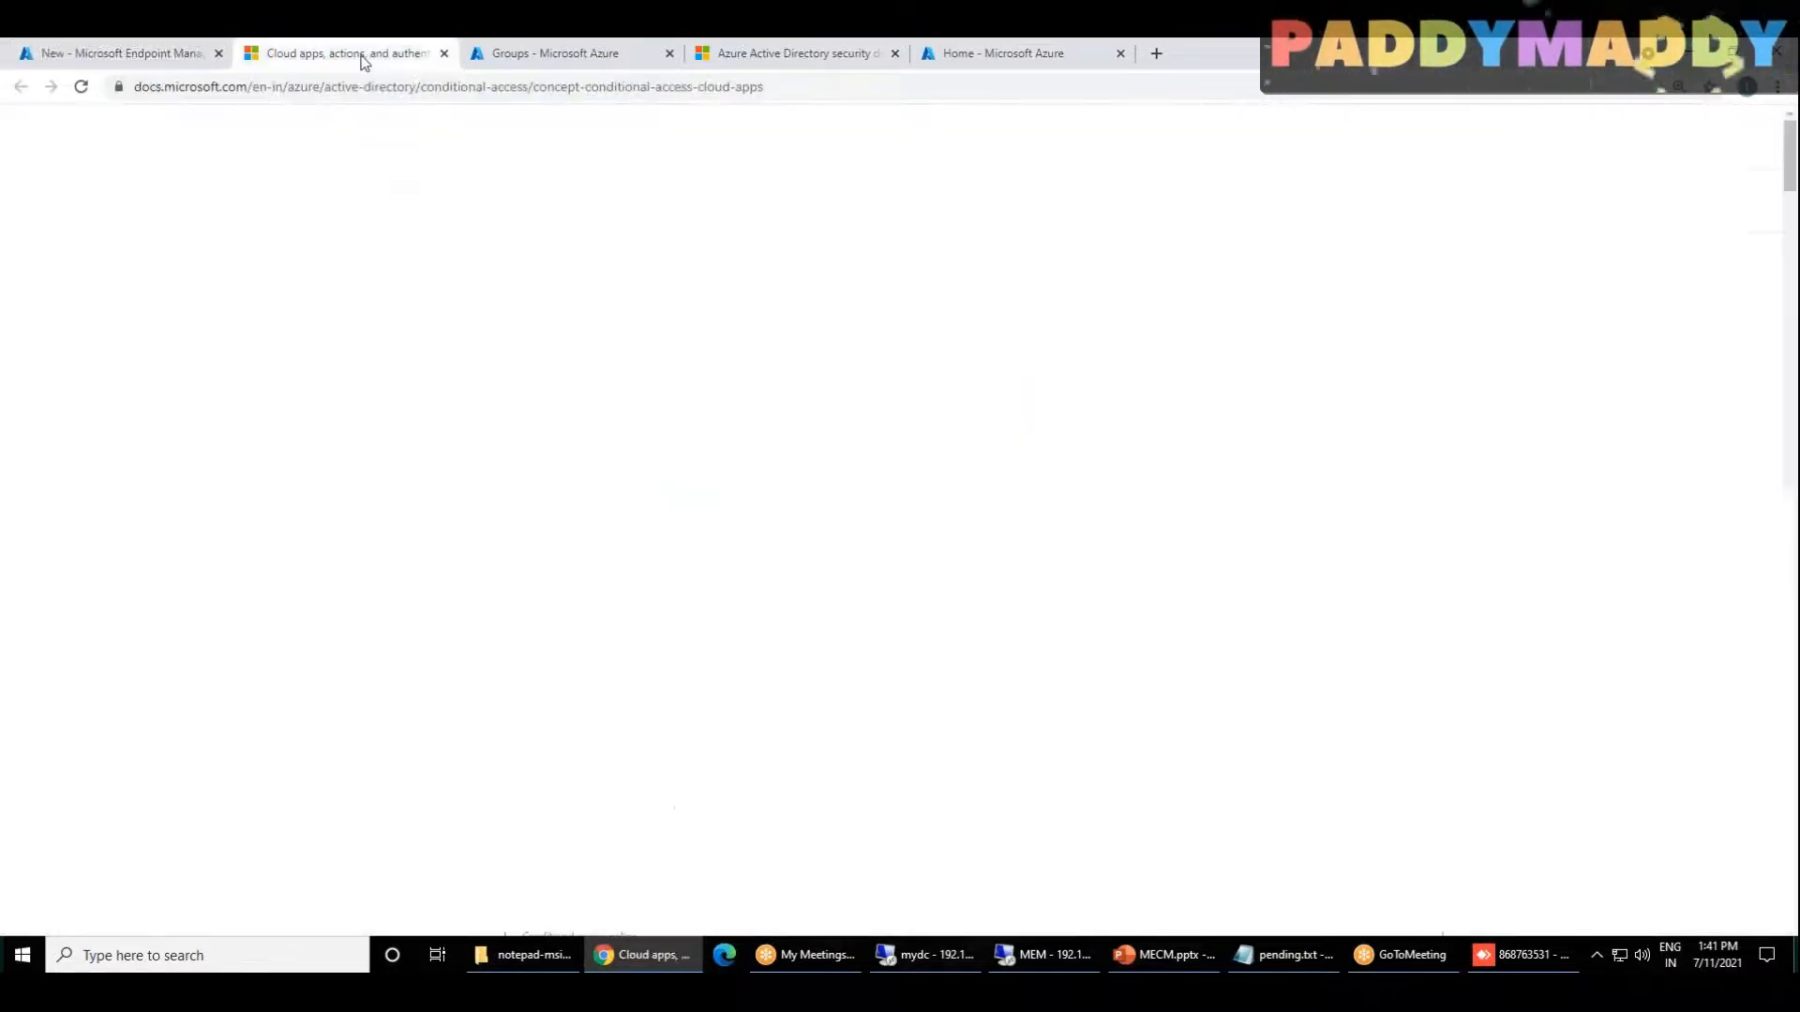
{"action": "scroll", "coordinate": [1018, 646], "scroll_direction": "down", "scroll_amount": 8}
{"action": "scroll", "coordinate": [1190, 610], "scroll_direction": "up", "scroll_amount": 5}
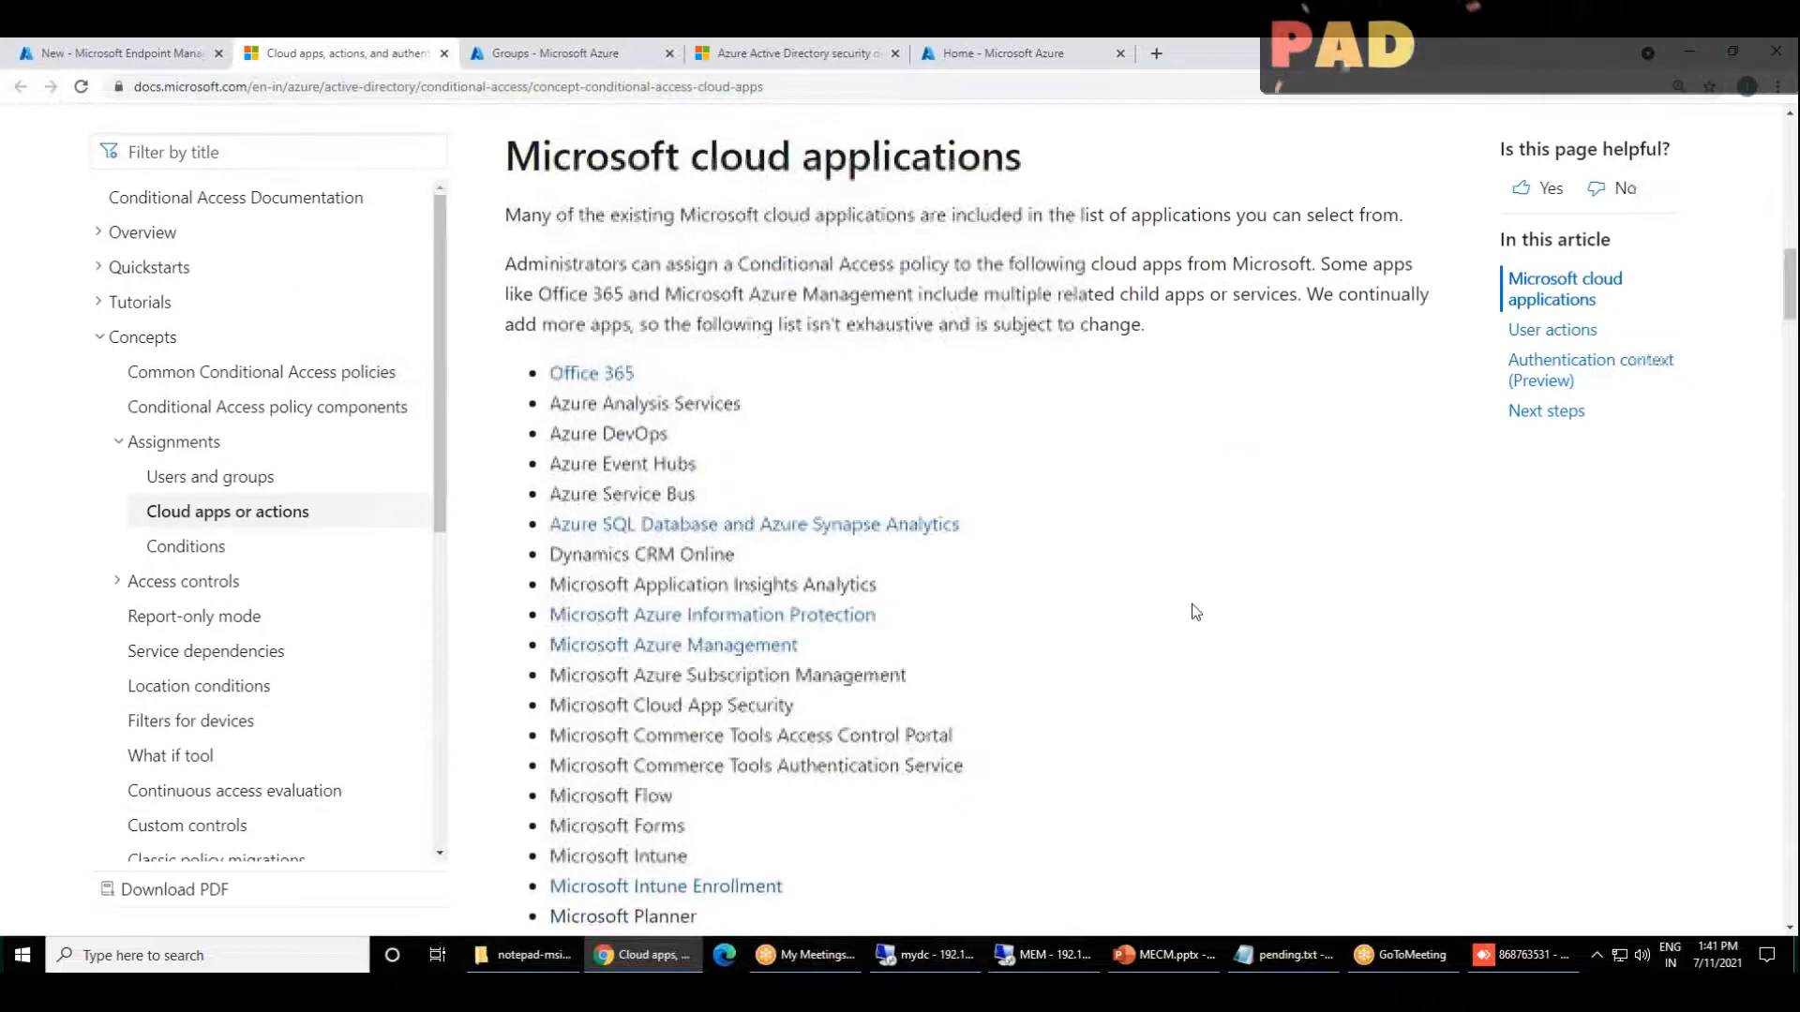
{"action": "left_click_drag", "start_coordinate": [544, 361], "coordinate": [732, 765]}
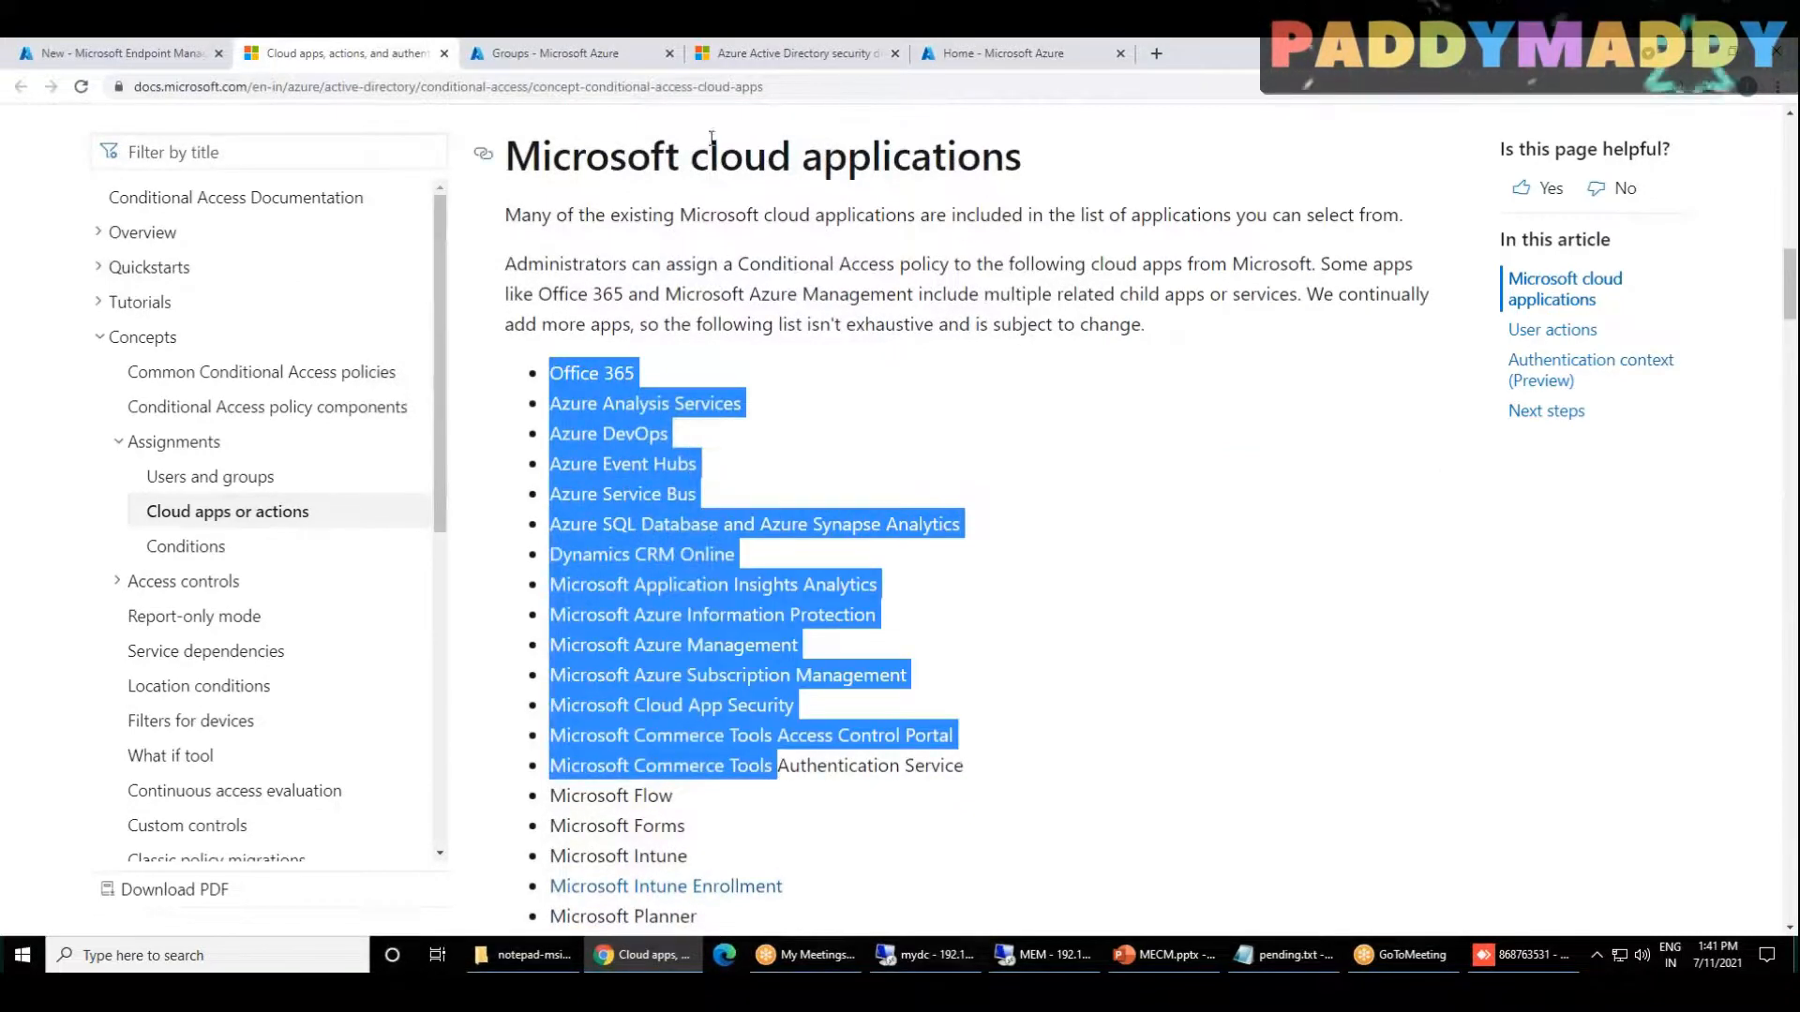
{"action": "left_click_drag", "start_coordinate": [710, 156], "coordinate": [1022, 158]}
{"action": "scroll", "coordinate": [1154, 625], "scroll_direction": "down", "scroll_amount": 8}
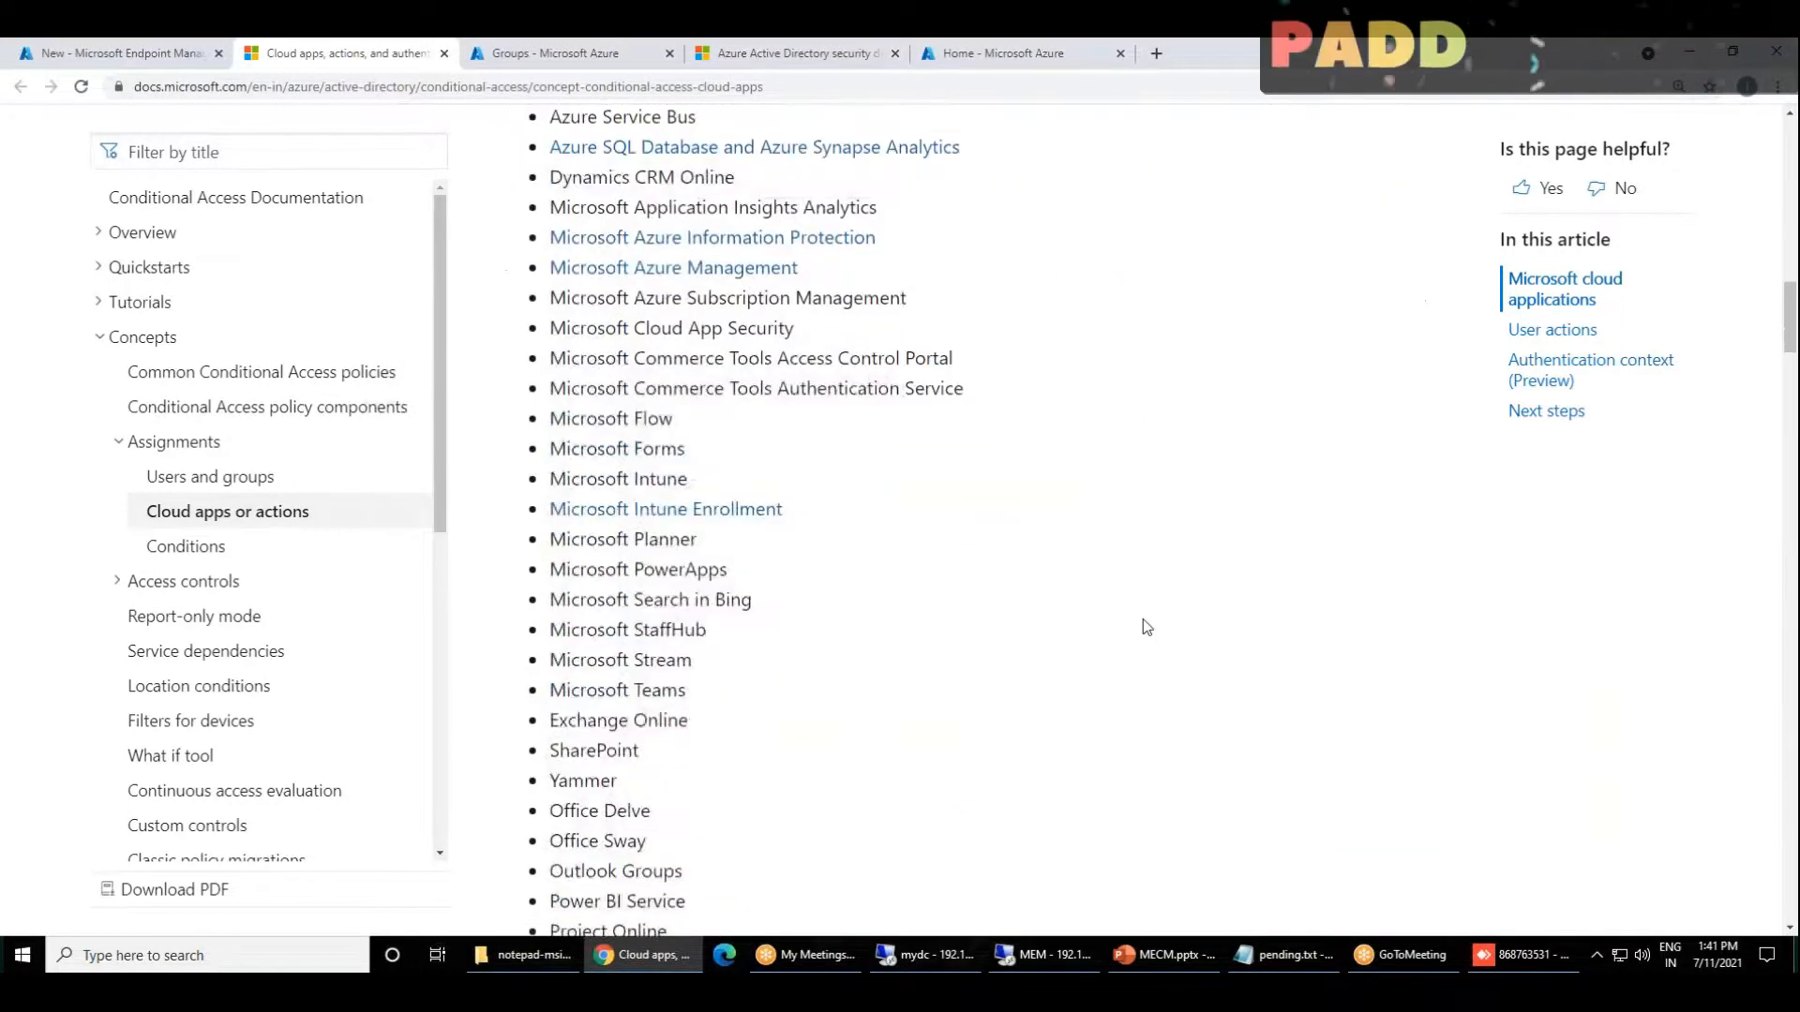
{"action": "scroll", "coordinate": [1144, 618], "scroll_direction": "down", "scroll_amount": 1}
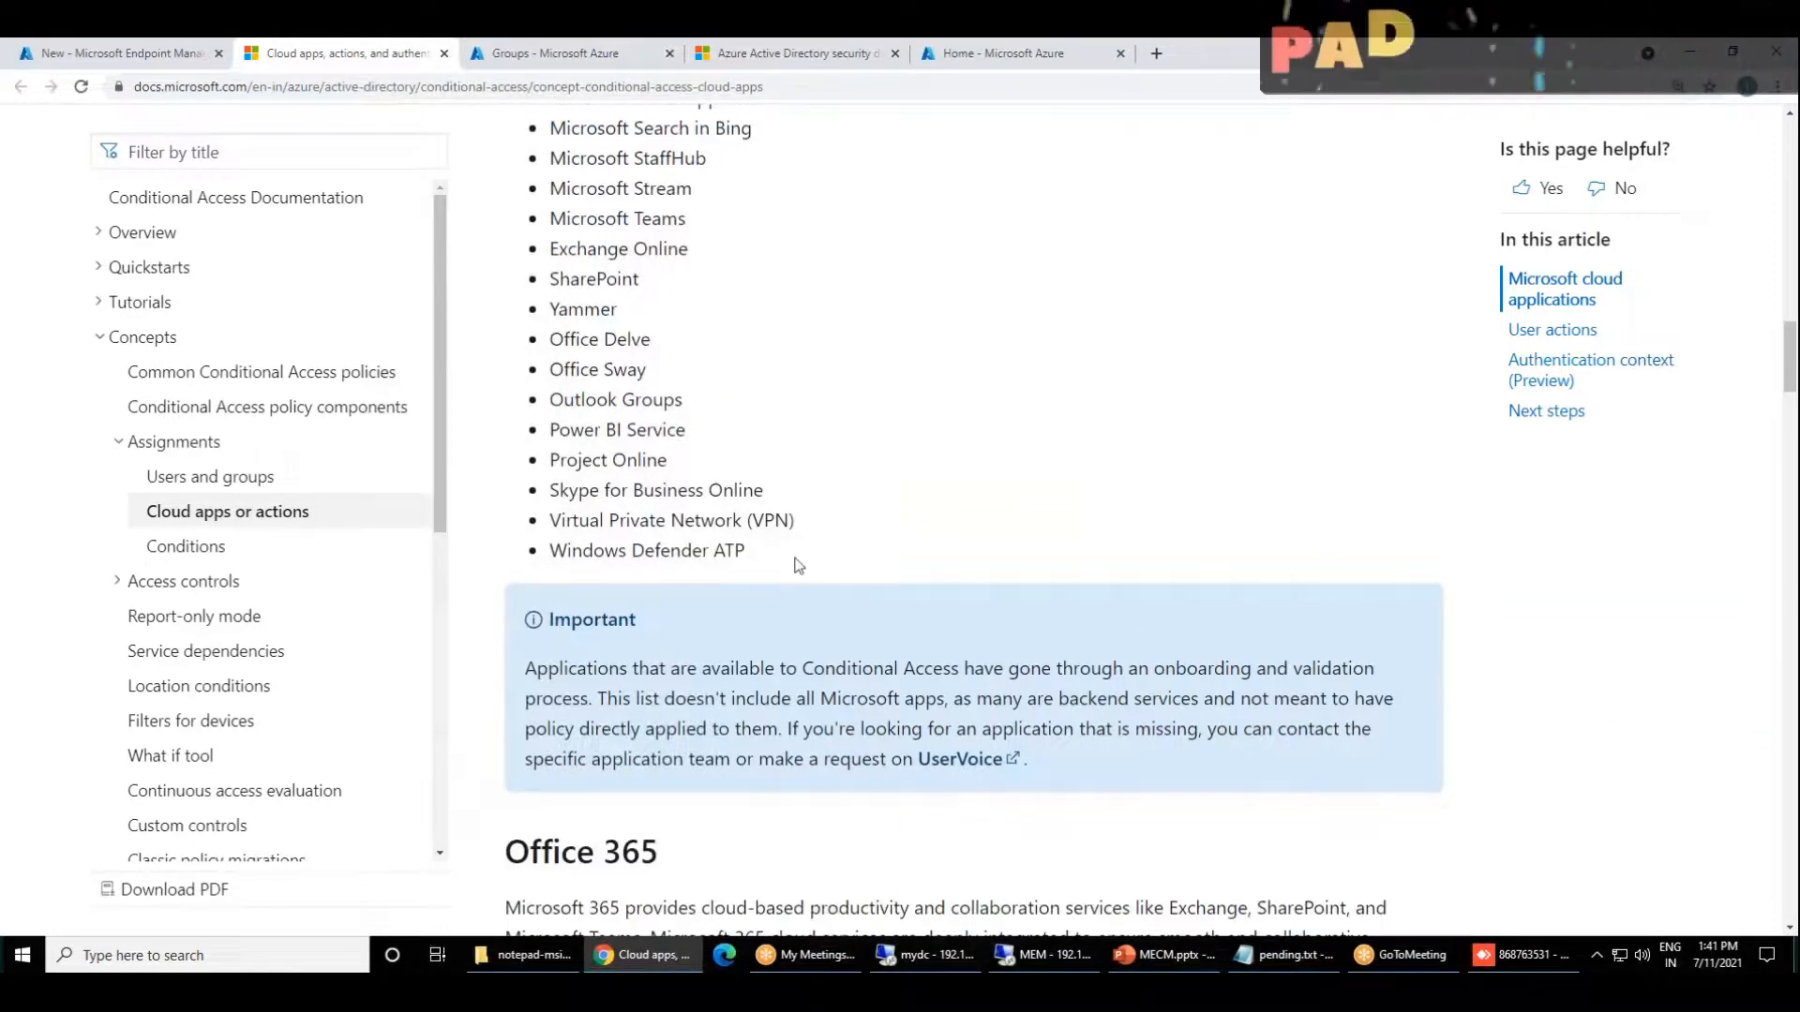
{"action": "scroll", "coordinate": [1031, 570], "scroll_direction": "up", "scroll_amount": 9}
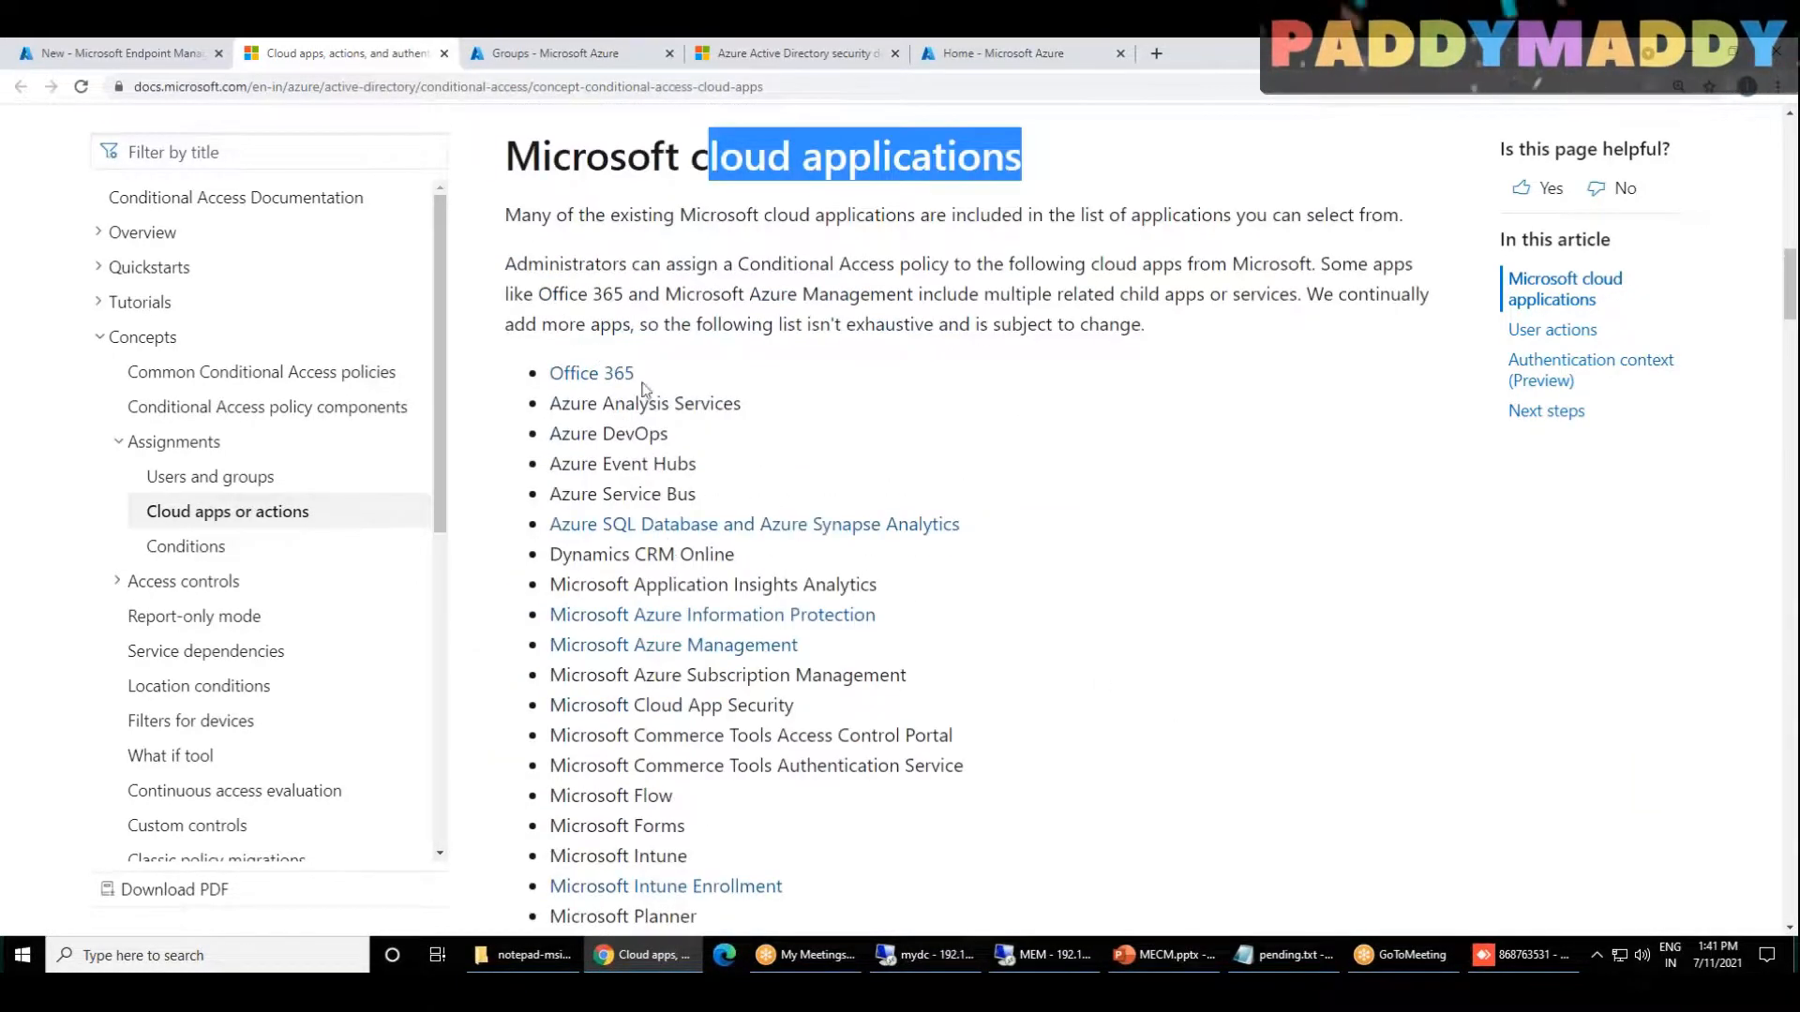
{"action": "scroll", "coordinate": [728, 812], "scroll_direction": "down", "scroll_amount": 2}
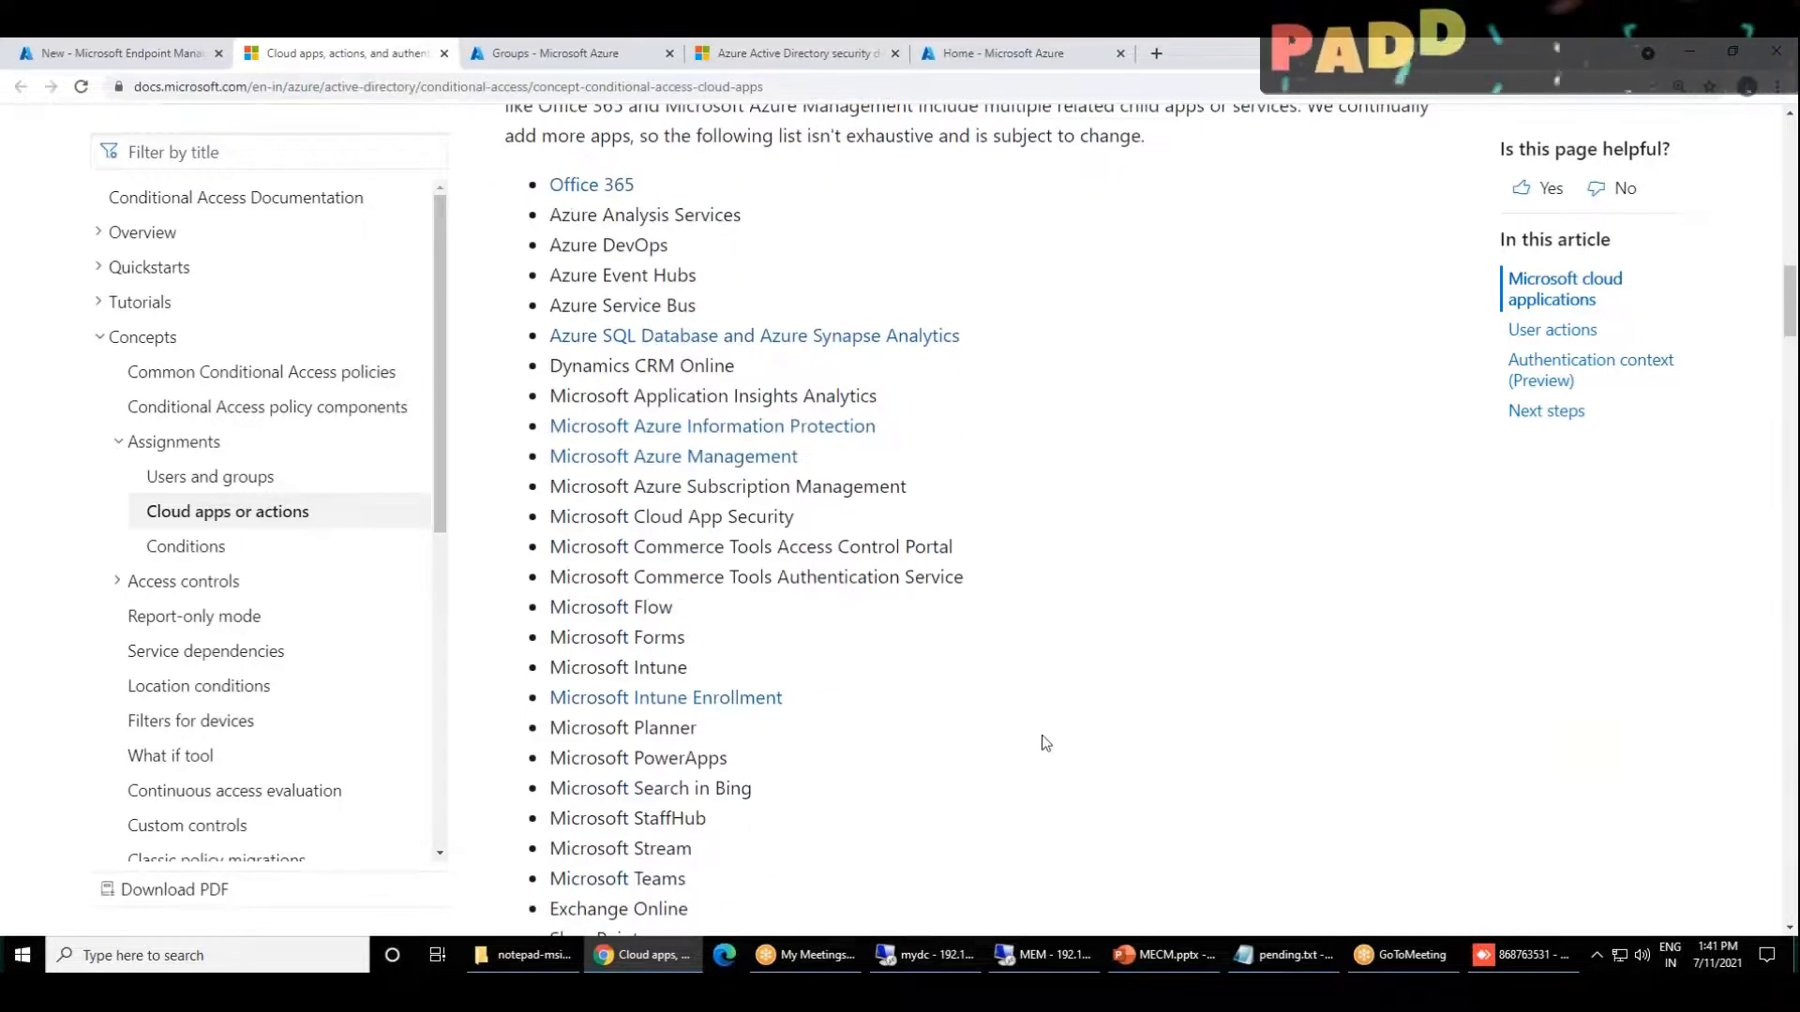
Step: Return to the Secure Devices policy in the Endpoint Manager admin center and open its Conditions assignment
{"action": "left_click", "coordinate": [164, 56]}
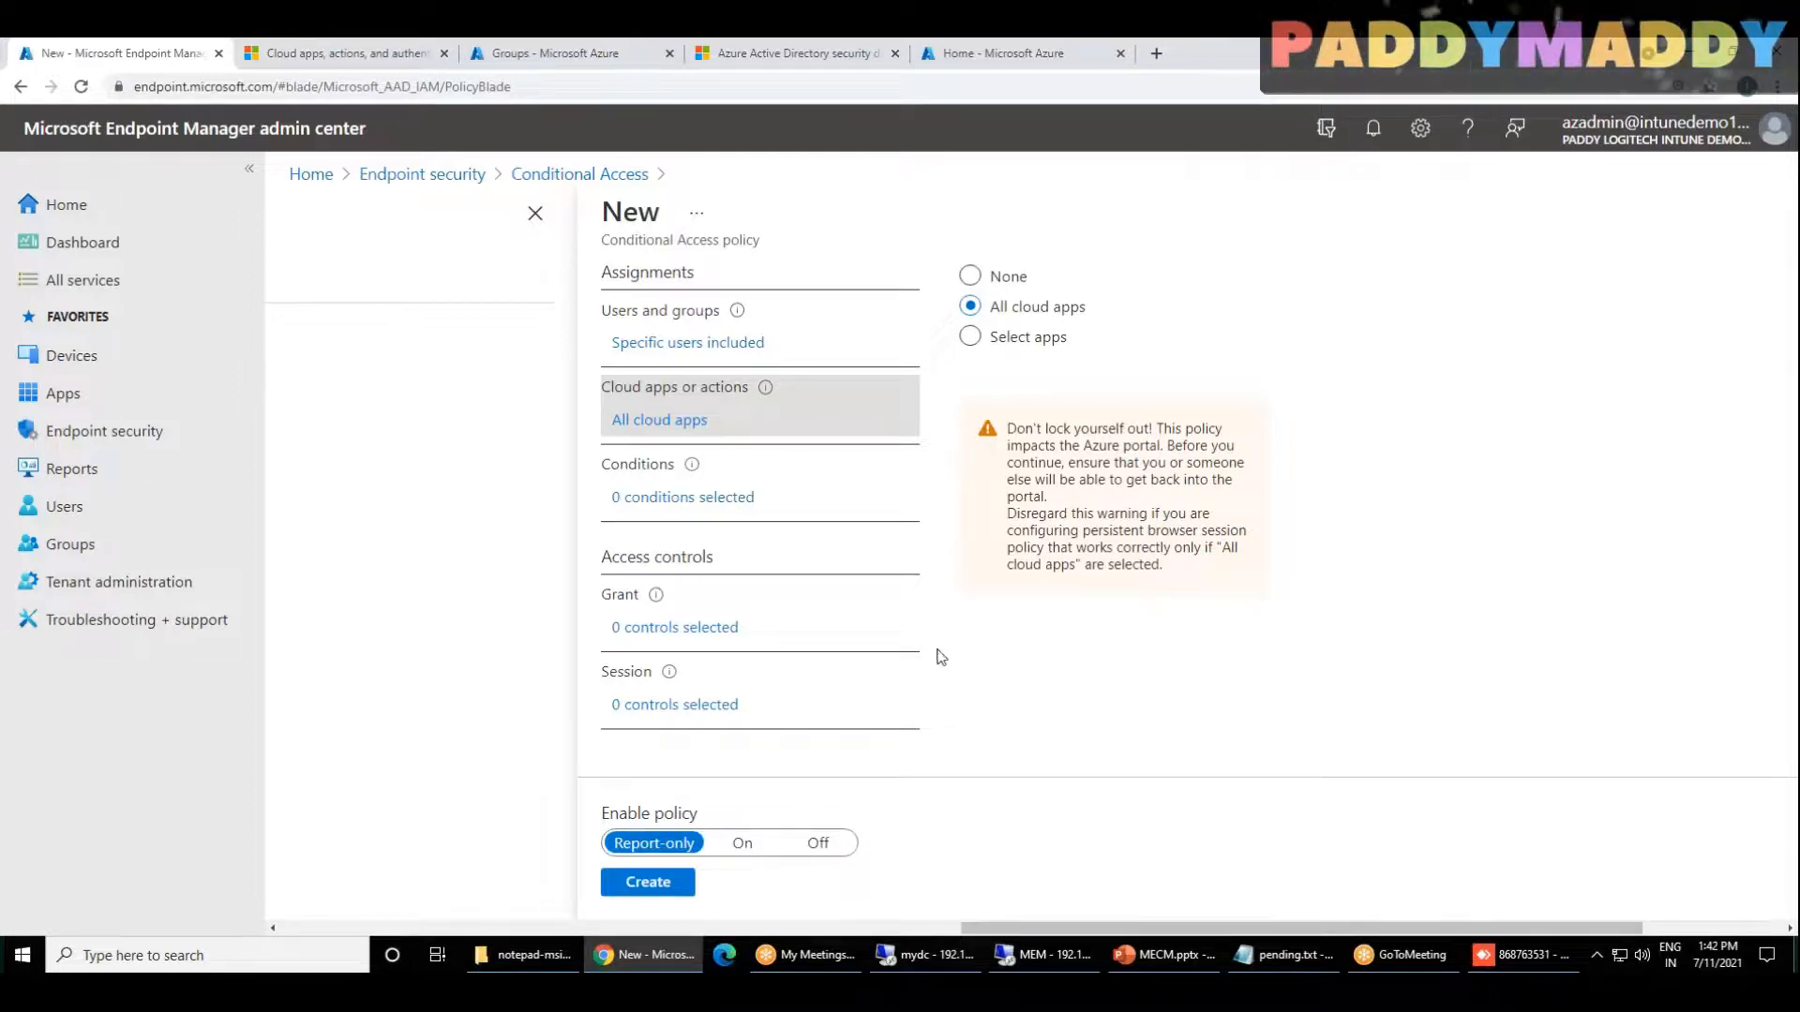
{"action": "scroll", "coordinate": [944, 657], "scroll_direction": "up", "scroll_amount": 2}
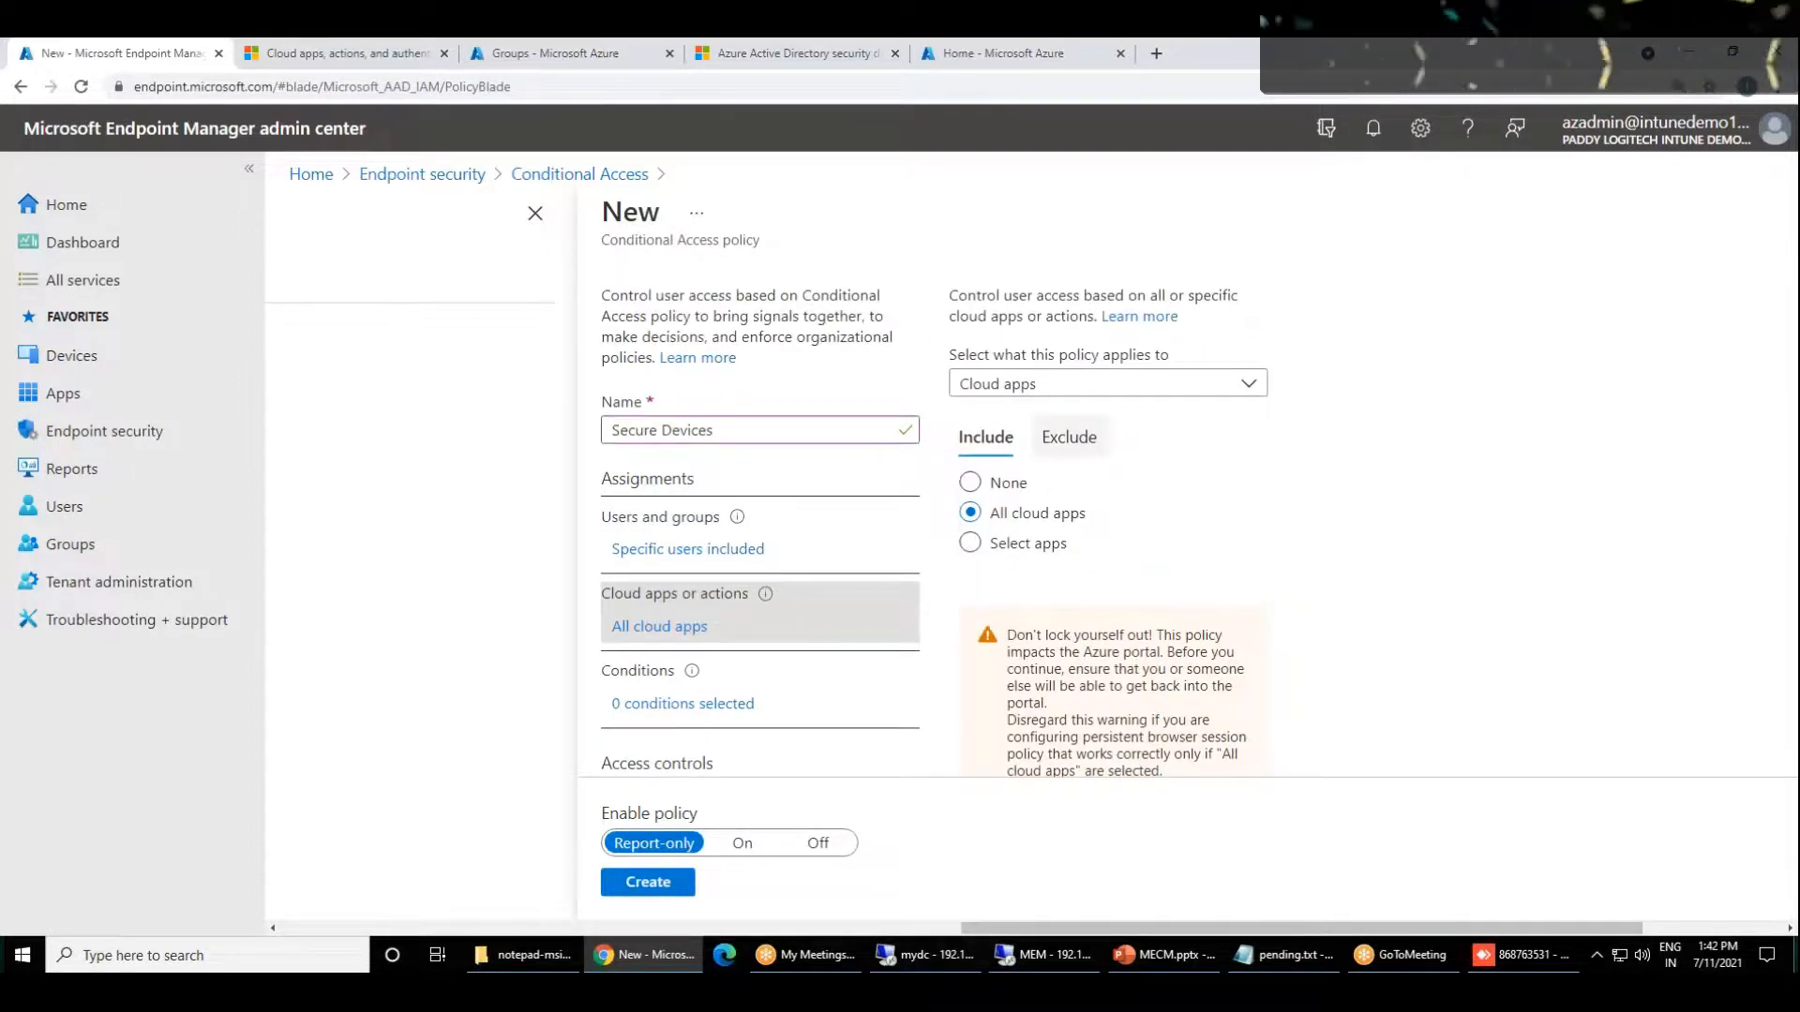
{"action": "left_click", "coordinate": [724, 709]}
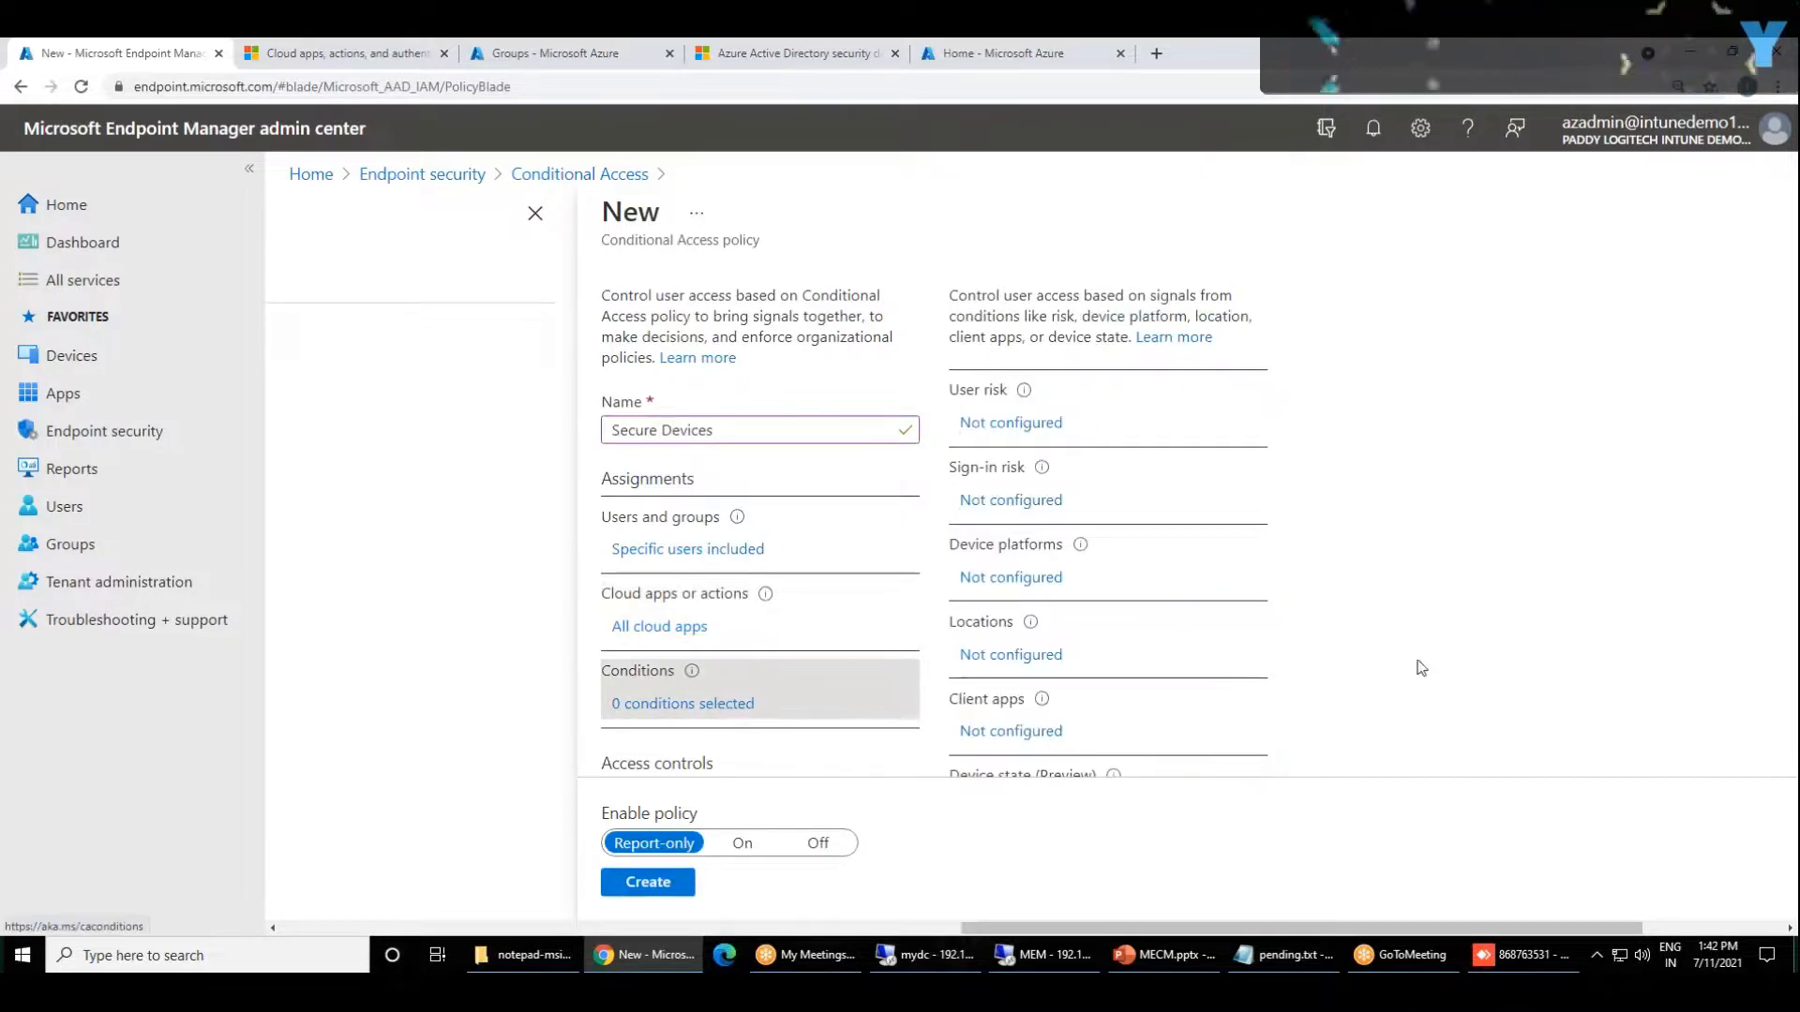
{"action": "scroll", "coordinate": [1242, 656], "scroll_direction": "down", "scroll_amount": 2}
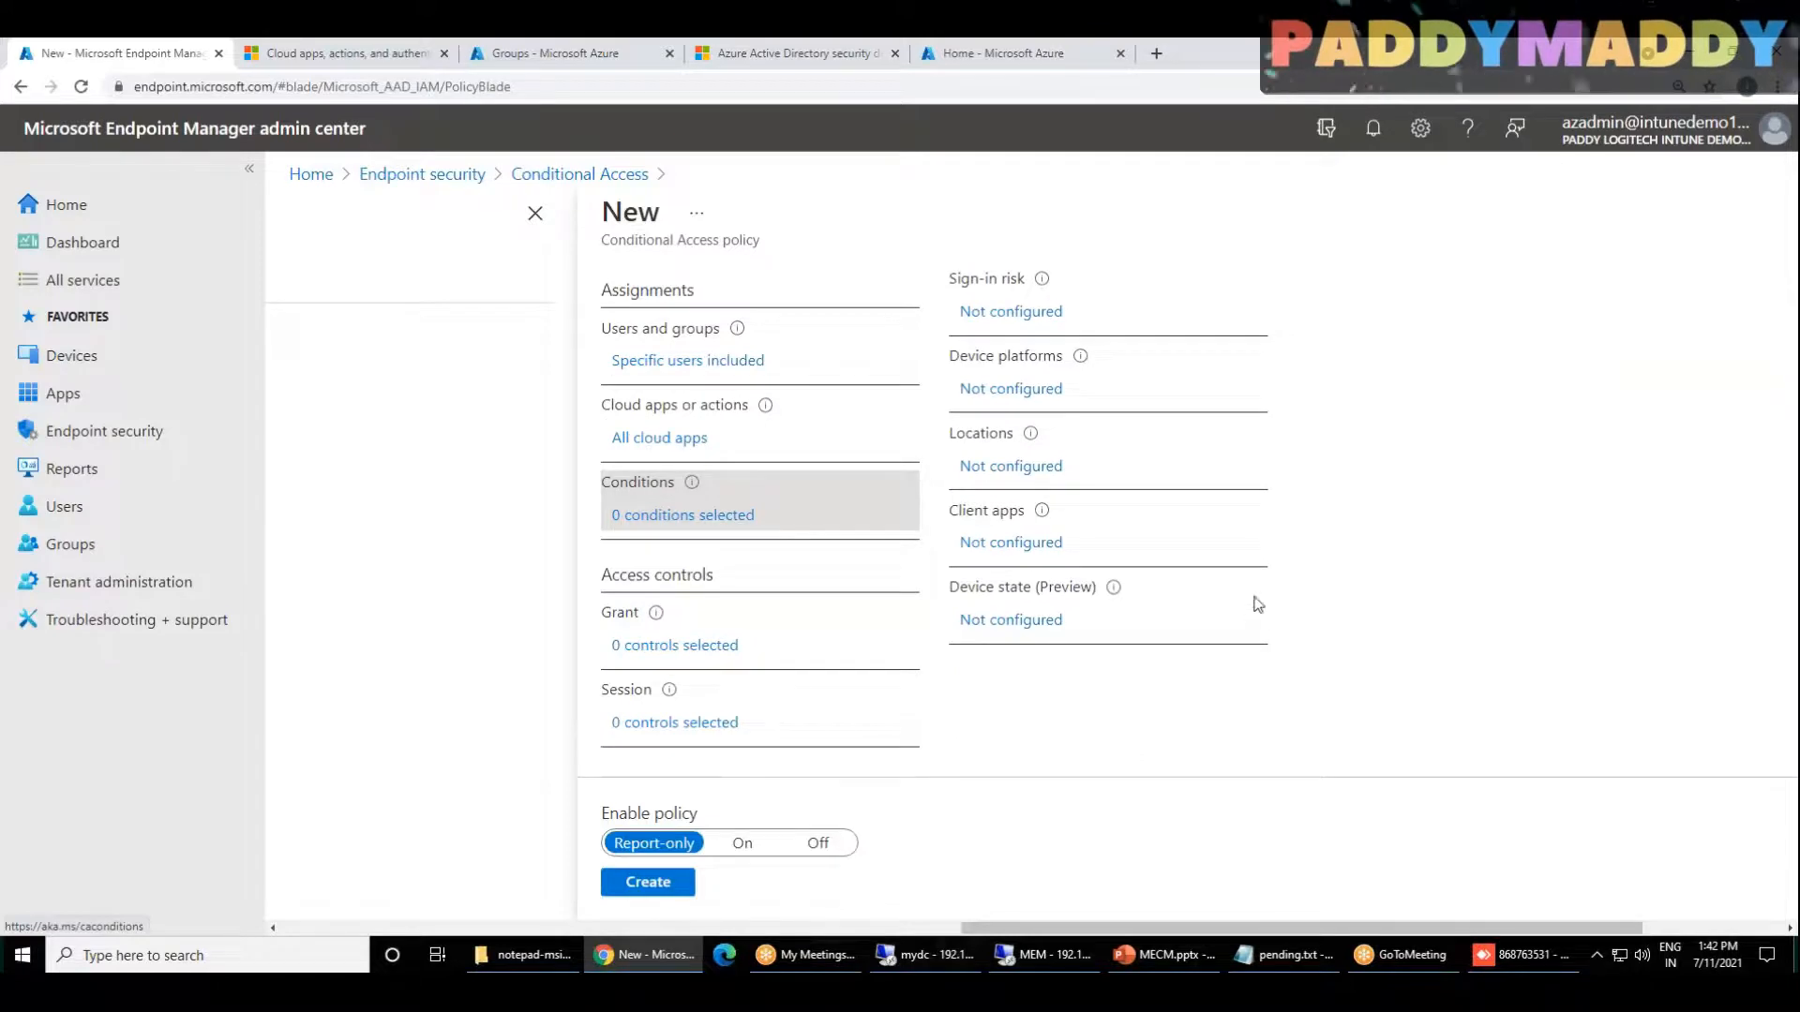
Step: Look over the Conditional Access management options, including named locations, and examine the policy's available conditions such as sign-in risk and device platforms
{"action": "left_click_drag", "start_coordinate": [1182, 920], "coordinate": [551, 900]}
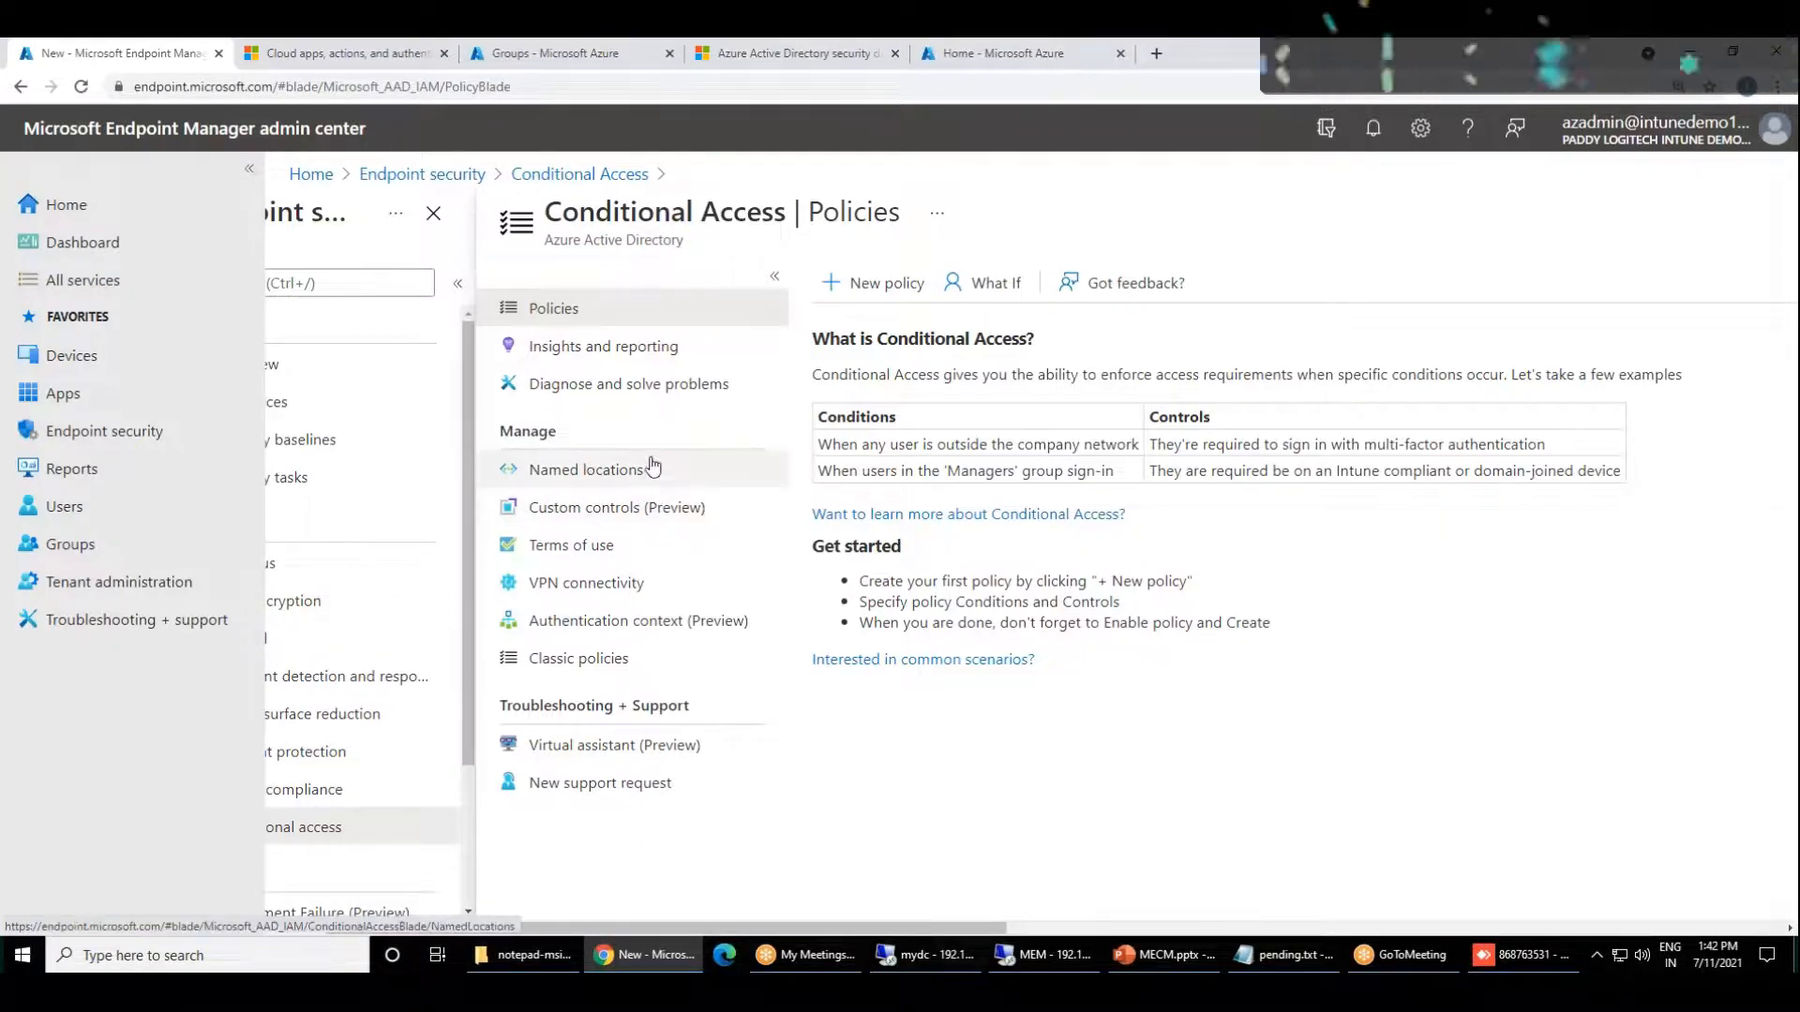
{"action": "left_click_drag", "start_coordinate": [907, 930], "coordinate": [1544, 953]}
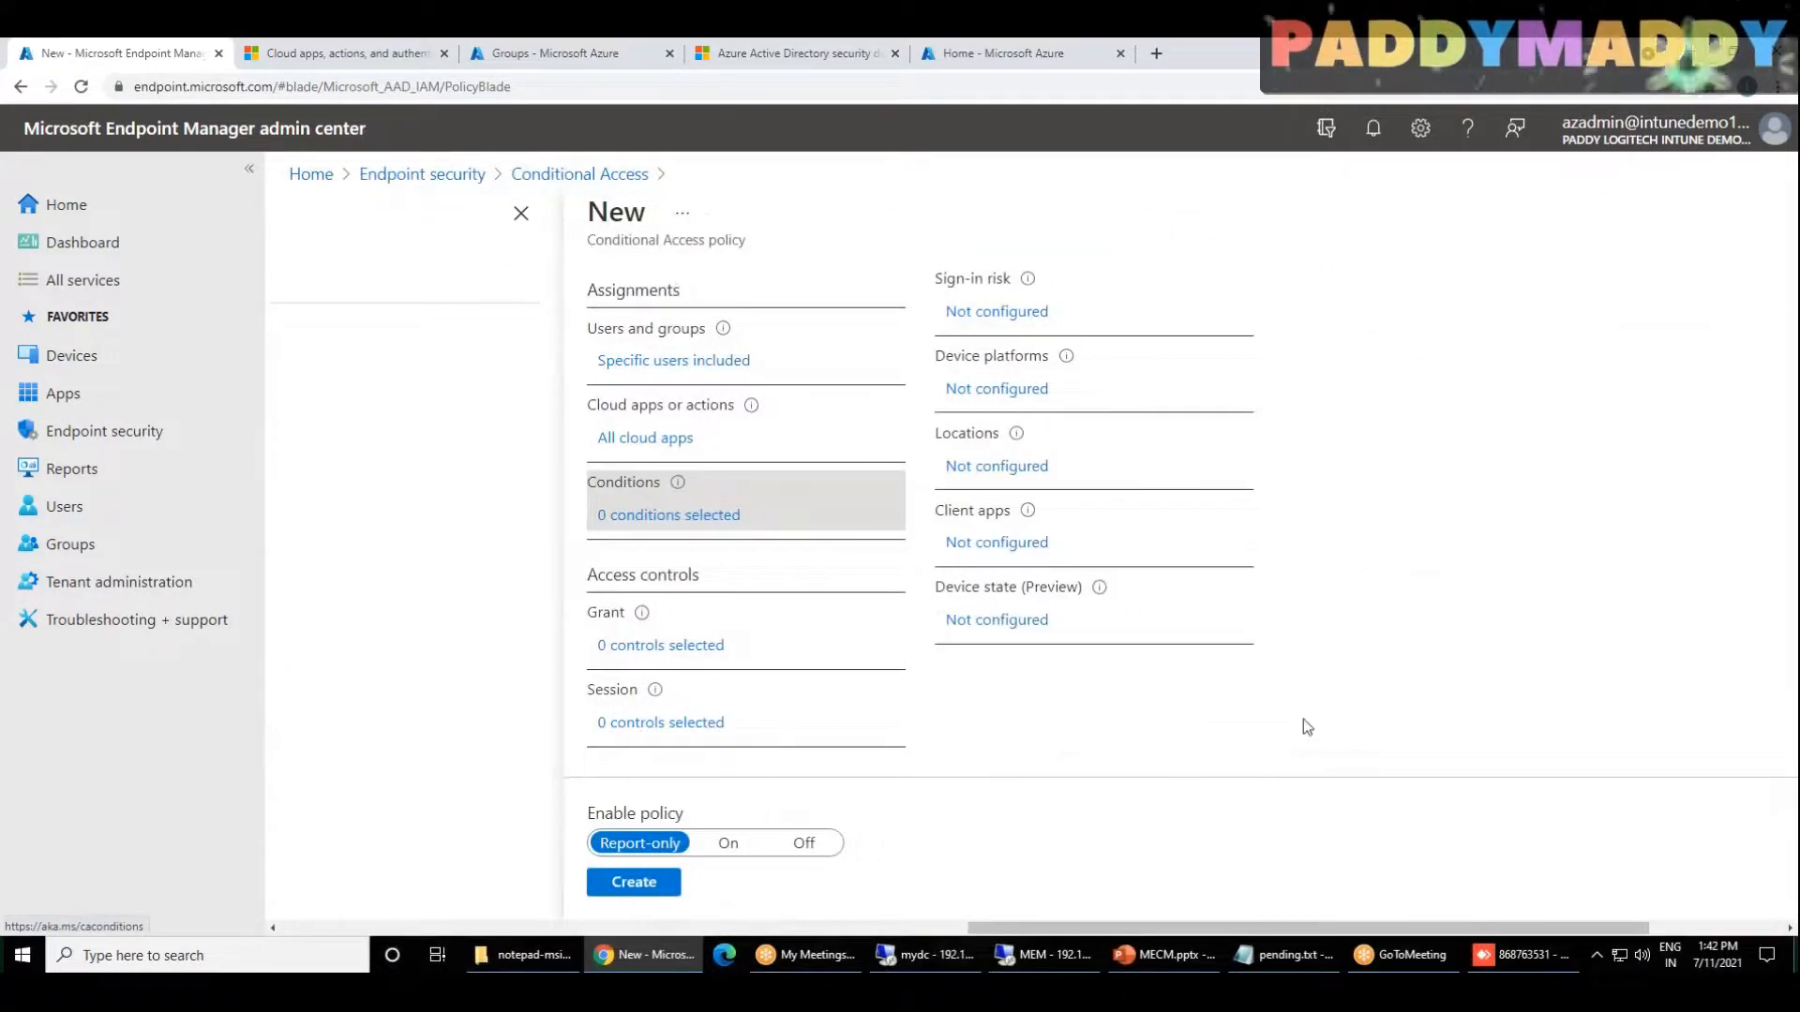
{"action": "scroll", "coordinate": [1303, 721], "scroll_direction": "up", "scroll_amount": 1}
{"action": "scroll", "coordinate": [1187, 544], "scroll_direction": "up", "scroll_amount": 1}
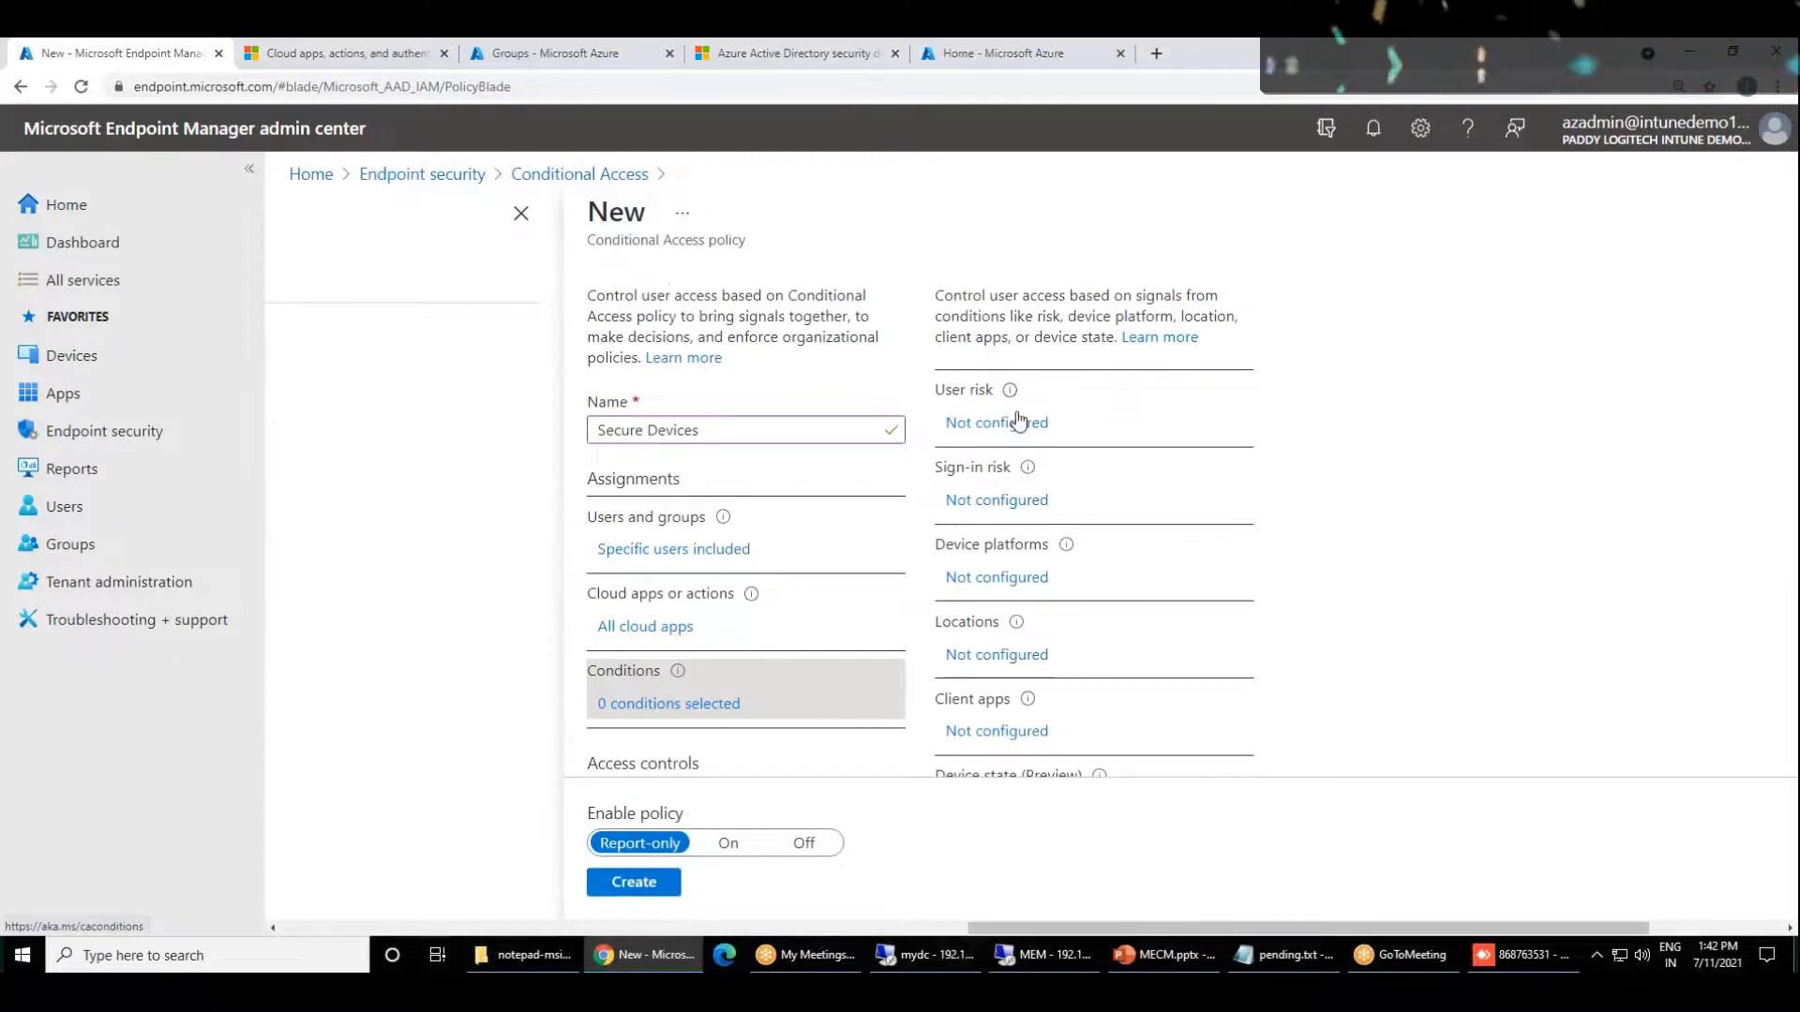
{"action": "mouse_move", "coordinate": [1013, 394]}
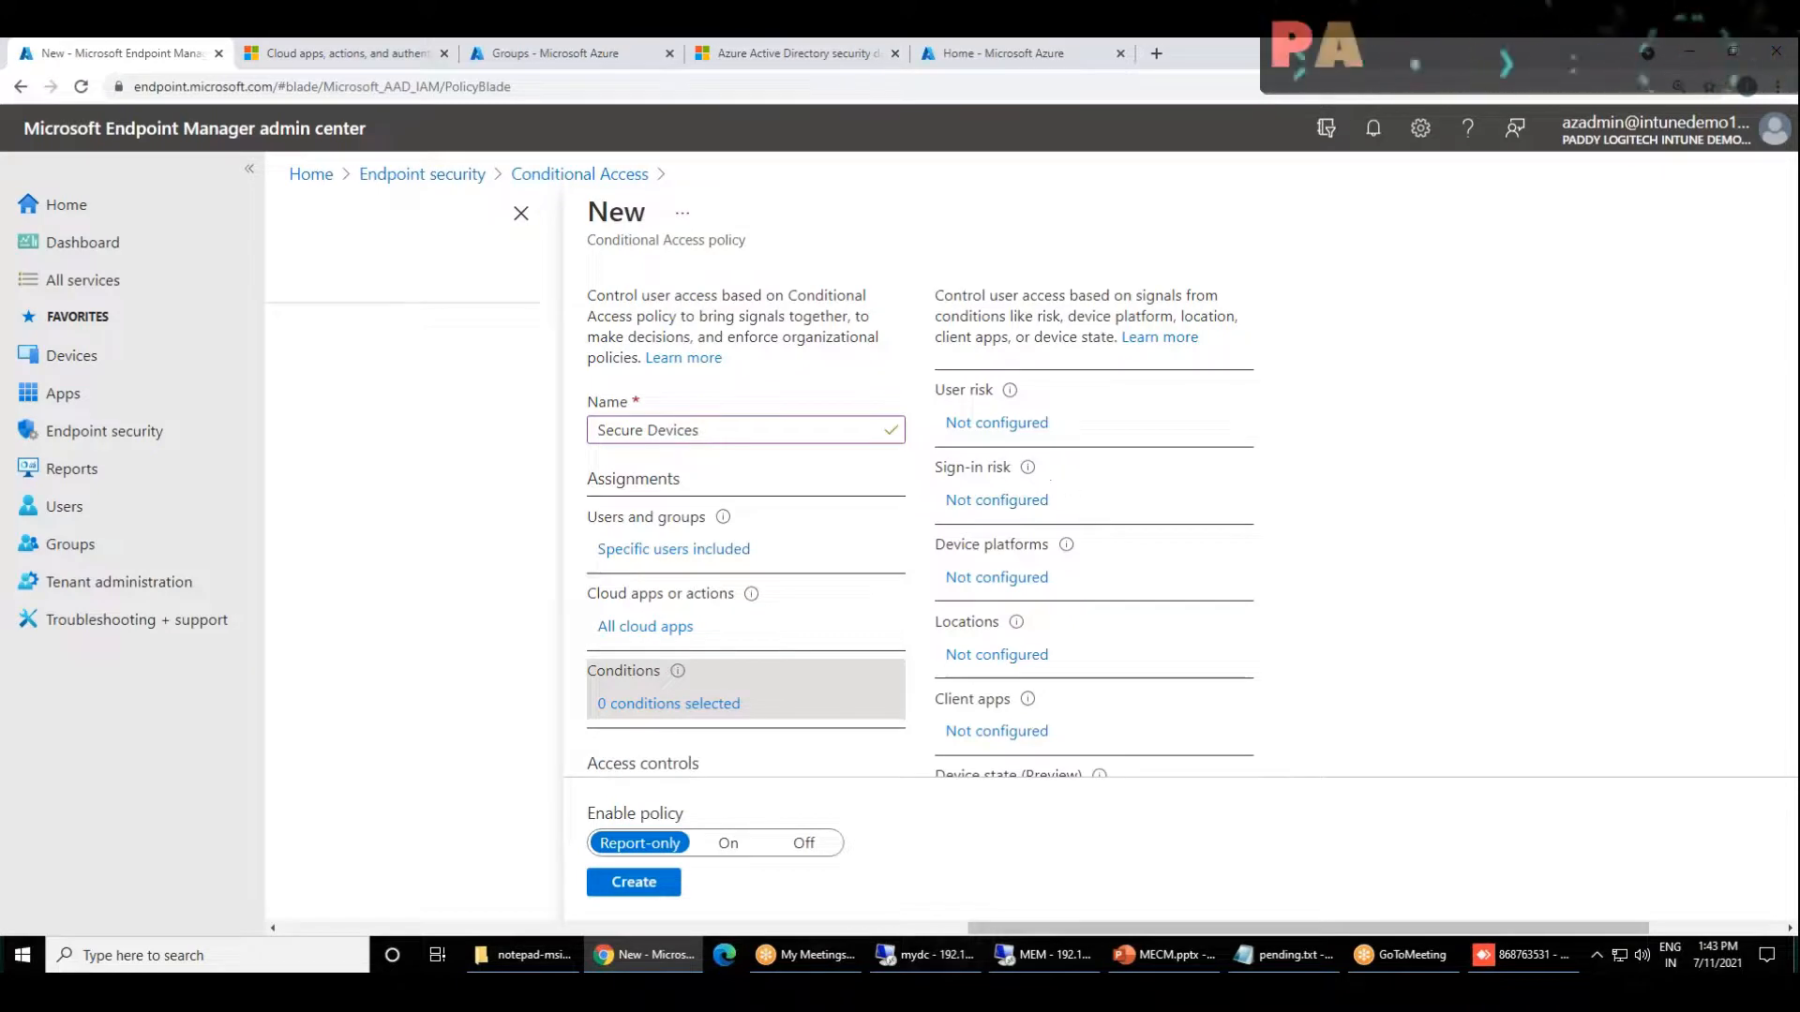
{"action": "scroll", "coordinate": [662, 656], "scroll_direction": "down", "scroll_amount": 1}
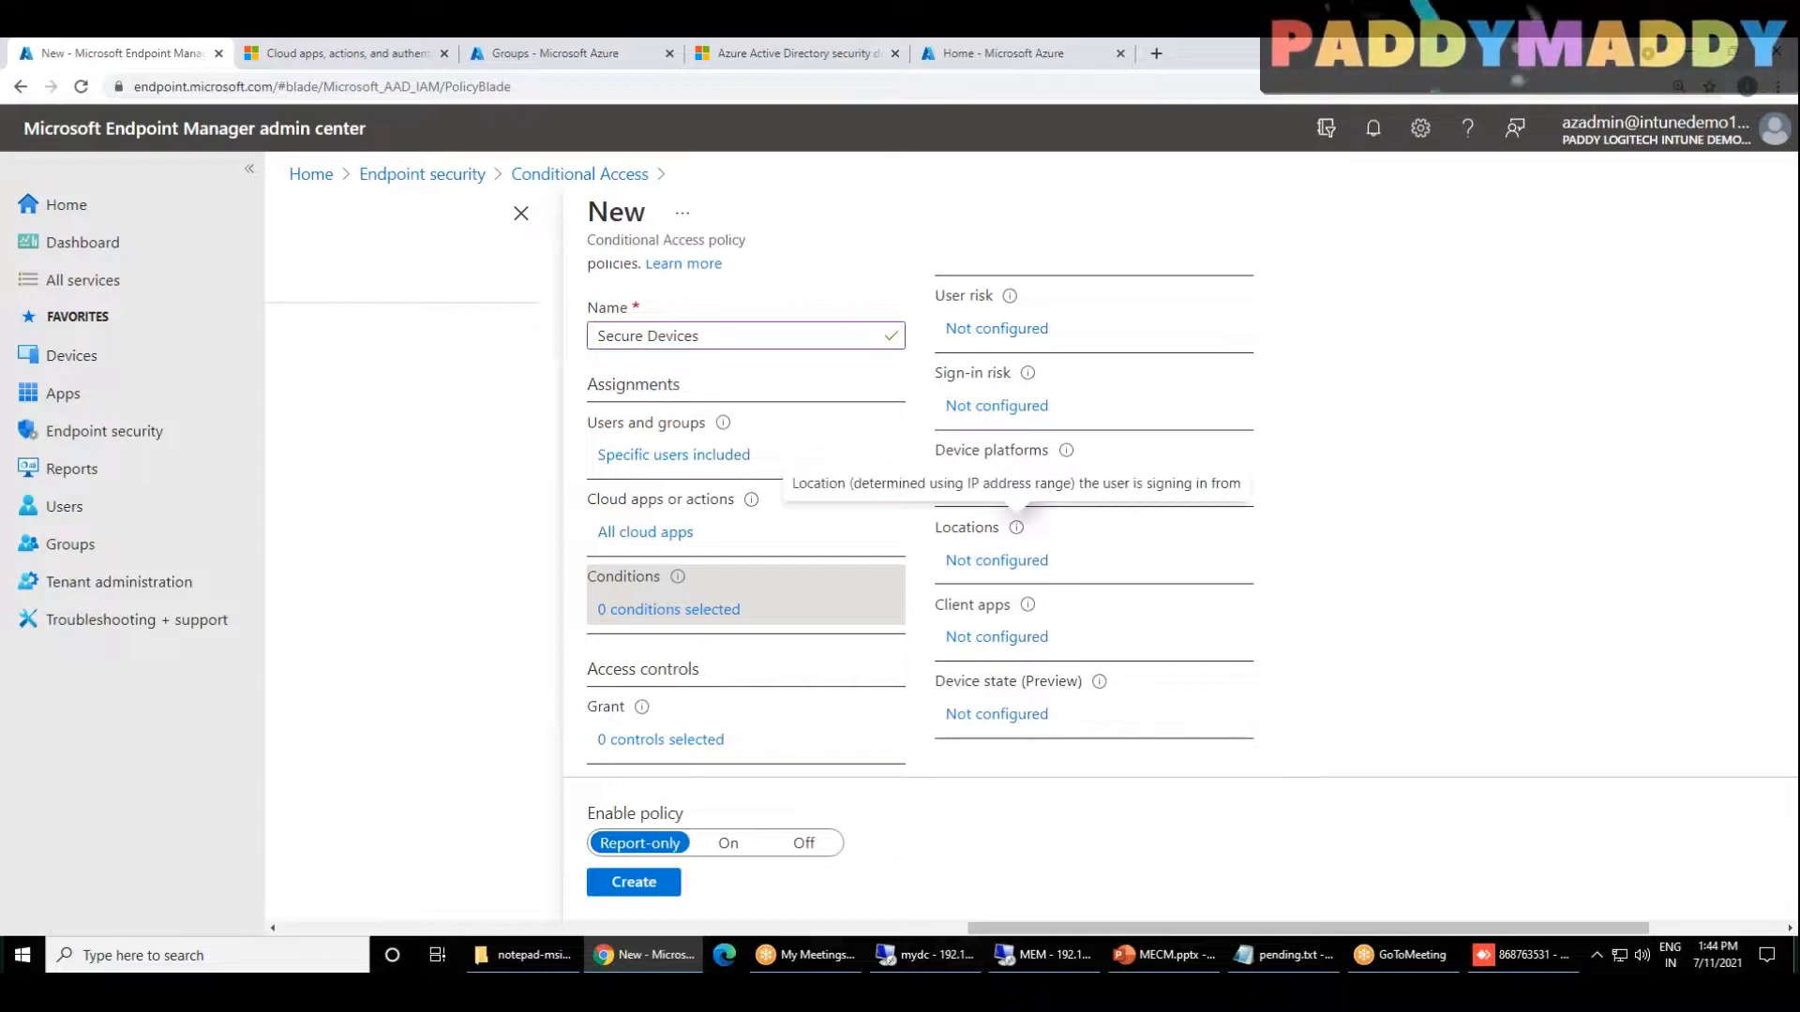
{"action": "left_click_drag", "start_coordinate": [966, 375], "coordinate": [1003, 374]}
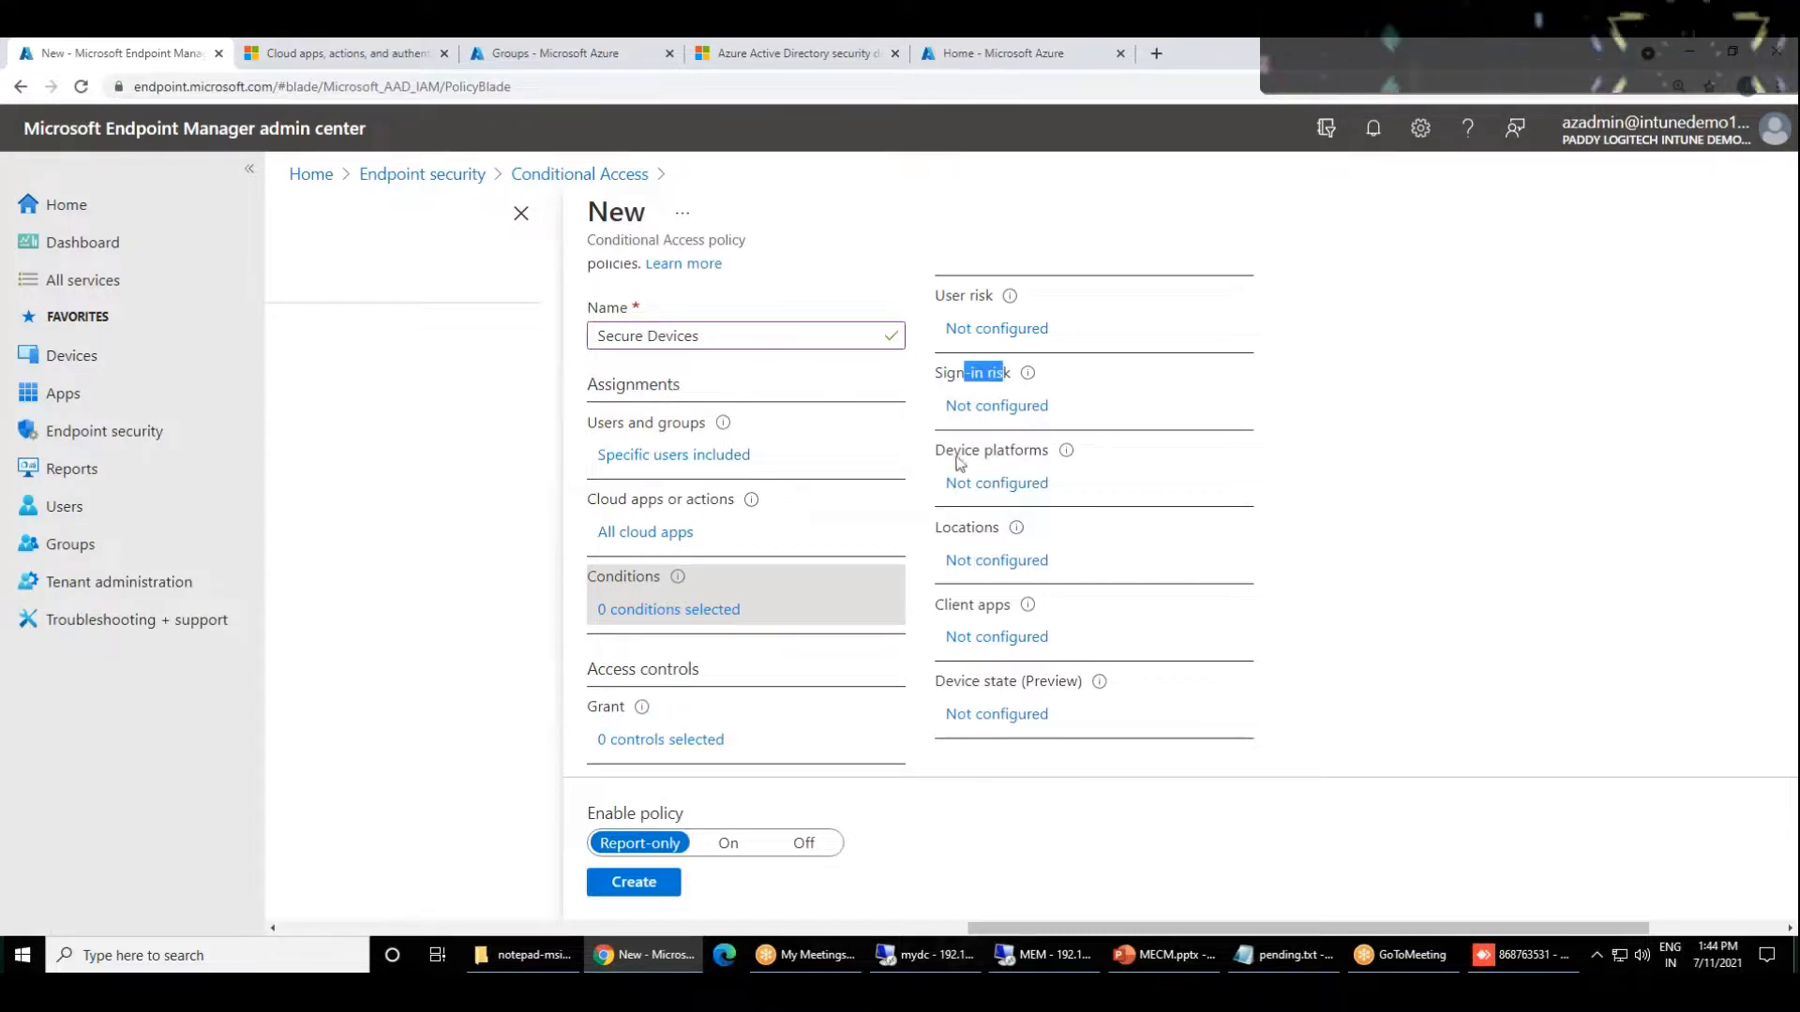
{"action": "left_click_drag", "start_coordinate": [941, 452], "coordinate": [1044, 454]}
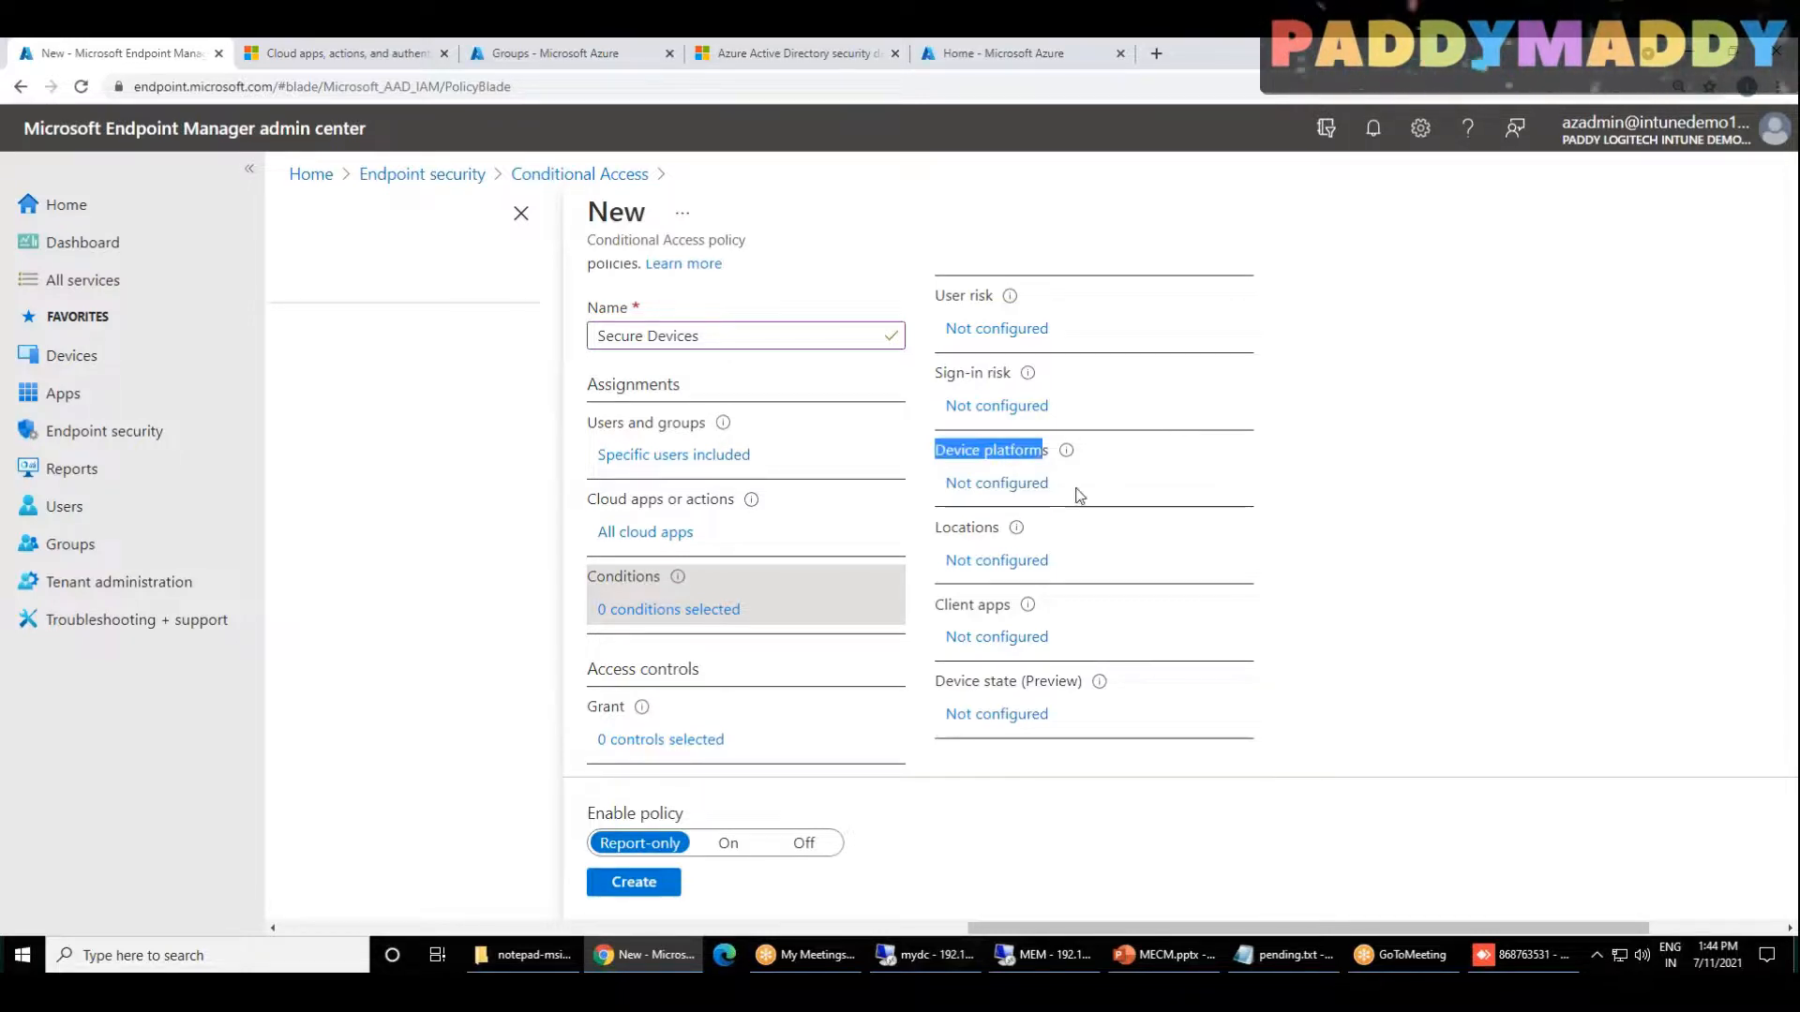
Step: Enable the Device platforms condition and set it to include any device
{"action": "left_click", "coordinate": [1021, 500]}
{"action": "left_click", "coordinate": [1022, 485]}
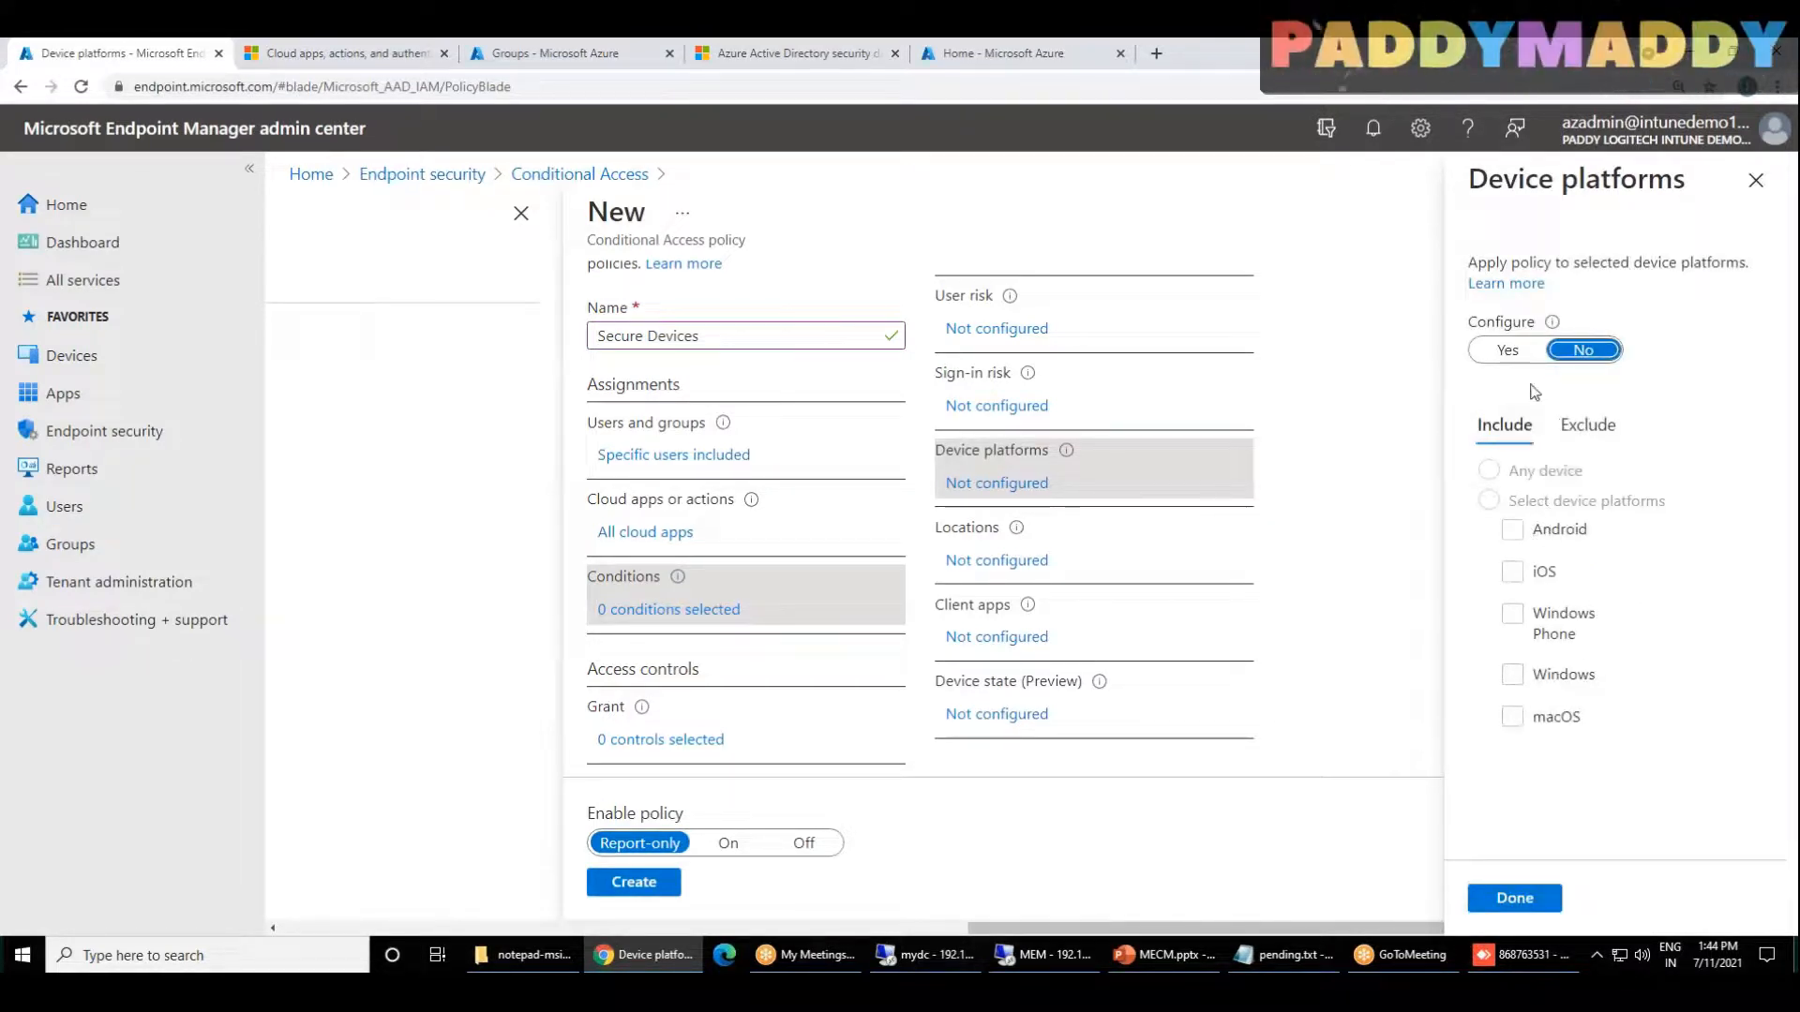
{"action": "left_click", "coordinate": [1507, 350]}
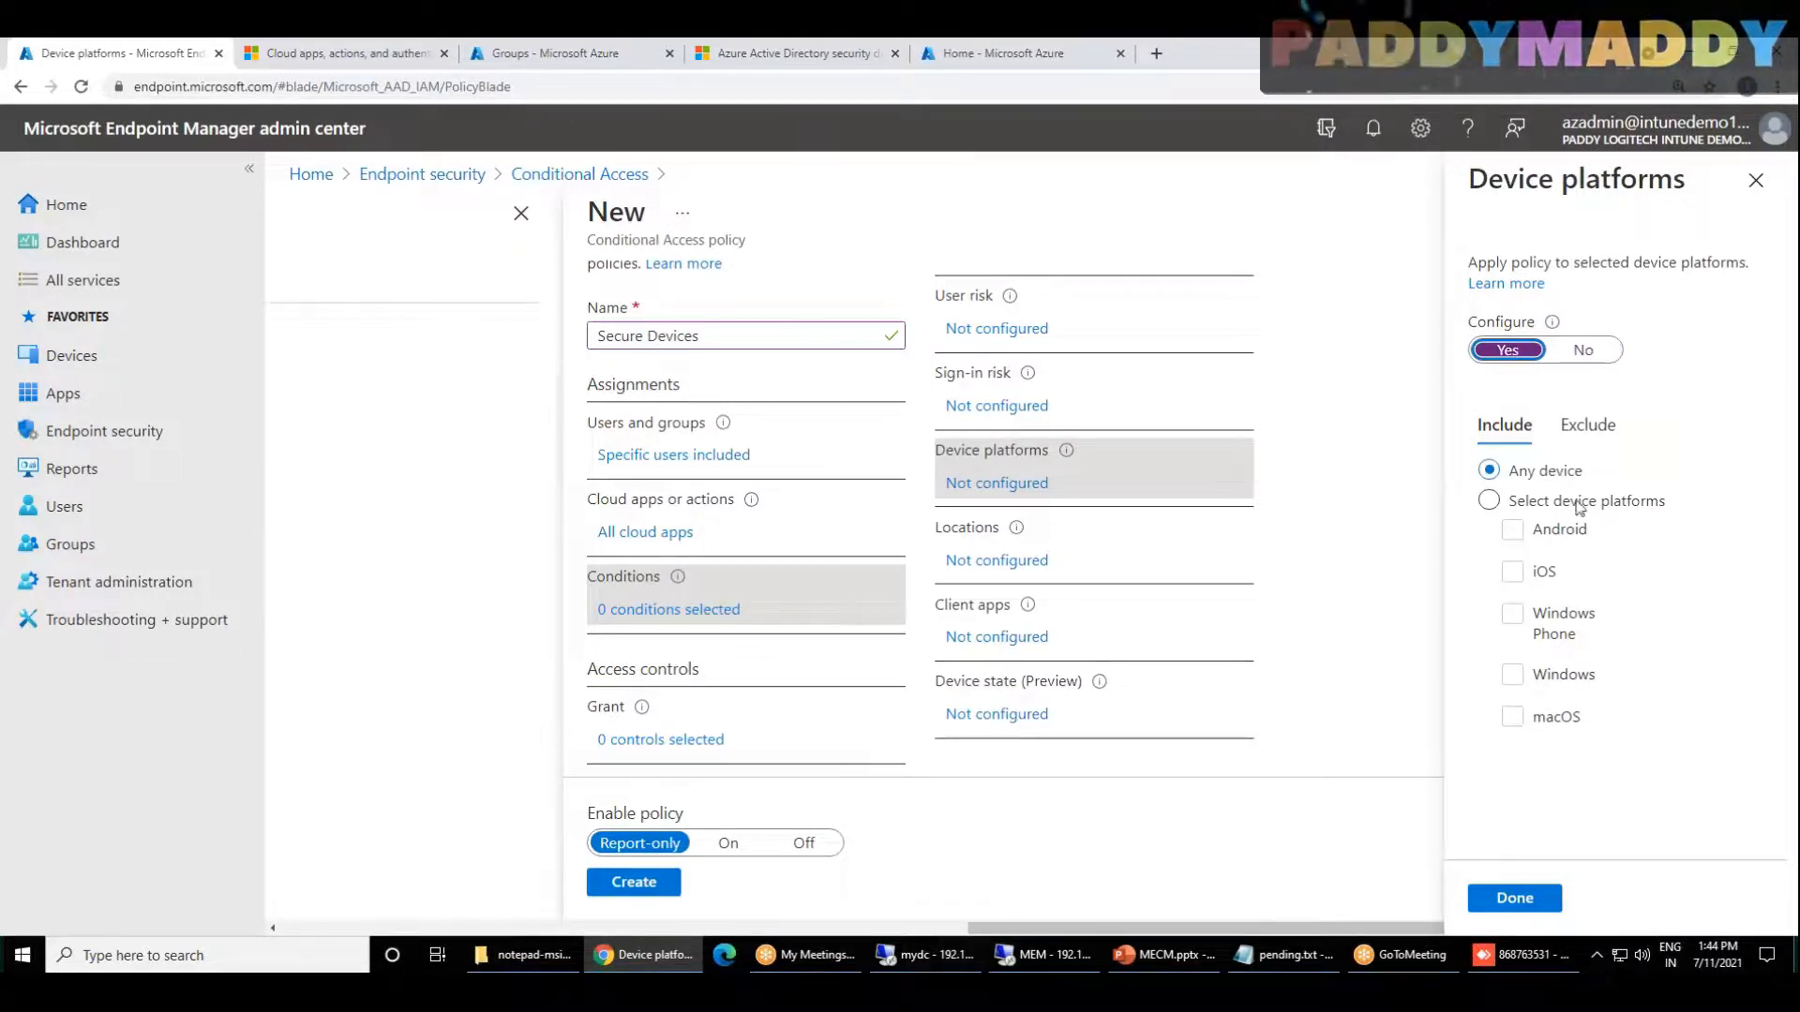
{"action": "left_click", "coordinate": [1489, 500]}
{"action": "left_click", "coordinate": [1512, 674]}
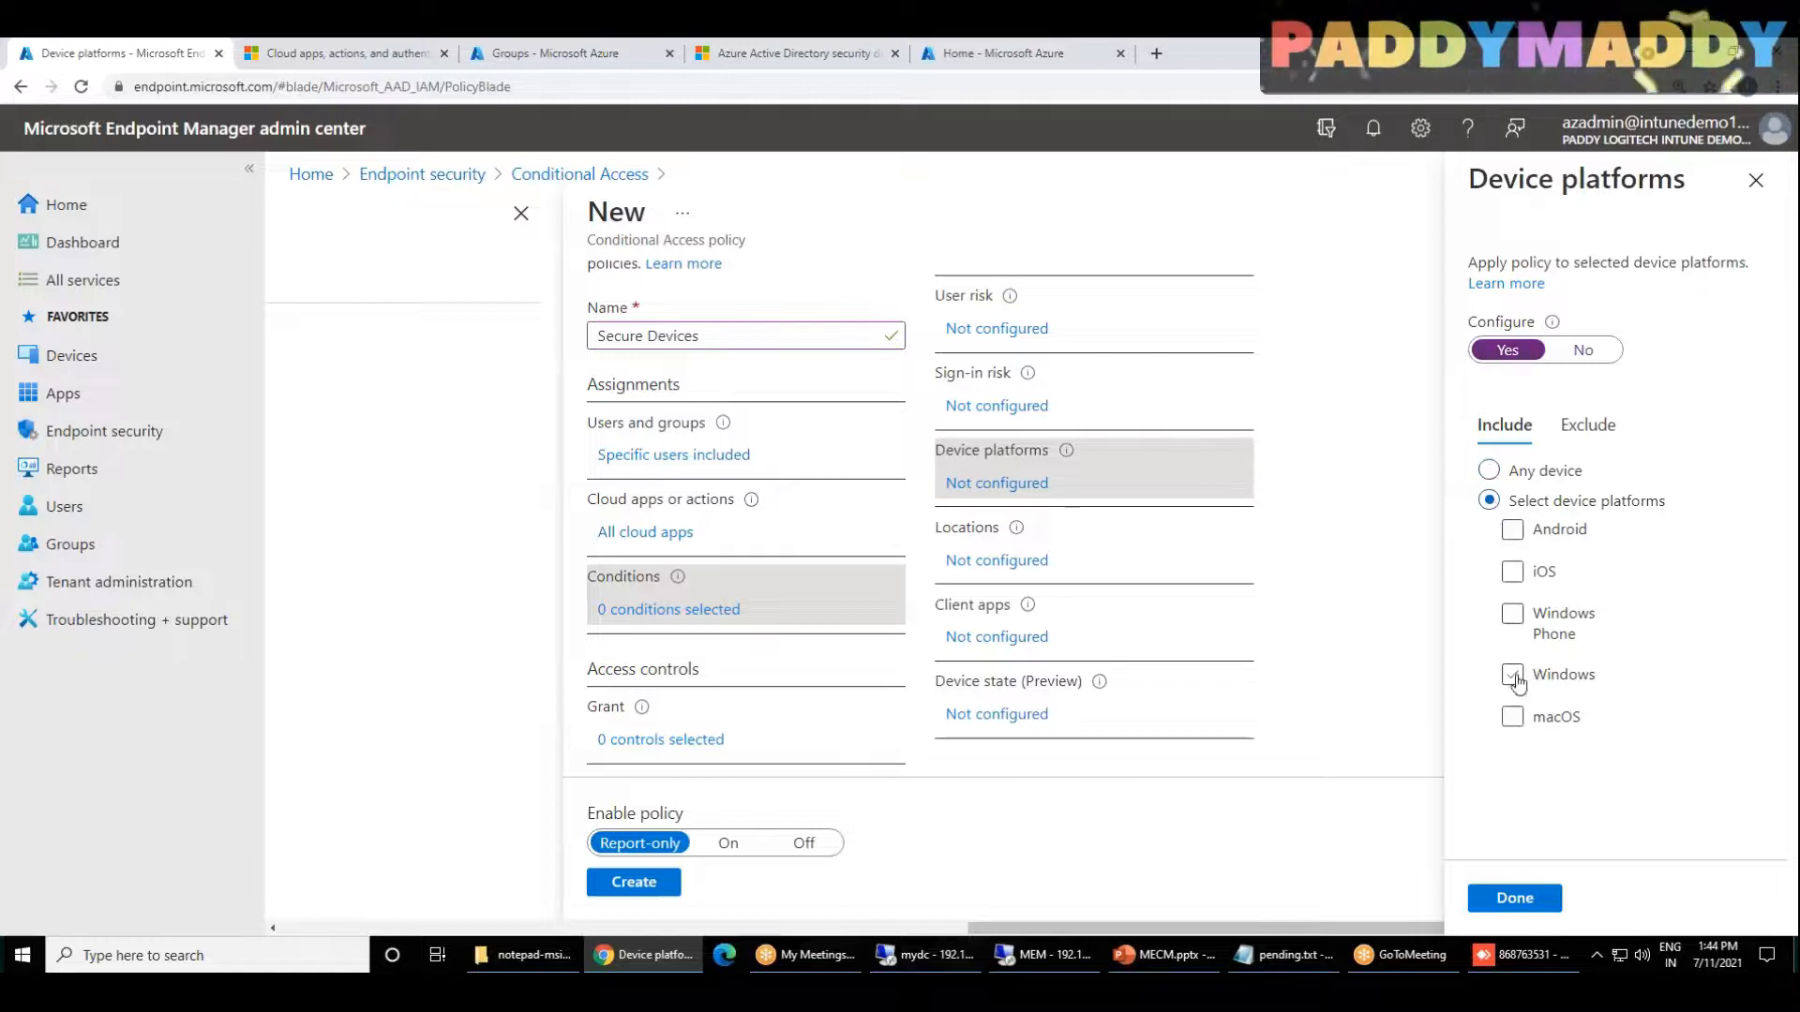
{"action": "left_click", "coordinate": [1491, 473]}
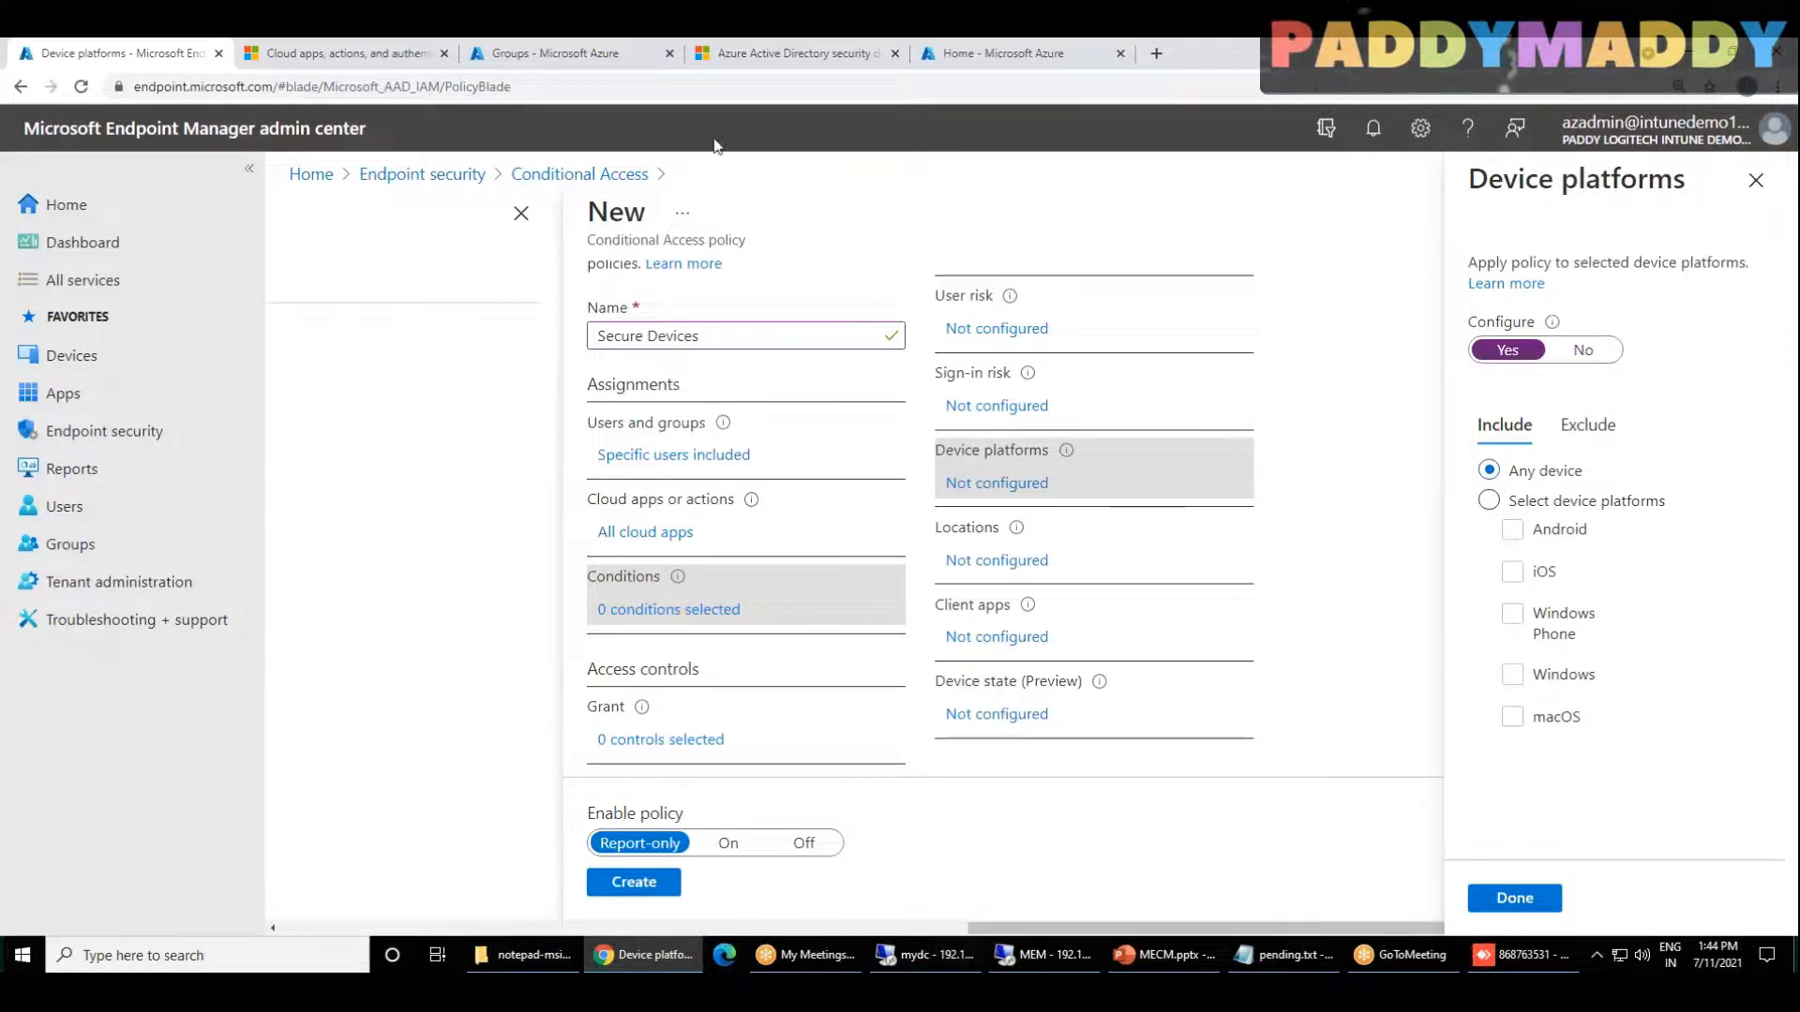
{"action": "scroll", "coordinate": [637, 400], "scroll_direction": "up", "scroll_amount": 1}
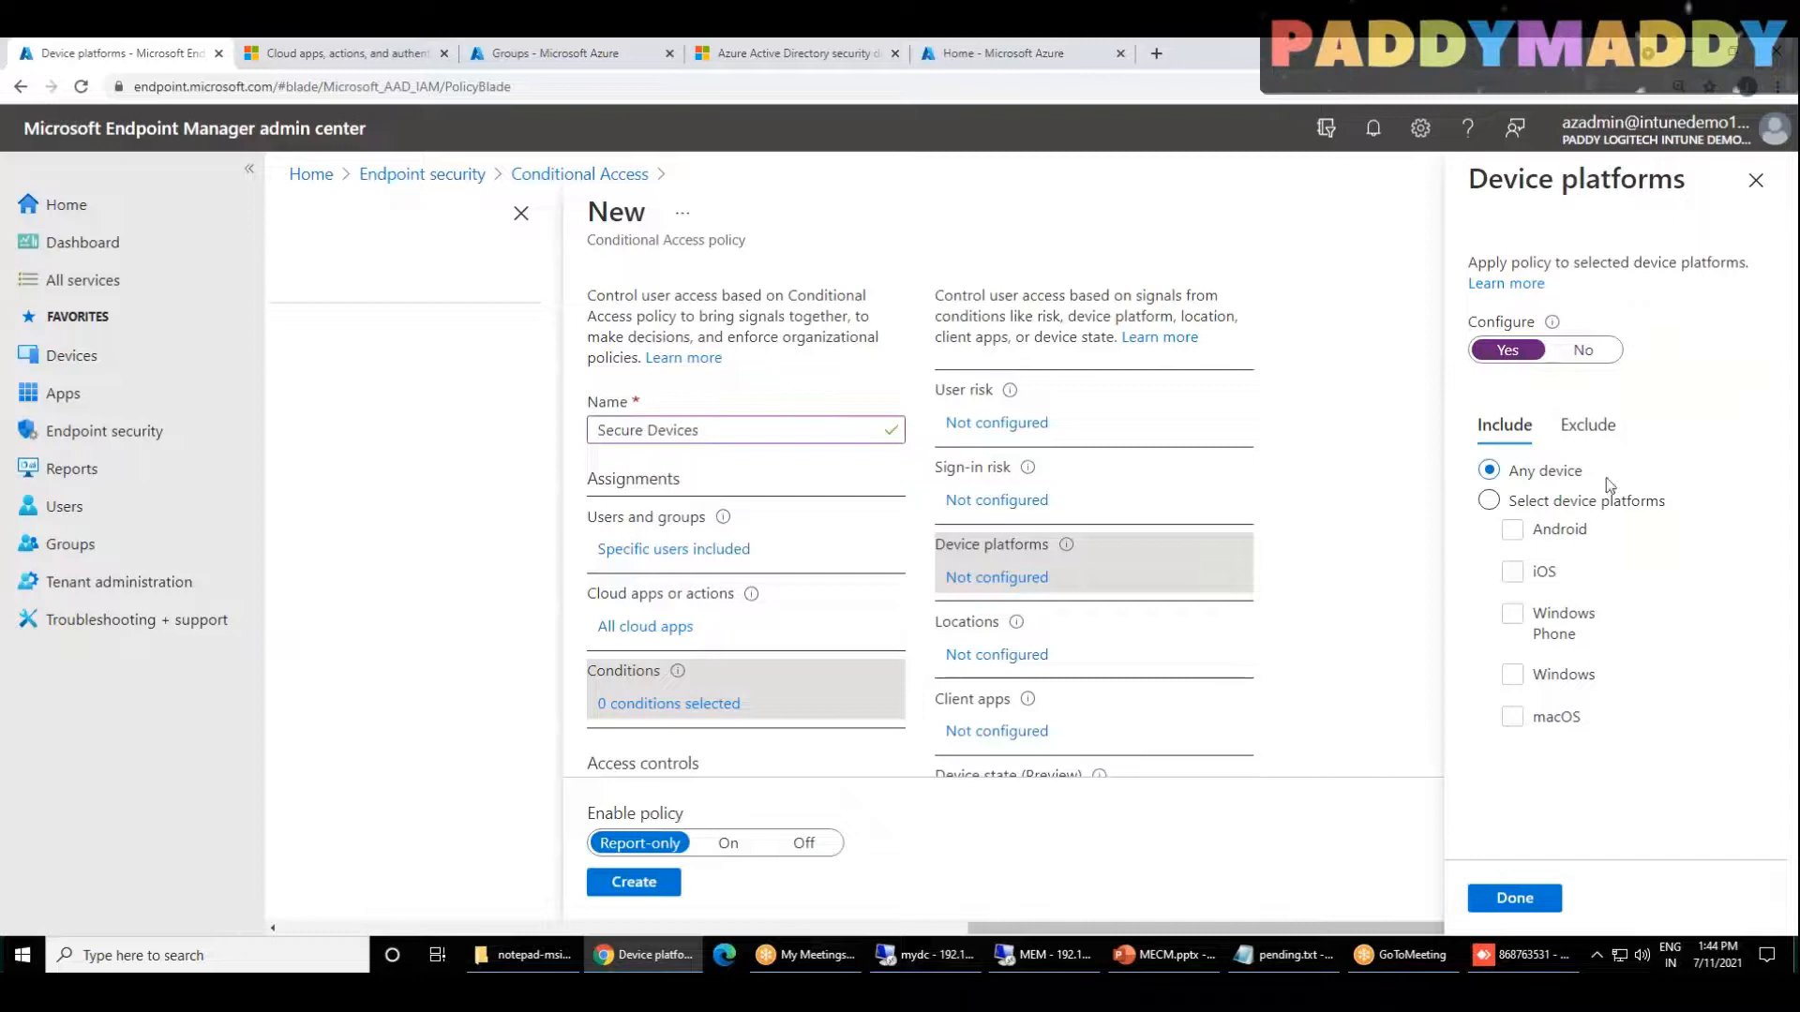
{"action": "left_click", "coordinate": [1515, 898]}
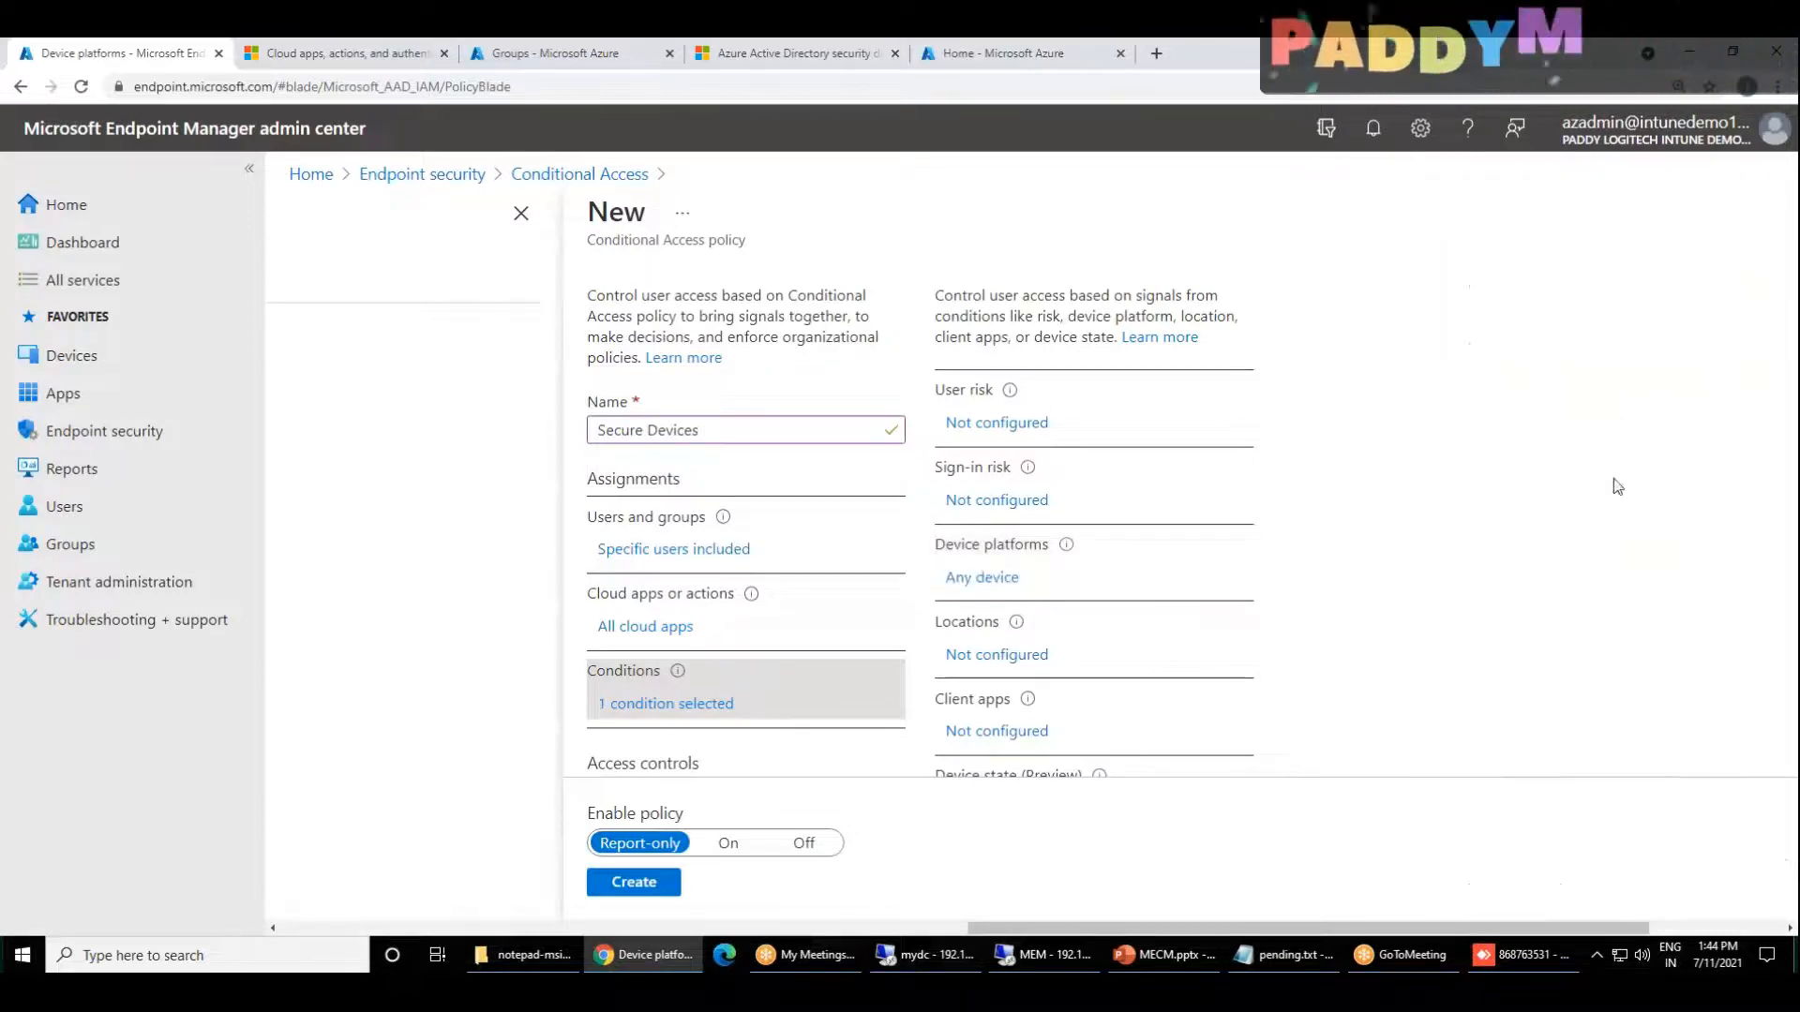
Step: Enable the Locations condition with any location included
{"action": "scroll", "coordinate": [1378, 675], "scroll_direction": "down", "scroll_amount": 1}
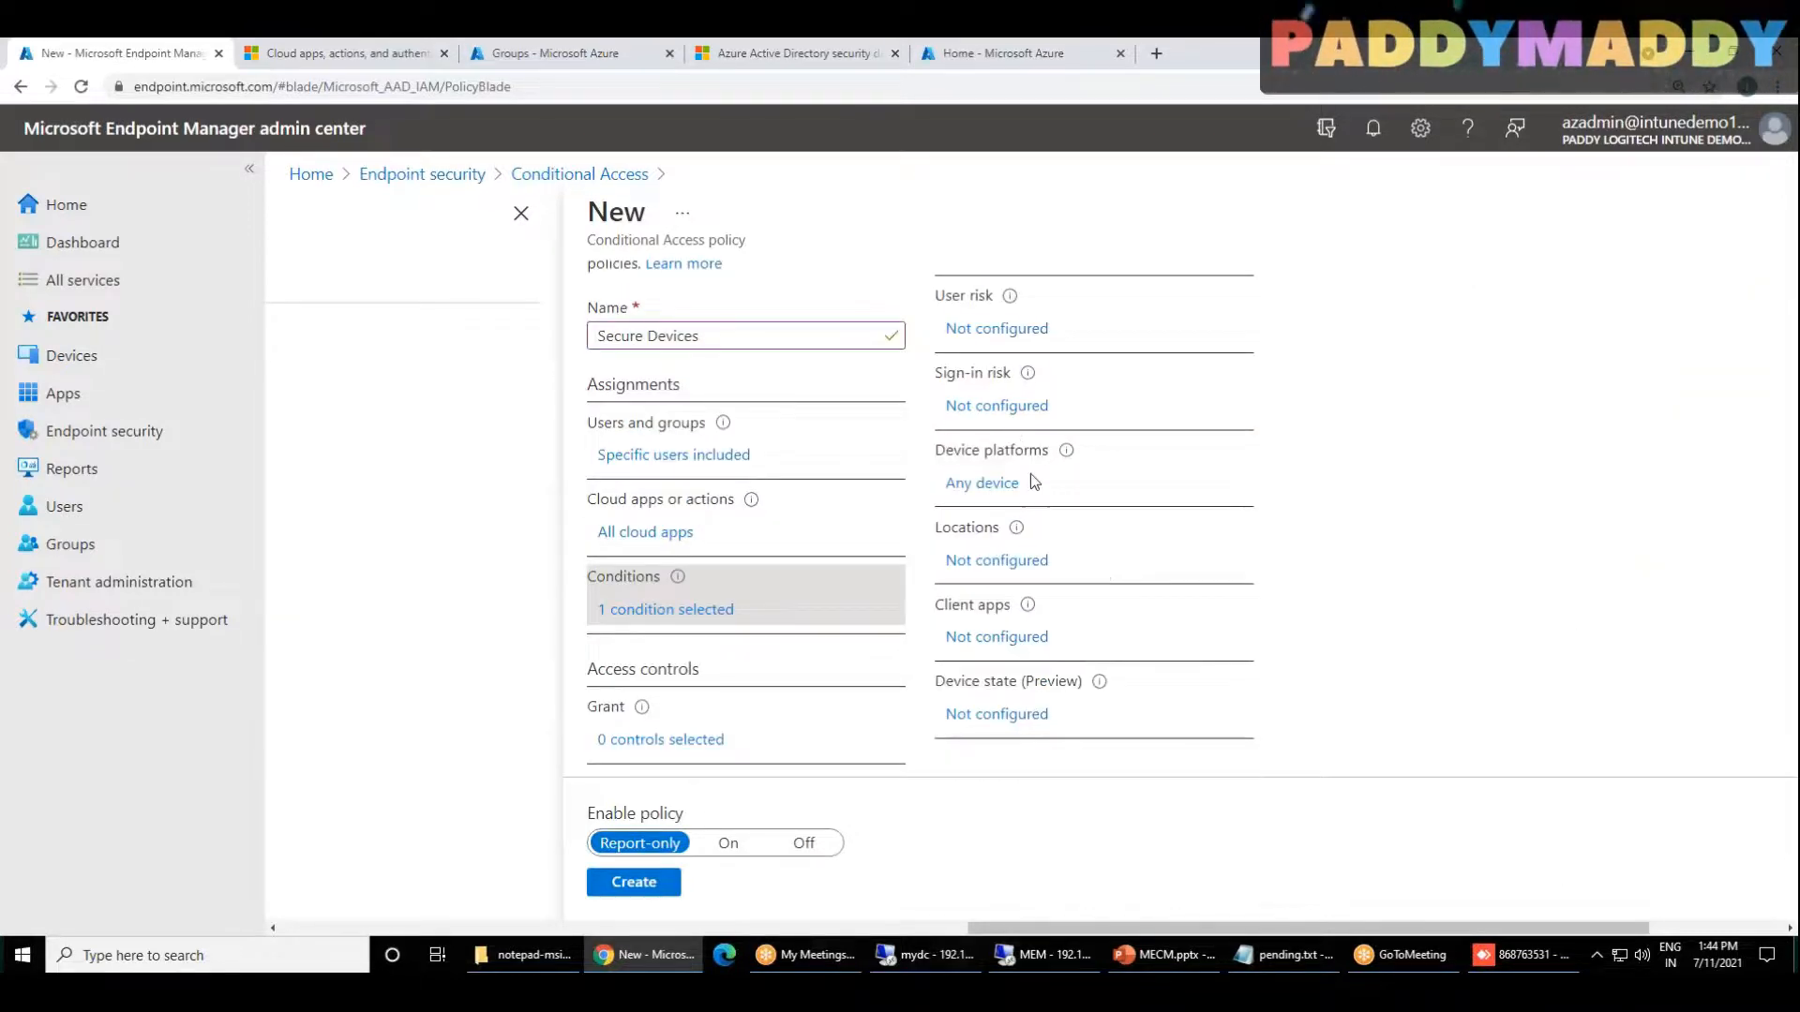
{"action": "left_click", "coordinate": [1009, 563]}
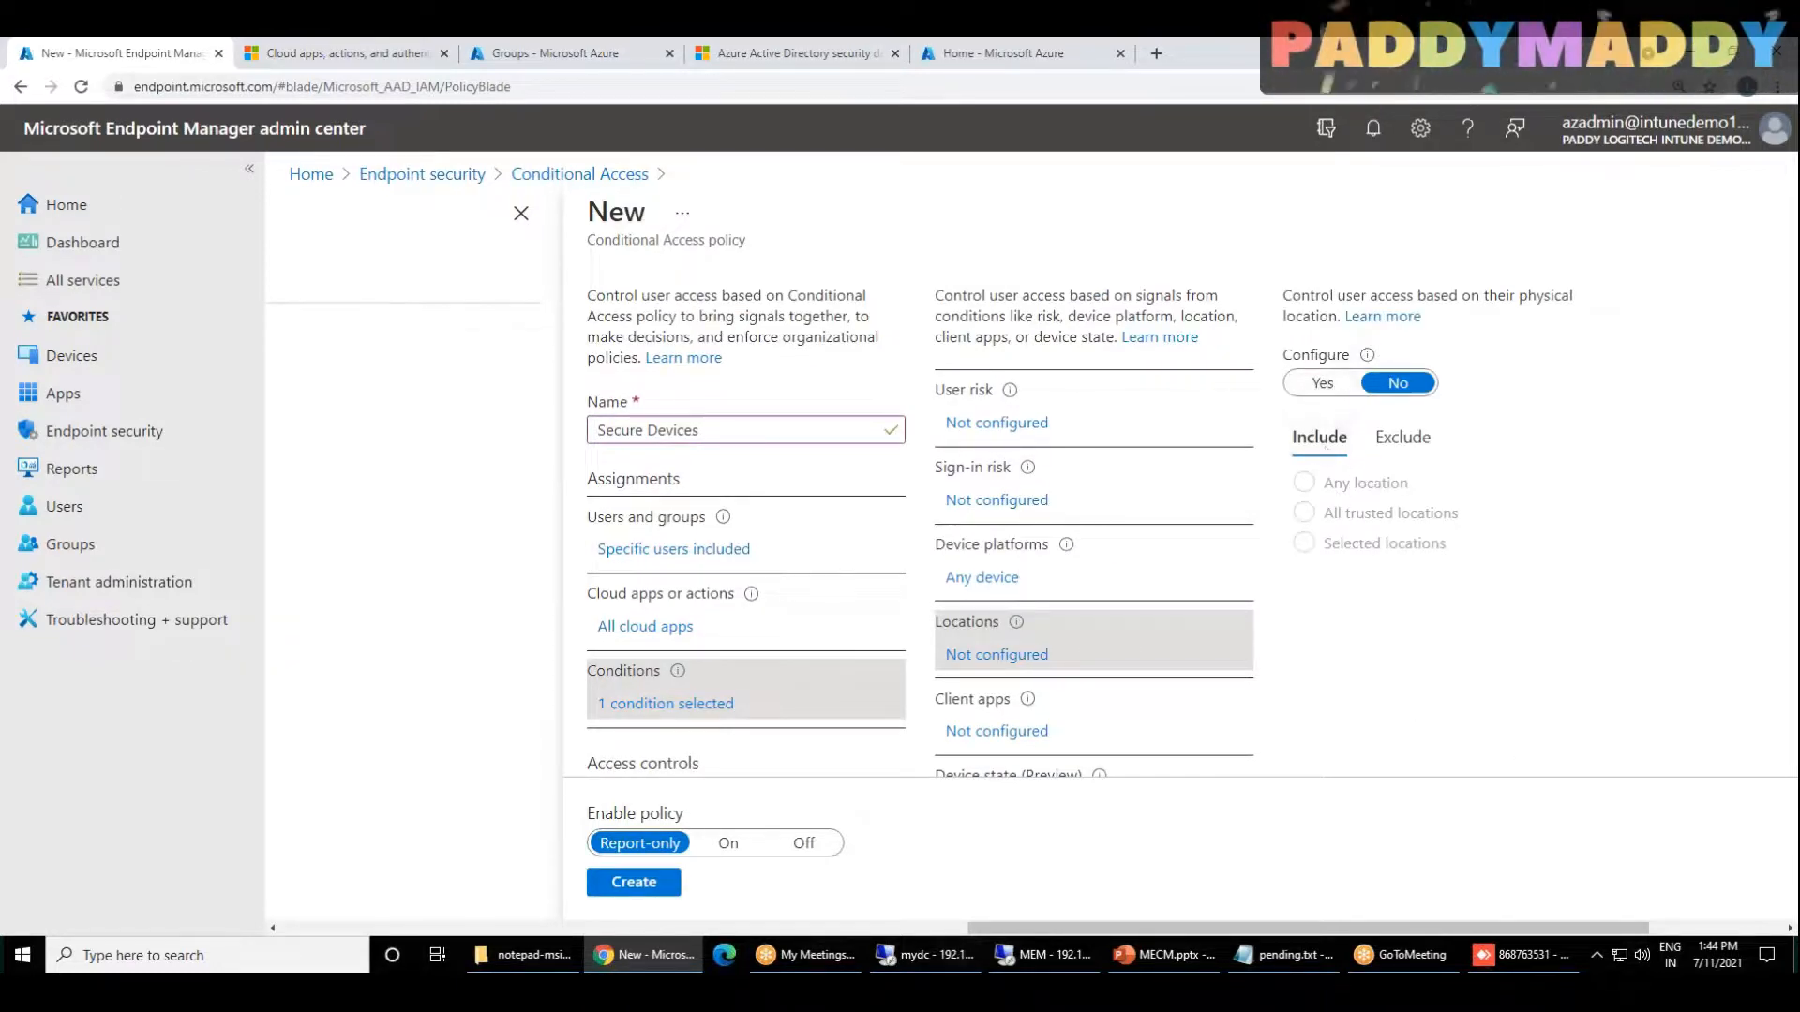
{"action": "left_click", "coordinate": [1325, 384]}
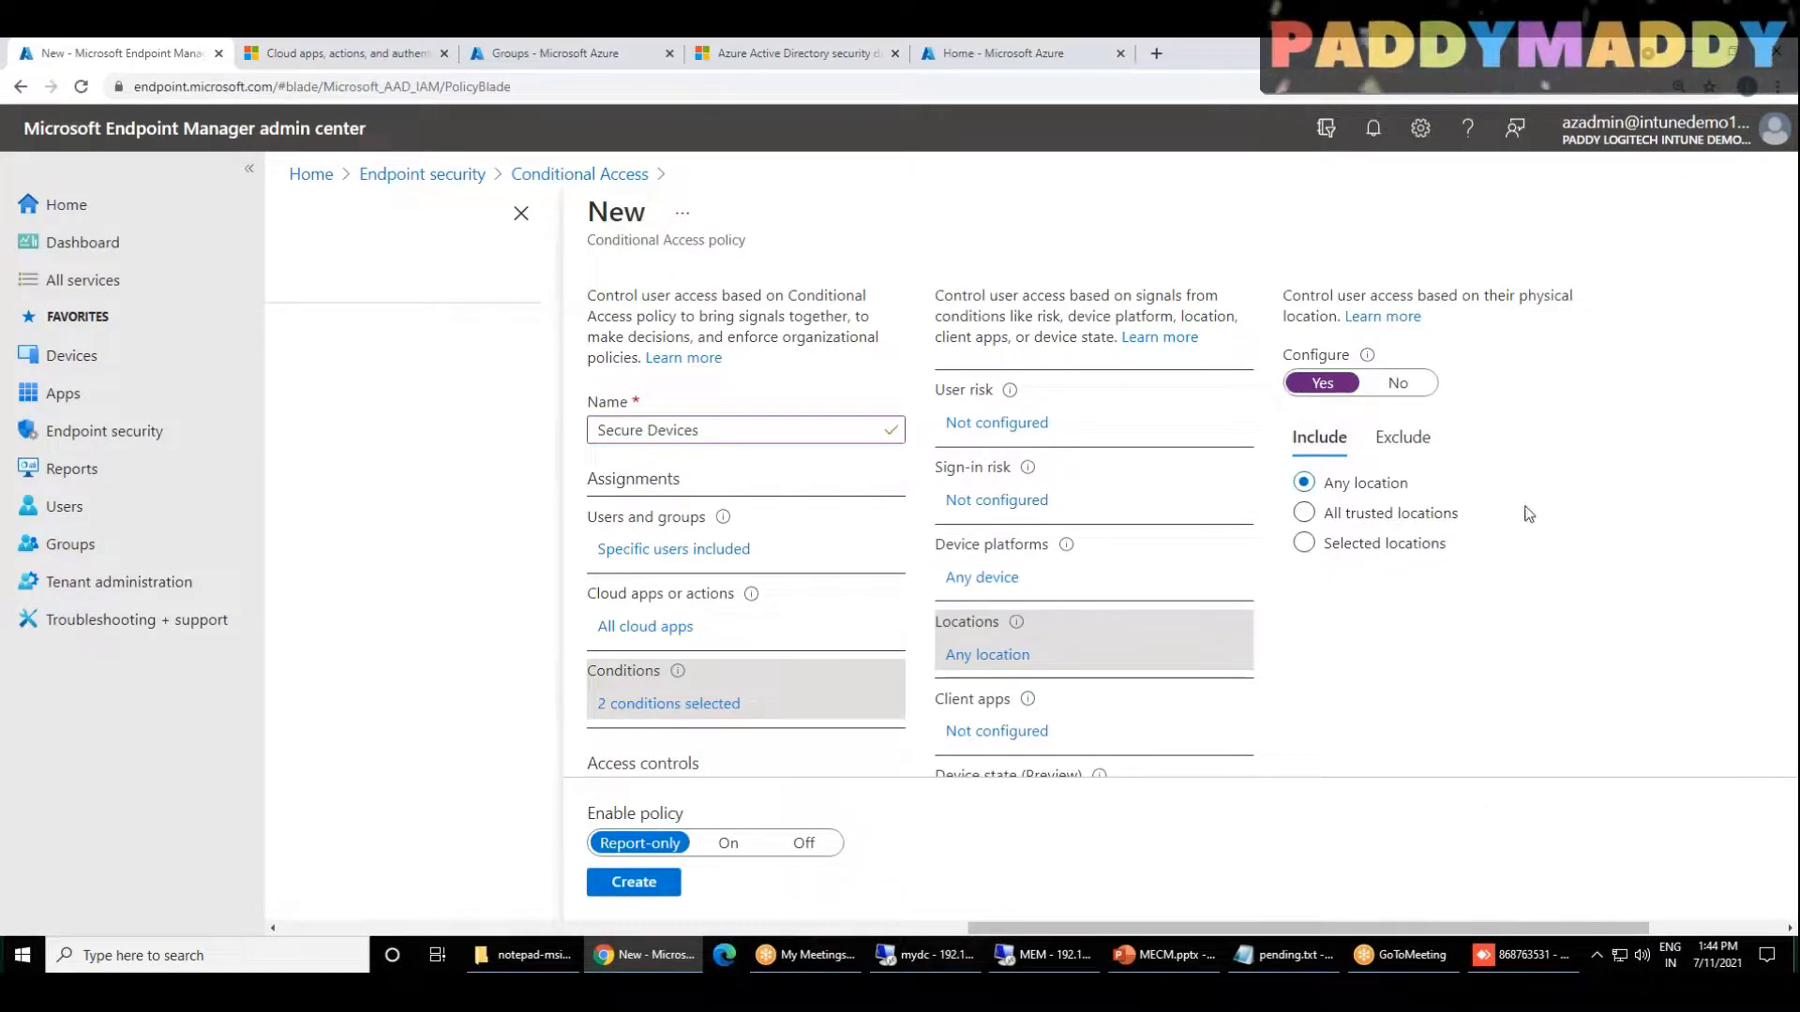
Step: Enable the Client apps condition for Browser, Mobile apps and desktop clients, Exchange ActiveSync clients and Other clients
{"action": "scroll", "coordinate": [1500, 587], "scroll_direction": "down", "scroll_amount": 1}
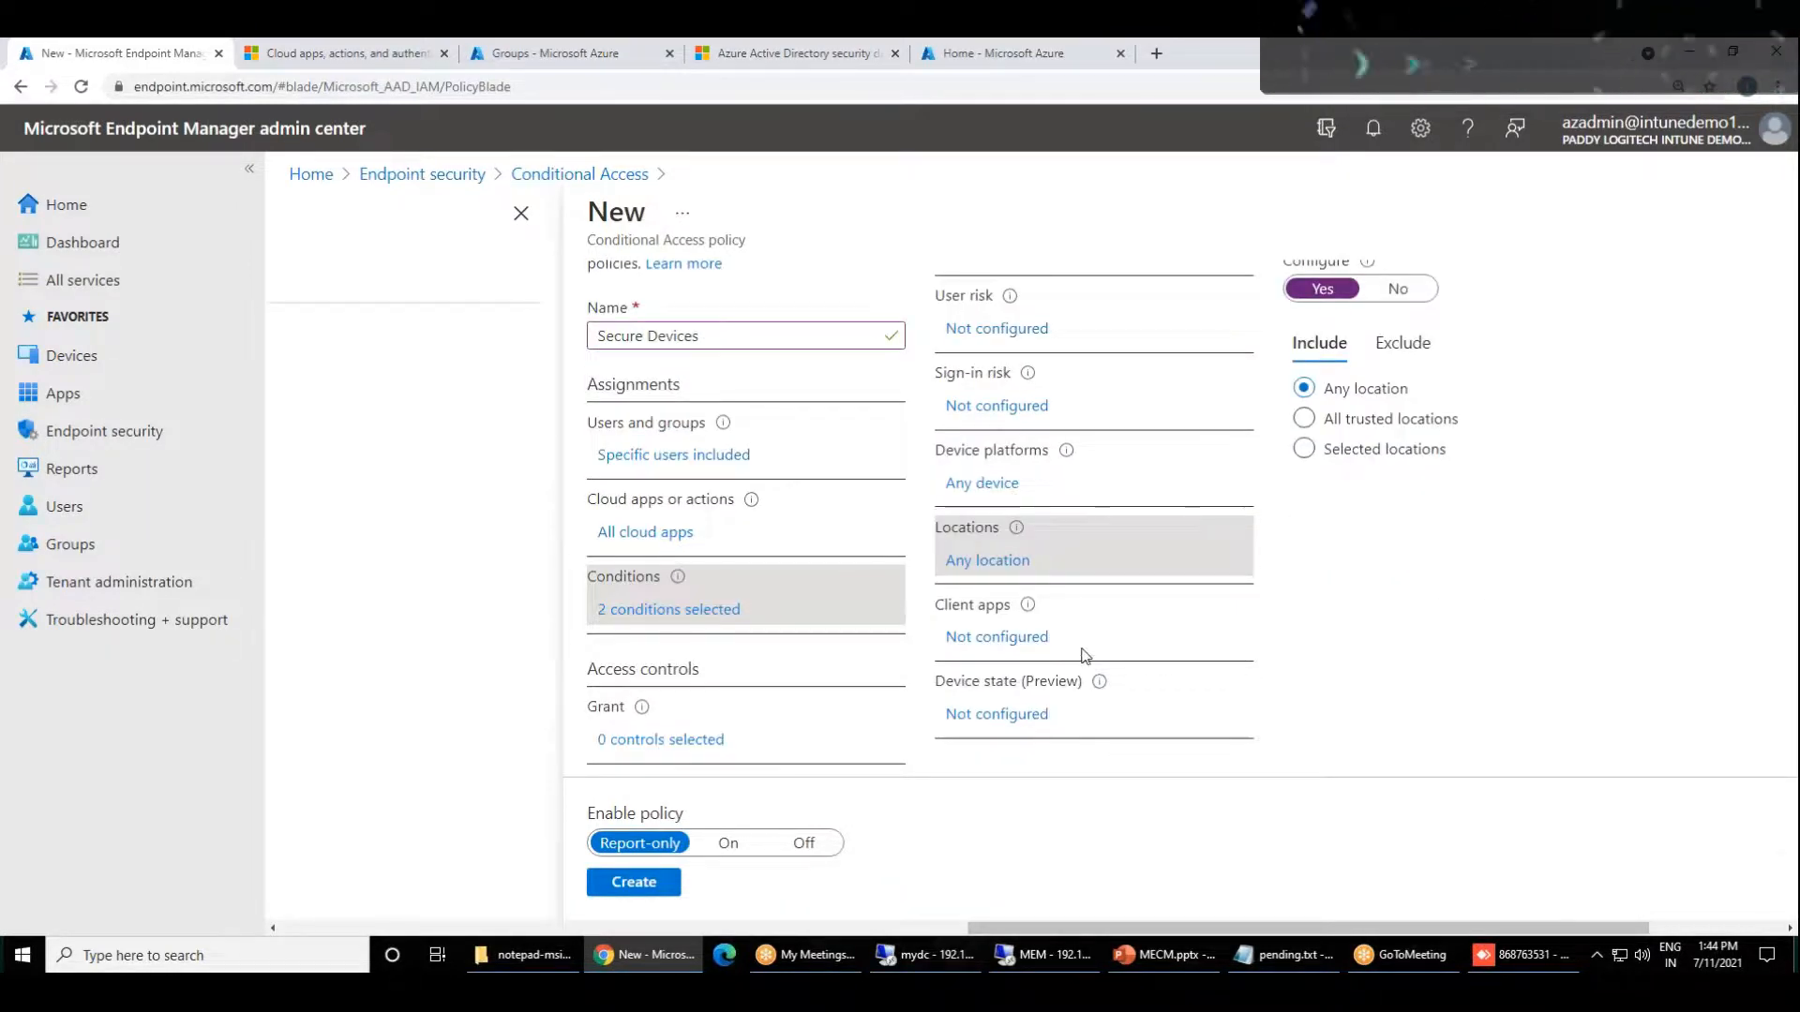
{"action": "left_click", "coordinate": [1028, 641]}
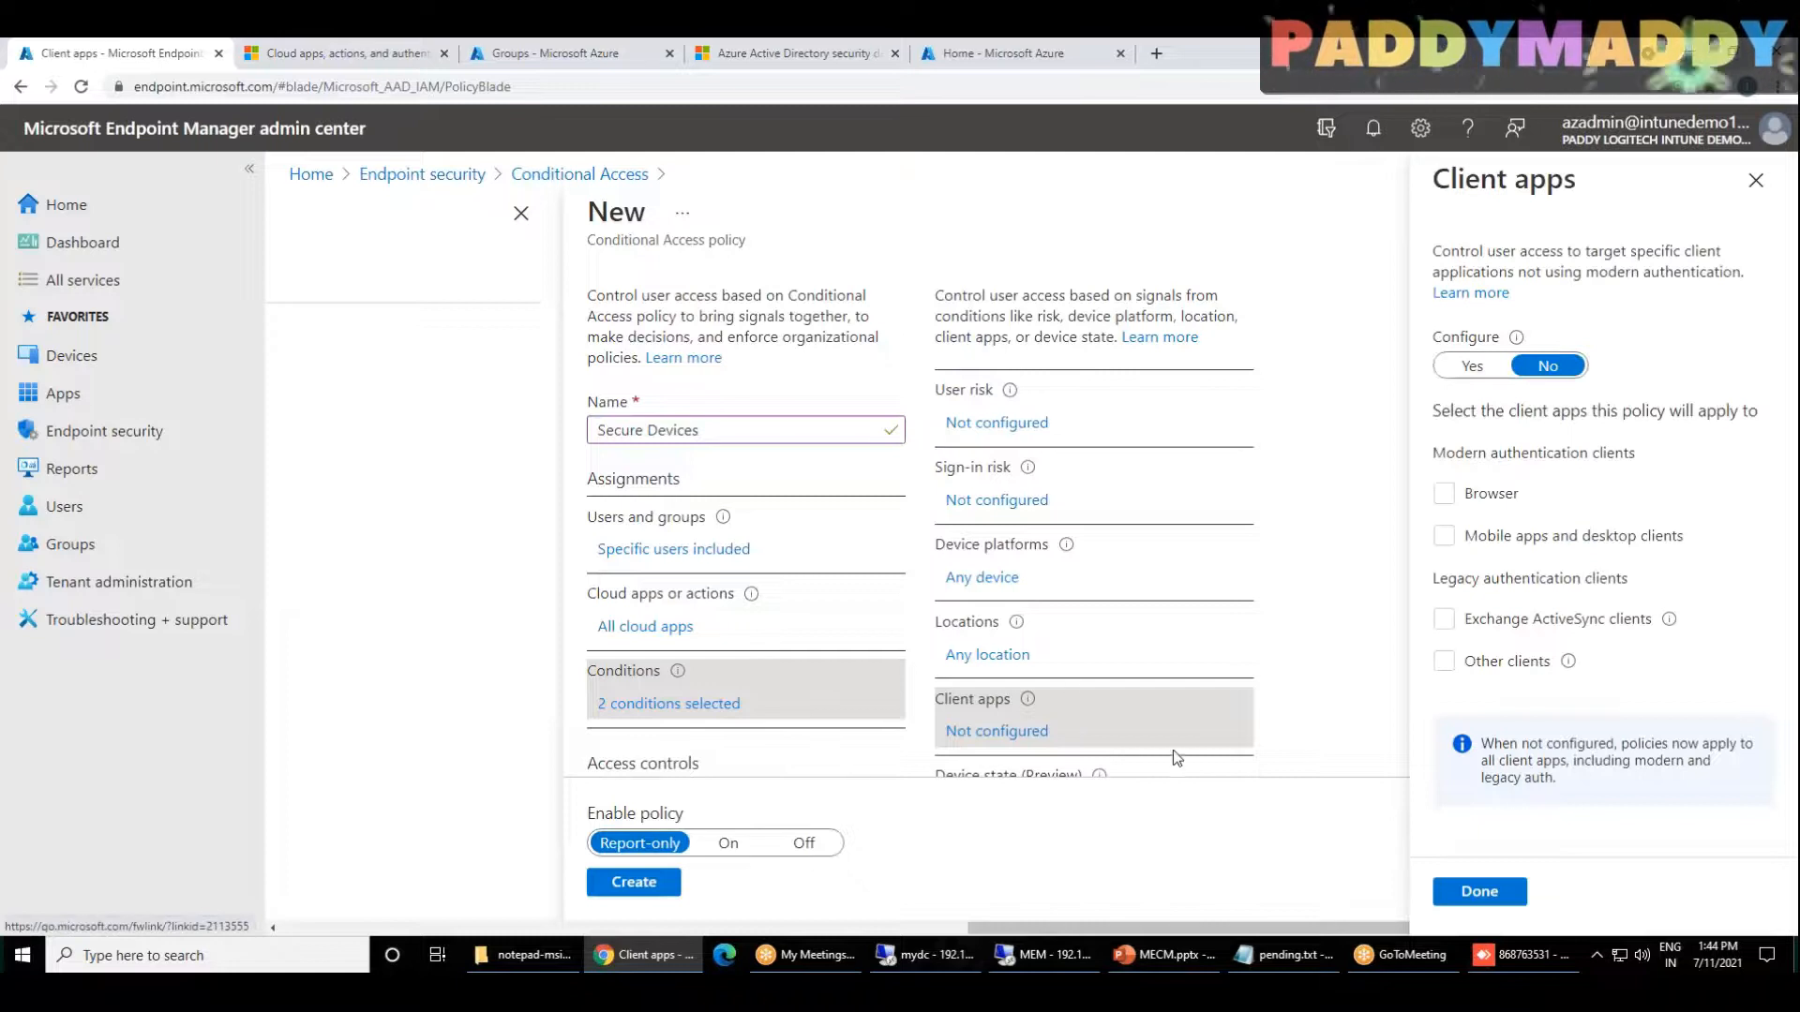
{"action": "scroll", "coordinate": [1172, 750], "scroll_direction": "down", "scroll_amount": 1}
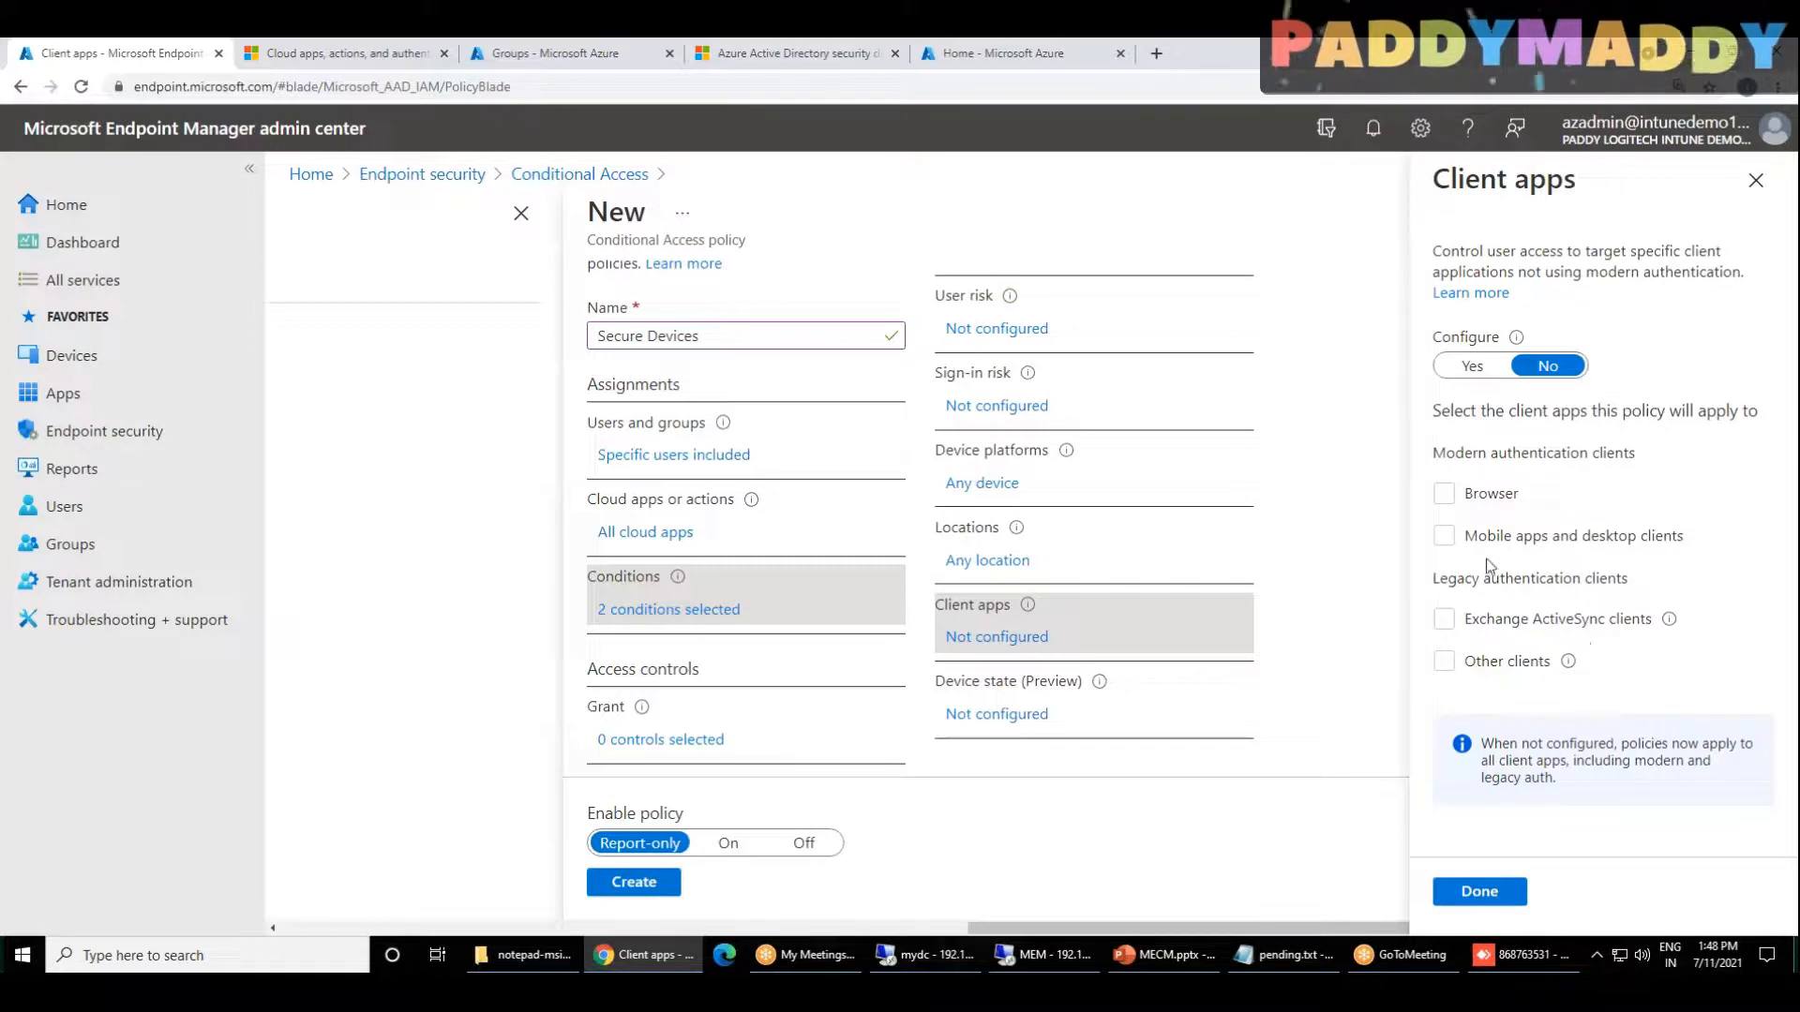
{"action": "left_click", "coordinate": [1472, 366]}
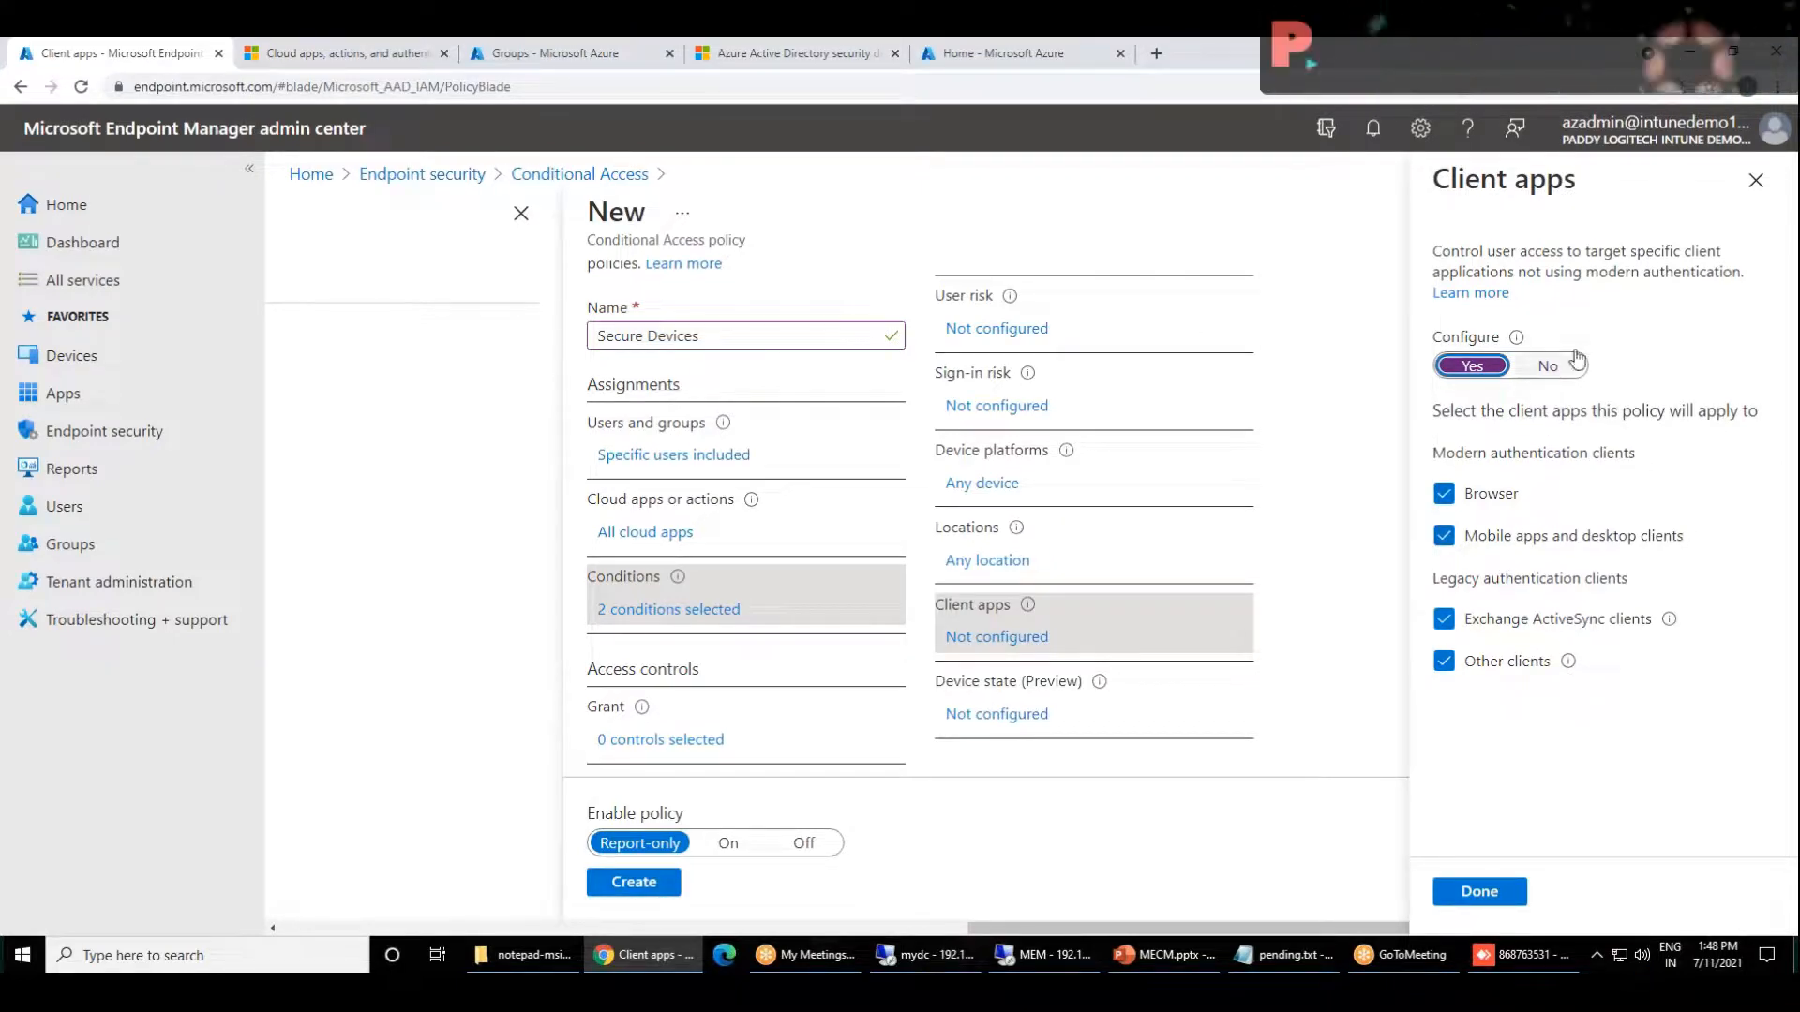
{"action": "left_click", "coordinate": [1477, 892]}
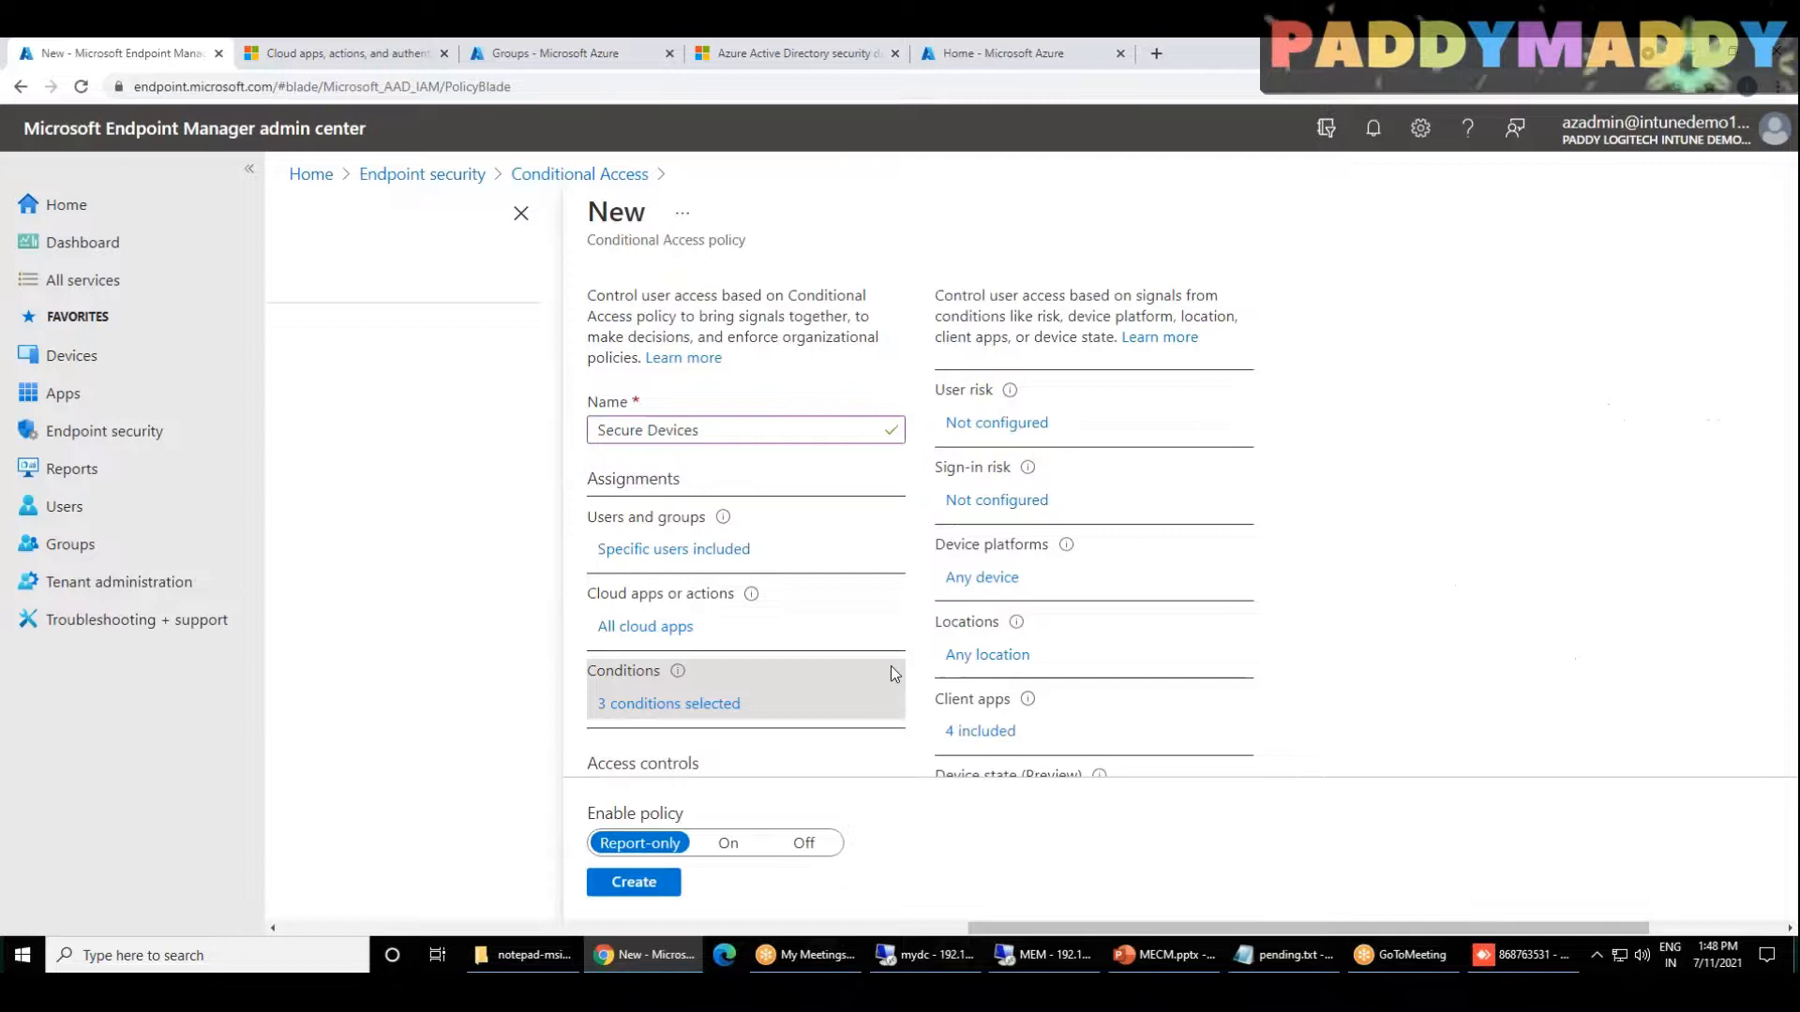
Step: Examine the Device state (Preview) condition's settings and close it without configuring it
{"action": "scroll", "coordinate": [891, 673], "scroll_direction": "down", "scroll_amount": 2}
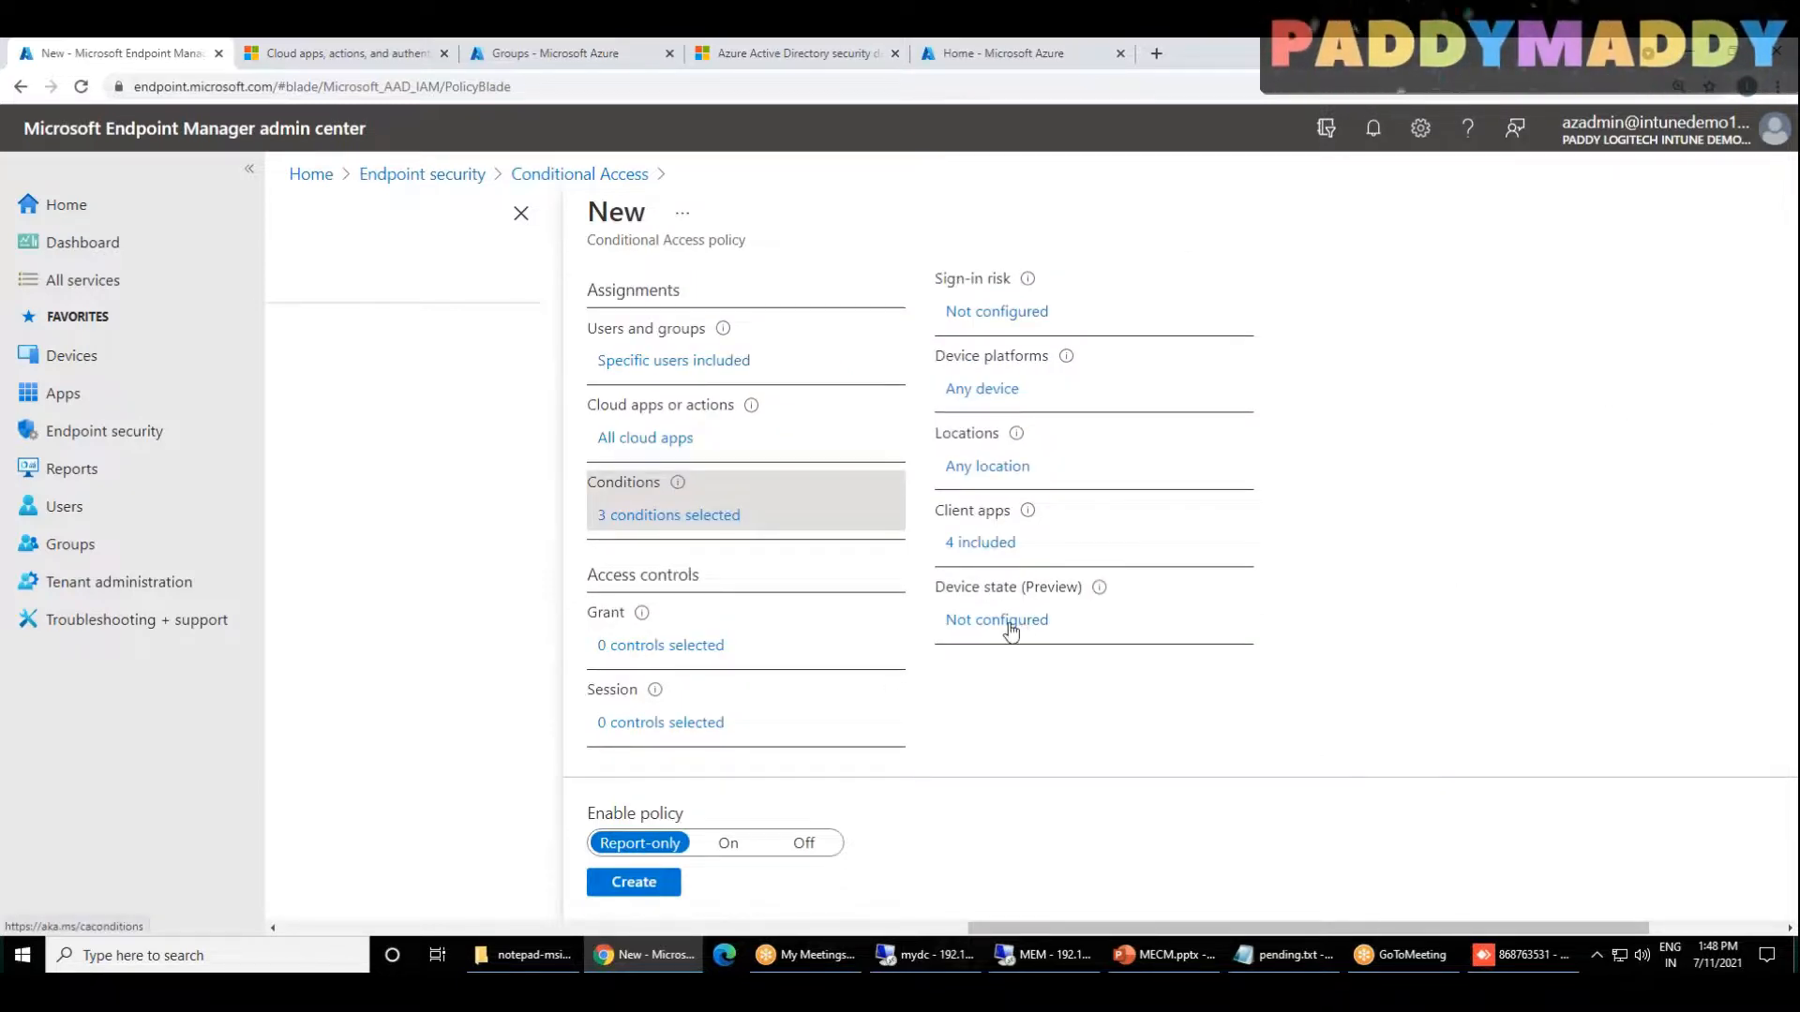
{"action": "left_click", "coordinate": [1052, 622]}
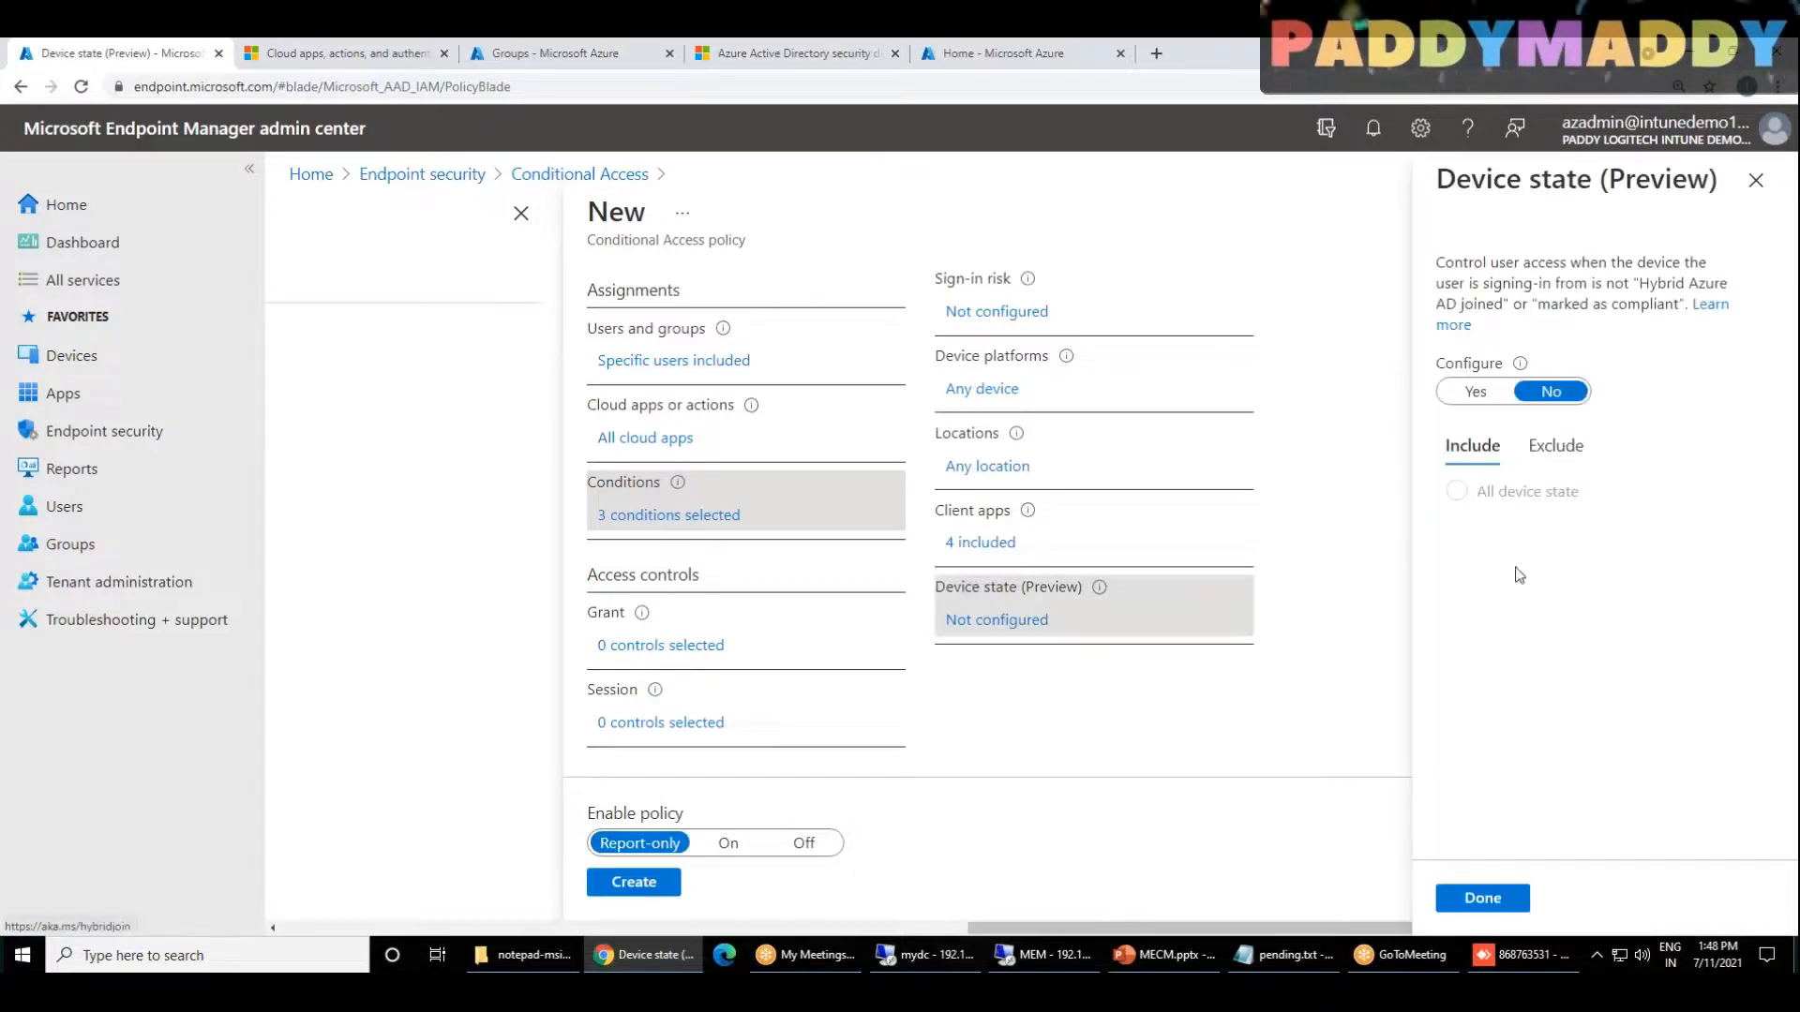
{"action": "left_click", "coordinate": [1756, 180]}
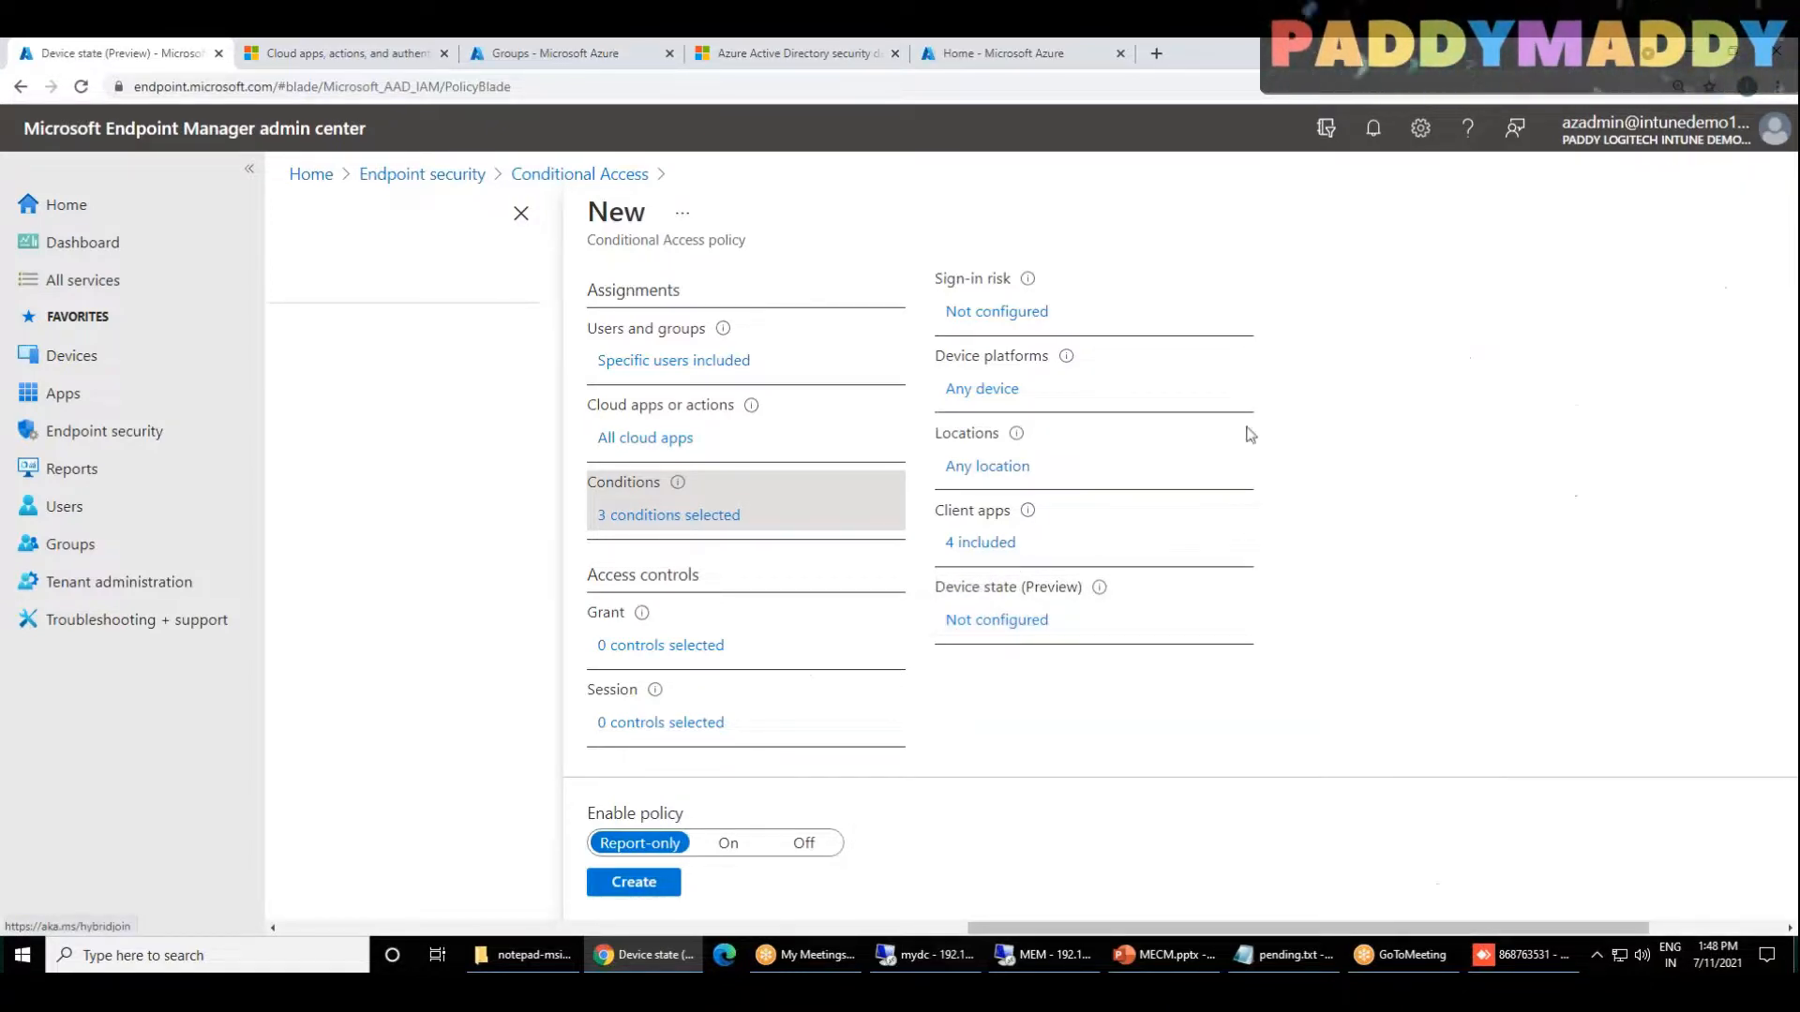
Step: Set the policy's Grant control to grant access and require the device to be marked as compliant
{"action": "left_click", "coordinate": [664, 655]}
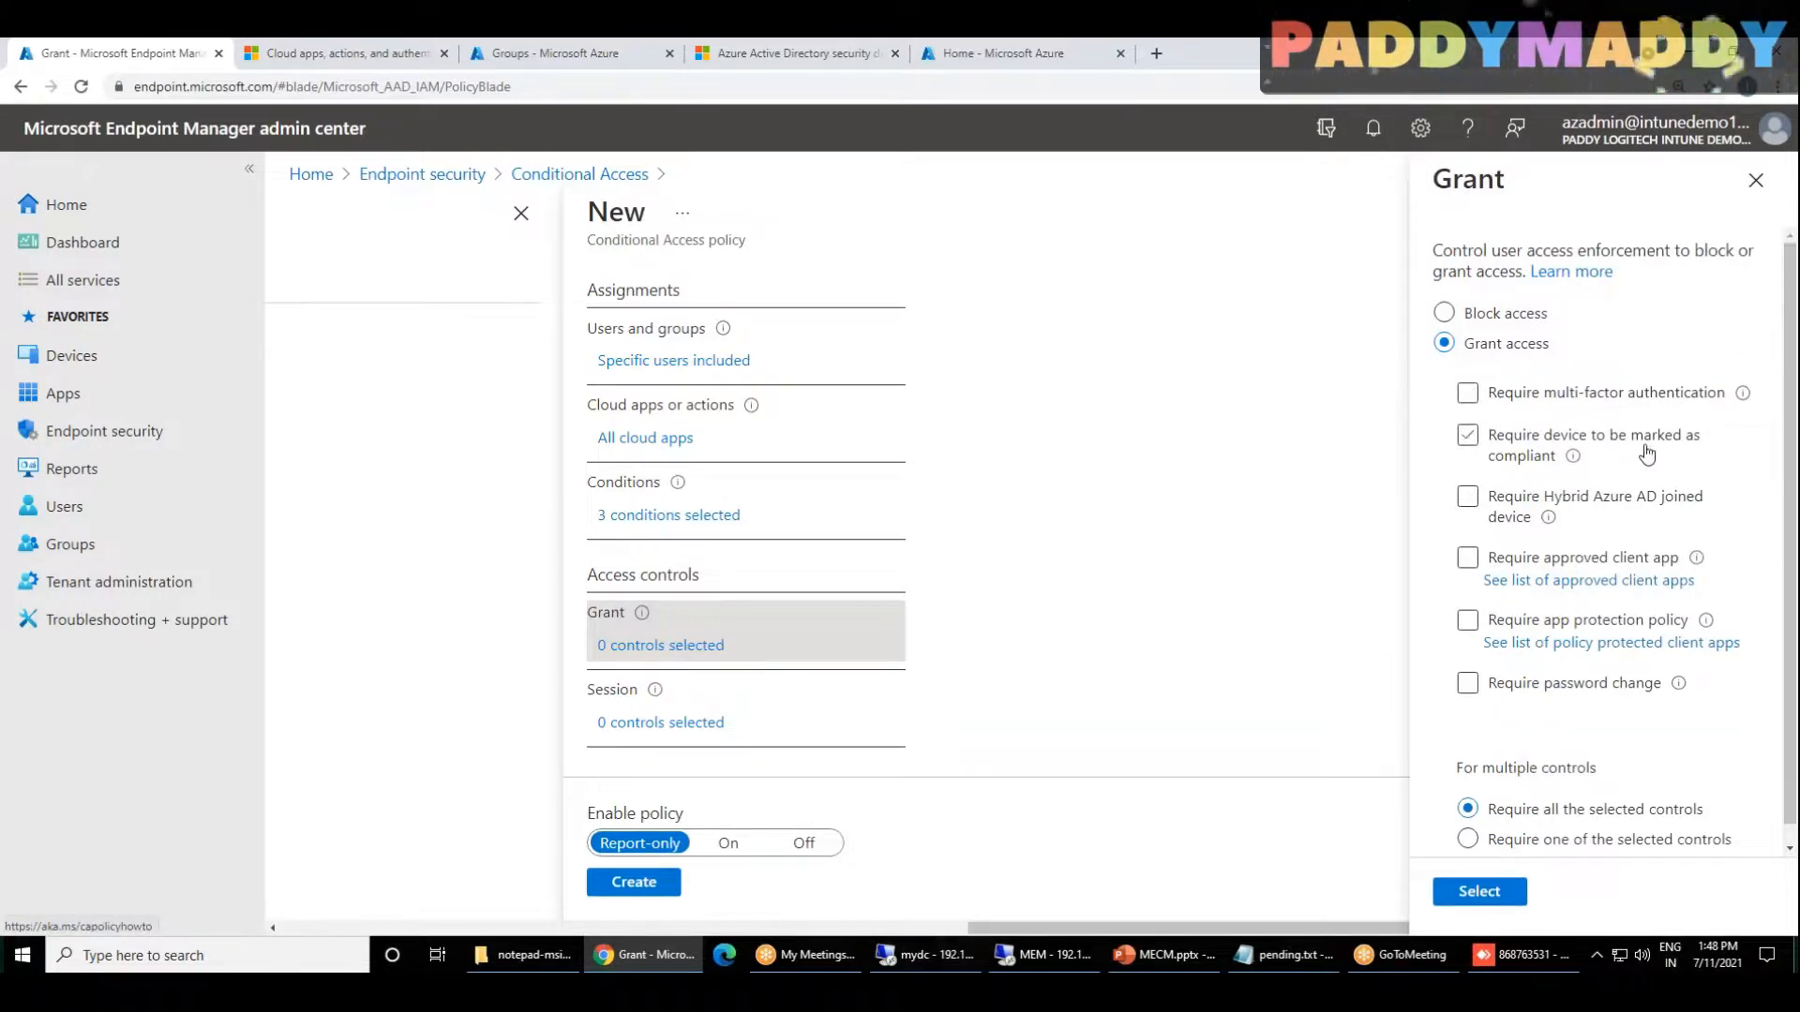
{"action": "left_click", "coordinate": [1462, 449]}
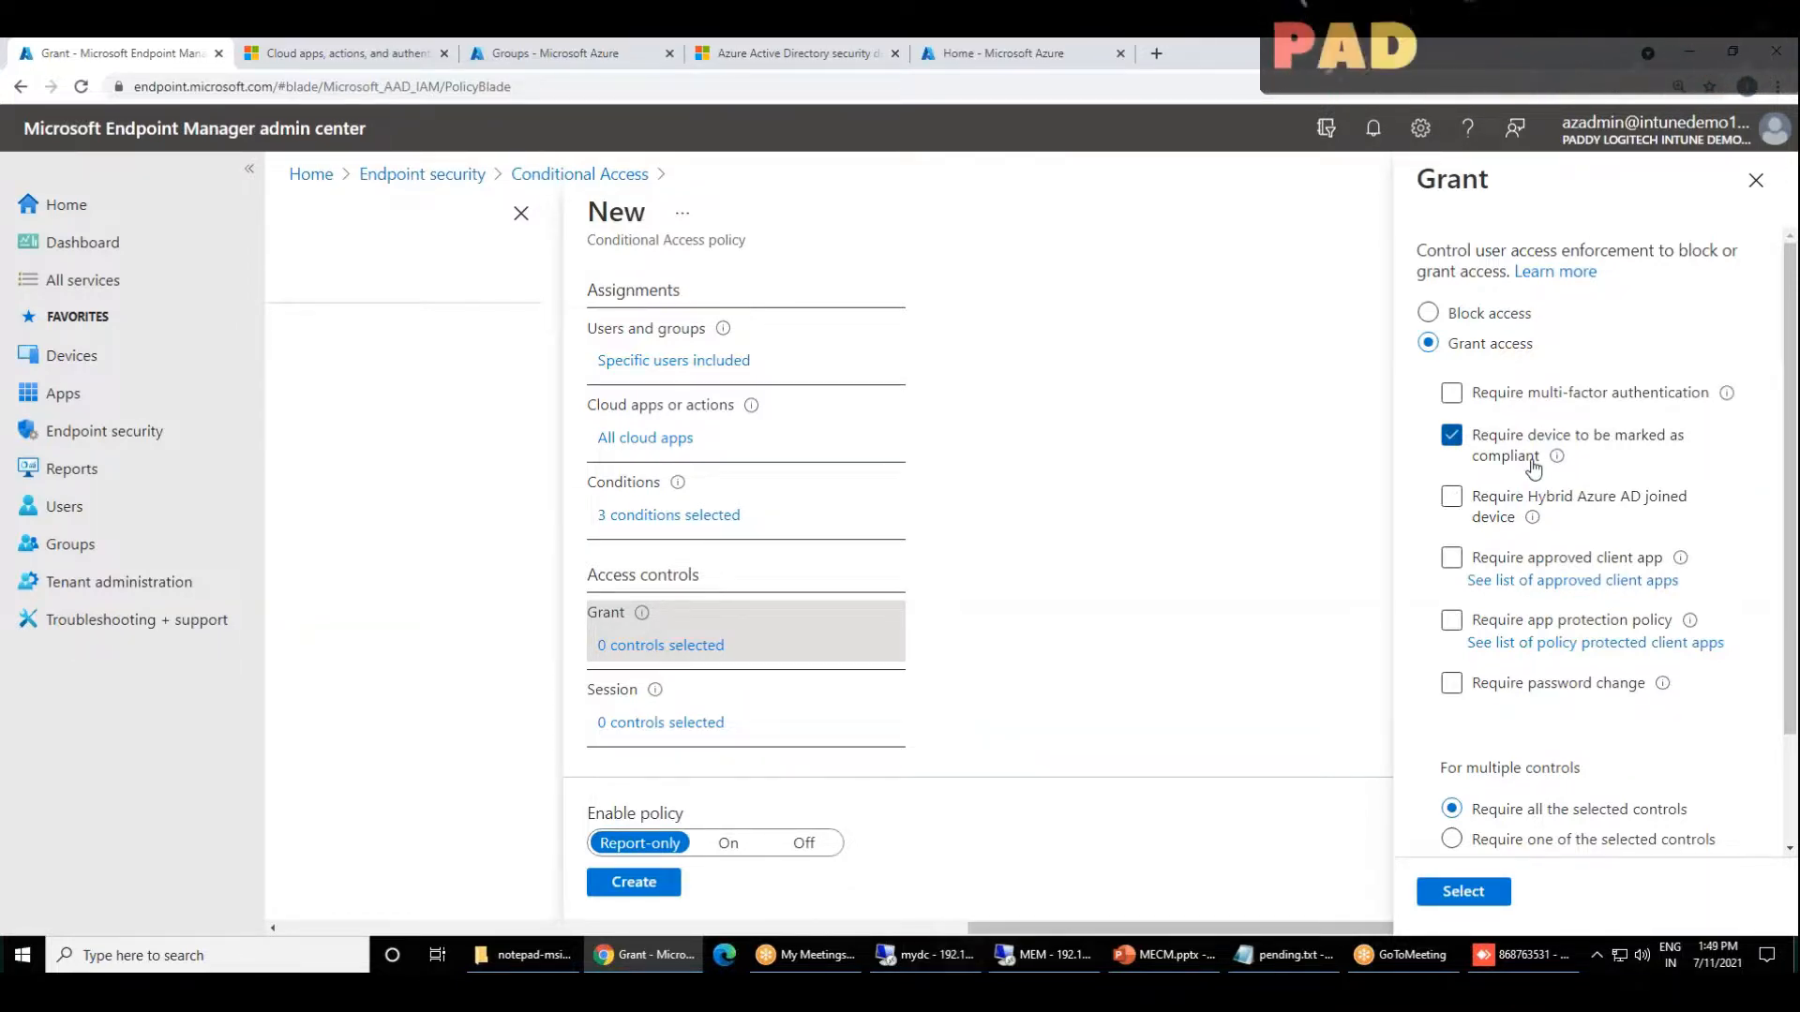
{"action": "left_click", "coordinate": [1451, 495]}
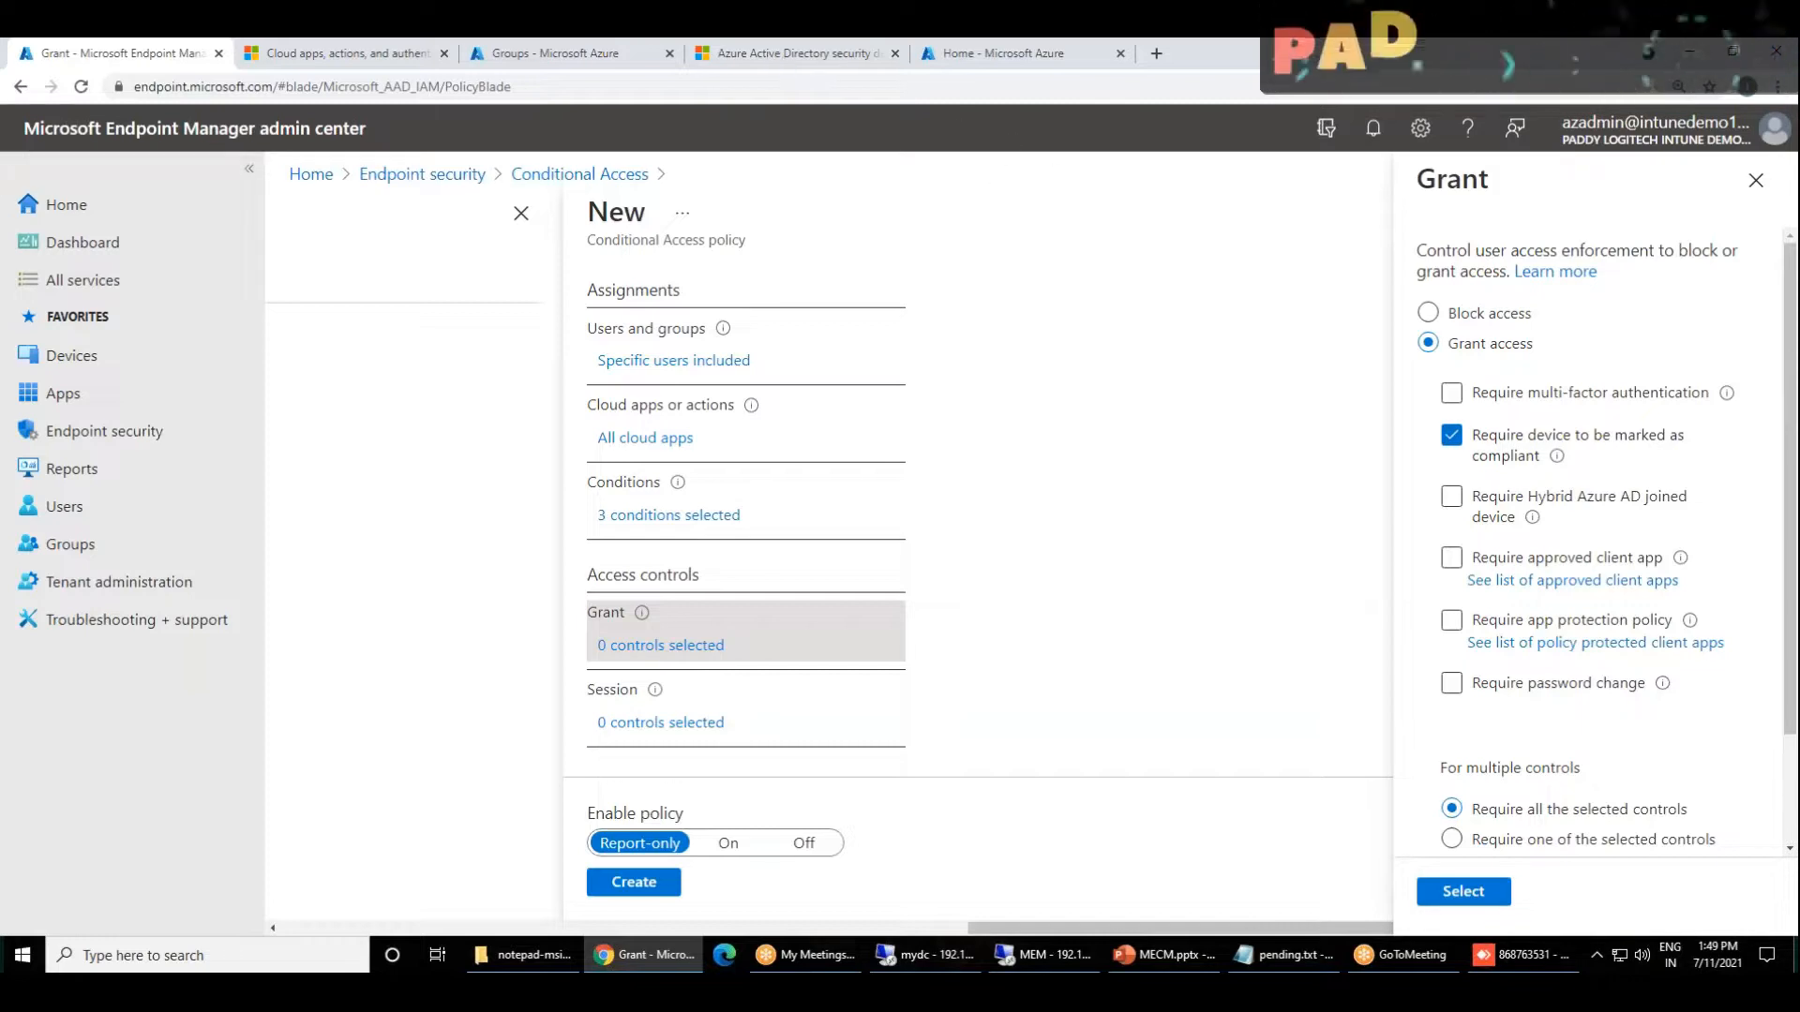
{"action": "left_click", "coordinate": [966, 58]}
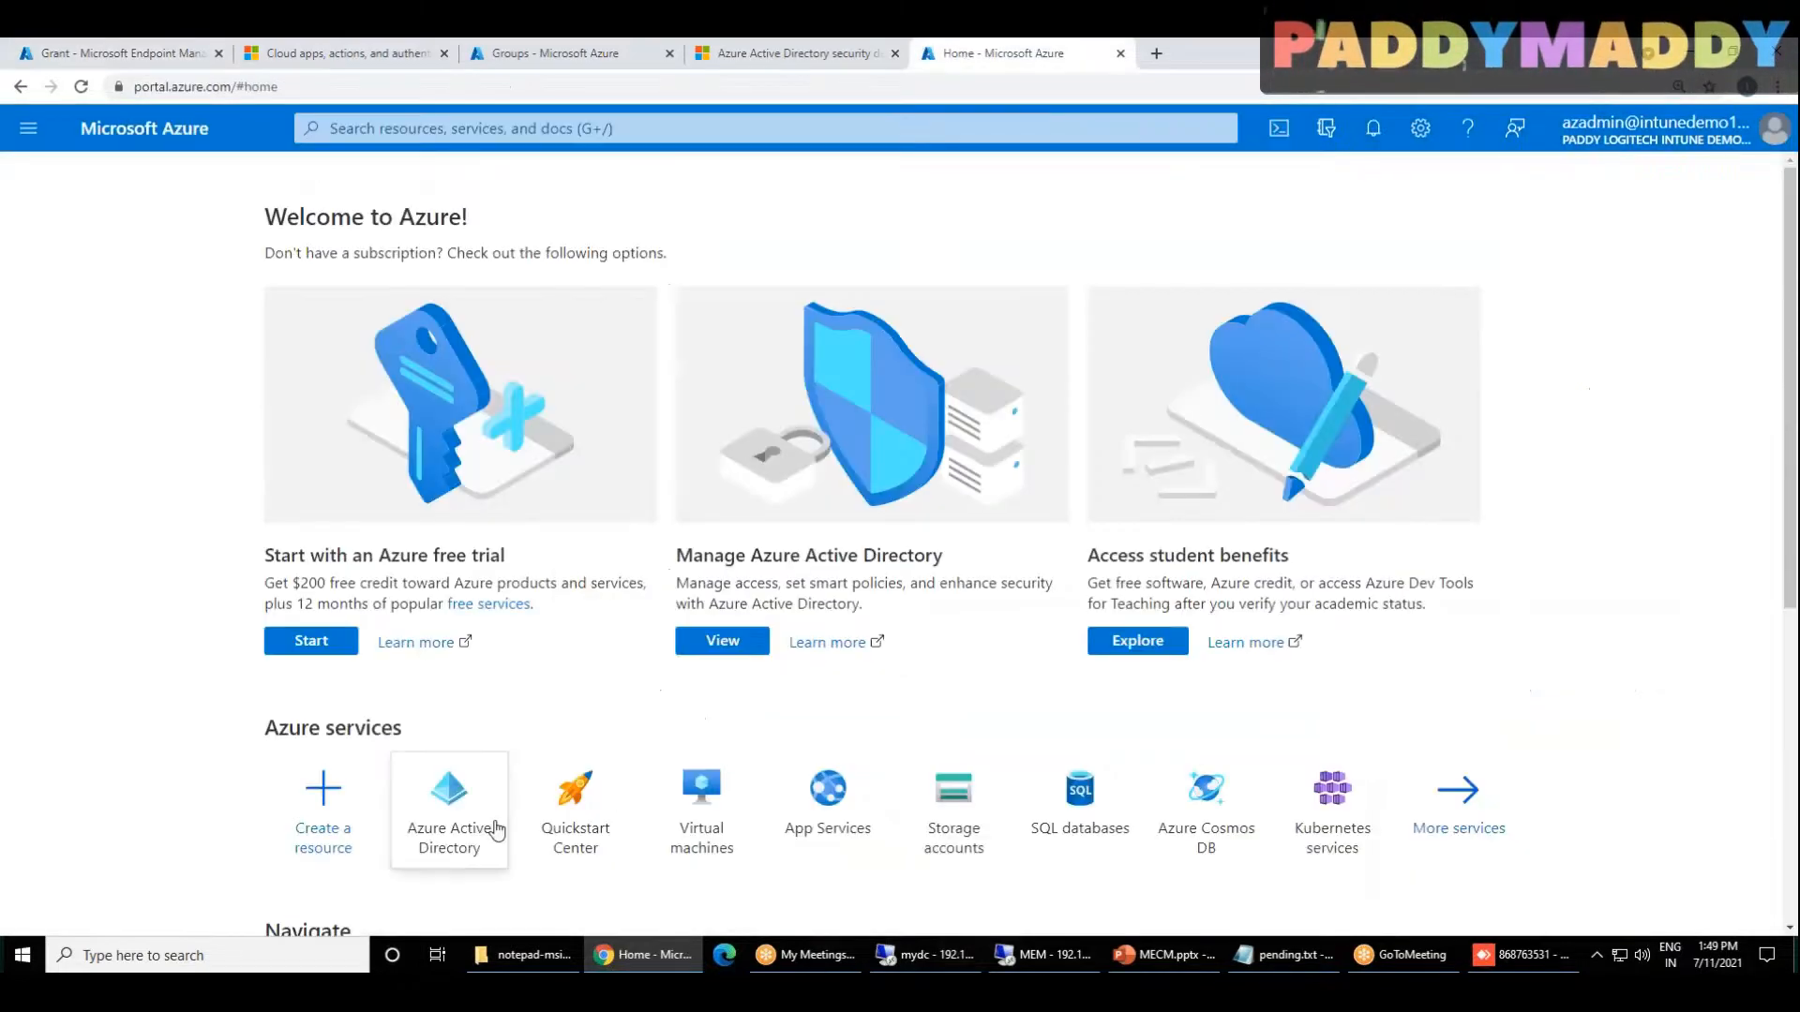
{"action": "left_click", "coordinate": [125, 56]}
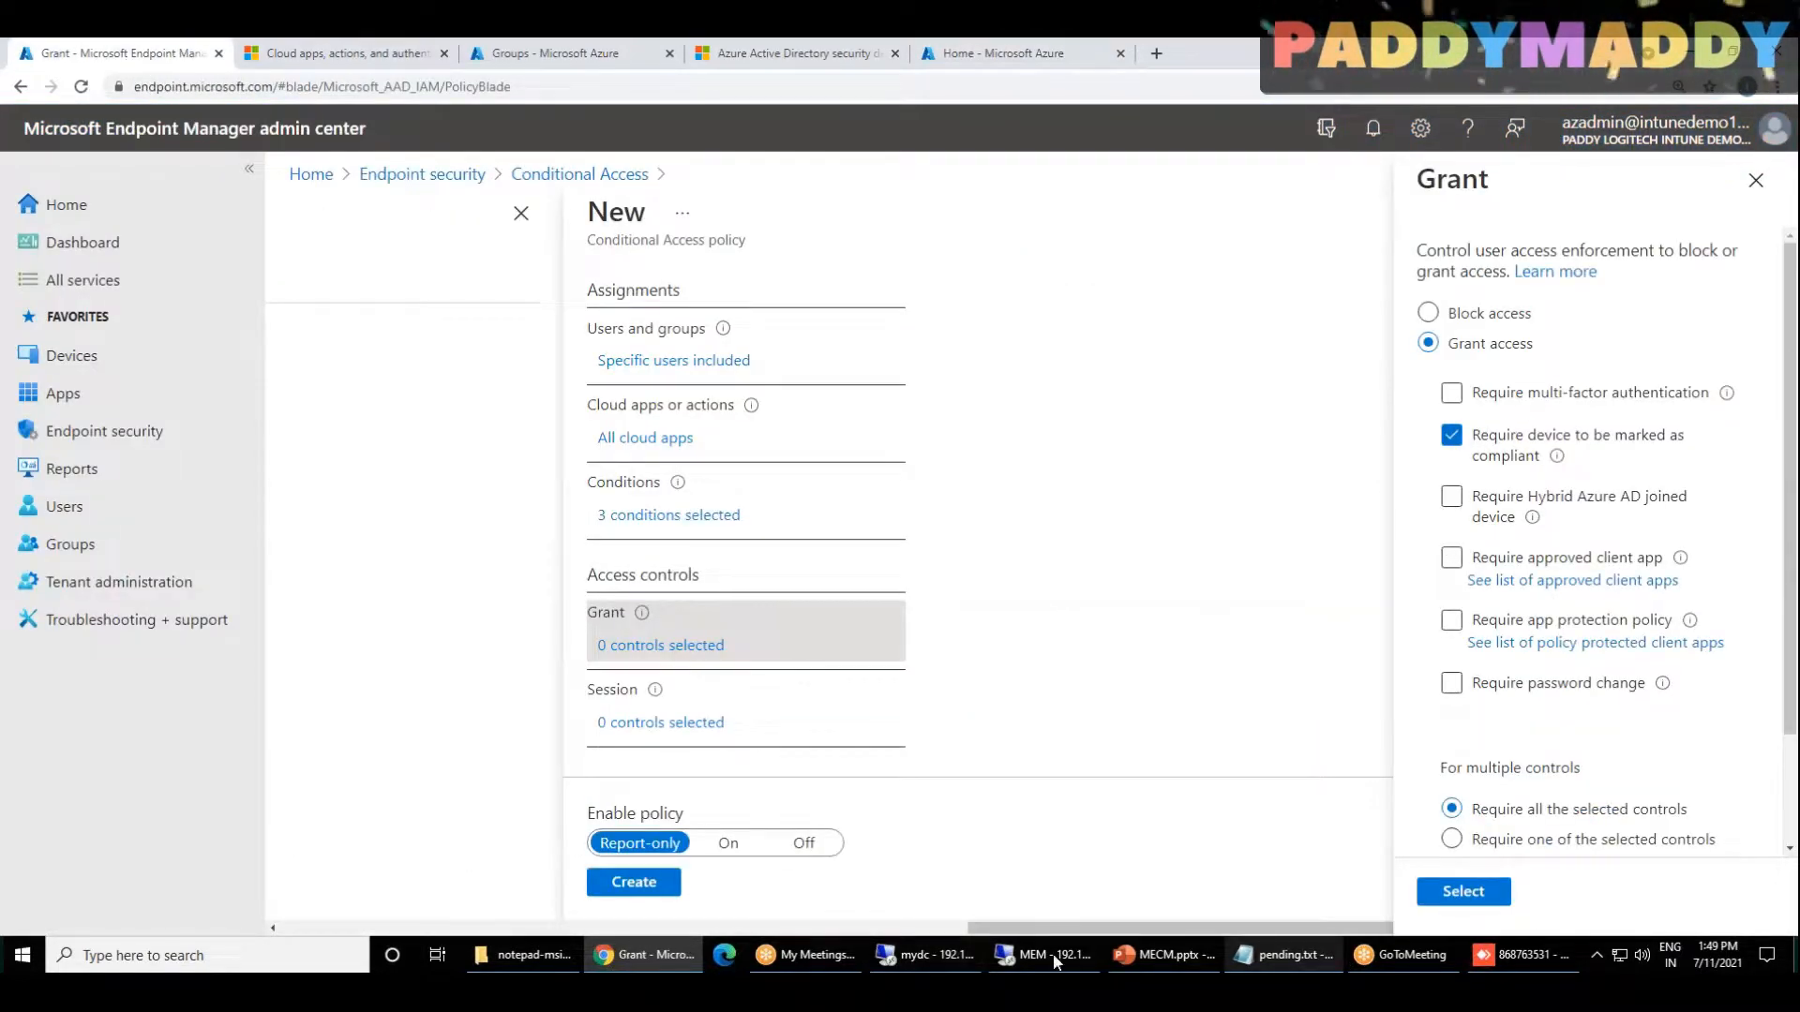
{"action": "mouse_move", "coordinate": [1059, 957]}
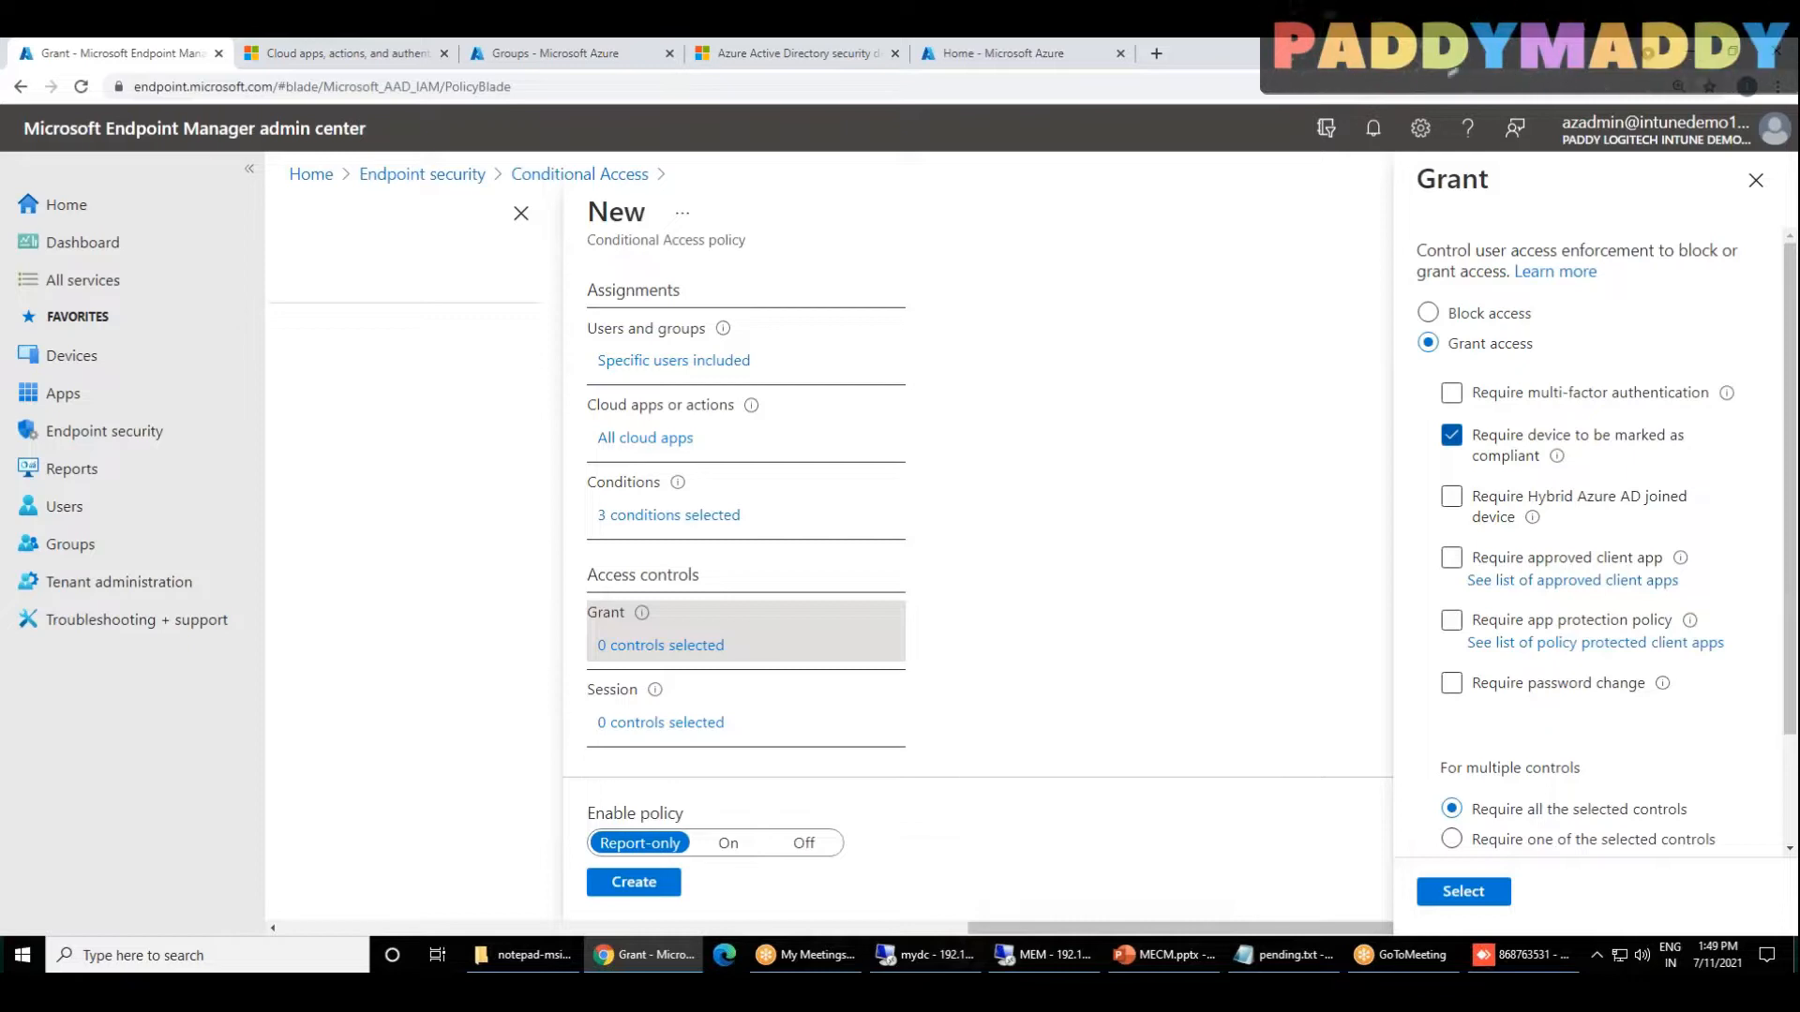
{"action": "scroll", "coordinate": [1559, 758], "scroll_direction": "down", "scroll_amount": 2}
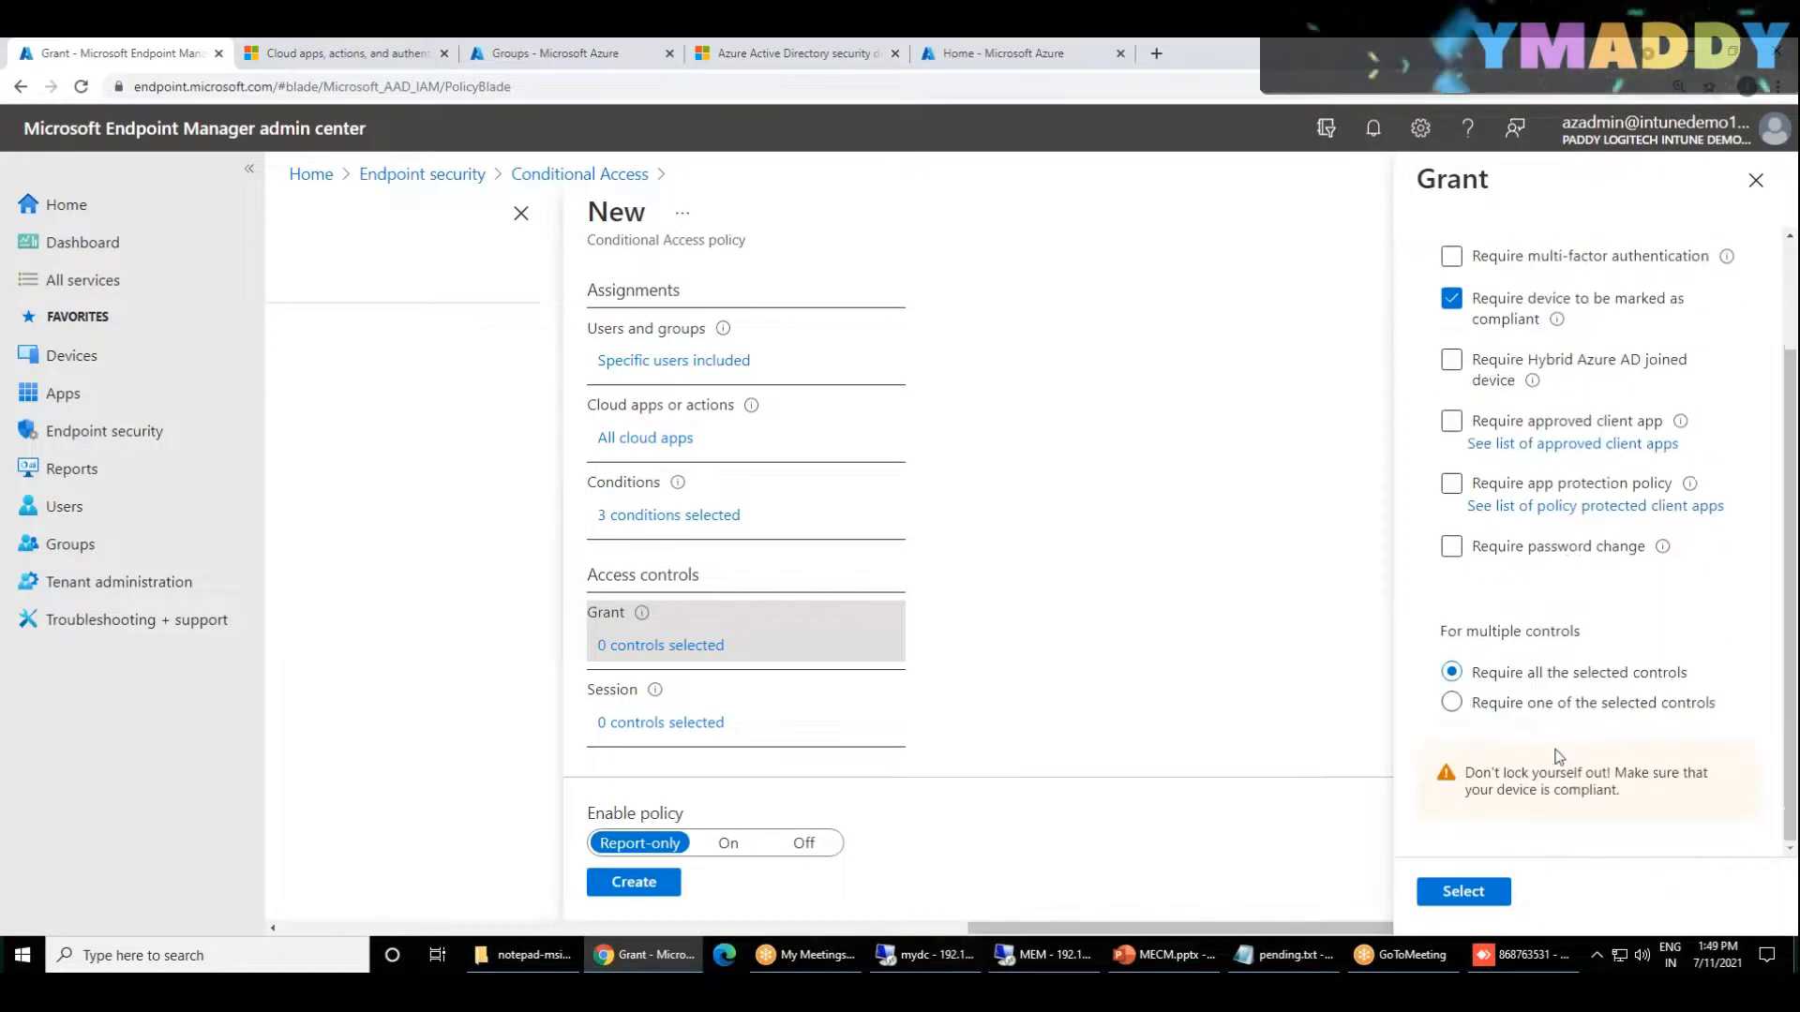
{"action": "scroll", "coordinate": [1559, 758], "scroll_direction": "up", "scroll_amount": 2}
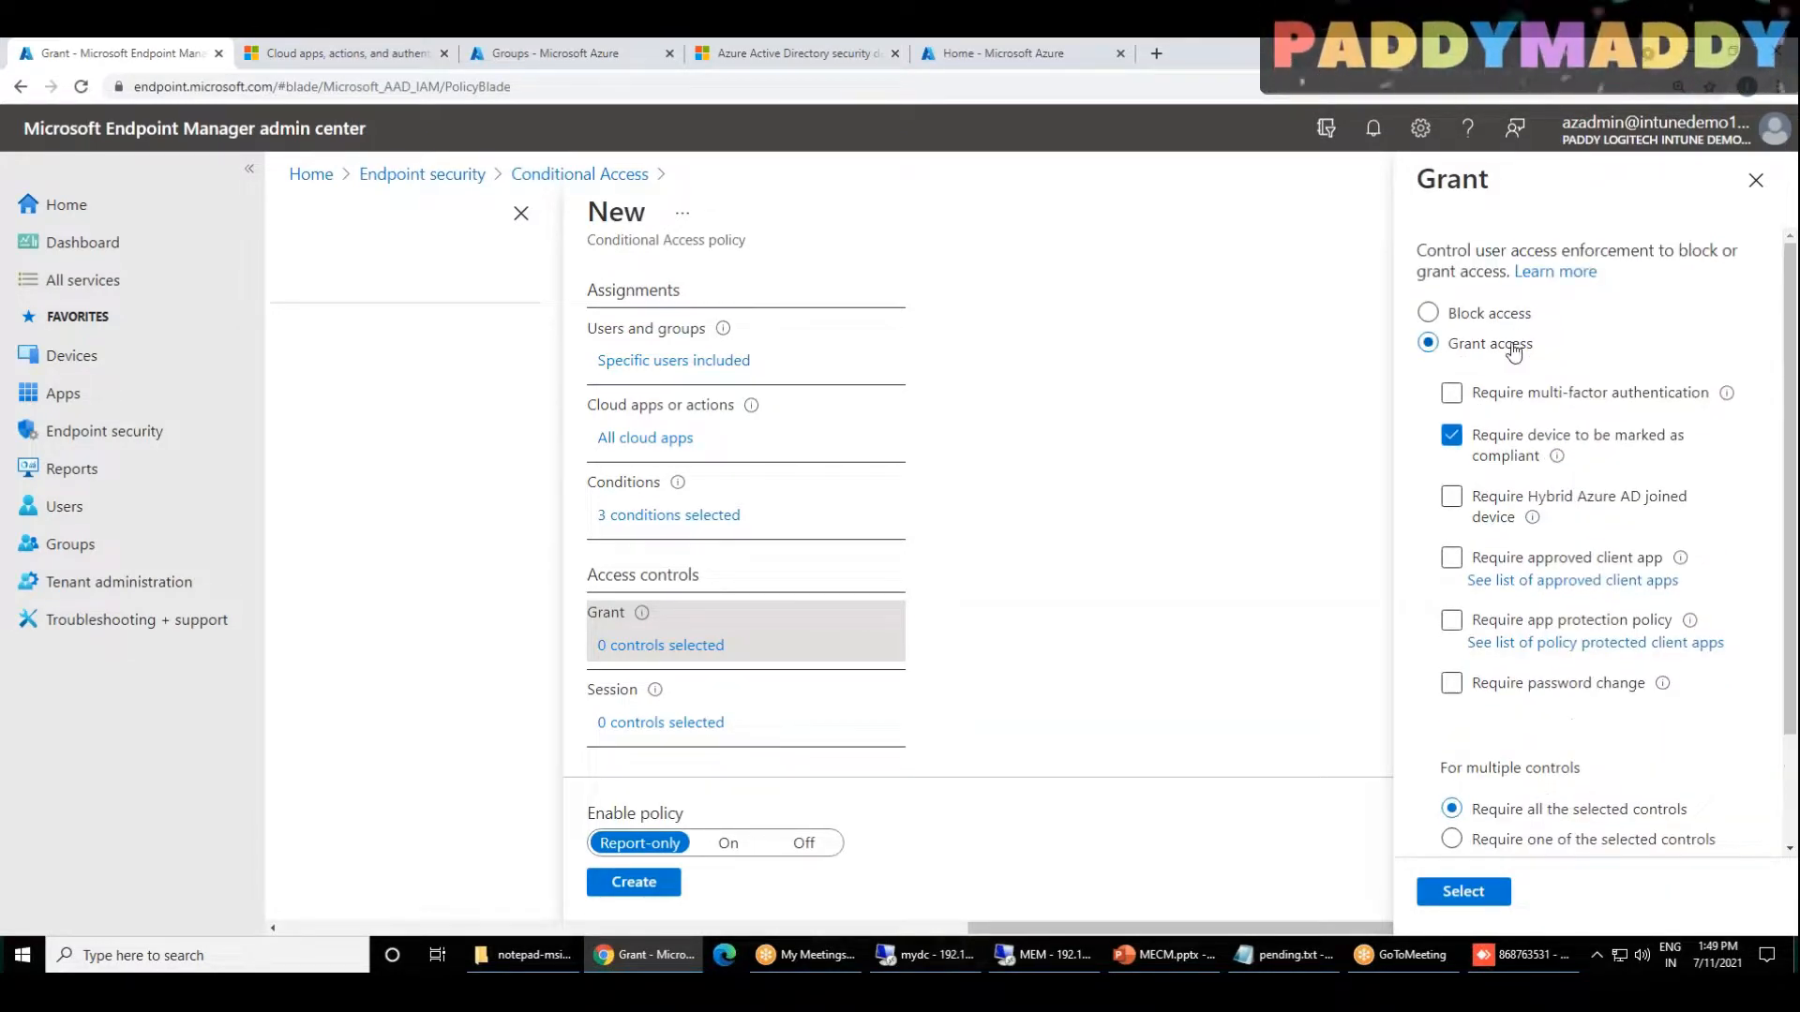
Step: Try Block access, and return to Grant access requiring both multi-factor authentication and a device marked as compliant
{"action": "left_click", "coordinate": [1429, 314]}
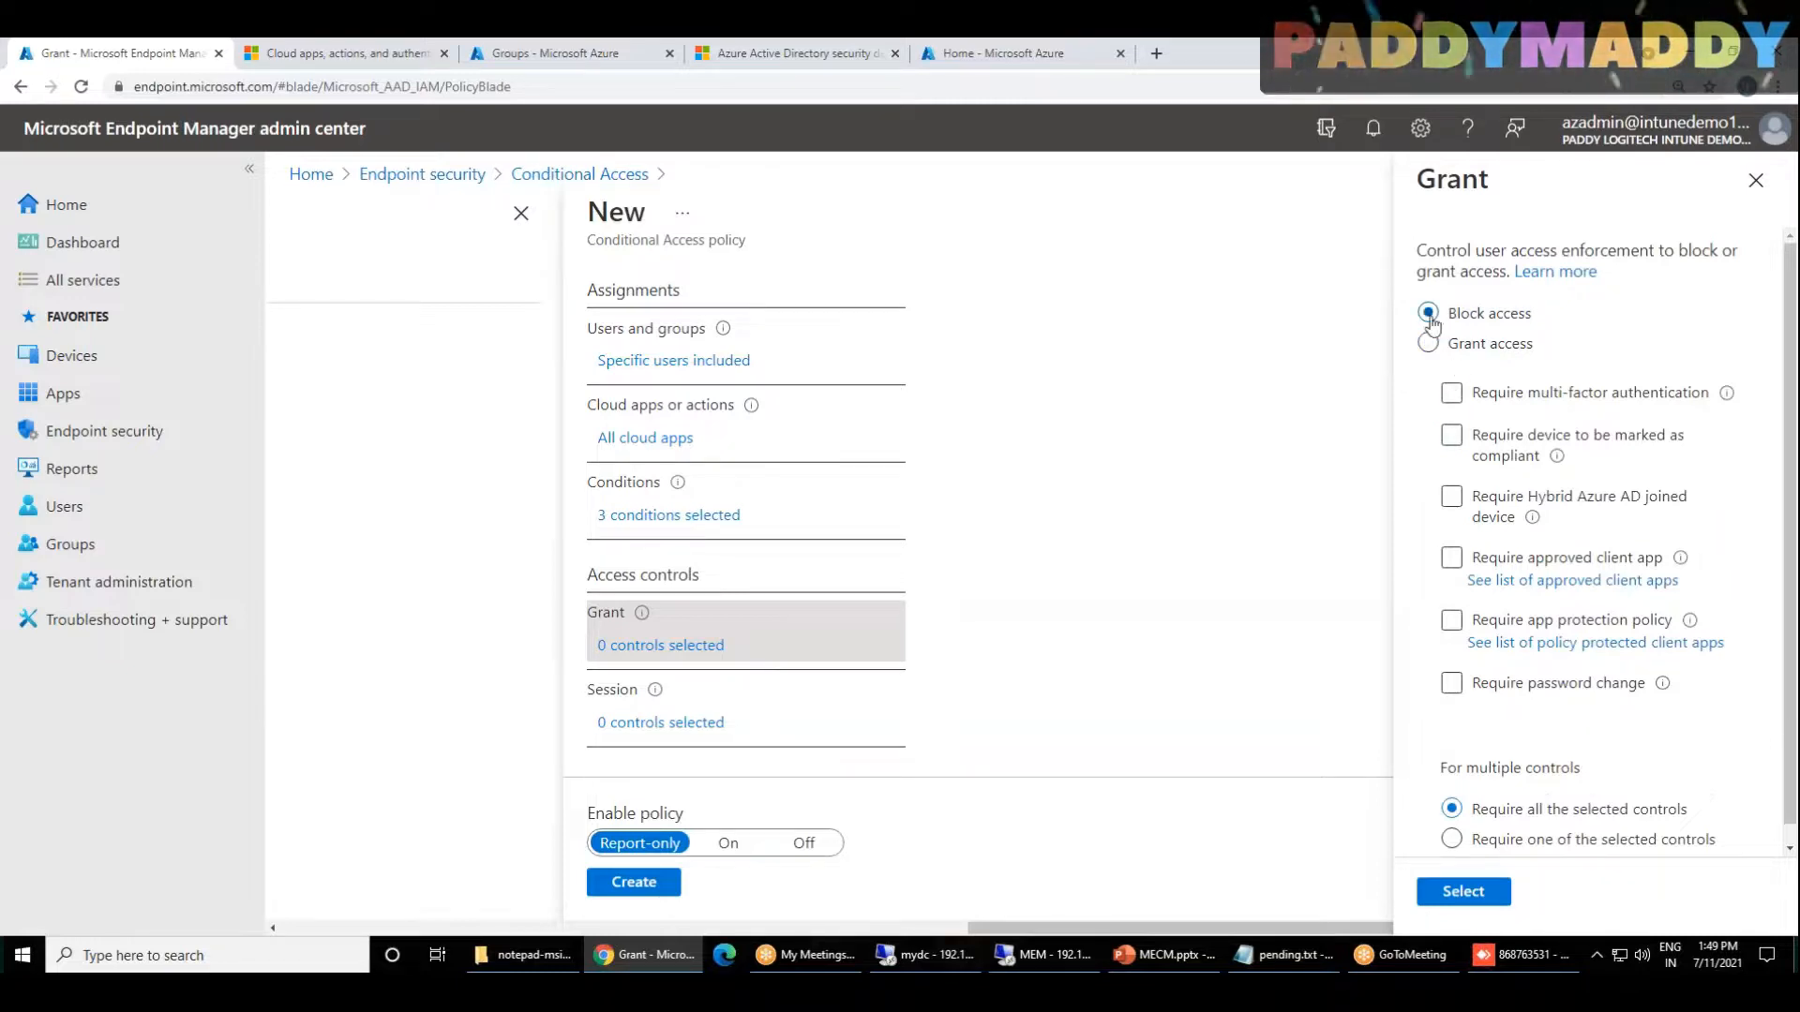
{"action": "left_click", "coordinate": [1452, 438]}
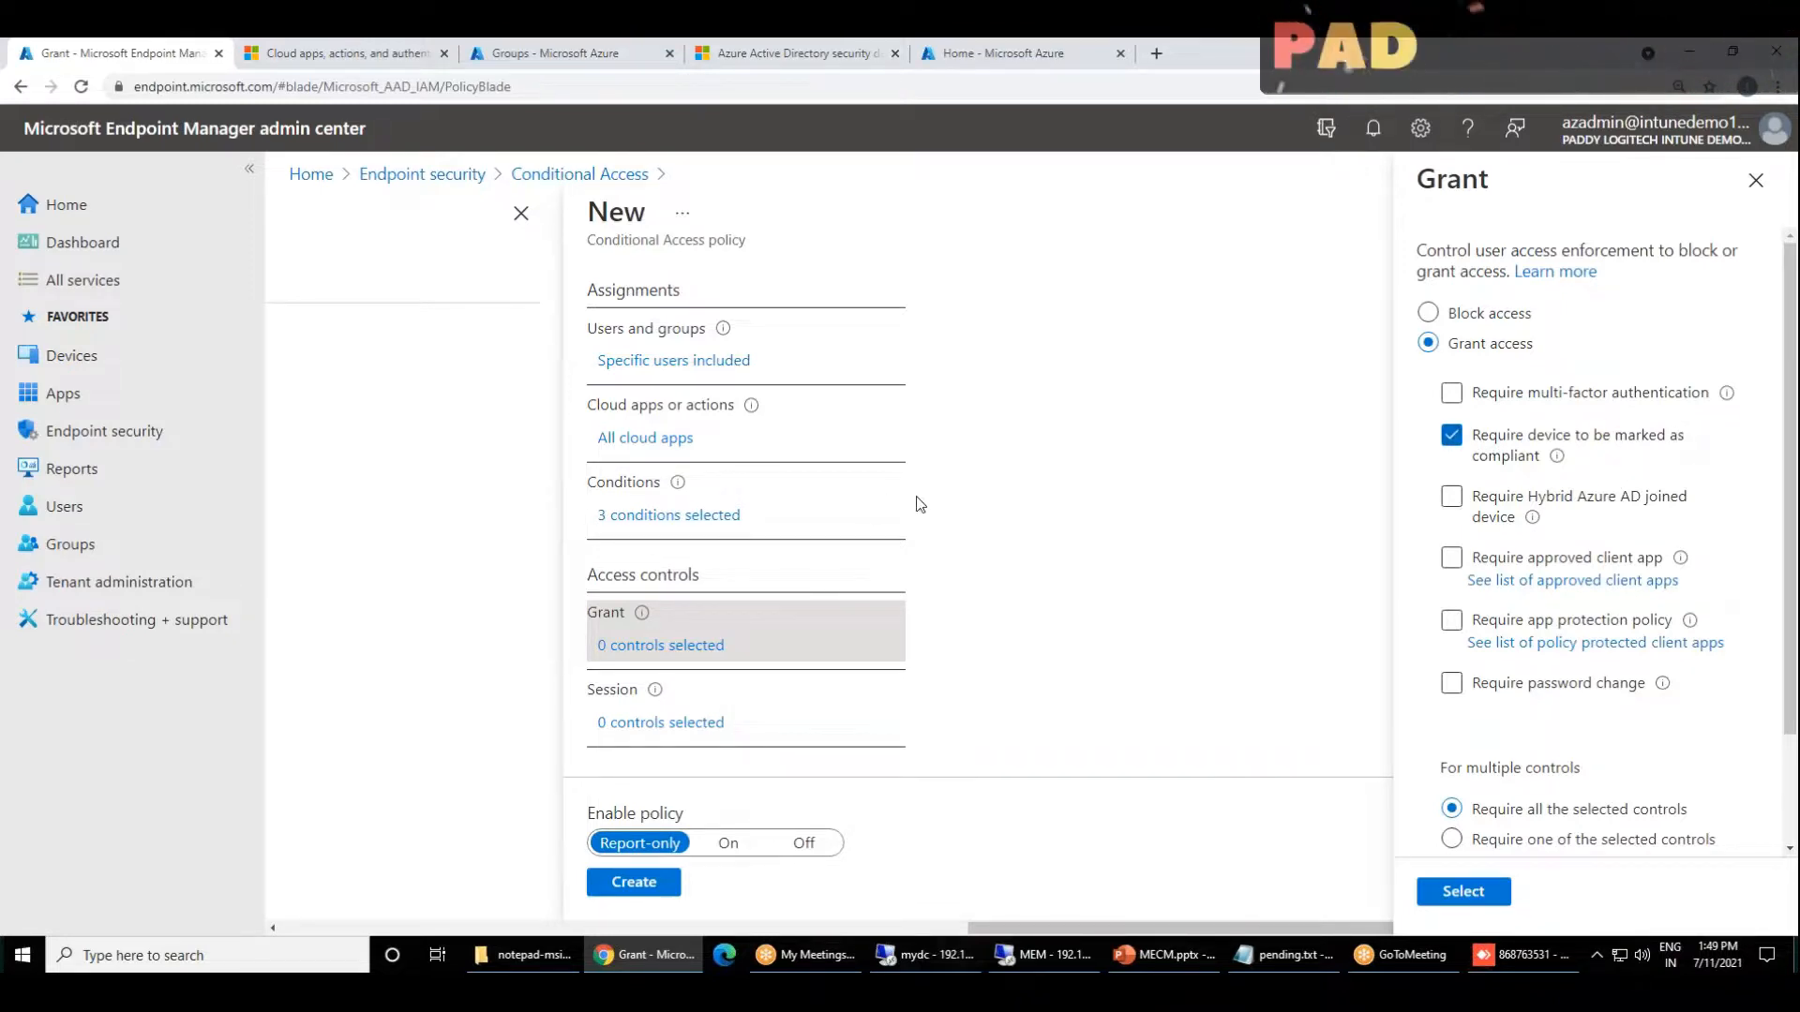
{"action": "scroll", "coordinate": [674, 380], "scroll_direction": "up", "scroll_amount": 2}
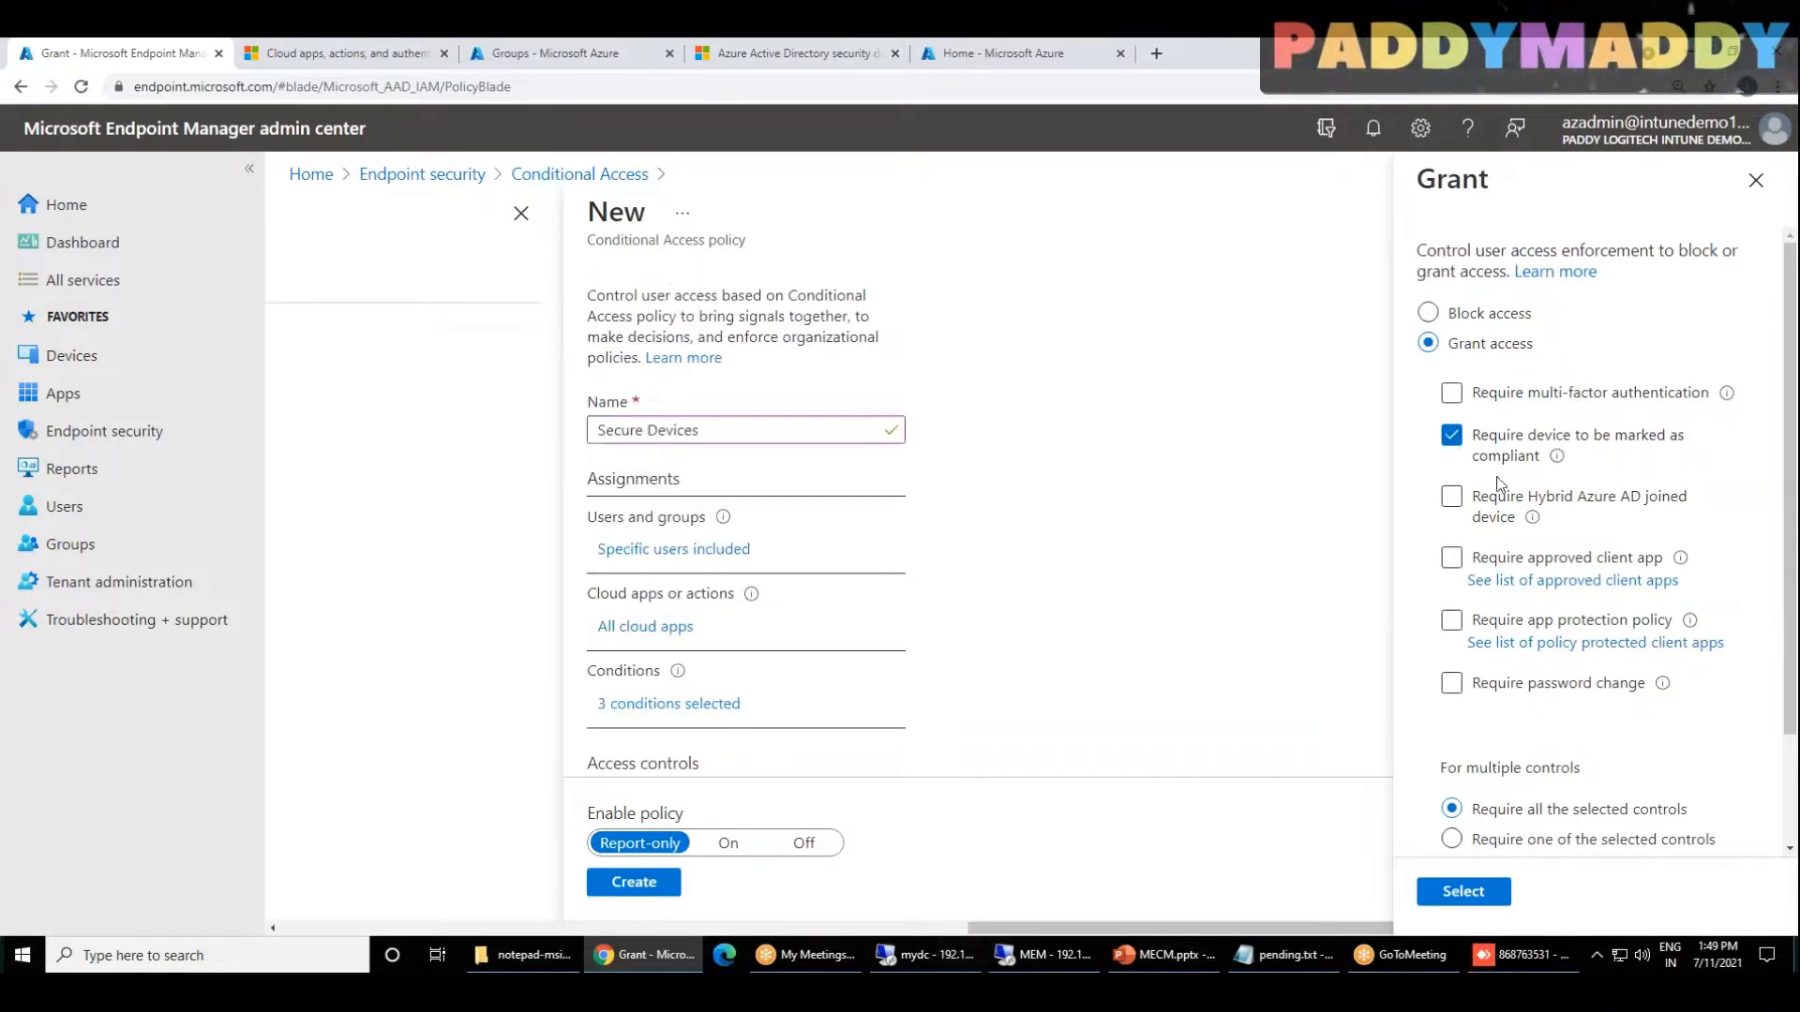
{"action": "left_click", "coordinate": [1604, 398]}
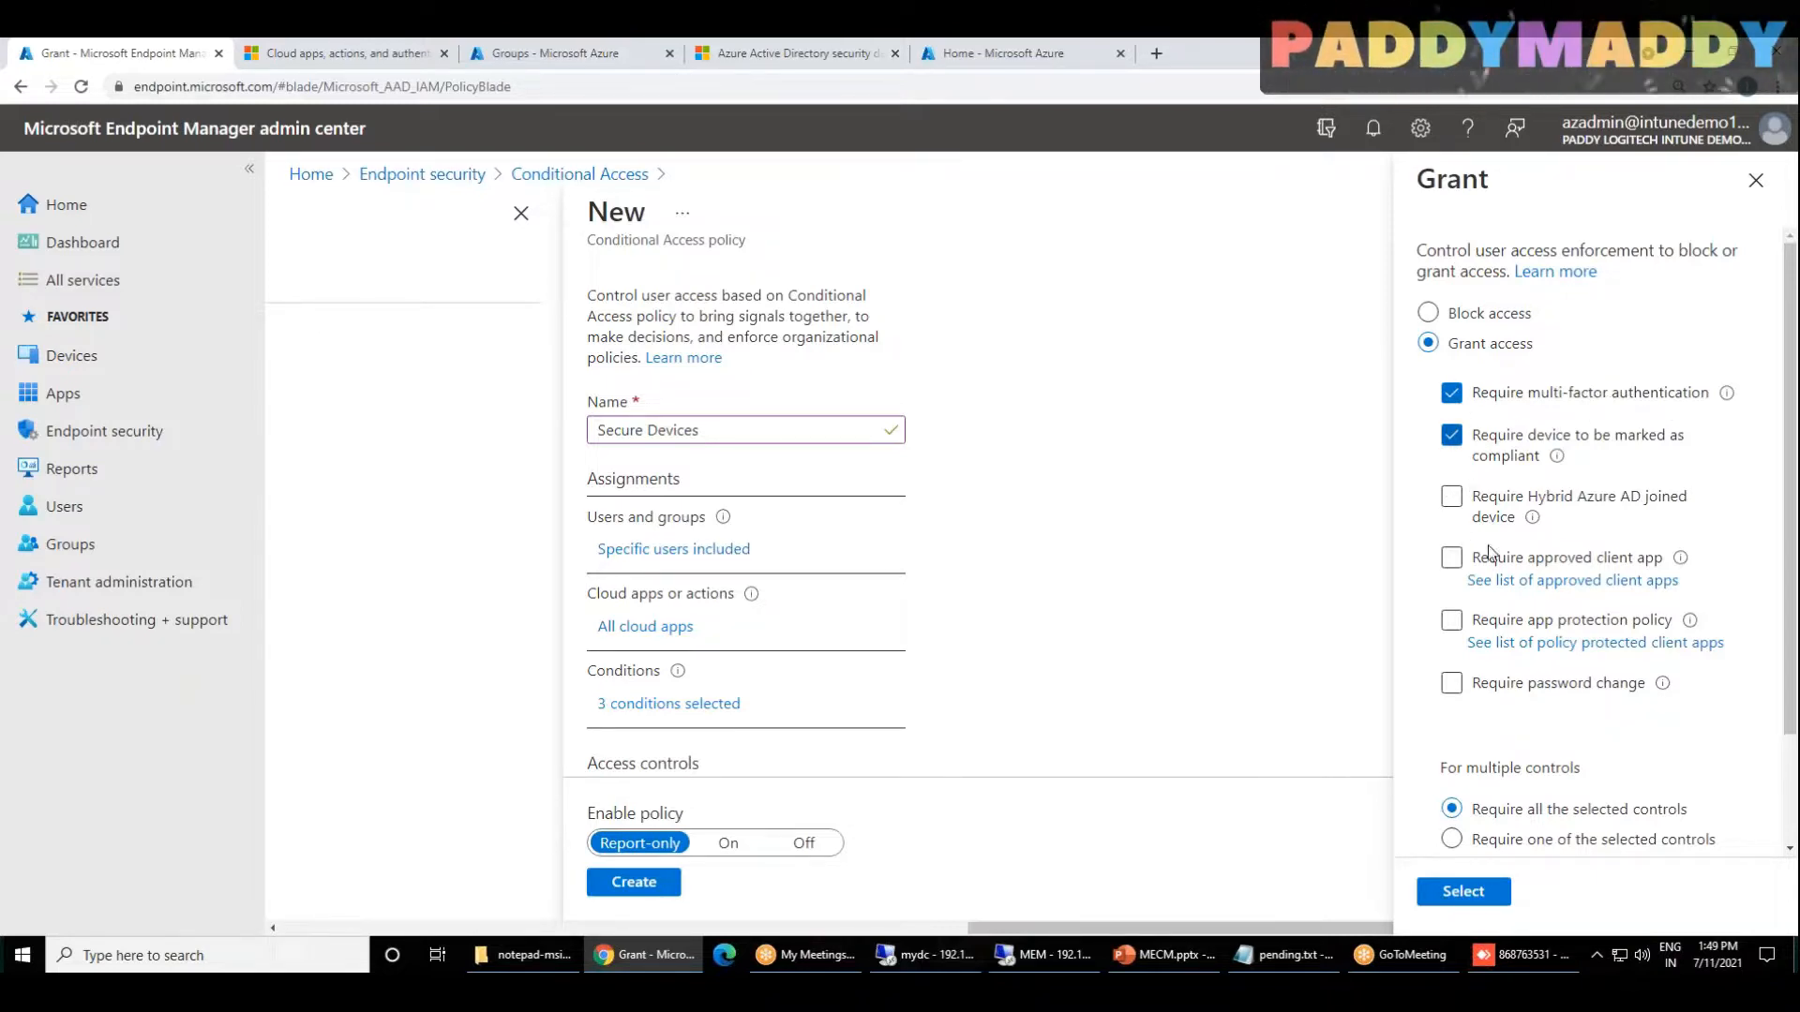
Step: Review the multiple-controls setting, keep Require all the selected controls, and apply the grant selection
{"action": "scroll", "coordinate": [1479, 714], "scroll_direction": "down", "scroll_amount": 1}
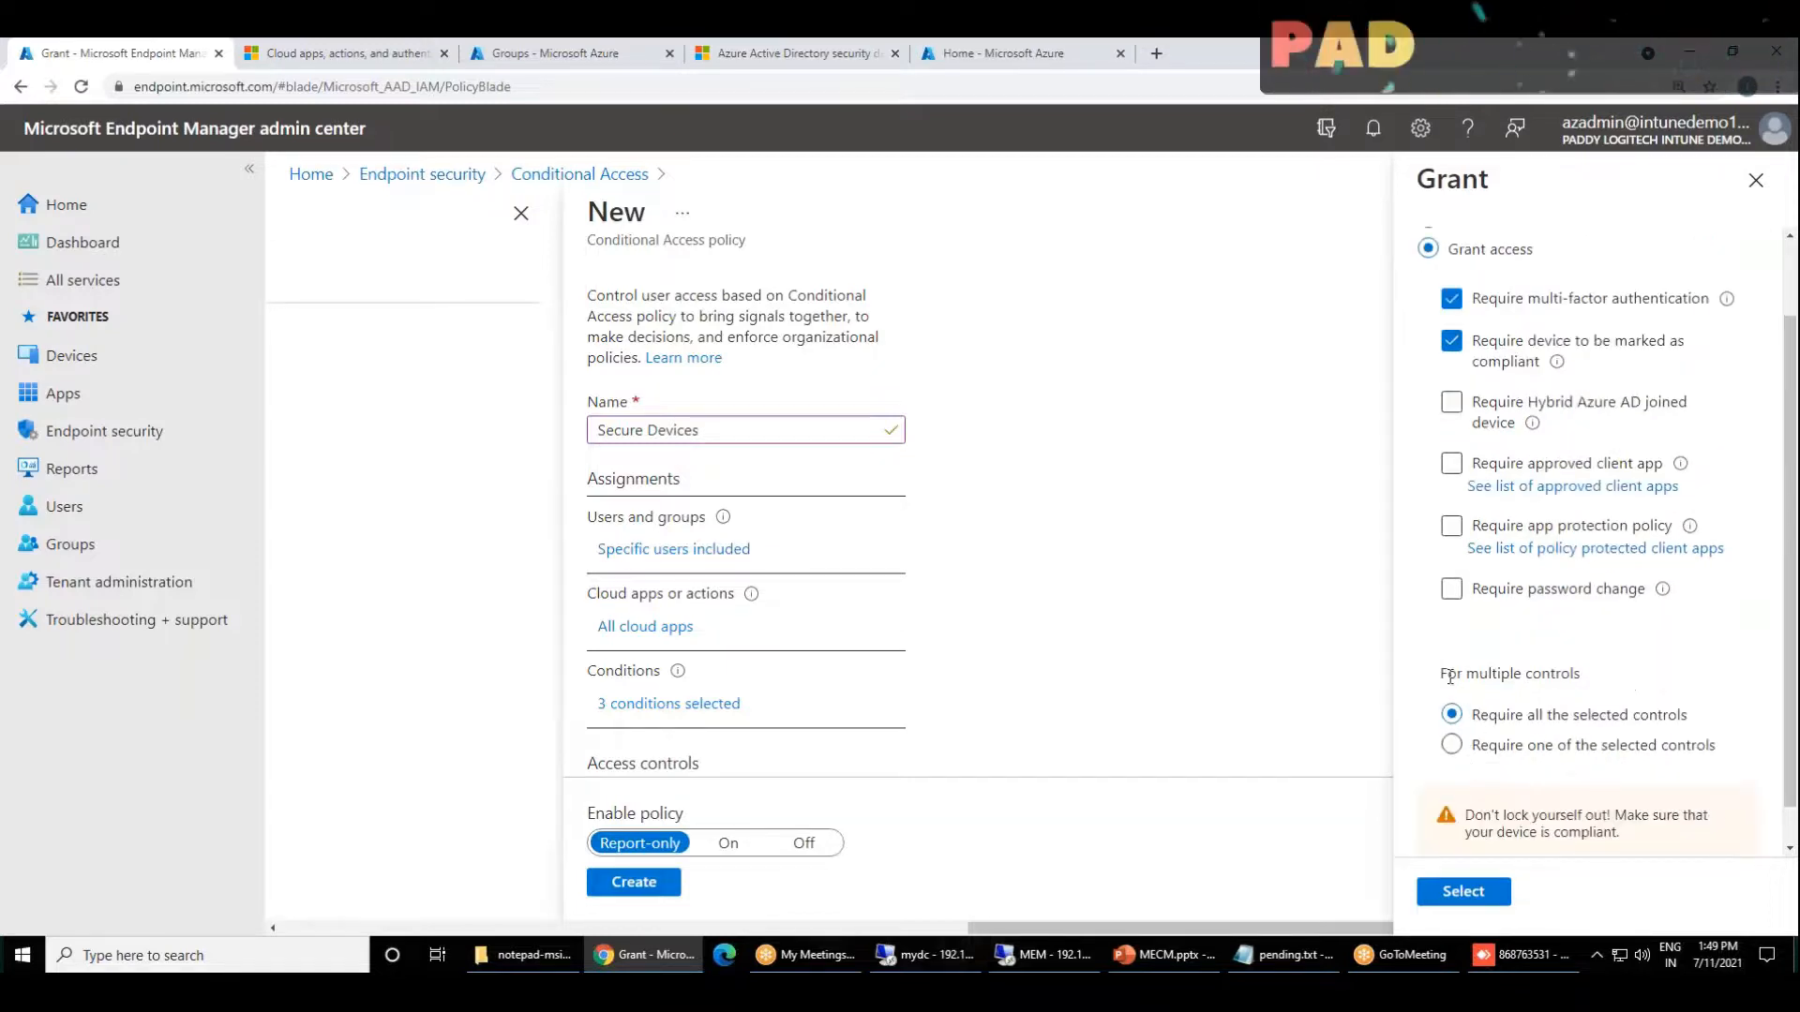
{"action": "left_click_drag", "start_coordinate": [1447, 673], "coordinate": [1582, 676]}
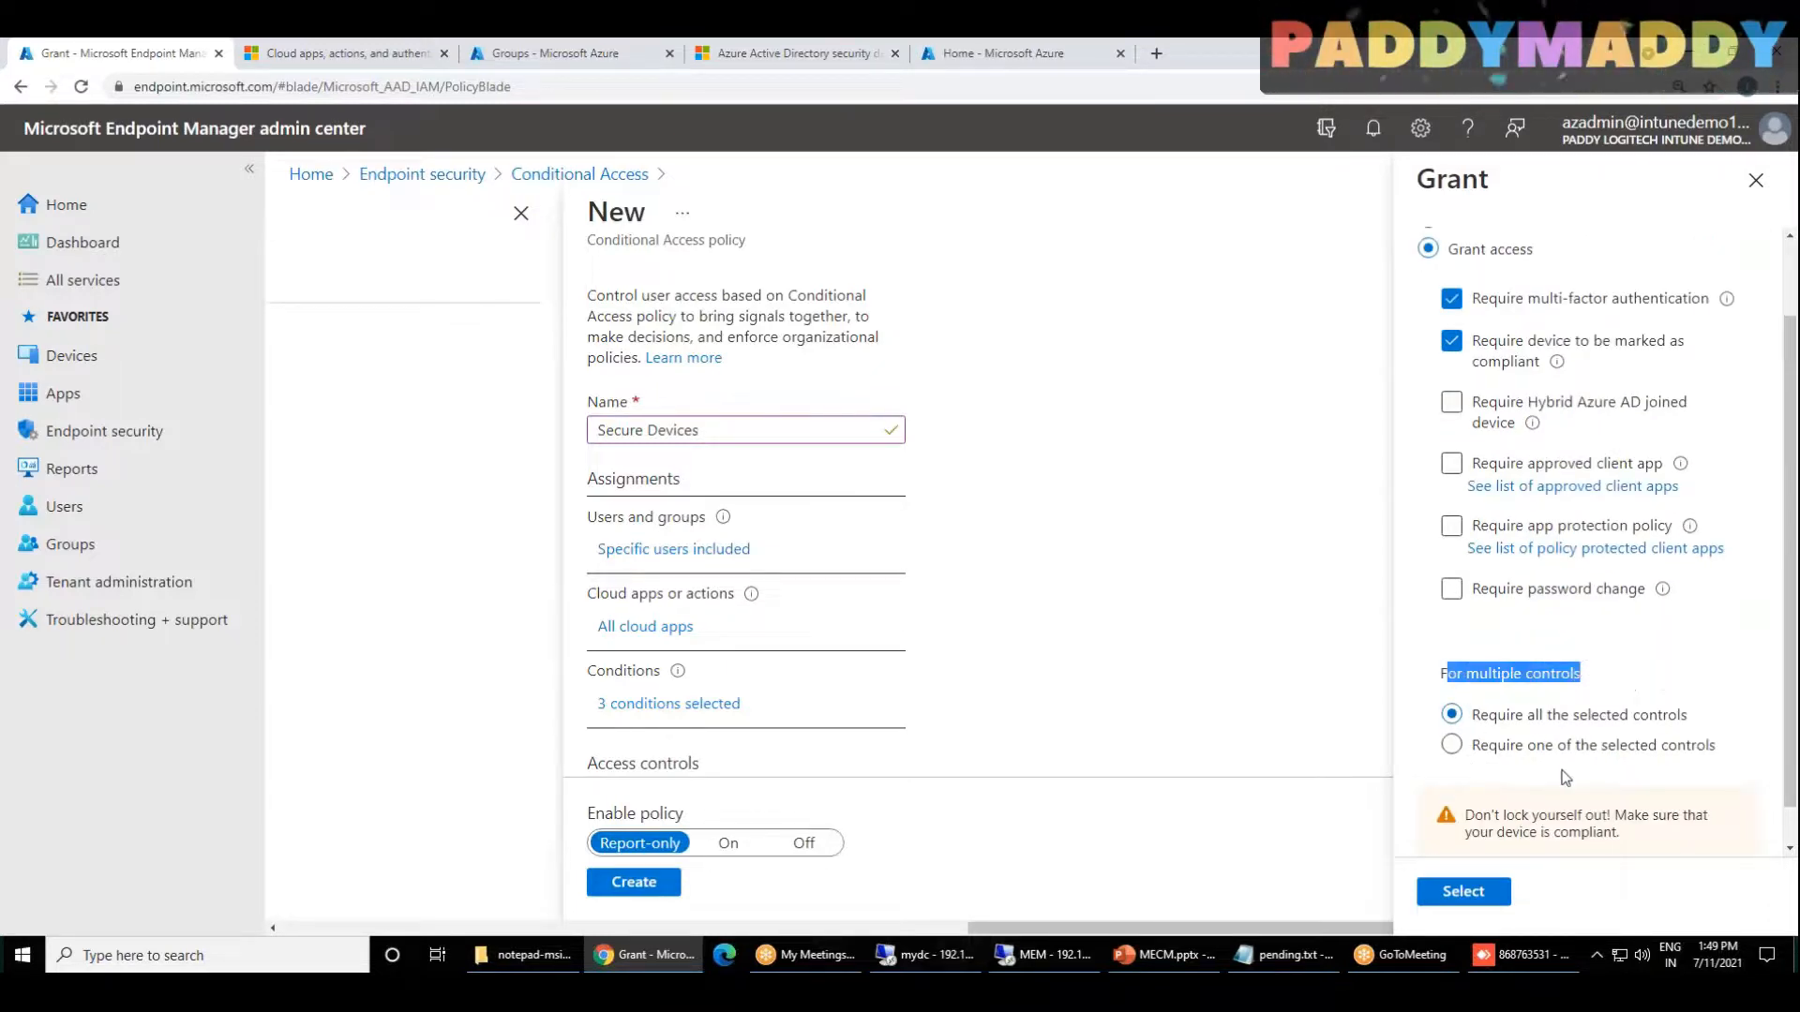
{"action": "scroll", "coordinate": [1538, 498], "scroll_direction": "up", "scroll_amount": 1}
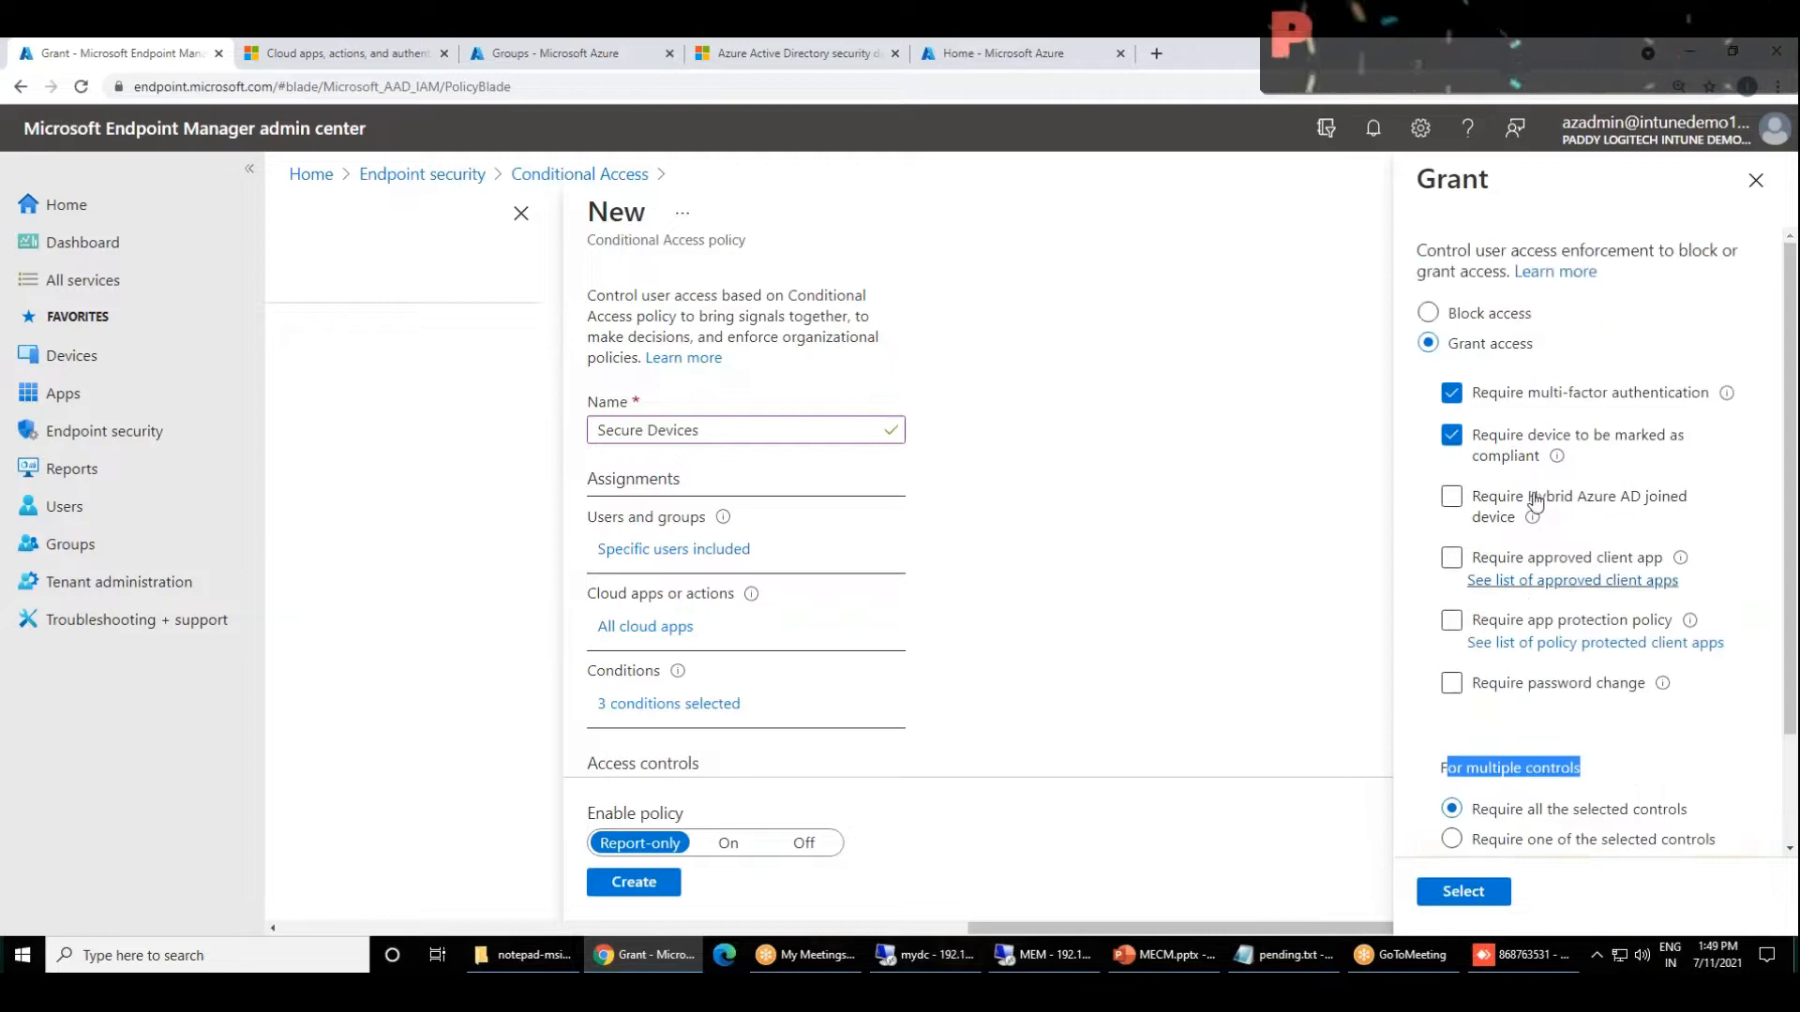
{"action": "scroll", "coordinate": [1584, 525], "scroll_direction": "down", "scroll_amount": 1}
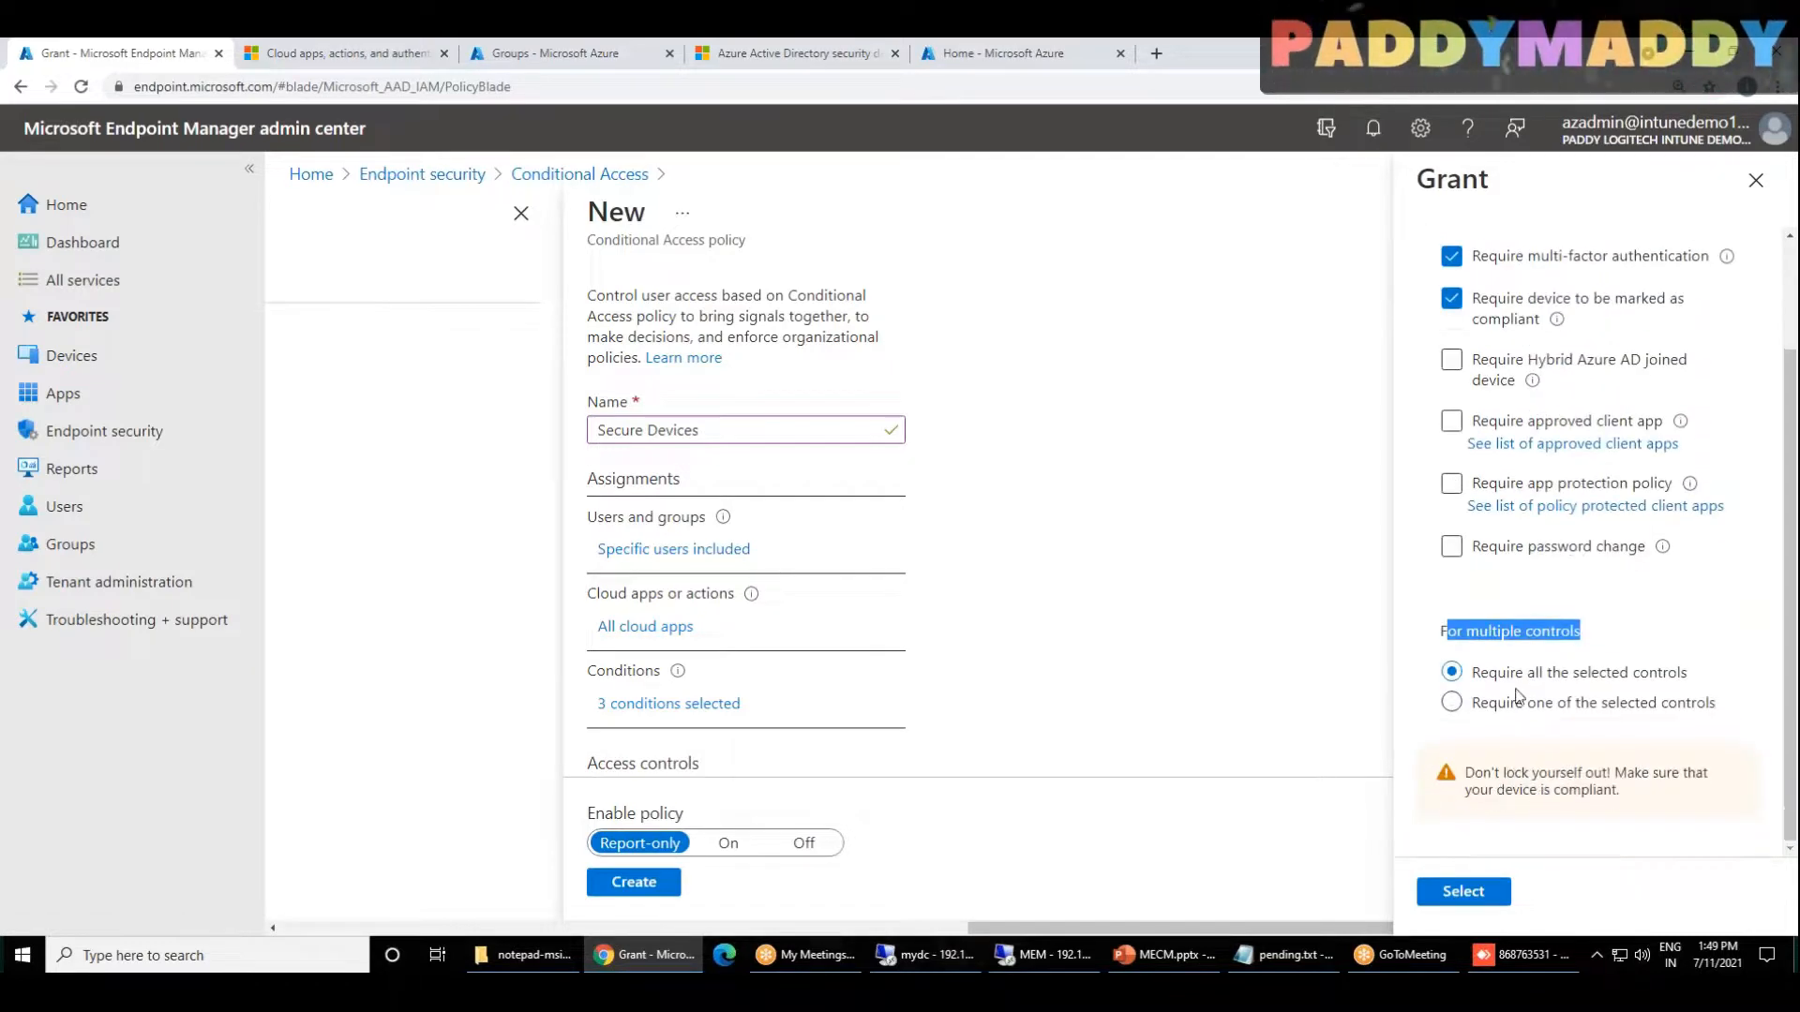
{"action": "left_click_drag", "start_coordinate": [1528, 673], "coordinate": [1669, 675]}
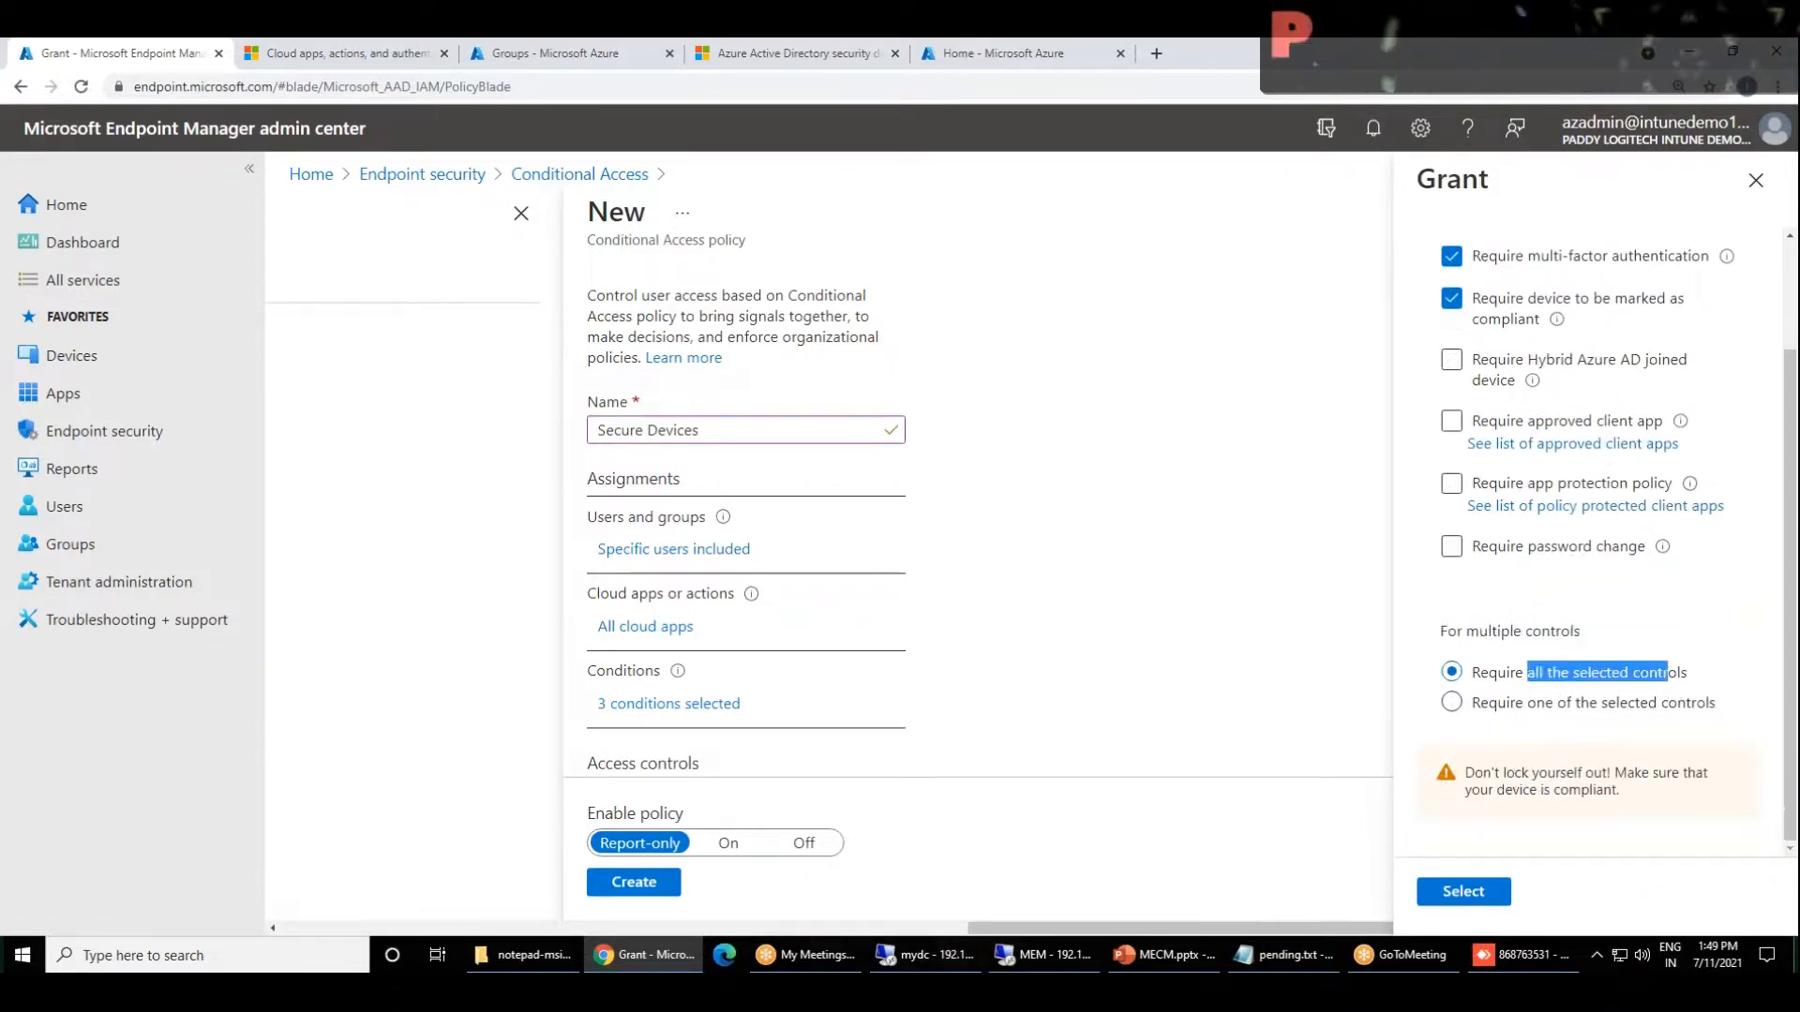
{"action": "left_click", "coordinate": [1455, 553]}
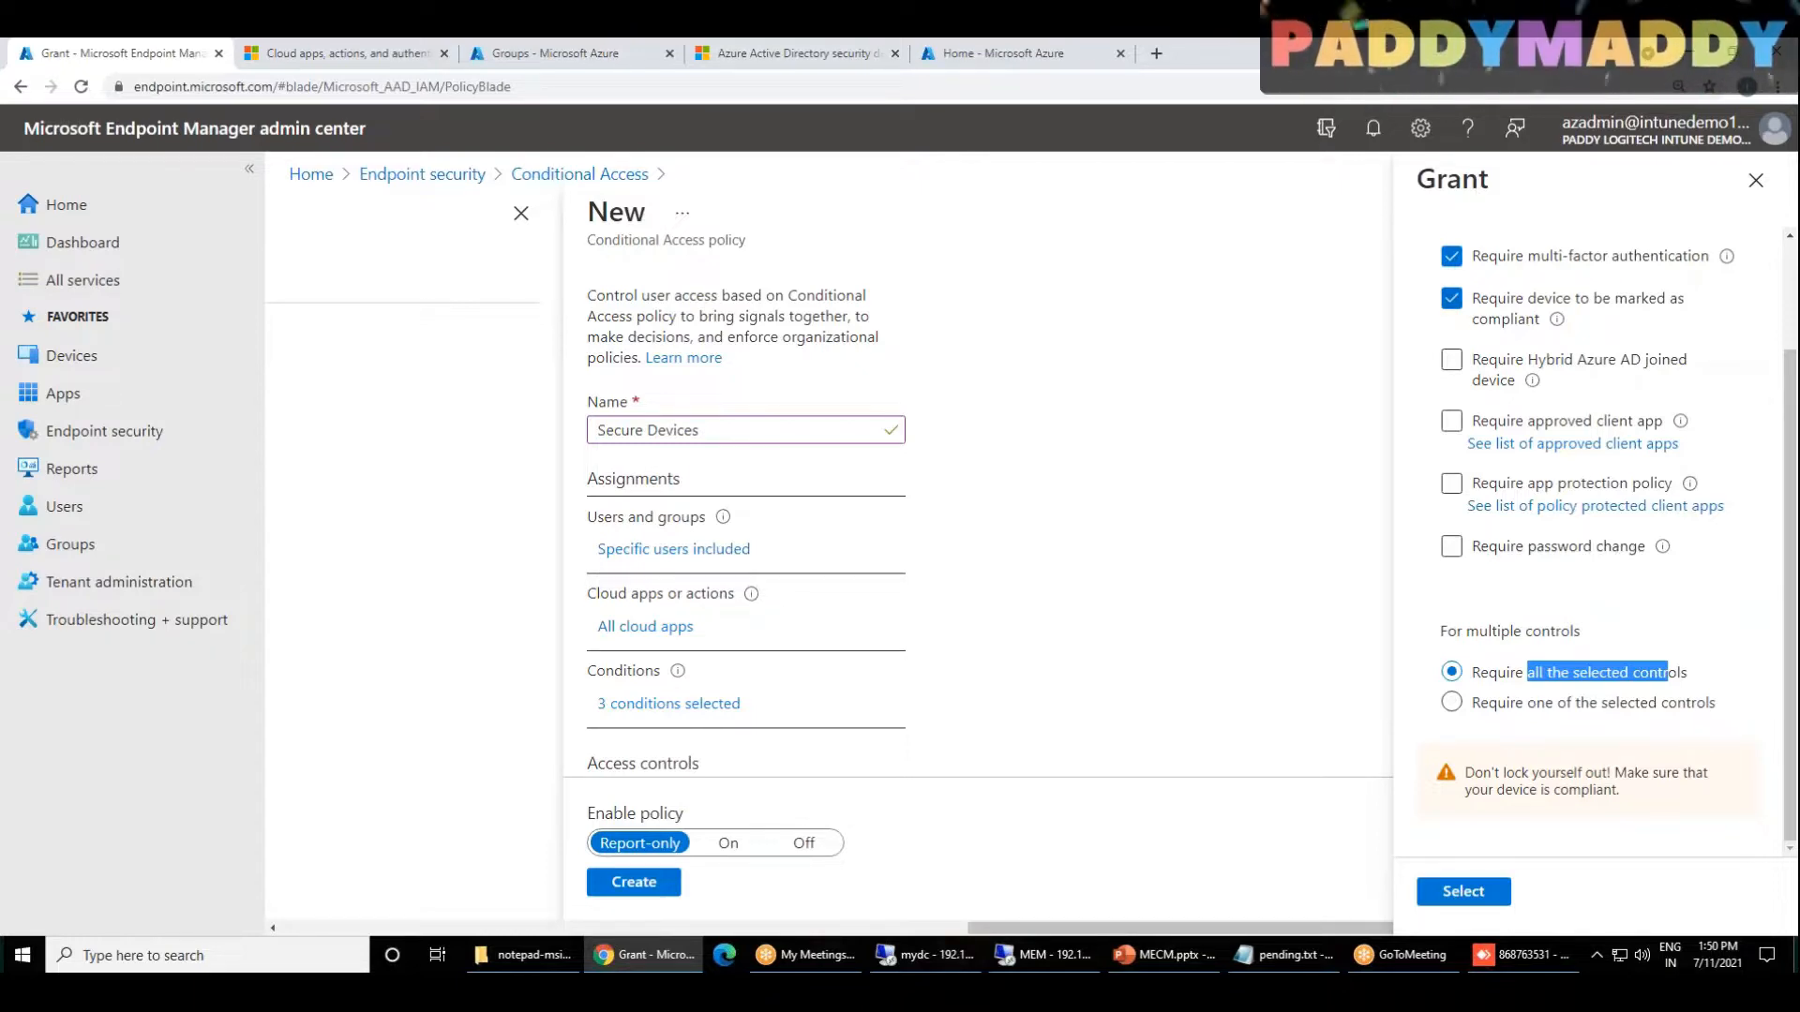
{"action": "scroll", "coordinate": [1535, 389], "scroll_direction": "up", "scroll_amount": 1}
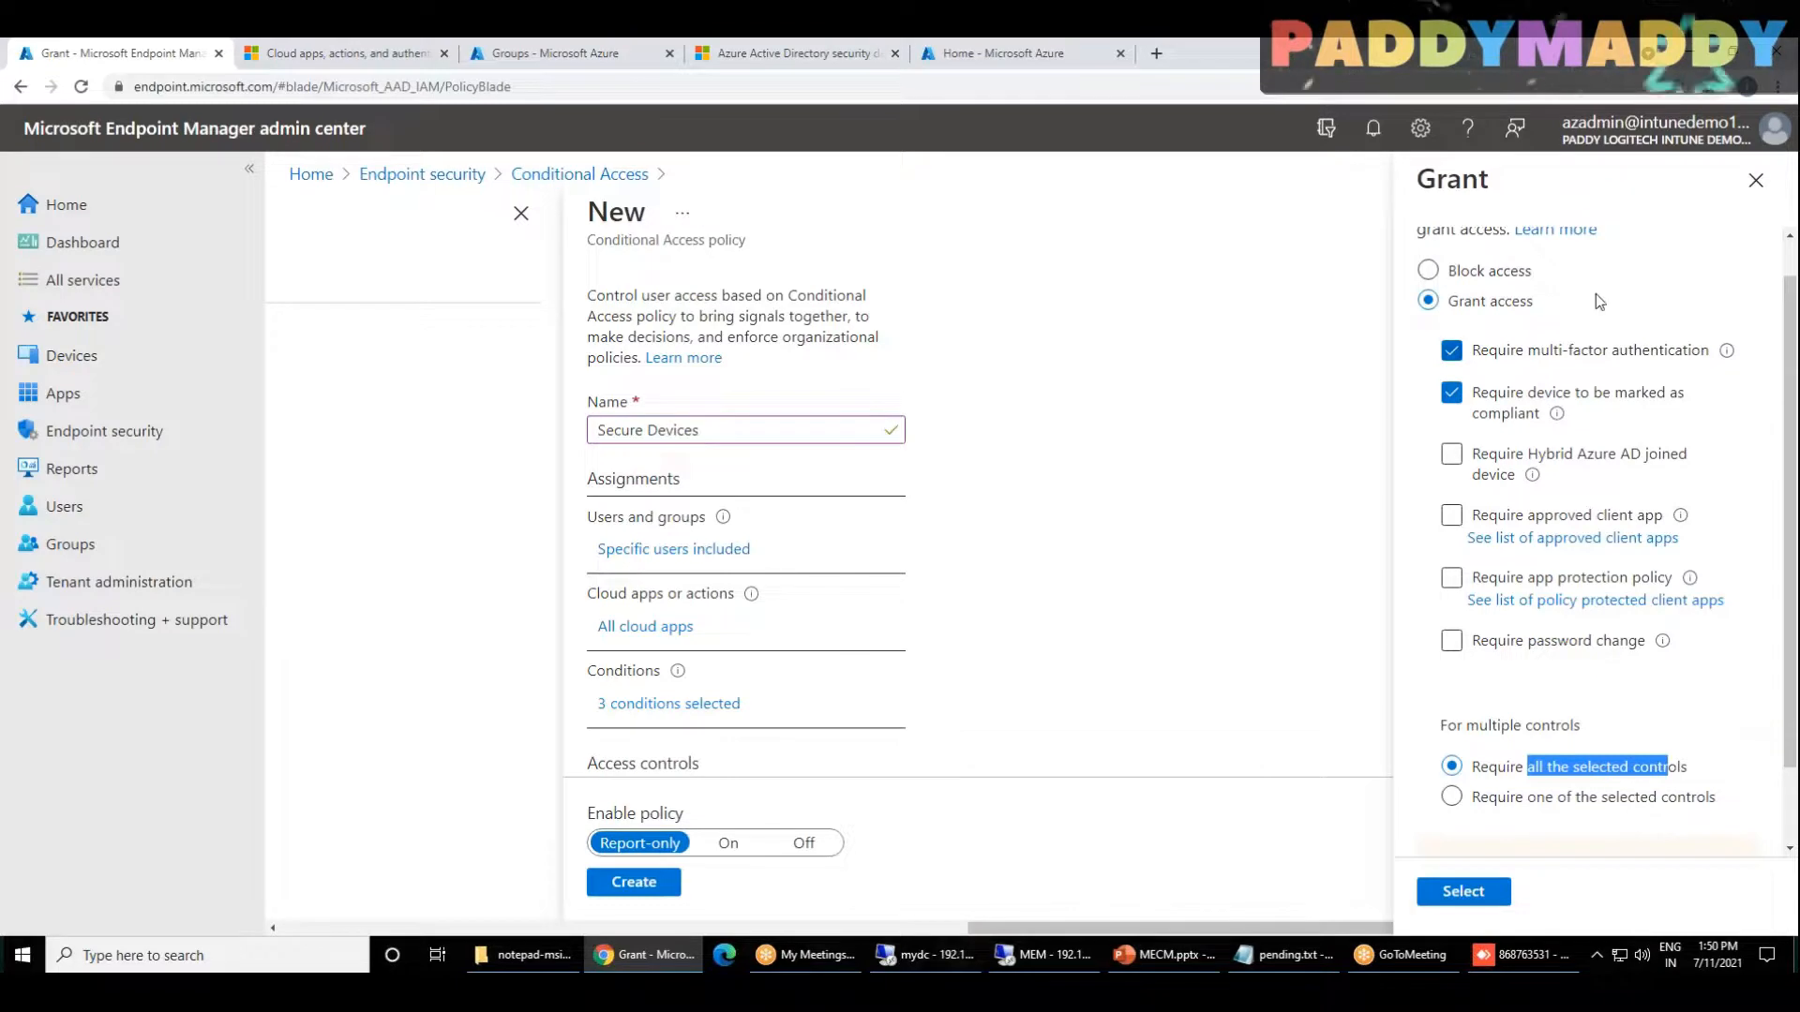
{"action": "left_click", "coordinate": [1463, 891]}
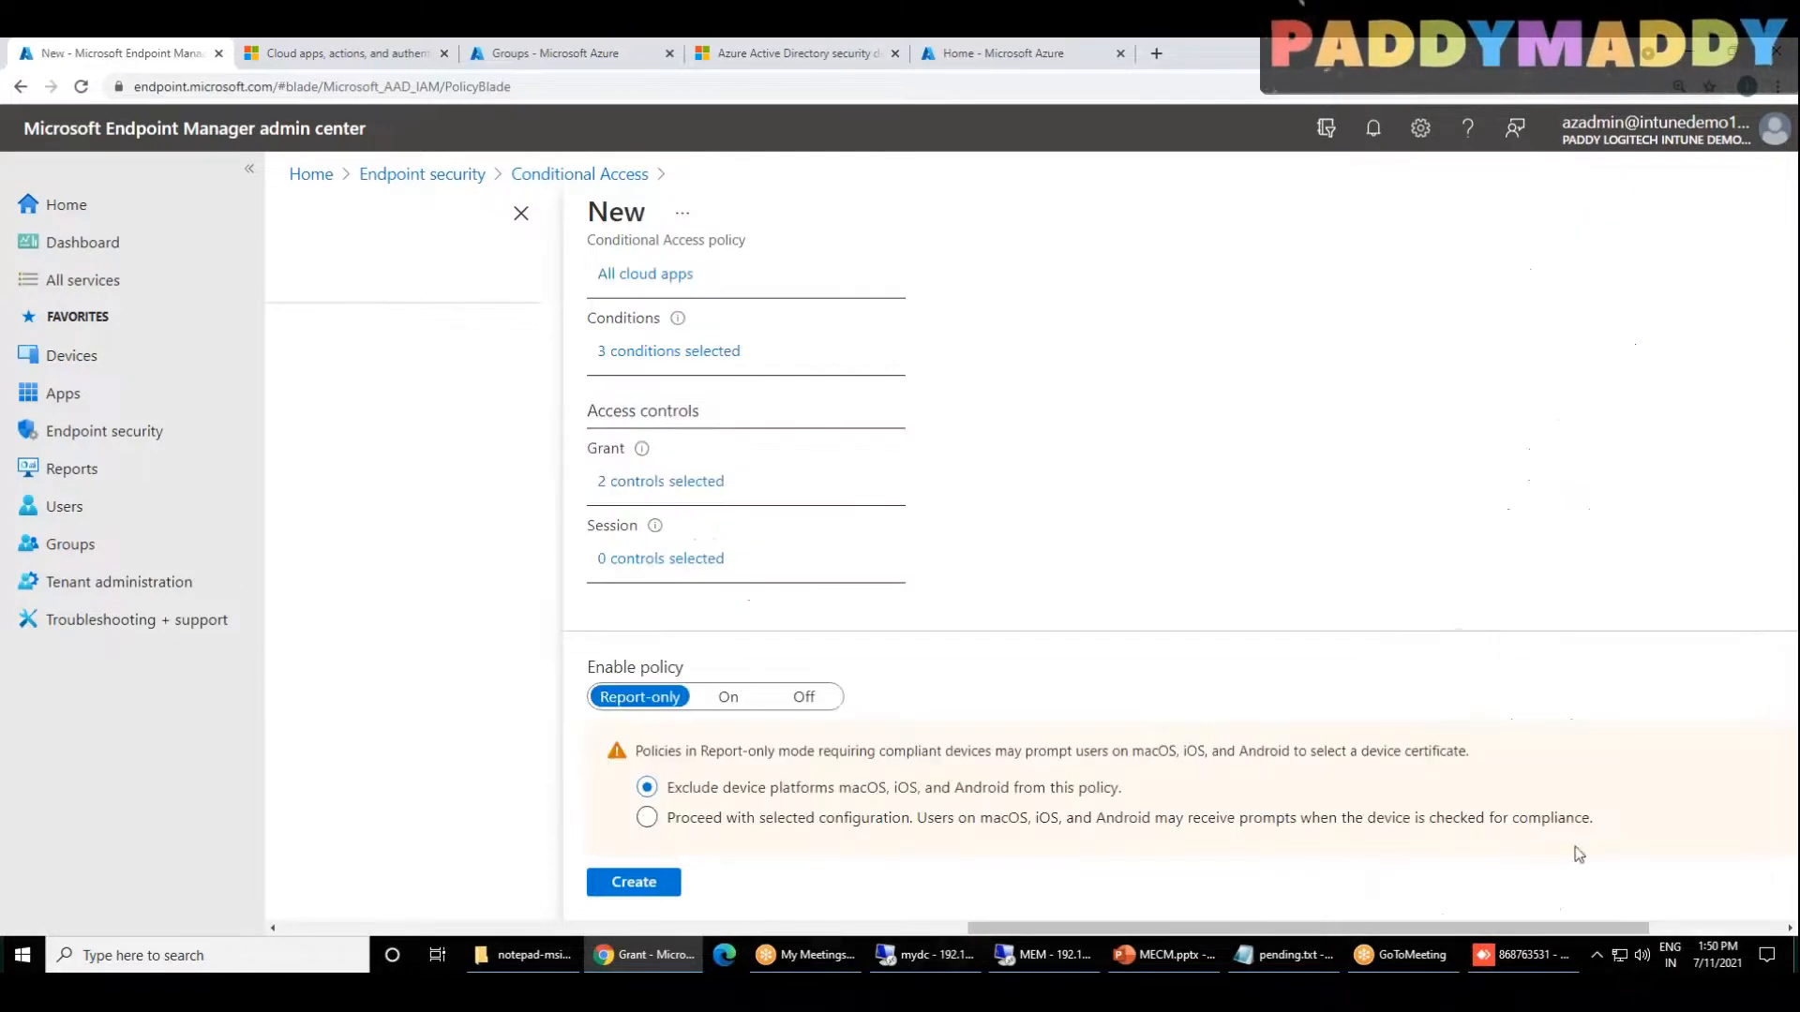
Step: Set Enable policy to On and create the Secure Devices policy
{"action": "left_click", "coordinate": [729, 697]}
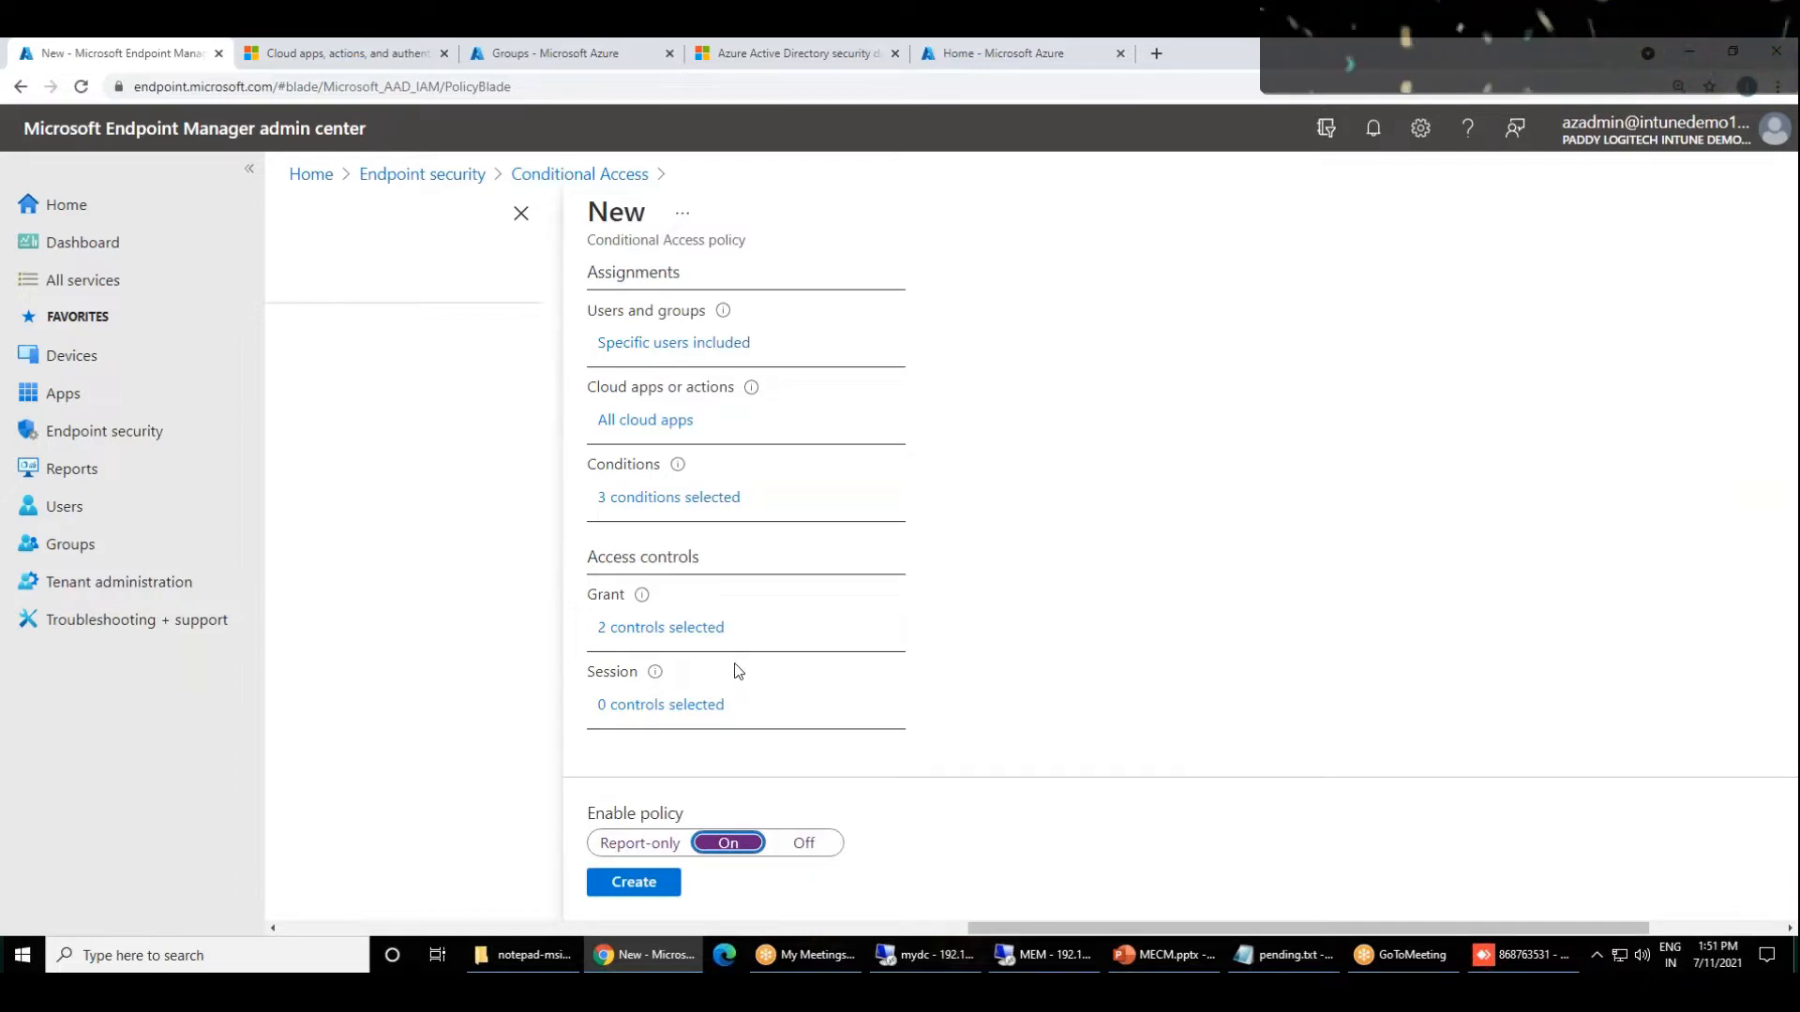
{"action": "scroll", "coordinate": [836, 464], "scroll_direction": "up", "scroll_amount": 2}
{"action": "scroll", "coordinate": [937, 712], "scroll_direction": "down", "scroll_amount": 2}
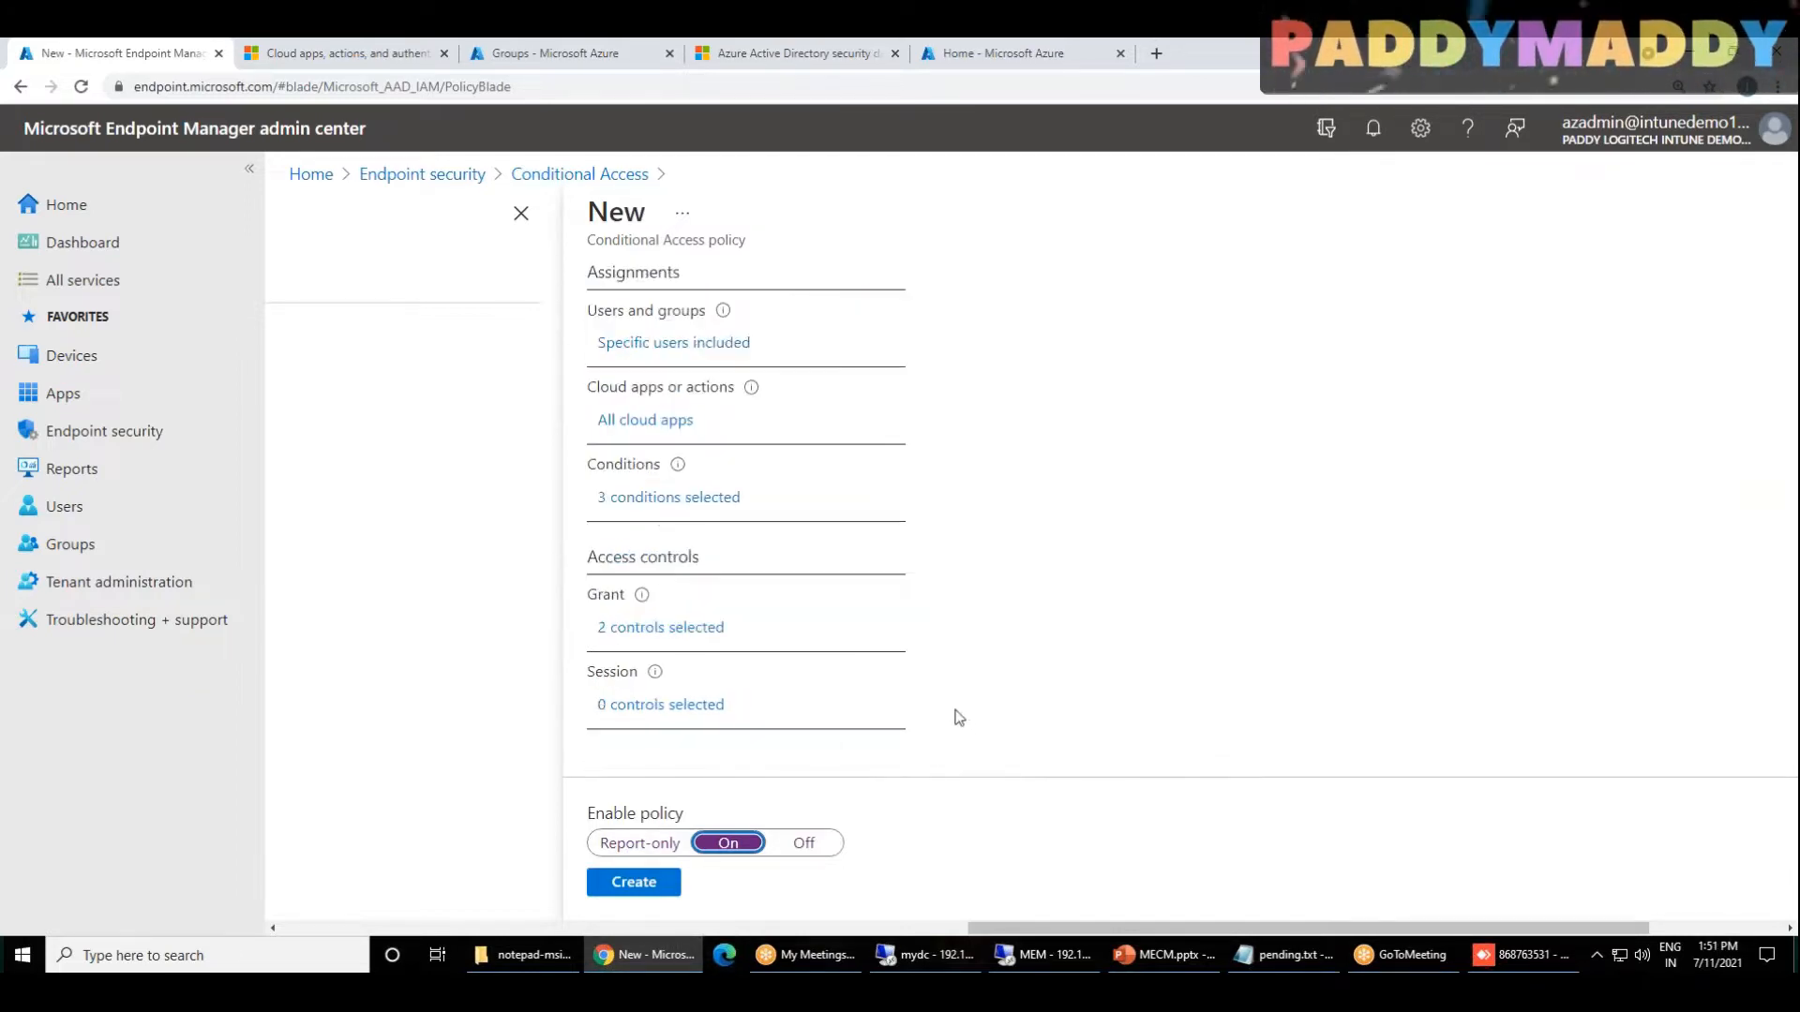
{"action": "left_click", "coordinate": [643, 885]}
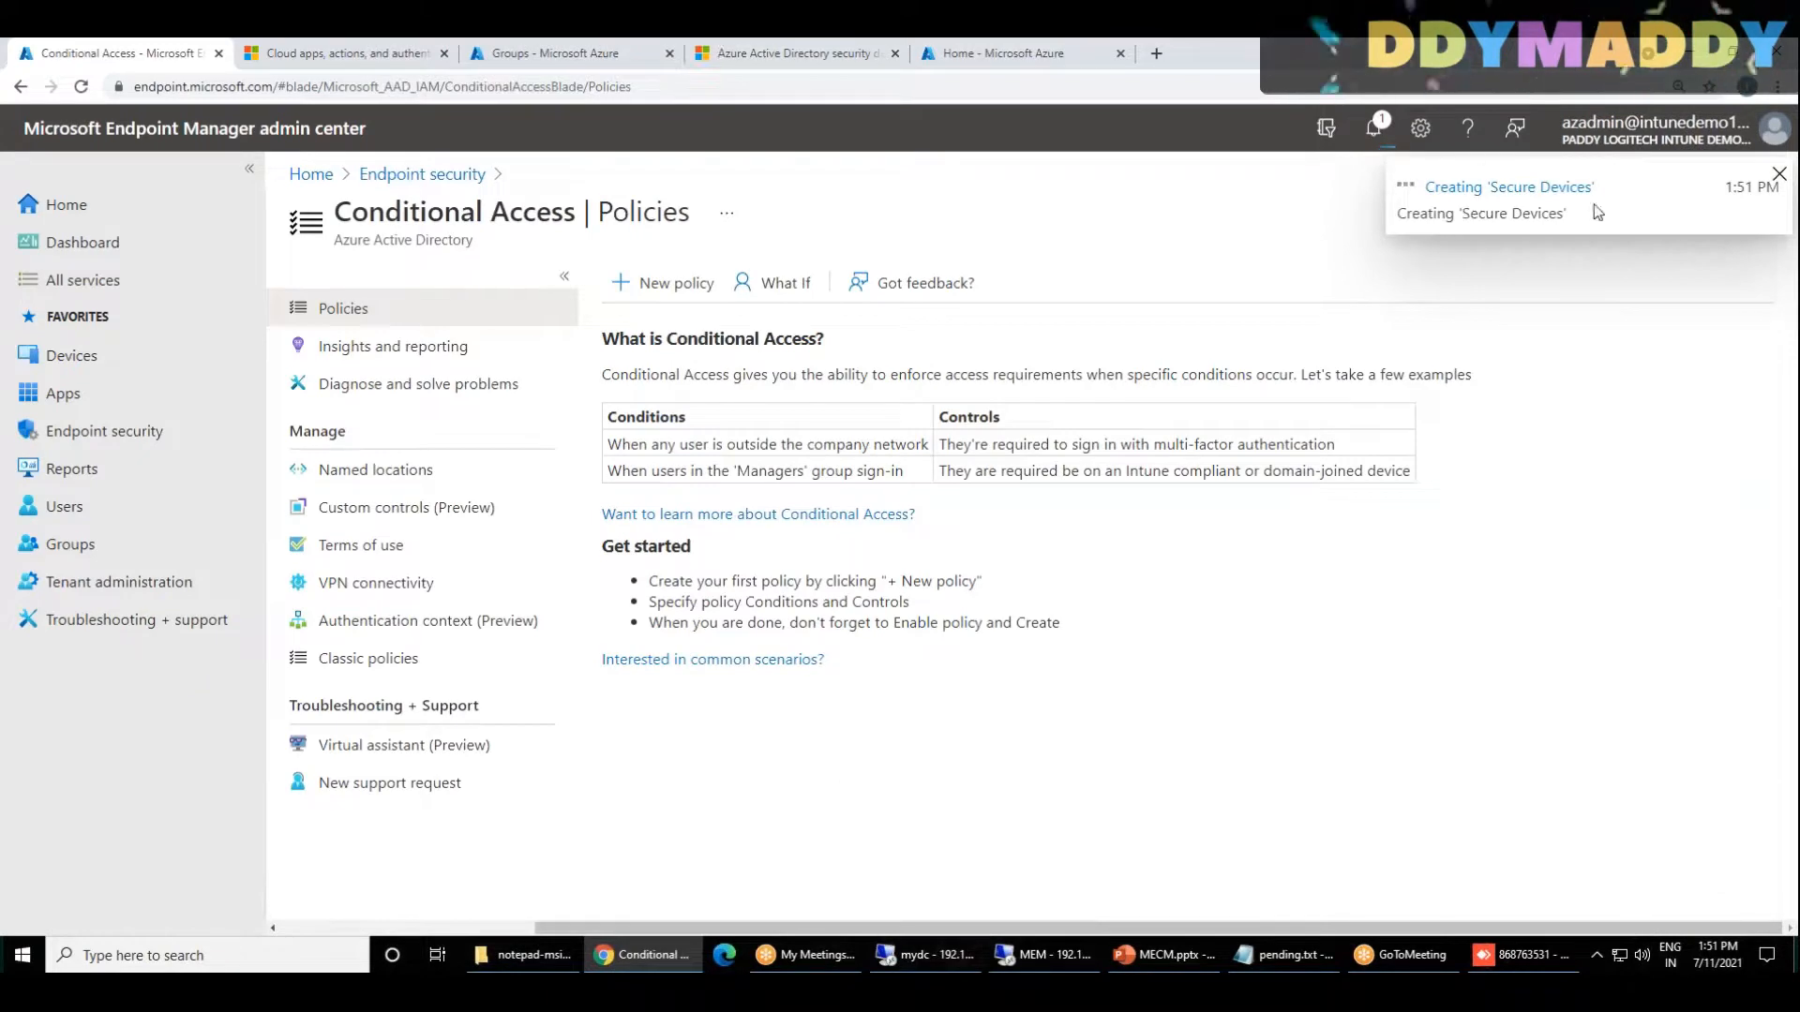
Step: Open the What If policy test and select user1 as the user to evaluate
{"action": "left_click", "coordinate": [788, 283]}
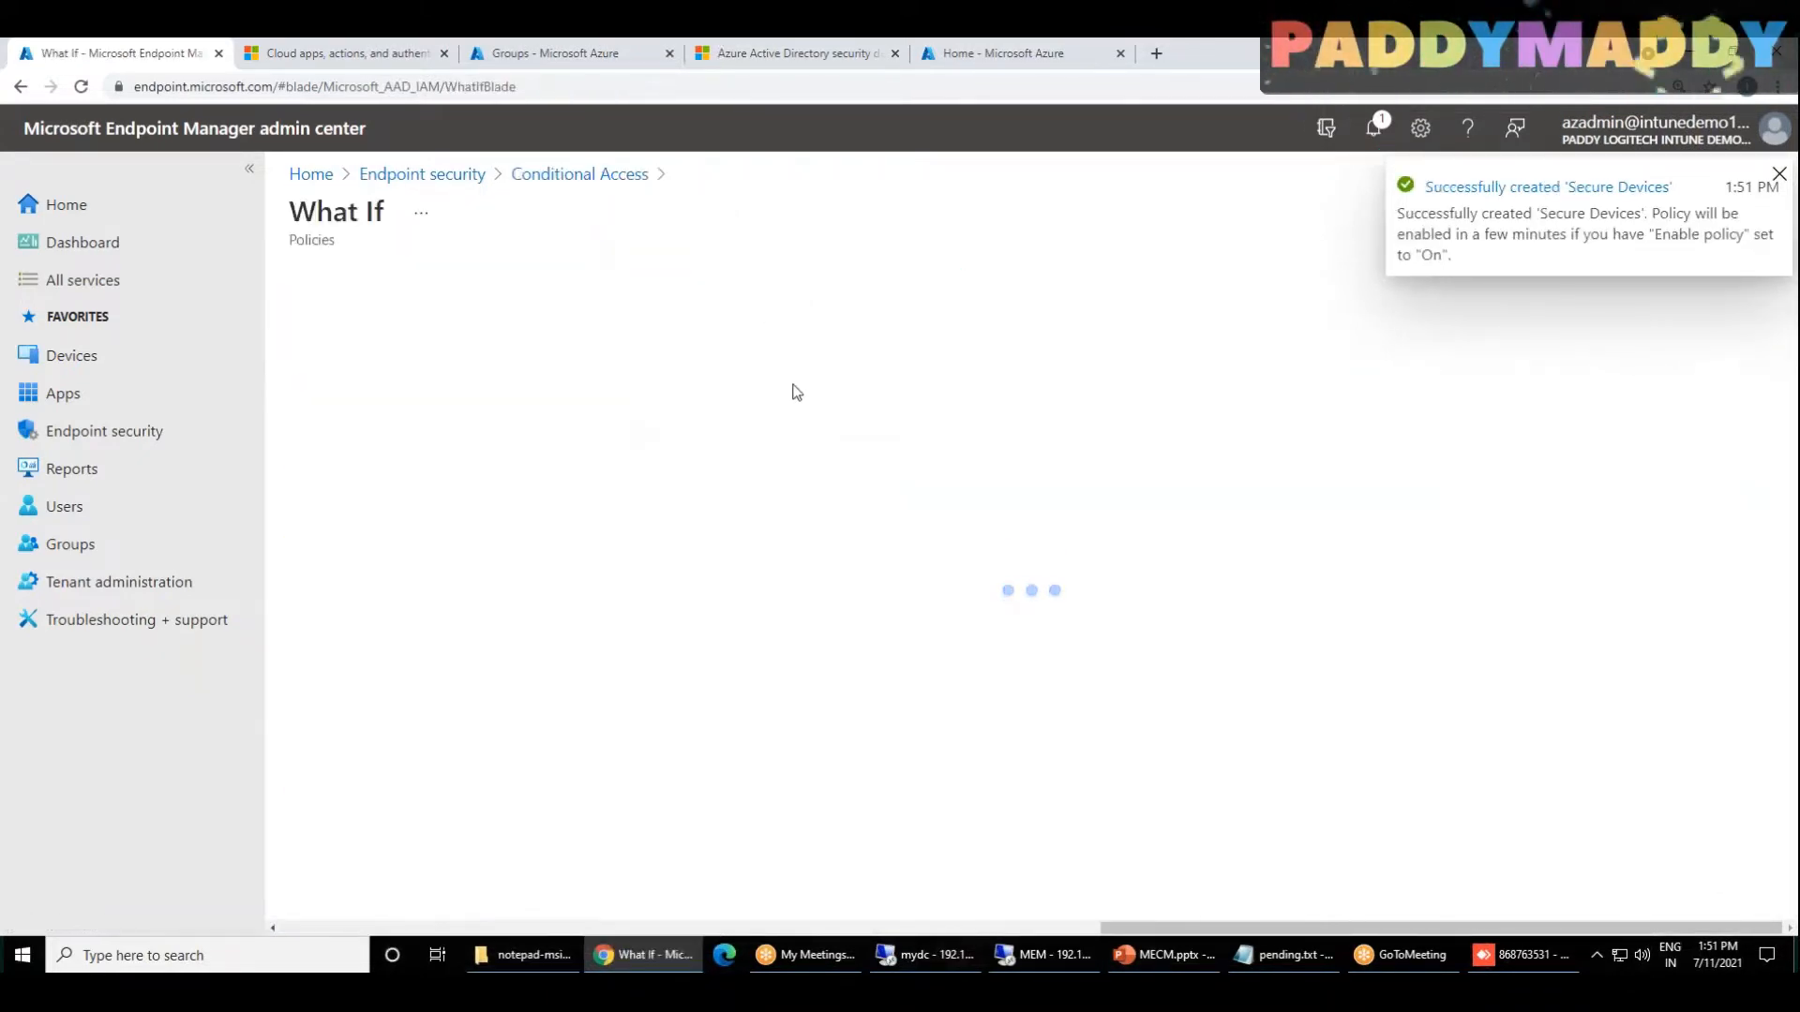
{"action": "left_click", "coordinate": [359, 421]}
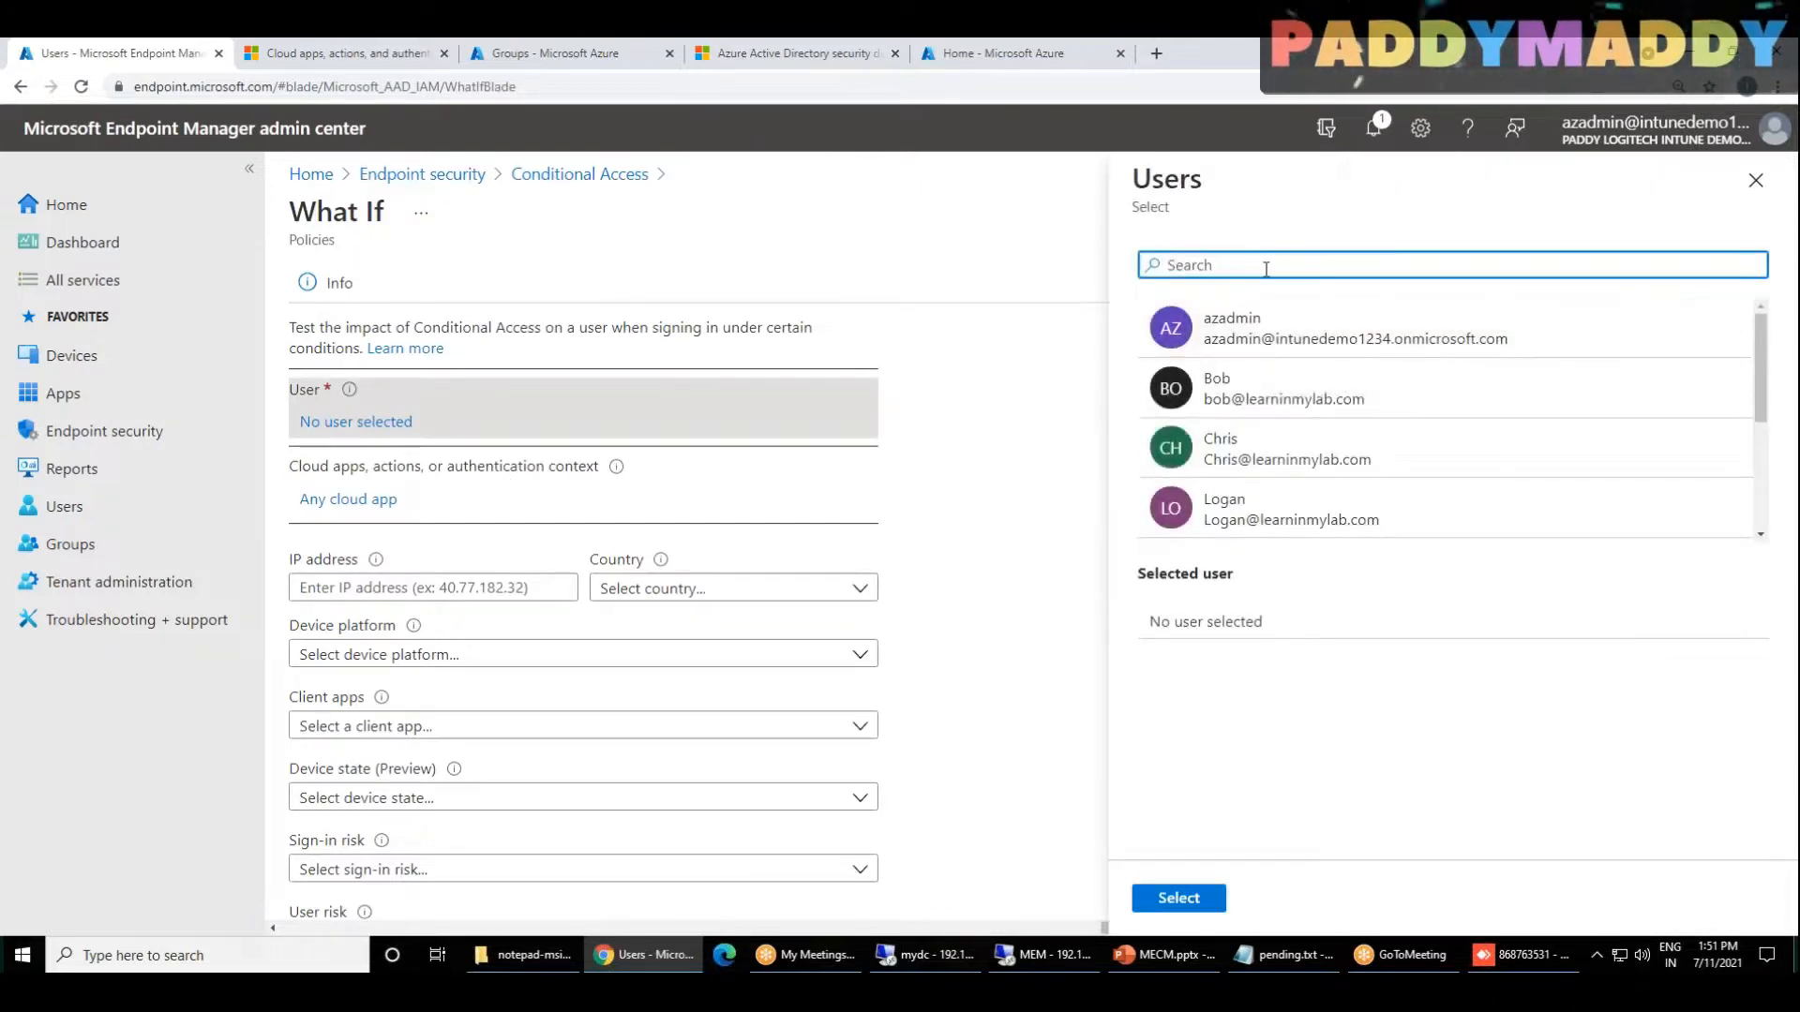
{"action": "left_click", "coordinate": [1259, 411]}
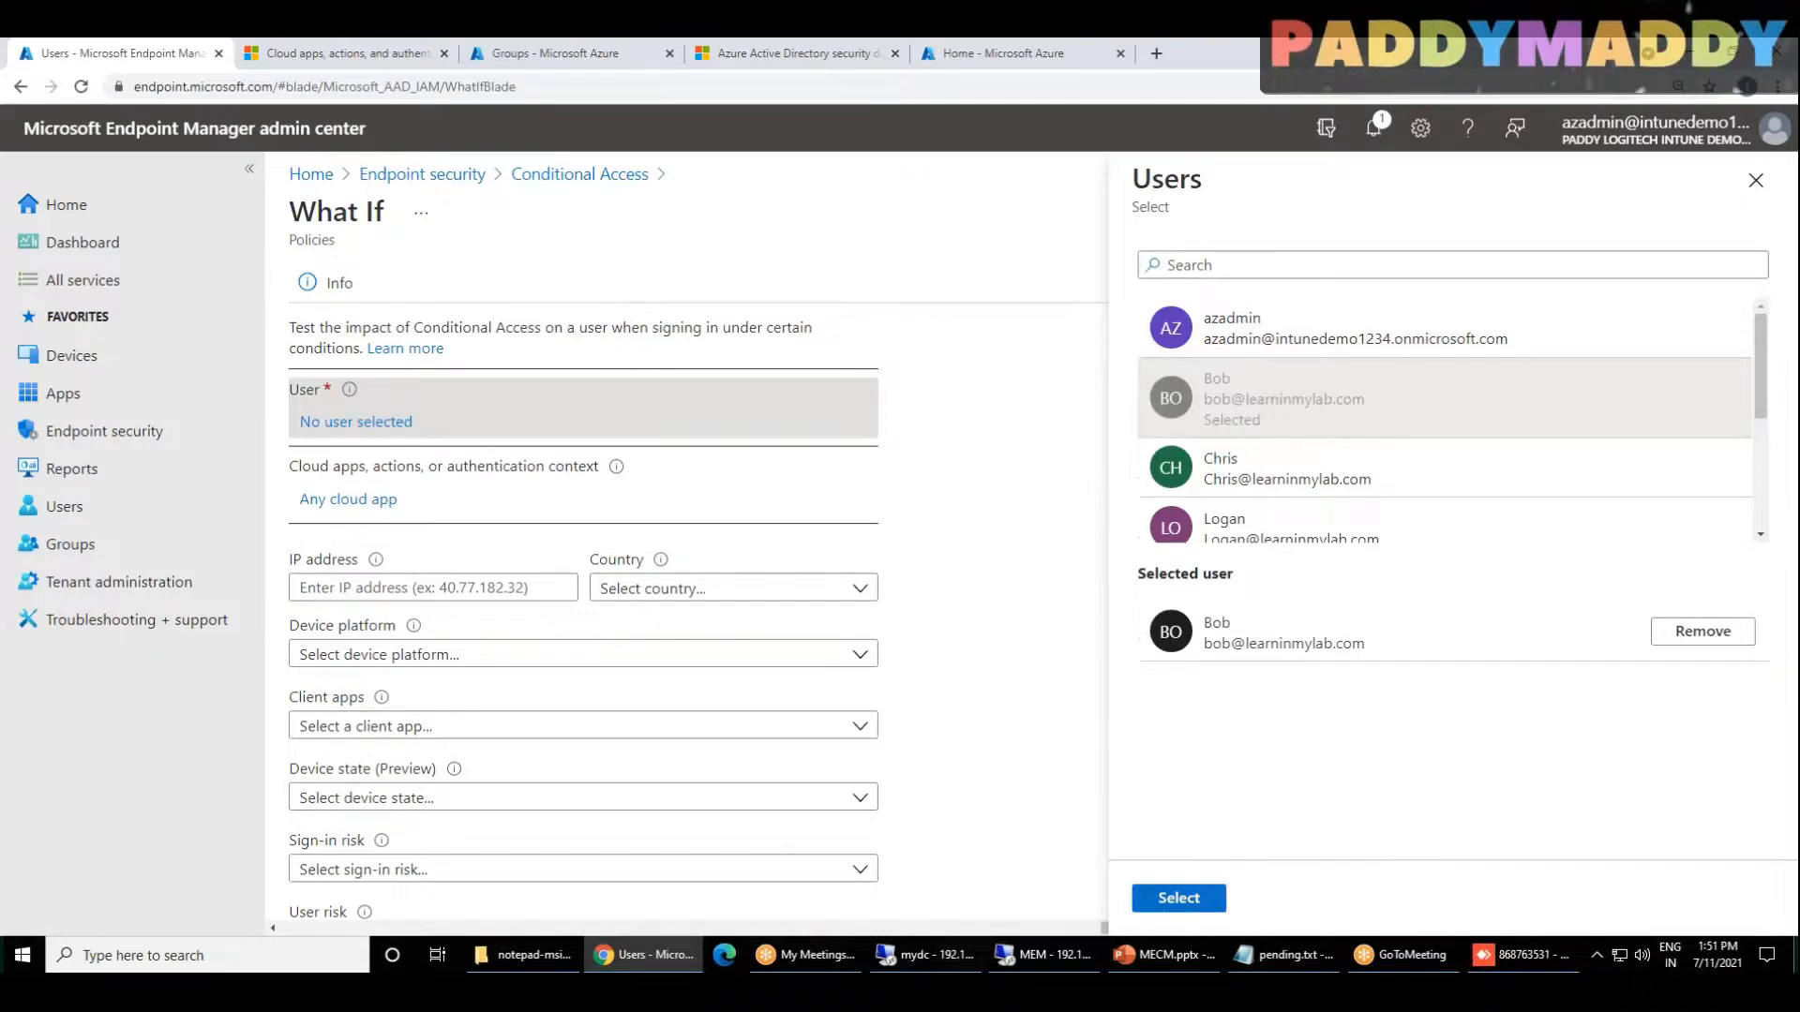
{"action": "scroll", "coordinate": [1274, 473], "scroll_direction": "down", "scroll_amount": 2}
{"action": "scroll", "coordinate": [1270, 464], "scroll_direction": "up", "scroll_amount": 1}
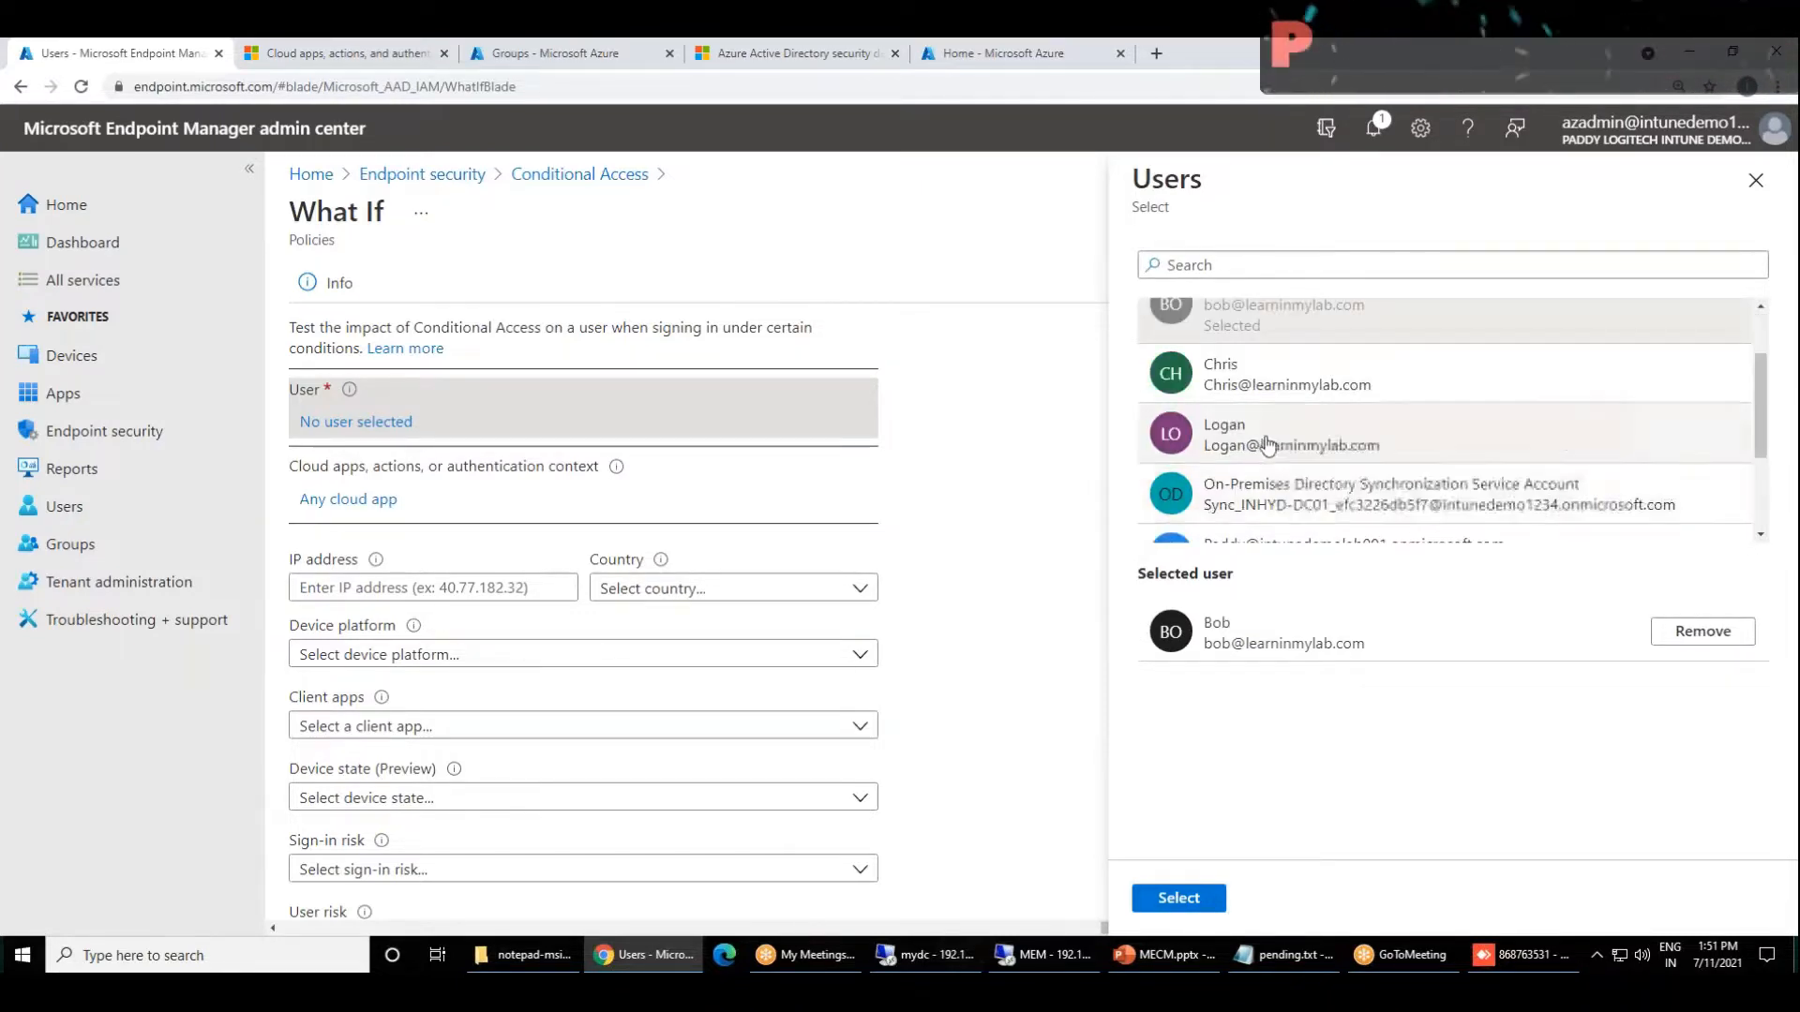
{"action": "left_click_drag", "start_coordinate": [1274, 450], "coordinate": [1402, 424]}
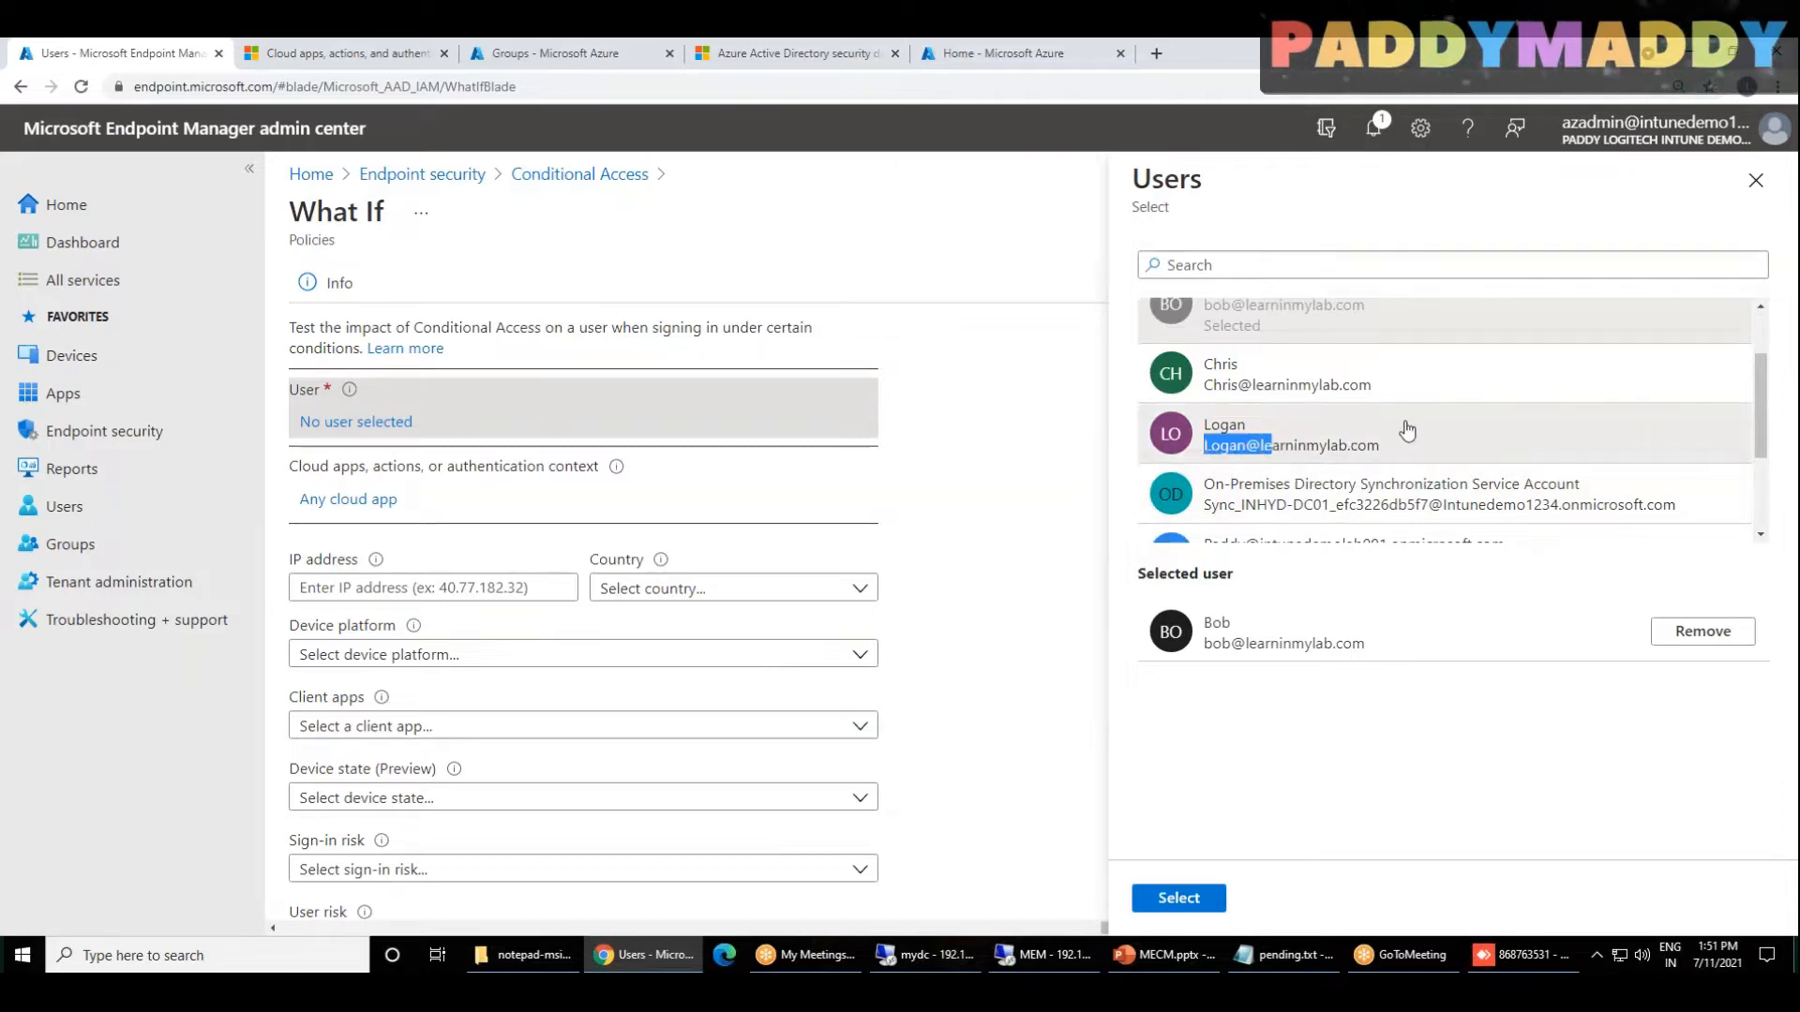
{"action": "scroll", "coordinate": [1306, 443], "scroll_direction": "down", "scroll_amount": 2}
{"action": "left_click", "coordinate": [1249, 510]}
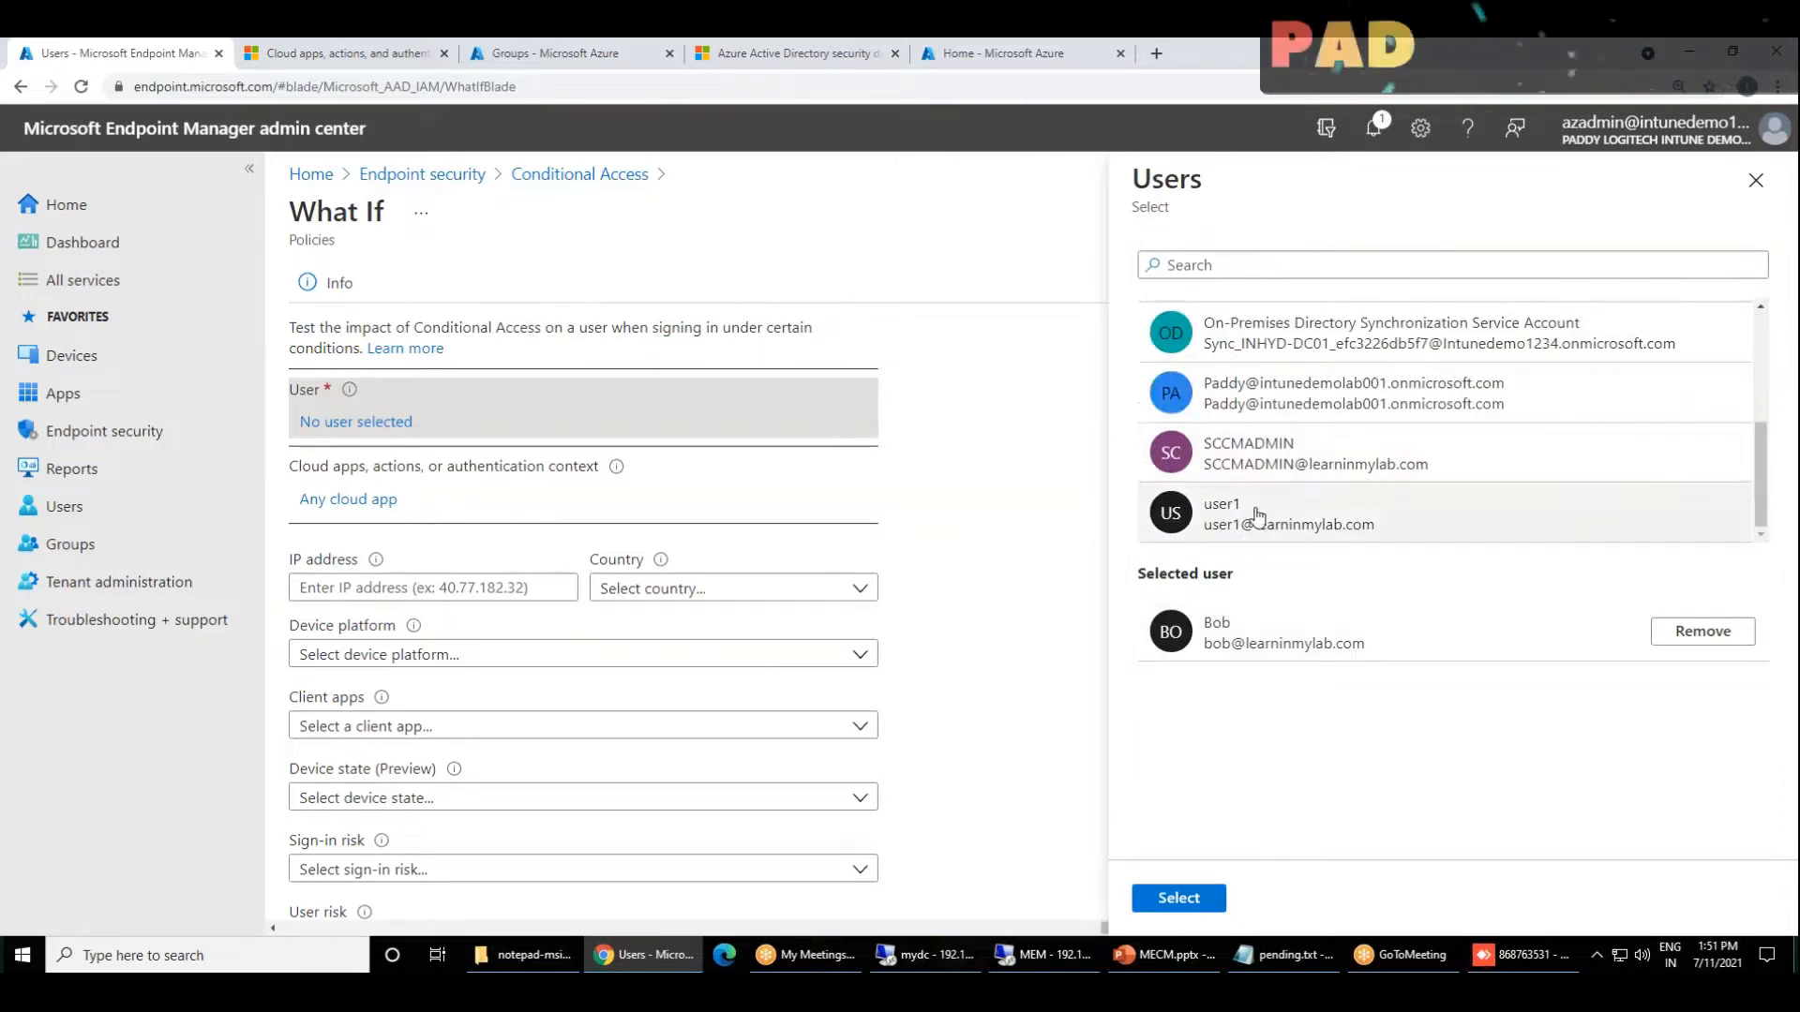
{"action": "scroll", "coordinate": [1271, 458], "scroll_direction": "down", "scroll_amount": 1}
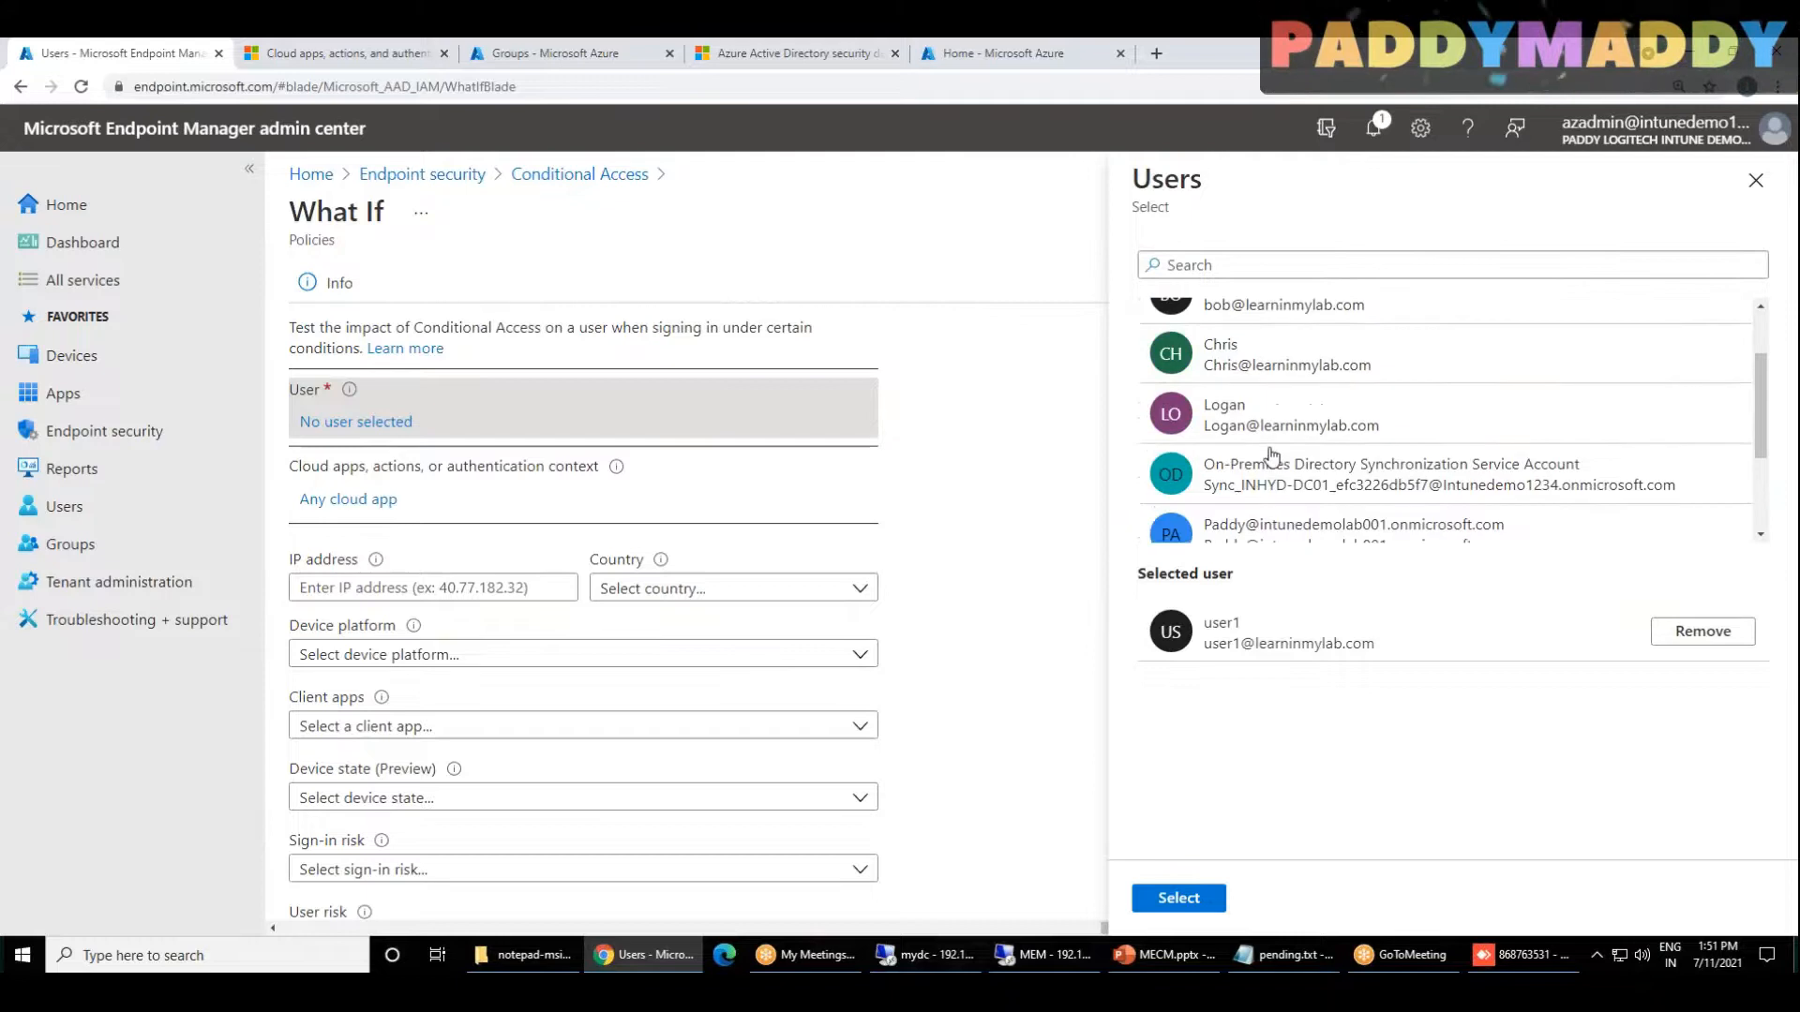
{"action": "left_click", "coordinate": [1179, 898]}
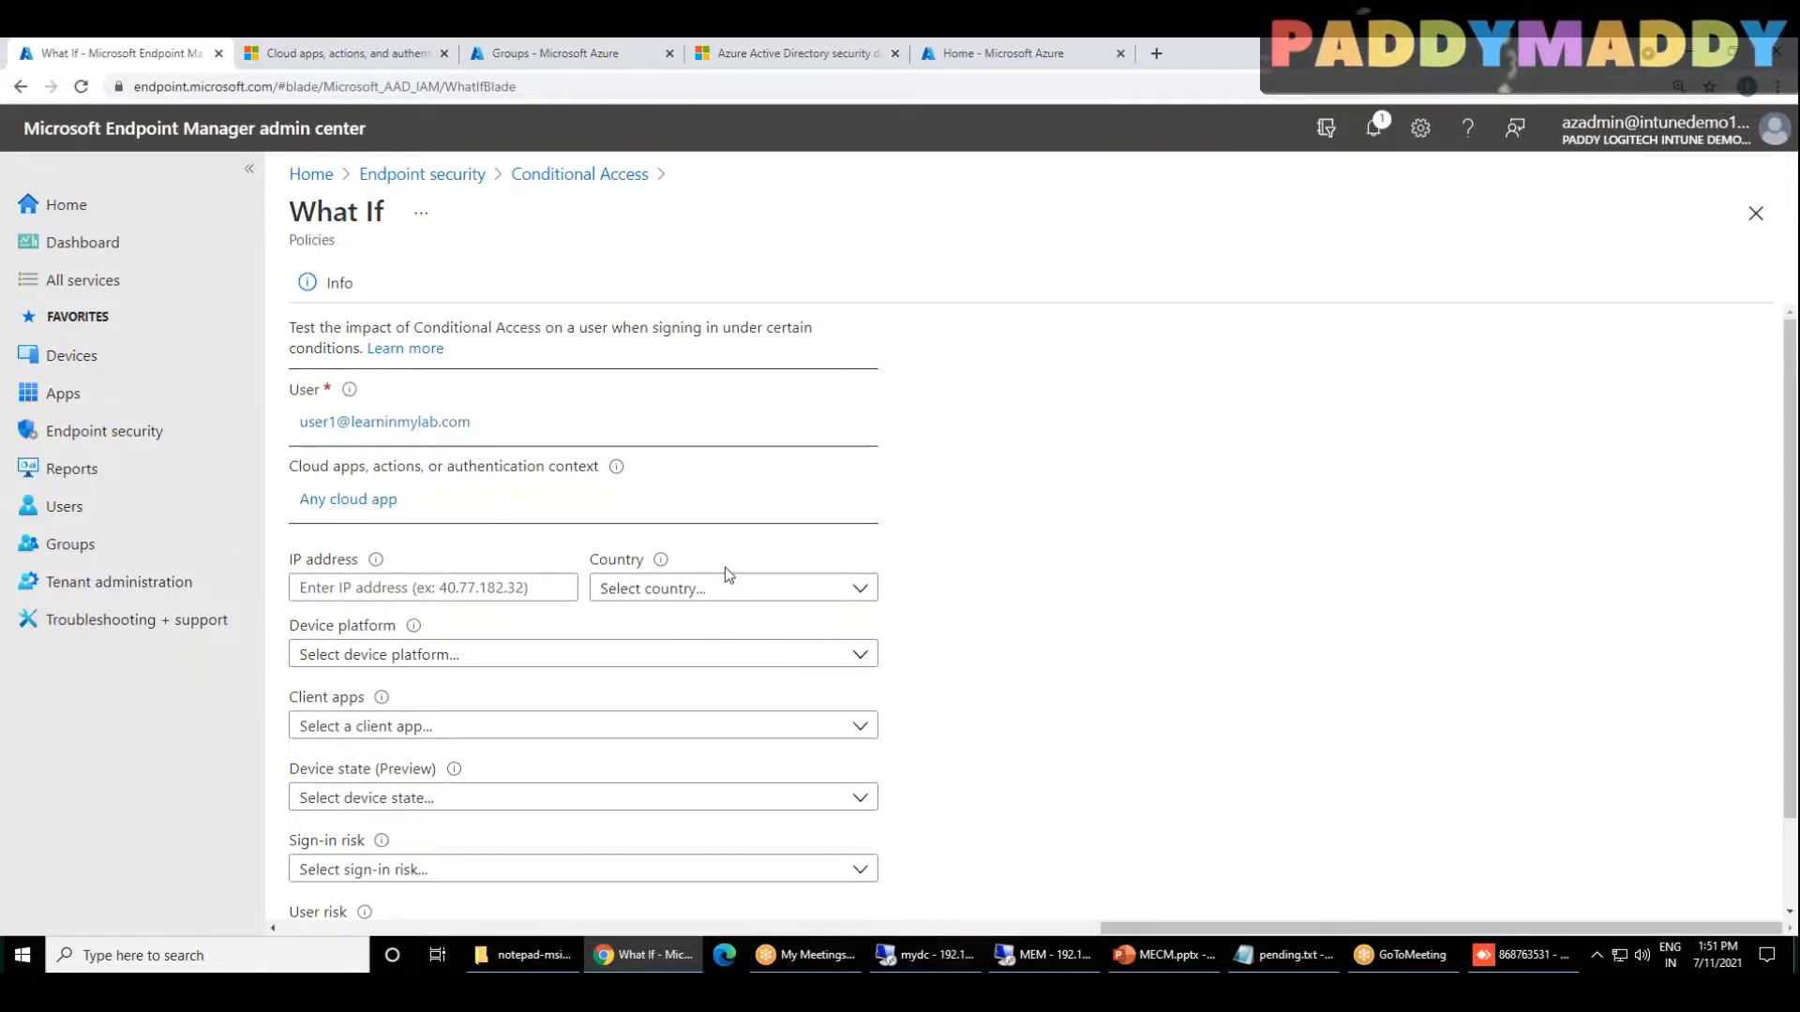
Step: Set the What If device platform to Windows and the client app to Browser, leaving IP address and country unspecified
{"action": "scroll", "coordinate": [724, 566], "scroll_direction": "down", "scroll_amount": 1}
{"action": "left_click", "coordinate": [412, 492]}
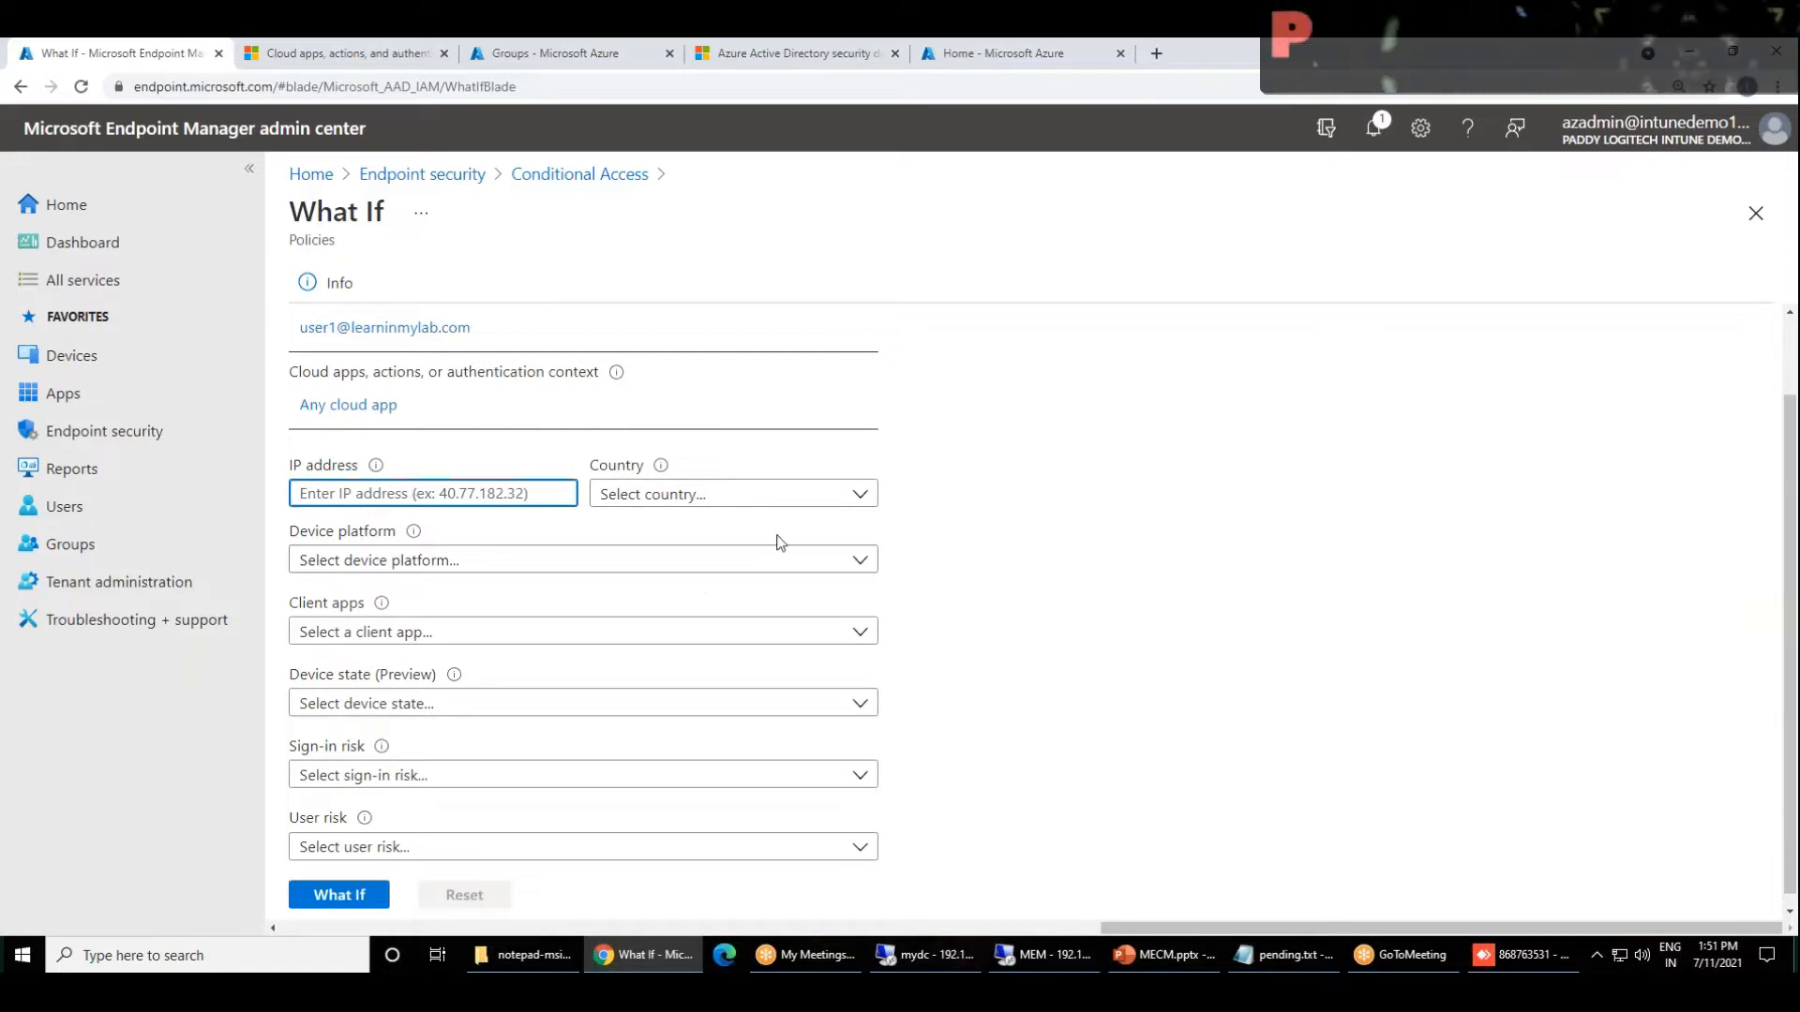
{"action": "left_click", "coordinate": [692, 496]}
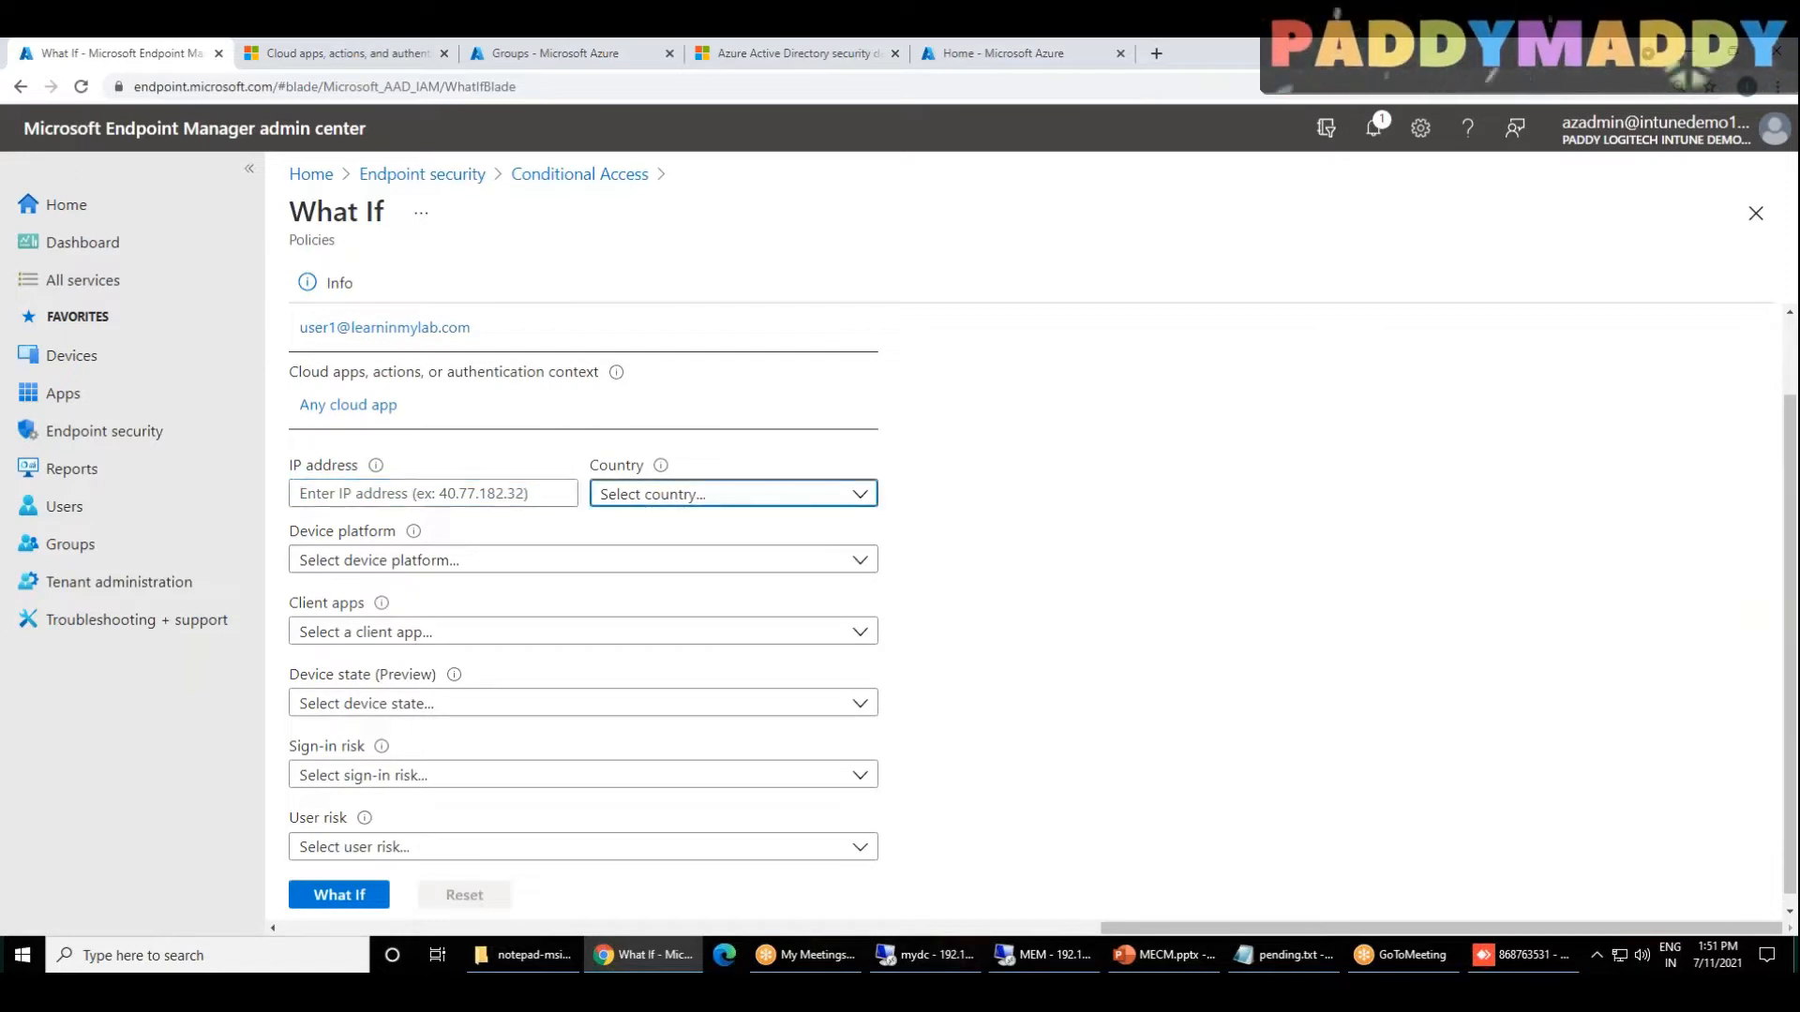
{"action": "left_click", "coordinate": [1213, 631]}
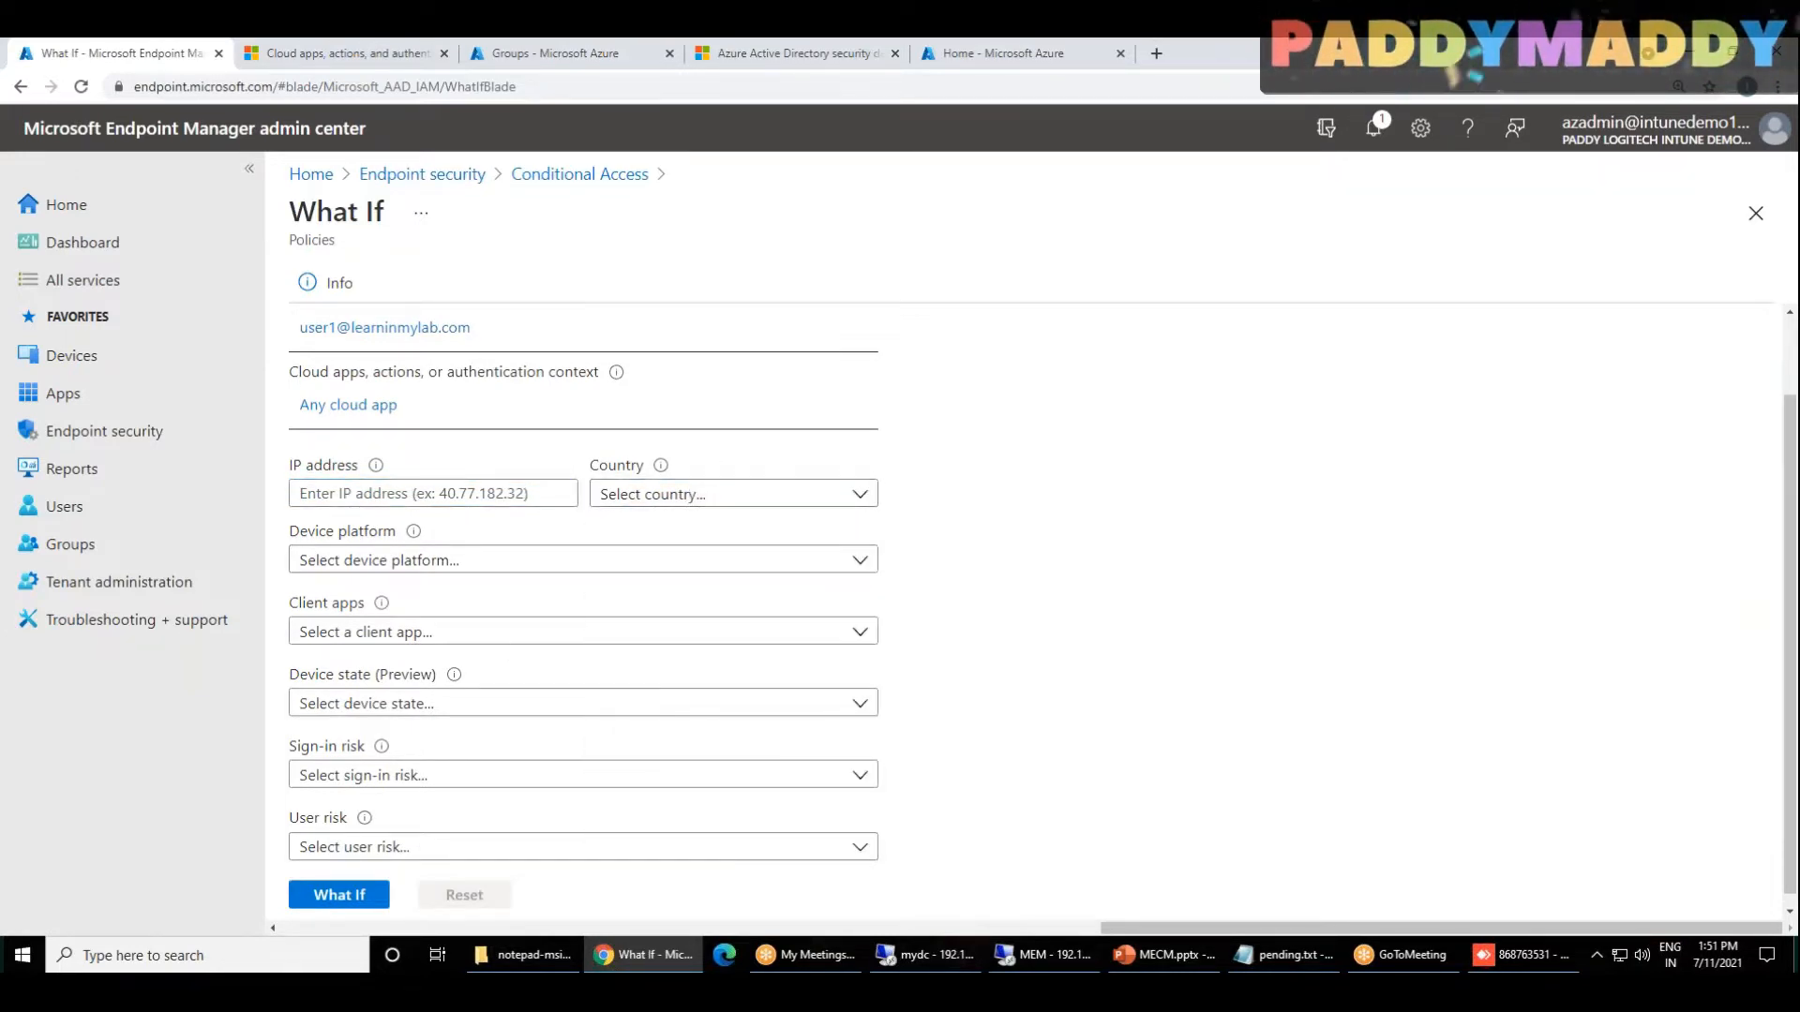
{"action": "left_click", "coordinate": [446, 555]}
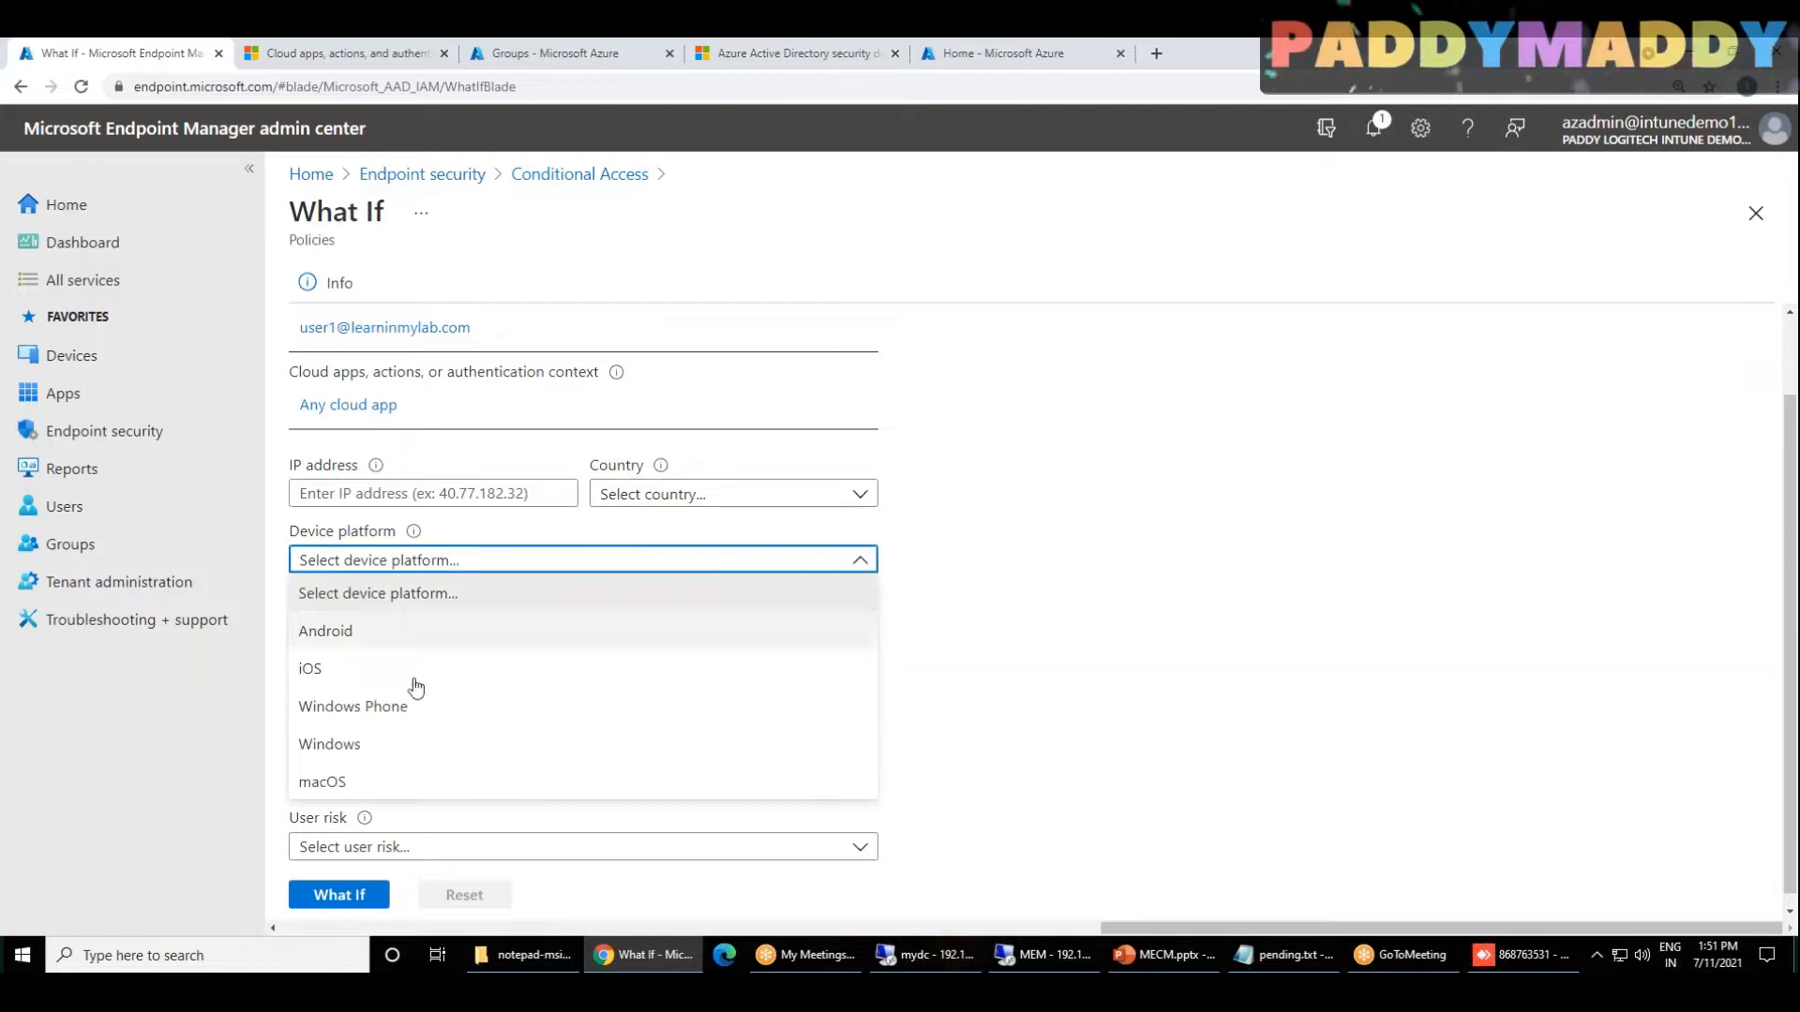
{"action": "left_click", "coordinate": [365, 745]}
{"action": "left_click", "coordinate": [591, 634]}
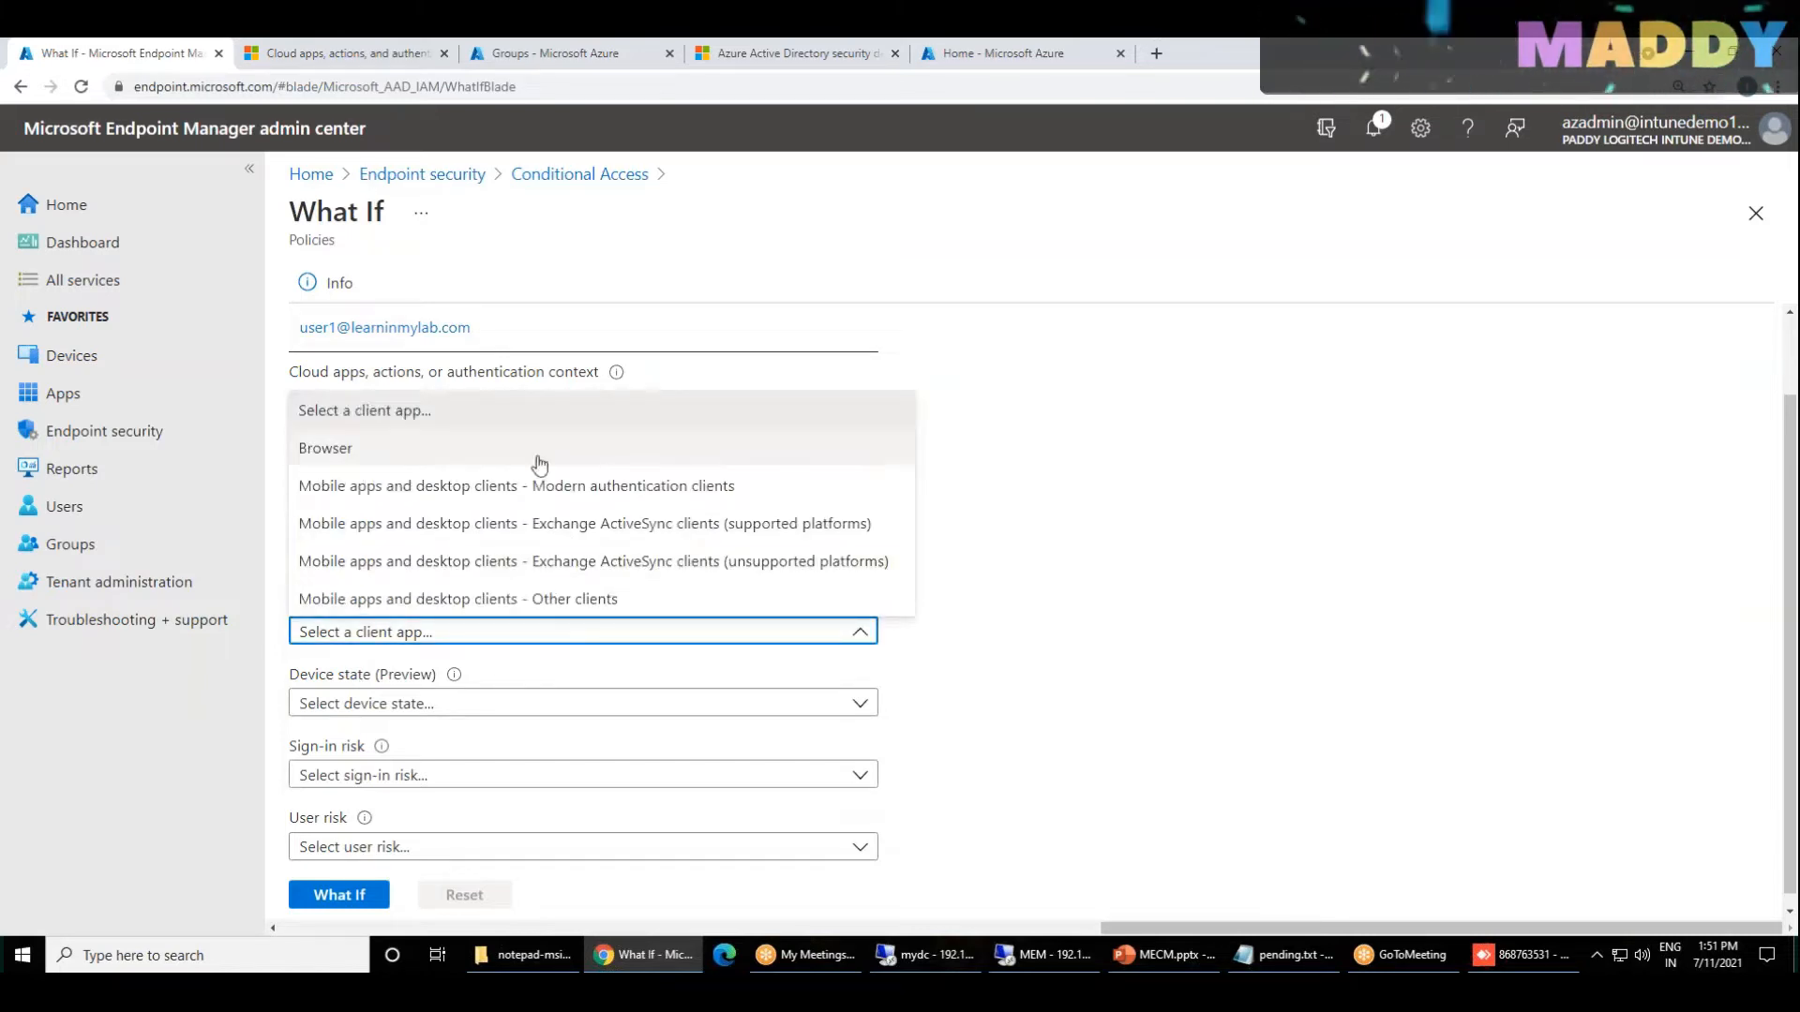
{"action": "left_click", "coordinate": [398, 448]}
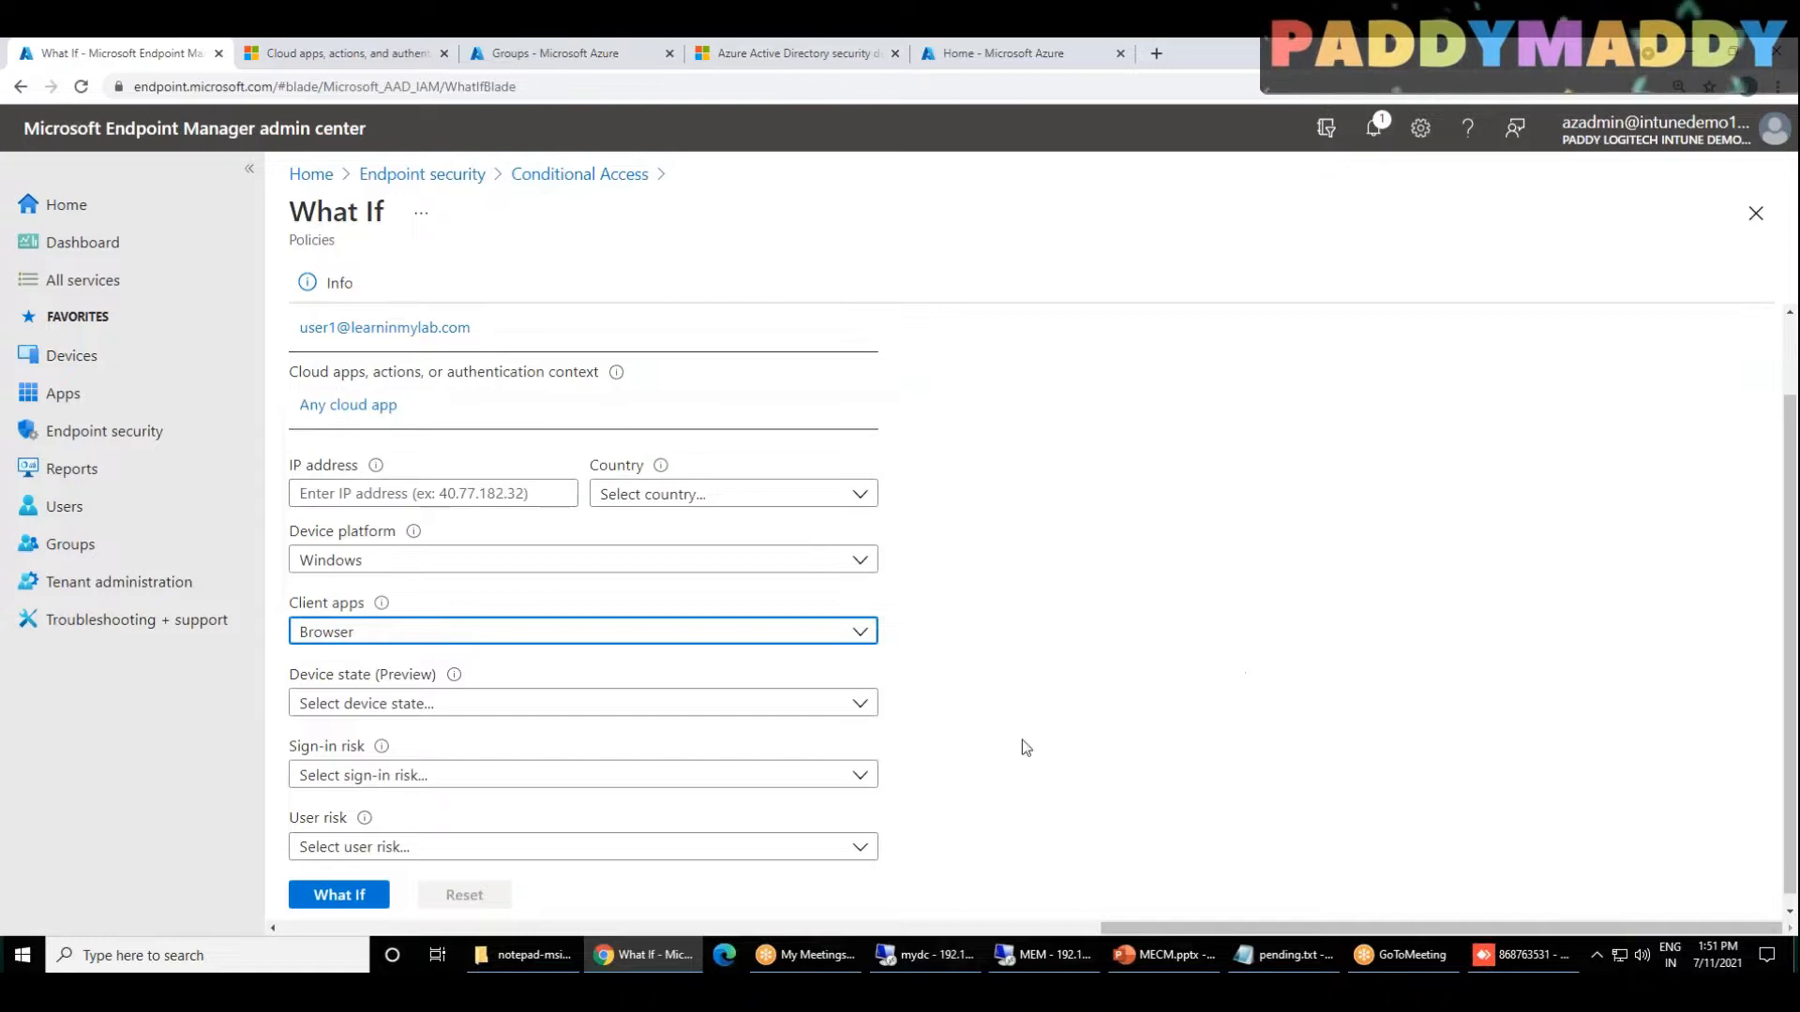
Step: Set the device state to Device marked as compliant, leave the sign-in and user risk unselected, and run the What If evaluation
{"action": "left_click", "coordinate": [431, 696]}
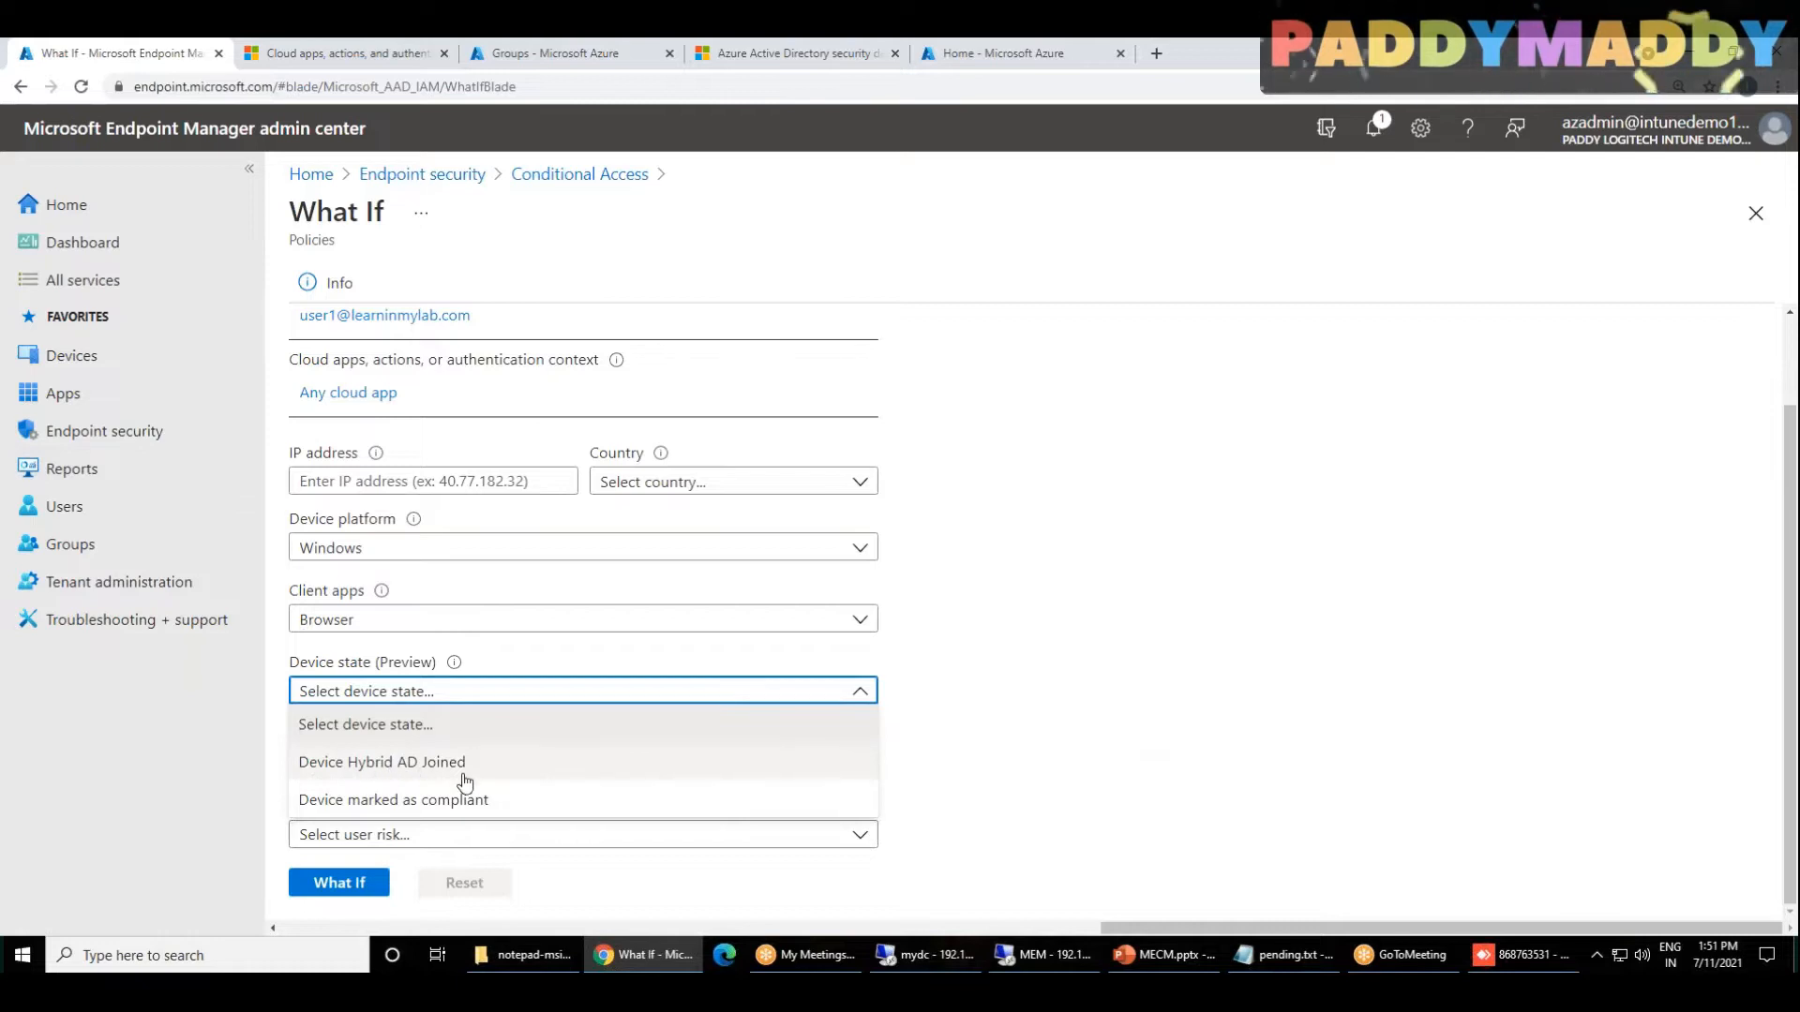
{"action": "left_click", "coordinate": [413, 805]}
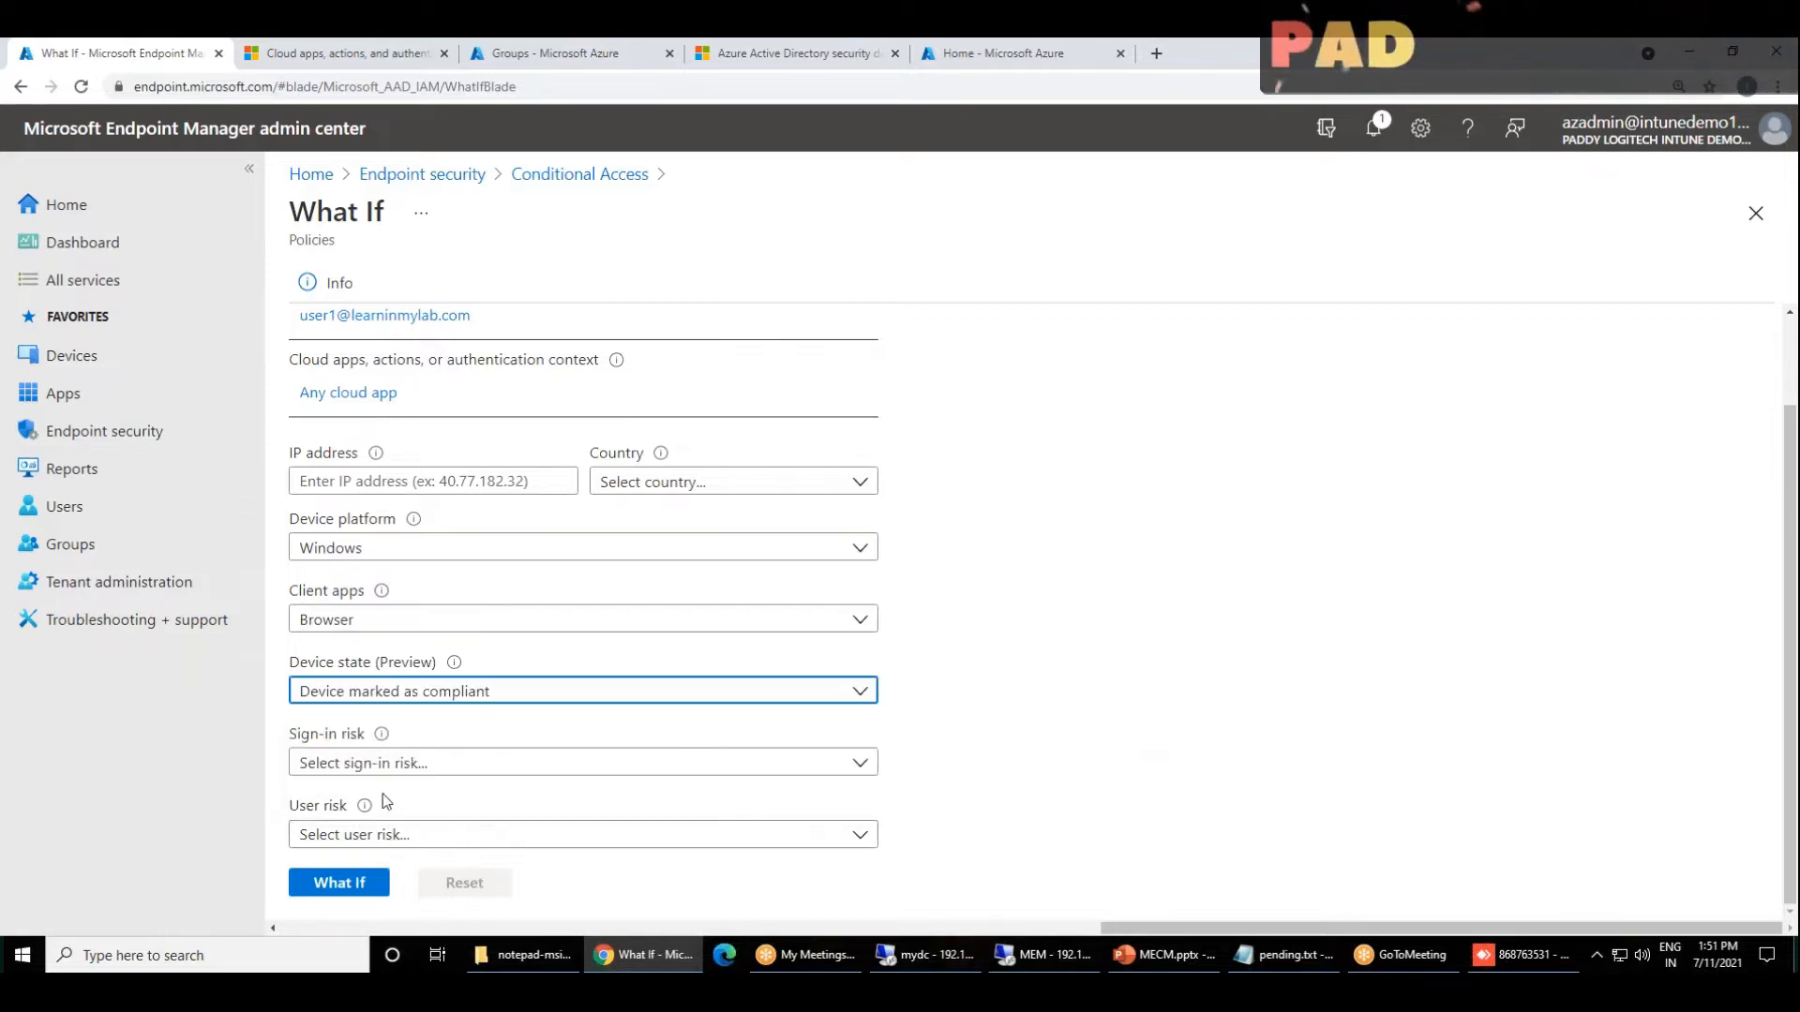
{"action": "left_click", "coordinate": [1198, 754]}
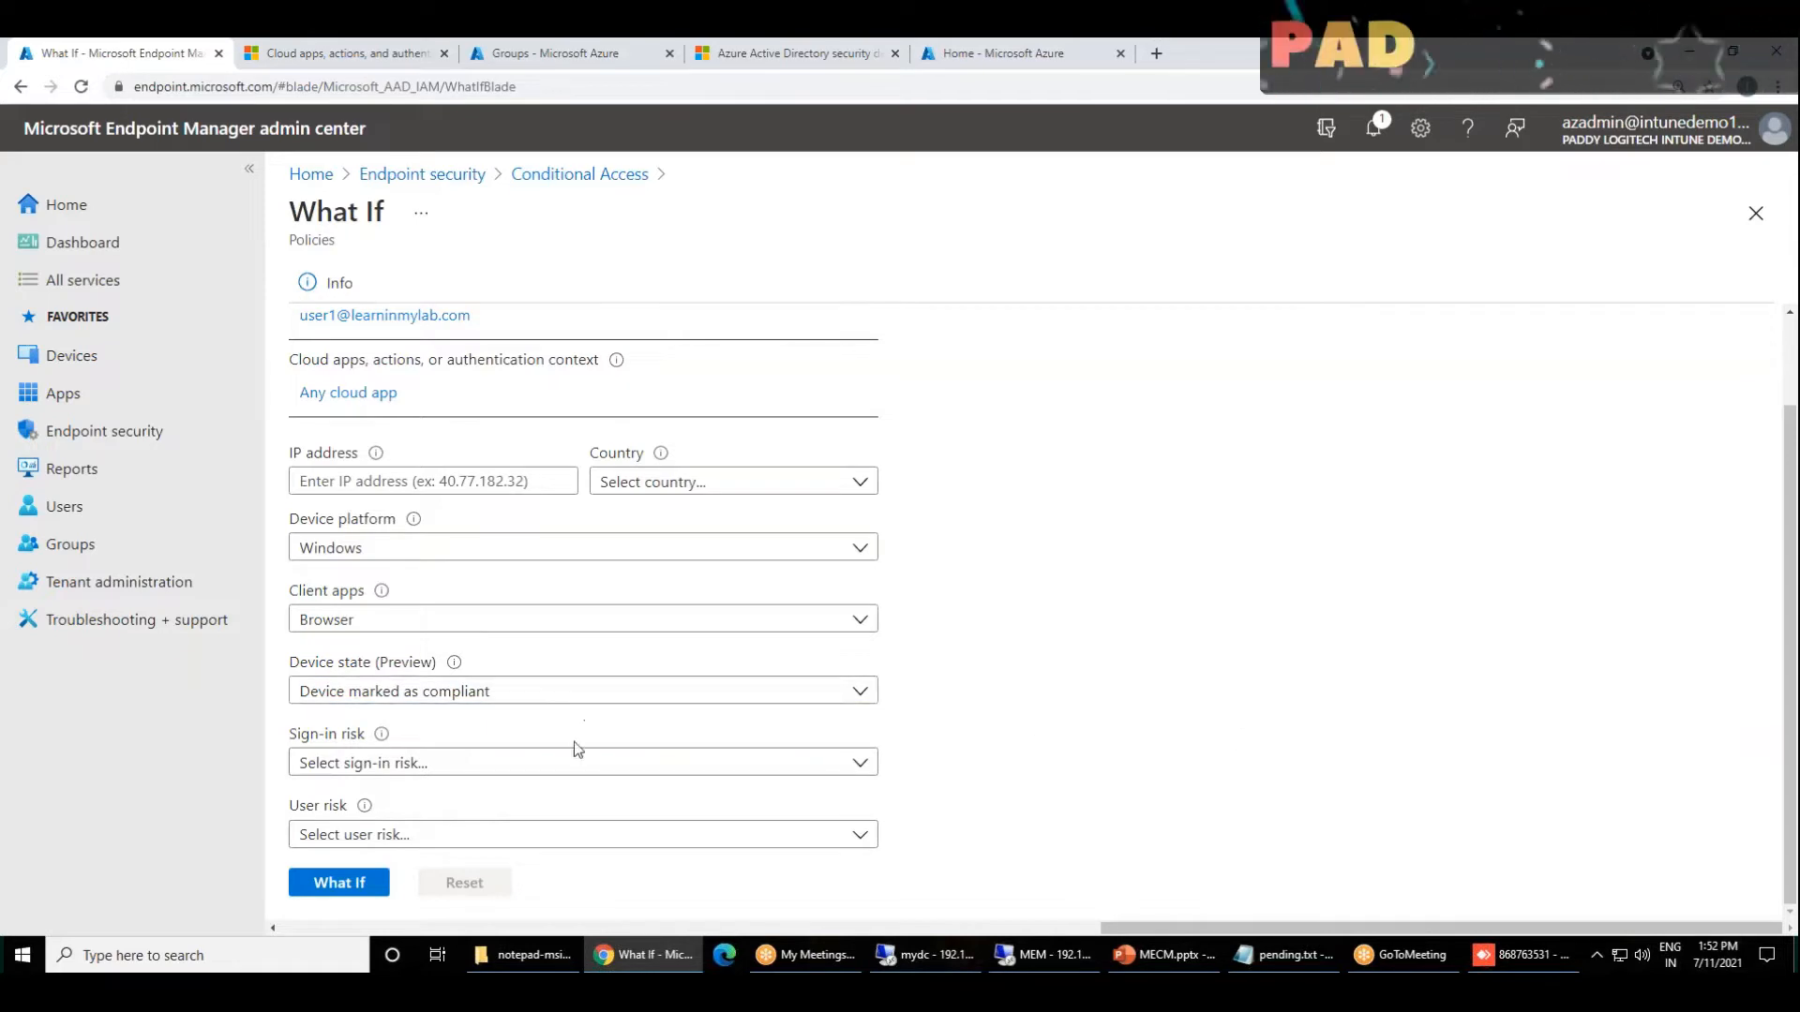
{"action": "left_click", "coordinate": [452, 765]}
{"action": "left_click", "coordinate": [1055, 737]}
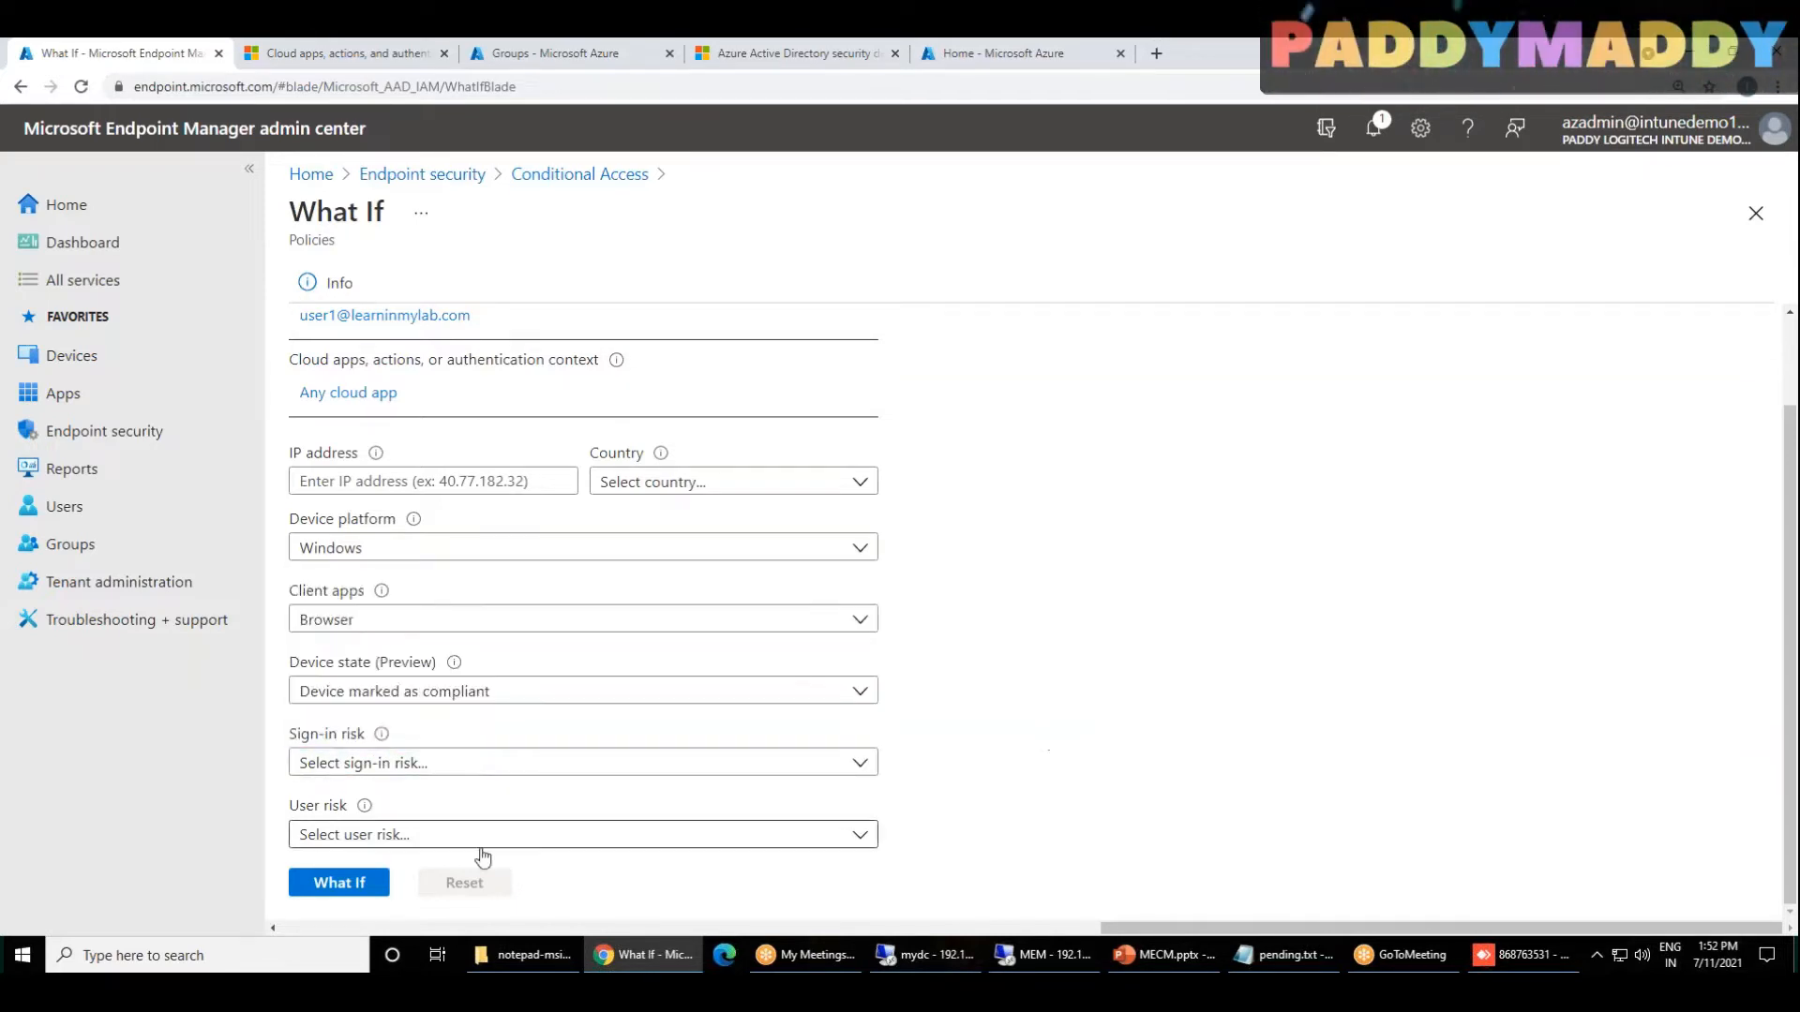
{"action": "left_click", "coordinate": [362, 892]}
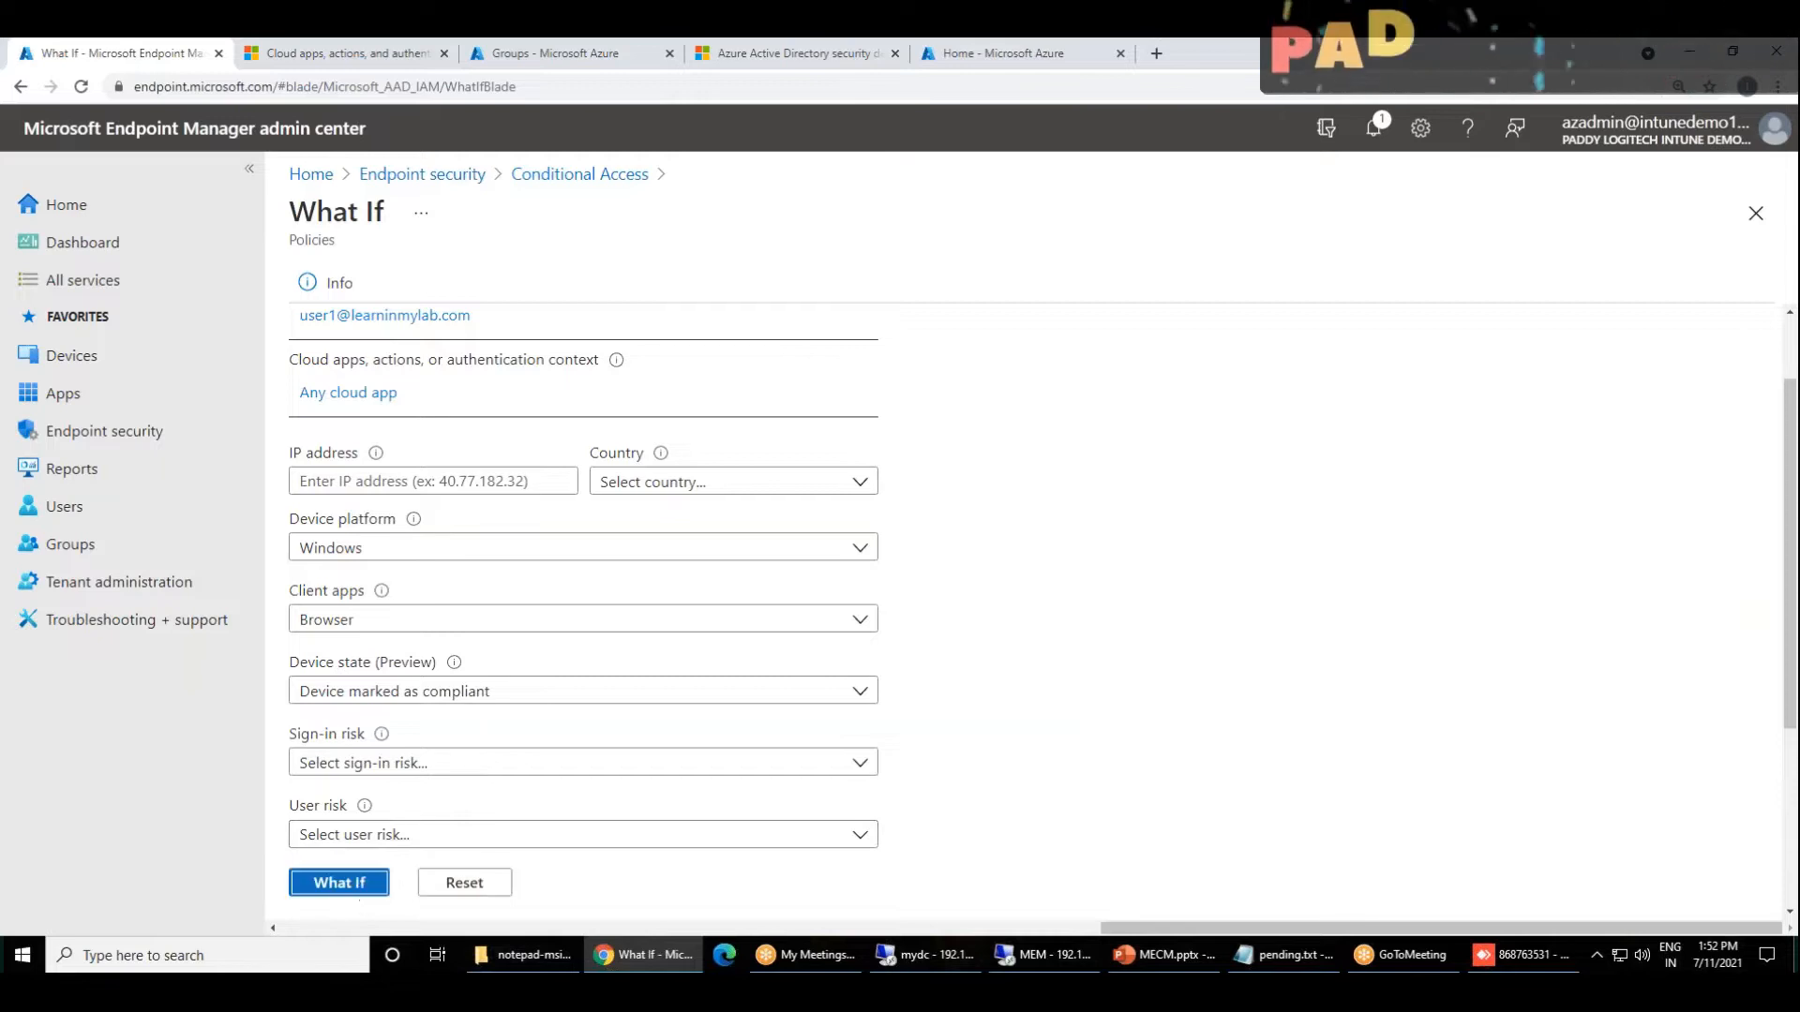
Step: Examine the policies that will and will not apply in the evaluation result, and return to the admin center home page
{"action": "scroll", "coordinate": [1376, 737], "scroll_direction": "down", "scroll_amount": 3}
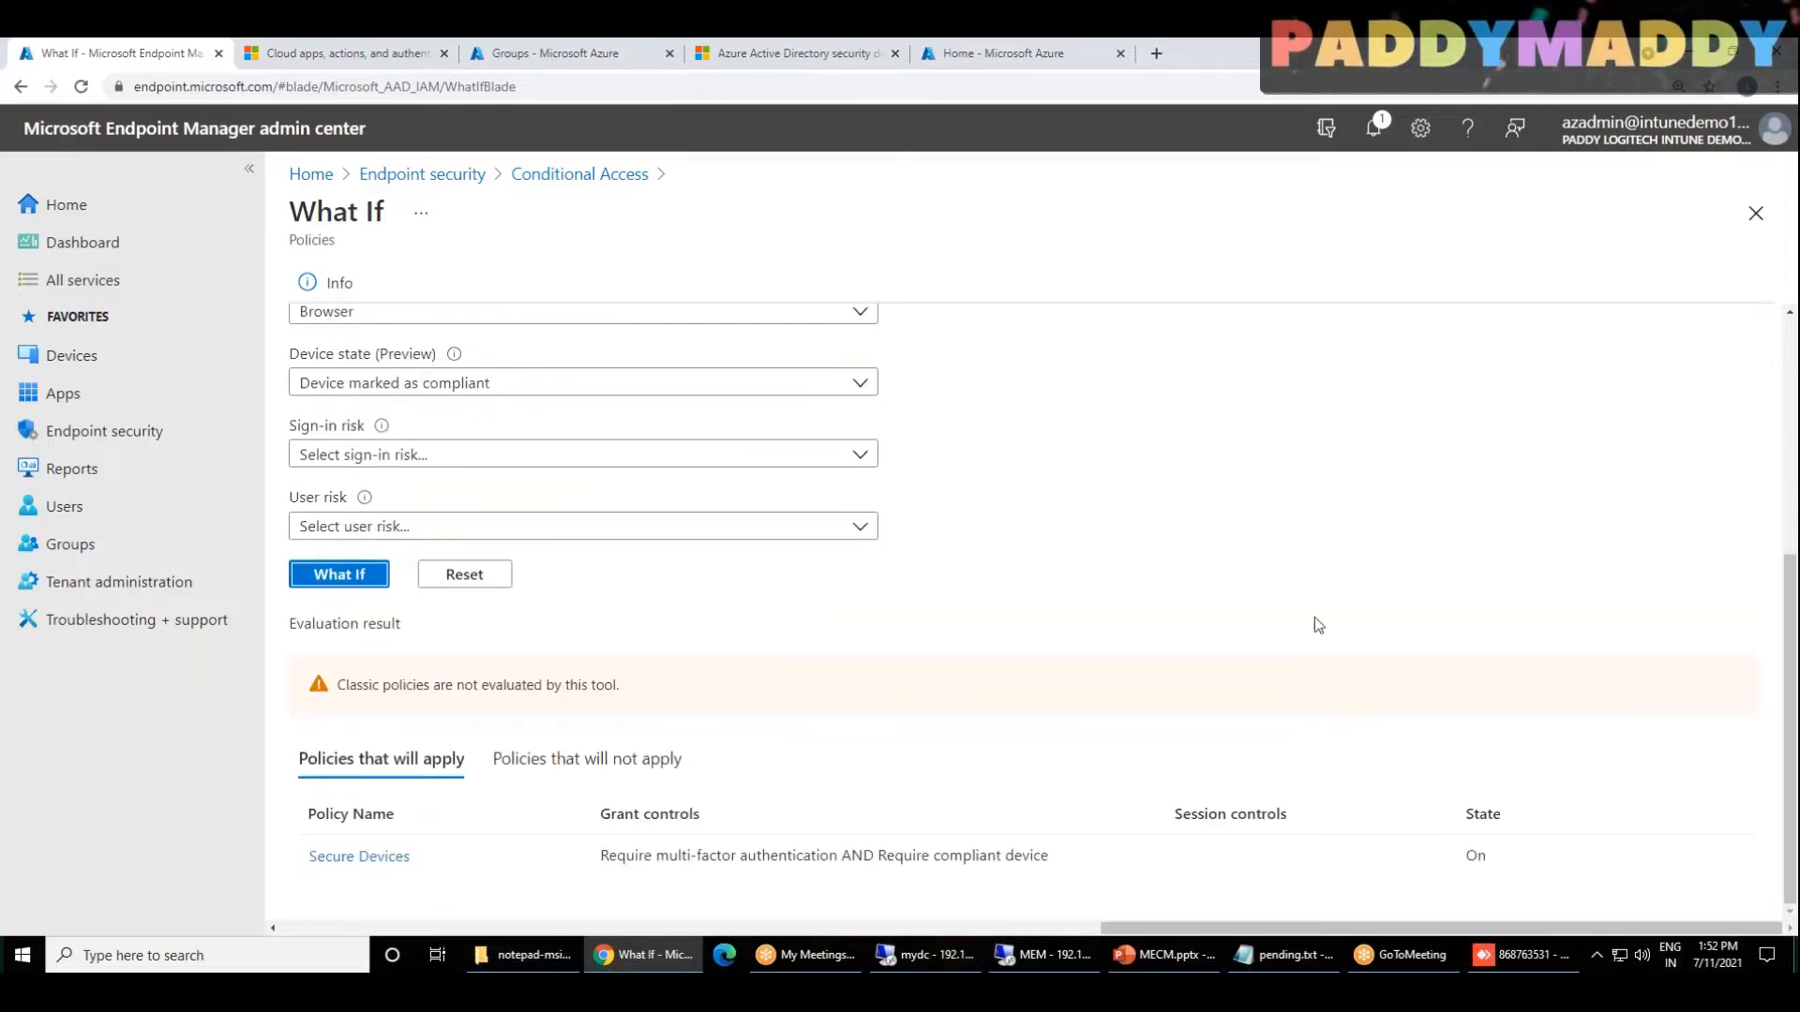
{"action": "left_click_drag", "start_coordinate": [307, 861], "coordinate": [806, 885]}
{"action": "left_click", "coordinate": [1299, 857]}
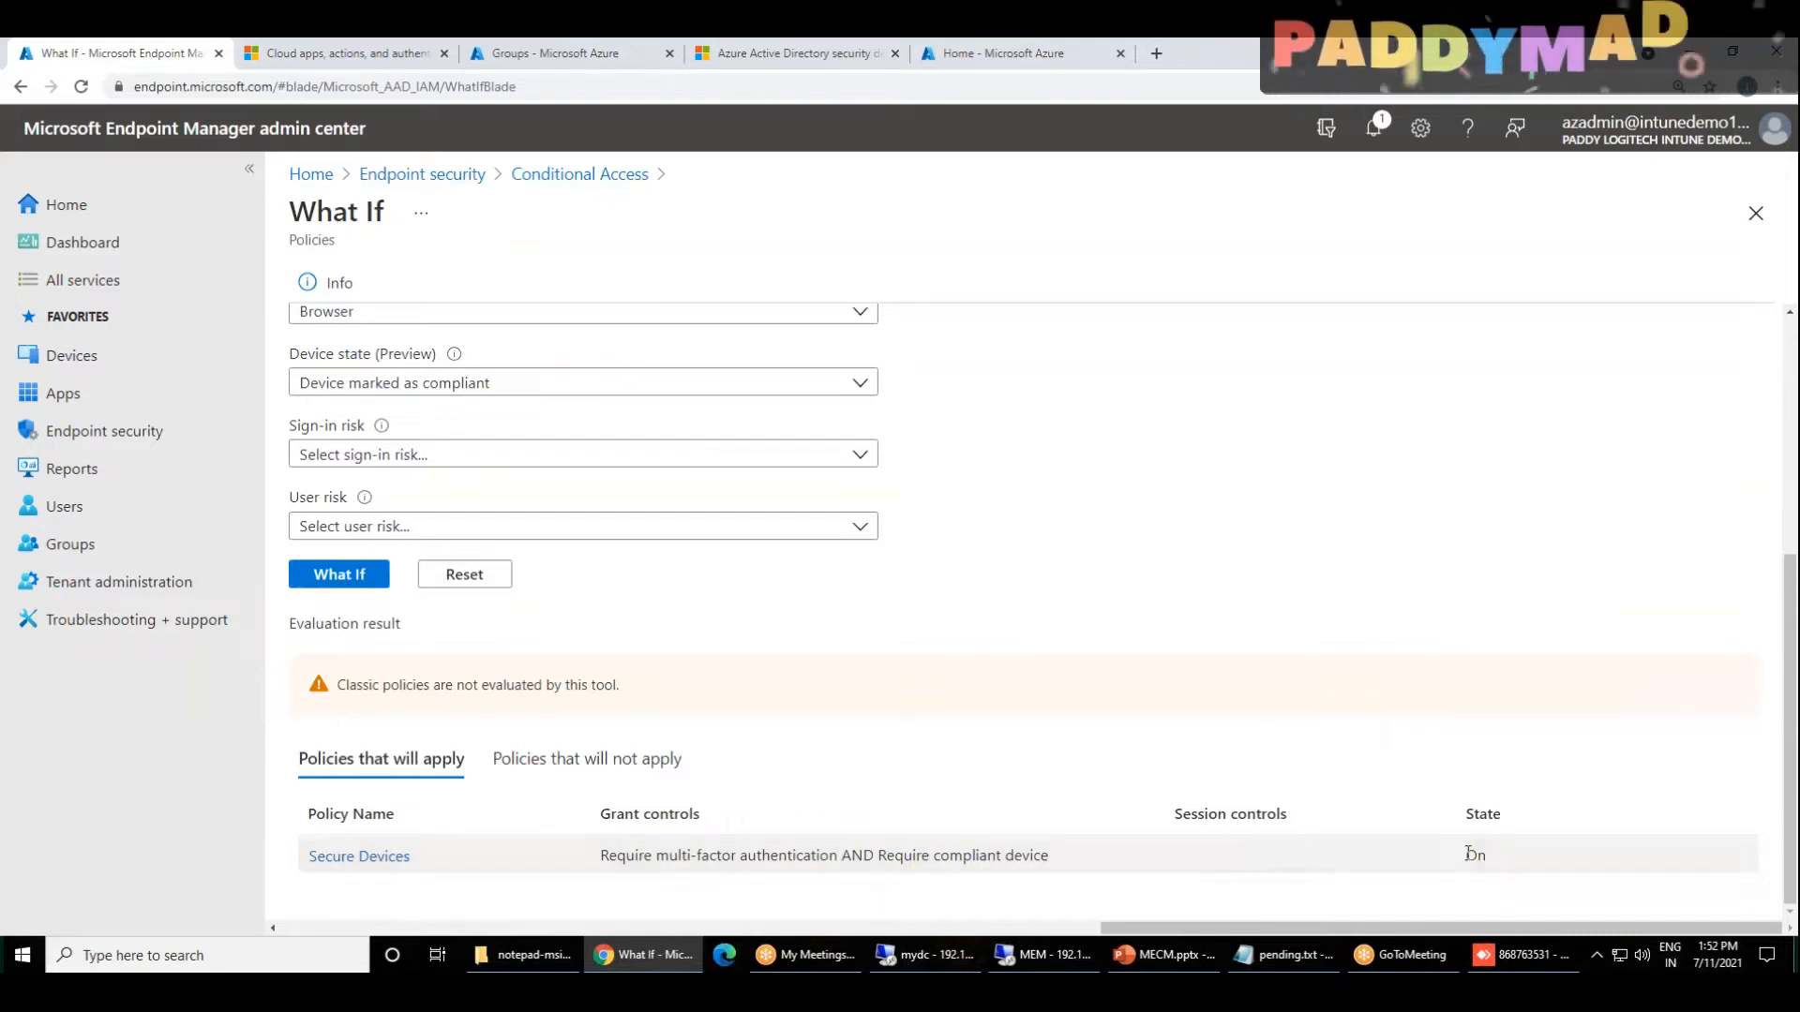
{"action": "left_click", "coordinate": [570, 764]}
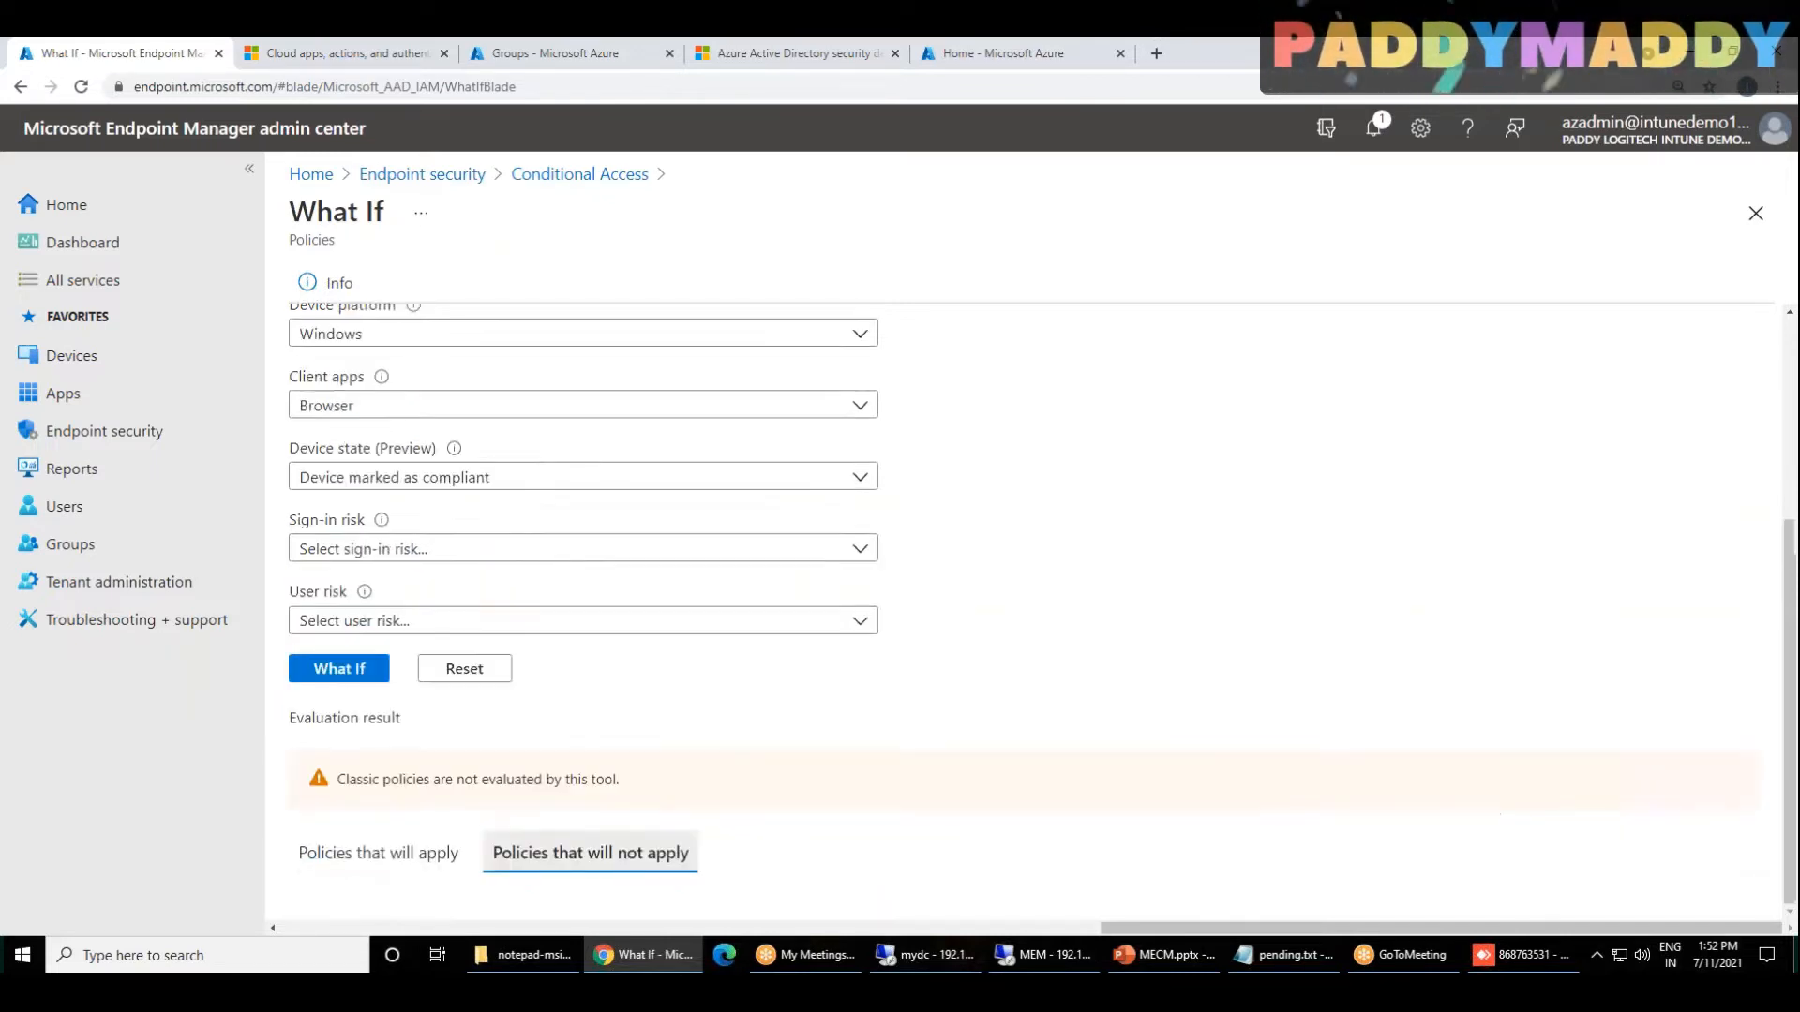
{"action": "left_click_drag", "start_coordinate": [320, 851], "coordinate": [1084, 907]}
{"action": "scroll", "coordinate": [994, 626], "scroll_direction": "up", "scroll_amount": 5}
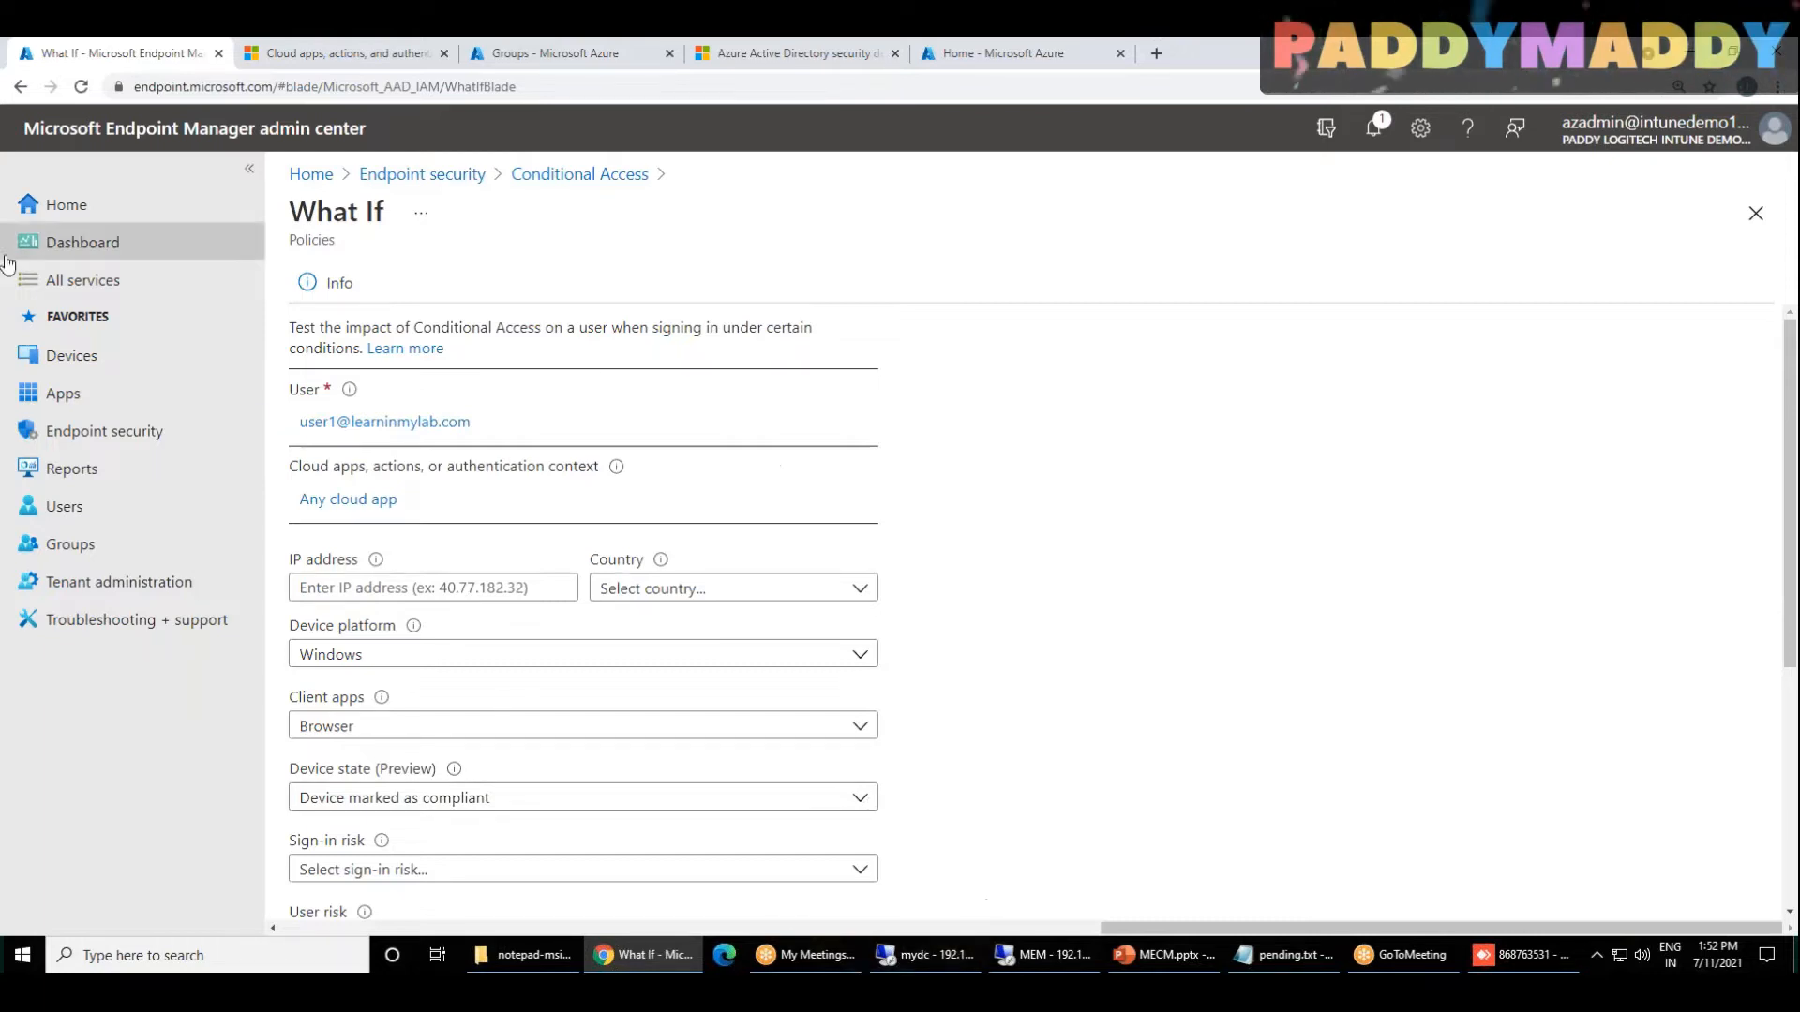
{"action": "left_click", "coordinate": [85, 126]}
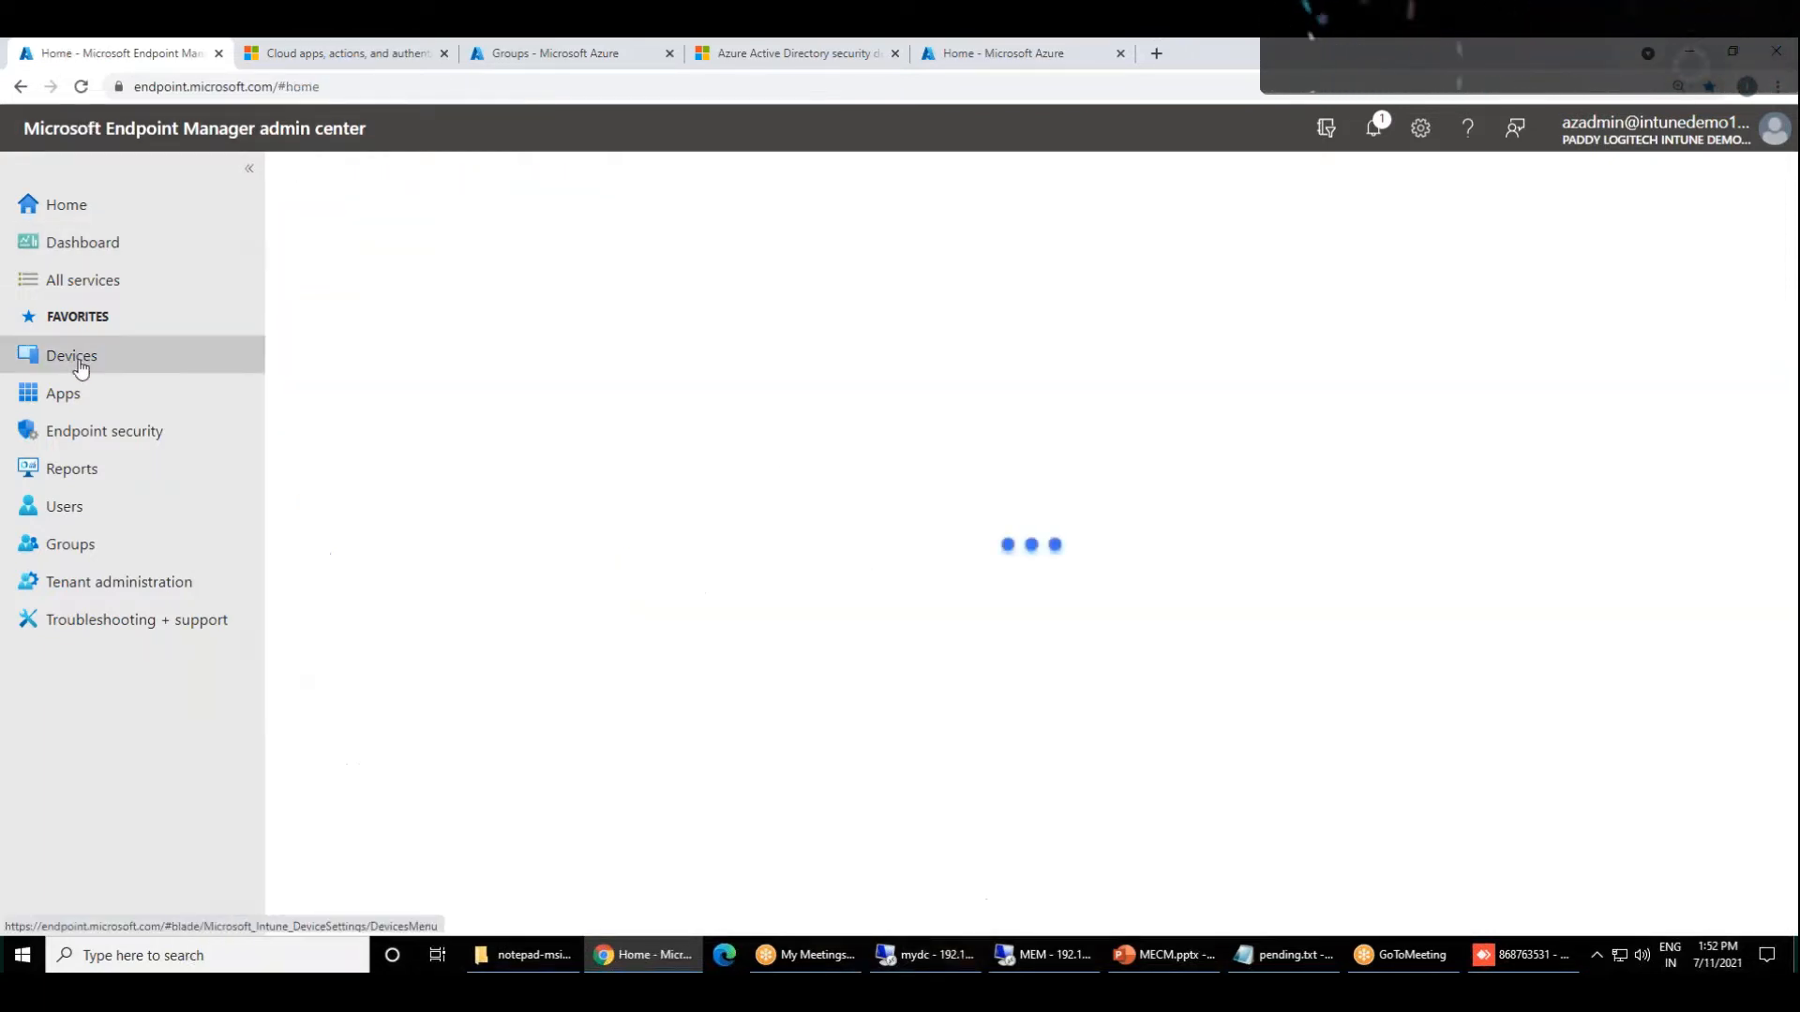